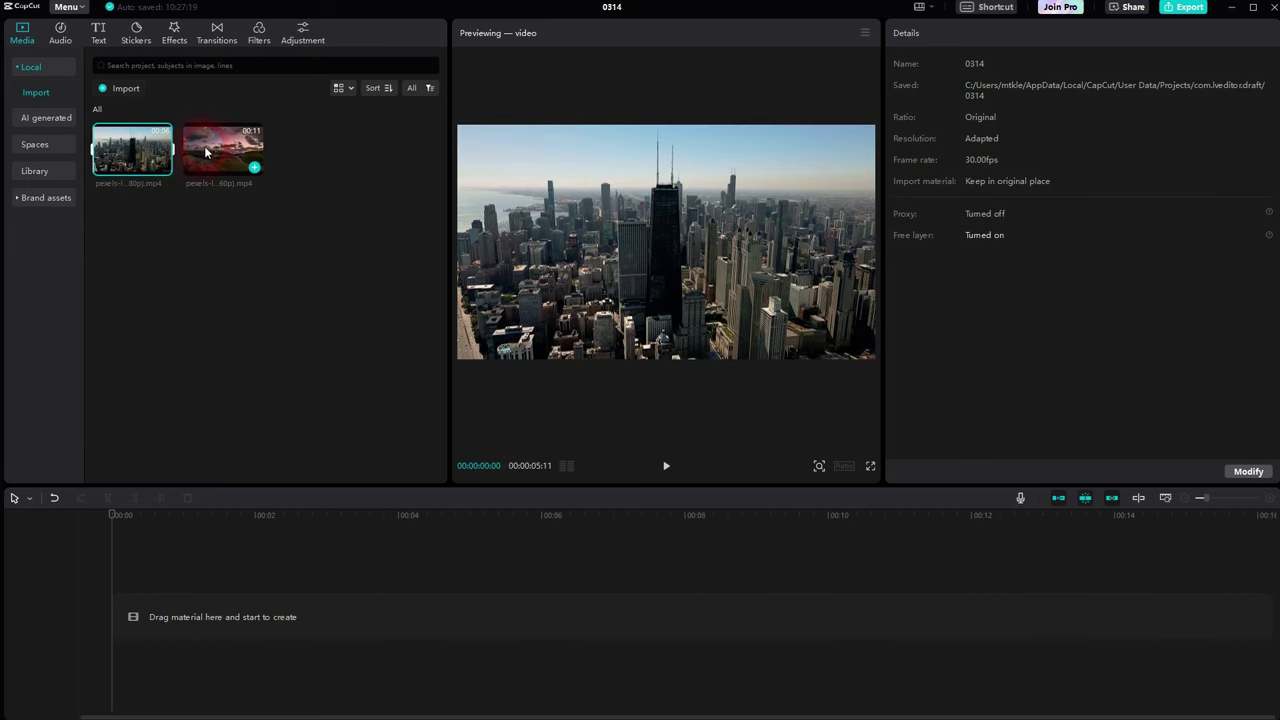
Step: Preview the imported sunset landscape clip, pausing and resuming playback
click(236, 168)
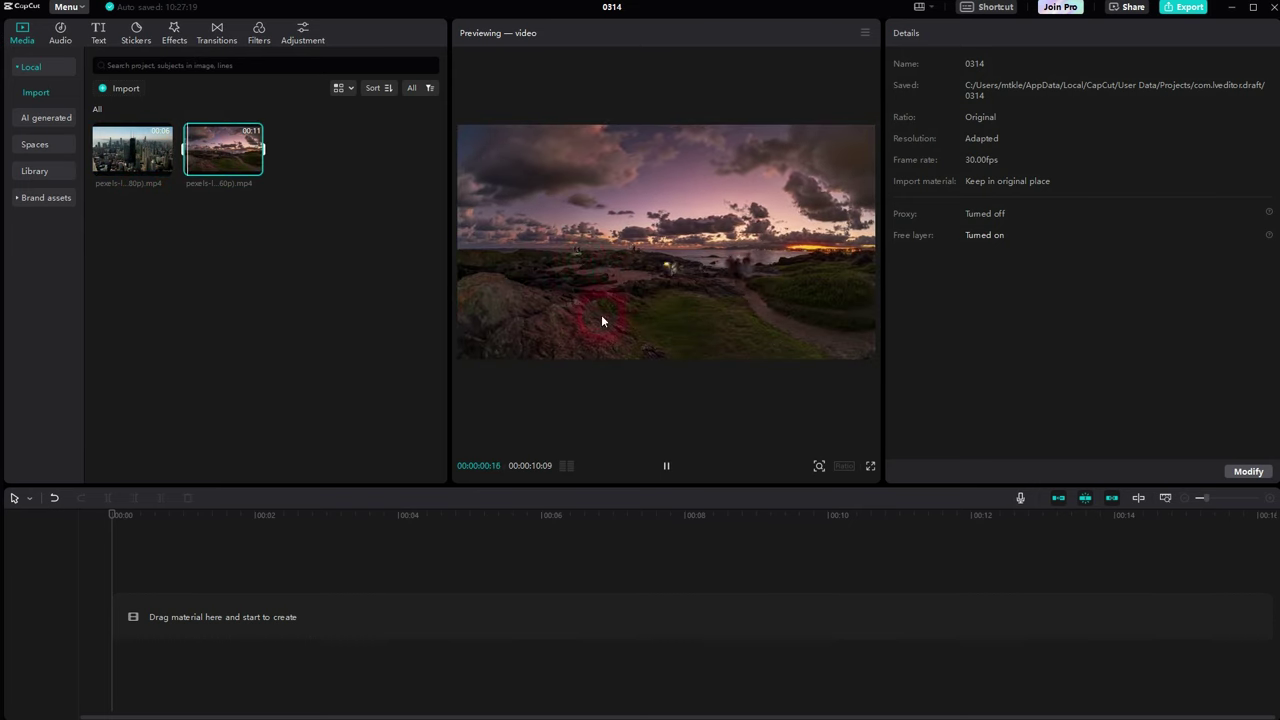
click(666, 468)
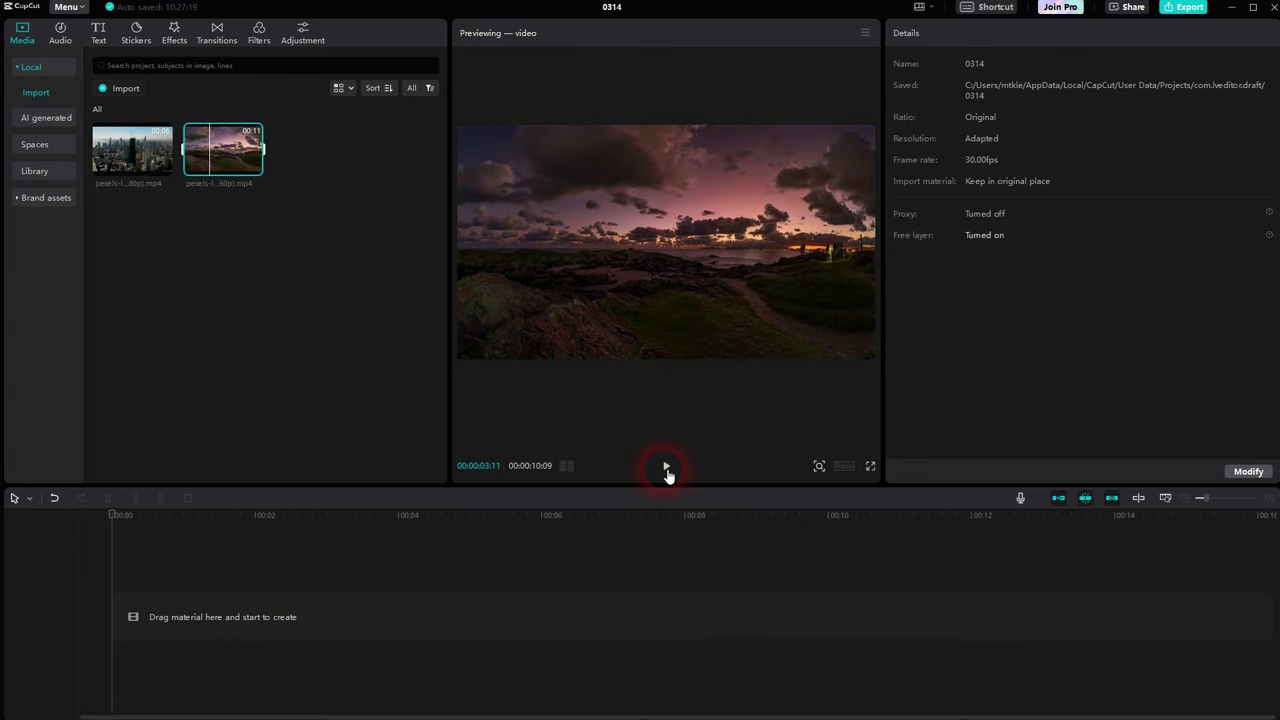
click(666, 468)
click(666, 468)
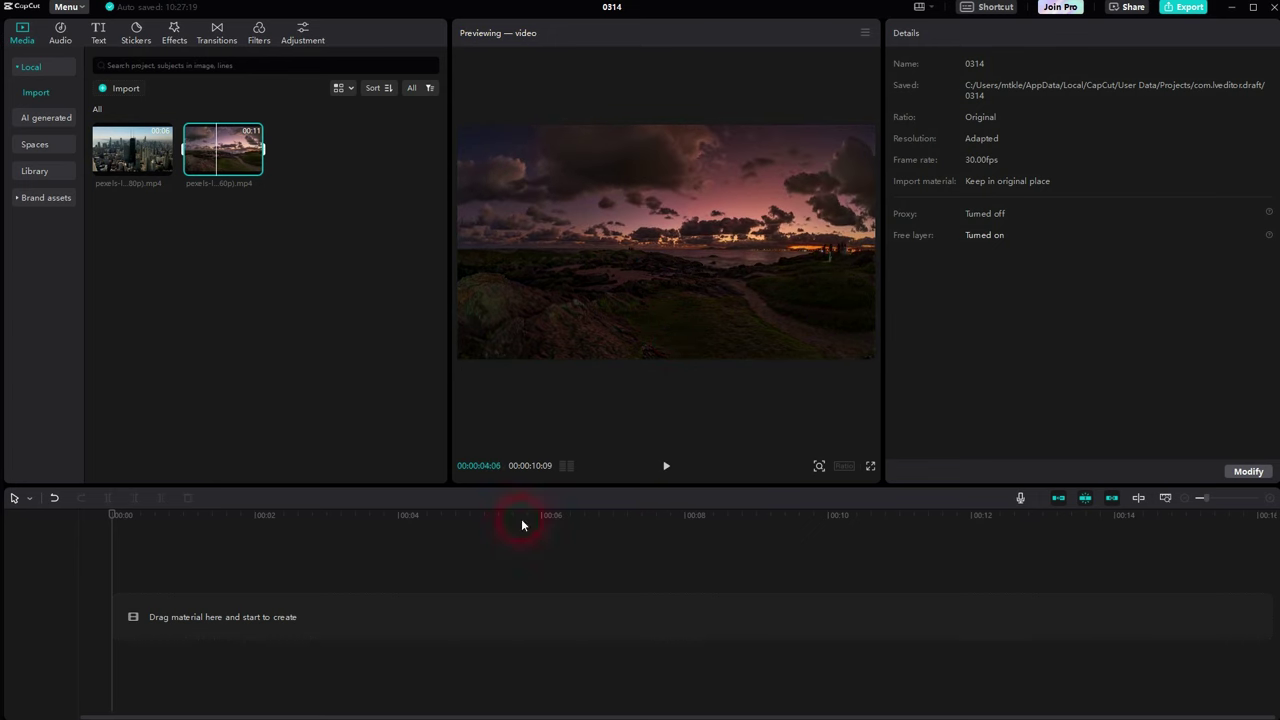
Step: Add the imported sunset landscape clip to the timeline and delete it again
click(255, 171)
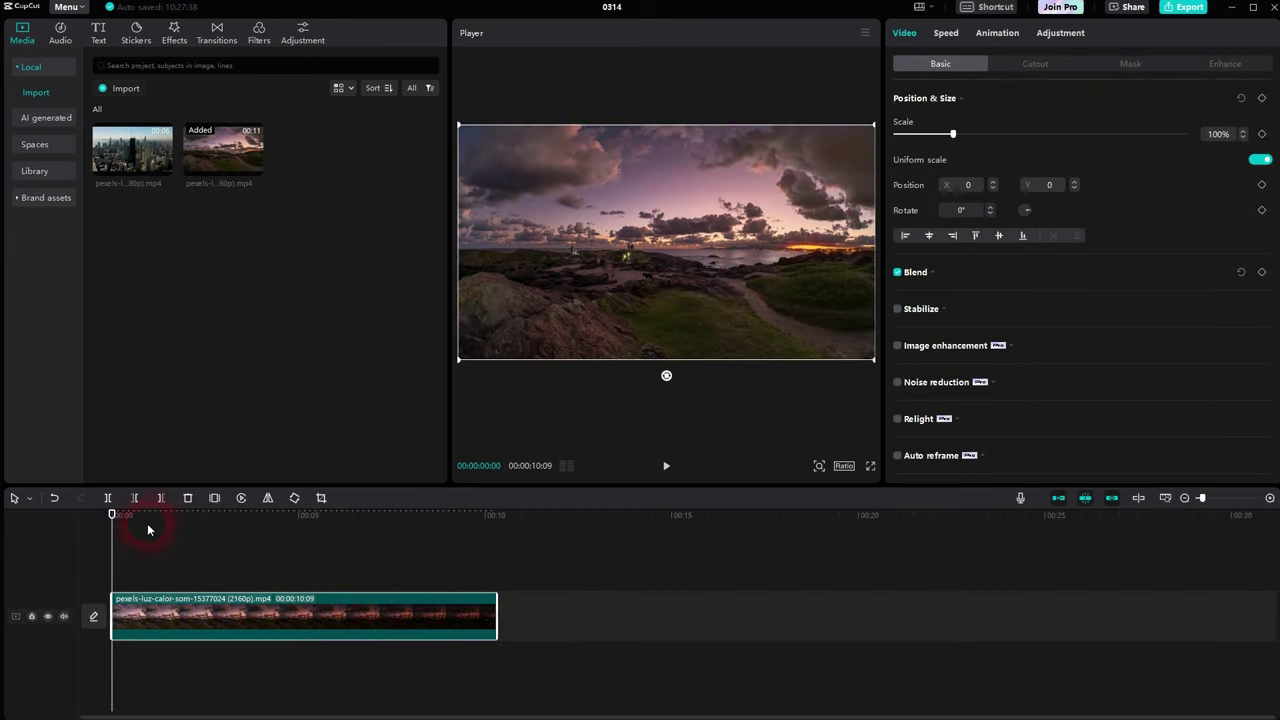
drag(117, 536, 85, 578)
click(631, 326)
key(Delete)
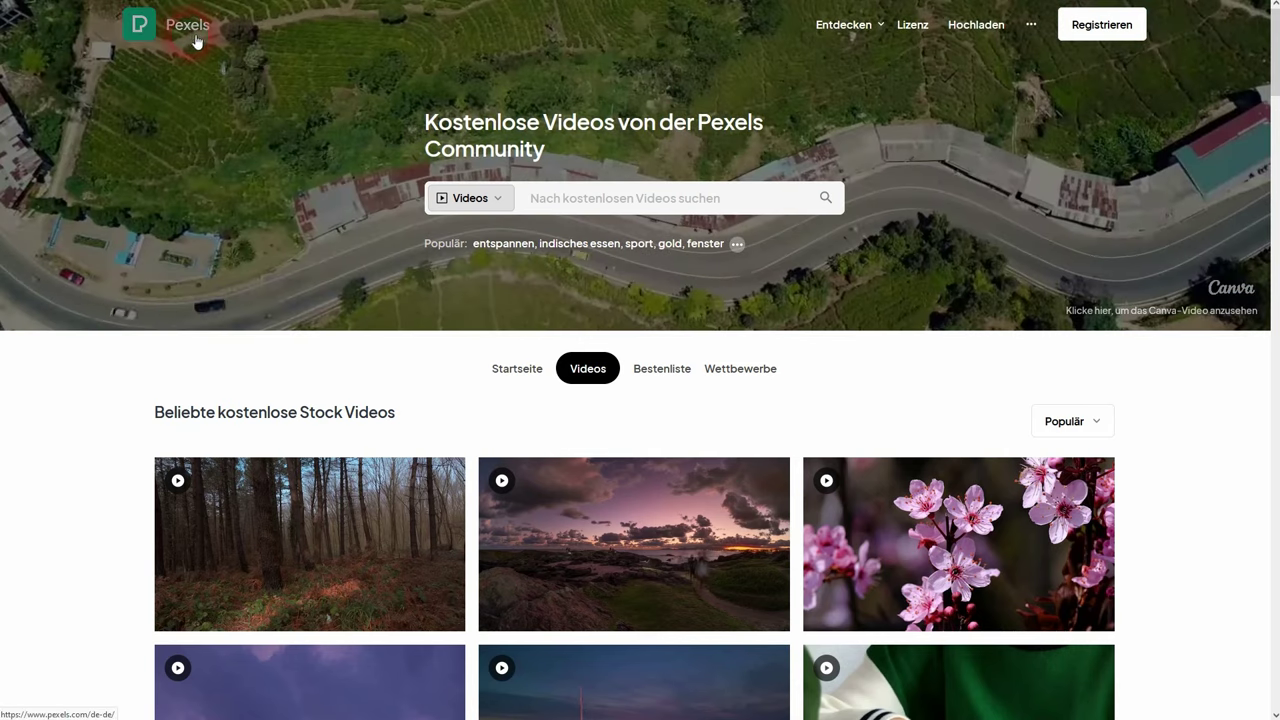
Step: On the Pexels videos page, view the sunset landscape video and its free-use note, close it, and browse the popular stock videos
click(679, 521)
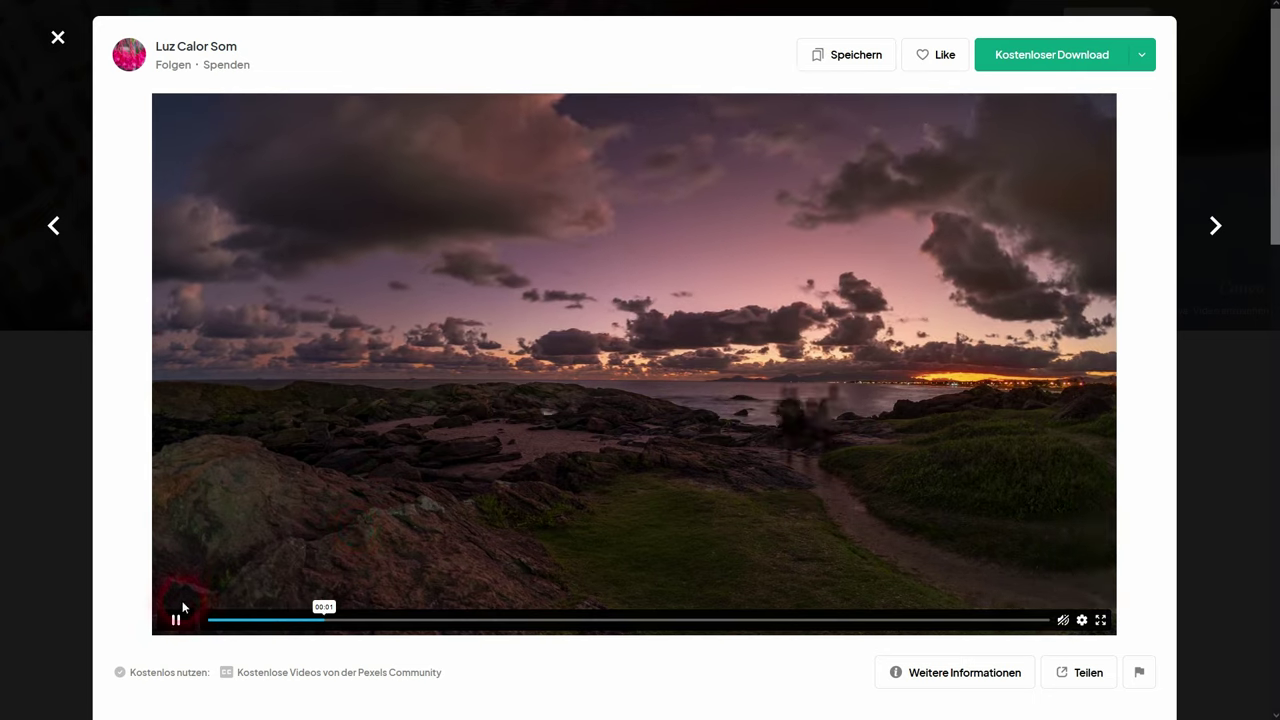
click(175, 619)
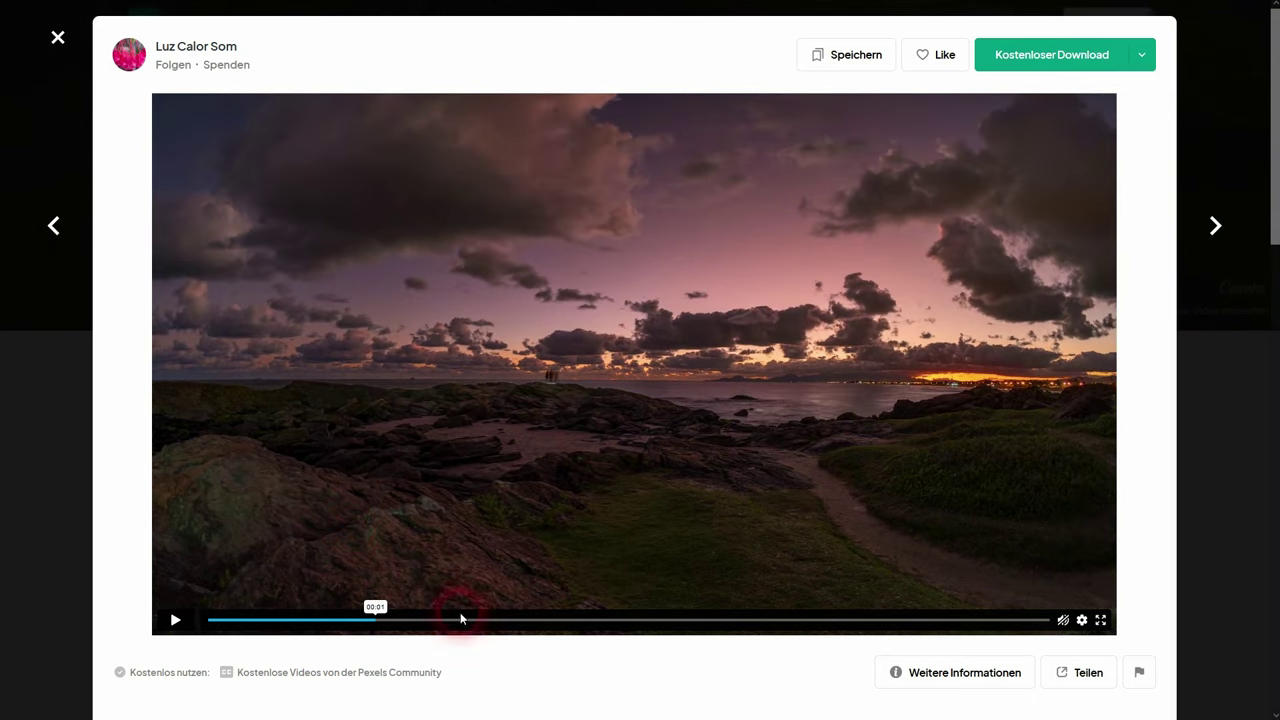
drag(241, 674, 336, 678)
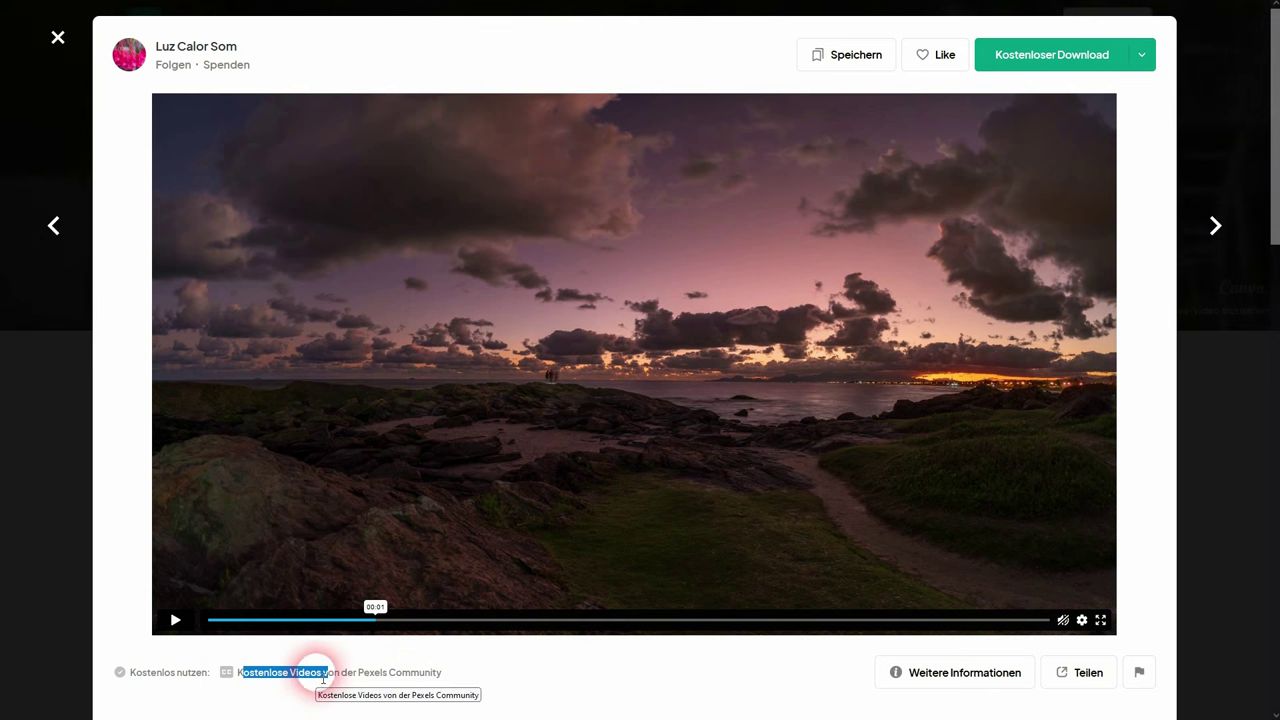
click(58, 39)
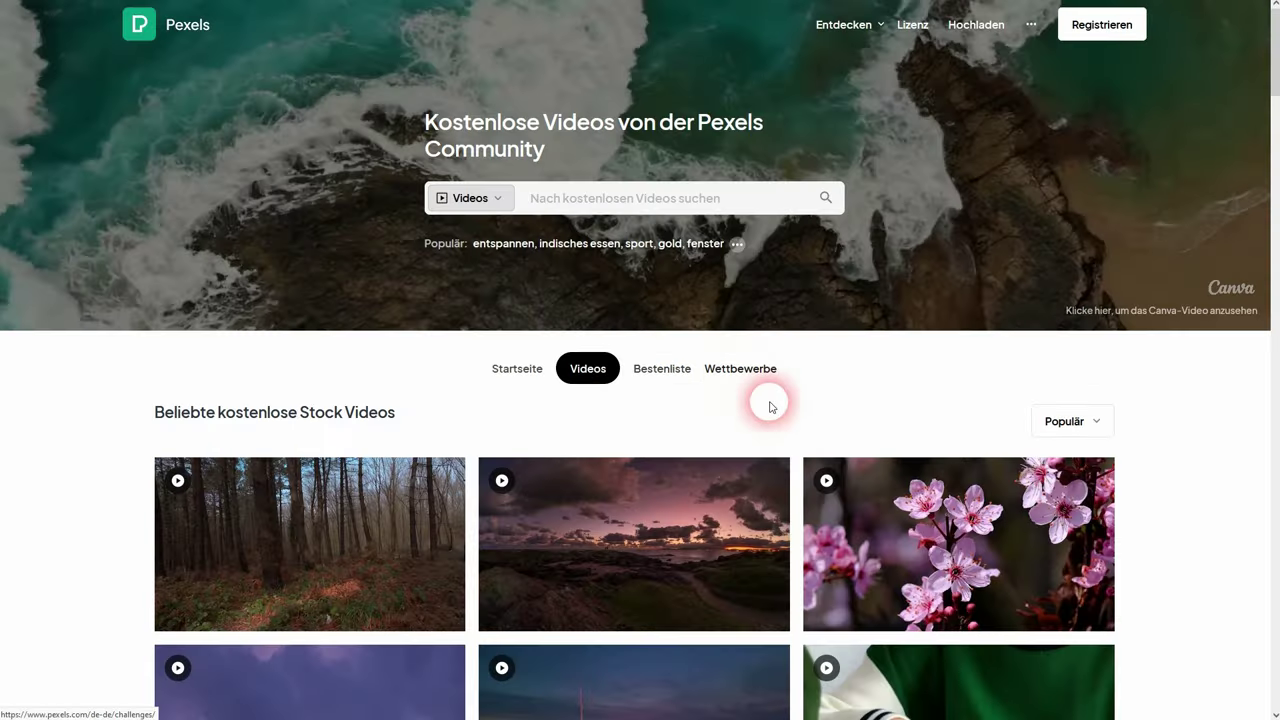
scroll(1140, 405, down, 3)
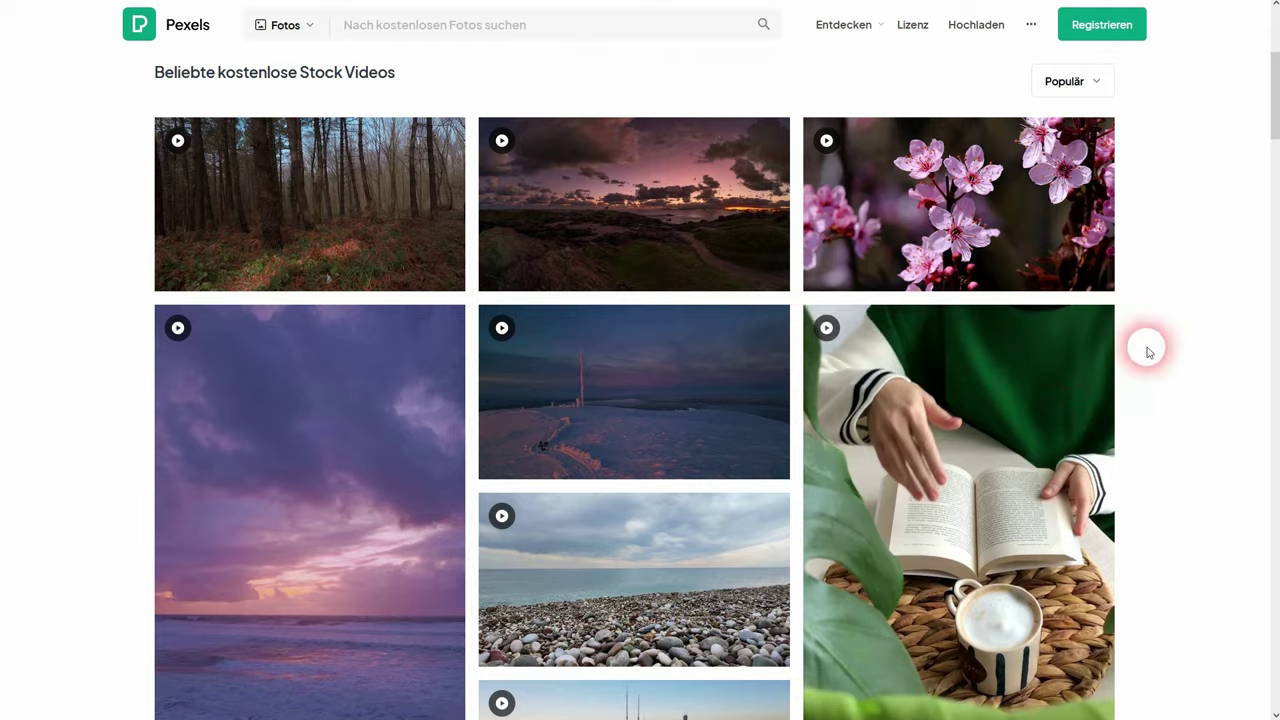
scroll(1146, 350, up, 2)
scroll(1147, 352, up, 1)
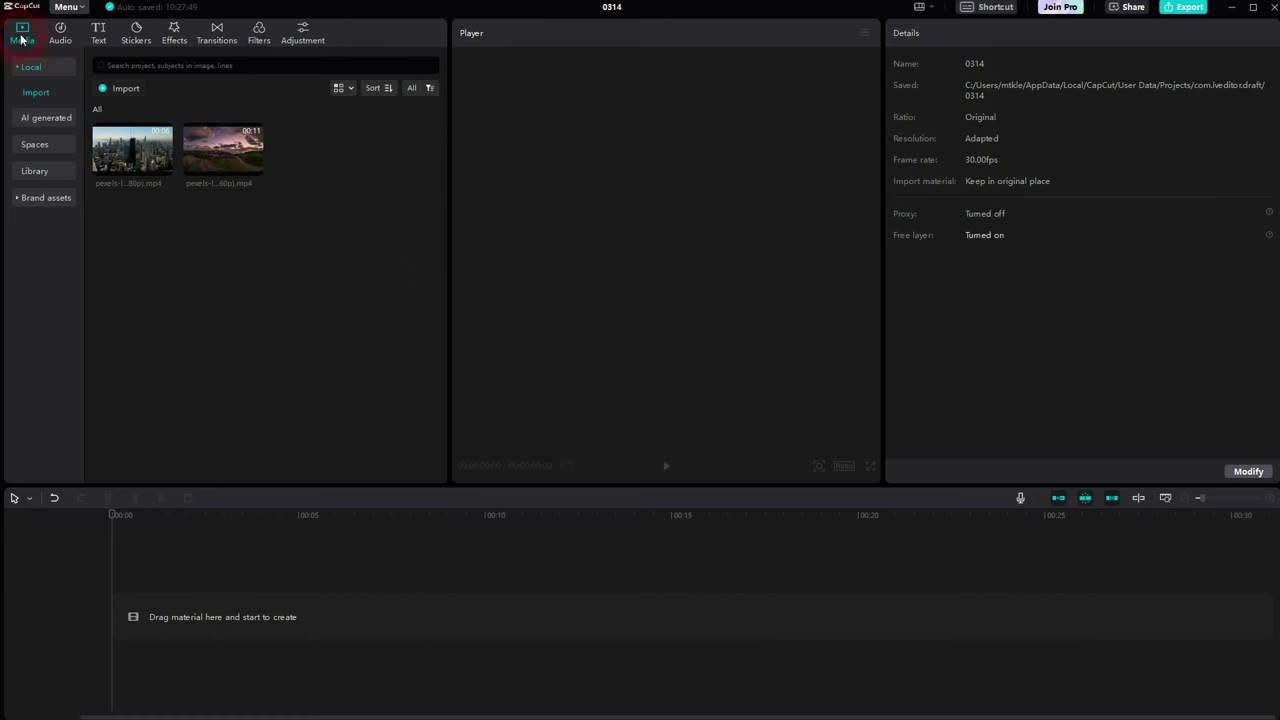
Step: Back in CapCut, open the stock media library and search it for the trending term "people"
click(29, 177)
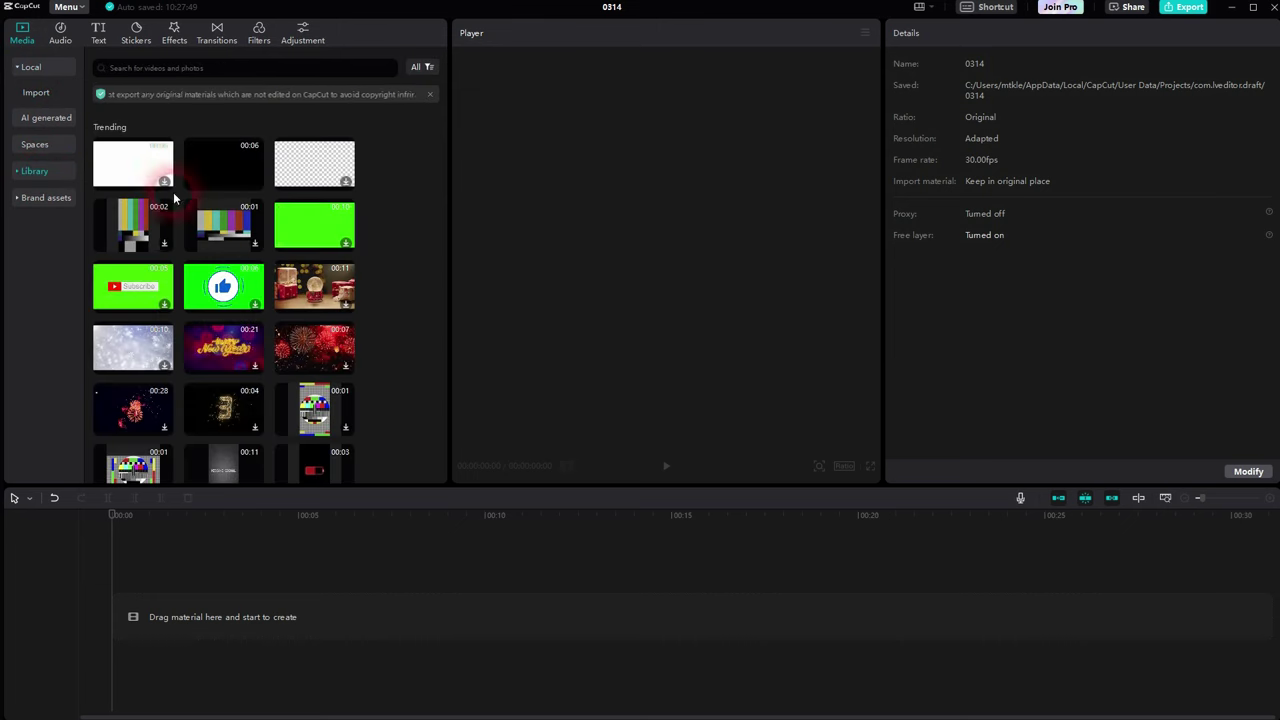
click(16, 175)
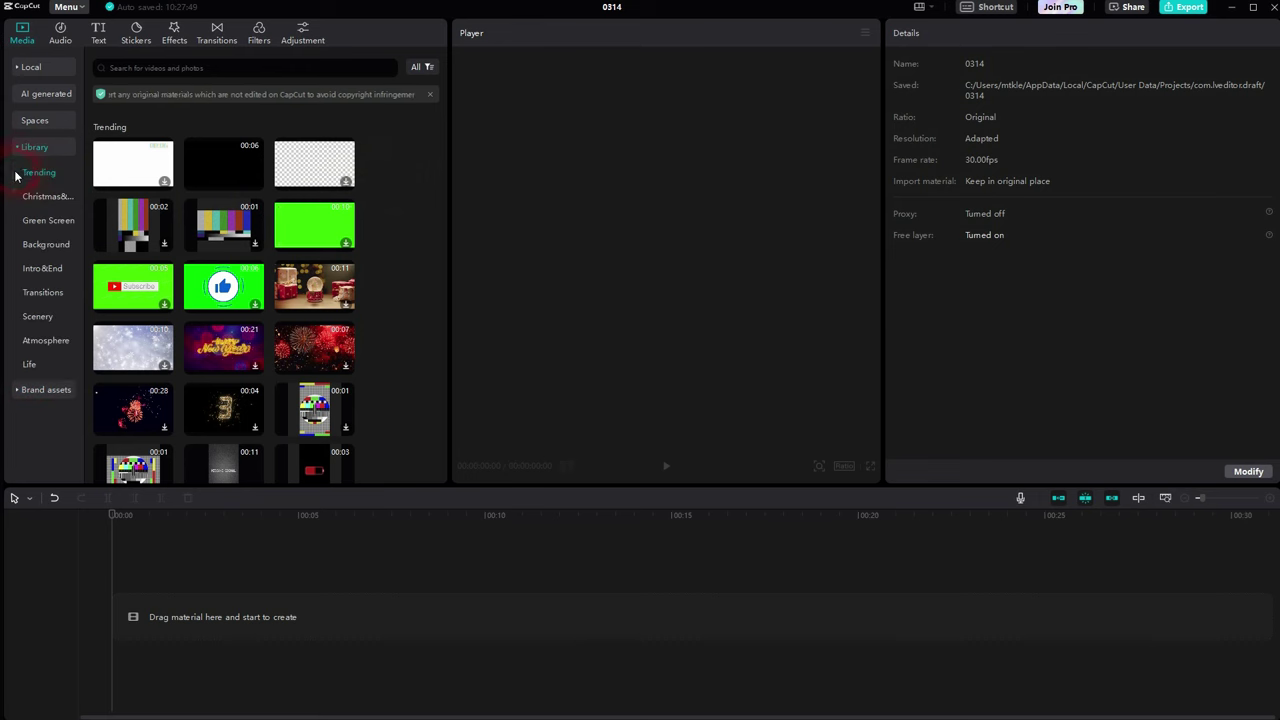
click(160, 70)
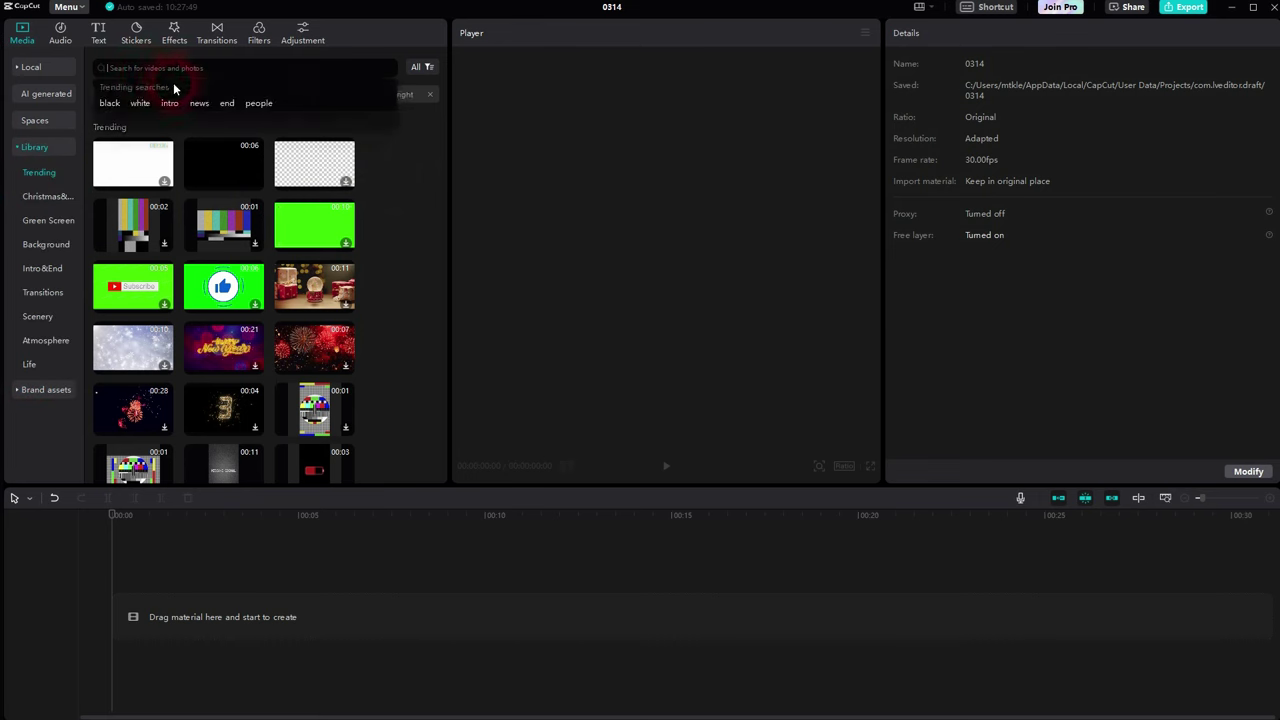
click(259, 104)
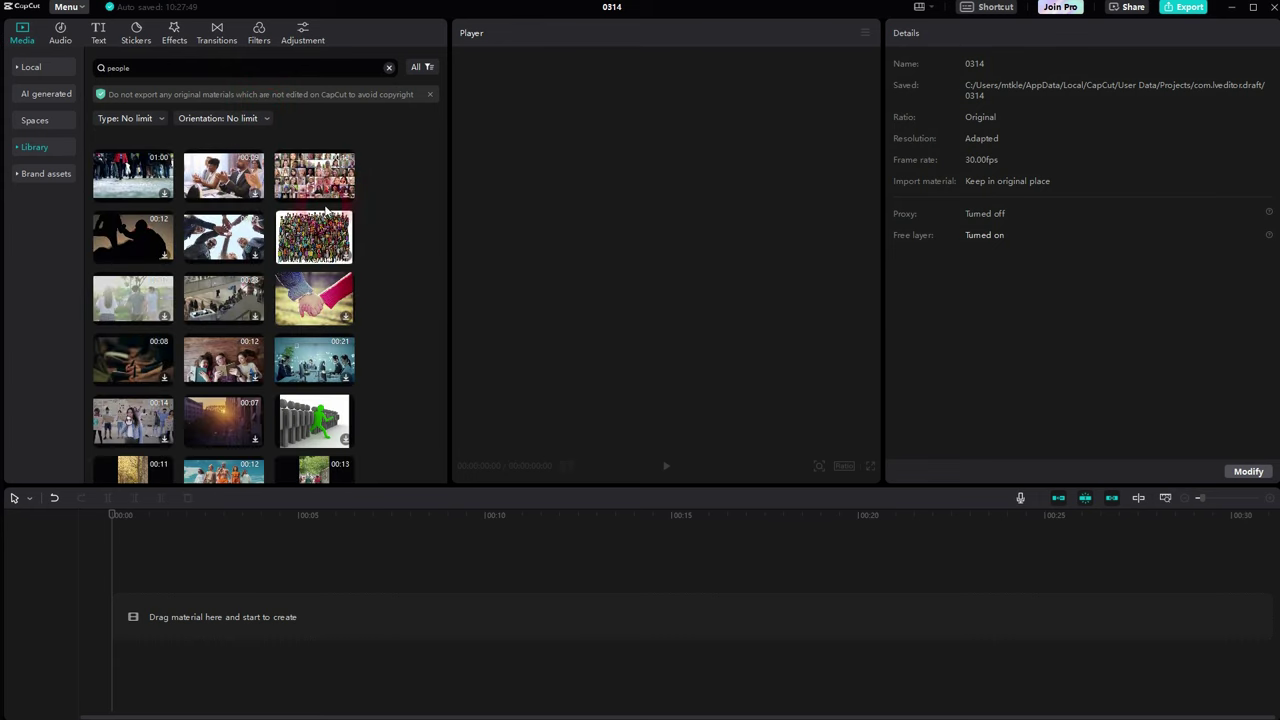
Step: Preview the 12-second stock clip of silhouetted people climbing a mountain
click(401, 230)
click(168, 260)
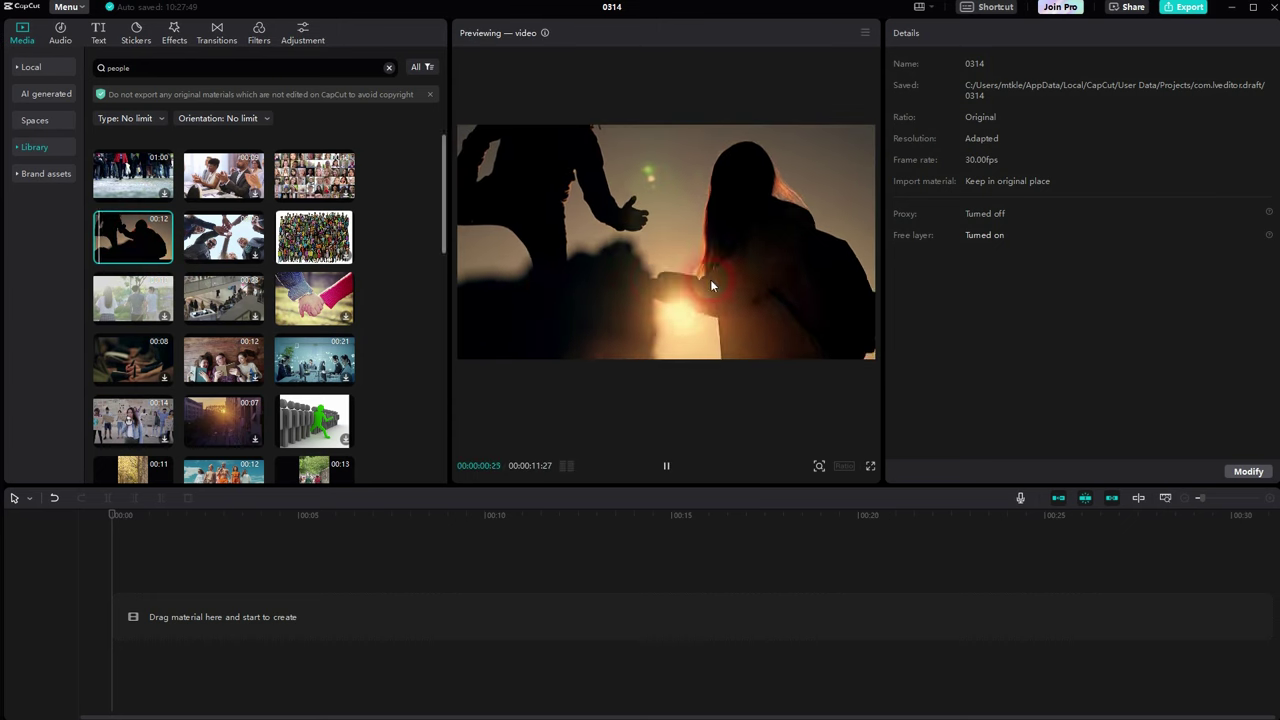
click(718, 279)
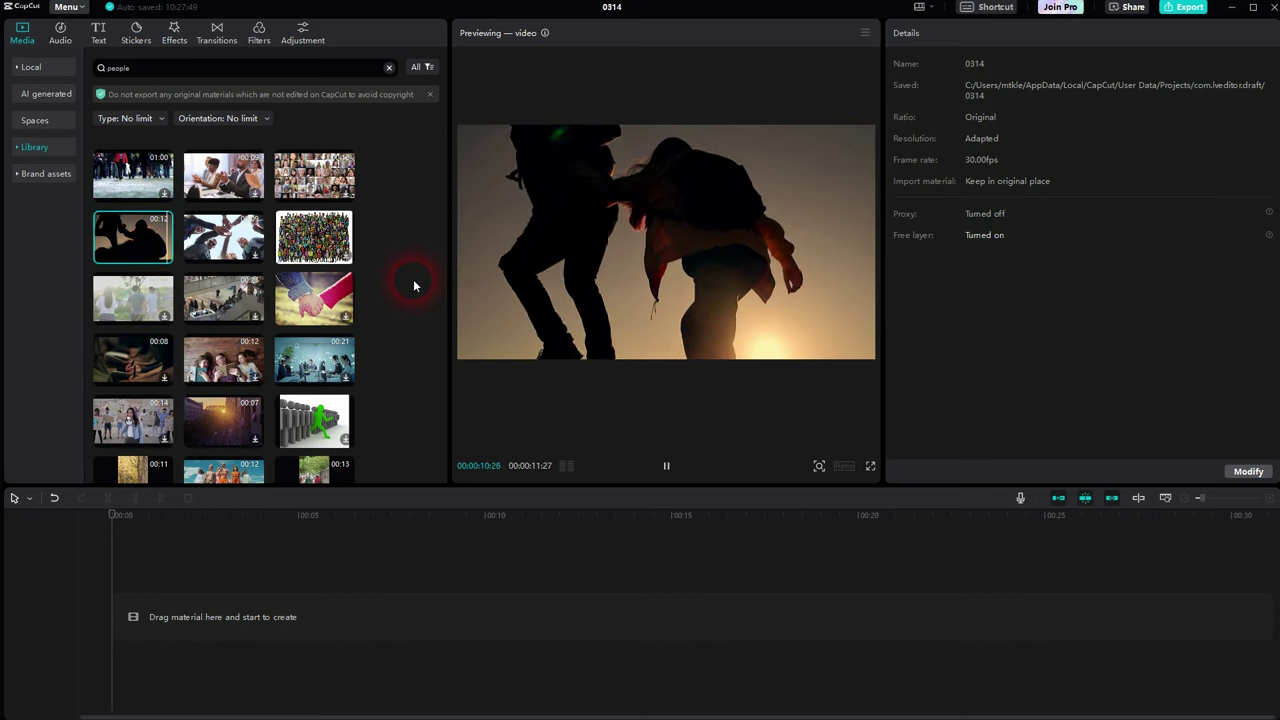
Step: Add the silhouetted mountain climbers stock clip to the timeline and delete it again
click(164, 255)
click(300, 625)
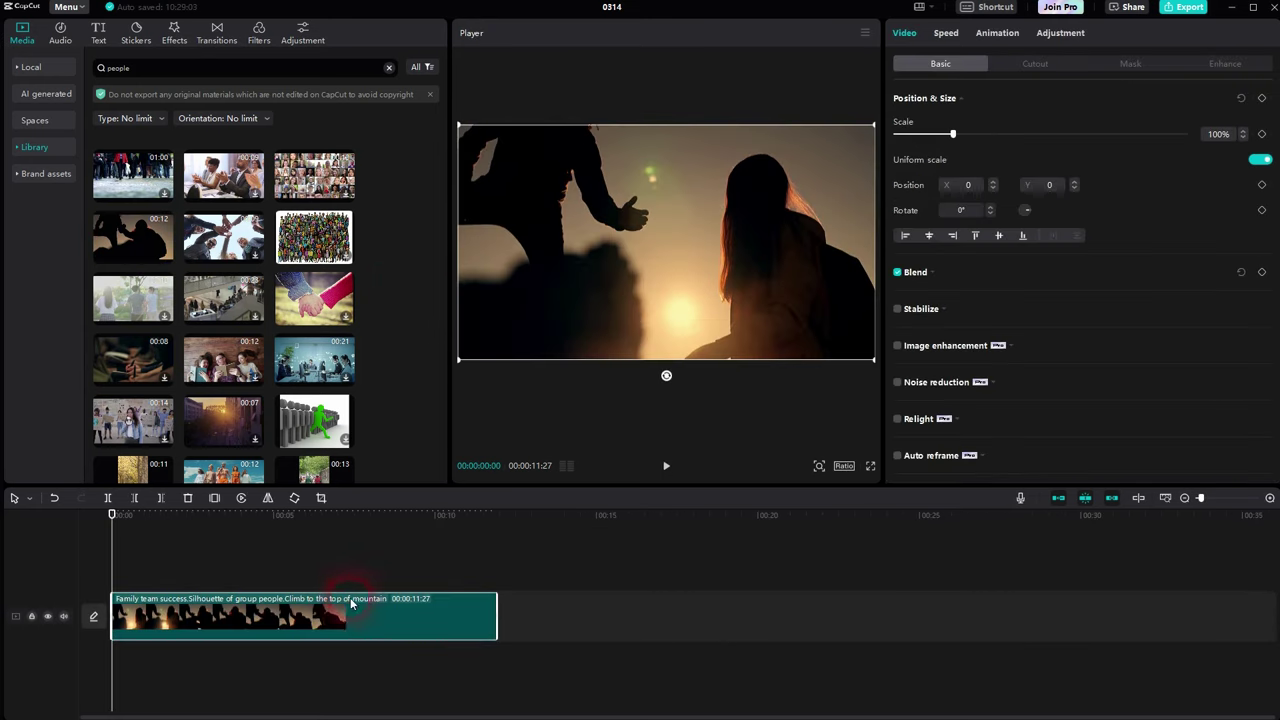
drag(121, 550, 71, 570)
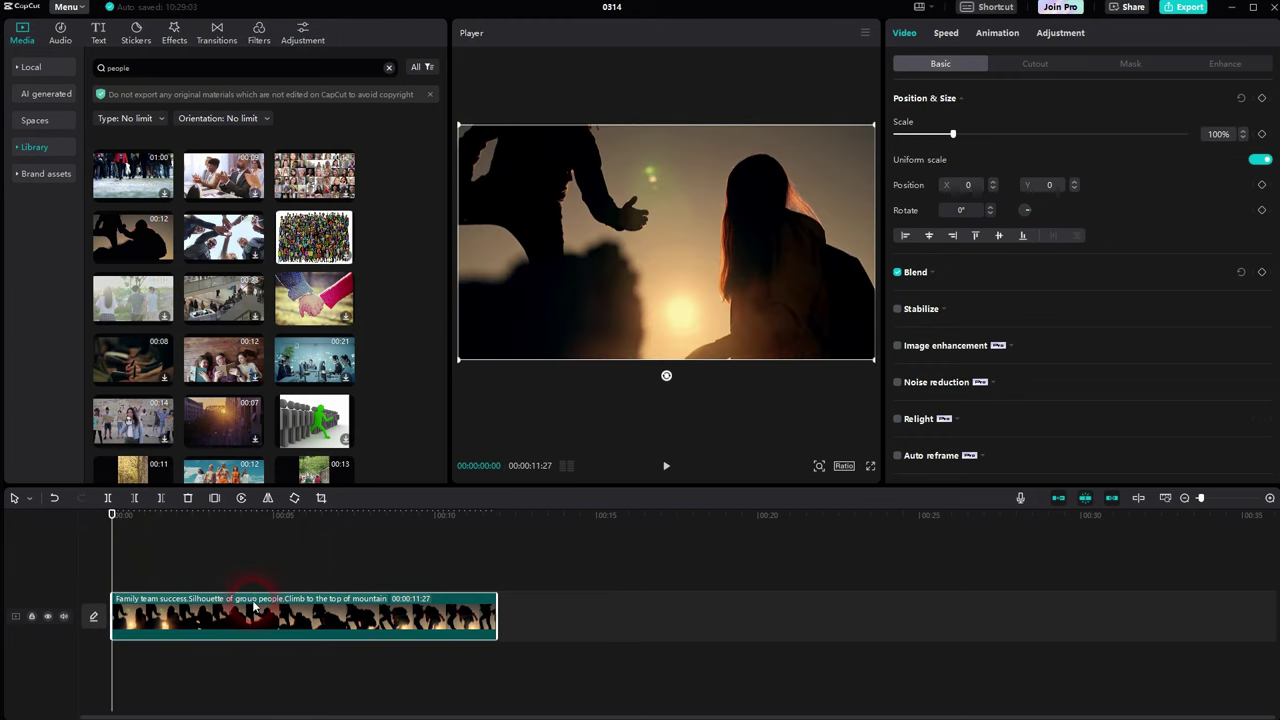
key(Delete)
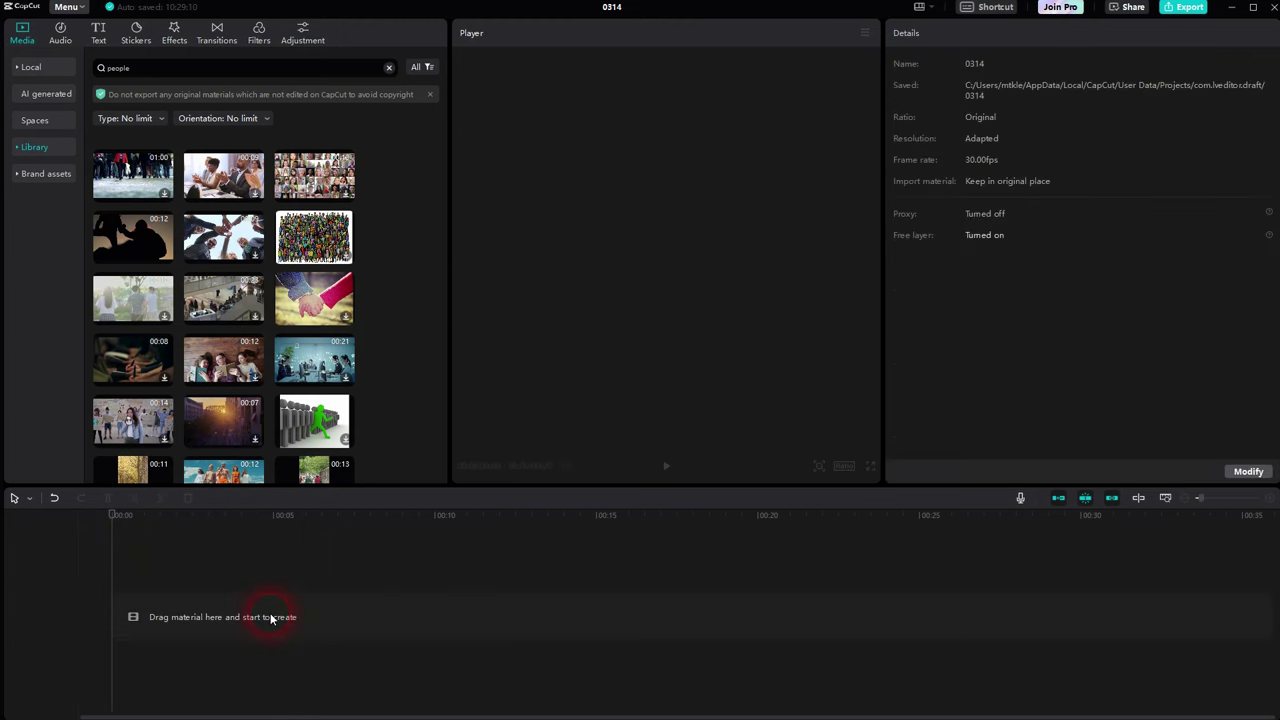
Step: Browse the Green Screen and Intro&End categories of the stock media library
click(32, 148)
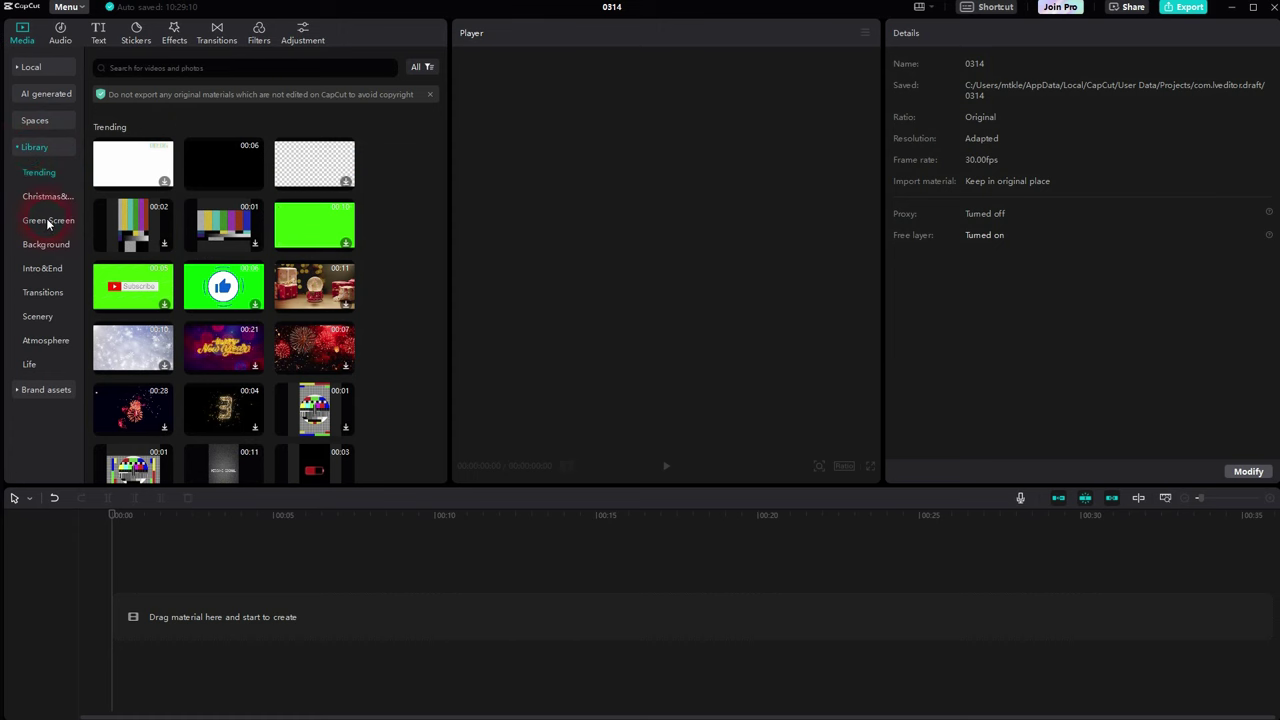
click(48, 221)
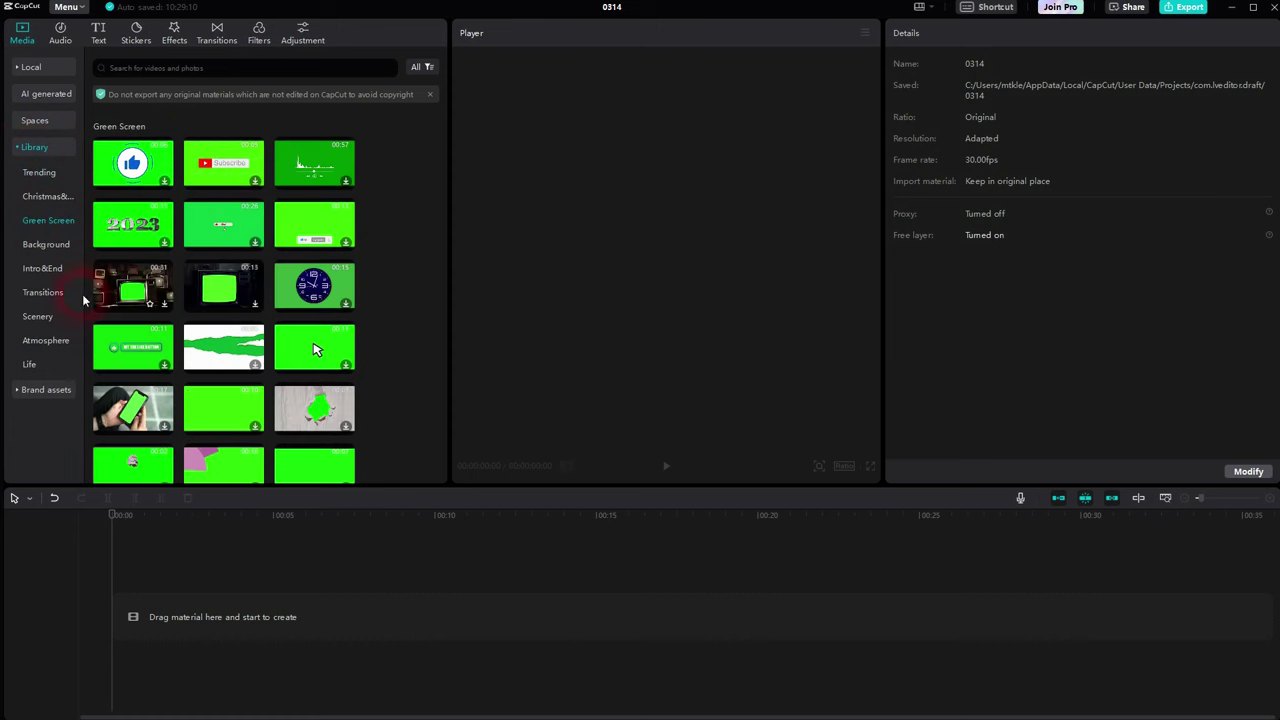
click(43, 269)
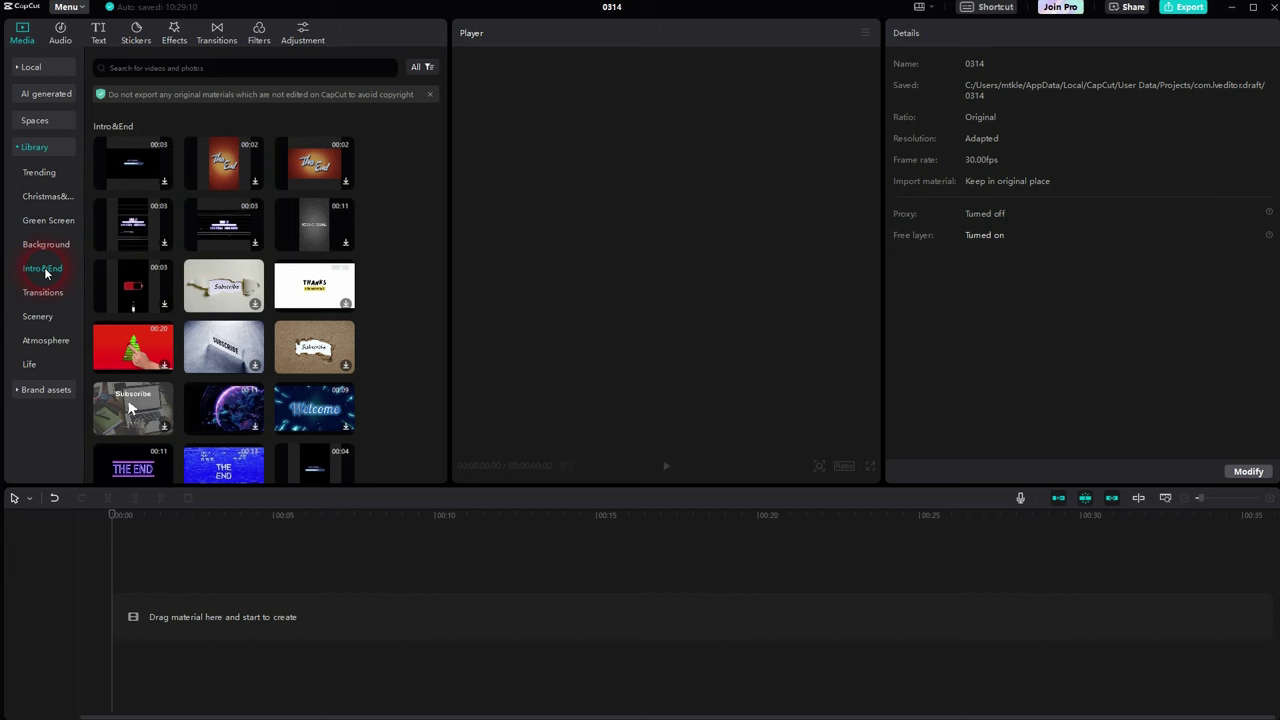
click(391, 272)
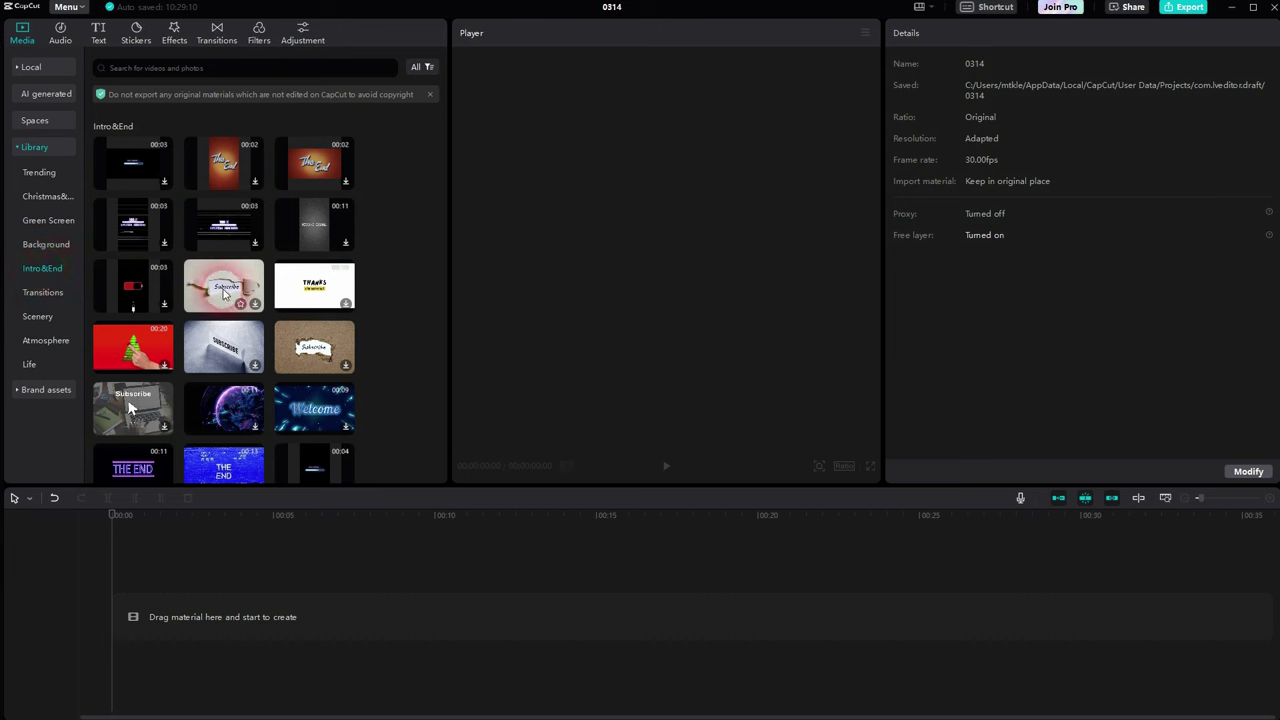
Step: Search the stock library for "subscribe" and preview the white-background clip with thumbs icons and a red subscribe button
click(182, 76)
text(sub)
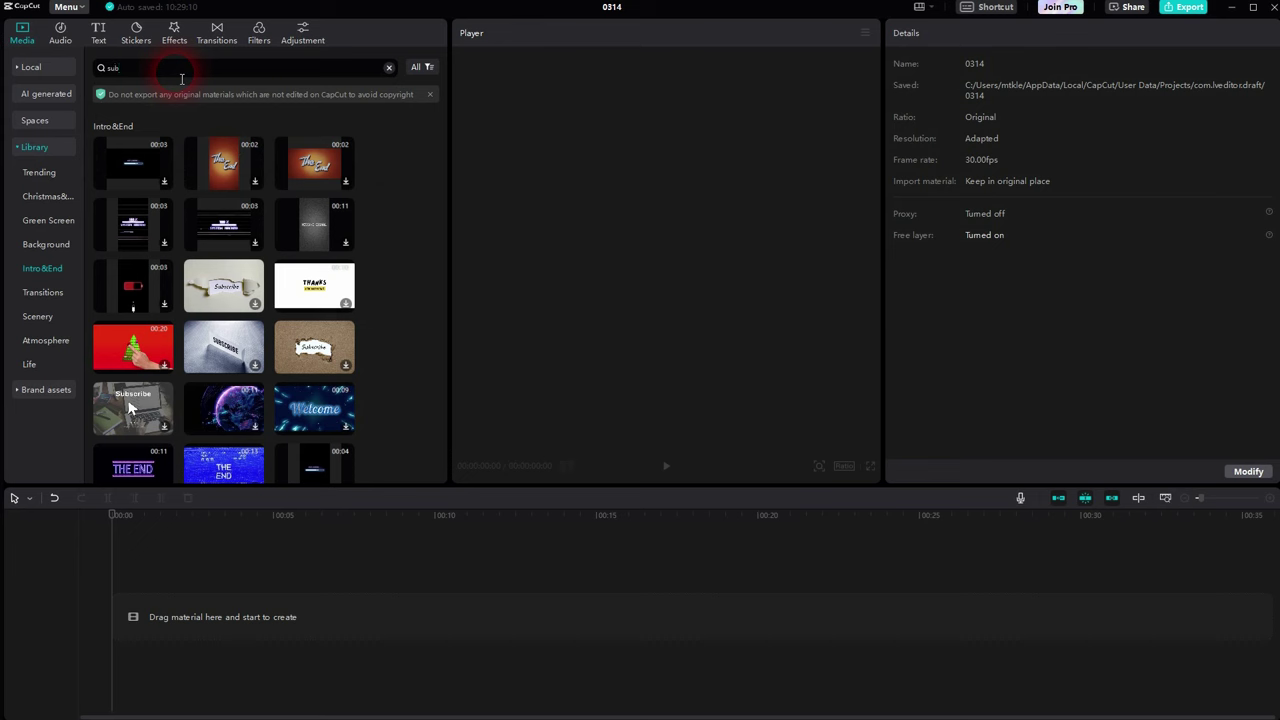
text(scribe)
key(Return)
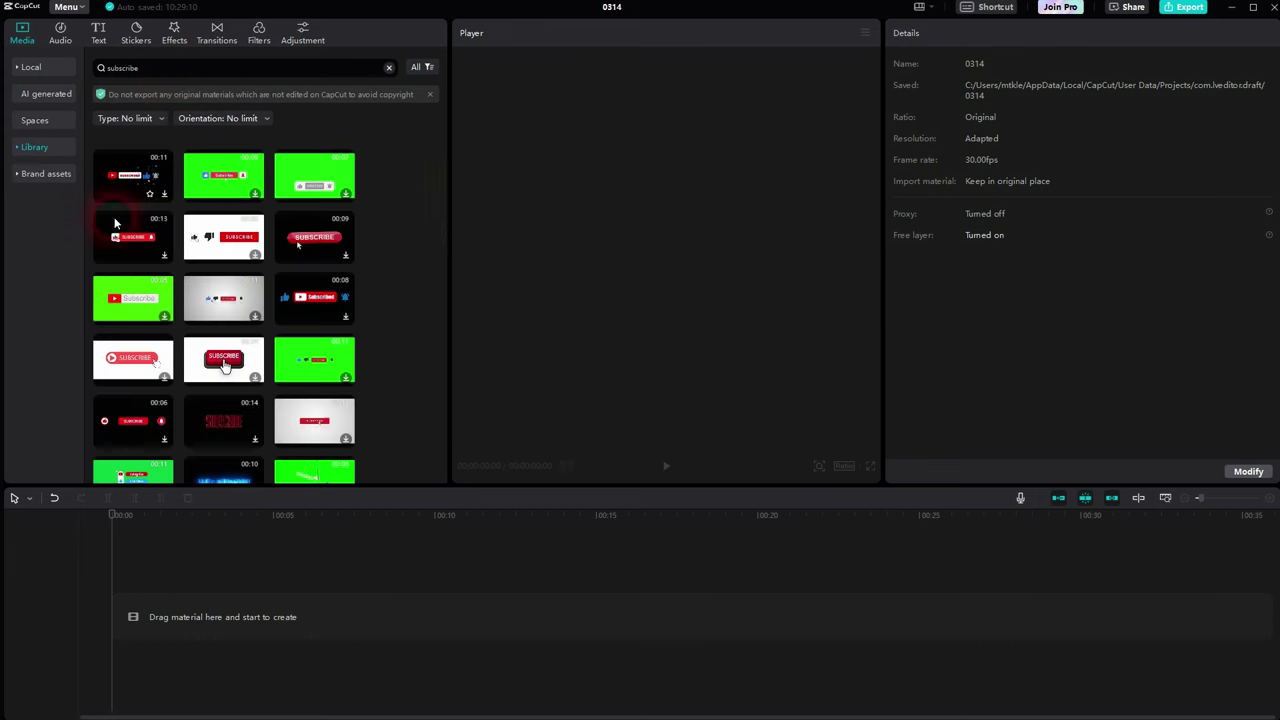
mouse_move(255, 193)
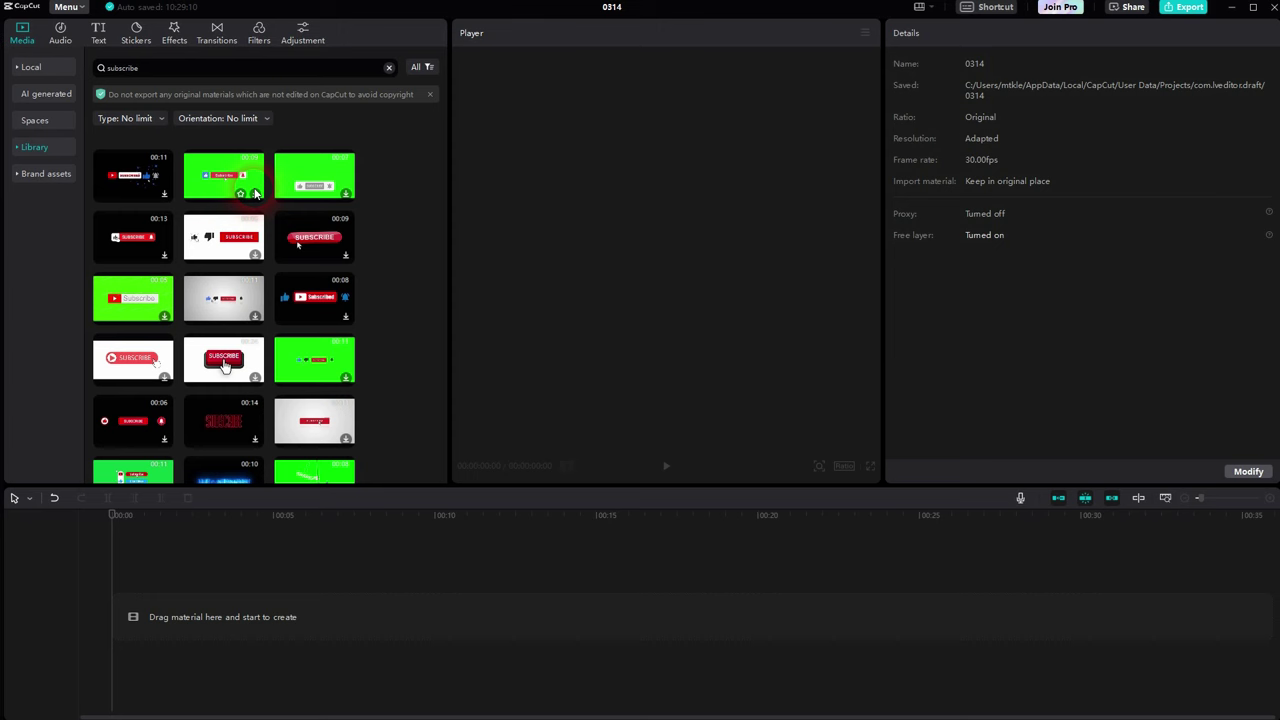
click(237, 243)
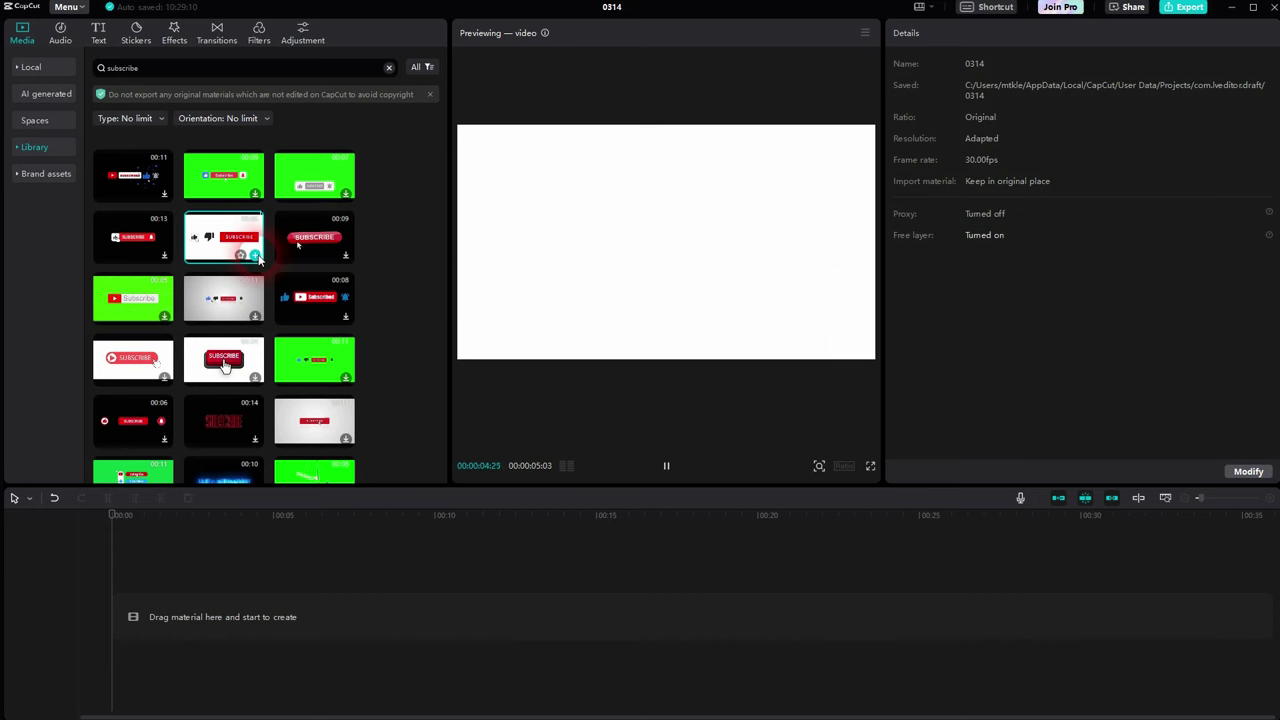
Step: Add the white-background subscribe clip to the timeline and delete it again
click(256, 256)
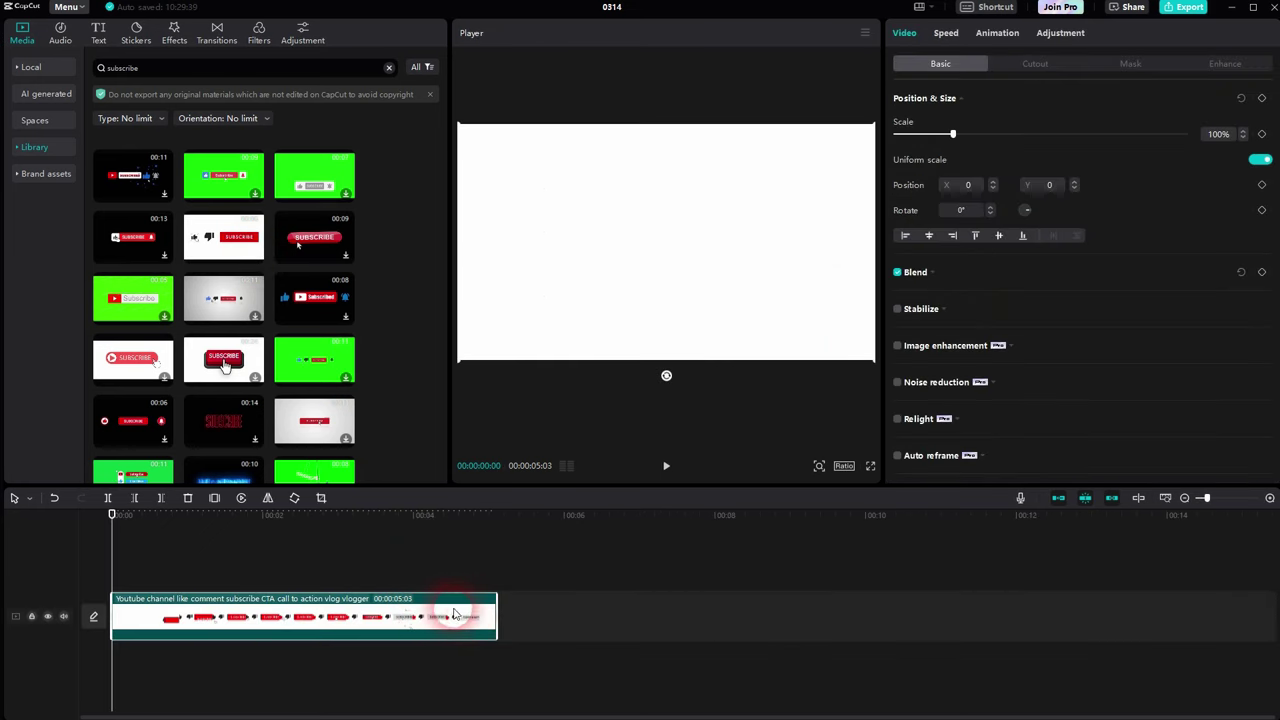
mouse_move(120, 529)
mouse_down()
mouse_move(371, 545)
mouse_move(114, 540)
mouse_up()
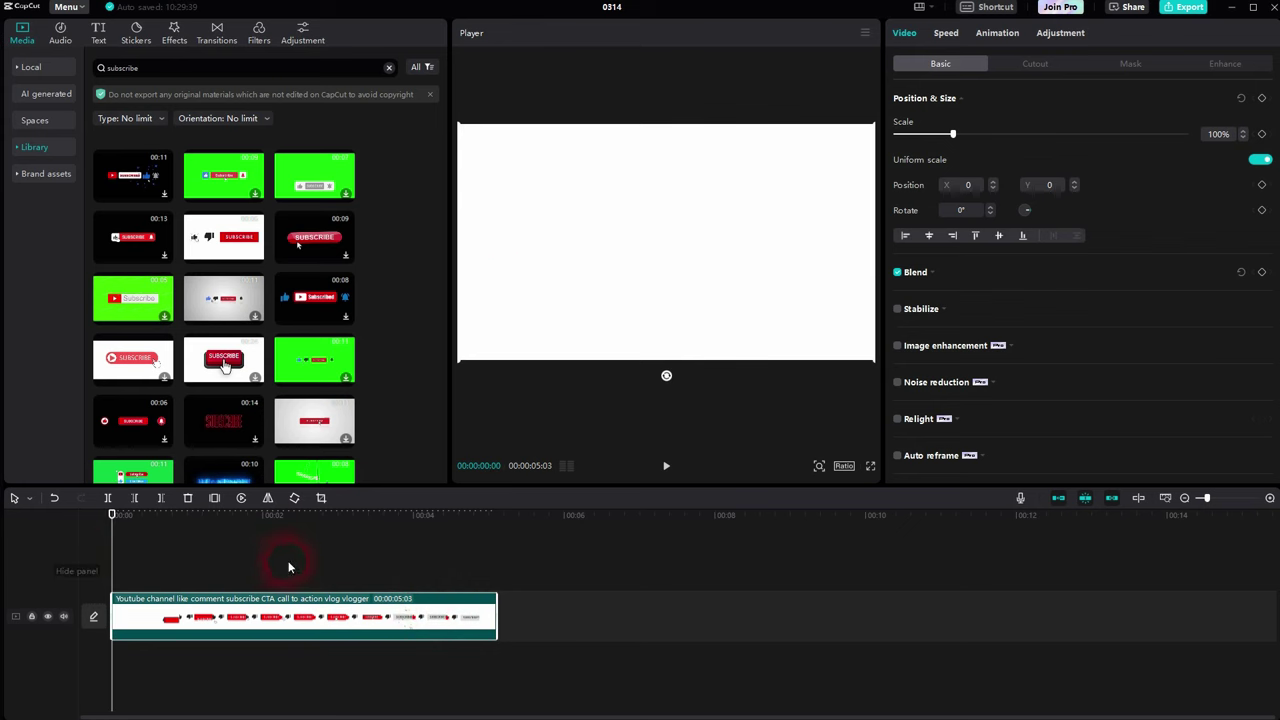
key(Delete)
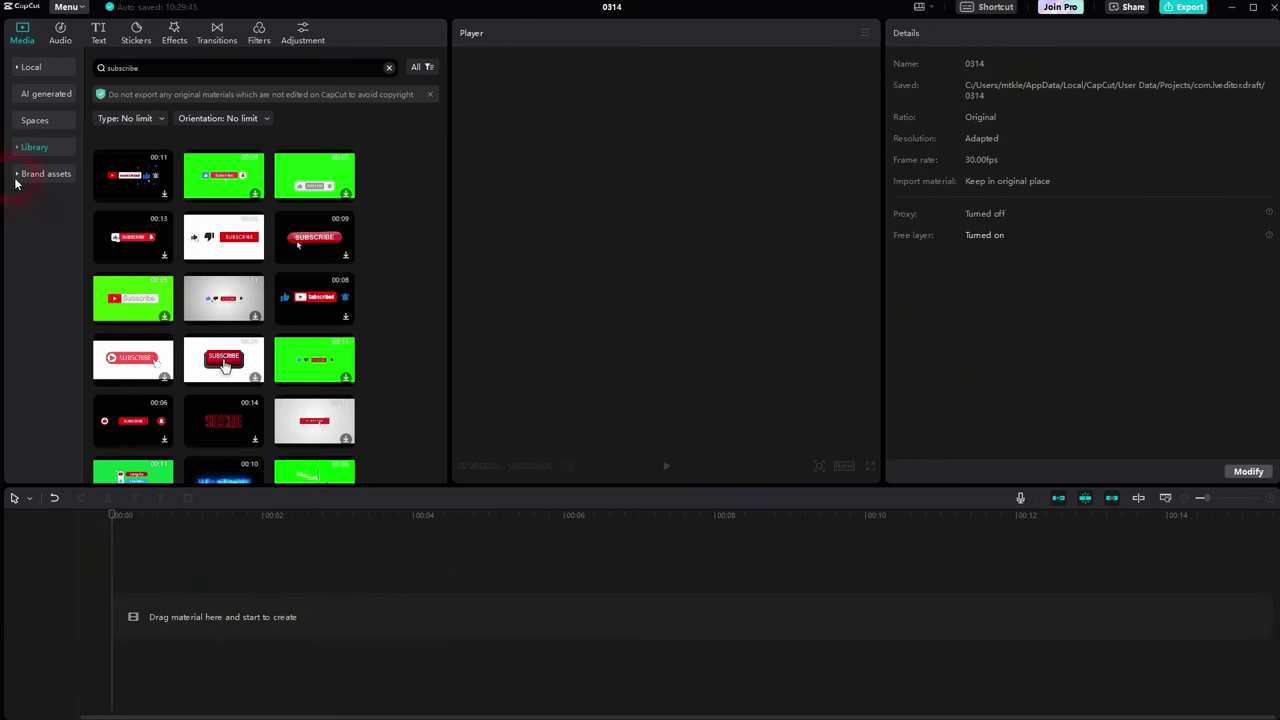
Step: Look through the stock library categories, the Brand assets videos and the Spaces media section
click(44, 148)
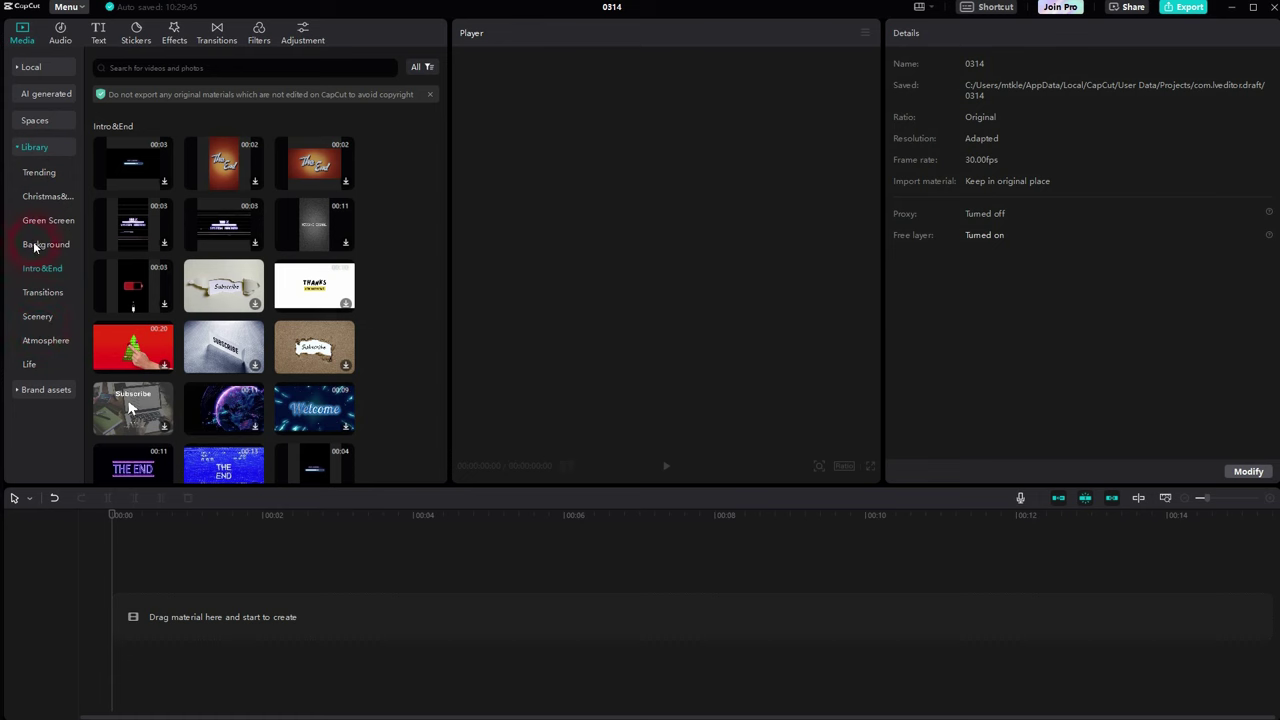
click(40, 152)
click(40, 175)
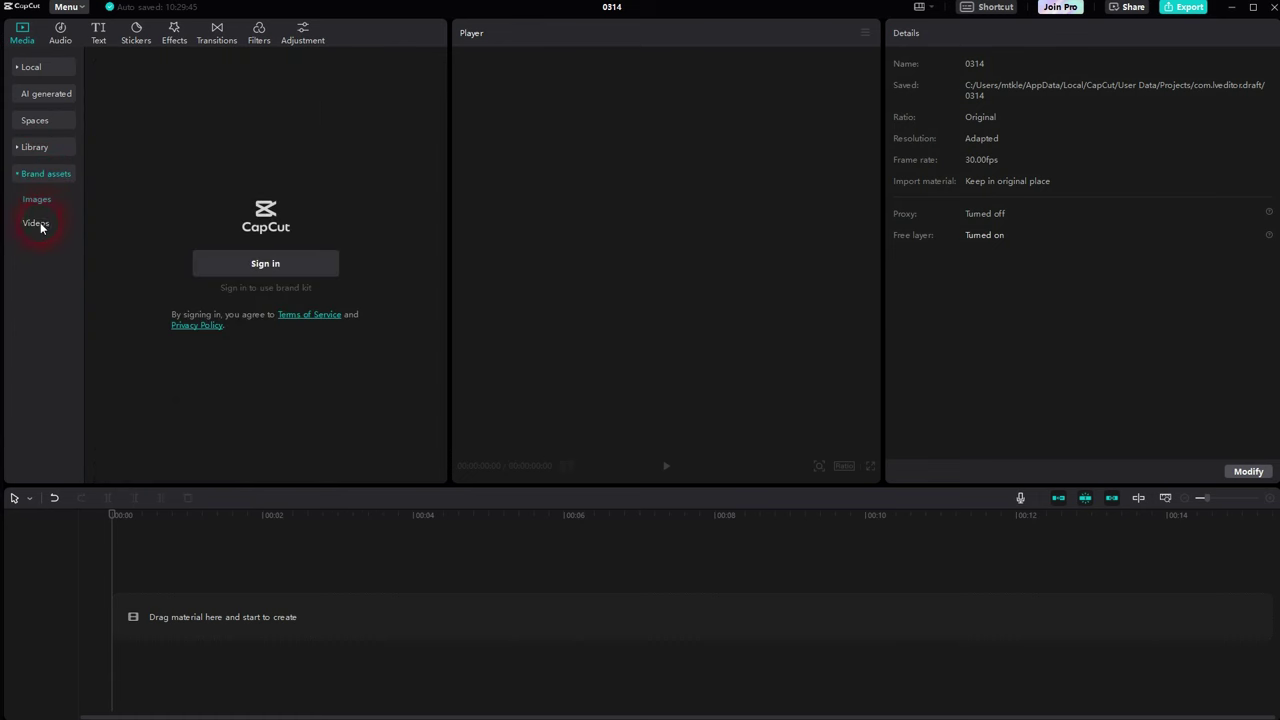
click(35, 224)
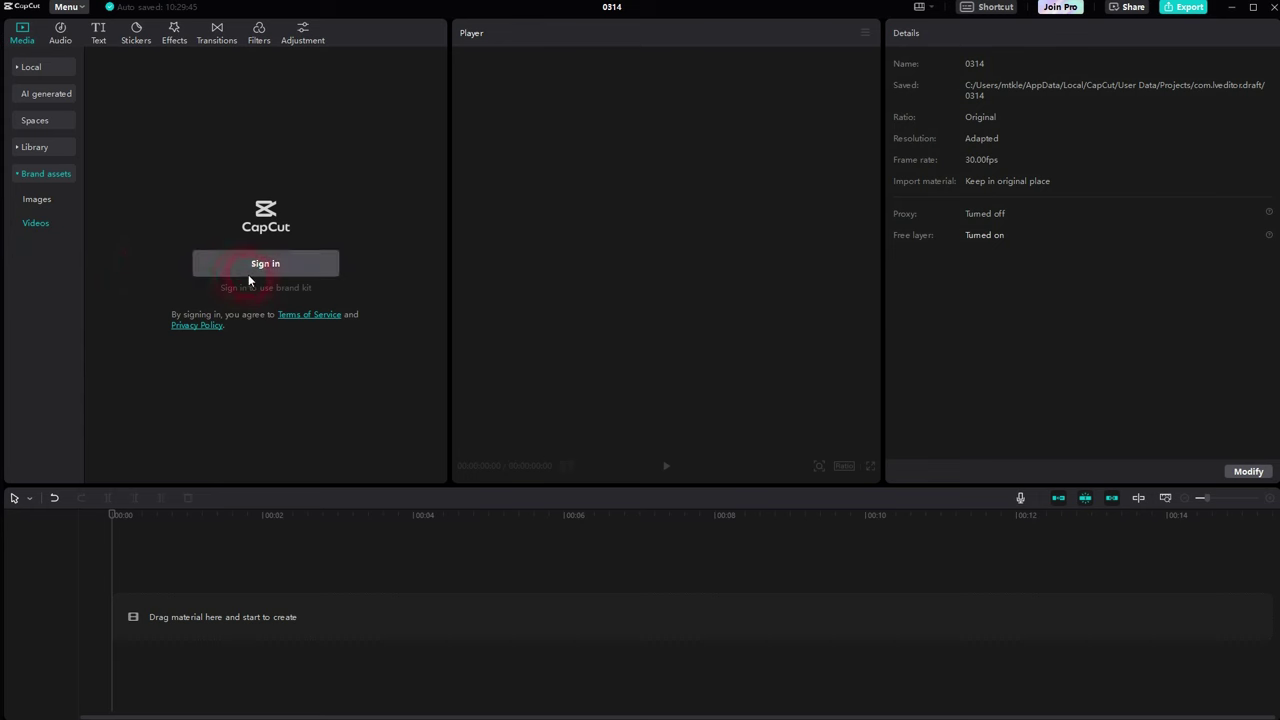
click(42, 176)
click(36, 120)
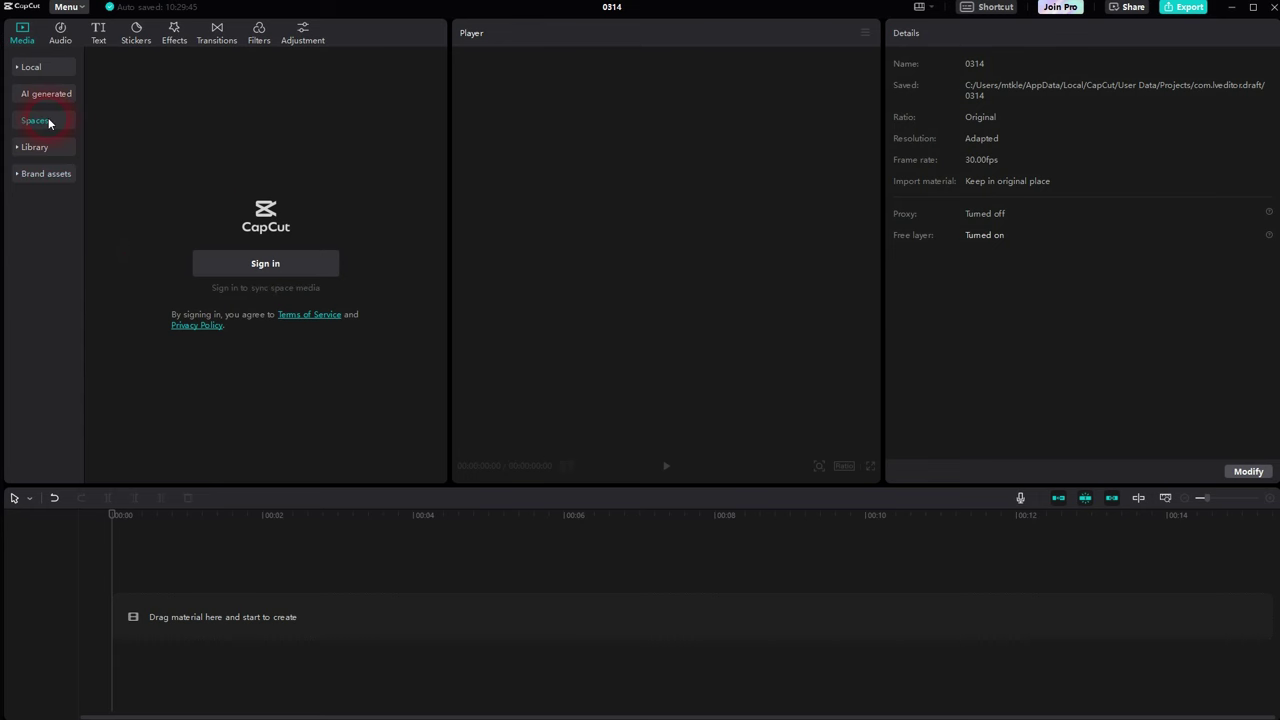
Step: Look through the AI generated, local and stock library media sections and return to the local imports
click(41, 95)
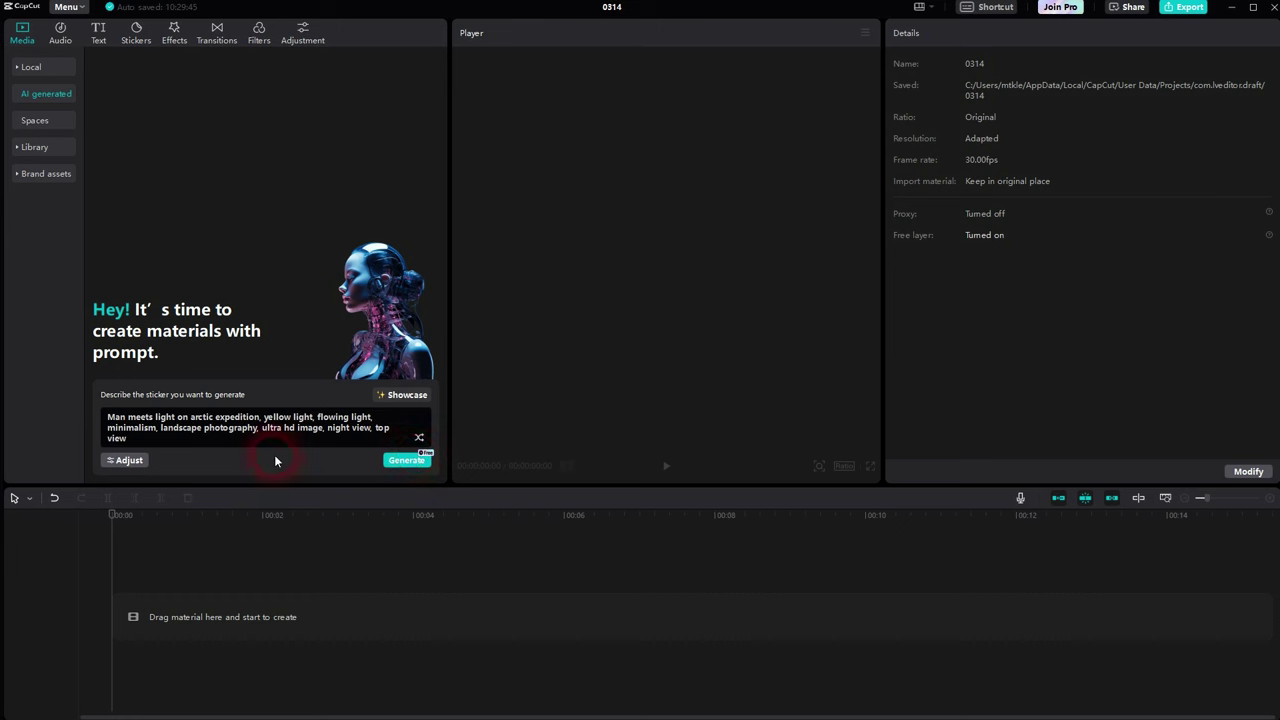
click(33, 67)
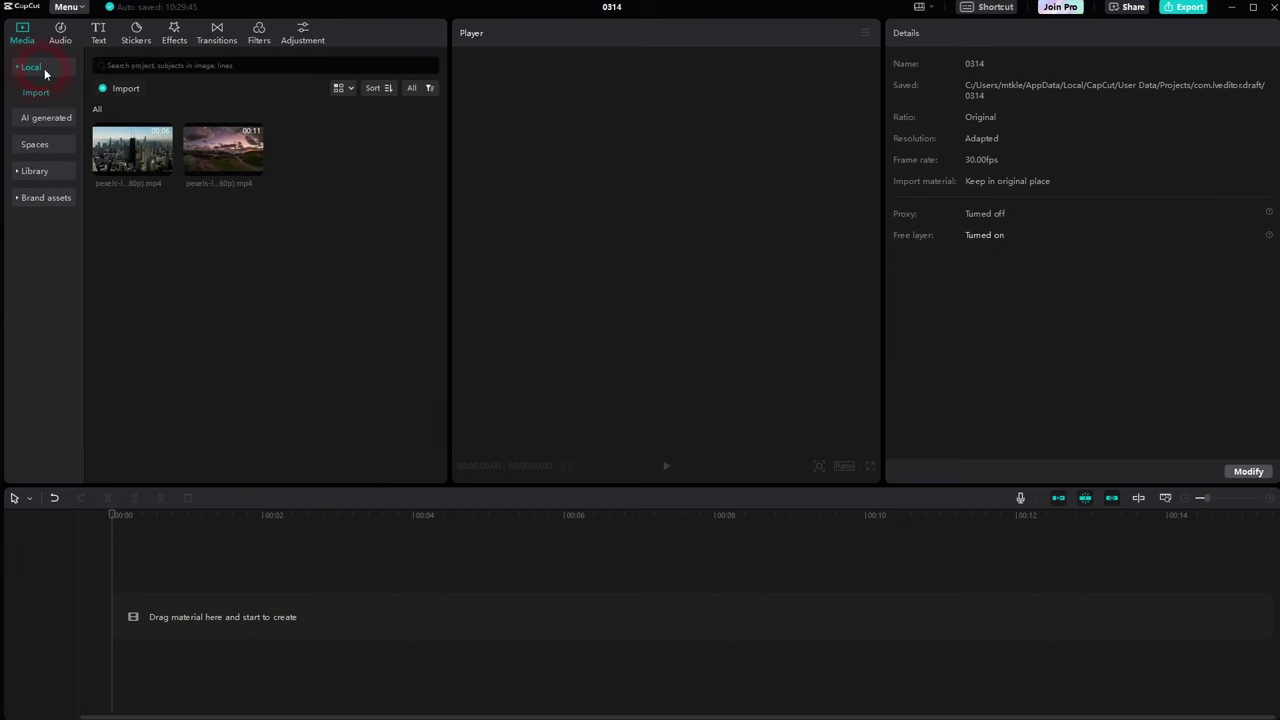
click(42, 171)
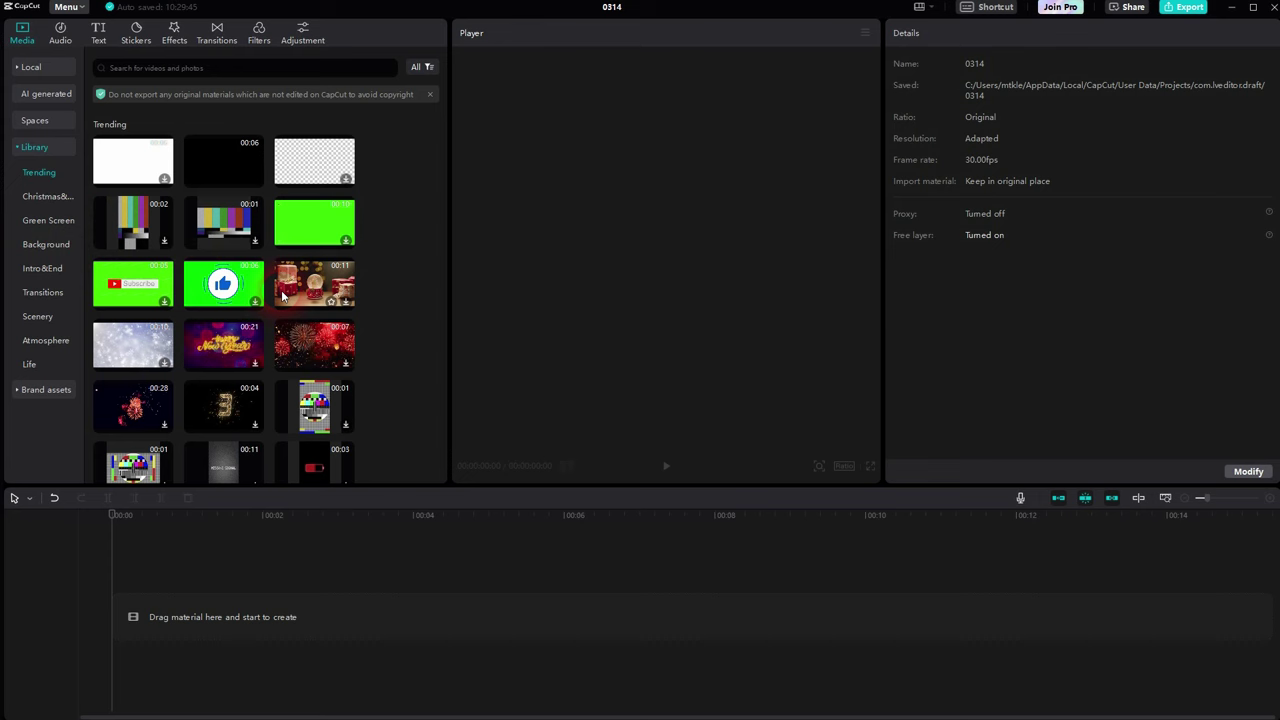
click(33, 67)
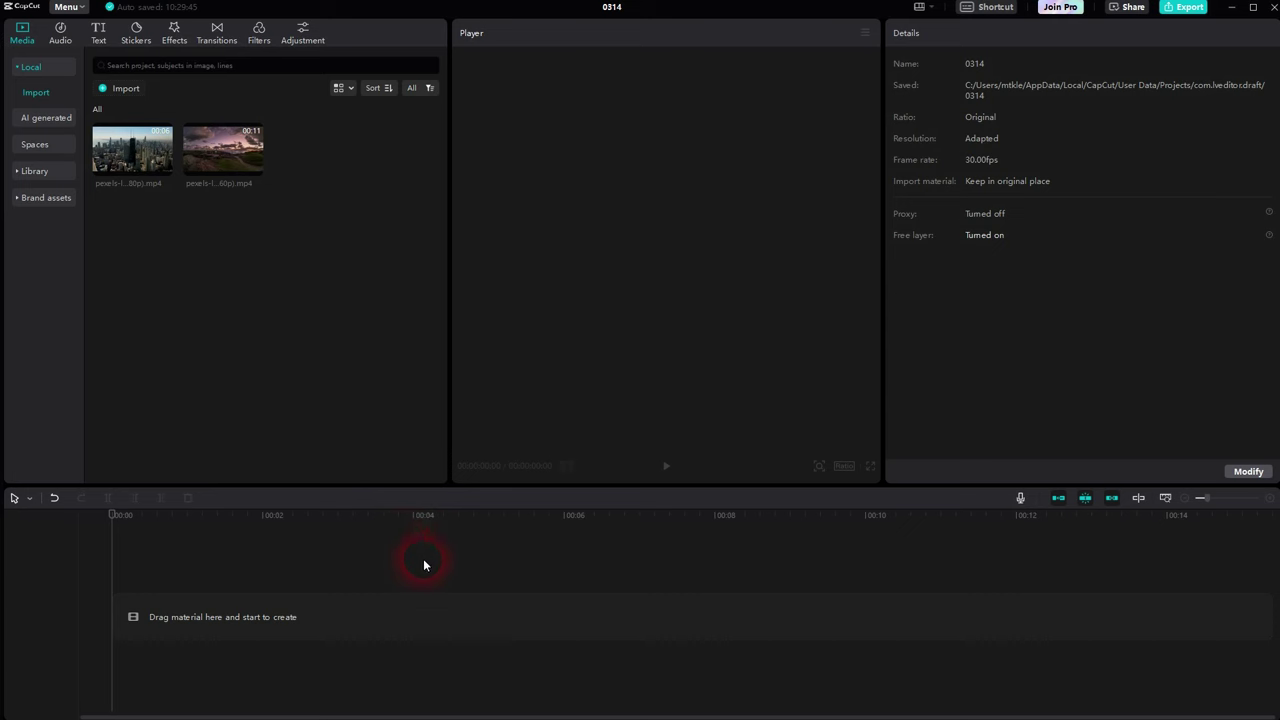
Step: Delete both imported Pexels clips from the local media list
drag(122, 230, 277, 147)
key(Delete)
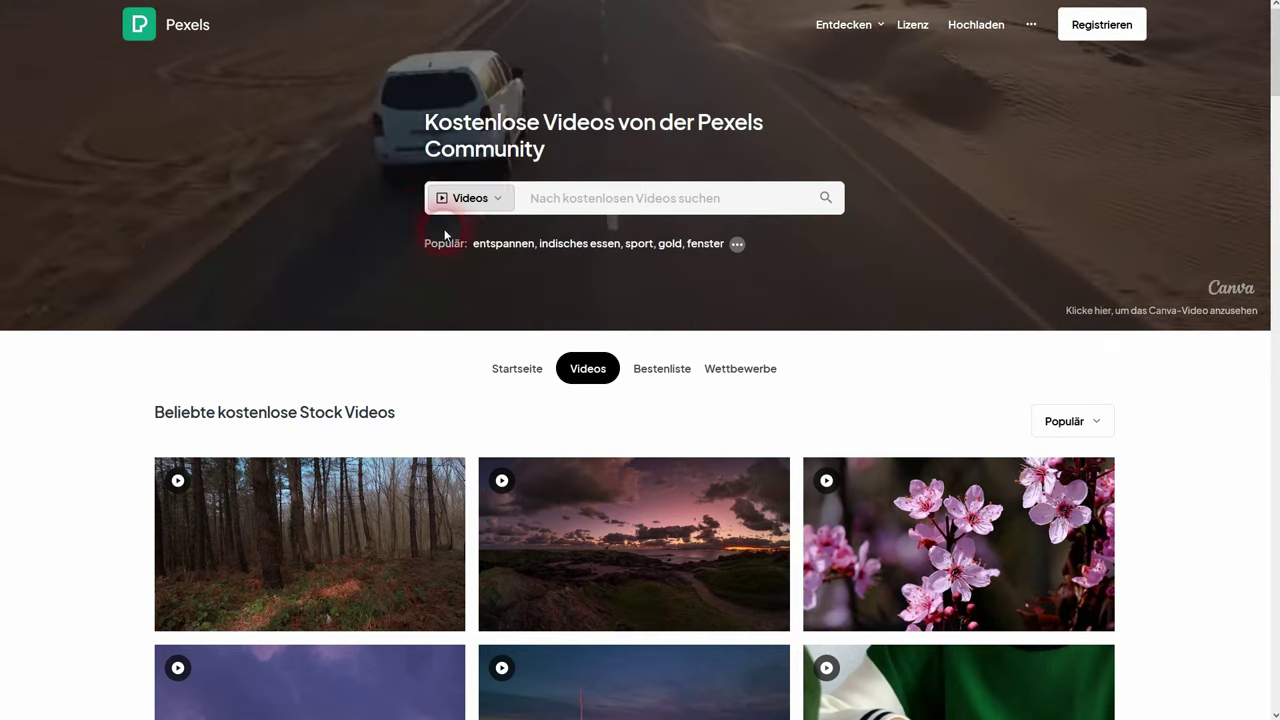
click(230, 361)
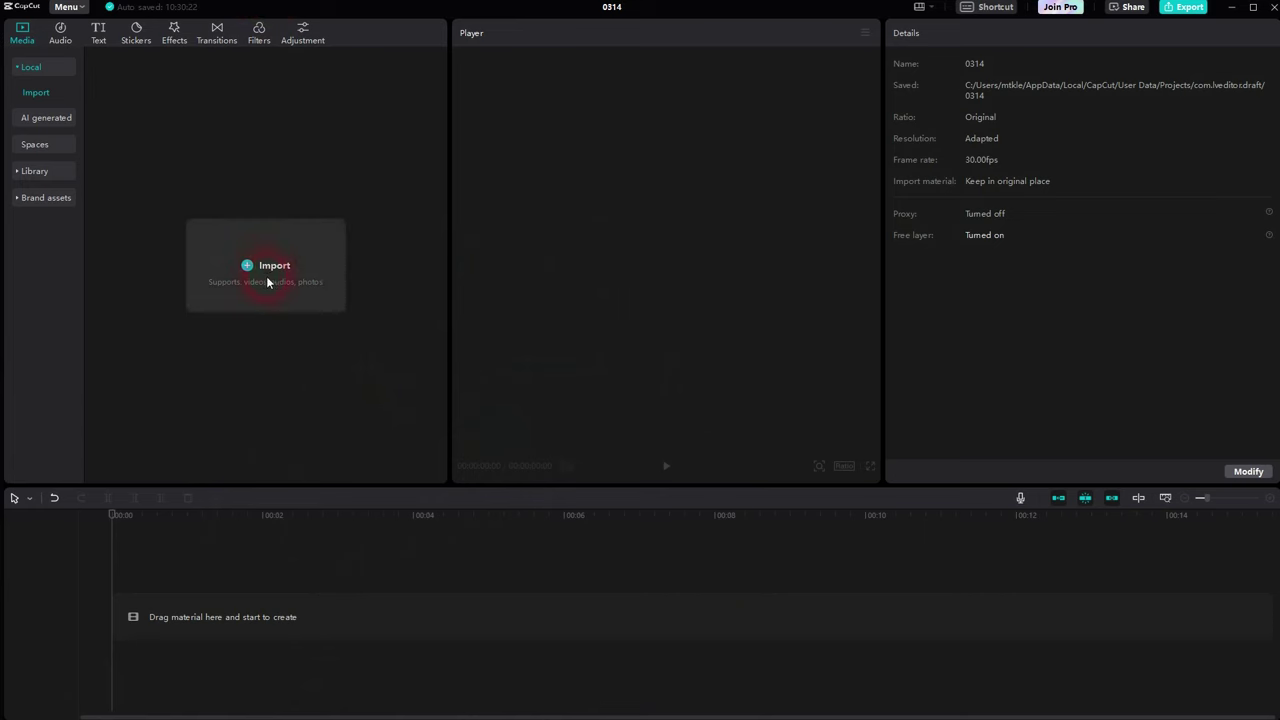
Step: Import the 2160p coastal sunset clip from the Downloads folder through the file selection dialog
click(266, 266)
click(56, 110)
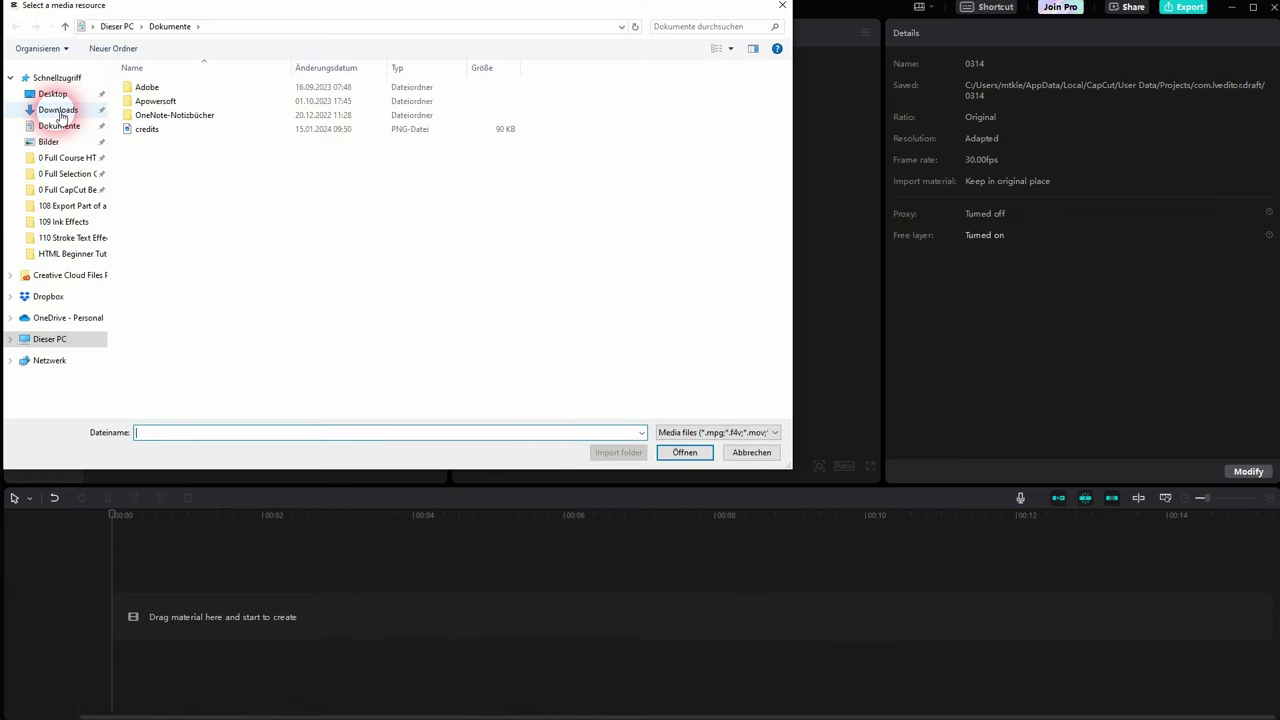
double_click(165, 106)
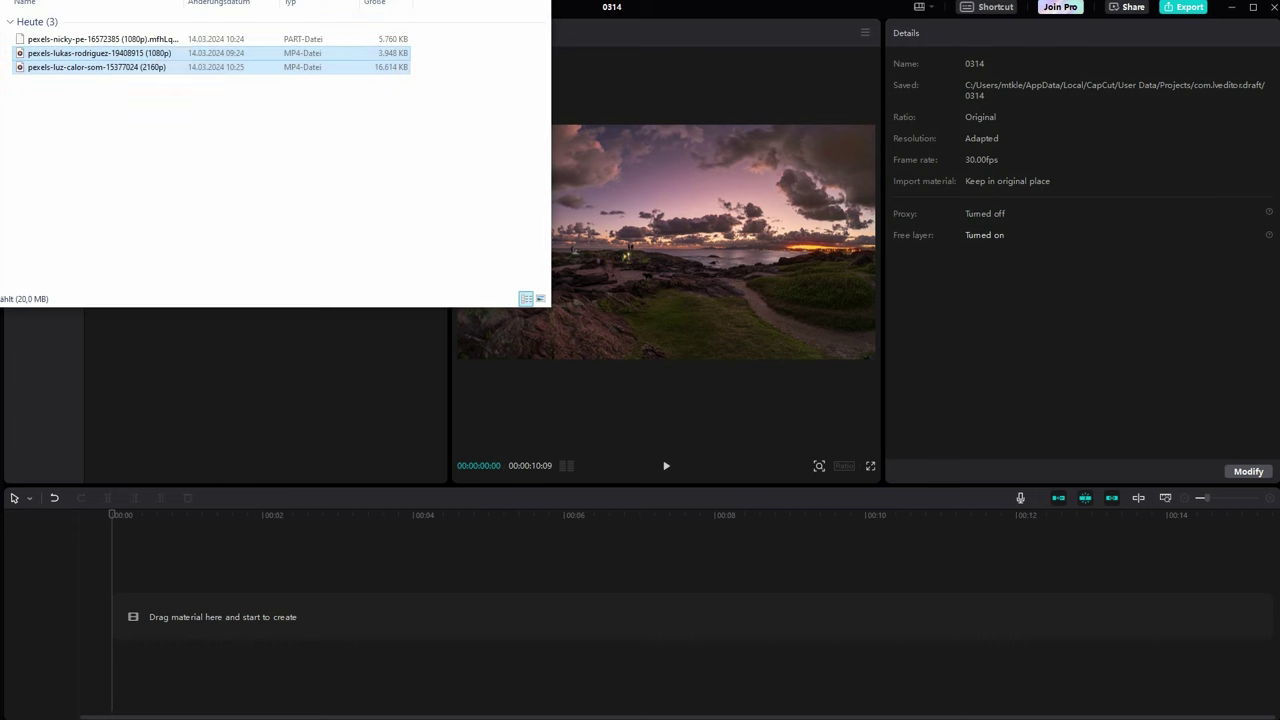
Step: Bring the 1080p city skyline clip from the file explorer window into the local media
click(94, 86)
click(68, 55)
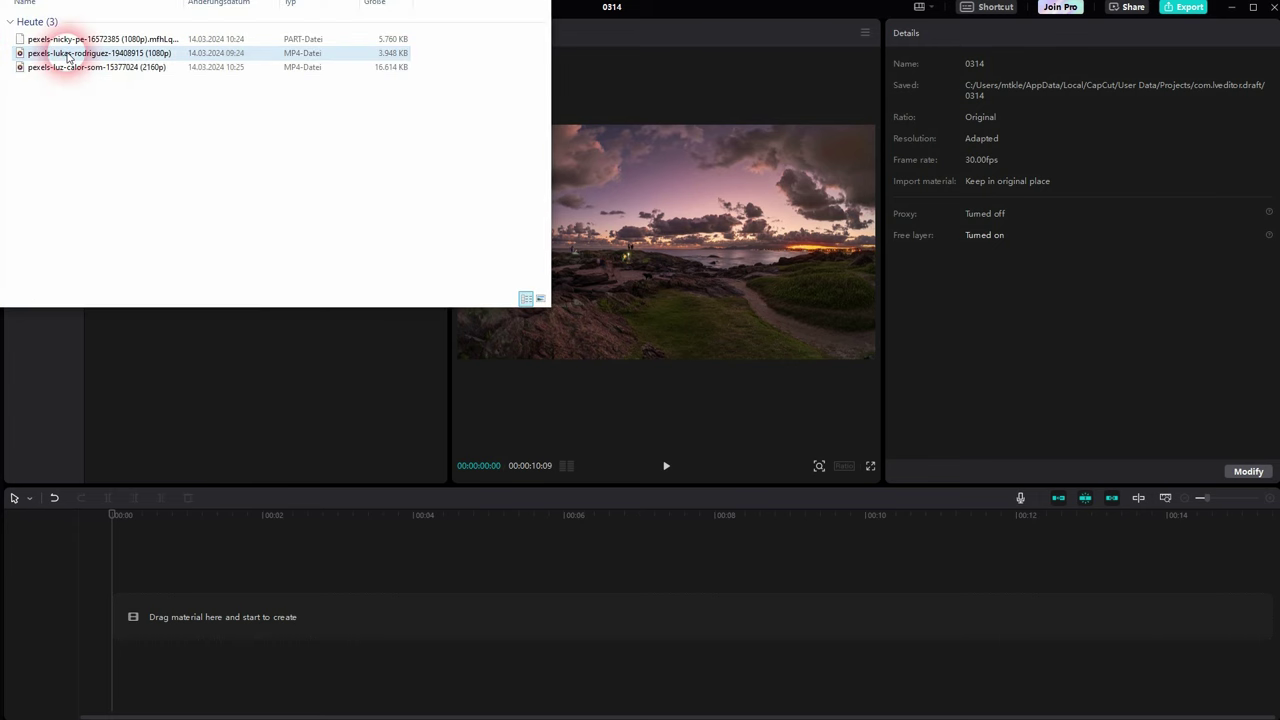
drag(70, 66, 274, 403)
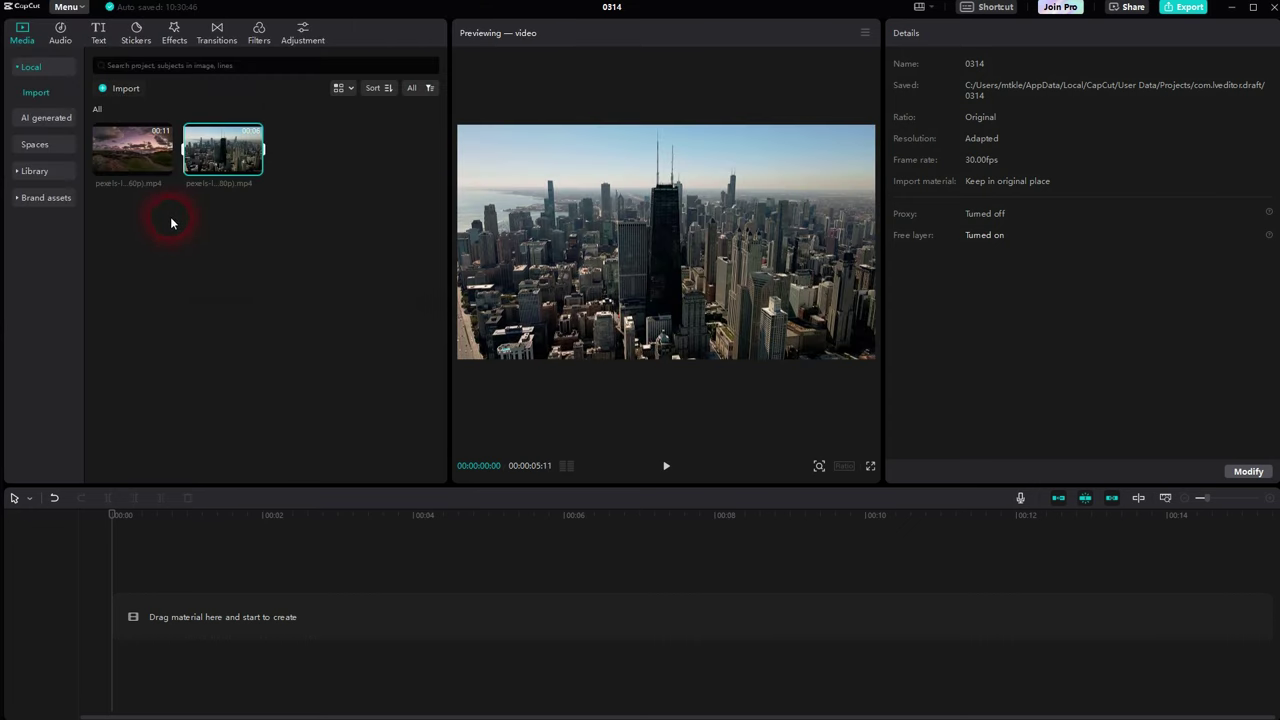
Step: Add the sunset and city skyline clips together to the main timeline track
click(171, 223)
drag(227, 233, 224, 618)
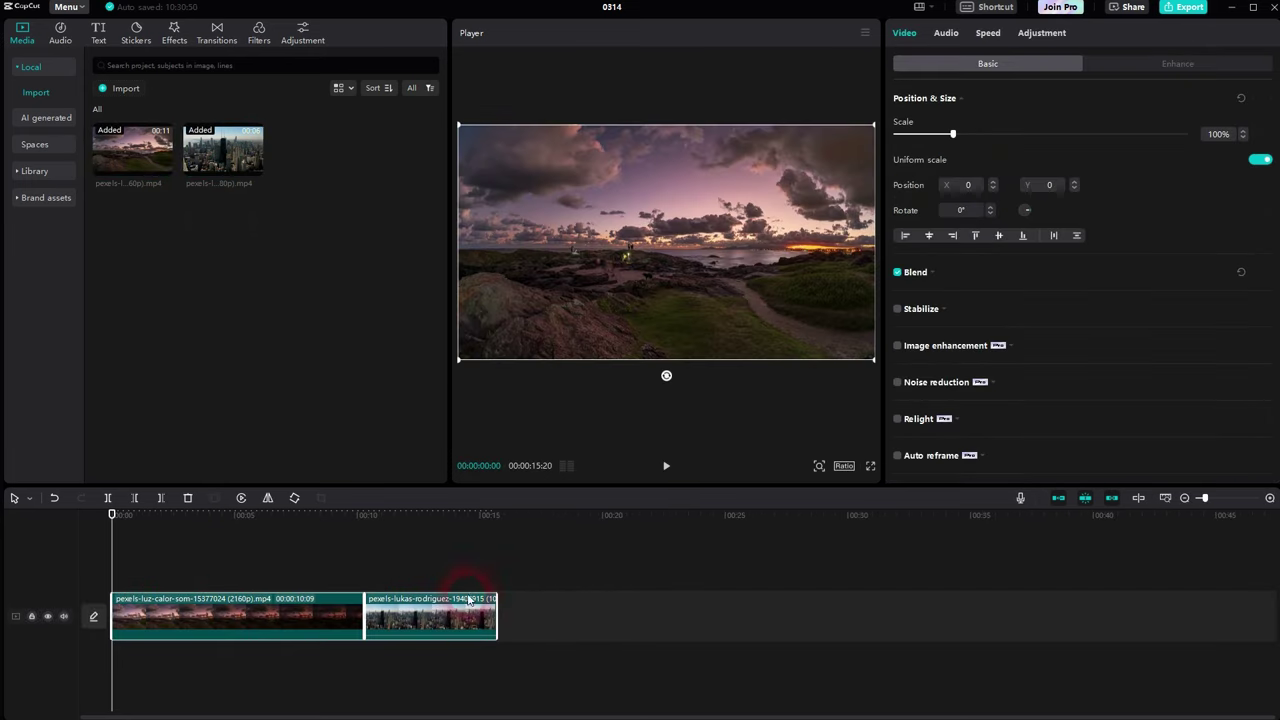
click(572, 592)
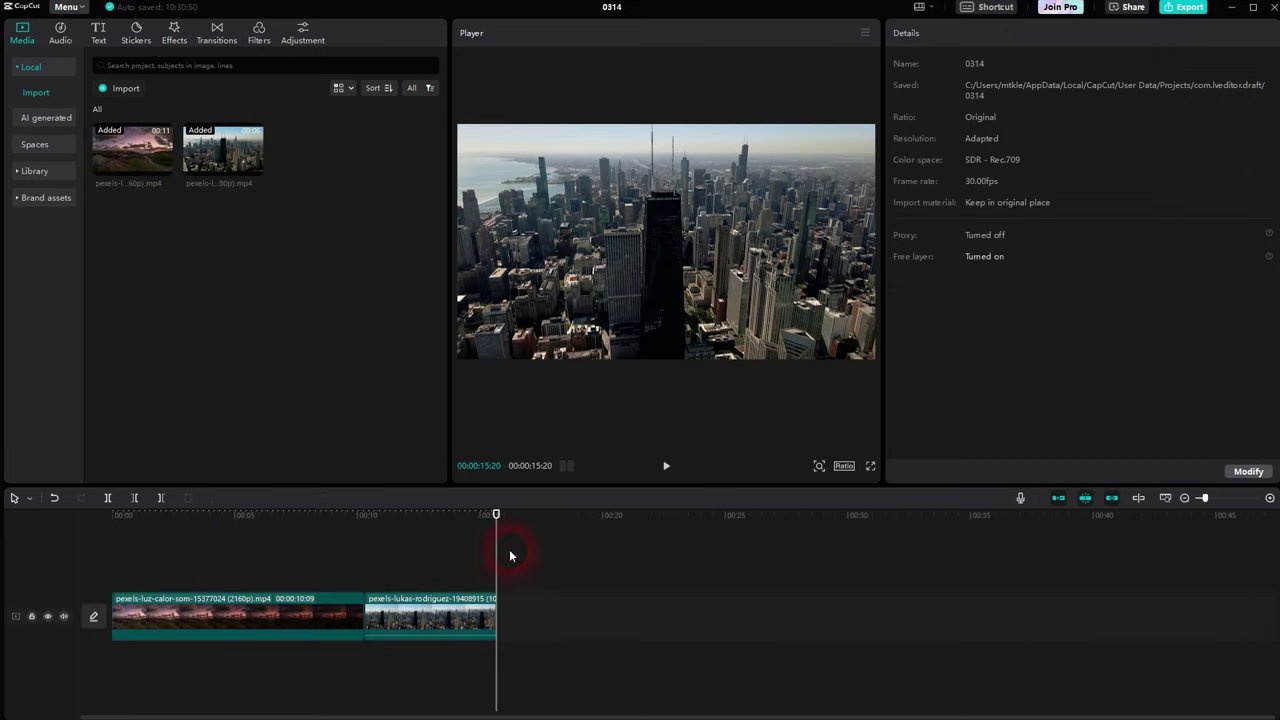
drag(498, 550, 40, 606)
click(704, 610)
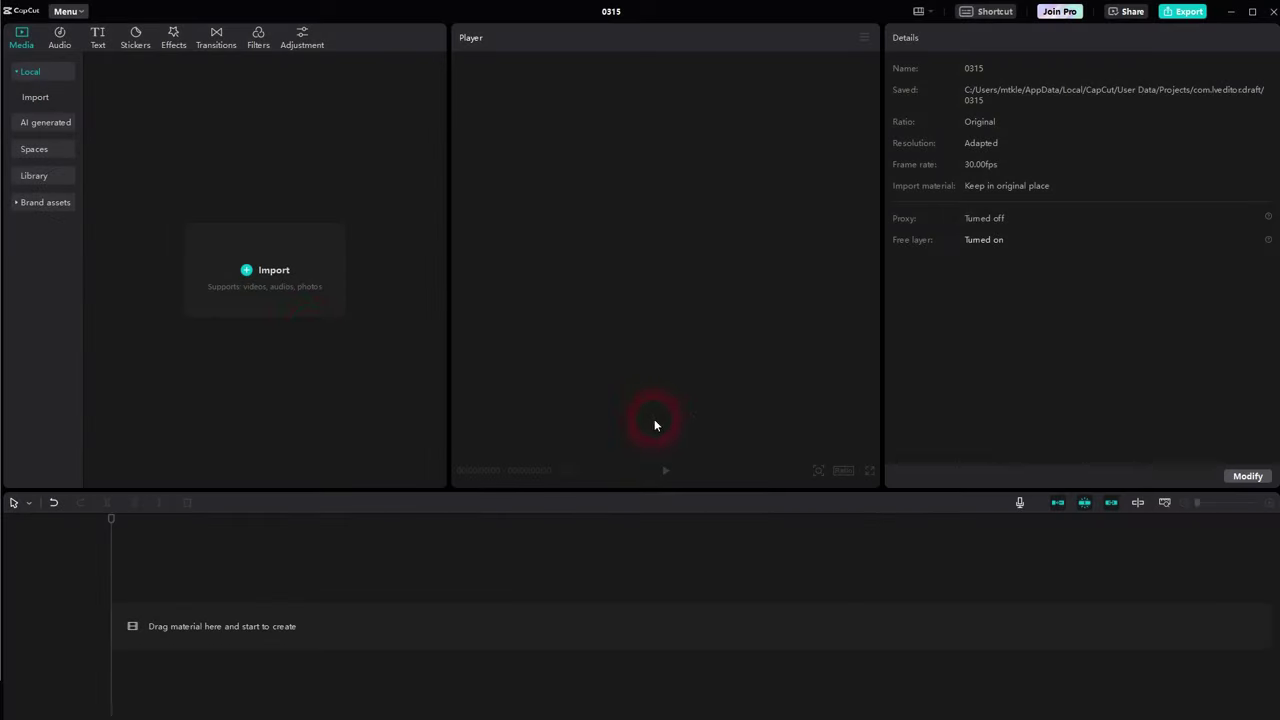
Step: Look at the audio library's music list and return to the local media import area
click(62, 40)
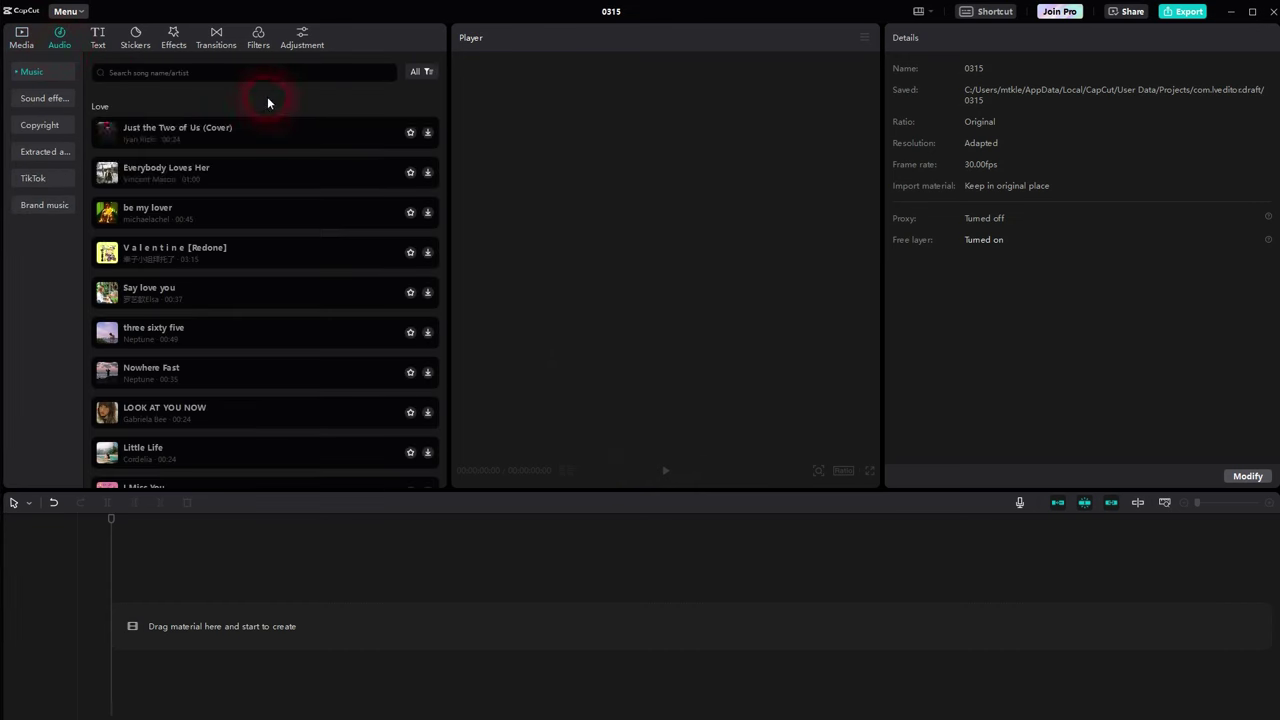
click(24, 42)
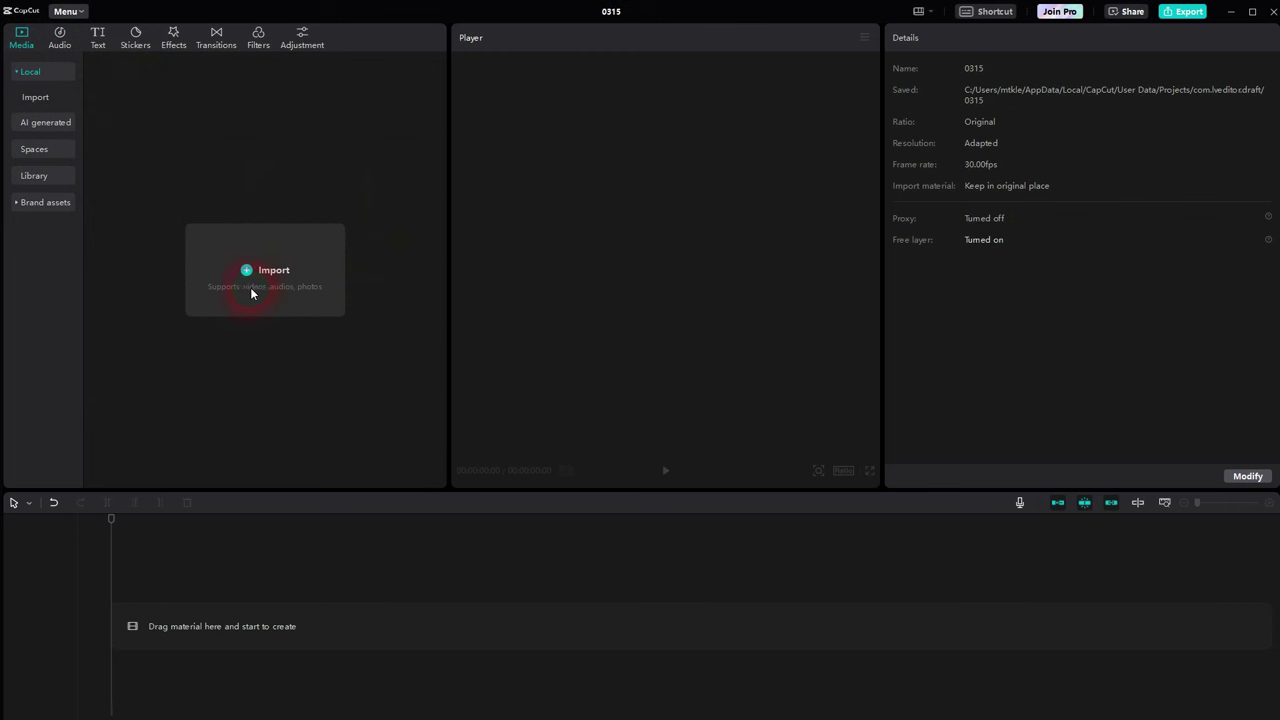
click(257, 227)
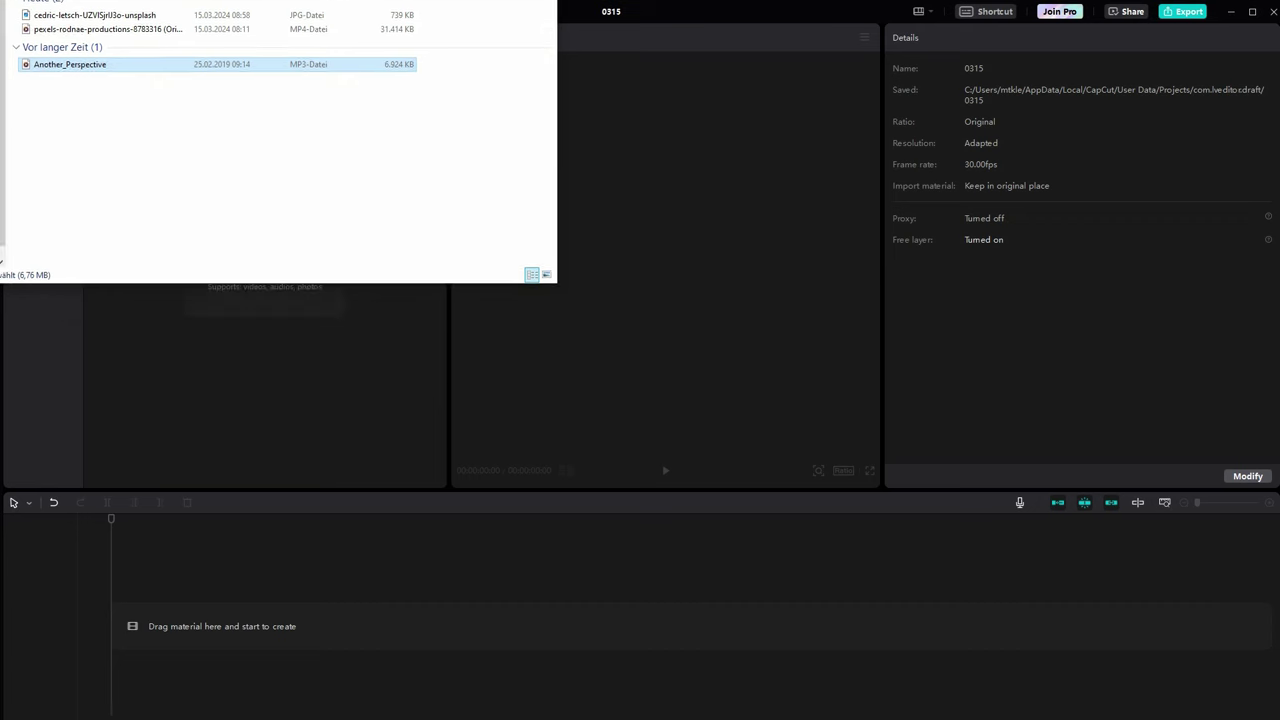
Step: Import the pexels-rodnae-productions-8783316 (Original) video from the file explorer onto the timeline and play its first seconds
click(97, 31)
drag(97, 33, 292, 375)
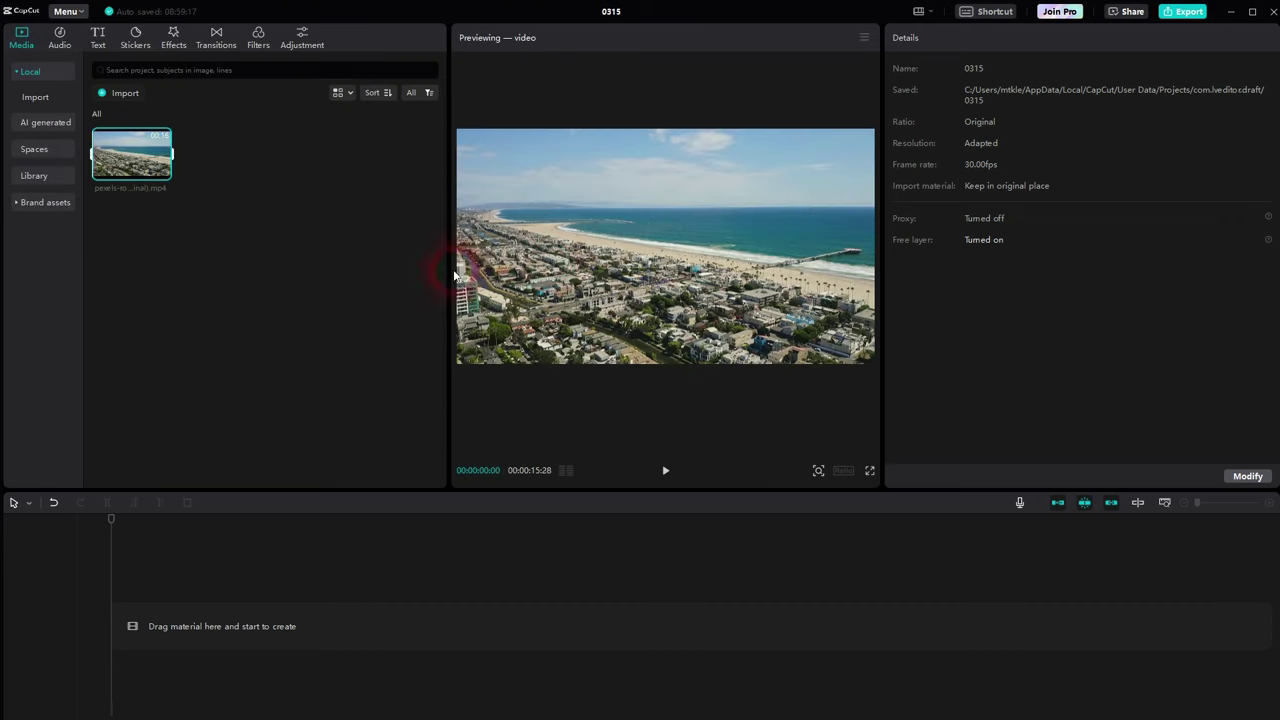
drag(166, 180, 314, 628)
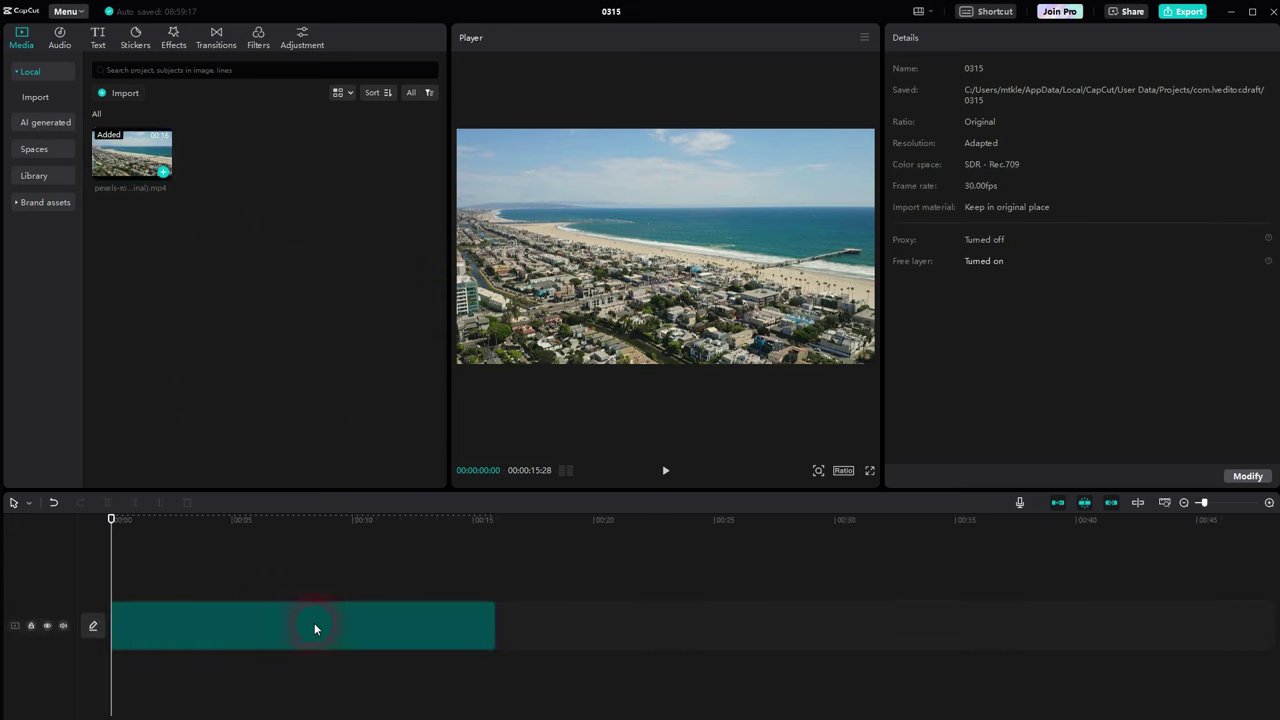
click(667, 471)
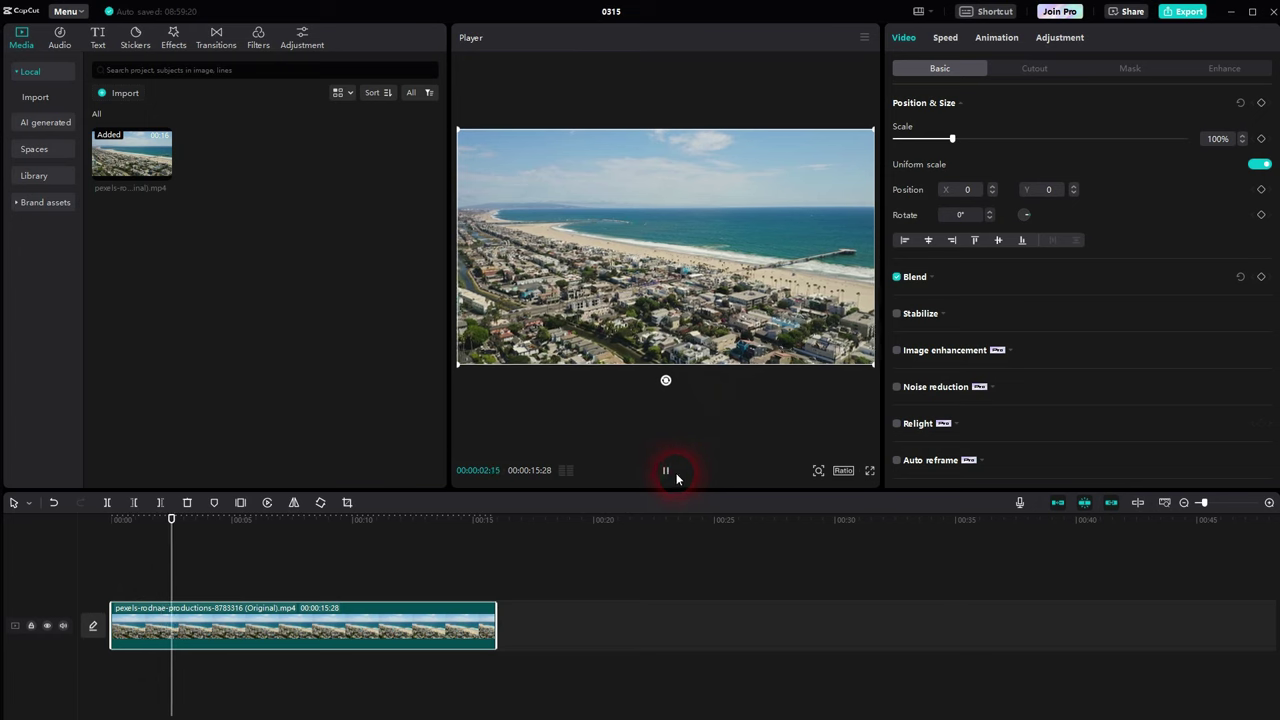
key(space)
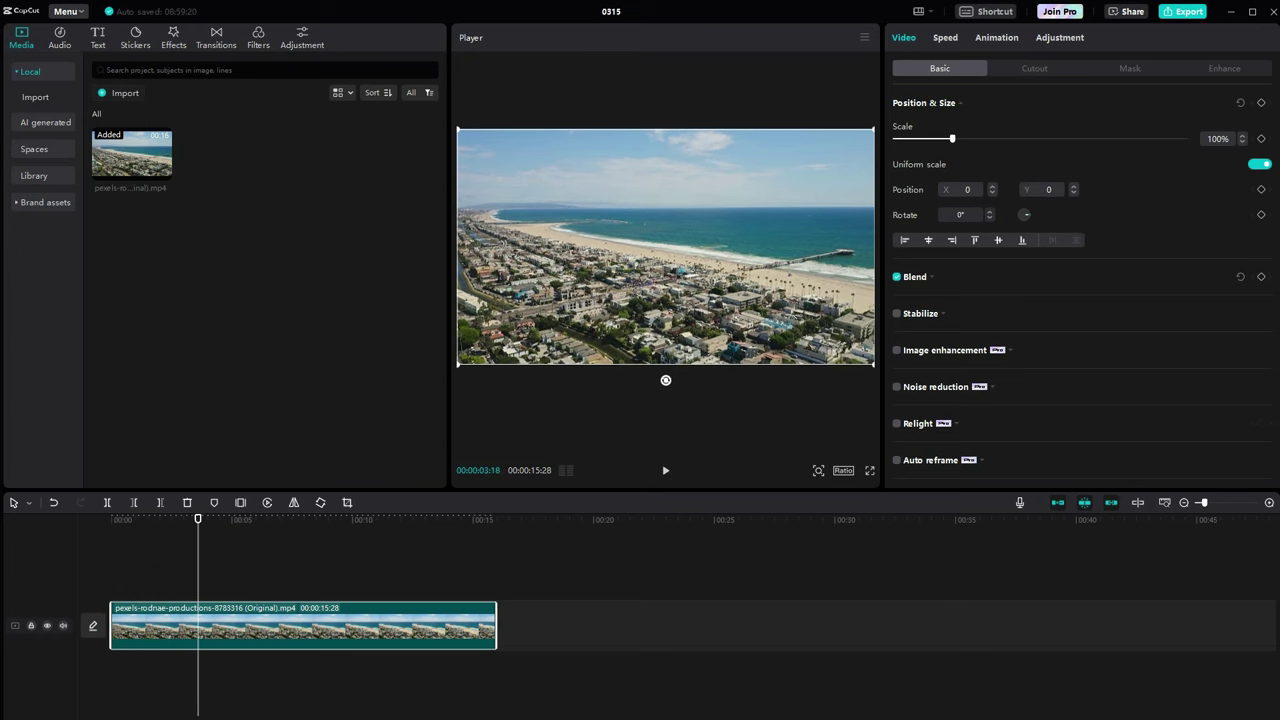
Step: Import the palm-tree skyline JPG from the file explorer and place it ahead of the beach video on the main track
click(143, 29)
click(100, 64)
click(90, 15)
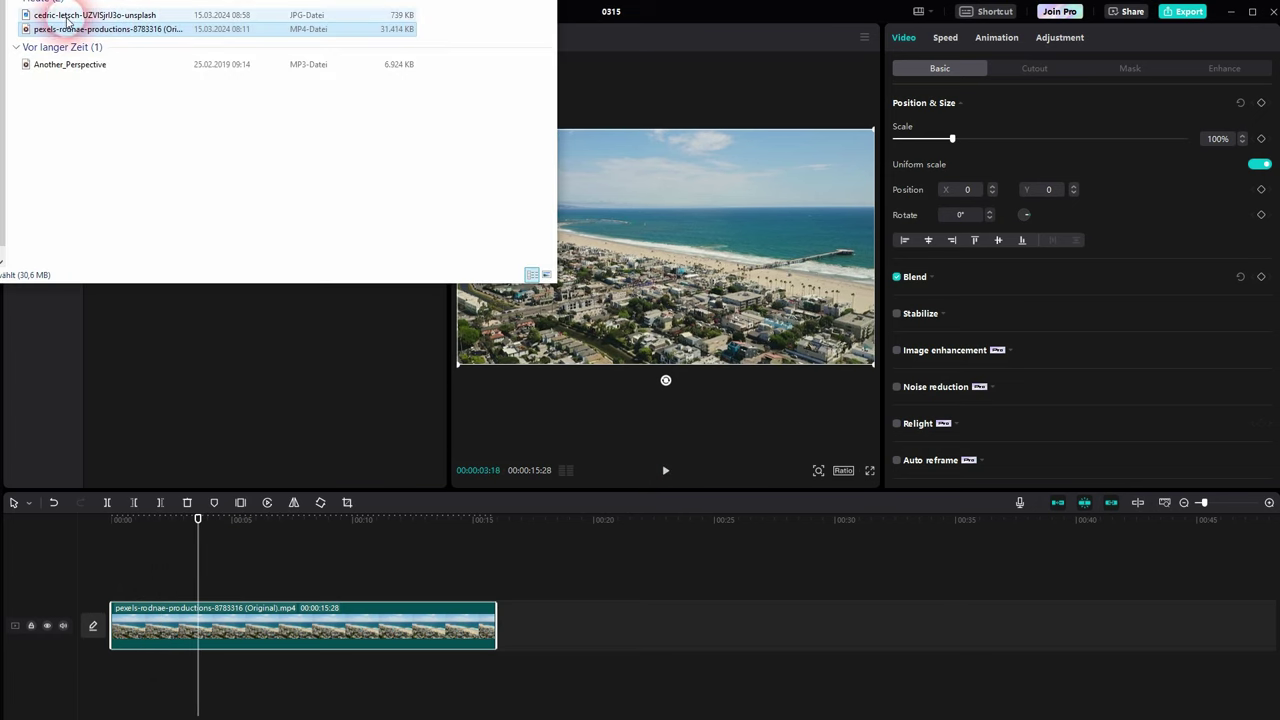
drag(90, 15, 277, 372)
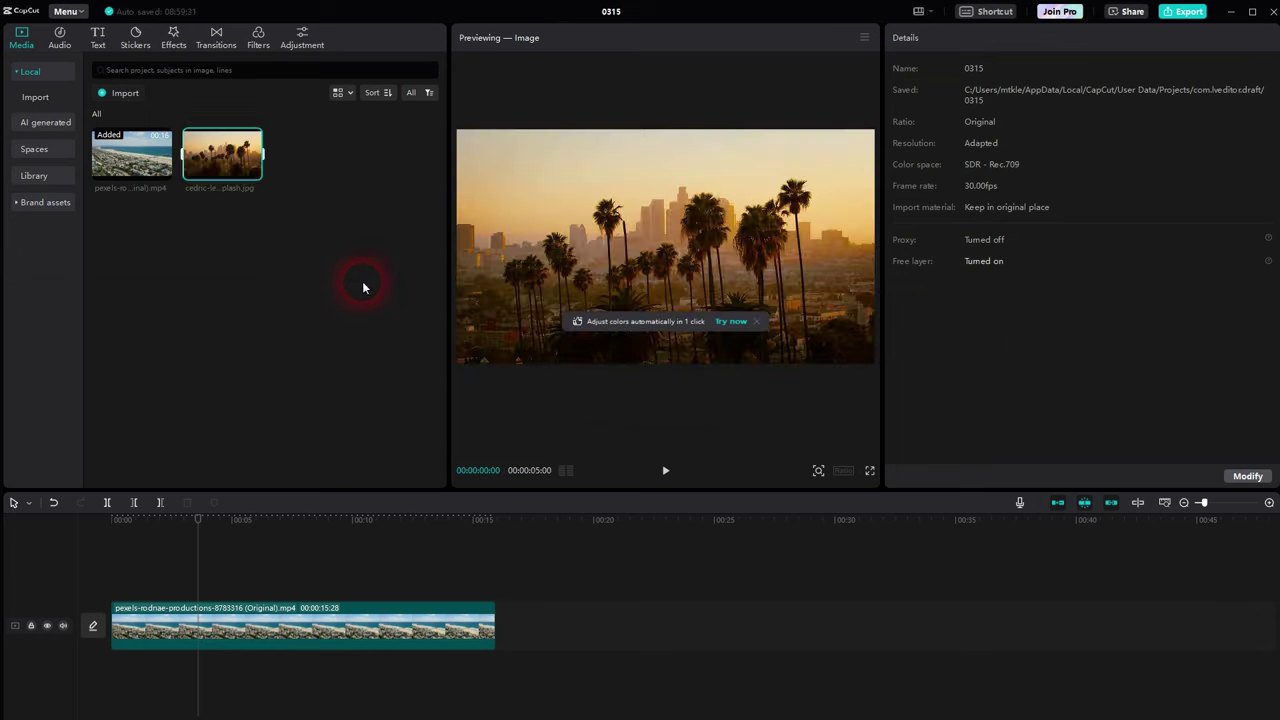
drag(253, 172, 148, 578)
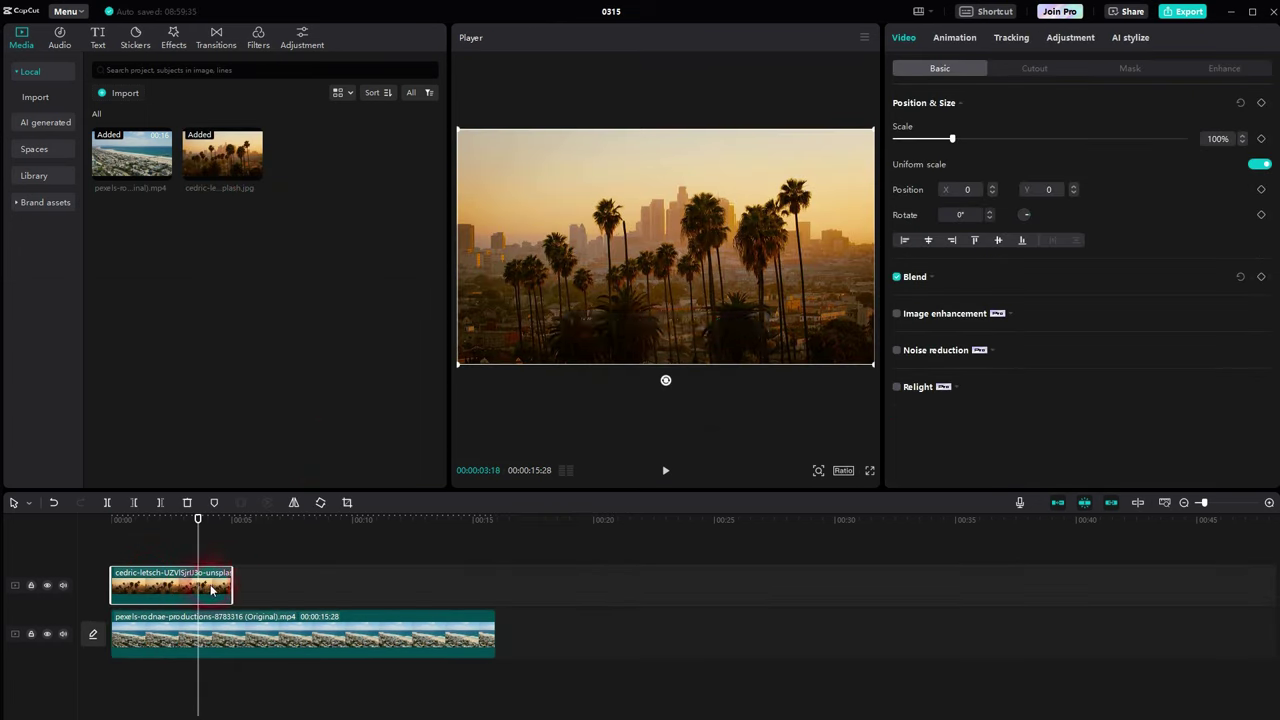
drag(170, 580, 170, 650)
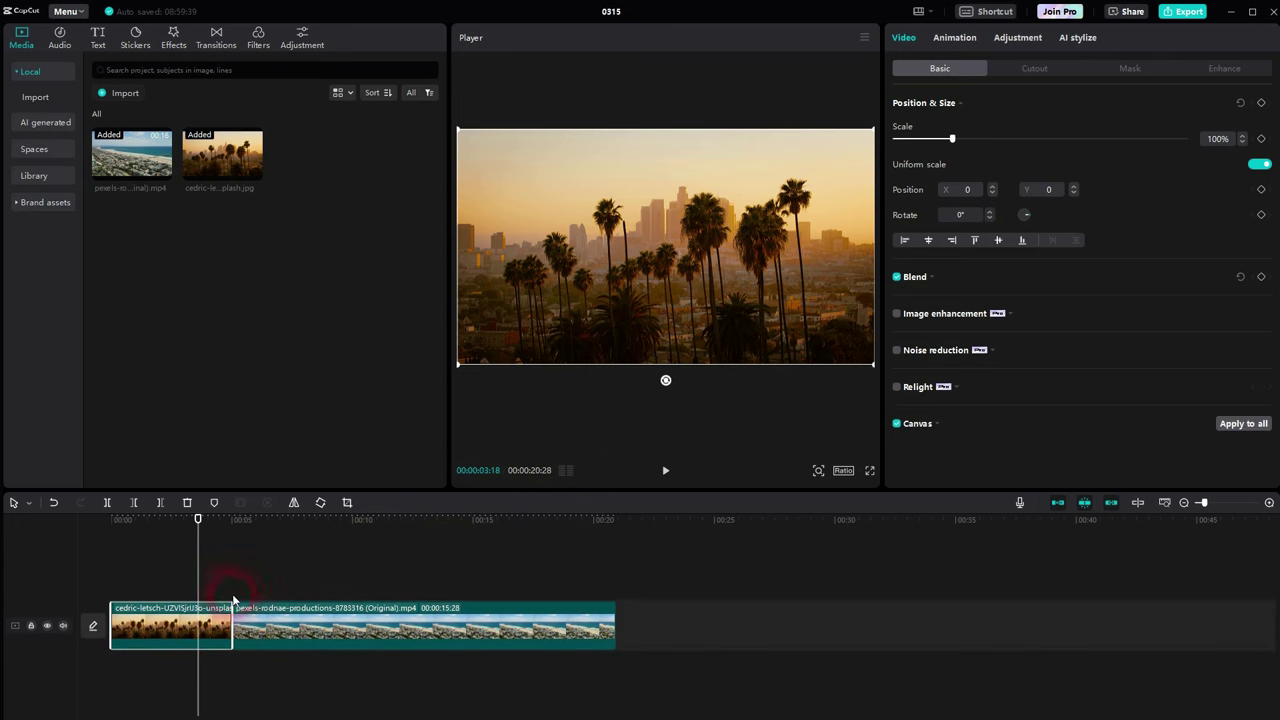
Step: Import Another_Perspective.mp3 from the file explorer and add it to the timeline at the playhead
click(303, 72)
key(alt+Tab)
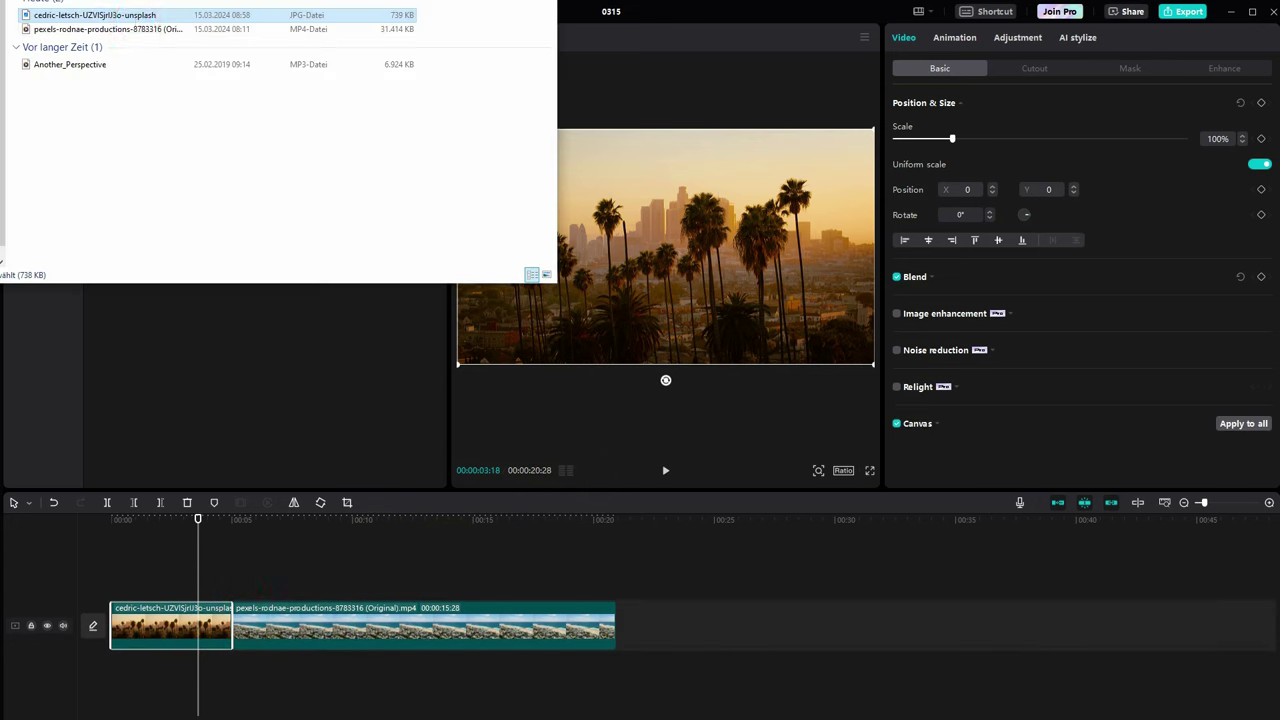
drag(57, 64, 320, 412)
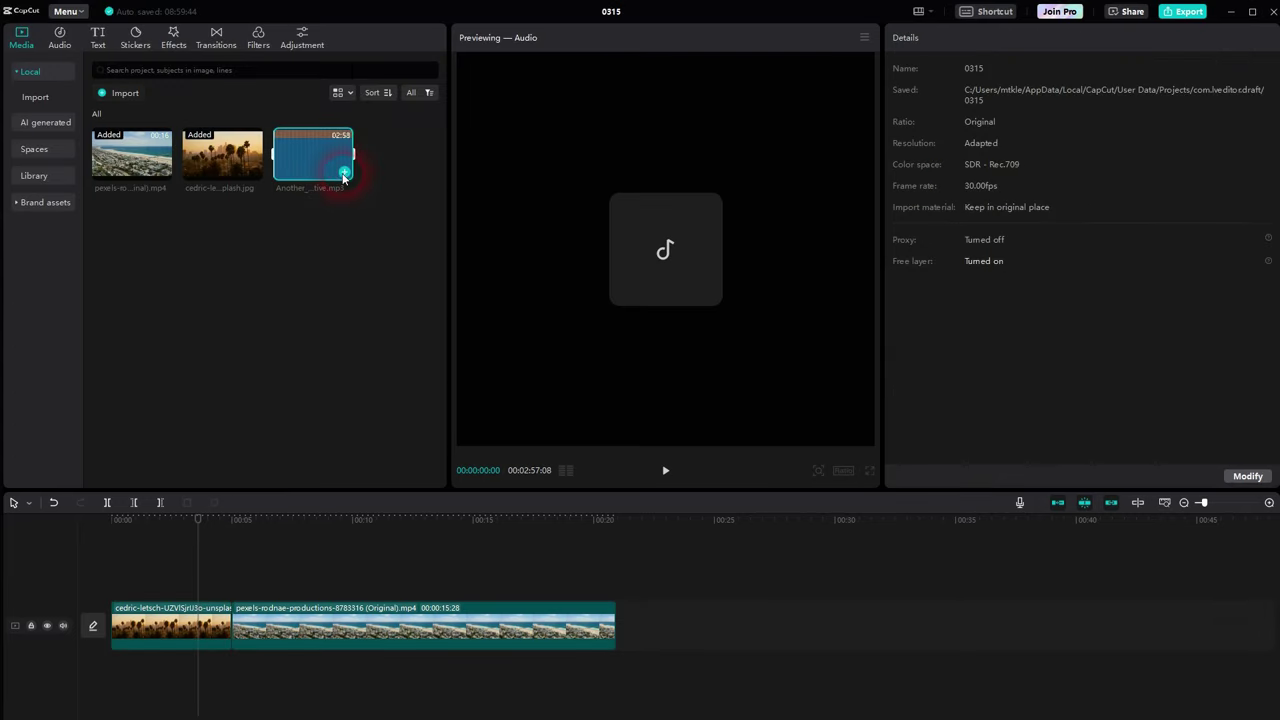
click(344, 172)
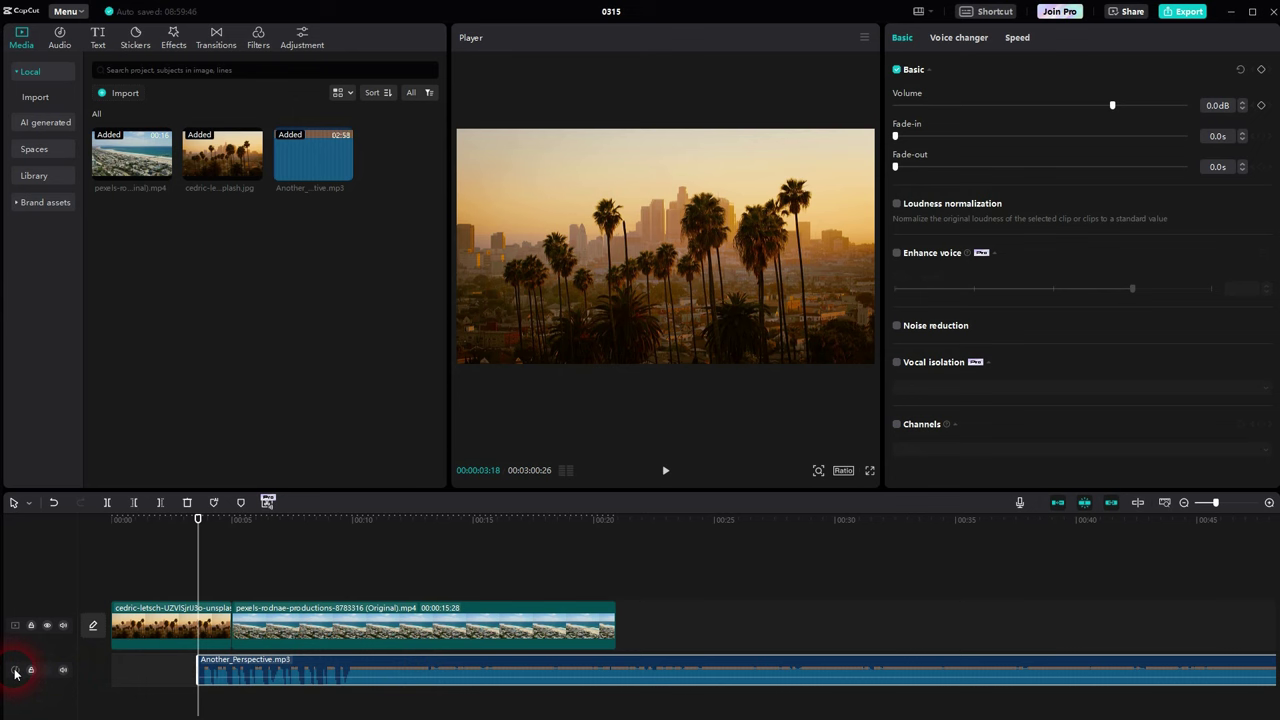
Step: Hide and unhide the video track, and move the Another_Perspective audio clip to the start of the timeline
click(47, 627)
click(47, 627)
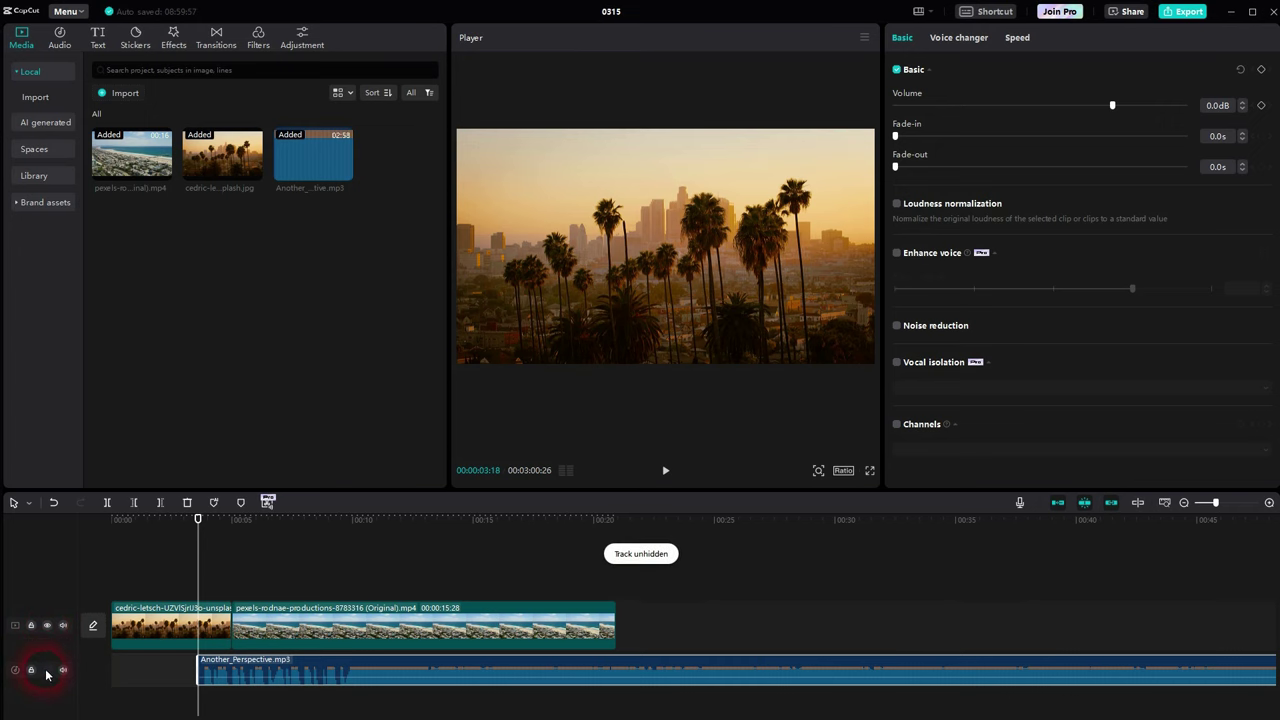
drag(383, 671, 257, 671)
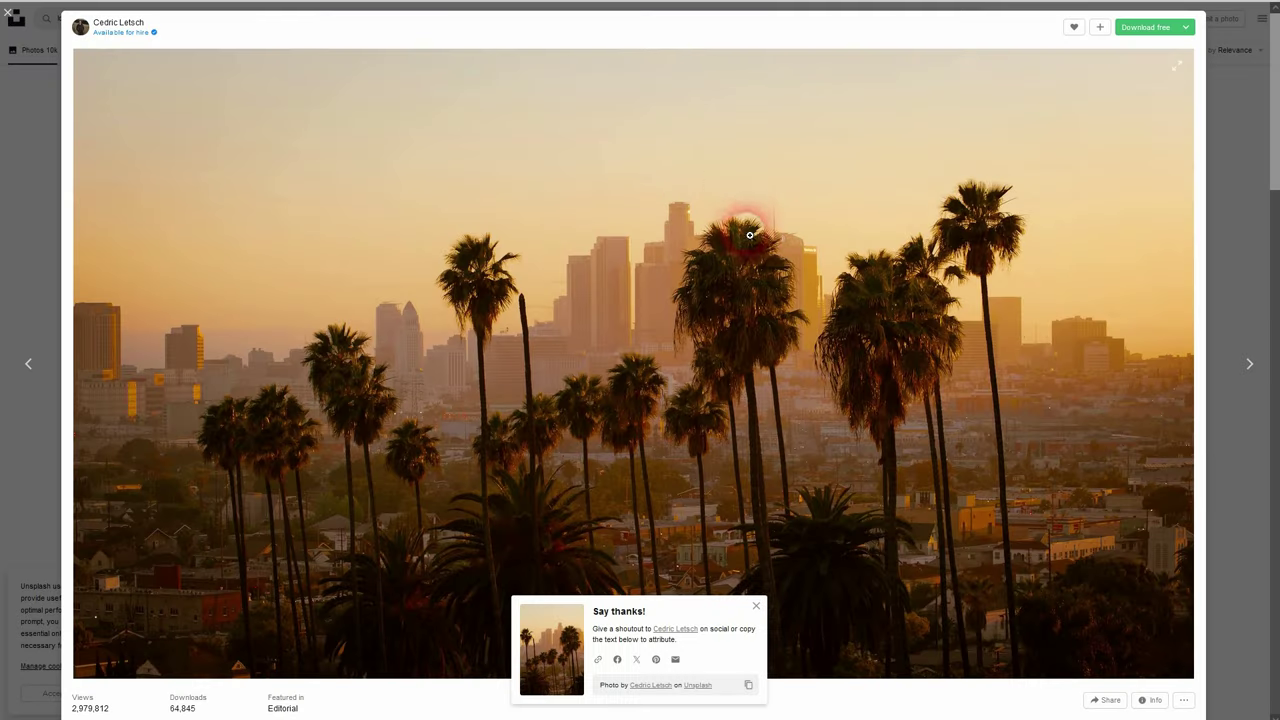
Step: Close the palm-tree photo's page and look at the Unsplash home page in the browser
click(13, 14)
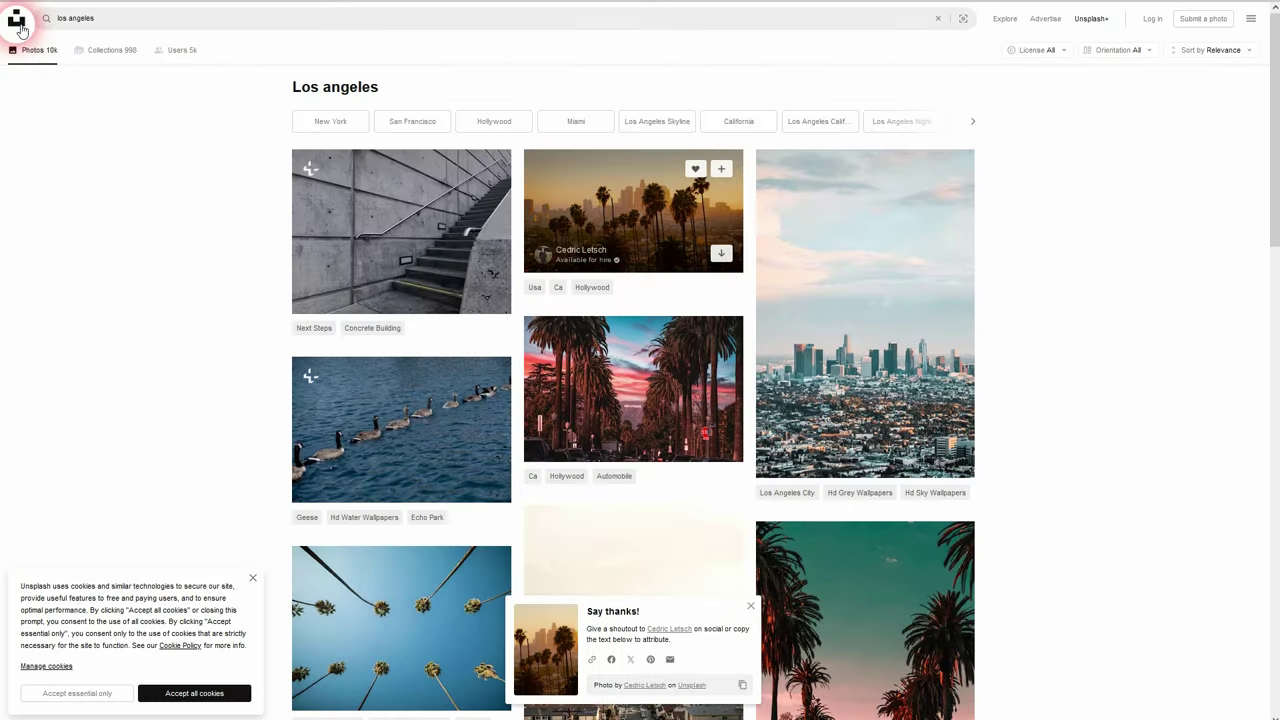
click(17, 22)
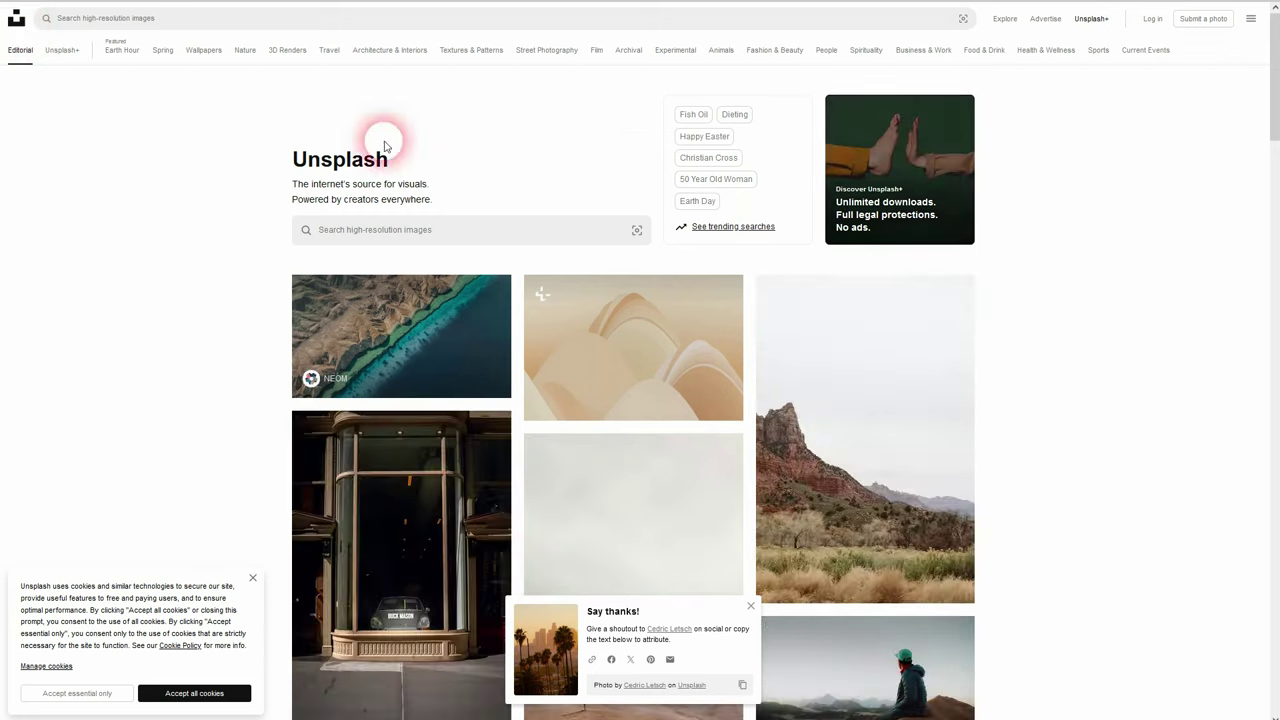
drag(390, 158, 286, 163)
click(425, 155)
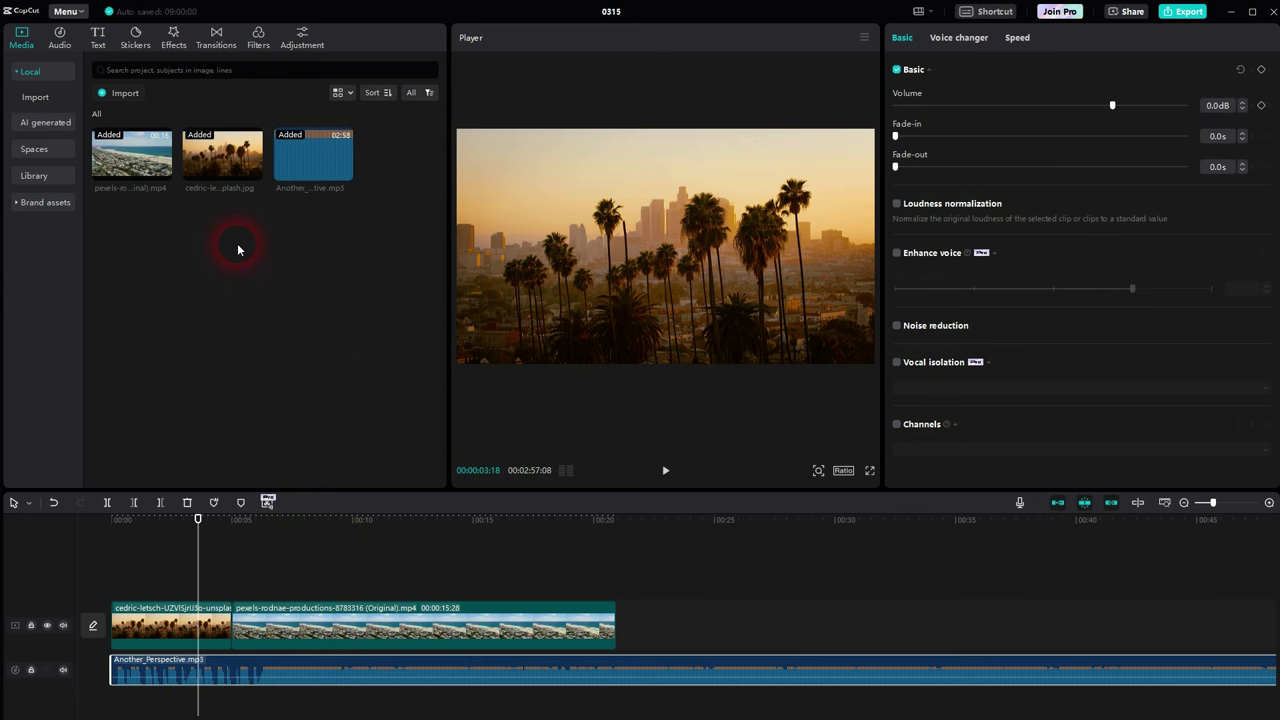
Step: Add the palm-tree image to the main track three more times, before the beach video
click(254, 174)
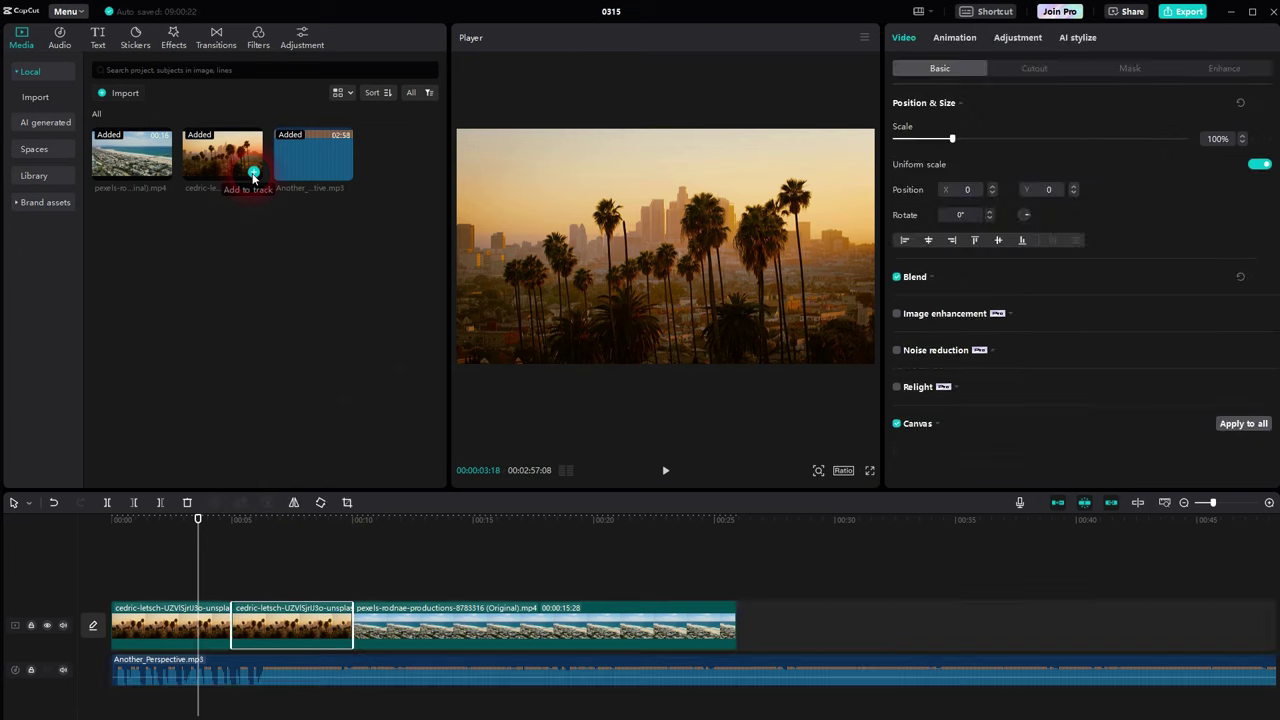
click(254, 174)
click(254, 174)
Step: Delete the last two palm-tree image copies placed before the beach video
click(541, 622)
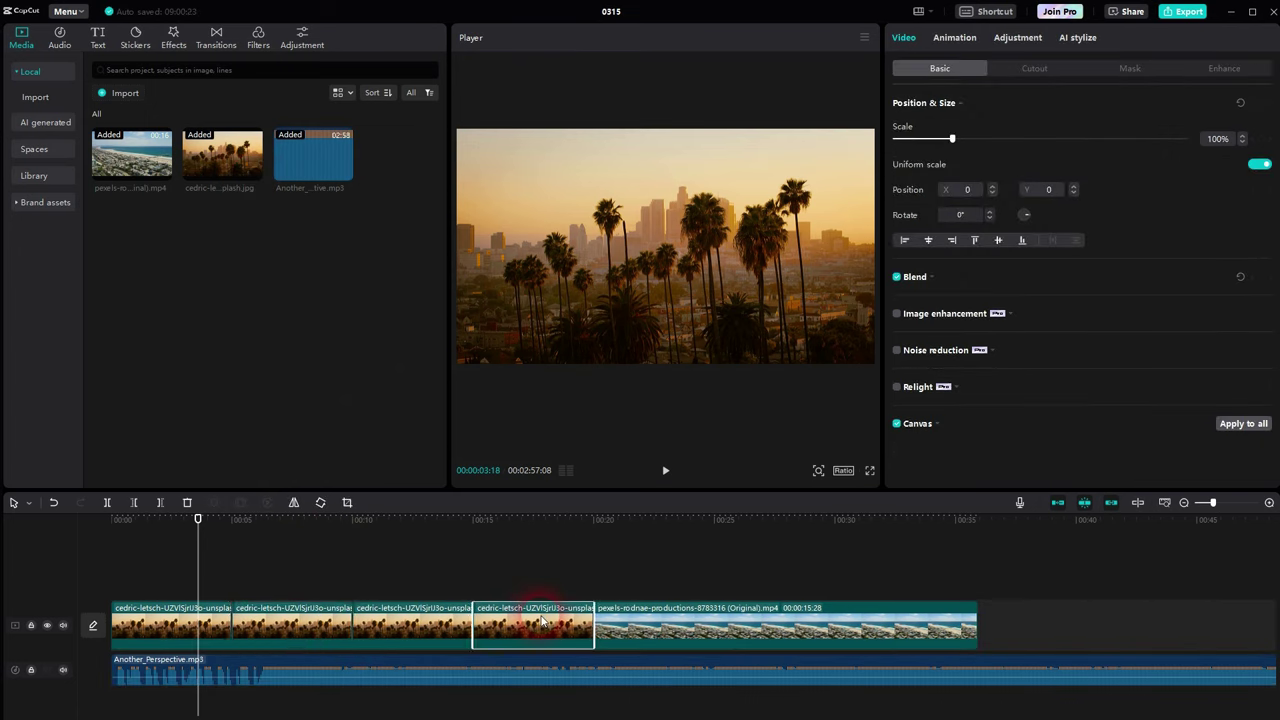
key(Delete)
click(377, 619)
key(Delete)
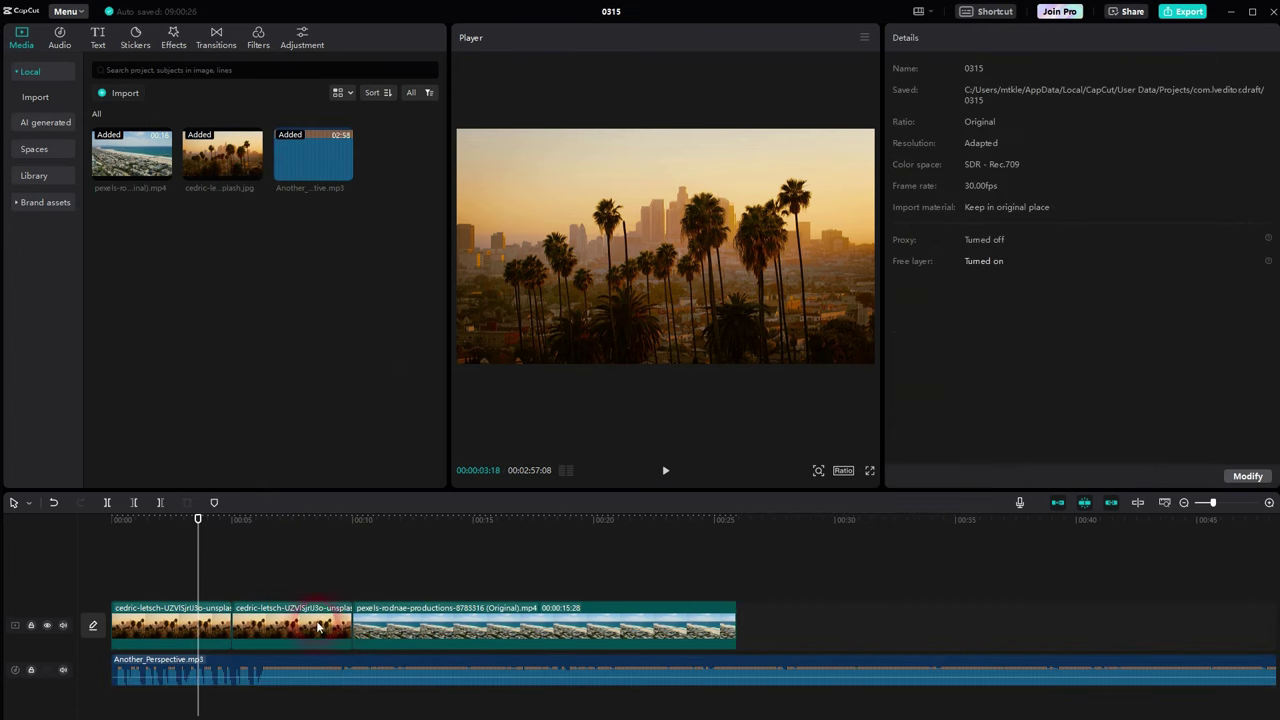
Step: Delete the second palm-tree image copy and move the remaining one to a track above the beach video
click(291, 622)
key(Delete)
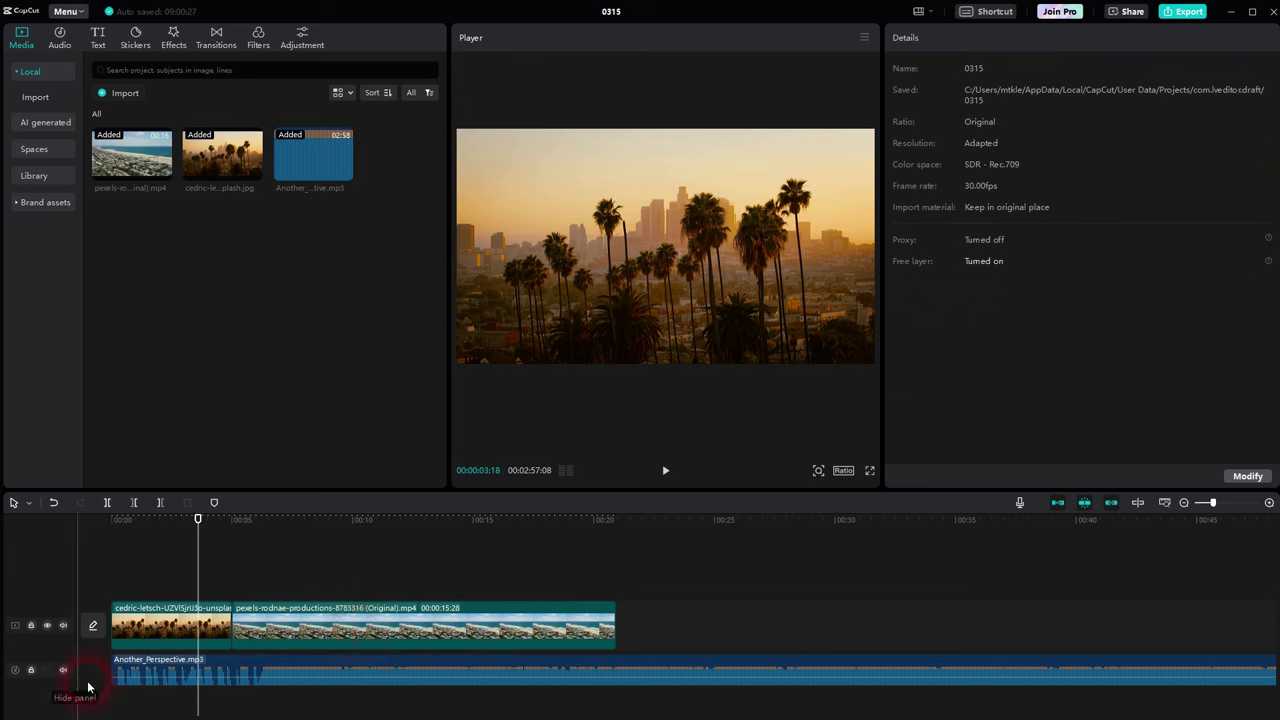
drag(171, 628, 182, 575)
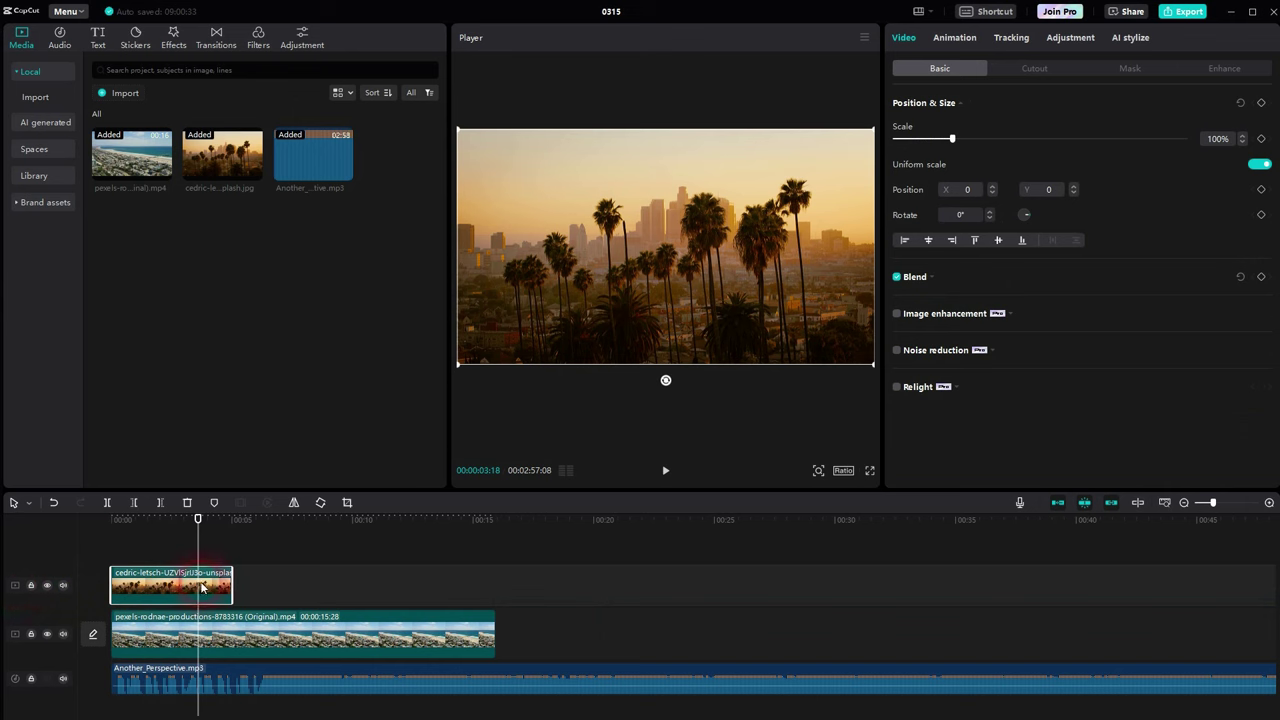
Step: Shift the palm-tree image off-centre in the preview, toggle the beach video track's visibility, and recentre the image
drag(623, 260, 495, 312)
click(58, 640)
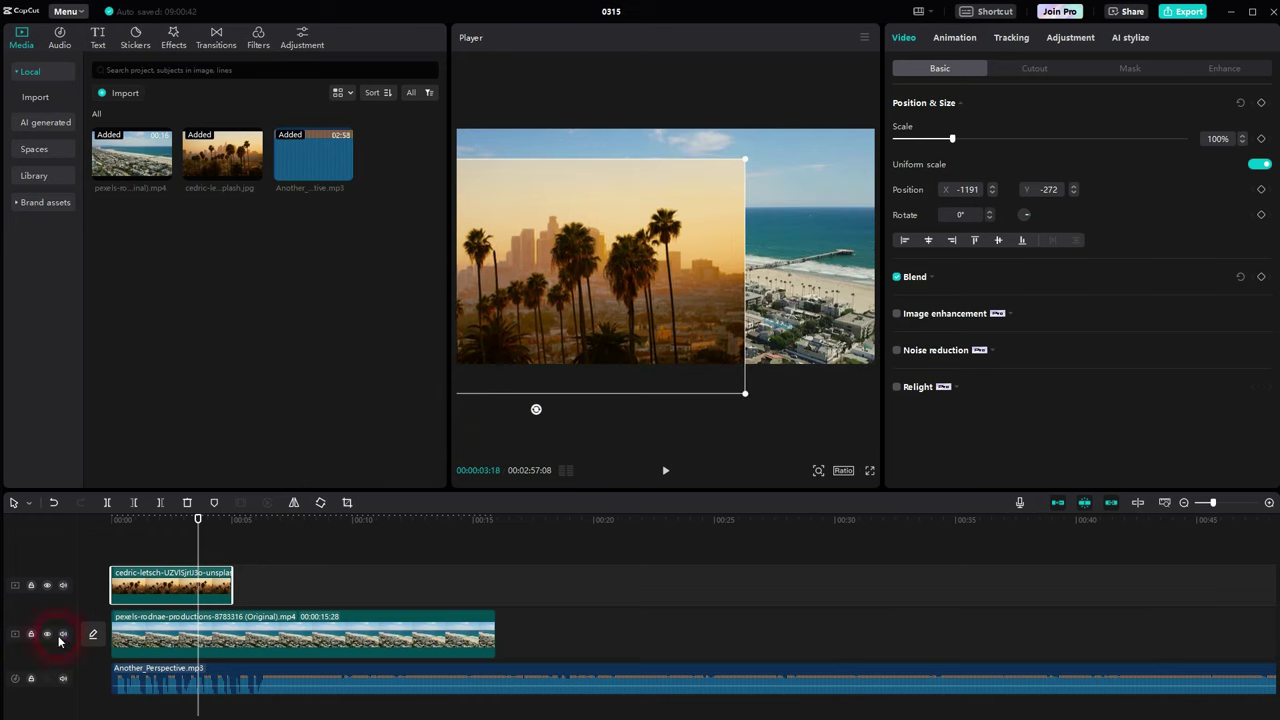
click(48, 637)
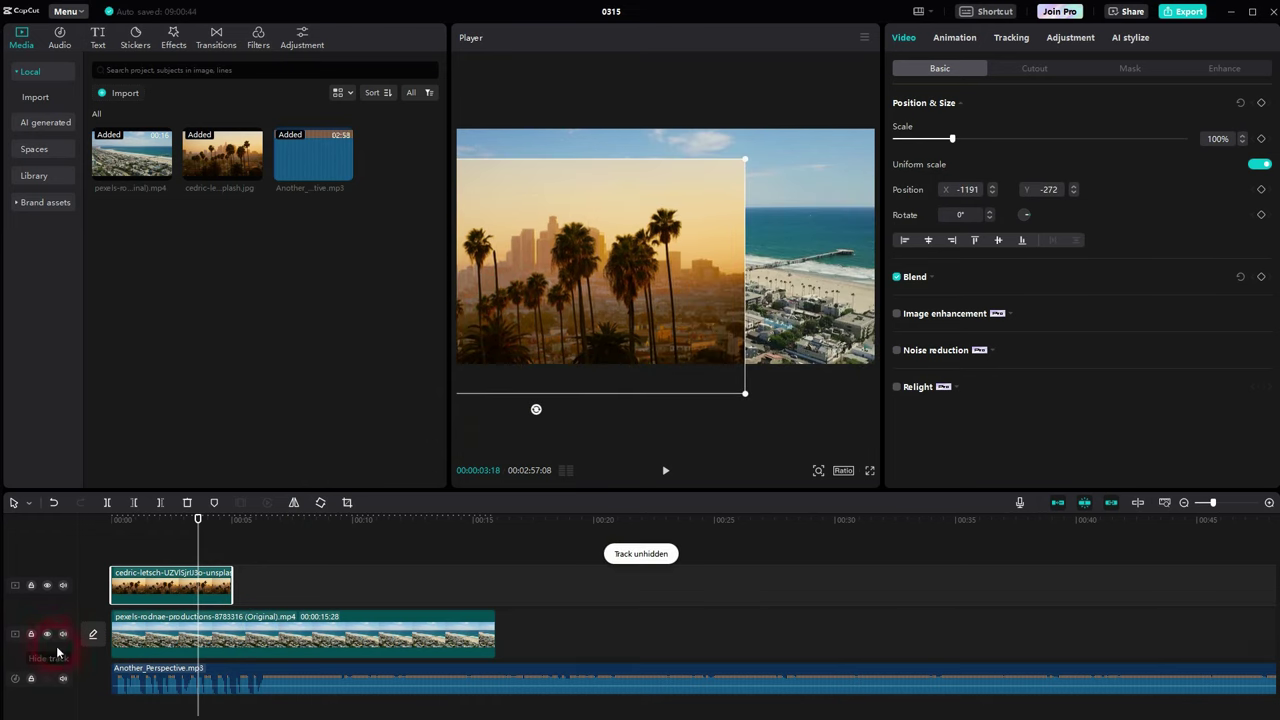
drag(555, 301, 675, 254)
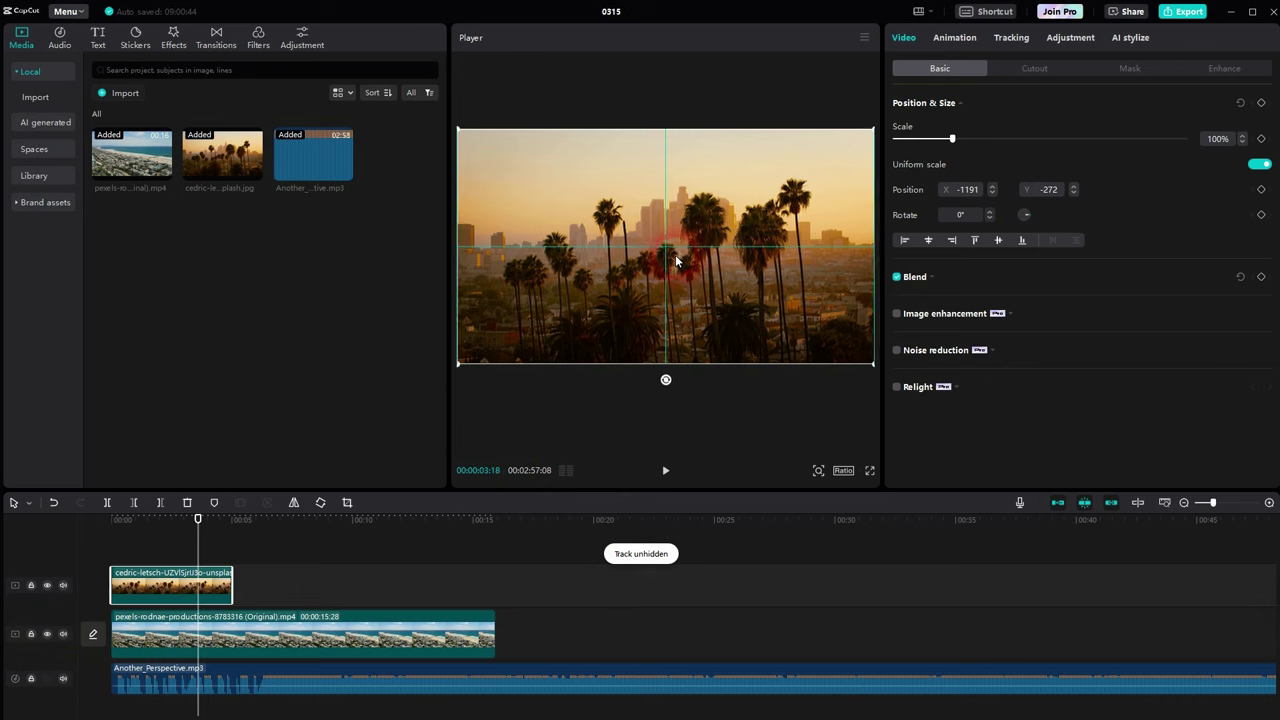
Step: Move the beach video to the track above the palm-tree image and test the layering by shifting and recentring the video in the preview
drag(232, 628, 228, 538)
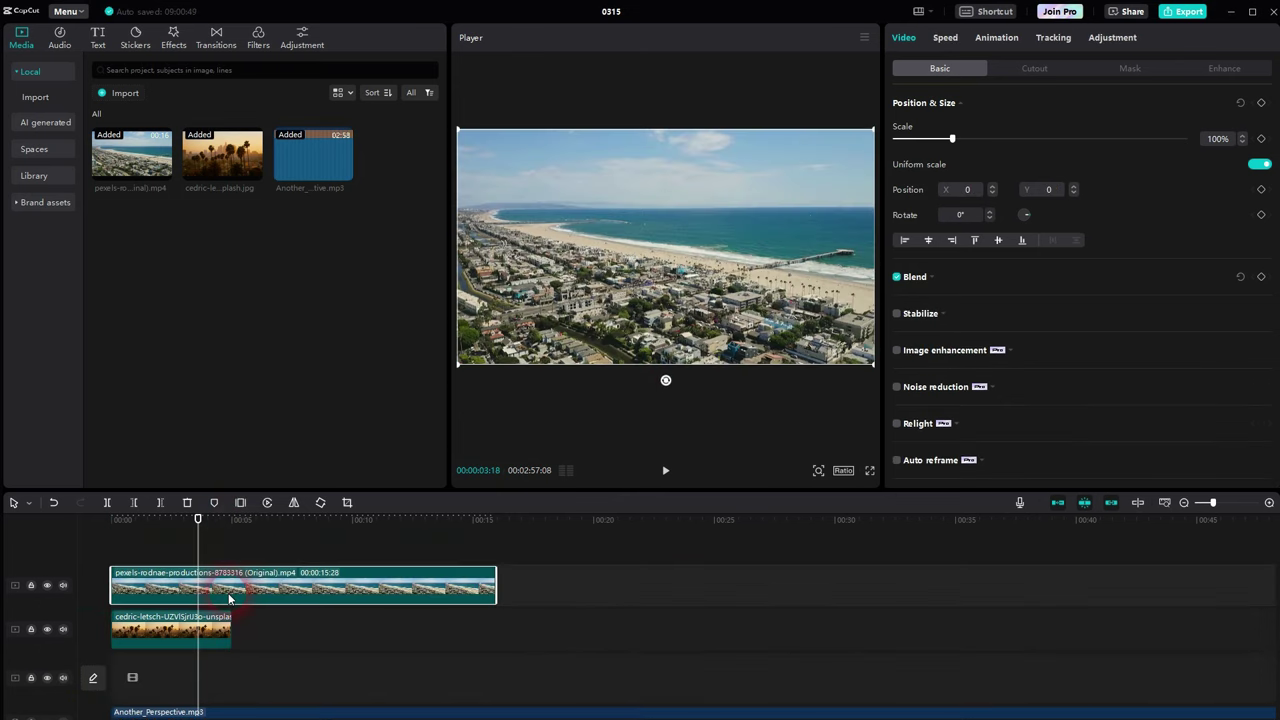
drag(563, 240, 714, 374)
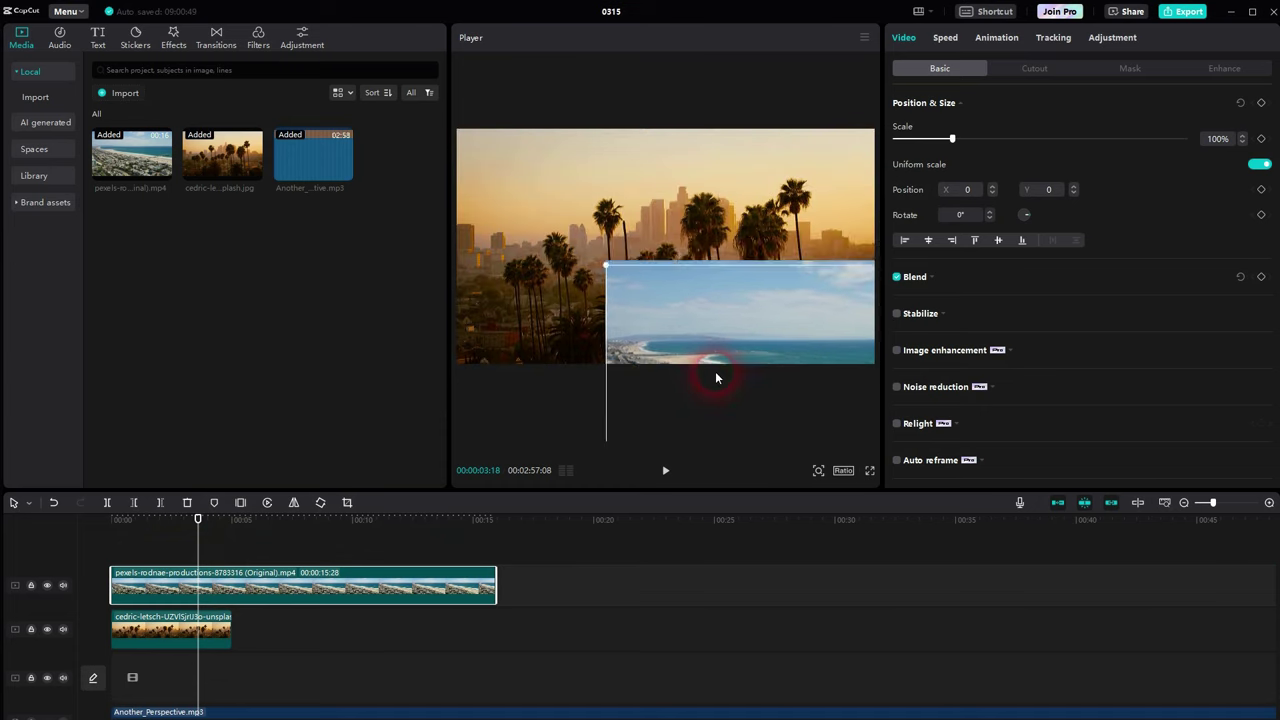
click(47, 630)
click(47, 630)
drag(697, 266, 586, 177)
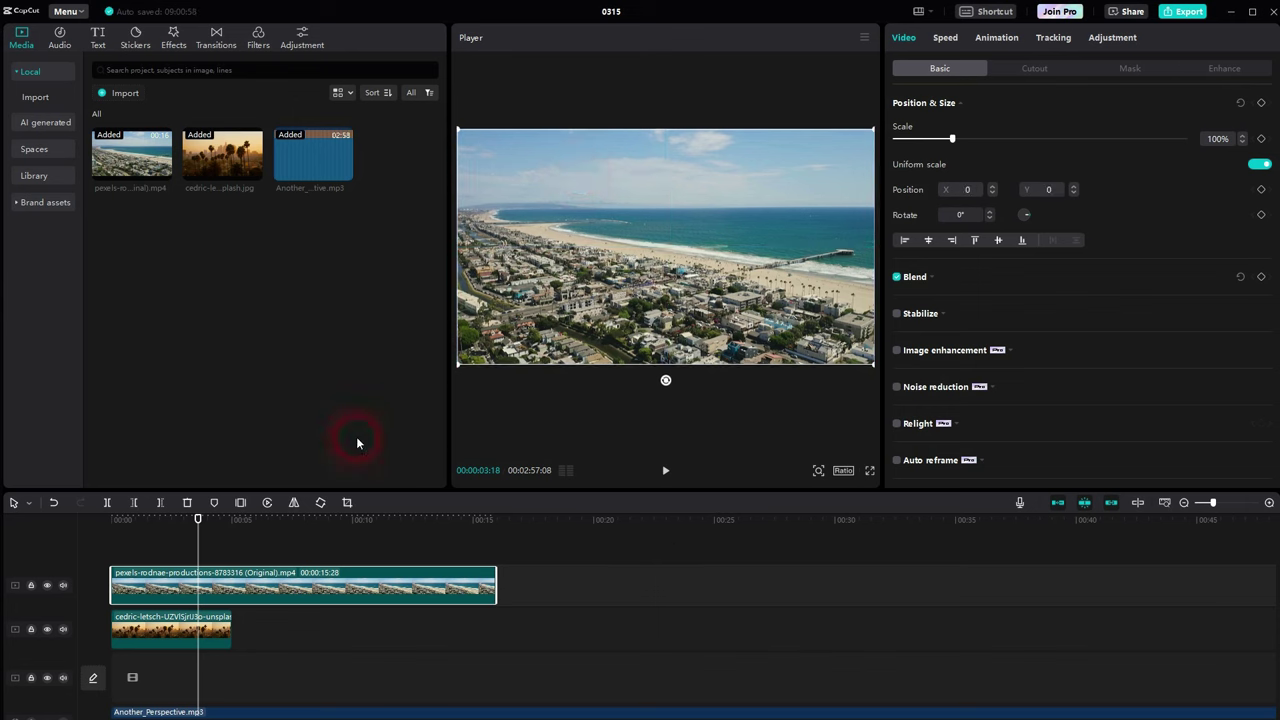
Step: Put the palm-tree image on the main track and extend it to 00:00:15:28, the end of the beach video
click(148, 655)
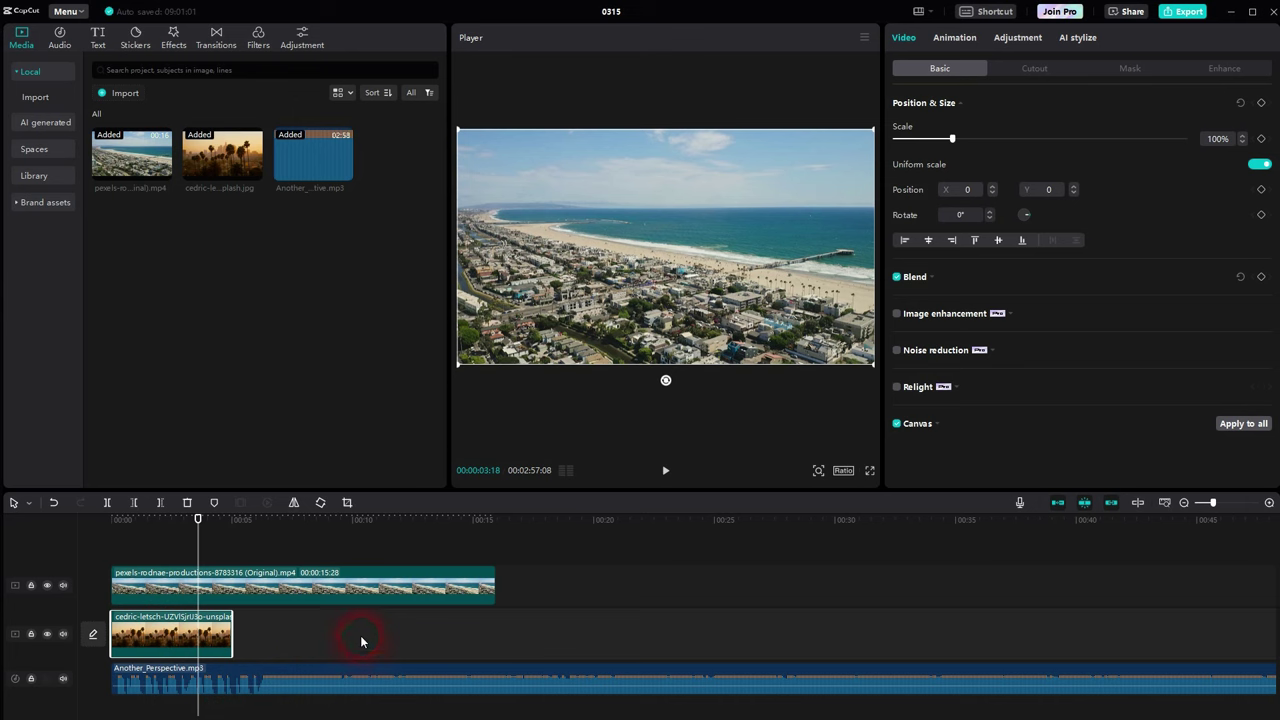
drag(240, 636, 369, 655)
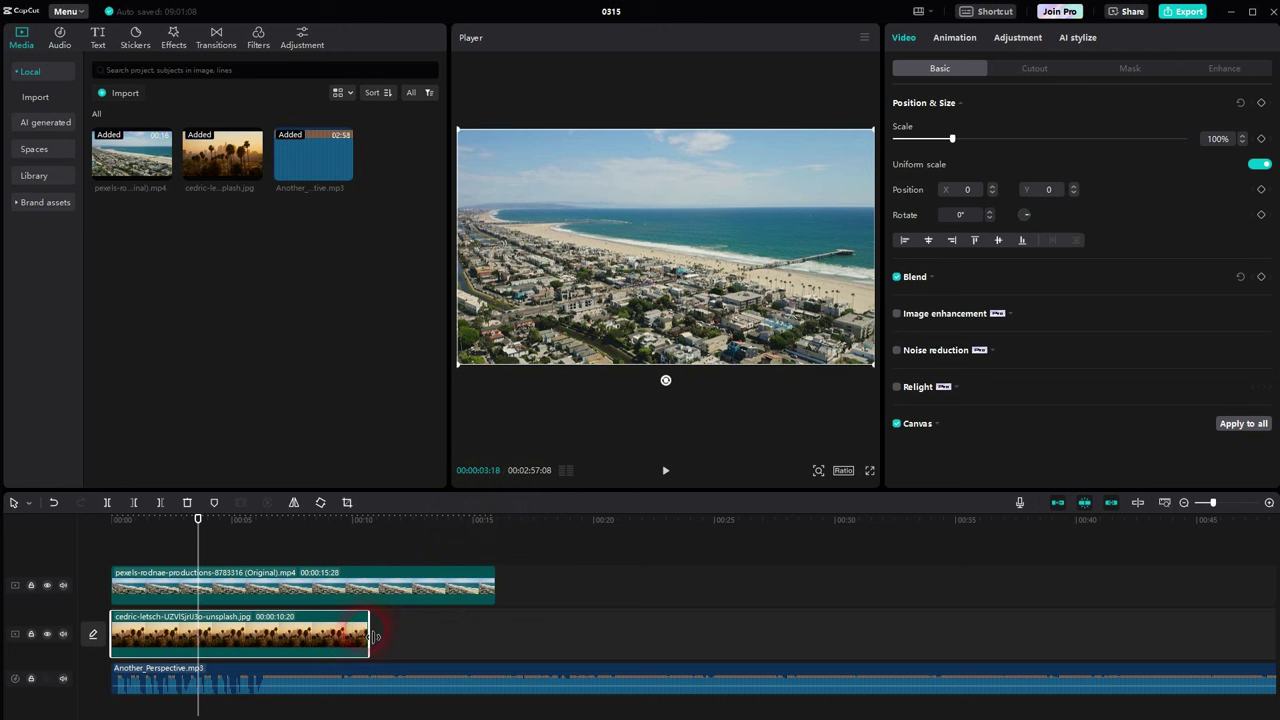
drag(374, 636, 487, 636)
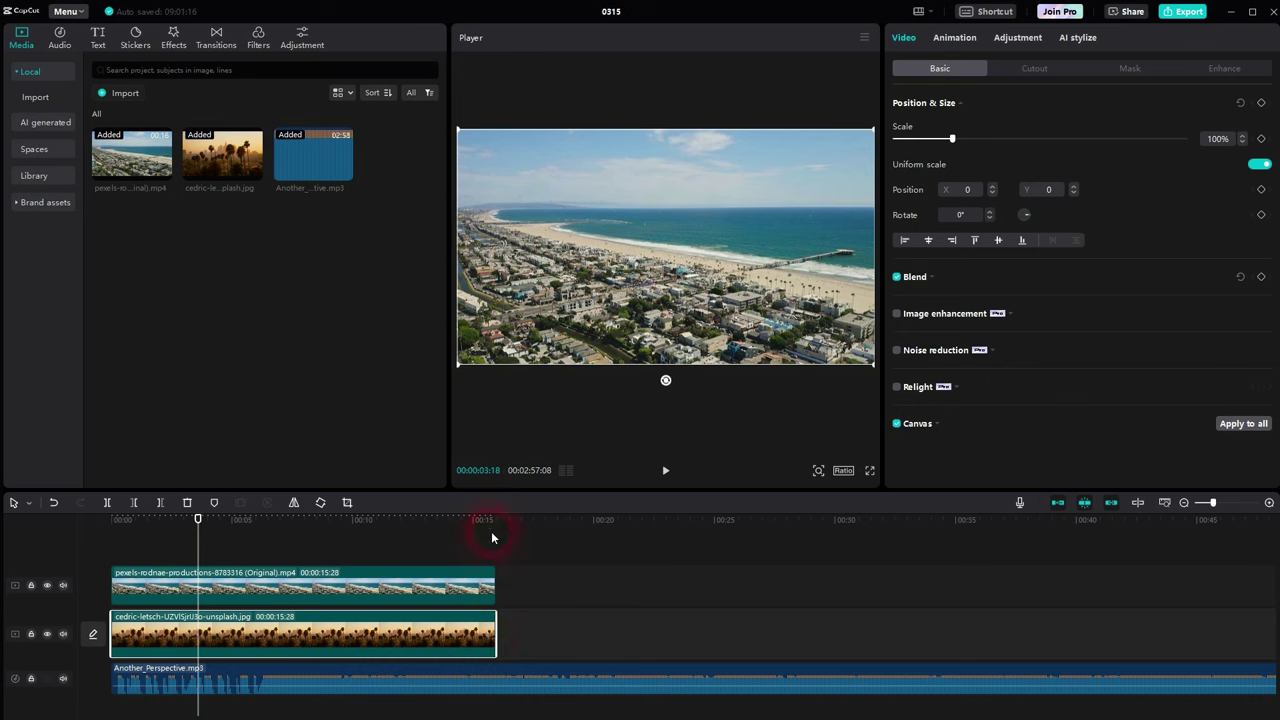
Step: Trim the palm-tree image to 00:00:15:01 with snapping off, and extend it back to the beach video's end with snapping on
click(1087, 505)
drag(505, 639, 474, 636)
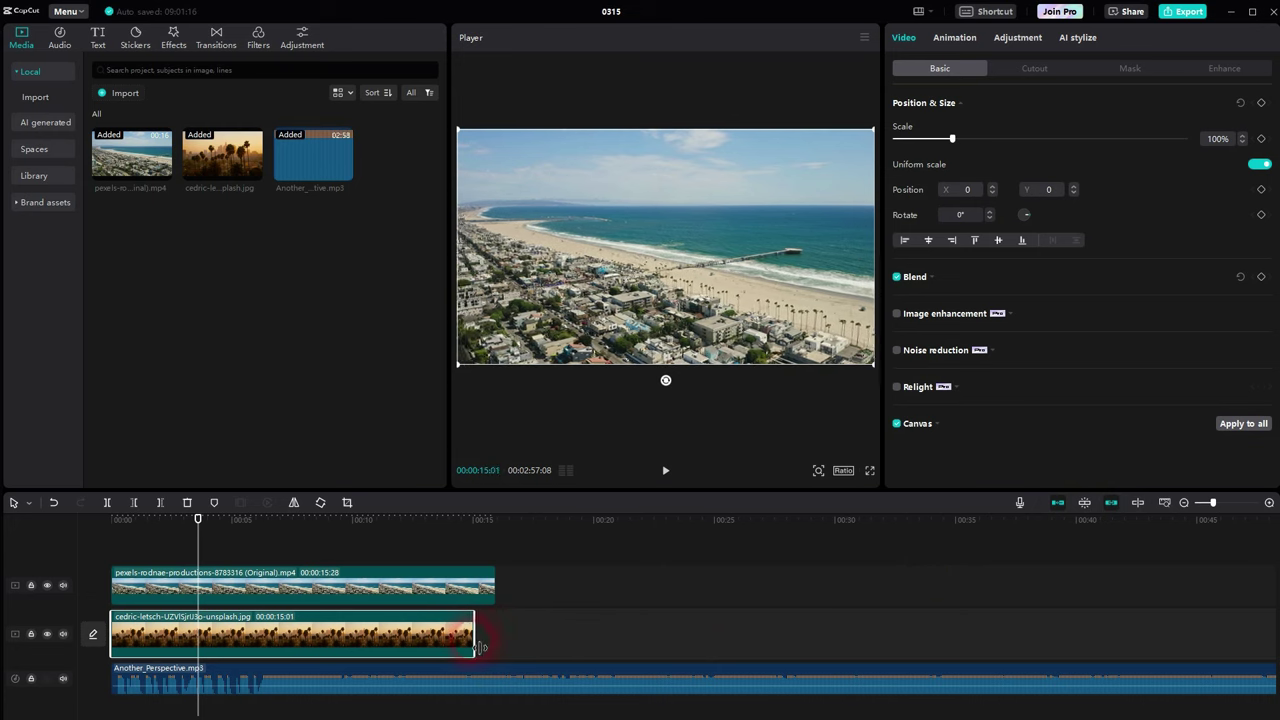
click(1083, 510)
drag(480, 643, 494, 643)
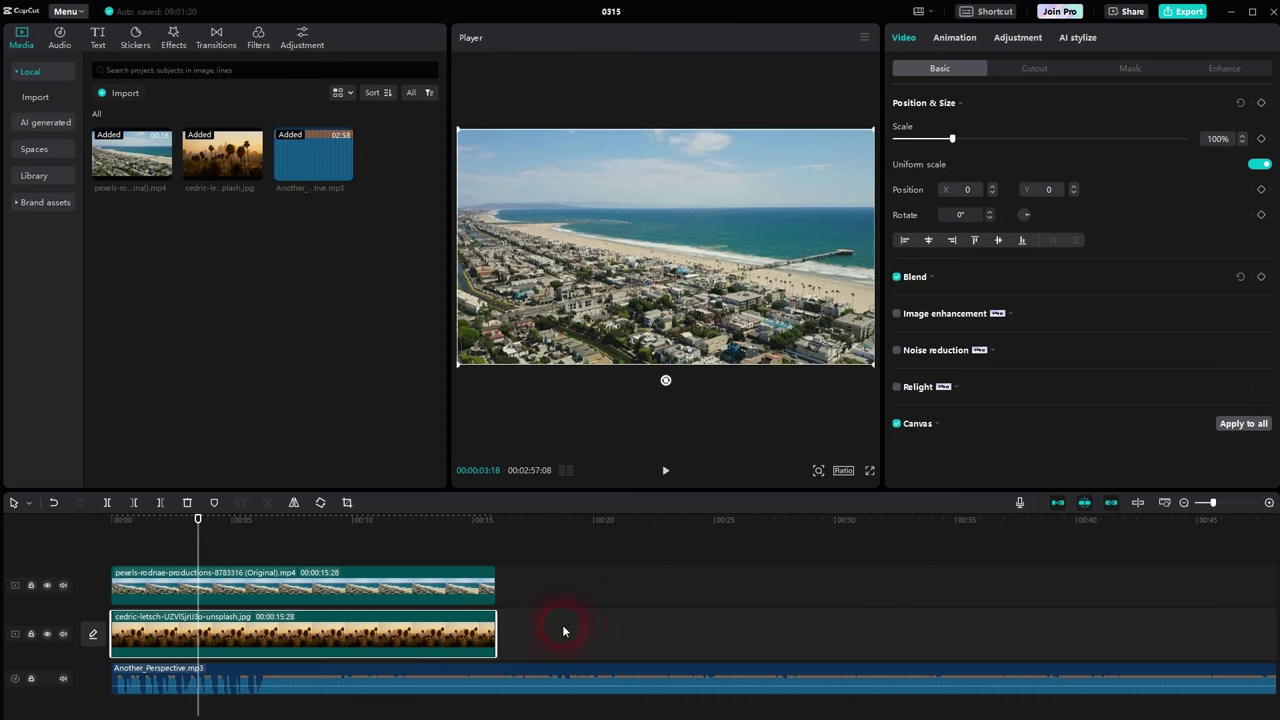
Step: Move the audio clip to the beach video's end, and snap its start to the playhead set at 00:00:09:14
drag(218, 698, 598, 682)
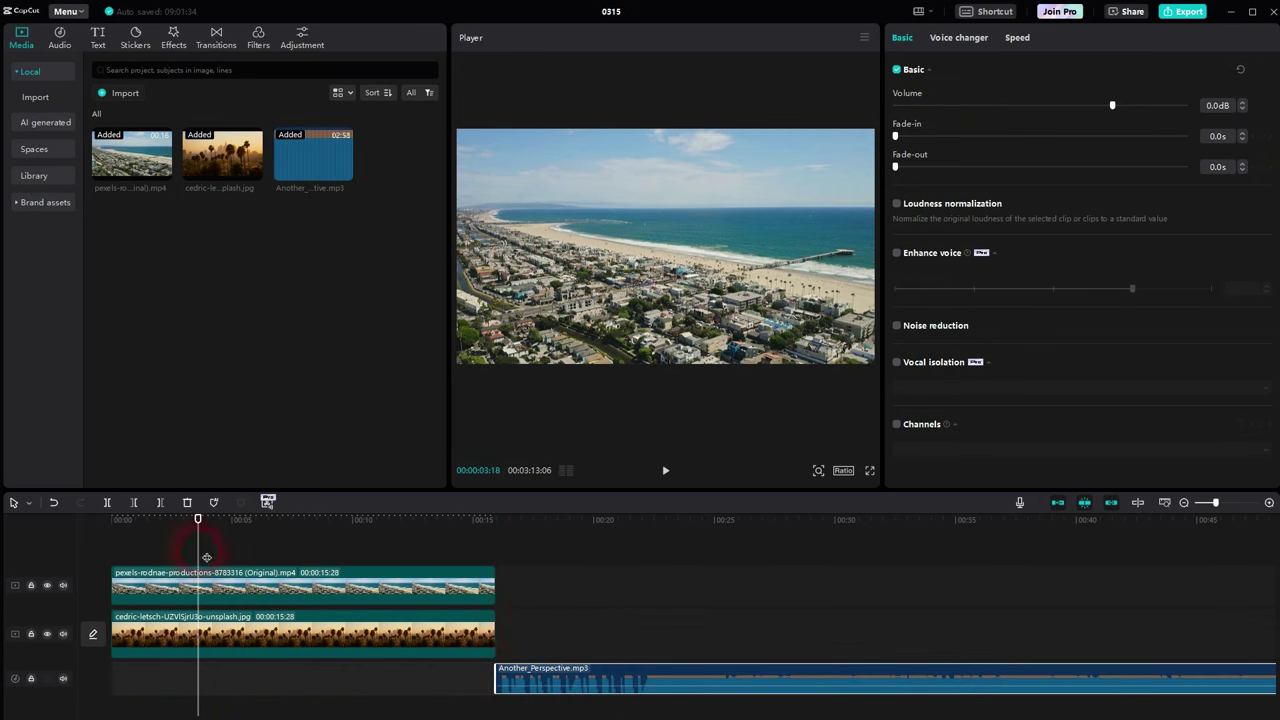
drag(206, 557, 338, 545)
click(566, 680)
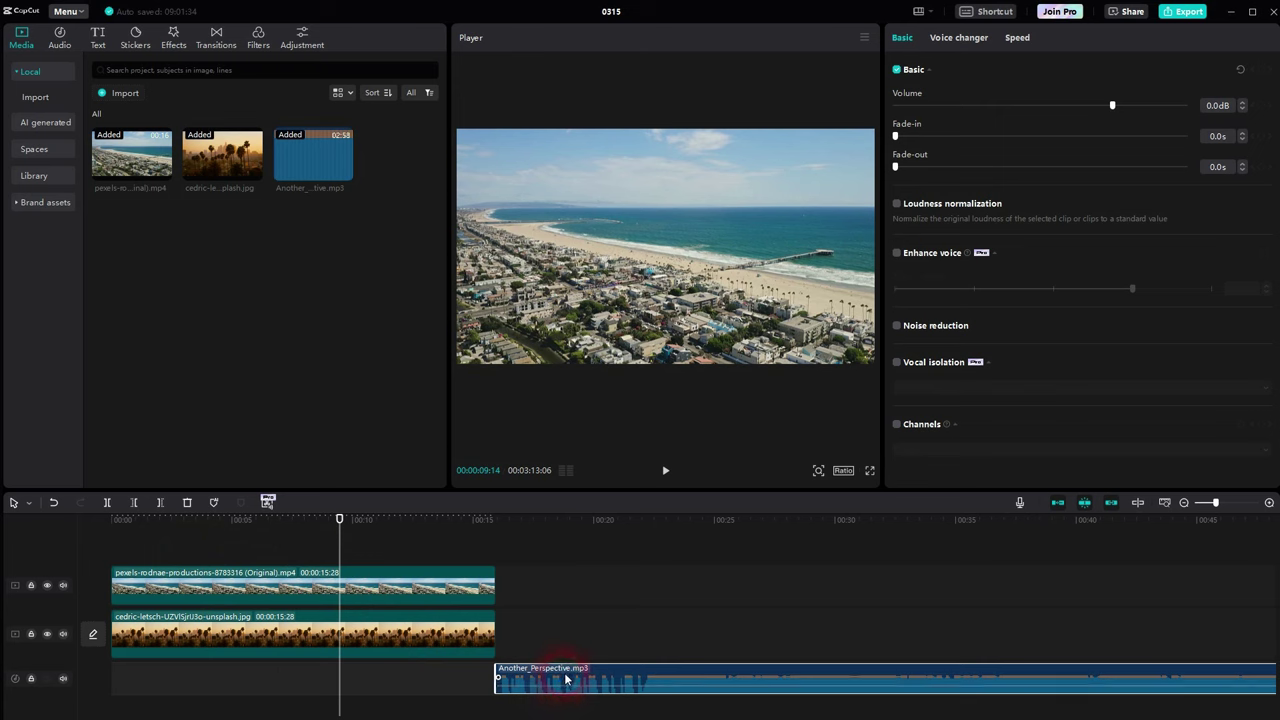
drag(566, 680, 408, 680)
Step: Trim the palm-tree image and the beach video to 00:00:09:14 and move the audio clip back to the timeline's start
click(482, 641)
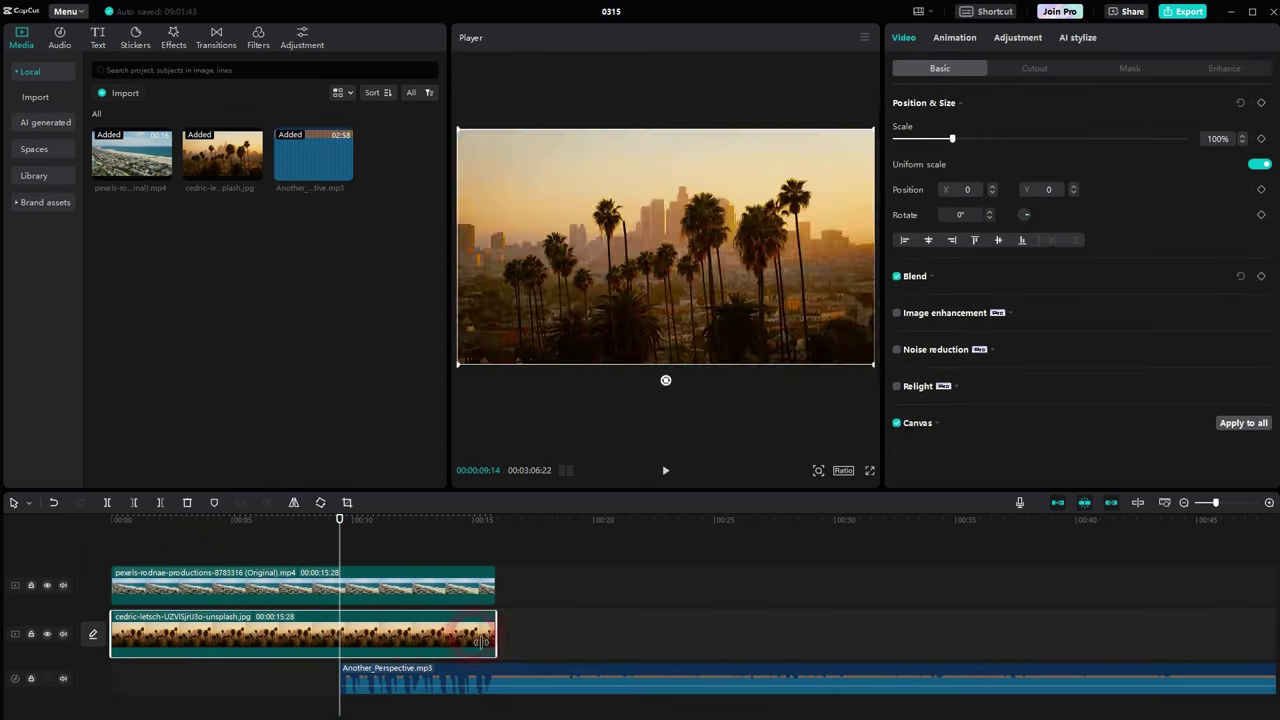
drag(482, 641, 346, 645)
drag(496, 586, 341, 594)
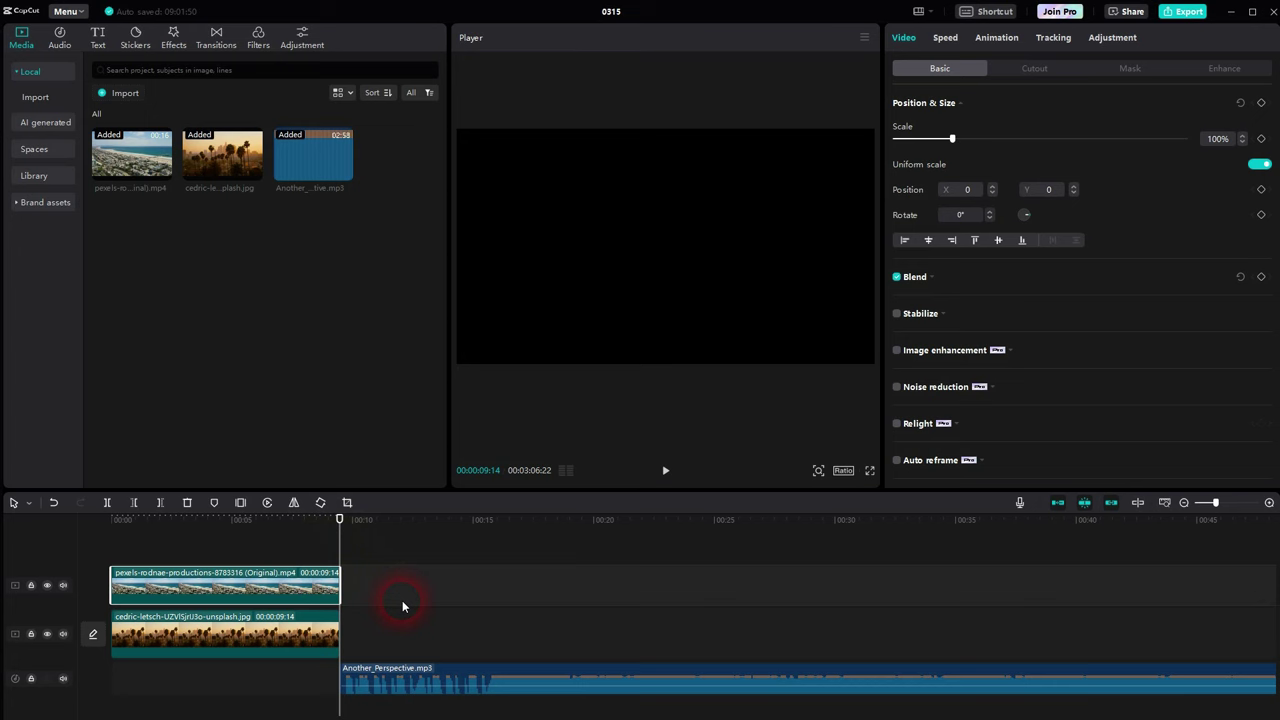
drag(443, 675, 211, 676)
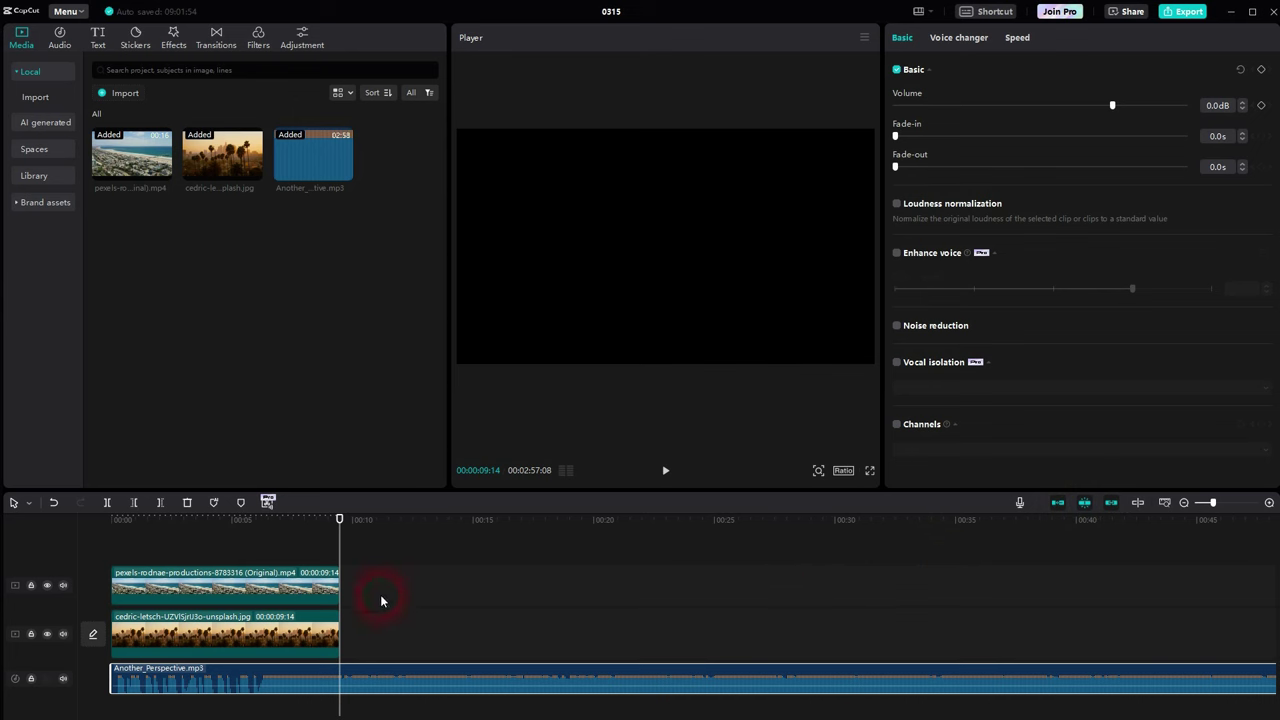
Step: Add a default text clip to the timeline at the playhead
click(100, 47)
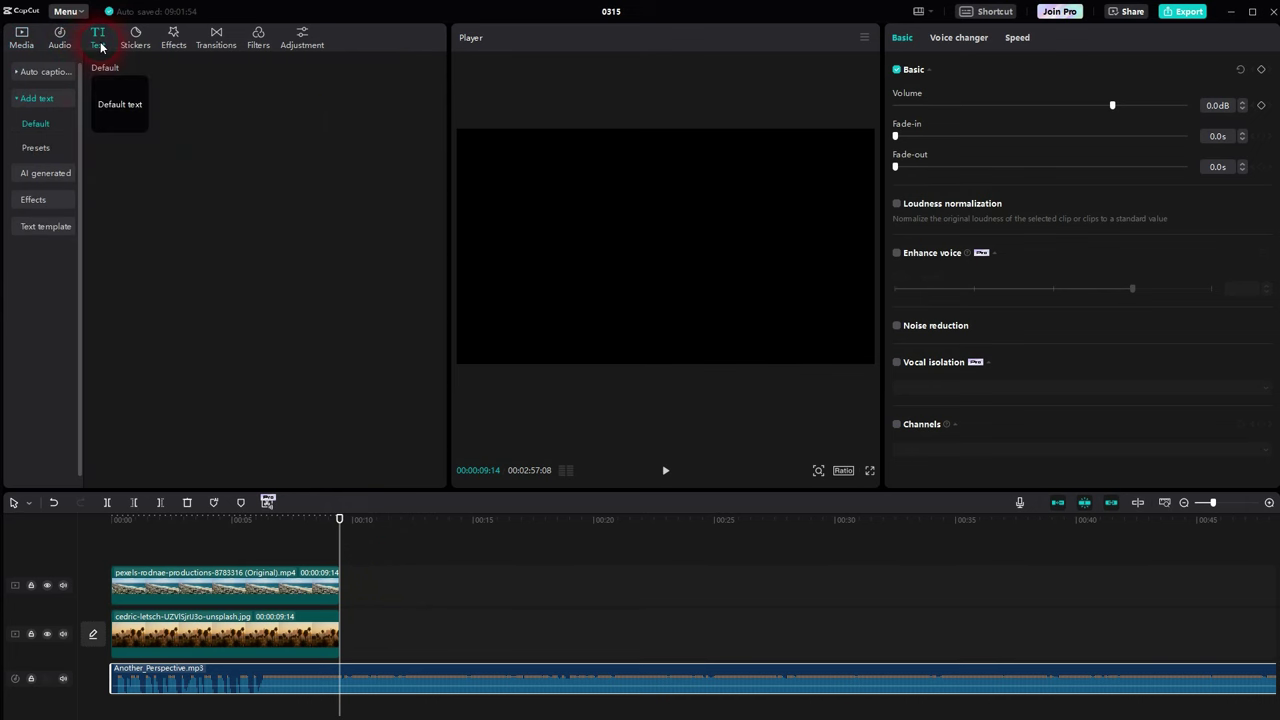
click(34, 99)
click(34, 100)
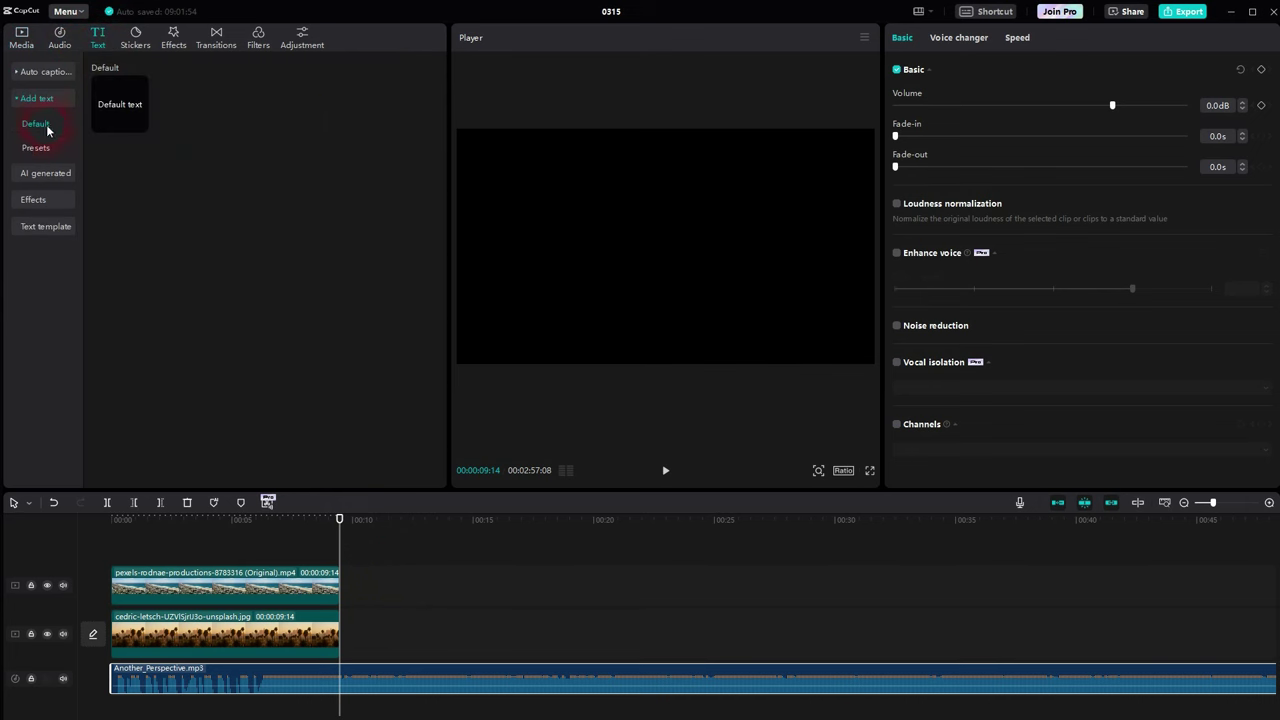
click(139, 124)
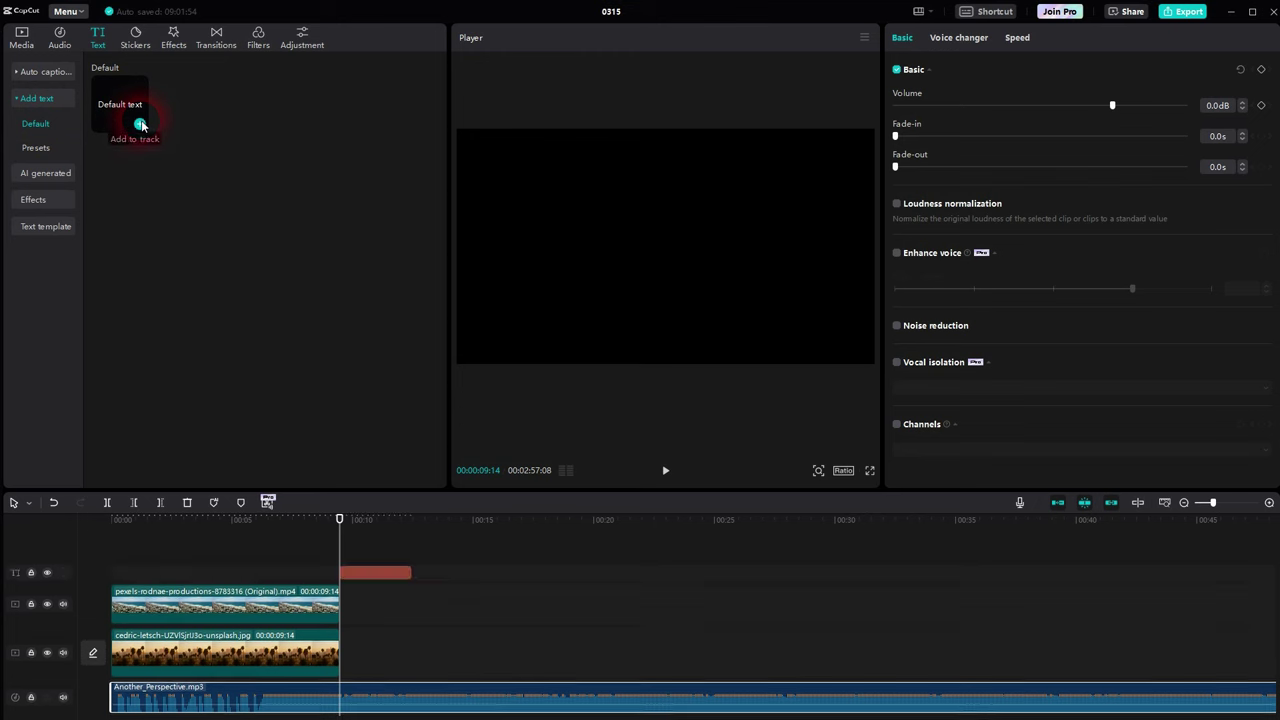
Step: Move the text clip and the playhead to the timeline's start and extend the text to the beach video's end
drag(391, 576, 80, 565)
drag(386, 572, 206, 575)
drag(120, 544, 86, 563)
drag(210, 577, 340, 574)
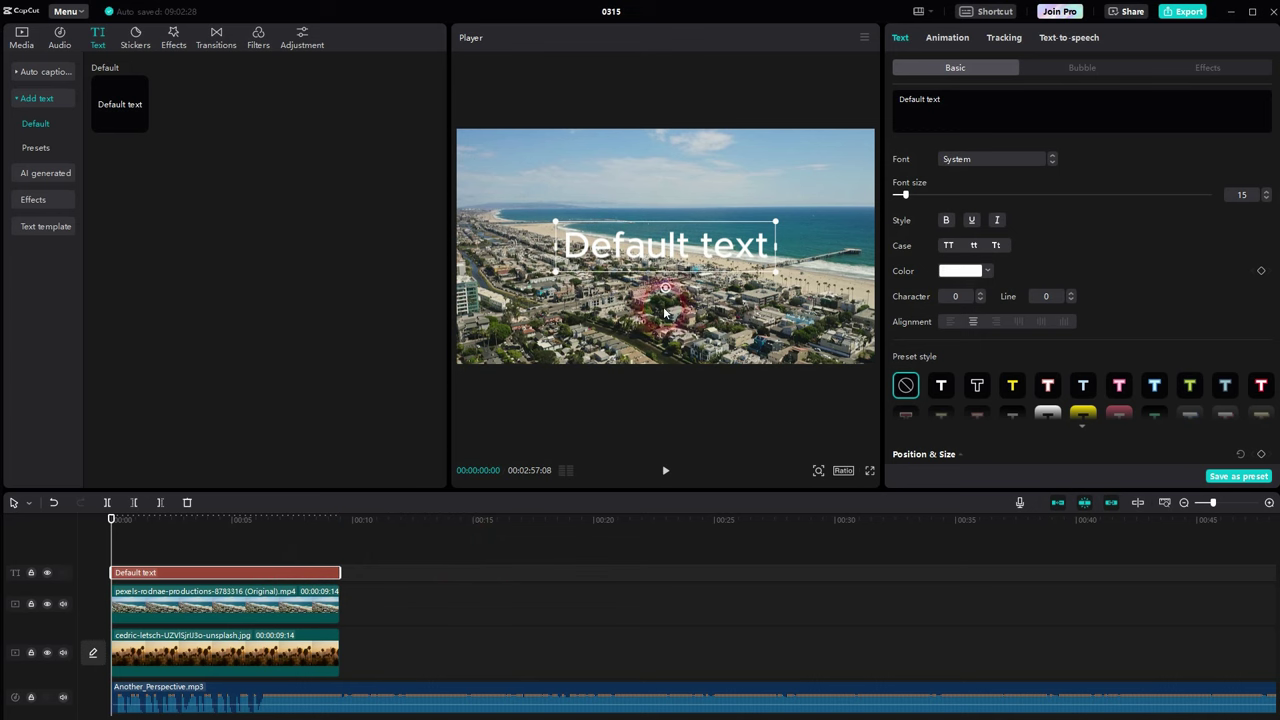
Step: Set the default text's color to red
click(960, 270)
click(1057, 289)
click(1104, 262)
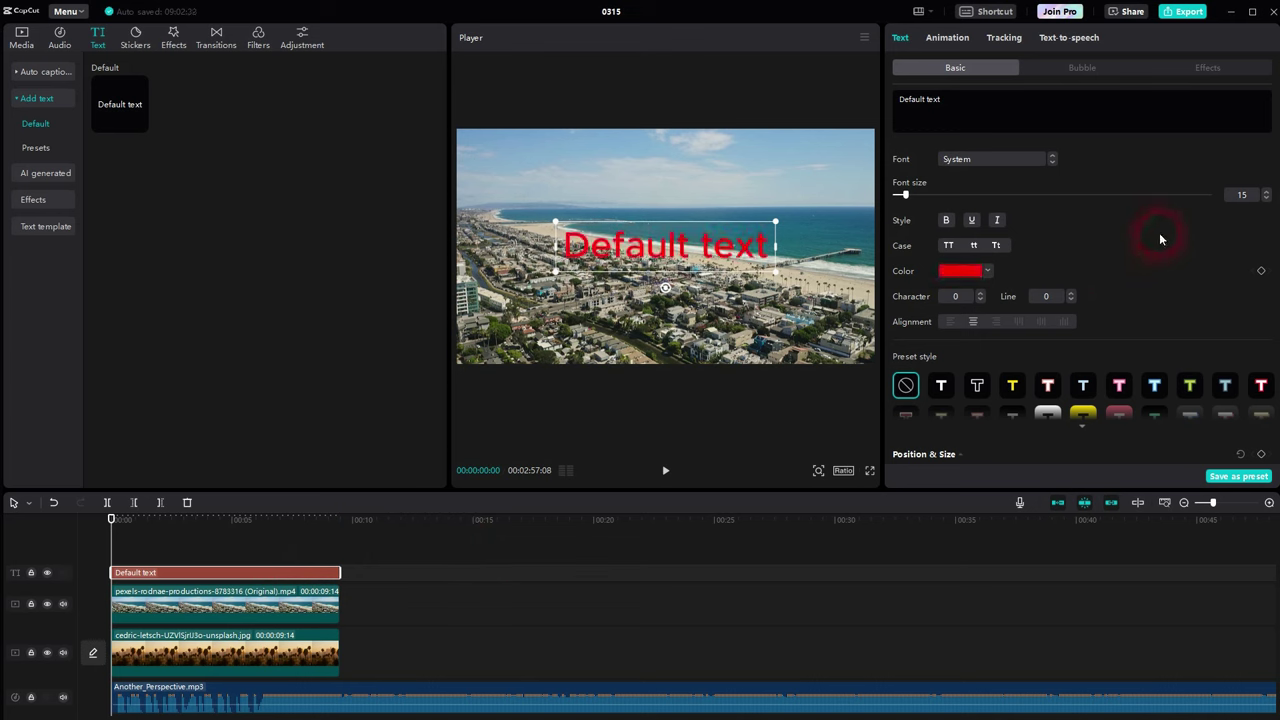
Step: Make the text bold and uppercase and apply the pink outlined preset style
click(946, 222)
click(955, 245)
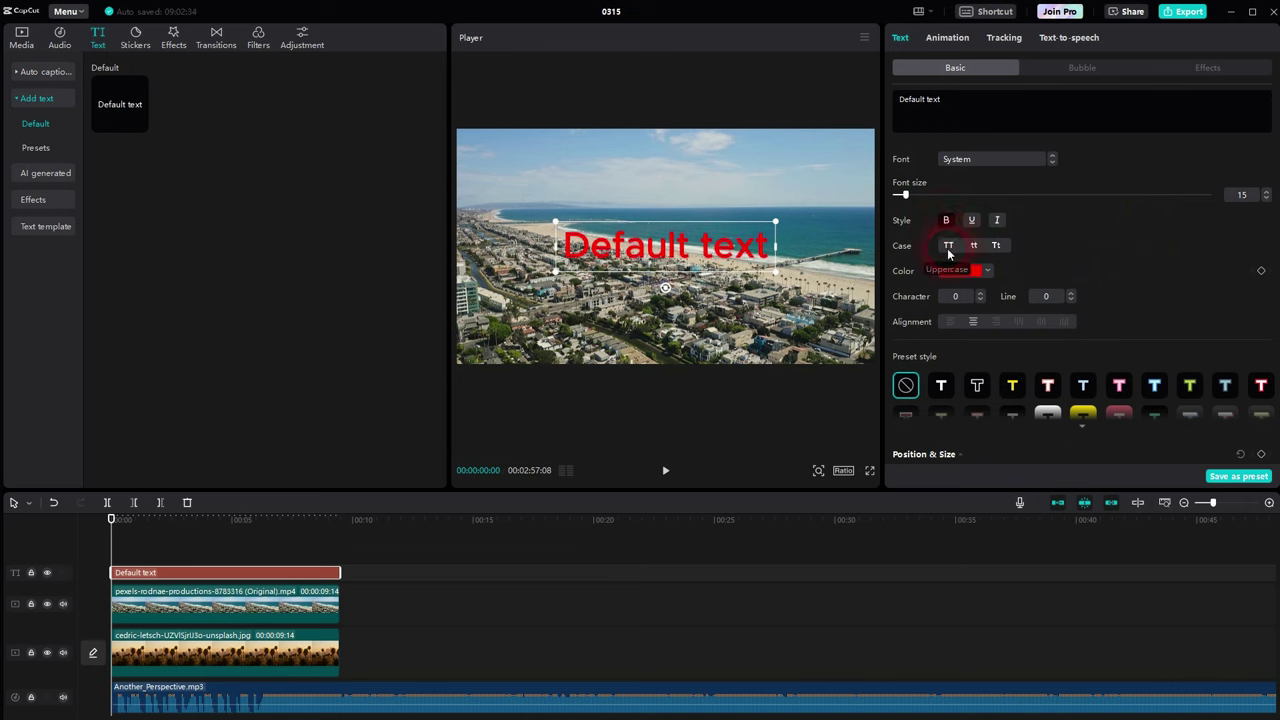
click(683, 220)
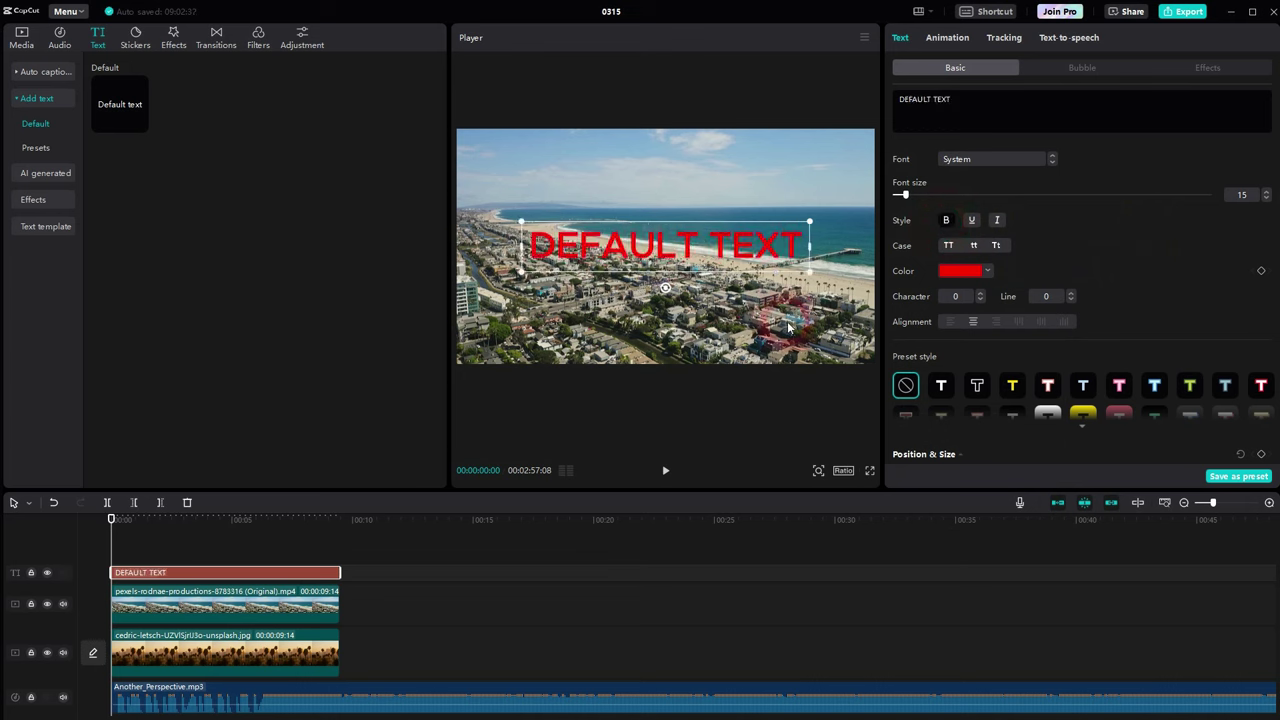
click(1062, 330)
click(1119, 385)
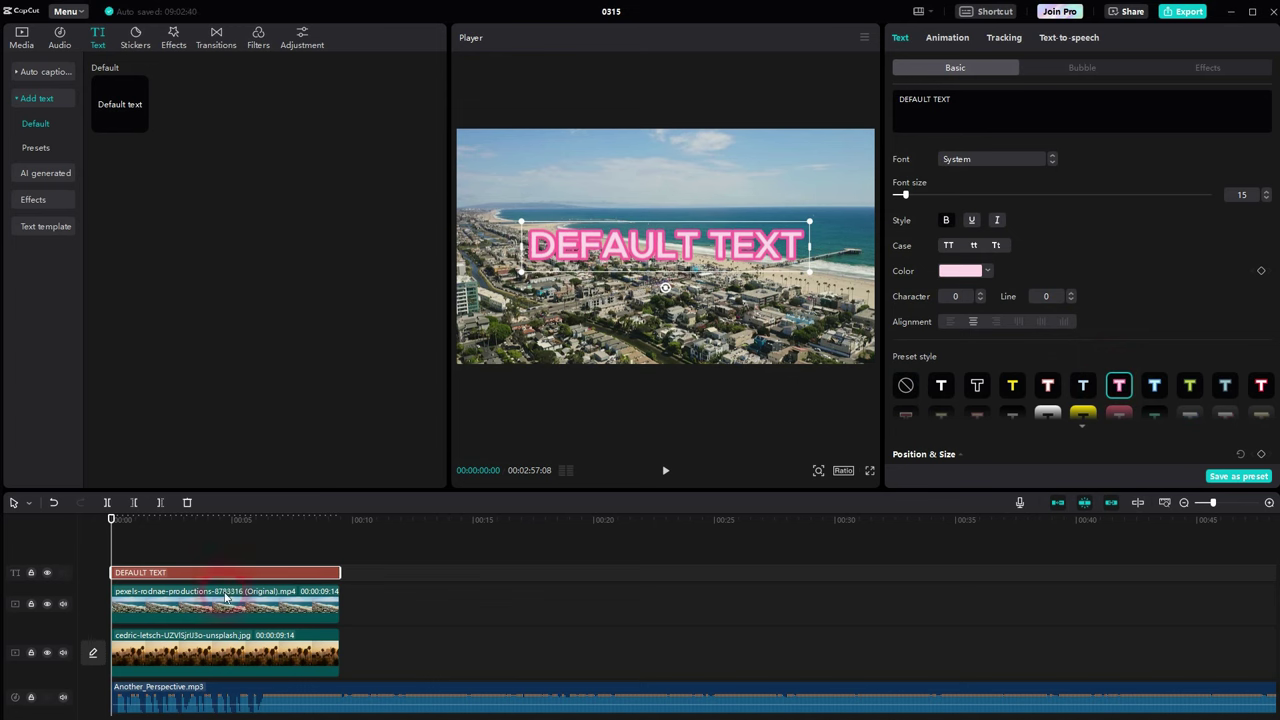
Step: Move the beach video to the track above the text, and return the text clip to the top track
drag(226, 597, 150, 546)
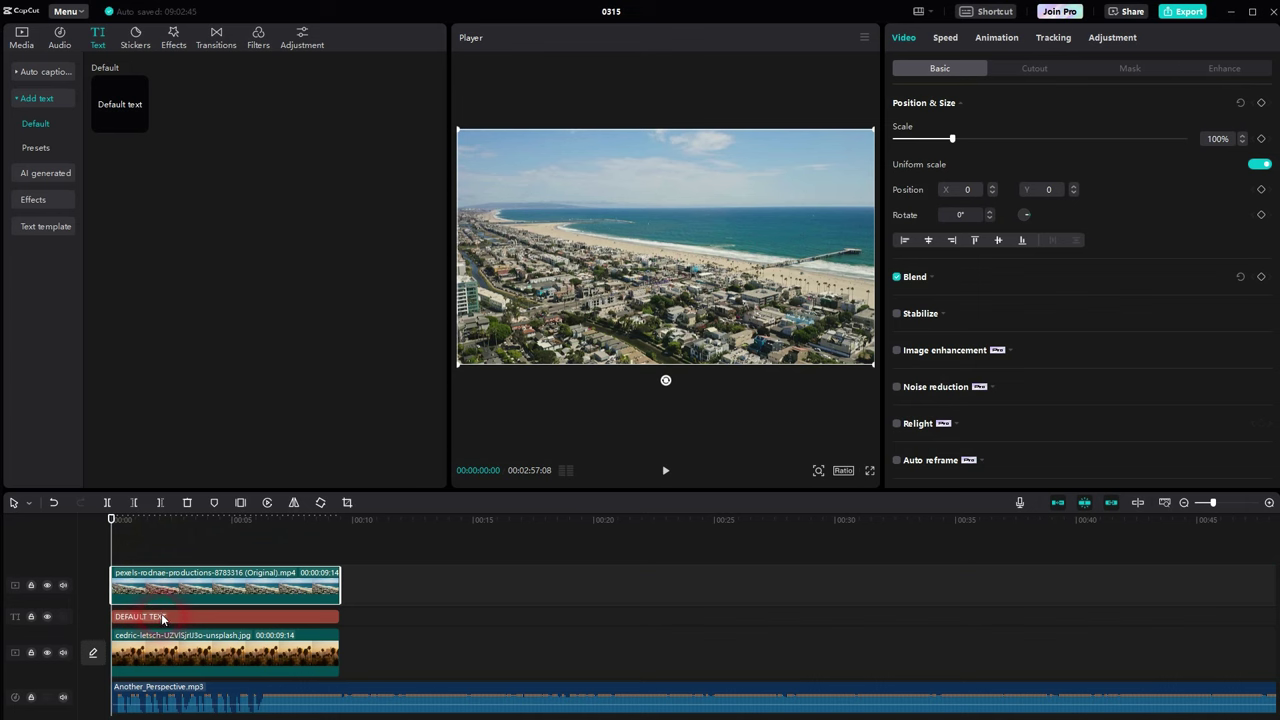
mouse_move(553, 232)
mouse_down()
mouse_move(690, 384)
mouse_move(586, 241)
mouse_move(553, 238)
mouse_up()
drag(186, 618, 170, 560)
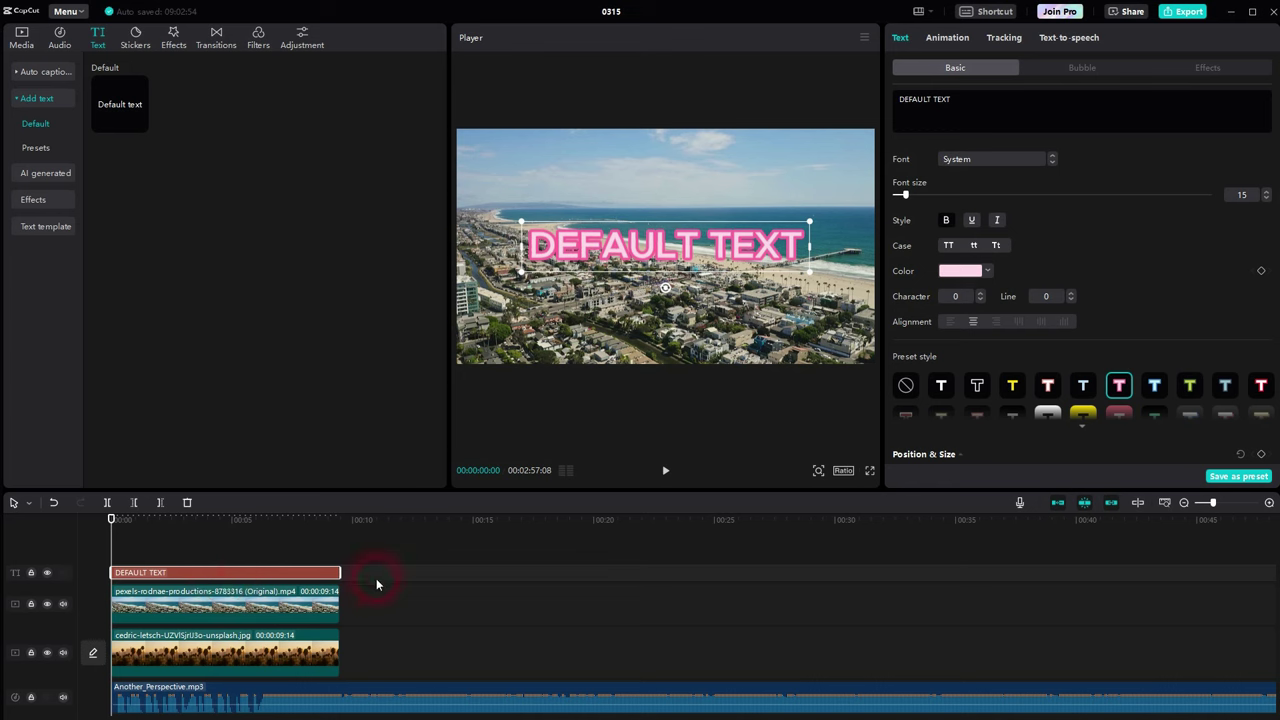
Step: Switch the timeline cursor between the Split and Select tools
click(27, 505)
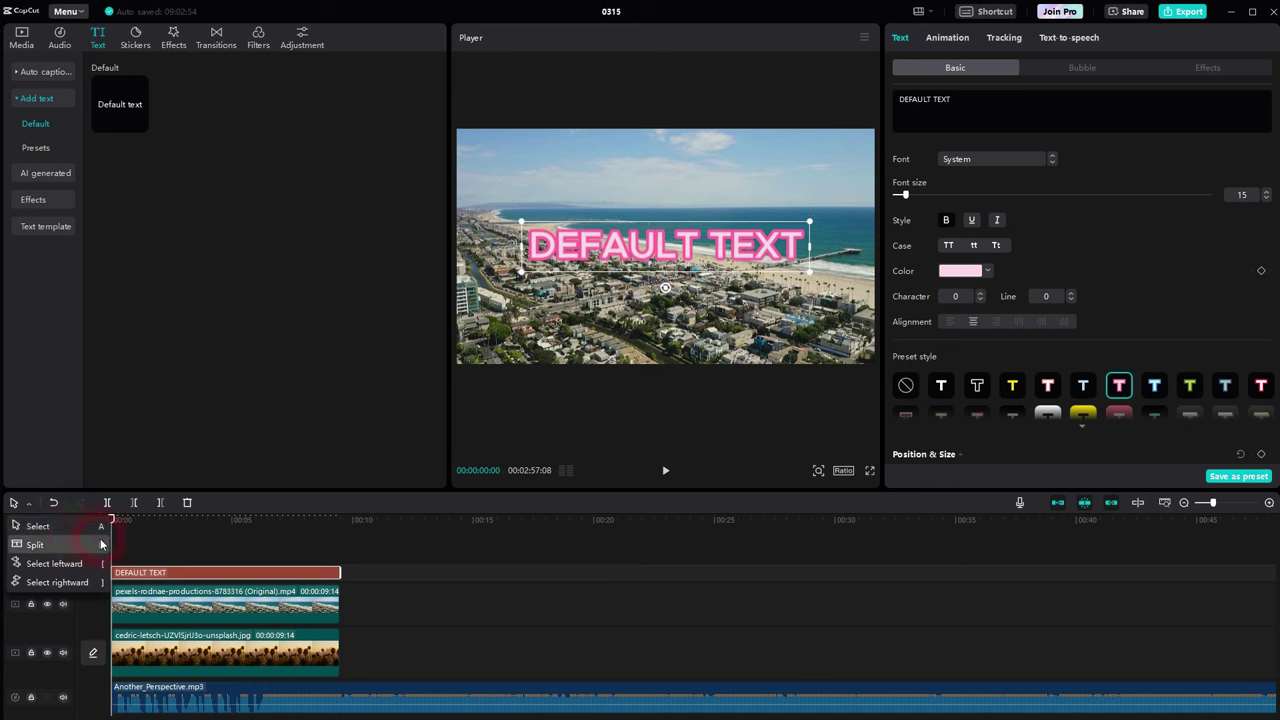
click(36, 545)
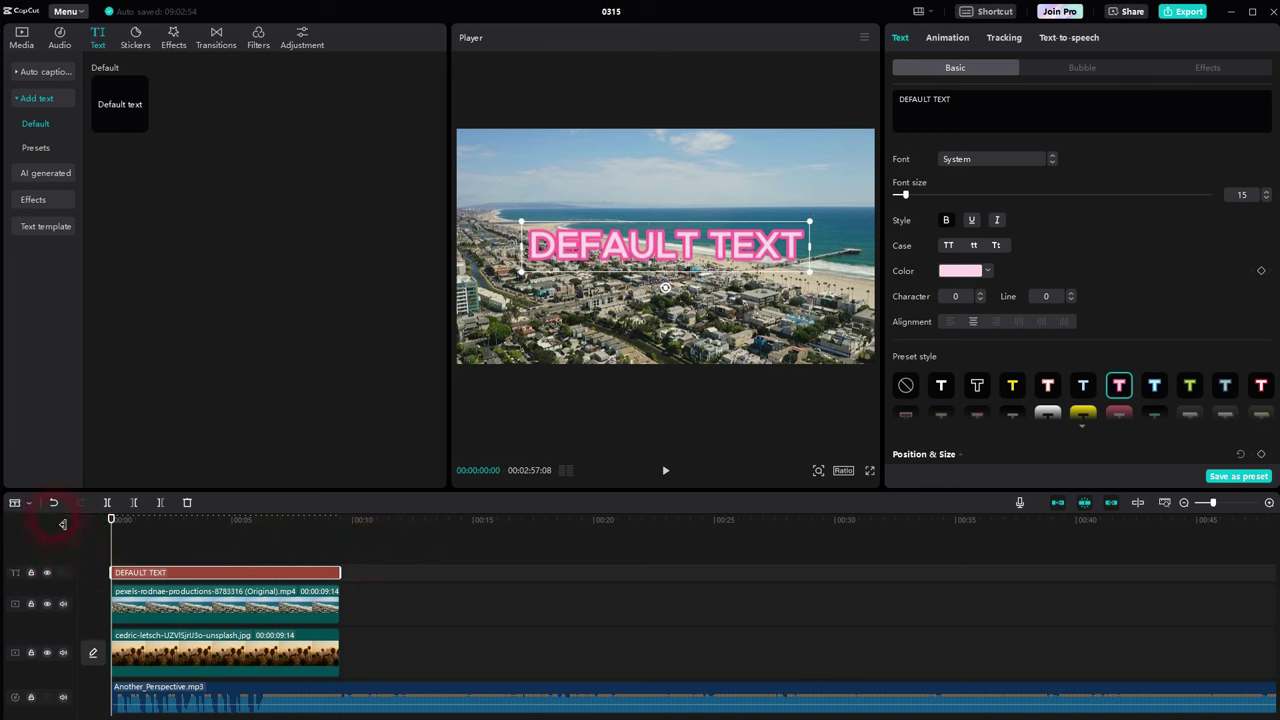
click(21, 505)
click(32, 522)
key(b)
key(b)
Step: Shift the text clip to start at about 6 seconds, split it at the beach video's end, and move the first piece to the timeline's start
drag(238, 574, 396, 578)
key(b)
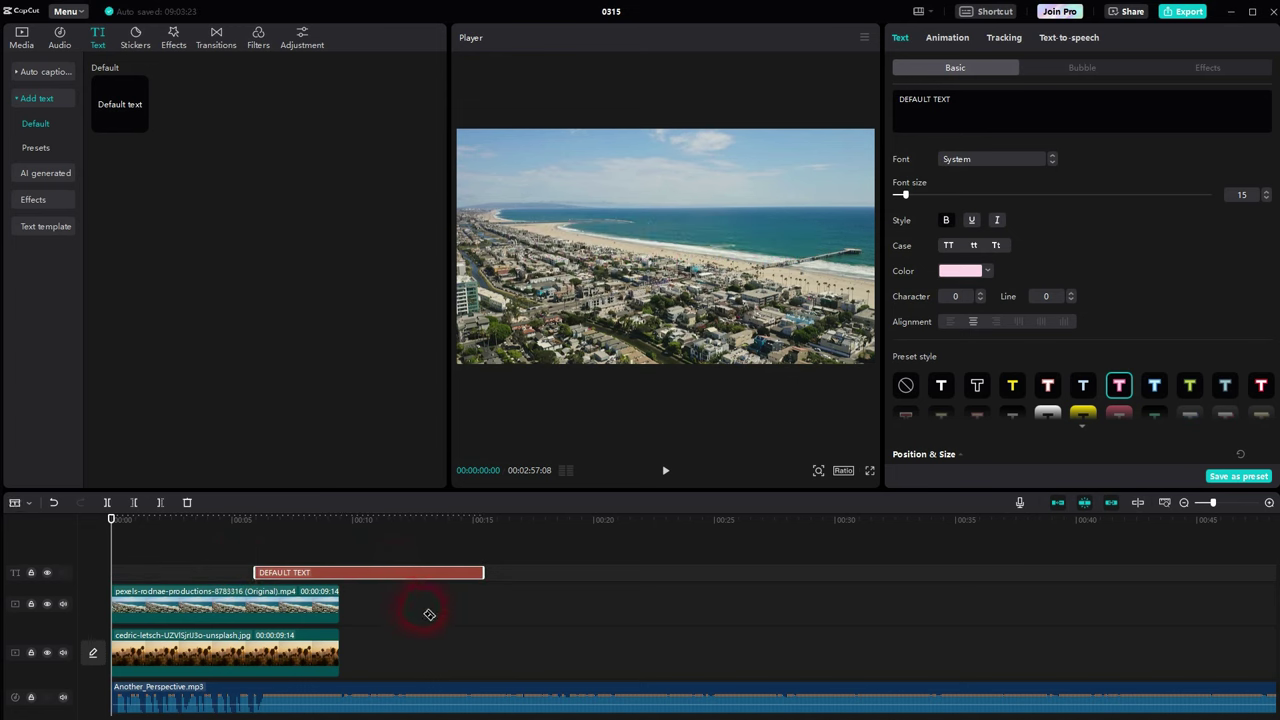
click(344, 580)
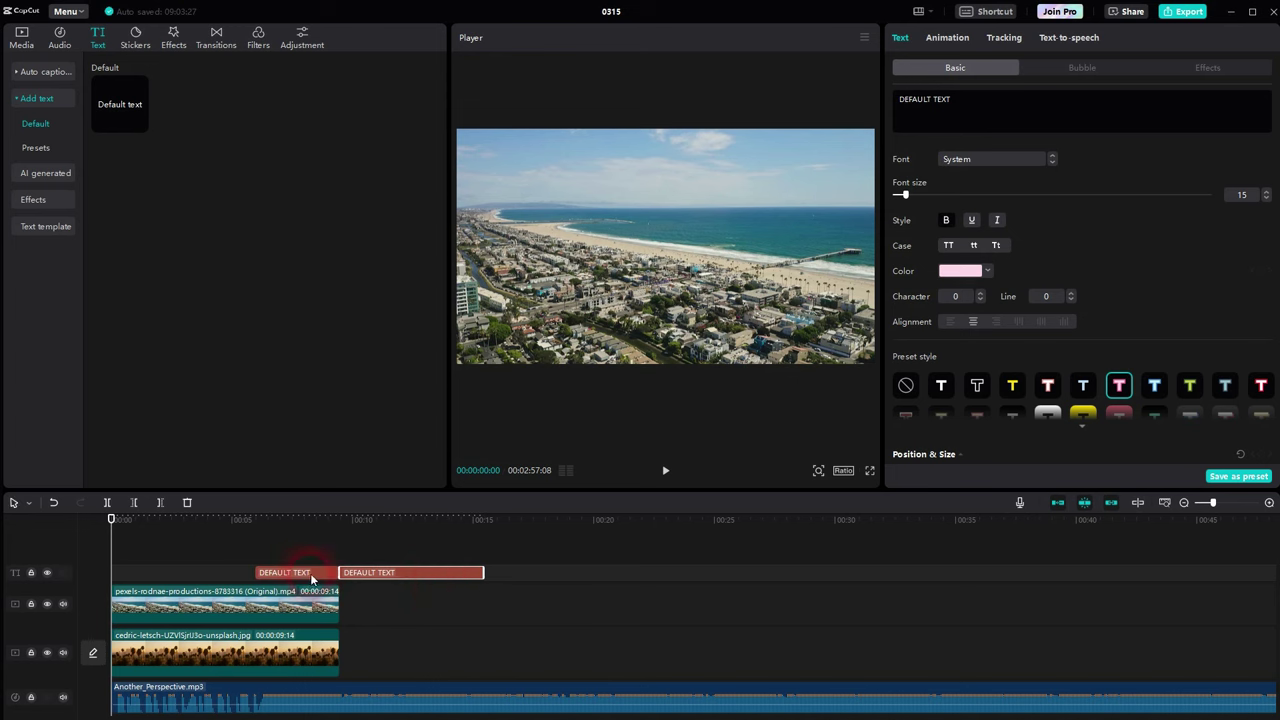
drag(310, 573, 157, 574)
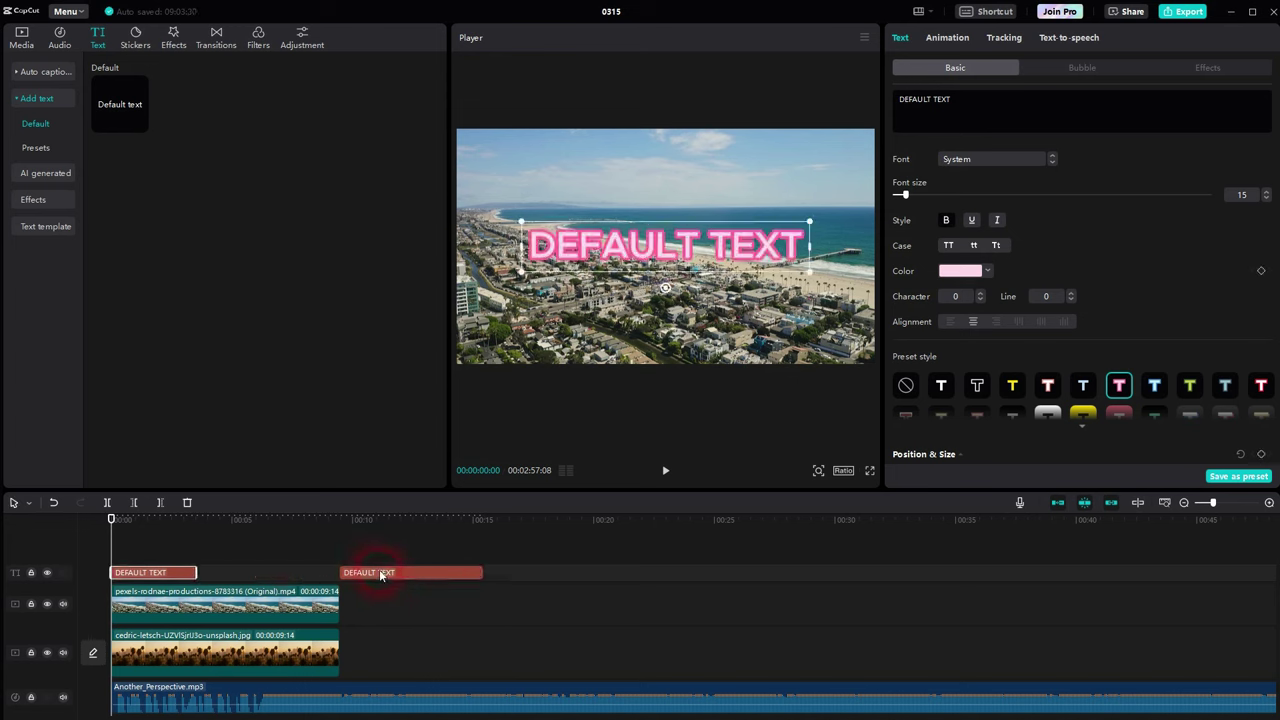
Step: Split the beach video at the first text piece's end and move its second part directly below the second text piece
key(b)
click(197, 607)
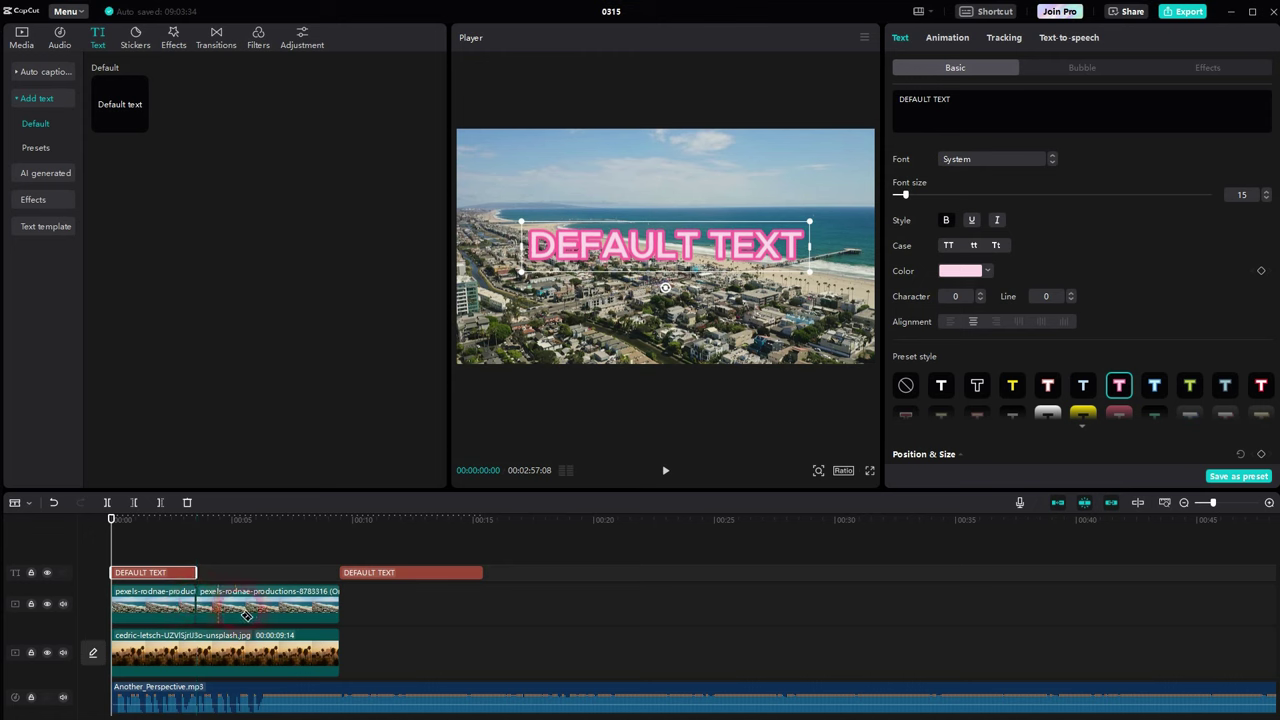
drag(329, 597, 472, 602)
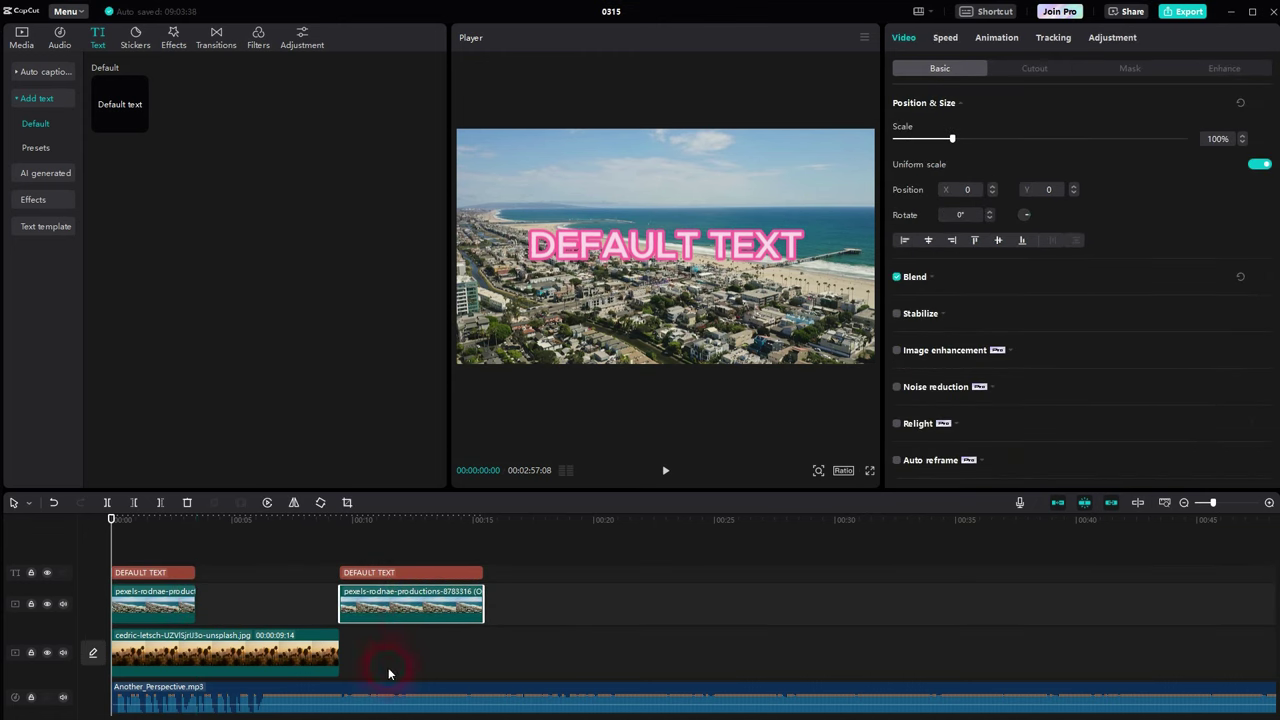
Step: Split the Another_Perspective.mp3 audio at the palm-tree image's end and delete the part before the cut
click(341, 696)
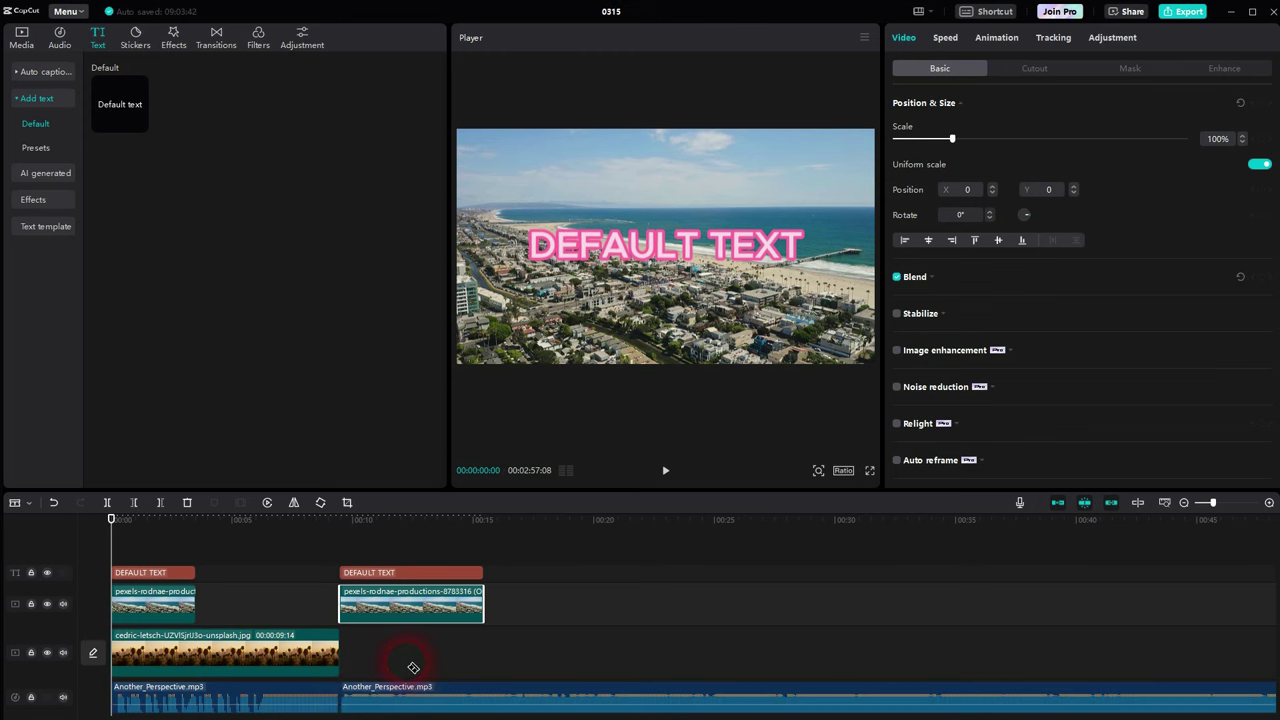
key(a)
click(302, 694)
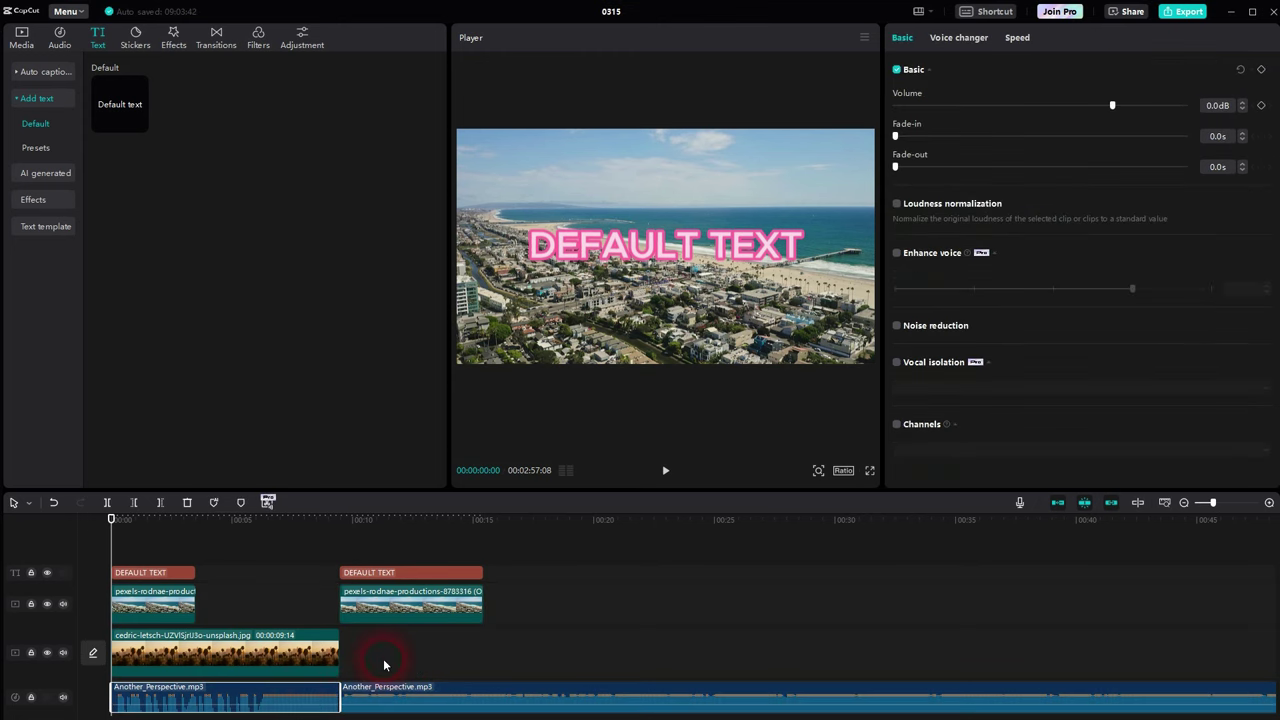
key(Delete)
Step: Split the remaining audio at the second text piece's end, delete everything after it, and return to the Select tool
click(368, 687)
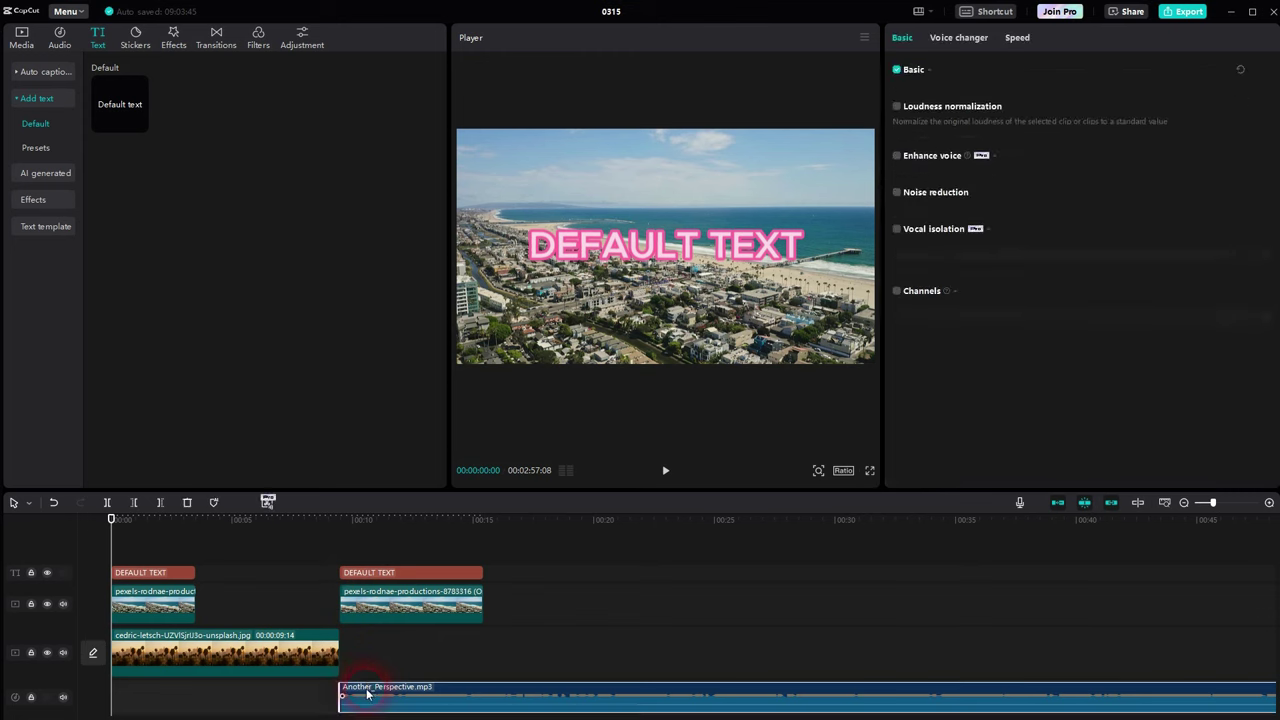
key(b)
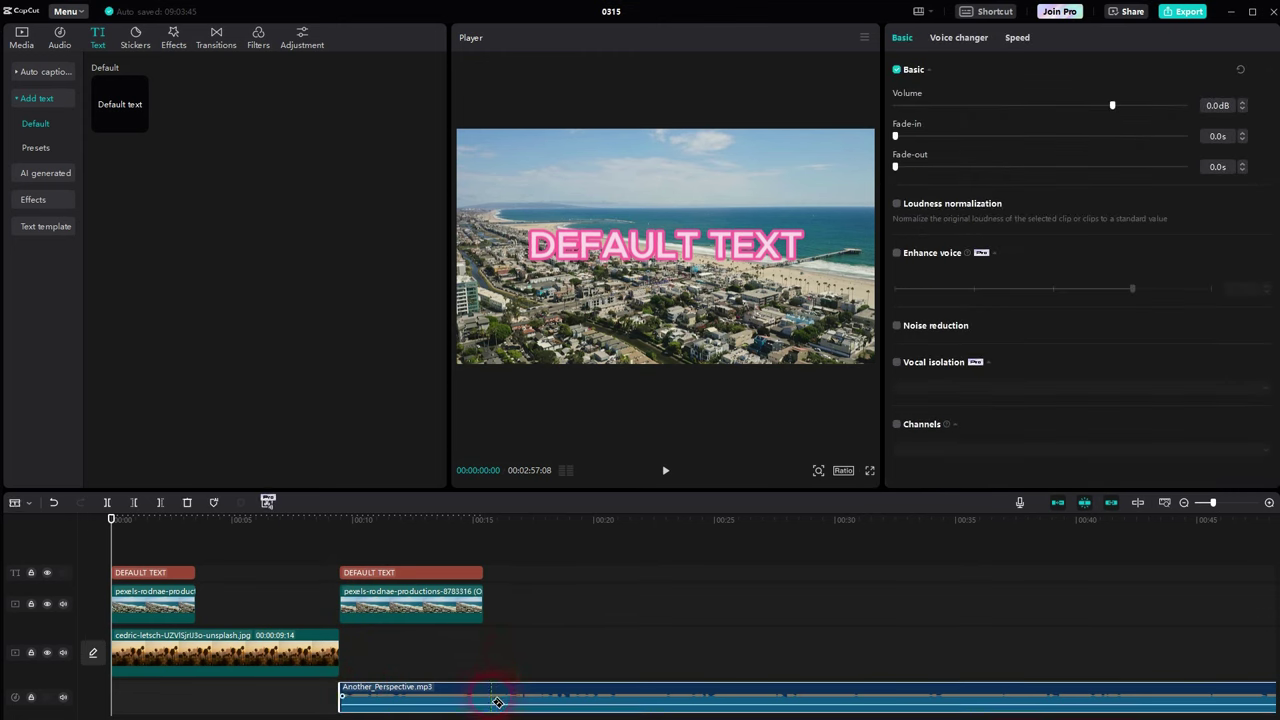
click(484, 694)
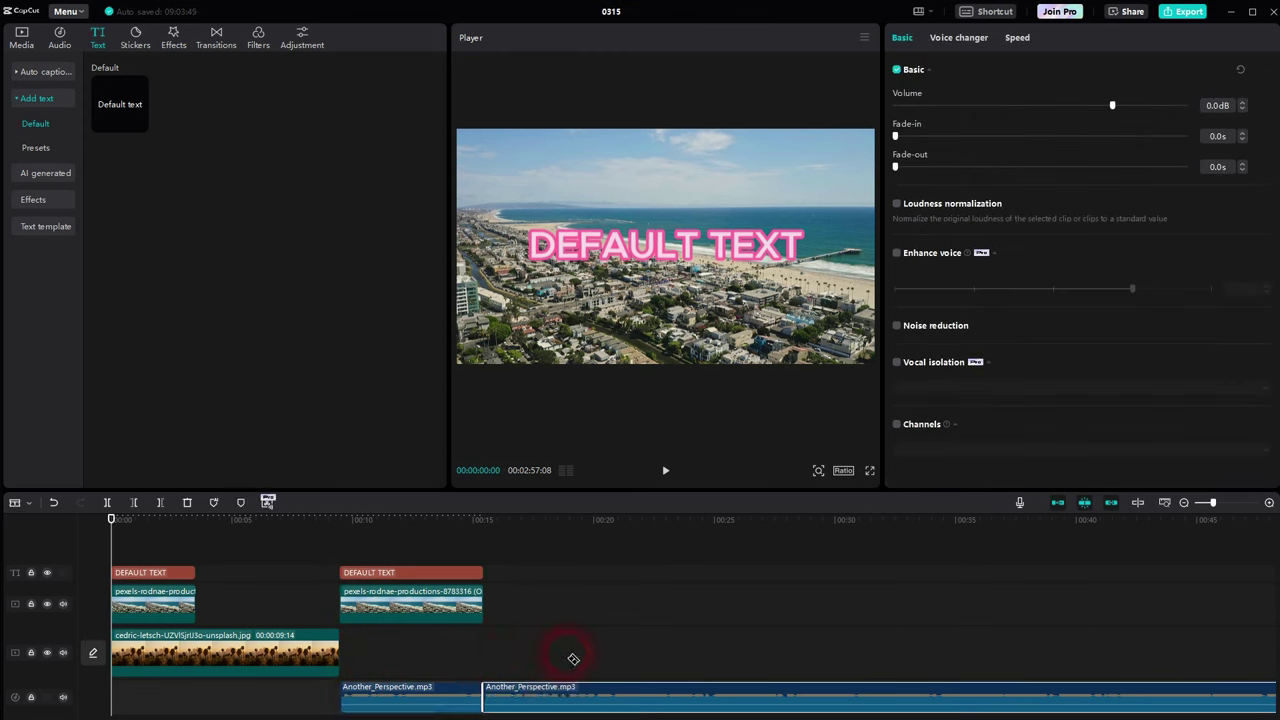
key(Delete)
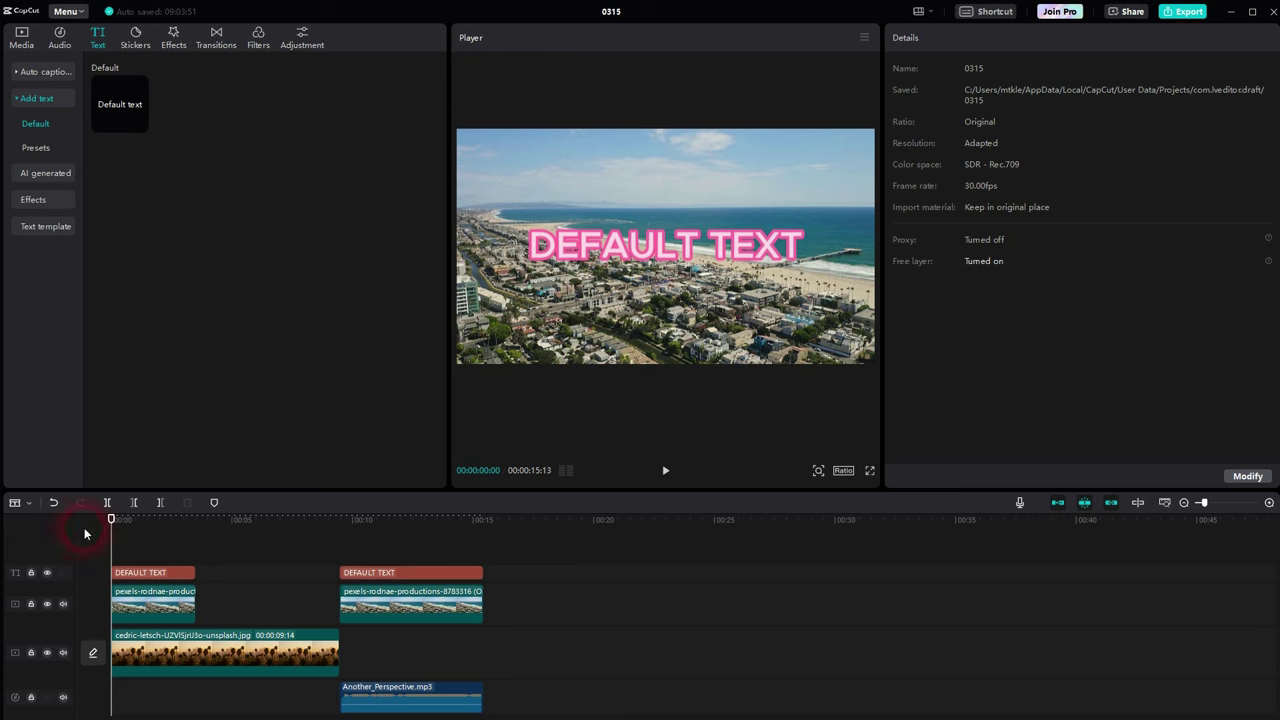
click(24, 502)
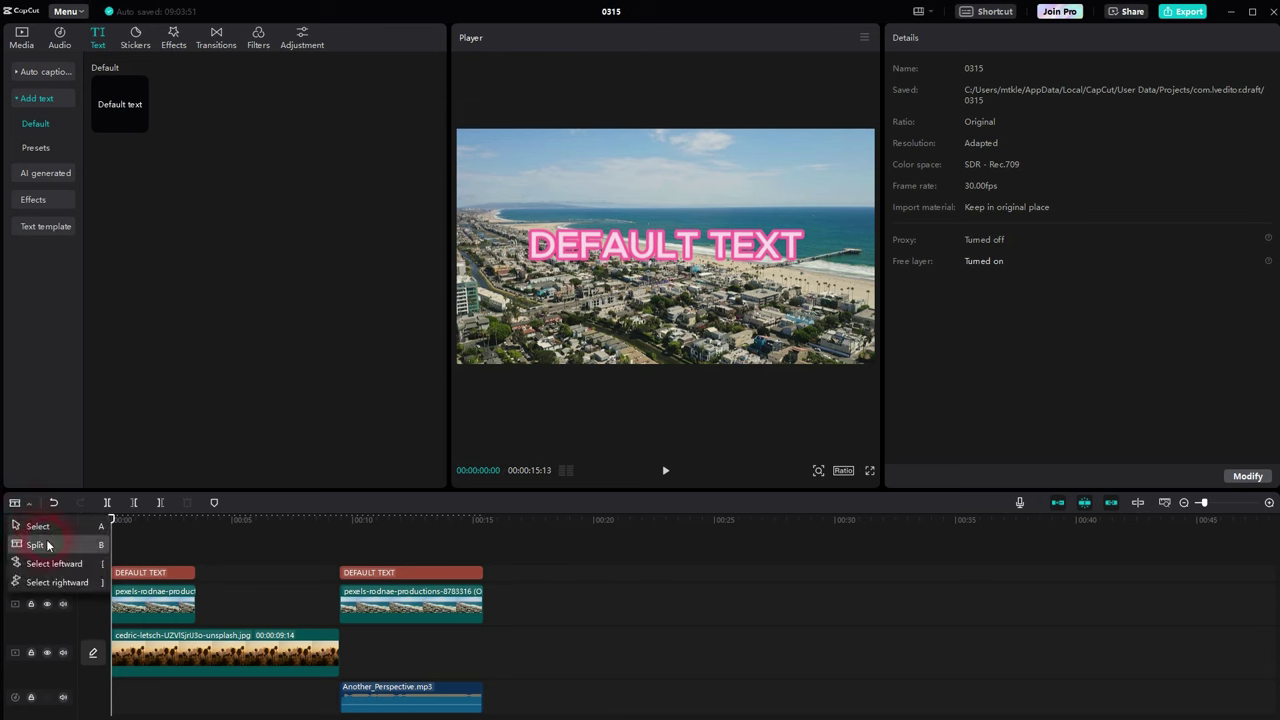
click(38, 526)
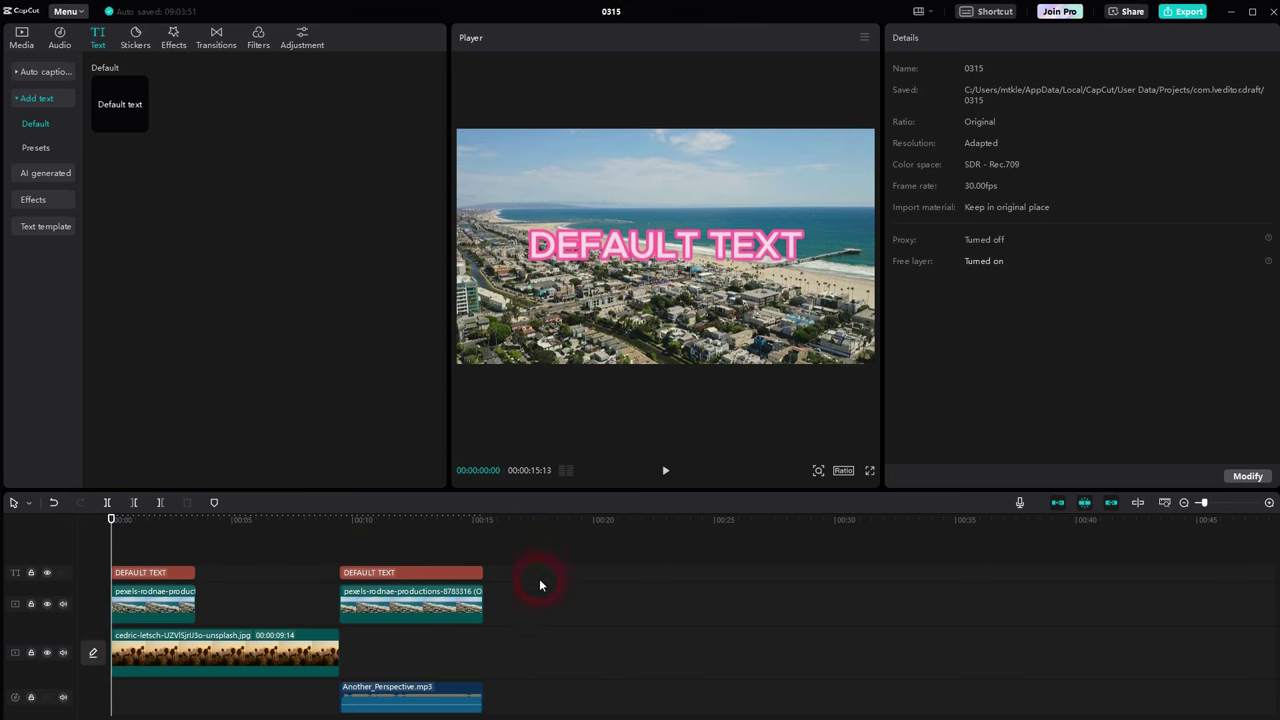
Step: Shift the clips as a group to a higher track and a later time, and put the first beach piece on the main track
drag(615, 573, 268, 712)
drag(140, 630, 266, 598)
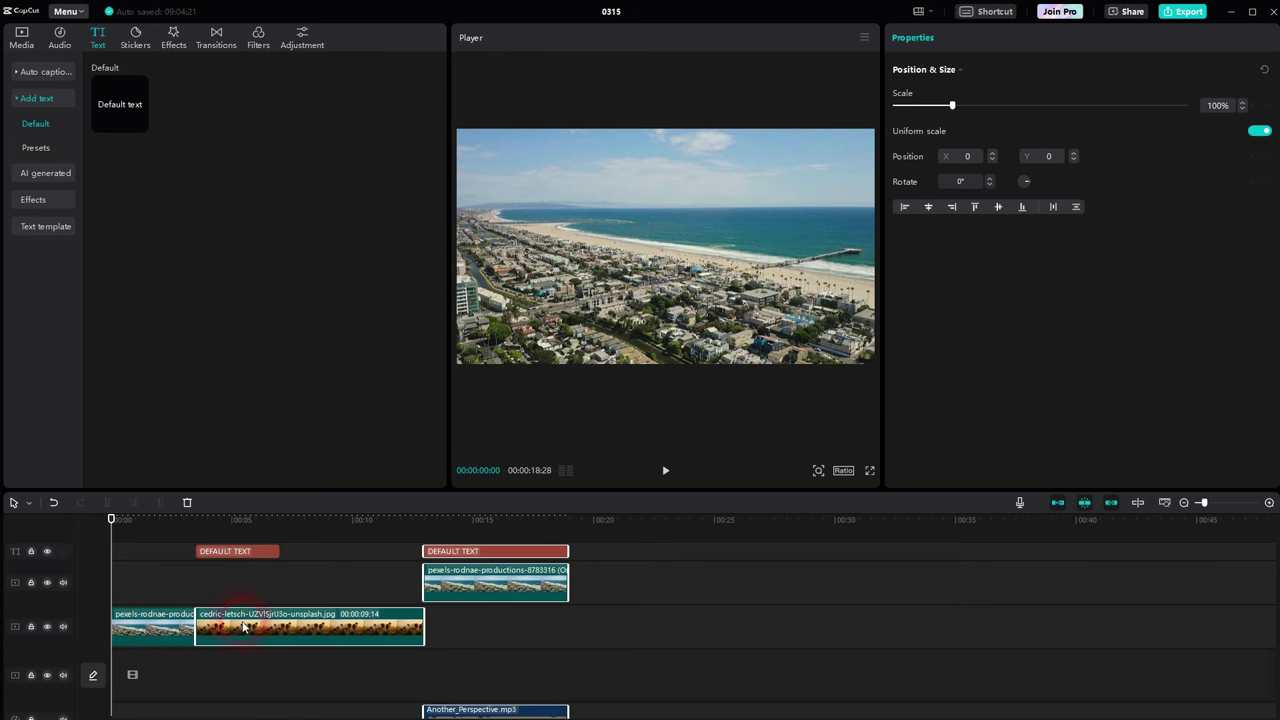
drag(140, 627, 140, 675)
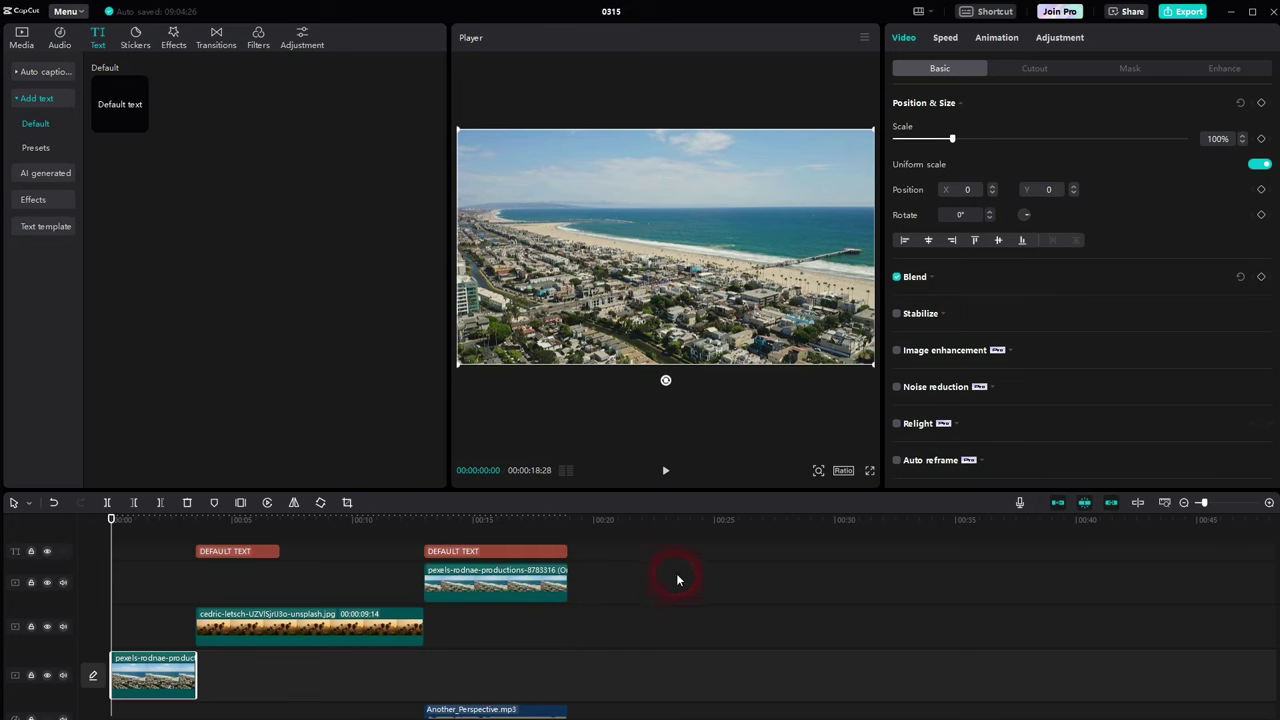
Step: Delete all clips from the timeline and show the imported media files
scroll(758, 583, down, 2)
scroll(748, 590, up, 2)
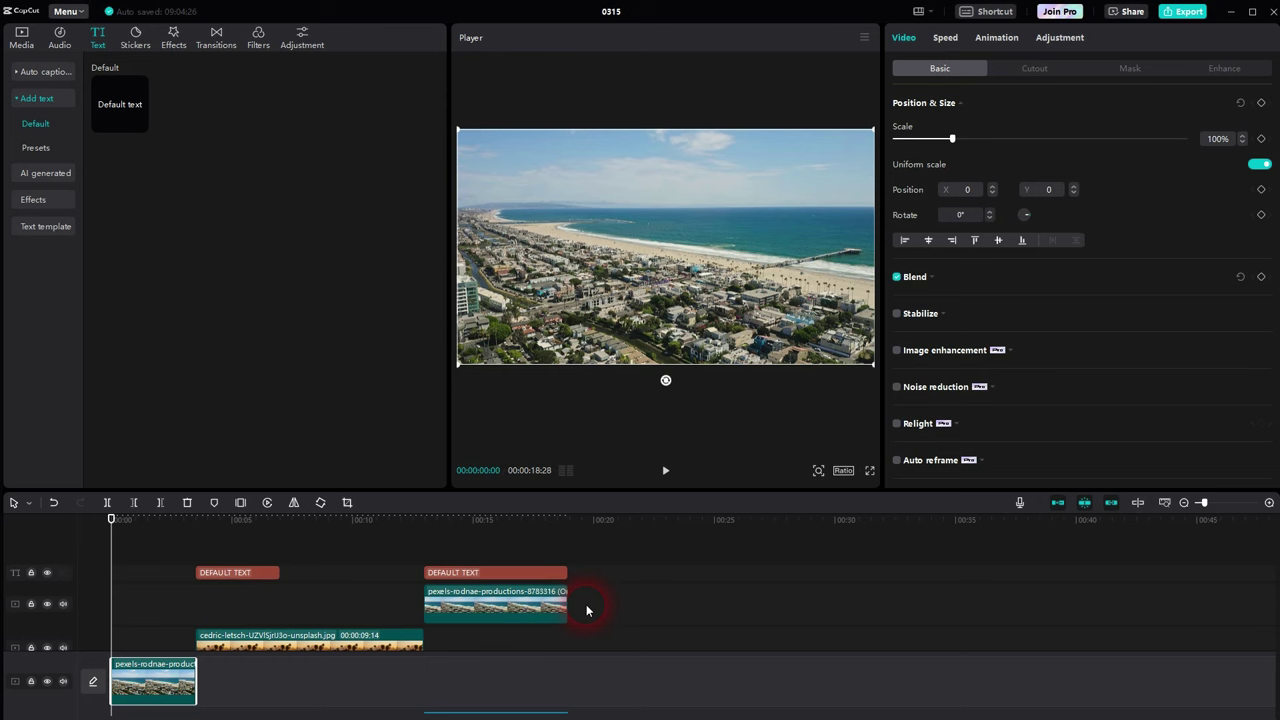
scroll(657, 587, down, 2)
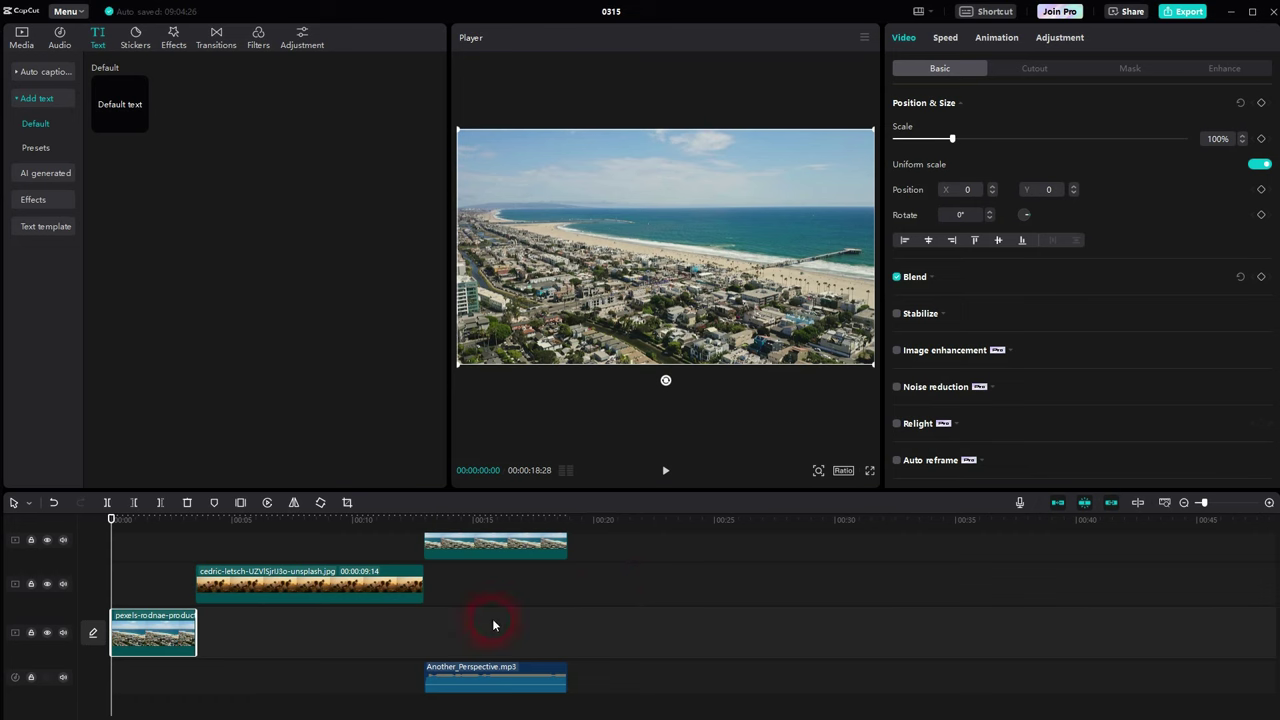
key(ctrl+a)
key(Delete)
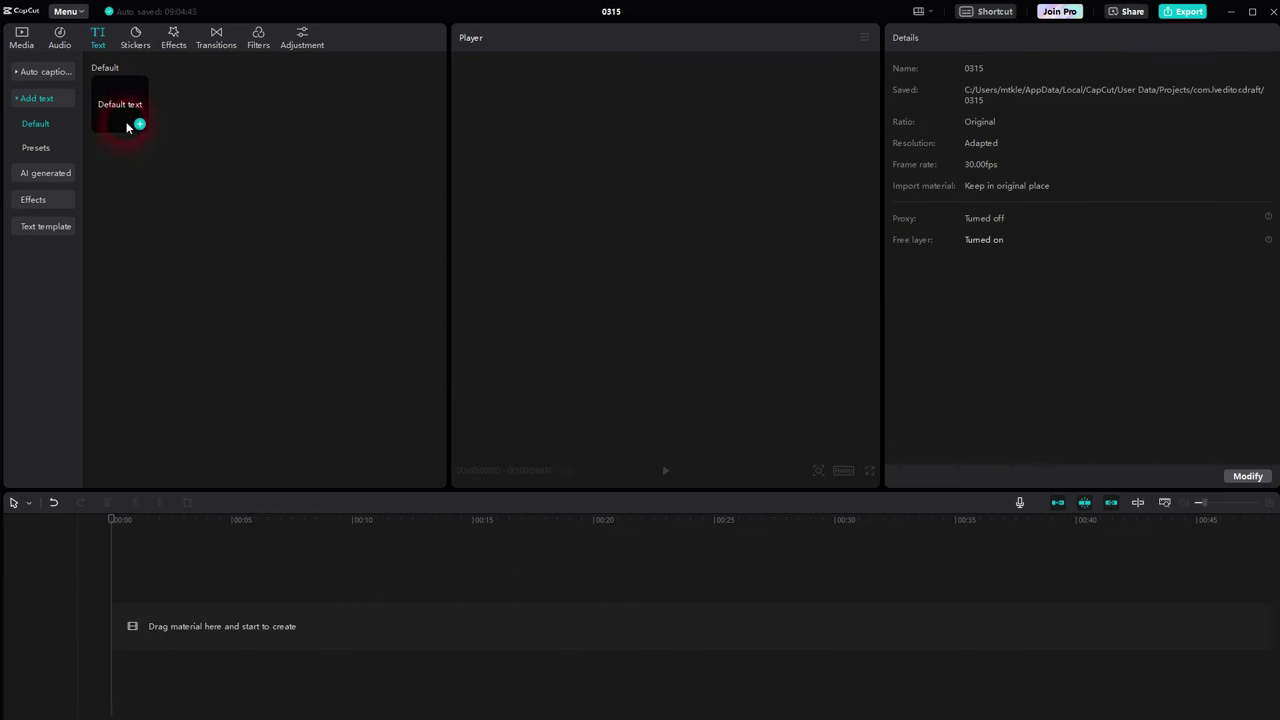
click(21, 38)
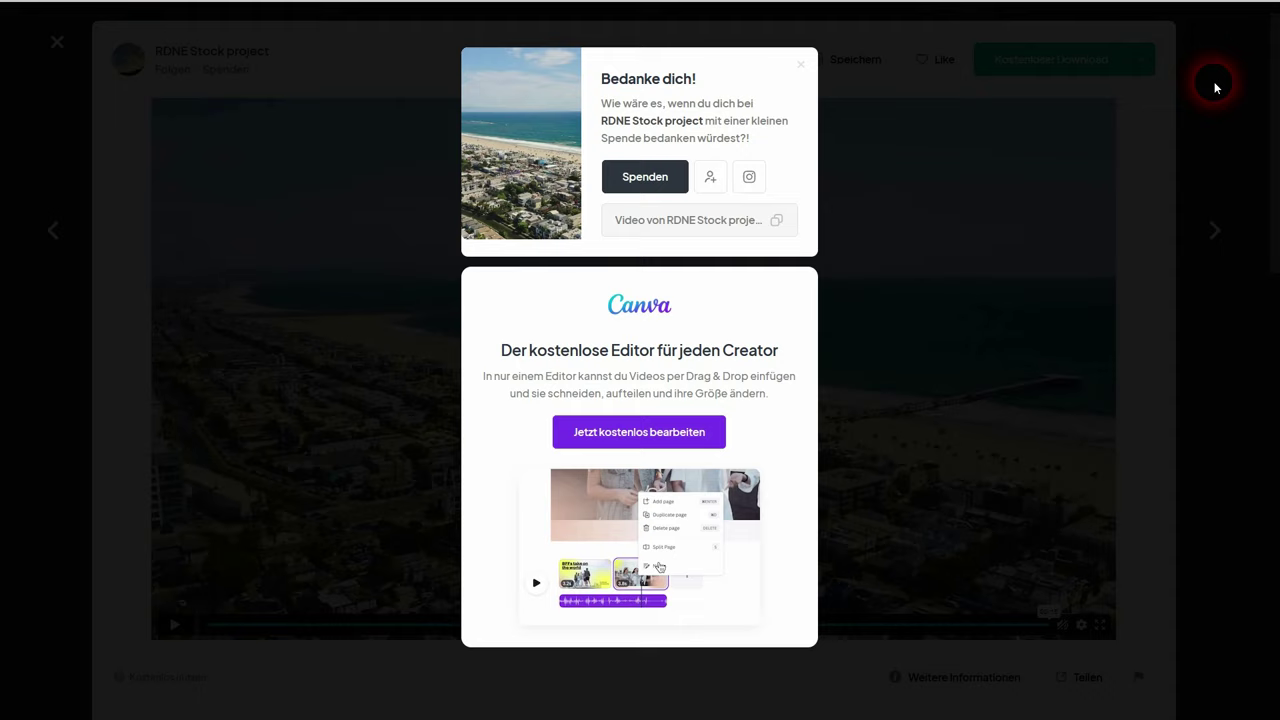
Step: Close the donation pop-up and the beach video's page on the stock video site
click(746, 45)
click(57, 45)
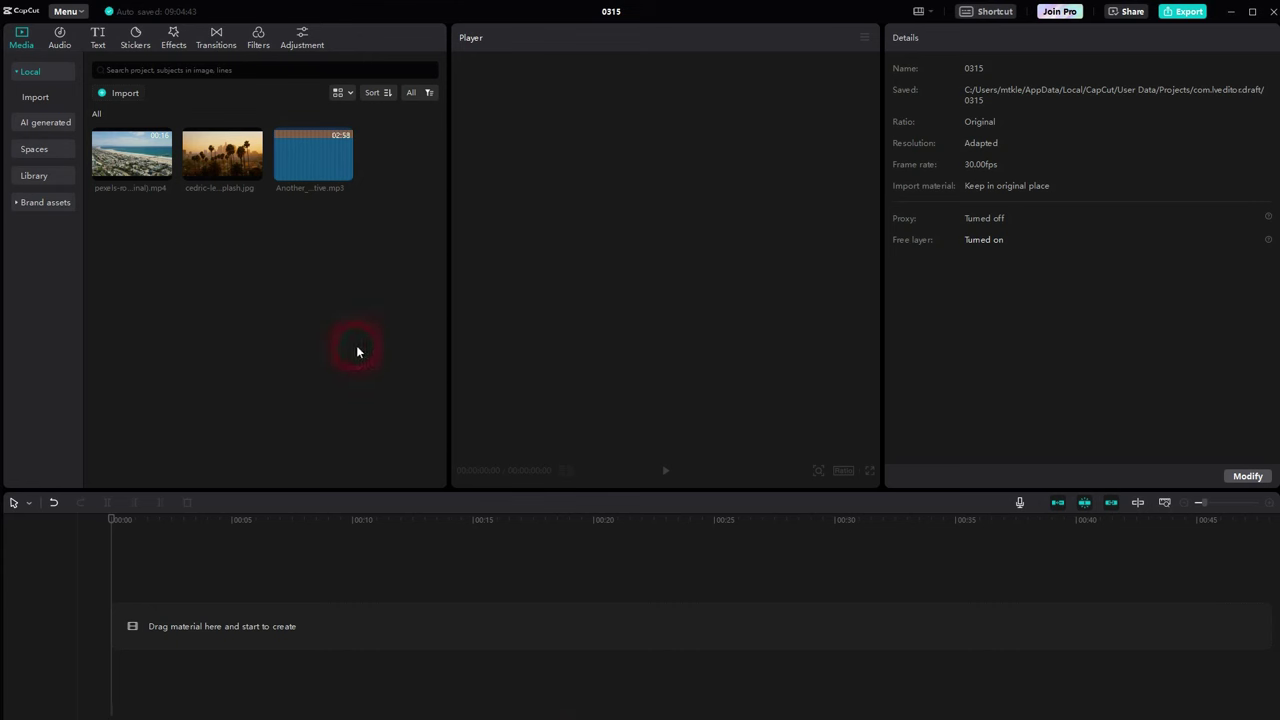
Step: Add the beach video, the palm-tree image directly after it, and the Another_Perspective.mp3 audio to the timeline
mouse_move(314, 163)
click(164, 173)
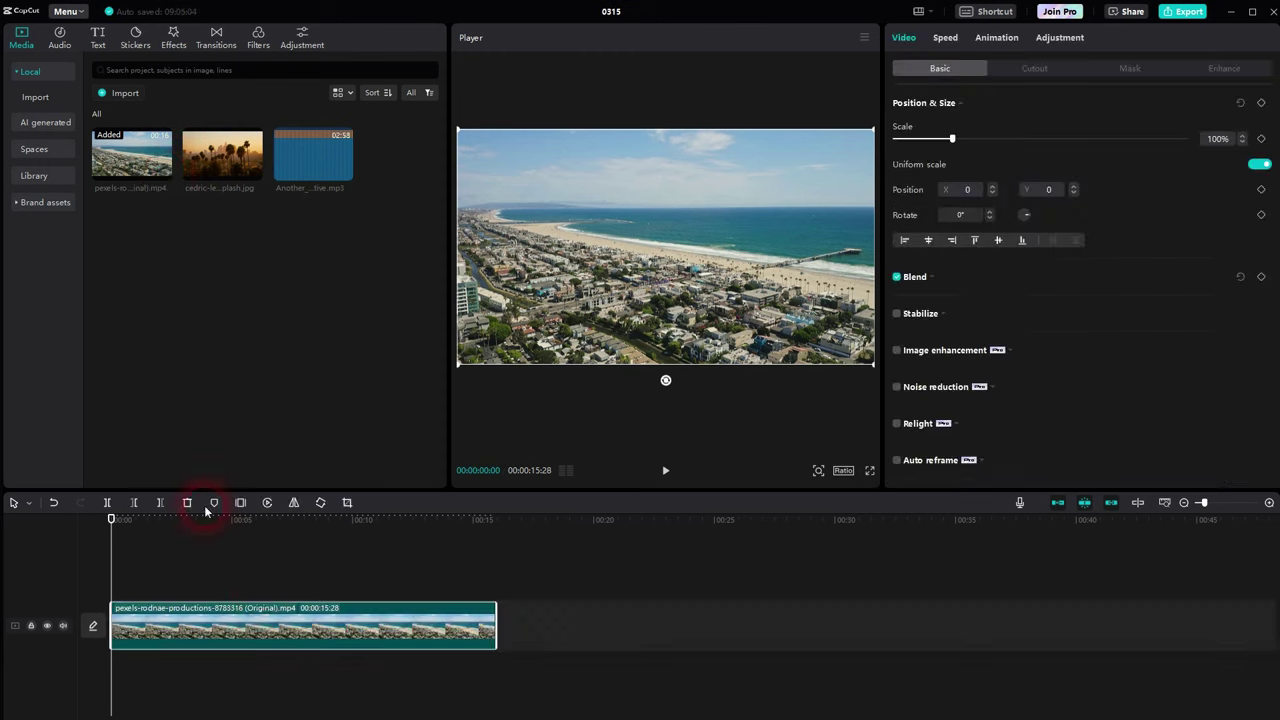
click(253, 173)
drag(147, 628, 544, 630)
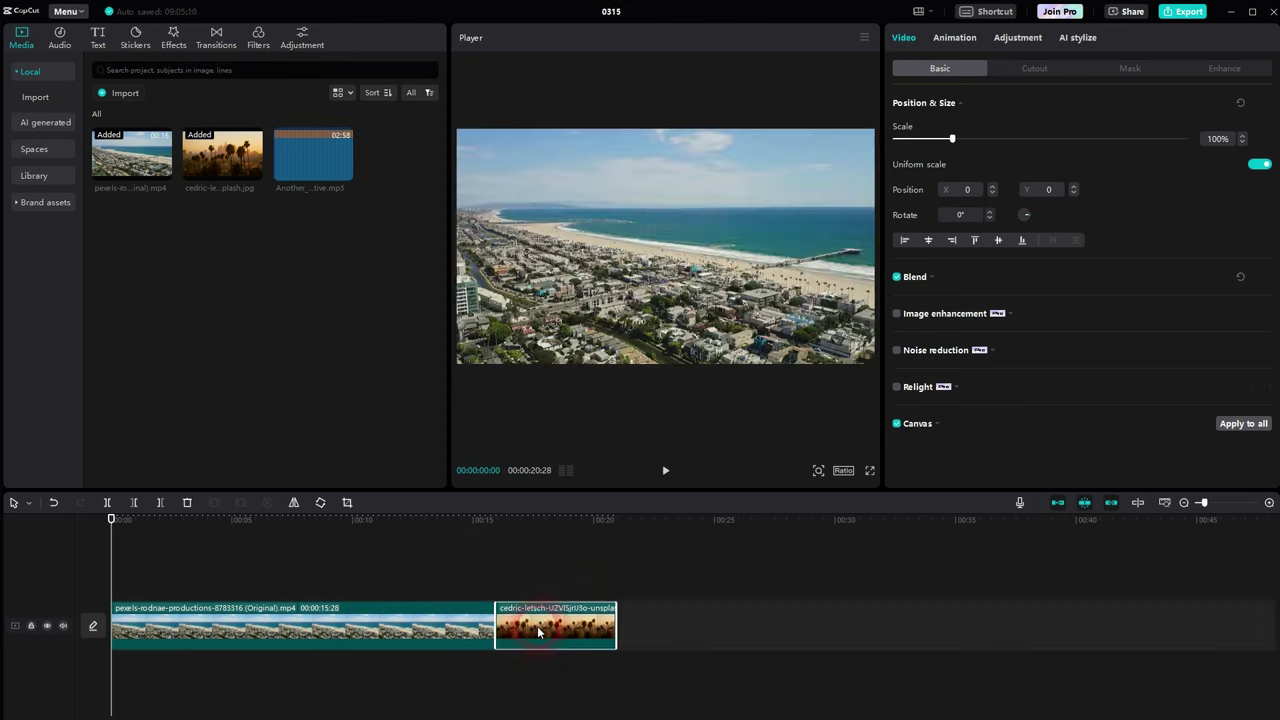
click(344, 174)
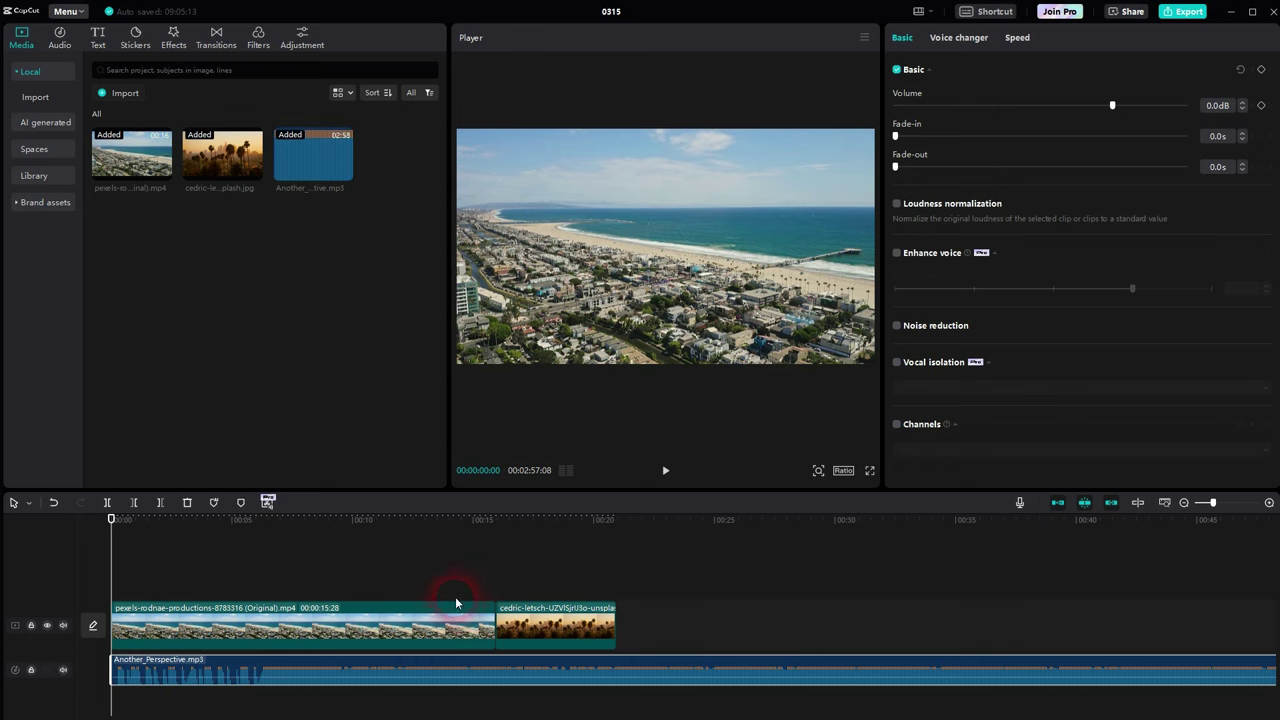
Step: Add a Default text clip at the timeline's start and extend it to the end of the palm-tree image
click(99, 44)
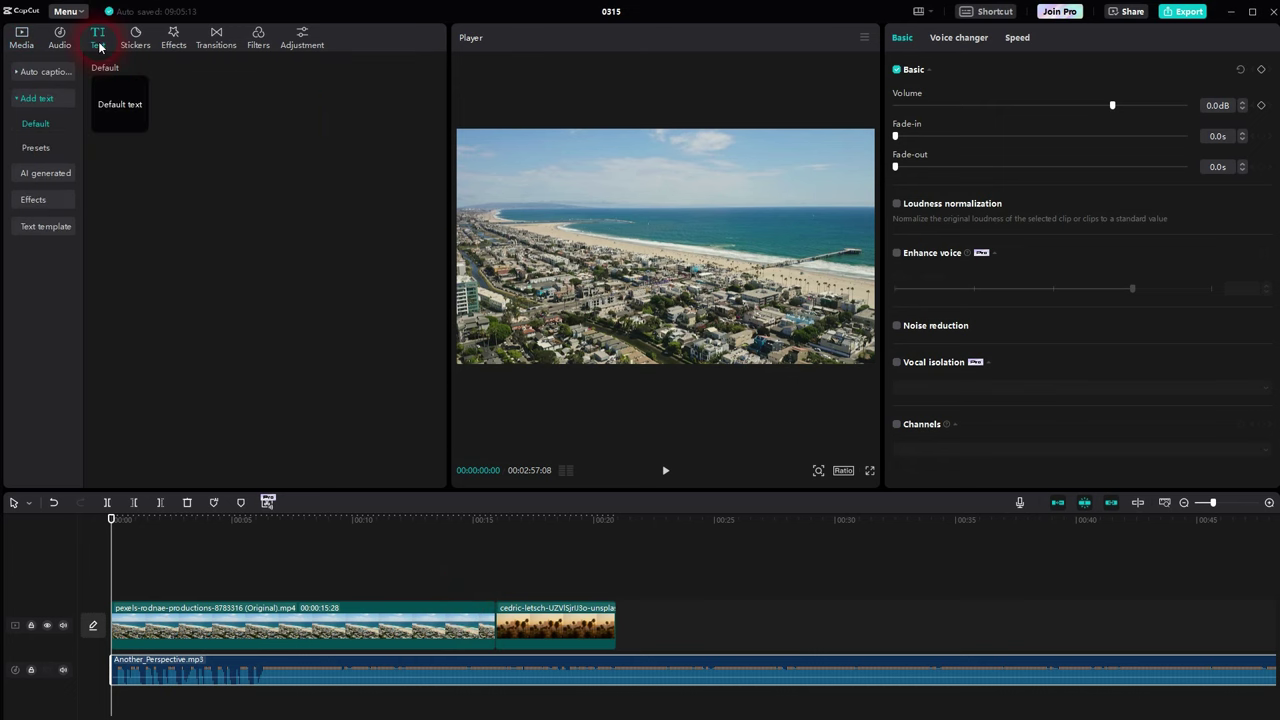
click(35, 126)
click(140, 126)
click(192, 588)
drag(185, 589, 617, 590)
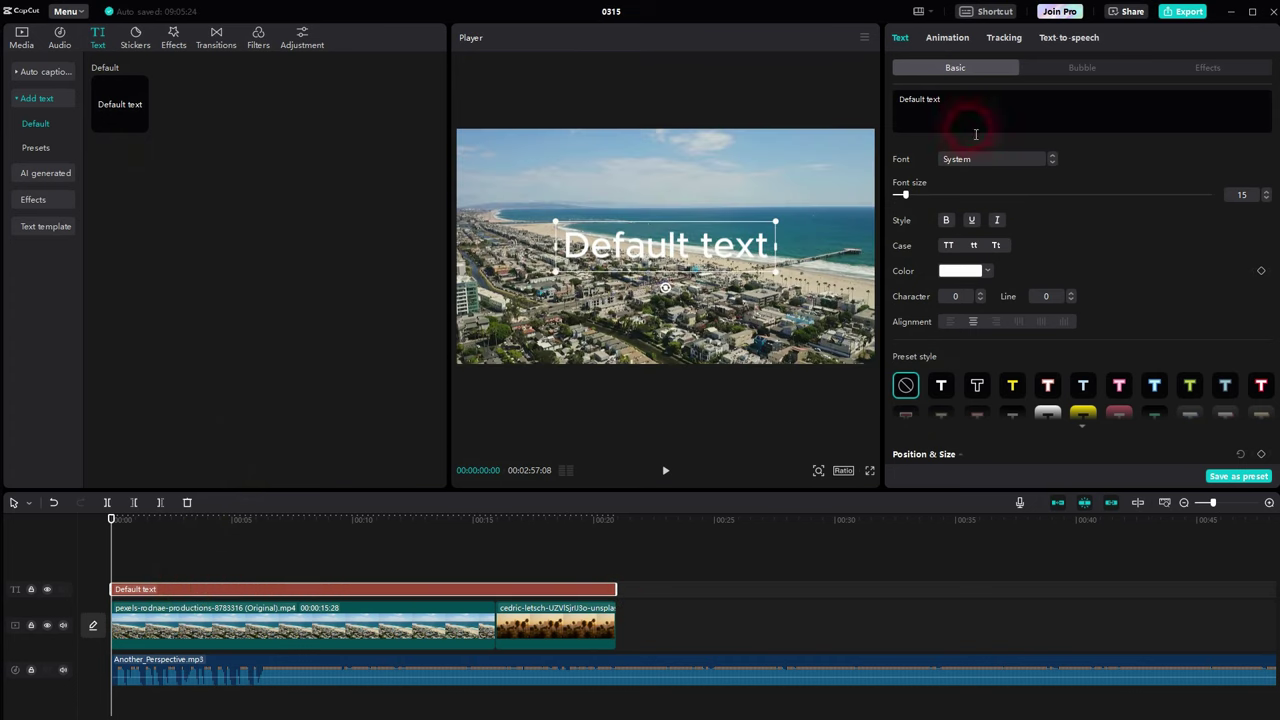
Step: Replace the text clip's wording with "TUTORIAL" and place the playhead where the beach video meets the image
drag(957, 100, 886, 102)
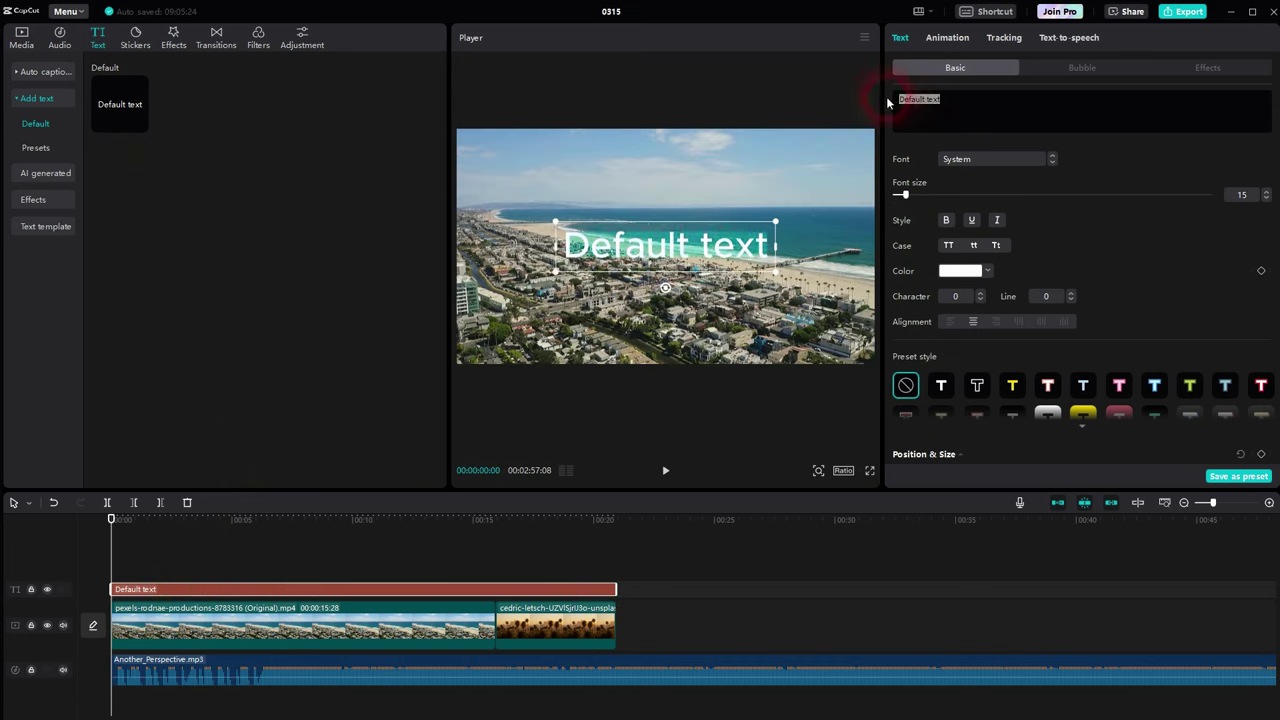
text(TUTORIAL)
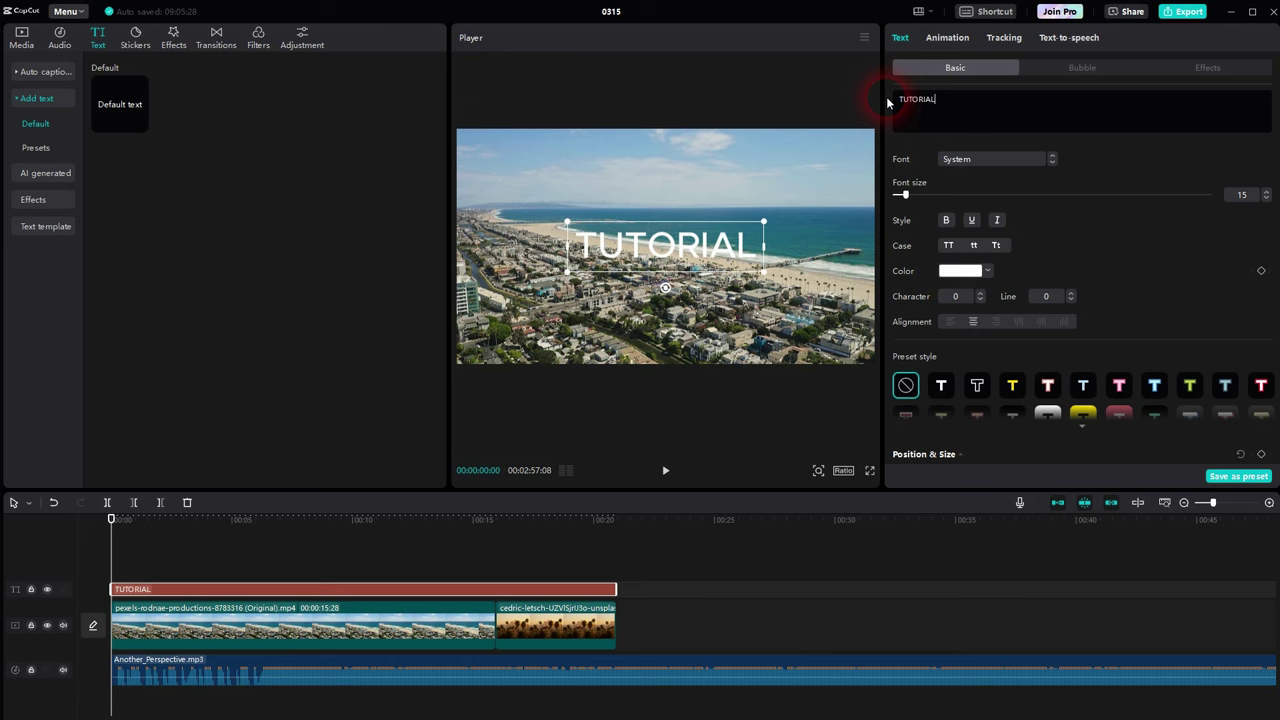
drag(963, 101, 891, 98)
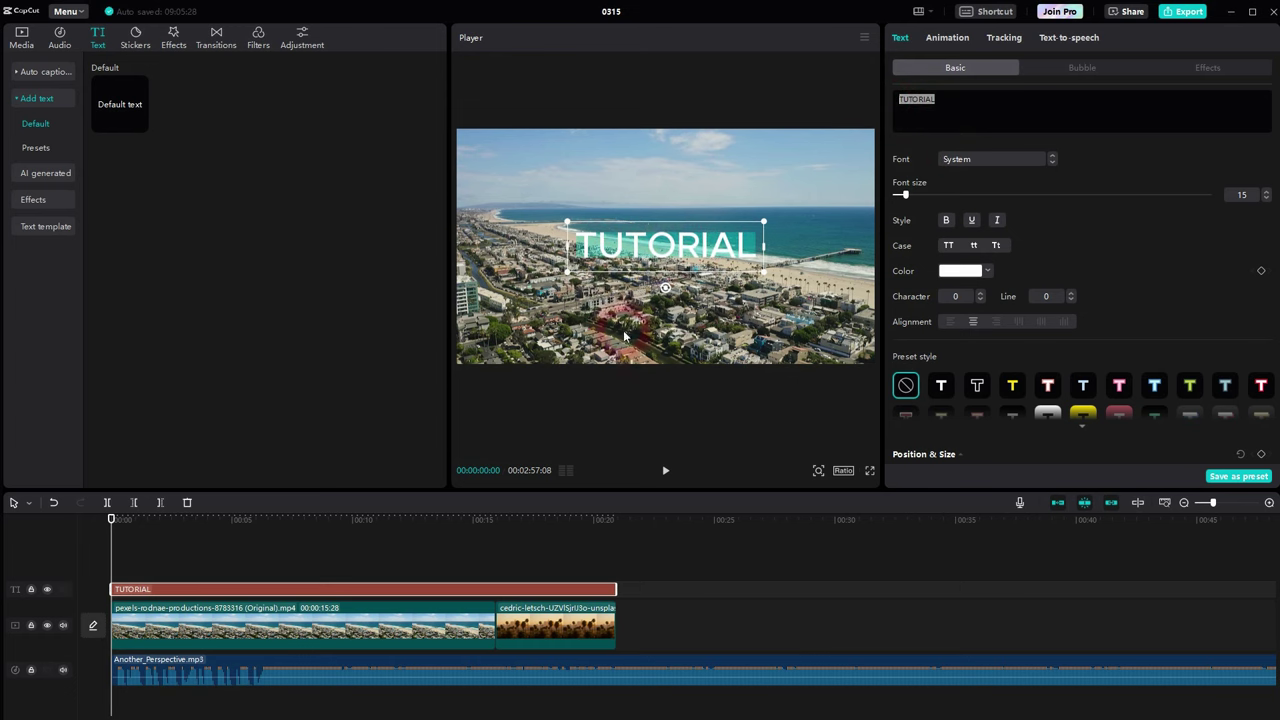
click(497, 557)
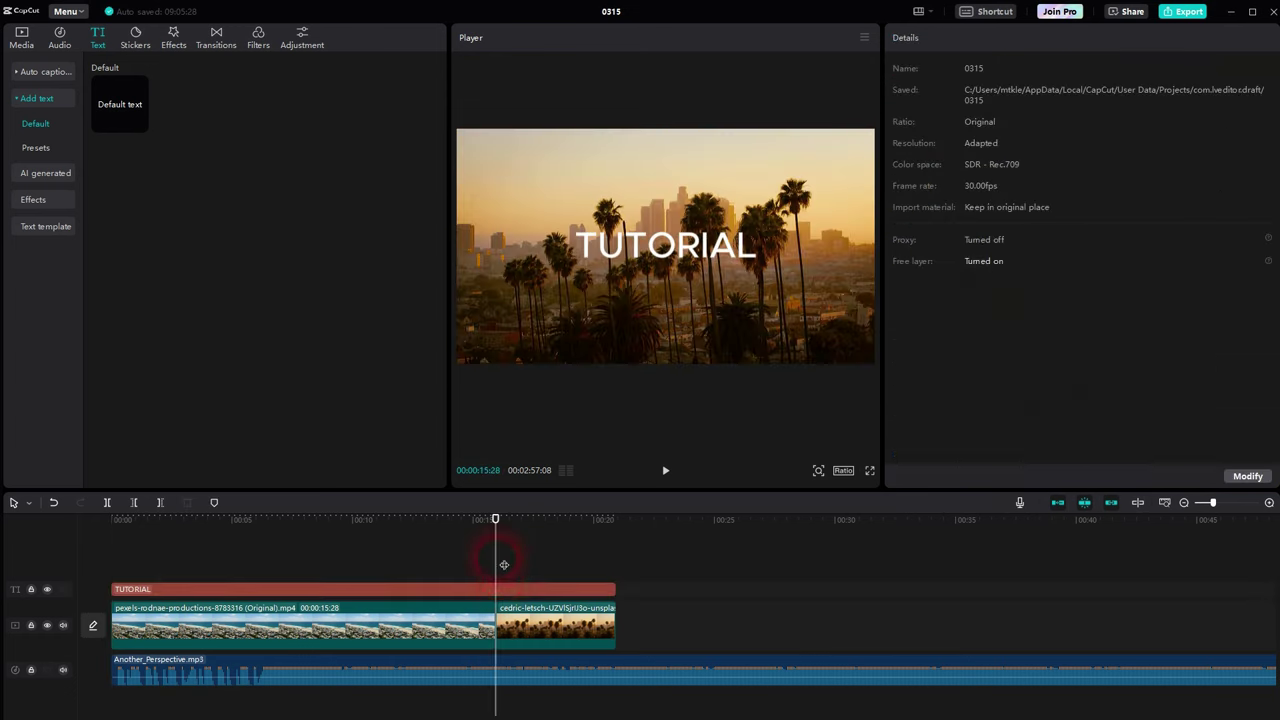
Step: Activate the Split tool and set the playhead frame-accurately to 00:00:05:00
click(27, 505)
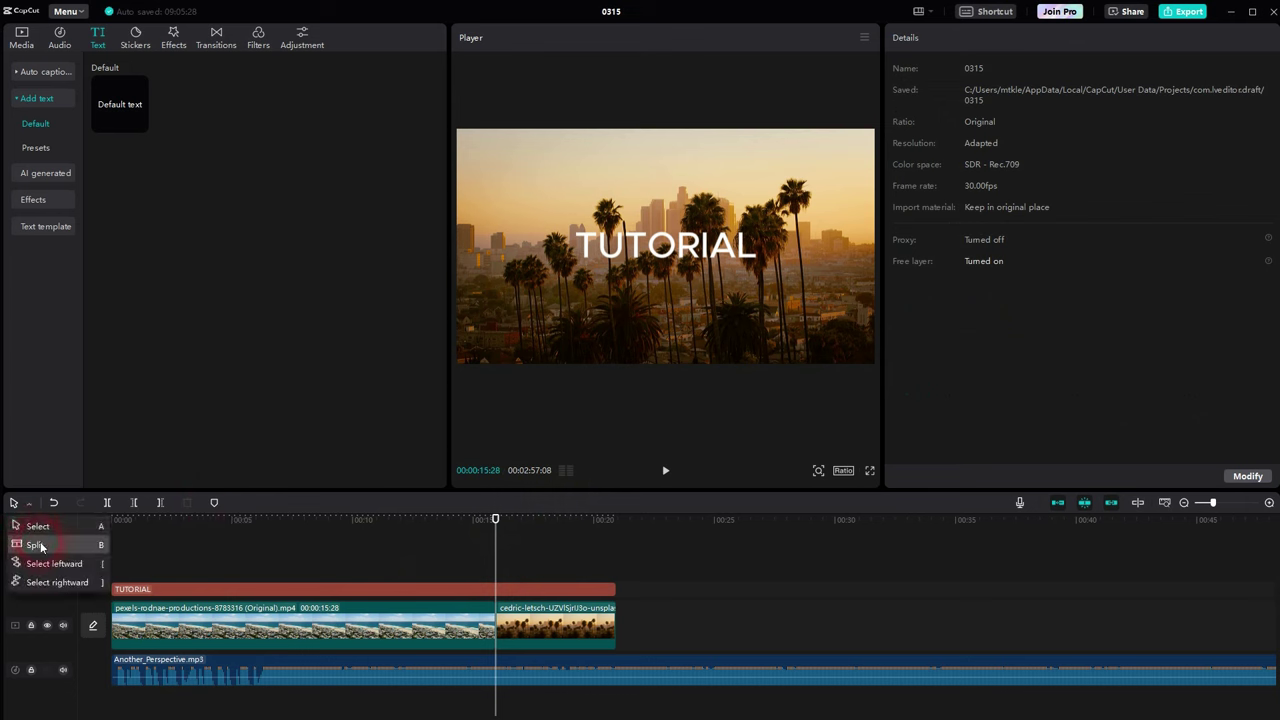
click(38, 543)
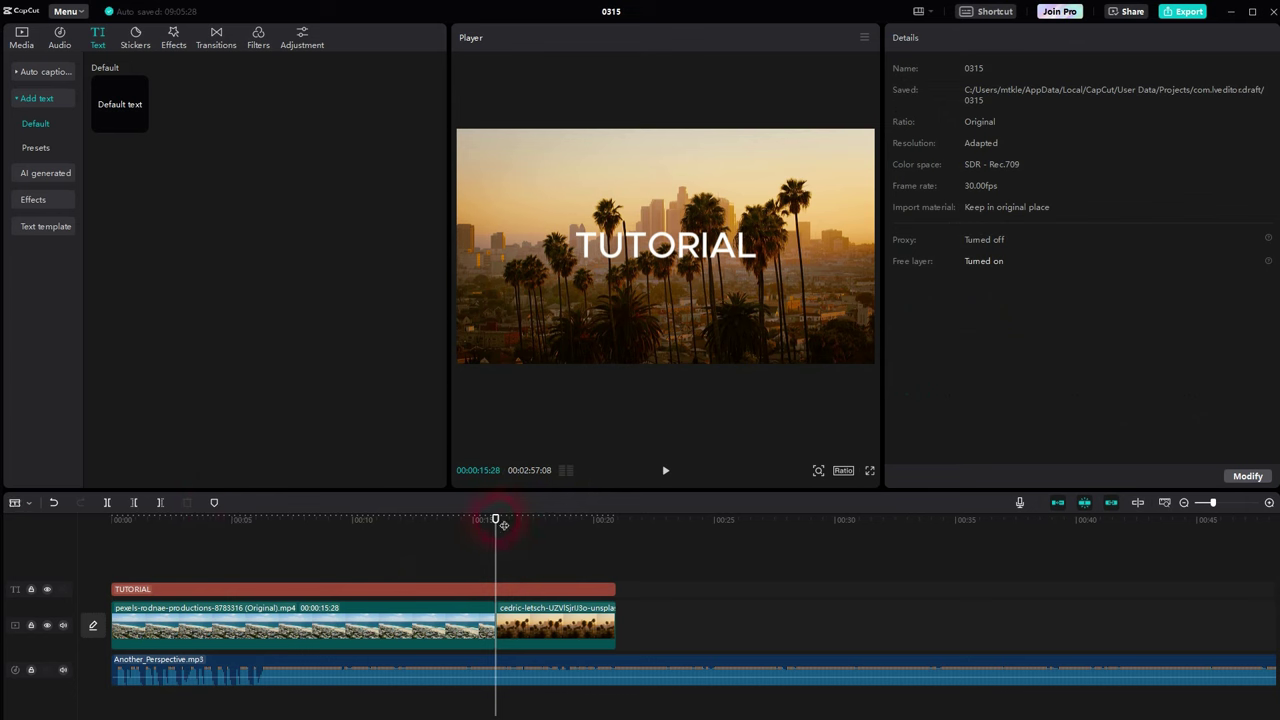
key(Home)
drag(103, 591, 258, 595)
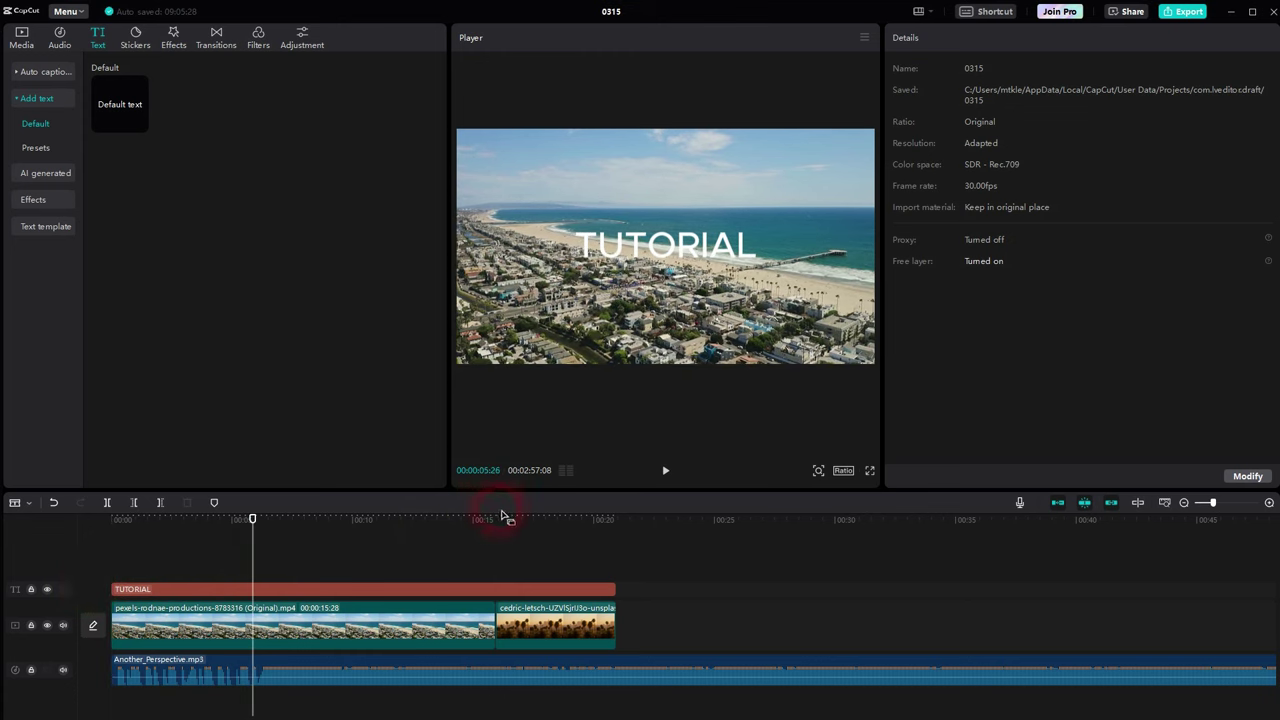
key(Left)
key(Left)
key(Left)
key(Left)
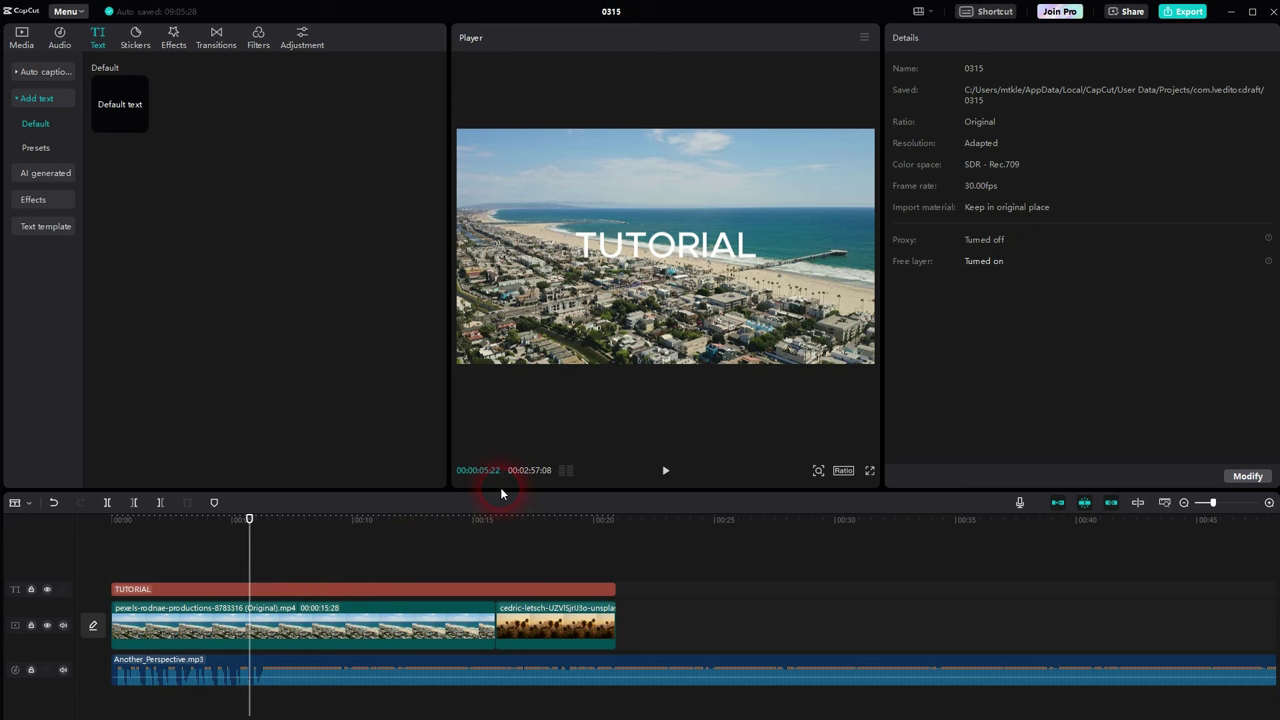
key(Left)
key(Left)
key(Left)
key(Left)
key(Left)
key(Left)
key(Left)
key(Left)
key(Left)
key(Left)
key(Left)
key(Left)
key(Left)
key(Left)
key(Left)
key(Left)
key(Left)
key(Left)
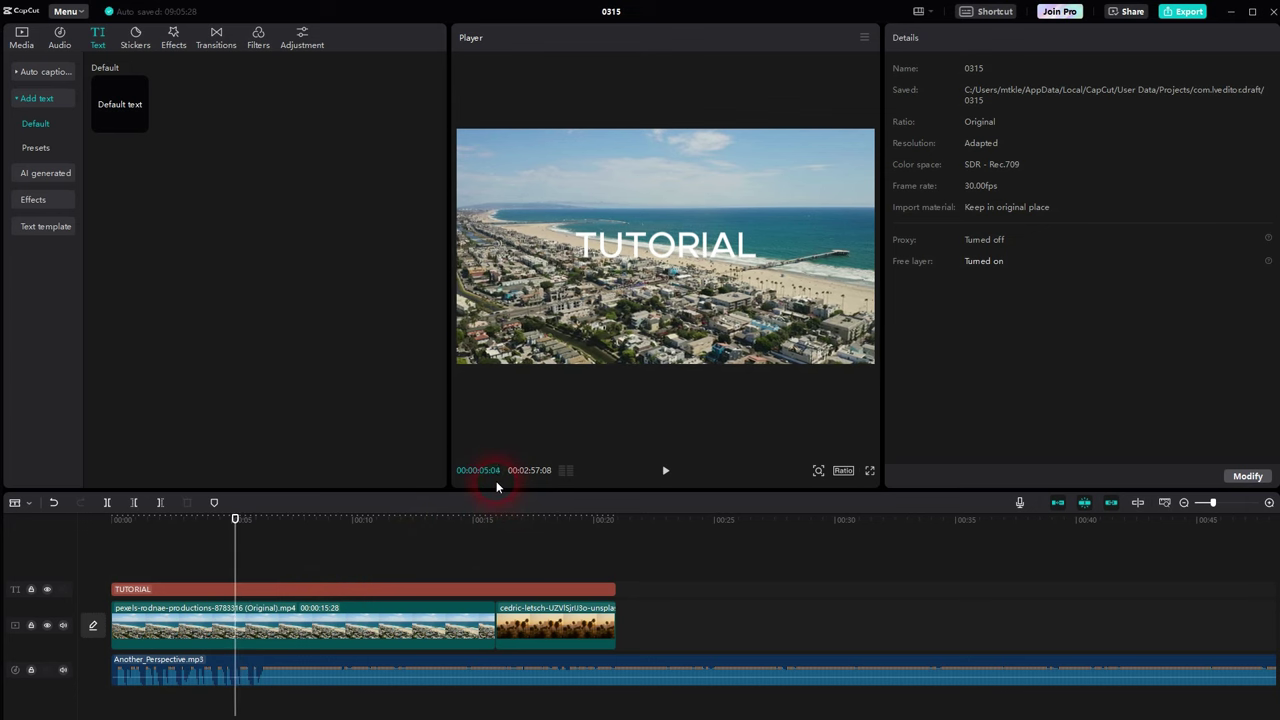
key(Left)
key(Left)
key(Left)
key(Left)
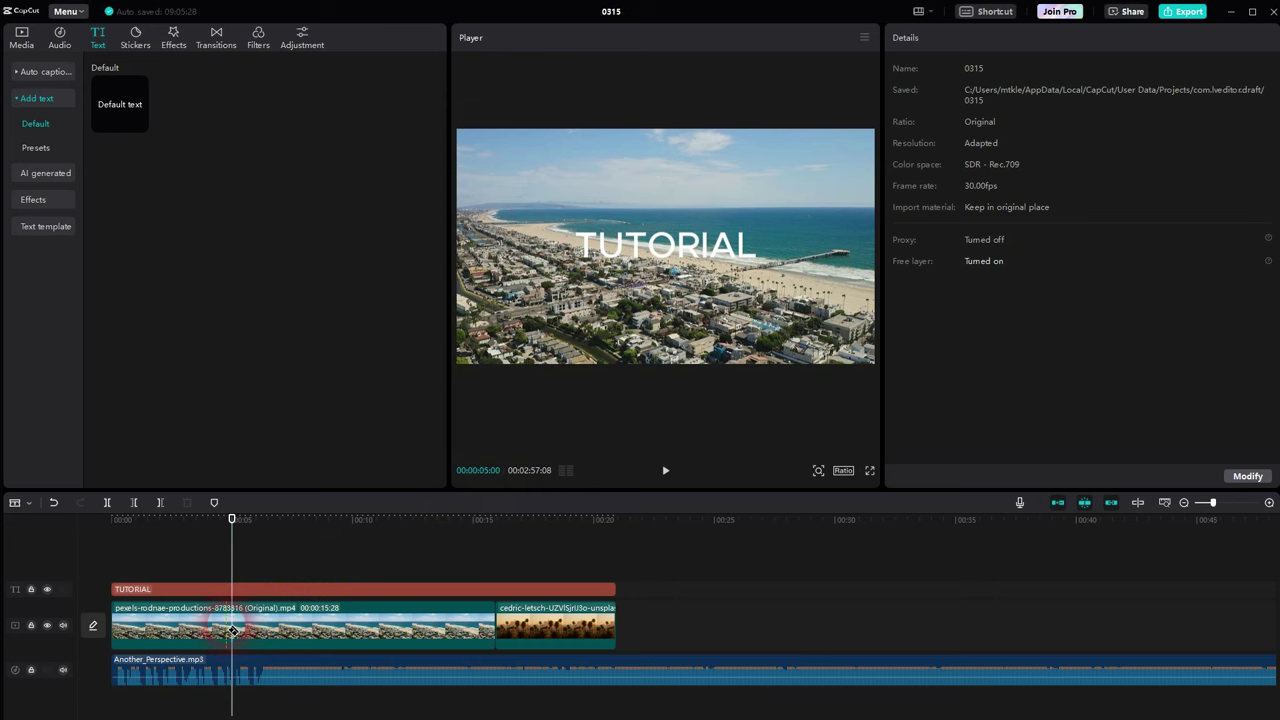
Step: Split the beach video at the playhead and delete its second part
click(236, 631)
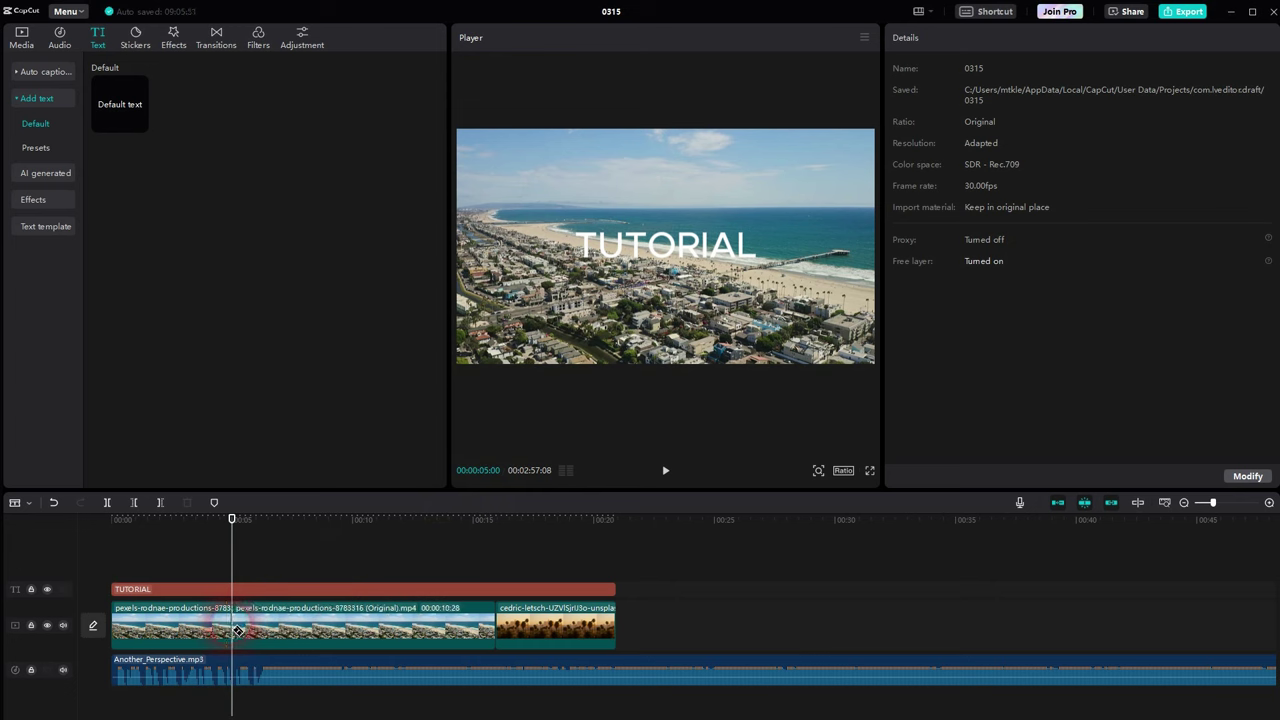
click(457, 624)
key(Delete)
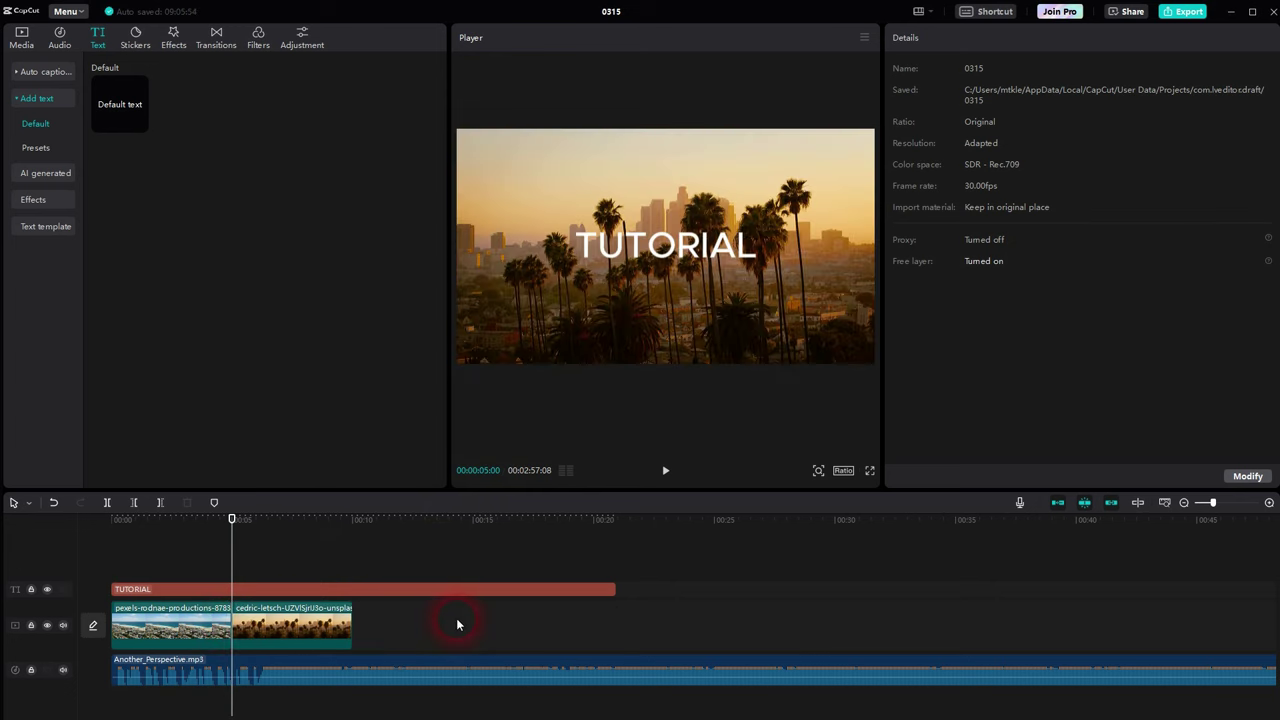
Step: Set the playhead to 00:00:10:00 at the image's end and trim the TUTORIAL text clip's end to it
drag(231, 543, 359, 562)
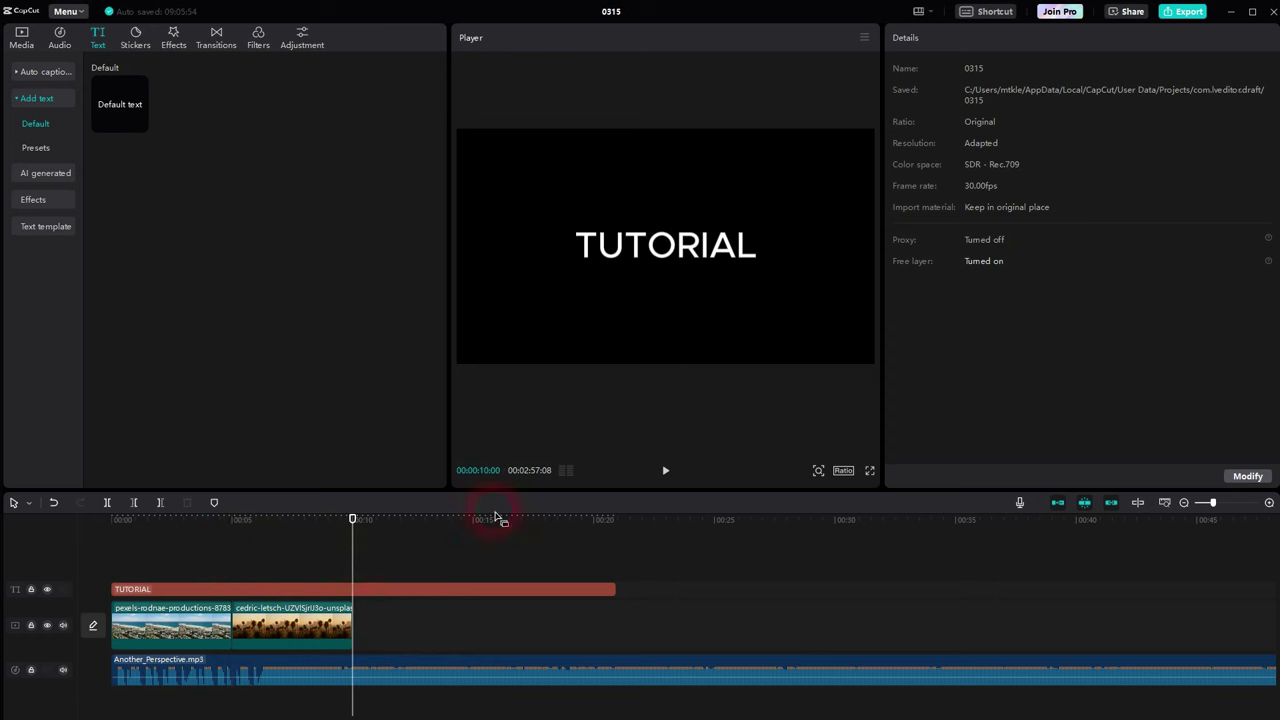
click(1092, 509)
click(447, 604)
drag(614, 590, 352, 604)
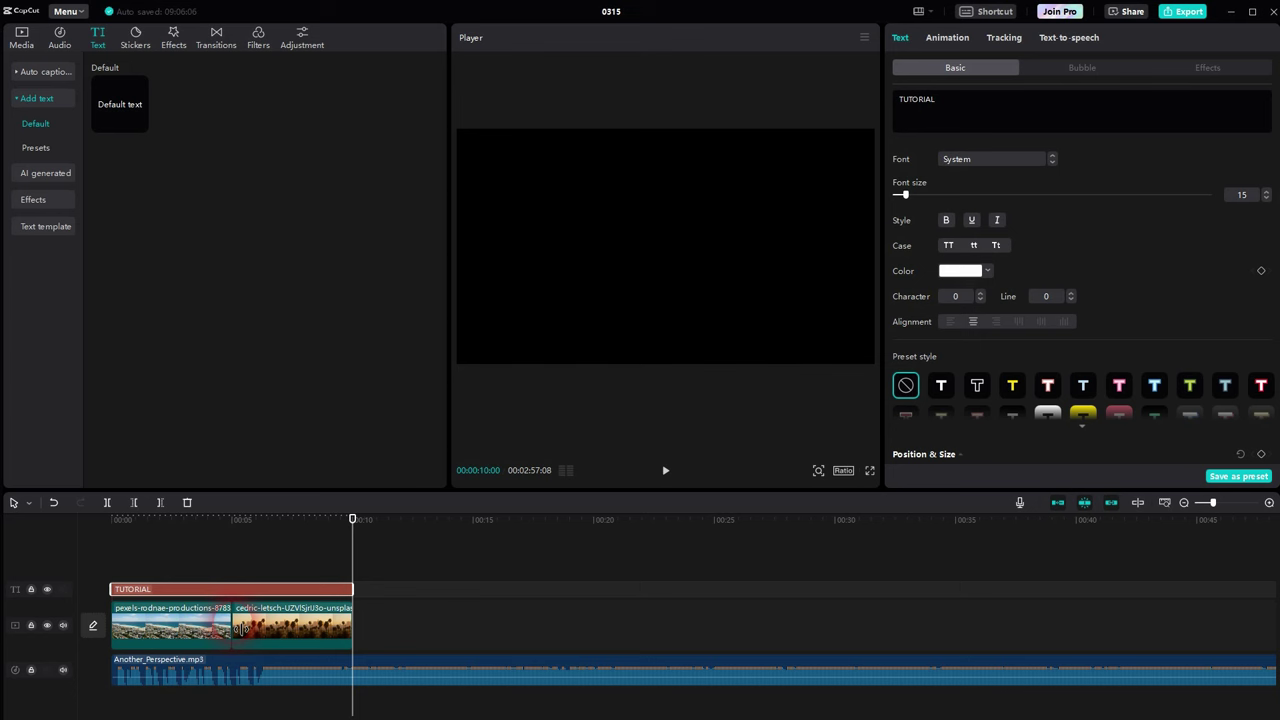
Step: Split the Another_Perspective.mp3 audio clip where the beach video meets the image and at the image's end
key(b)
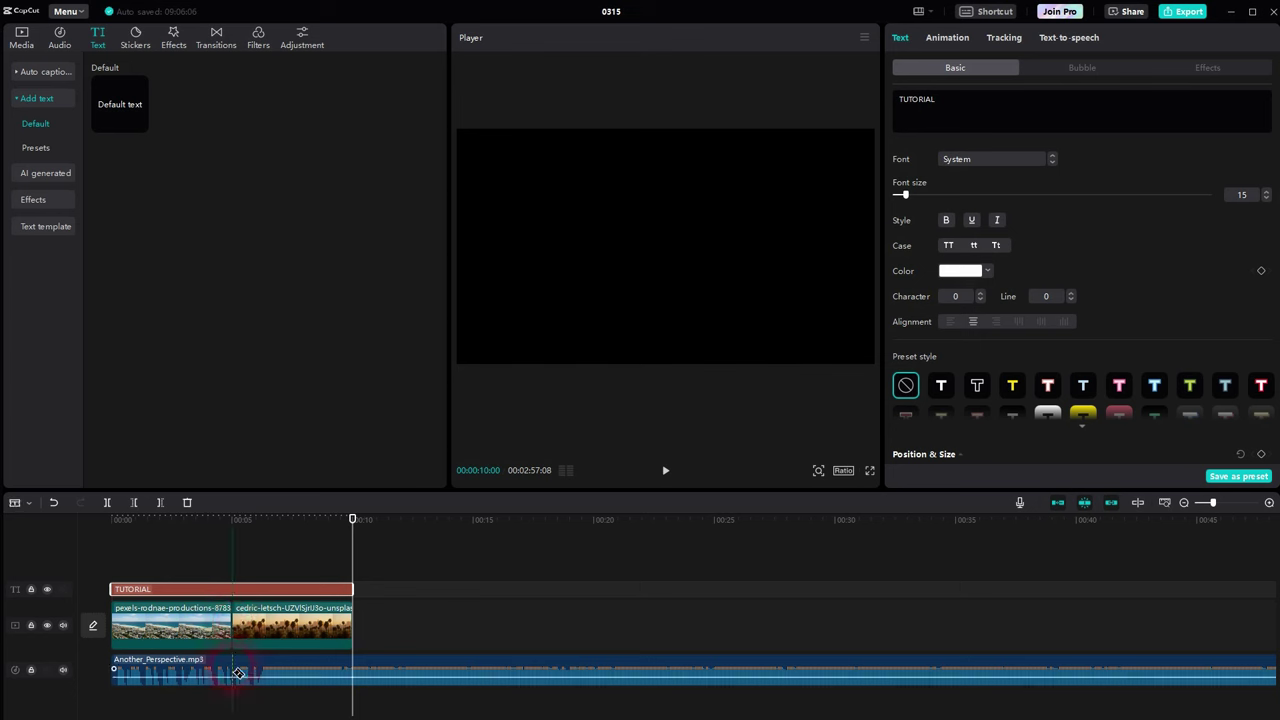
click(233, 672)
click(355, 675)
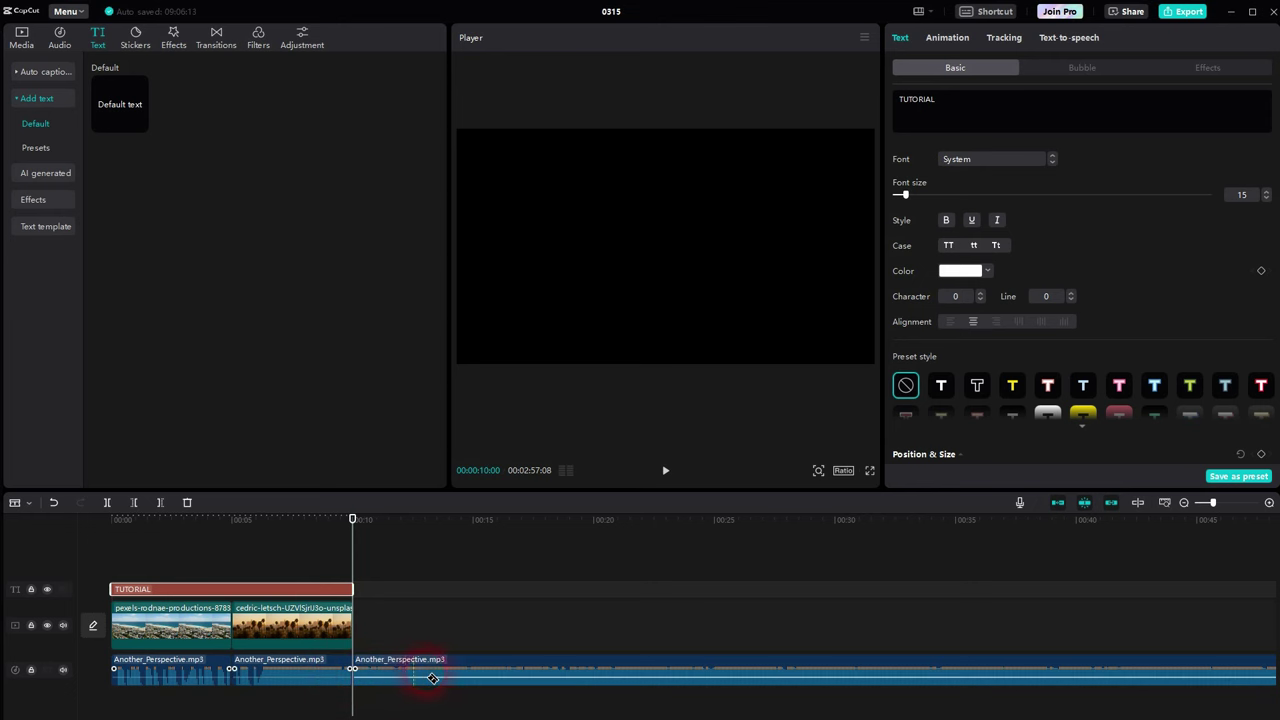
Step: Delete the first and last audio parts, keeping only the music under the image
key(a)
click(530, 667)
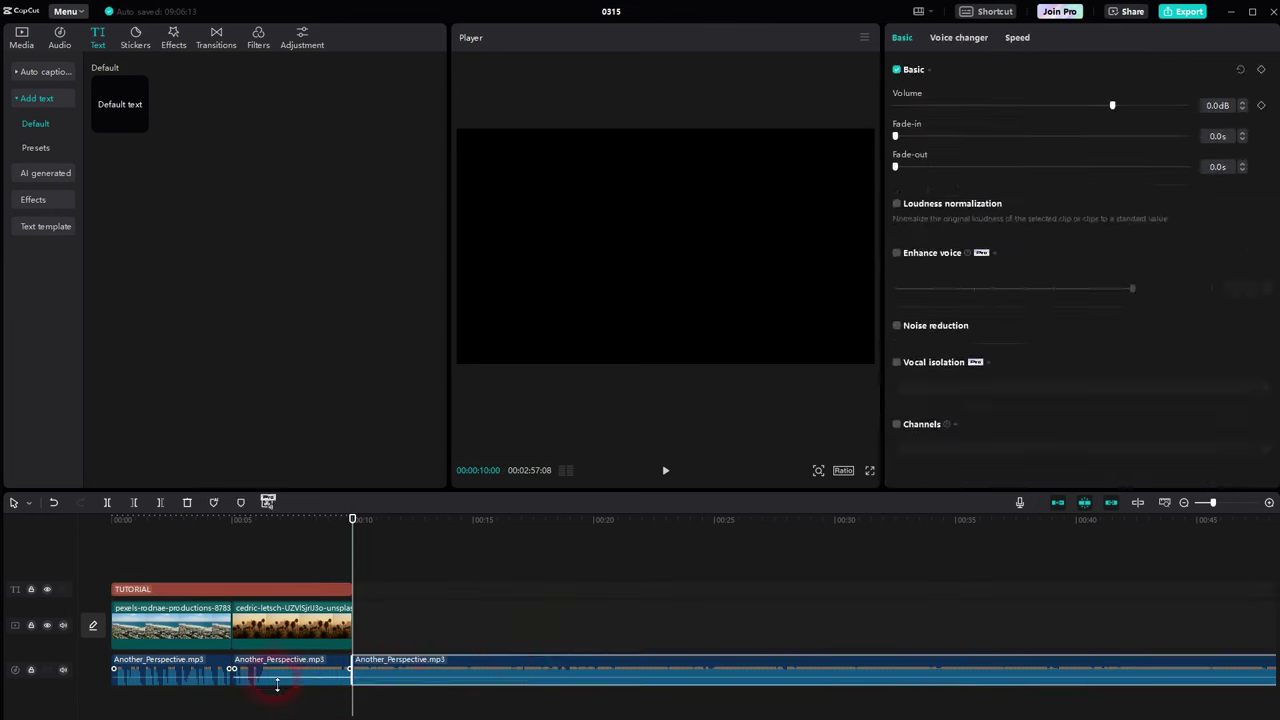
key(Delete)
click(193, 677)
key(Delete)
click(171, 557)
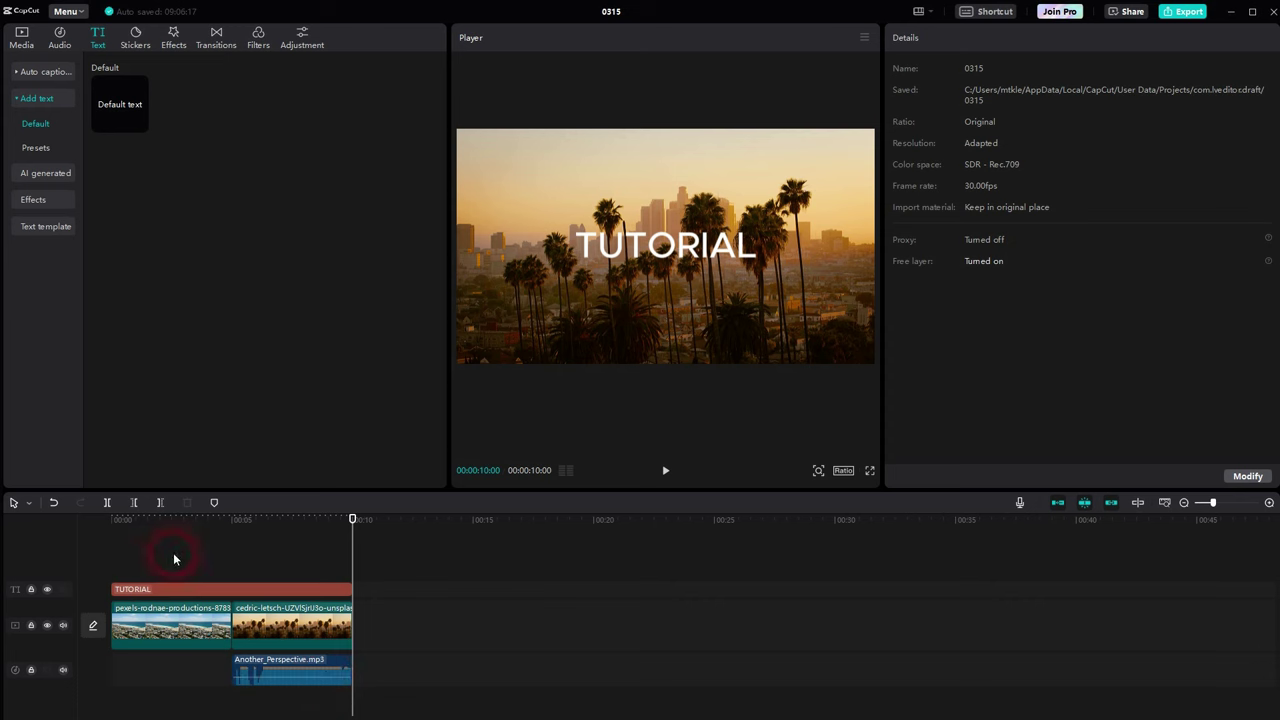
Step: Play the finished sequence from the beginning to review it
click(422, 608)
drag(360, 549, 86, 623)
click(651, 490)
click(665, 471)
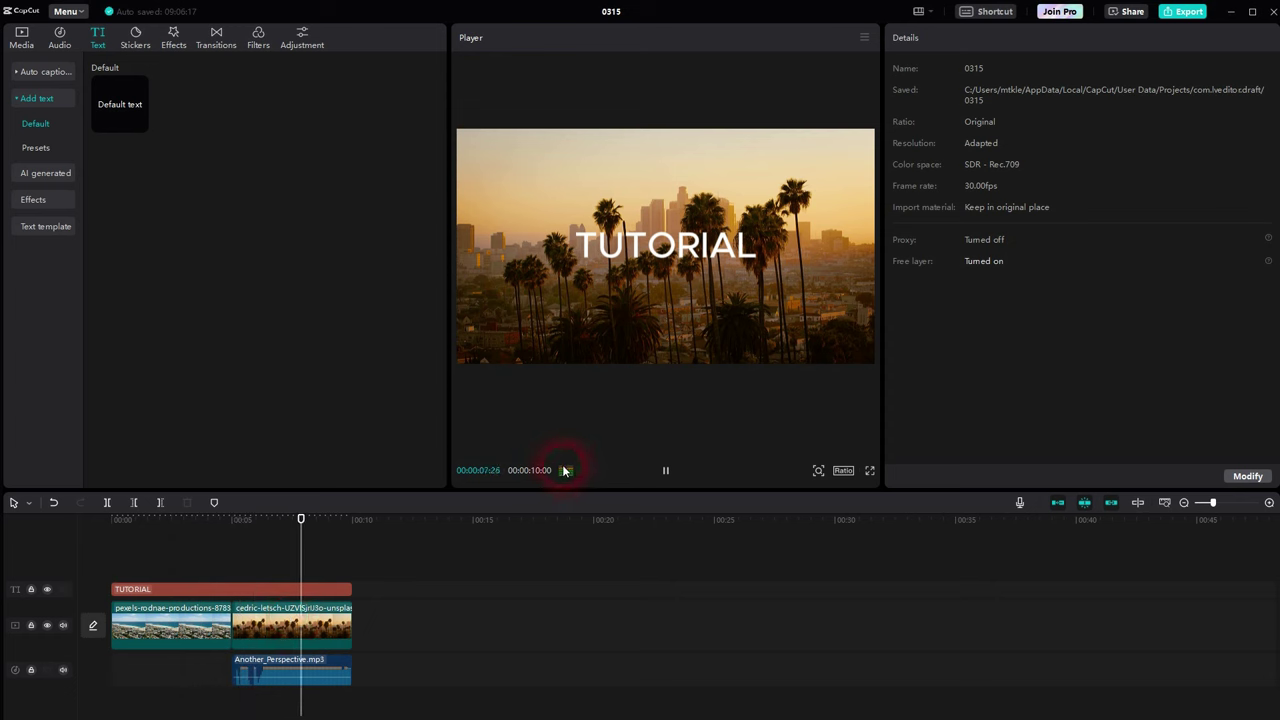
click(667, 471)
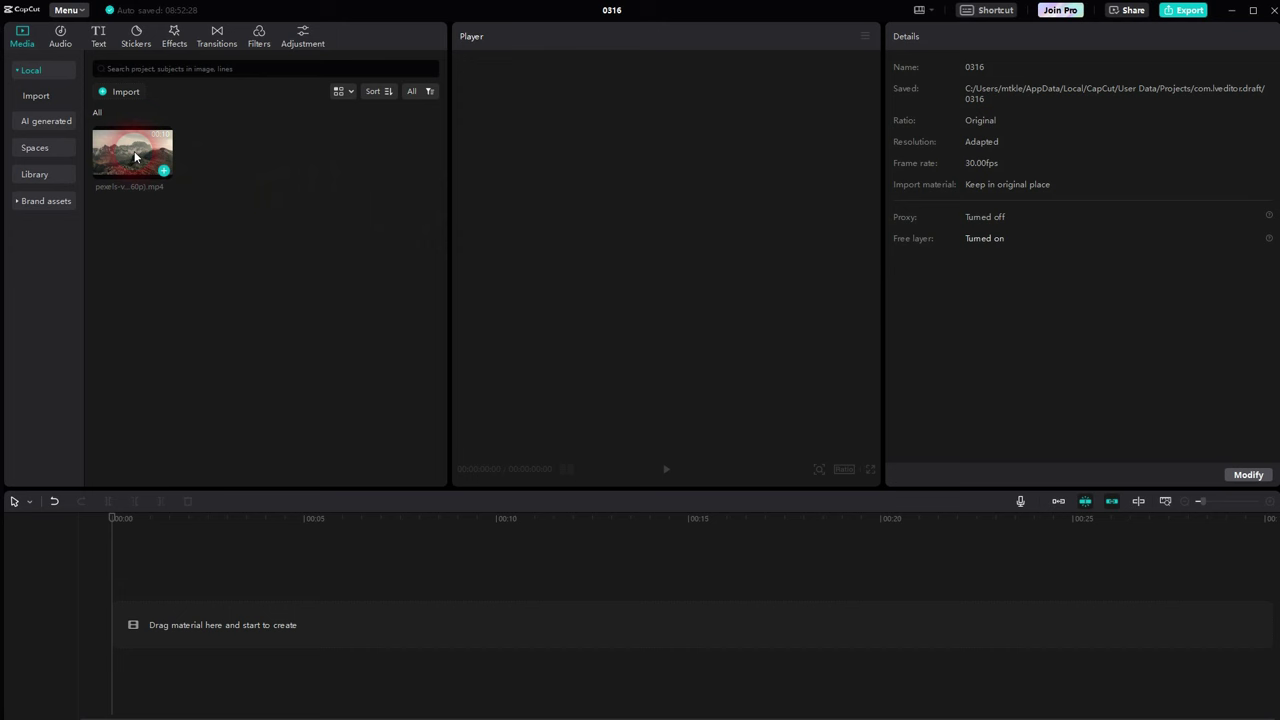
Step: In the 0316 project, preview the mountain video and add it to the timeline
click(135, 157)
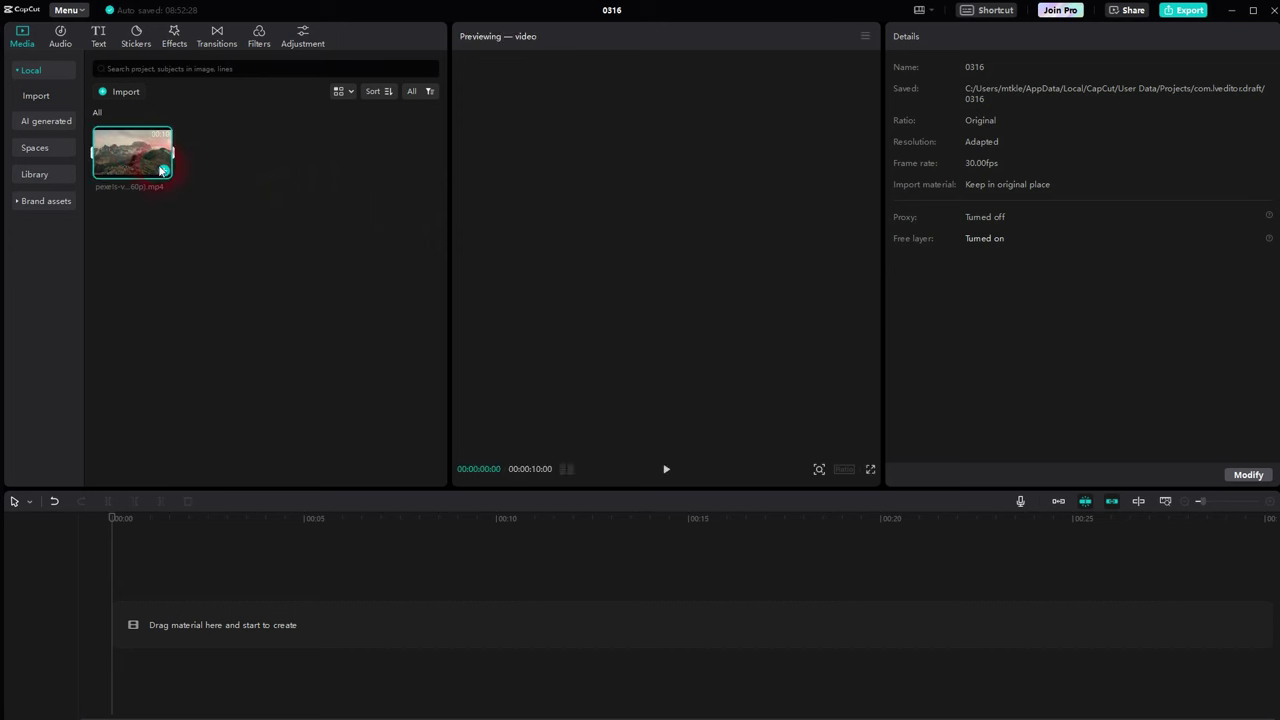
key(space)
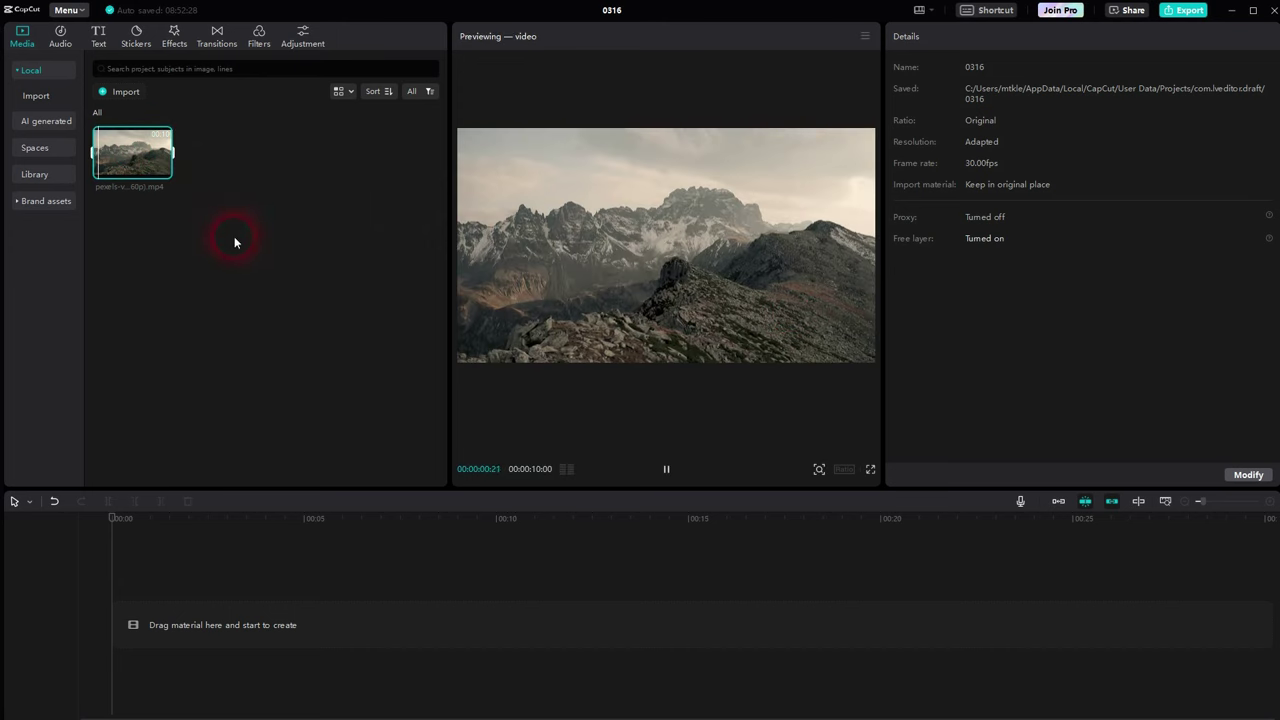
click(165, 173)
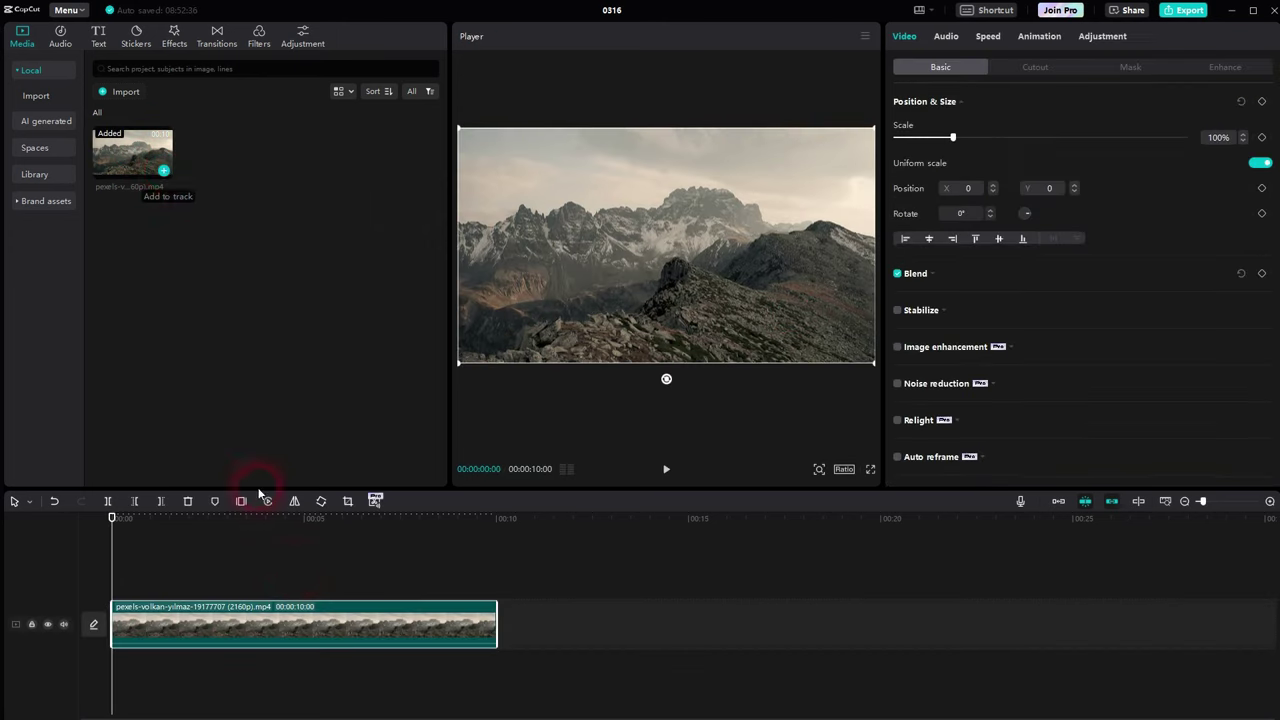
Step: Play the beginning of the mountain clip and return the playhead to the start
click(667, 470)
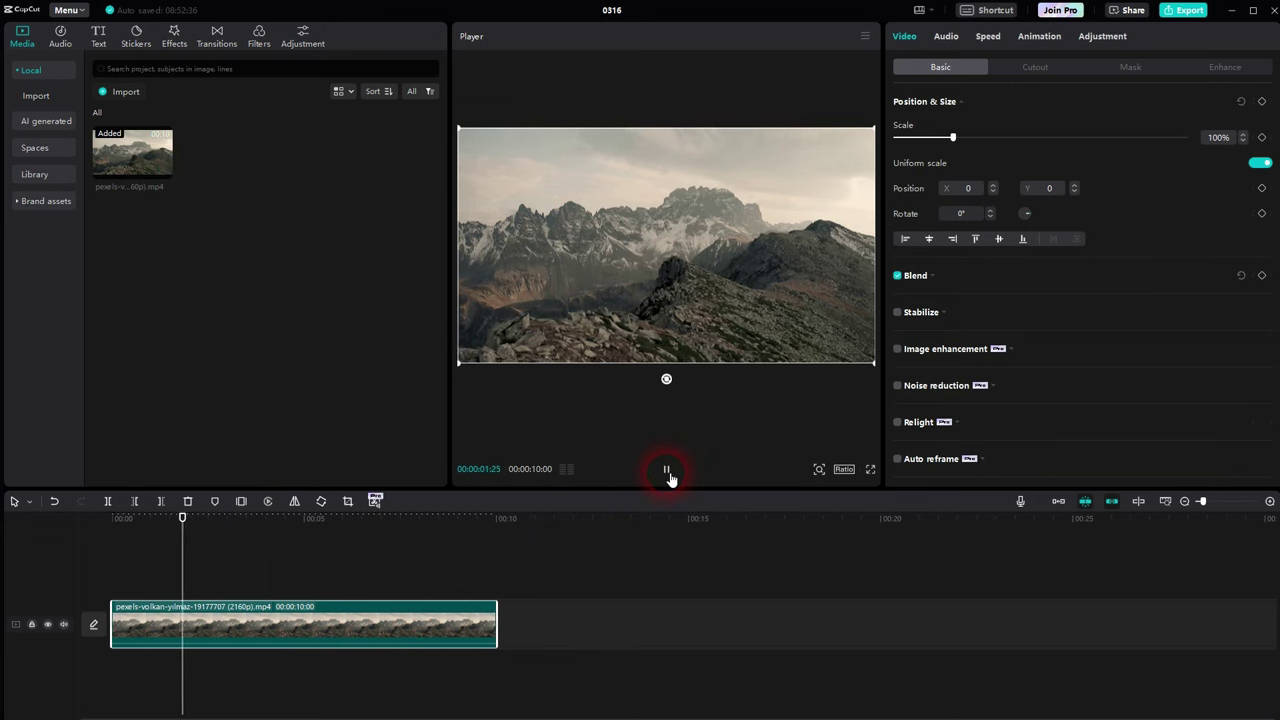
click(212, 571)
drag(212, 571, 51, 571)
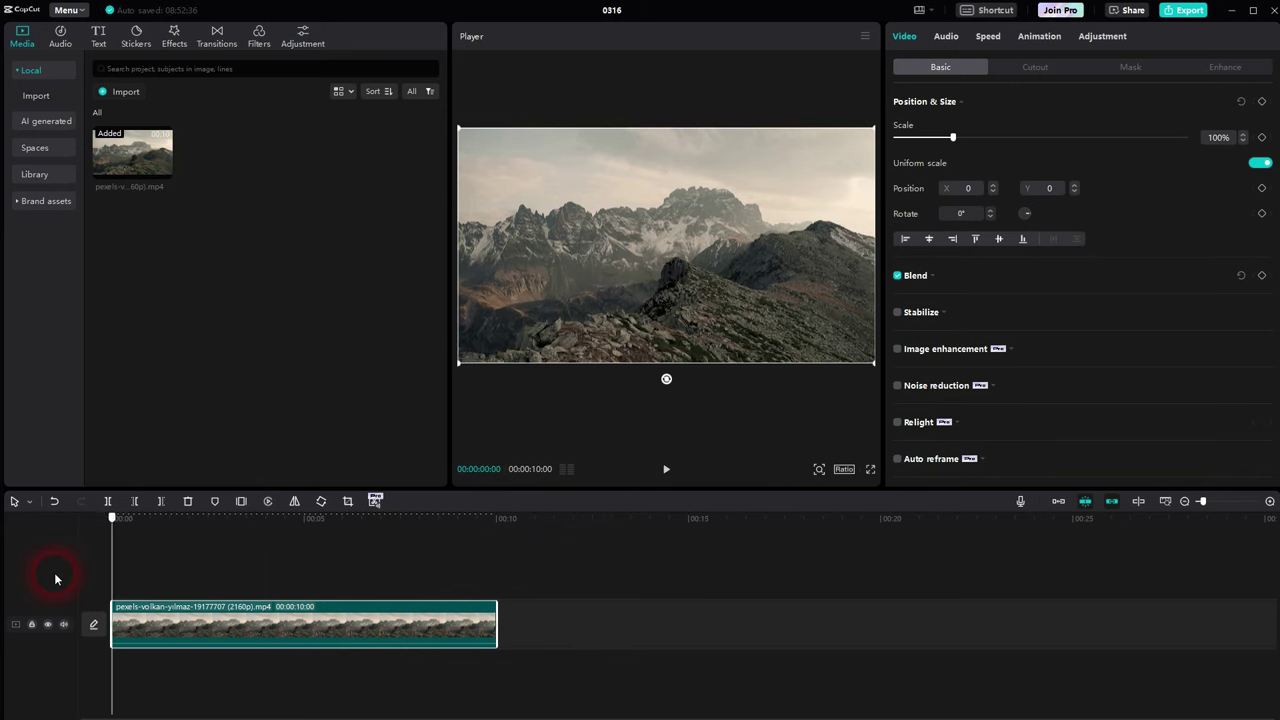
Step: Place the playhead at 00:00:05:11, reduce the mountain clip's scale to 58%, and view the available aspect ratios
click(324, 577)
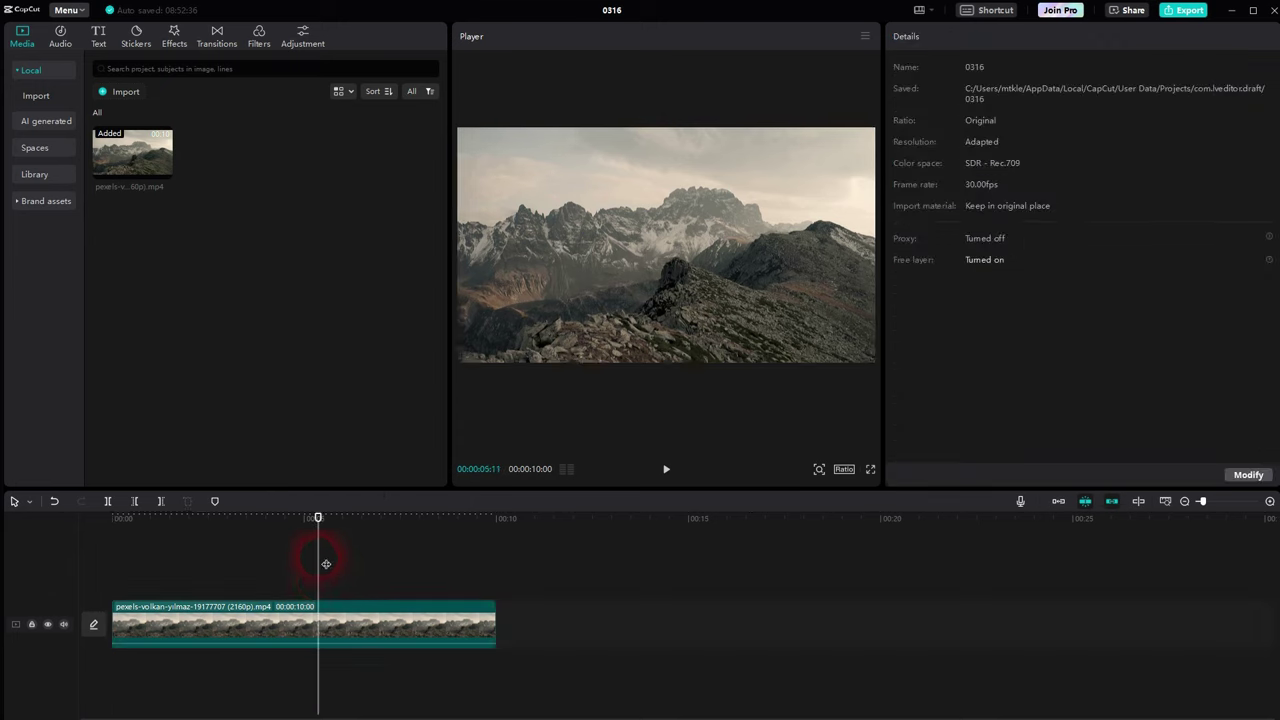
click(440, 615)
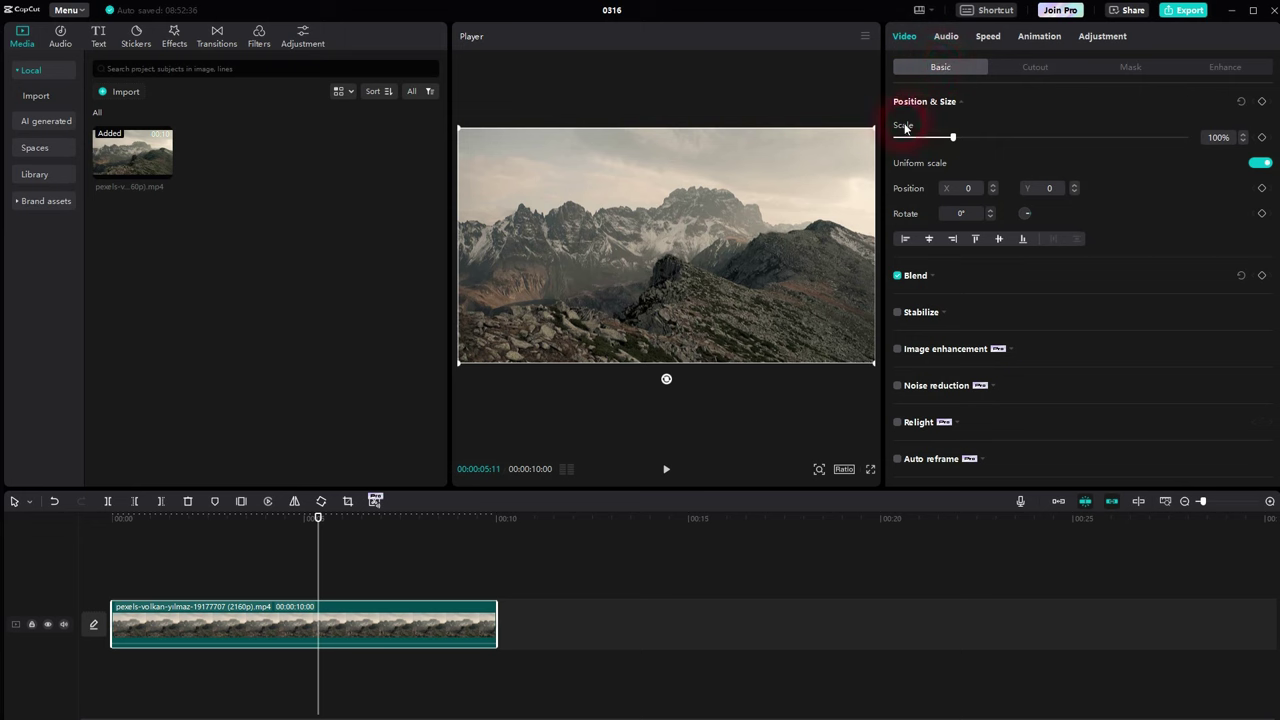
drag(953, 137, 928, 138)
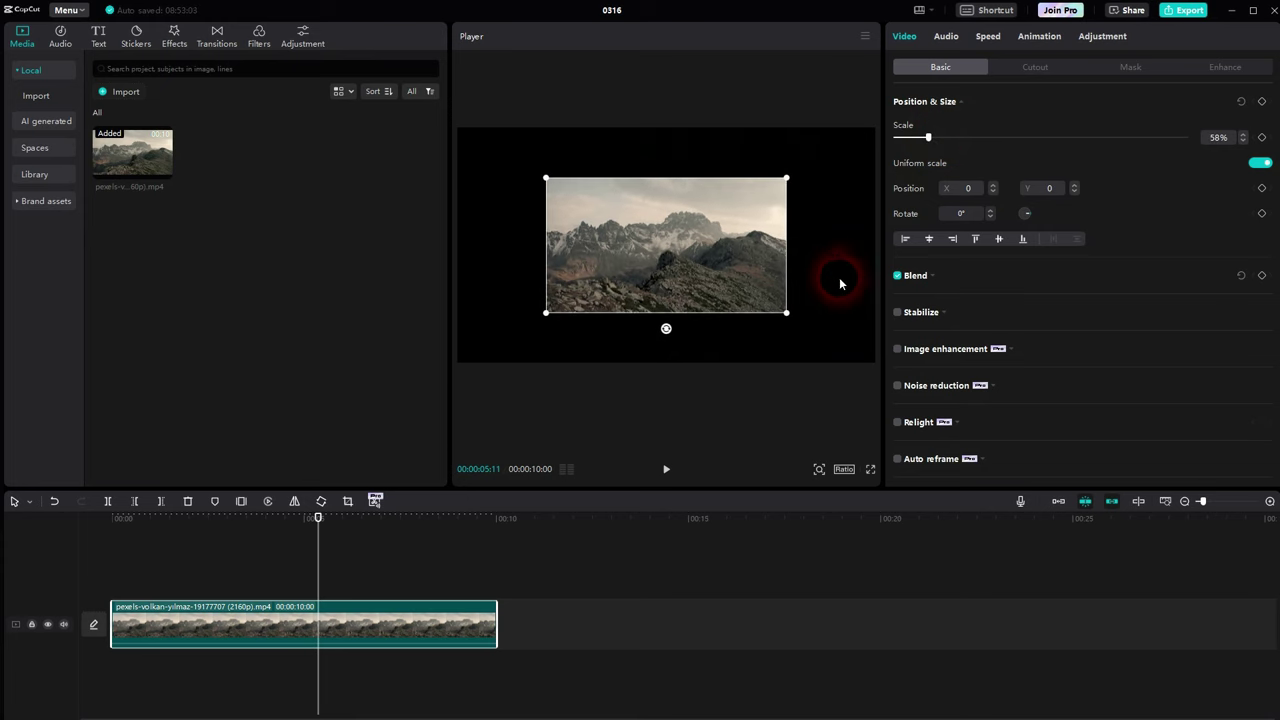
click(844, 470)
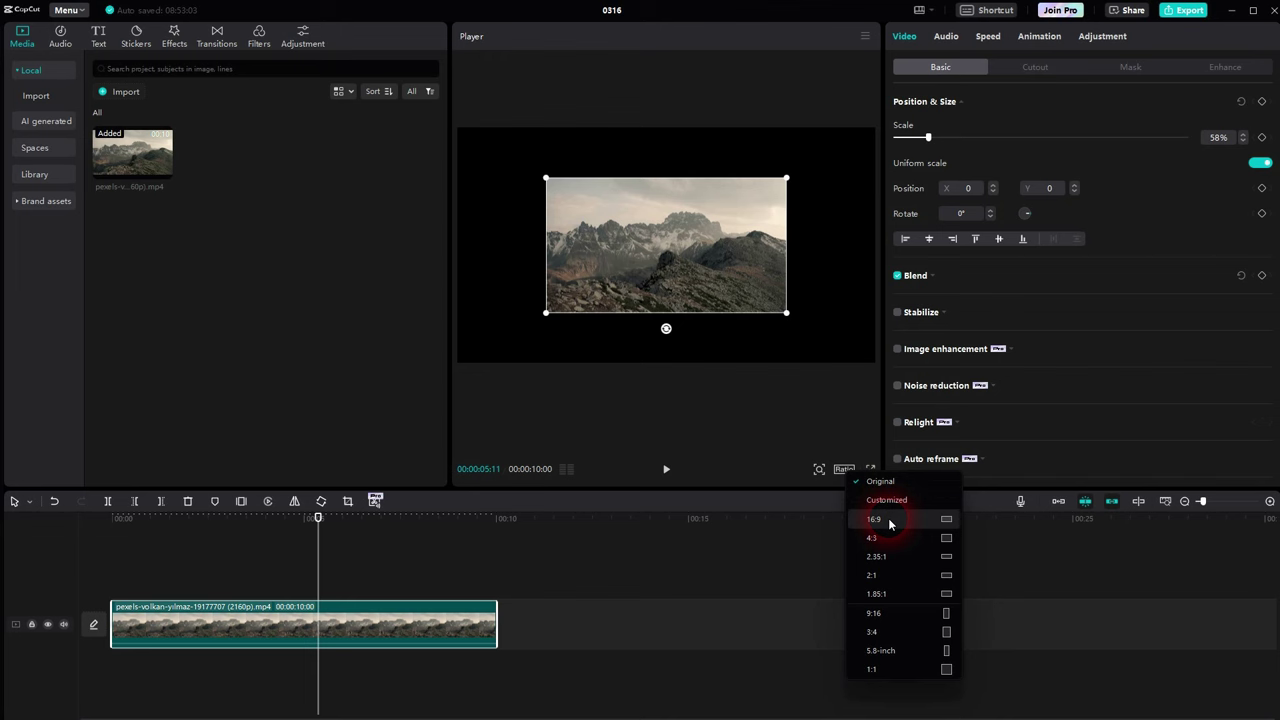
click(743, 395)
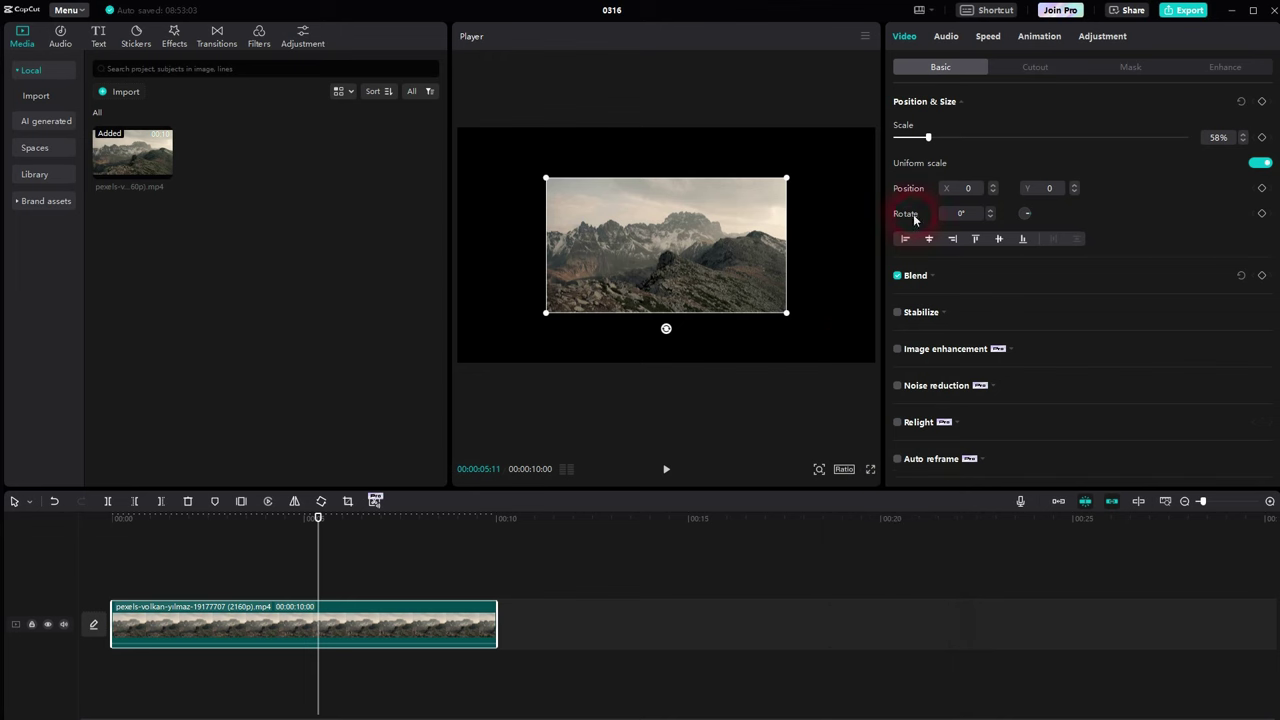
Step: Scale the mountain clip up to 500% and back to 113%, and shift it horizontally to X -205
drag(928, 137, 1218, 138)
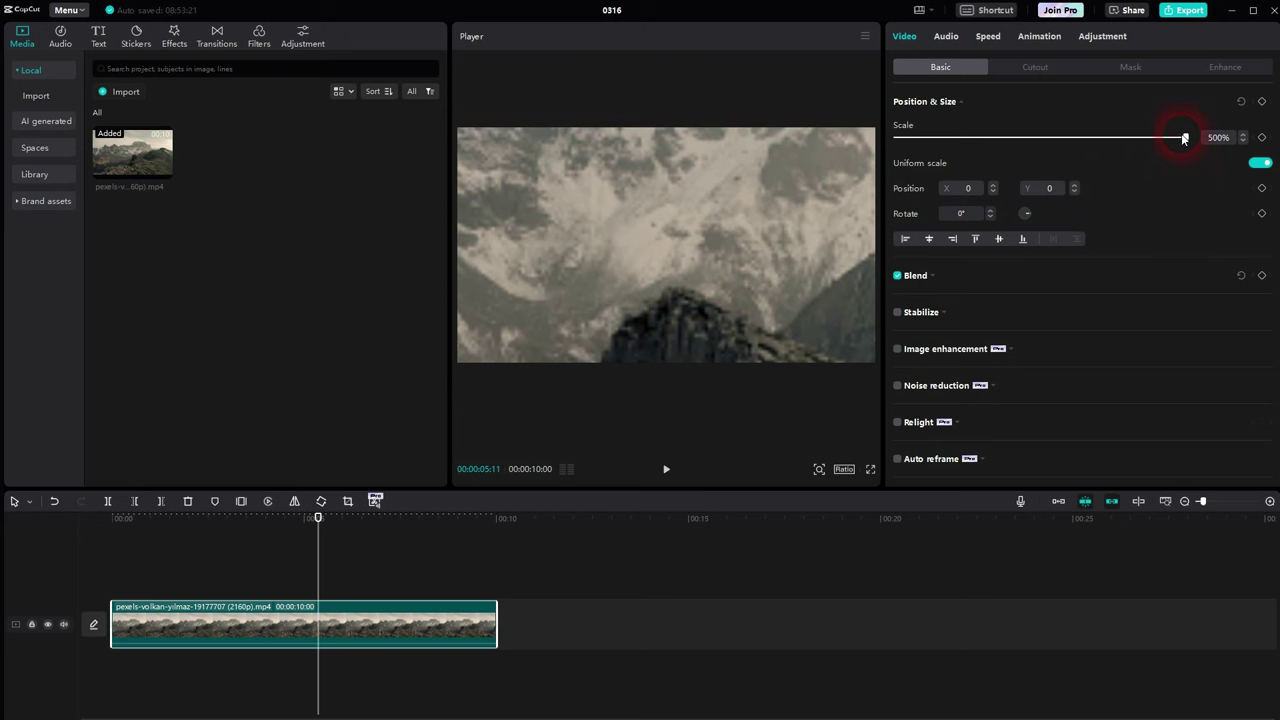
click(1220, 137)
drag(1178, 147, 960, 172)
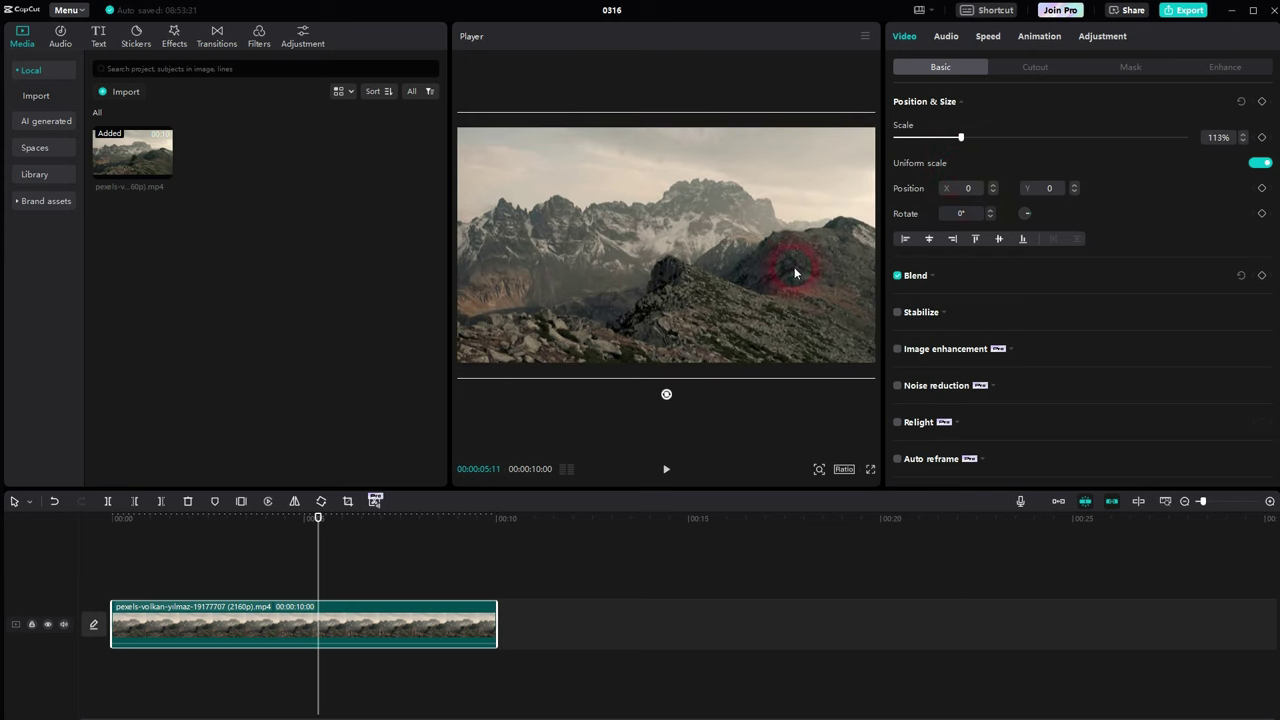
click(958, 162)
mouse_move(754, 251)
mouse_down()
mouse_move(711, 252)
mouse_move(737, 257)
mouse_up()
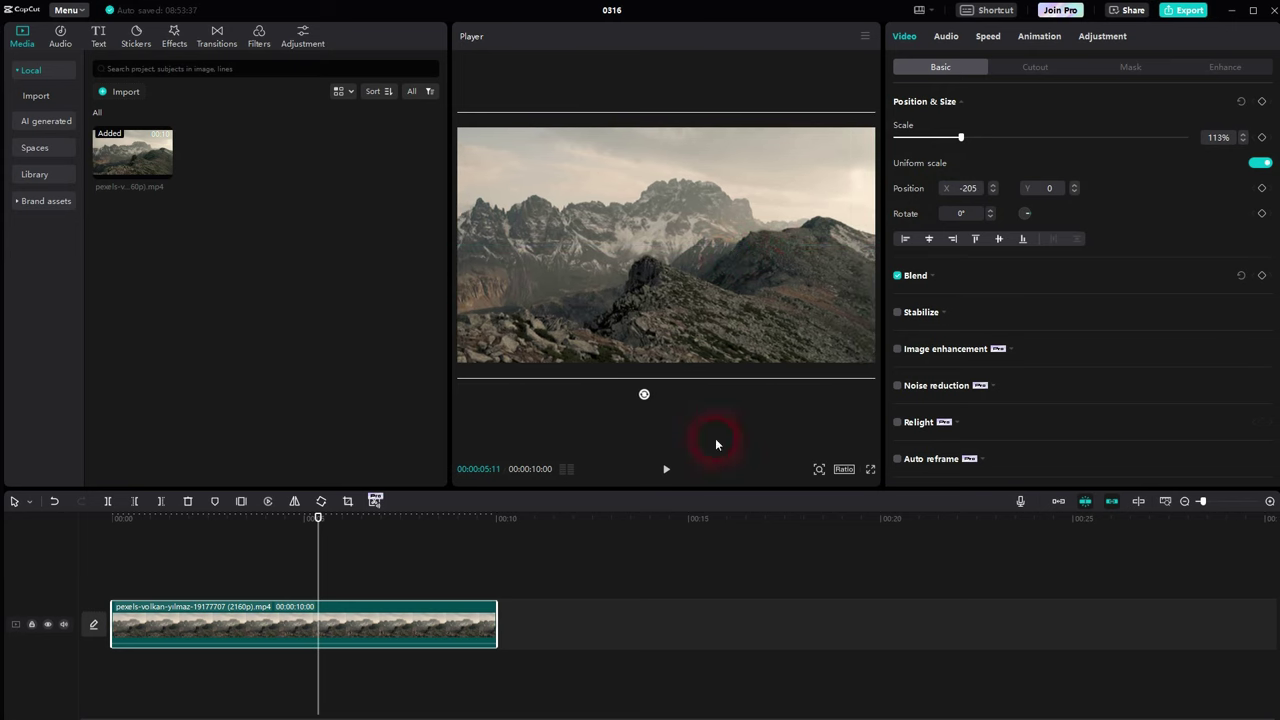
Step: Play the repositioned mountain clip to check its framing and return the playhead to the start
click(667, 469)
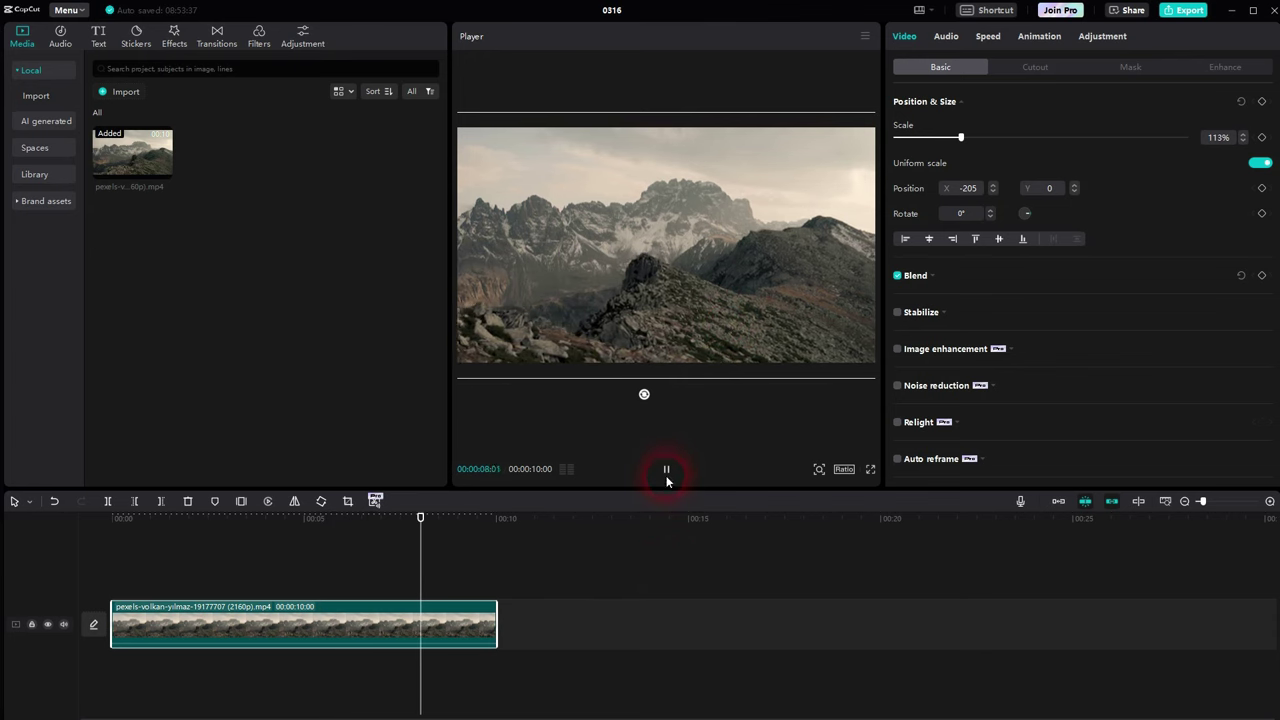
click(636, 578)
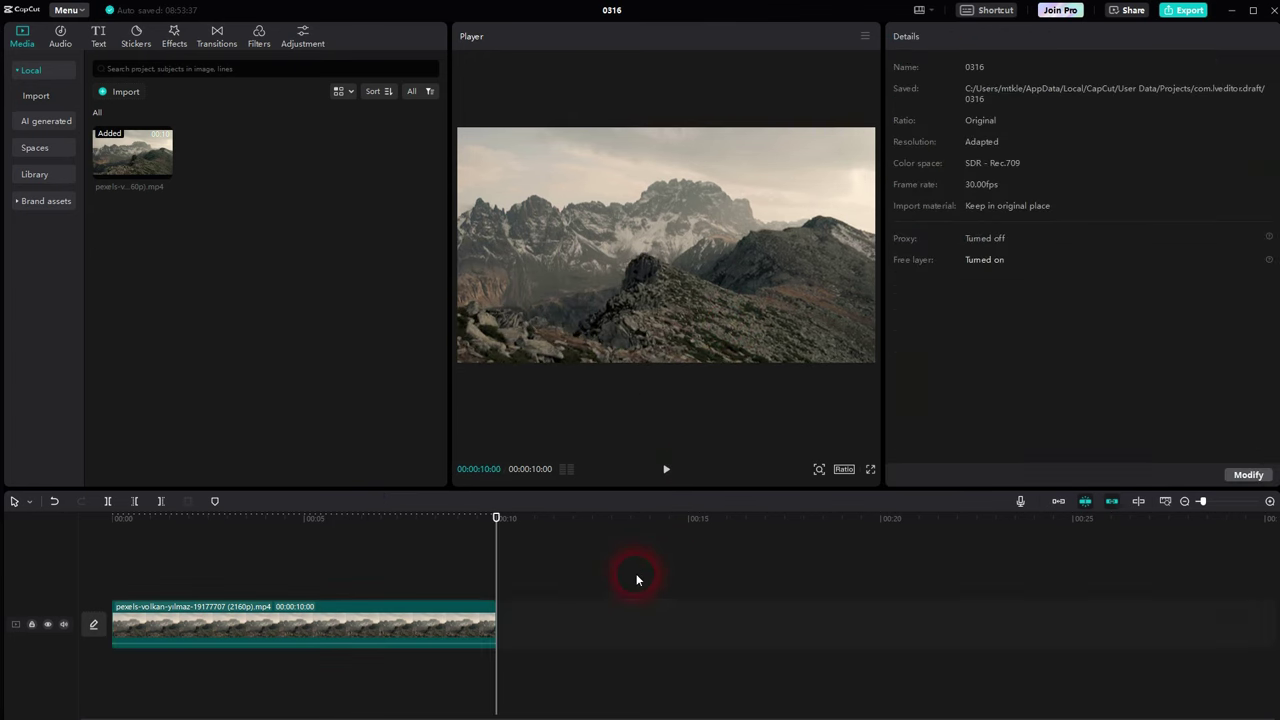
drag(504, 554, 103, 580)
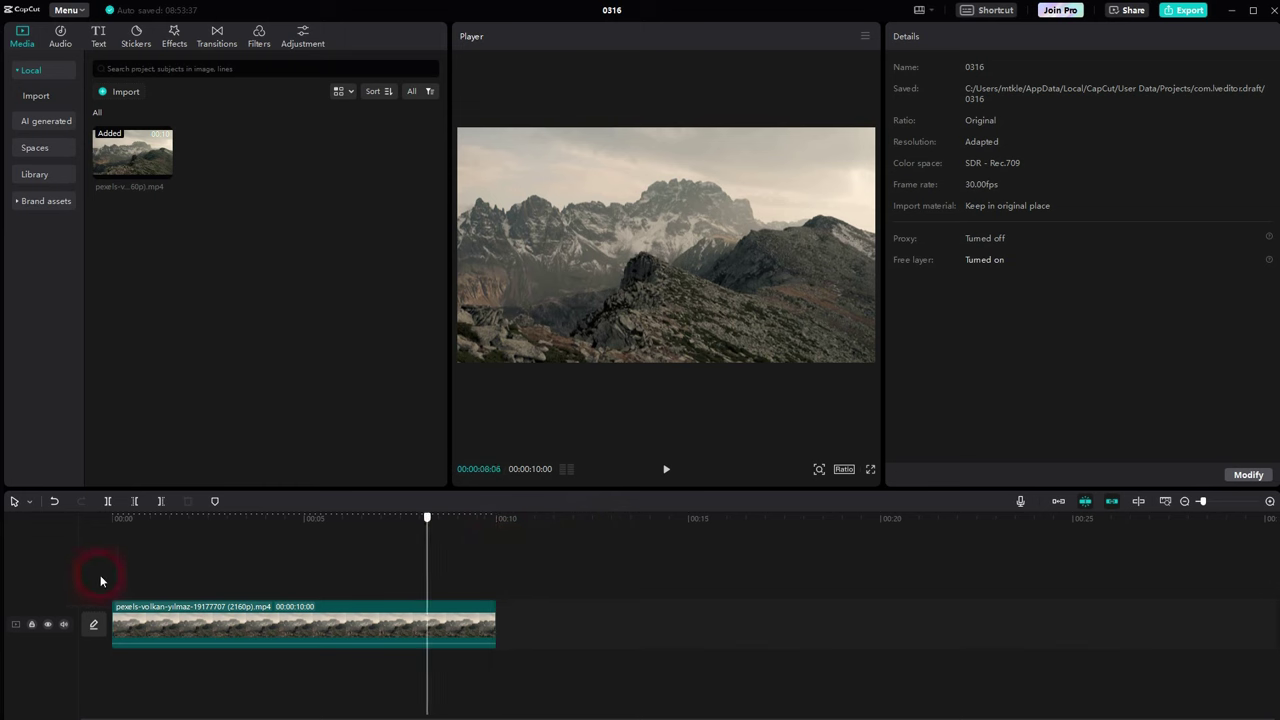
click(668, 469)
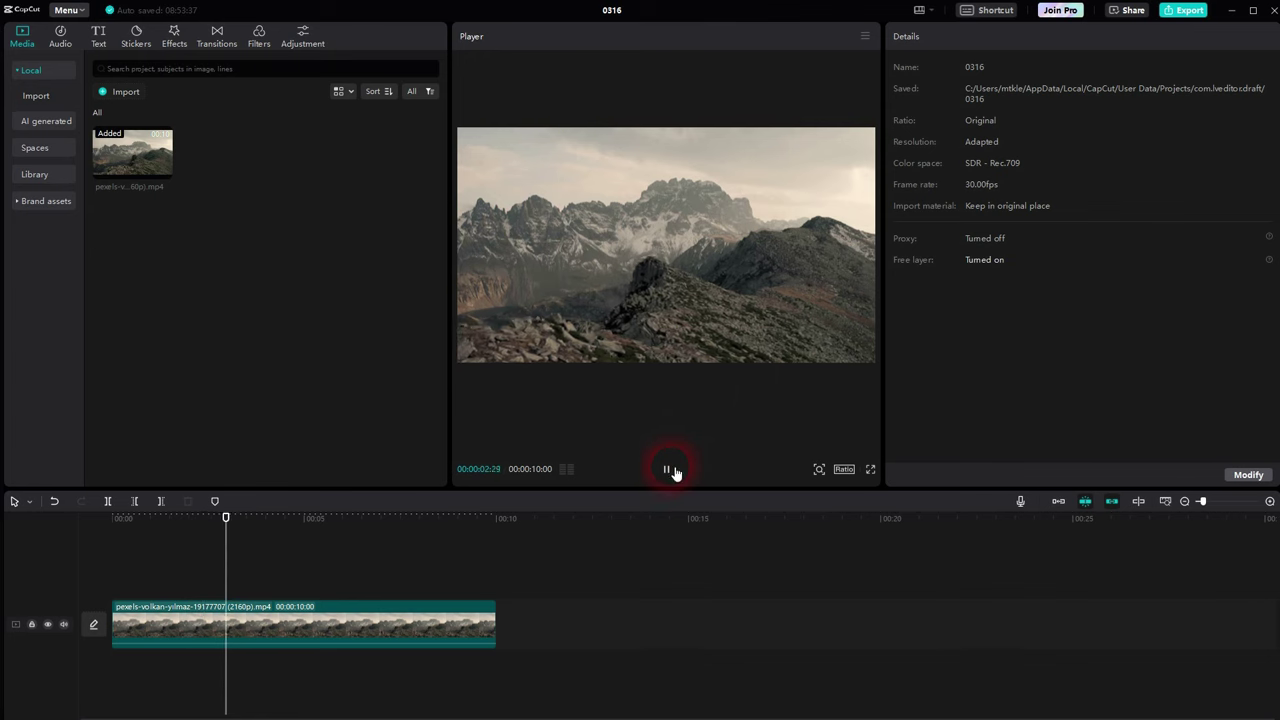
click(667, 469)
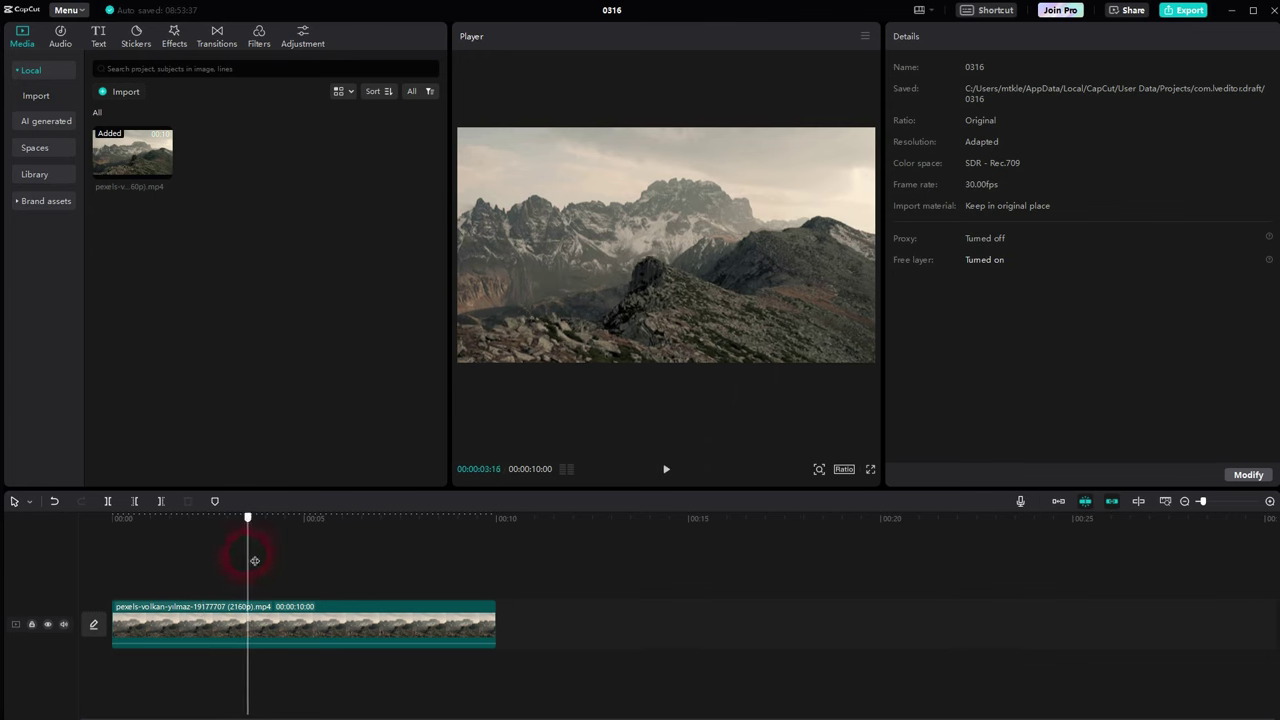
click(52, 581)
Step: Set the mountain clip's scale to 100% and center it in the frame at X 0, Y 0
click(254, 625)
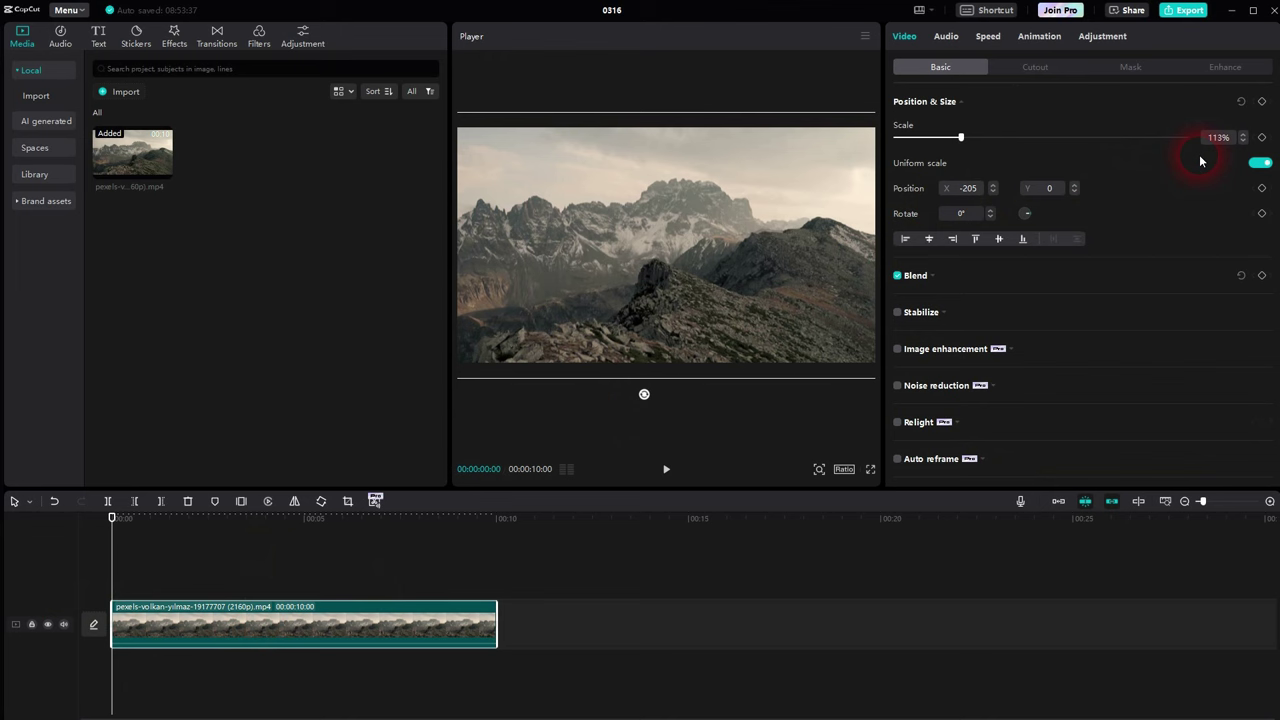
click(1216, 137)
text(100)
key(Return)
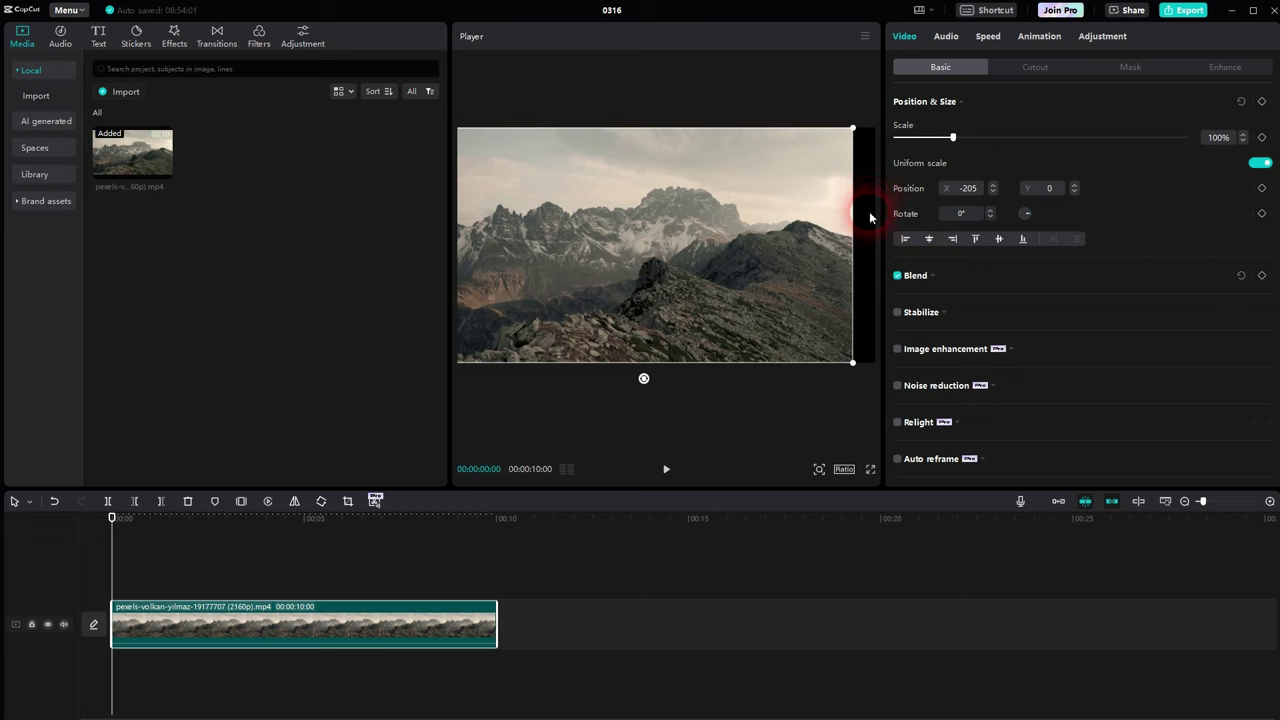
drag(663, 223, 678, 227)
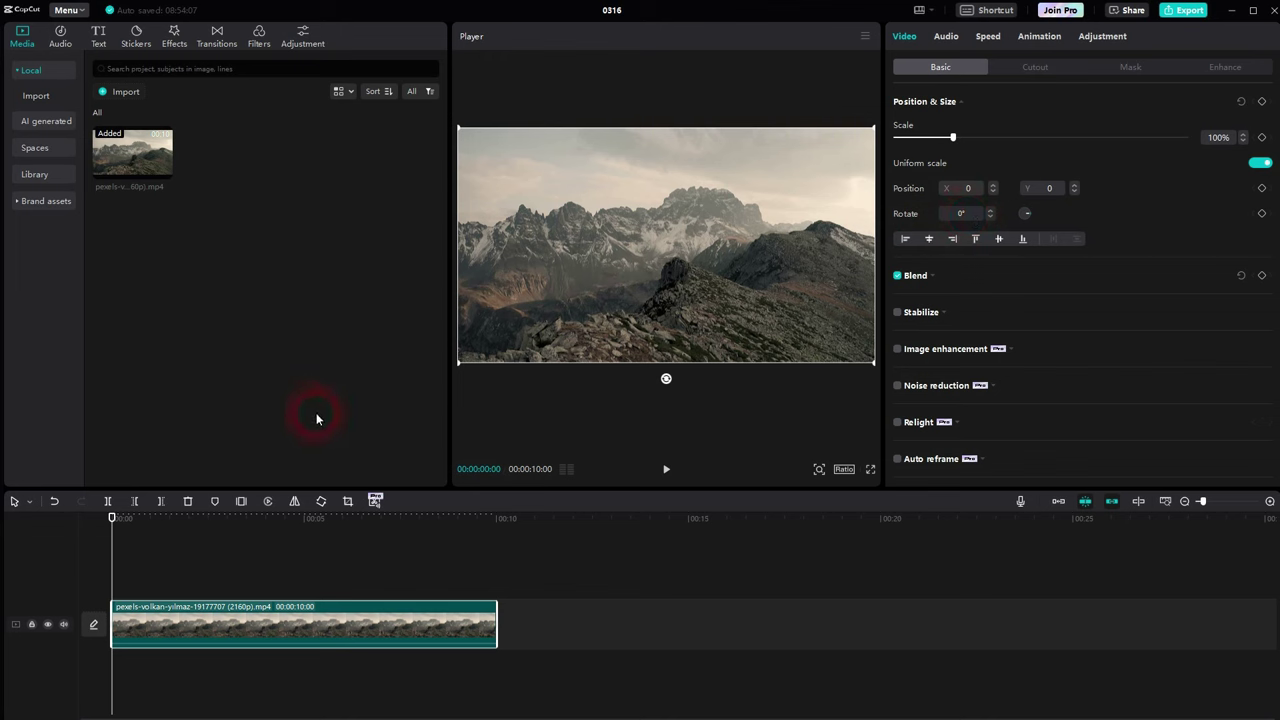
Step: Rotate the mountain clip in 90° increments through a full turn
click(322, 502)
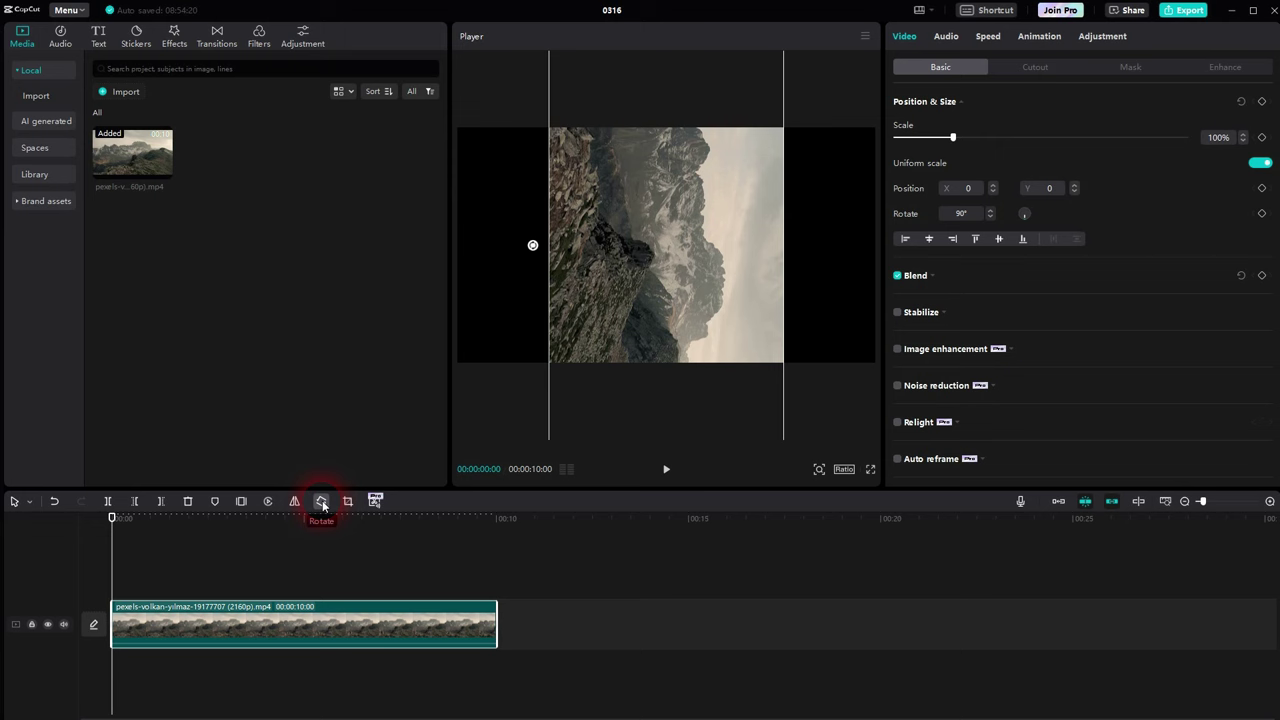
click(322, 502)
click(322, 502)
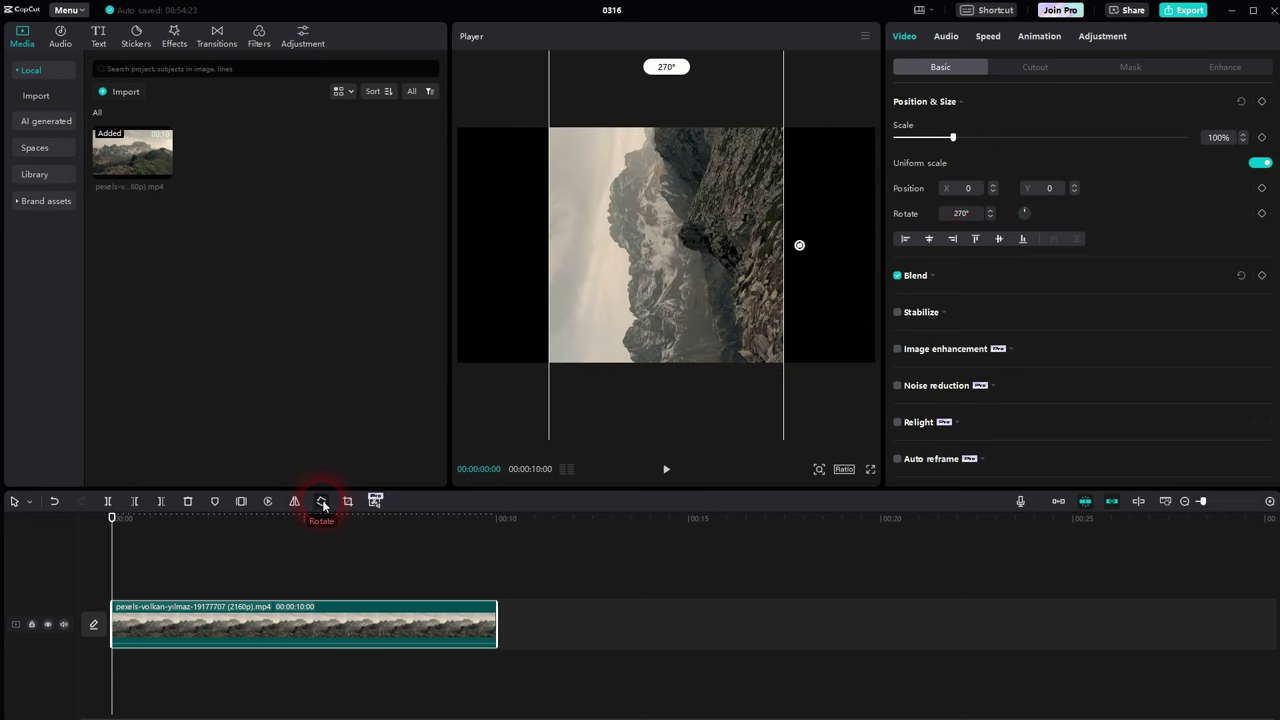
drag(958, 214, 977, 219)
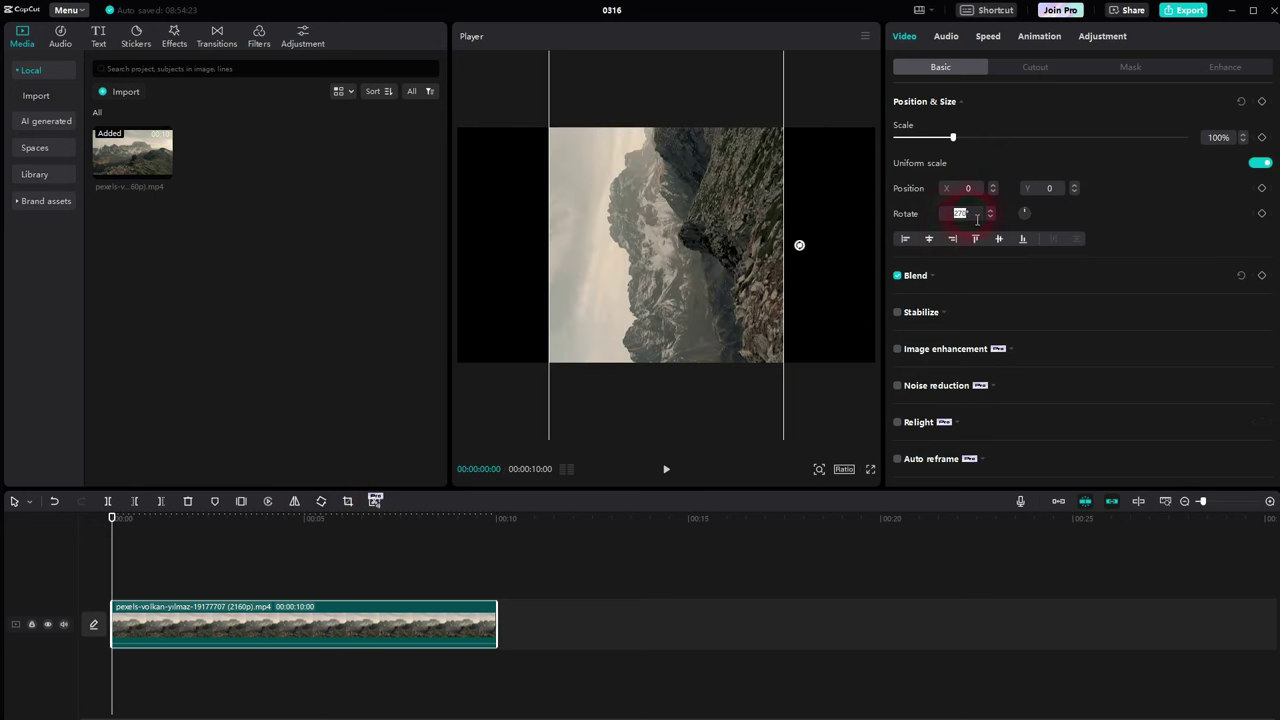
click(322, 502)
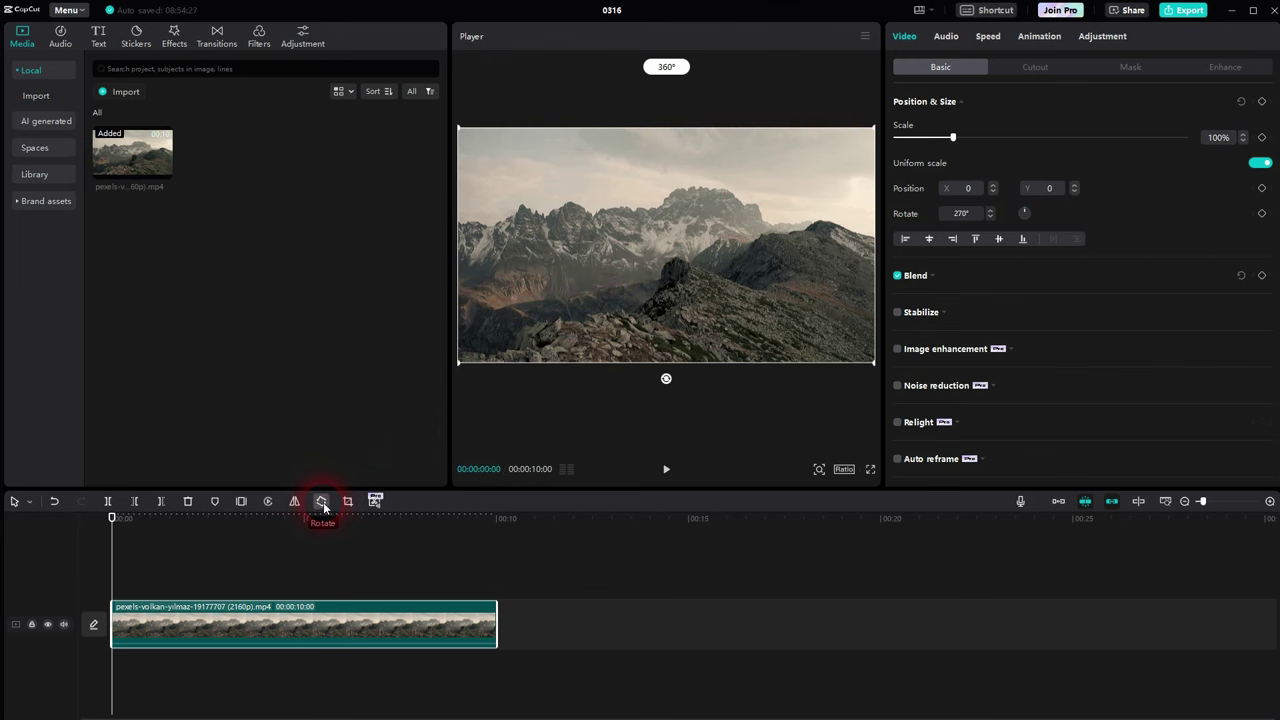
Step: Tilt the mountain clip to a rotation of -7°
click(990, 217)
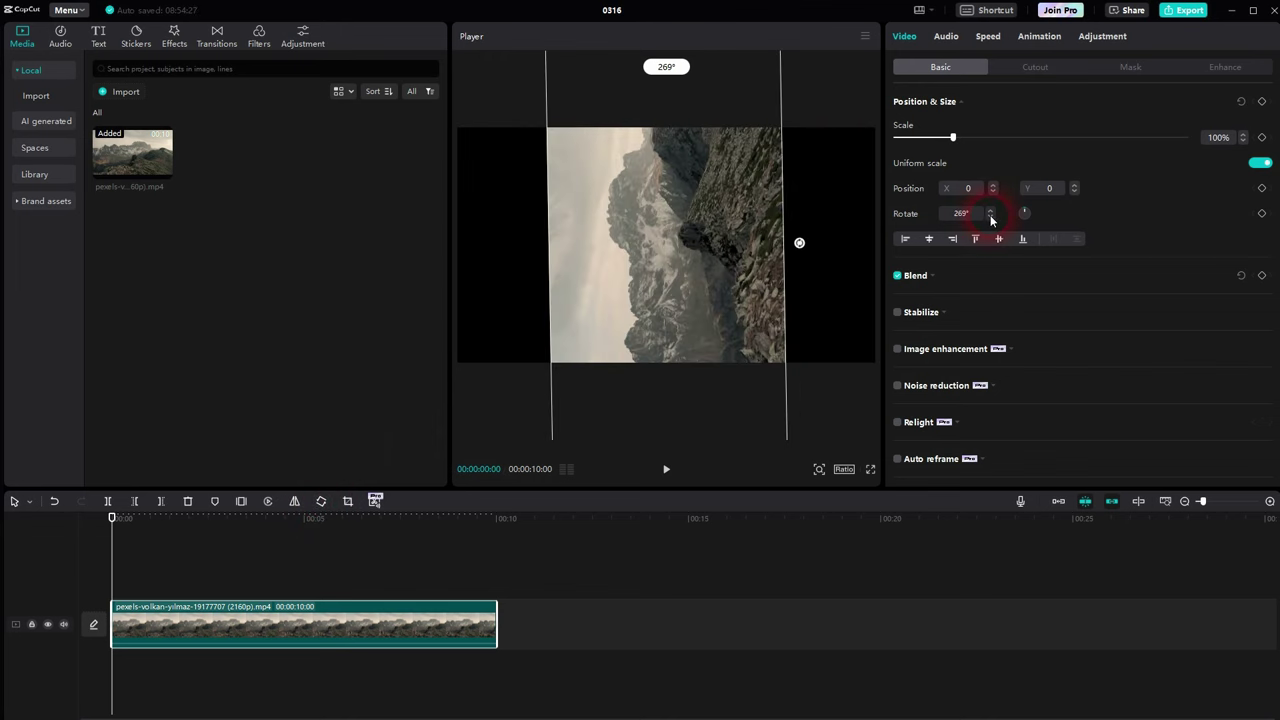
mouse_move(990, 216)
mouse_down()
mouse_move(1034, 214)
mouse_move(1005, 230)
mouse_up()
drag(594, 362, 683, 377)
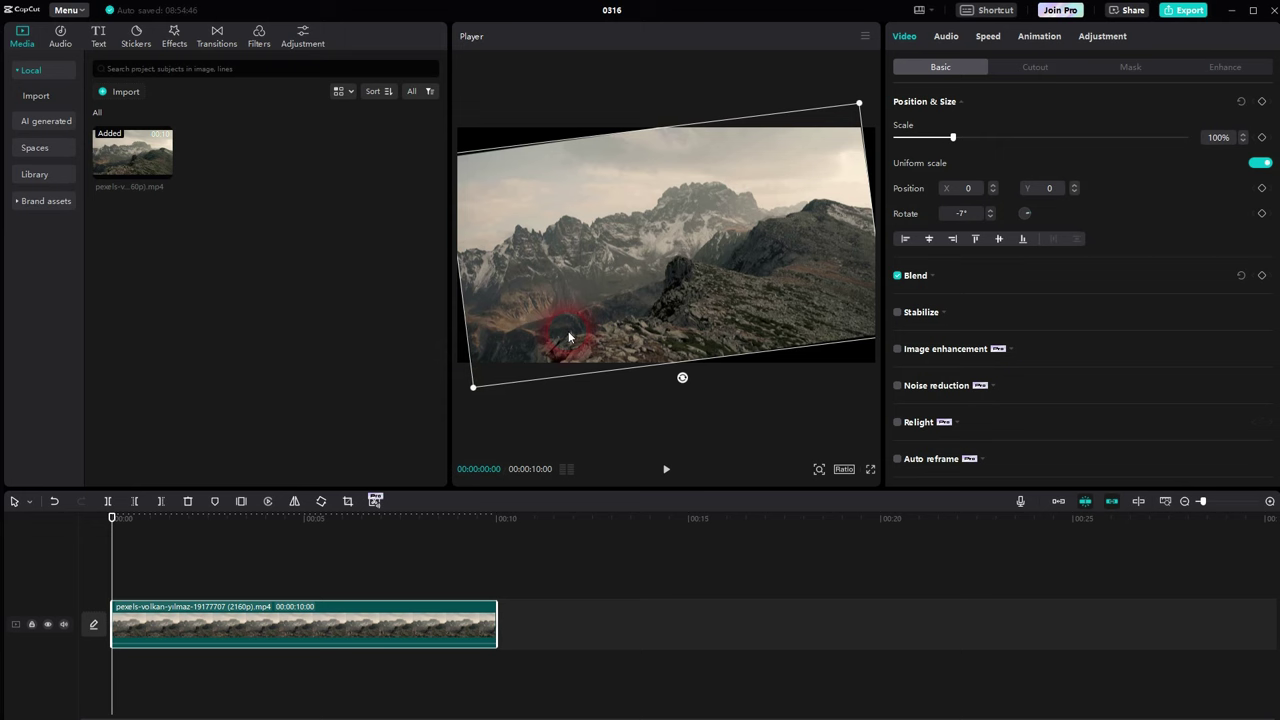
Step: Scale the tilted mountain clip to 130% to fill the frame and place the playhead at 00:00:00:10
drag(952, 137, 971, 138)
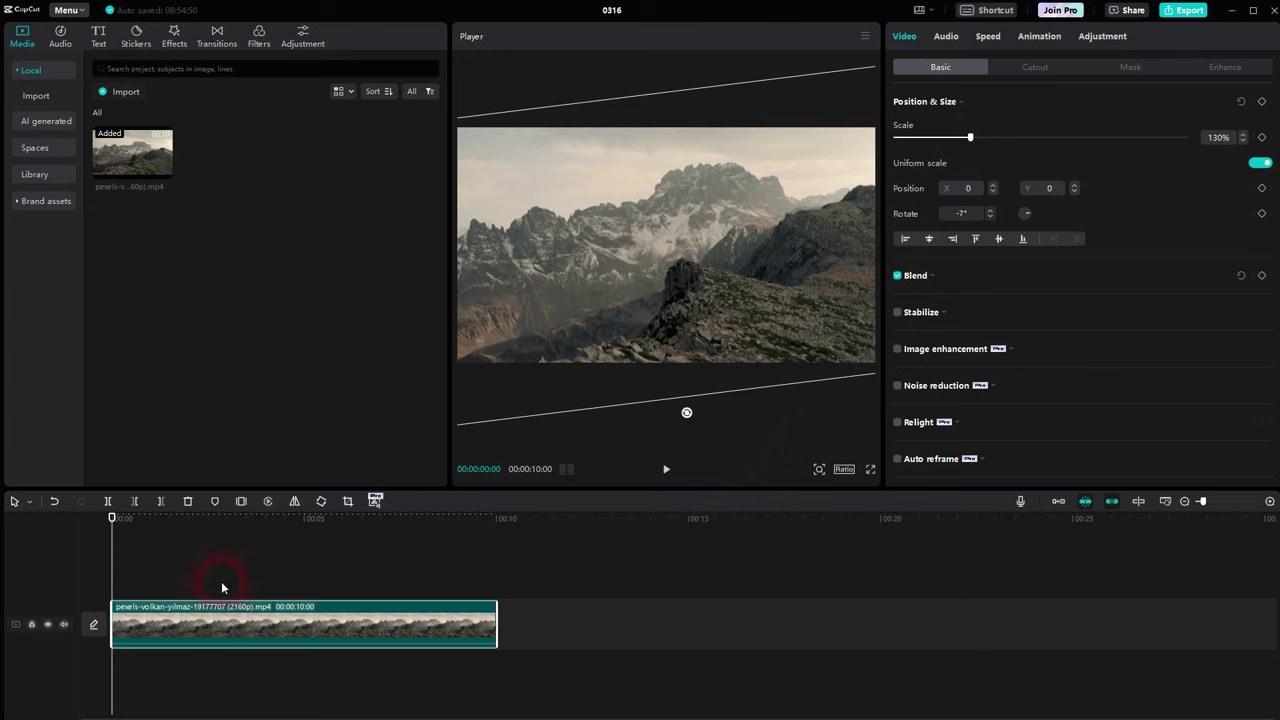
click(122, 519)
click(131, 559)
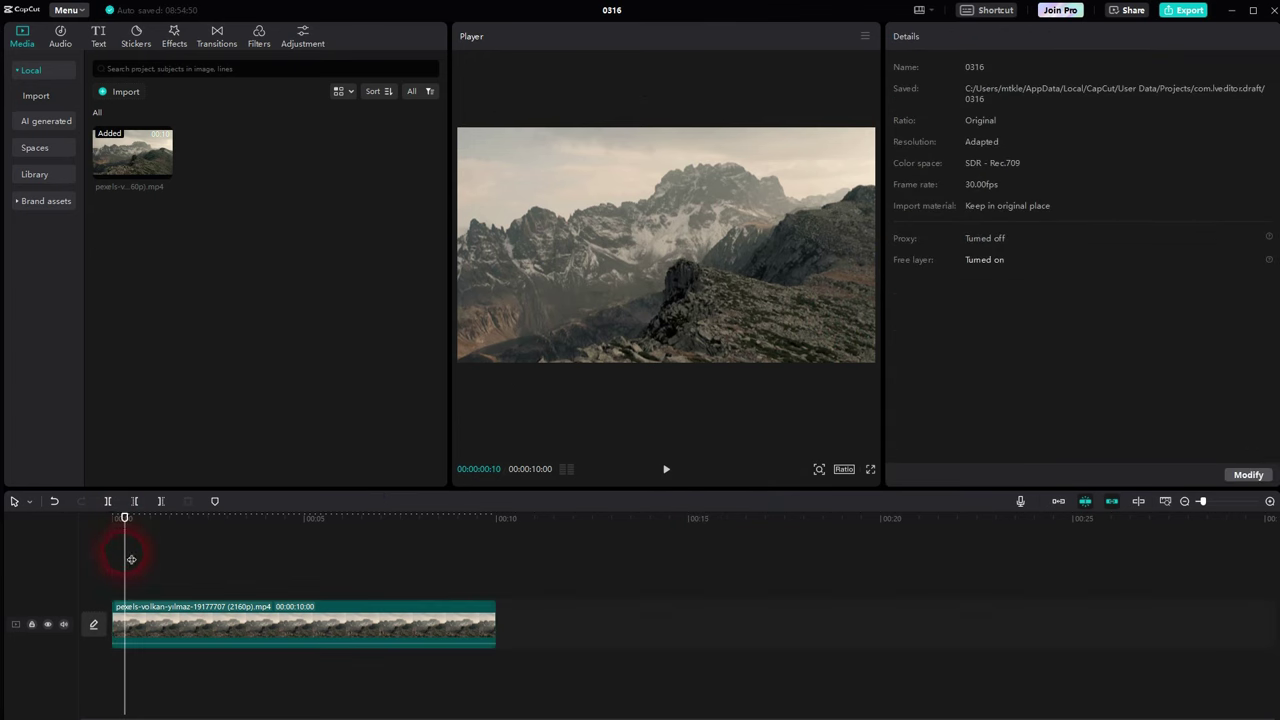
Step: Preview the tilted mountain clip from the start of the timeline for a few seconds
click(105, 543)
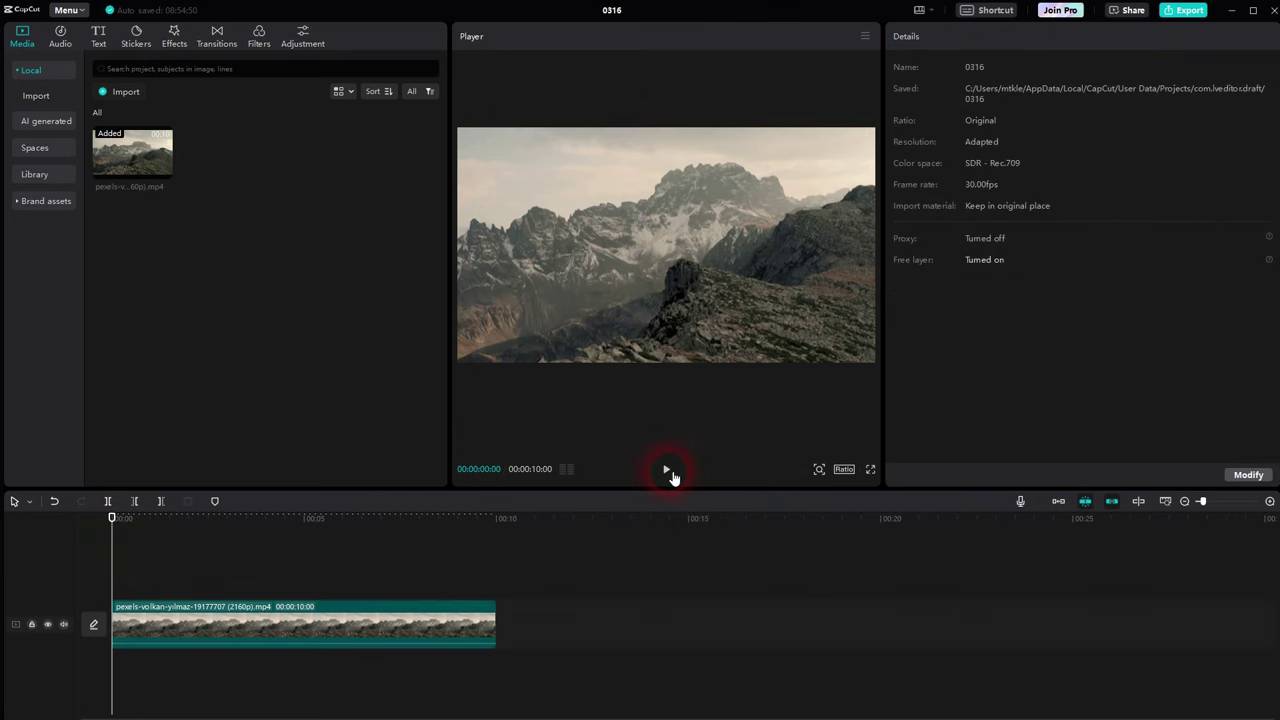
click(668, 472)
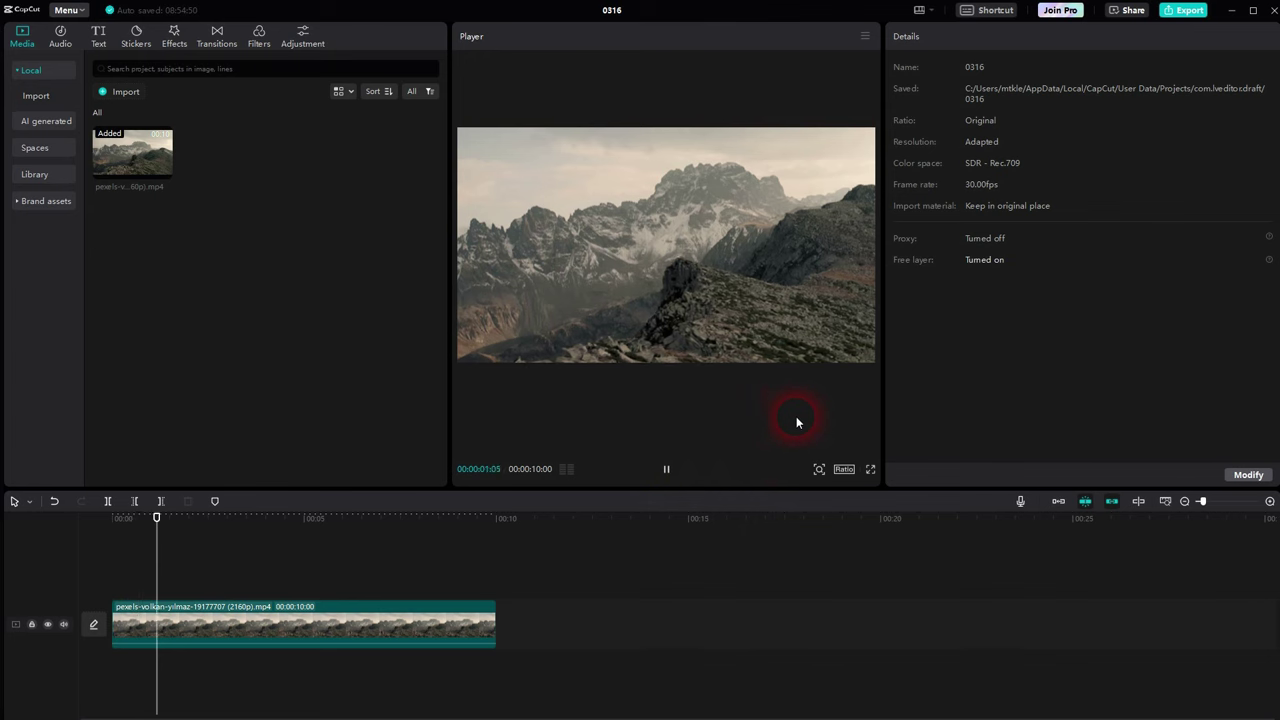
click(667, 470)
Step: Reset the mountain clip's rotation to 0° and its scale to 100%
click(380, 628)
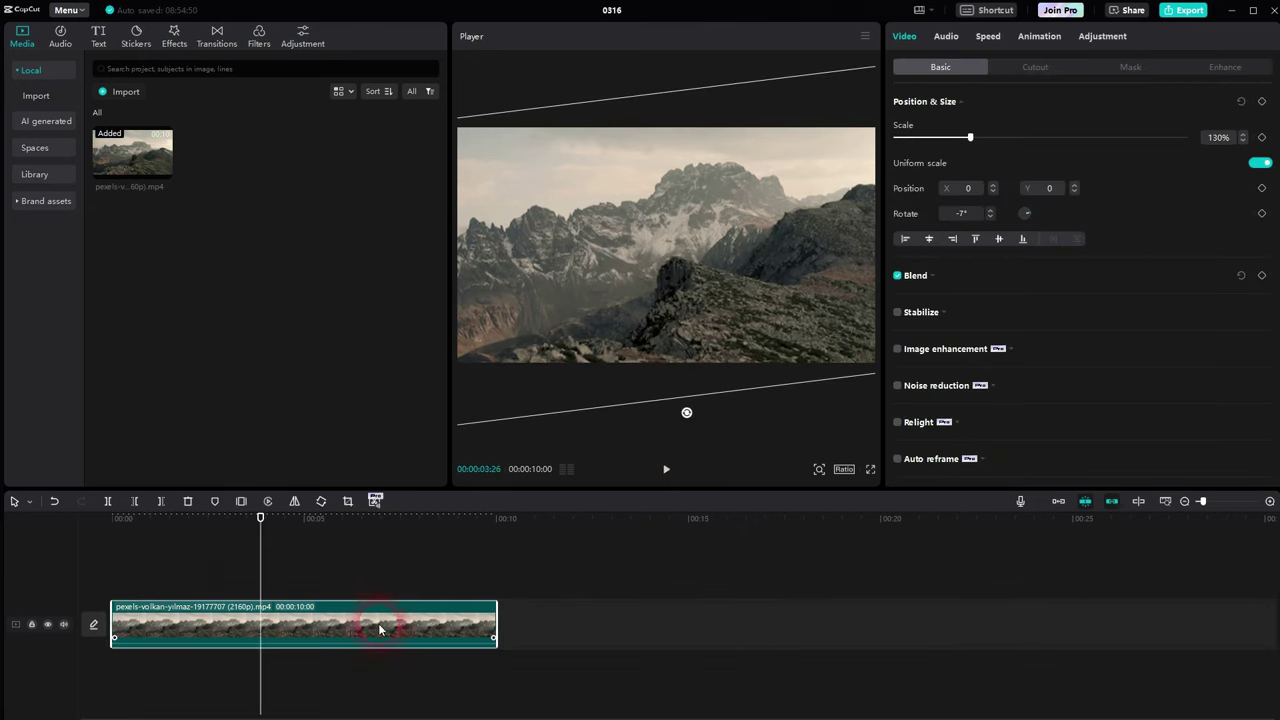
click(978, 216)
text(0)
key(Return)
click(1217, 138)
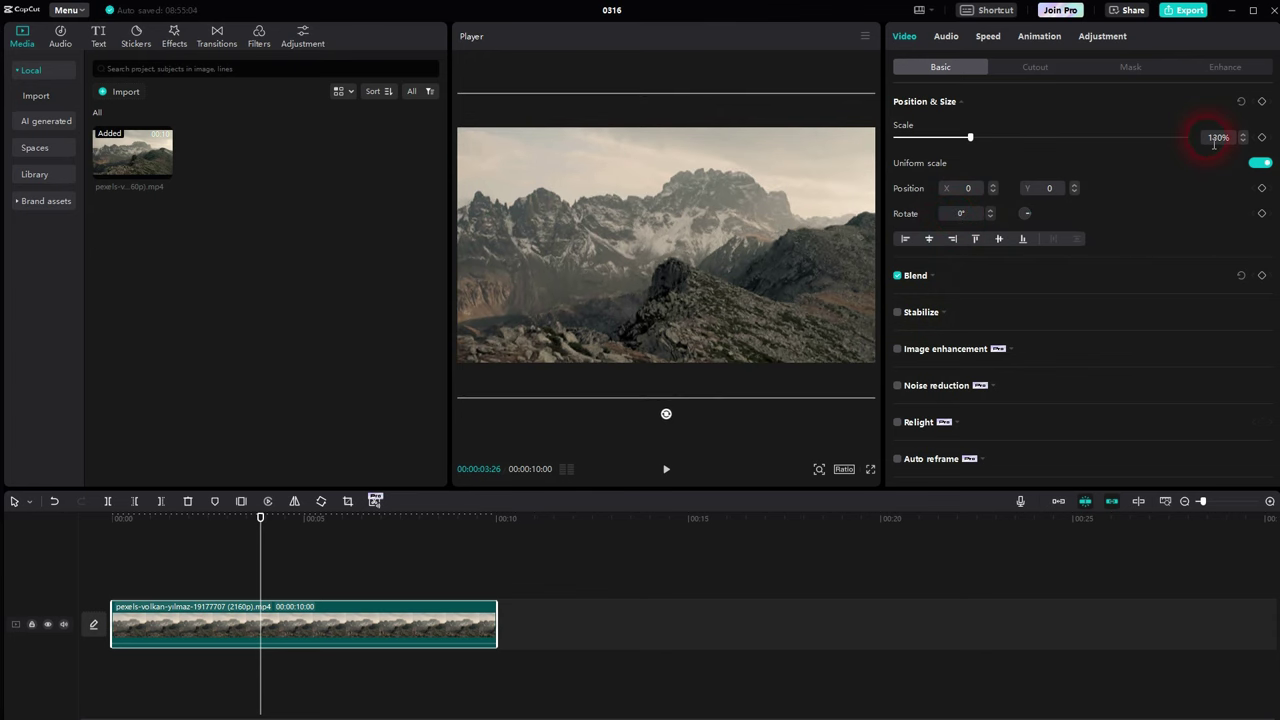
text(100)
key(Return)
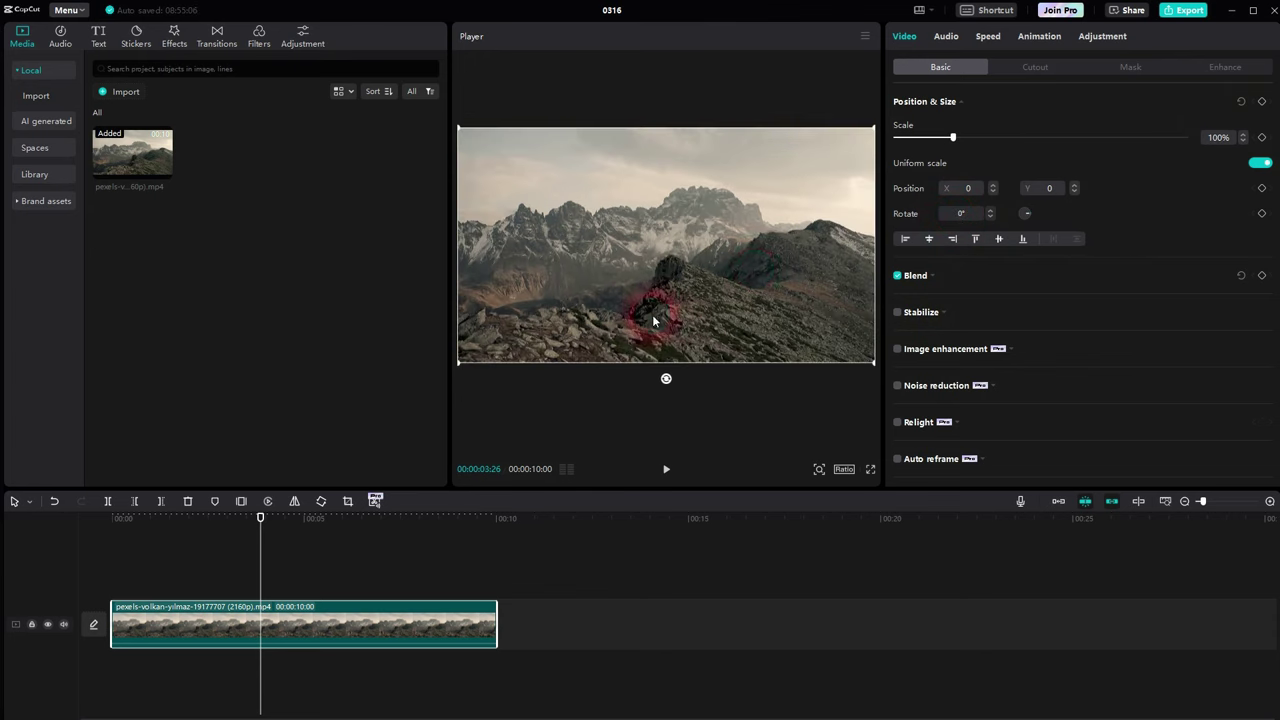
drag(654, 320, 654, 277)
Step: Mirror the mountain clip, preview it from the start of the timeline and return the playhead to 00:00:00:00
drag(260, 537, 78, 562)
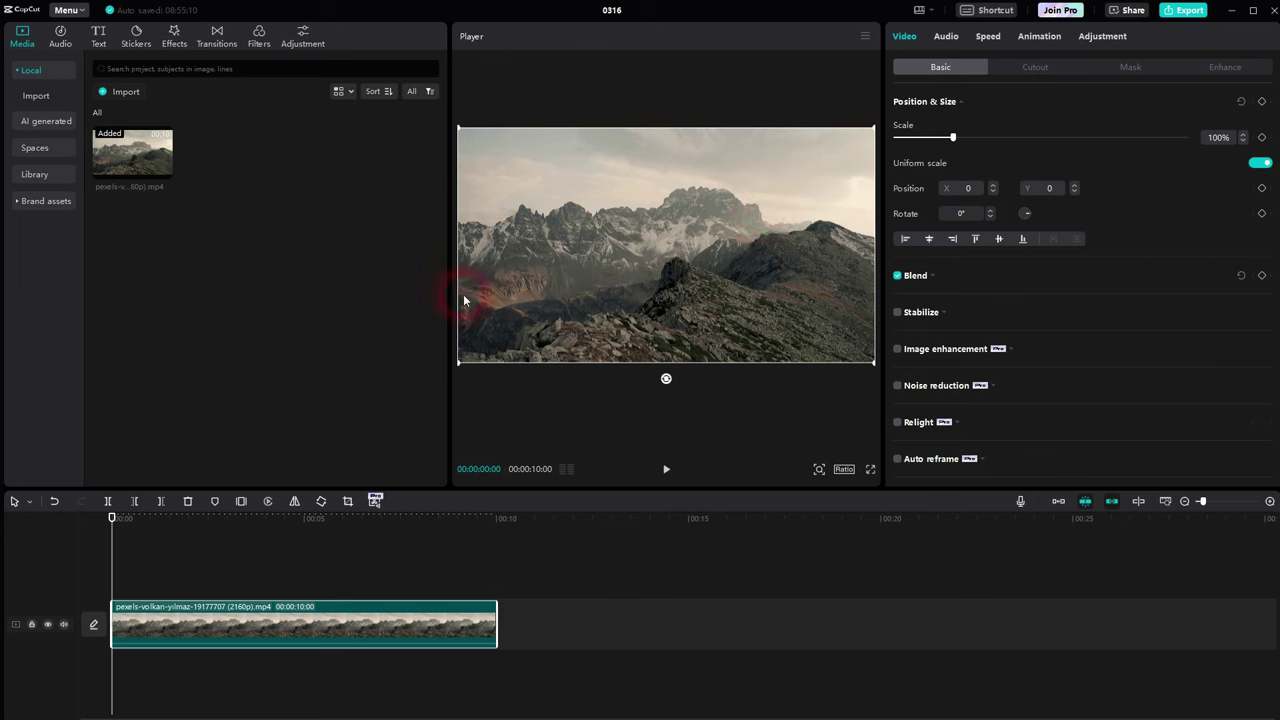
click(294, 502)
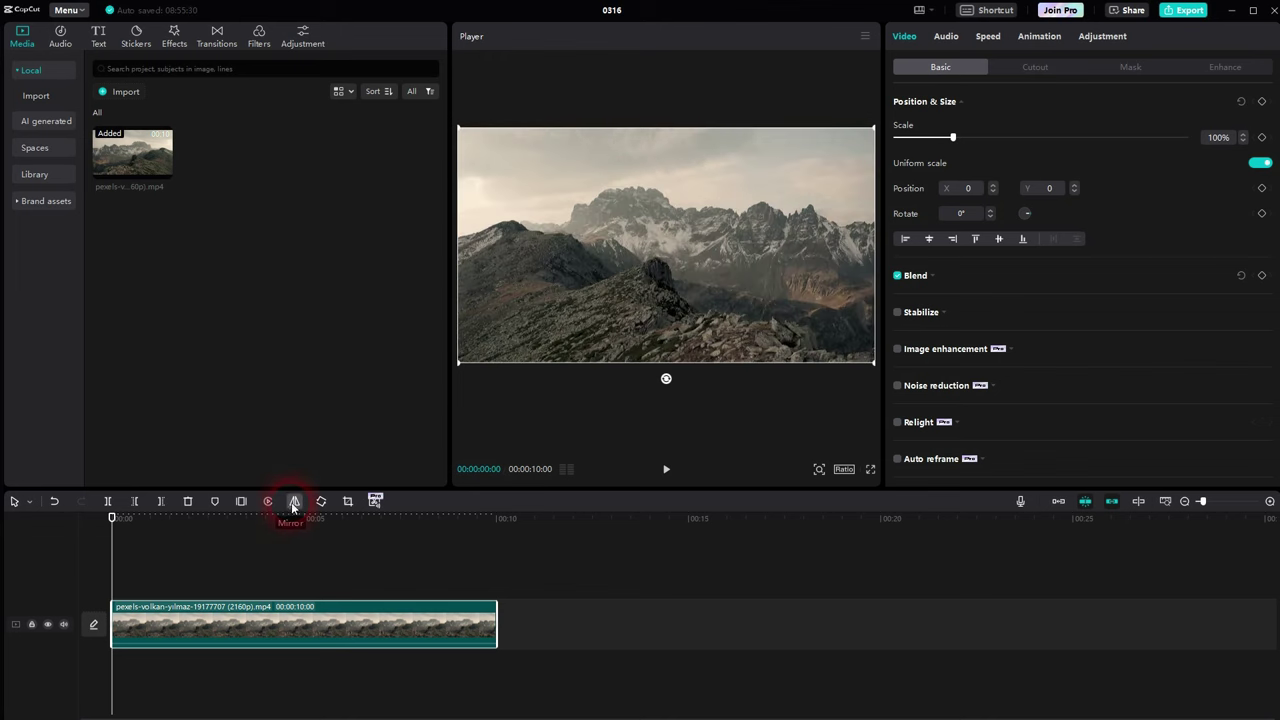
click(667, 469)
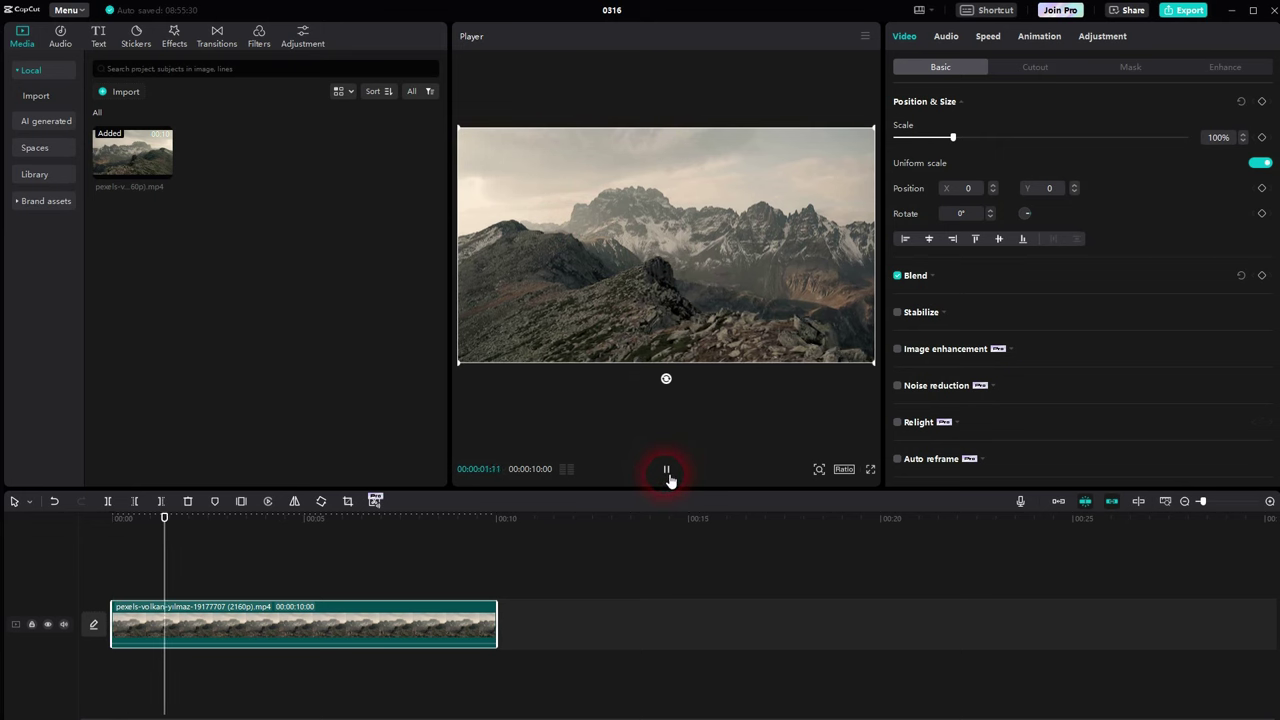
click(667, 470)
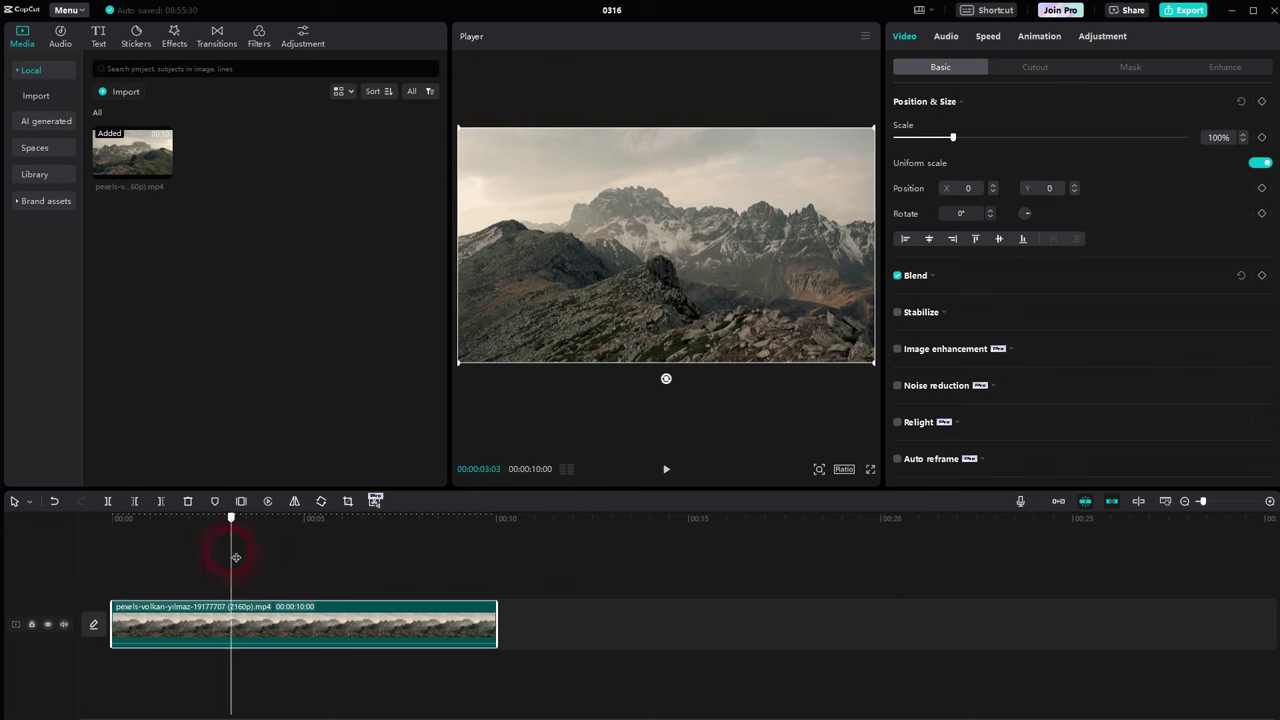
drag(230, 552, 57, 563)
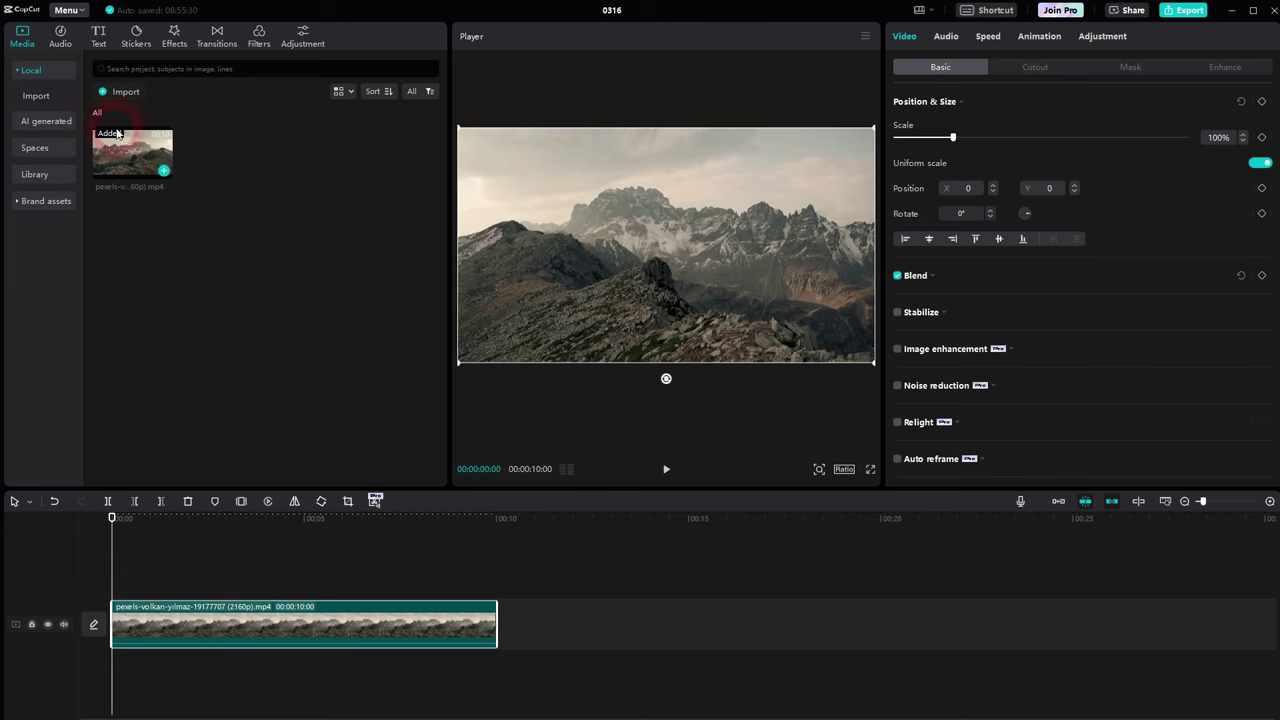
Step: Add a default text layer above the mountain clip and extend it to the clip's end at 10 seconds
click(97, 40)
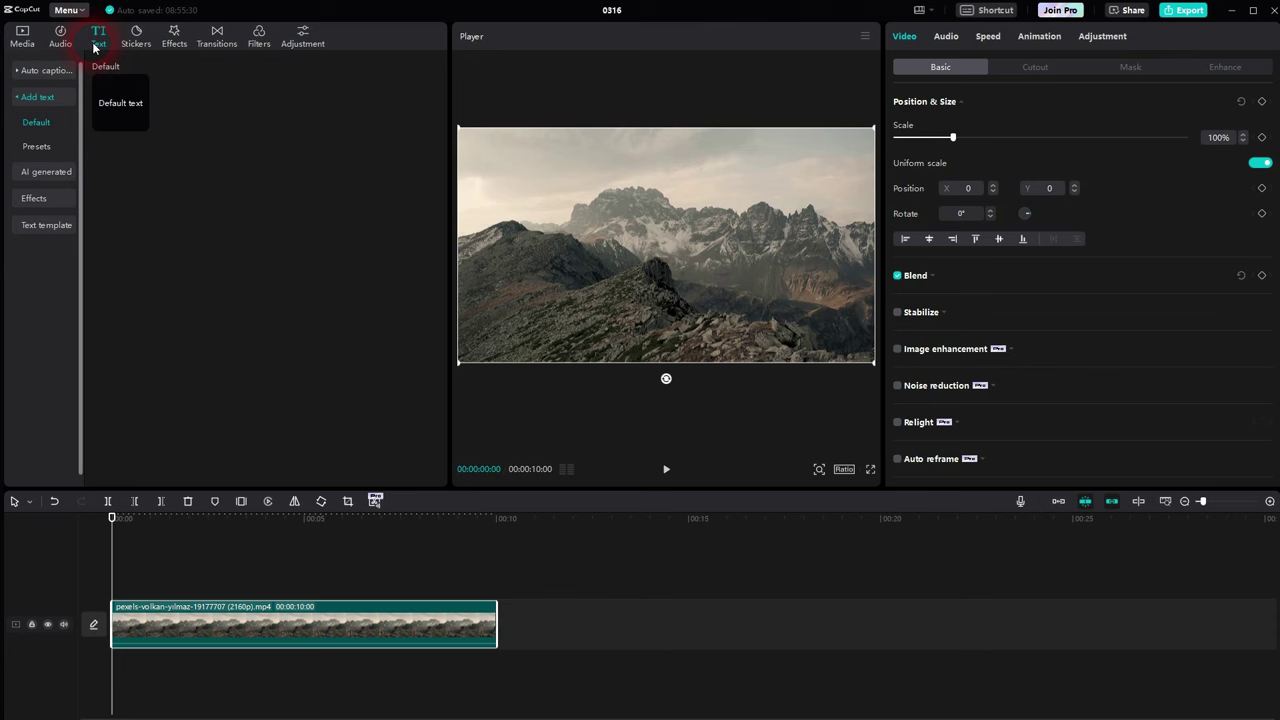
click(140, 122)
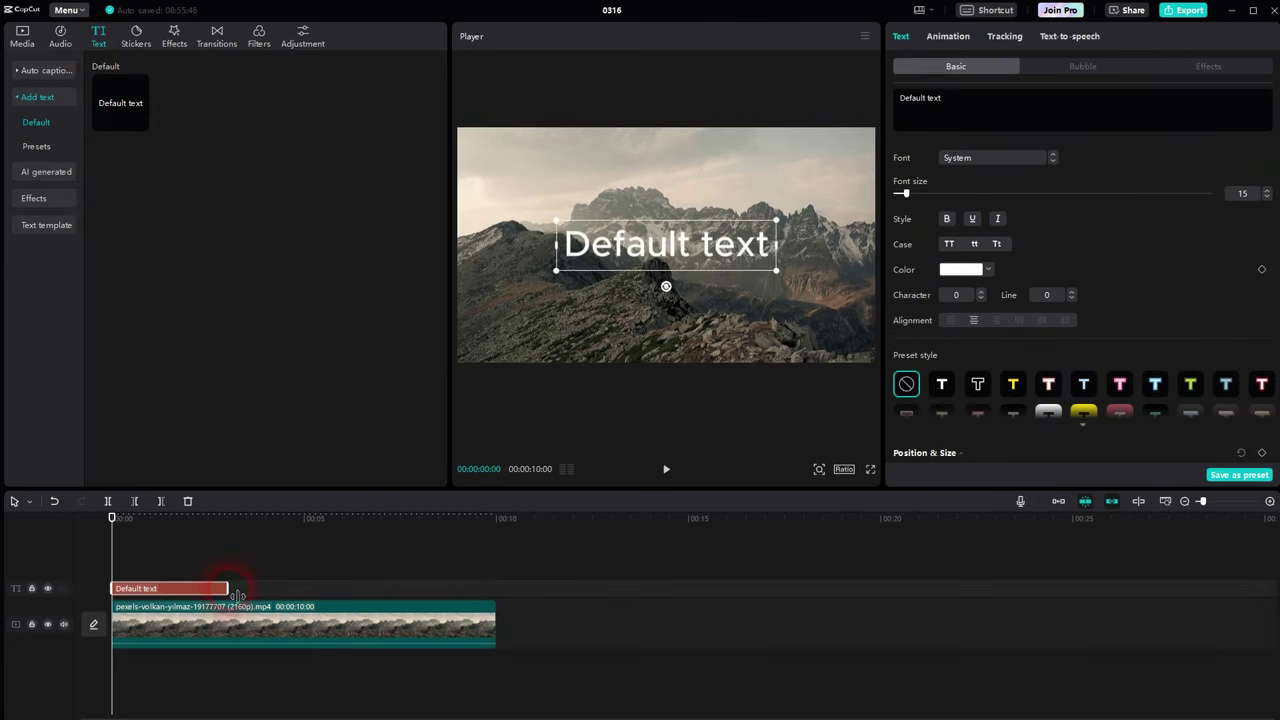
drag(228, 590, 497, 605)
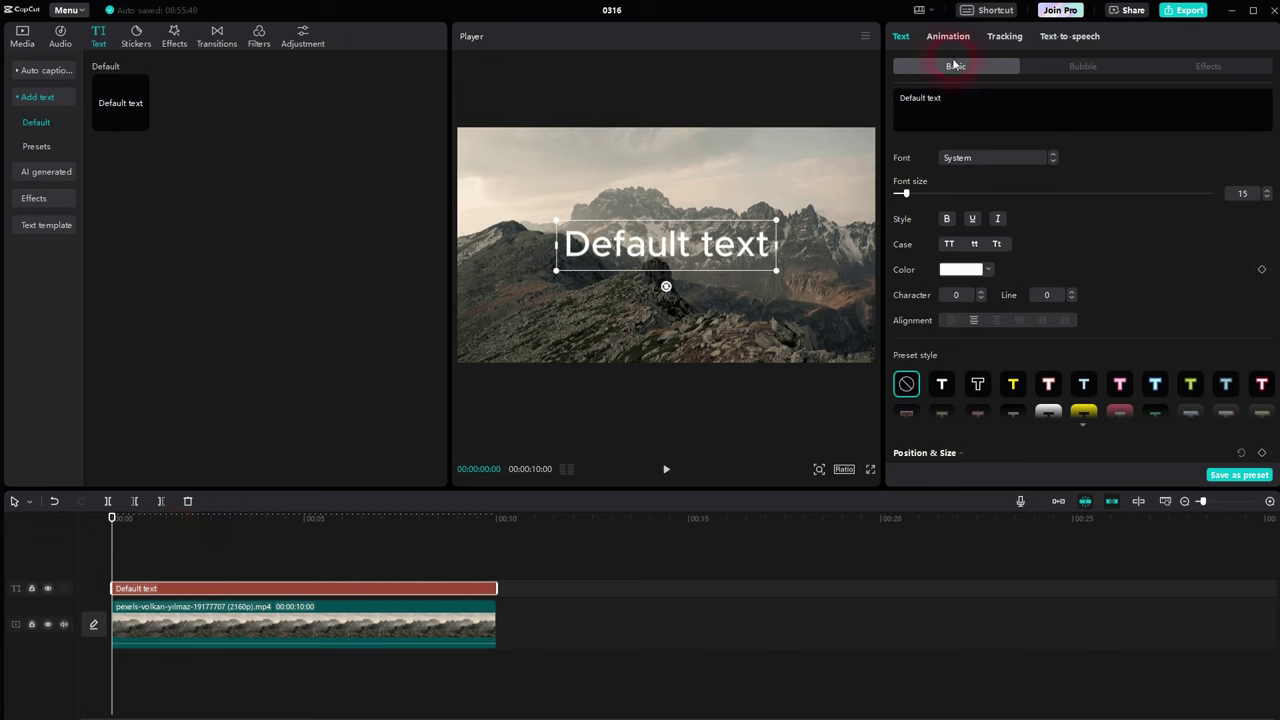
Step: Scale the default text to 114% and tilt it to a plane rotation of -27°
scroll(1151, 250, down, 5)
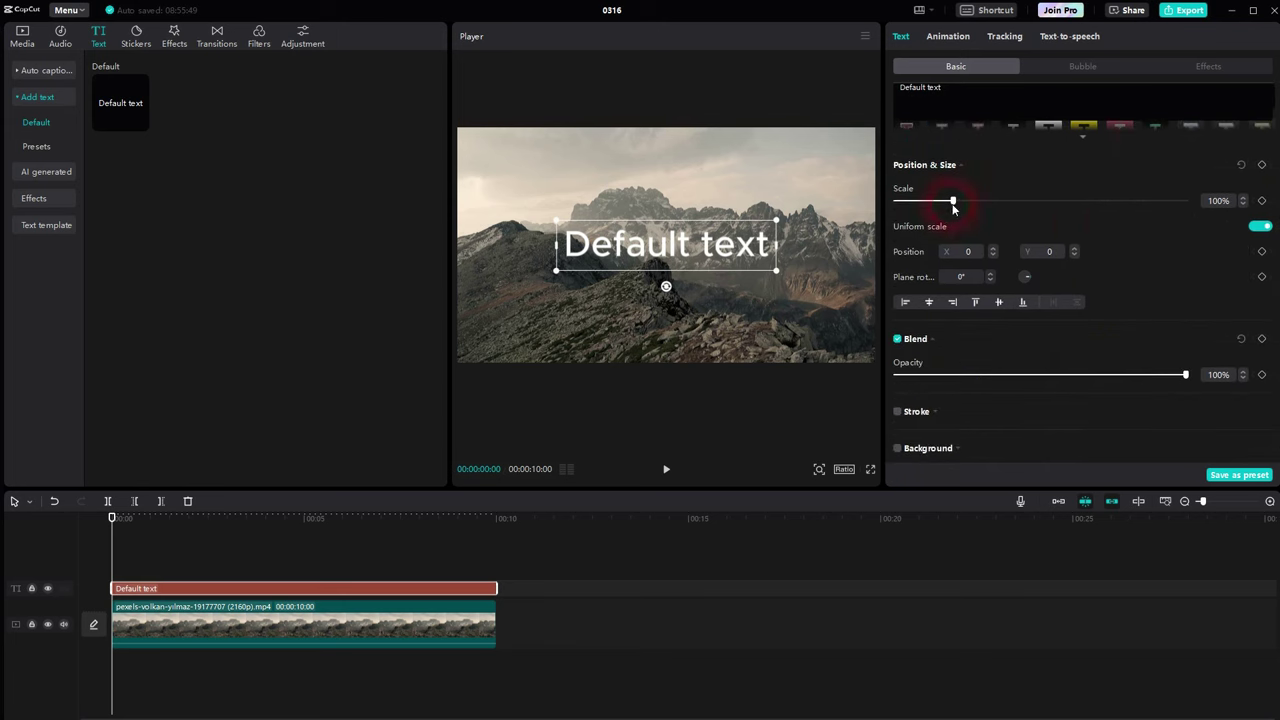
mouse_move(953, 204)
mouse_down()
mouse_move(986, 204)
mouse_move(960, 204)
mouse_up()
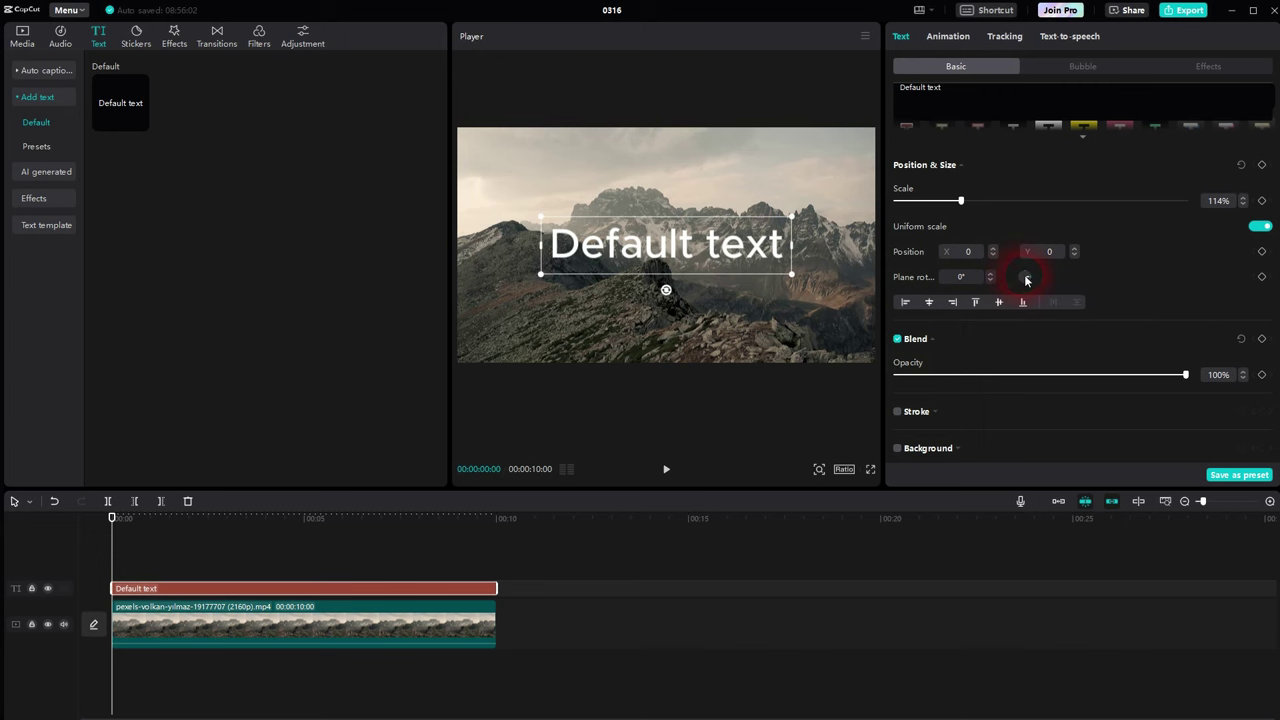
drag(1025, 280, 1034, 278)
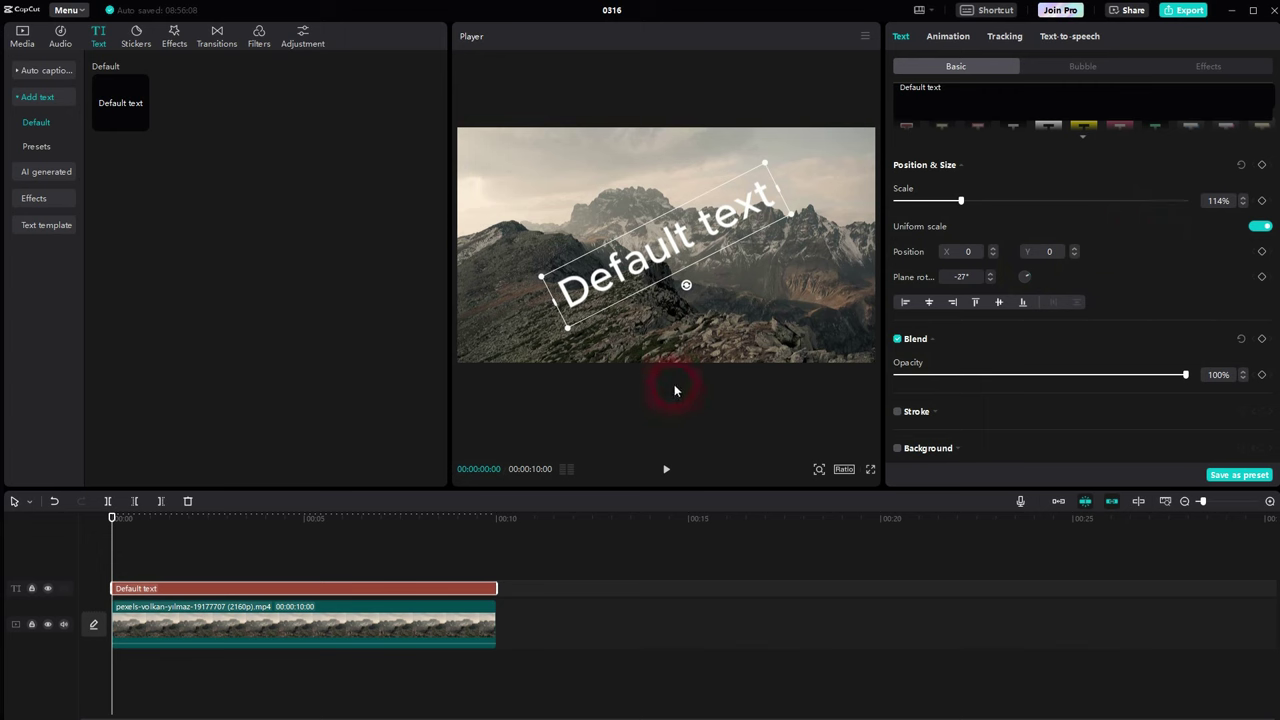
Step: Convert the tilted text layer into a compound clip and mirror it back and forth
right_click(411, 593)
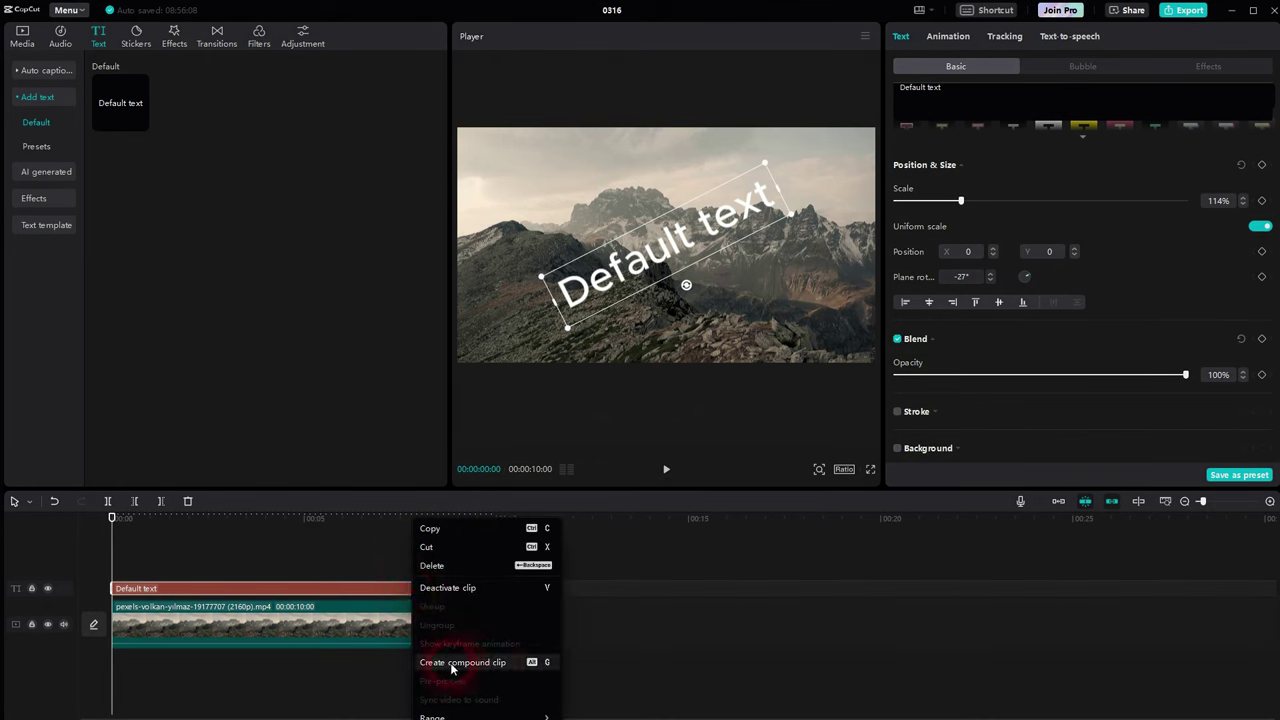
click(508, 662)
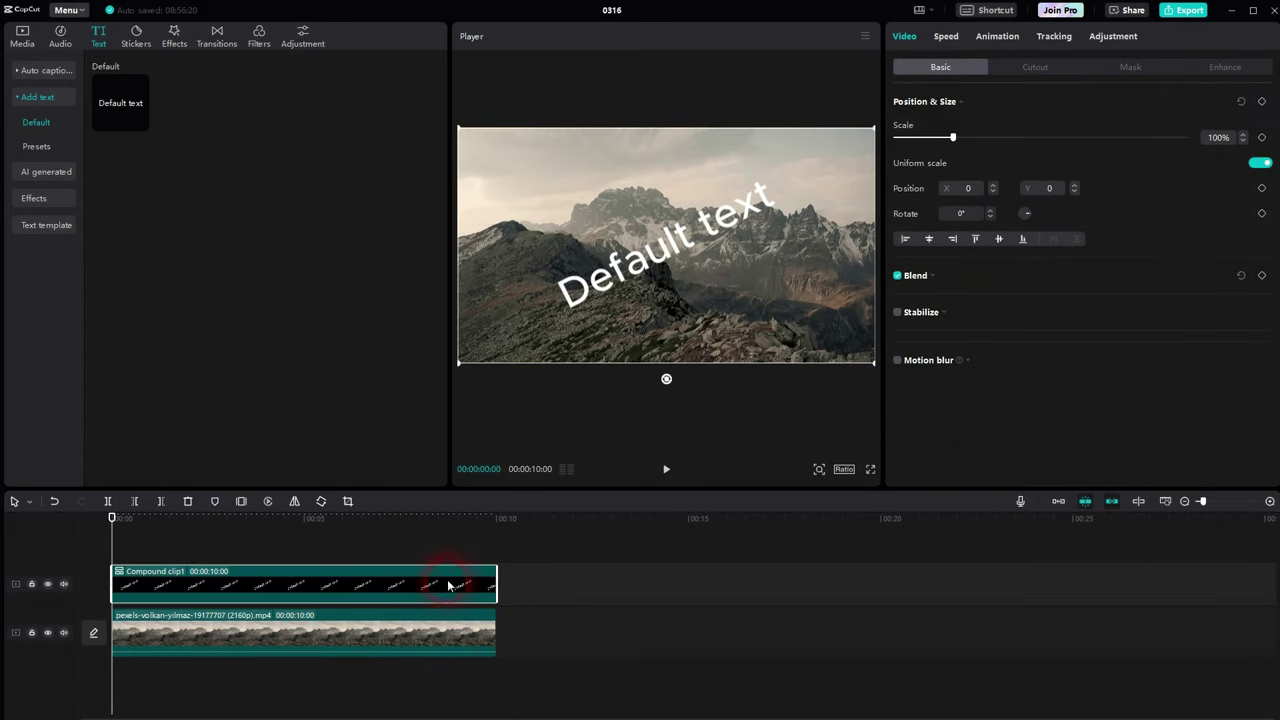
click(906, 38)
click(294, 503)
click(295, 503)
Step: Rotate the text compound clip in 90° increments through a full turn to 360°
click(318, 504)
click(318, 504)
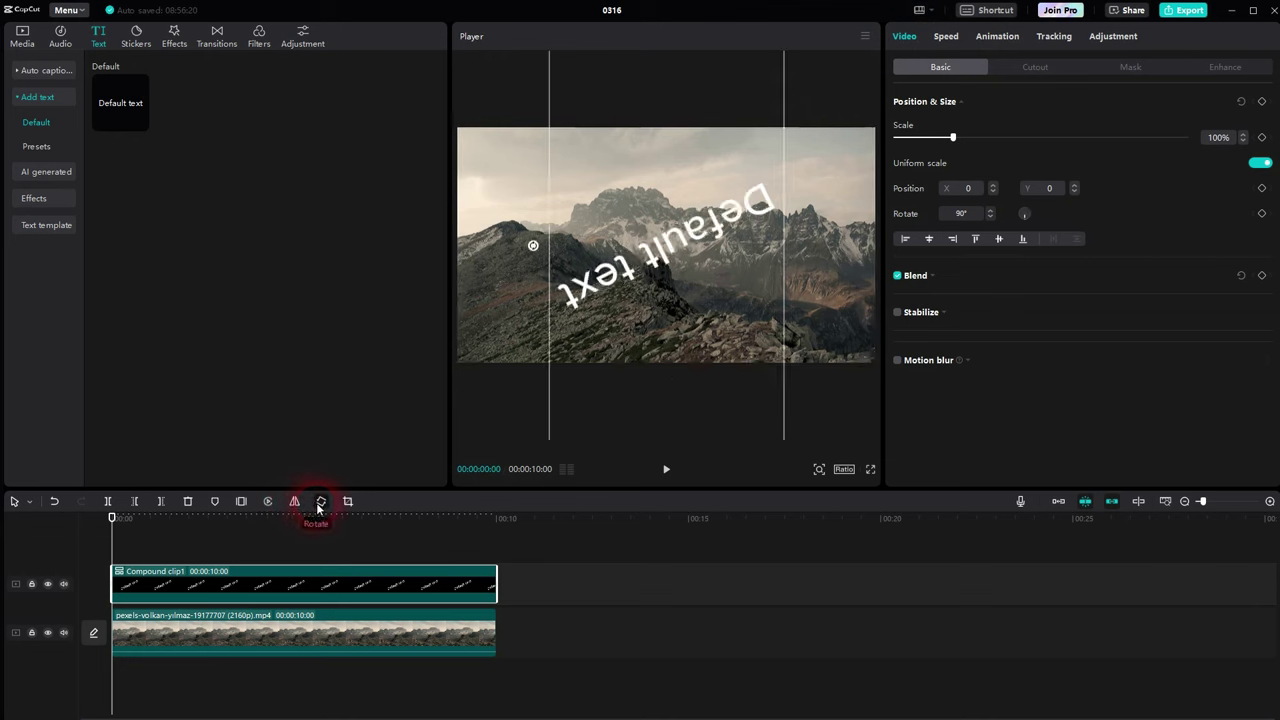
click(318, 504)
click(318, 504)
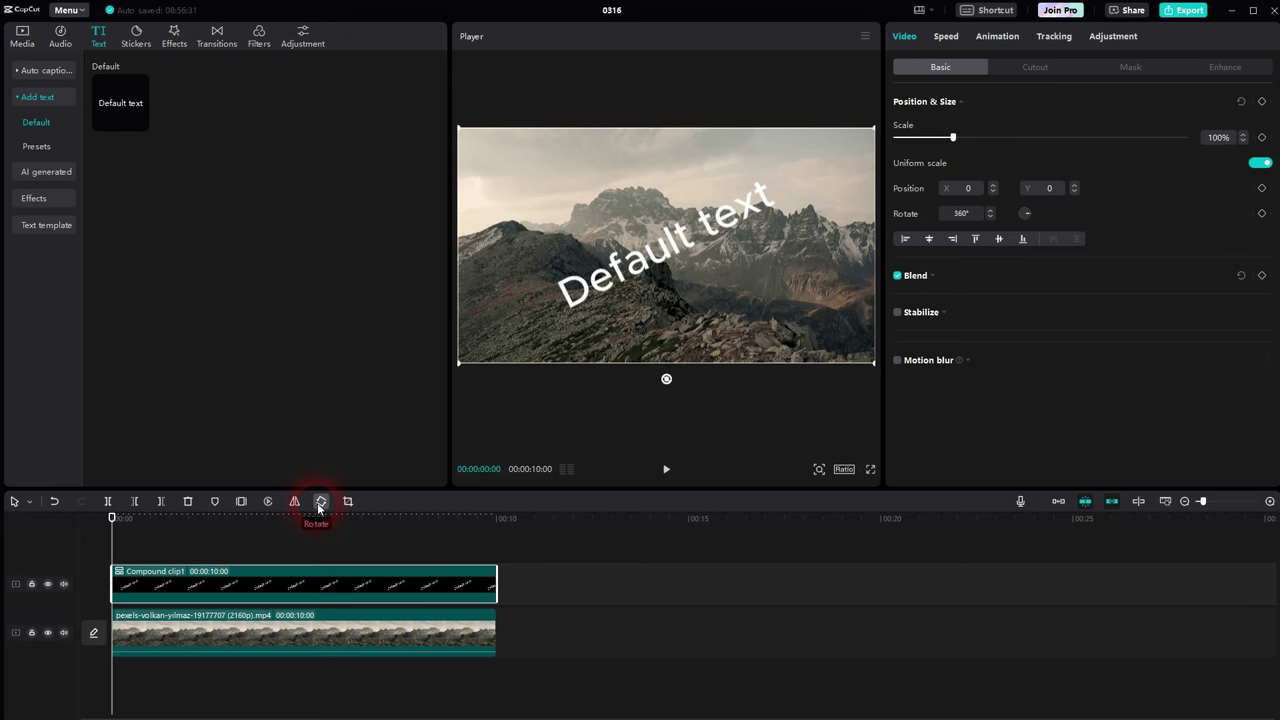
Step: Delete the text compound clip from the timeline
click(1114, 215)
click(418, 573)
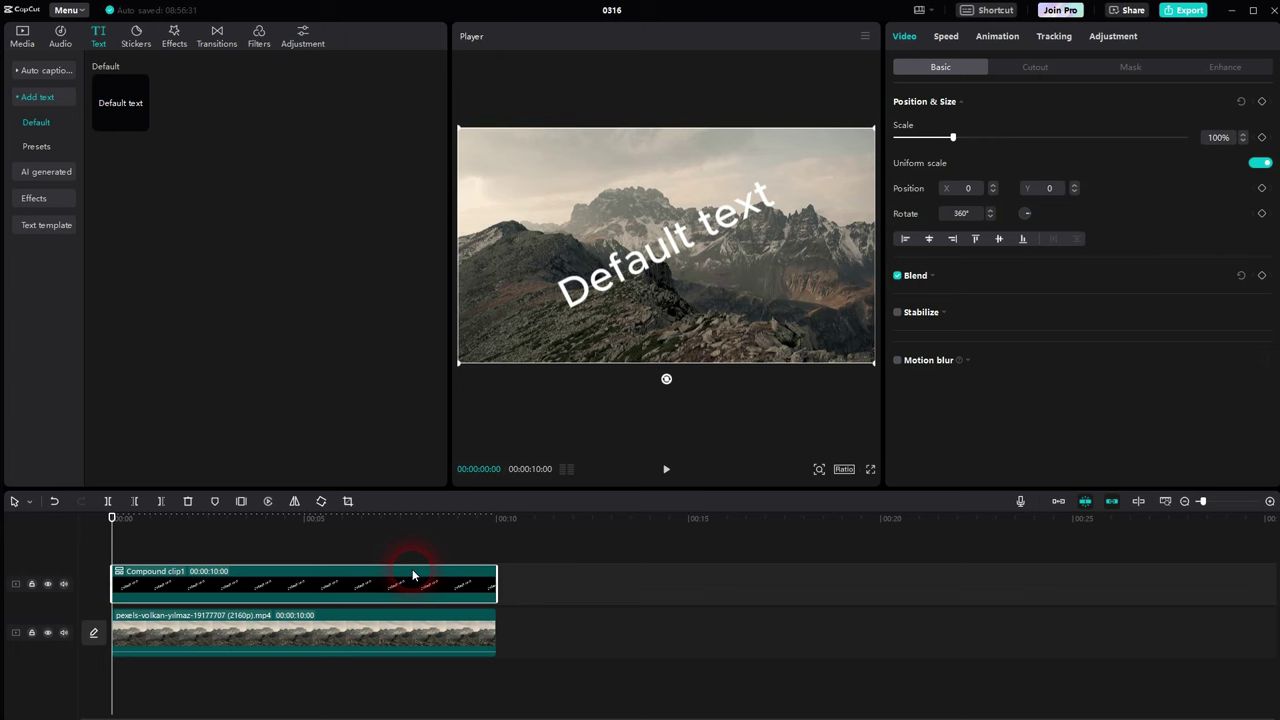
key(Delete)
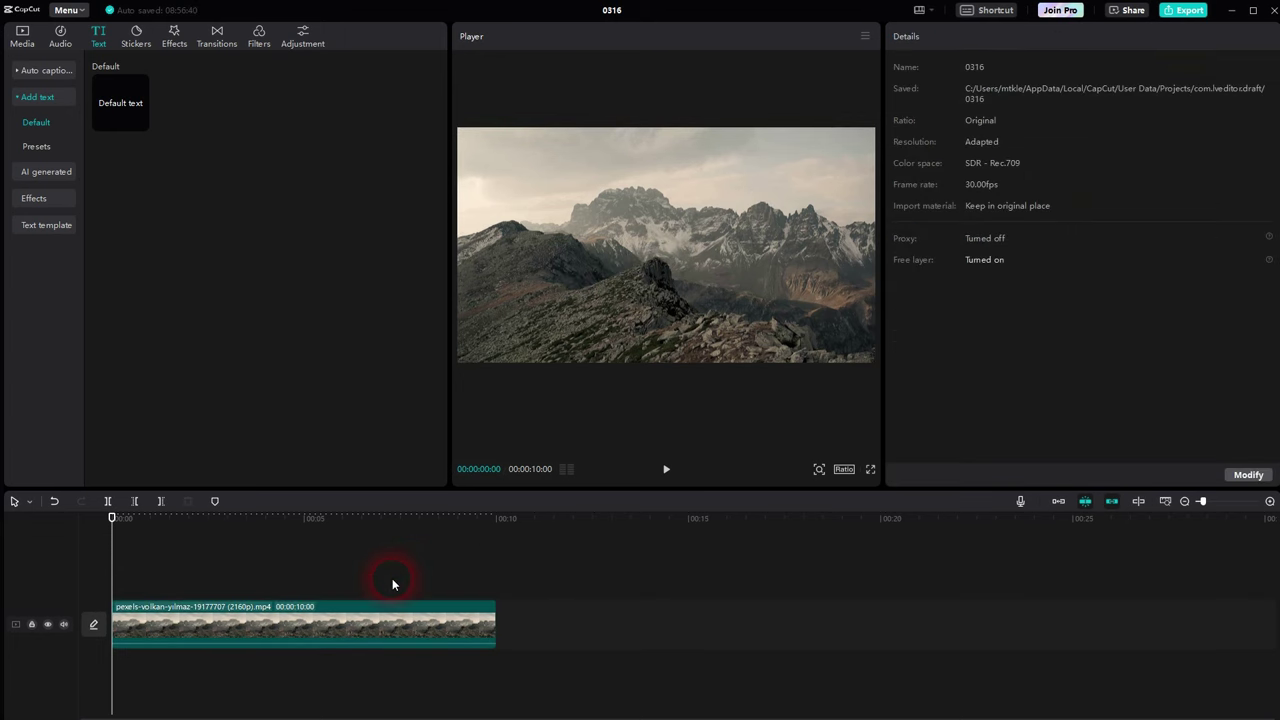
Step: Tilt the mountain clip to a rotation of -10° directly in the preview
click(249, 612)
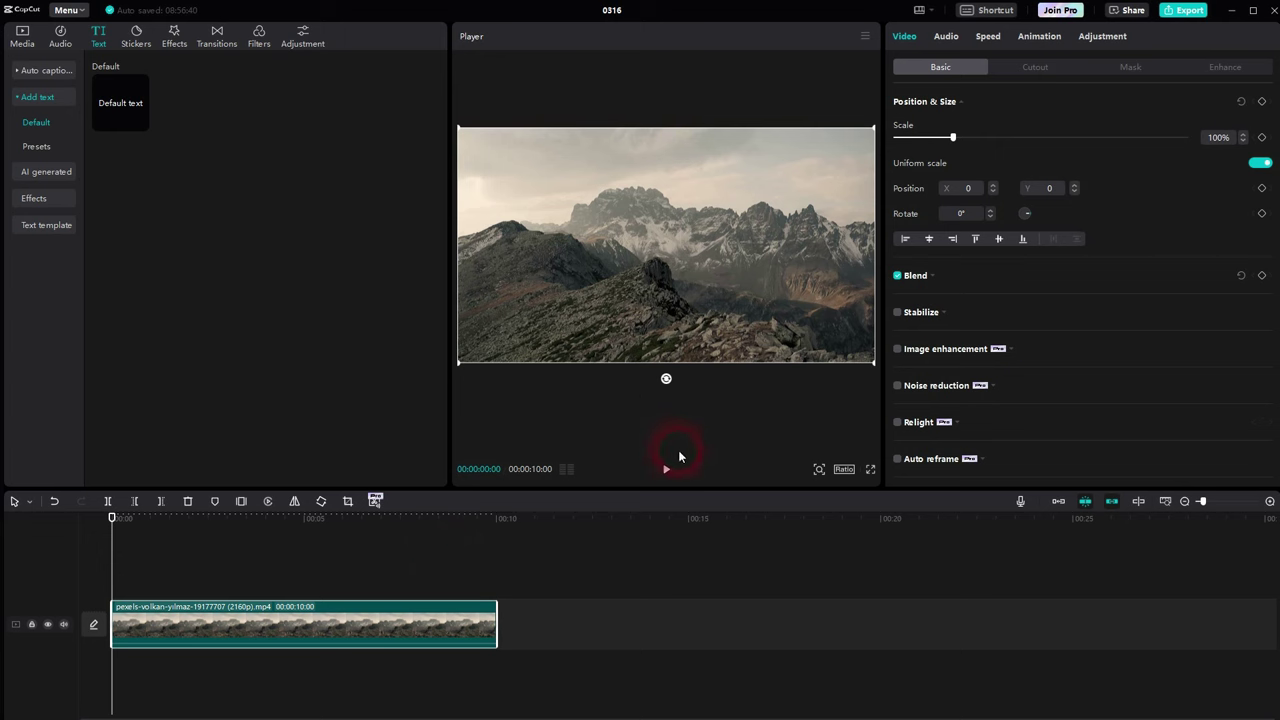
drag(667, 380, 690, 384)
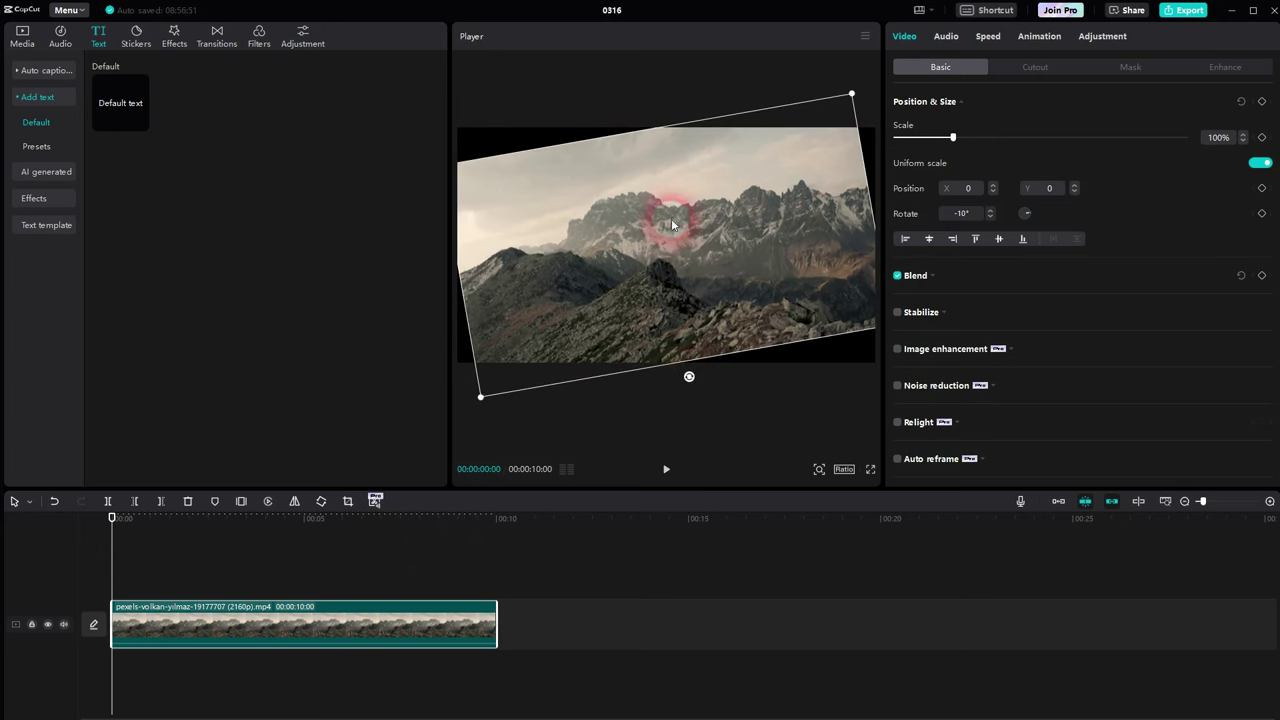
double_click(962, 213)
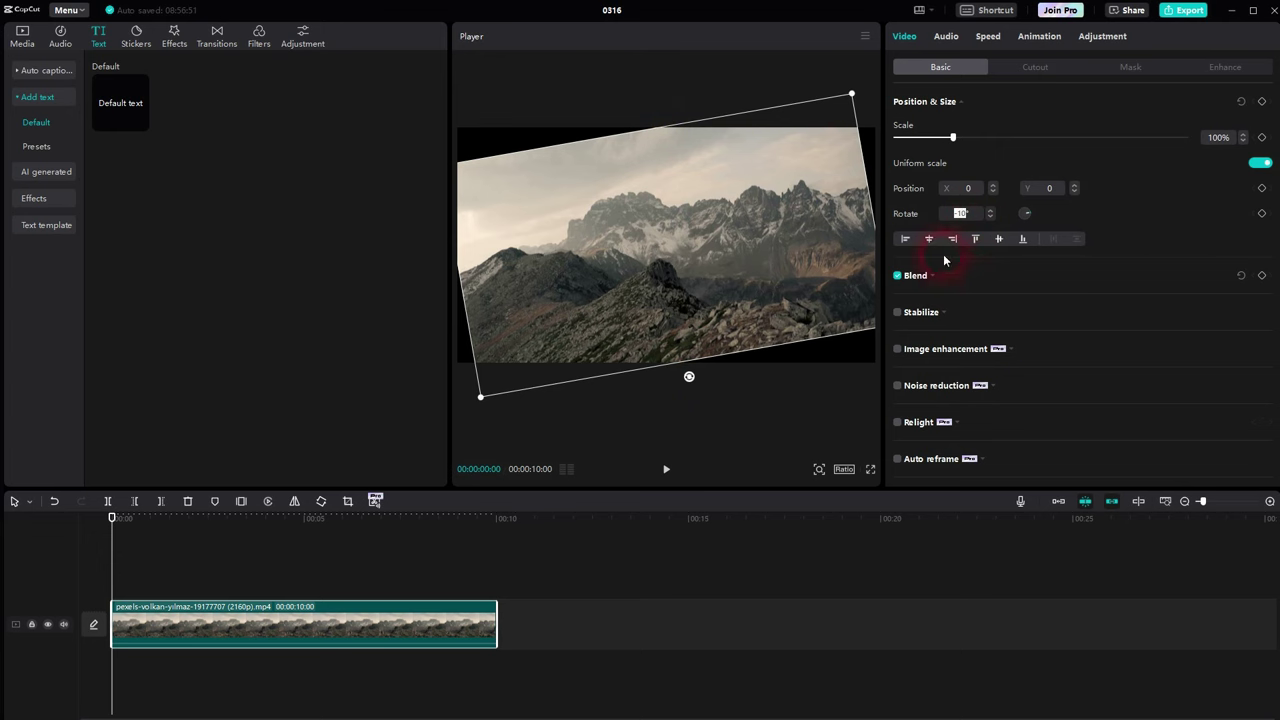
Step: Scale the tilted mountain clip up to 120%, then on to 140% so it fills the frame
click(1200, 136)
click(1218, 138)
text(120)
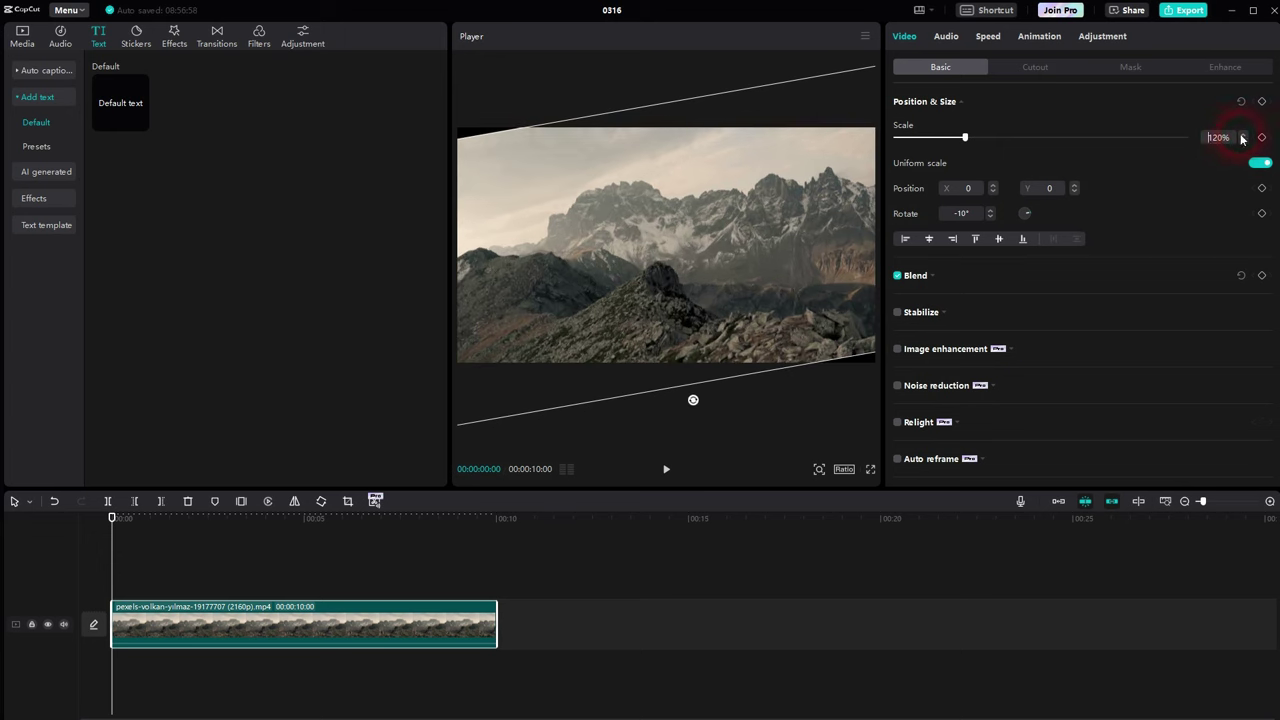
click(1243, 134)
click(1243, 134)
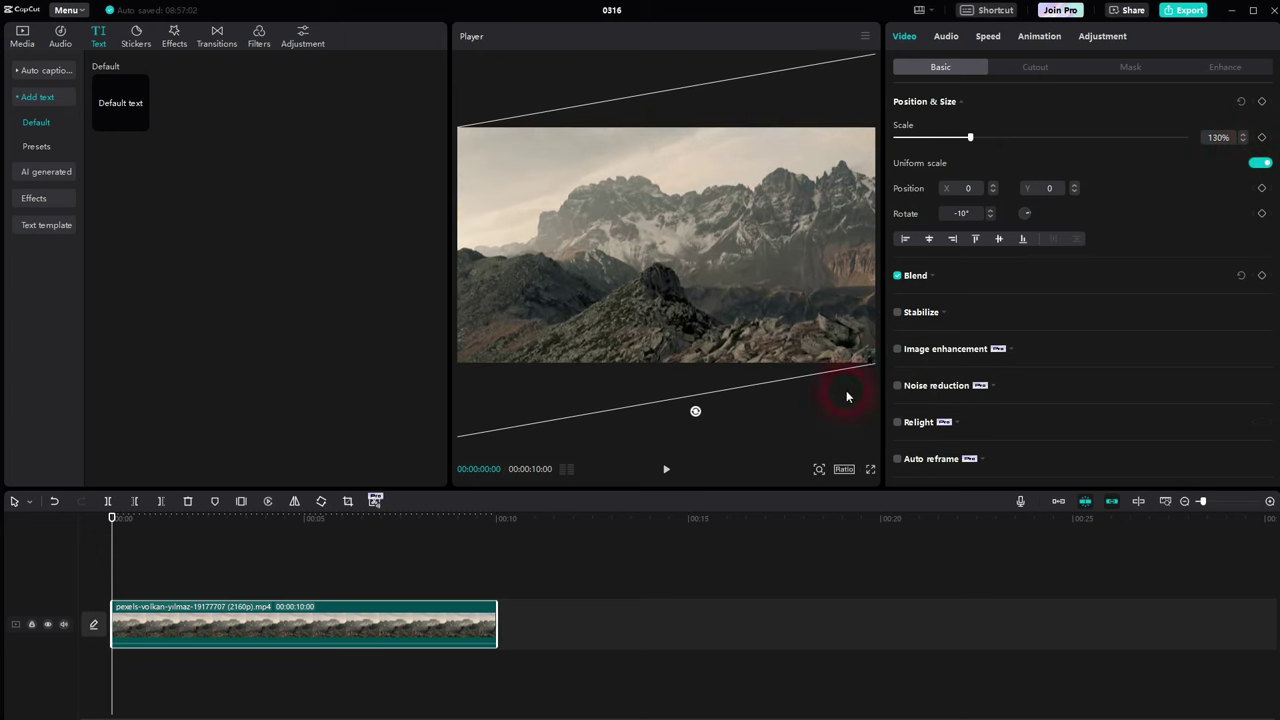
click(1243, 134)
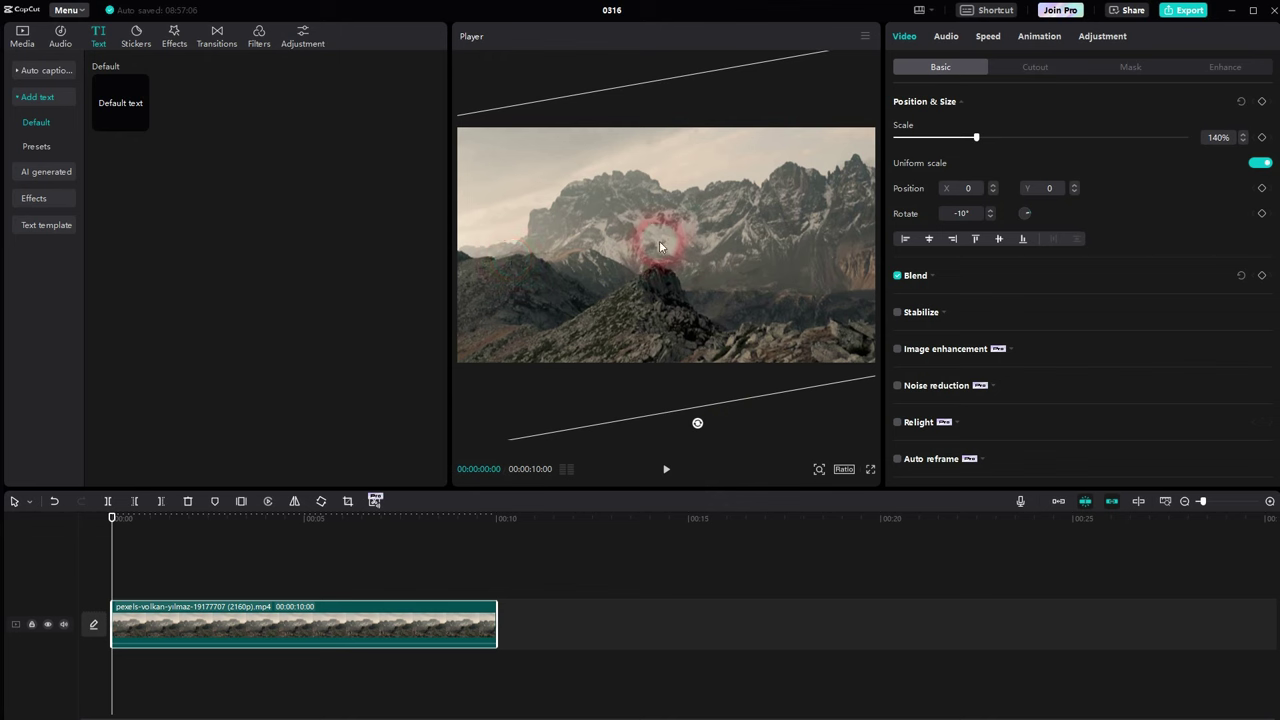
Step: Mirror the tilted mountain clip, play it from the start of the timeline and return the playhead to 00:00:00:00
click(296, 510)
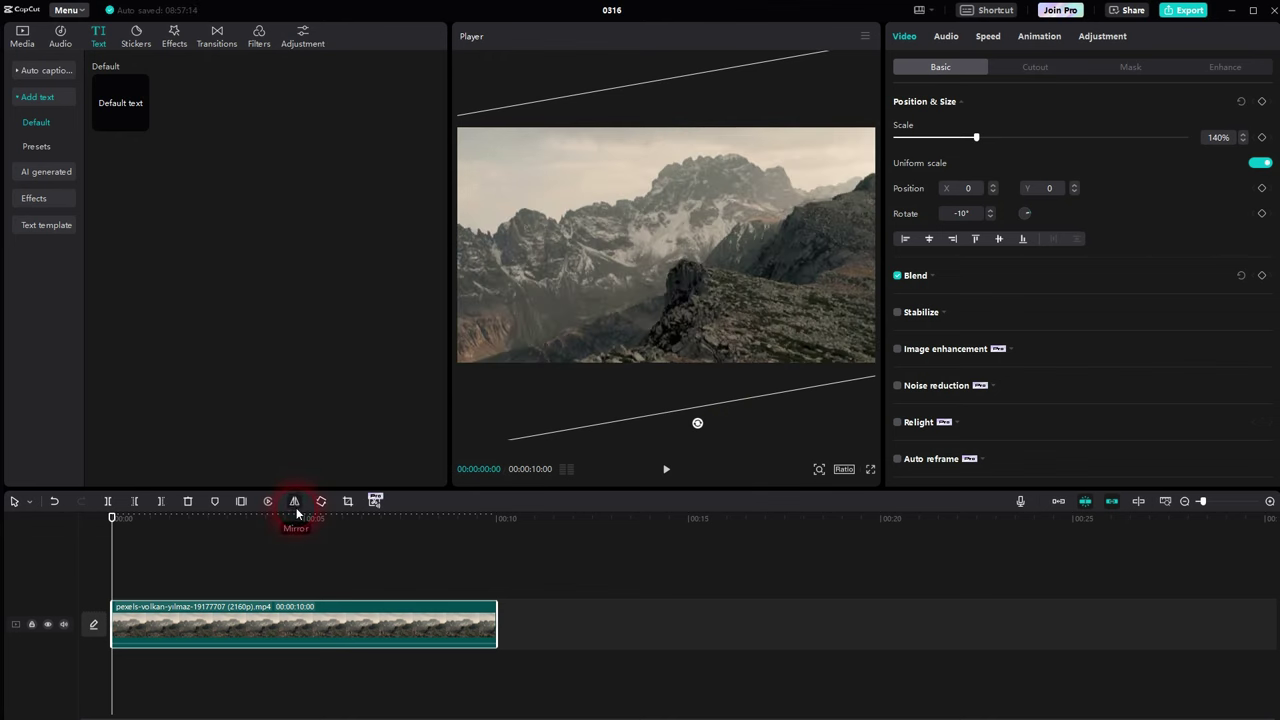
click(650, 495)
click(122, 551)
click(88, 558)
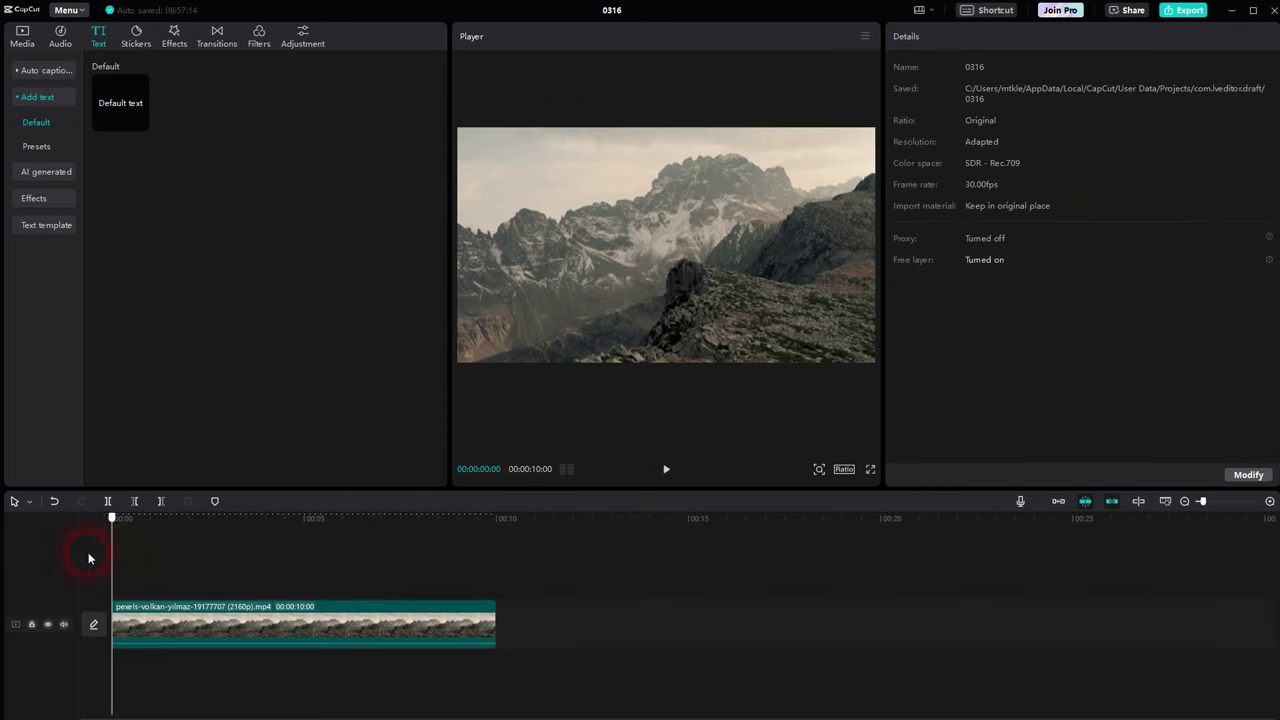
click(666, 469)
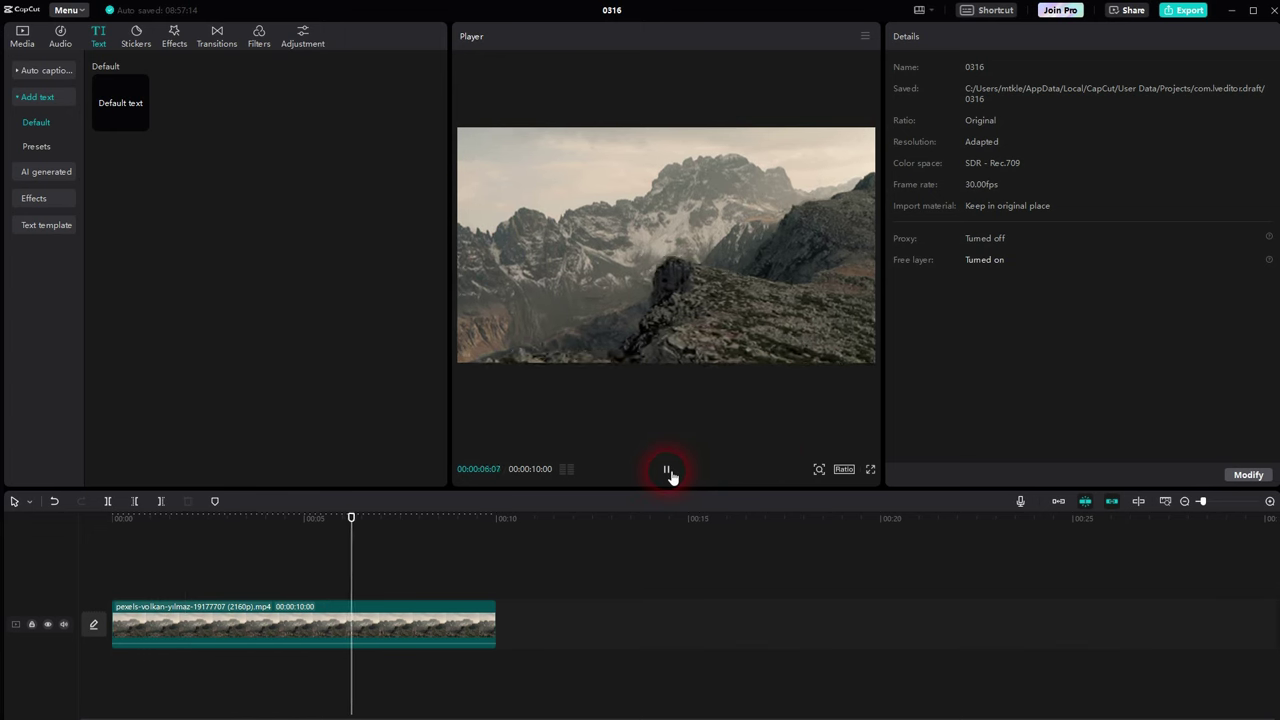
click(375, 553)
drag(375, 562, 63, 563)
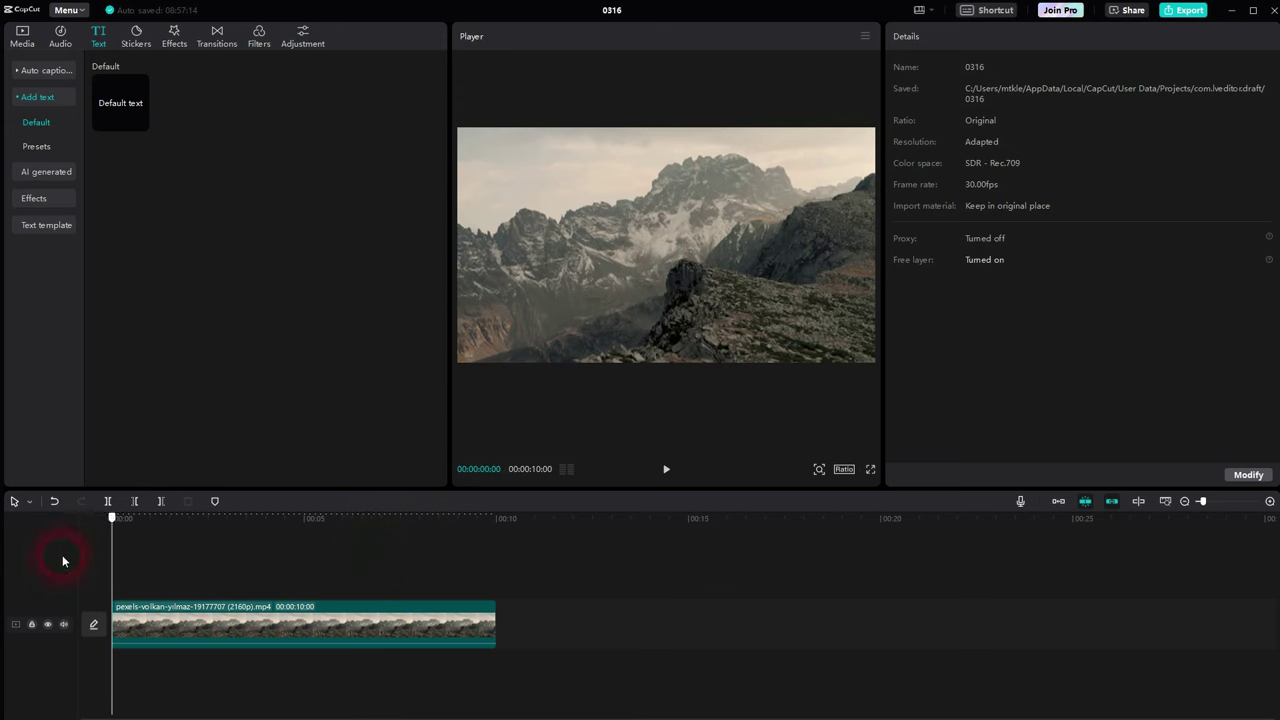
Step: Add a default text layer spanning the full 10-second mountain clip and change its wording to "TUTORIAL"
click(136, 120)
drag(234, 598, 497, 590)
click(1009, 136)
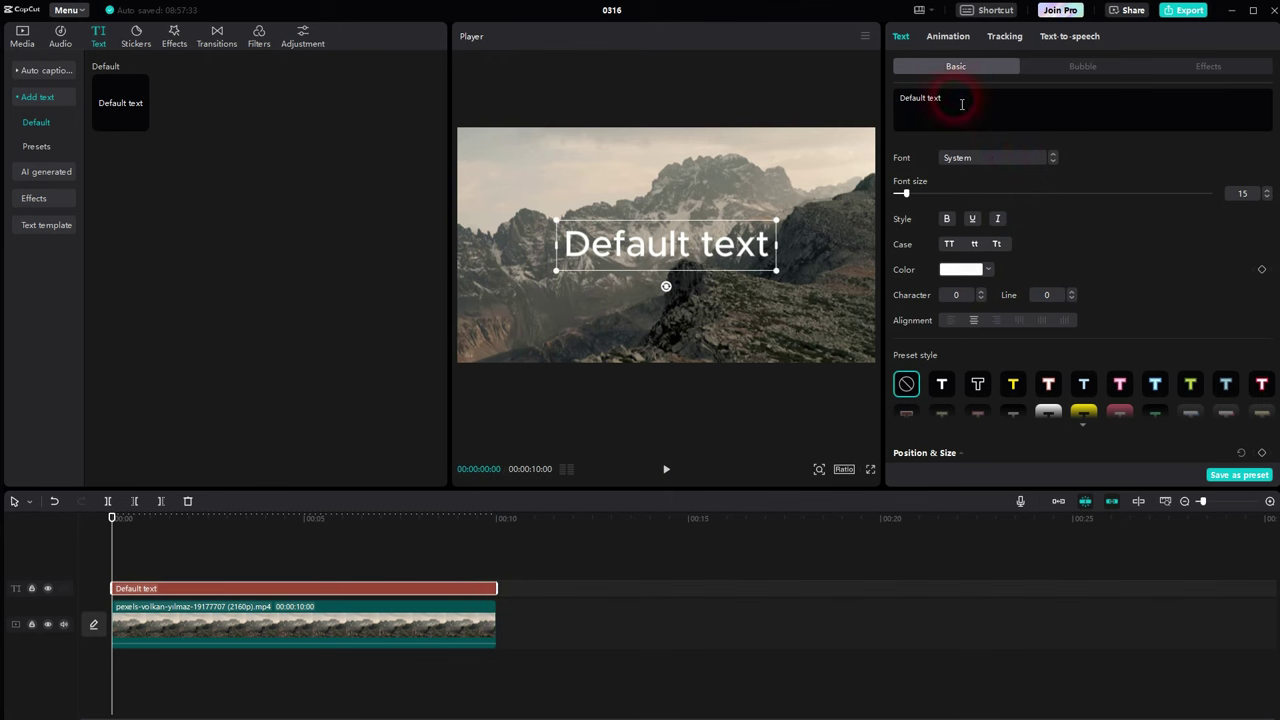
drag(963, 101, 893, 97)
text(T)
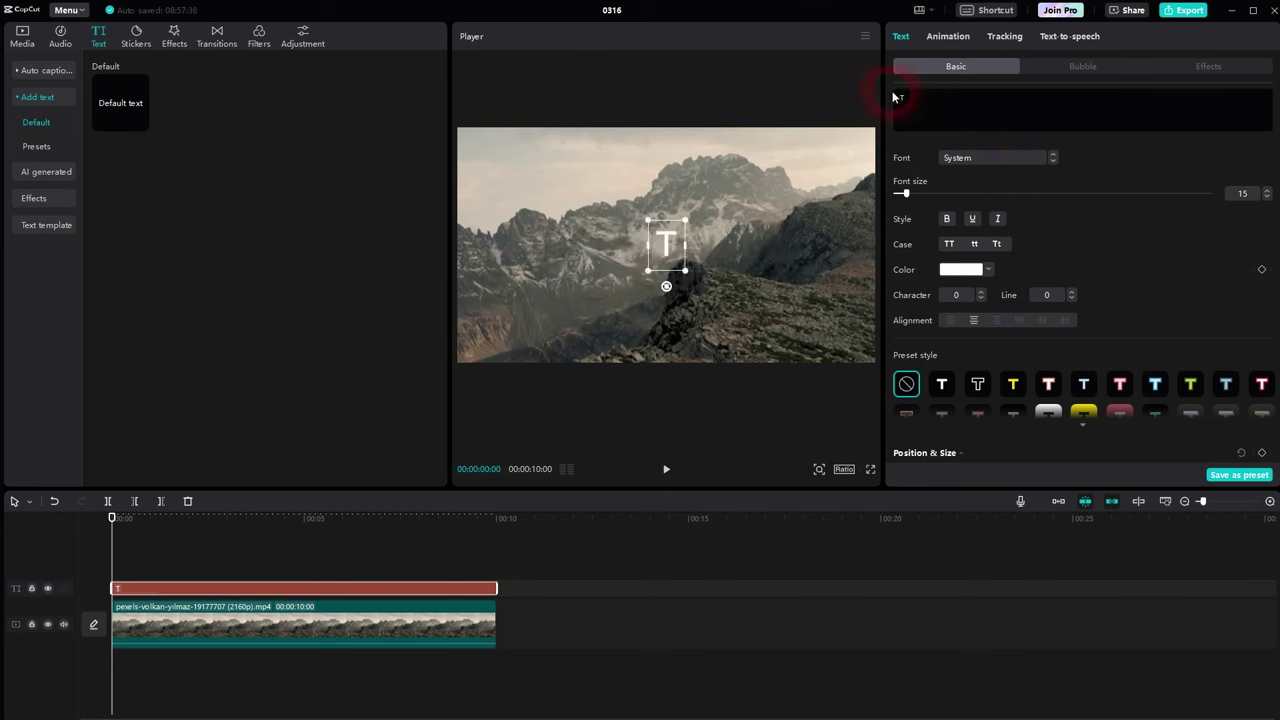
text(UTORIAL)
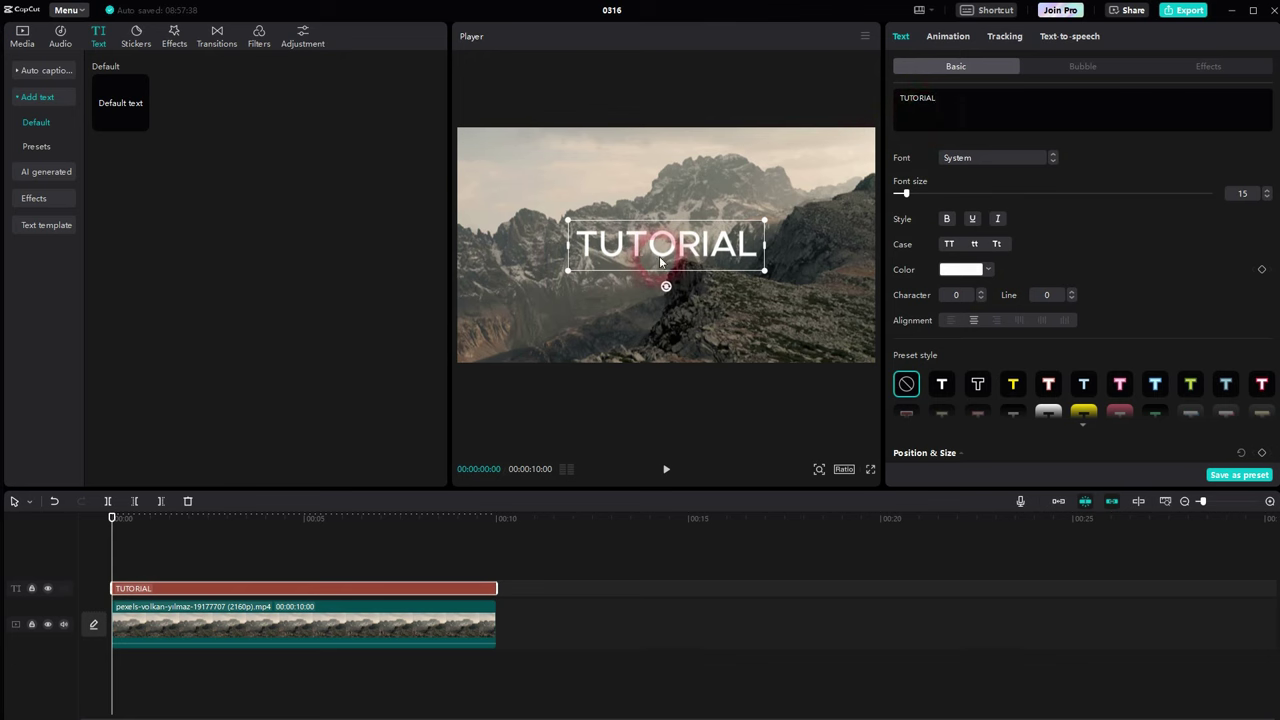
Step: Move the TUTORIAL title to the frame's upper-left area, at X -937 and Y 673, and try a 15° rotation before setting -15°
drag(648, 247, 549, 179)
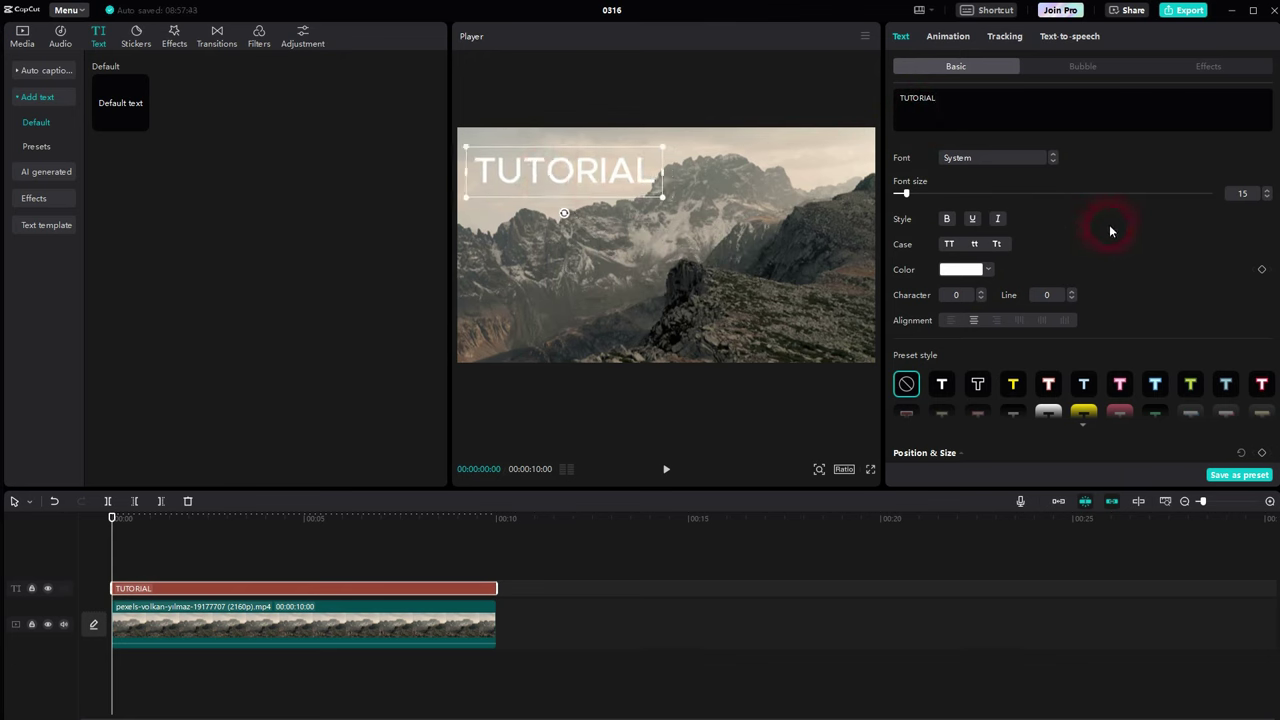
scroll(1109, 231, down, 5)
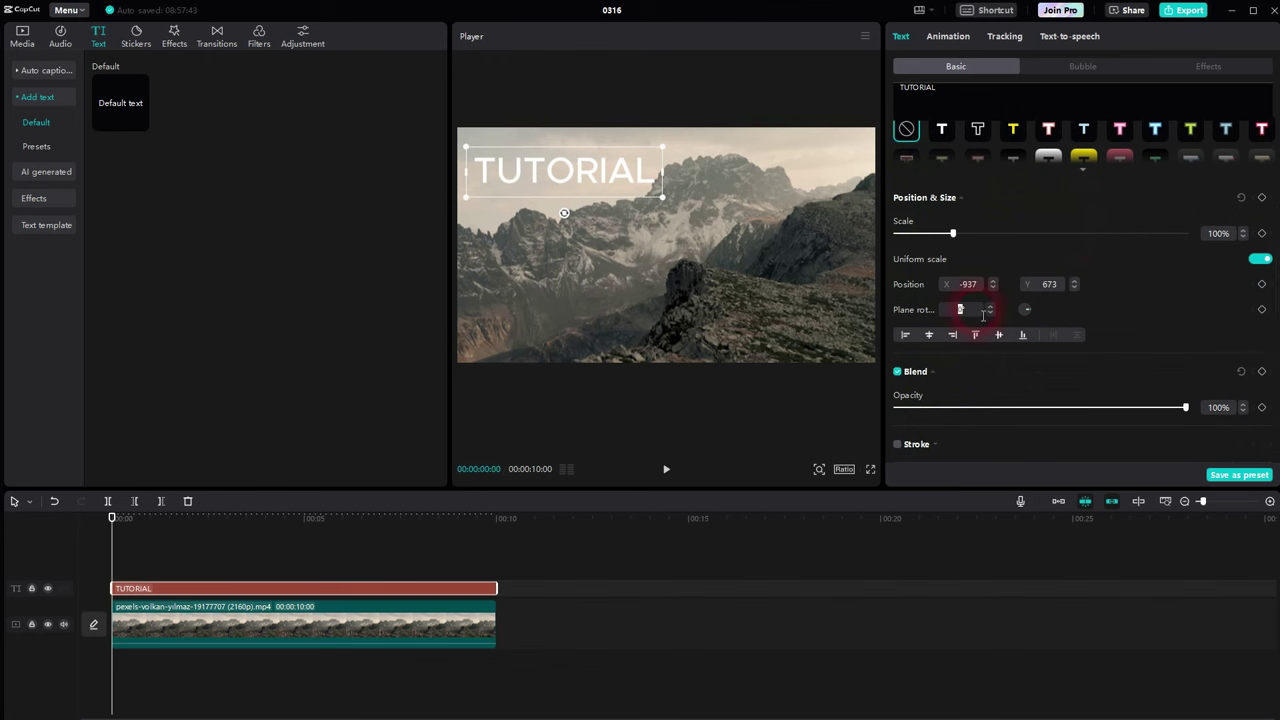
text(15)
key(Return)
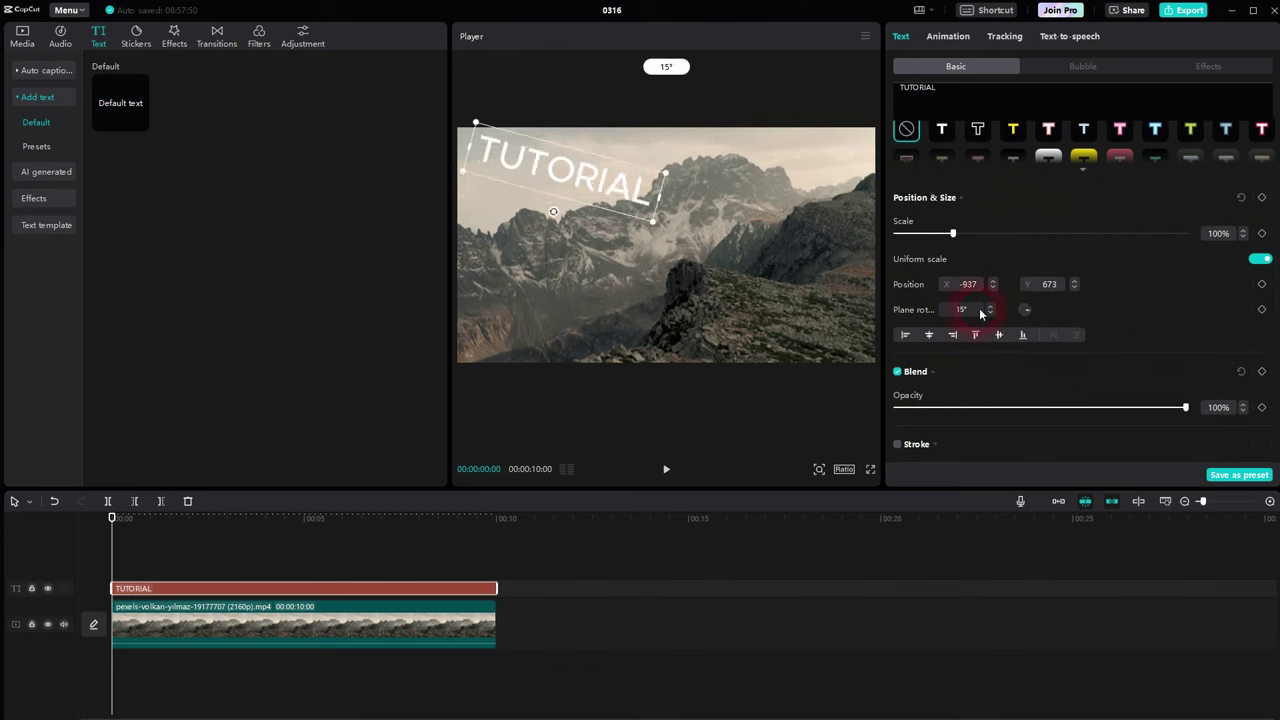
click(960, 316)
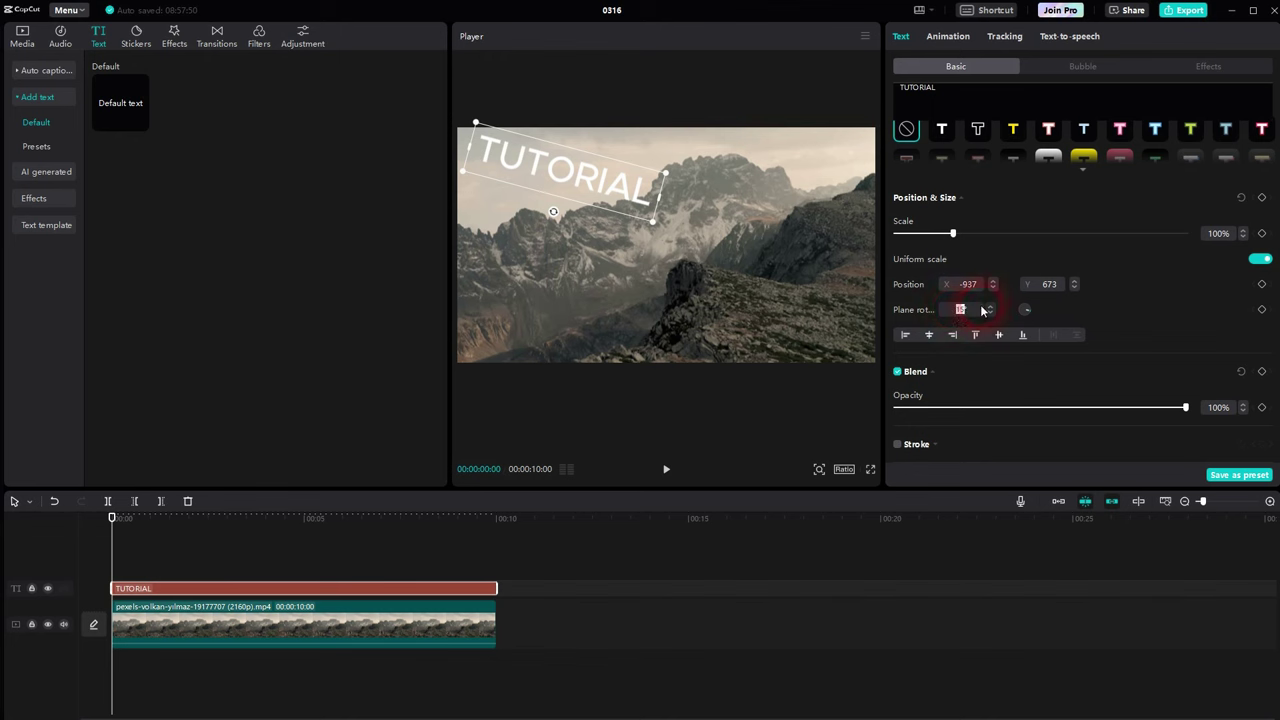
text(-15)
key(Return)
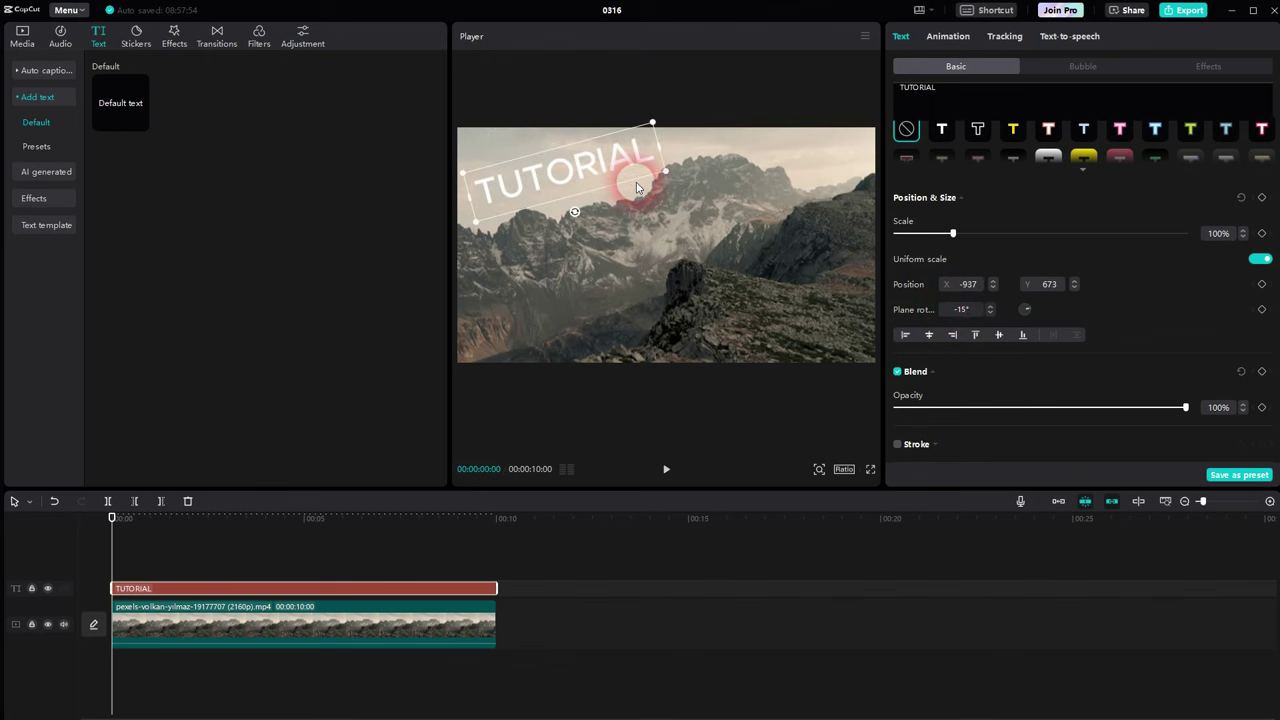
Step: Play to 00:00:04:16, add a second default text layer there reaching the mountain clip's end, and change its wording to "MIRROR"
click(668, 470)
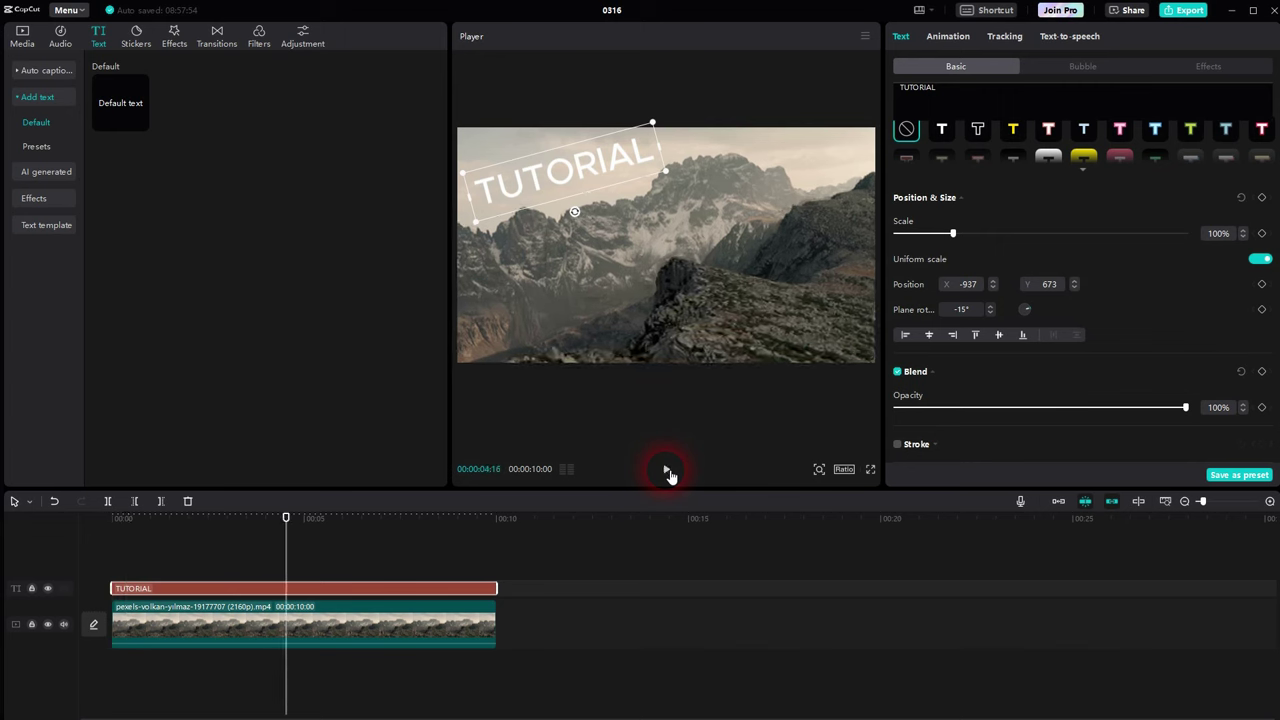
click(668, 471)
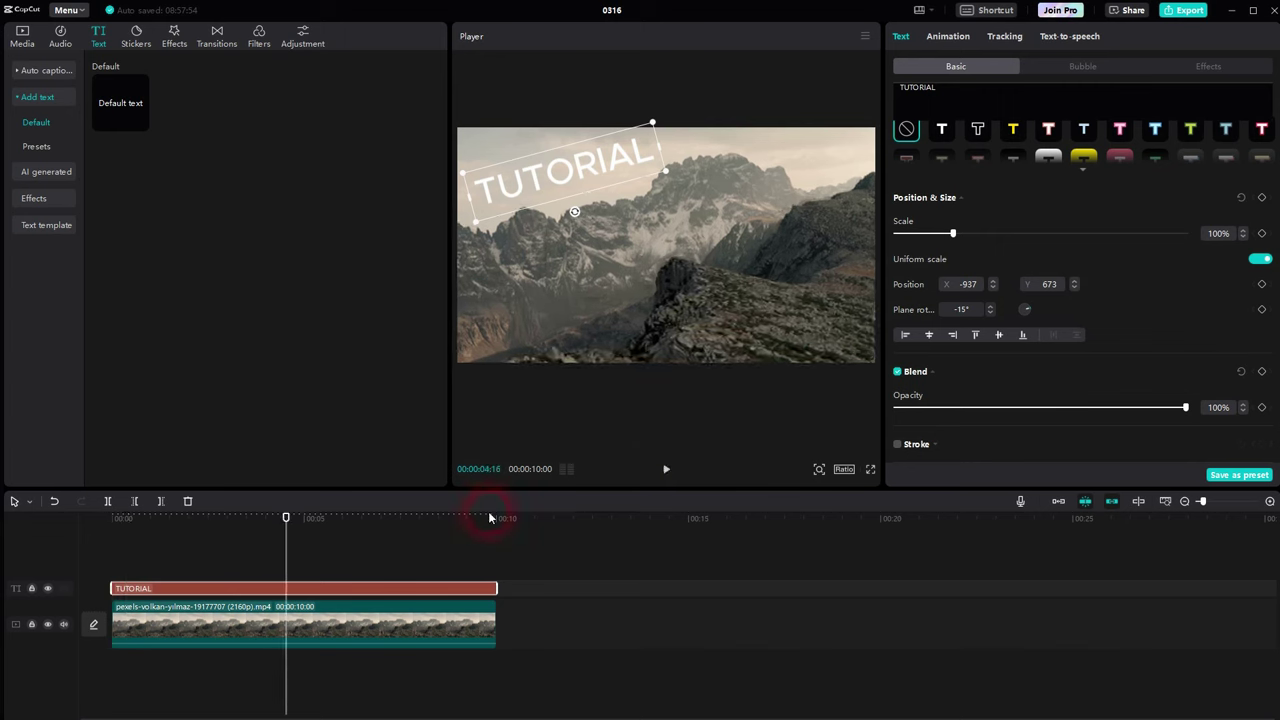
click(142, 125)
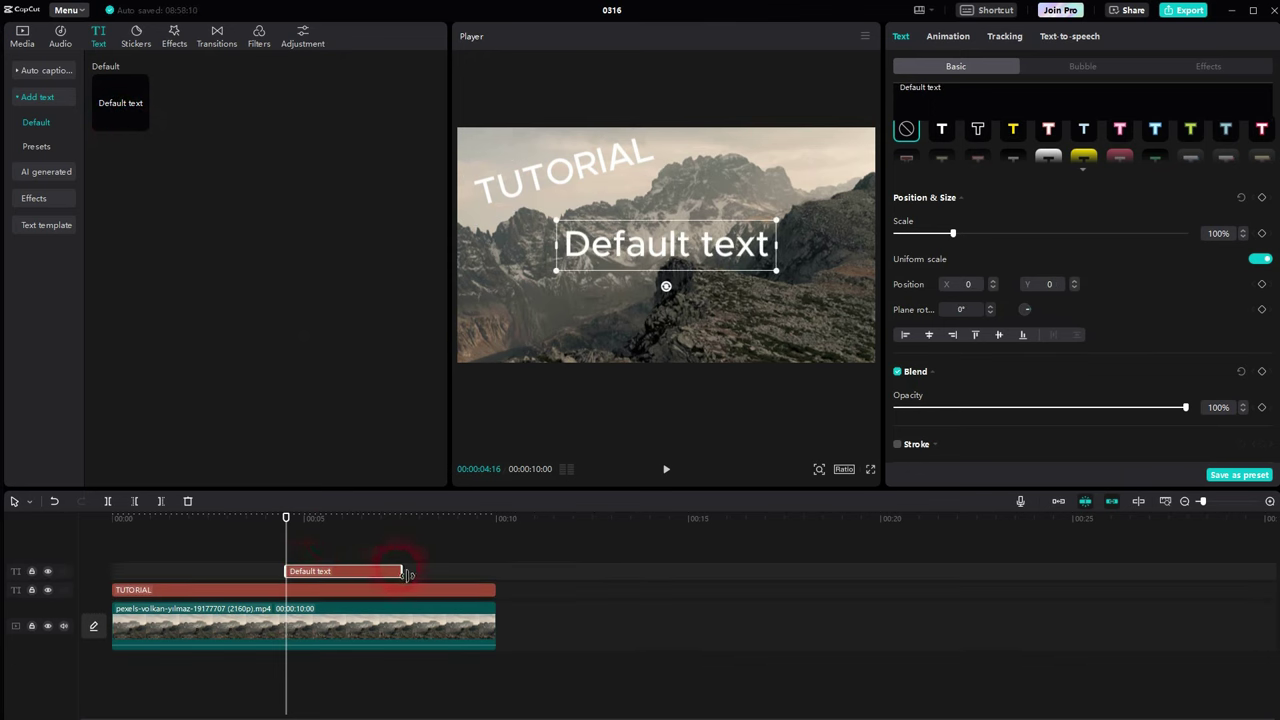
drag(401, 577, 500, 572)
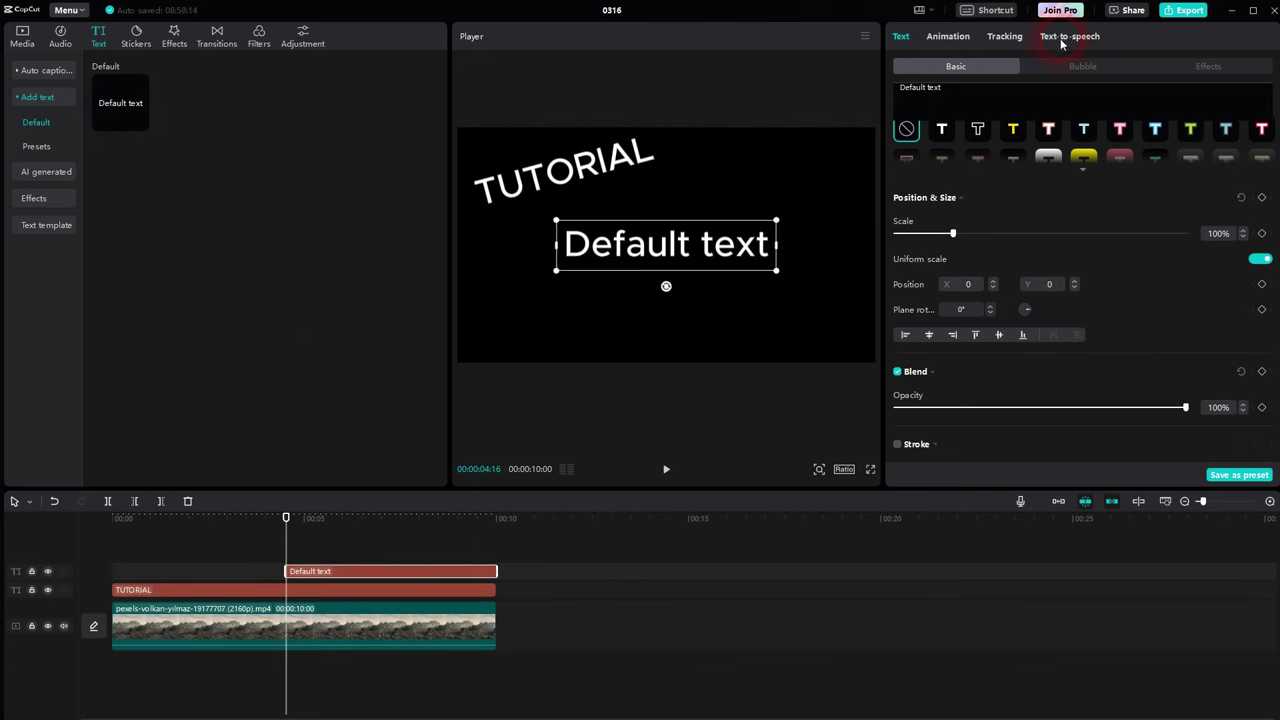
click(968, 107)
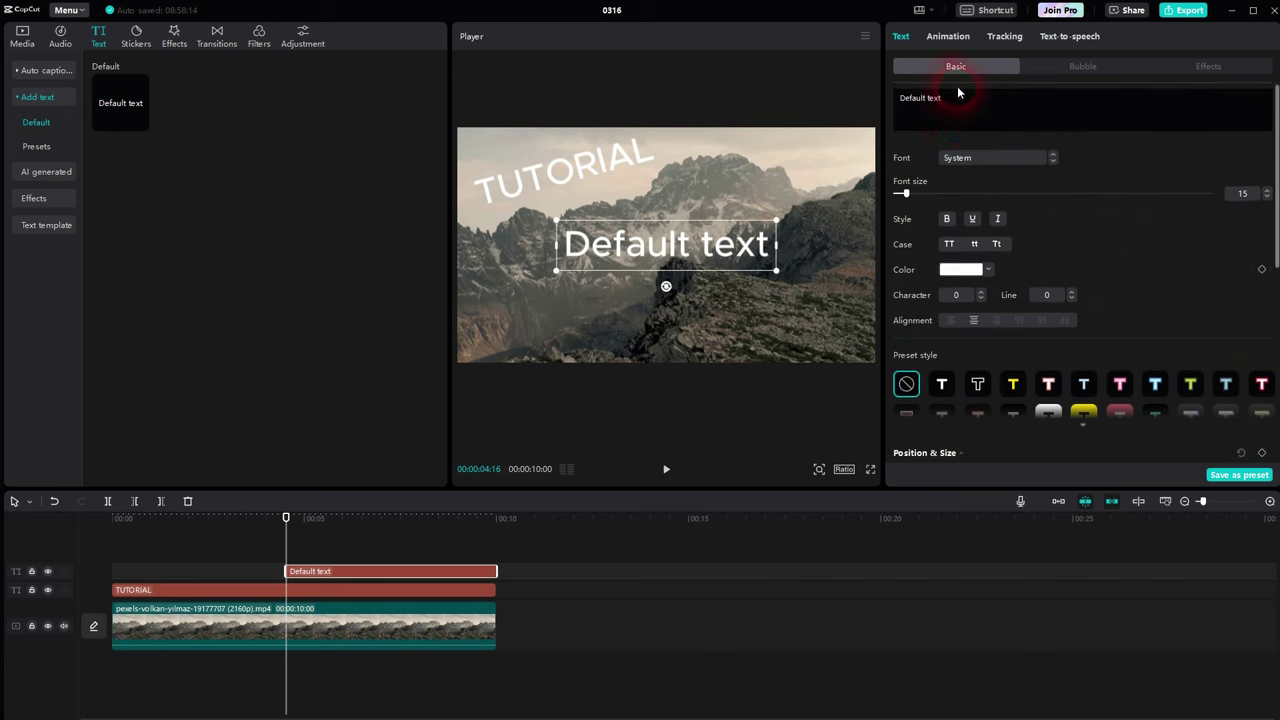
drag(963, 96, 874, 100)
text(MIRROR)
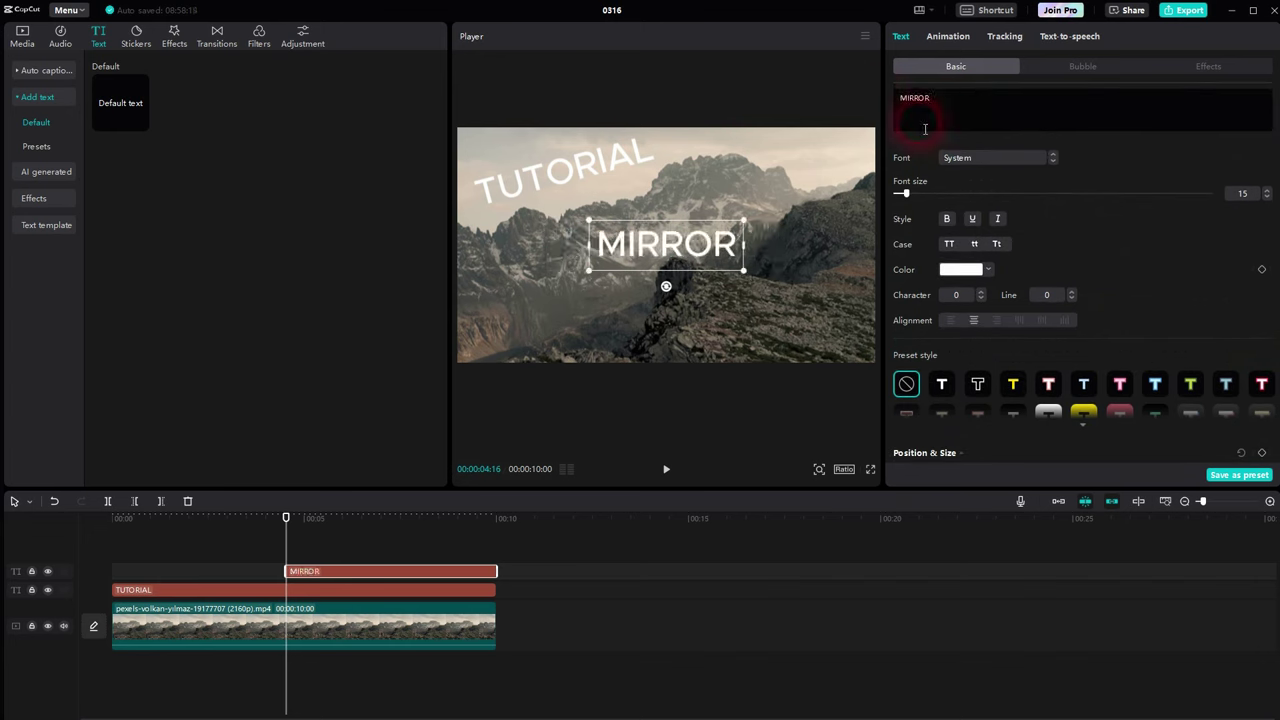
Step: Color the MIRROR text red and set its plane rotation to -15°
click(988, 270)
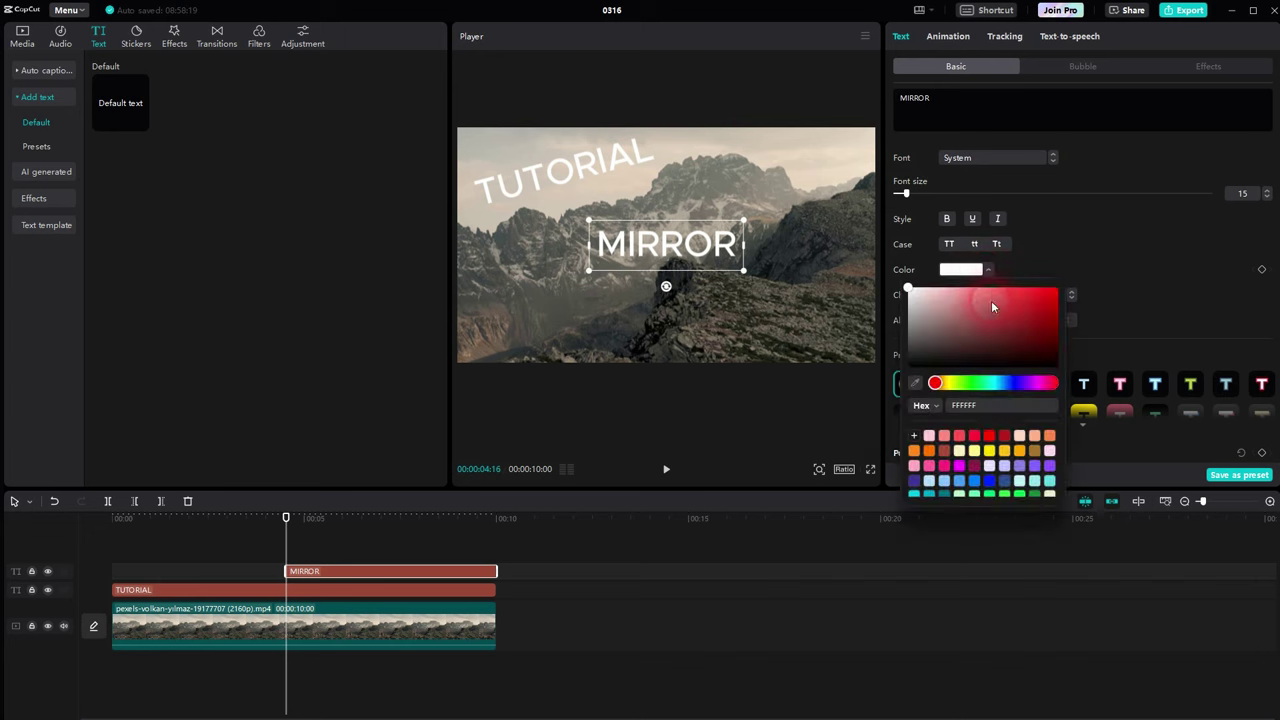
drag(991, 300, 1080, 286)
click(1140, 250)
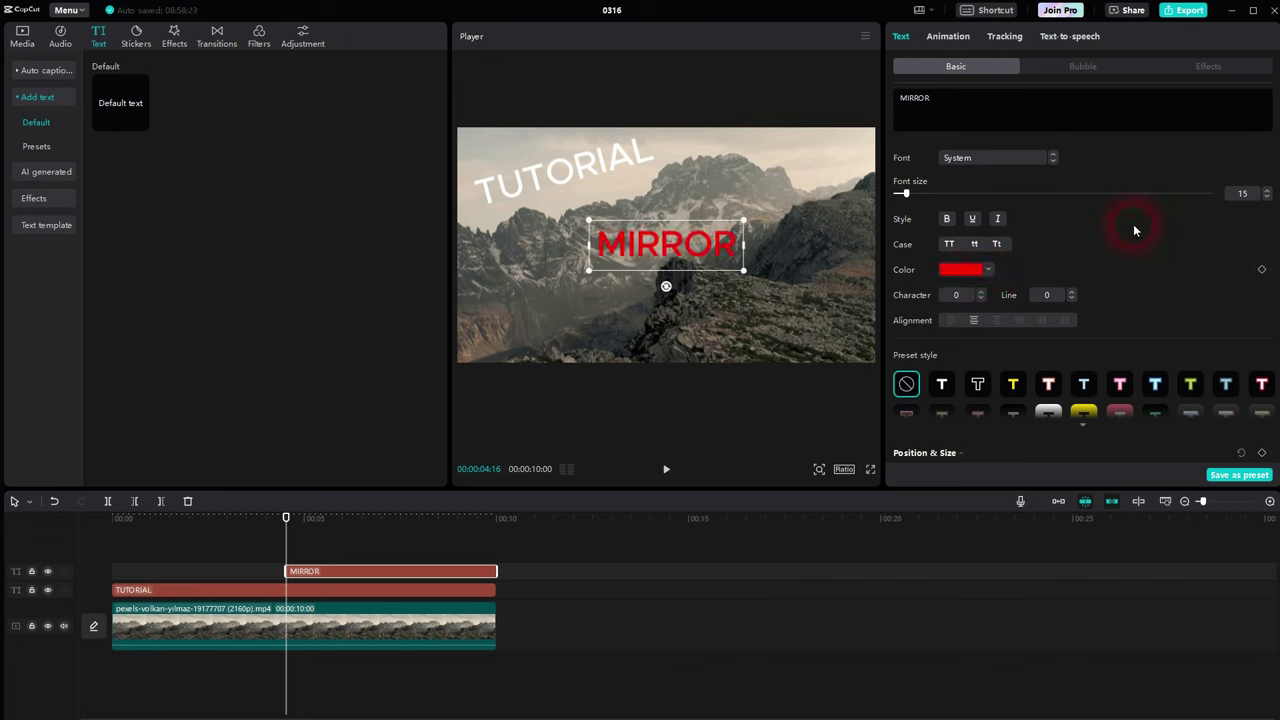
scroll(1128, 221, down, 3)
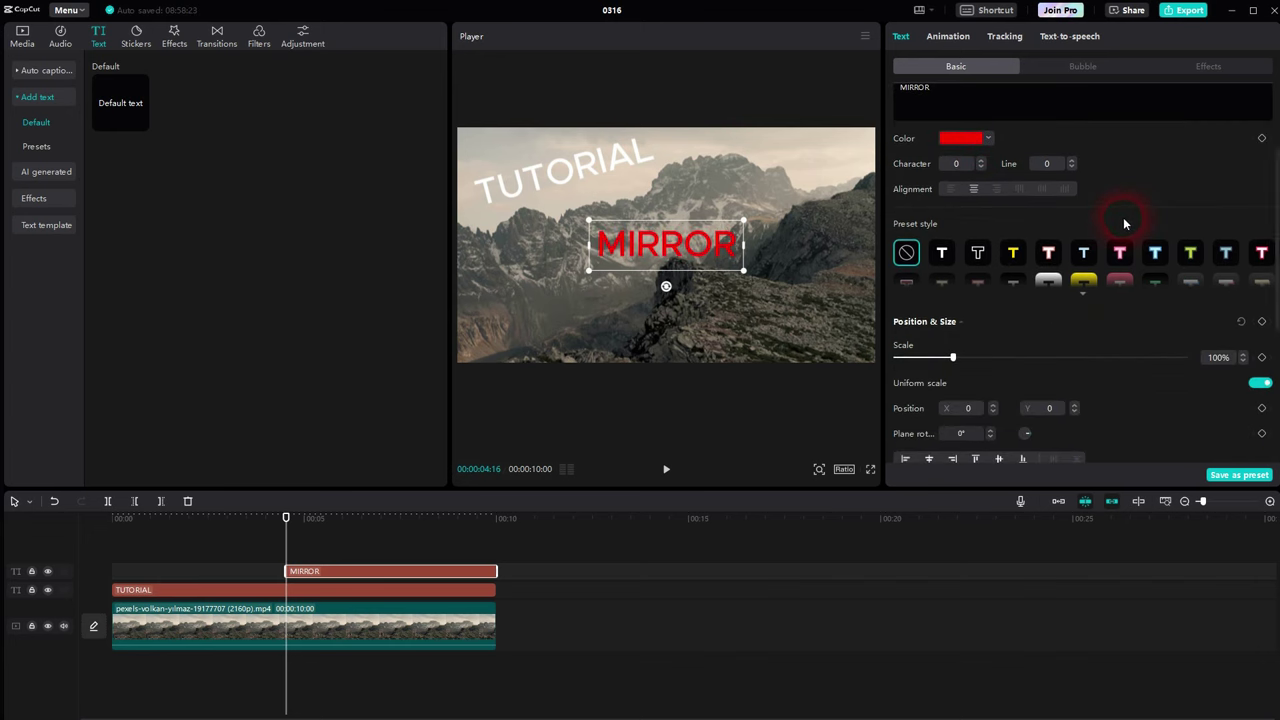
scroll(1123, 217, down, 2)
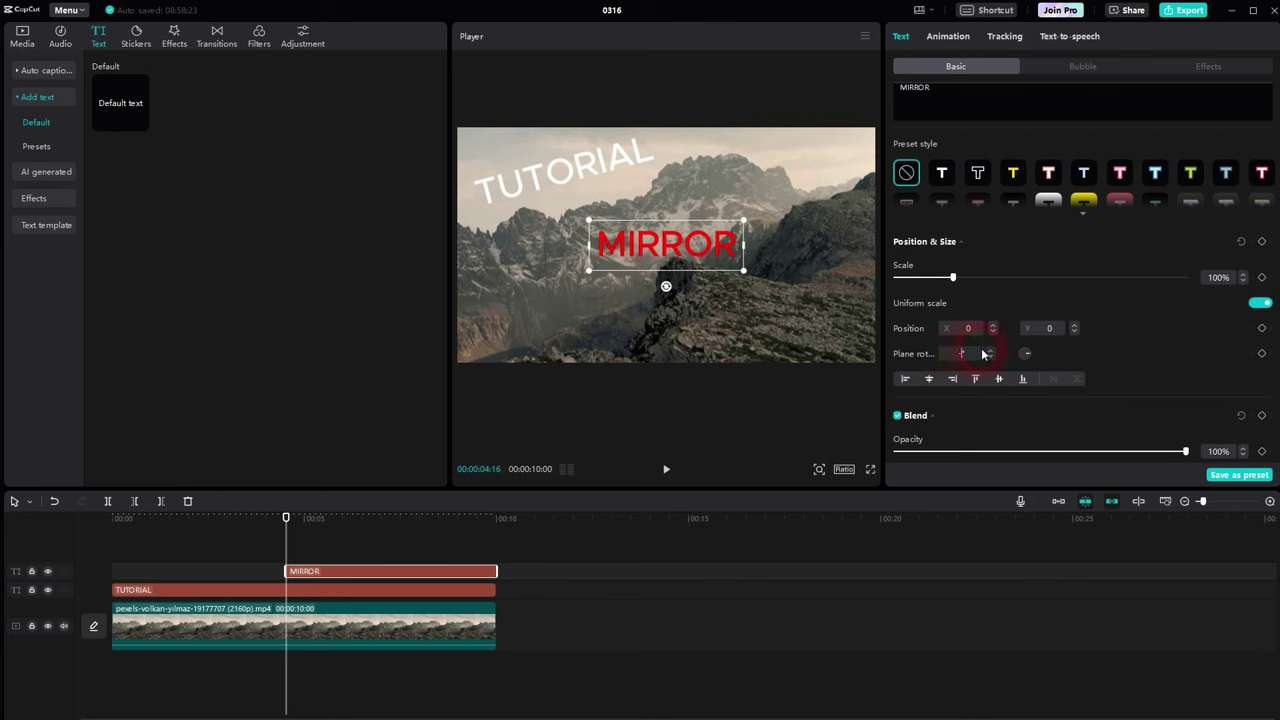
key(Return)
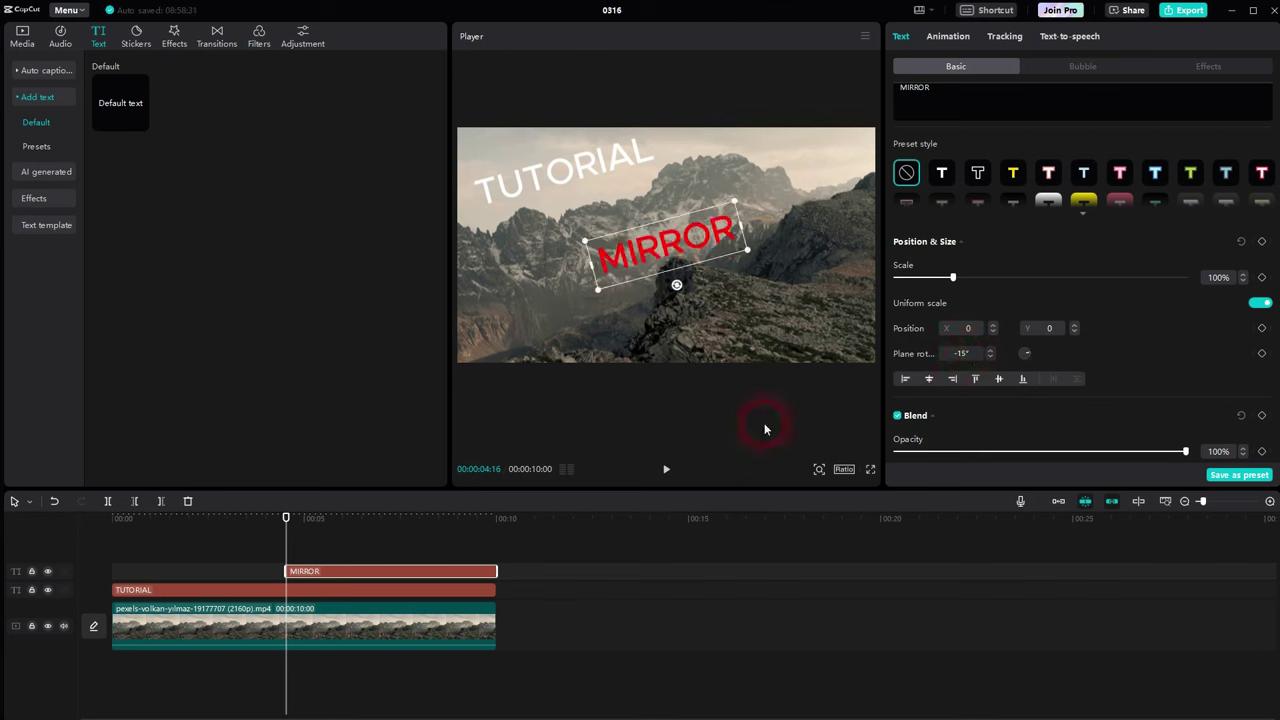
Step: Convert the MIRROR text layer into a compound clip, mirror it and play the result up to 00:00:09:07
right_click(390, 566)
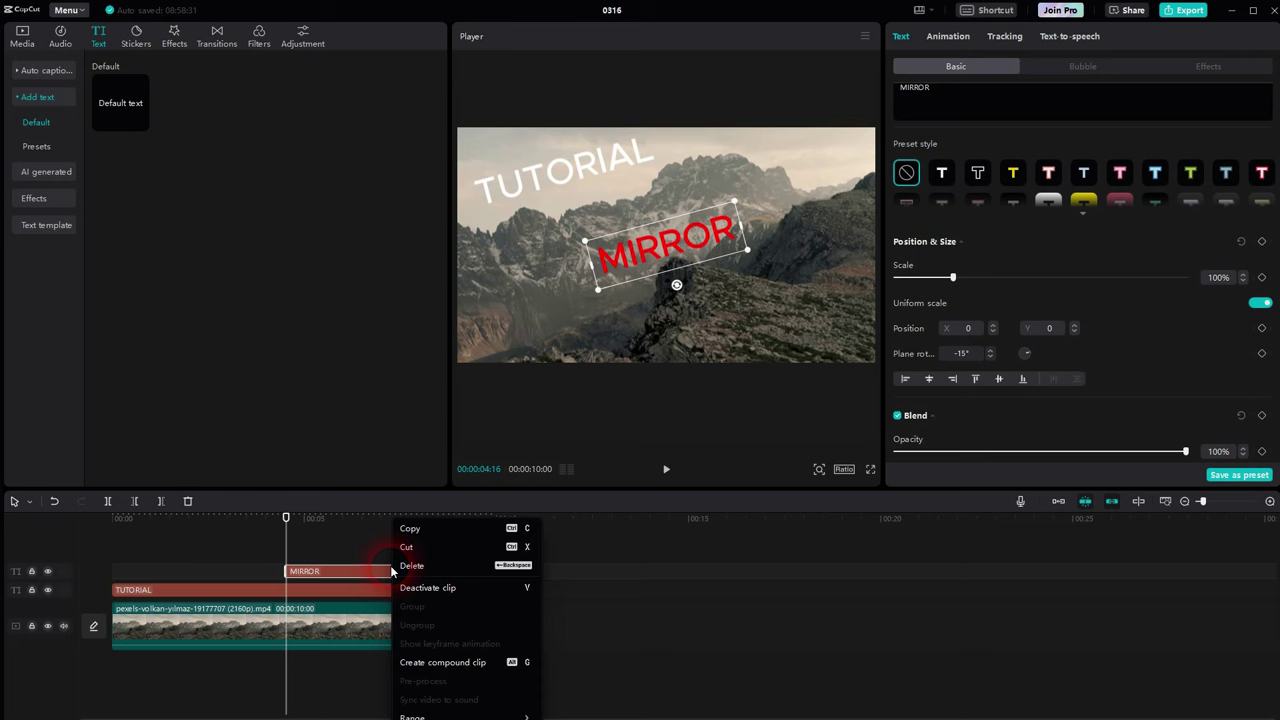
click(467, 671)
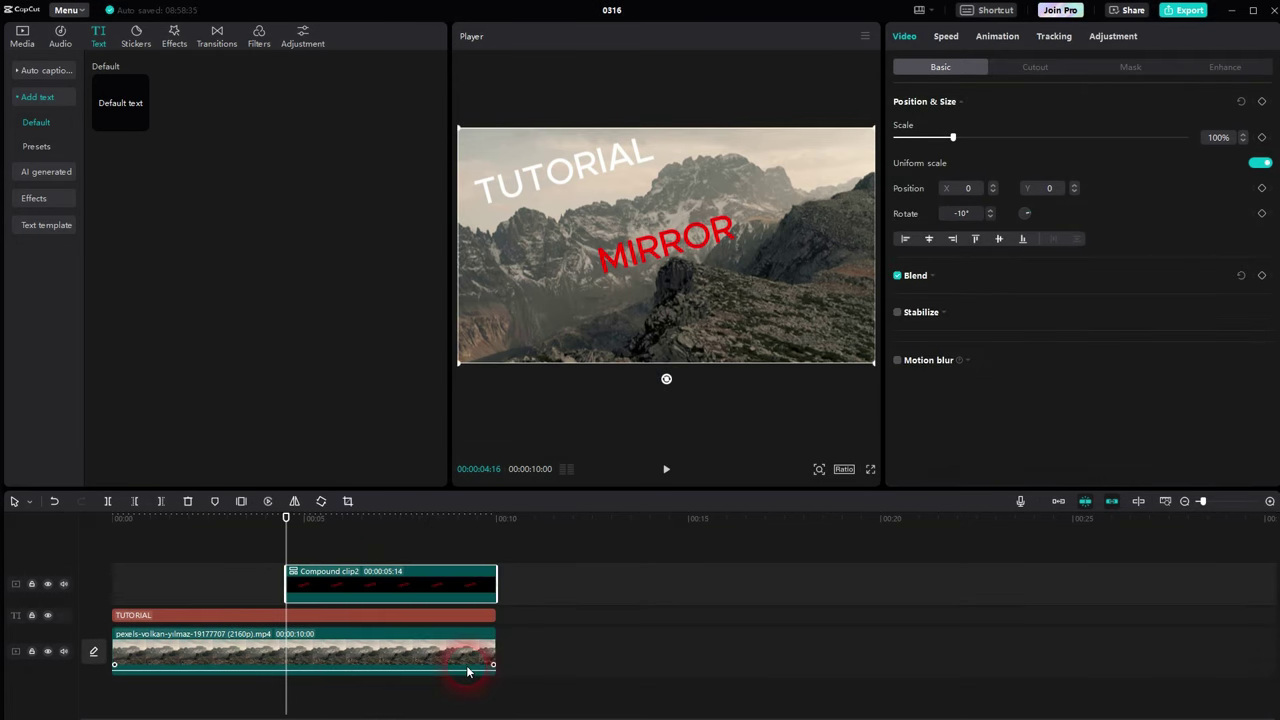
click(294, 502)
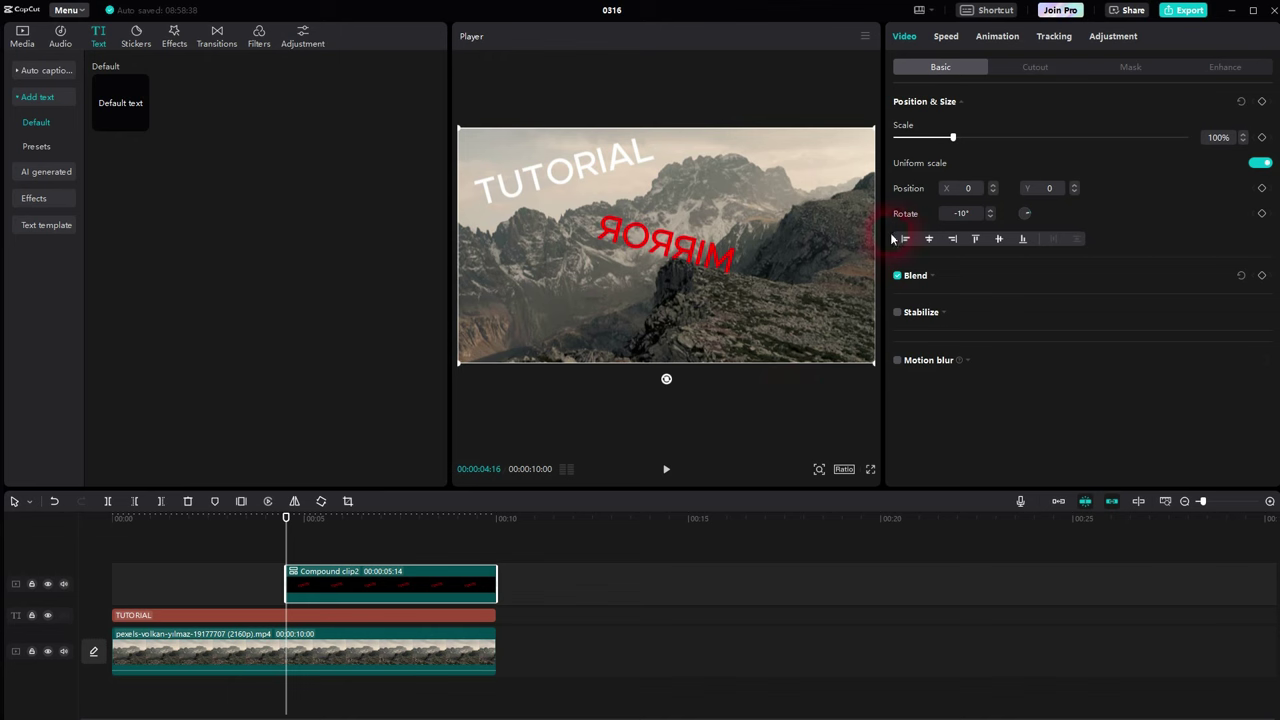
click(666, 470)
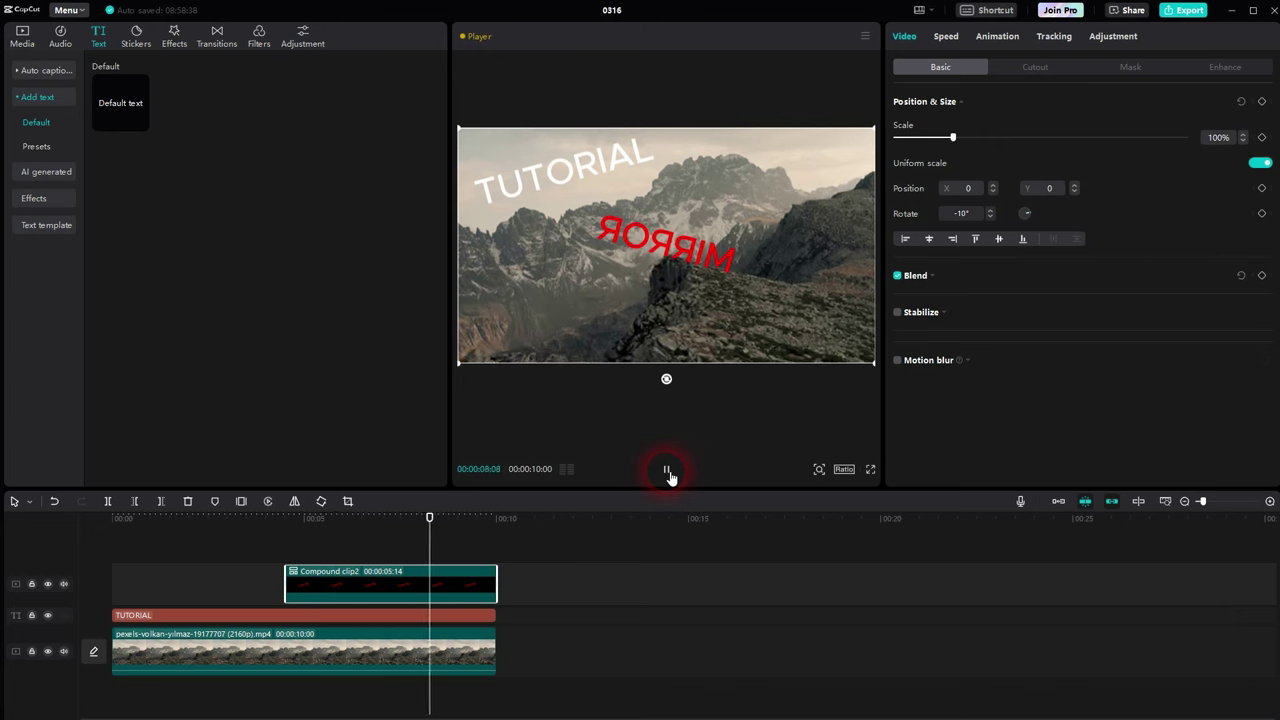
click(667, 471)
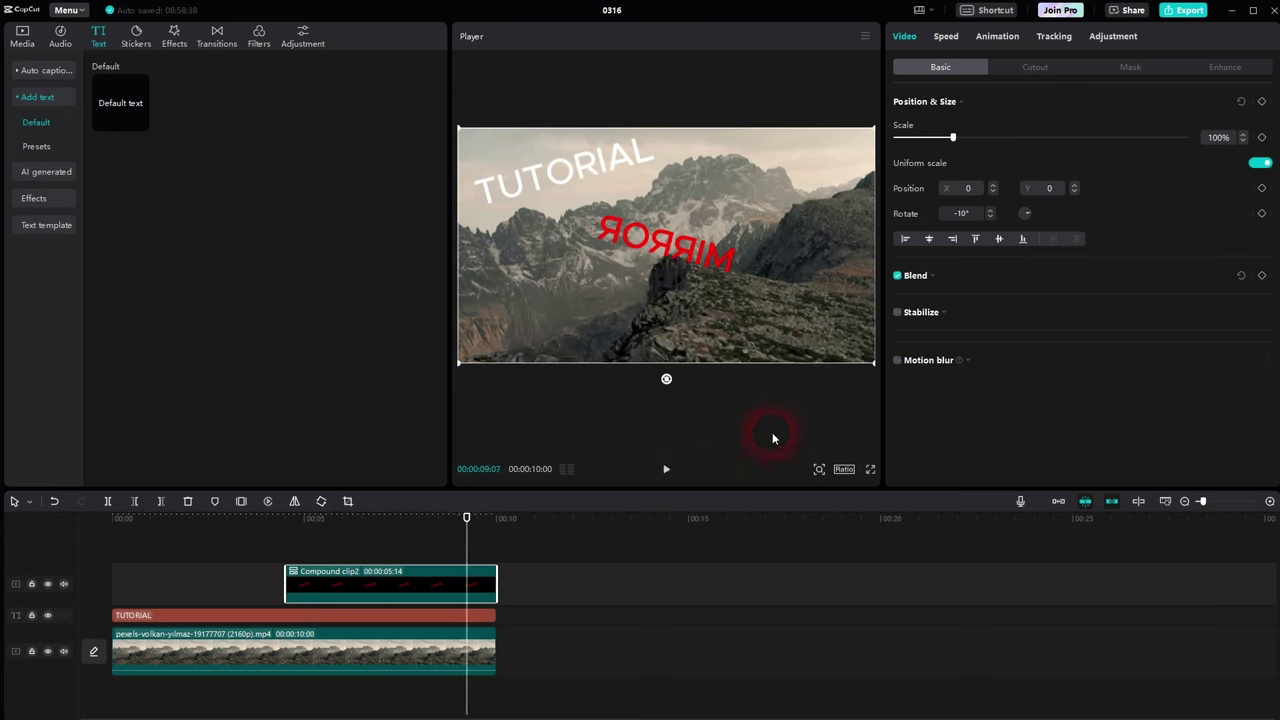
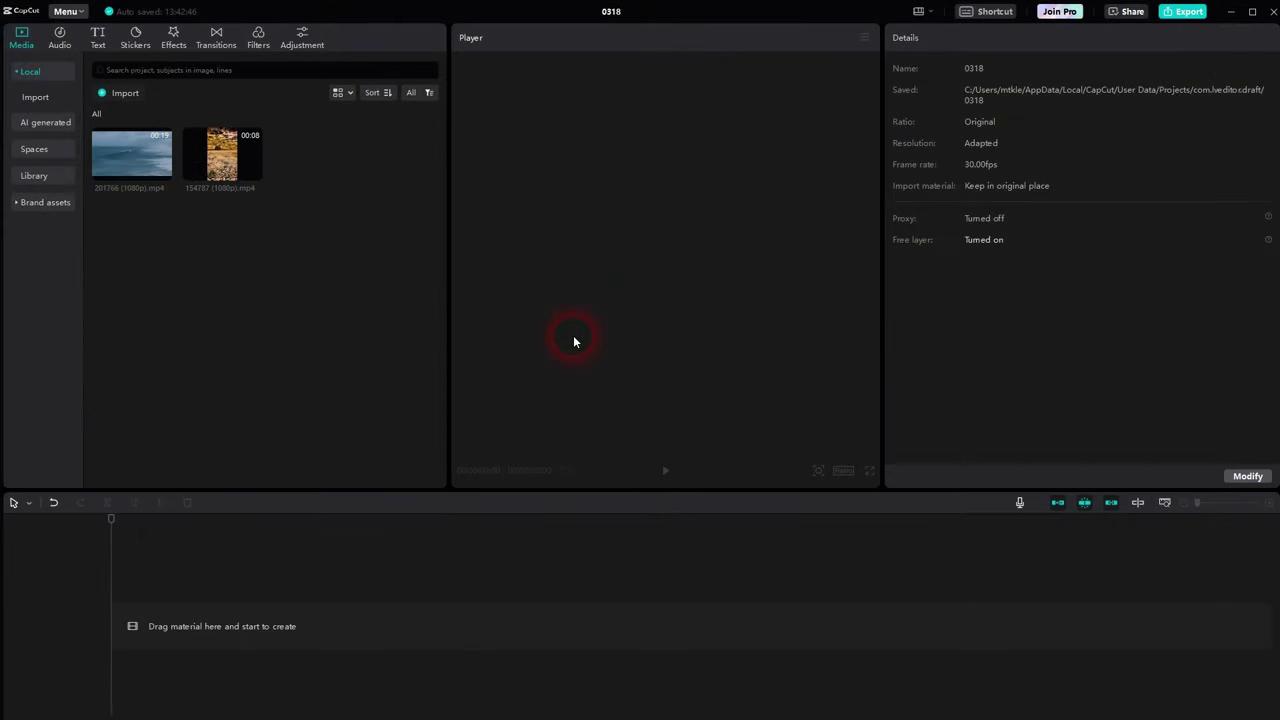
click(218, 155)
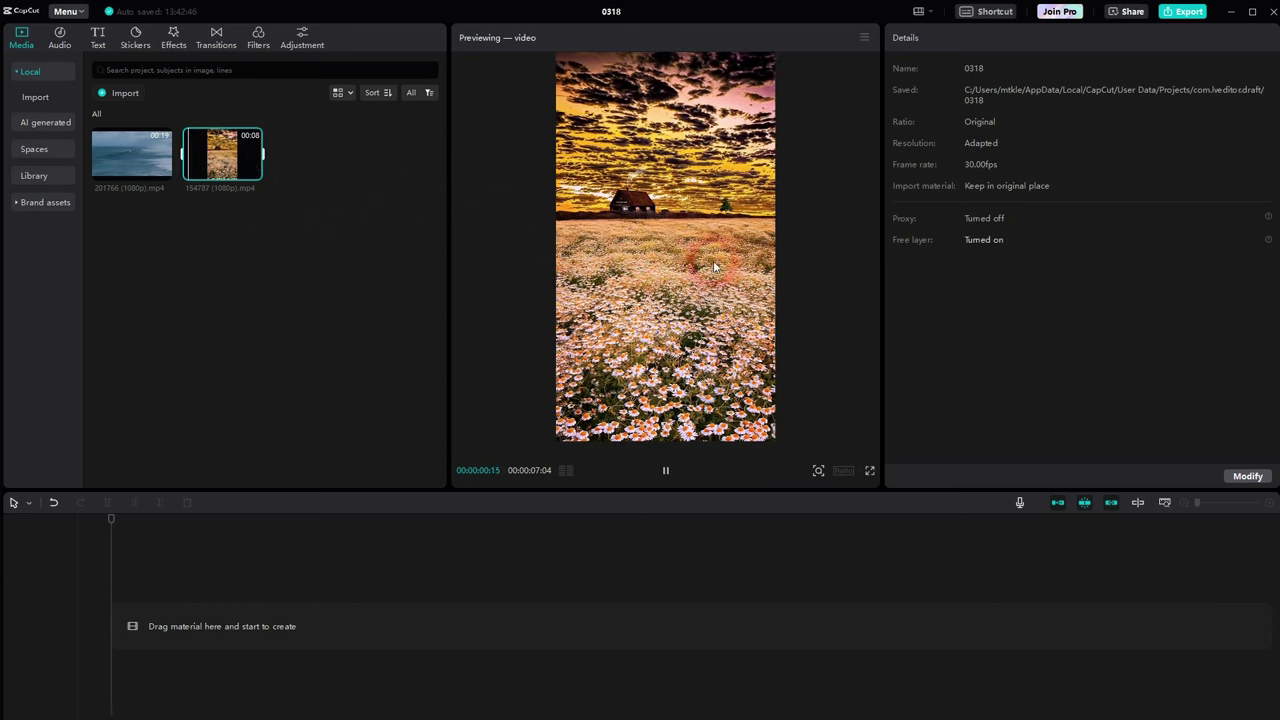
click(131, 155)
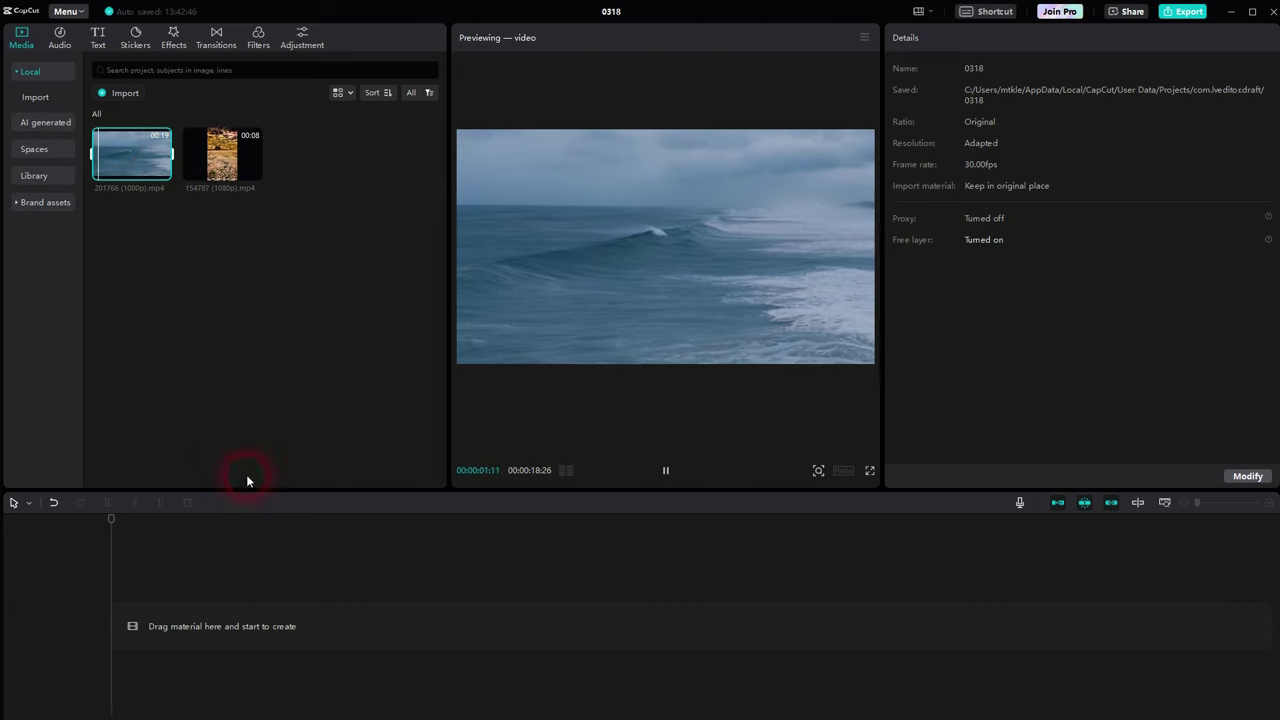
drag(131, 158, 165, 640)
drag(204, 694, 165, 641)
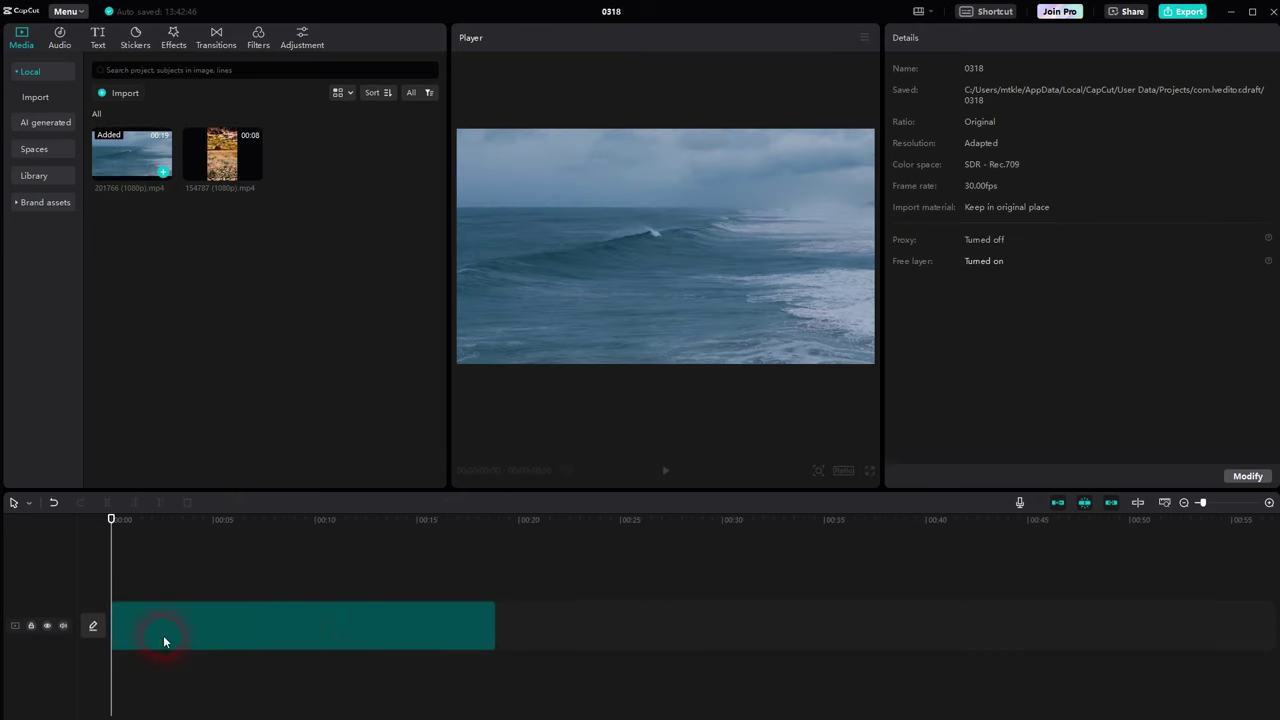
click(280, 629)
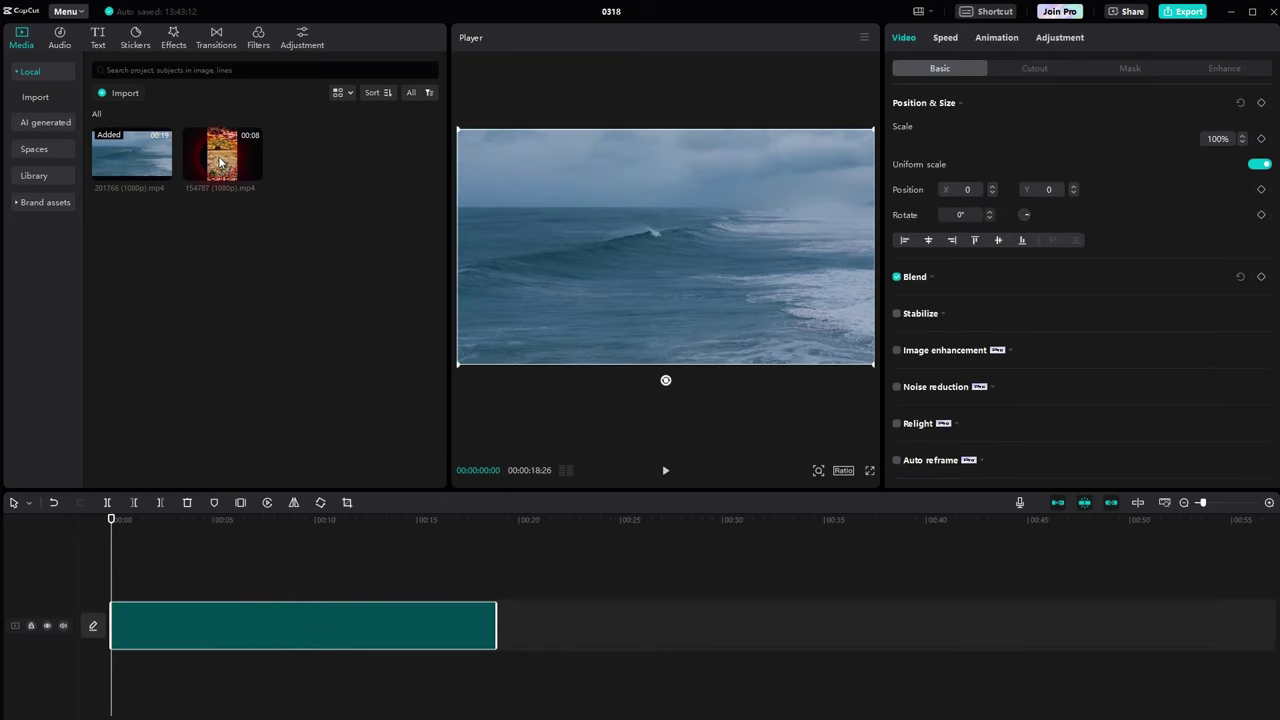
mouse_move(229, 166)
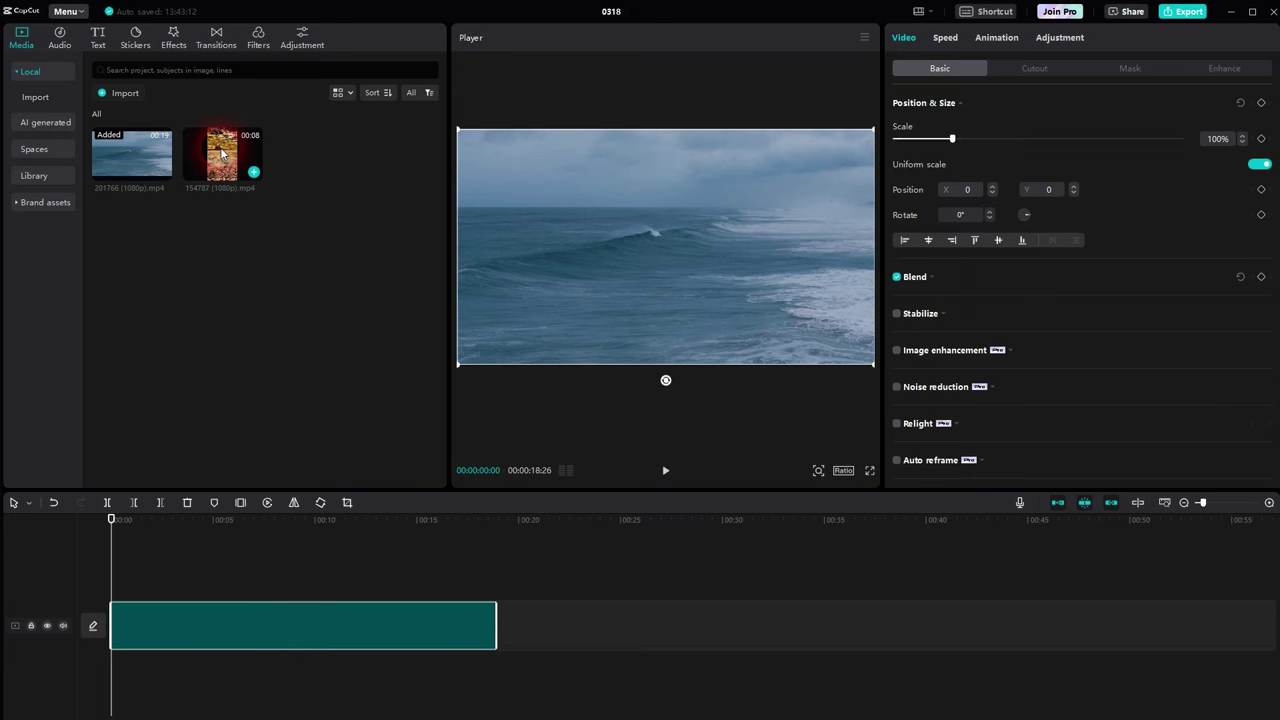
drag(228, 164, 560, 686)
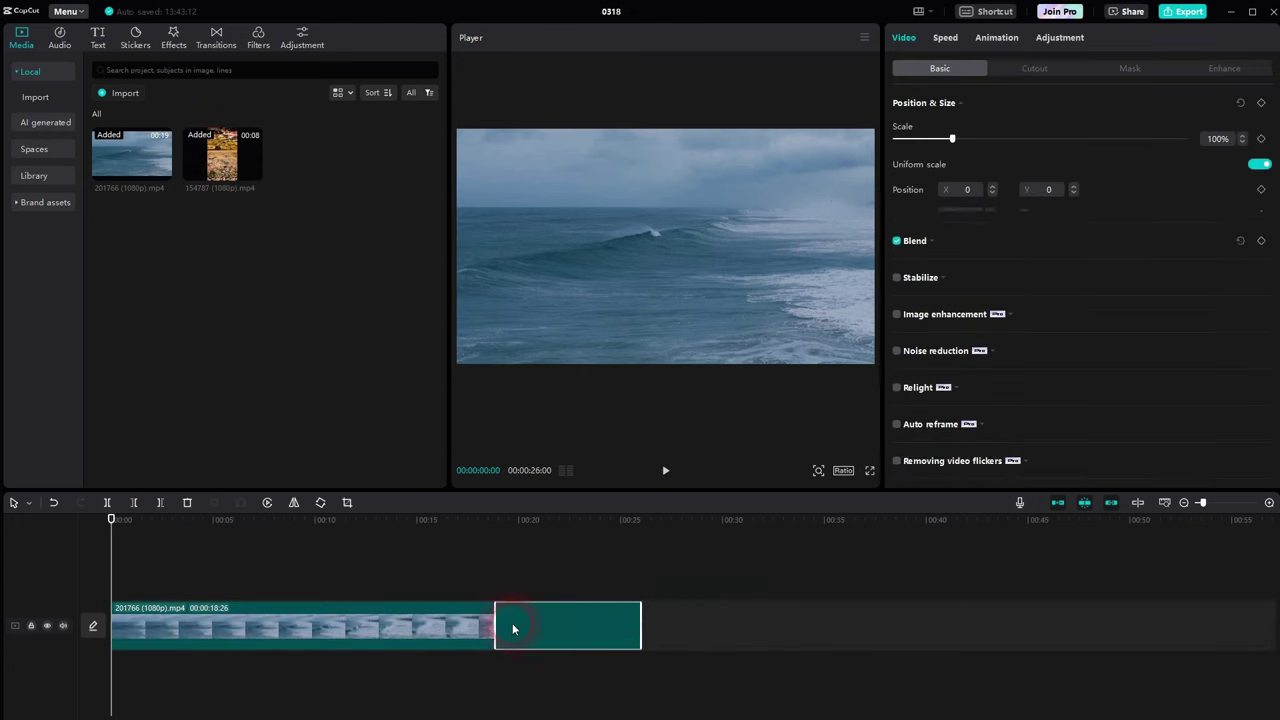
drag(156, 562, 443, 563)
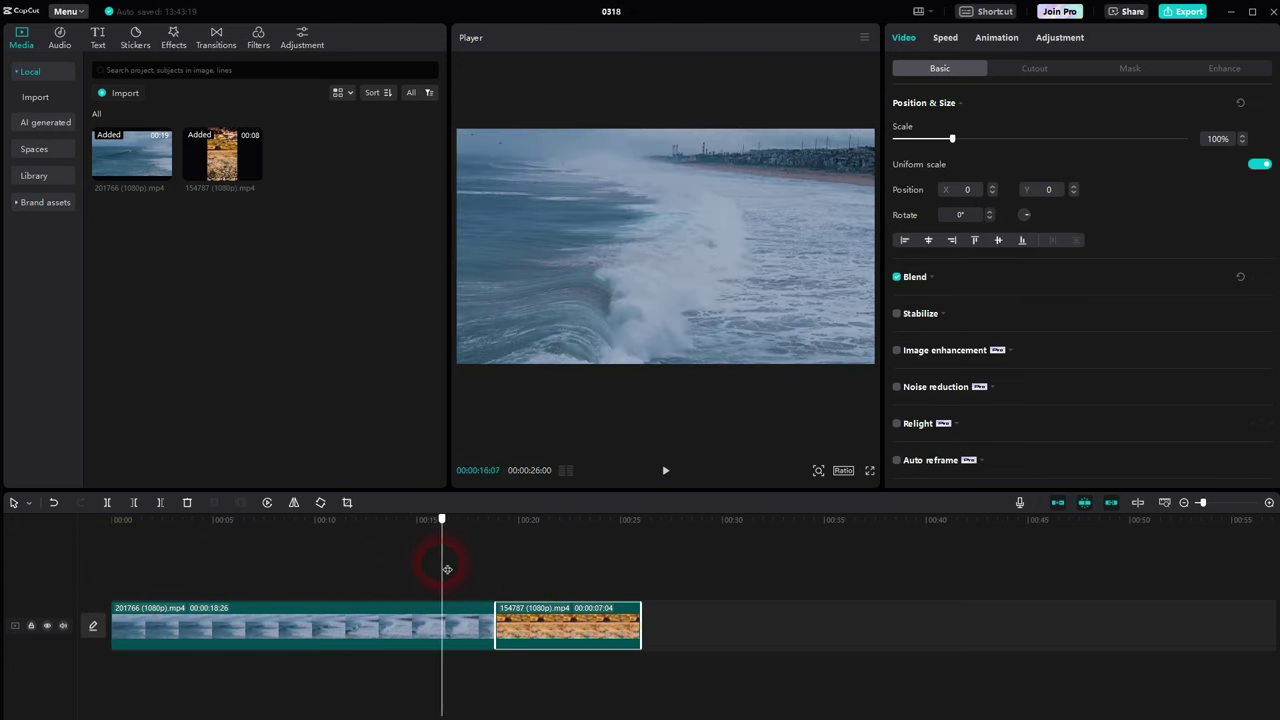
Step: Delete both the ocean and flower-field clips so the timeline is empty
click(692, 595)
click(390, 630)
key(Delete)
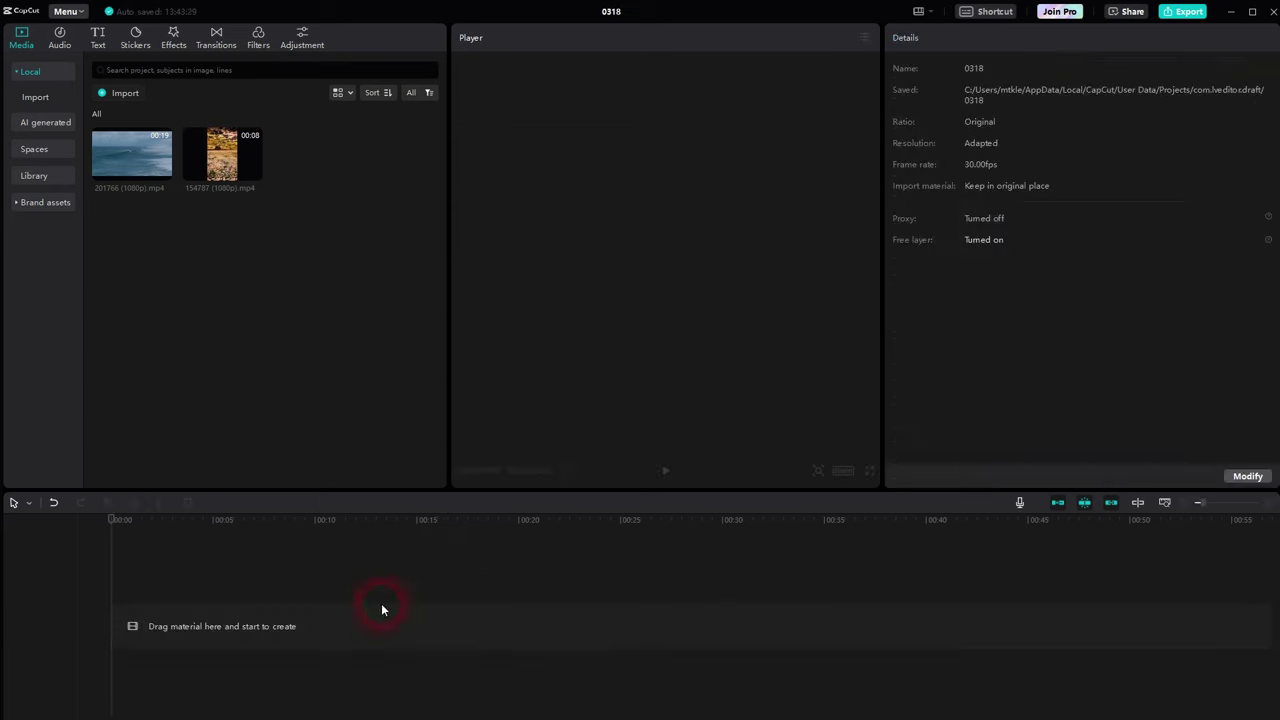
Step: Place the vertical flower-field clip first on the timeline, append the ocean clip after it and scrub to 00:00:08:15
click(253, 172)
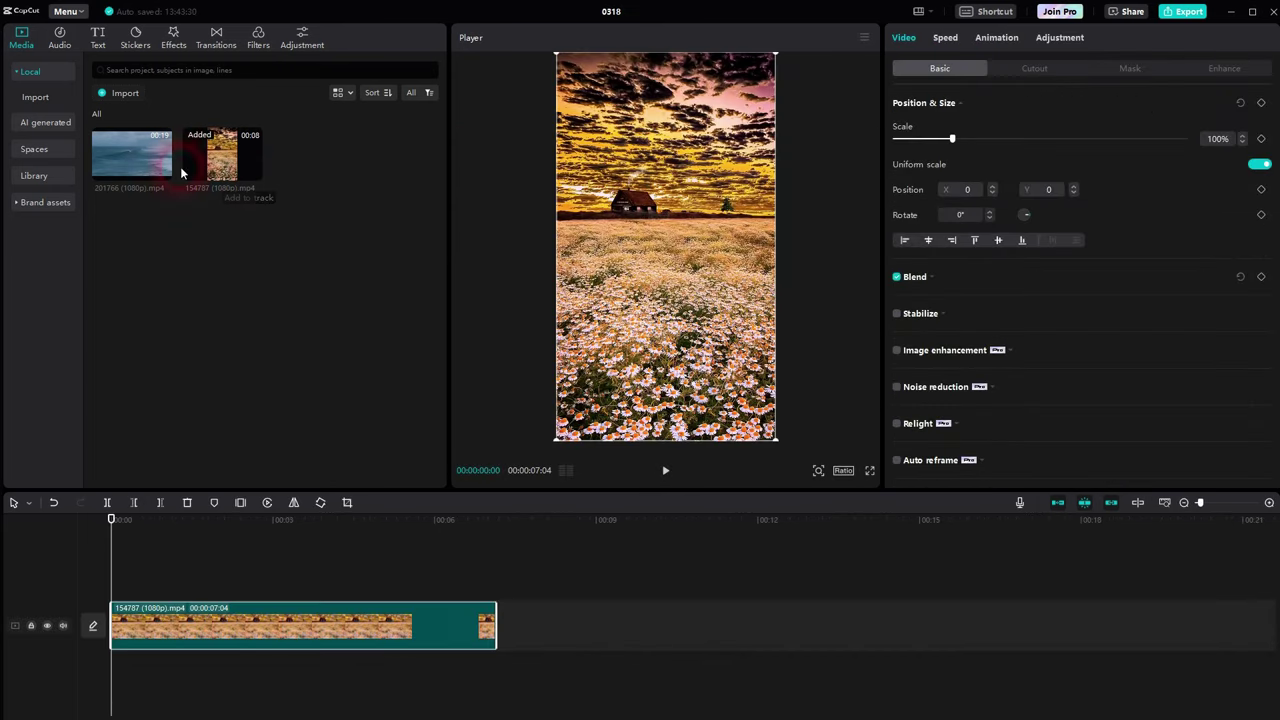
drag(180, 166, 539, 684)
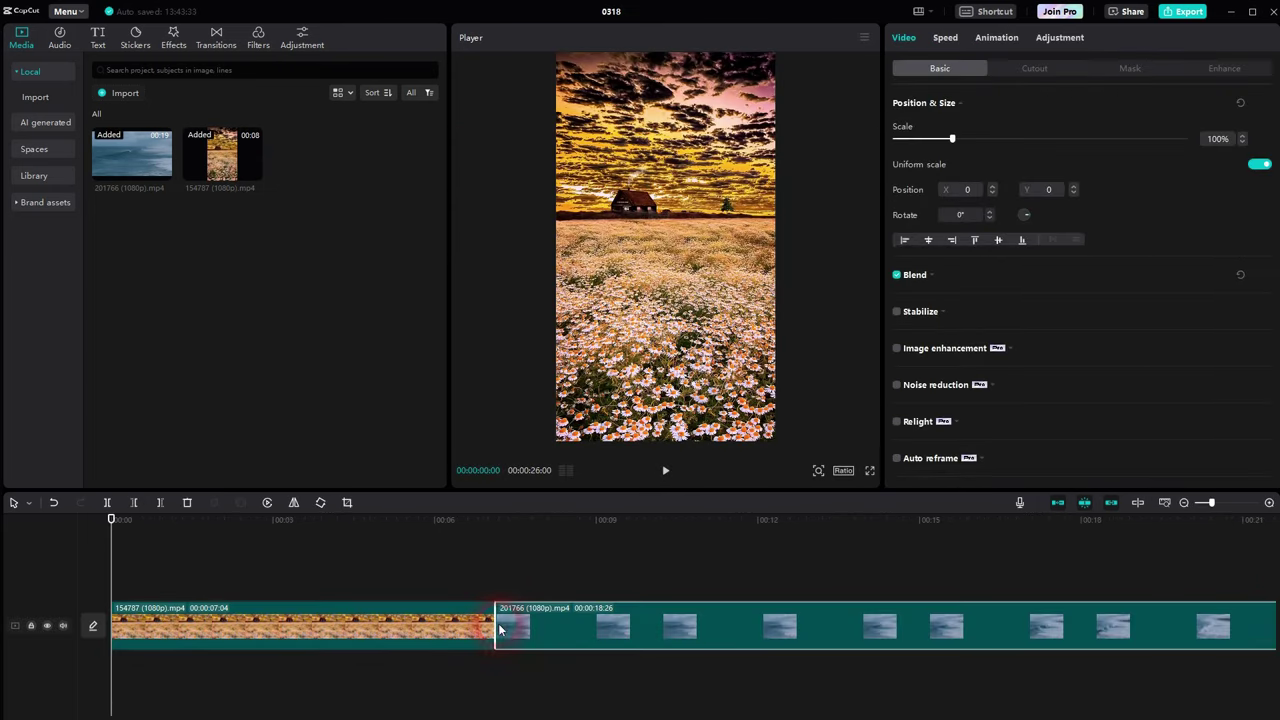
drag(241, 588, 572, 588)
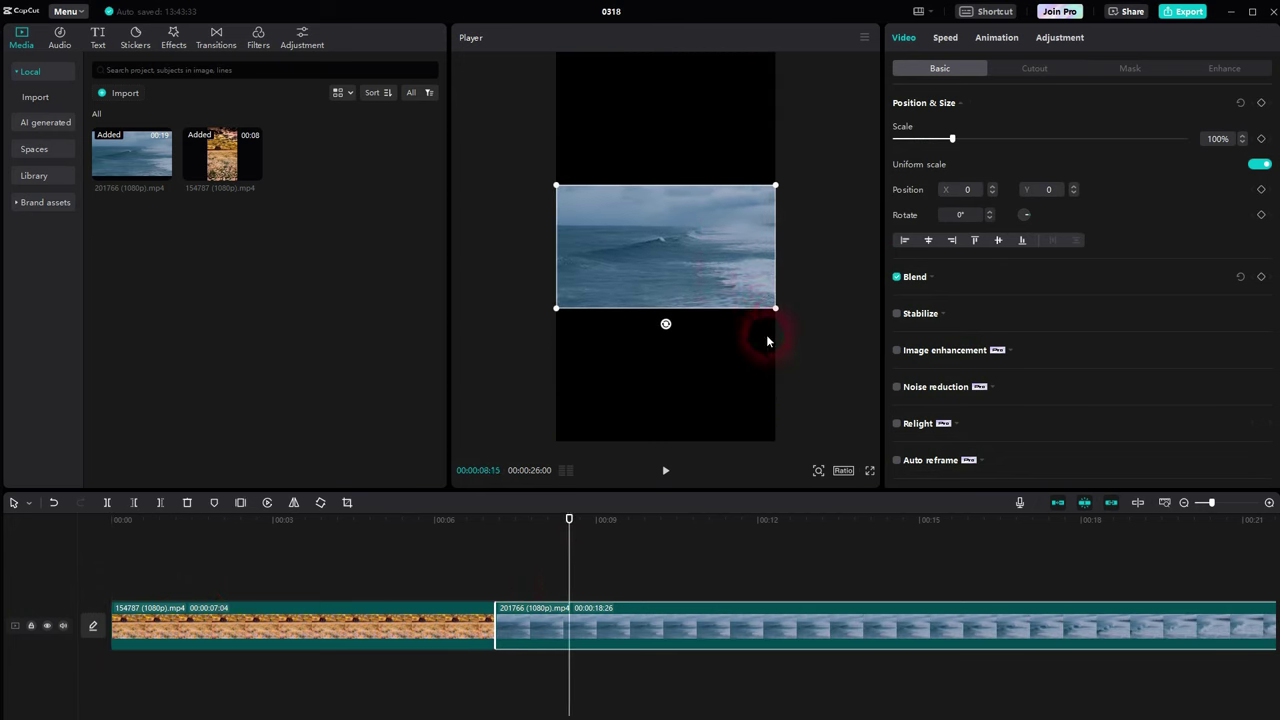
Step: Delete the ocean clip from the timeline and place the playhead at 00:00:02:01 on the flower-field clip
drag(578, 567, 221, 601)
key(Delete)
Step: Switch the project ratio to 9:16 and return it to Original
click(843, 471)
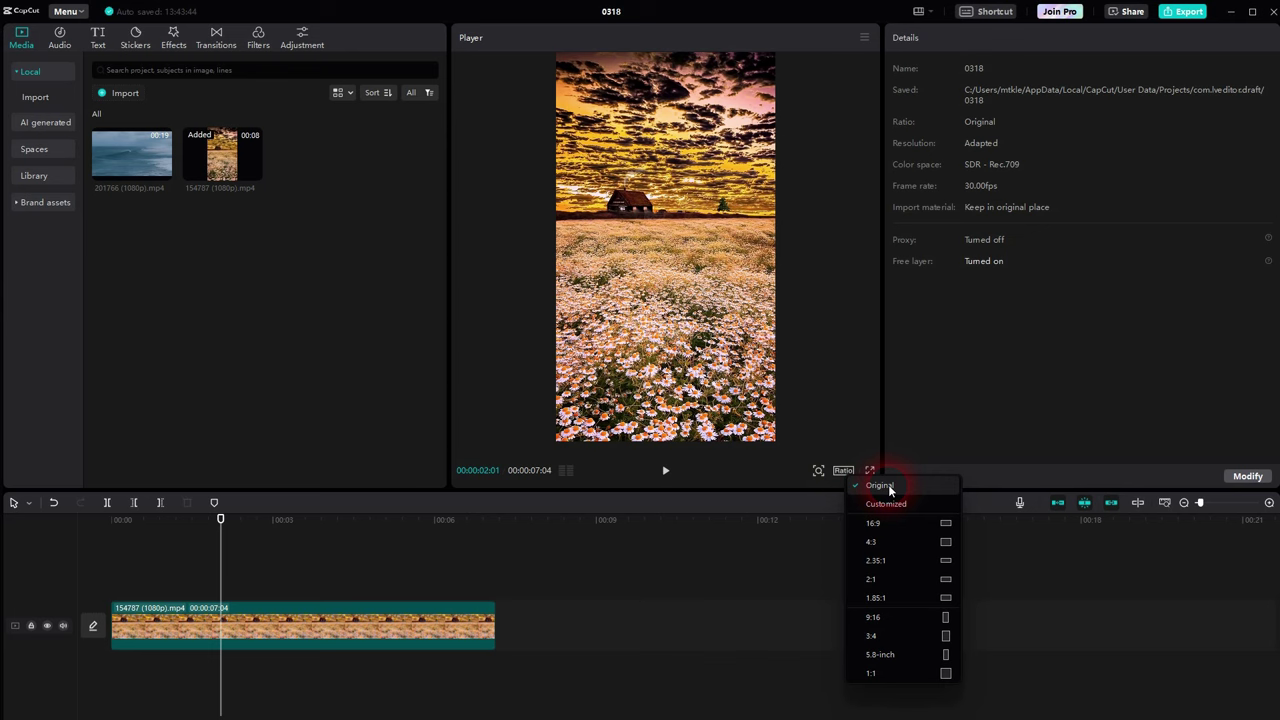
click(922, 618)
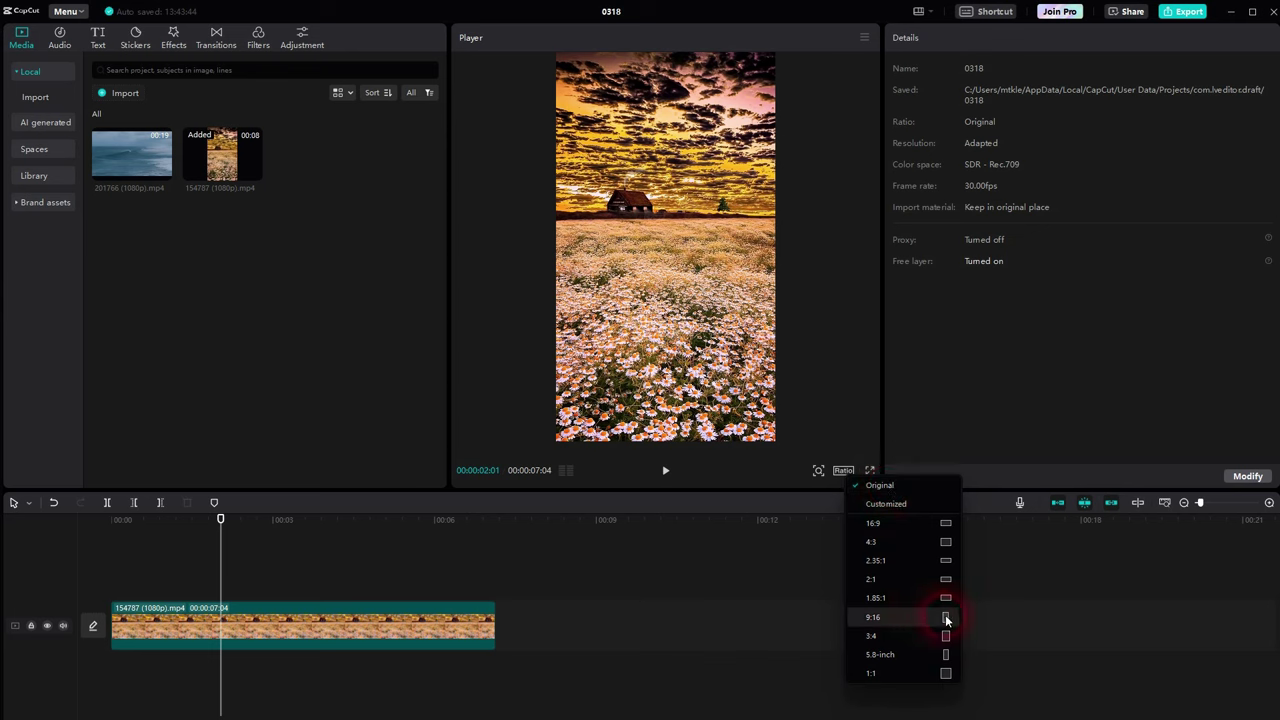
click(945, 617)
click(848, 472)
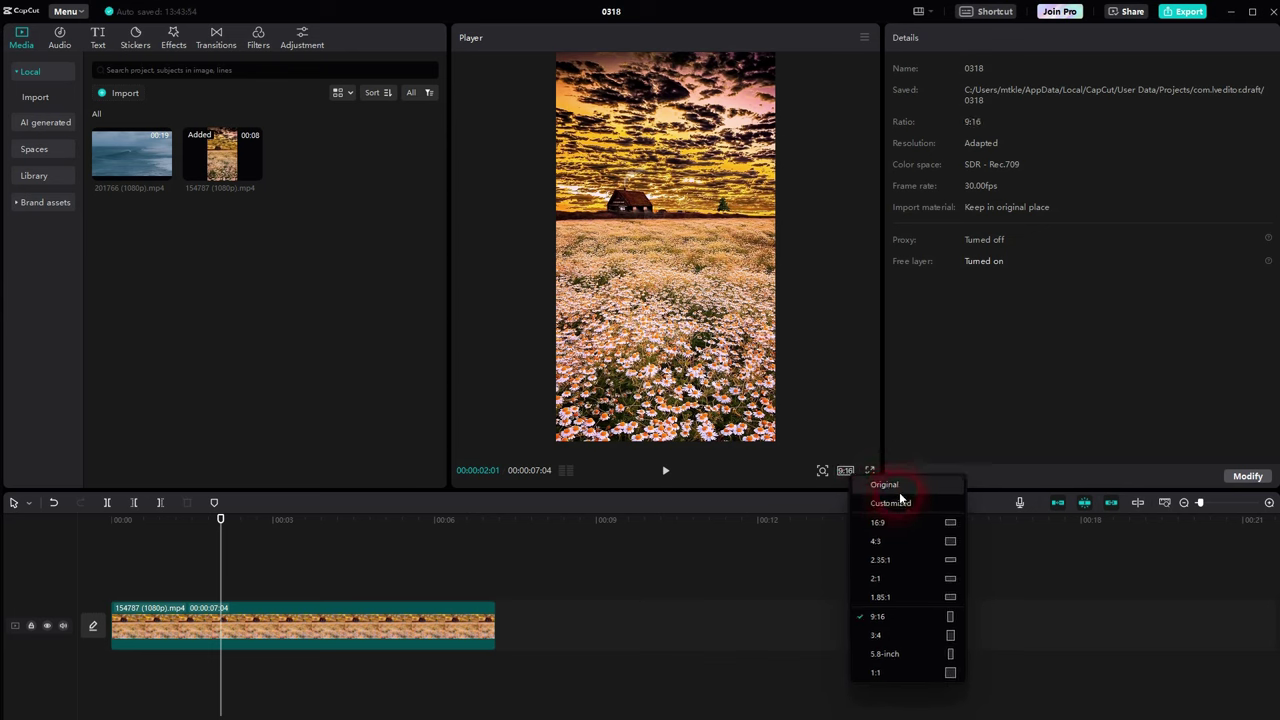
click(898, 491)
Step: View the project settings for a customized ratio and close them without saving
click(841, 472)
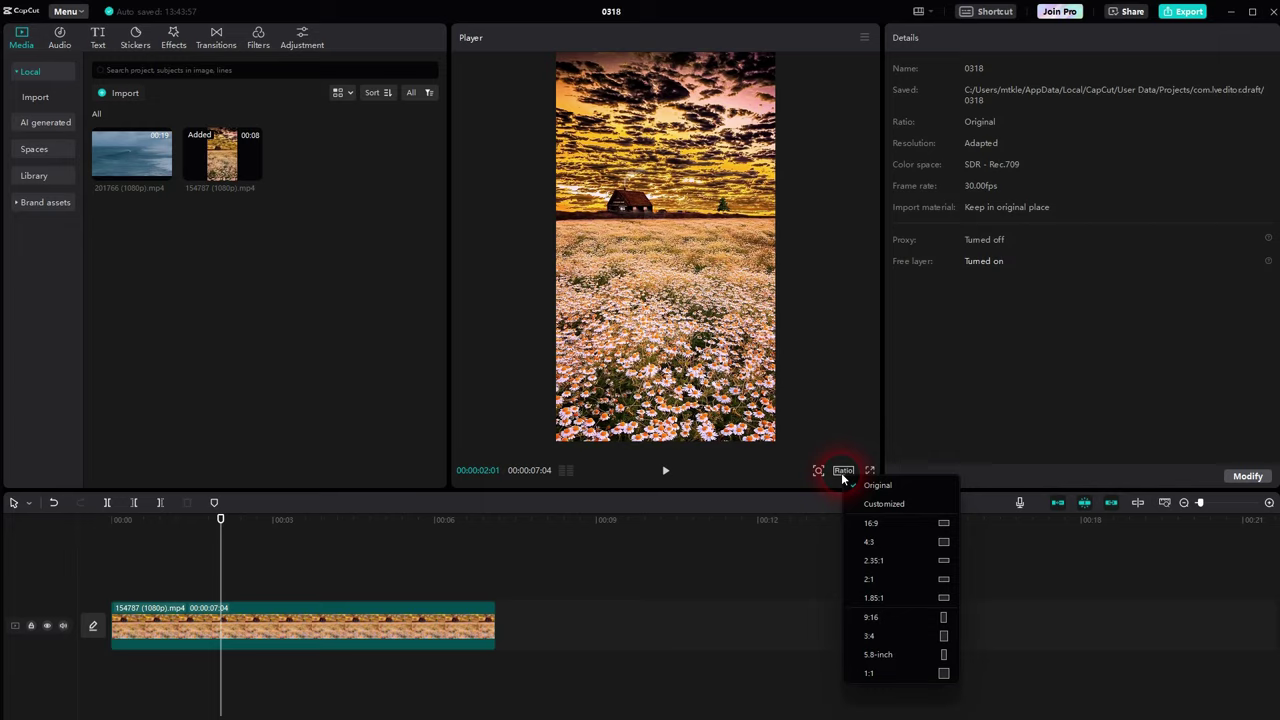
click(889, 512)
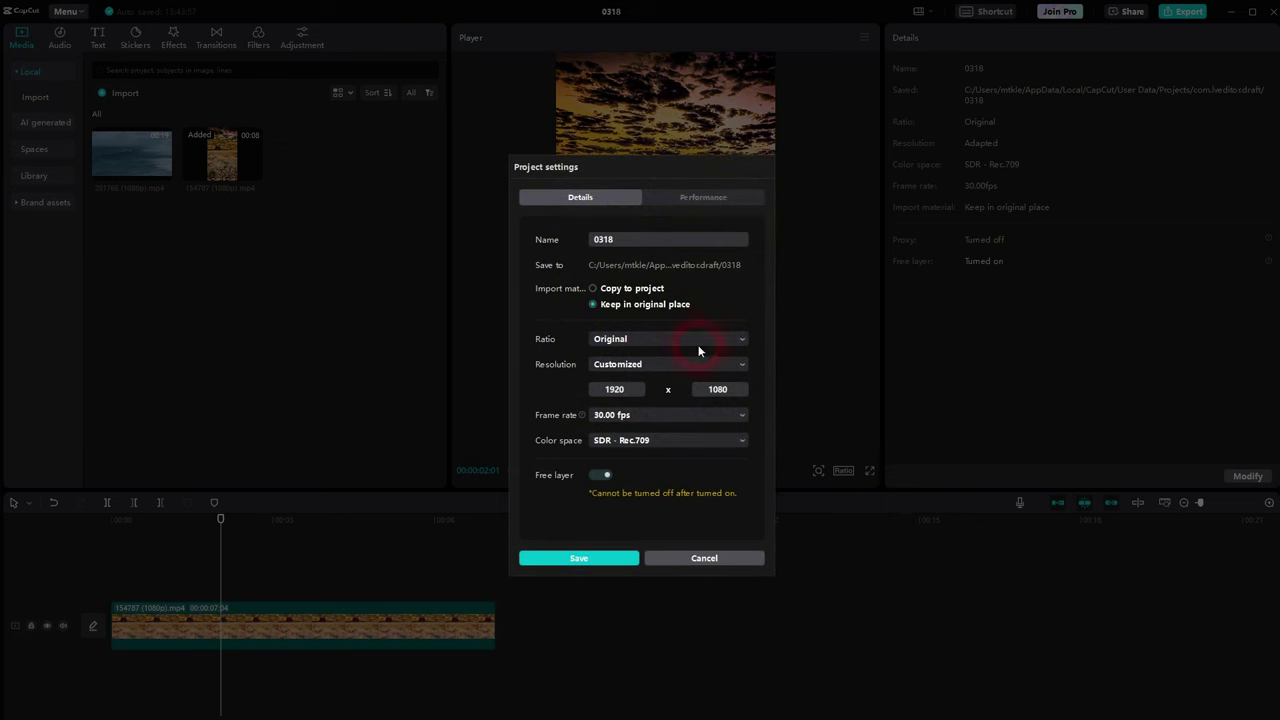
click(716, 558)
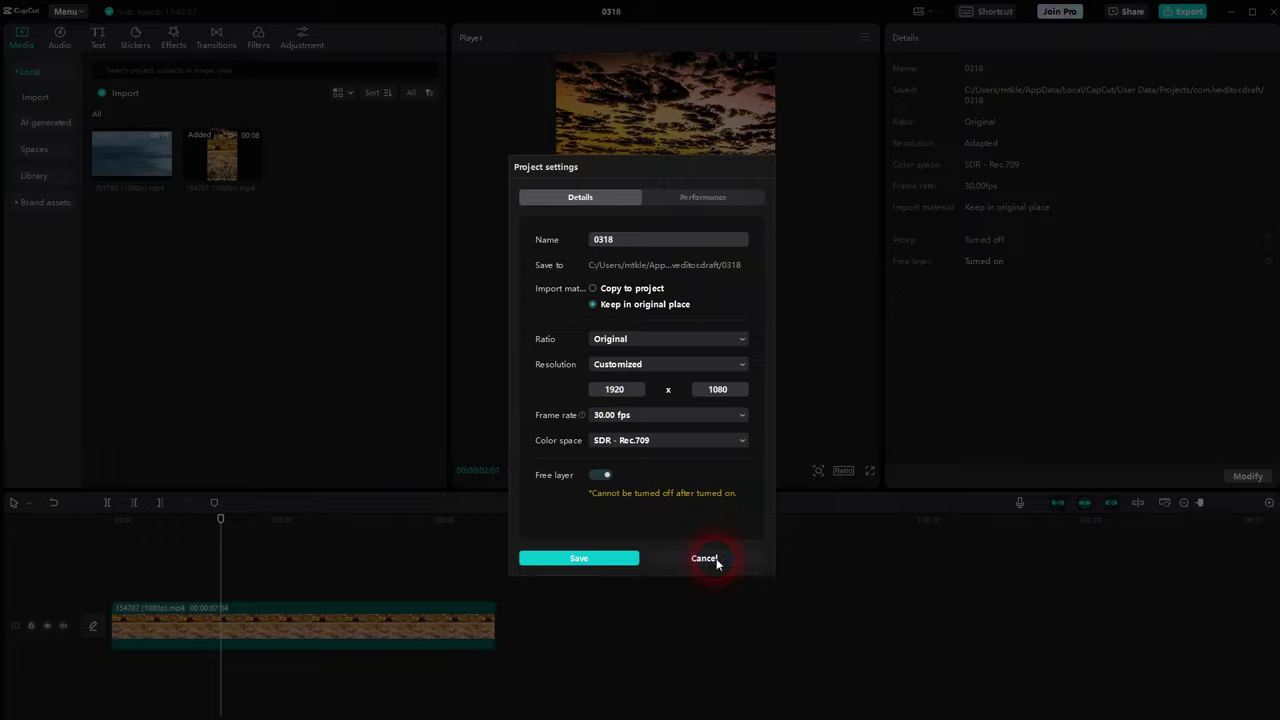
Step: Set the project ratio to 16:9 and fill the frame with the flower-field clip at 334% scale and Y position -737
click(845, 472)
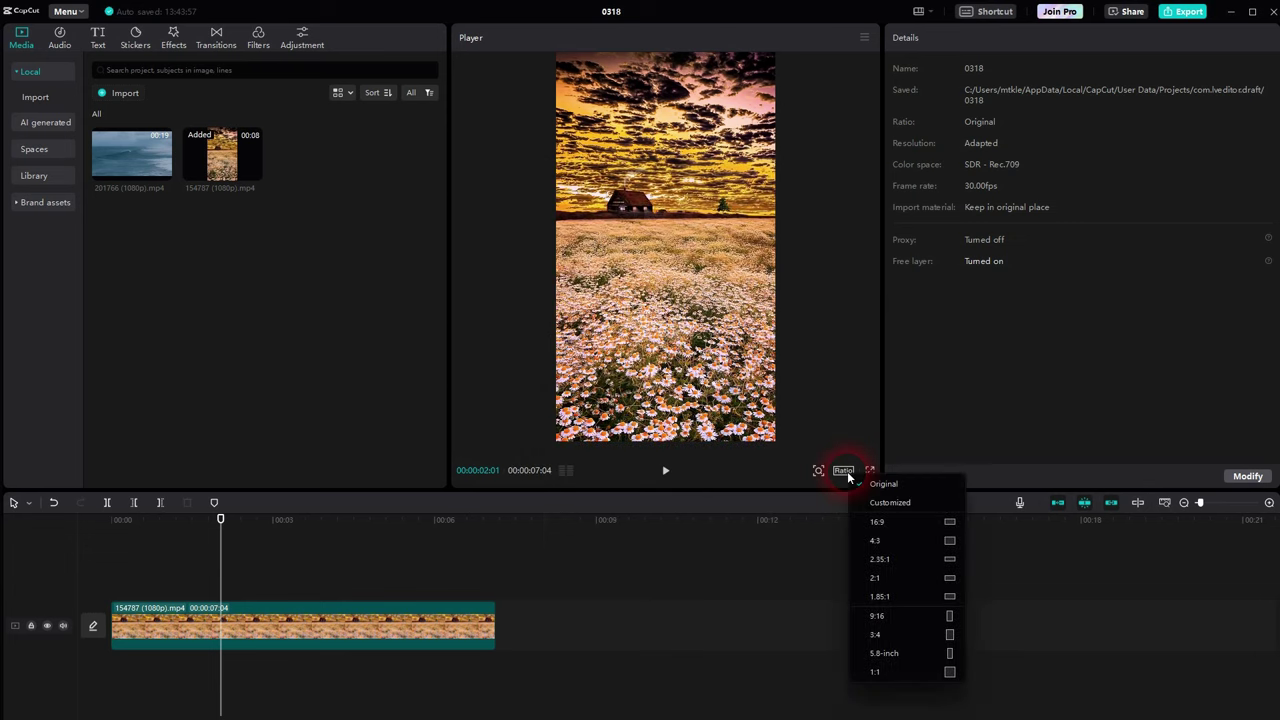
click(880, 522)
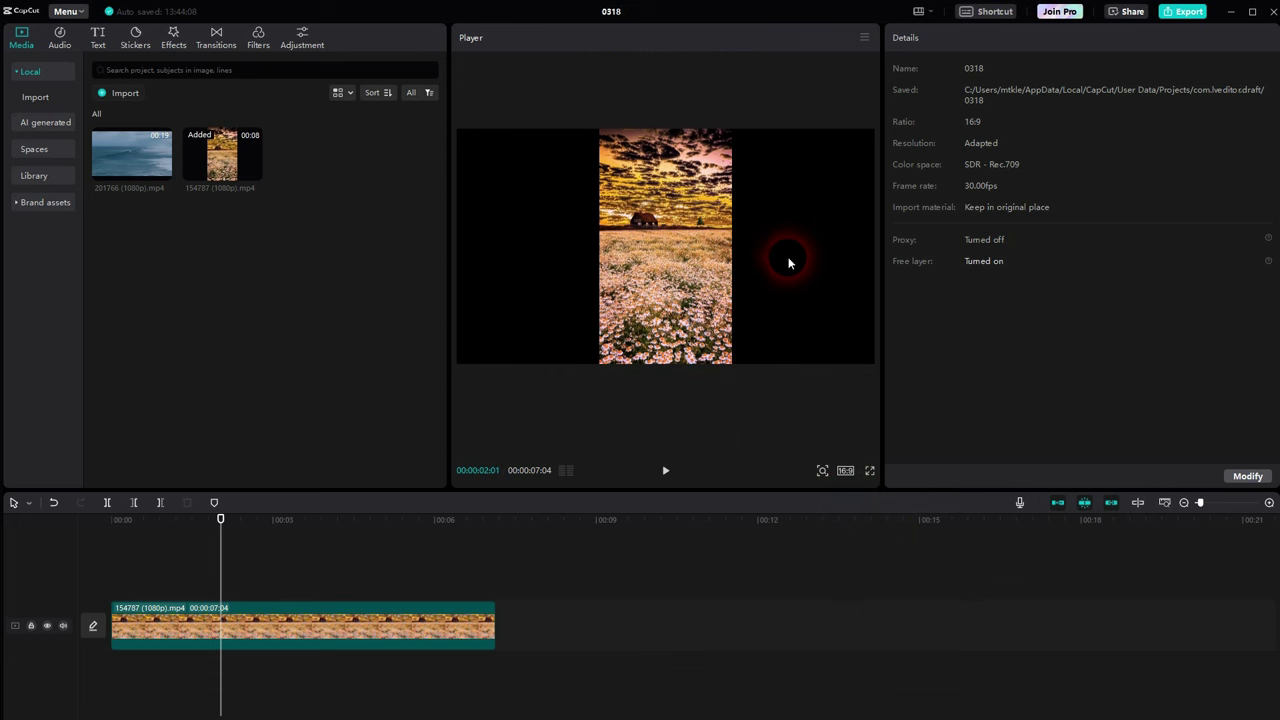
click(362, 610)
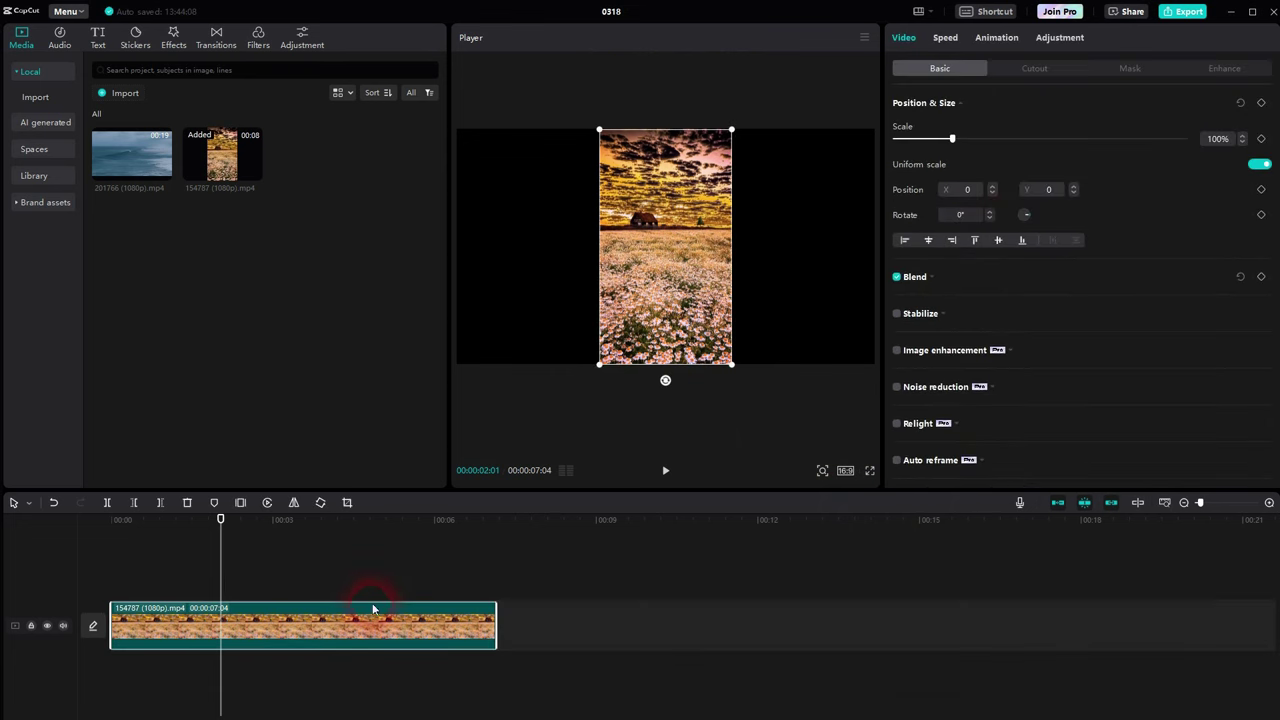
drag(951, 141, 1088, 160)
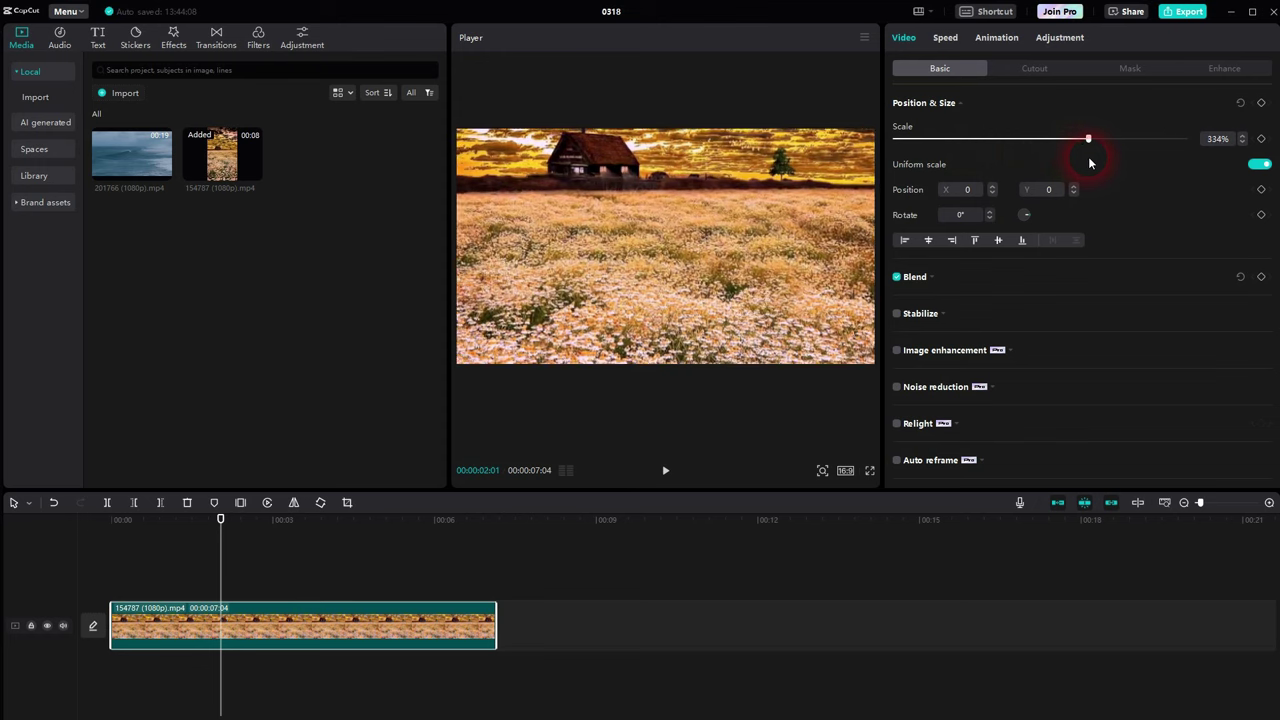
drag(627, 215, 622, 278)
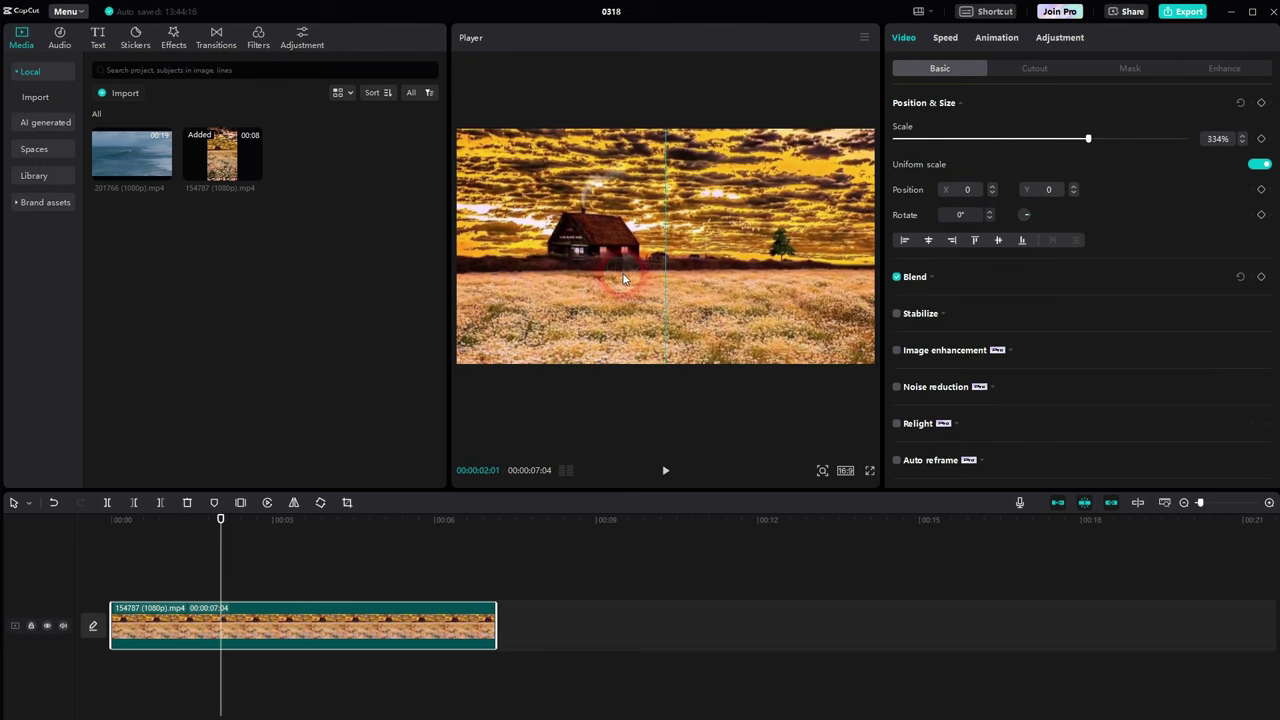
Step: Preview the enlarged flower-field clip up to 00:00:05:16 and set the project ratio back to Original
click(666, 471)
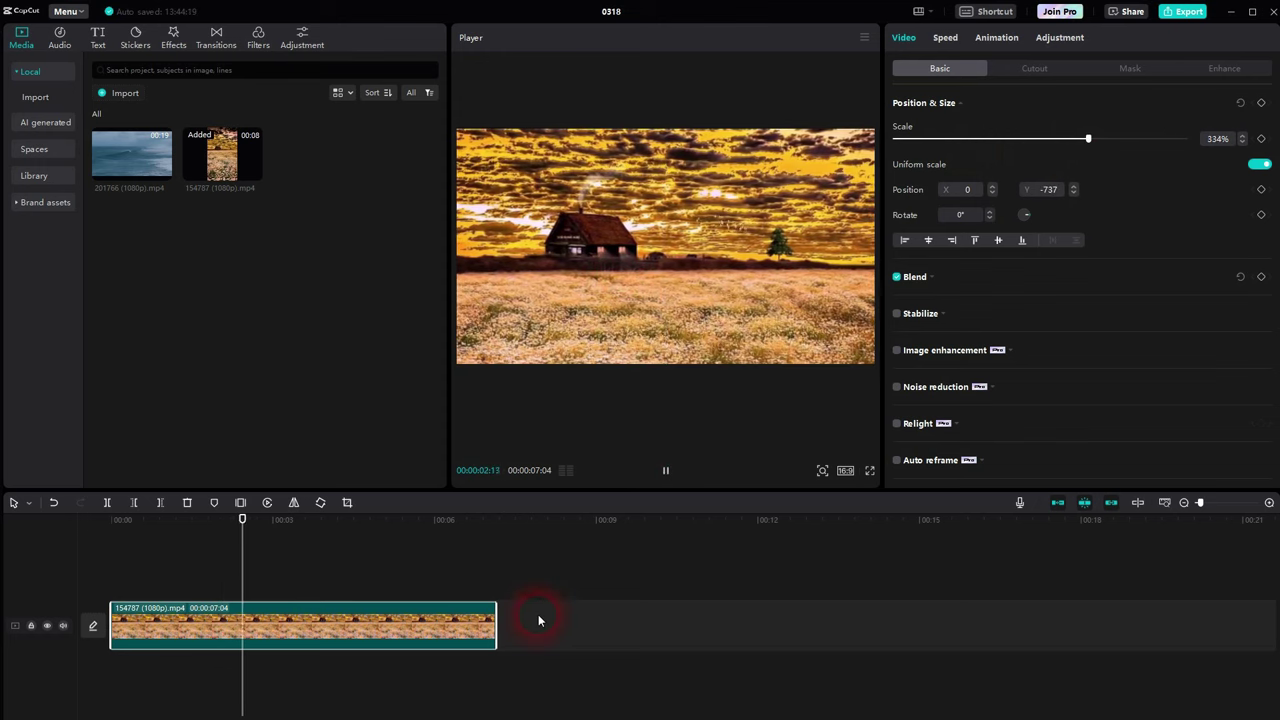
click(668, 476)
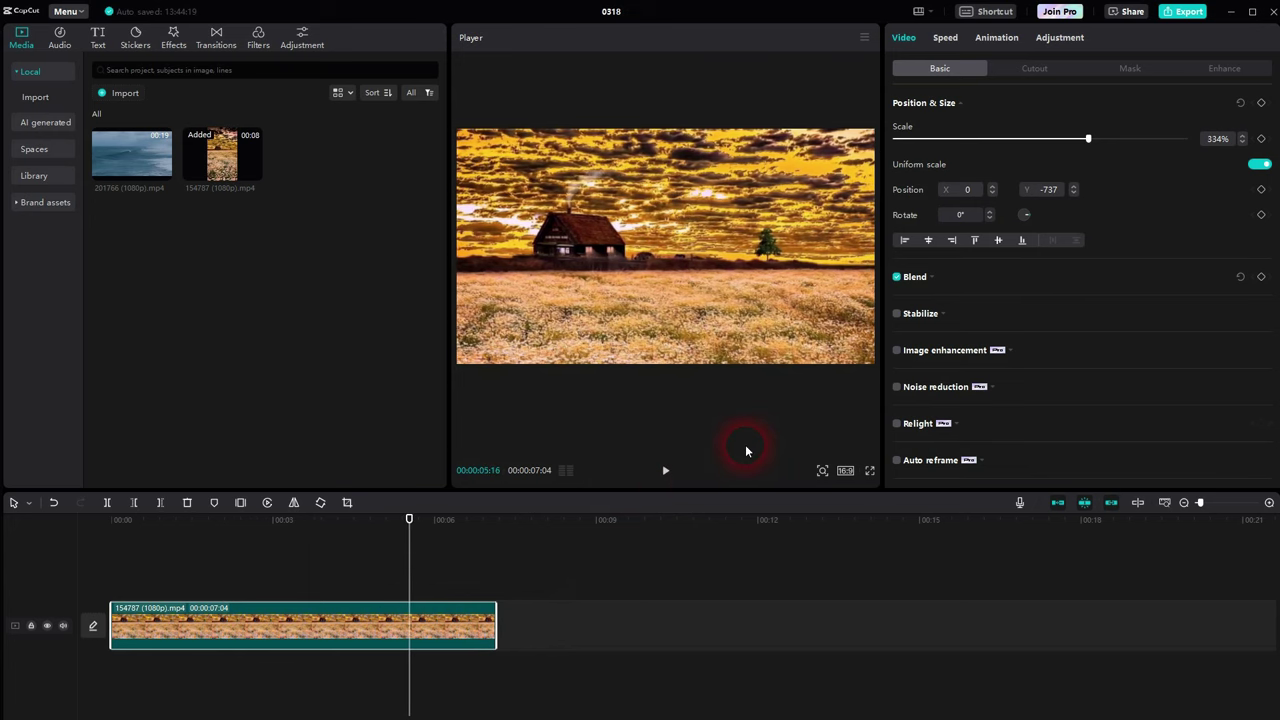
click(846, 470)
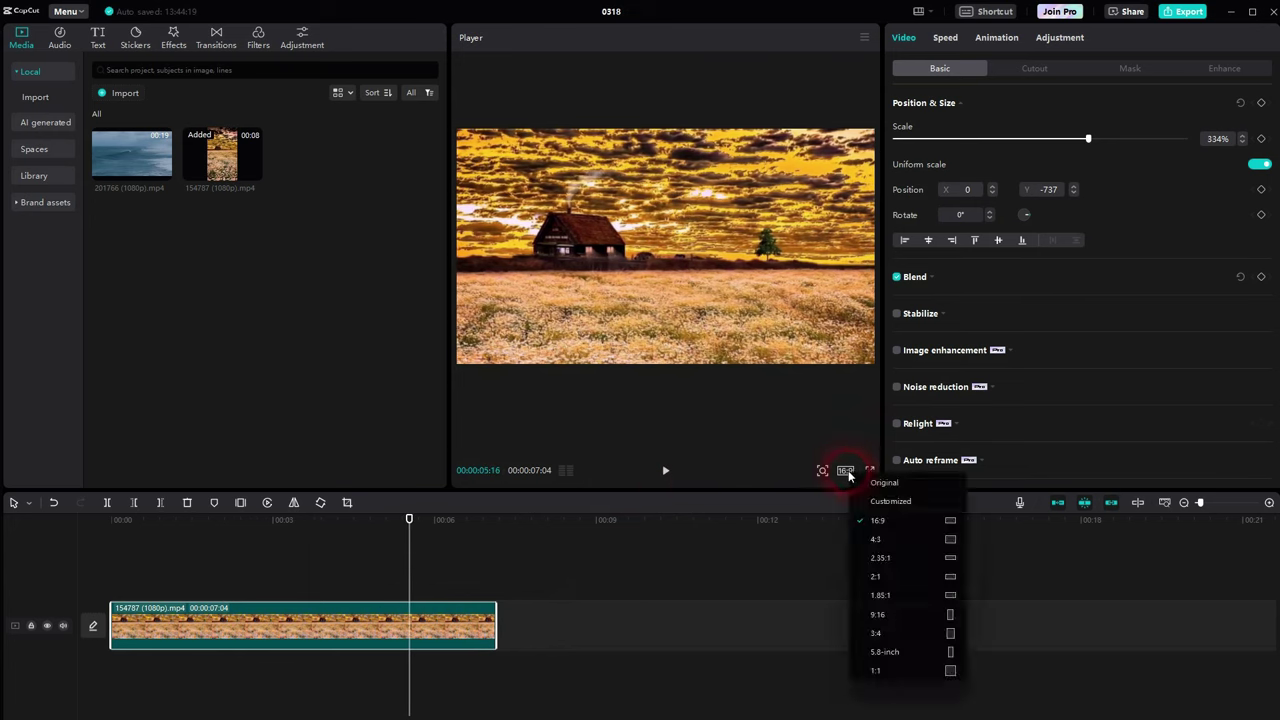
click(908, 486)
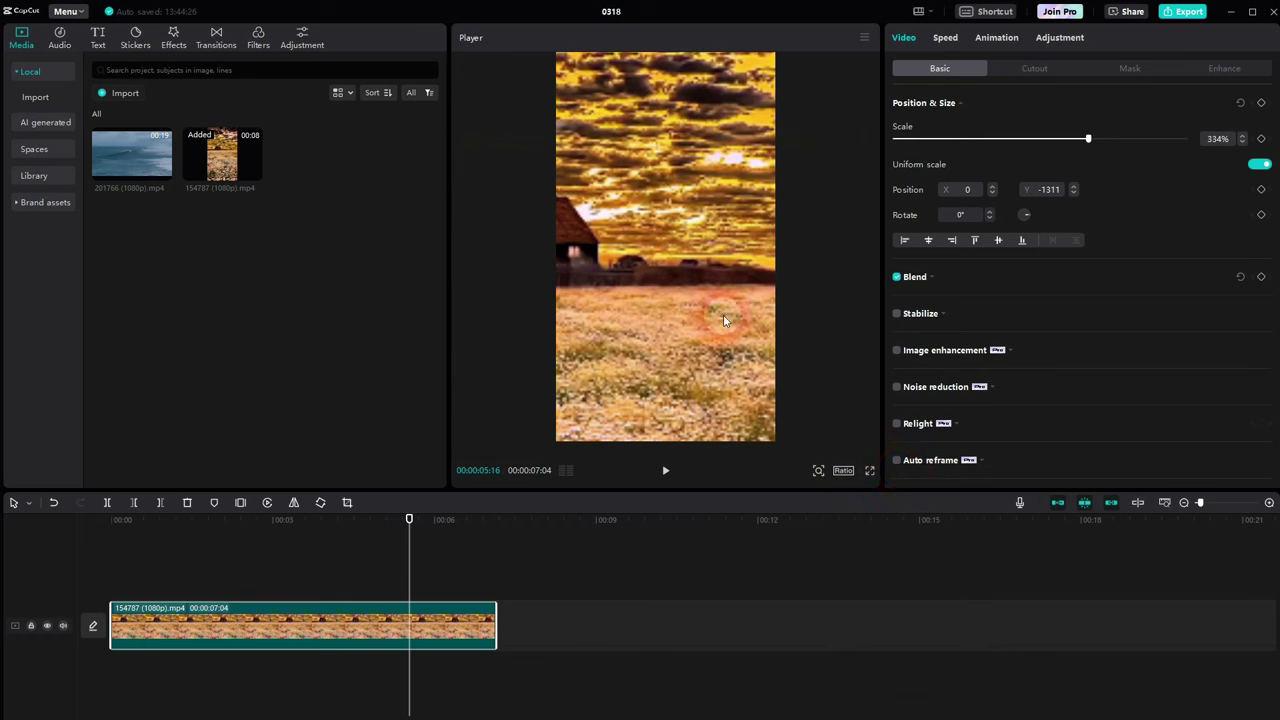
Step: Set the flower-field clip's scale to 100% and recentre it so it fills the vertical frame
drag(1089, 140, 772, 272)
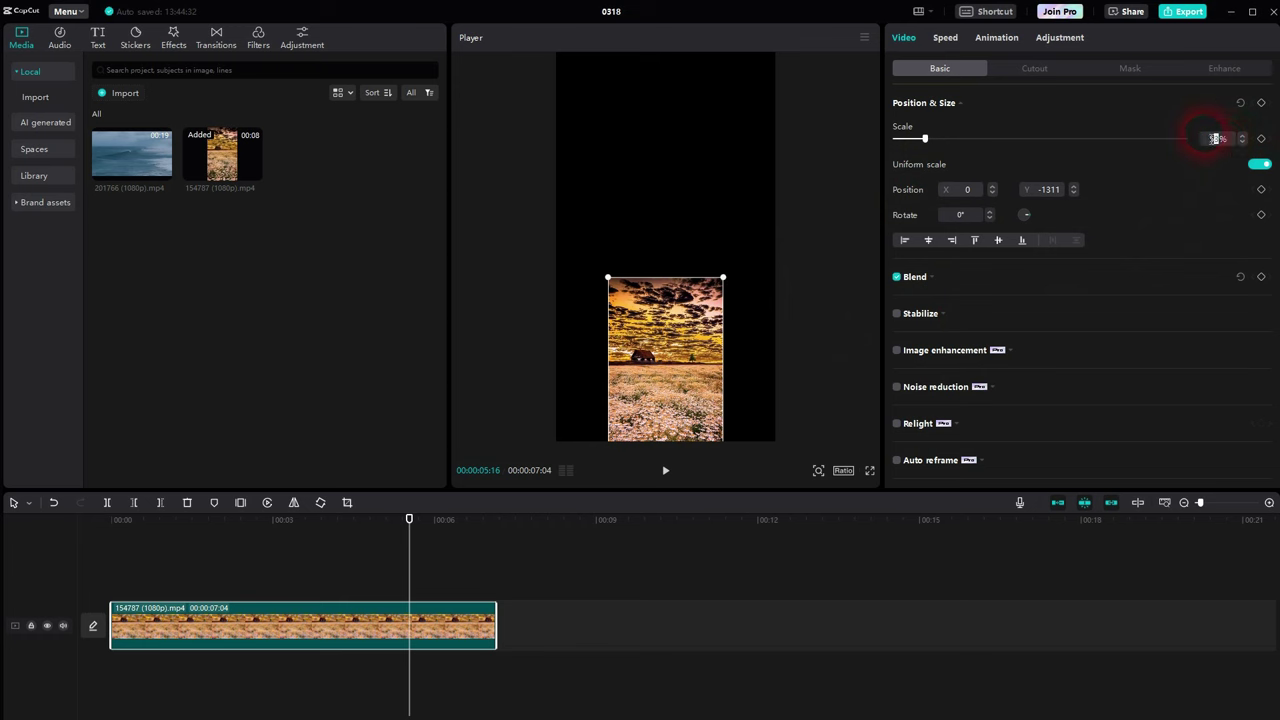
text(100)
key(Return)
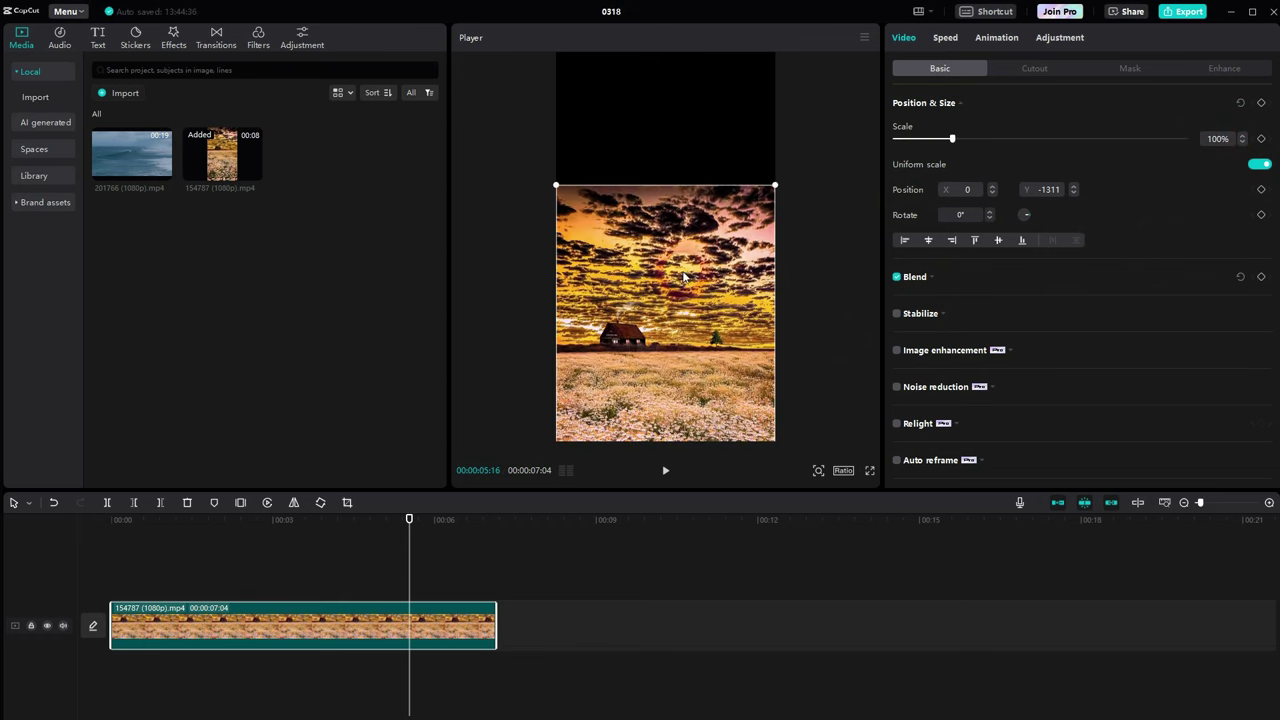
drag(669, 245, 680, 176)
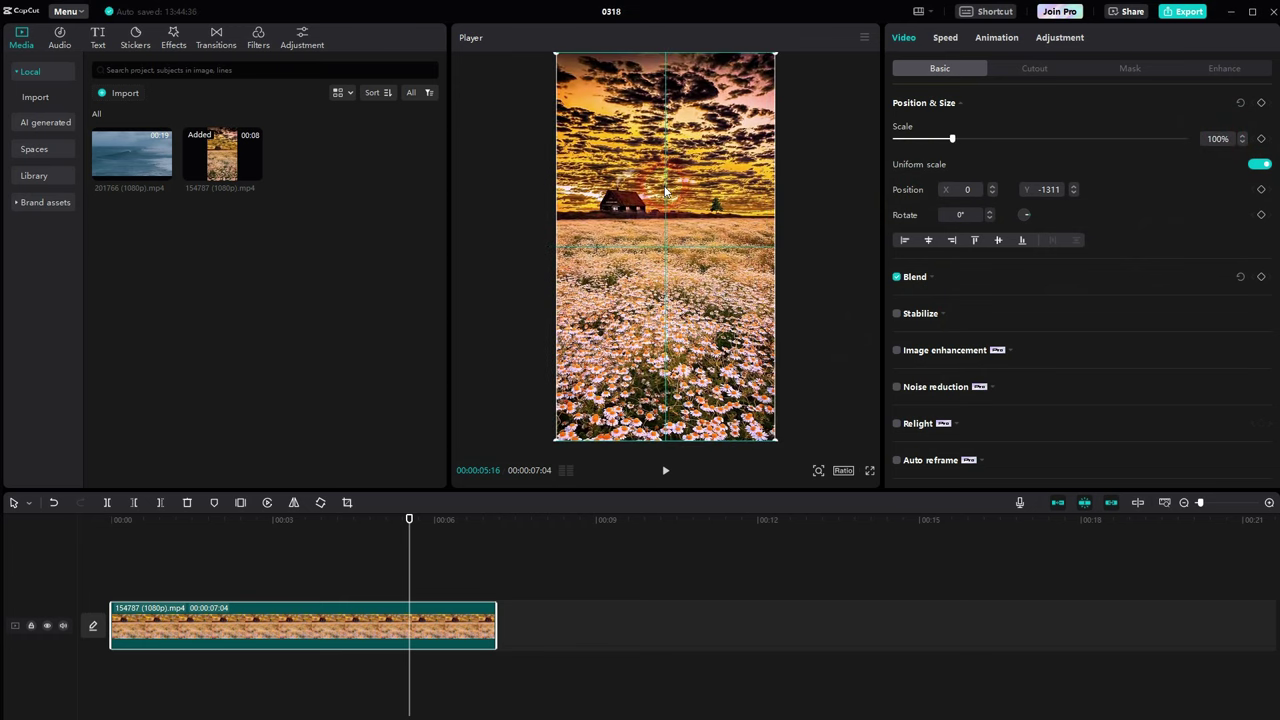
click(823, 330)
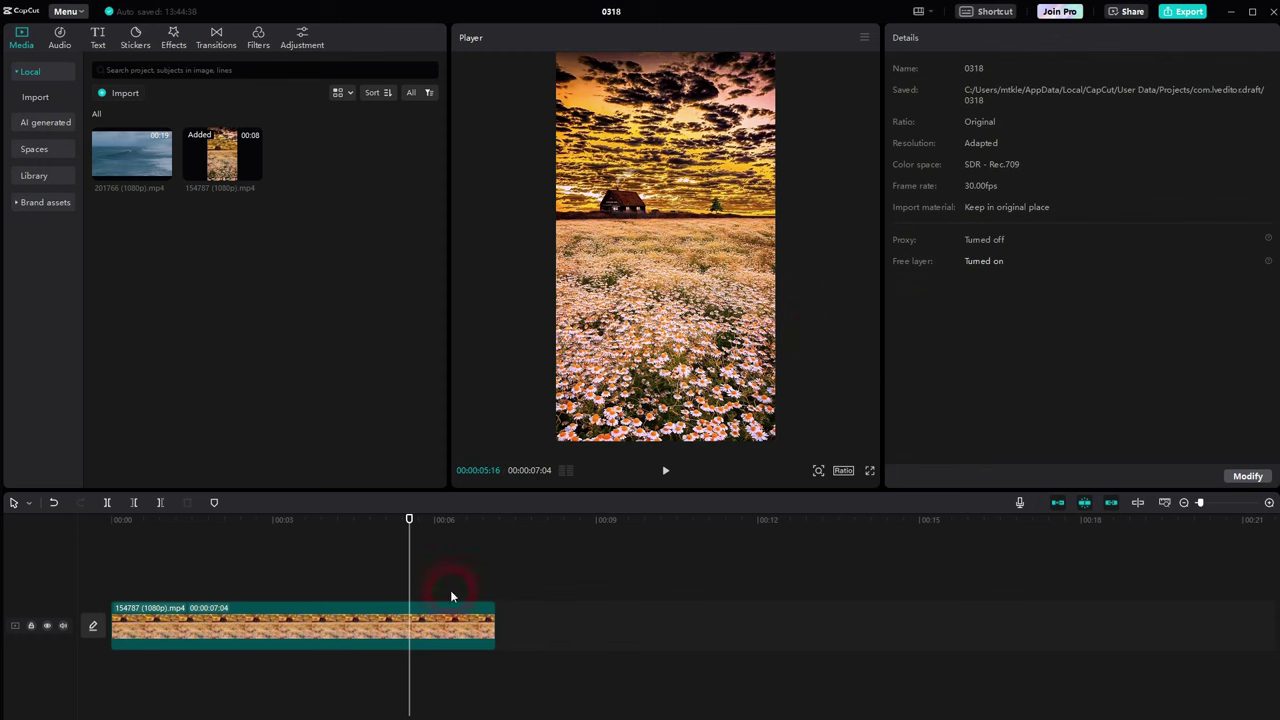
click(363, 600)
click(336, 629)
key(Delete)
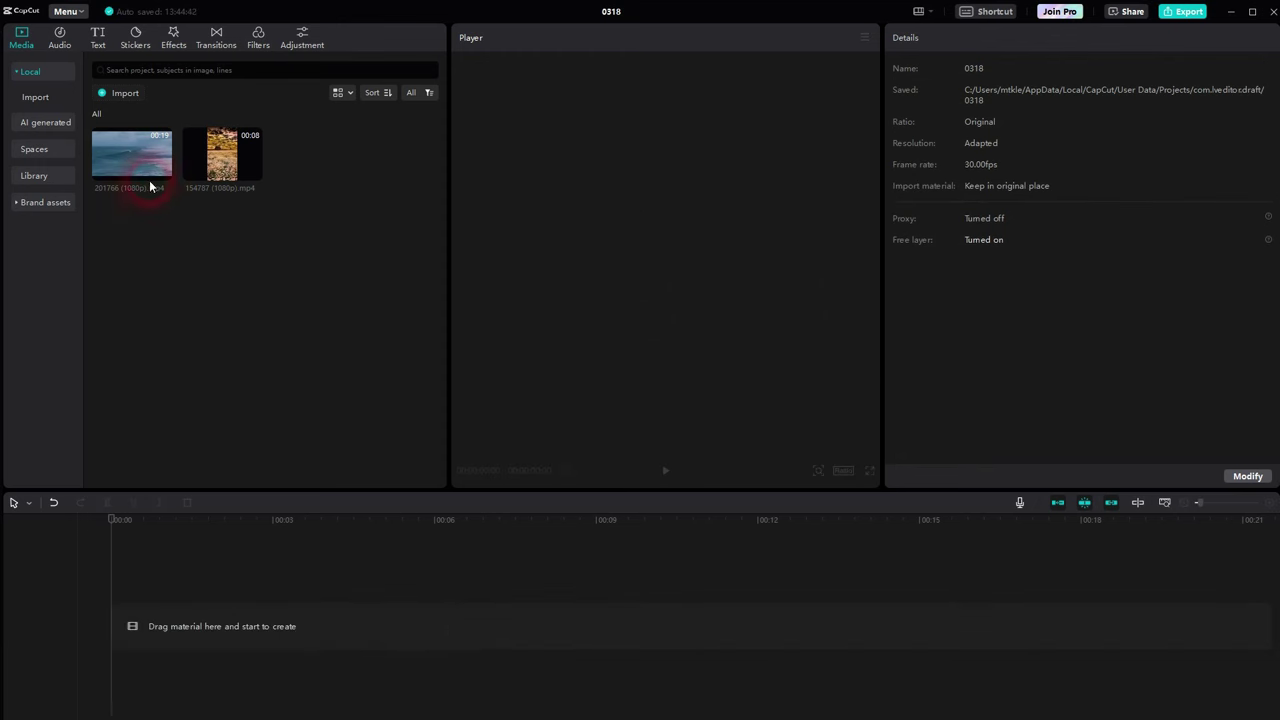
click(163, 170)
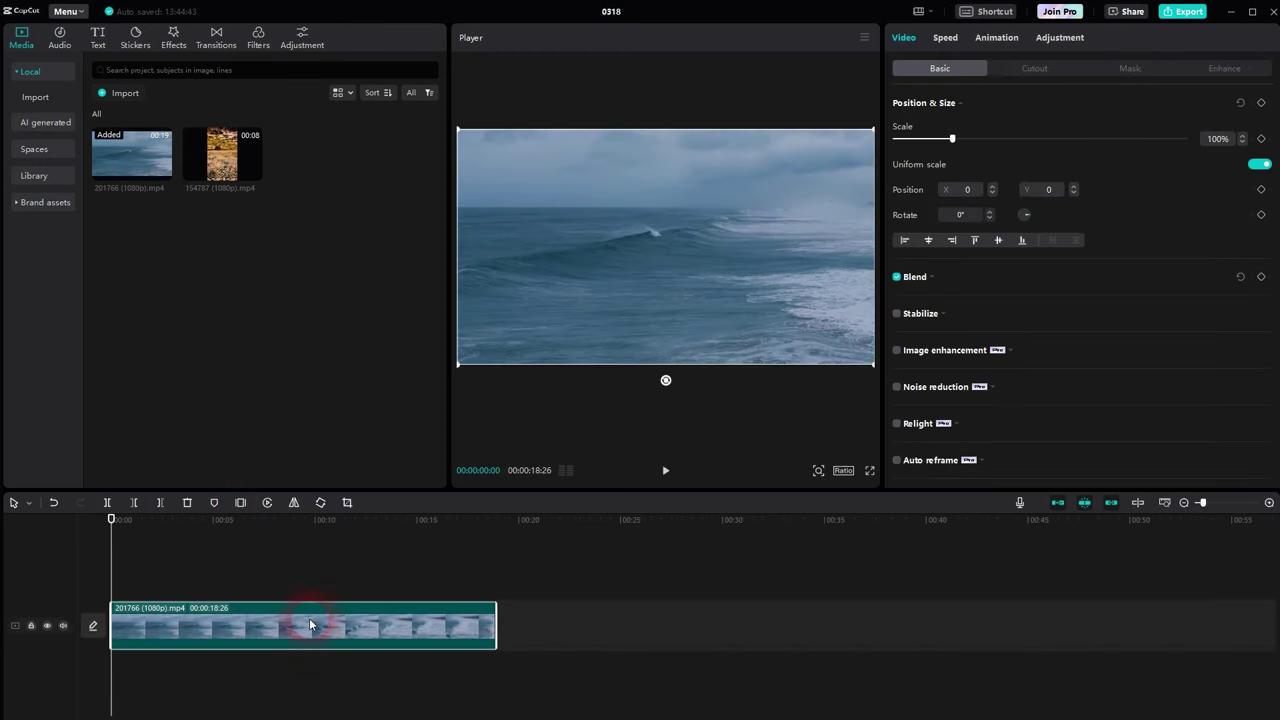
Step: Try the 16:9 project ratio on the ocean clip and change it to 9:16
click(842, 471)
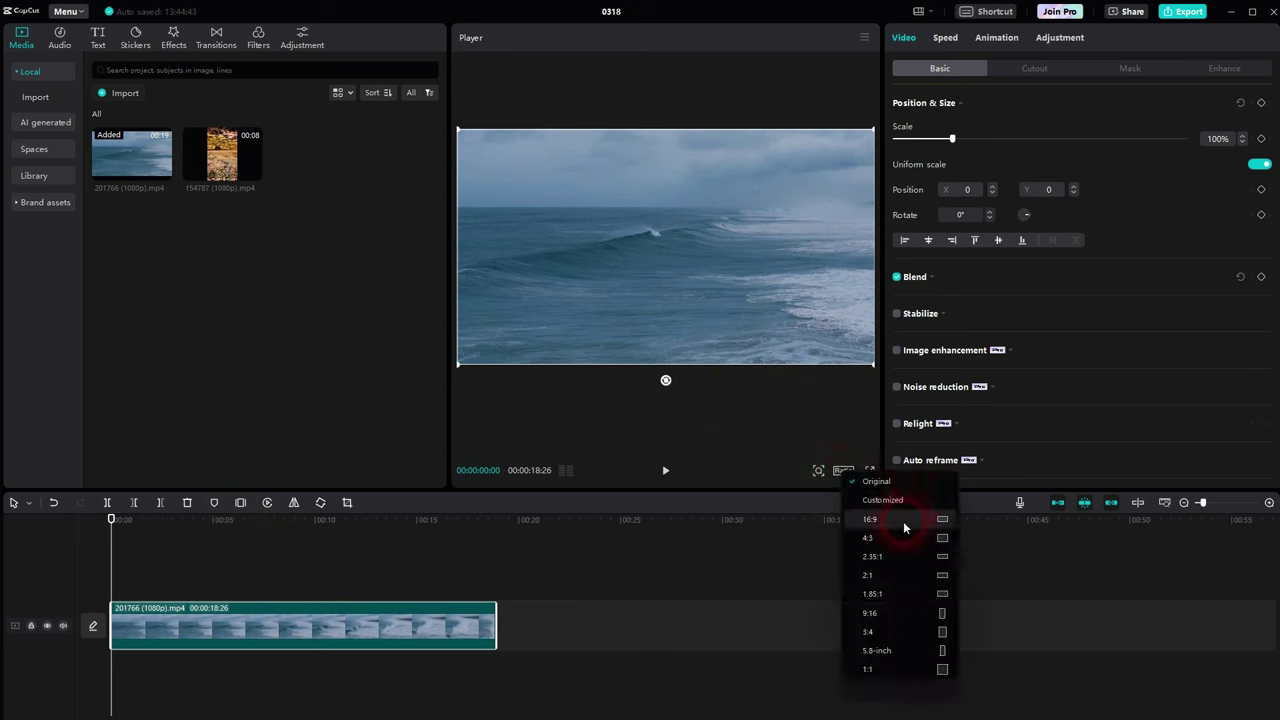
click(903, 520)
click(845, 471)
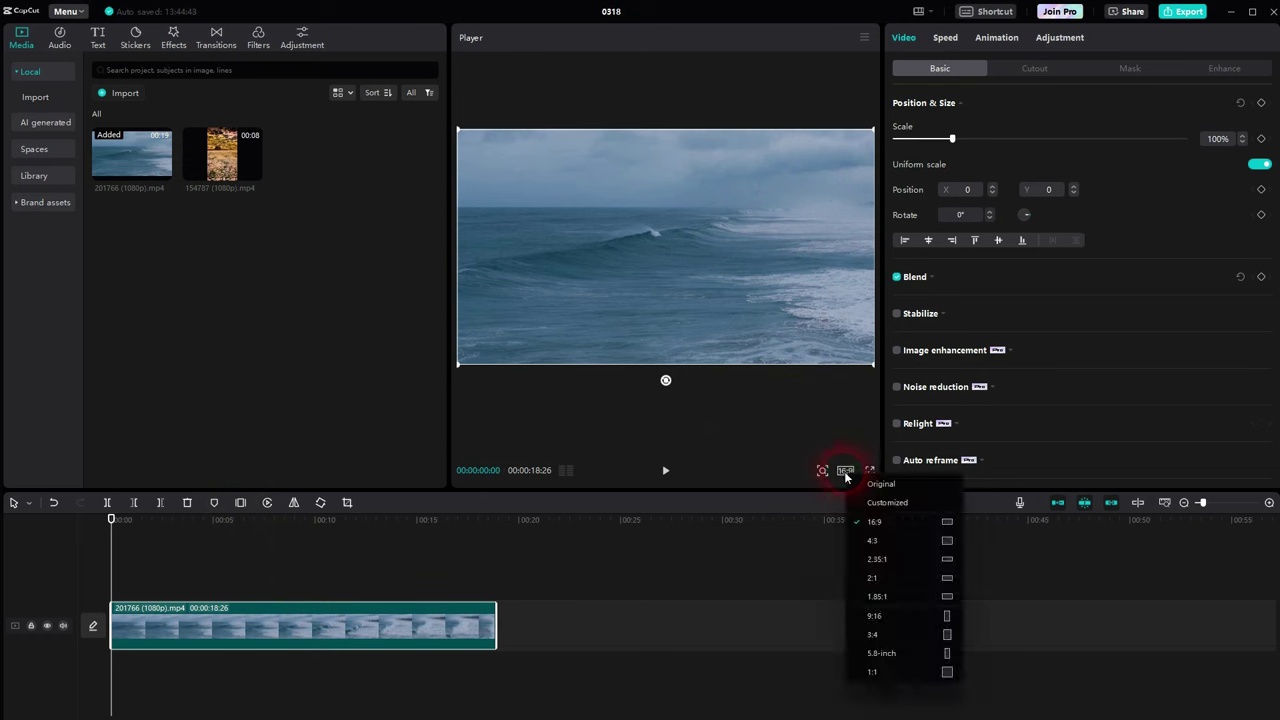
click(909, 616)
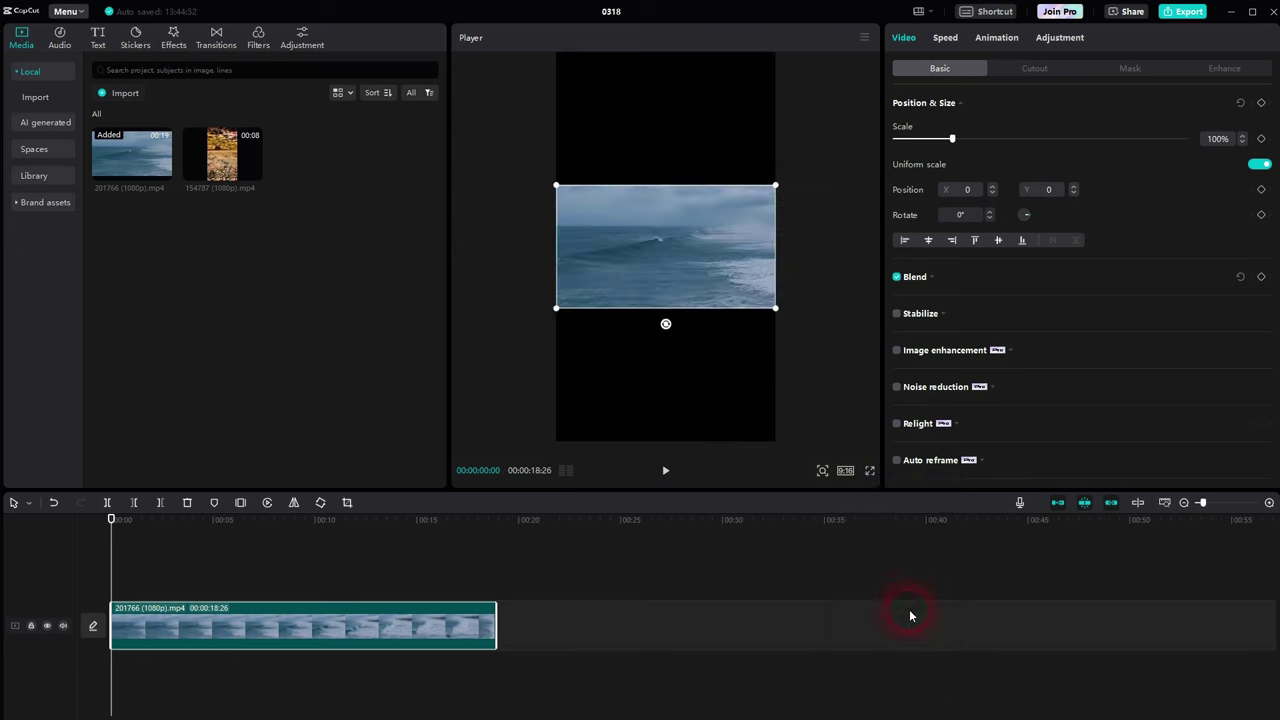
Step: With the playhead at 00:00:11:17, scale the ocean clip to 320% and shift it horizontally to X position 640
click(960, 136)
click(757, 409)
click(629, 600)
click(415, 627)
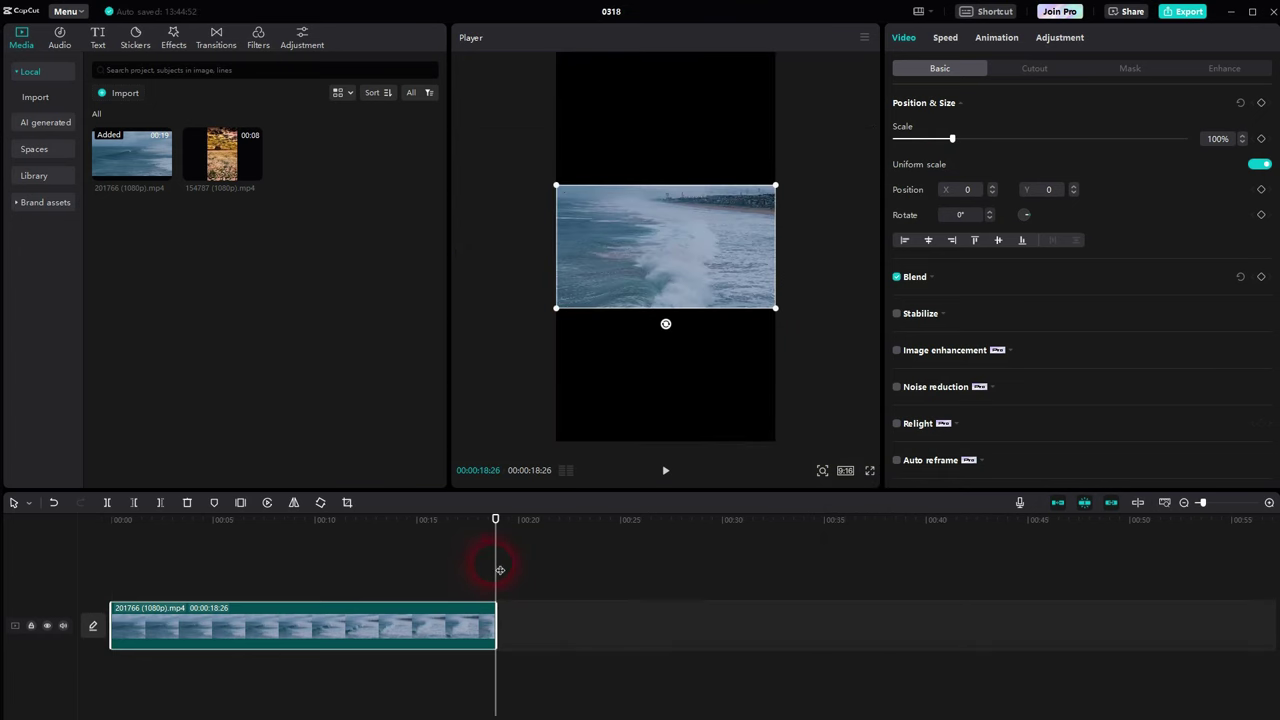
click(346, 568)
drag(956, 140, 1082, 138)
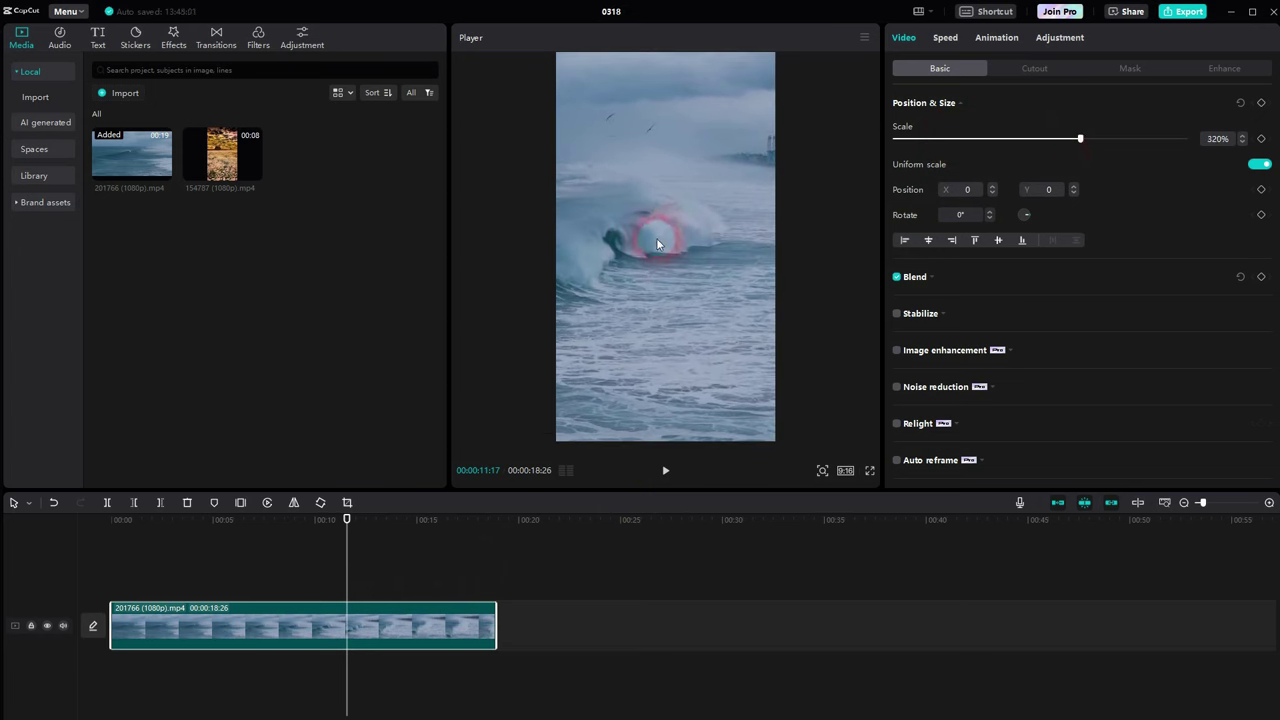
drag(657, 243, 722, 245)
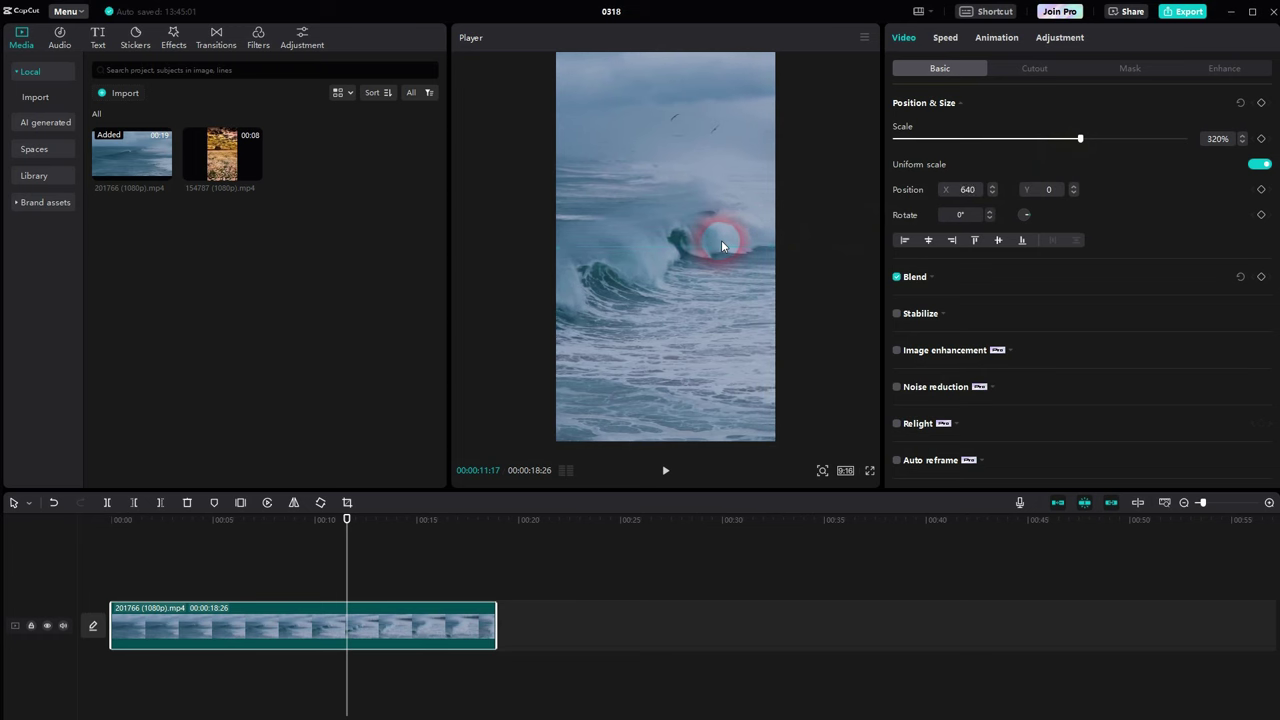
Step: Preview the reframed ocean clip up to 00:00:16:16 and set the project ratio to 4:3
click(665, 470)
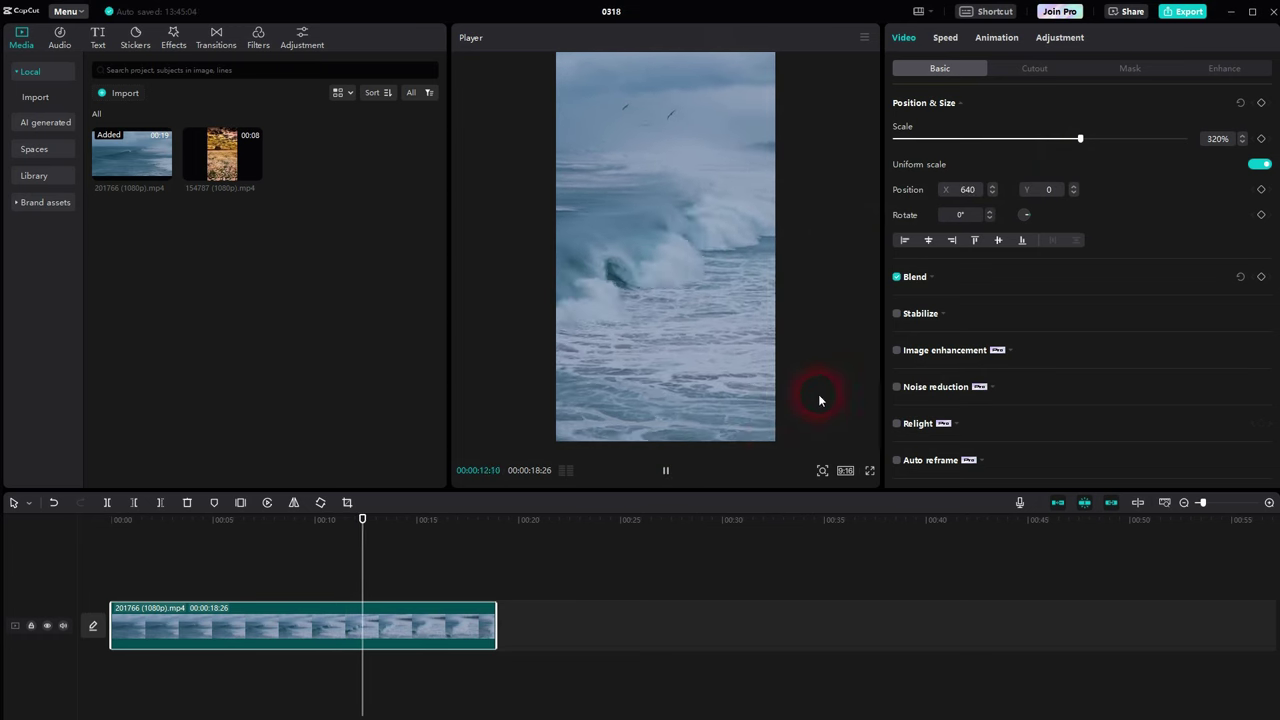
click(665, 472)
click(845, 471)
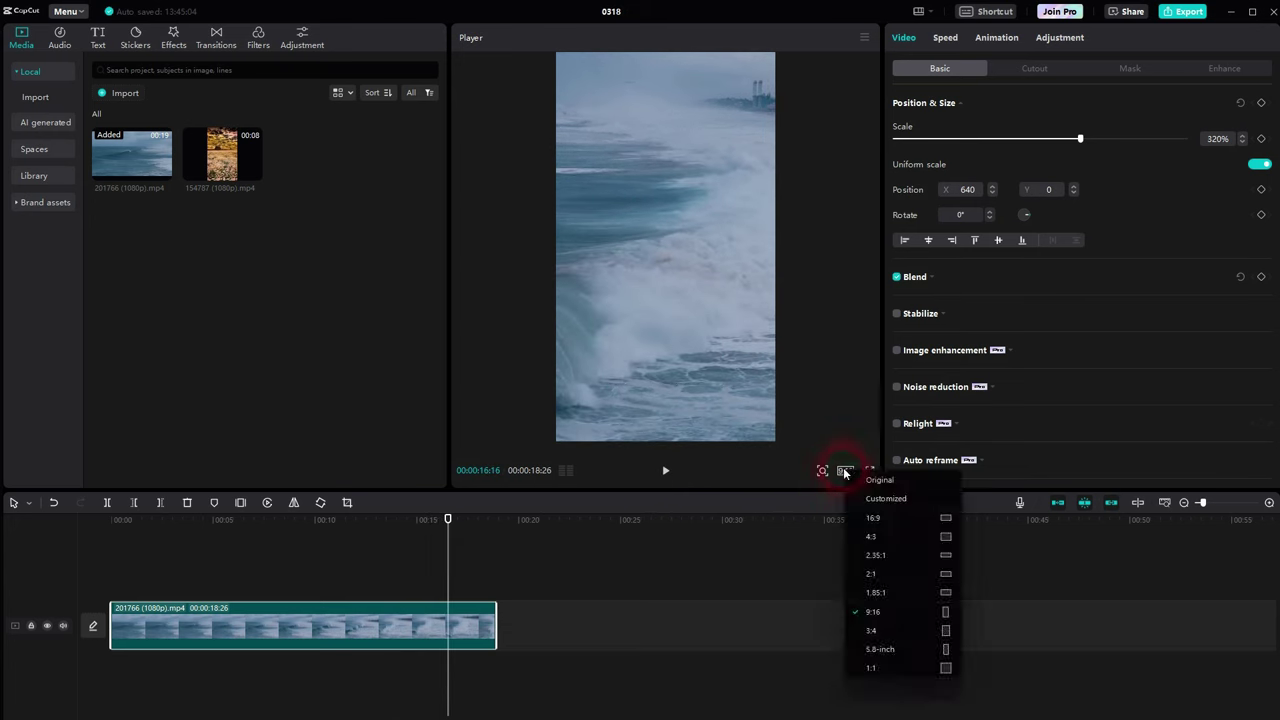
click(910, 540)
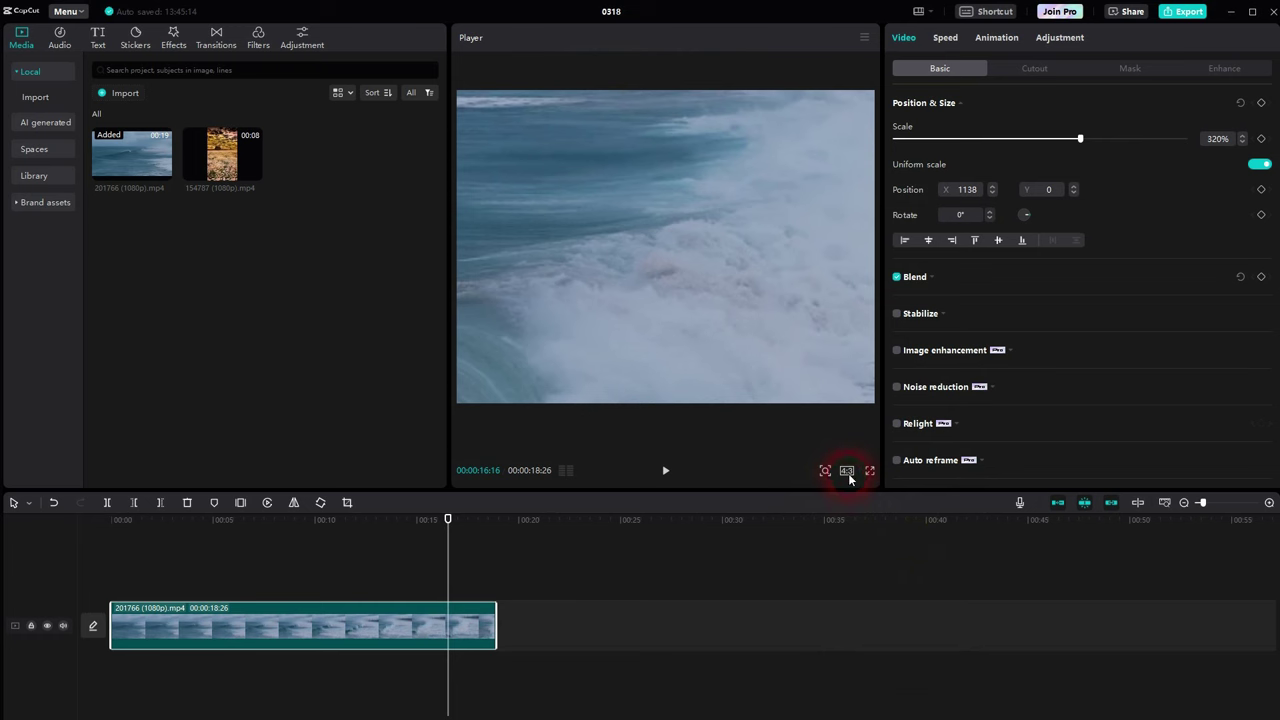
Step: Examine the customized project settings, including the resolution, proxy and ratio options, and leave them without saving
click(847, 471)
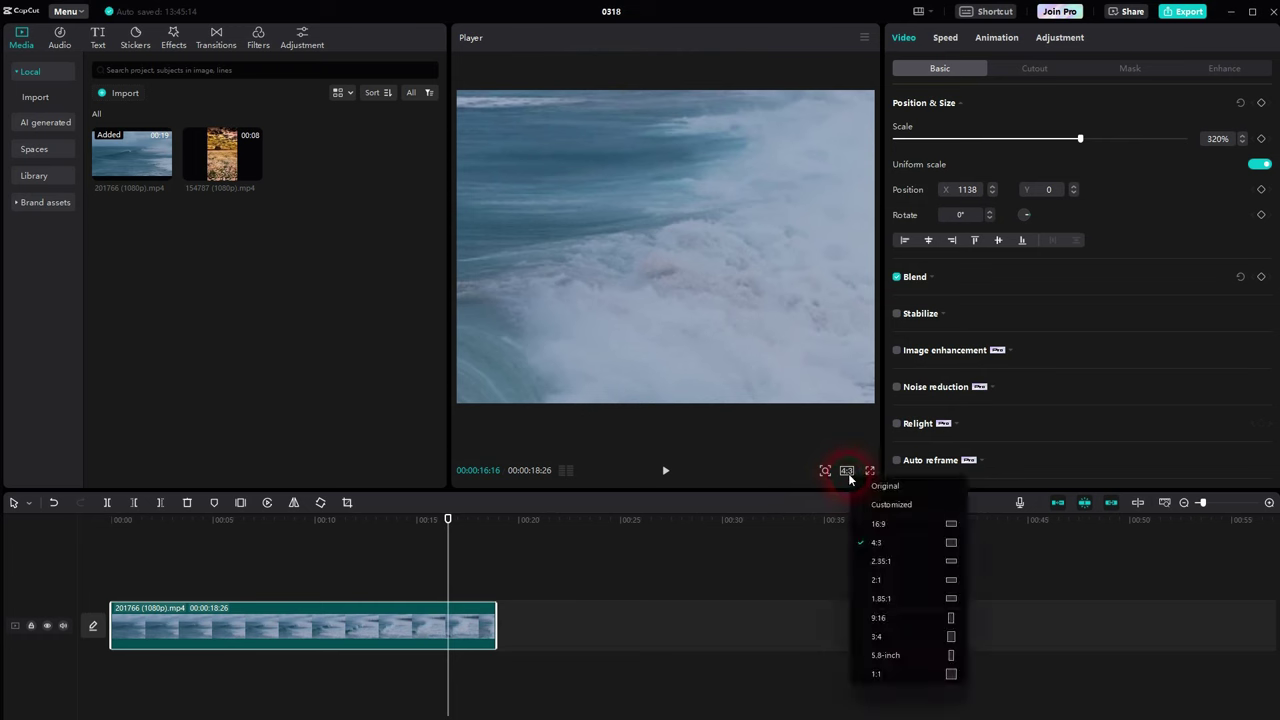
click(924, 505)
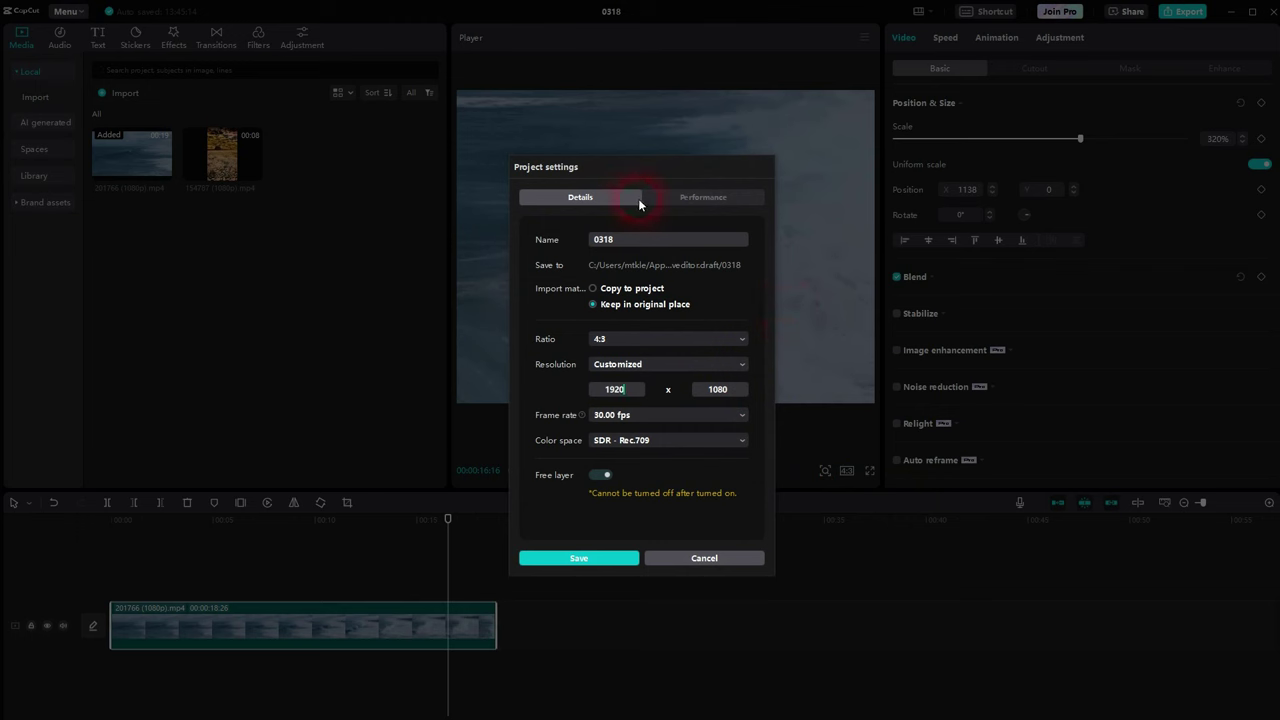
click(640, 392)
click(714, 390)
click(688, 203)
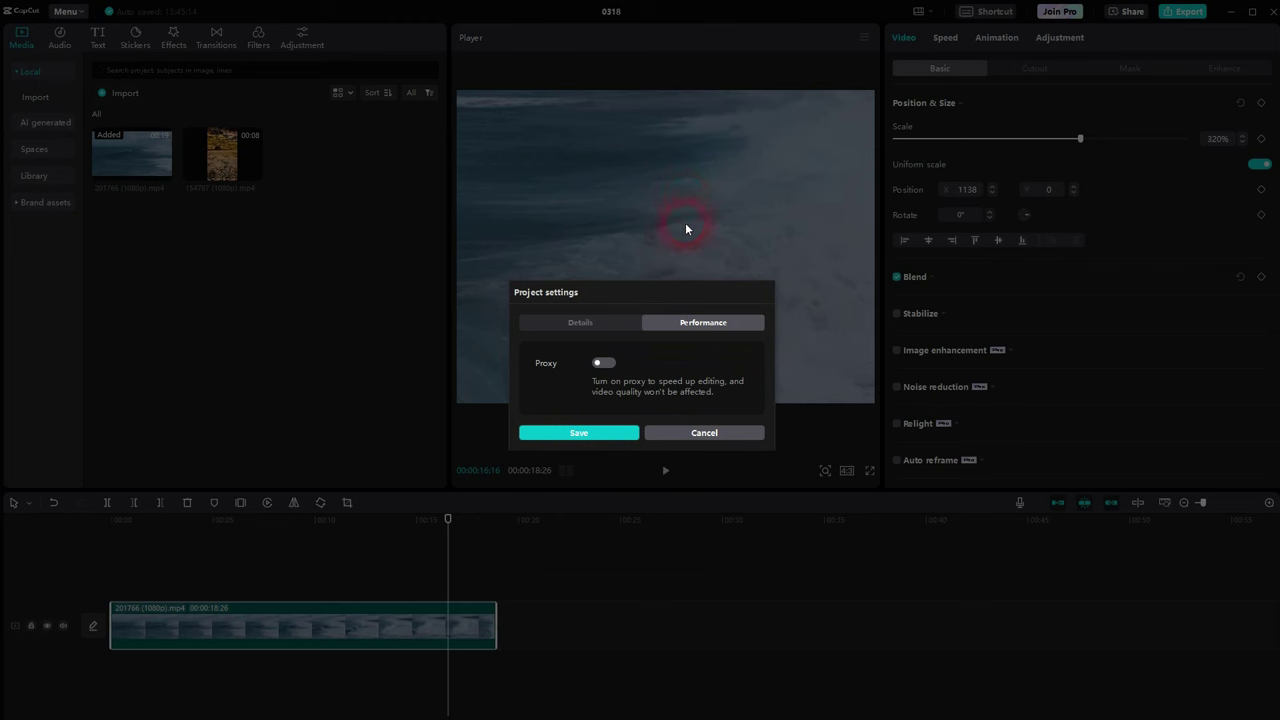
click(617, 324)
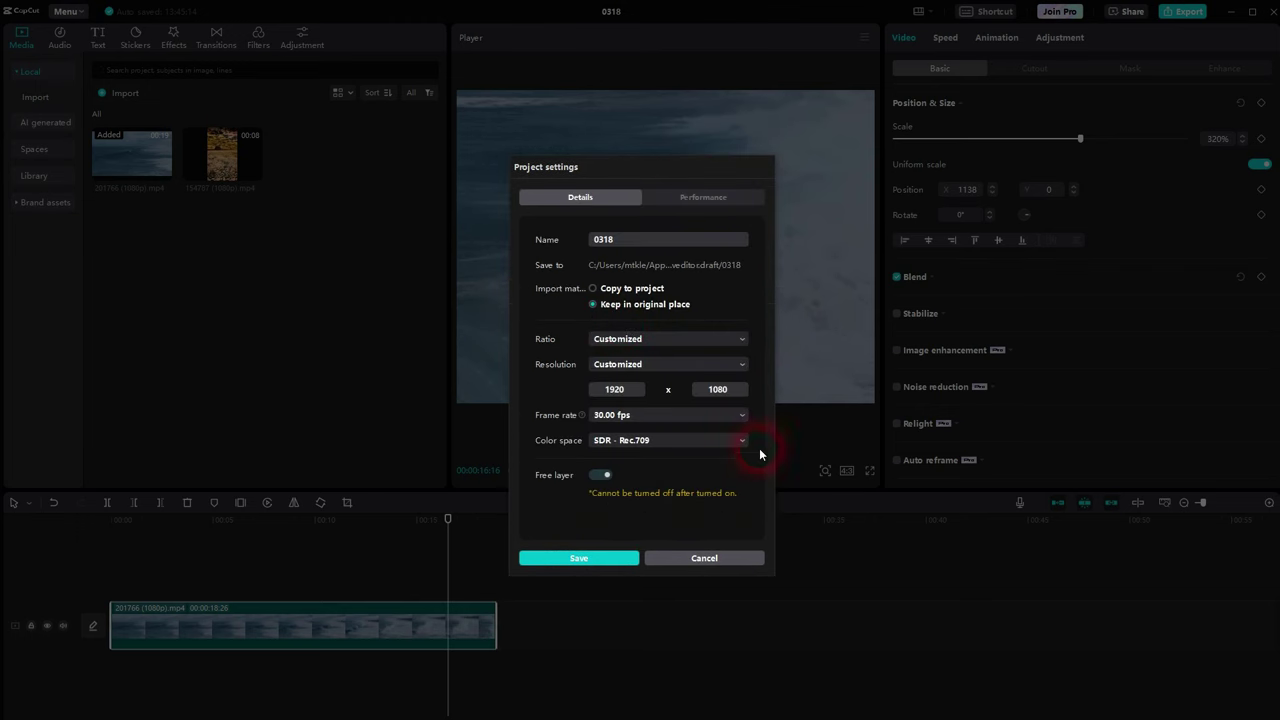
click(740, 339)
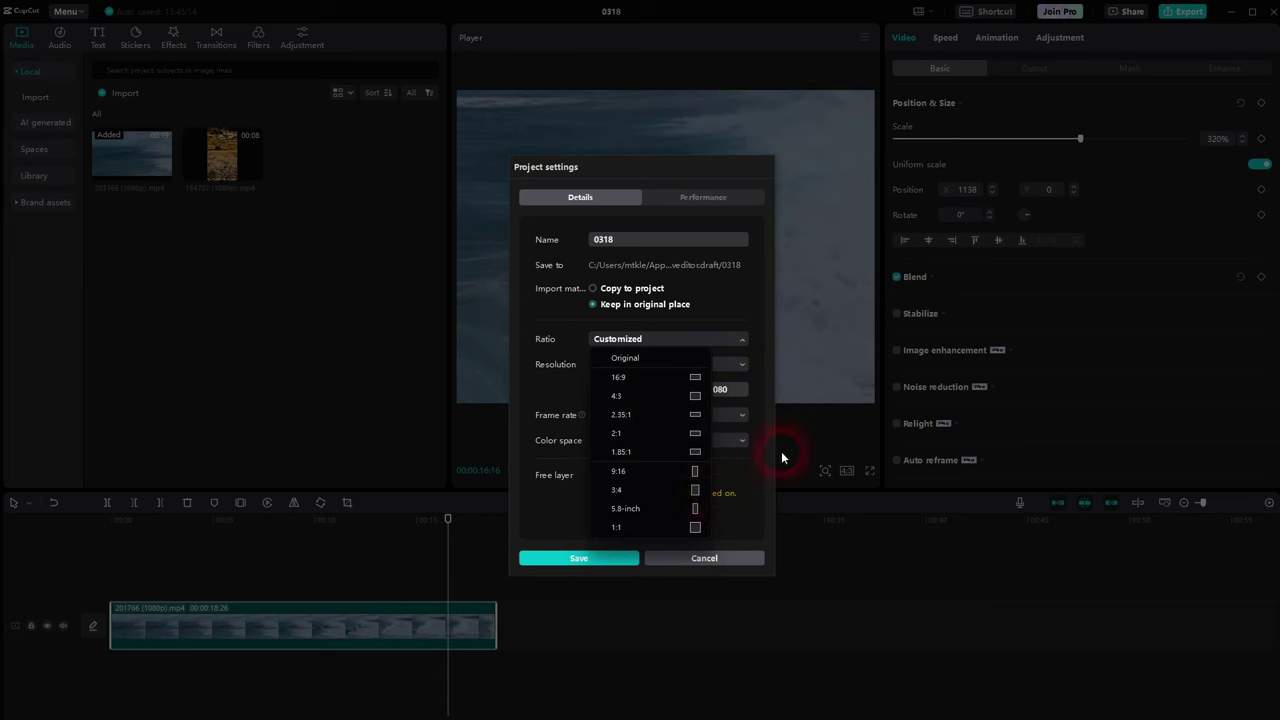
click(696, 558)
click(849, 471)
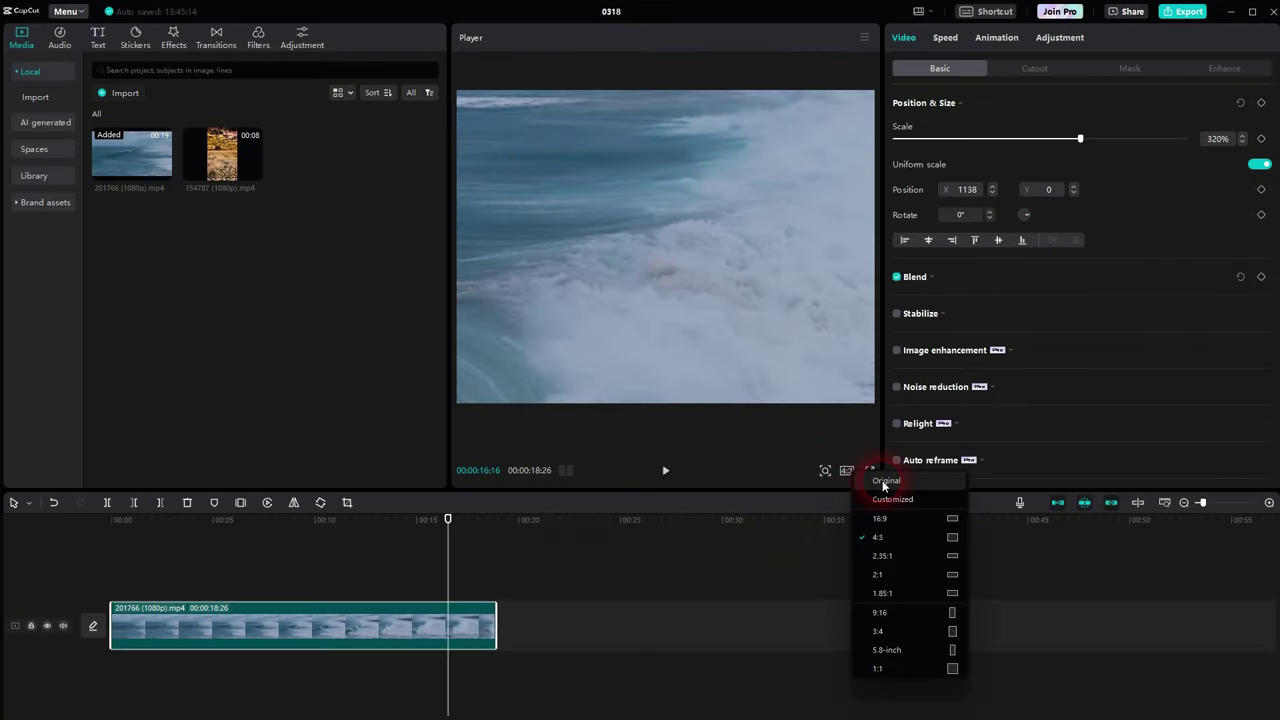
click(884, 490)
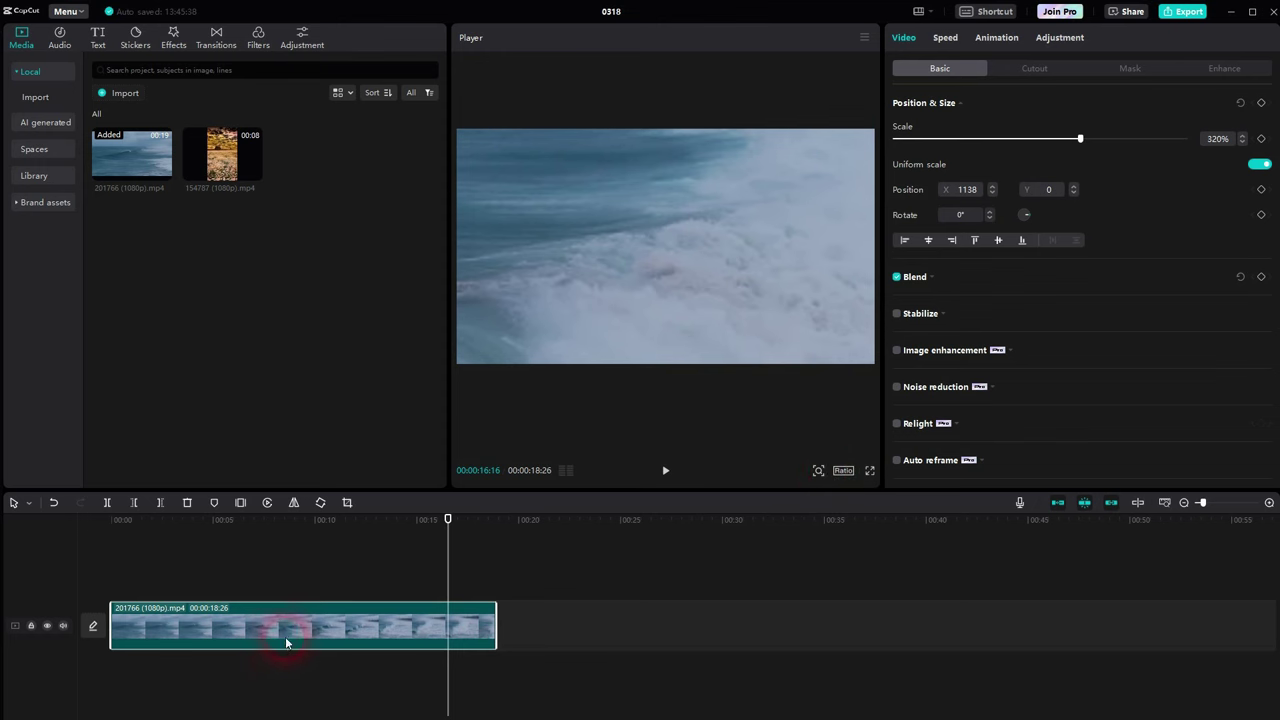
key(Delete)
drag(150, 158, 150, 615)
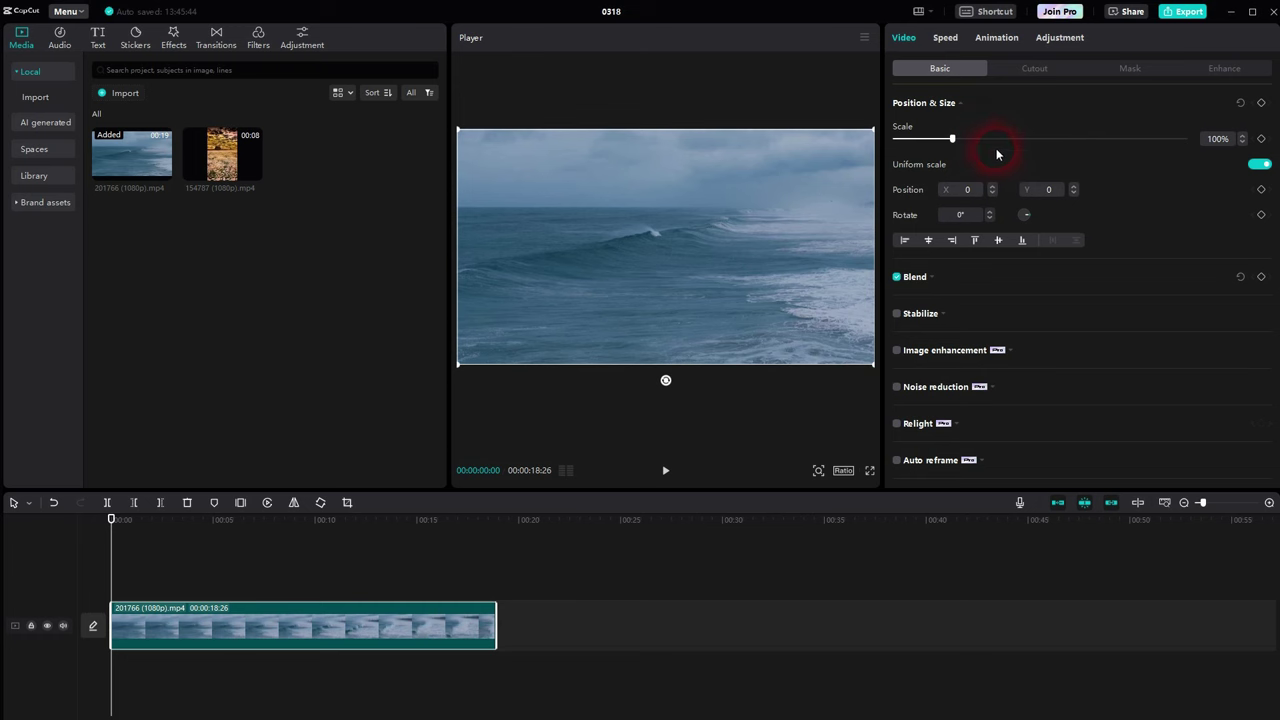
Step: Magnify the player preview and shift the ocean clip within the frame to about X -164, Y 11
click(818, 472)
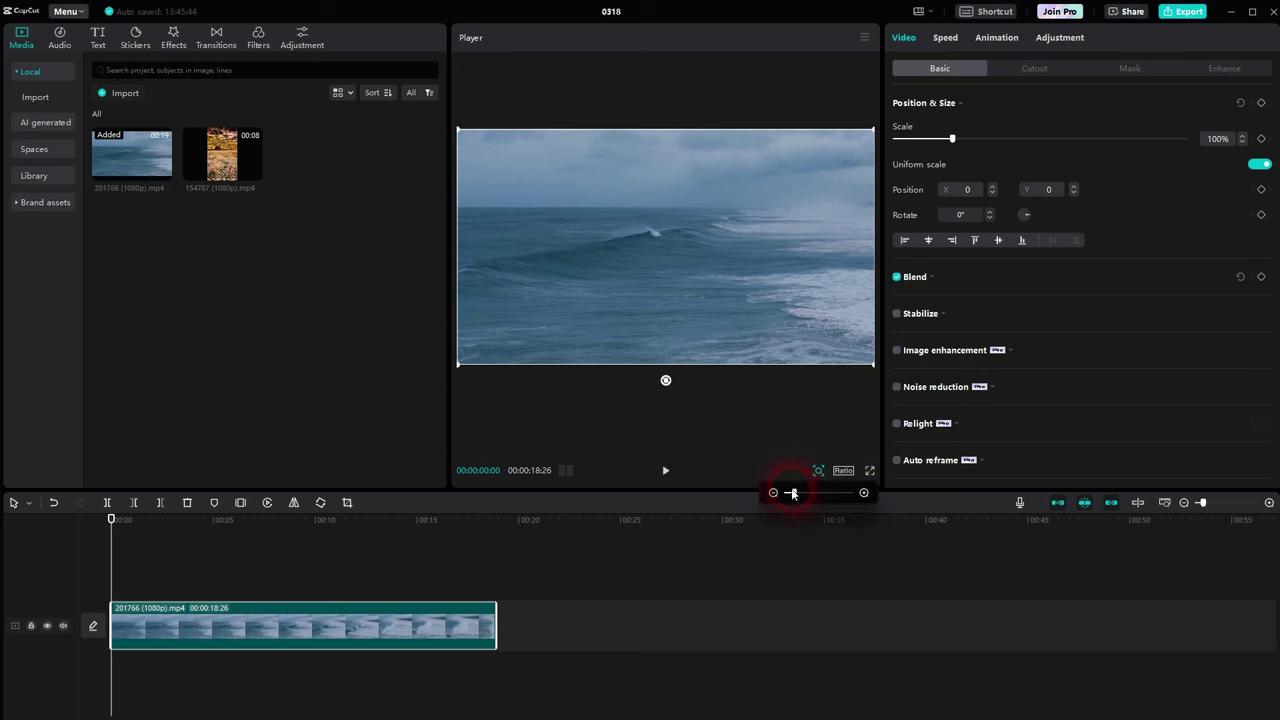
drag(792, 492, 837, 493)
click(866, 430)
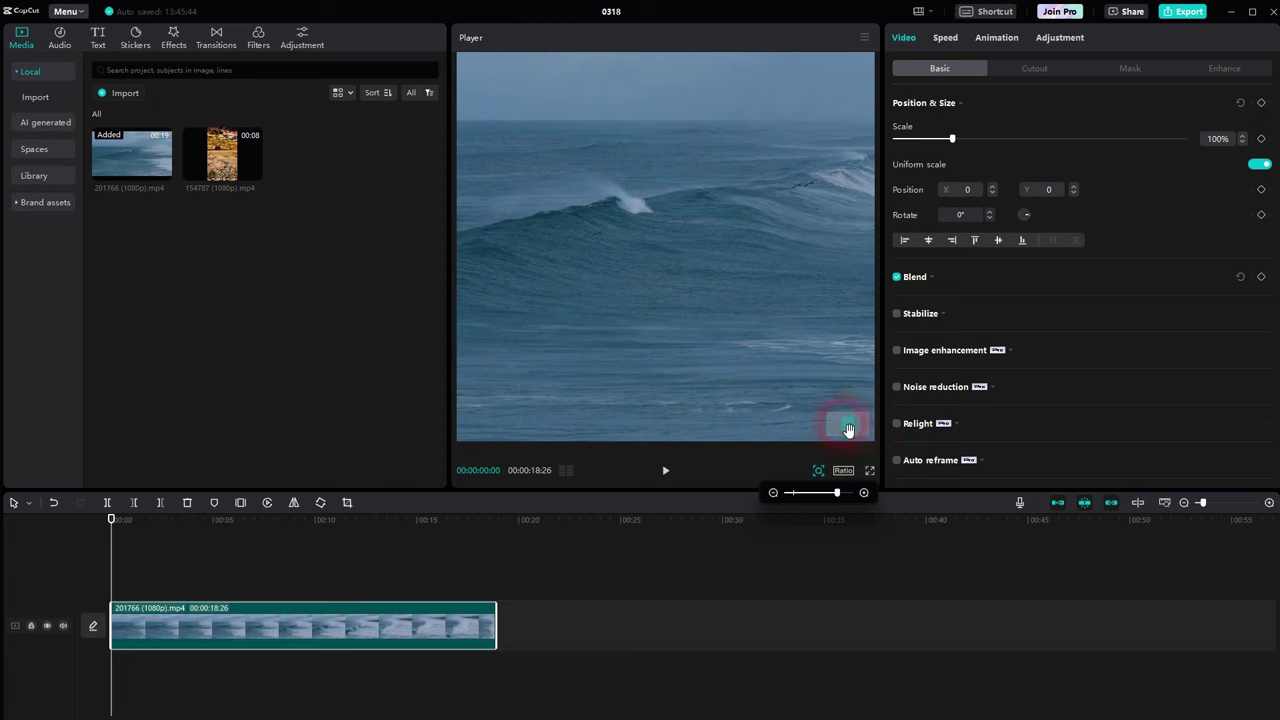
drag(746, 331, 721, 325)
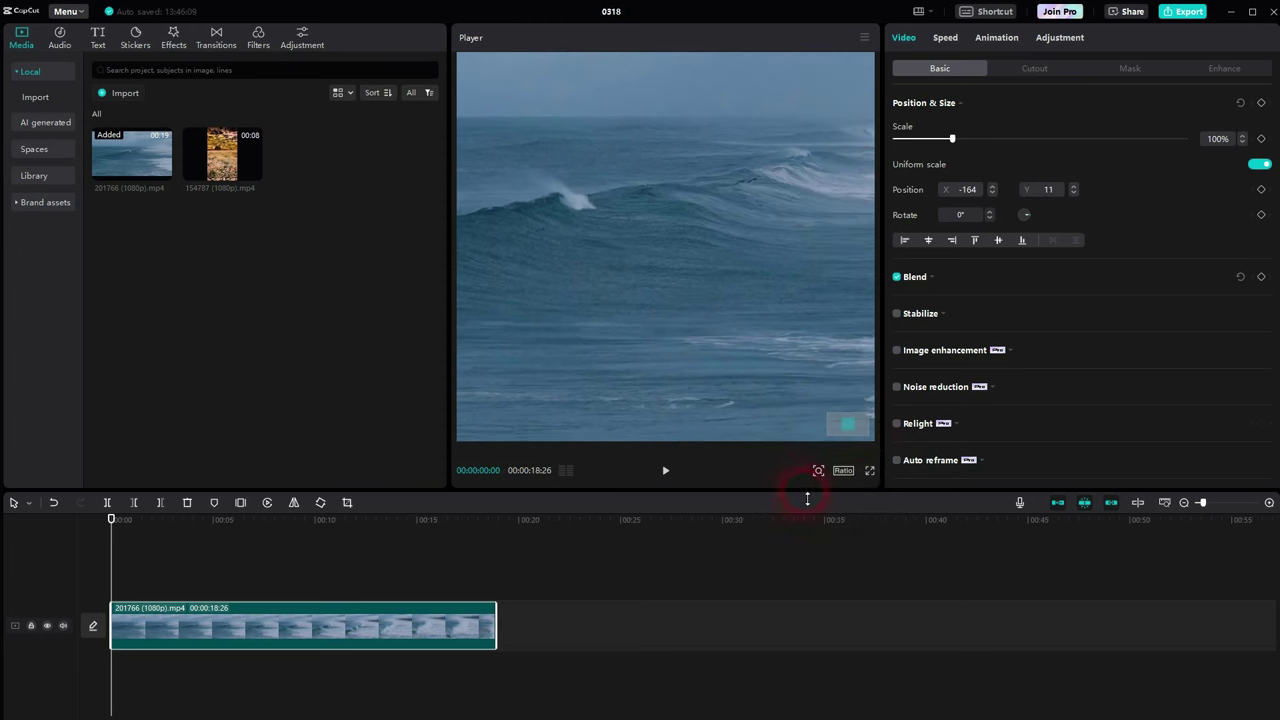
Step: Return the player preview to its normal magnification and recenter the ocean clip at X 0, Y 0
click(818, 470)
drag(837, 494, 799, 493)
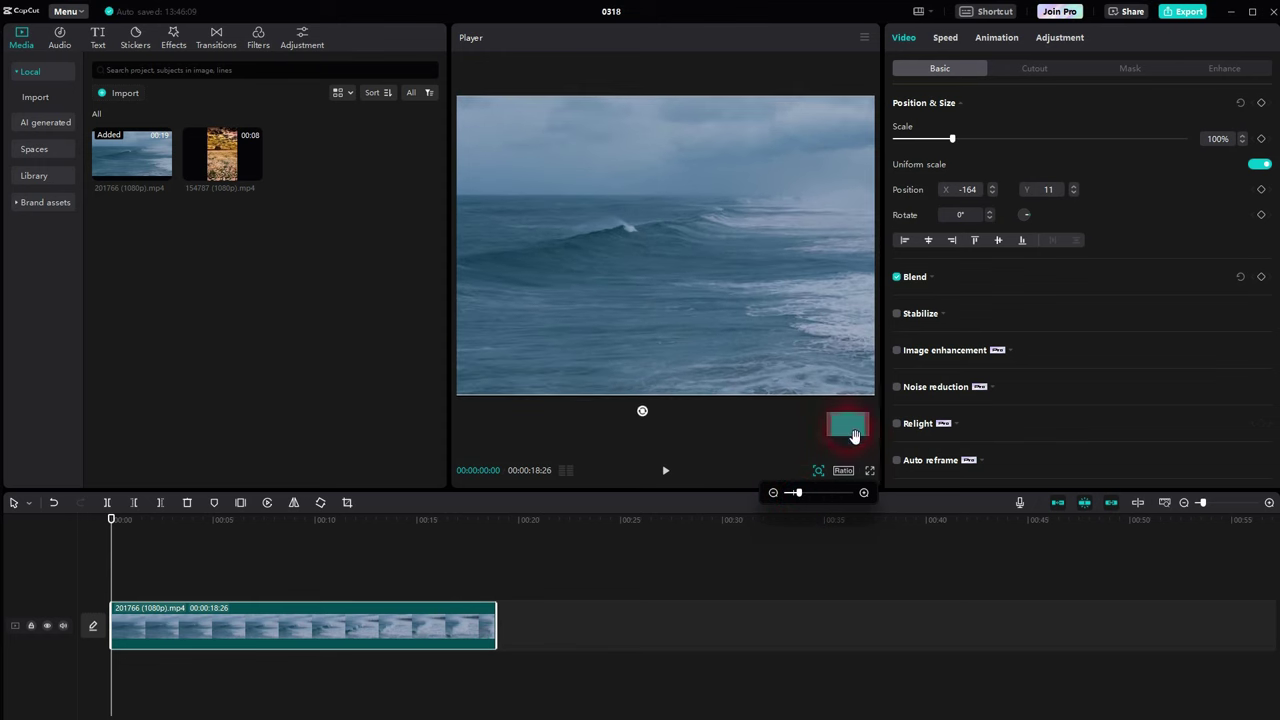
drag(852, 430, 844, 432)
click(818, 470)
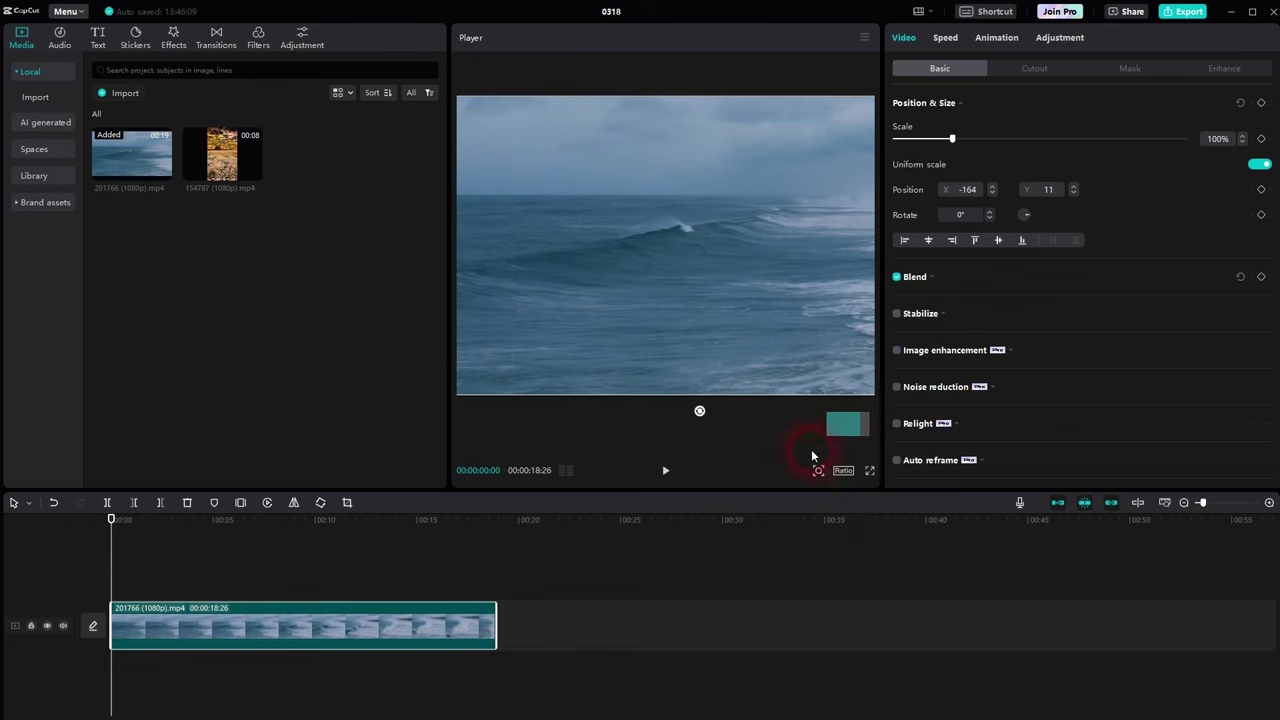
click(818, 470)
drag(797, 493, 793, 495)
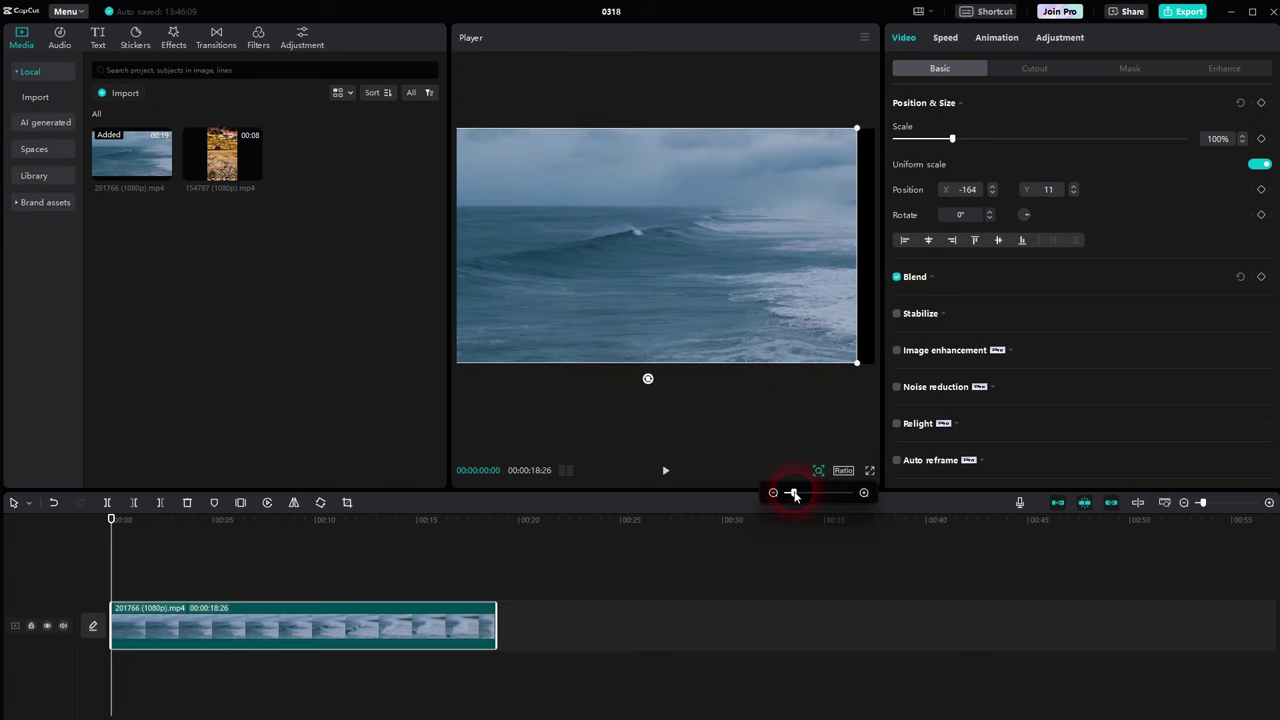
click(776, 414)
click(864, 332)
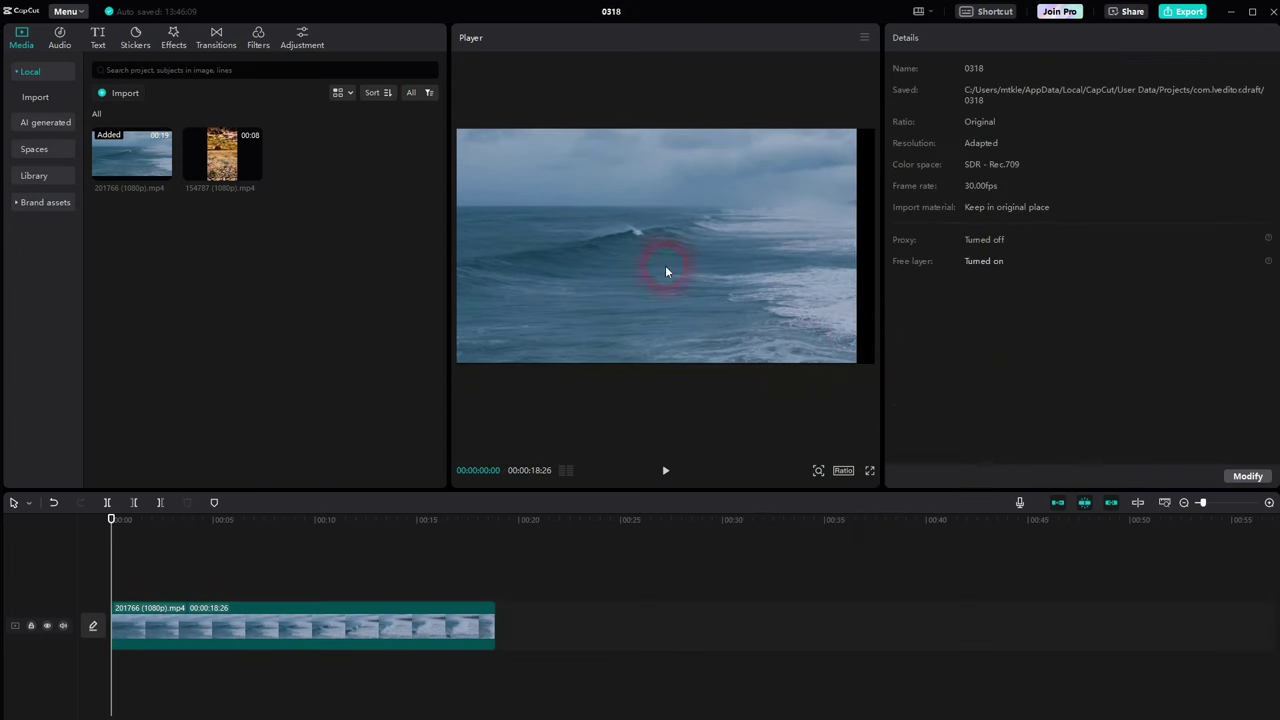
drag(665, 265, 668, 264)
Step: View the ocean clip in full screen, return to the editor and look over the available ratio presets
click(844, 472)
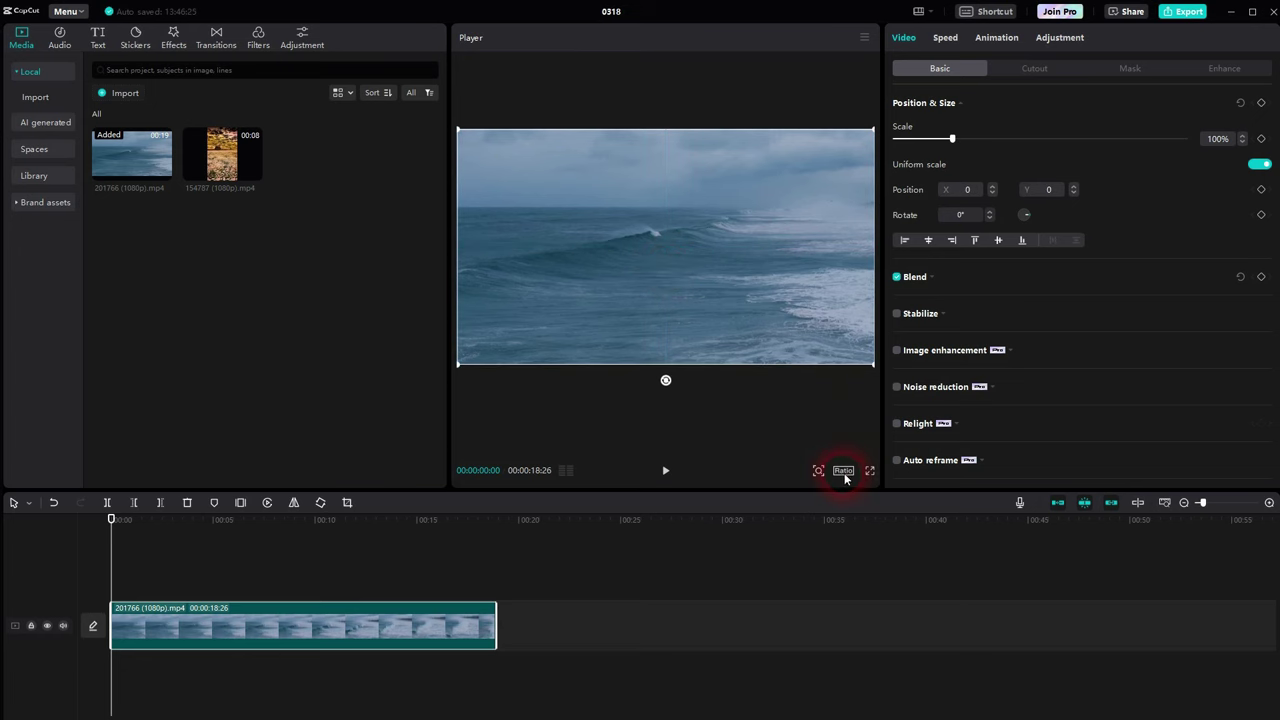
click(872, 472)
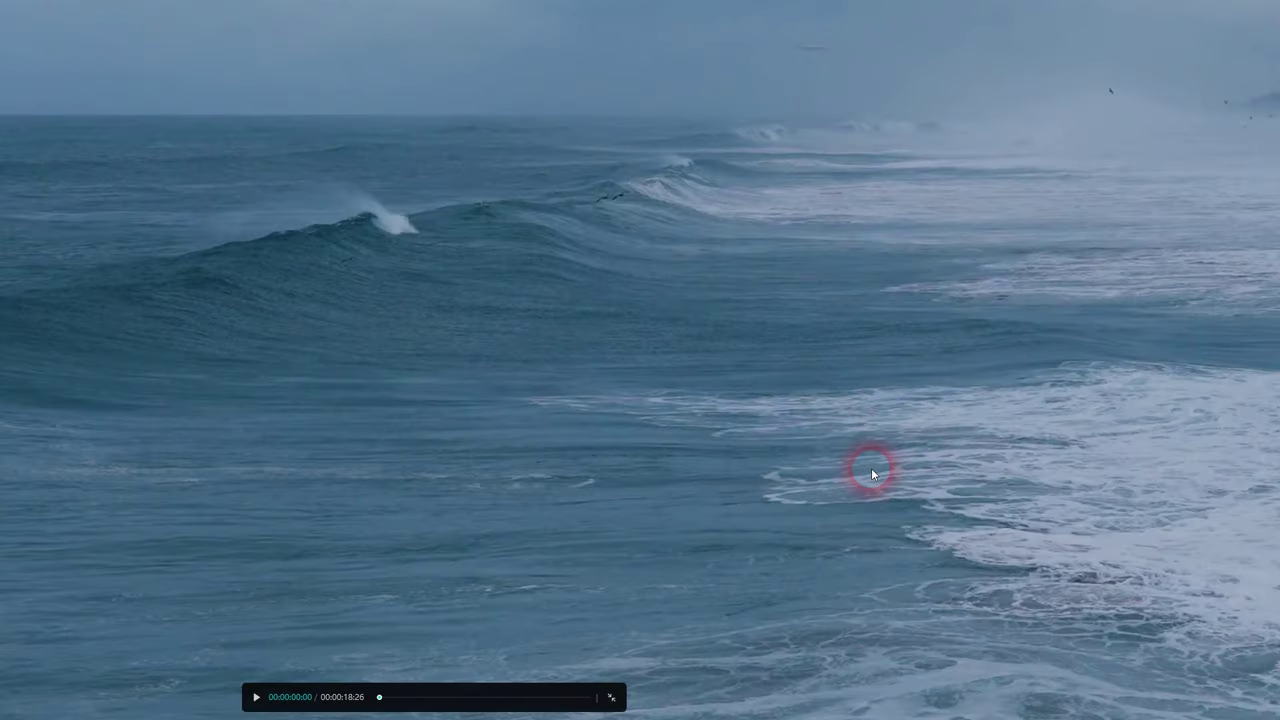
click(611, 697)
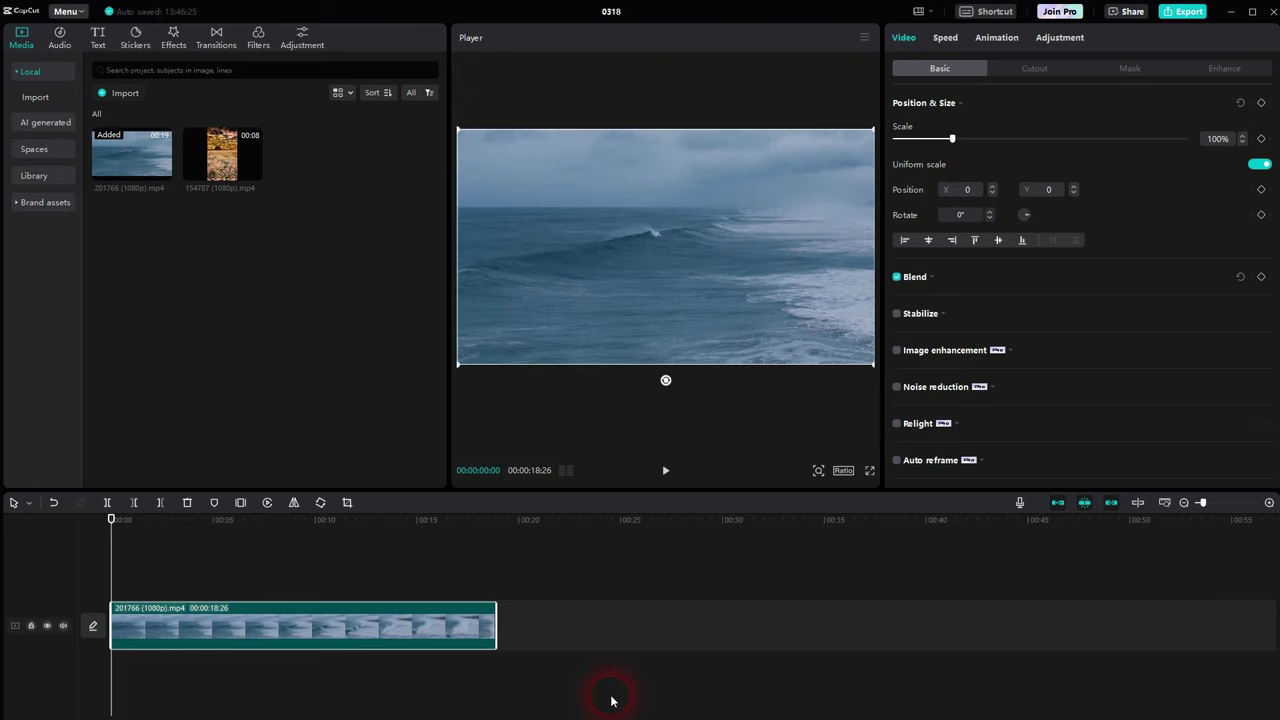
click(846, 471)
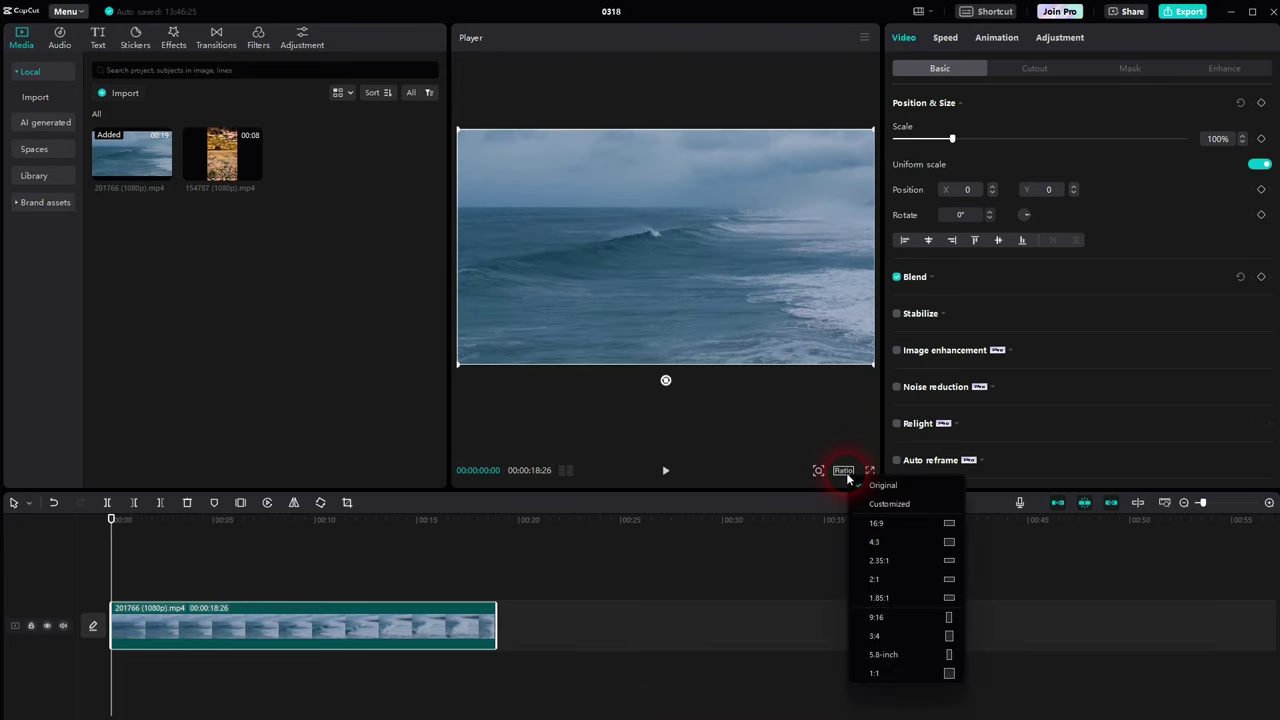
click(632, 585)
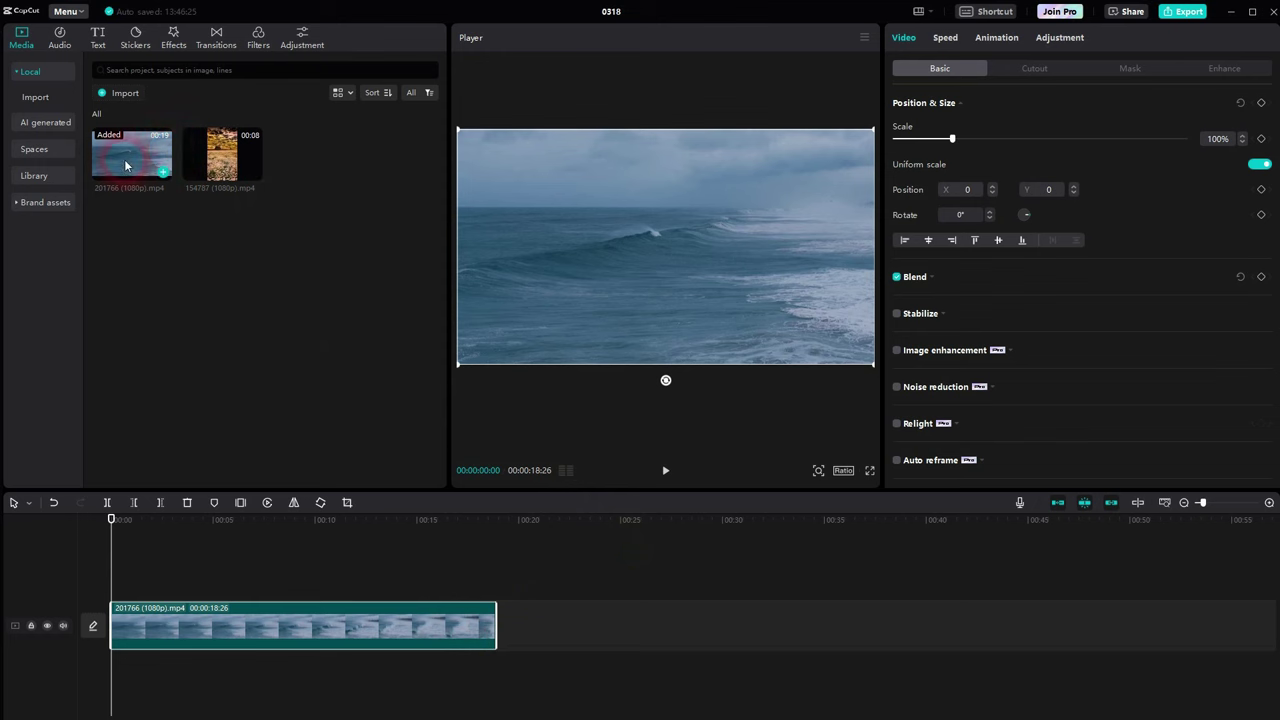
click(401, 582)
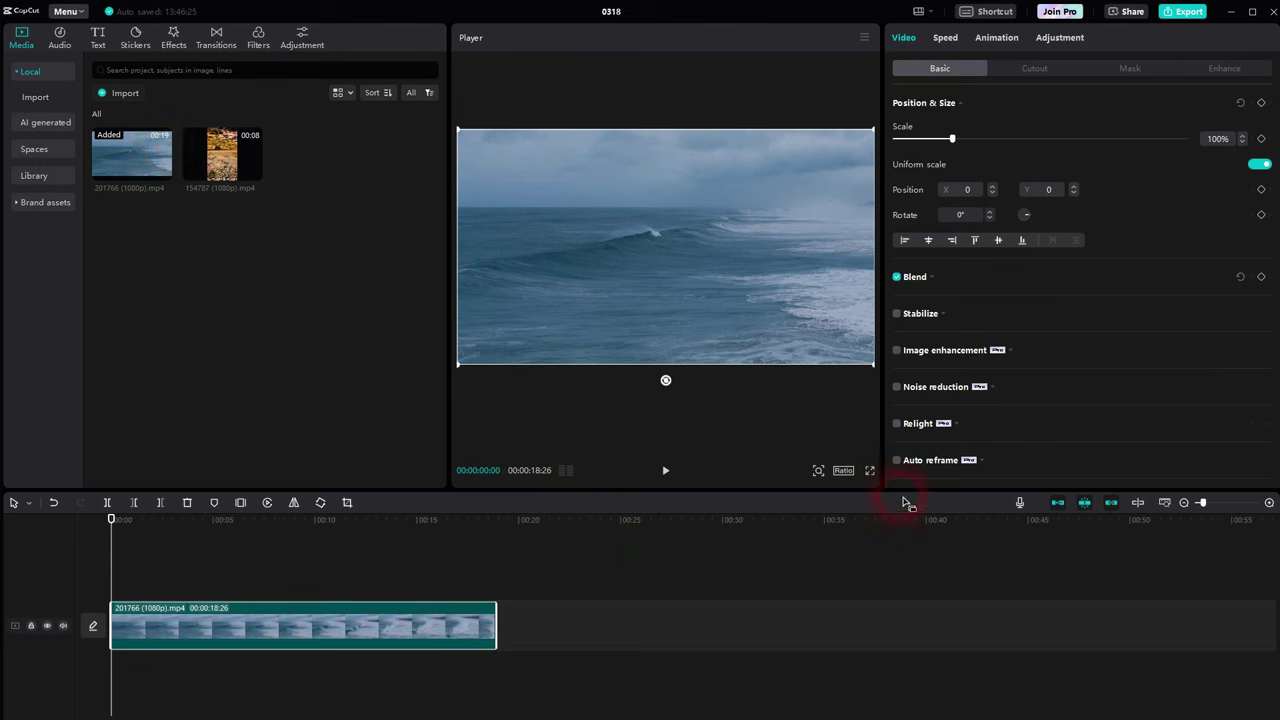
Step: Reframe the ocean clip for a 9:16 project ratio with 319% scale and X position -1277, and preview its playback
click(845, 471)
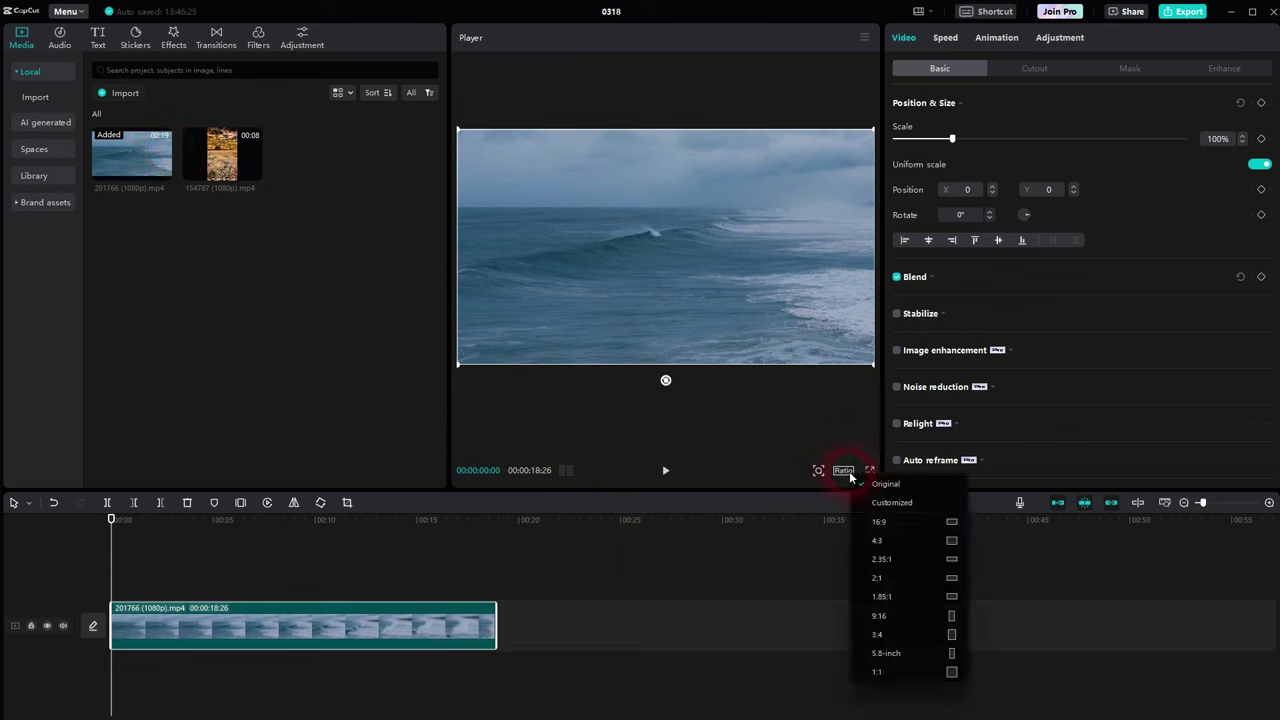
click(880, 616)
drag(955, 143, 1081, 146)
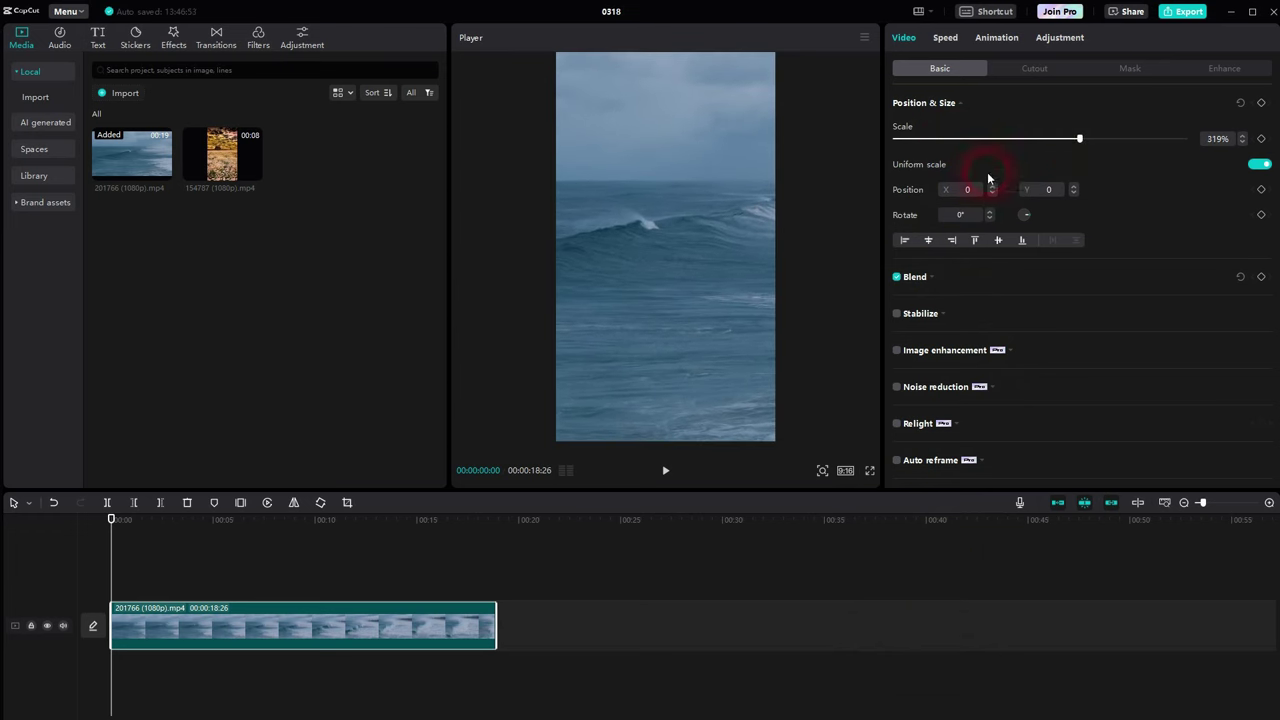
drag(660, 276, 530, 276)
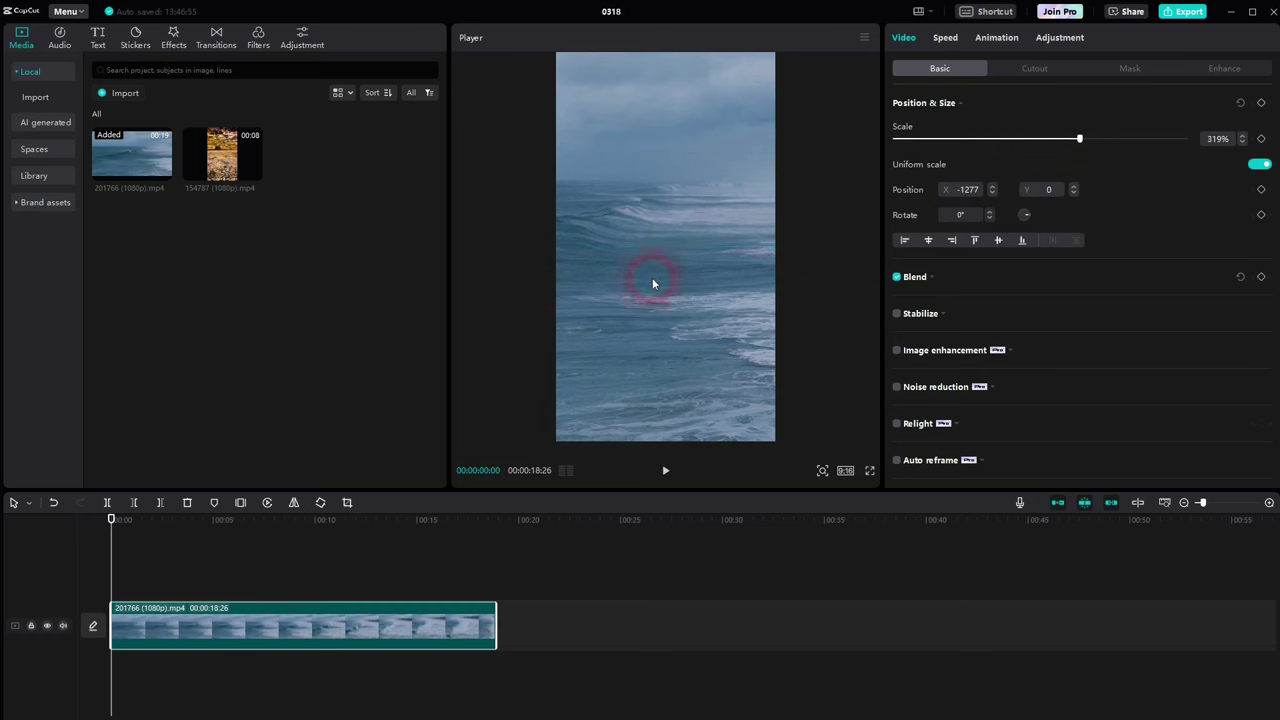
click(588, 290)
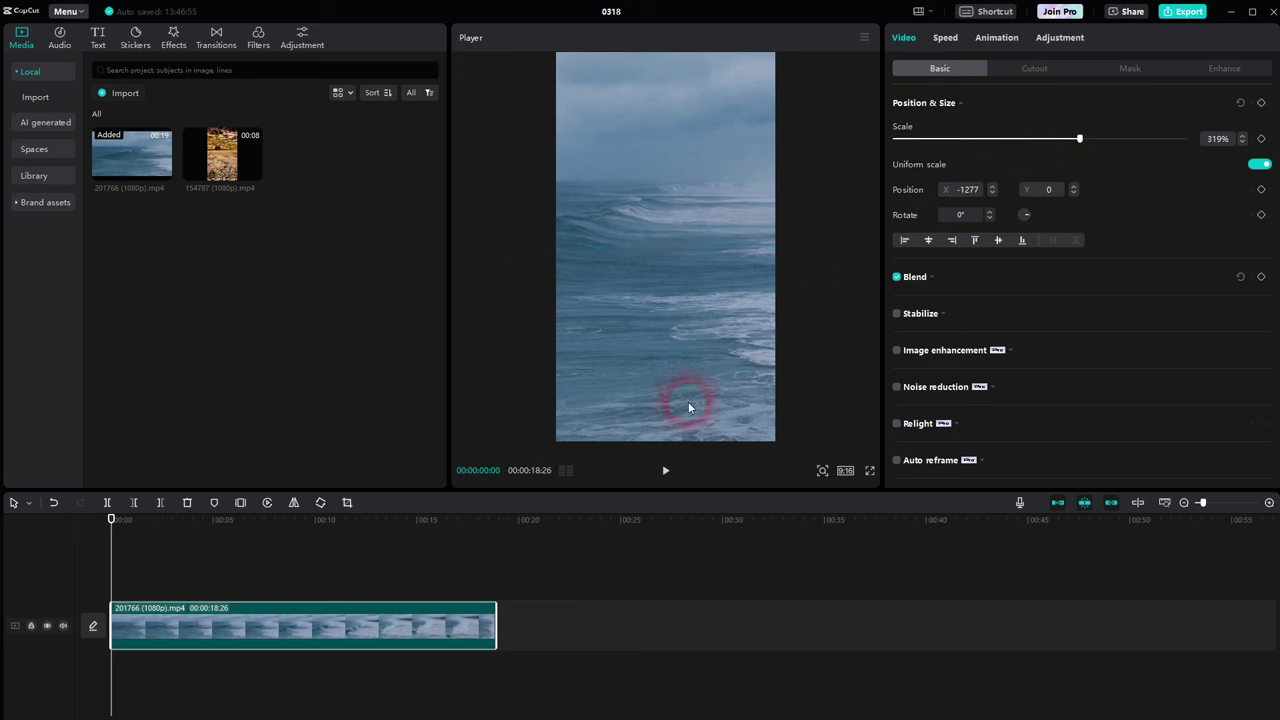
click(665, 470)
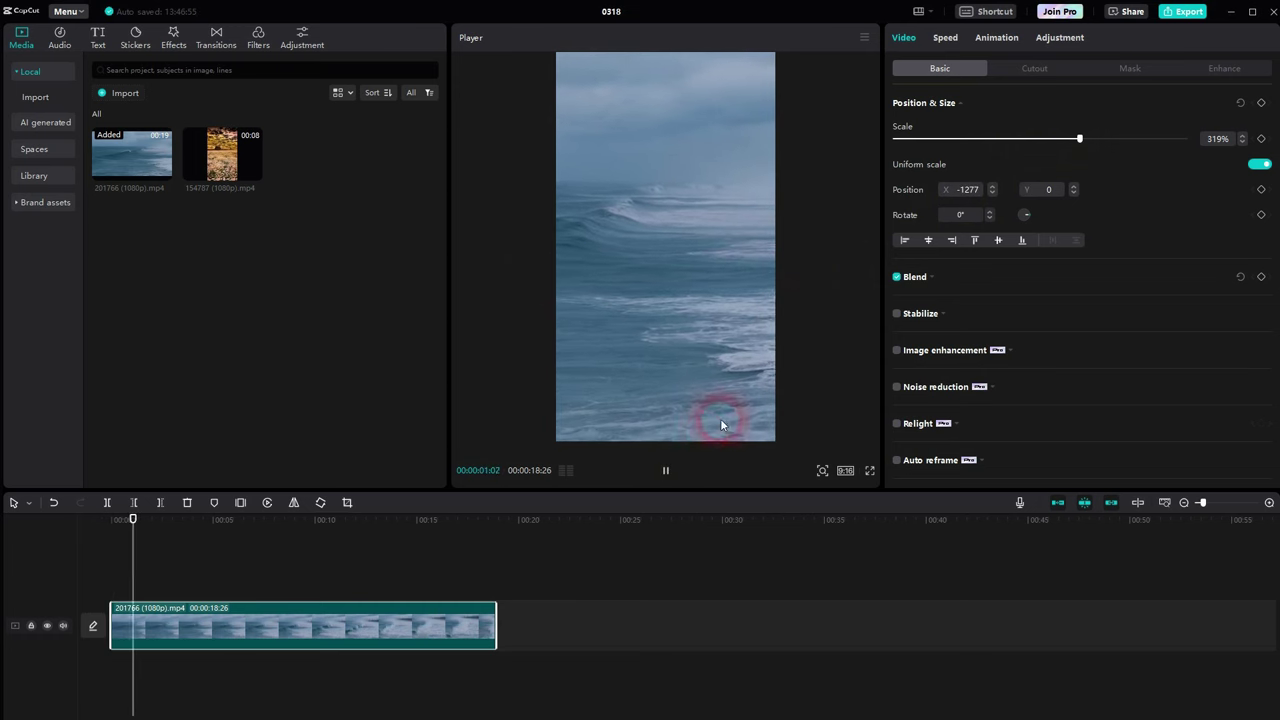
click(666, 471)
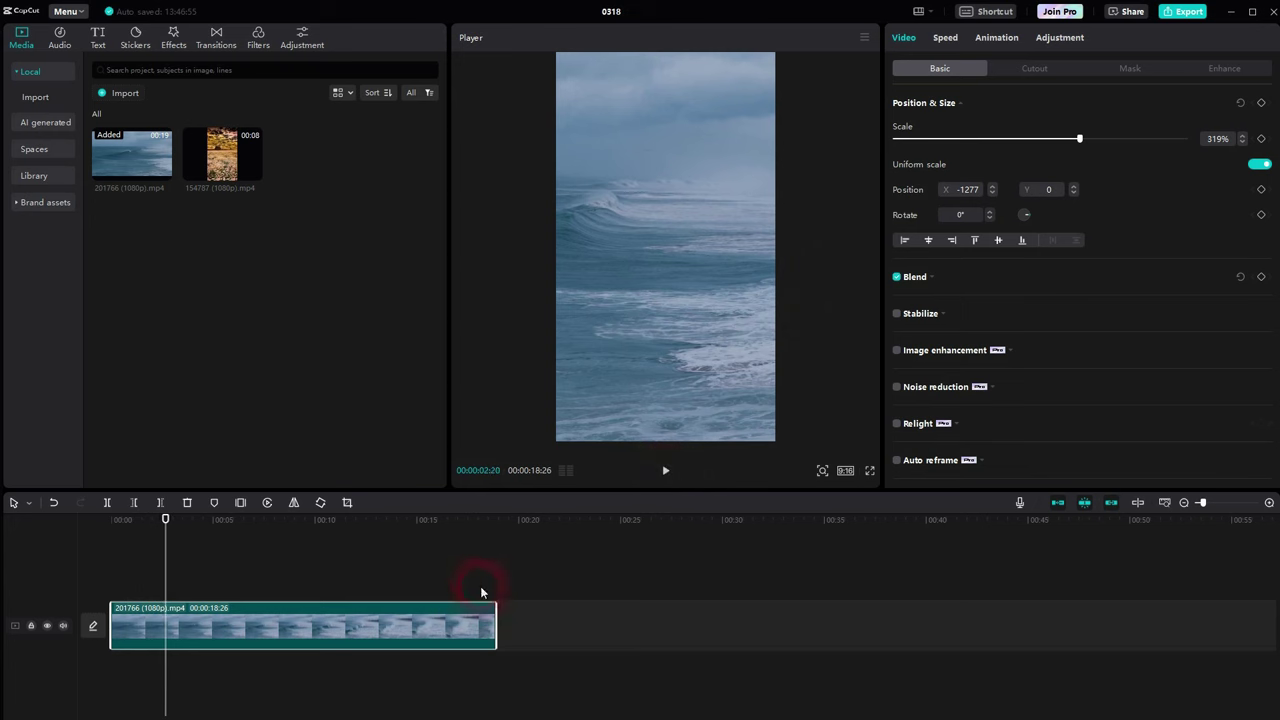
click(371, 608)
key(Delete)
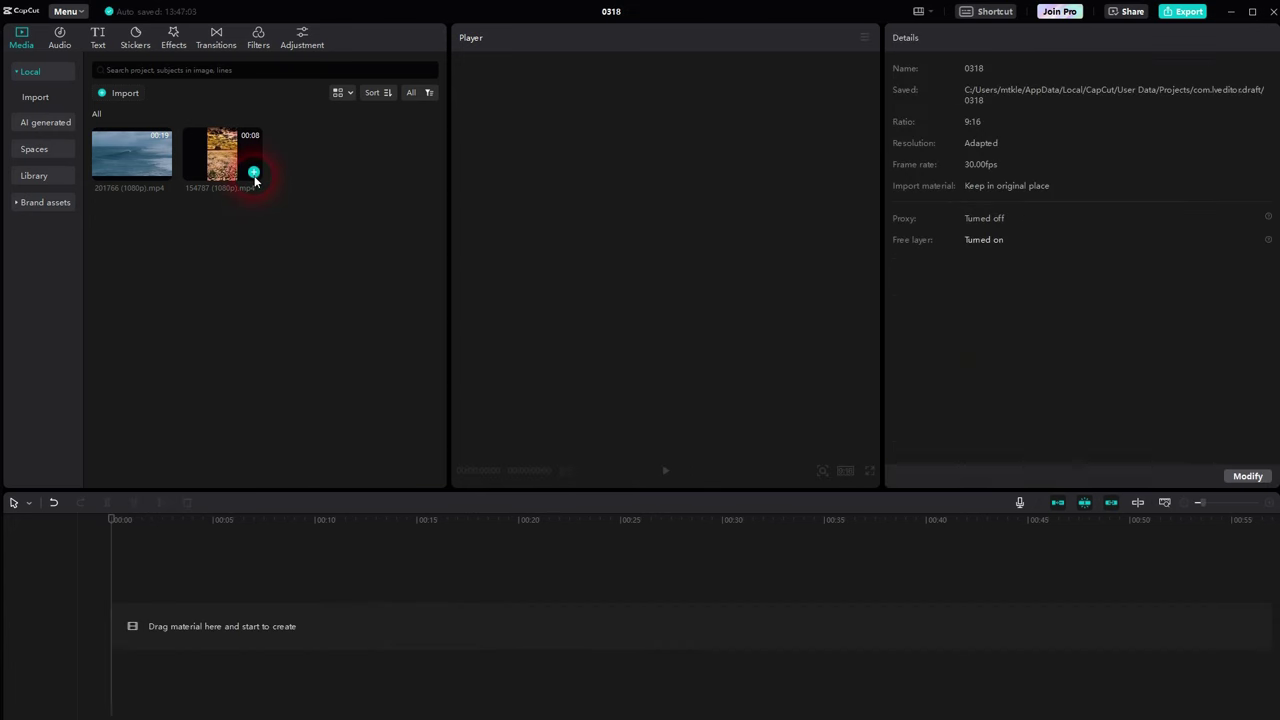
click(253, 173)
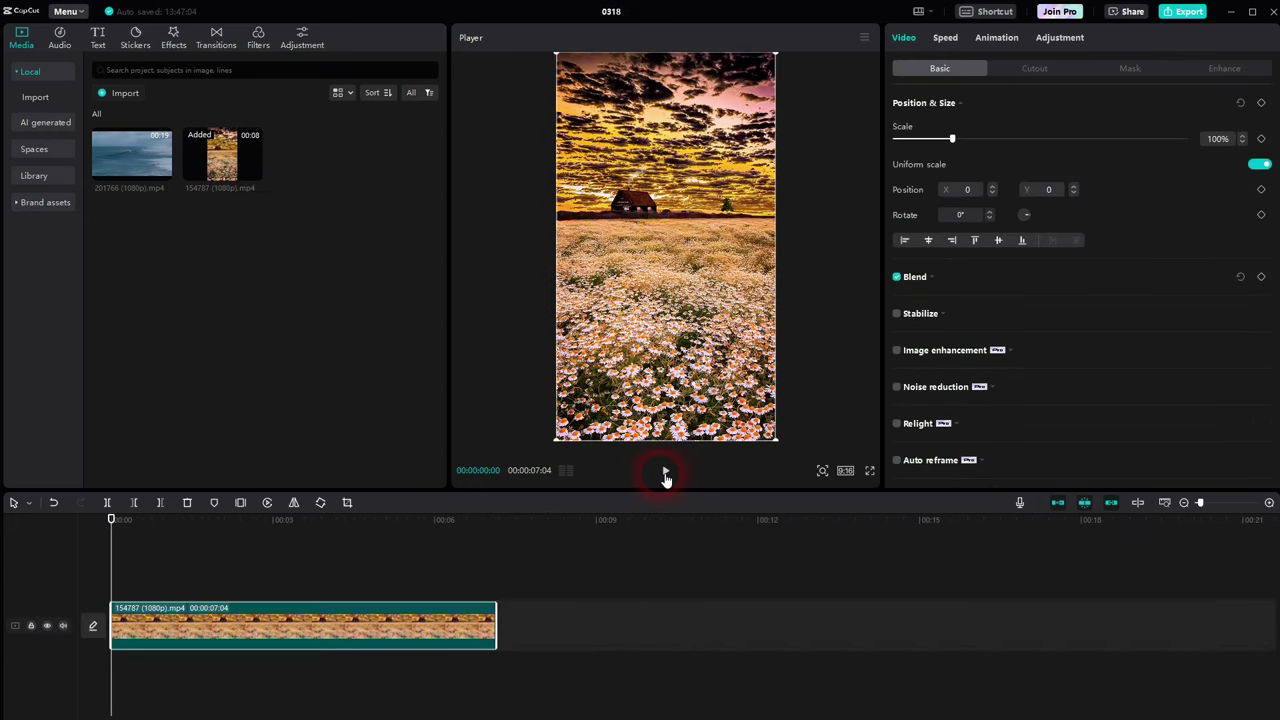
click(666, 472)
click(666, 471)
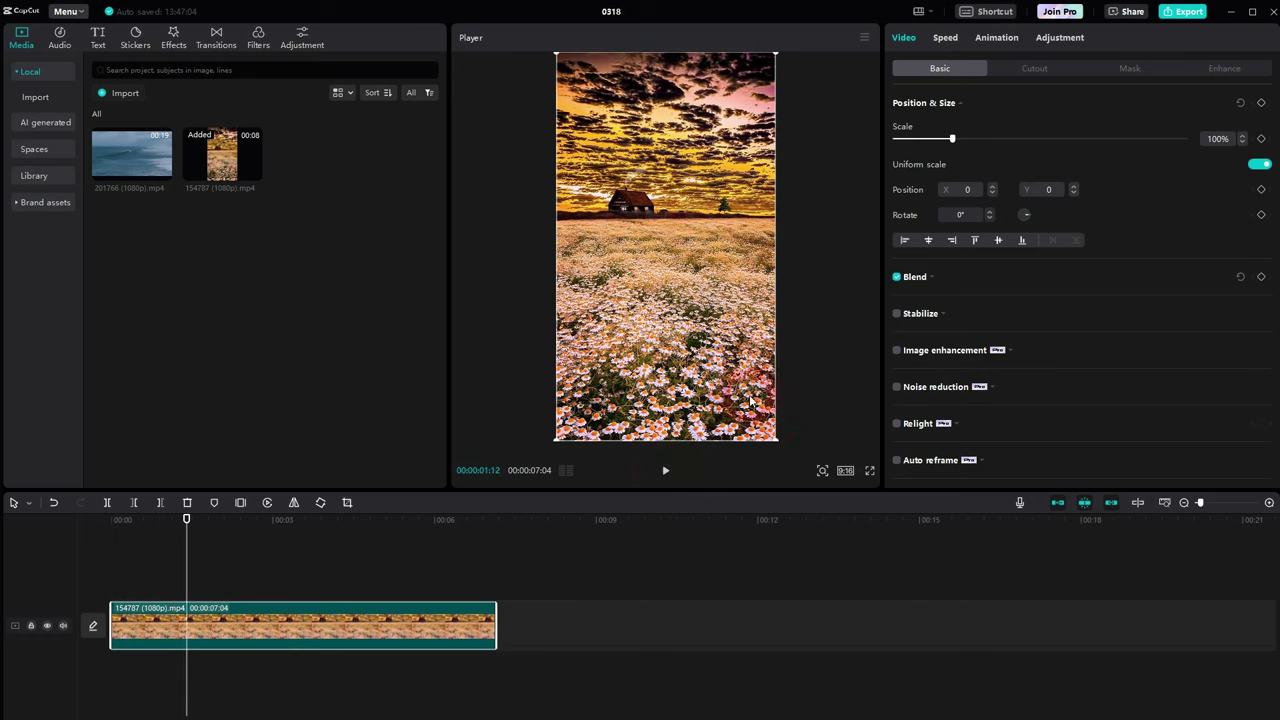
Step: Reframe the flower-field clip for a 16:9 project ratio with 323% scale and Y position -594, and play it
click(845, 470)
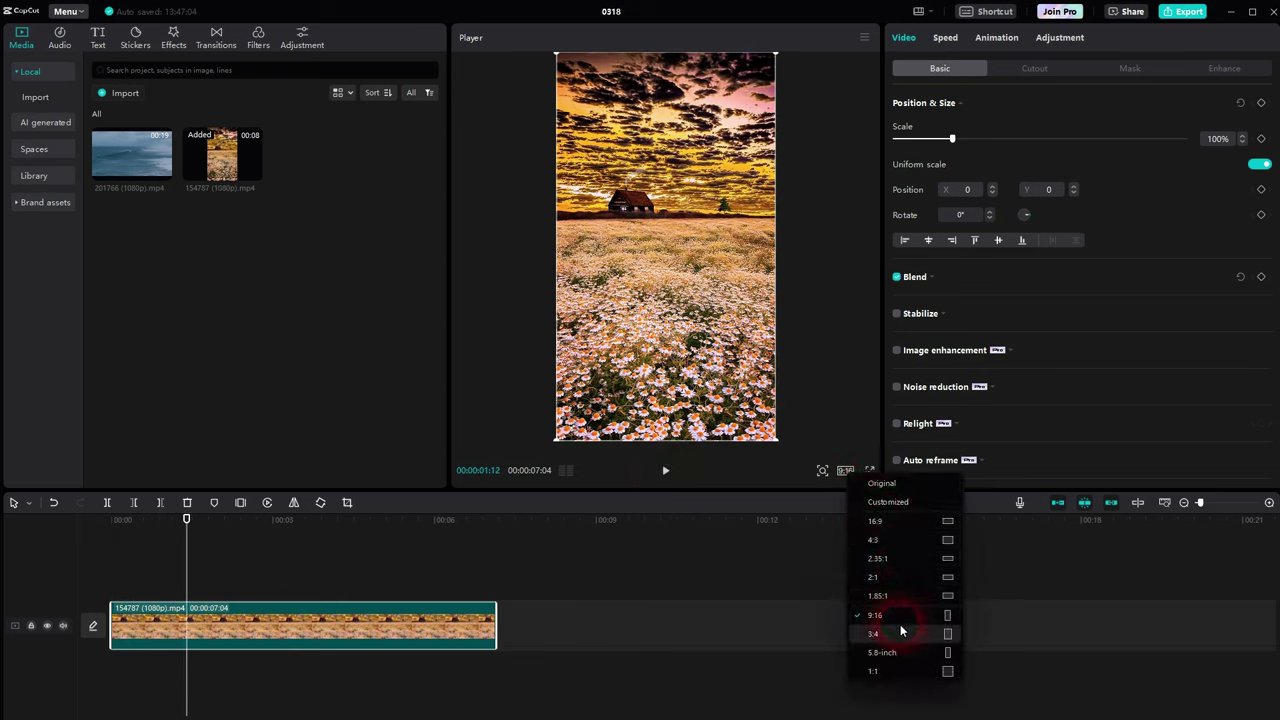
click(892, 524)
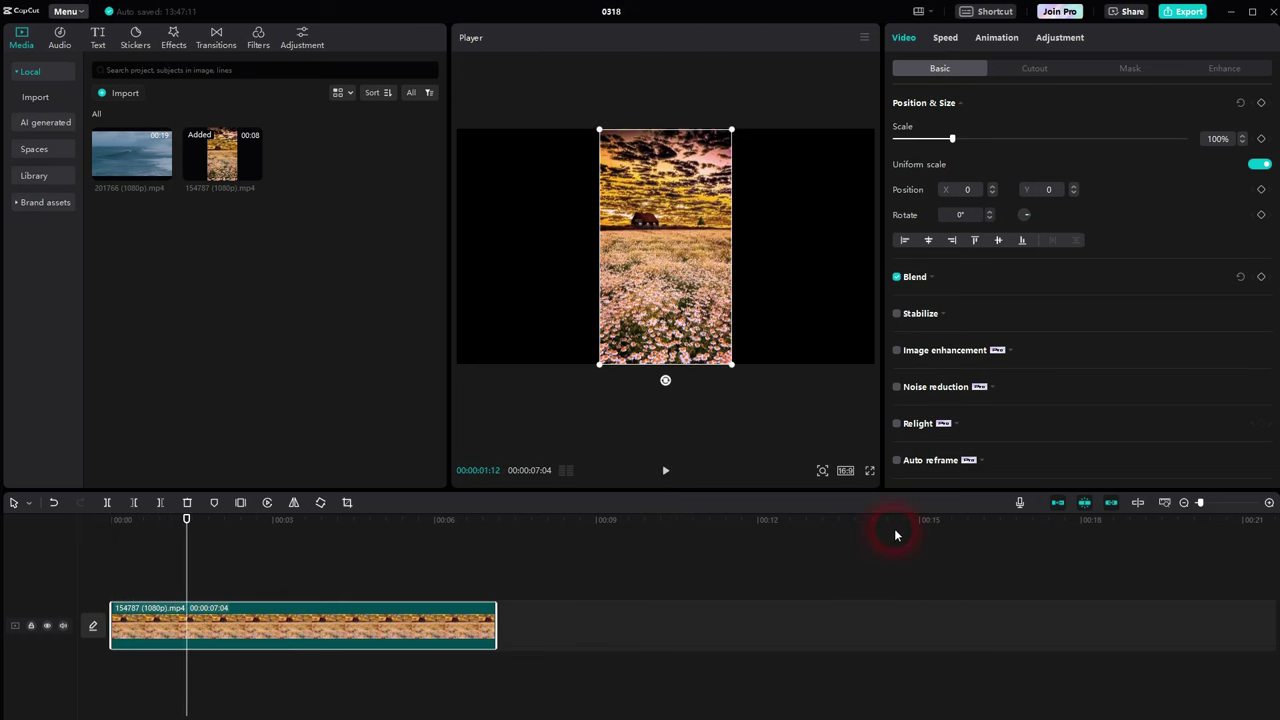
drag(953, 139, 1082, 148)
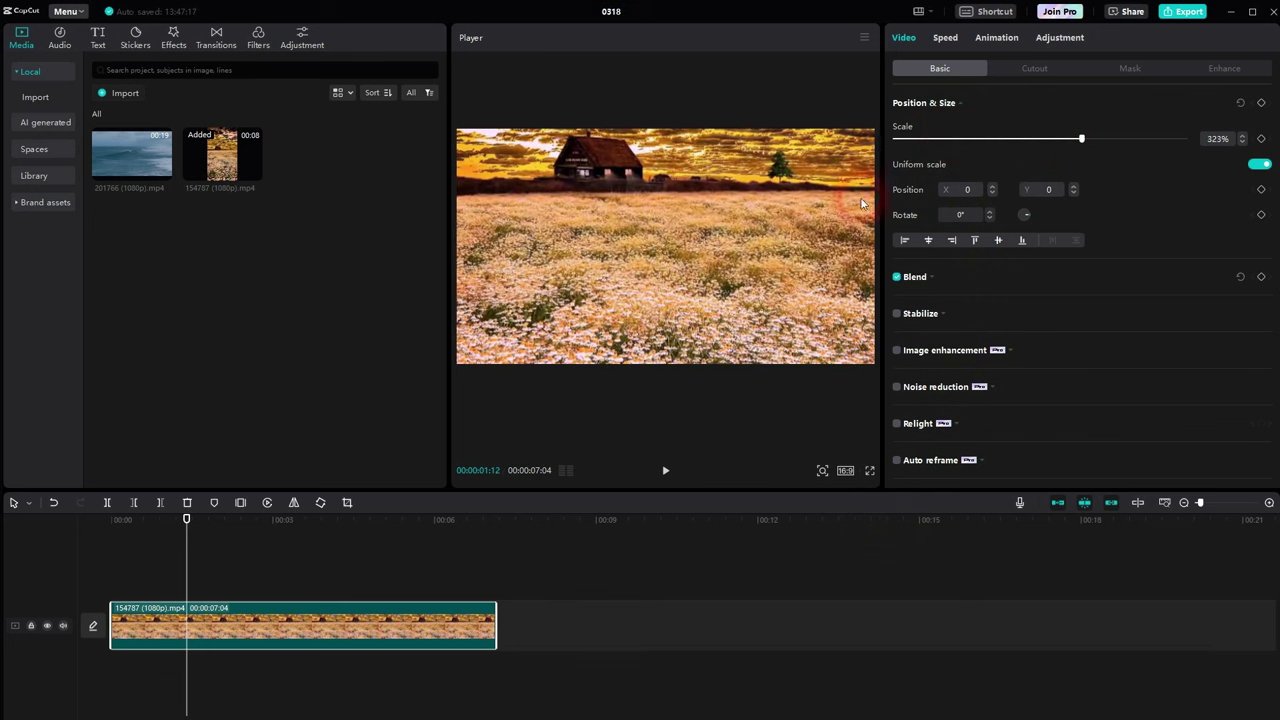
drag(594, 214, 597, 280)
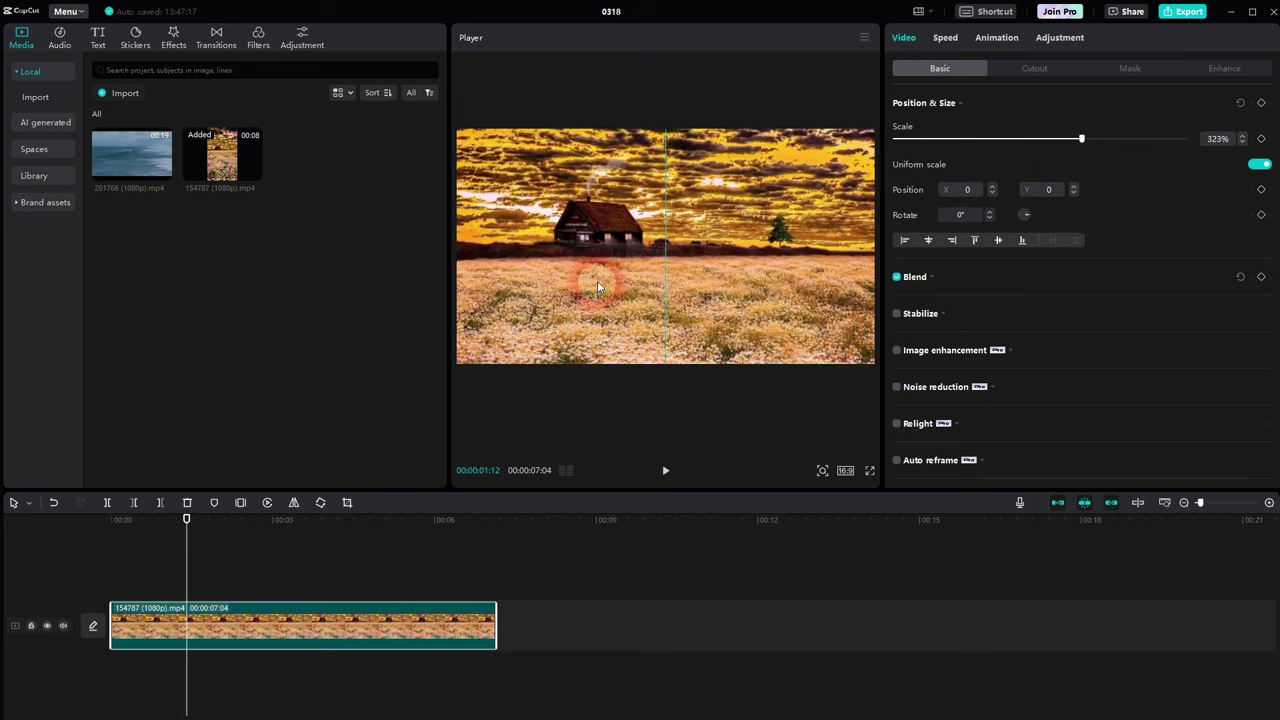
click(667, 470)
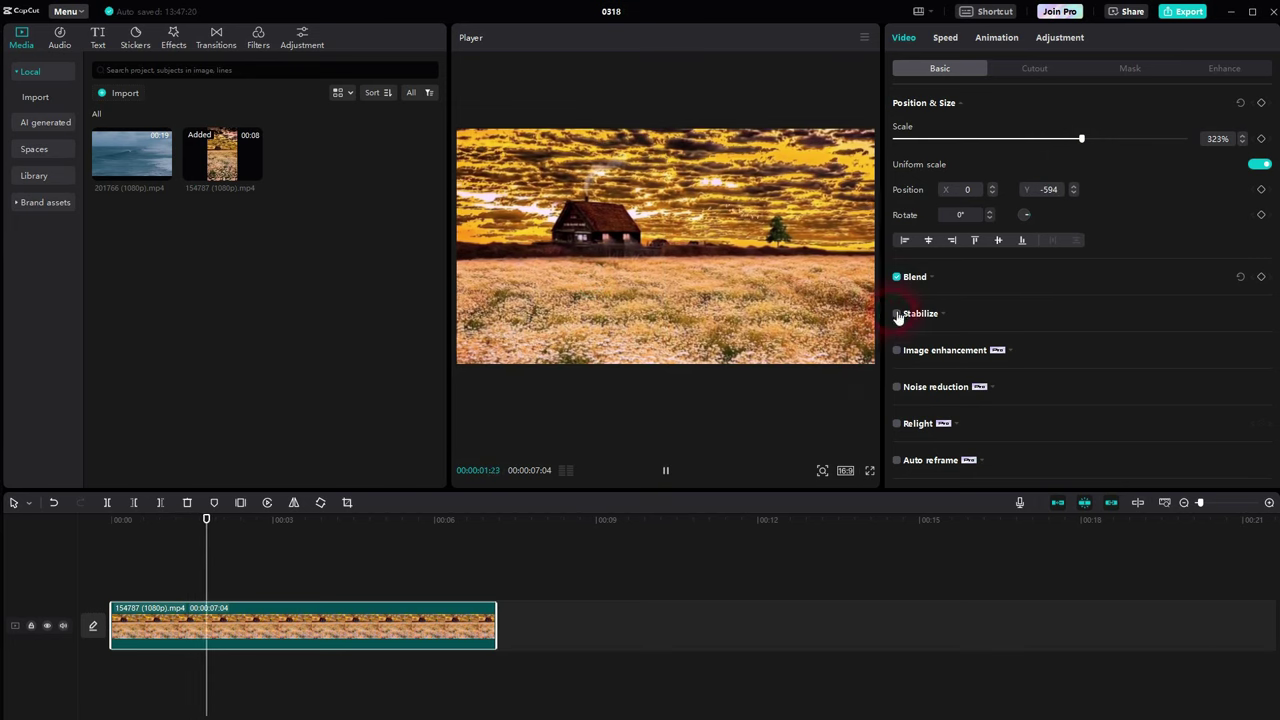
Step: Pause the flower-field playback, and in project 0319 scrub through the mountain-village clip to its end at 00:00:22:09
click(667, 472)
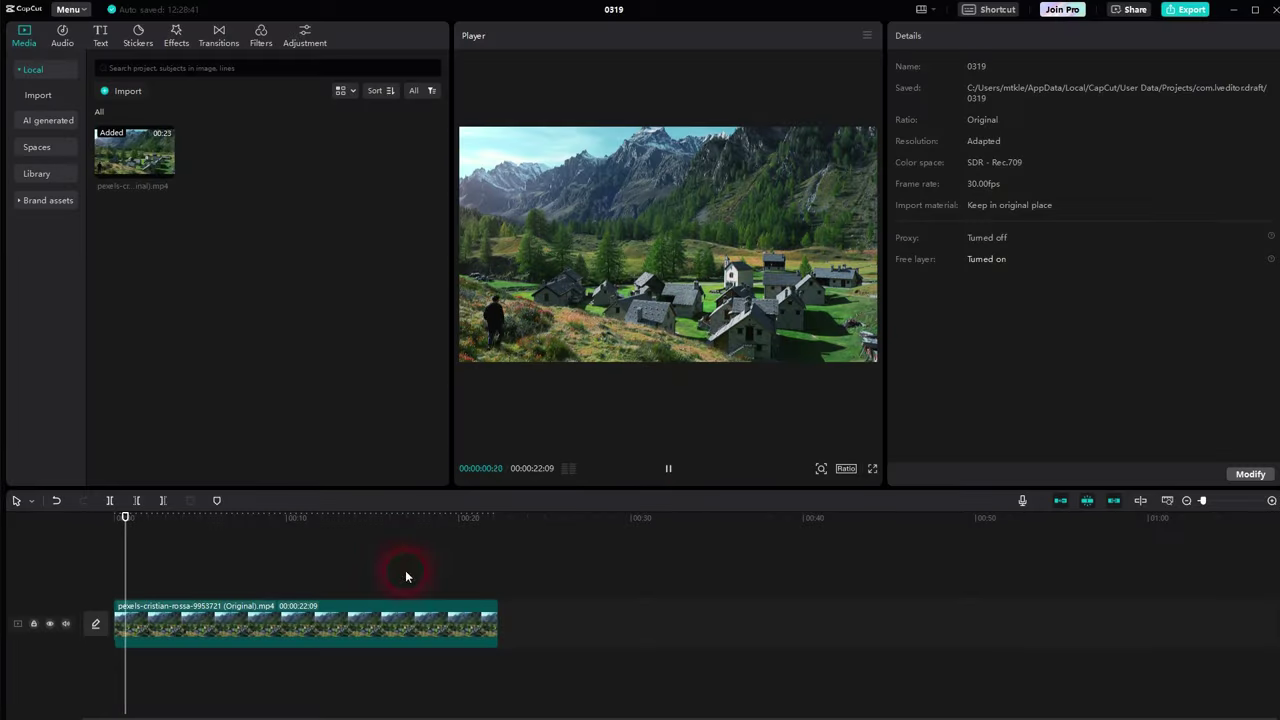
drag(150, 554, 504, 571)
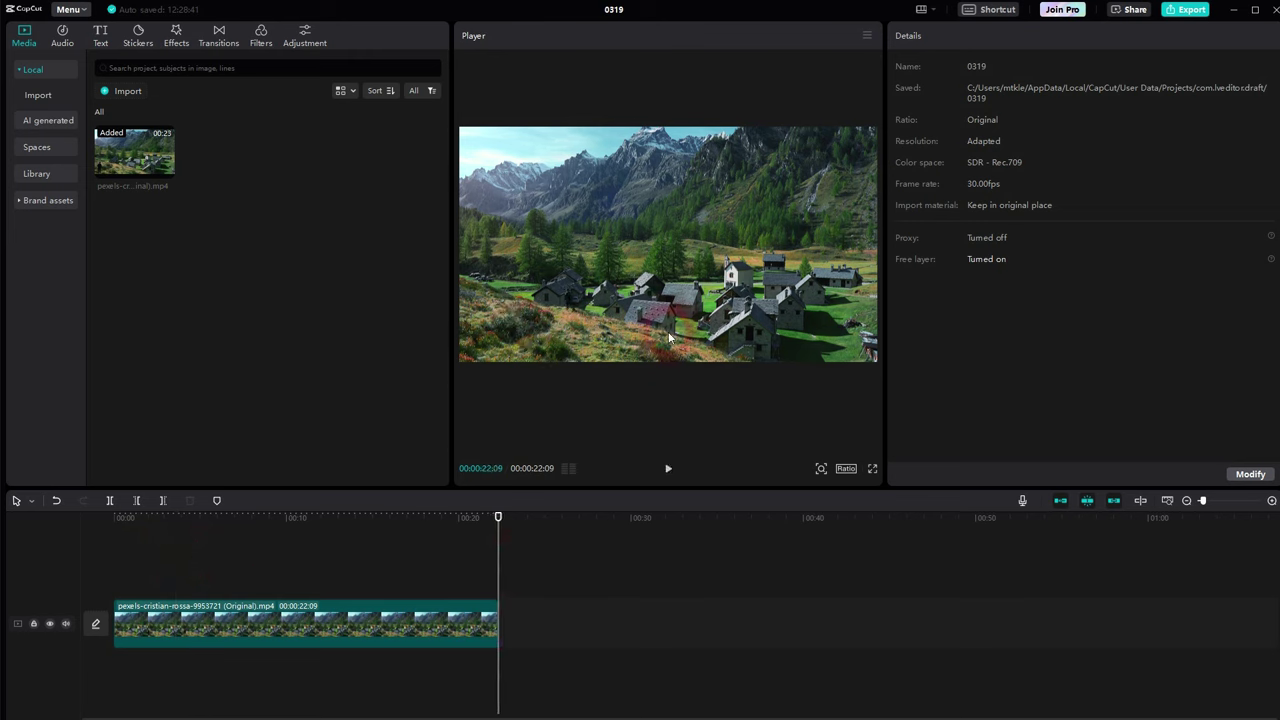
Step: Switch the project ratio to 16:9 and back to Original
click(846, 468)
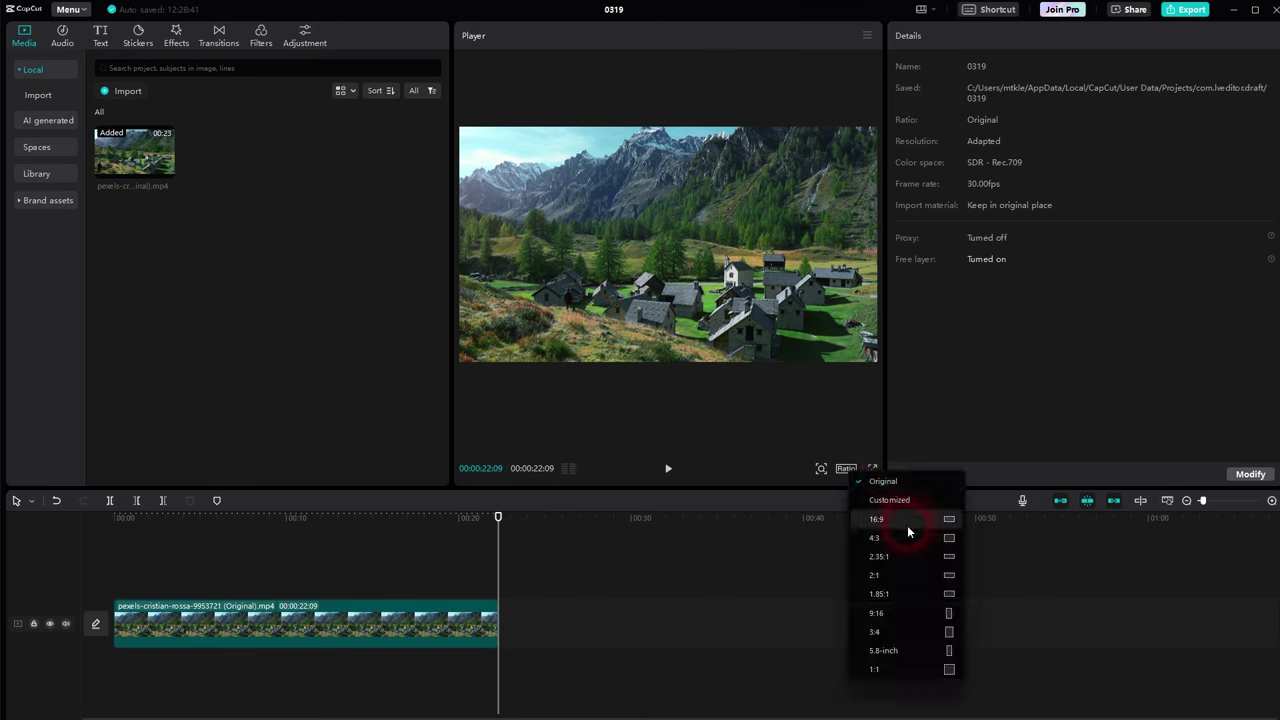
click(907, 525)
click(846, 469)
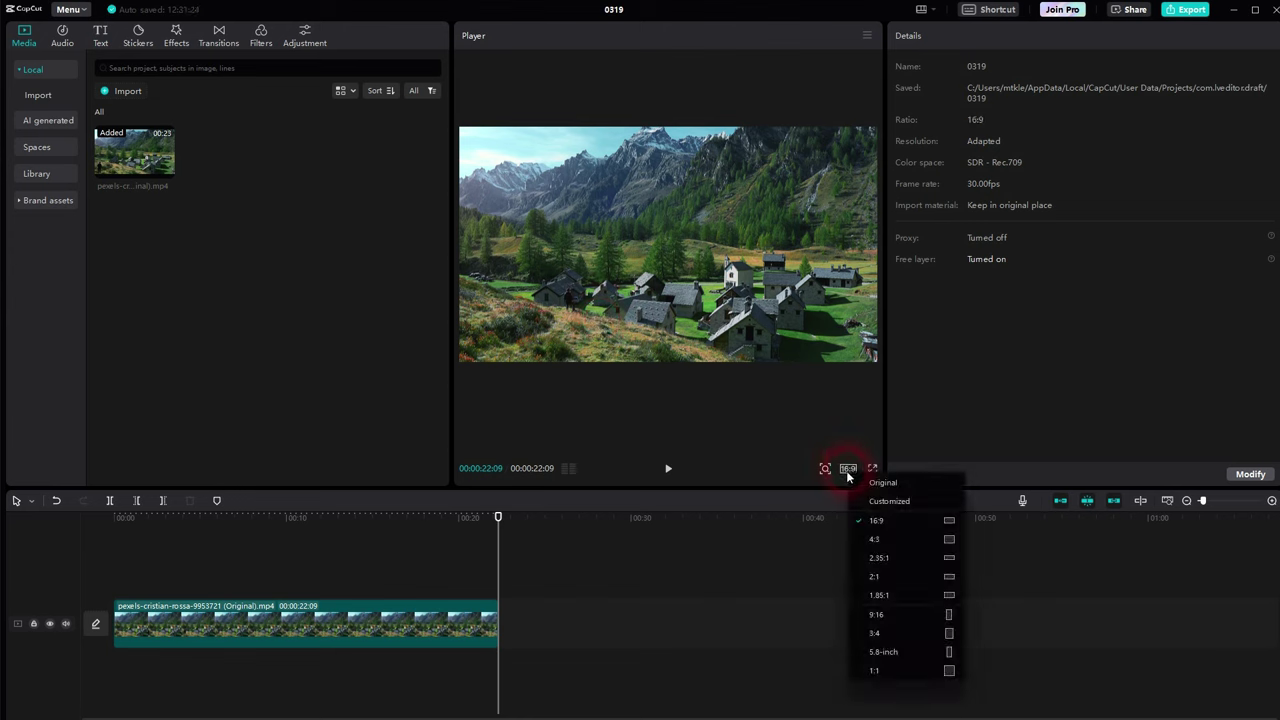
click(899, 482)
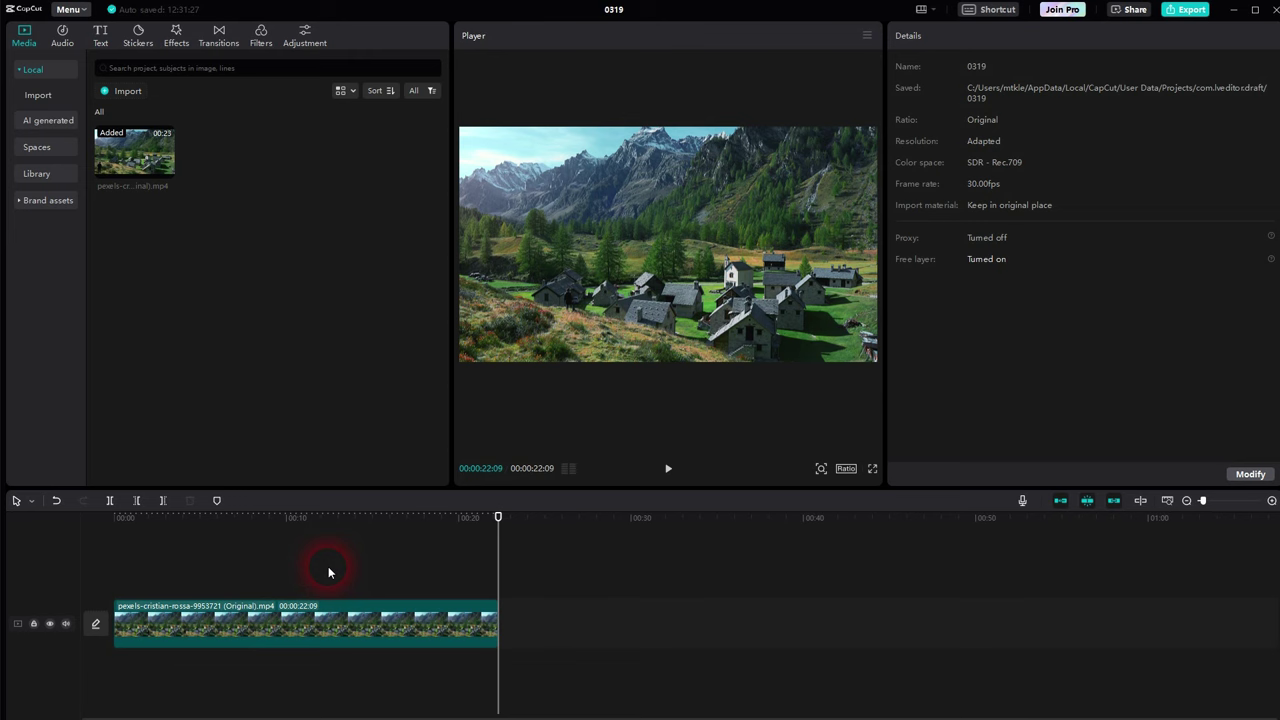
Step: Open the mountain-village clip for cropping, try a free crop trimming its left and bottom edges, and choose the 16:9 crop ratio
click(254, 617)
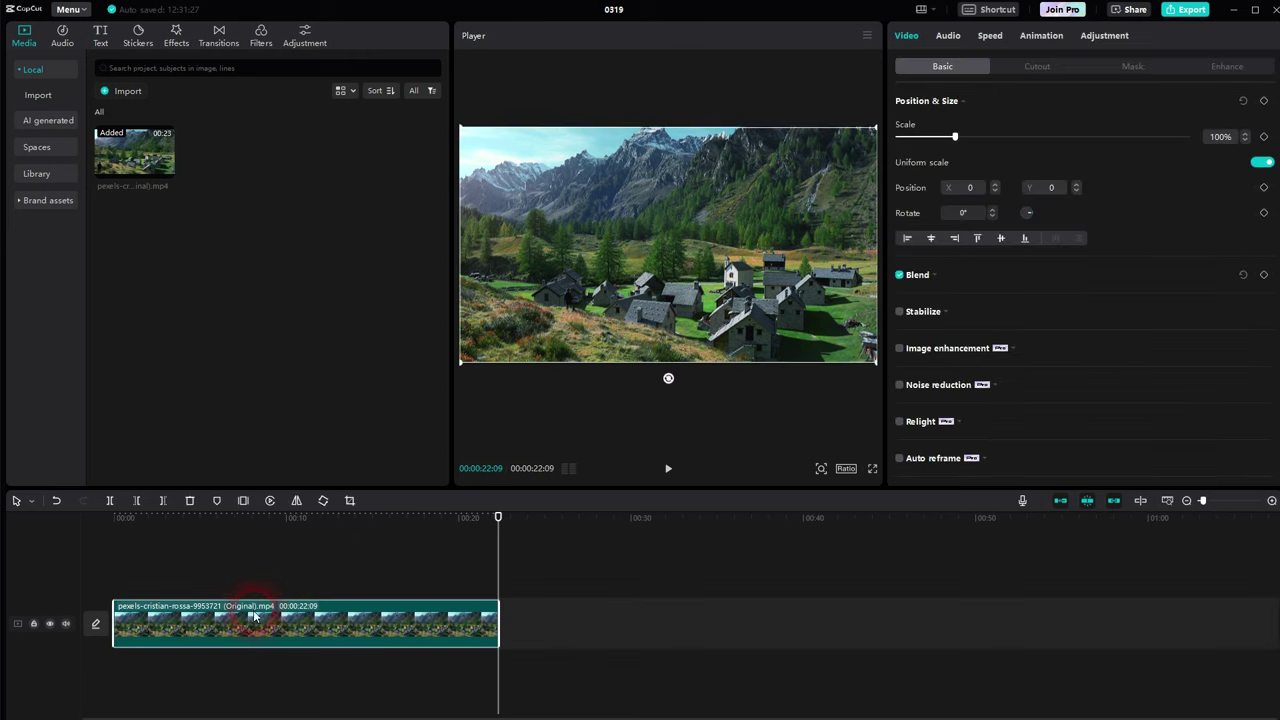
click(349, 501)
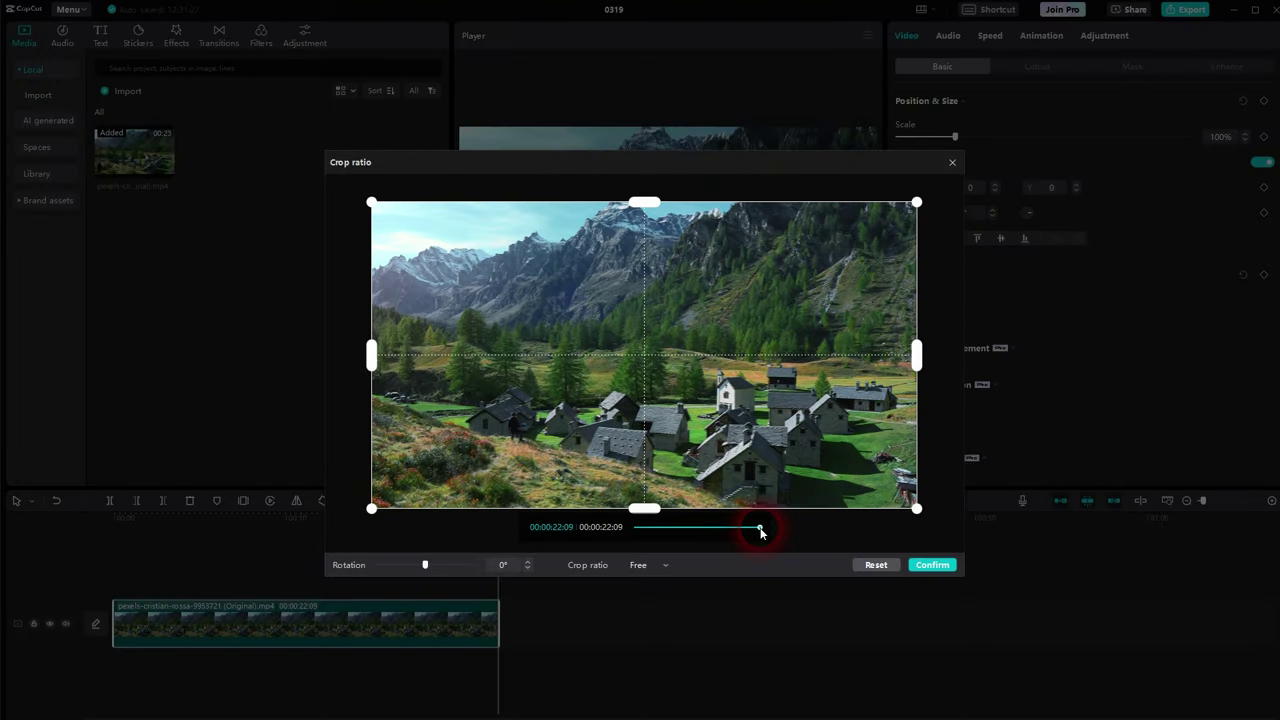
mouse_move(759, 528)
mouse_down()
mouse_move(634, 533)
mouse_move(759, 533)
mouse_up()
drag(371, 510, 437, 467)
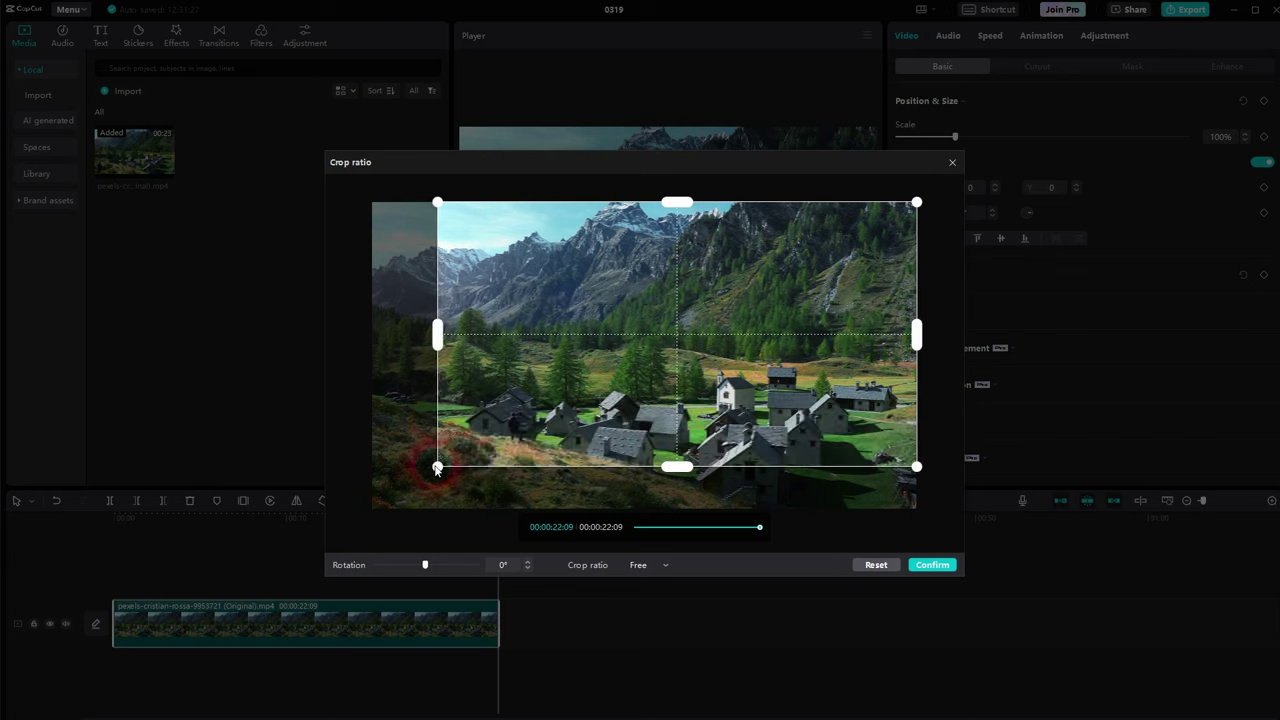
click(640, 566)
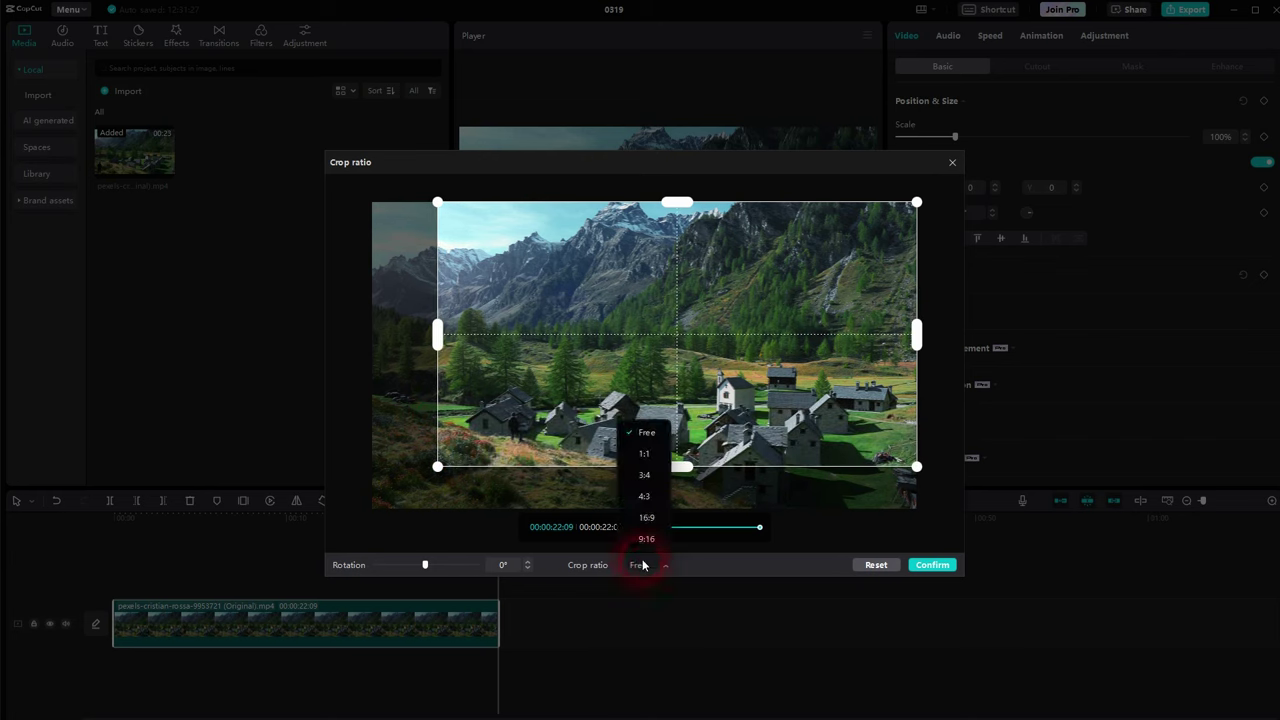
click(645, 518)
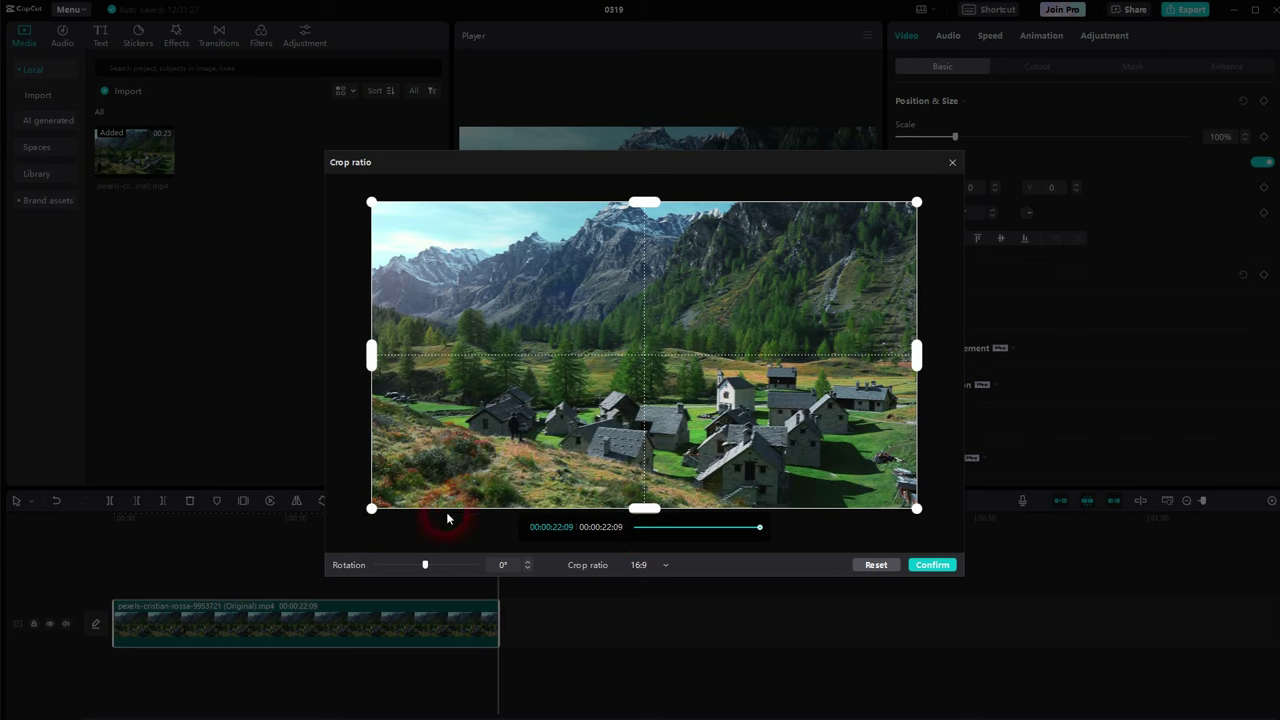
Step: Shrink the 16:9 crop frame to the lower-left area with the hillside and nearest houses, and apply the crop without rotation
drag(393, 507, 524, 482)
drag(714, 315, 514, 428)
drag(766, 290, 660, 356)
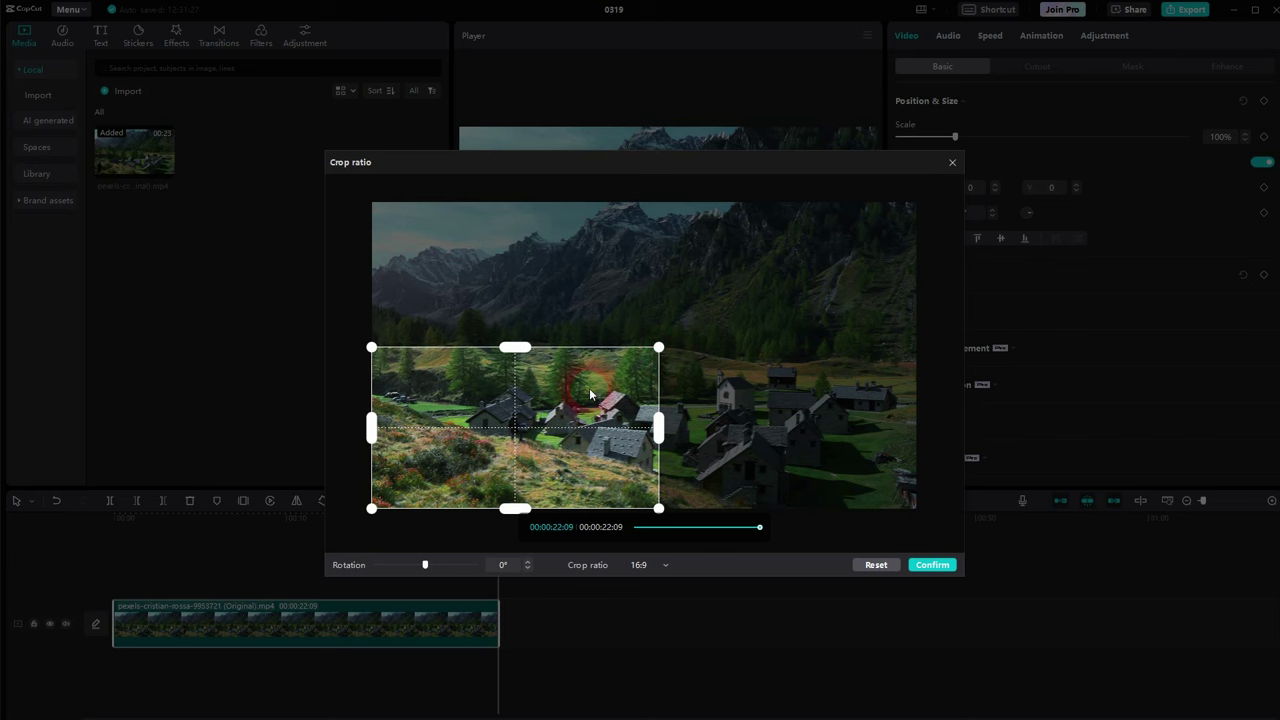
mouse_move(424, 565)
mouse_down()
mouse_move(478, 567)
mouse_move(423, 567)
mouse_up()
click(944, 567)
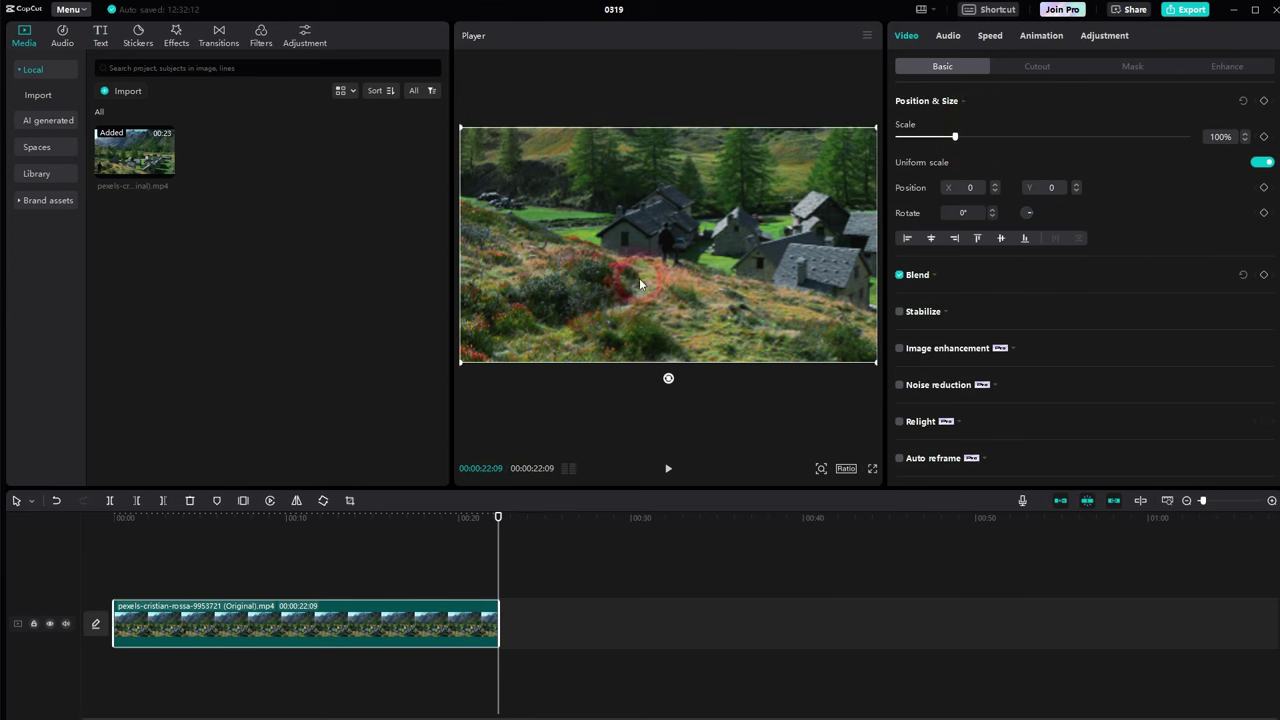
Step: Preview the cropped clip from its start and scrub through to its end to check the walking man's framing
drag(505, 574, 89, 596)
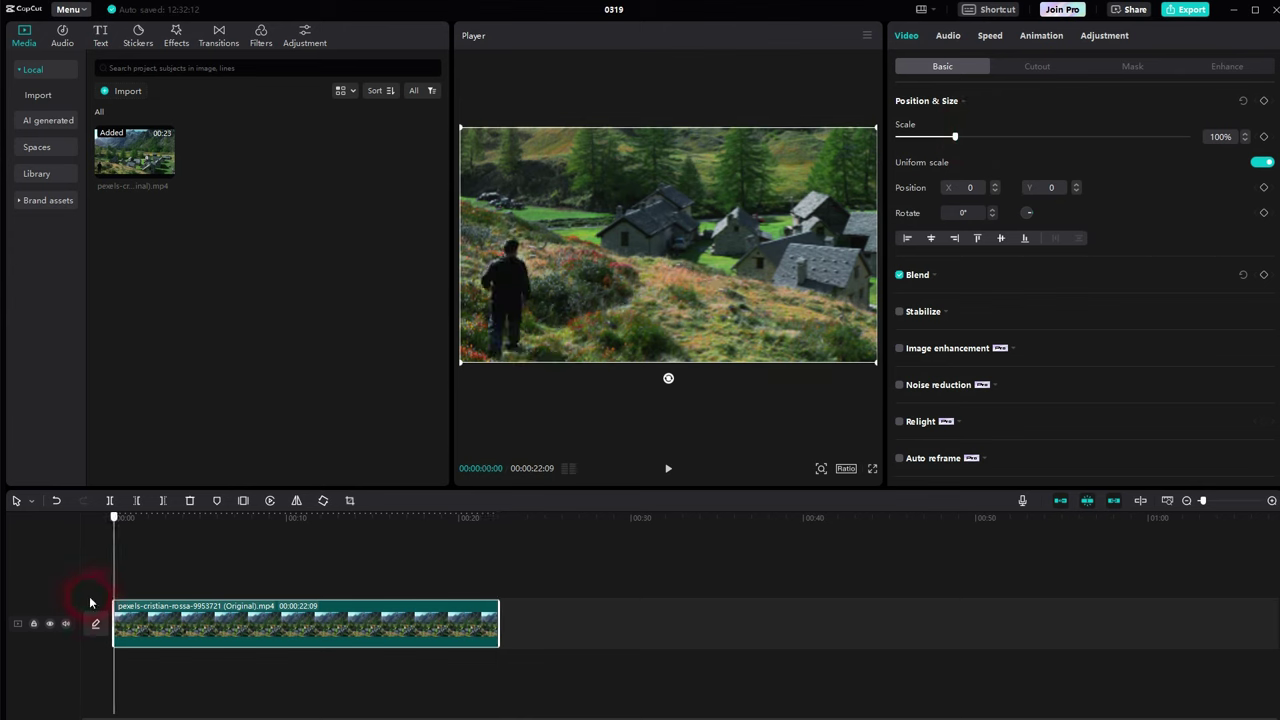
click(668, 470)
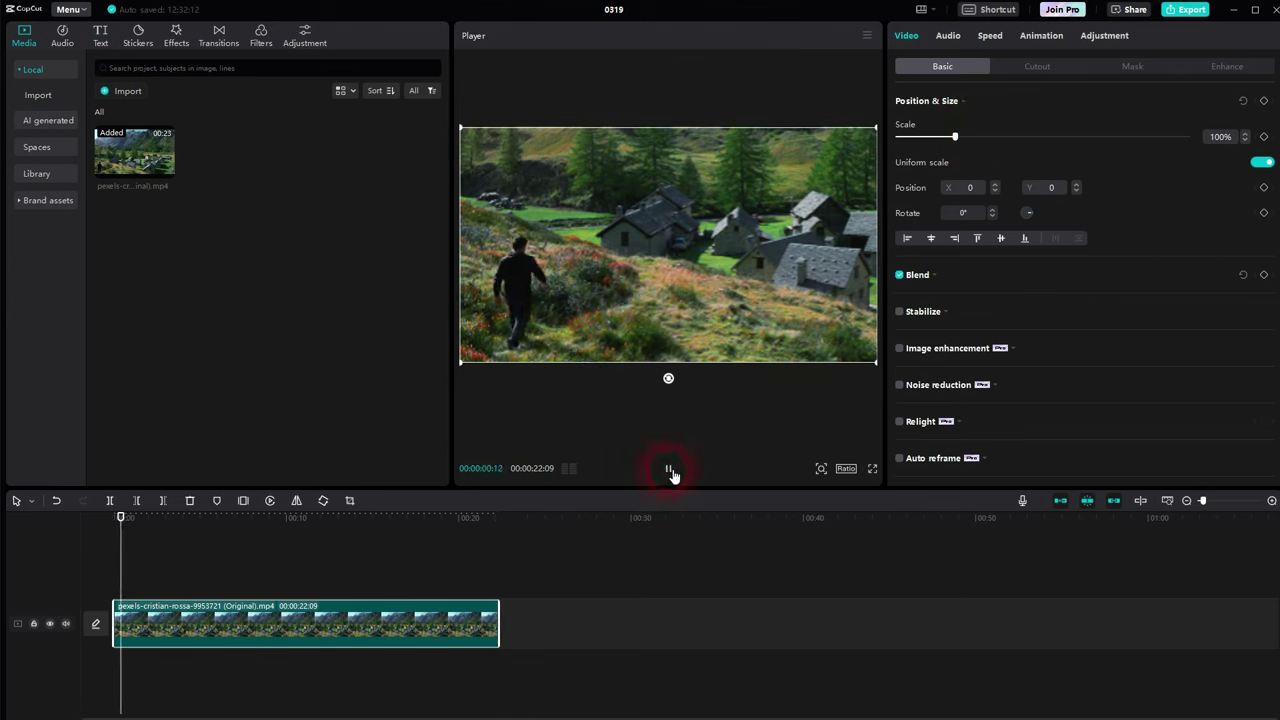
click(684, 278)
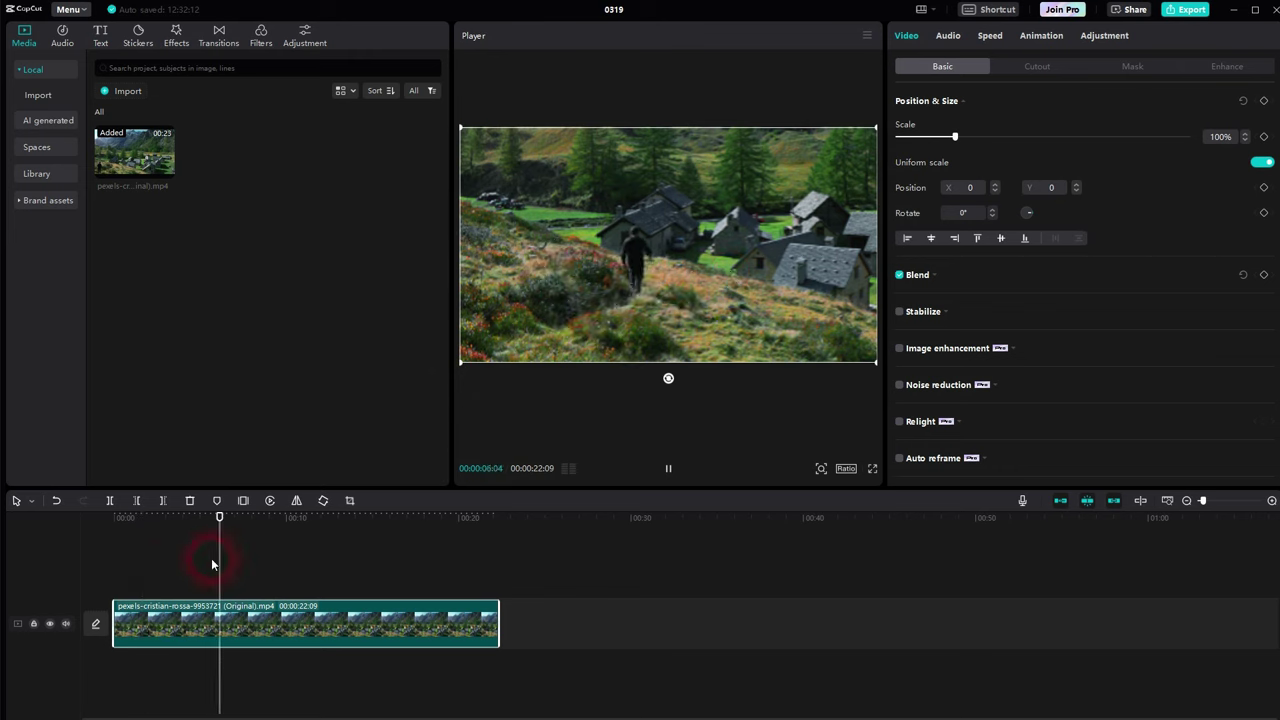
click(292, 570)
drag(365, 573, 541, 525)
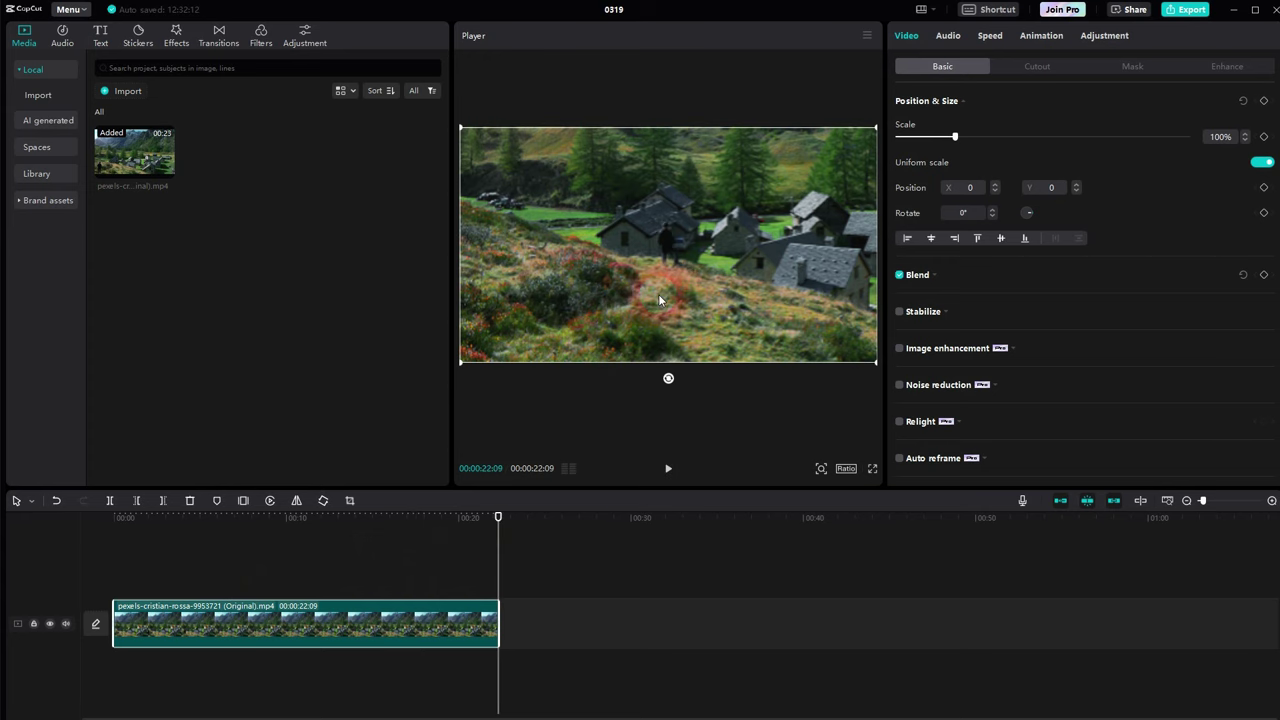
Step: Enlarge the clip's 16:9 crop to cover most of the image from the lower-left corner, apply it, and preview up to 00:00:10:18
click(348, 500)
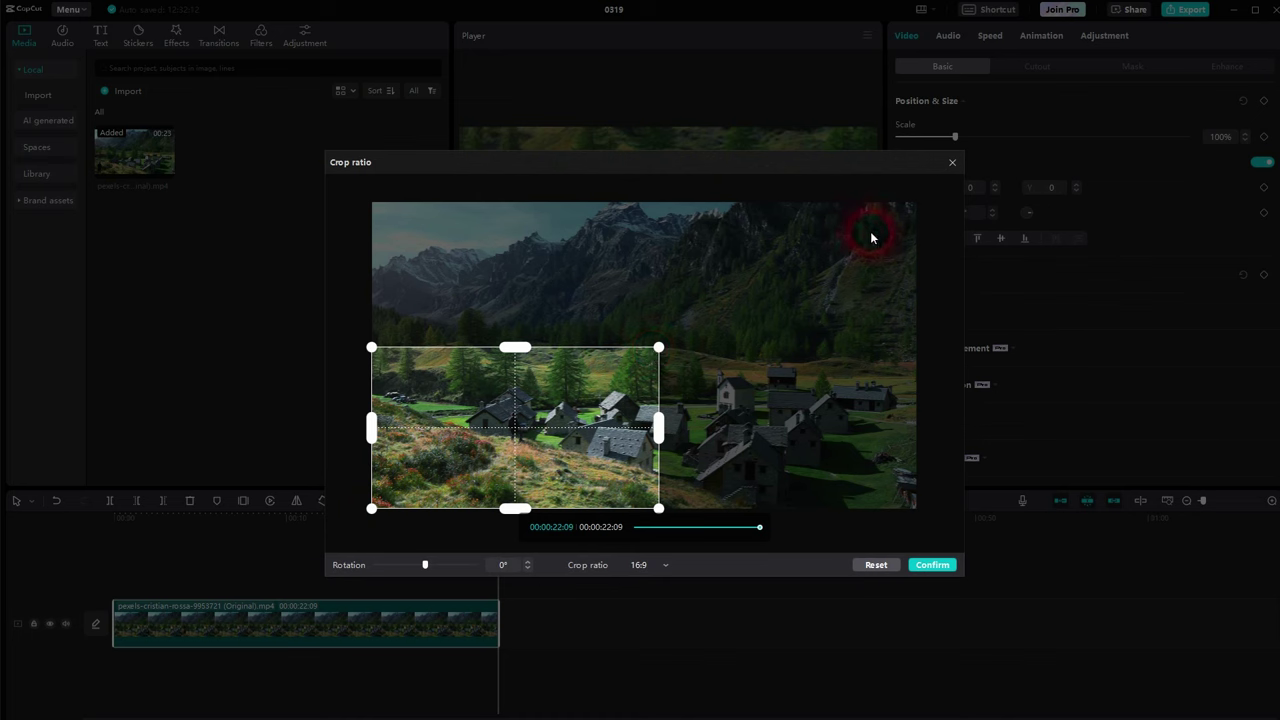
drag(543, 432, 793, 309)
click(648, 567)
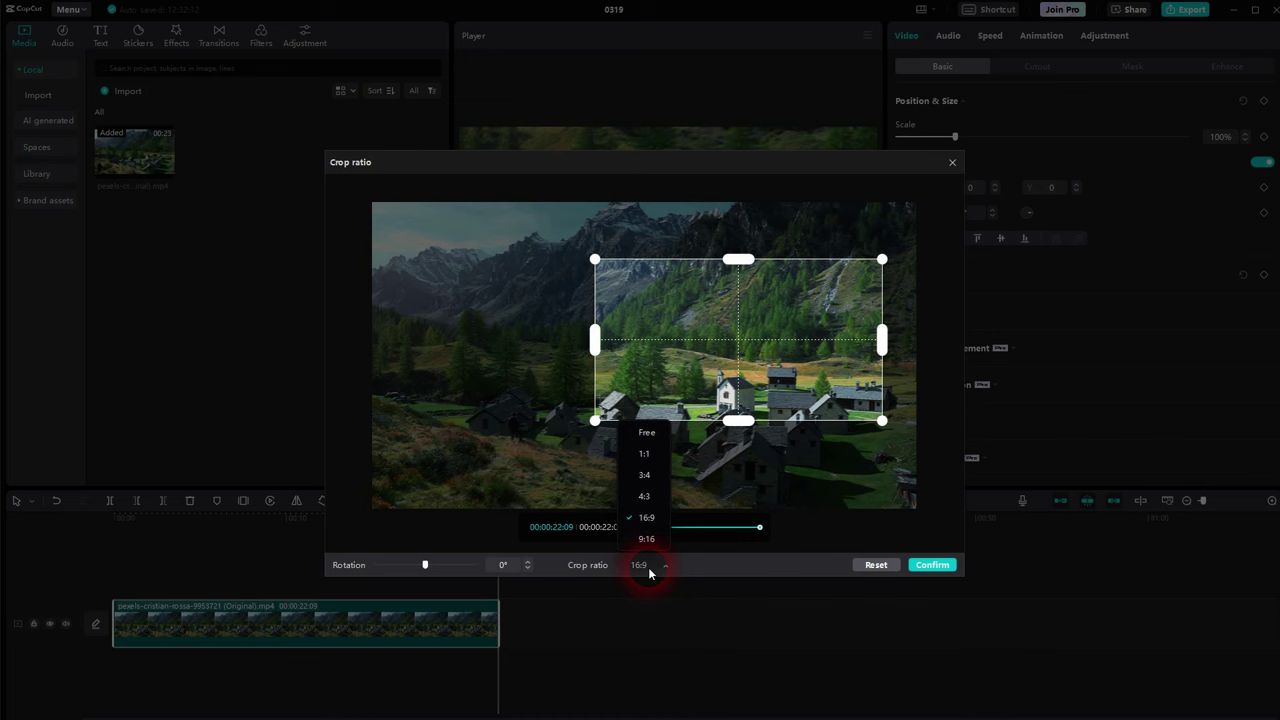
click(647, 517)
drag(595, 422, 385, 528)
drag(680, 390, 461, 458)
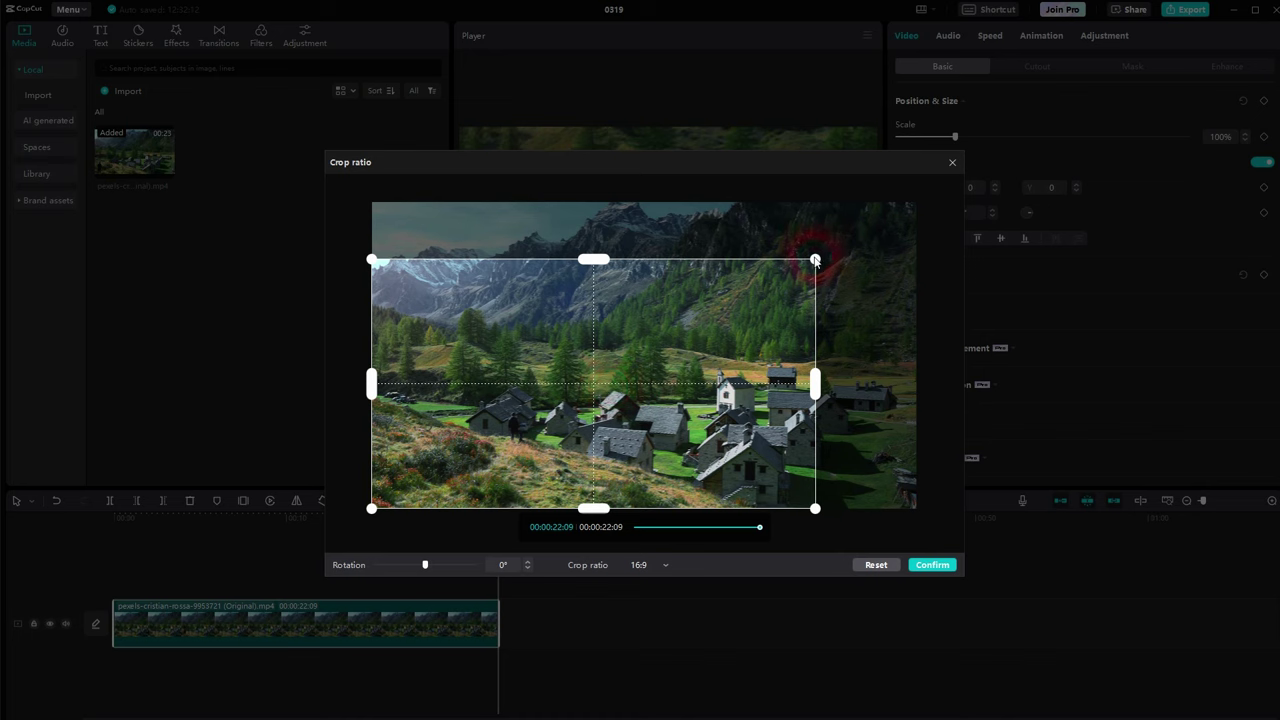
drag(815, 260, 878, 226)
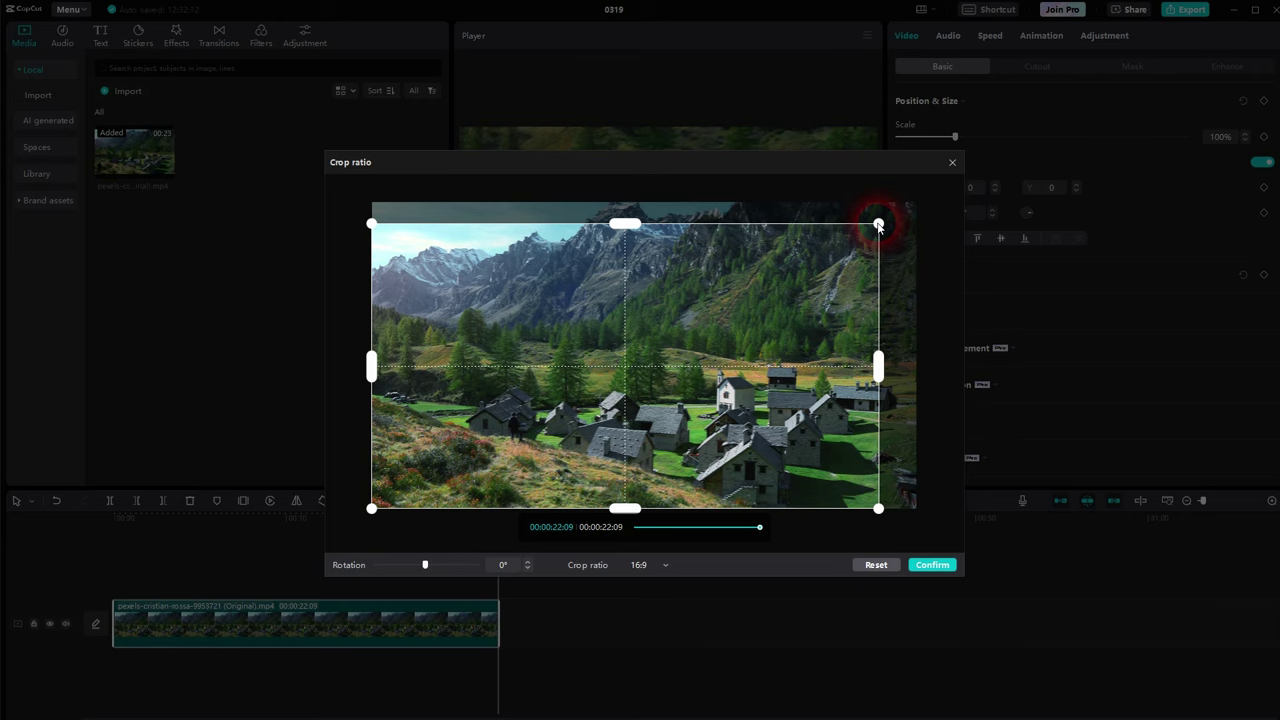
click(933, 565)
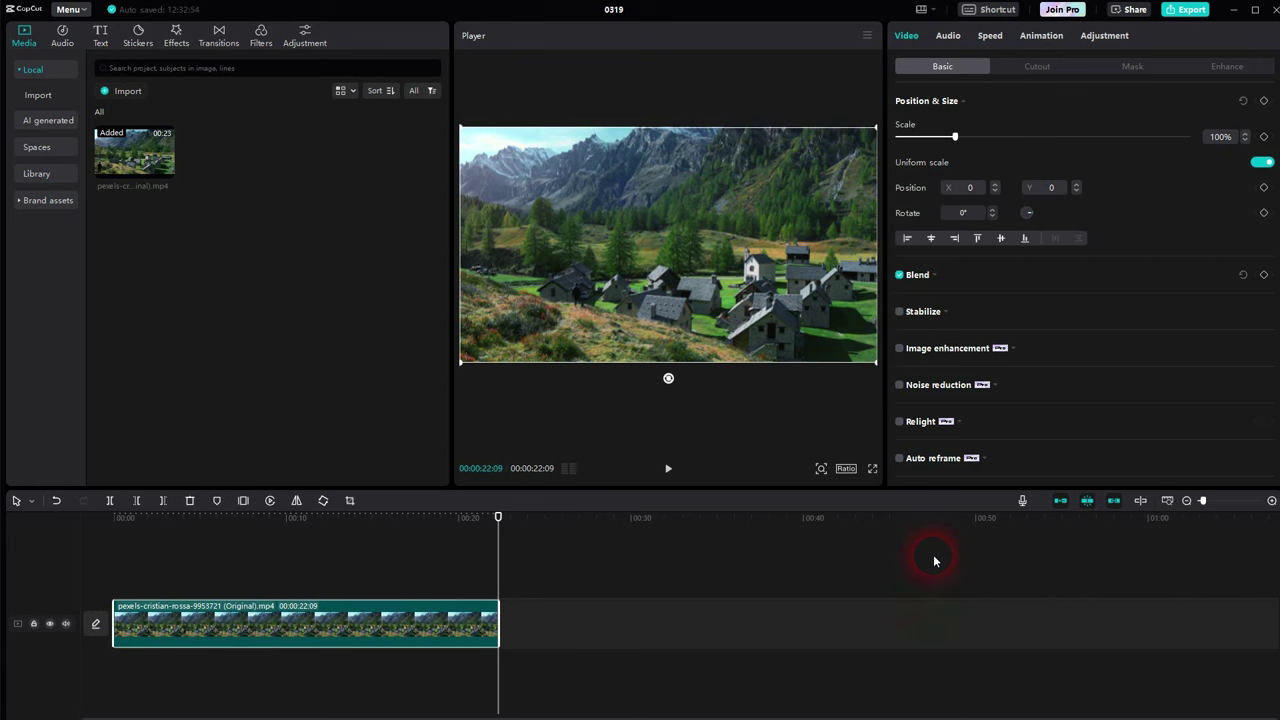
click(670, 468)
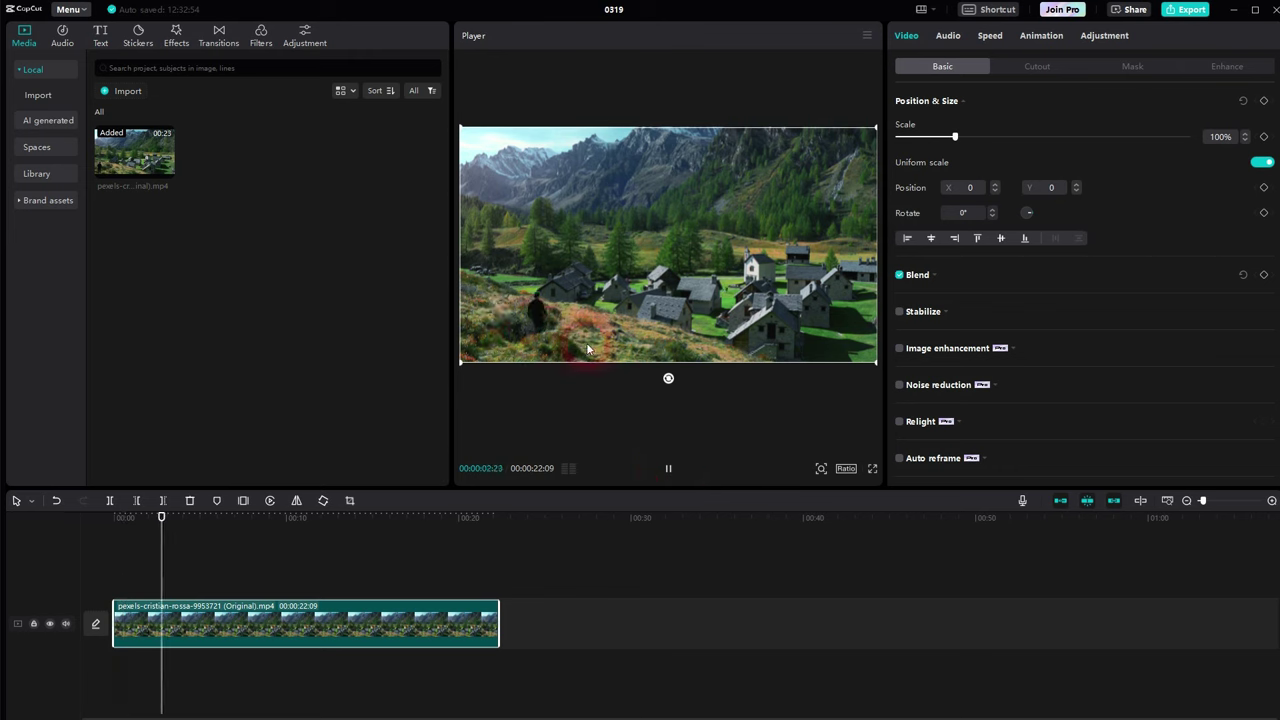
click(669, 470)
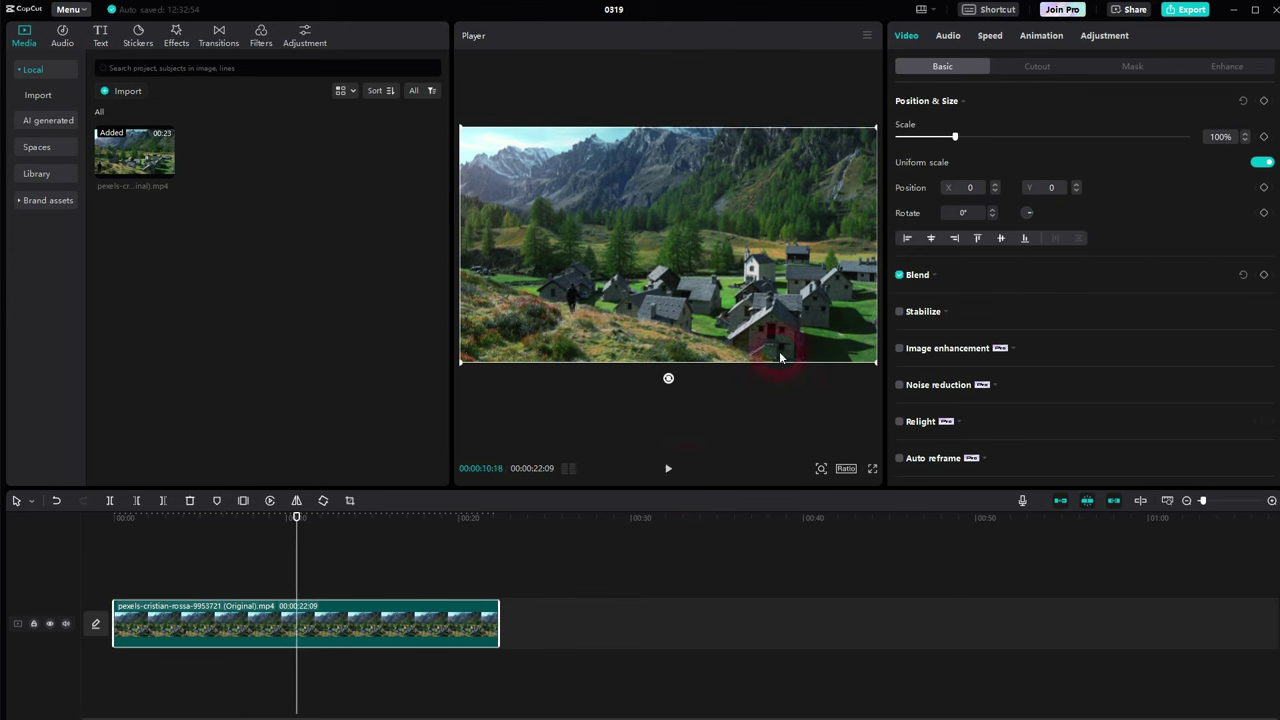
Step: Reset the clip's crop to the full frame and apply it
click(350, 501)
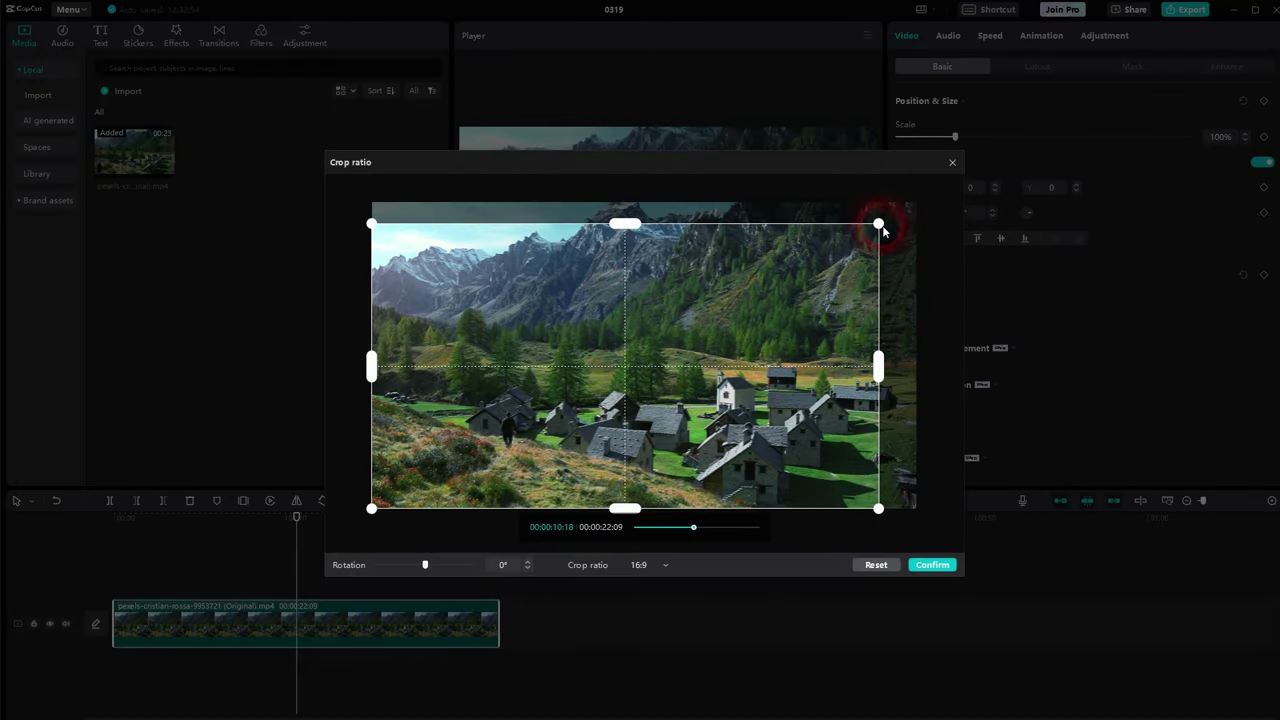
drag(883, 231, 1000, 194)
click(876, 564)
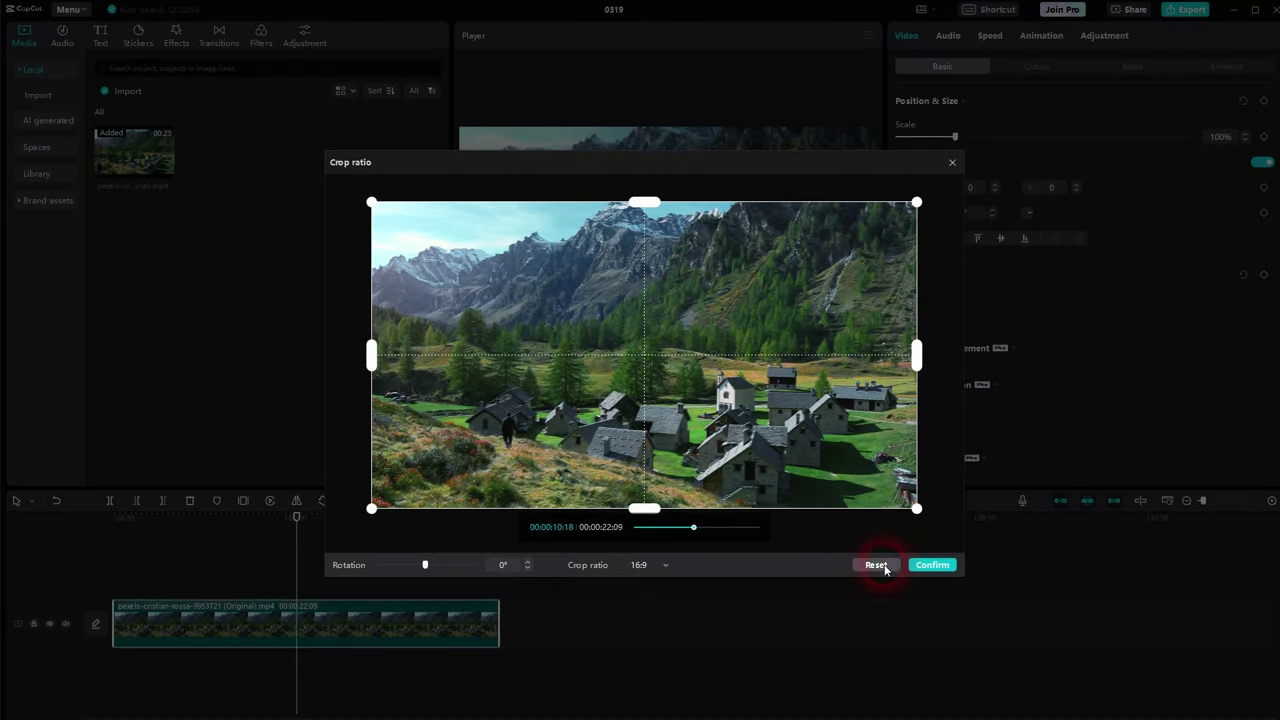
click(932, 565)
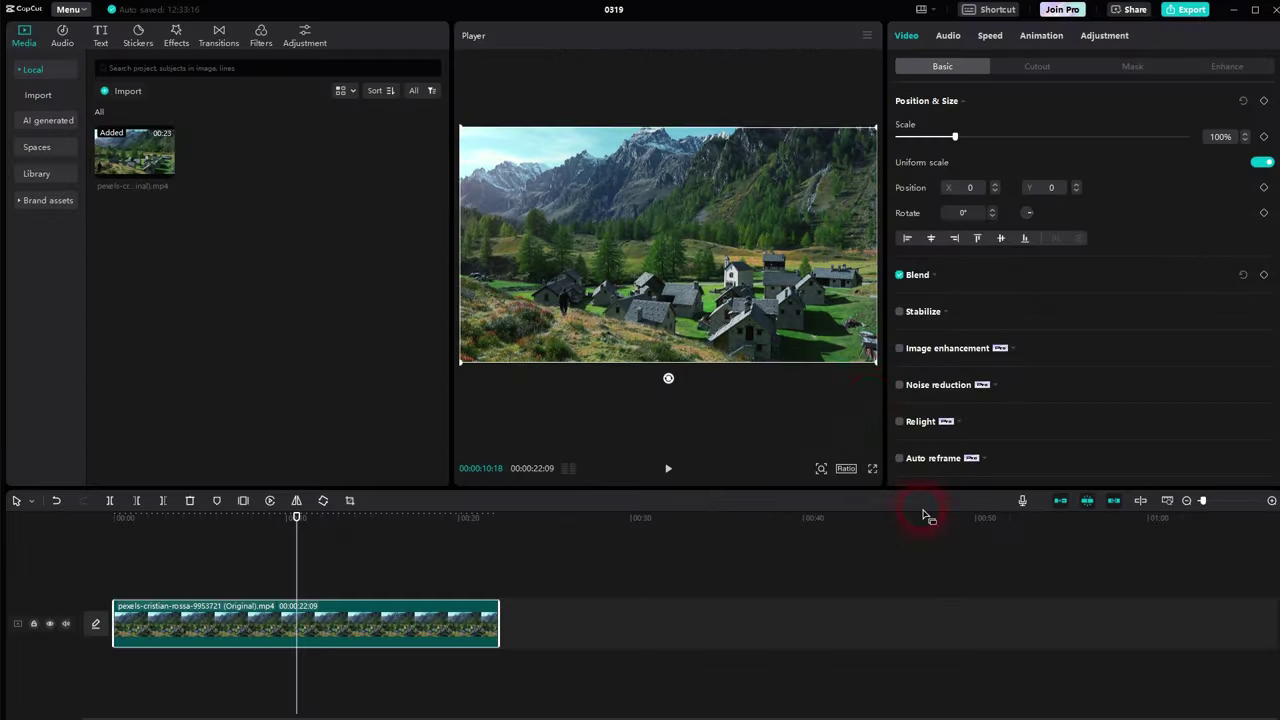
Step: Reframe the clip with 125% scale and X position 485, and preview its playback up to 00:00:16:23
drag(957, 140, 969, 137)
click(537, 308)
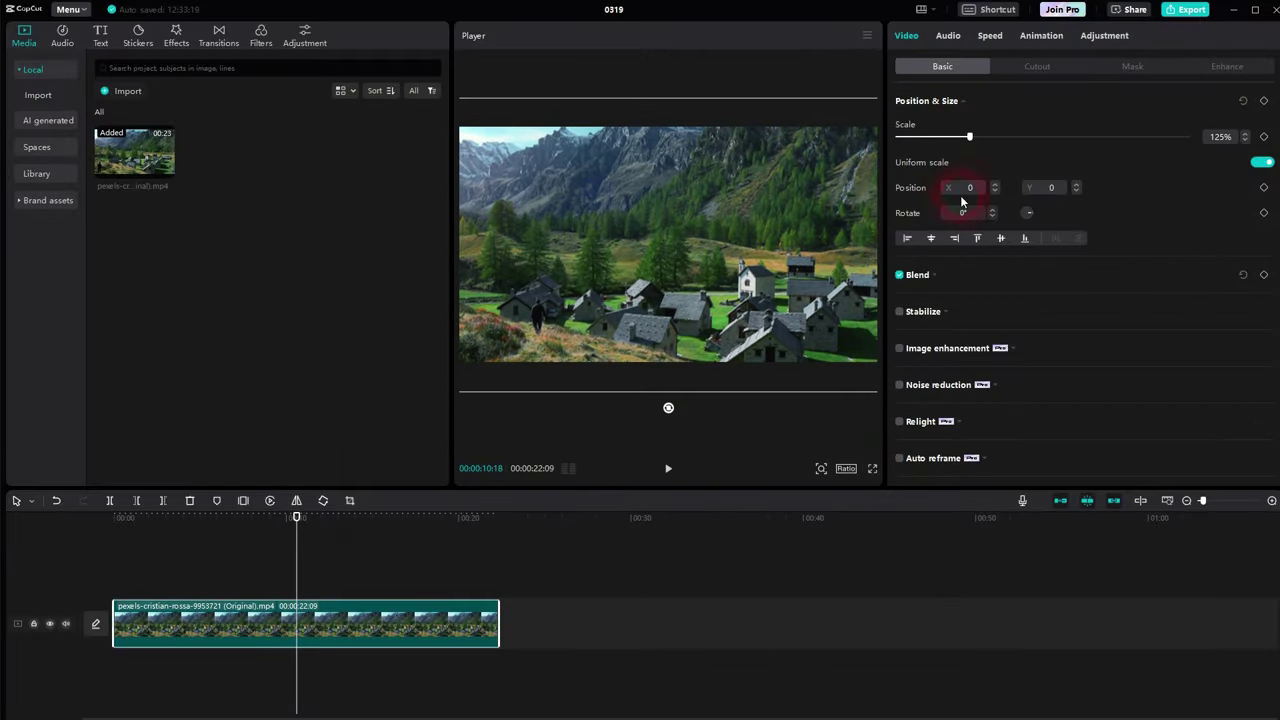
drag(563, 271, 705, 292)
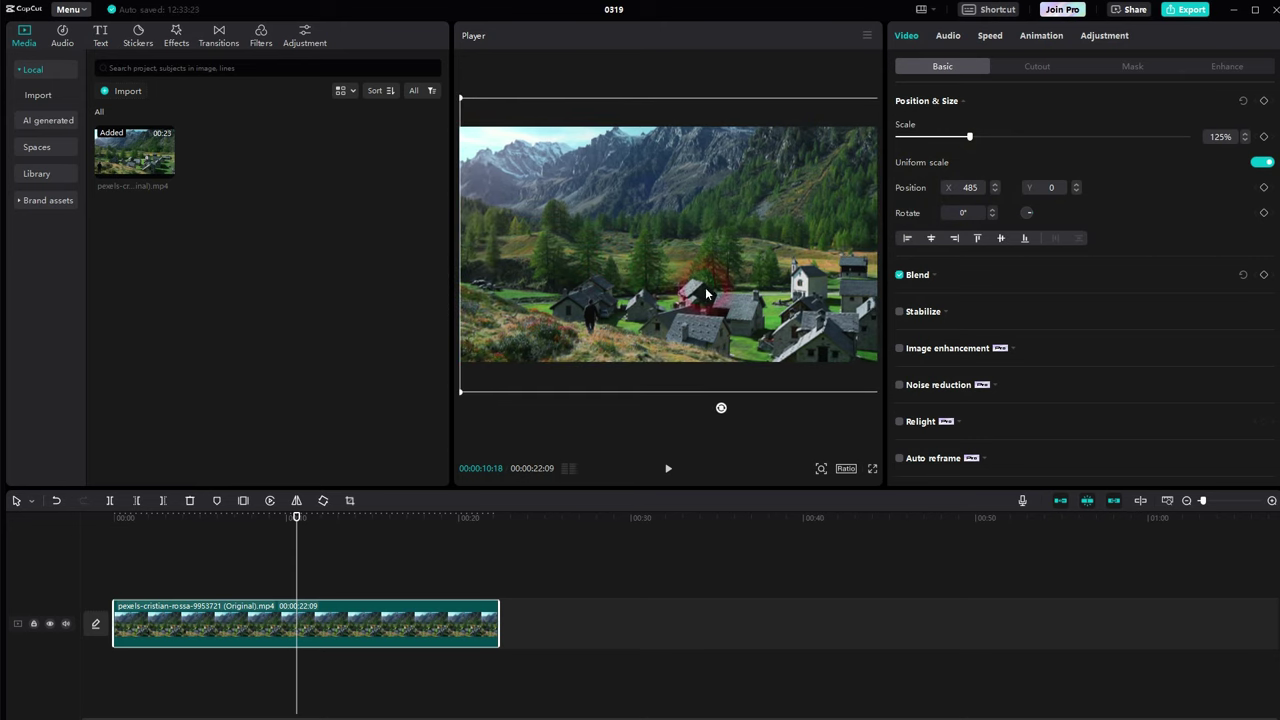
click(668, 468)
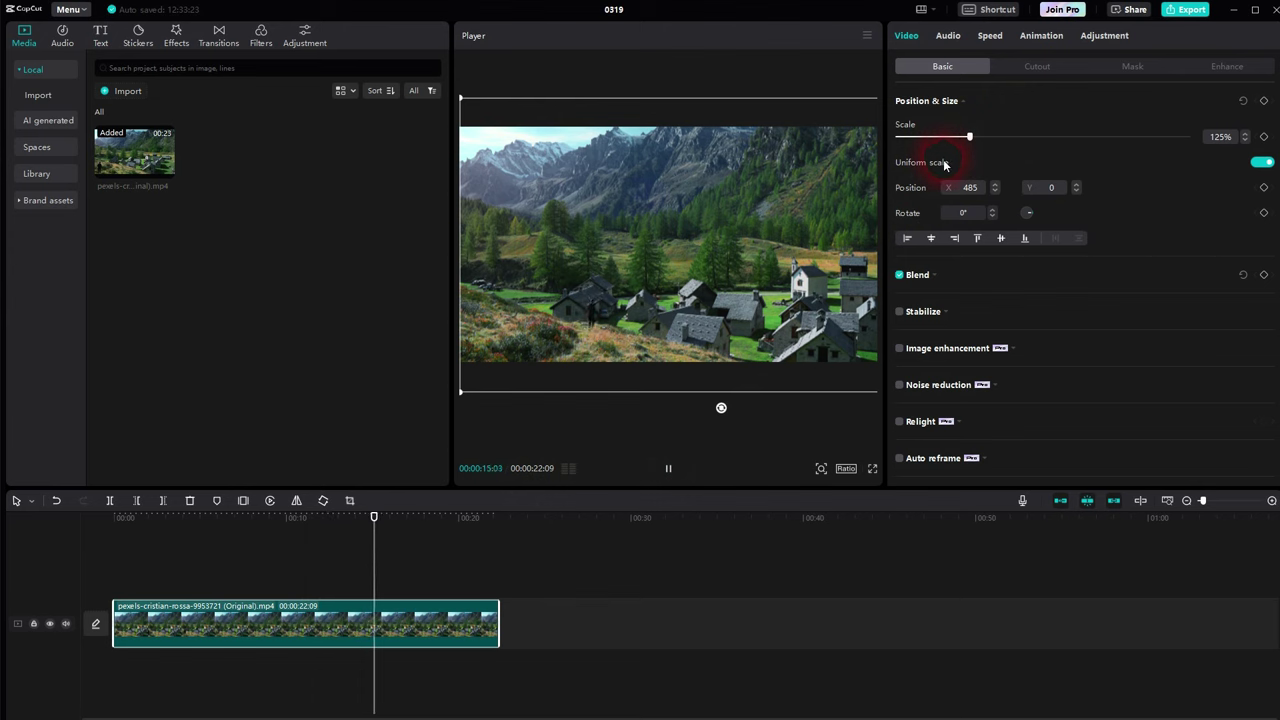
click(669, 469)
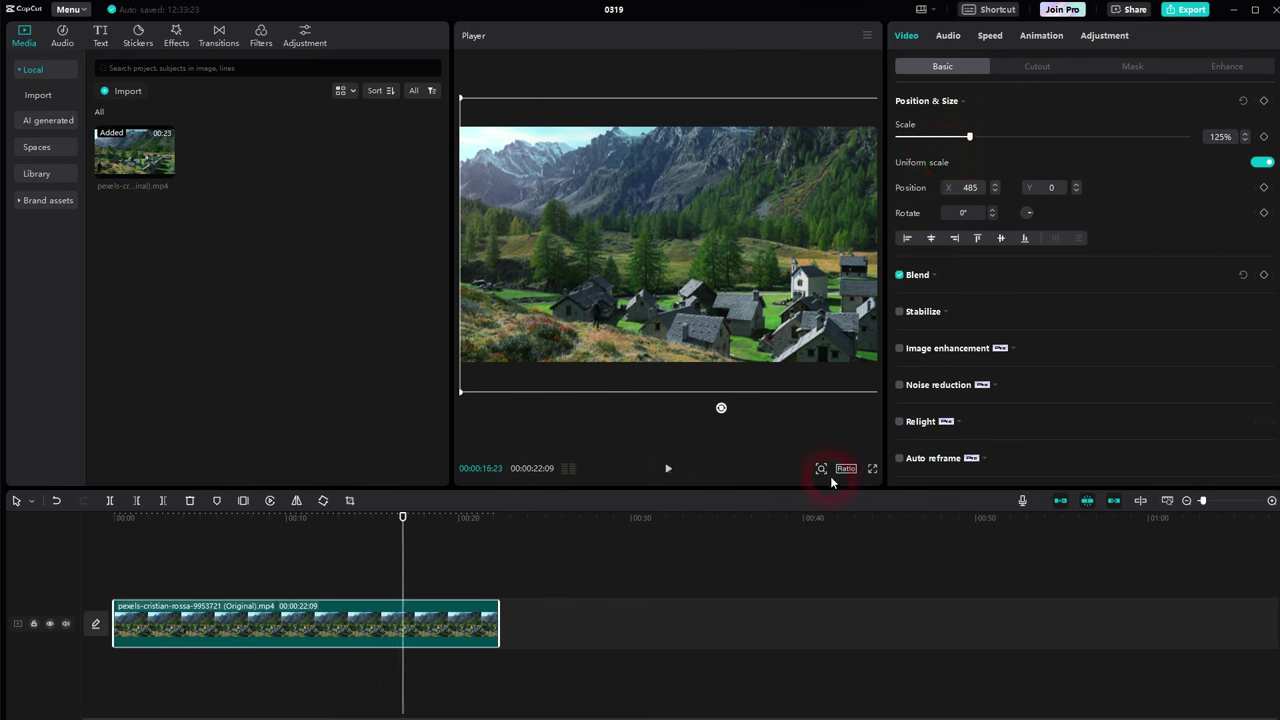
Step: Crop the clip freely to the lower-left area around the walking man, and enlarge it to 365% scale
click(349, 502)
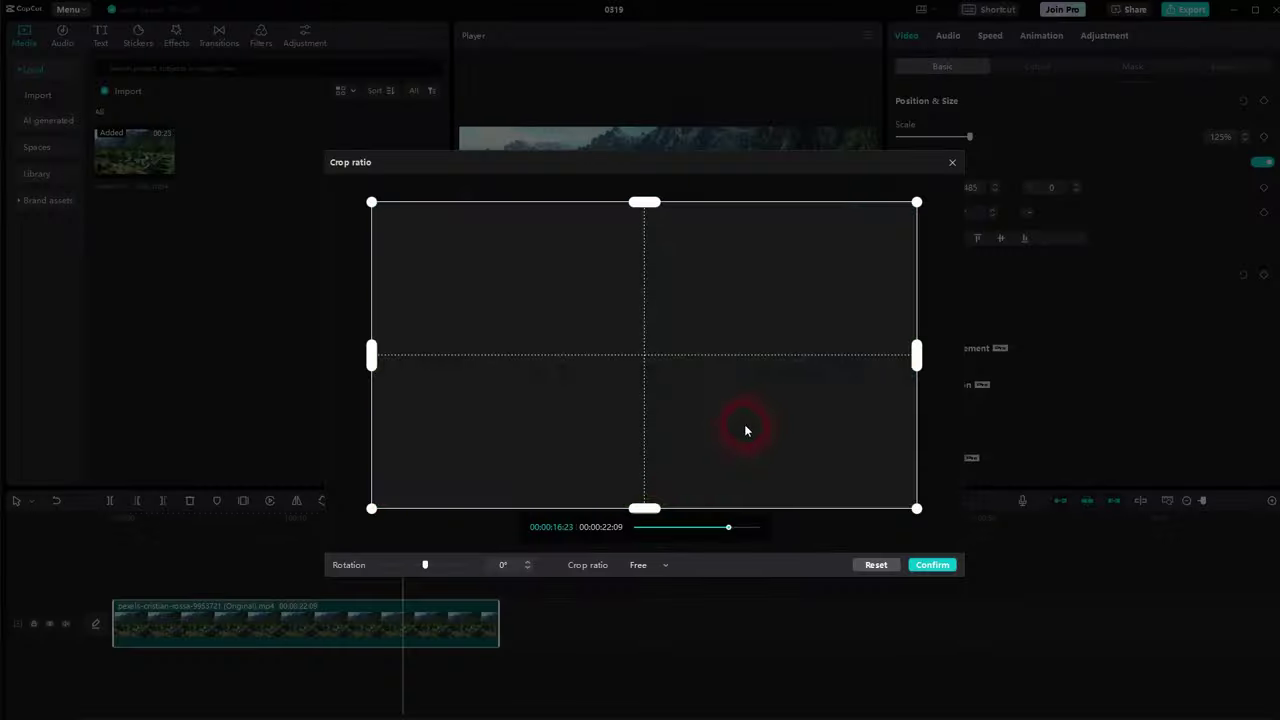
drag(907, 210, 686, 354)
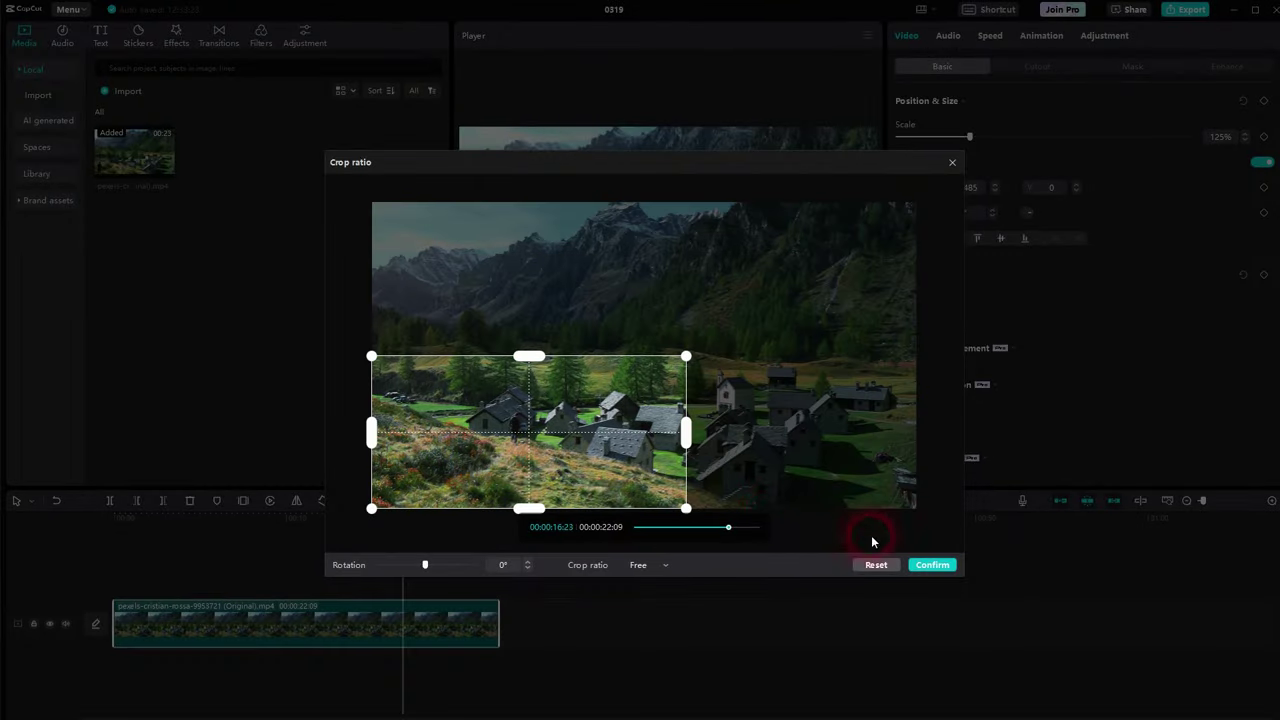
click(931, 565)
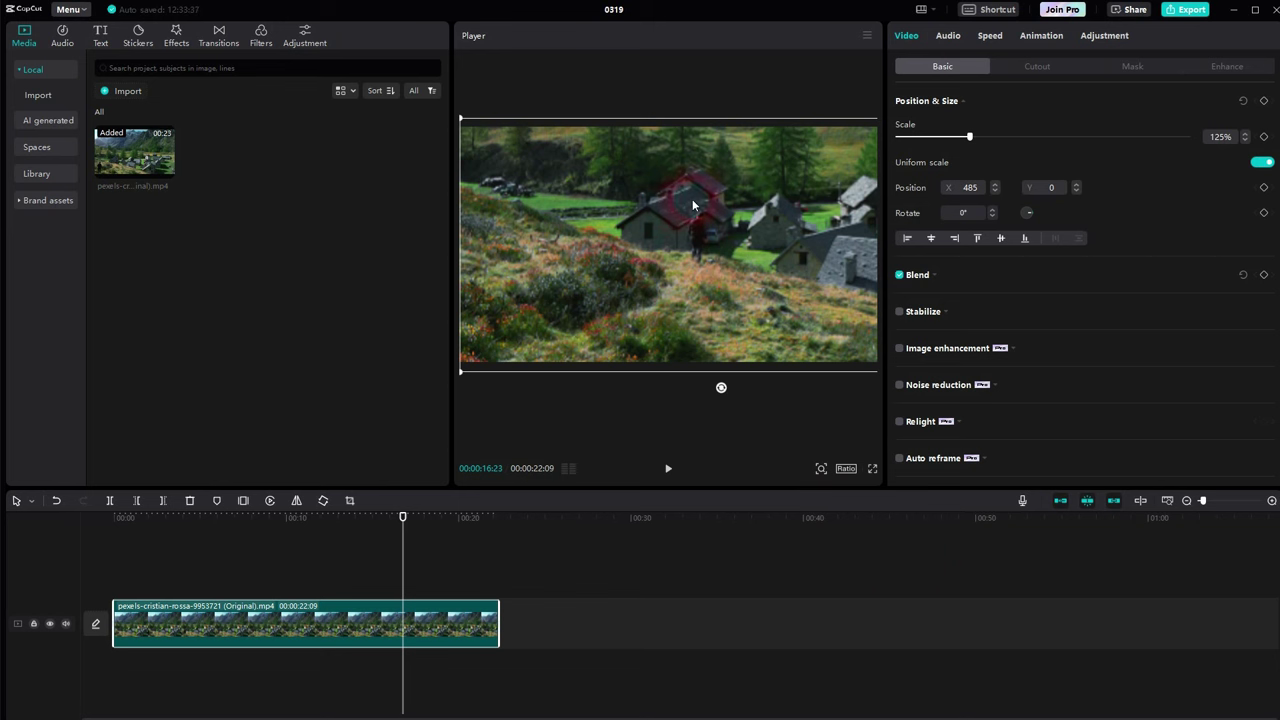
click(969, 138)
drag(969, 142, 1096, 143)
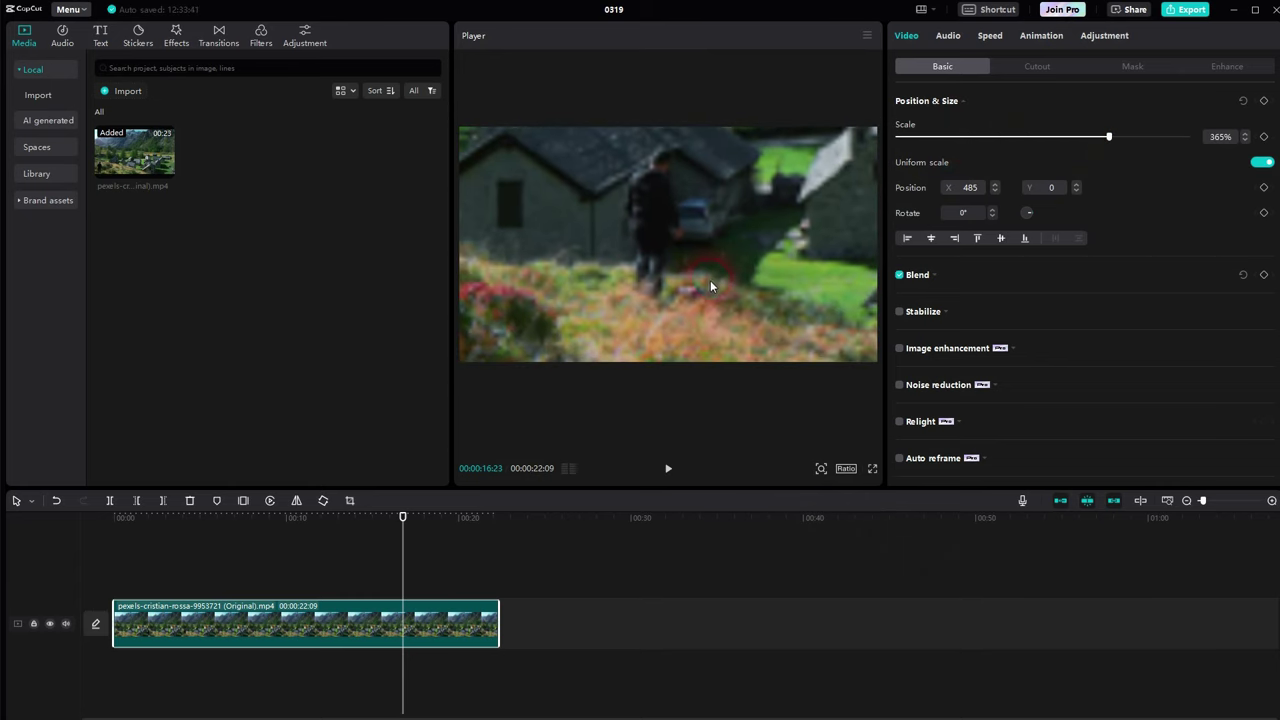
Step: Delete the mountain-village clip from the timeline
click(734, 214)
click(768, 275)
key(Delete)
click(293, 543)
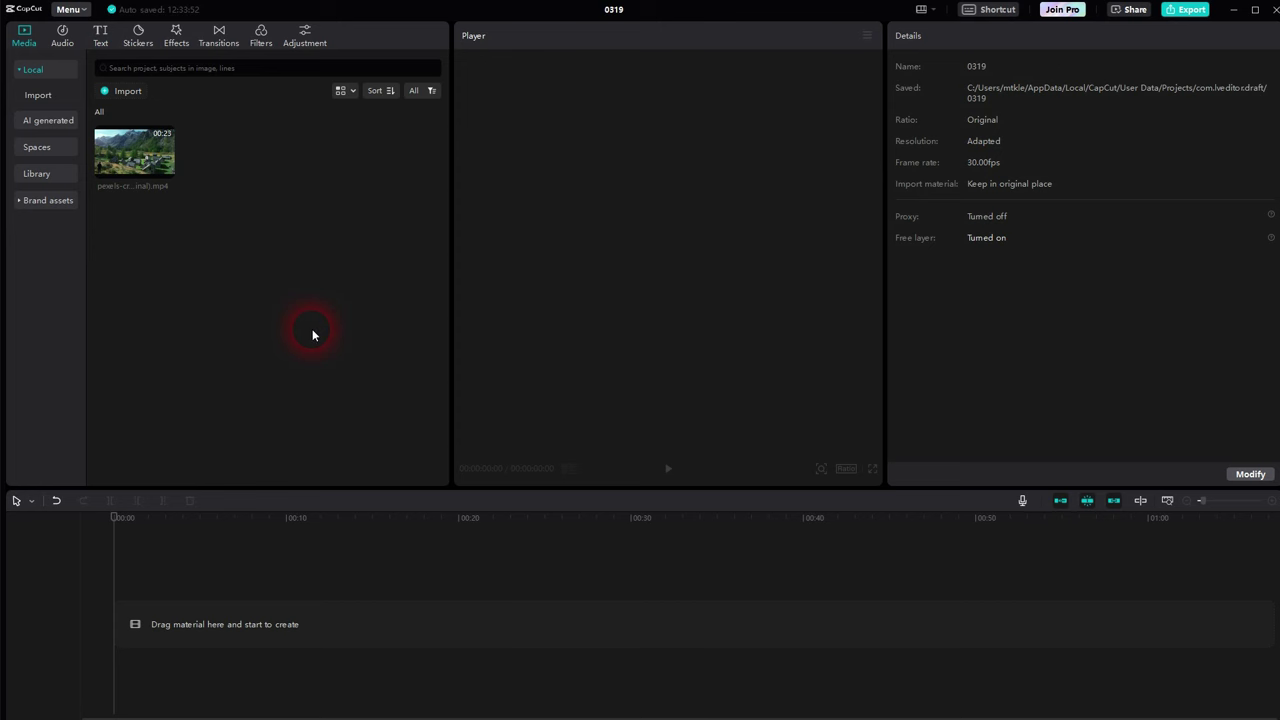
drag(188, 90, 335, 258)
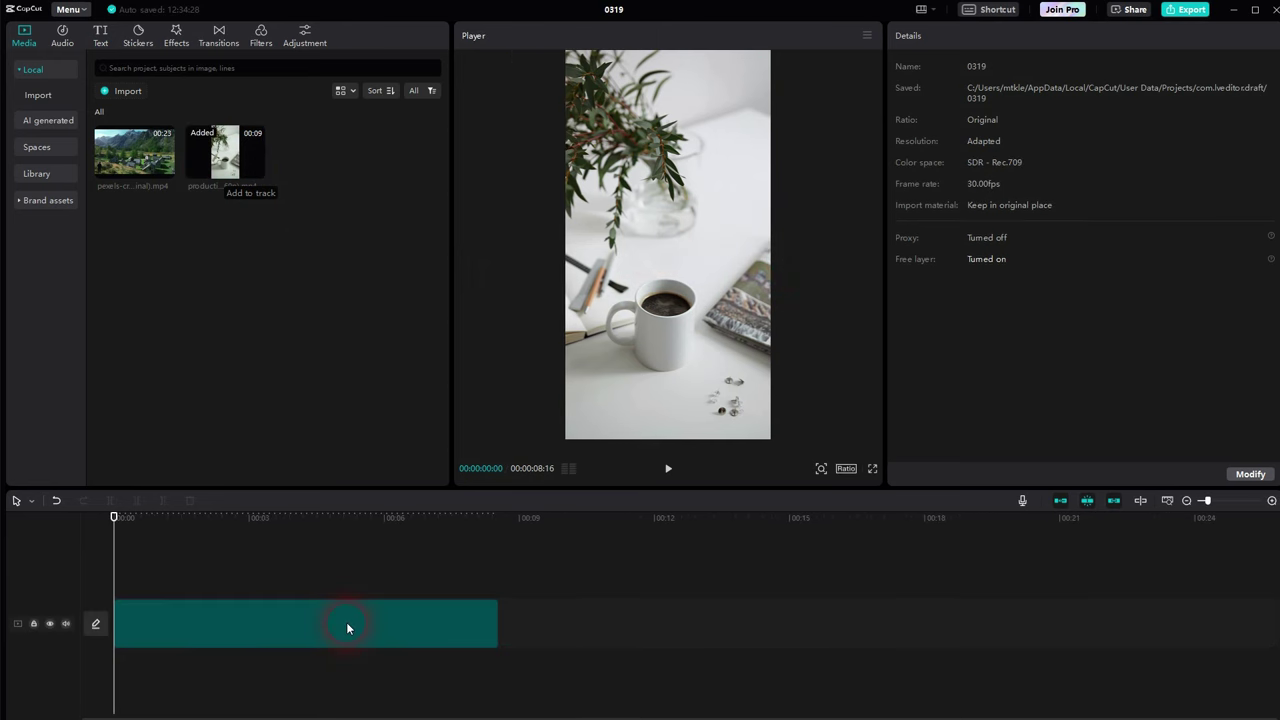
click(347, 627)
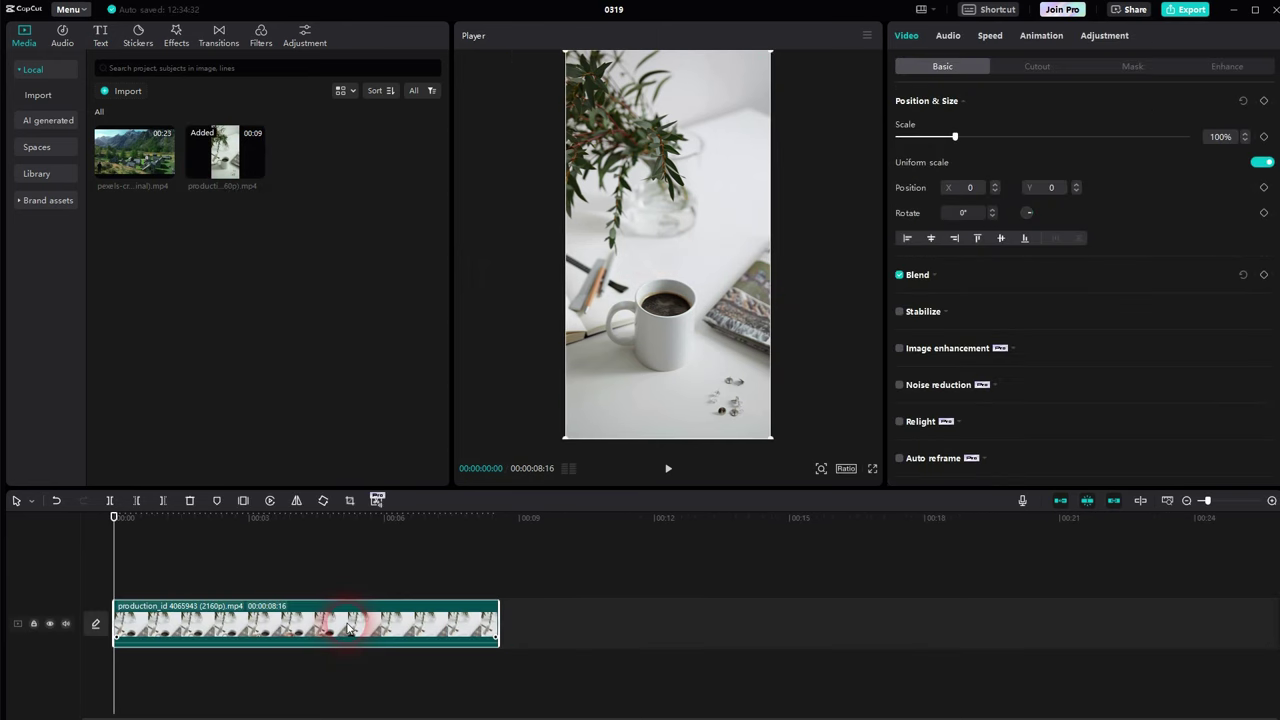
click(321, 620)
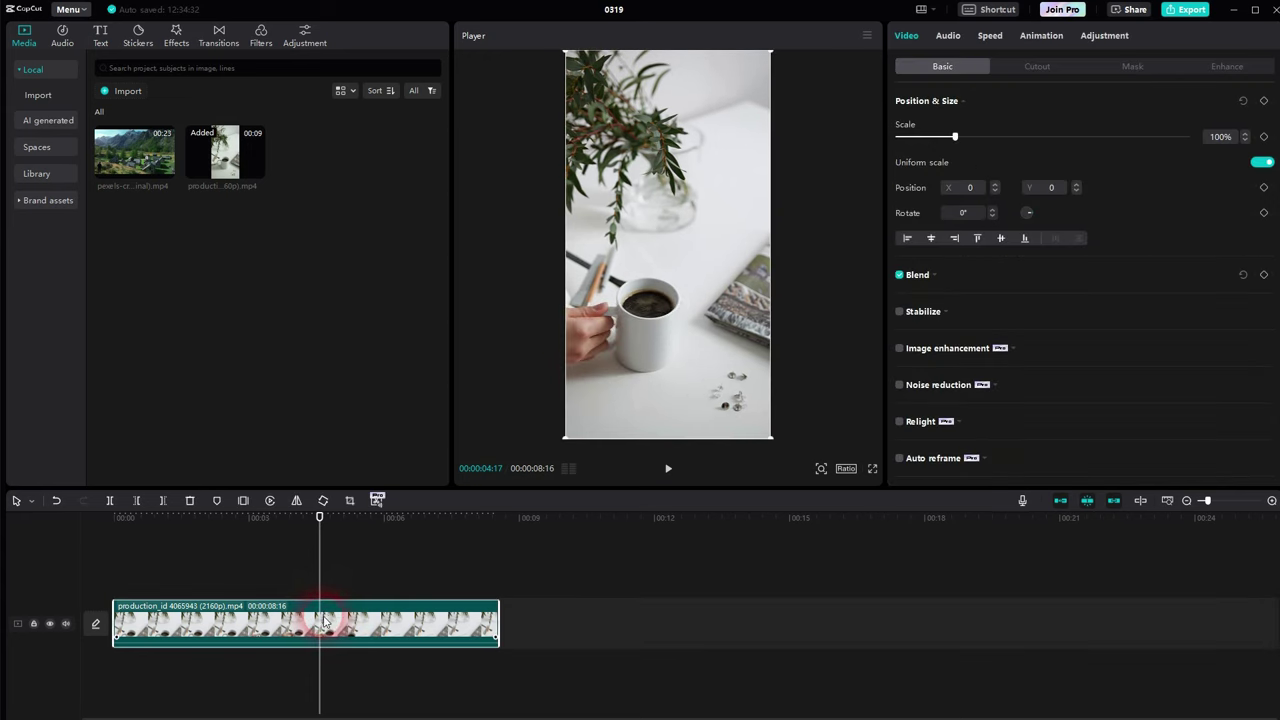
Step: Crop the vertical clip at a 16:9 ratio around the coffee mug, checking the framing at the clip's start before applying it
click(349, 502)
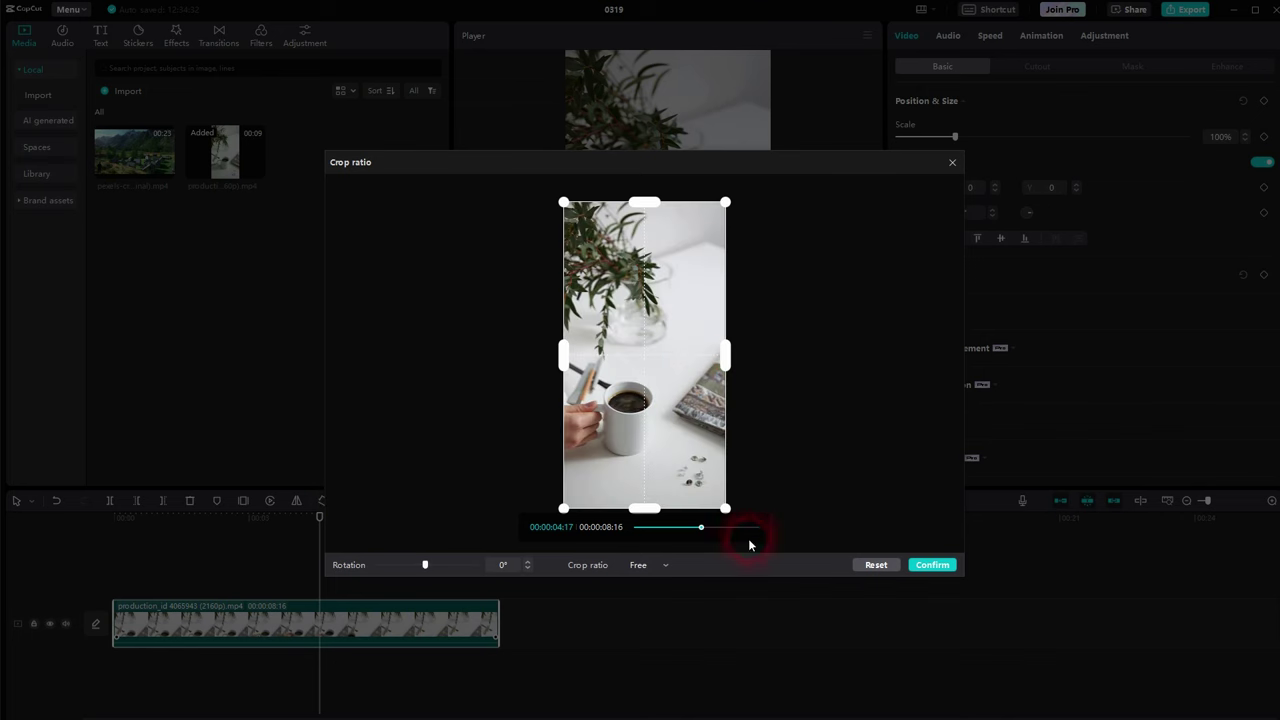
click(656, 568)
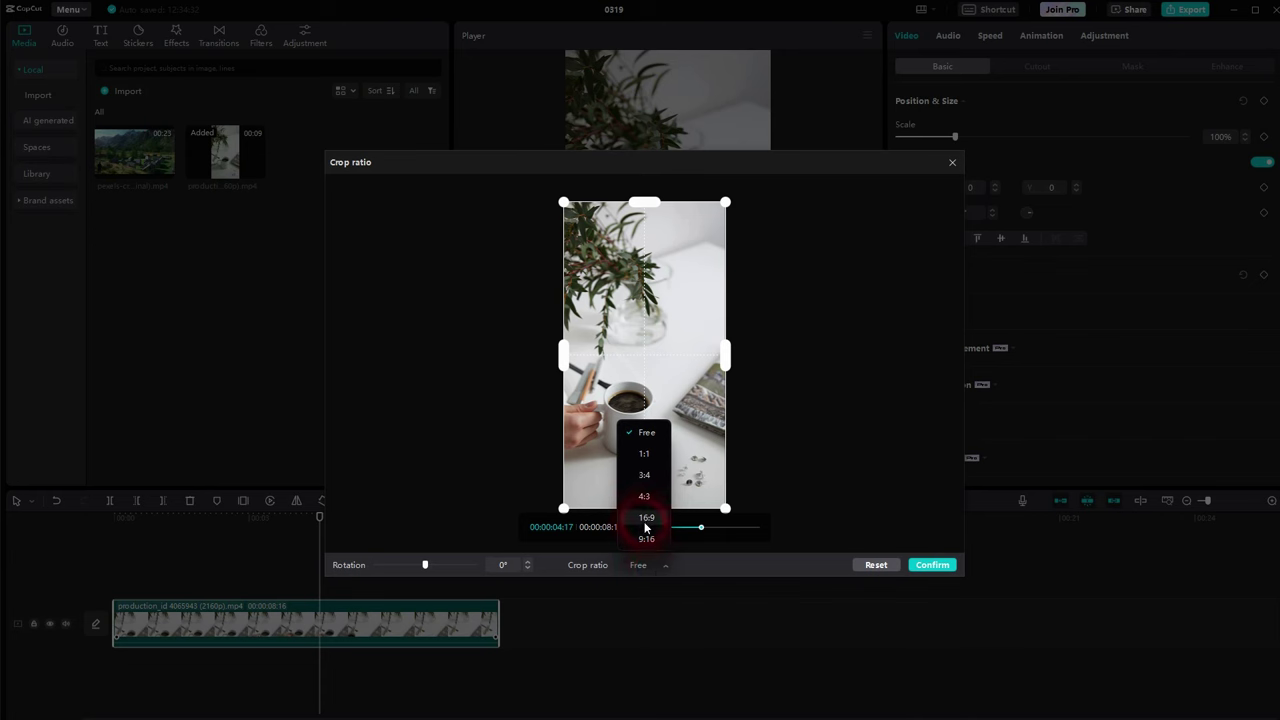
click(643, 527)
drag(634, 363, 631, 433)
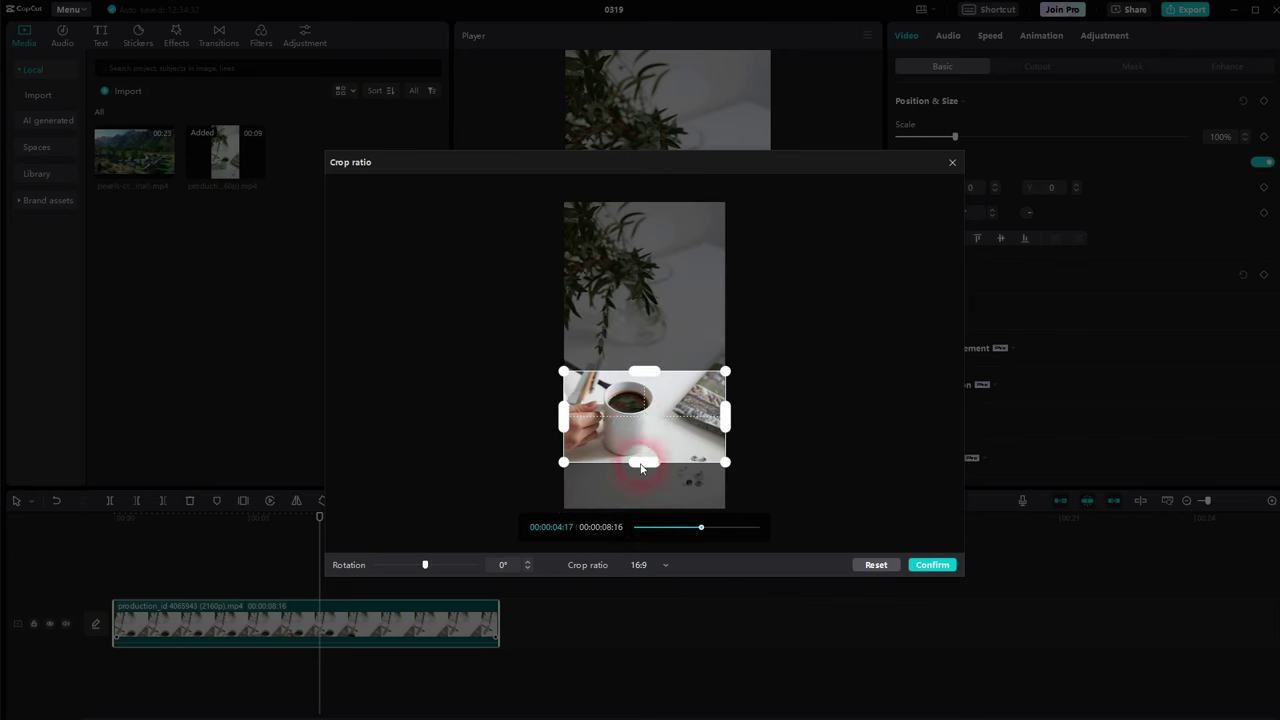
click(703, 527)
drag(703, 530, 630, 530)
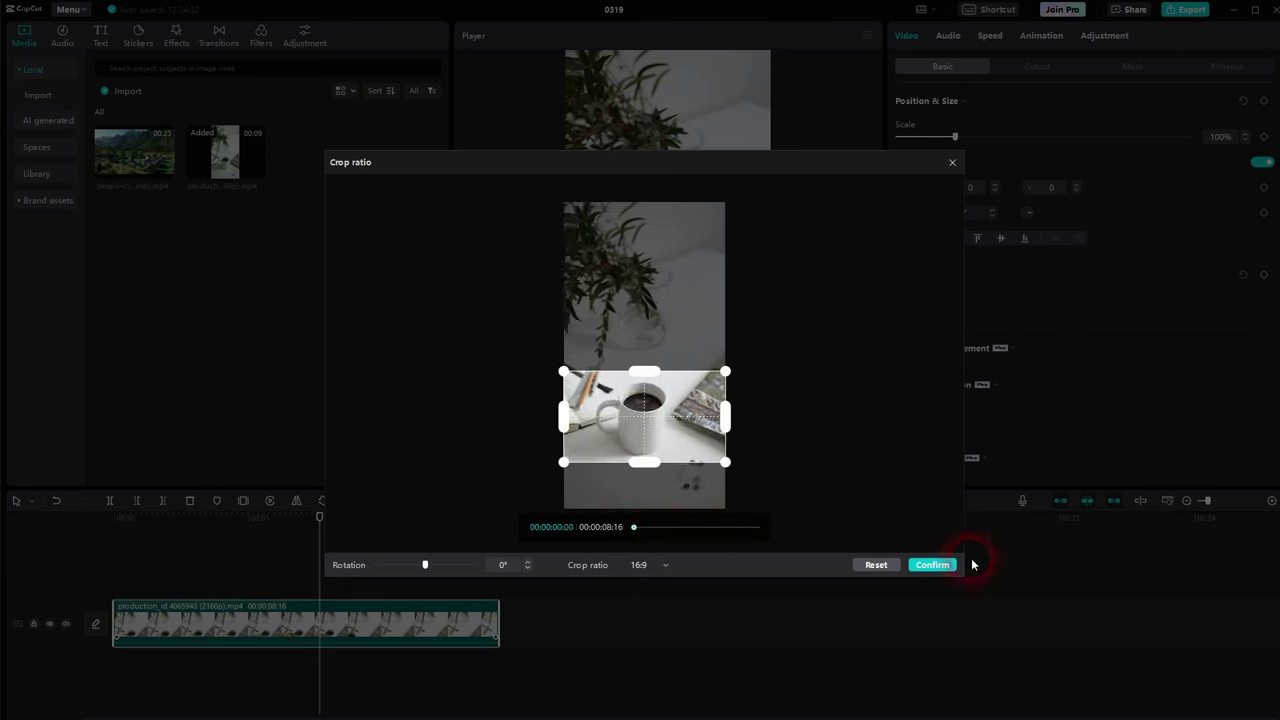
click(921, 567)
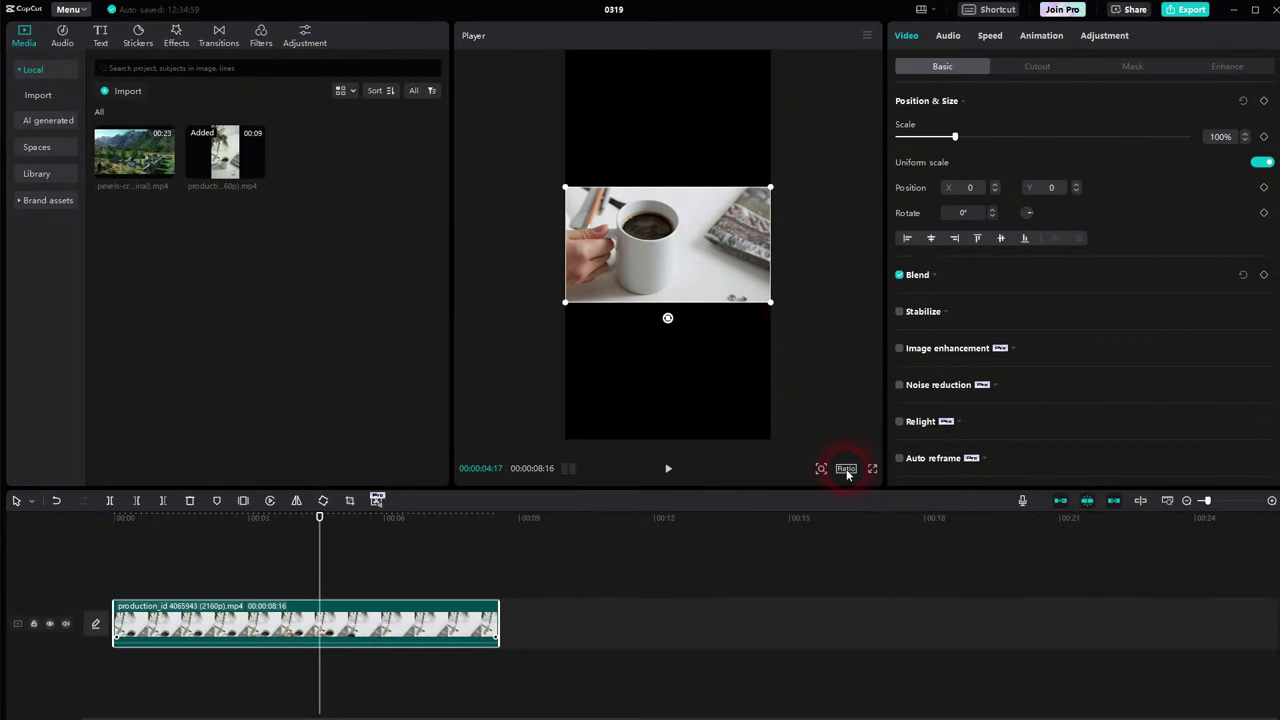
Step: Set the project's aspect ratio to 16:9 and preview the cropped coffee-mug clip
click(846, 469)
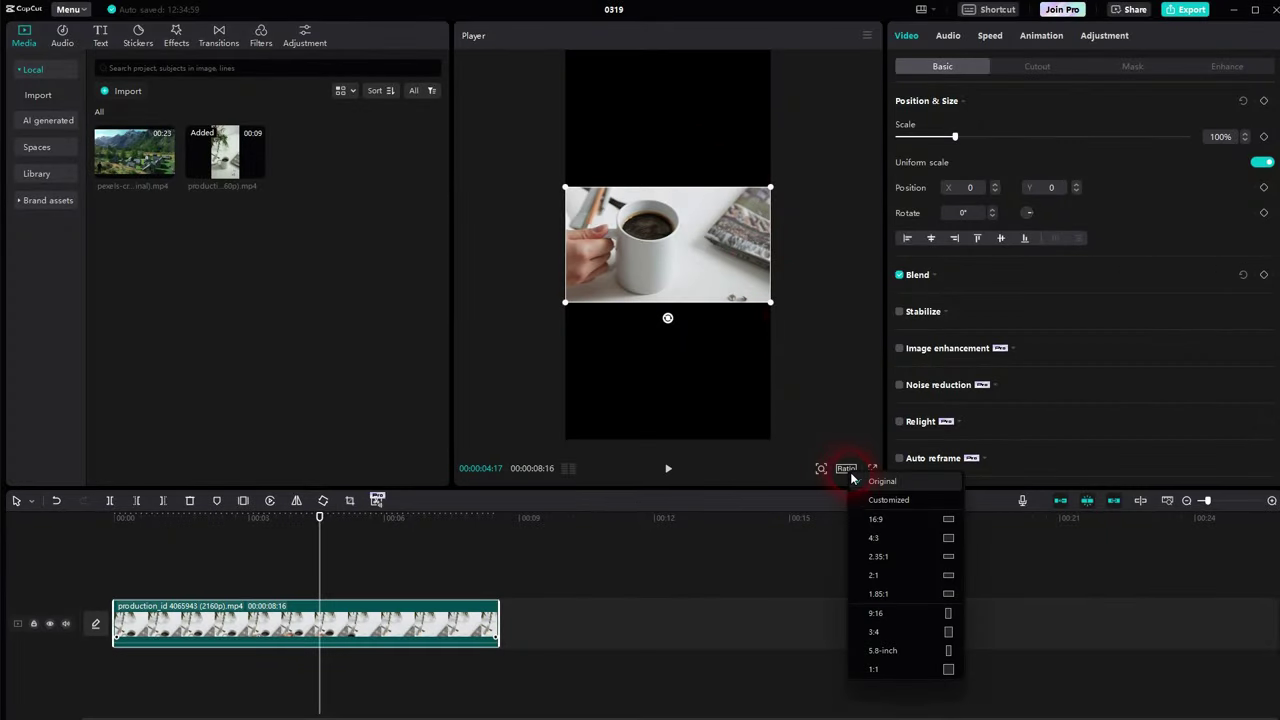
click(894, 521)
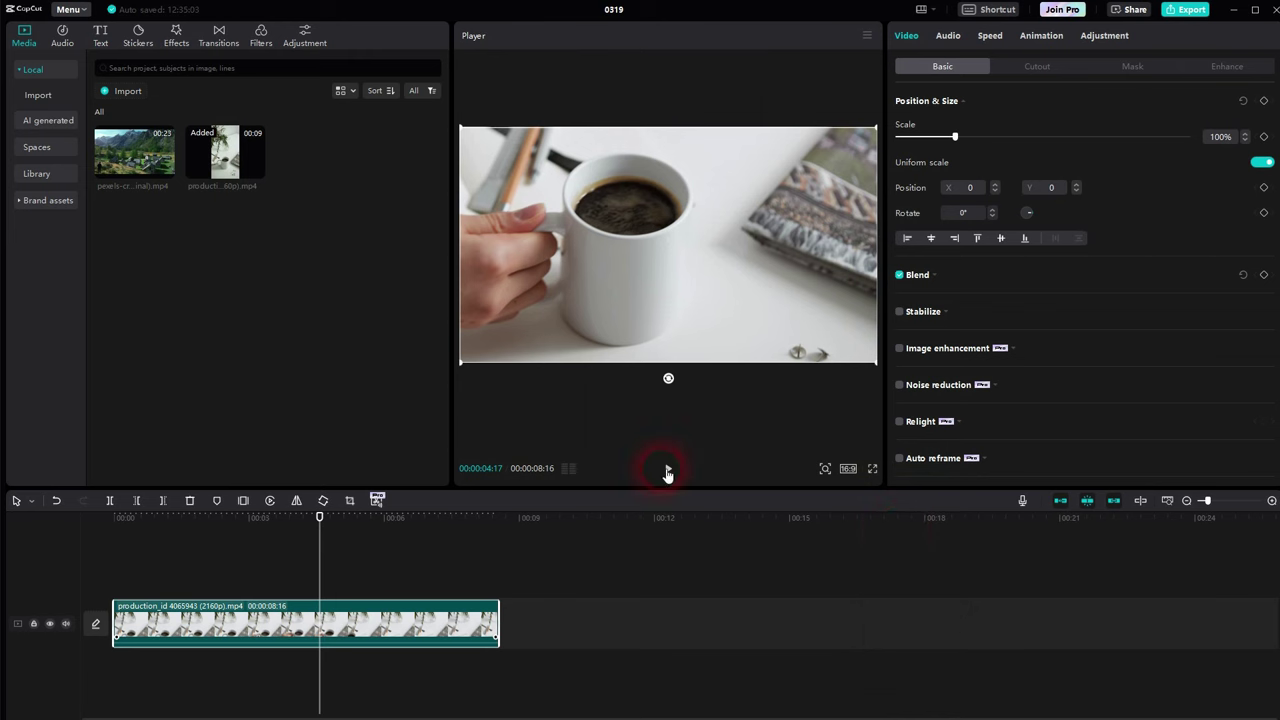
click(668, 470)
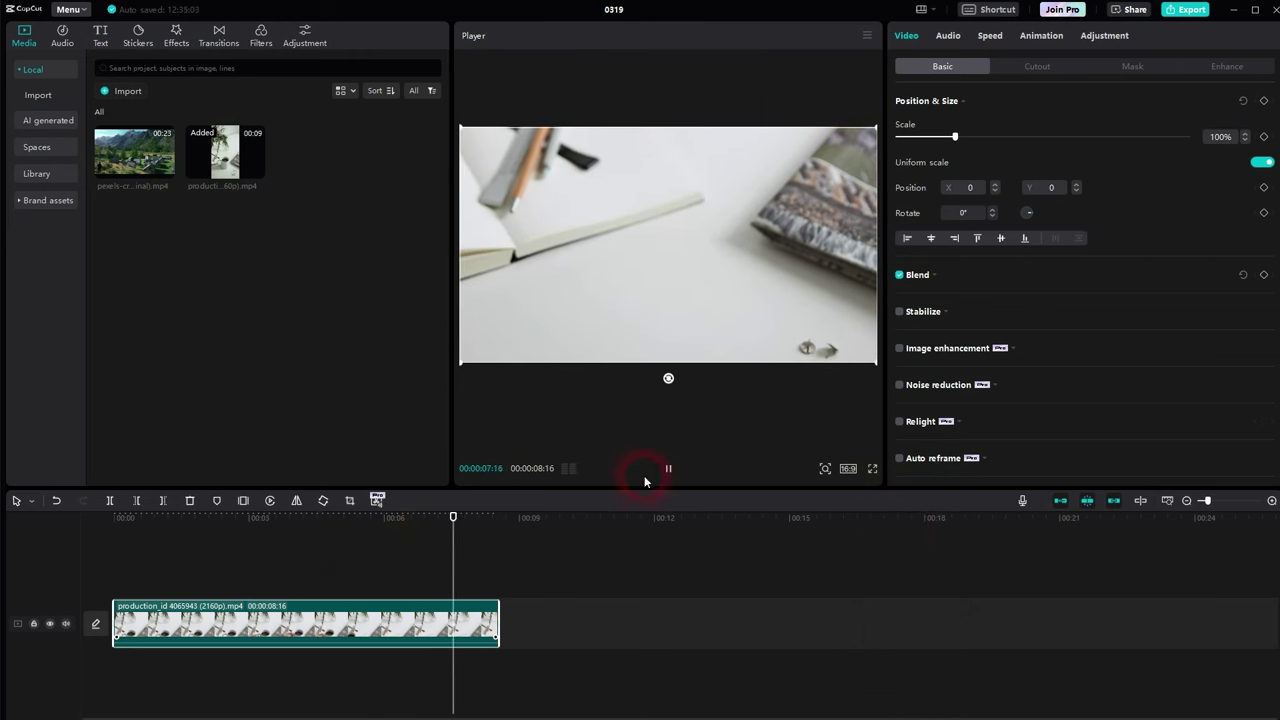
Step: Play part of the coffee mug clip on the timeline and preview both source videos from the media library
click(670, 470)
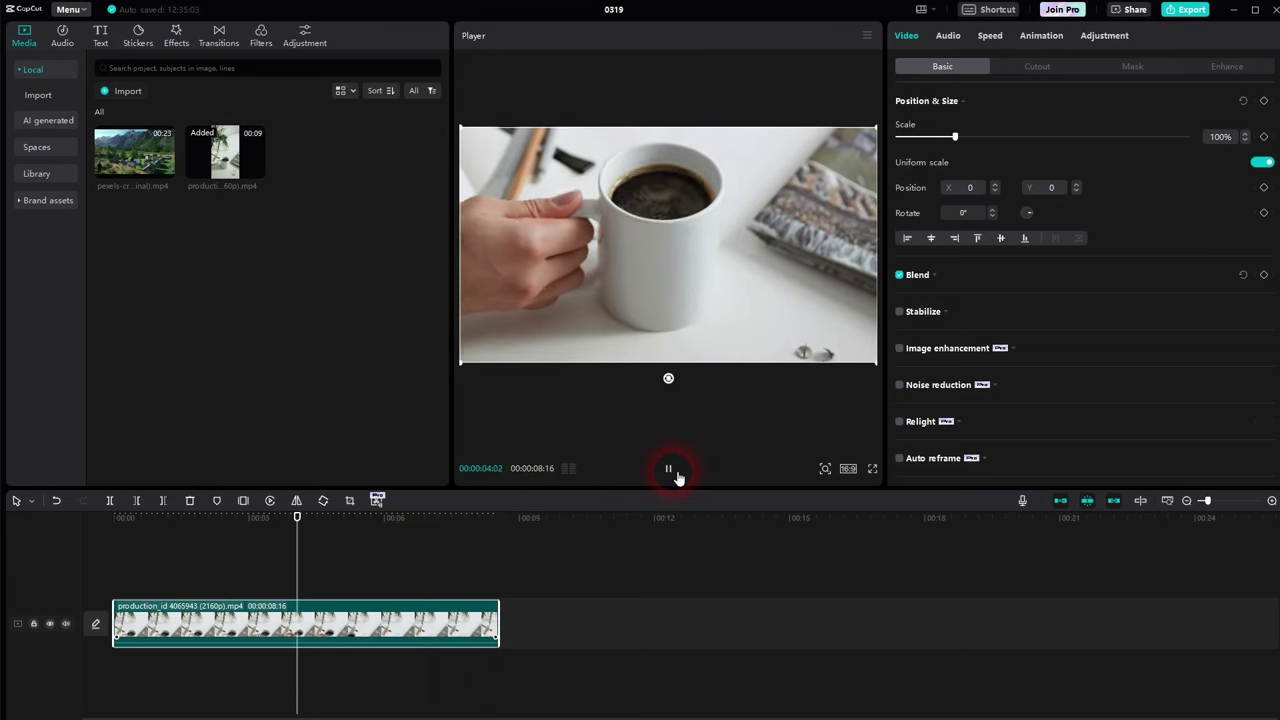
click(676, 476)
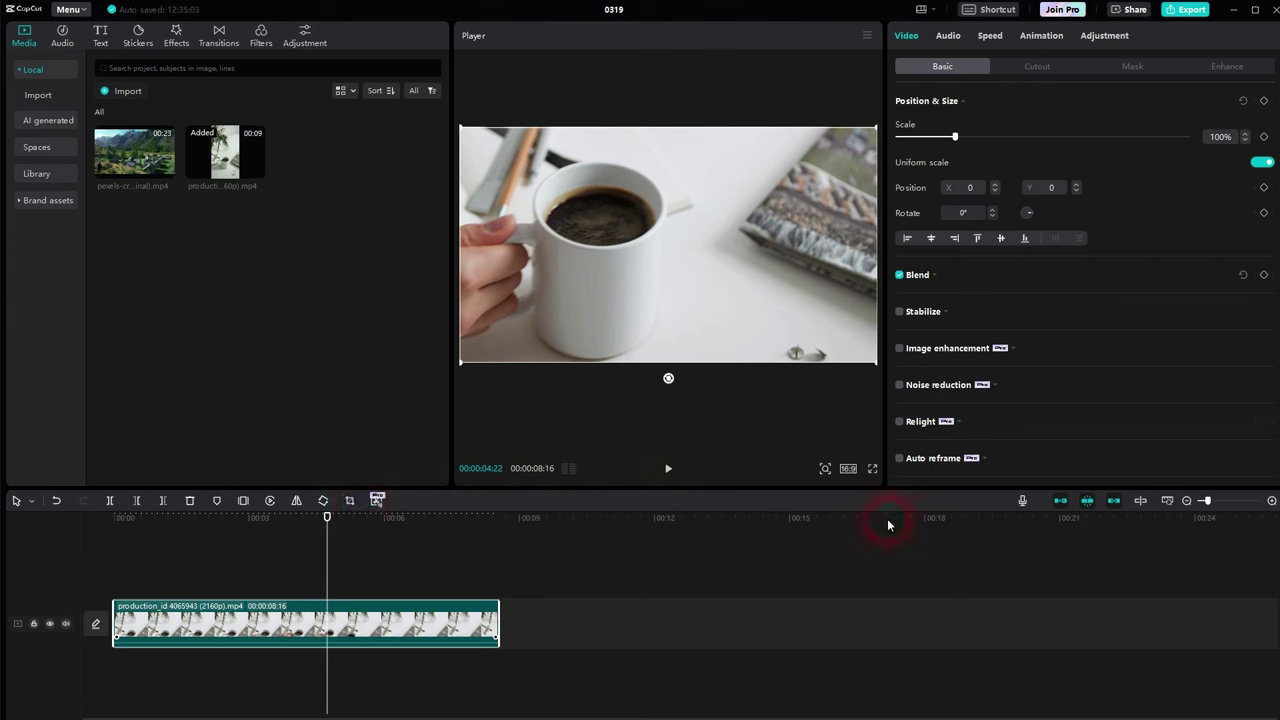
click(150, 162)
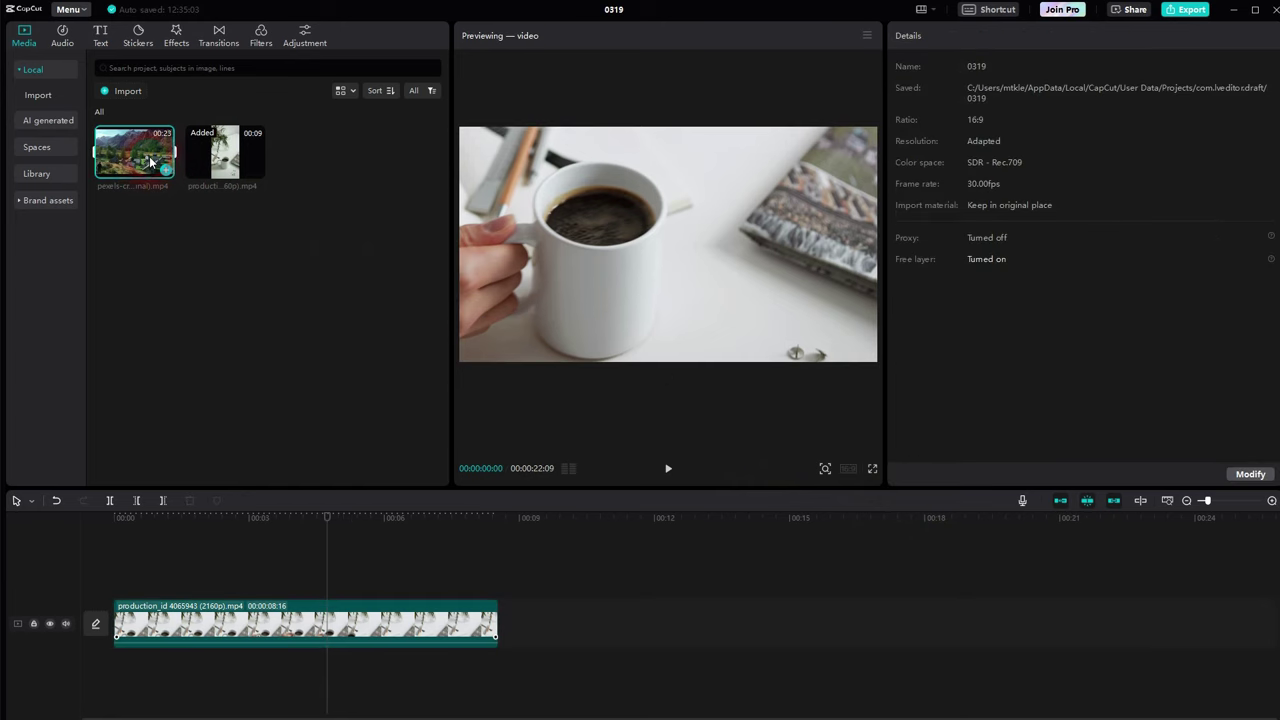
click(698, 264)
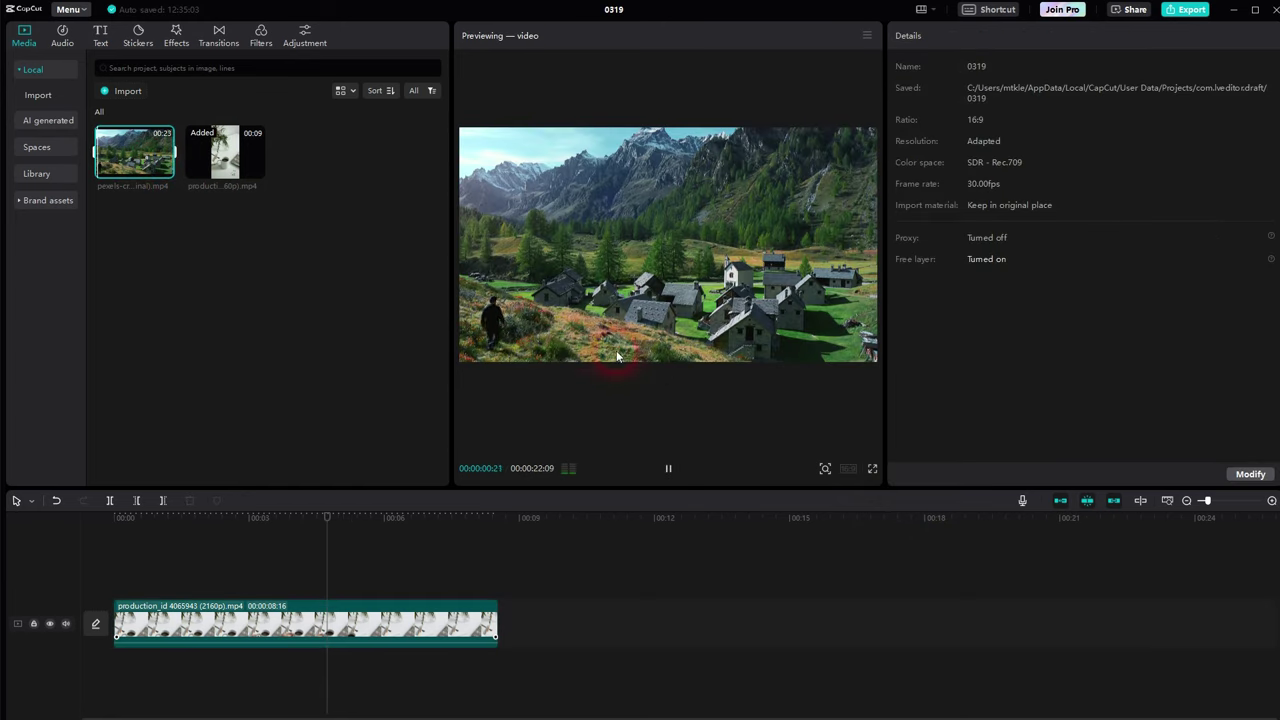
click(670, 468)
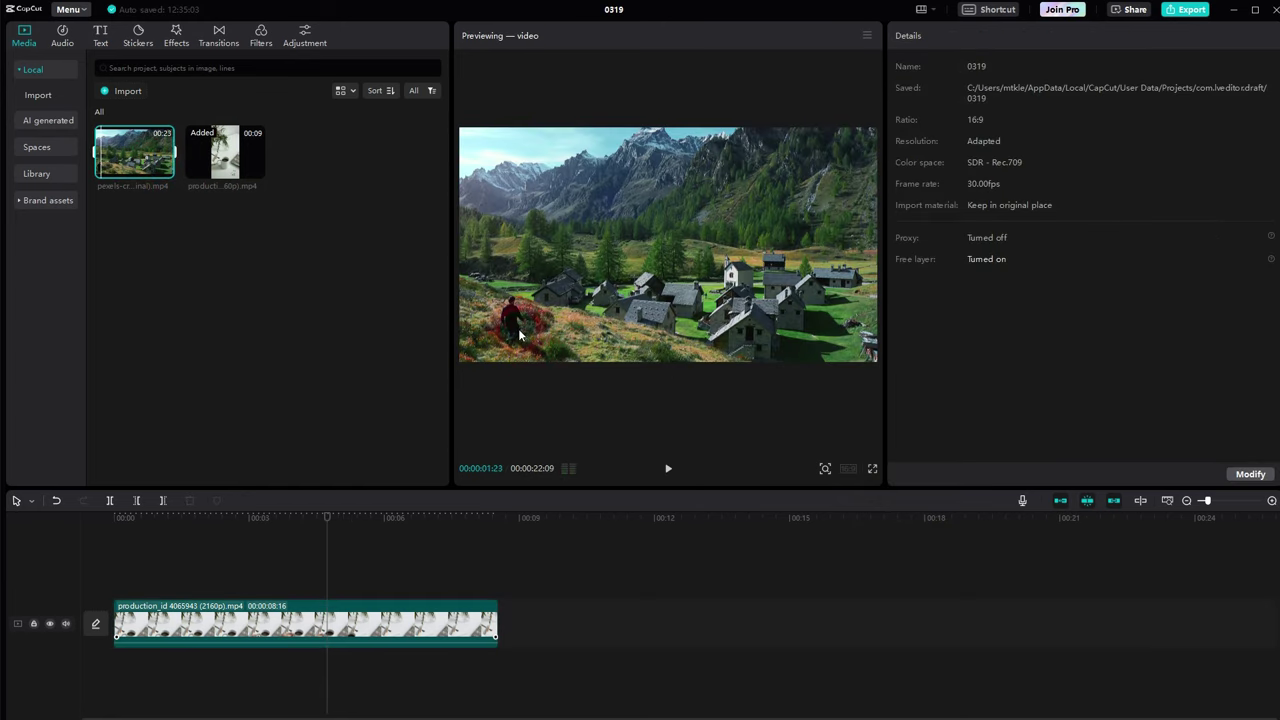
mouse_move(221, 158)
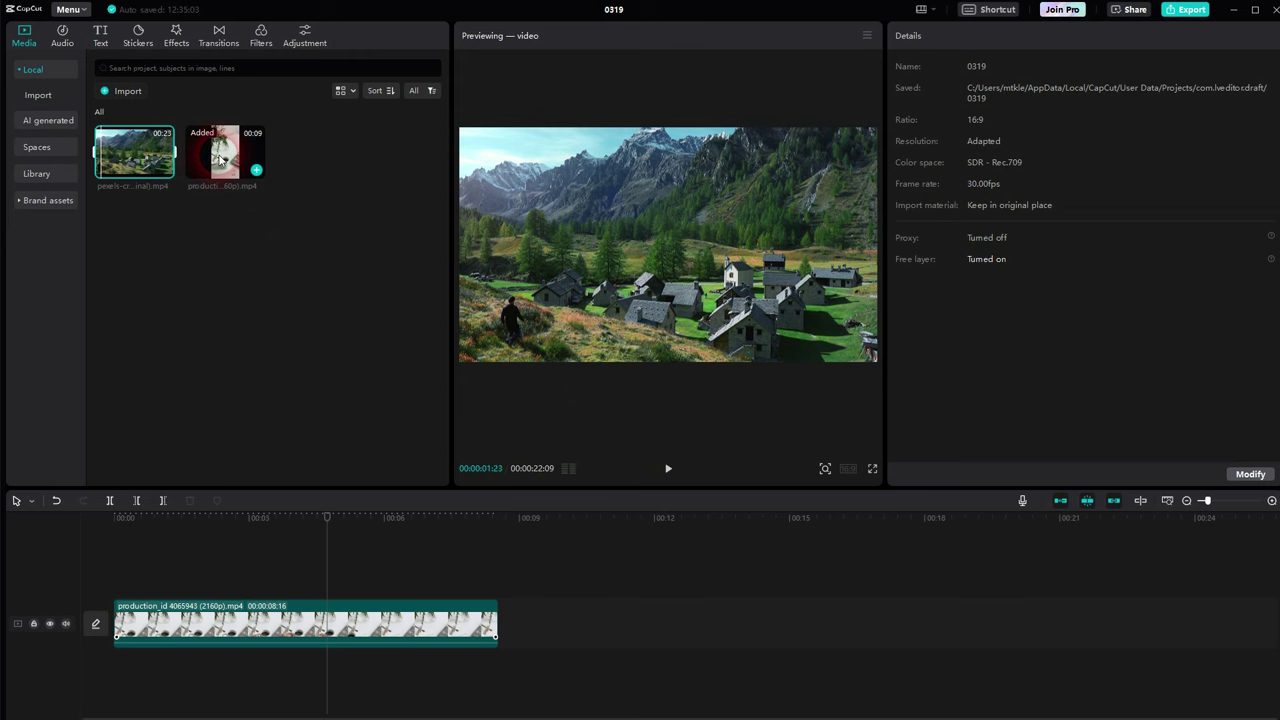
click(222, 155)
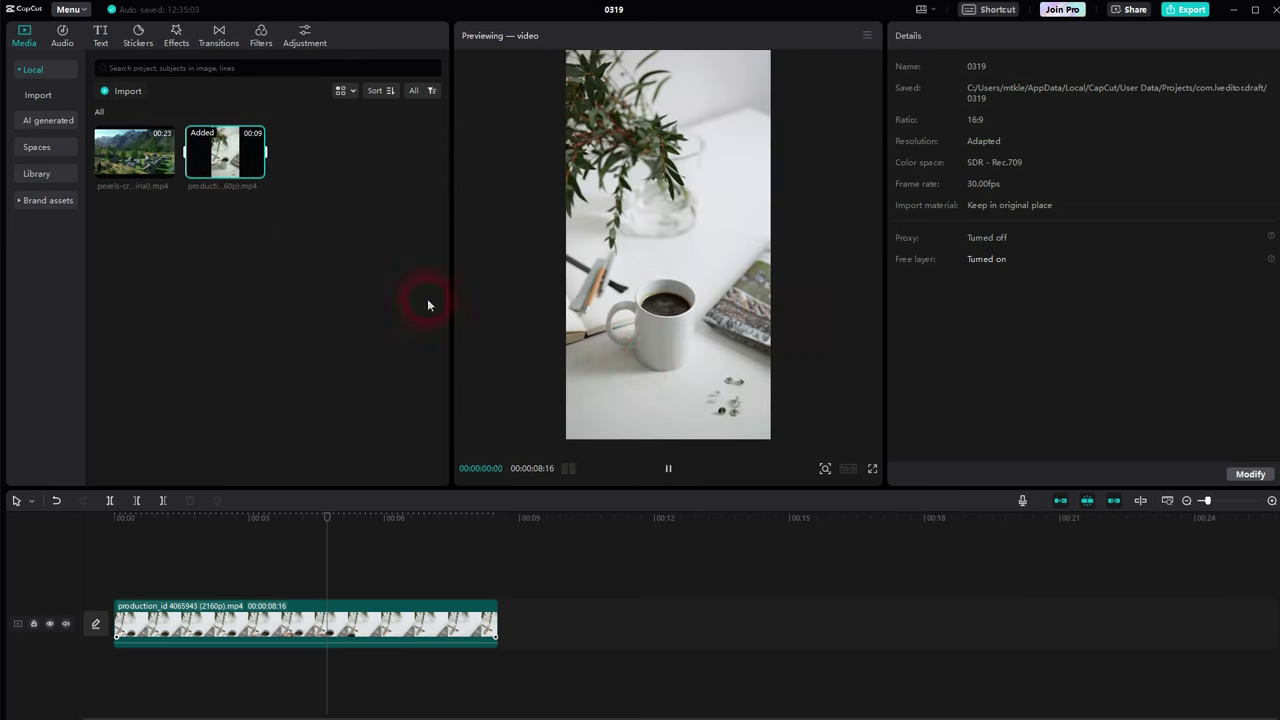
click(668, 467)
click(670, 469)
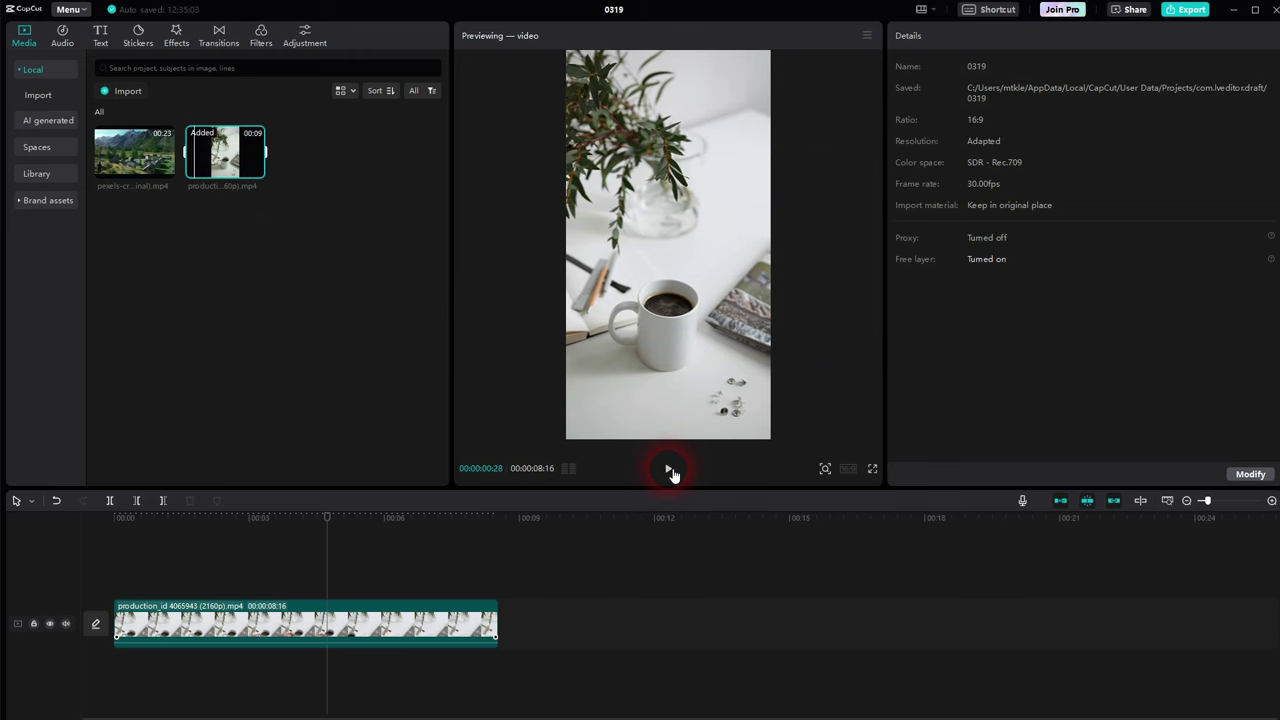
Step: Replace the coffee mug clip on the timeline with the mountain village clip
click(288, 614)
key(Delete)
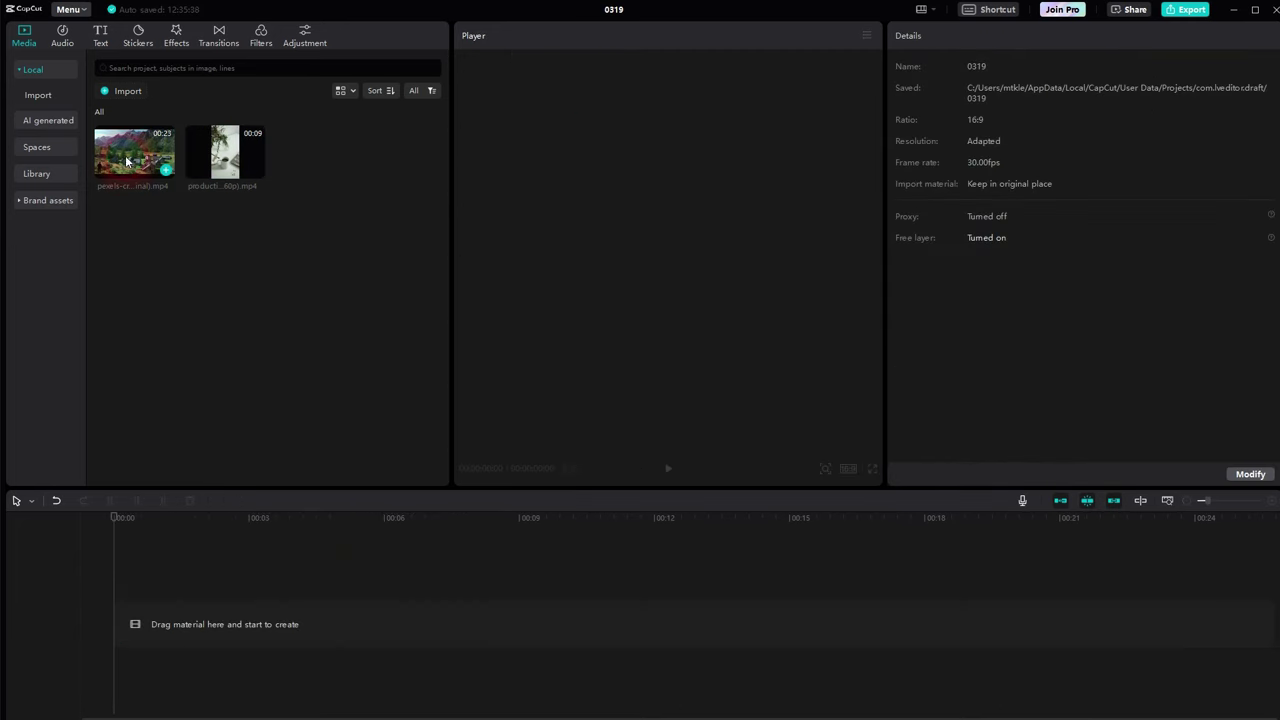
click(166, 172)
drag(166, 172, 423, 636)
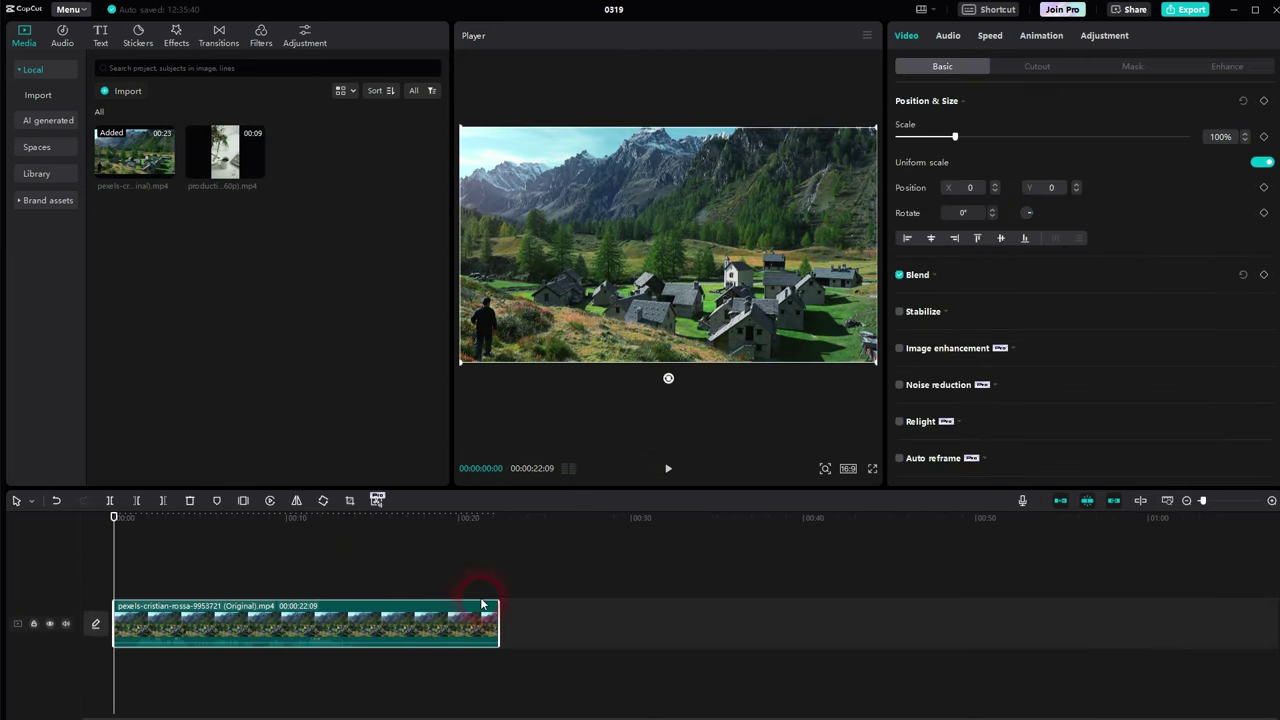
Step: Crop the mountain village clip to a 9:16 ratio, framing the far left area around the walking man
click(292, 636)
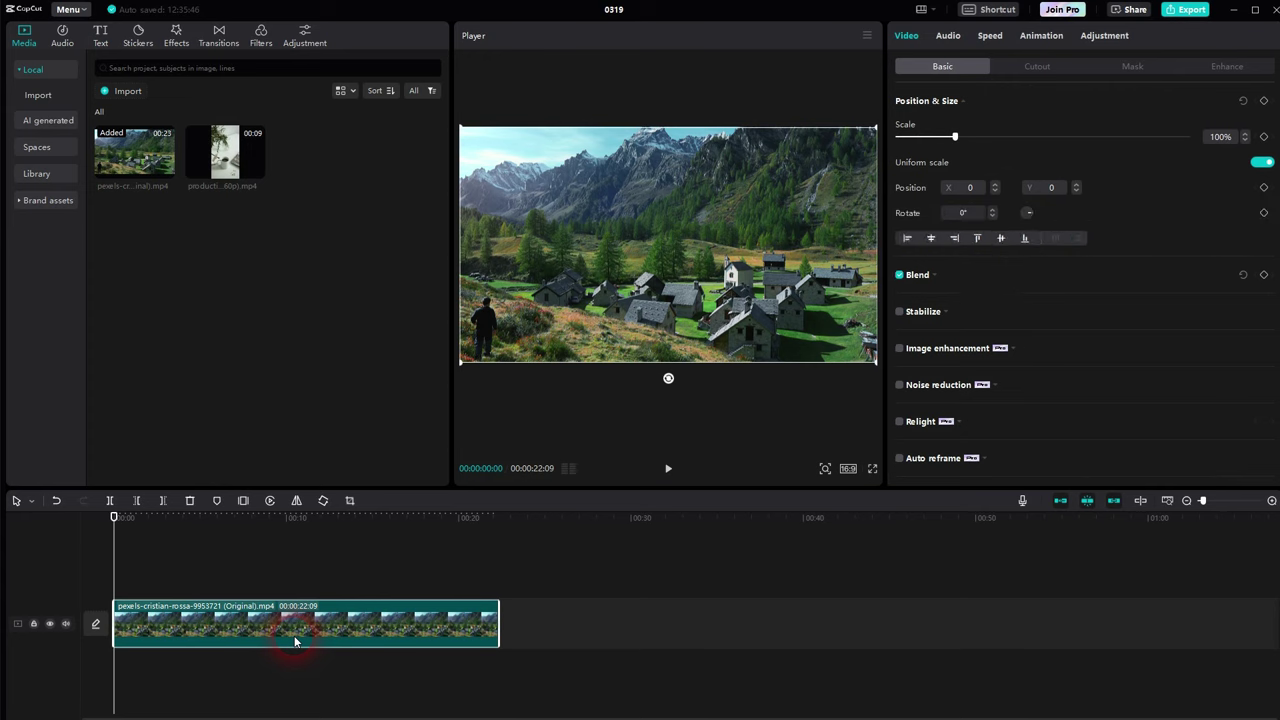
click(350, 501)
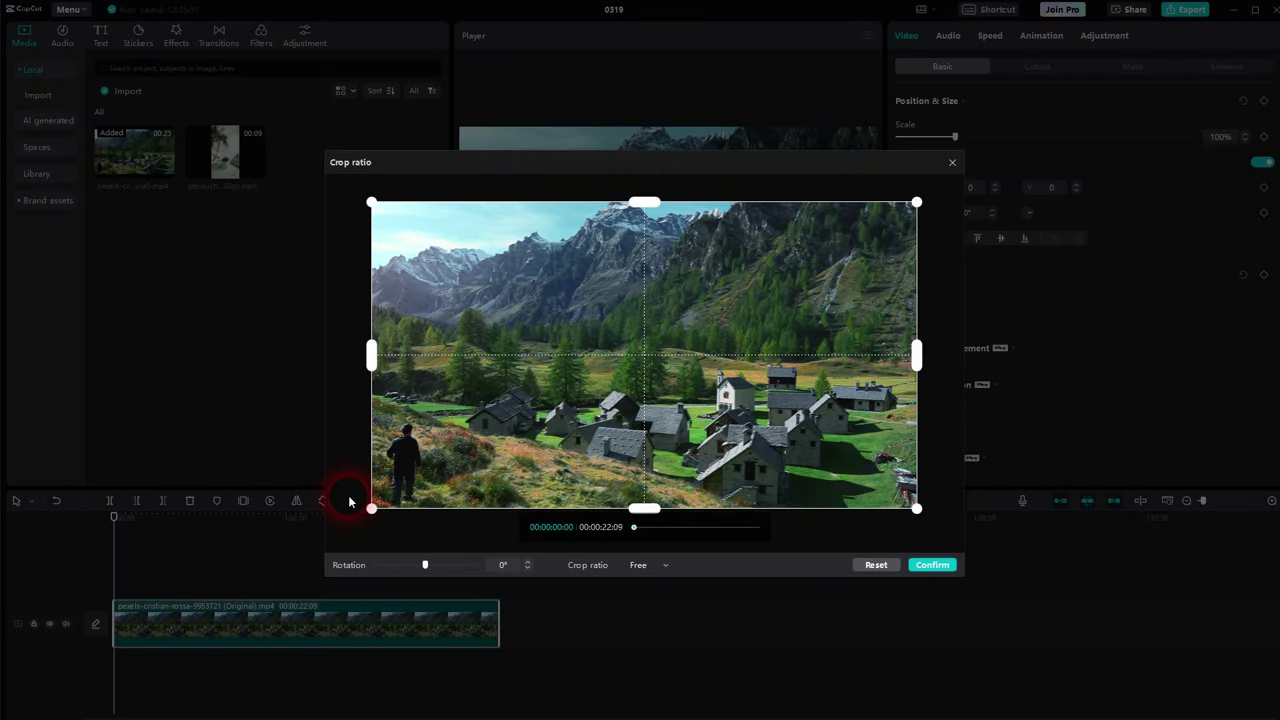
click(640, 566)
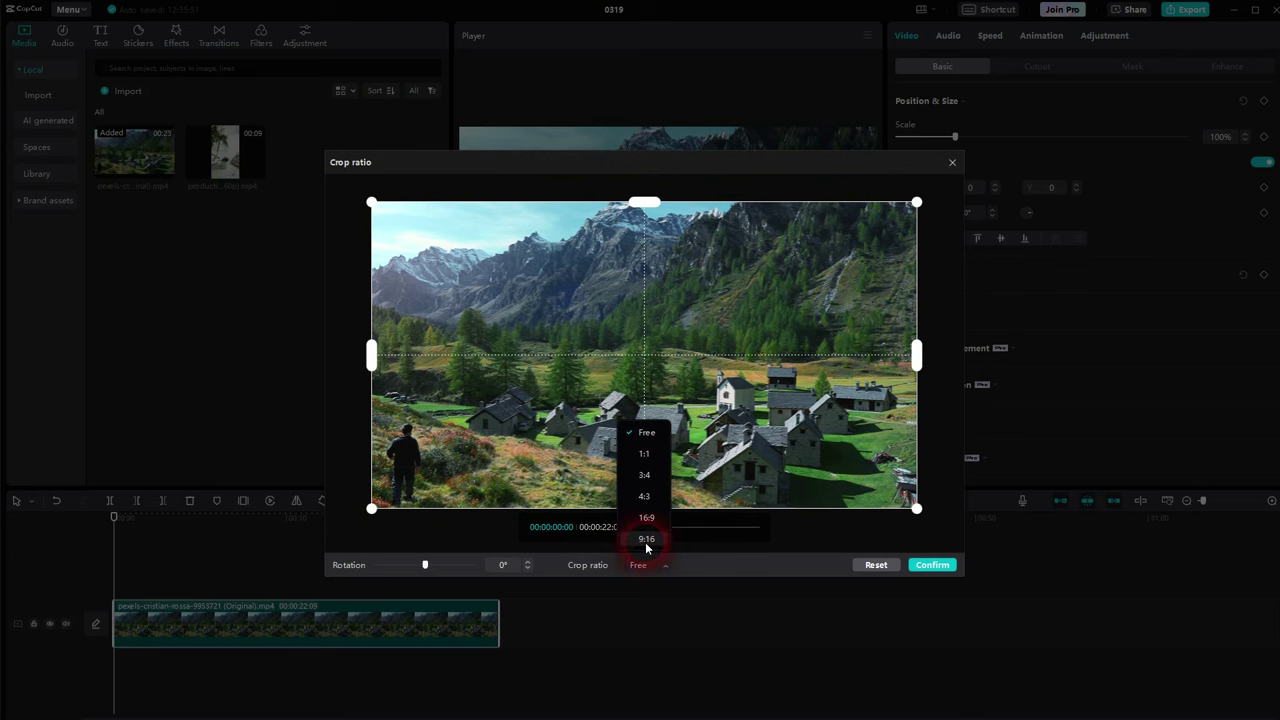
click(646, 539)
drag(648, 408, 453, 430)
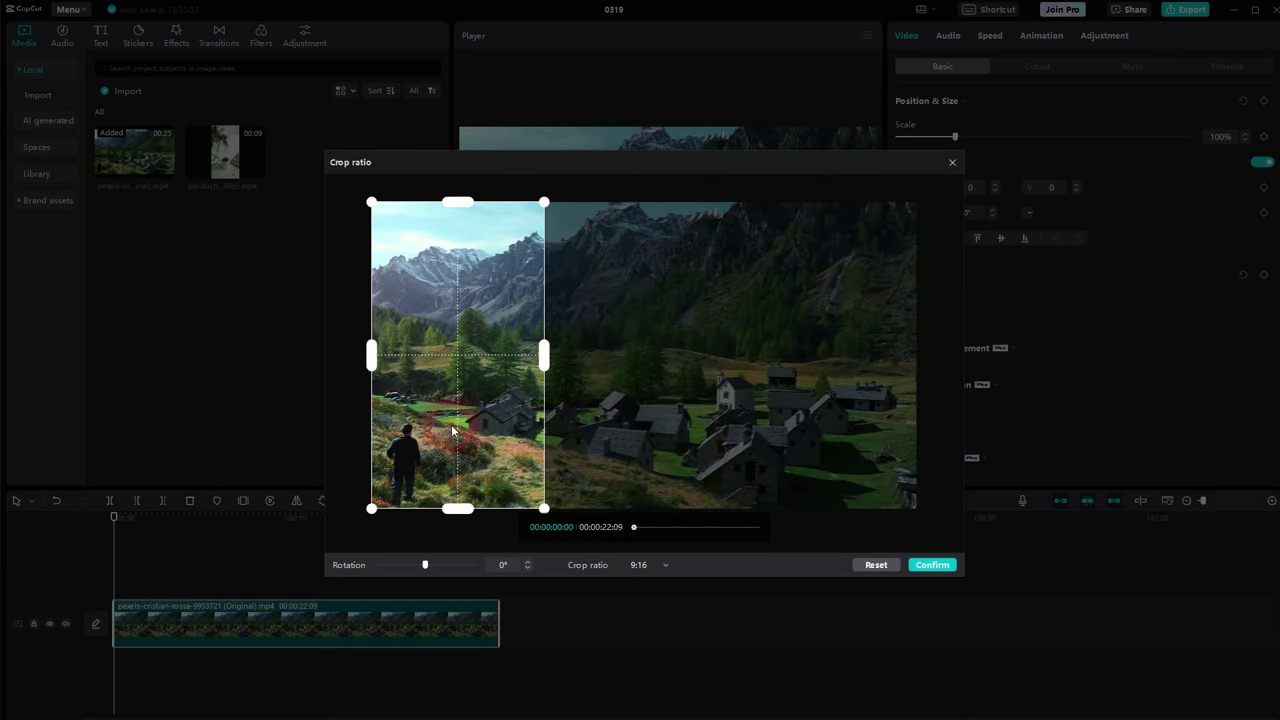
drag(634, 527, 569, 536)
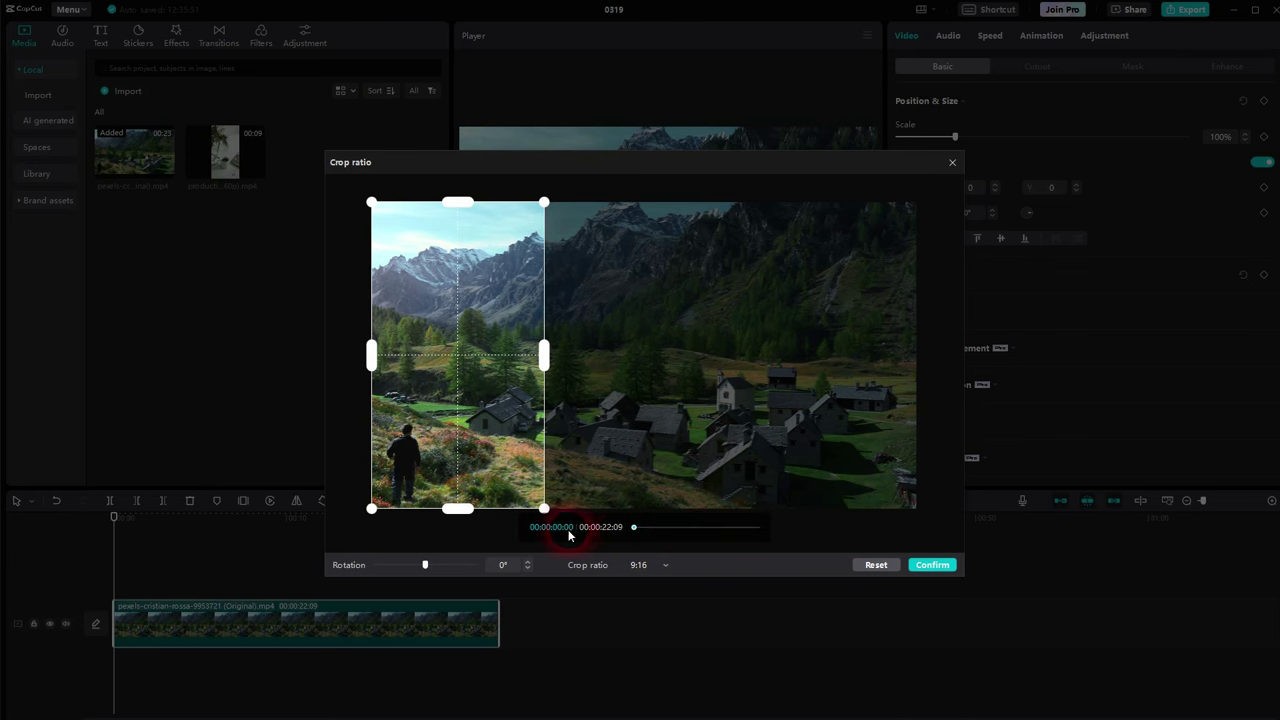
click(940, 565)
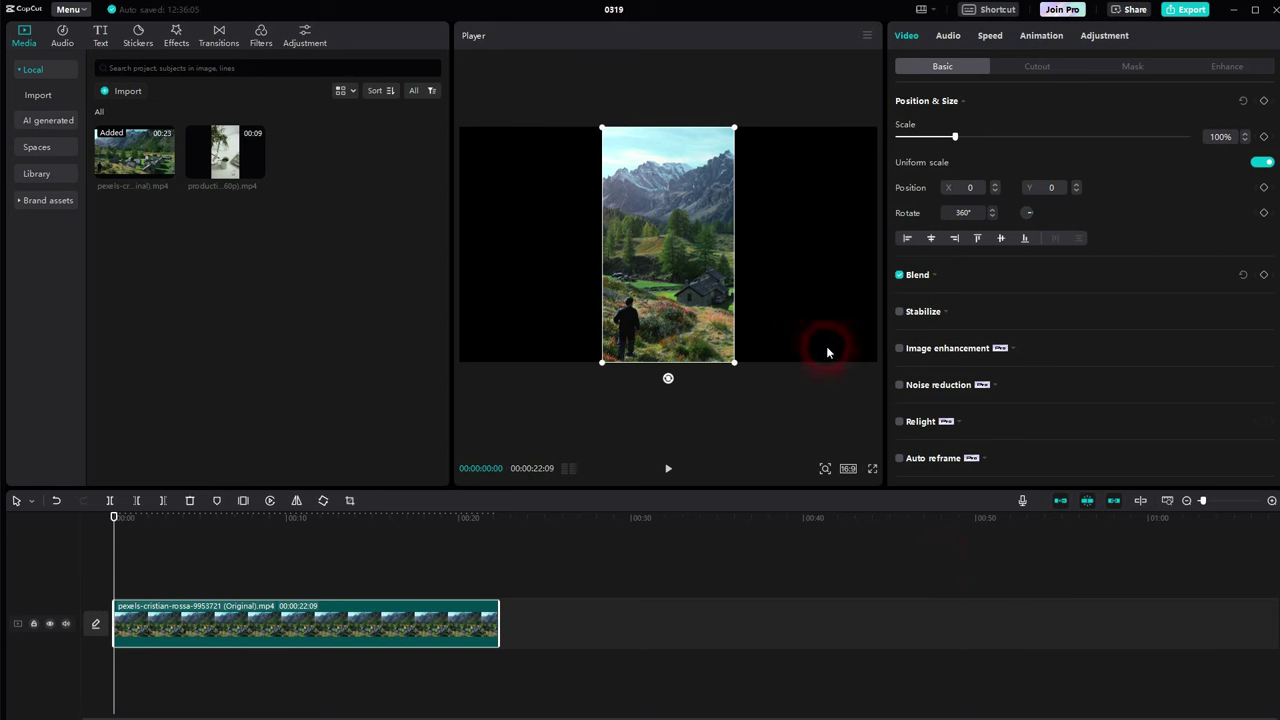
Step: Set the project's aspect ratio to 9:16 and play back the cropped mountain village clip
click(847, 467)
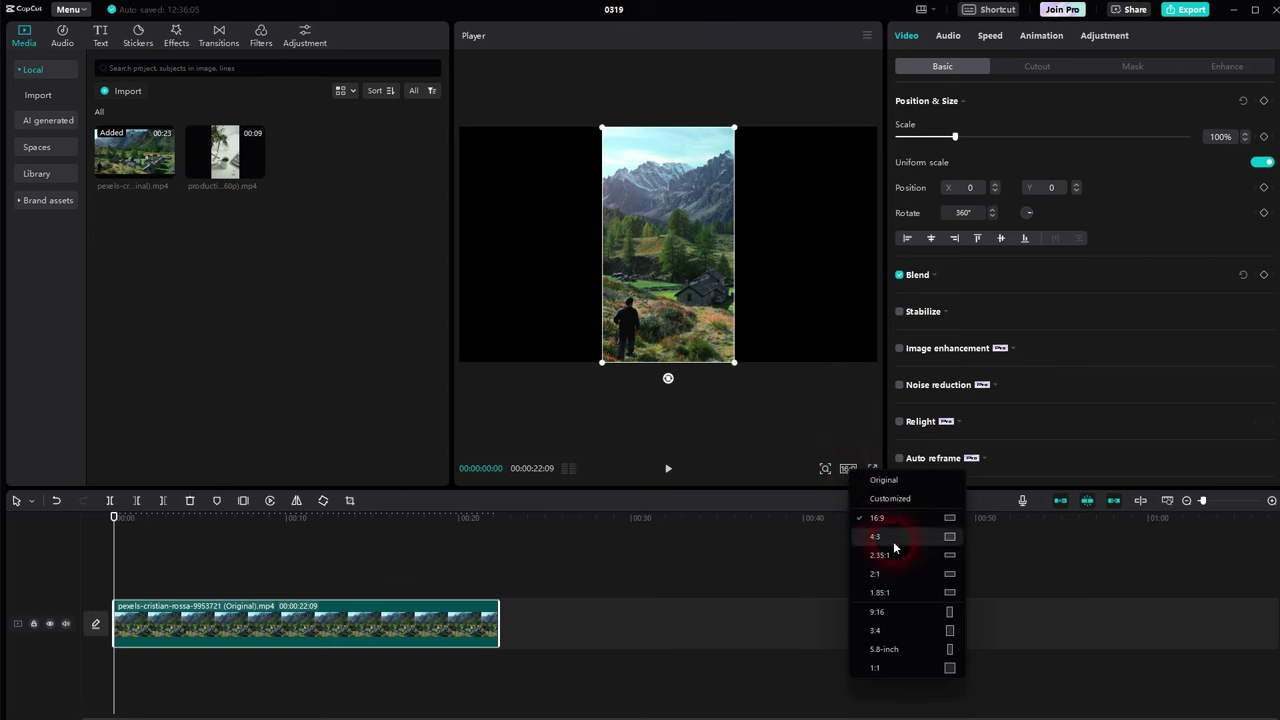
click(900, 614)
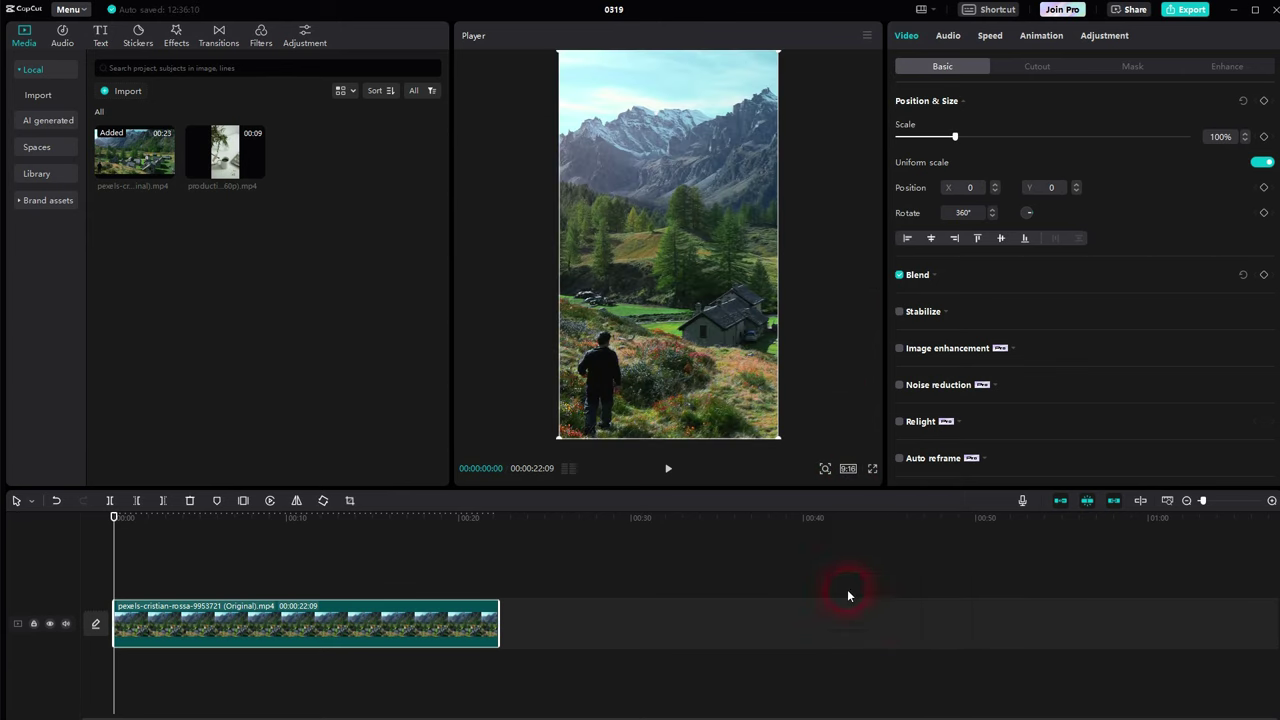
click(670, 476)
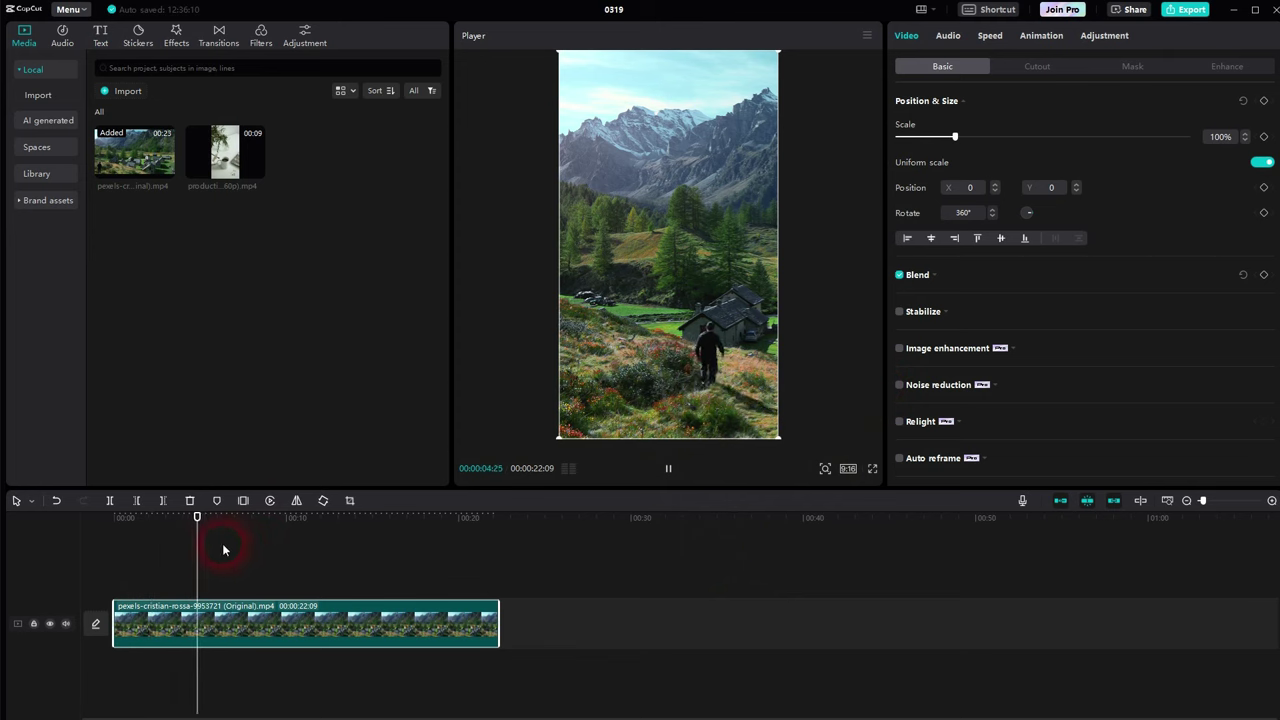
drag(209, 546, 516, 573)
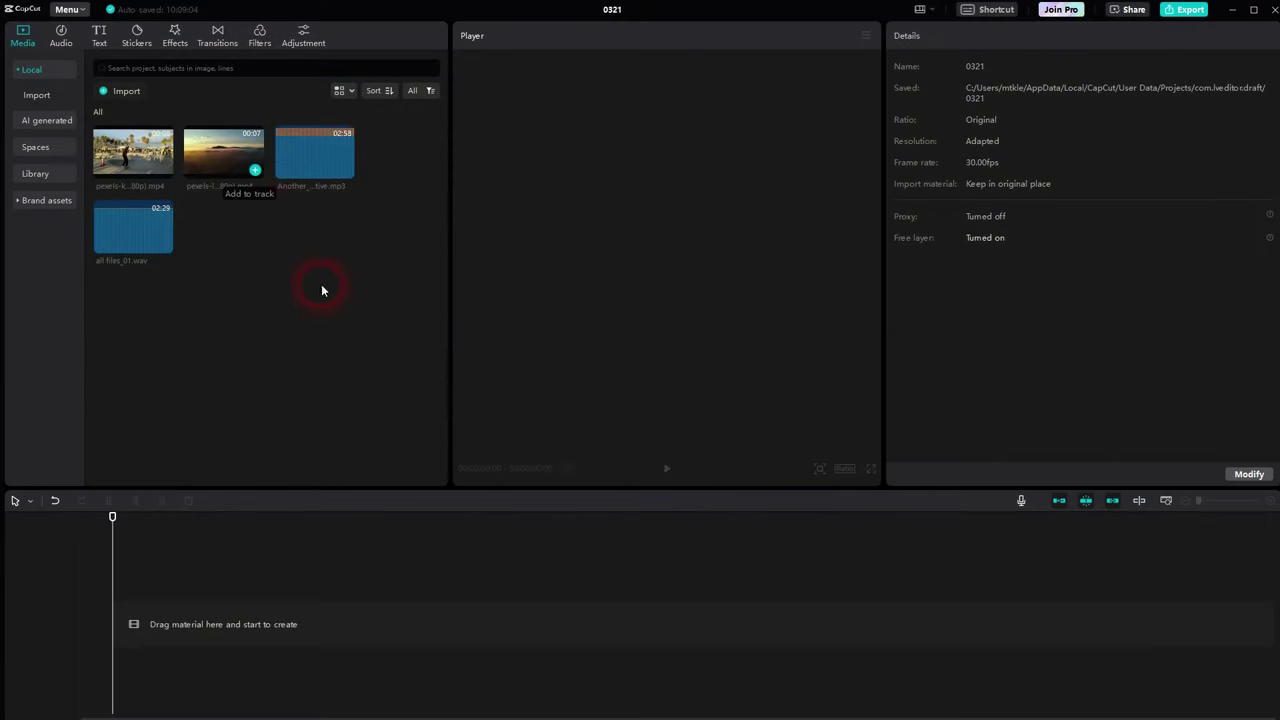
Step: Preview the sunset mountain clip on the timeline and remove it
click(255, 170)
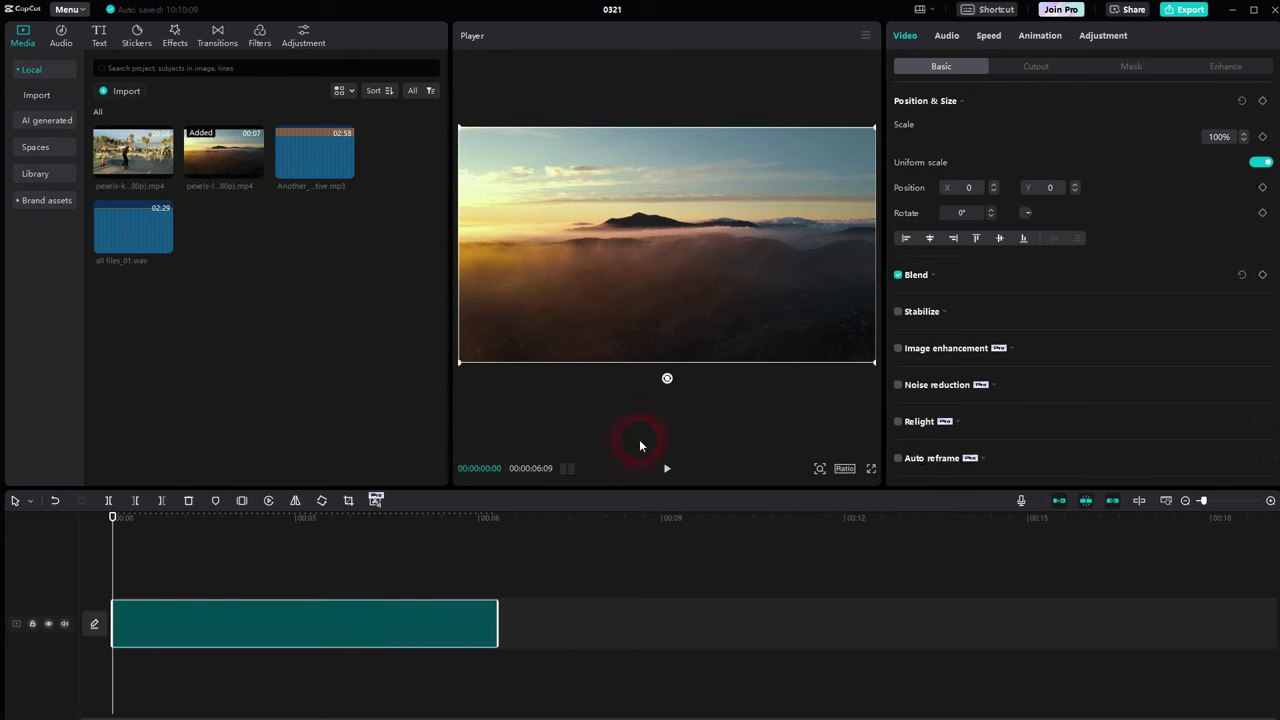
click(668, 469)
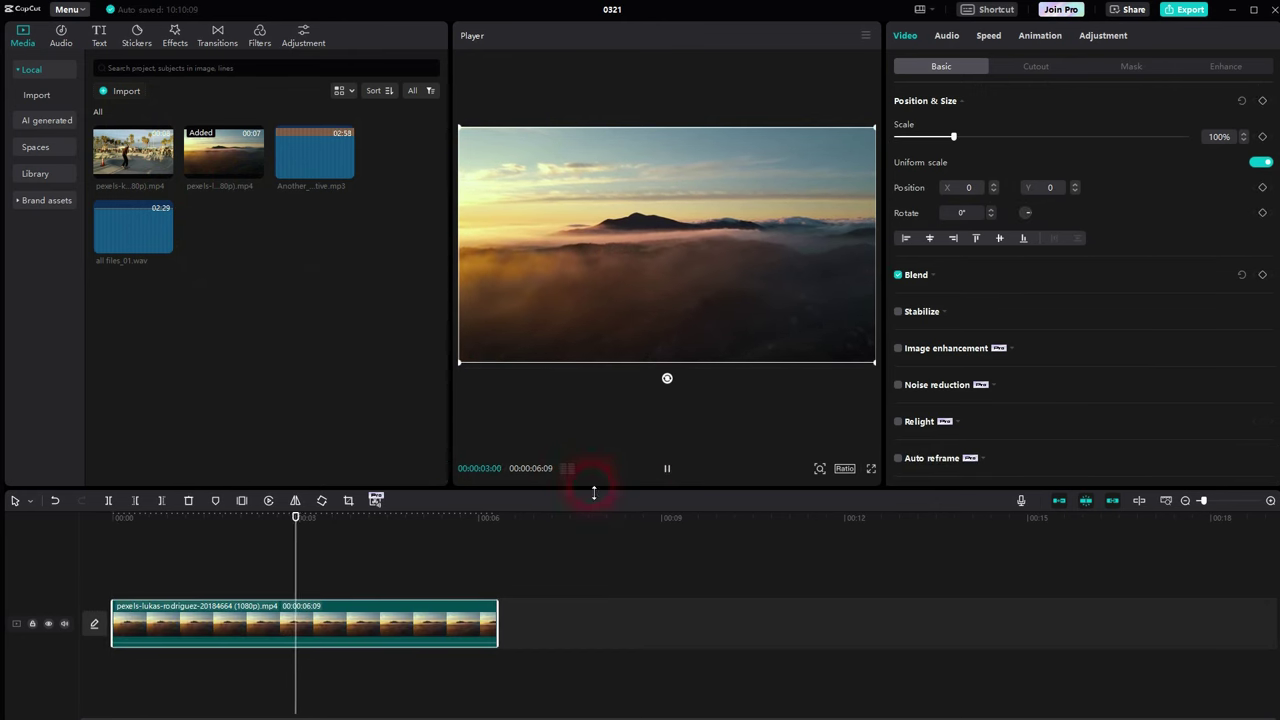
click(668, 469)
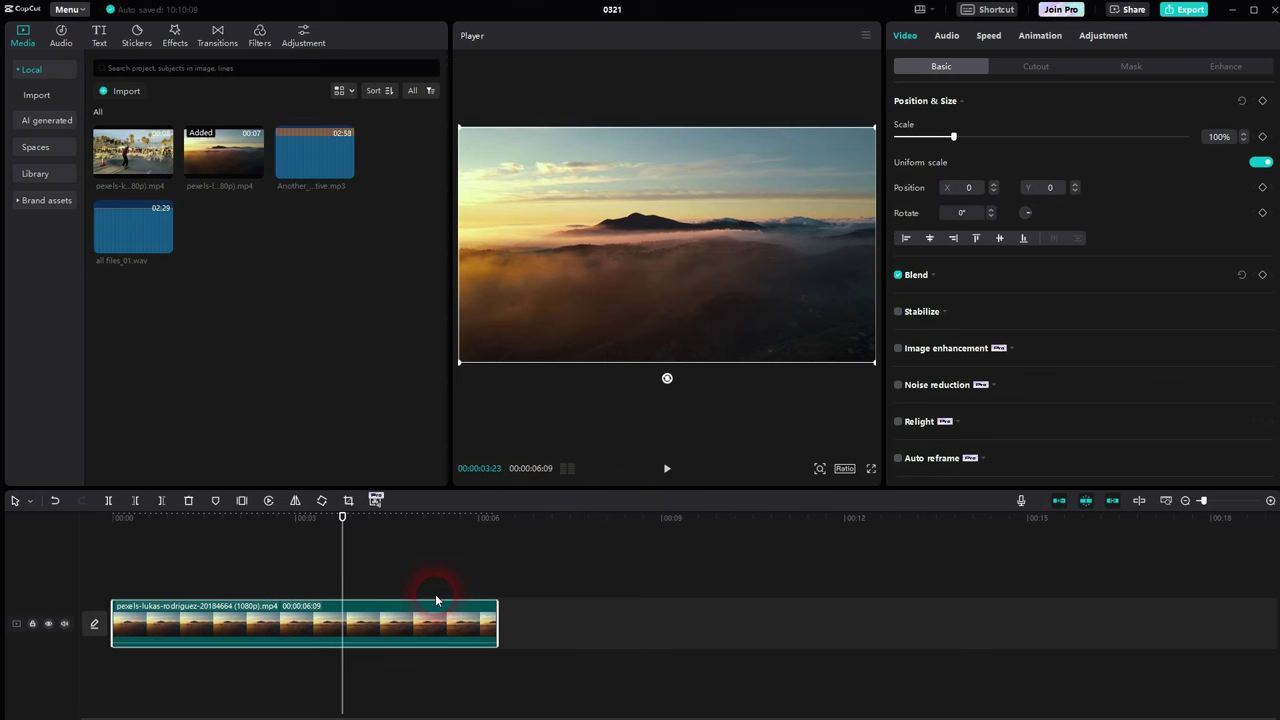
key(Delete)
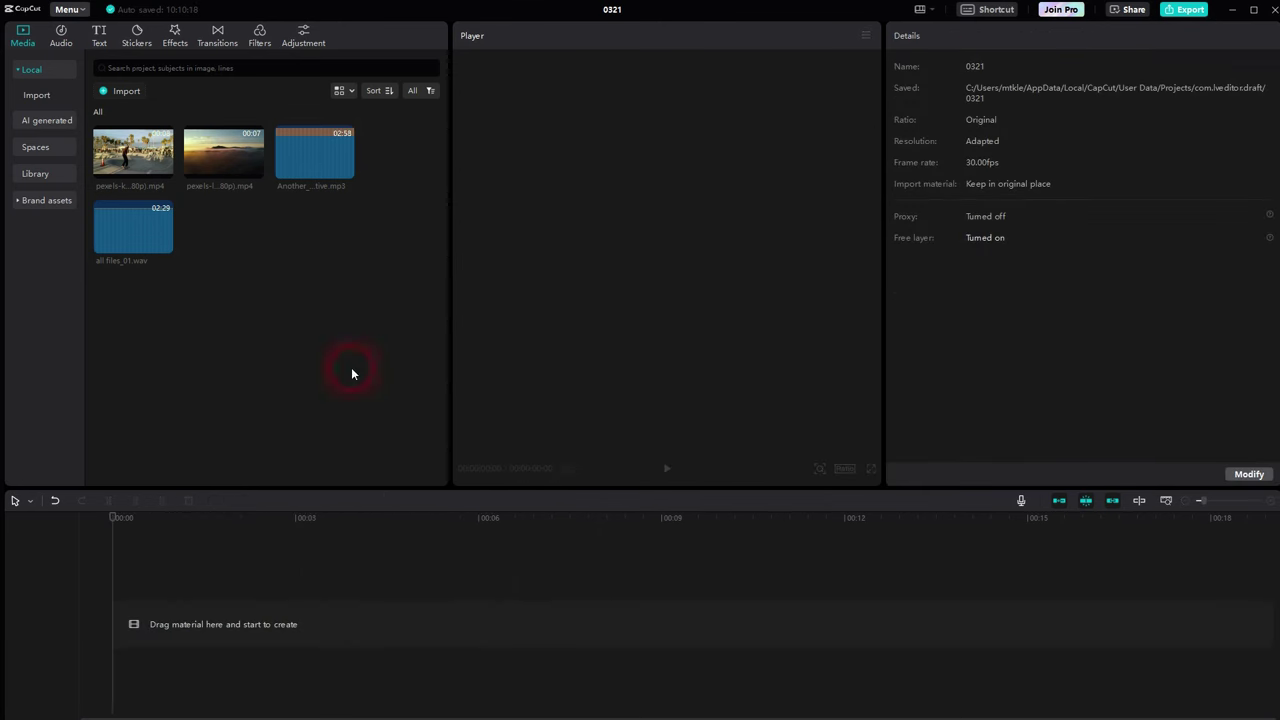
Step: Add the skateboarding clip to the timeline, play part of it and adjust its volume line
click(166, 171)
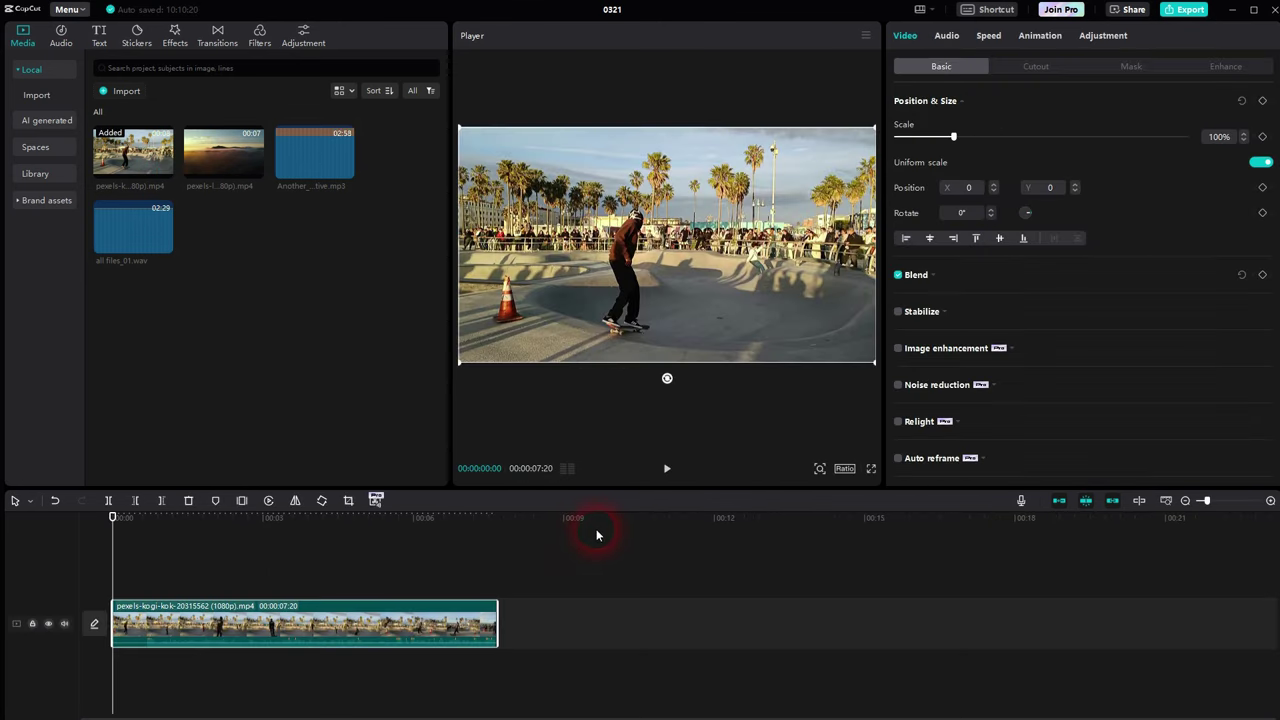
click(657, 469)
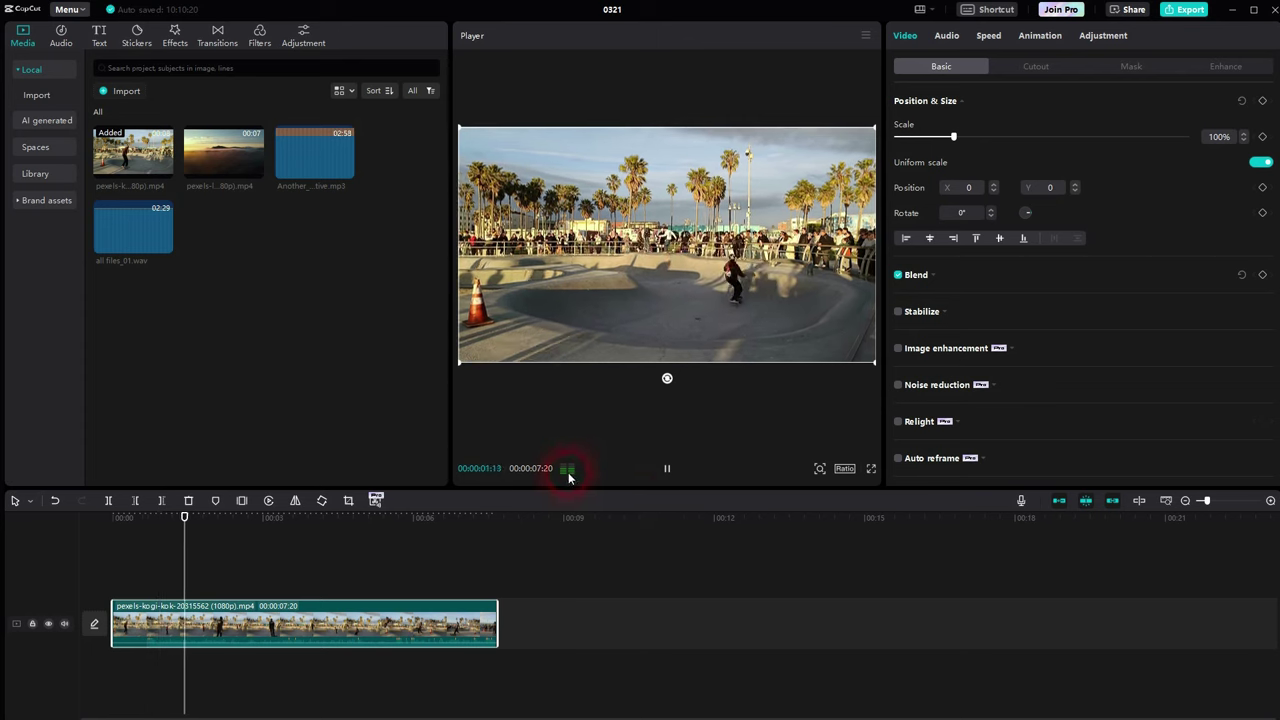
click(662, 478)
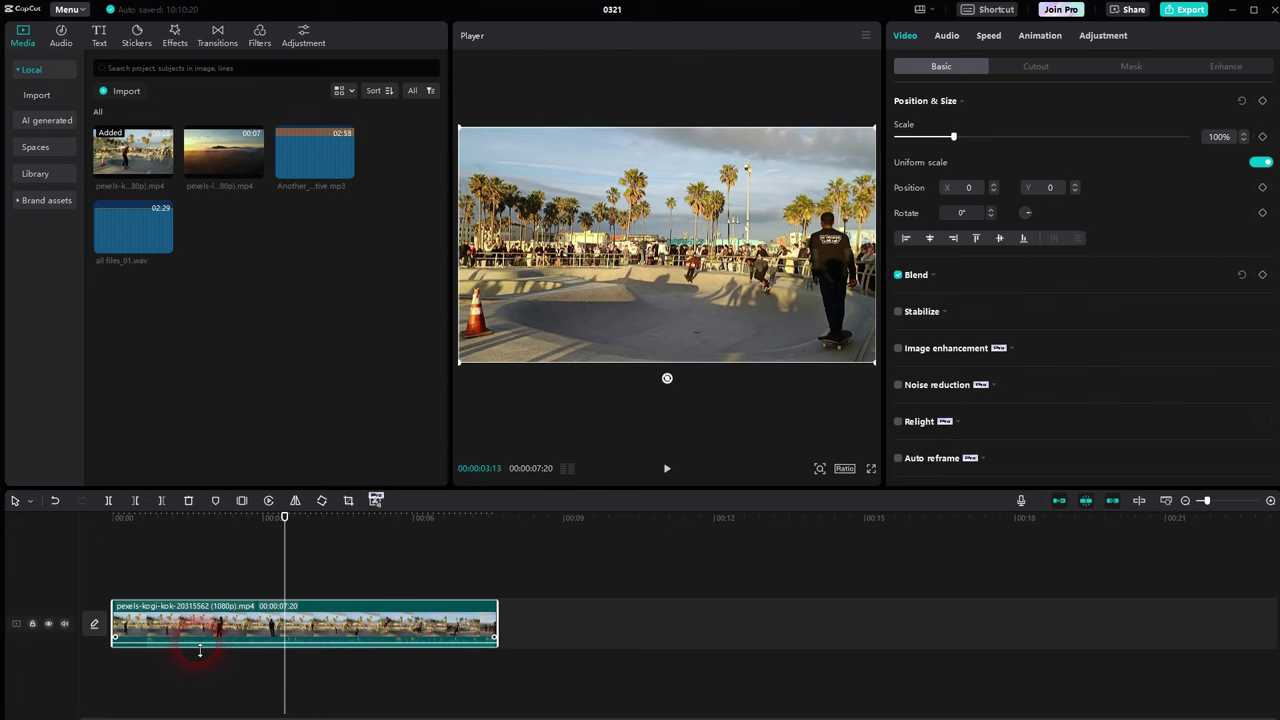
drag(200, 650, 198, 648)
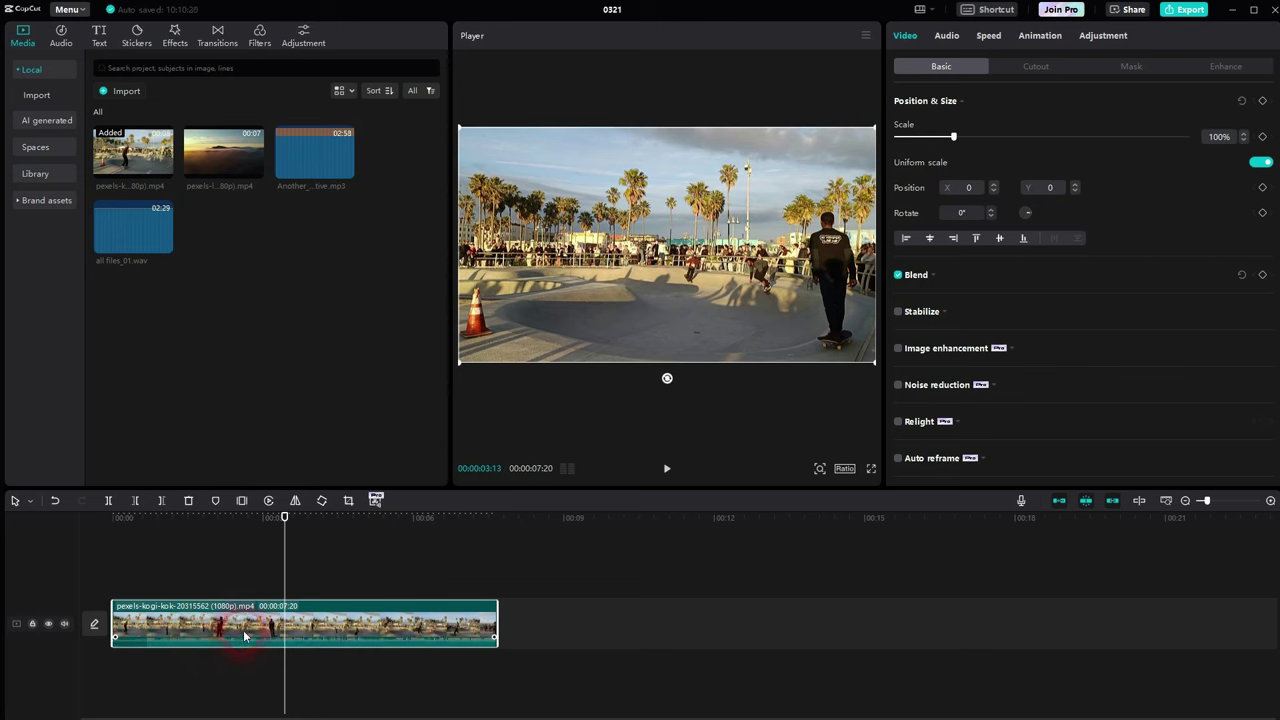
Step: Insert the sunset clip ahead of the skateboarding clip and adjust both clips' volume lines to about 6.4 dB
click(255, 172)
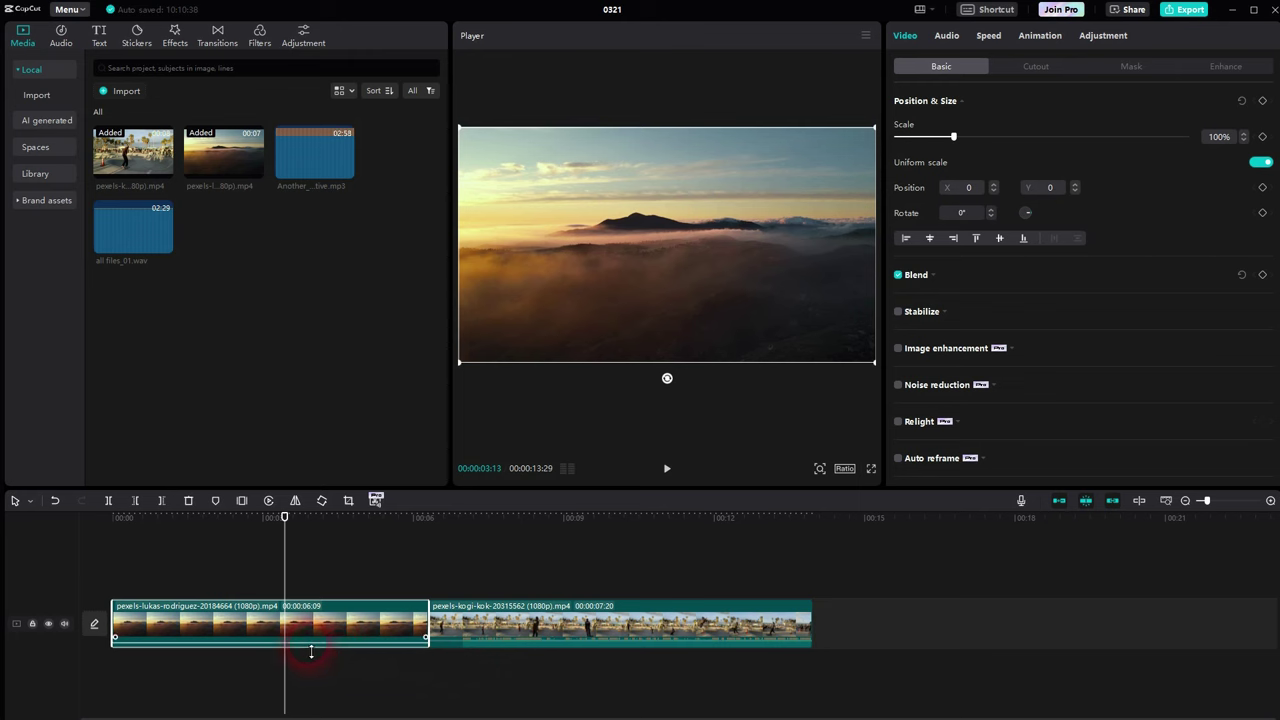
drag(311, 652, 317, 649)
drag(471, 651, 480, 650)
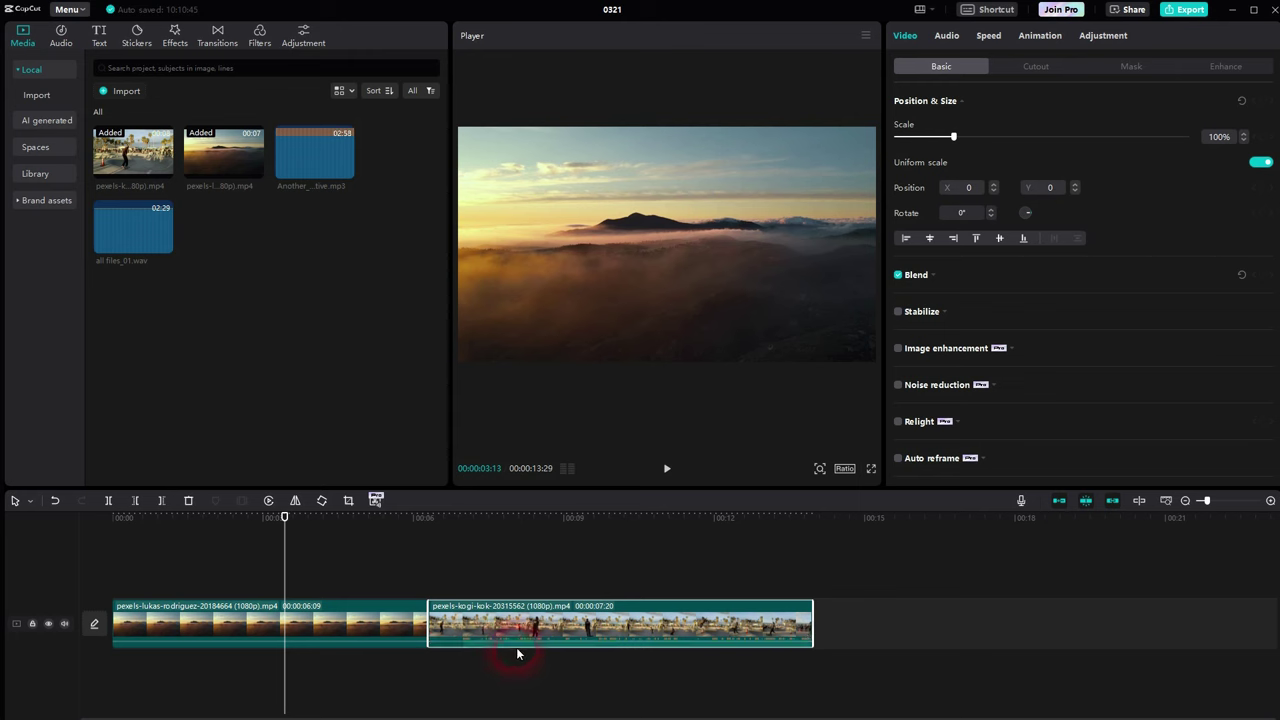
Step: Set the audio volume of both the skateboarding clip and the sunset clip to 0.0 dB
click(940, 37)
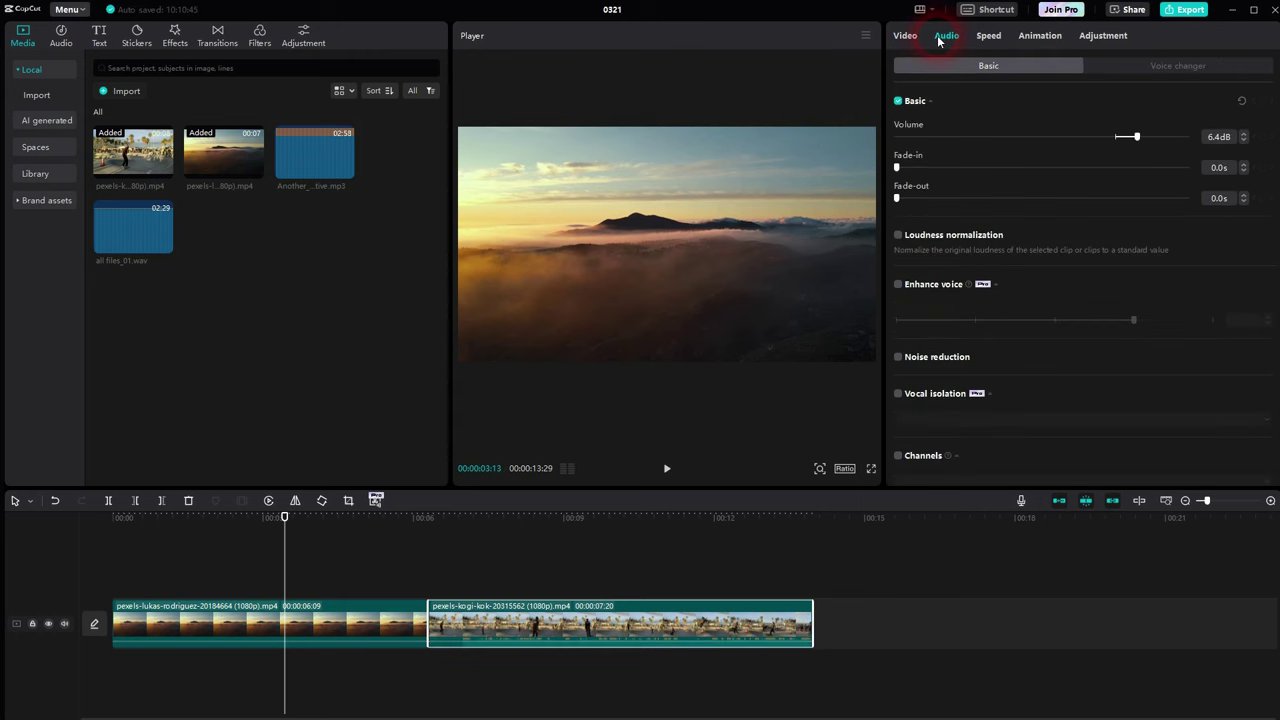
click(1151, 183)
drag(1140, 138, 1112, 141)
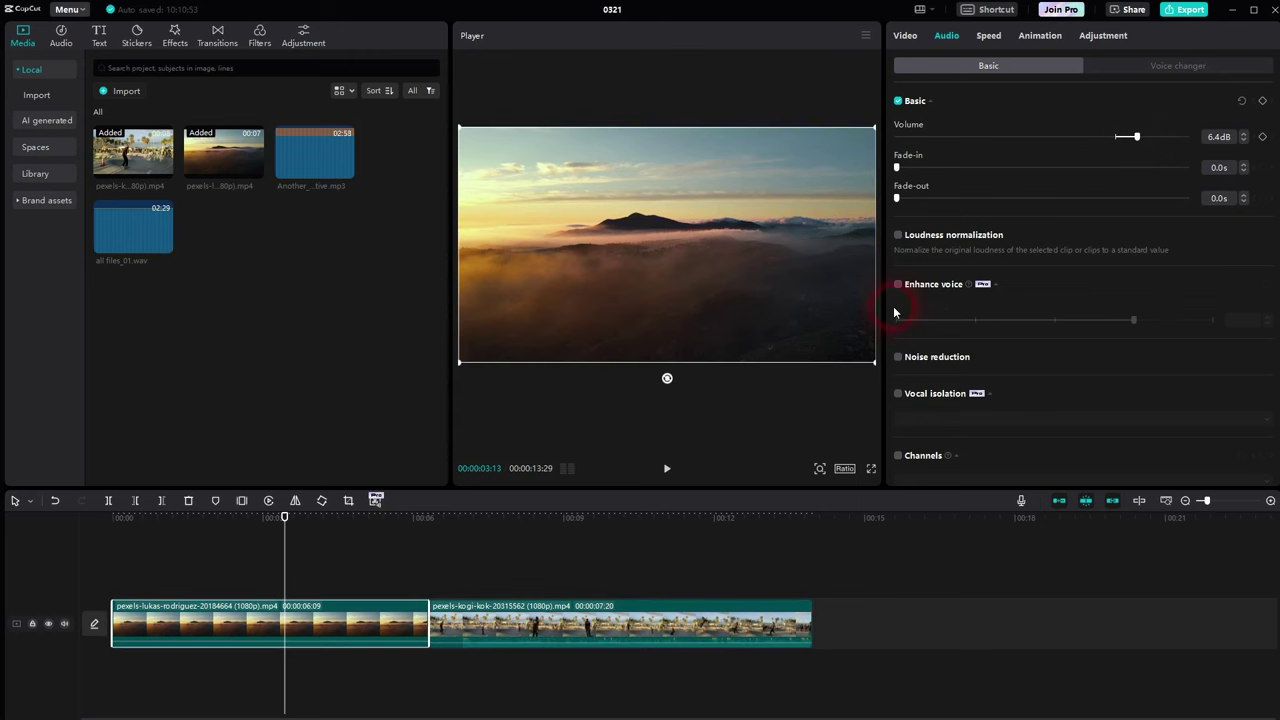
mouse_move(1134, 150)
mouse_down()
mouse_move(1145, 137)
mouse_move(1062, 141)
mouse_move(1136, 141)
mouse_move(1117, 145)
mouse_up()
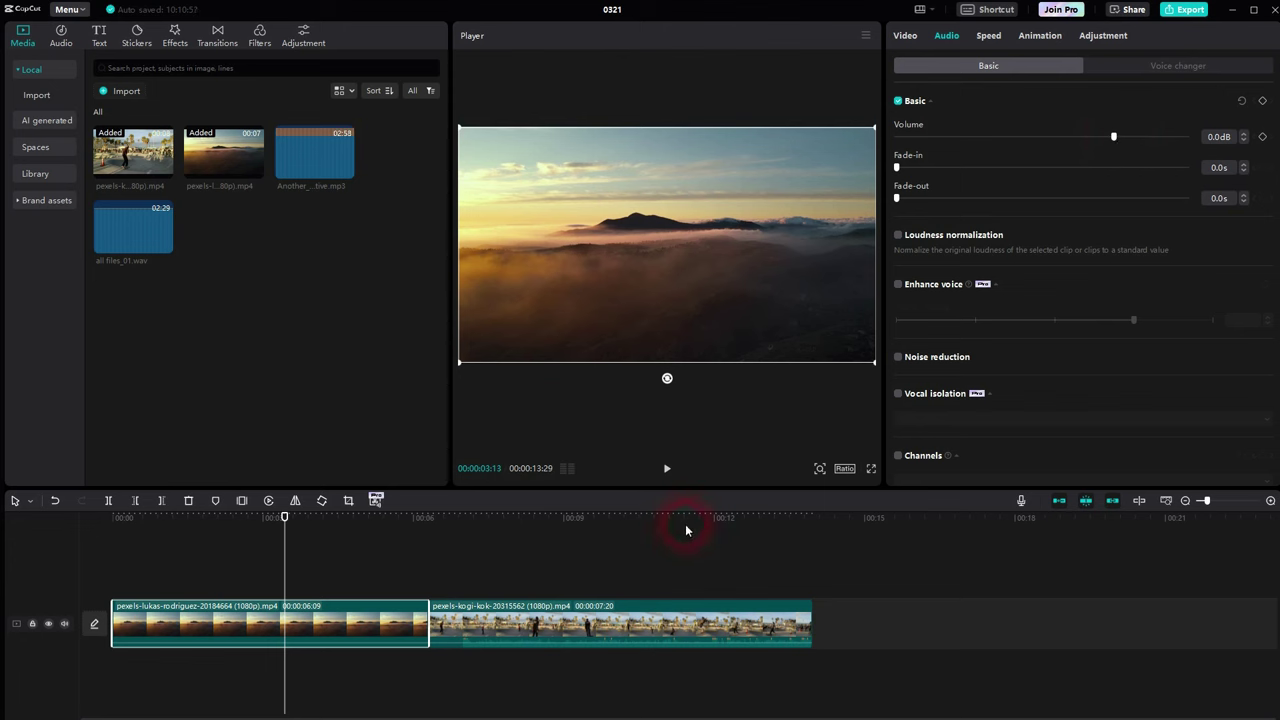
Step: Try out the fade-in and fade-out settings on the skateboarding clip's audio and open its voice changer filters
click(506, 611)
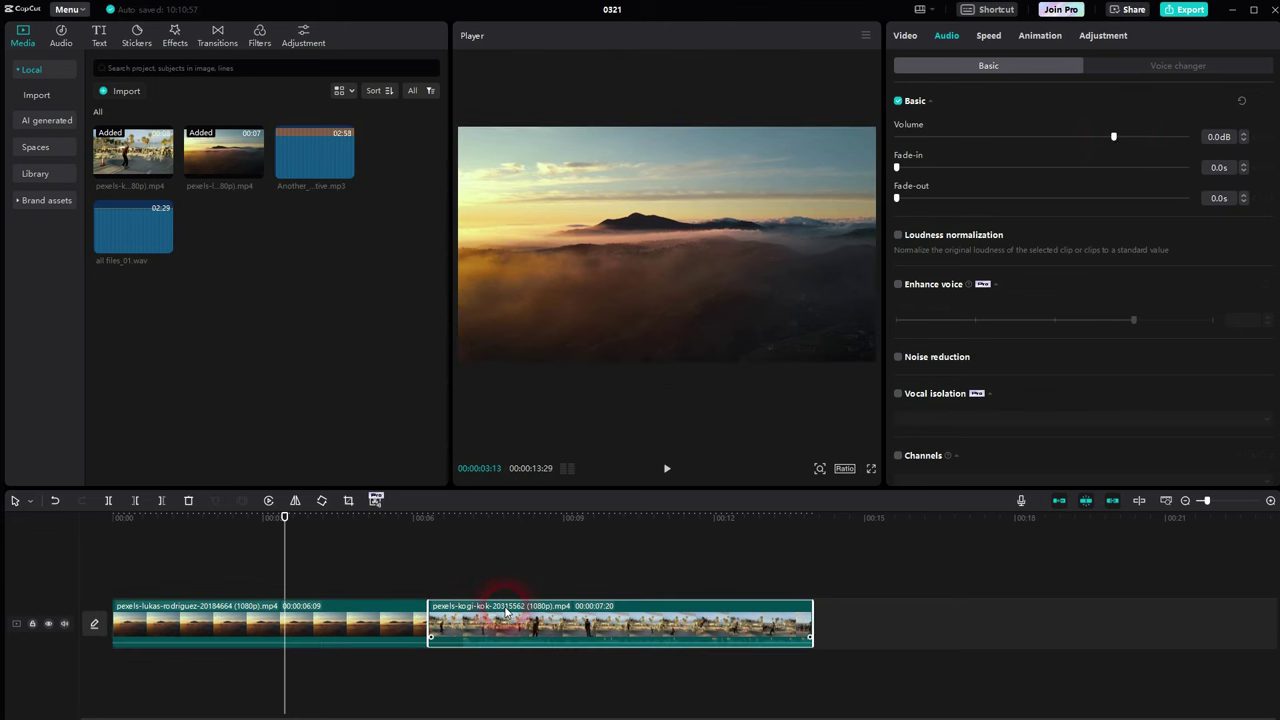
click(900, 166)
drag(932, 166, 884, 200)
click(904, 199)
click(1177, 70)
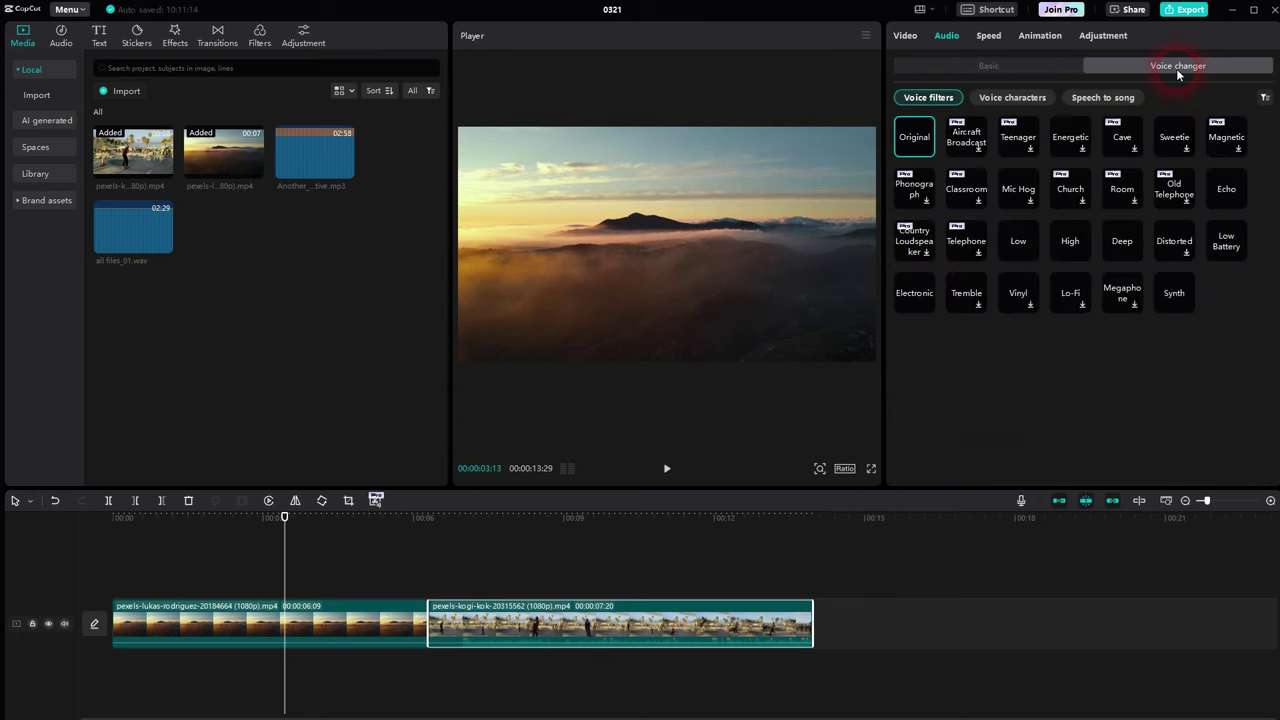
Step: Extract the skateboarding clip's audio onto its own track and delete the extracted audio
click(1028, 64)
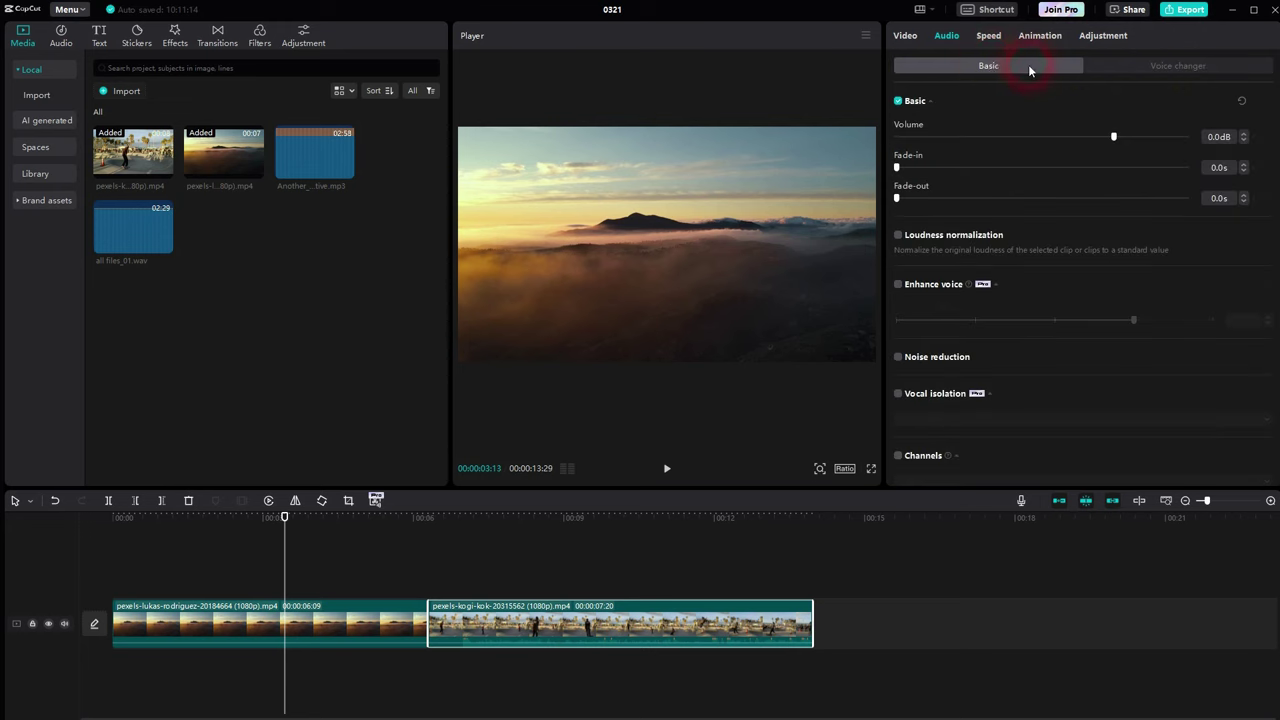
click(907, 37)
click(497, 621)
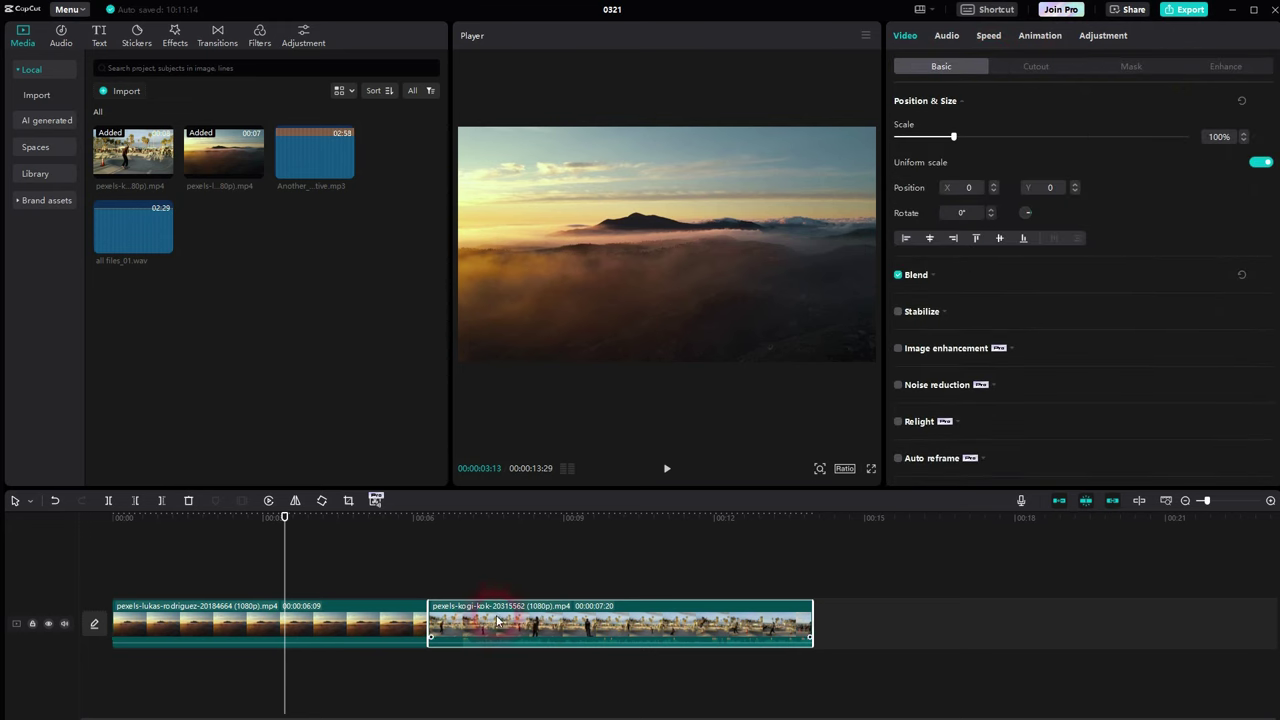
click(476, 632)
right_click(476, 632)
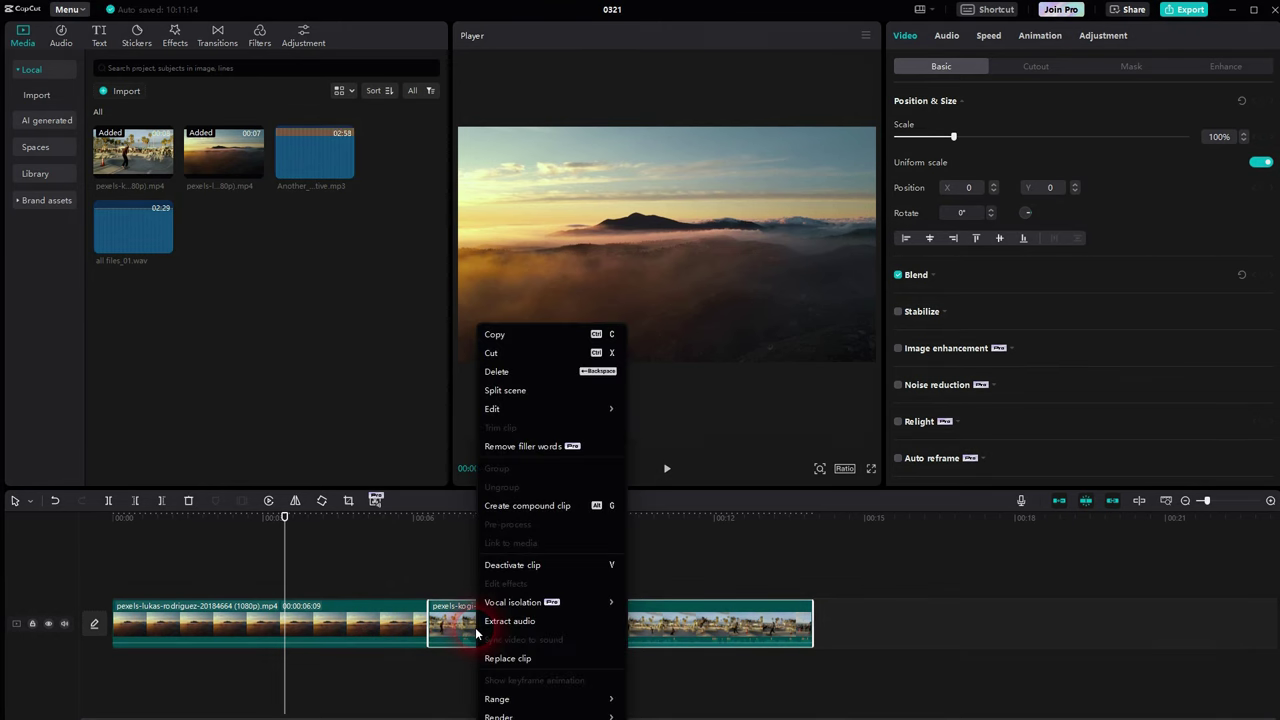
click(553, 627)
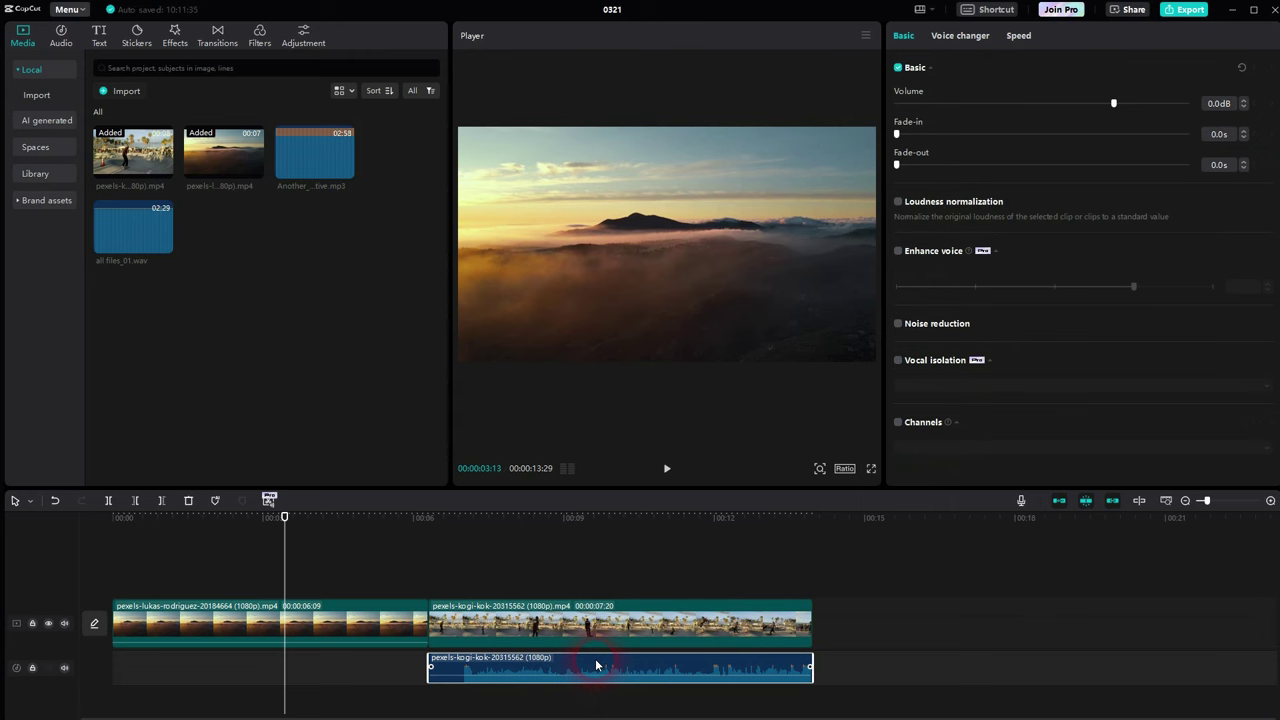
key(Delete)
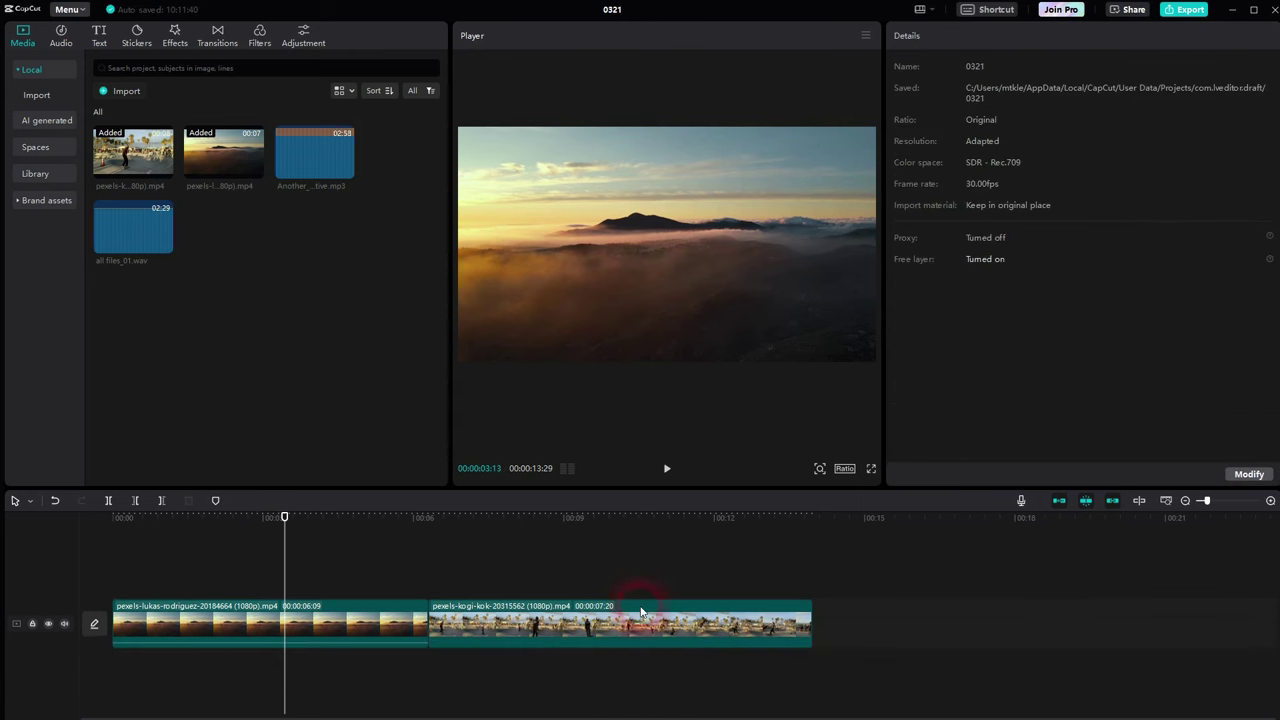
Step: Delete the sunset clip from the timeline
click(475, 640)
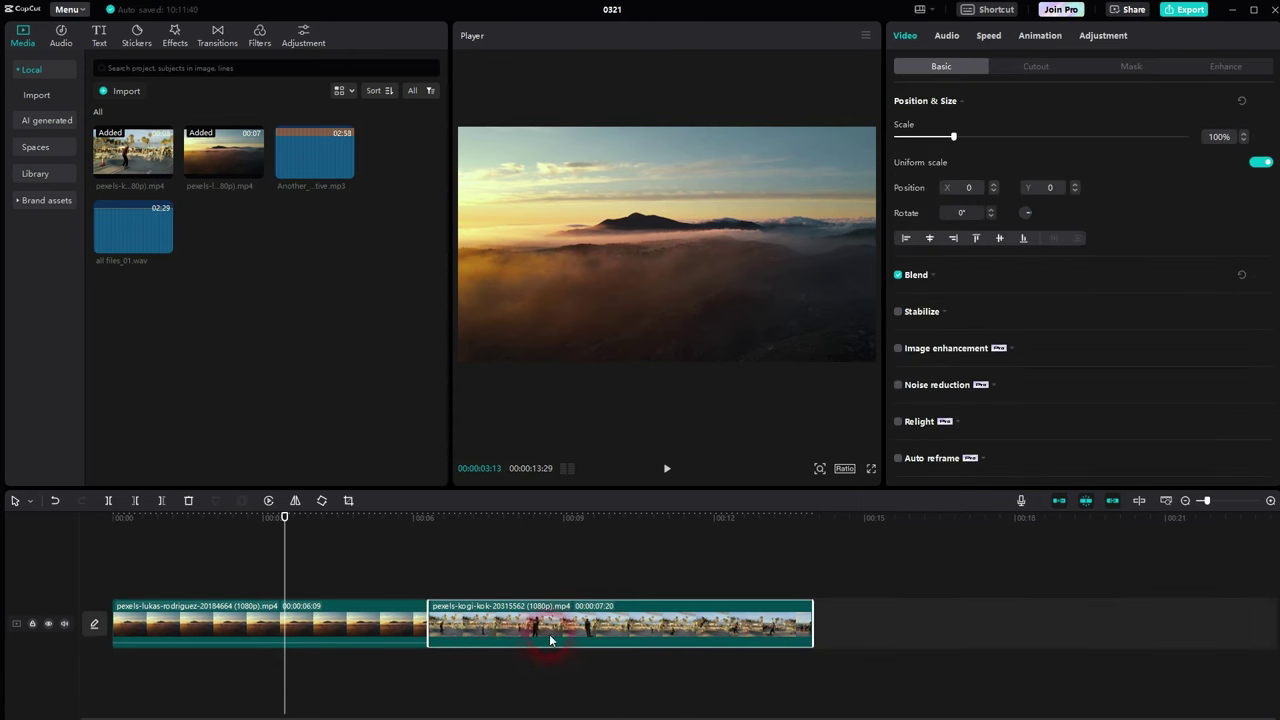
click(385, 627)
key(Delete)
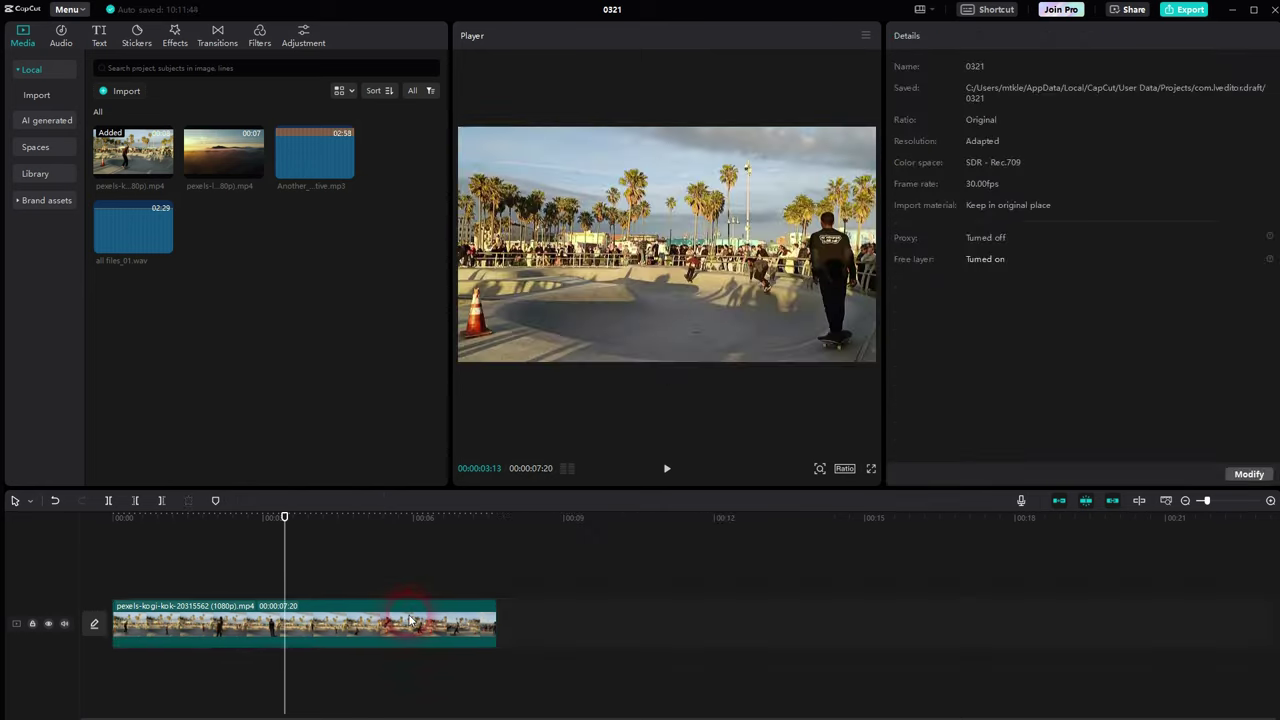
Step: Play the first couple of seconds of the skateboarding clip from its start to check its sound
click(120, 545)
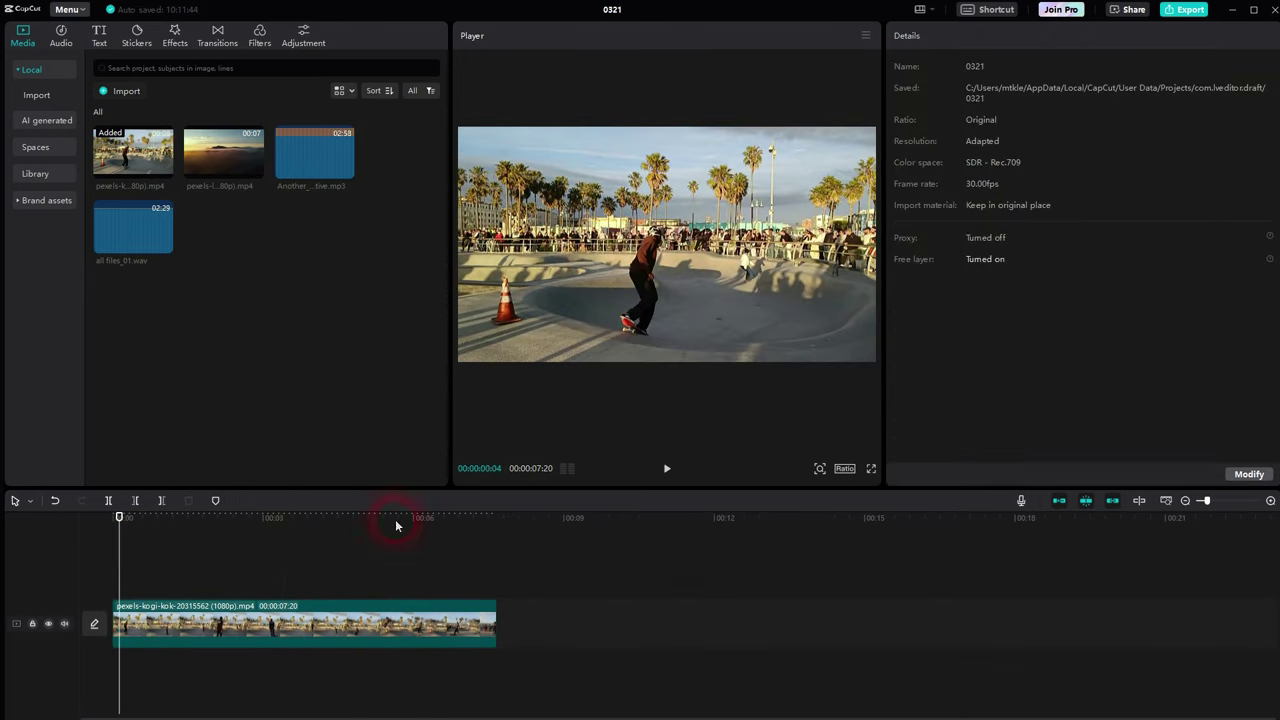
click(666, 472)
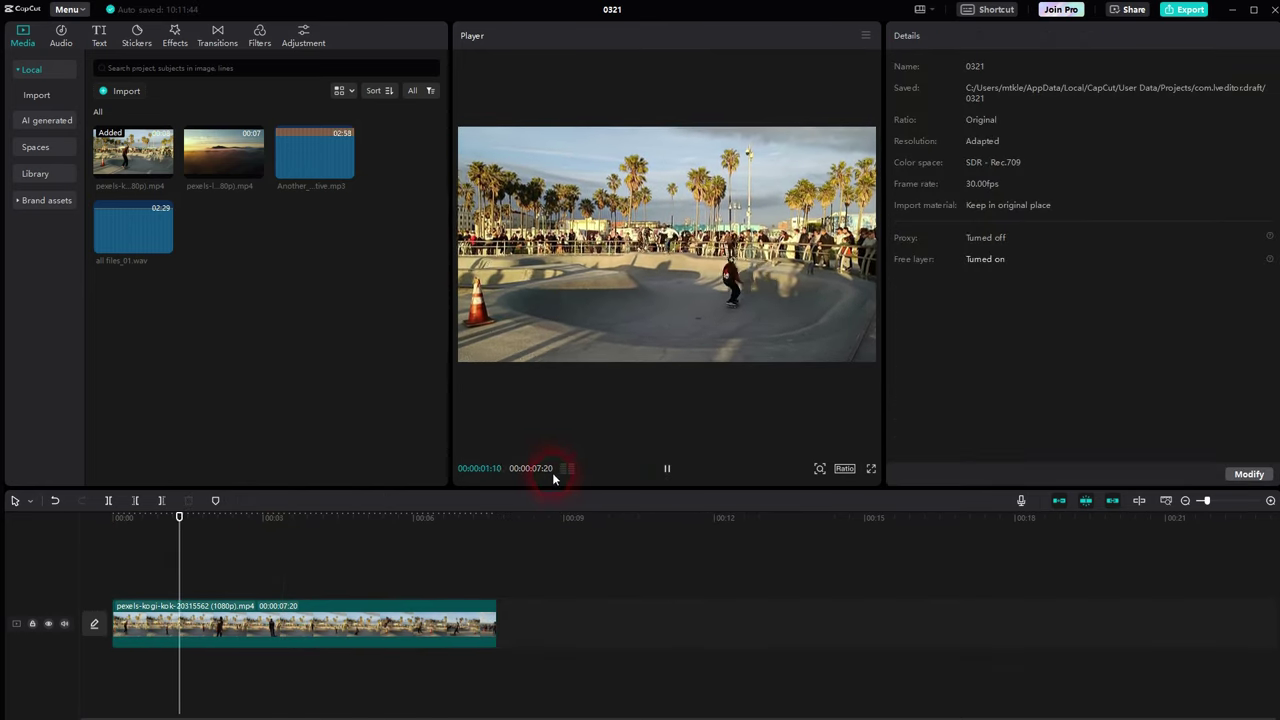
click(667, 470)
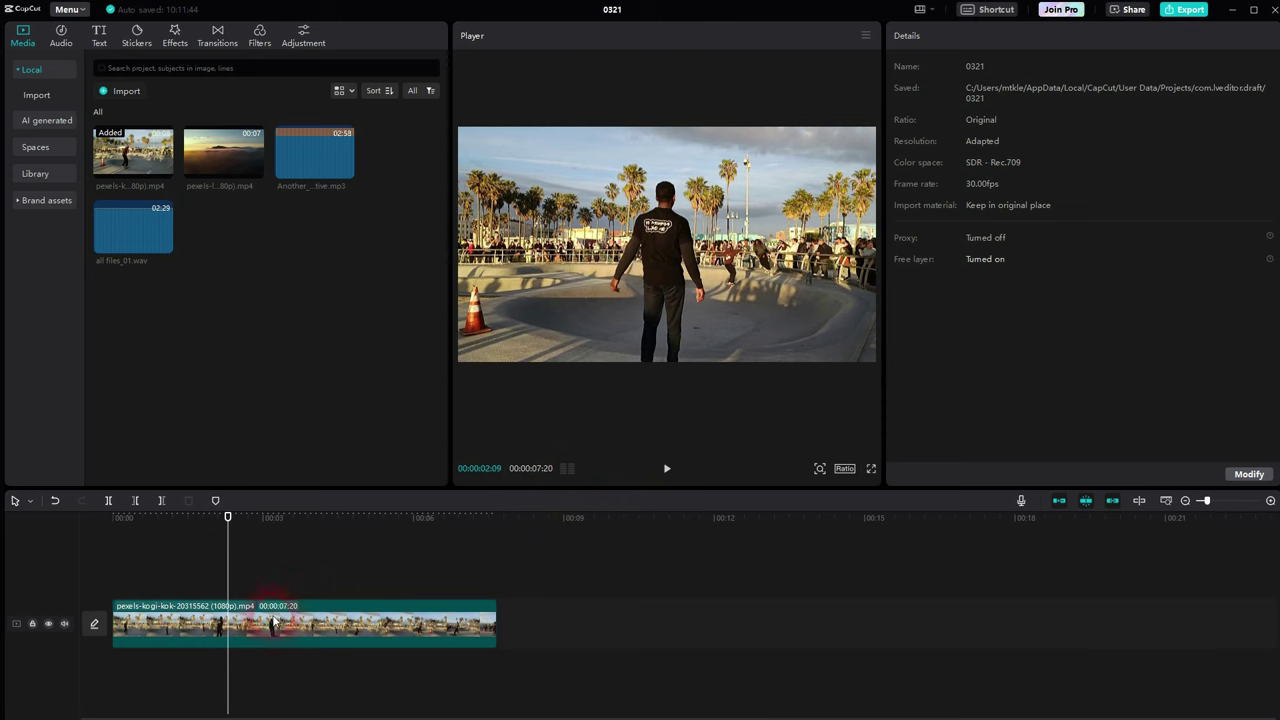
Step: Add Another_Perspective.mp3 to an audio track and align it with the start of the skateboarding clip
click(295, 622)
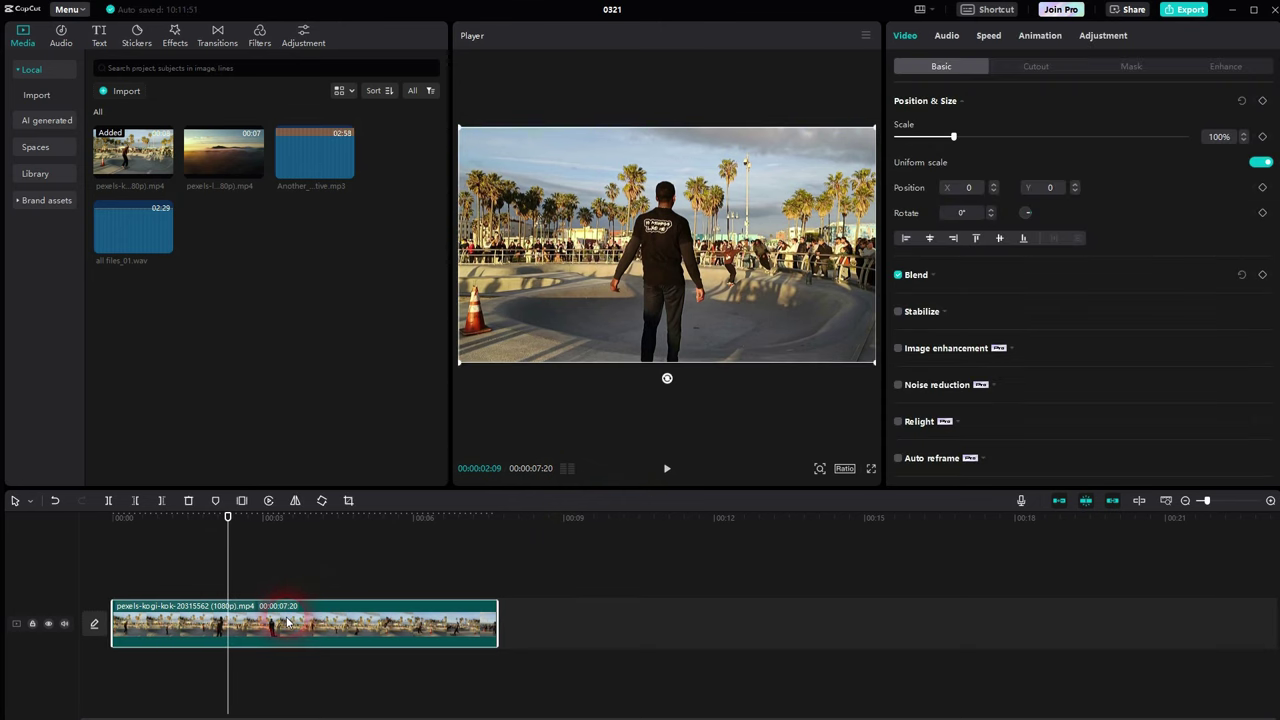
click(305, 316)
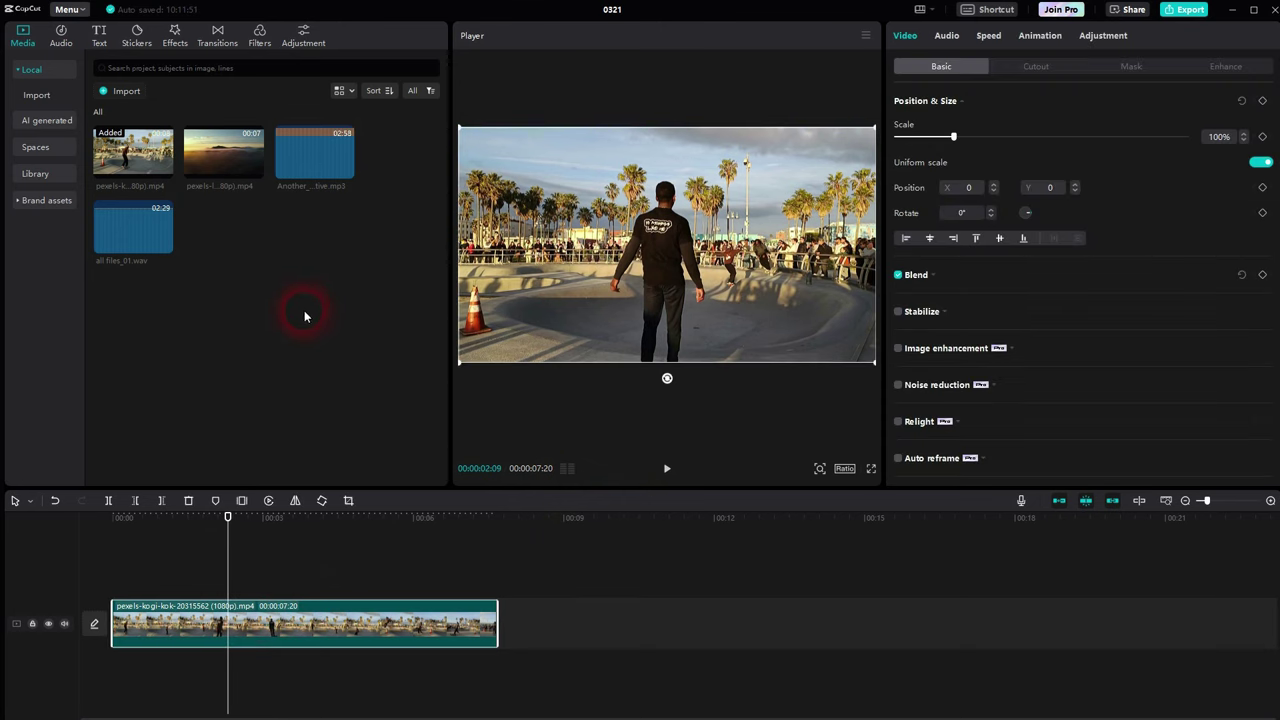
click(345, 170)
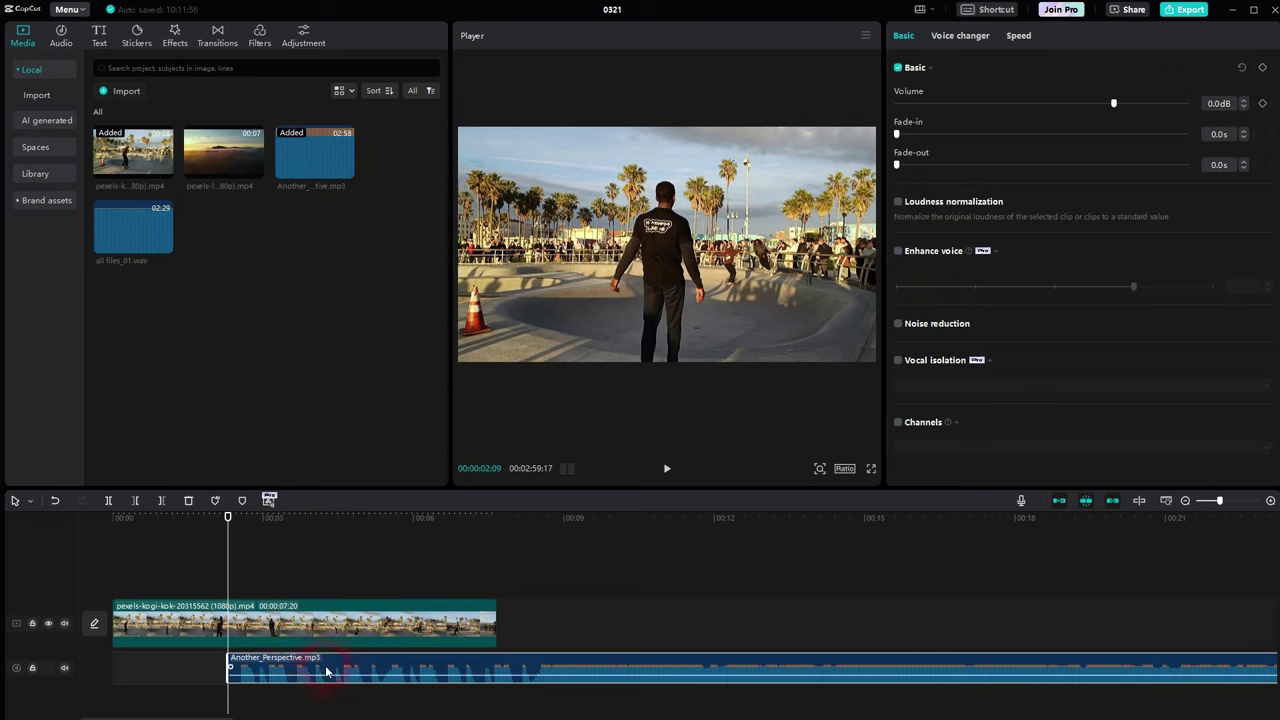
drag(323, 674, 188, 672)
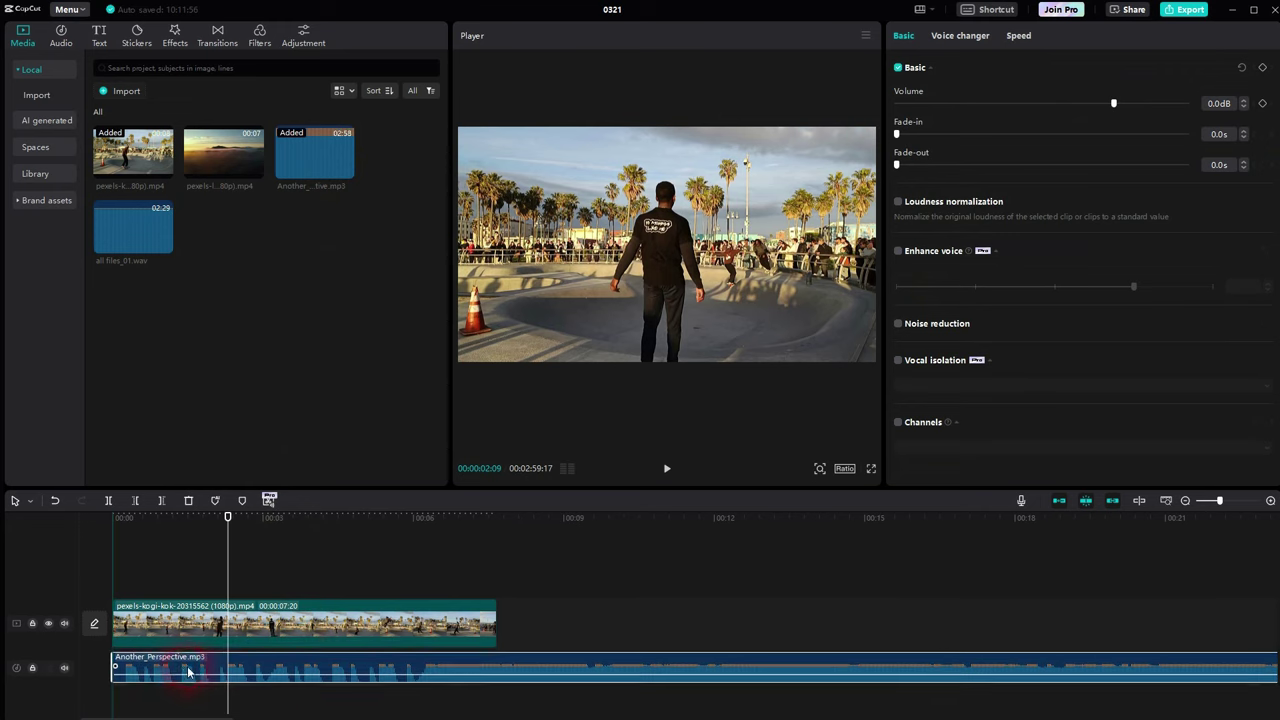
Step: Set the music clip's volume to -12.9 dB and its fade-in to 4.2 s
click(441, 682)
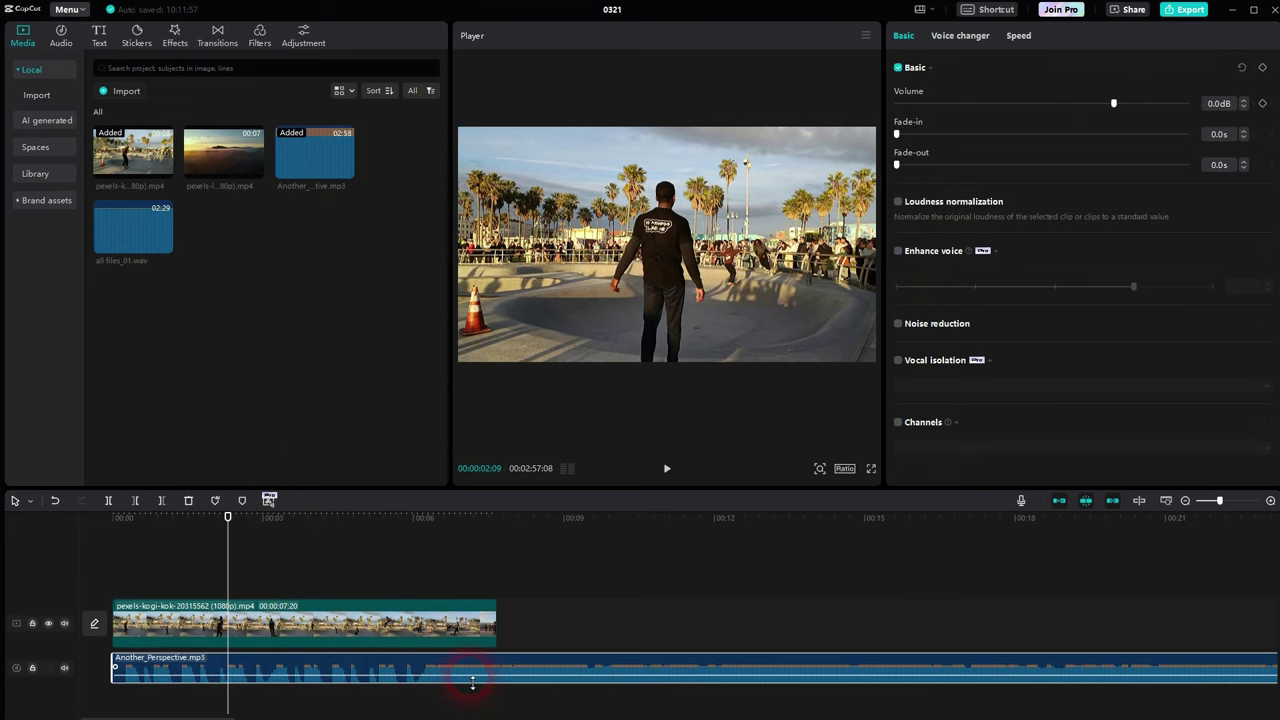
click(428, 674)
click(668, 468)
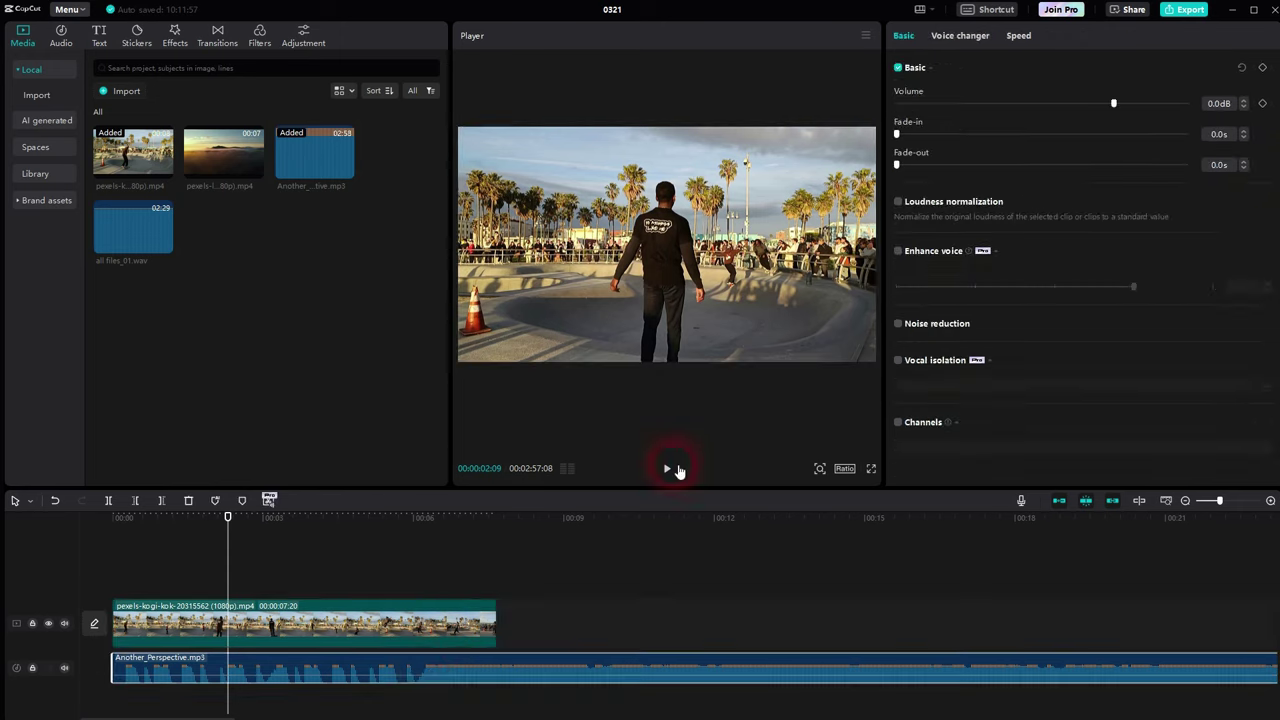
click(447, 614)
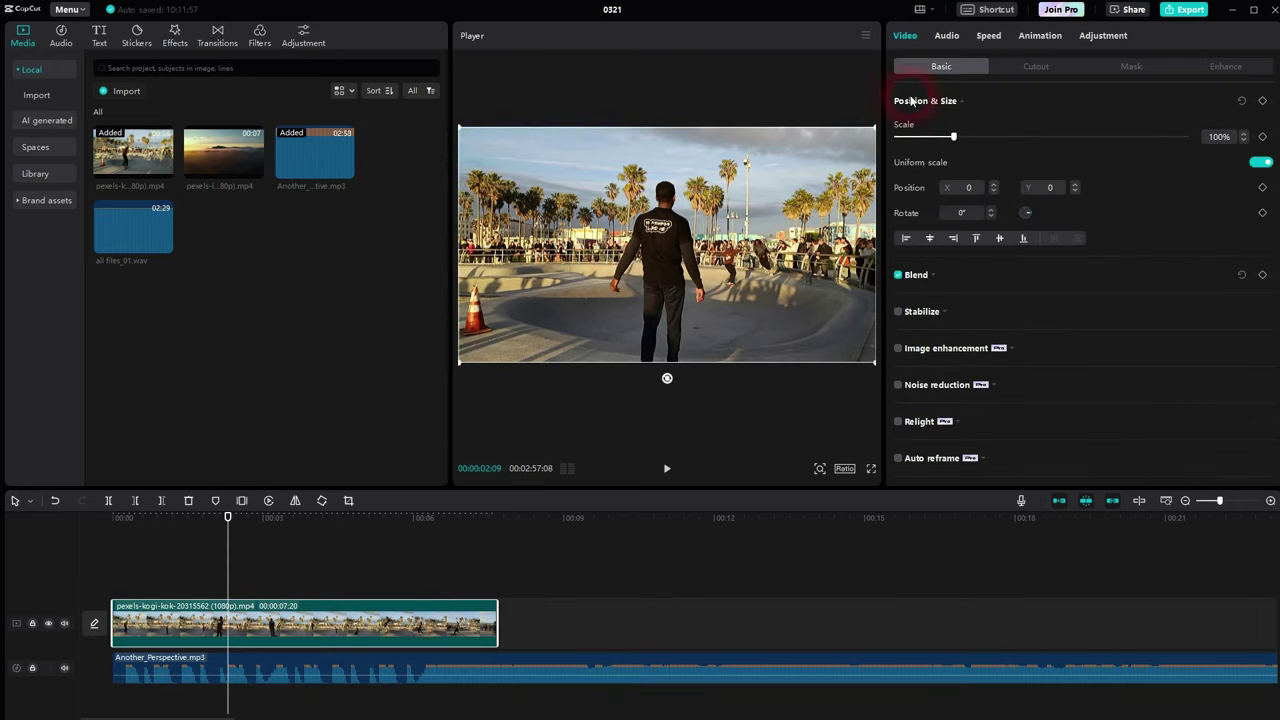
click(528, 680)
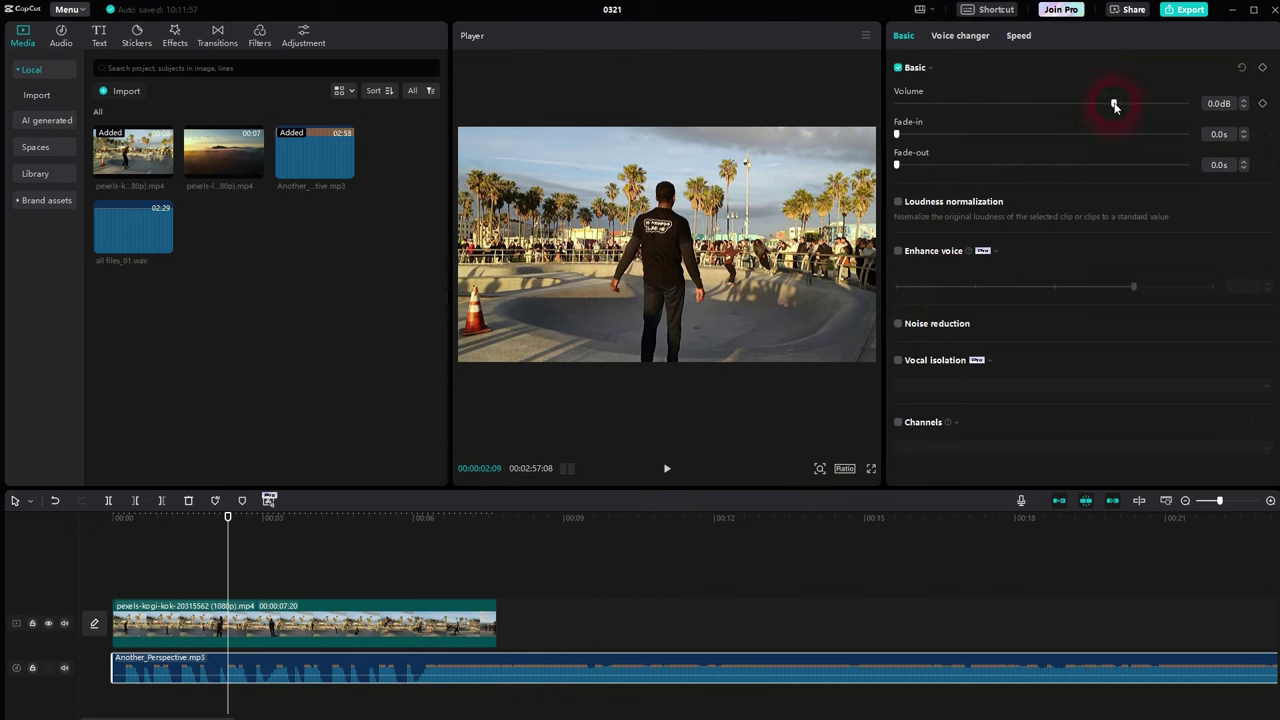
drag(1113, 104, 1066, 113)
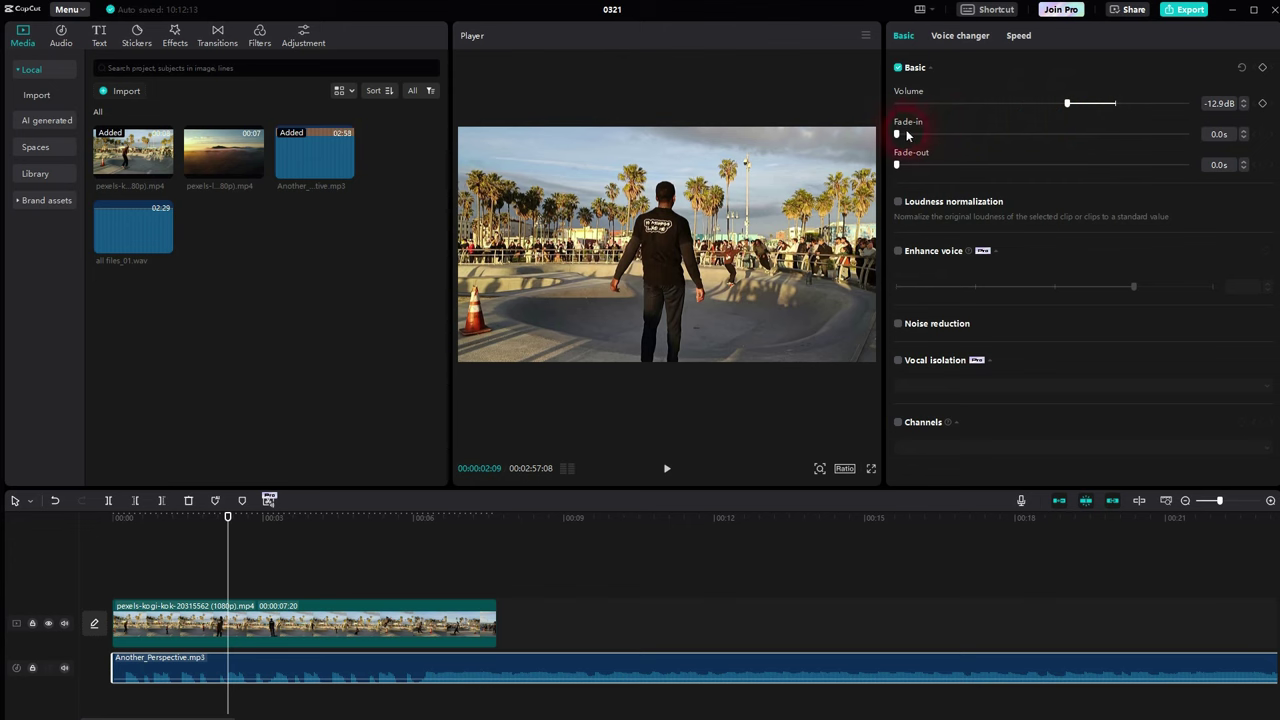
drag(898, 134, 1018, 135)
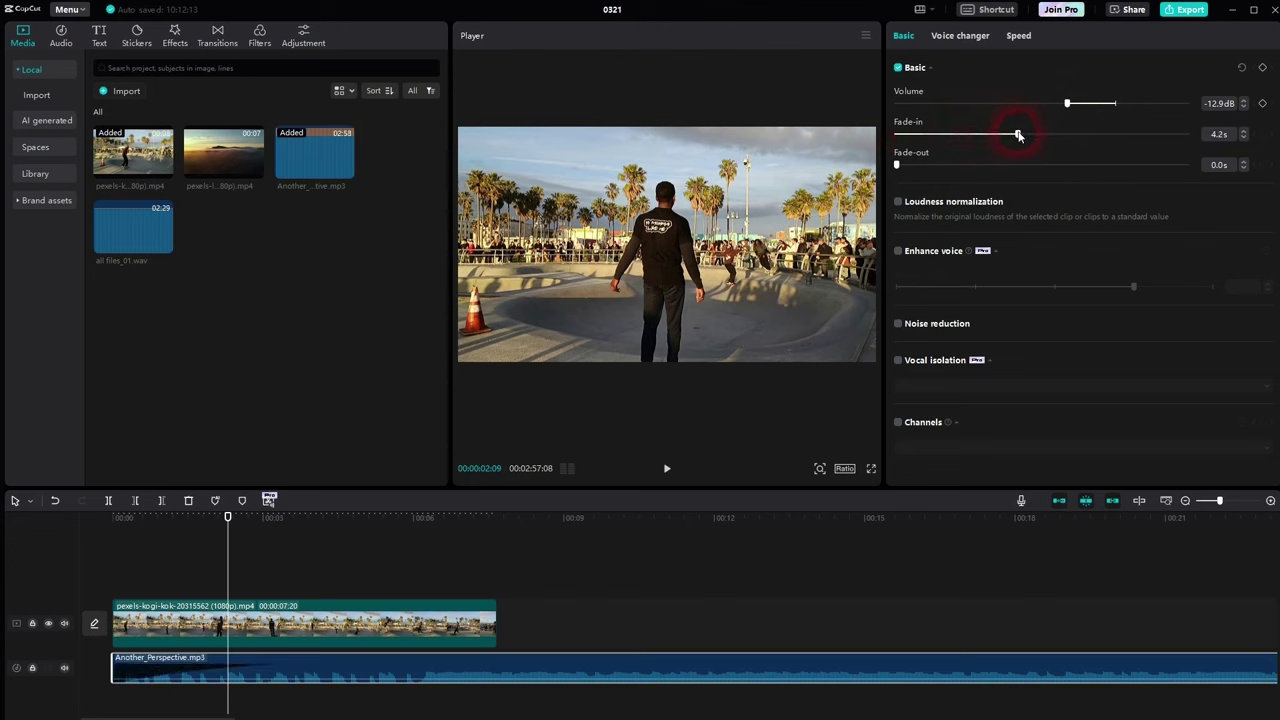
drag(896, 166, 897, 170)
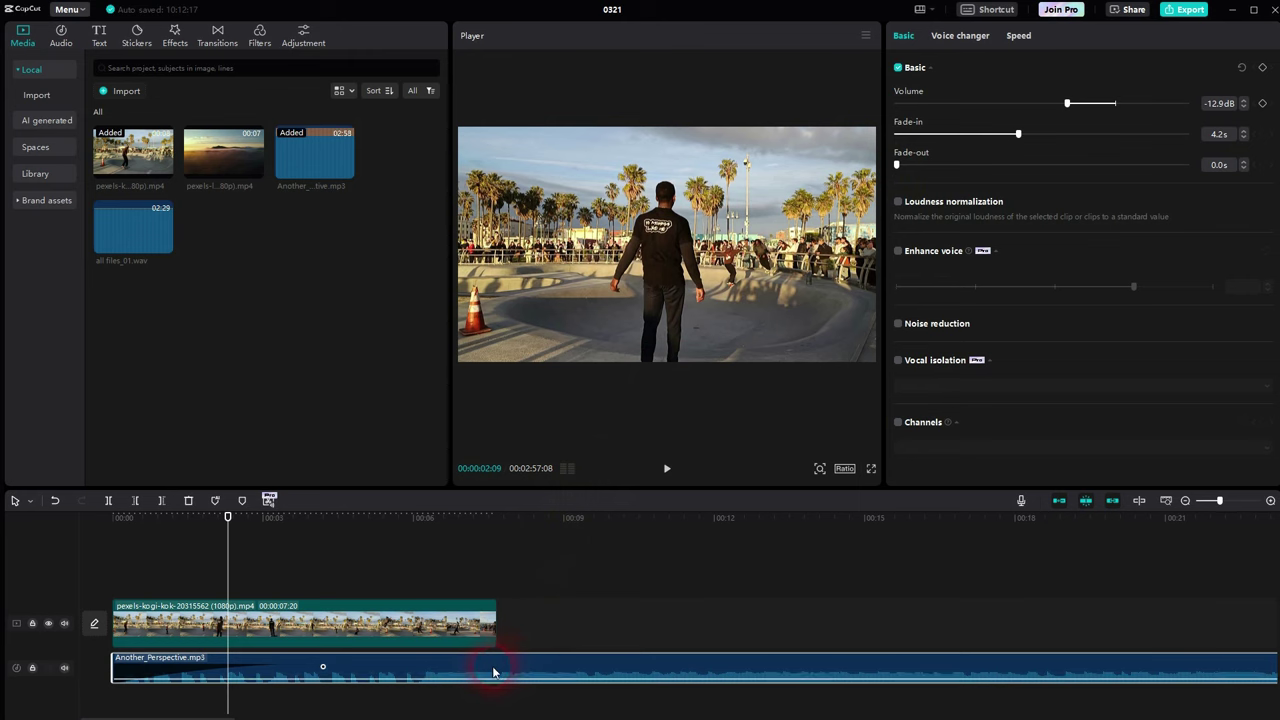
Step: Split the music at the end of the skateboarding clip and delete the excess part
drag(493, 672, 495, 672)
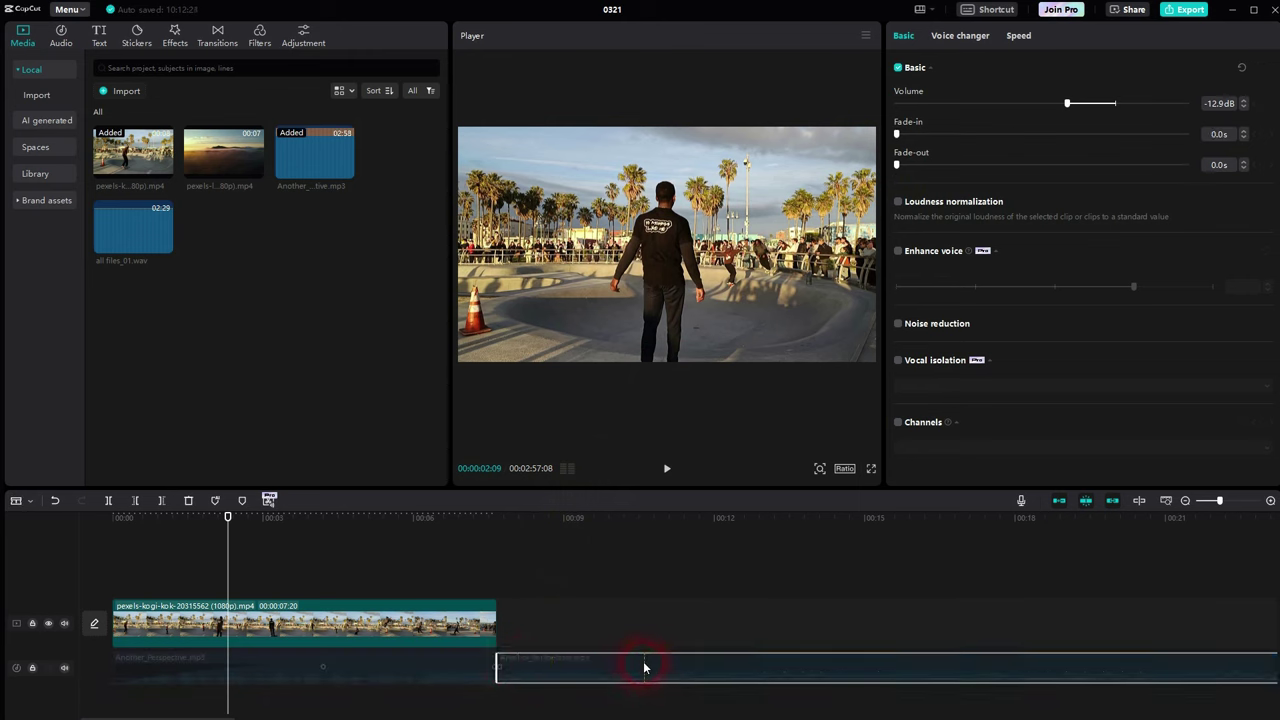
key(Delete)
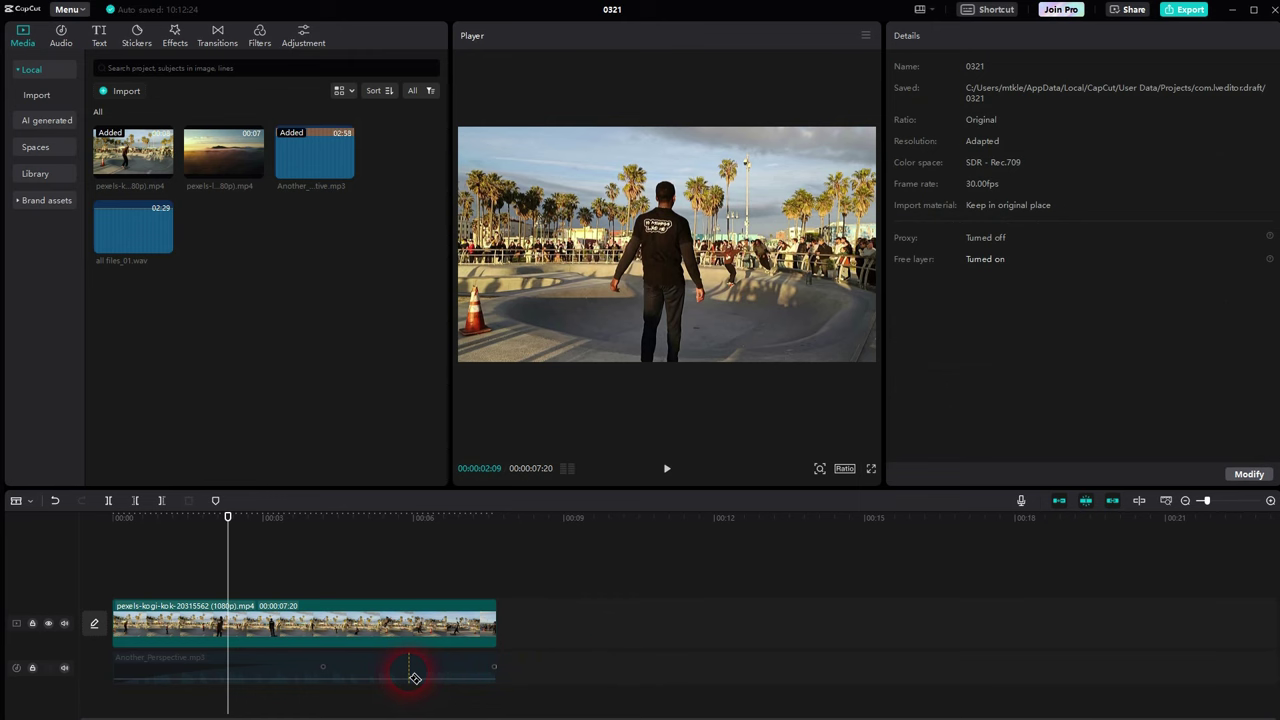
Step: Set the trimmed music clip's fade-out to 2.6 s and its fade-in to 2.7 s
click(406, 675)
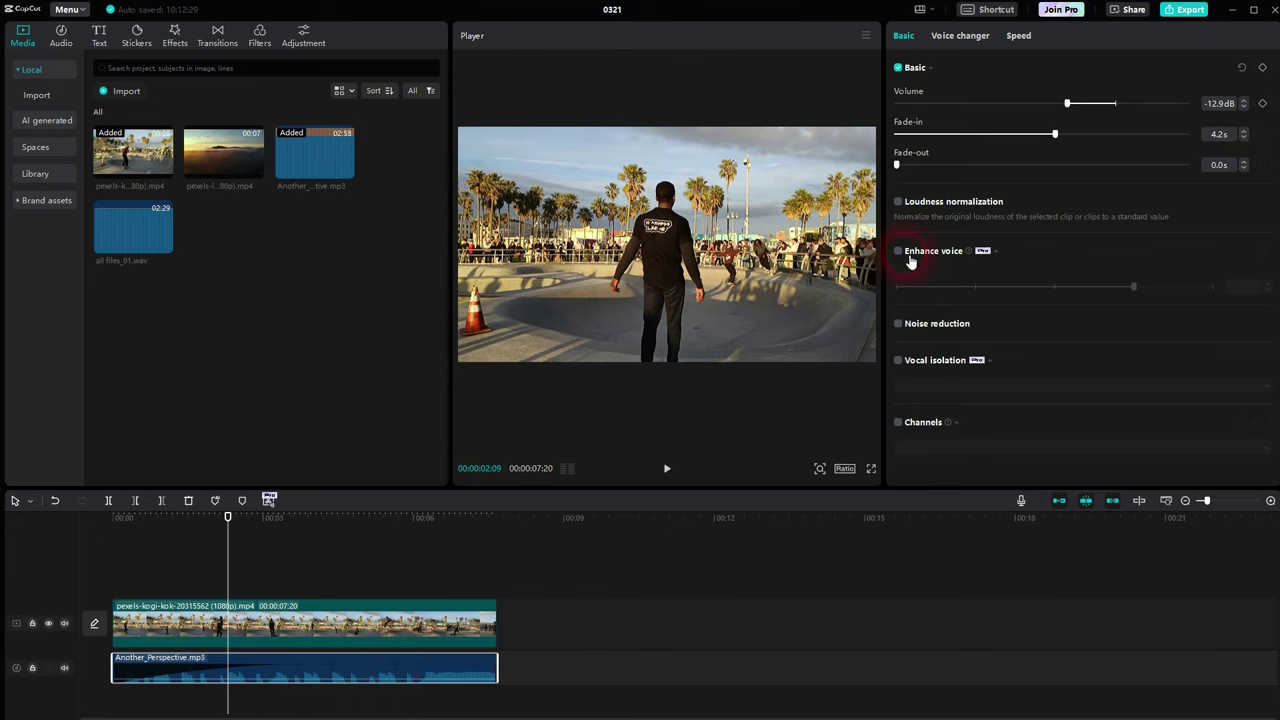
drag(897, 165, 996, 166)
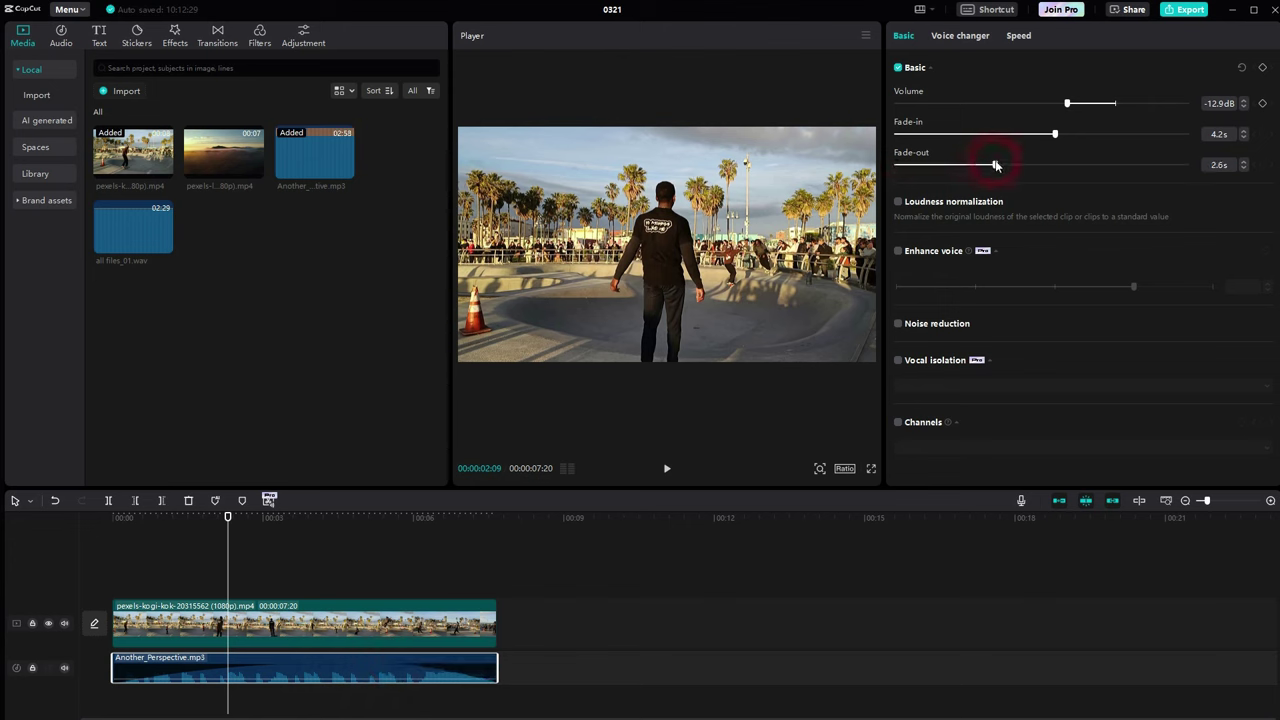
drag(1054, 134, 999, 134)
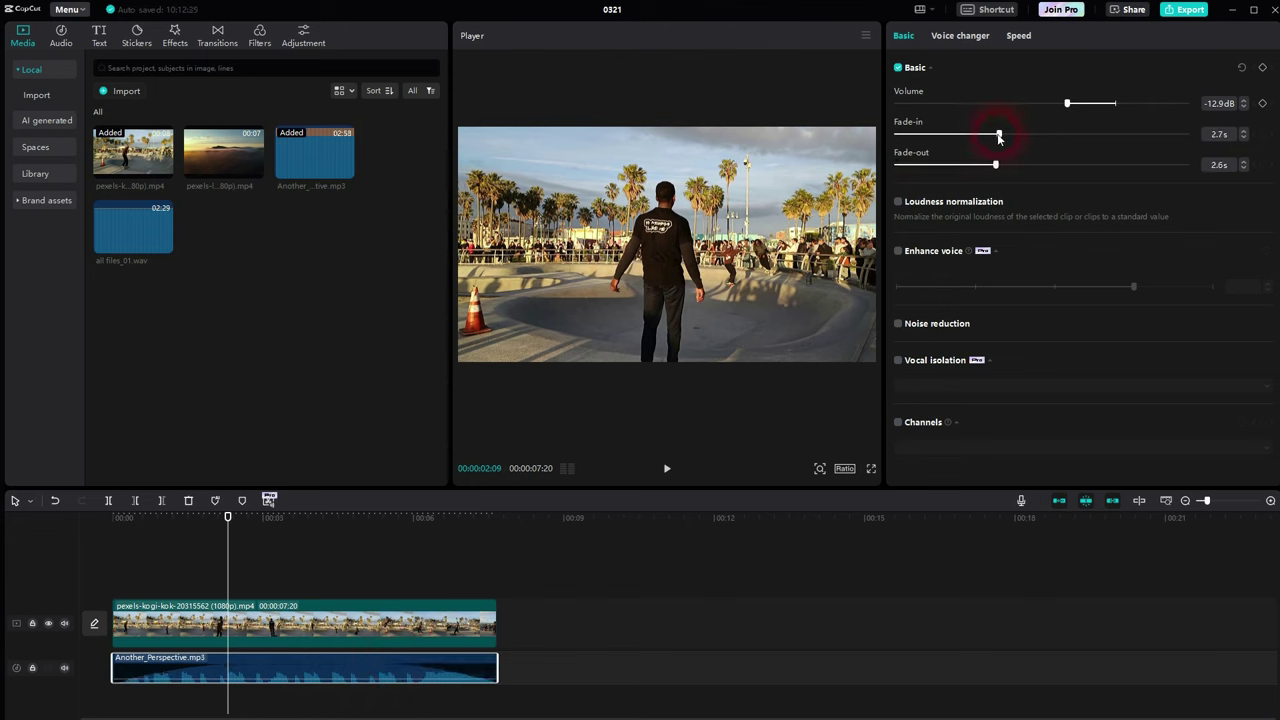
Step: Delete the Another_Perspective.mp3 clip from the timeline
click(901, 210)
click(948, 286)
click(301, 678)
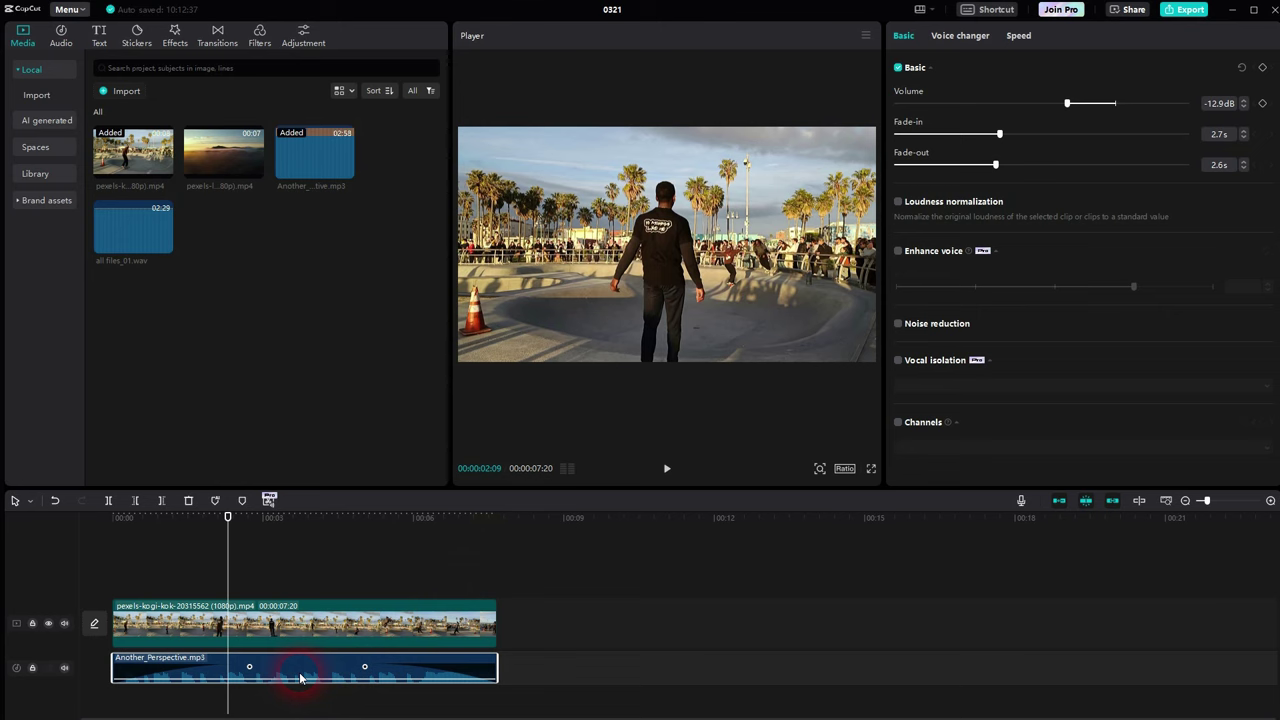
key(Delete)
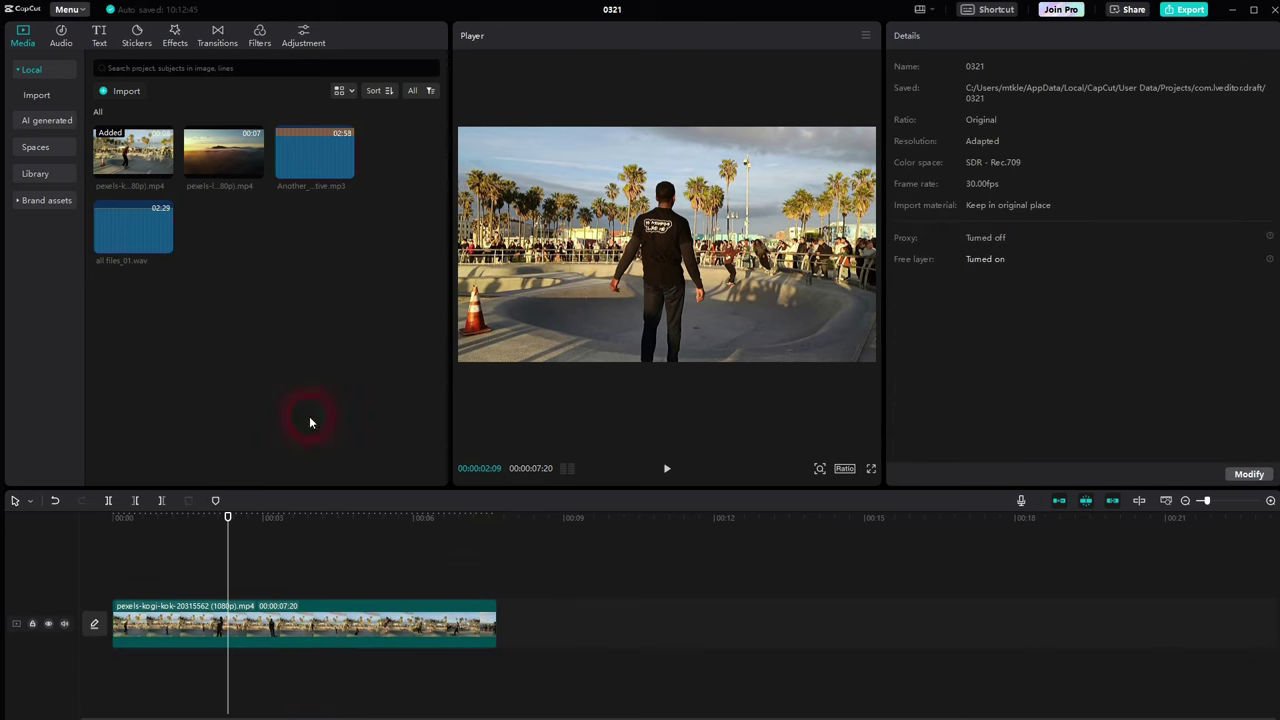
Step: Add all files_01.wav to an audio track, aligned with the start of the skateboarding clip
click(164, 250)
click(406, 665)
drag(406, 665, 290, 664)
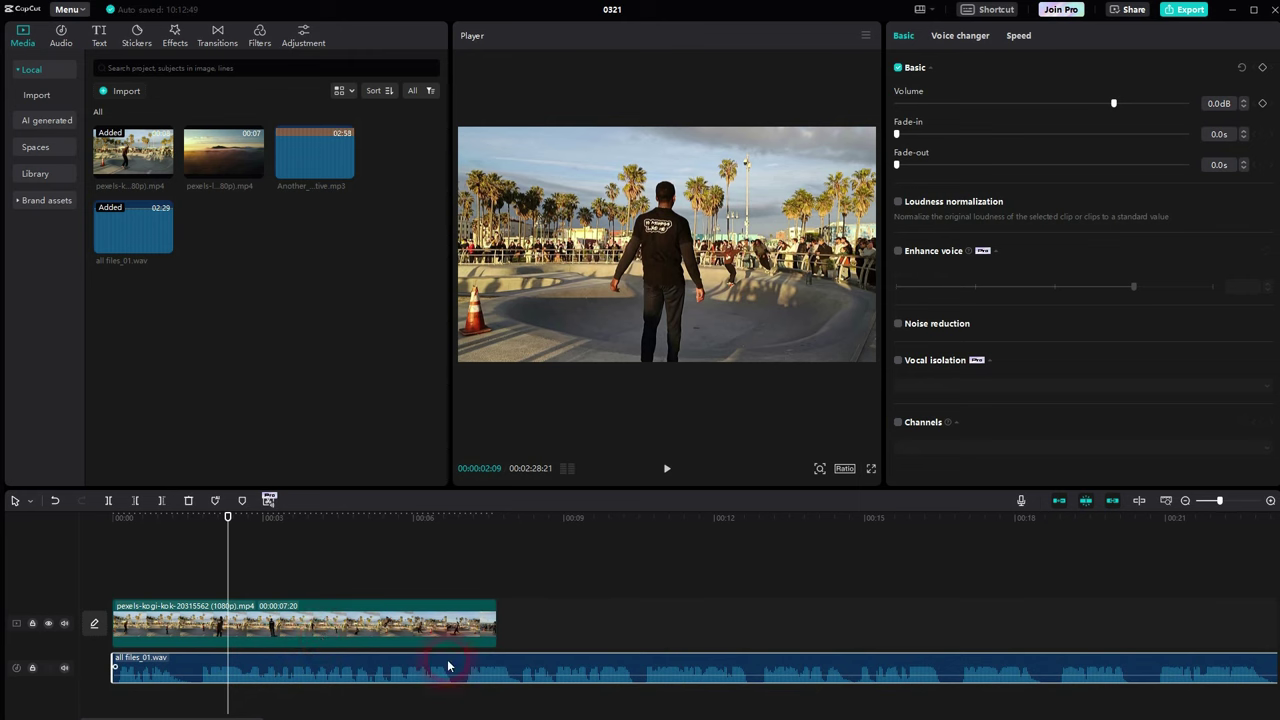
Step: Split all files_01.wav at the end of the skateboarding clip and delete the excess part
key(b)
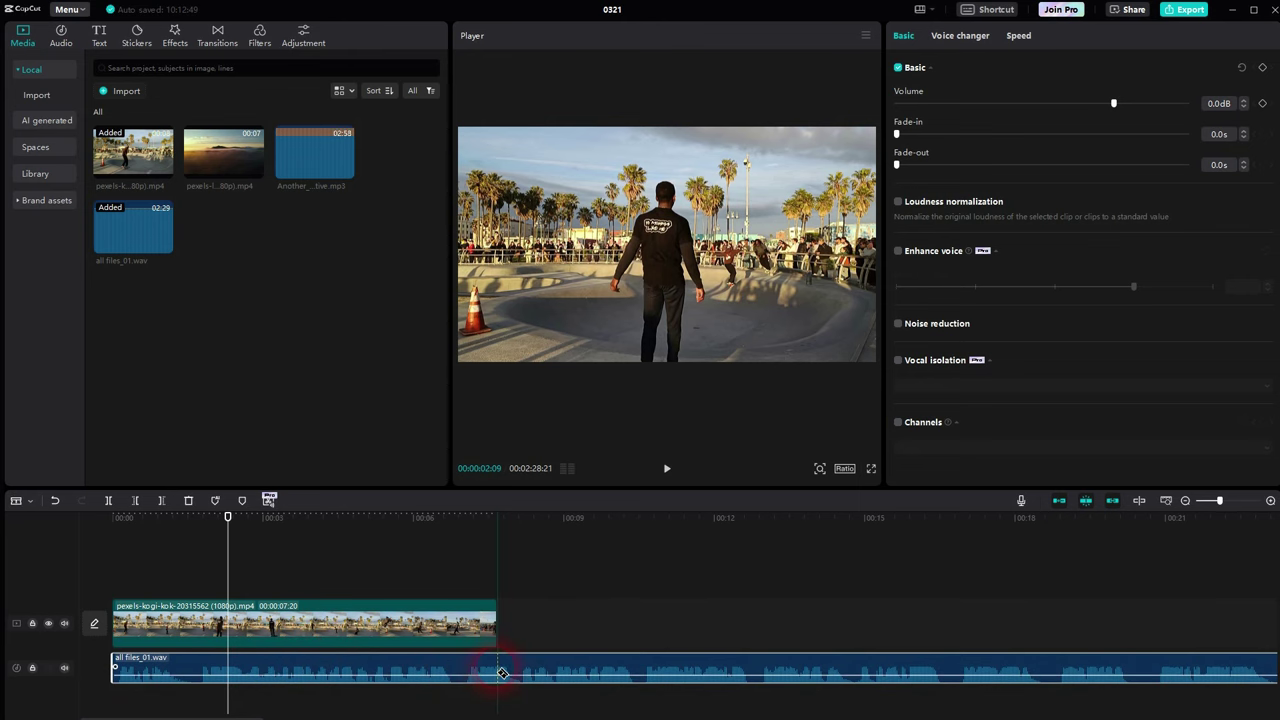
click(496, 668)
key(a)
key(Delete)
Step: Turn on loudness normalization and noise reduction for the all files_01.wav clip
click(443, 675)
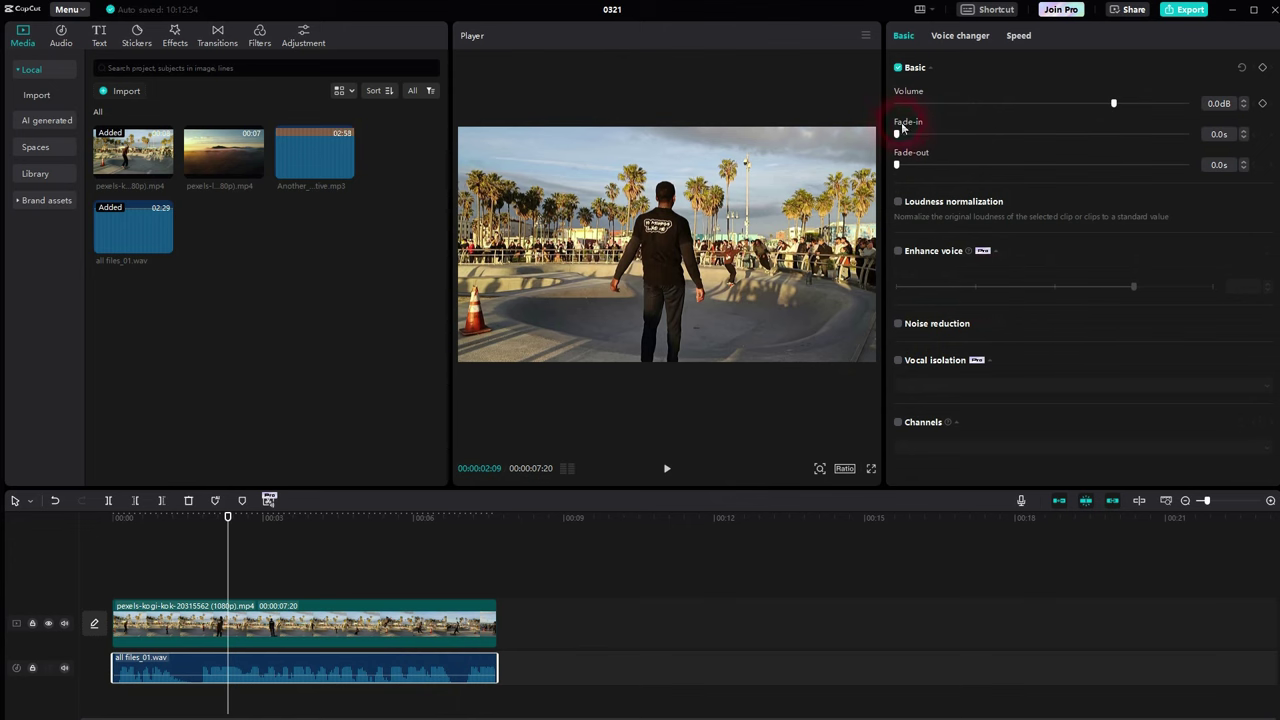
click(899, 204)
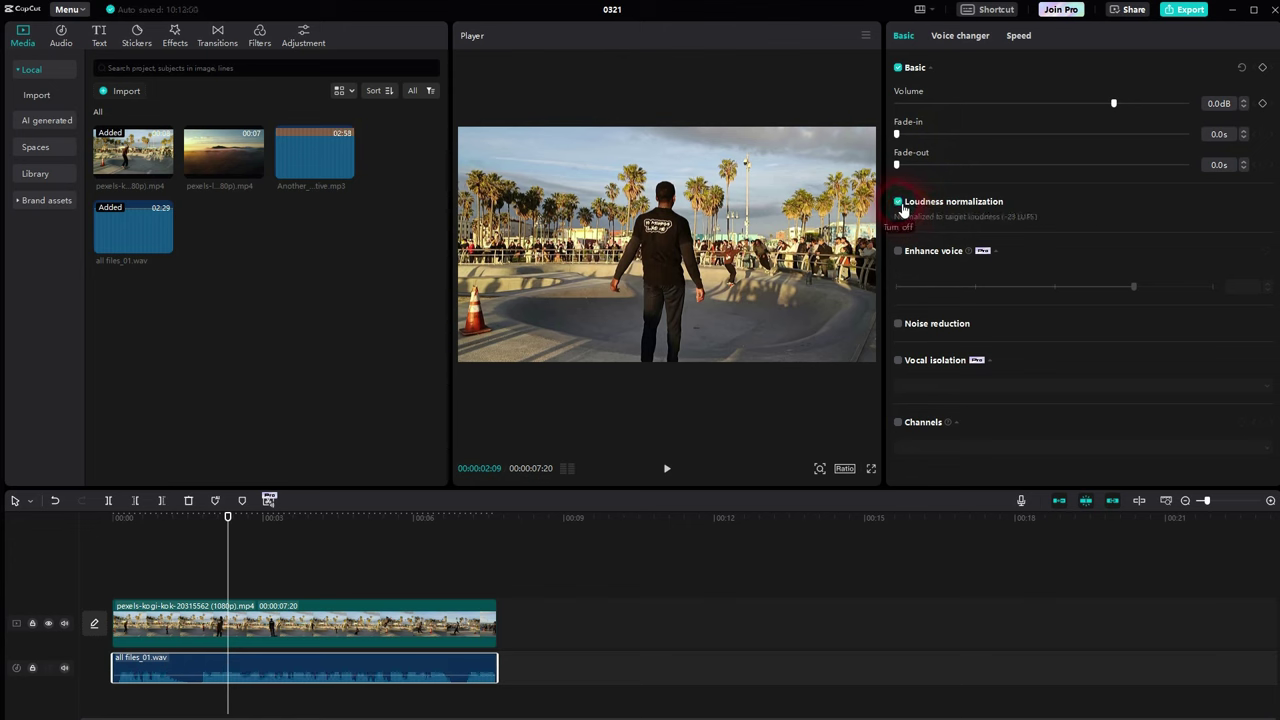
click(898, 326)
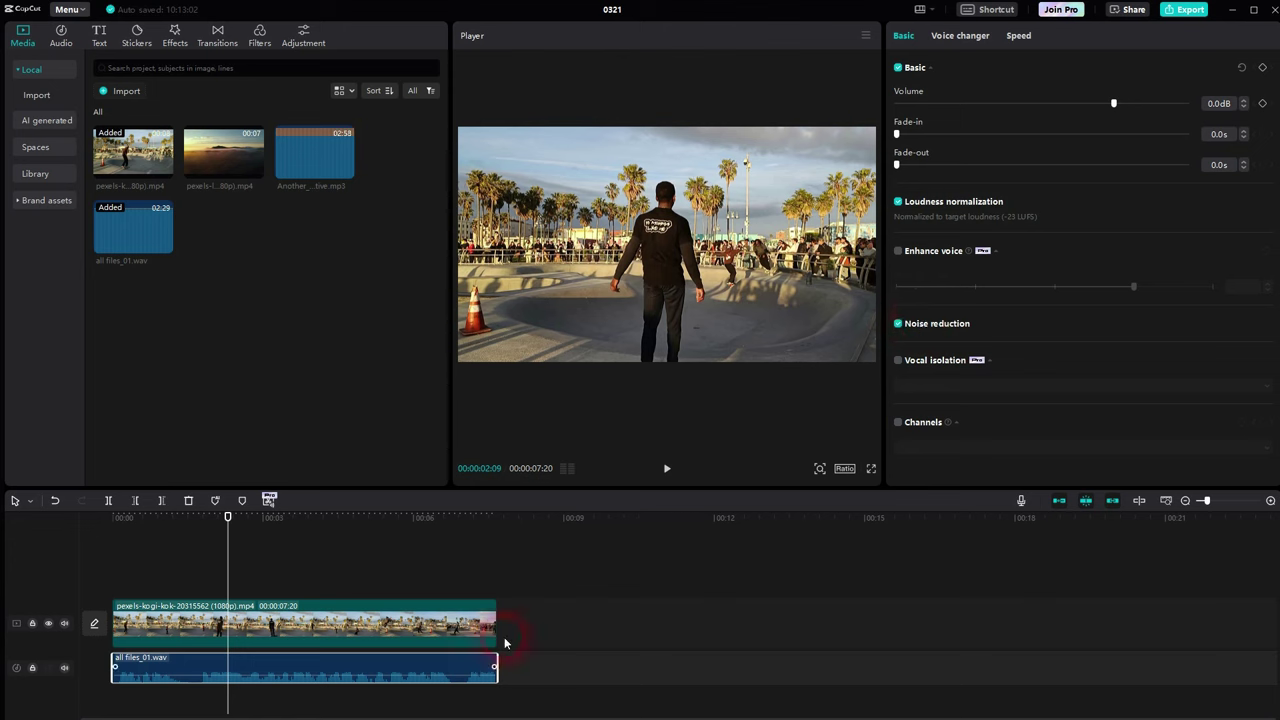
Step: Add Another_Perspective.mp3 on a new track below all files_01.wav, aligned with the start of the timeline
click(465, 663)
drag(318, 172, 168, 698)
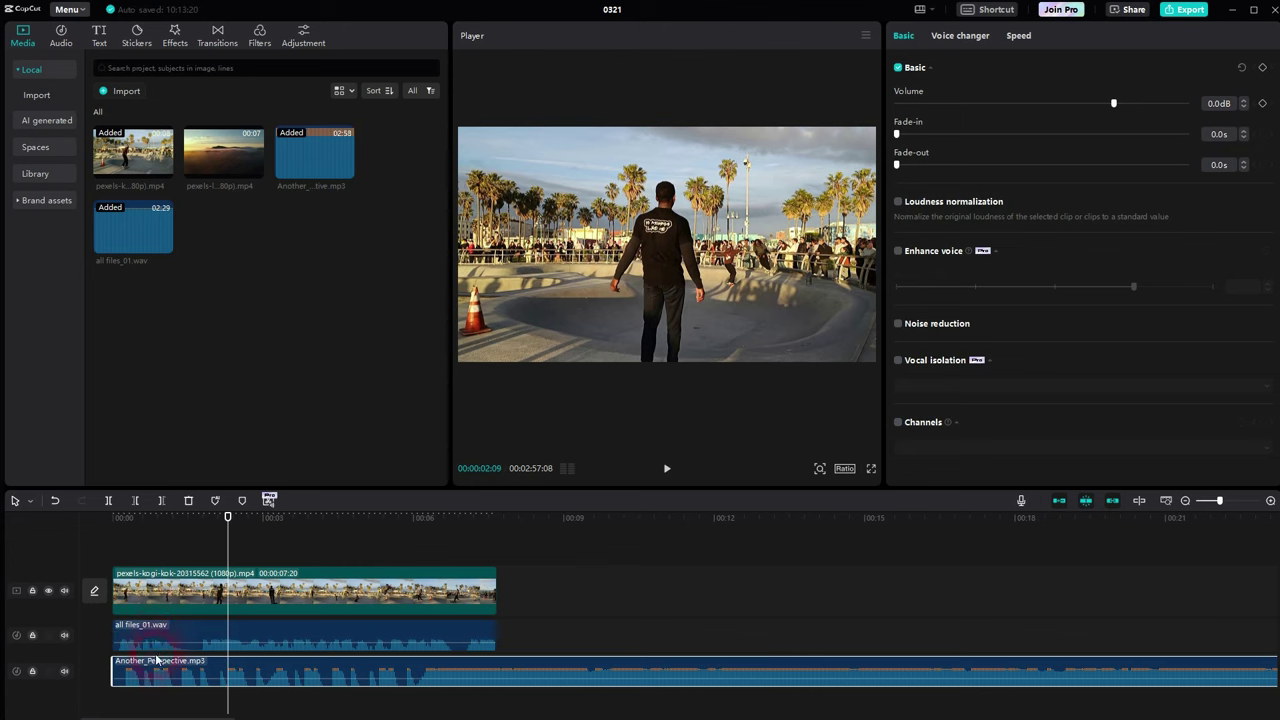
Step: Split Another_Perspective.mp3 at the end of the skateboarding clip and again at about 15.7 seconds
click(410, 679)
click(538, 657)
key(b)
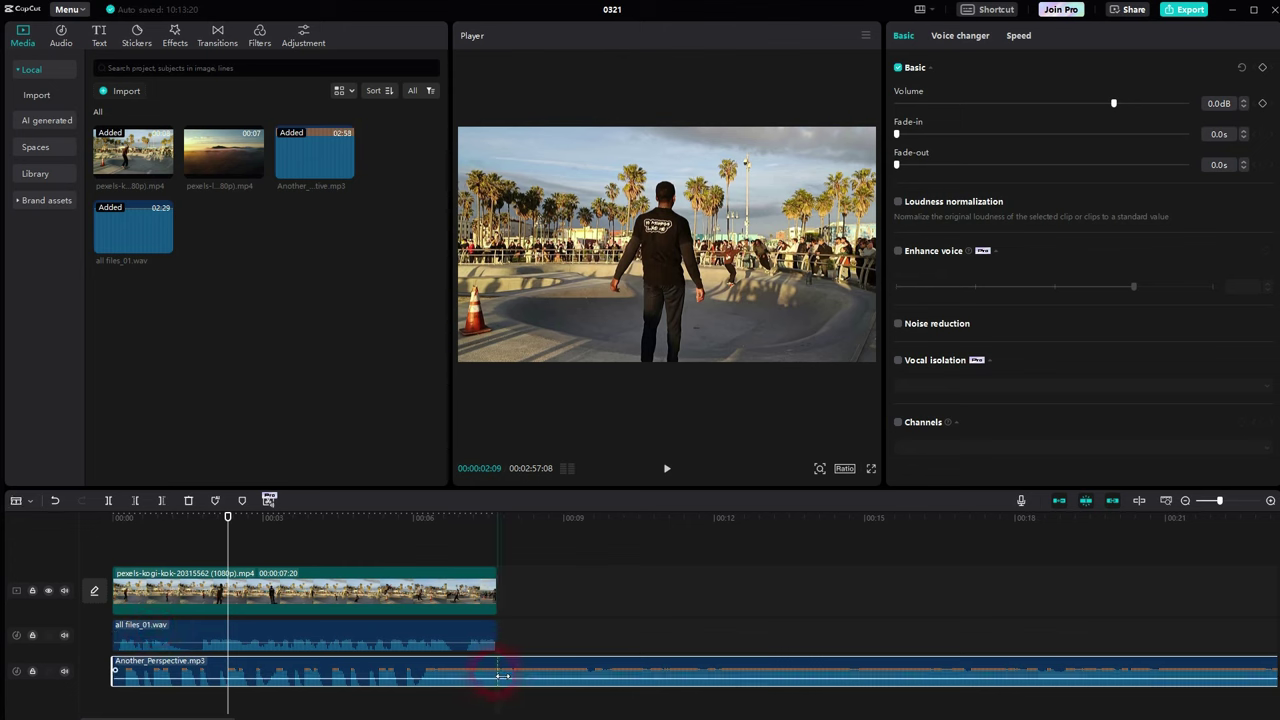
click(497, 672)
click(901, 672)
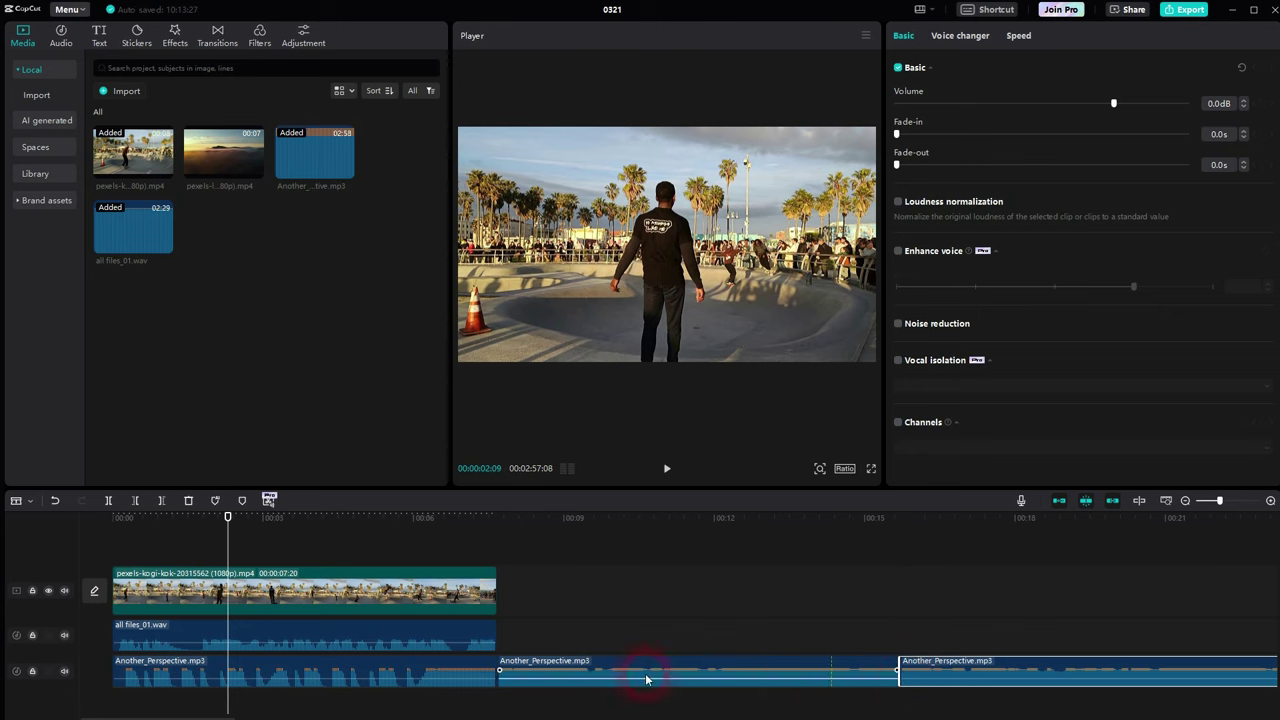
Step: Delete the first and last parts of Another_Perspective.mp3, keeping only the middle part
key(a)
click(376, 683)
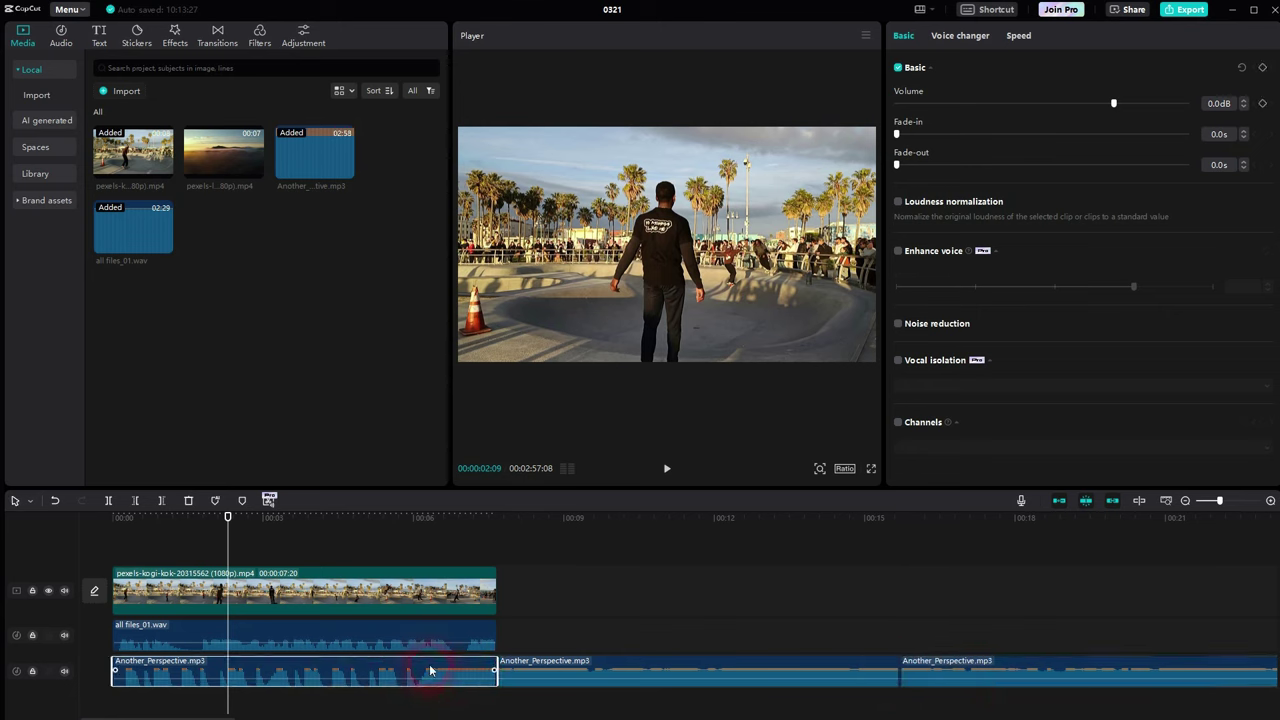
key(Delete)
click(1022, 665)
key(Delete)
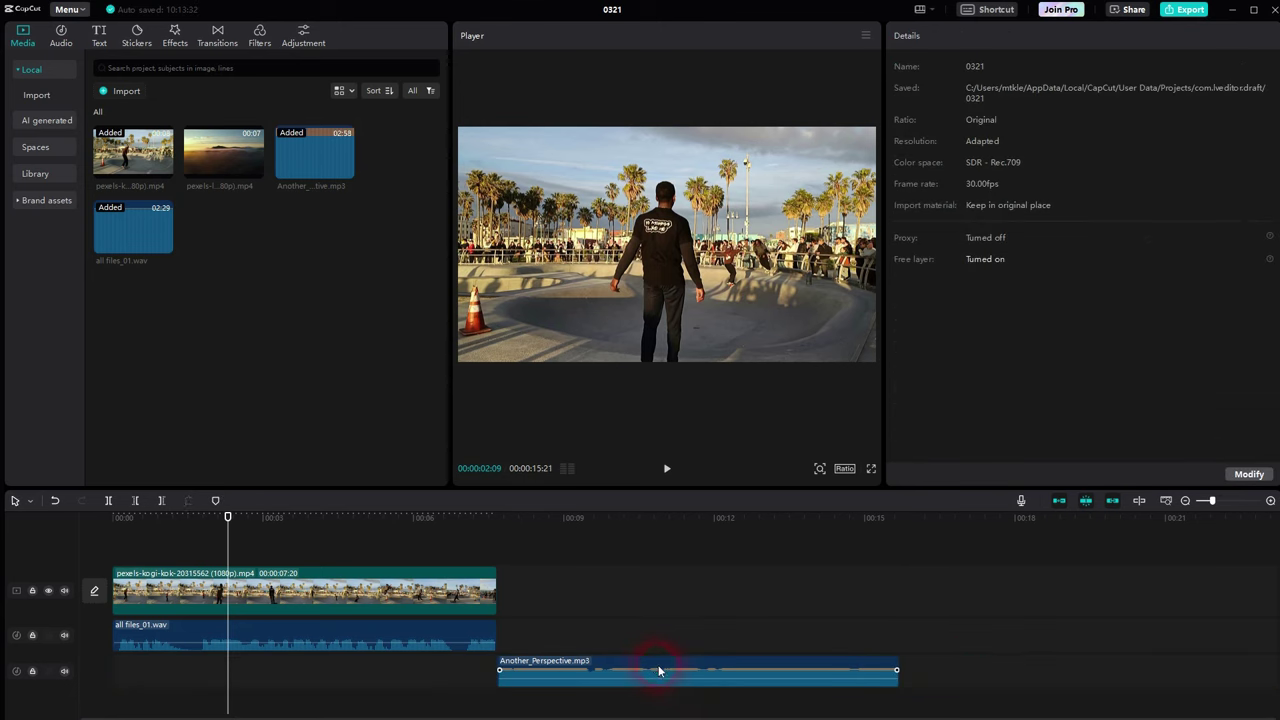
Step: Move the remaining Another_Perspective.mp3 part to the timeline start and trim its end to match the skateboarding clip
drag(658, 665, 236, 659)
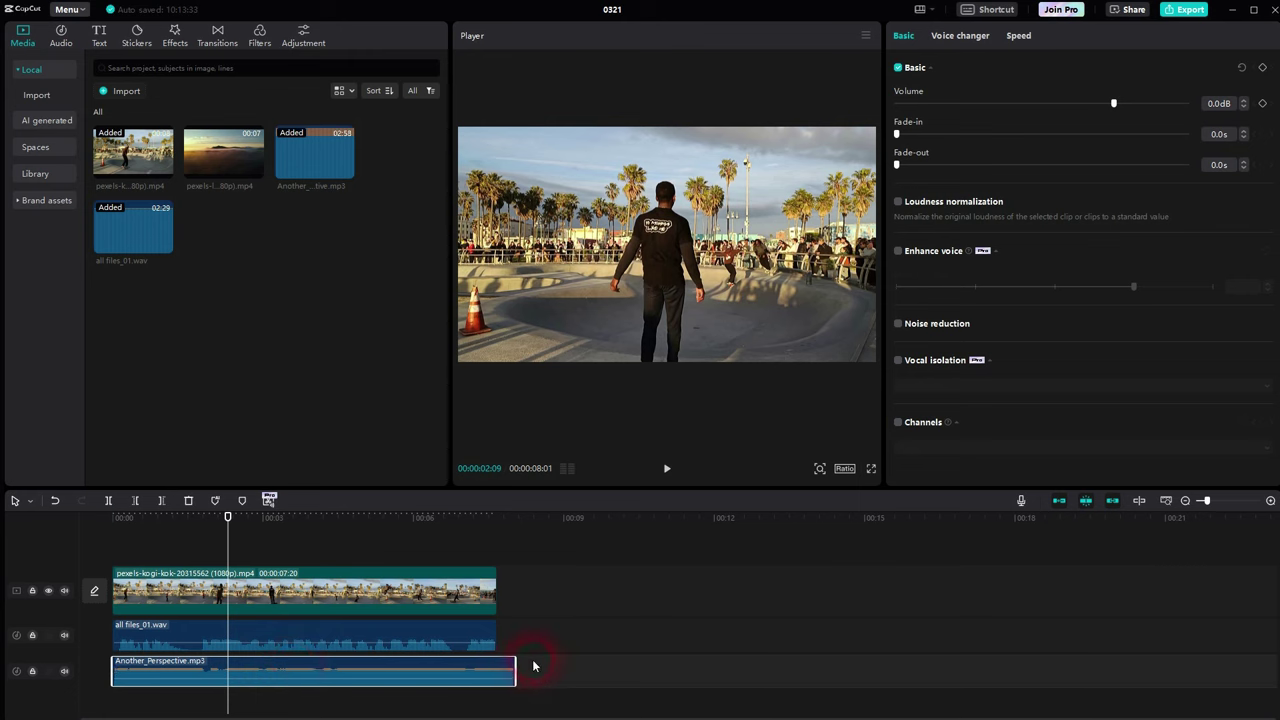
drag(521, 670, 497, 670)
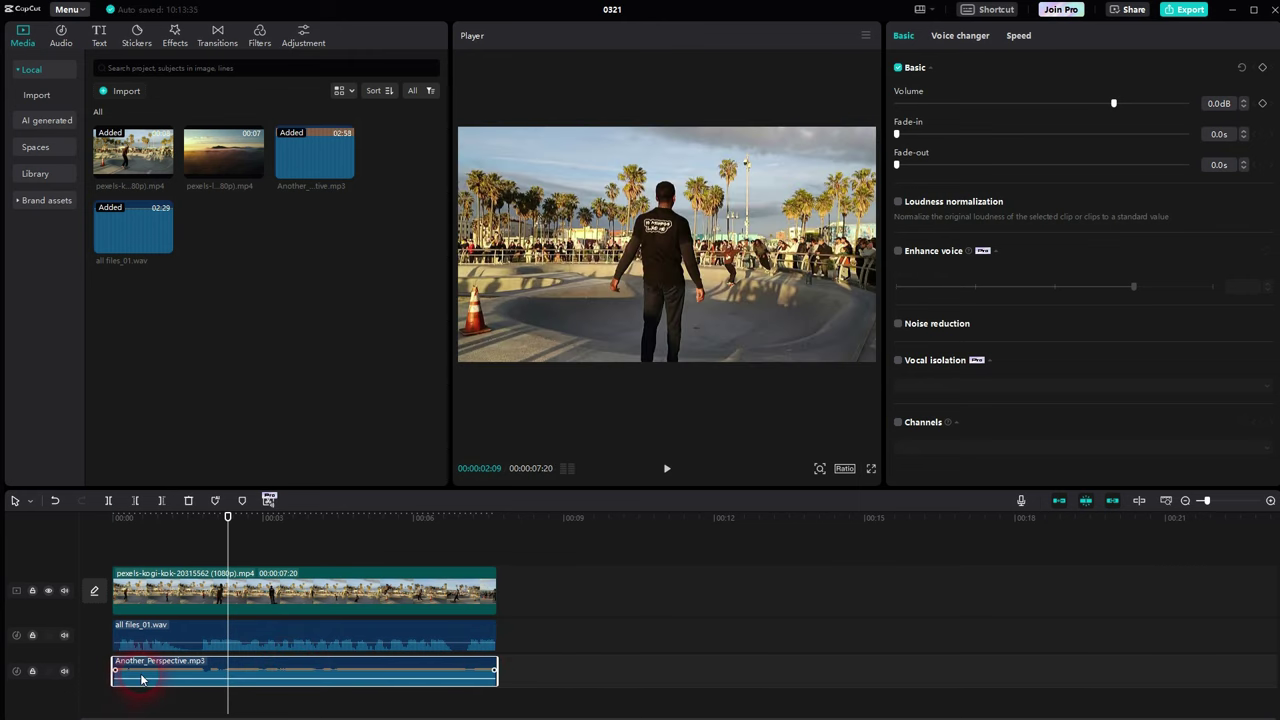
Step: Set the Another_Perspective.mp3 clip's fade-in and fade-out to 1.8 s each and its volume to -13.3 dB
drag(897, 134, 964, 134)
drag(897, 164, 964, 165)
drag(1114, 103, 1064, 108)
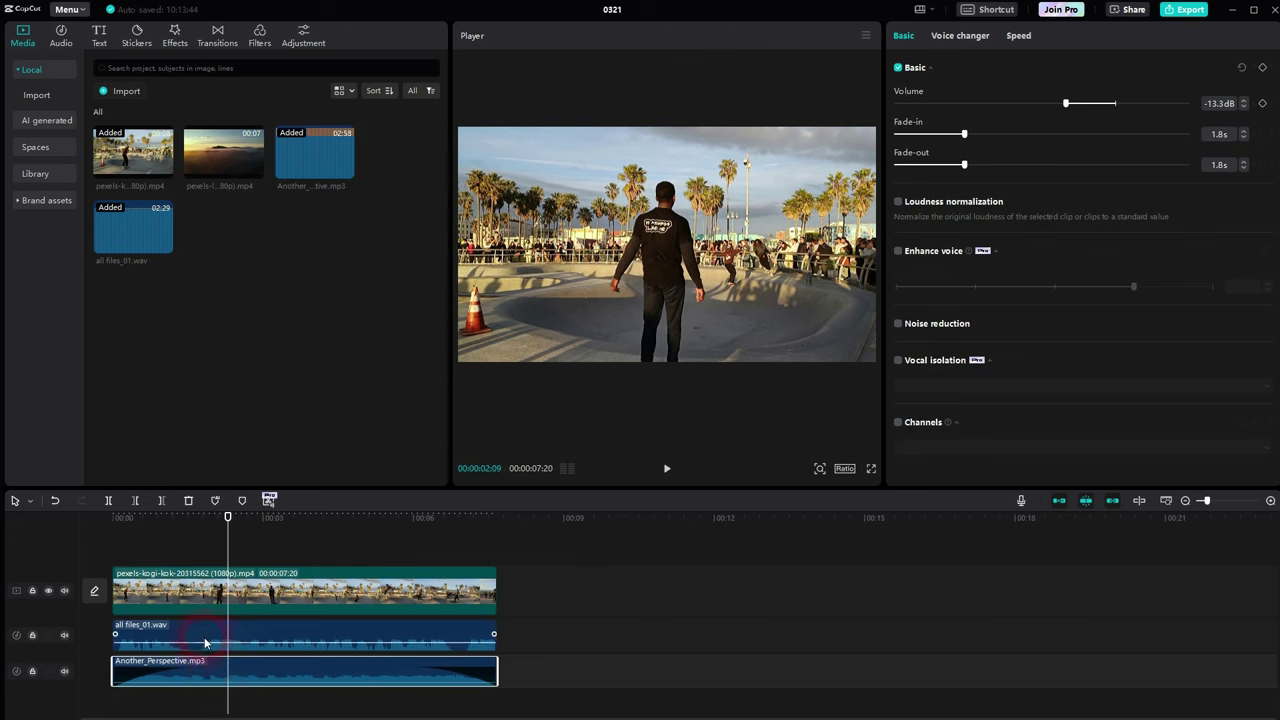
Step: Shift all files_01.wav so that it starts about 1 second after the beginning of the skateboarding clip
mouse_move(160, 632)
drag(160, 632, 214, 632)
click(443, 644)
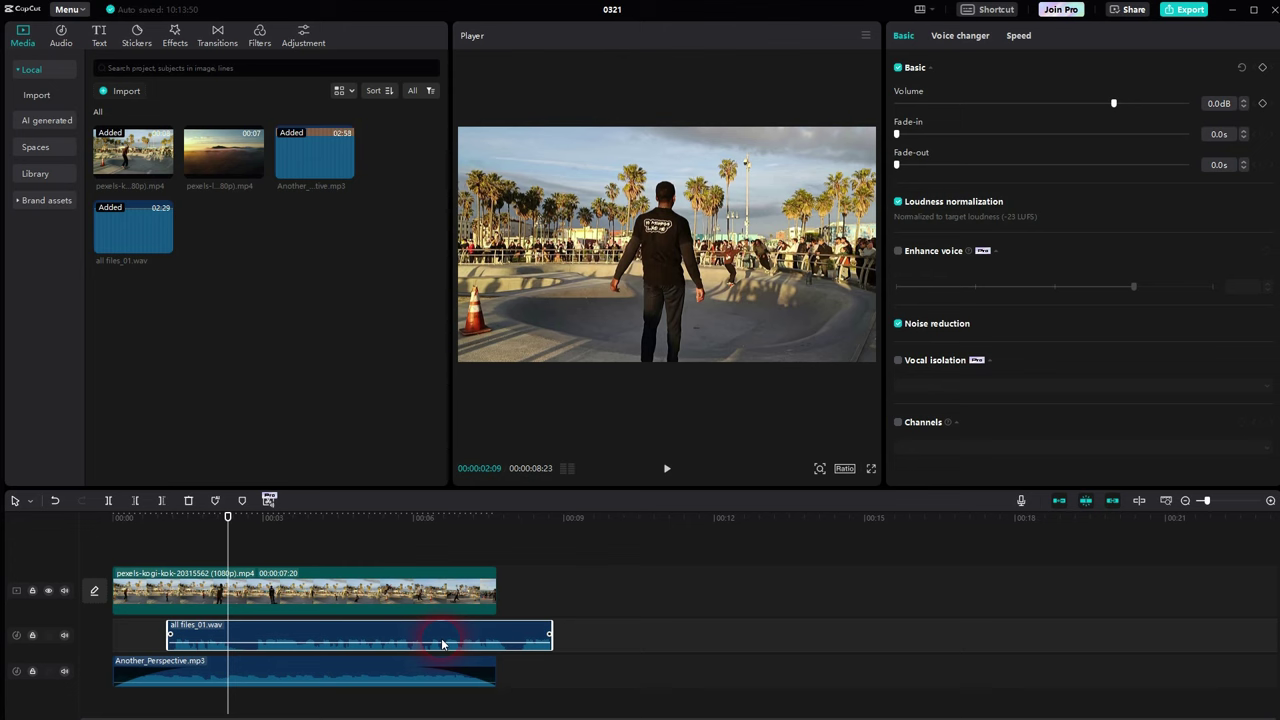
Step: Split Another_Perspective.mp3 at about 2 and 6 seconds and delete the middle part
click(224, 670)
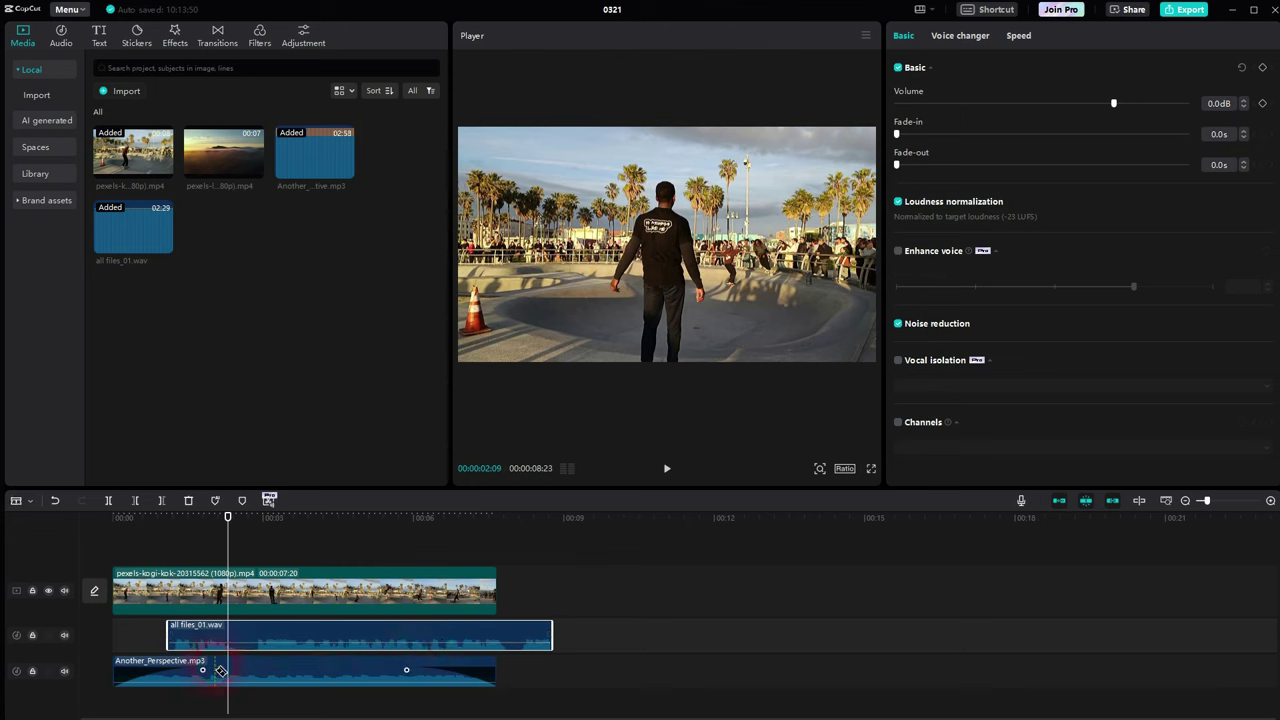
click(214, 670)
click(408, 668)
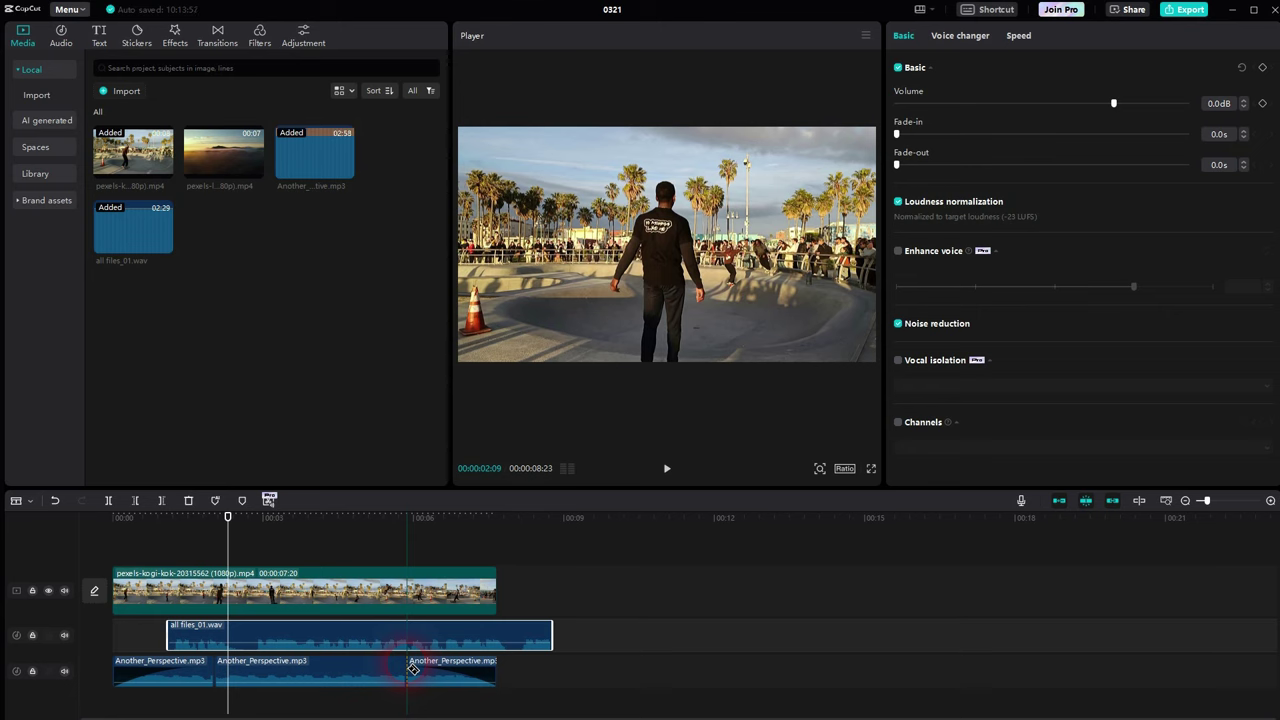
key(a)
click(356, 670)
key(Delete)
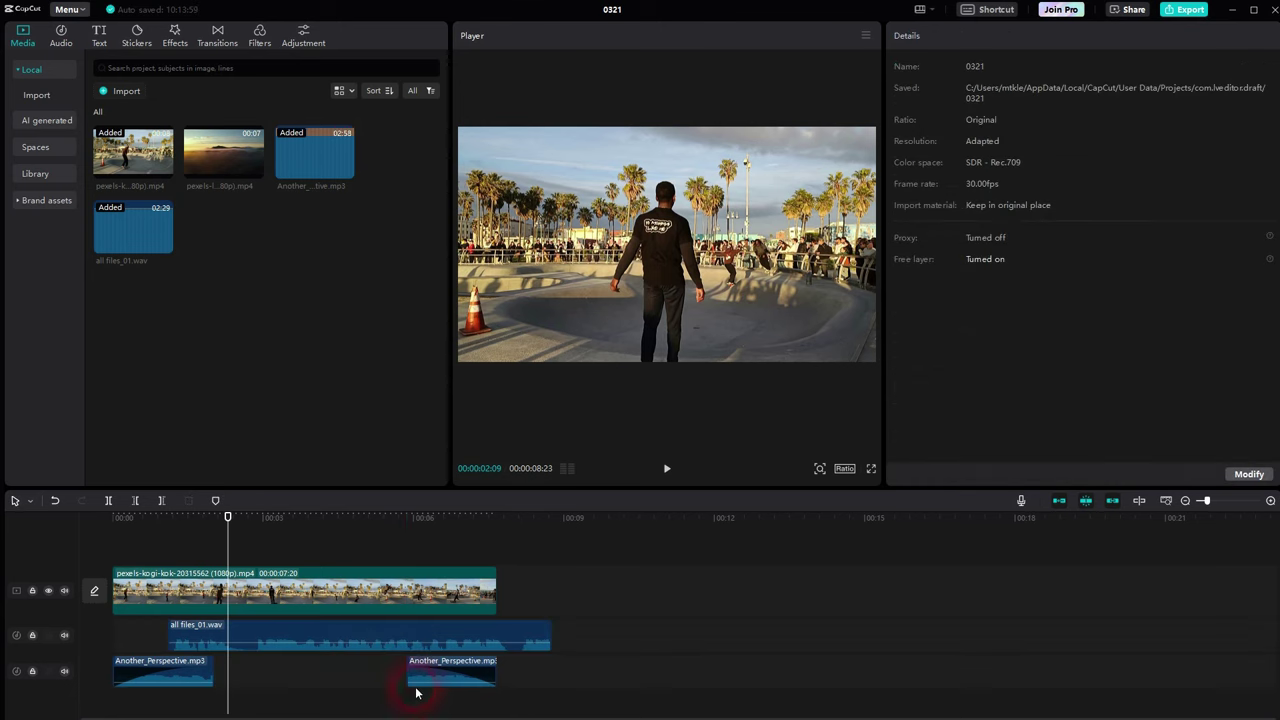
Step: Give the second Another_Perspective.mp3 part a 0.4 s fade-in and the first part a 0.7 s fade-out
click(465, 678)
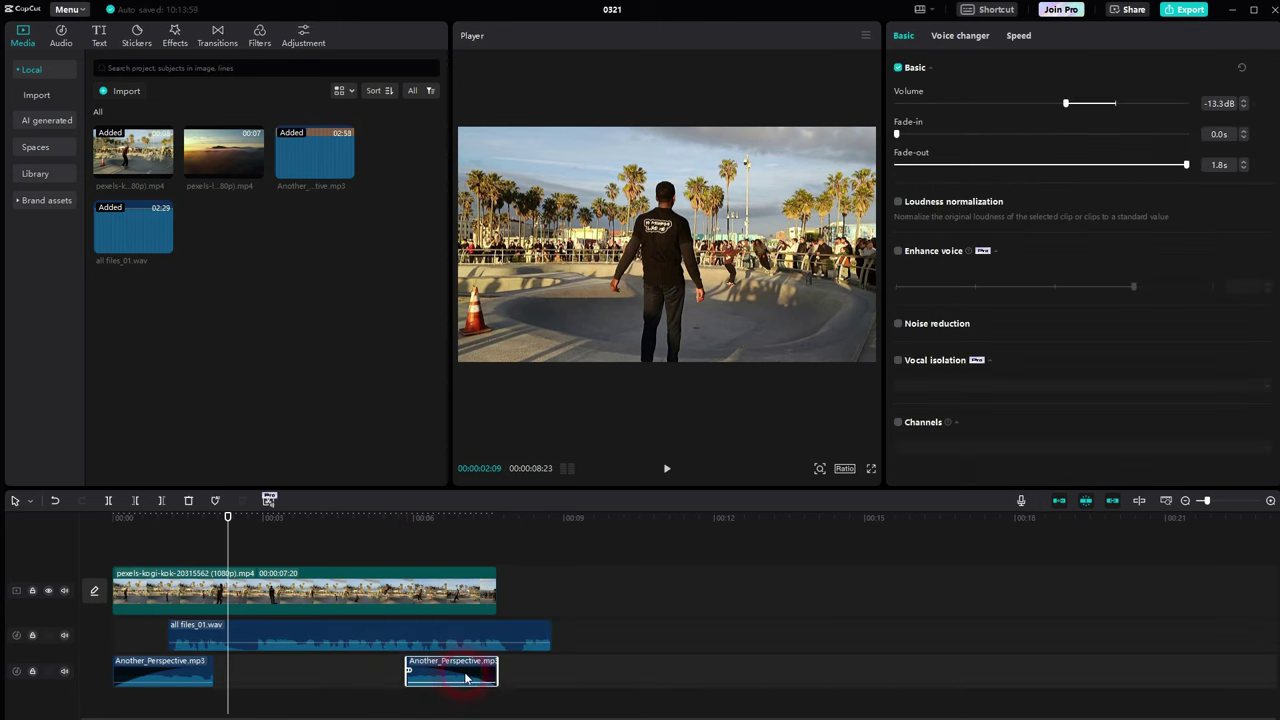
drag(897, 133, 958, 138)
click(180, 672)
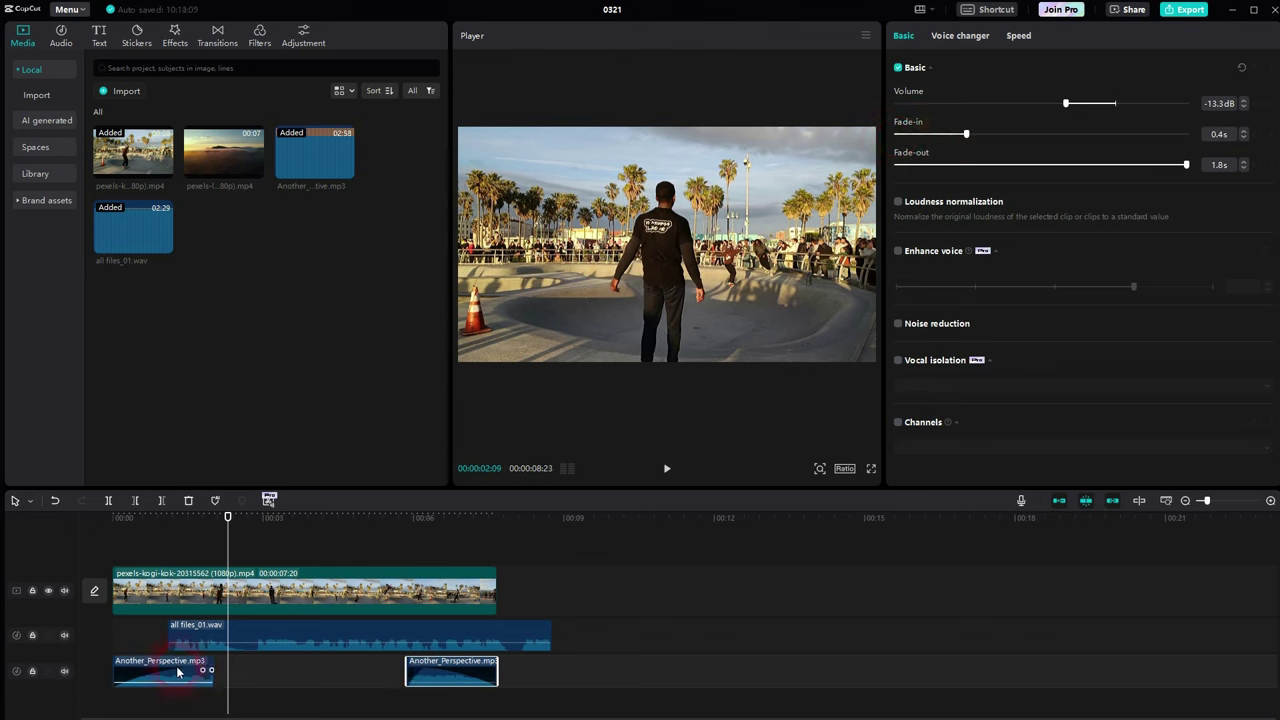
click(899, 166)
drag(899, 166, 993, 171)
click(308, 682)
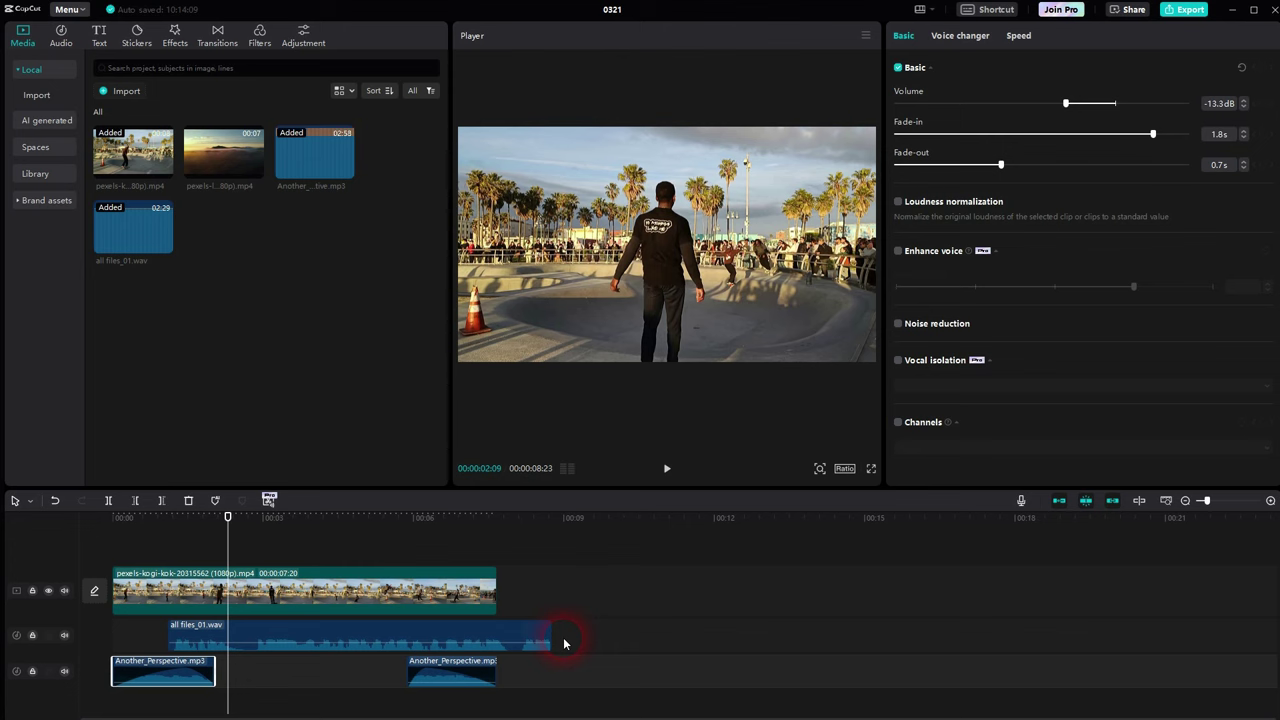
Step: Split all files_01.wav near the end of the skateboarding clip and delete the part that runs past it
mouse_move(540, 643)
mouse_move(540, 643)
mouse_down()
mouse_move(499, 635)
mouse_move(535, 638)
mouse_up()
key(Delete)
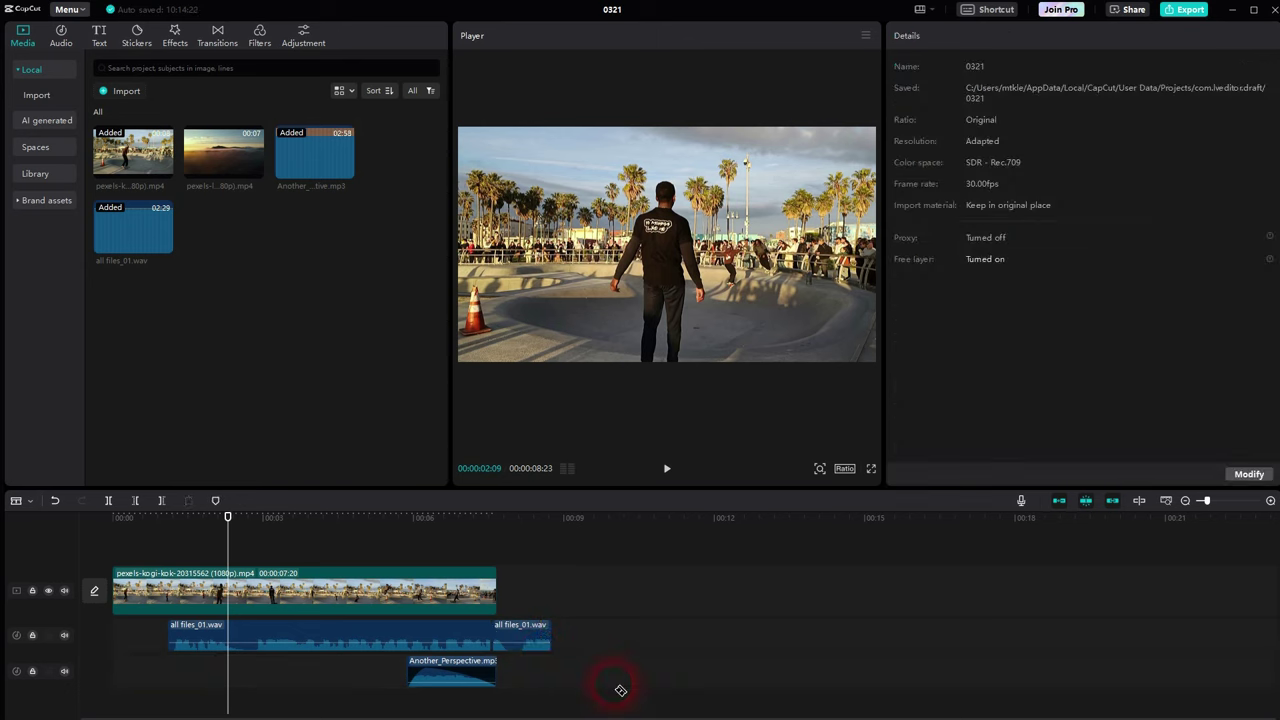
key(ctrl+z)
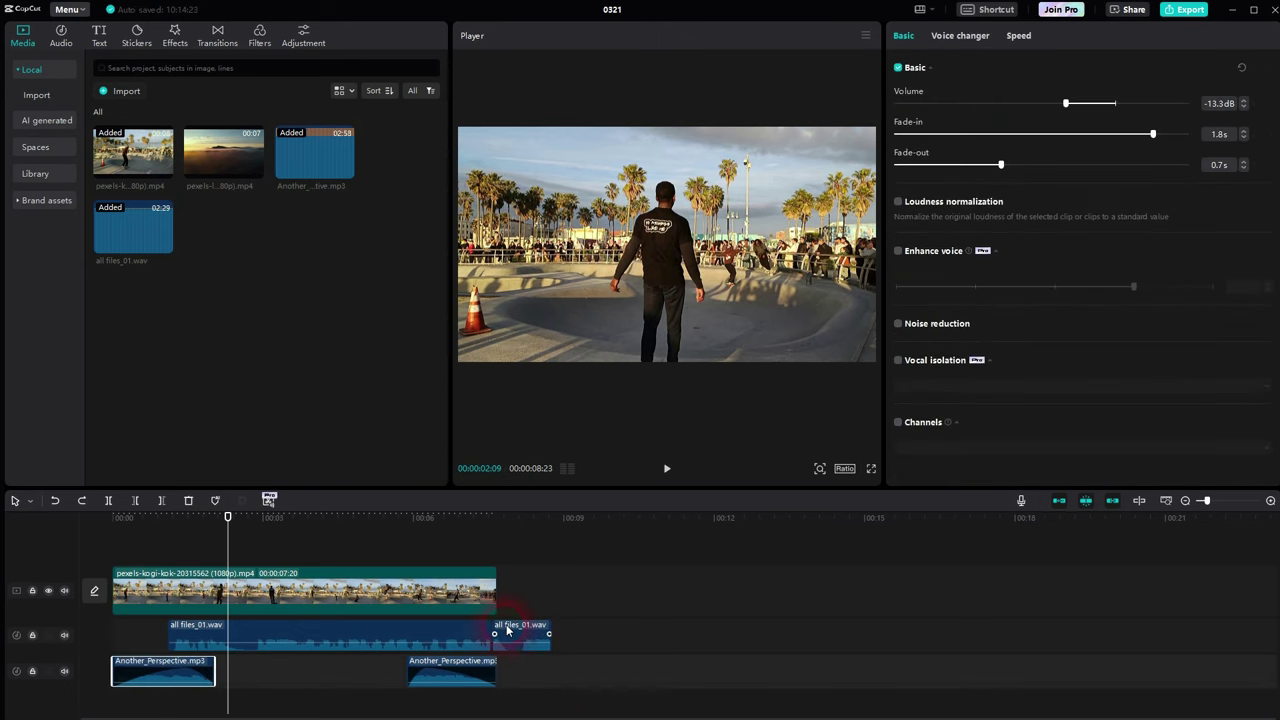
click(507, 630)
key(Delete)
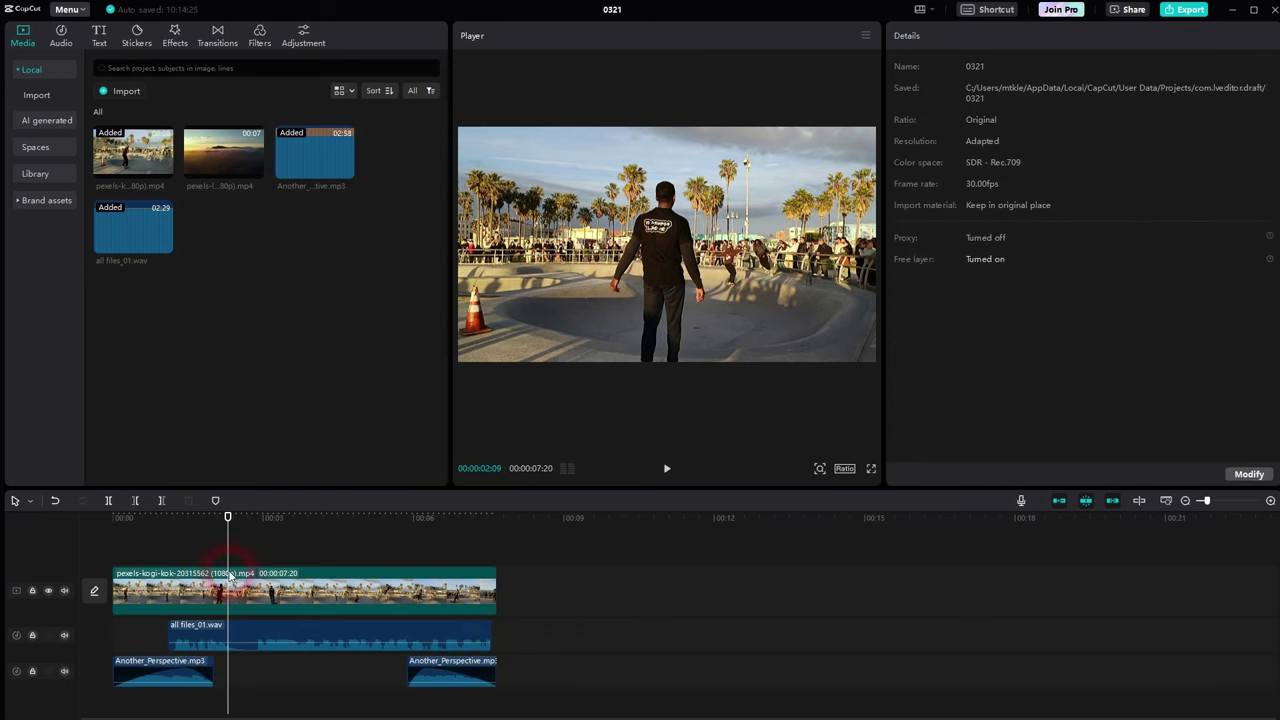
Step: Download The Way I Still Love You from the R&B music category and add it at the start of the timeline
drag(227, 517, 77, 534)
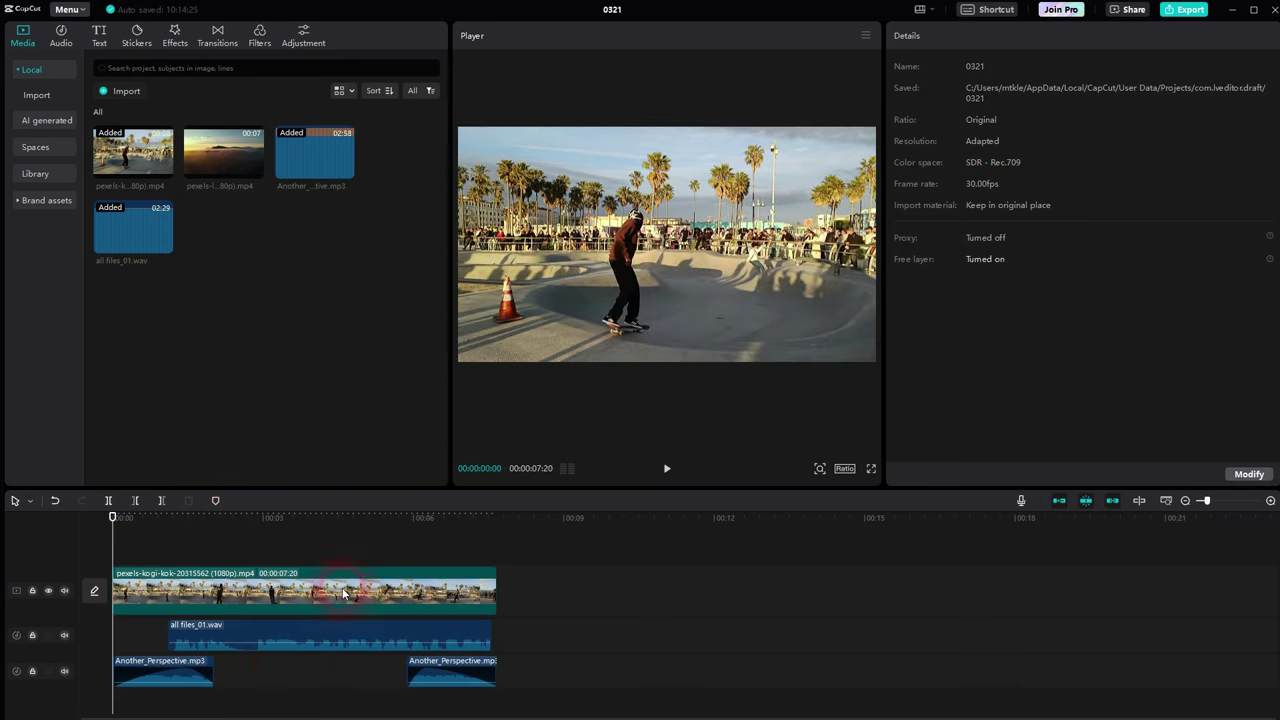
click(61, 38)
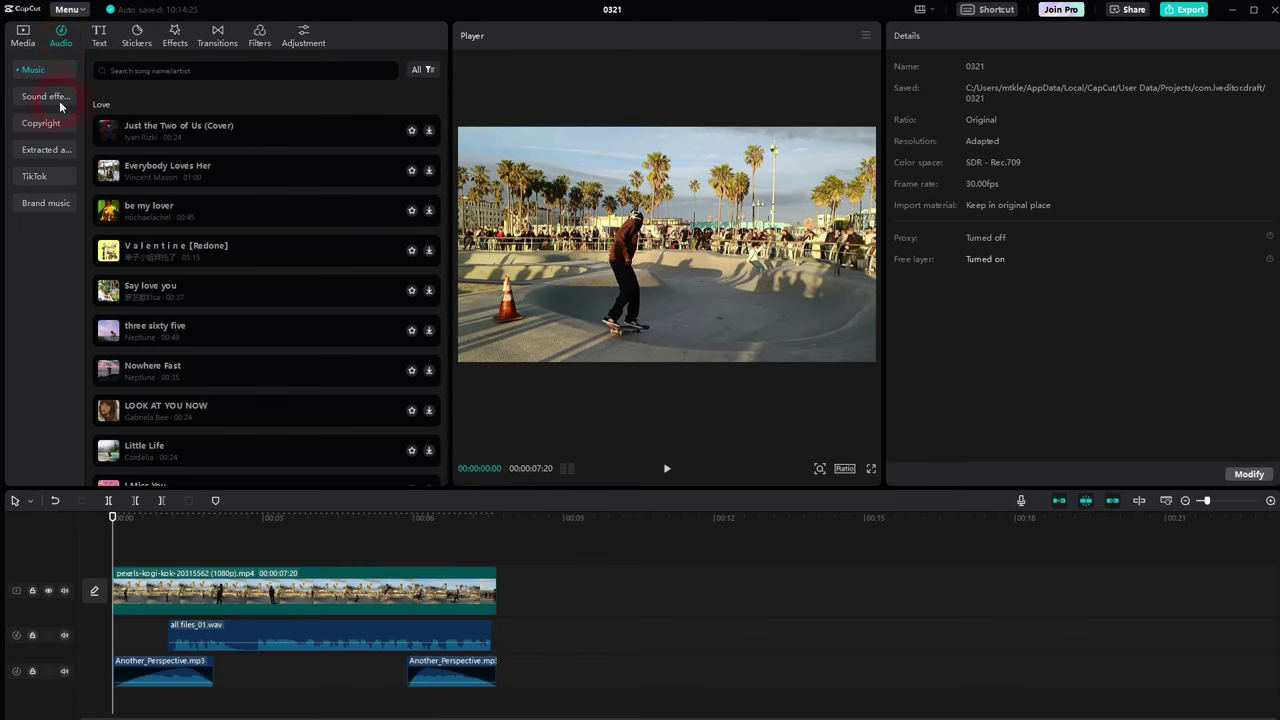
click(22, 72)
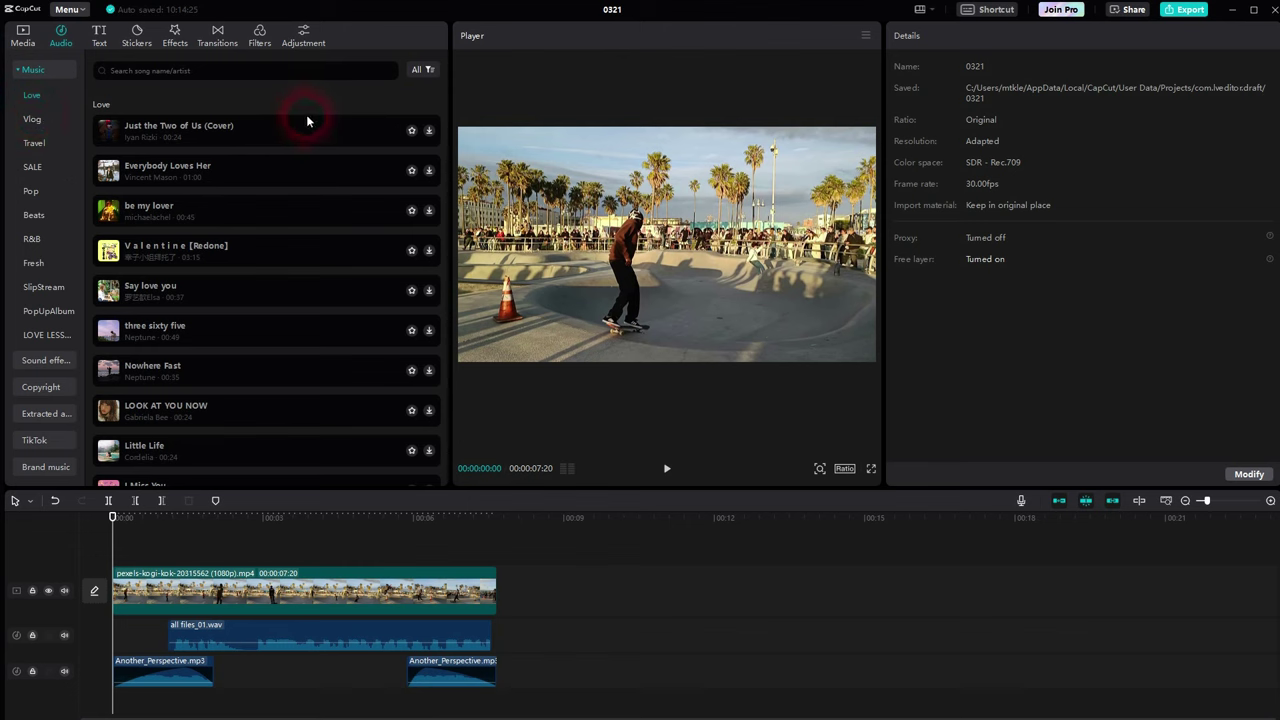
click(34, 239)
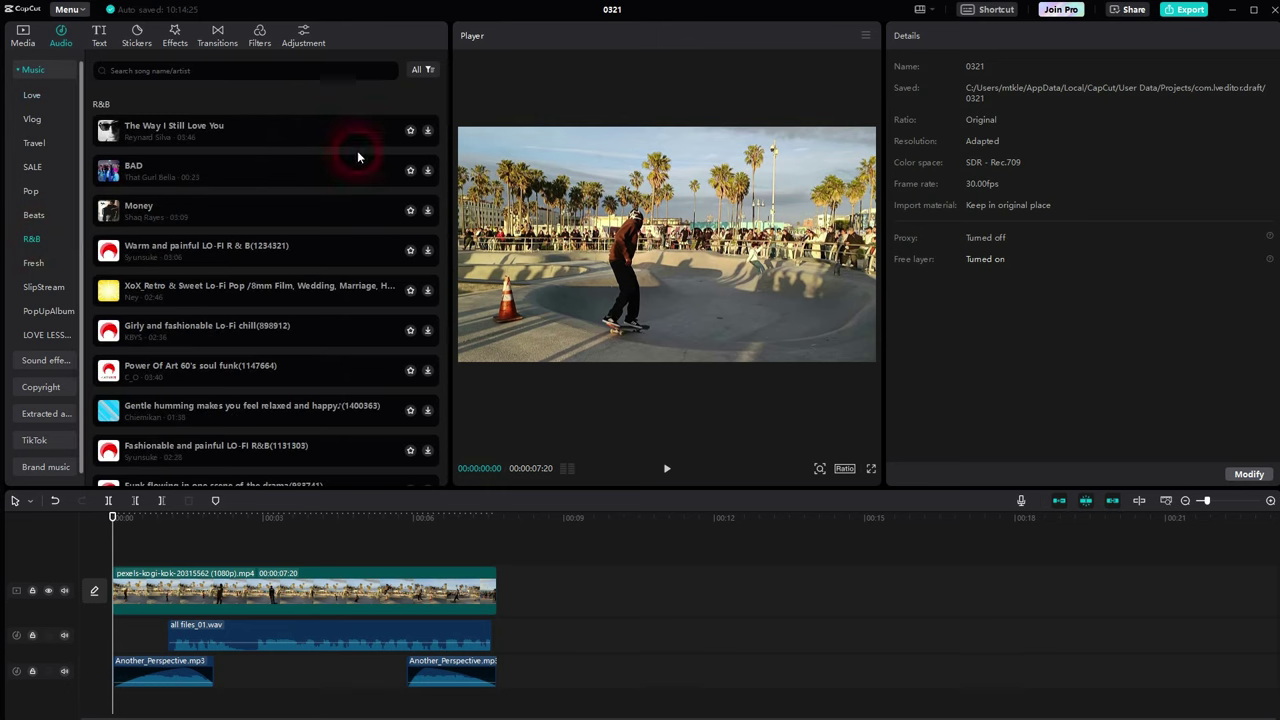
click(427, 131)
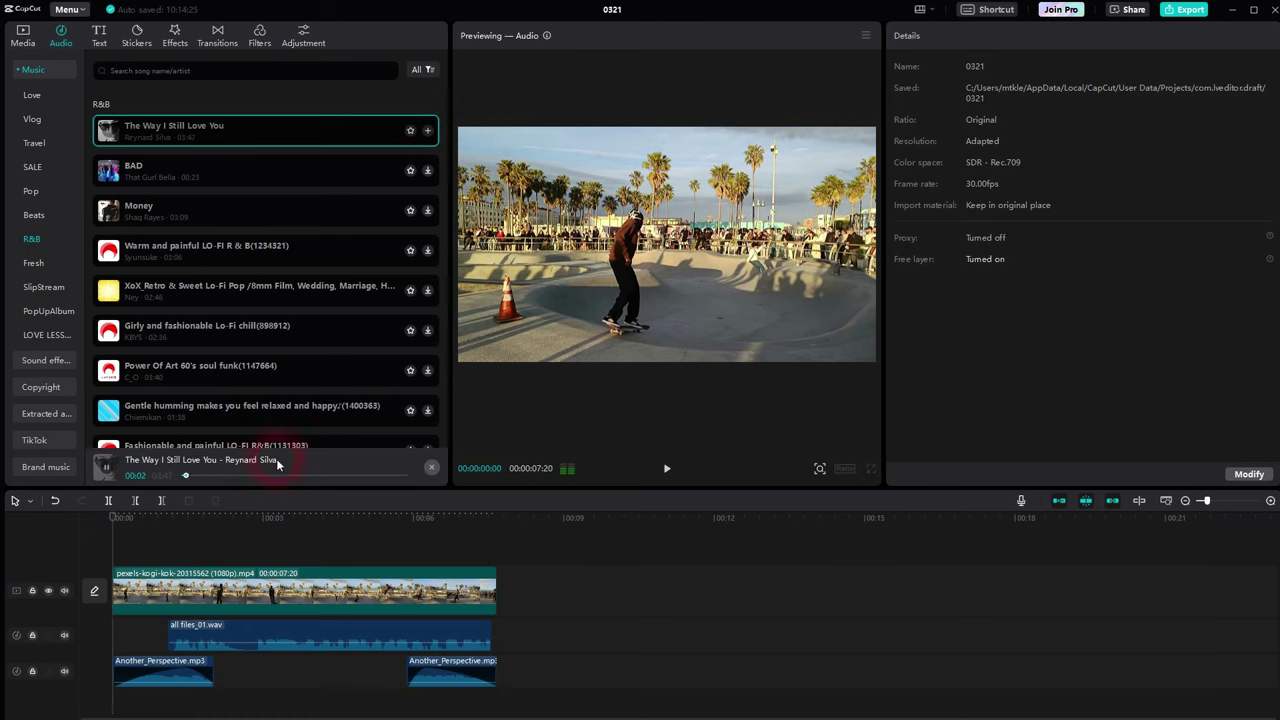
click(106, 467)
click(427, 131)
click(252, 684)
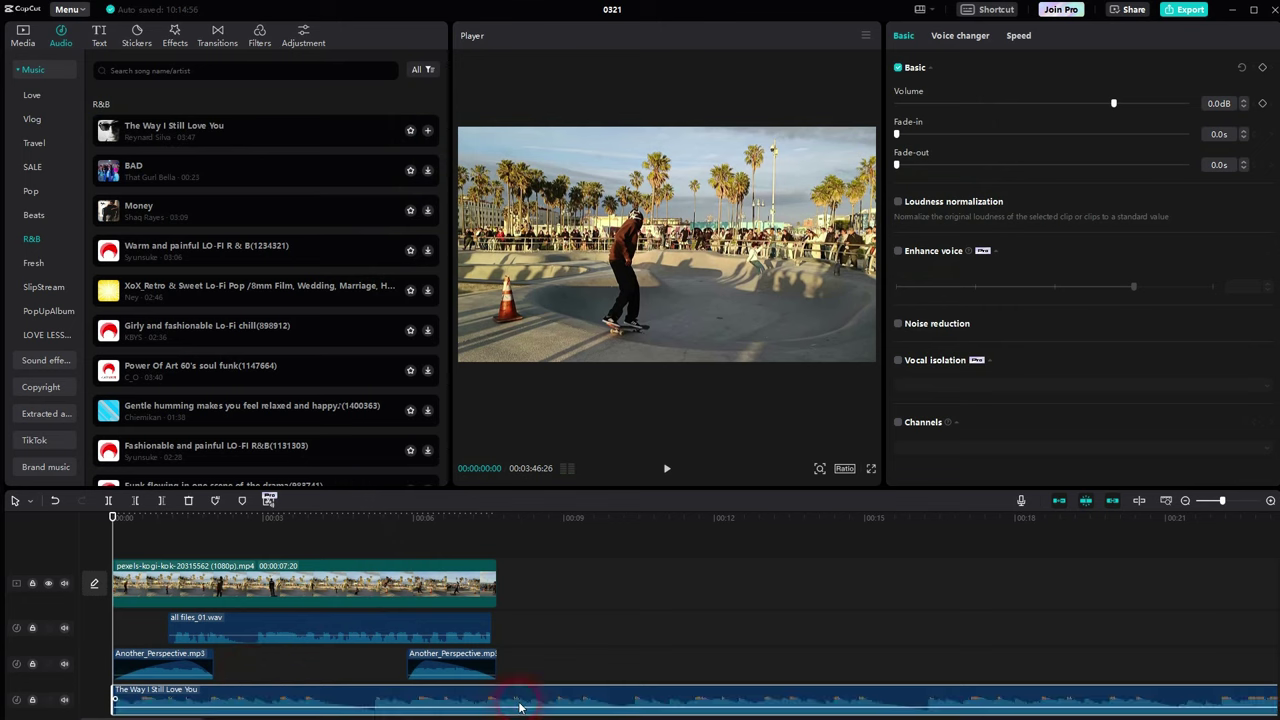
Step: Delete both Another_Perspective.mp3 parts from the timeline
click(470, 665)
click(345, 679)
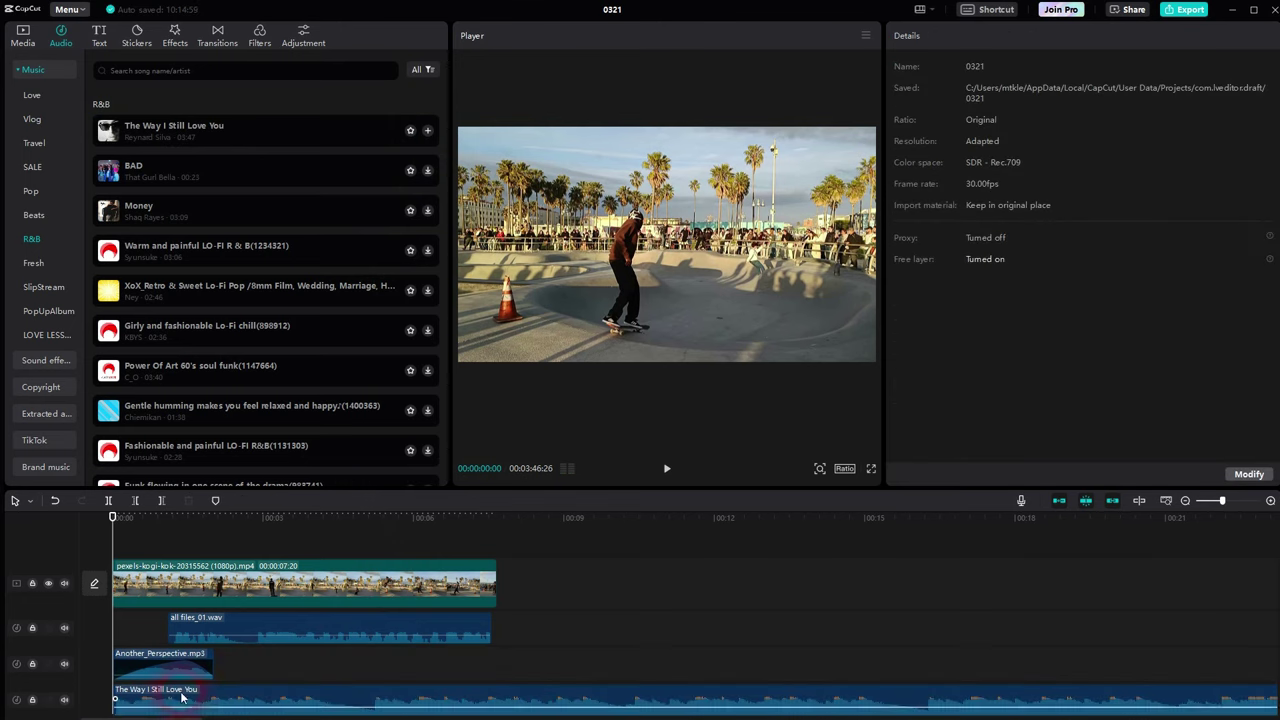
click(167, 667)
key(Delete)
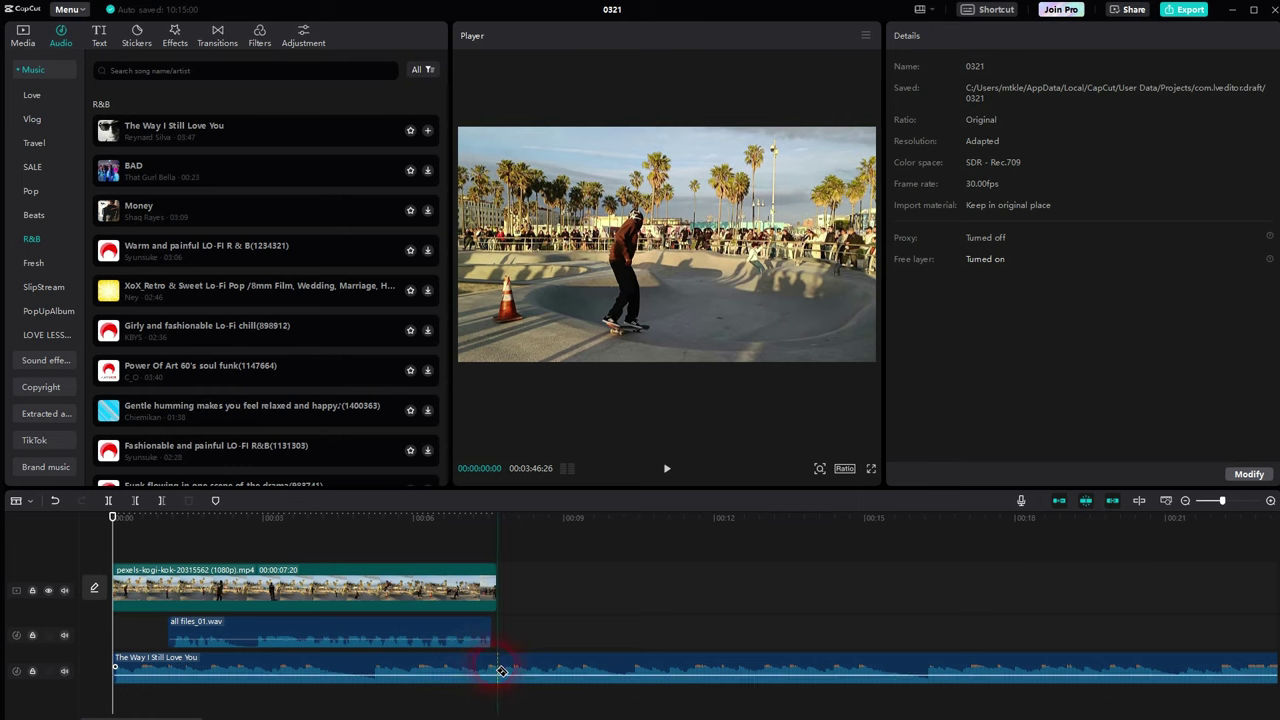
Step: Split The Way I Still Love You at the end of the skateboarding clip and delete the excess part
click(500, 670)
key(a)
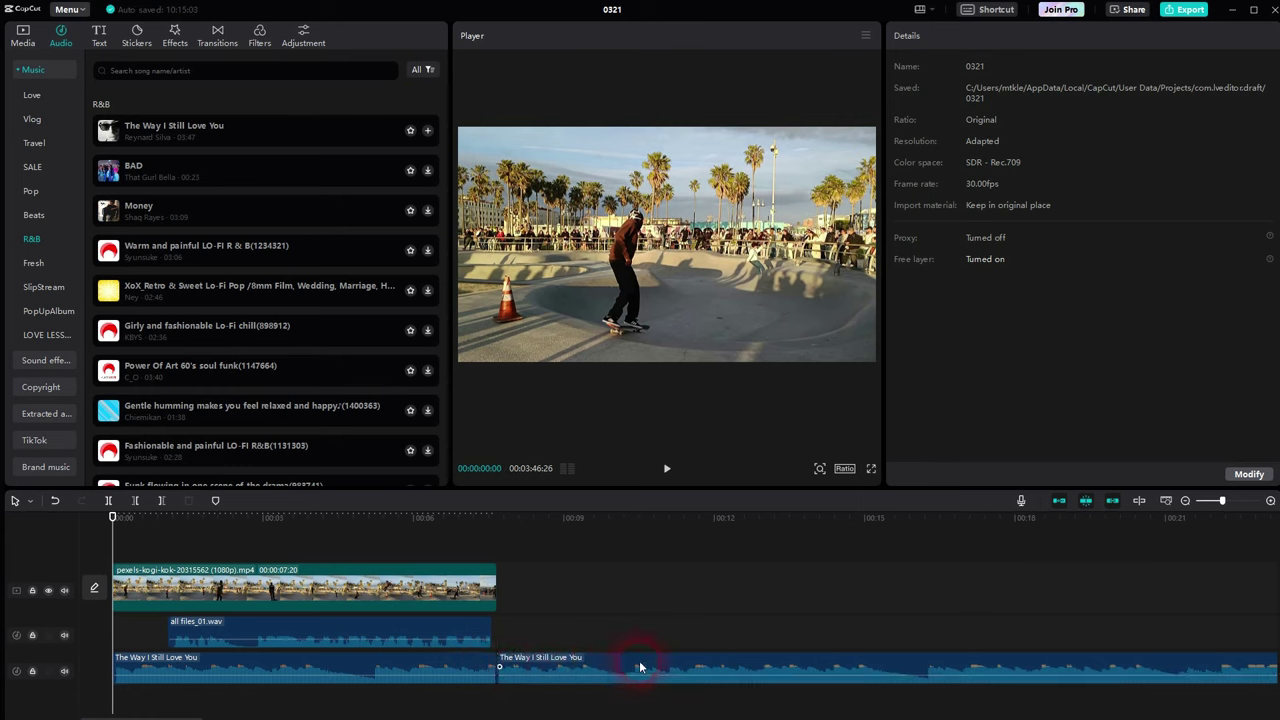
click(639, 662)
key(Delete)
click(443, 673)
click(438, 673)
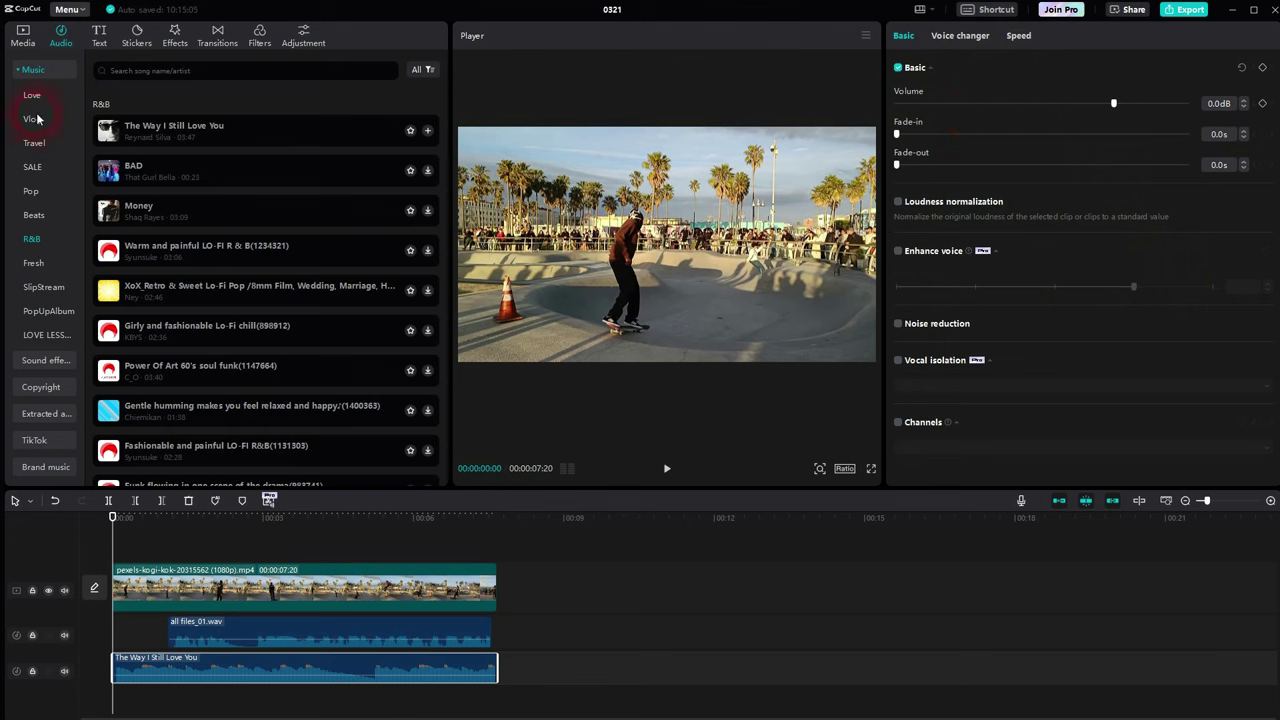
Step: Run a copyright check on the project with the trimmed song on the timeline
click(33, 70)
click(37, 122)
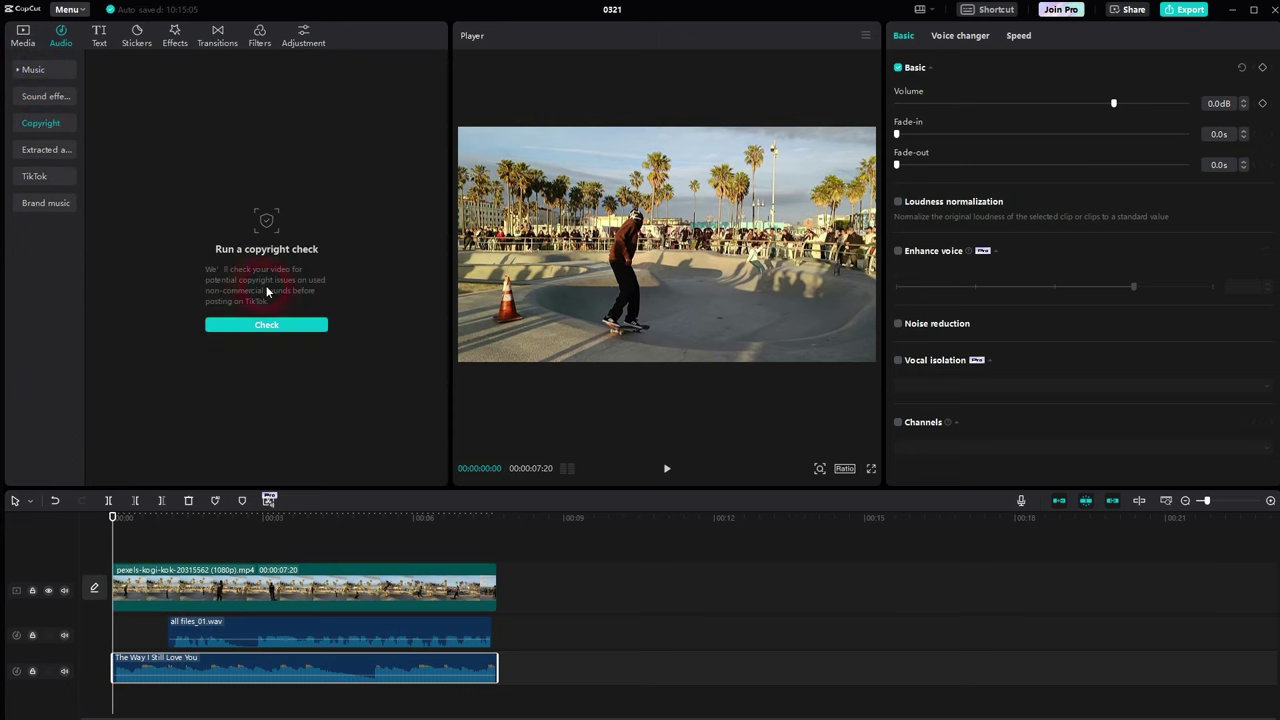
click(284, 326)
Step: Delete the trimmed The Way I Still Love You clip and add the full song at the timeline start
key(Delete)
click(33, 70)
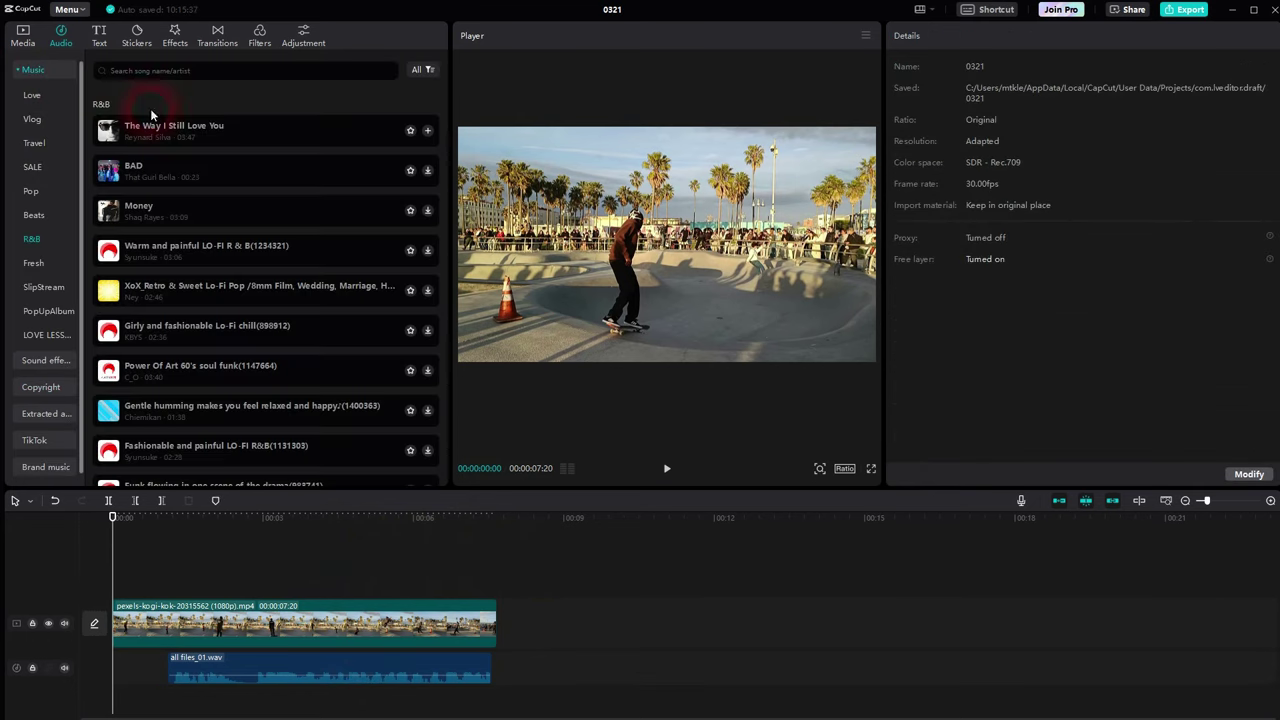
click(427, 130)
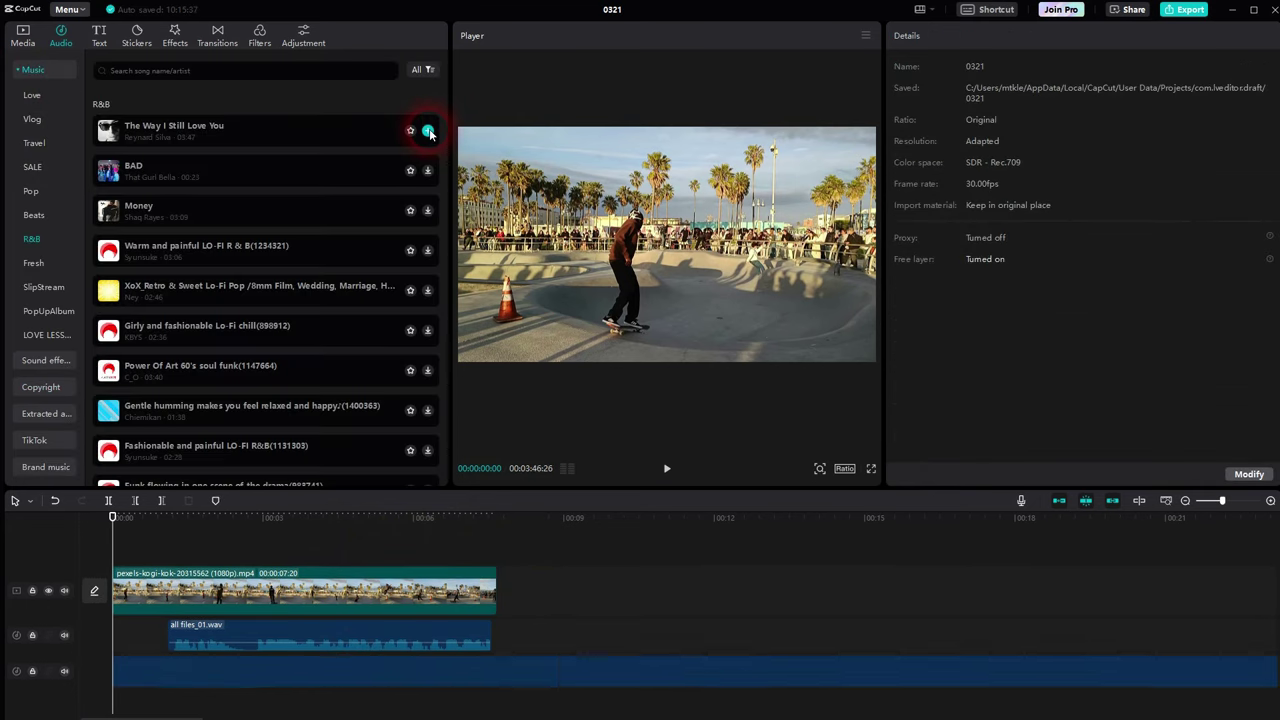
Step: Start a copyright check with the full-length song on the timeline and cancel it while it is running
click(46, 386)
click(269, 324)
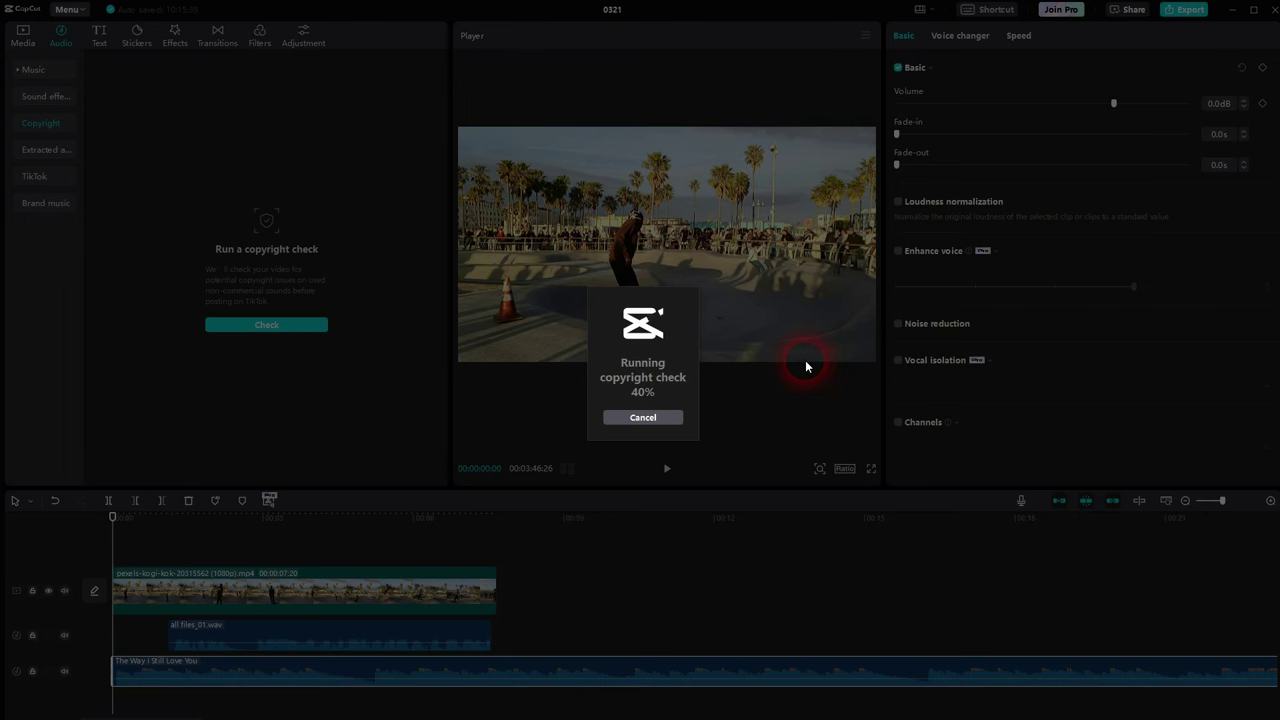
click(644, 418)
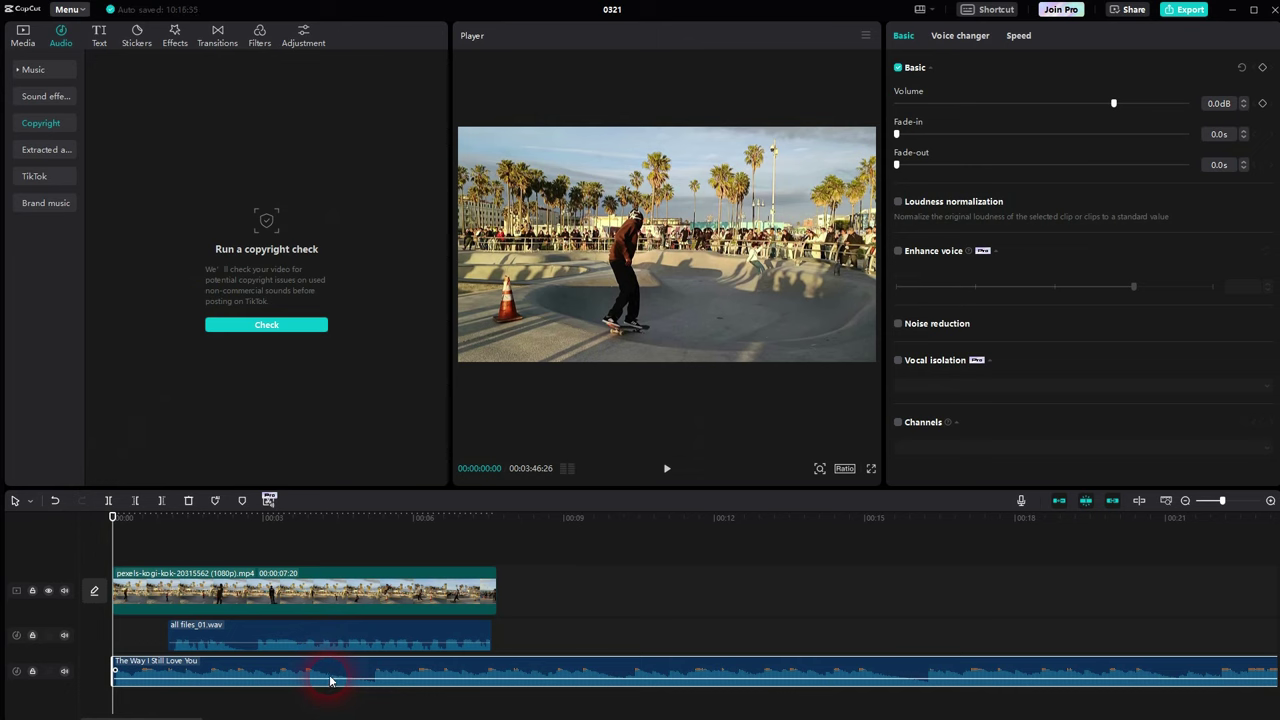
Step: Replace The Way I Still Love You with Another_Perspective.mp3 from the local media, placed at the start of the timeline
key(Delete)
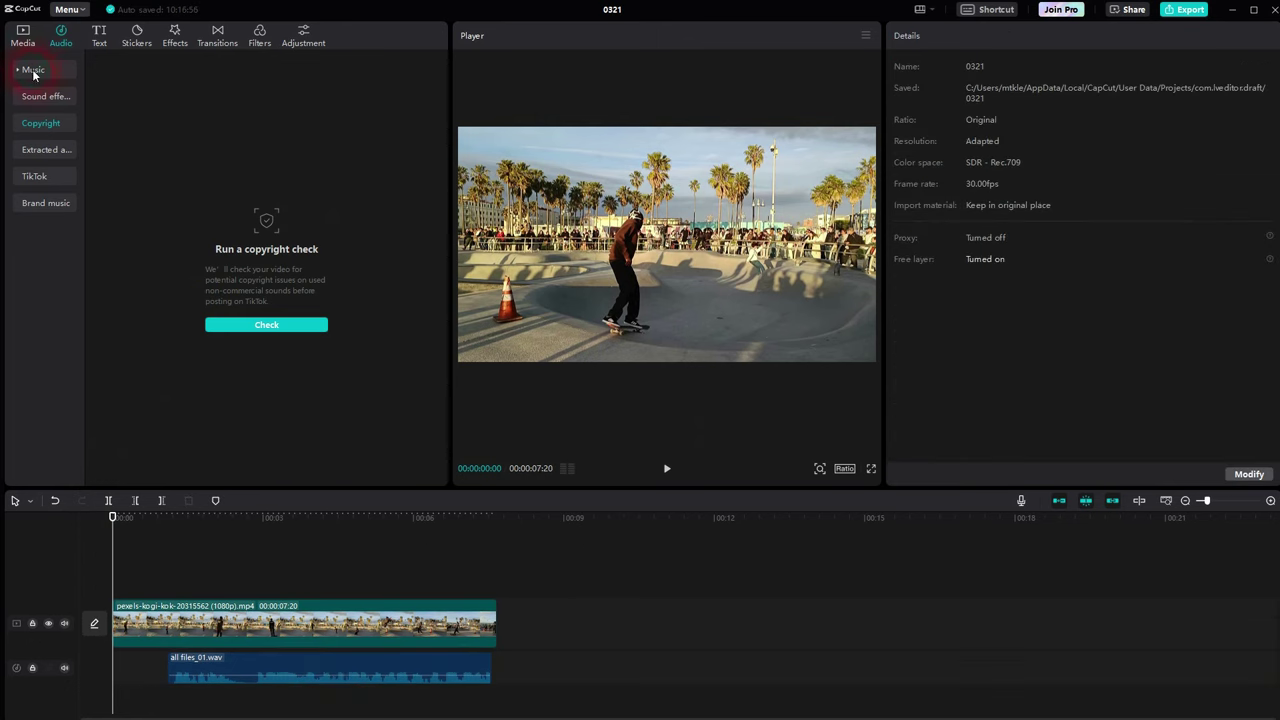
click(23, 38)
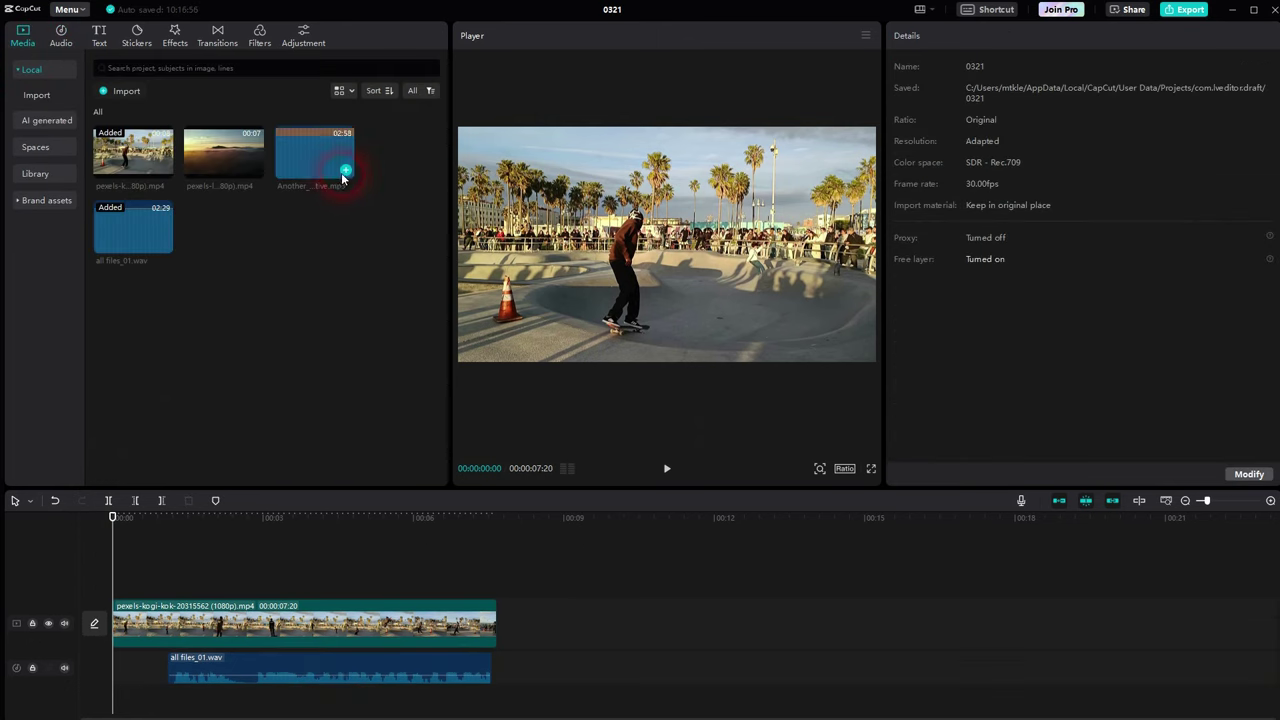
click(345, 172)
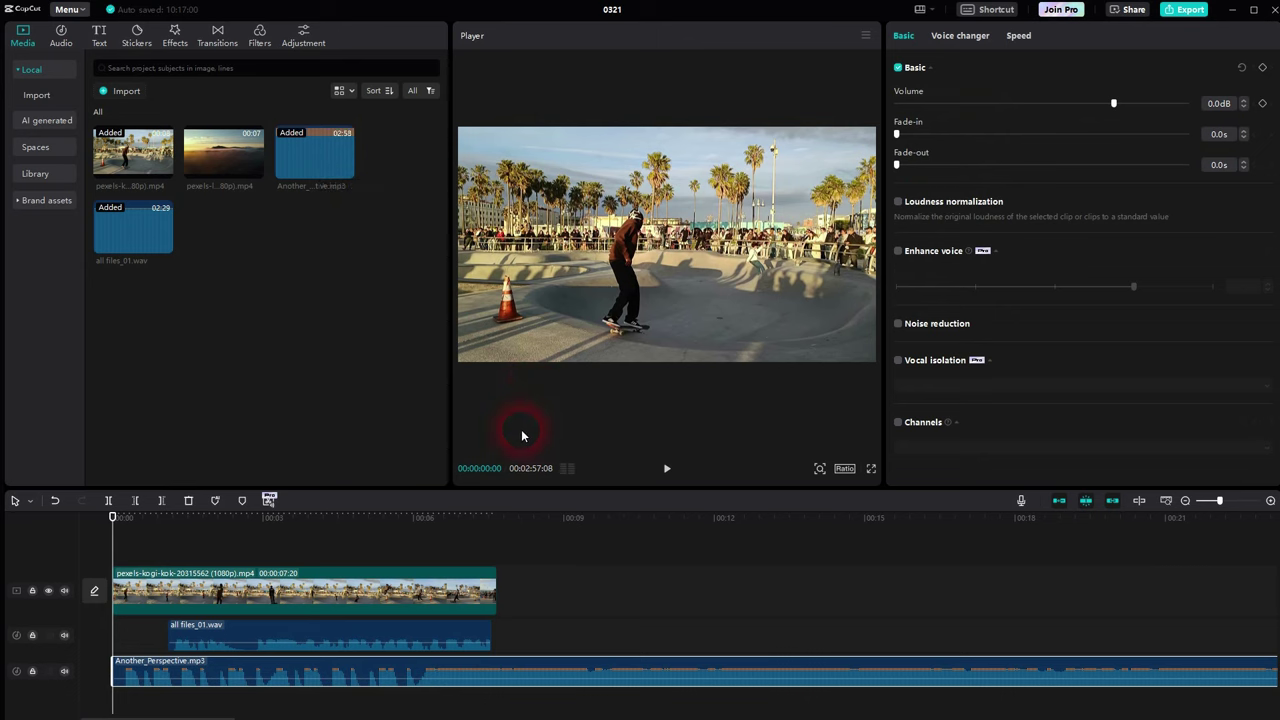
Step: Start a copyright check with Another_Perspective.mp3 on the timeline and cancel it while it is running
click(62, 36)
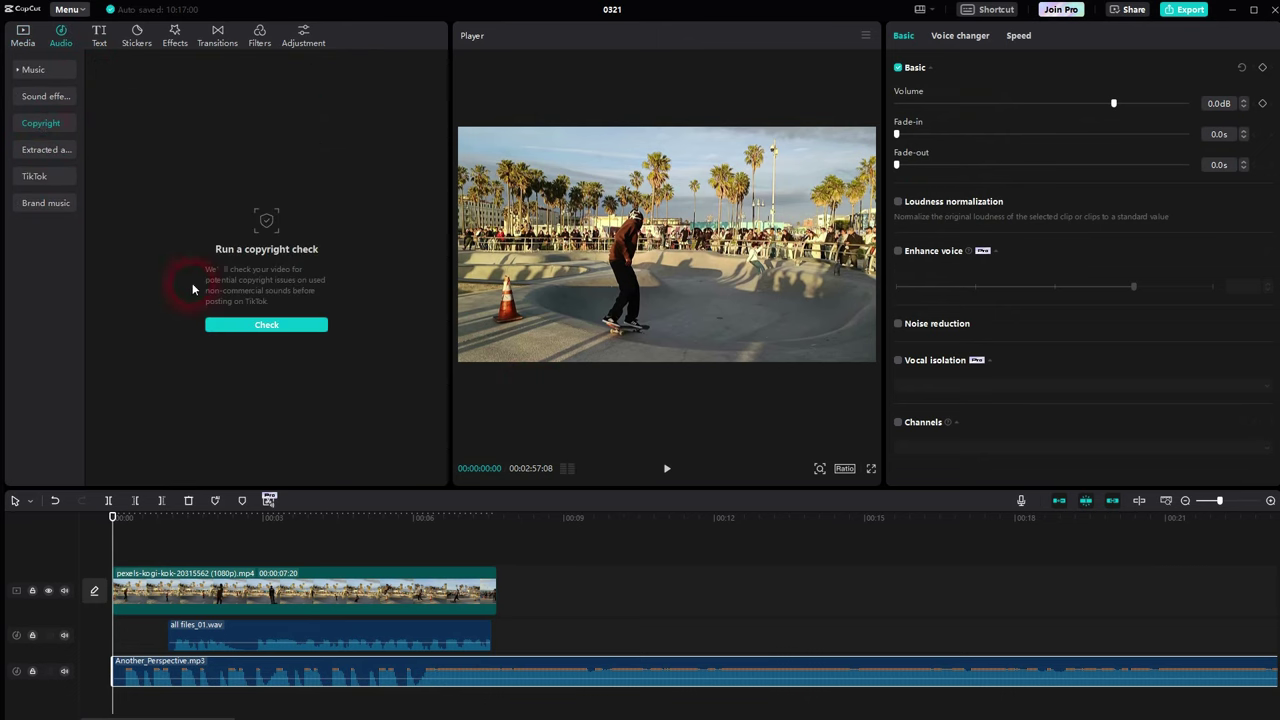
click(252, 326)
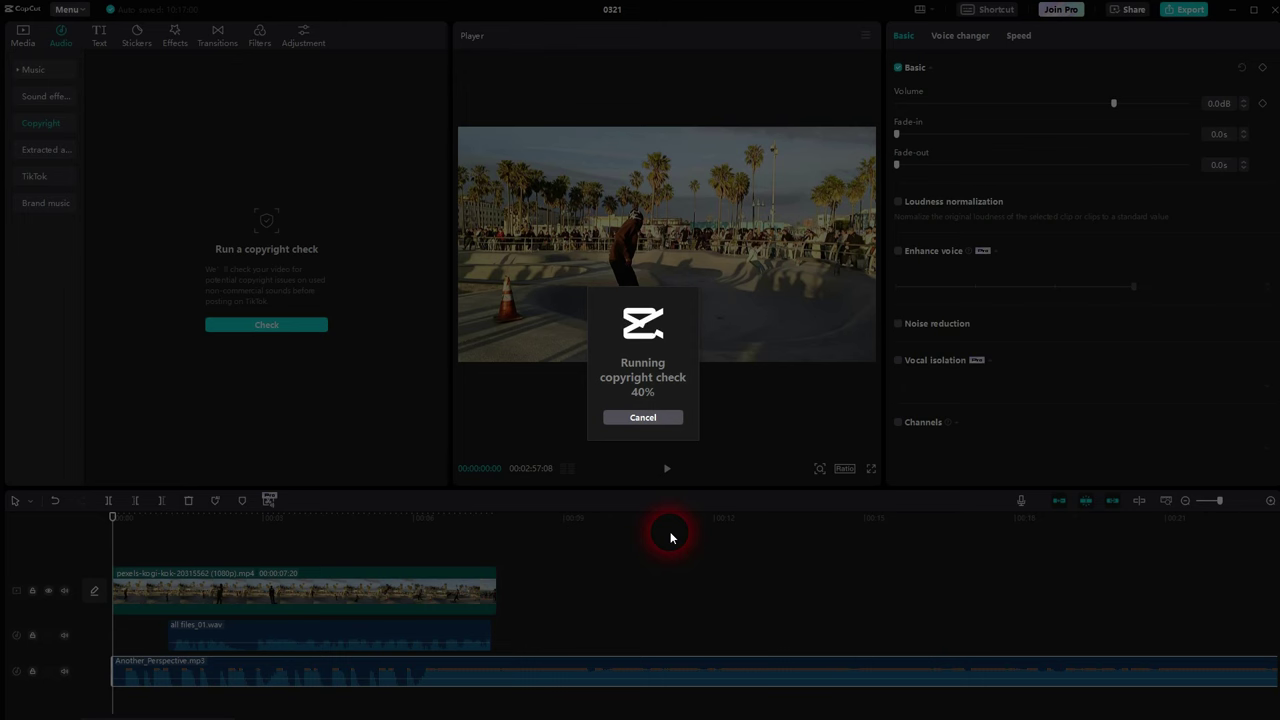
click(643, 417)
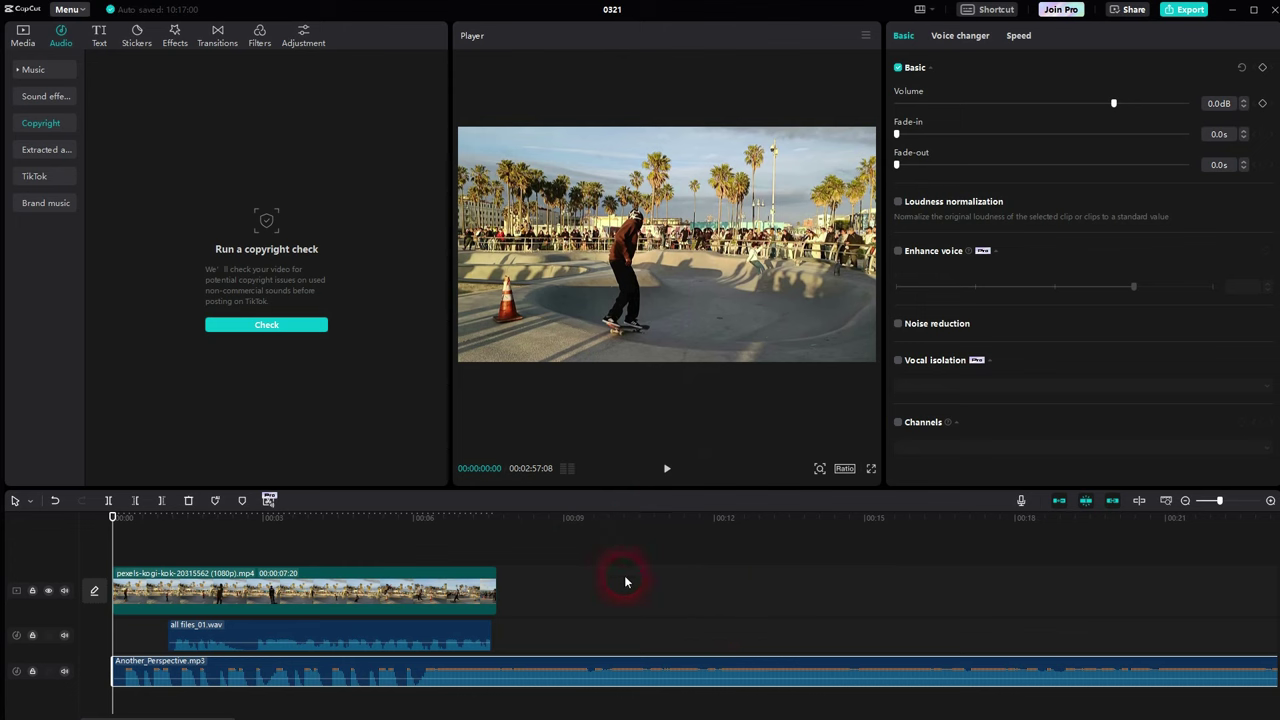
Step: Delete the Another_Perspective.mp3 and all files_01.wav audio clips from the timeline
key(Delete)
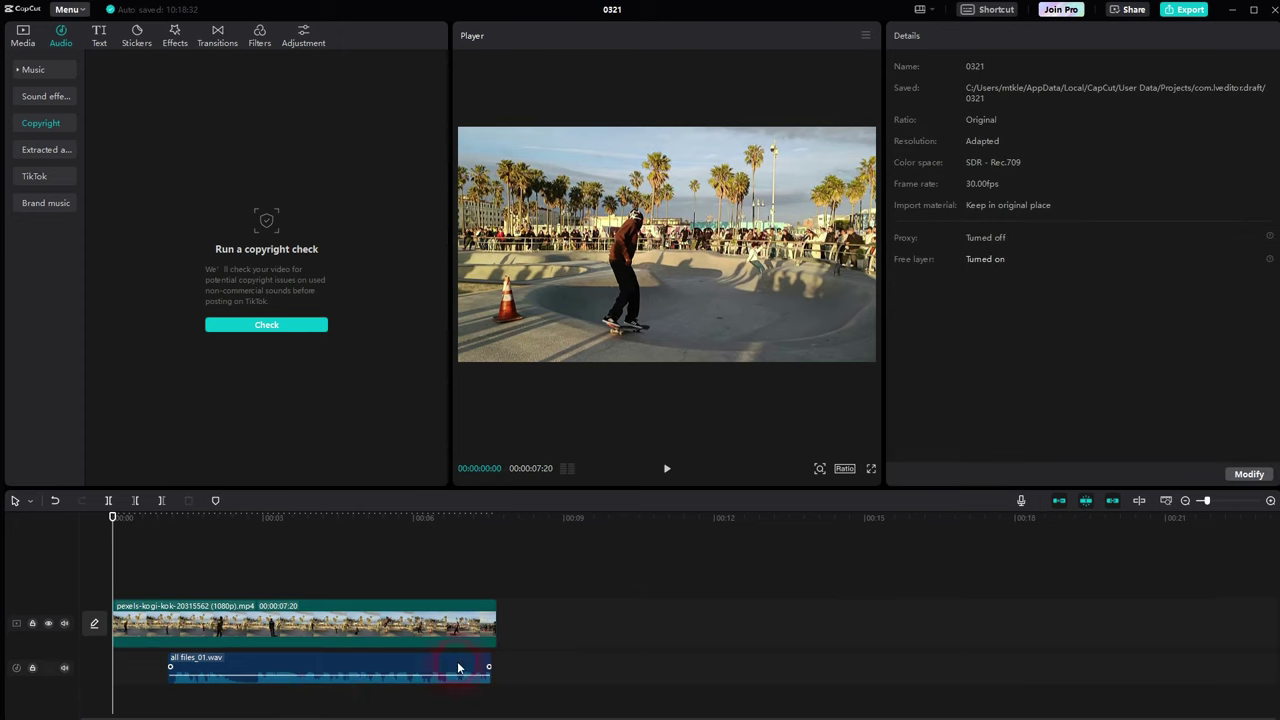
click(317, 663)
key(Delete)
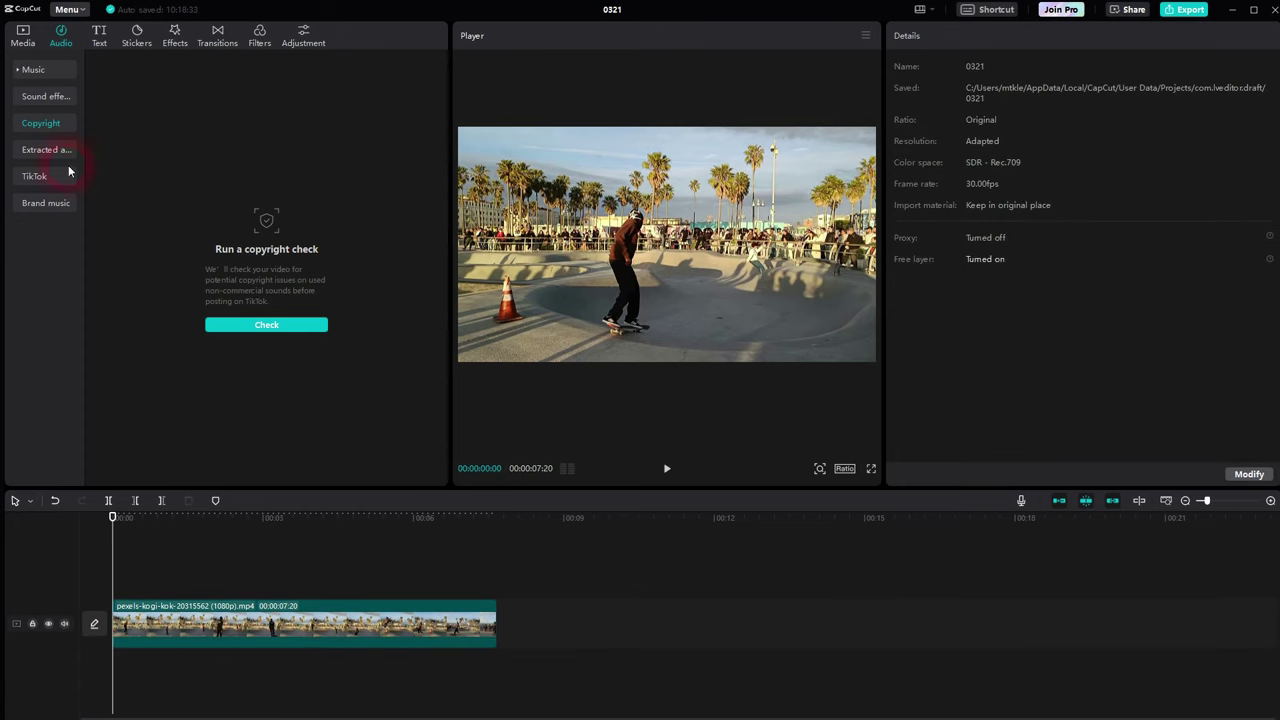
Step: Add Another_Perspective.mp3 from the local media to the start of the timeline again
click(22, 36)
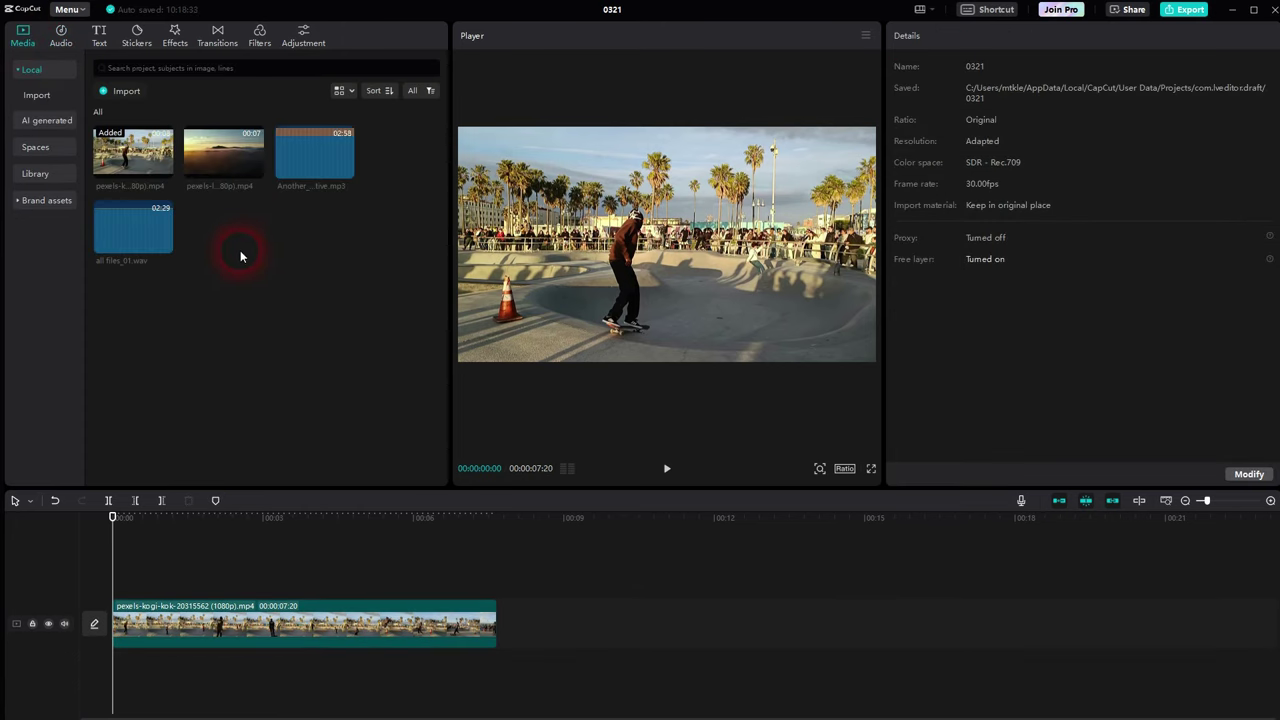
click(318, 158)
click(346, 170)
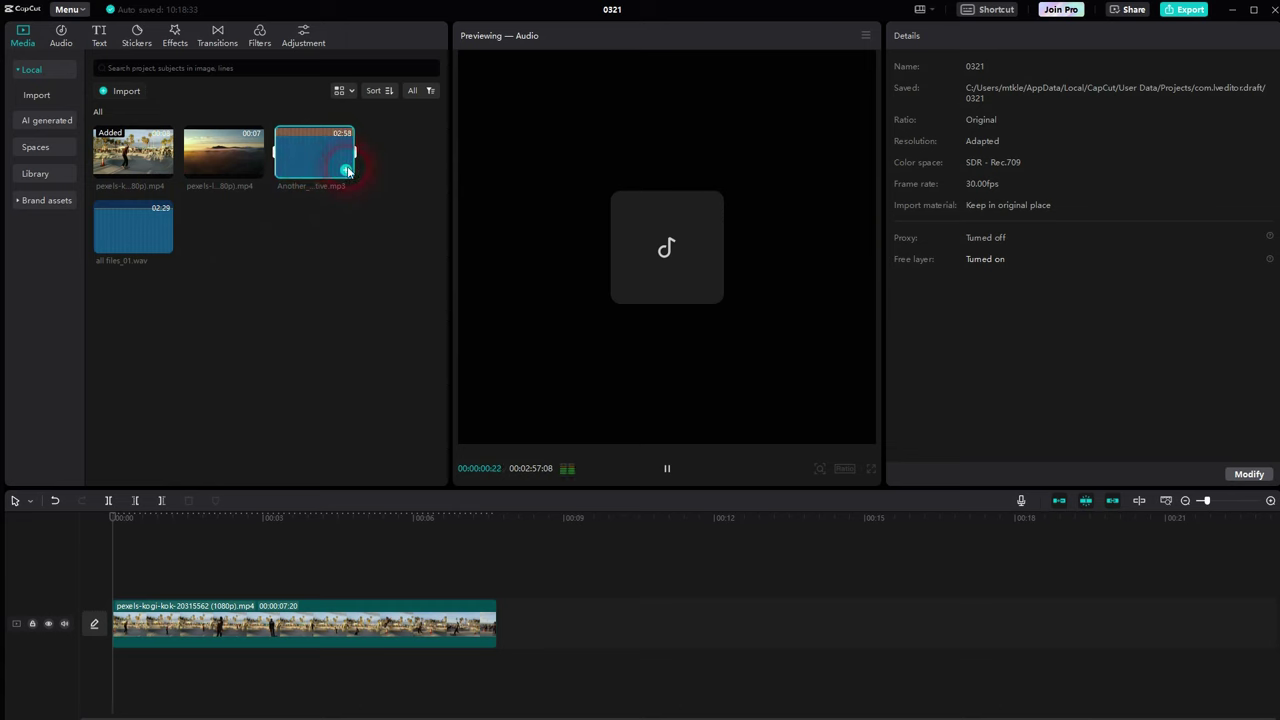
click(521, 669)
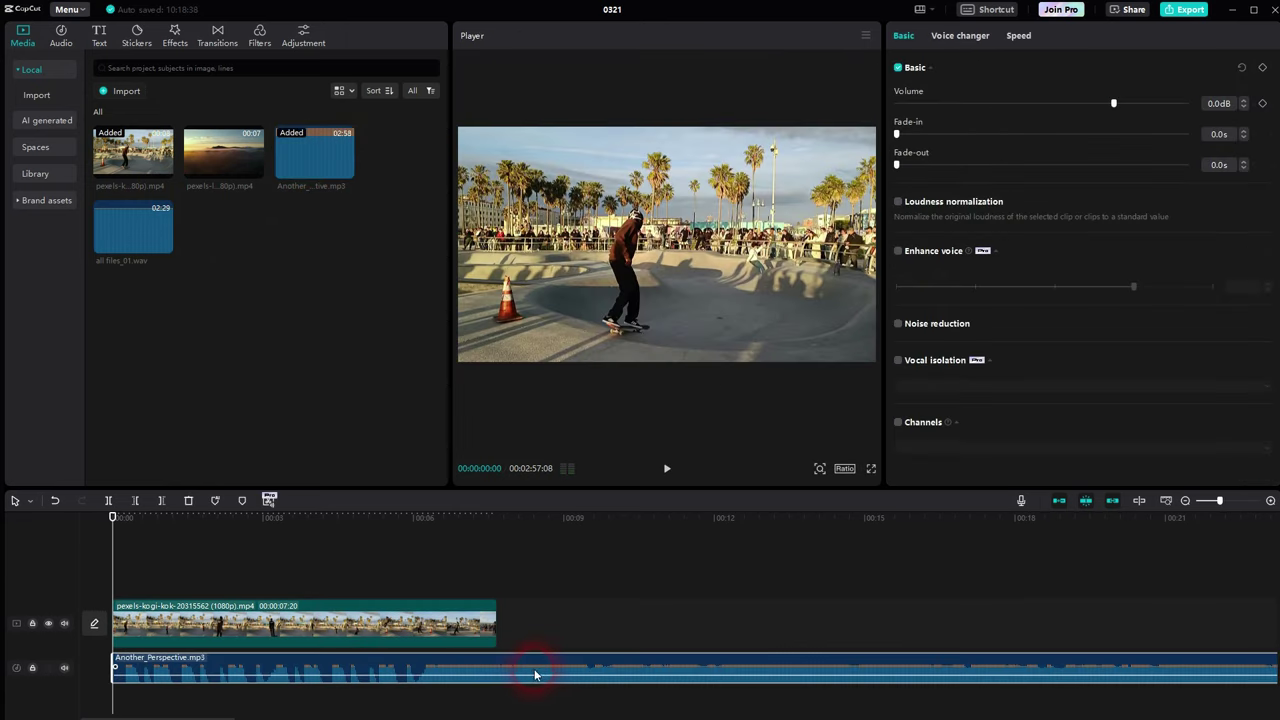
Step: Split Another_Perspective.mp3 at the end of the video clip and delete the remainder
key(b)
click(503, 675)
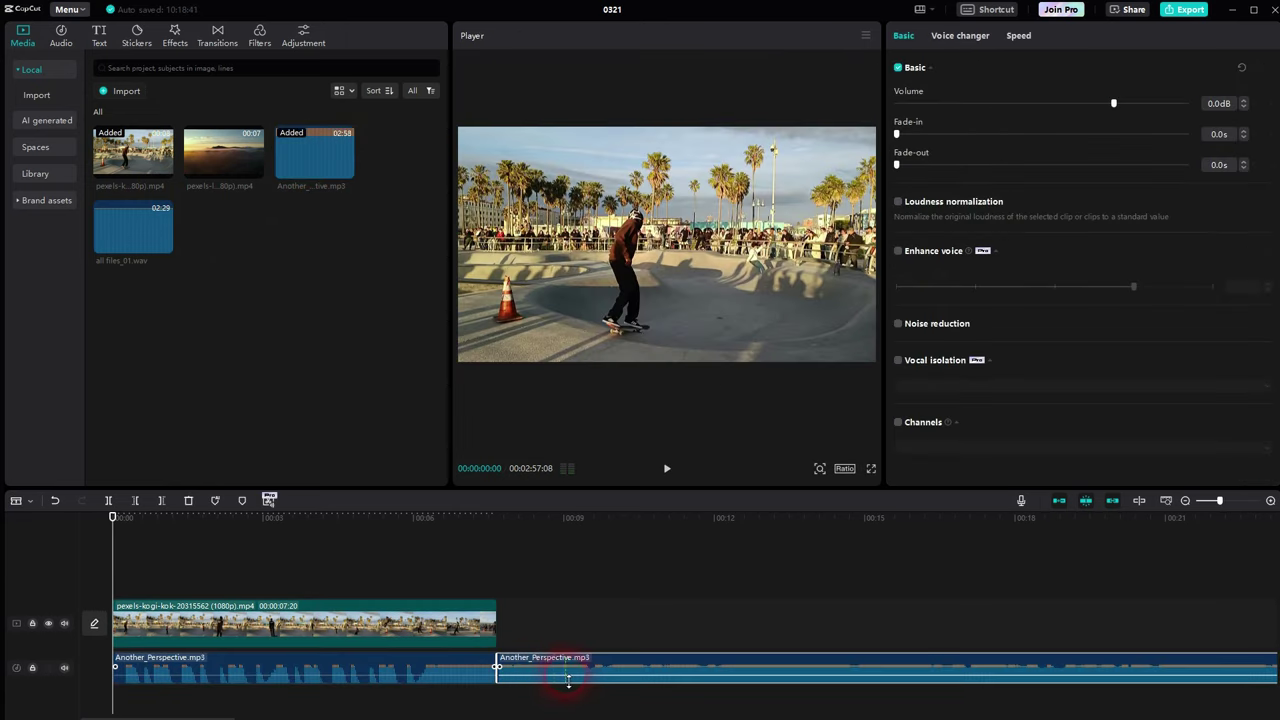
key(Delete)
key(a)
Step: Give Another_Perspective.mp3 a 1.2 s fade-in, a 1.2 s fade-out and a volume of -5.0 dB
click(336, 658)
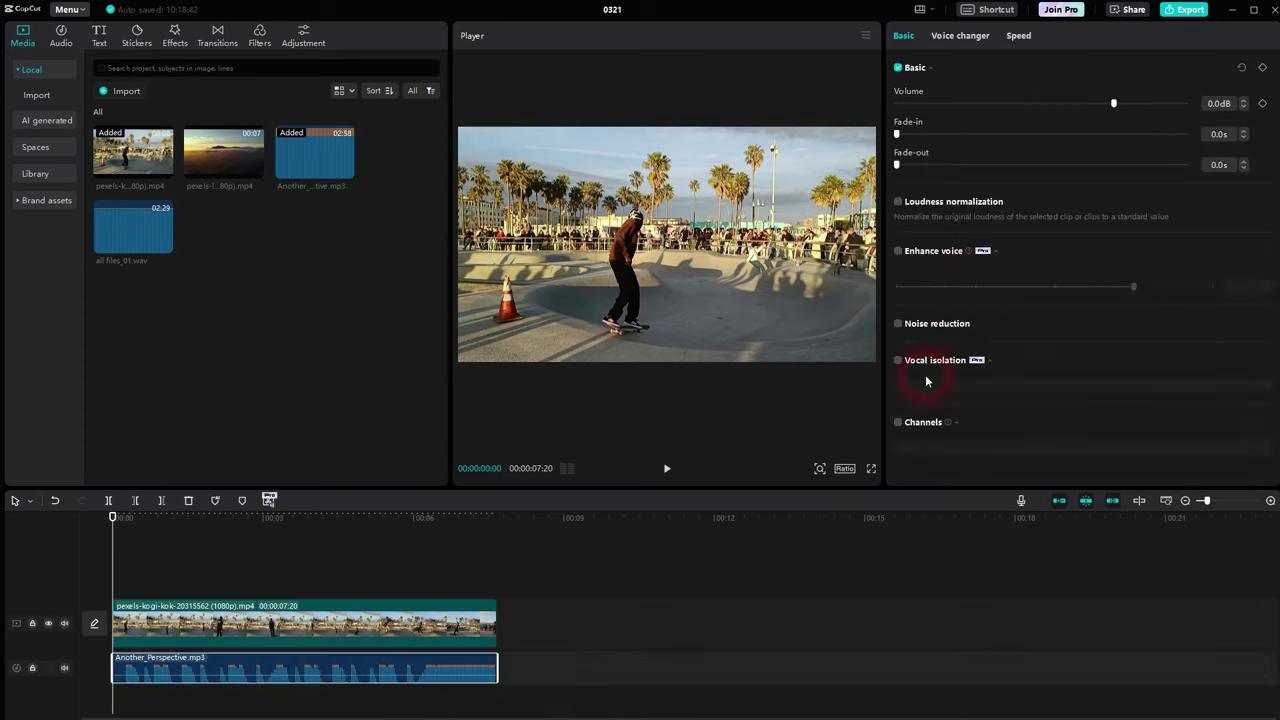
drag(897, 133, 940, 165)
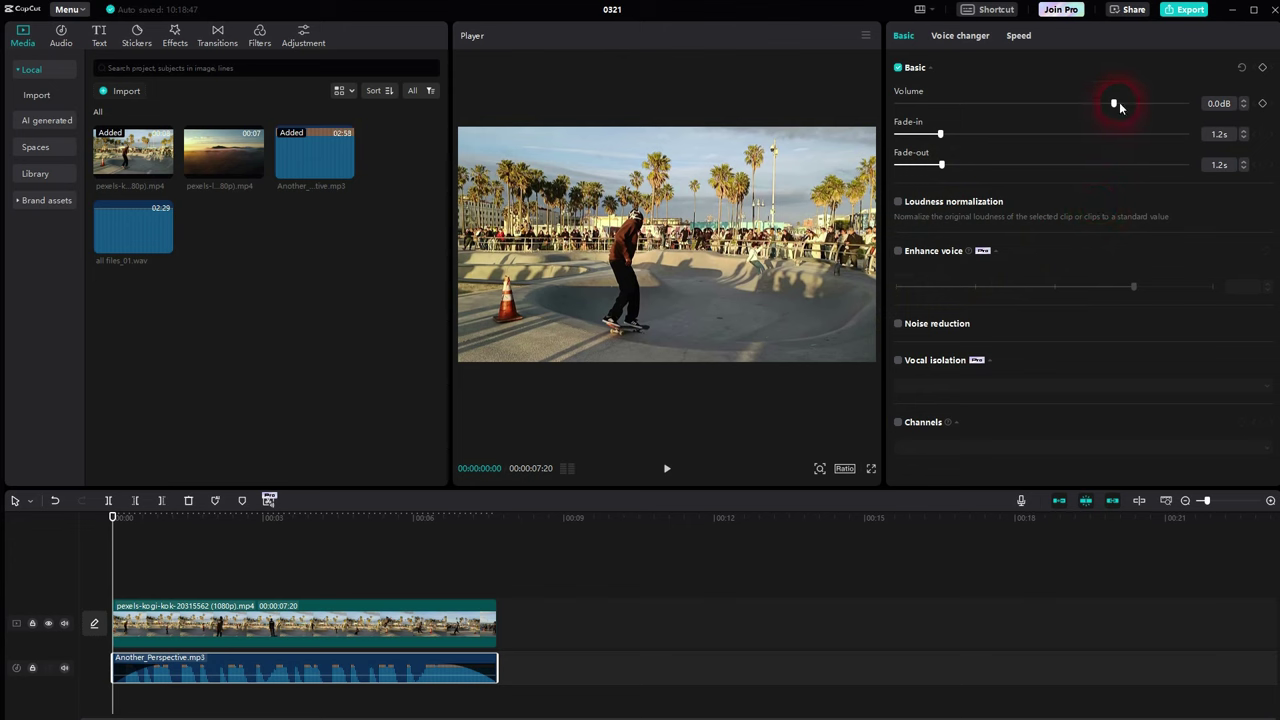
drag(1110, 104, 1096, 105)
click(433, 670)
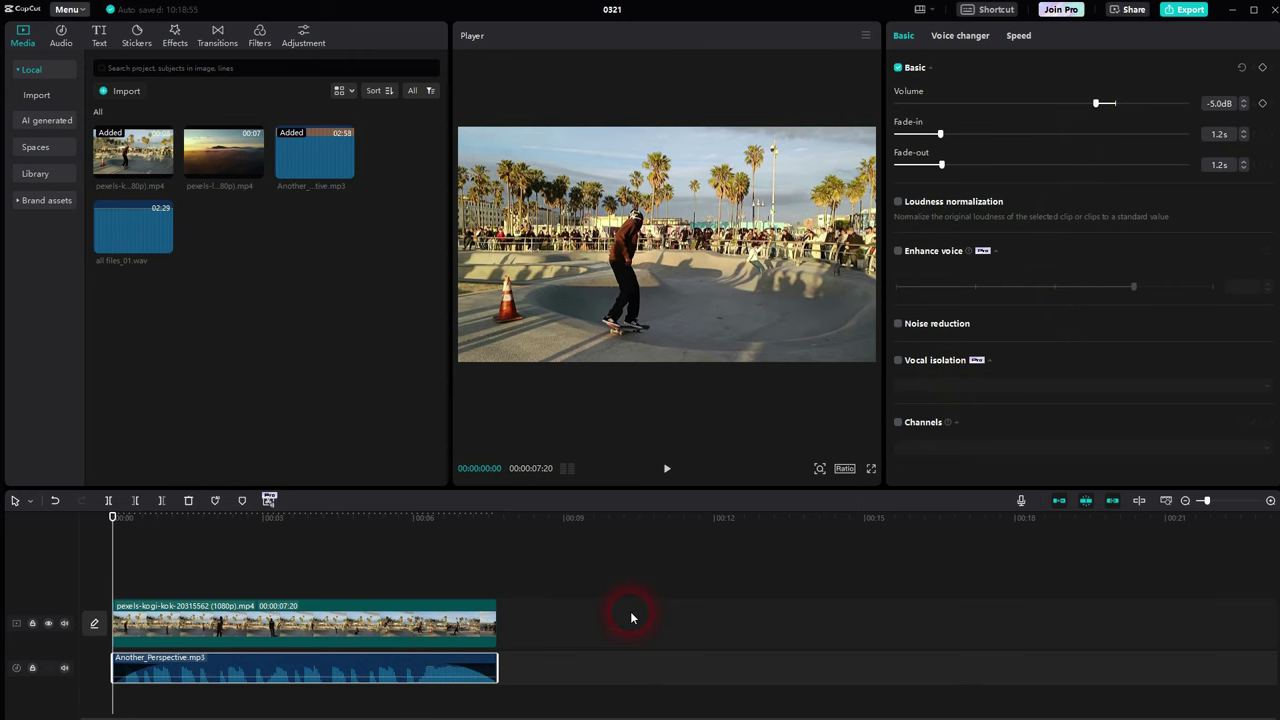
Step: Add a second copy of the skateboarder video at the start of the main track
click(166, 170)
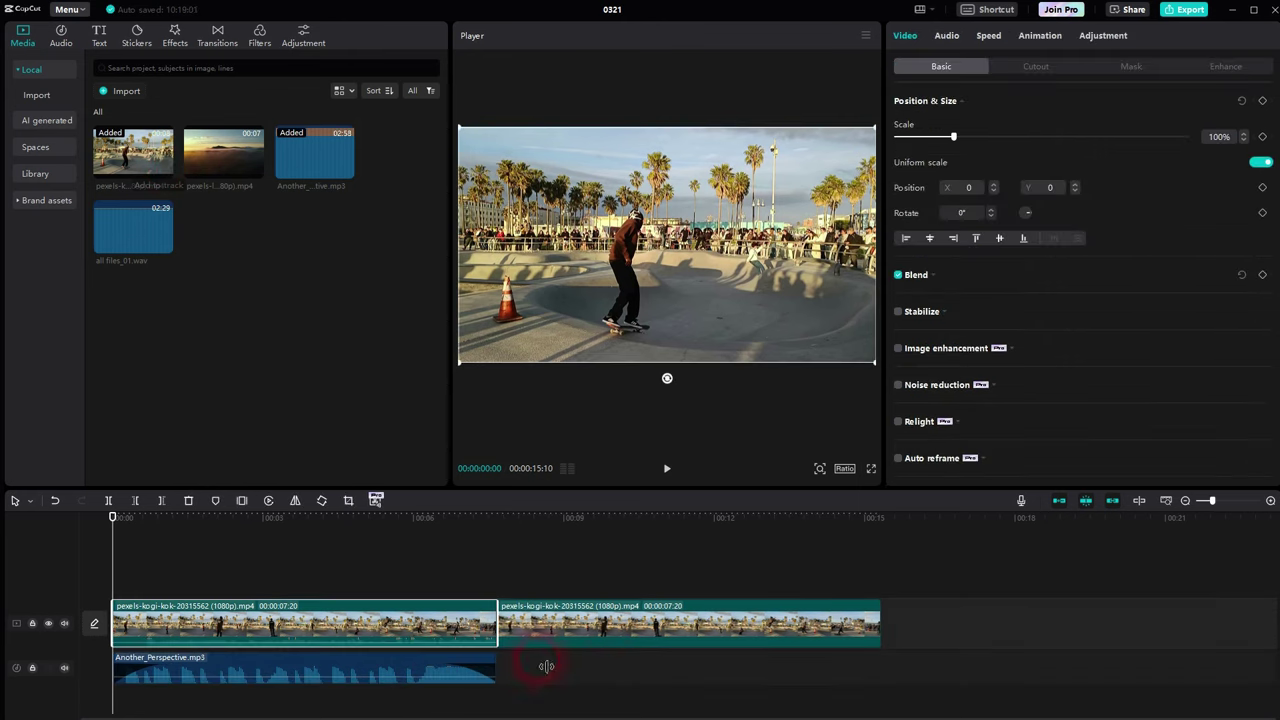
click(597, 624)
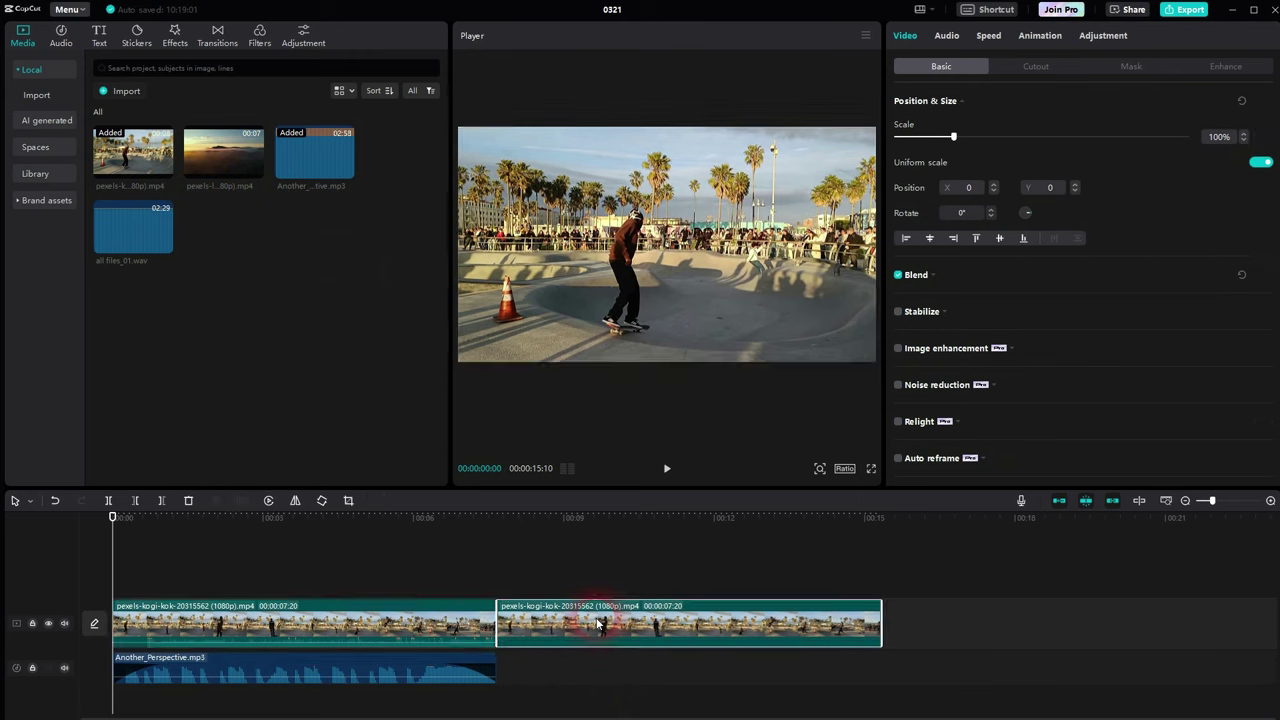
Step: Compare the audio options offered for the two skateboarder clips, Recover audio and Extract audio
right_click(647, 625)
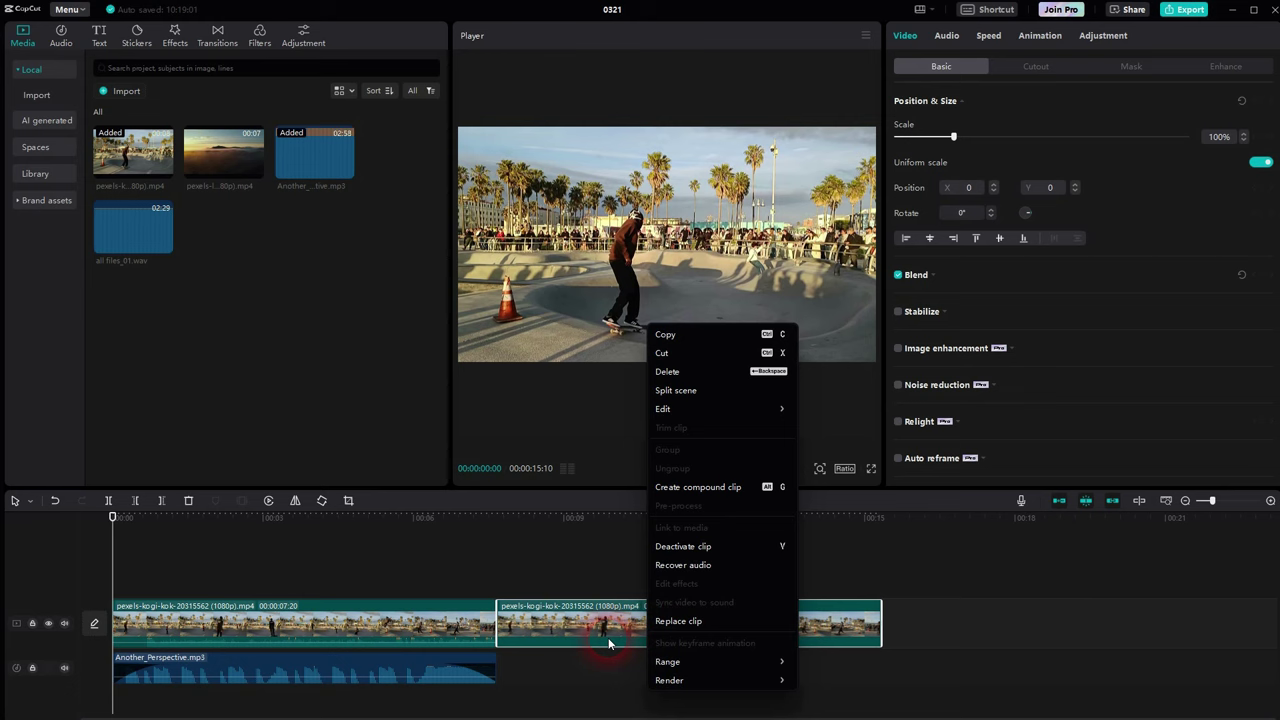
click(607, 620)
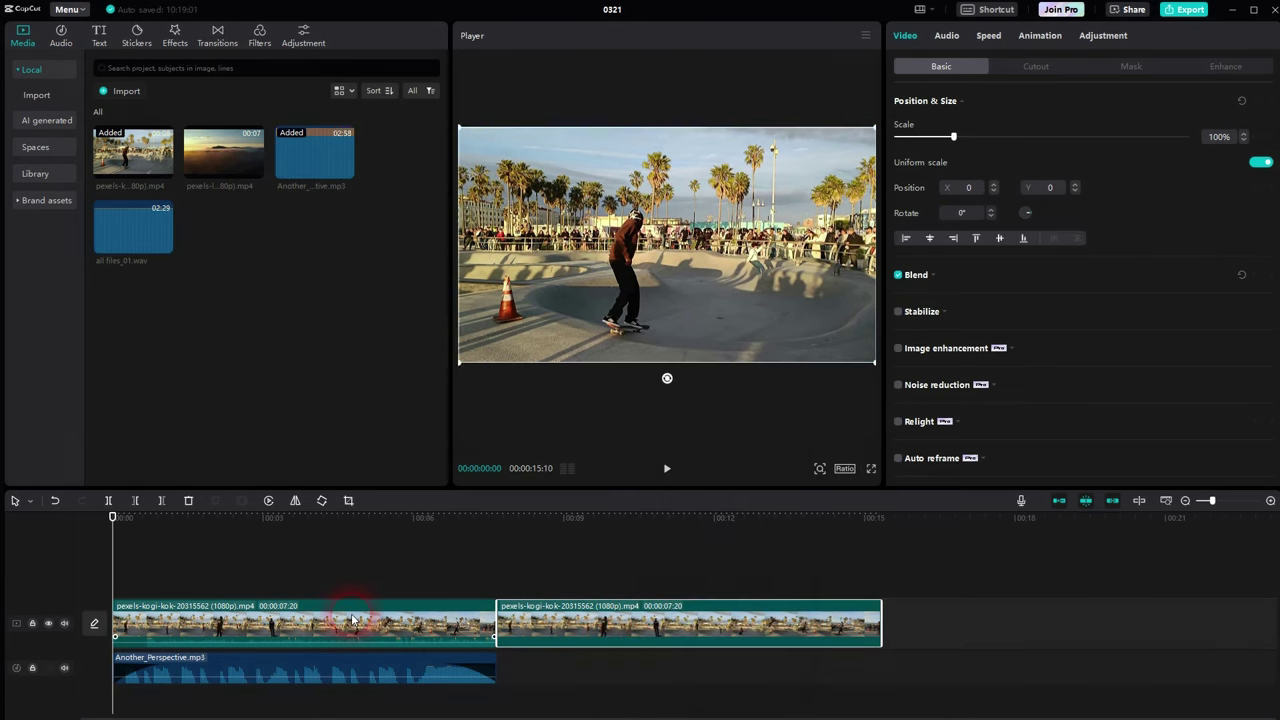
right_click(352, 620)
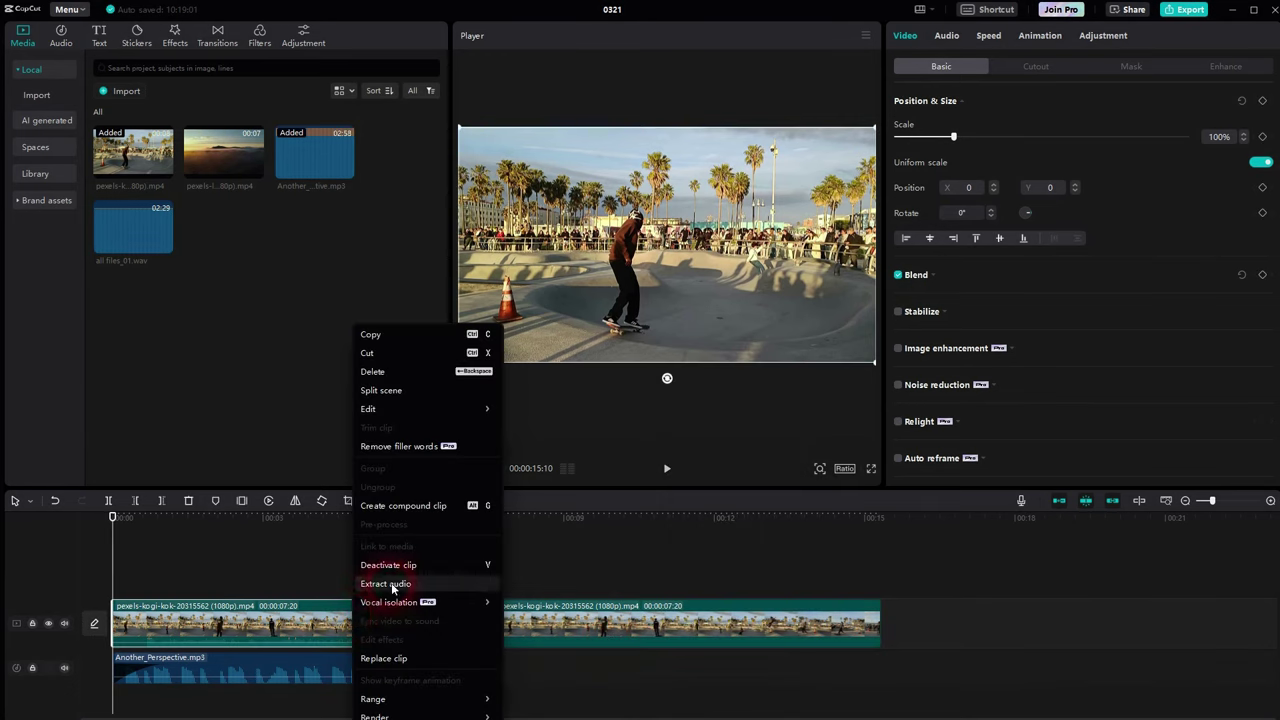
click(626, 632)
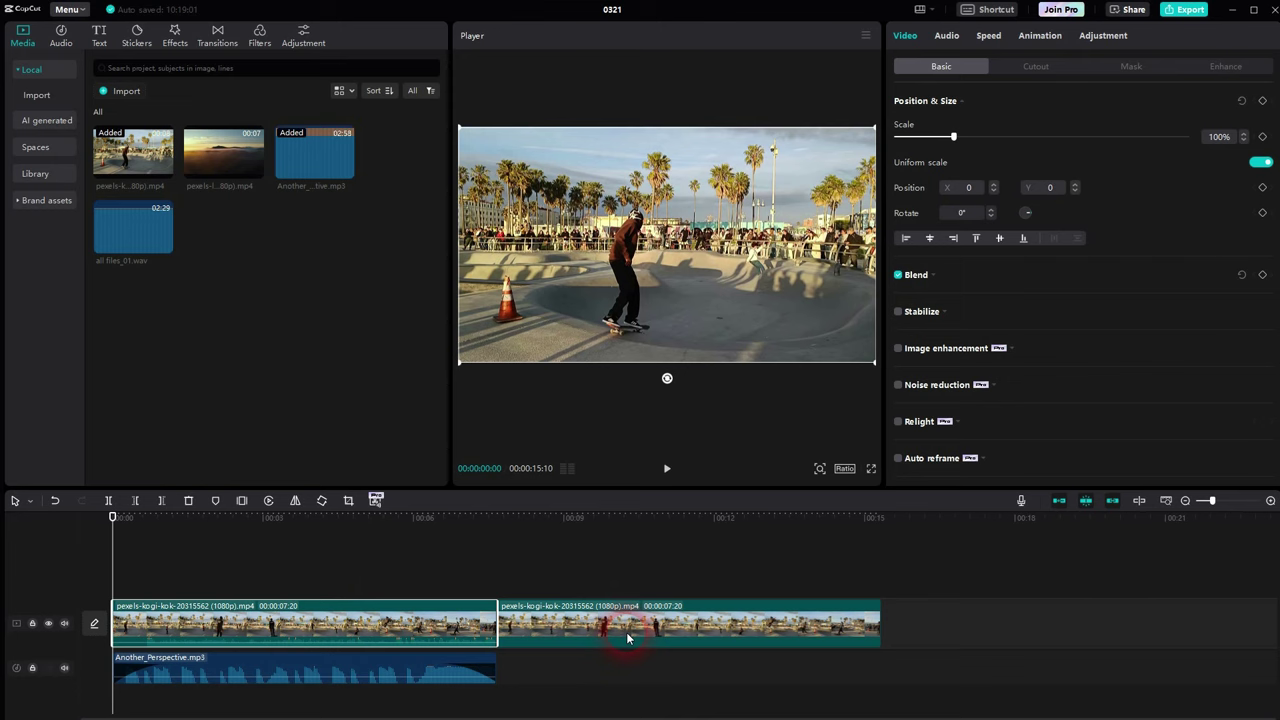
right_click(626, 632)
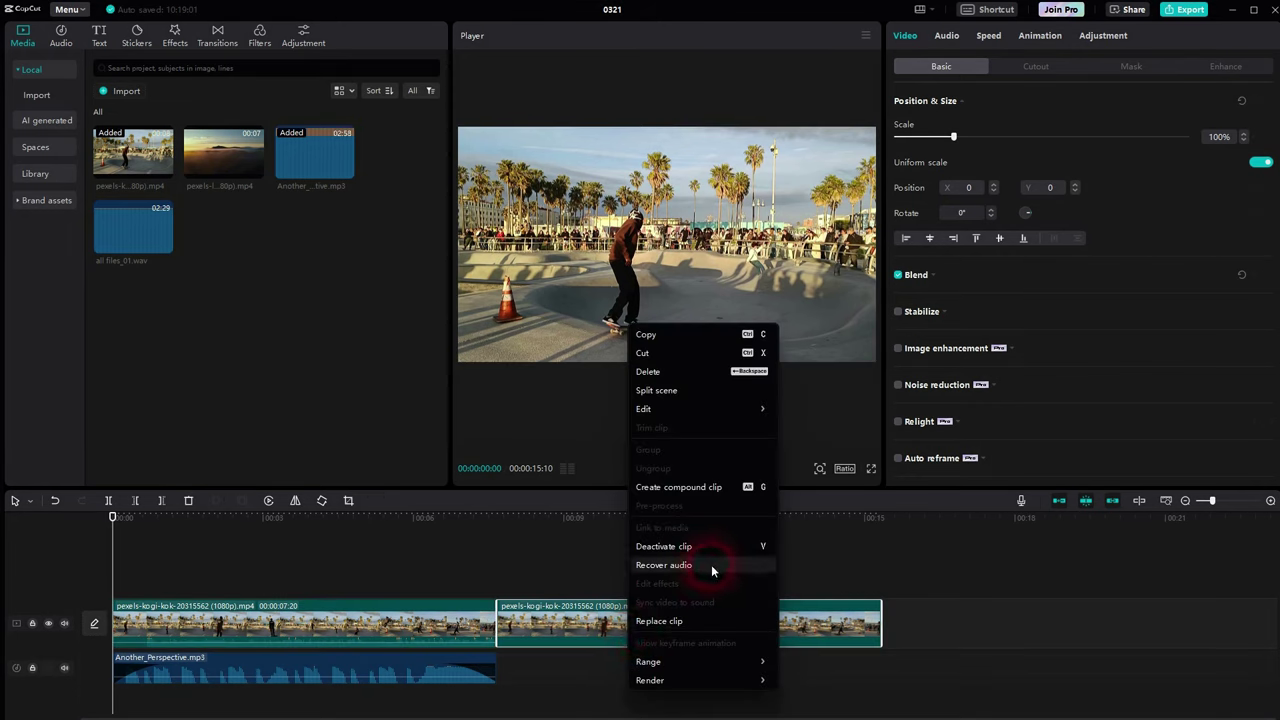
click(432, 626)
Step: Extract the audio from the first skateboarder clip and delete the extracted audio track
right_click(432, 626)
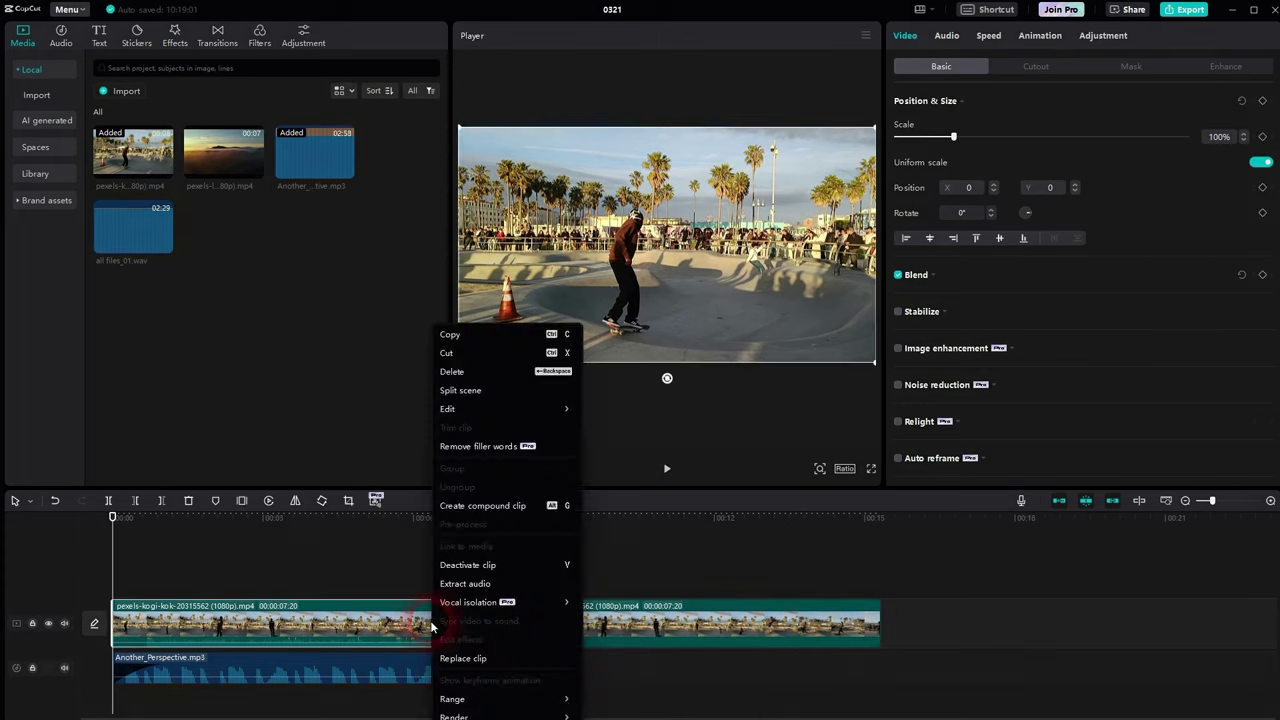
click(499, 583)
click(320, 675)
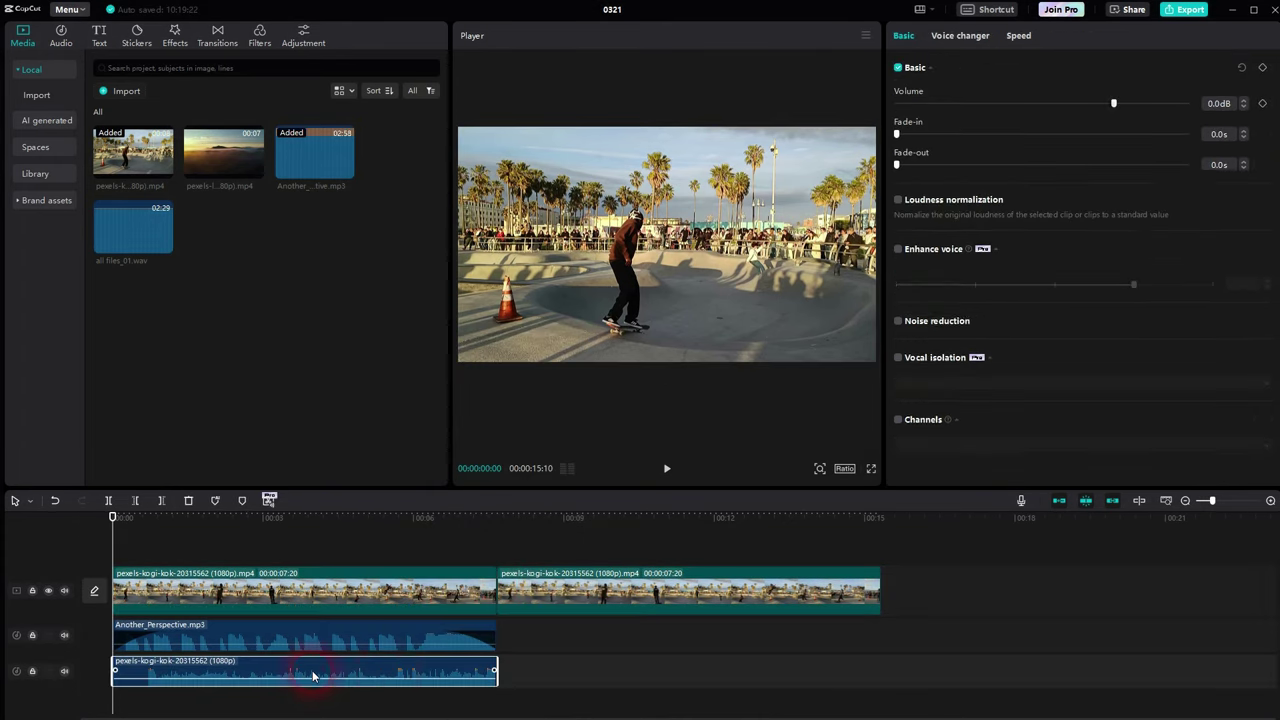
key(Delete)
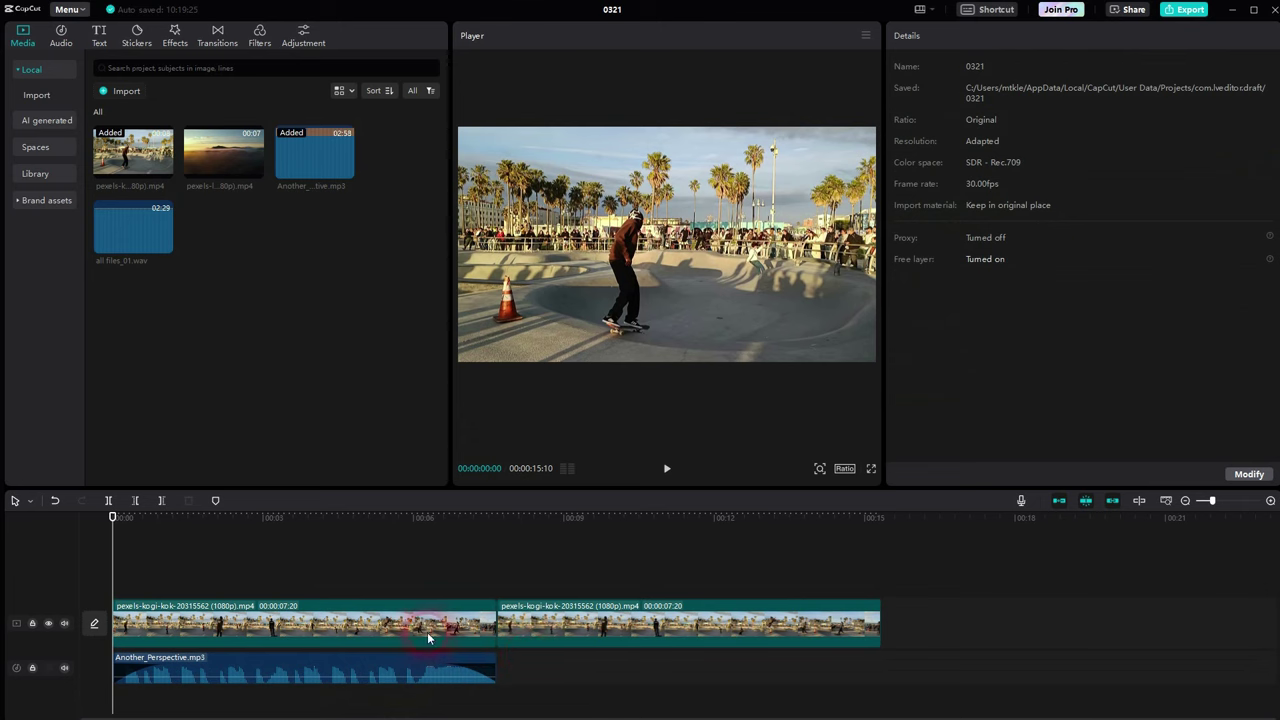
Step: Recover the original audio of the first skateboarder clip
right_click(432, 627)
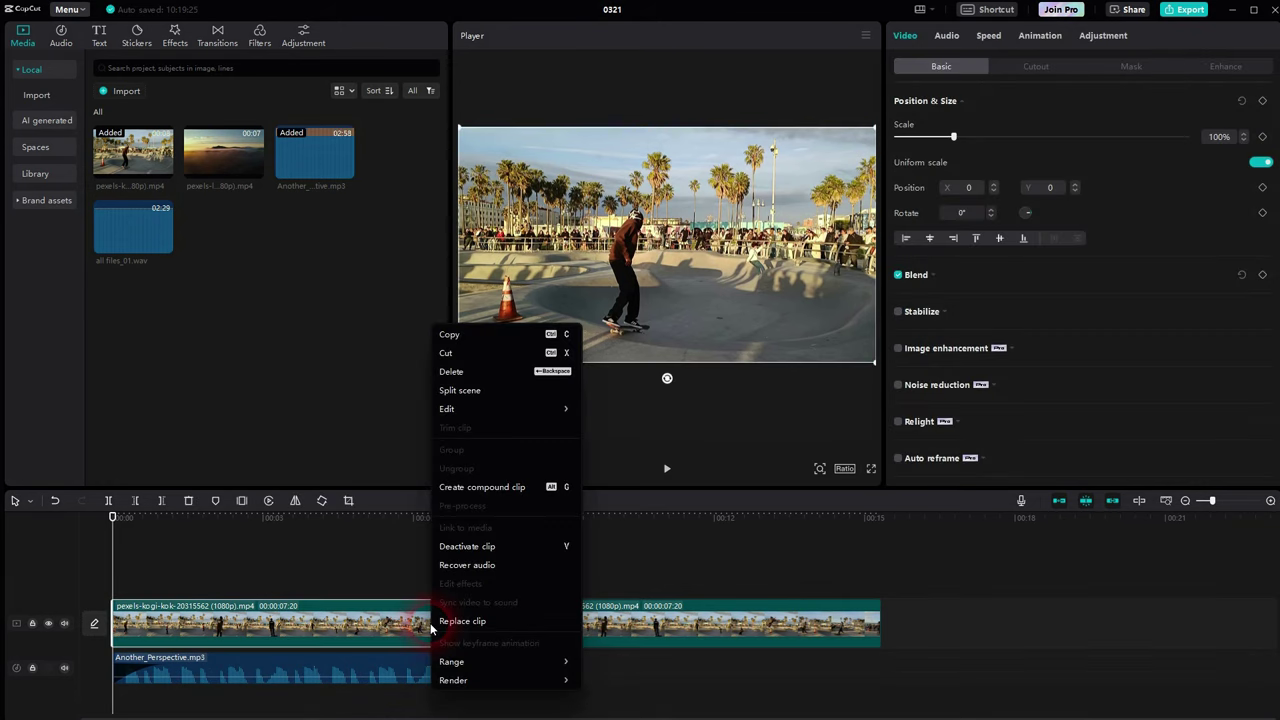
click(462, 565)
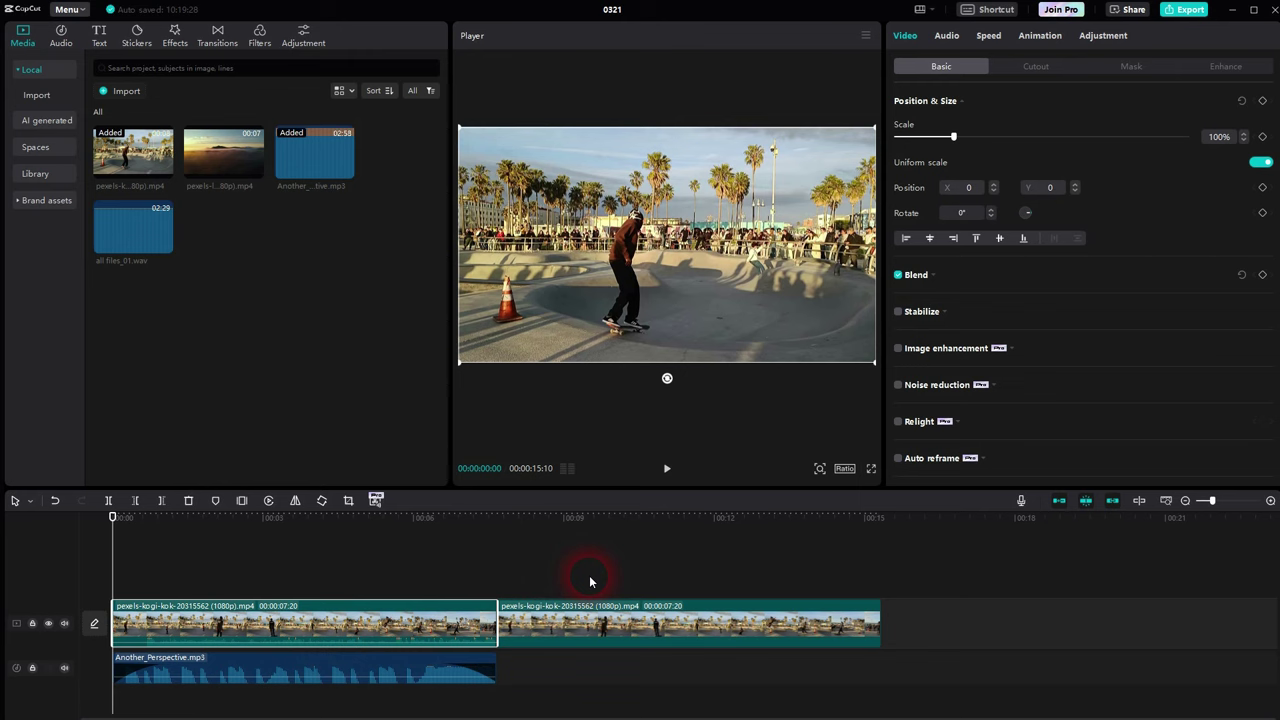
Step: Download the song Hall of Fame from the Vlog music category and add it to the start of the timeline
click(57, 41)
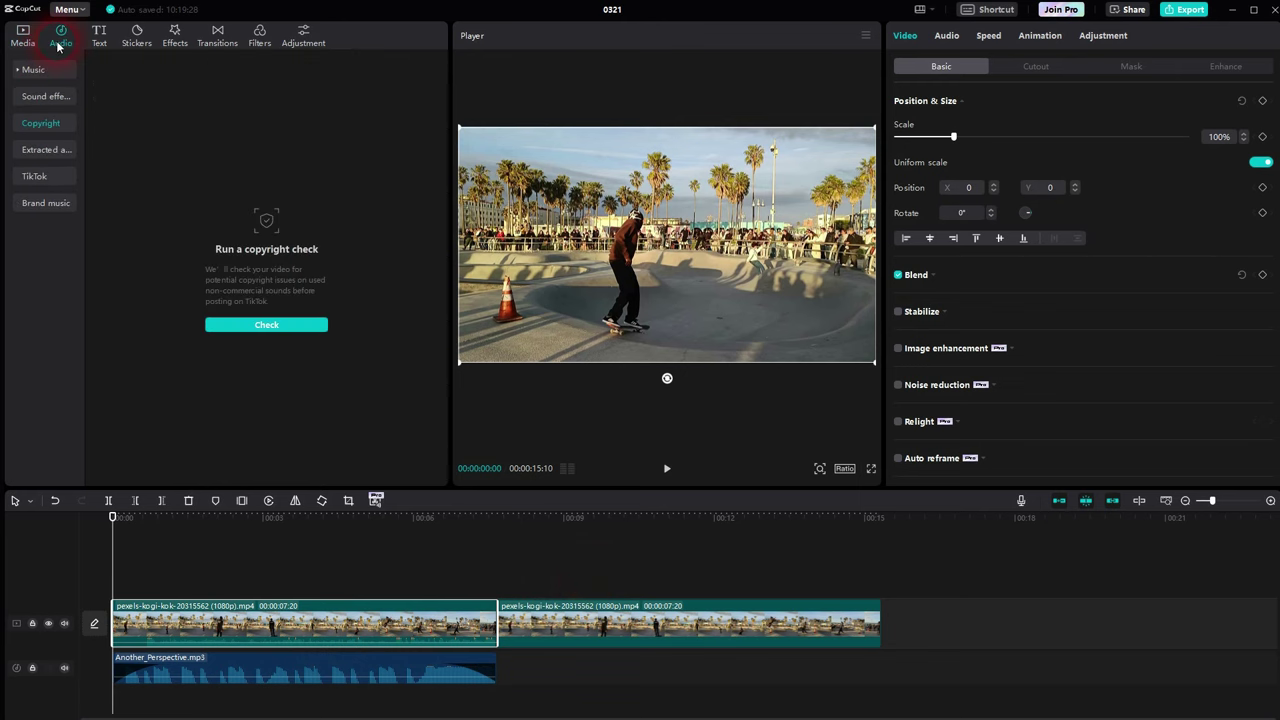
click(43, 70)
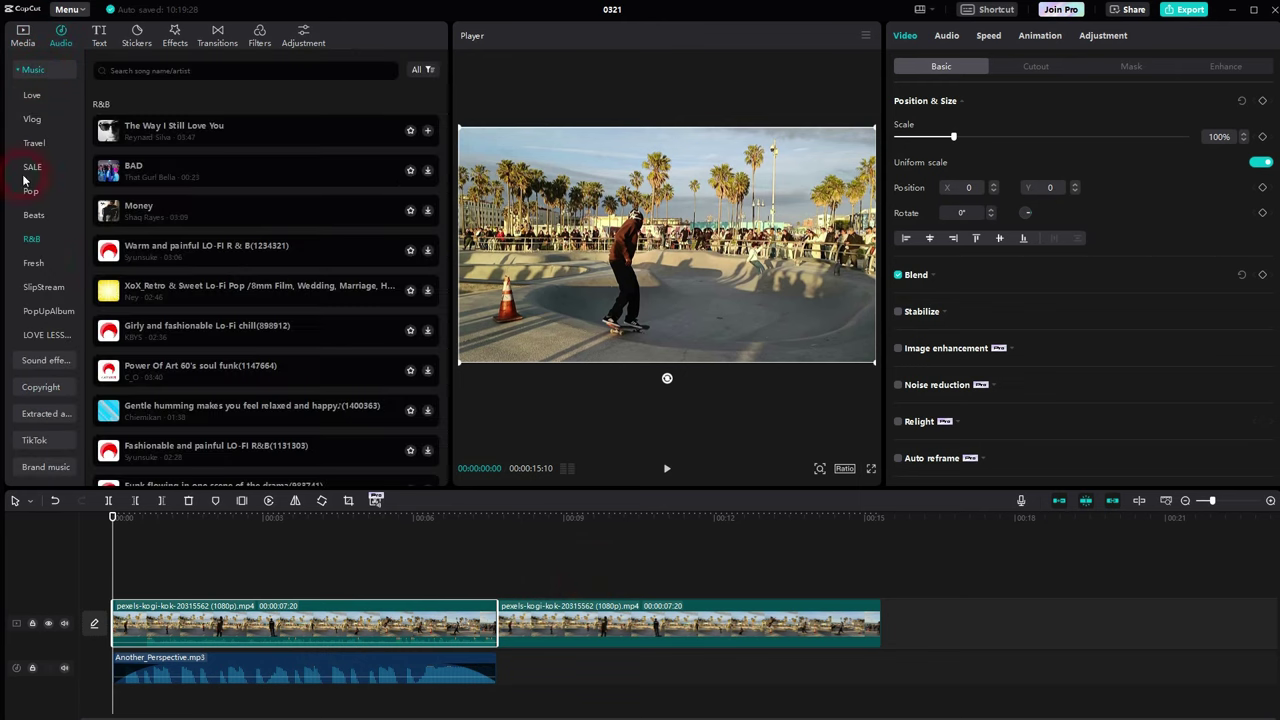
click(34, 120)
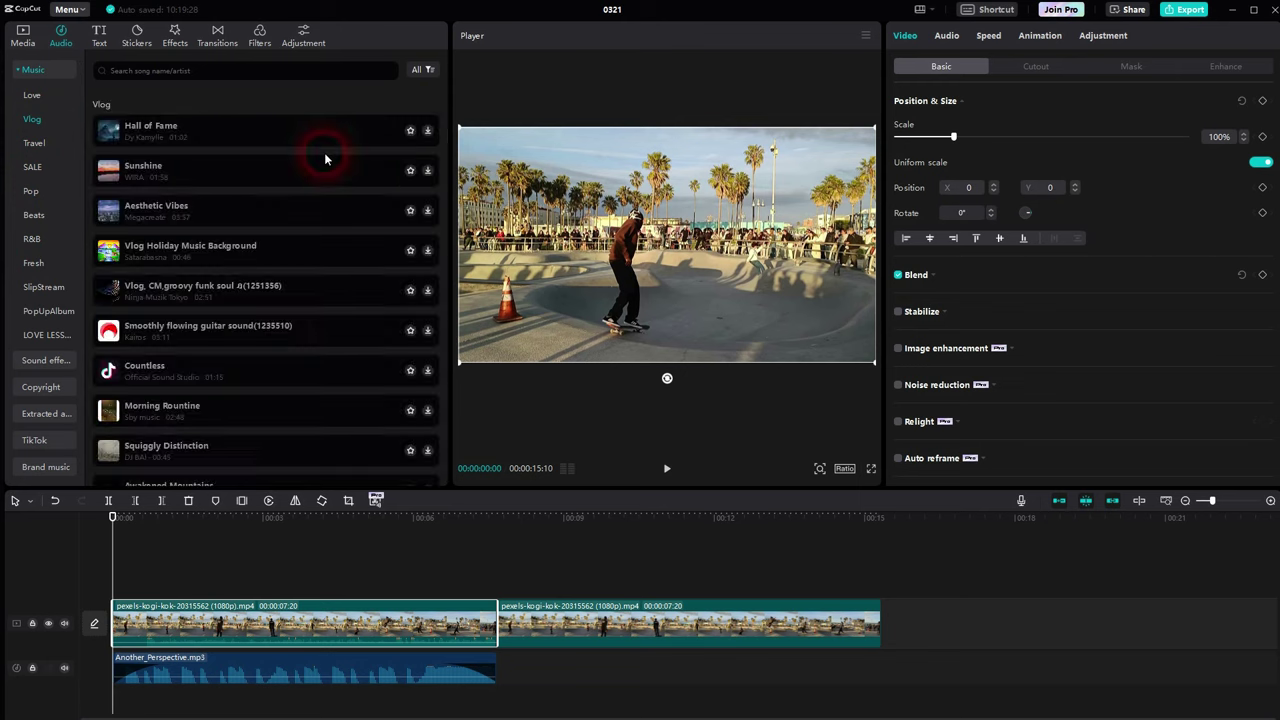
click(428, 131)
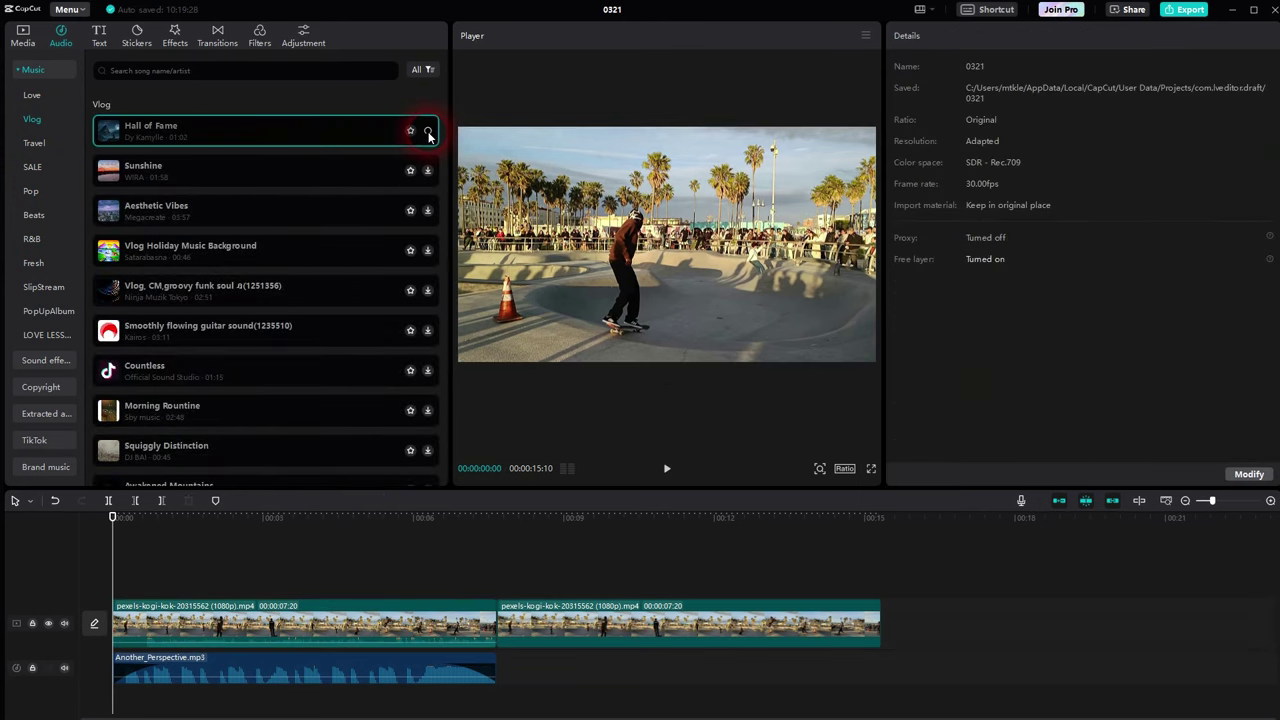
click(428, 131)
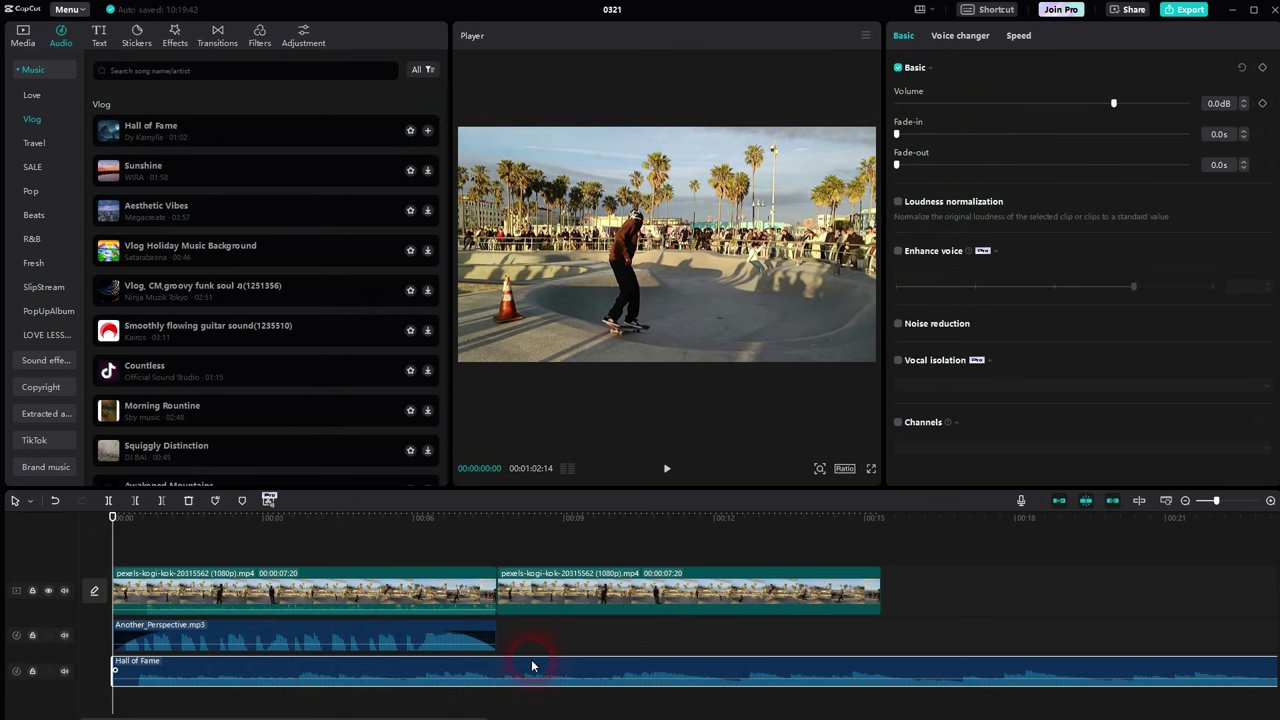
Step: Split Hall of Fame at the end of the second video clip and delete the remainder
click(881, 672)
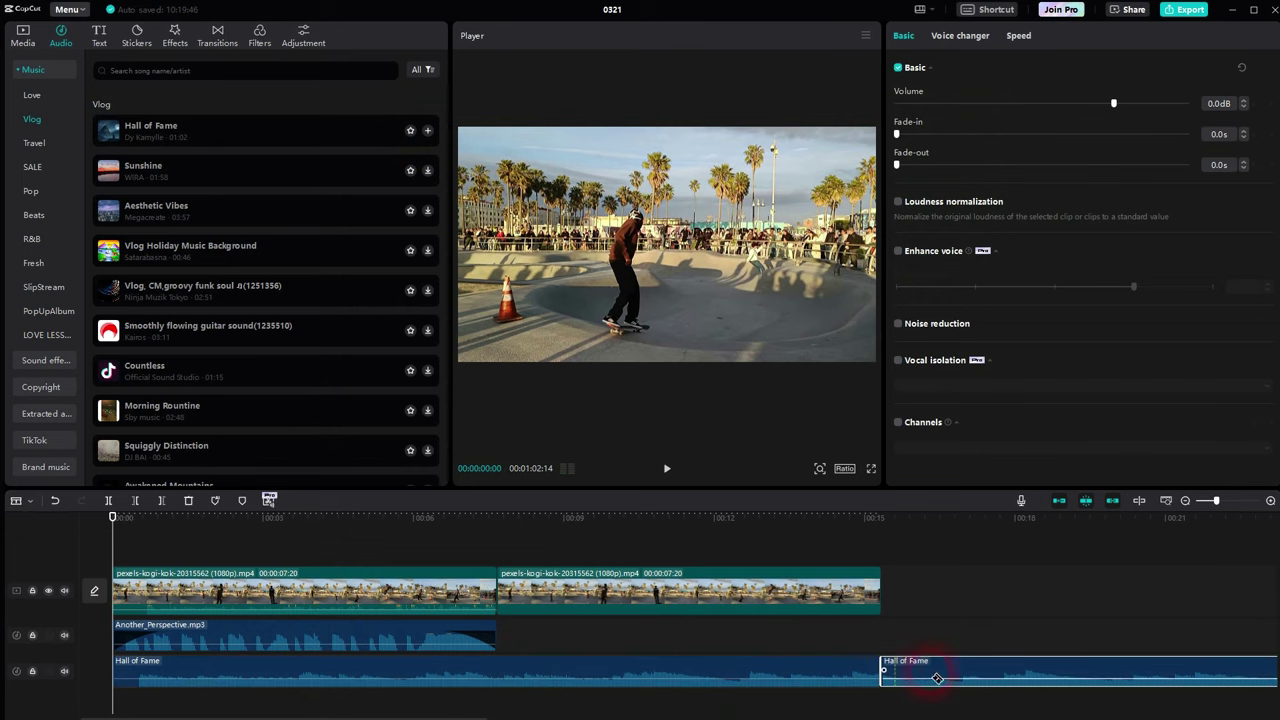
key(Delete)
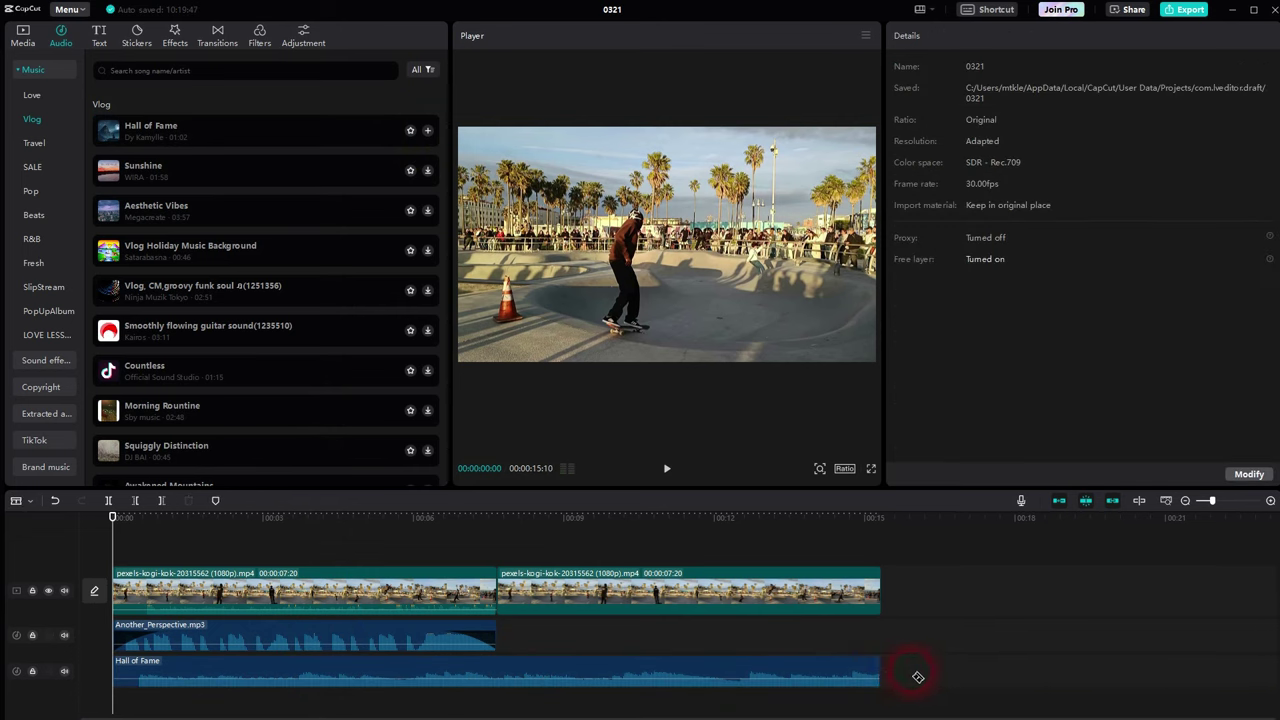
Step: Give Hall of Fame a 1.3 s fade-in, a 1.5 s fade-out and a volume of -6.9 dB
click(660, 678)
drag(897, 134, 942, 170)
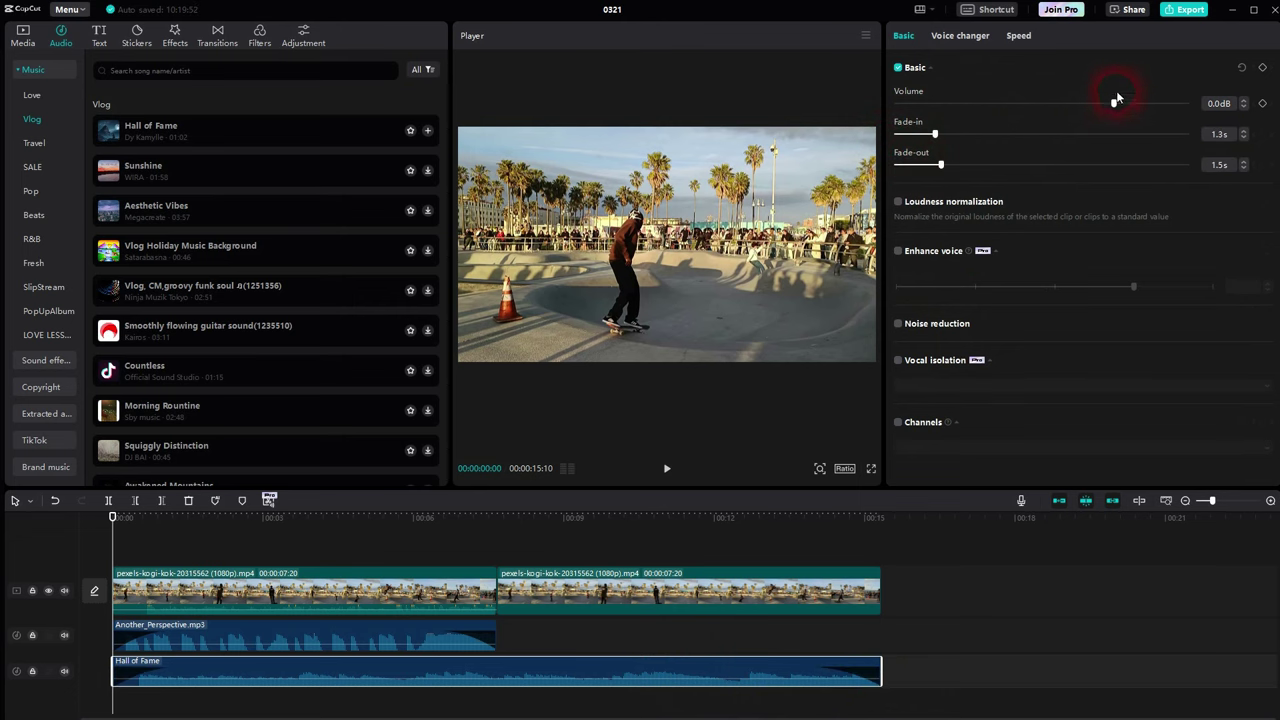
drag(1114, 103, 1089, 105)
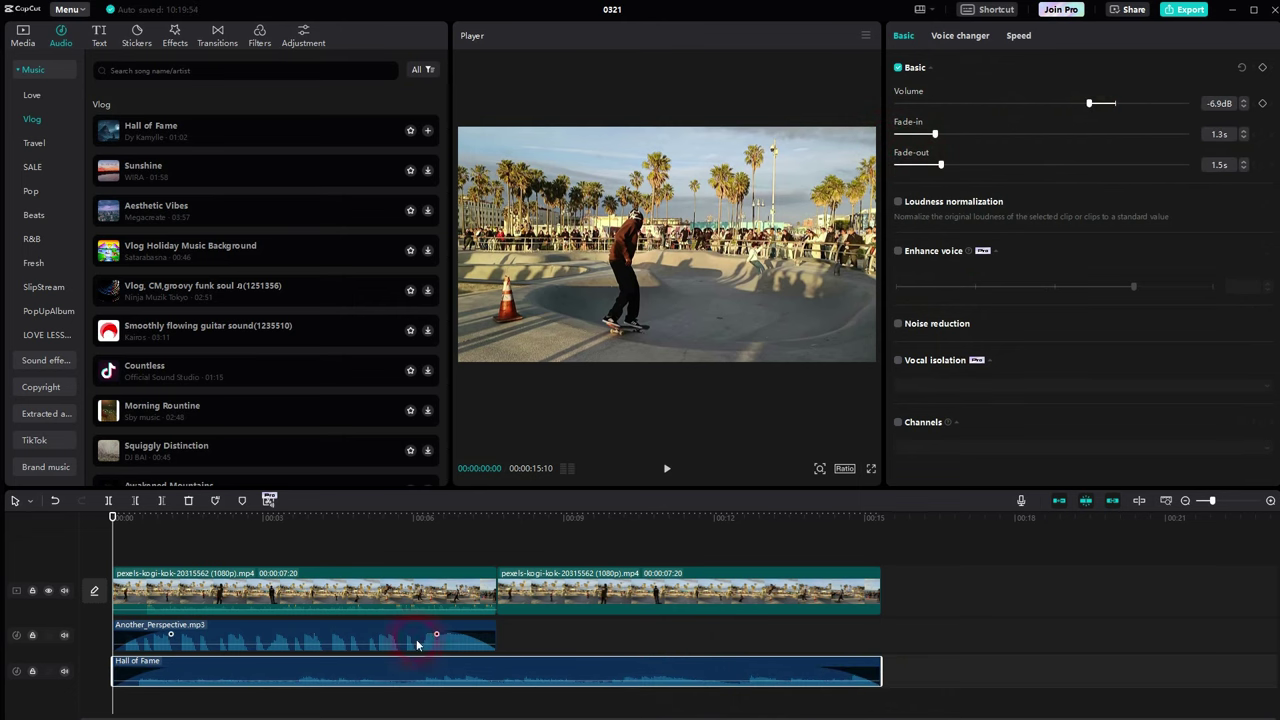
Step: Delete the trimmed Another_Perspective.mp3 clip from the timeline
click(380, 640)
key(Delete)
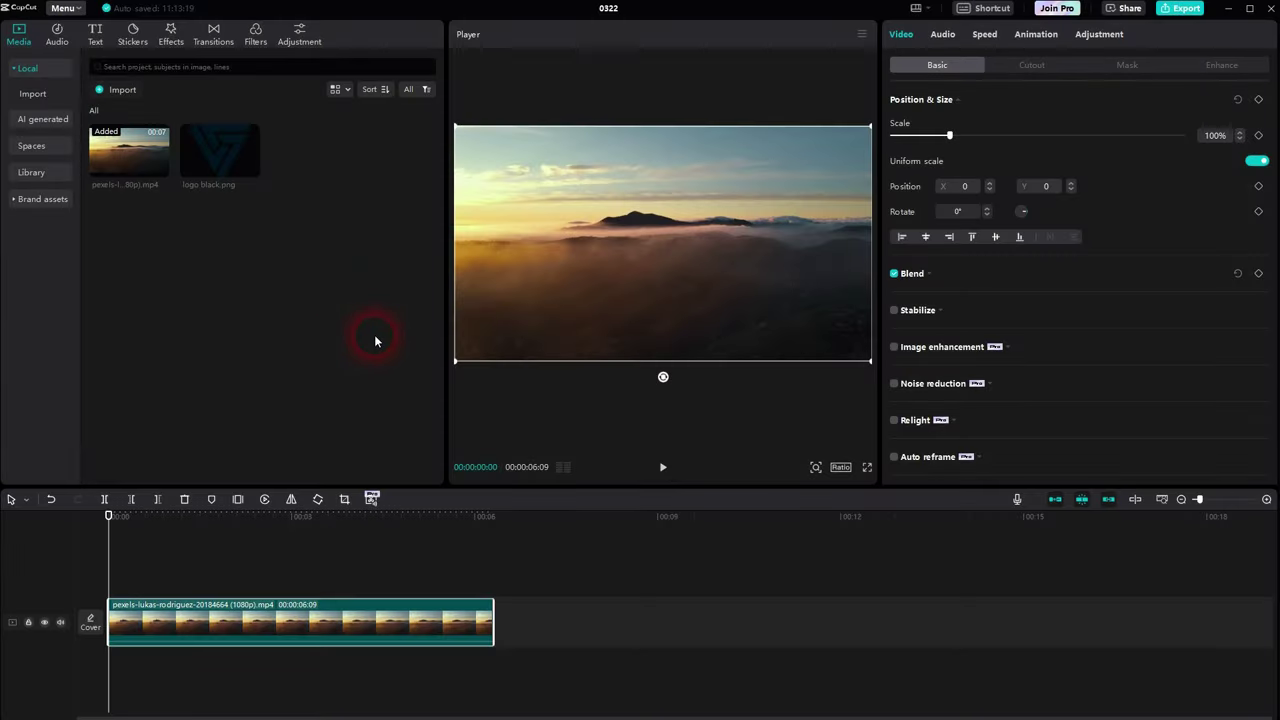
Step: In project 0322, add logo black.png before the sunrise clip and move the playhead to 00:00:02:13
click(316, 612)
click(249, 171)
click(257, 597)
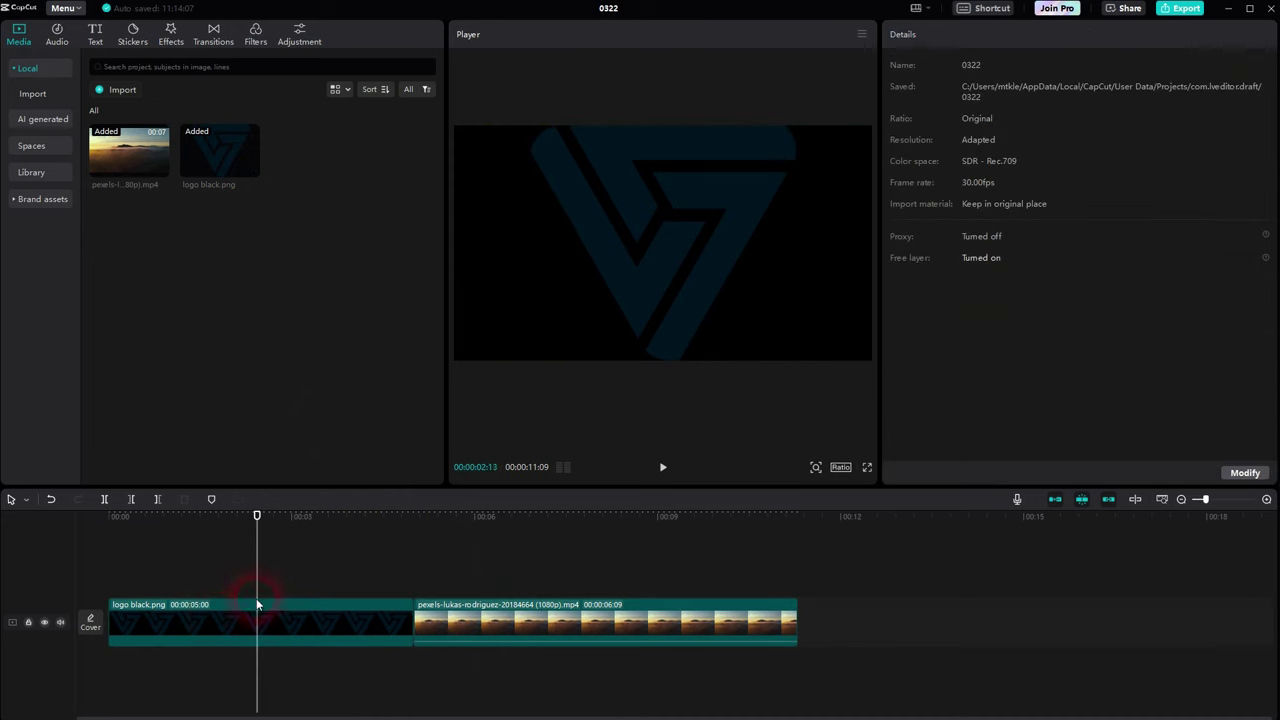
Step: Overlay logo black.png above the sunrise video for the video's full length, scaled to 12% in the frame's upper-right corner
drag(212, 615, 212, 580)
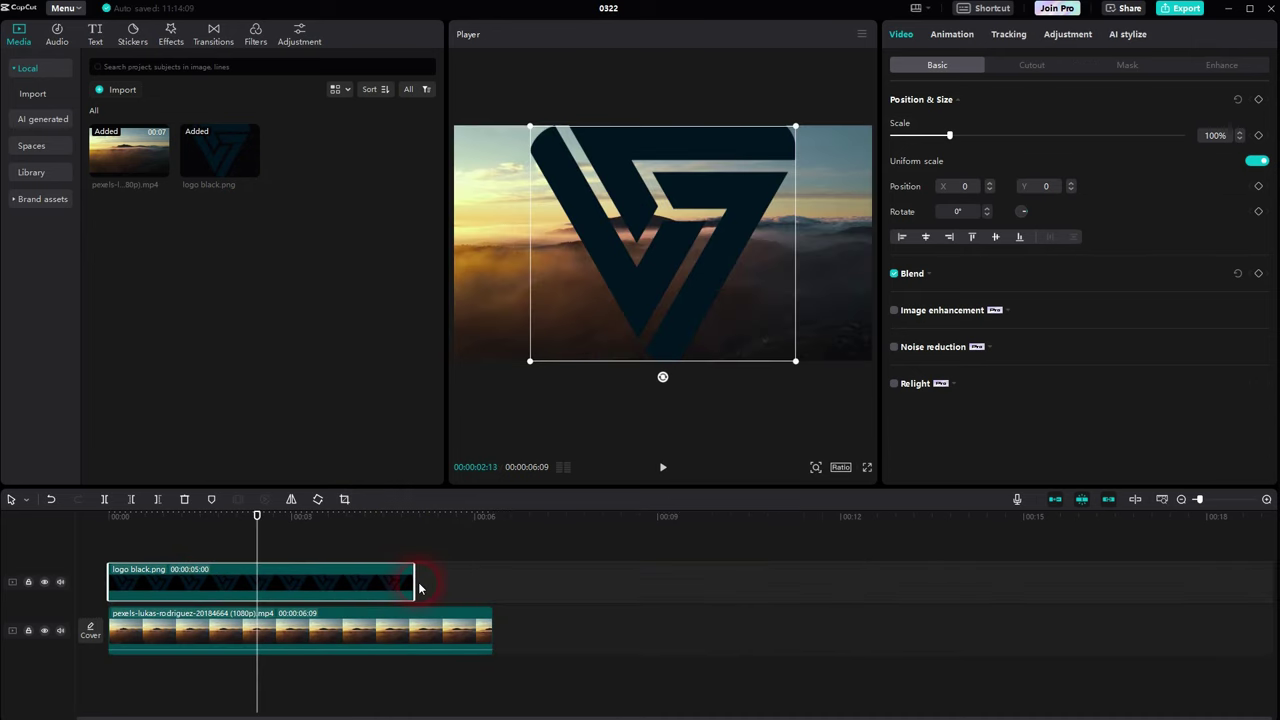
drag(420, 589, 503, 582)
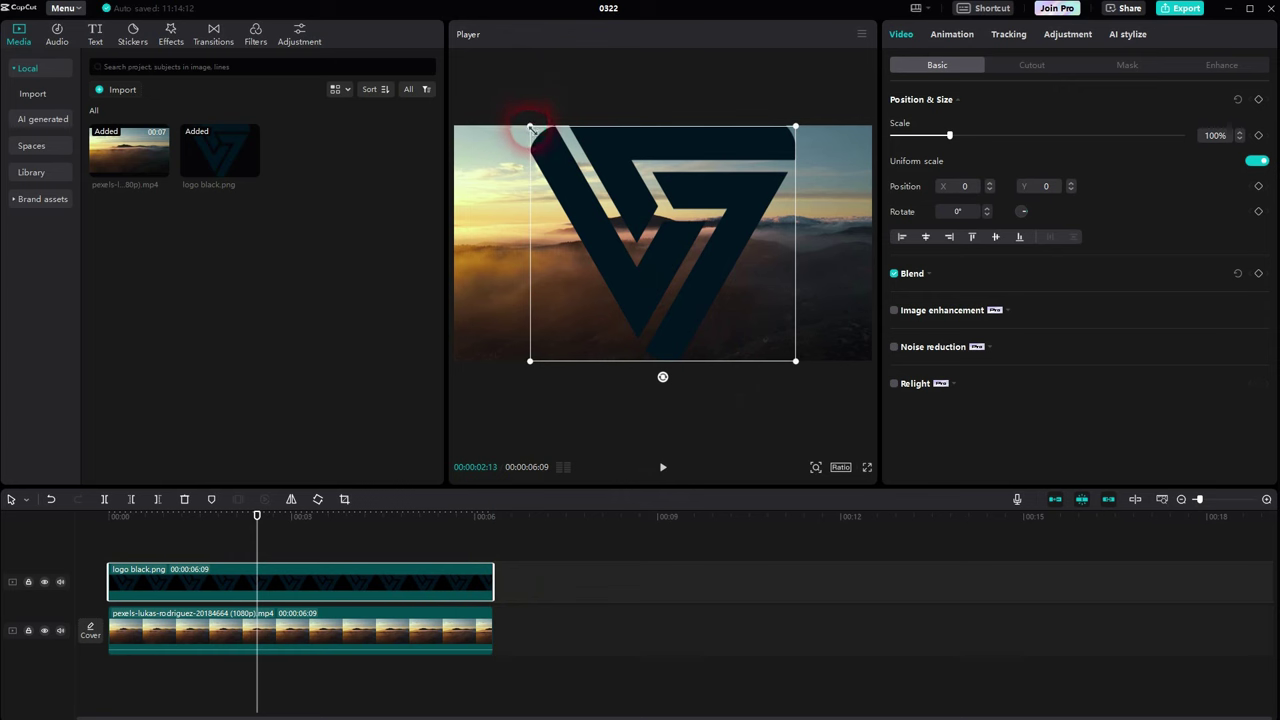
drag(525, 122, 849, 137)
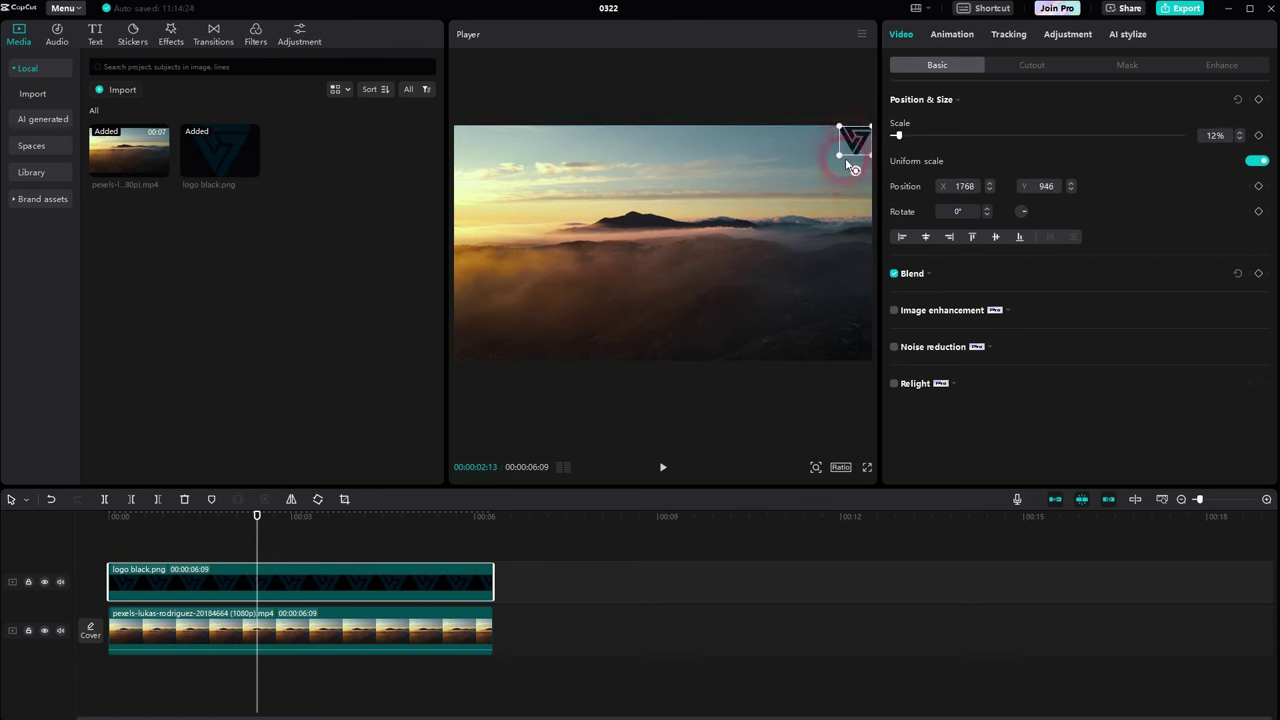
Step: Return the playhead to the start and combine the logo and the sunrise video into a compound clip
drag(262, 543, 63, 553)
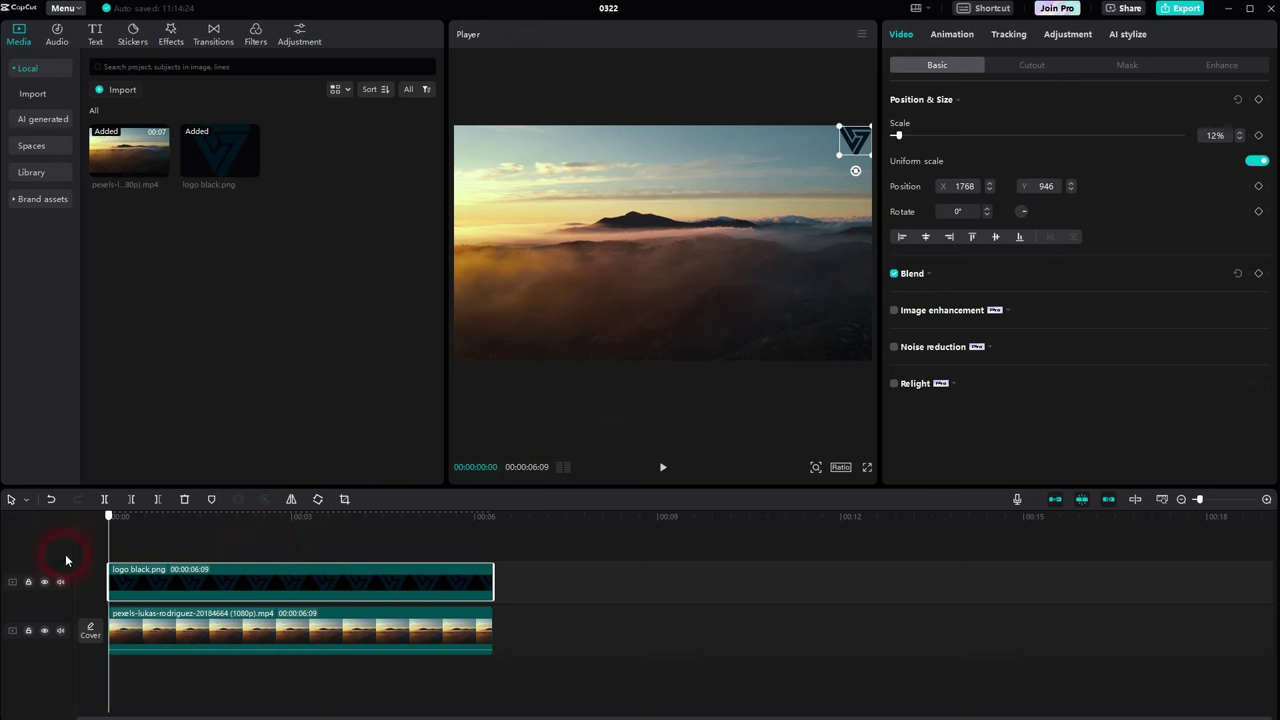
drag(620, 580, 357, 632)
right_click(336, 592)
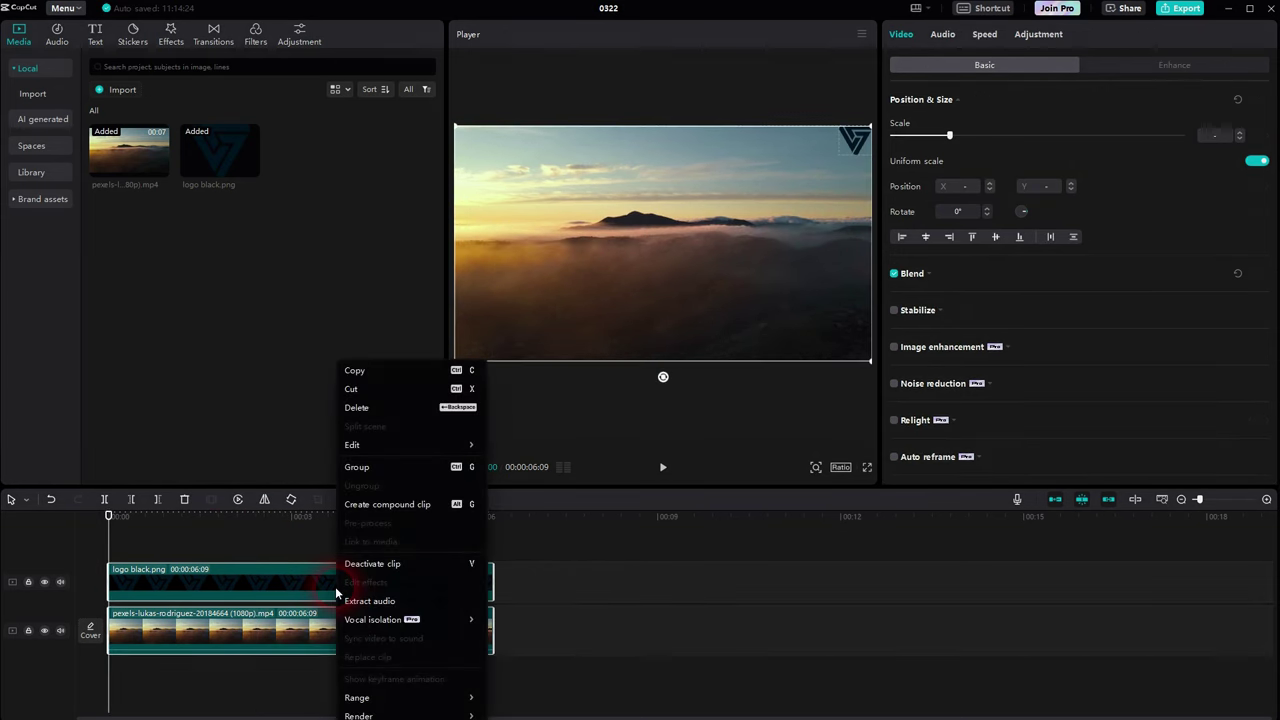
click(400, 504)
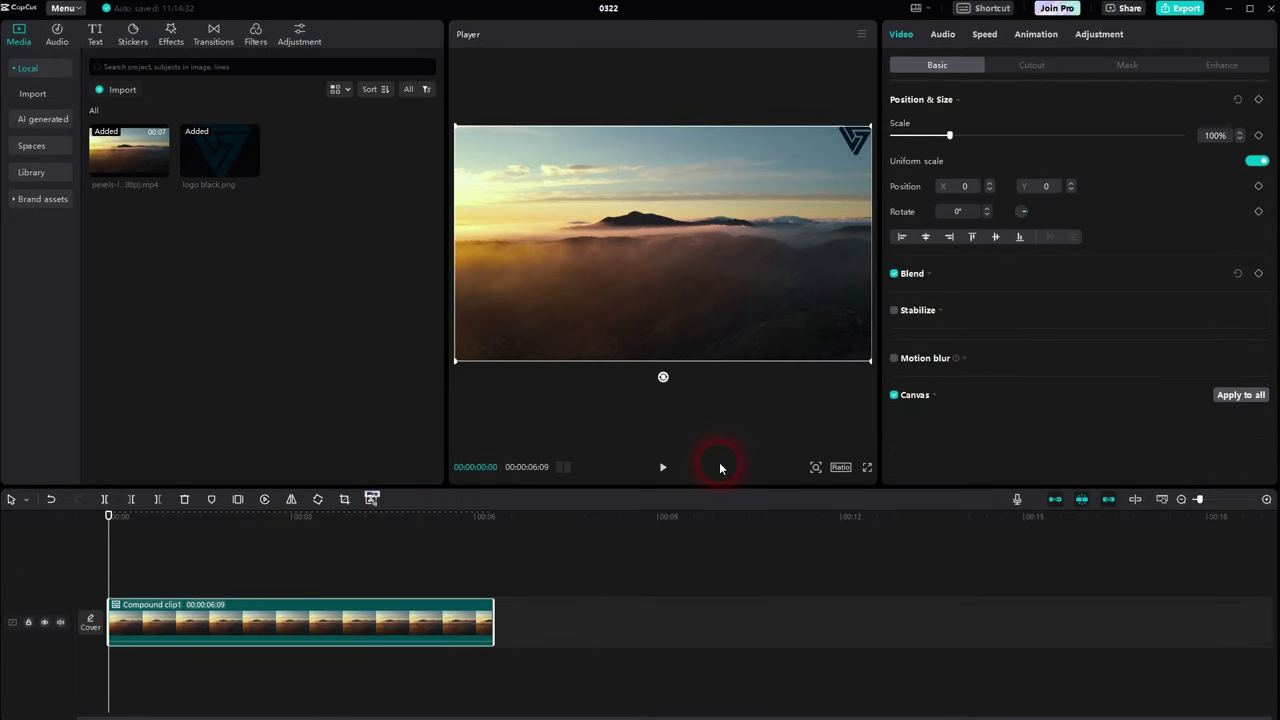
Step: Apply the Fade In entrance animation to the compound clip and preview its effect on both the video and the logo
click(1030, 36)
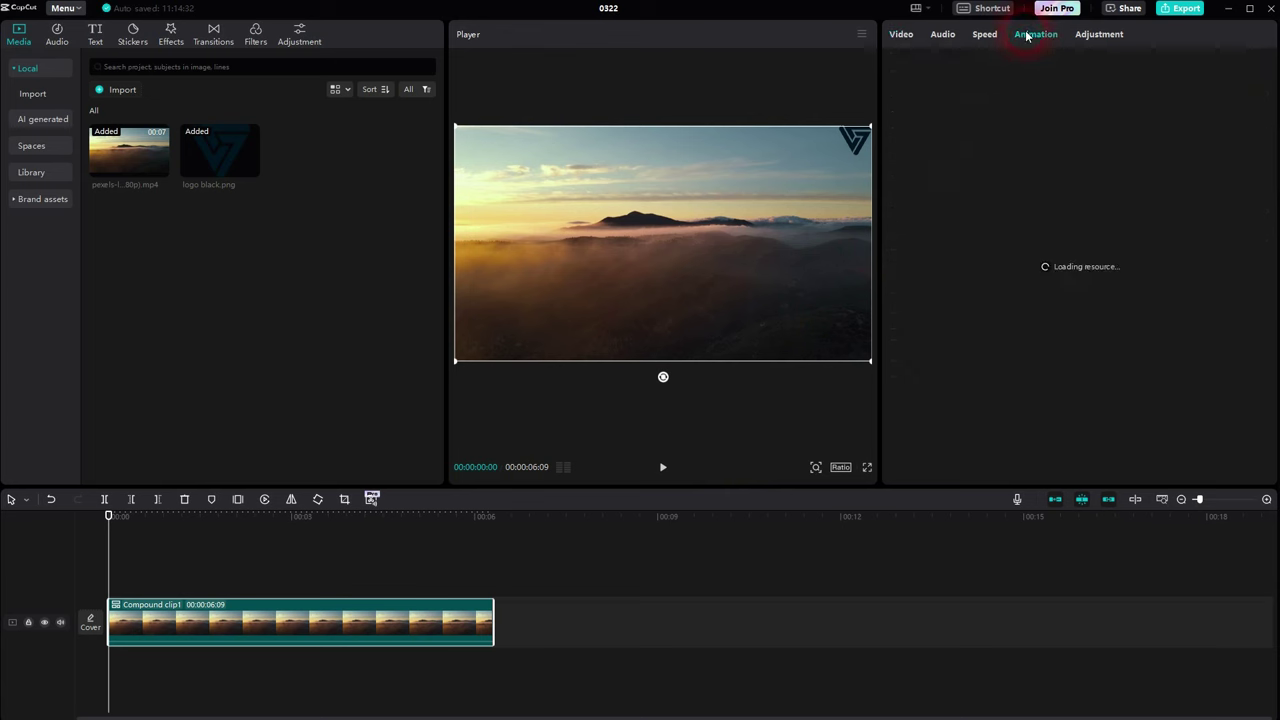
click(1189, 60)
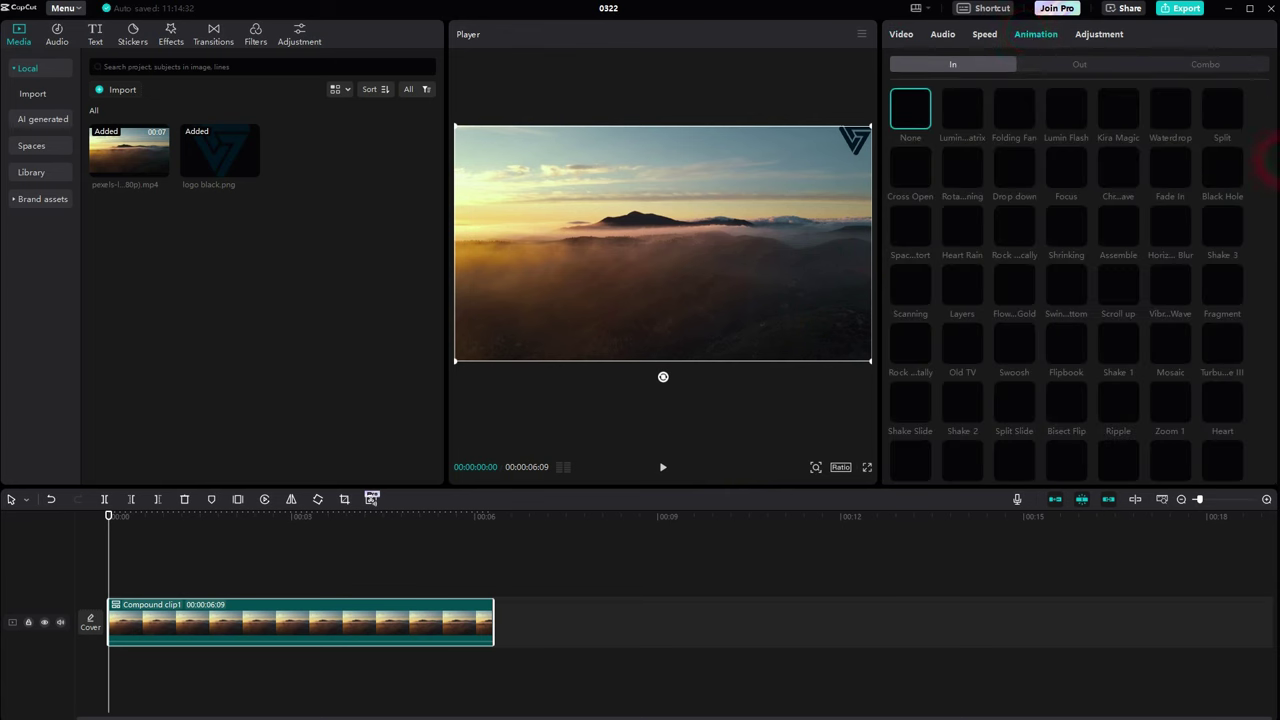
click(970, 64)
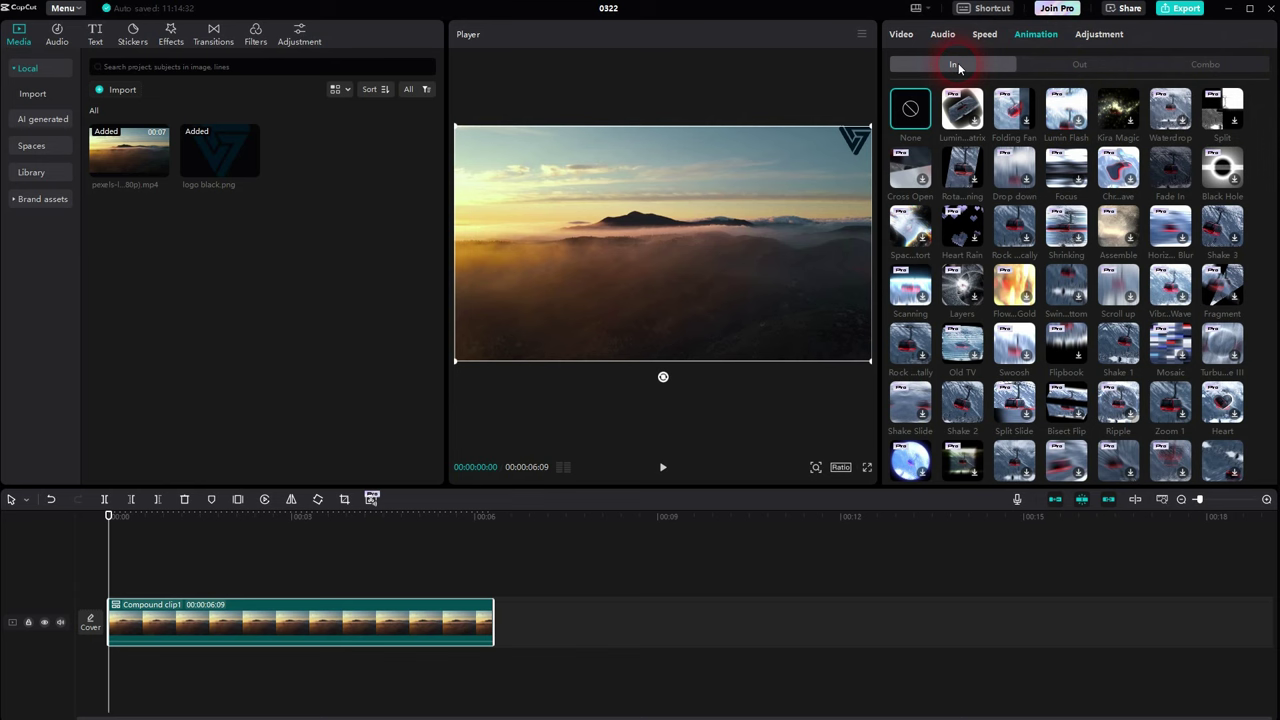
click(1174, 177)
click(576, 408)
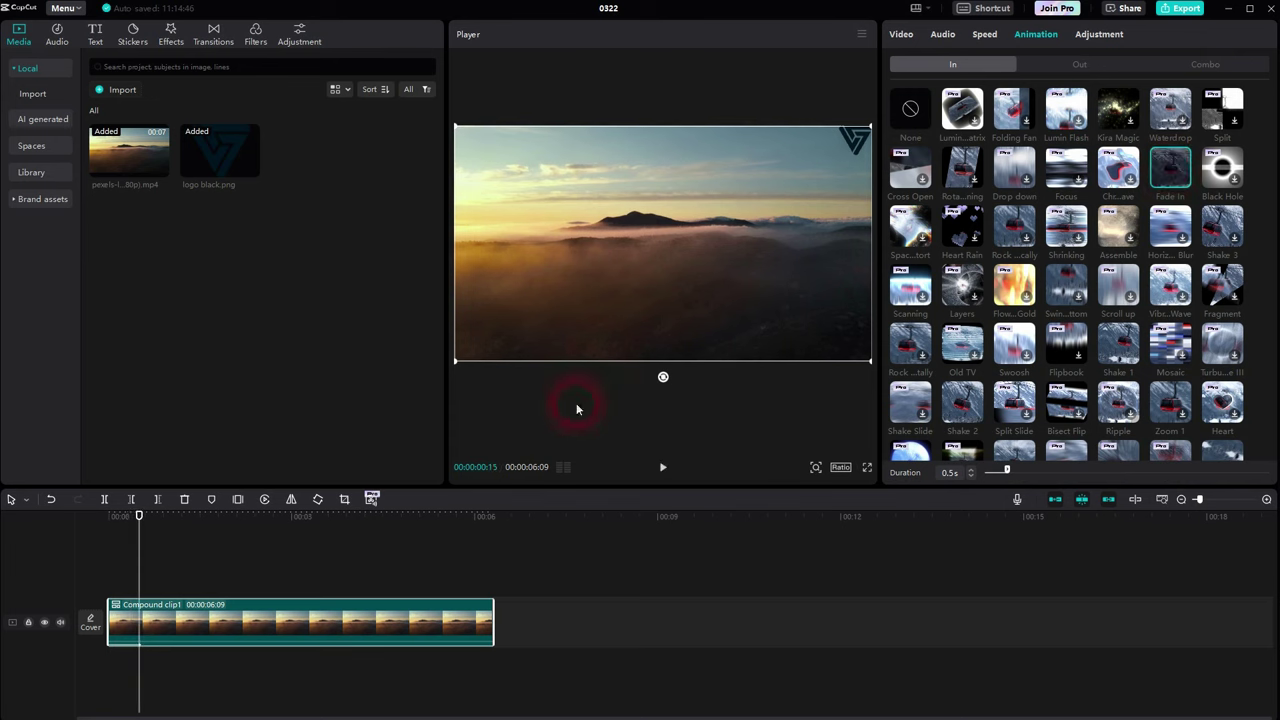
drag(145, 573, 120, 569)
drag(846, 141, 866, 138)
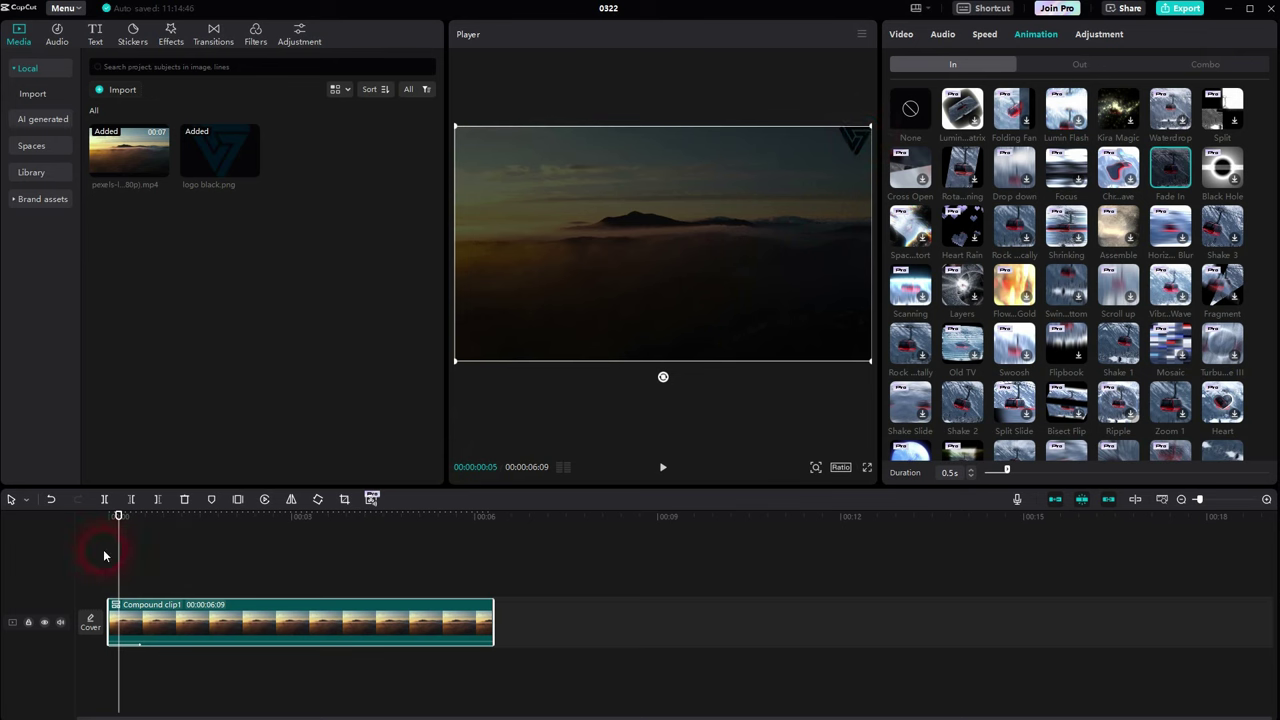
drag(123, 561, 89, 554)
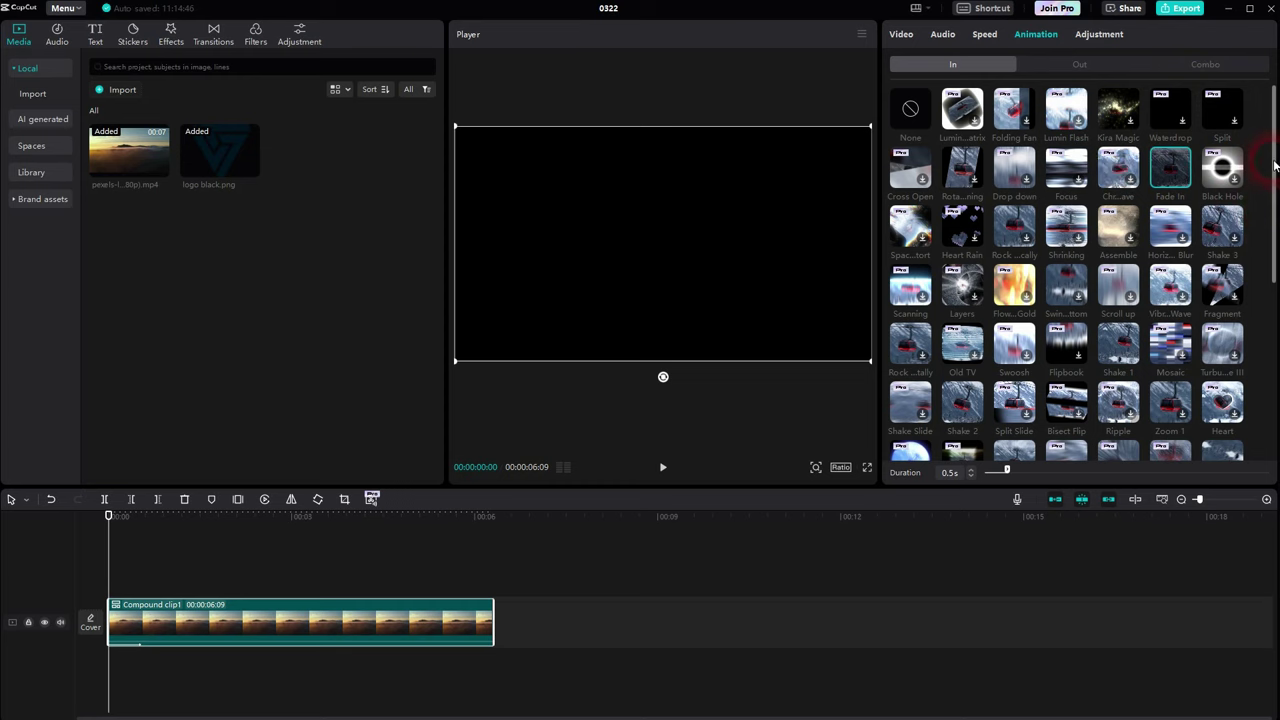
Step: Try the Swing…Left entrance animation on the compound clip and switch back to Fade In
drag(1274, 168, 1278, 316)
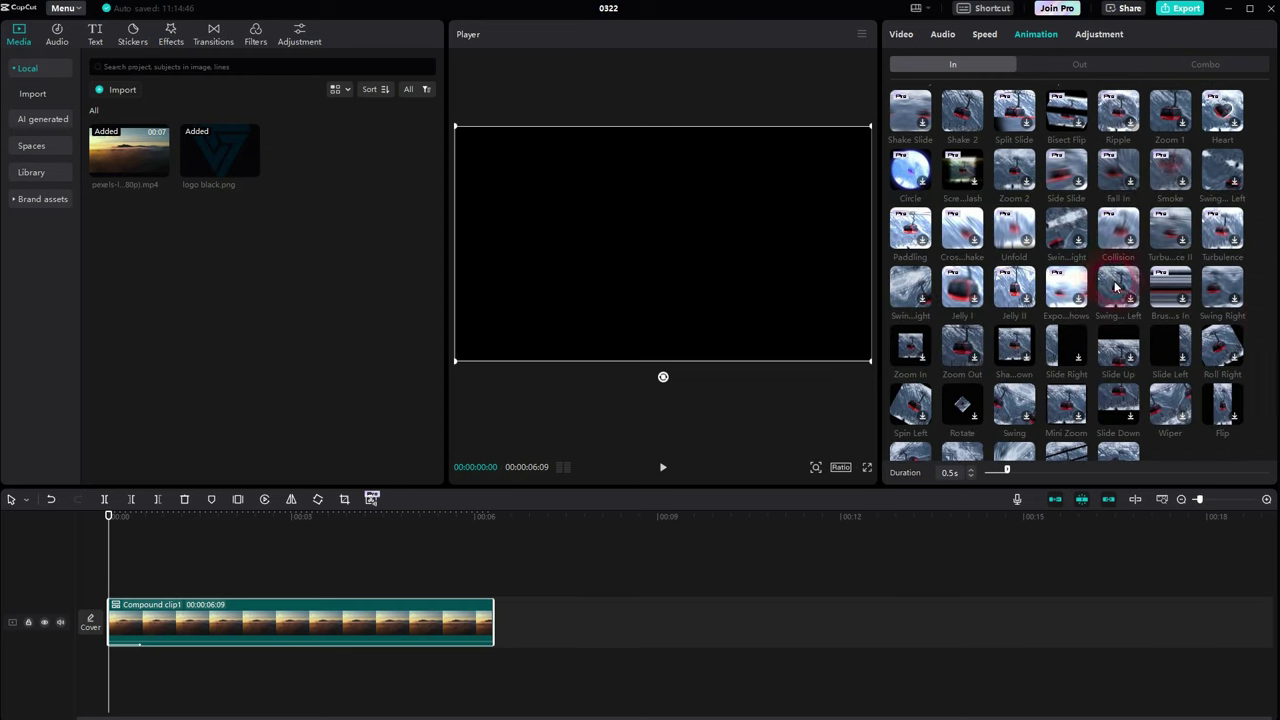
click(1133, 305)
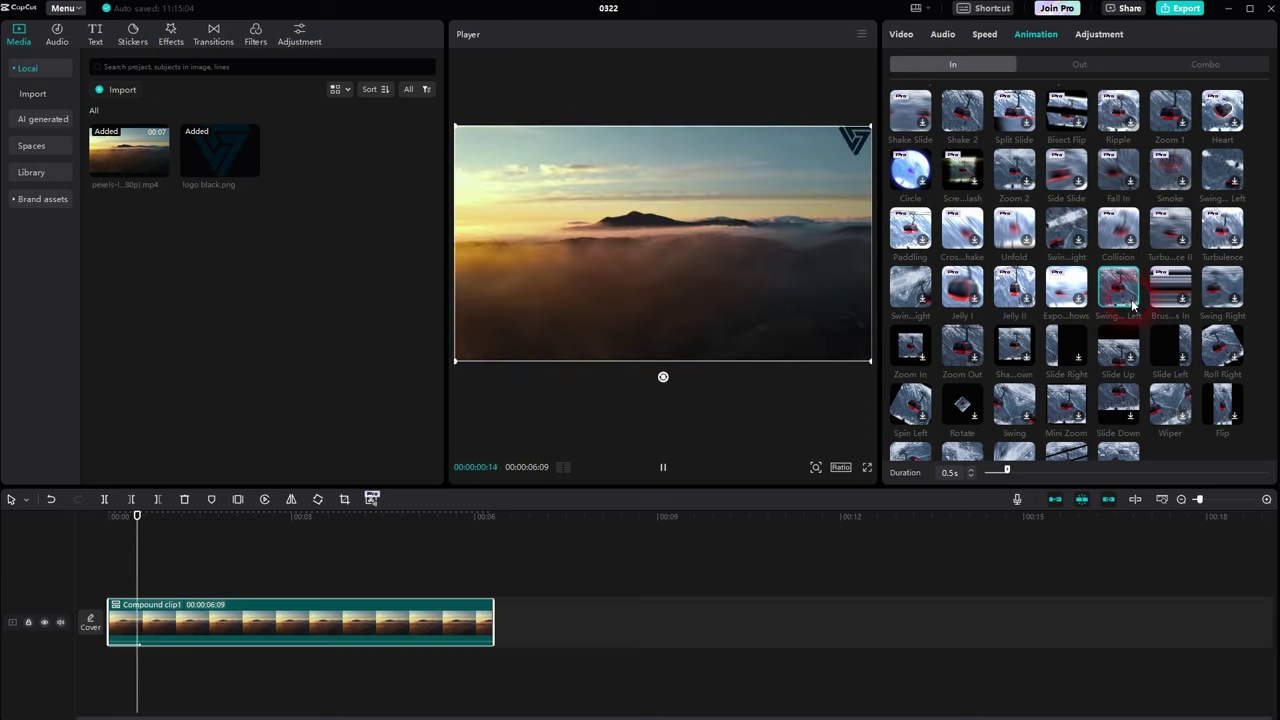
click(1116, 290)
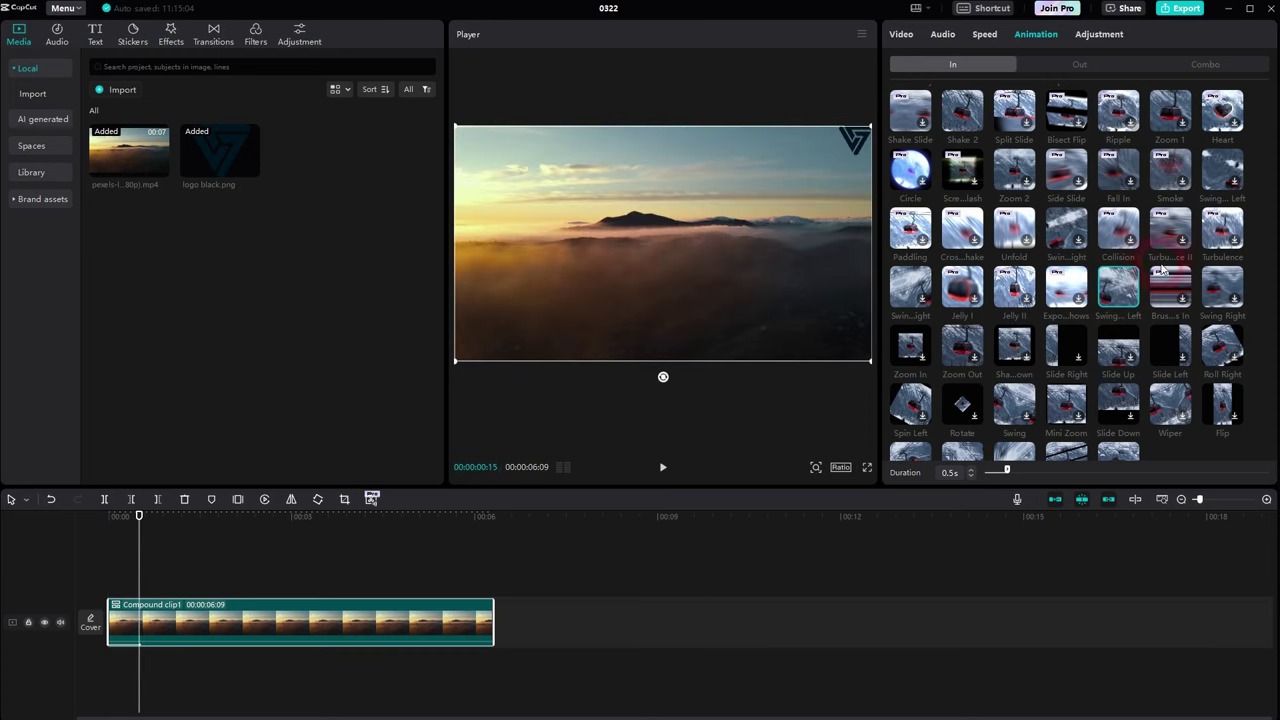
scroll(1166, 257, up, 5)
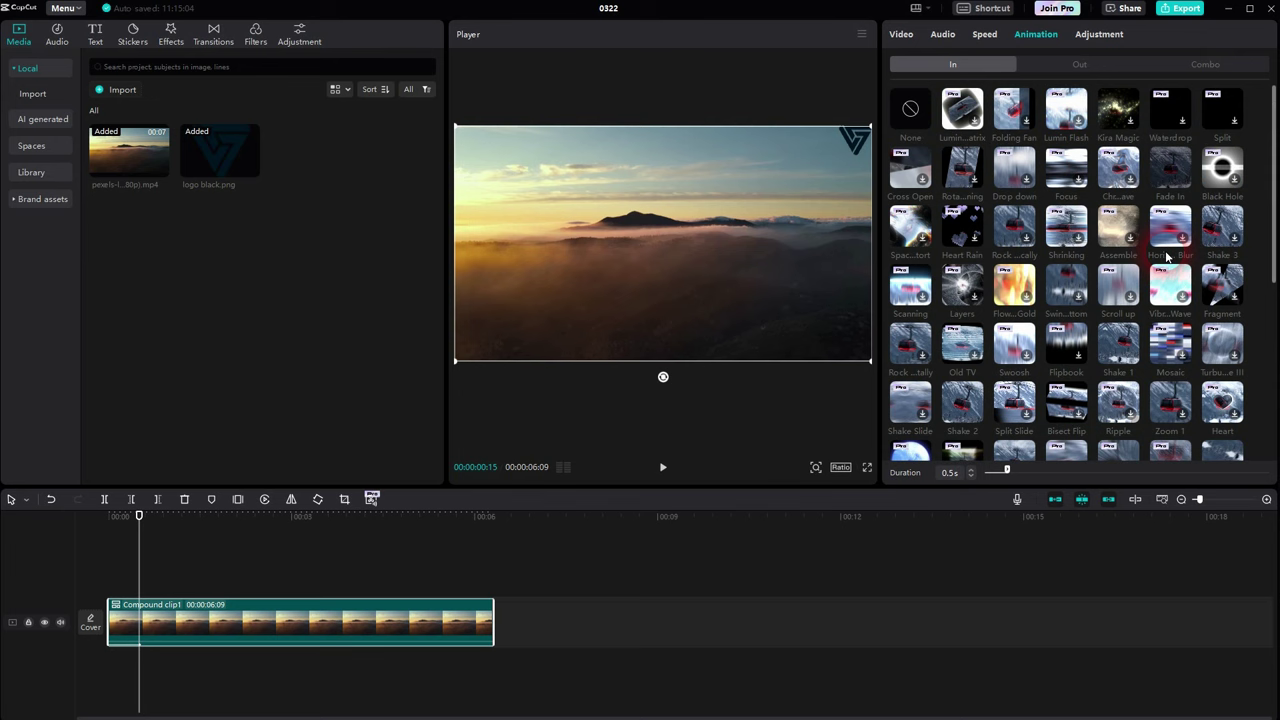
click(1170, 167)
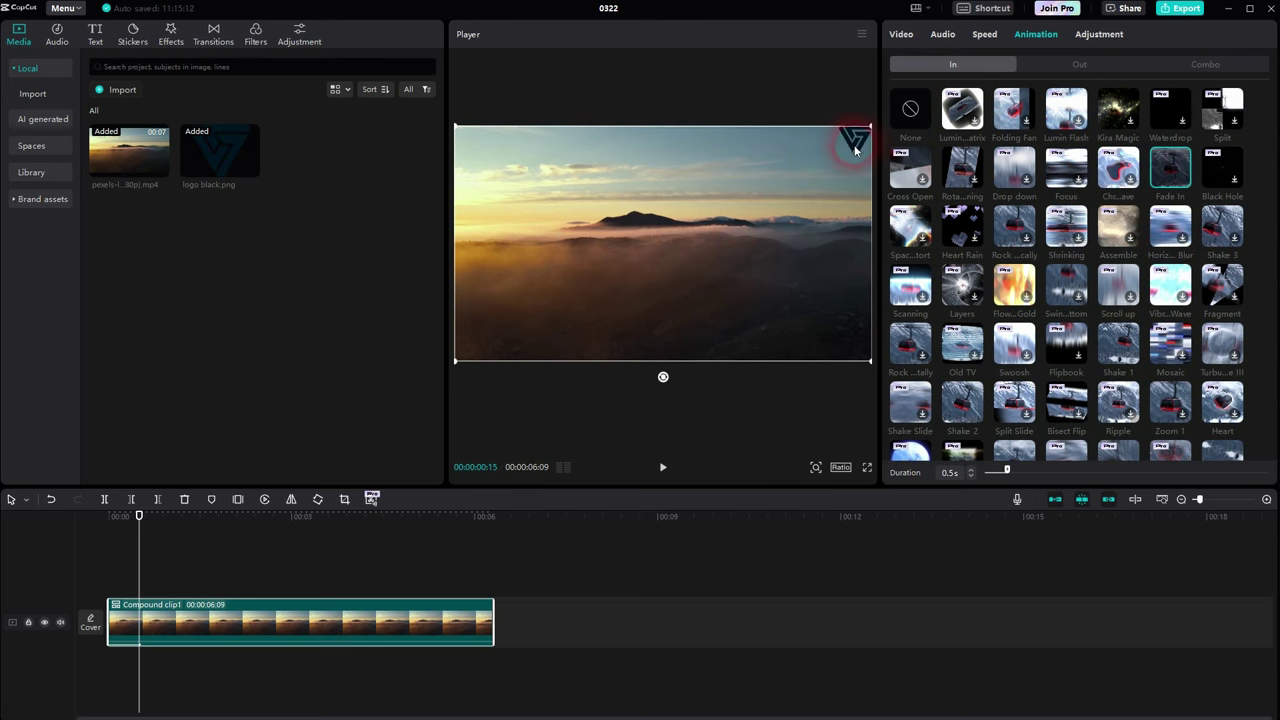
Step: Undo the compound clip to separate the logo and the video, and return the playhead to the start
right_click(224, 620)
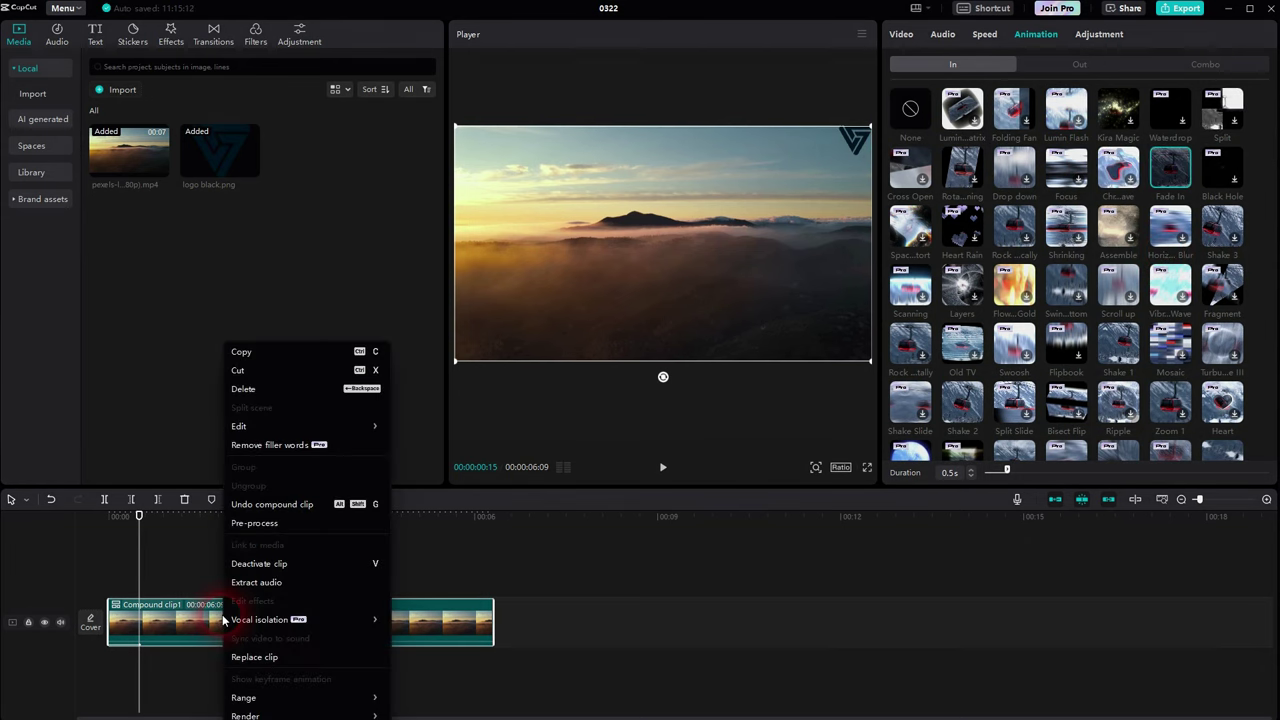
click(292, 505)
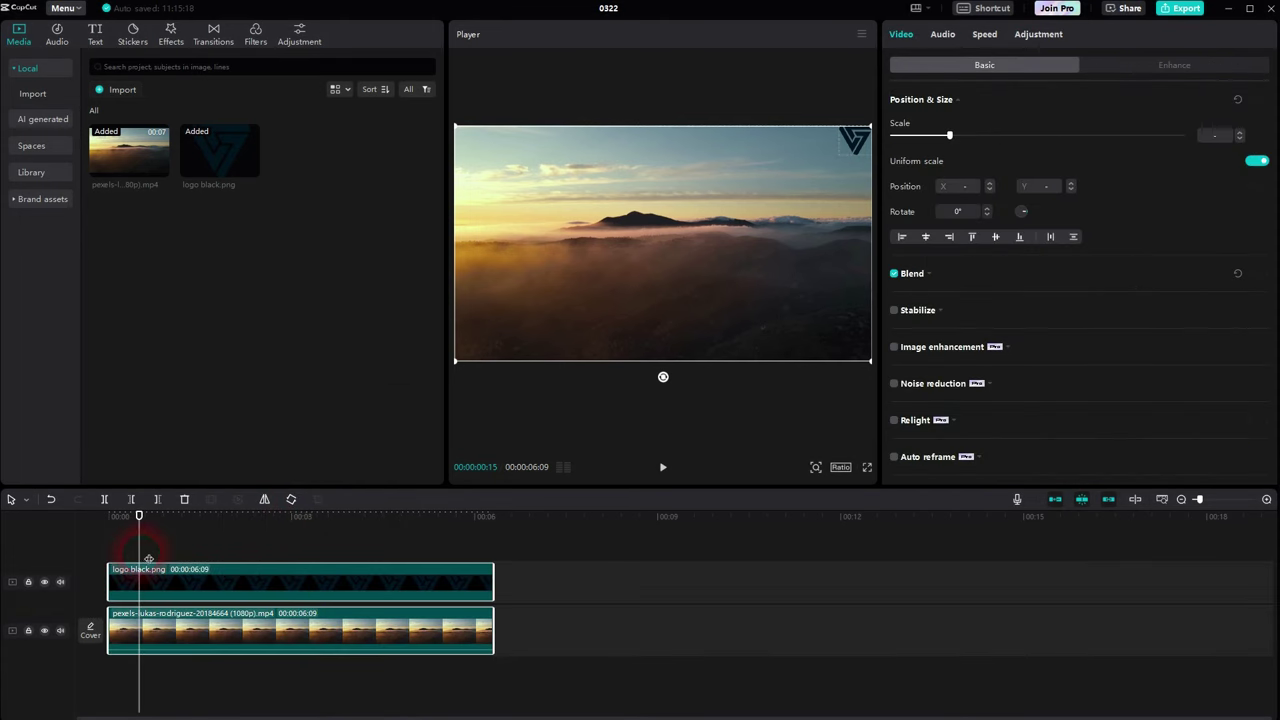
drag(145, 560, 77, 566)
Step: Apply the Fade In entrance animation to the sunrise video alone and preview the opening frames
click(232, 617)
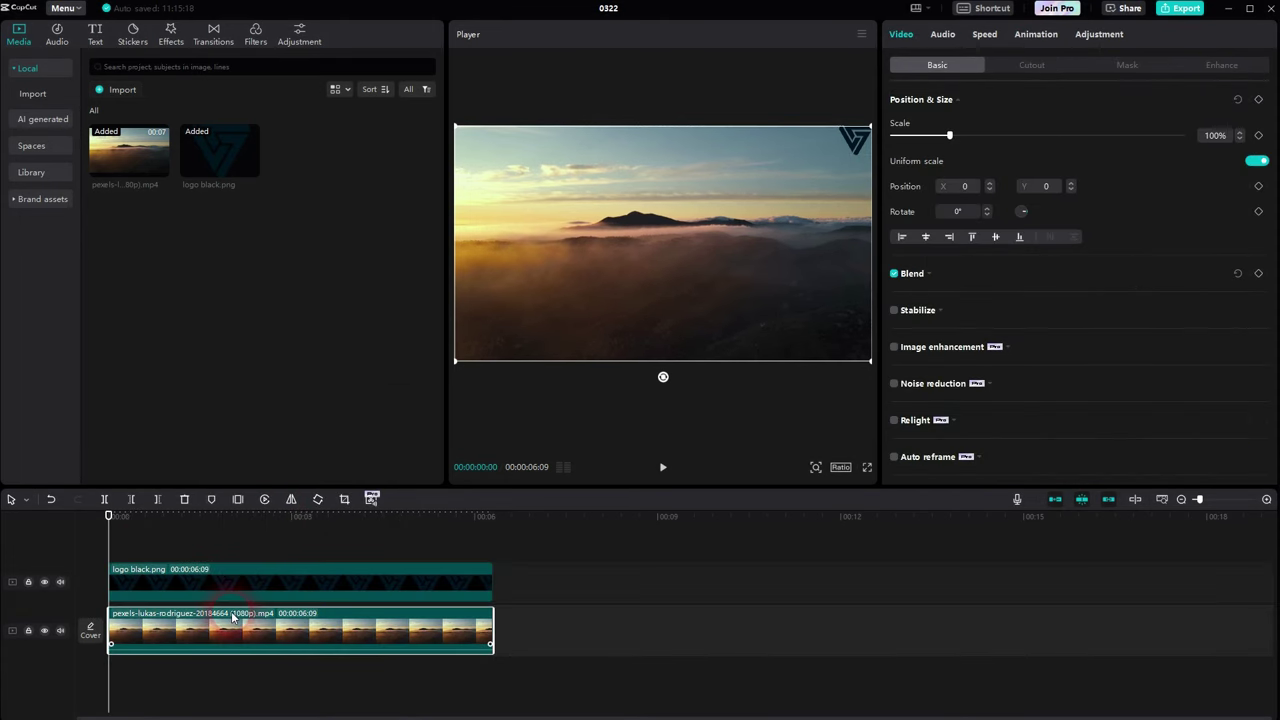
click(992, 110)
click(1030, 36)
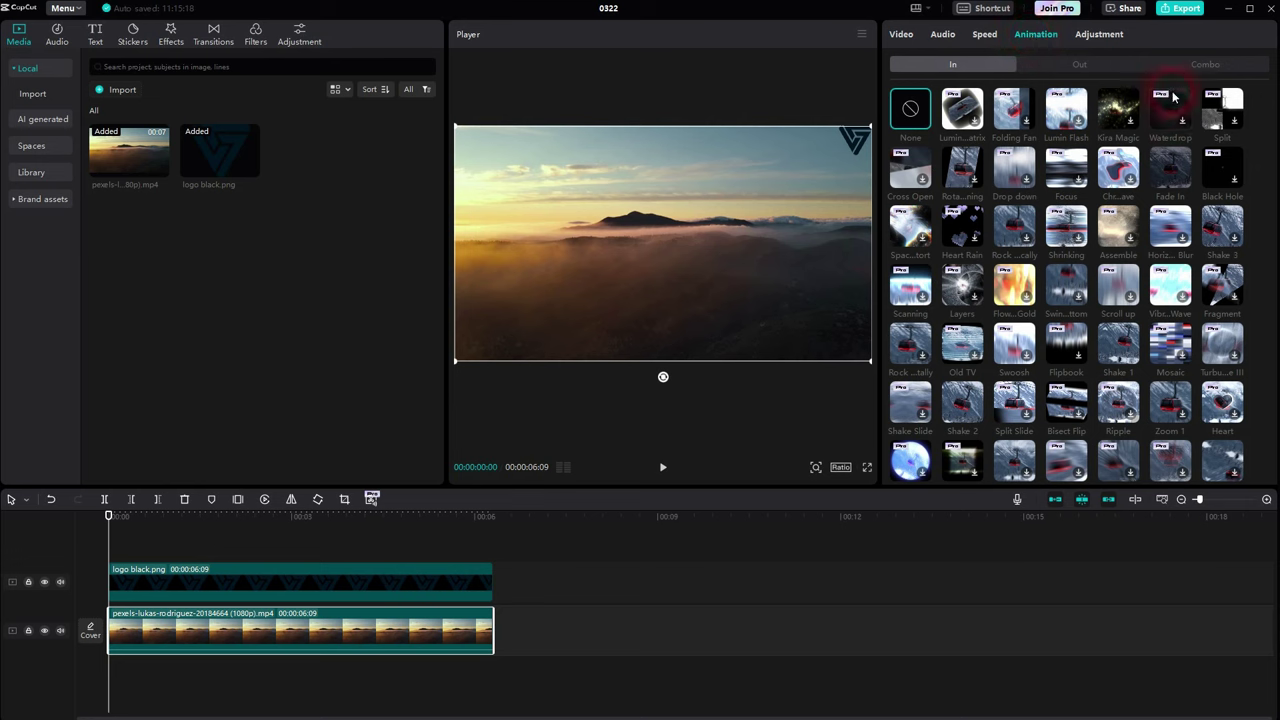
click(1172, 186)
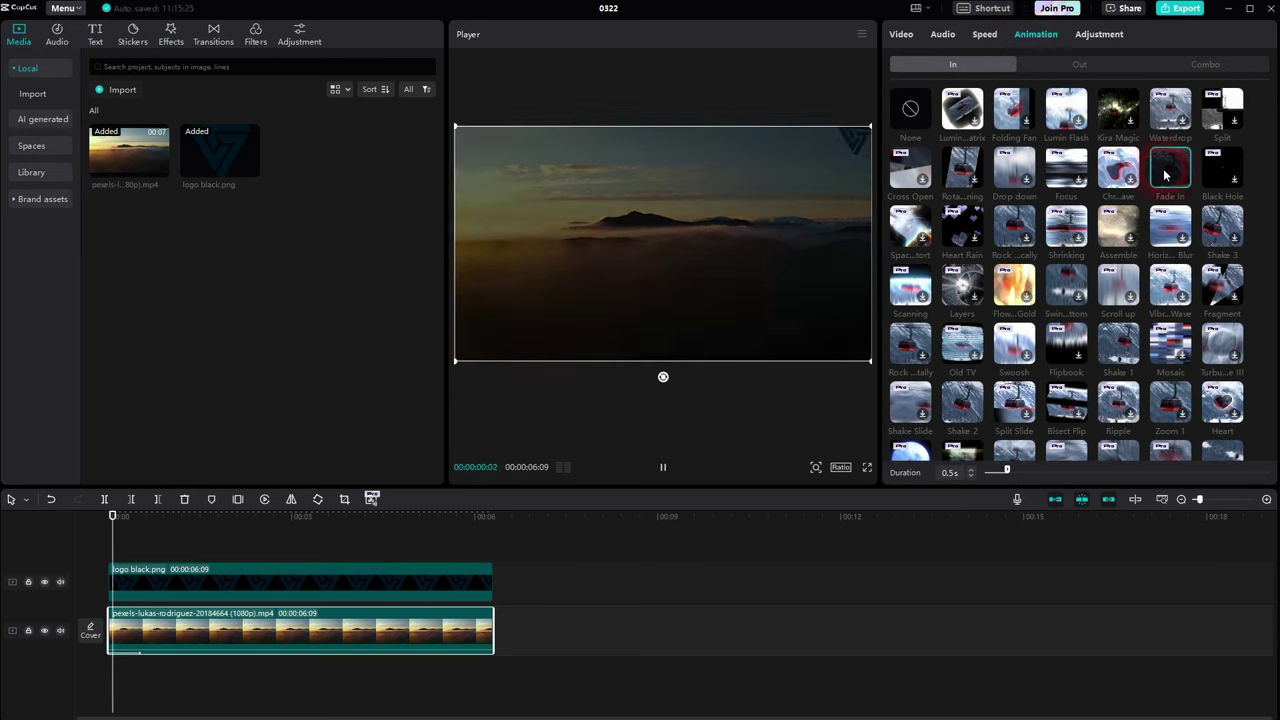
click(149, 551)
drag(149, 551, 127, 549)
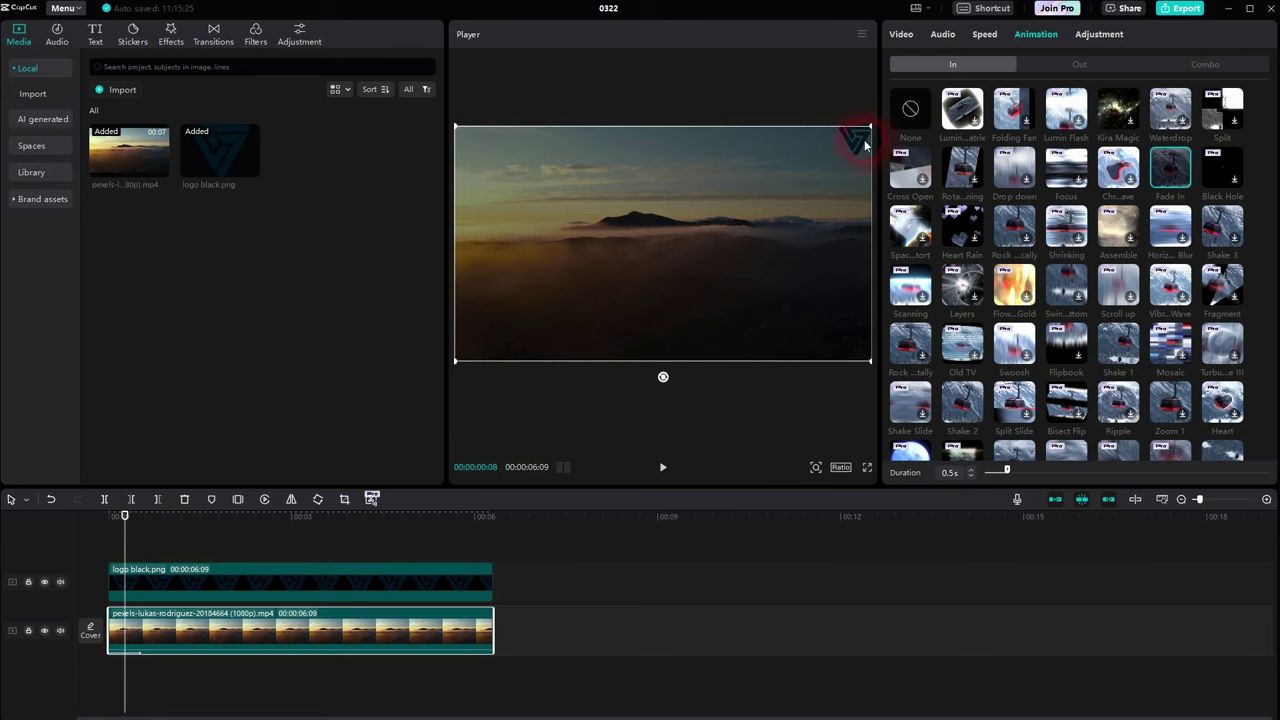
Step: Replace the sunrise video's entrance animation with Puzzle and preview it back to the start
scroll(1263, 238, down, 5)
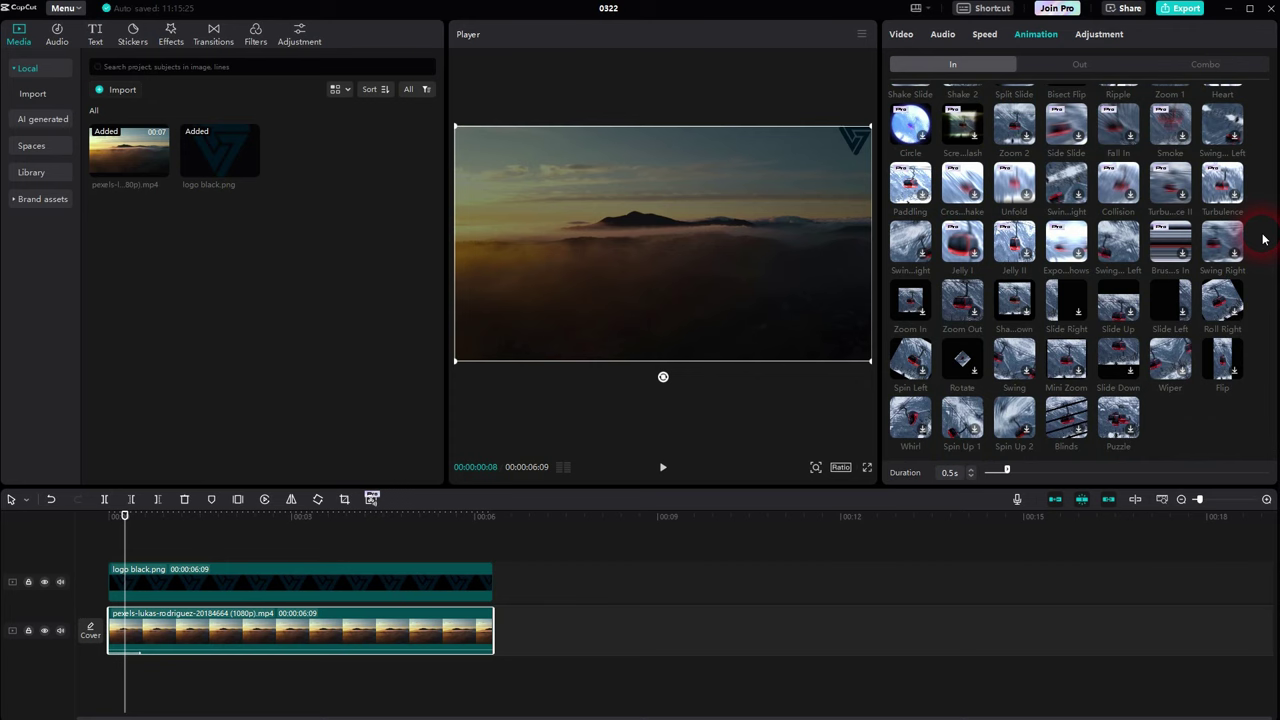
scroll(1263, 238, up, 2)
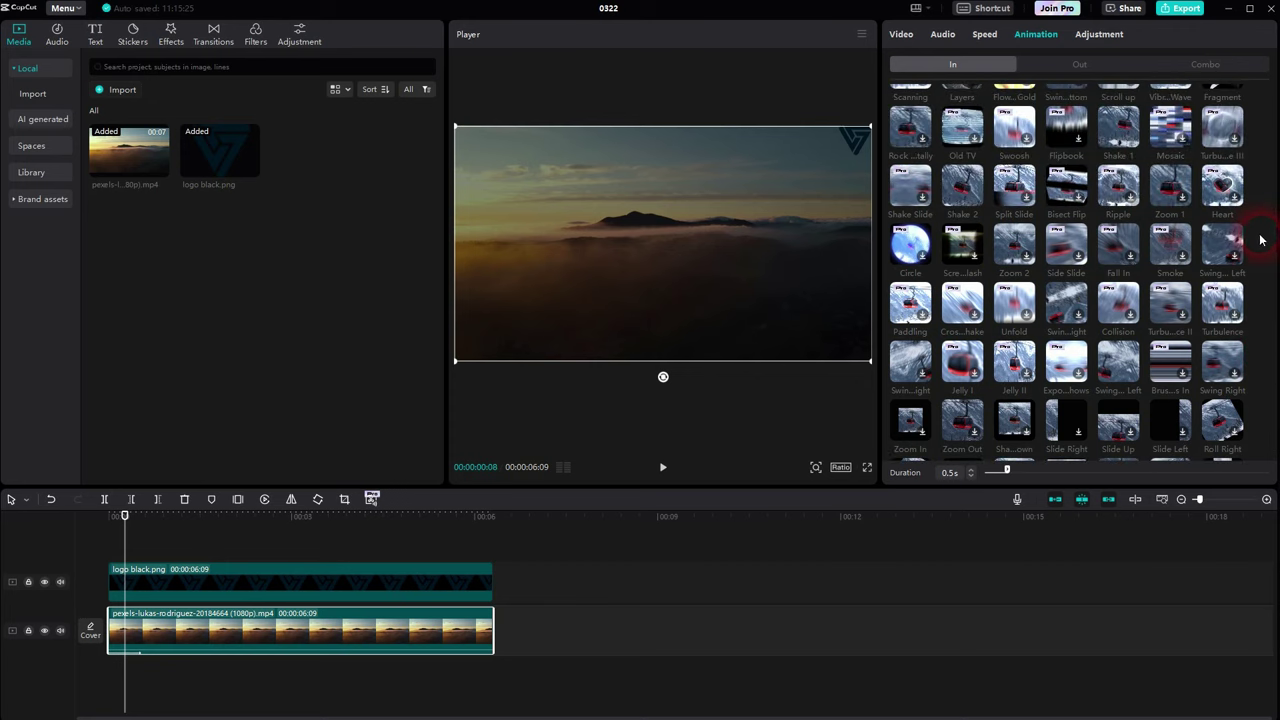
scroll(1261, 240, down, 2)
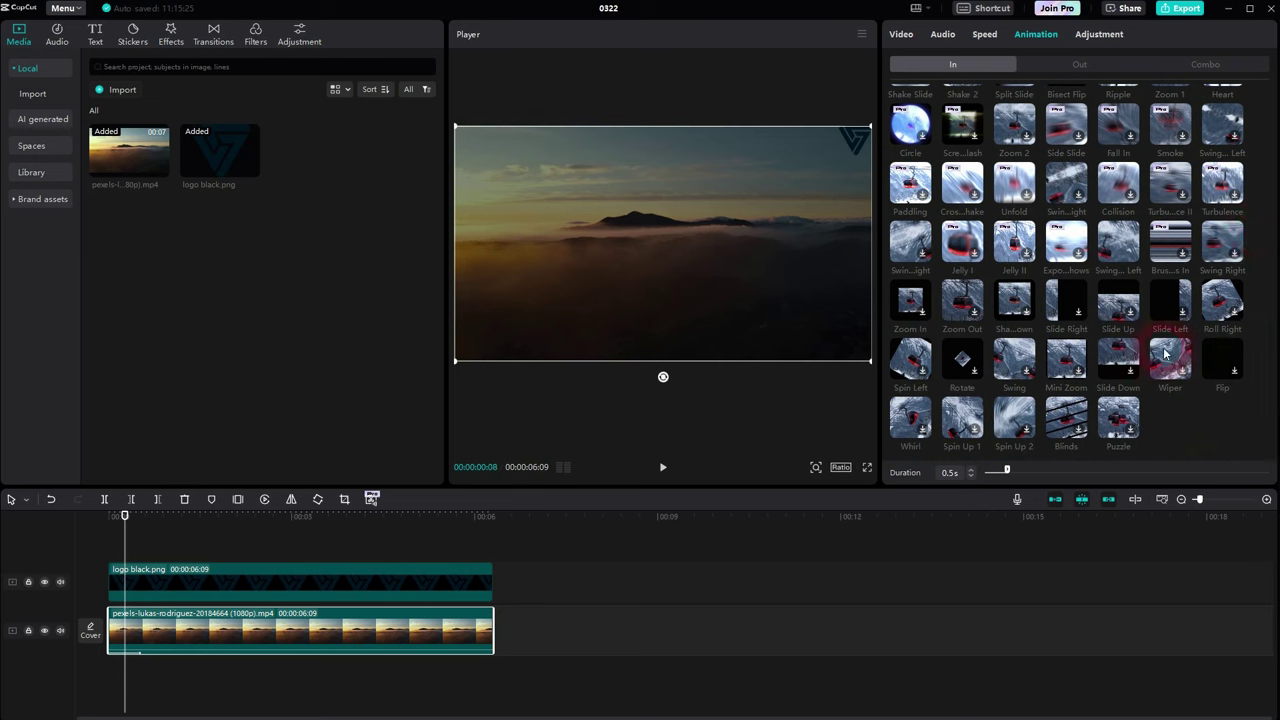
click(1126, 428)
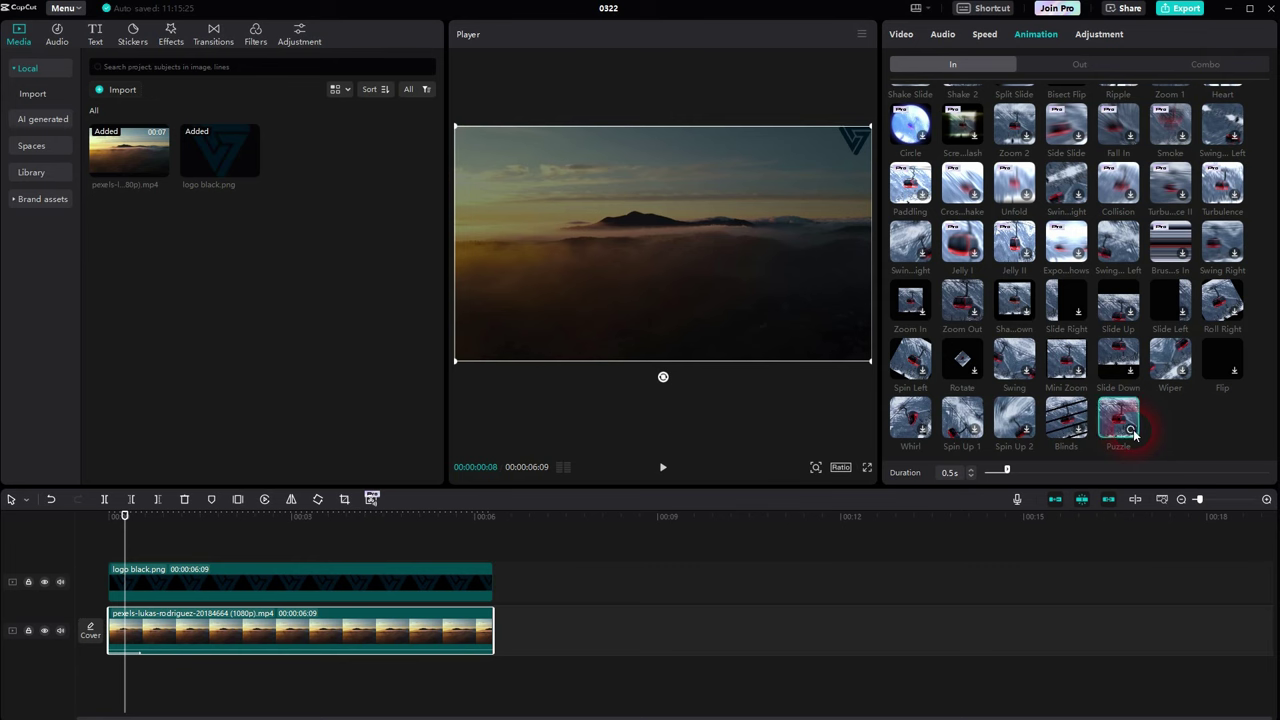
click(484, 443)
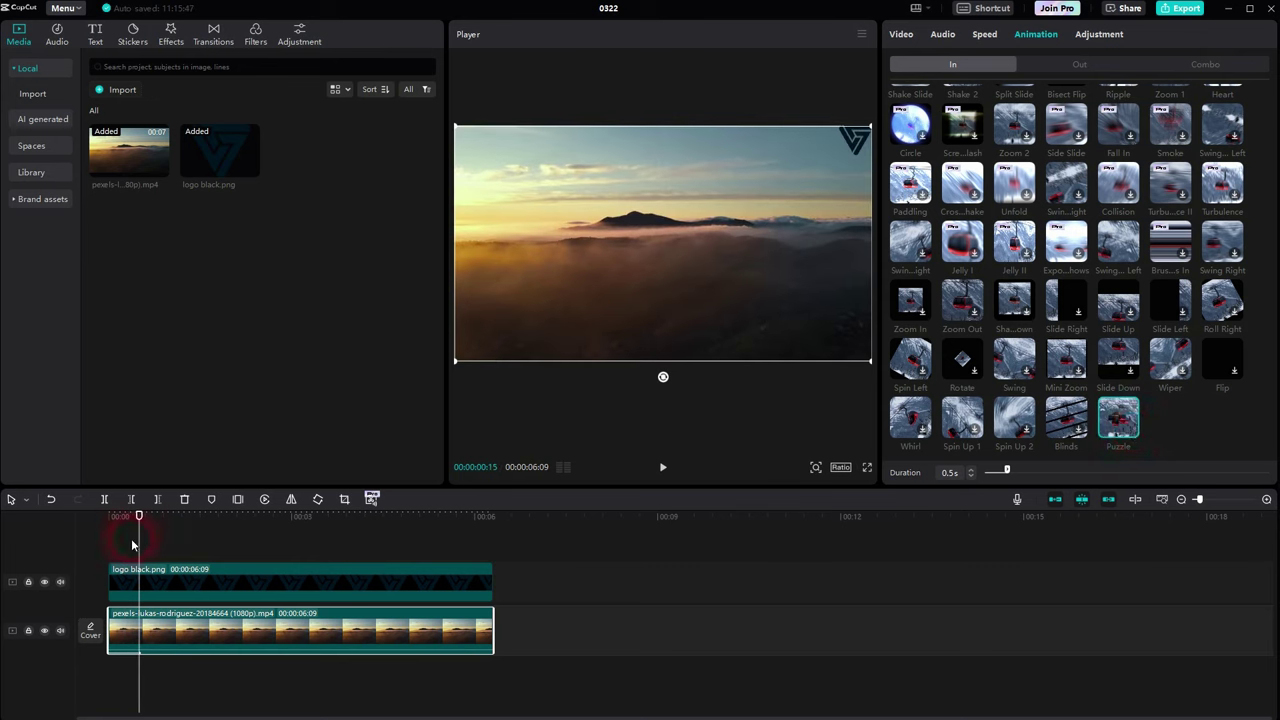
drag(132, 544, 118, 554)
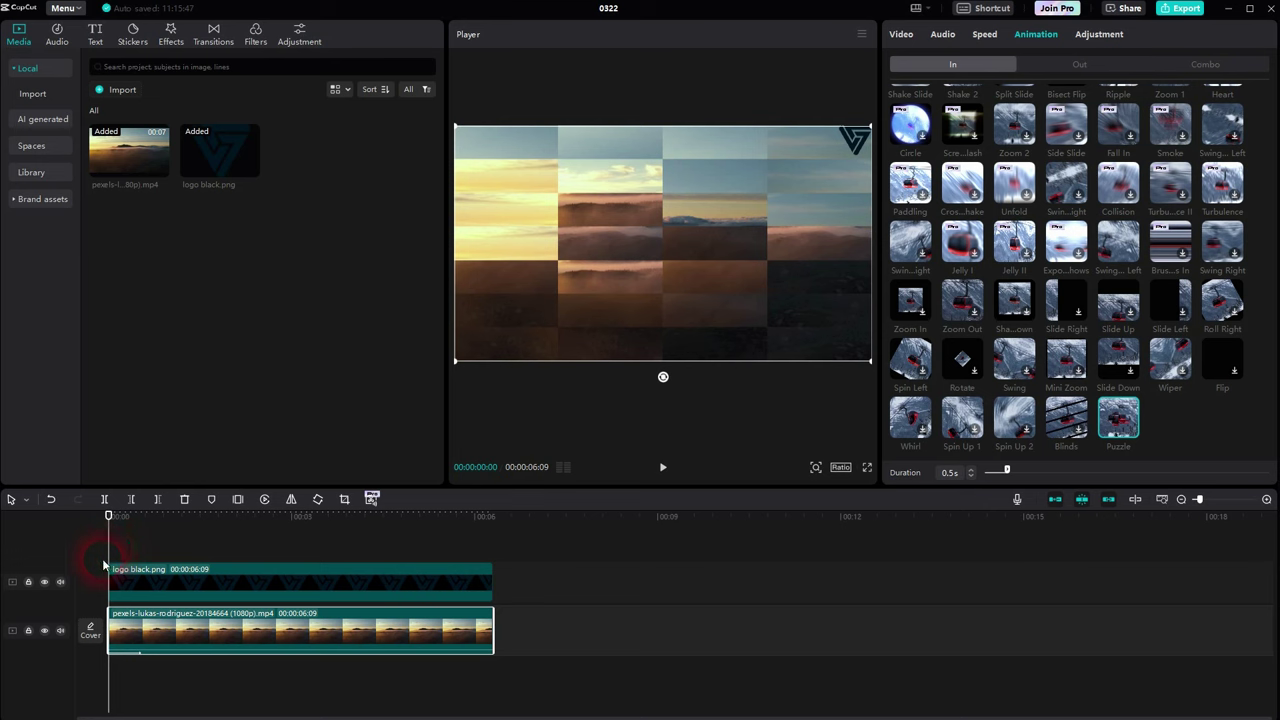
drag(114, 551, 95, 555)
Step: Combine the logo and the Puzzle-animated sunrise video into a compound clip
drag(576, 558, 336, 628)
right_click(339, 580)
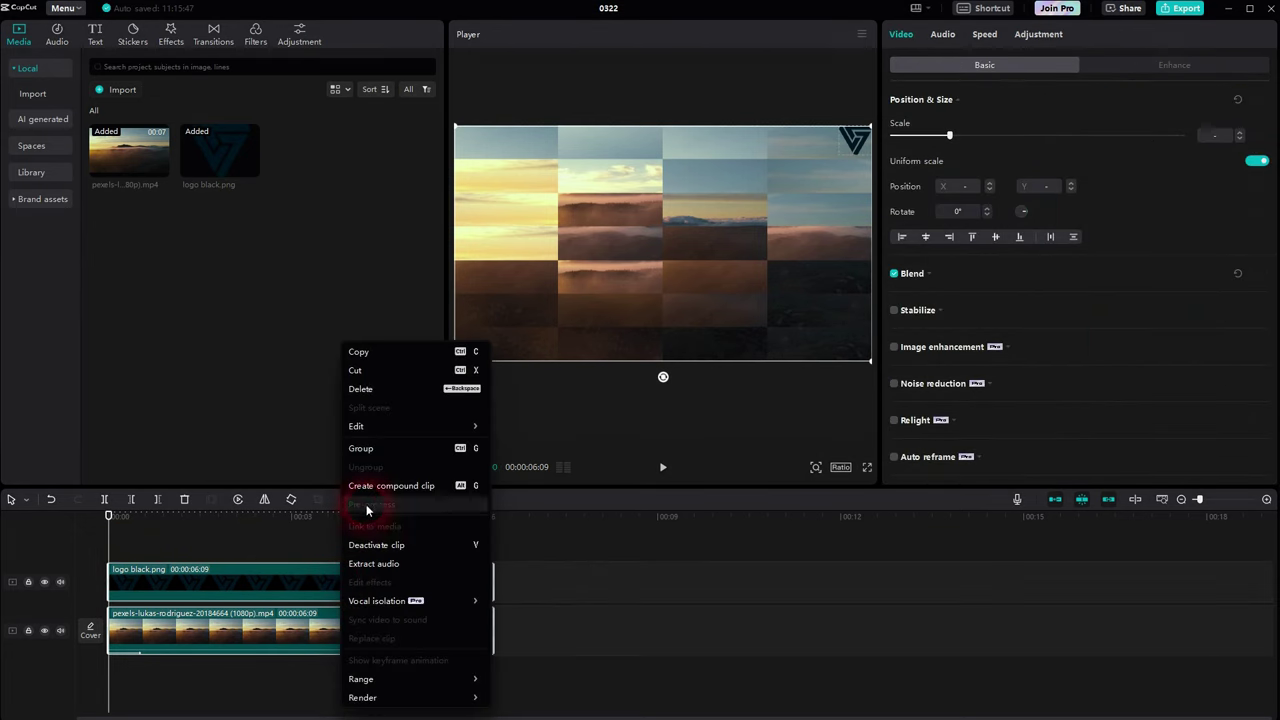
click(366, 485)
Step: Apply the Puzzle entrance animation to the new compound clip and preview its opening frames
click(1045, 38)
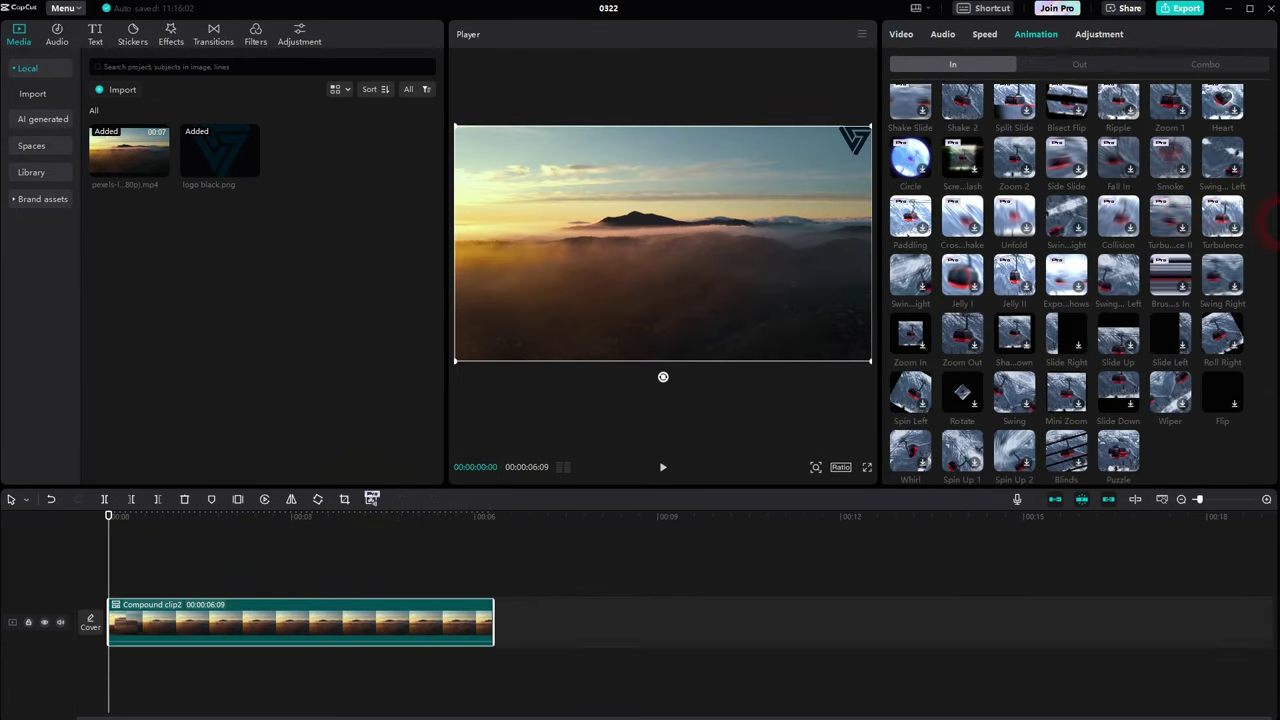
scroll(1275, 277, down, 1)
click(1117, 444)
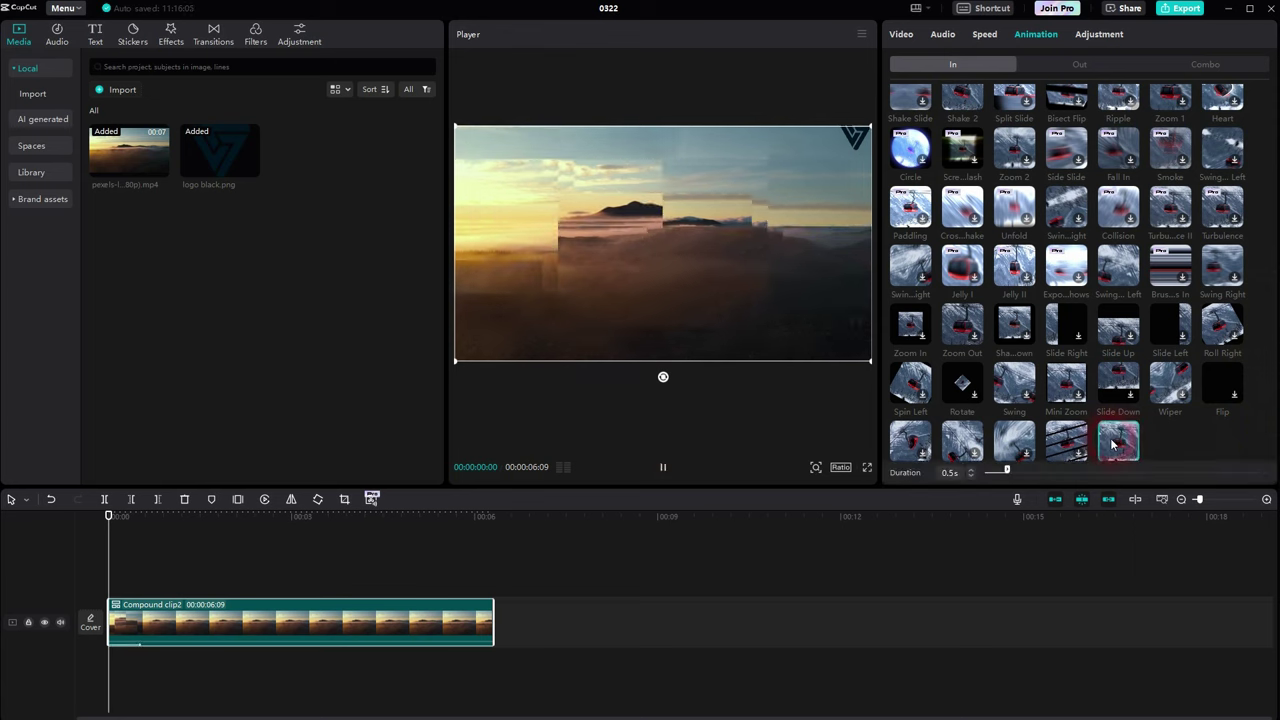
drag(147, 566, 119, 568)
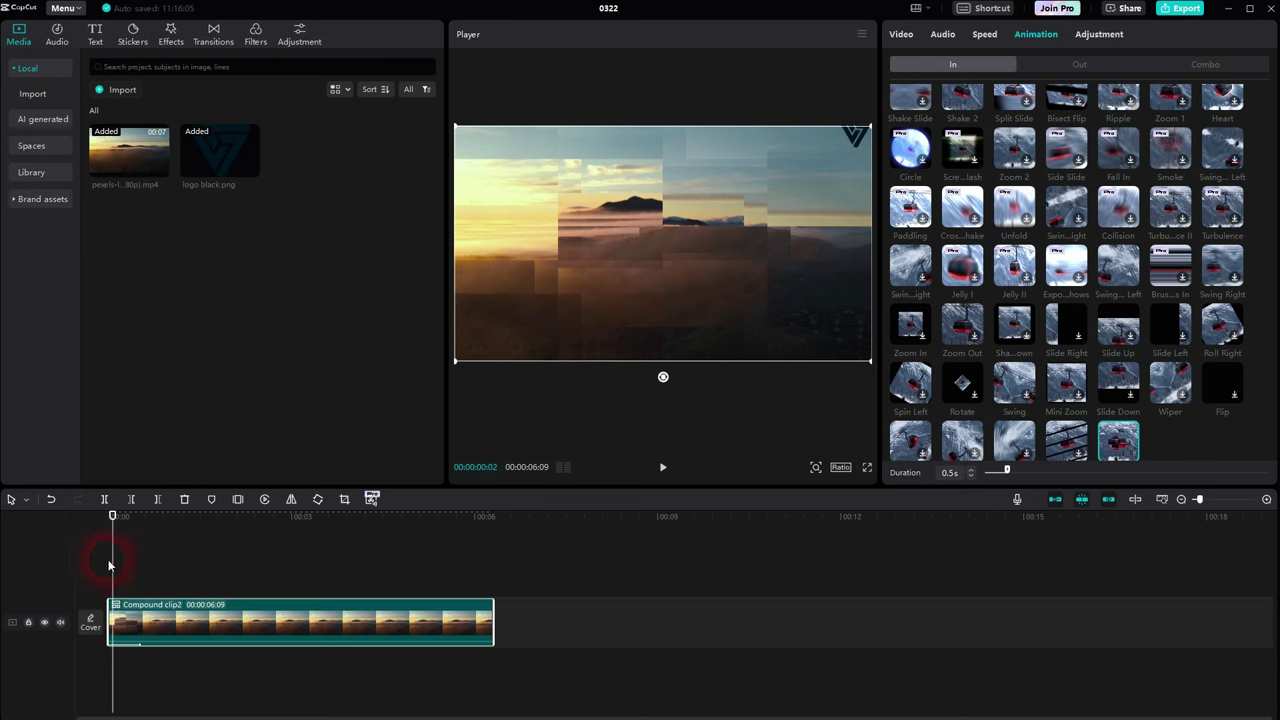
Step: Bring the playhead to the start and split the compound clip back into its separate logo and video clips
drag(118, 569, 108, 569)
right_click(281, 621)
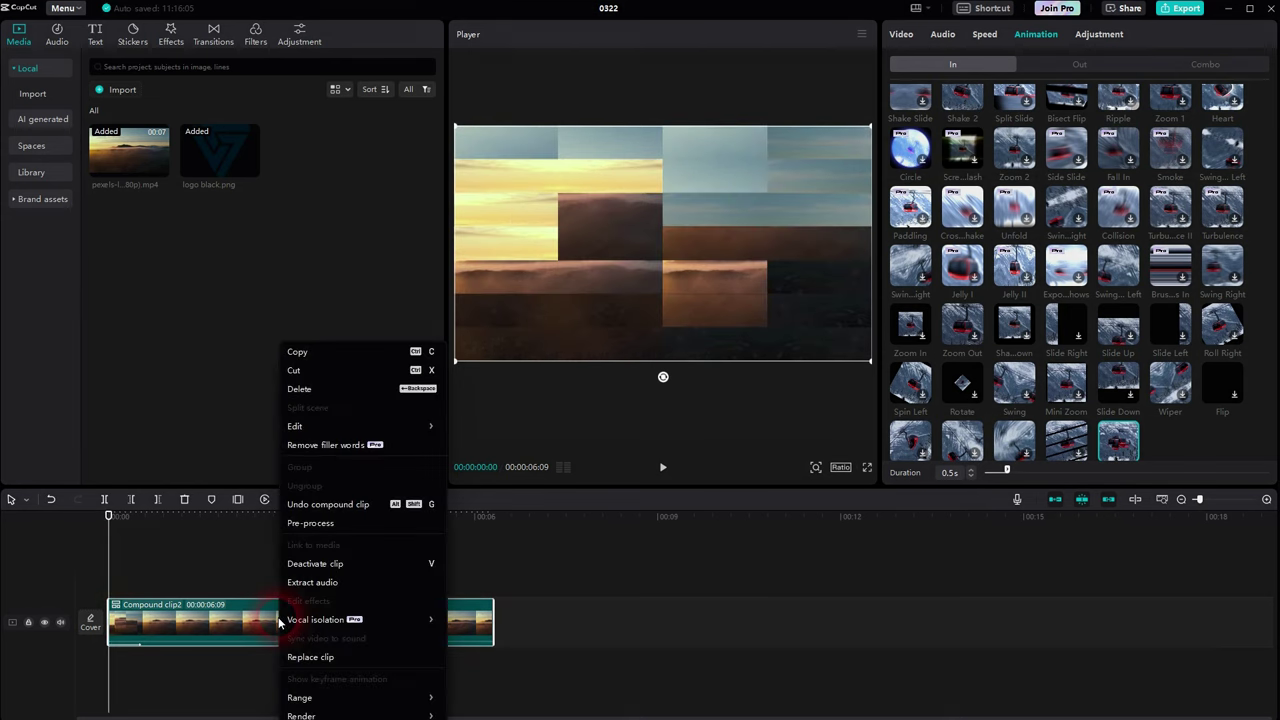
click(347, 505)
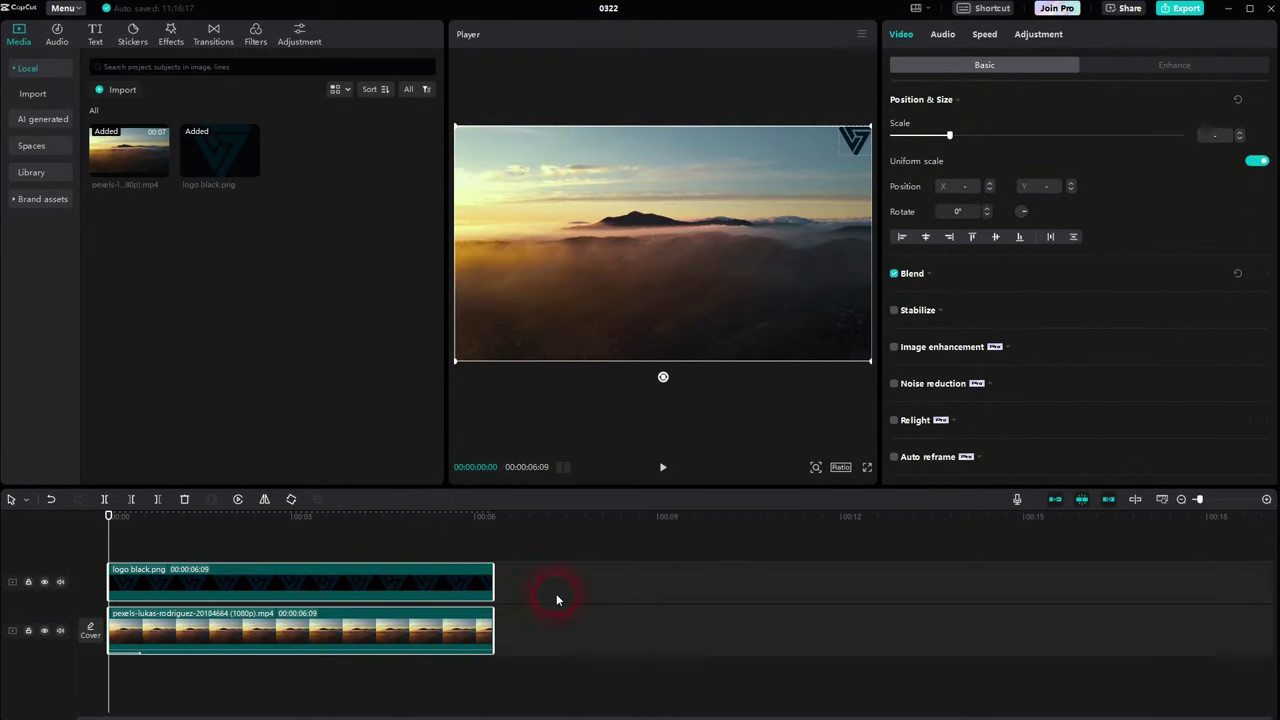
Step: Import the Another_Perspective.mp3 music file and place it beneath the sunrise video at the start of the timeline
click(556, 600)
key(Down)
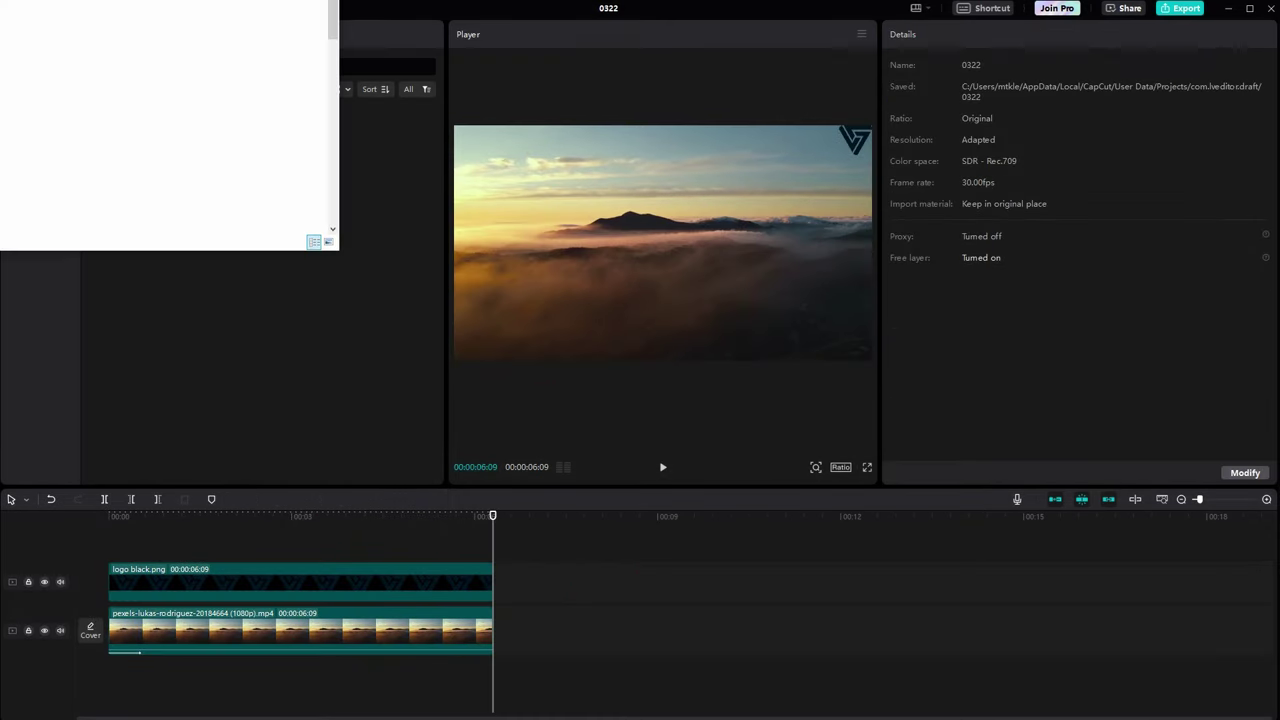
drag(200, 150, 340, 362)
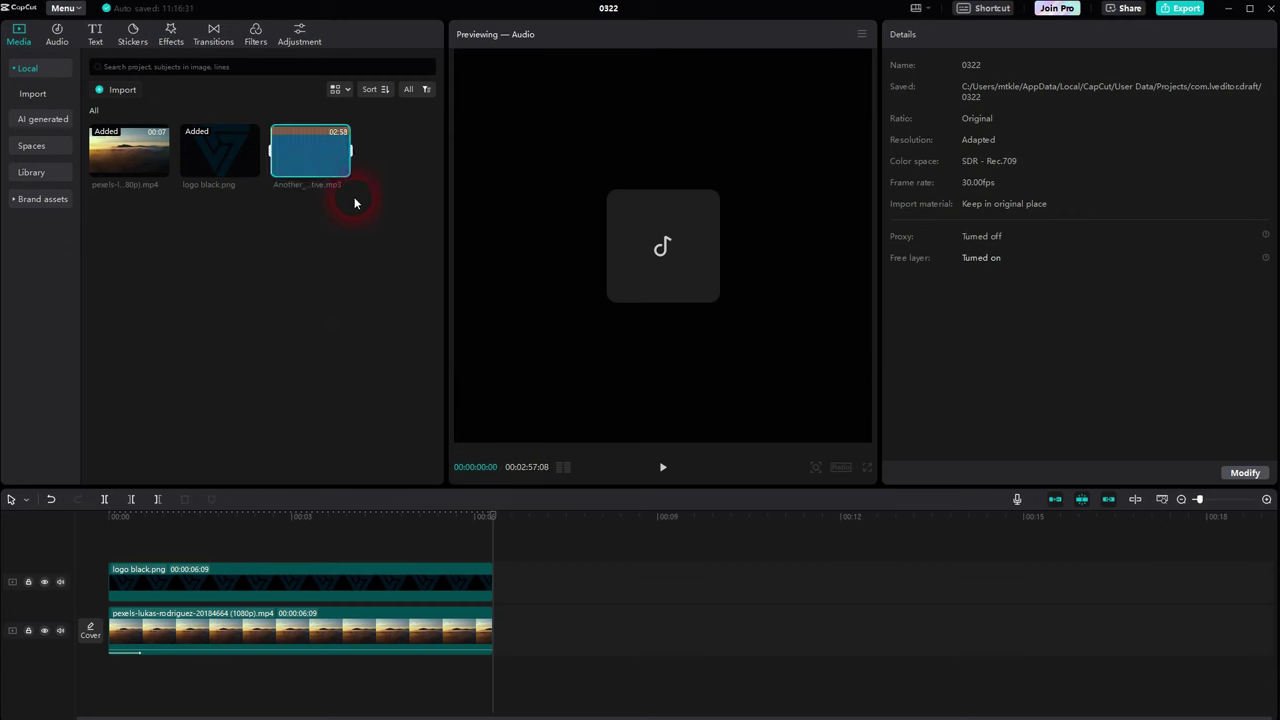
drag(406, 295, 112, 680)
click(535, 655)
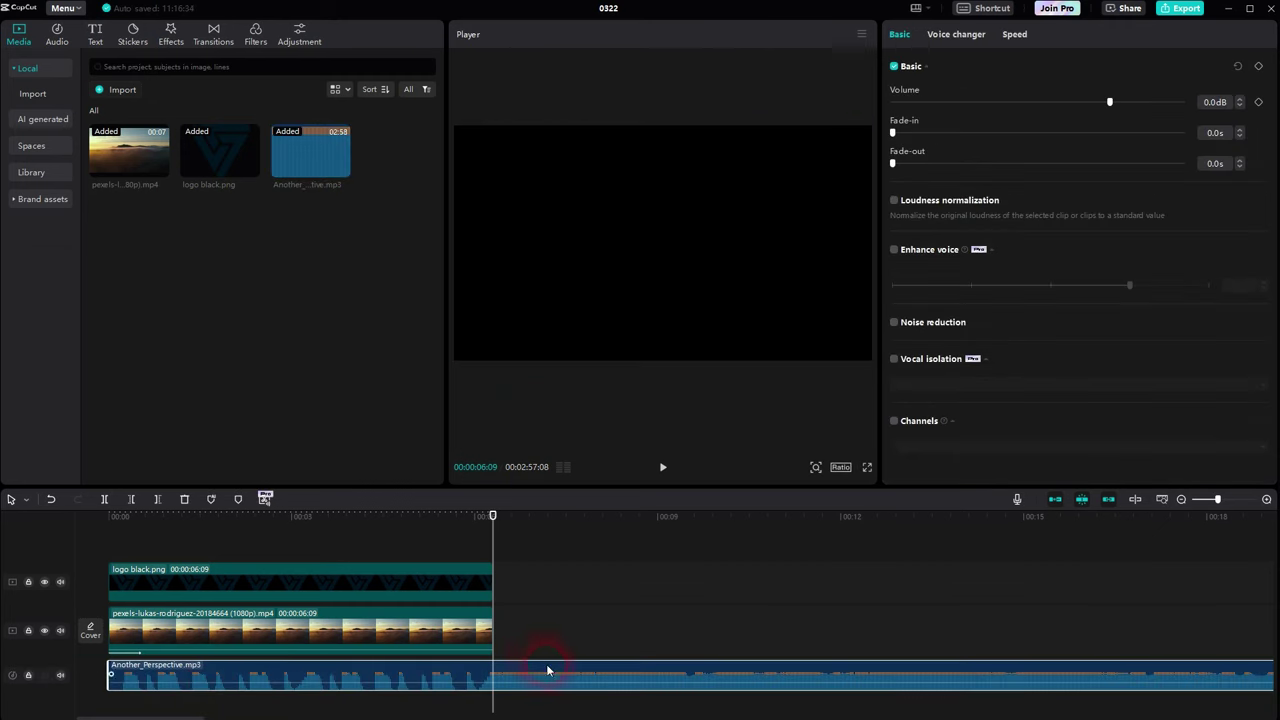
Step: Split the music at the end of the sunrise video and delete the excess part
key(b)
click(495, 674)
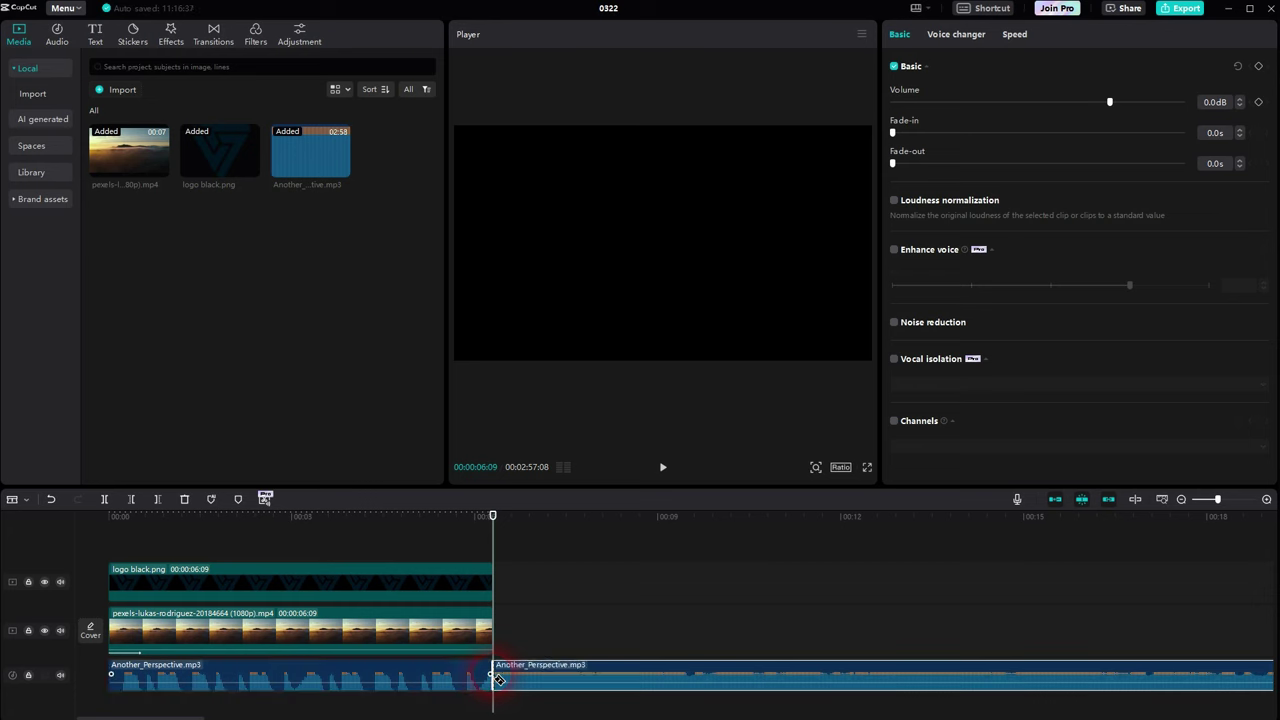
click(553, 672)
key(Delete)
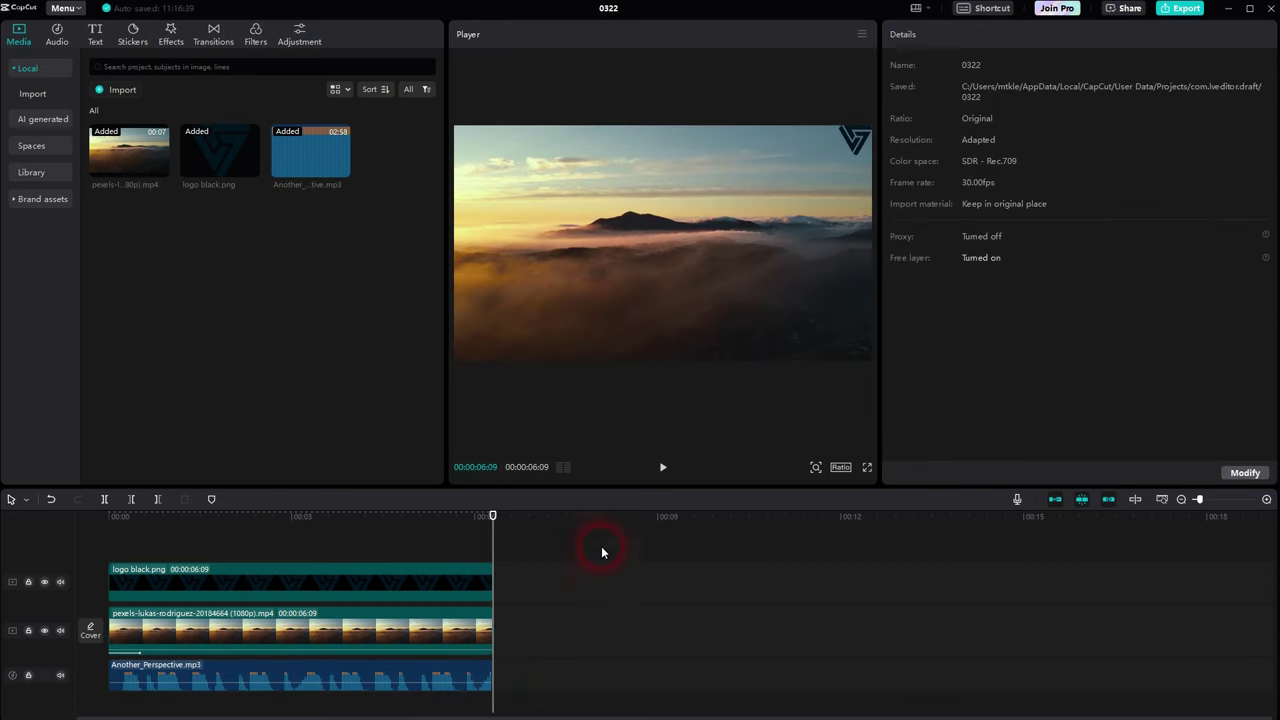
Step: Combine the logo, sunrise video and music into one compound clip
drag(601, 546, 366, 708)
right_click(342, 637)
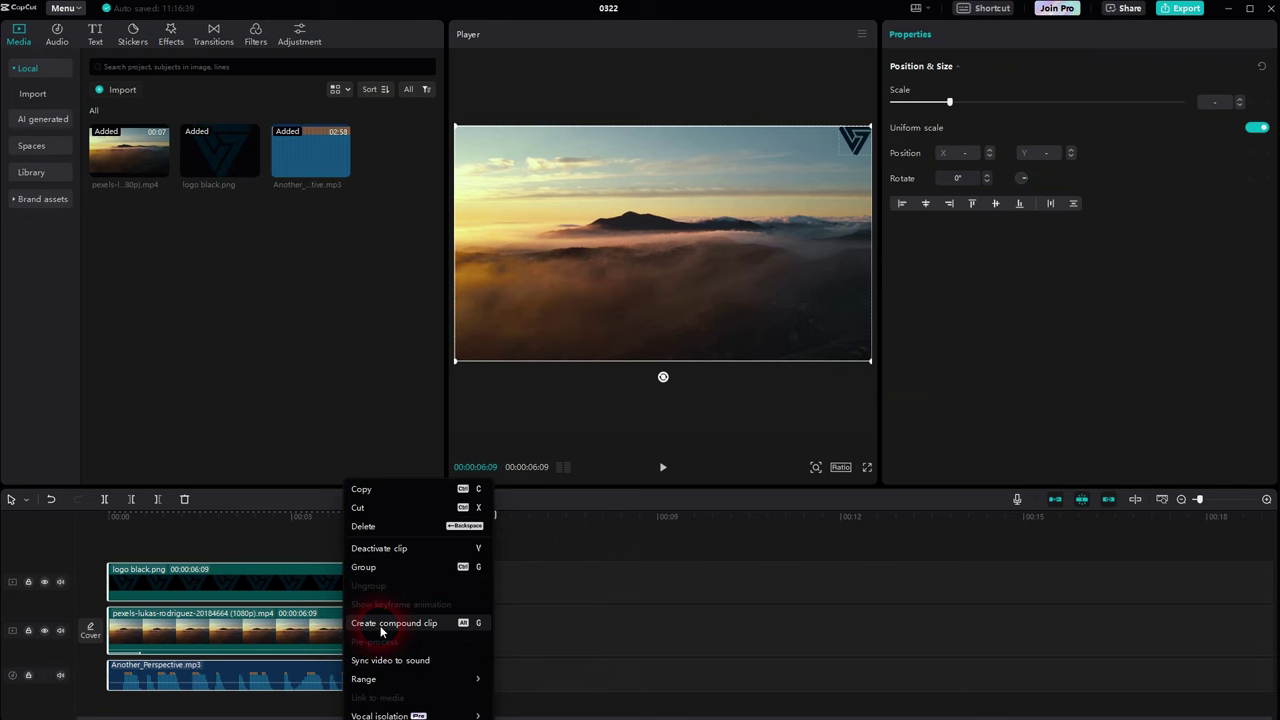
click(381, 627)
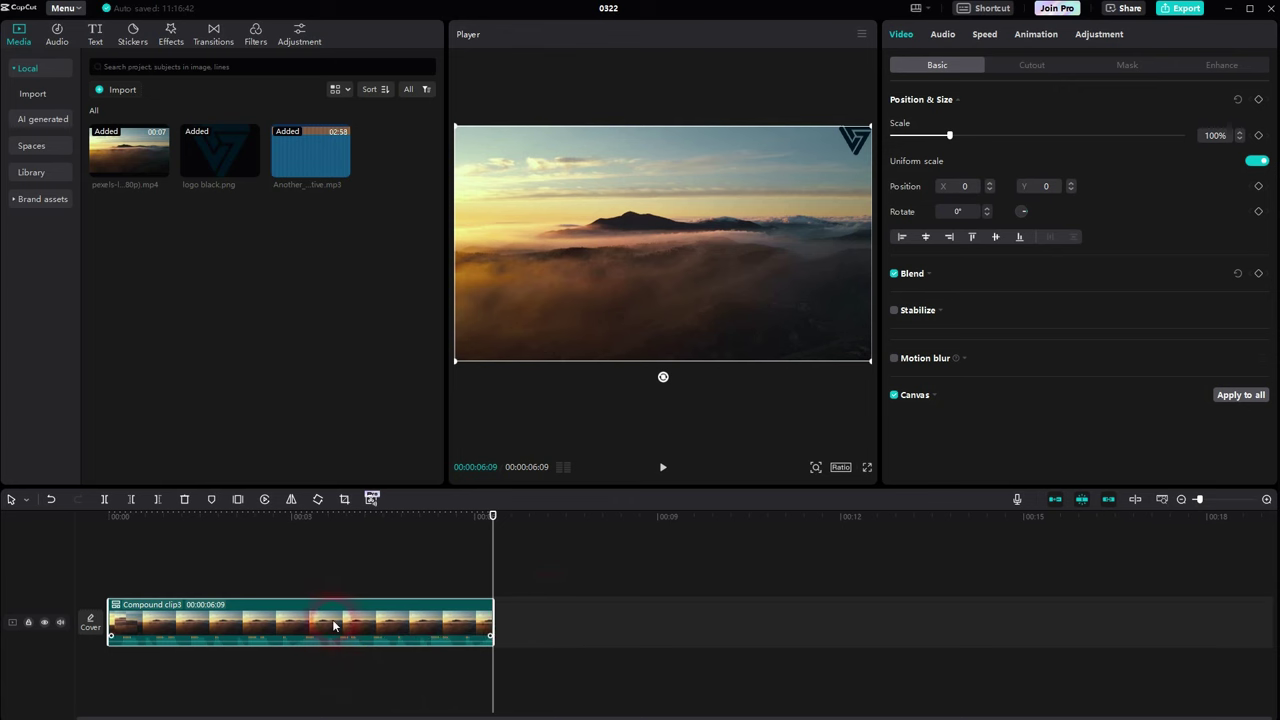
Step: Bring the playhead to the start and extract the audio from the compound clip
click(29, 610)
click(140, 643)
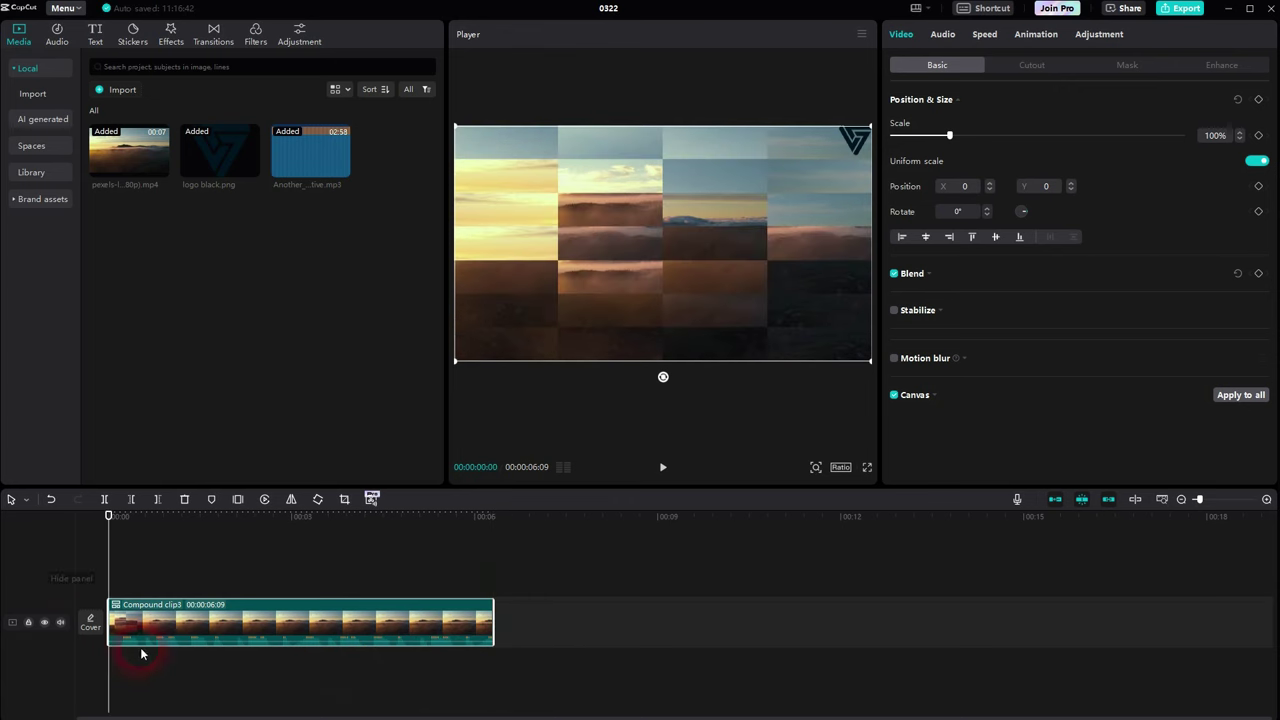
right_click(255, 622)
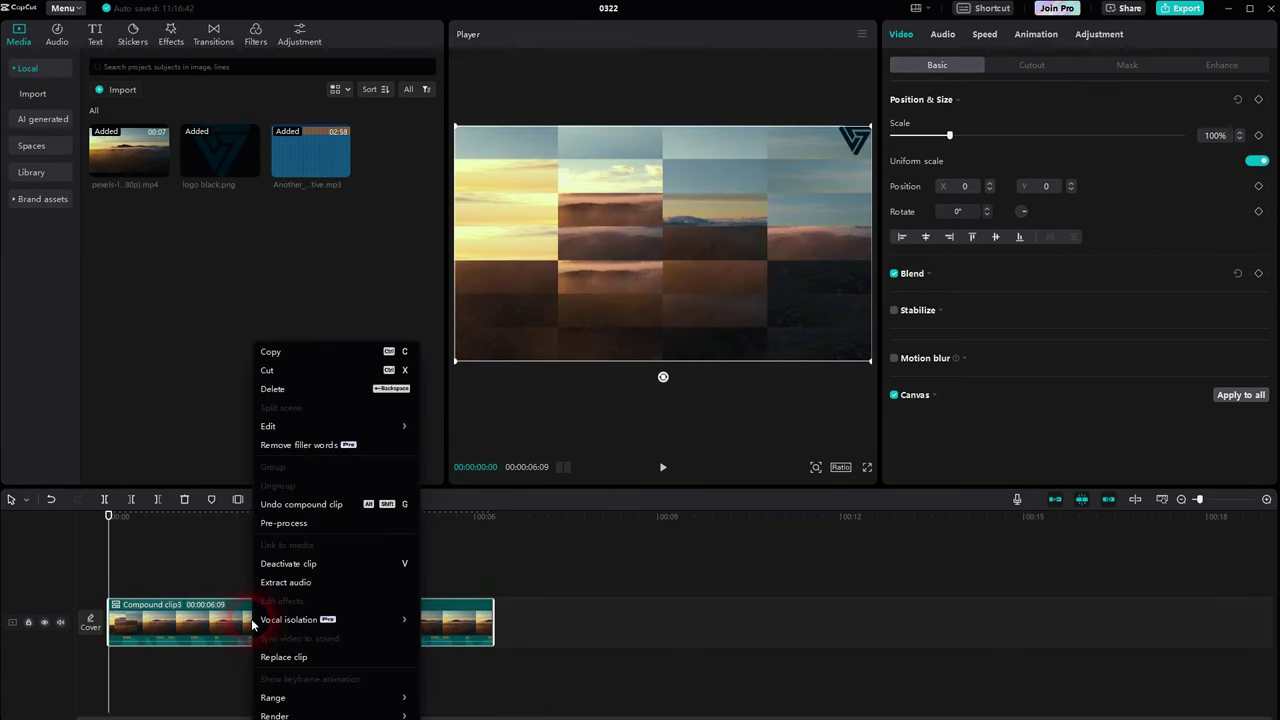
click(322, 580)
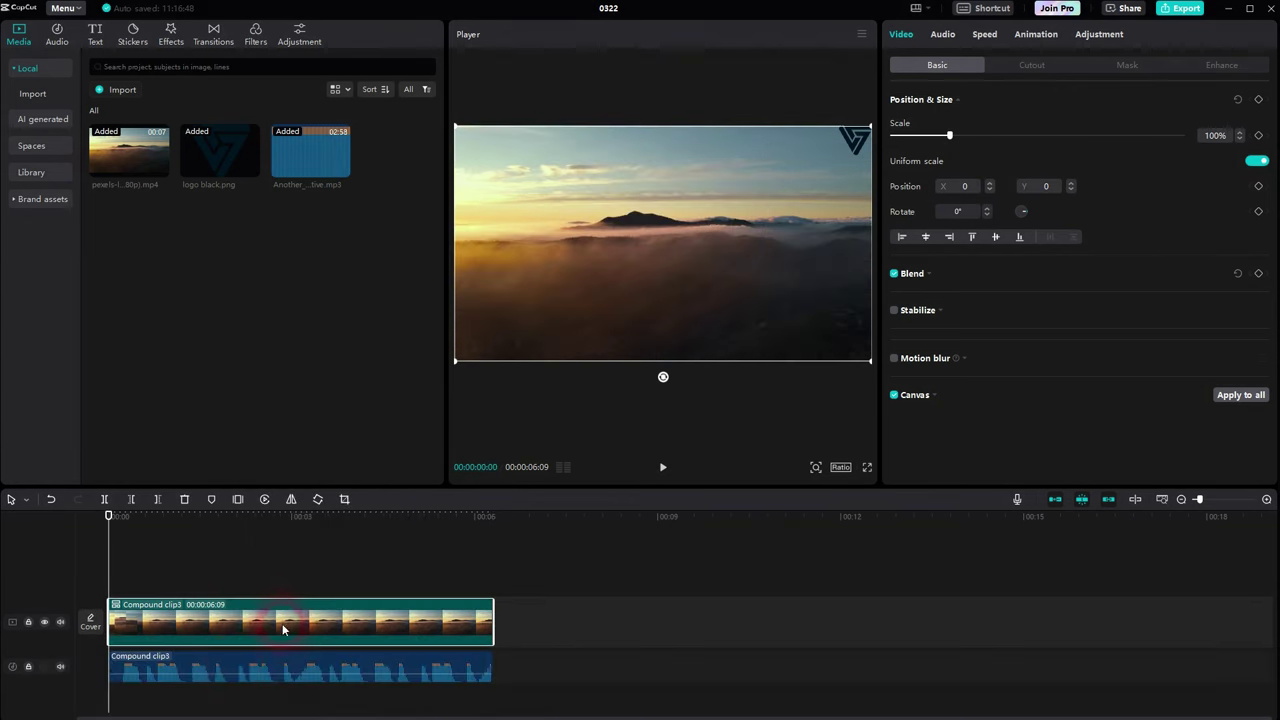
Step: Split the compound clip back into its separate clips and delete the duplicate extracted audio
right_click(404, 620)
click(457, 486)
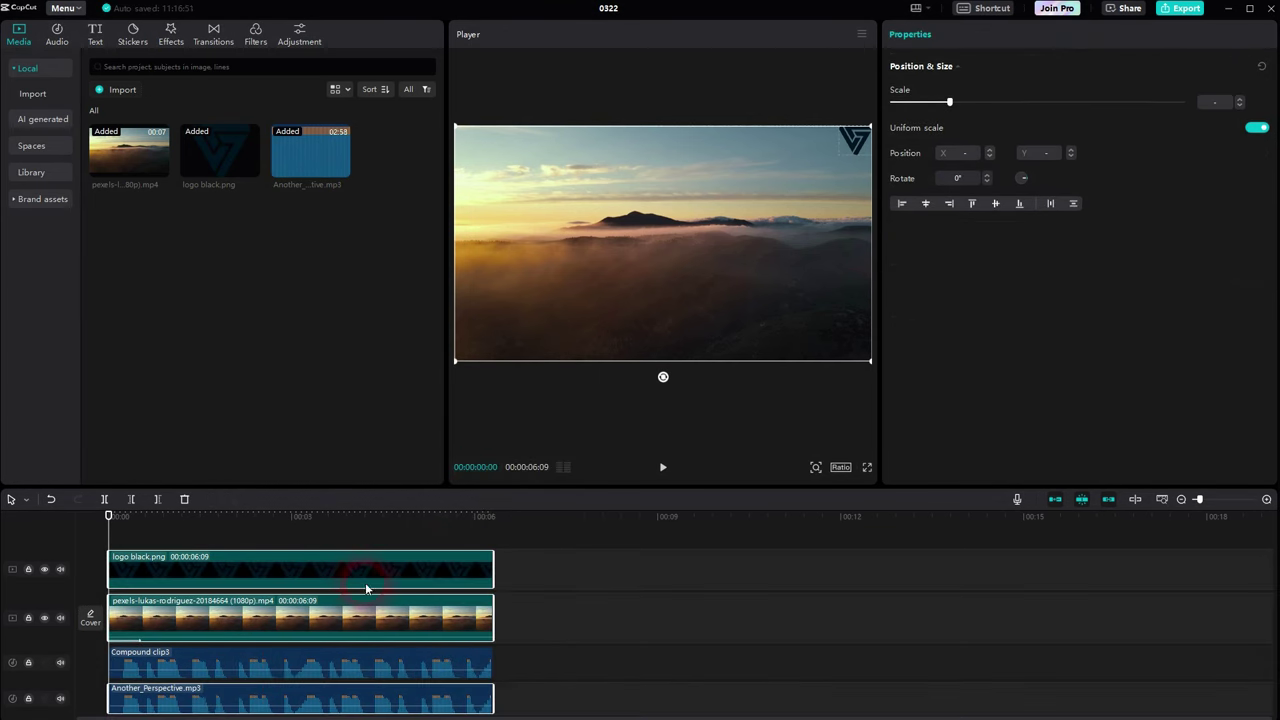
click(307, 708)
click(294, 655)
key(Delete)
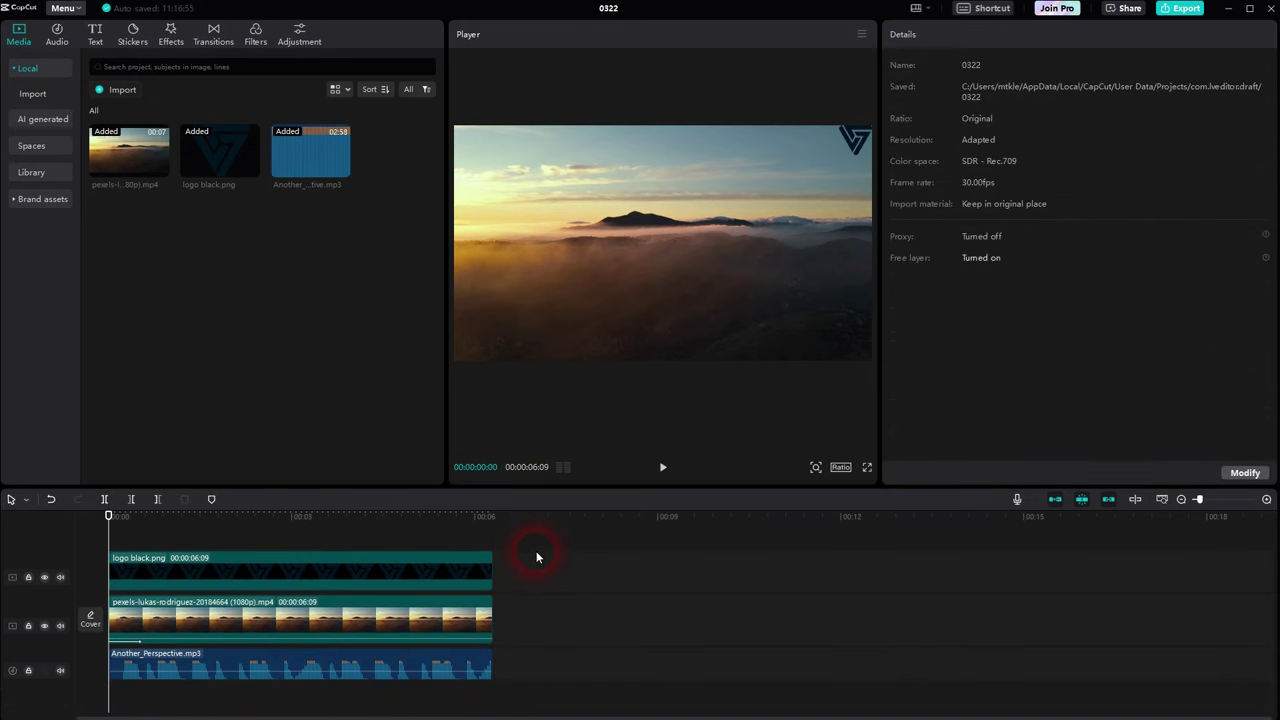
Step: Group the logo, sunrise video and music clips, and move the group about four seconds along the timeline
drag(536, 557, 448, 640)
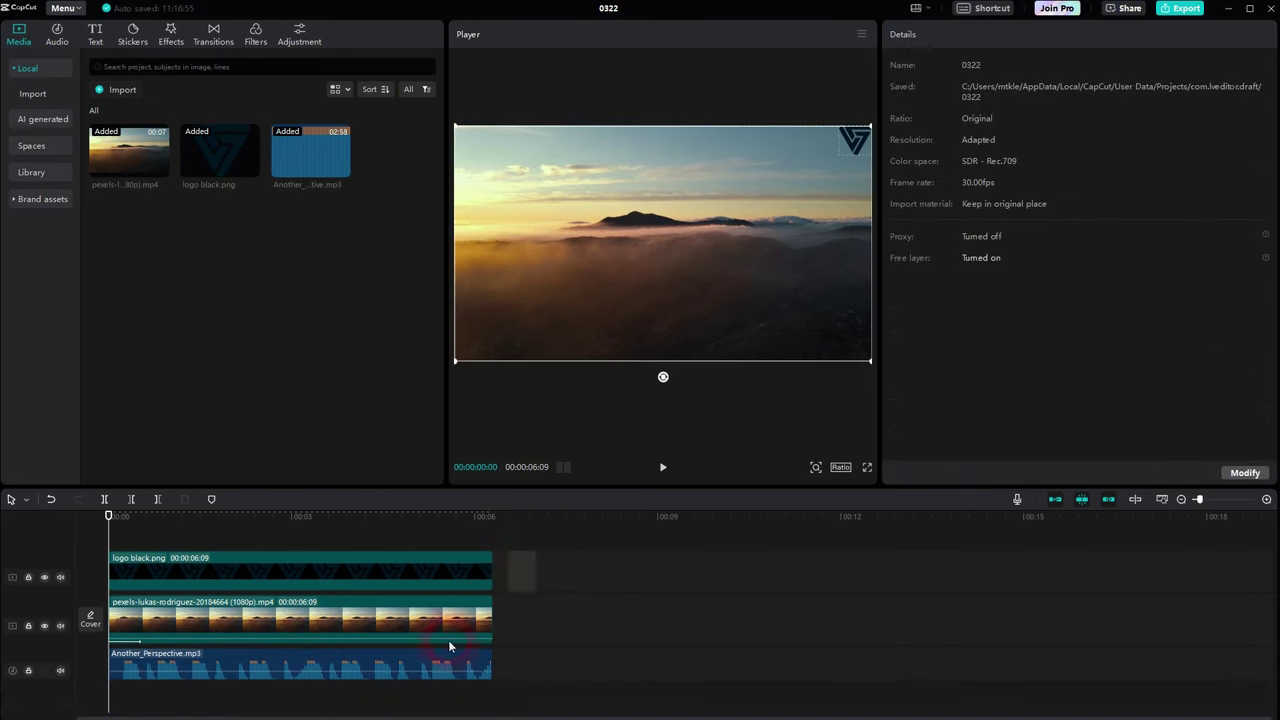
right_click(378, 636)
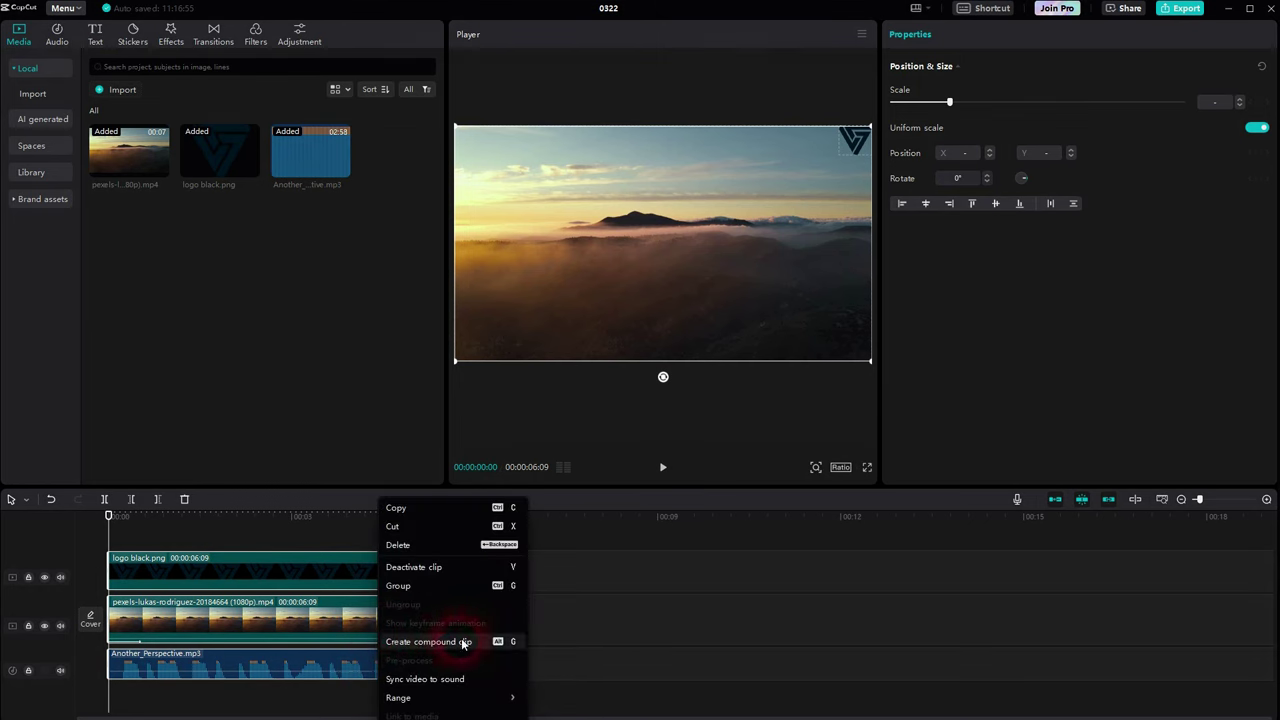
click(430, 592)
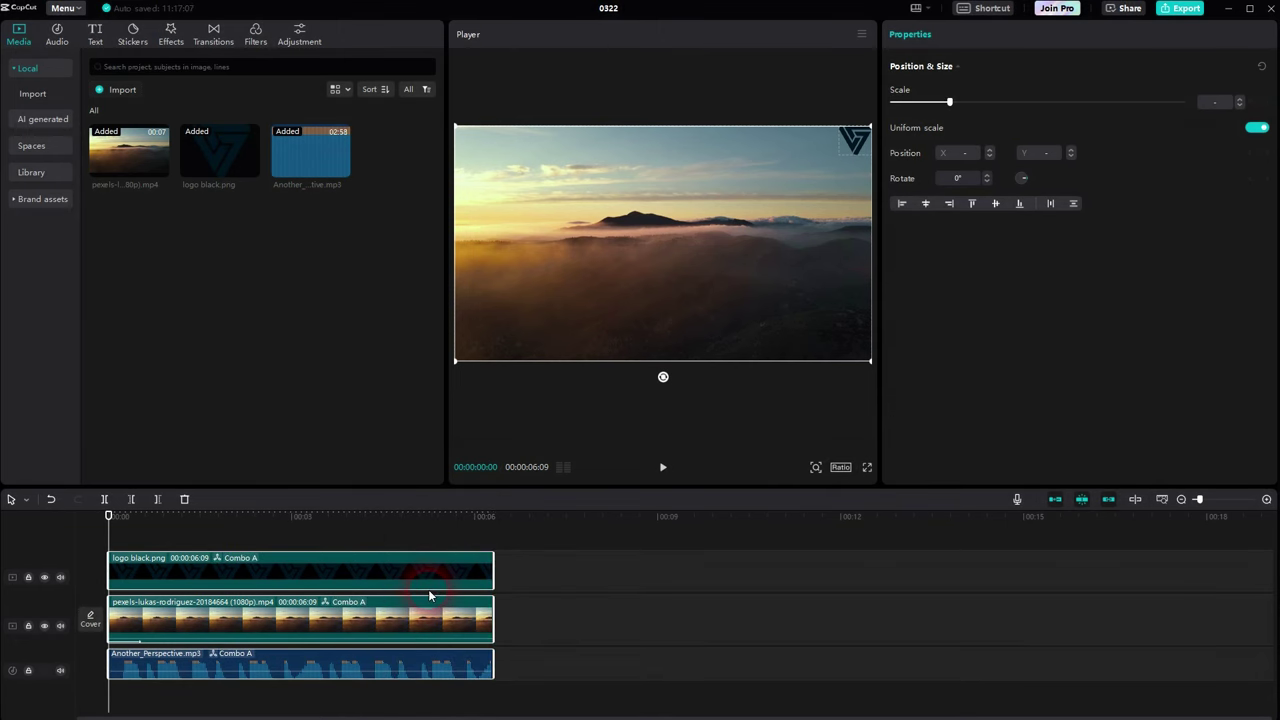
drag(358, 566, 441, 582)
click(552, 596)
drag(448, 700, 678, 647)
Step: Ungroup the three clips and realign them at the timeline's start with the sunrise video on the main track
right_click(657, 601)
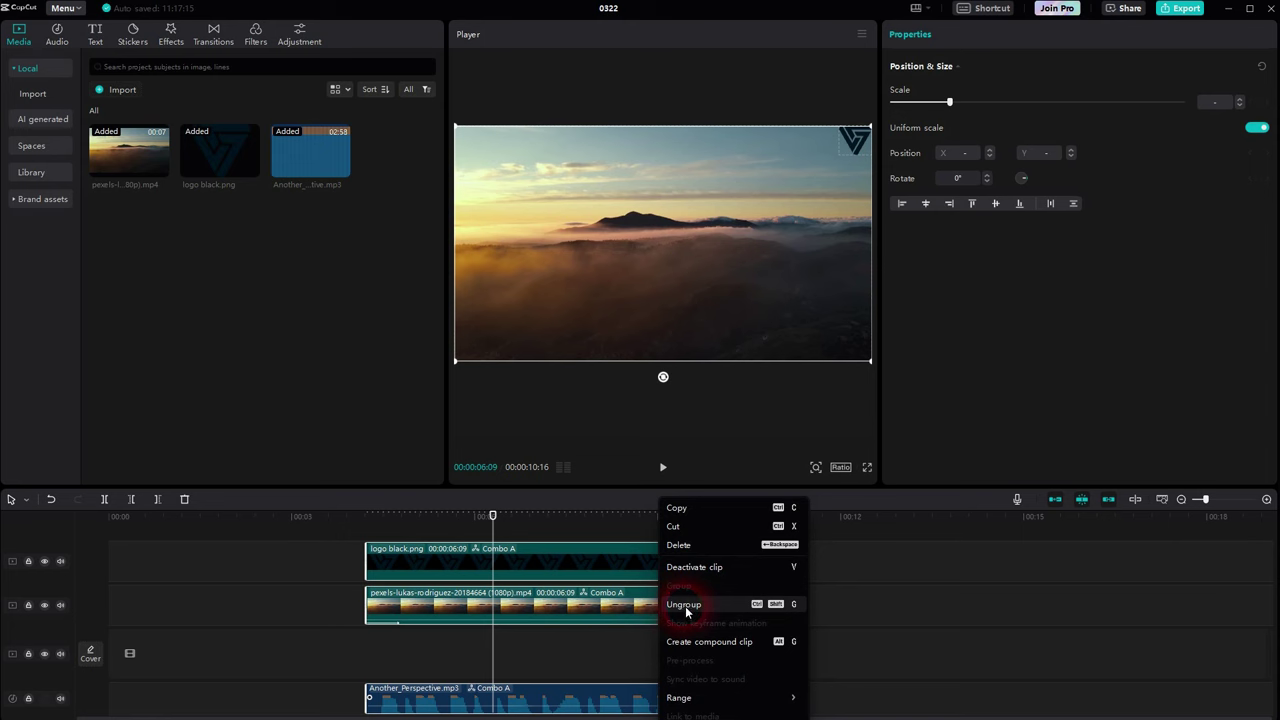
click(686, 606)
drag(695, 552, 396, 561)
click(566, 569)
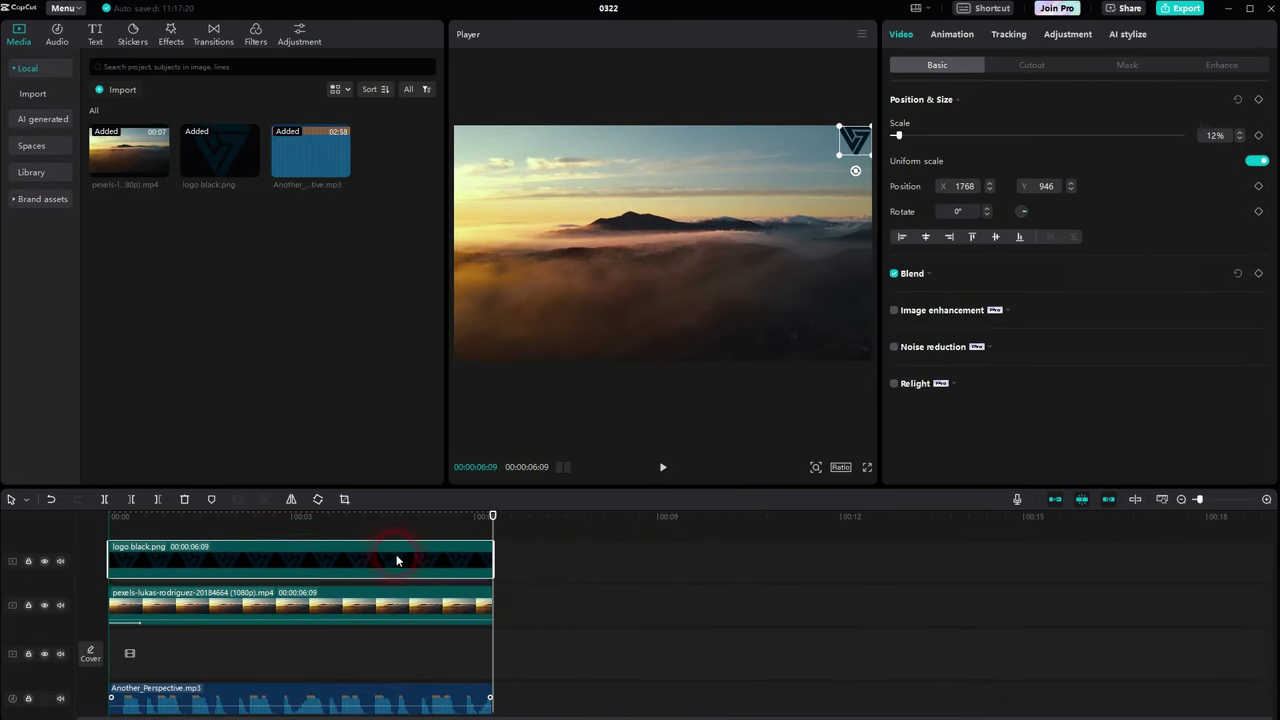
drag(393, 699, 392, 658)
click(405, 603)
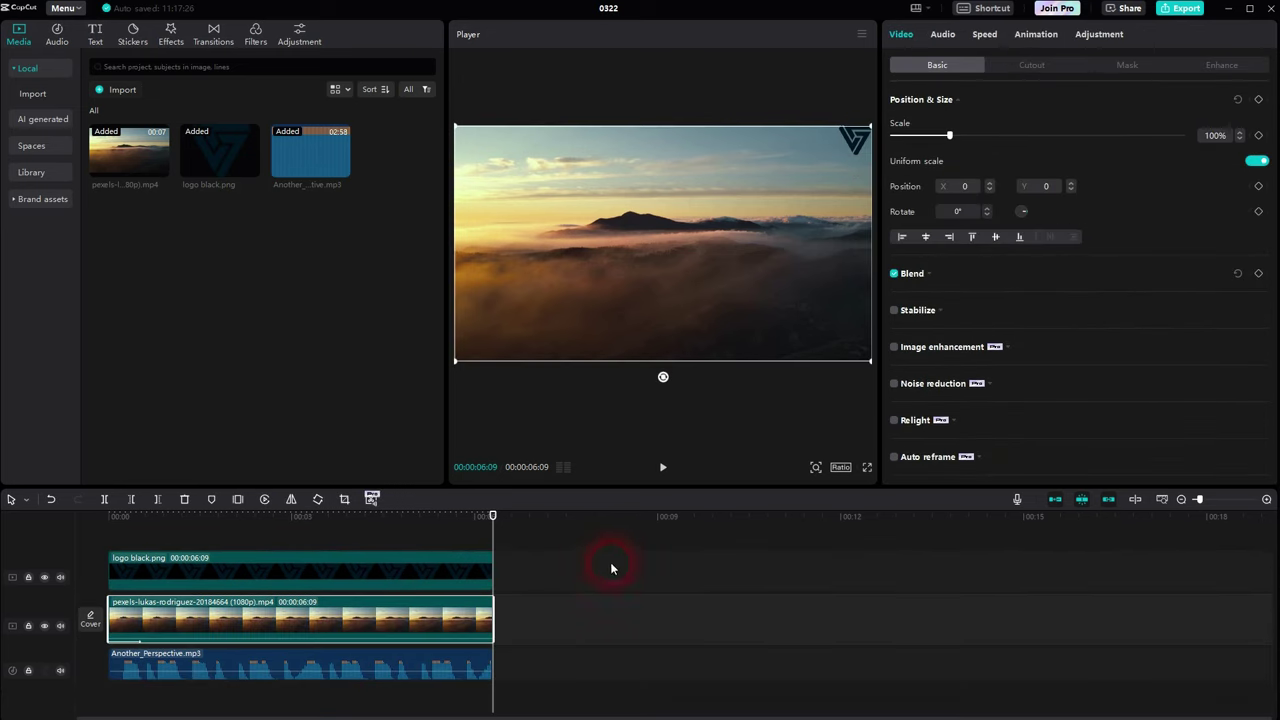
Step: Combine only the logo and the sunrise video into a compound clip, leaving the music separate
click(535, 561)
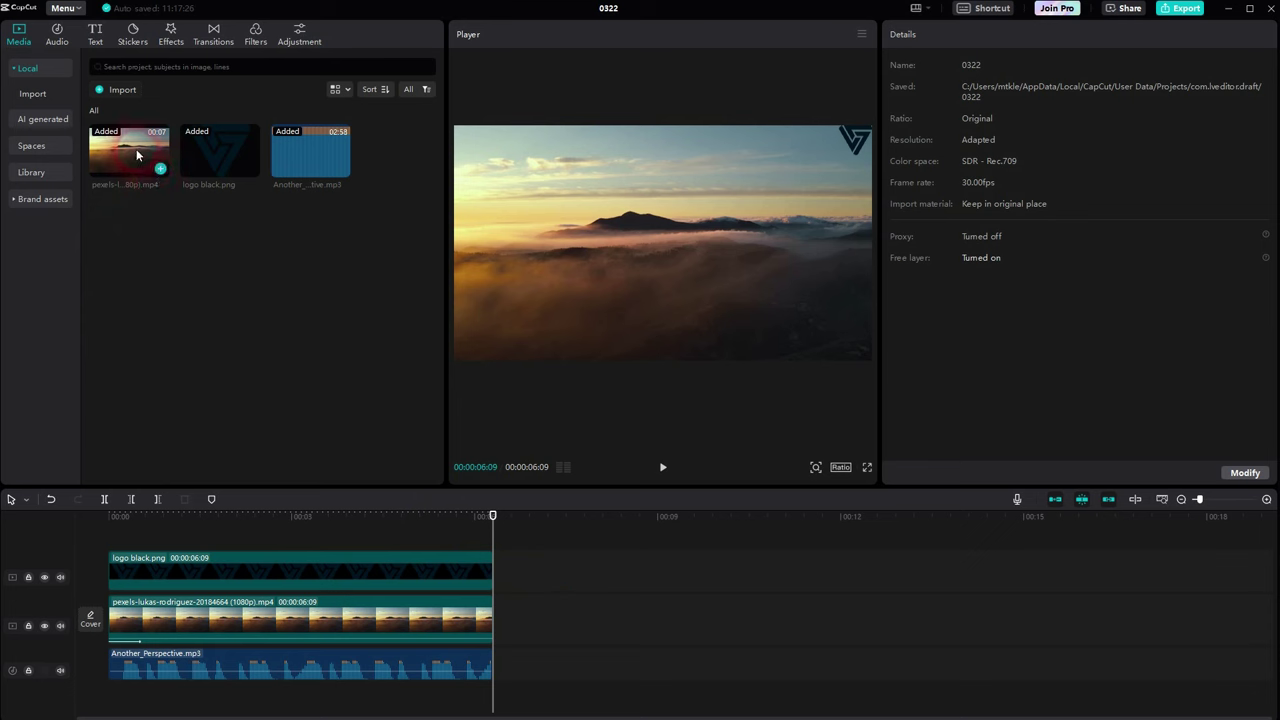
click(250, 240)
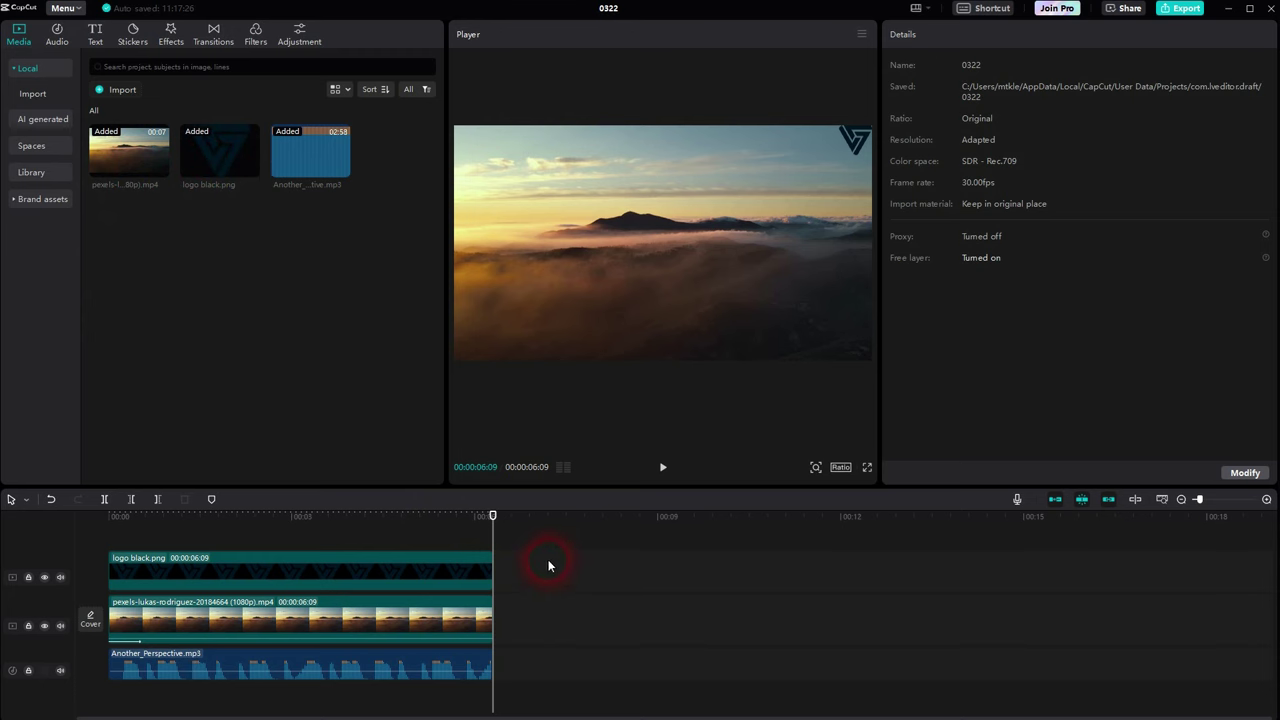
click(408, 615)
right_click(408, 615)
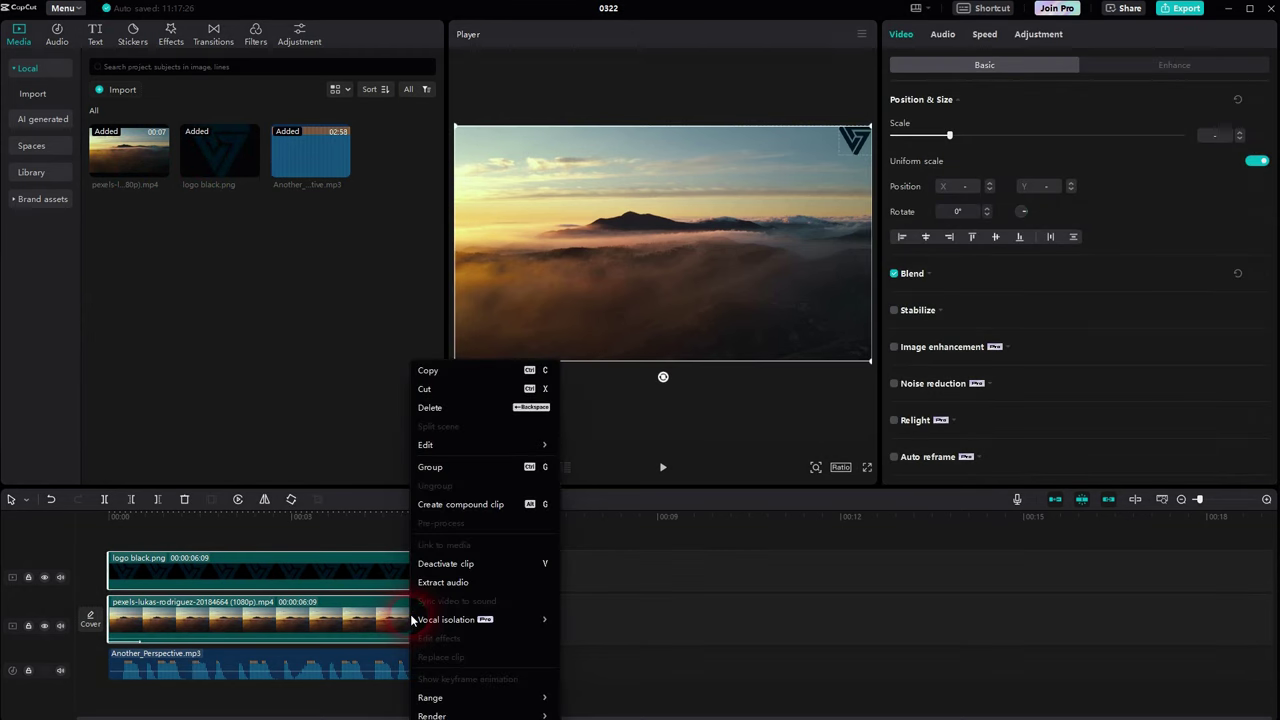
click(444, 506)
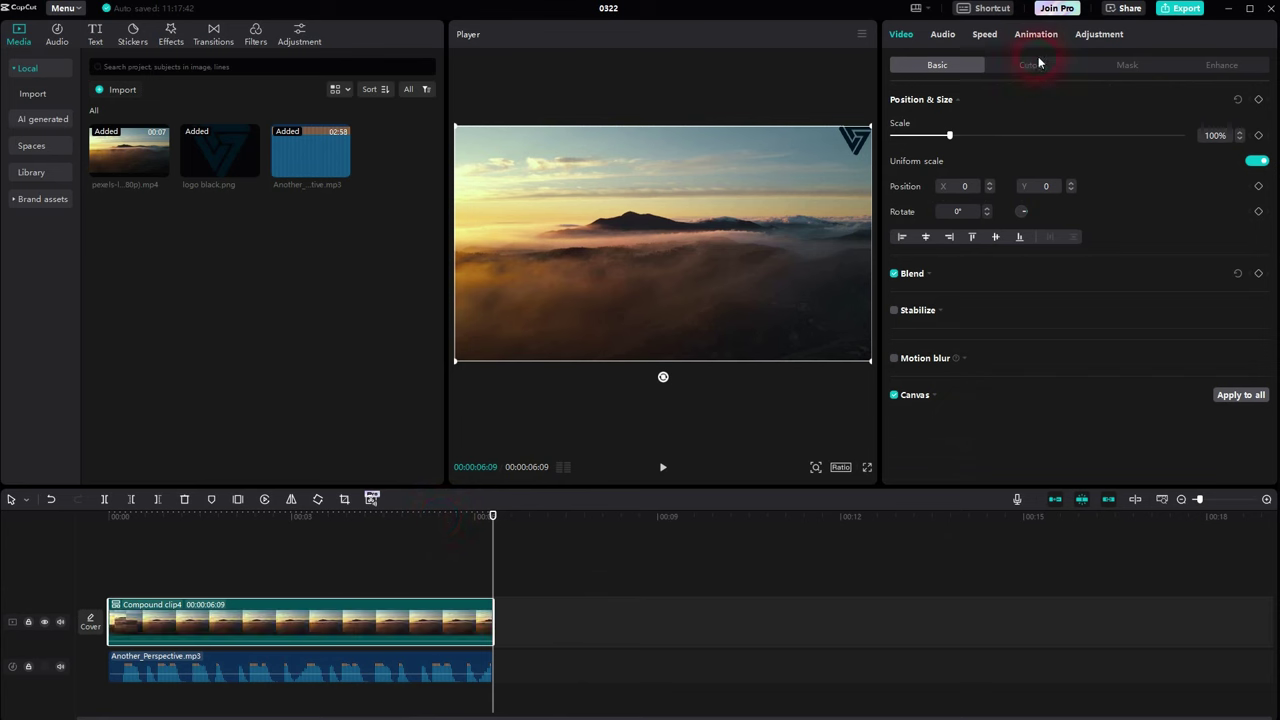
Step: Apply the Puzzle entrance animation to the new compound clip
click(1036, 34)
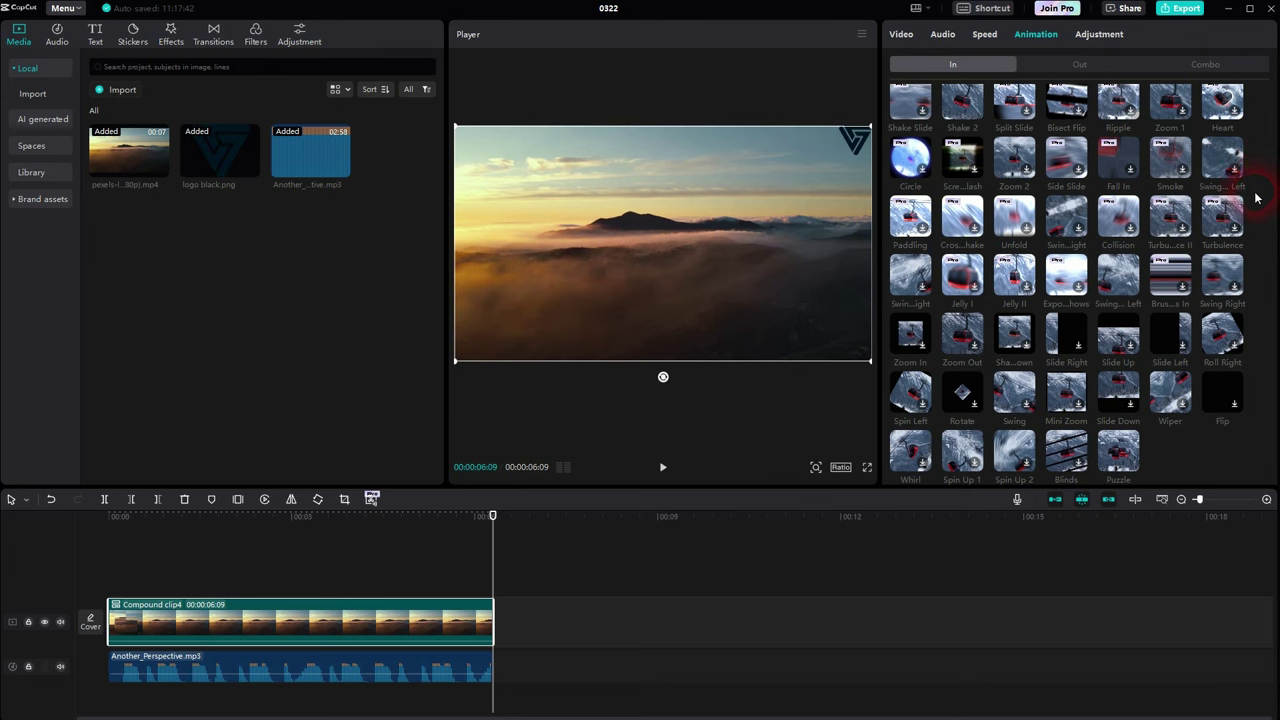
scroll(1257, 197, up, 5)
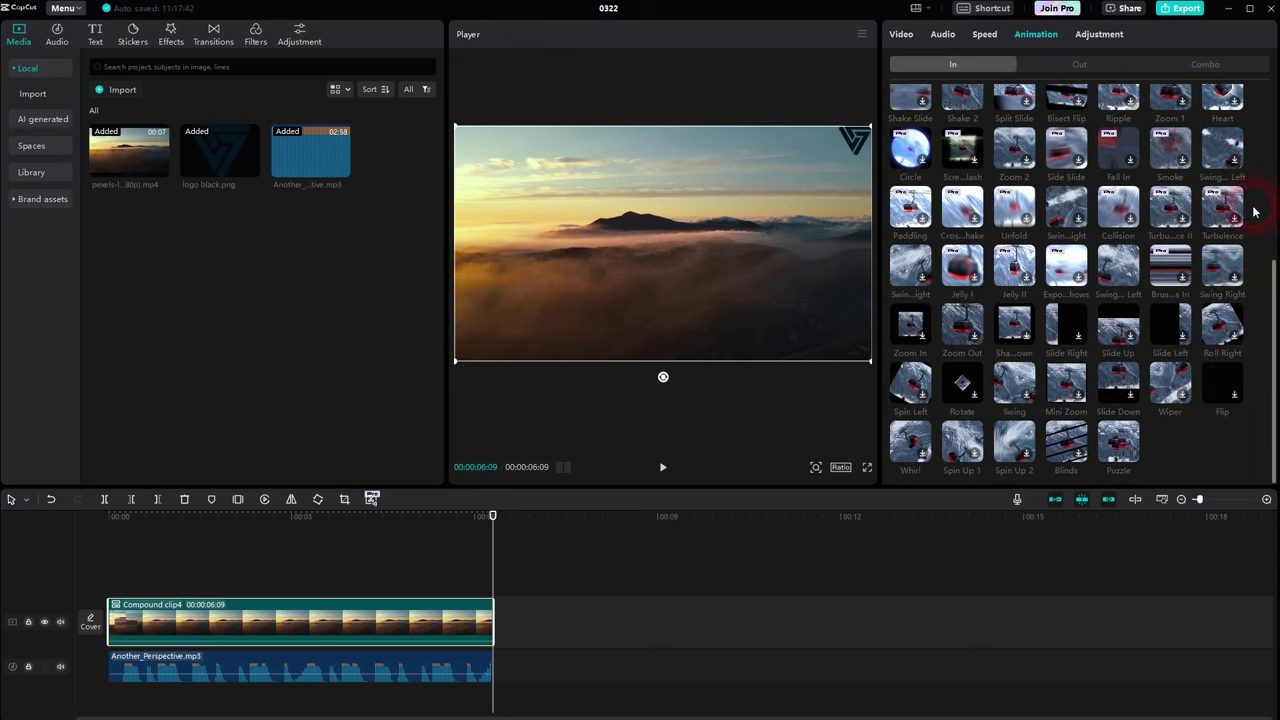
click(1116, 442)
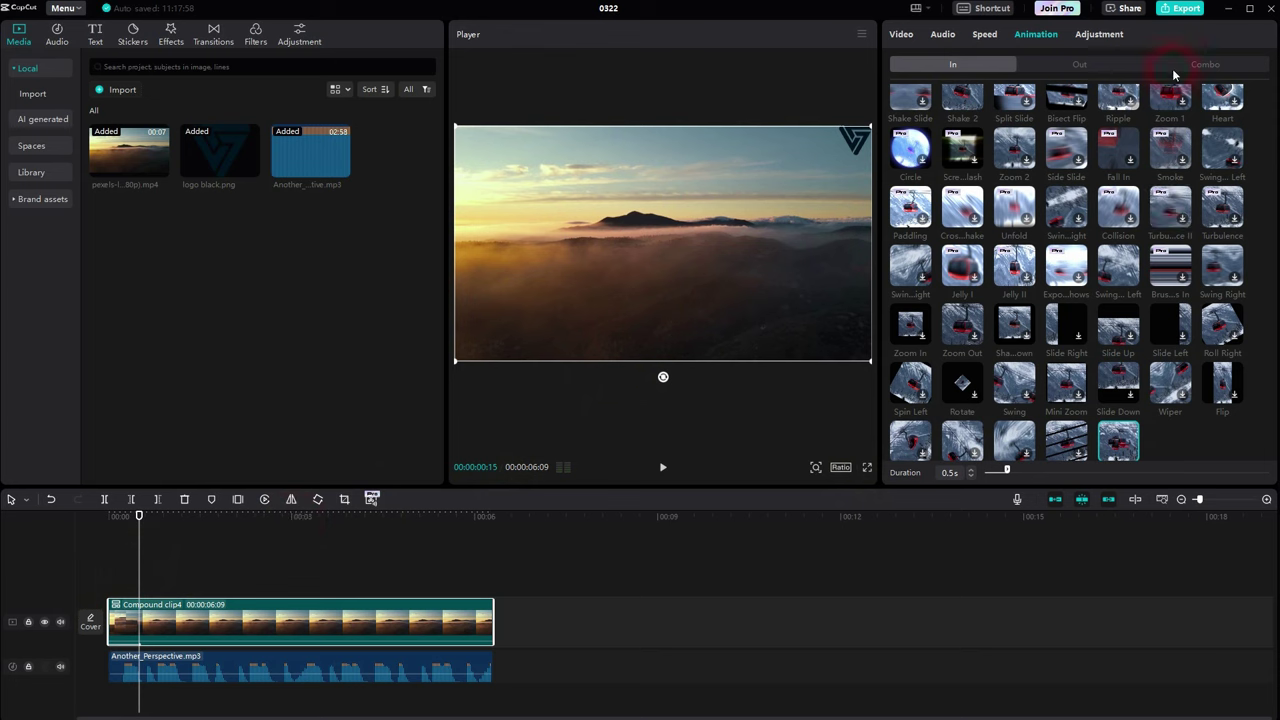
Step: Browse the exit animations and apply the rotating one beside Cross Close to the compound clip
click(1089, 68)
scroll(1266, 266, down, 3)
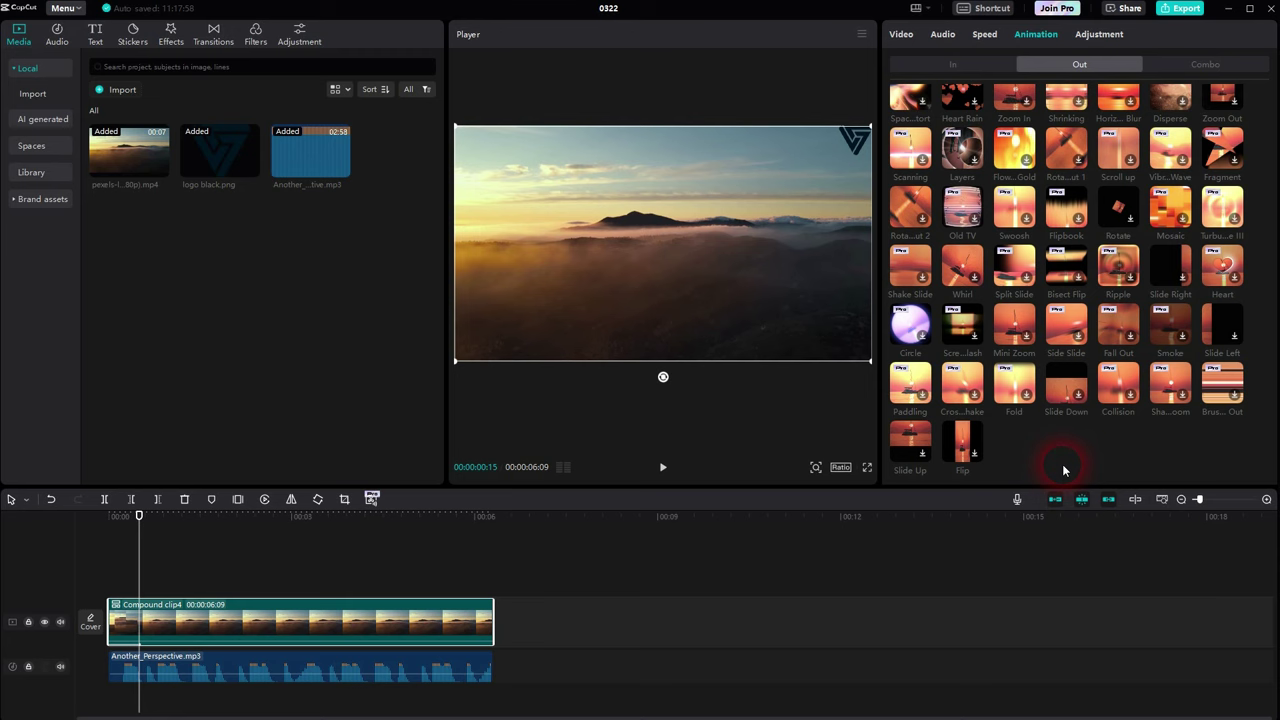
scroll(1175, 340, up, 5)
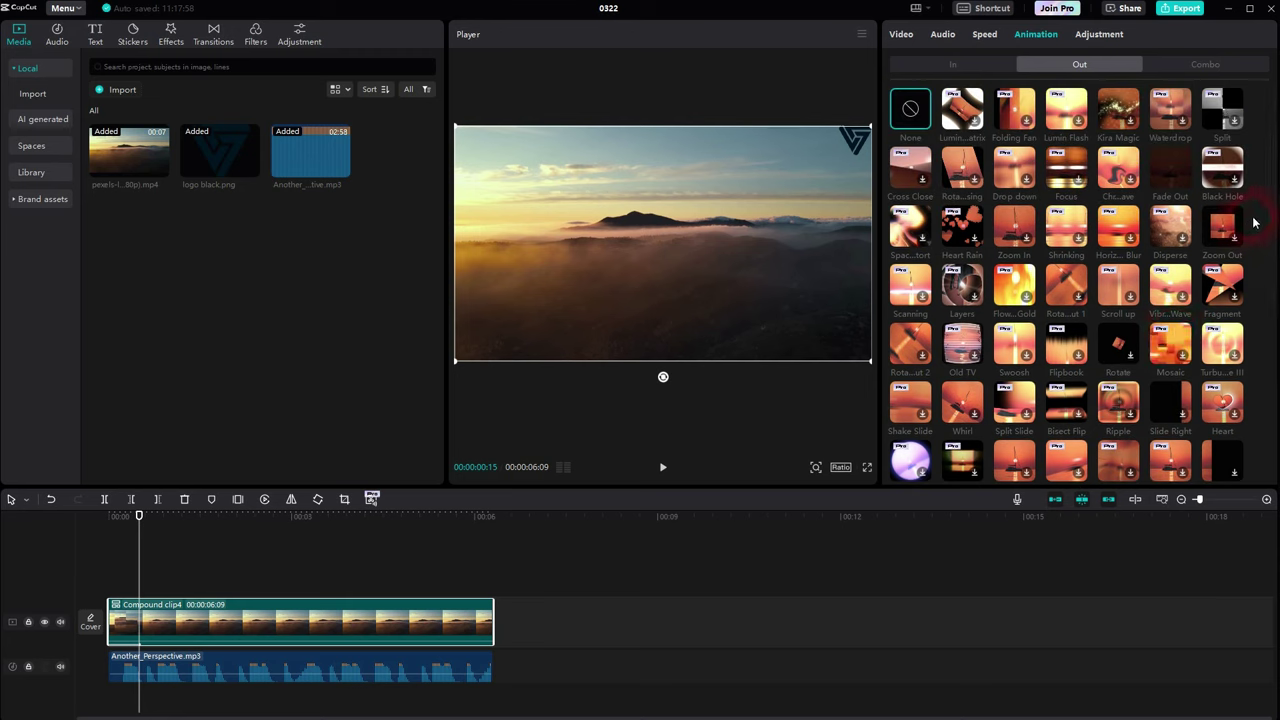
click(975, 179)
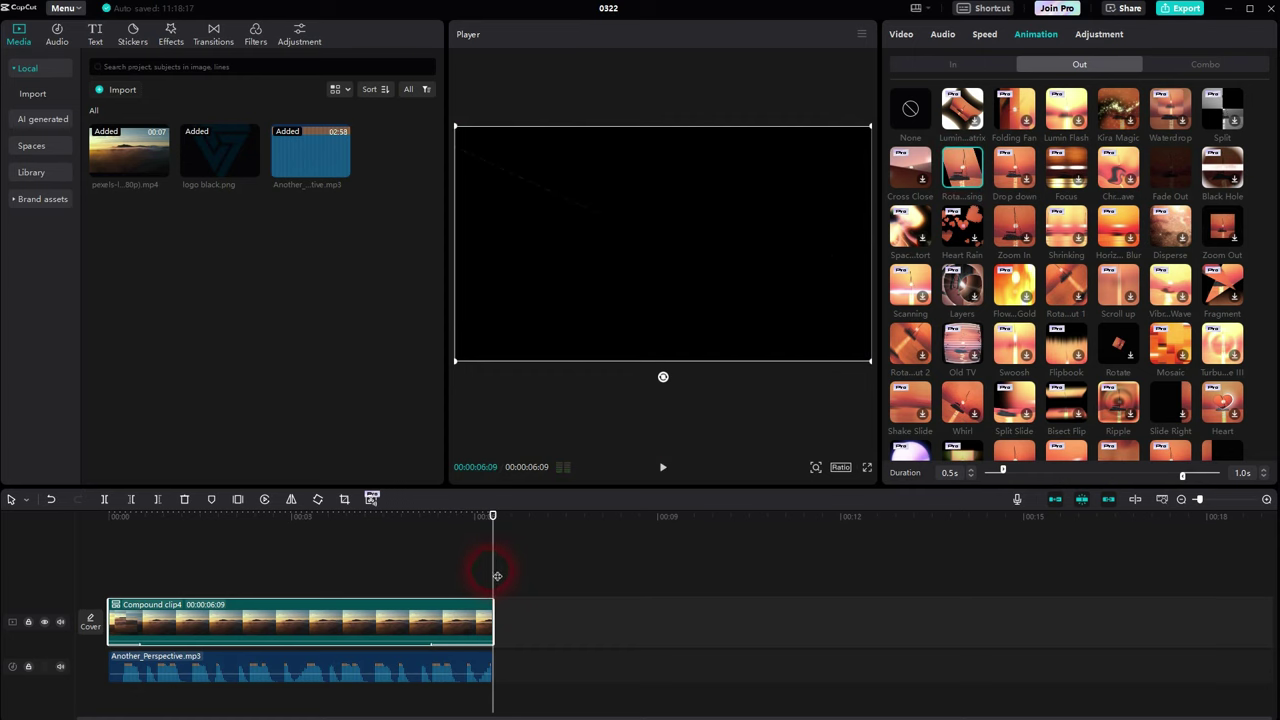
Step: Scrub through the last second of the compound clip to preview its exit animation
click(437, 580)
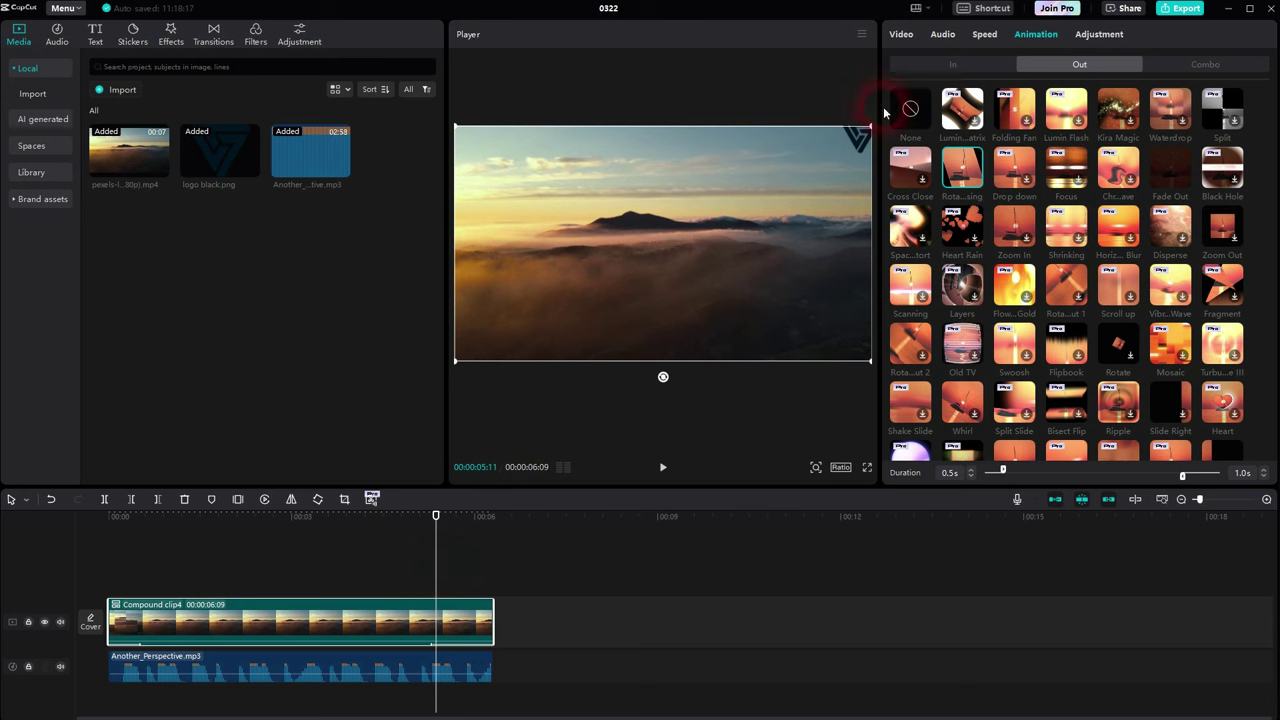
click(443, 560)
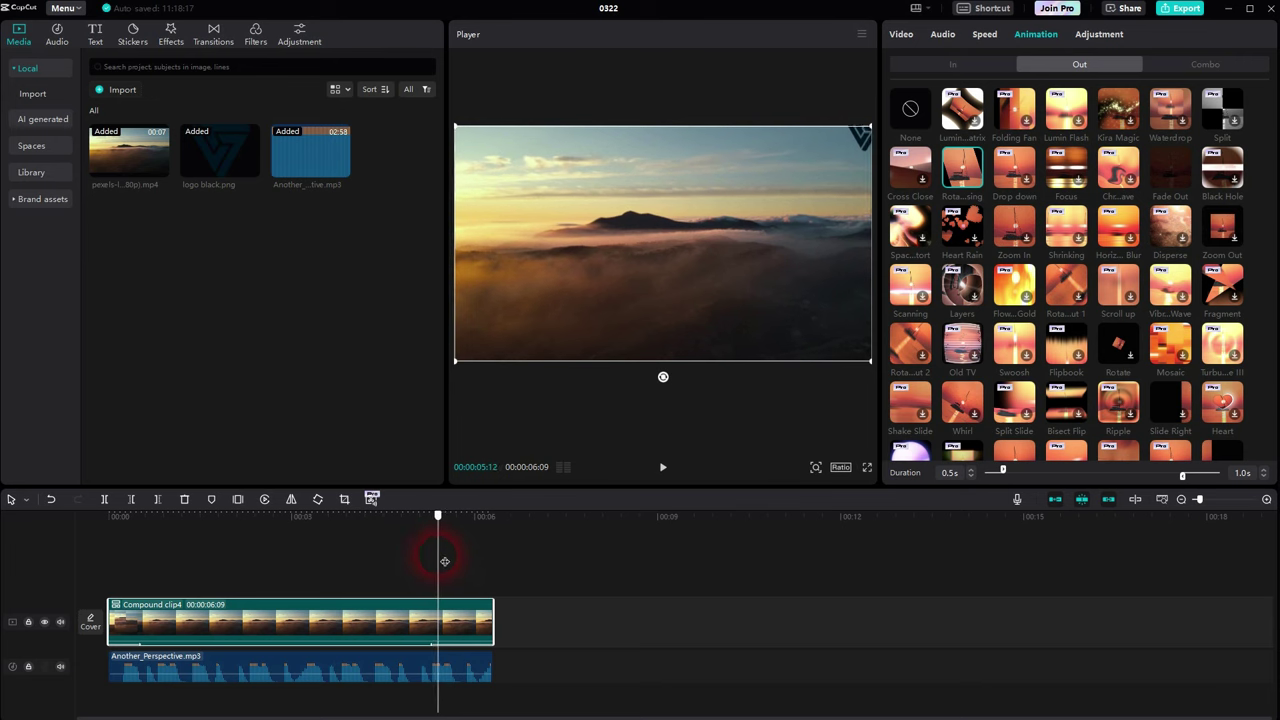
drag(444, 561, 534, 548)
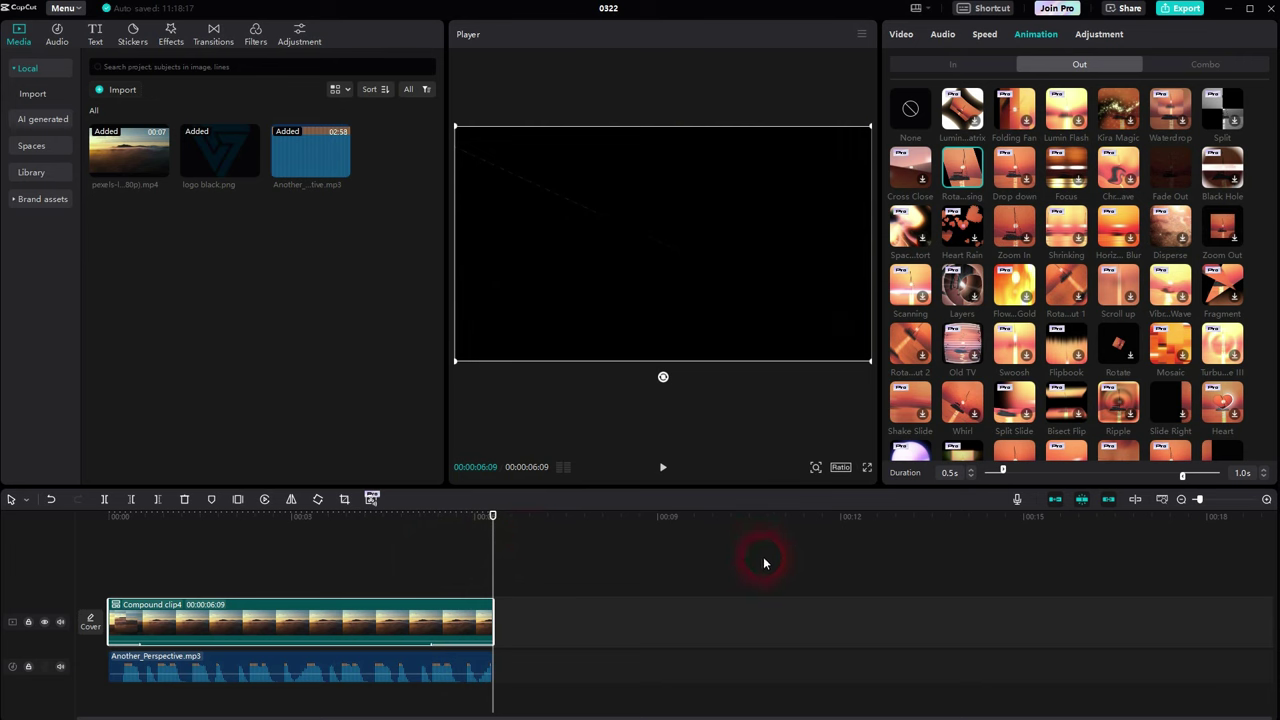
Step: Split the animated compound clip back into its separate logo and video clips, and clear the selection
right_click(440, 610)
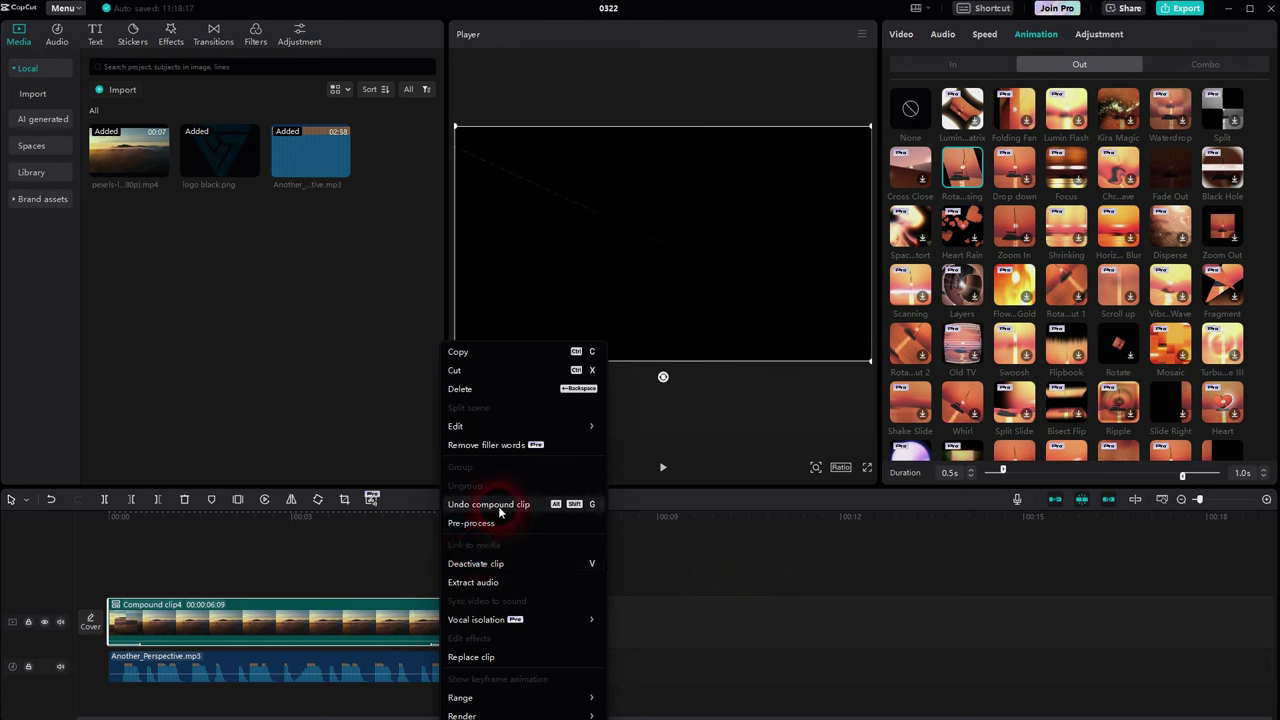
click(488, 504)
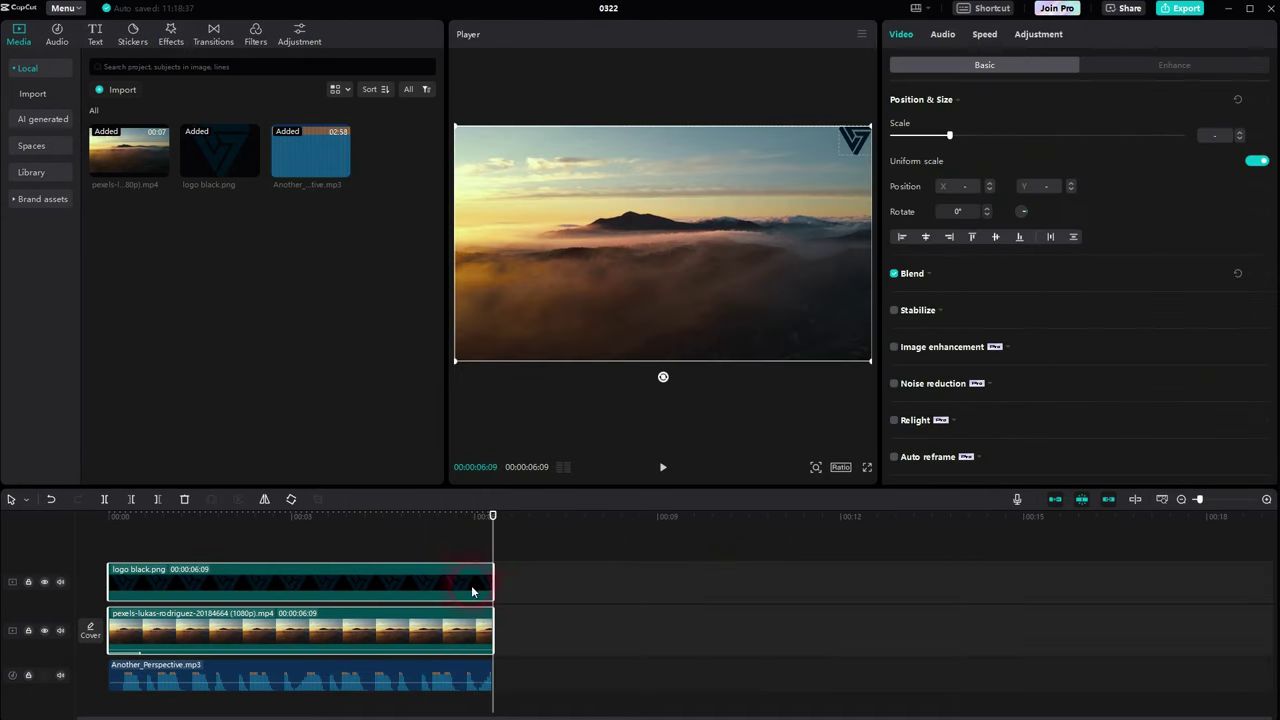
click(535, 576)
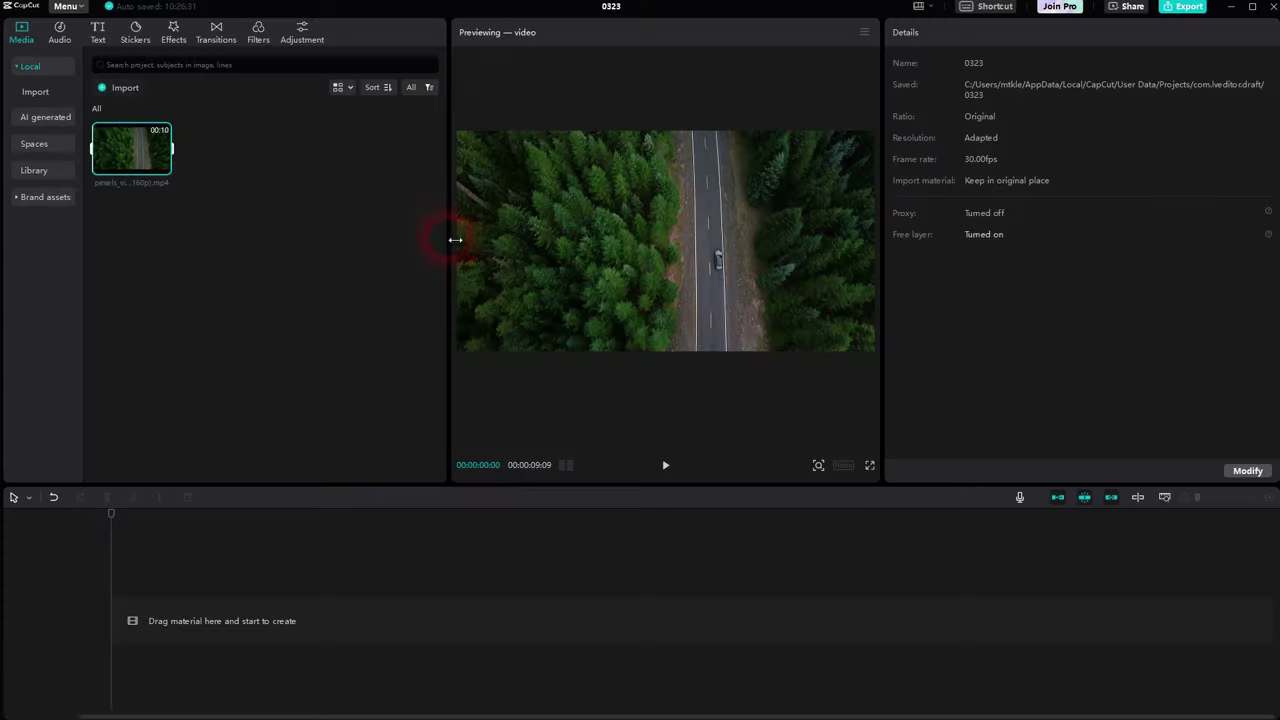
Step: Add the forest road video to the empty timeline of project 0323
click(163, 167)
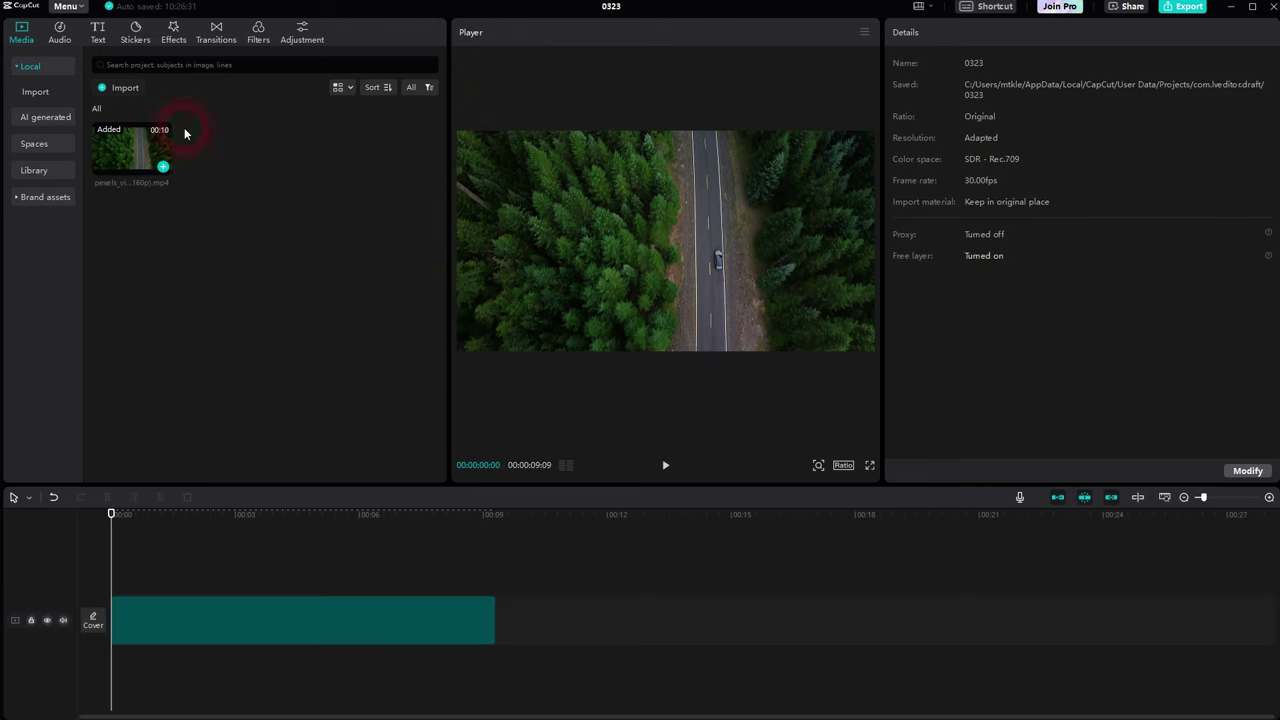
Step: Add a default text clip above the forest road video at the start of the timeline
click(97, 39)
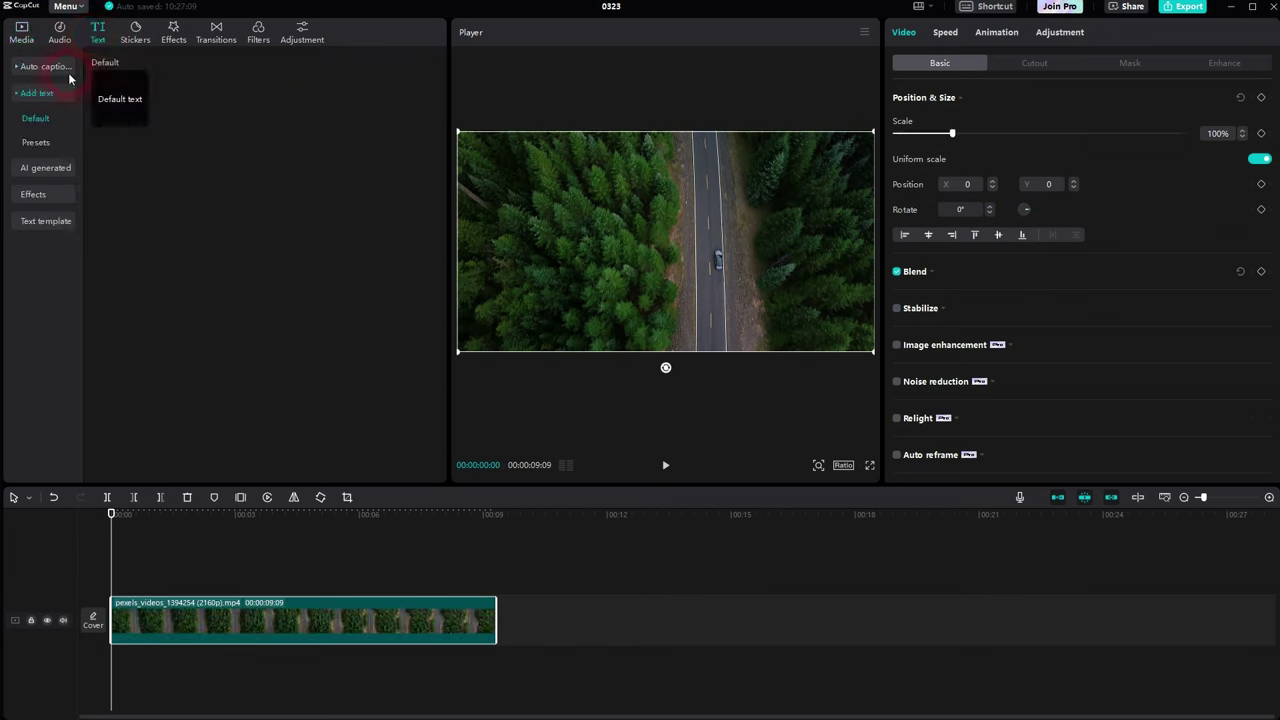
click(45, 120)
click(37, 142)
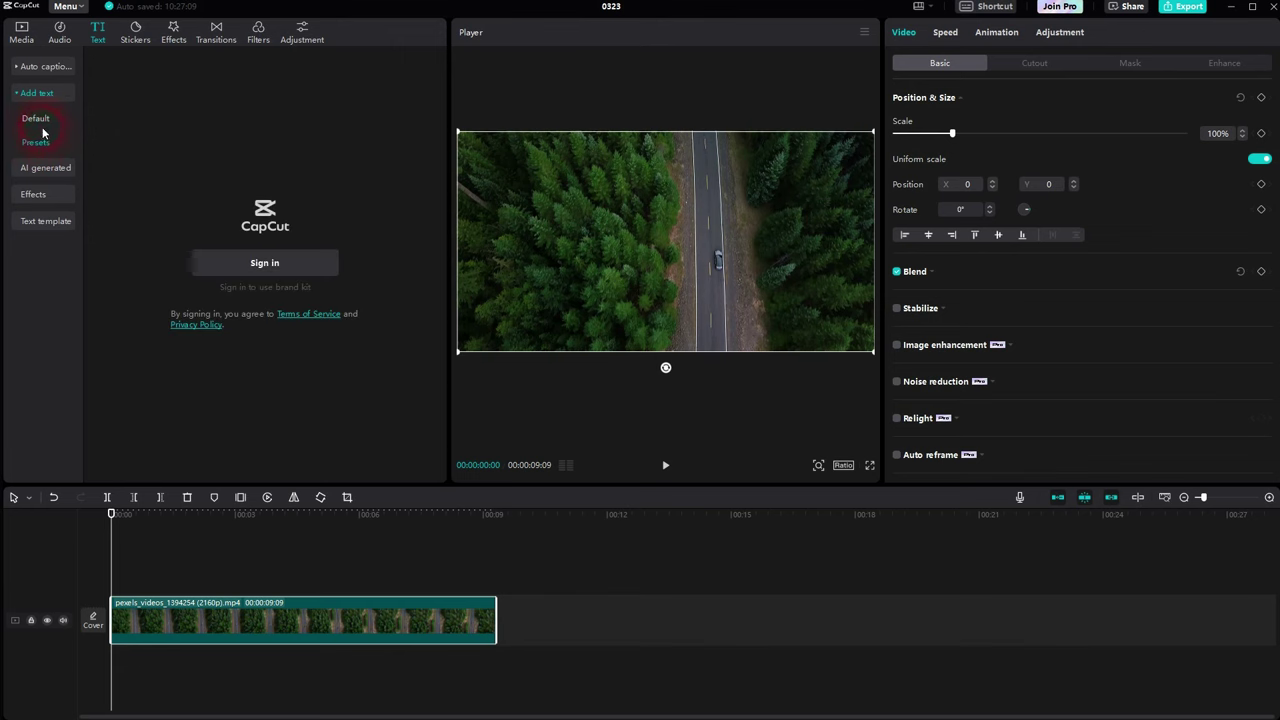
click(43, 130)
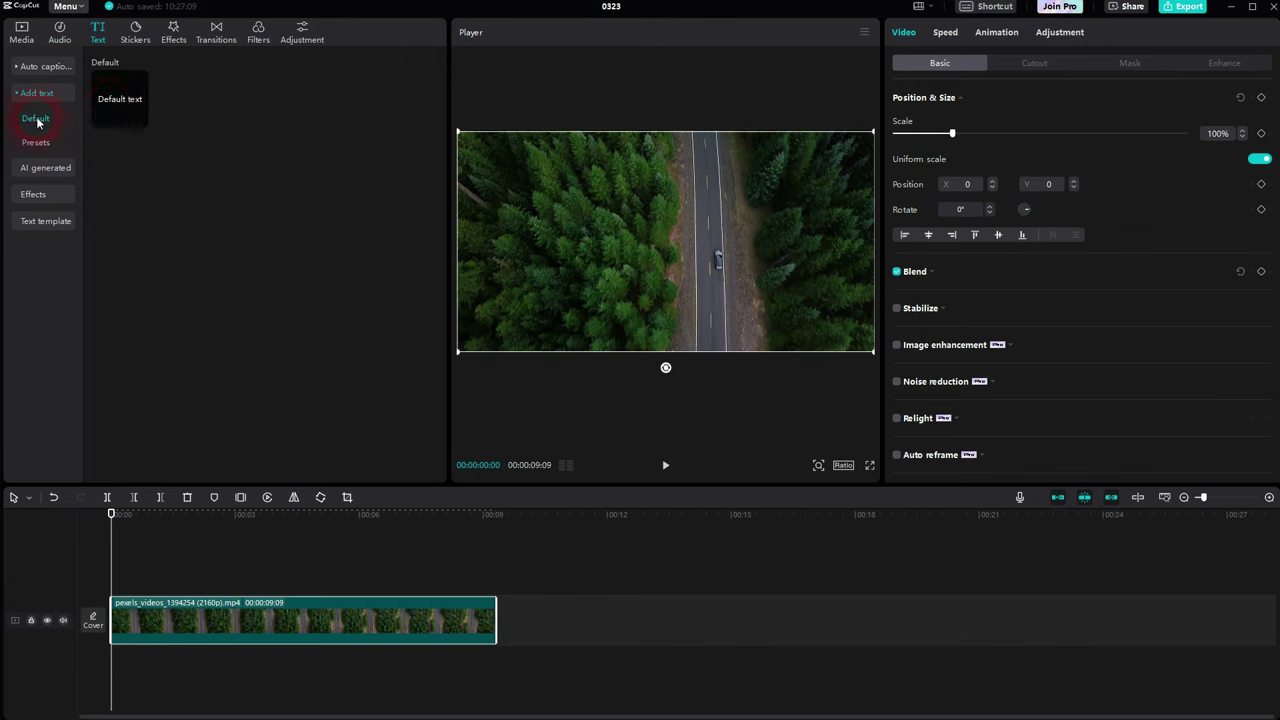
click(139, 119)
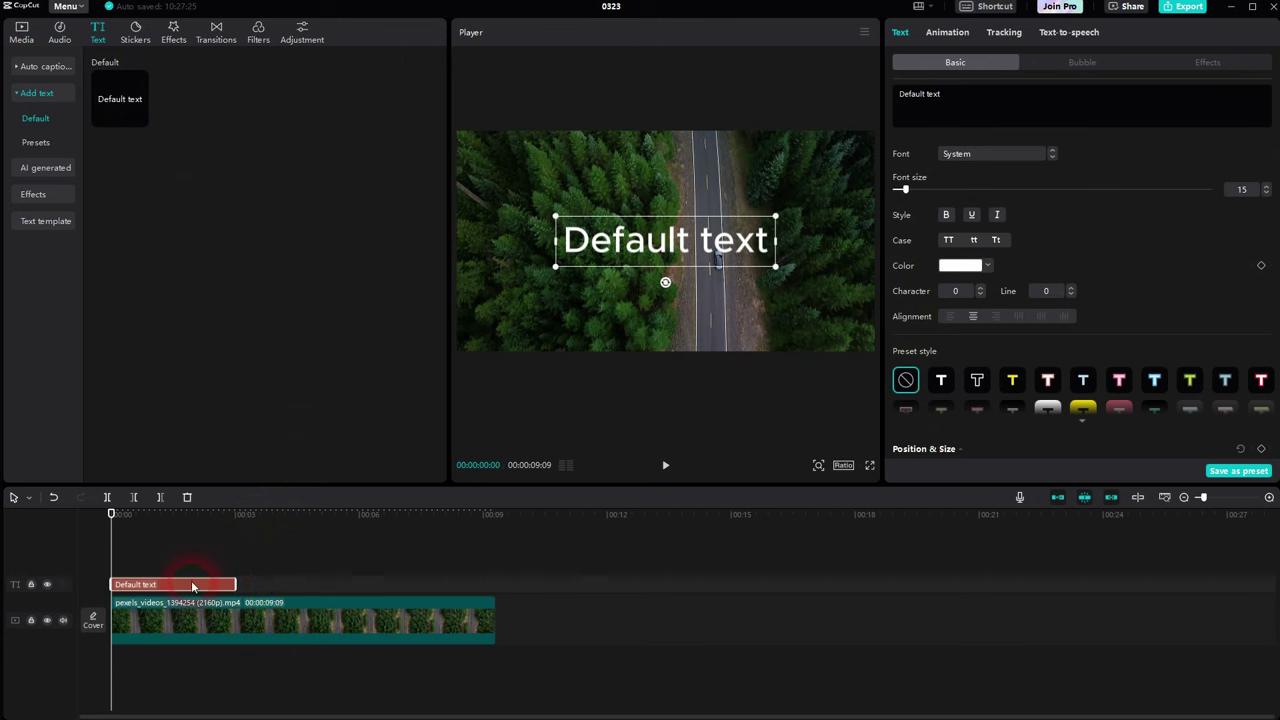
Step: Align the text clip with the start of the forest road video and extend it to the video's end
drag(191, 580, 344, 585)
drag(118, 541, 130, 585)
drag(245, 595, 494, 584)
Step: Compare the property settings of the video and text clips, and examine the text's animation, bubble and effect options
click(433, 617)
click(904, 34)
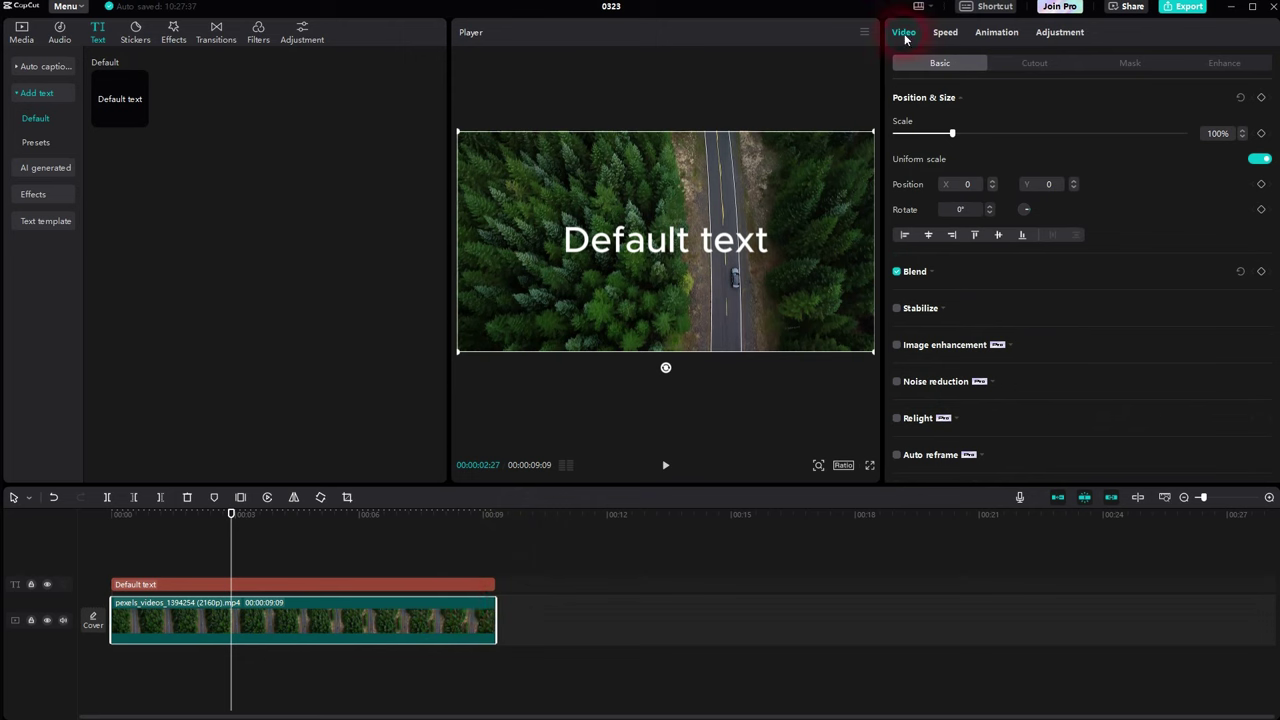
click(457, 584)
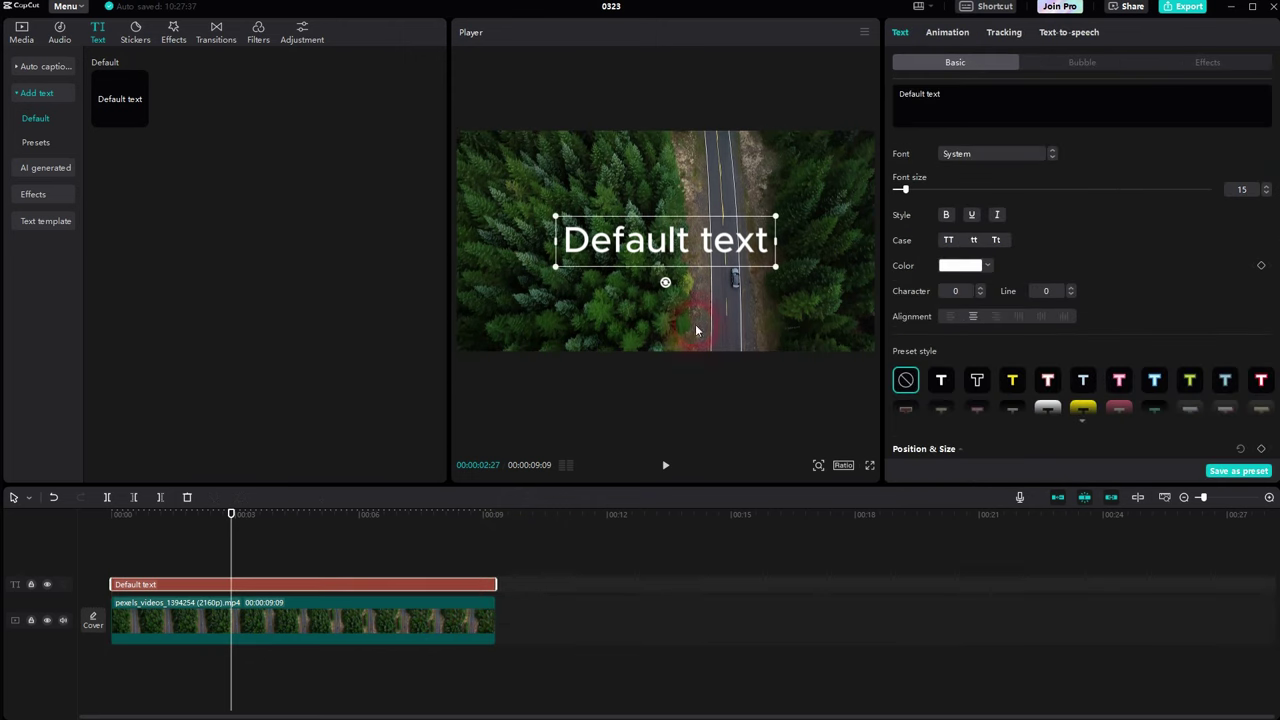
click(903, 34)
click(950, 36)
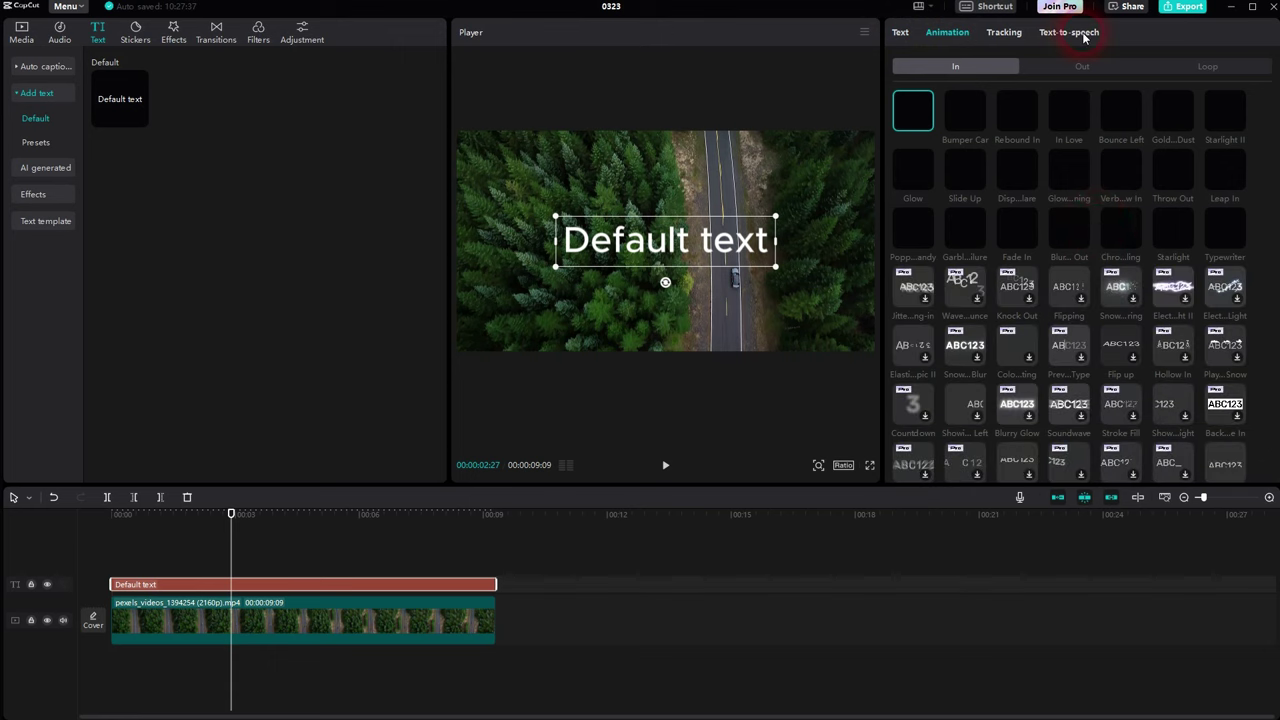
click(912, 33)
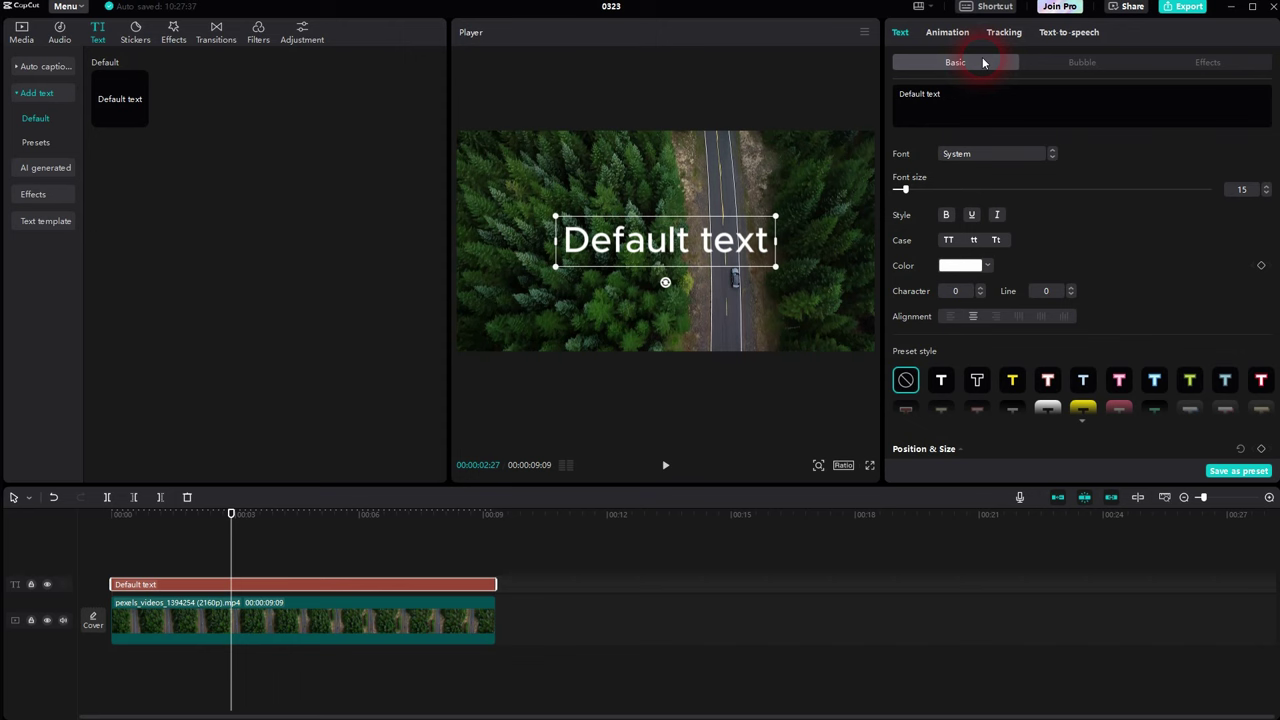
click(1071, 72)
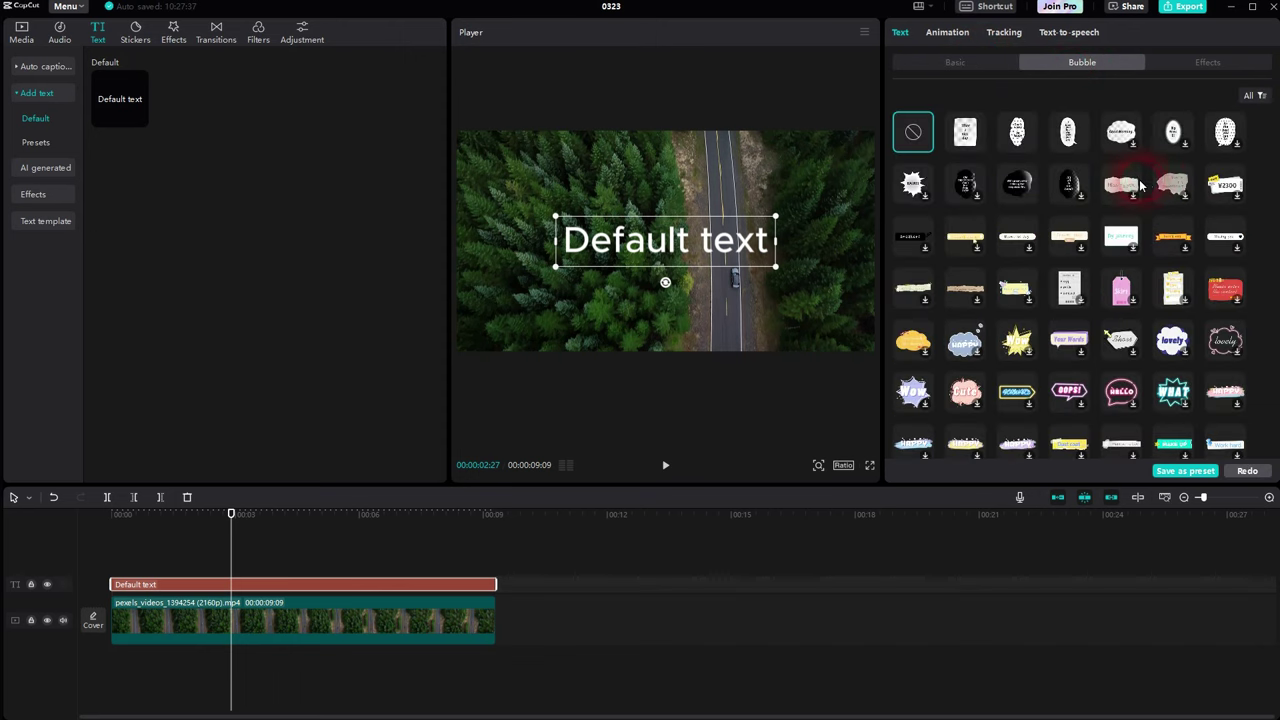
click(1201, 65)
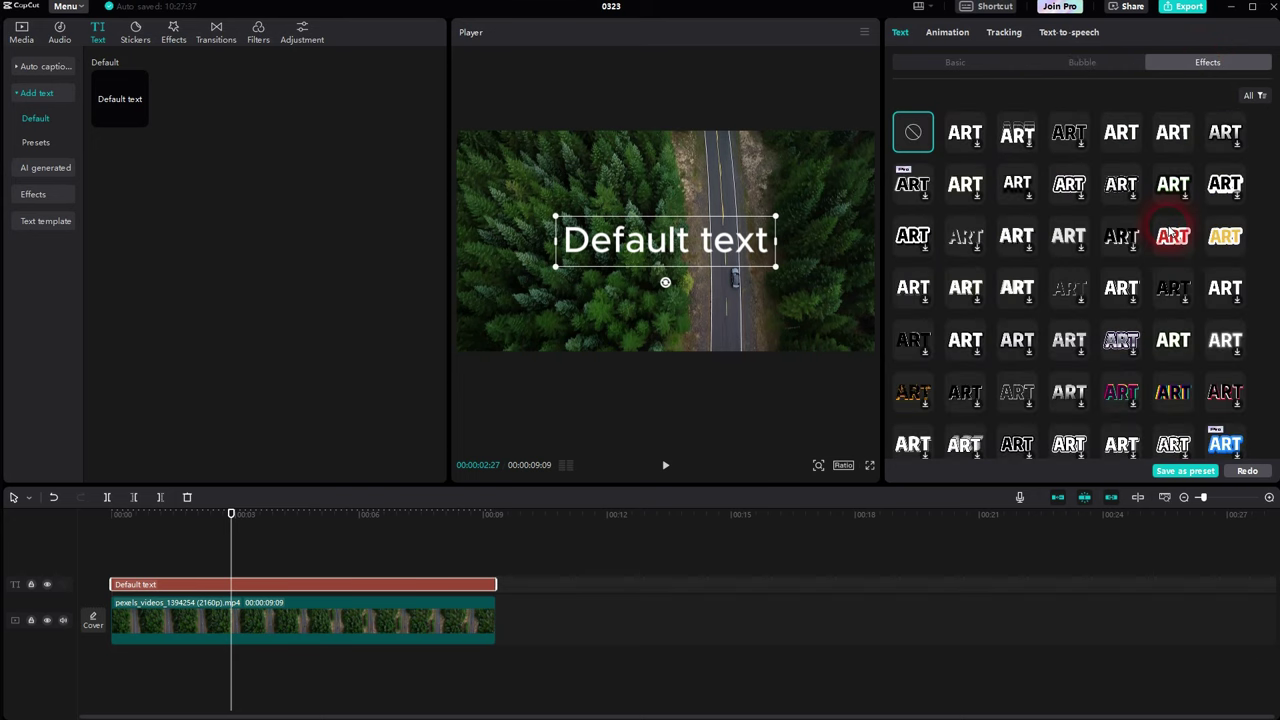
Step: Try the white text effect with stacked outlines above the letters on the default text, and remove it again
click(1030, 146)
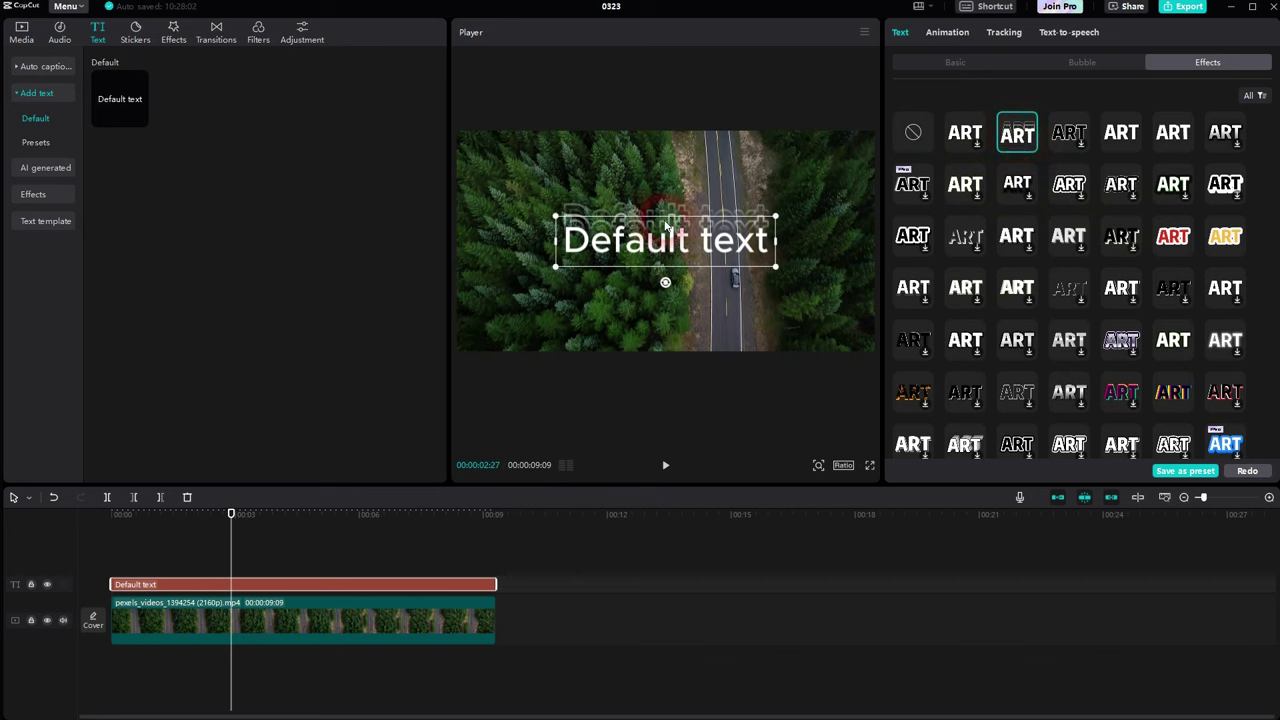
click(570, 213)
click(980, 170)
click(913, 143)
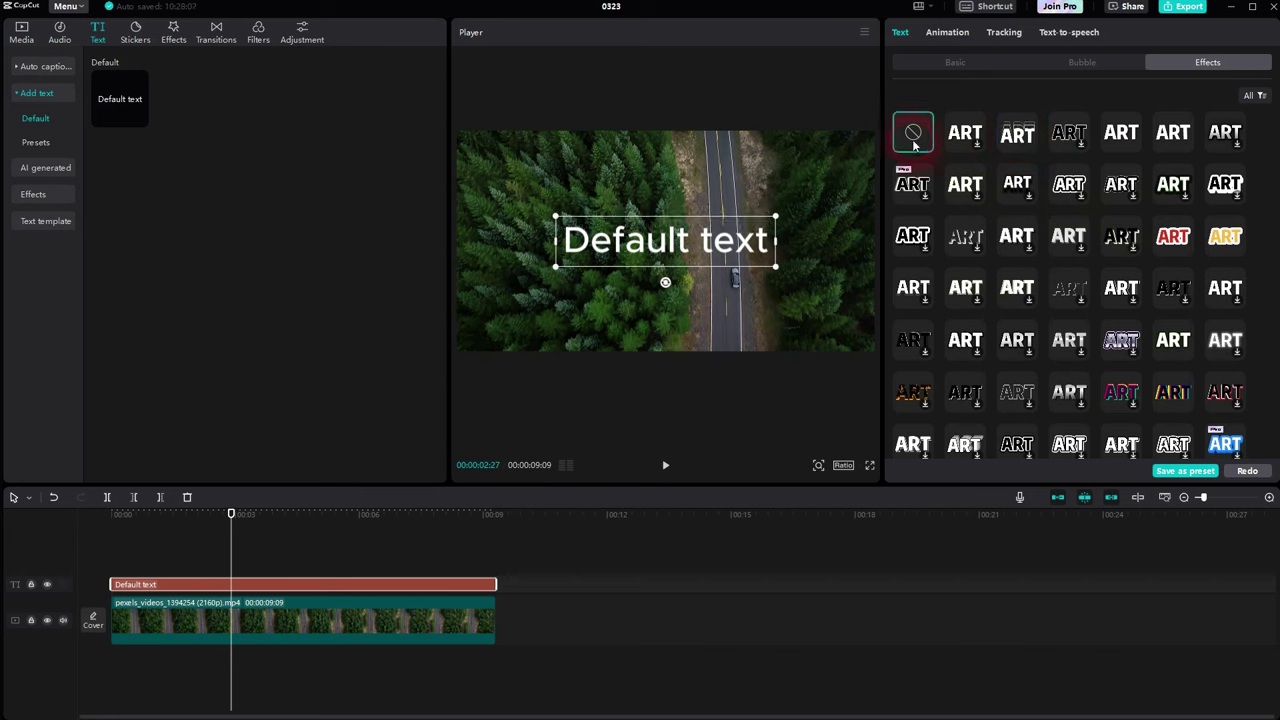
Step: Browse the text effects and their filter options, try the glowing blue effect on the default text, and remove it
scroll(1178, 200, down, 2)
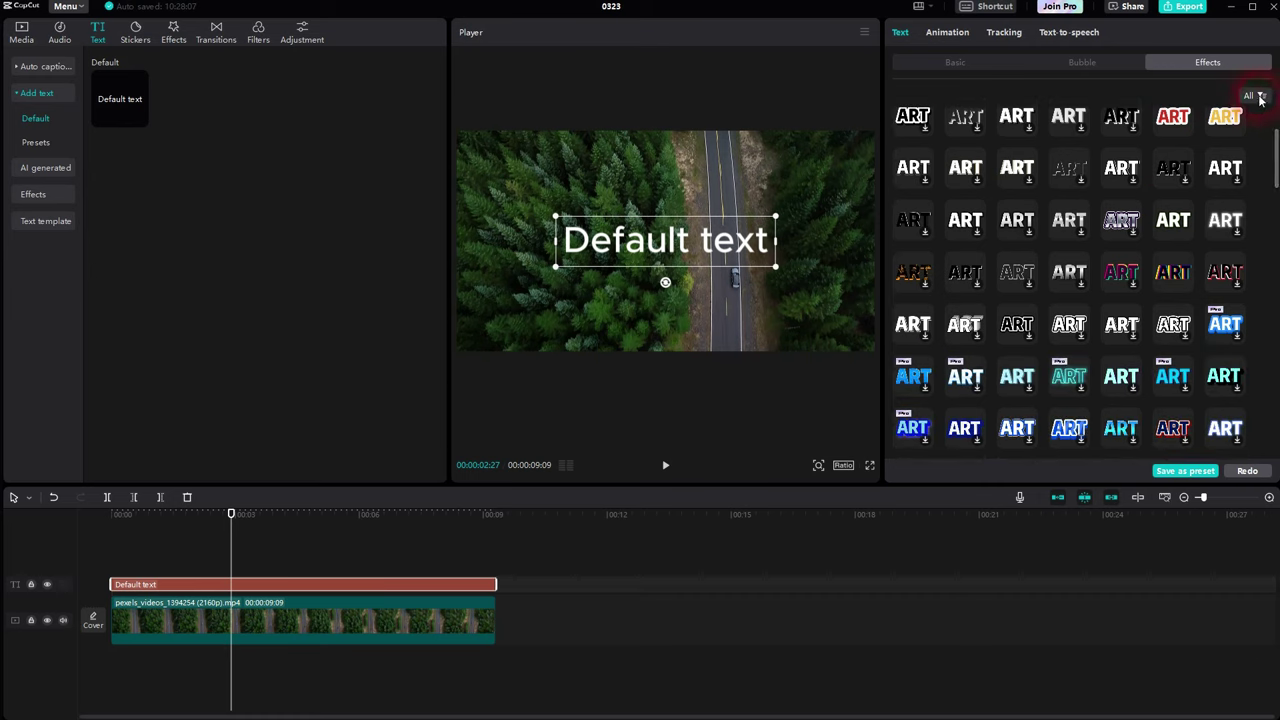
click(1260, 96)
click(1256, 141)
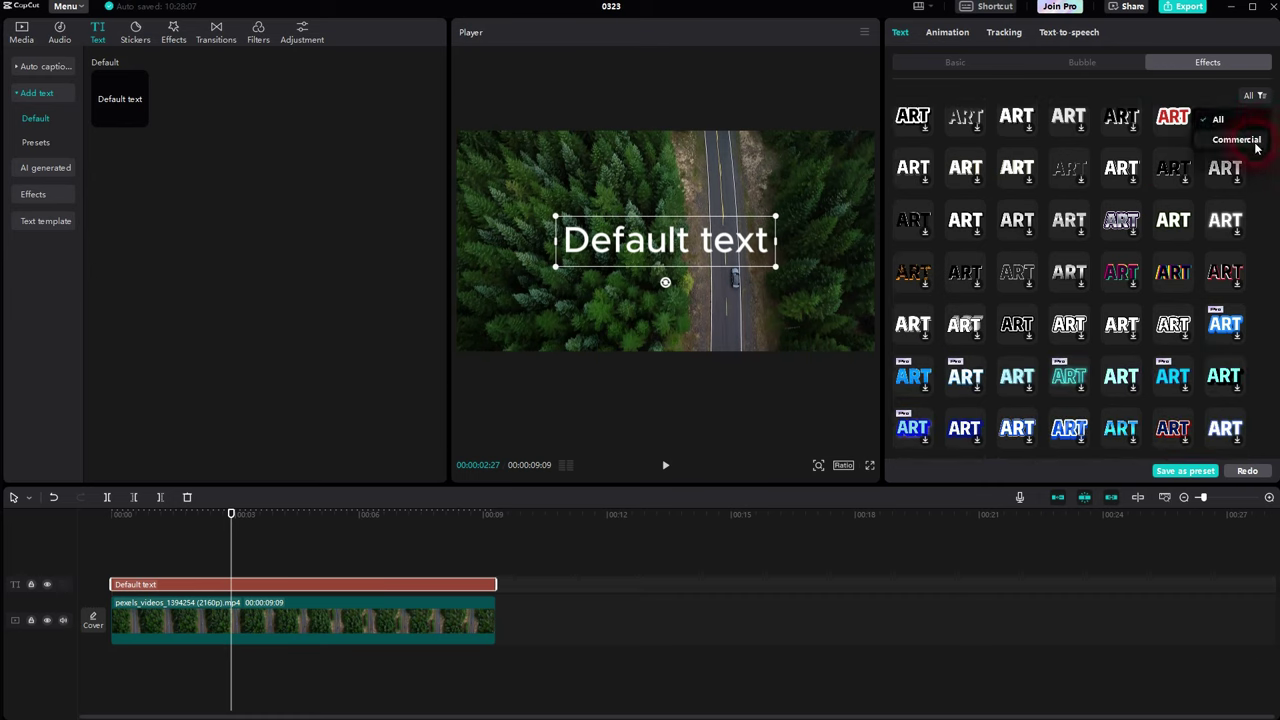
click(1218, 318)
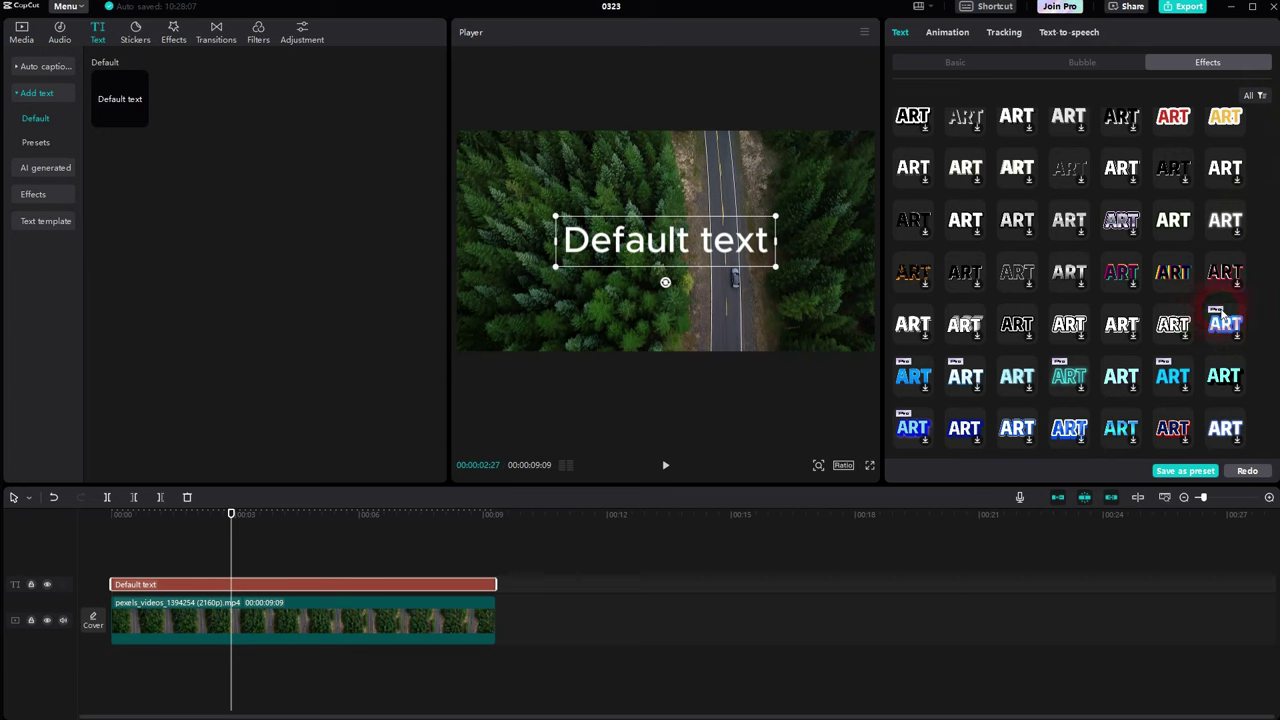
scroll(1220, 312, down, 5)
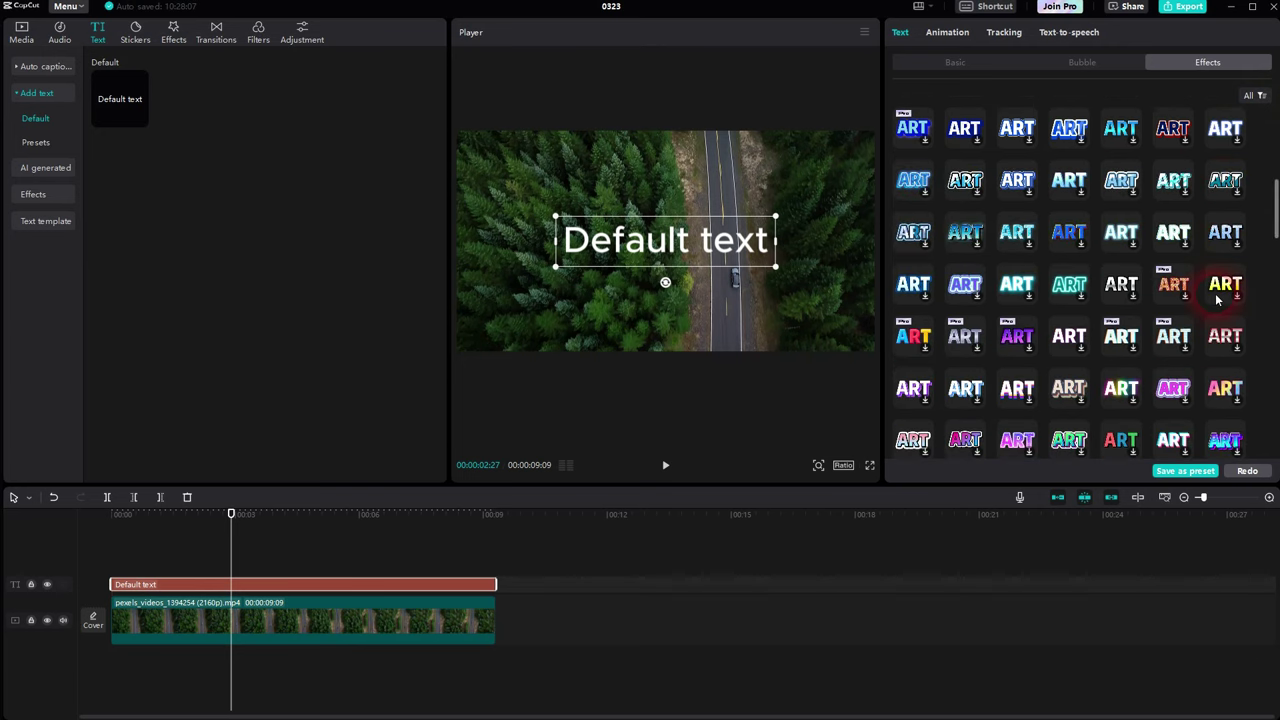
click(1017, 286)
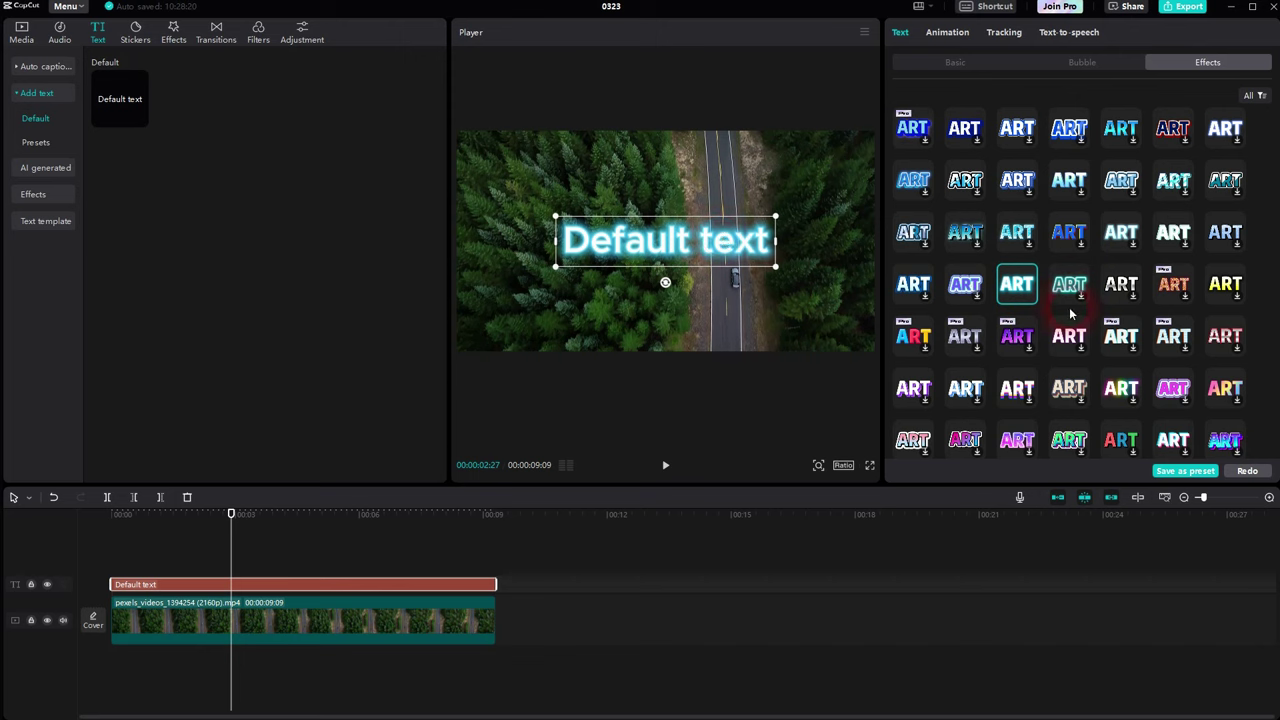
scroll(1031, 207, up, 2)
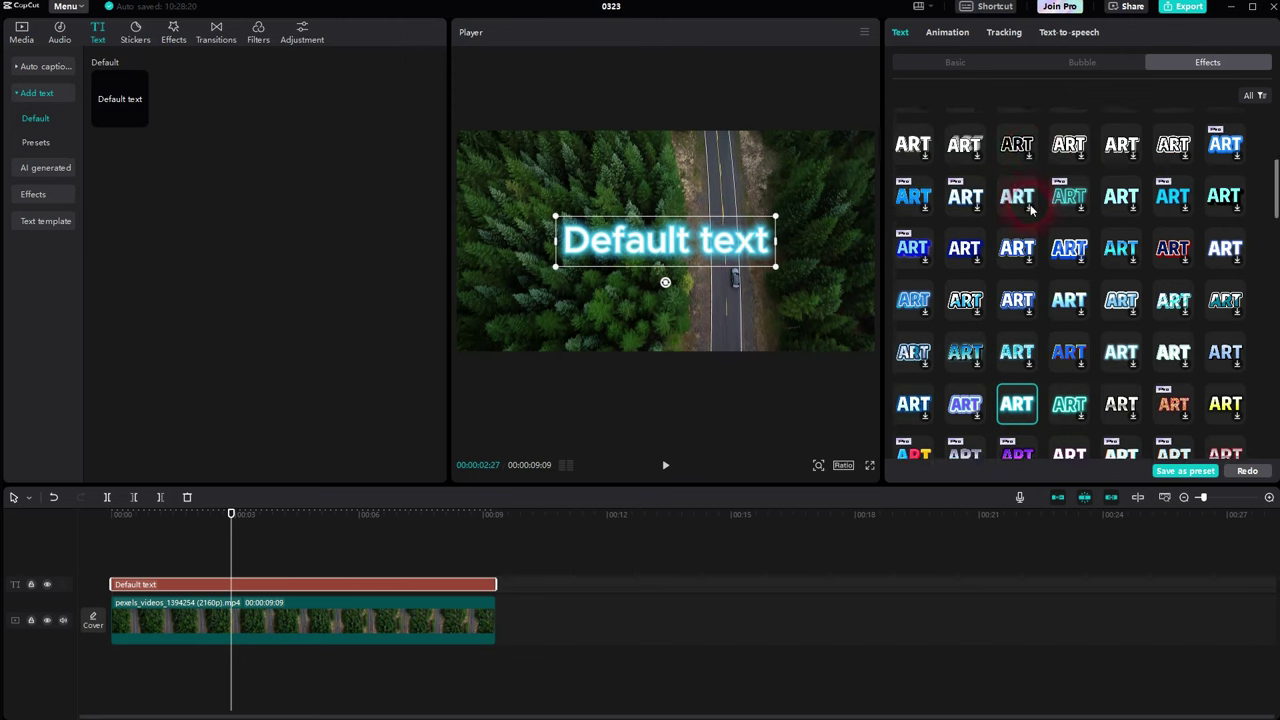
scroll(1031, 207, up, 6)
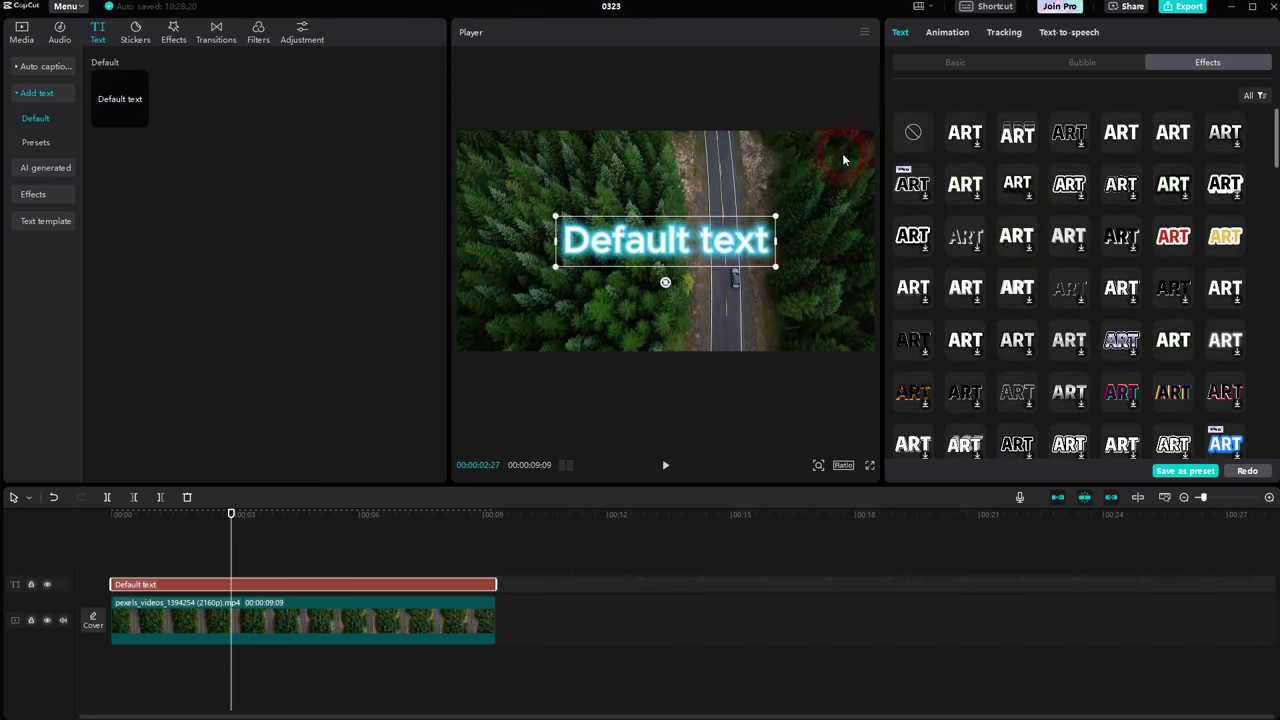
click(914, 136)
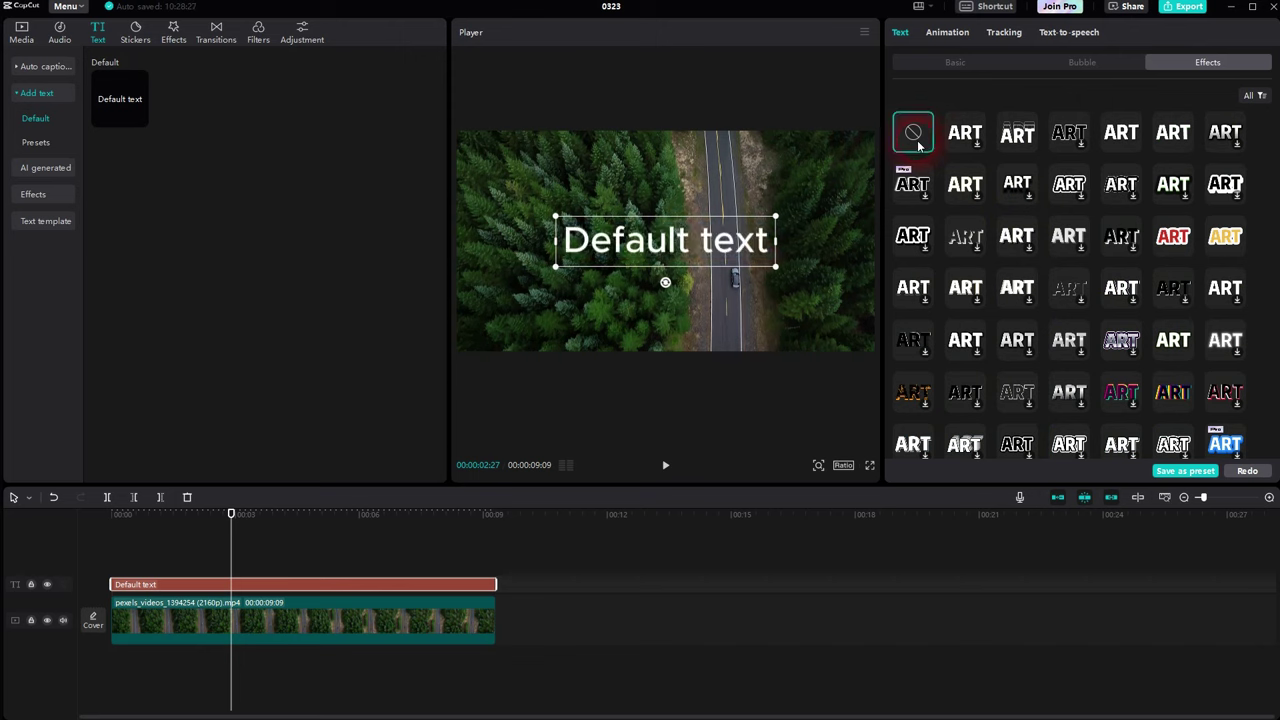
Step: Apply the white cloud bubble with the blue outline, labelled "lovely", to the default text
click(1101, 63)
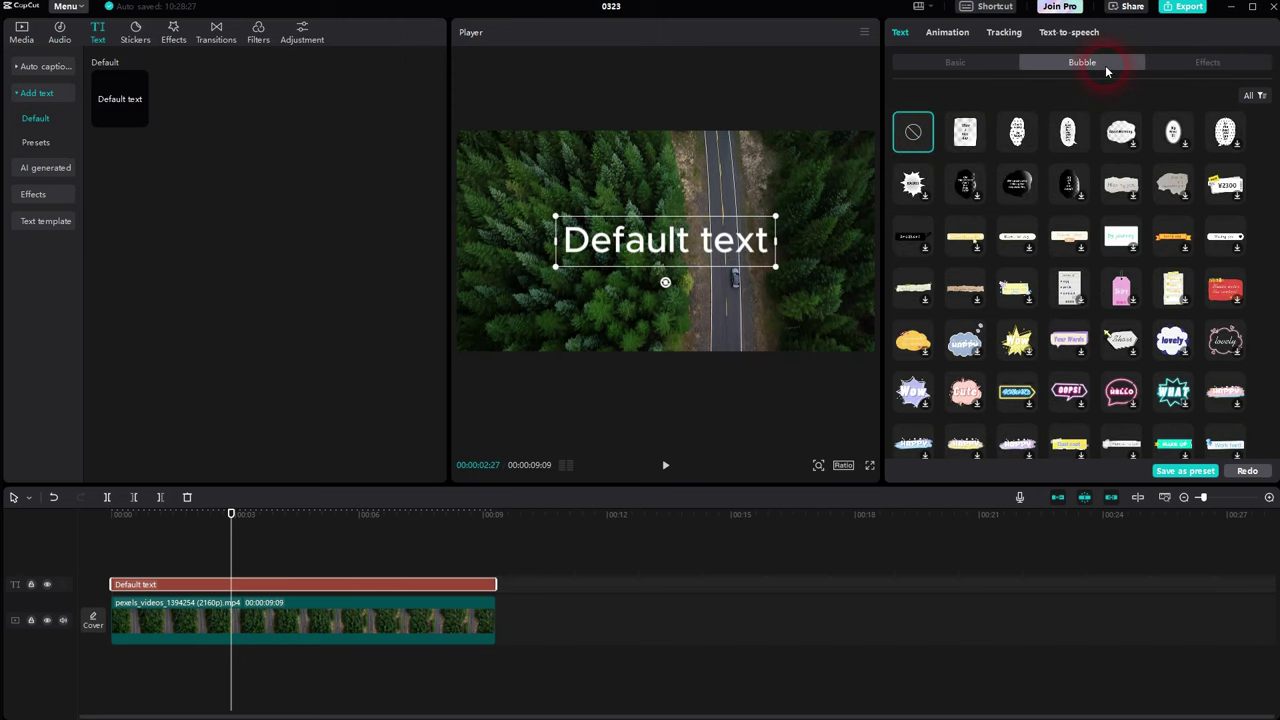
click(1178, 345)
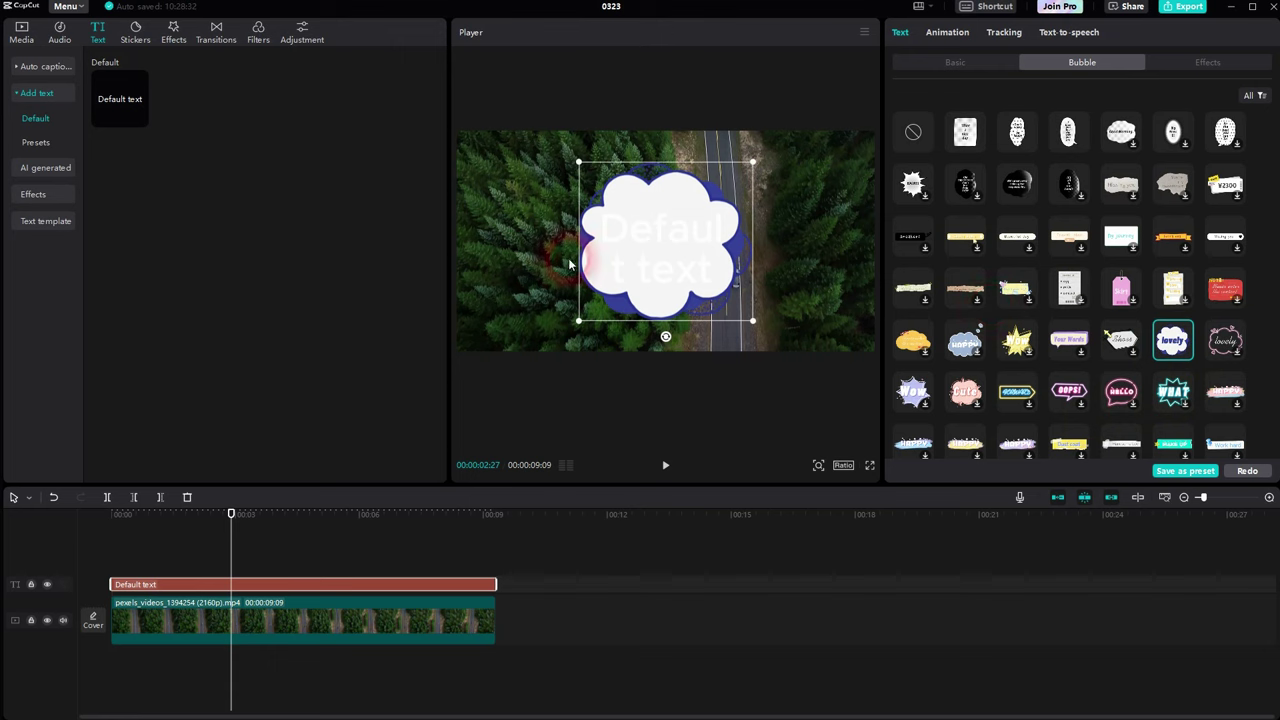
click(678, 240)
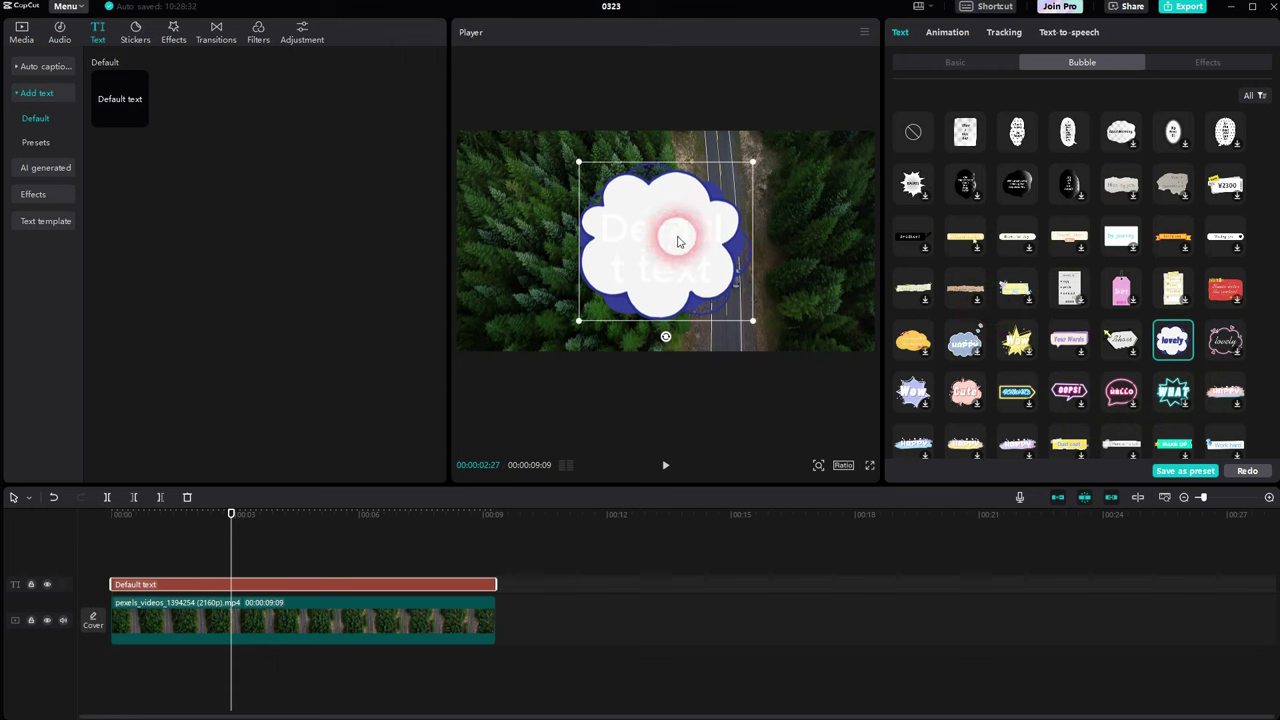
Step: Set the colour of the text inside the cloud bubble to black (000000)
click(912, 46)
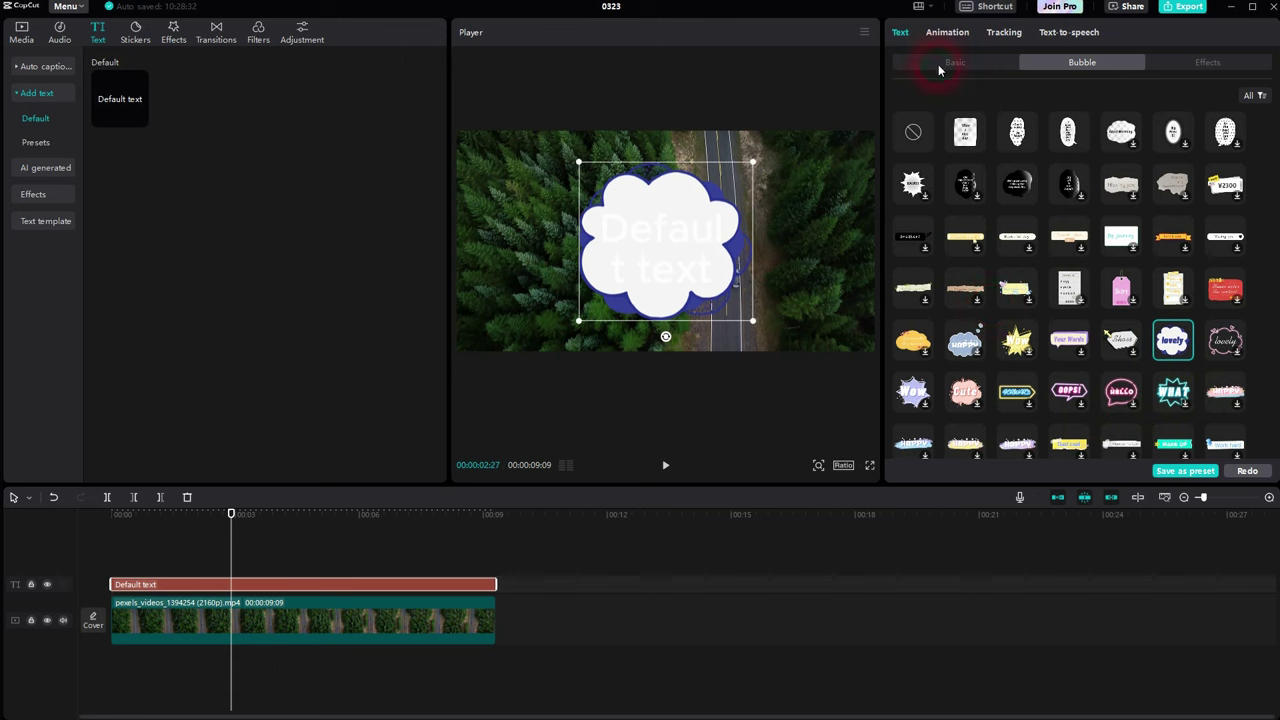
click(940, 64)
click(967, 266)
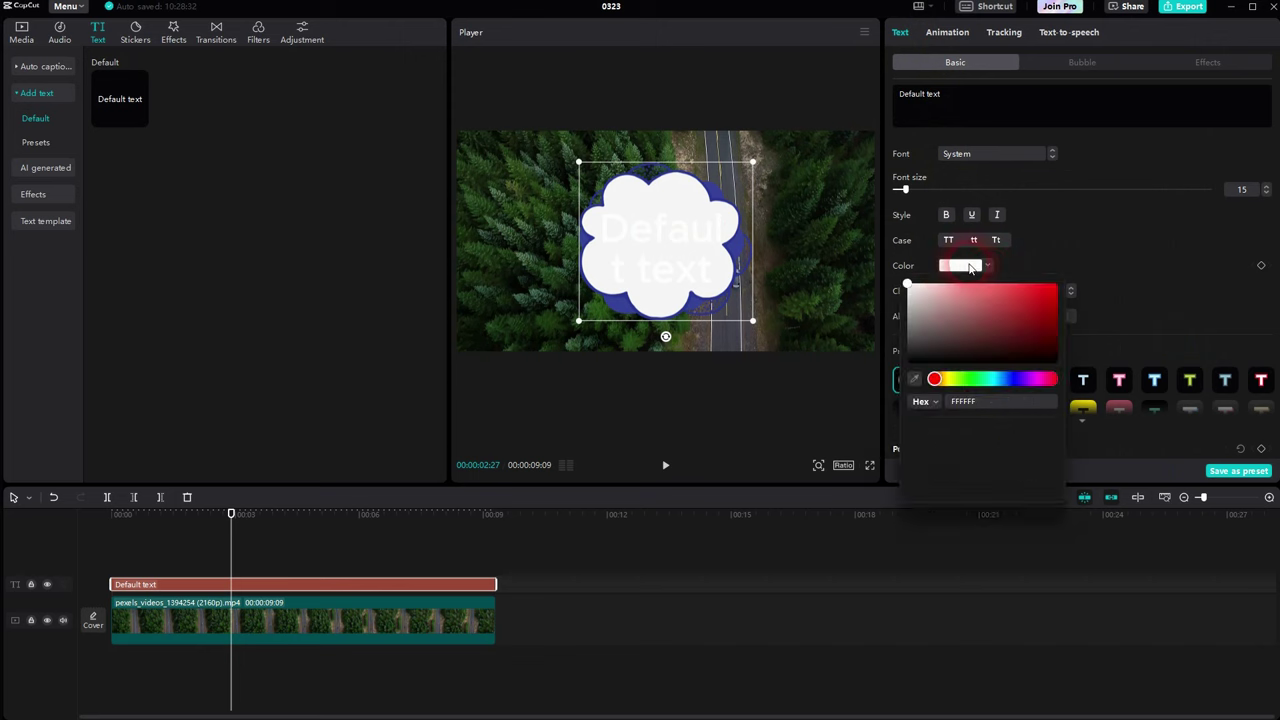
drag(957, 314, 886, 363)
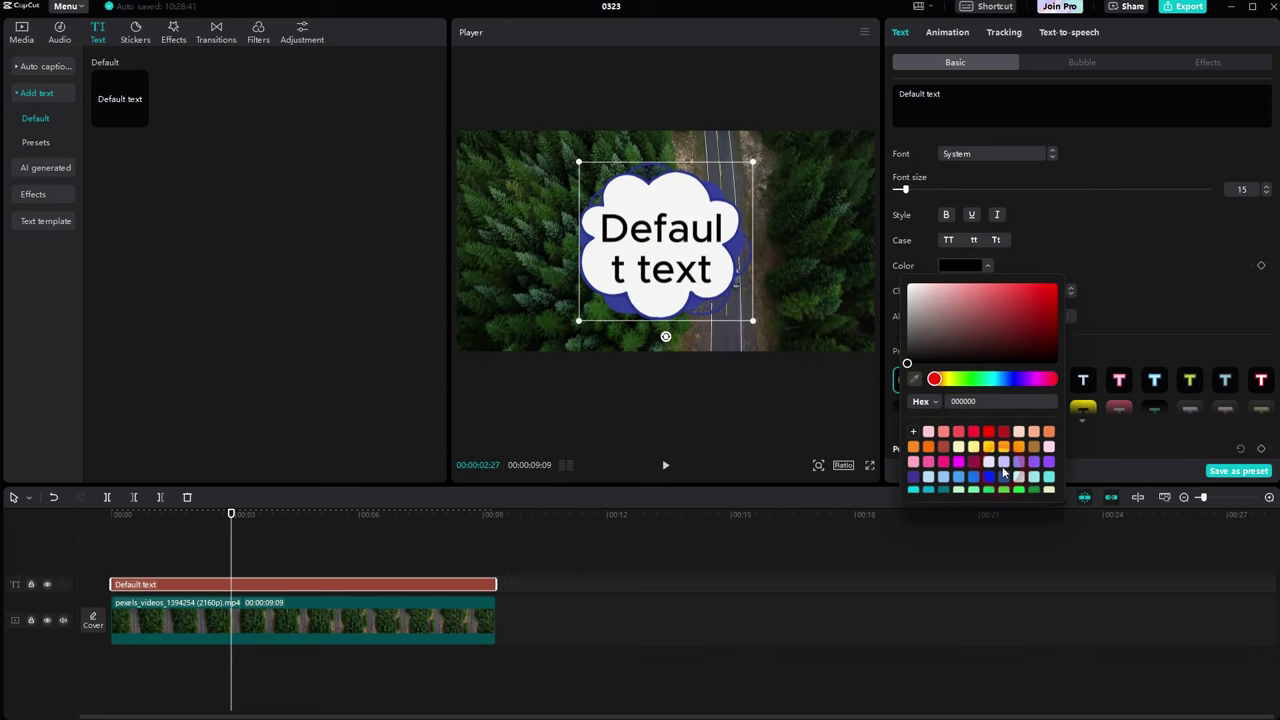
click(1145, 256)
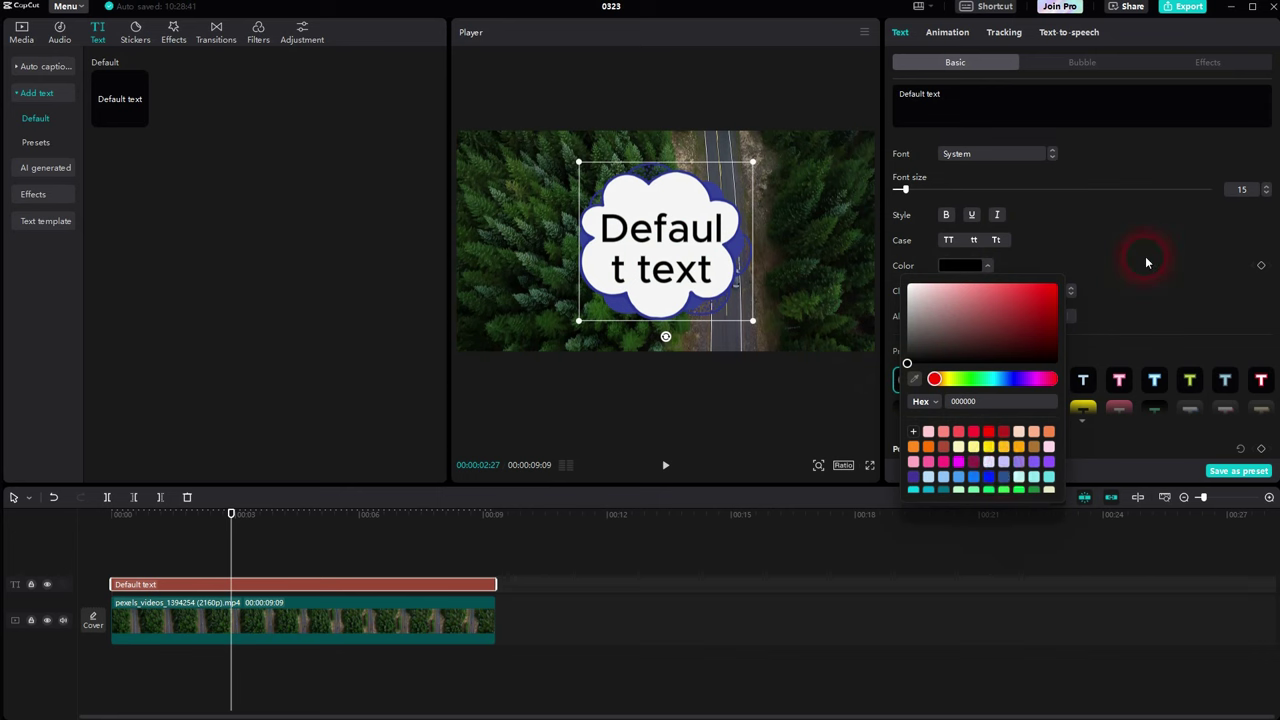
Step: Remove the cloud bubble from the default text and set the text colour to white
click(1104, 64)
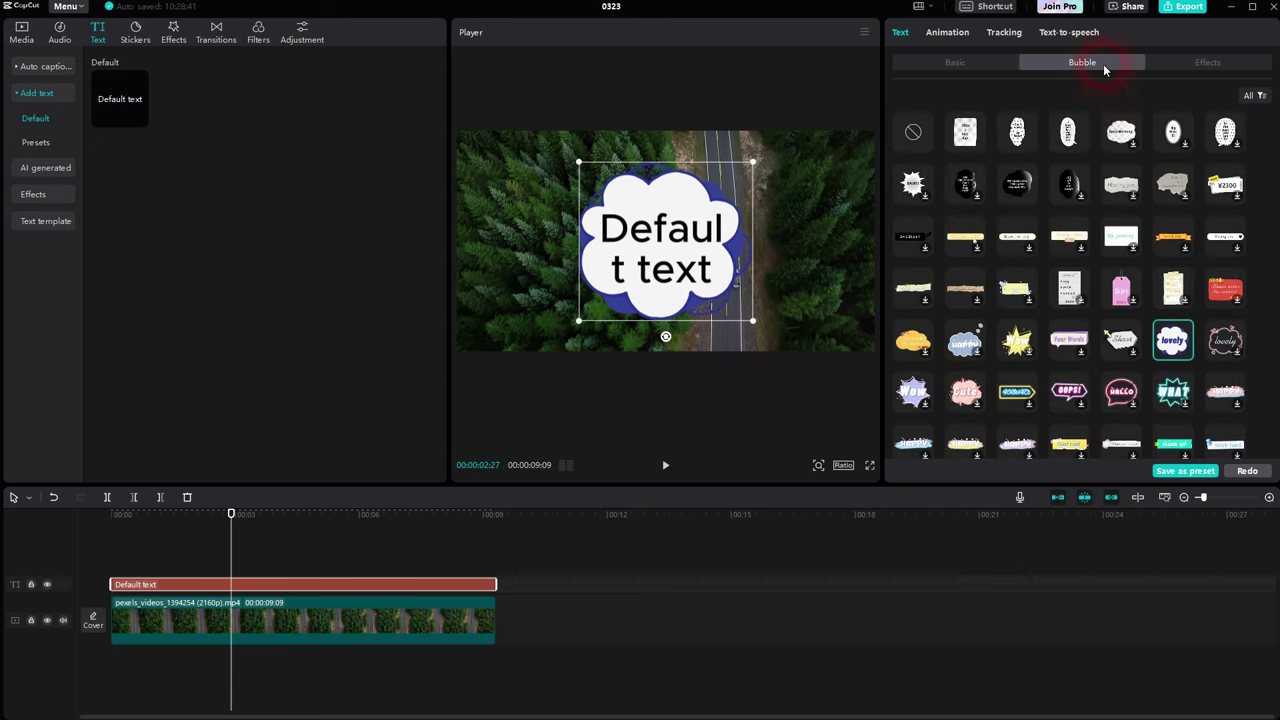
click(913, 135)
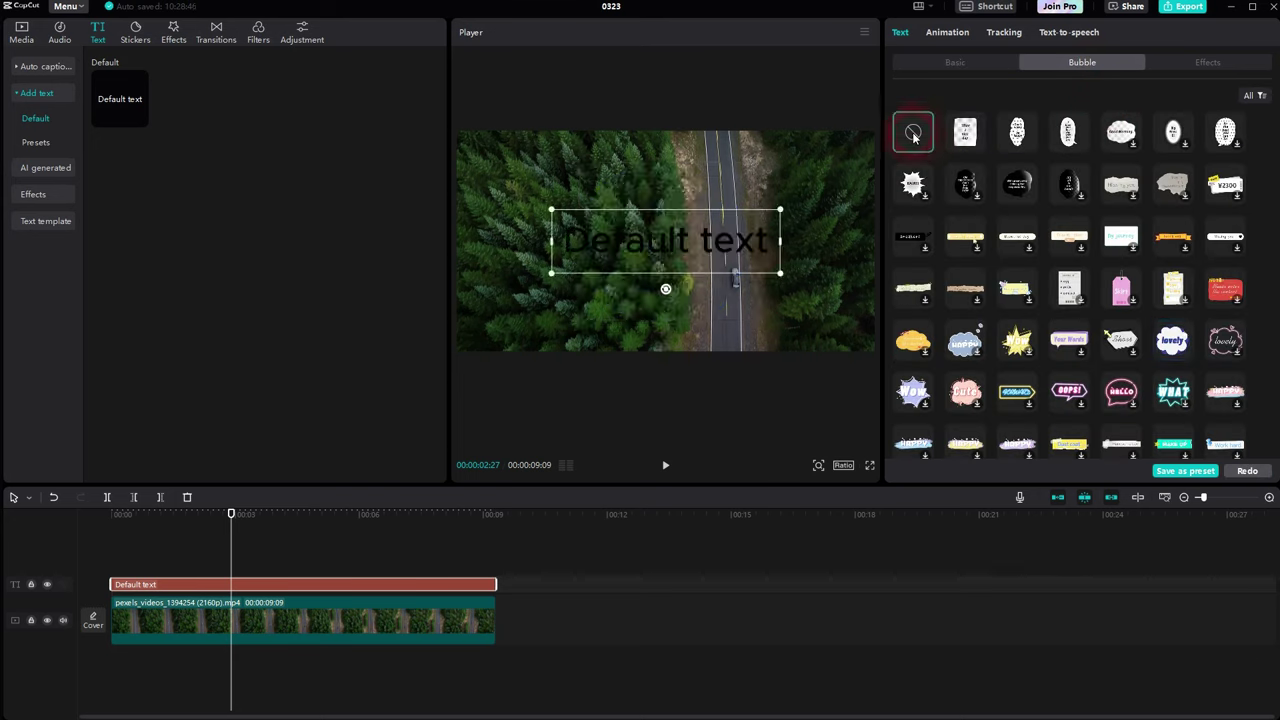
click(926, 66)
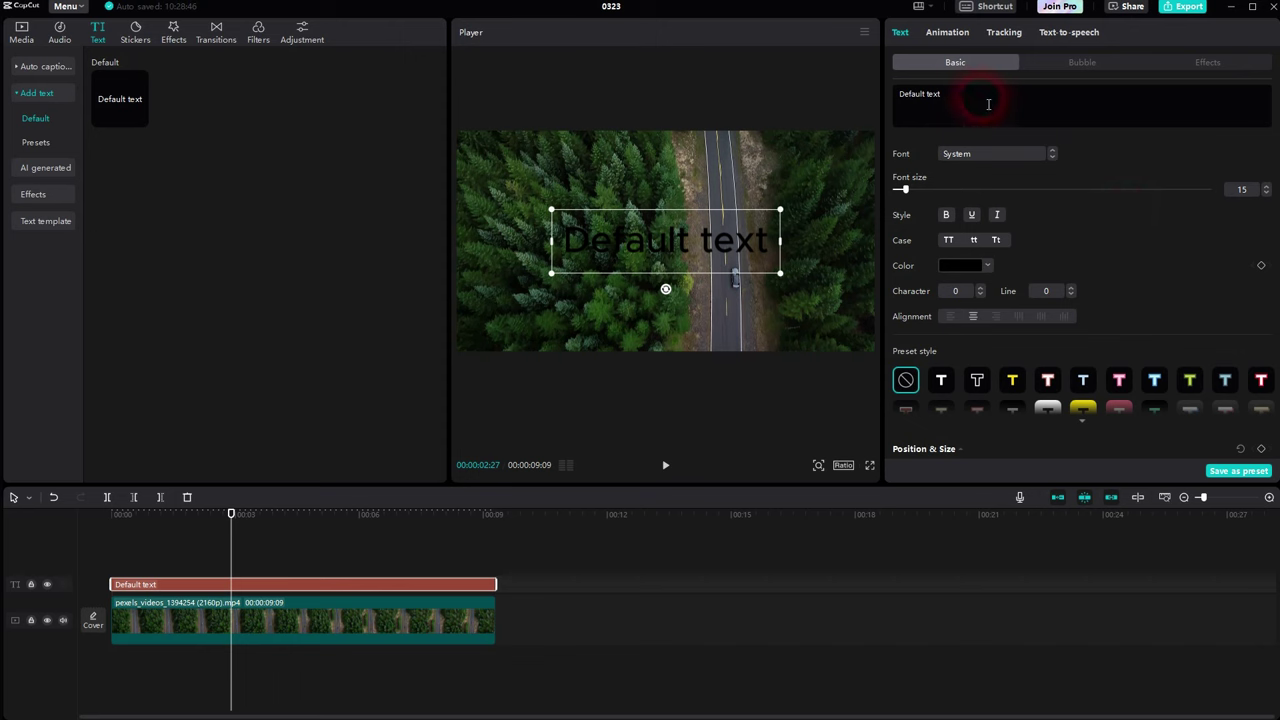
drag(985, 94, 899, 96)
click(965, 266)
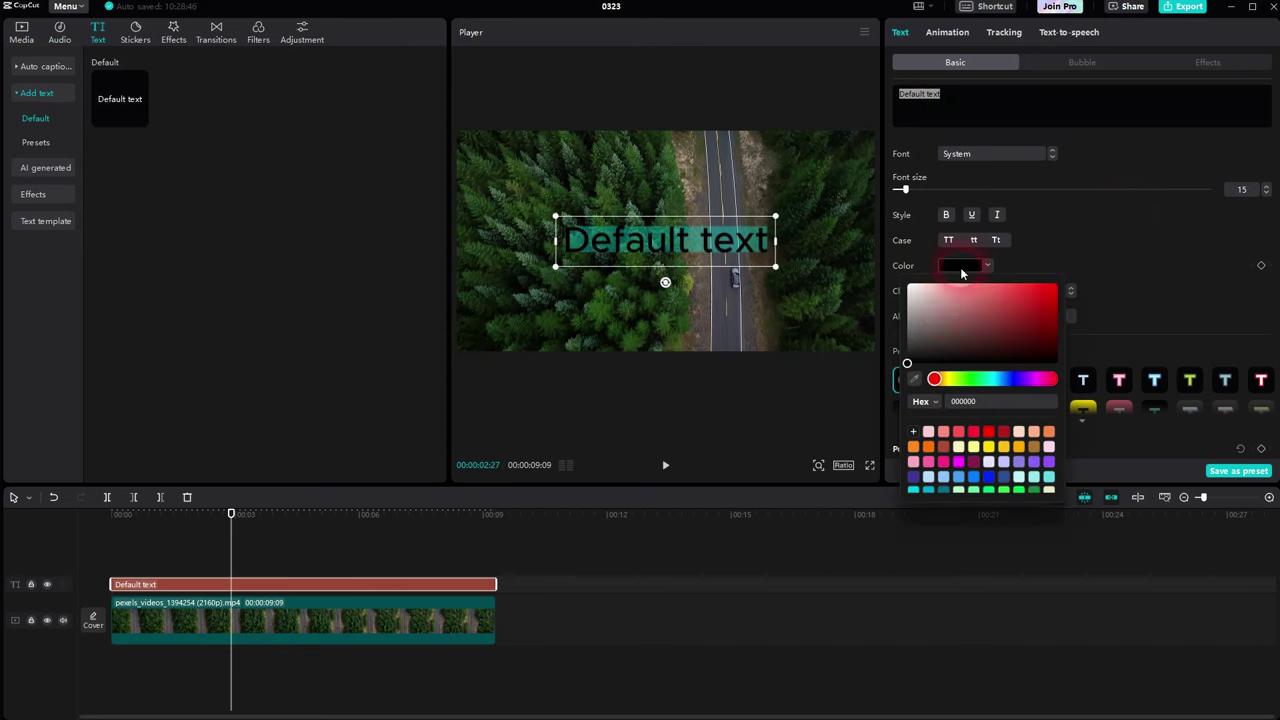
click(910, 285)
click(1090, 217)
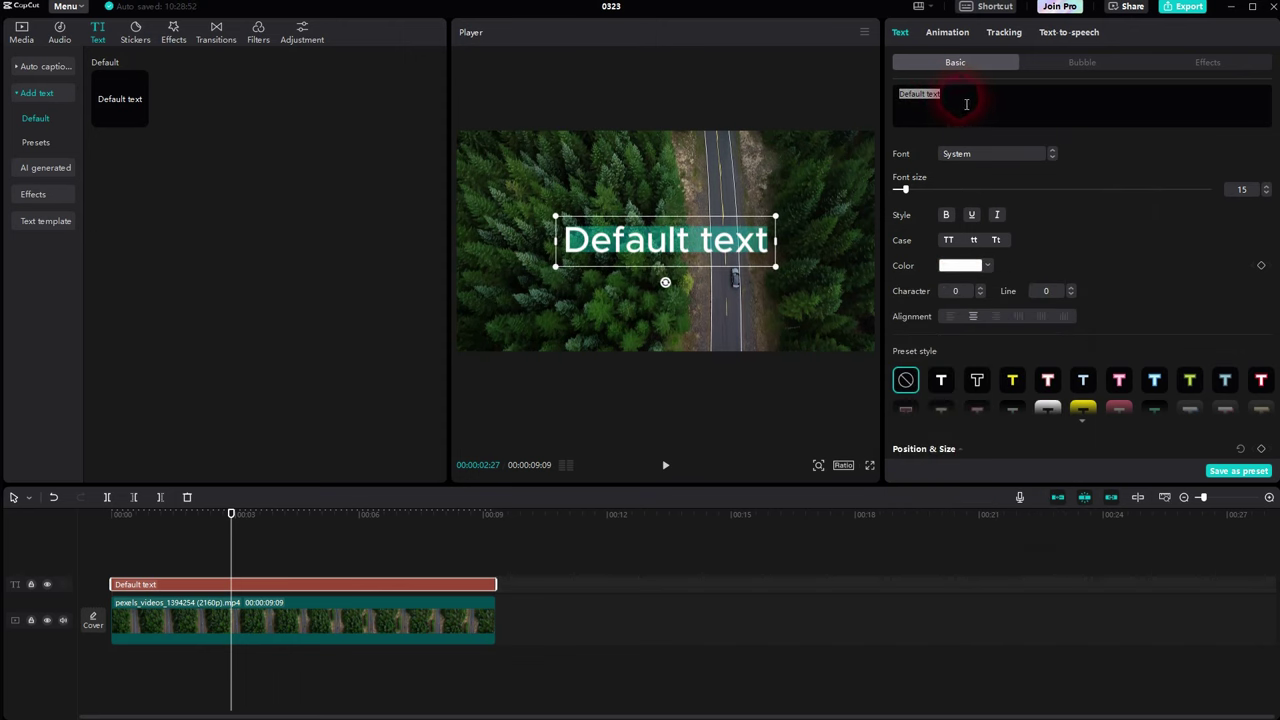
Step: Replace the default text with "TUTORIAL" and set its font to ZY Fervent
drag(965, 101, 888, 100)
text(TUTORIAL)
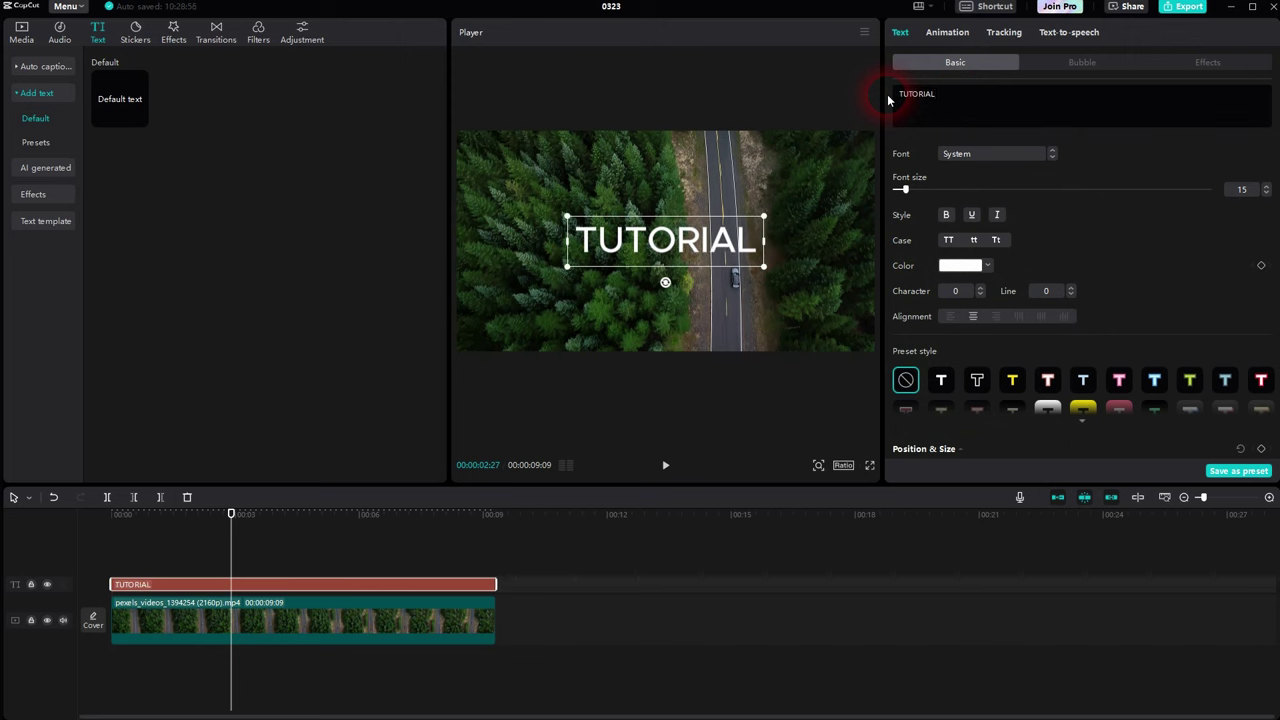
click(1033, 155)
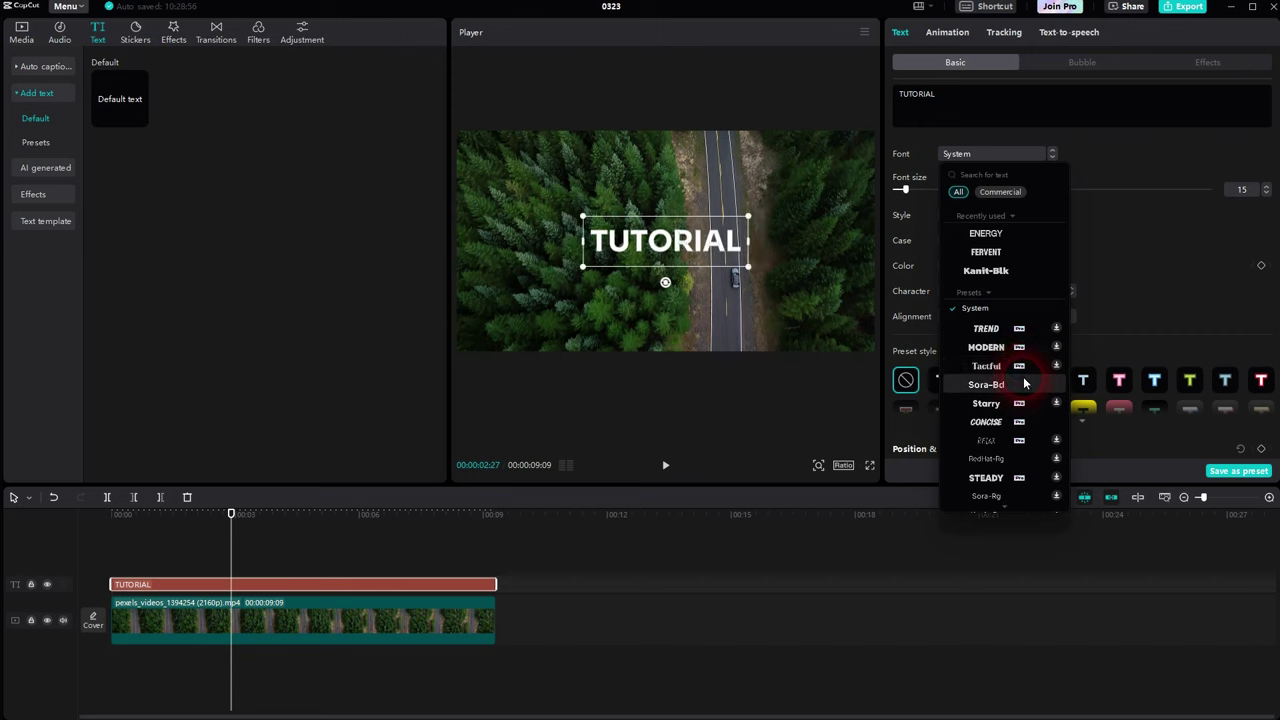
click(1017, 262)
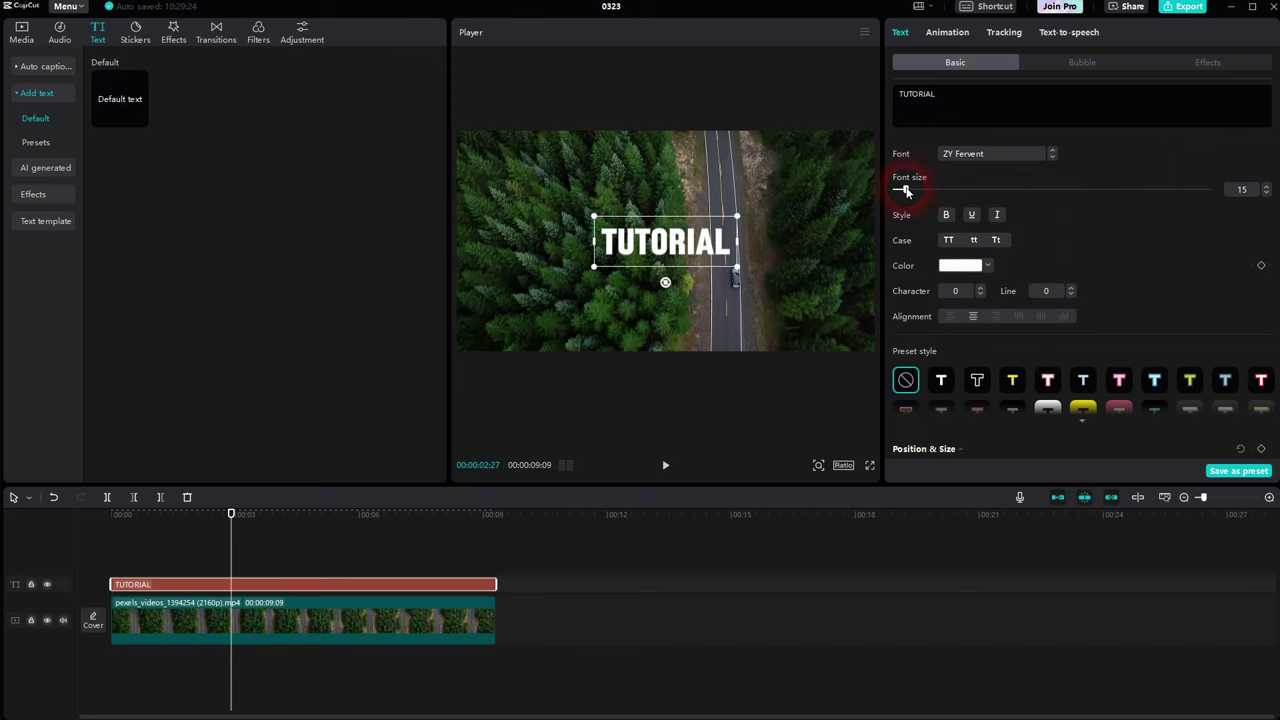
Step: Set the title's font size to 29 and enlarge it in the preview to about 112% scale
click(1268, 188)
click(1268, 188)
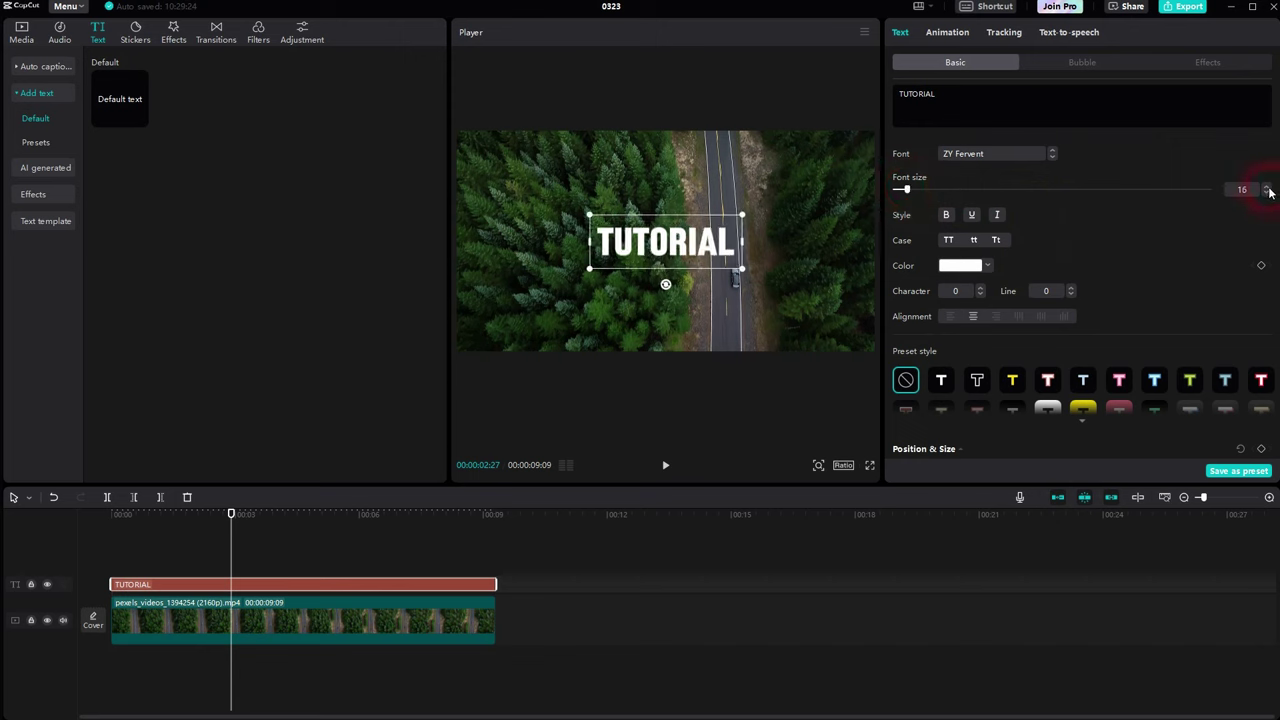
click(1268, 188)
click(1268, 188)
mouse_move(909, 189)
mouse_down()
mouse_move(934, 198)
mouse_move(920, 189)
mouse_up()
click(807, 190)
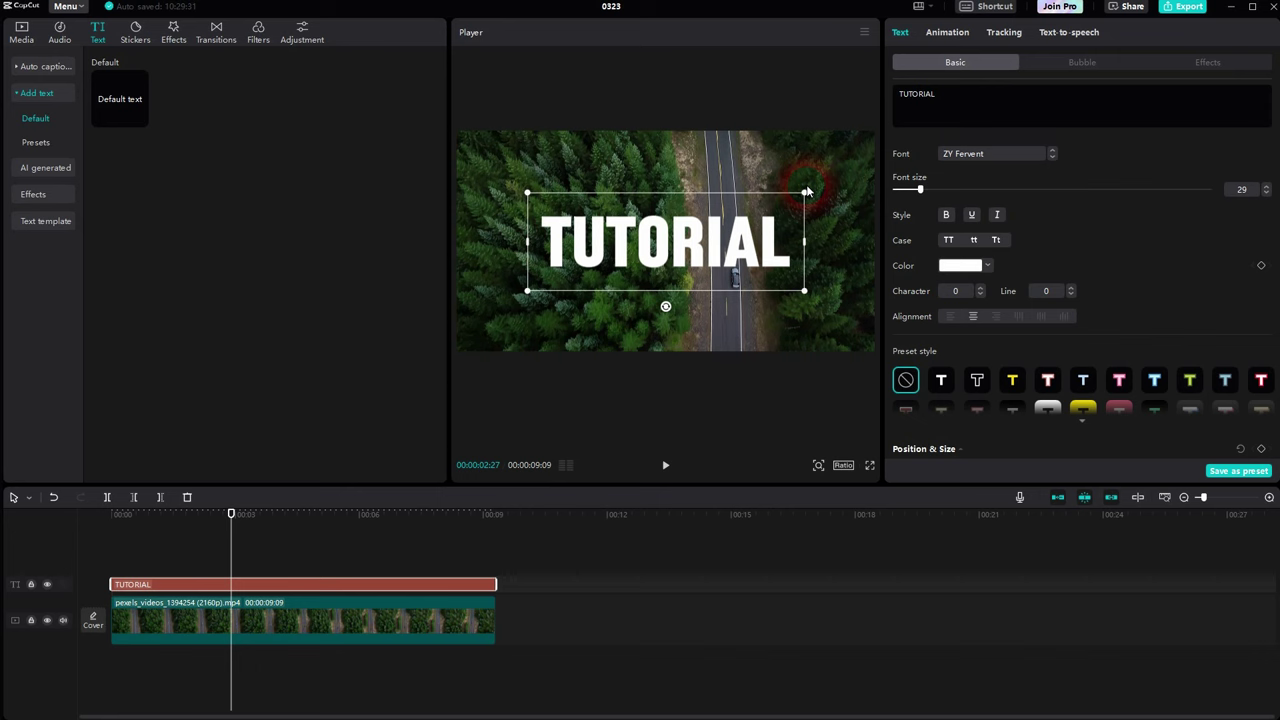
mouse_move(806, 193)
mouse_down()
mouse_move(838, 177)
mouse_move(791, 194)
mouse_move(822, 185)
mouse_up()
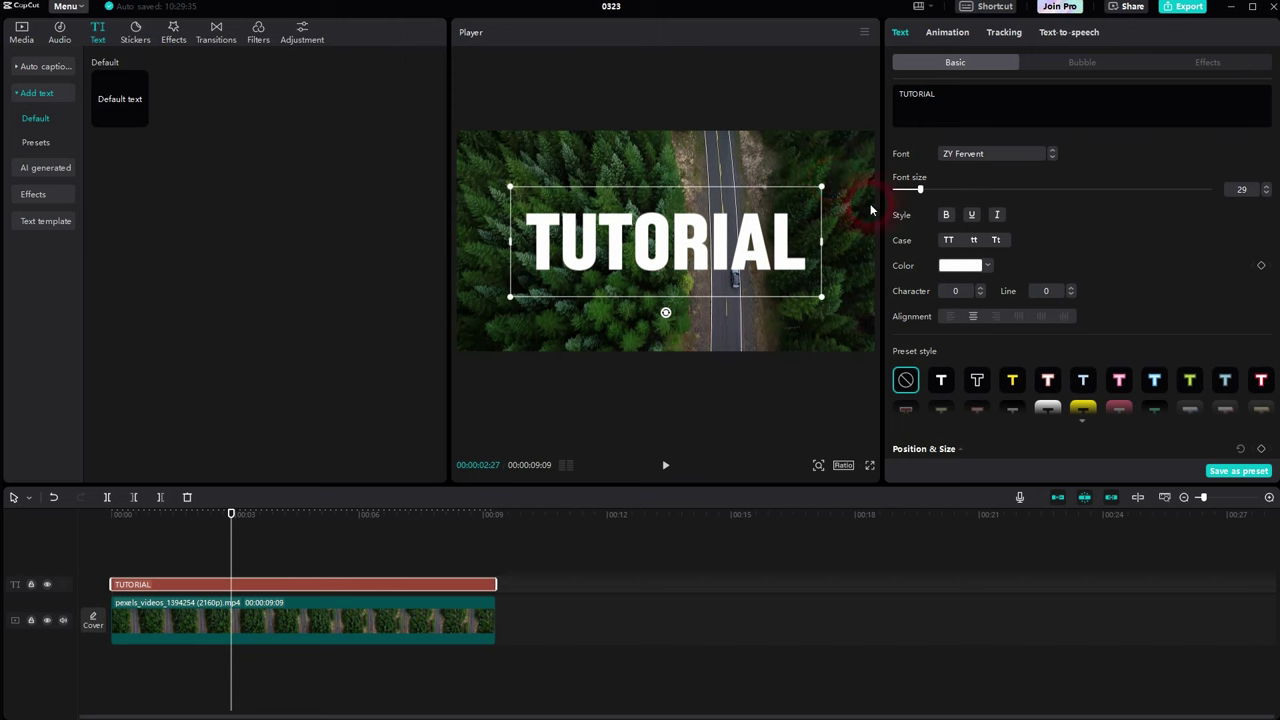
Step: Try bold, underline and italic on the title, switching each style back off
click(947, 215)
click(947, 215)
click(973, 216)
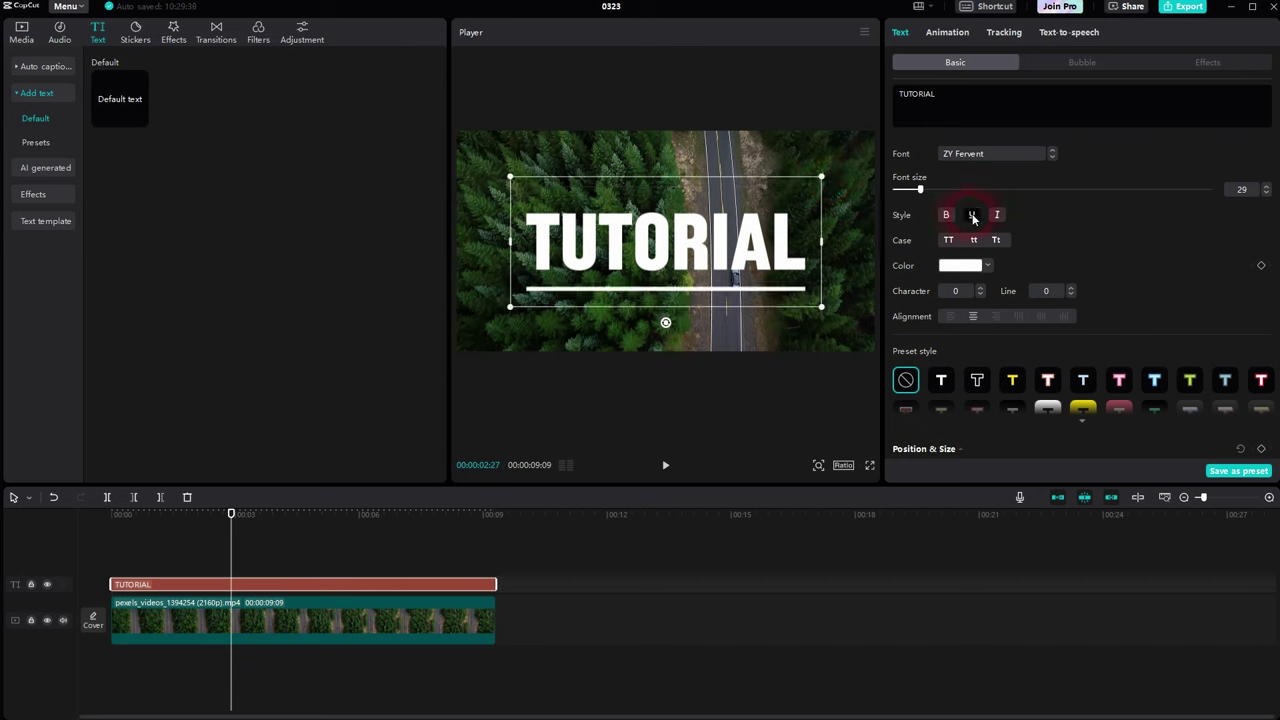
click(973, 216)
click(999, 224)
click(999, 224)
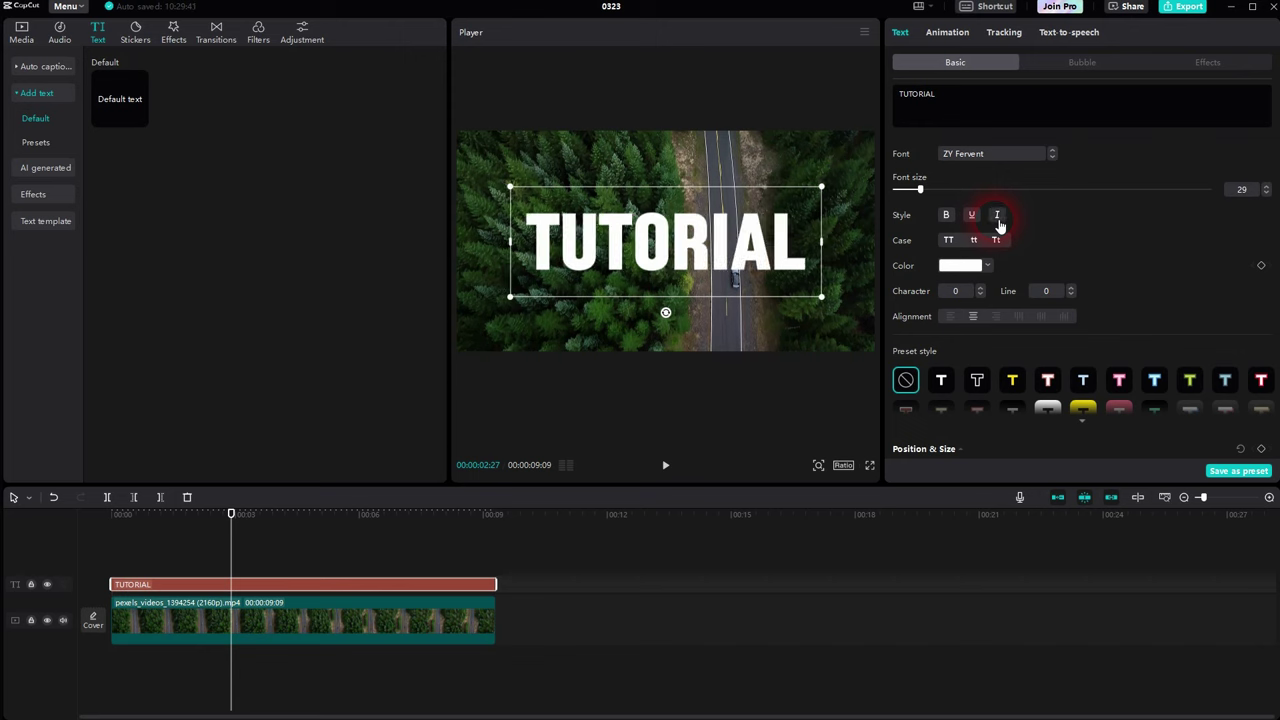
Step: Try uppercase and lowercase on the title and finish with title case, so it reads "Tutorial"
click(947, 241)
click(973, 241)
click(995, 241)
Step: Try a character spacing of up to 9 on the title and return it to 0
click(981, 287)
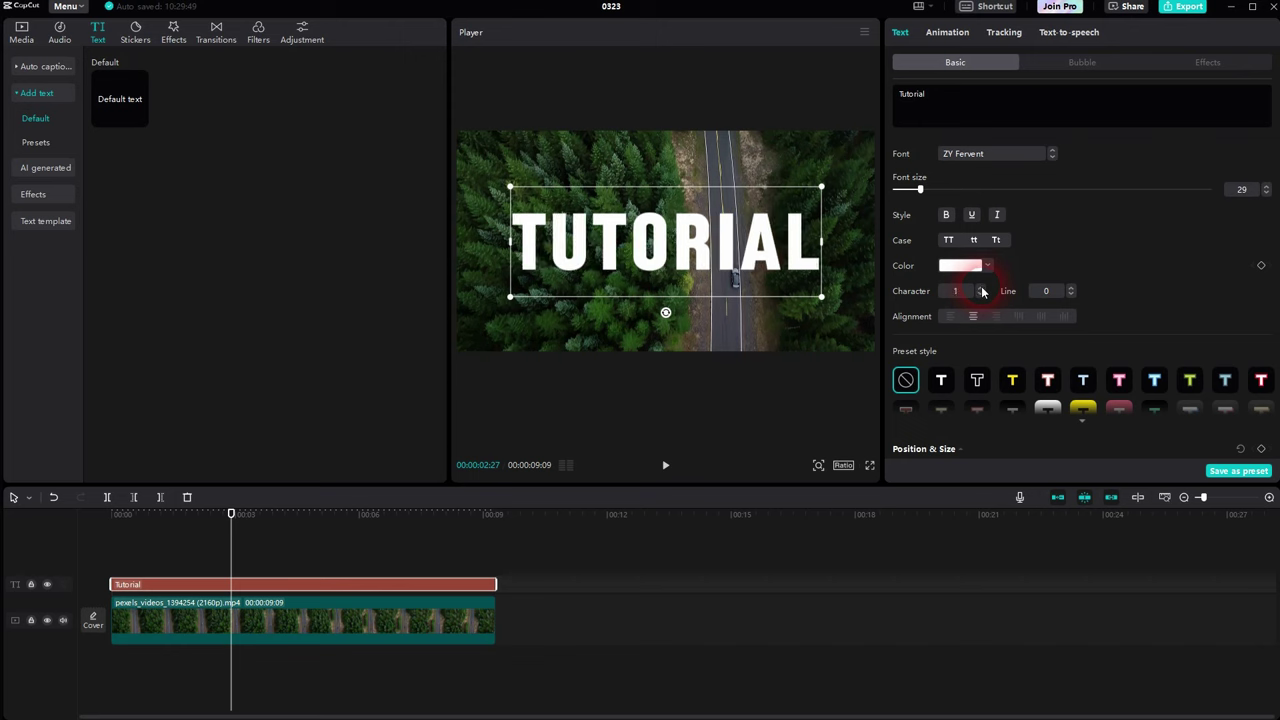
click(981, 287)
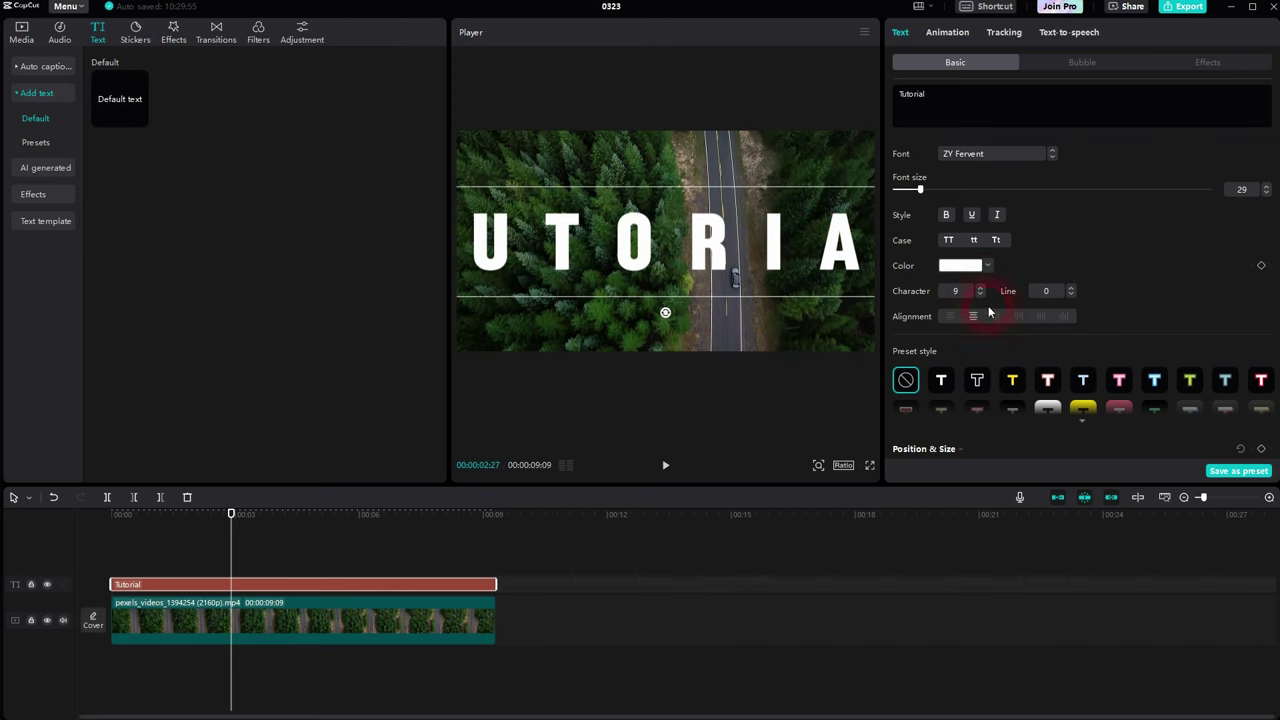
click(980, 295)
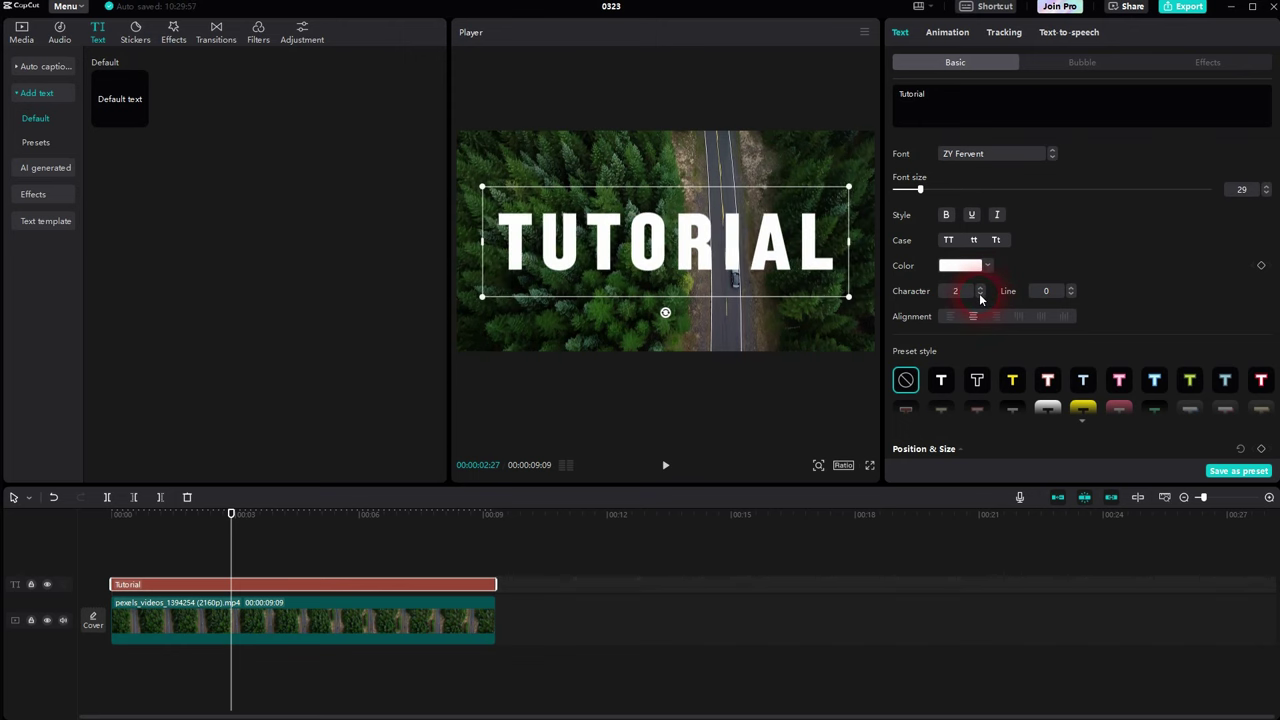
click(980, 295)
Step: Add a second line reading "Line2" below "Tutorial" in the title text
click(1069, 291)
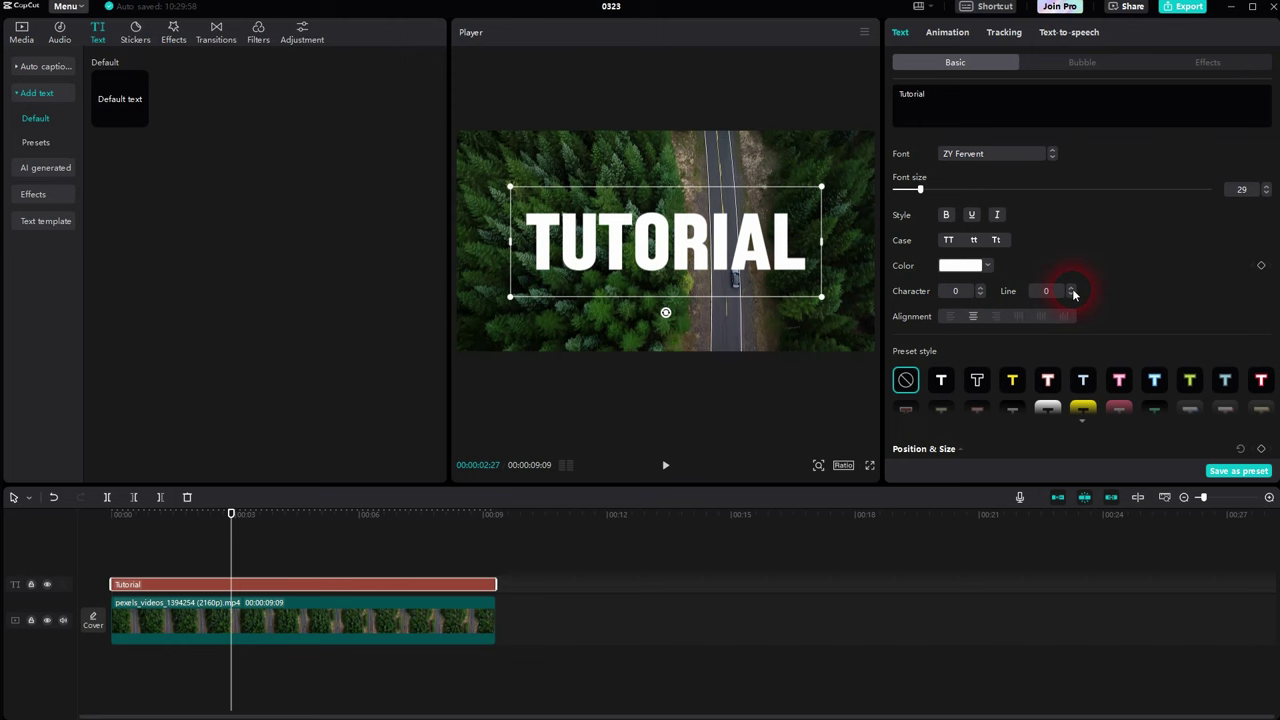
click(939, 107)
click(960, 95)
key(Return)
text(Lin)
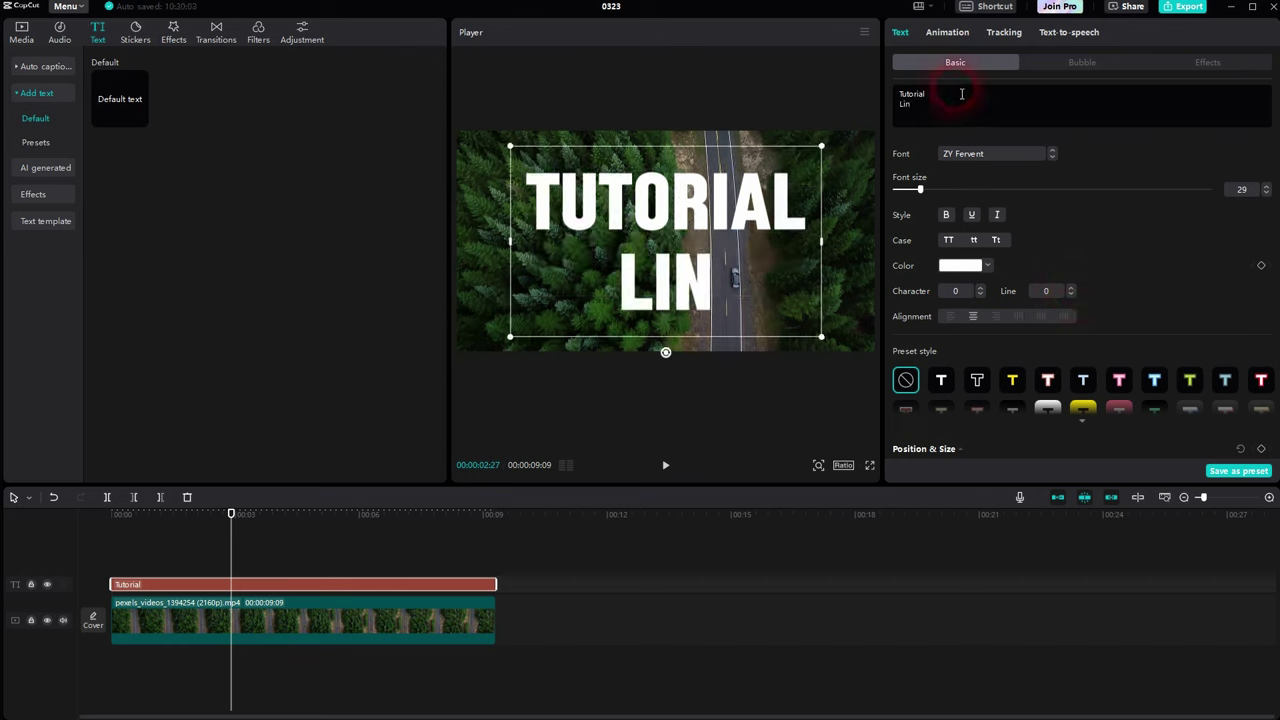
text(e2)
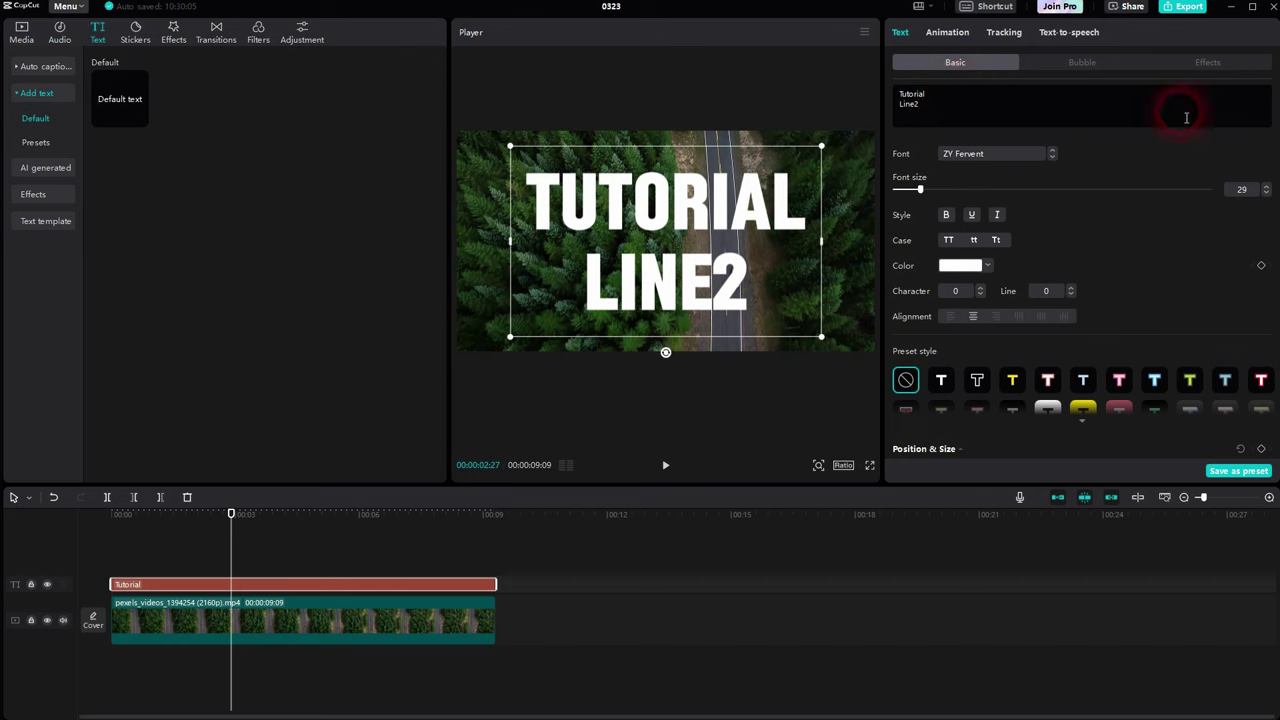
Step: Try the two-line title with line spacing raised to 6 and lowered to -10
click(1071, 288)
click(1071, 288)
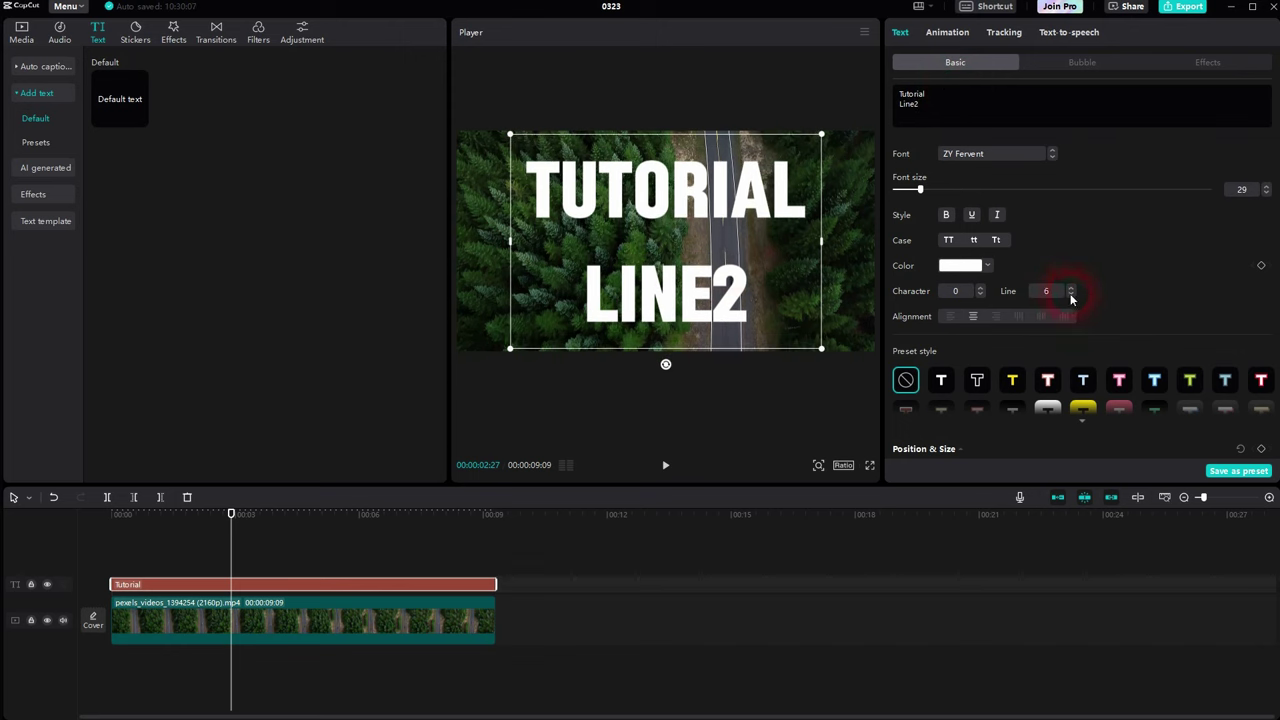
click(1071, 295)
click(1070, 294)
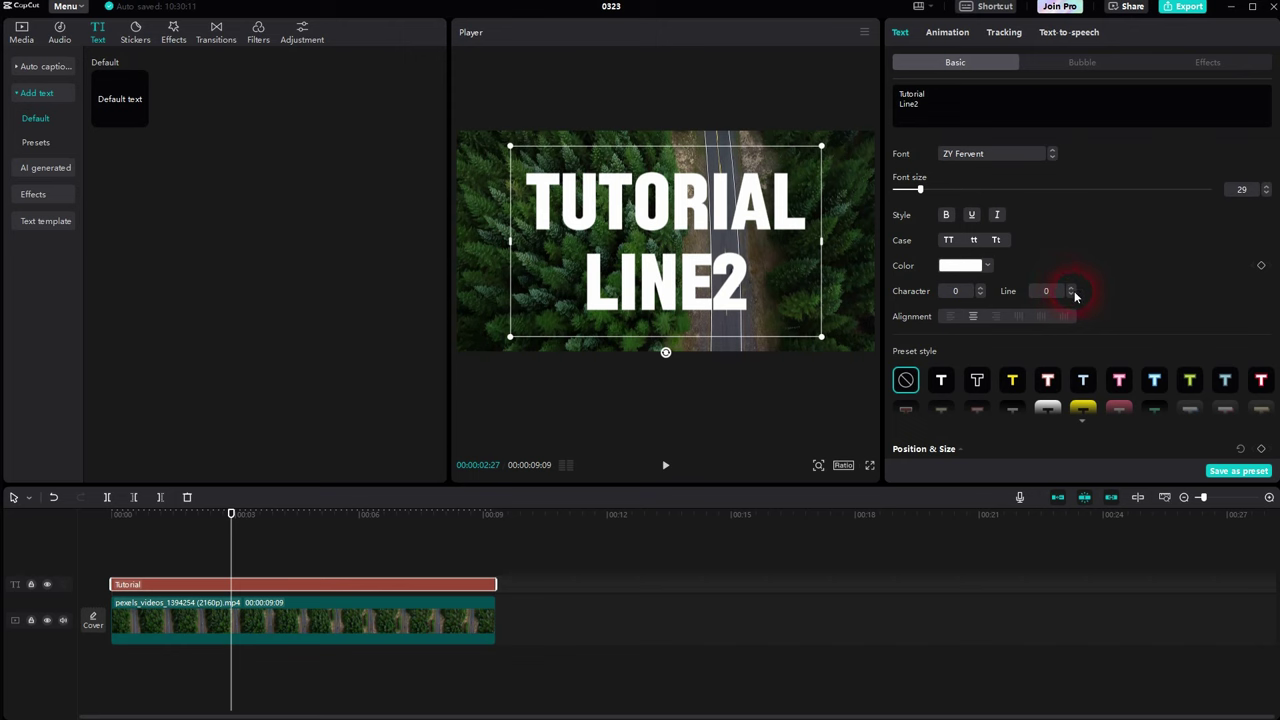
click(1071, 294)
click(1071, 294)
click(1071, 294)
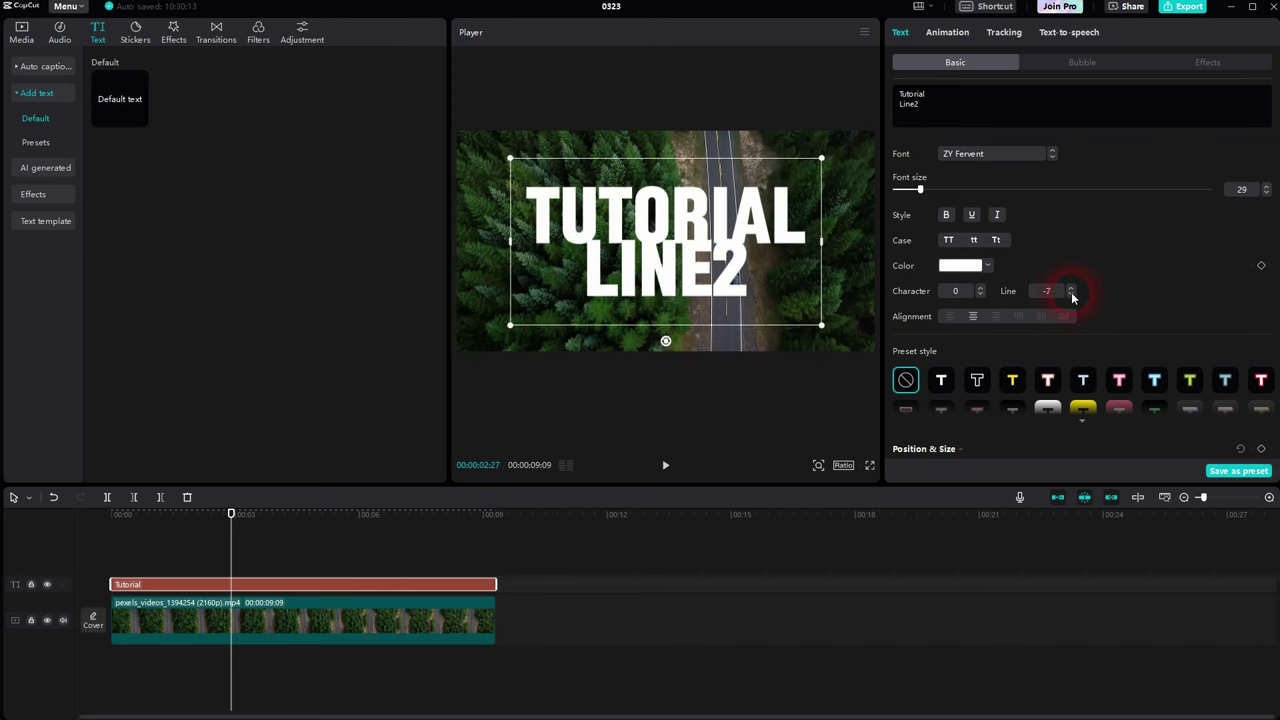
click(1071, 294)
click(1071, 295)
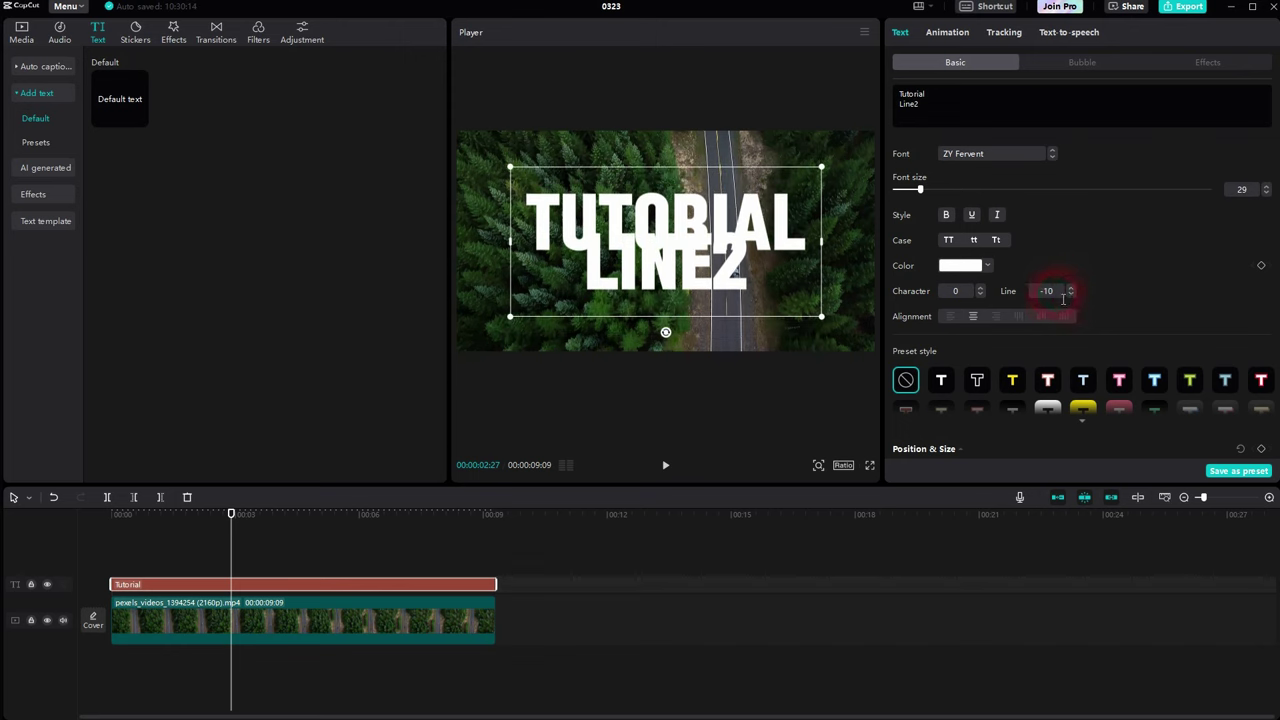
Step: Delete the "Line2" line so that the title text contains only "Tutorial"
click(986, 114)
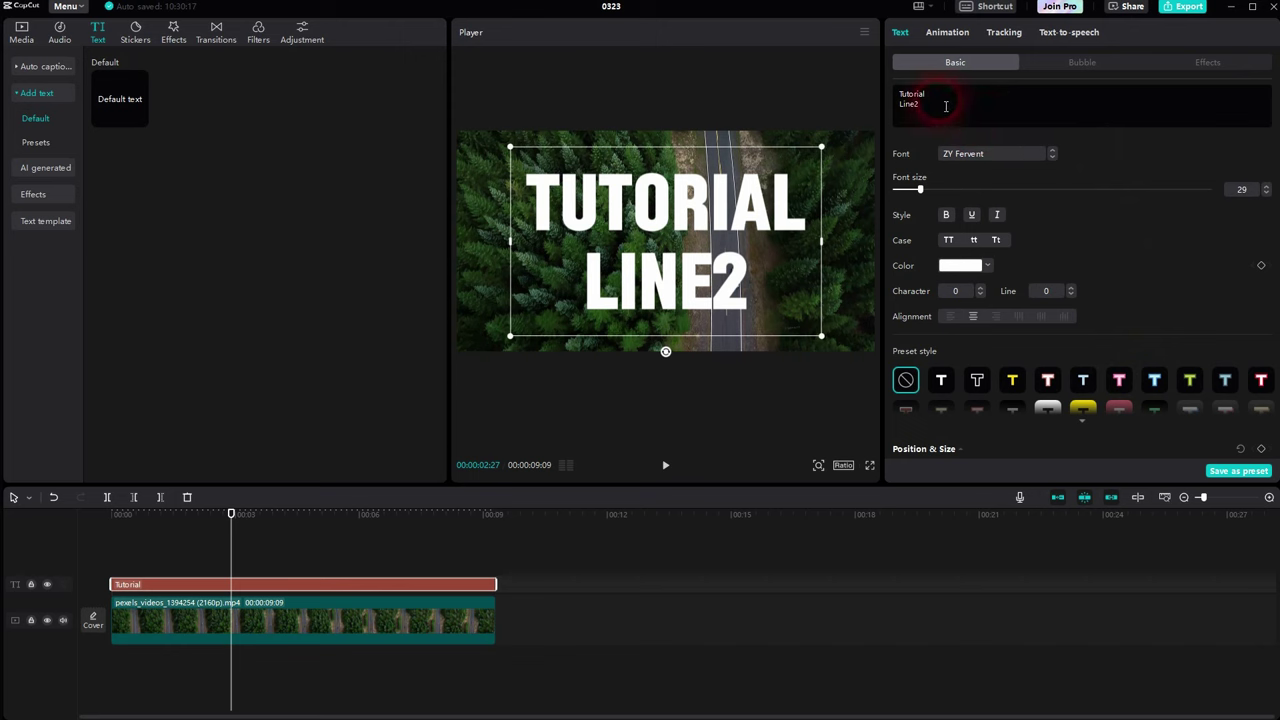
drag(986, 114, 893, 100)
key(BackSpace)
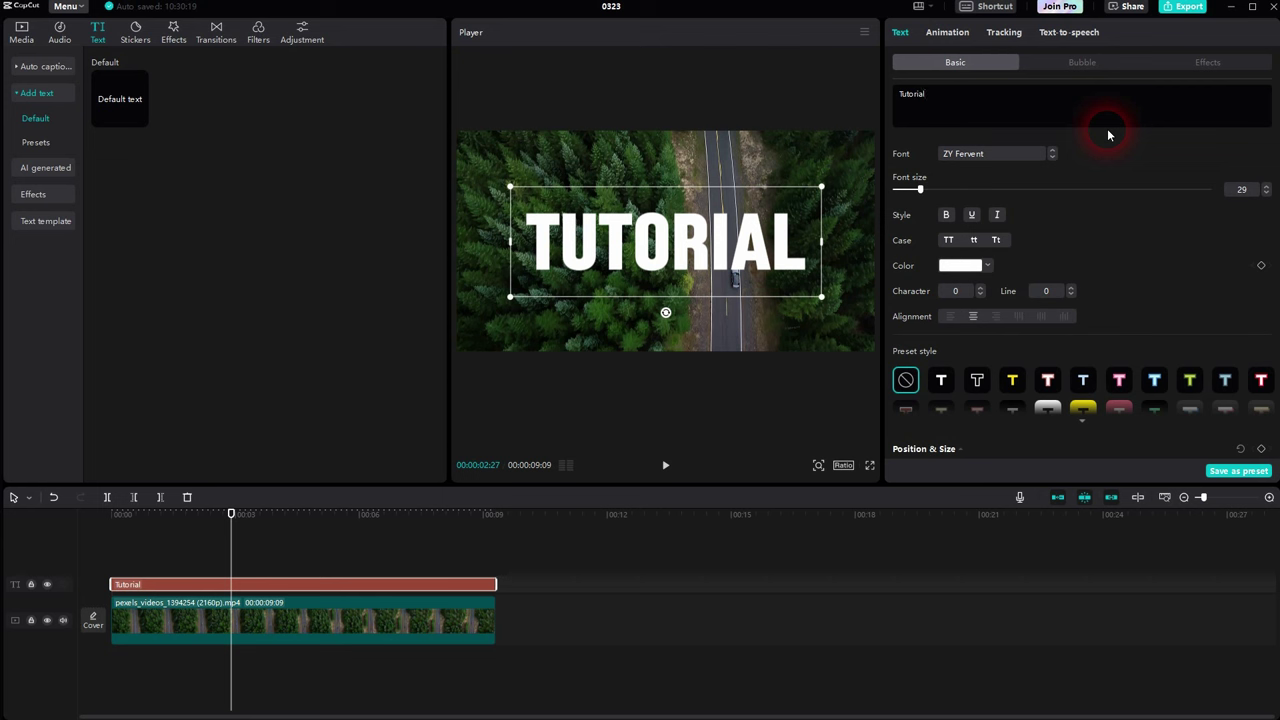
Step: Append a long run of random letters to "Tutorial" so the single line extends beyond the frame
text(sdjölksödlsjölkfdsdj)
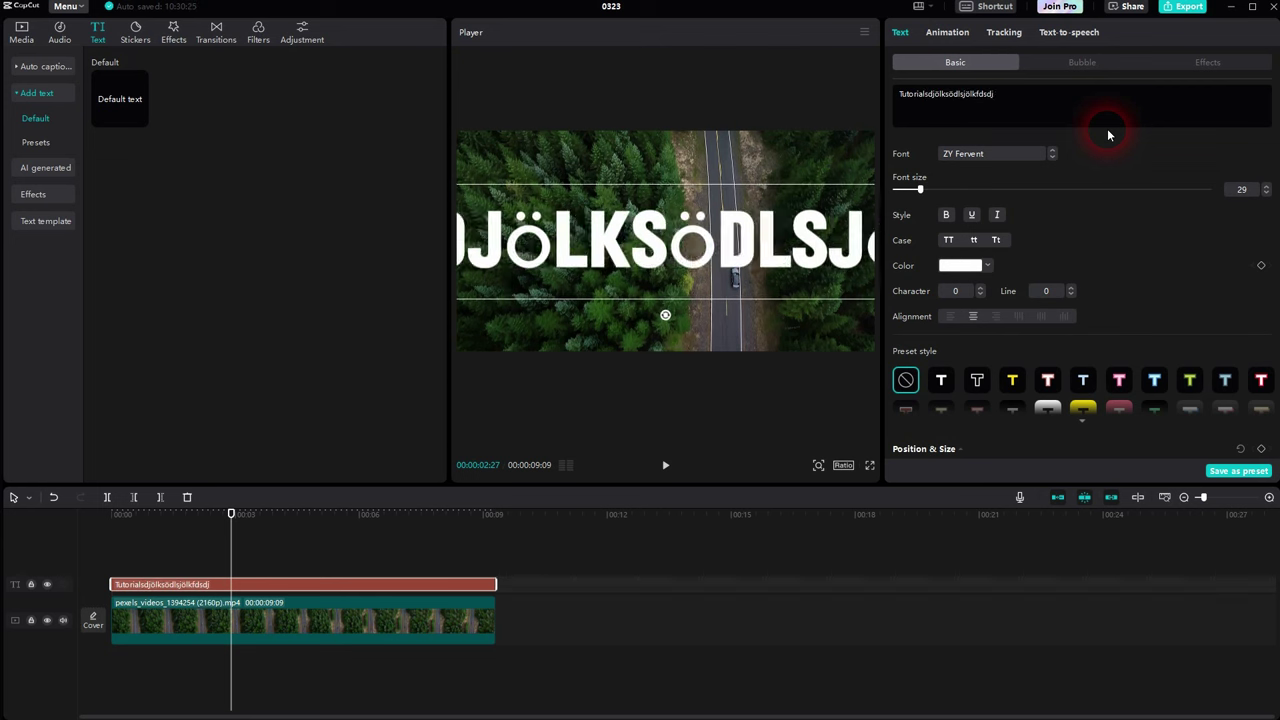
text(kfdsölkfdsölkfdsöklfdsöklfjdsöfjdsöljfsdfjdsöfjsdfjdsfdskfjdsöfj)
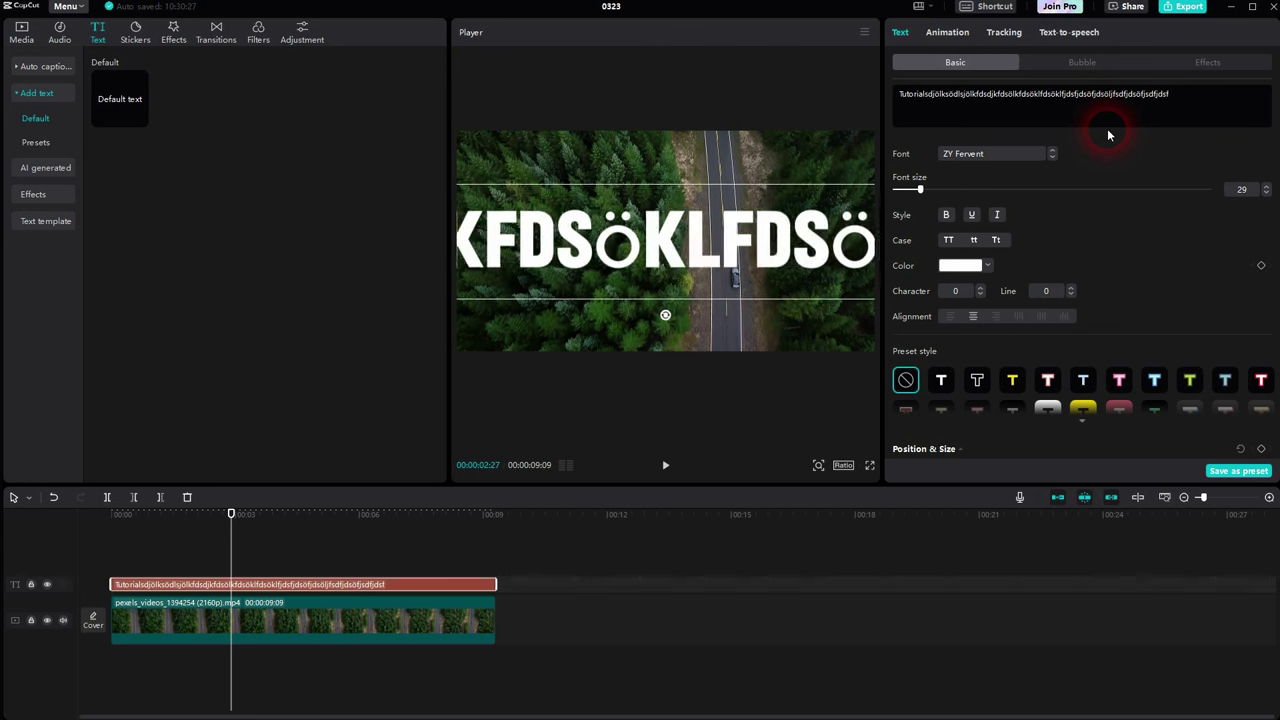
text(fdfdös)
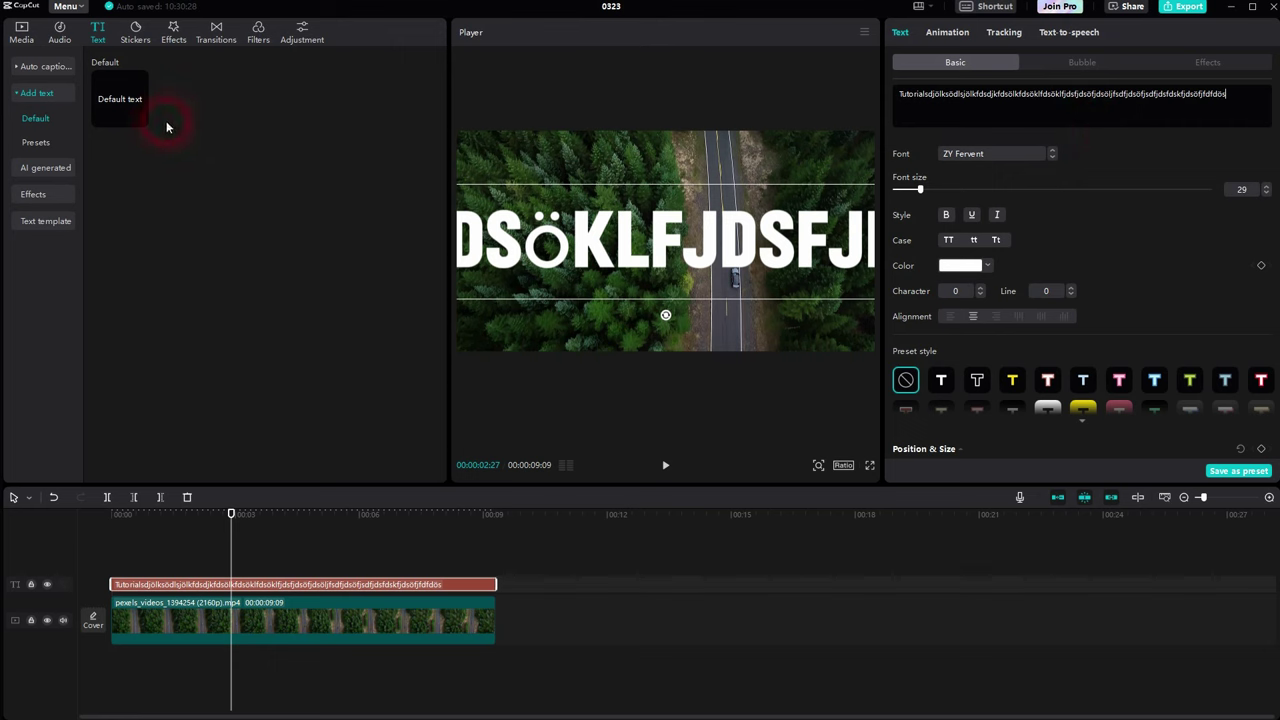
Step: Add a second default text reading "sadsadsdas", place it just below the long title, and delete it again
drag(167, 127, 177, 571)
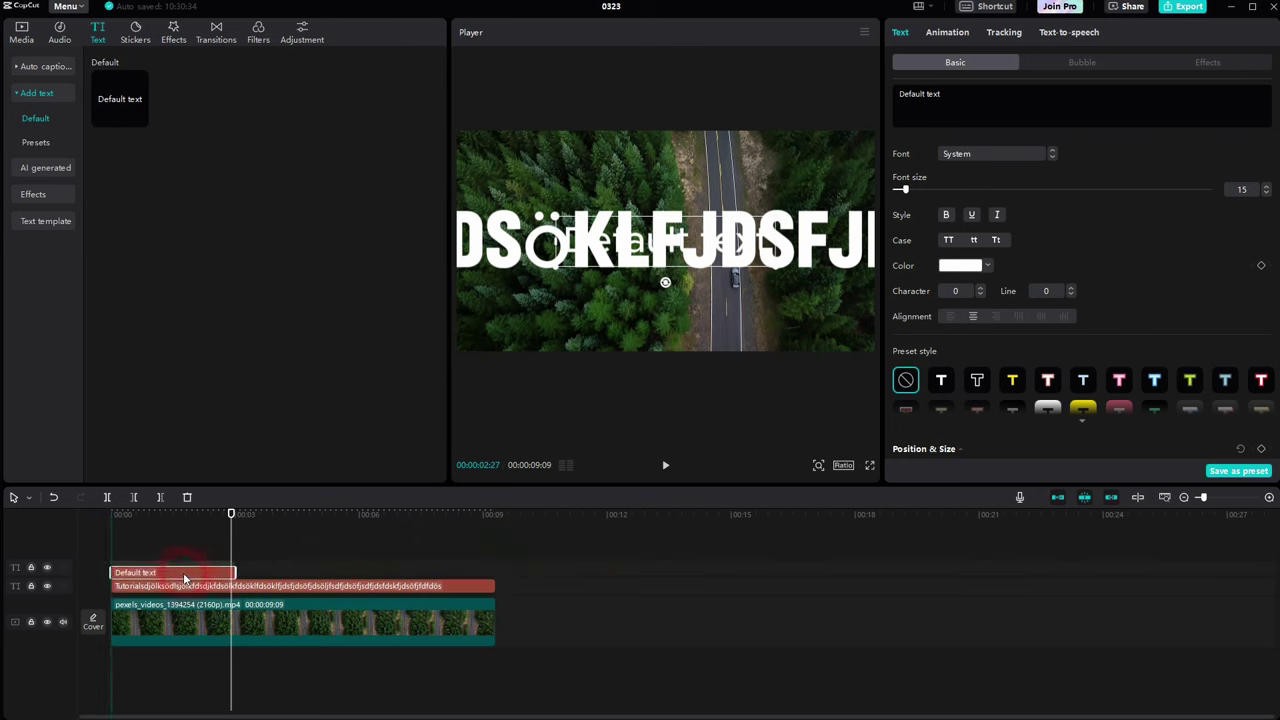
triple_click(965, 97)
text(sadsadsdas)
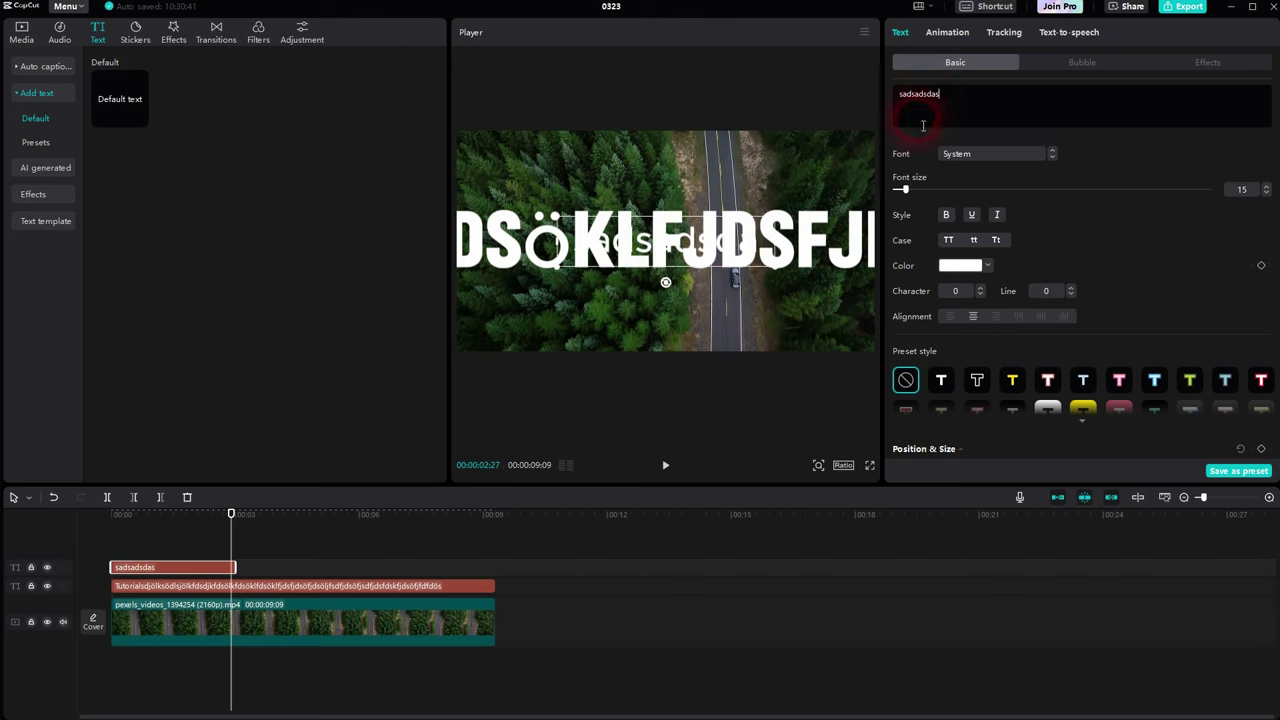
drag(662, 240, 655, 291)
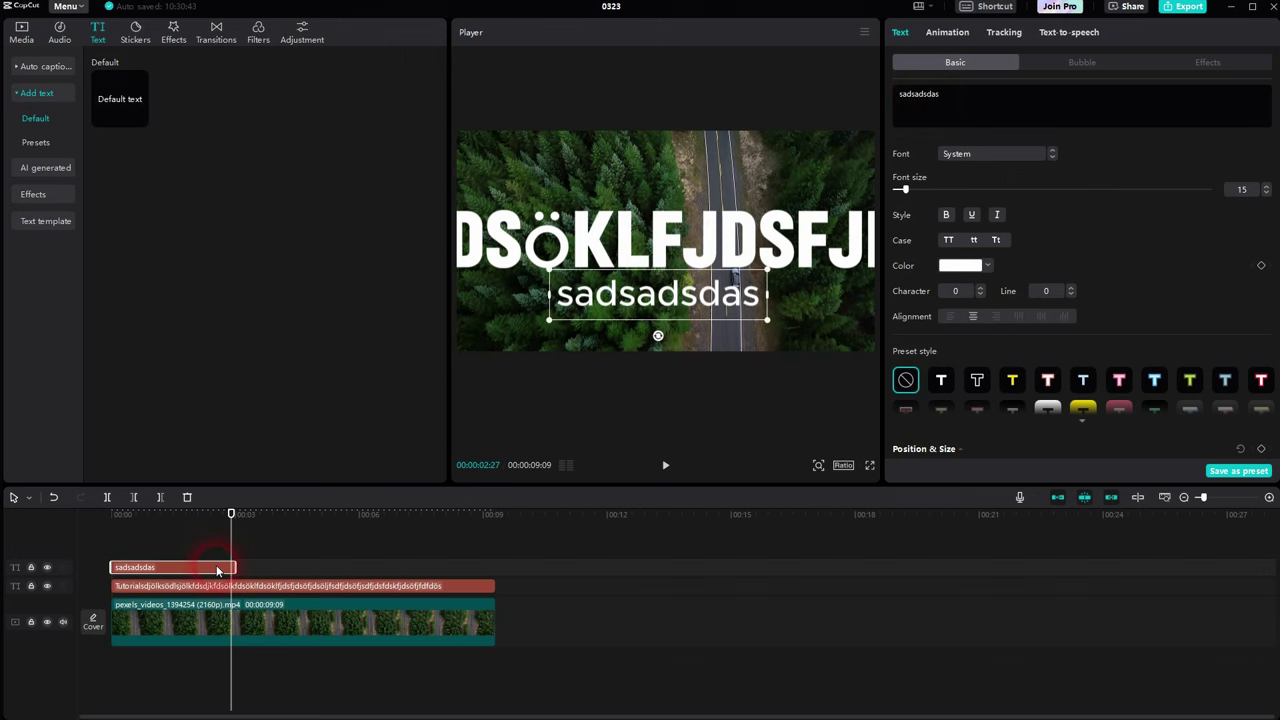
key(Delete)
Step: Remove the random letters from the long title text, keeping only "Tutorial"
click(335, 584)
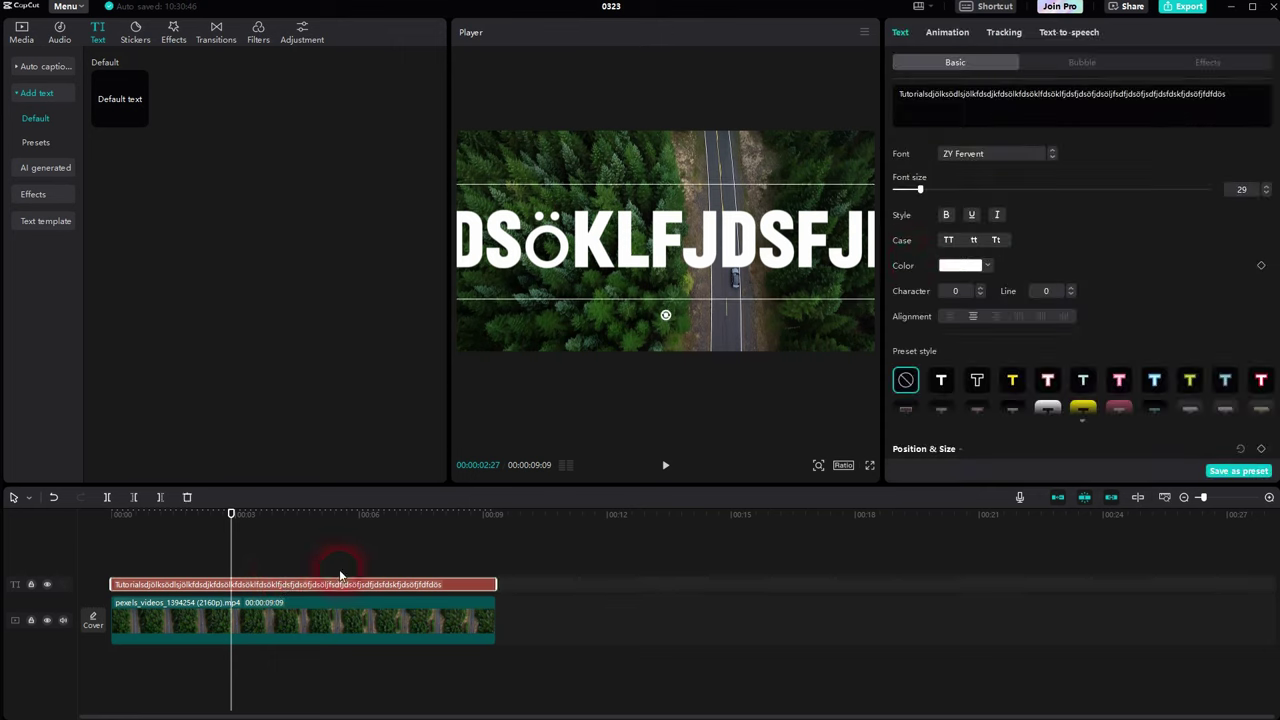
drag(932, 93, 1258, 100)
key(BackSpace)
key(BackSpace)
key(BackSpace)
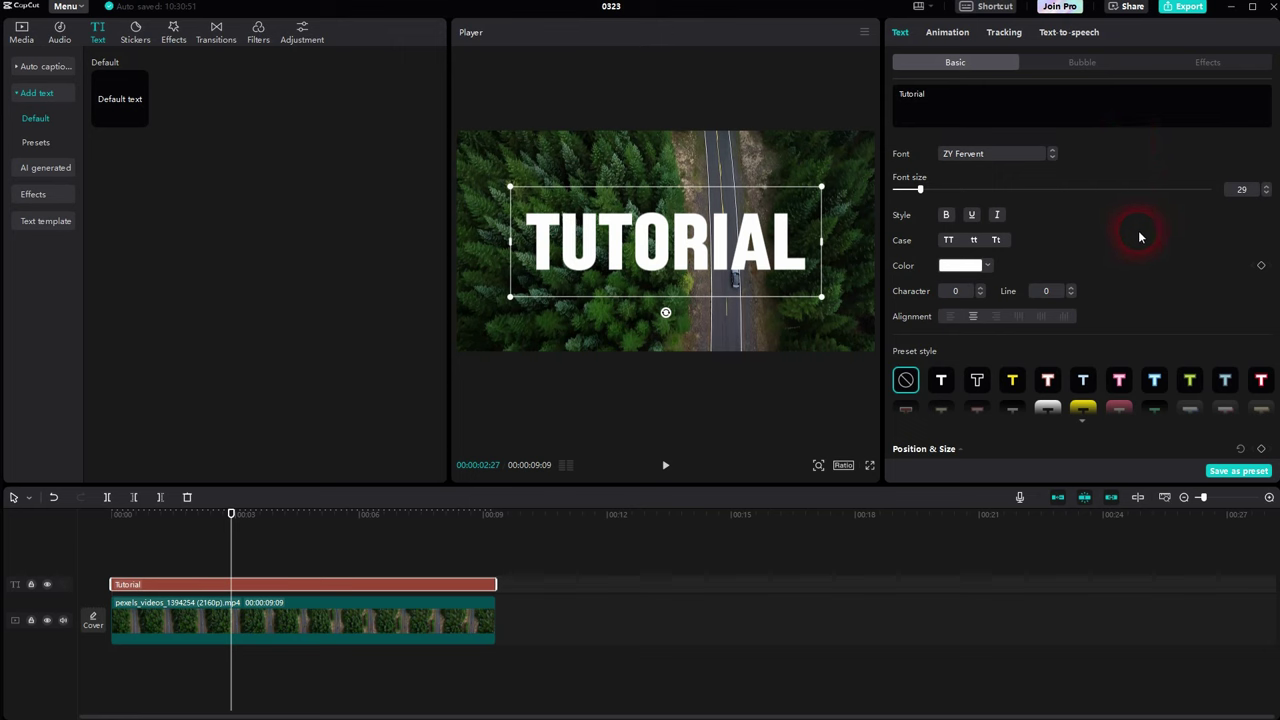
Step: Try the black-on-yellow, yellow-letter and black-on-white preset styles on the title and reset it to no preset style
scroll(1114, 277, down, 1)
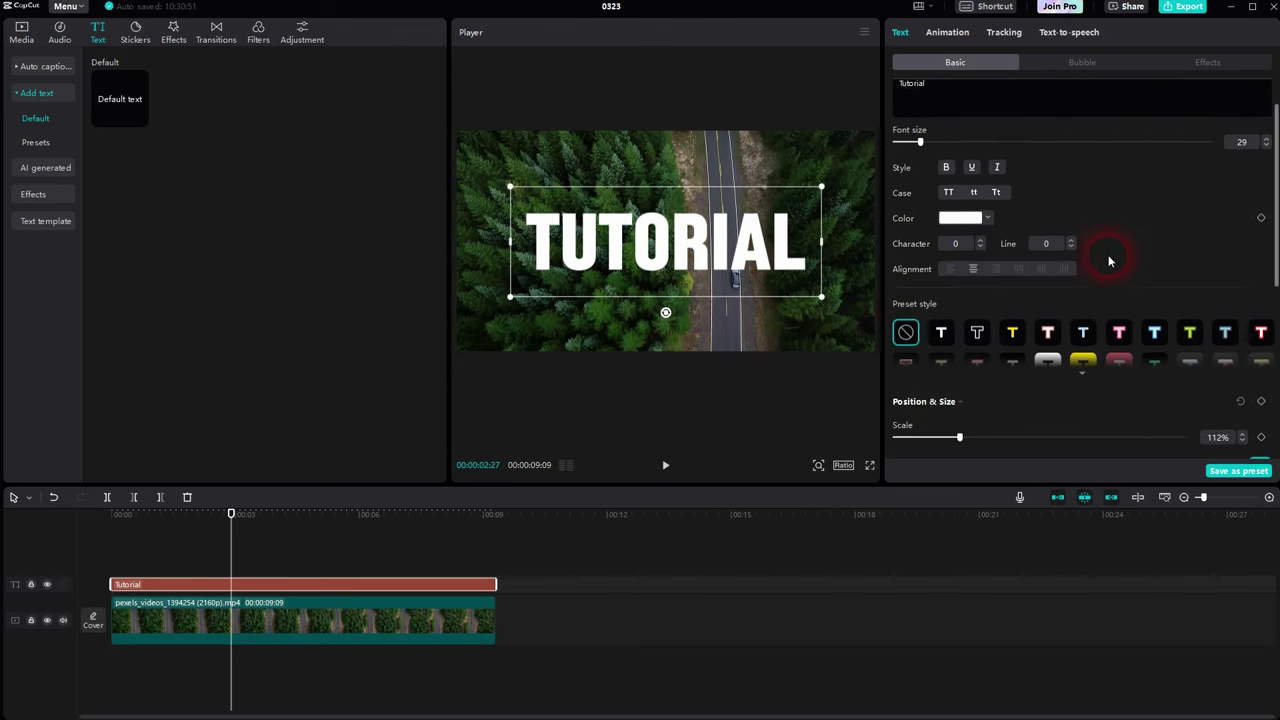
click(1090, 381)
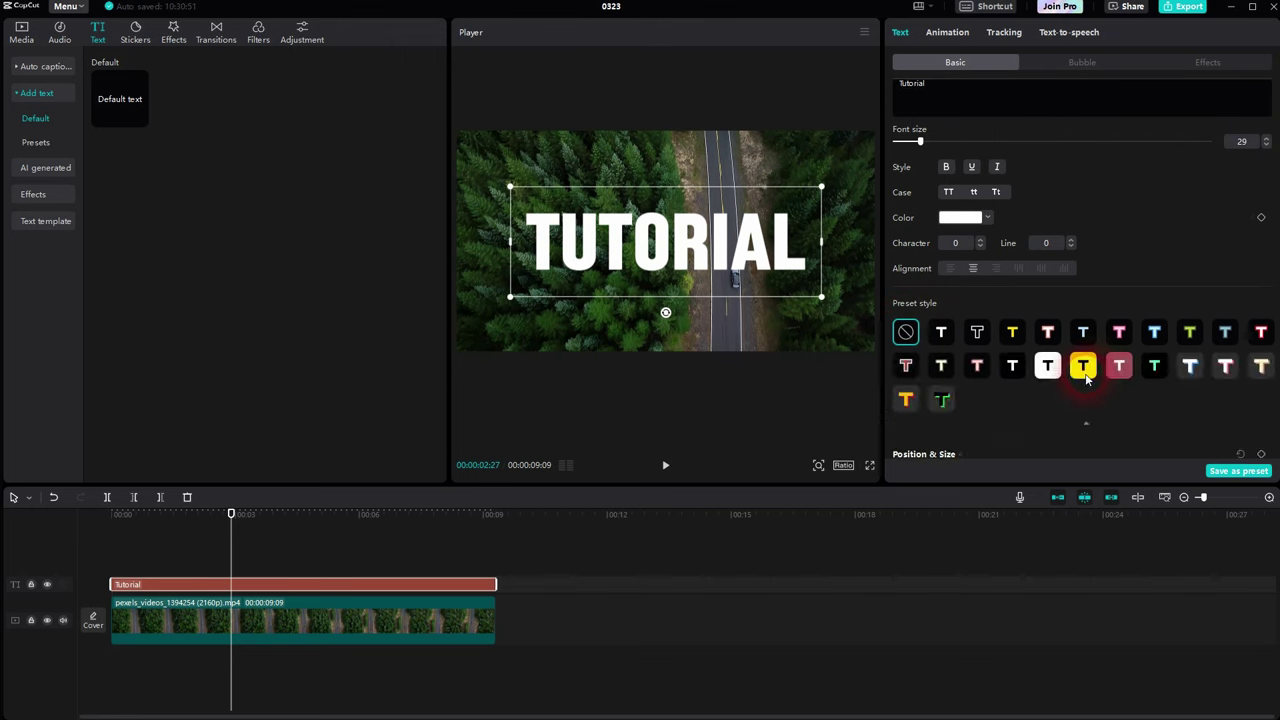
scroll(1134, 257, down, 1)
click(1075, 326)
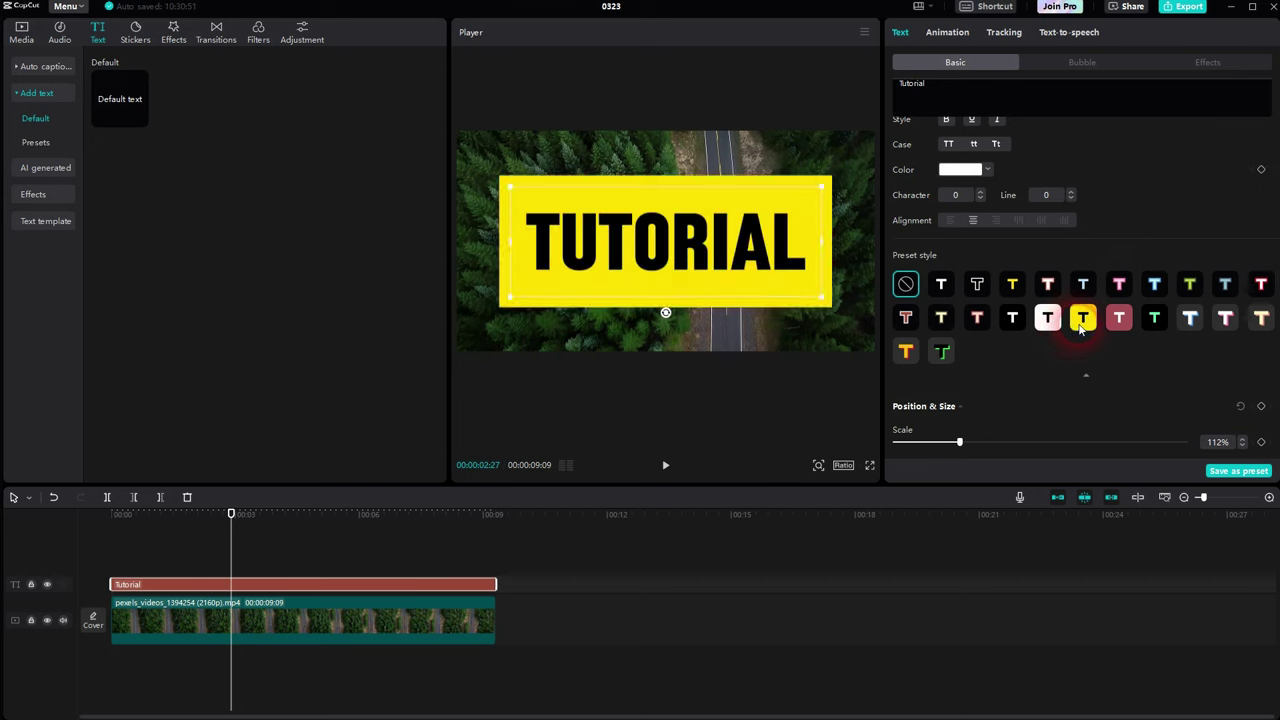
click(1012, 288)
click(1048, 319)
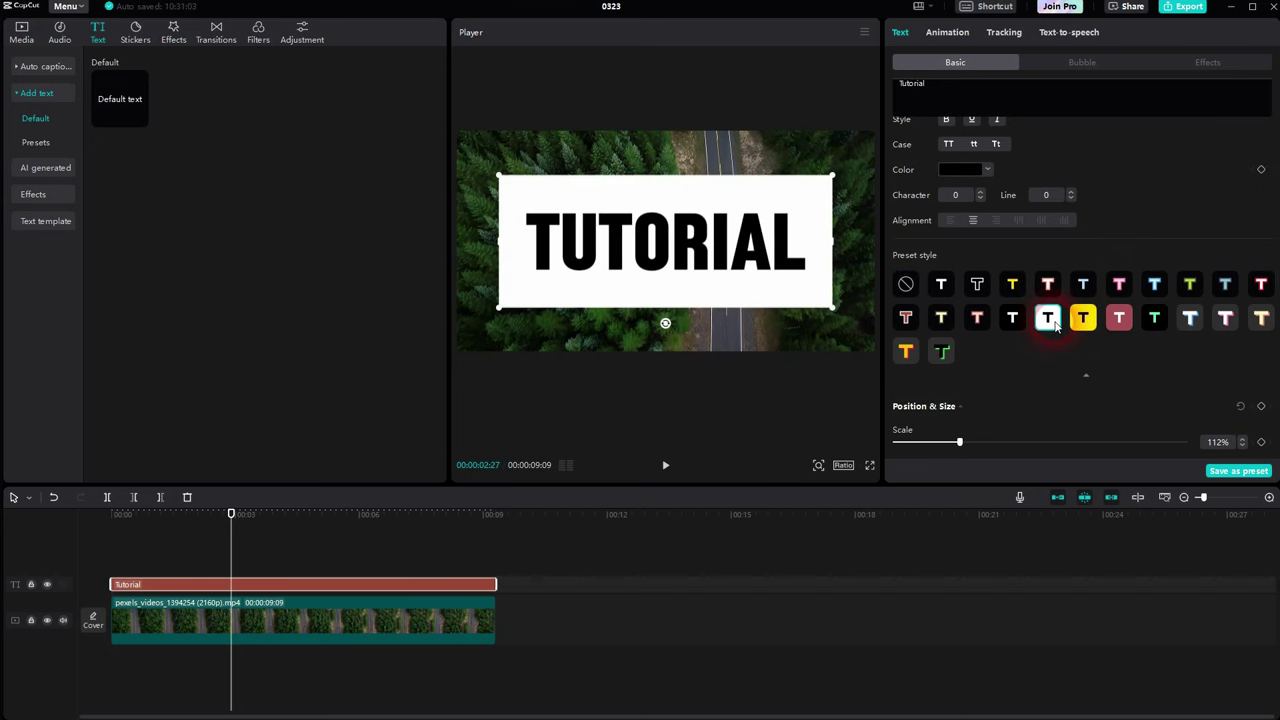
click(905, 284)
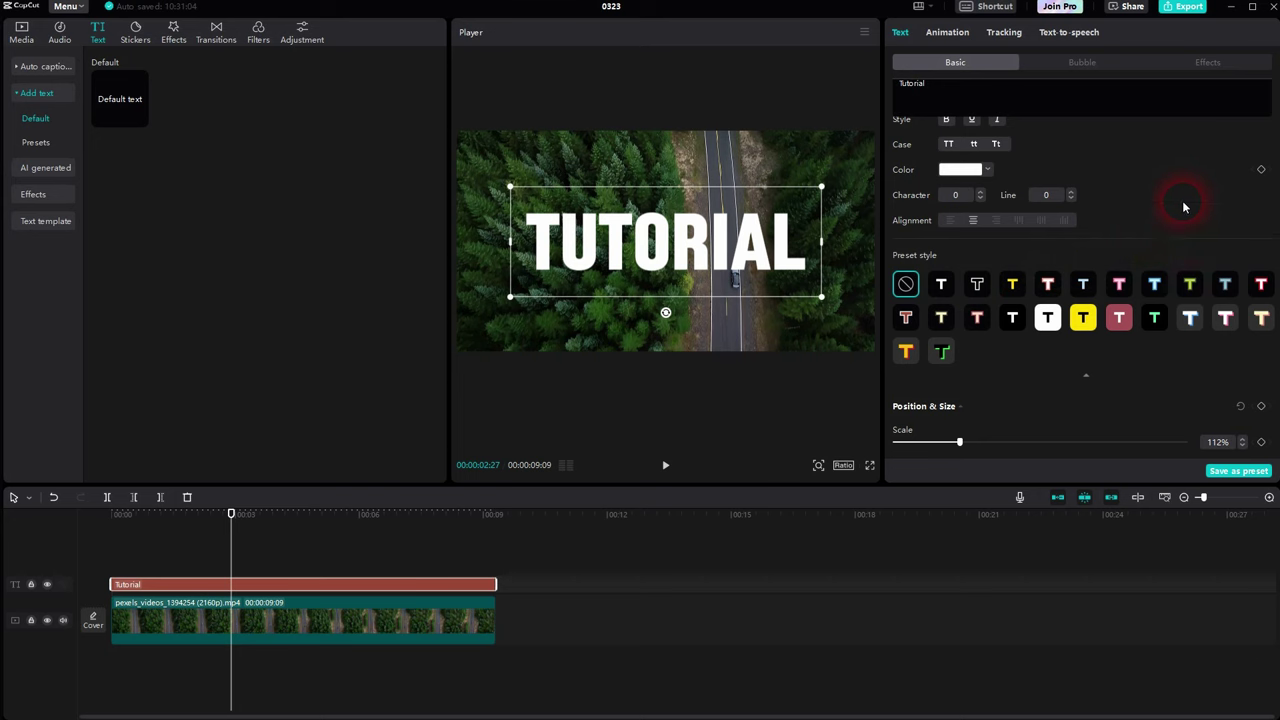
Step: Reduce the title's scale to 97%
scroll(1183, 207, down, 4)
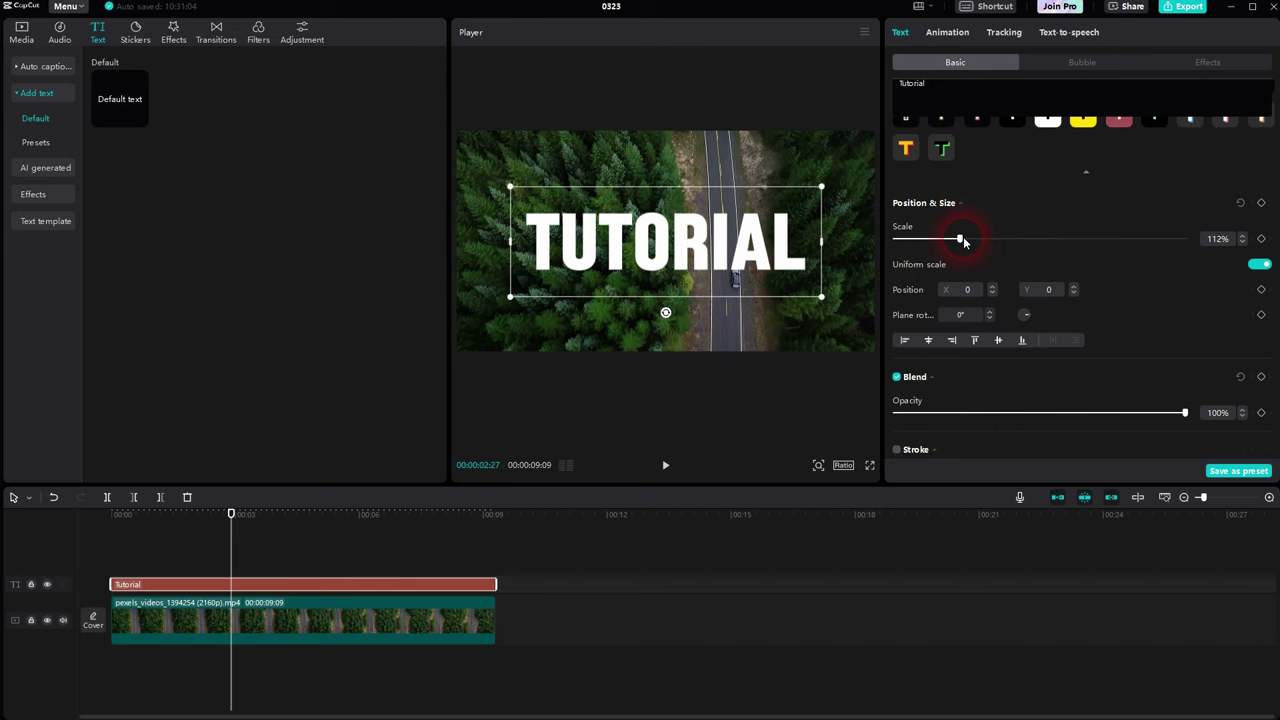
drag(963, 240, 951, 241)
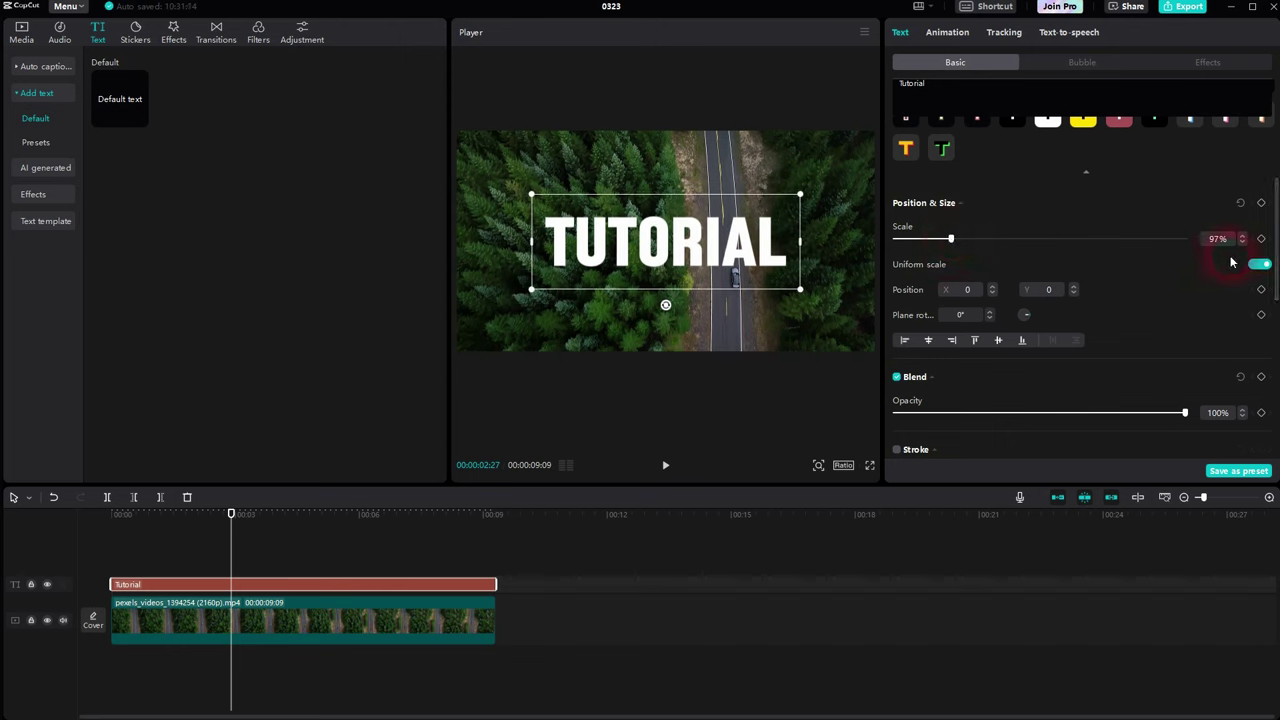
Step: Vary the title's blend opacity, returning it to 100%, and collapse the stroke settings
scroll(1166, 280, down, 1)
scroll(1166, 278, down, 5)
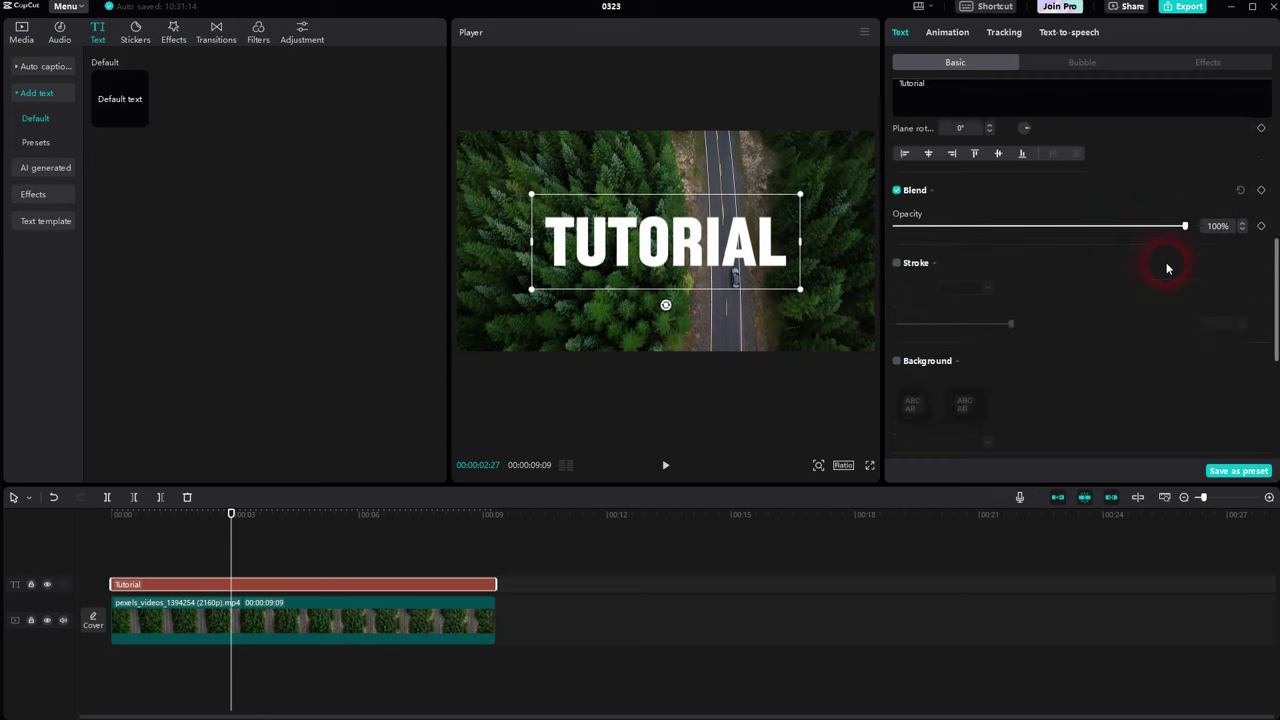
scroll(1166, 262, up, 5)
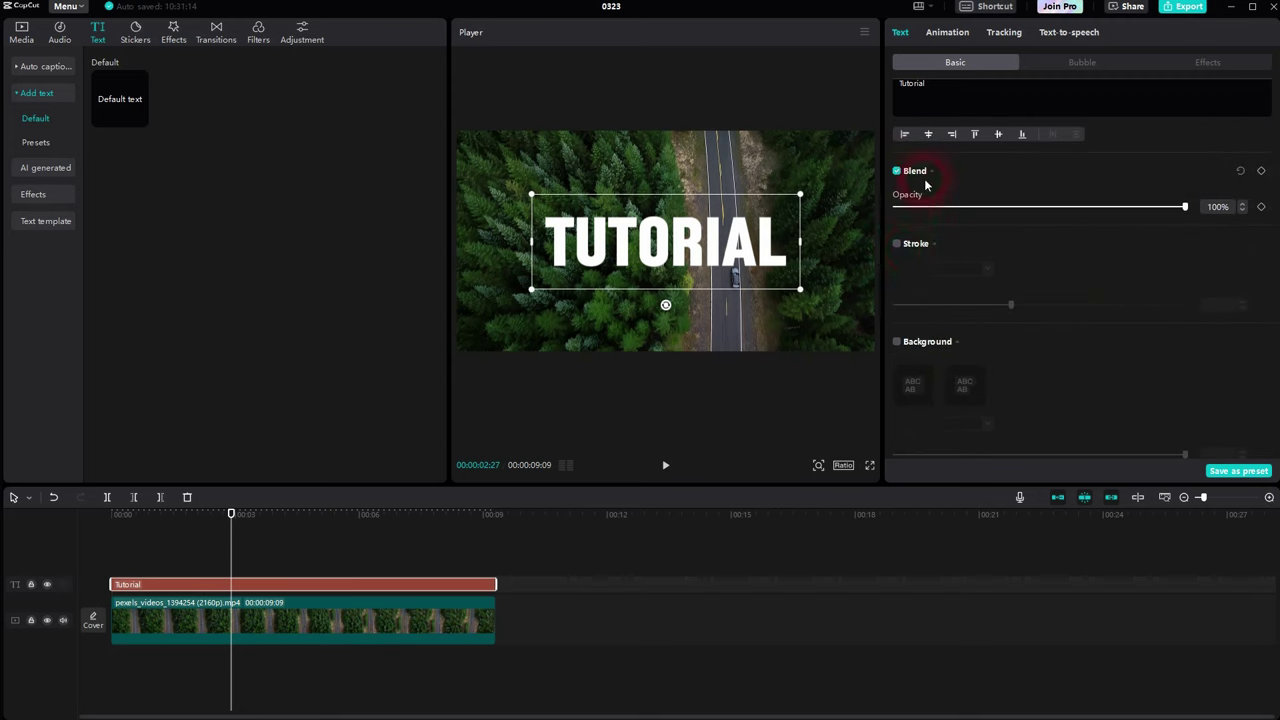
click(1190, 172)
drag(1187, 209, 1223, 213)
click(915, 247)
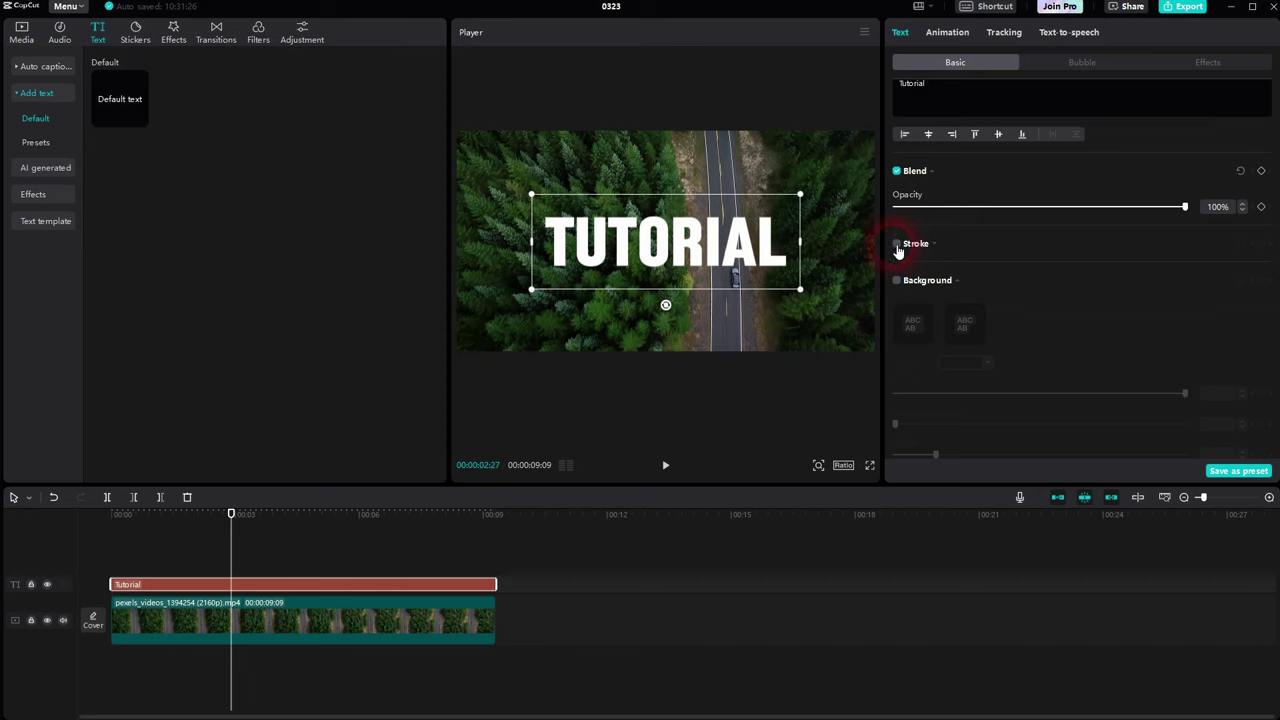
Step: Try a red stroke around the Tutorial title with a thickness of 67
click(897, 245)
click(964, 270)
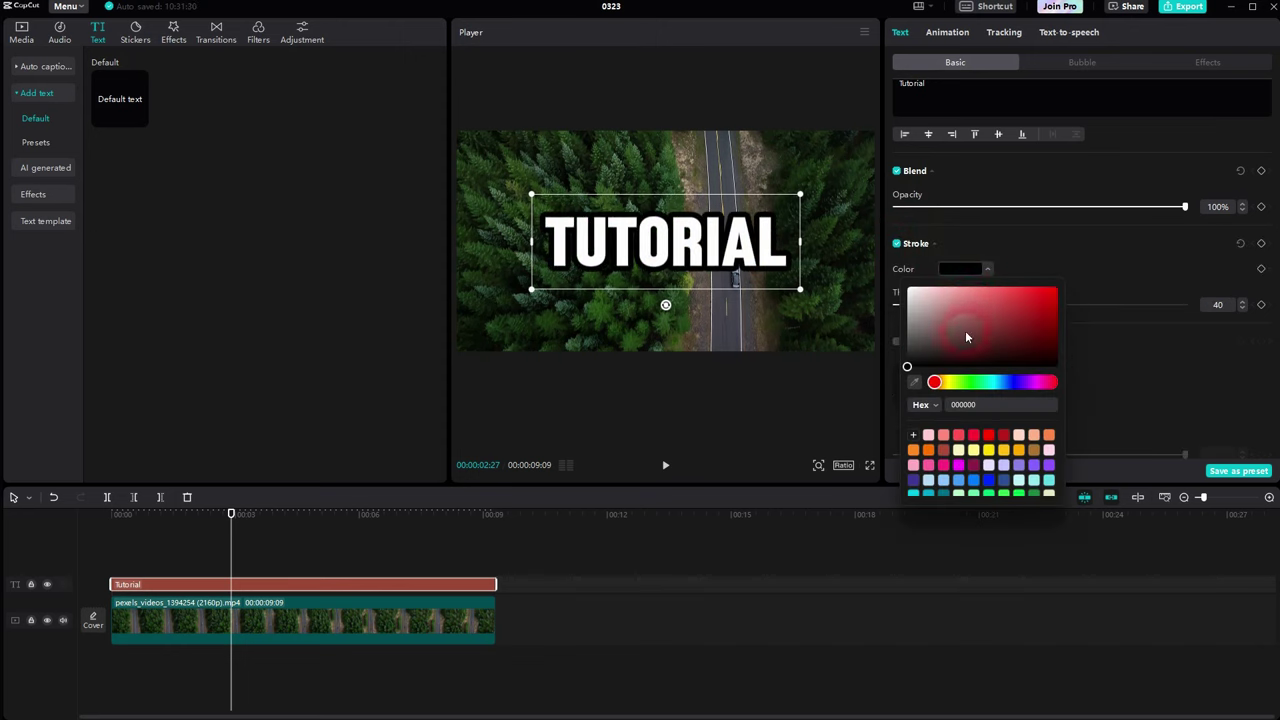
mouse_move(966, 337)
mouse_down()
mouse_move(1083, 229)
mouse_move(1182, 303)
mouse_up()
click(1146, 270)
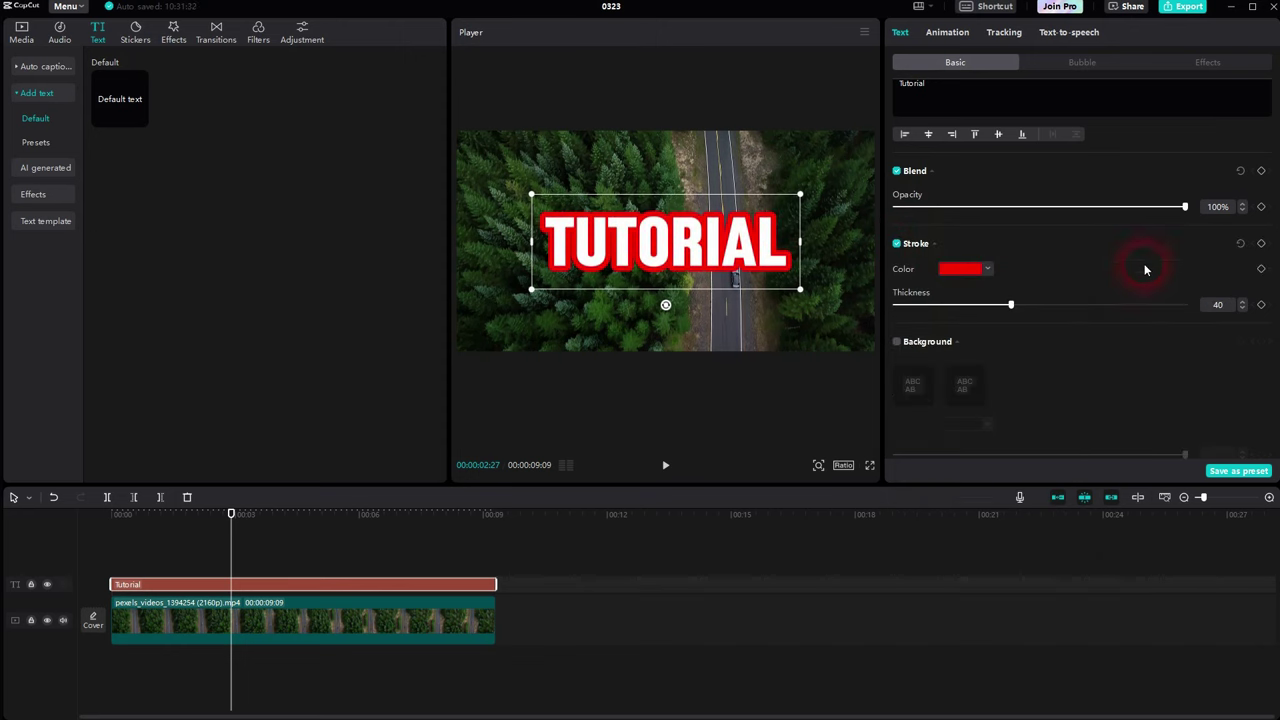
mouse_move(1010, 305)
mouse_down()
mouse_move(923, 306)
mouse_move(1090, 306)
mouse_move(969, 306)
mouse_move(1090, 318)
mouse_up()
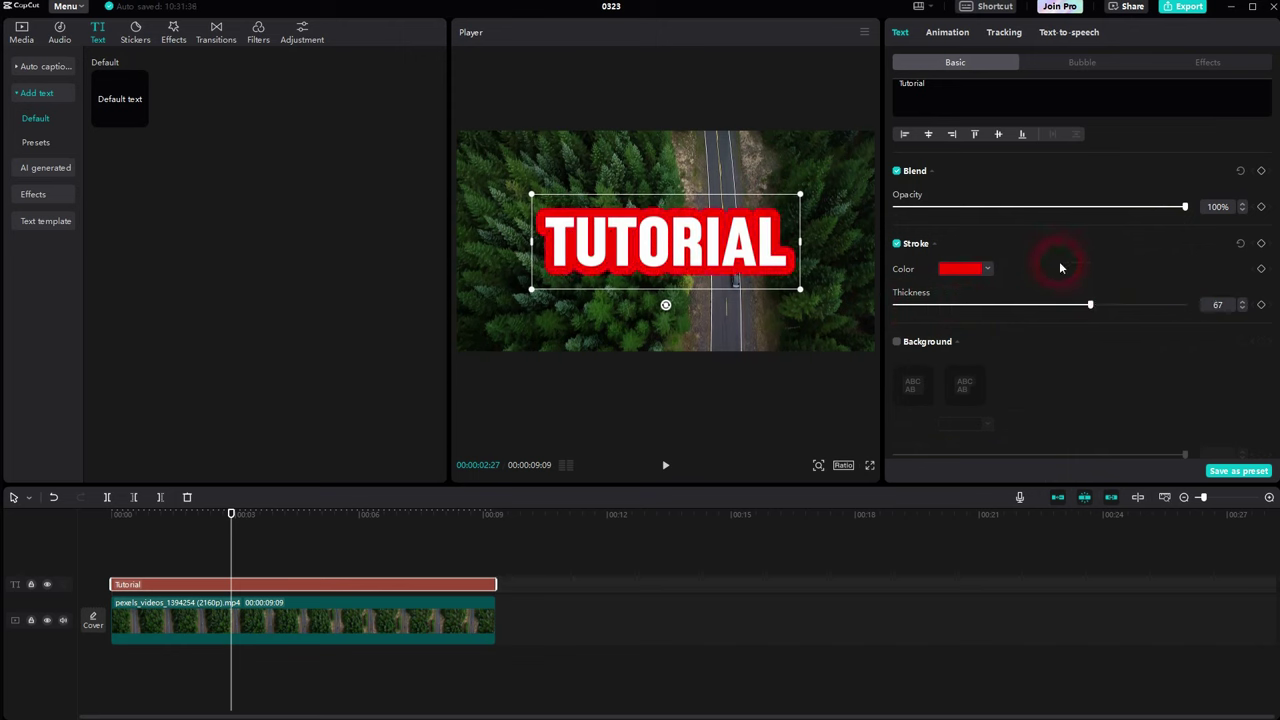
Step: Change the title's stroke colour to black, and try green sampled from the trees and grey sampled from the road
click(970, 268)
drag(940, 340, 866, 379)
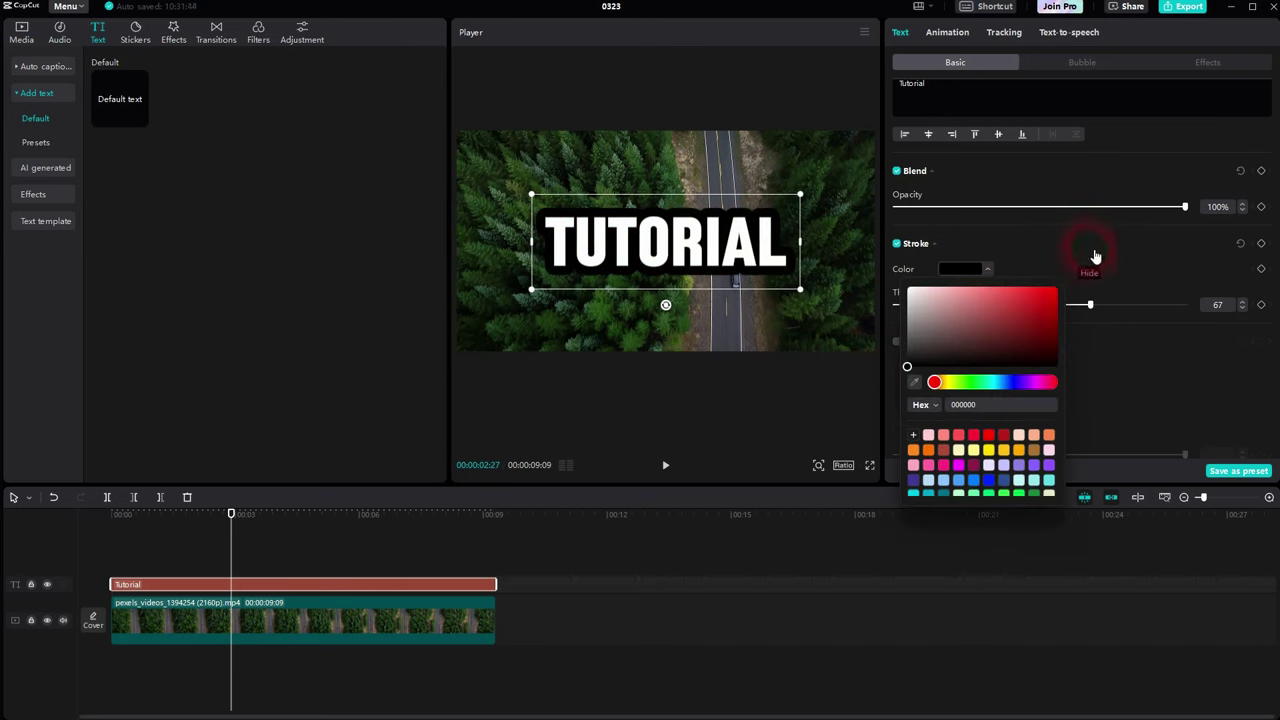
click(915, 385)
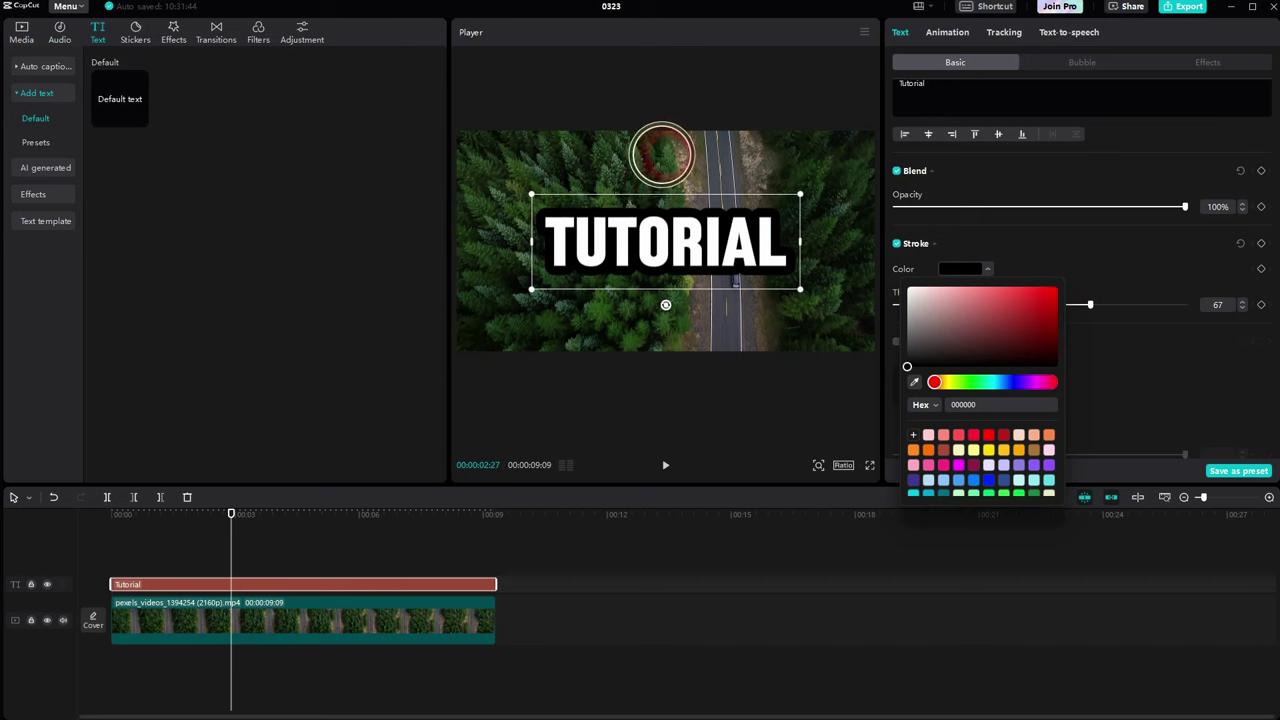
click(668, 154)
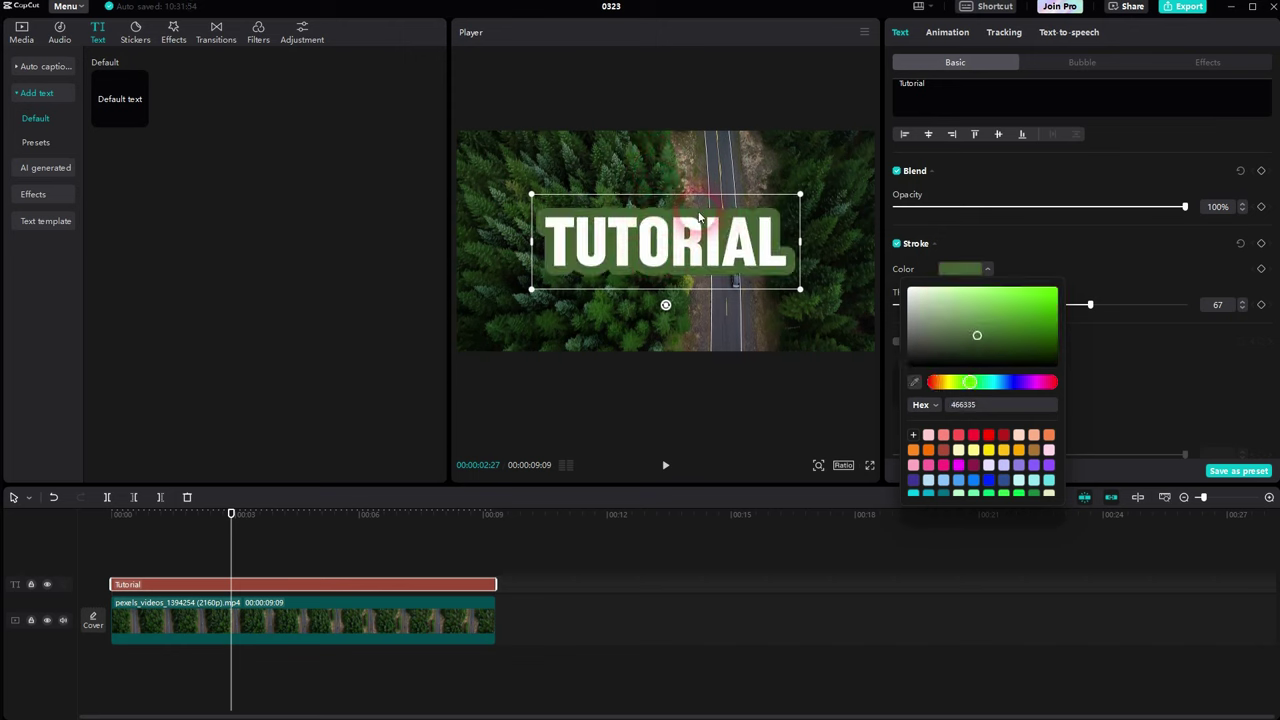
click(913, 382)
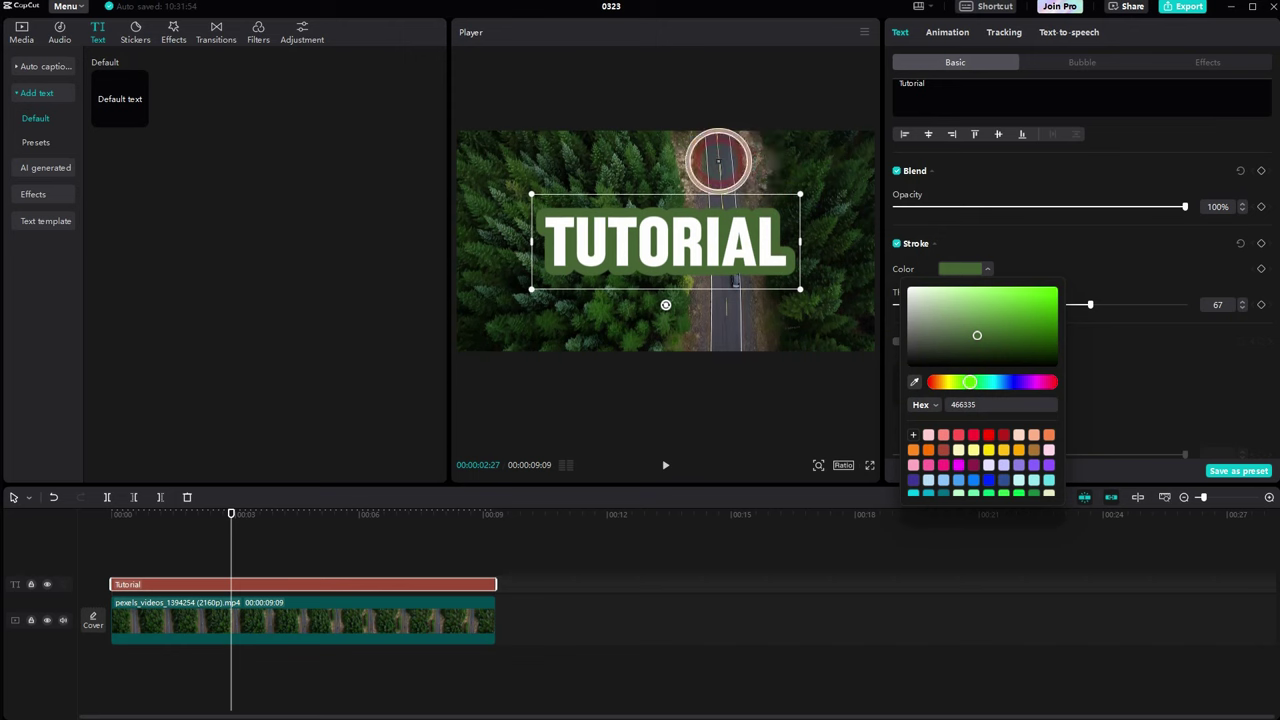
click(728, 168)
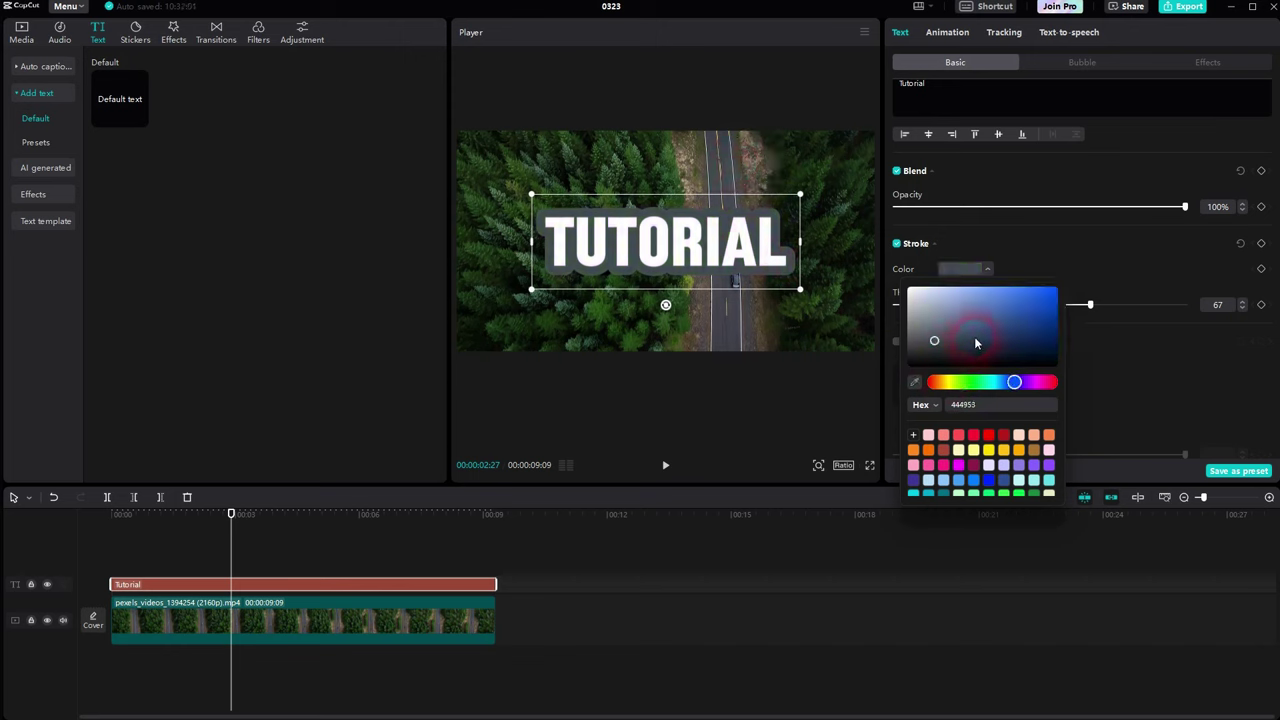
Step: Return the stroke colour to black and turn the title's stroke off
drag(945, 335, 857, 371)
click(1105, 262)
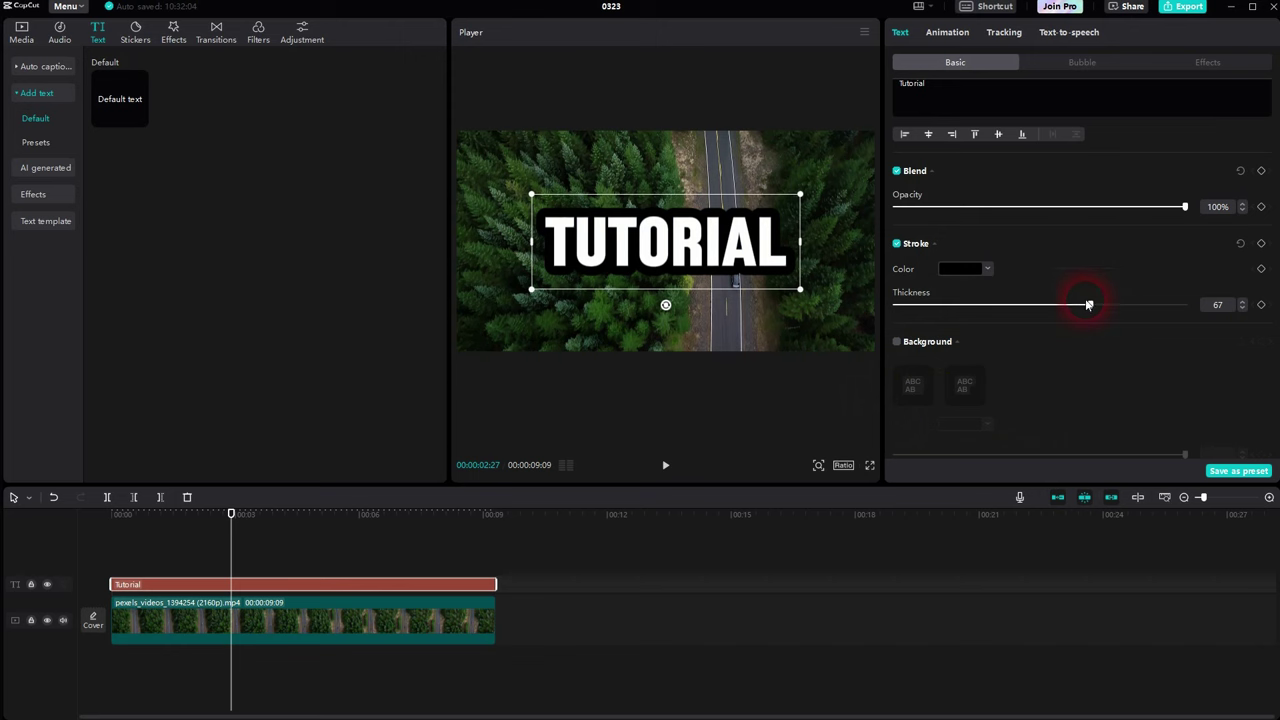
click(897, 245)
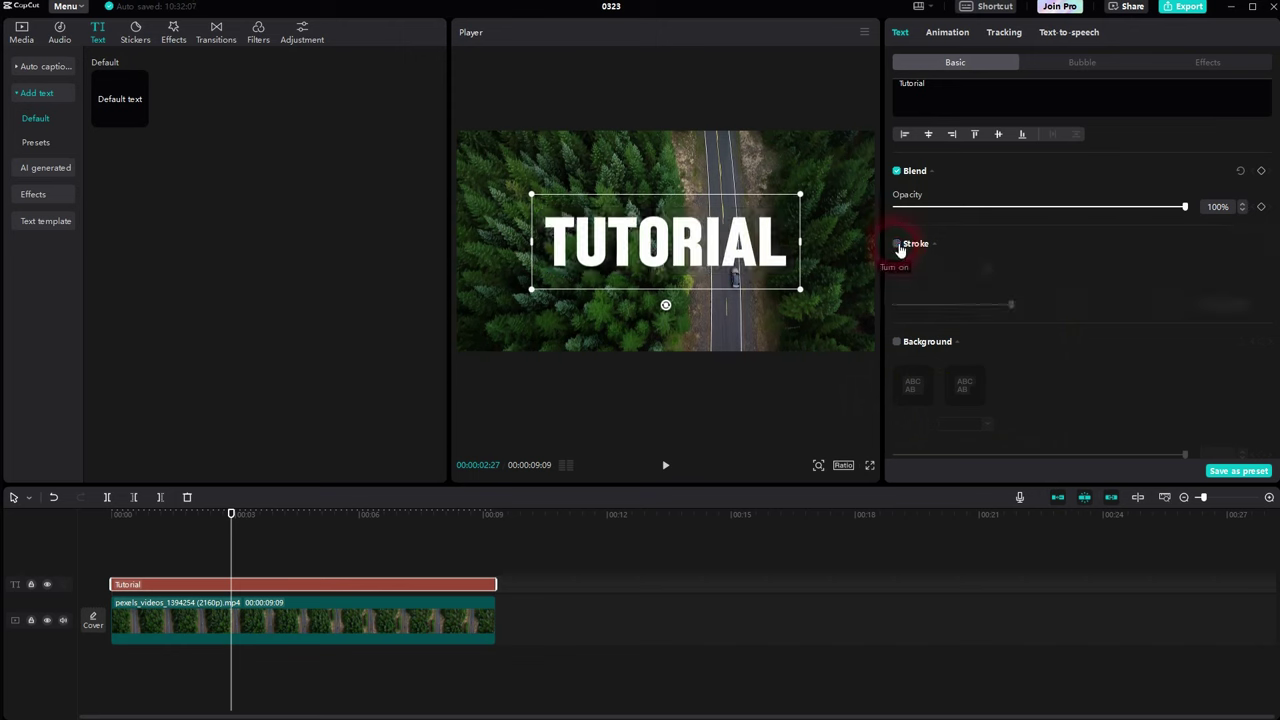
Step: Turn on the title's background, try a dark green sampled from the trees, and return its colour to black
click(897, 342)
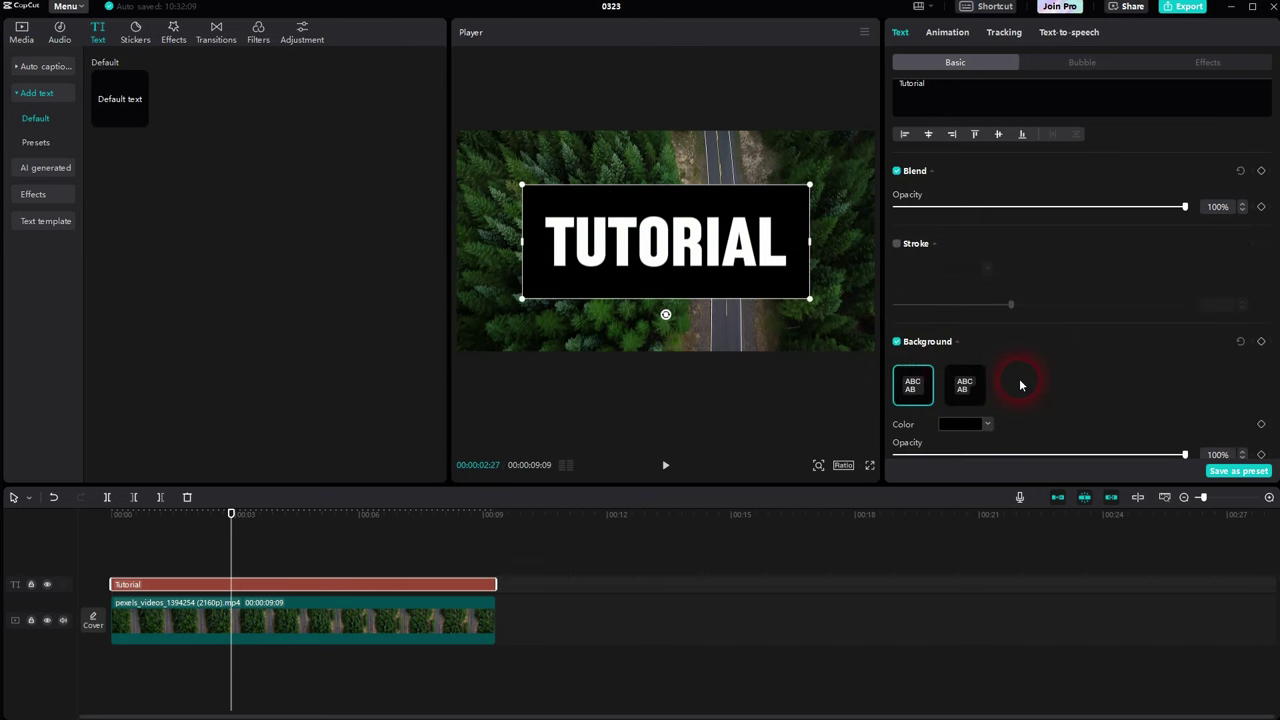
click(987, 424)
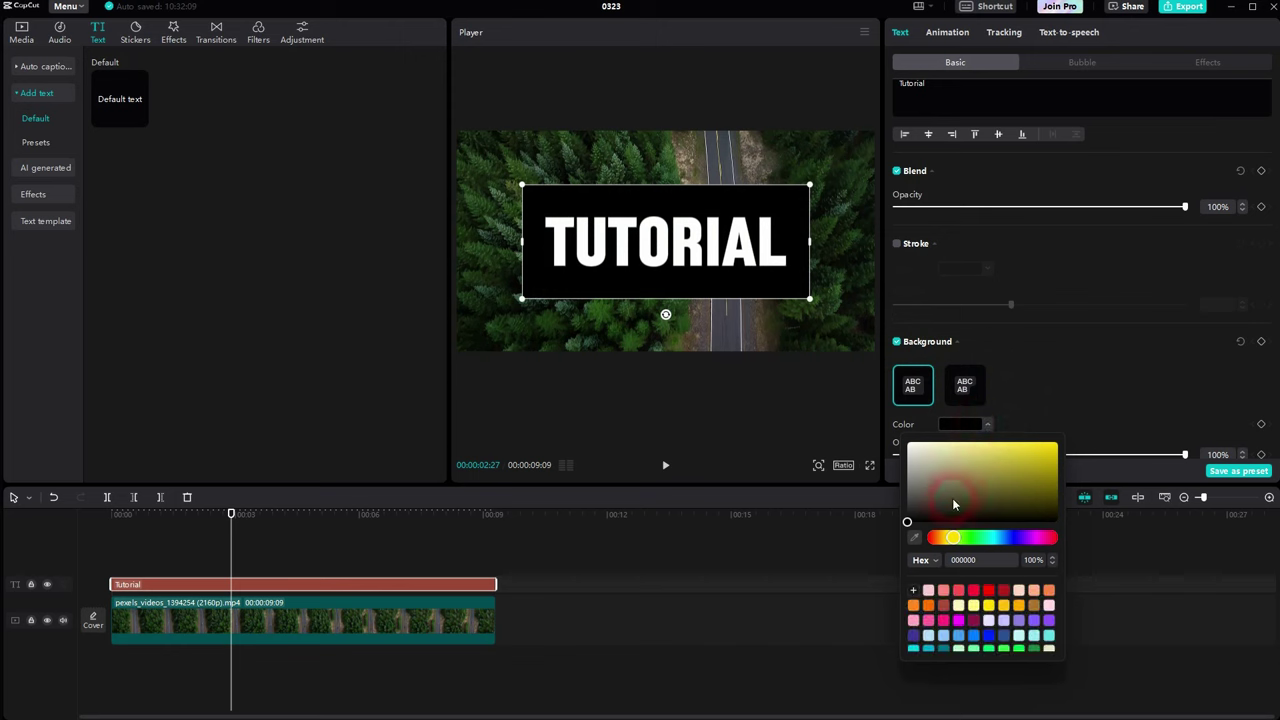
click(914, 538)
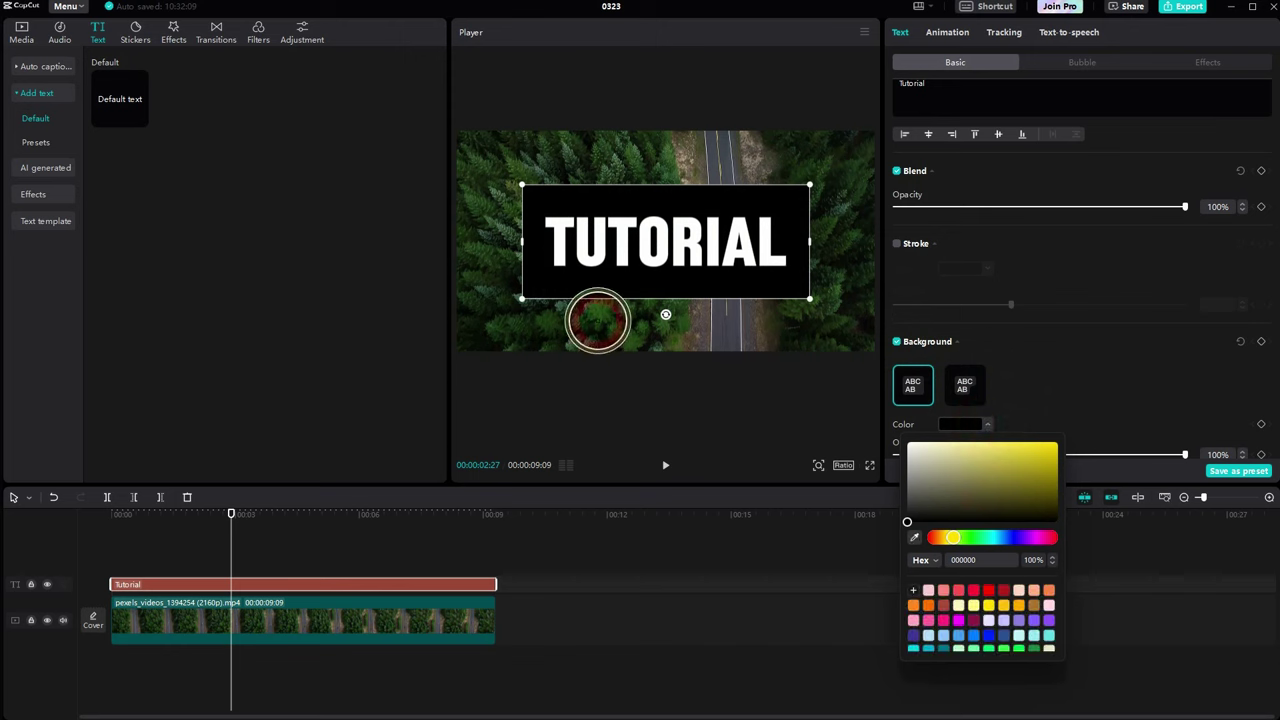
click(600, 328)
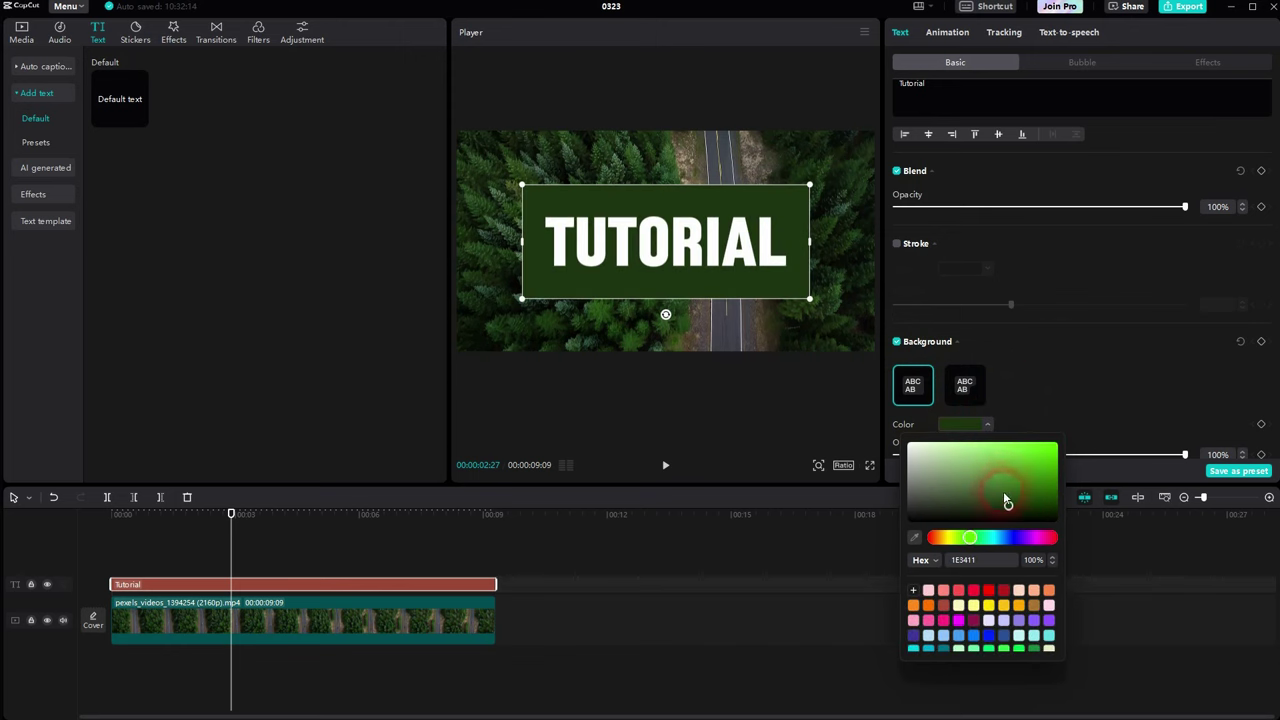
drag(1015, 507, 871, 536)
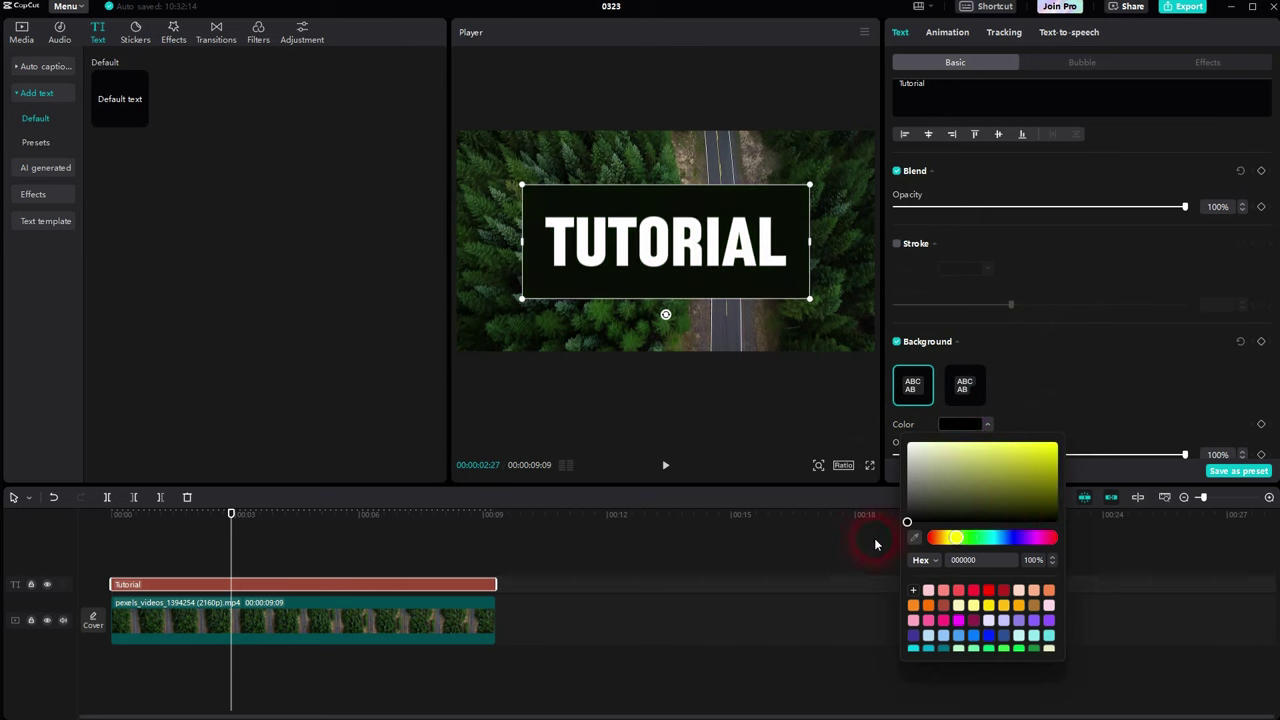
click(1041, 364)
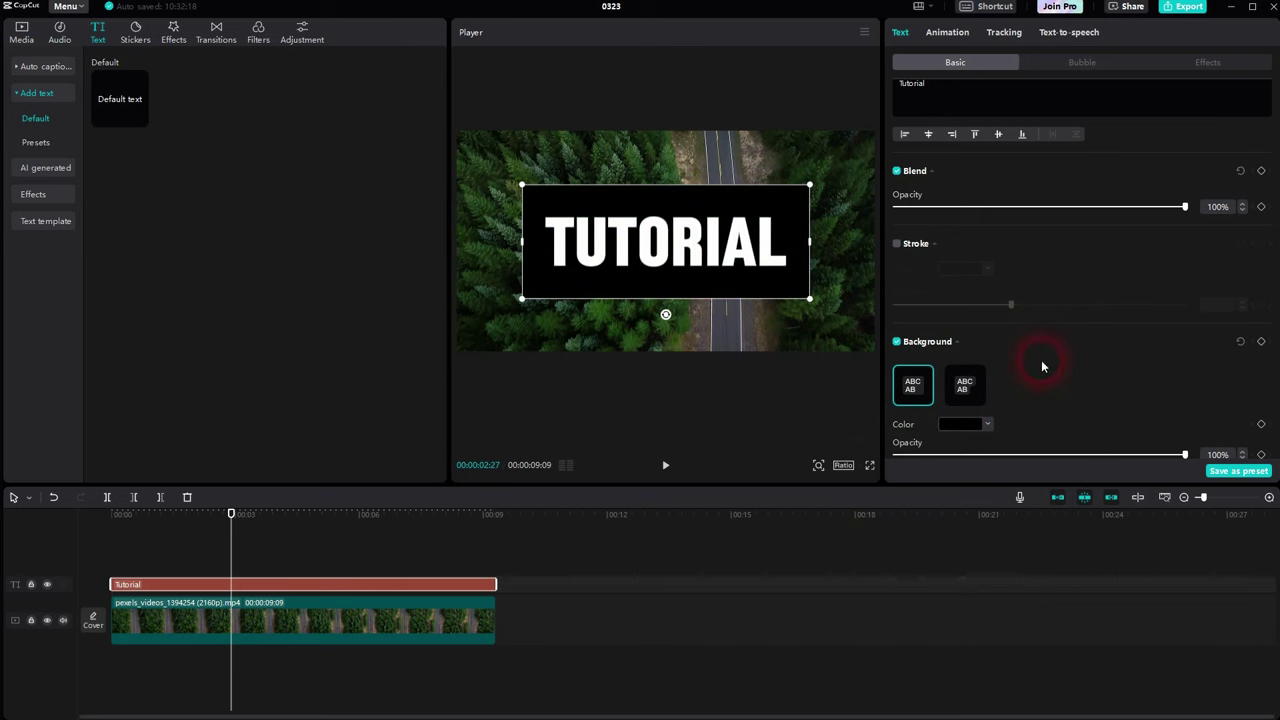
Step: Set the title background's height to 0% and width to 100%, keeping the Y-offset at 50%
scroll(1043, 354, down, 5)
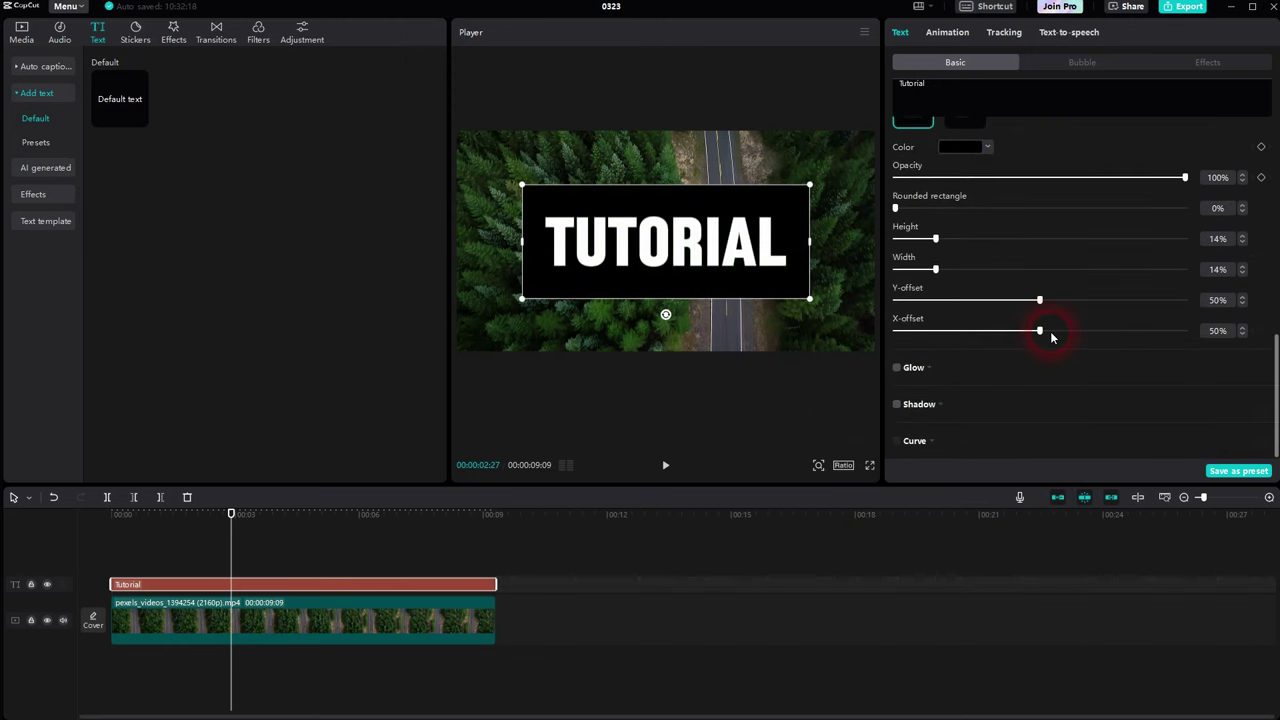
scroll(934, 288, up, 1)
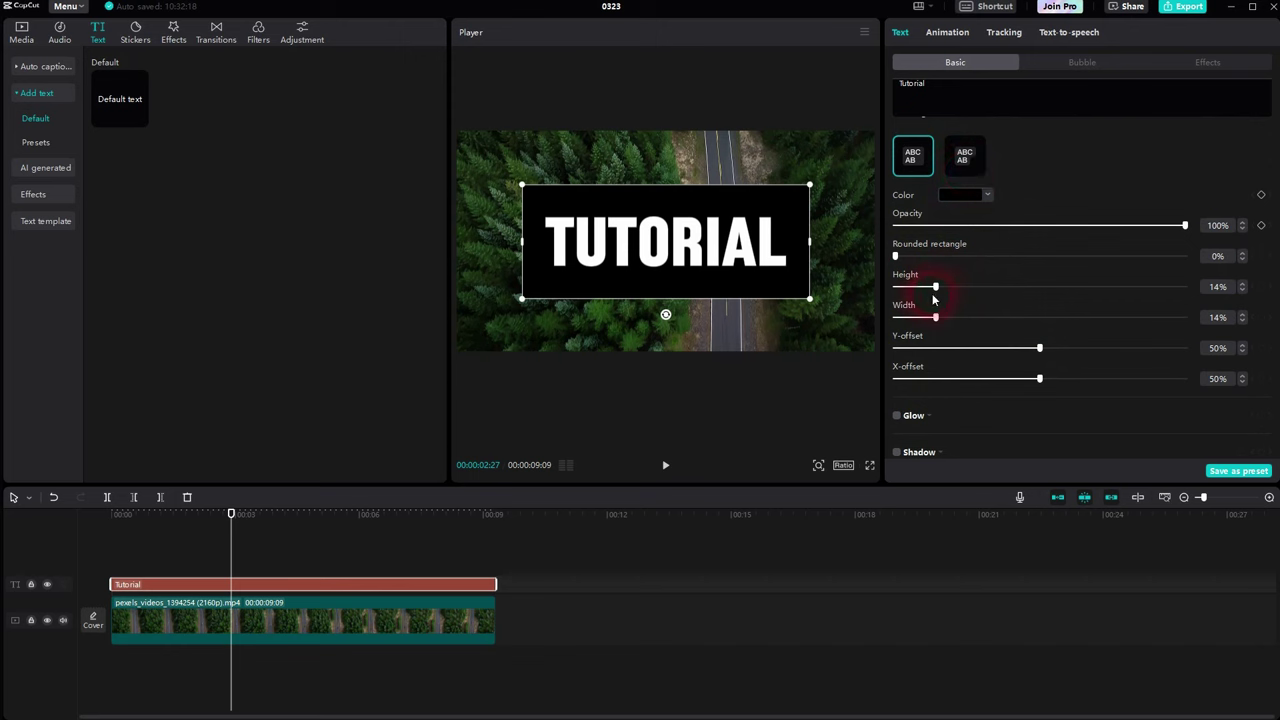
drag(935, 288, 885, 347)
drag(1277, 330, 1270, 326)
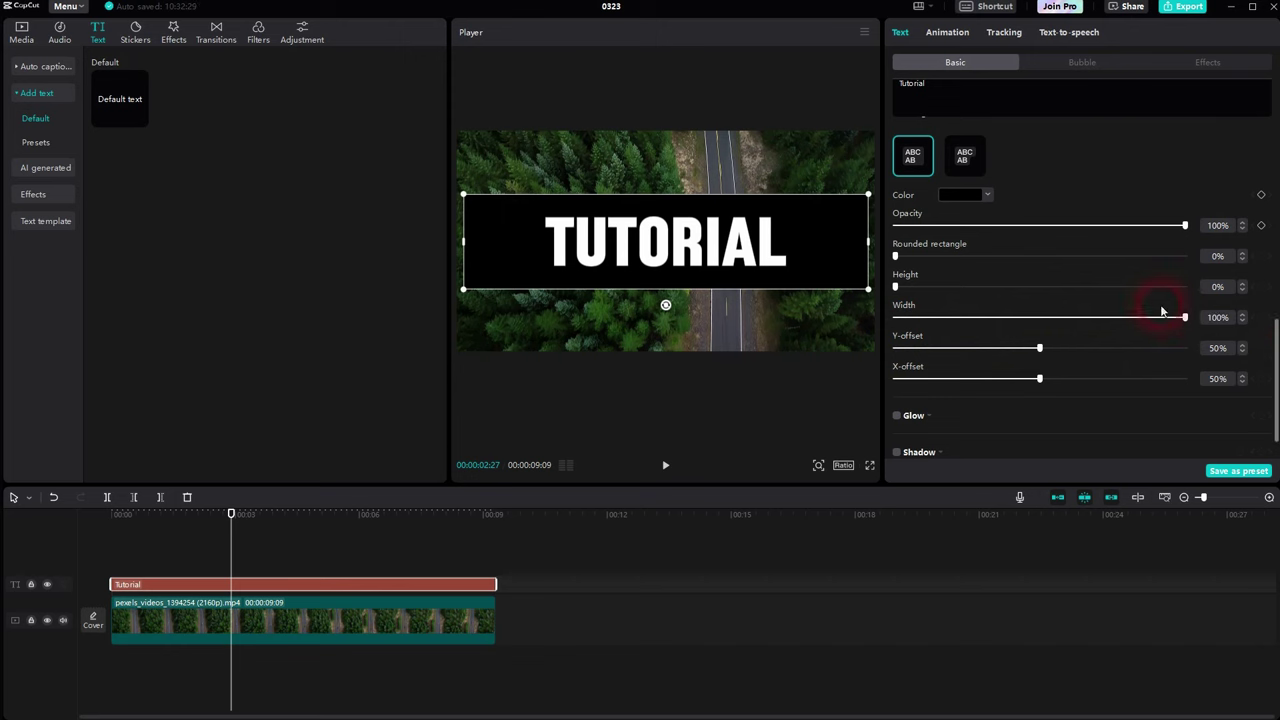
mouse_move(1039, 349)
mouse_down()
mouse_move(968, 350)
mouse_move(1107, 352)
mouse_move(1042, 357)
mouse_up()
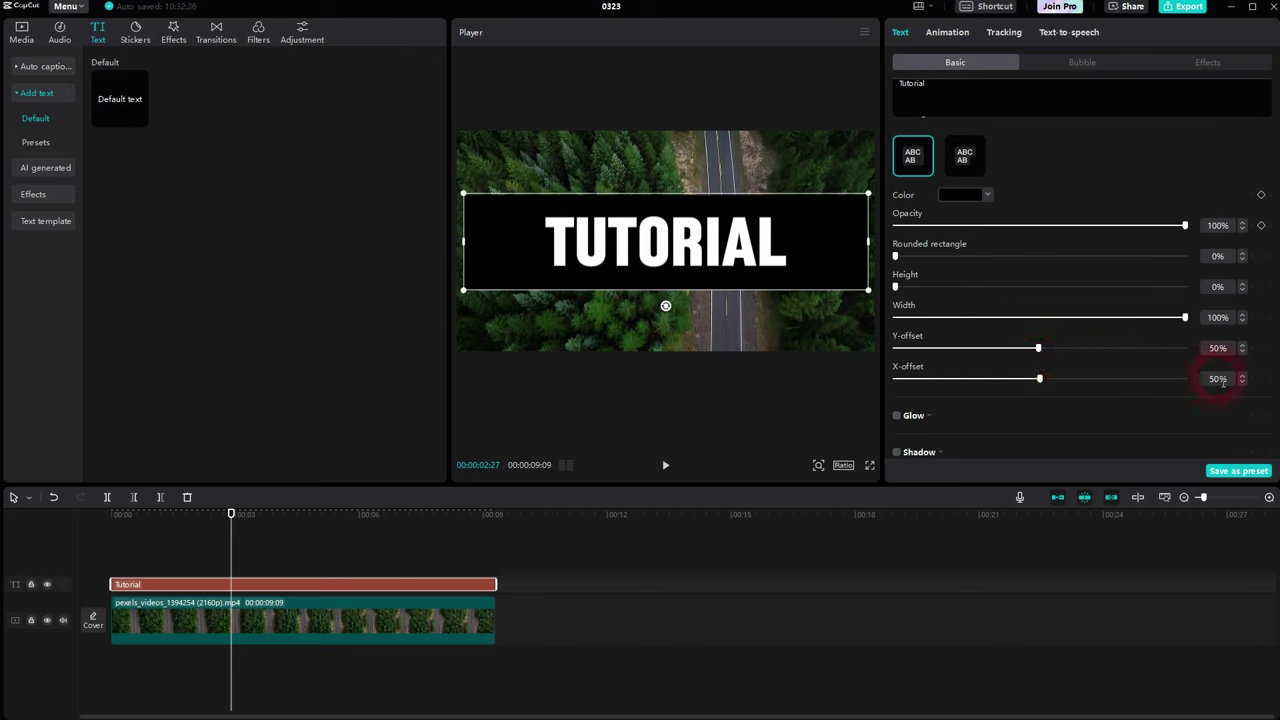
scroll(1136, 390, down, 1)
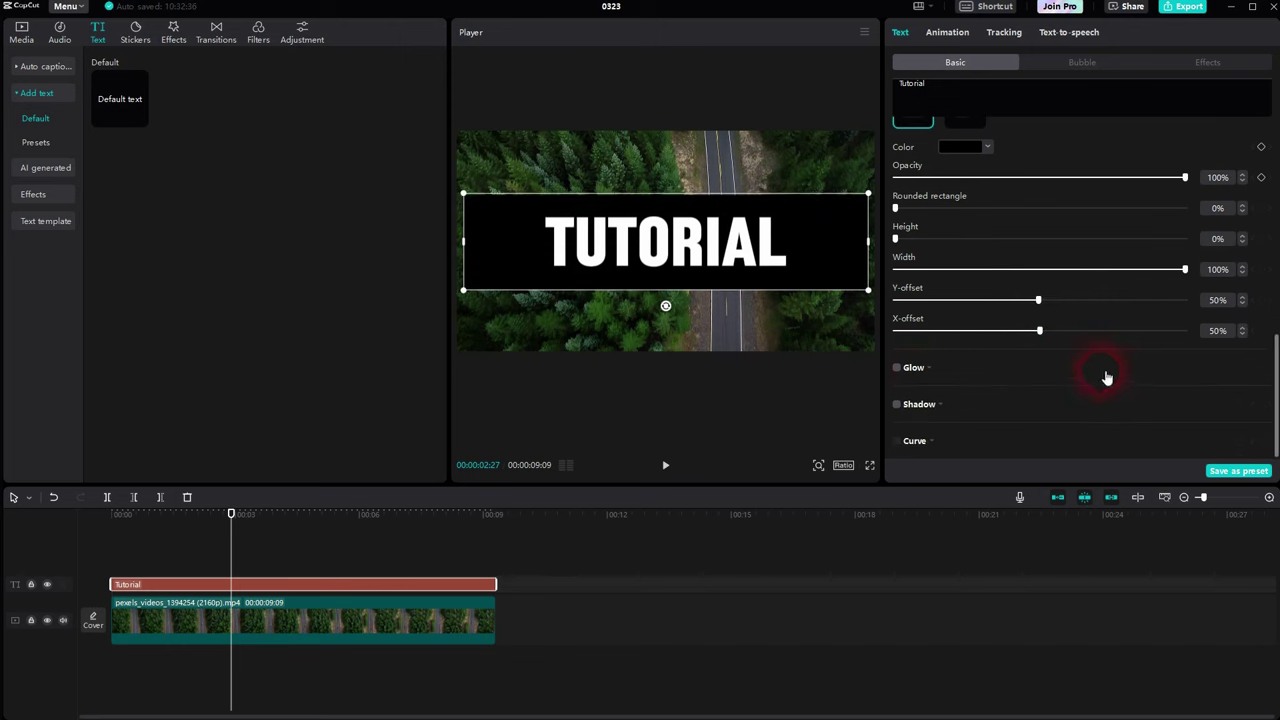
Step: Turn on the title's glow and try the second glow style in place of the Pro one
click(897, 368)
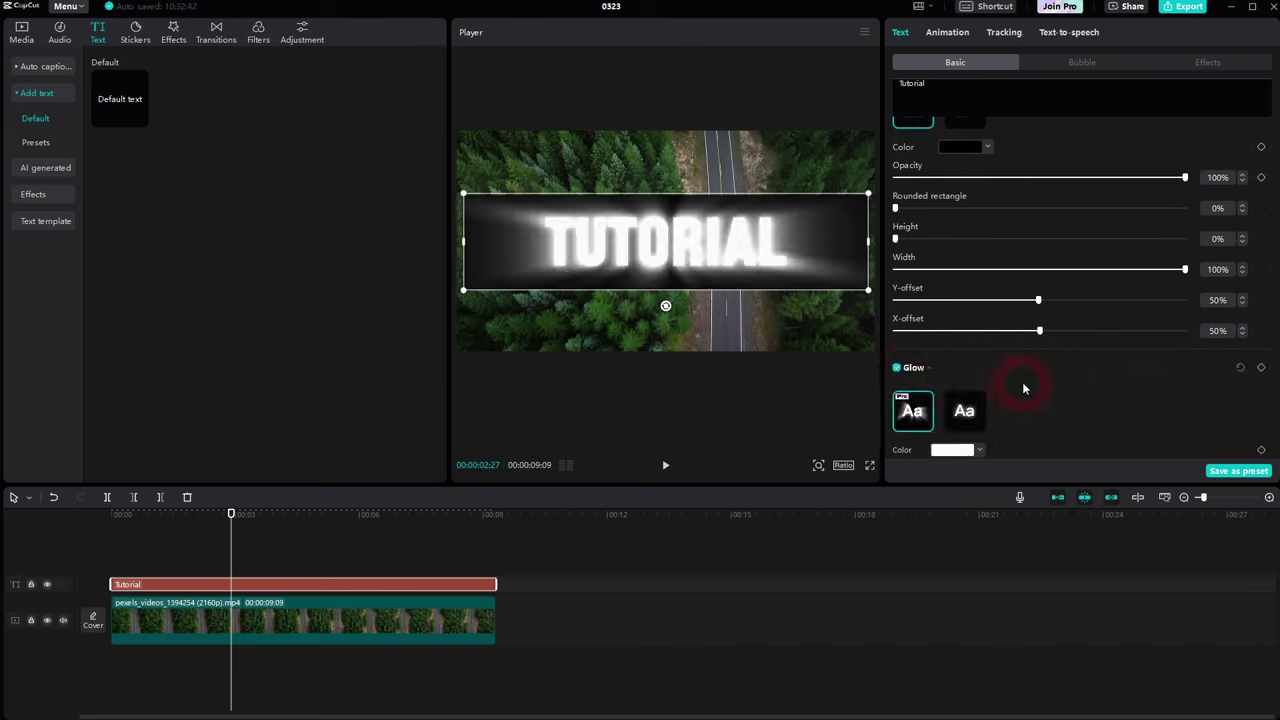
scroll(911, 379, down, 1)
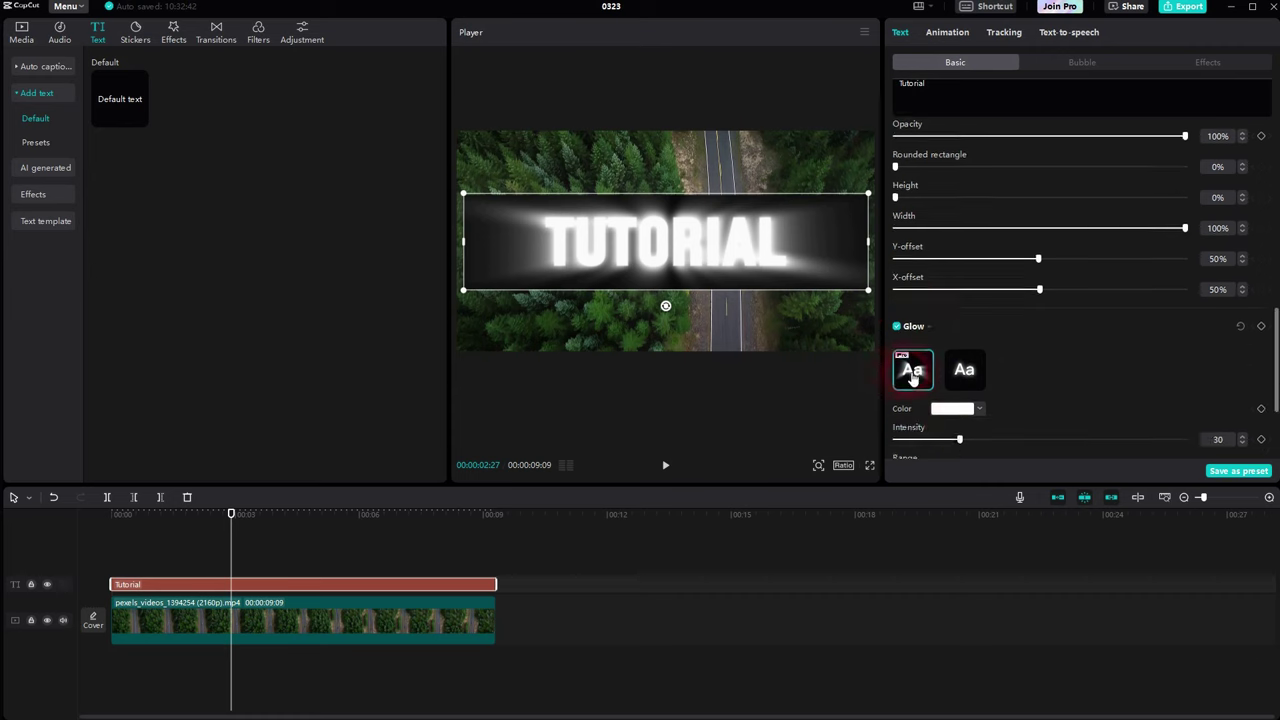
scroll(911, 379, down, 4)
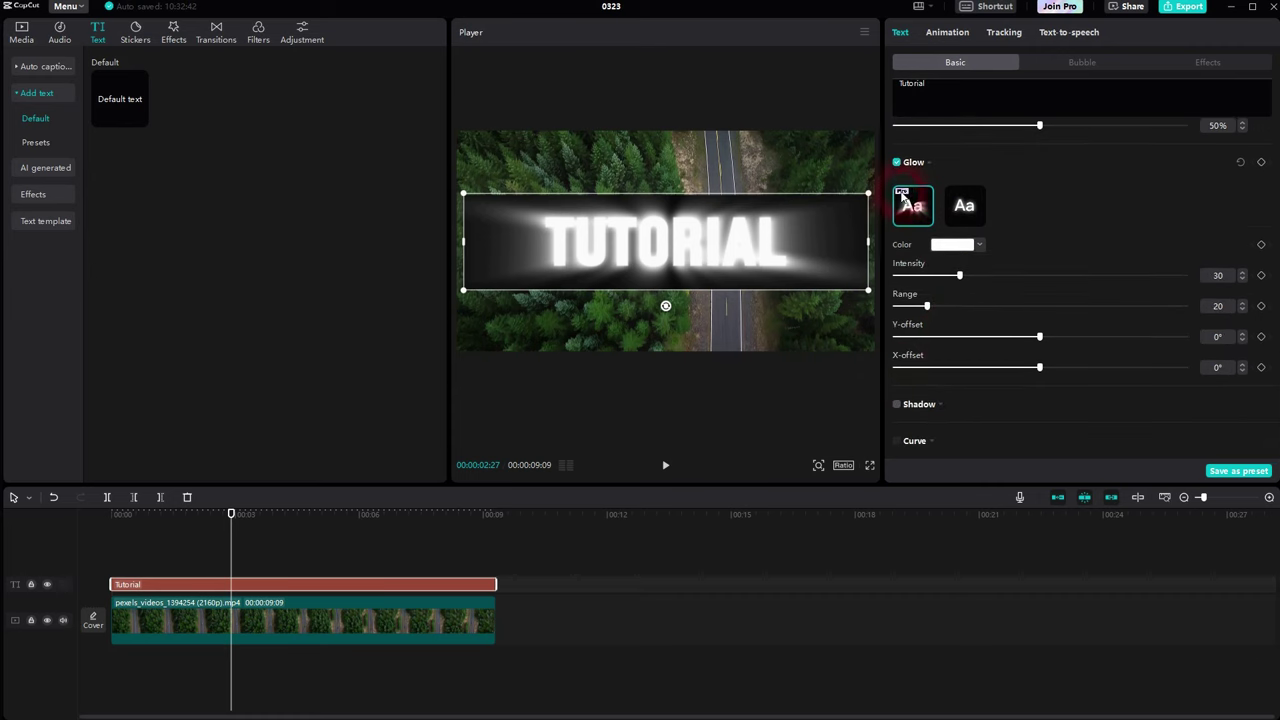
scroll(965, 206, up, 2)
click(964, 266)
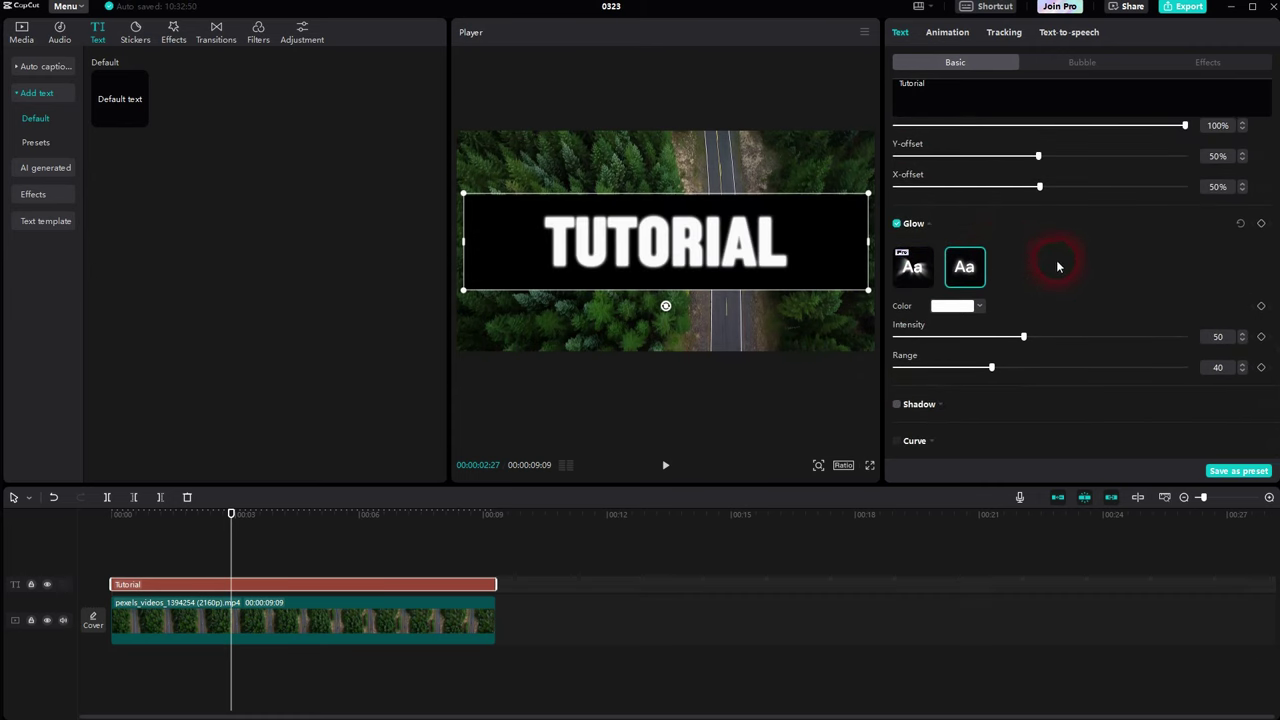
Step: Turn off both the glow and the background of the title
click(898, 224)
scroll(1025, 243, down, 2)
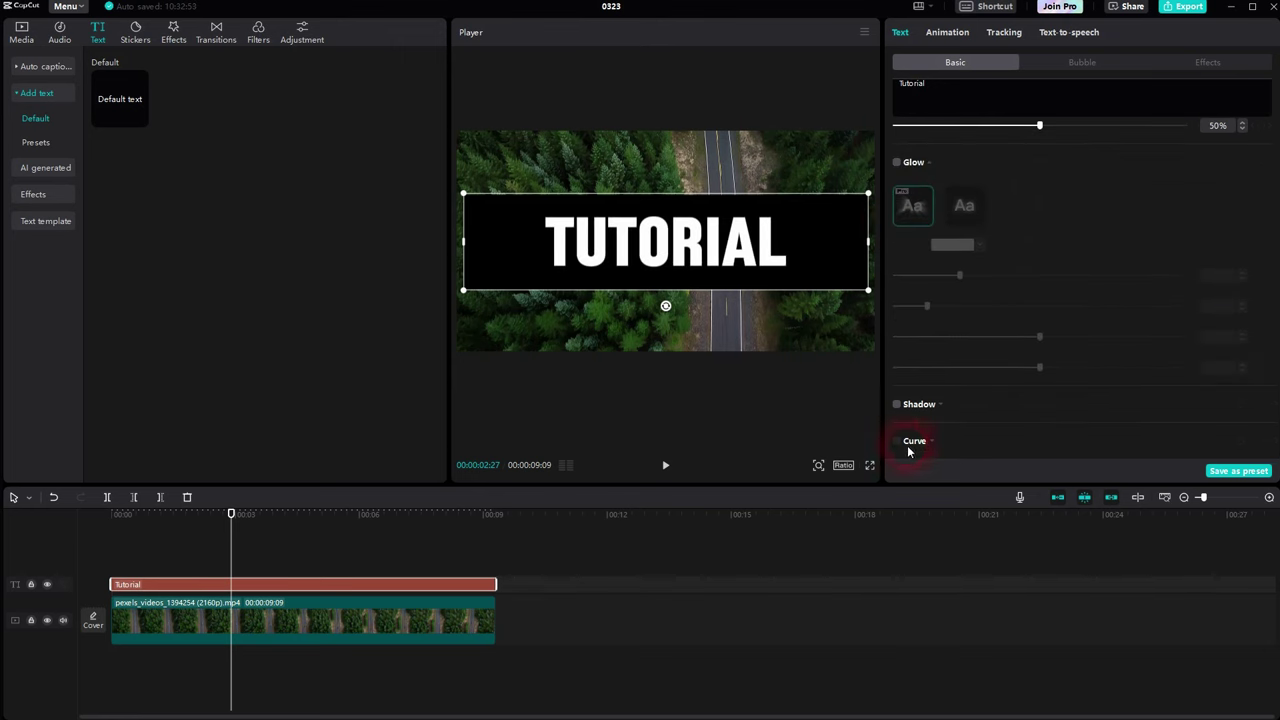
scroll(1065, 238, up, 5)
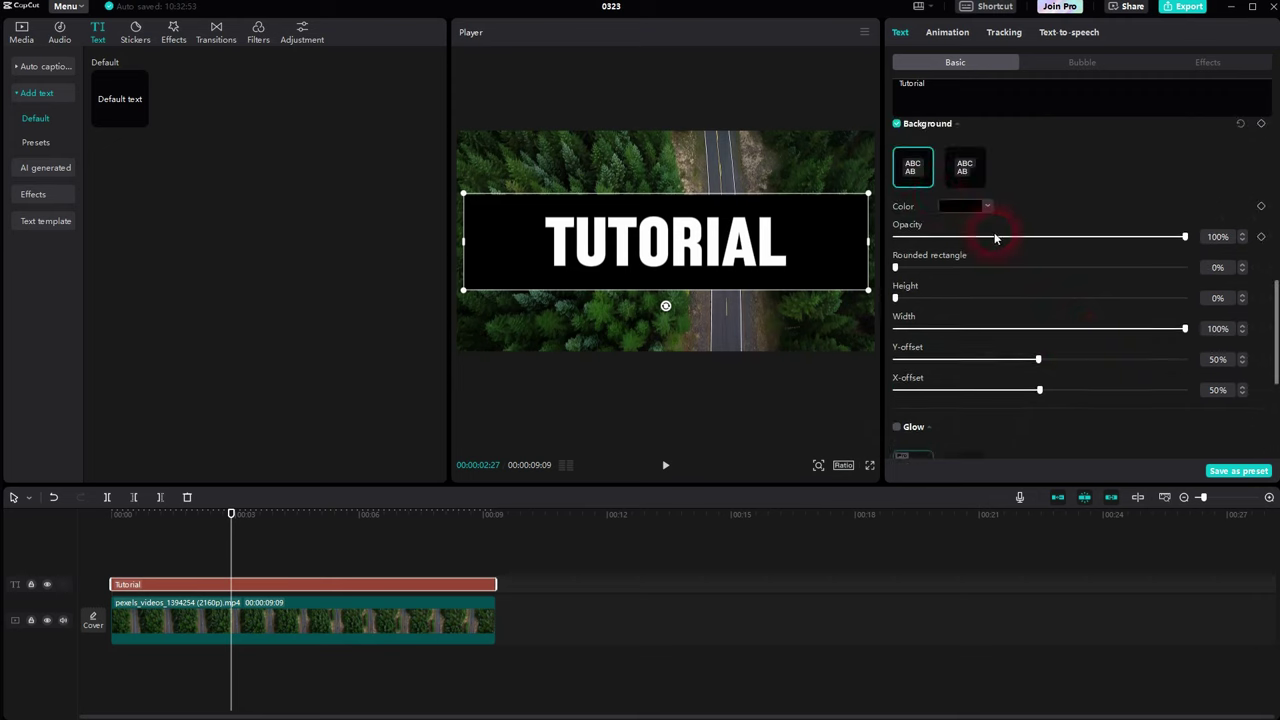
click(897, 125)
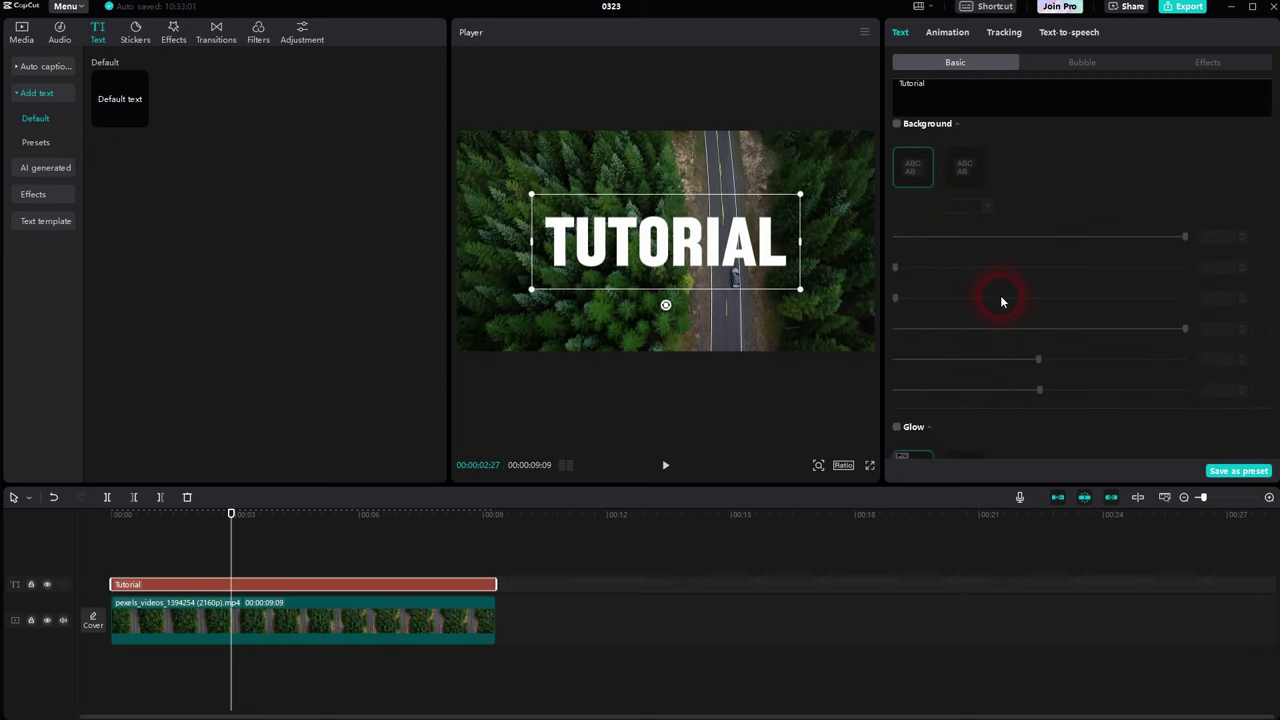
Step: Try a black shadow on the title with 71% opacity, 32% blurriness and distance 14, and turn it off again
scroll(1000, 300, down, 5)
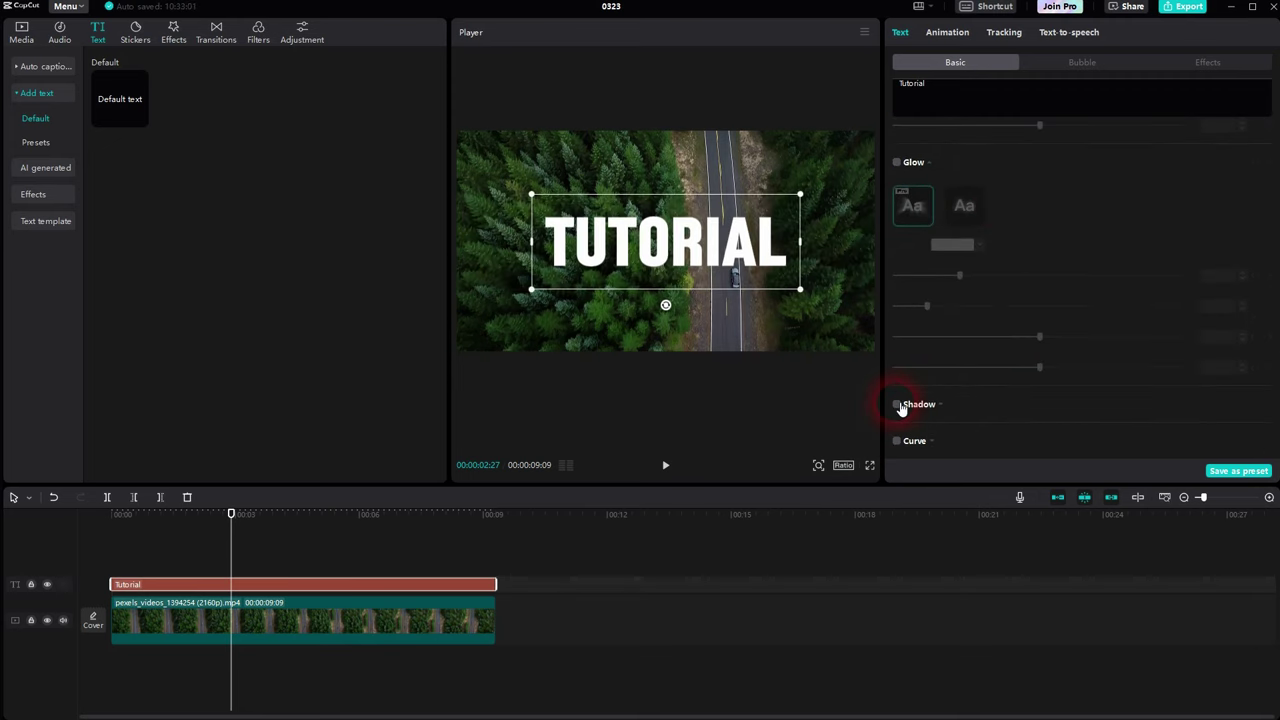
click(897, 405)
scroll(1046, 315, down, 3)
click(1127, 314)
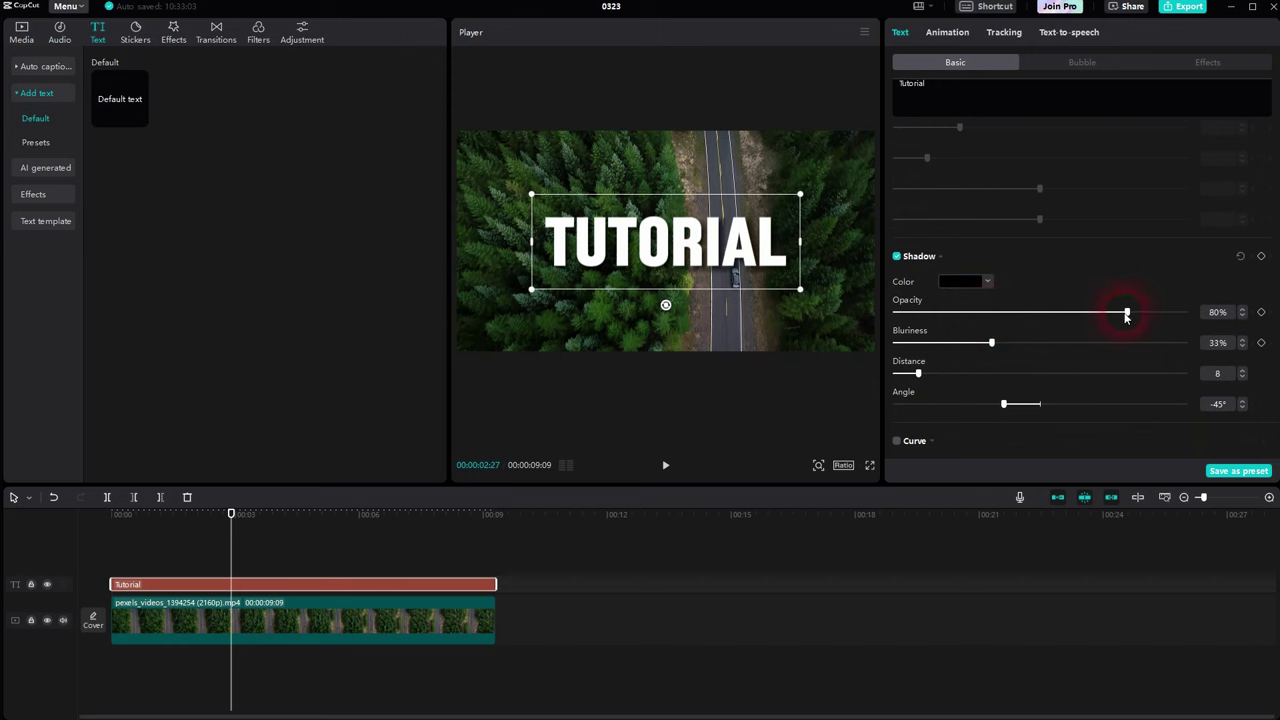
mouse_move(1127, 314)
mouse_down()
mouse_move(1037, 314)
mouse_move(1180, 314)
mouse_move(1104, 321)
mouse_up()
mouse_move(991, 345)
mouse_down()
mouse_move(1118, 343)
mouse_move(988, 343)
mouse_up()
mouse_move(921, 375)
mouse_down()
mouse_move(1205, 366)
mouse_move(941, 378)
mouse_up()
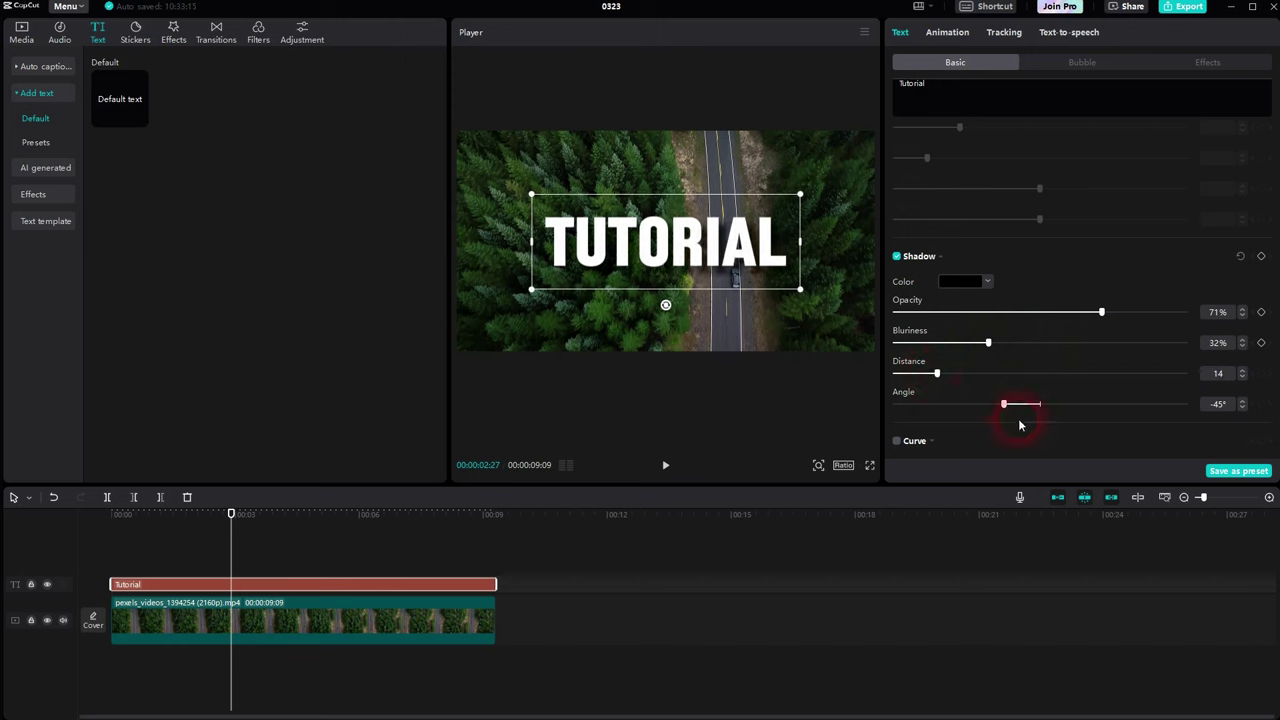
mouse_move(1005, 405)
mouse_down()
mouse_move(1148, 405)
mouse_move(1007, 404)
mouse_up()
click(898, 257)
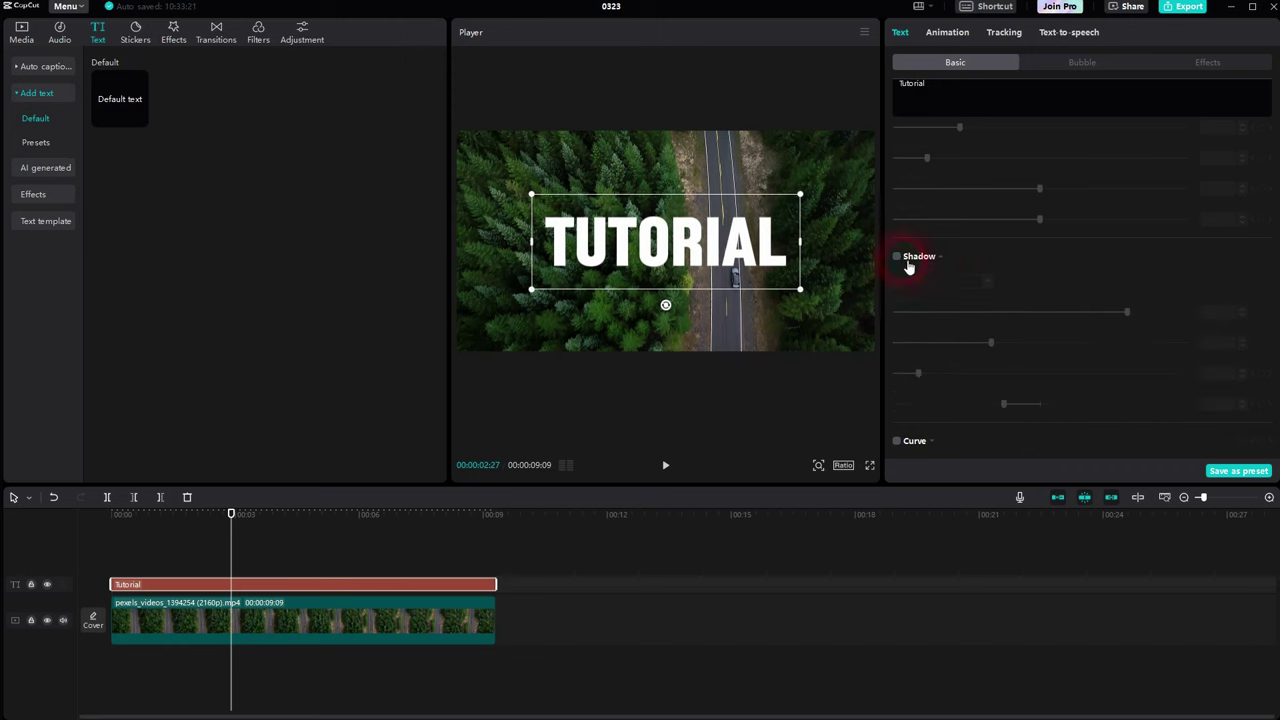
click(923, 257)
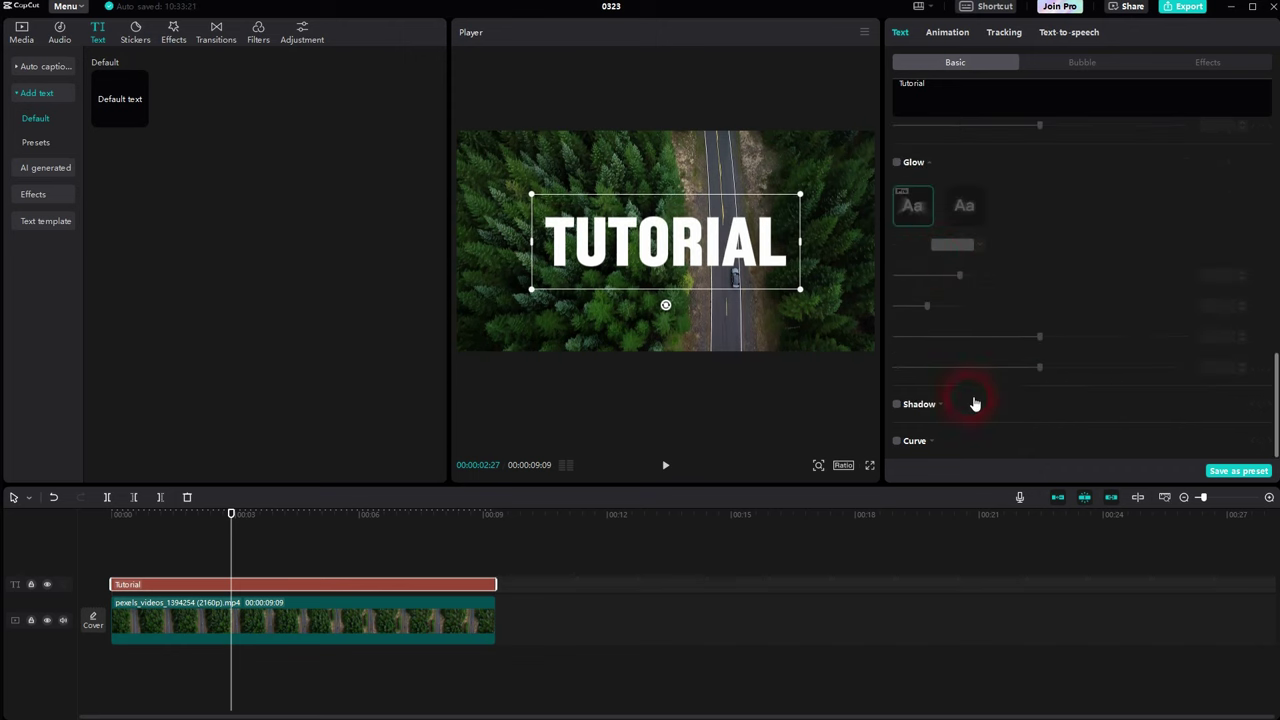
Step: Curve the Tutorial title with a strength of 122°
click(899, 443)
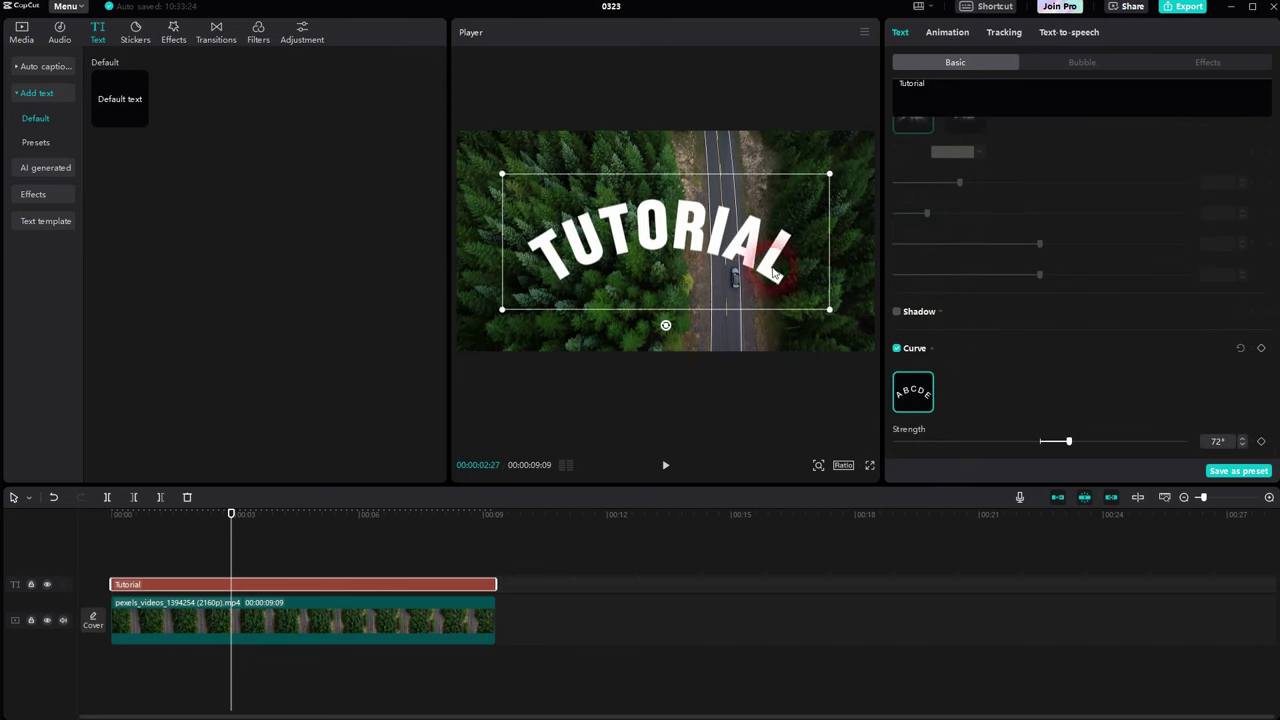
mouse_move(1068, 443)
mouse_down()
mouse_move(1192, 443)
mouse_move(872, 460)
mouse_move(1088, 456)
mouse_up()
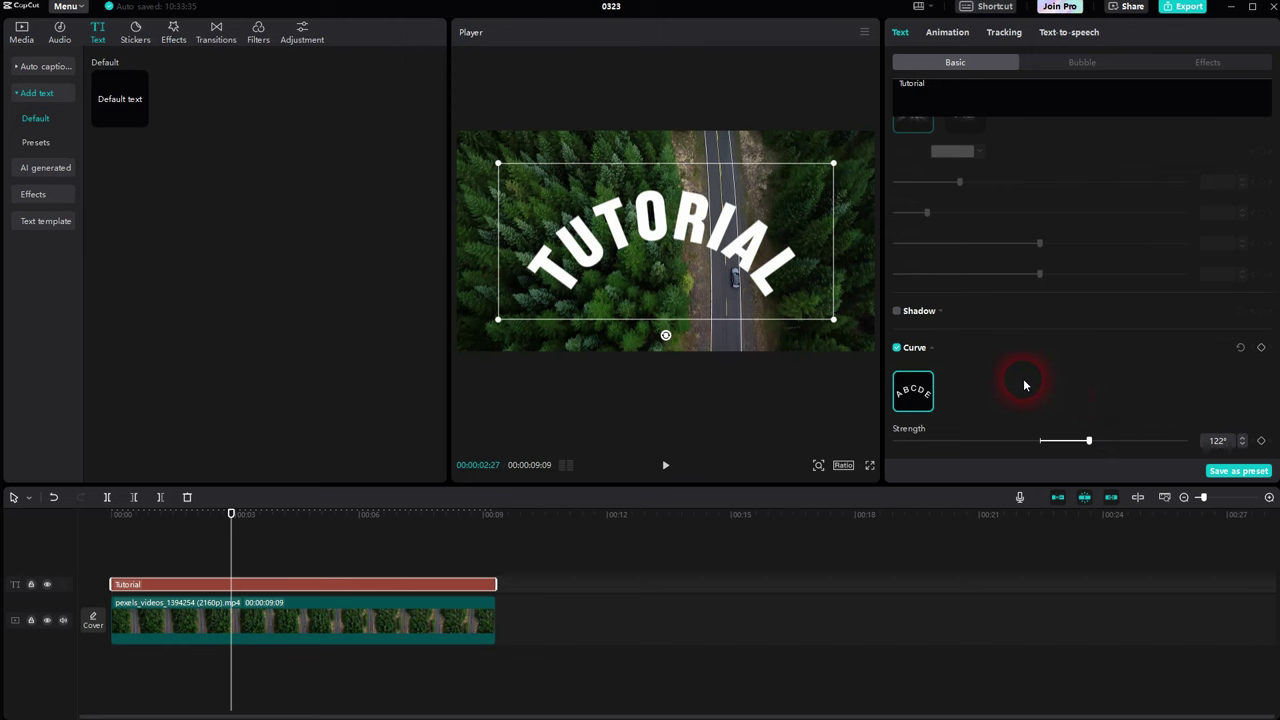
Step: Turn off the Tutorial title's curve and shorten its clip to about 22 frames from the start of the timeline
click(896, 347)
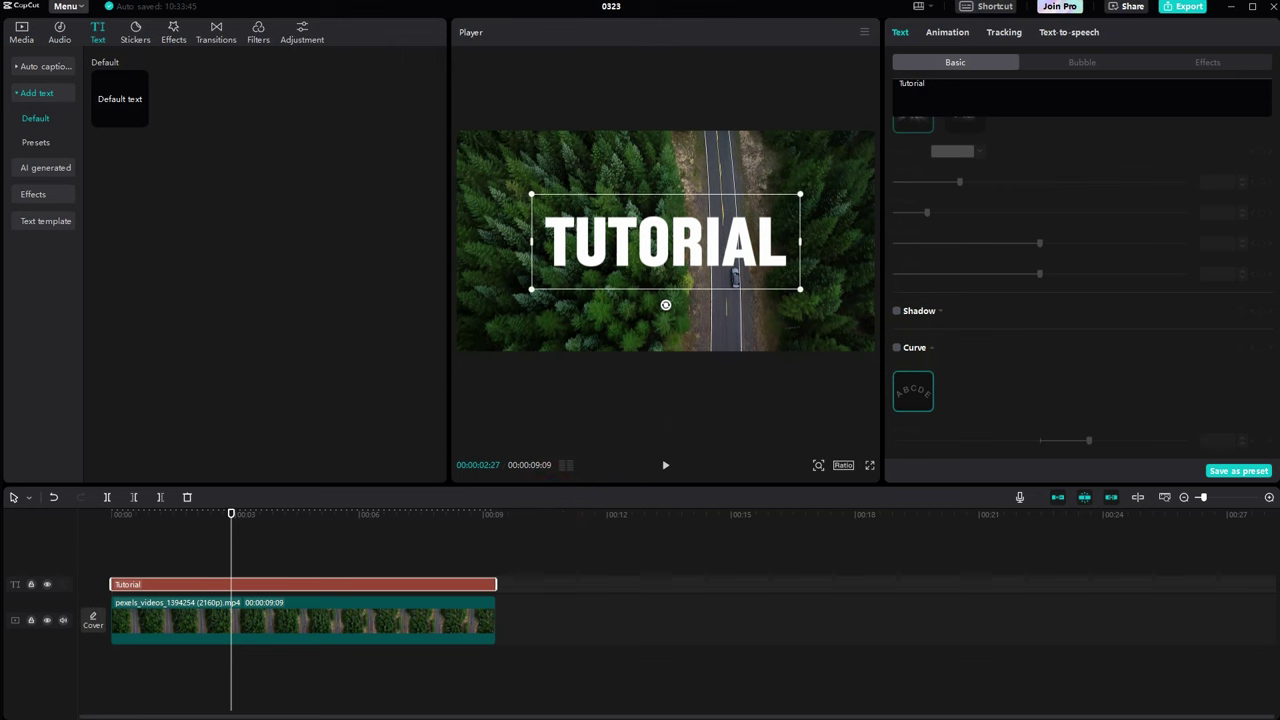
click(425, 651)
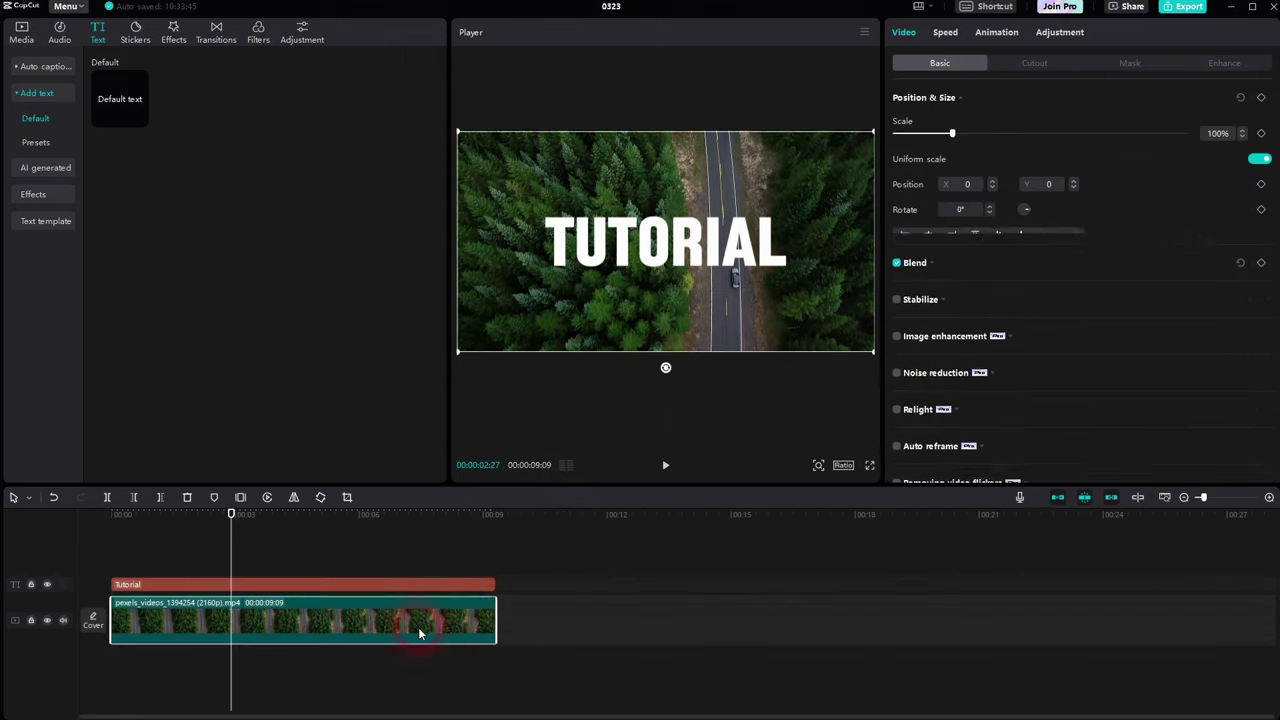
drag(506, 590, 146, 606)
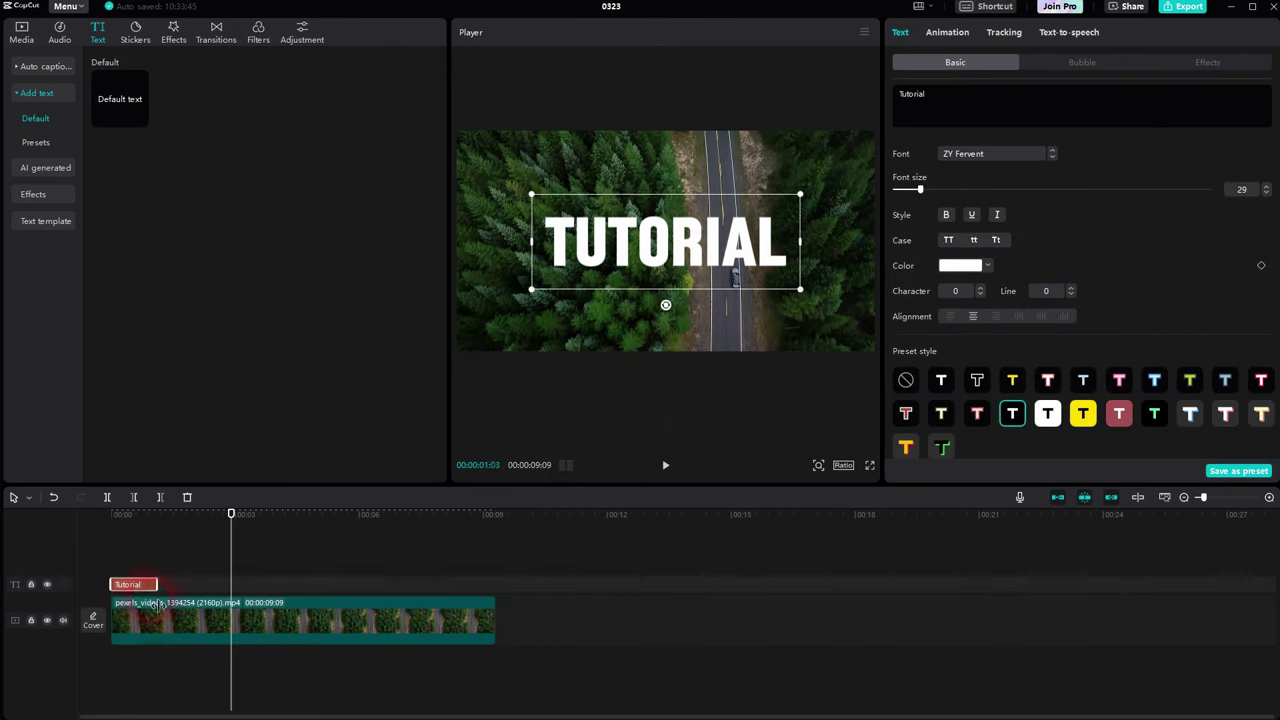
drag(232, 512, 96, 543)
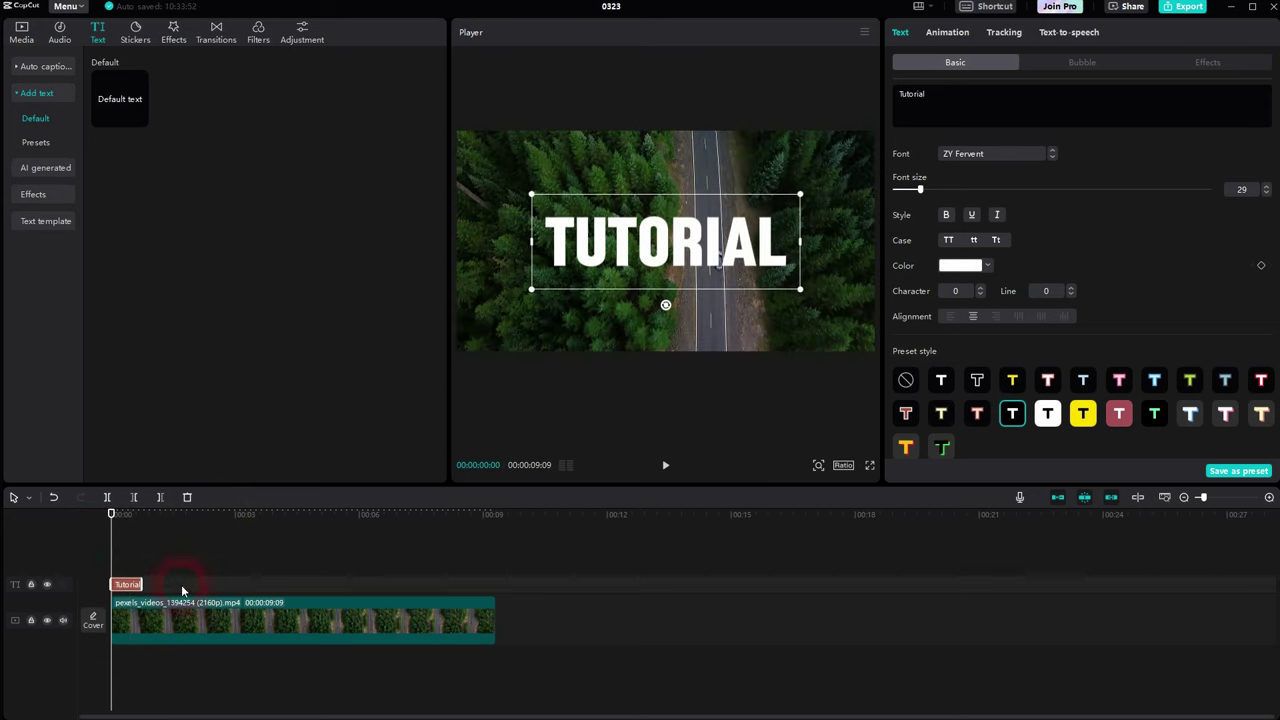
drag(118, 551, 141, 561)
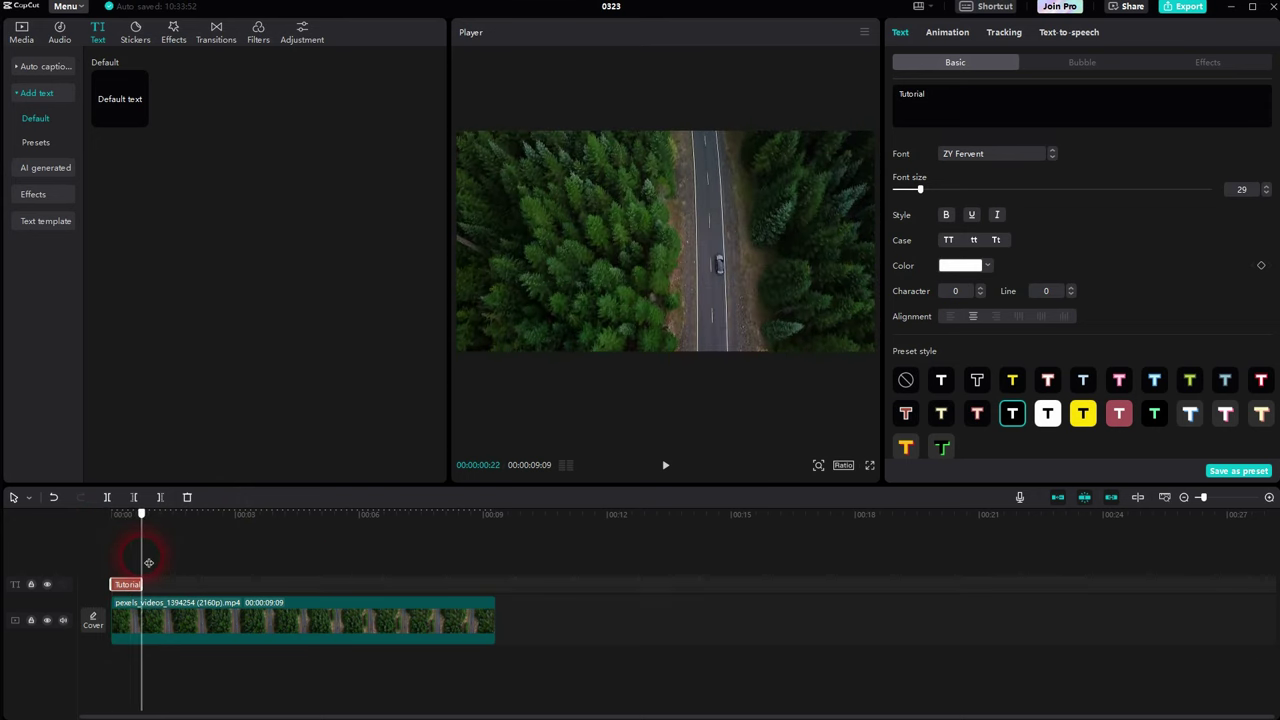
Step: Look through the title's position, blend, stroke, background, glow and shadow settings
click(119, 585)
click(497, 449)
scroll(1145, 226, down, 5)
scroll(1146, 237, down, 2)
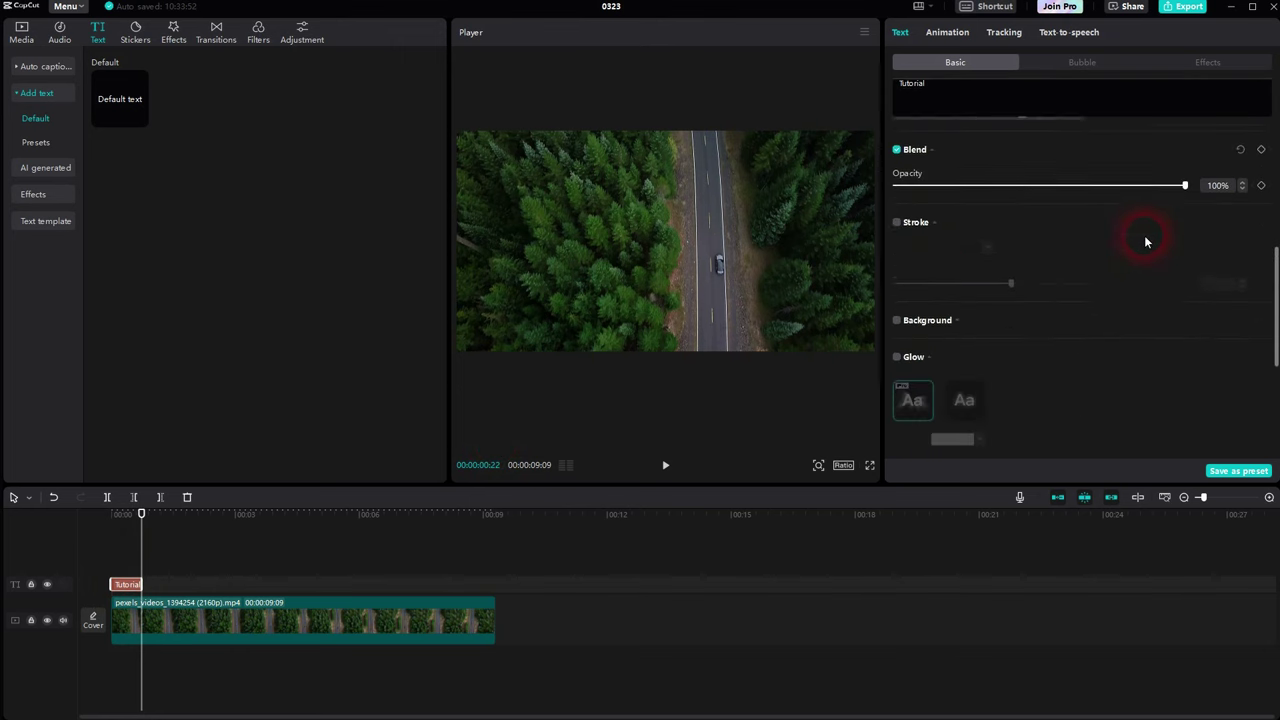
scroll(1163, 269, up, 2)
scroll(1166, 272, up, 2)
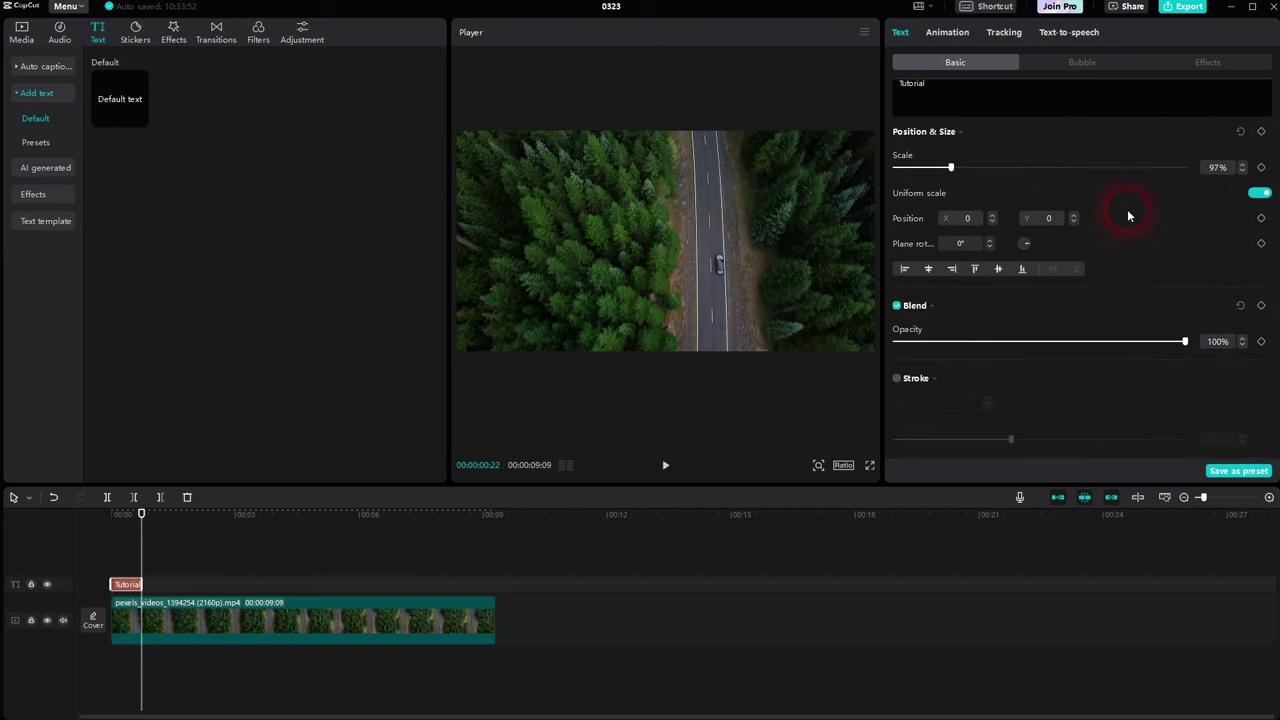
scroll(1128, 215, down, 6)
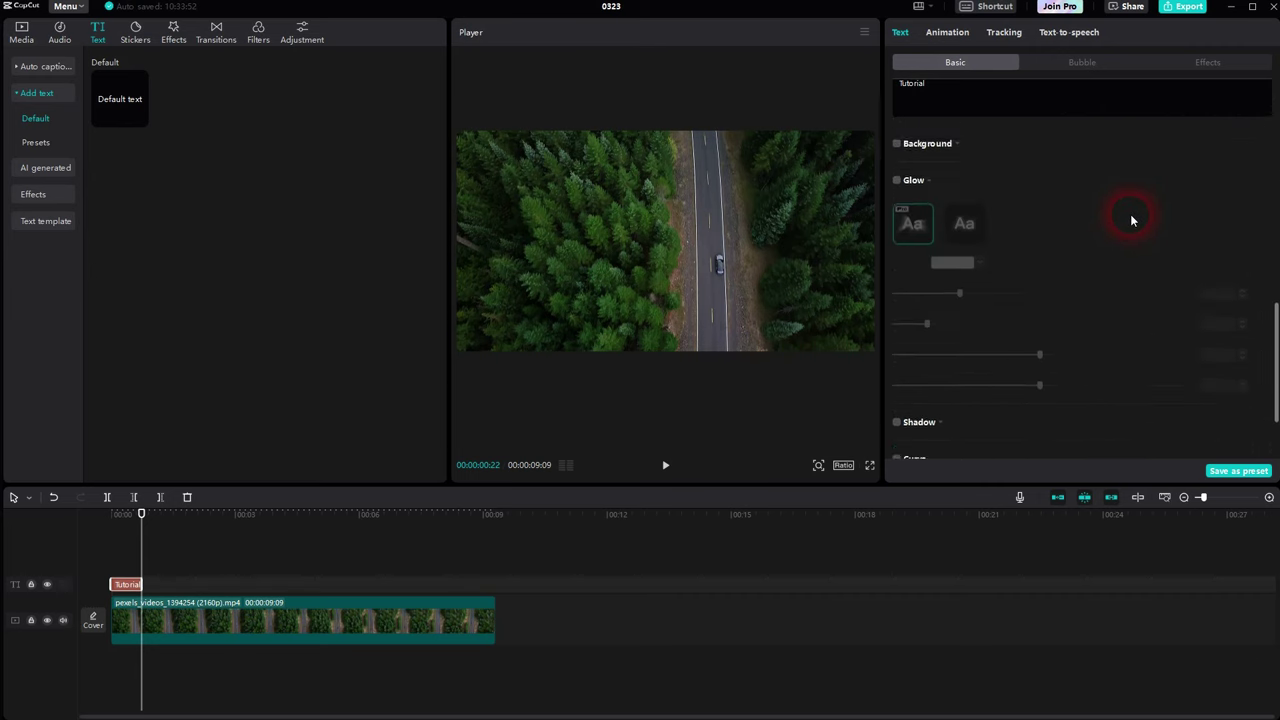
scroll(1134, 218, up, 8)
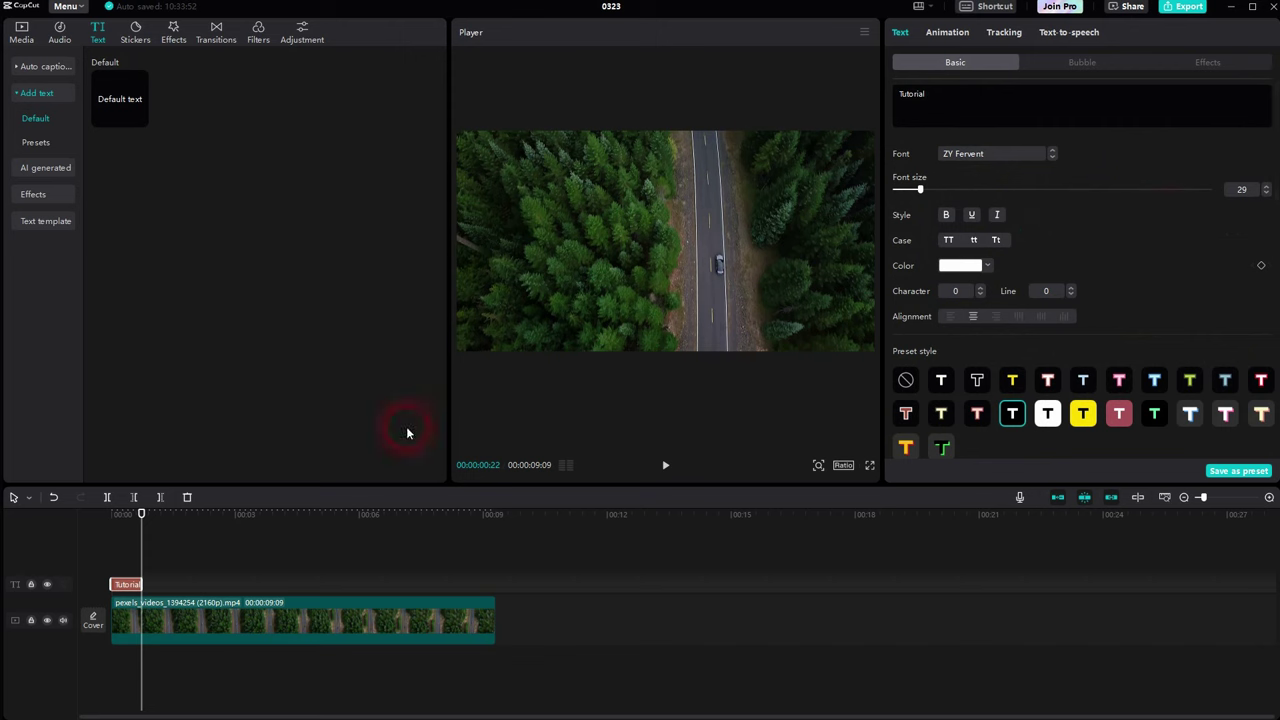
Step: Extend the Tutorial title clip to about 1 second and return the playhead to the start
click(128, 584)
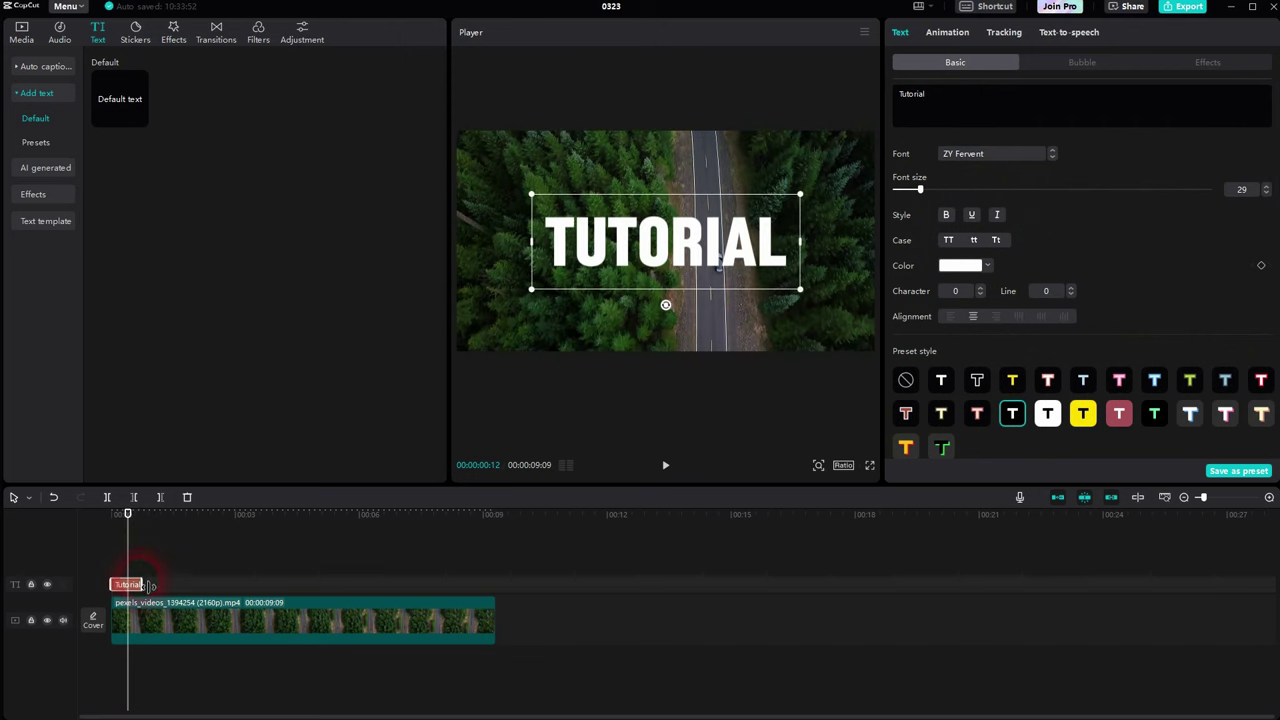
drag(148, 591, 157, 594)
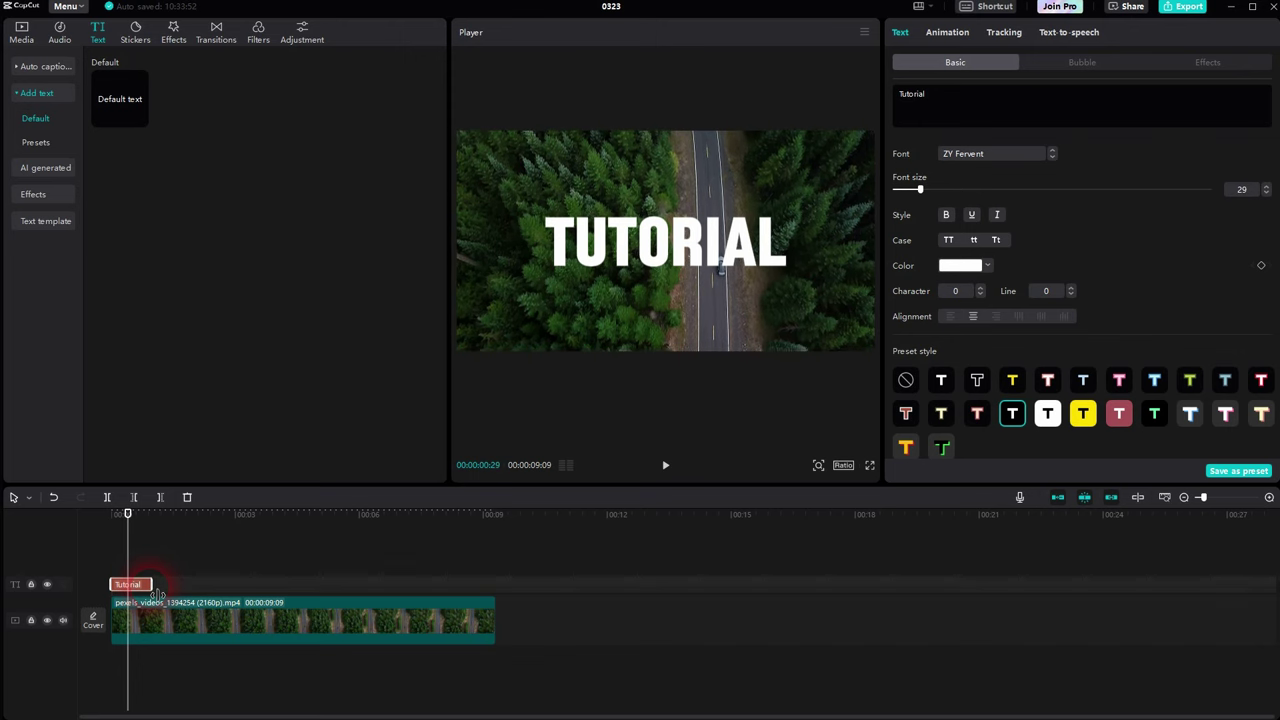
click(157, 594)
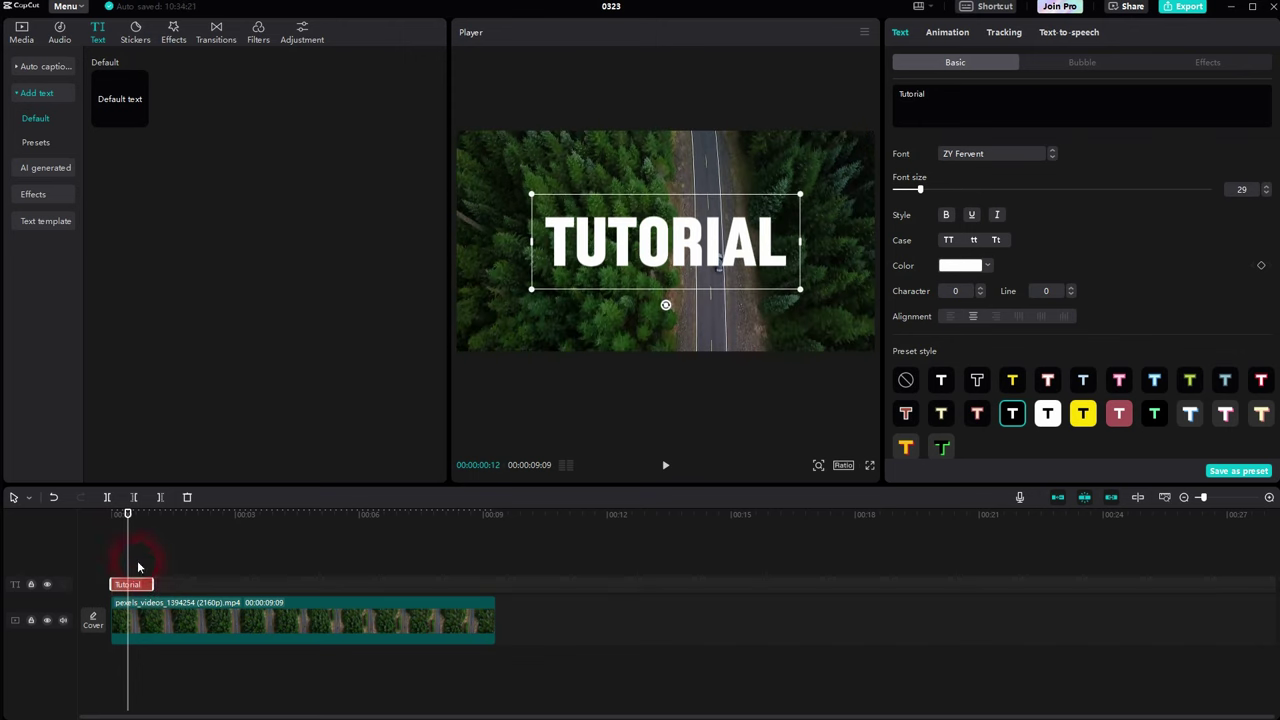
drag(135, 550, 114, 568)
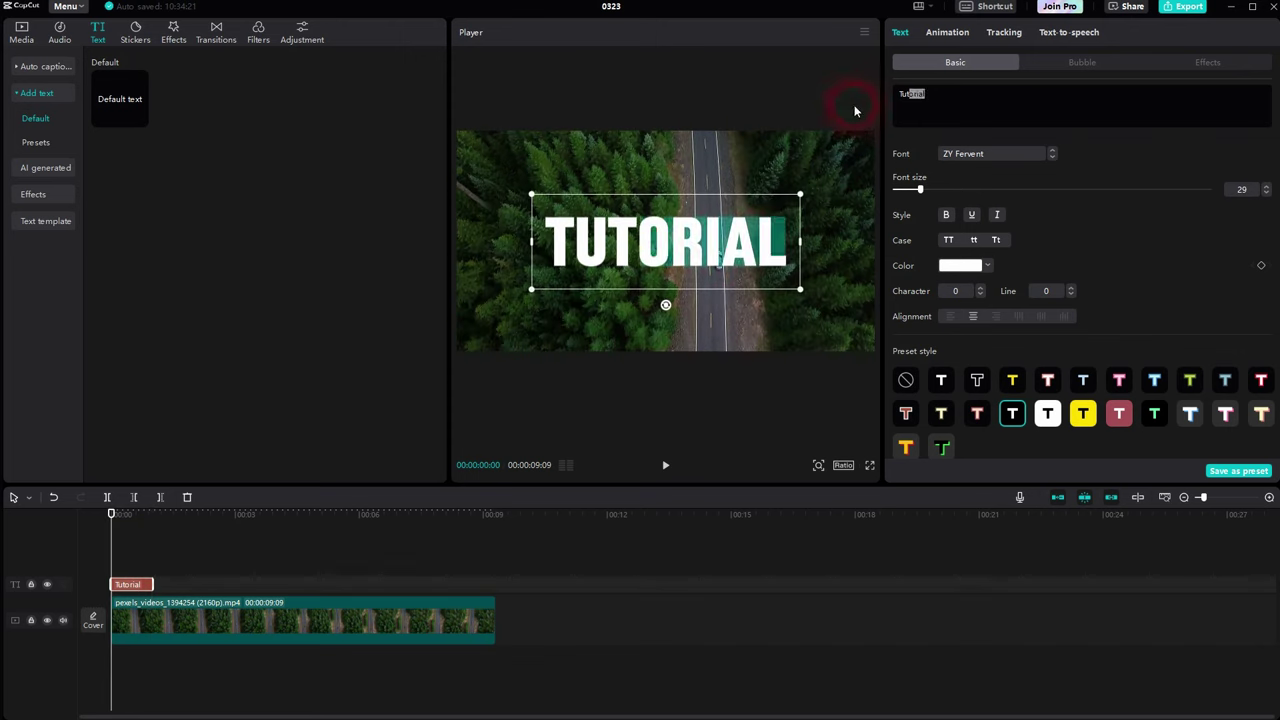
Step: Underline the Tutorial title and change its text color to yellow, hex FFD700
click(942, 108)
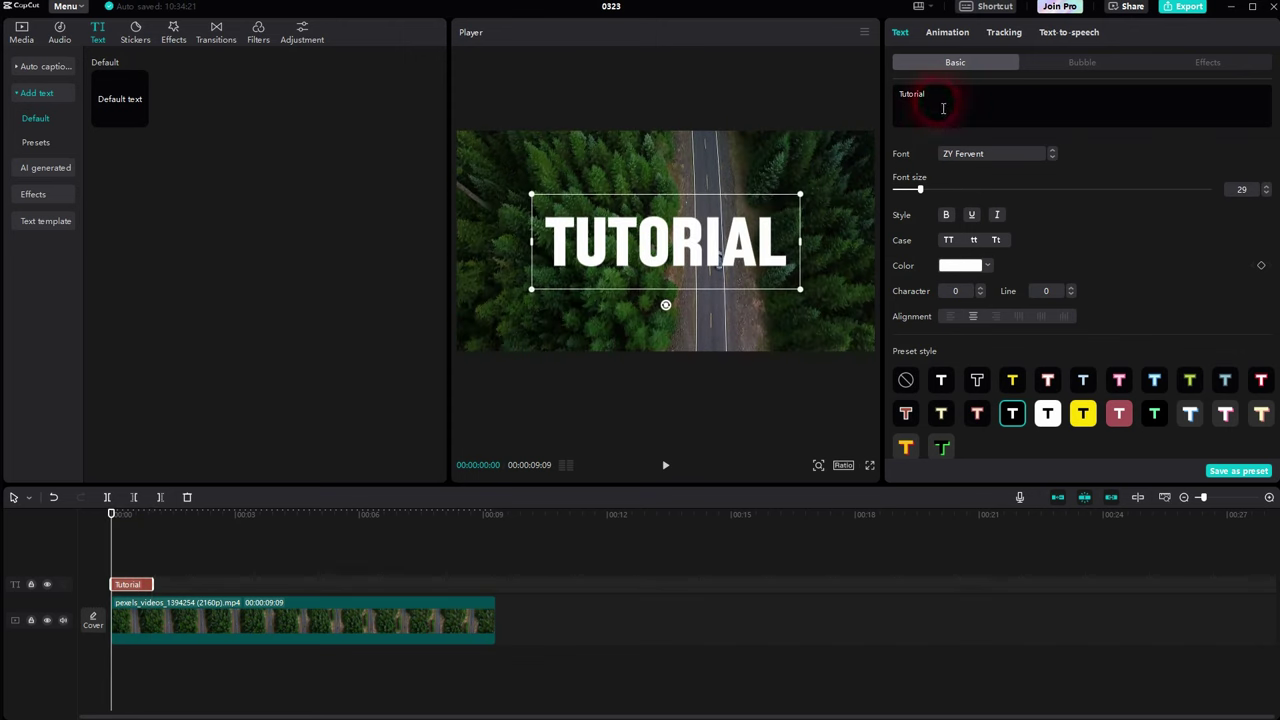
click(971, 217)
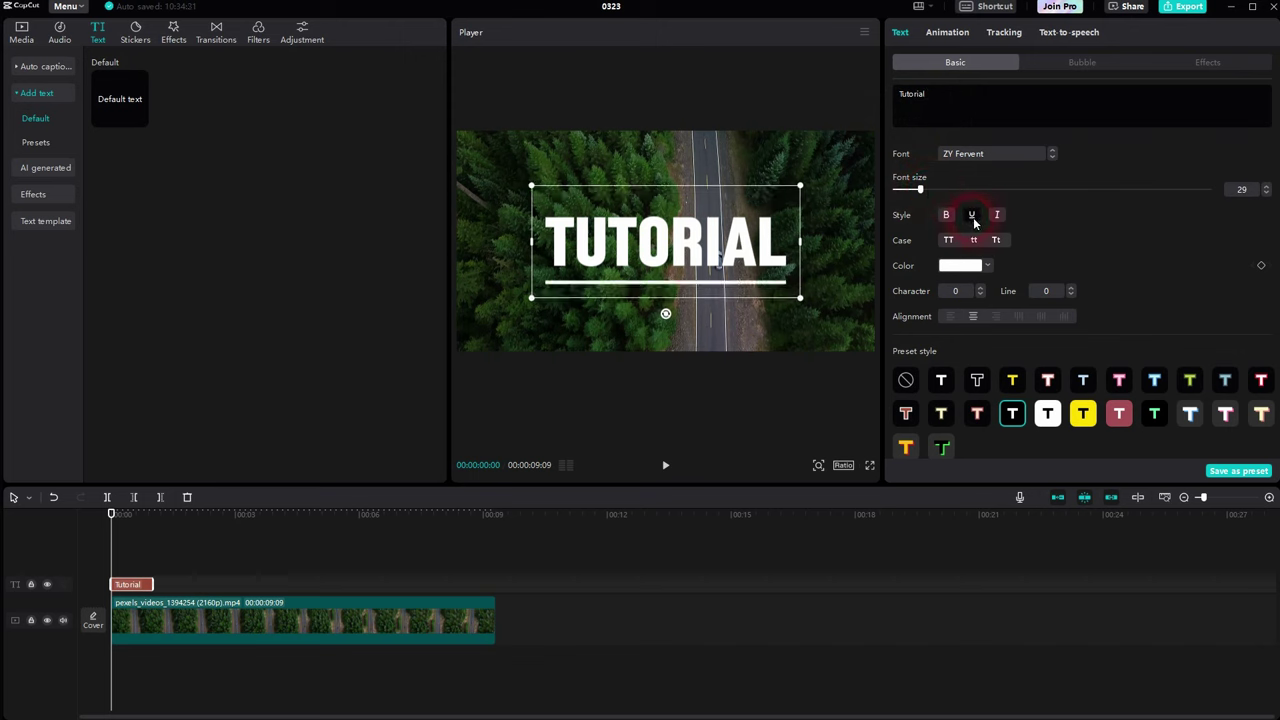
click(978, 264)
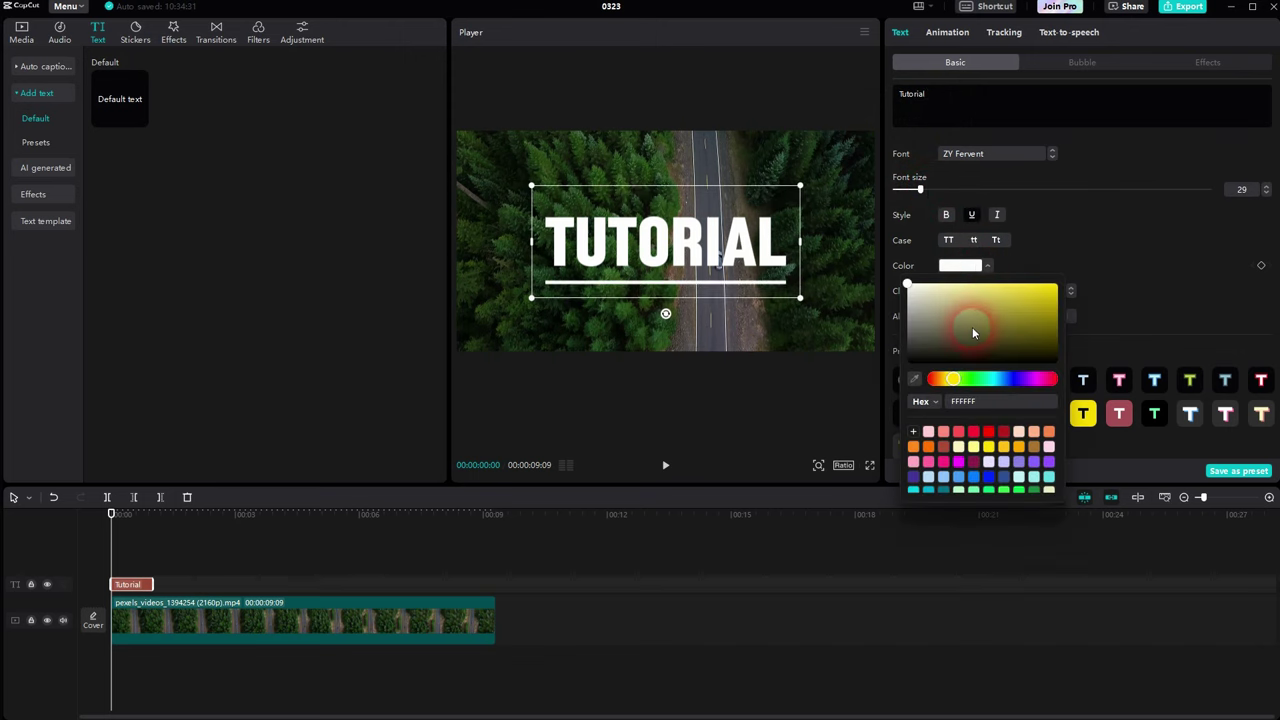
drag(973, 334, 1090, 265)
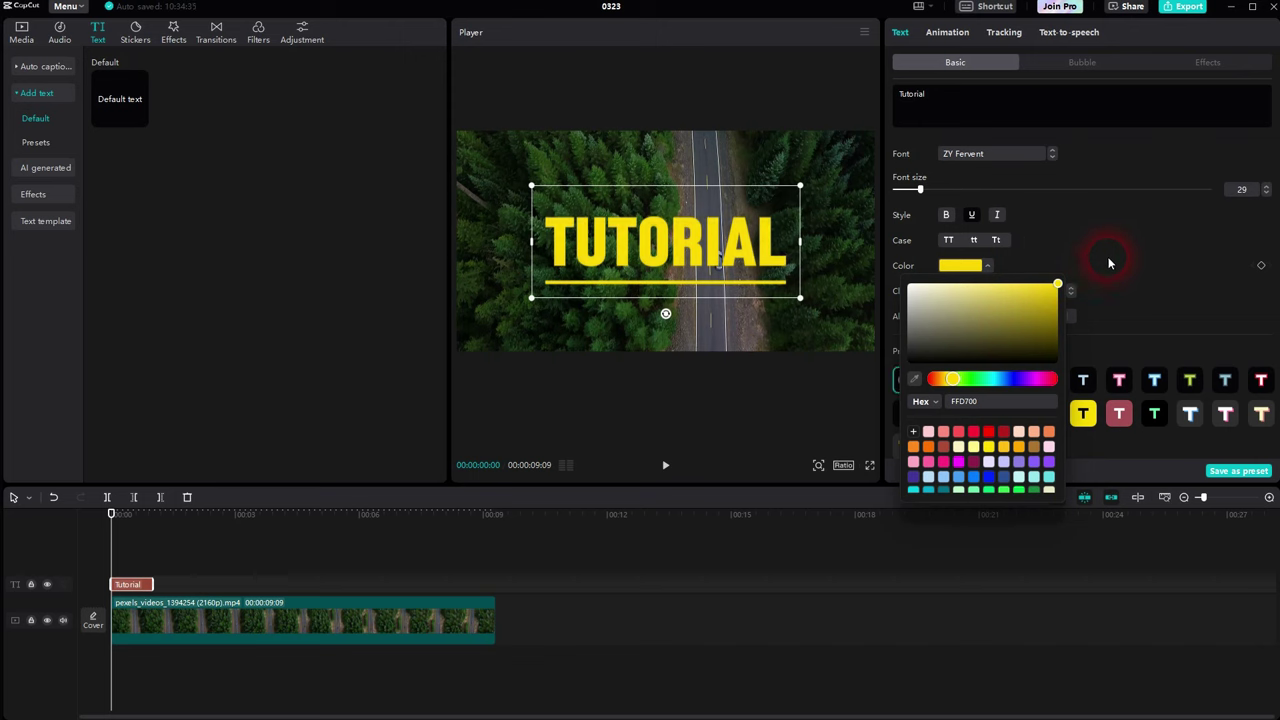
click(1147, 243)
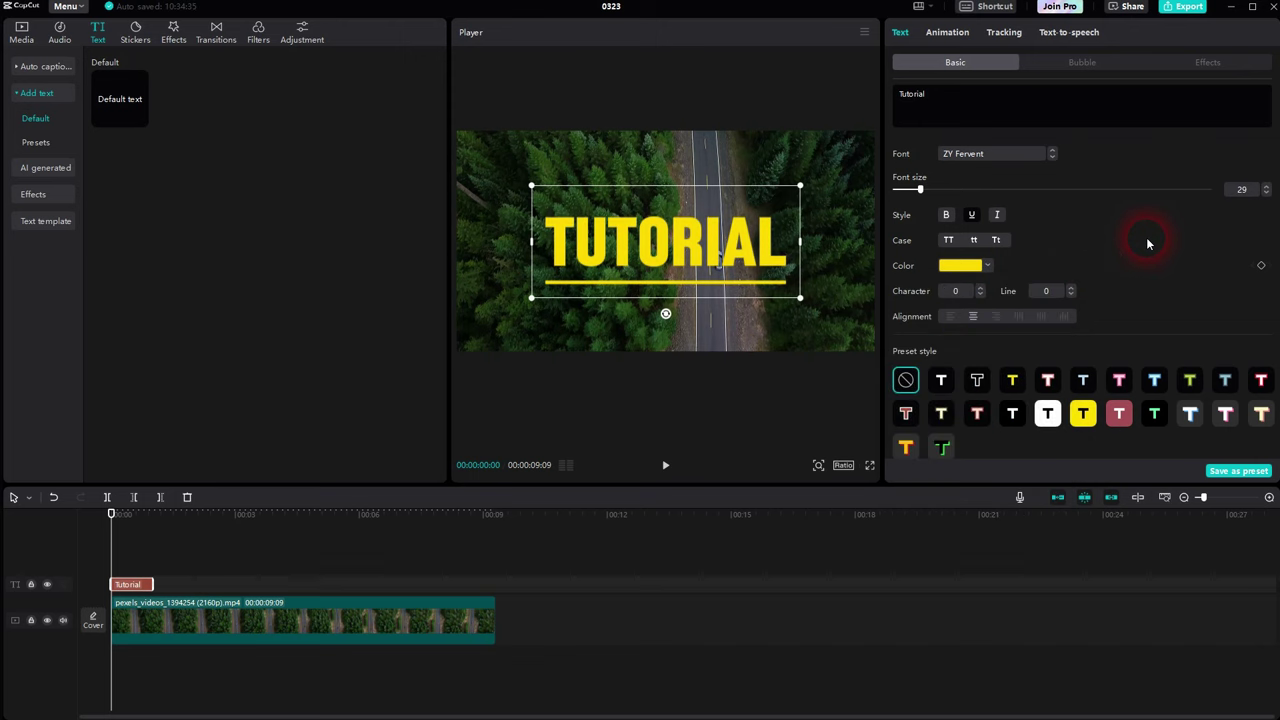
Step: Duplicate the yellow underlined title so that the copy starts at 1 second, directly after the original
click(115, 532)
drag(133, 548, 161, 552)
mouse_move(144, 122)
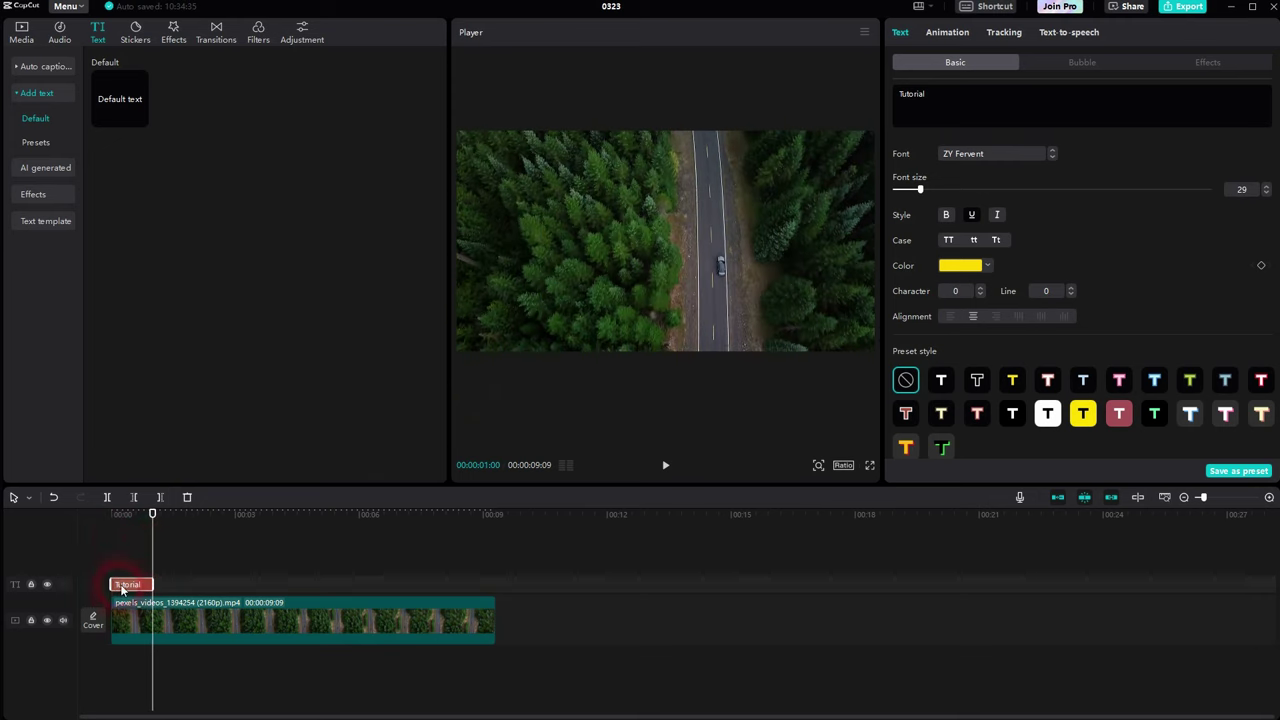
key(ctrl+c)
key(ctrl+v)
click(1097, 292)
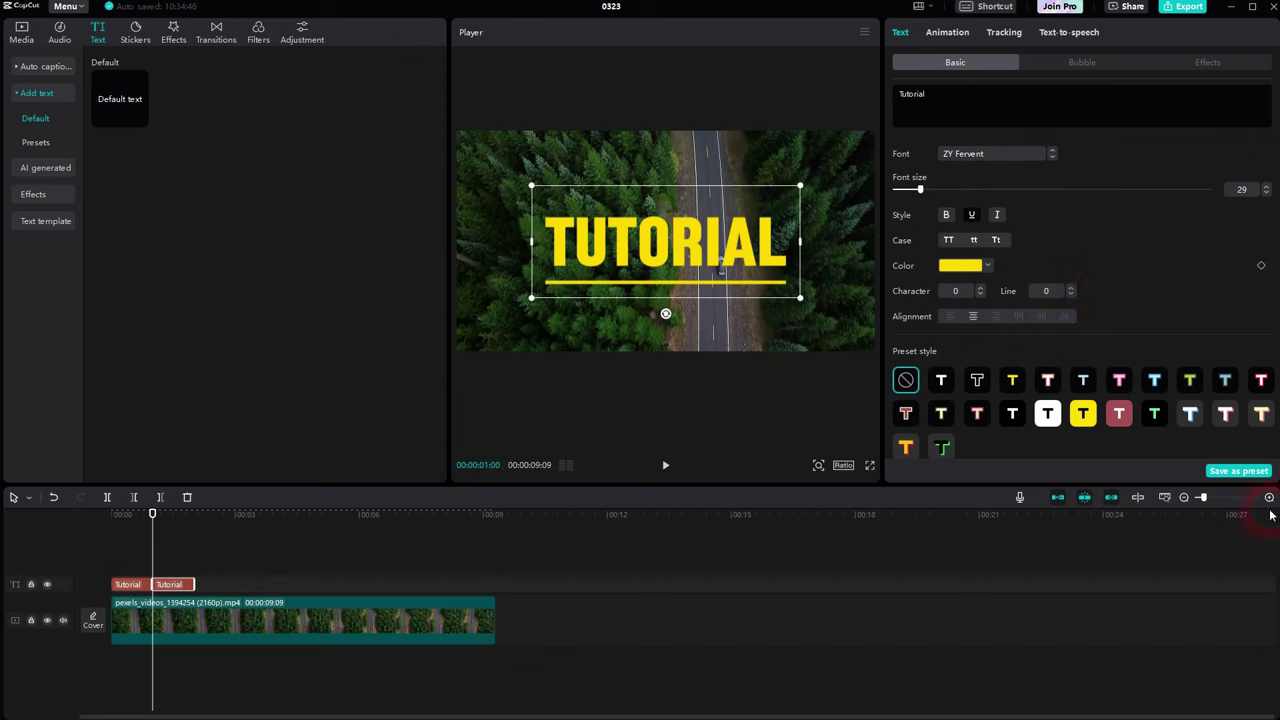
Step: Change the second title's text color to black and remove its underline
click(983, 266)
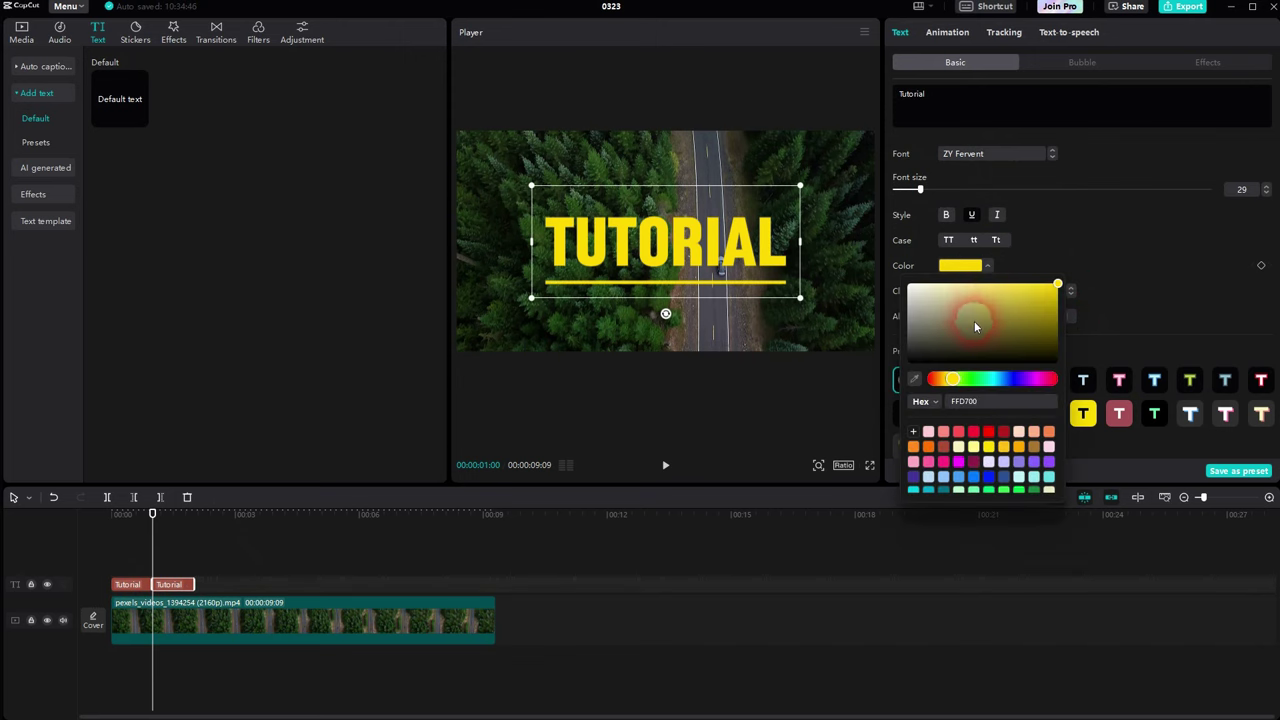
drag(975, 326, 903, 363)
click(970, 217)
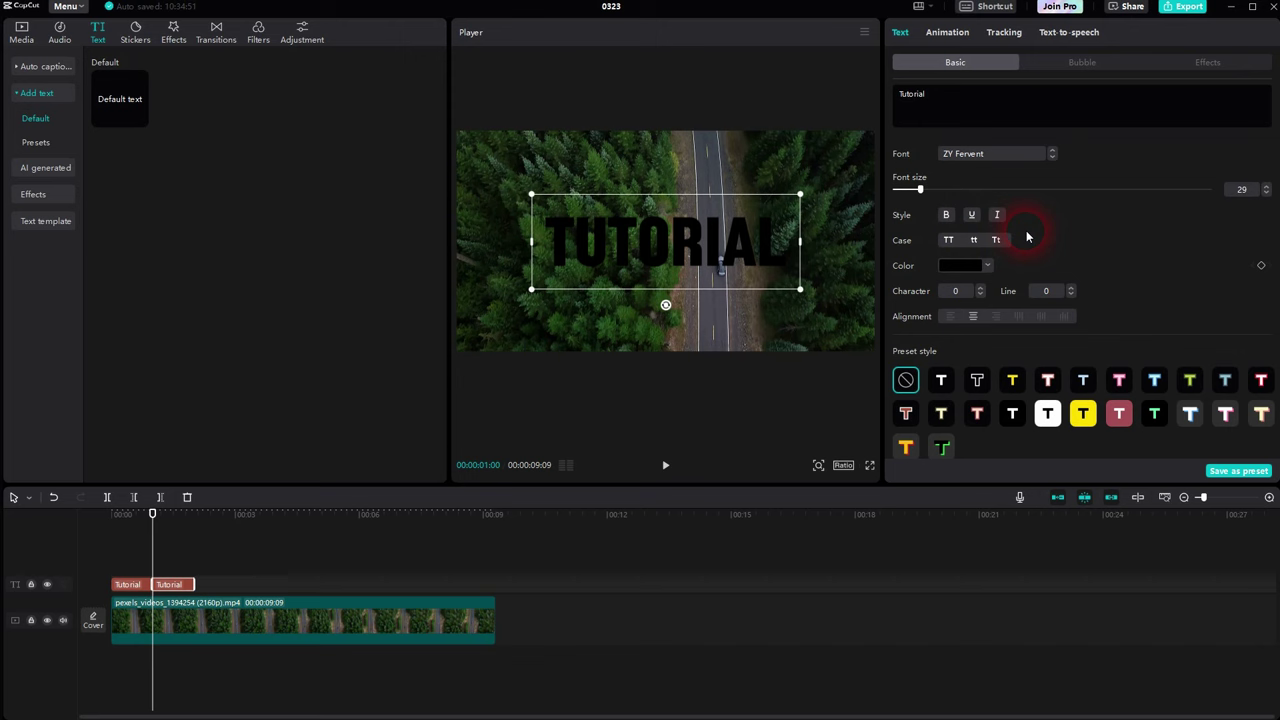
Step: Curve the second title with a strength of 125°
scroll(1054, 235, down, 8)
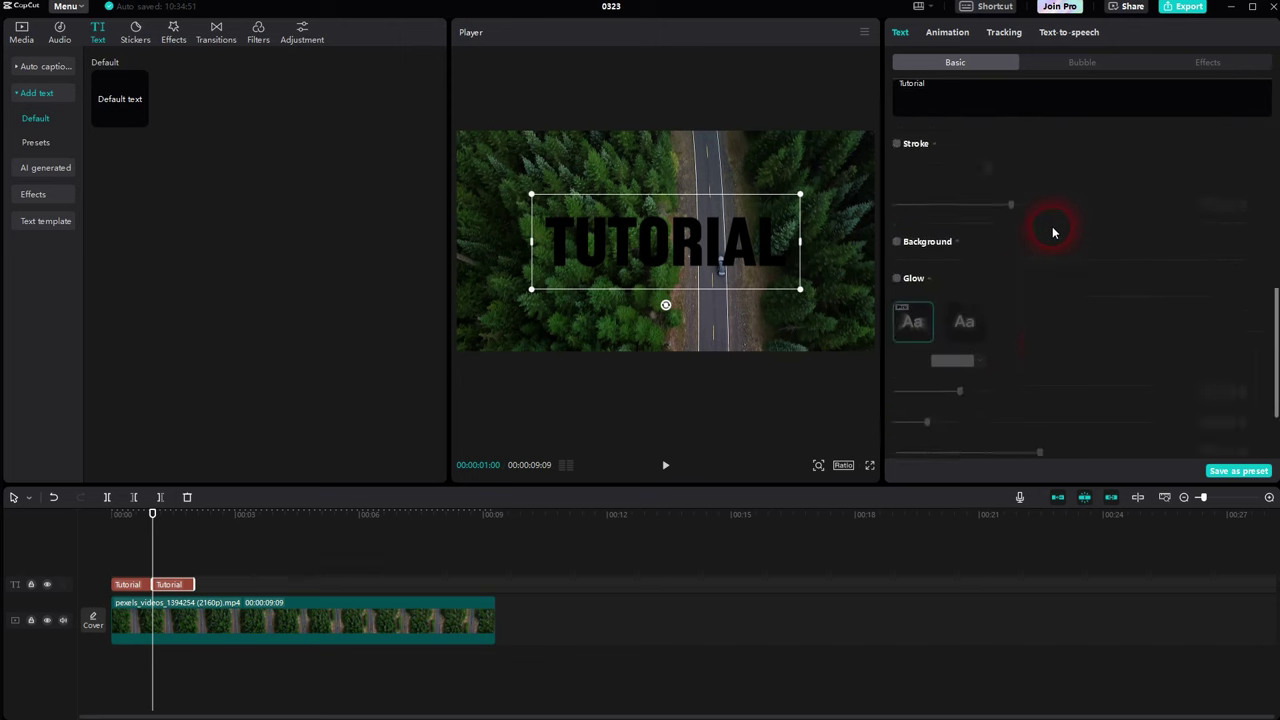
click(897, 441)
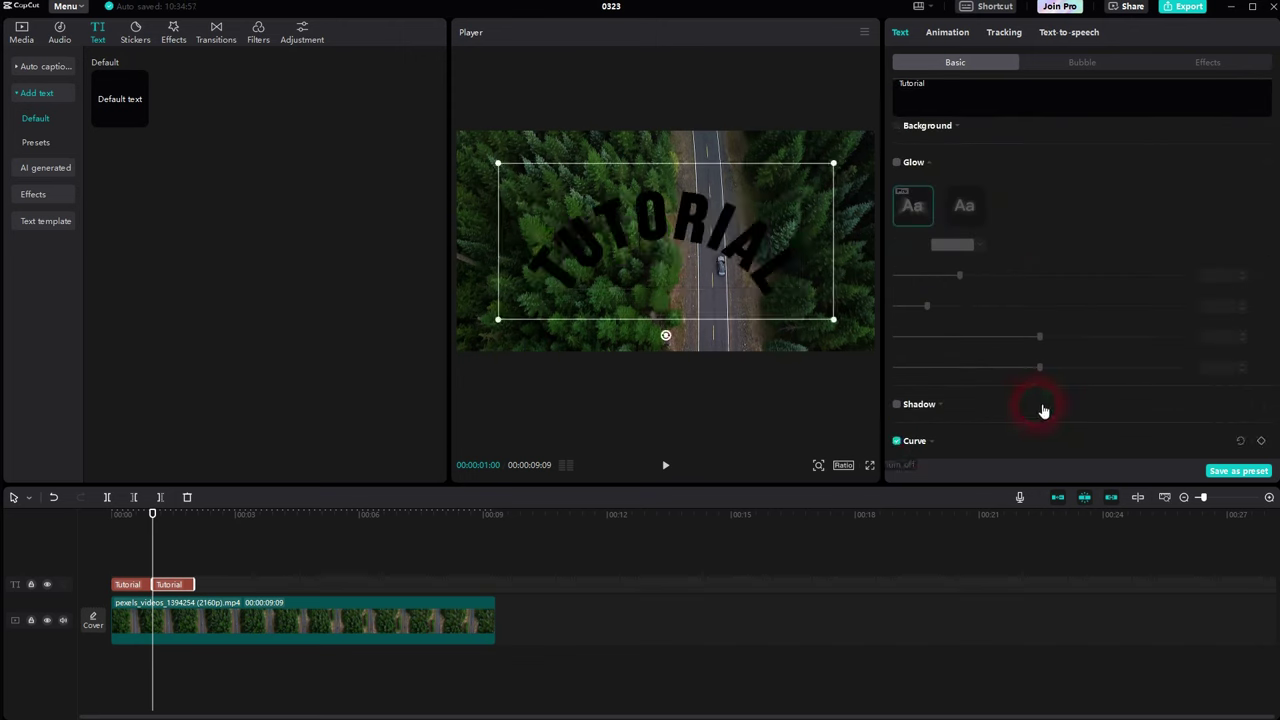
scroll(1154, 406, down, 2)
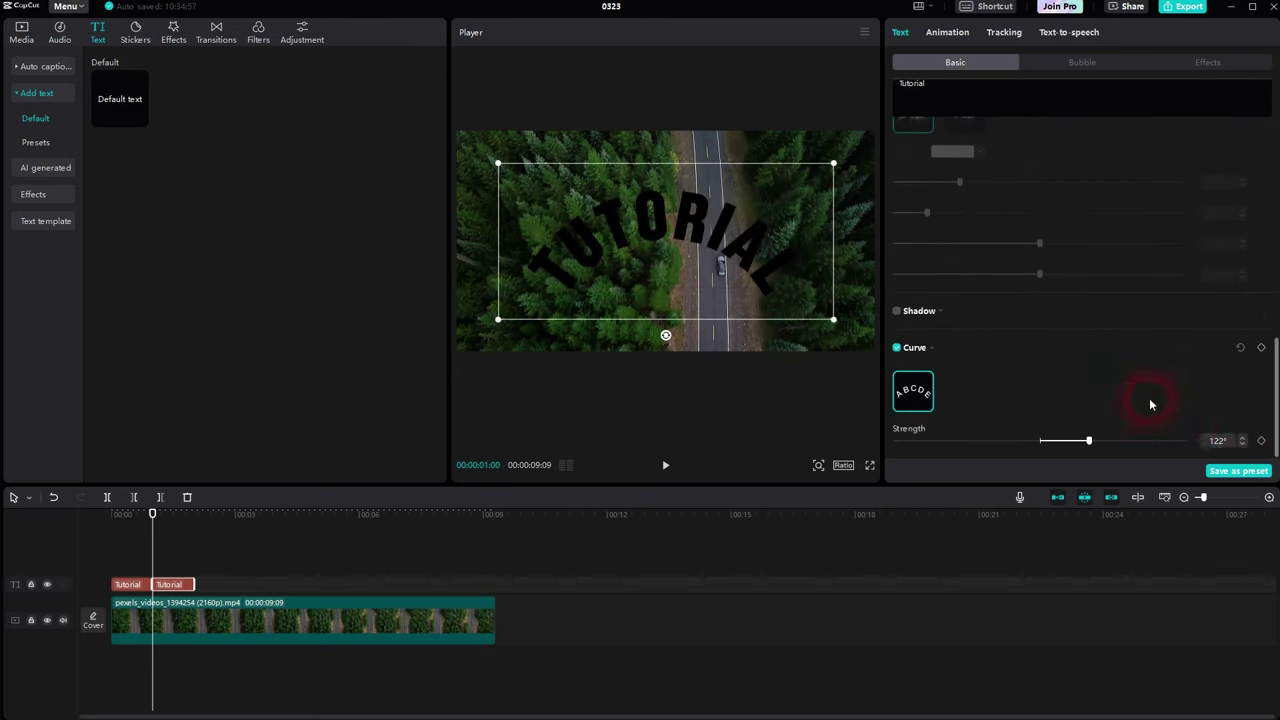
click(1244, 438)
click(1244, 438)
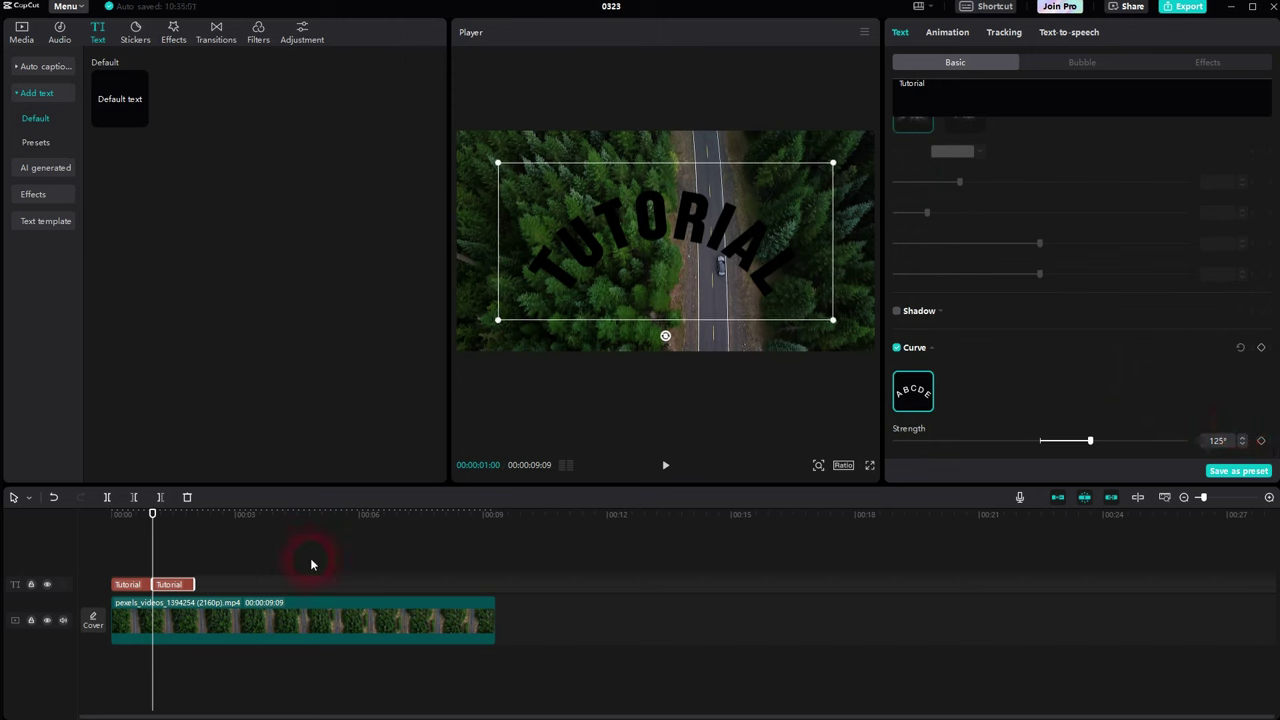
Step: Paste a copy of the black curved title at 2 seconds and turn off the copy's curve
drag(160, 541, 202, 552)
key(ctrl+v)
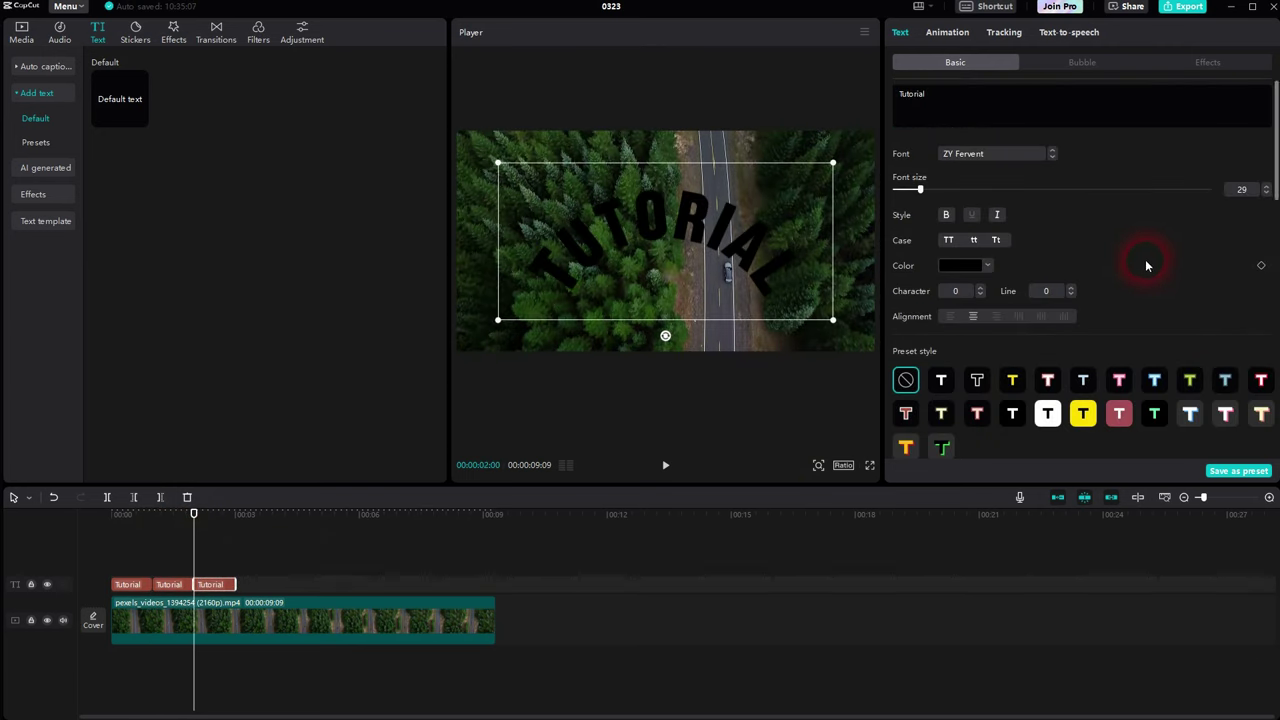
scroll(1150, 265, down, 10)
click(904, 354)
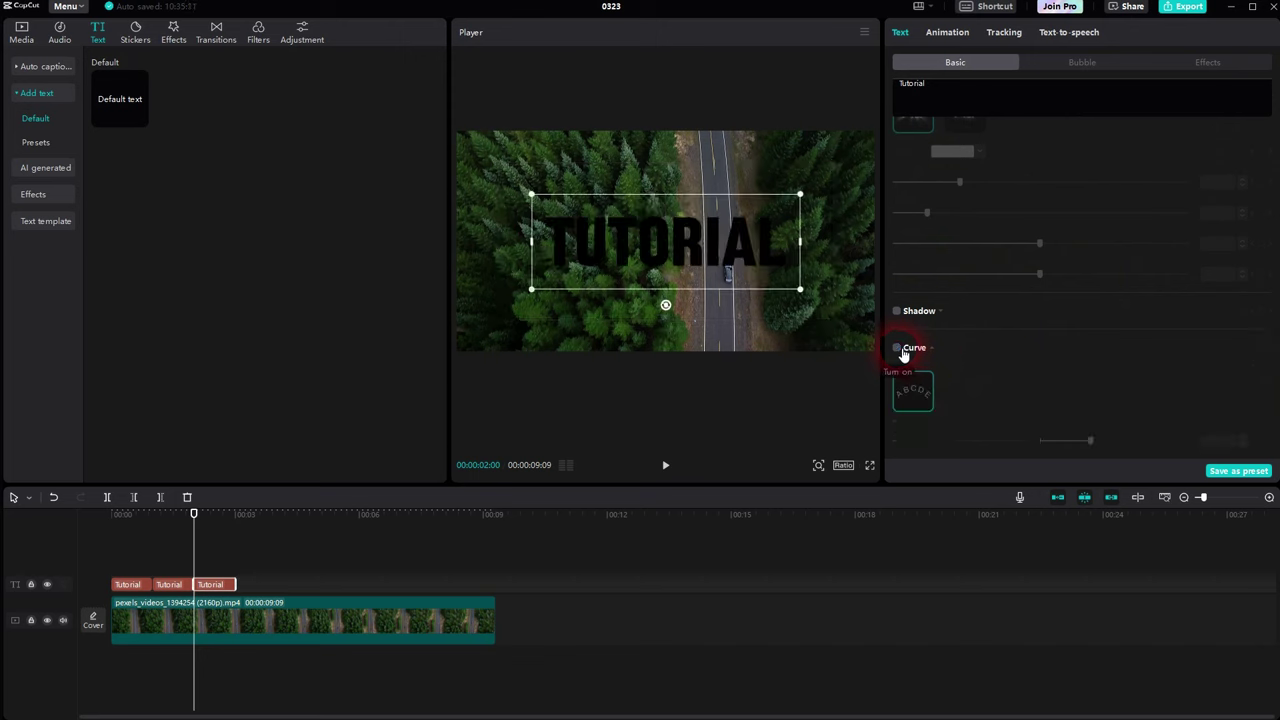
Step: Apply the black preset style with white outline to the third title and paste a copy of it at 3 seconds
scroll(1100, 330, up, 10)
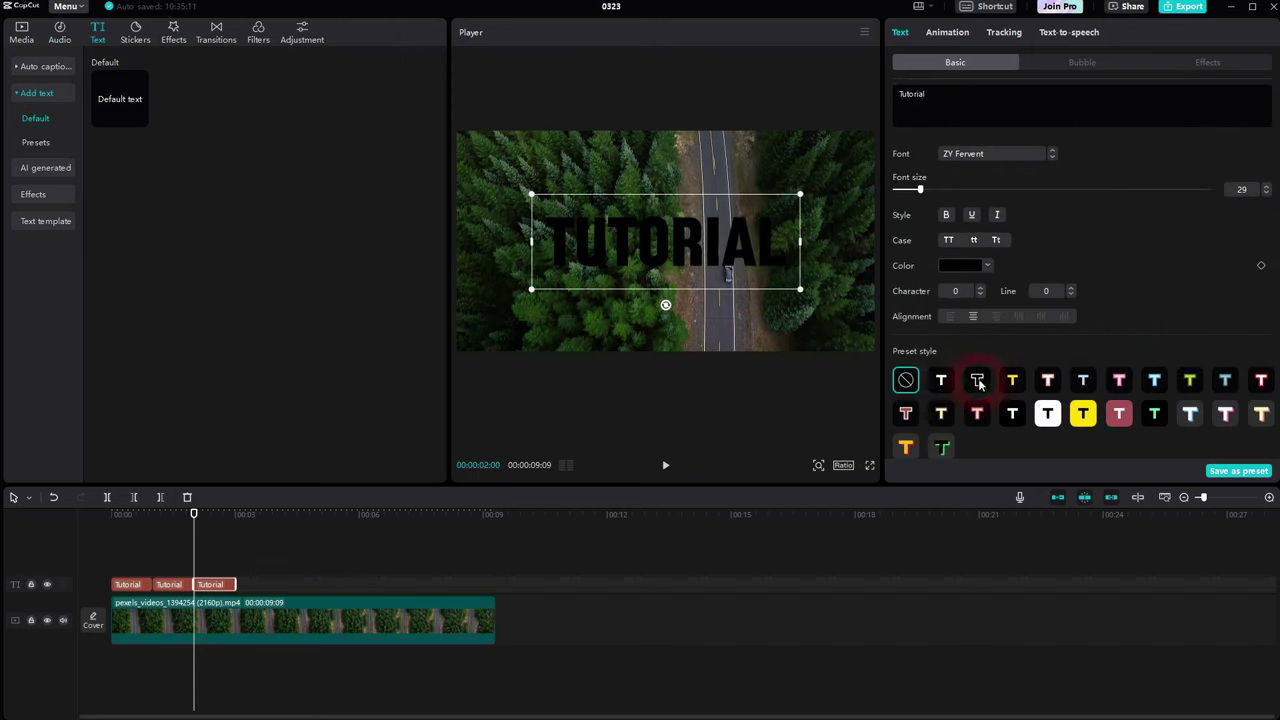
click(978, 381)
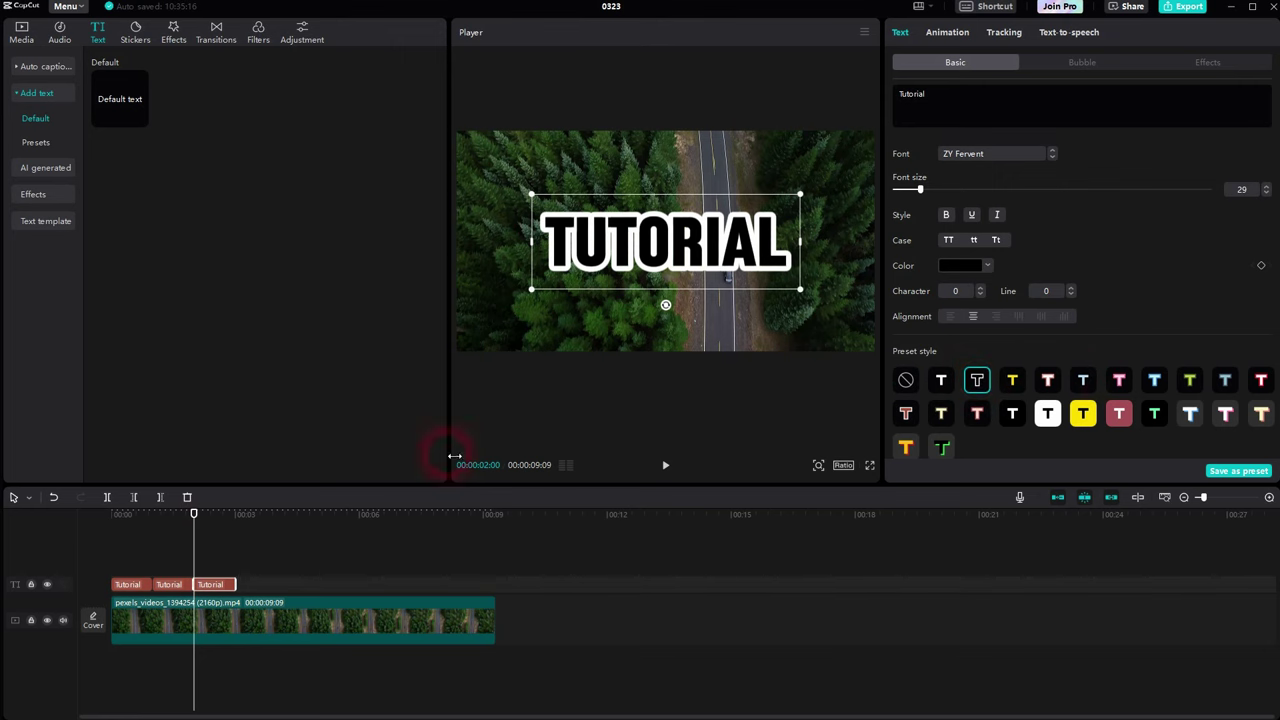
drag(201, 541, 242, 552)
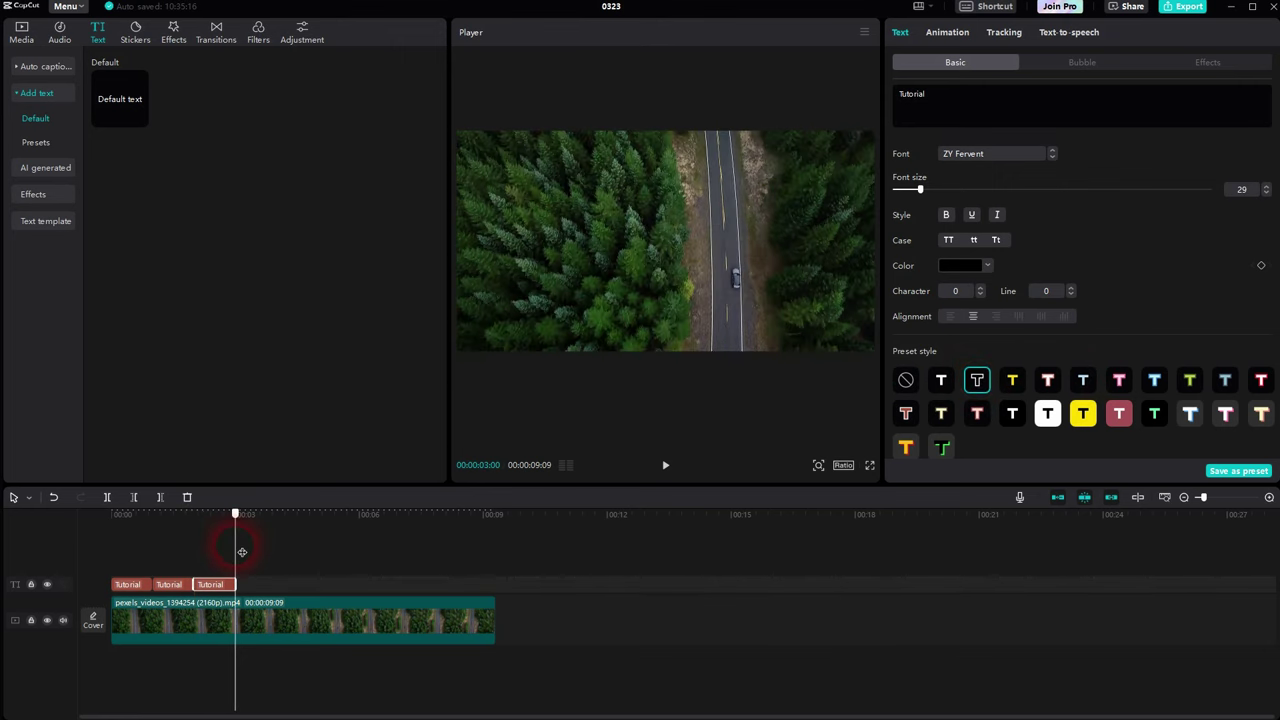
key(ctrl+v)
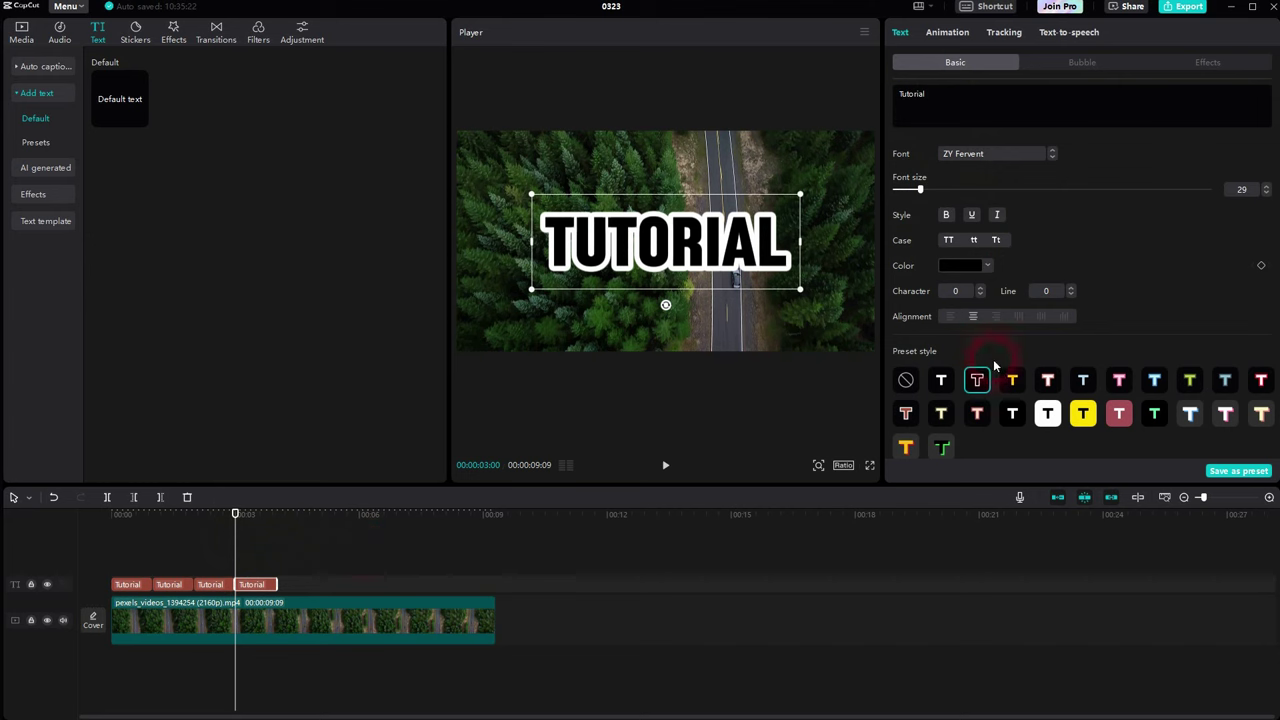
Step: Clear the fourth title's preset style and give it a black background with 0% height and 45% width
click(905, 380)
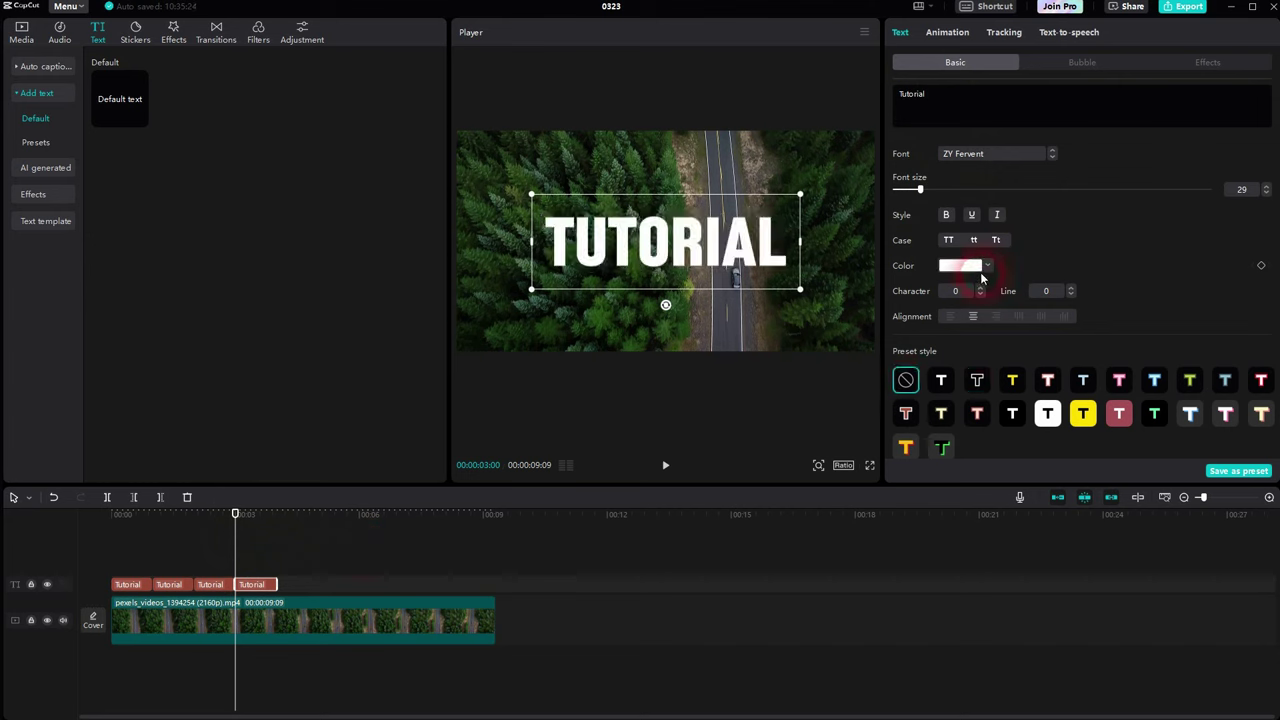
click(1076, 240)
scroll(1101, 240, down, 5)
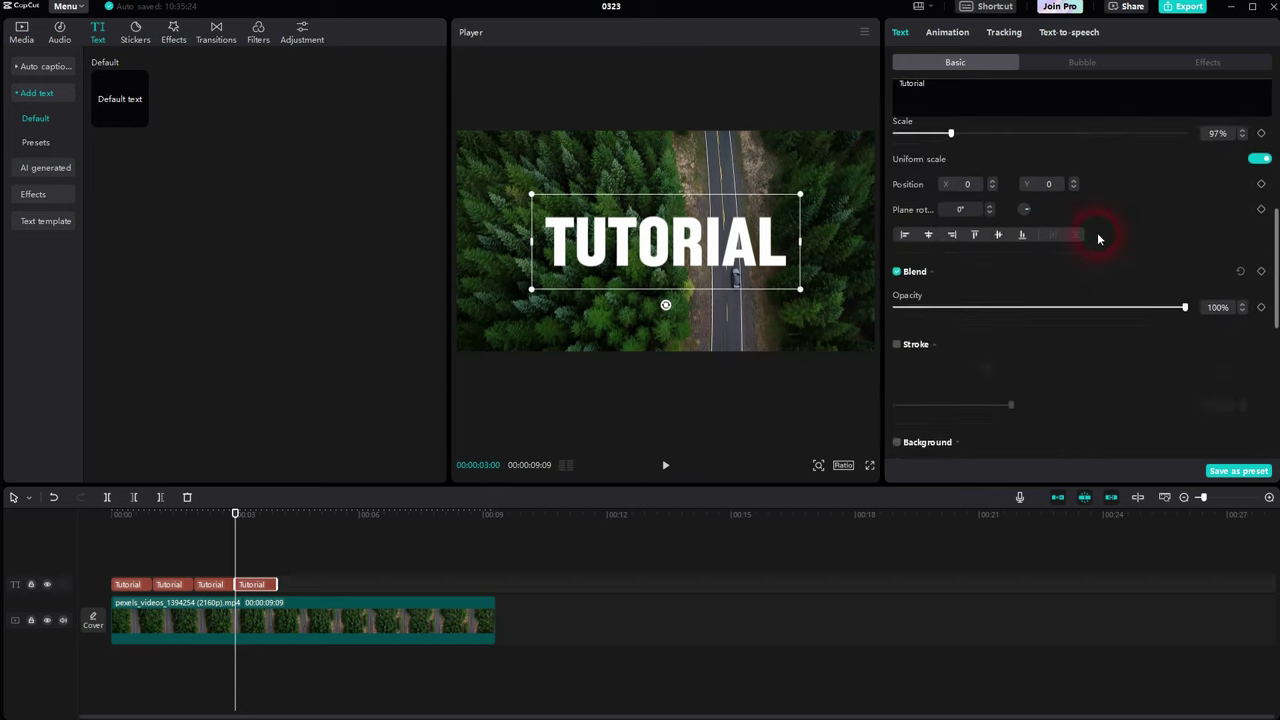
scroll(1097, 237, down, 2)
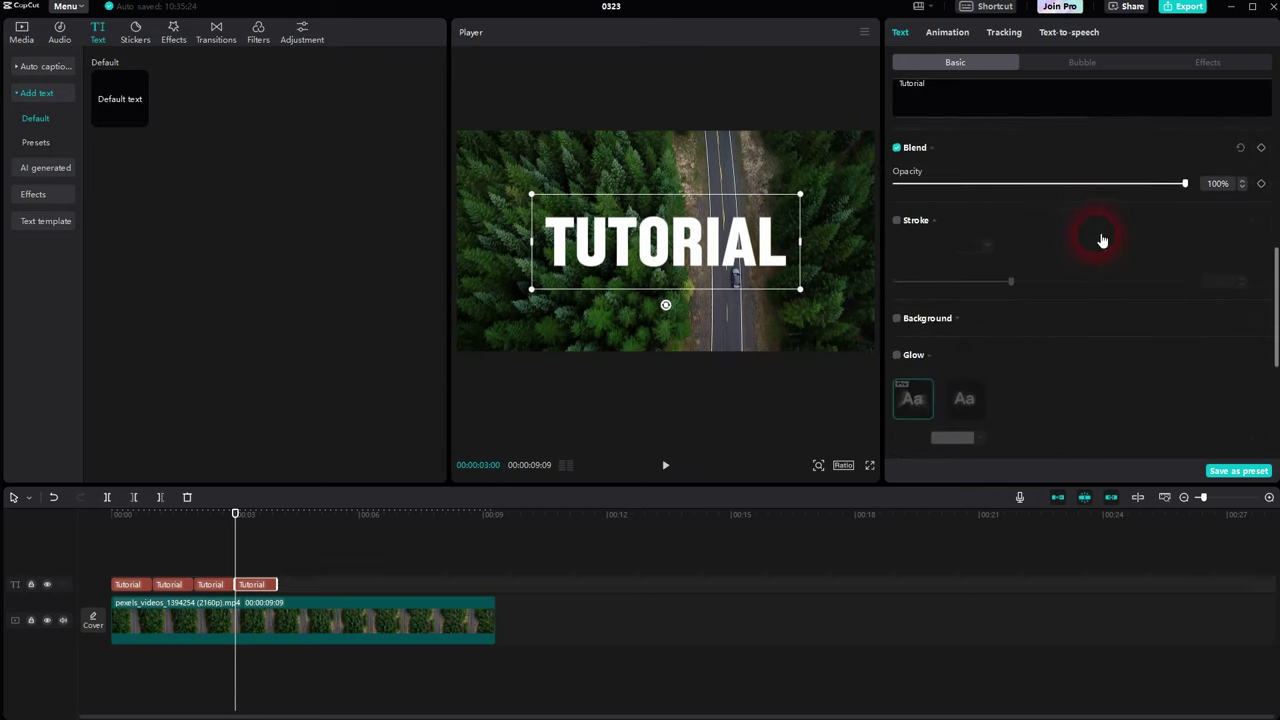
click(903, 319)
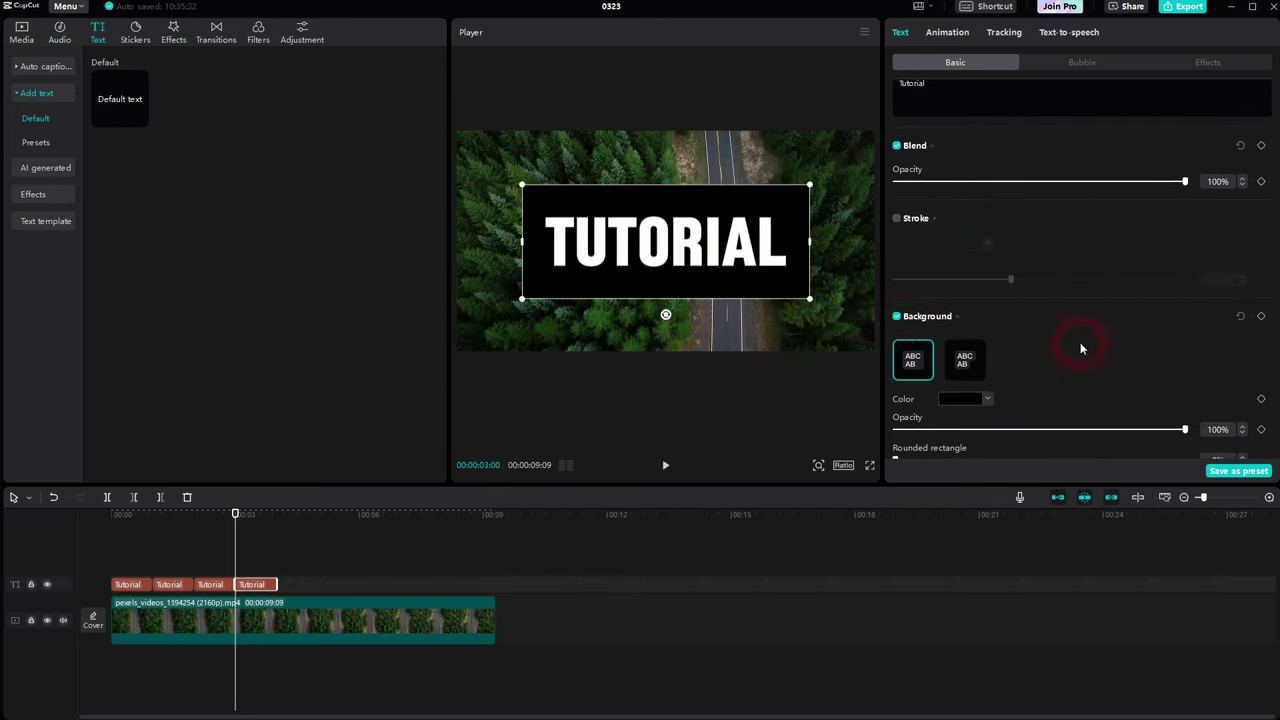
scroll(1061, 334, down, 4)
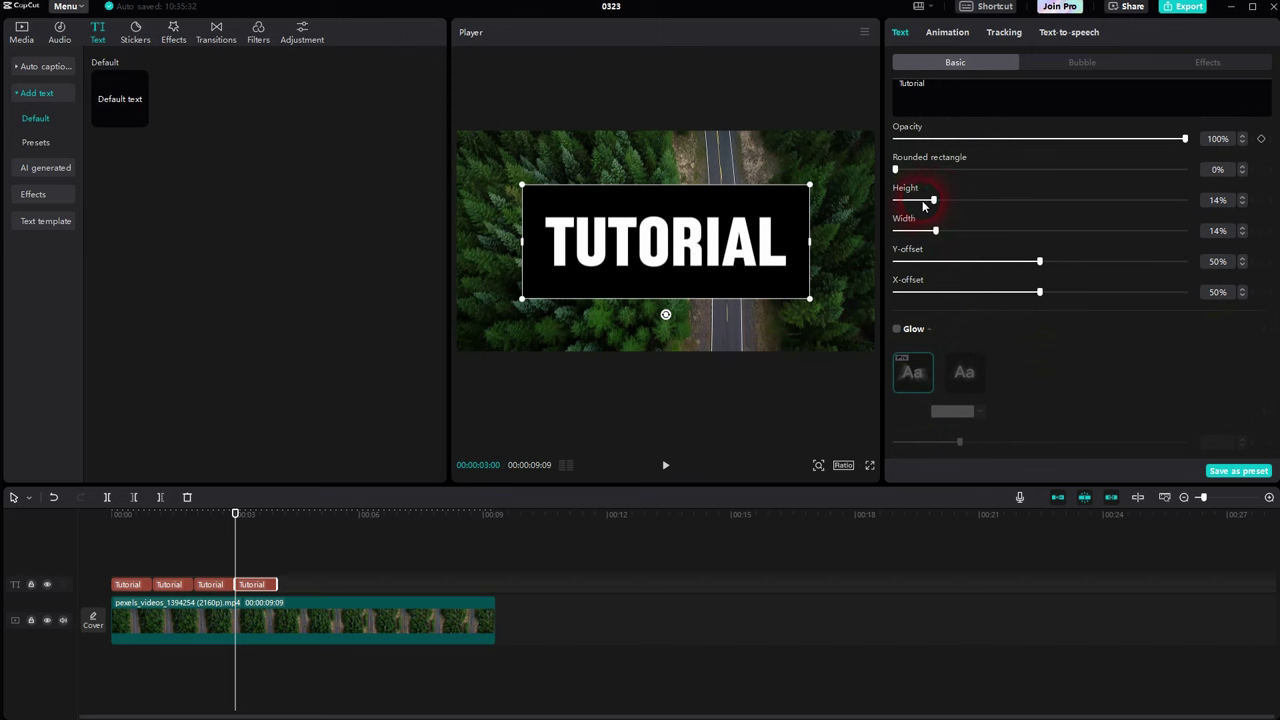
drag(924, 204, 1025, 233)
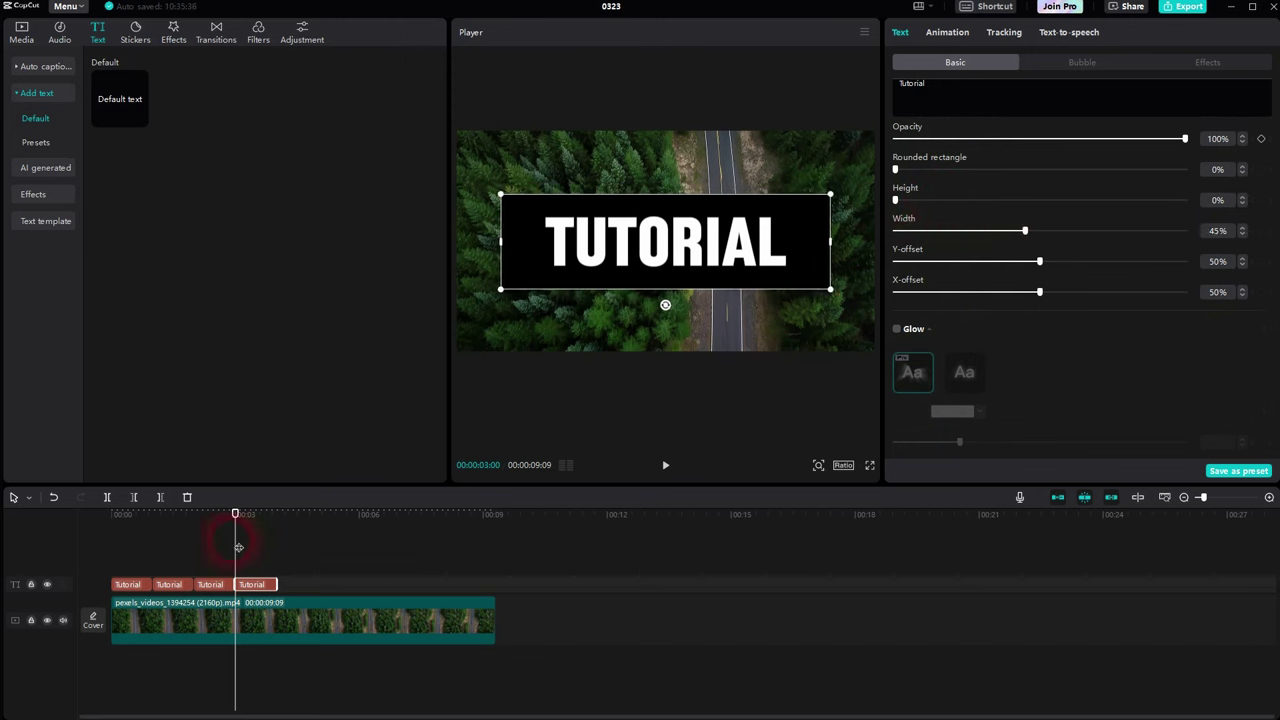
Step: Paste a copy of the title with the black background at 4 seconds, directly after the fourth title
drag(239, 547, 286, 550)
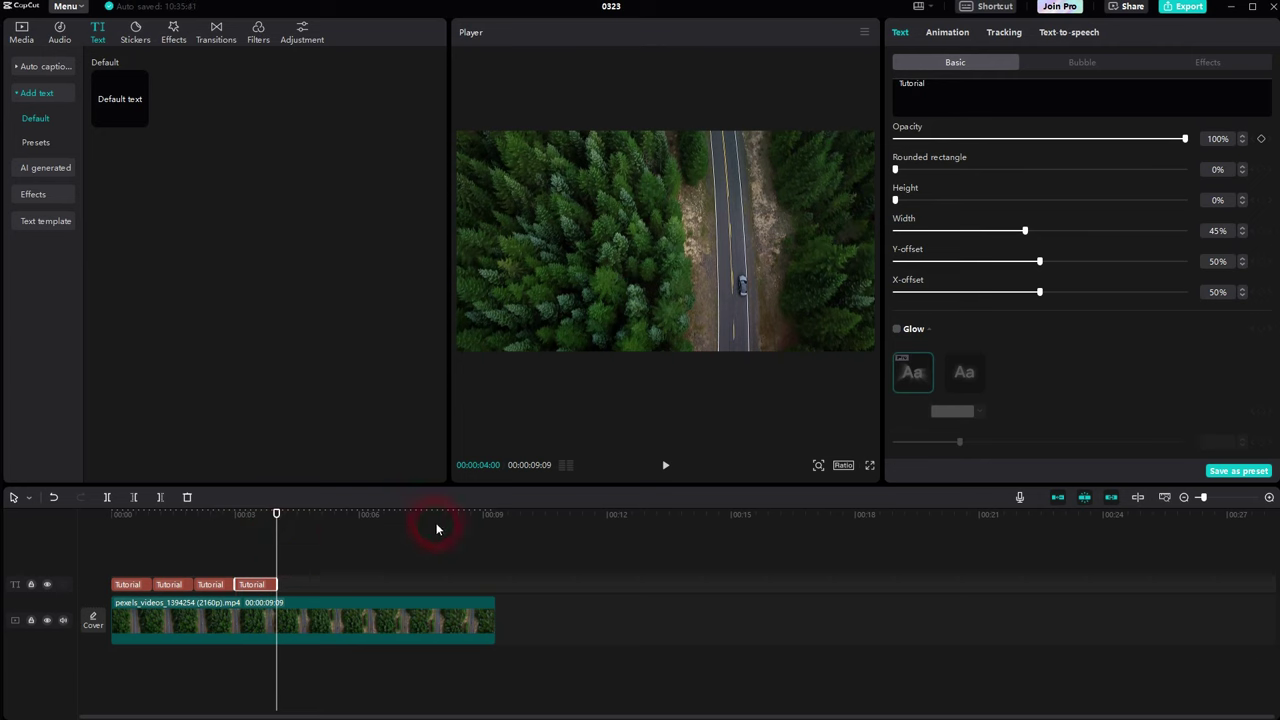
key(ctrl+v)
scroll(1088, 224, down, 3)
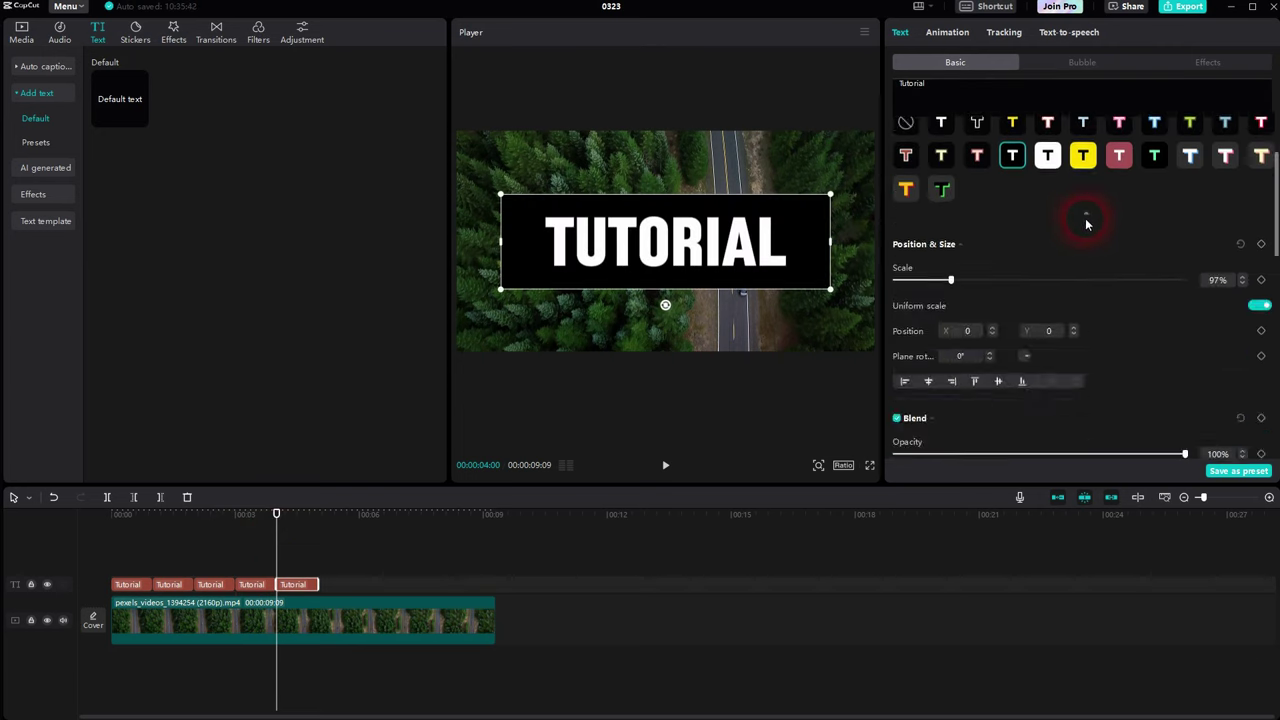
Step: Turn off the black background behind the fifth Tutorial title, the one starting at 4 seconds
scroll(1087, 223, down, 5)
scroll(1084, 230, up, 2)
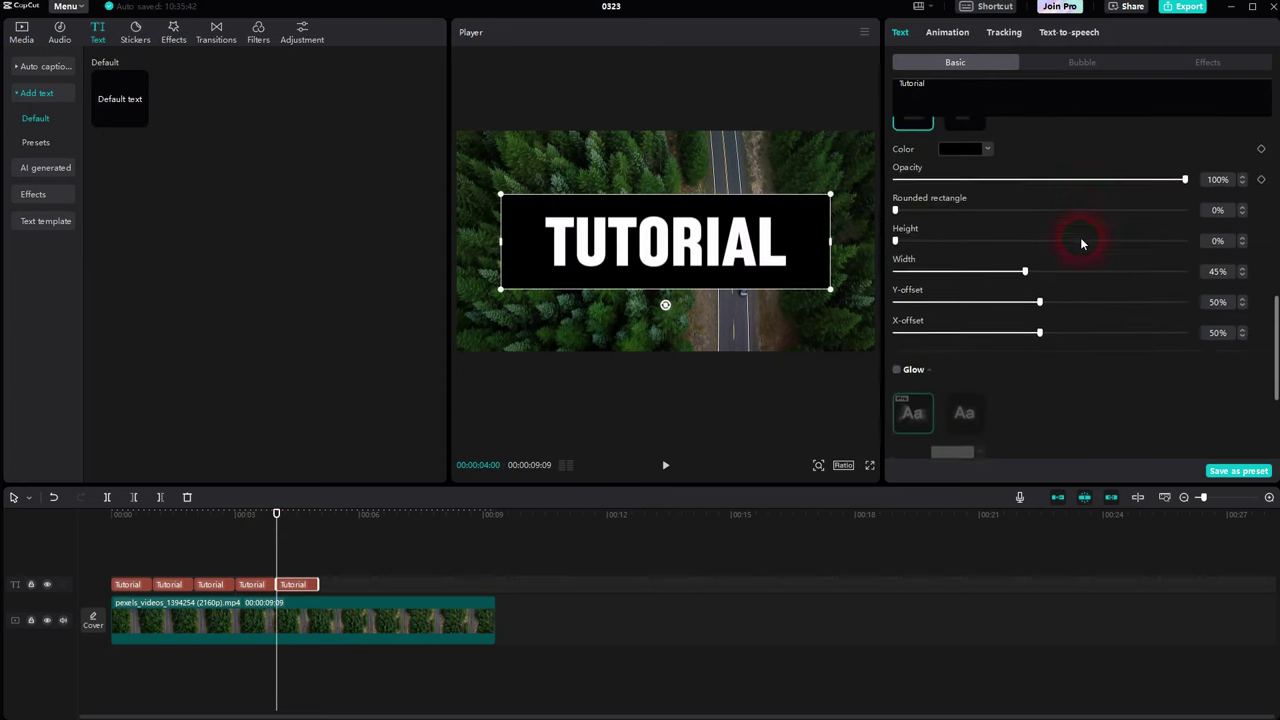
scroll(1053, 222, up, 5)
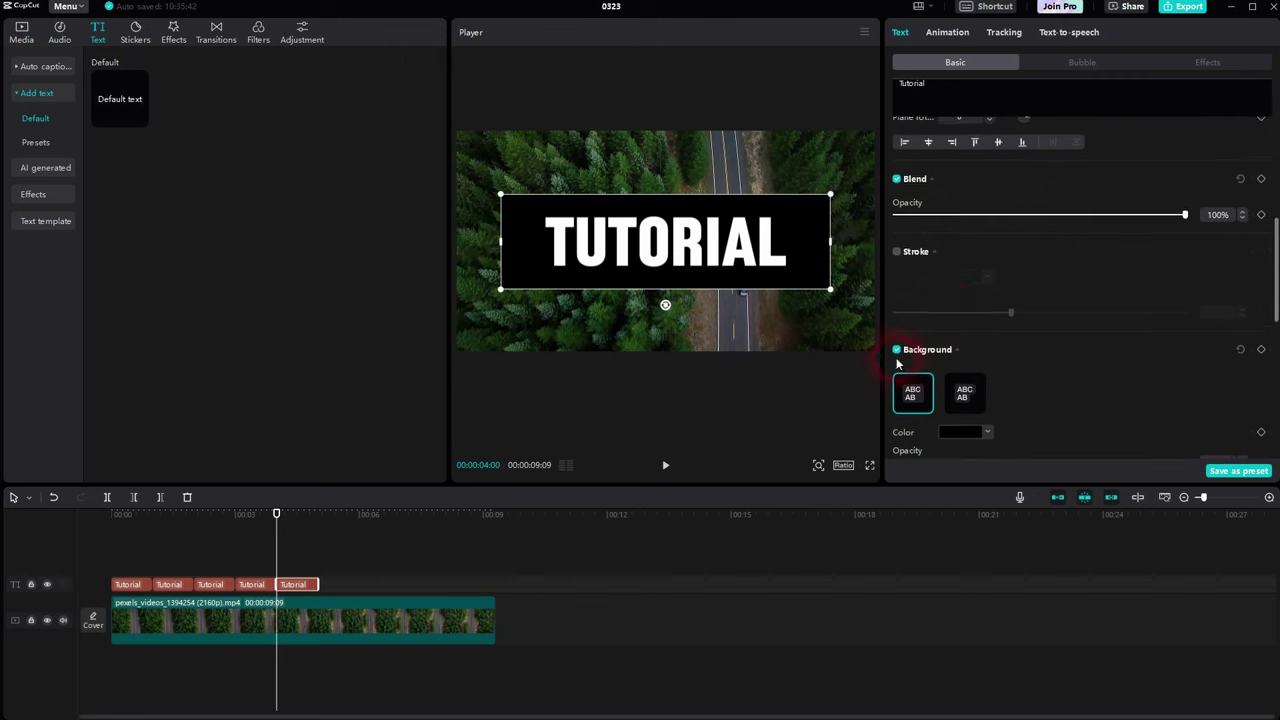
click(896, 350)
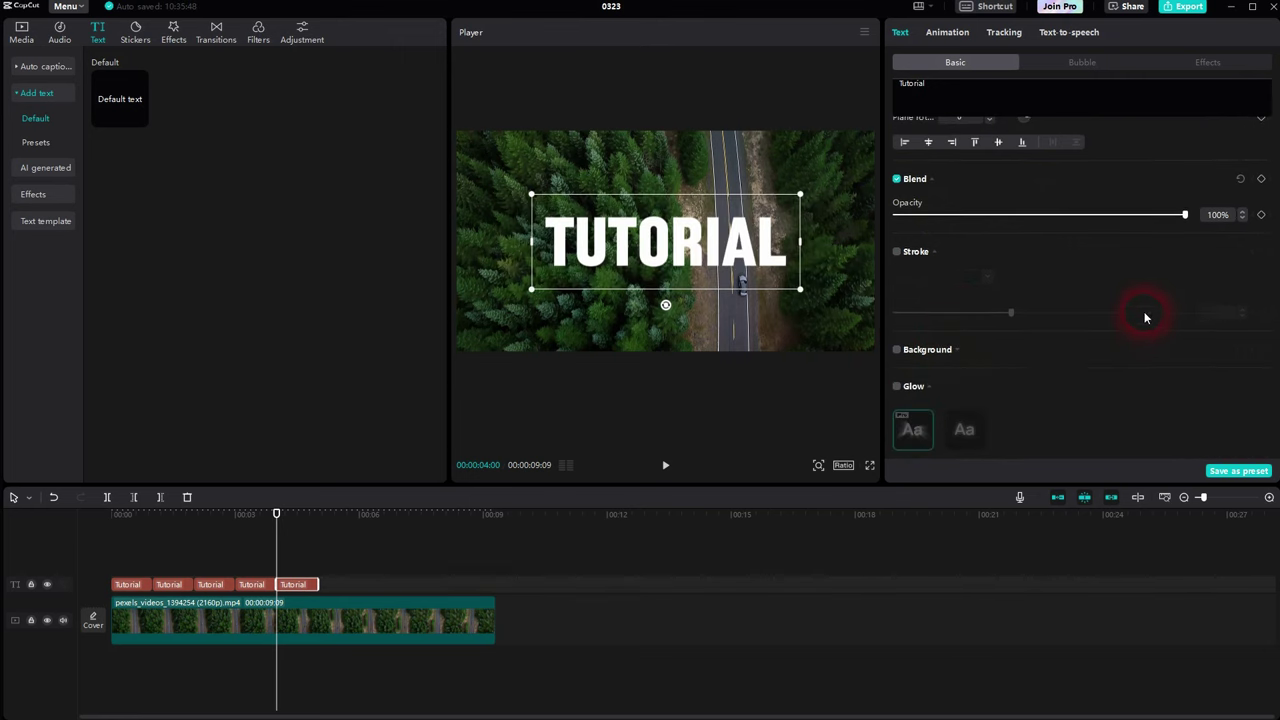
Step: Enable the non-Pro glow style on the fifth title, with intensity 60 and range 45
scroll(1135, 314, down, 3)
click(909, 286)
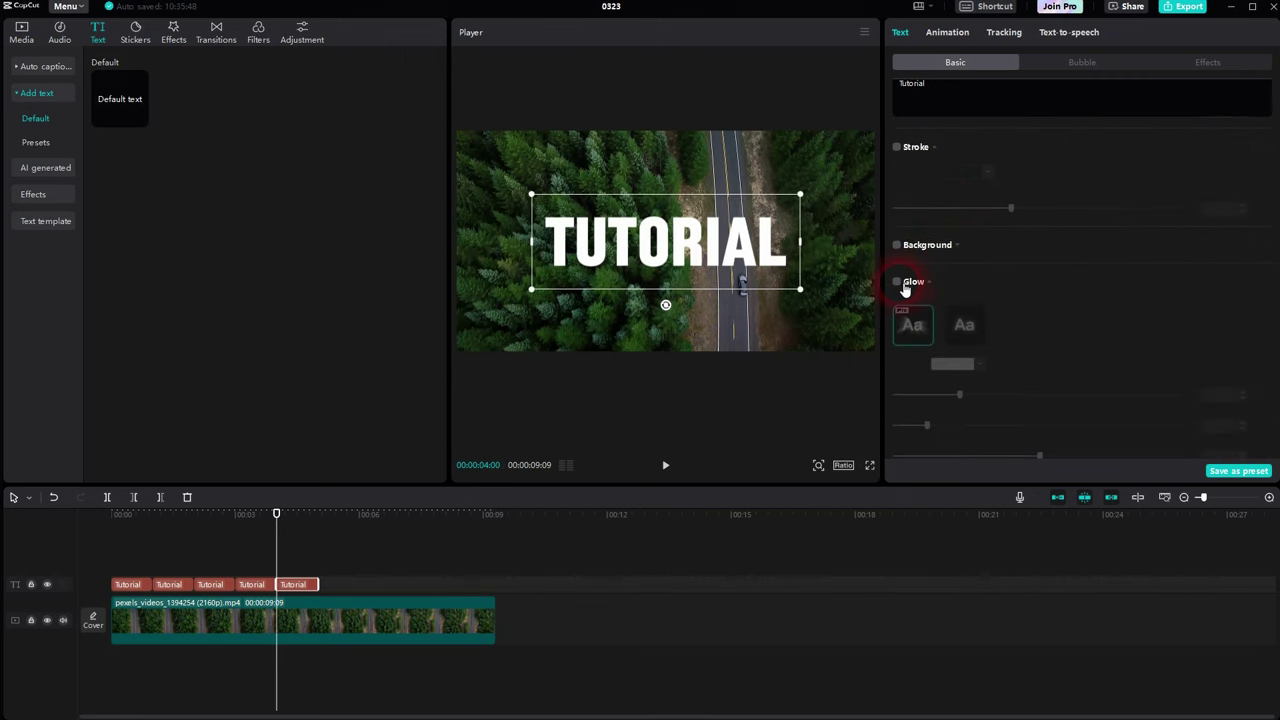
click(964, 325)
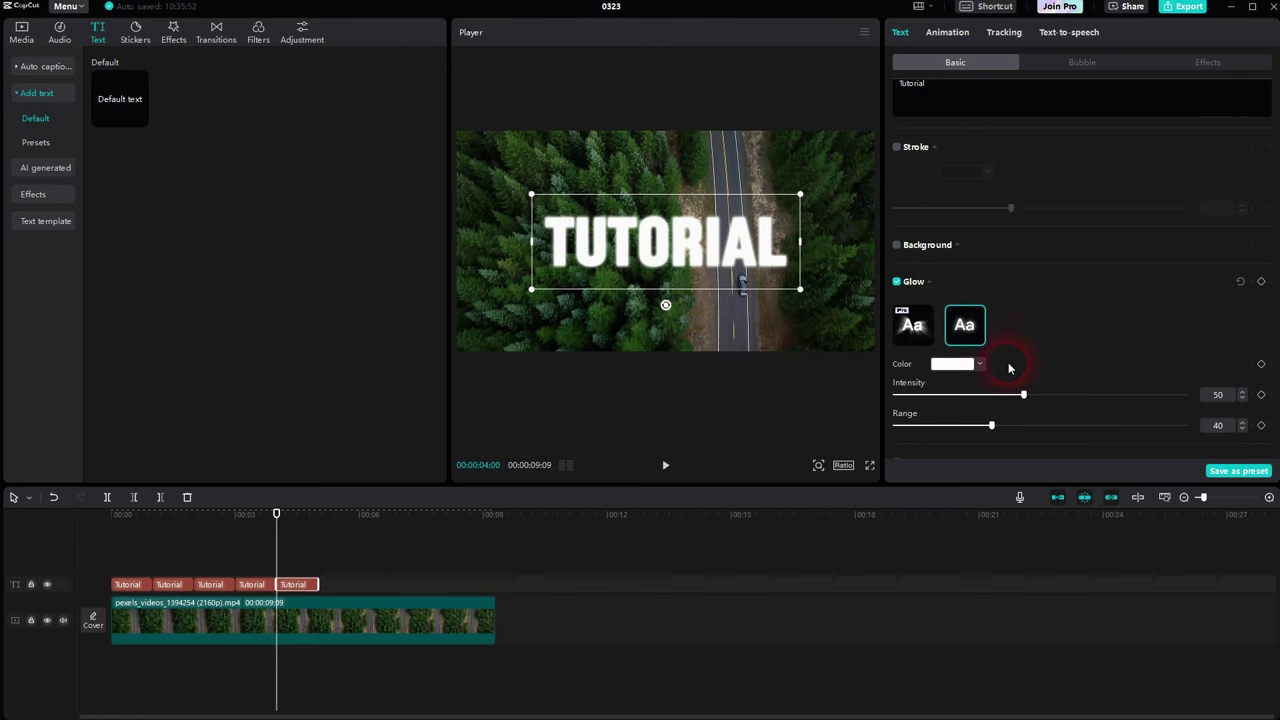
scroll(1040, 330, down, 2)
drag(1023, 335, 1061, 336)
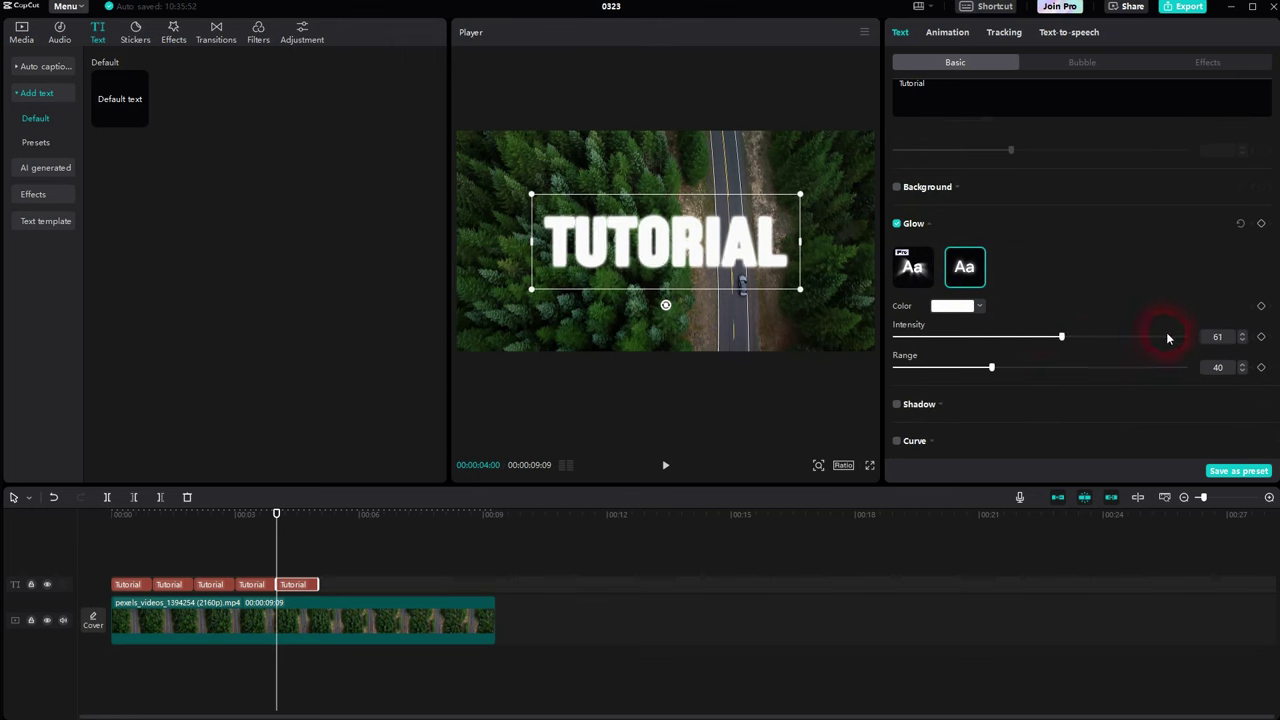
drag(1167, 338, 1069, 336)
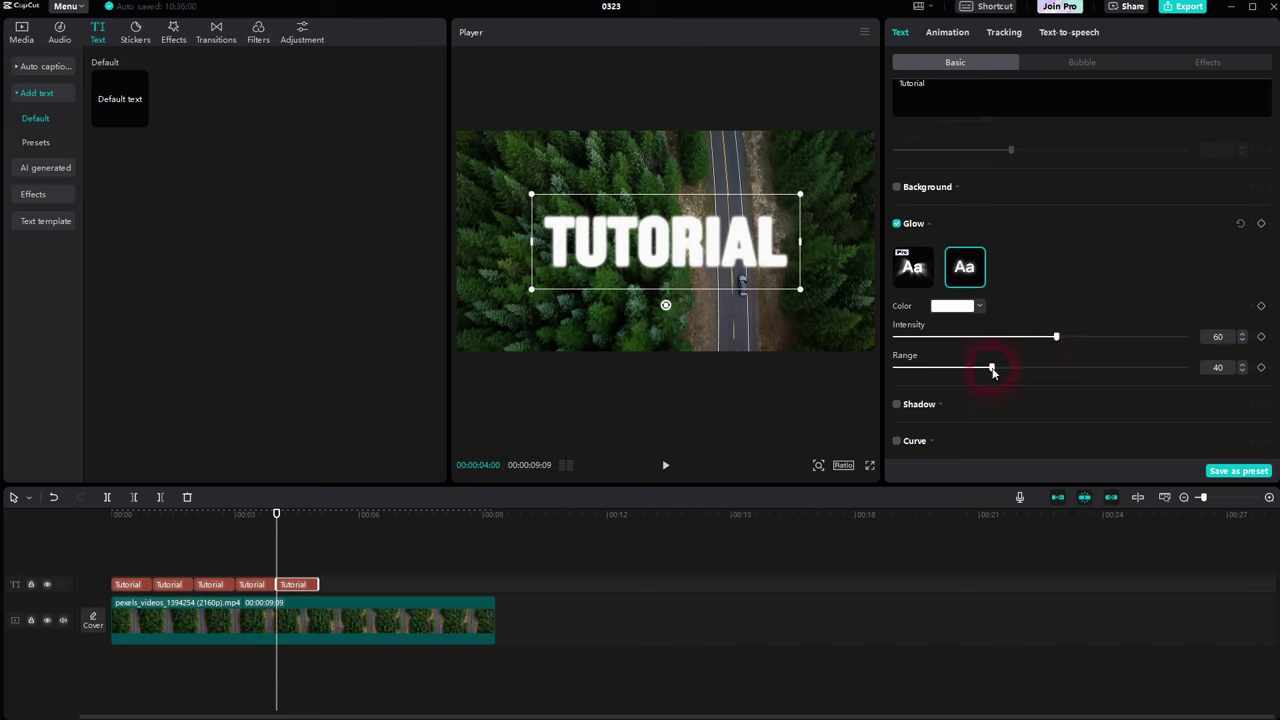
mouse_move(992, 371)
mouse_down()
mouse_move(1071, 369)
mouse_move(1008, 366)
mouse_up()
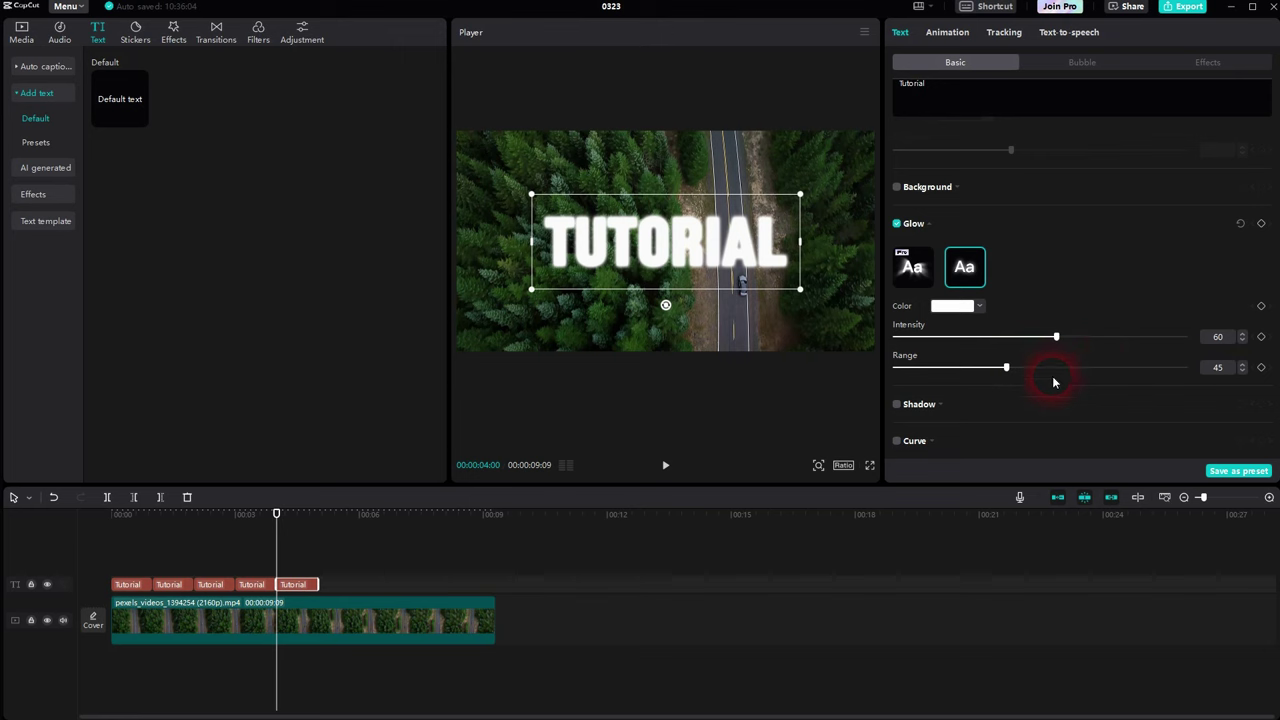
Step: Paste a copy of the title at 5 seconds, directly after the fifth one, and turn off its glow
drag(282, 541, 325, 546)
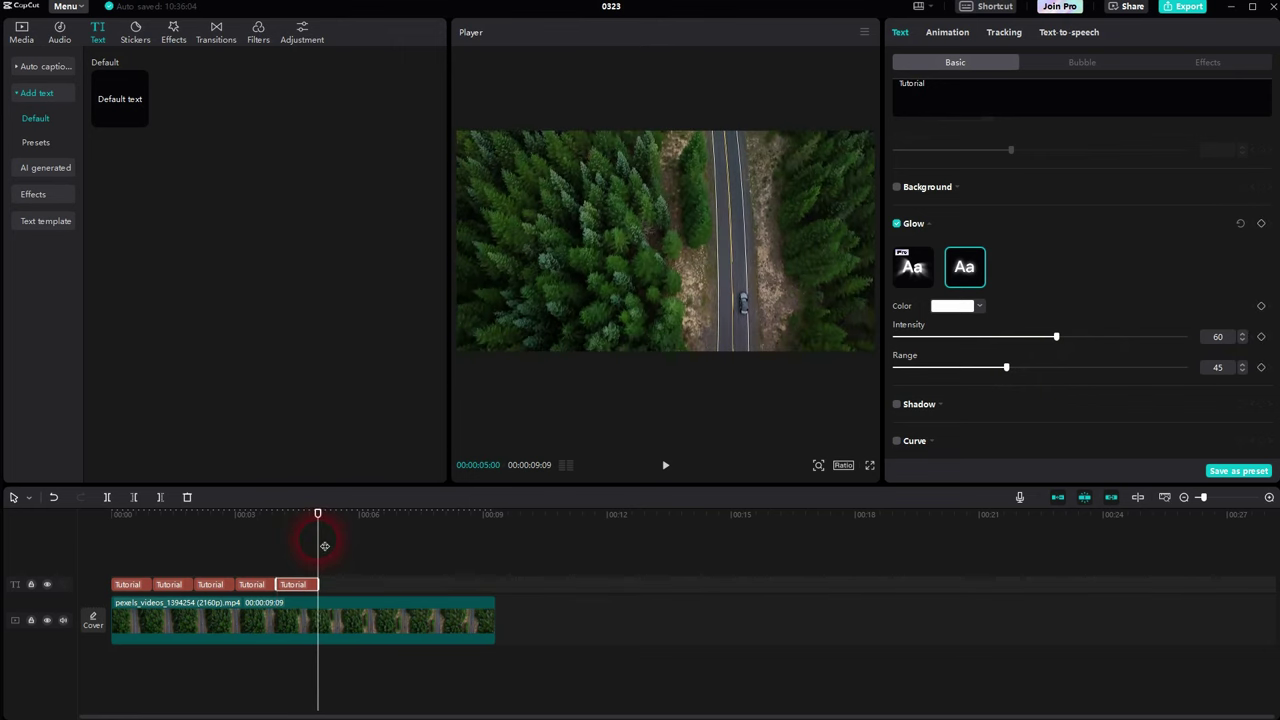
key(ctrl+v)
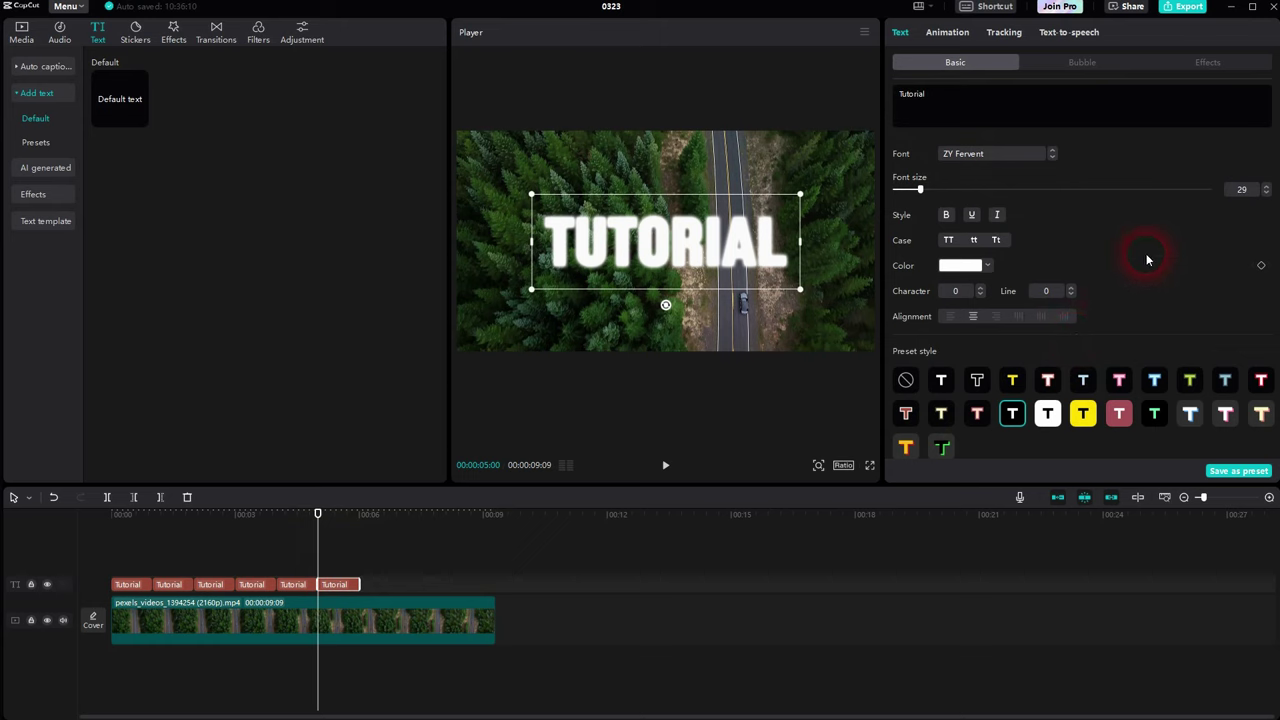
scroll(1147, 260, down, 10)
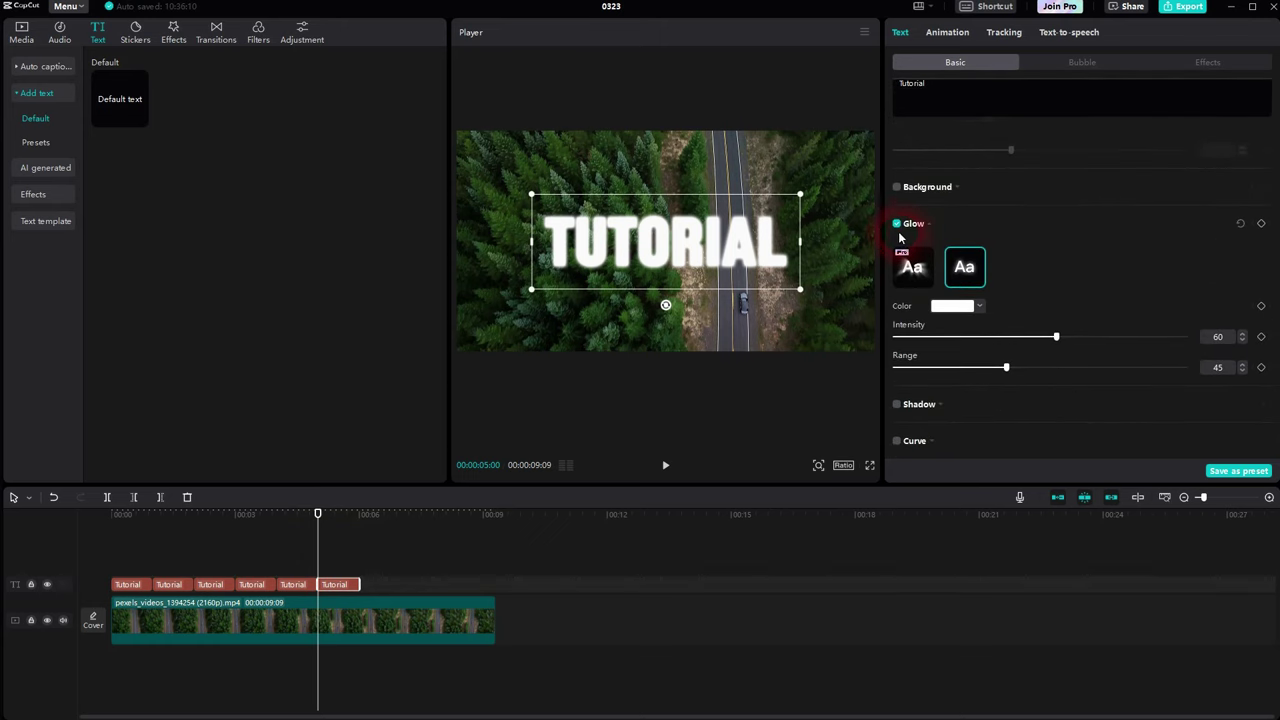
click(898, 232)
Step: Enable a shadow on the sixth title, keeping the default shadow settings
scroll(928, 233, up, 3)
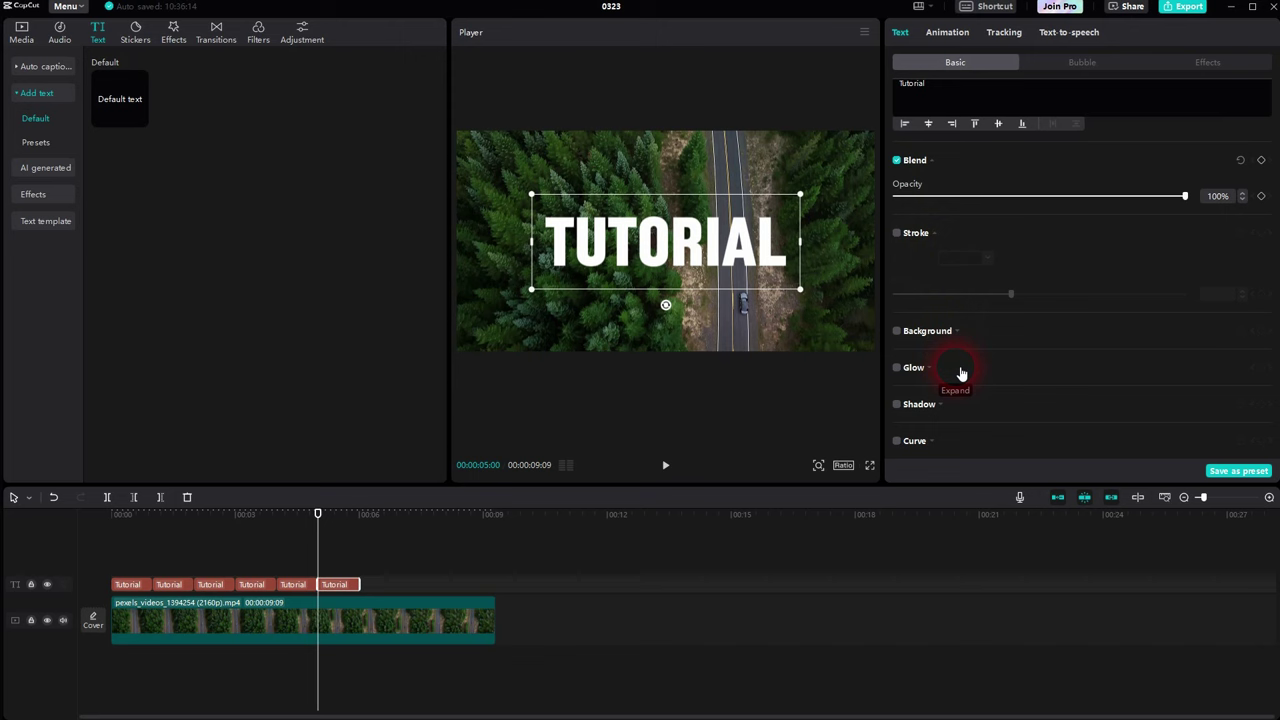
click(898, 405)
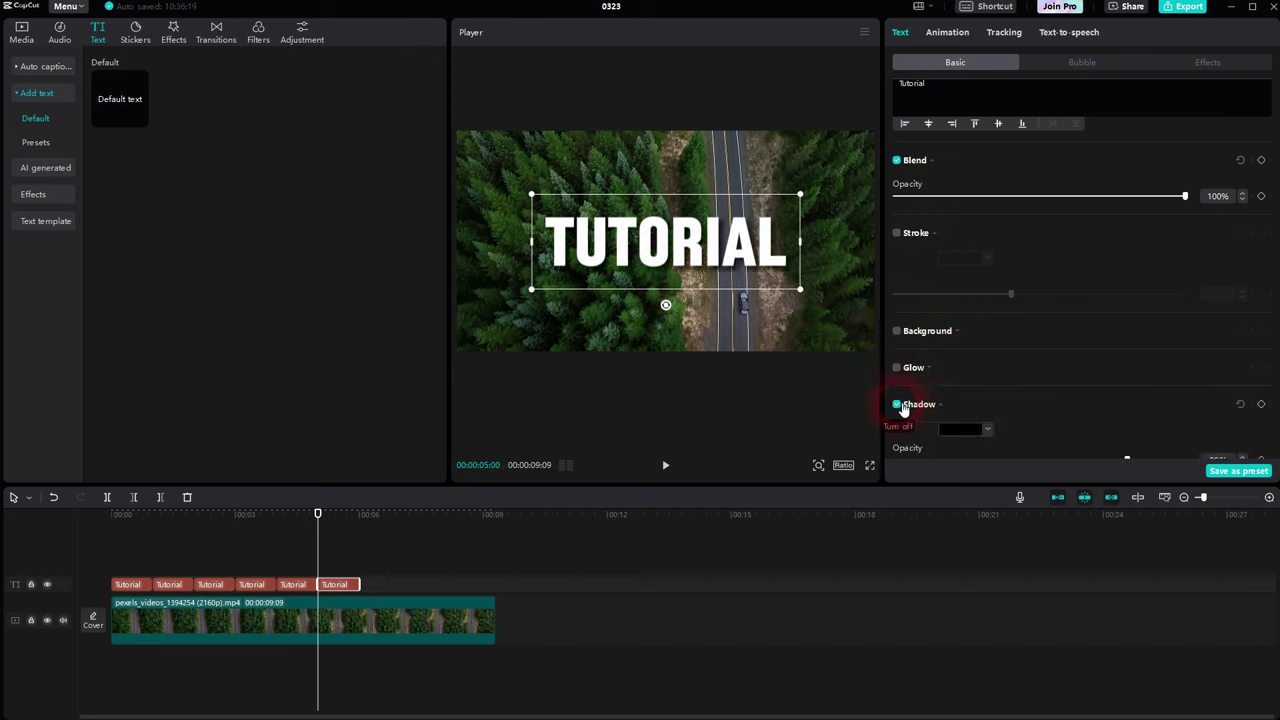
scroll(1086, 378, down, 3)
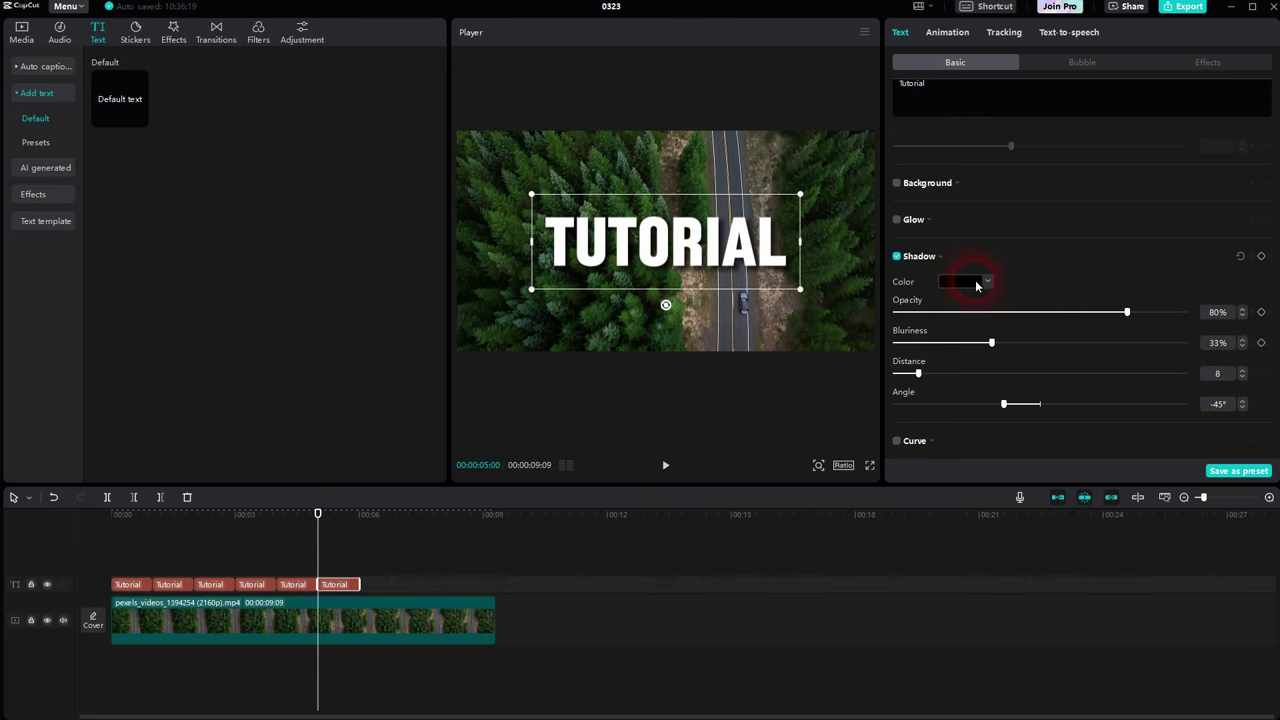
Step: Paste another copy of the title at 6 seconds and turn off its shadow
drag(323, 548, 368, 557)
key(ctrl+v)
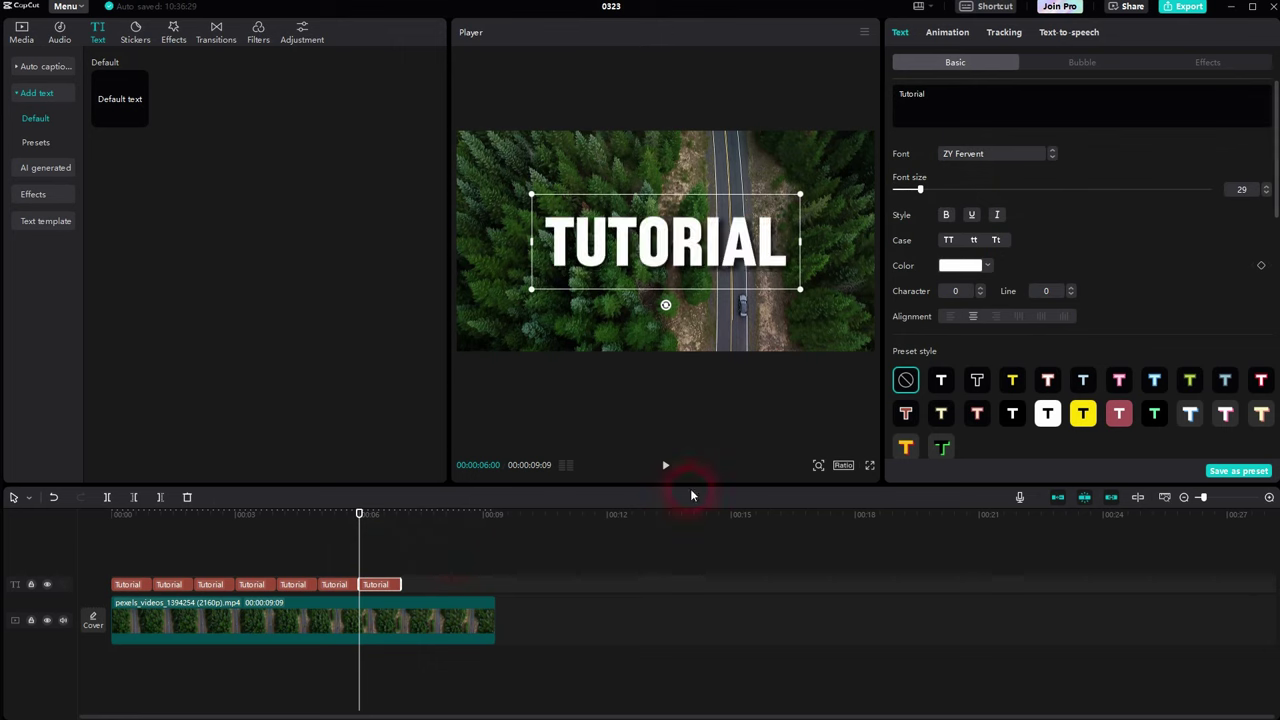
scroll(1120, 275, down, 3)
scroll(1120, 277, down, 5)
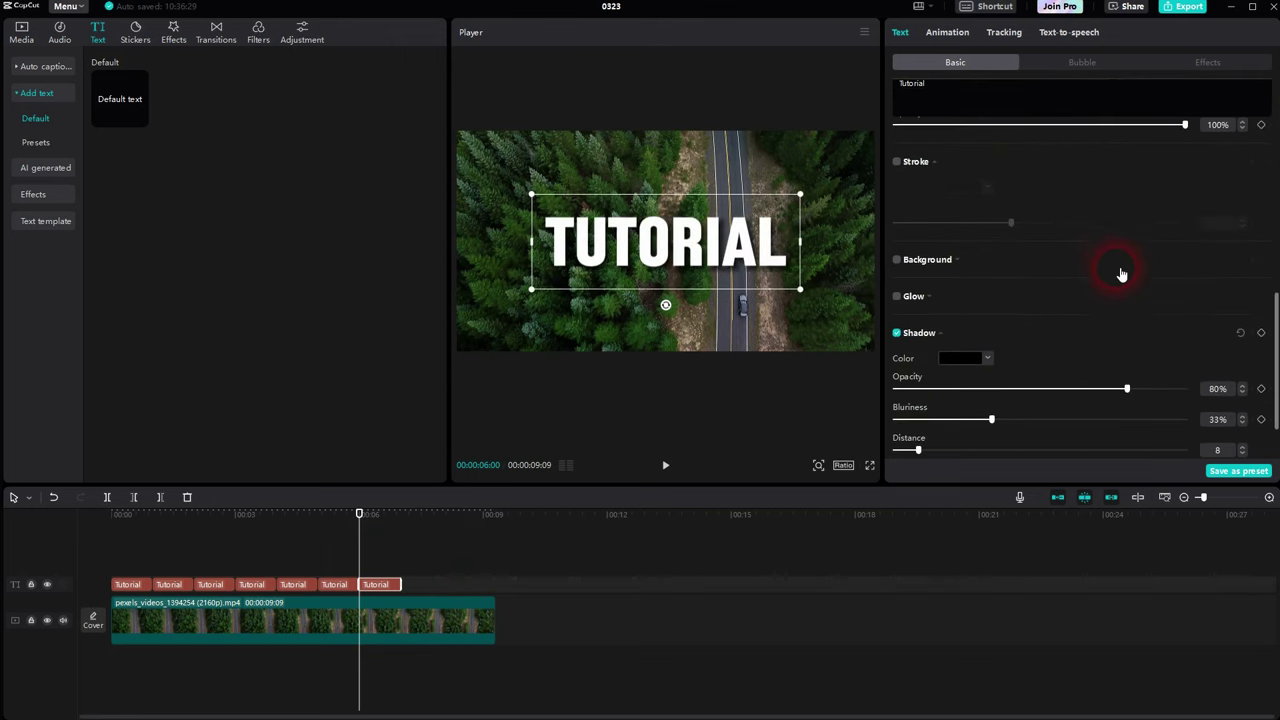
click(897, 333)
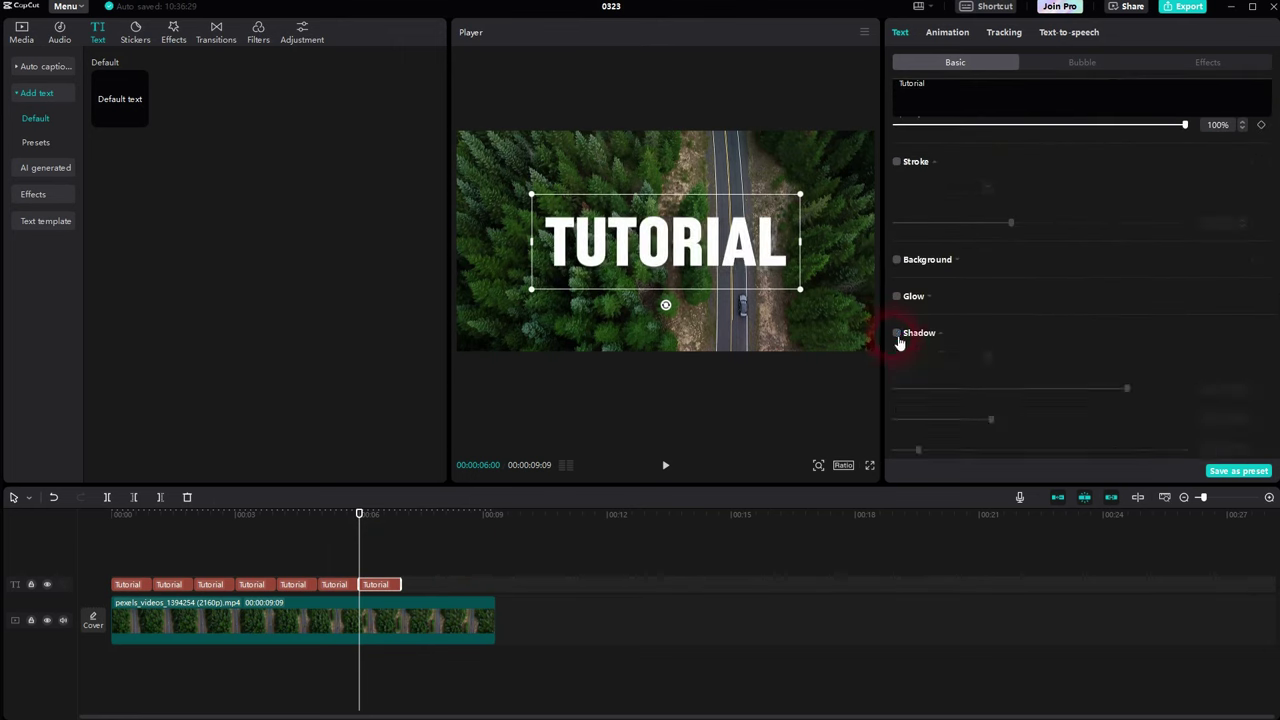
click(940, 334)
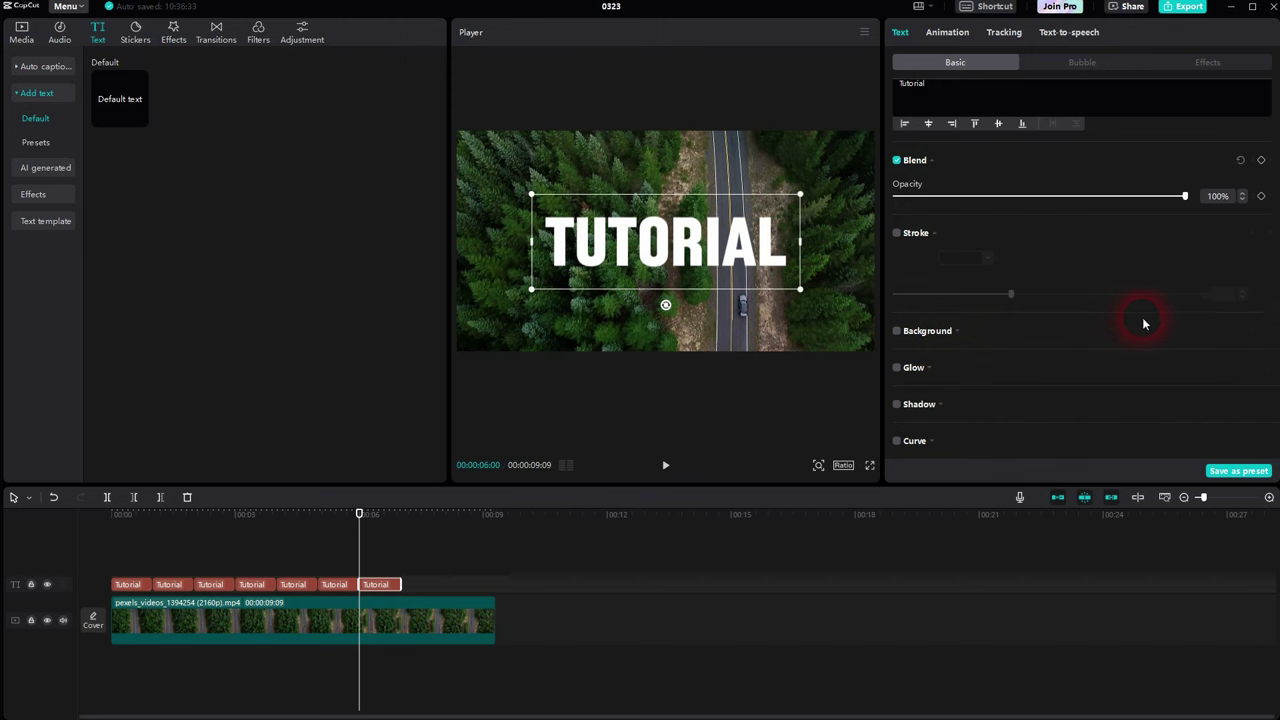
Step: Enable a stroke on the seventh title, coloured dark green sampled from the trees in the preview, with thickness 100
click(896, 238)
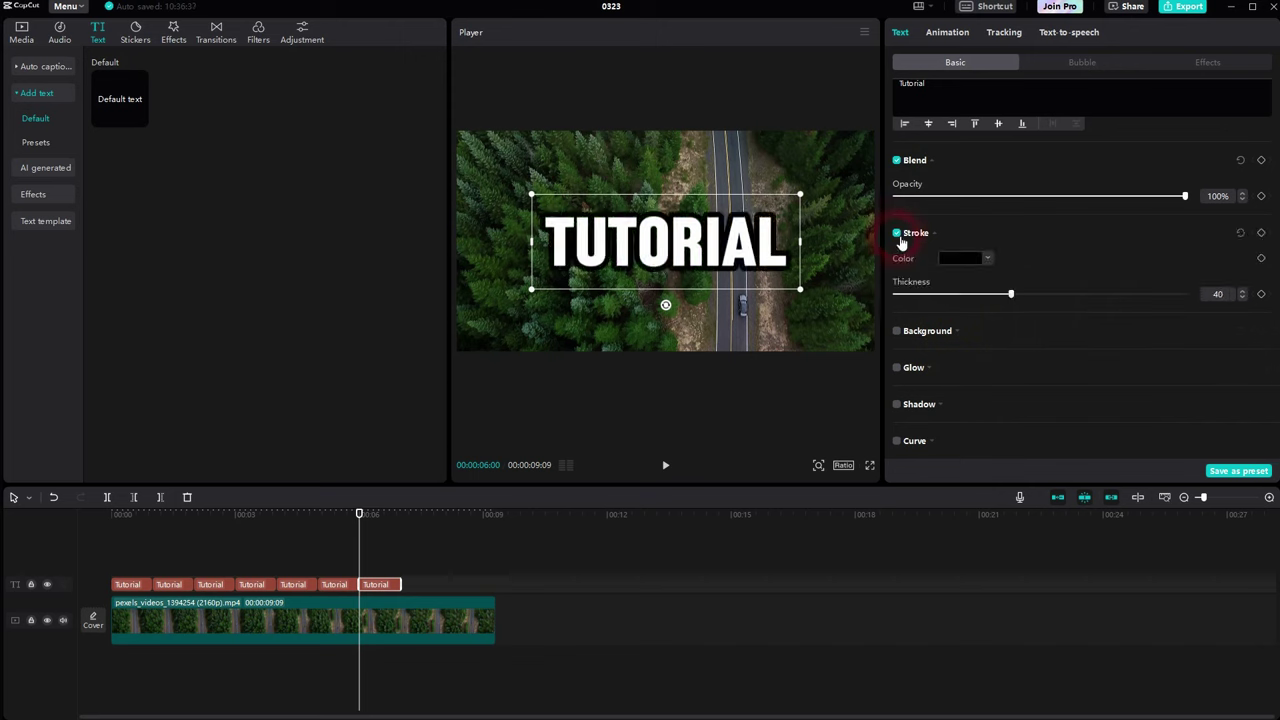
click(973, 259)
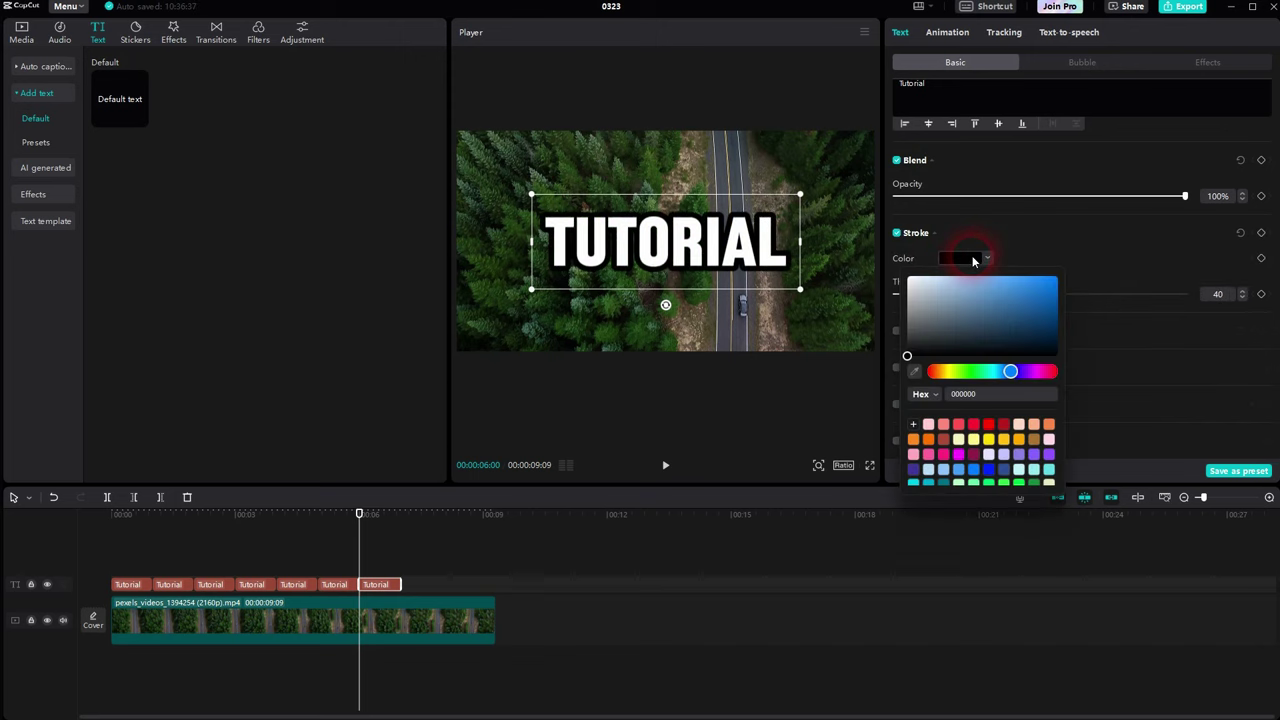
click(915, 372)
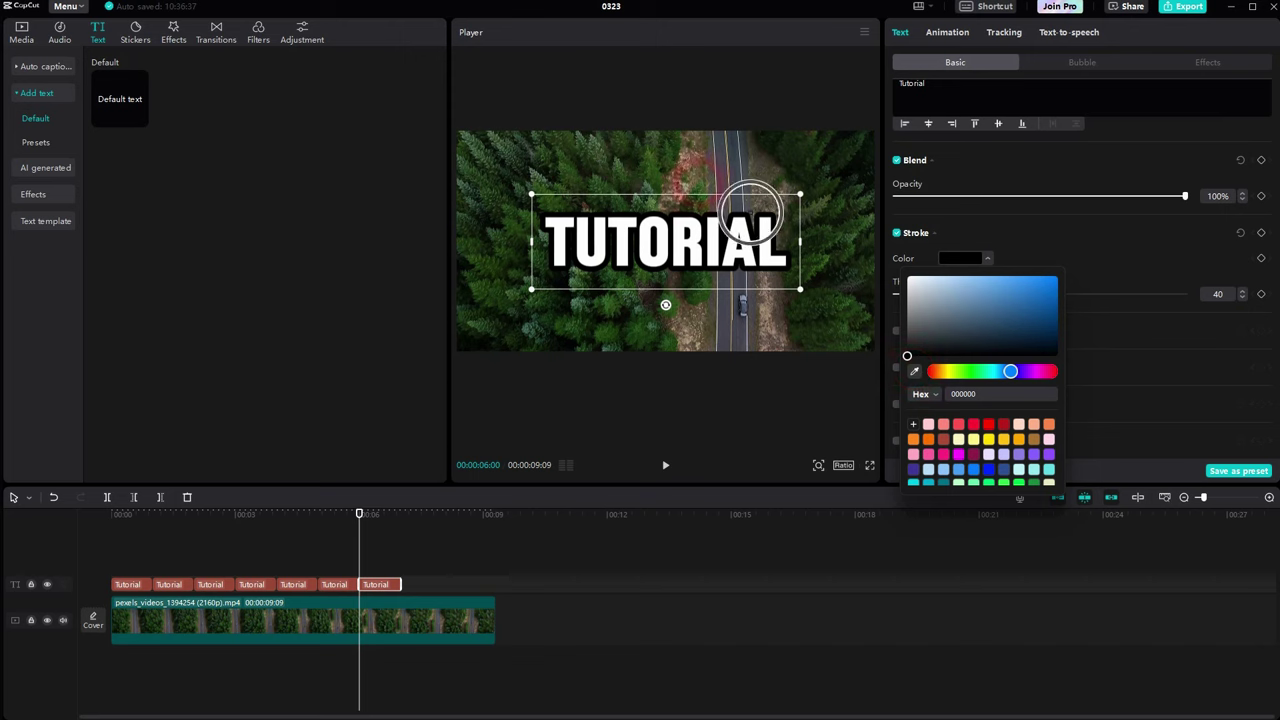
click(571, 176)
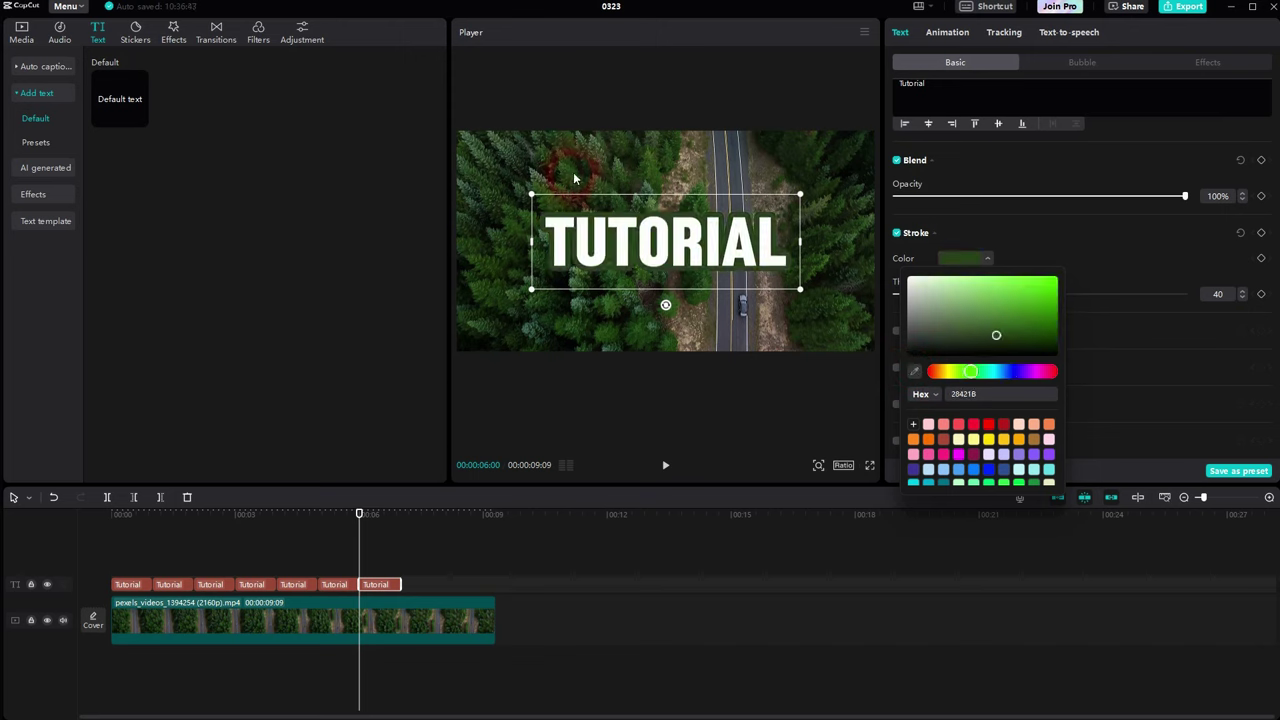
click(1096, 262)
click(1096, 257)
drag(1011, 297, 1184, 297)
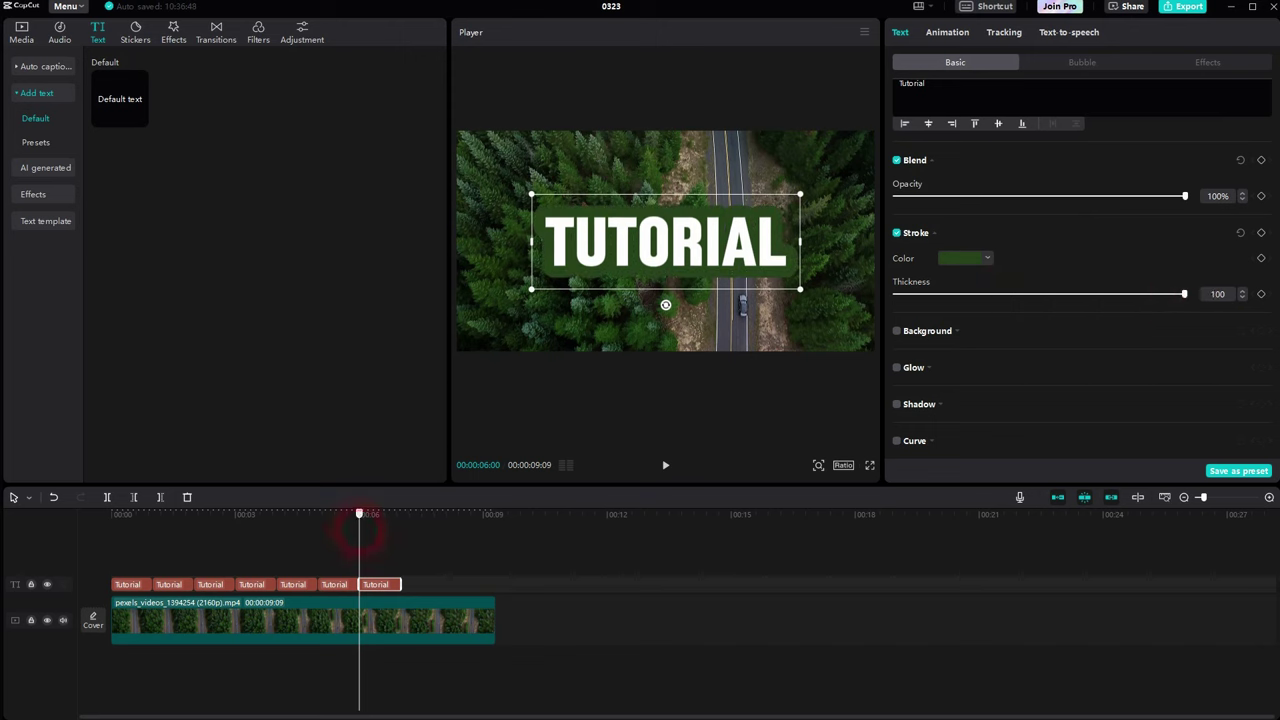
Step: Paste another copy of the title at 7 seconds and turn off its stroke, leaving Blend enabled
mouse_move(360, 535)
mouse_down()
mouse_move(57, 563)
mouse_move(134, 543)
mouse_move(384, 560)
mouse_up()
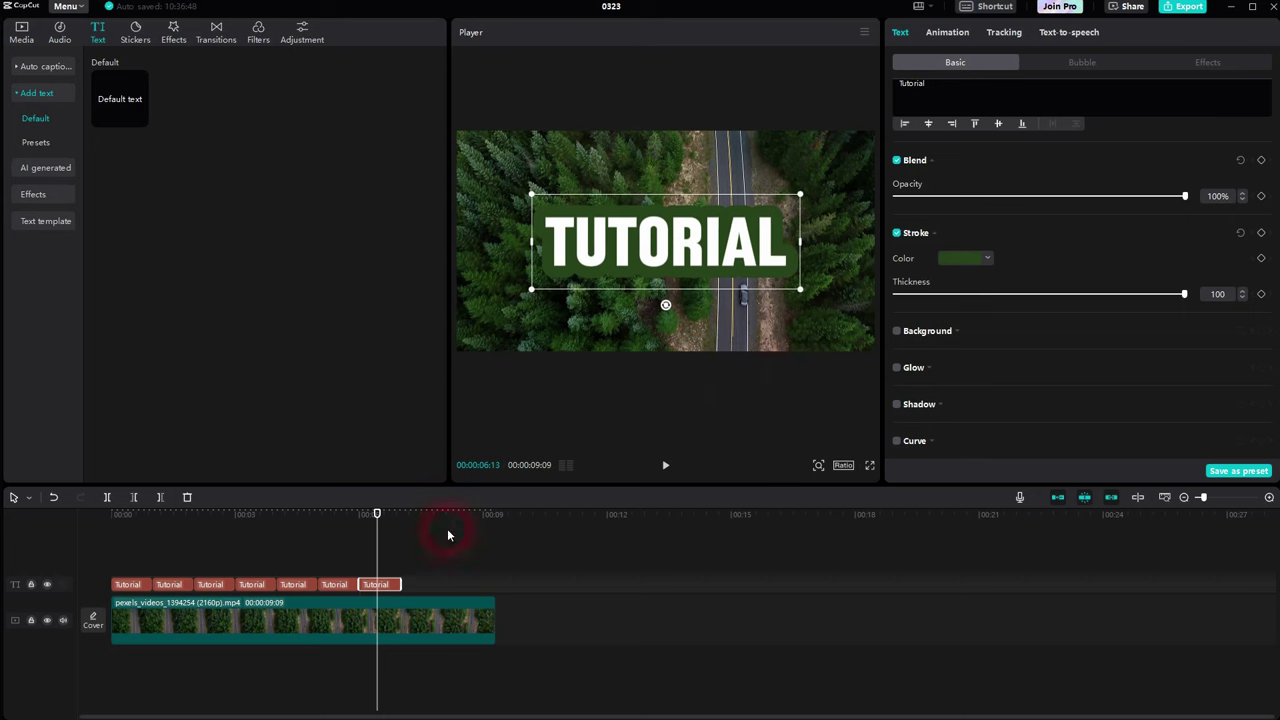
drag(377, 557, 406, 566)
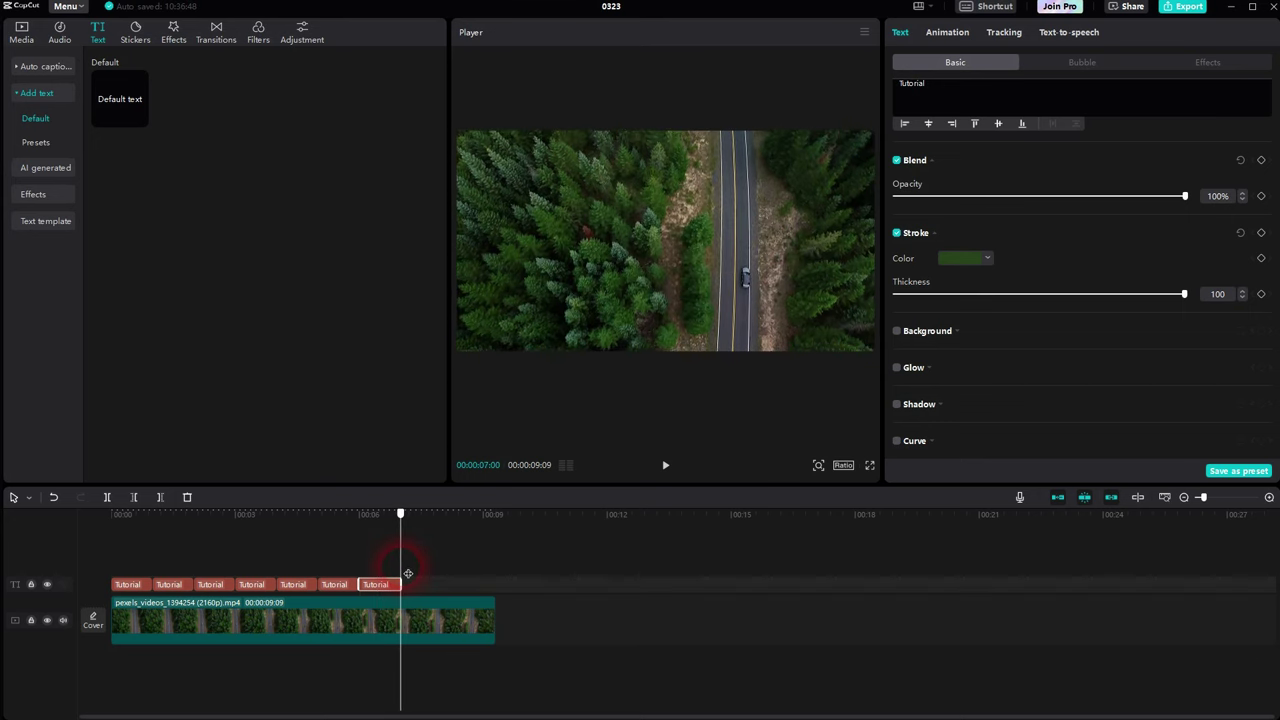
key(ctrl+v)
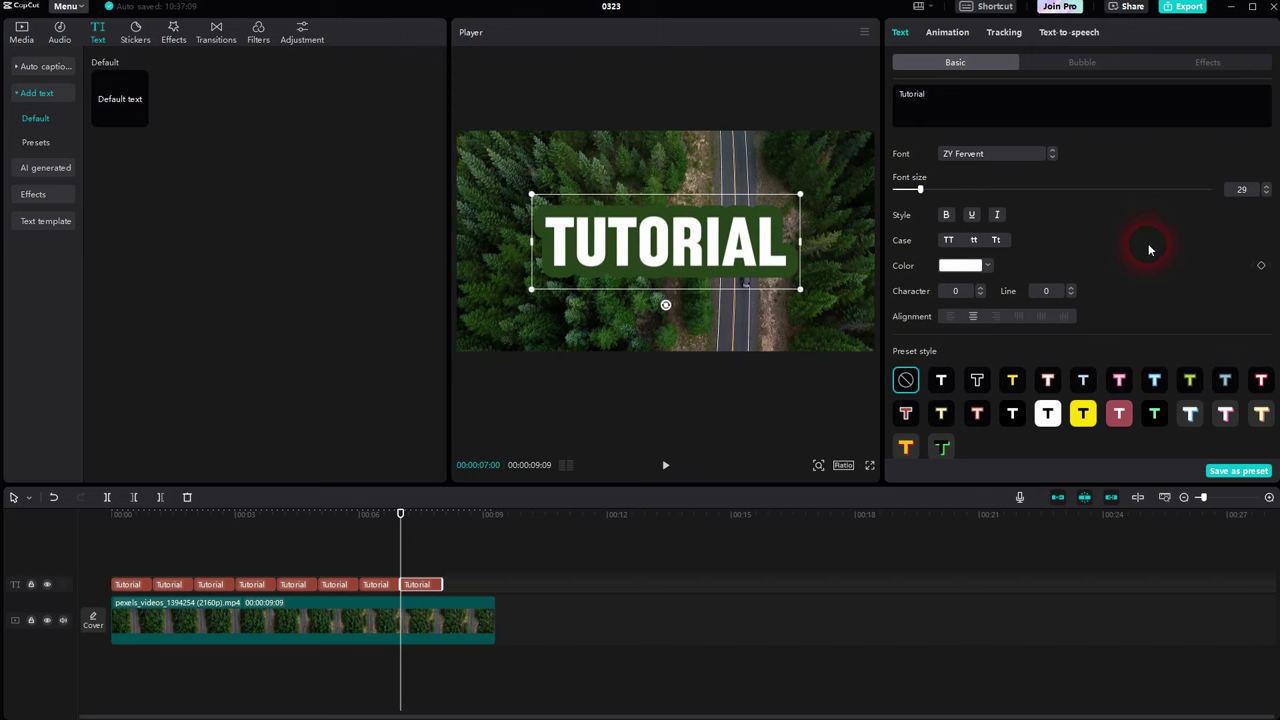
scroll(1154, 252, down, 5)
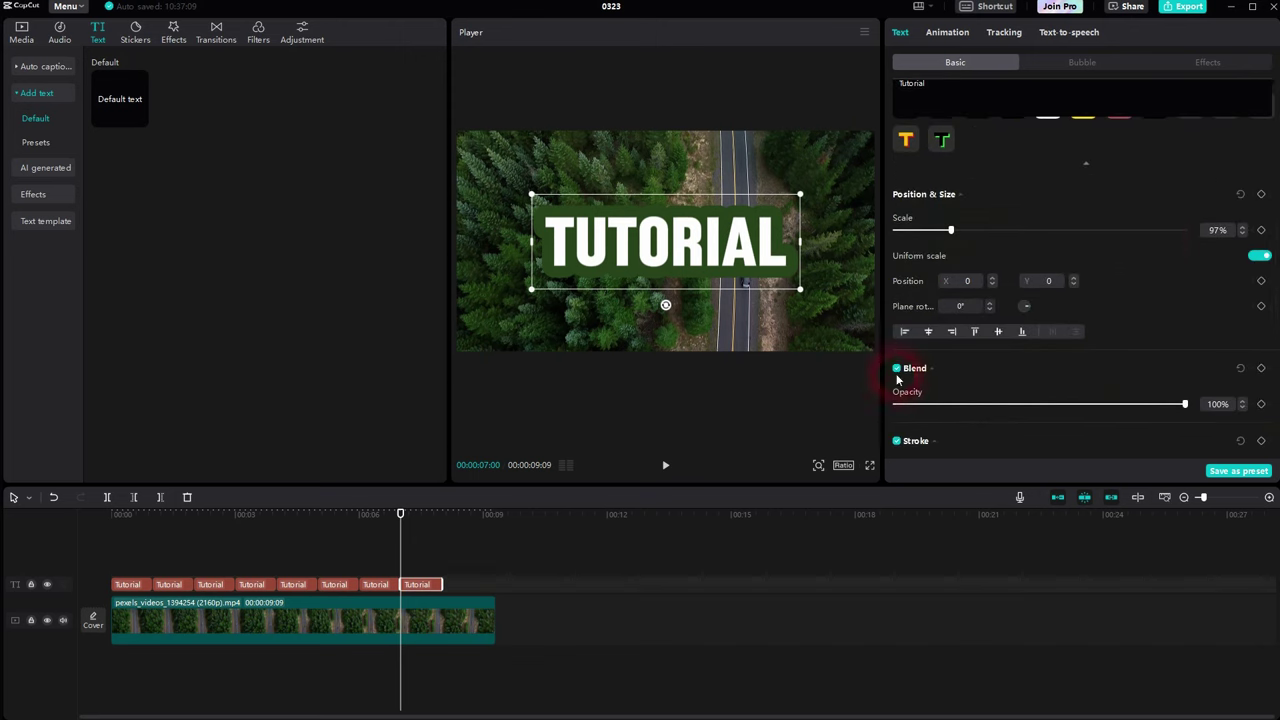
click(897, 369)
click(897, 369)
scroll(1035, 352, down, 3)
click(898, 234)
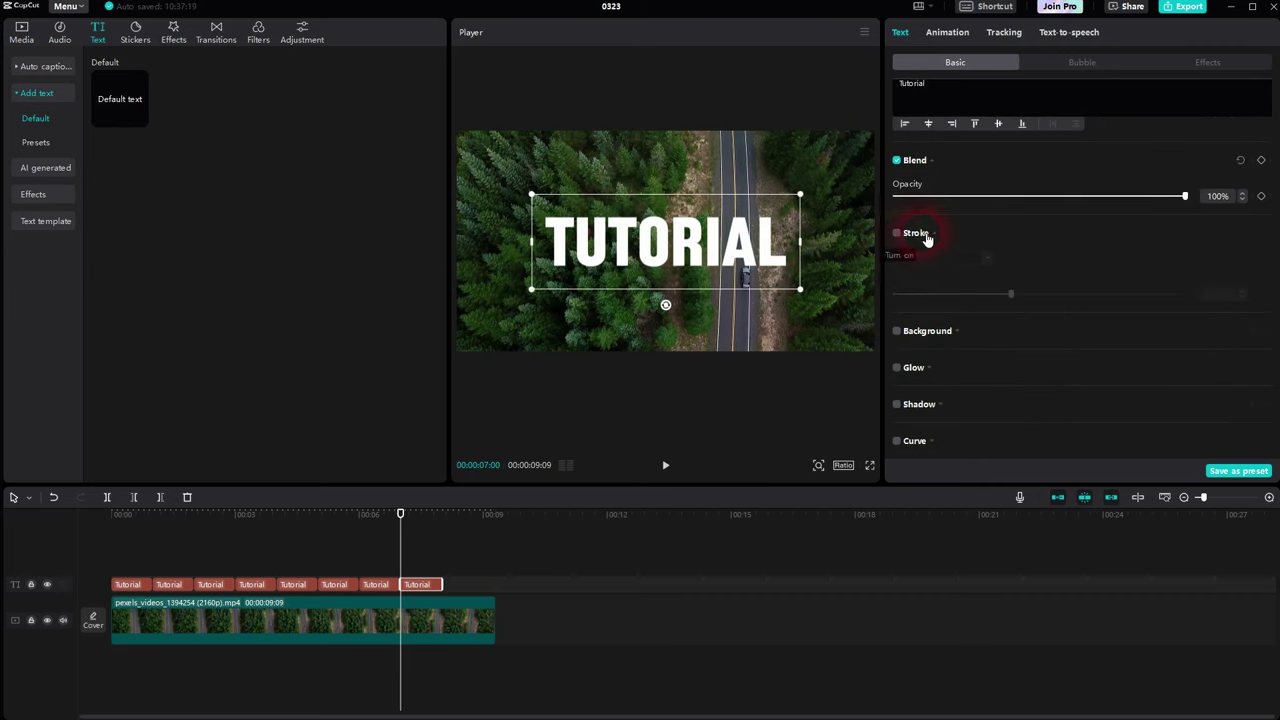
Step: Apply the blue cloud-shaped thought bubble to the eighth title
click(1064, 64)
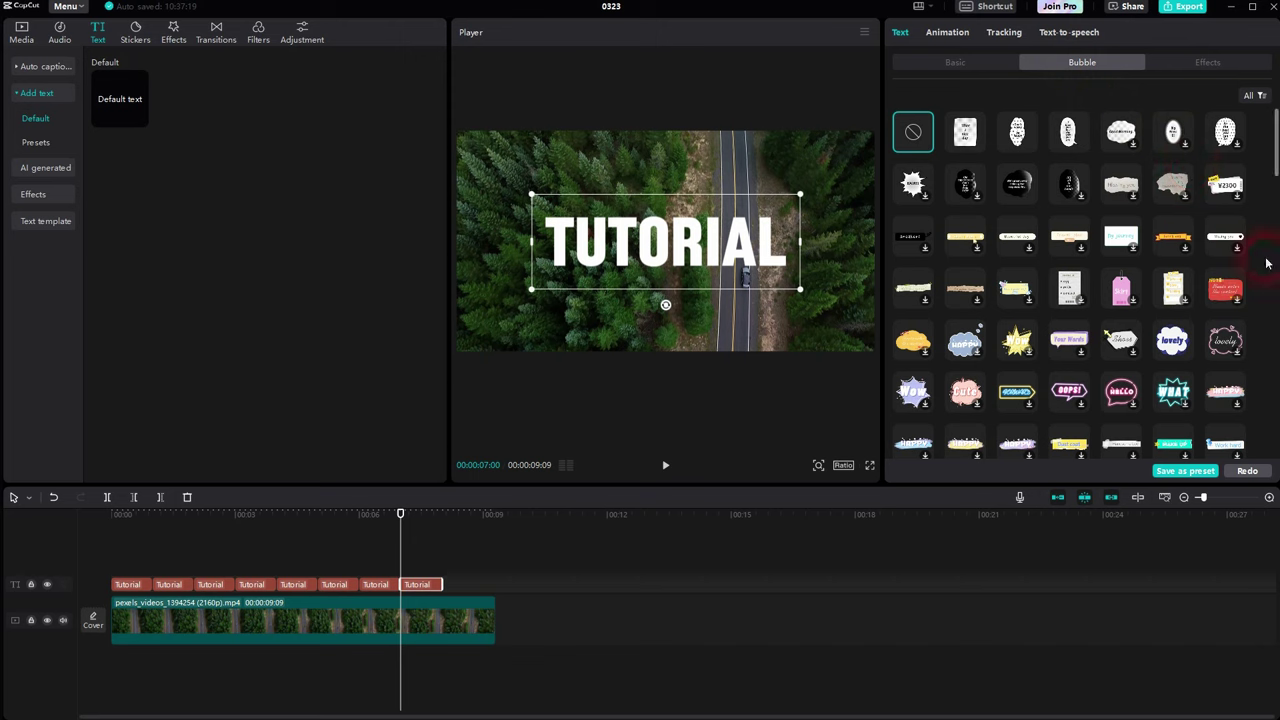
click(966, 345)
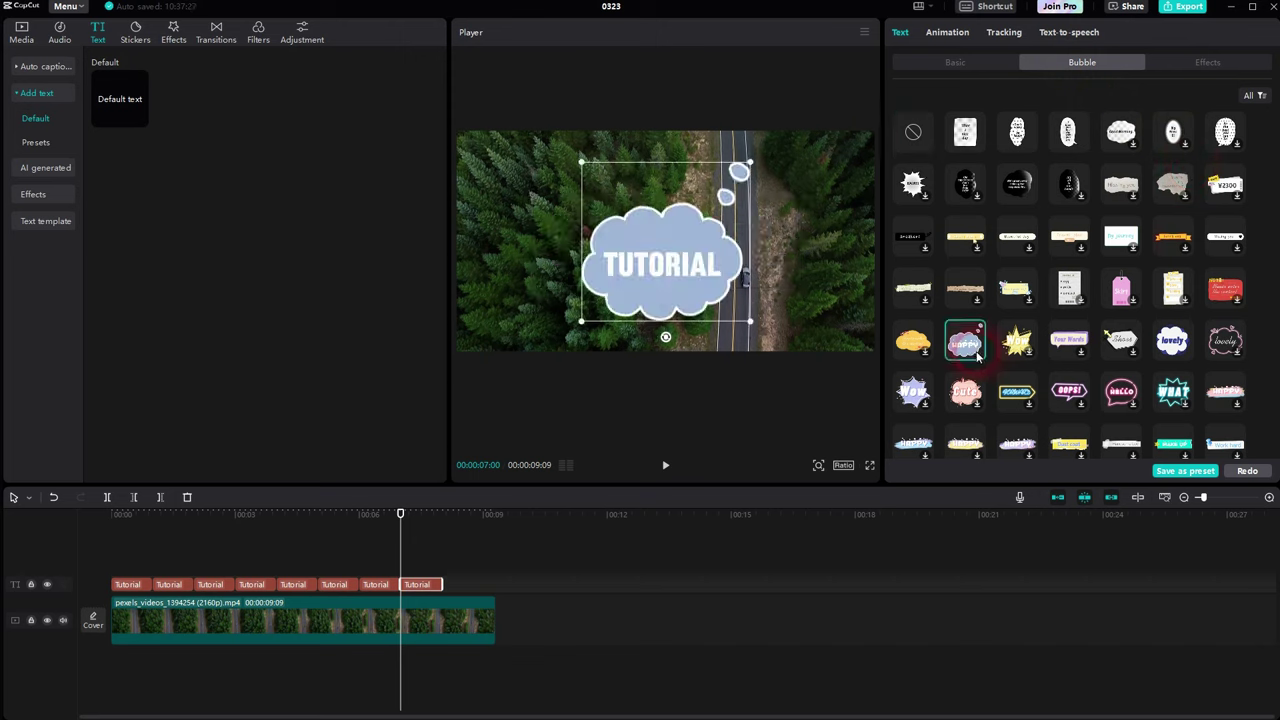
click(527, 466)
Step: Paste another copy of the title at 8 seconds and remove its bubble
drag(409, 557, 451, 558)
key(ctrl+v)
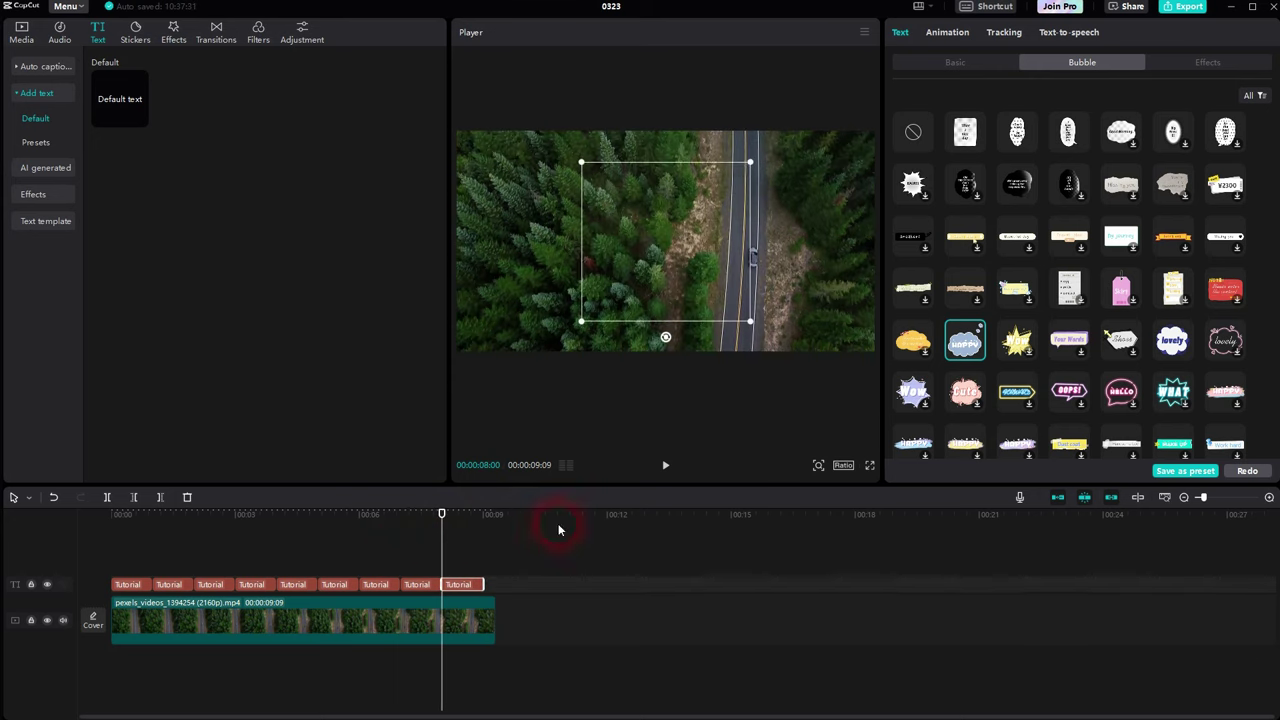
click(900, 146)
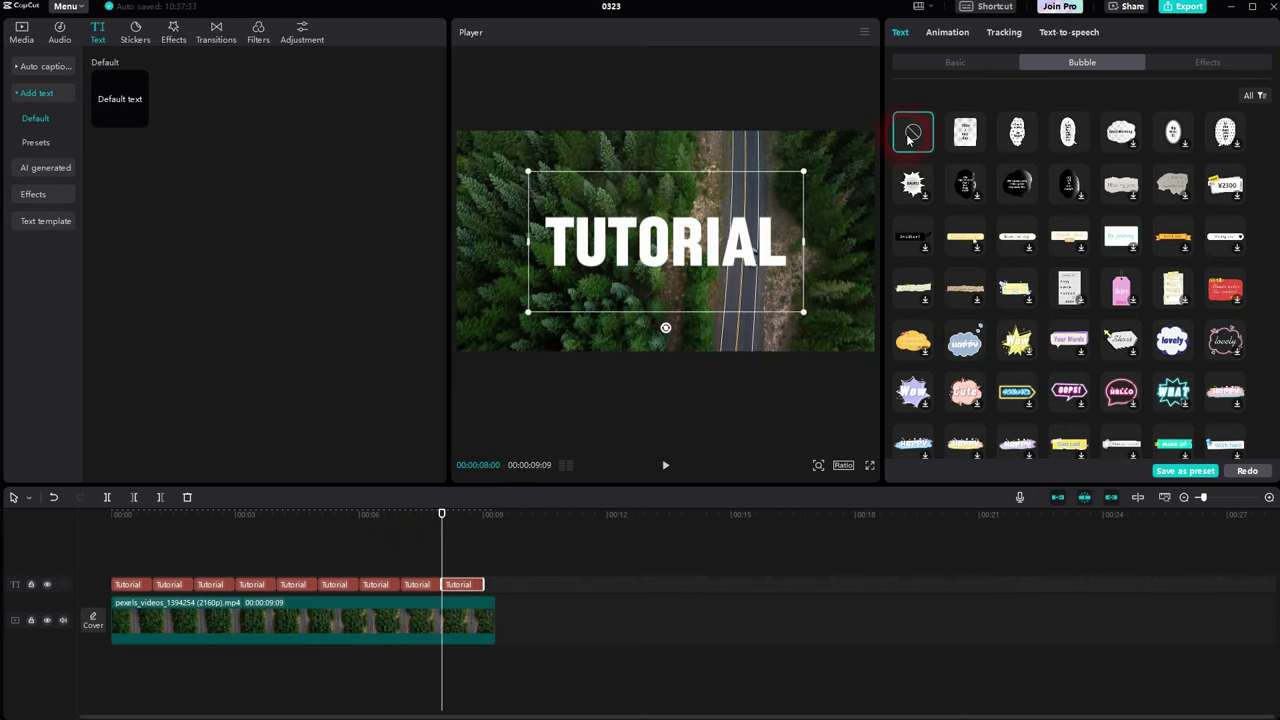
Step: Apply the dark art text effect with pink, yellow and teal edges to the ninth title
click(1200, 68)
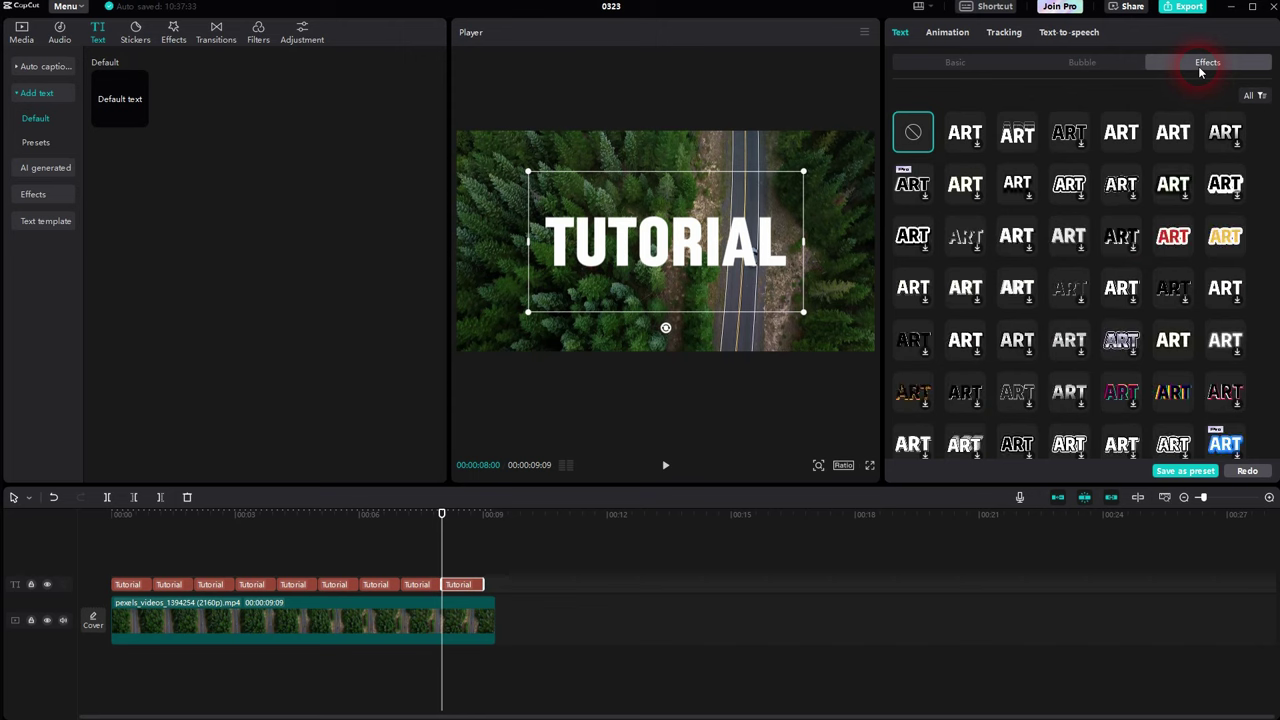
click(976, 251)
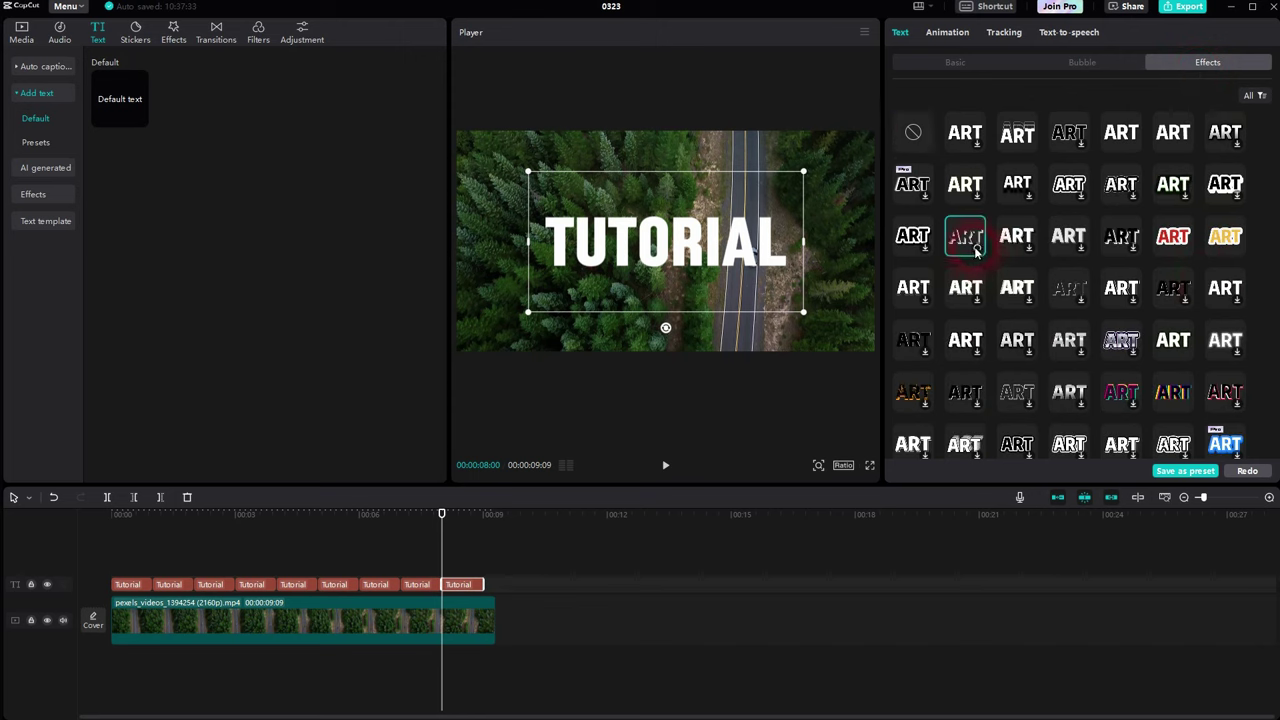
click(1131, 405)
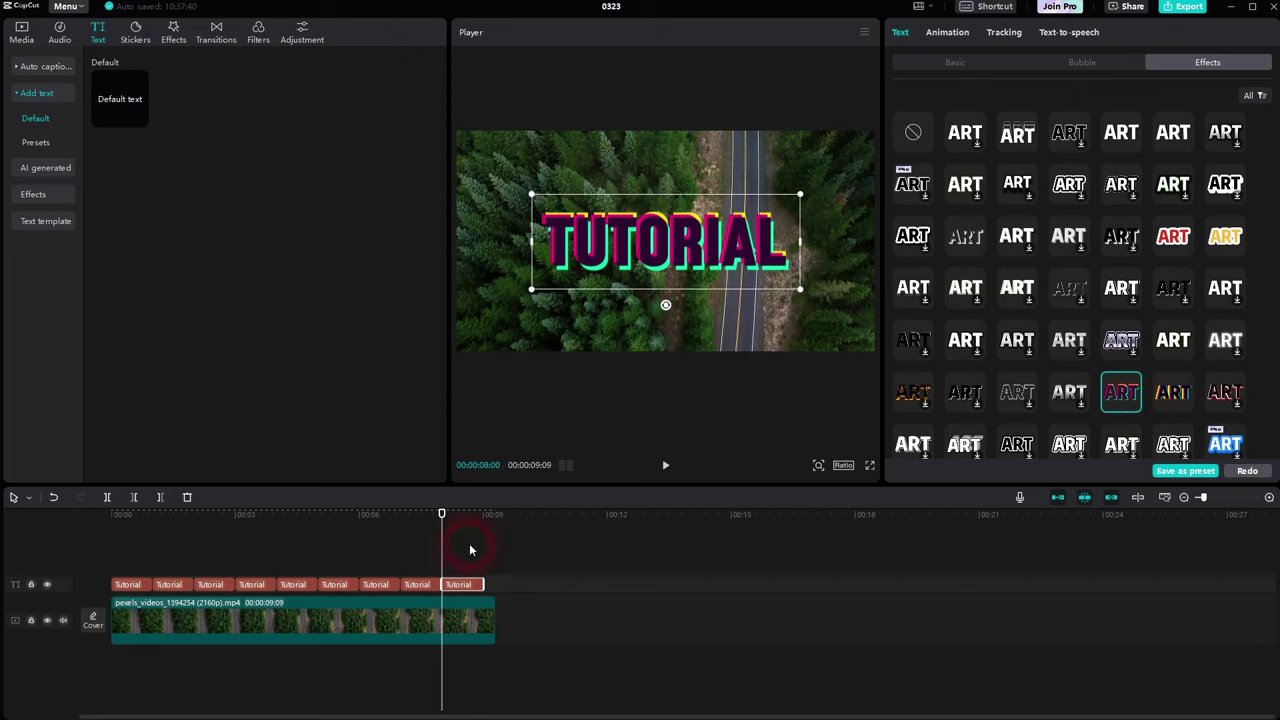
mouse_move(458, 556)
mouse_down()
mouse_move(494, 551)
mouse_move(474, 551)
mouse_up()
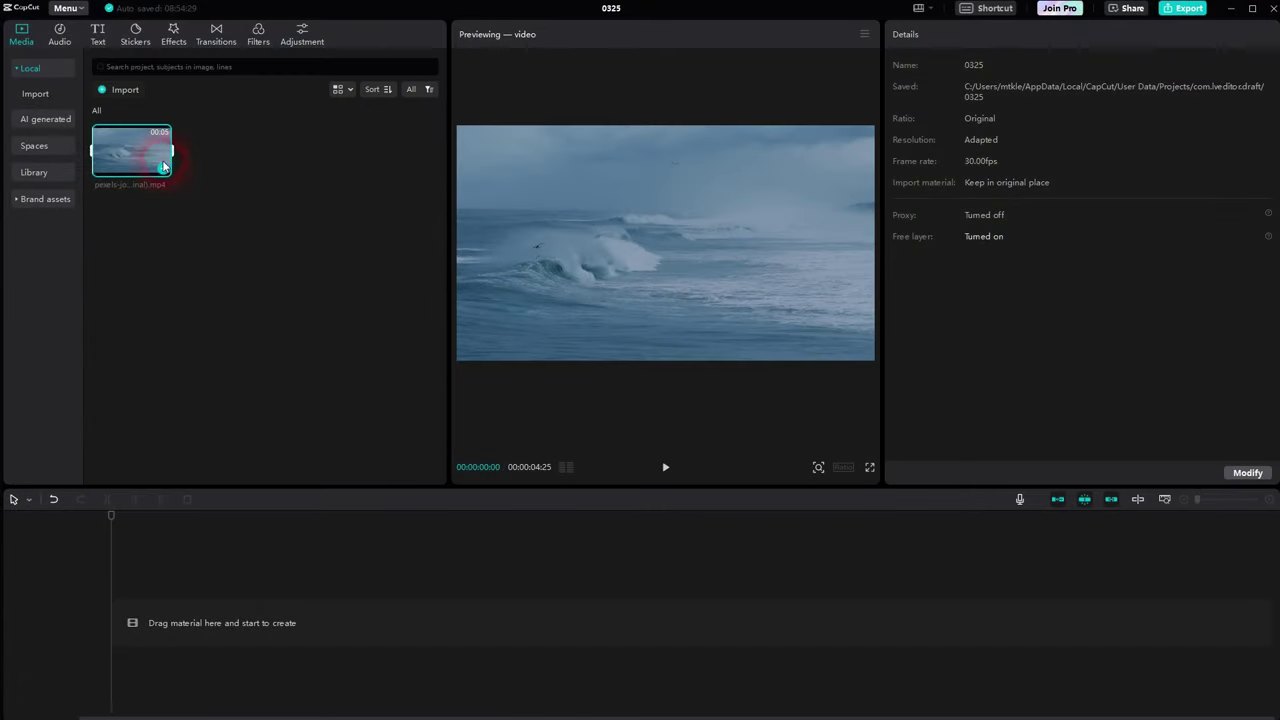
Step: Add the imported ocean wave video to the timeline of project 0325
click(164, 167)
click(711, 300)
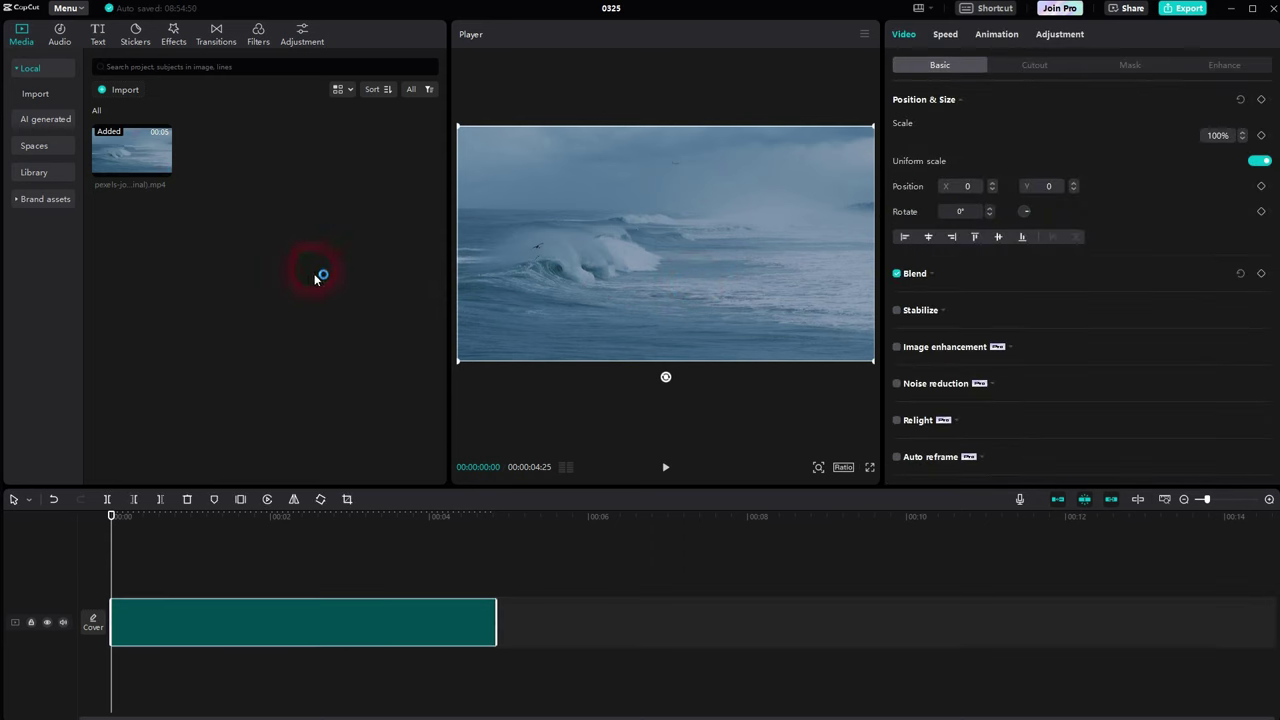
Step: Expand the sticker categories and look through the Trending stickers
click(135, 40)
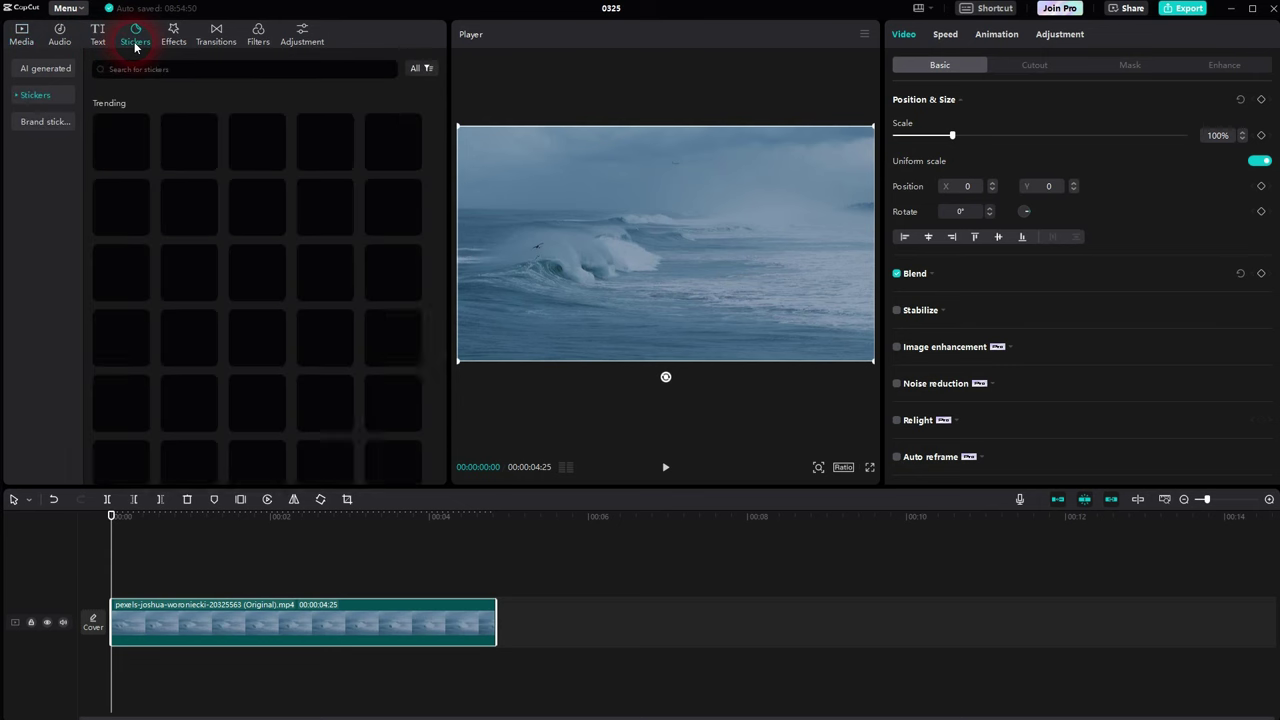
click(38, 125)
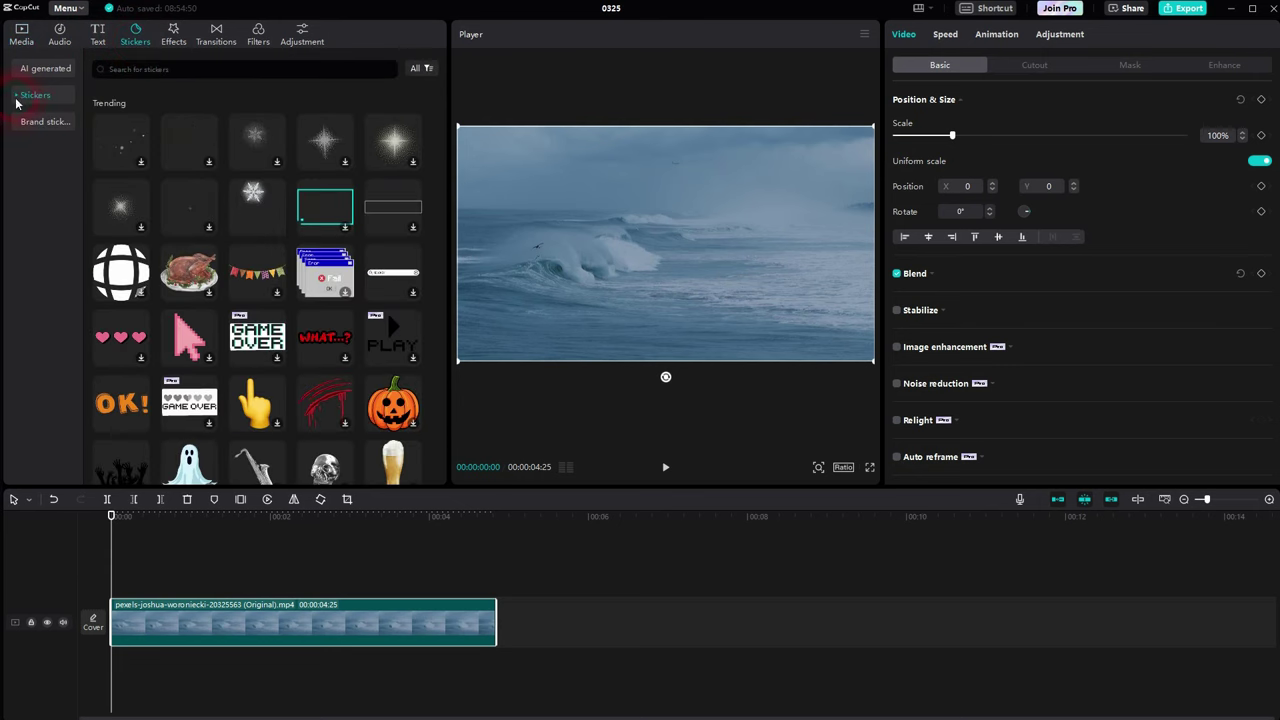
click(16, 100)
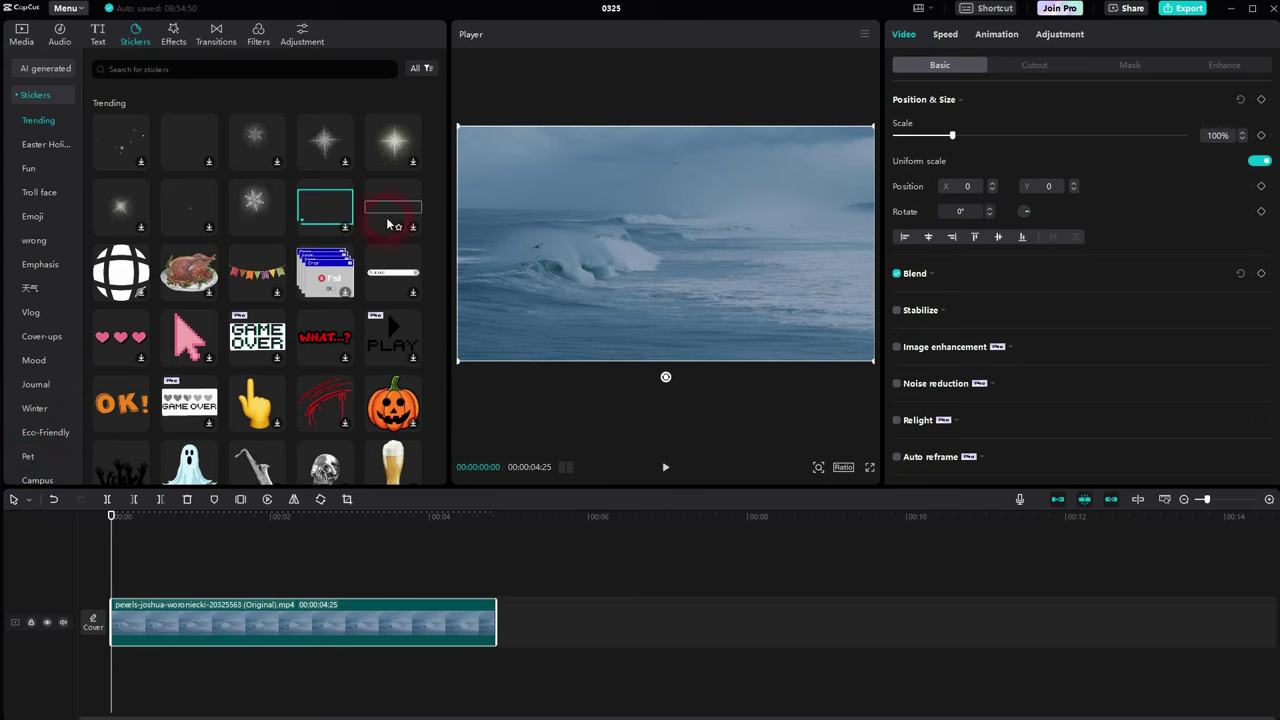
scroll(388, 224, down, 2)
click(293, 286)
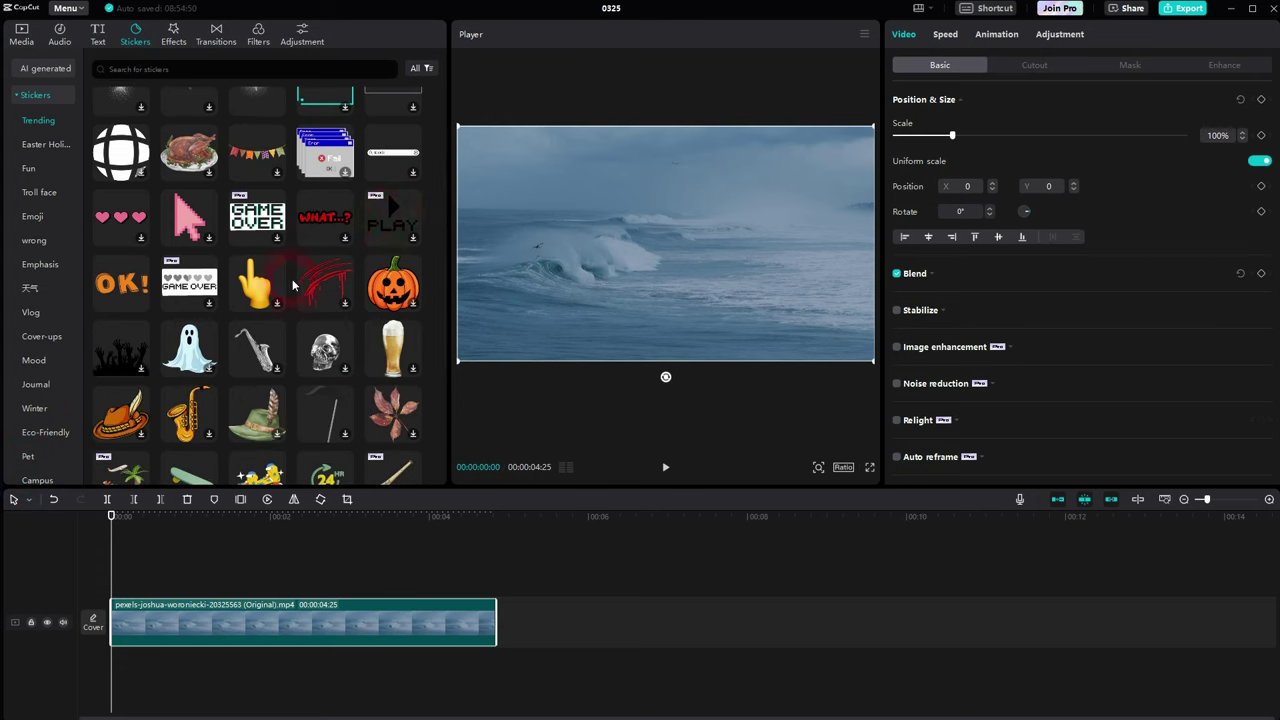
click(240, 205)
click(322, 150)
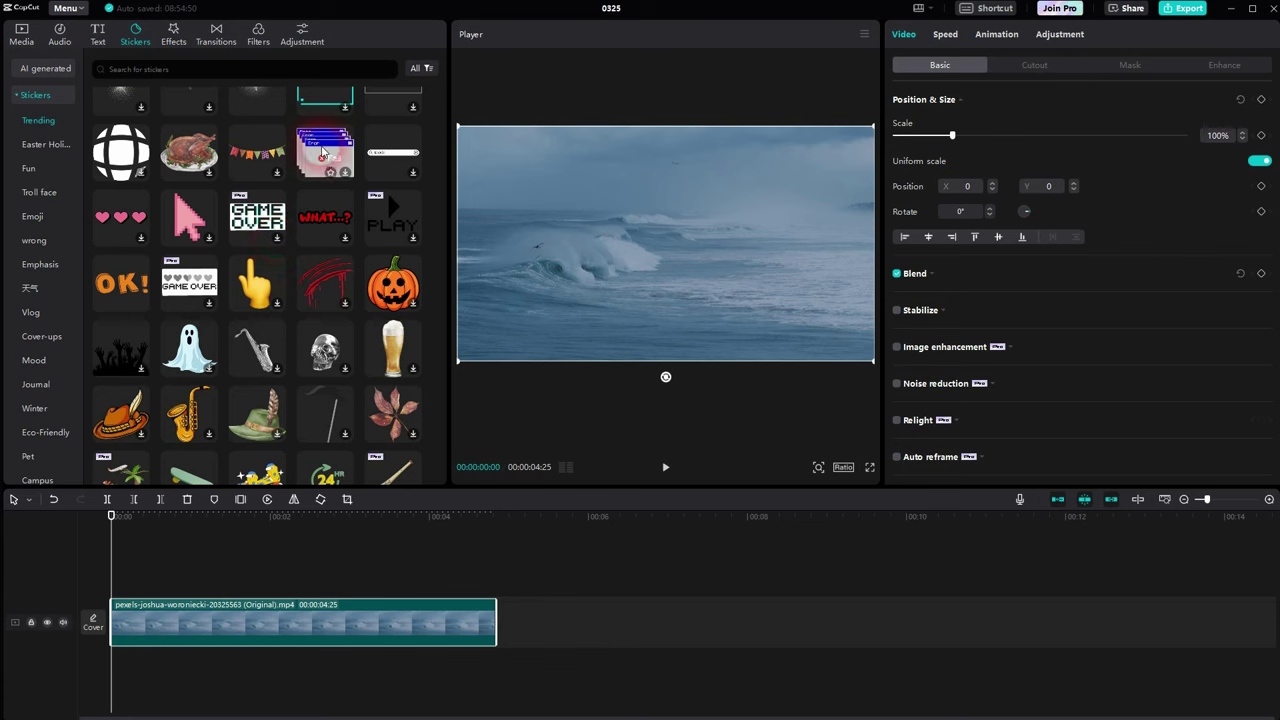
click(396, 154)
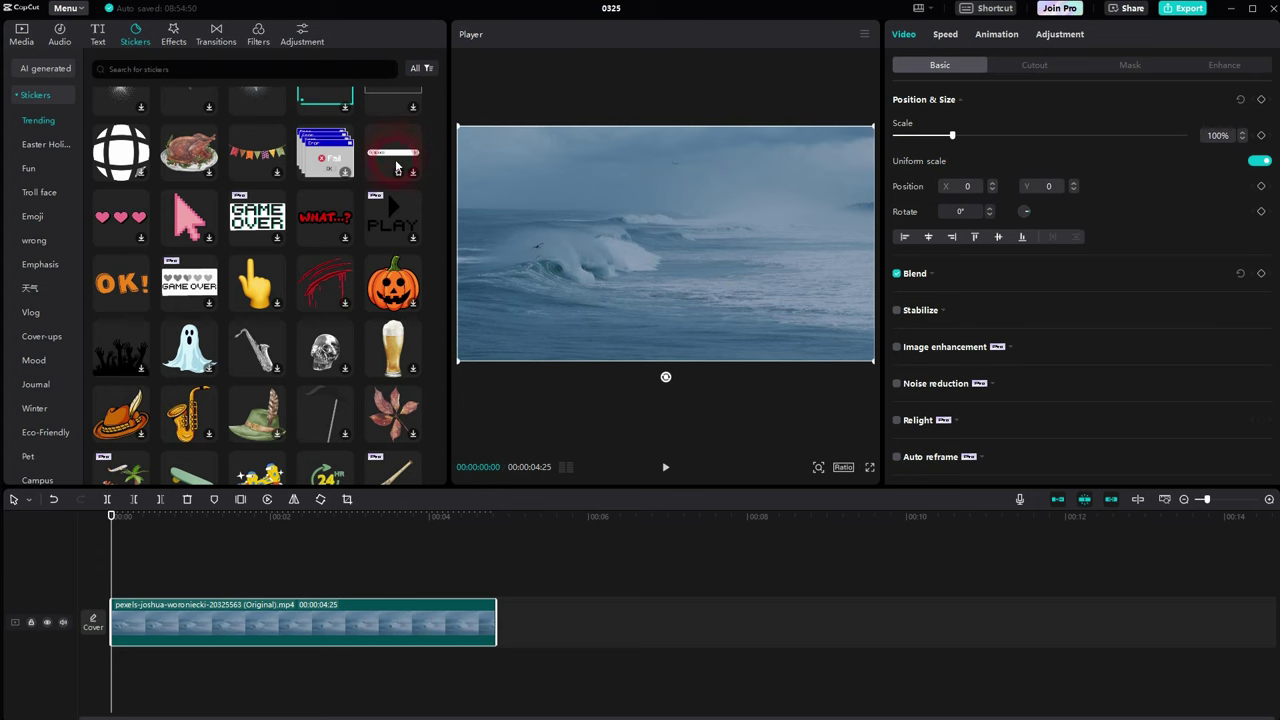
click(397, 222)
scroll(397, 222, down, 3)
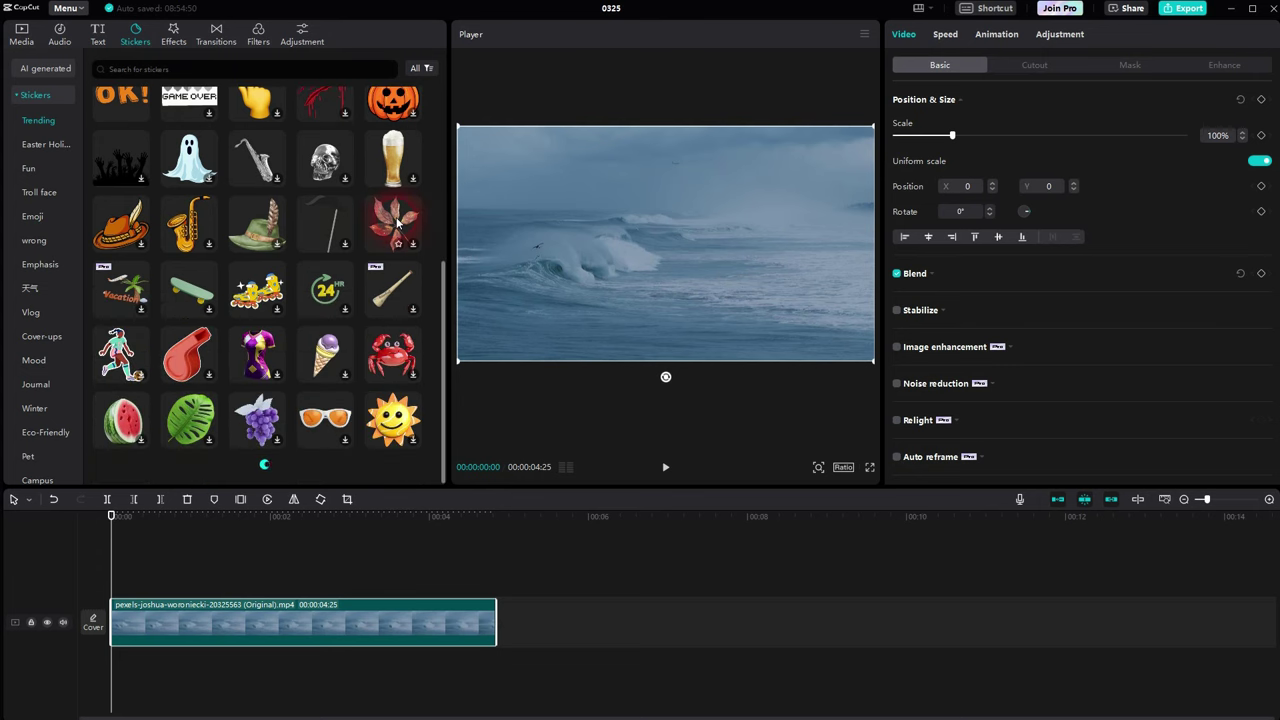
scroll(397, 222, up, 5)
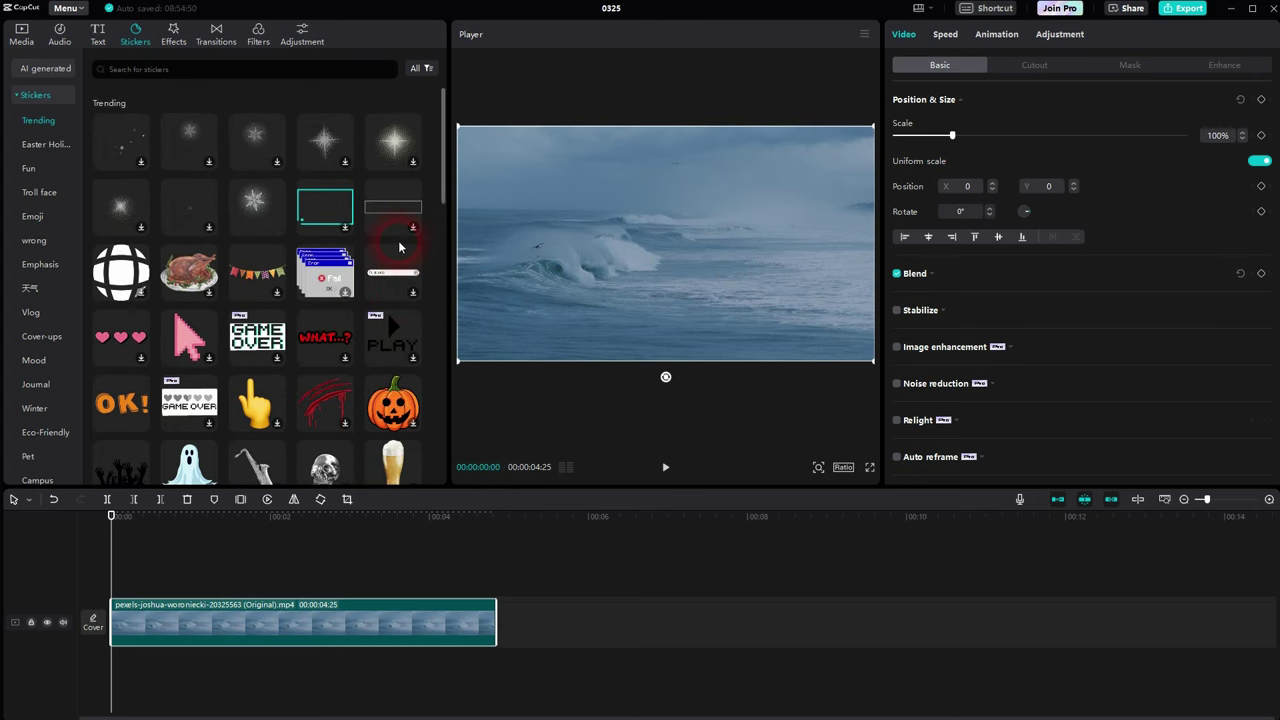
Step: Try the error window "Fail" sticker above the start of the ocean clip and delete it
click(345, 292)
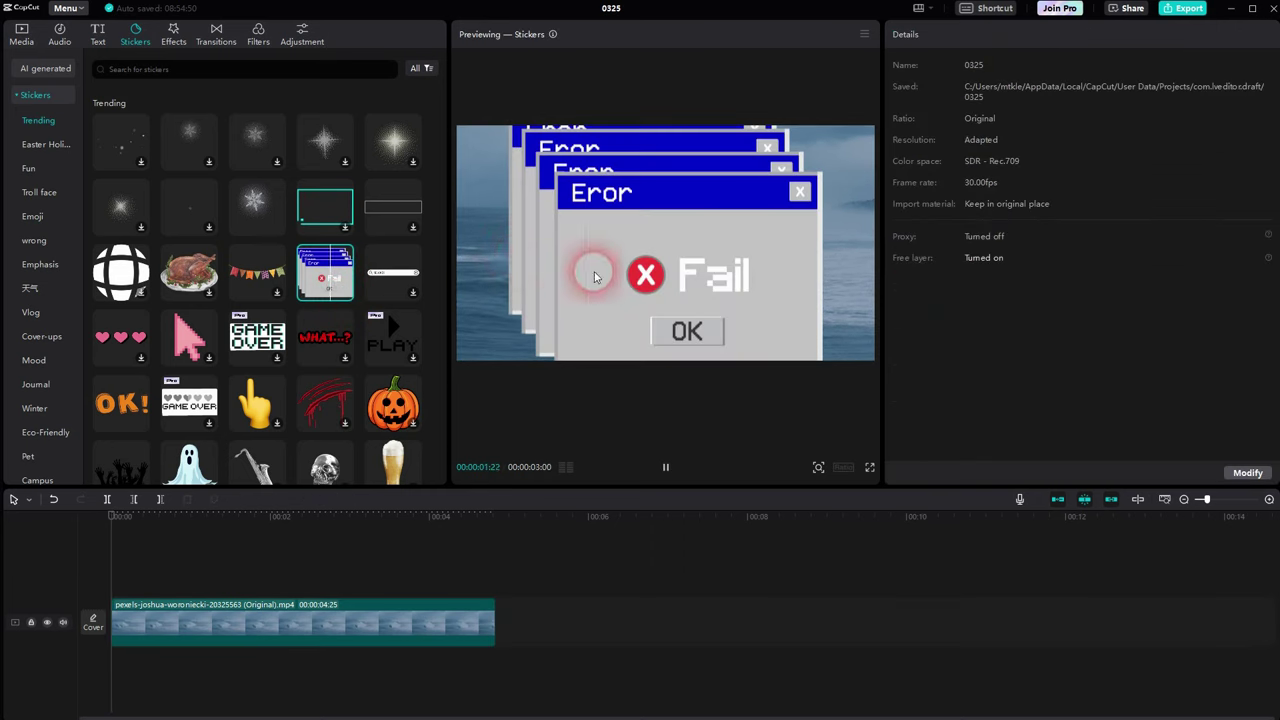
drag(370, 293, 98, 567)
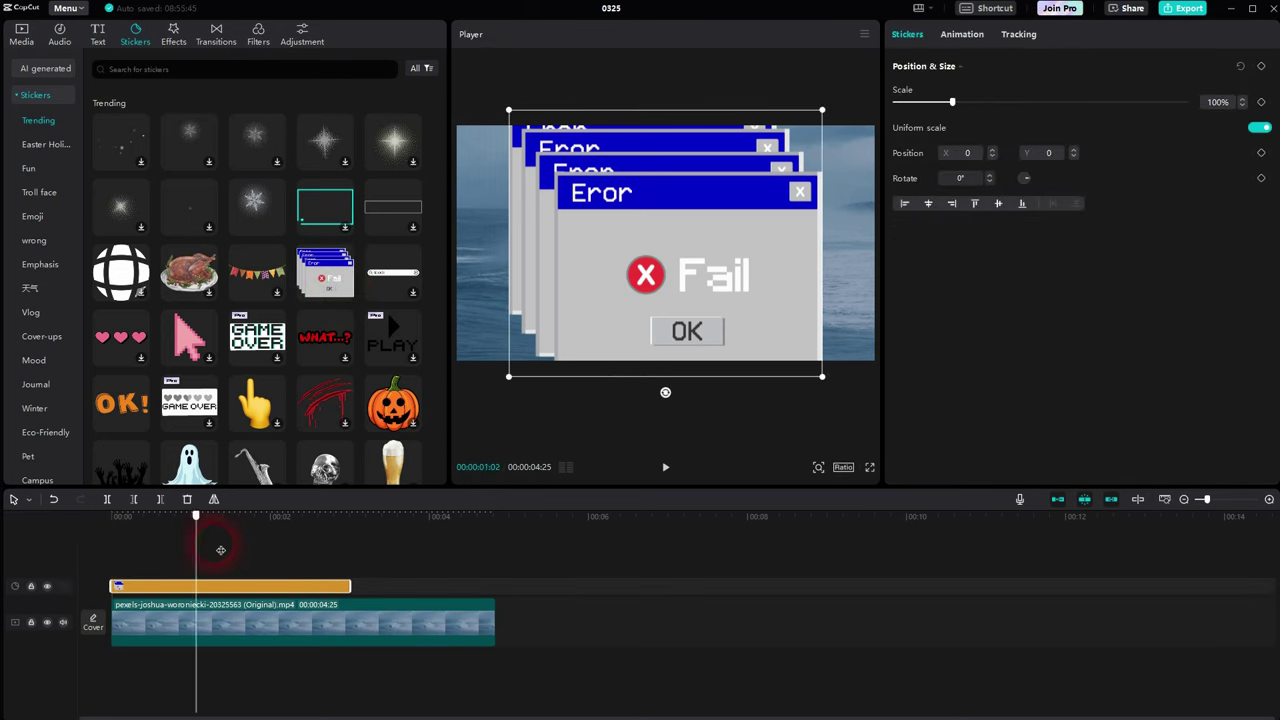
click(150, 588)
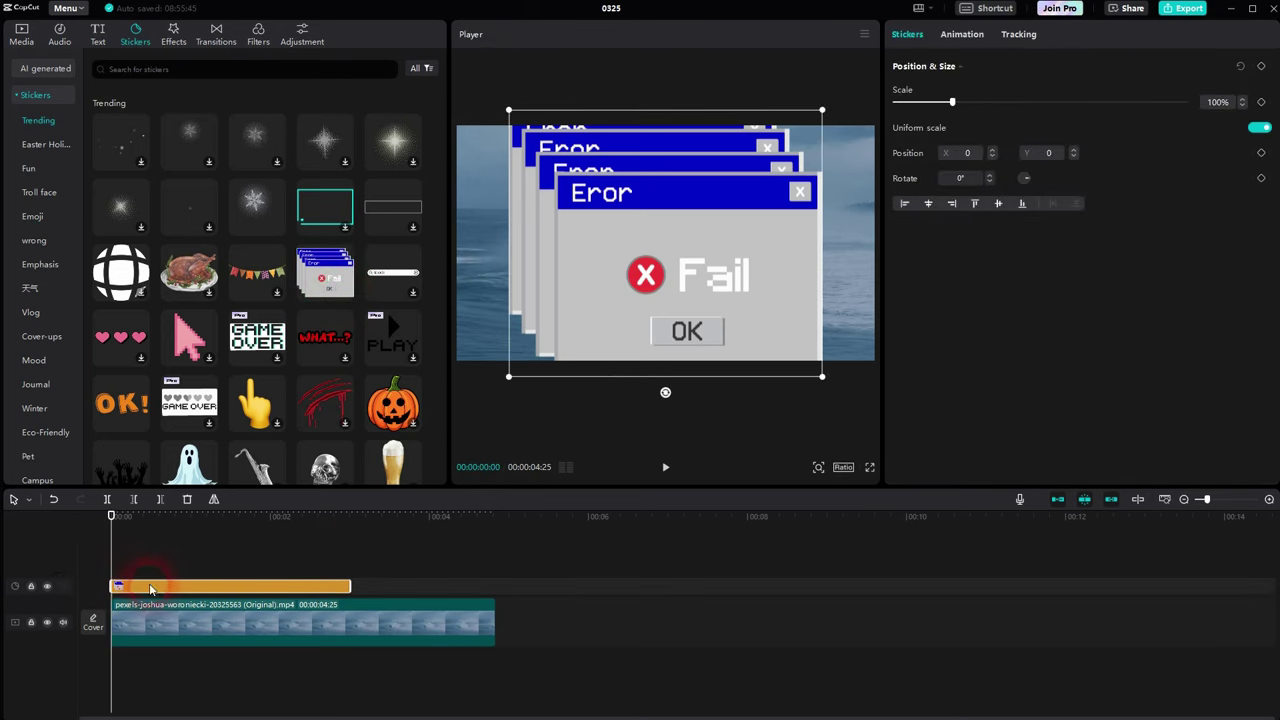
key(Delete)
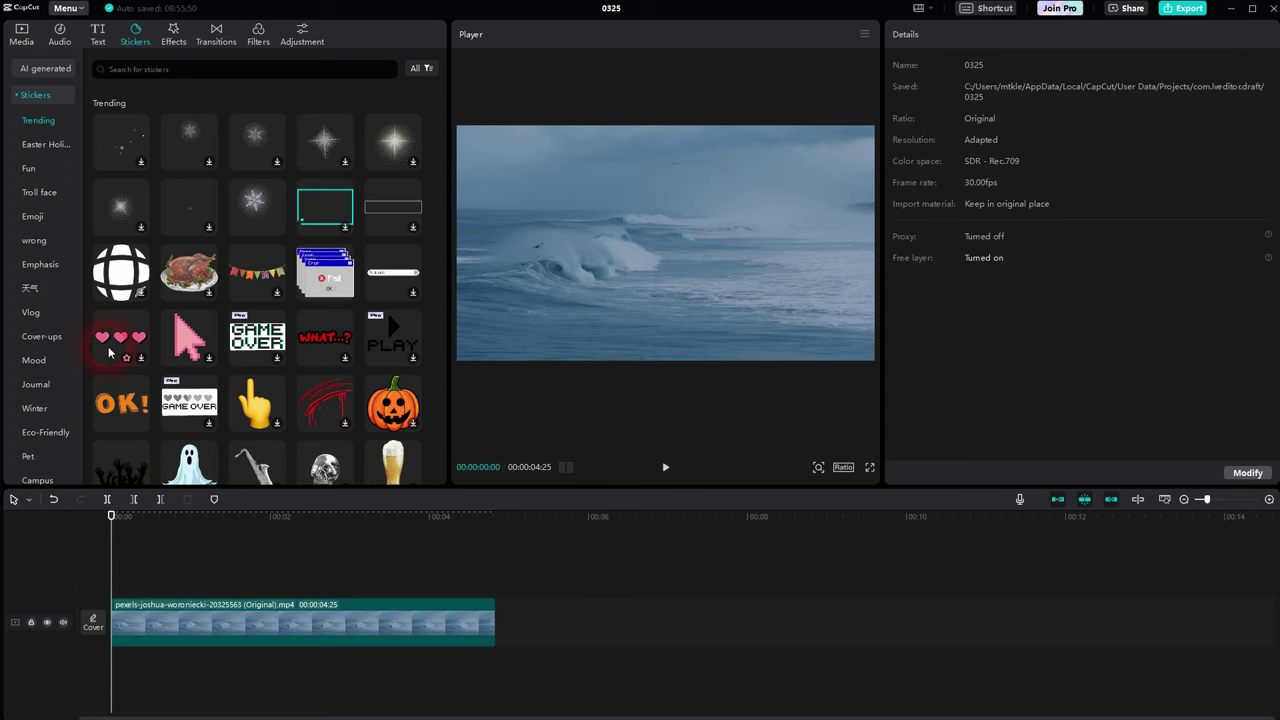
Step: Add the sunglasses emoji sticker at the start of the ocean clip, extend it to about the clip's end and play it back
click(31, 217)
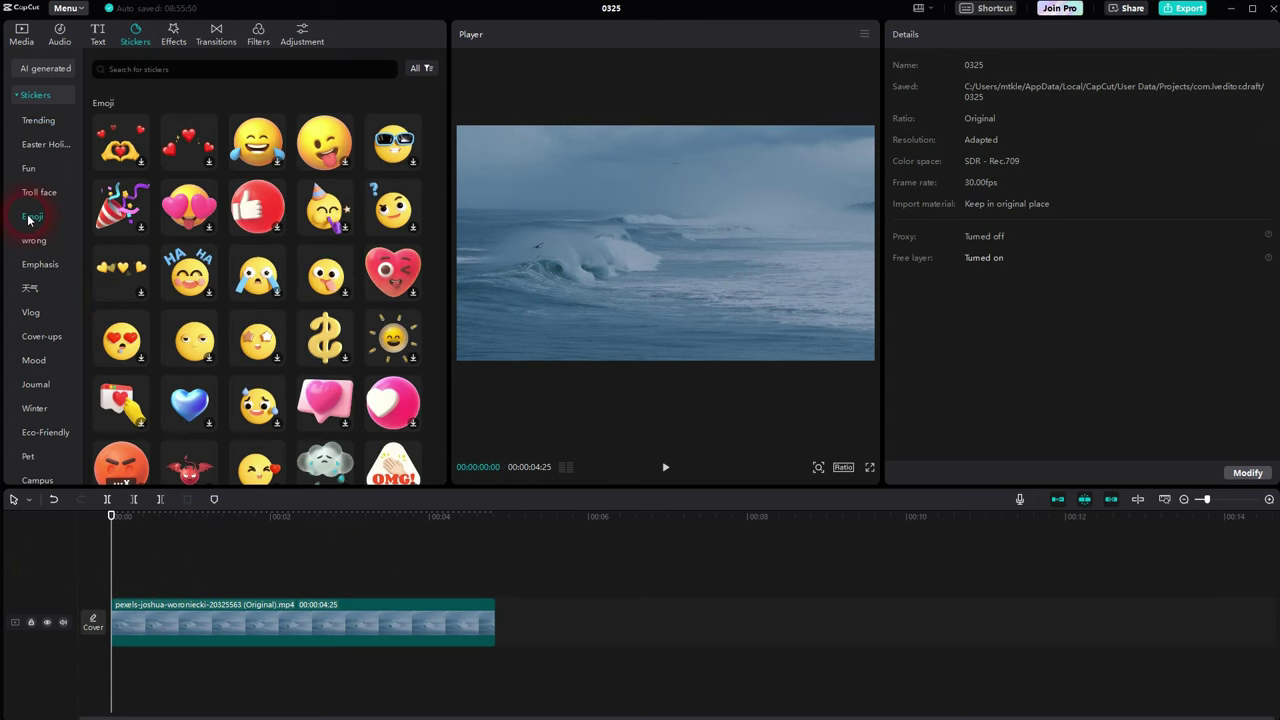
click(416, 165)
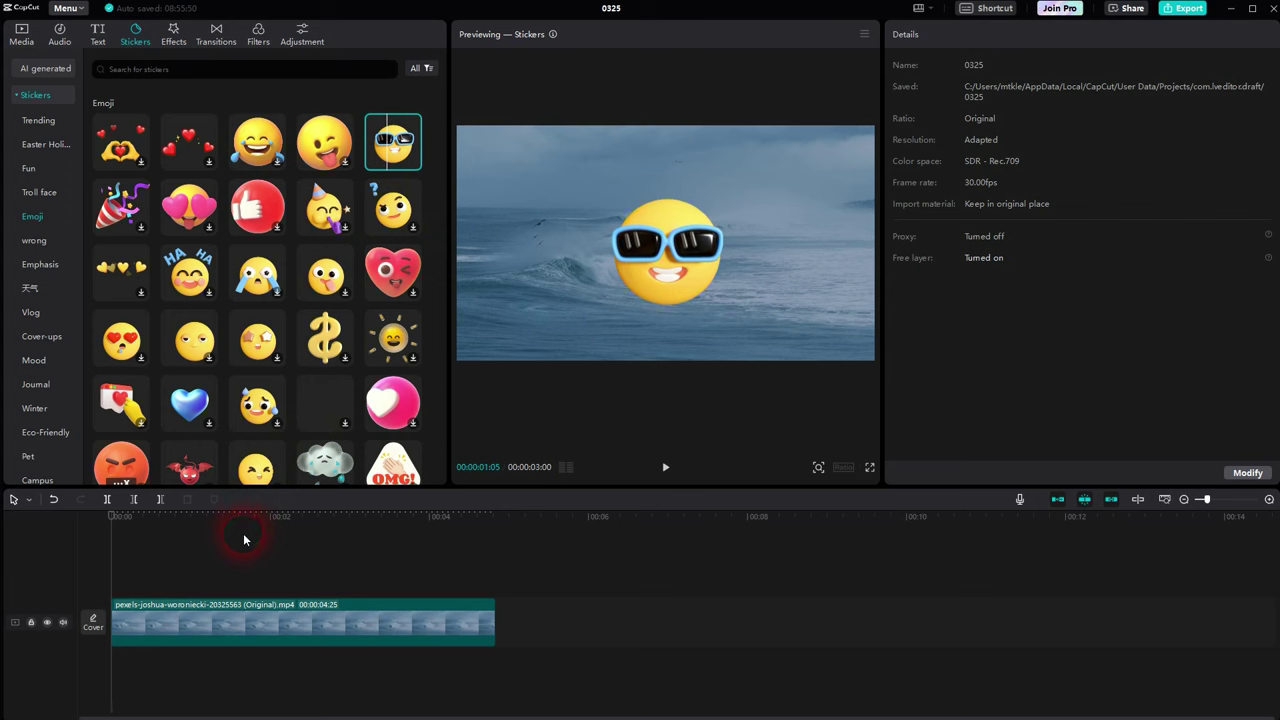
click(413, 161)
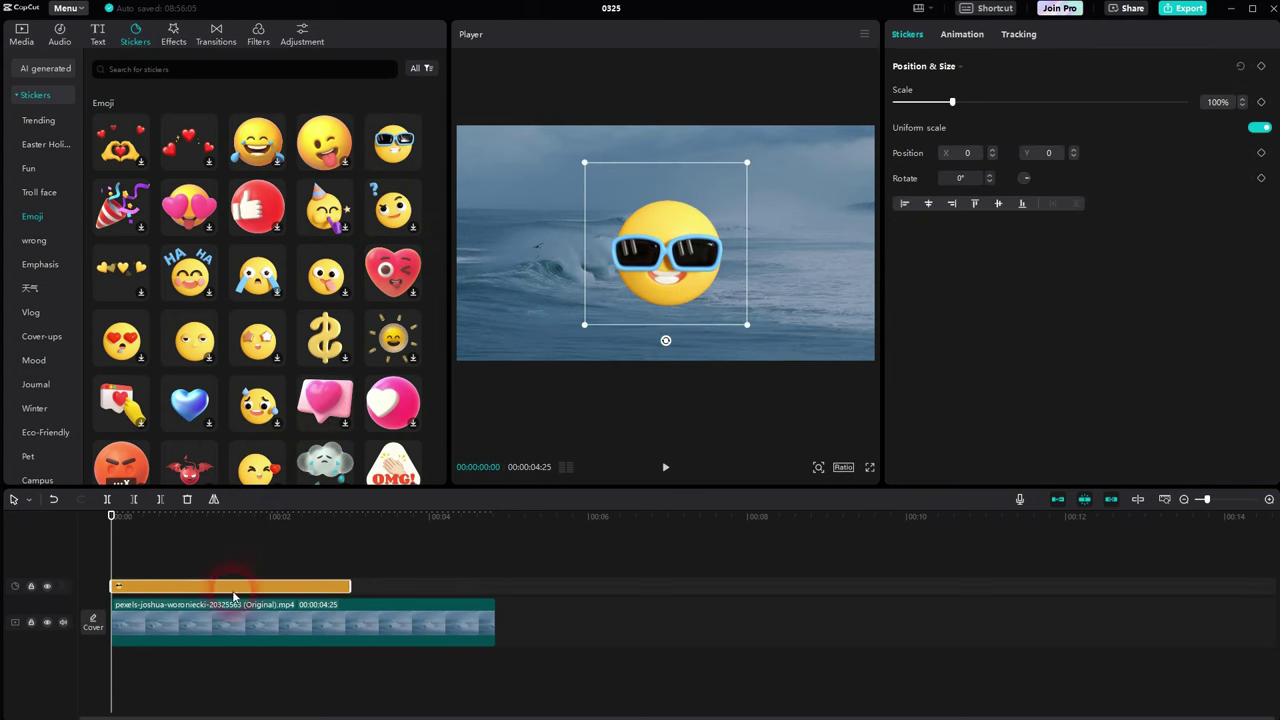
drag(351, 590, 493, 592)
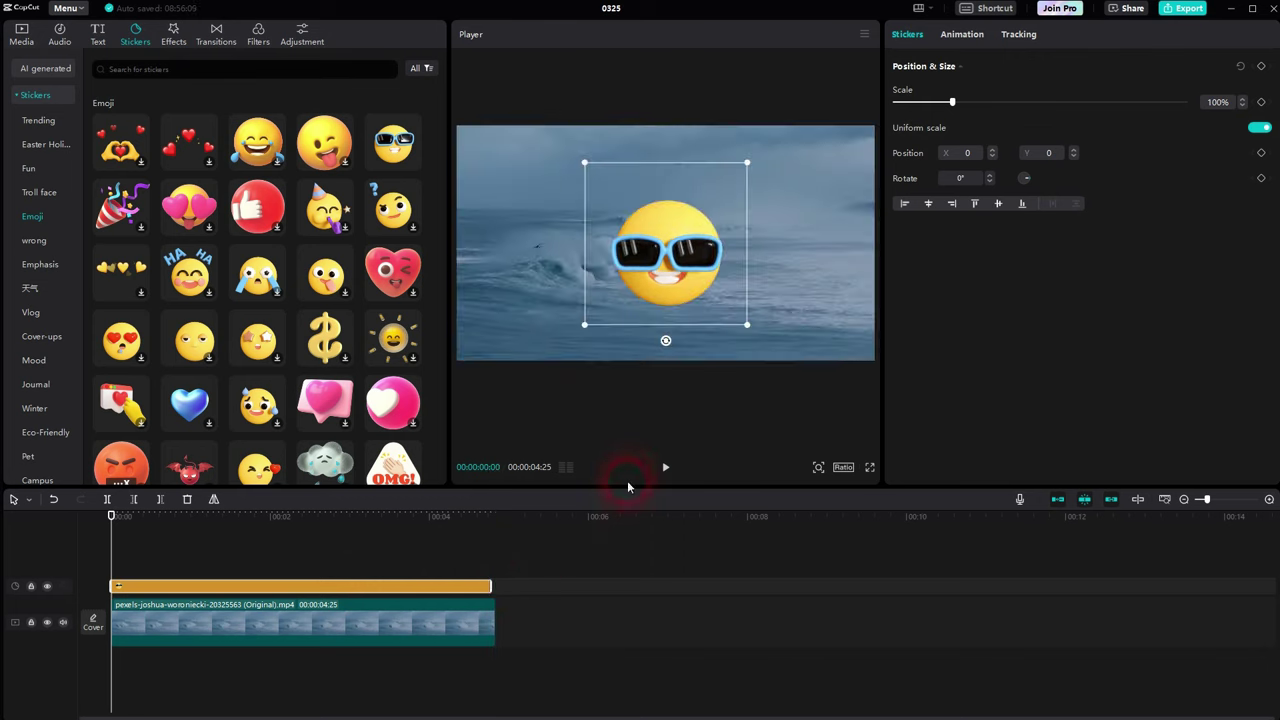
click(667, 467)
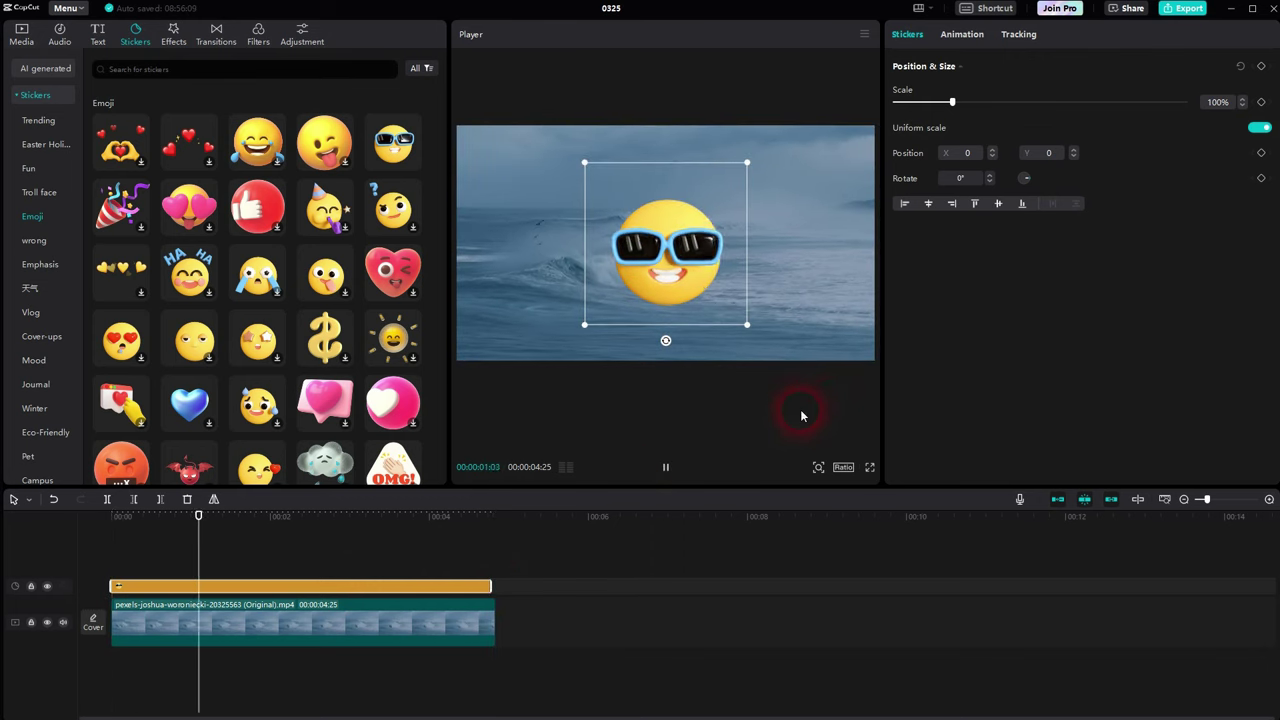
click(665, 467)
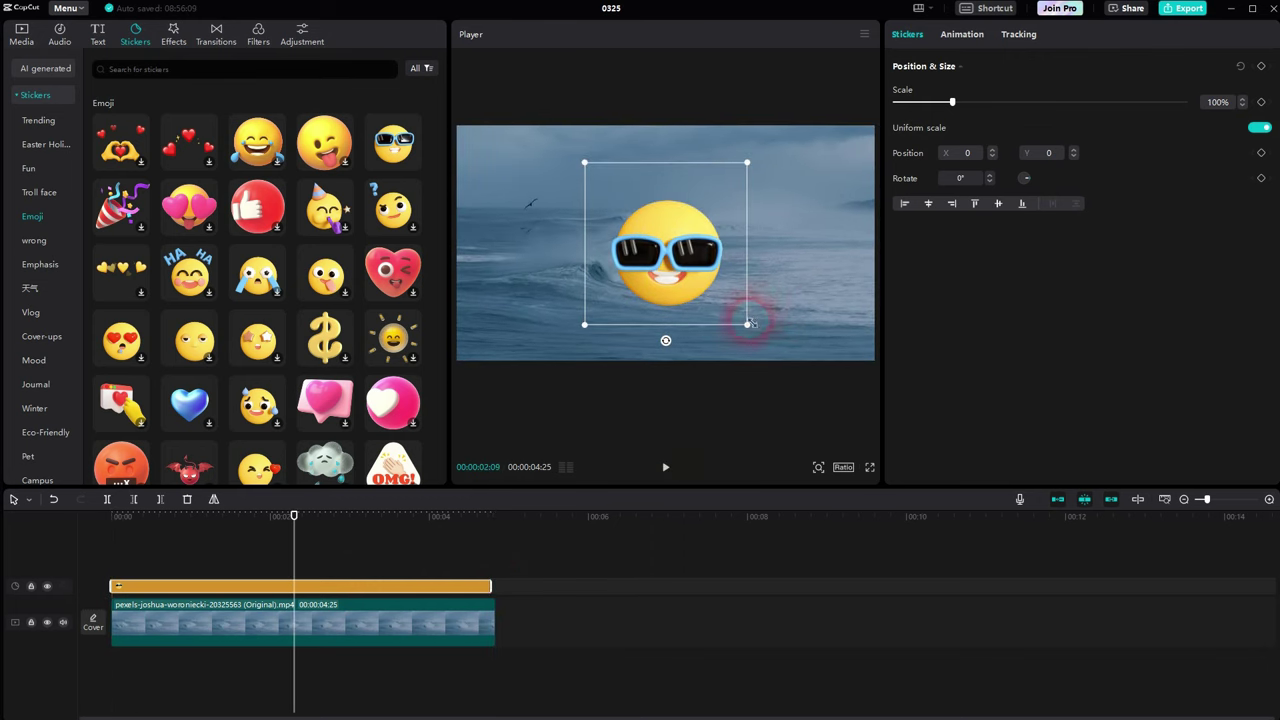
Step: Move the sunglasses emoji to the upper left of the frame at about 98% scale, preview it and delete the sticker
drag(745, 338, 731, 312)
drag(664, 265, 539, 219)
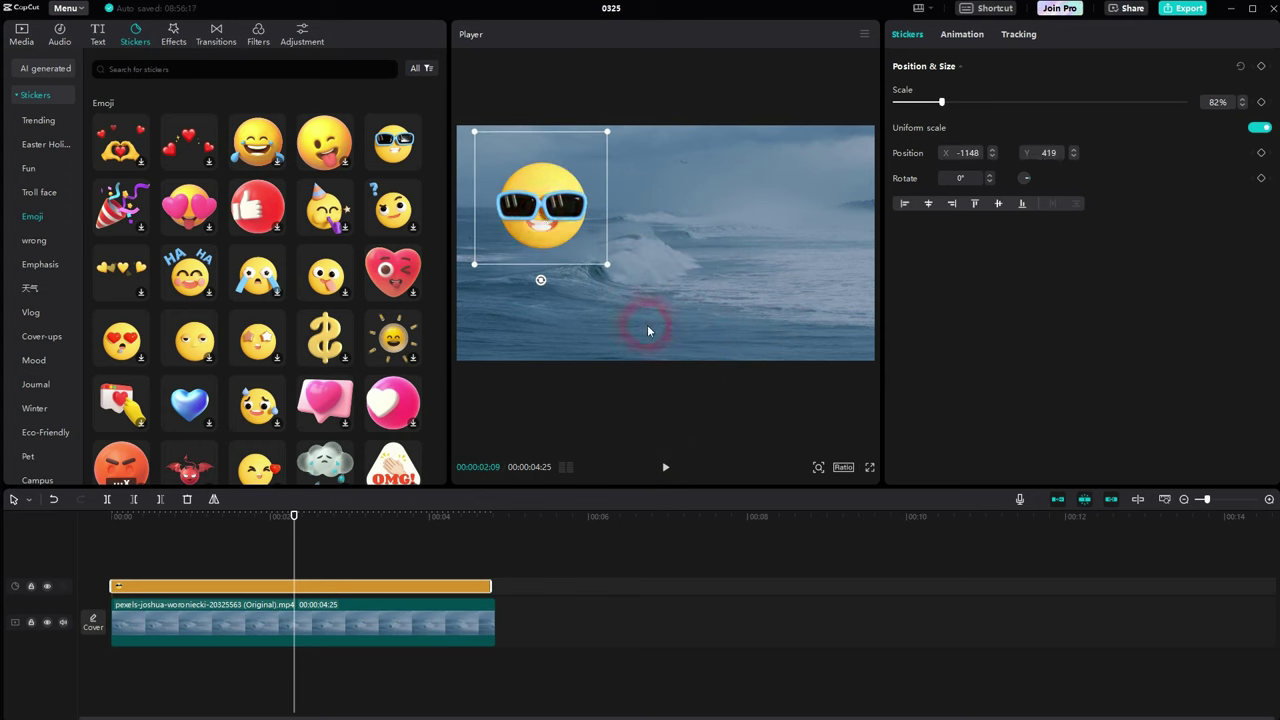
drag(610, 266, 627, 285)
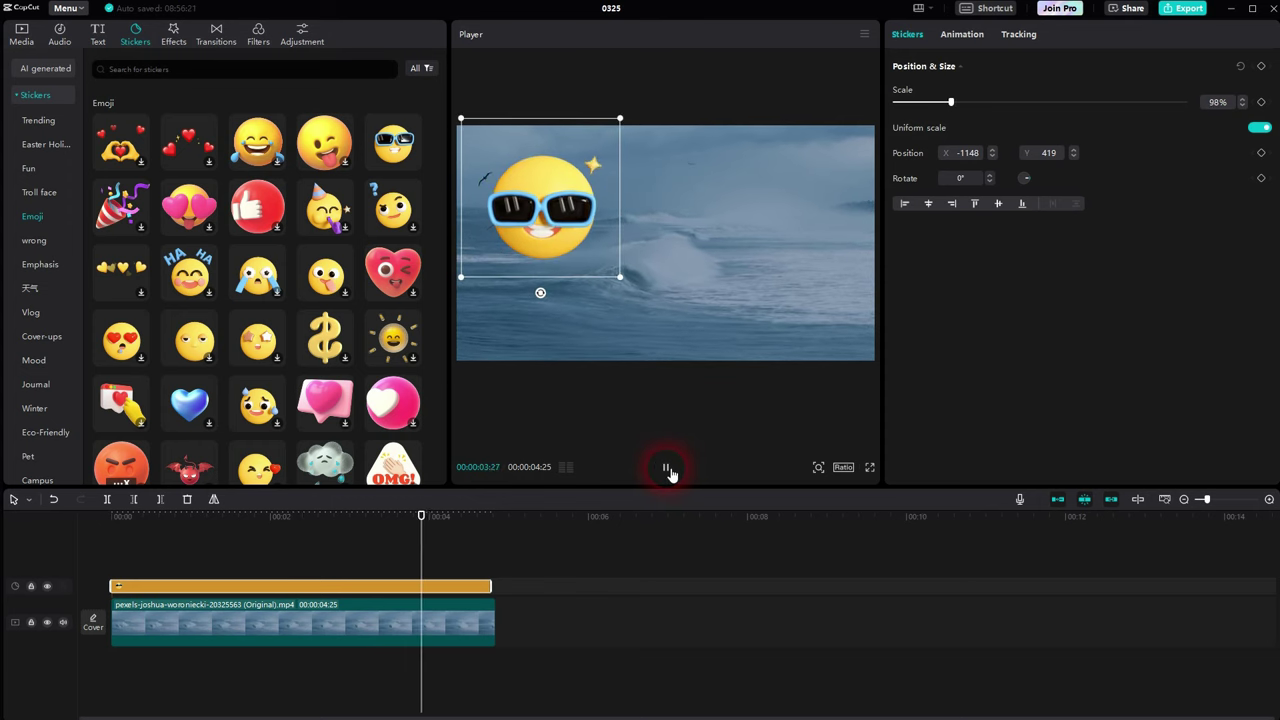
click(668, 470)
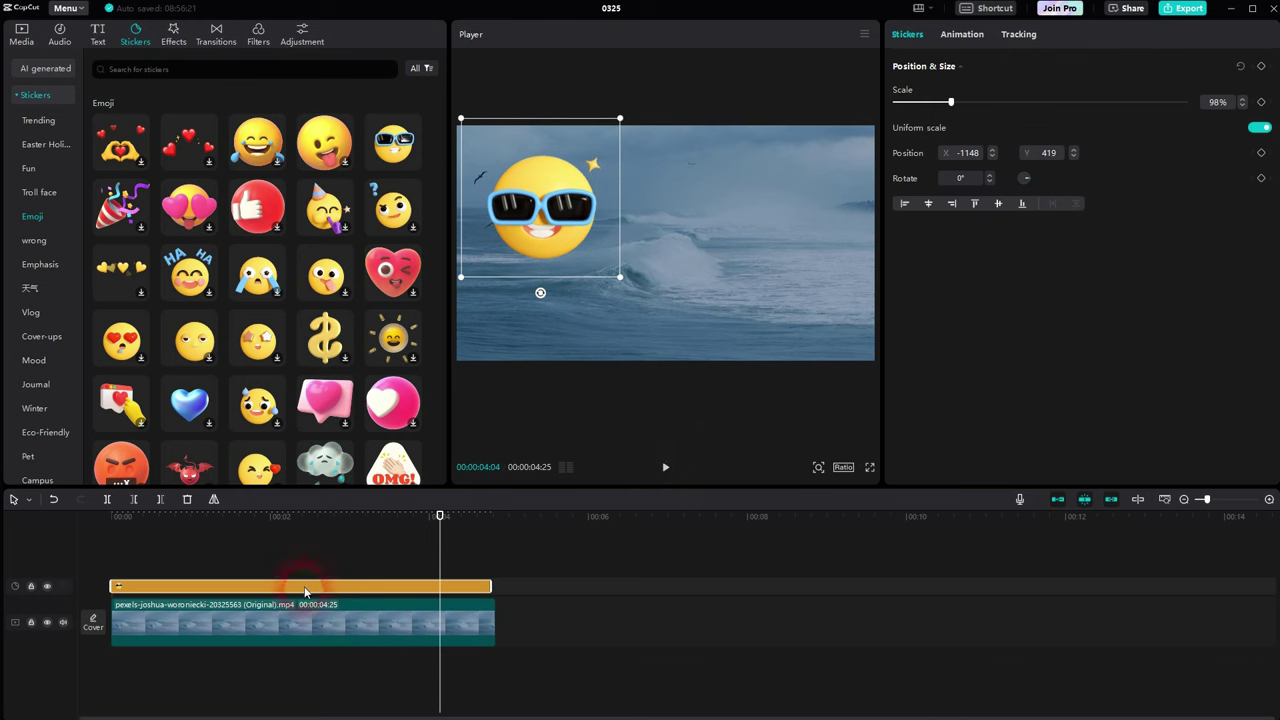
key(Delete)
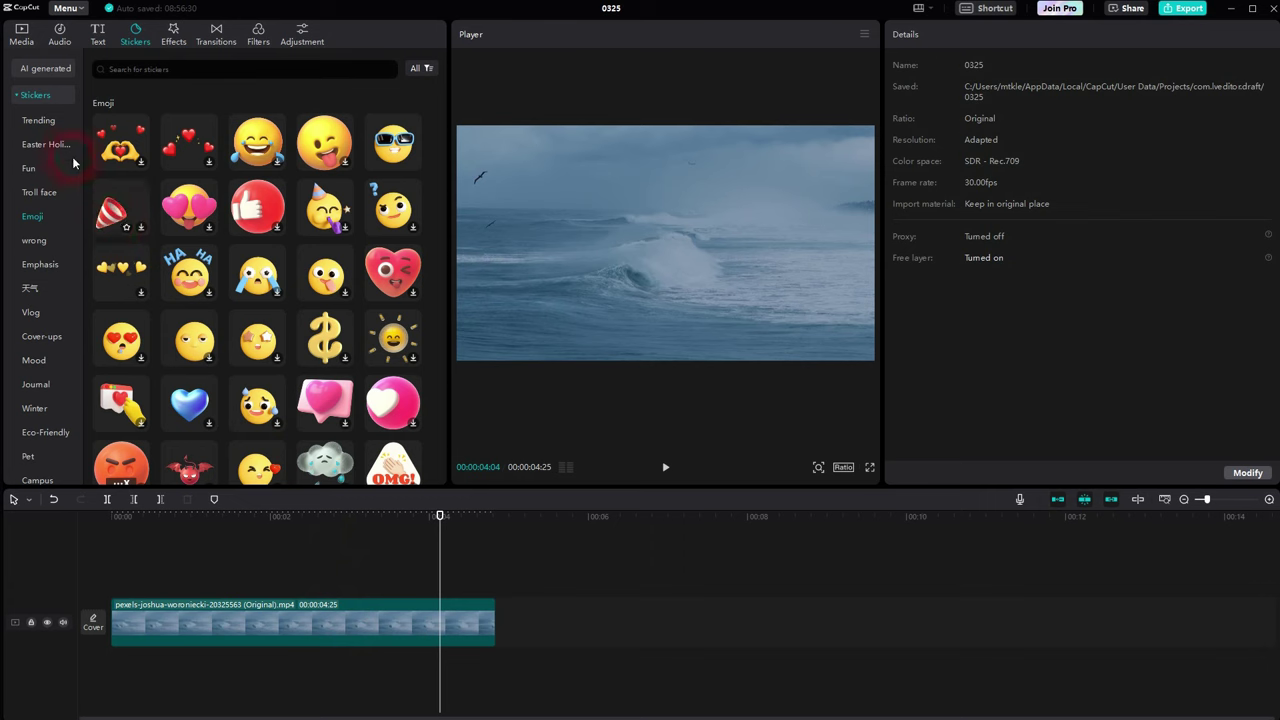
Step: Add the Trending error window "Fail" sticker above the ocean clip, starting at 0 and extended to the clip's end
click(40, 120)
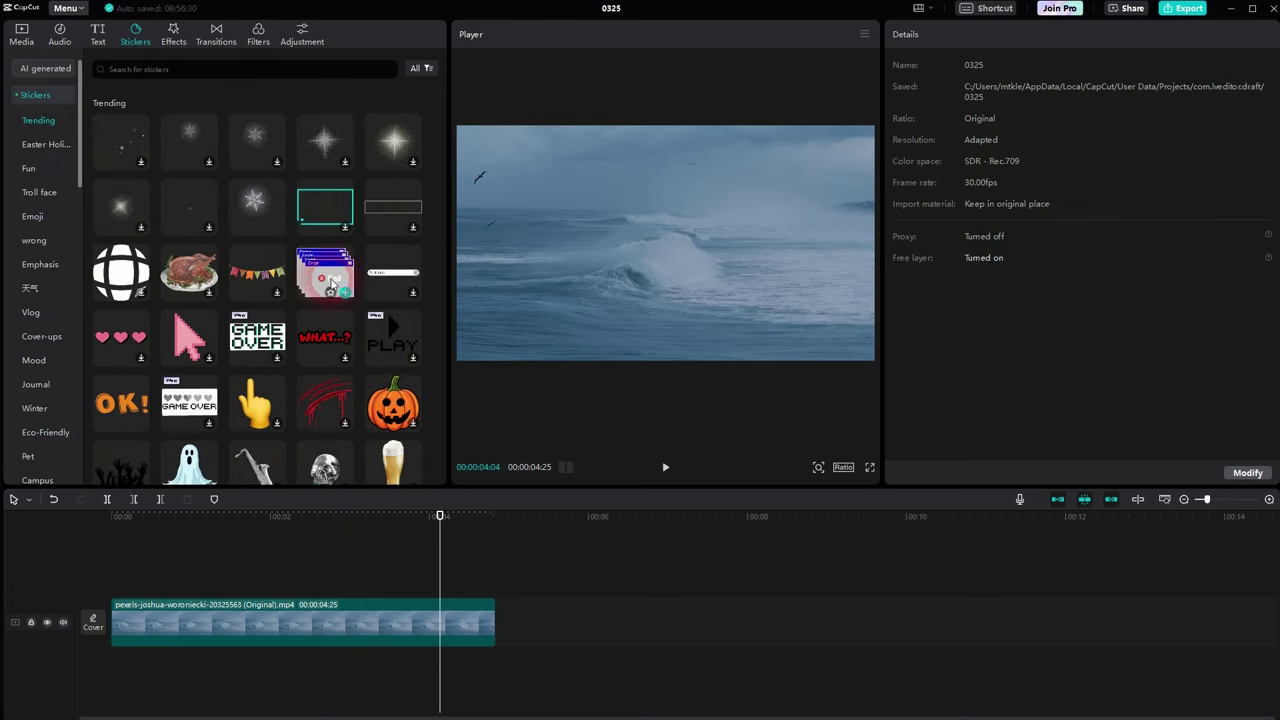
drag(335, 280, 370, 592)
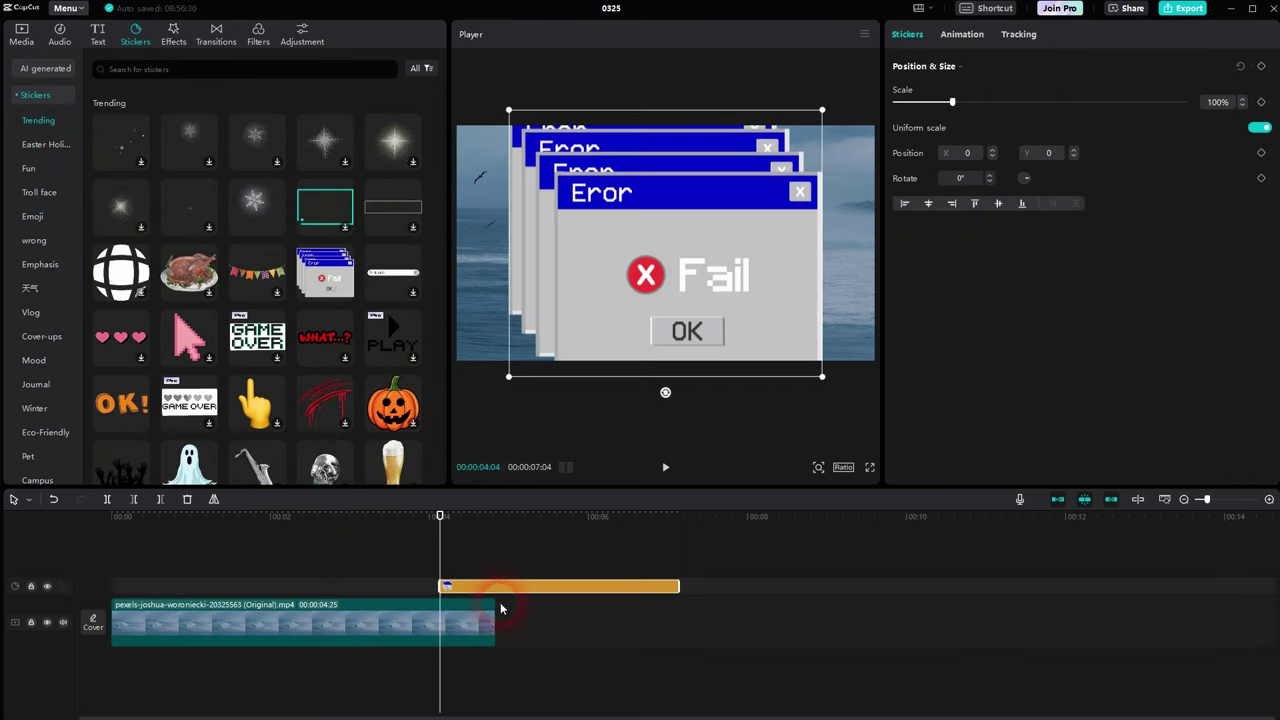
drag(486, 586, 145, 586)
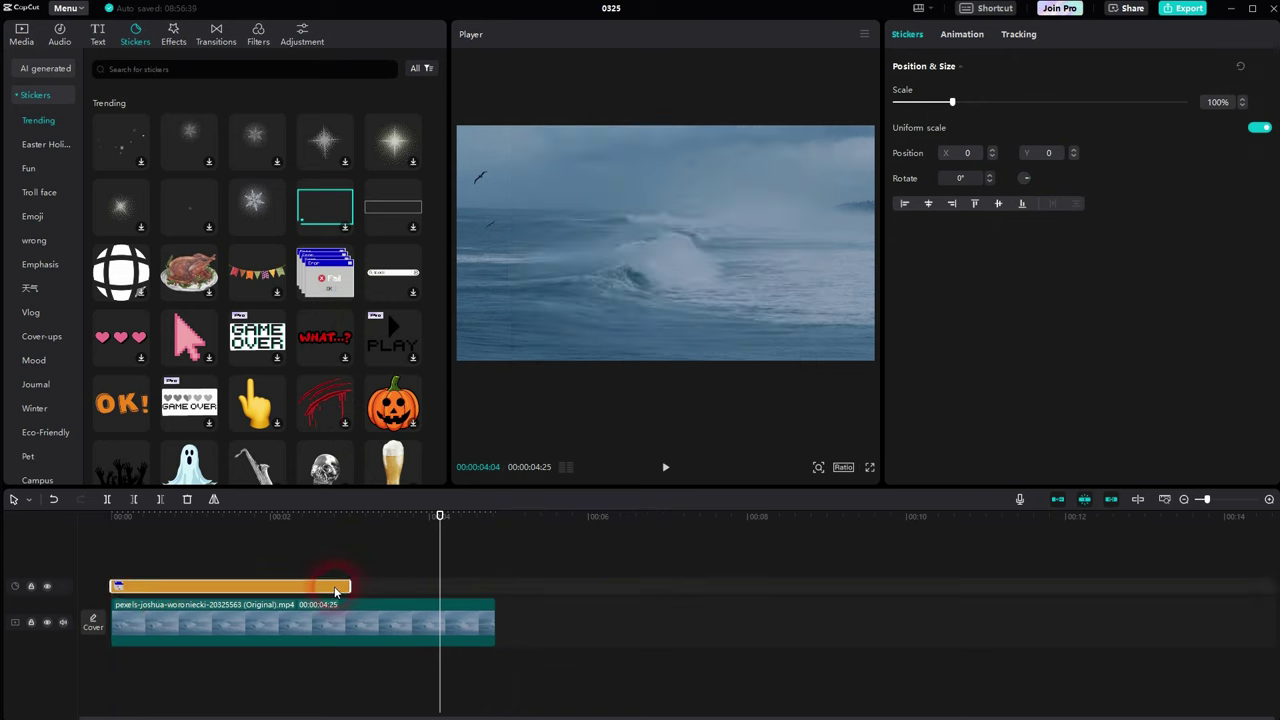
drag(358, 592, 506, 591)
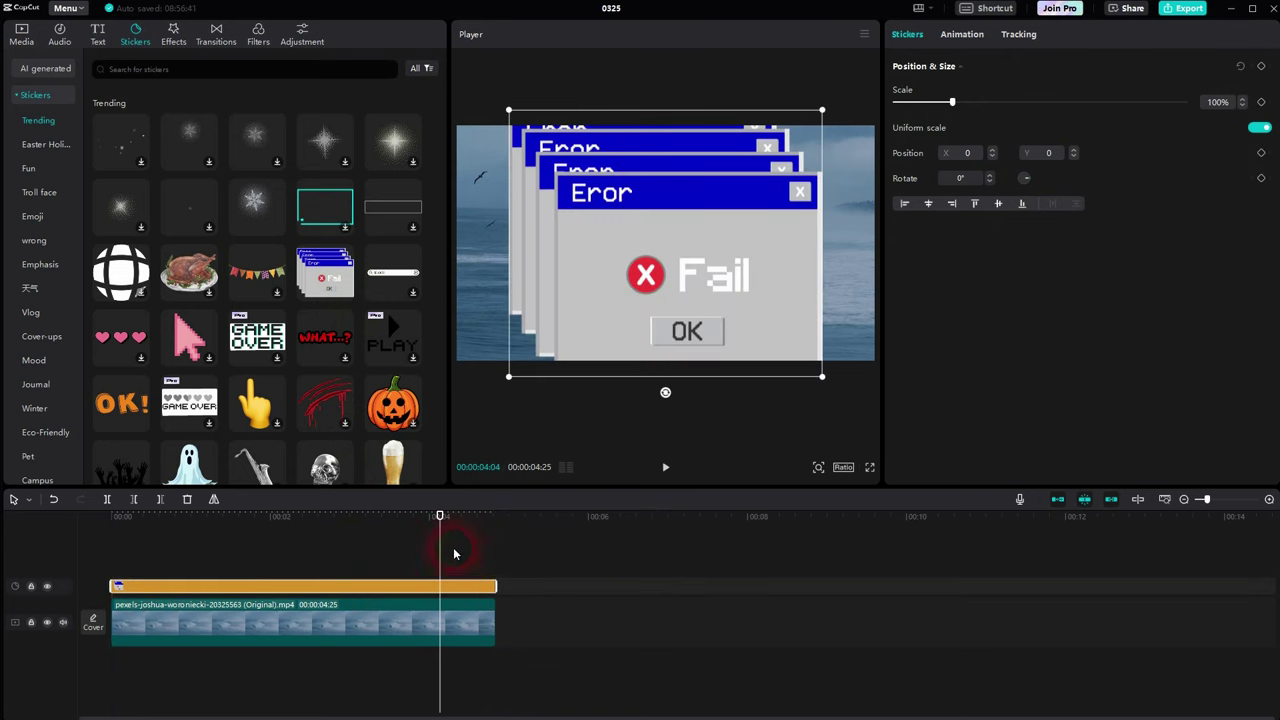
Step: Apply the Bounce In entrance animation to the error window sticker and play it from the start
drag(444, 549, 40, 605)
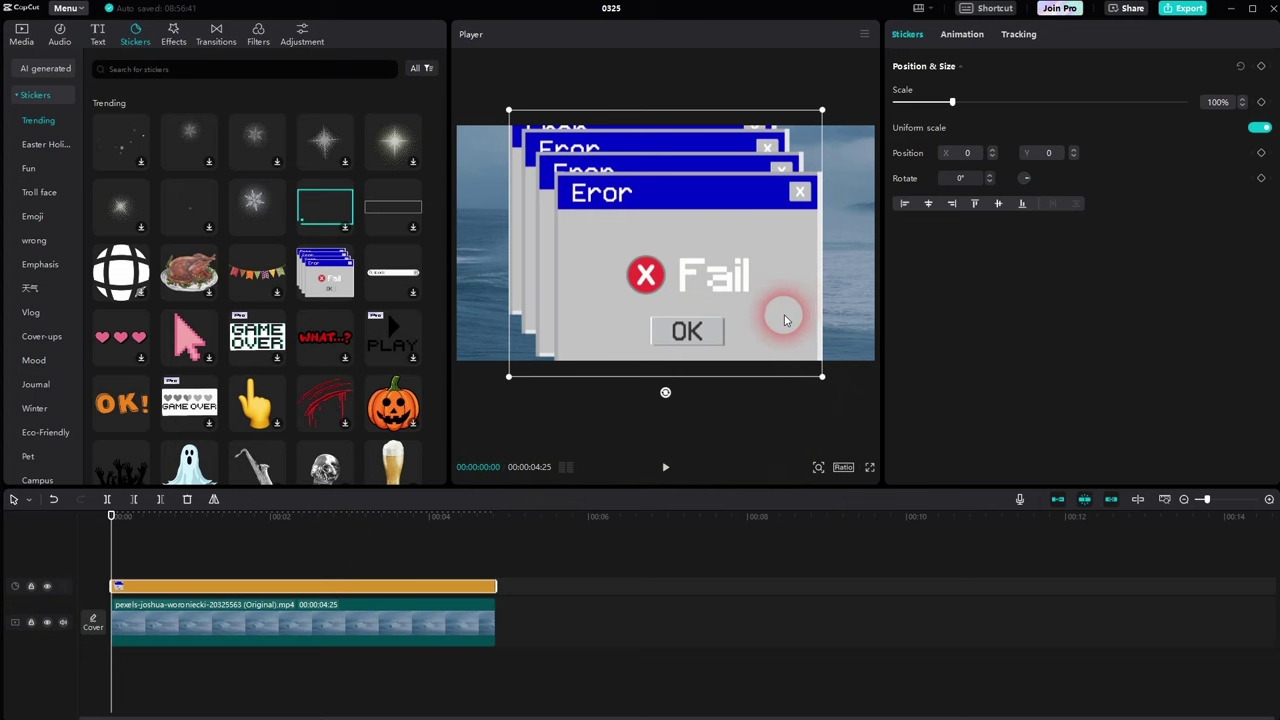
click(961, 40)
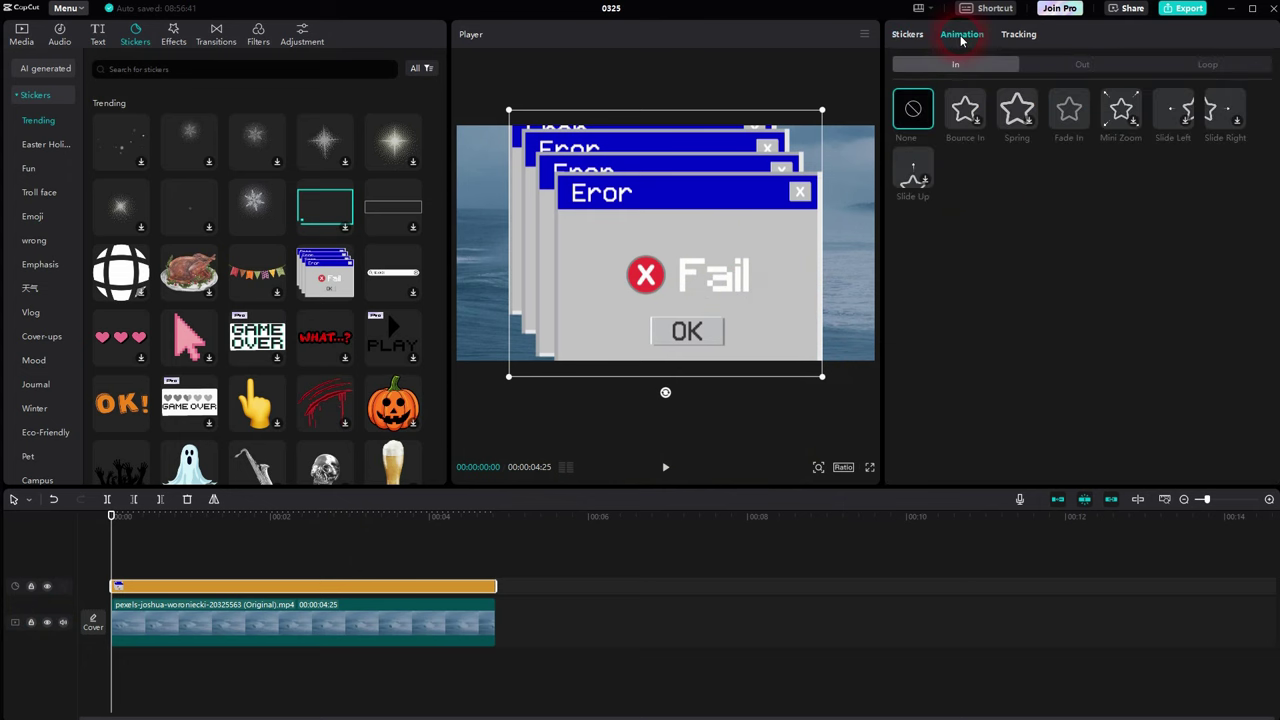
click(977, 127)
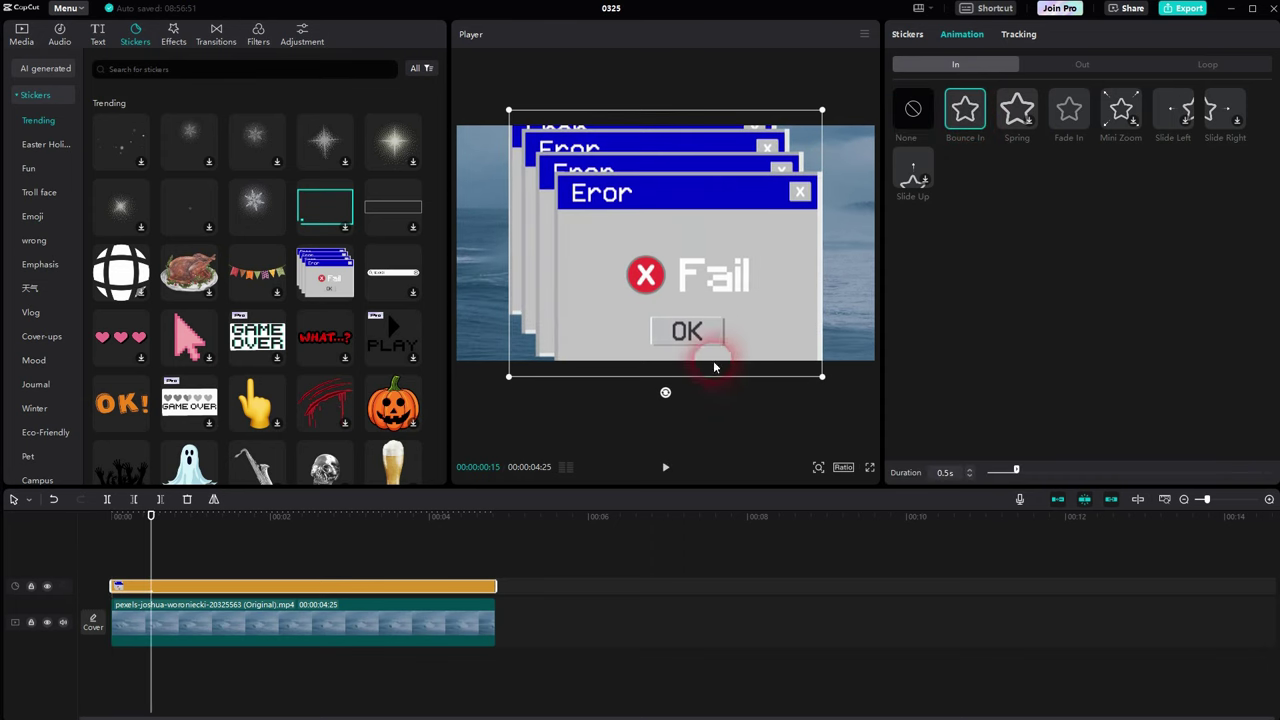
drag(151, 553, 86, 551)
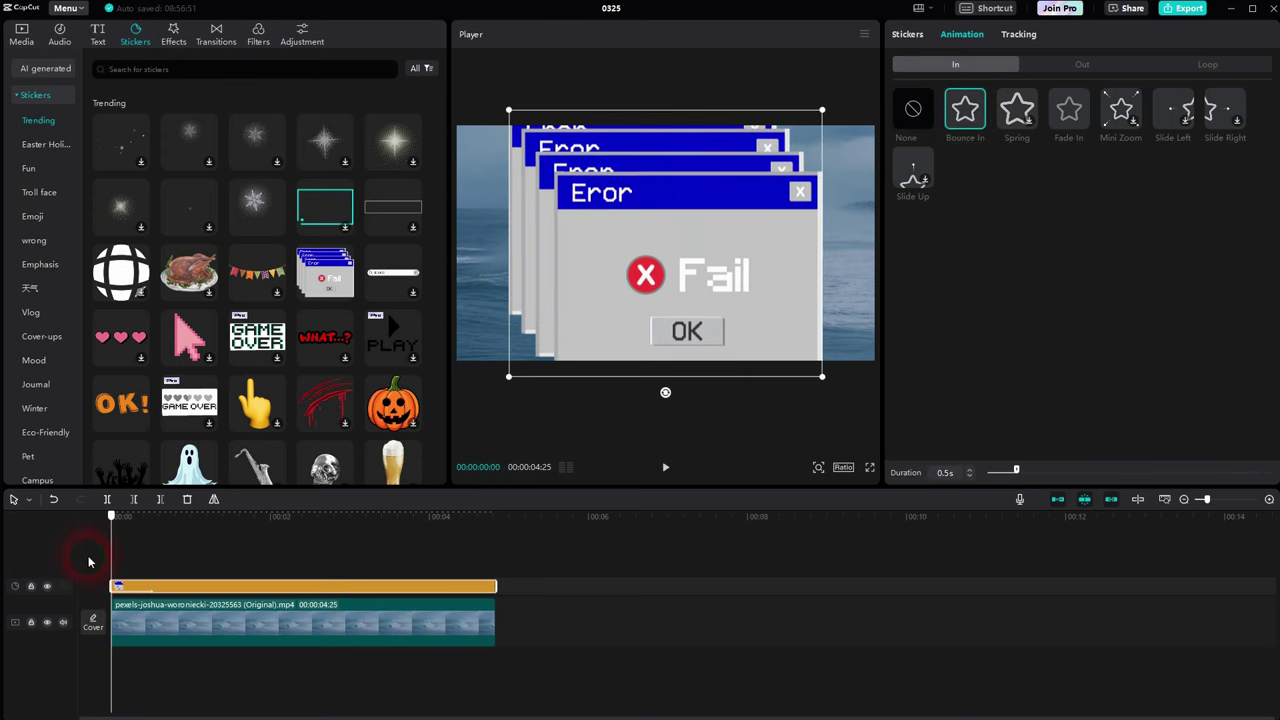
click(666, 466)
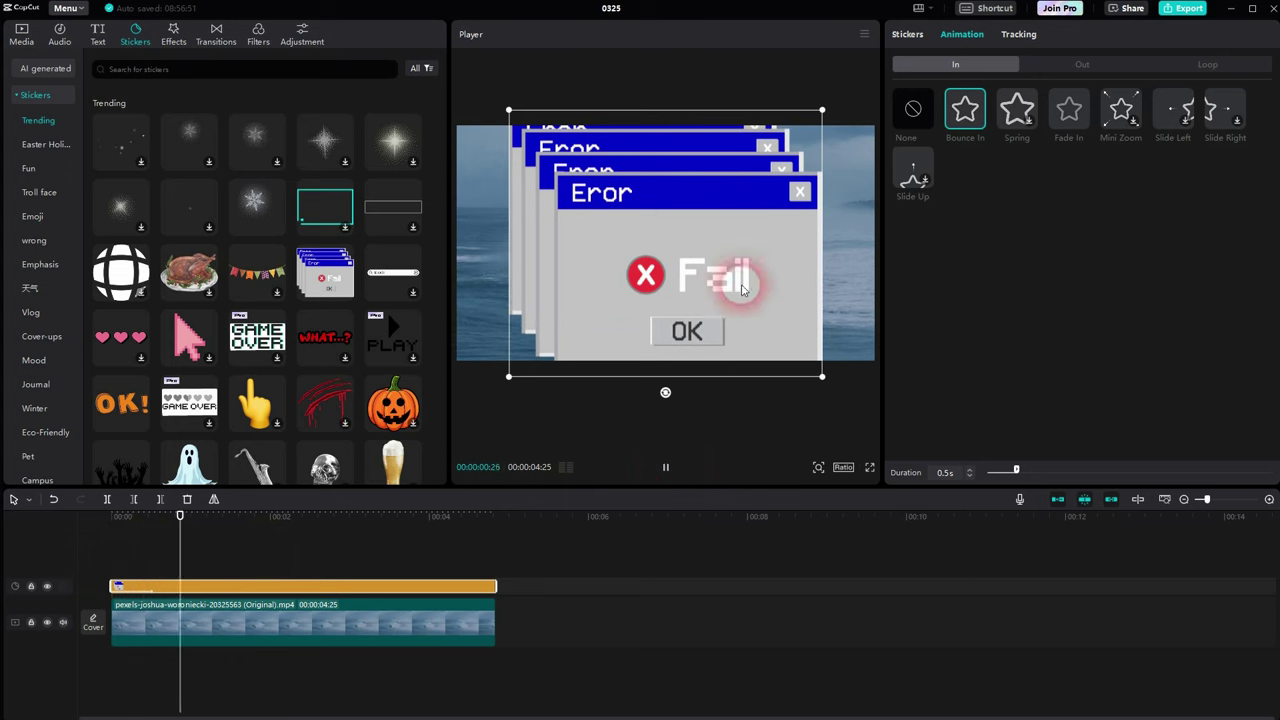
Step: Apply the Bounce Out exit animation to the error window sticker
click(1048, 68)
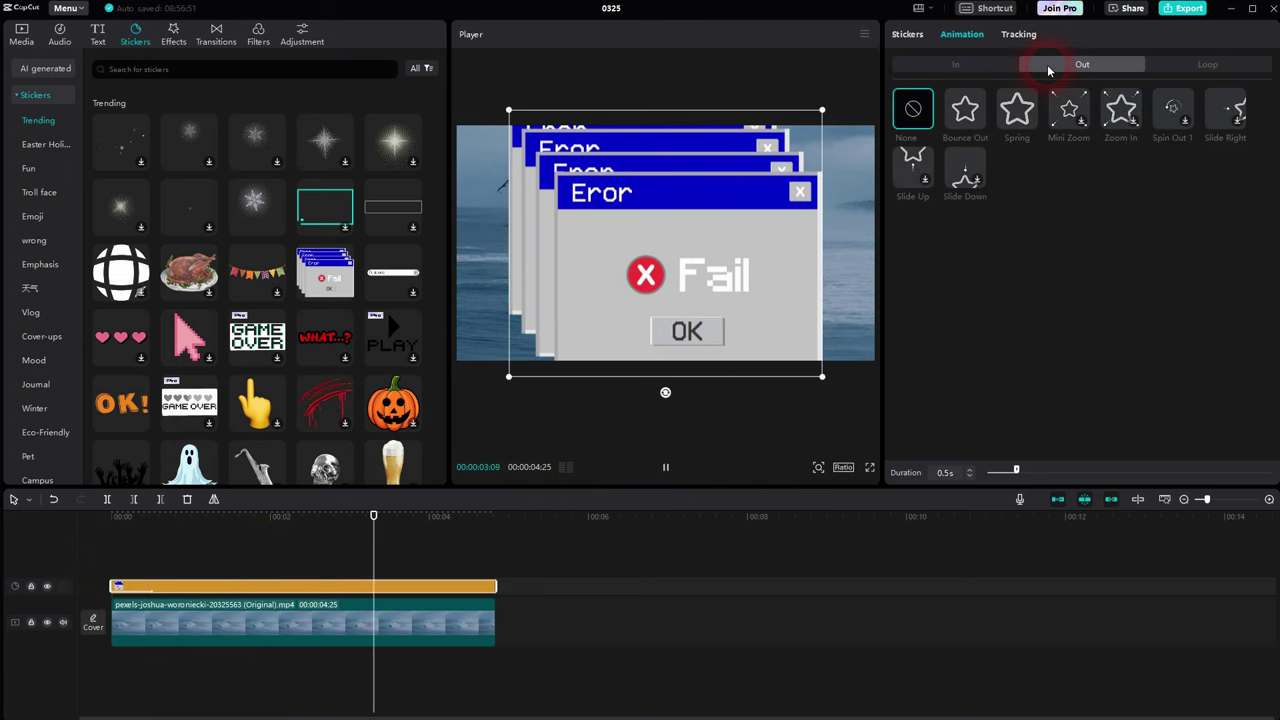
click(968, 112)
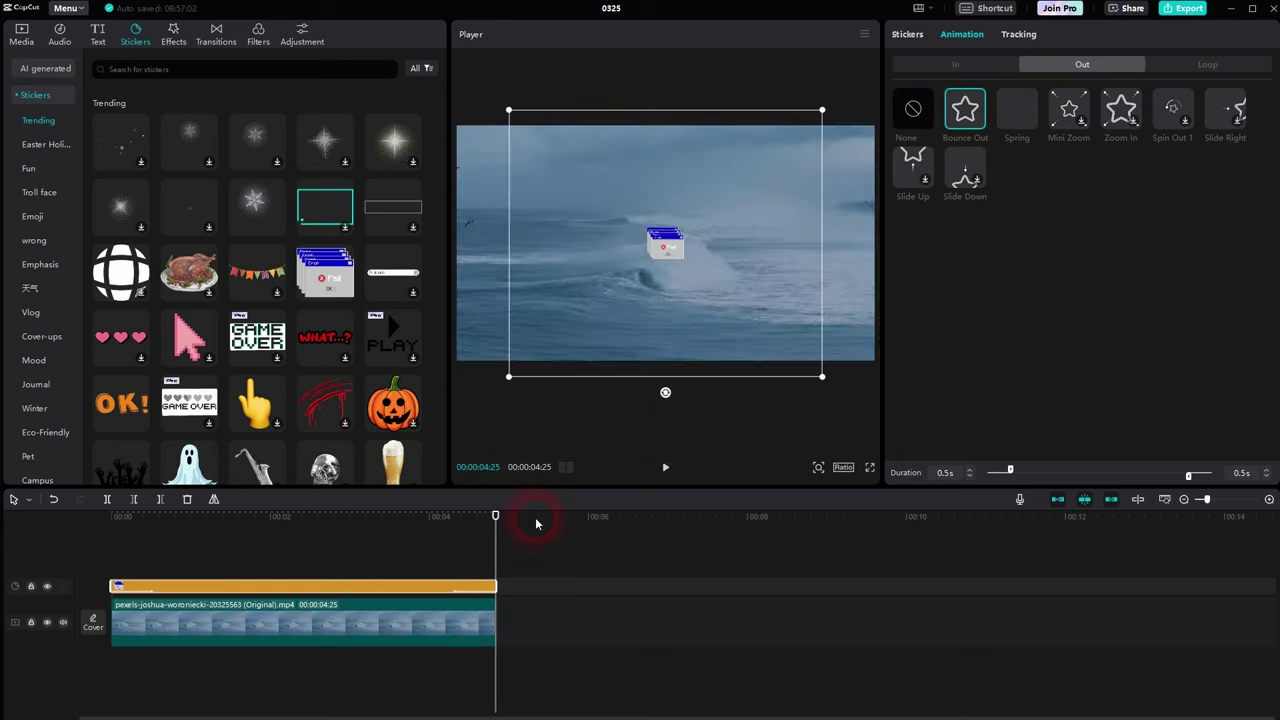
Step: Play the ocean video from the start to preview the error window sticker's entrance and exit animations
click(262, 620)
drag(505, 542, 77, 563)
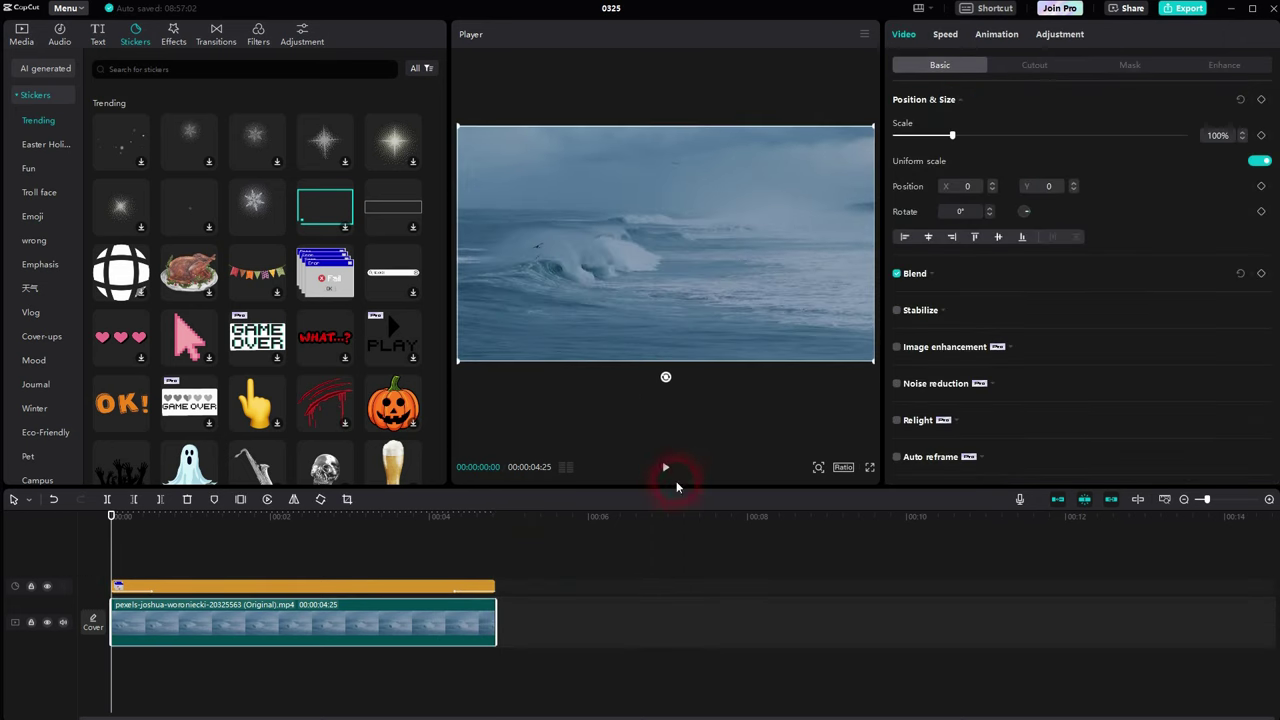
click(665, 466)
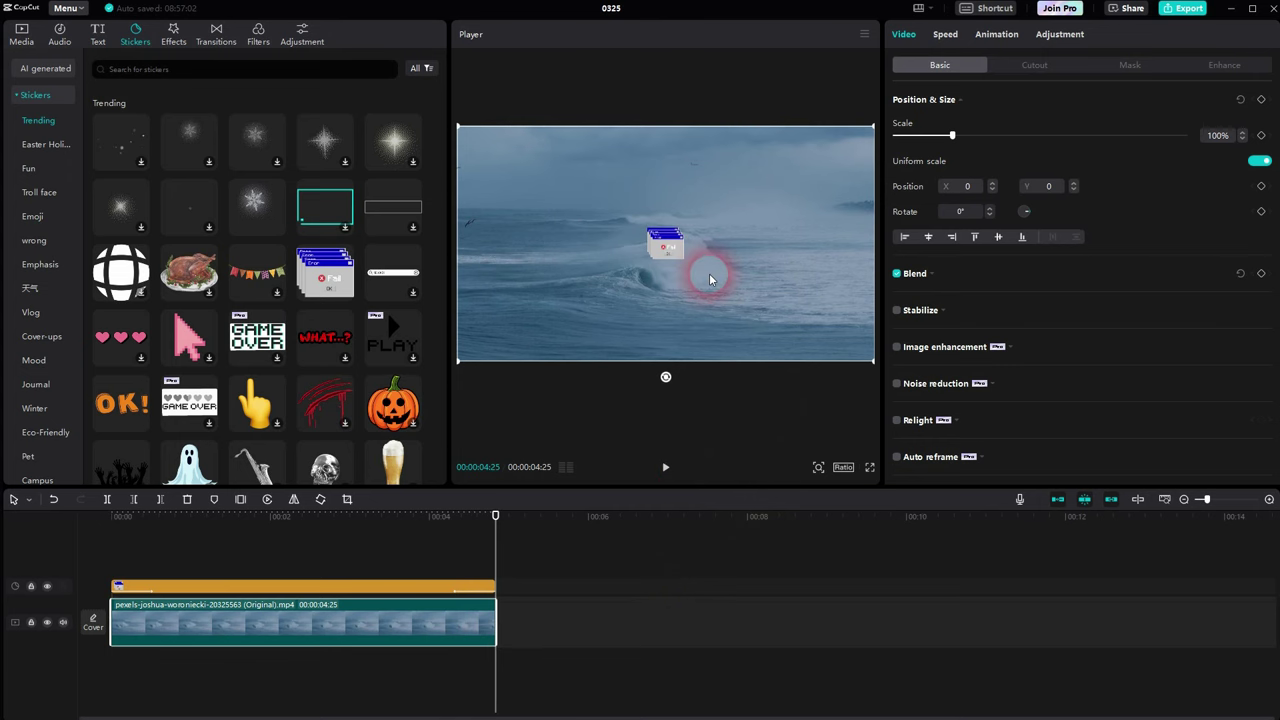
drag(497, 551, 278, 575)
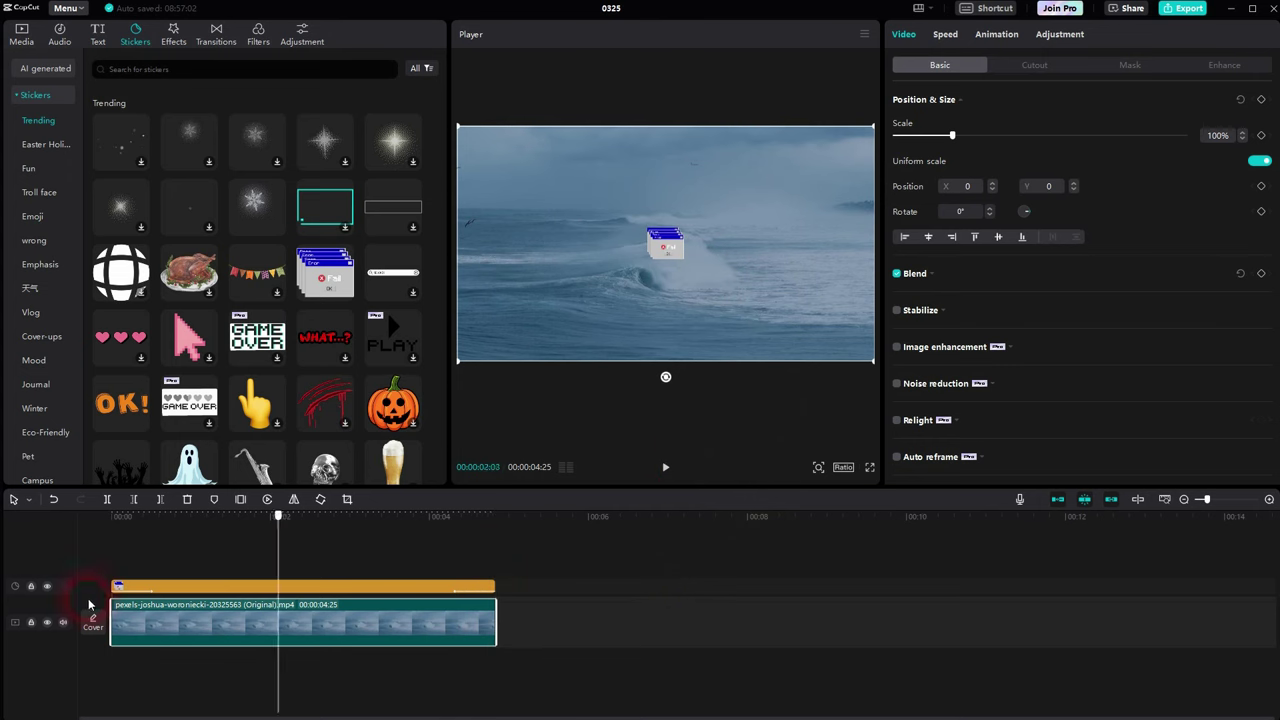
Step: Lengthen the error window sticker's Bounce In animation to 2.2 s, and restore its duration to 0.5 s
key(Home)
click(155, 586)
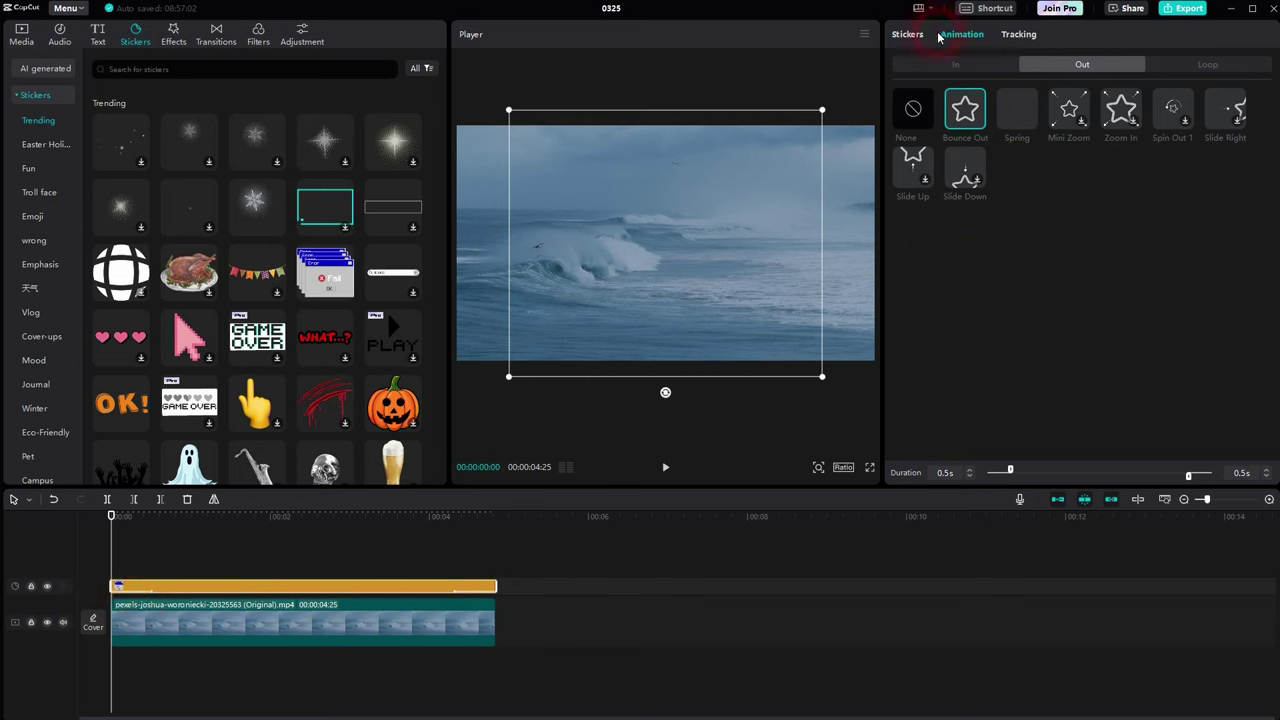
click(981, 66)
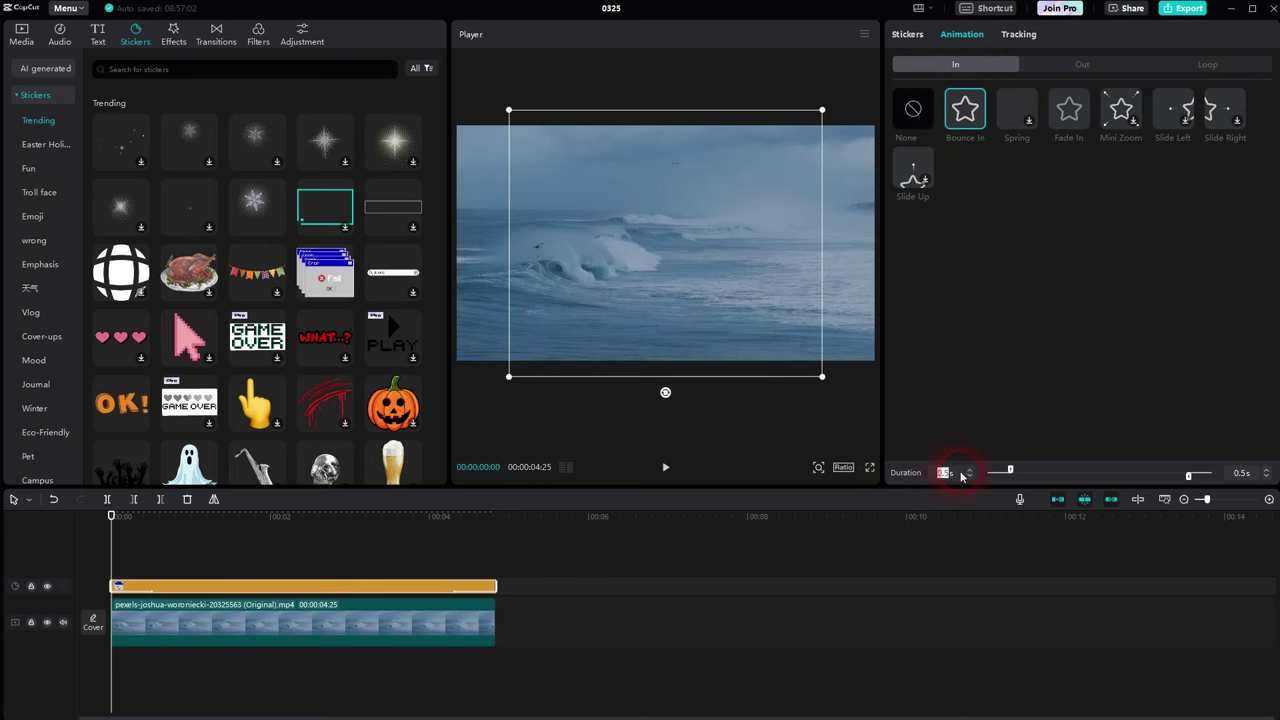
click(170, 588)
click(994, 512)
drag(1010, 474, 1087, 470)
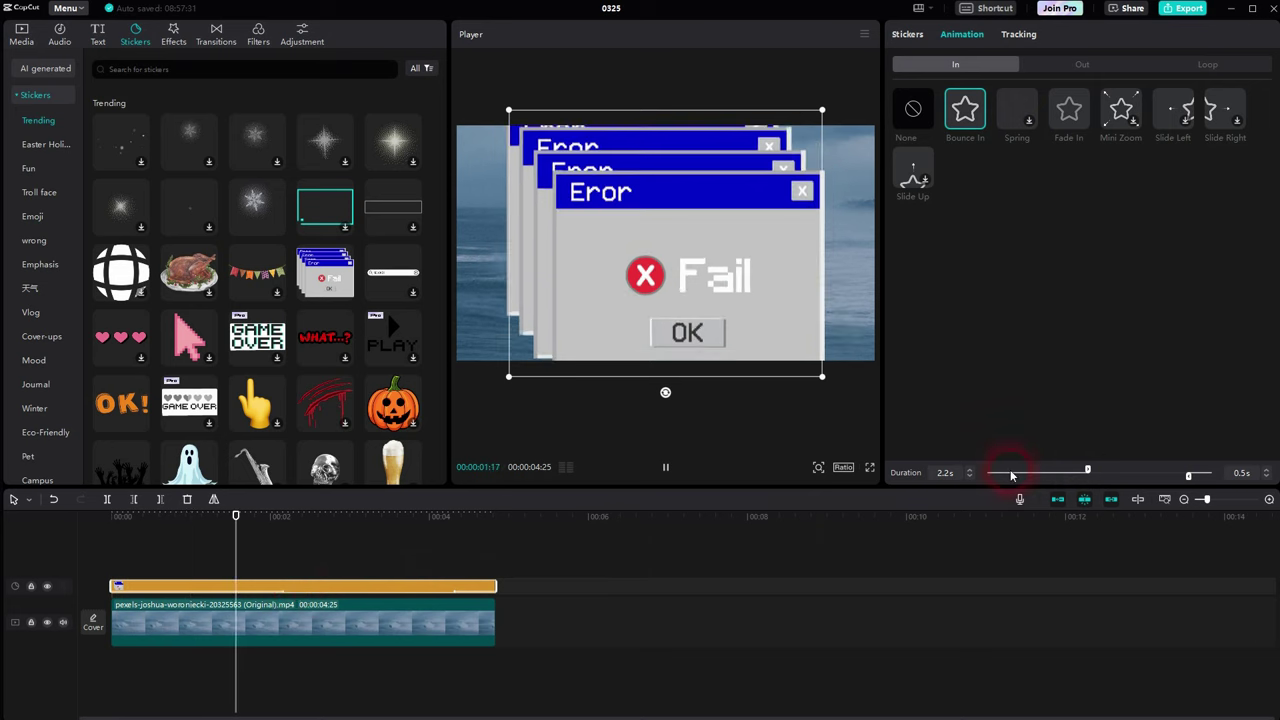
drag(1086, 470, 1031, 475)
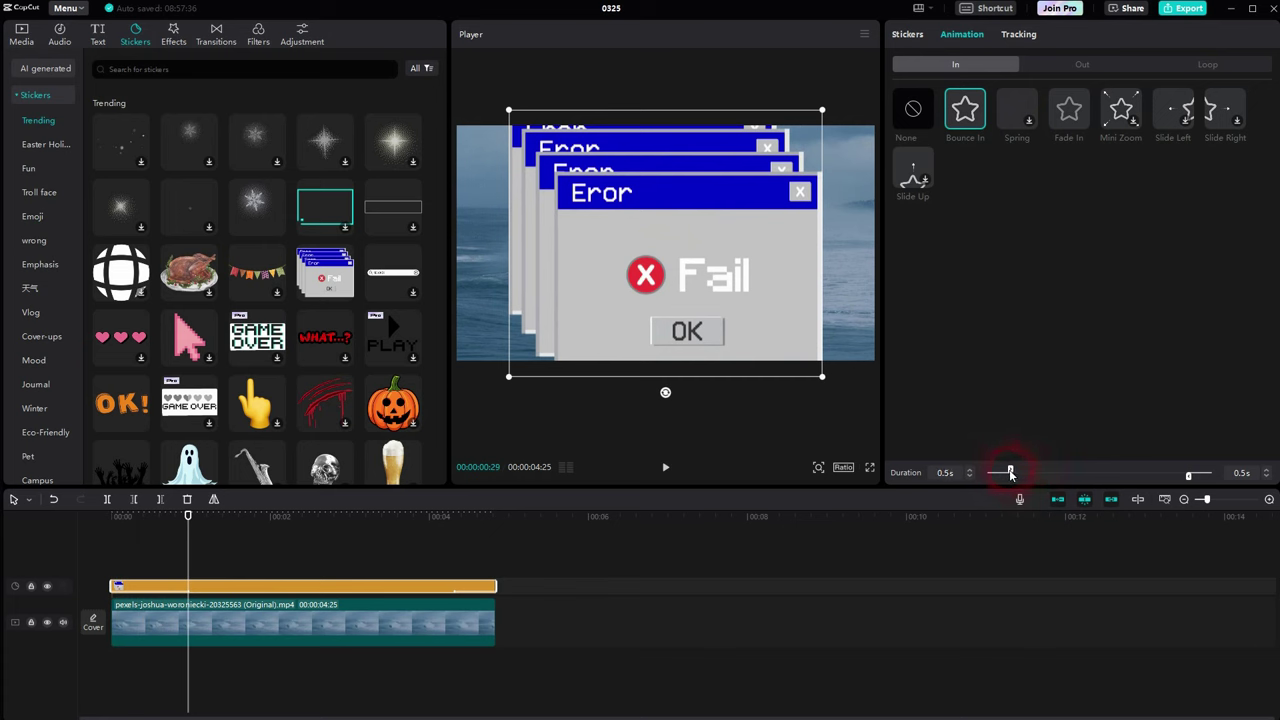
Step: Set the duration of the error window sticker's Bounce Out animation to 0.6 s
click(1078, 63)
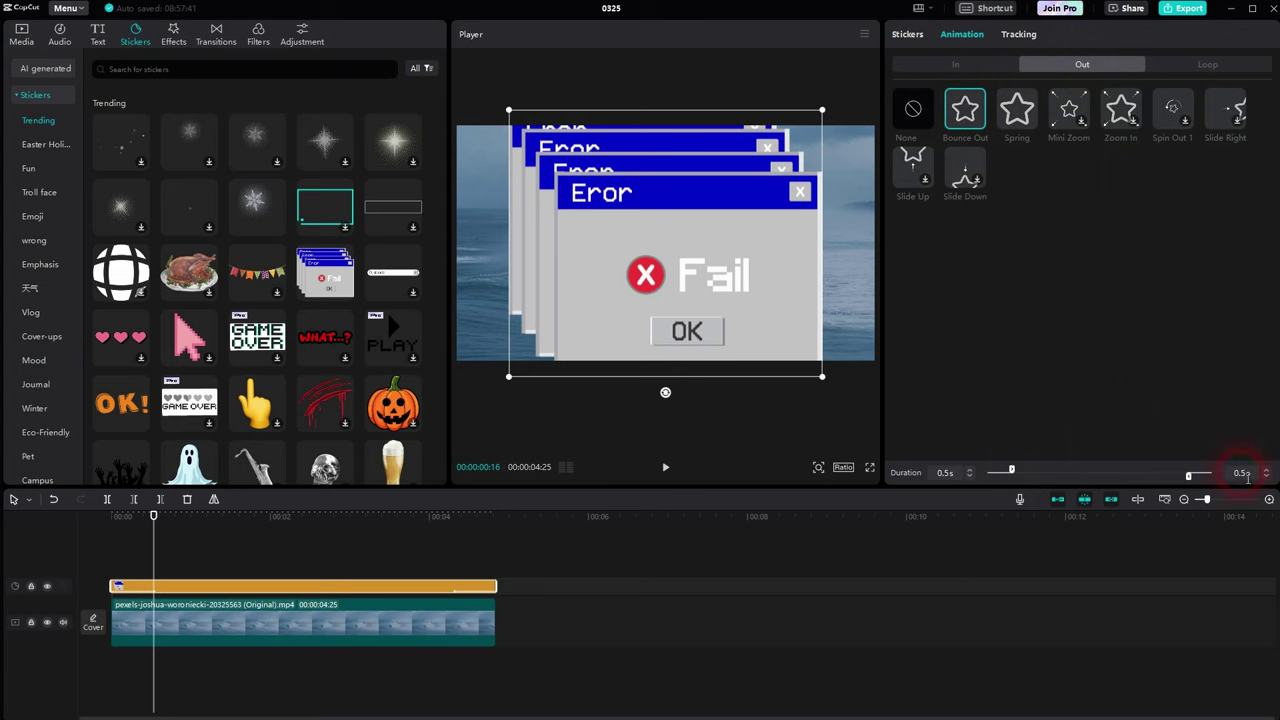
click(1193, 480)
drag(1189, 481, 1176, 483)
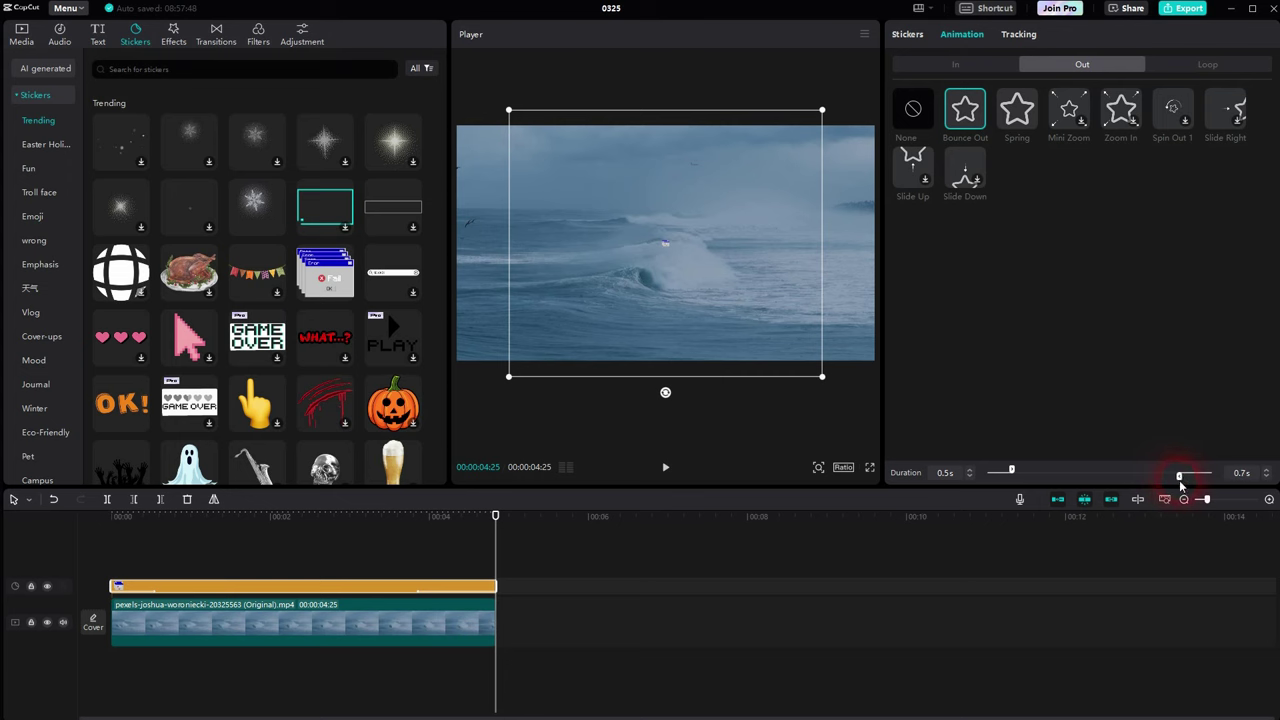
drag(1181, 486, 1185, 485)
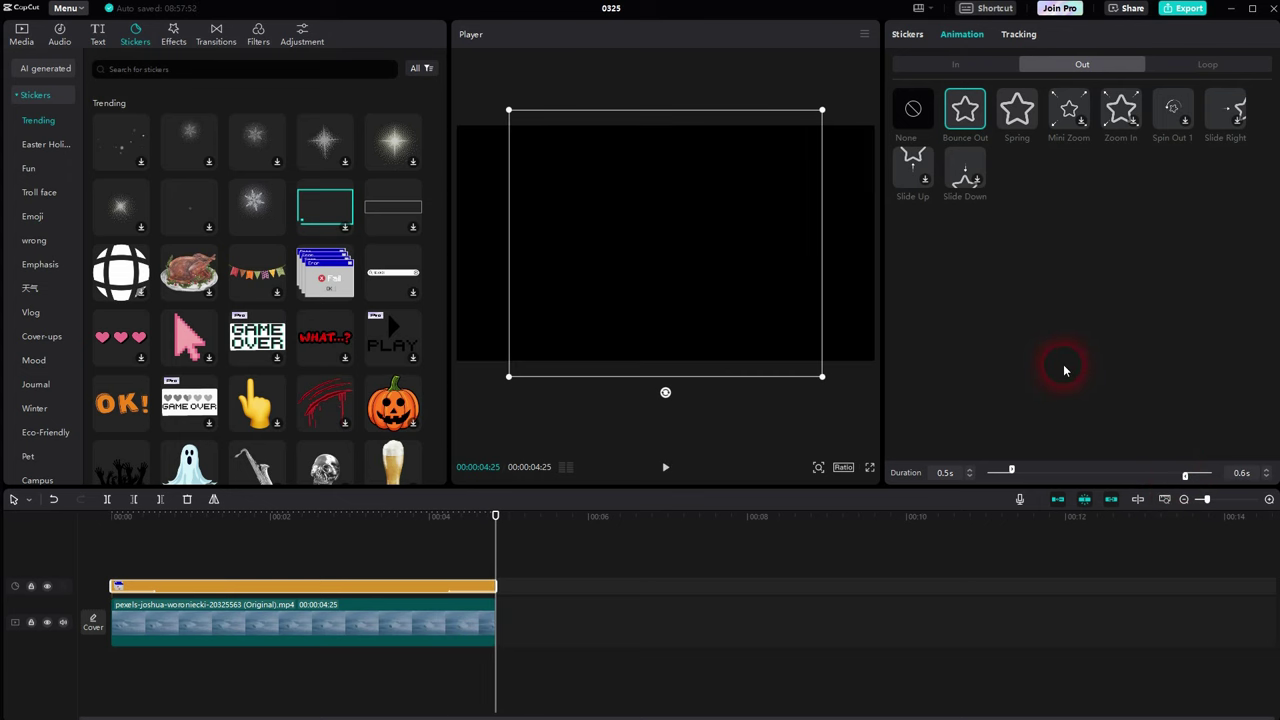
Step: Apply the Pulse loop animation to the error window sticker and preview it
click(1205, 67)
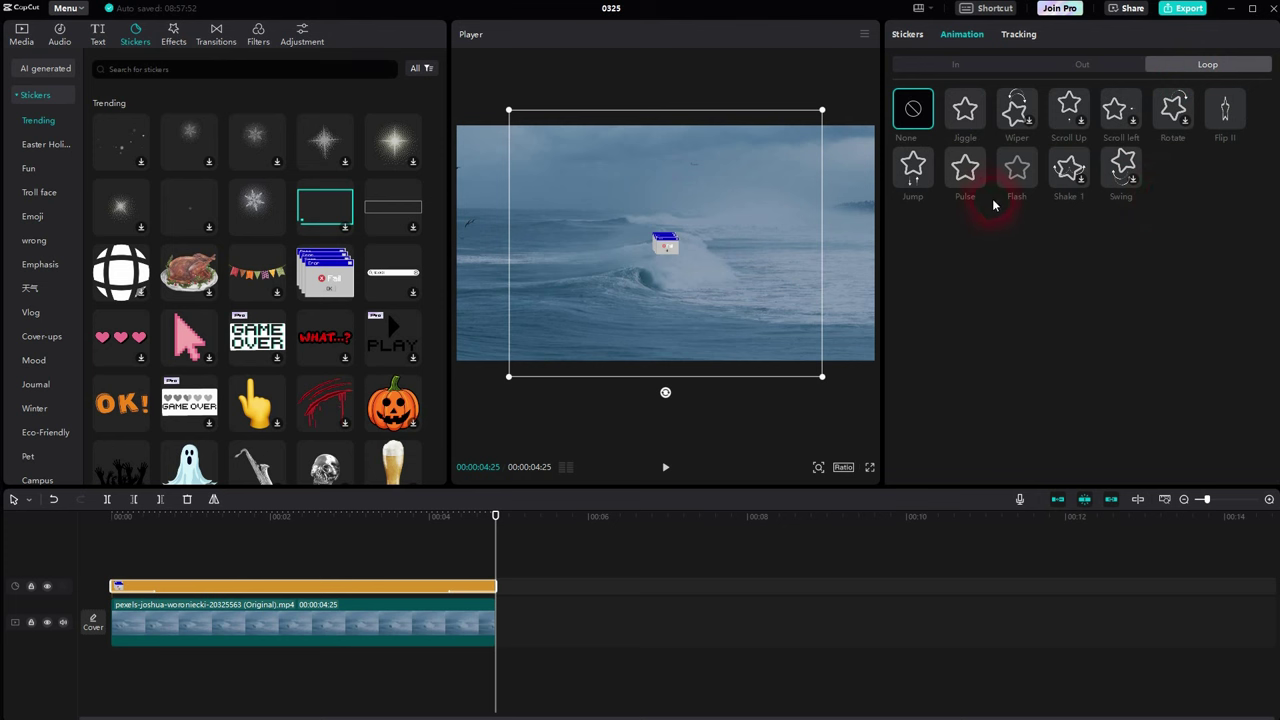
click(965, 170)
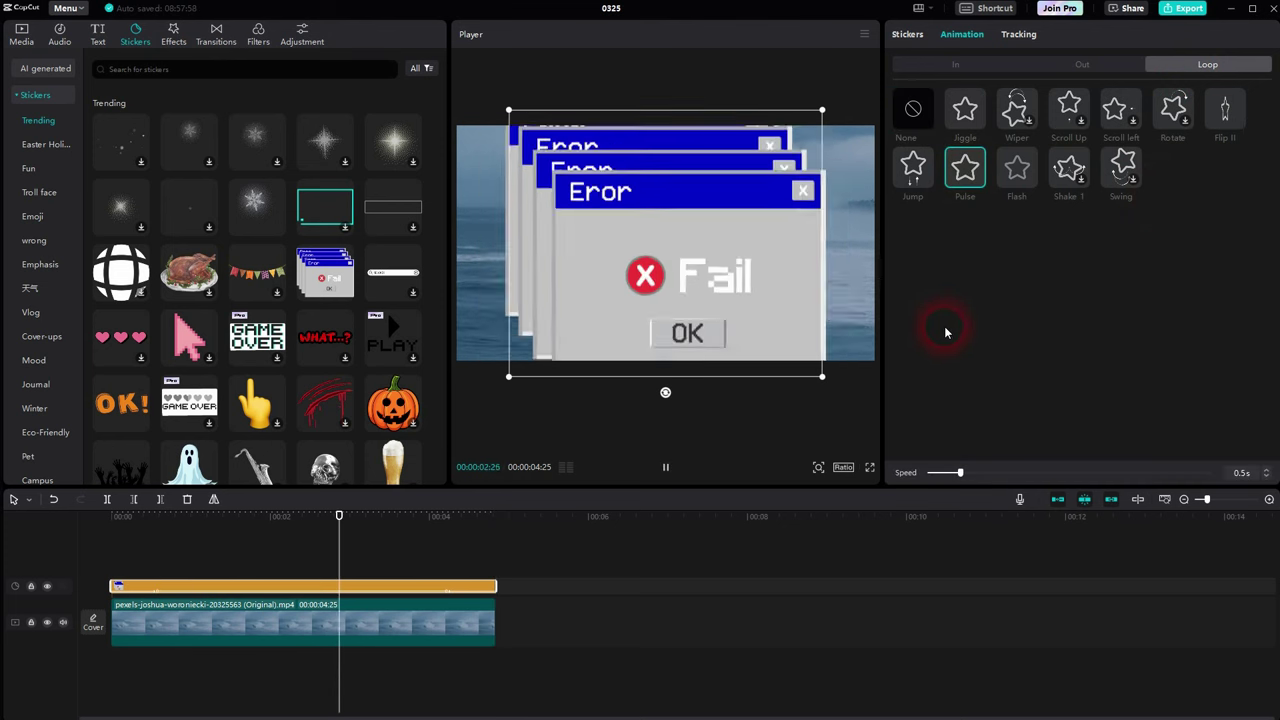
key(space)
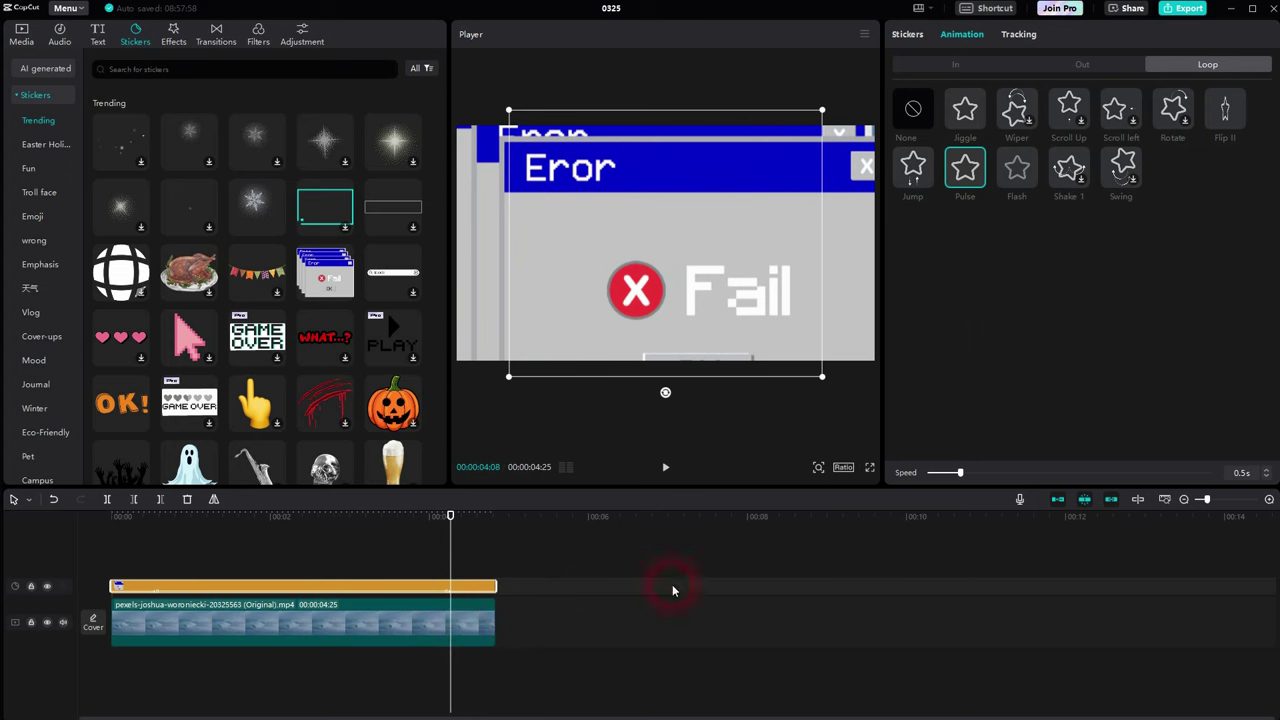
Step: Try the Pulse loop at 0.1 s and 0.2 s speeds, and set it to 2.8 s
drag(962, 473, 933, 474)
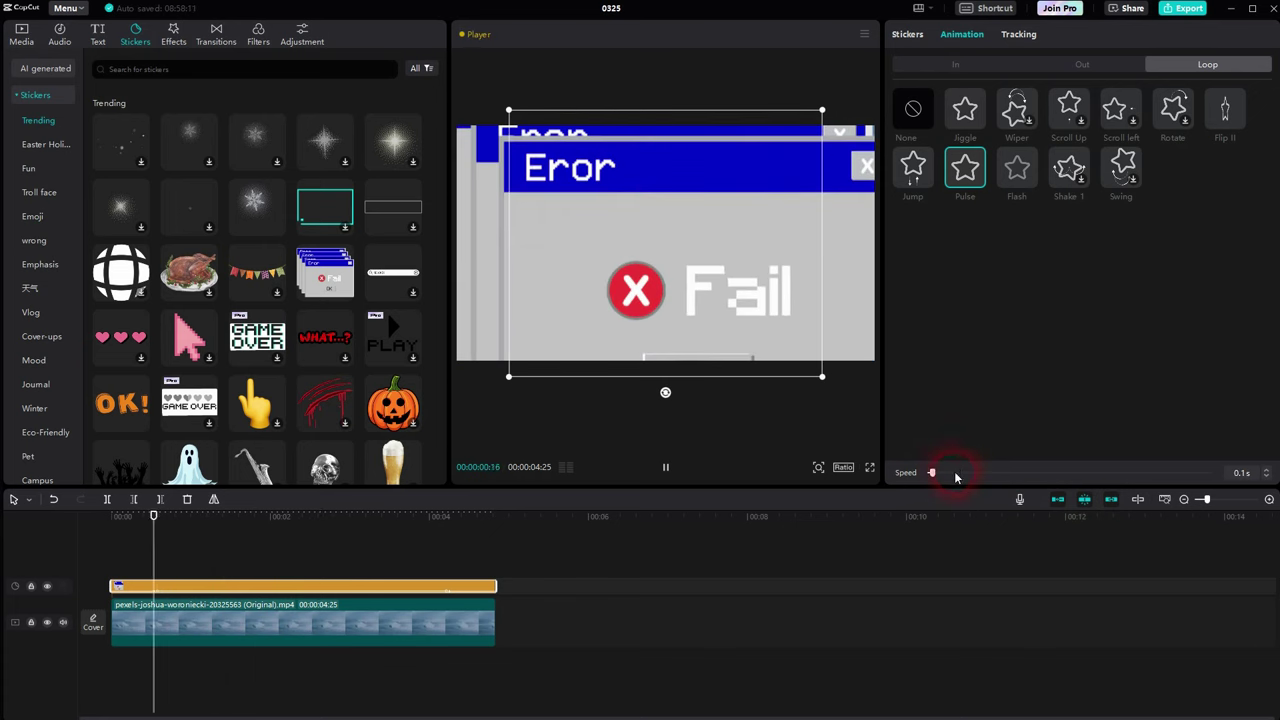
click(935, 473)
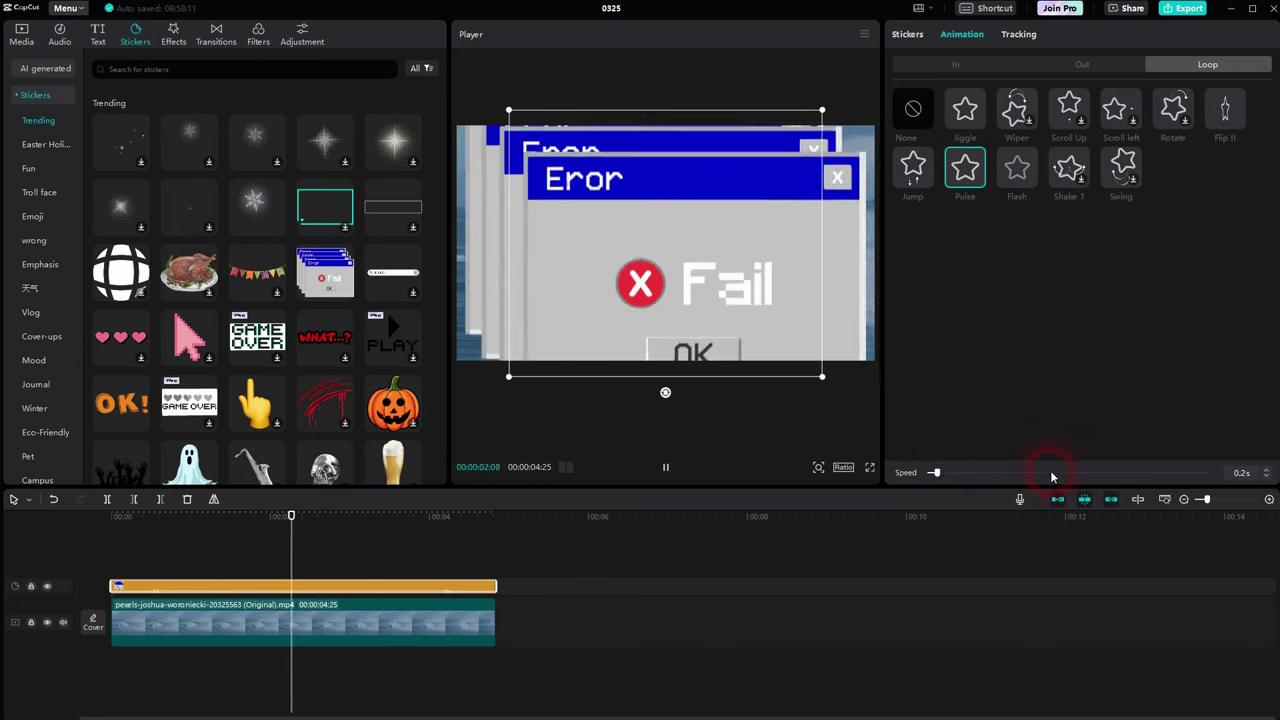
drag(1051, 477, 1139, 473)
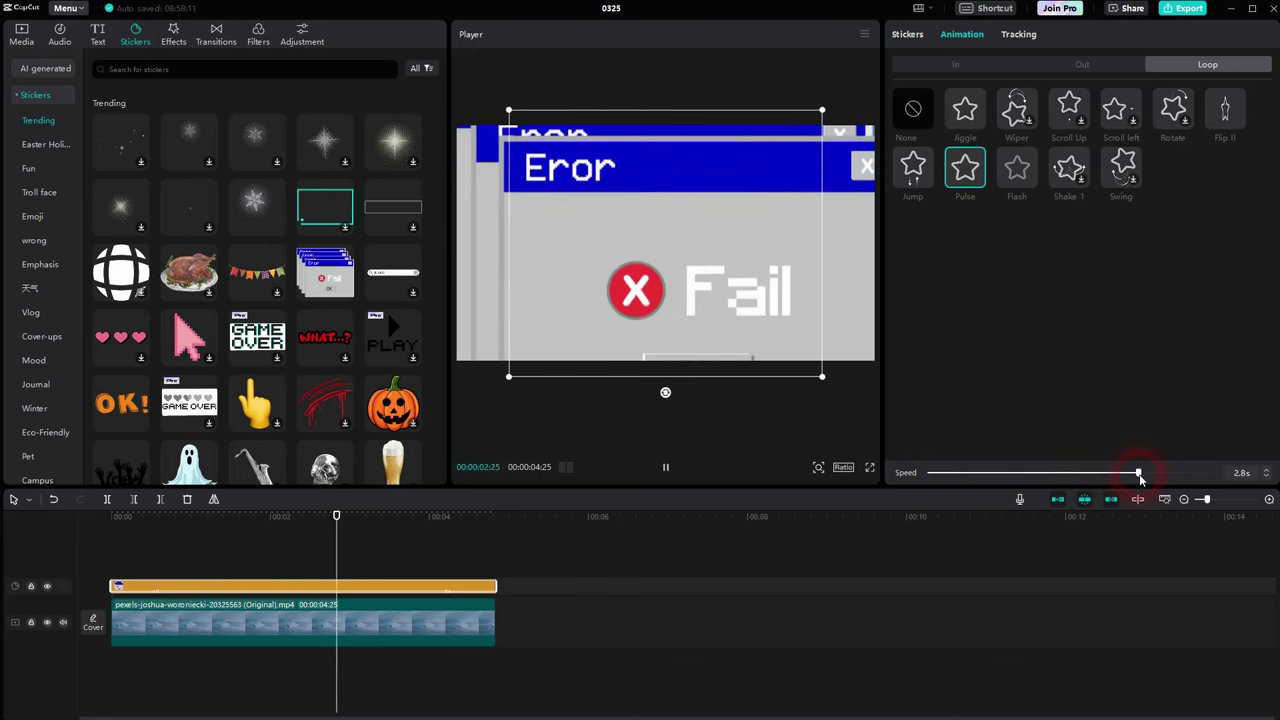
click(672, 470)
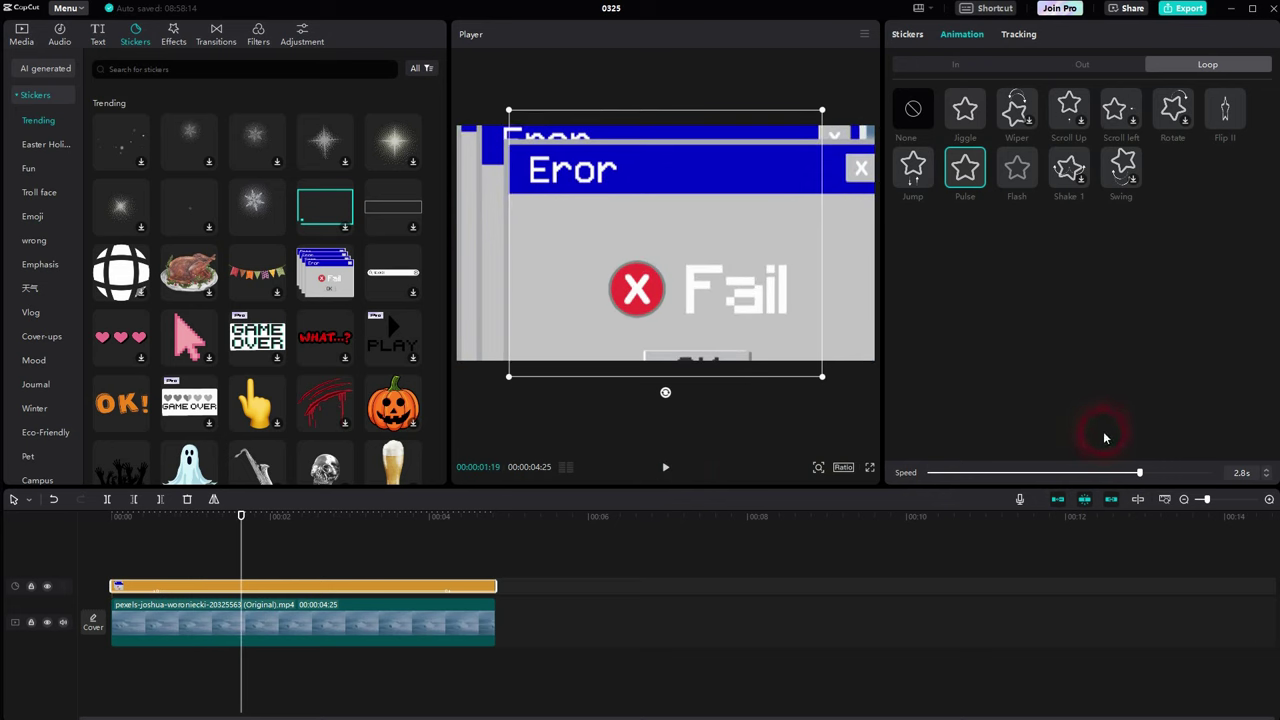
Step: Remove the loop, exit and entrance animations from the error window sticker, and delete the sticker from the timeline
click(910, 106)
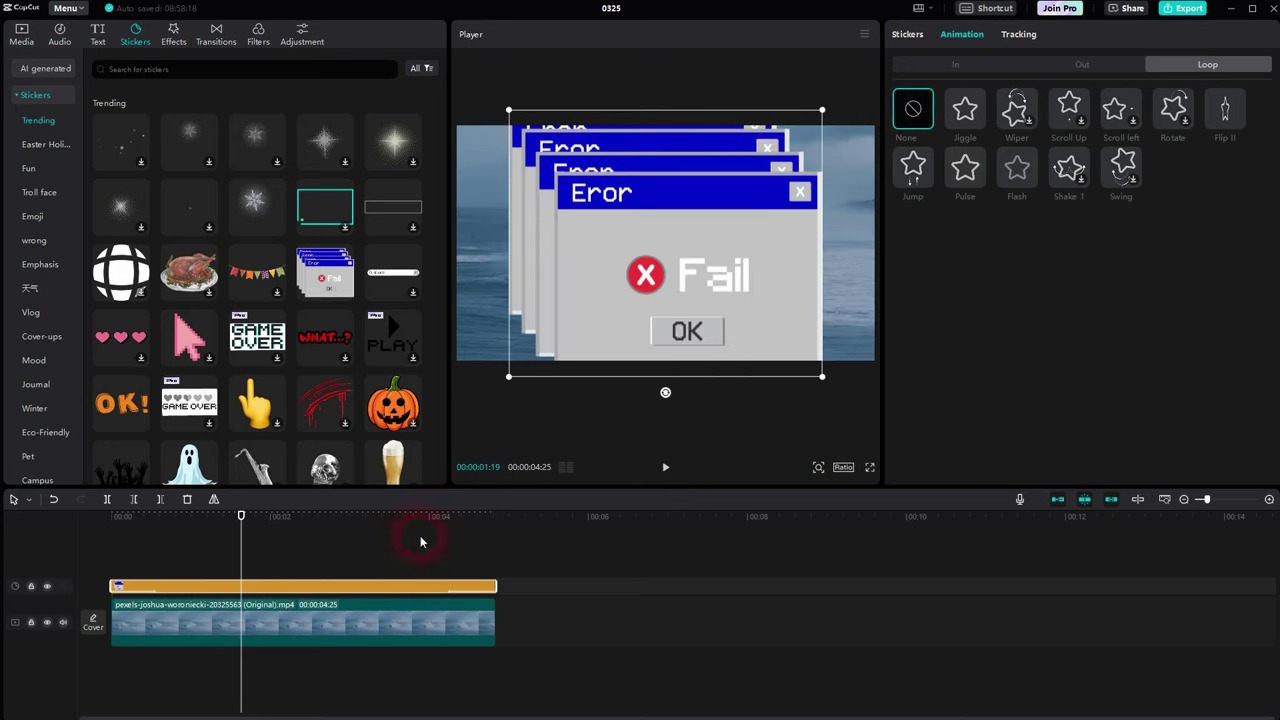
click(1076, 66)
click(917, 111)
click(450, 588)
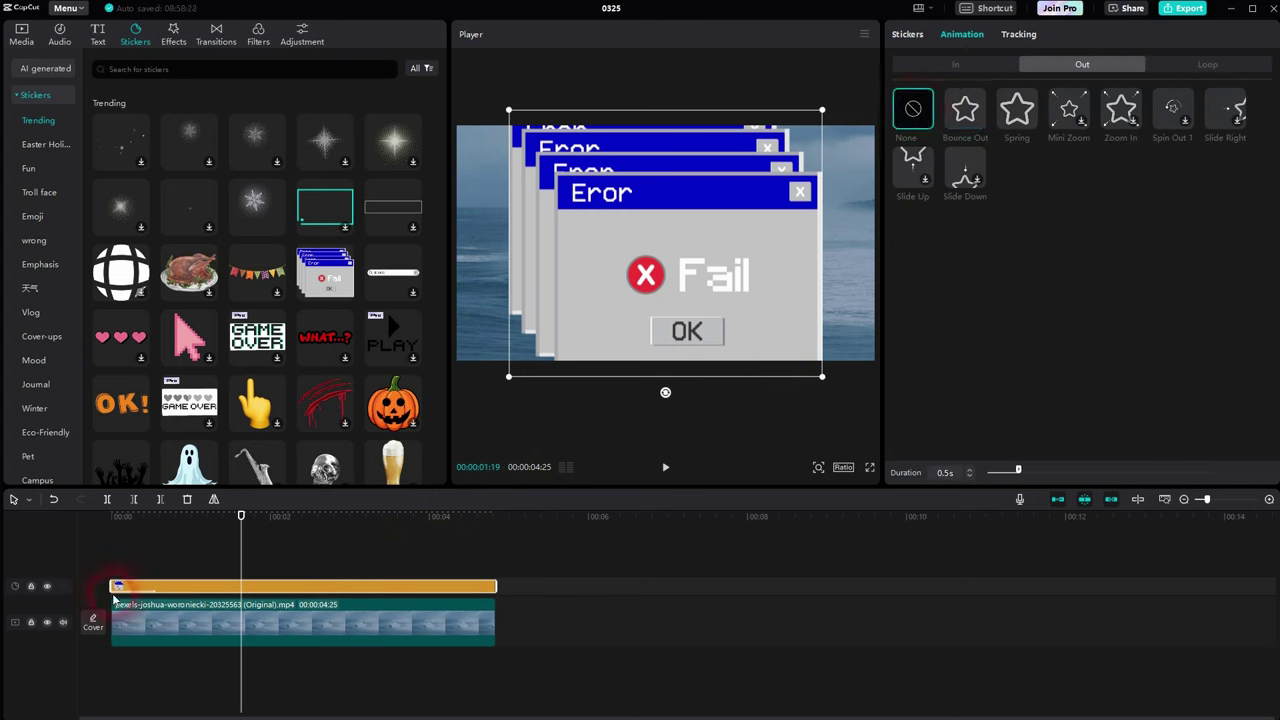
click(928, 66)
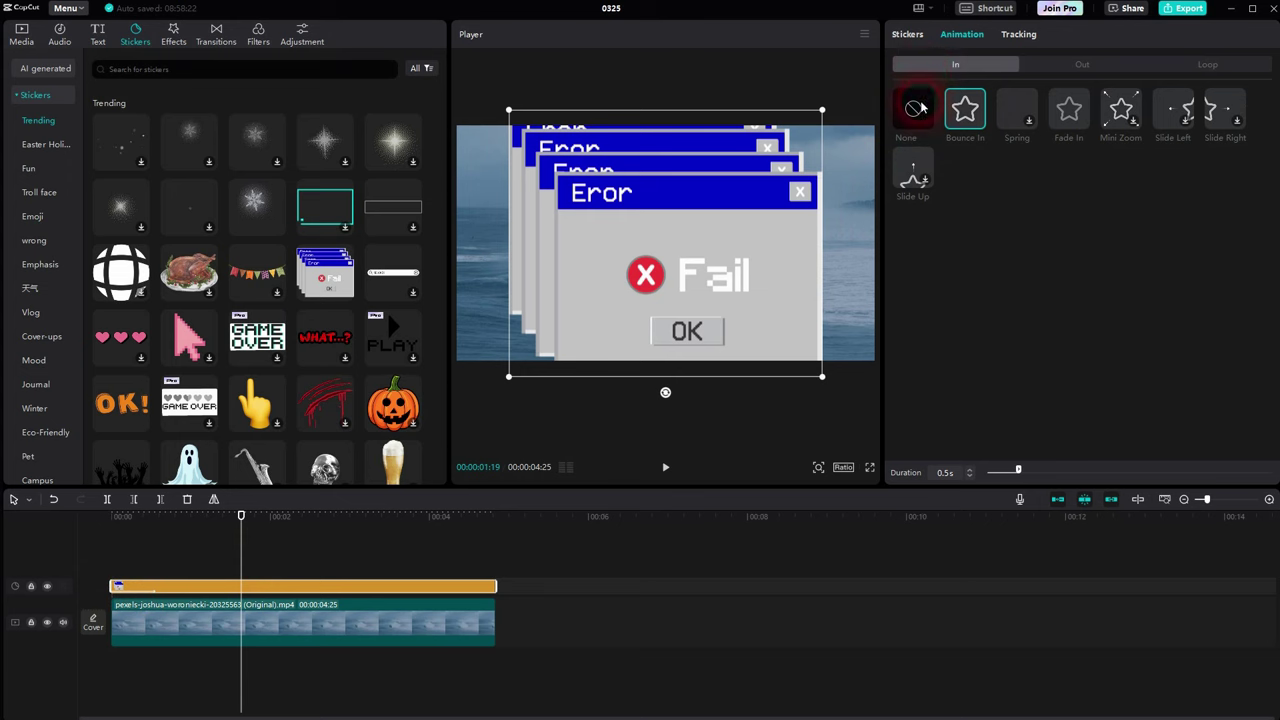
click(920, 110)
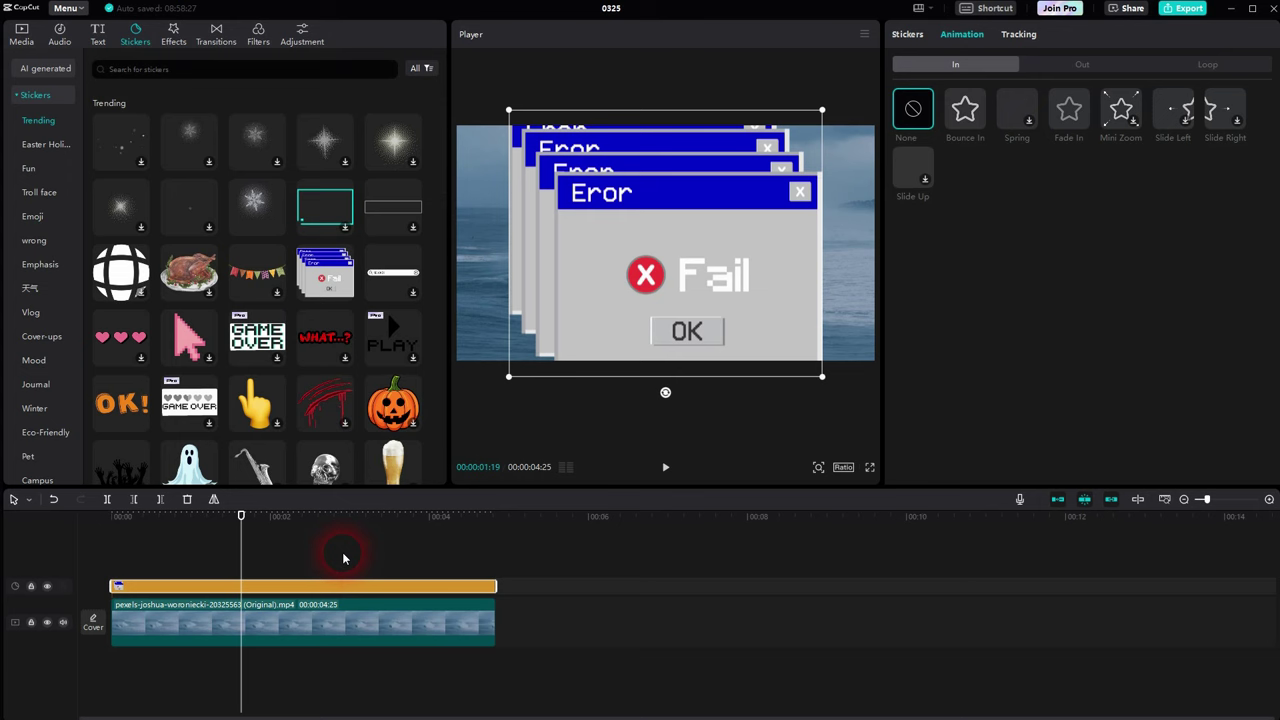
click(358, 586)
key(Delete)
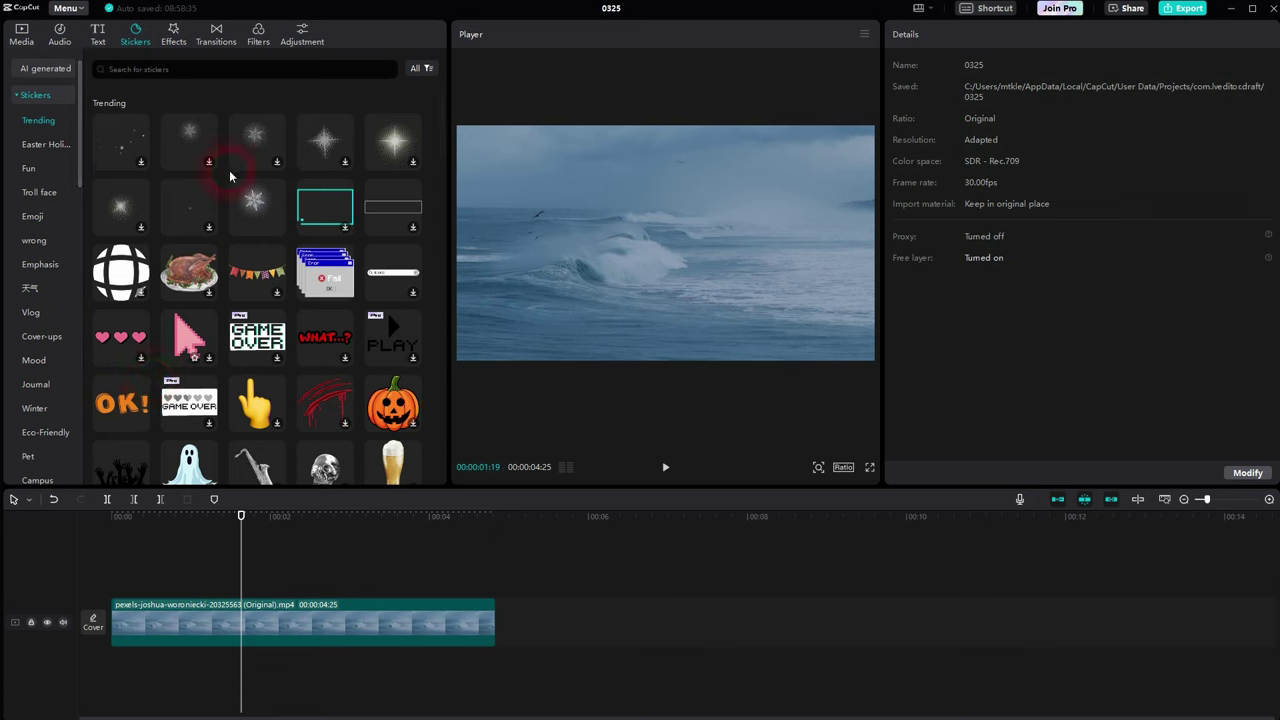
Step: Search the stickers for "subscribe" and add the first red Subscribe button sticker above the ocean clip
click(178, 70)
text(su)
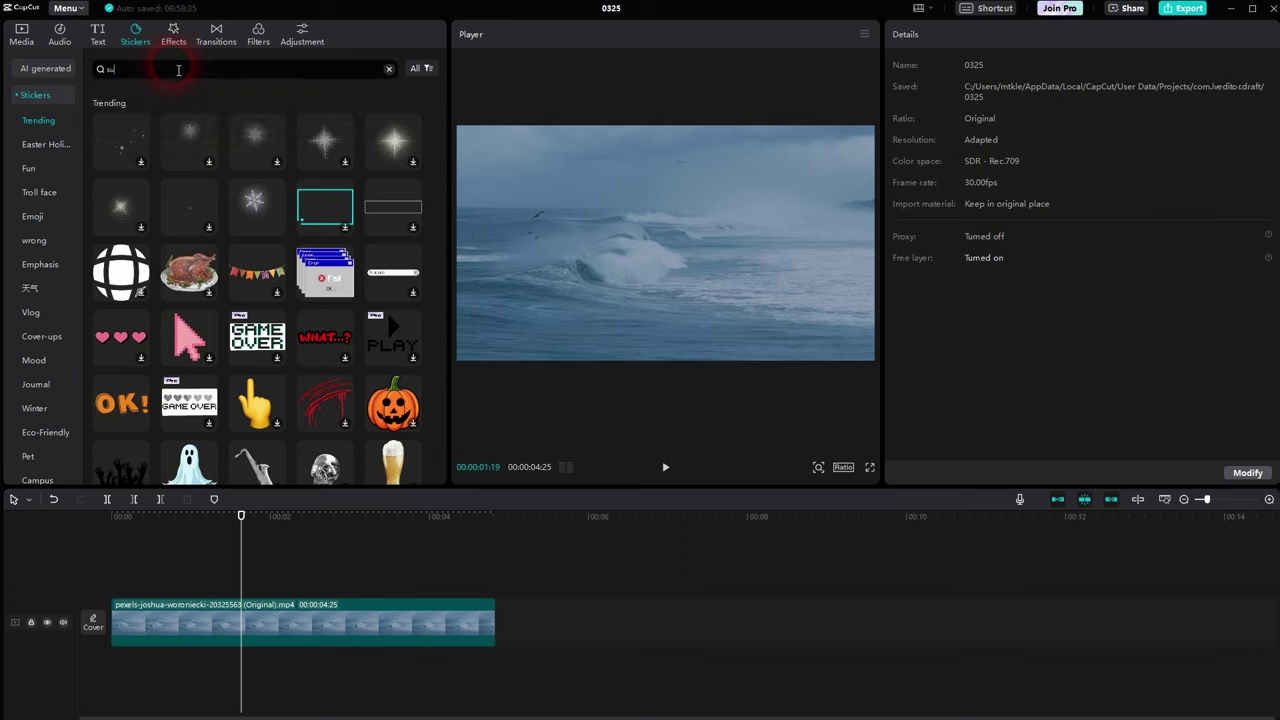
text(bscribe)
key(Return)
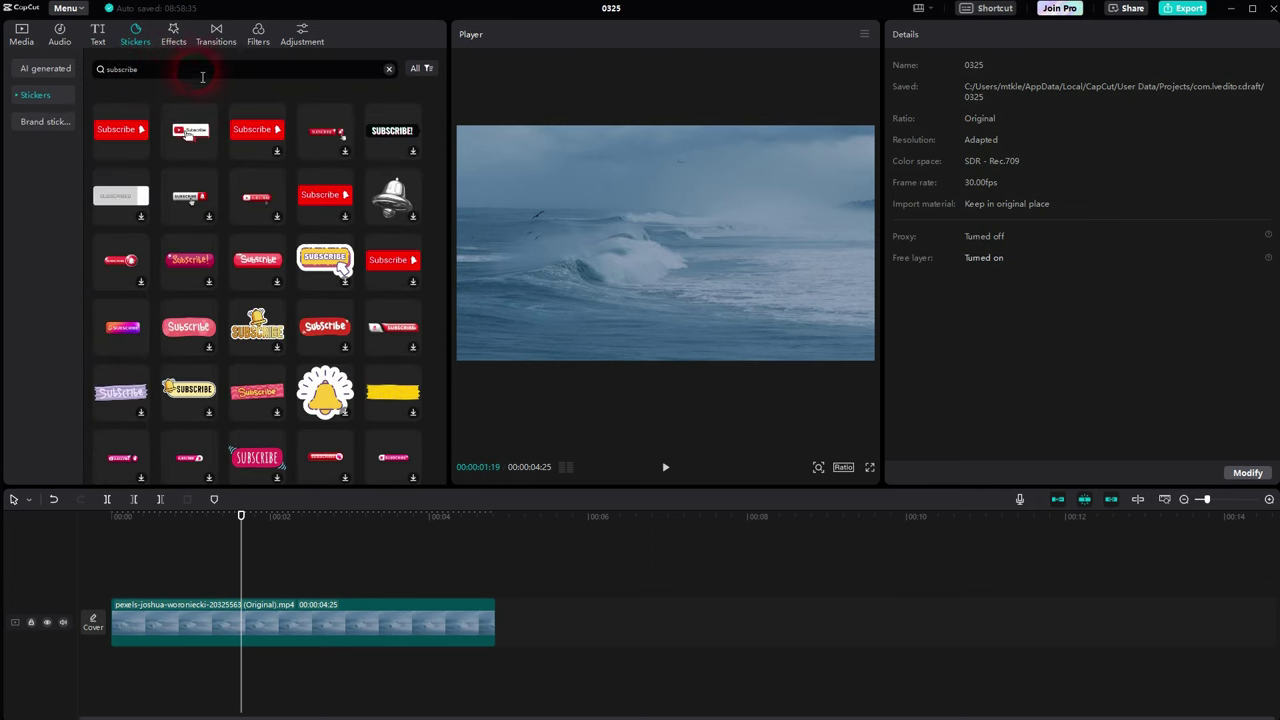
mouse_move(128, 140)
mouse_move(197, 136)
mouse_move(274, 143)
drag(260, 157, 519, 318)
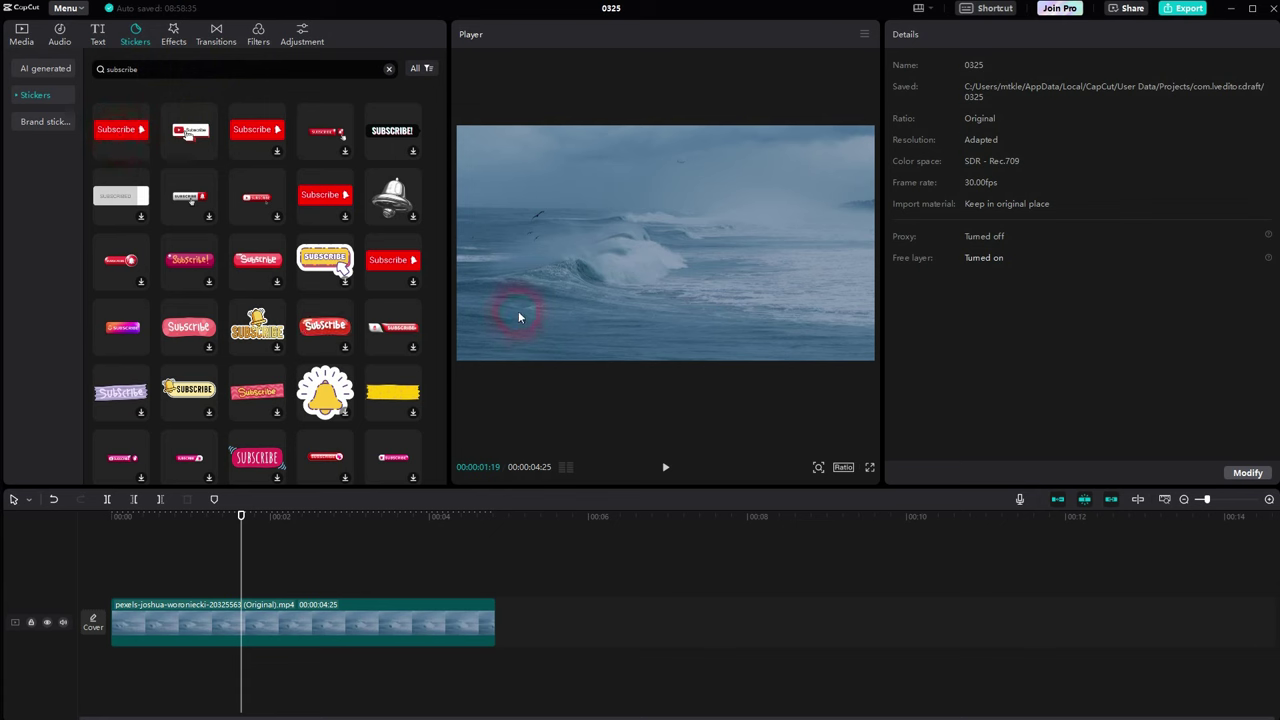
click(142, 153)
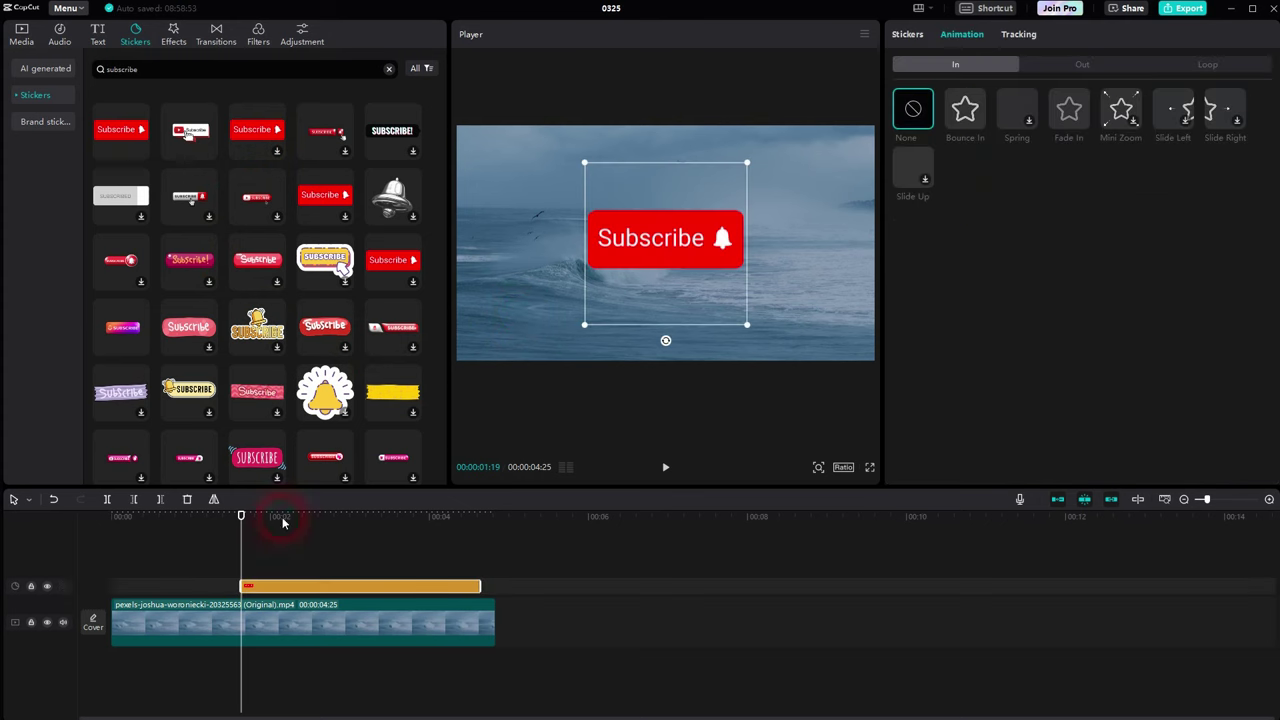
Step: Adjust the Subscribe sticker to run from about 00:00:03:14 to the ocean clip's end, and play that section
click(45, 563)
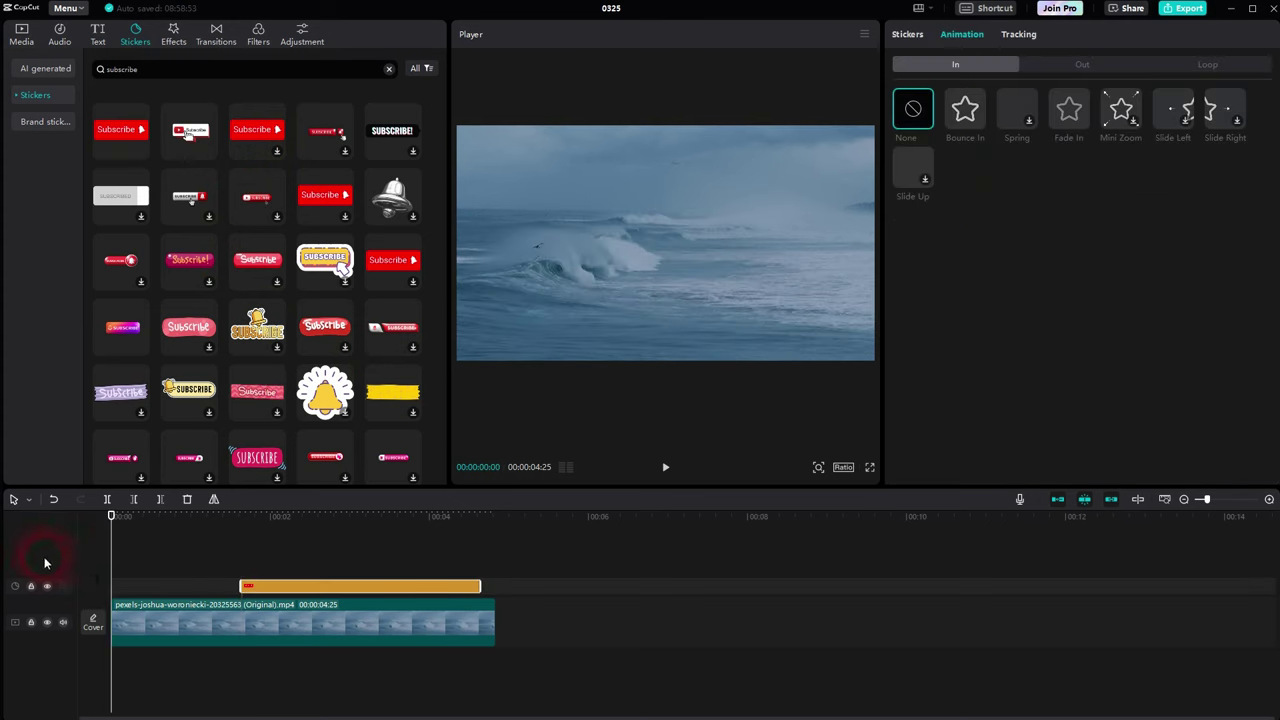
drag(285, 585, 389, 585)
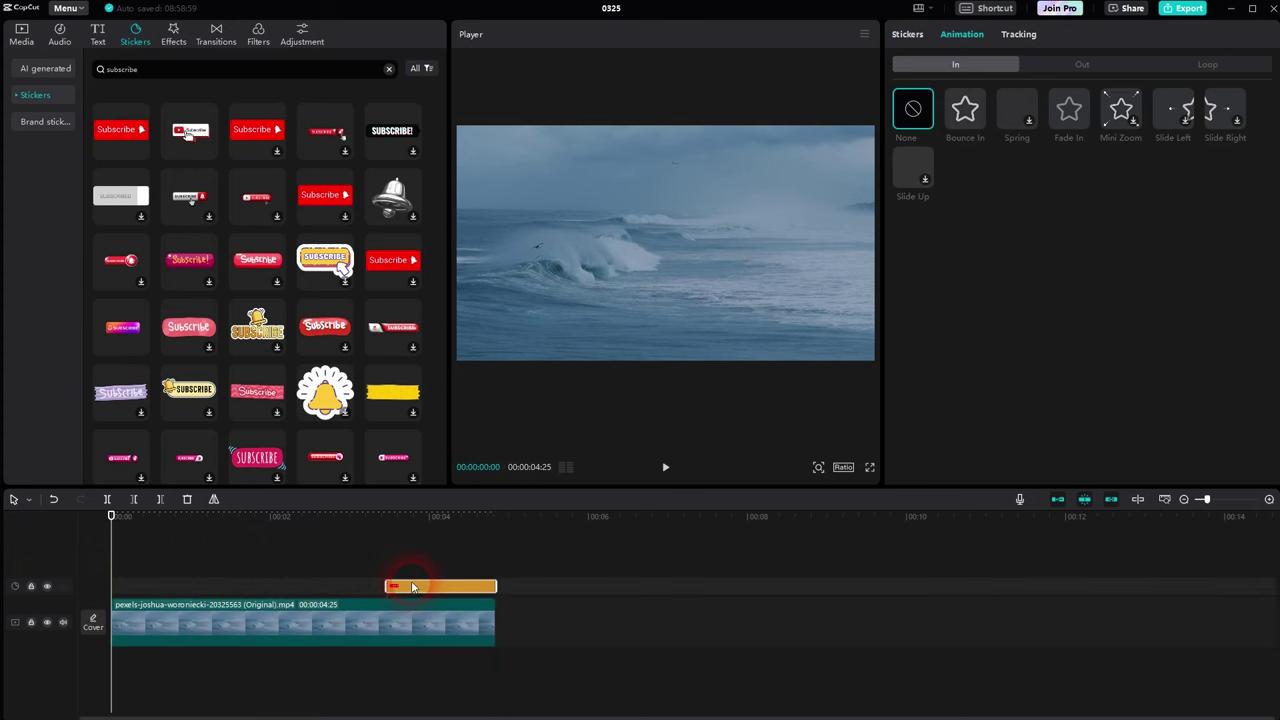
click(129, 535)
drag(155, 543, 344, 543)
click(666, 467)
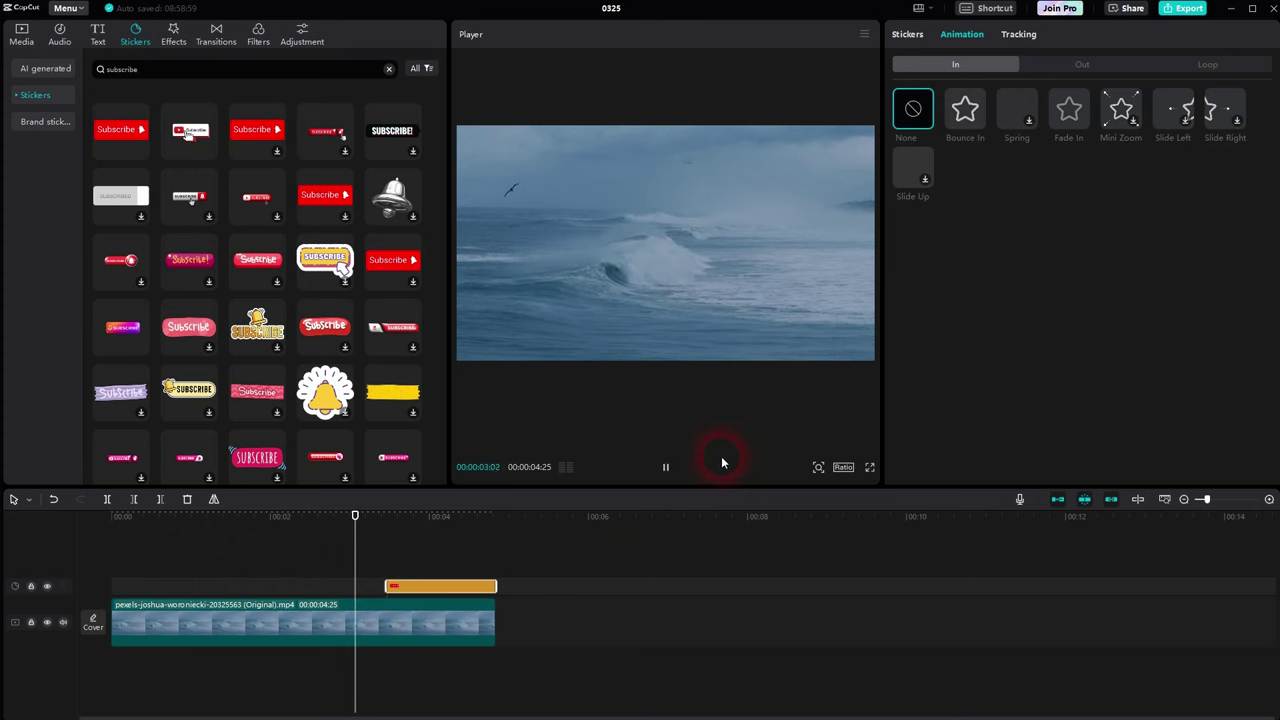
click(476, 558)
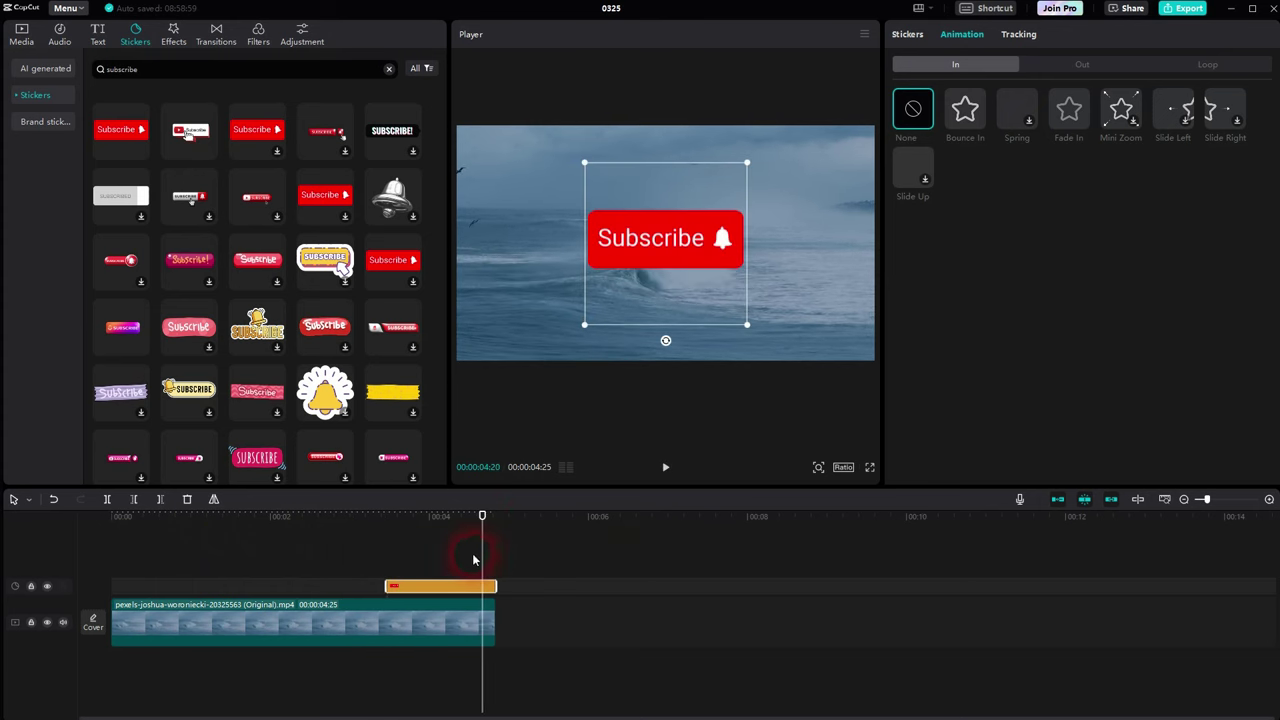
Step: Apply the Fade In entrance animation to the Subscribe sticker and play the video from just before it
click(388, 563)
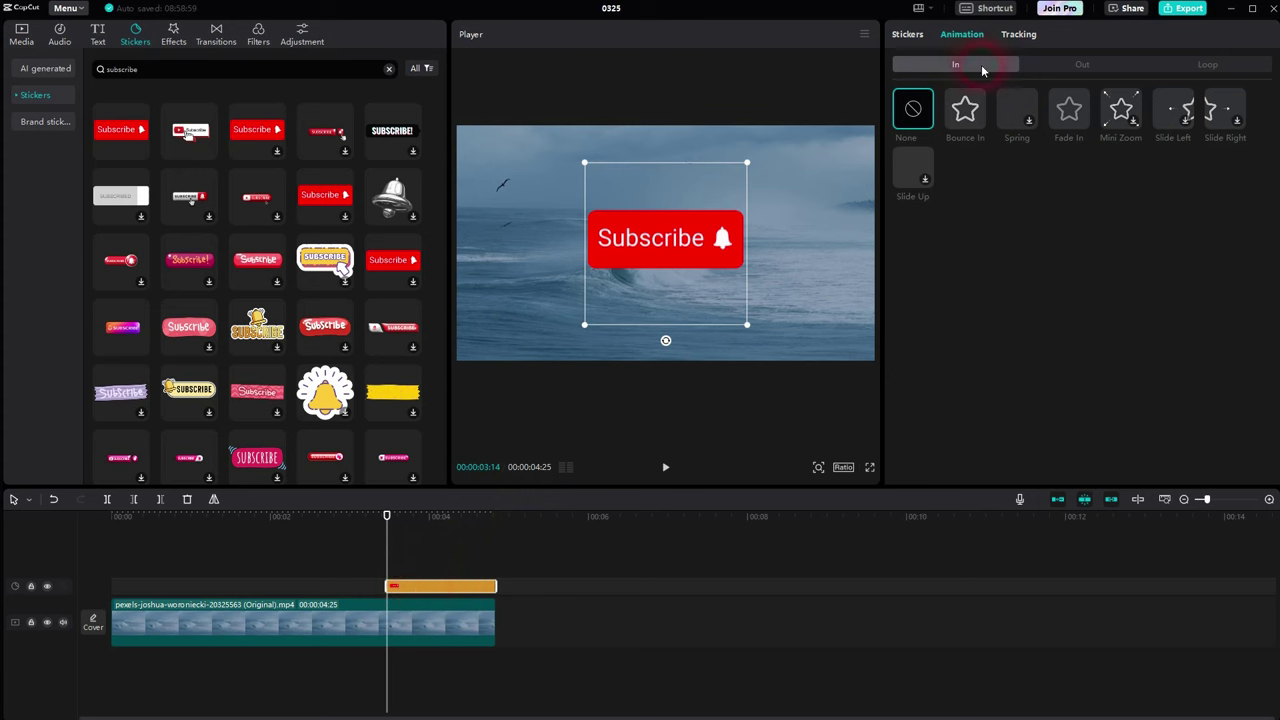
click(1069, 109)
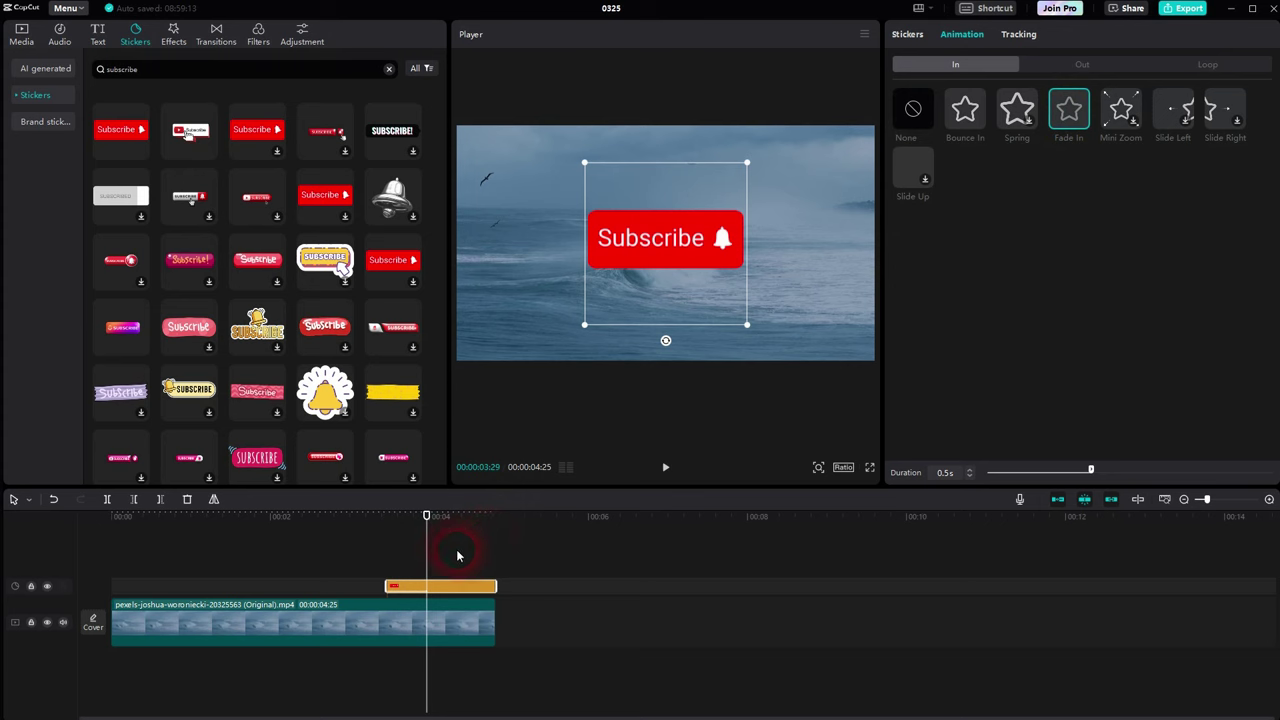
drag(436, 544, 323, 560)
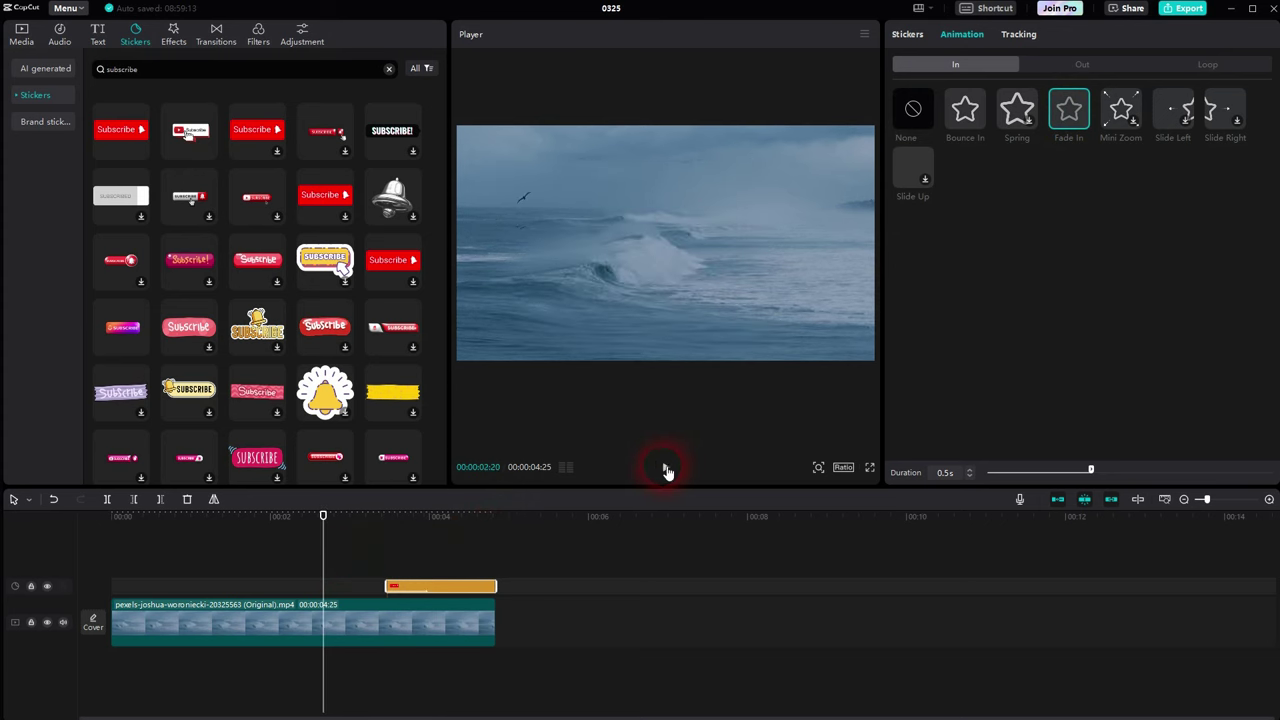
click(665, 467)
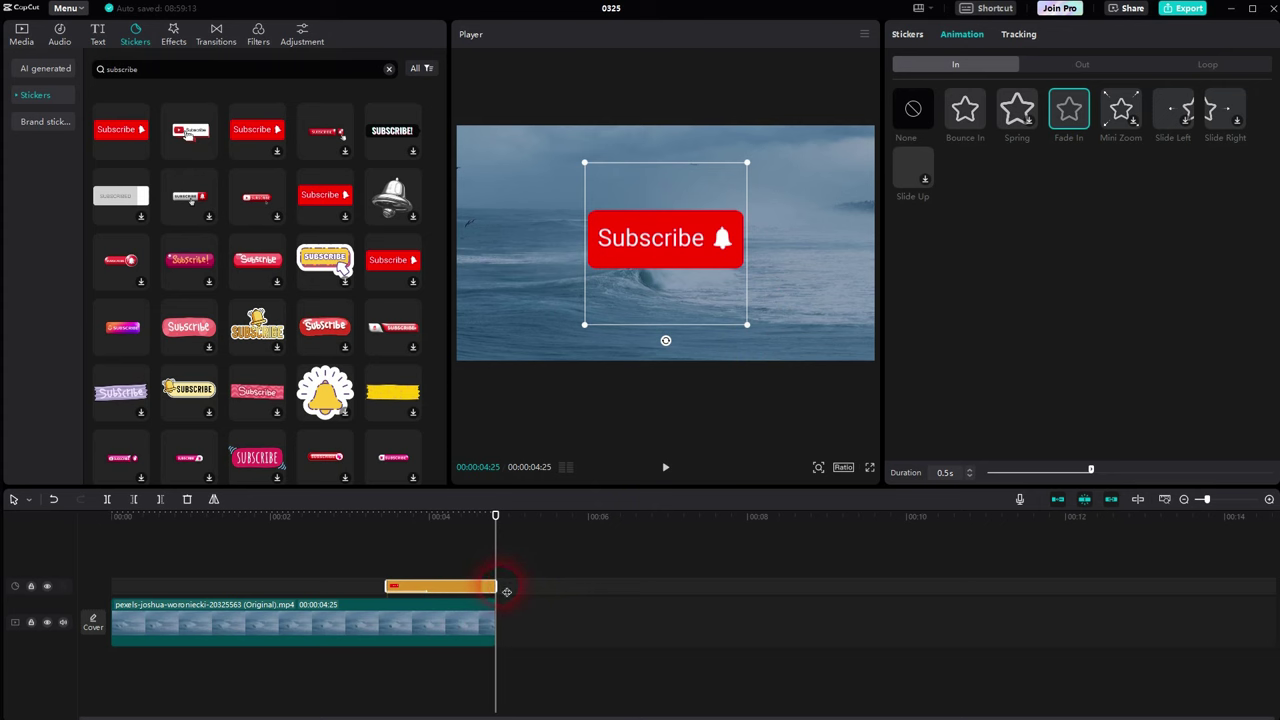
Step: Apply the Slide Right exit animation to the Subscribe sticker
click(1084, 65)
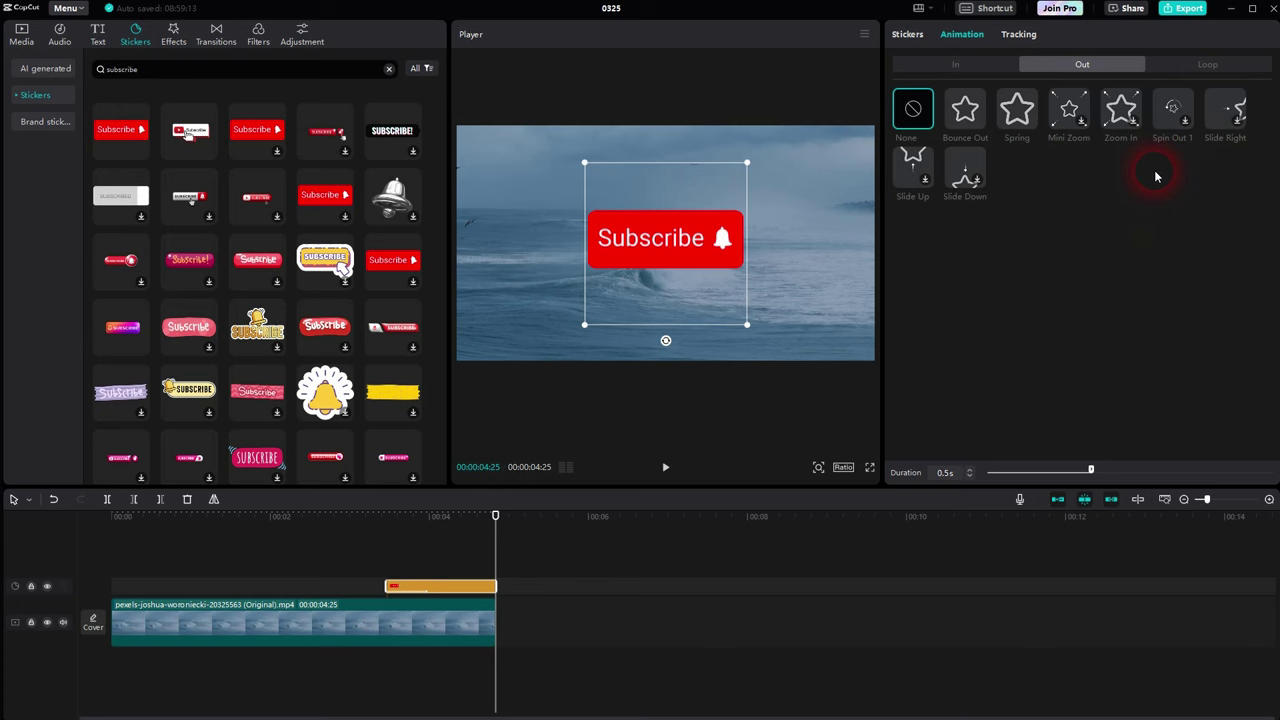
click(1238, 120)
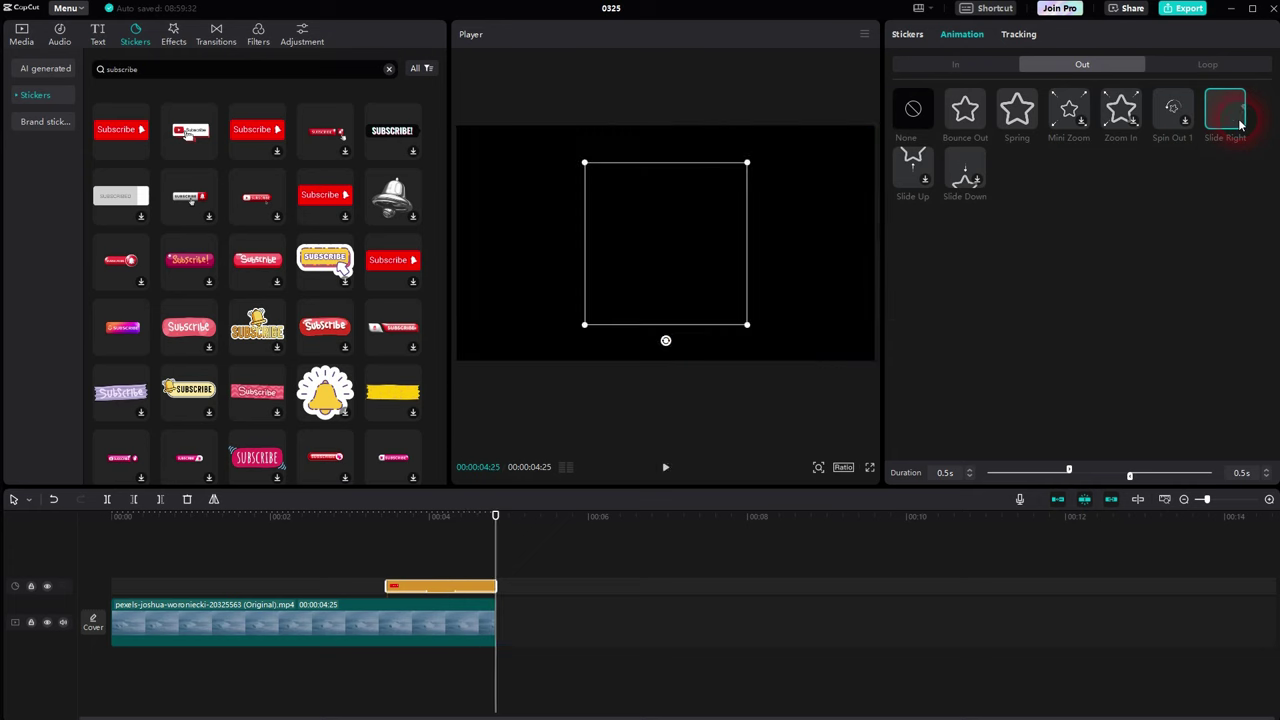
click(554, 534)
Step: Extend the Subscribe sticker's start back to 00:00:02:12 and play the video from the beginning
drag(500, 561, 303, 569)
drag(393, 590, 302, 586)
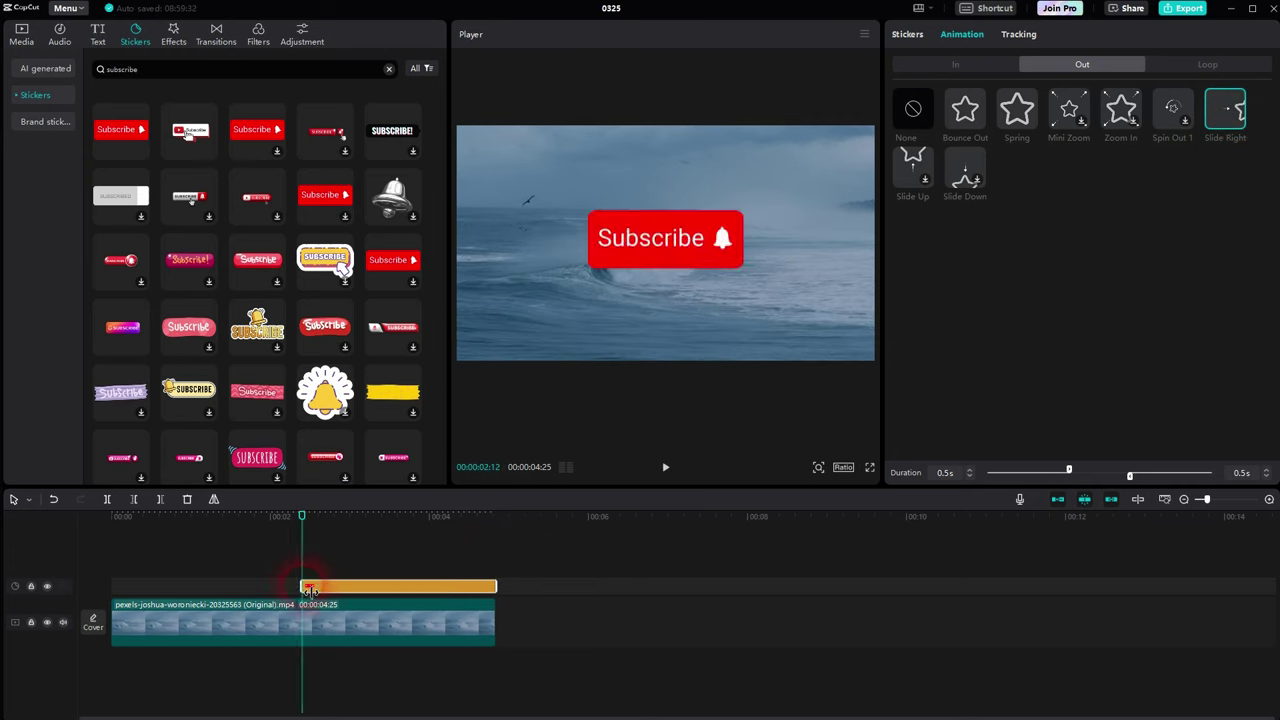
drag(314, 543, 60, 566)
click(632, 479)
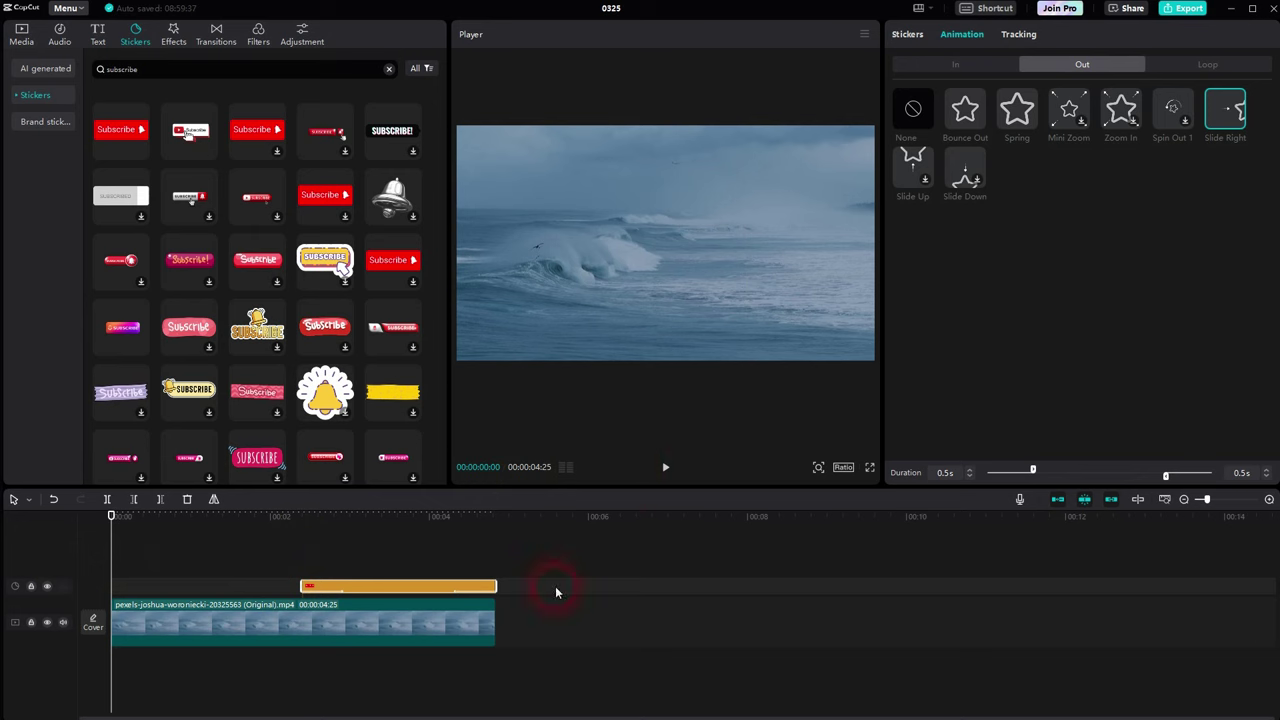
click(447, 618)
click(665, 467)
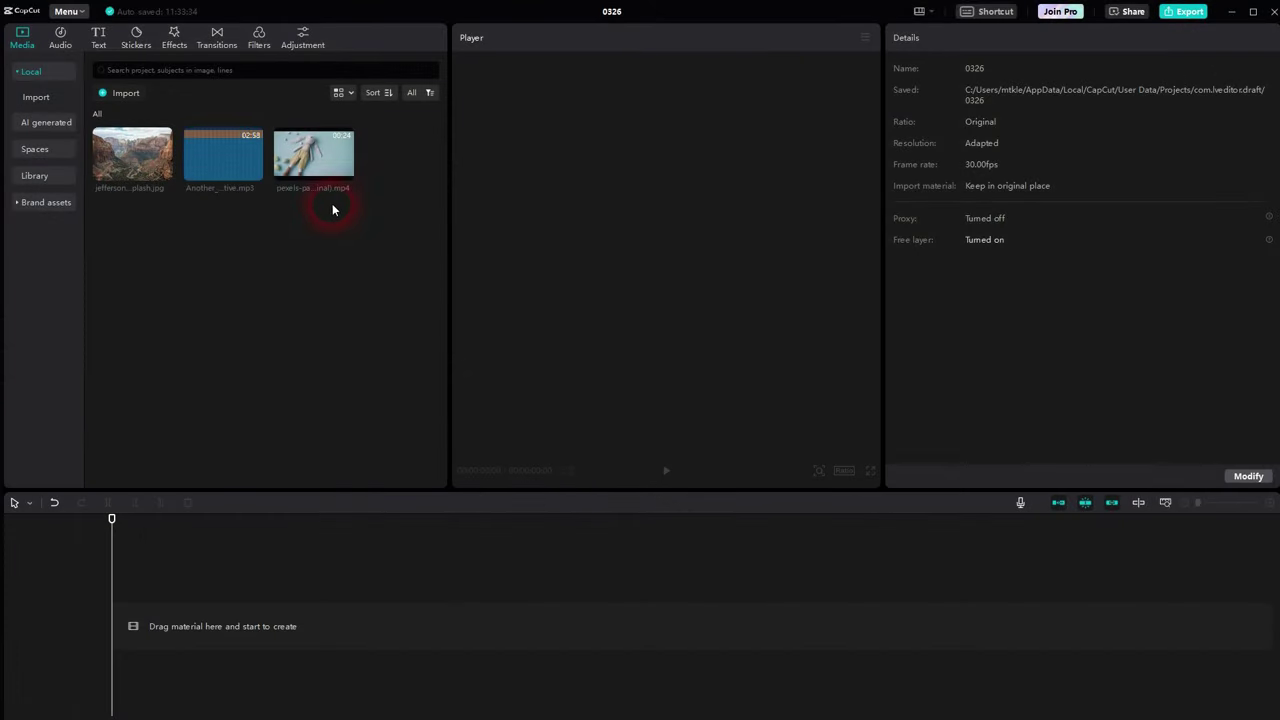
Step: Add the doll video, the Another_Perspective.mp3 music and the canyon photo to the empty timeline of project 0326
click(345, 174)
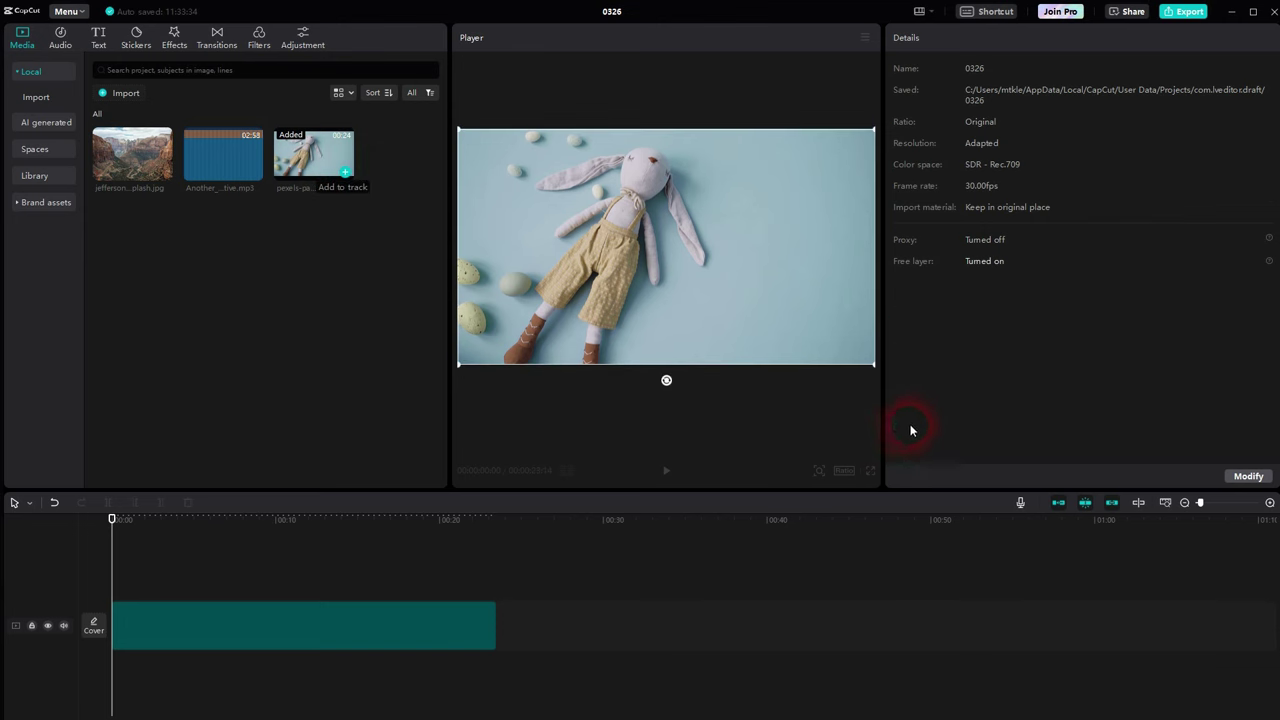
click(254, 174)
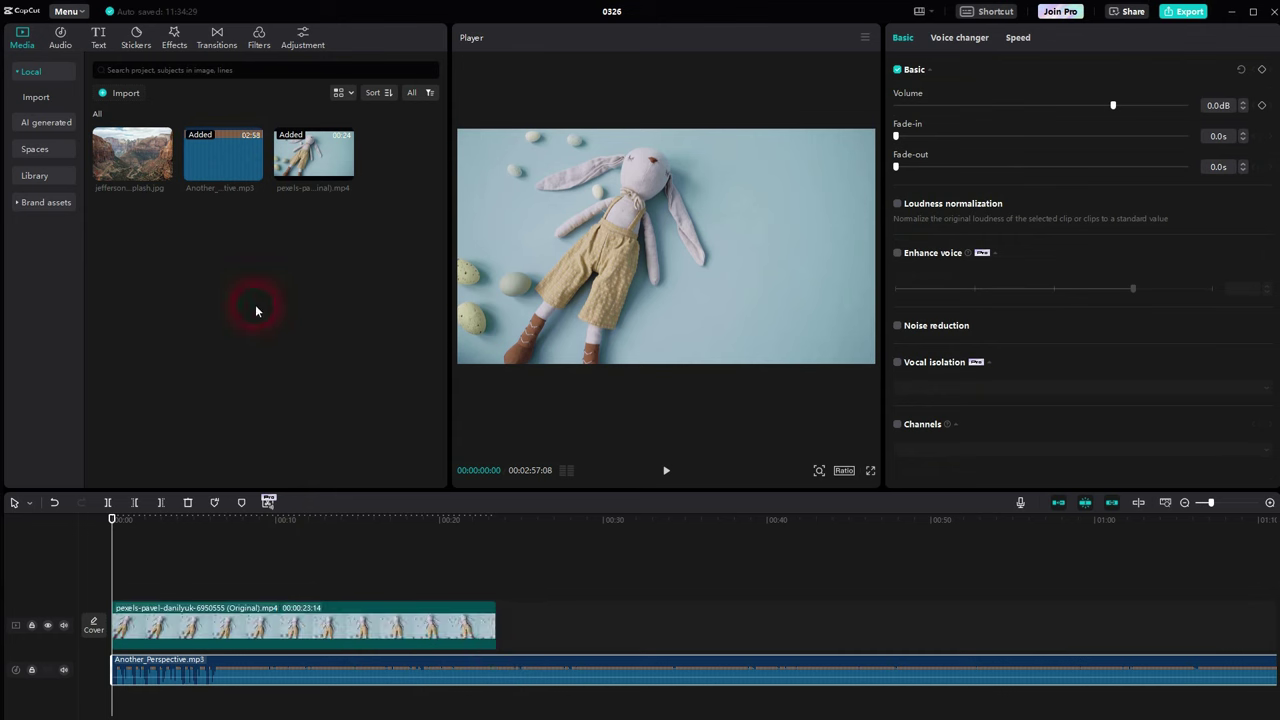
click(164, 175)
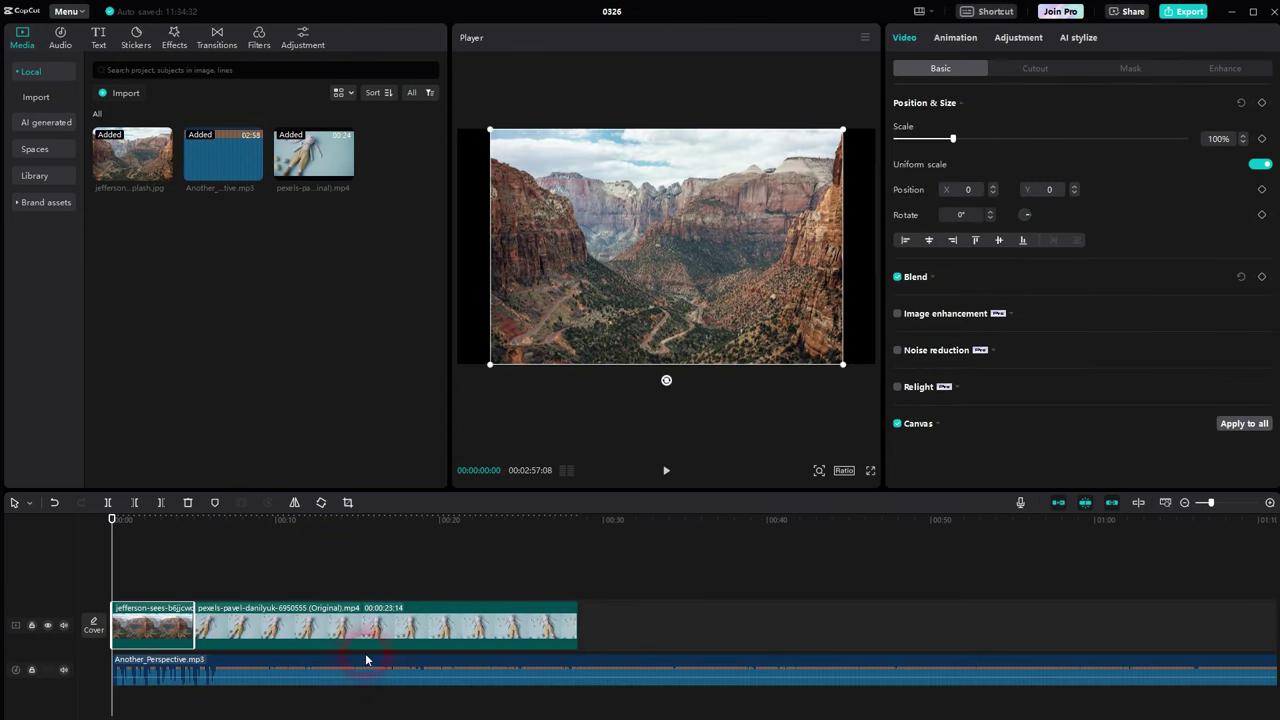
Step: Look over the music clip's basic, speed and voice changer options, and delete Another_Perspective.mp3 from the timeline
click(288, 625)
click(170, 625)
click(318, 625)
click(541, 671)
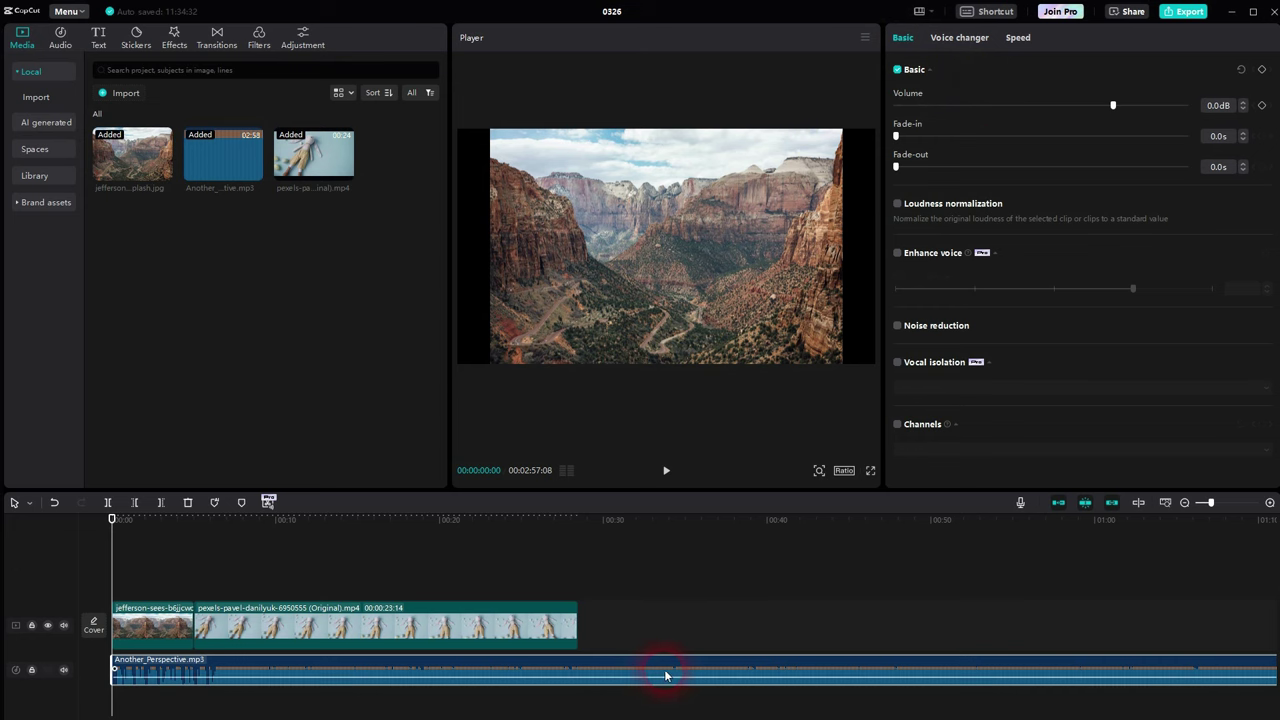
click(1019, 37)
click(962, 38)
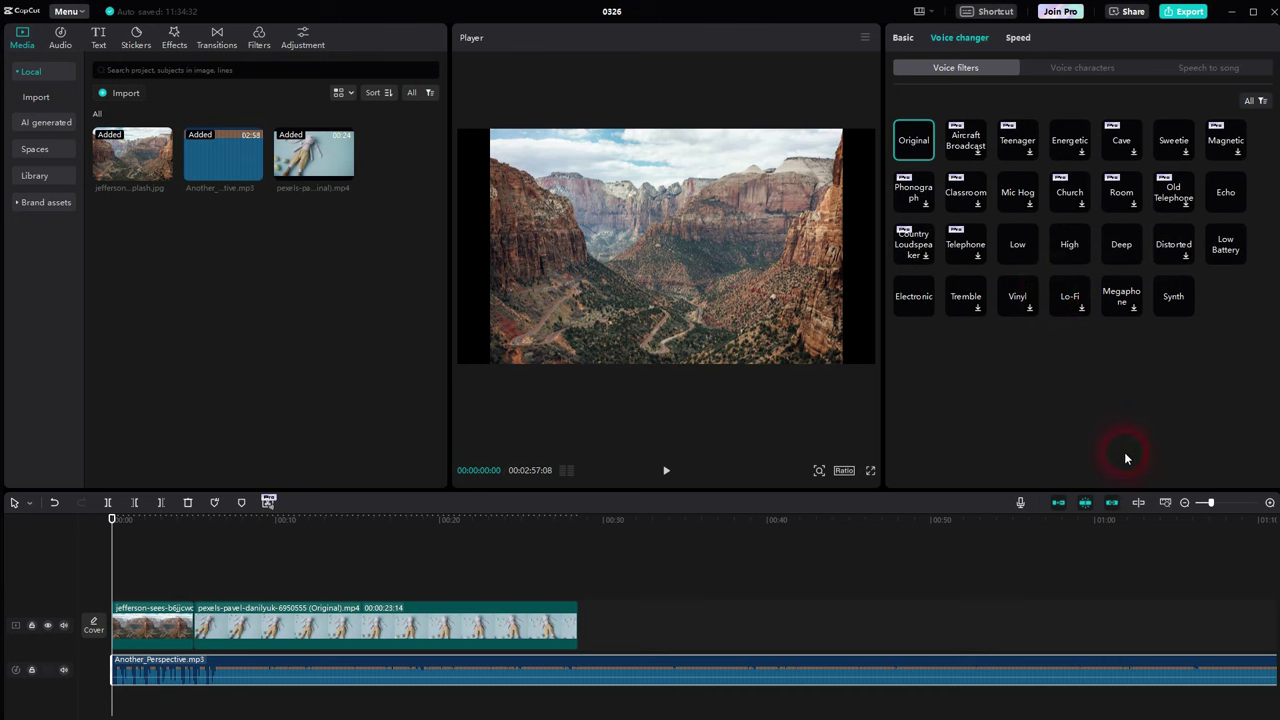
click(503, 667)
key(Delete)
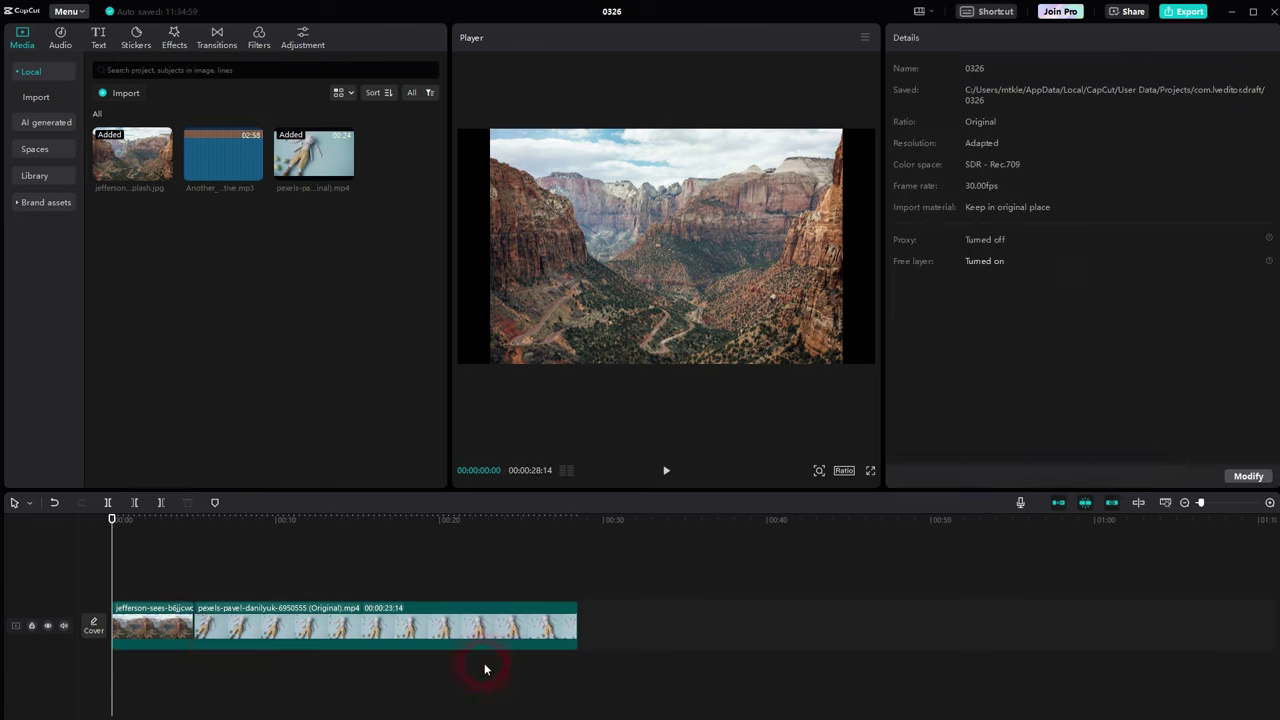
Step: Compare the property categories offered for the canyon photo and the doll video, and examine the photo's AI stylize options
click(175, 632)
click(240, 634)
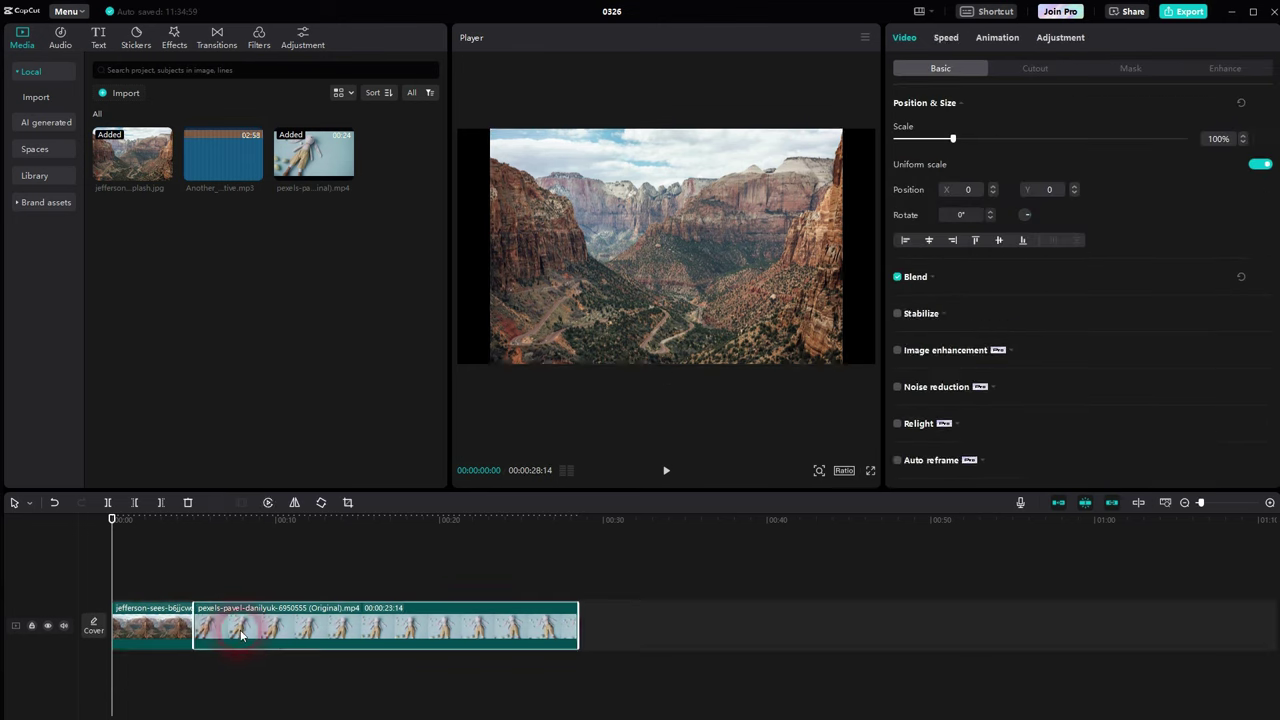
click(158, 626)
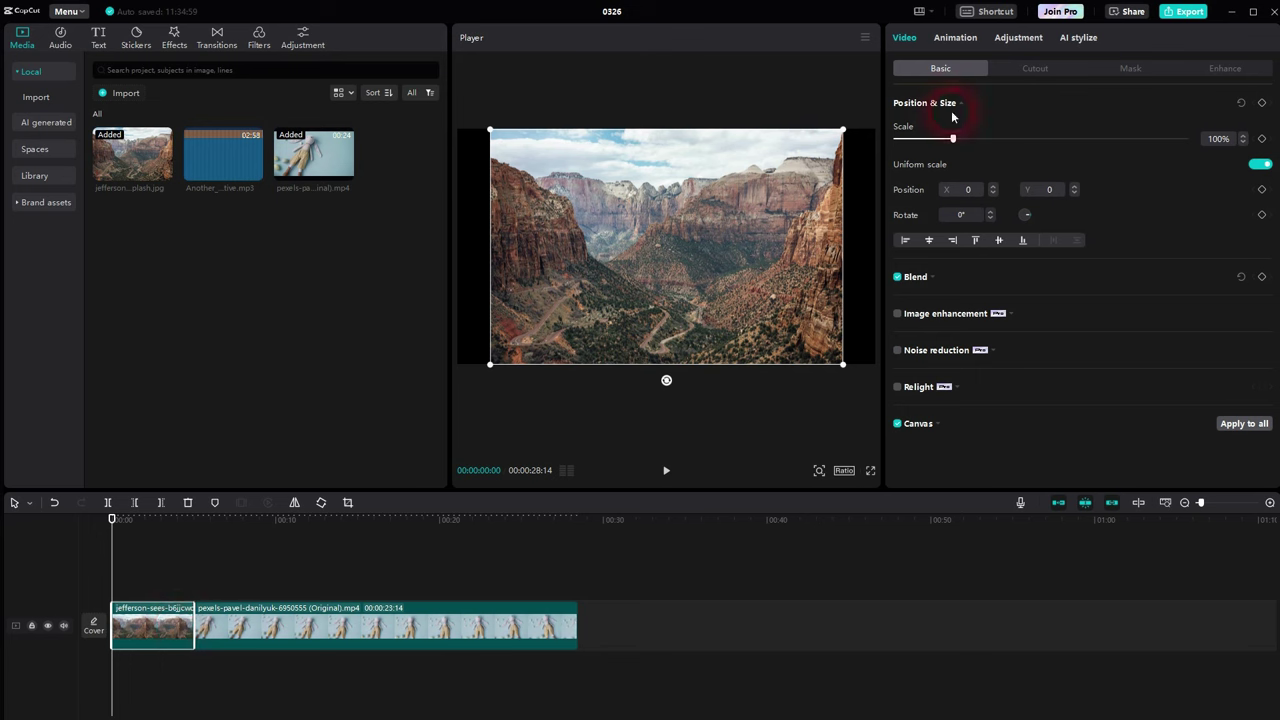
click(387, 624)
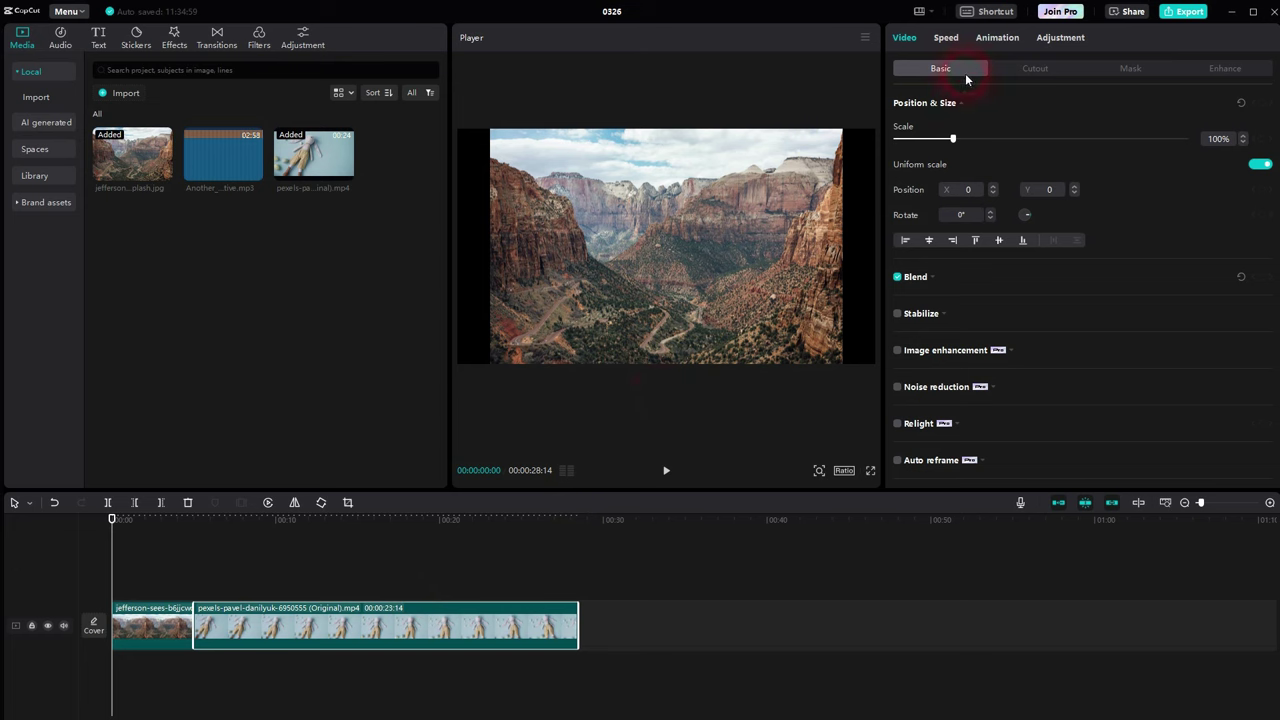
click(160, 620)
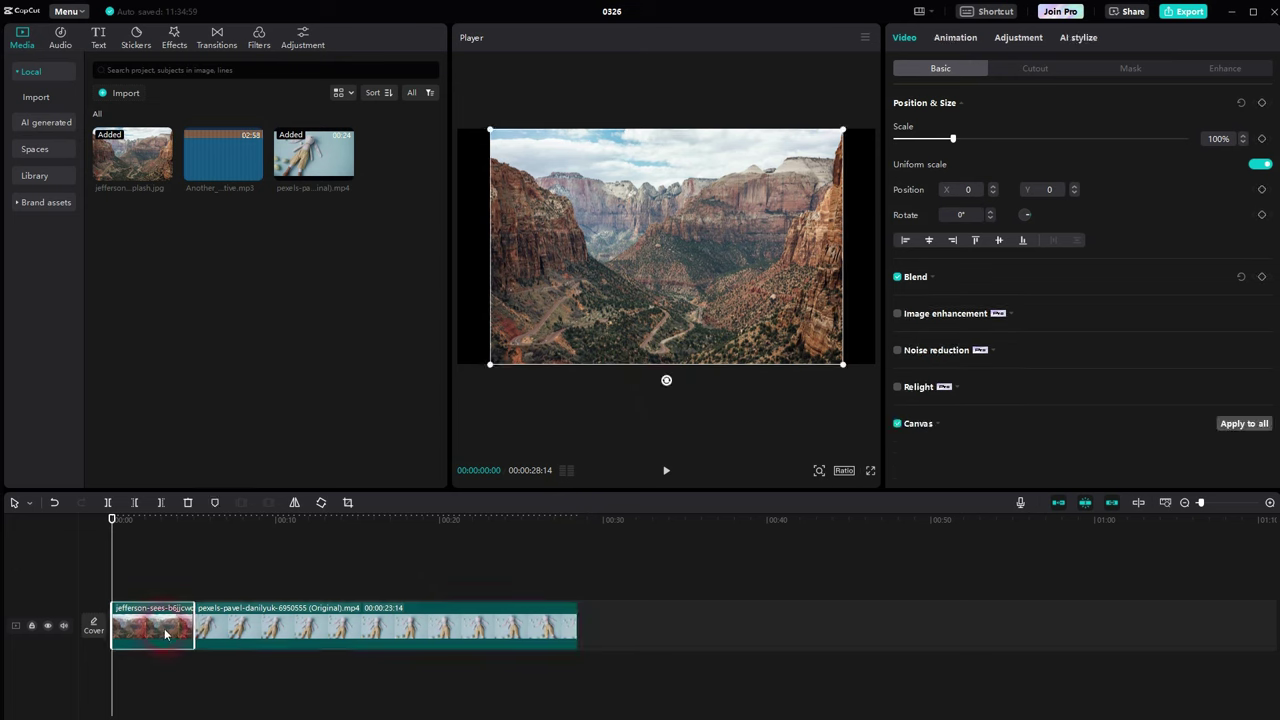
click(1077, 39)
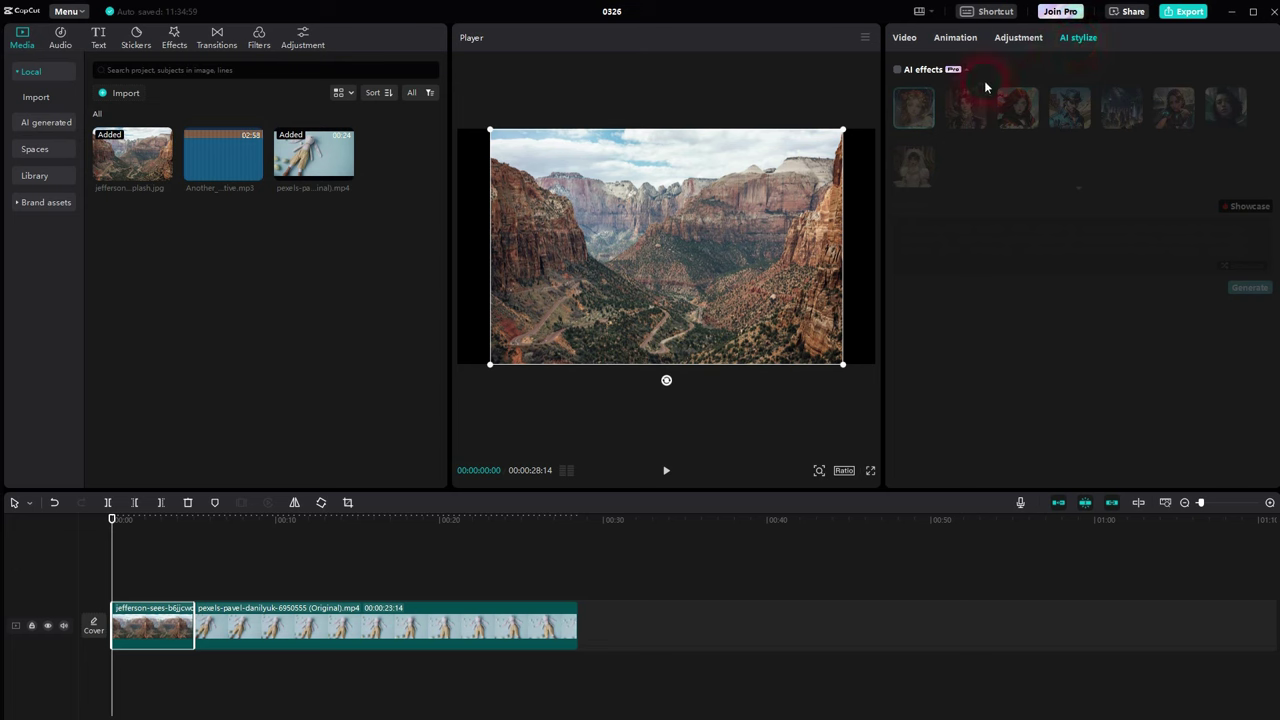
Step: Apply the Shake 3 entrance animation to the canyon photo and enlarge the photo to fill the full frame width
click(955, 38)
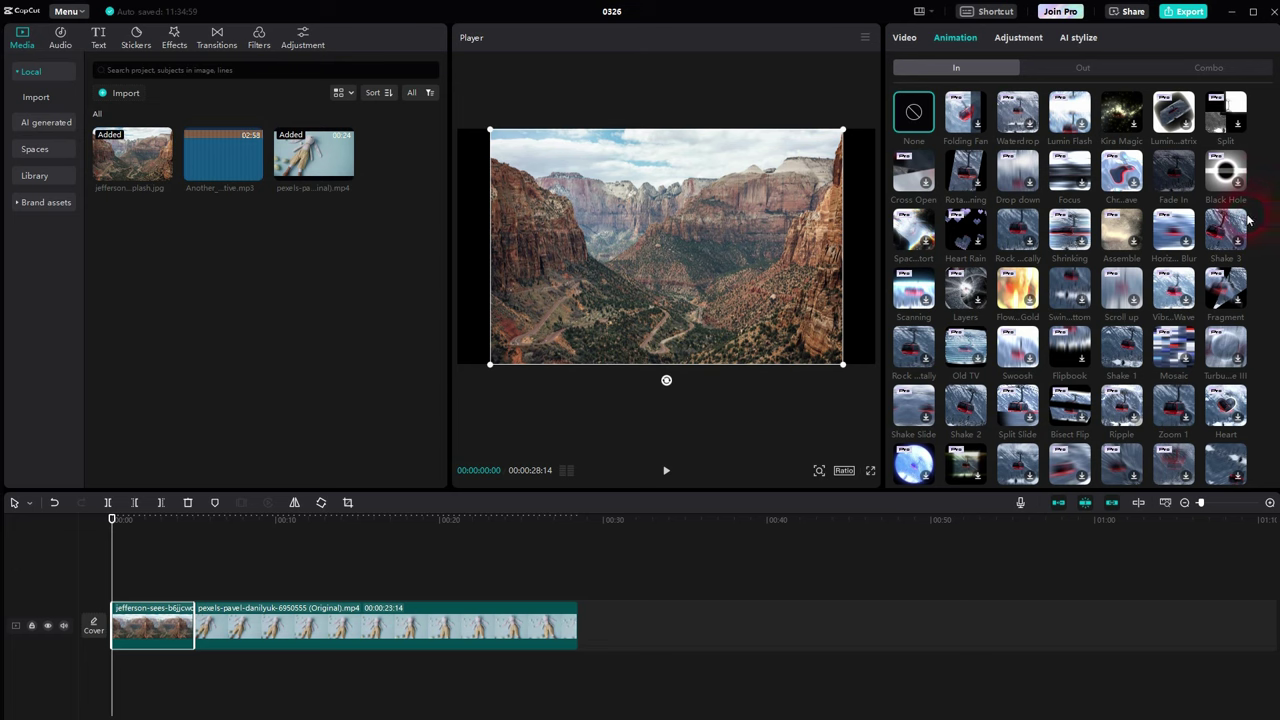
click(1240, 250)
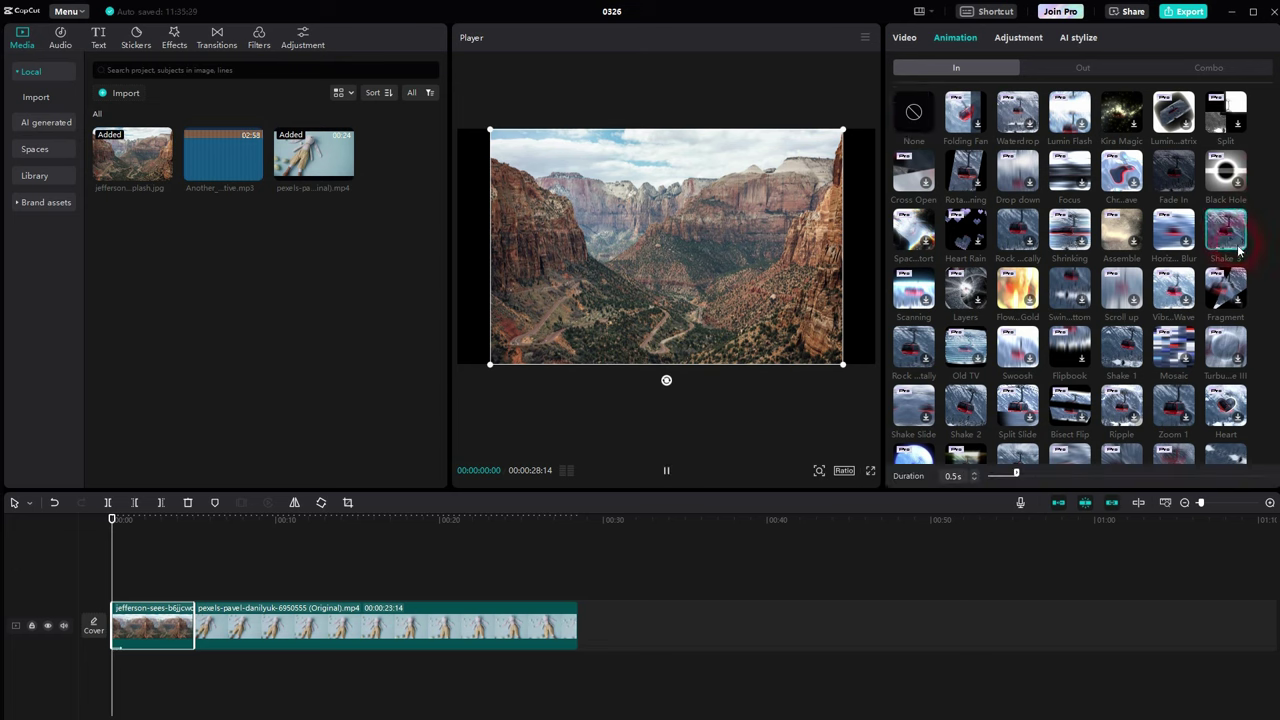
click(740, 240)
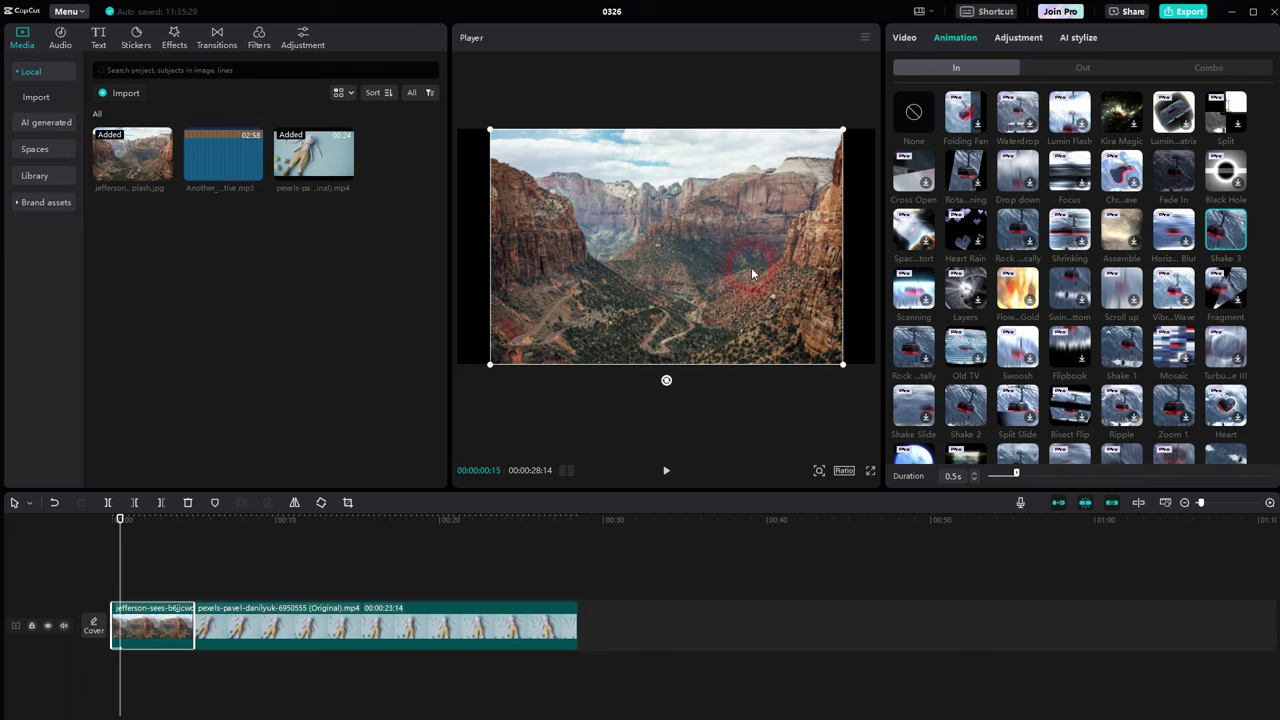
click(843, 364)
drag(845, 366, 875, 387)
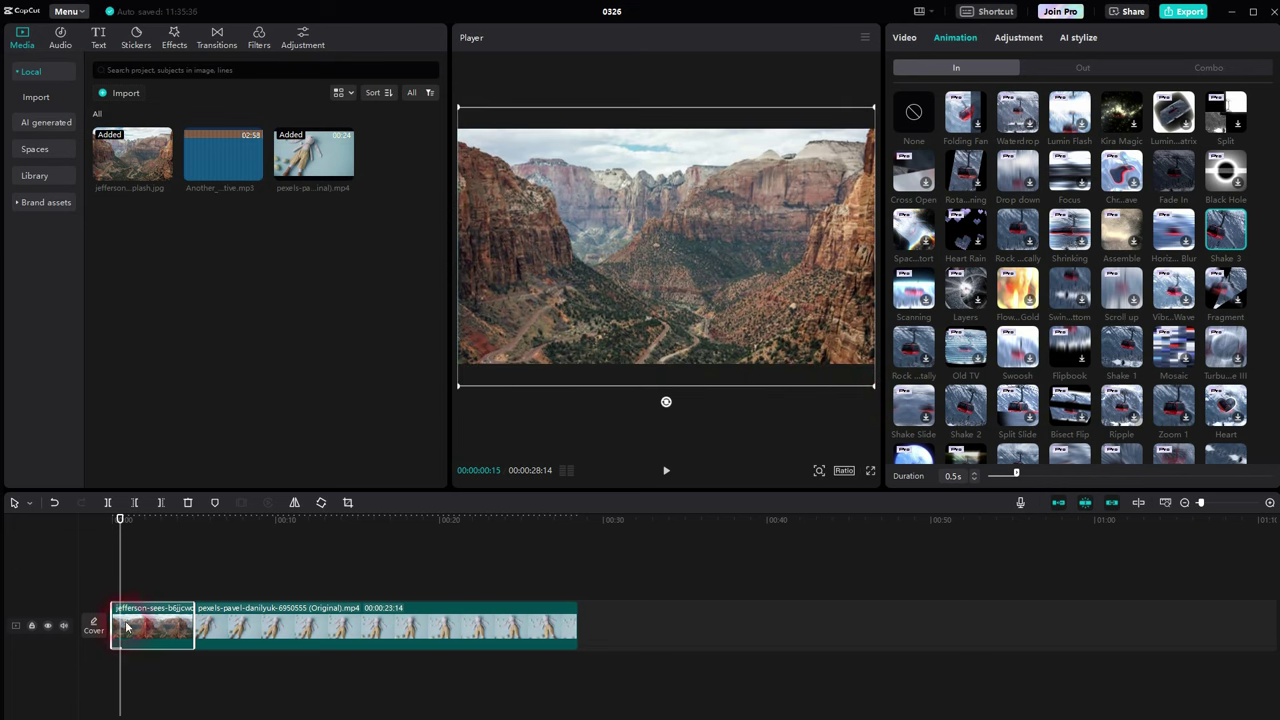
Step: Try a 2.0 s duration for the photo's Shake 3 animation, then set the duration to 1.0 s
drag(131, 574, 119, 657)
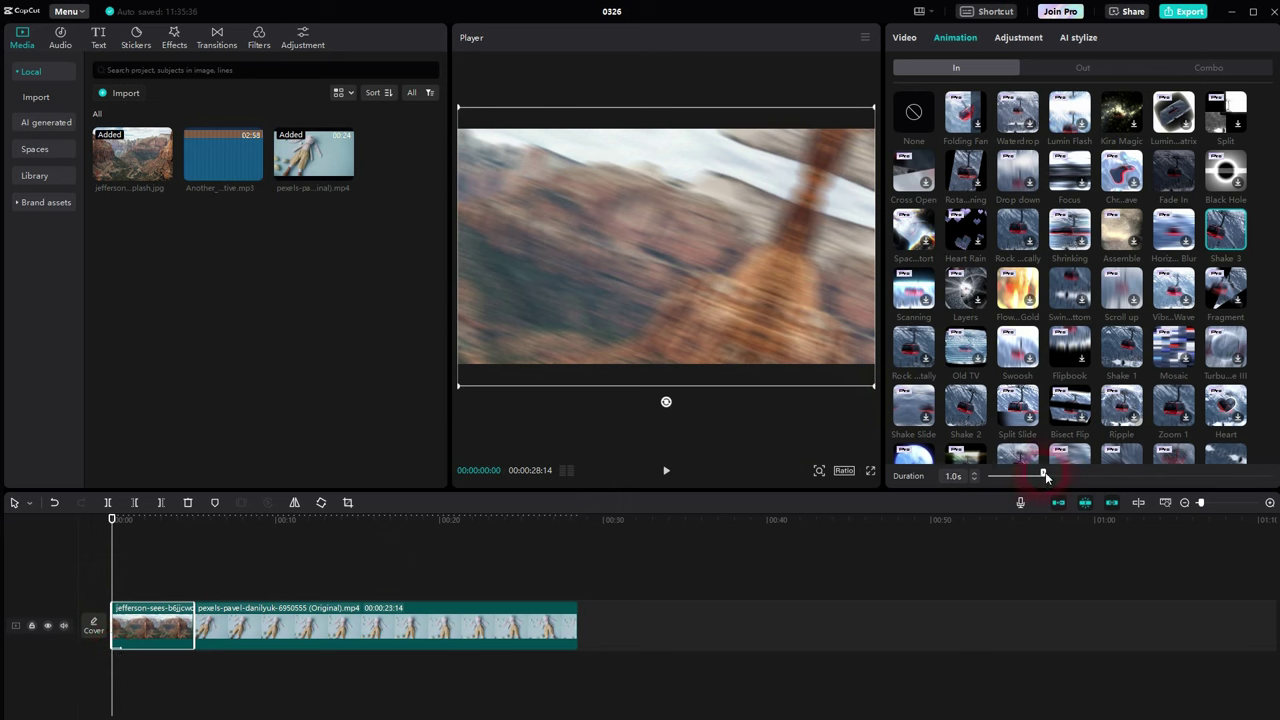
drag(1049, 476, 1098, 474)
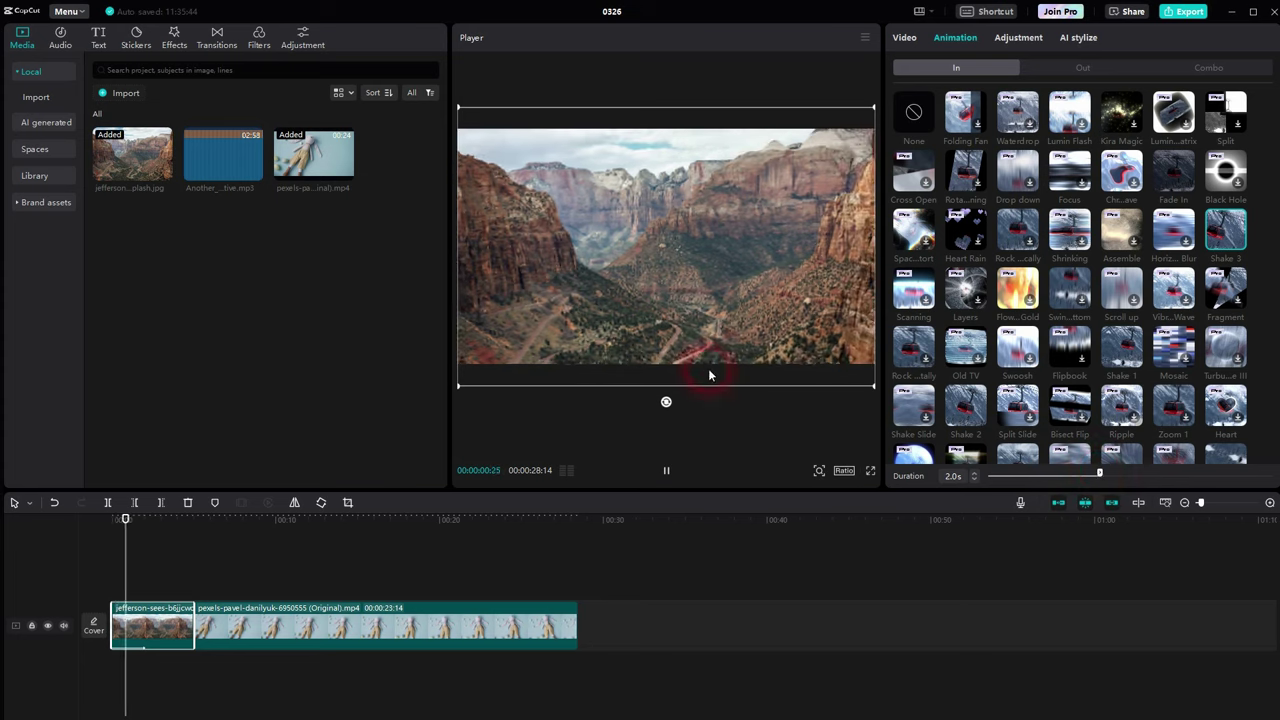
click(764, 298)
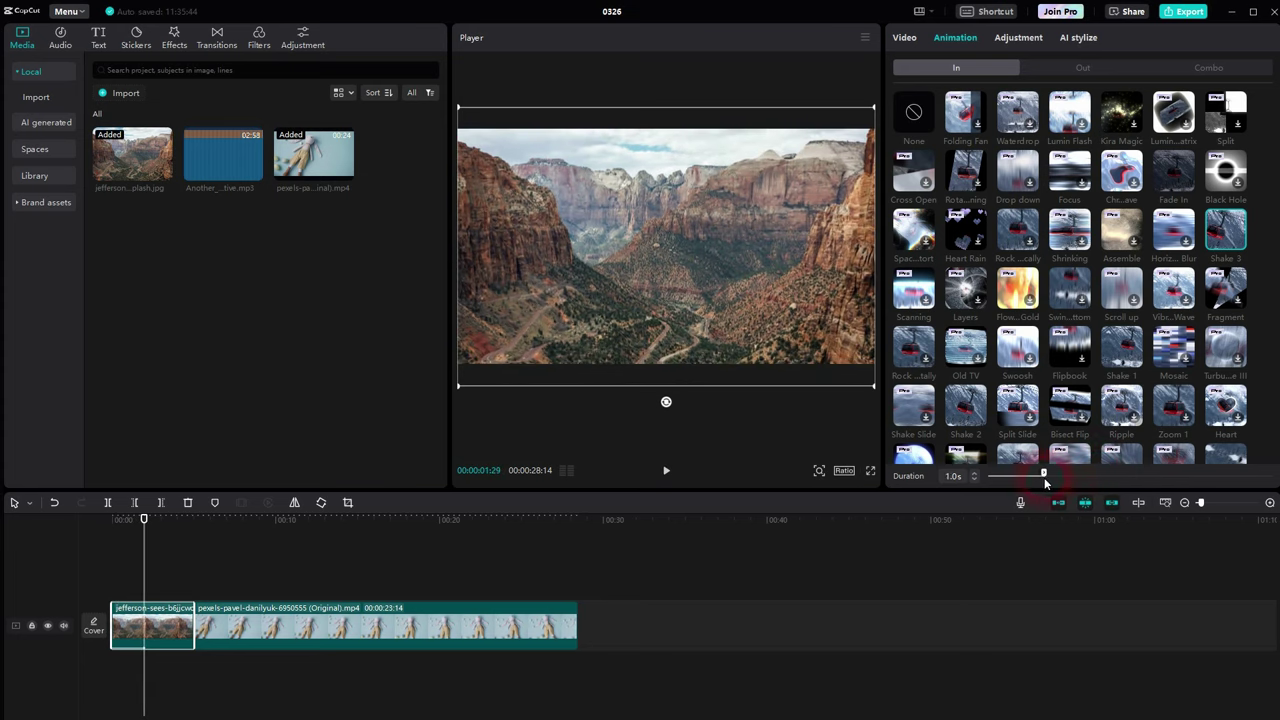
click(738, 280)
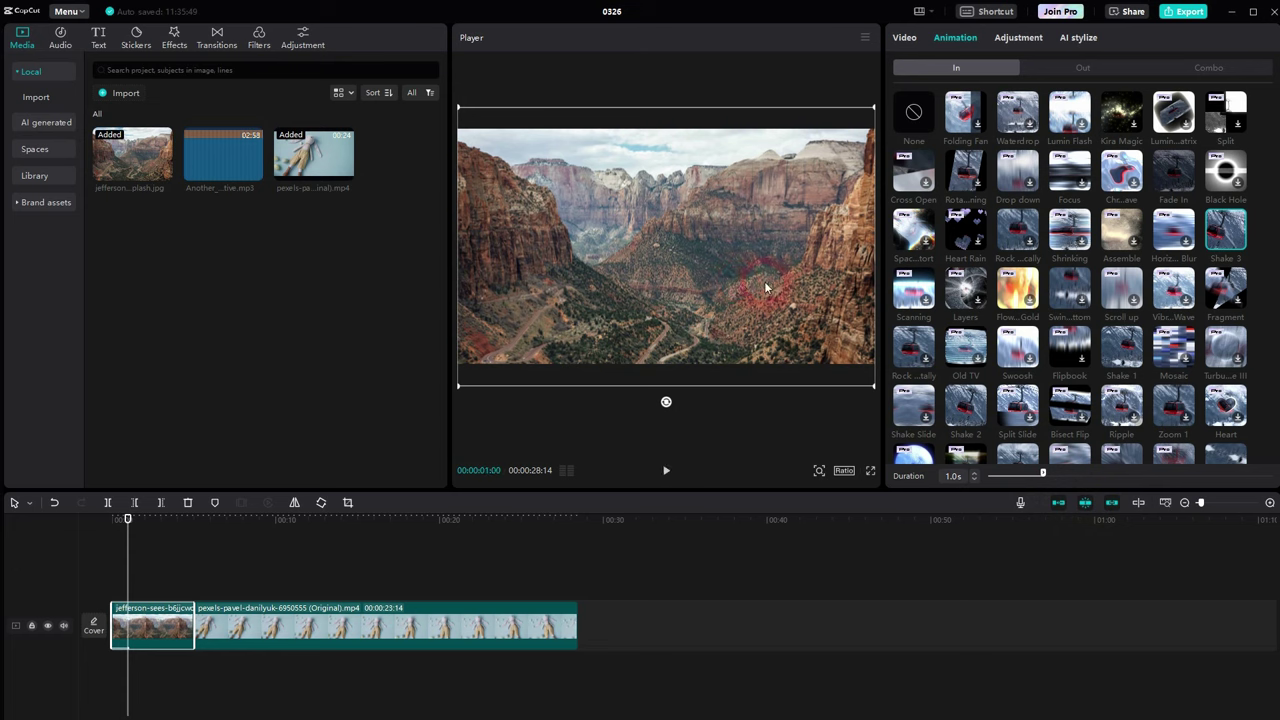
Step: Apply the Shake 3 entrance animation with a 1.0 s duration to the doll video and play the section from 00:00:03:28
click(335, 615)
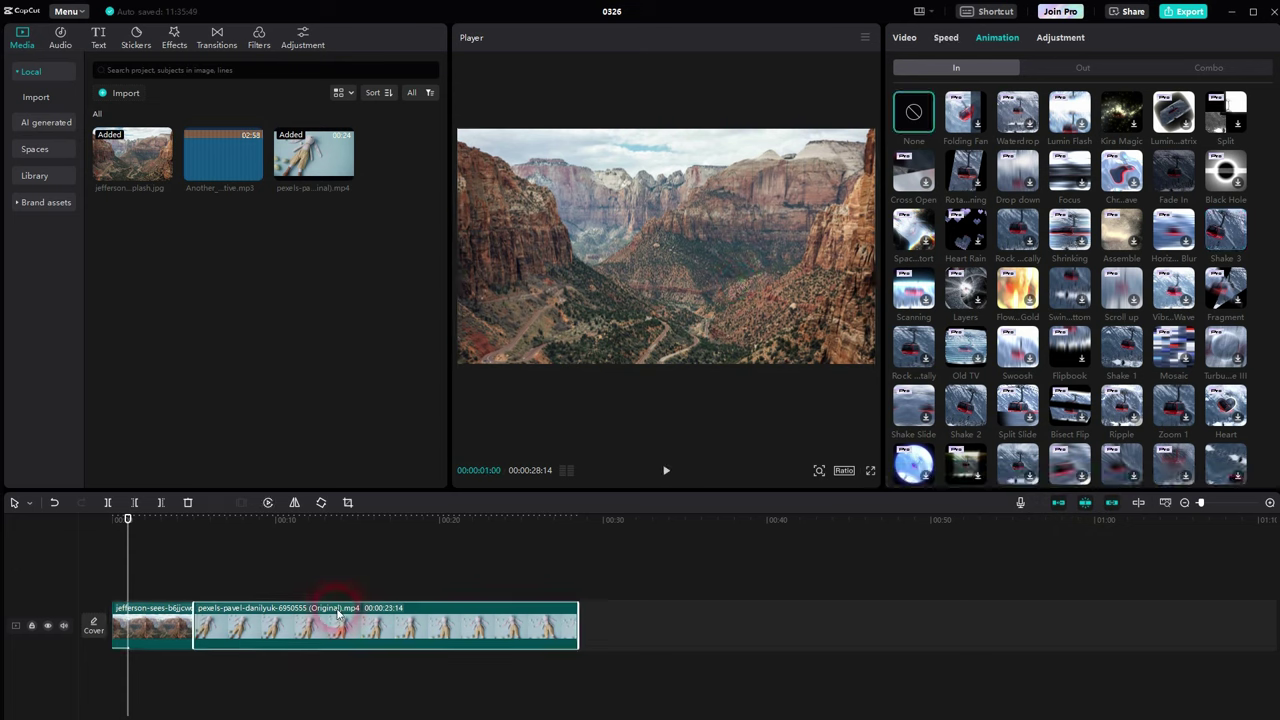
click(1233, 229)
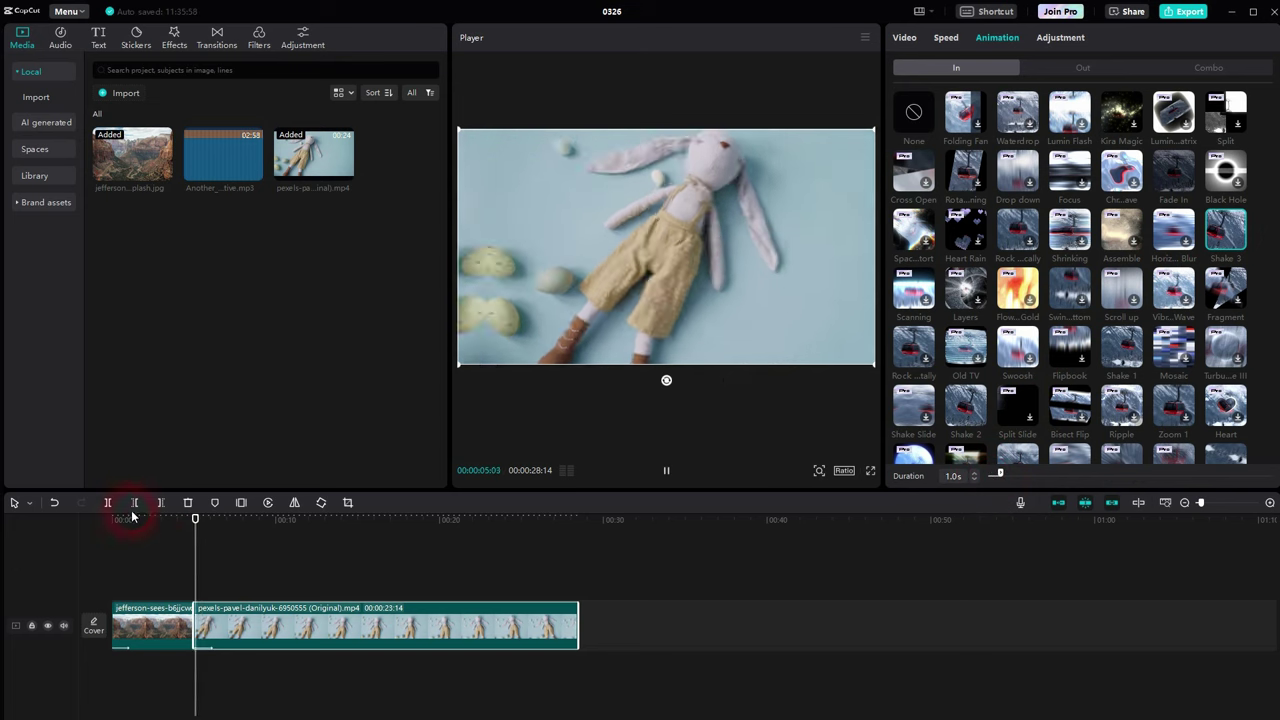
click(183, 567)
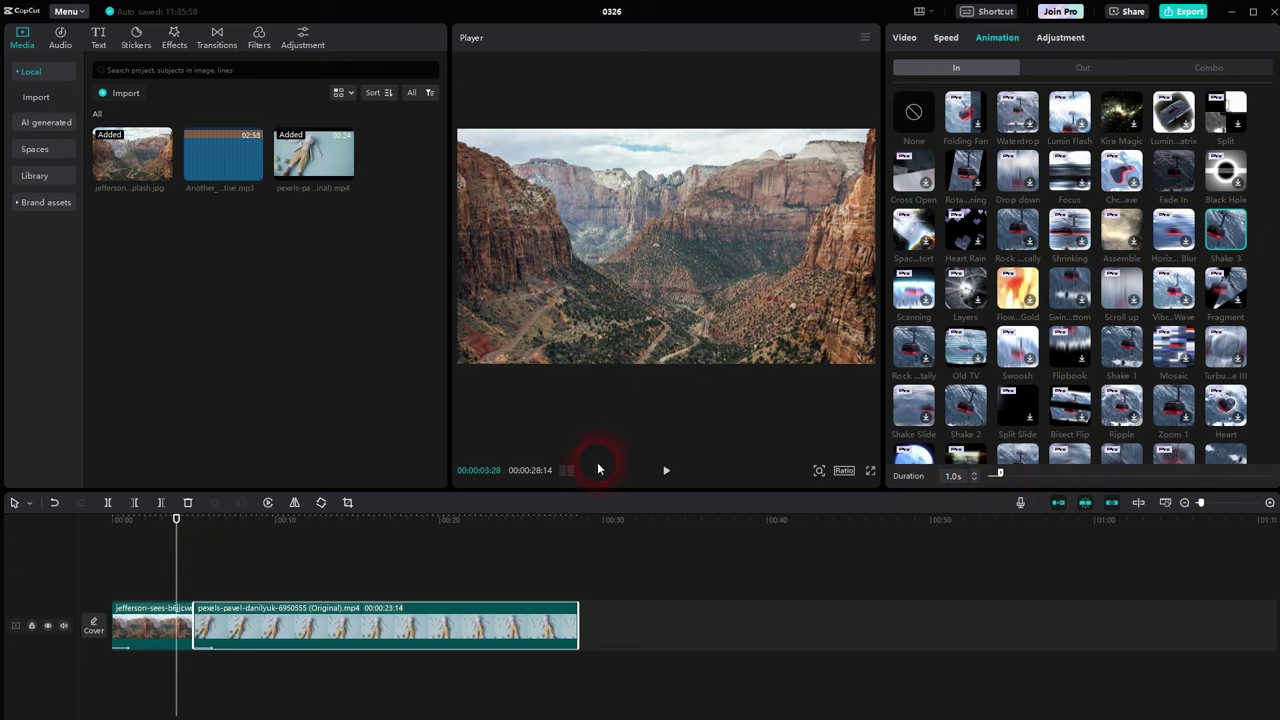
click(668, 474)
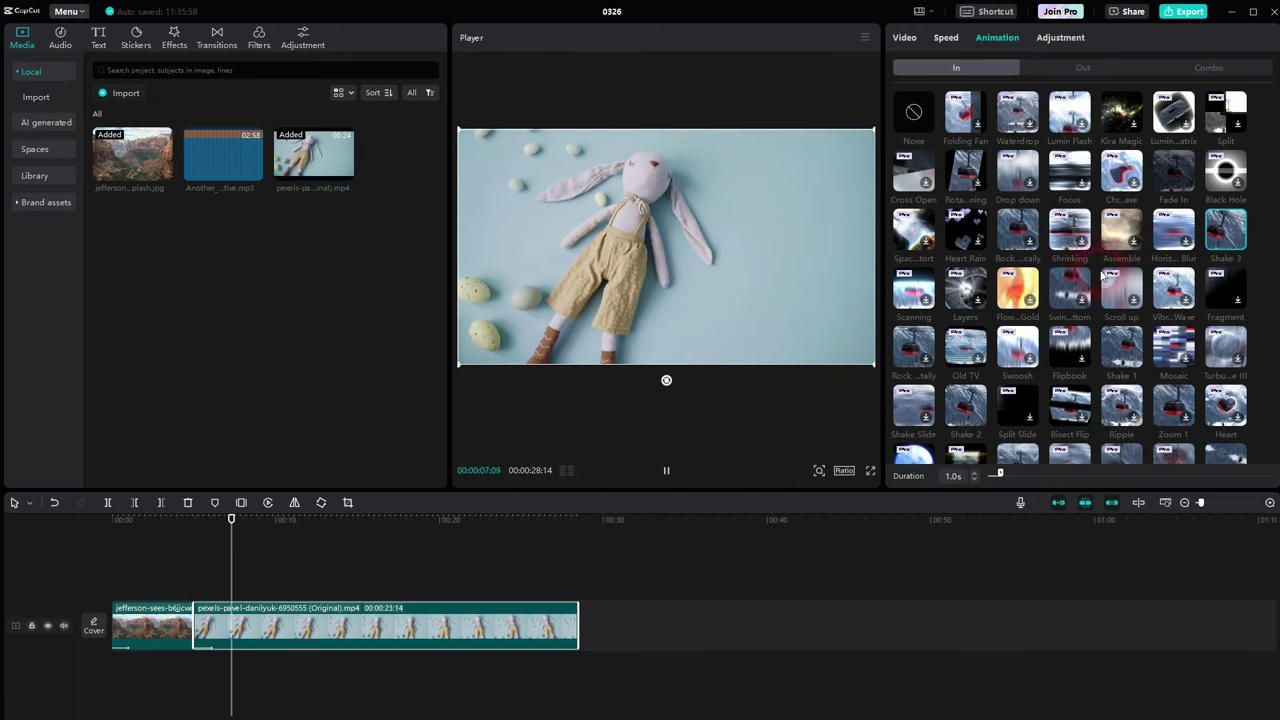
click(667, 472)
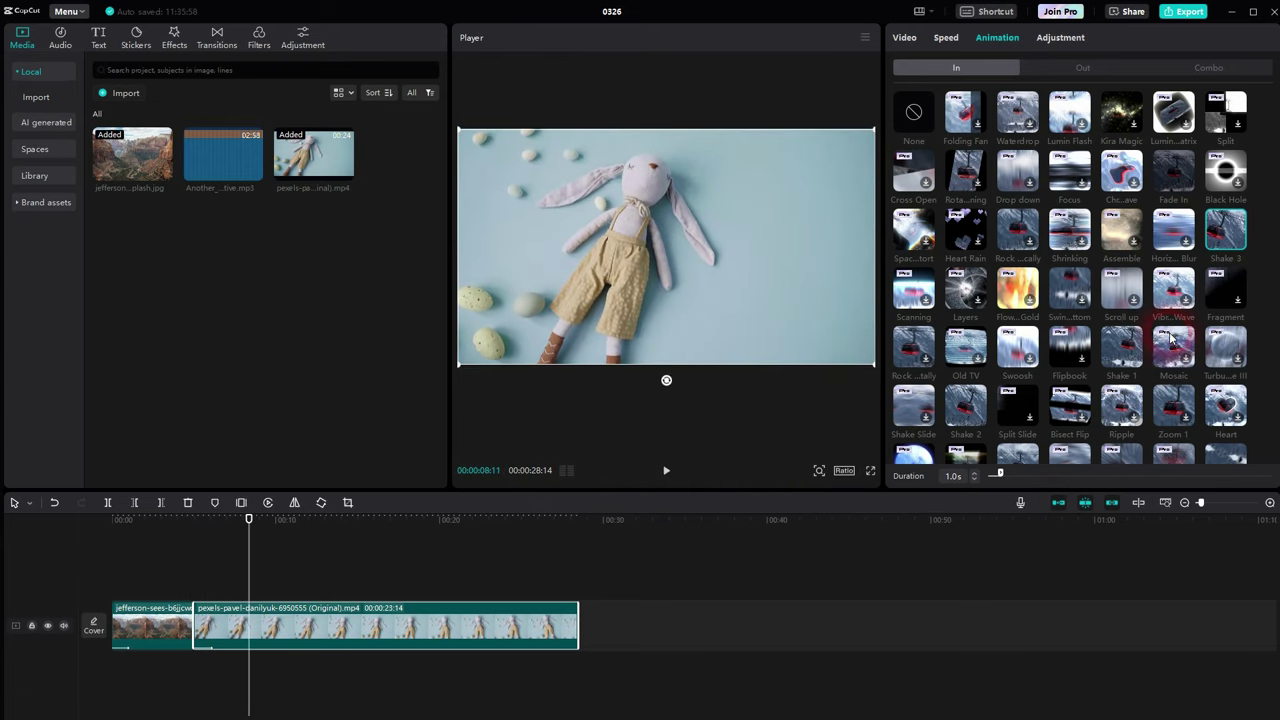
Step: Apply the Slide Up exit animation to the canyon photo
click(155, 618)
click(1087, 60)
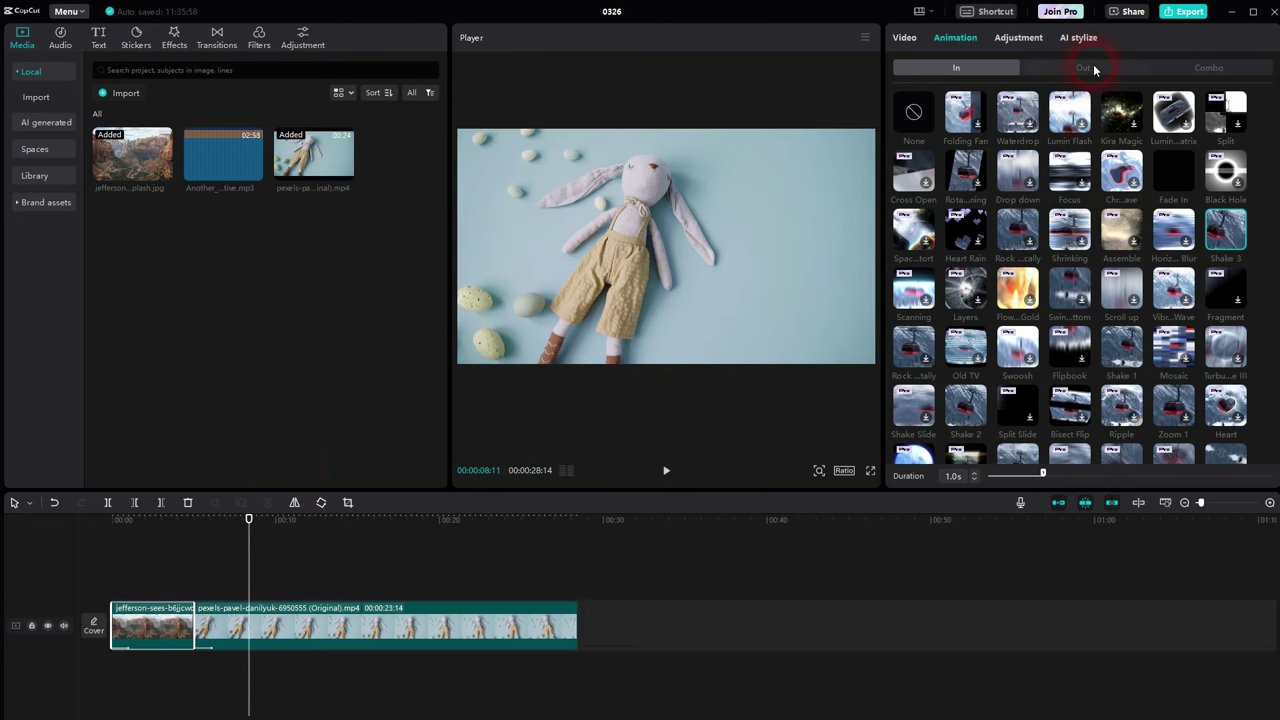
click(1258, 244)
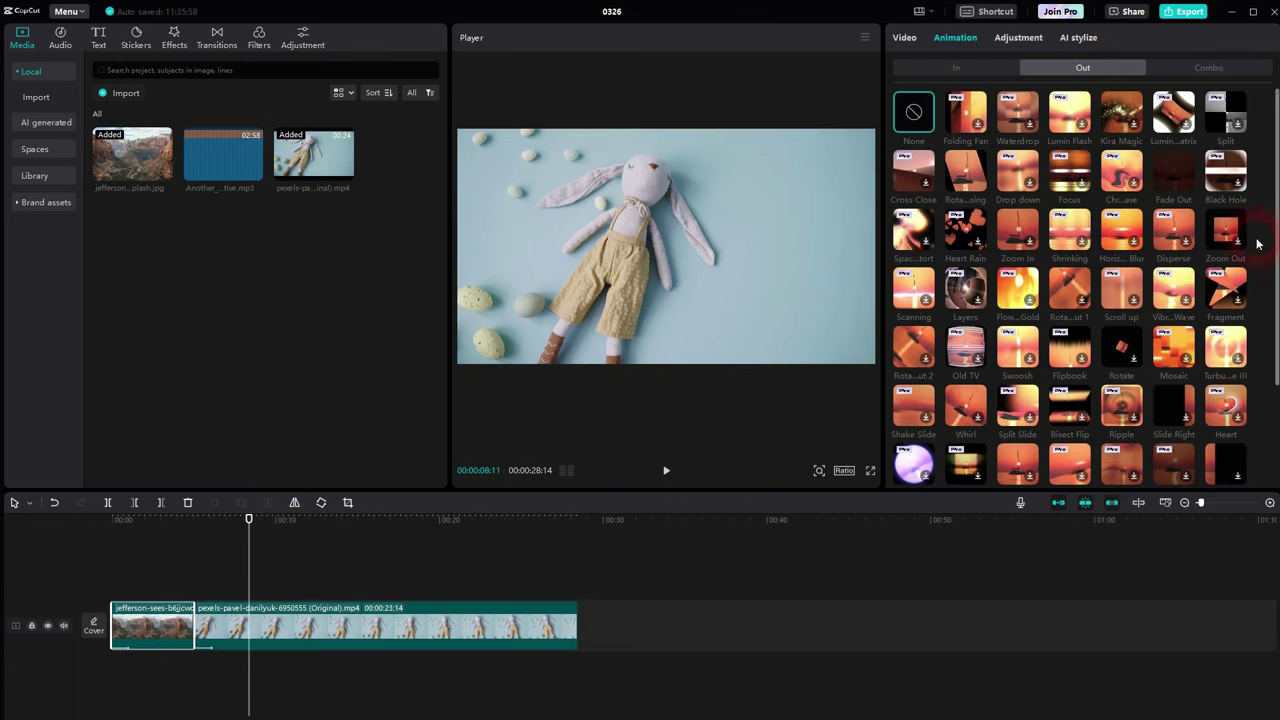
scroll(1258, 244, down, 3)
click(1078, 457)
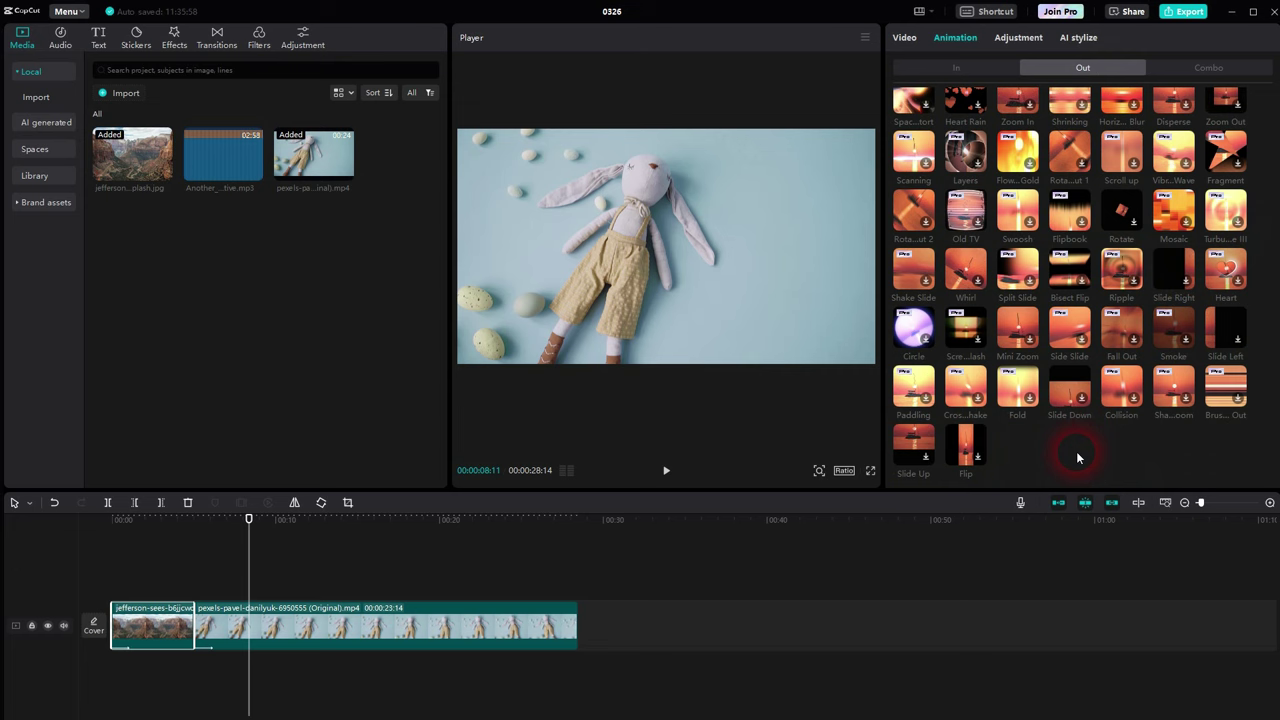
click(926, 455)
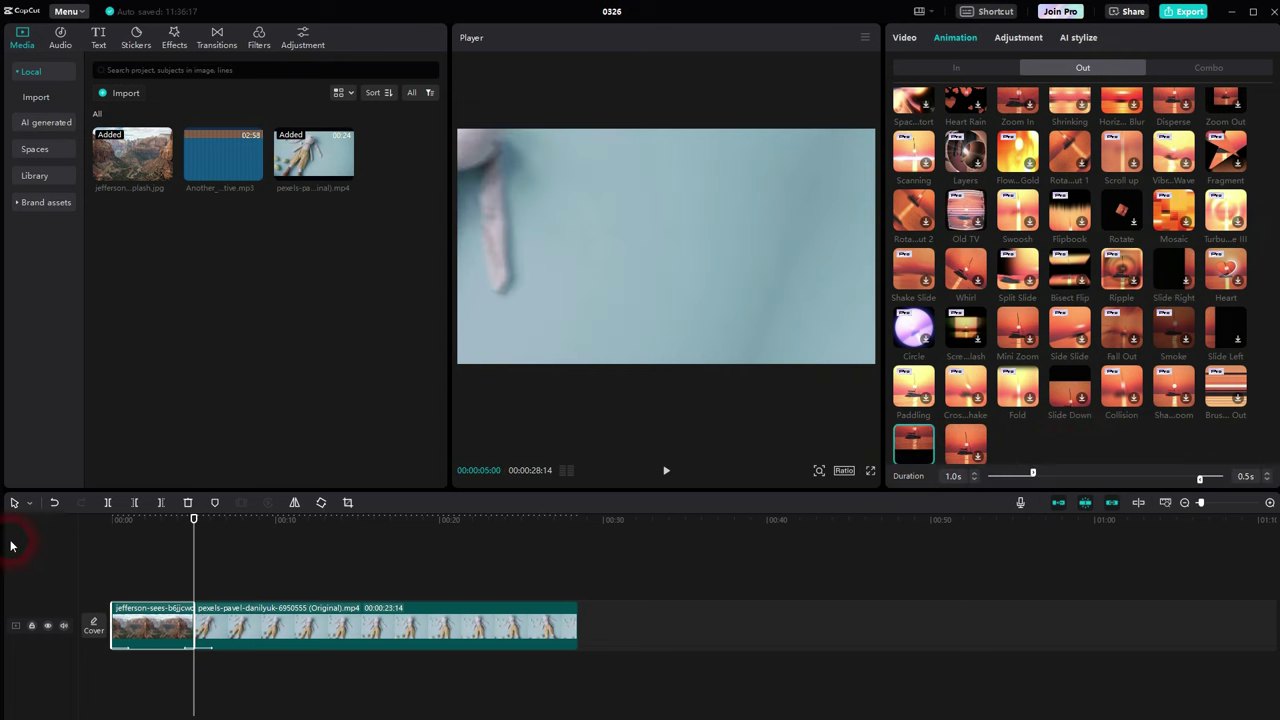
Step: Play the timeline from 00:00:03:03 through the change from the canyon photo to the doll video
drag(200, 559, 163, 550)
click(716, 475)
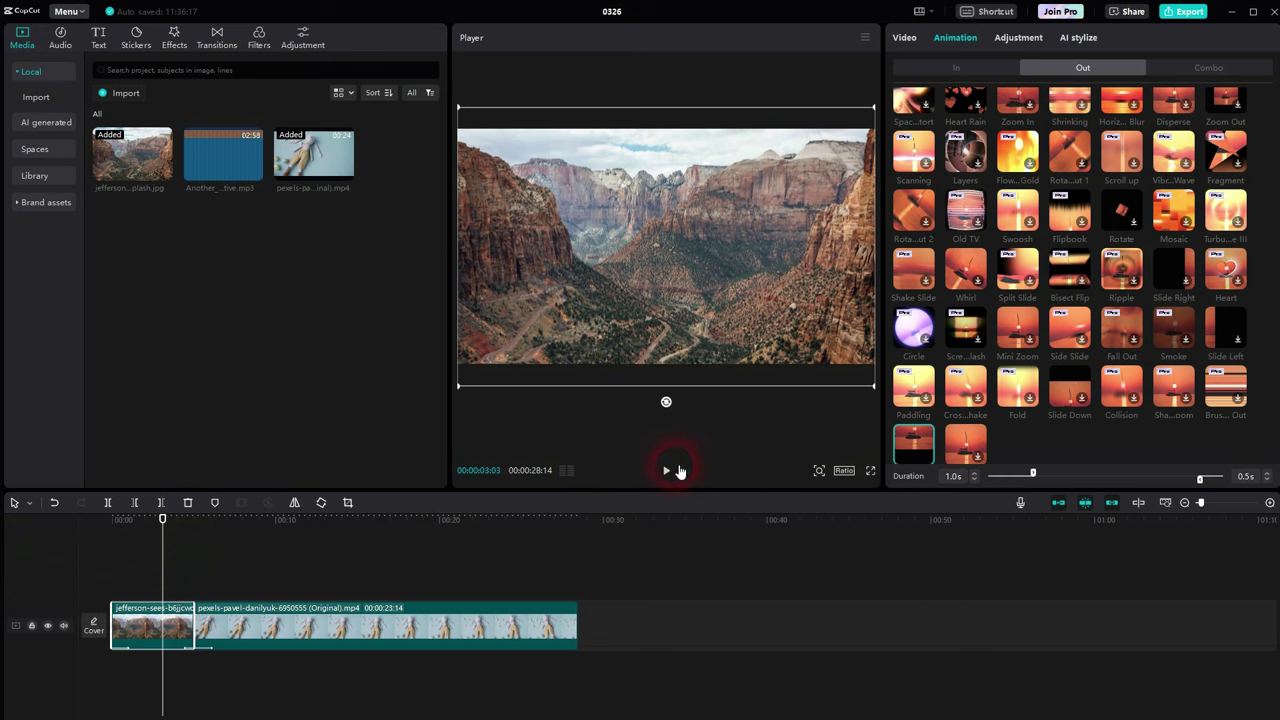
click(668, 471)
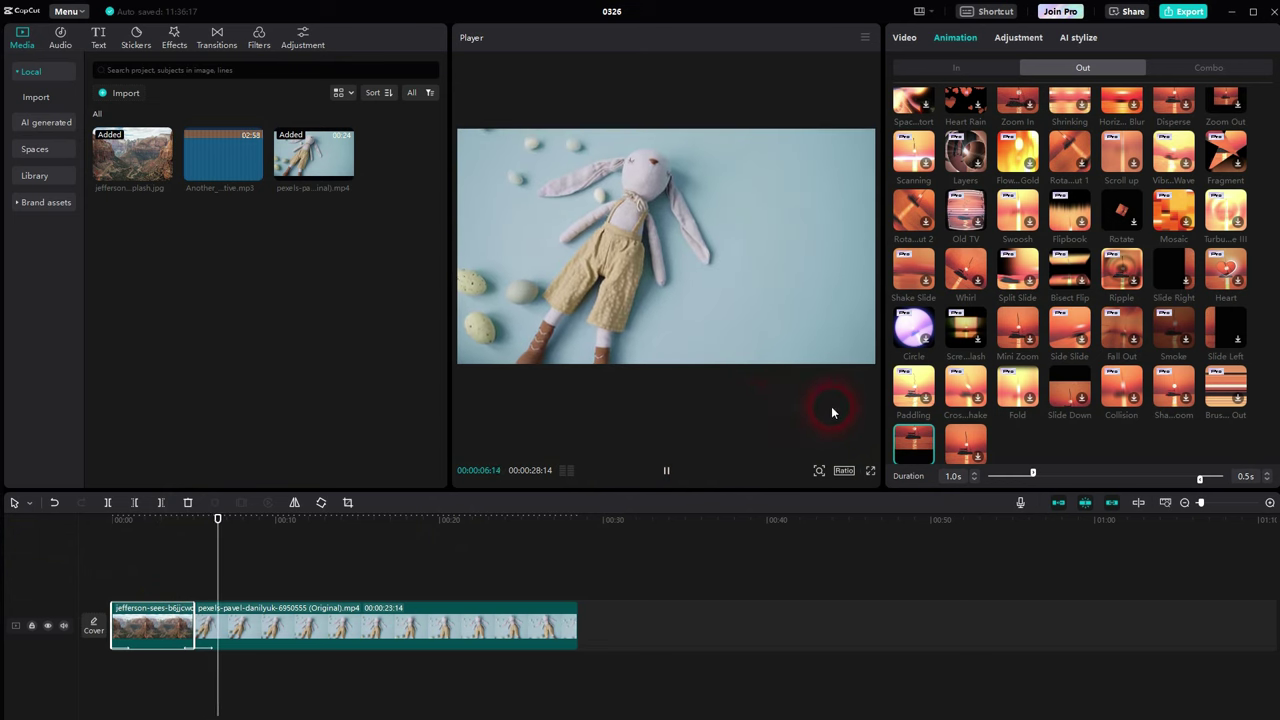
Step: Stop the playback and apply the Slide Up exit animation to the doll video
click(662, 484)
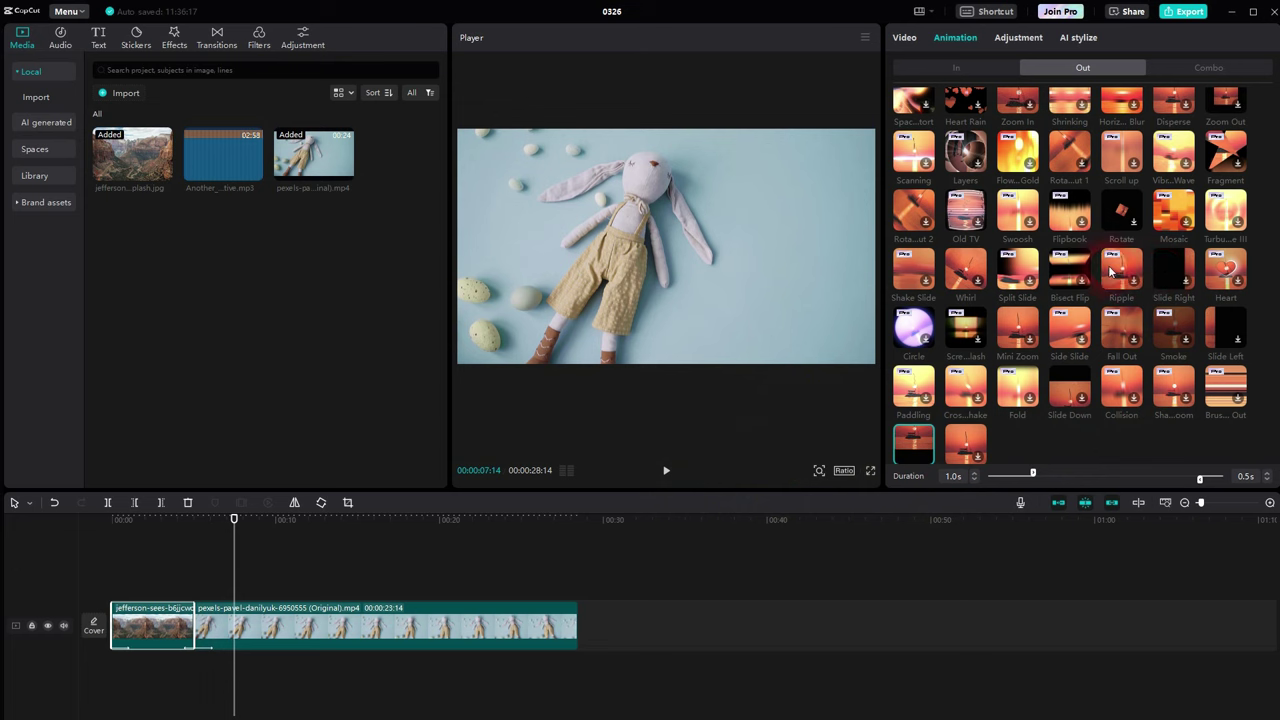
click(530, 625)
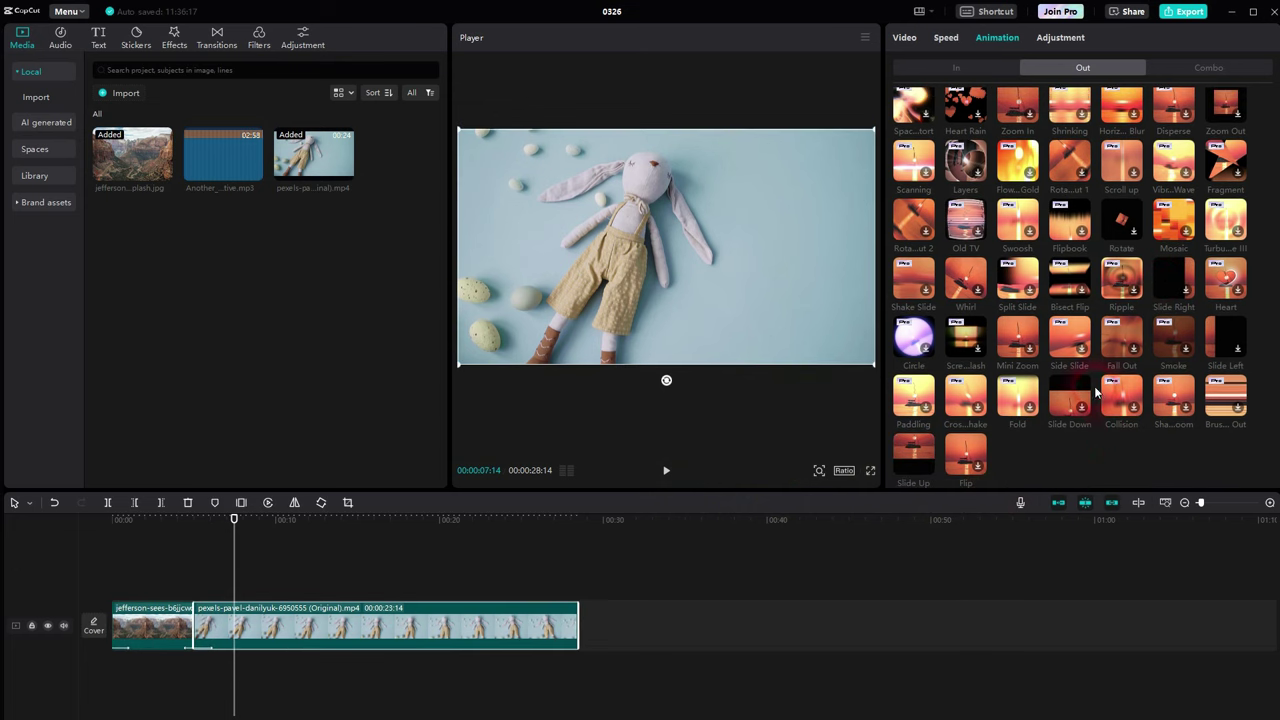
click(920, 450)
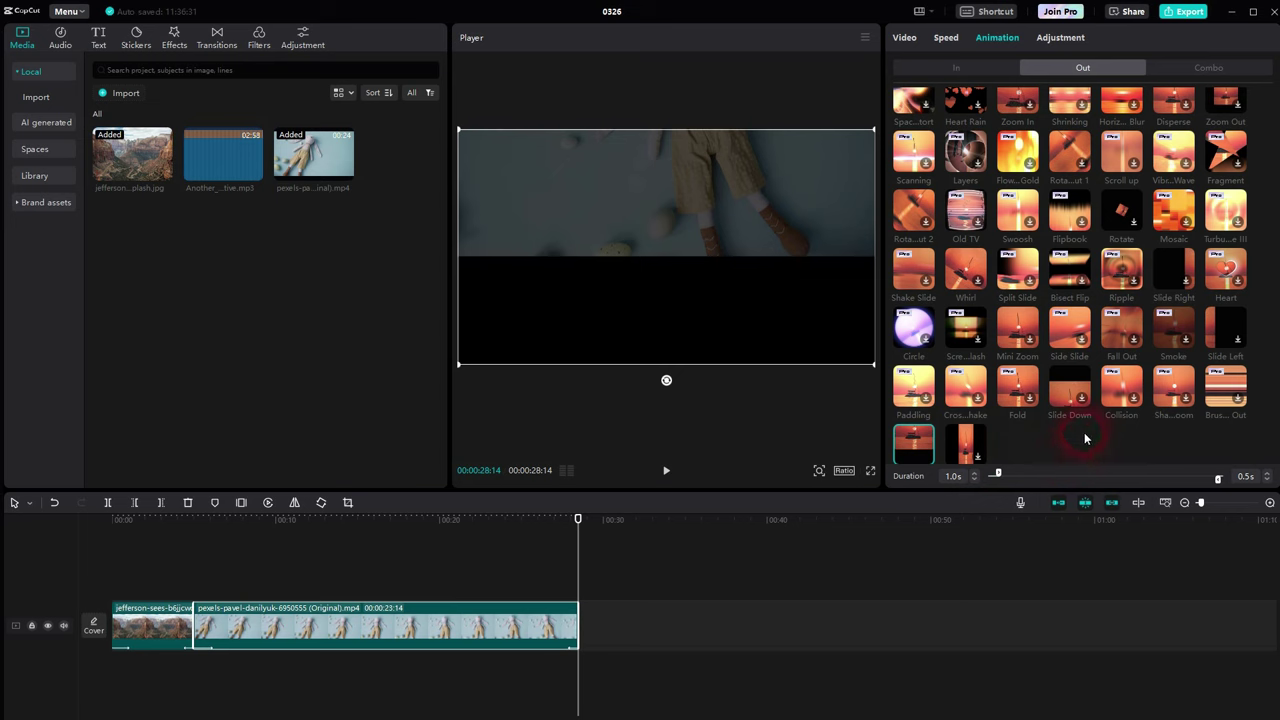
Step: Apply the Zoom 1 combo animation to the doll video and shorten it from both ends to a 16.8 s duration
scroll(1086, 438, up, 3)
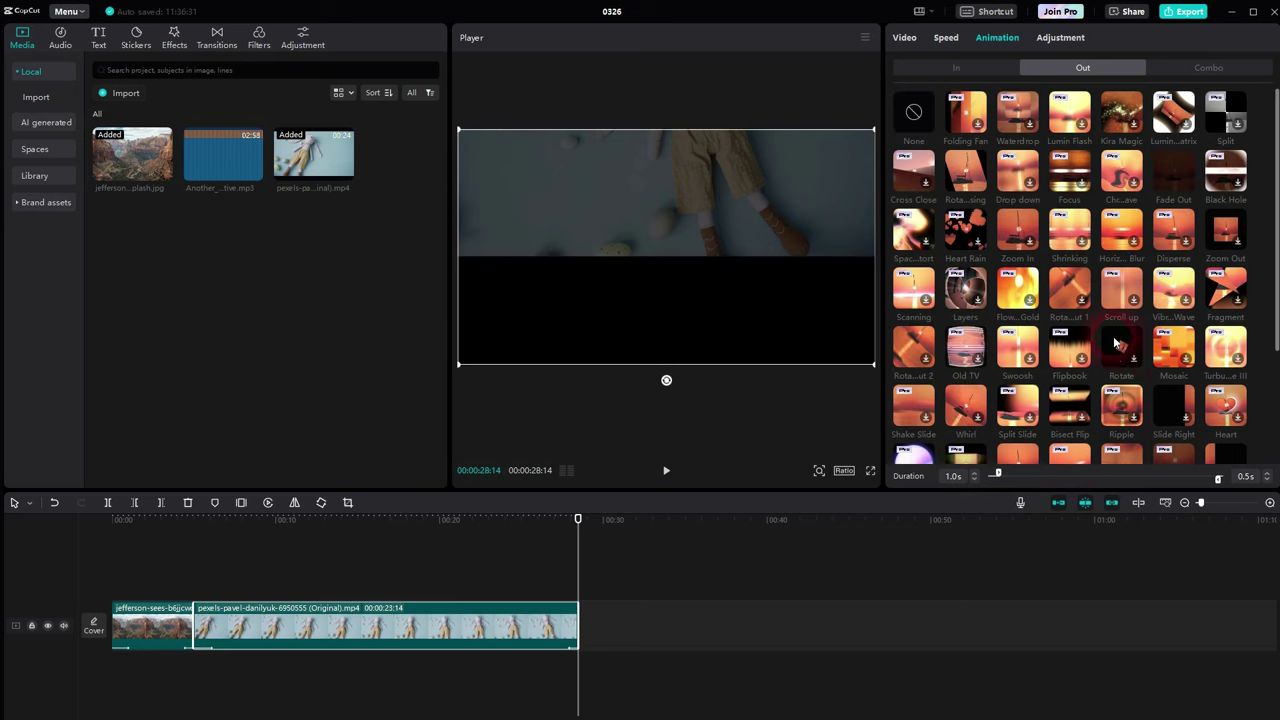
click(1192, 66)
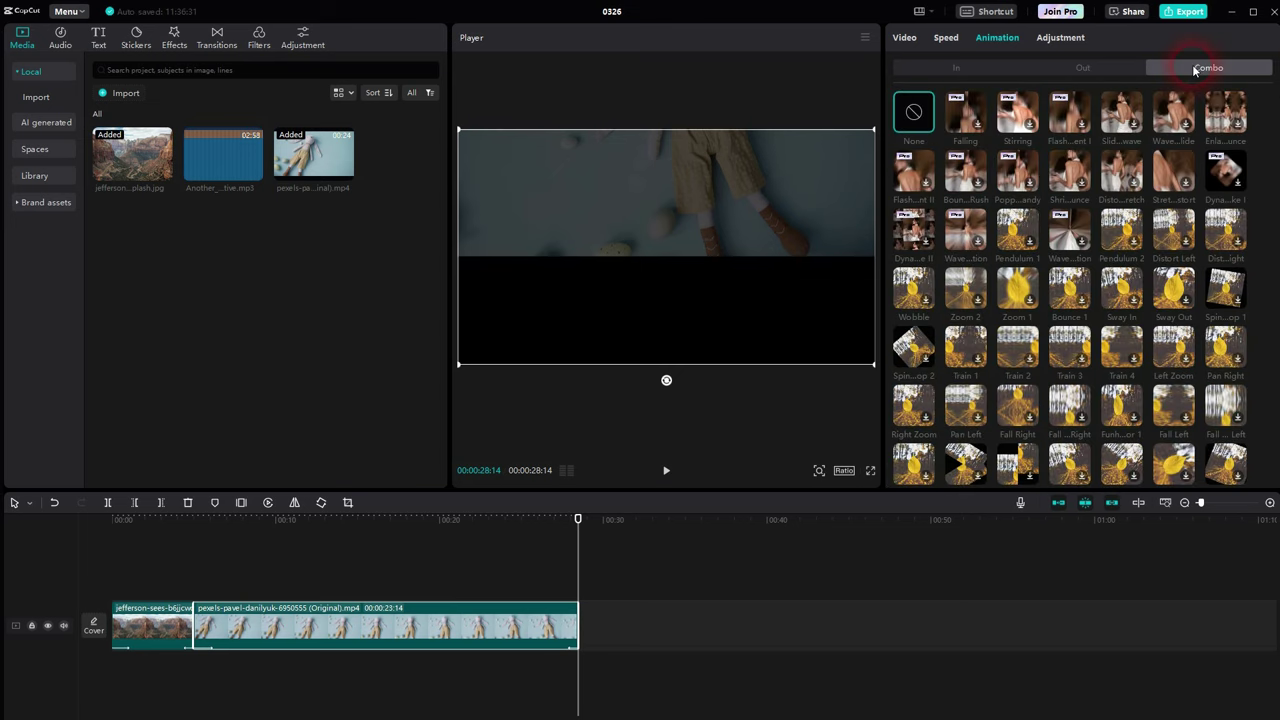
click(1030, 300)
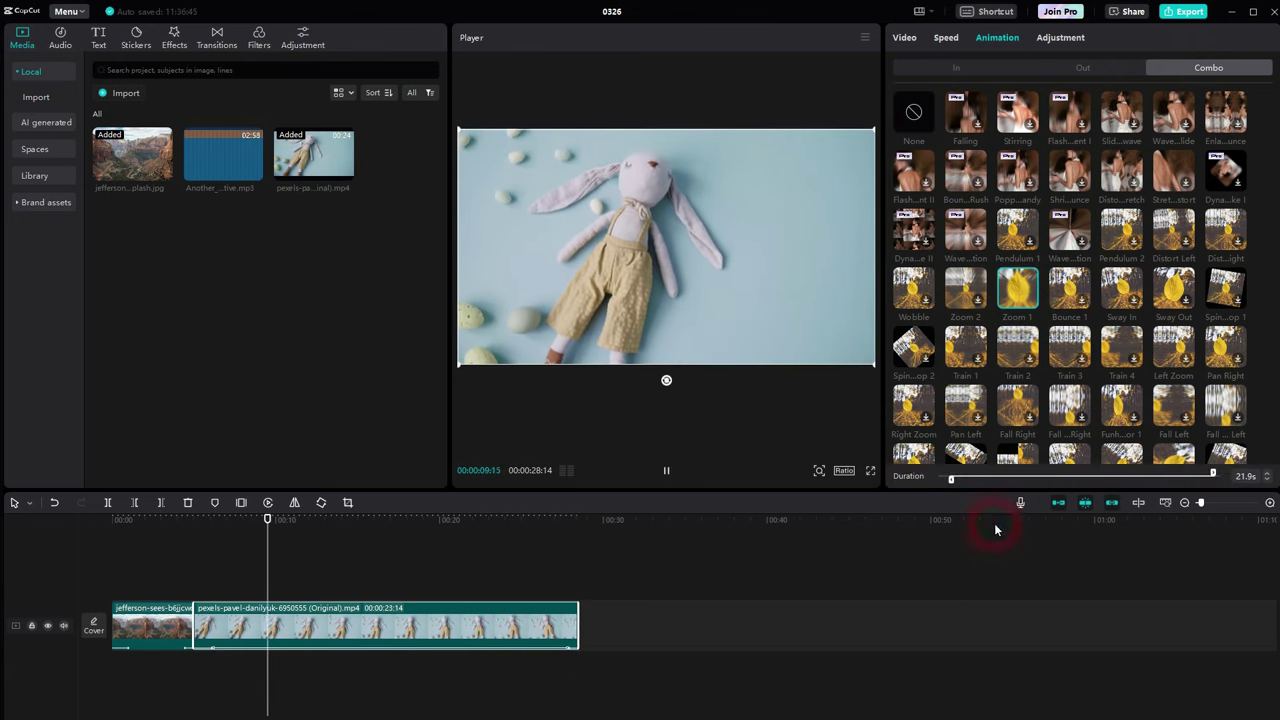
drag(1208, 476, 1181, 476)
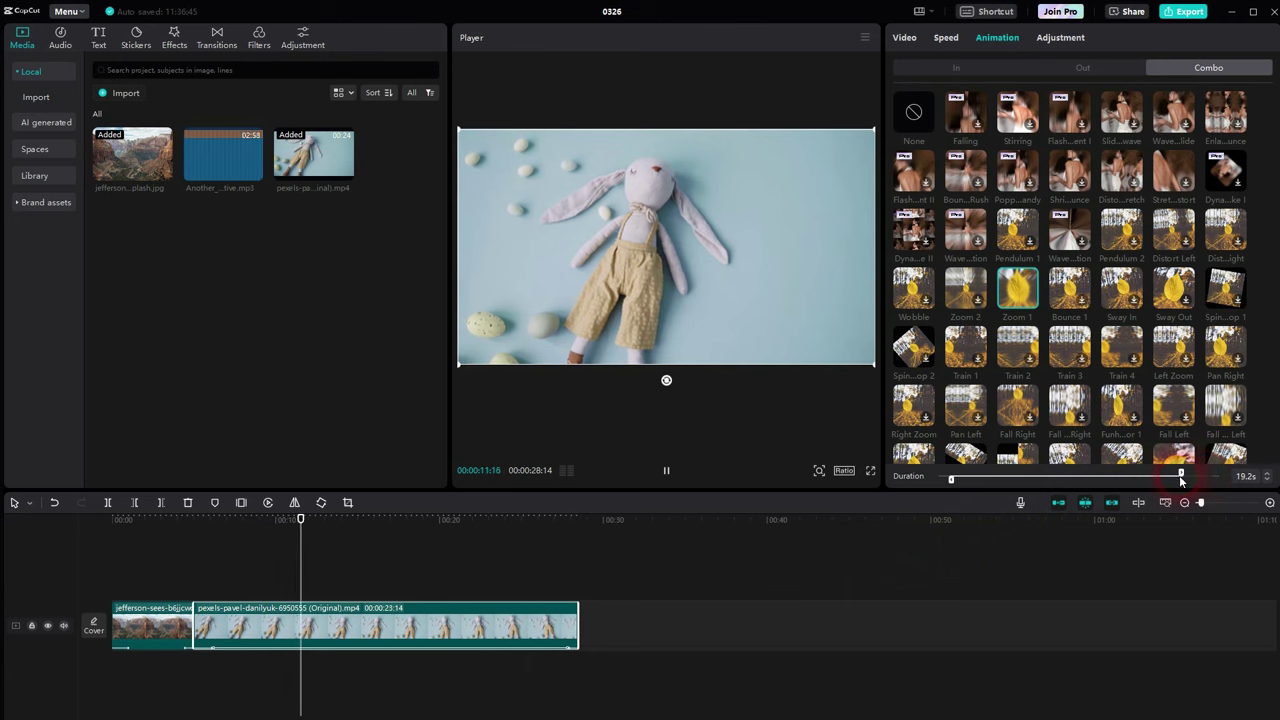
drag(952, 483, 979, 477)
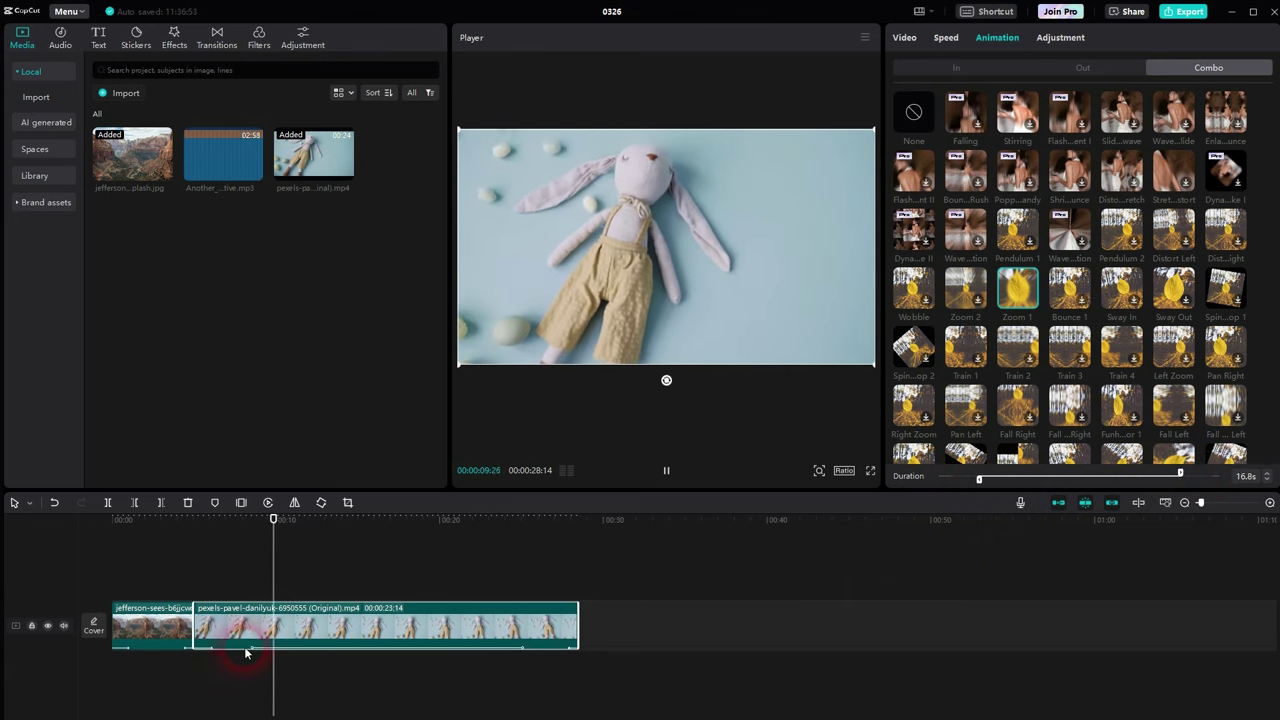
Step: Try the Train 2 combo animation on the doll video, replace it with the distort-stretch one, and look through the remaining combo animations
click(1017, 347)
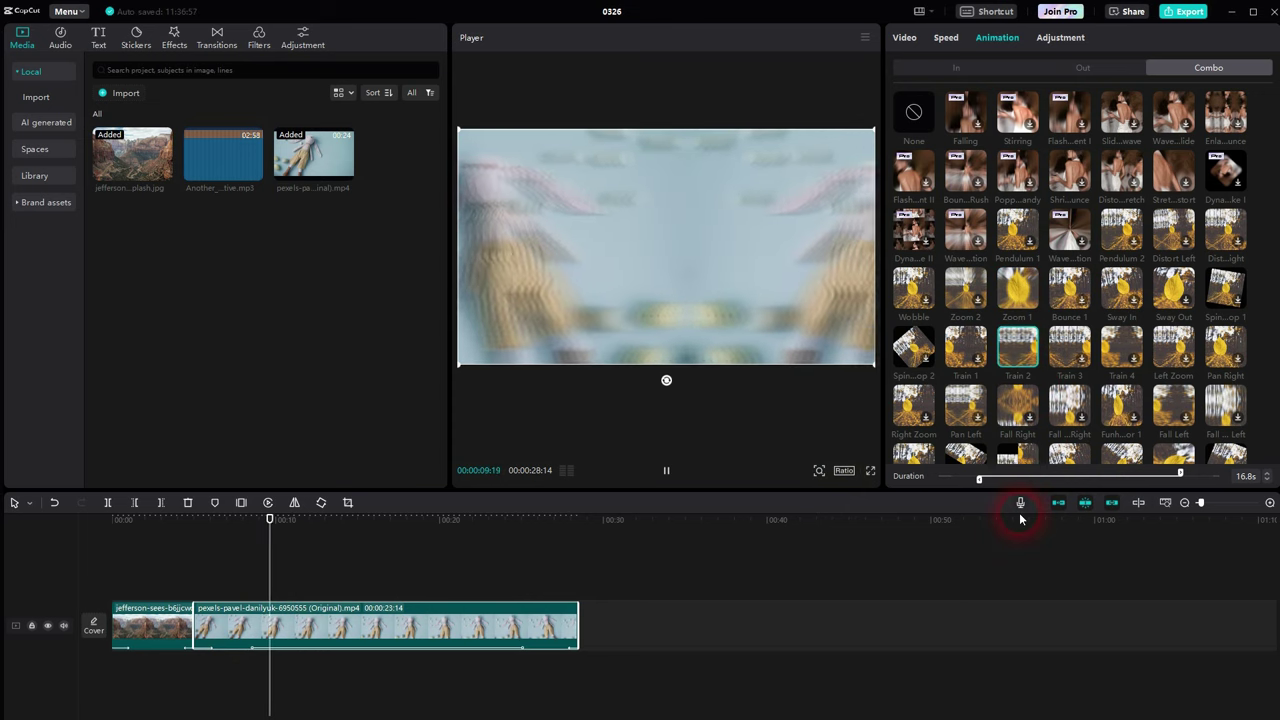
click(1123, 174)
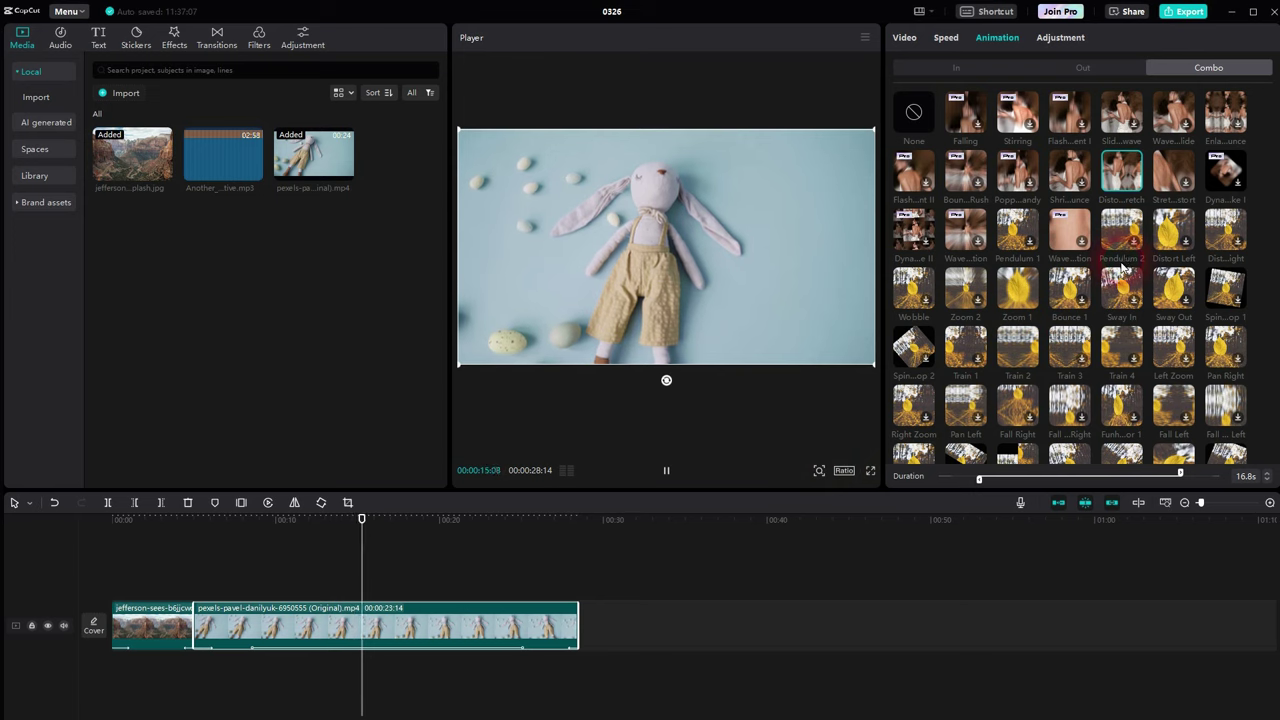
scroll(1125, 263, down, 5)
click(667, 471)
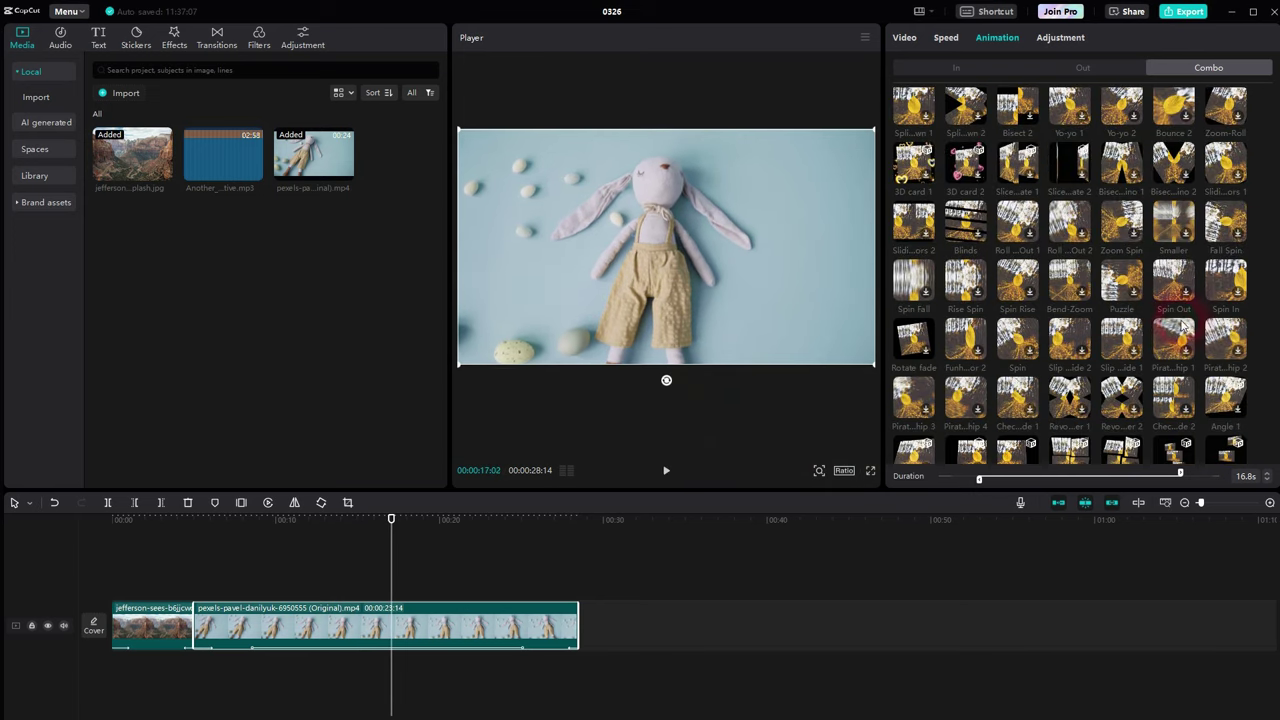
scroll(1013, 268, down, 5)
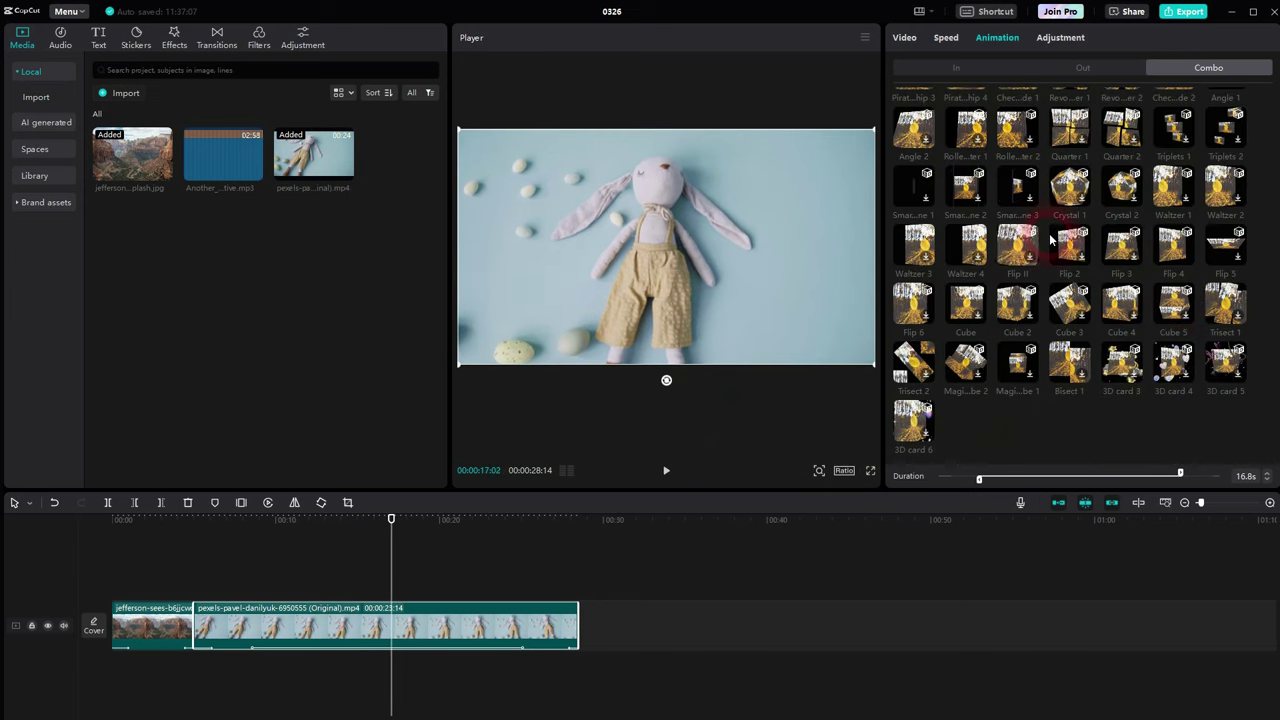
click(150, 625)
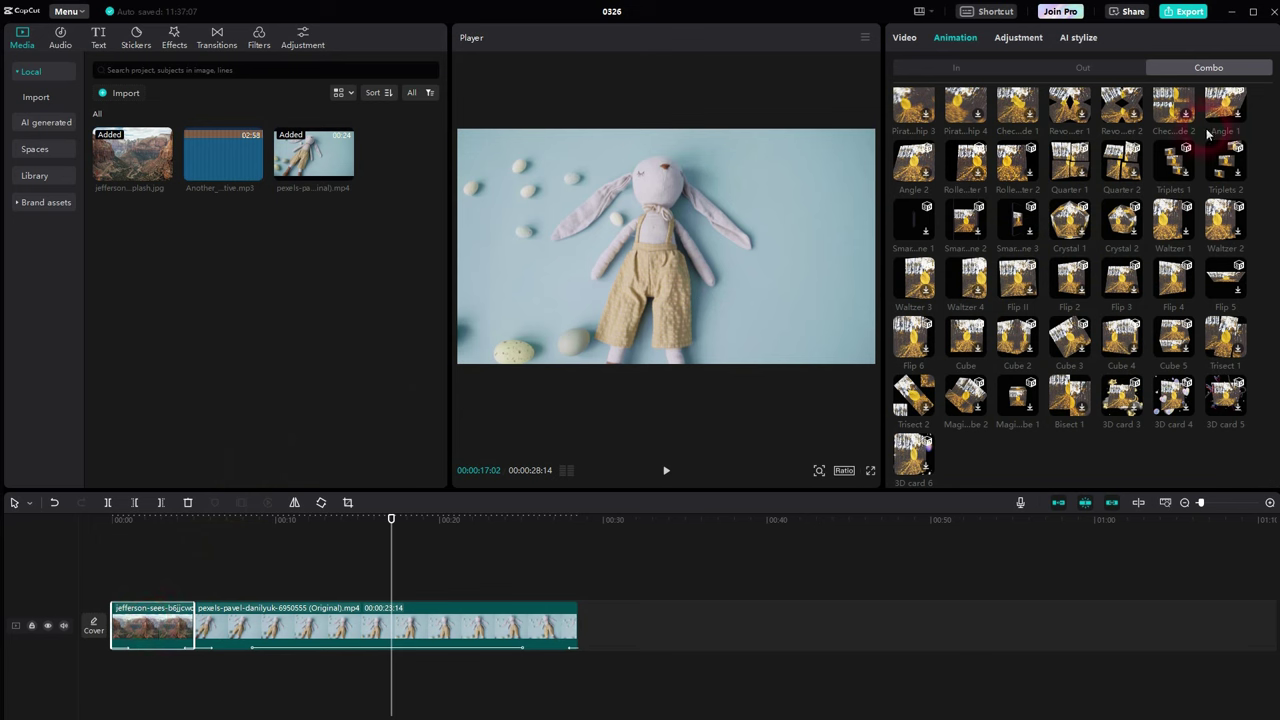
click(1232, 69)
click(1034, 494)
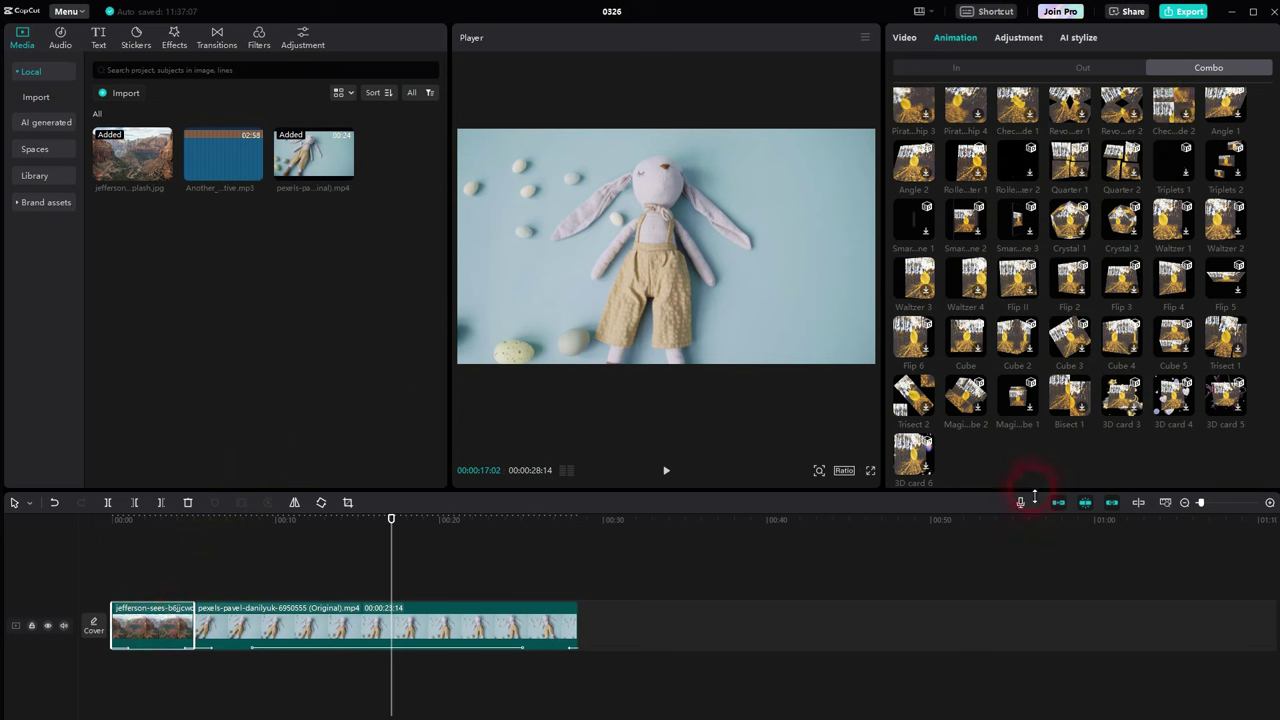
click(483, 150)
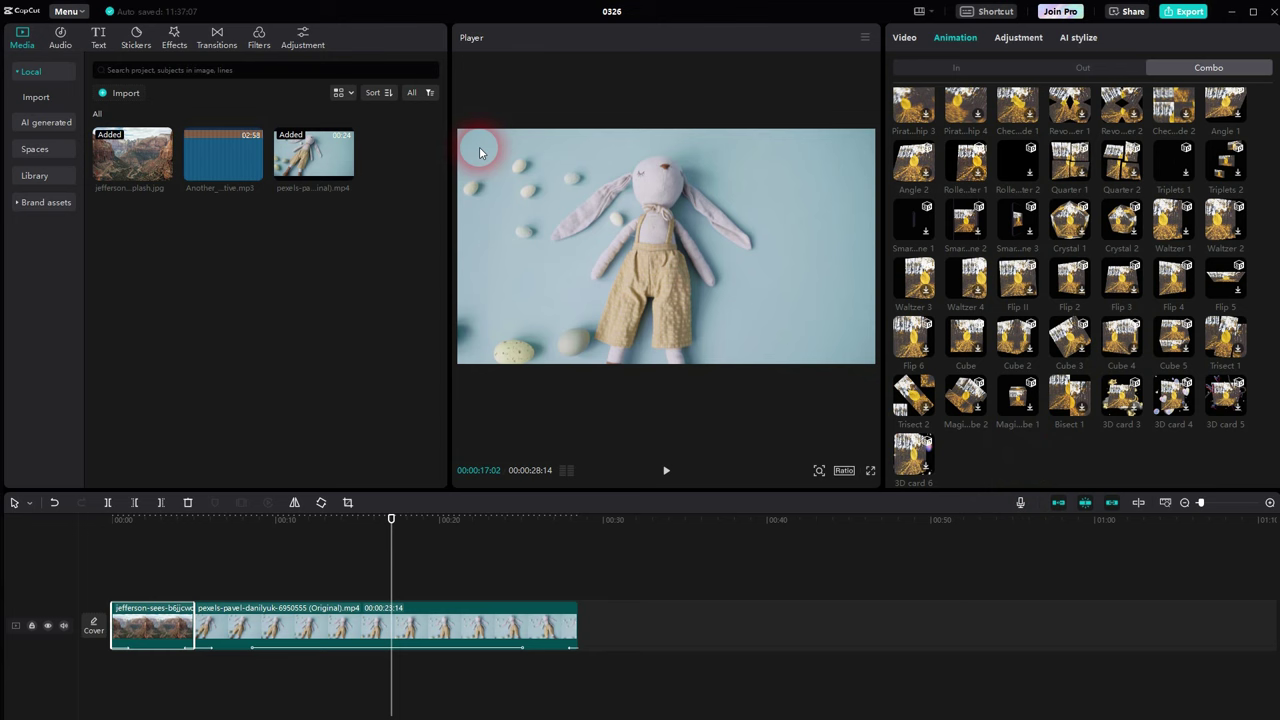
click(215, 40)
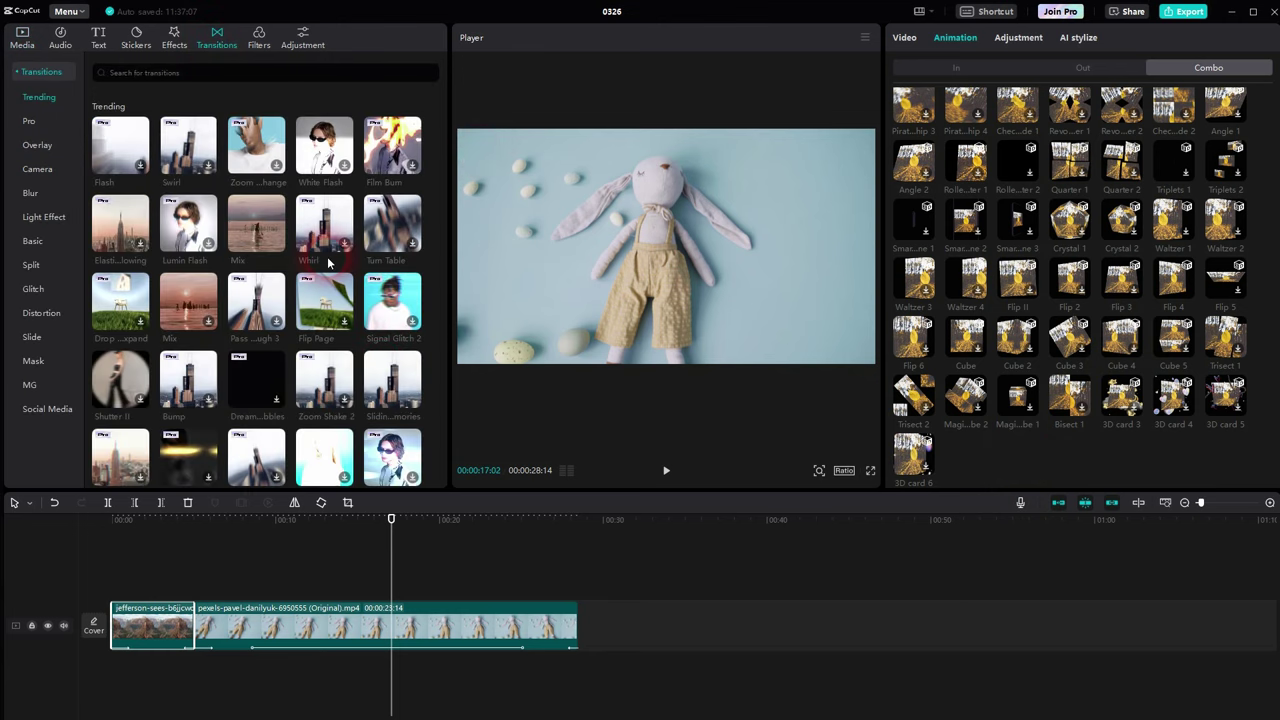
Step: Delete the canyon photo and doll video from the timeline, then add the doll video again from the imported media
drag(626, 566, 52, 671)
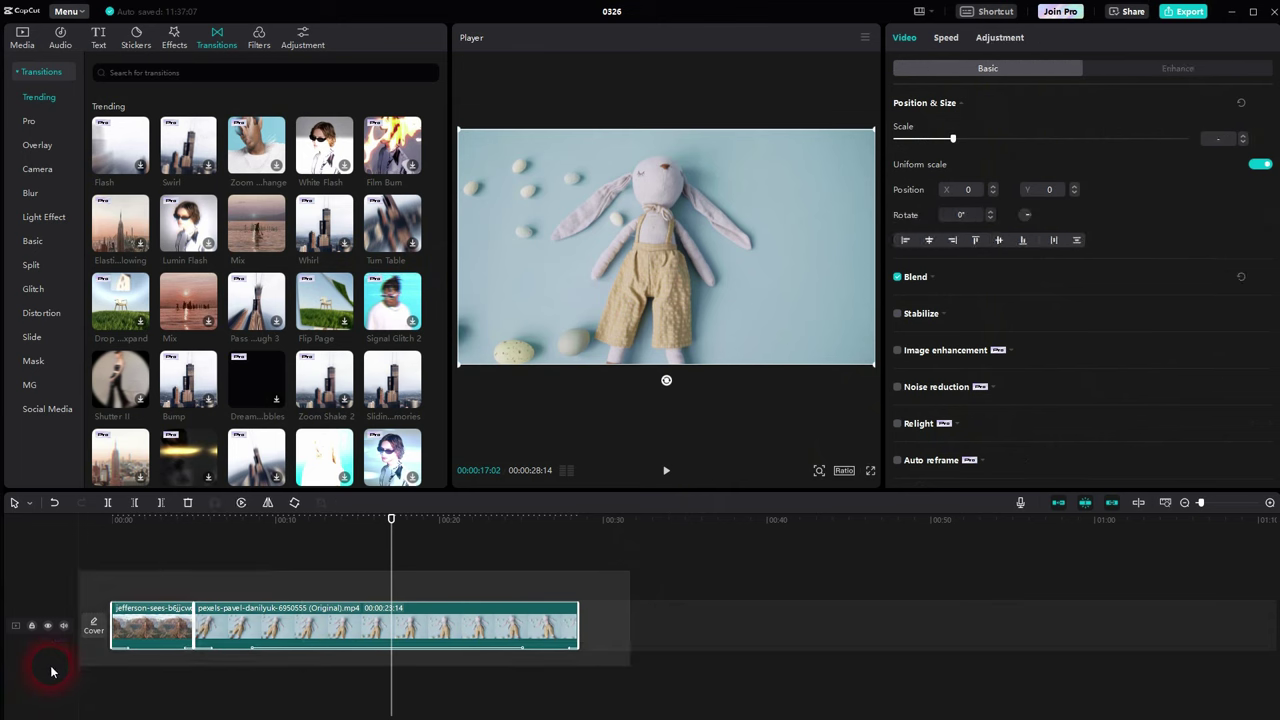
click(152, 650)
key(Delete)
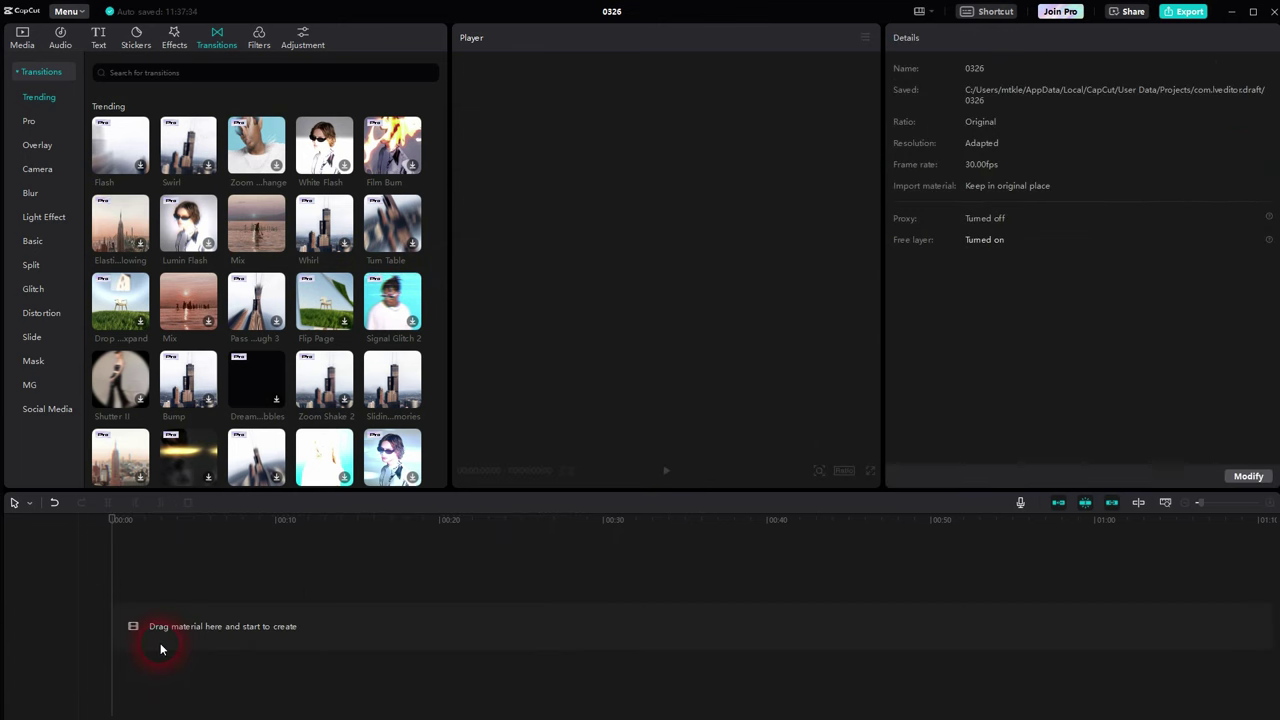
click(22, 40)
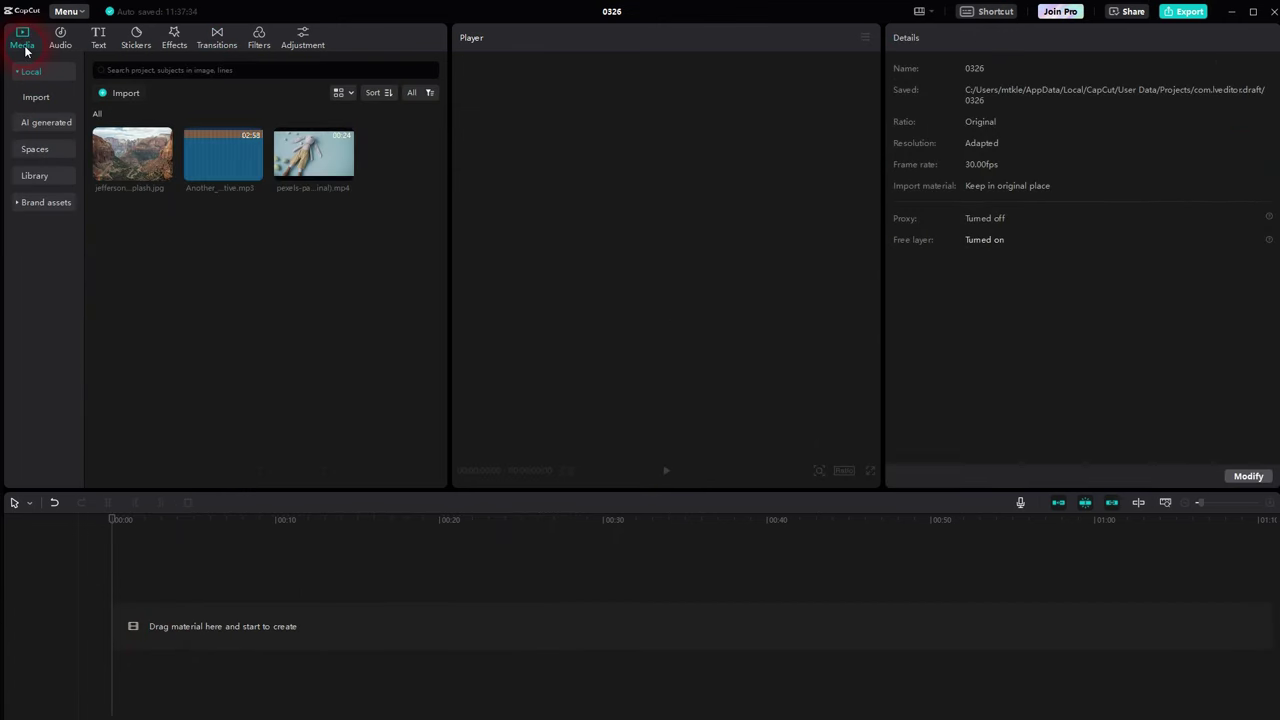
click(344, 171)
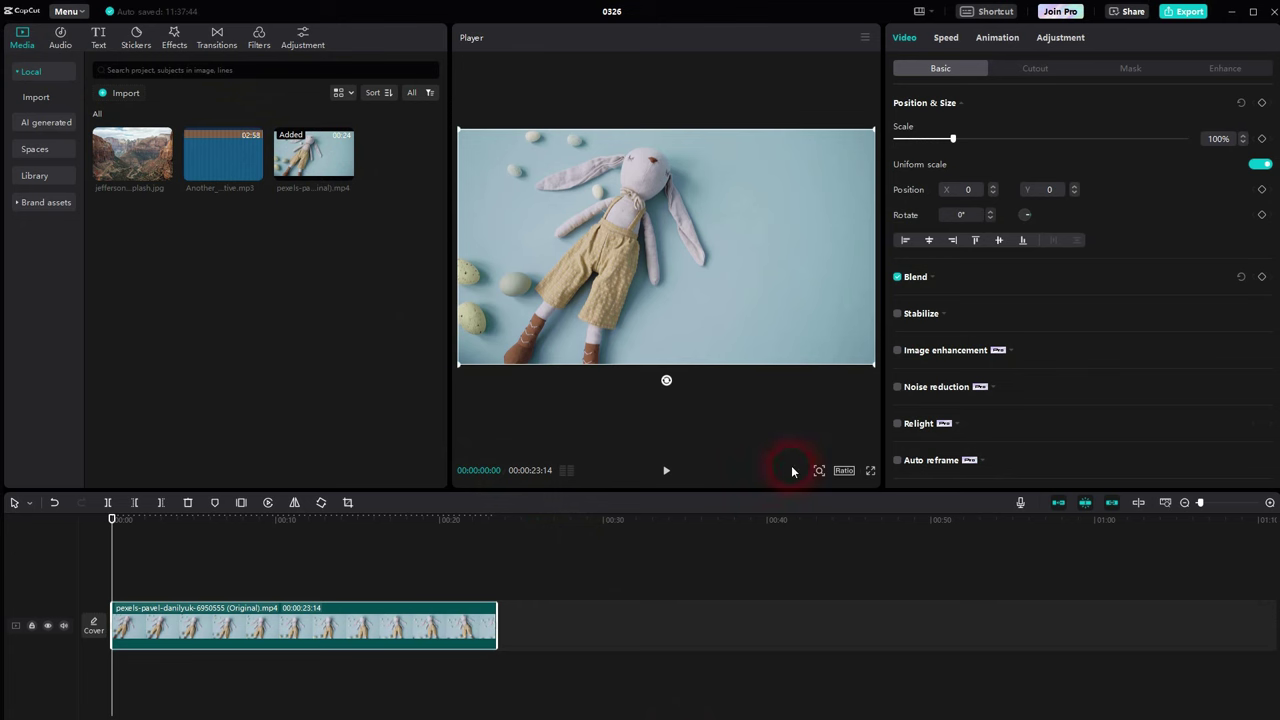
Step: Apply the Rock Vertically entrance animation to the doll video with a 2.0 s duration
click(1008, 42)
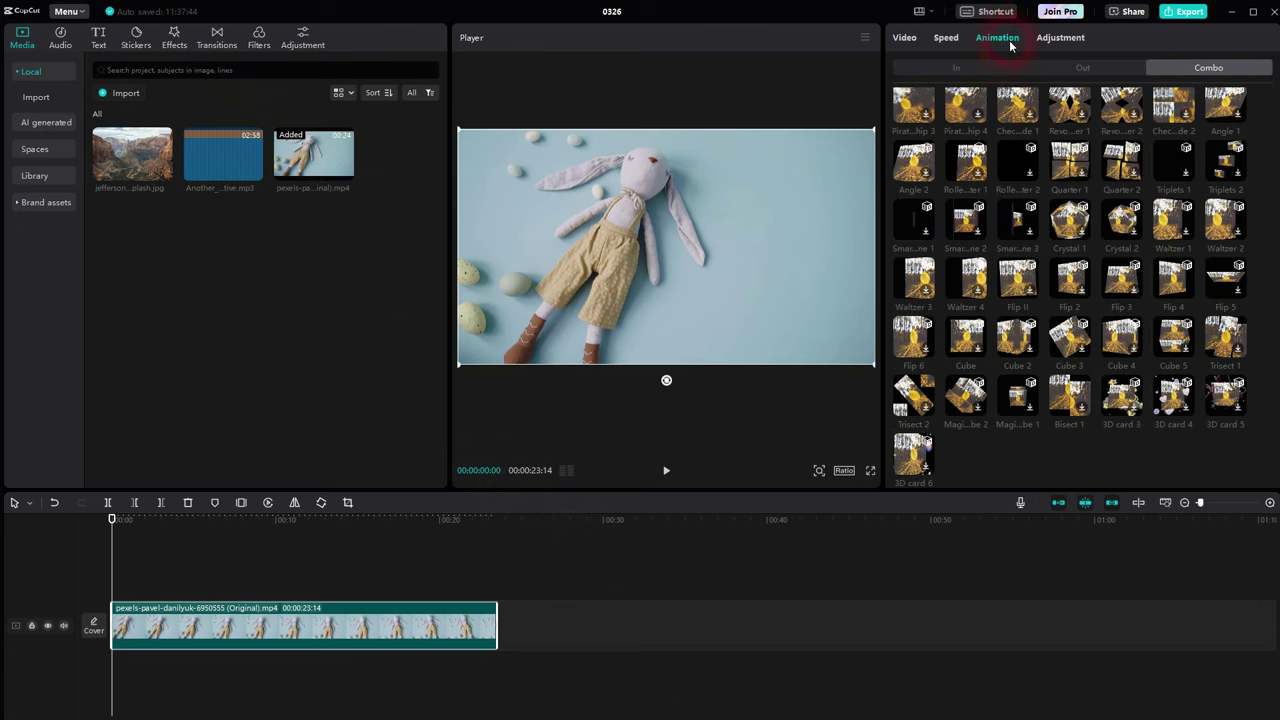
click(958, 67)
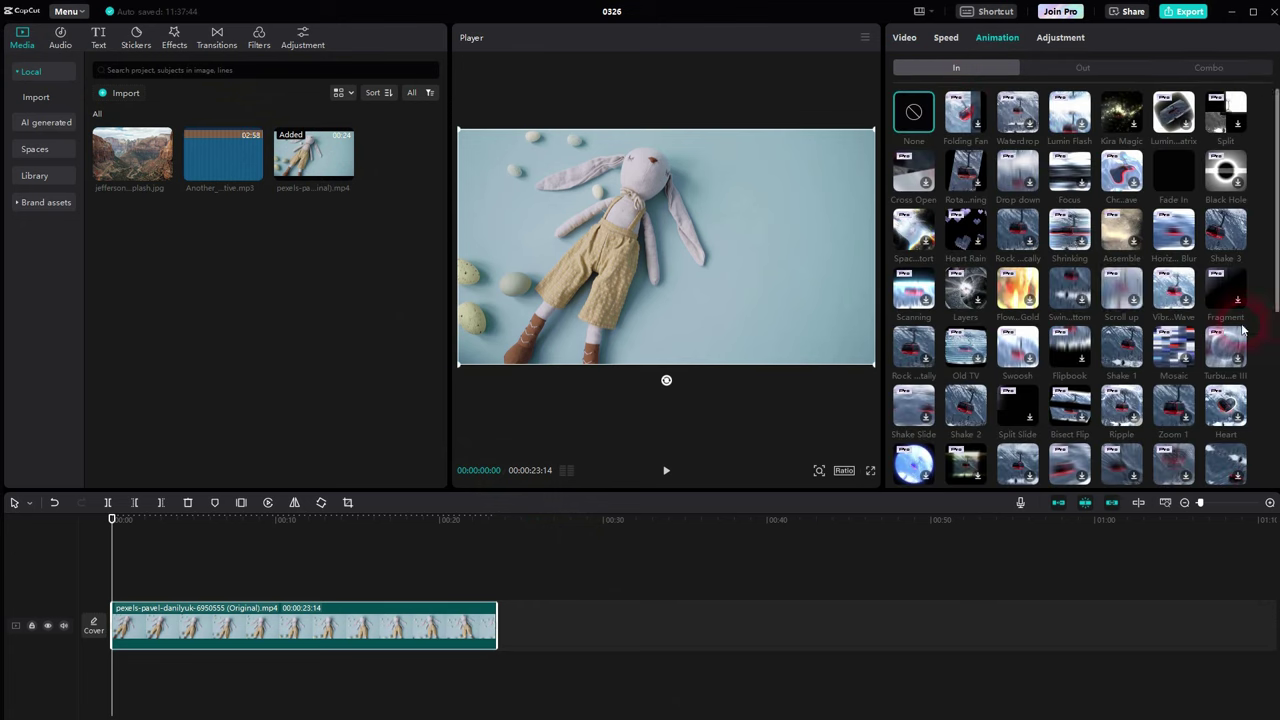
click(1030, 245)
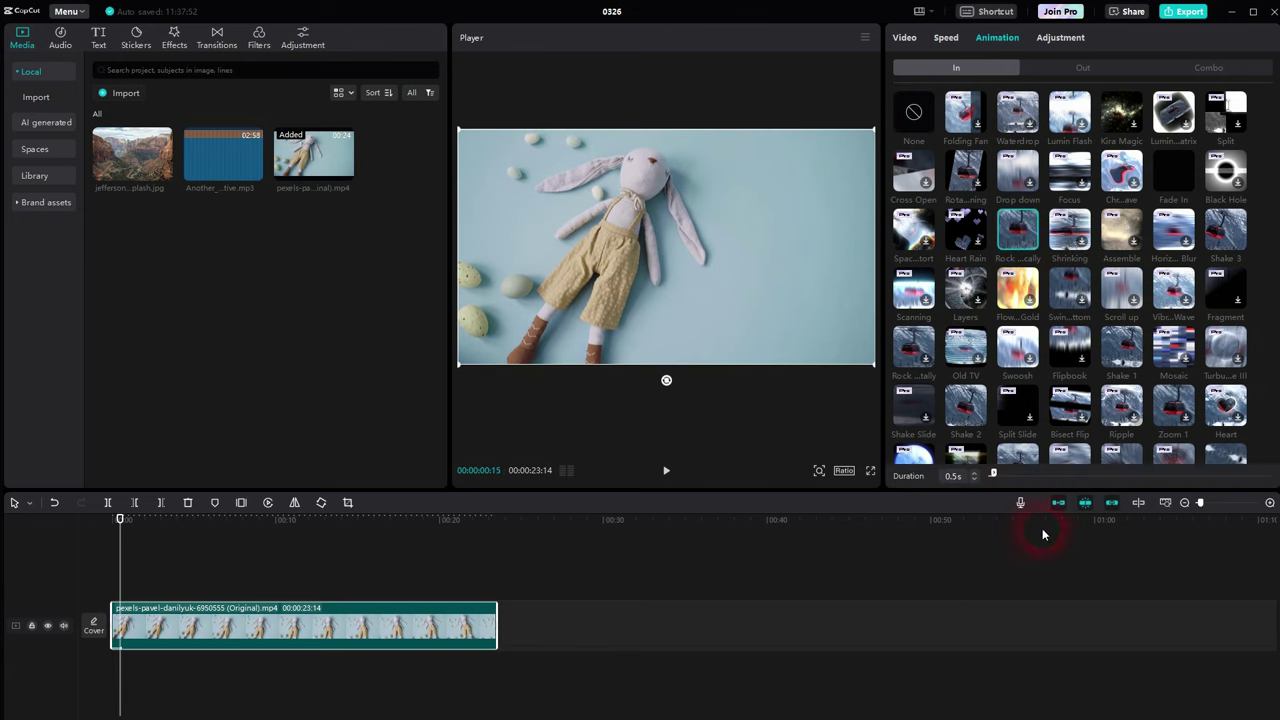
drag(995, 477, 1012, 479)
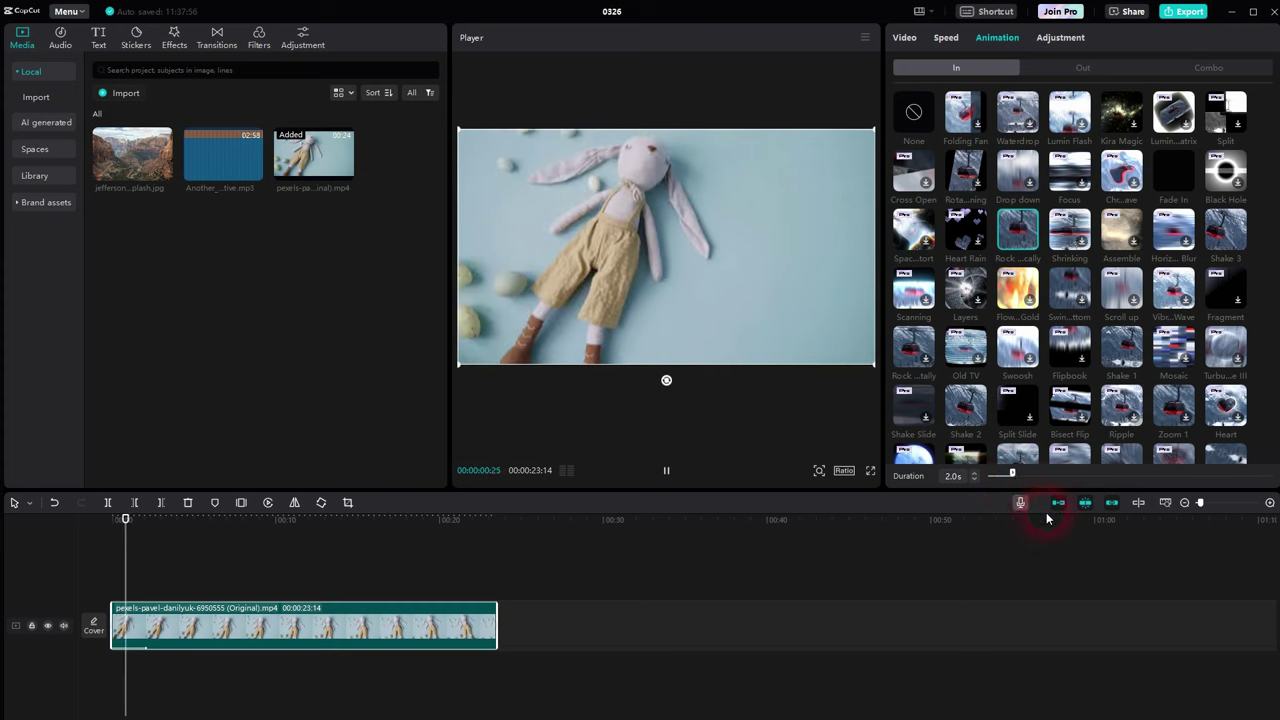
Step: Apply the Zoom In exit animation to the doll video with a 3.0 s duration
click(1080, 70)
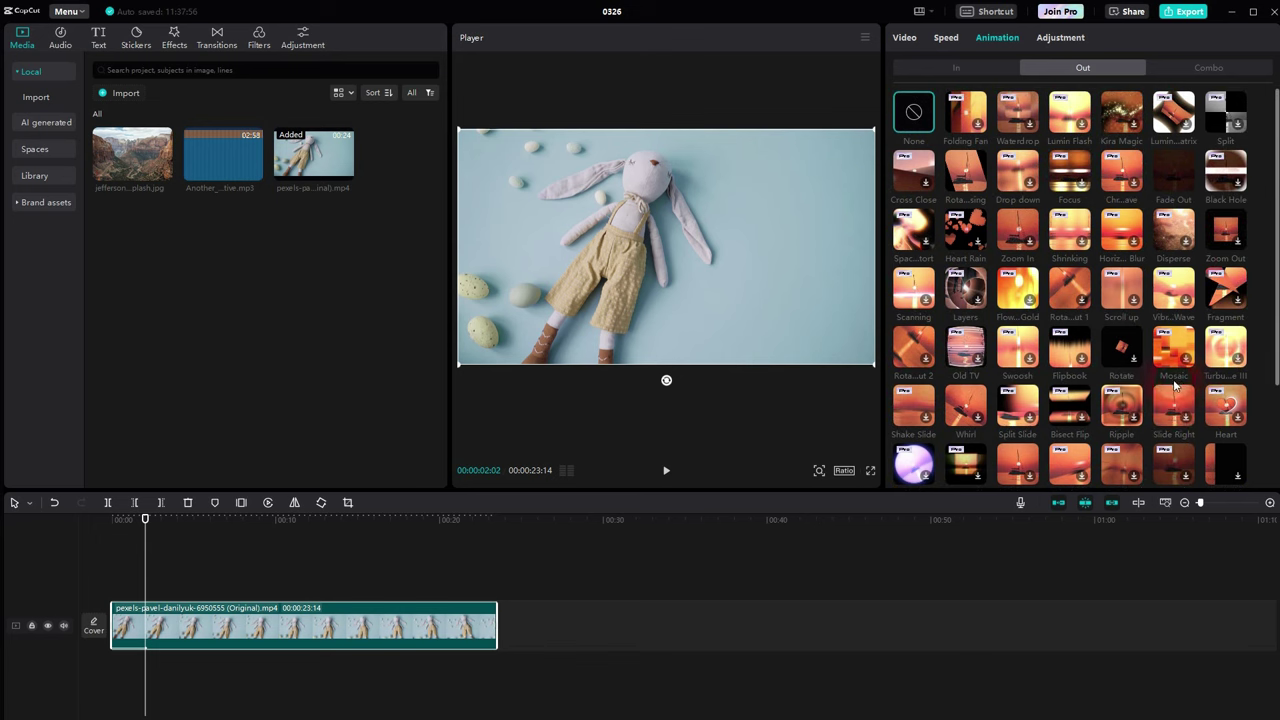
click(1030, 247)
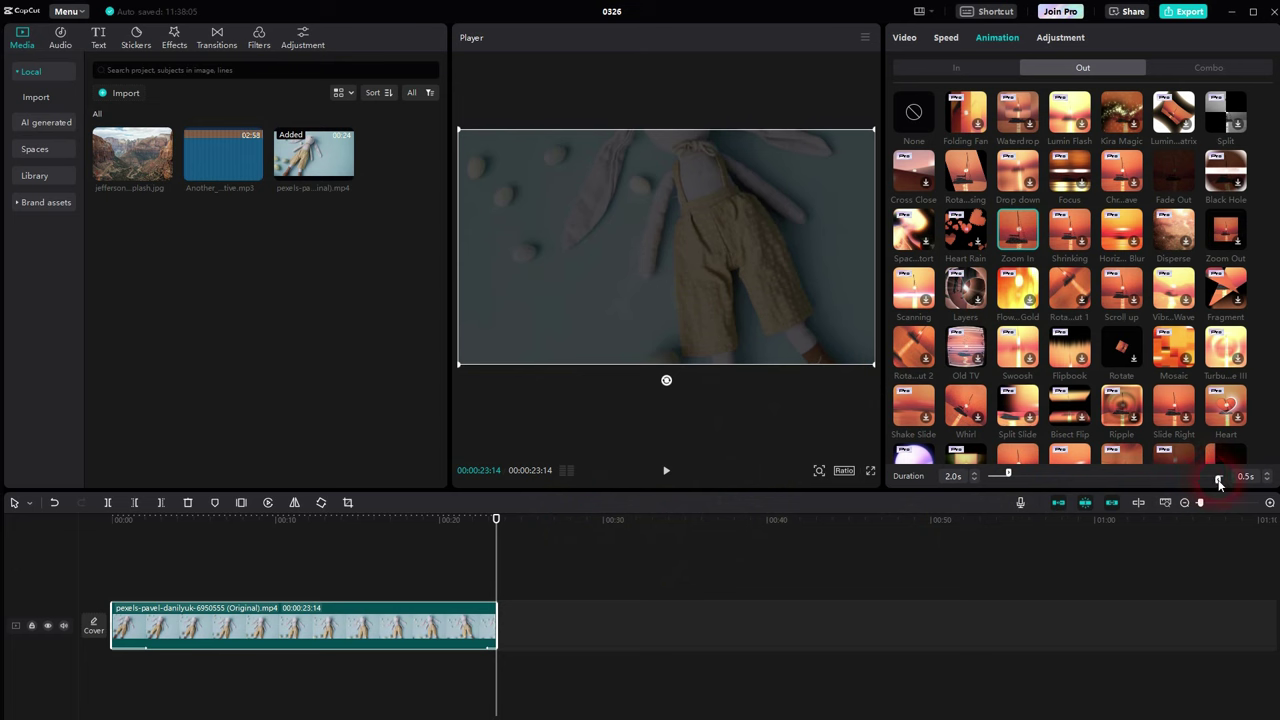
drag(1205, 479, 1191, 483)
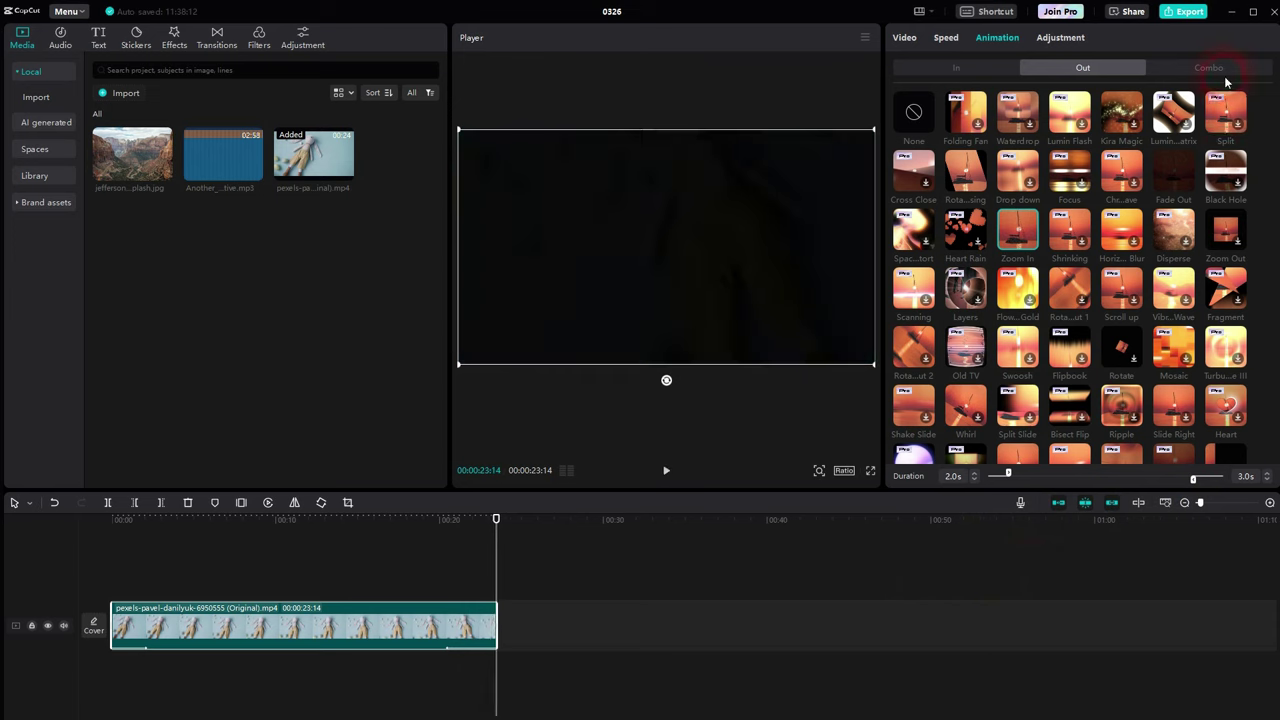
Step: Apply the Angle 1 combo animation to the doll video, delay its start for a 10.1 s duration, and shorten it further from its end
click(1222, 72)
scroll(1257, 260, down, 5)
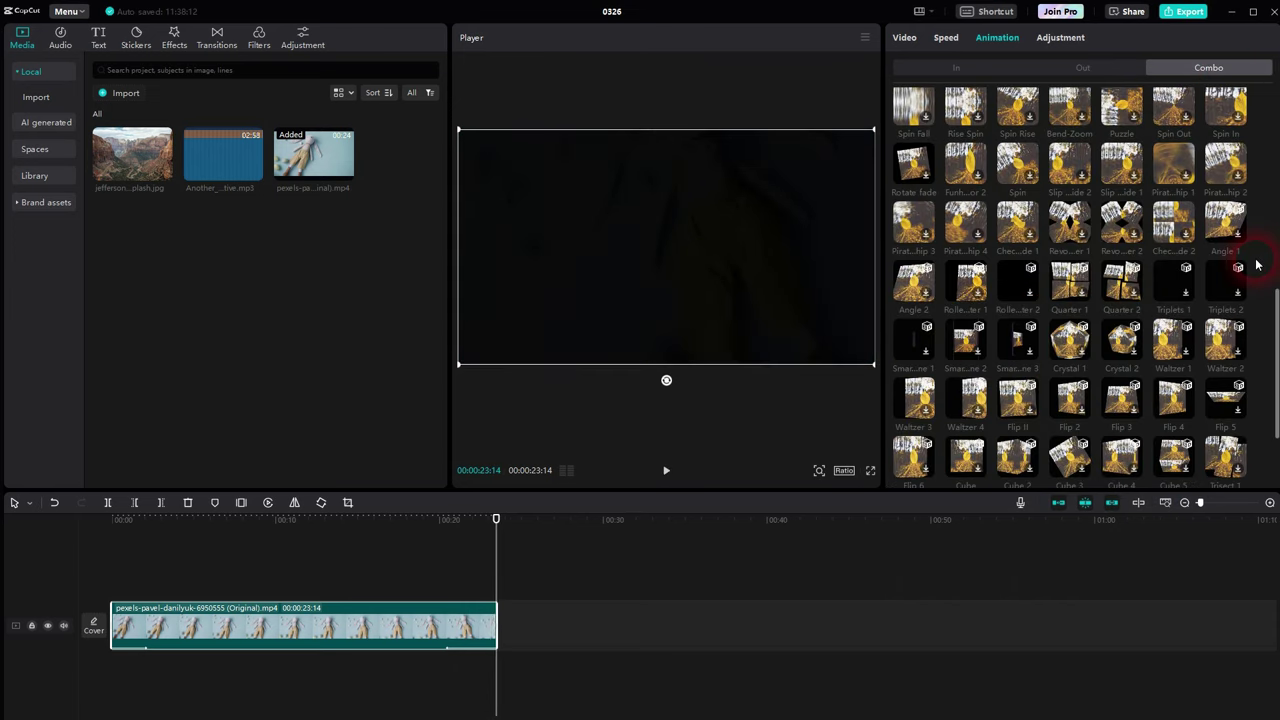
scroll(1262, 410, down, 2)
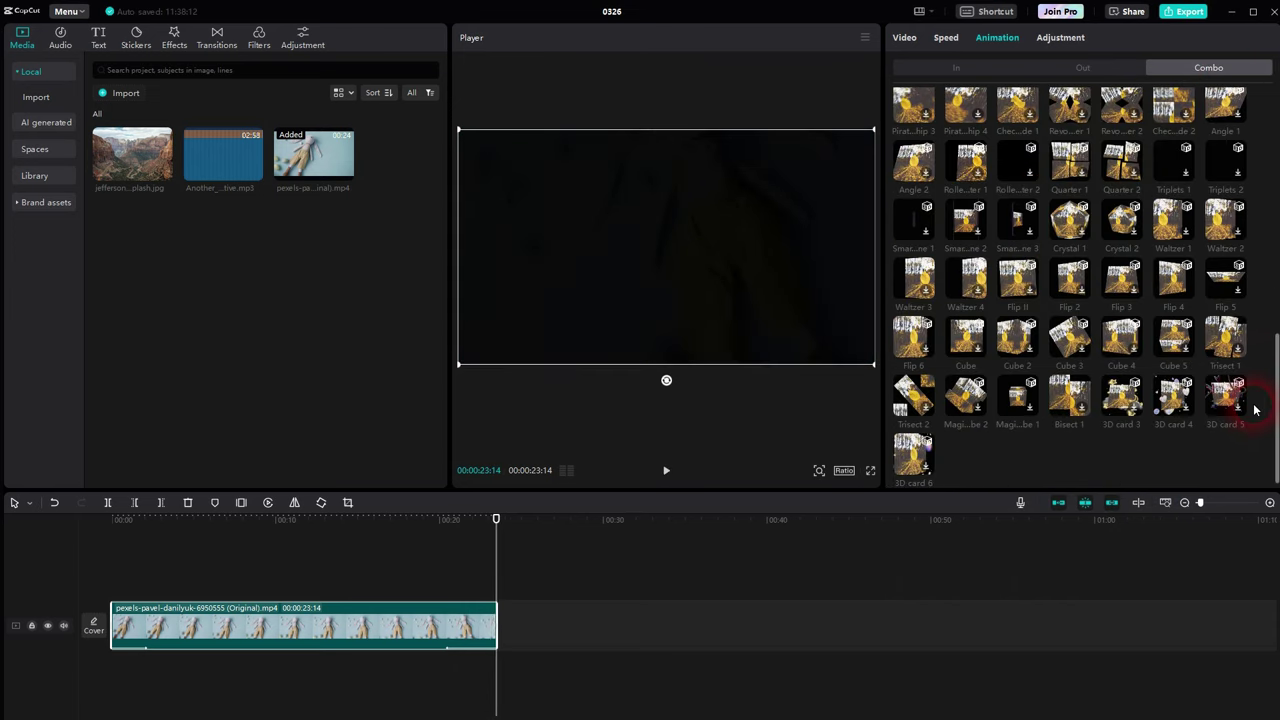
click(1222, 104)
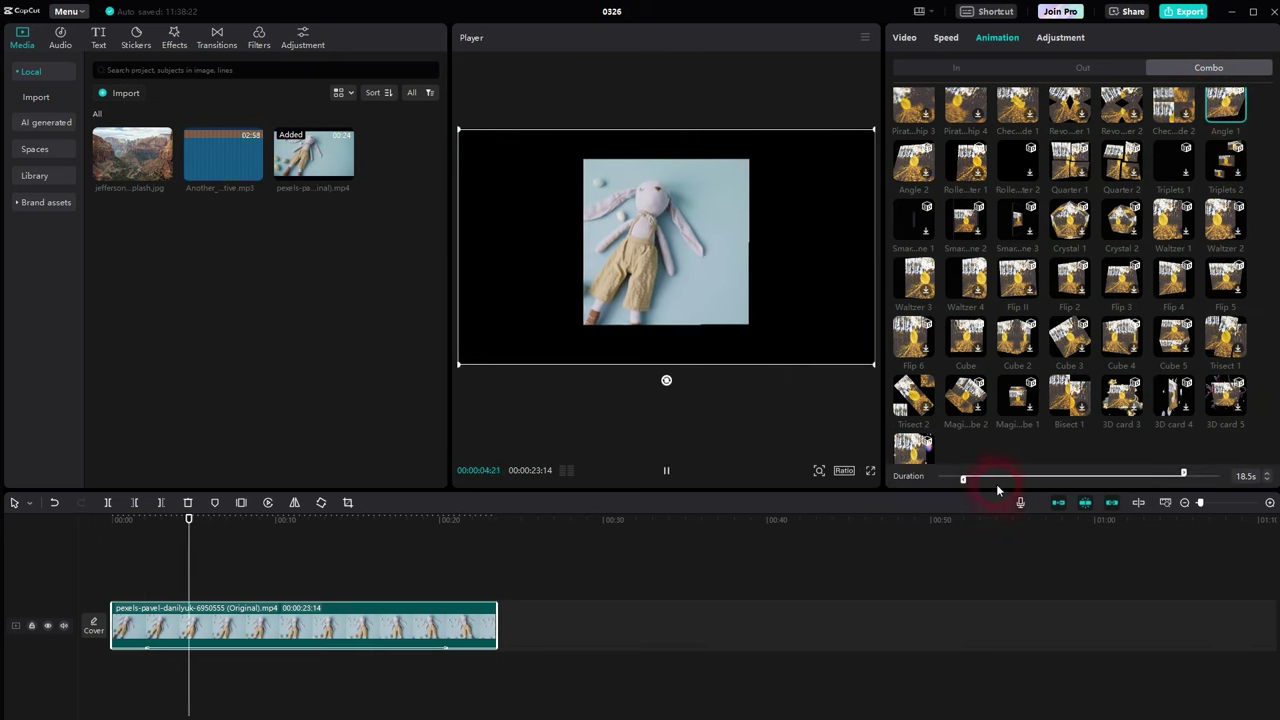
drag(965, 485, 1063, 483)
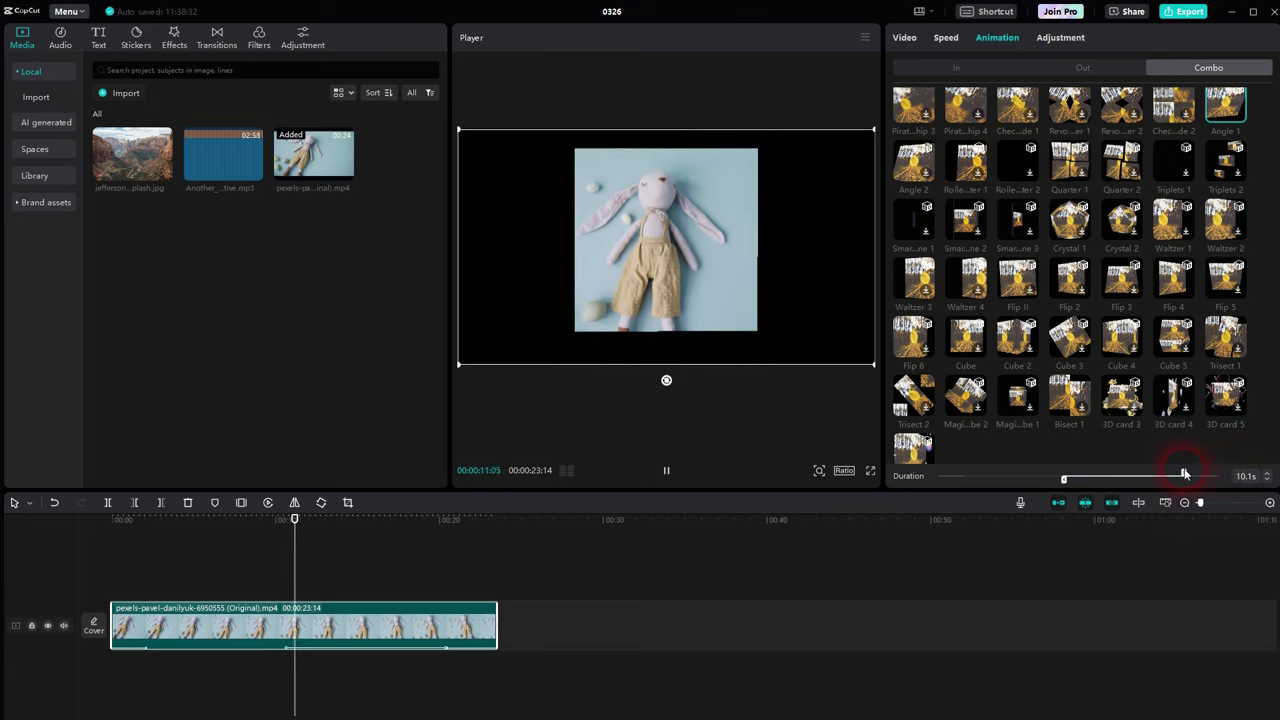
drag(1185, 474, 1123, 474)
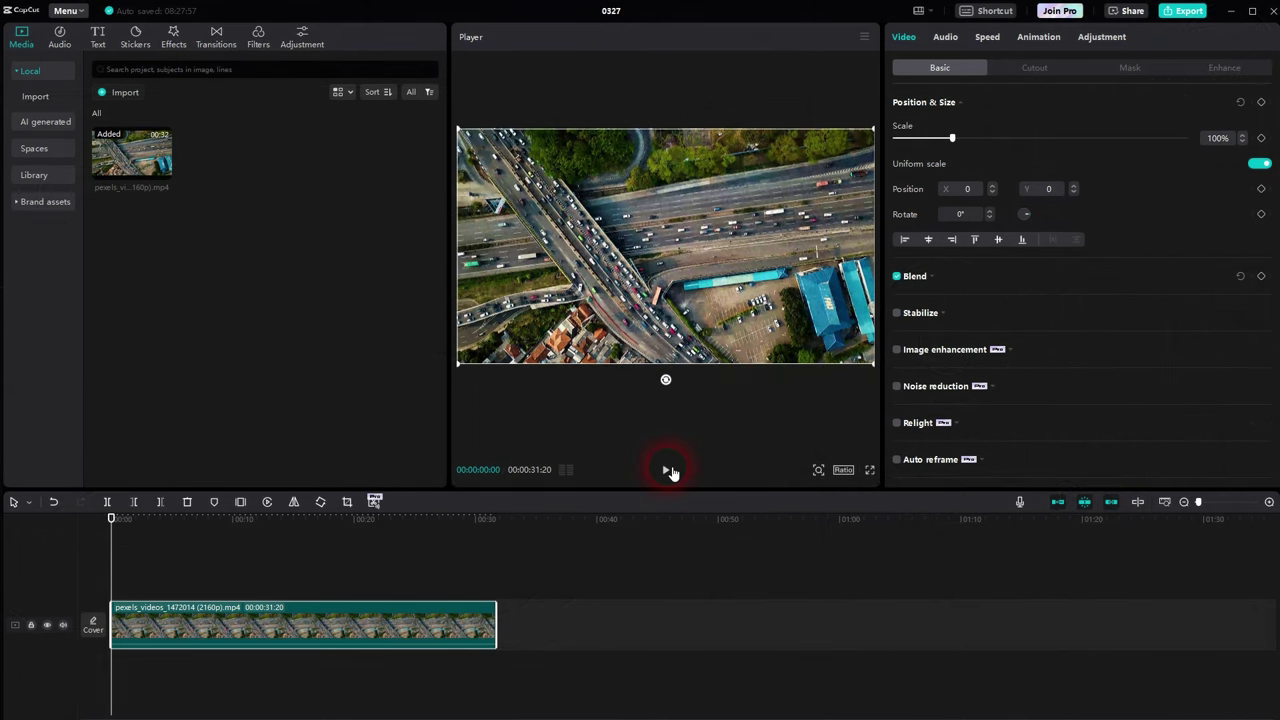
Step: Play the highway traffic video in project 0327 from the start to 00:00:05:01 and return the playhead to the beginning
click(667, 470)
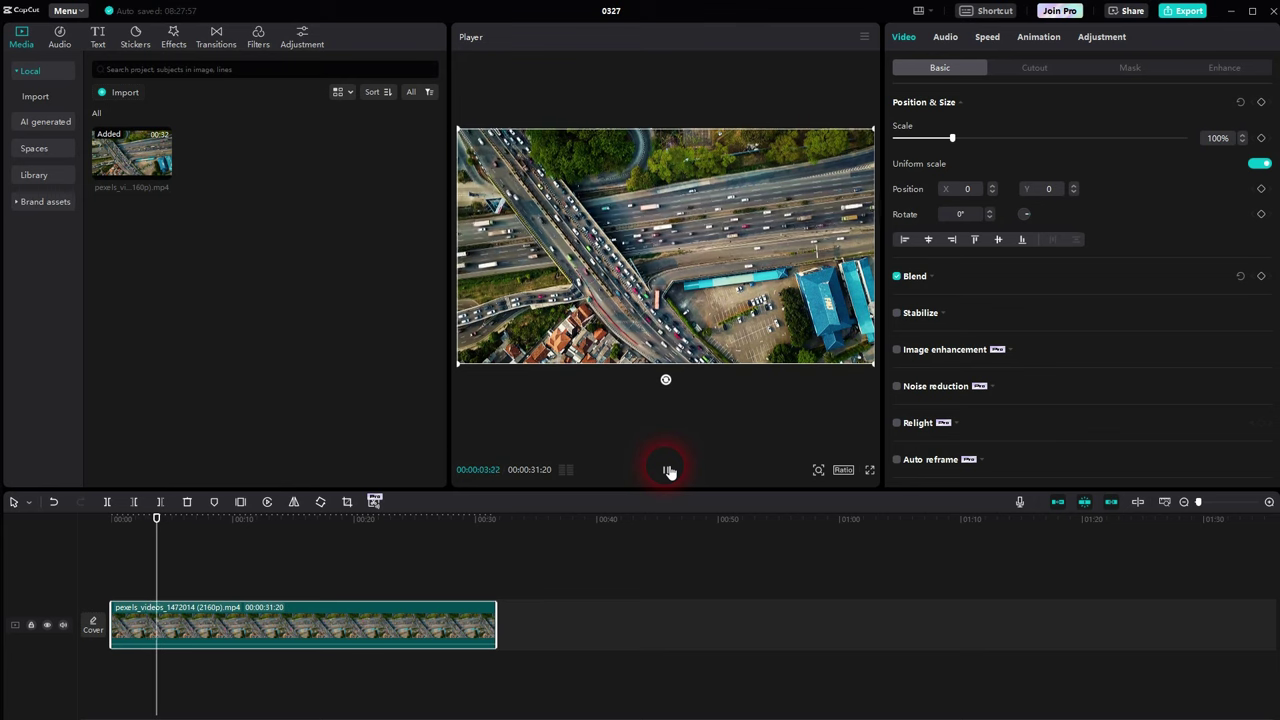
click(667, 470)
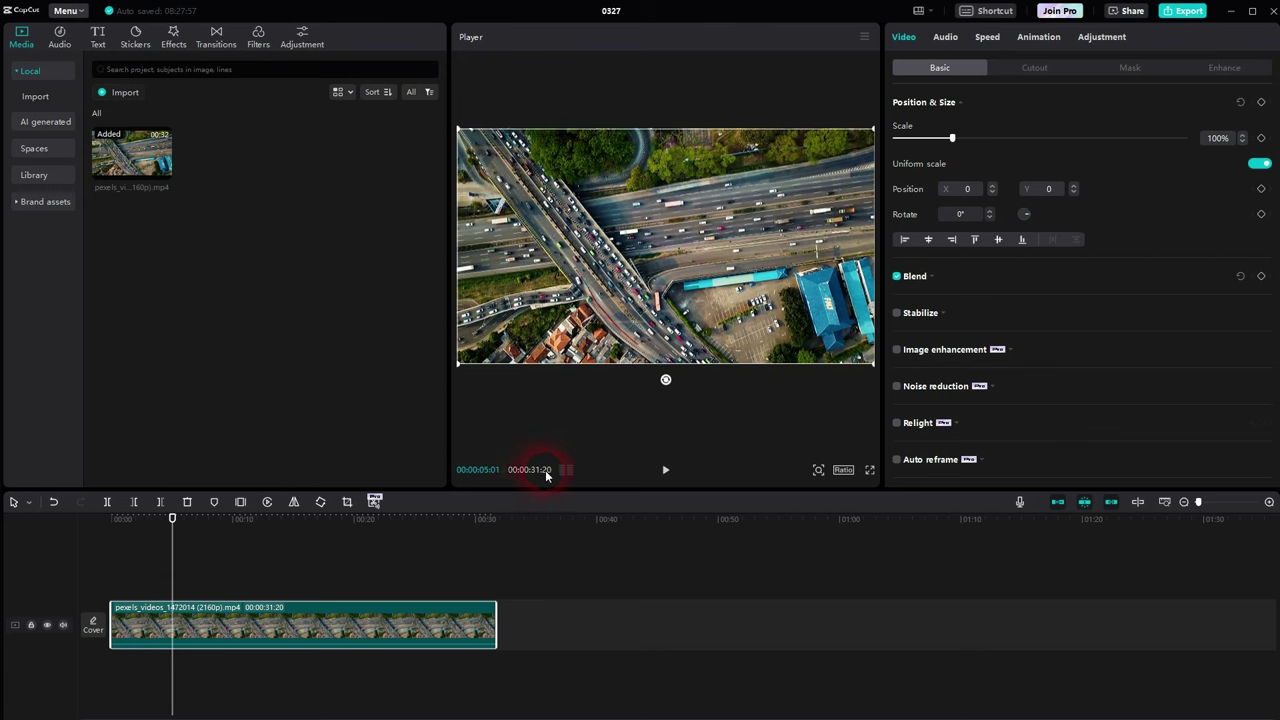
click(80, 569)
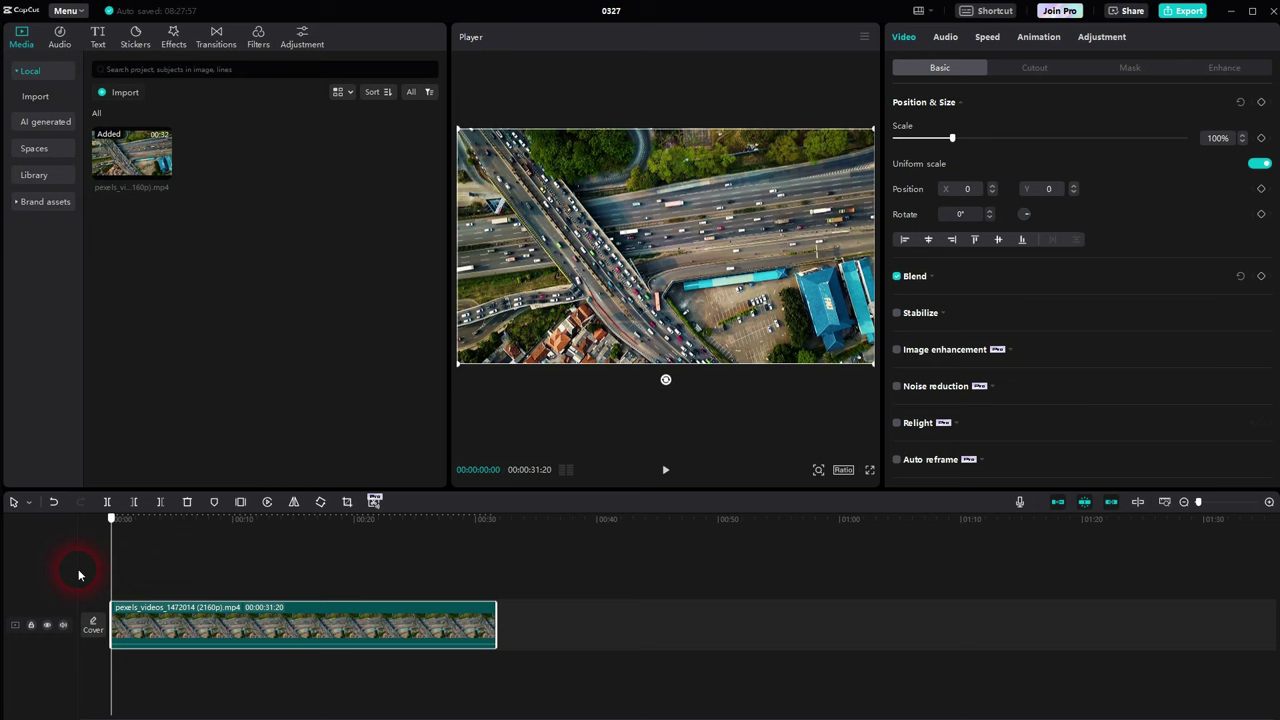
Step: Return the playhead to the start and inspect the Normal and Curve speed options for the highway clip
click(334, 573)
click(307, 611)
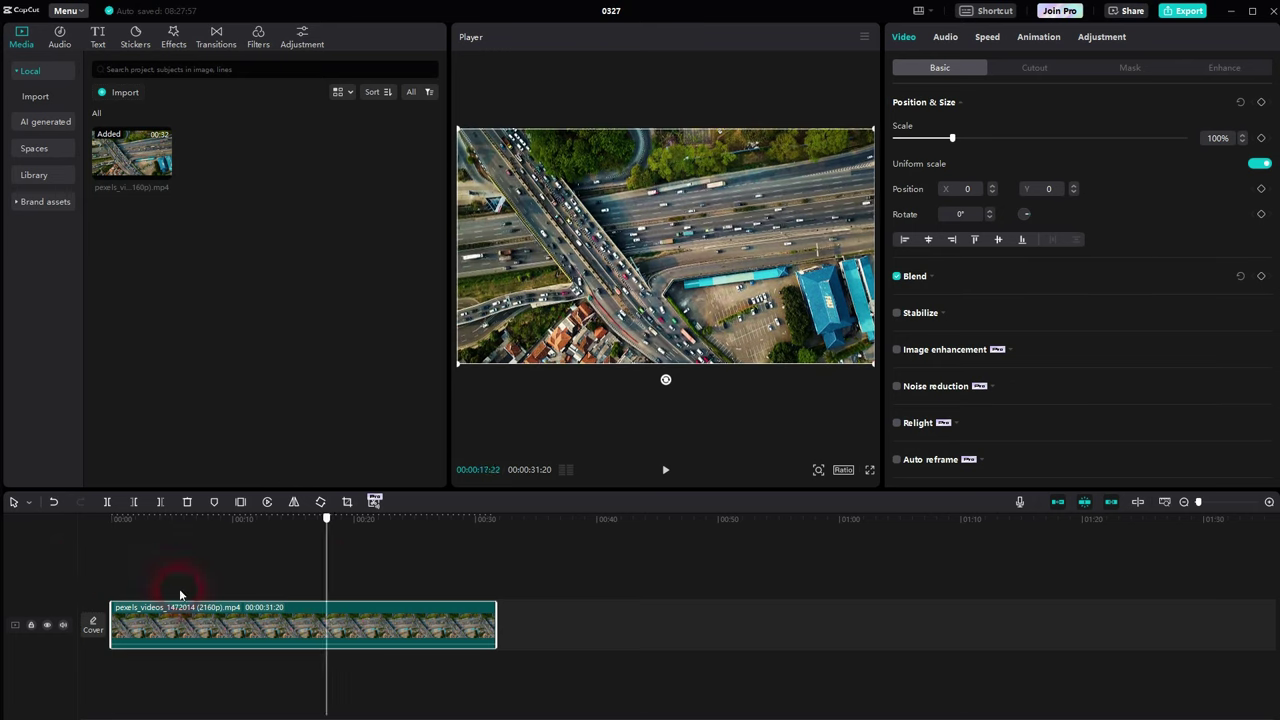
click(80, 594)
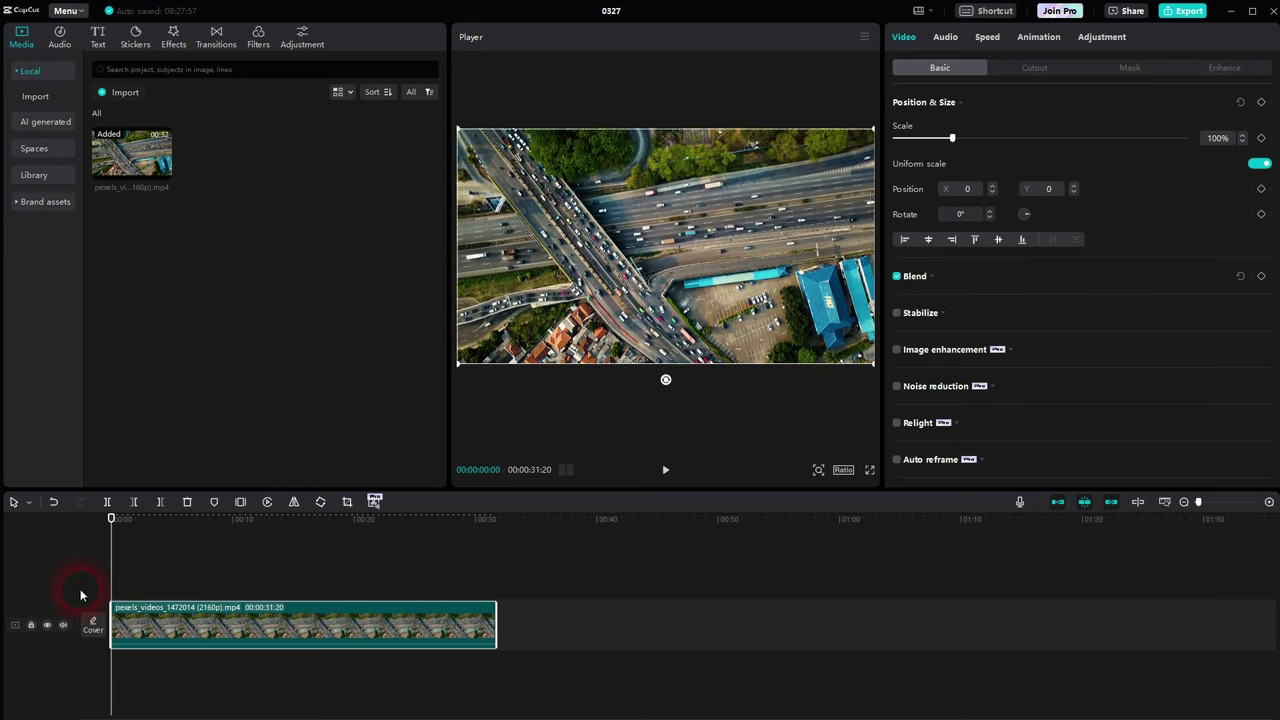
click(987, 38)
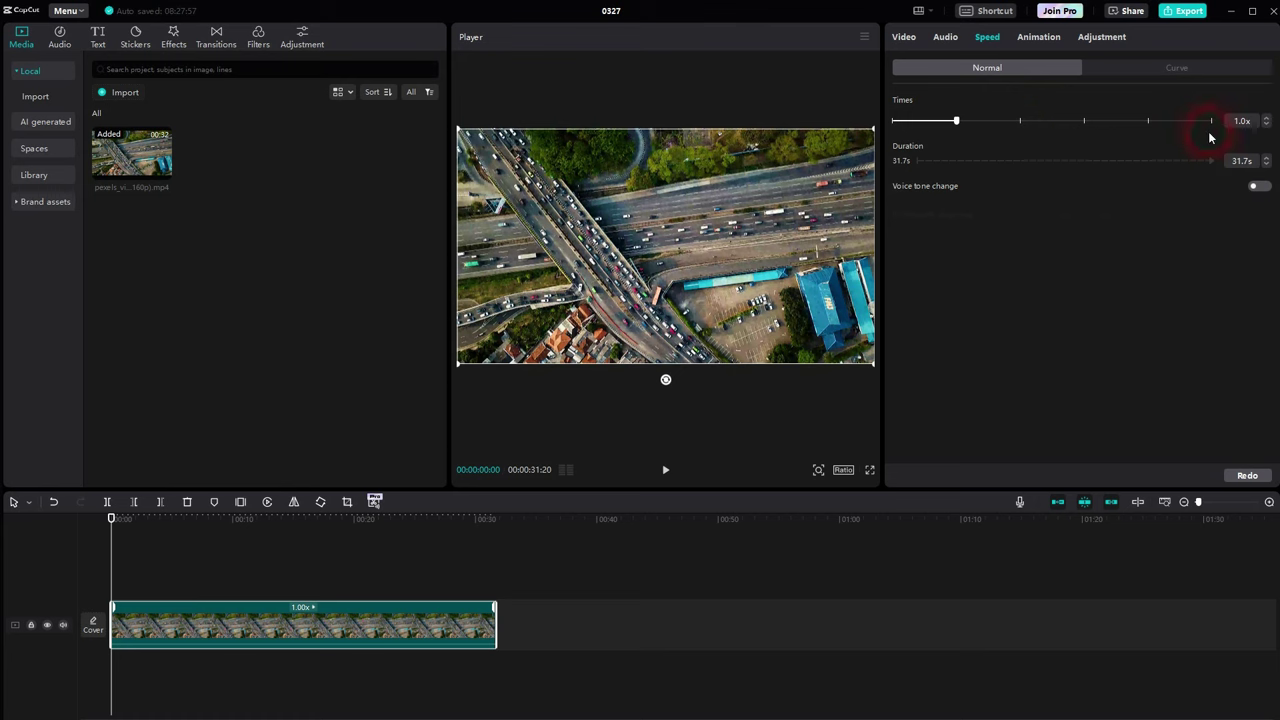
click(1189, 69)
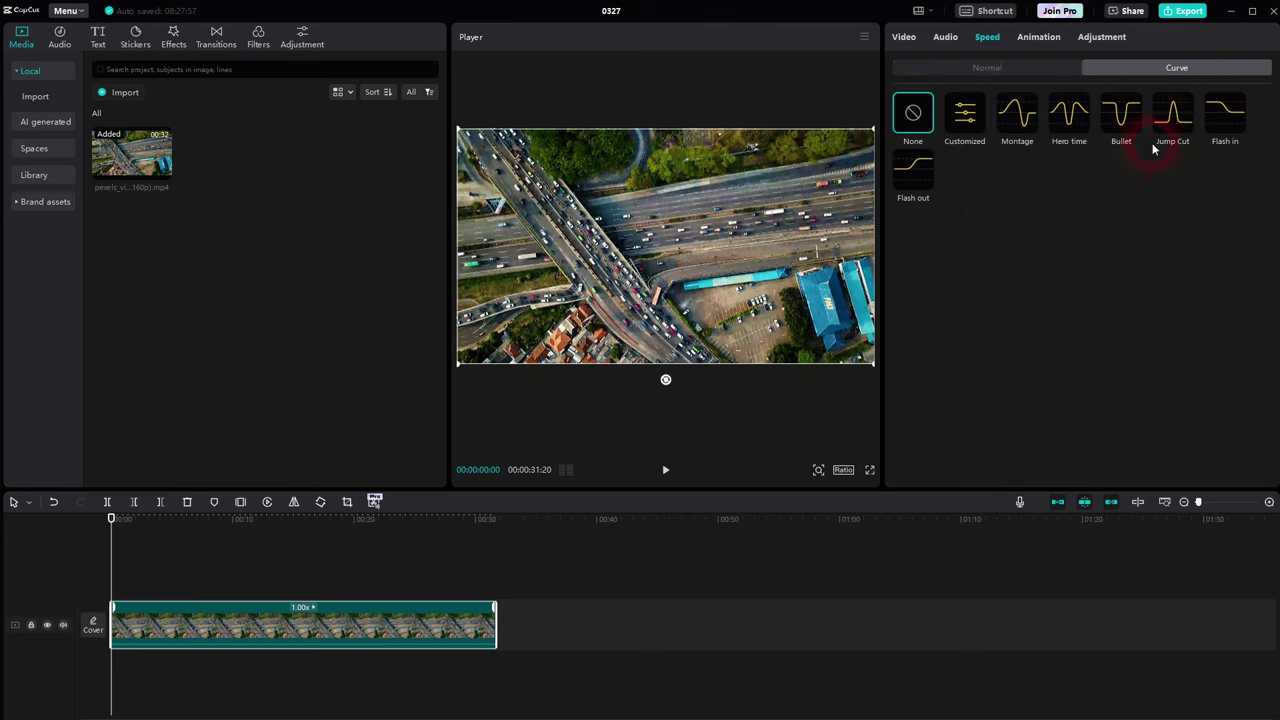
click(1003, 74)
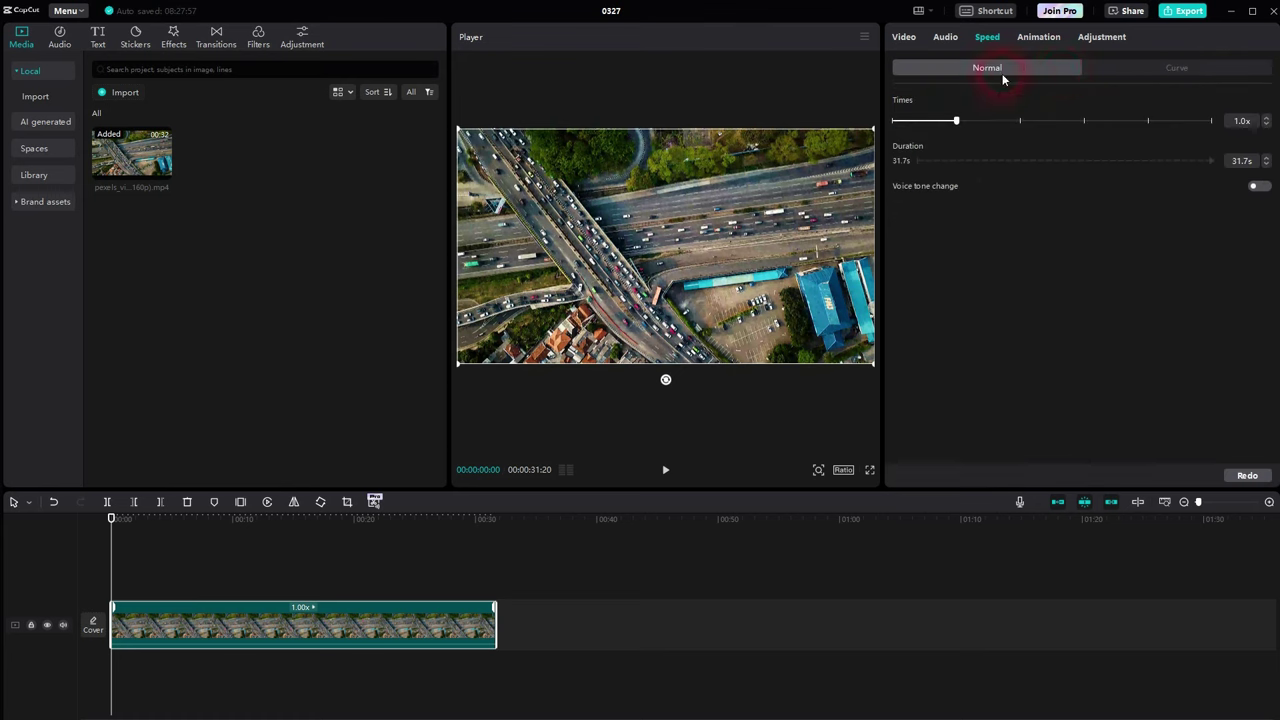
Step: Set the highway clip's normal speed to 2.0x
click(1242, 121)
click(1241, 163)
drag(958, 121, 1020, 123)
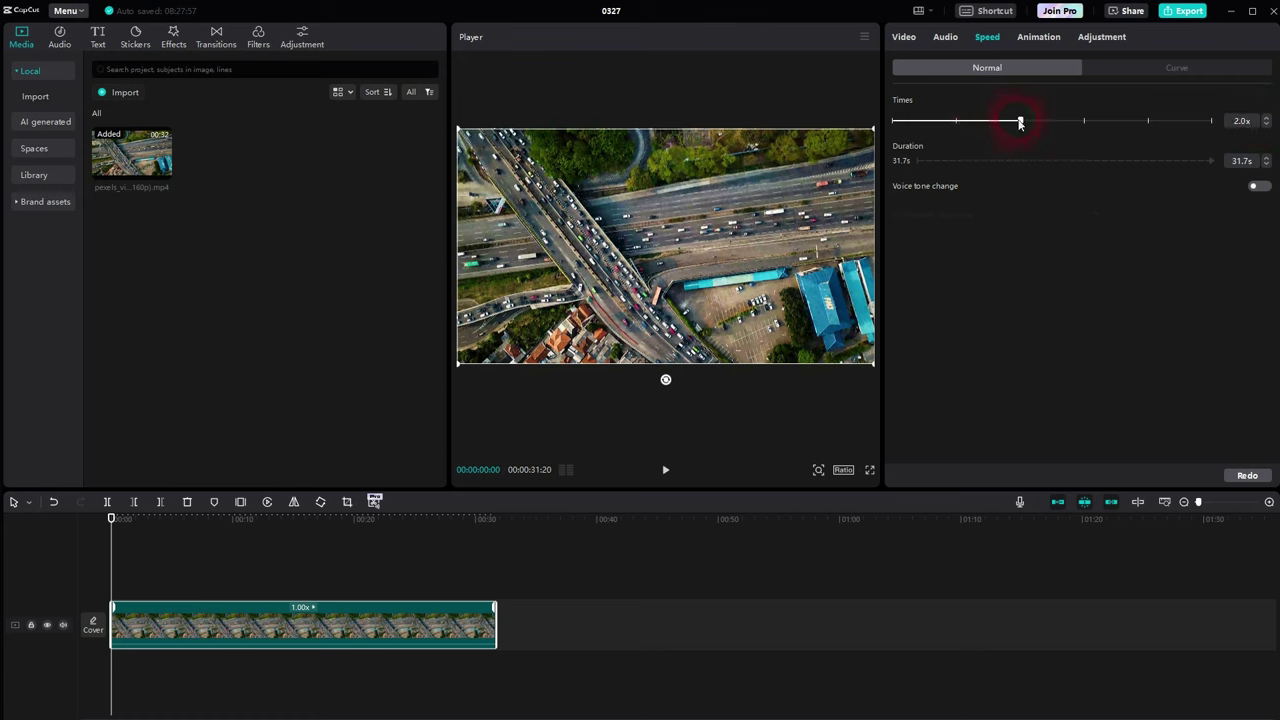
click(1238, 163)
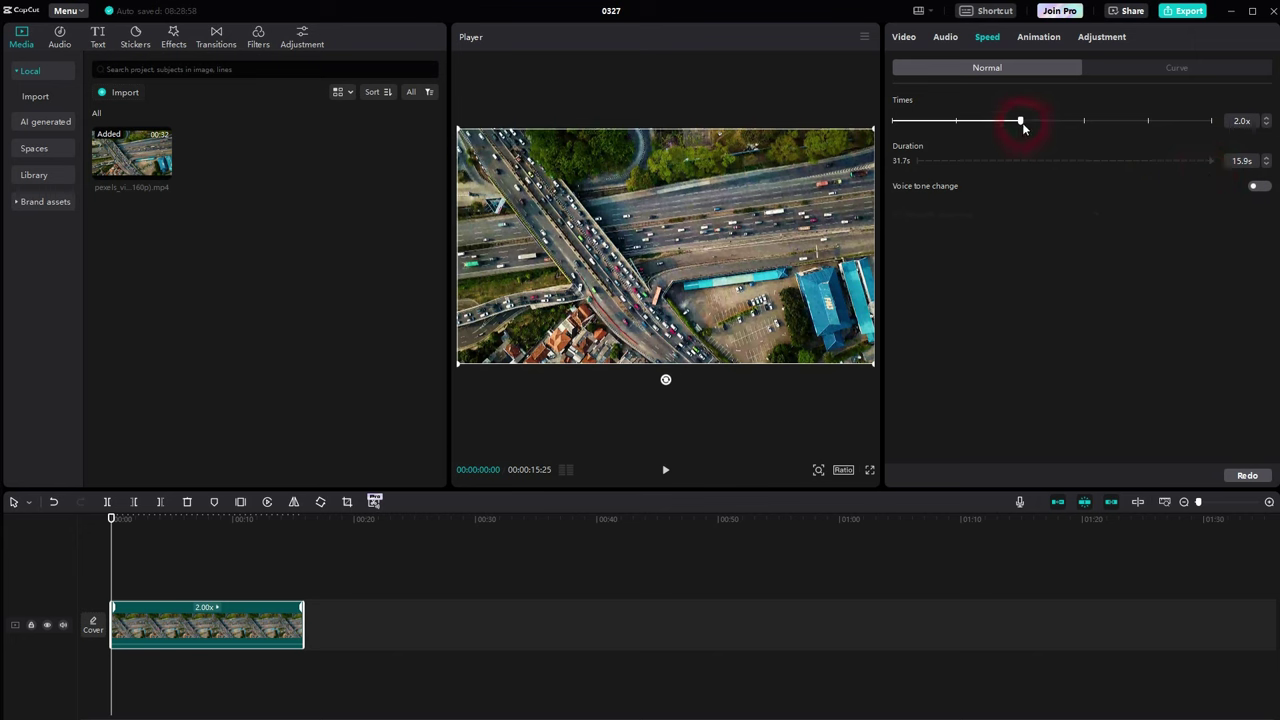
Step: Increase the highway clip's speed to 5.0x and play the result up to 00:00:05:02
drag(1090, 125, 1083, 125)
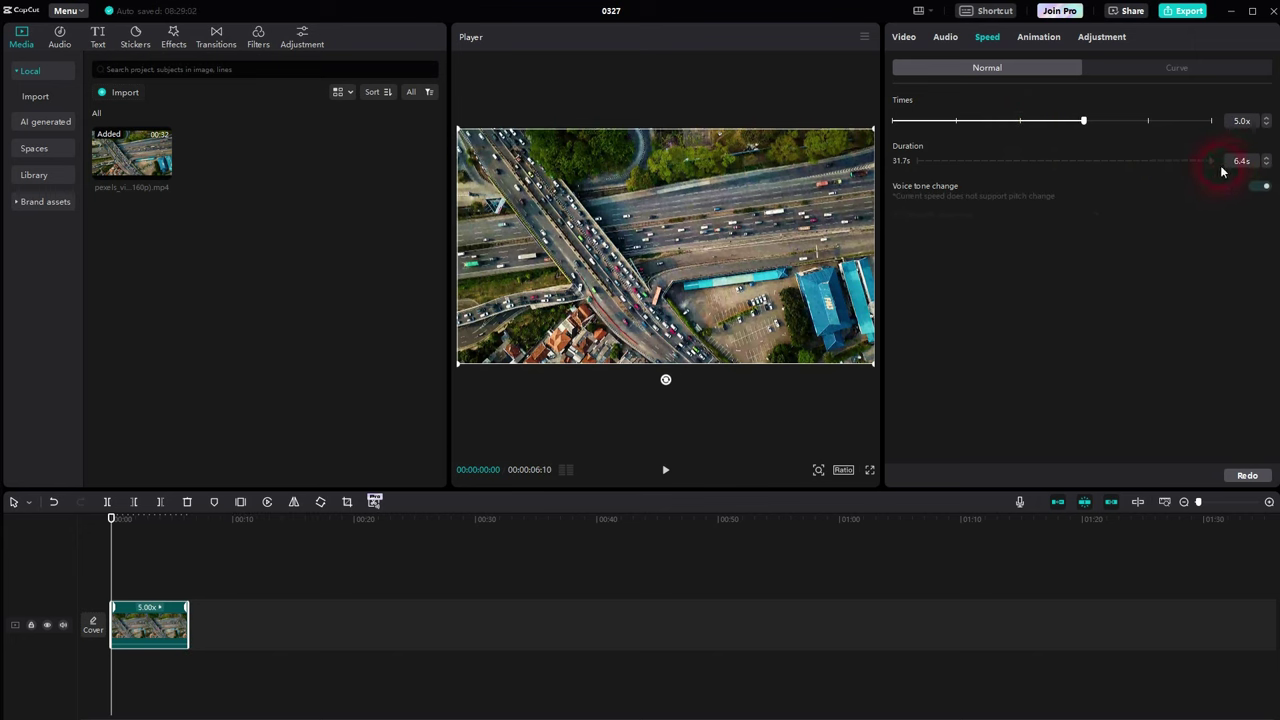
click(1241, 163)
click(666, 470)
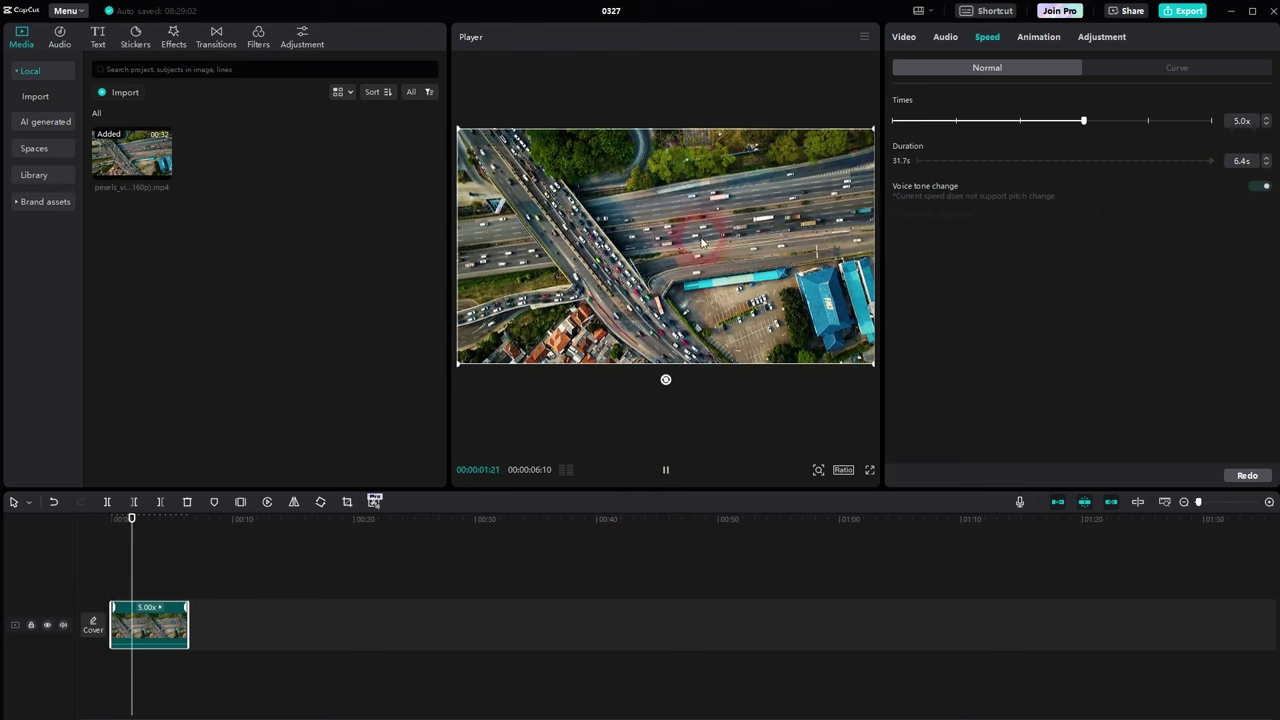
click(665, 470)
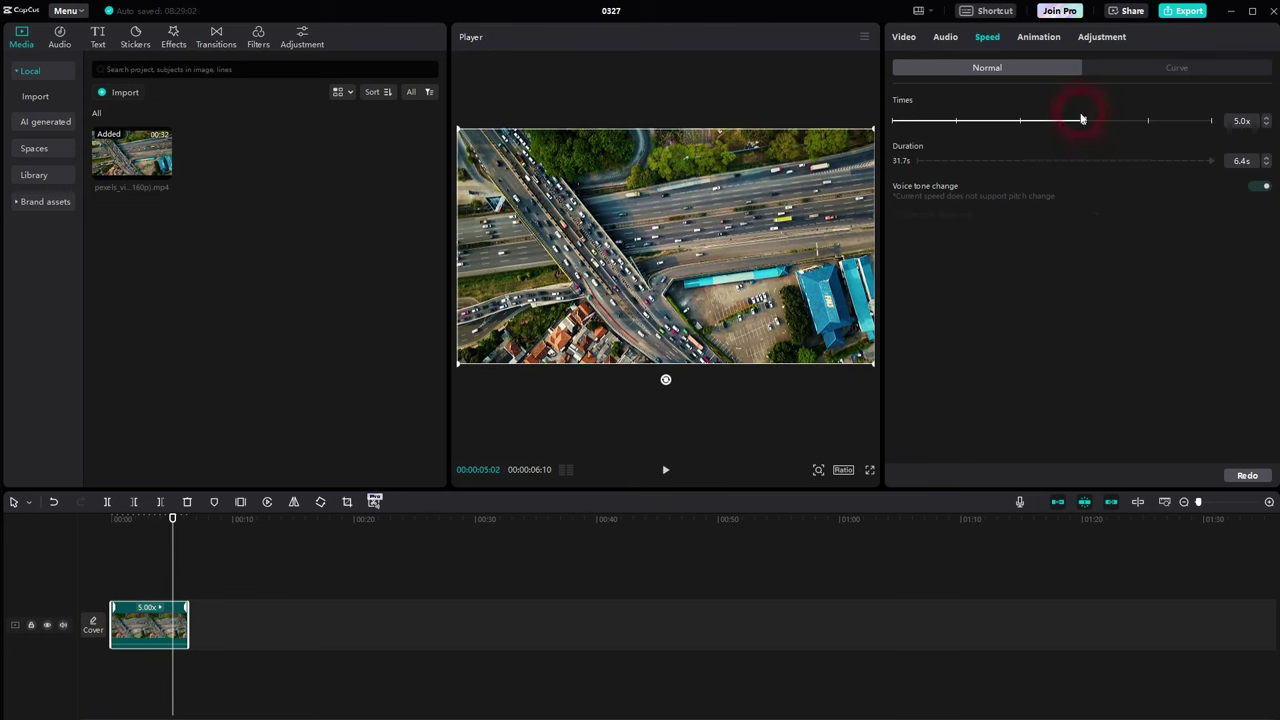
Step: Set the highway clip's speed to 100.0x and return the playhead to the start
drag(1177, 123, 1216, 126)
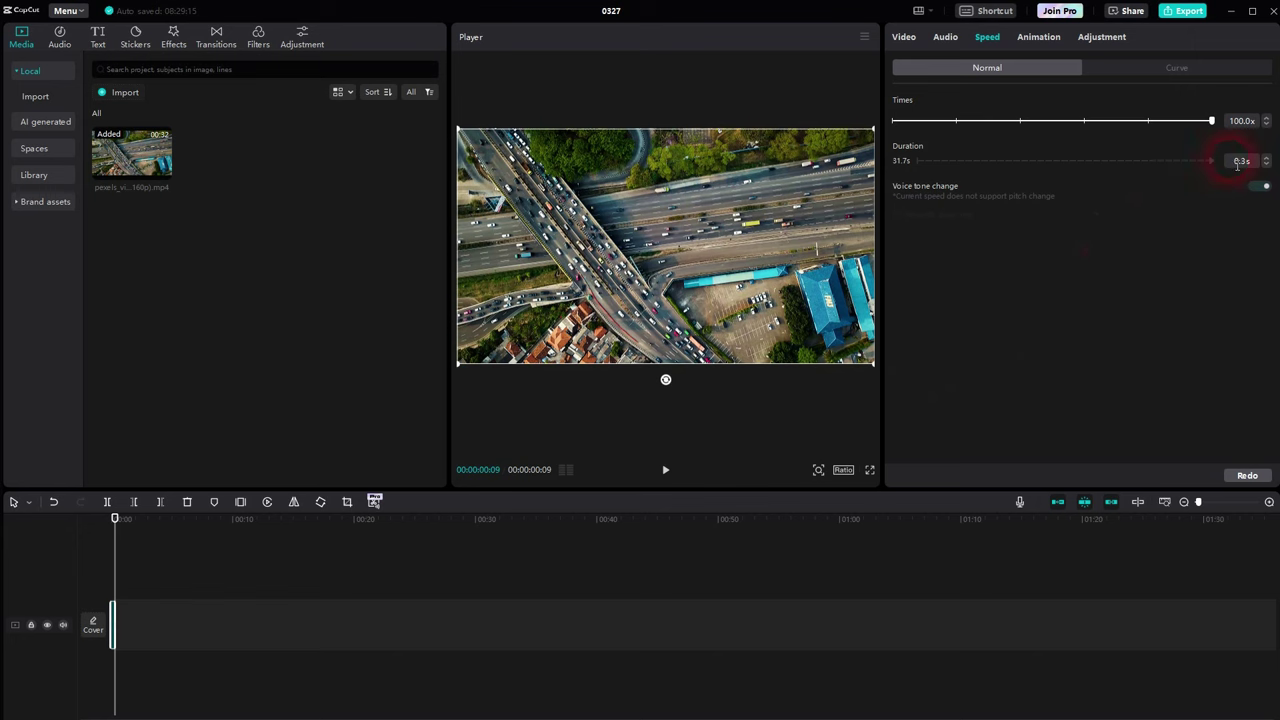
click(1250, 164)
click(1213, 124)
drag(121, 541, 105, 540)
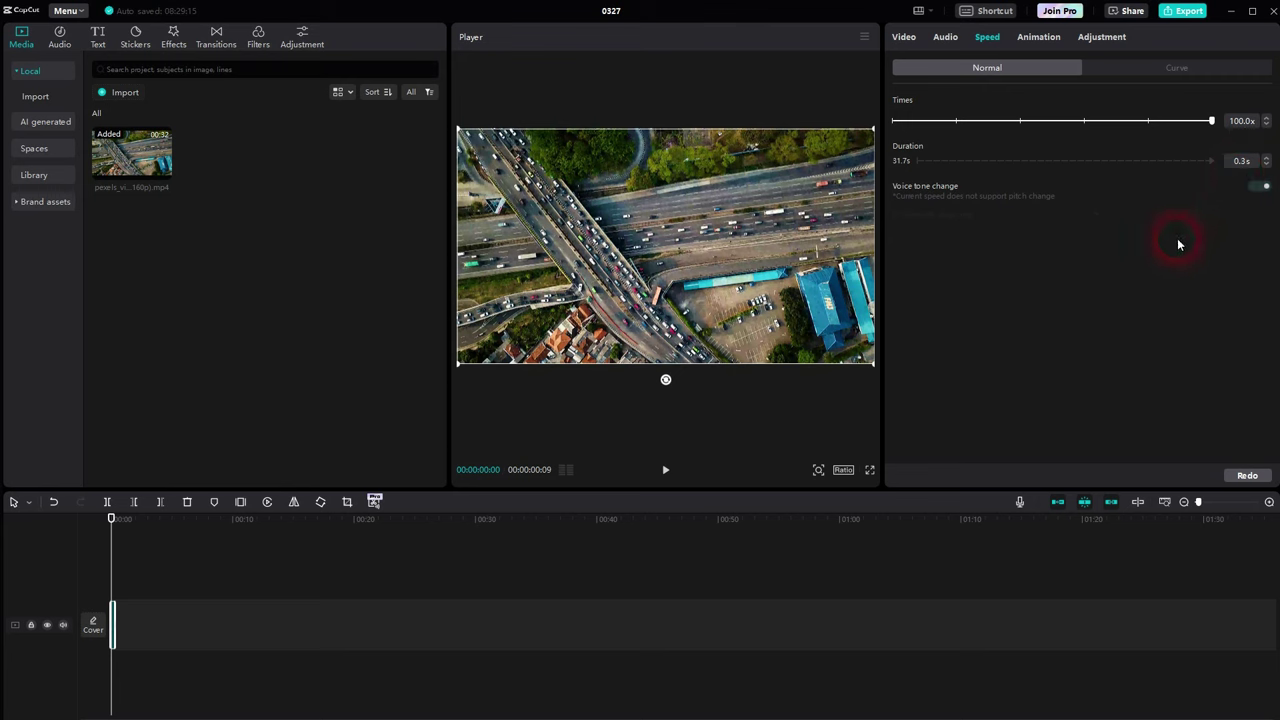
Step: Replace the sped-up clip on the timeline with a fresh copy of the highway video from the project media
drag(110, 622, 119, 595)
drag(118, 624, 141, 213)
click(162, 172)
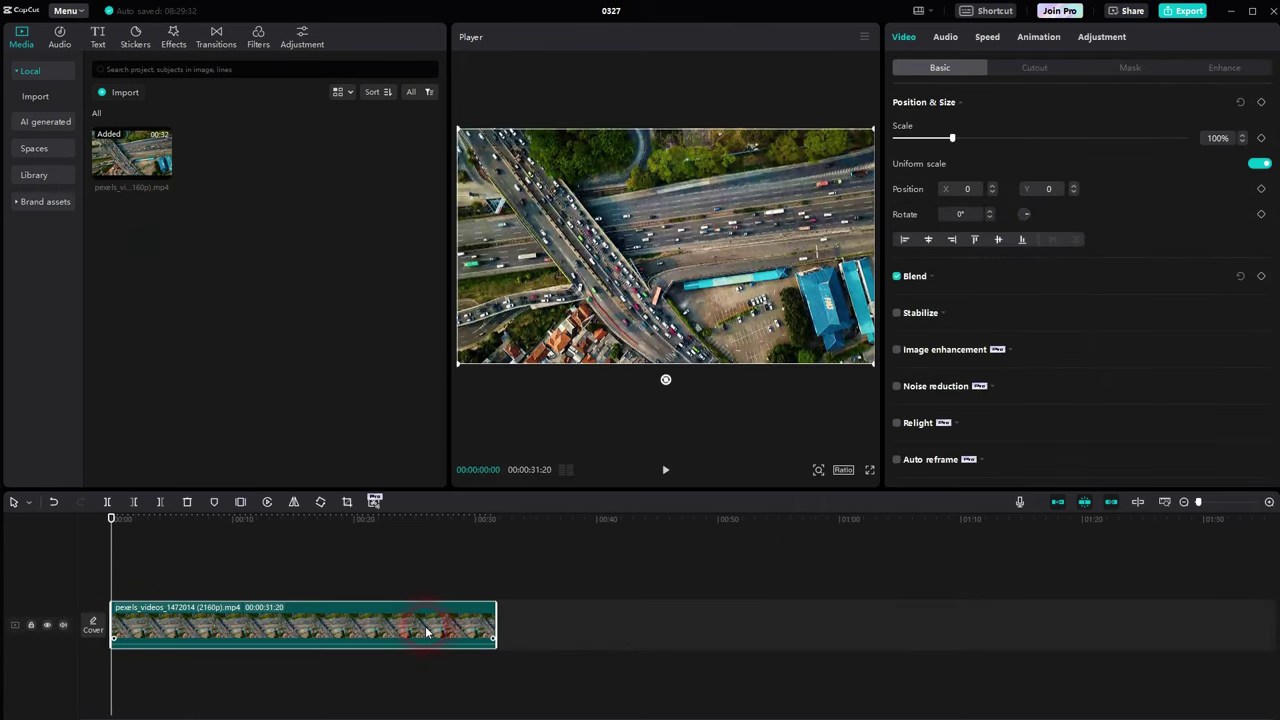
Step: Try the voice tone change option in the clip's speed settings and play the clip briefly at 1.0x
click(987, 37)
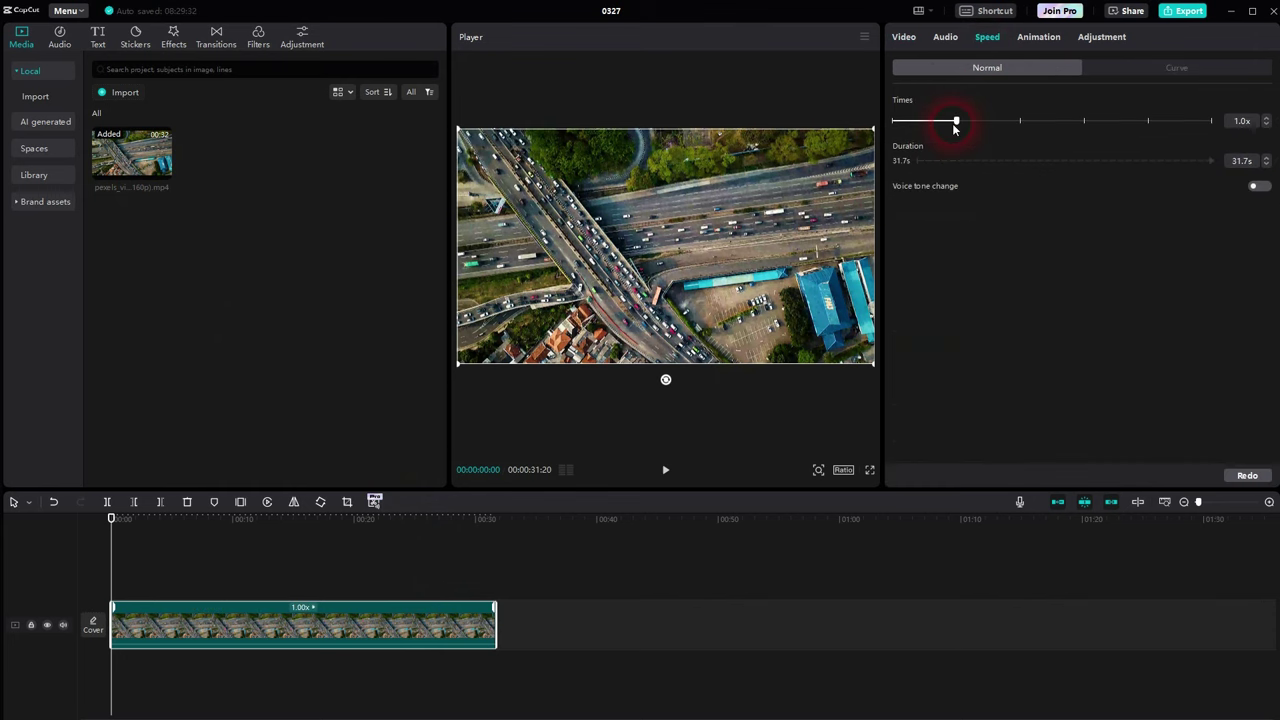
click(1257, 188)
click(1259, 188)
click(354, 607)
click(666, 469)
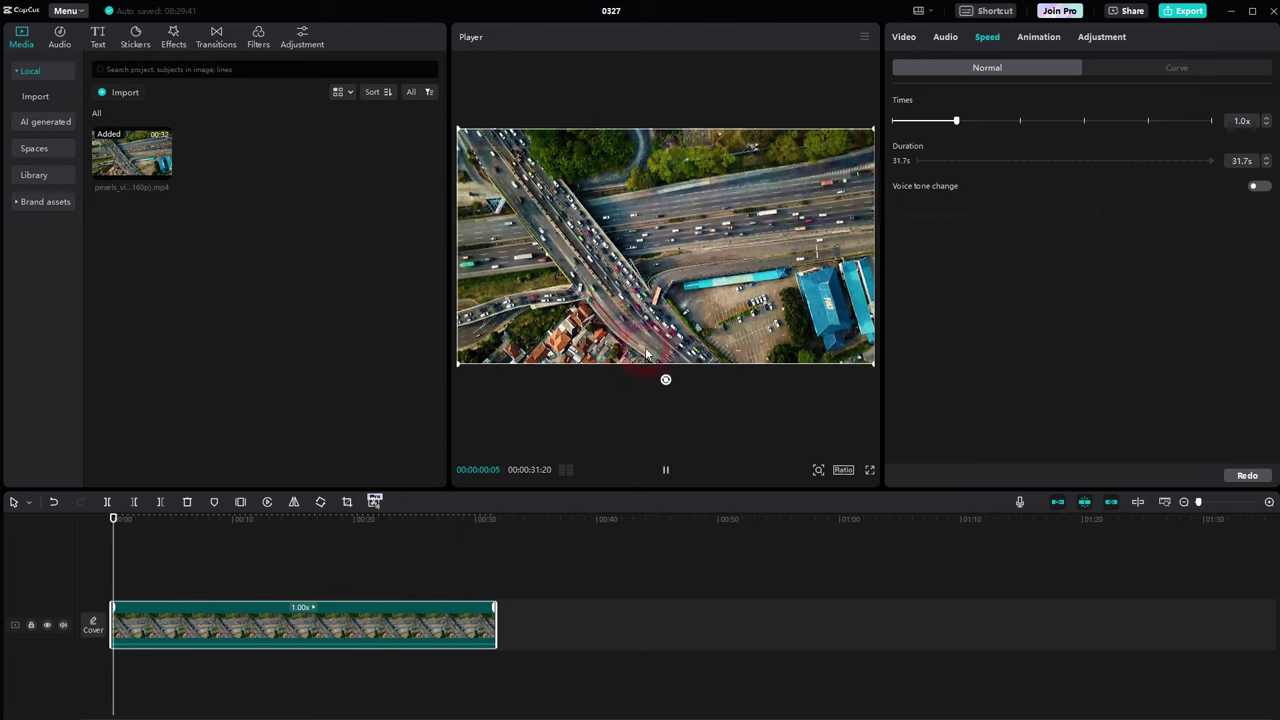
click(666, 469)
Step: Slow the highway clip down to 0.5x and play it up to 00:00:07:00
click(945, 132)
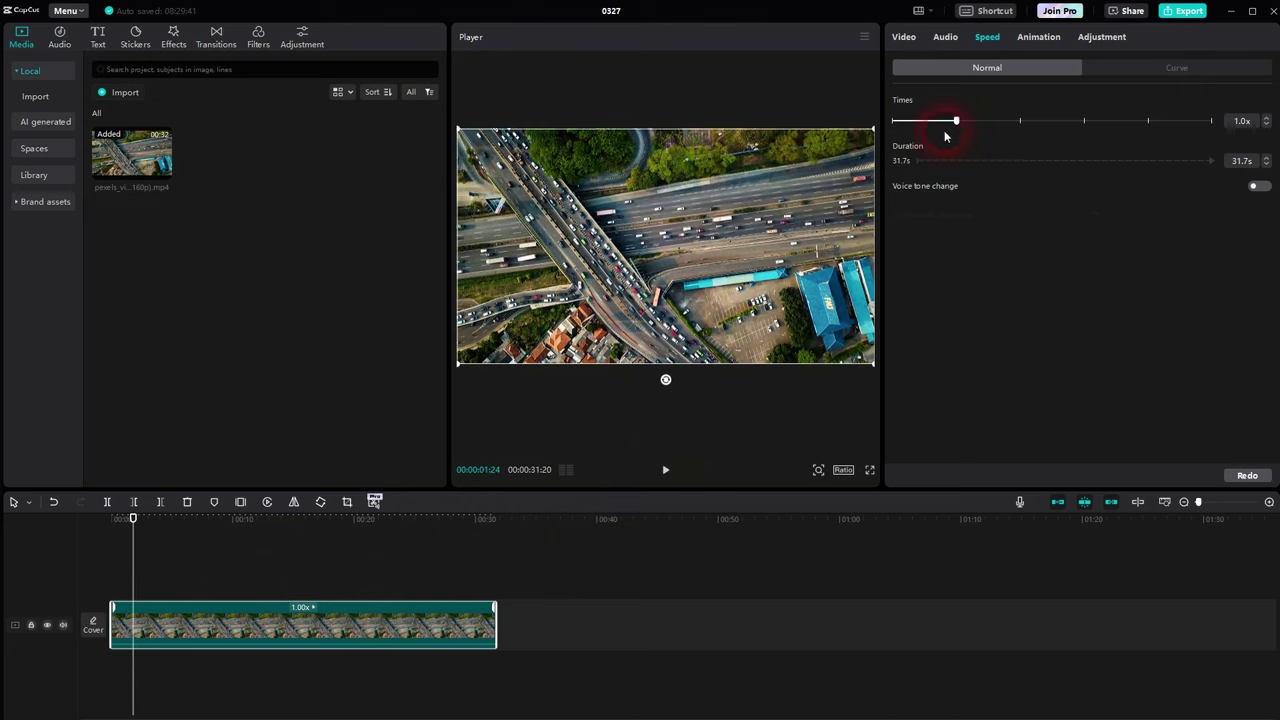
drag(943, 122, 922, 122)
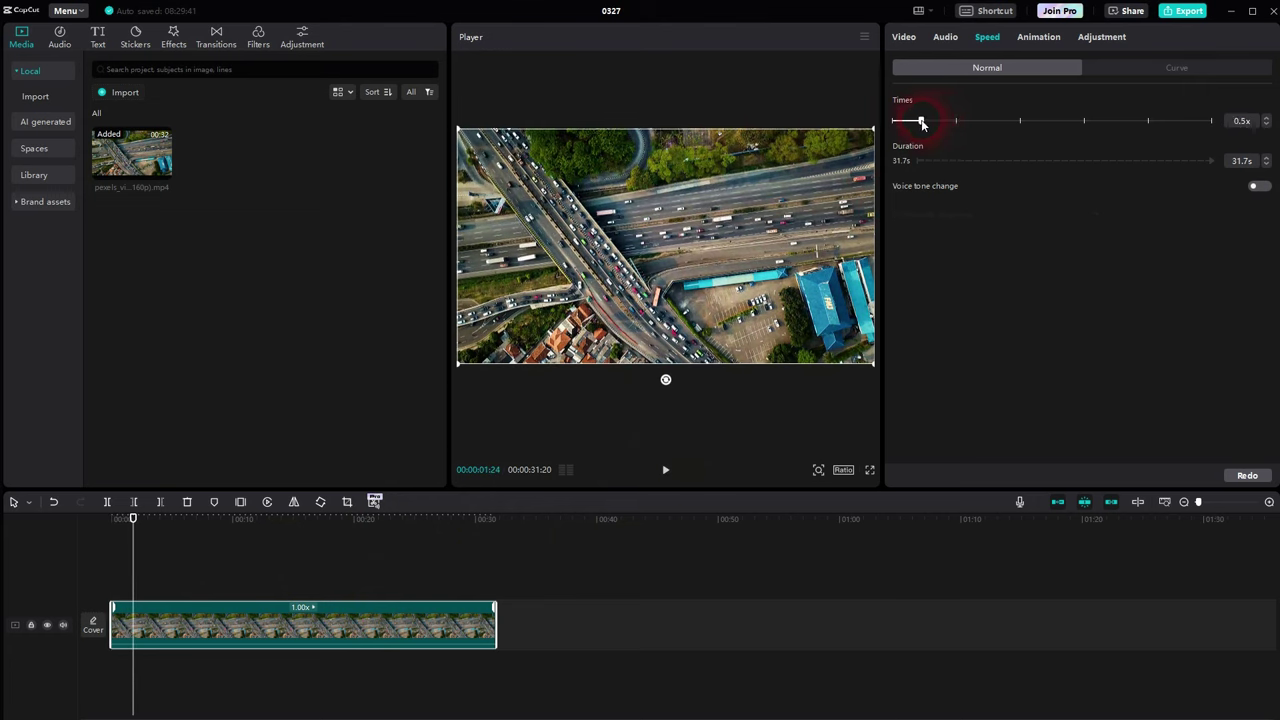
click(1262, 162)
click(1166, 223)
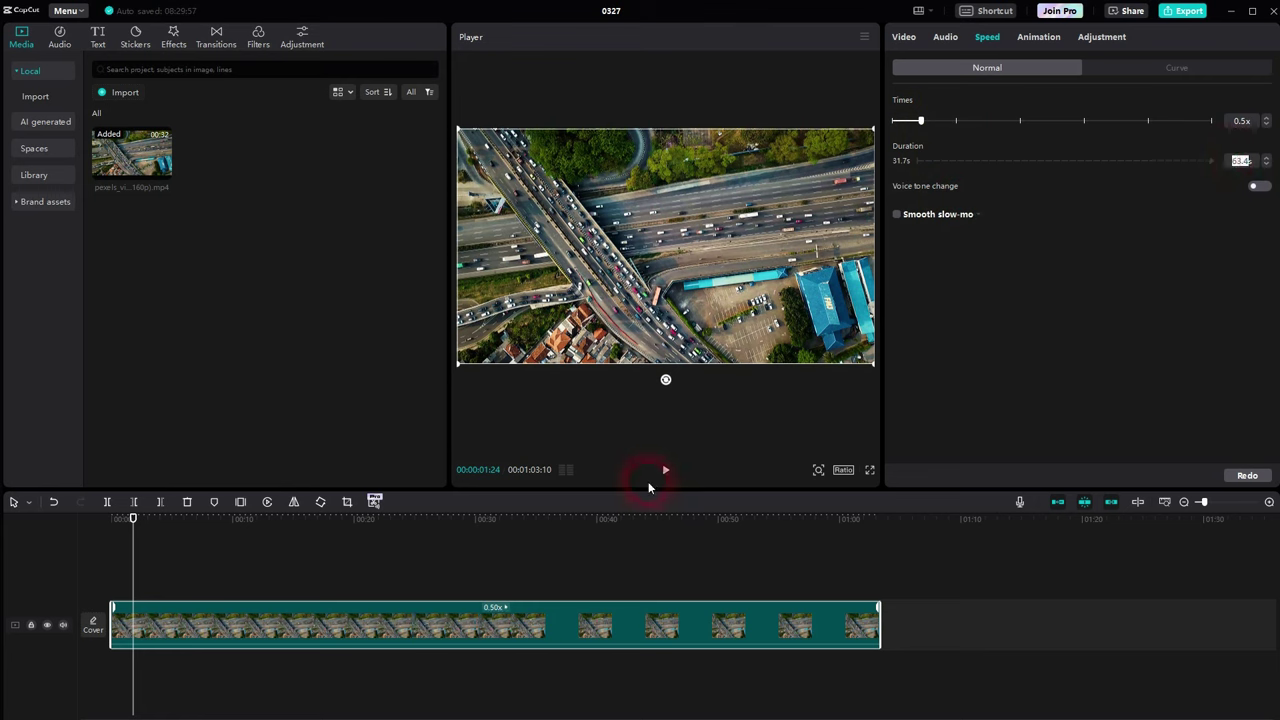
click(666, 470)
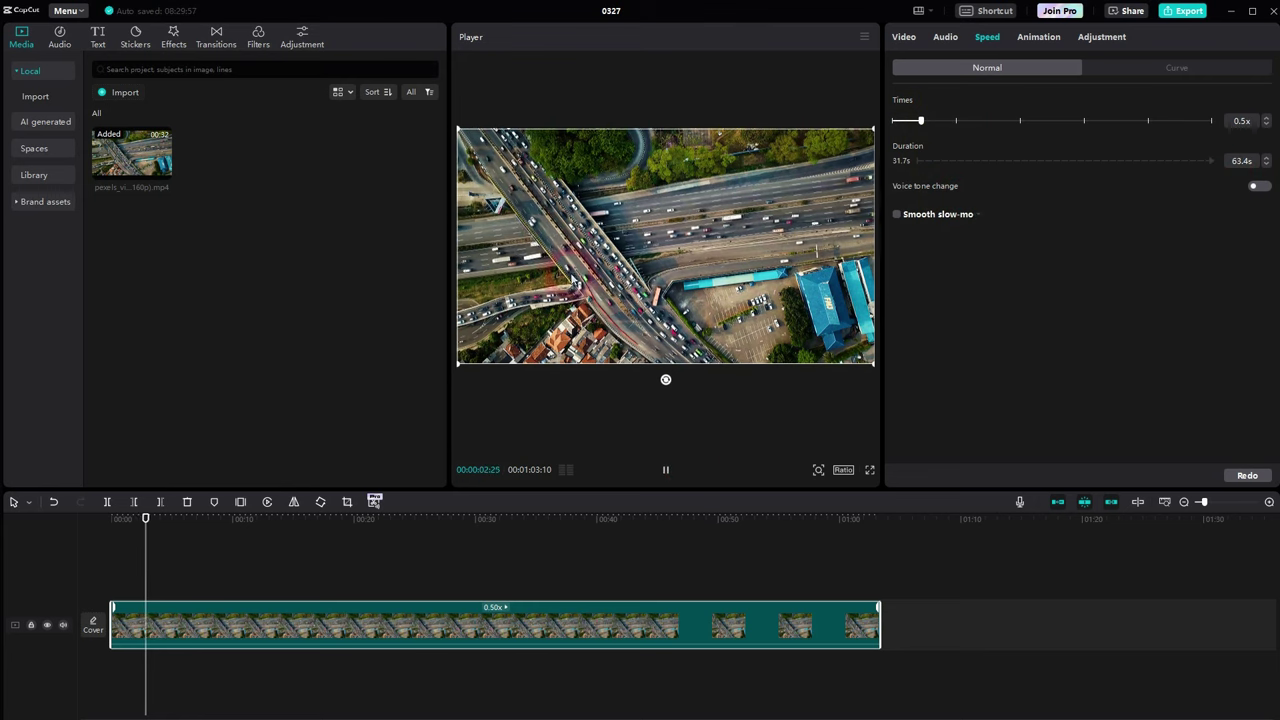
click(700, 381)
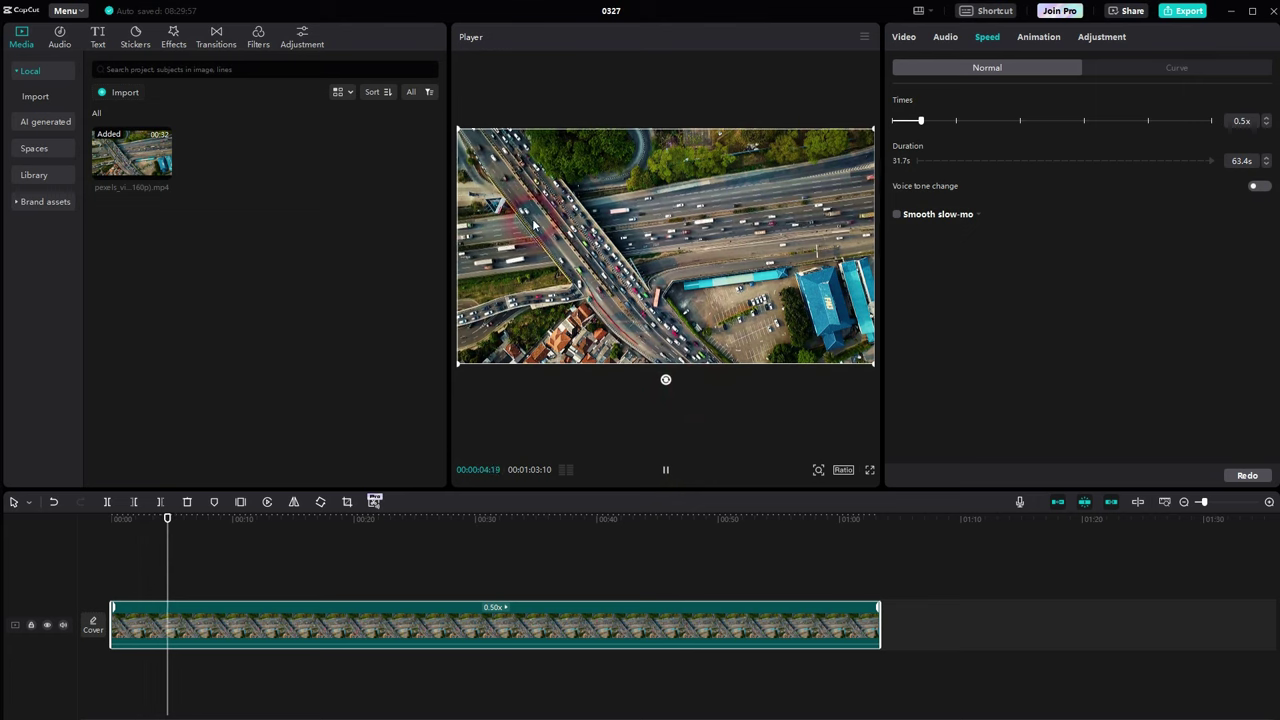
click(667, 472)
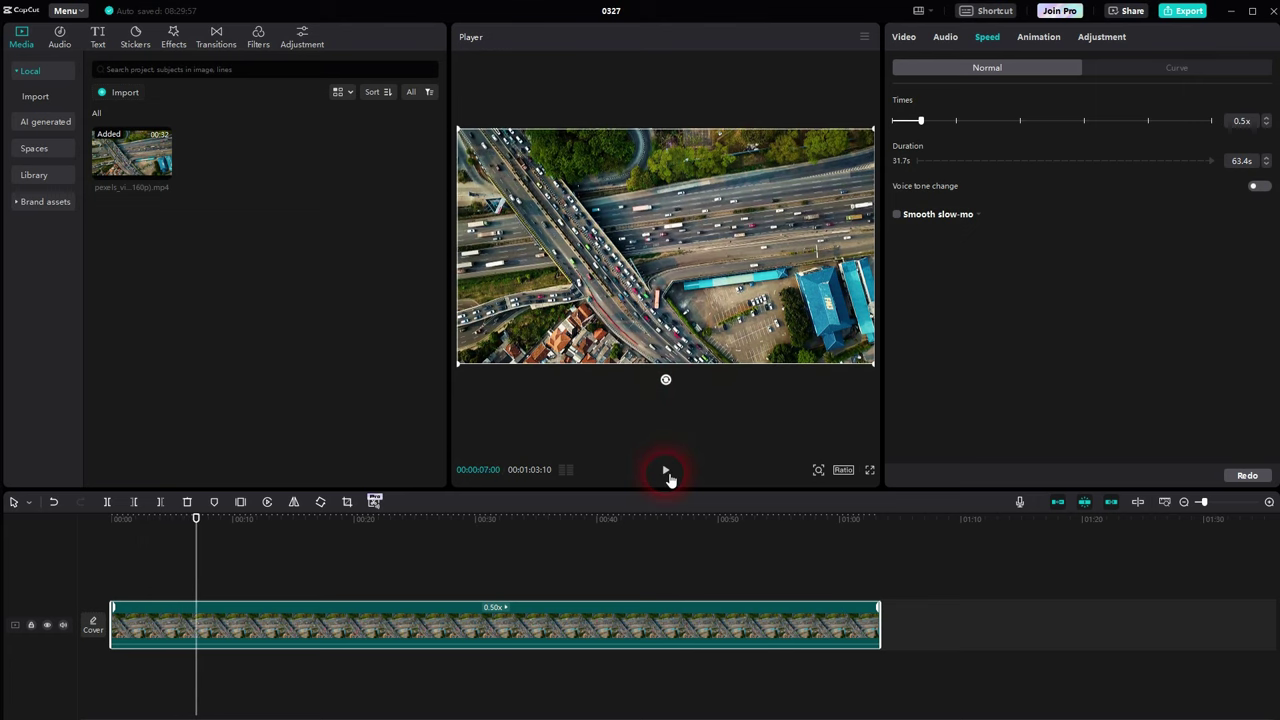
Step: Return the playhead to the start and set the highway clip's speed to 1.0x
click(520, 584)
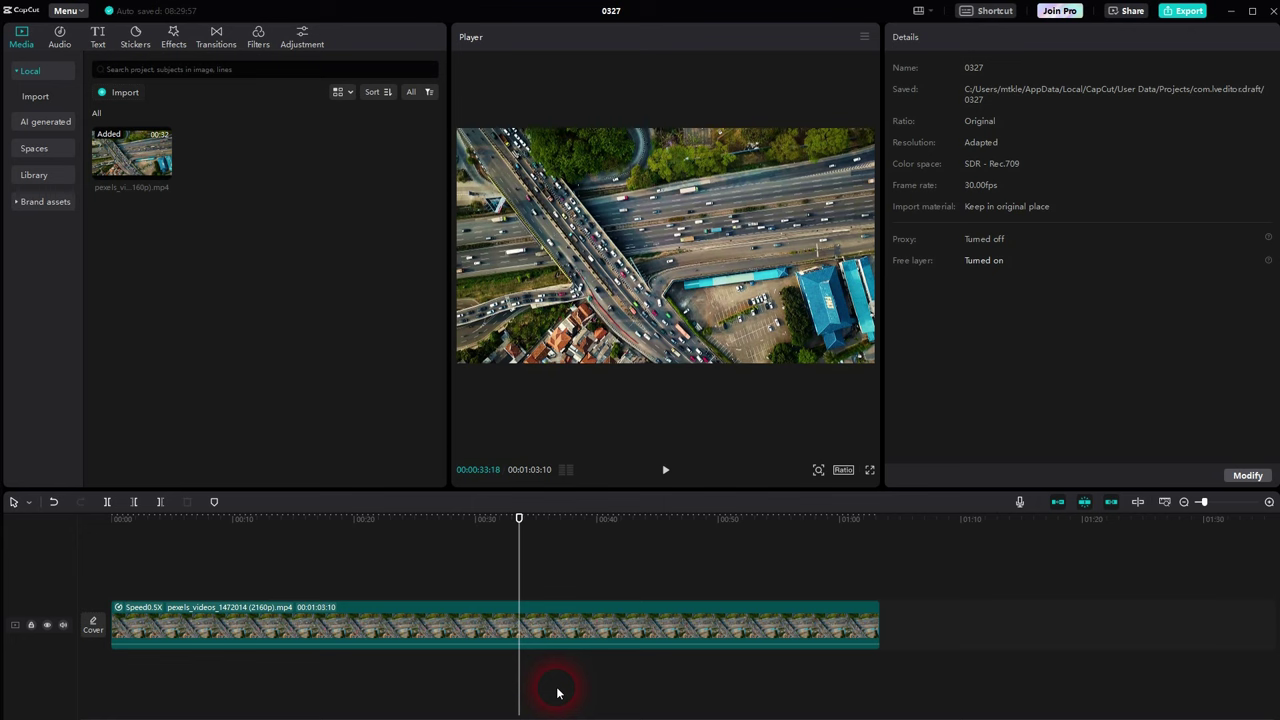
click(526, 639)
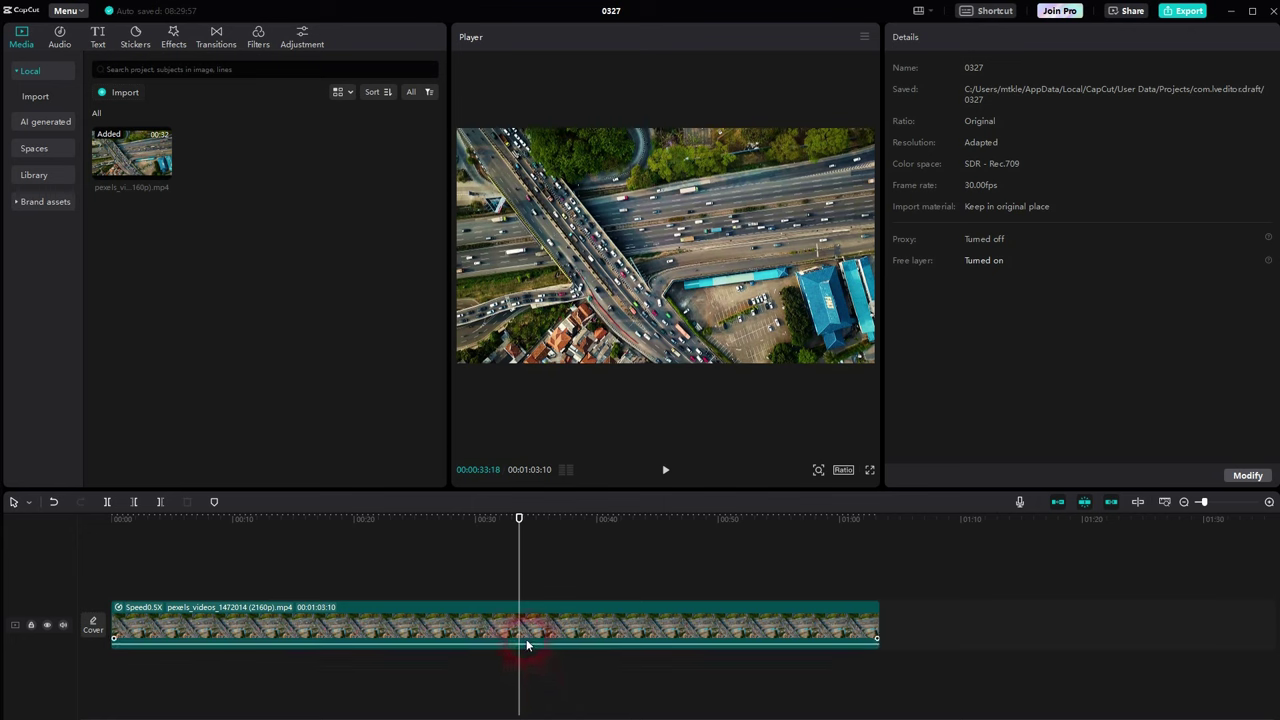
drag(516, 555, 65, 580)
click(461, 636)
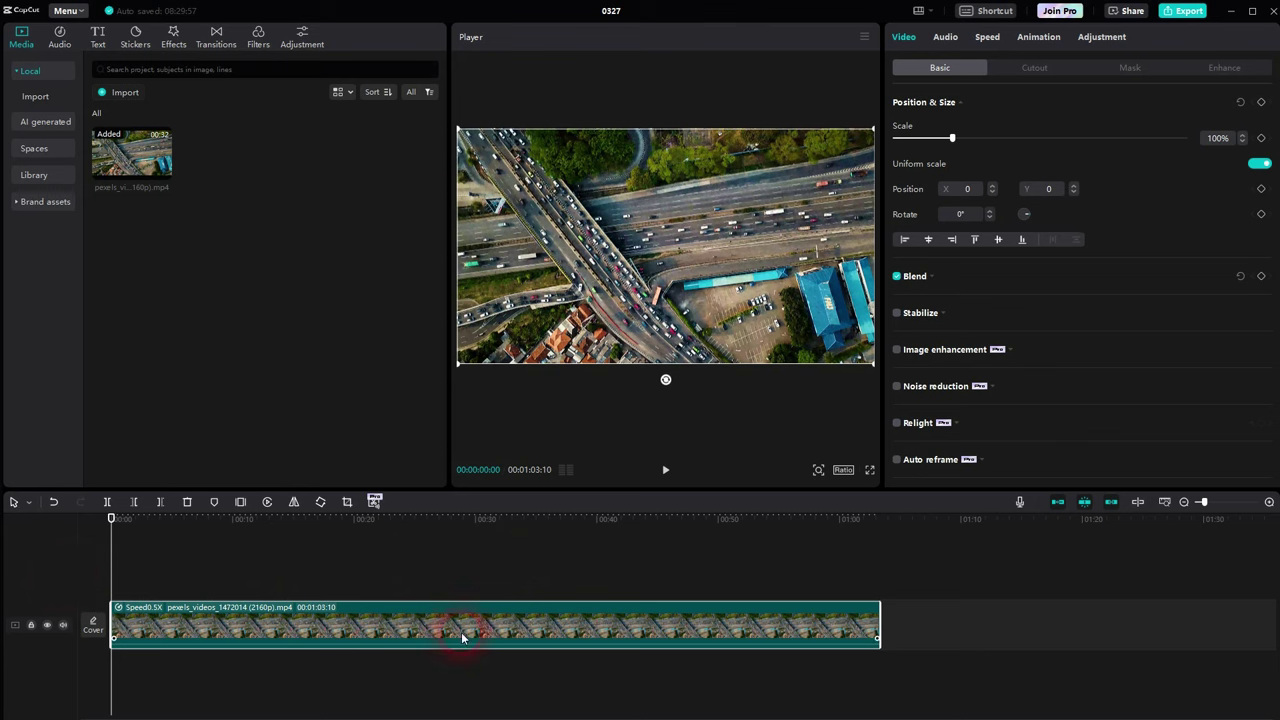
click(986, 40)
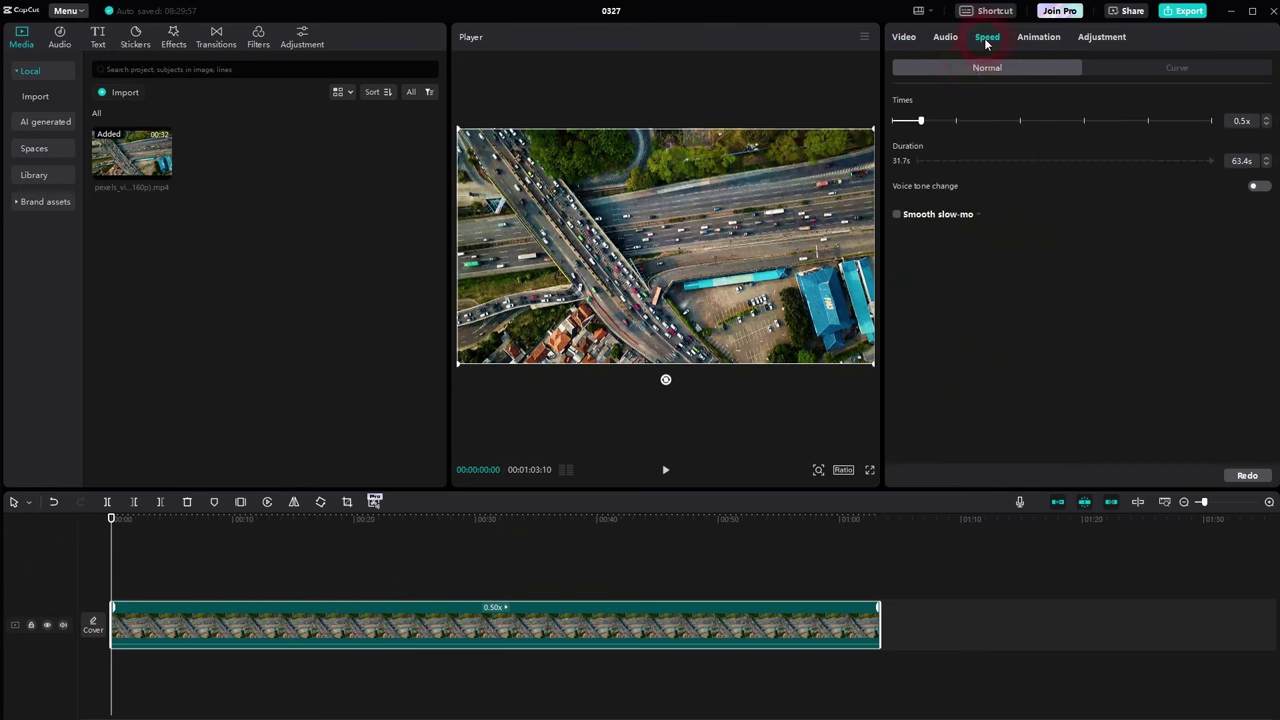
drag(922, 124, 956, 121)
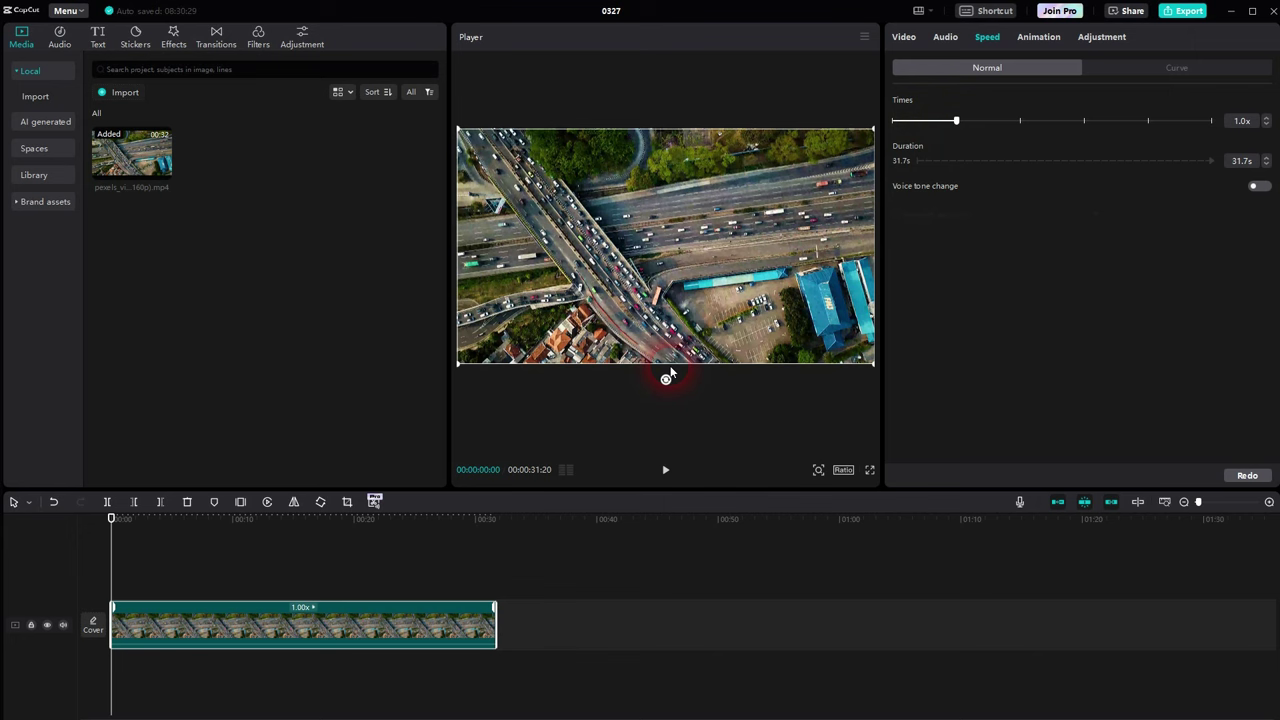
Step: Split the highway clip at 00:00:04:05 and at 00:00:15:23 to form three segments
click(116, 547)
drag(134, 550, 174, 554)
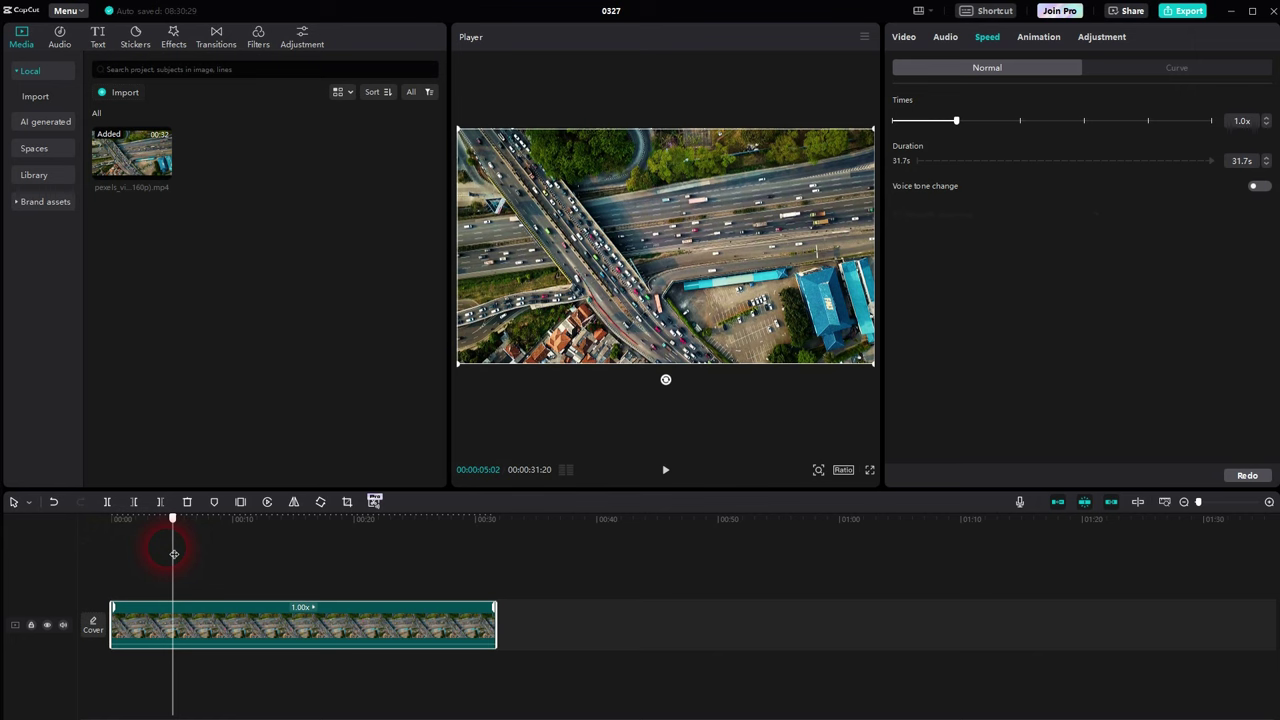
click(160, 625)
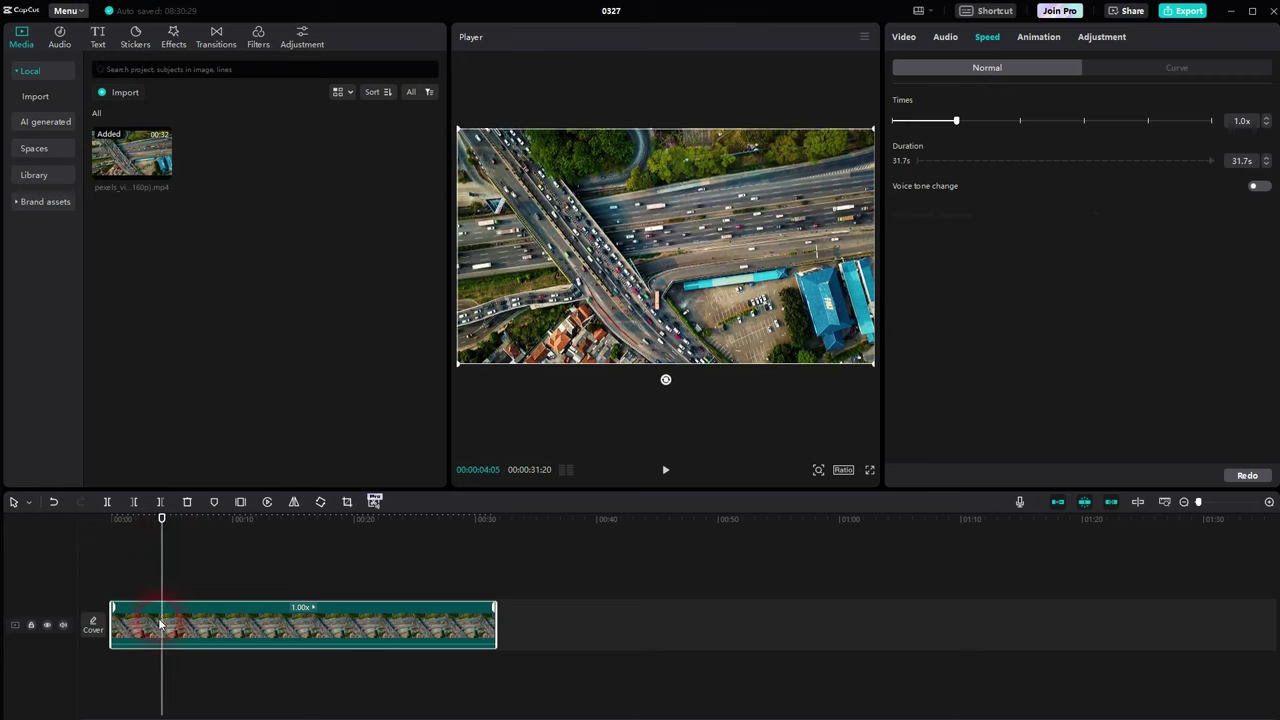
click(160, 502)
drag(163, 517, 304, 555)
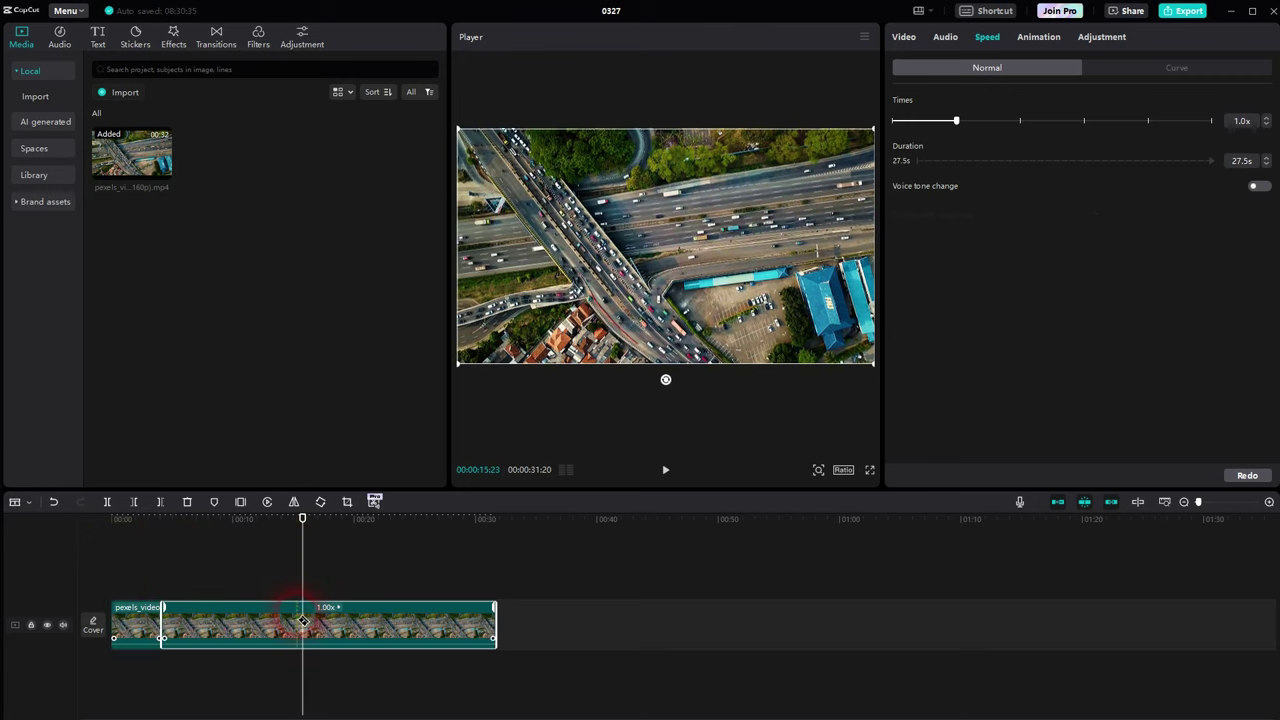
key(ctrl+b)
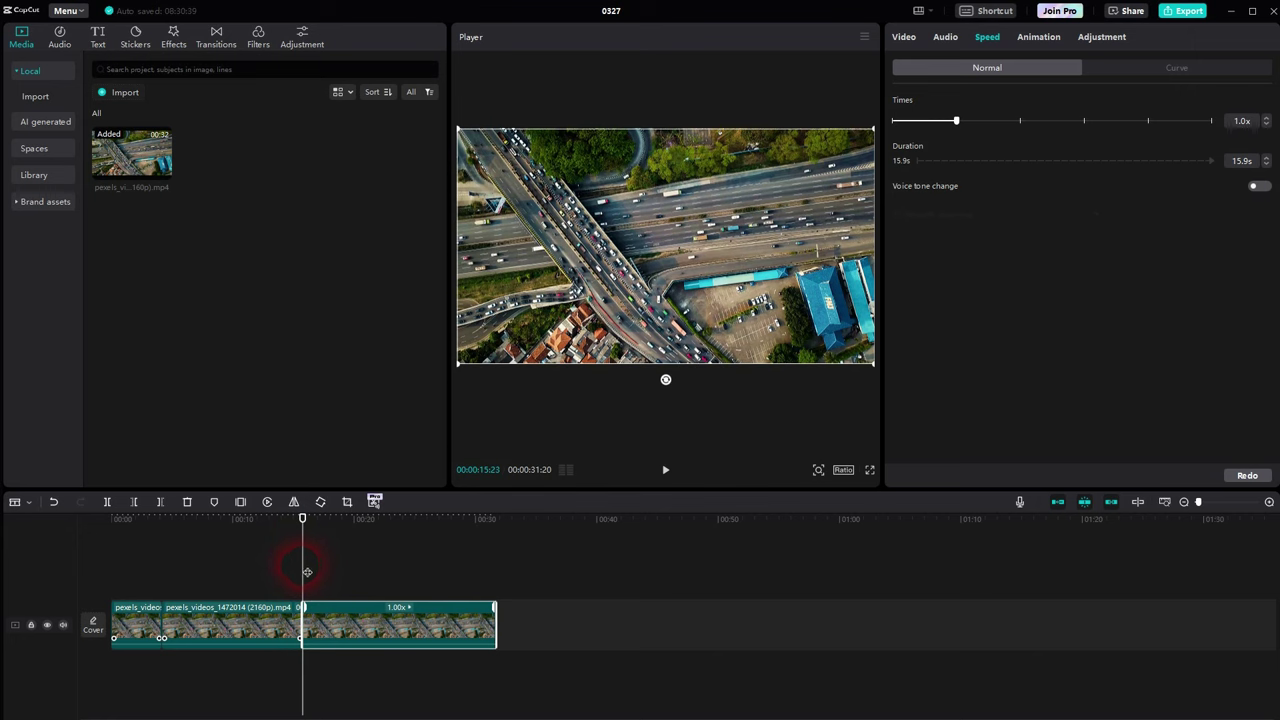
Step: Set the middle segment's speed to 2.0x, preview playback through it, and move the playhead back to 00:00:02:17
click(190, 625)
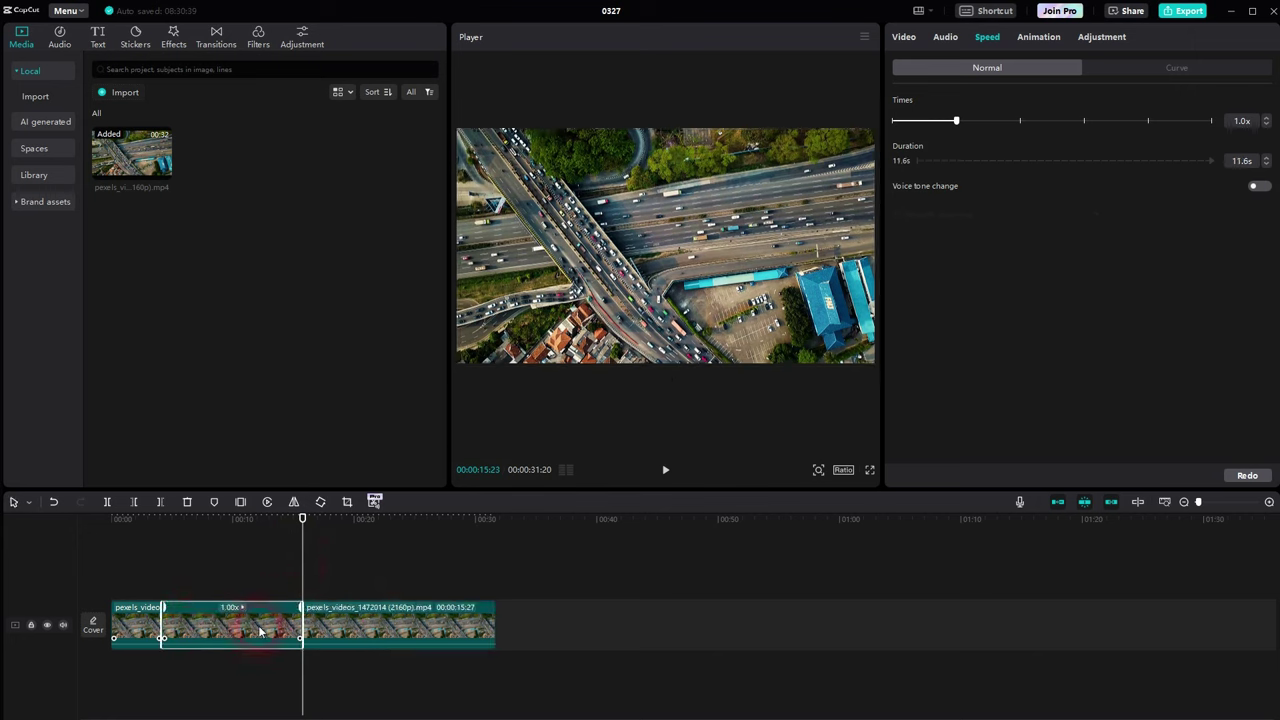
drag(957, 126, 1020, 128)
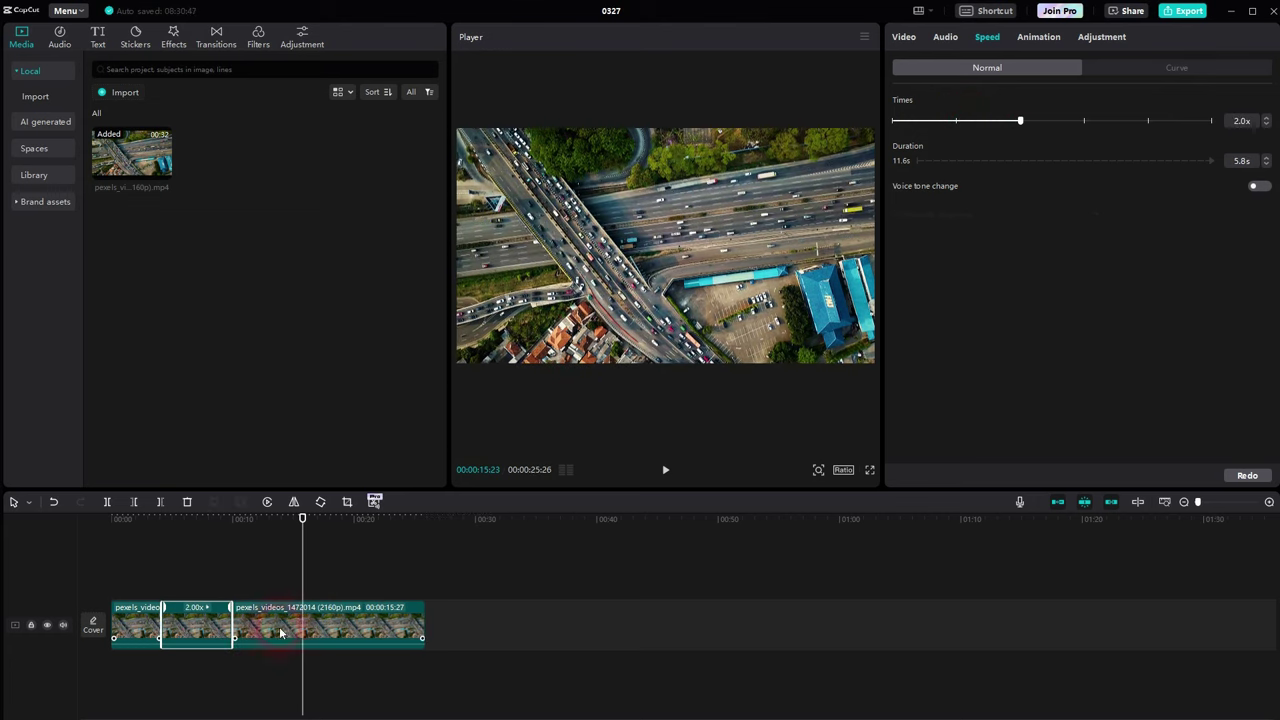
drag(128, 592, 148, 617)
click(664, 472)
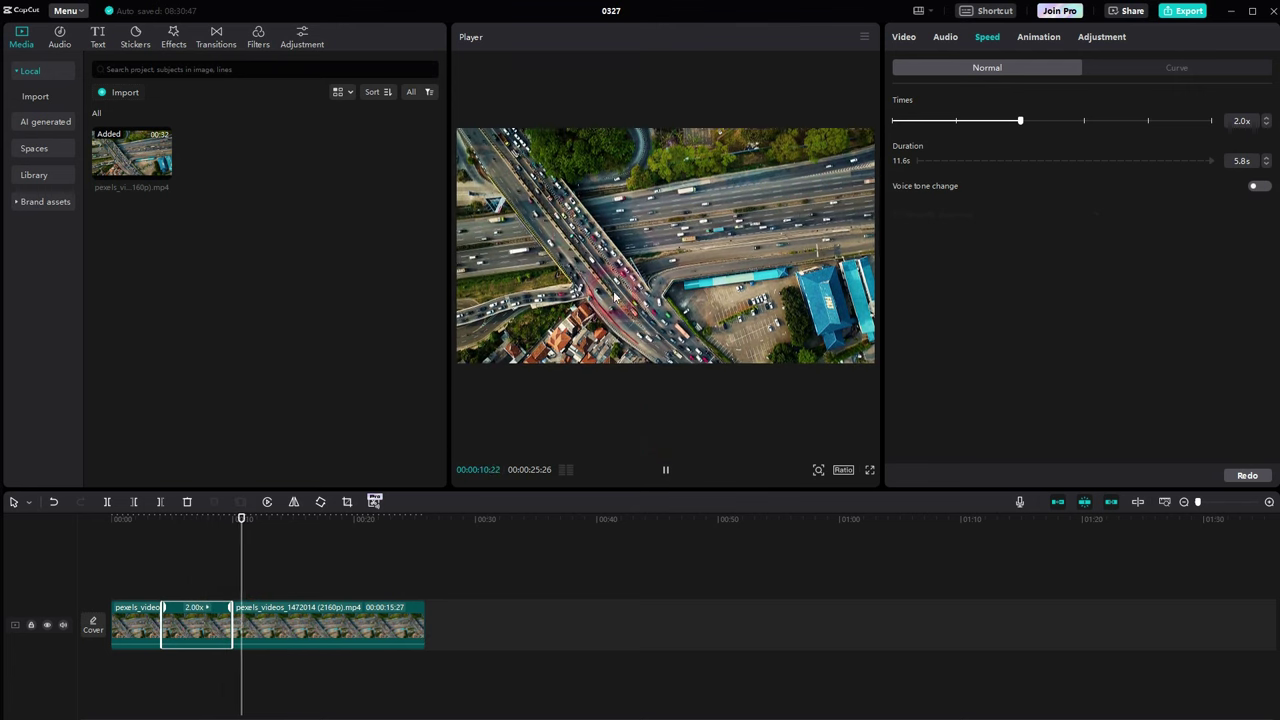
click(665, 469)
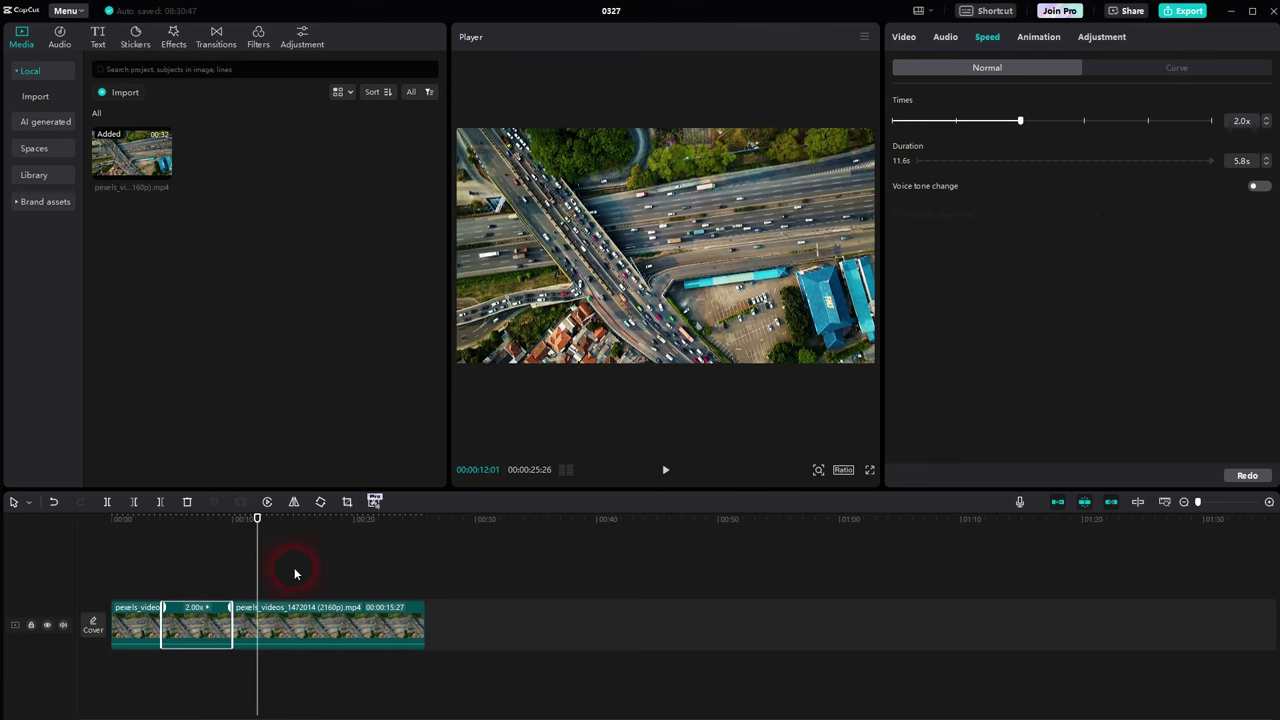
click(207, 578)
drag(207, 578, 142, 580)
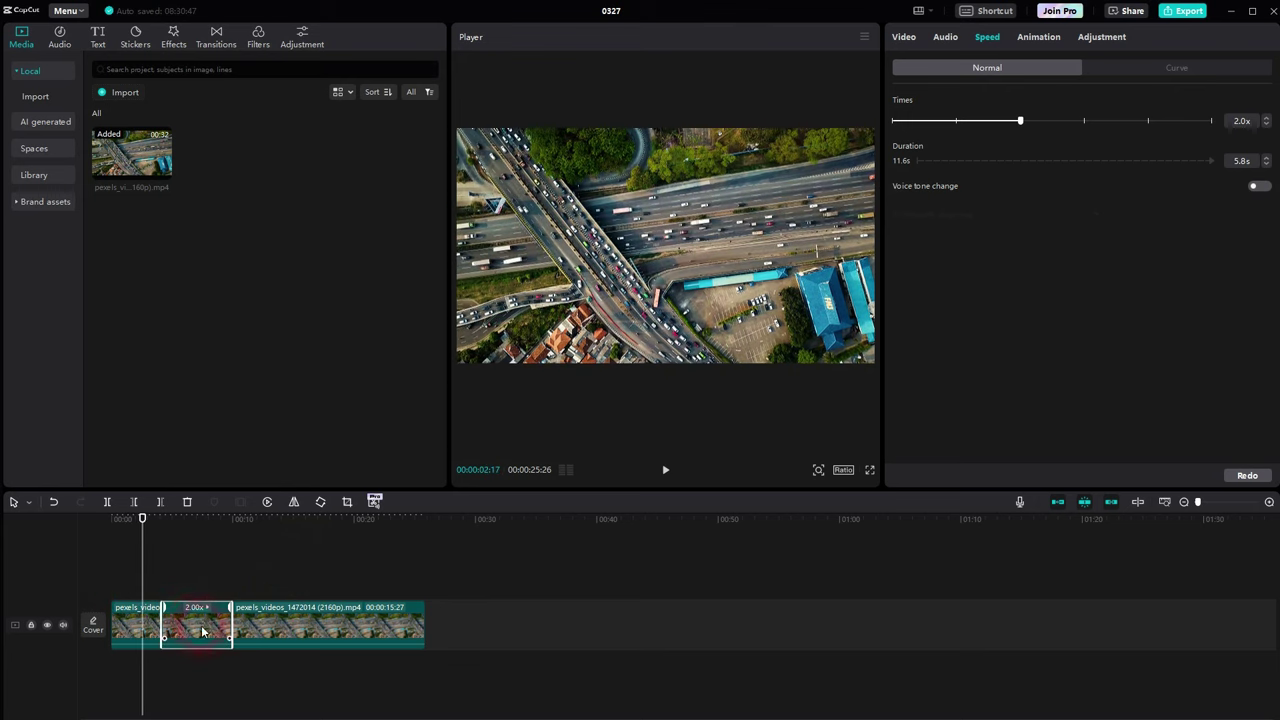
Step: Apply the Bullet speed curve to the middle segment and play it back from 00:00:02:26 to 00:00:09:29
click(1054, 209)
click(1113, 66)
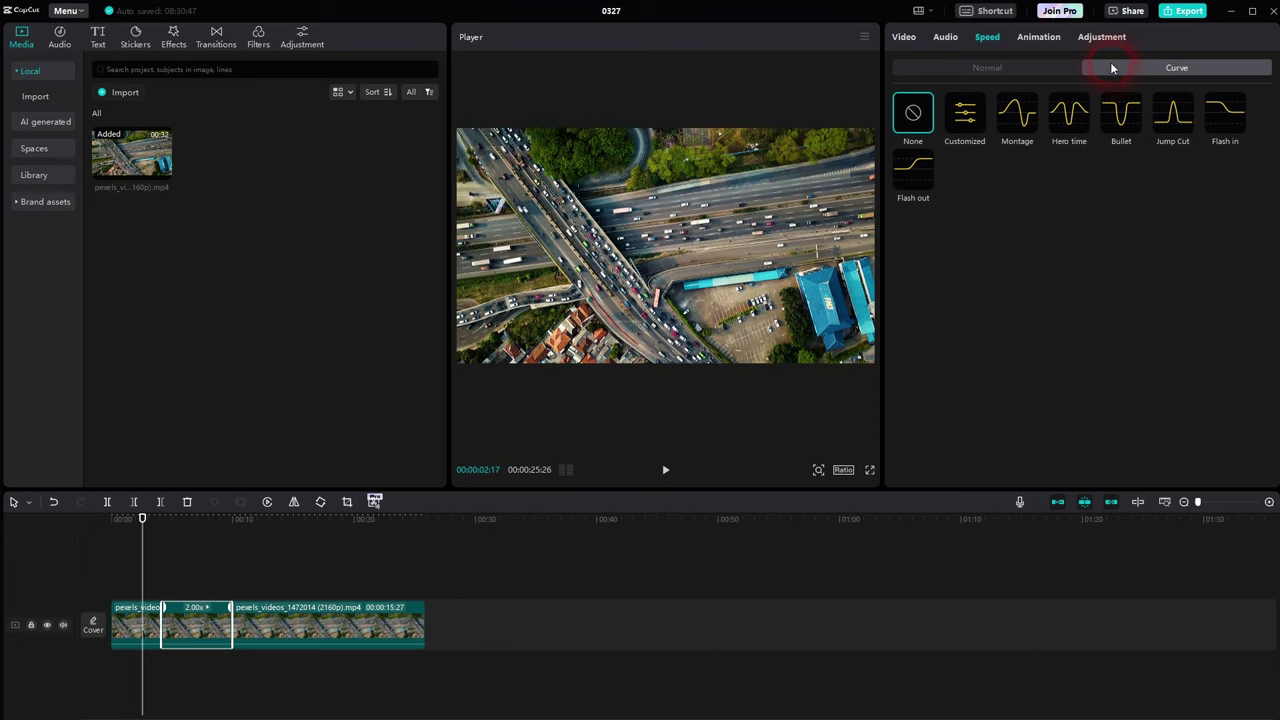
click(1044, 179)
click(1124, 114)
click(1121, 114)
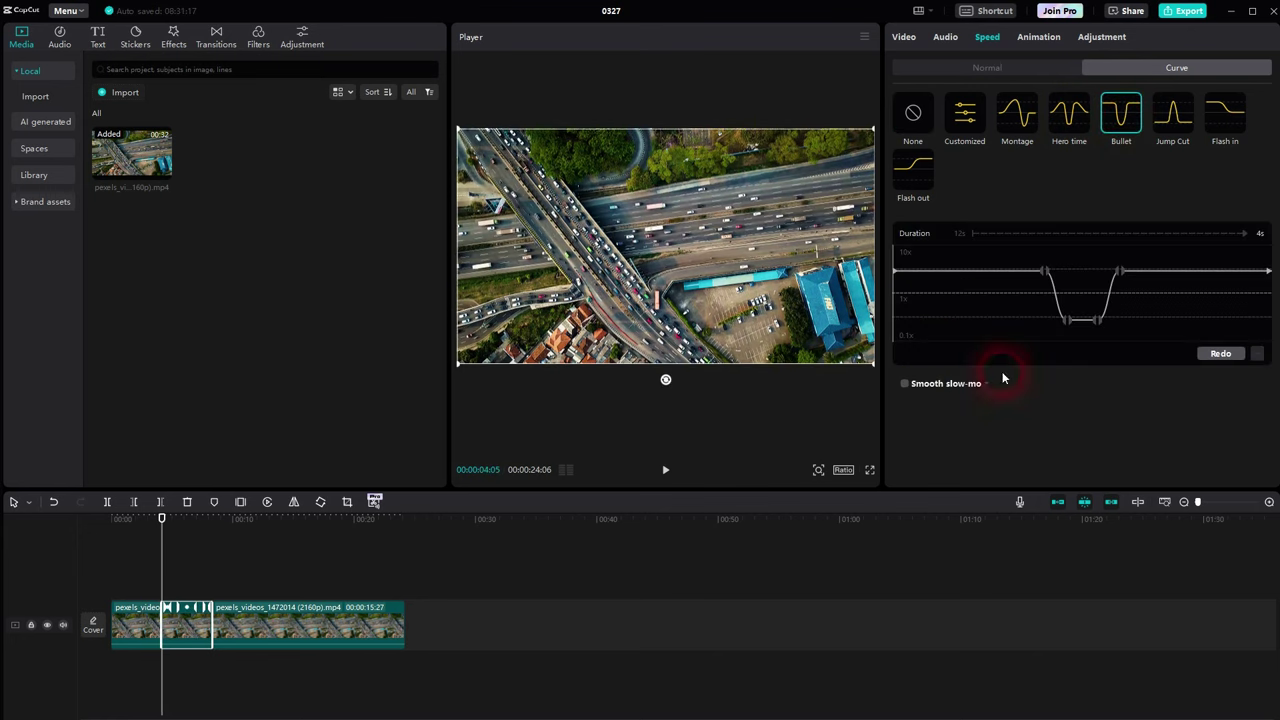
click(152, 562)
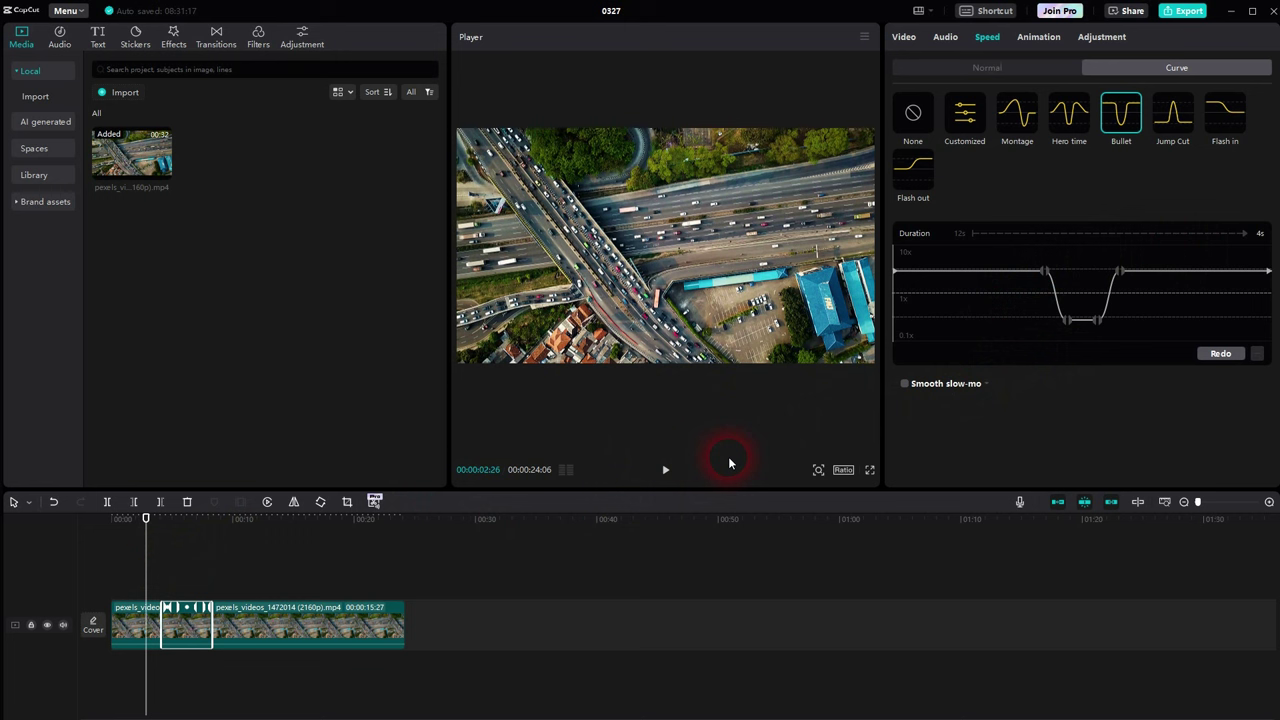
key(space)
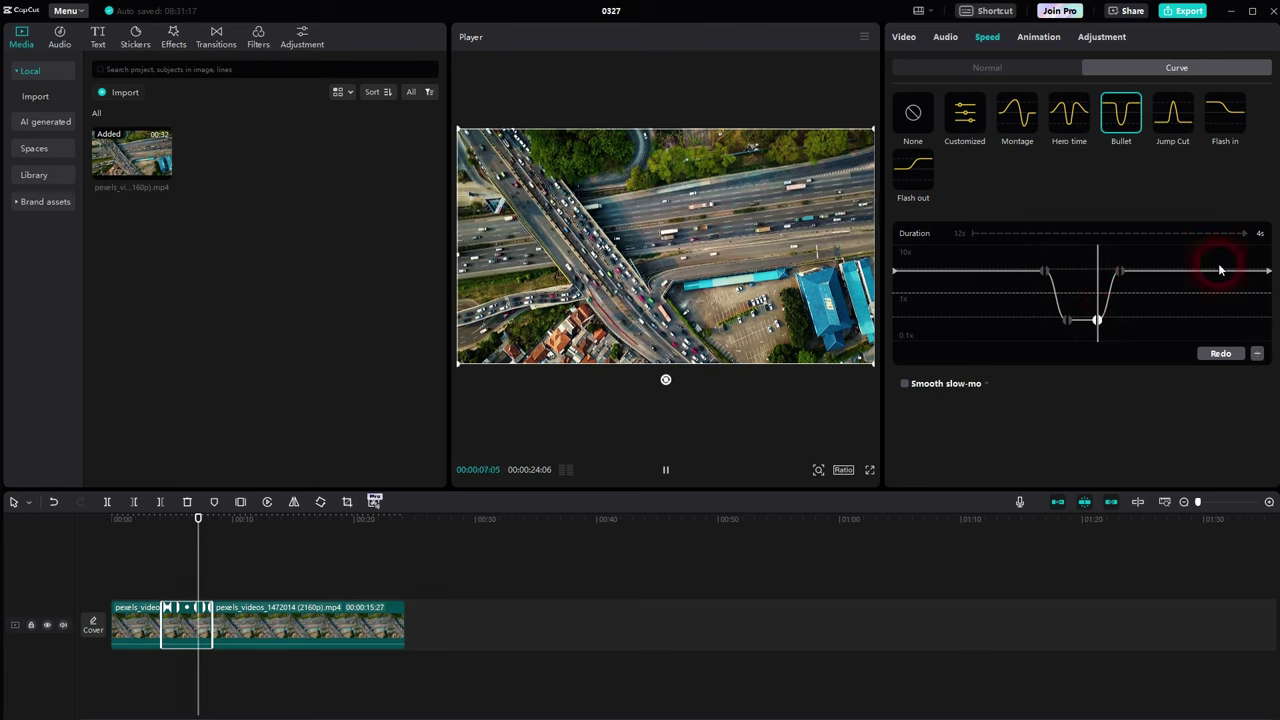
click(665, 472)
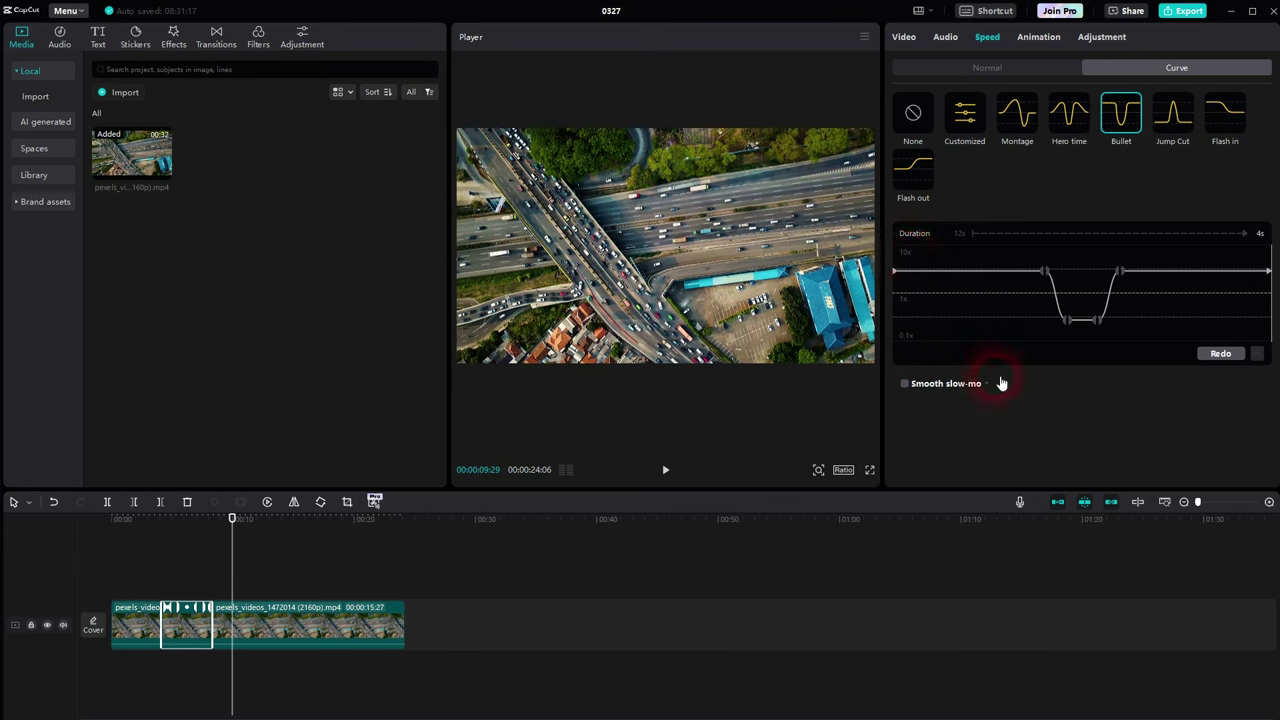
Step: Give the middle segment a Customized speed curve, raising its first point's outgoing side to about 6.5x and the start and third points similarly high
click(976, 118)
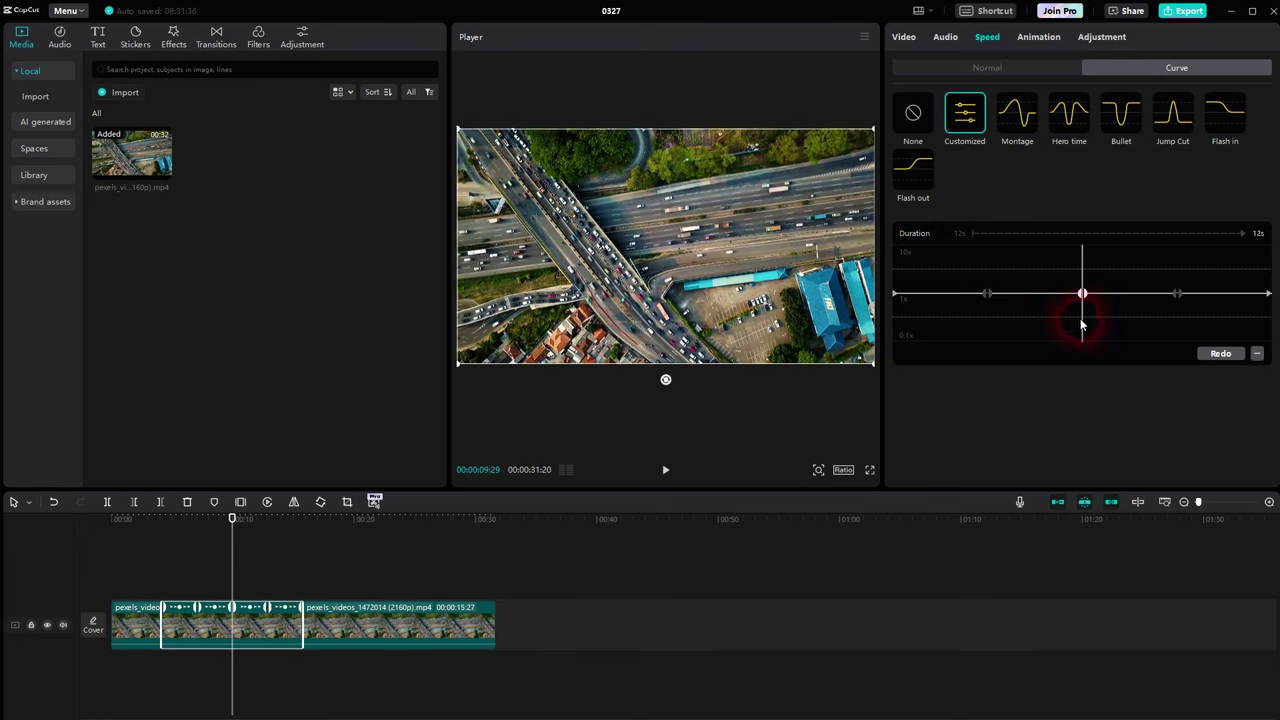
click(987, 294)
drag(987, 294, 987, 266)
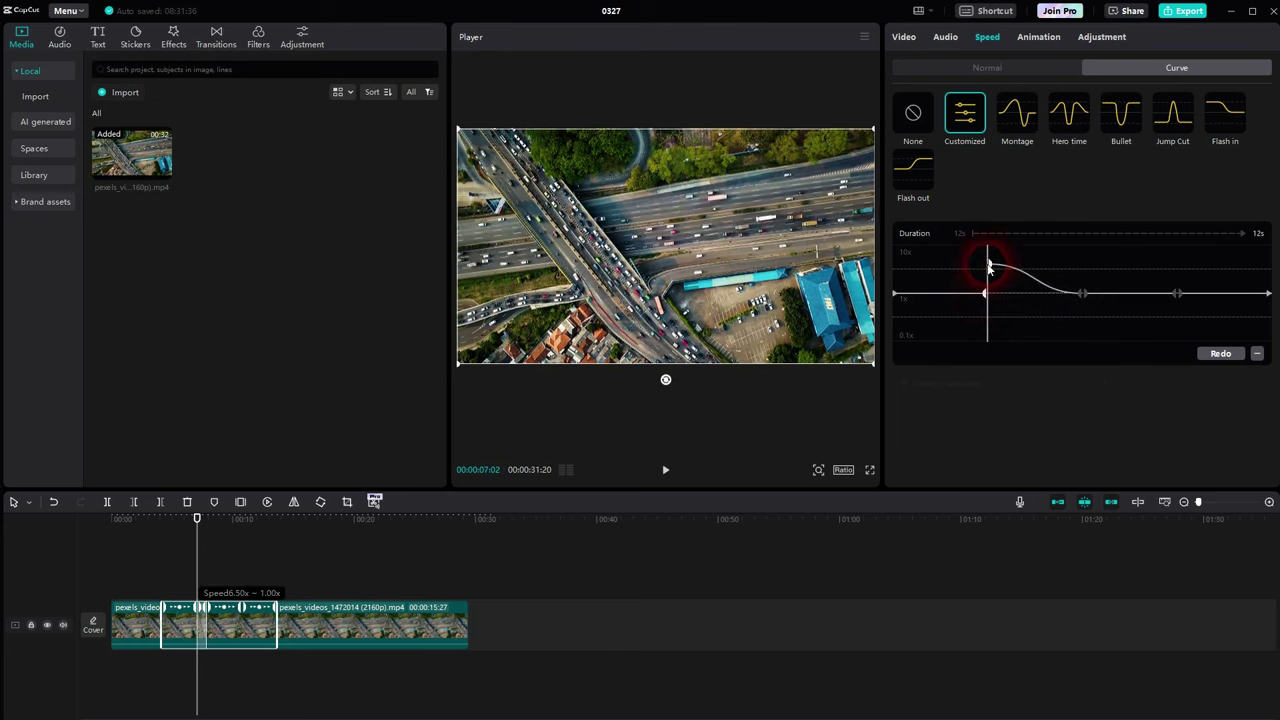
drag(893, 296, 894, 263)
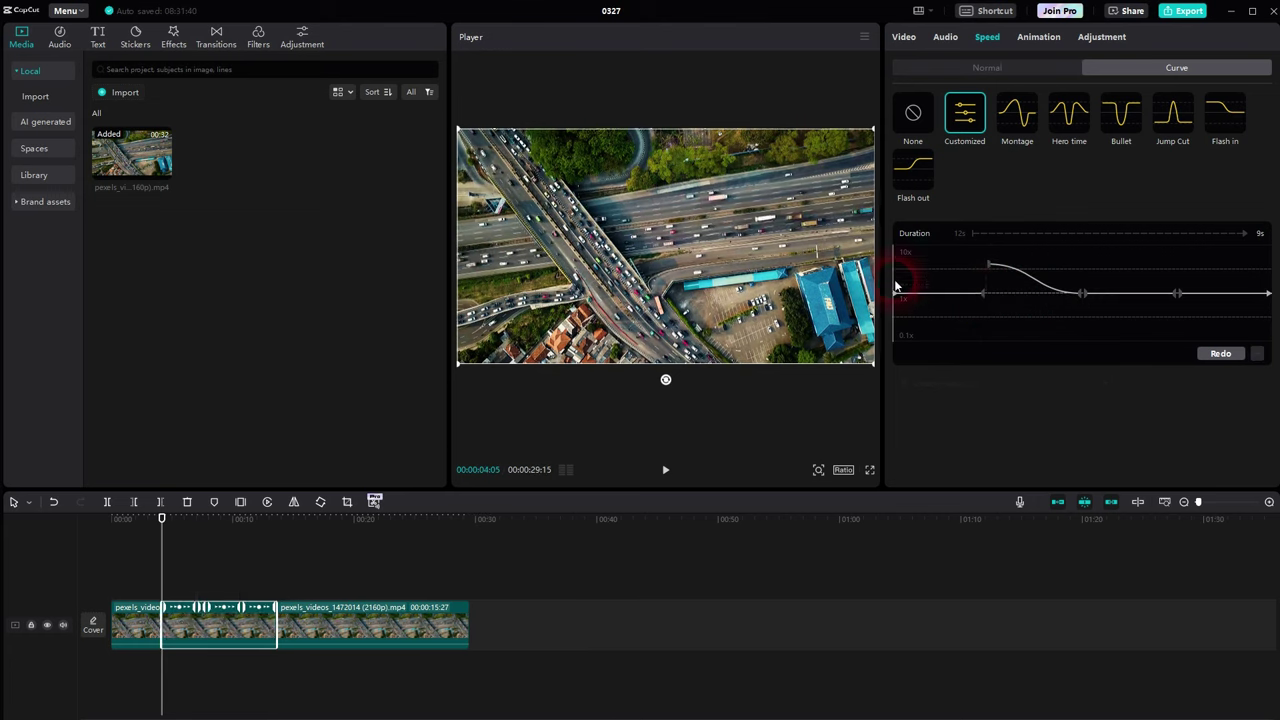
click(1174, 296)
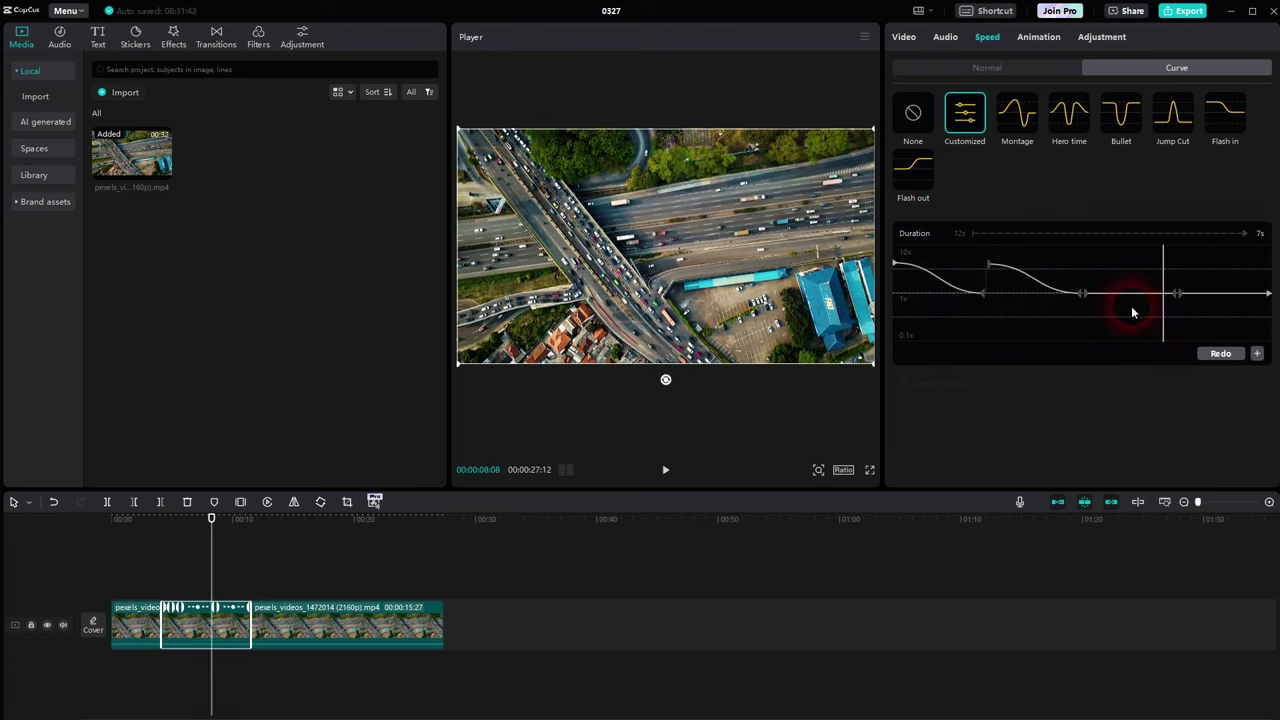
drag(1174, 292, 1179, 266)
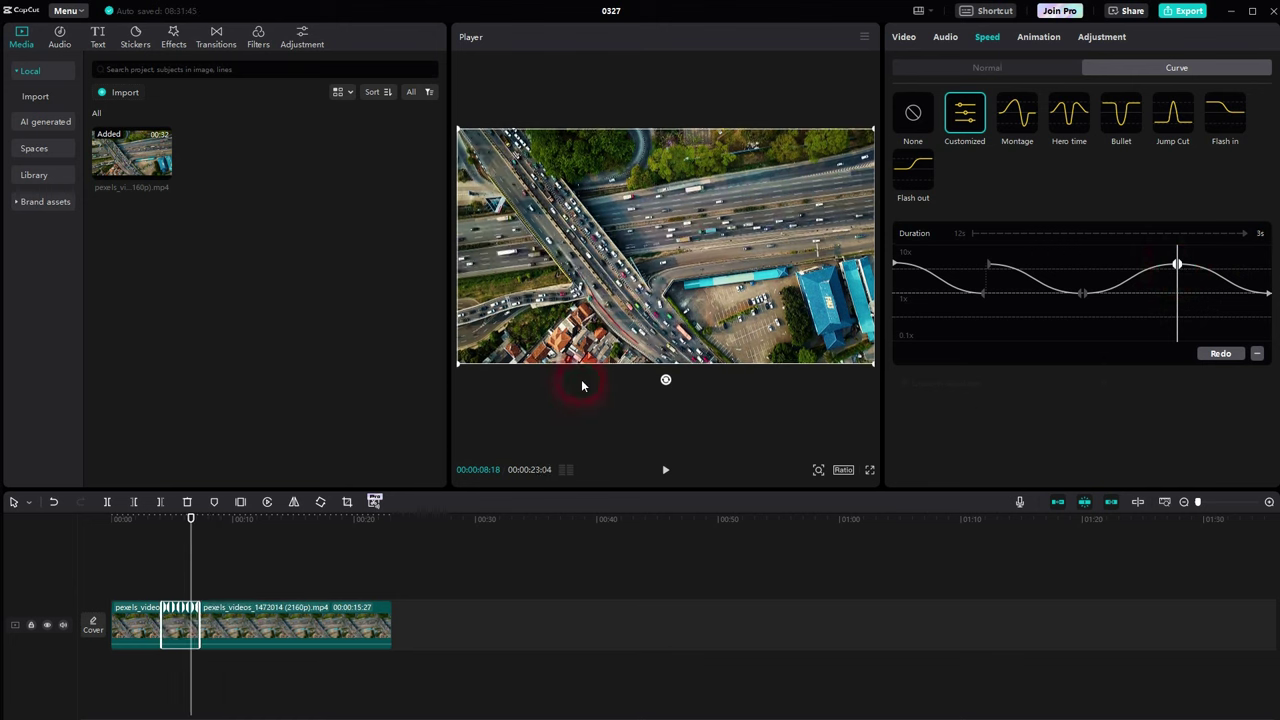
Step: Preview the customized speed changes by playing from 00:00:03:02 through the middle segment
click(151, 555)
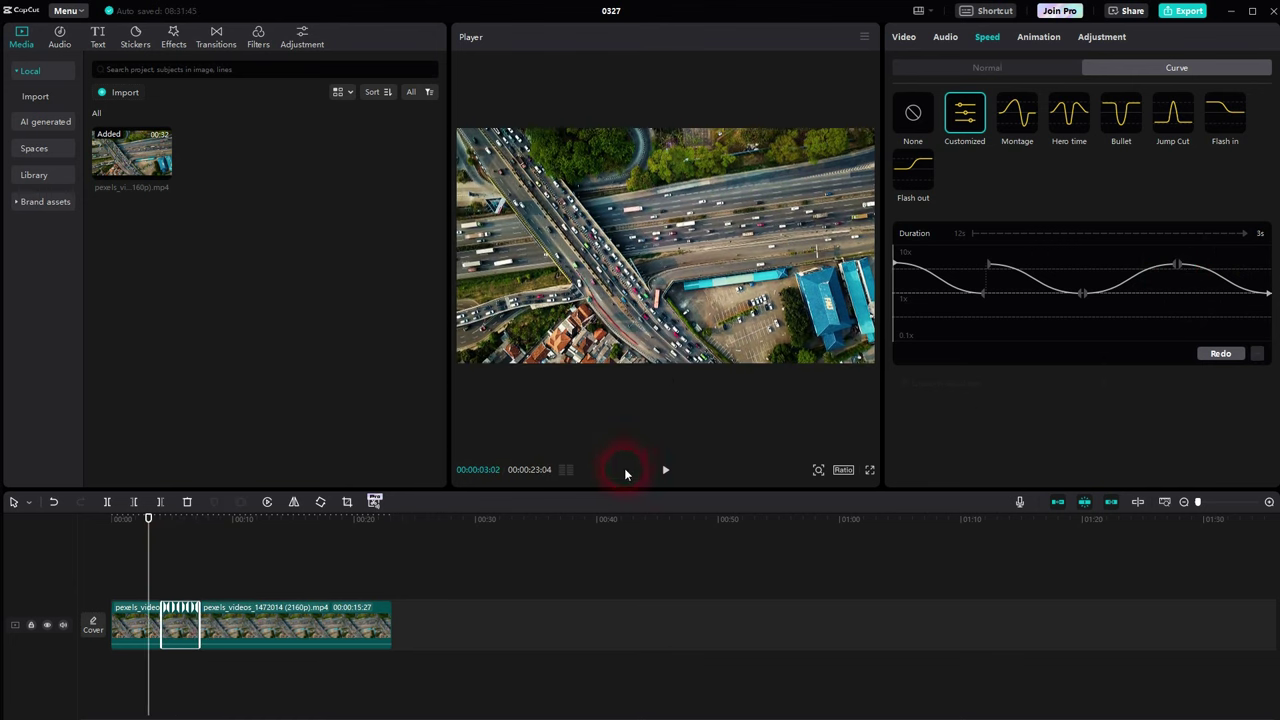
click(666, 470)
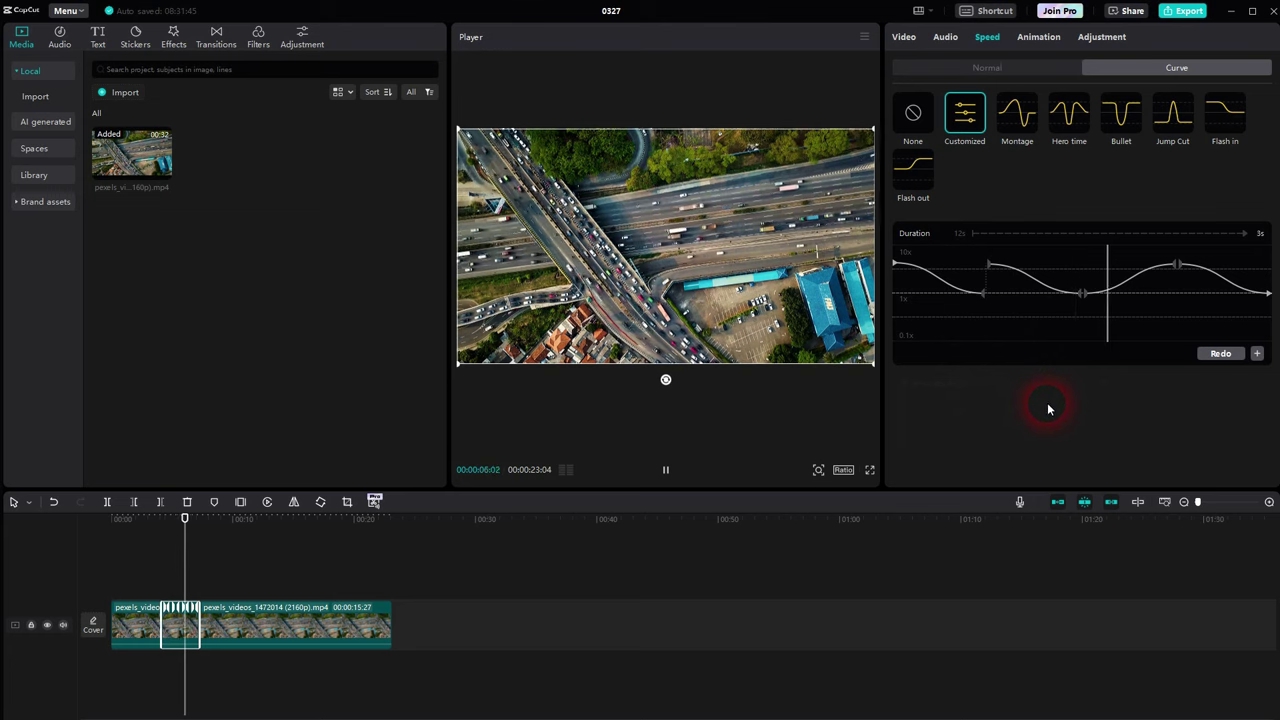
click(666, 470)
Step: Try the Flash out, Flash in and Jump Cut speed curves on the middle segment
click(915, 176)
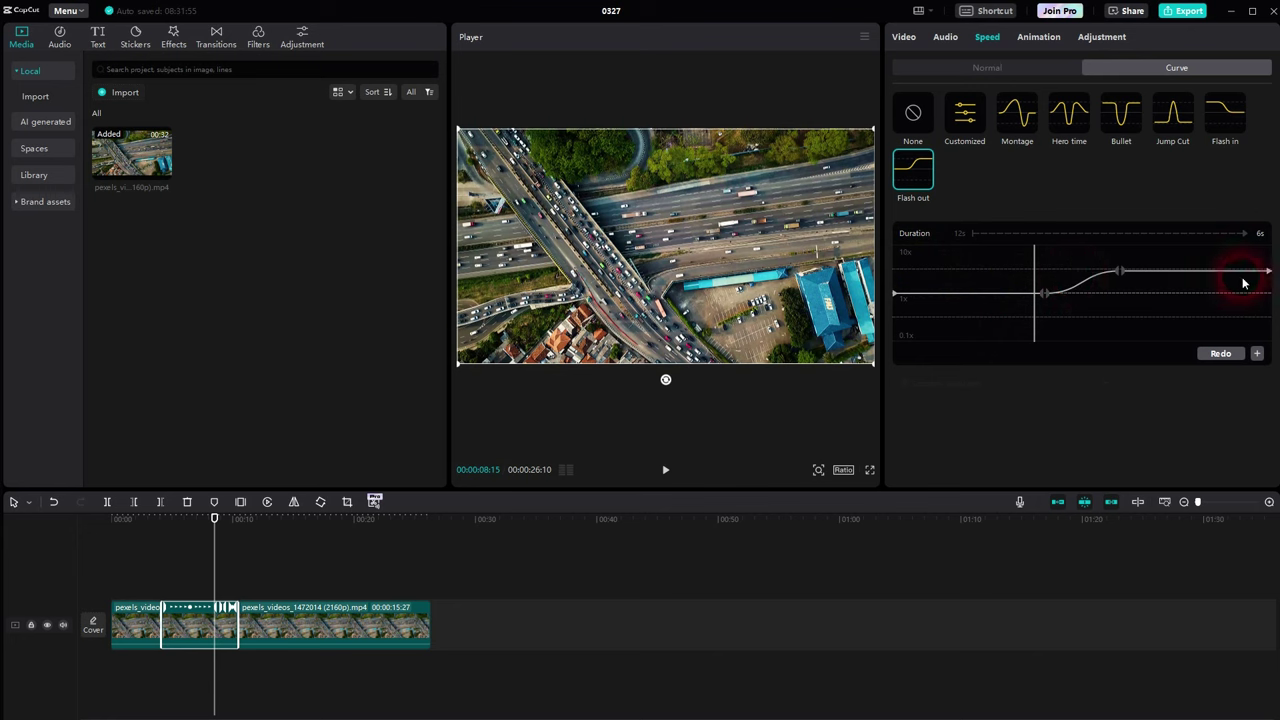
click(1224, 120)
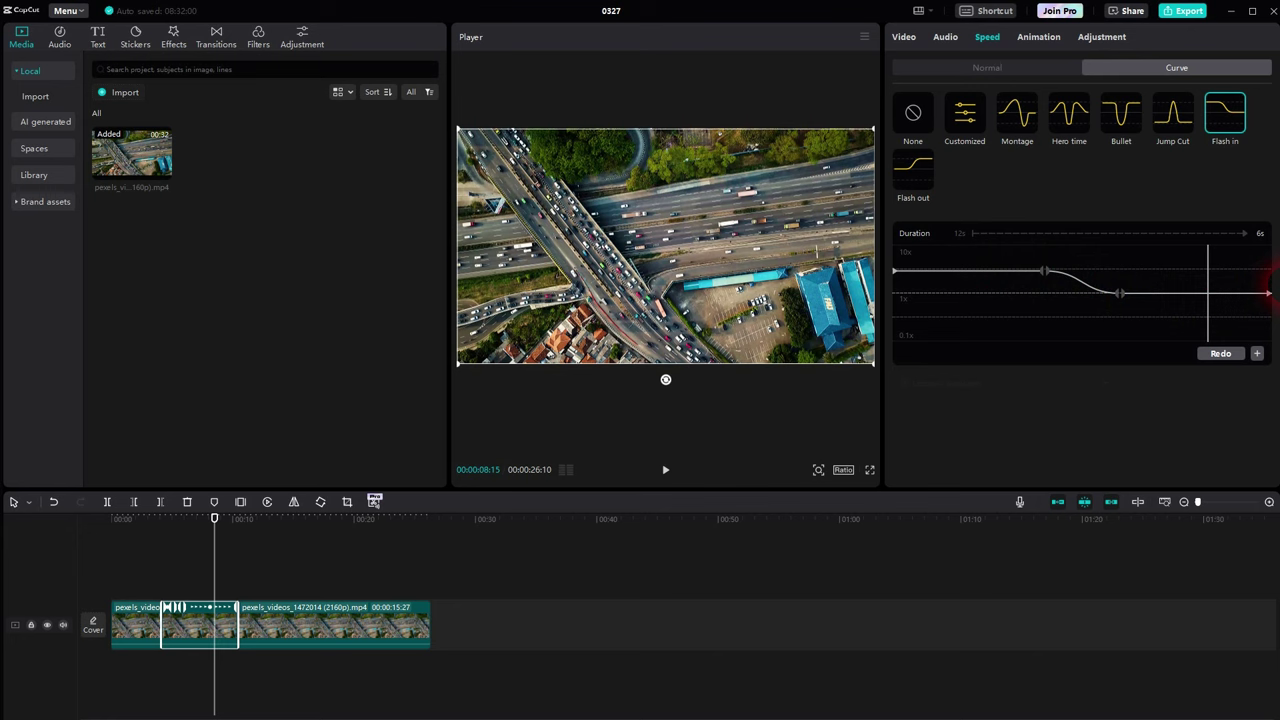
click(1174, 118)
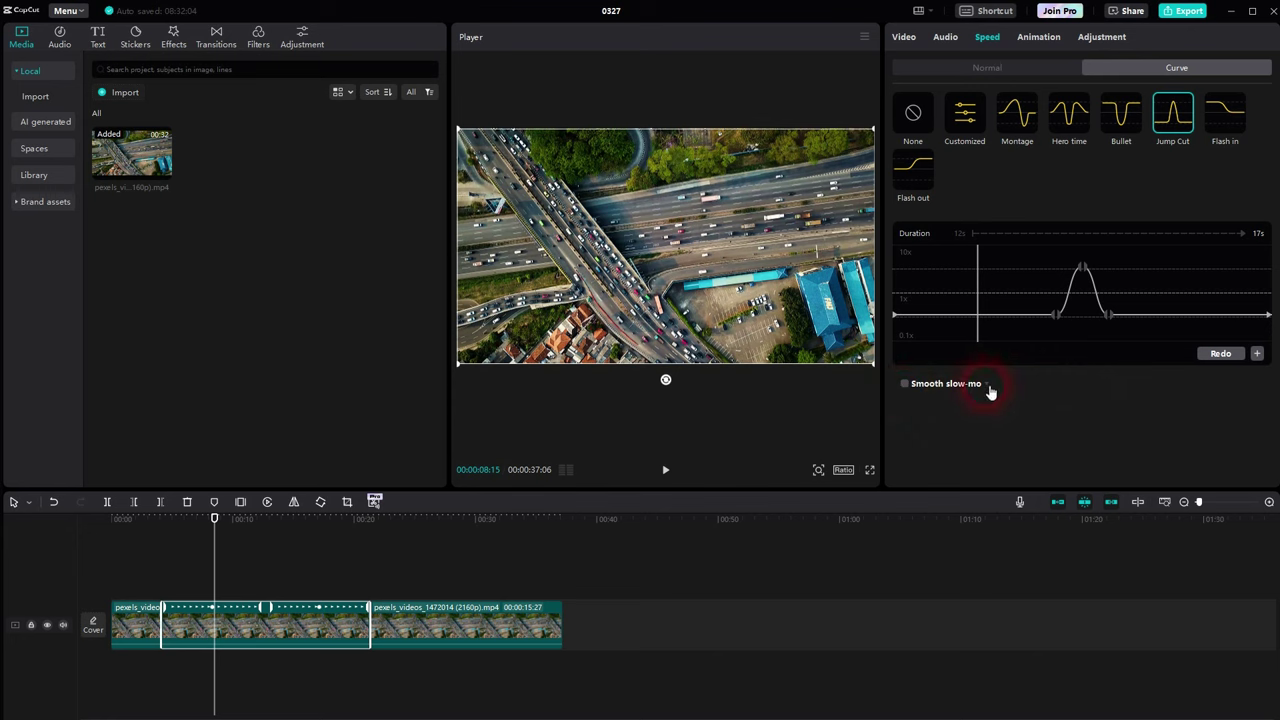
Step: Enable Smooth slow-mo on the Jump Cut segment, view its Frame blending and Optical flow methods, and turn it off
click(905, 384)
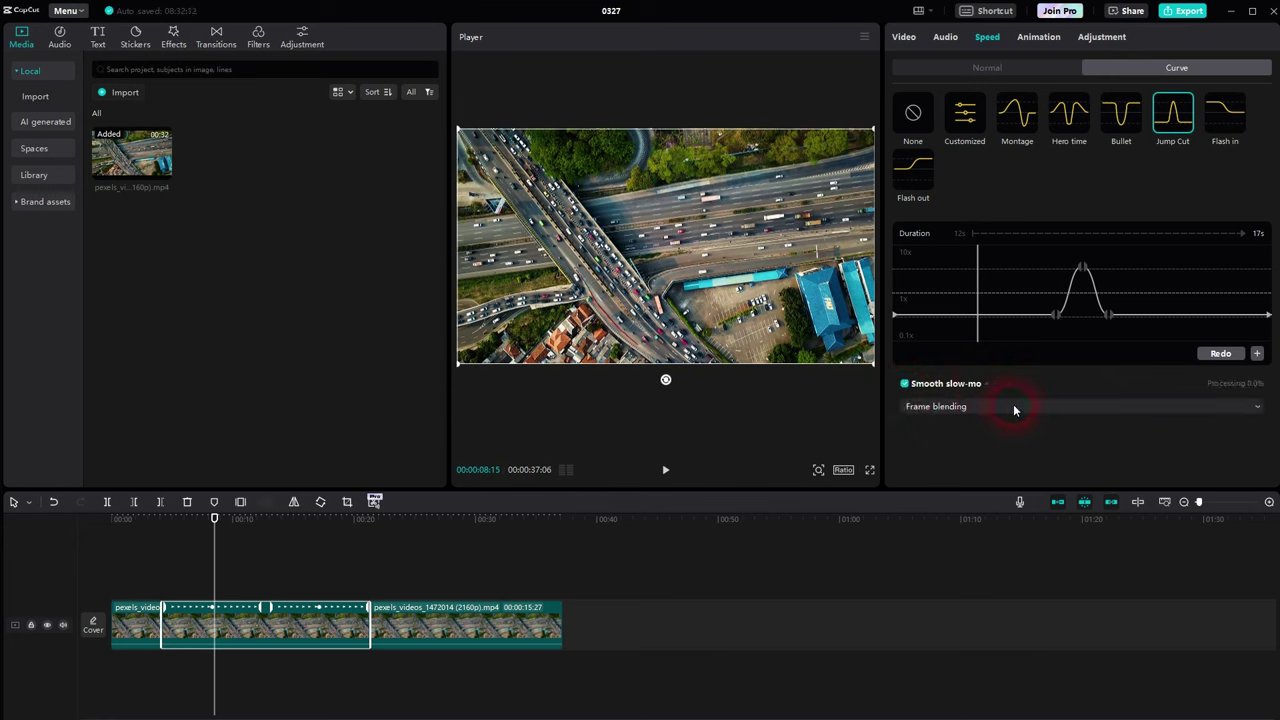
click(1013, 406)
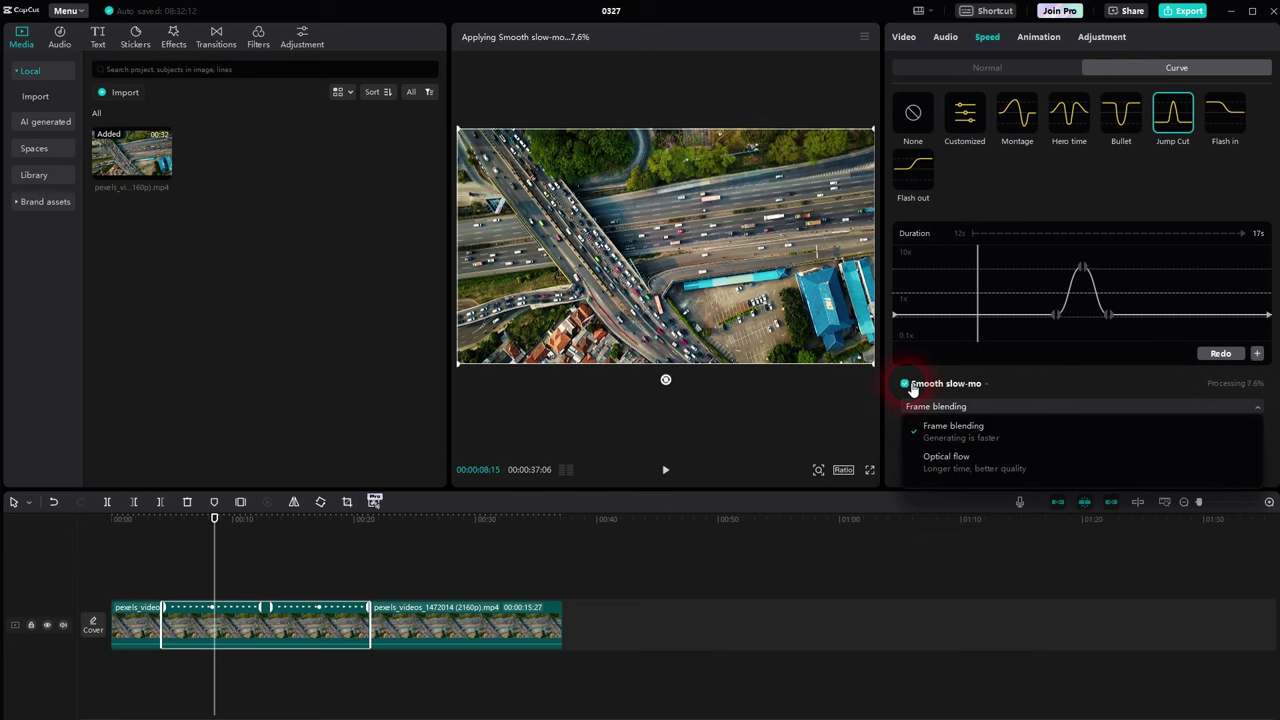
click(908, 385)
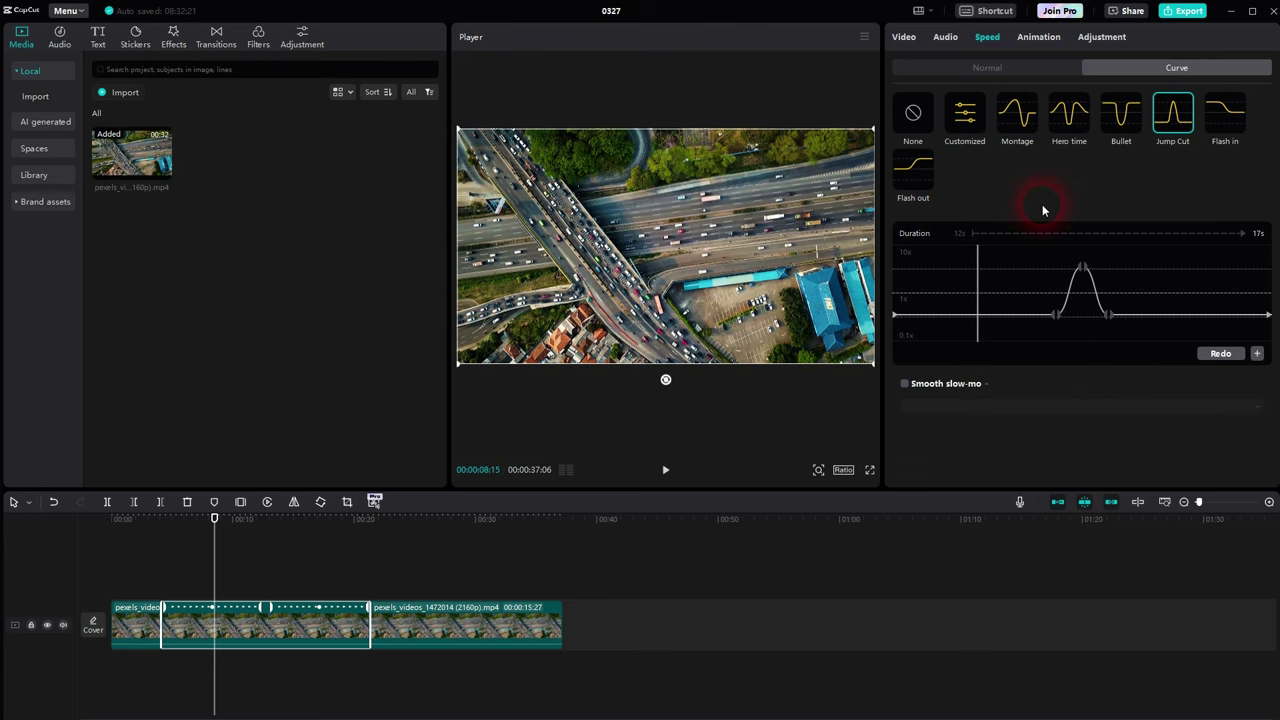
Step: Delete all three segments from the timeline and add the original highway video back to the track
drag(656, 572, 90, 640)
key(Delete)
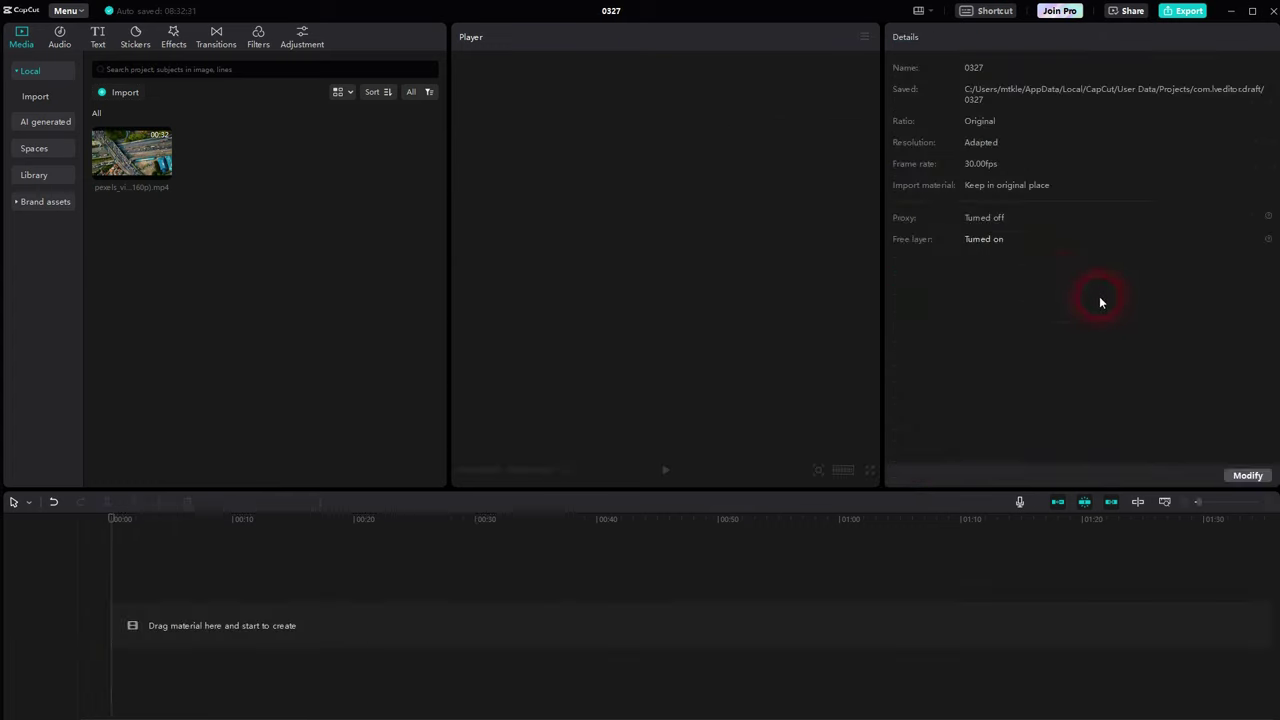
click(165, 173)
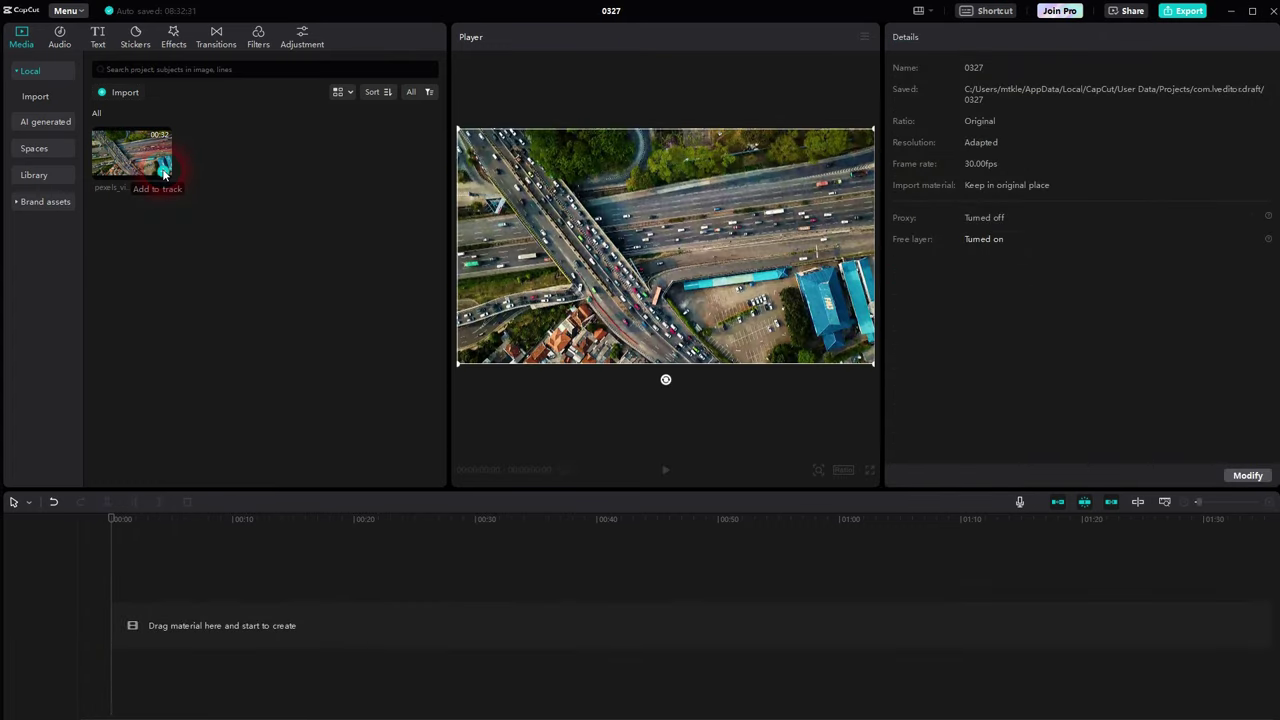
Step: Apply a Customized speed curve to the full highway clip and play it from the start to 00:00:02:04
click(987, 37)
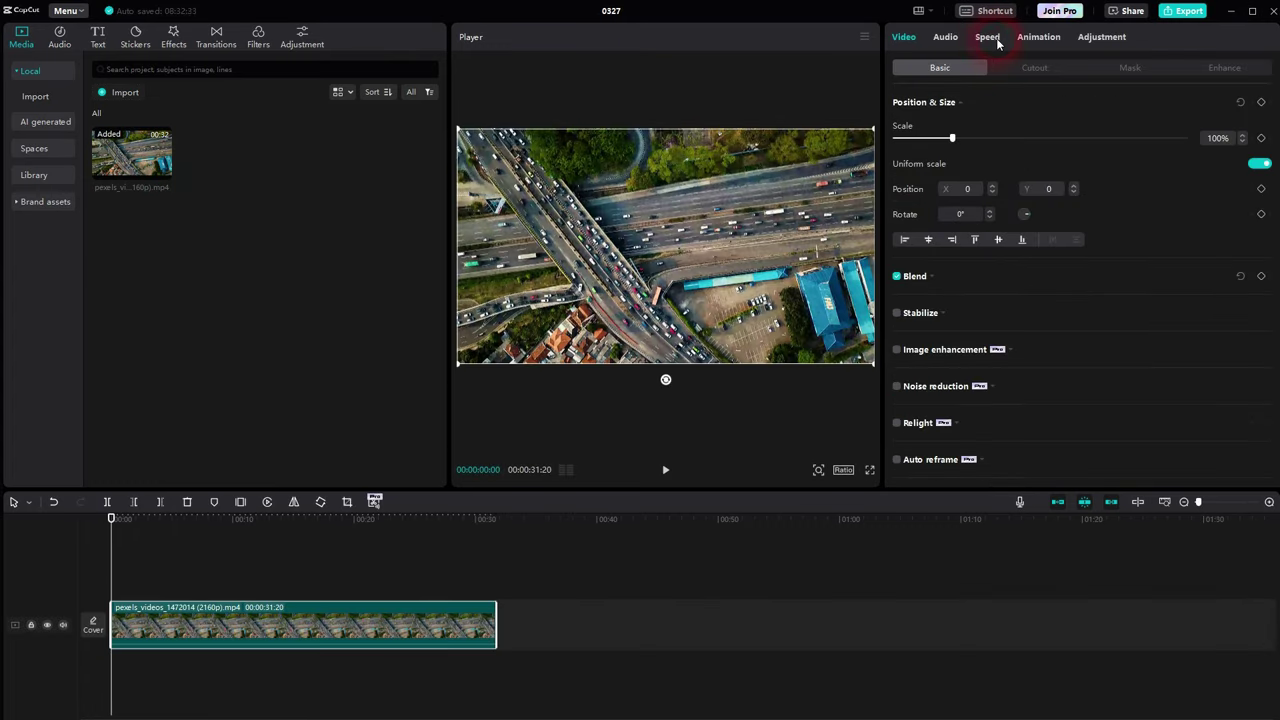
click(978, 110)
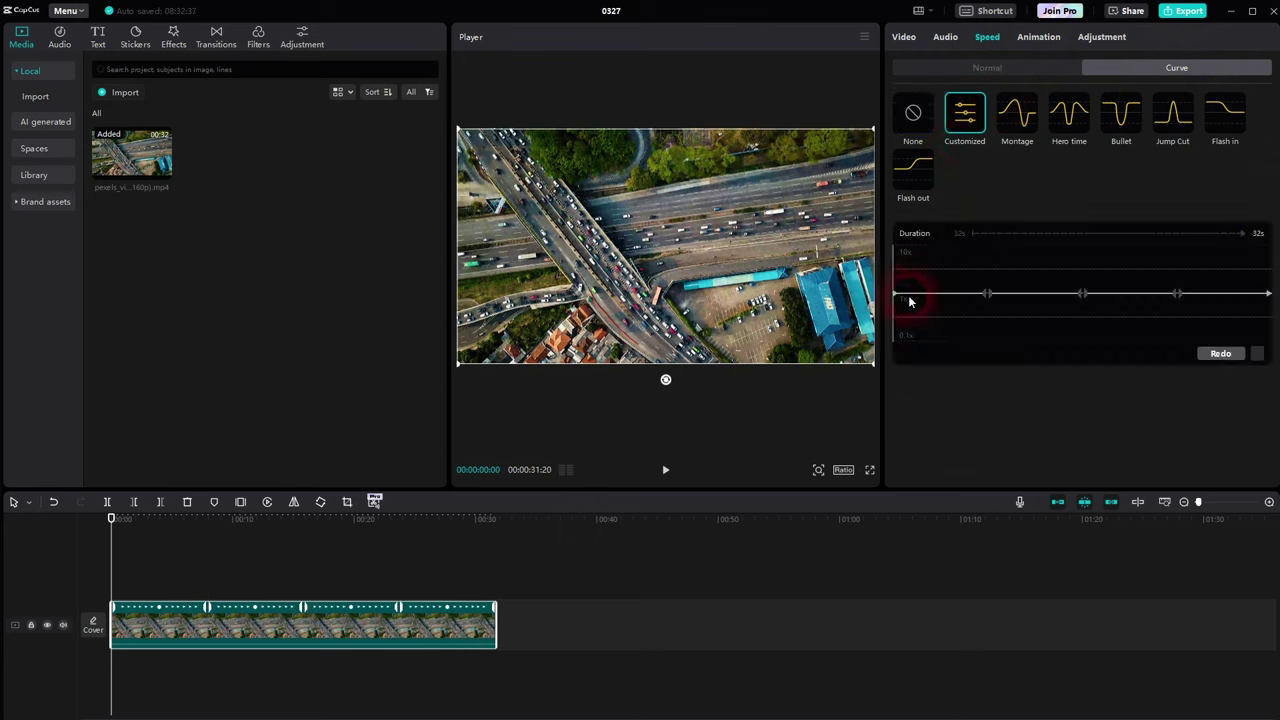
click(665, 469)
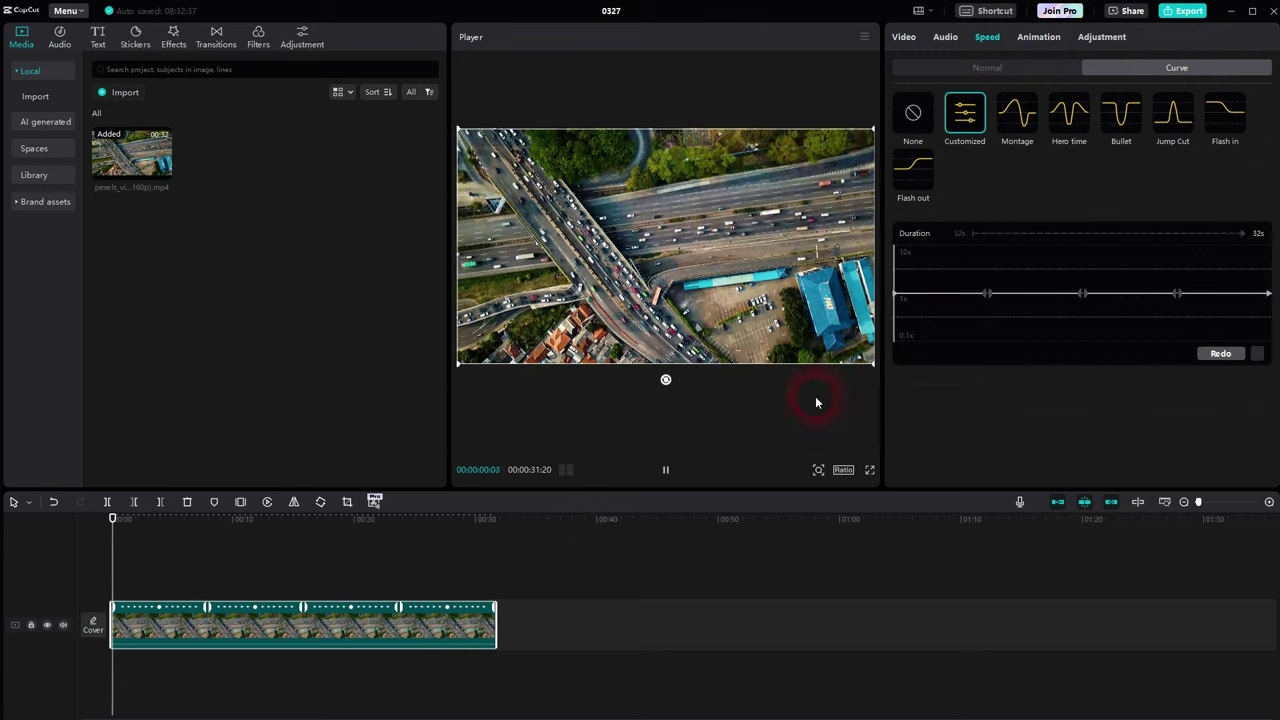
click(665, 470)
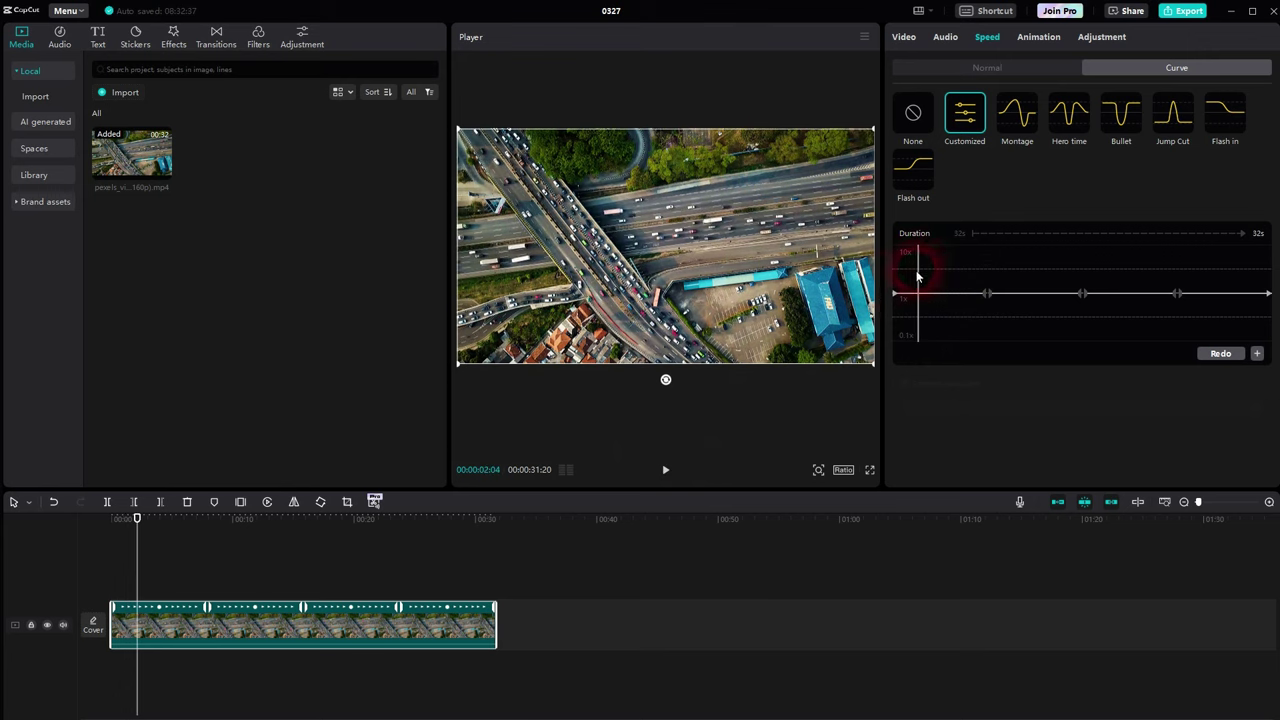
Step: Move the first curve point to the 00:00:02:04 position at 1x, the second shortly after it and the third near the end, both at about 0.56x
drag(987, 293, 917, 291)
drag(1081, 294, 958, 318)
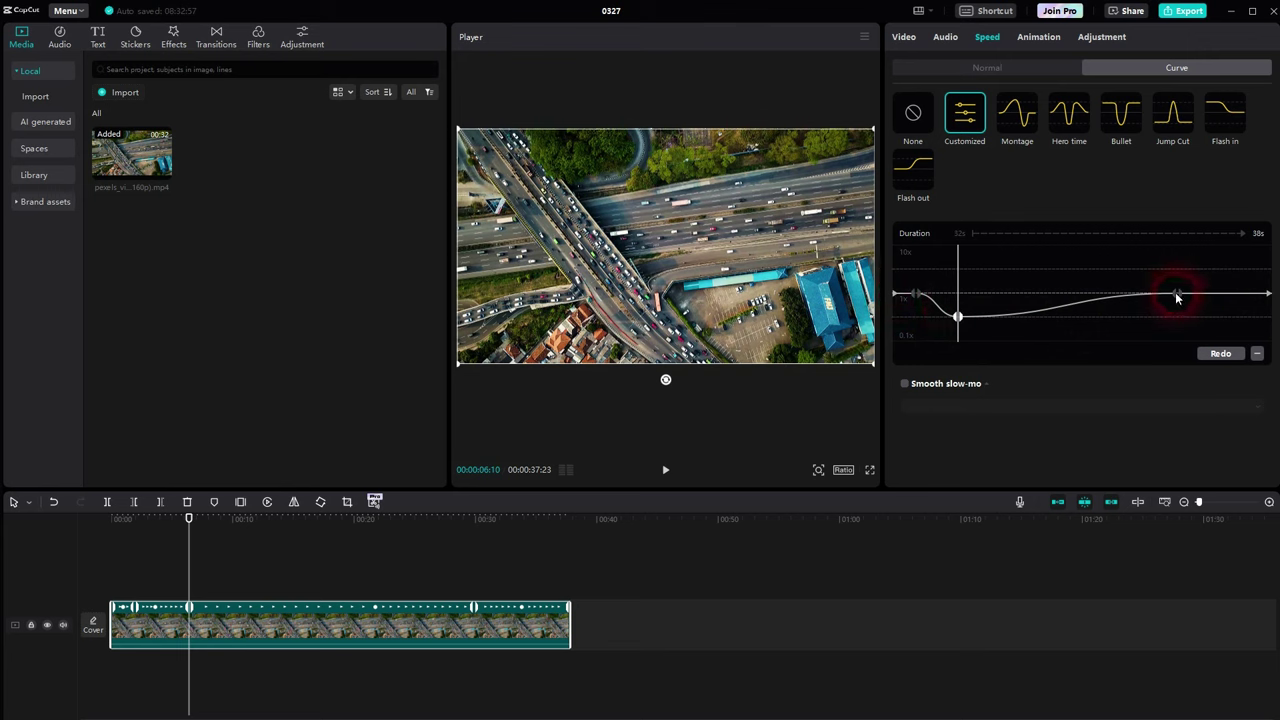
drag(1177, 296, 1213, 325)
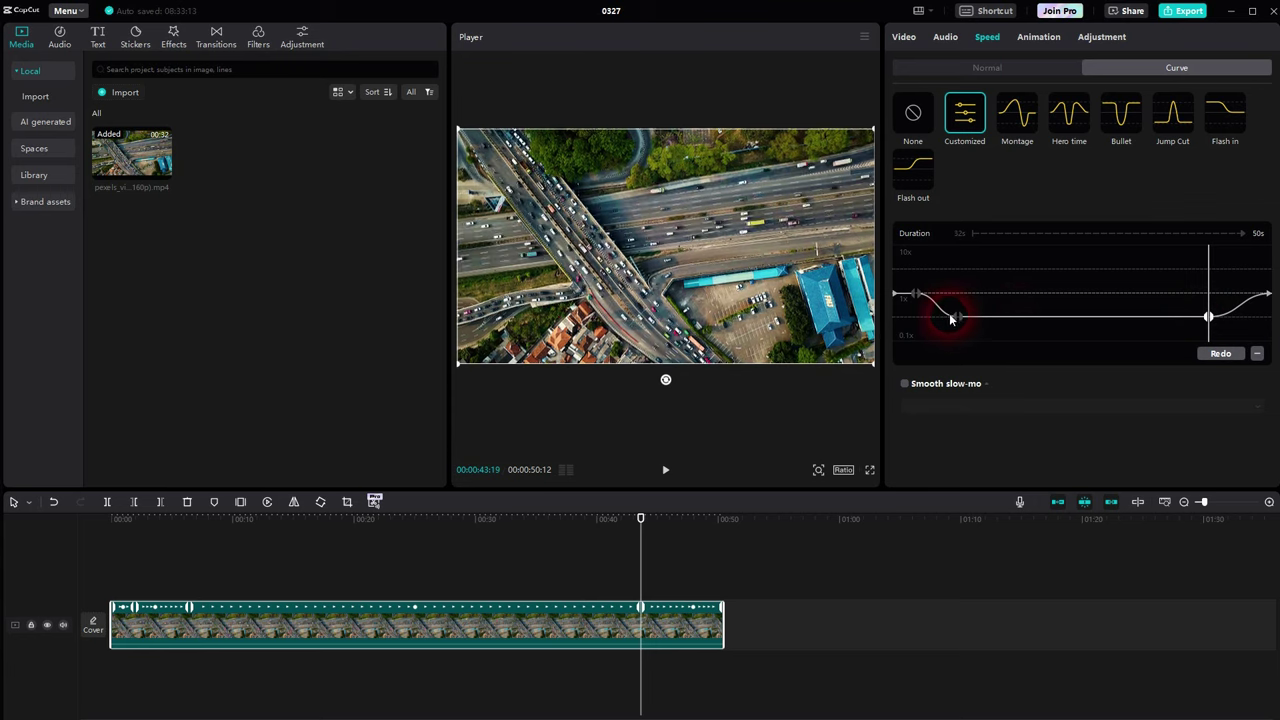
mouse_move(958, 318)
mouse_down()
mouse_move(970, 323)
mouse_move(960, 330)
mouse_move(957, 316)
mouse_up()
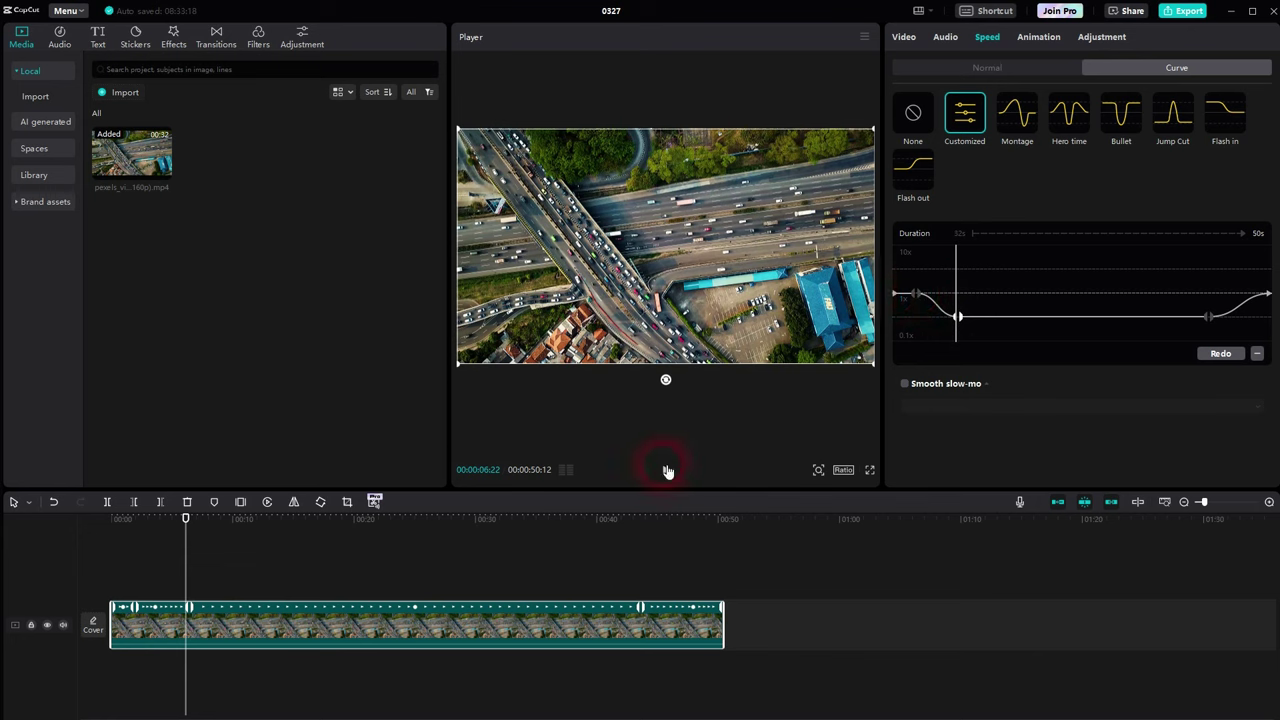
Step: Play the clip from the start through the slowdown to 00:00:07:27, then preview the return to normal speed at its end
click(112, 576)
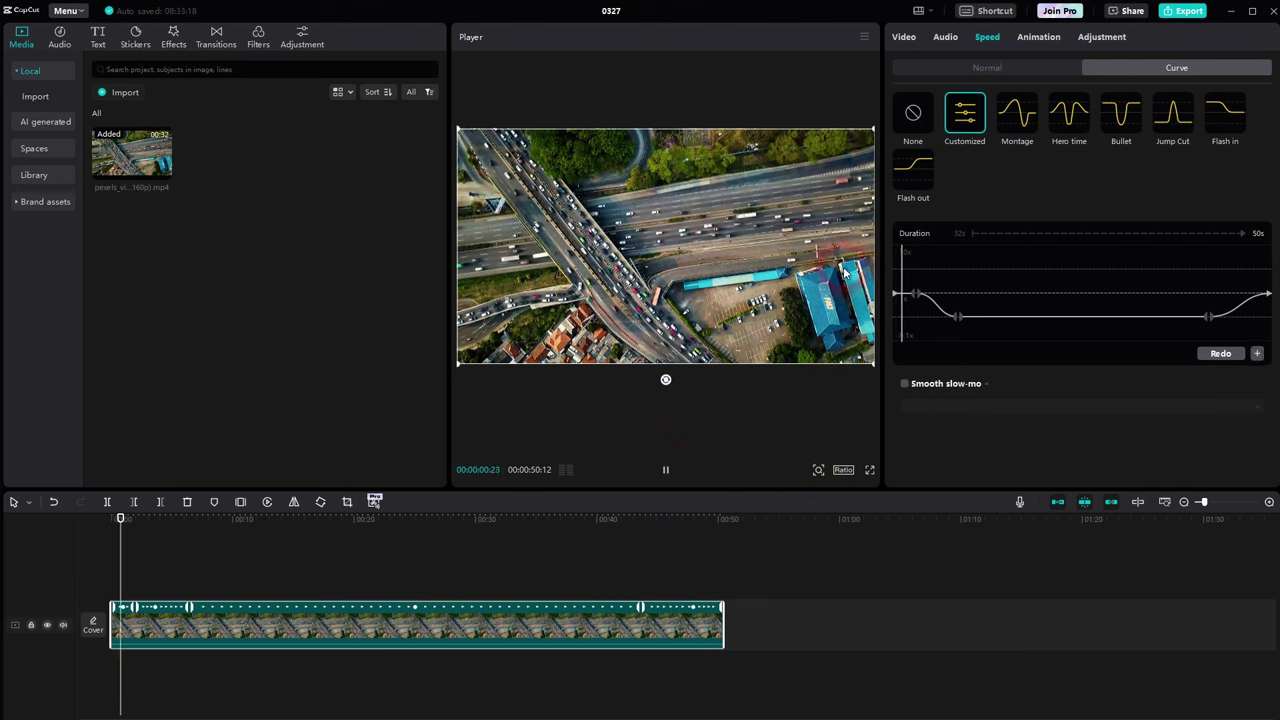
click(910, 290)
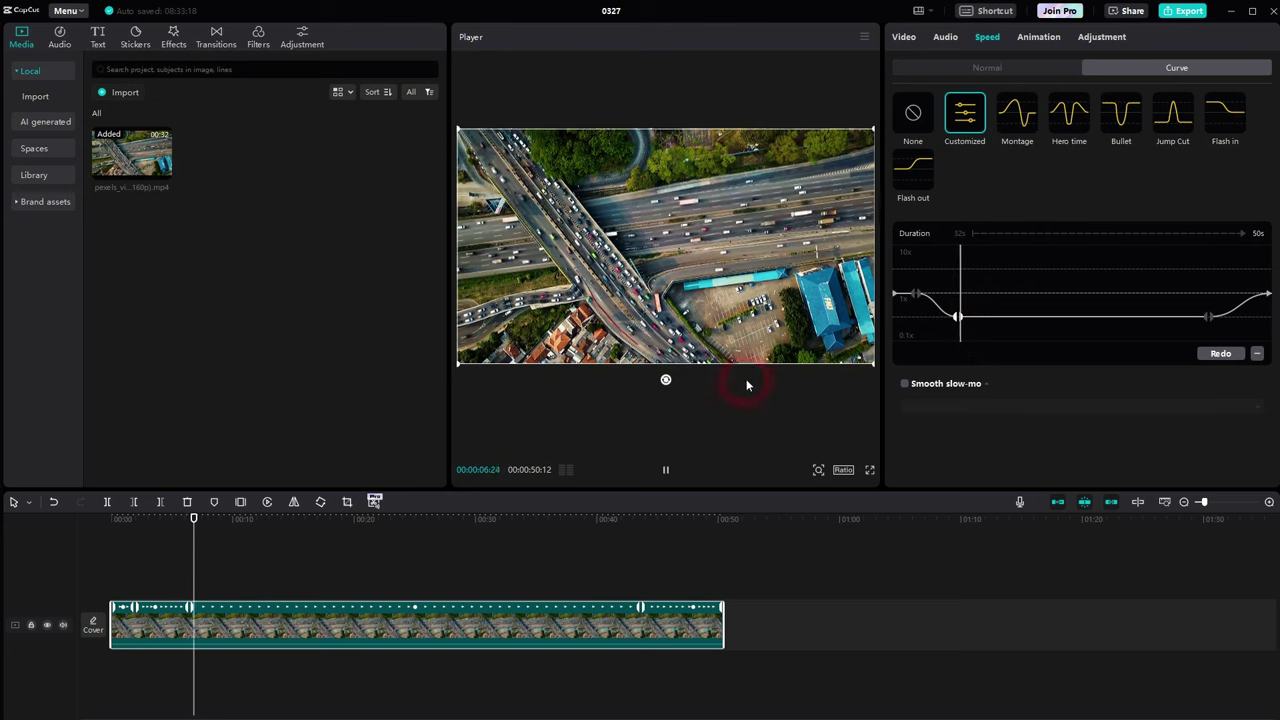
click(665, 469)
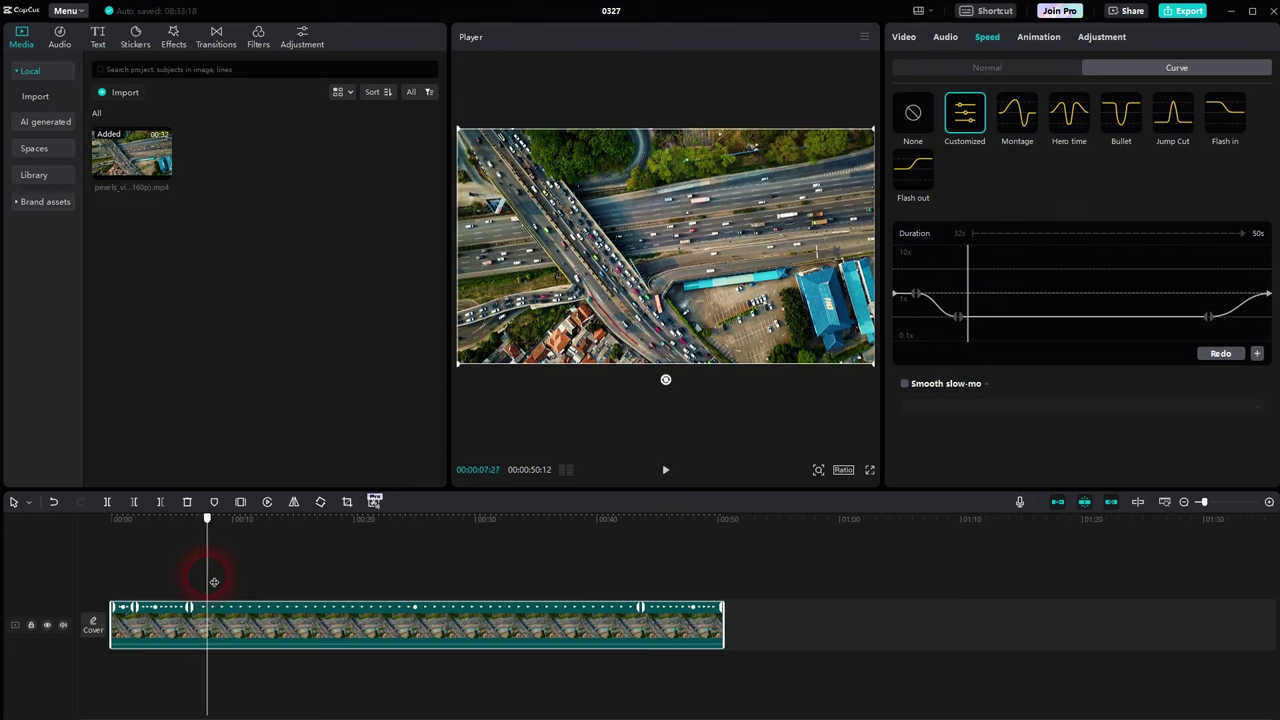
drag(209, 571, 628, 580)
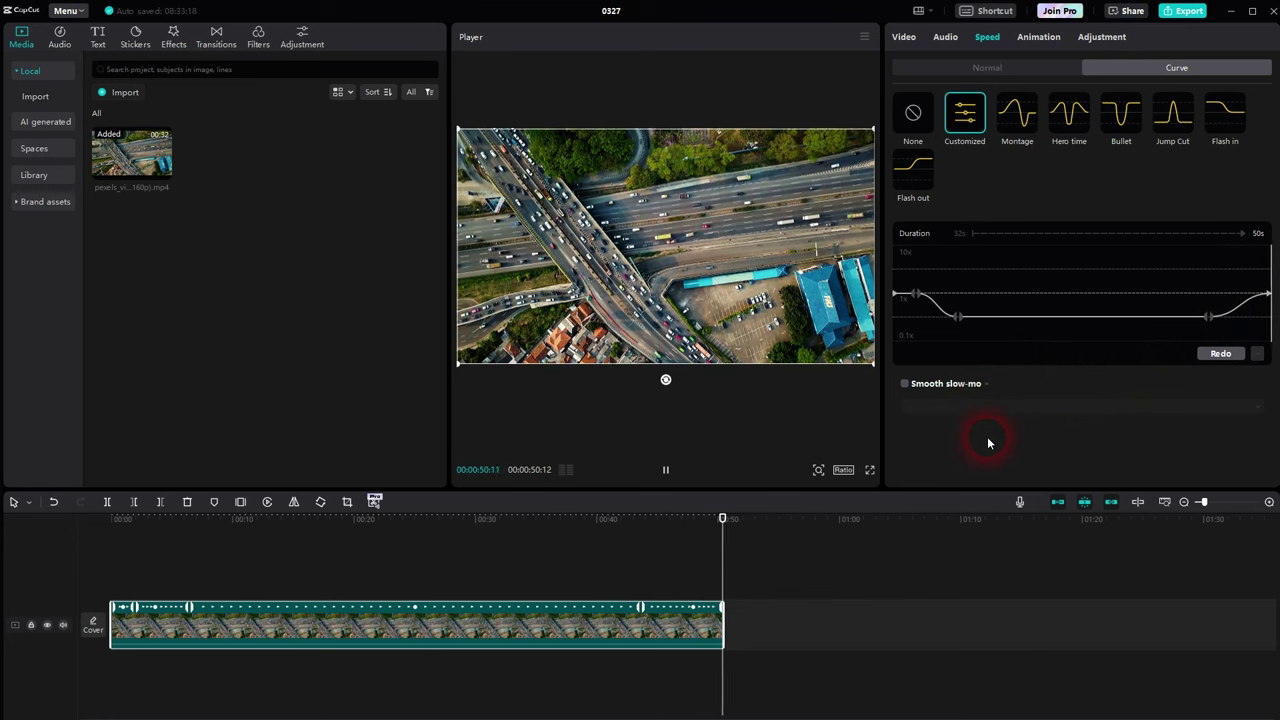
Step: Raise the second and both sides of the third curve point to about 3.09x so the section between them runs faster
click(963, 316)
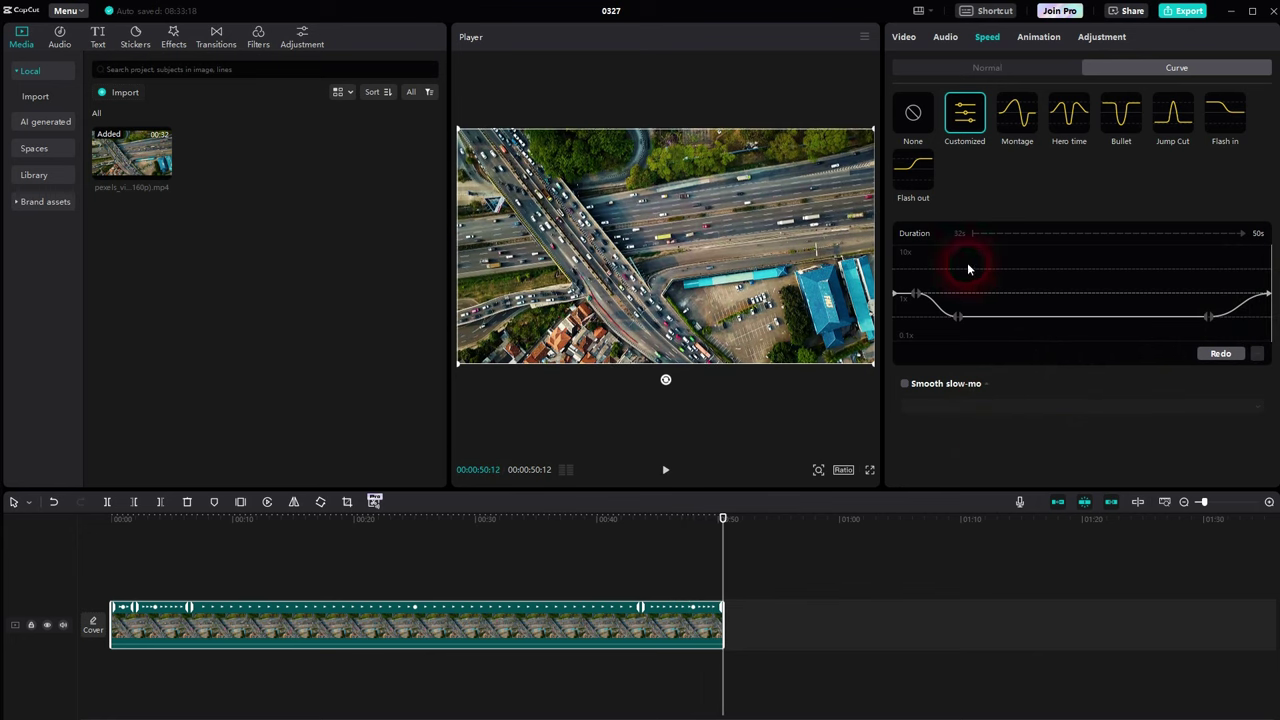
drag(959, 318, 952, 270)
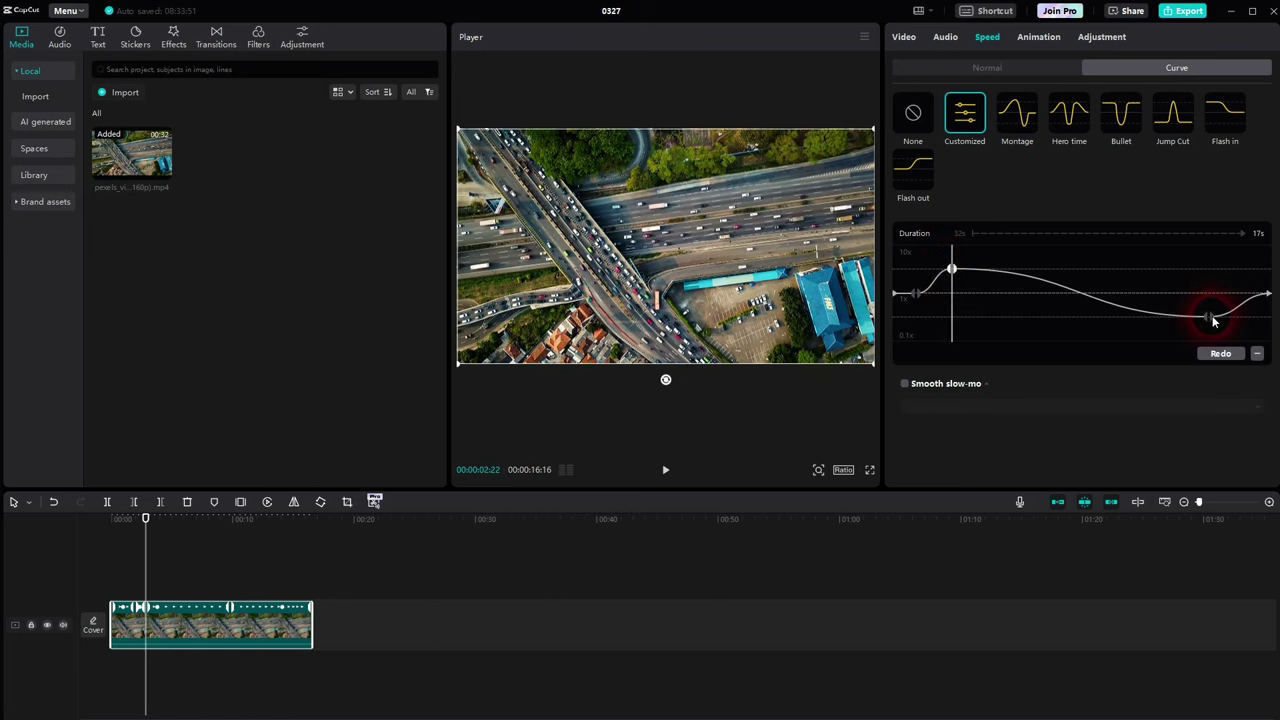
drag(1210, 316, 1203, 268)
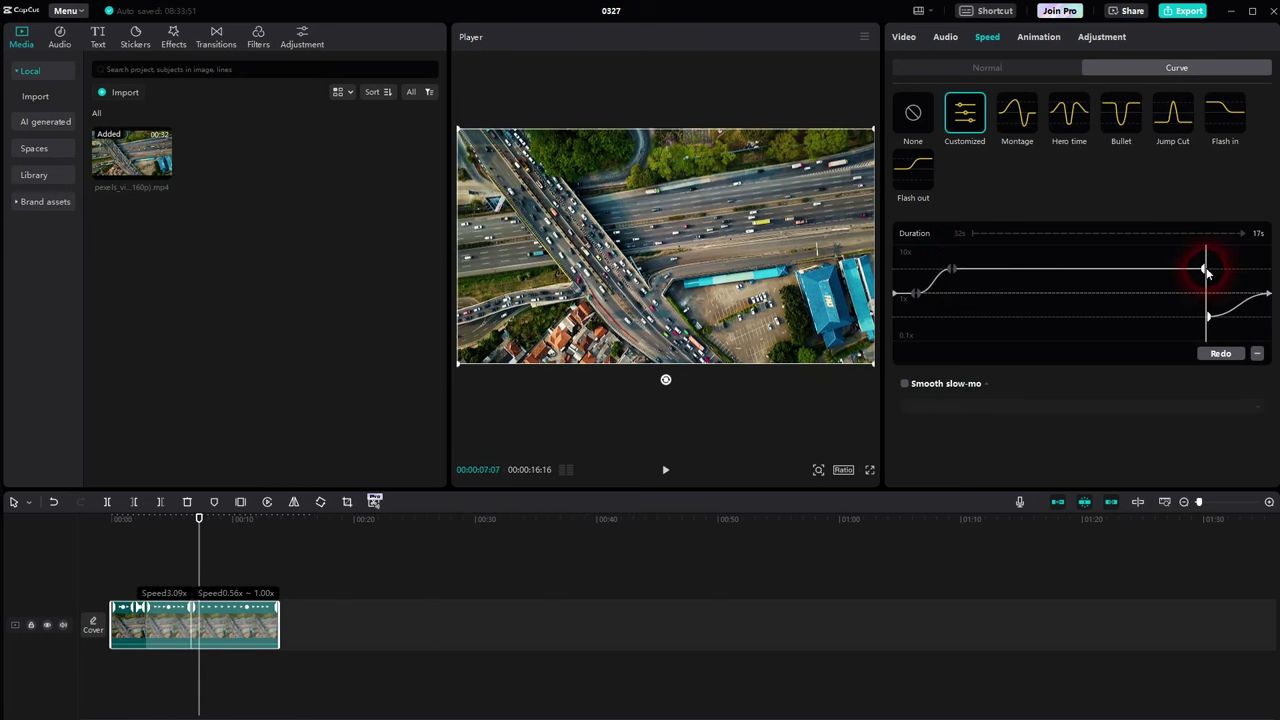
click(1209, 318)
drag(1209, 318, 1210, 275)
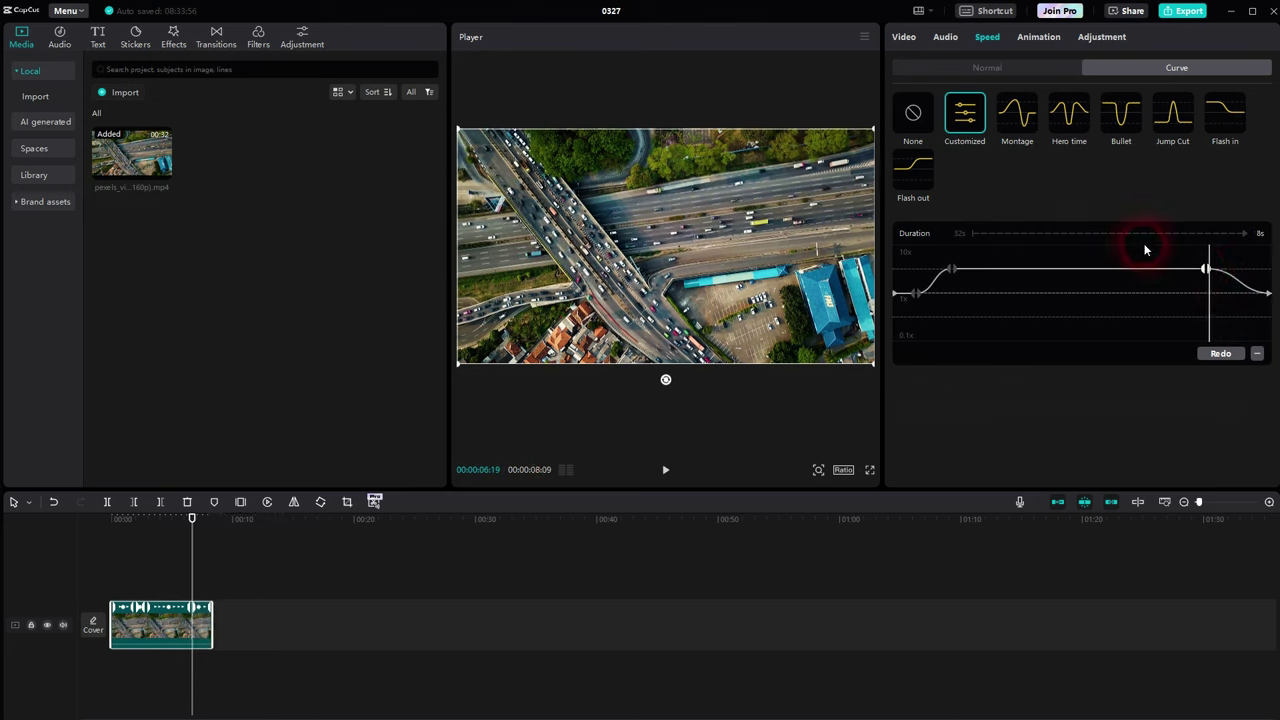
Step: Play the highway clip from the start to the end to check the sped-up section of the curve
click(183, 539)
drag(201, 554, 111, 557)
click(494, 469)
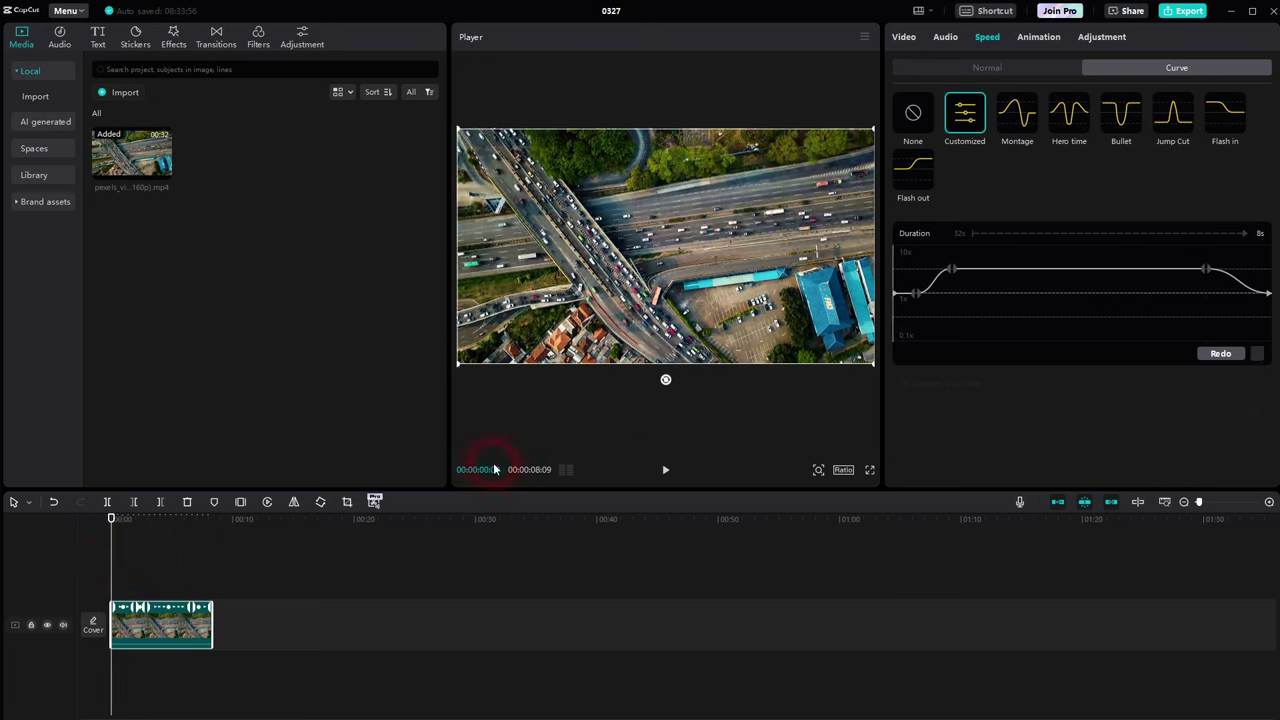
click(668, 465)
click(897, 292)
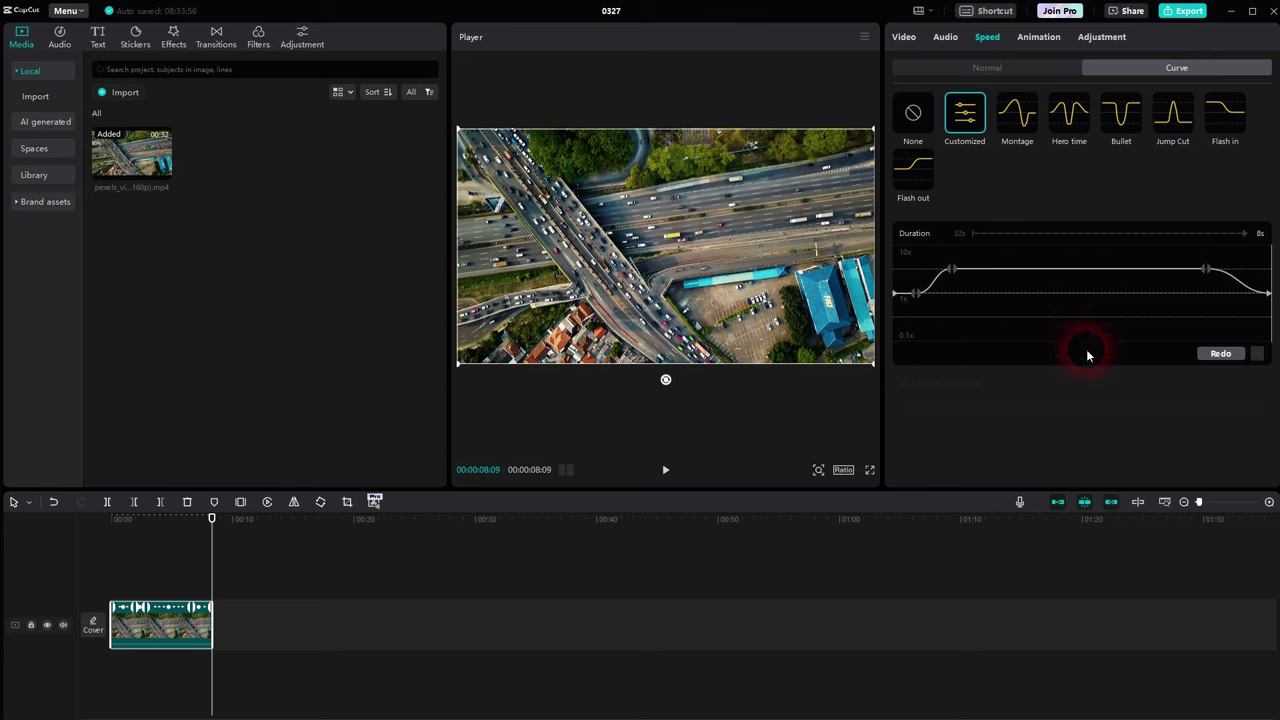
Step: Replace the clip's curve with a normal speed of 2.0x and check the curve presets
click(1005, 67)
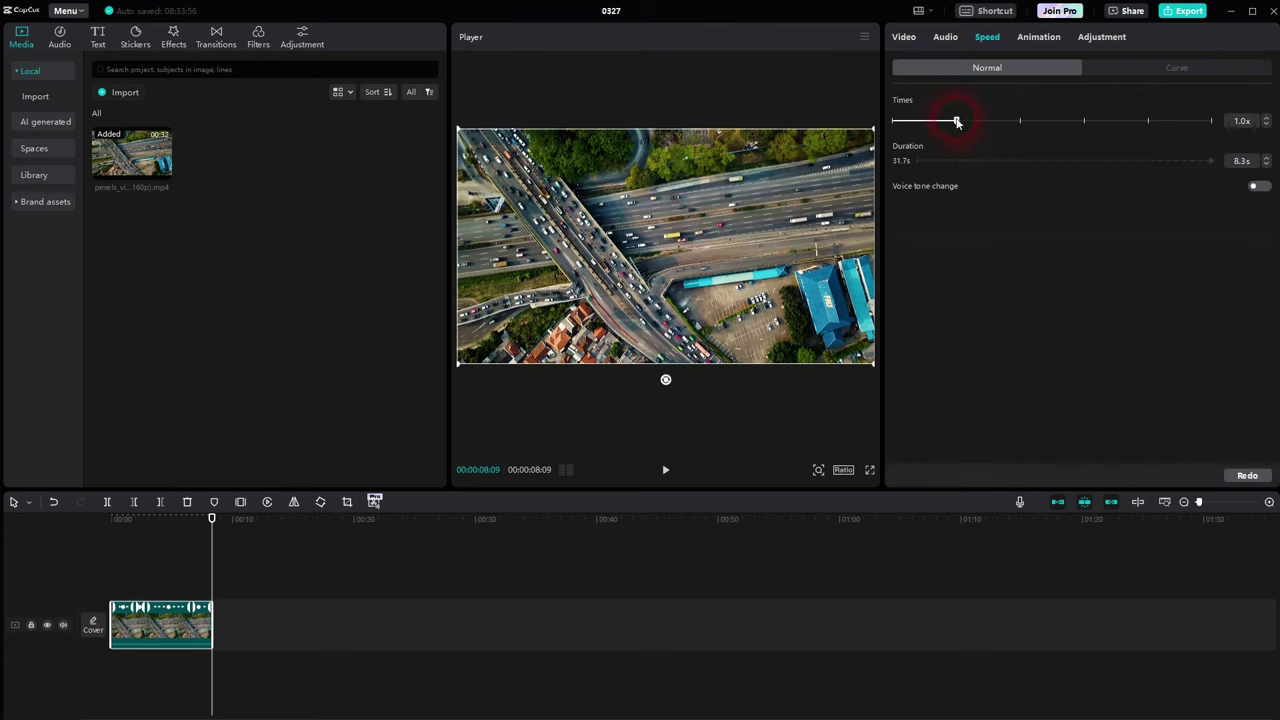
drag(956, 122, 1021, 122)
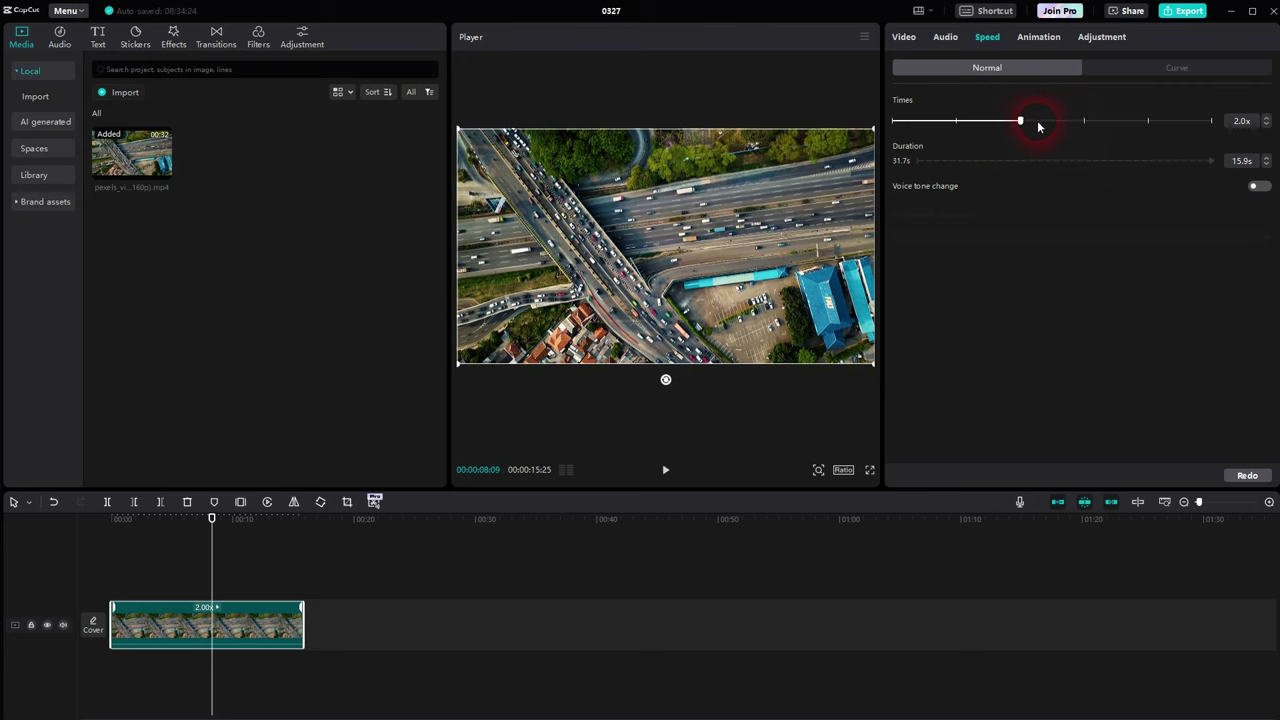
click(1128, 65)
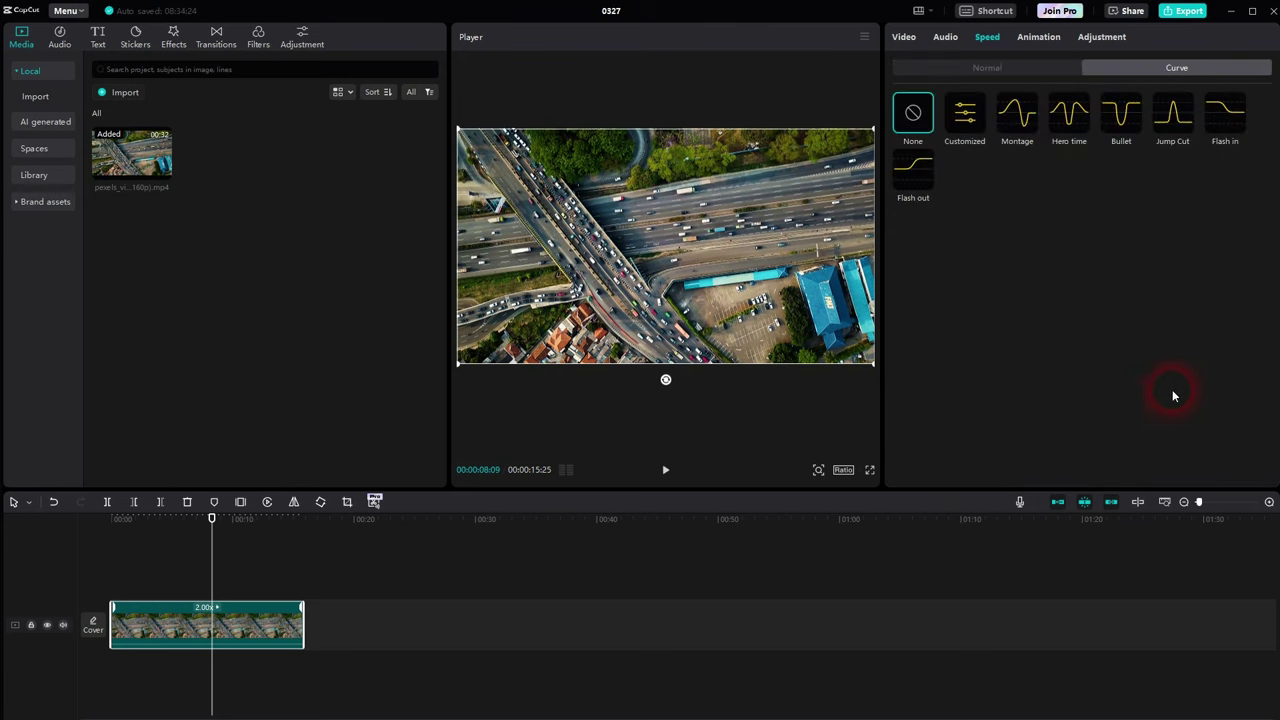
Step: Reset the clip's normal speed to 1.0x and return the playhead to the start
click(1009, 72)
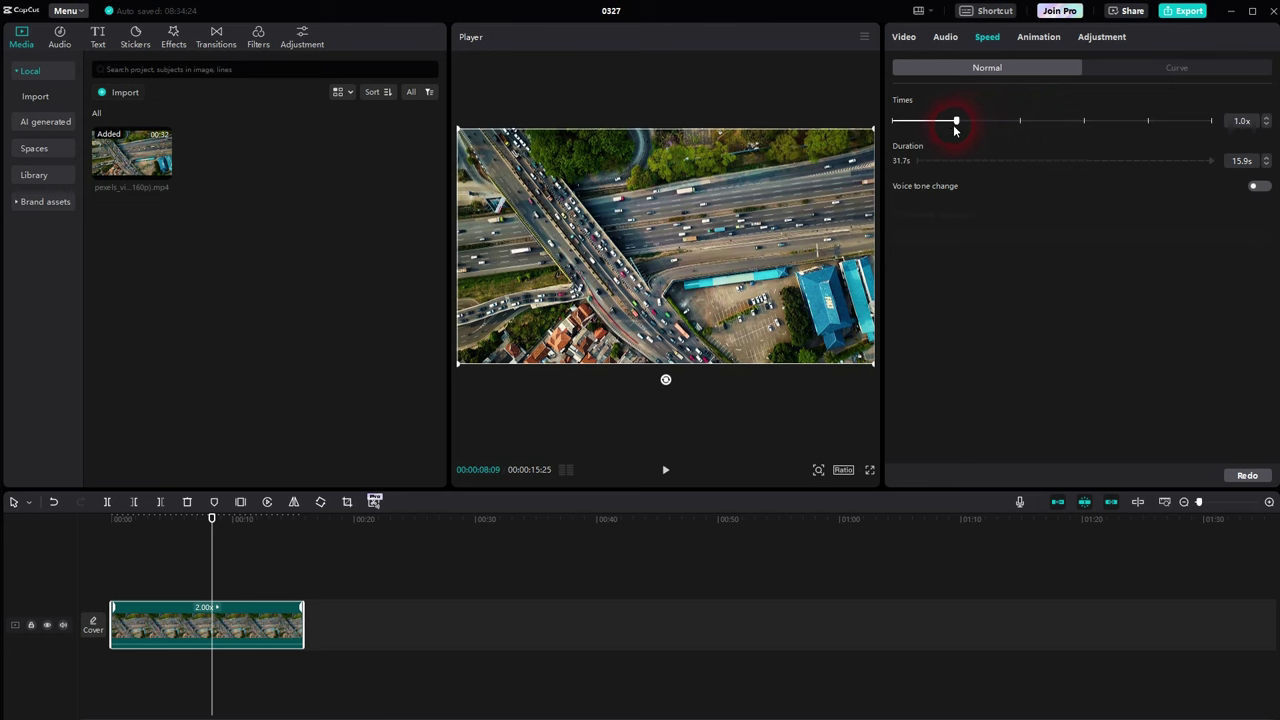
drag(955, 128, 956, 129)
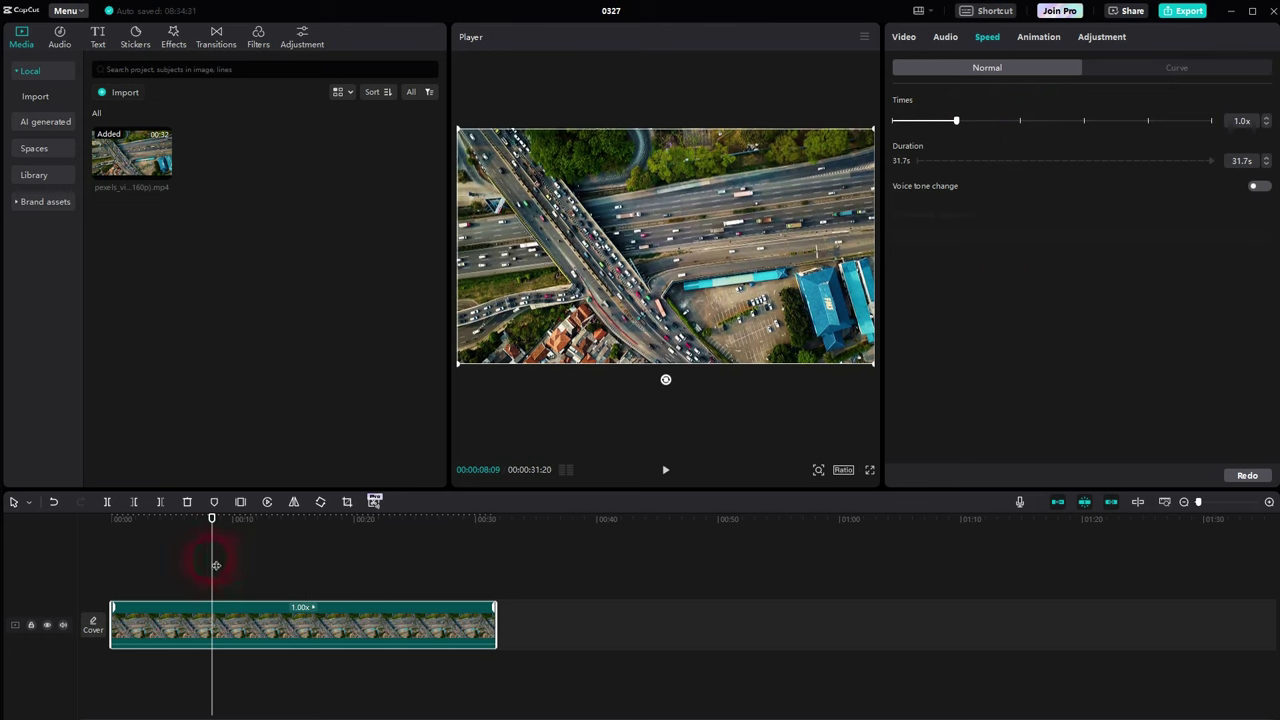
drag(215, 565, 80, 594)
Step: Slow the clip to 0.5x, then turn on Smooth slow-mo, view its method options and turn it off again
click(299, 640)
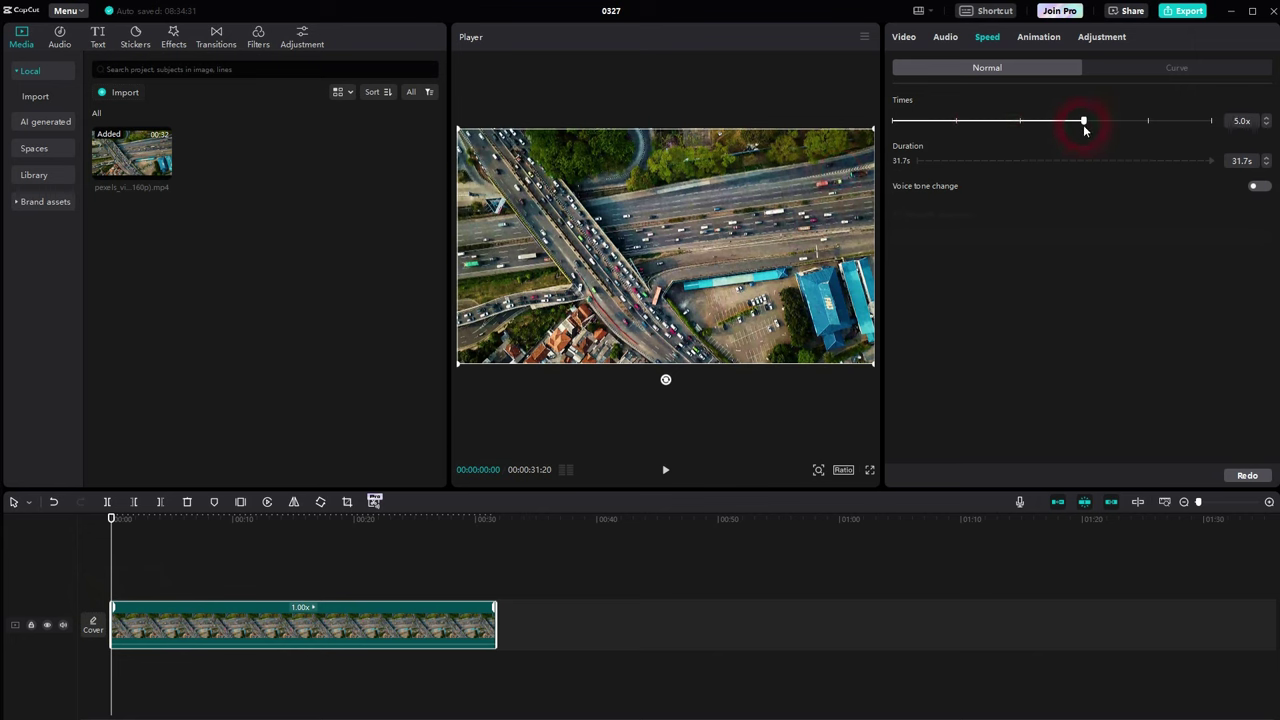
drag(1082, 124, 922, 125)
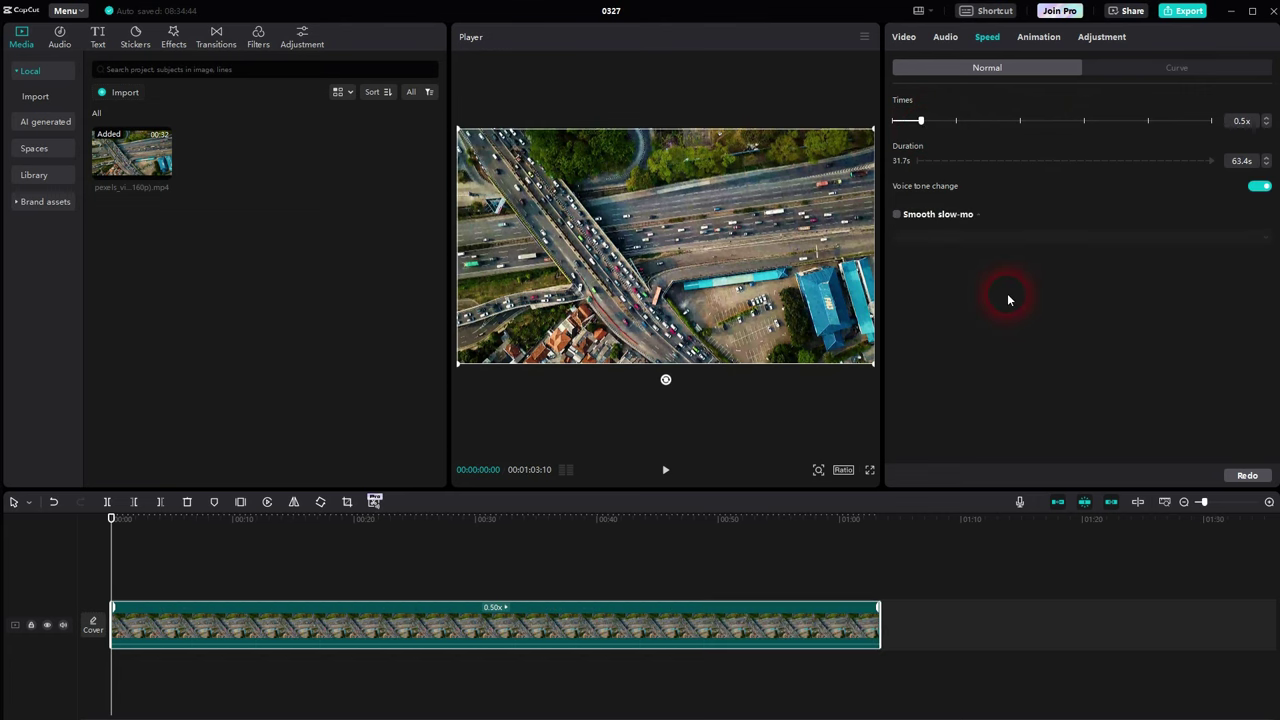
click(898, 215)
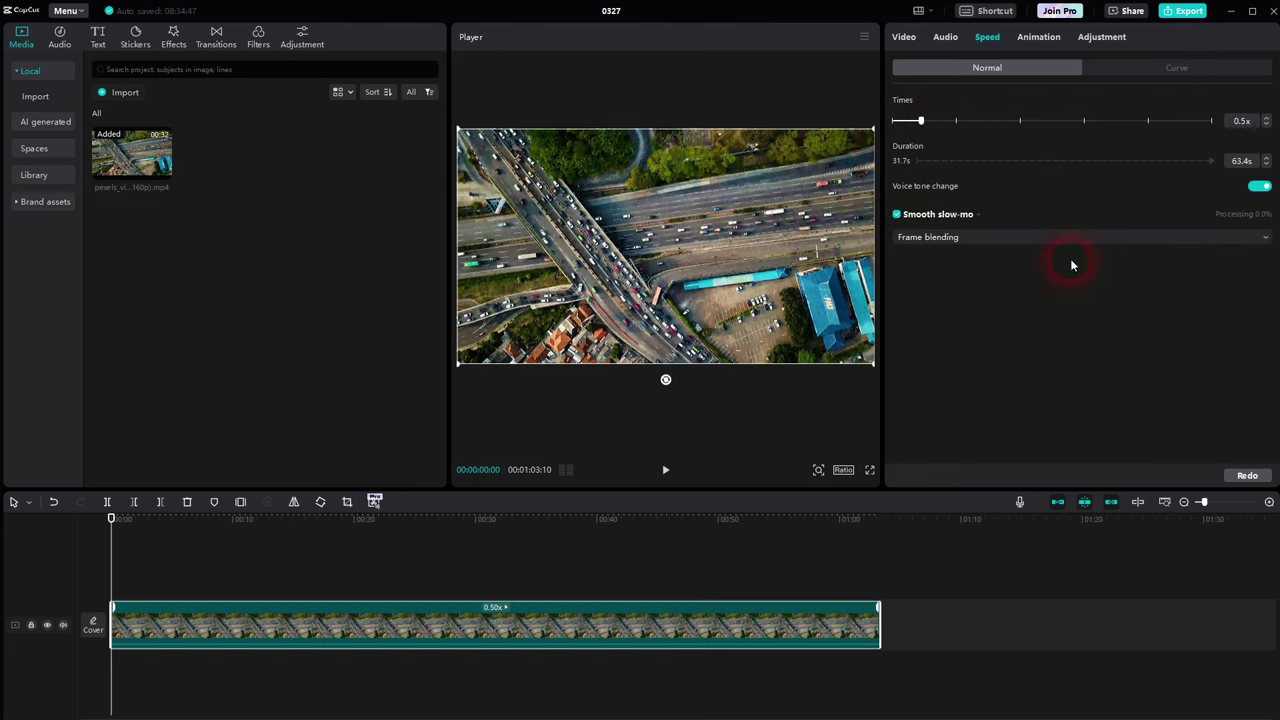
click(1014, 237)
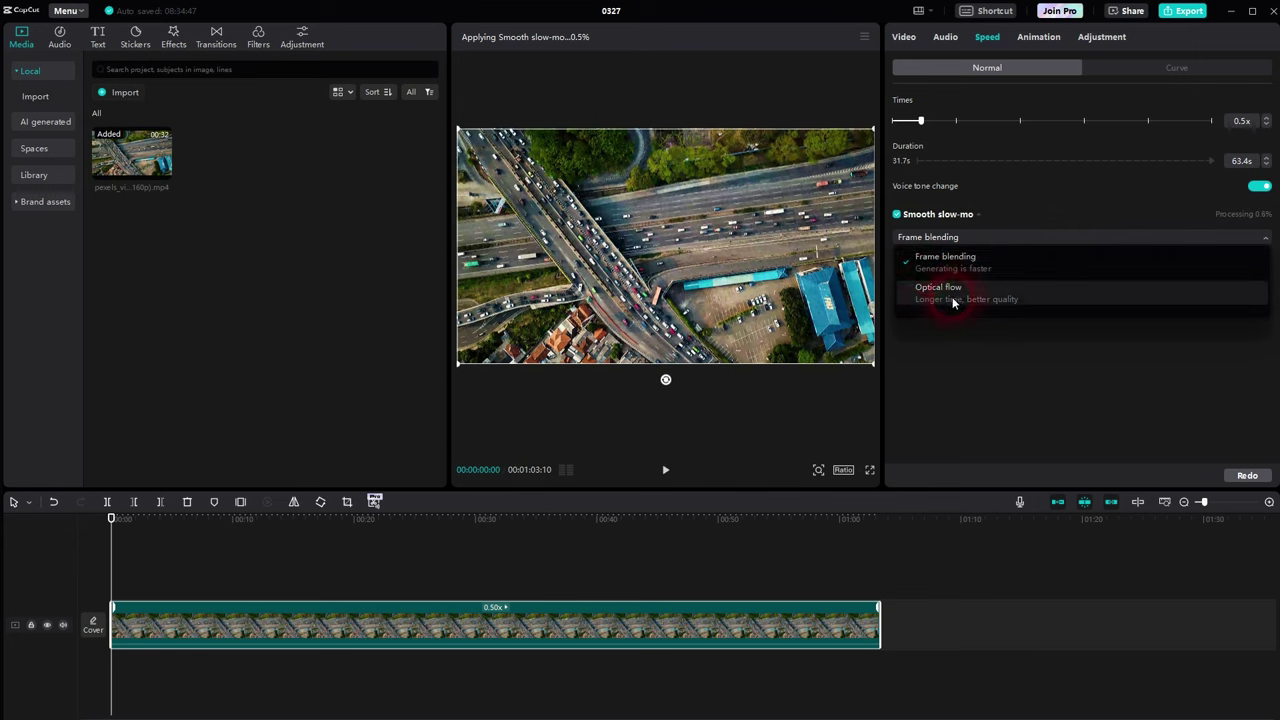
click(897, 214)
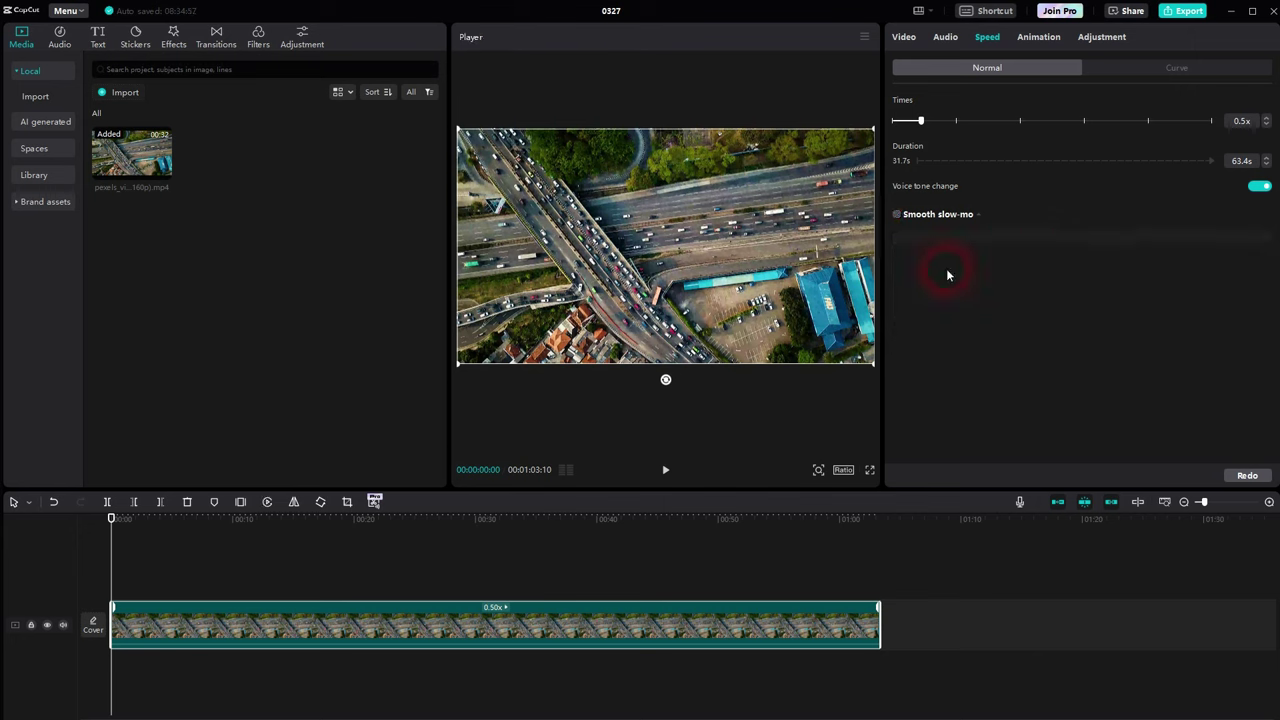
Step: Split the slowed clip at about 13 and 38 seconds and select the middle segment
key(b)
click(265, 625)
click(570, 625)
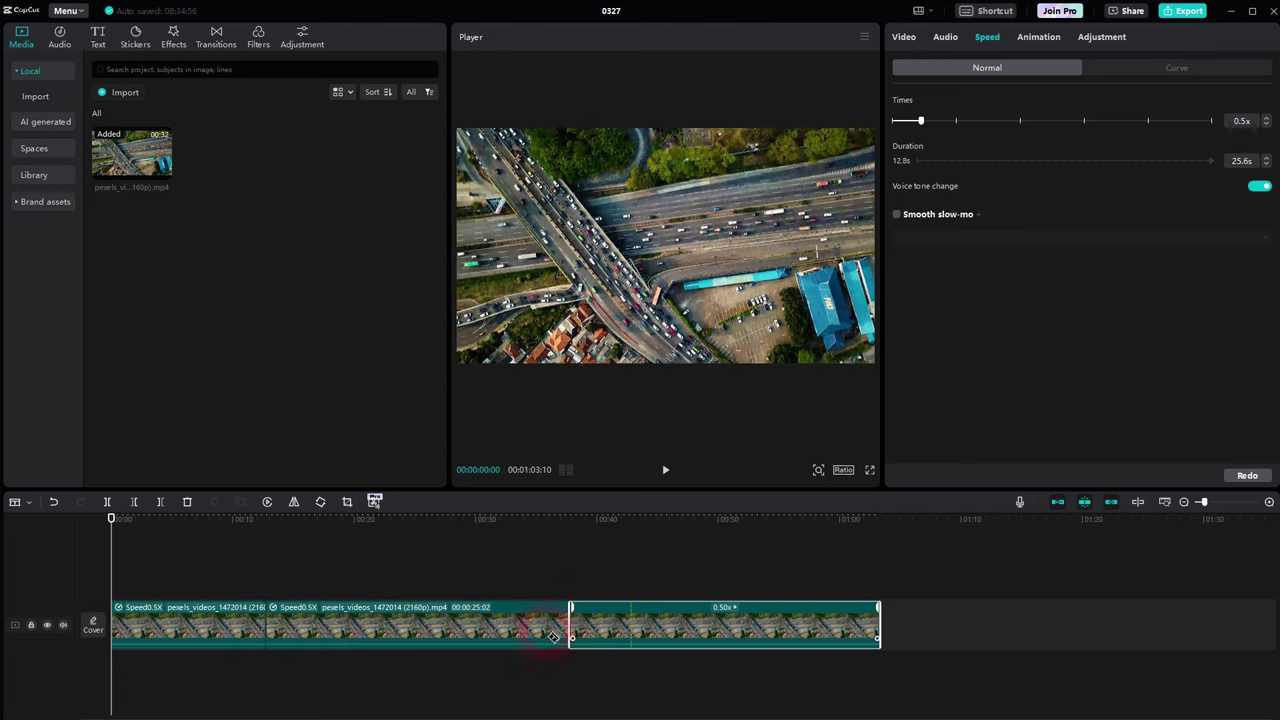
key(a)
click(384, 622)
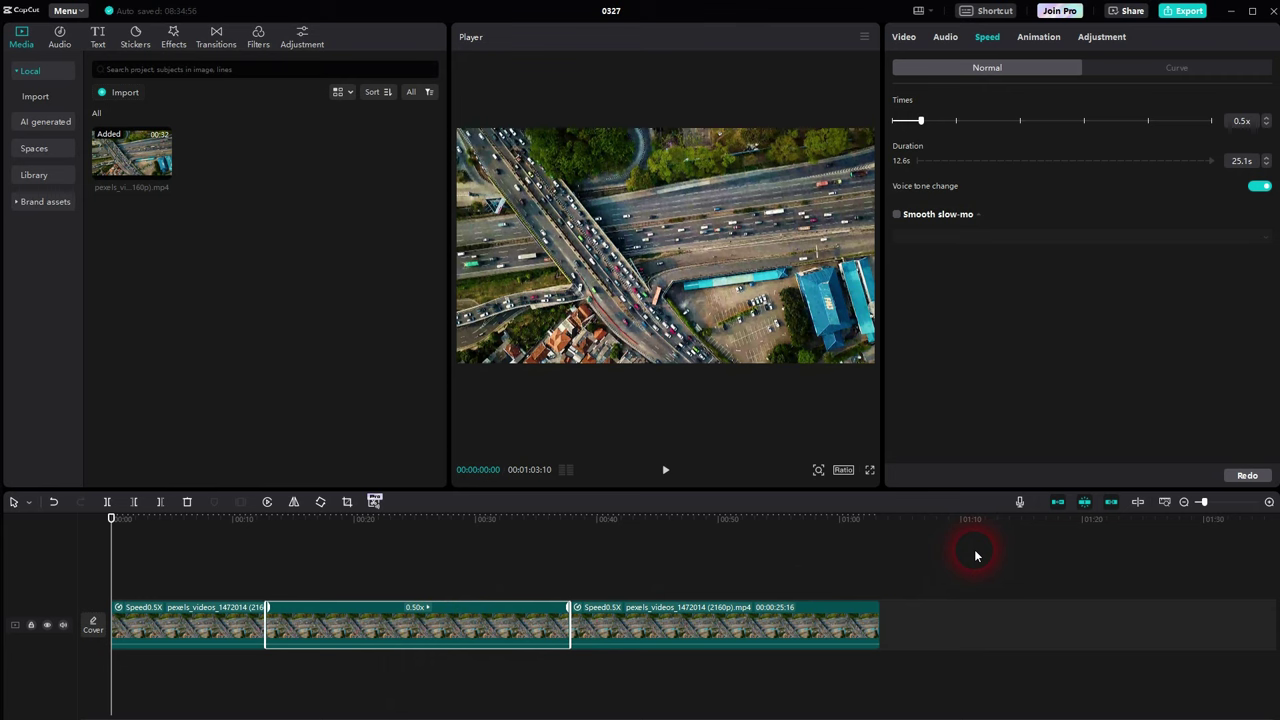
Step: Delete all clip segments from the timeline and add the original highway video again
drag(976, 556, 164, 642)
key(Delete)
click(165, 172)
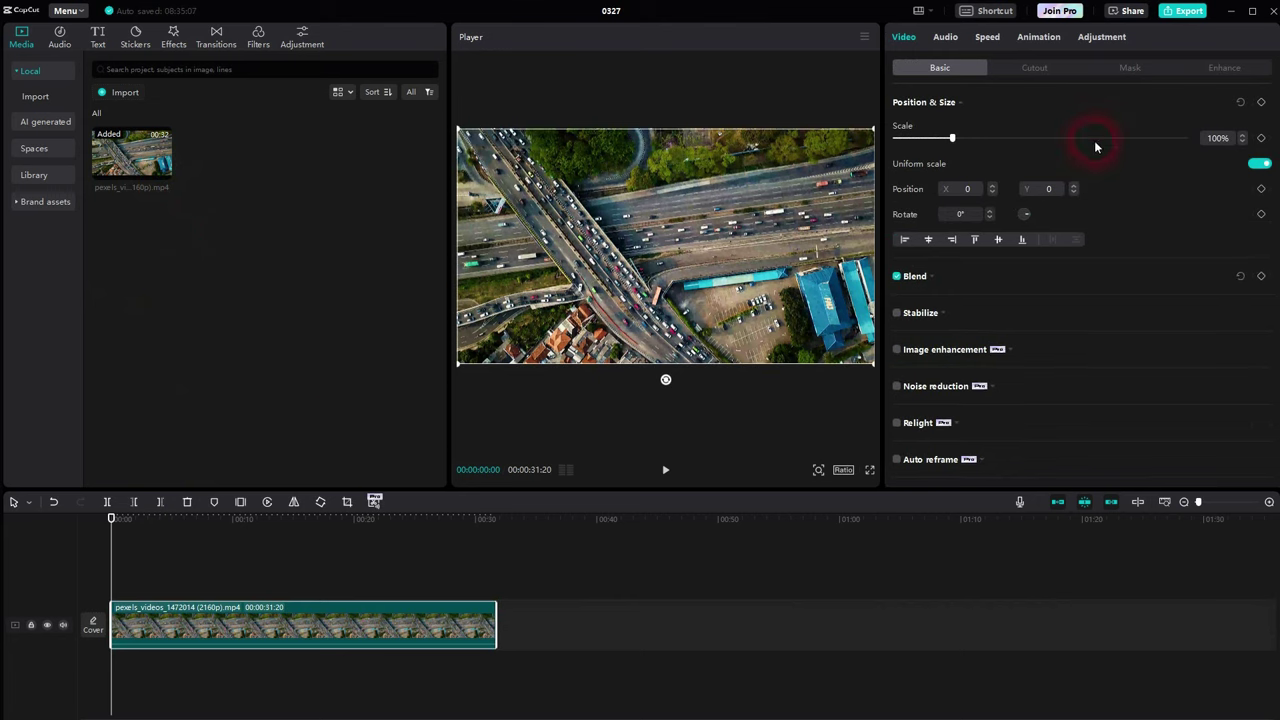
Step: Apply the Customized speed curve to the newly added highway clip
click(985, 37)
click(1174, 67)
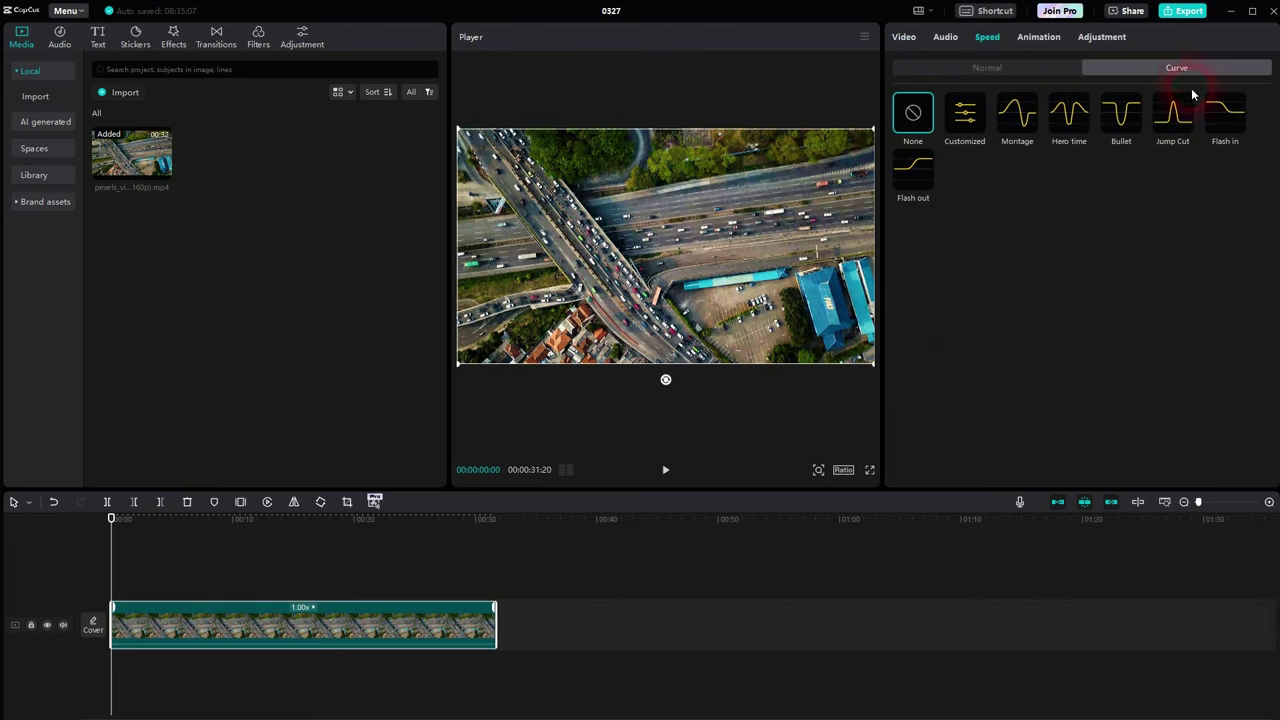
click(972, 120)
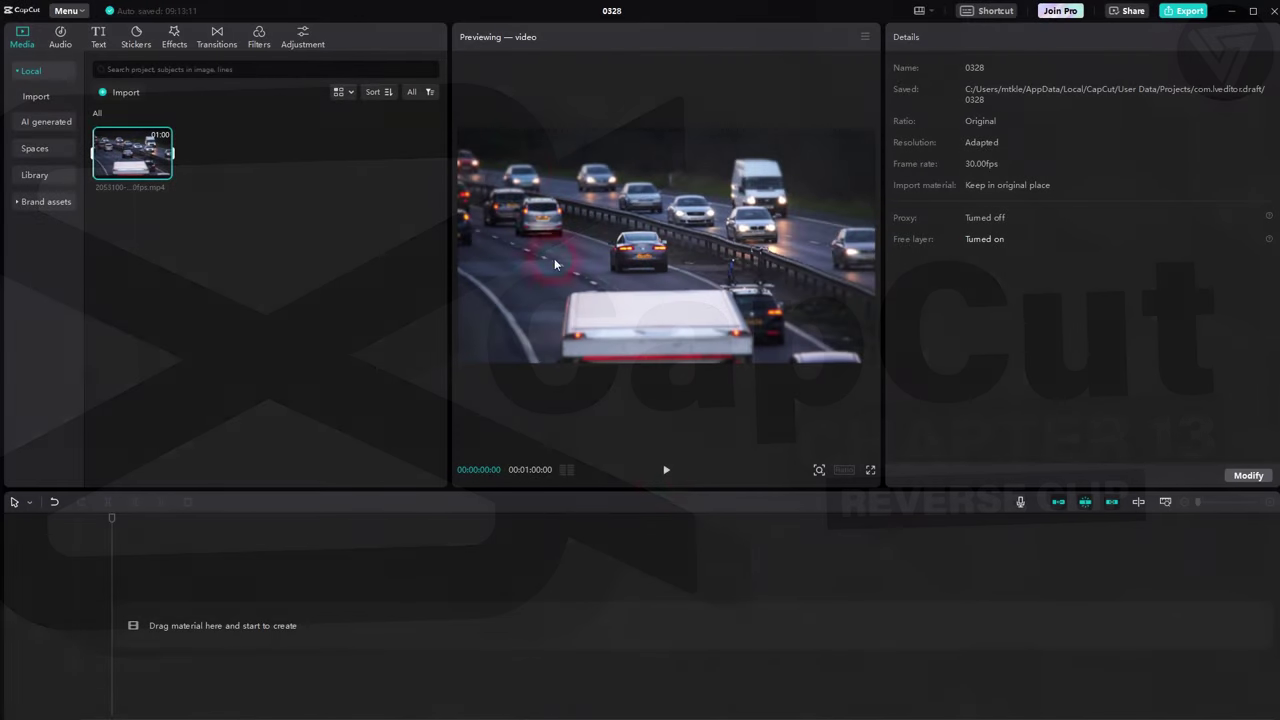
Step: Preview the motorway traffic video in project 0328 and add it to the timeline
click(667, 471)
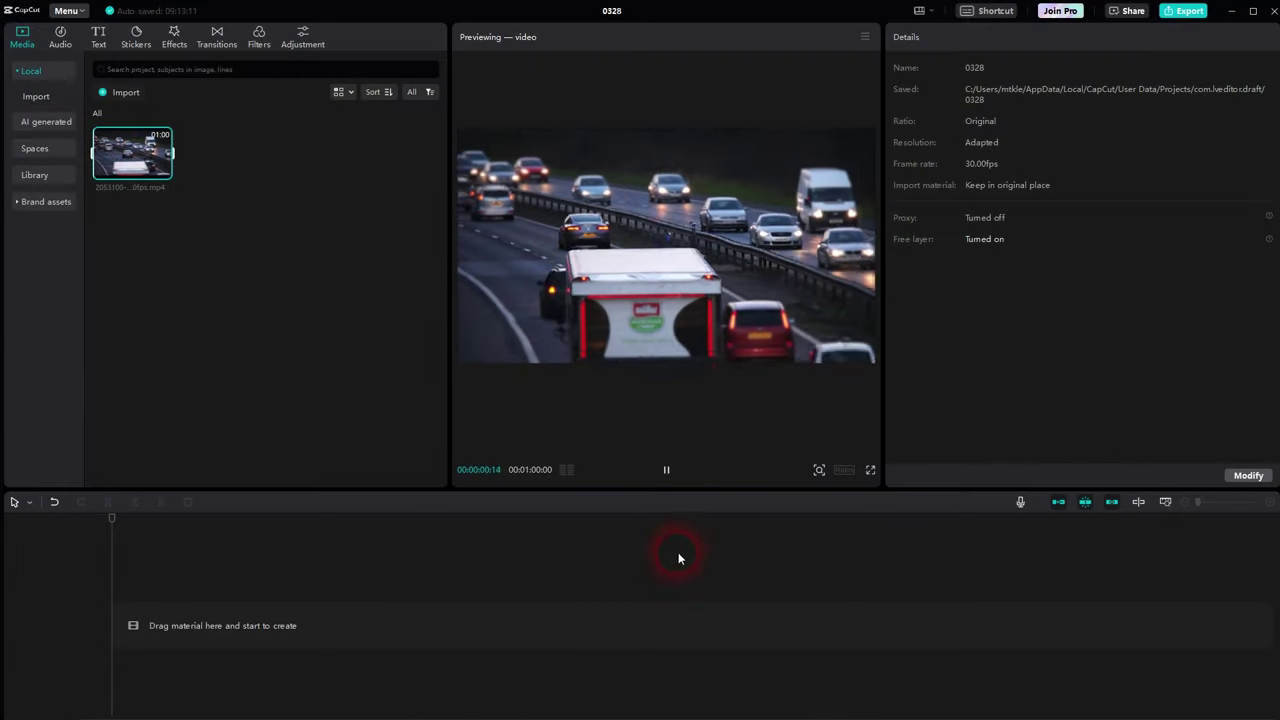
click(667, 471)
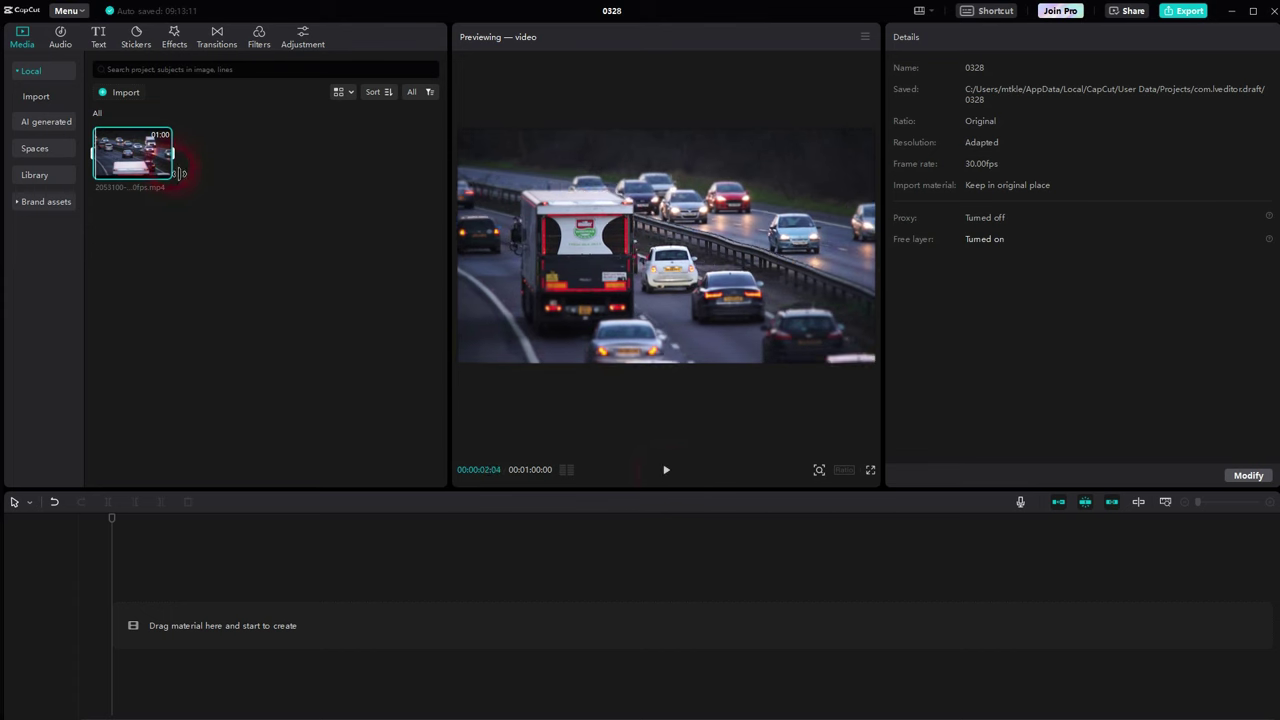
drag(396, 452, 449, 541)
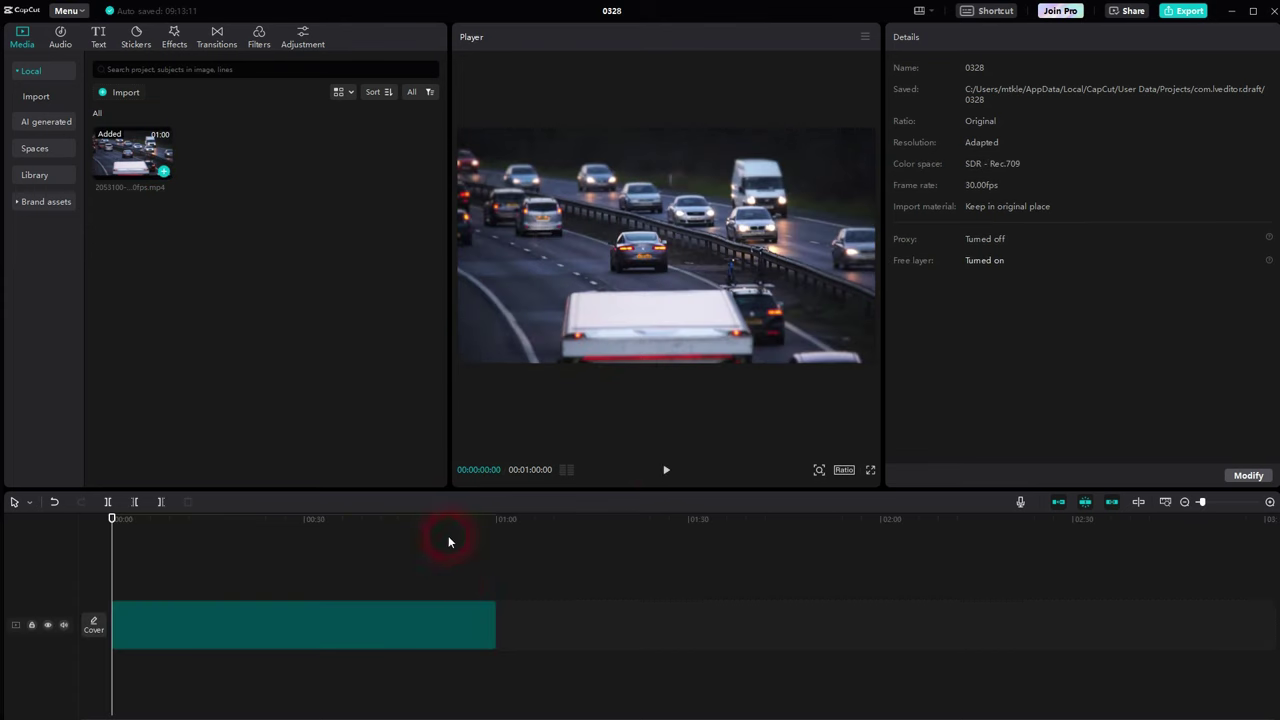
click(474, 605)
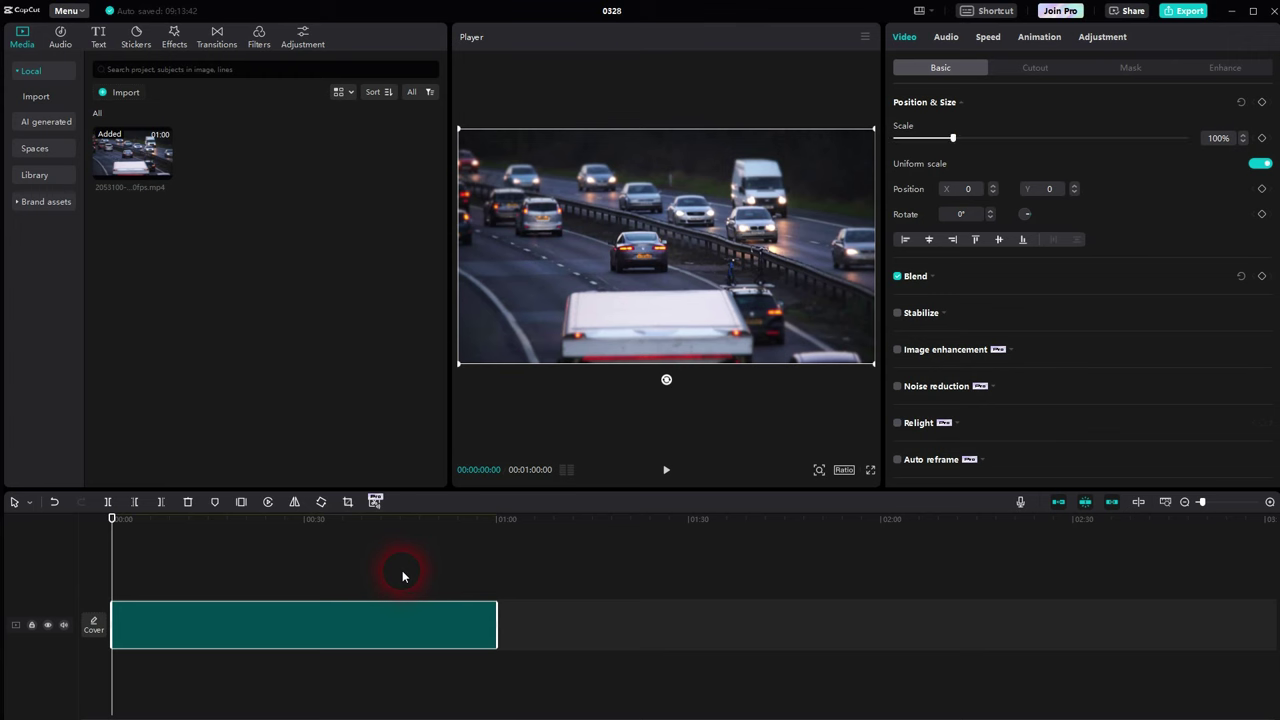
Step: Split the traffic clip at 00:00:05:12 and delete everything after the cut
click(27, 503)
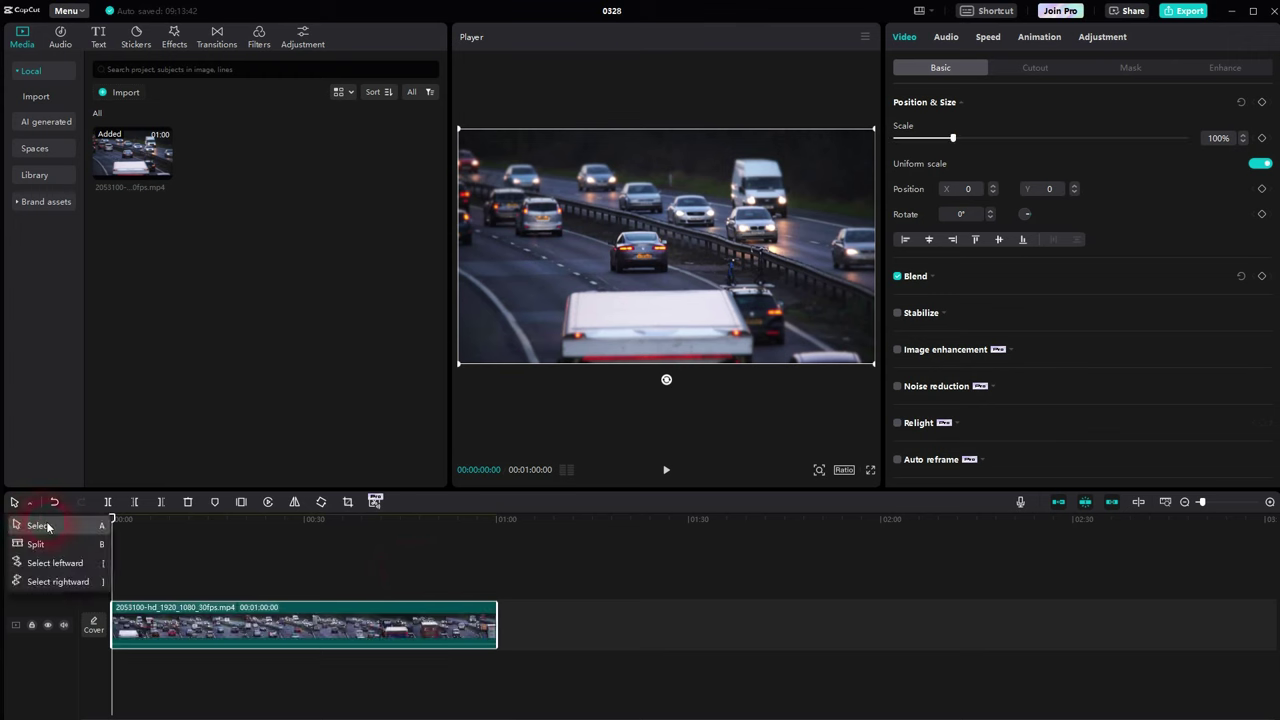
click(62, 556)
click(175, 607)
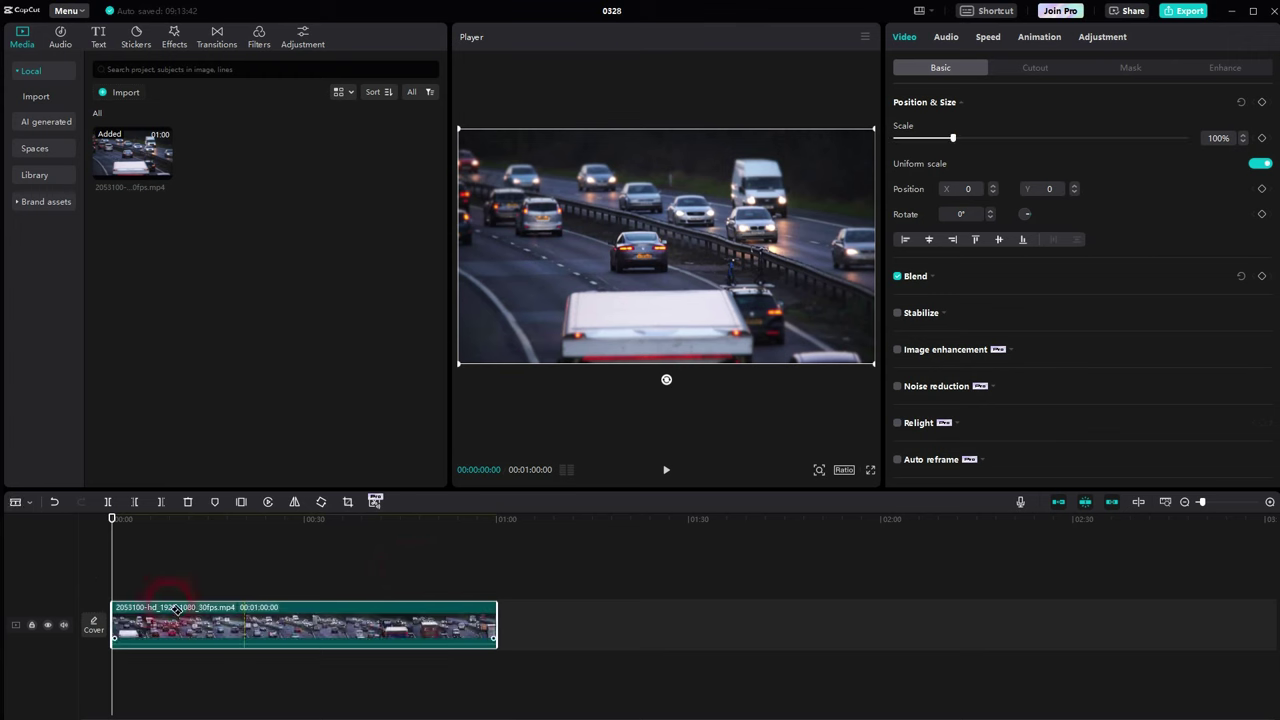
click(668, 470)
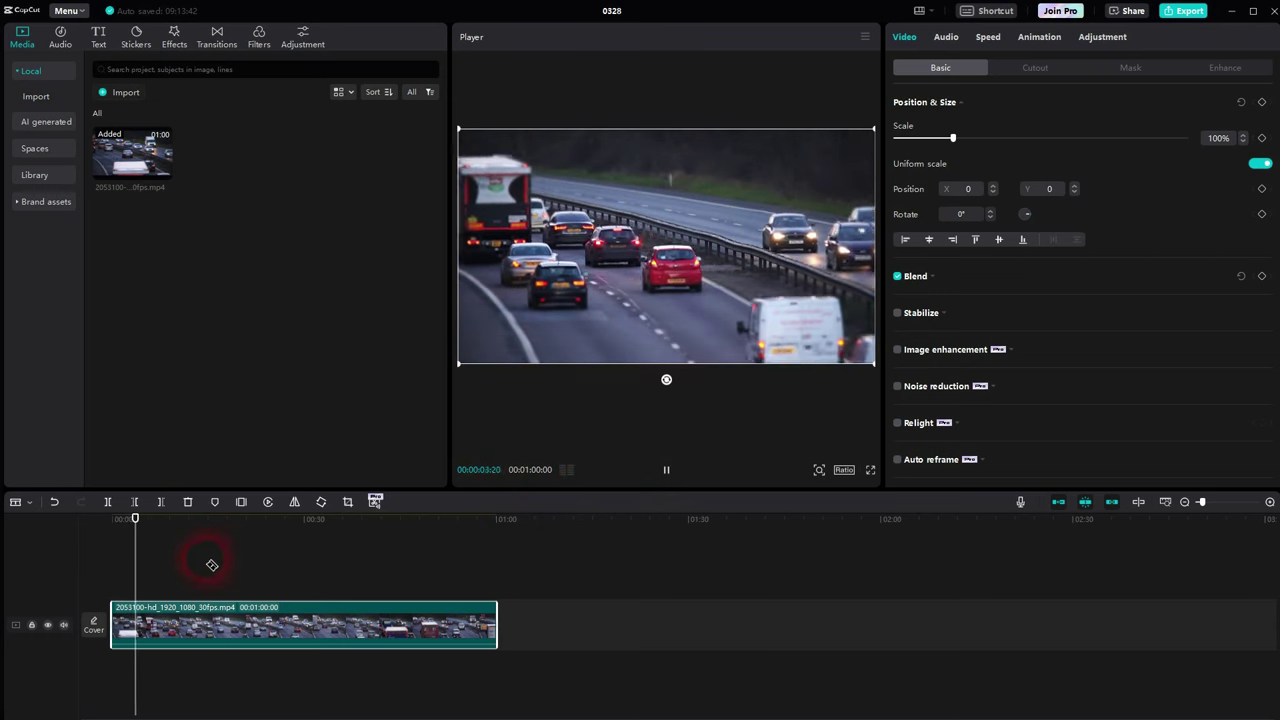
click(160, 632)
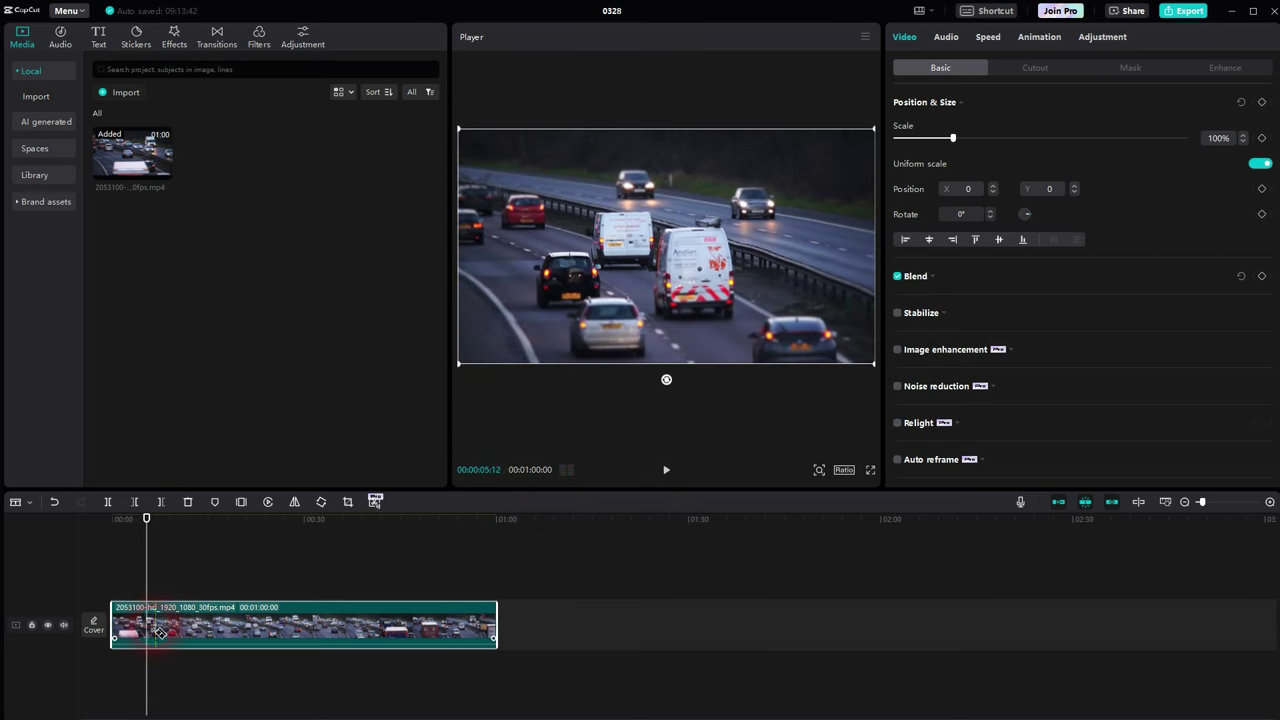
key(ctrl+b)
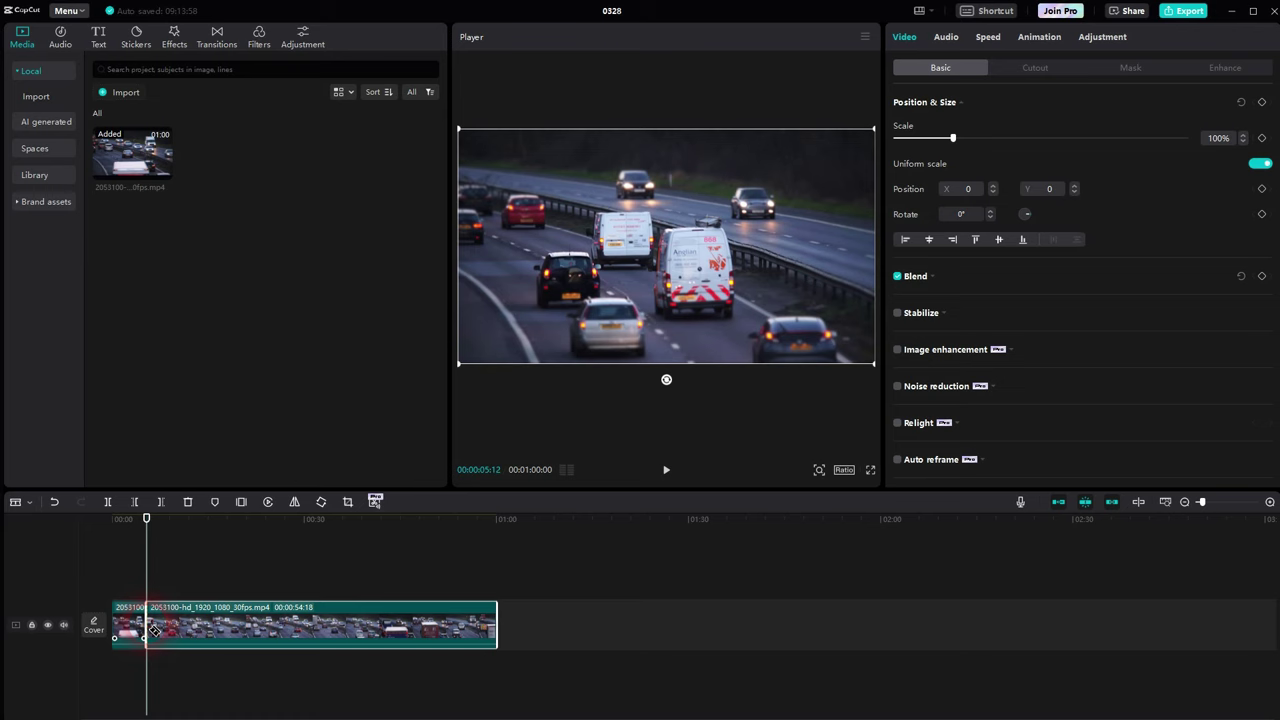
key(Delete)
click(140, 610)
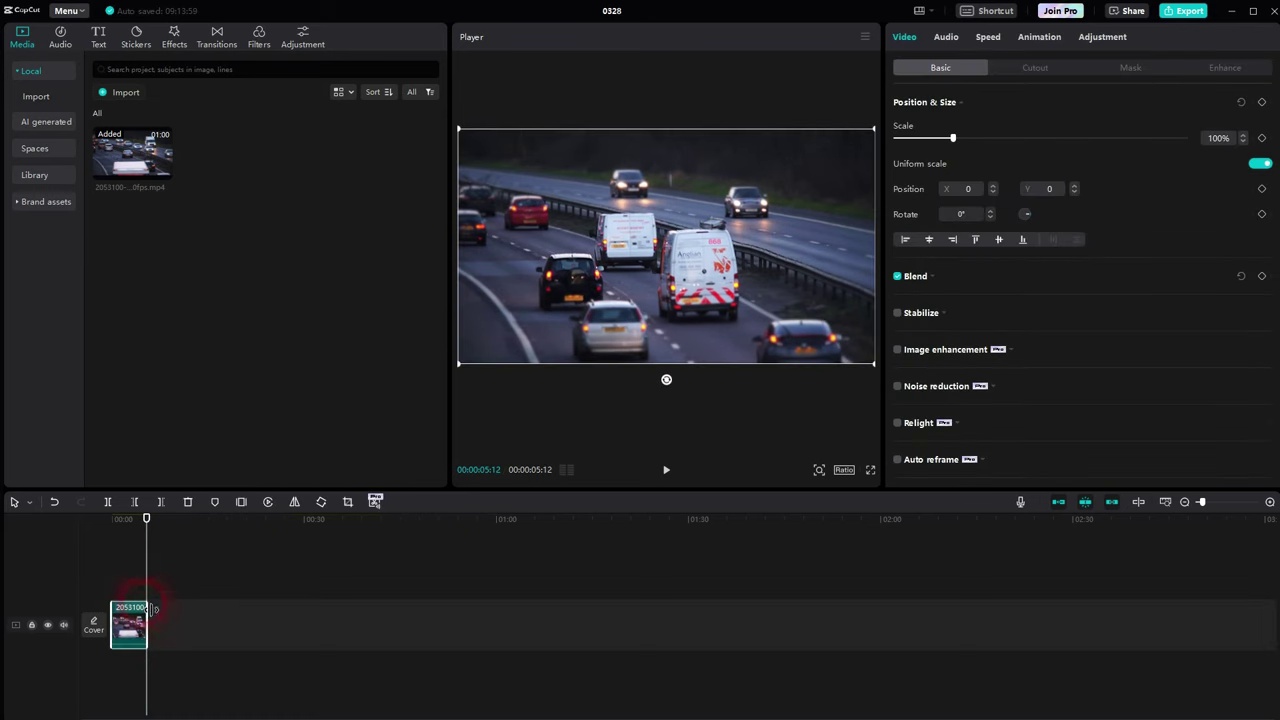
Step: Play the shortened clip from the start to 00:00:01:10 to see the original traffic direction
click(80, 574)
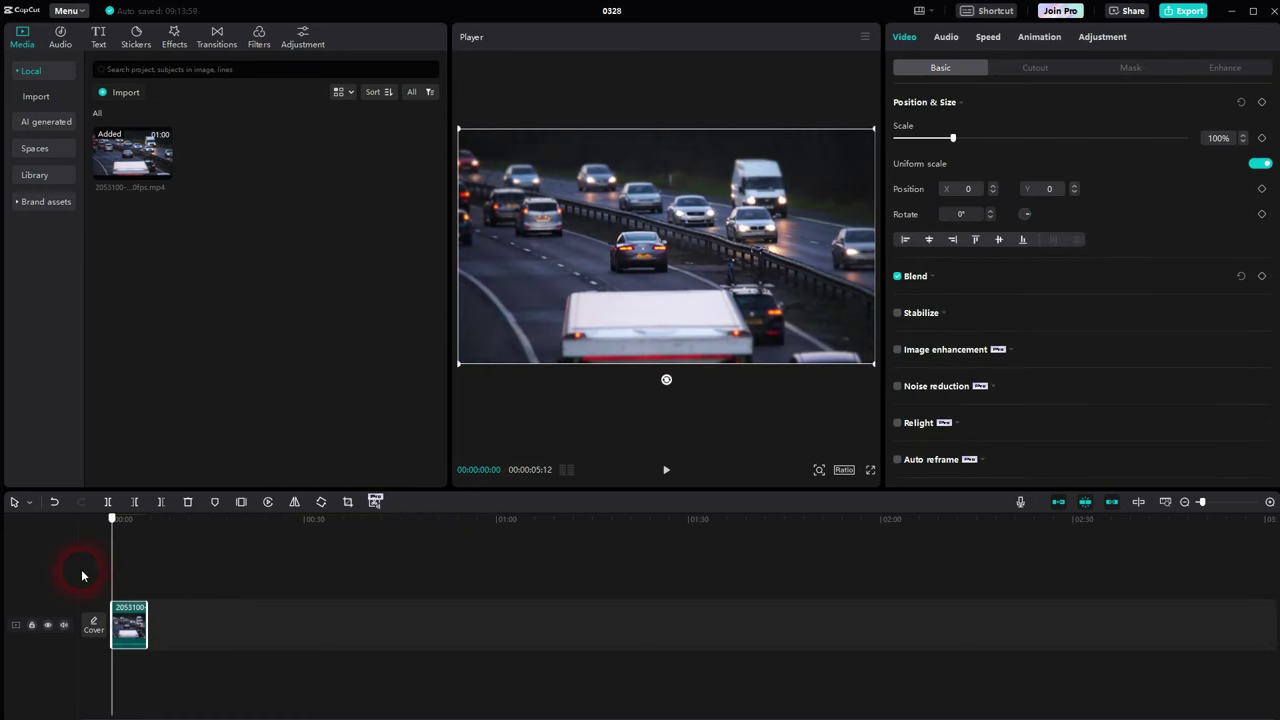
click(665, 470)
click(666, 470)
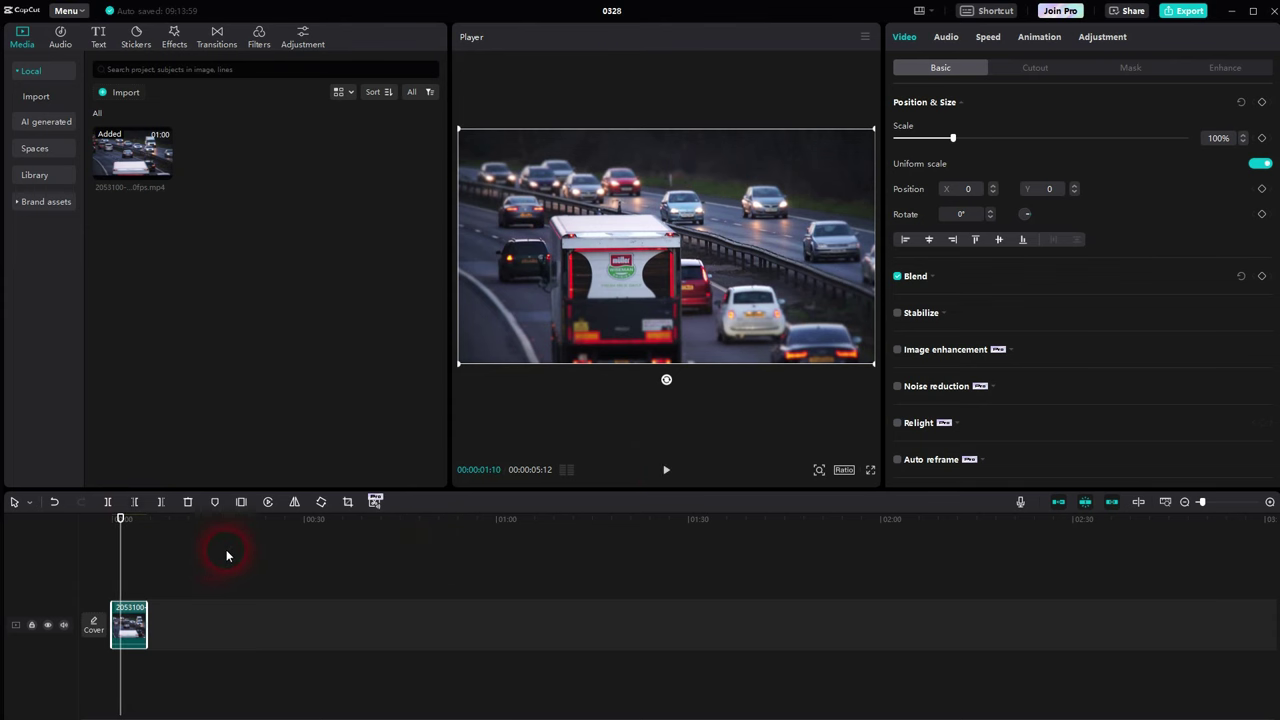
Step: Reverse the shortened traffic clip and play the reversed footage to 00:00:04:20
click(157, 600)
click(130, 623)
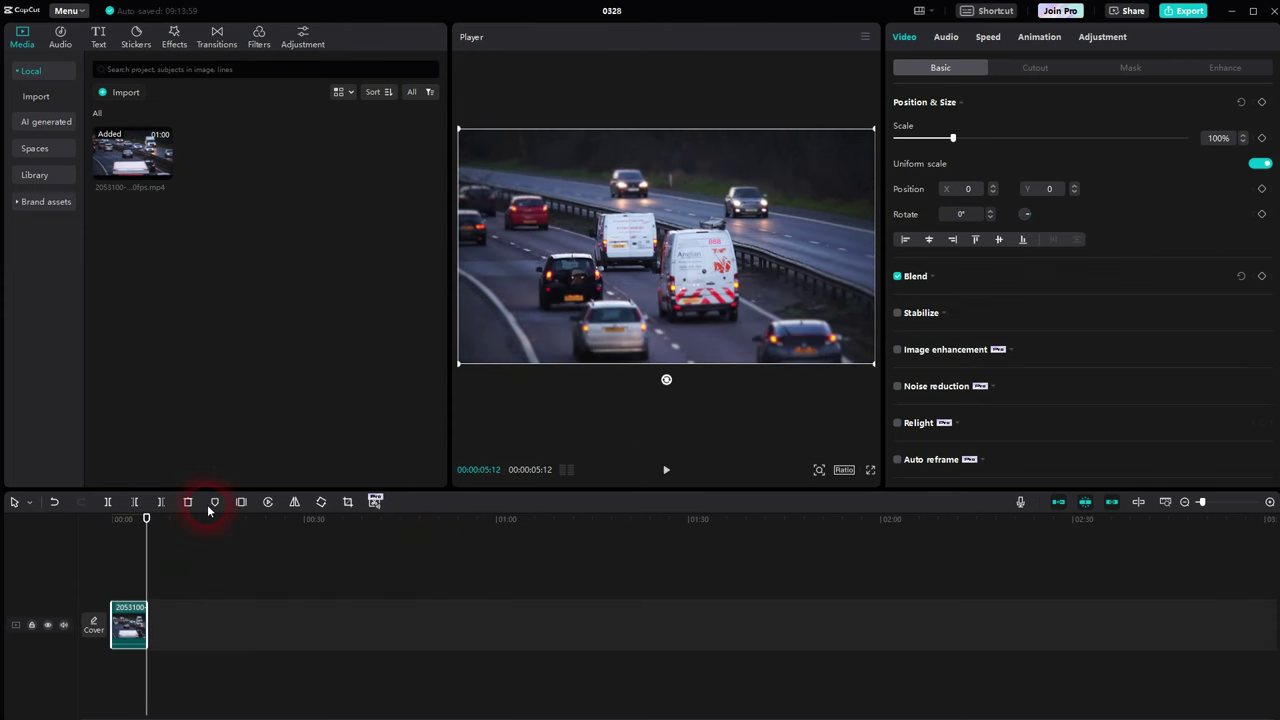
click(268, 501)
click(233, 560)
click(148, 614)
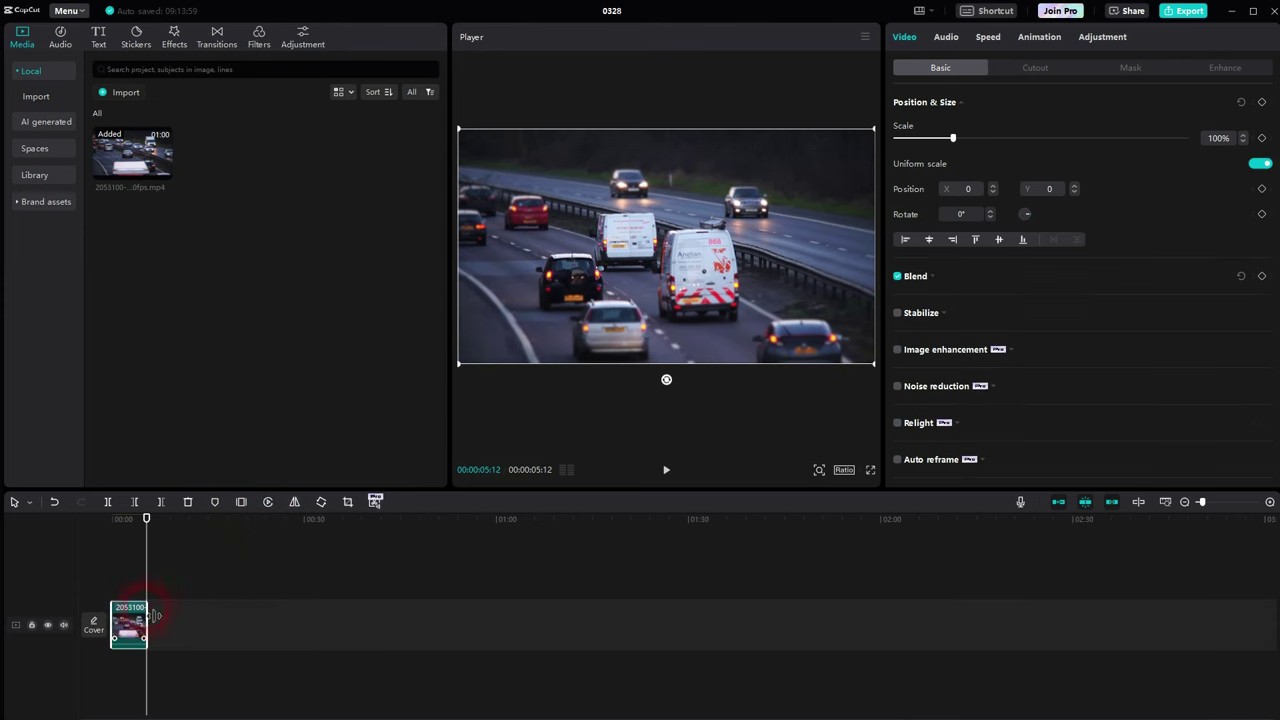
click(270, 502)
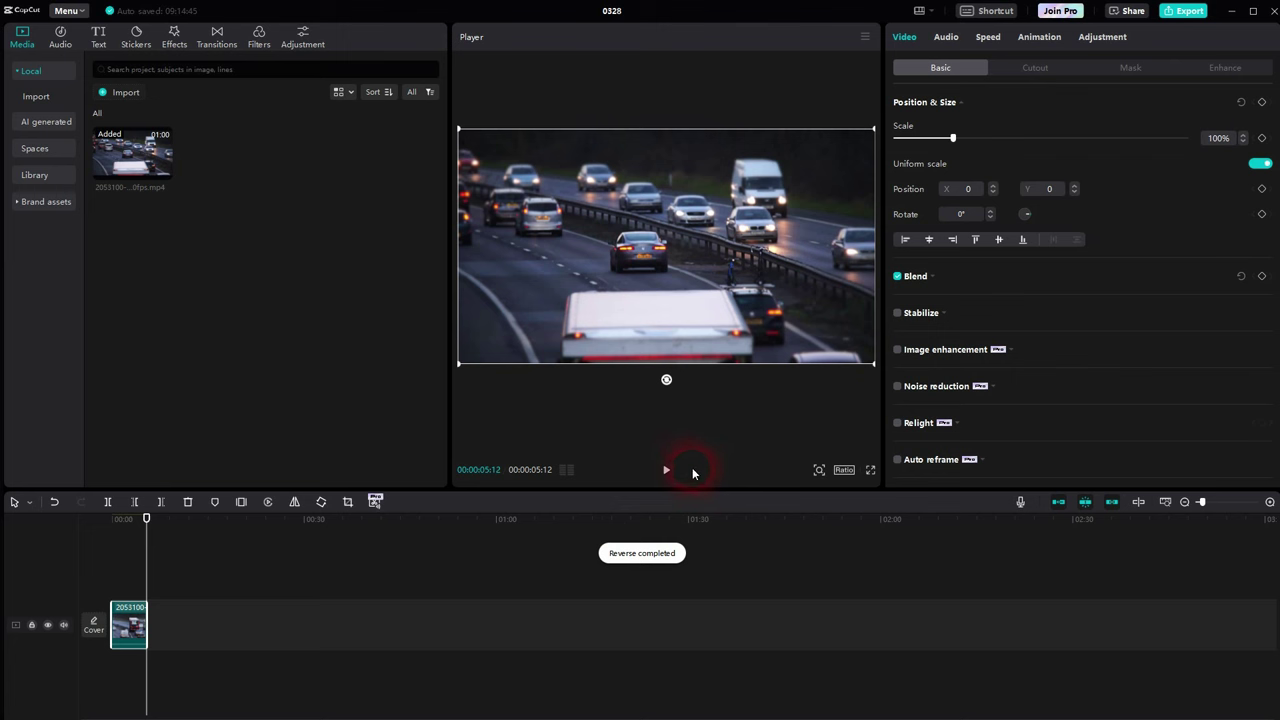
click(667, 470)
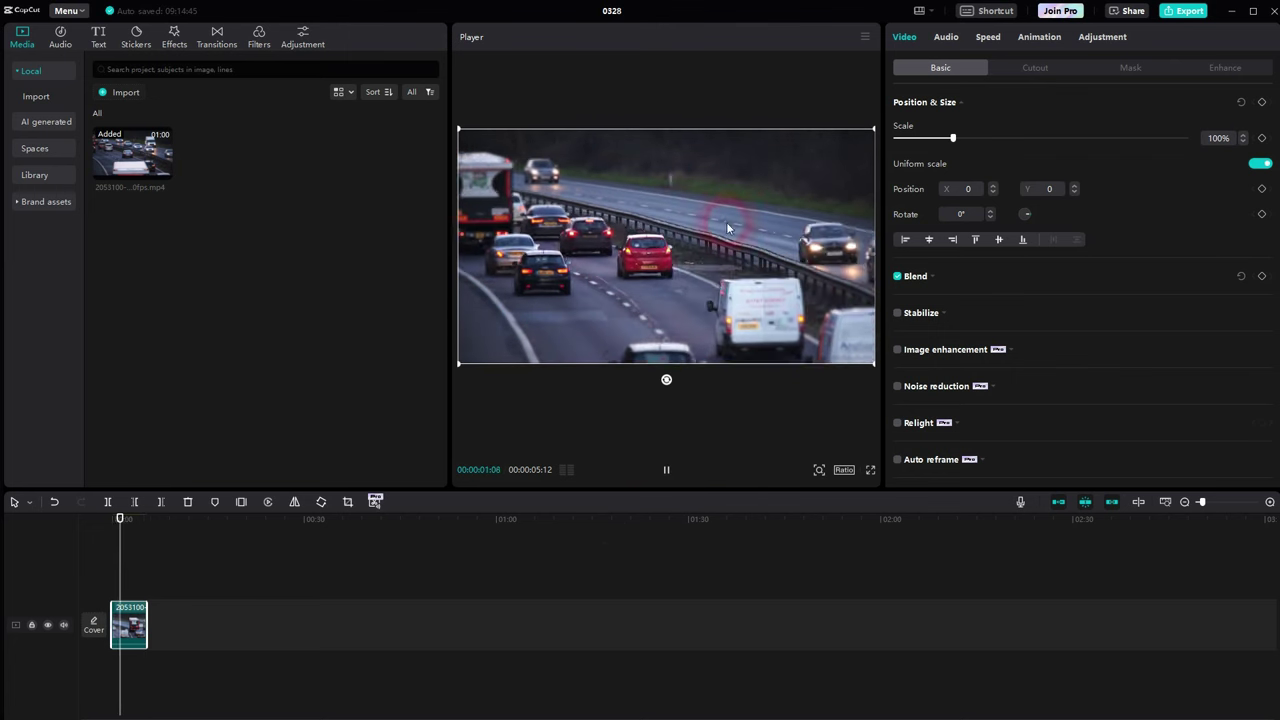
click(674, 474)
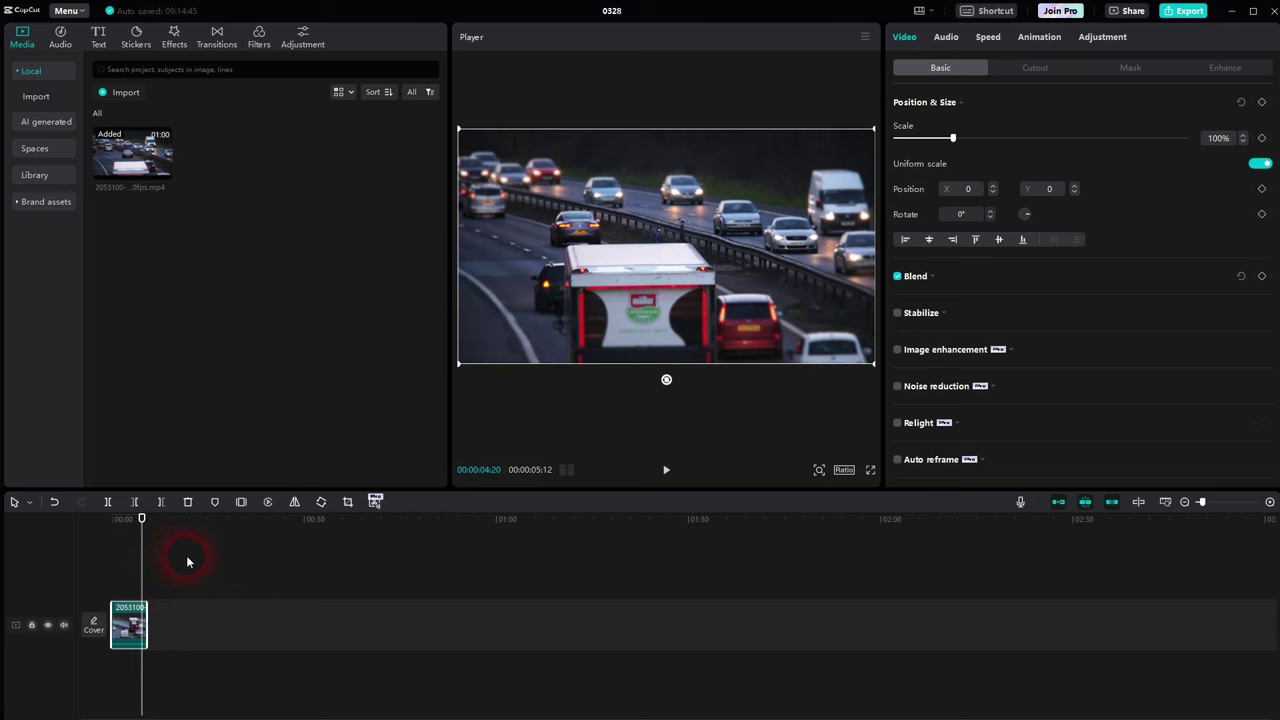
Step: Undo the clip's reversal and return the playhead to the start
key(ctrl+z)
drag(148, 568, 74, 587)
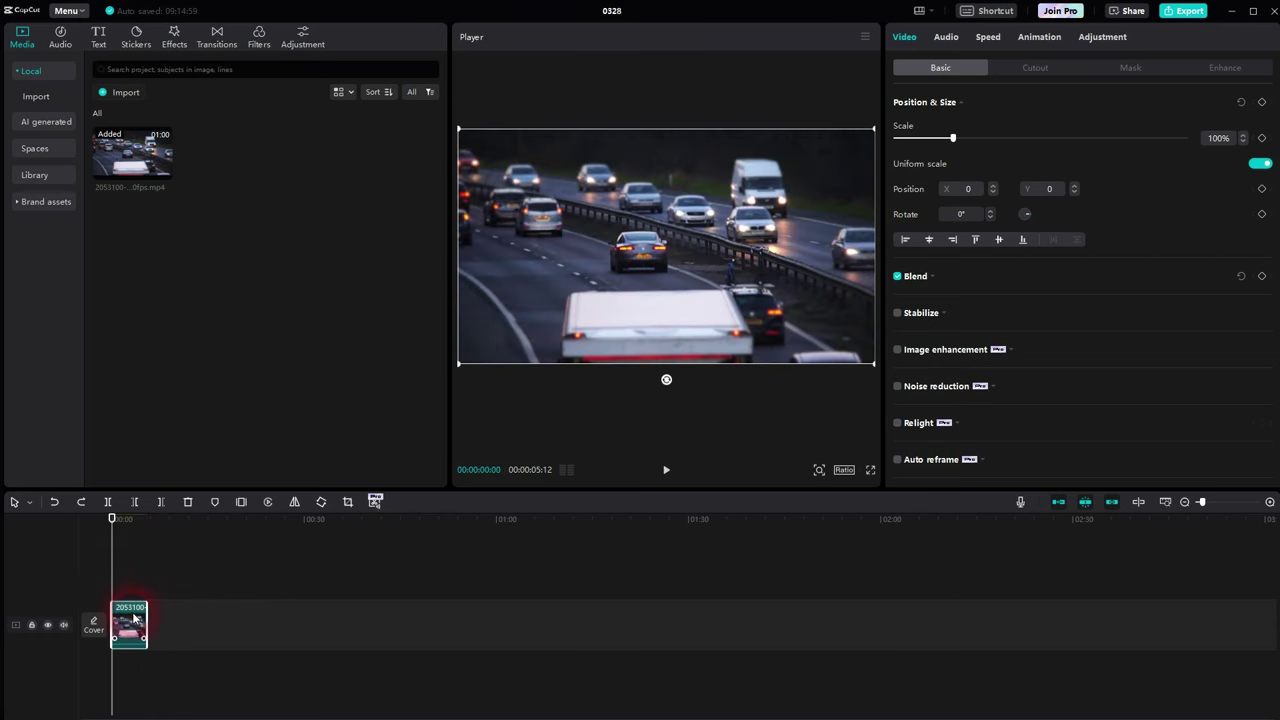
Step: Place a copy of the shortened traffic clip directly after it, reverse the copy, and play the sequence from the start
mouse_move(143, 612)
mouse_down()
mouse_move(134, 584)
mouse_move(186, 609)
mouse_move(166, 643)
mouse_move(140, 624)
mouse_move(168, 614)
mouse_up()
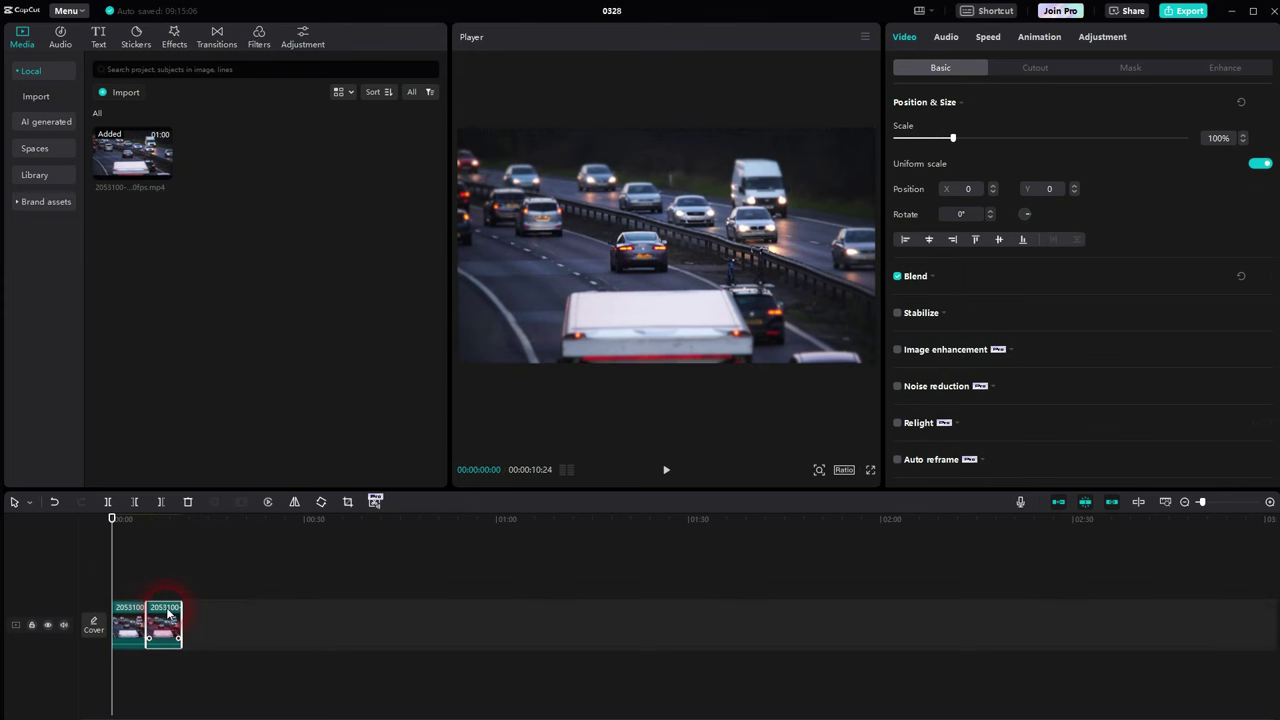
drag(120, 558, 171, 568)
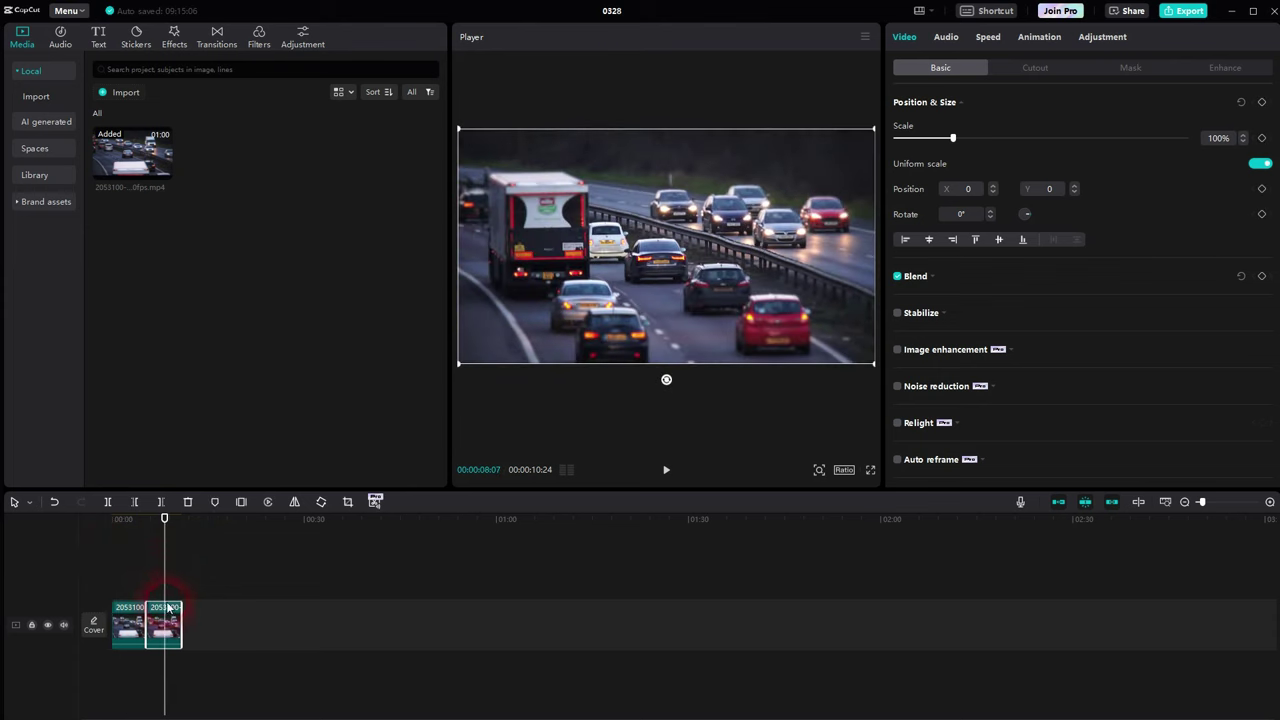
click(267, 505)
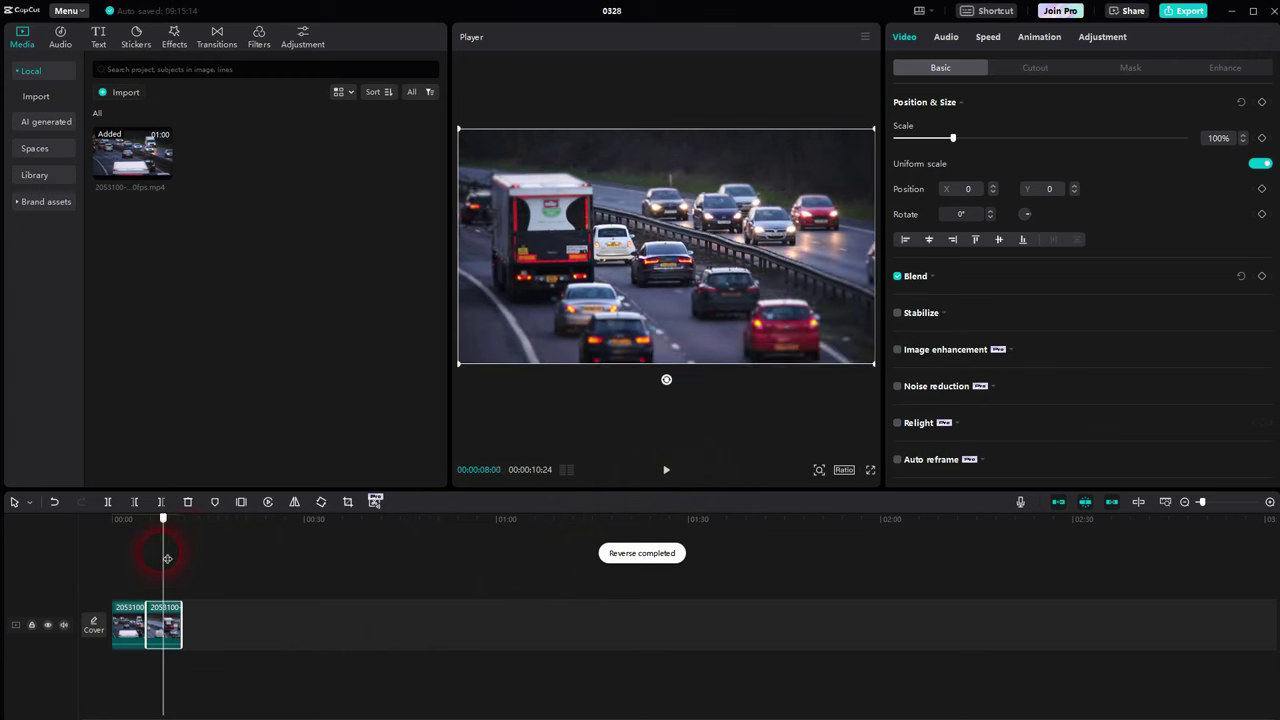
key(Home)
click(667, 471)
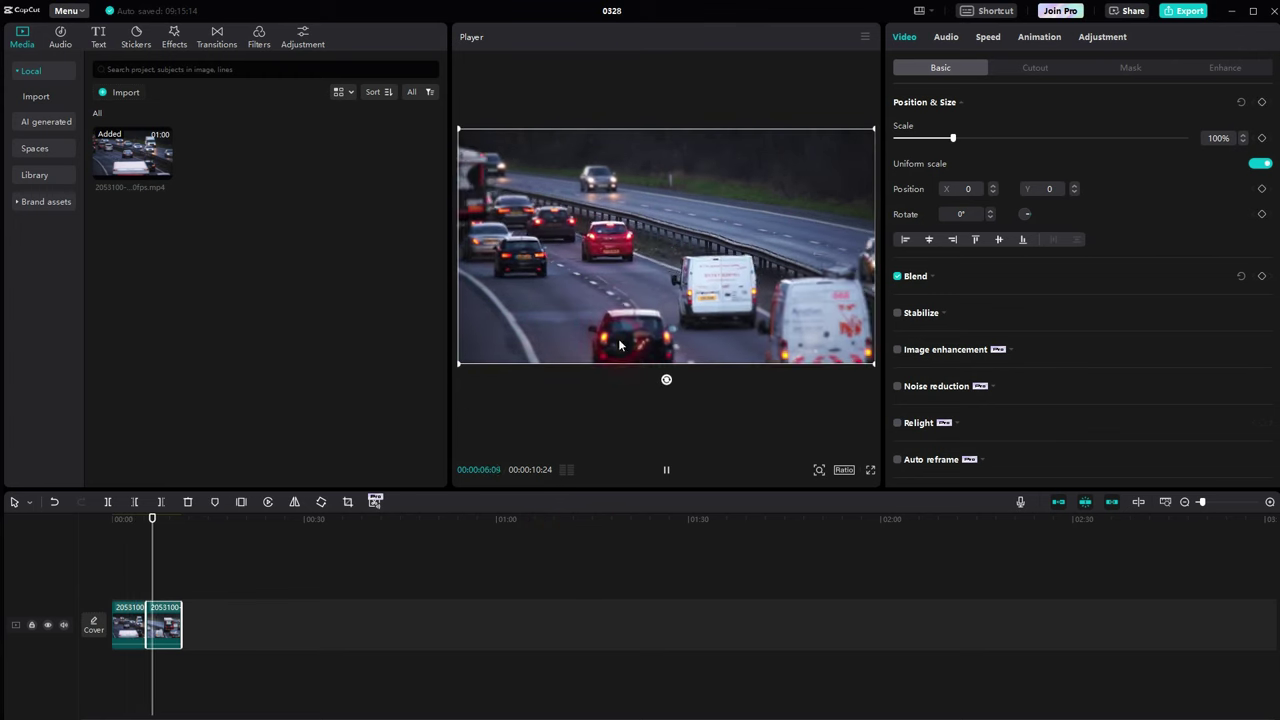
Step: Select the forward and reversed clips and append copies of them until the main track holds eight alternating clips
click(124, 618)
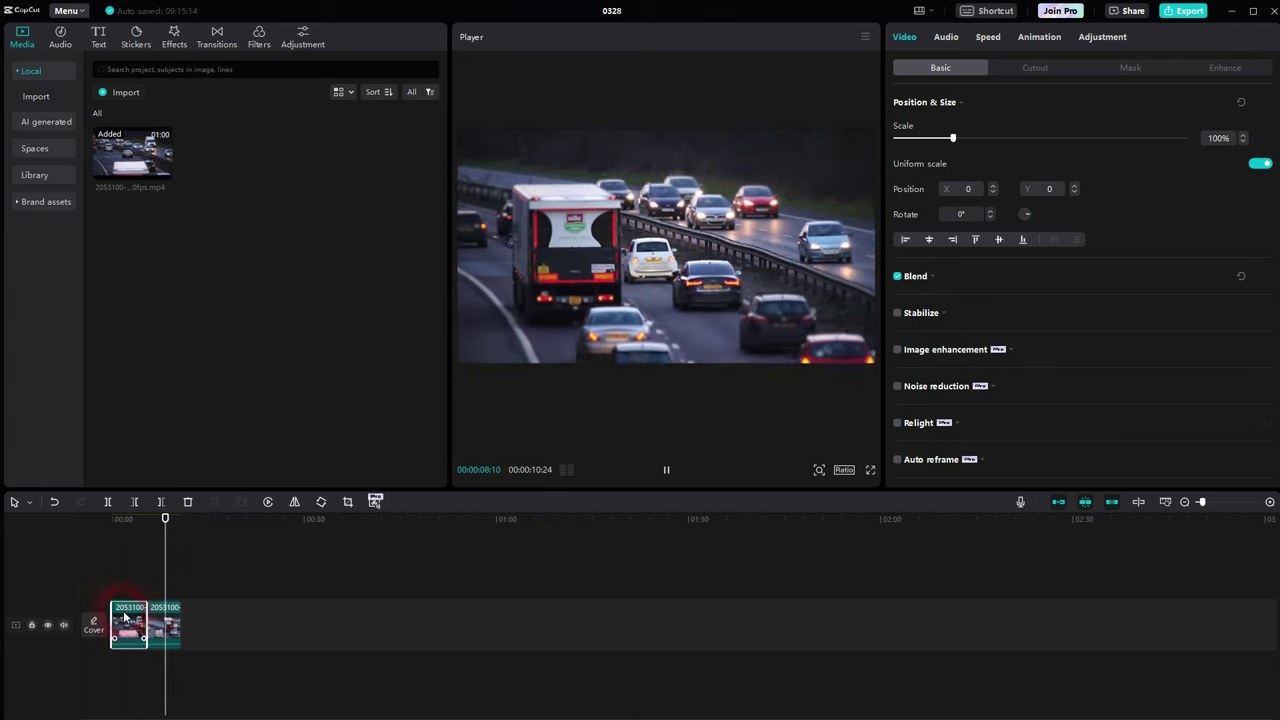
click(163, 631)
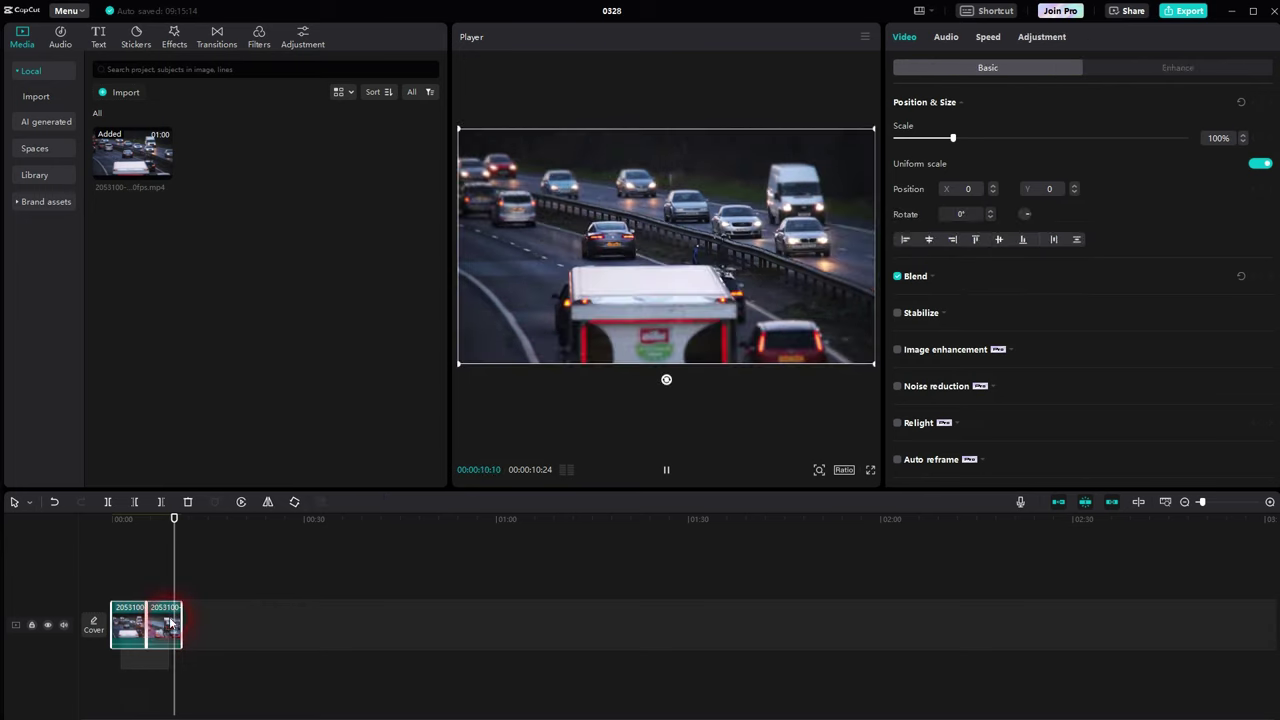
key(ctrl+v)
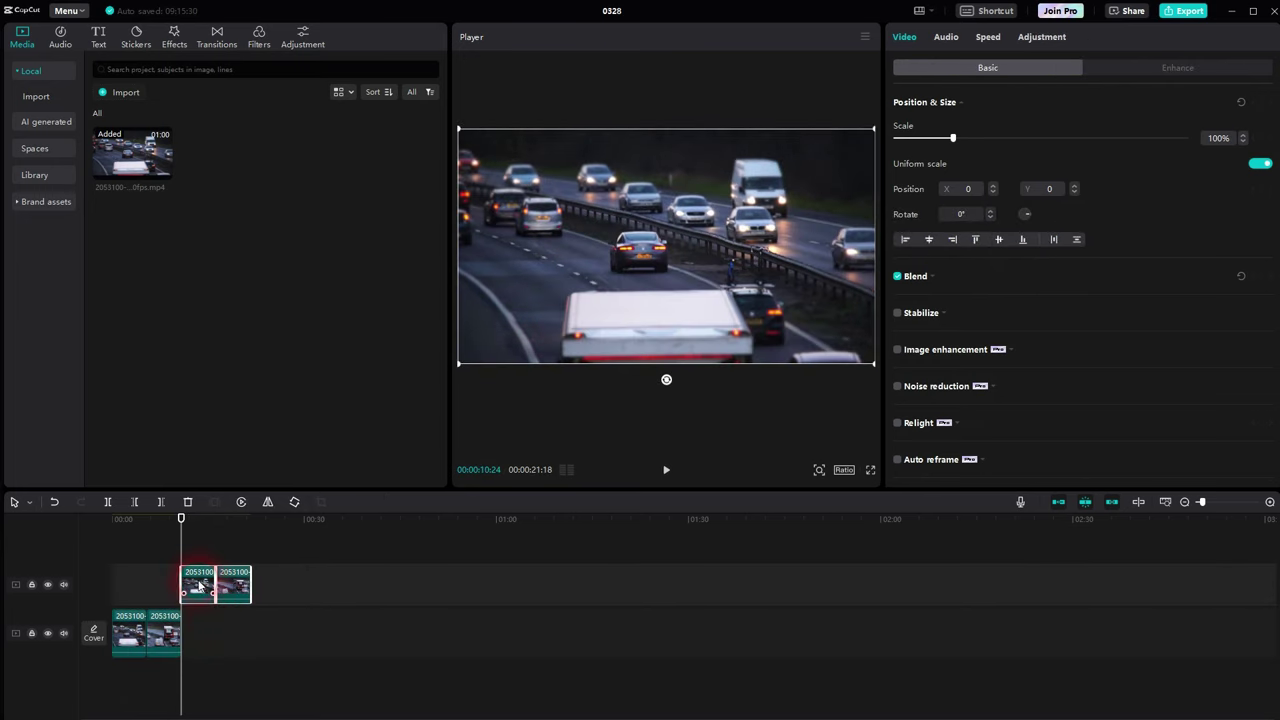
drag(198, 586, 268, 628)
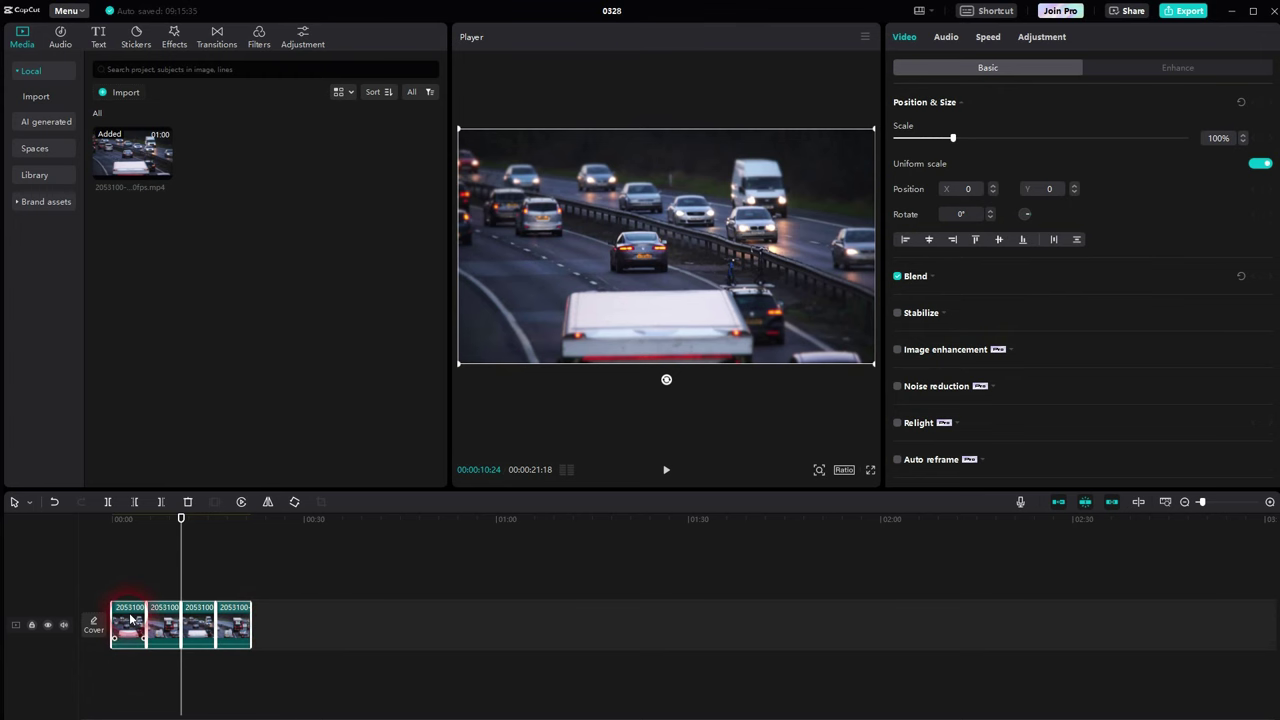
drag(130, 618, 300, 597)
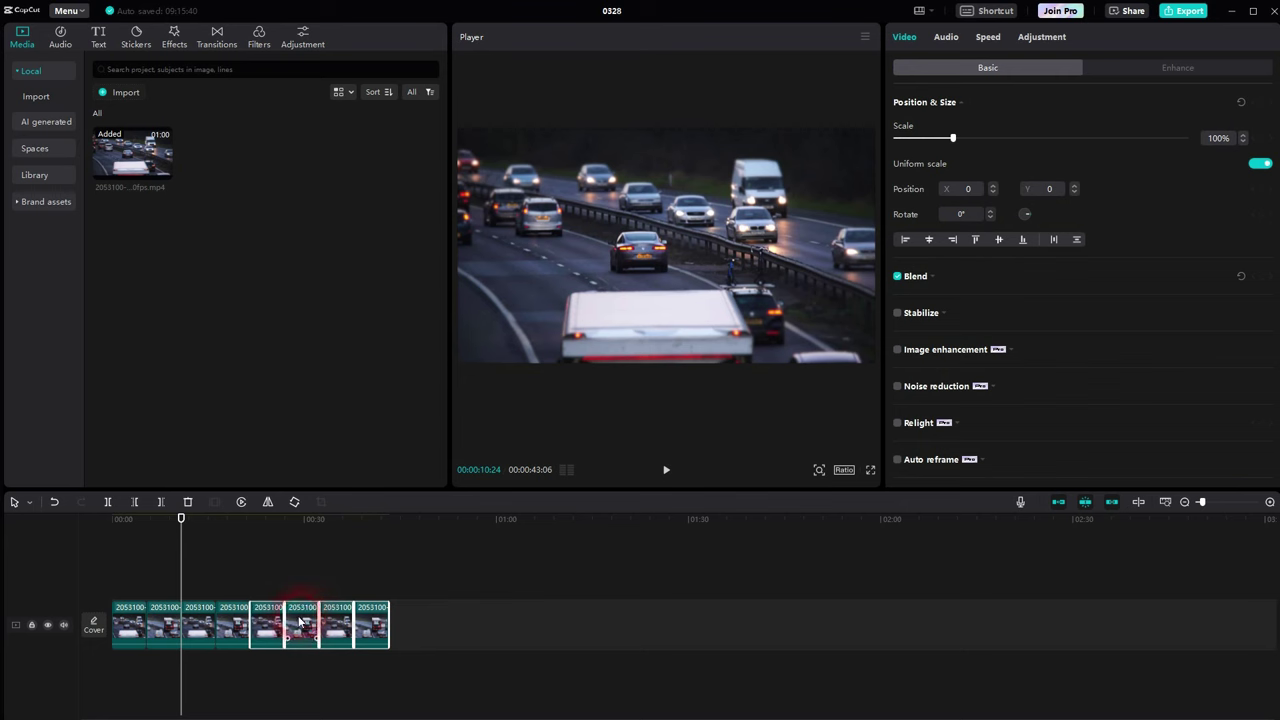
Step: Play the alternating clips from the start to 00:00:12:22 to check the back-and-forth loop
drag(180, 520, 112, 519)
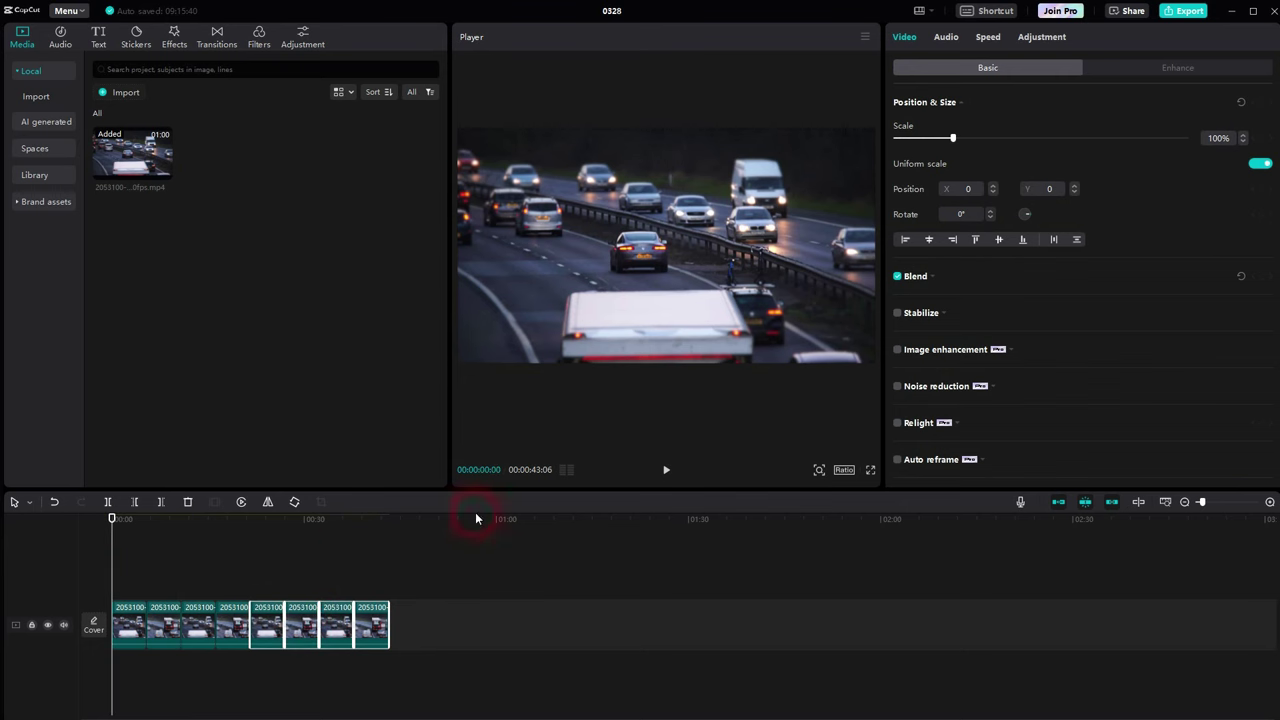
click(664, 471)
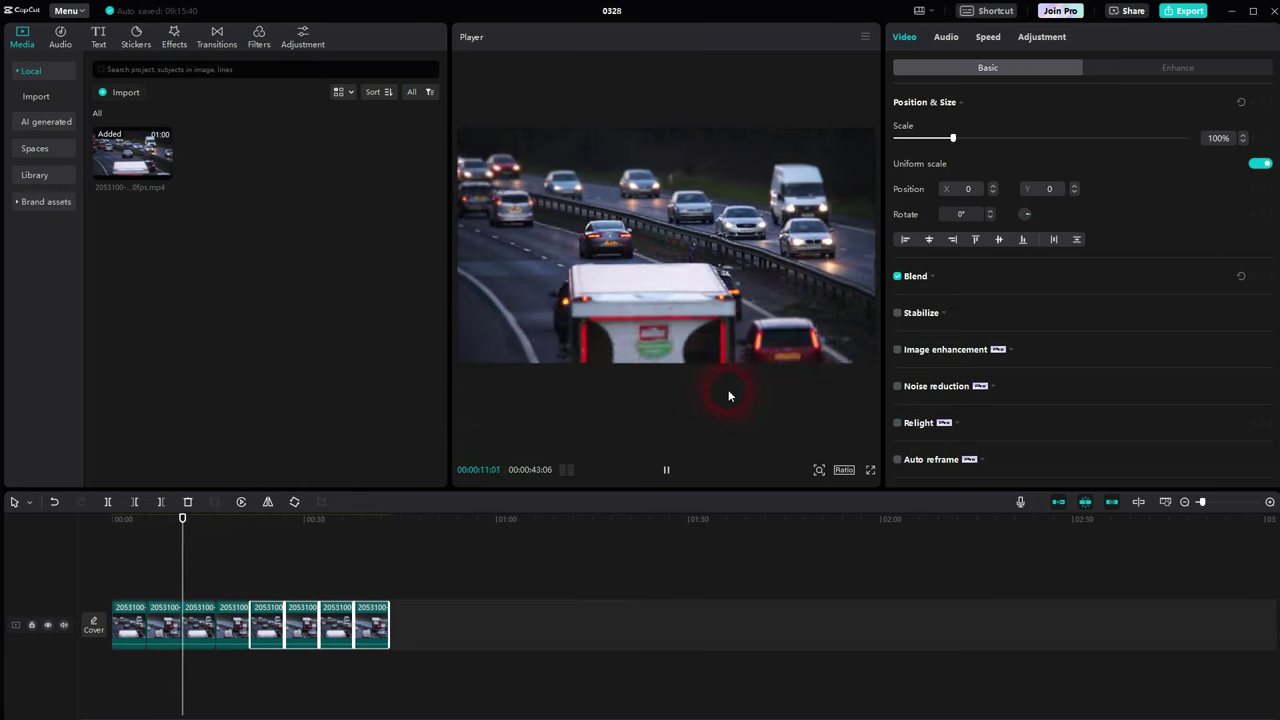
click(666, 469)
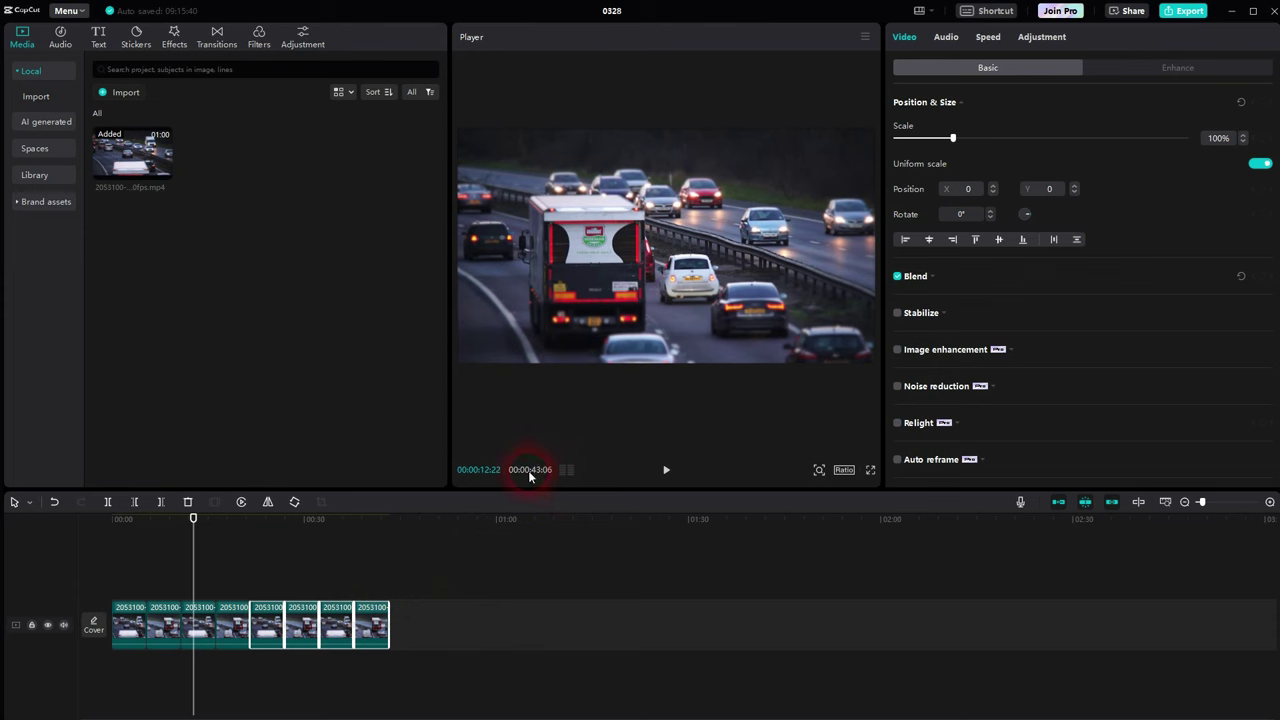
Step: Delete all eight clips from the timeline and add the full one-minute traffic video again
click(440, 576)
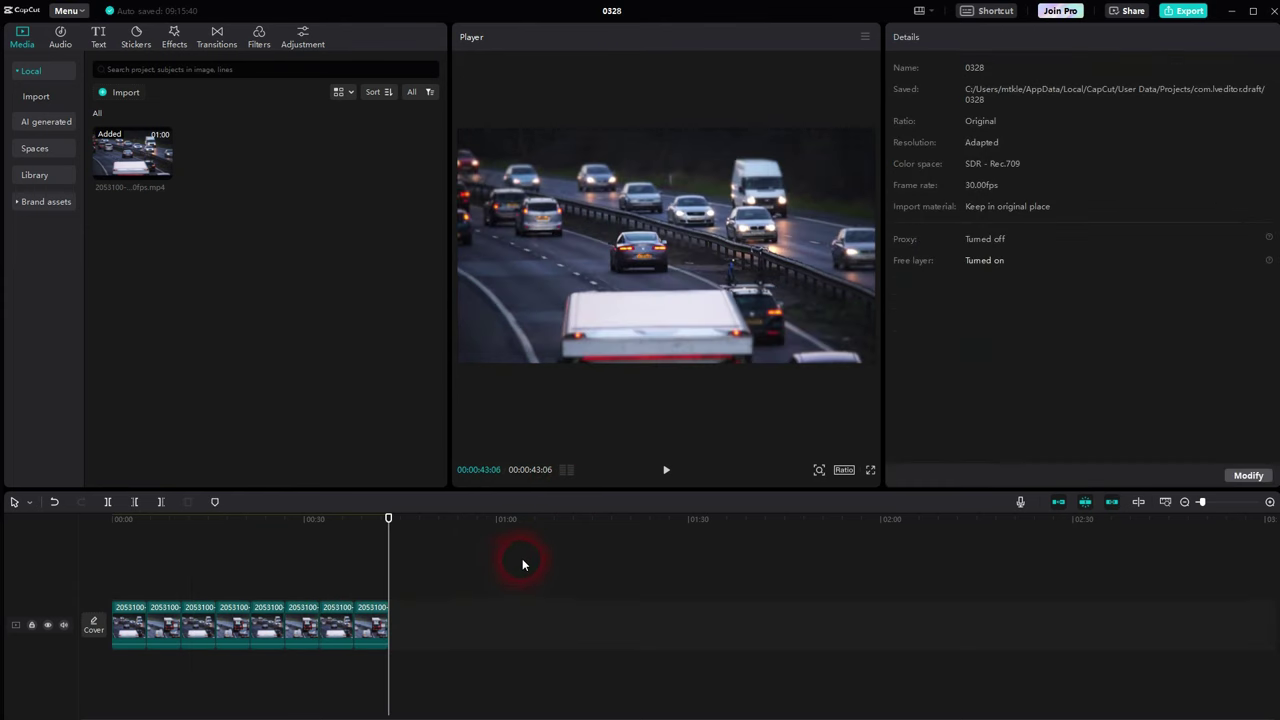
drag(522, 558, 297, 625)
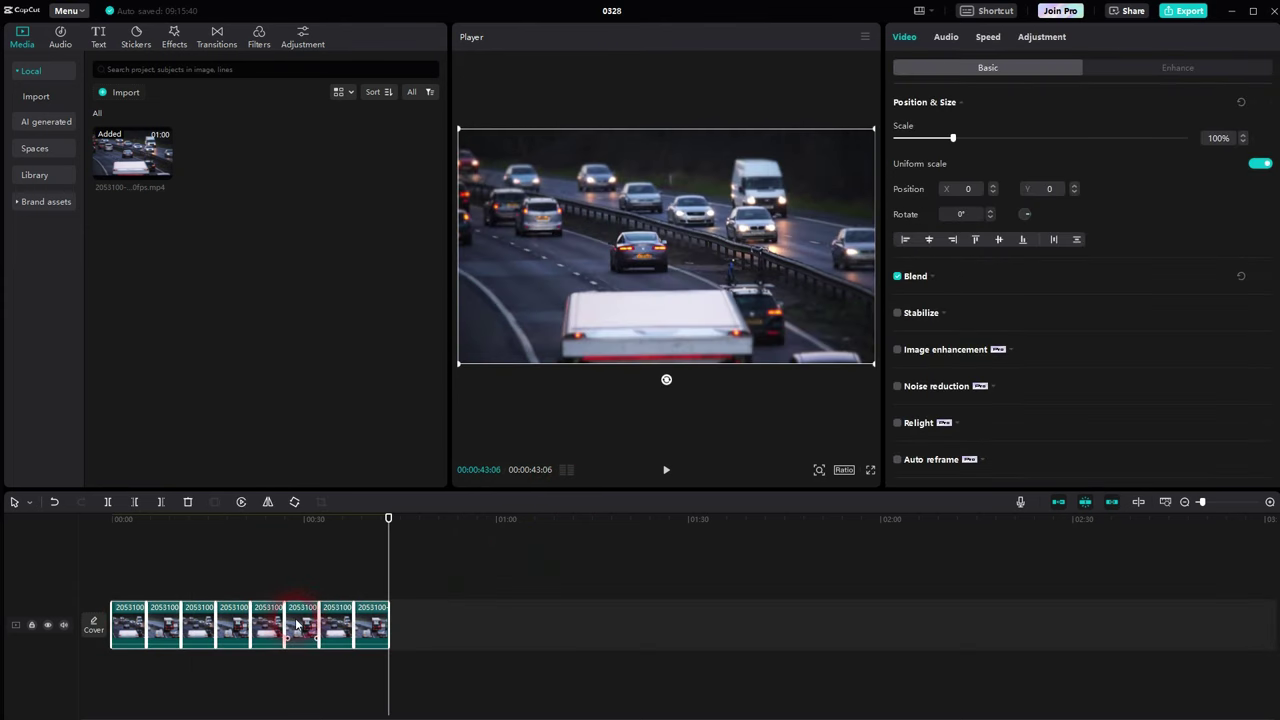
key(Delete)
click(164, 172)
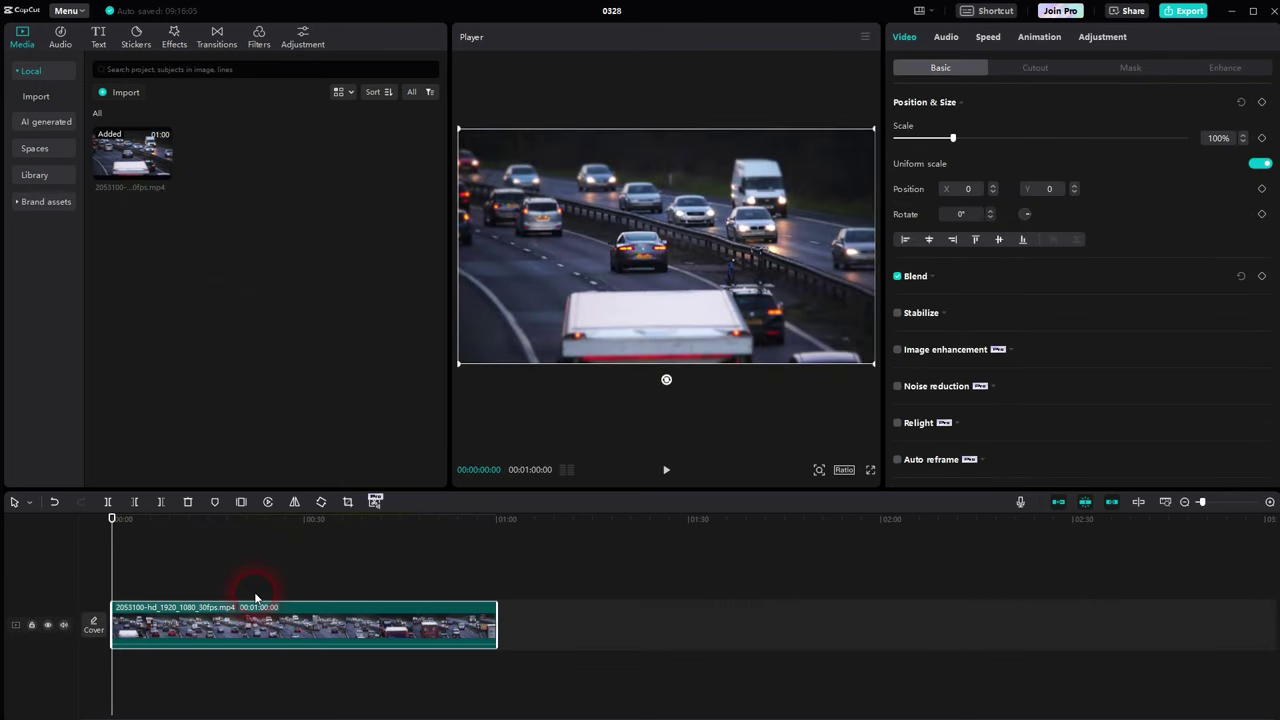
Step: Split the traffic video at about 19 and 26 seconds and delete the parts before and after the middle section
key(b)
click(238, 625)
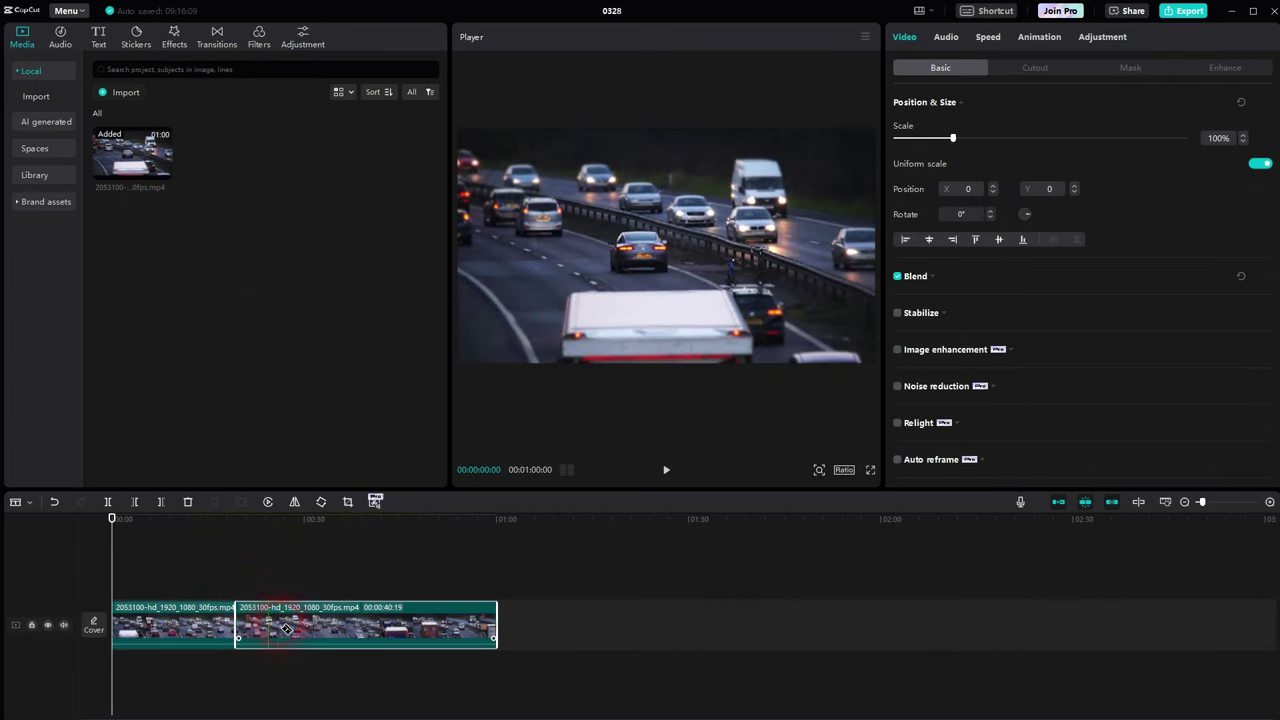
click(279, 625)
key(Delete)
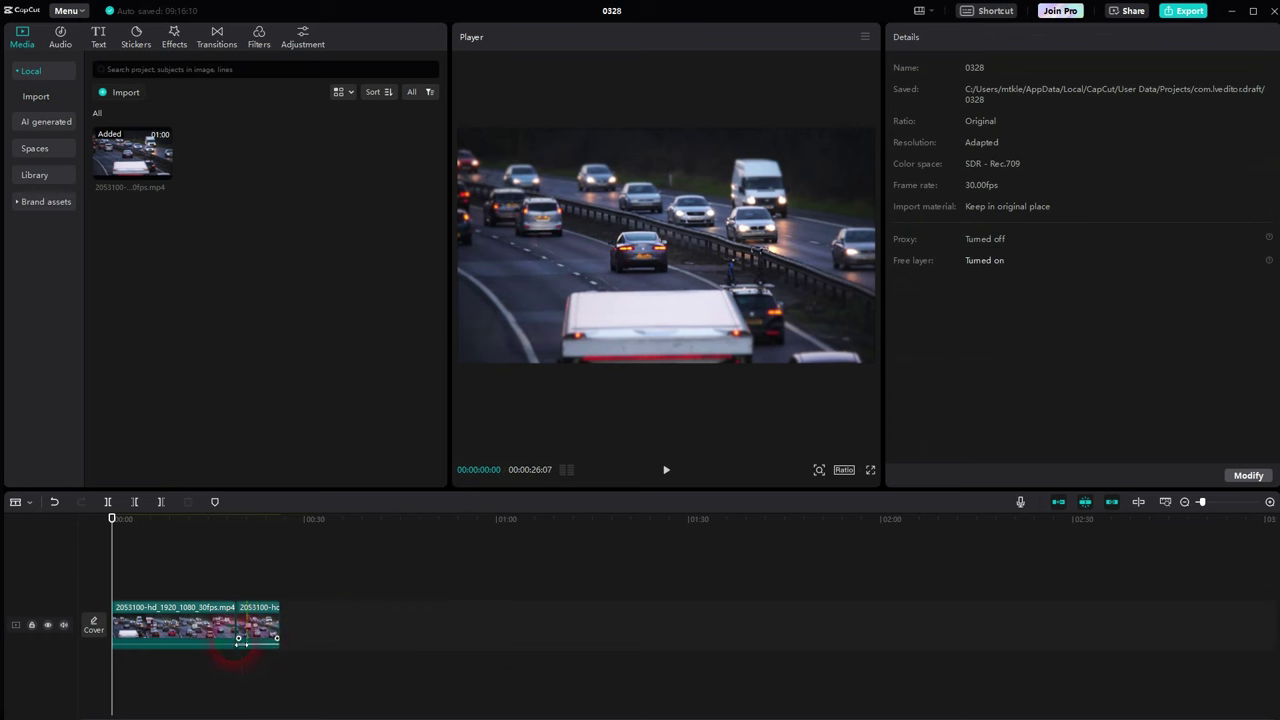
key(a)
click(180, 630)
key(Delete)
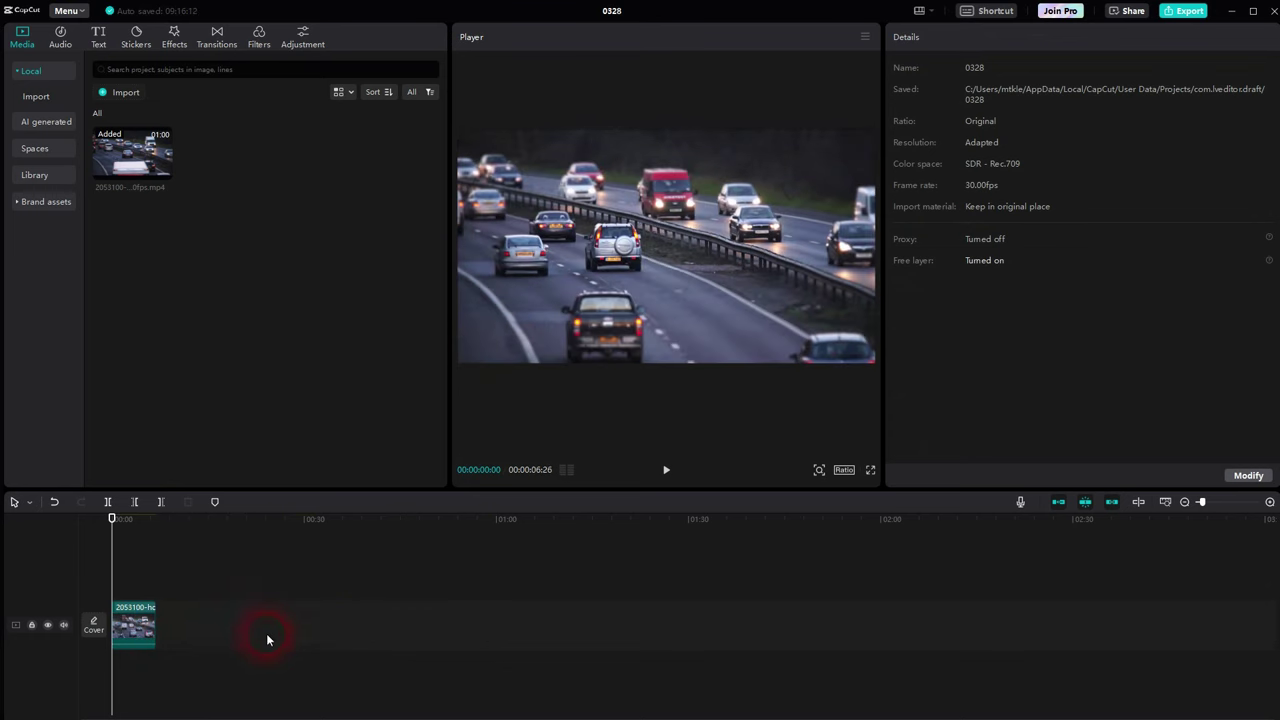
Step: Place a reversed copy of the remaining traffic clip directly after it and play the pair to 00:00:09:05
click(134, 622)
key(ctrl+c)
key(ctrl+v)
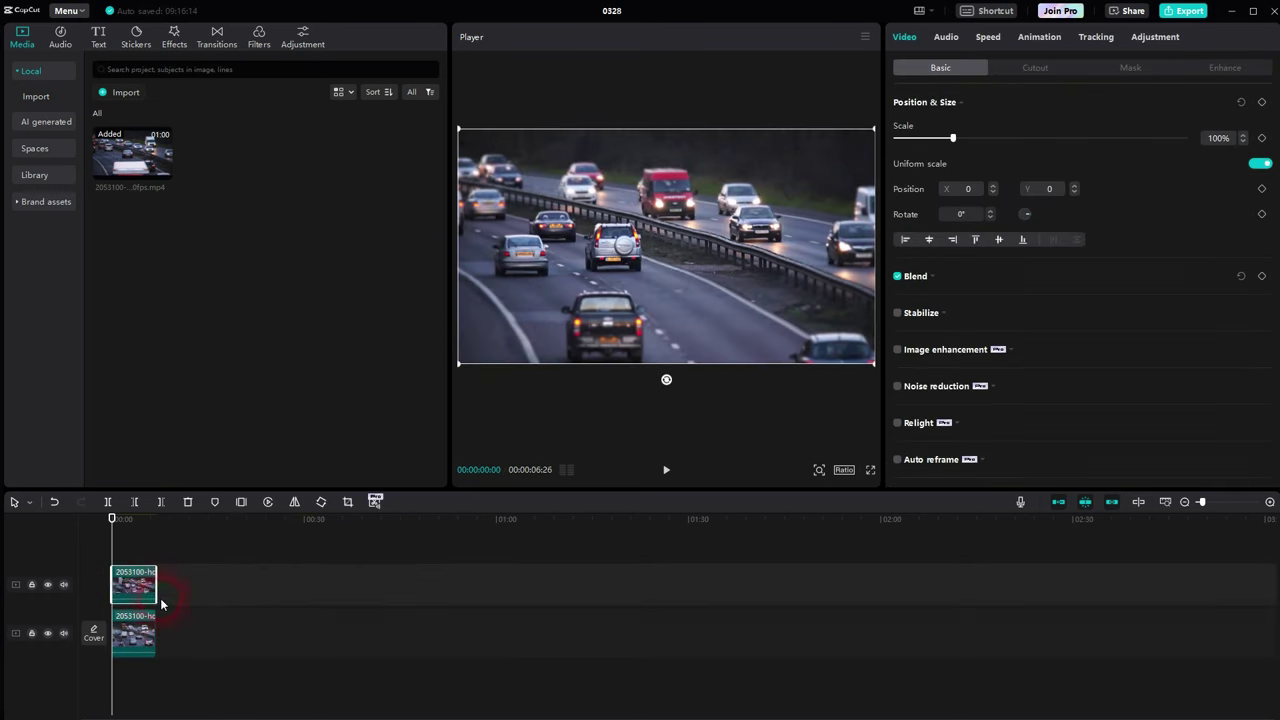
mouse_move(160, 598)
mouse_down()
mouse_move(190, 638)
mouse_move(163, 598)
mouse_up()
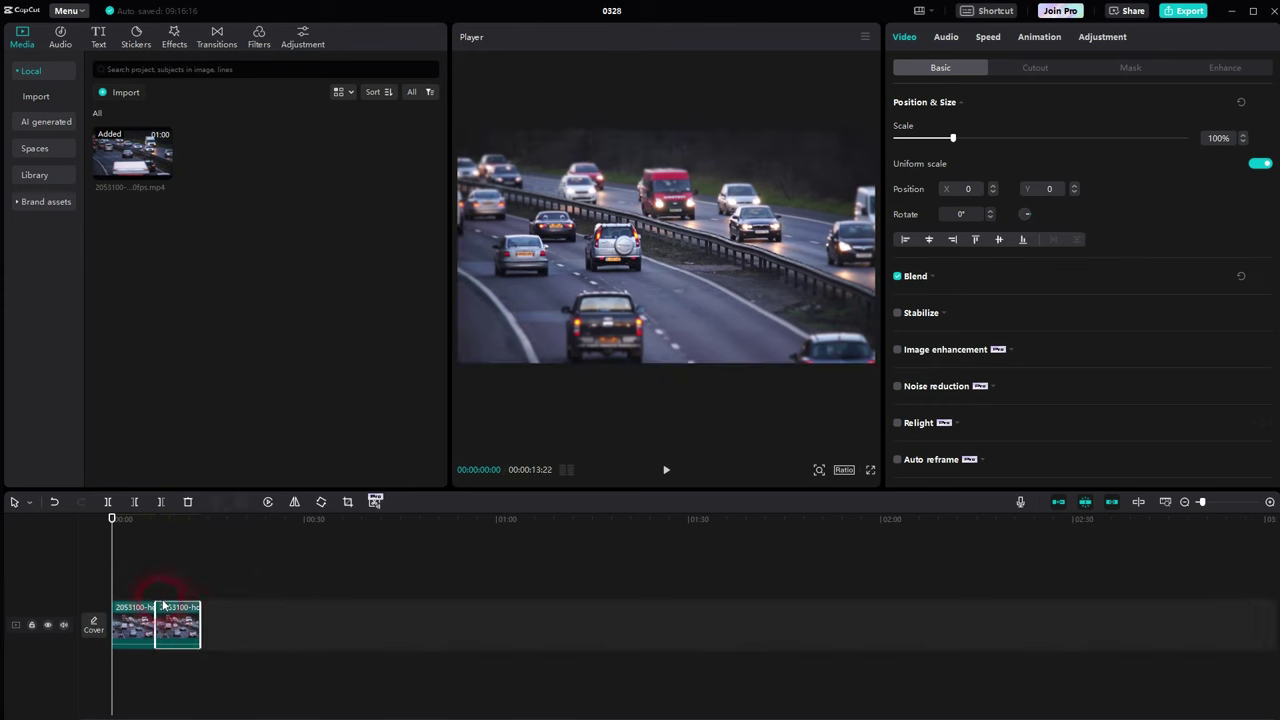
click(267, 503)
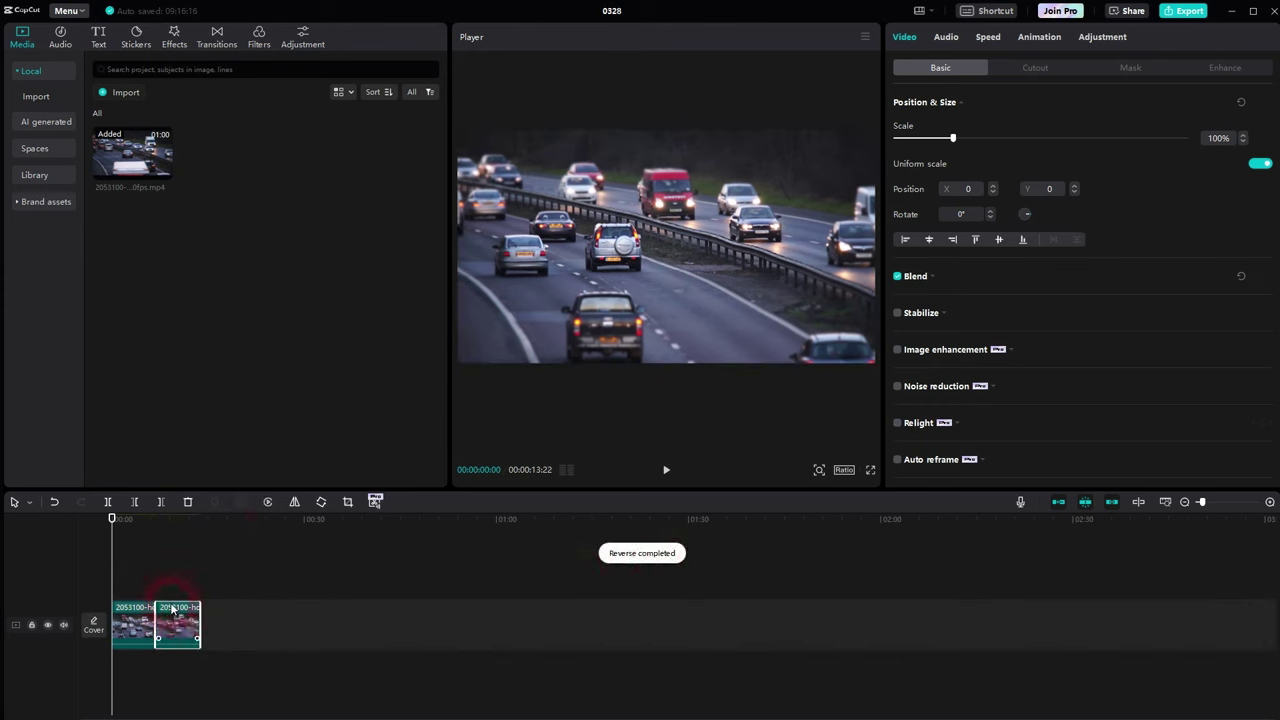
key(space)
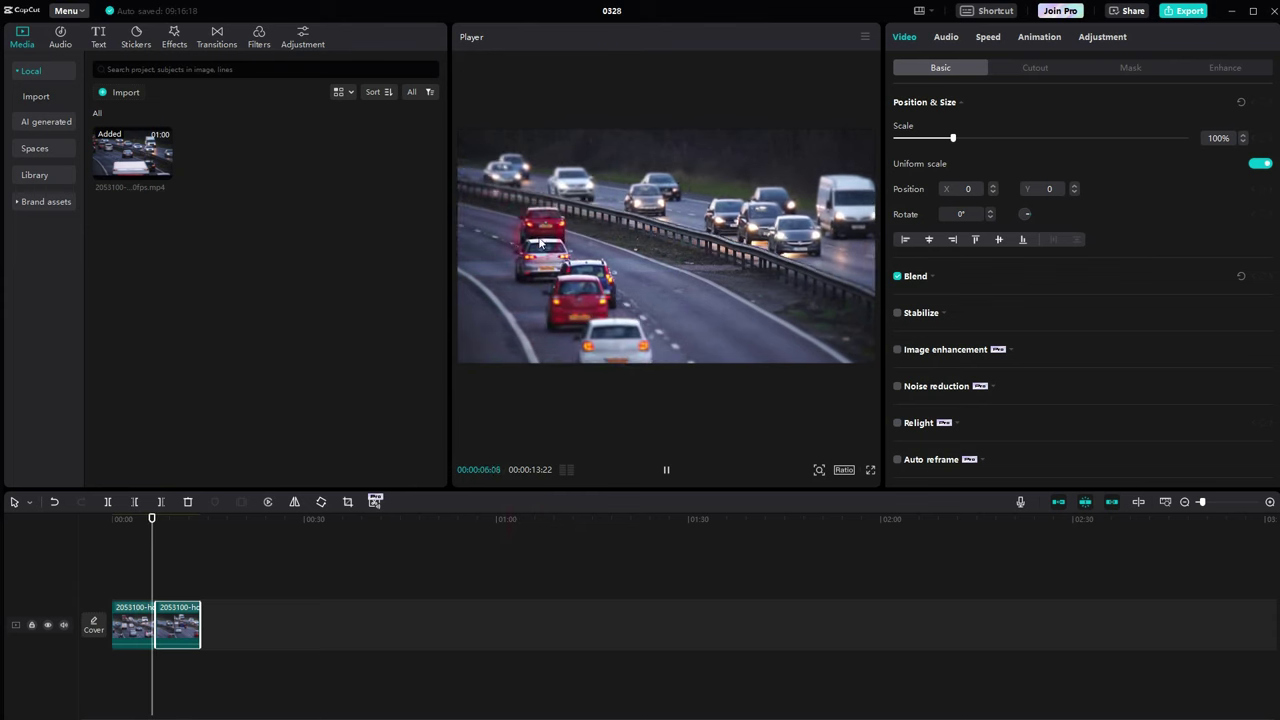
click(668, 470)
Step: Append a copy of the forward and reversed pair, and duplicate all four clips to extend the loop
drag(266, 607, 135, 605)
key(ctrl+c)
key(ctrl+v)
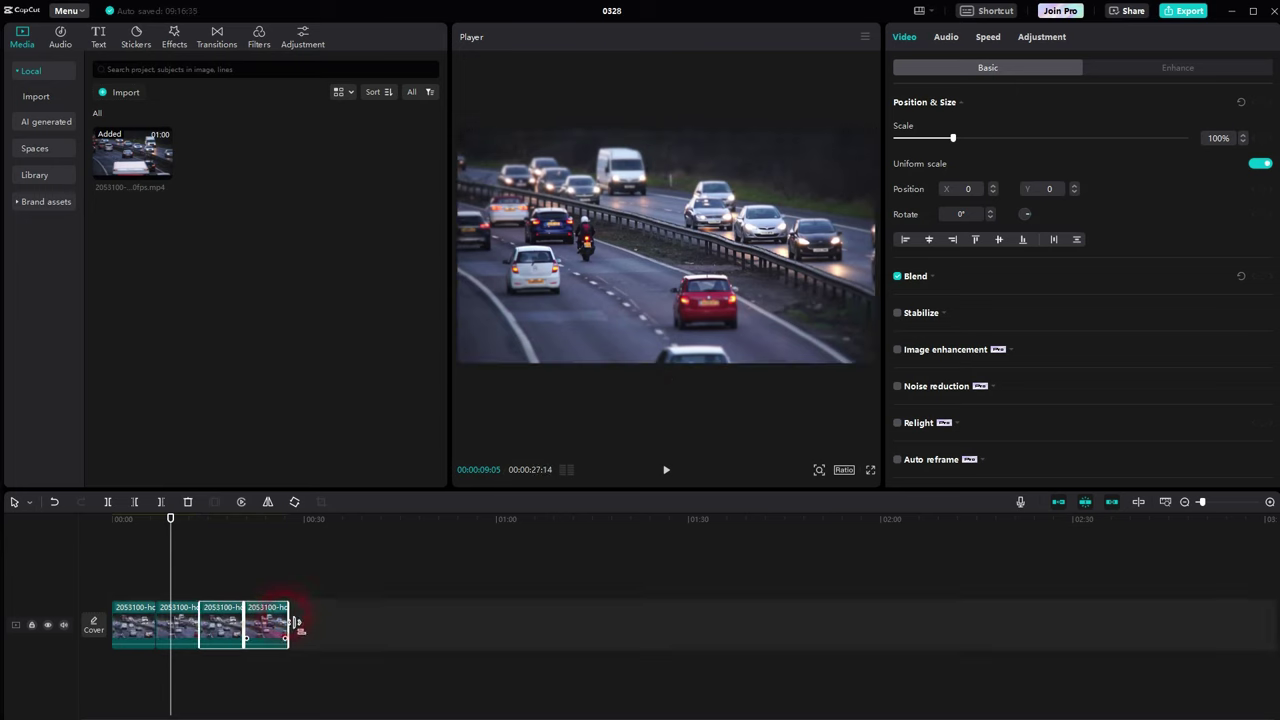
key(ctrl+a)
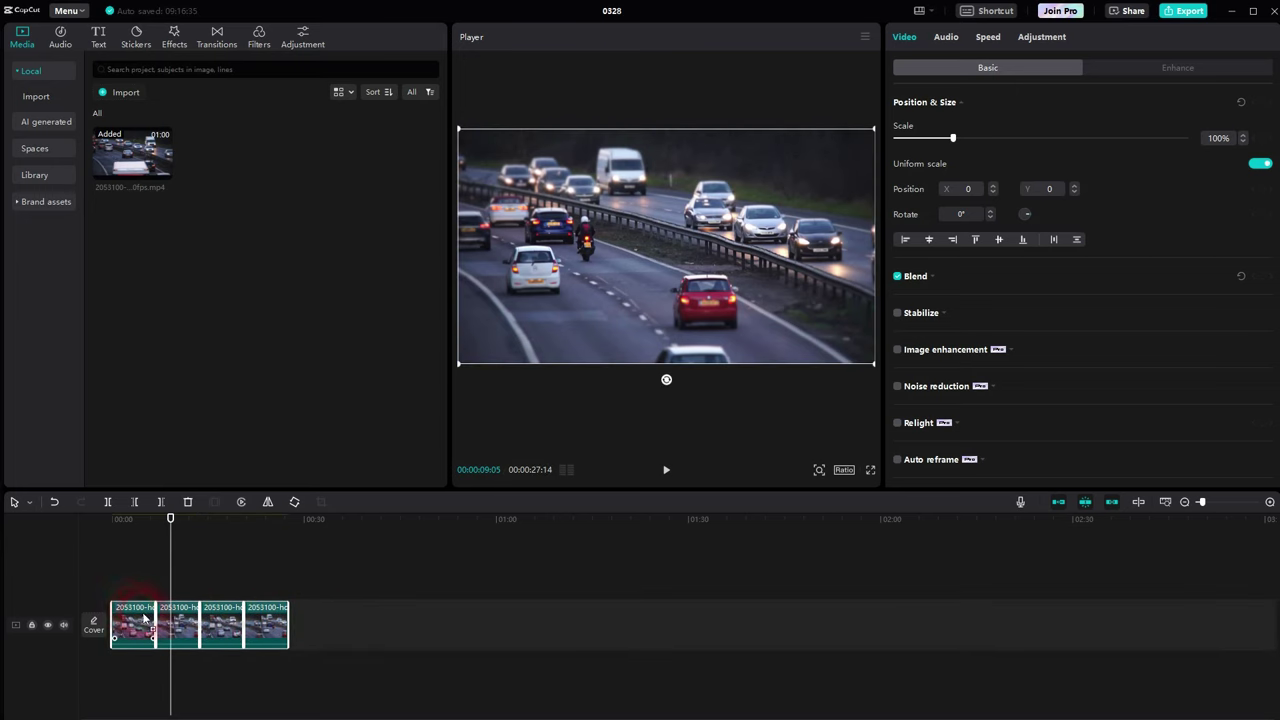
key(ctrl+c)
key(ctrl+v)
click(500, 578)
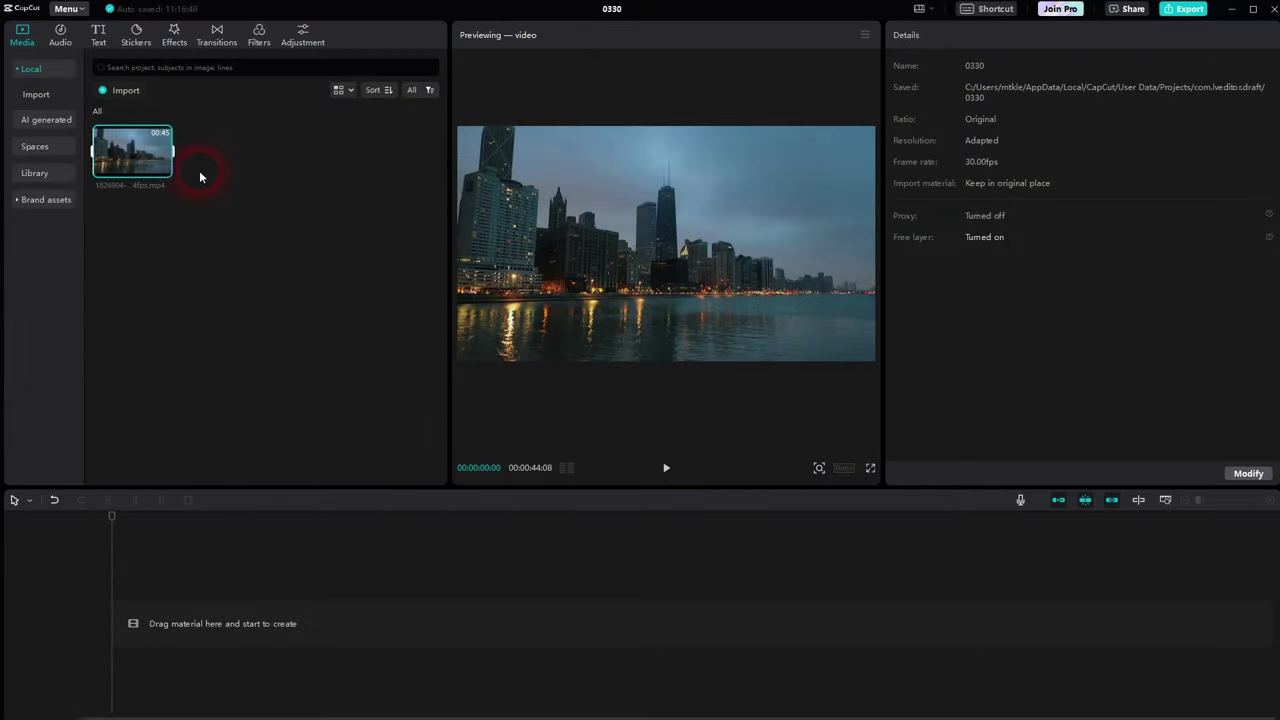
Step: Add the city skyline video to the timeline in project 0330 and insert a freeze frame at 00:00:03:18
click(164, 171)
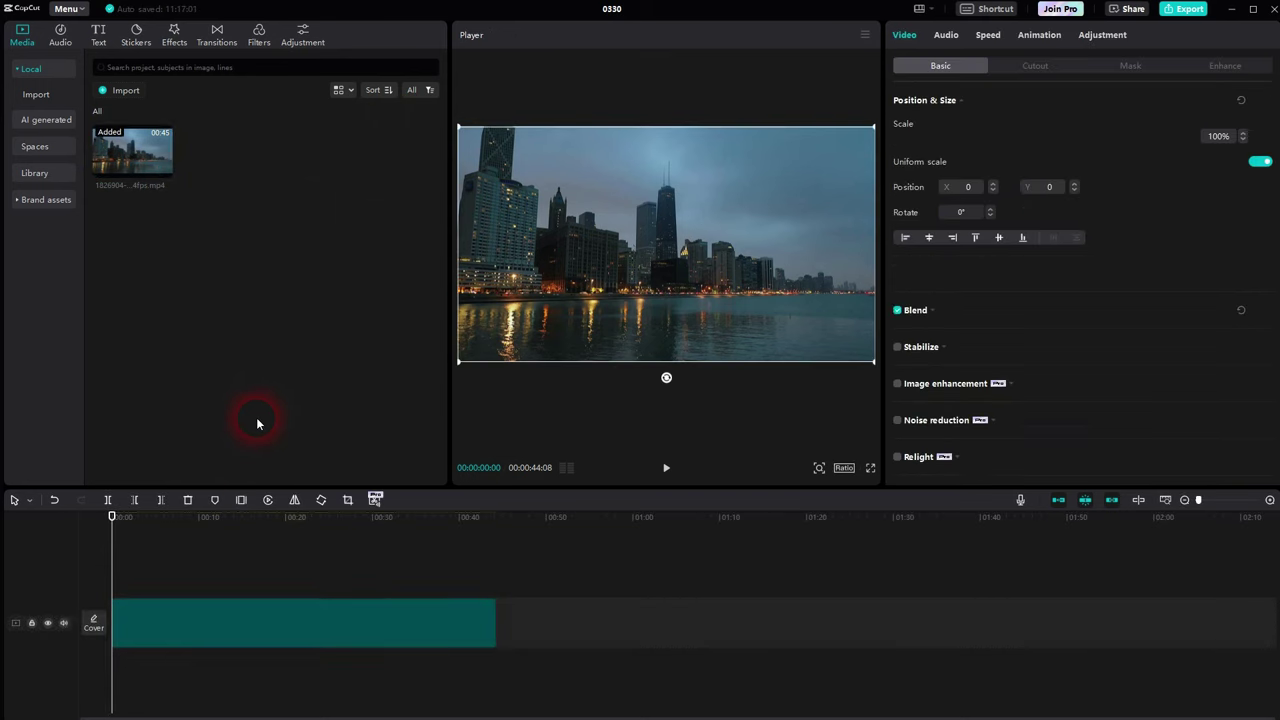
click(667, 470)
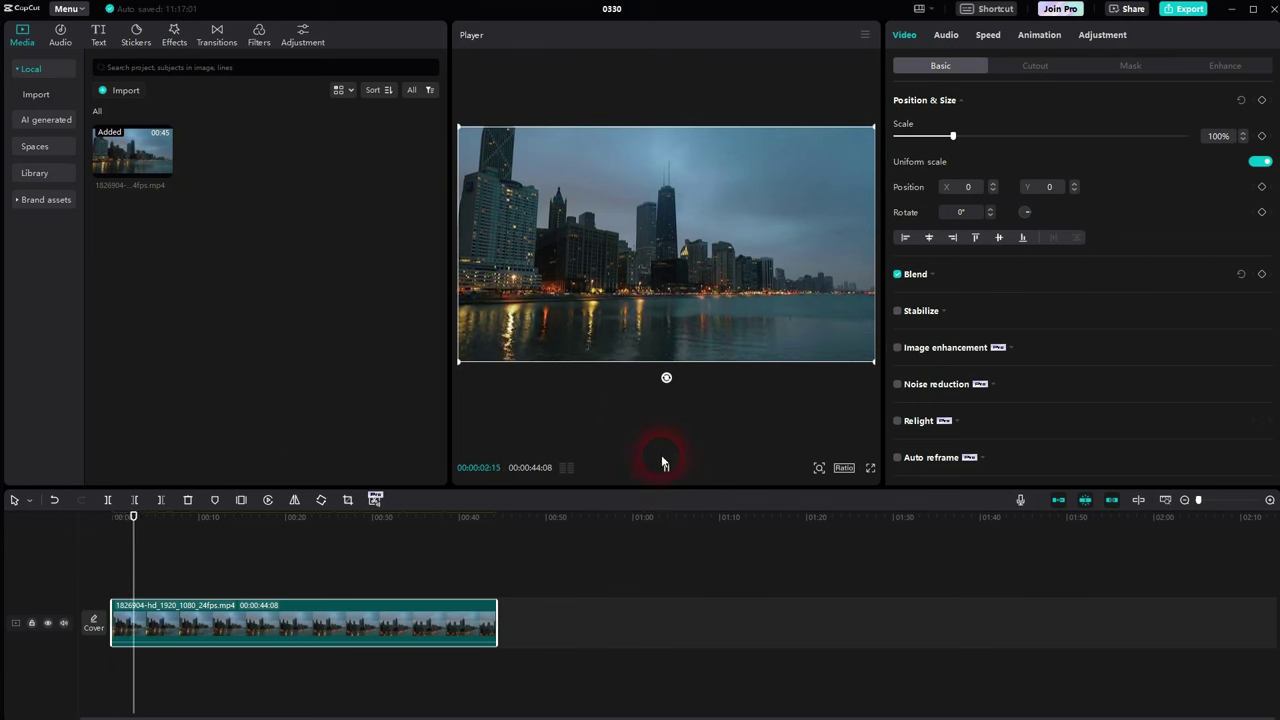
click(245, 507)
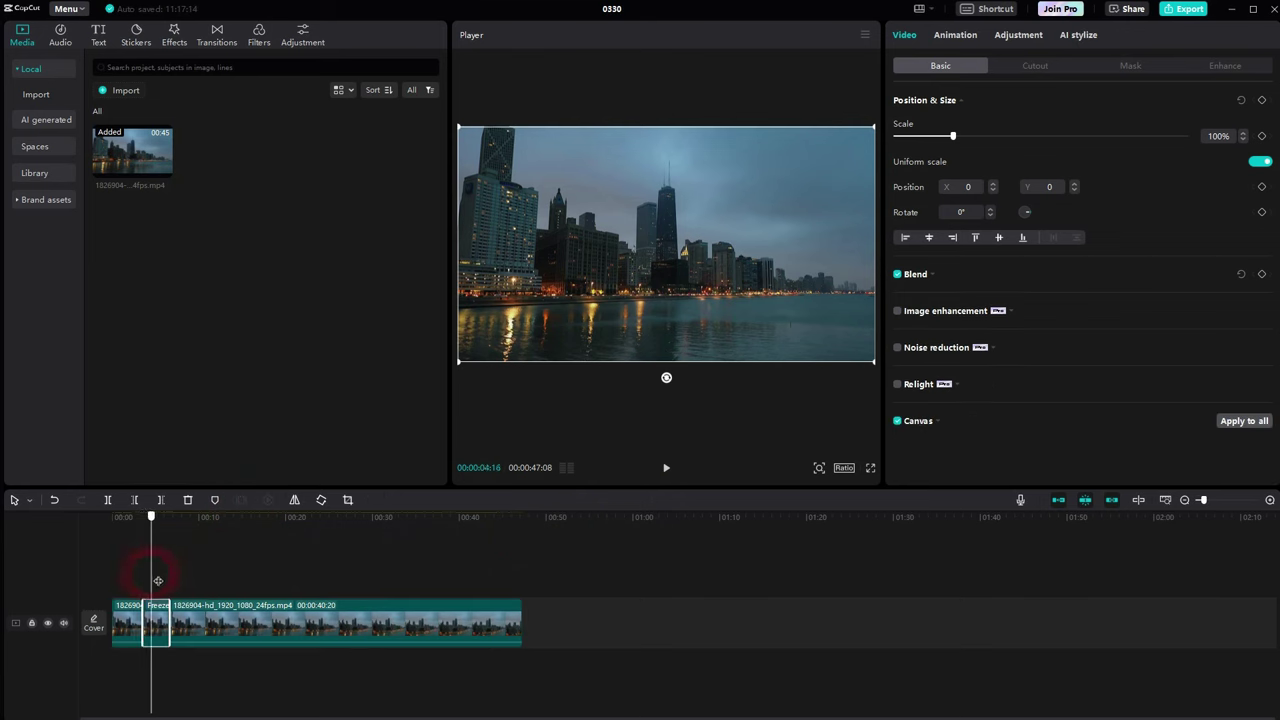
Step: Play and scrub across the freeze frame between 00:00:03:18 and 00:00:06:18 to examine the held image
mouse_move(148, 589)
mouse_down()
mouse_move(191, 604)
mouse_move(127, 604)
mouse_move(138, 600)
mouse_up()
click(666, 470)
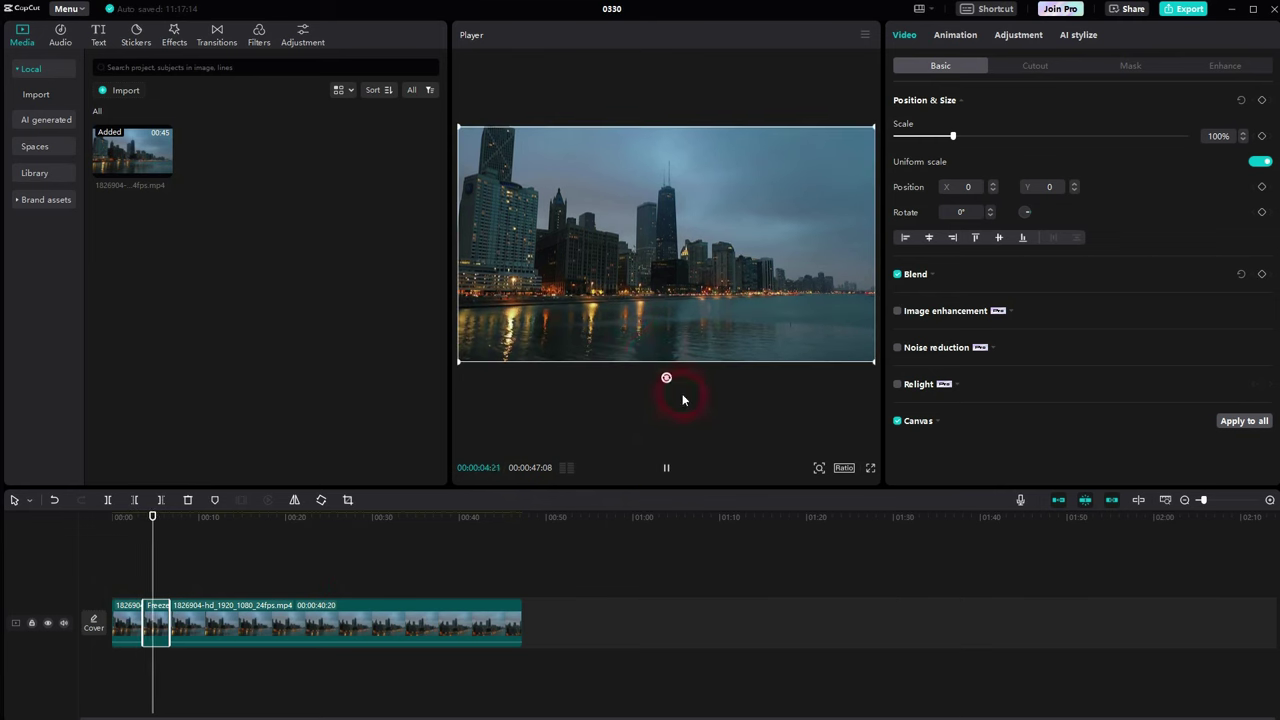
click(666, 470)
click(176, 562)
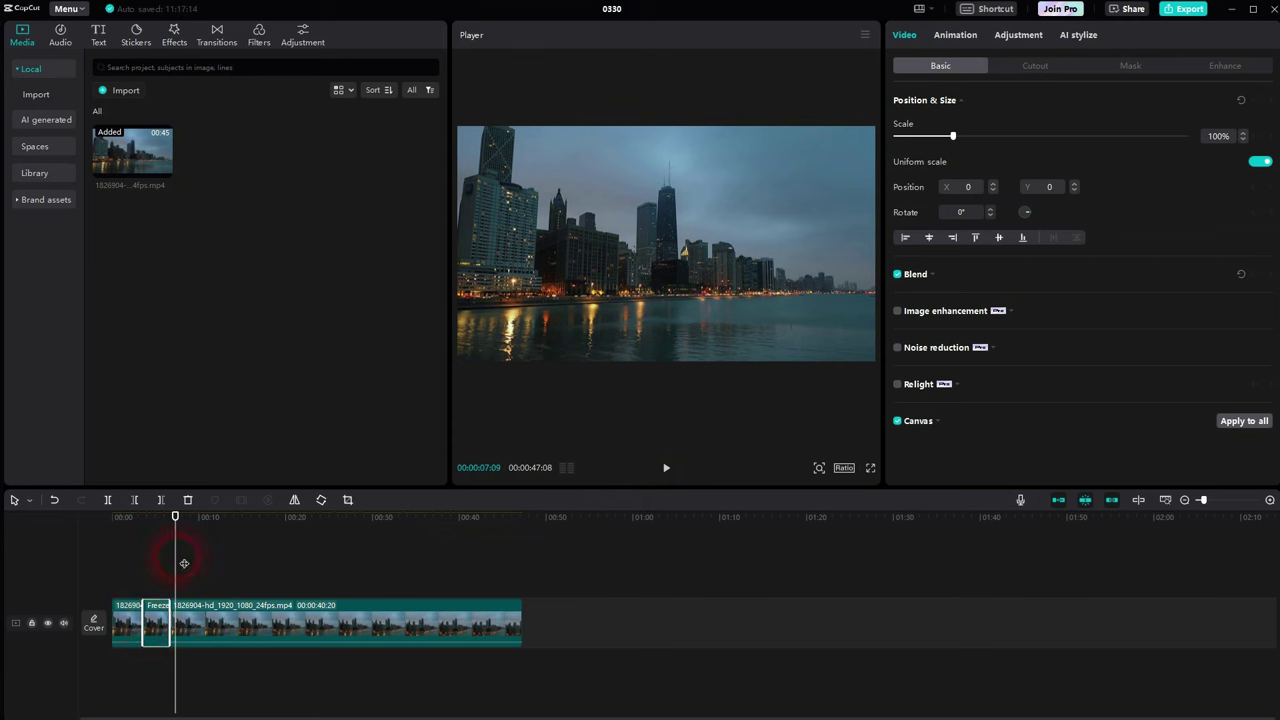
drag(176, 562, 147, 567)
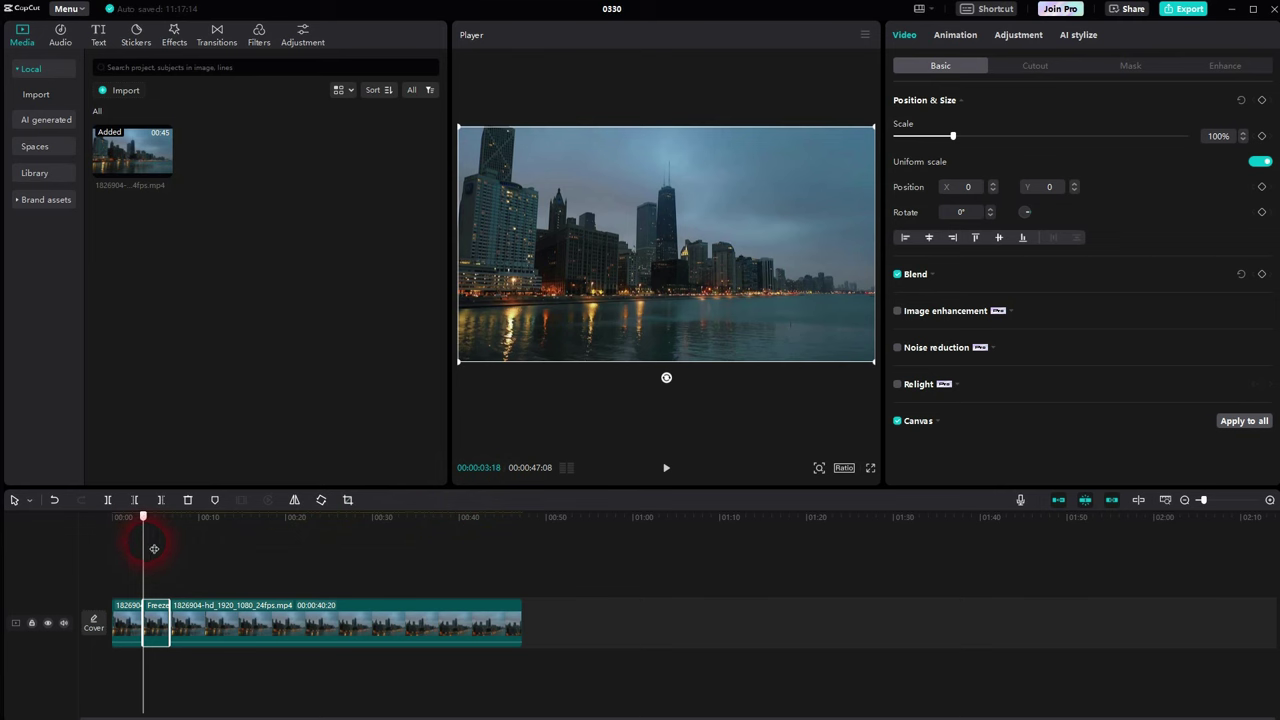
drag(154, 549, 178, 555)
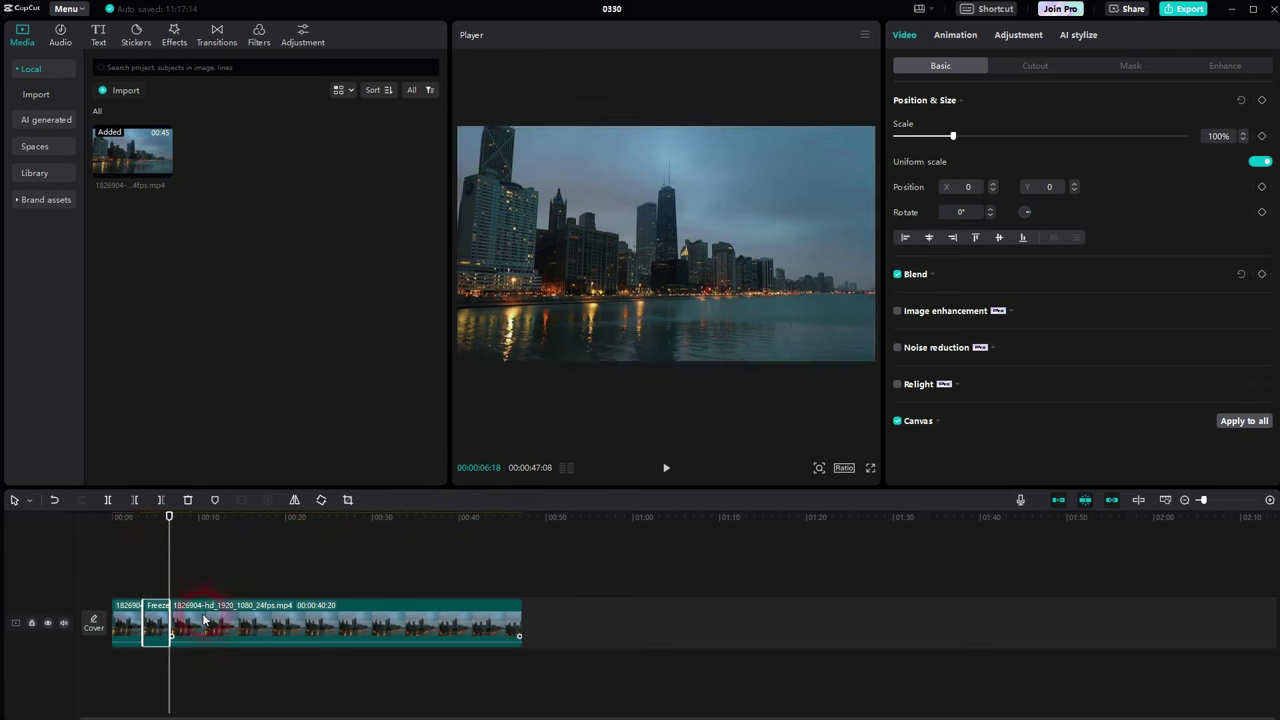
Step: Extend the freeze frame to 00:00:16:15 and scrub across it, returning the playhead to its start at 00:00:03:18
drag(170, 628, 293, 628)
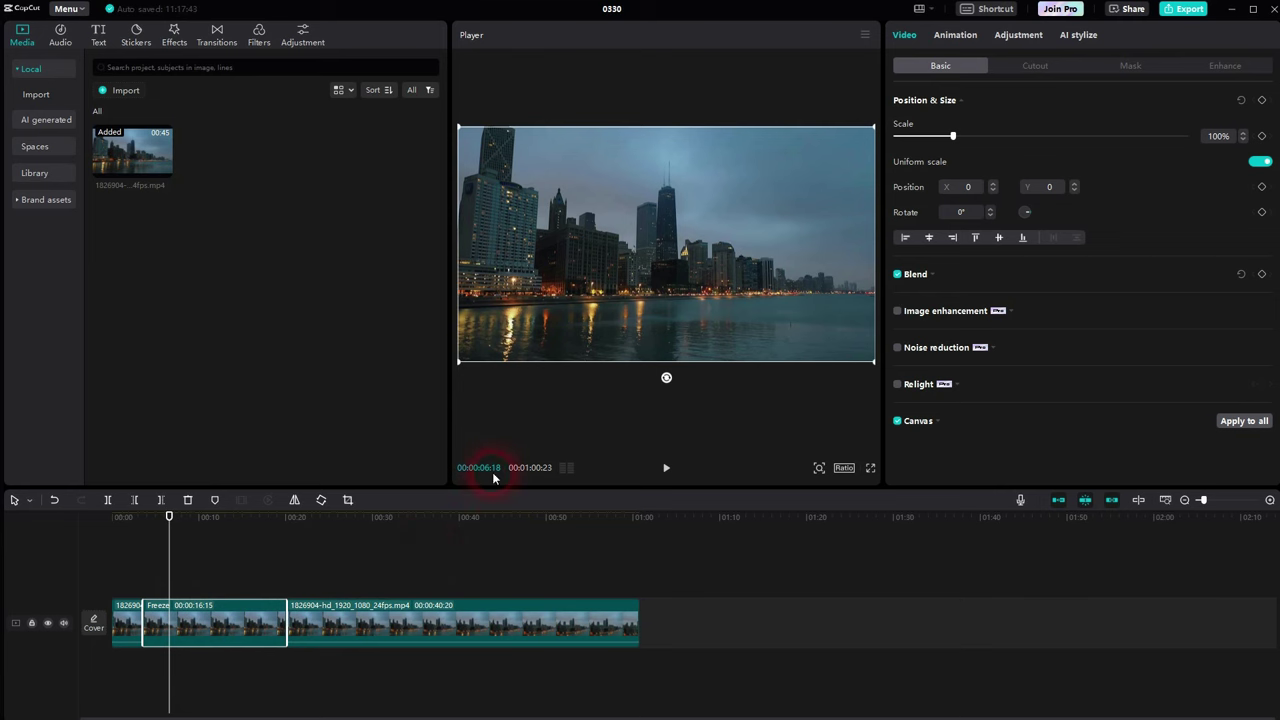
drag(160, 553, 296, 574)
mouse_move(159, 582)
mouse_down()
mouse_move(135, 582)
mouse_move(147, 582)
mouse_up()
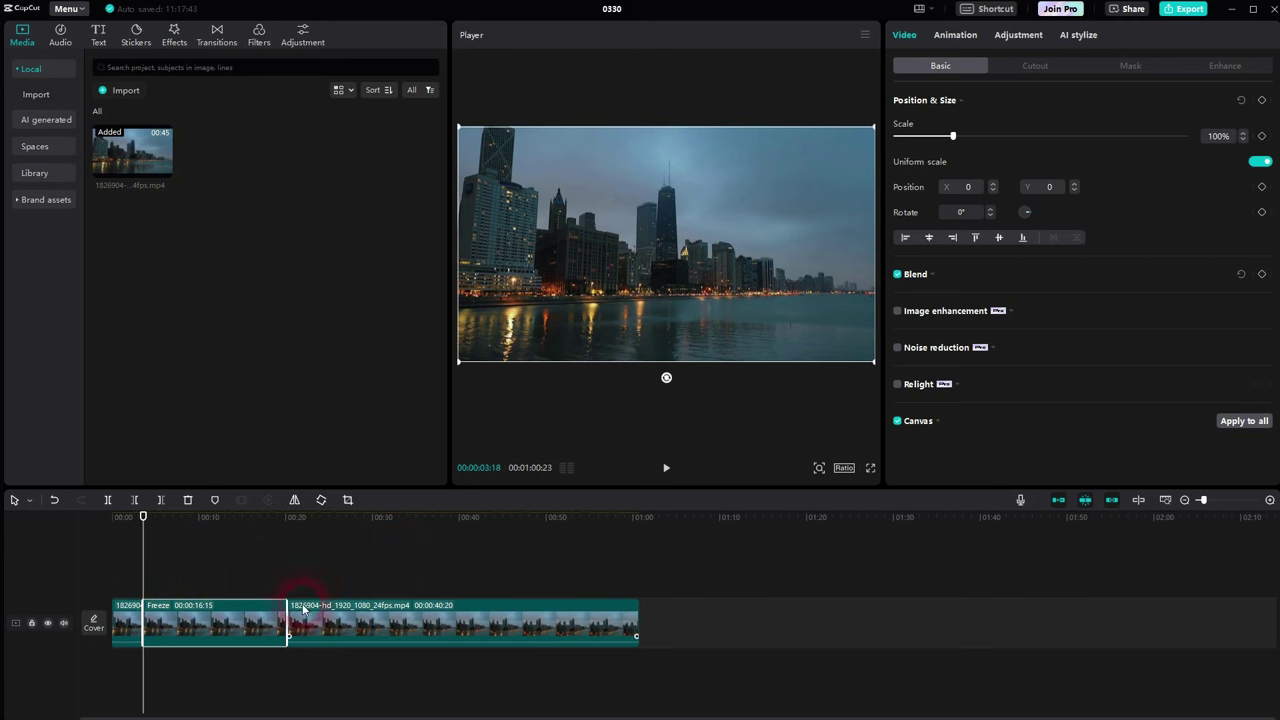
Step: Shorten the extended freeze frame and delete it from between the two skyline clips
drag(293, 630, 198, 630)
key(Delete)
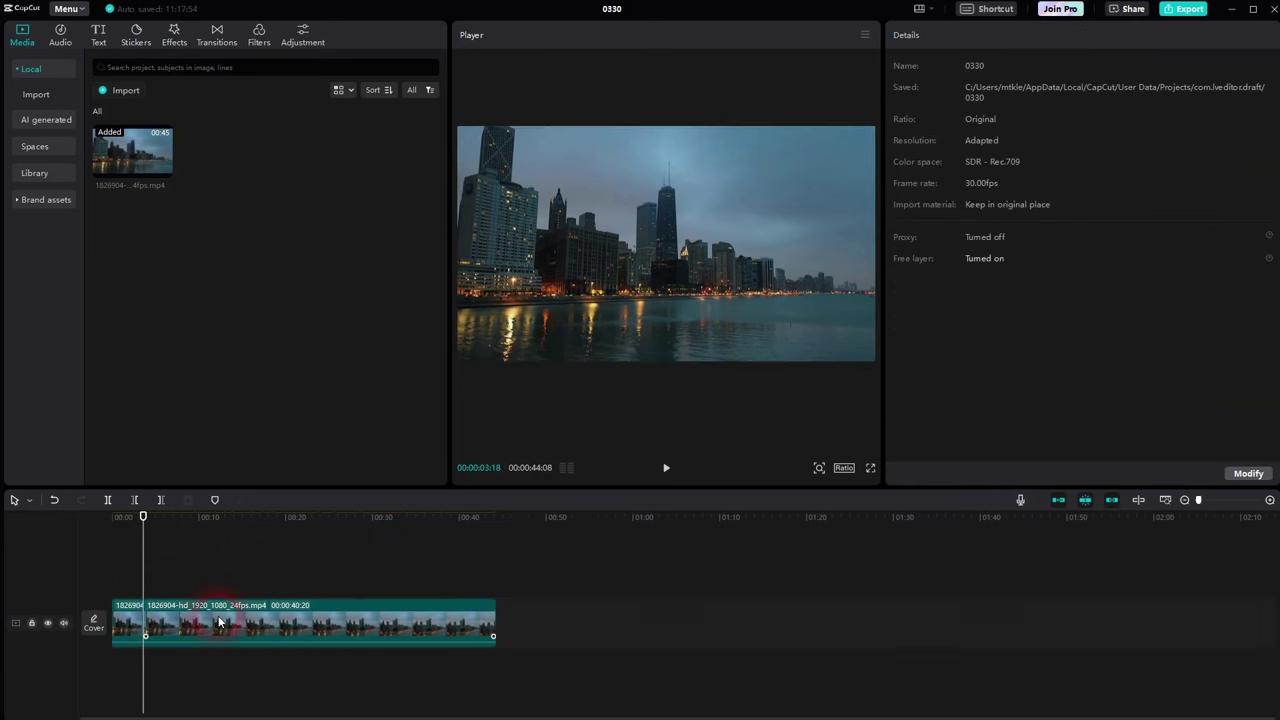
Step: Insert a freeze frame in the second skyline clip at 00:00:08:14, stepping frame by frame to find the exact moment
drag(147, 580, 188, 595)
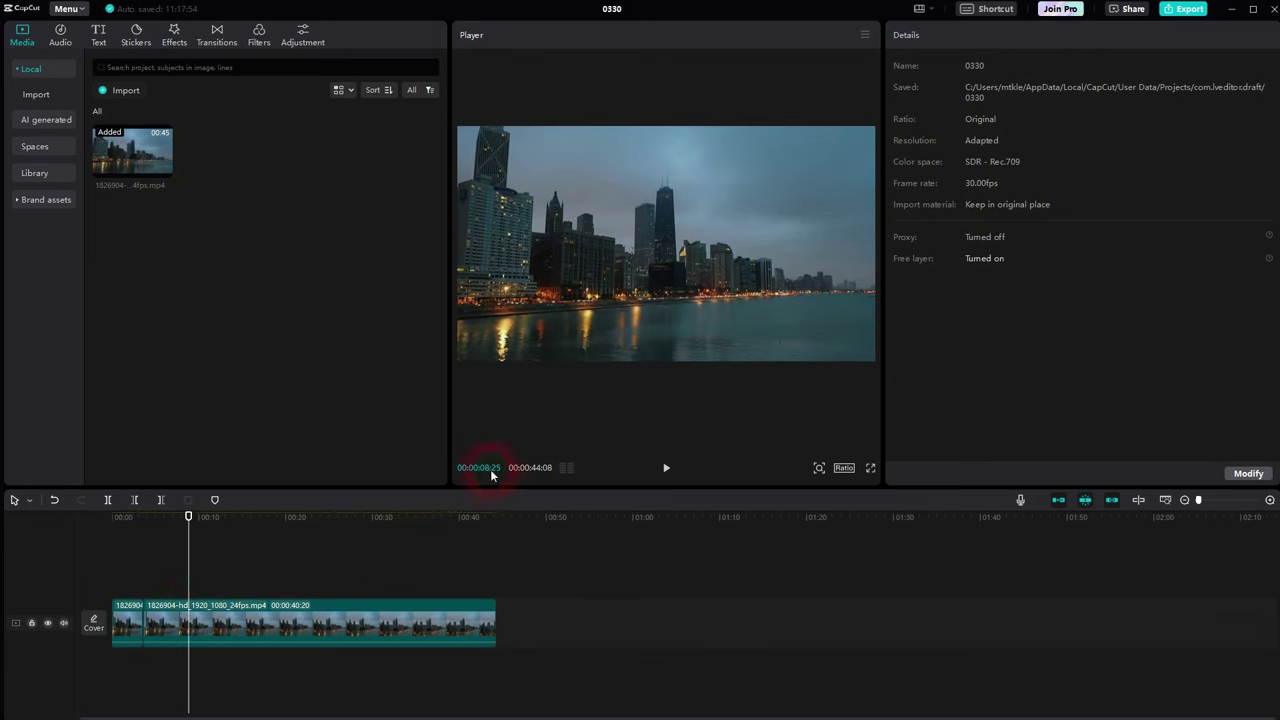
key(Right)
key(Right)
key(Right)
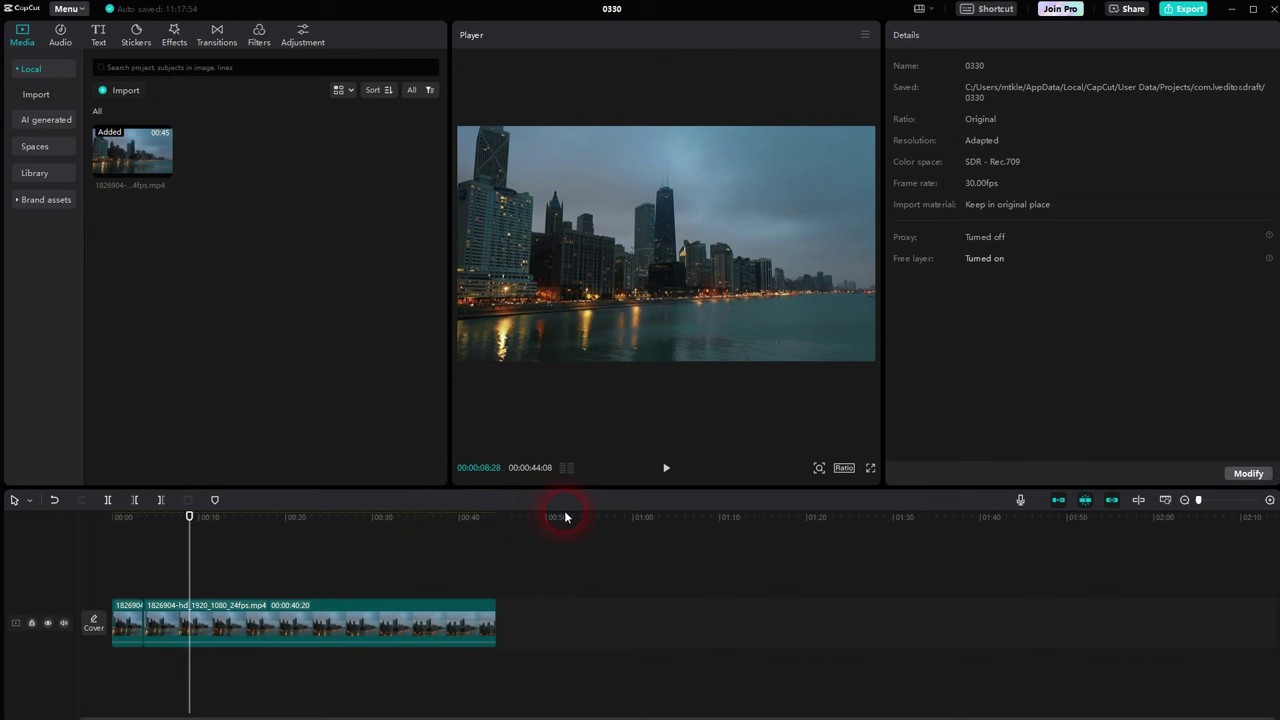
key(Left)
key(Left)
key(Left)
key(Left)
key(Left)
key(Left)
key(Left)
key(Left)
key(Left)
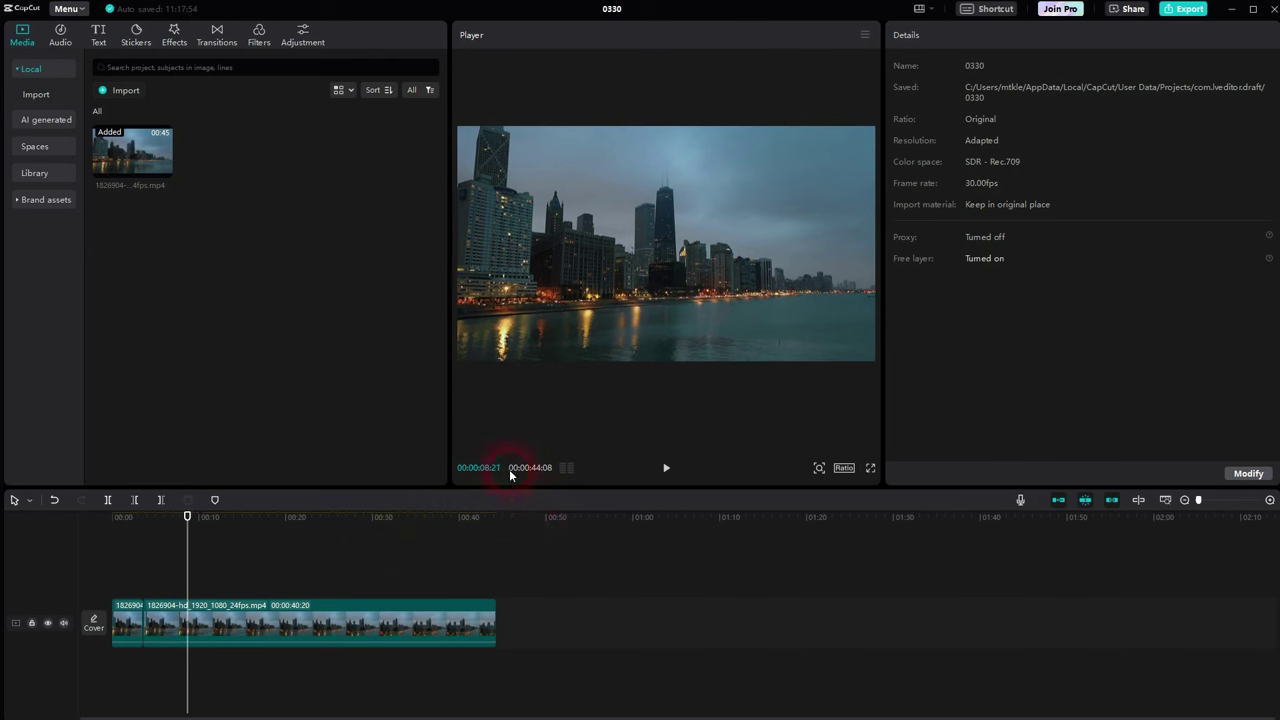
key(Left)
key(Left)
key(Left)
key(Left)
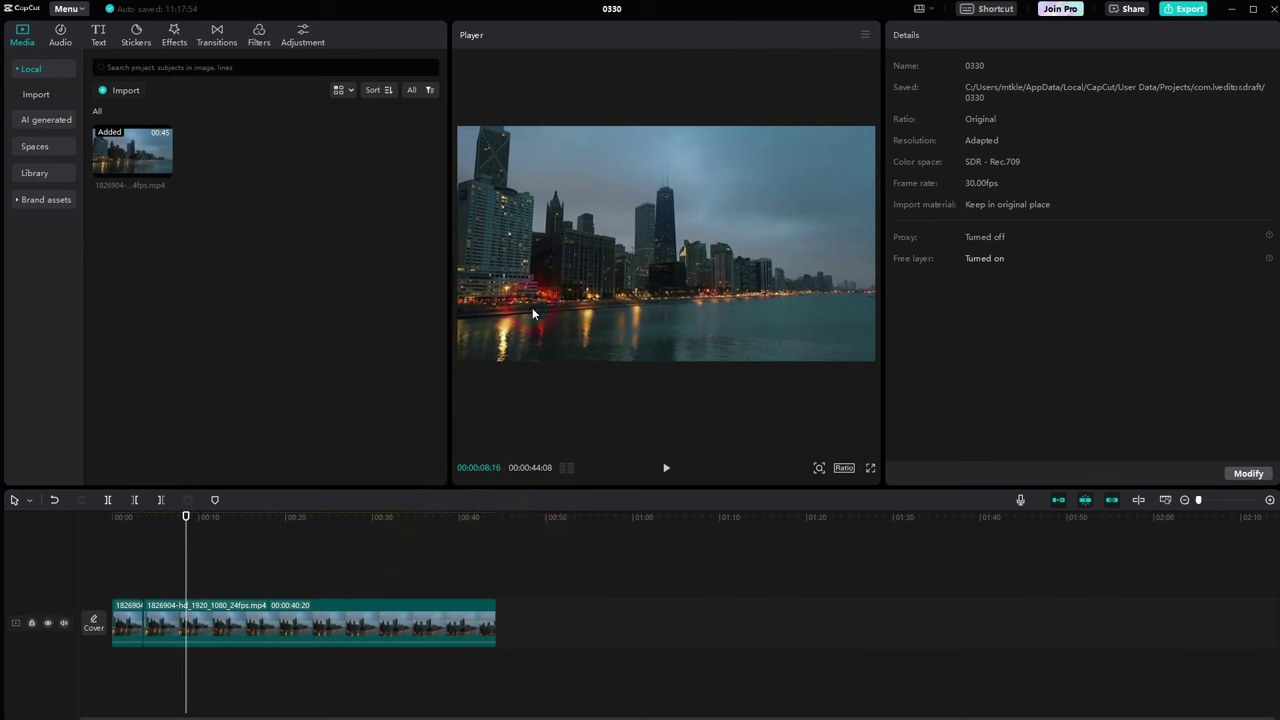
key(Left)
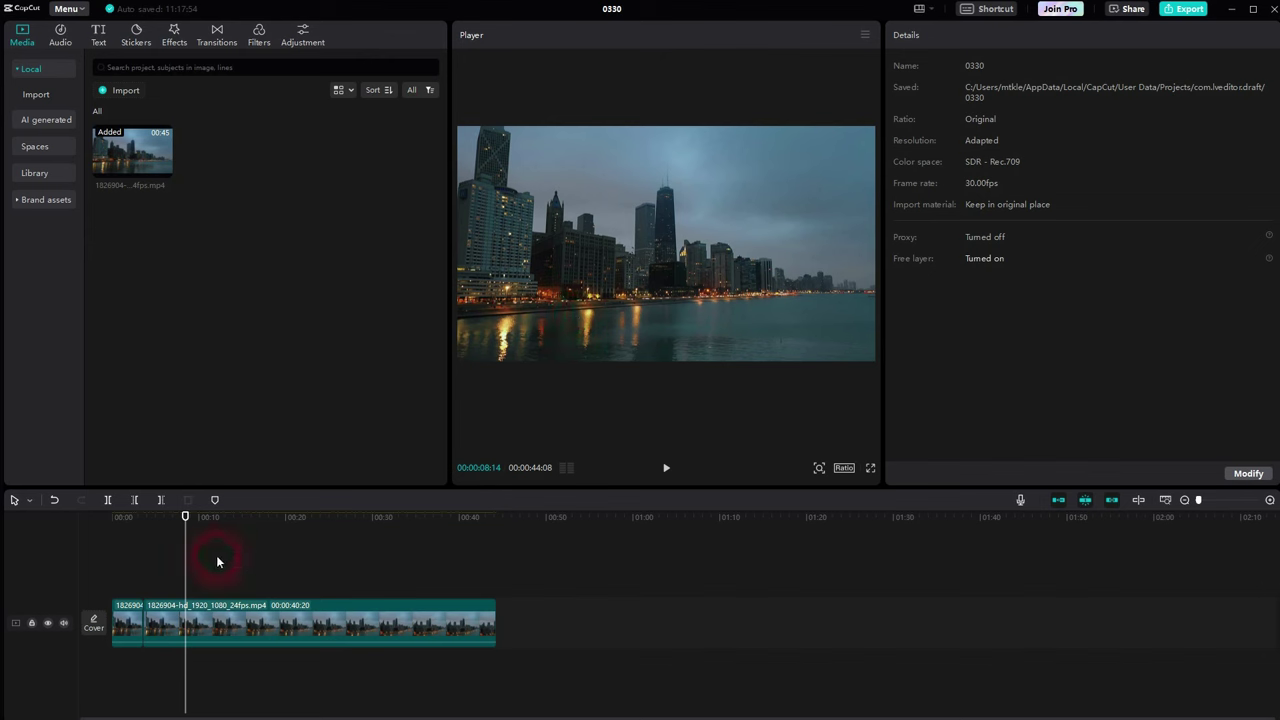
click(200, 611)
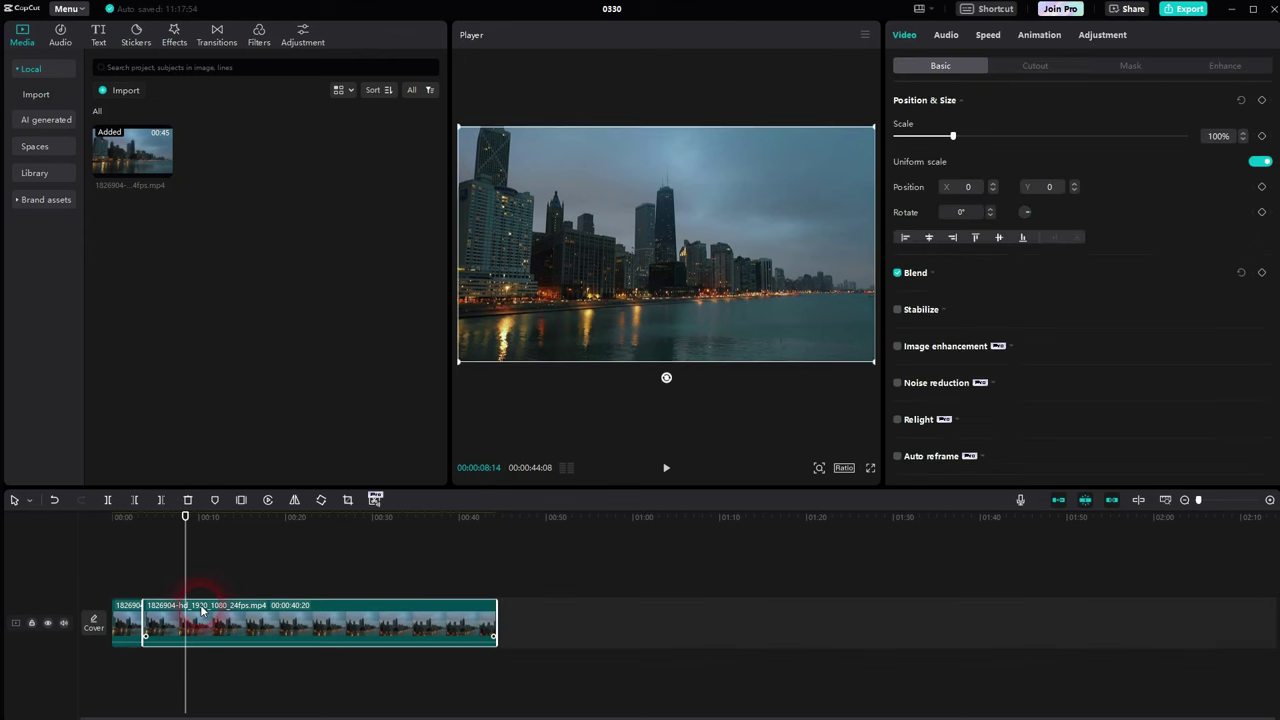
click(241, 500)
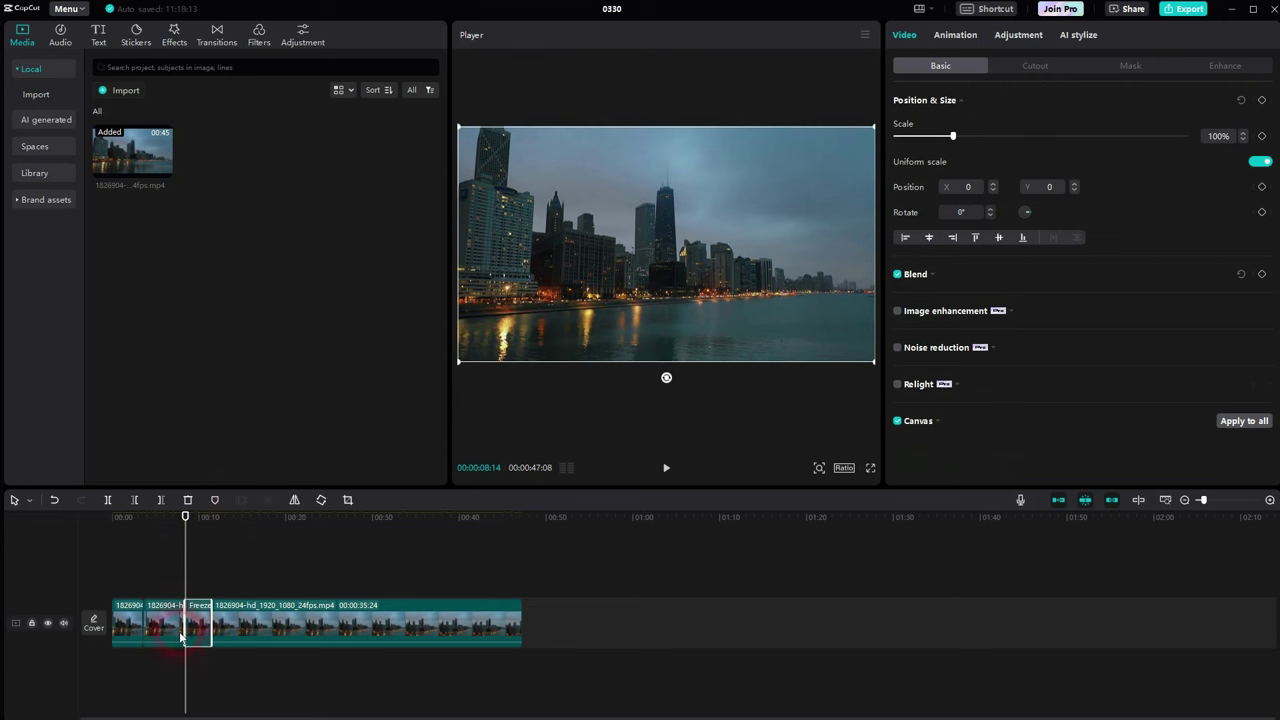
Step: Add a default text over the freeze frame and change its wording to FREEZE
click(207, 617)
click(97, 42)
click(139, 121)
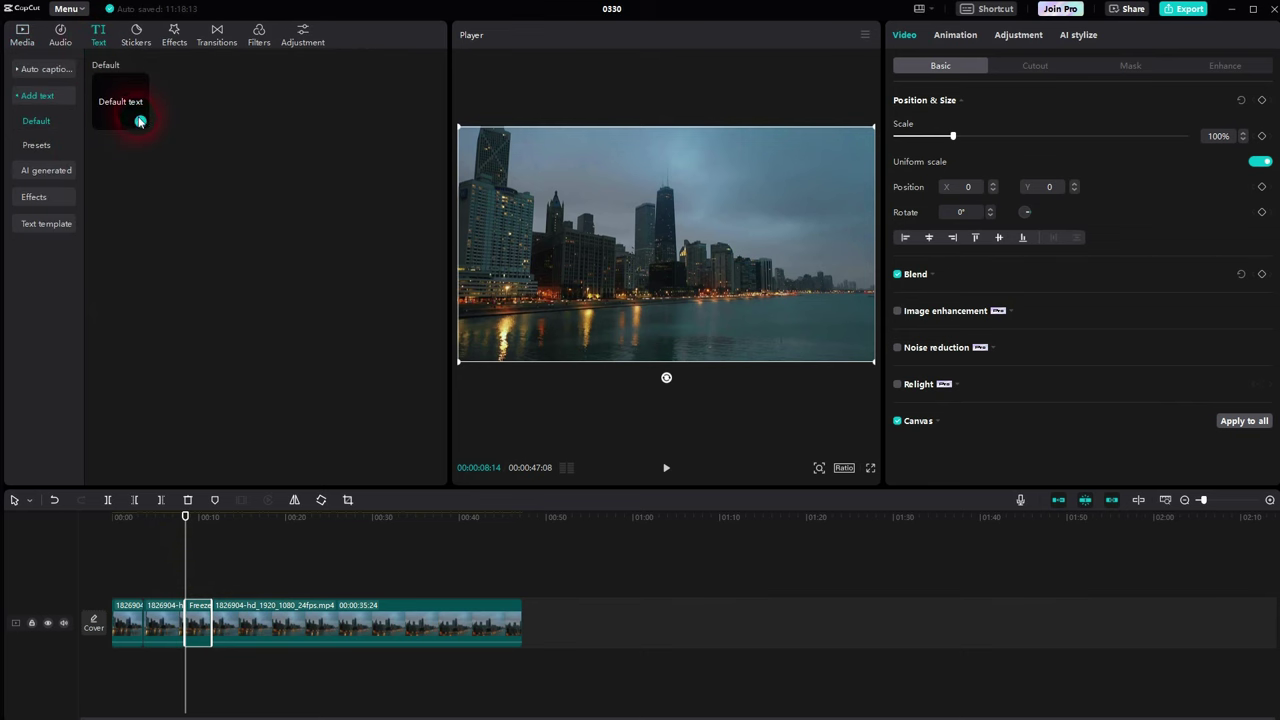
click(994, 114)
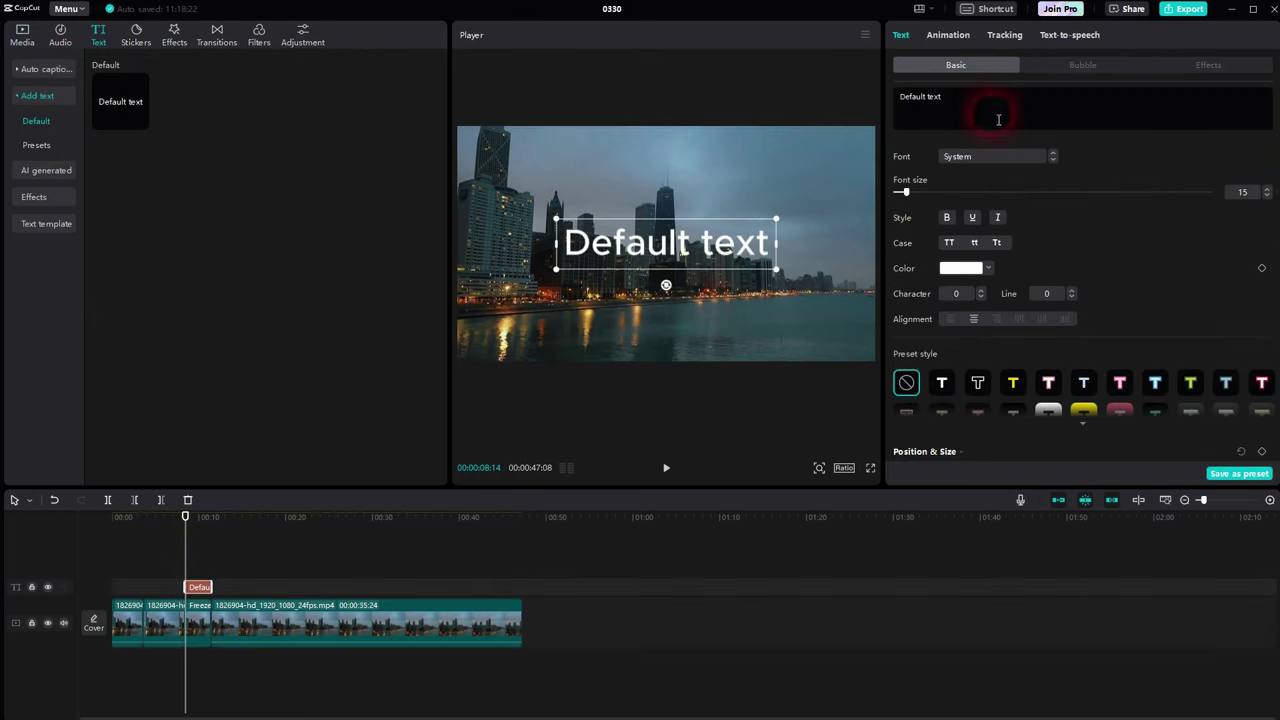
triple_click(934, 103)
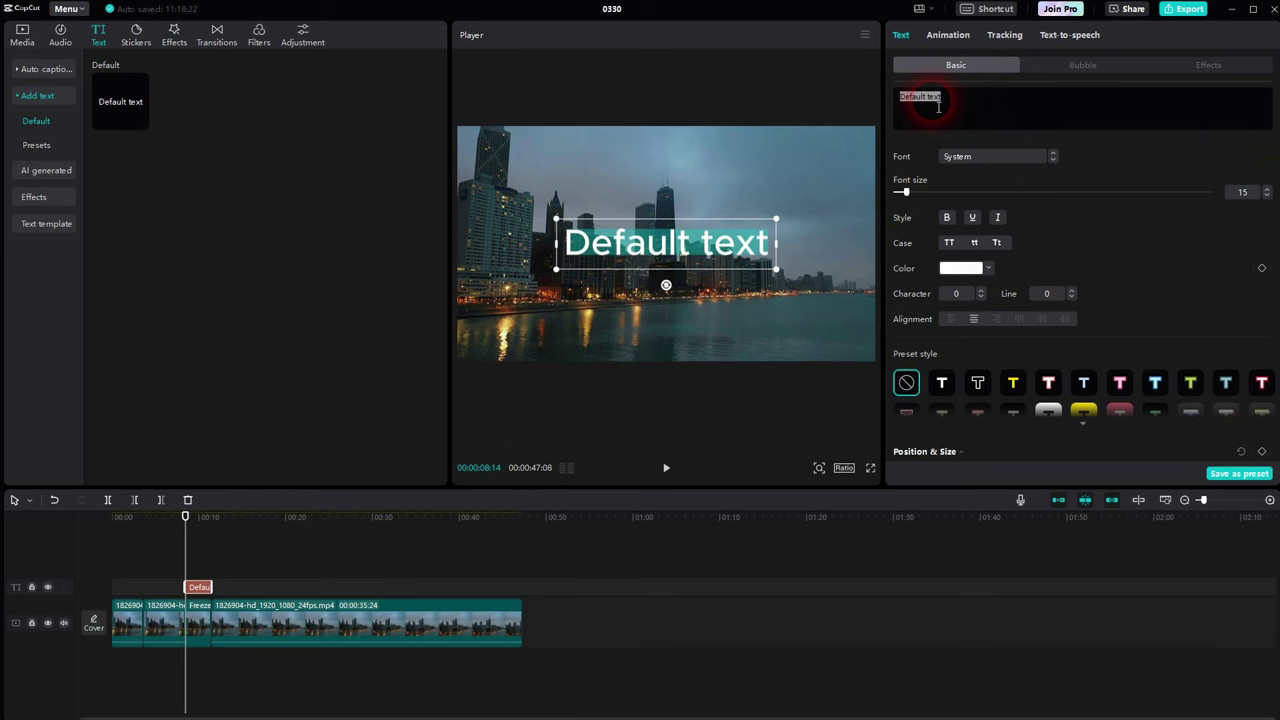
text(FREEZE)
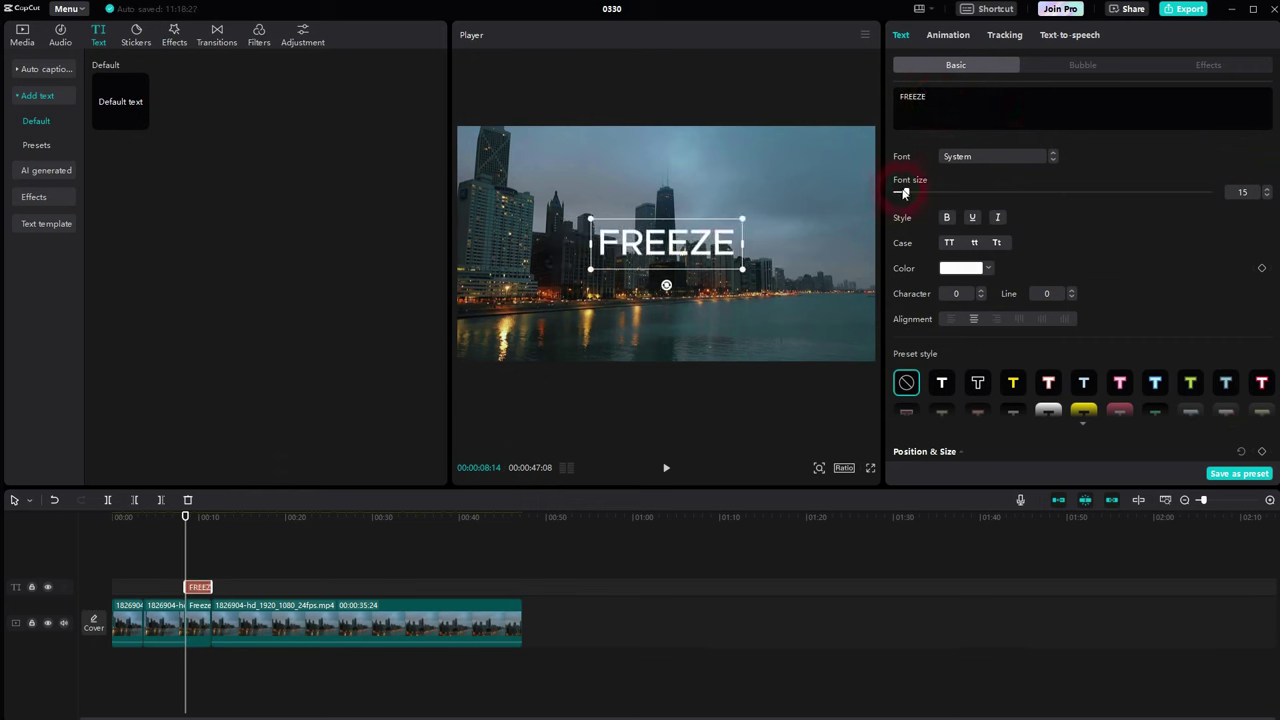
Step: Style the FREEZE text with font size 23, bold and the ZY Fervent font
drag(906, 191, 914, 191)
click(948, 217)
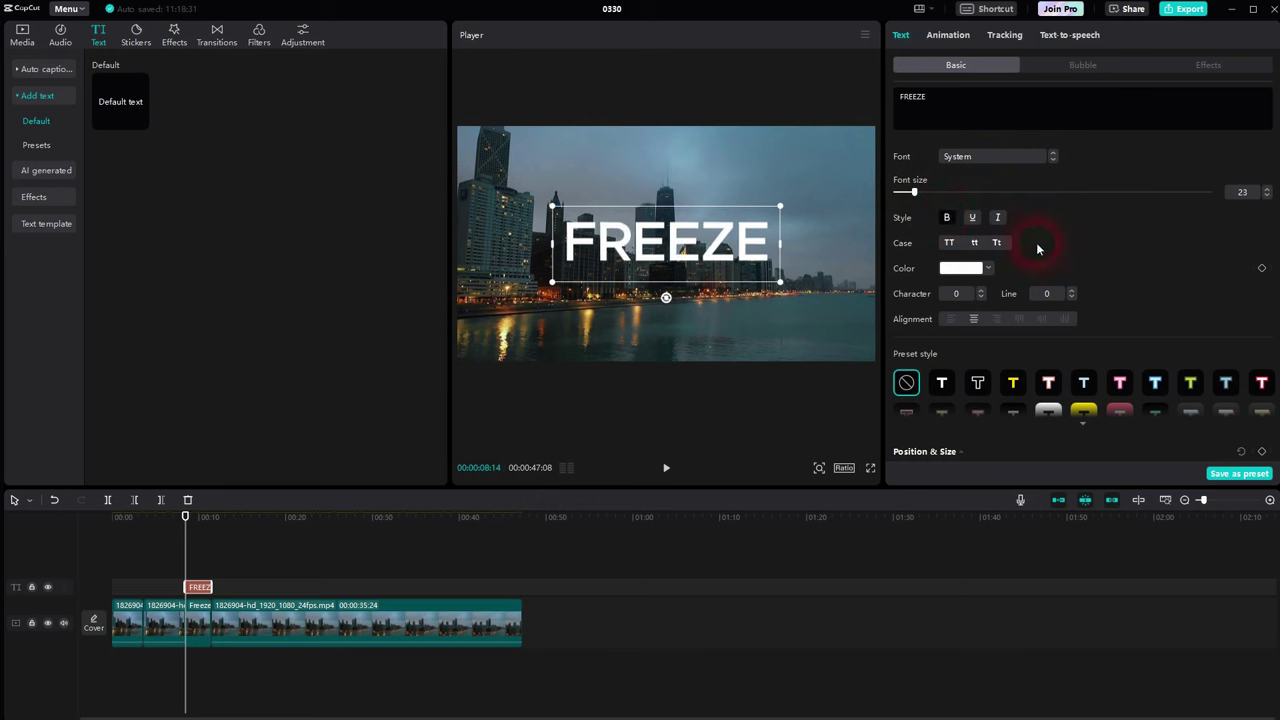
click(1026, 158)
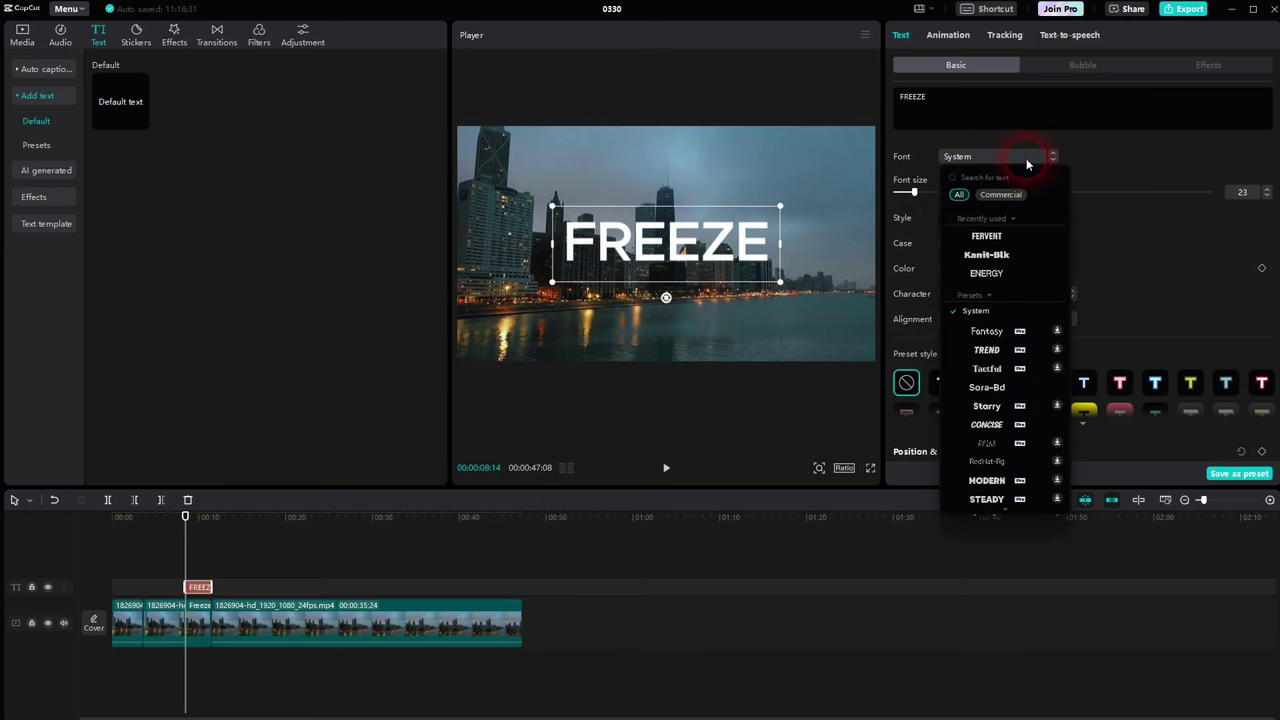
click(1018, 240)
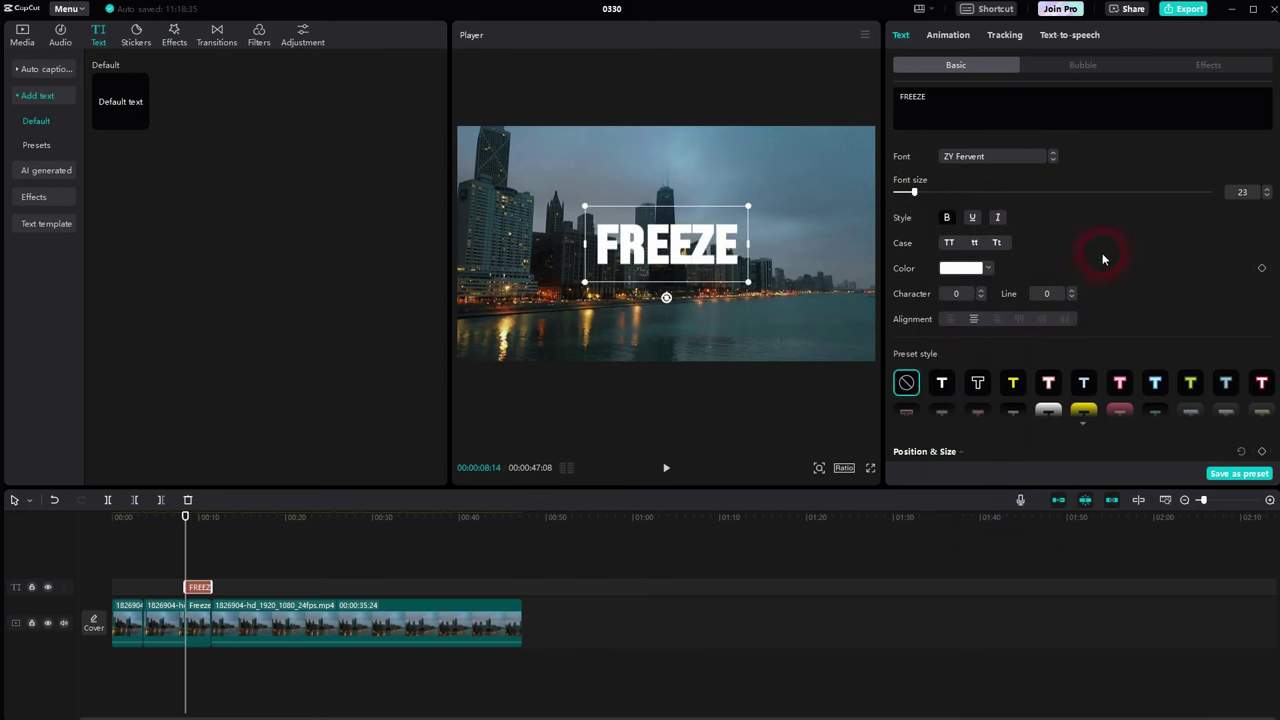
Step: Extend the FREEZE text clip past the freeze frame to about 00:00:23 on the timeline
click(196, 585)
click(195, 560)
drag(211, 588, 309, 594)
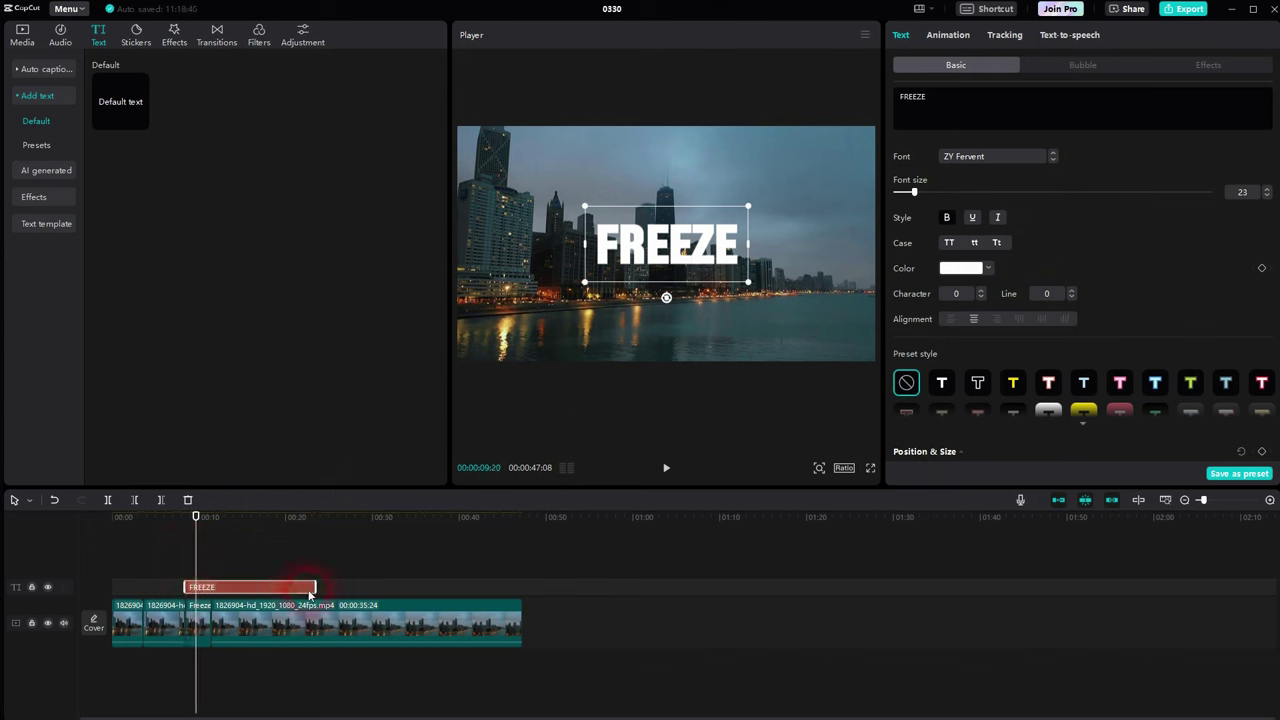
Step: Insert a freeze frame at 00:00:18:24, move it to the end of the timeline and preview it there
drag(198, 546, 287, 575)
click(296, 633)
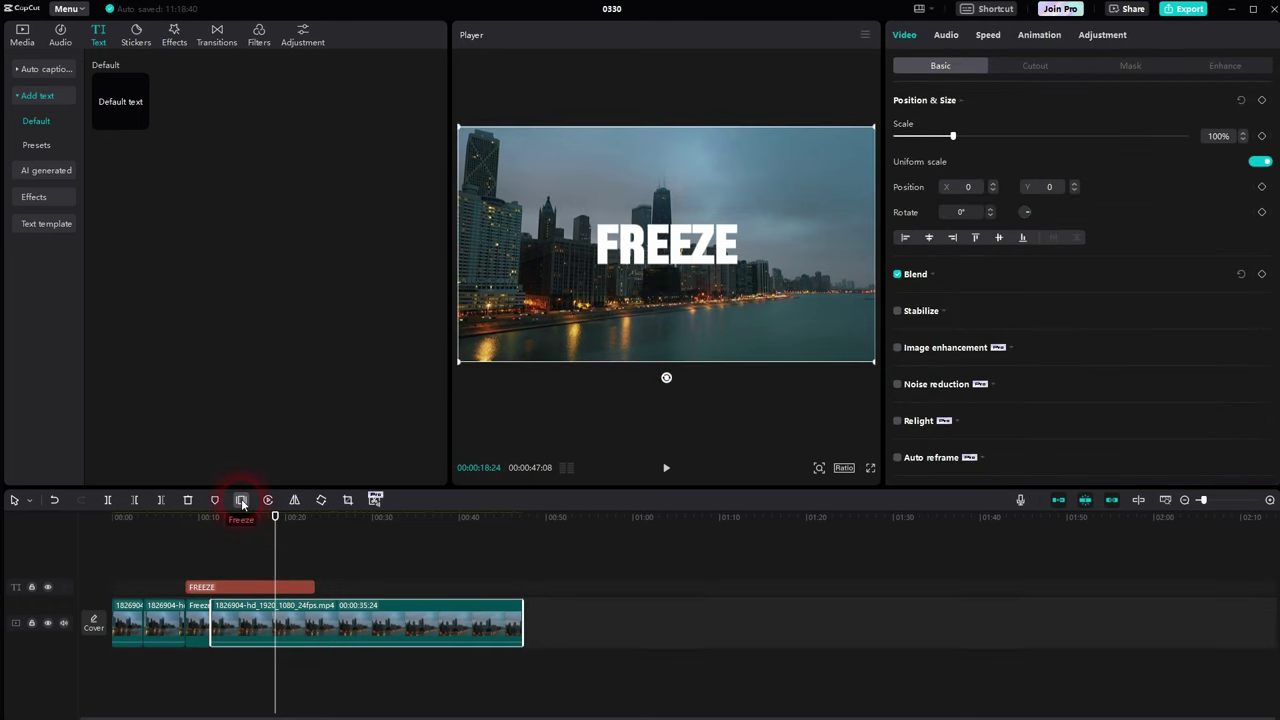
click(241, 501)
drag(291, 622, 540, 616)
drag(282, 548, 536, 573)
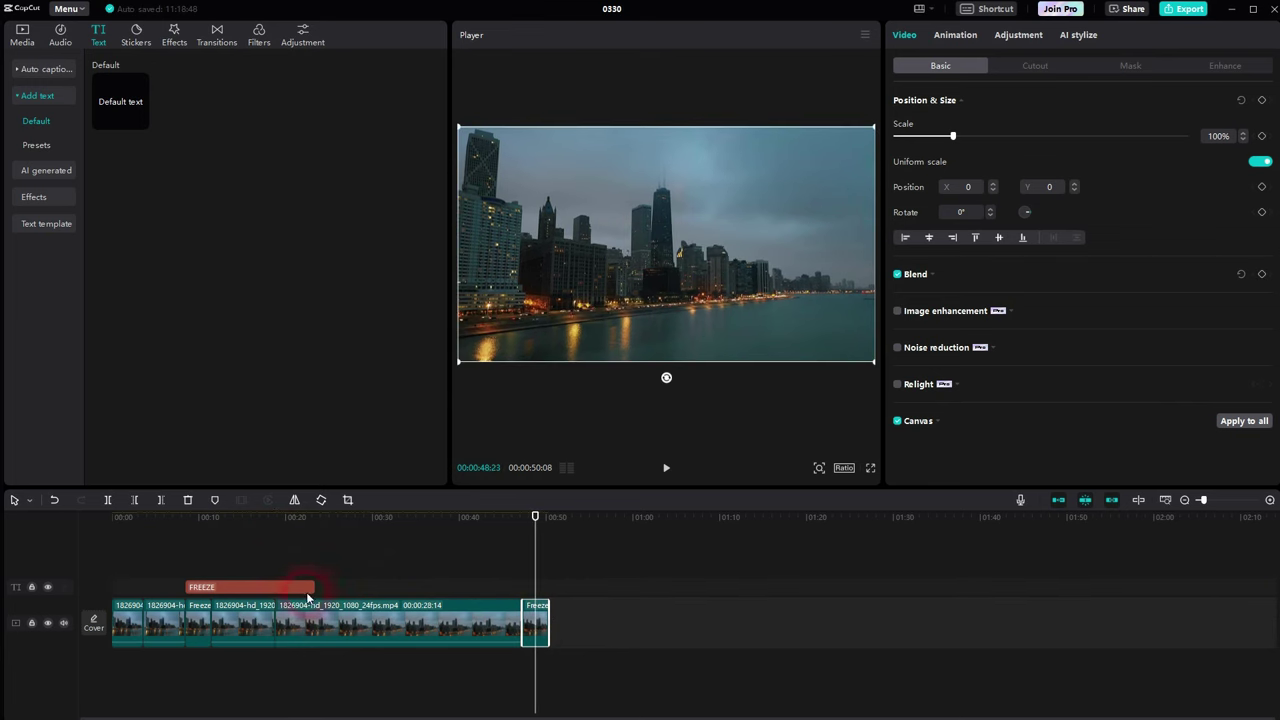
Step: Undo the move and the insertion of the latest freeze frame
click(527, 621)
key(ctrl+z)
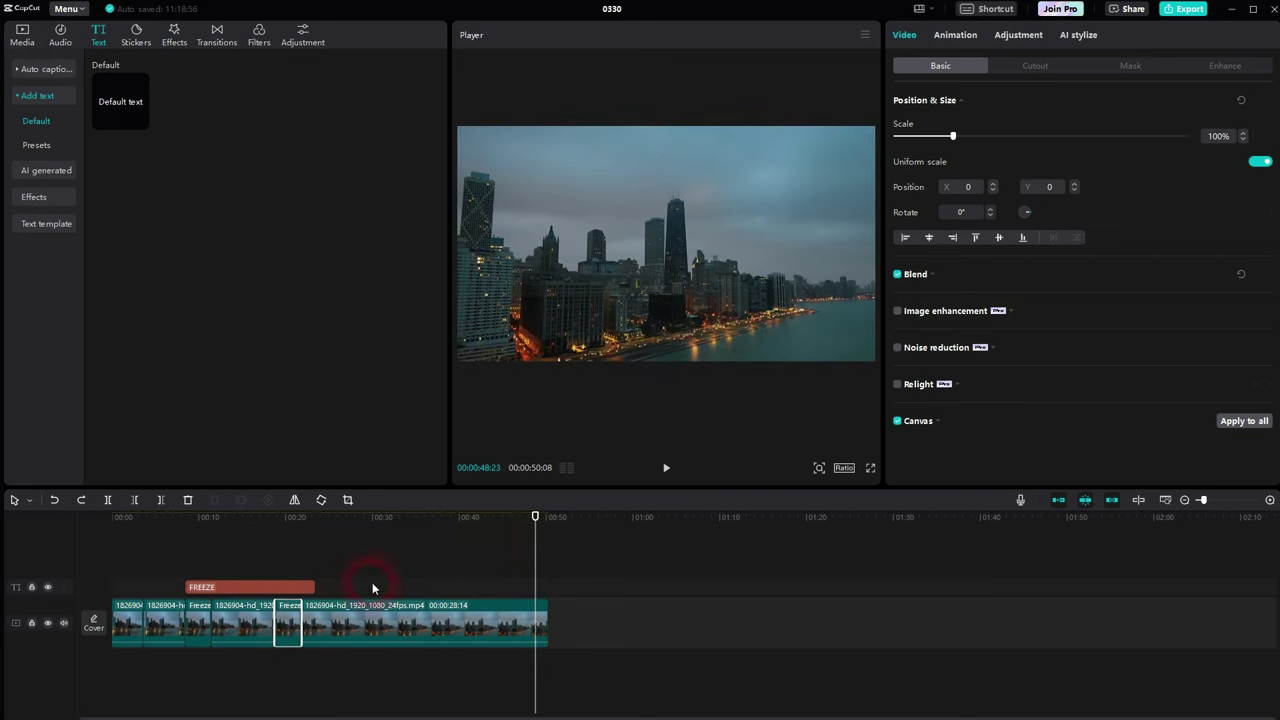
key(ctrl+z)
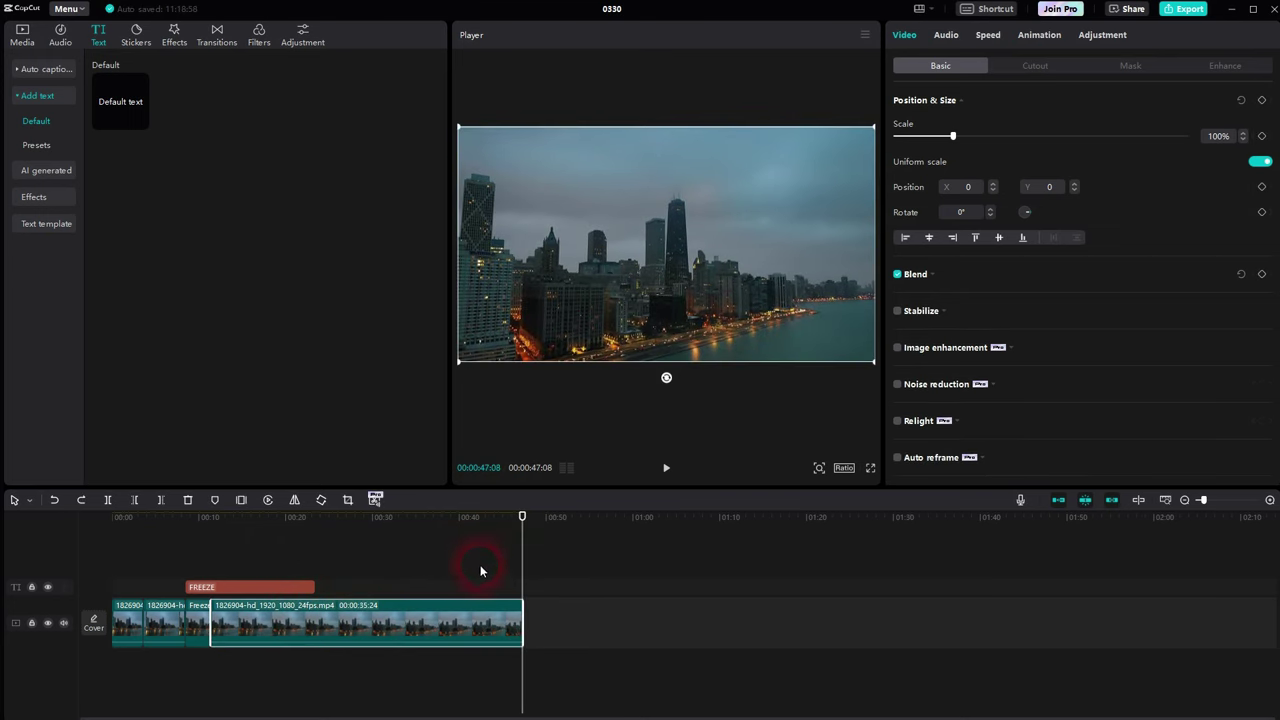
Step: Open the still frame export at 00:00:19:17, name the file 0330tut and keep the desktop as its destination
drag(528, 560, 288, 572)
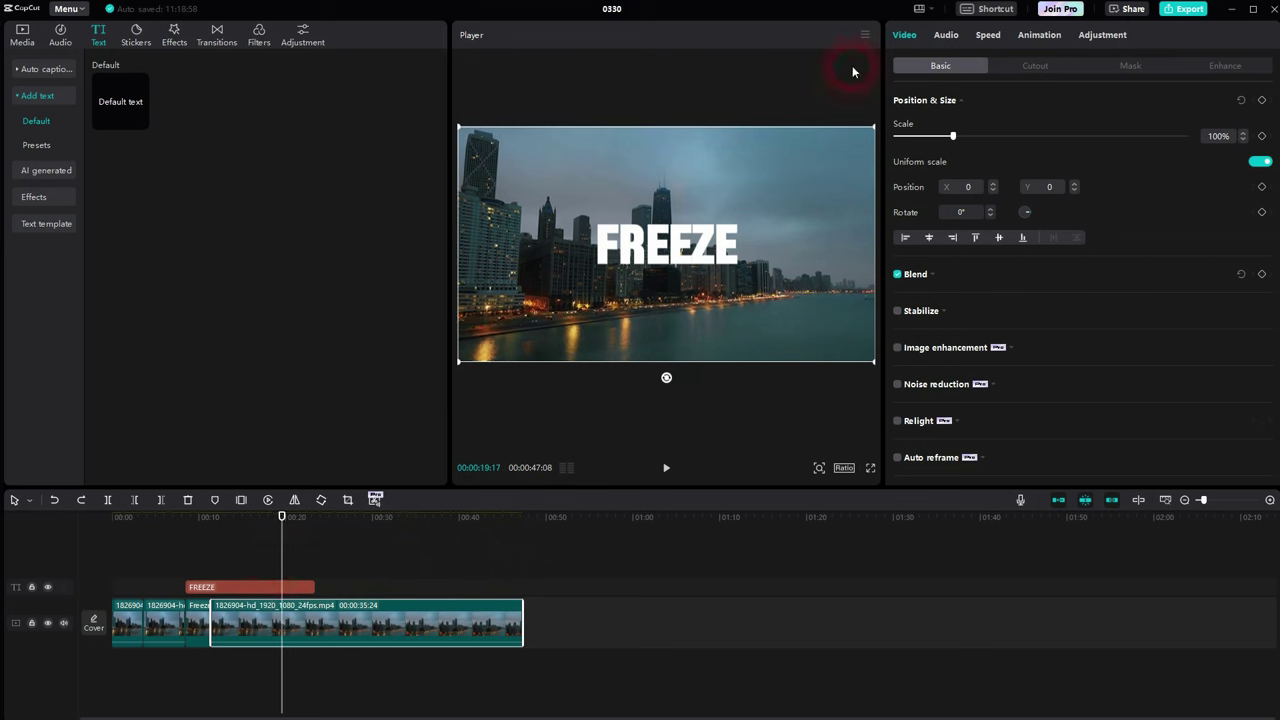
click(865, 34)
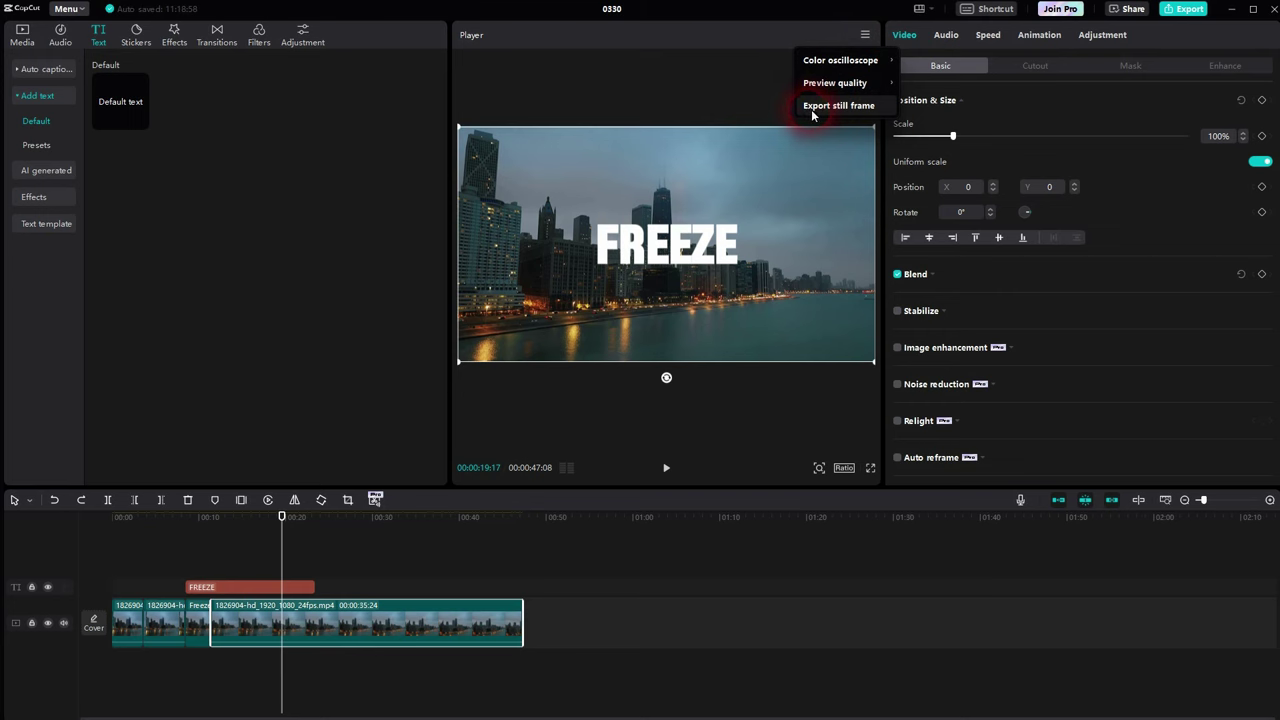
click(841, 107)
click(732, 299)
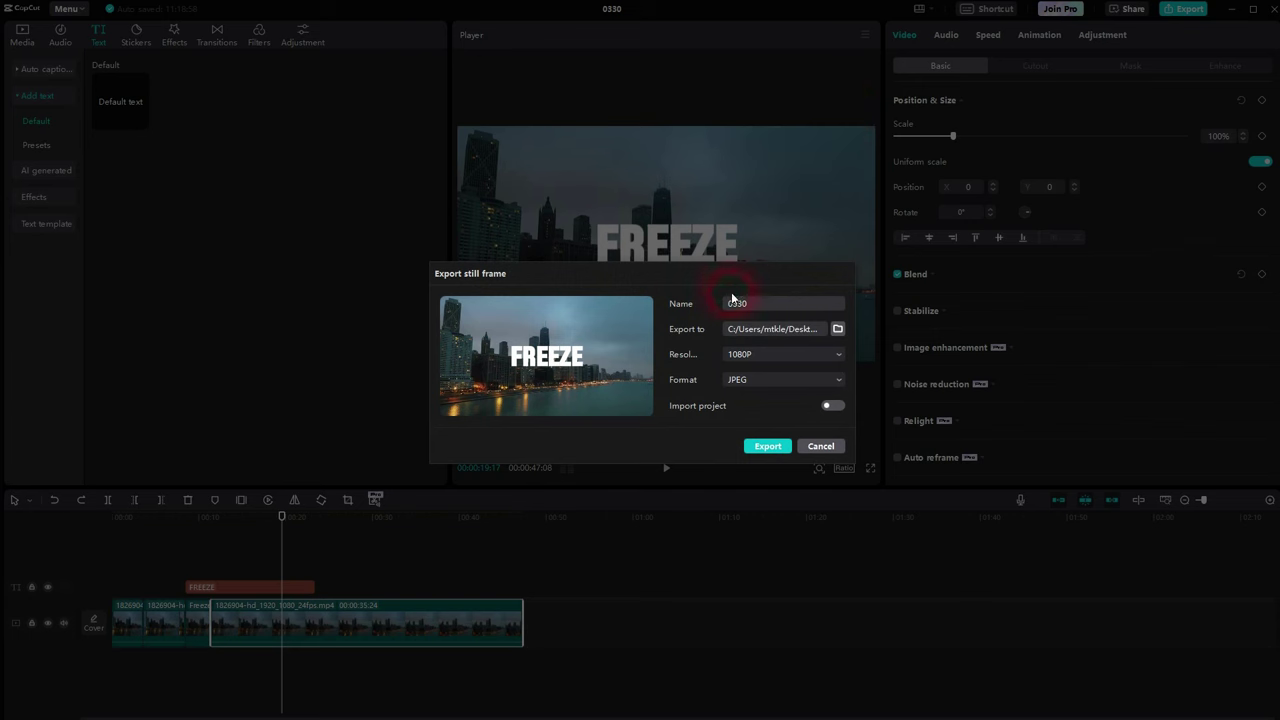
click(752, 301)
click(750, 304)
click(760, 305)
click(838, 329)
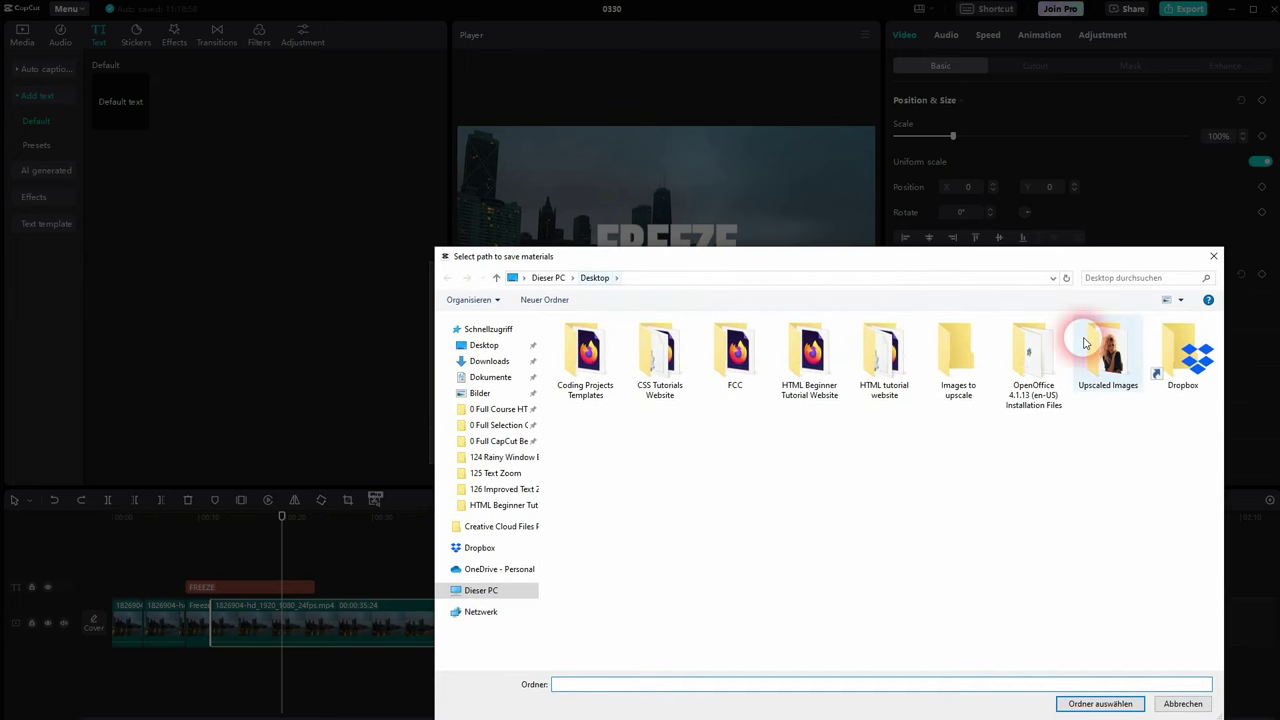
click(1213, 256)
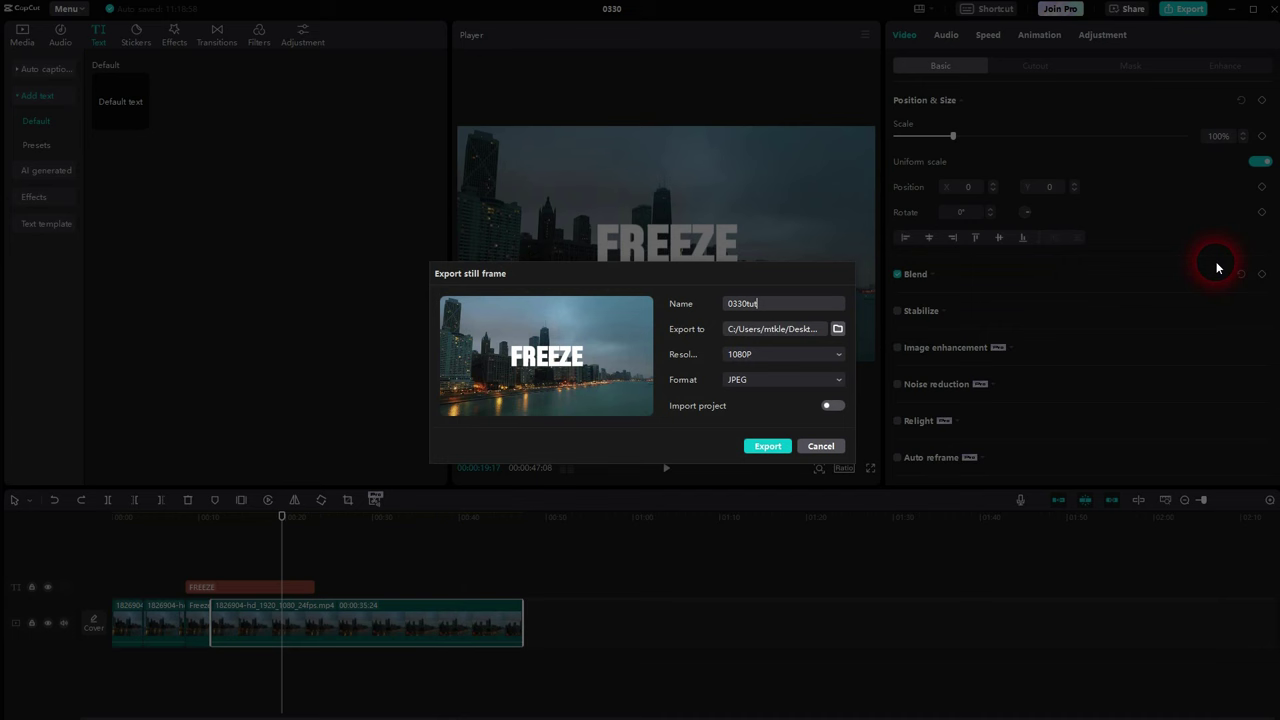
Step: Keep 1080P resolution, JPEG format and project import off, and export the still frame
click(756, 354)
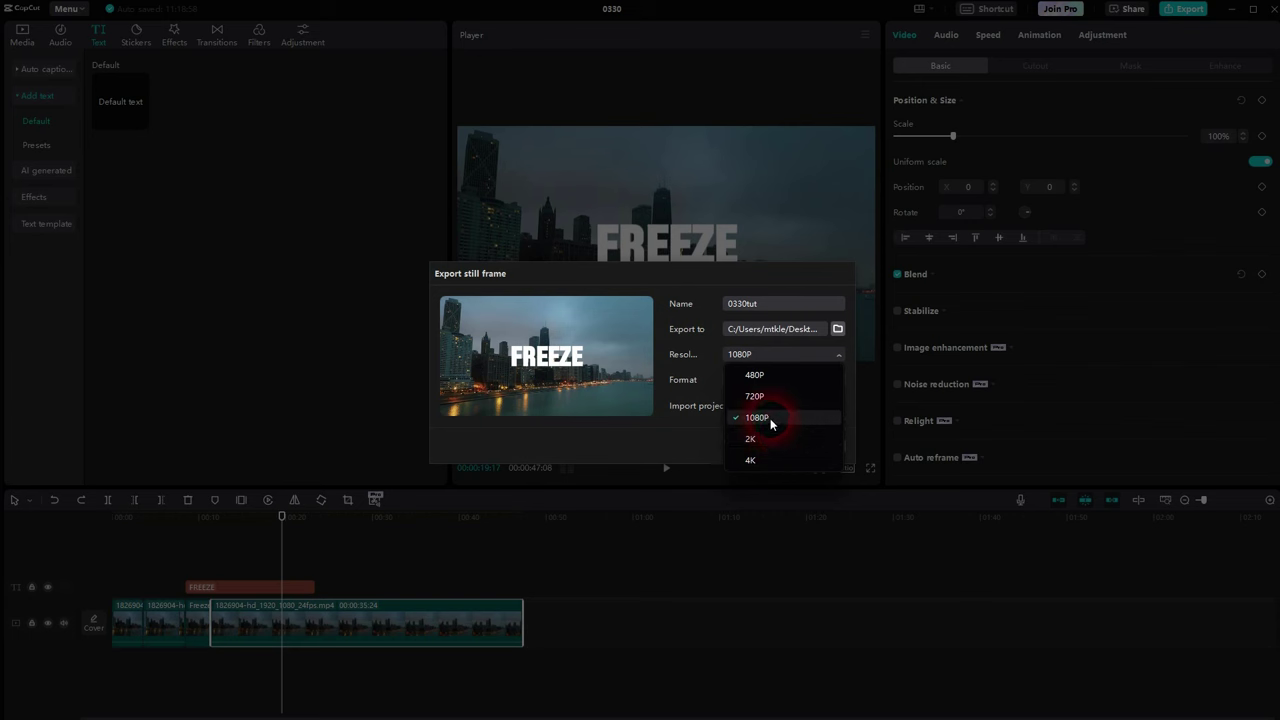
click(764, 421)
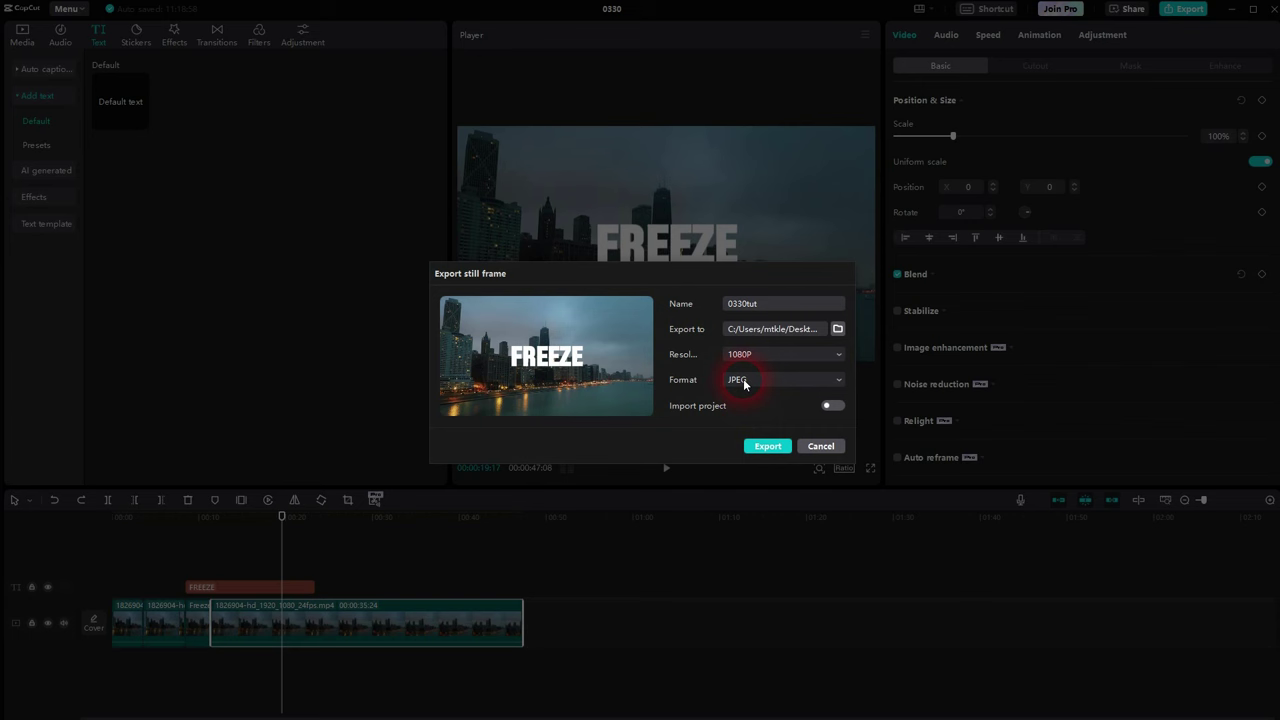
click(743, 381)
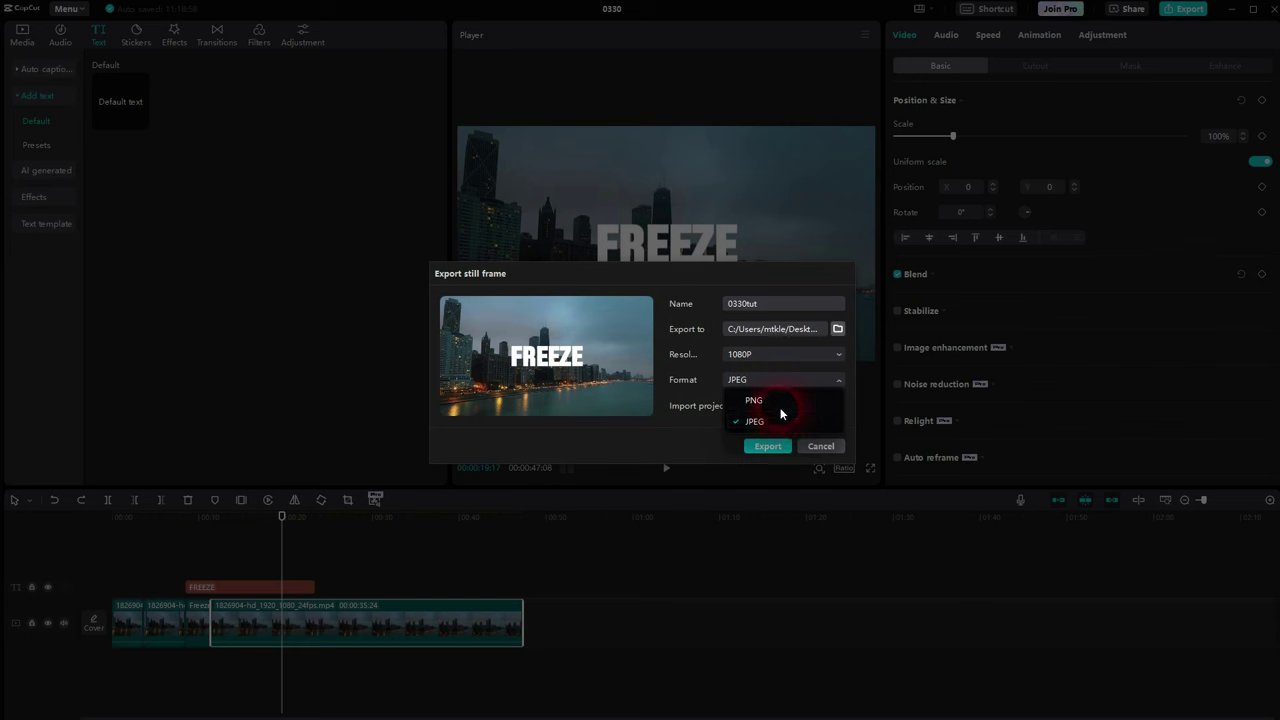
click(779, 420)
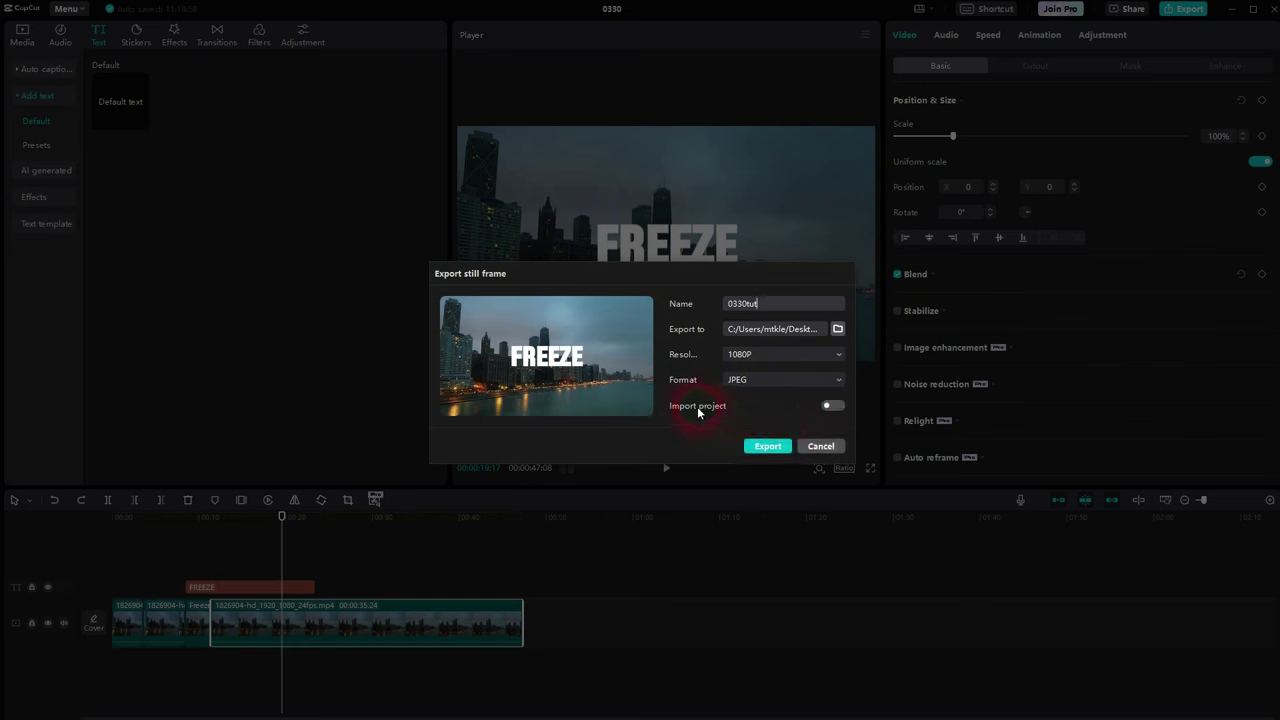
click(829, 406)
click(829, 406)
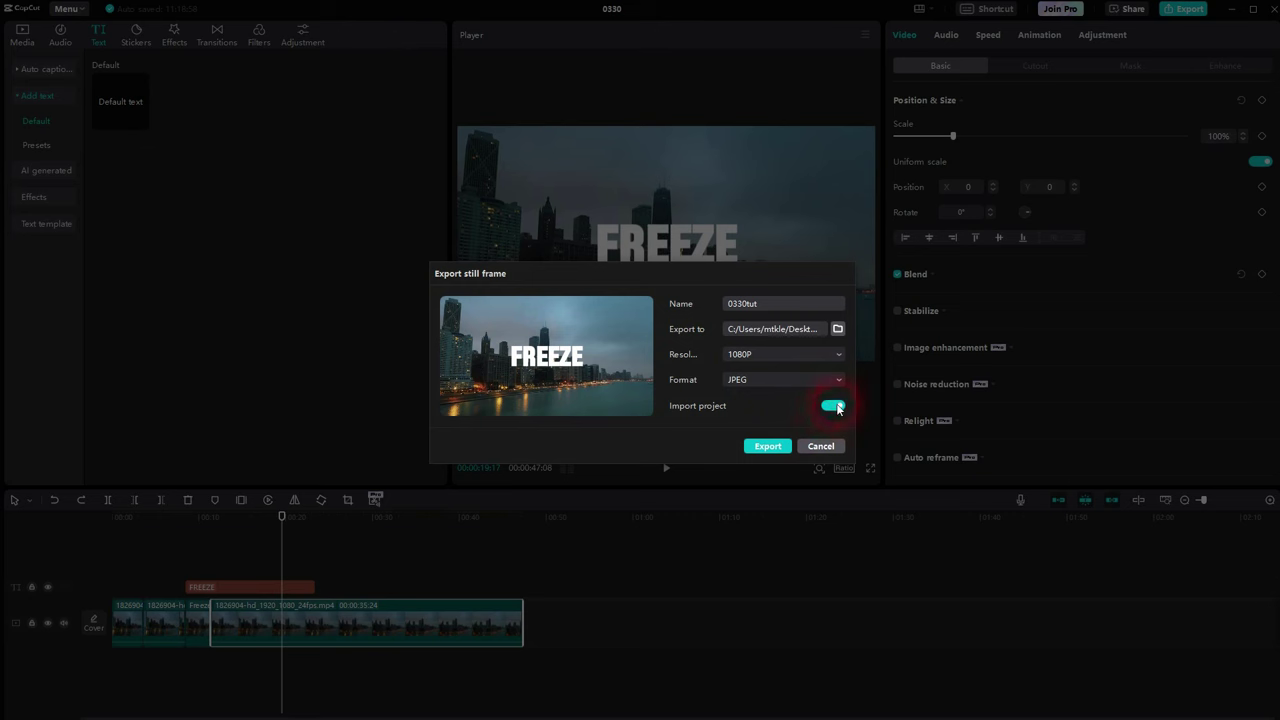
click(775, 447)
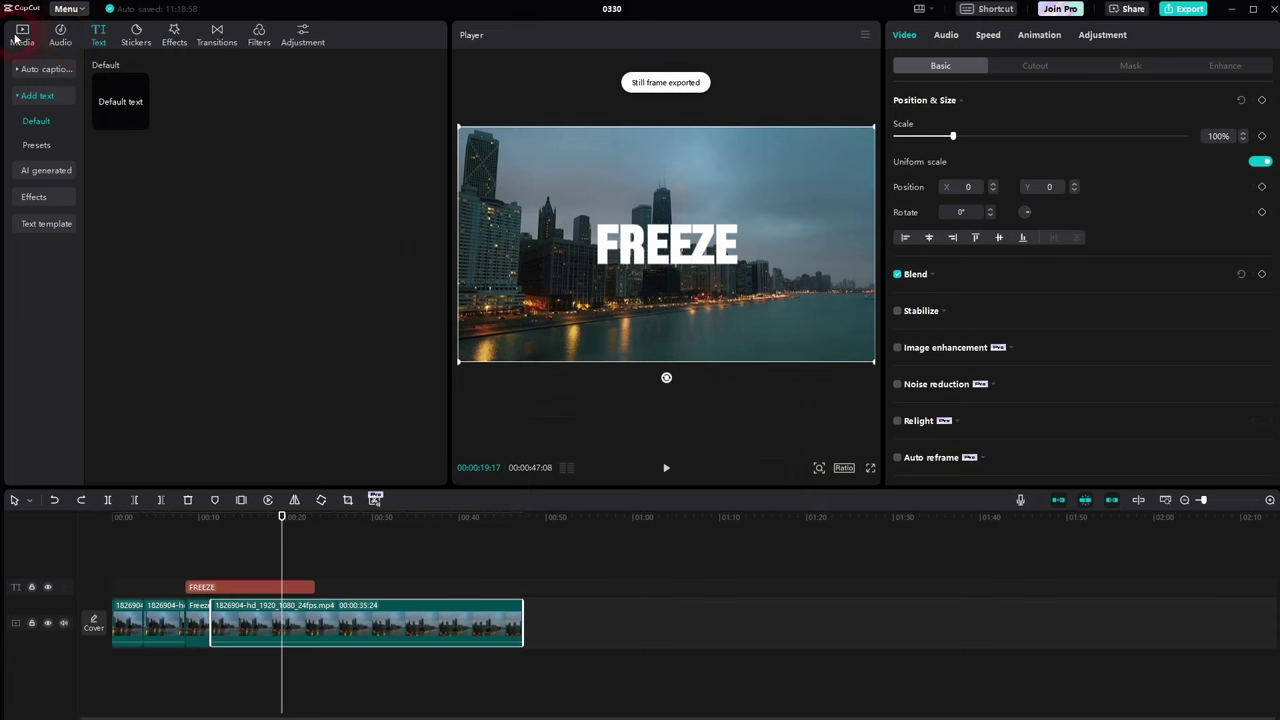
Step: Import the exported 0330tut image from the desktop folder into the project media
click(18, 36)
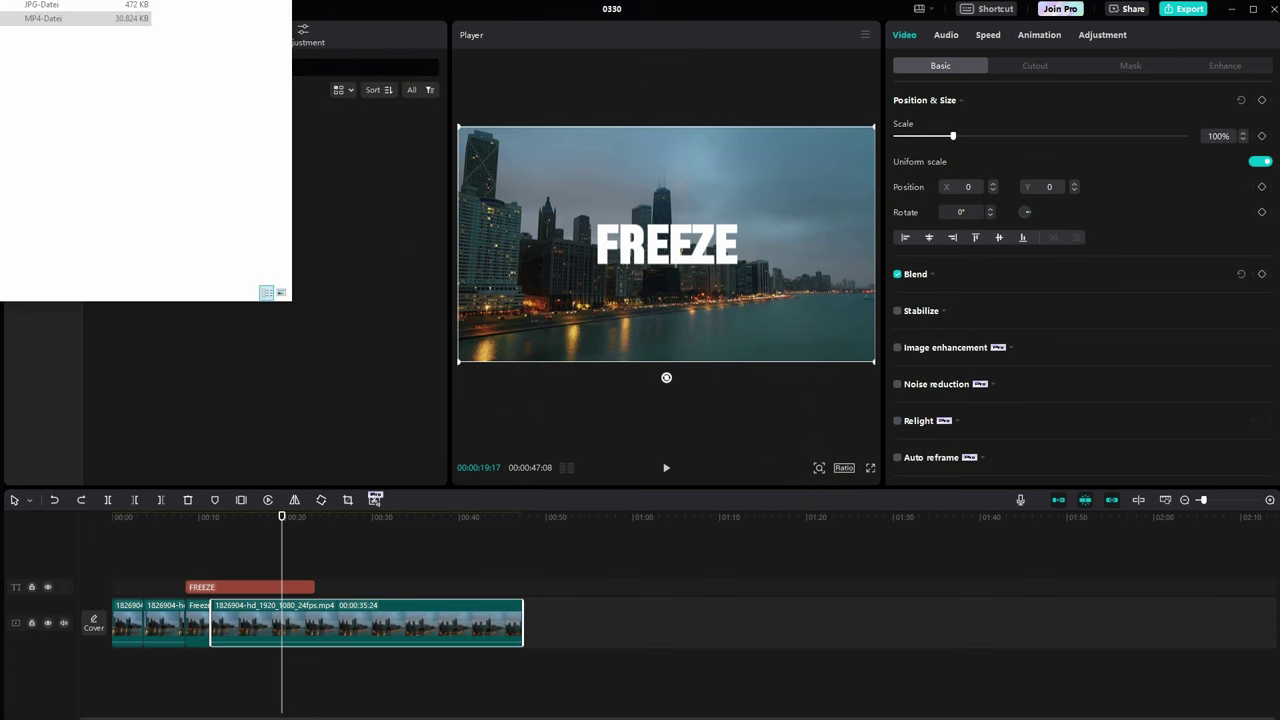
click(60, 245)
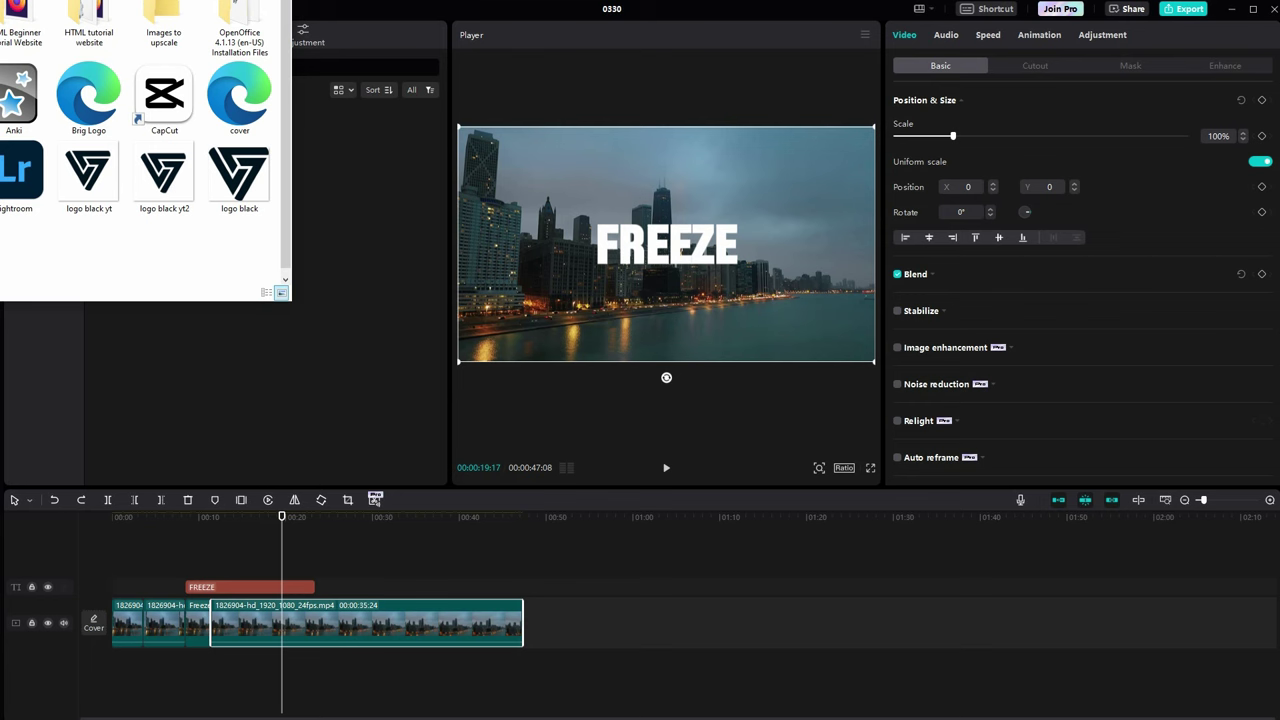
drag(150, 2, 244, 20)
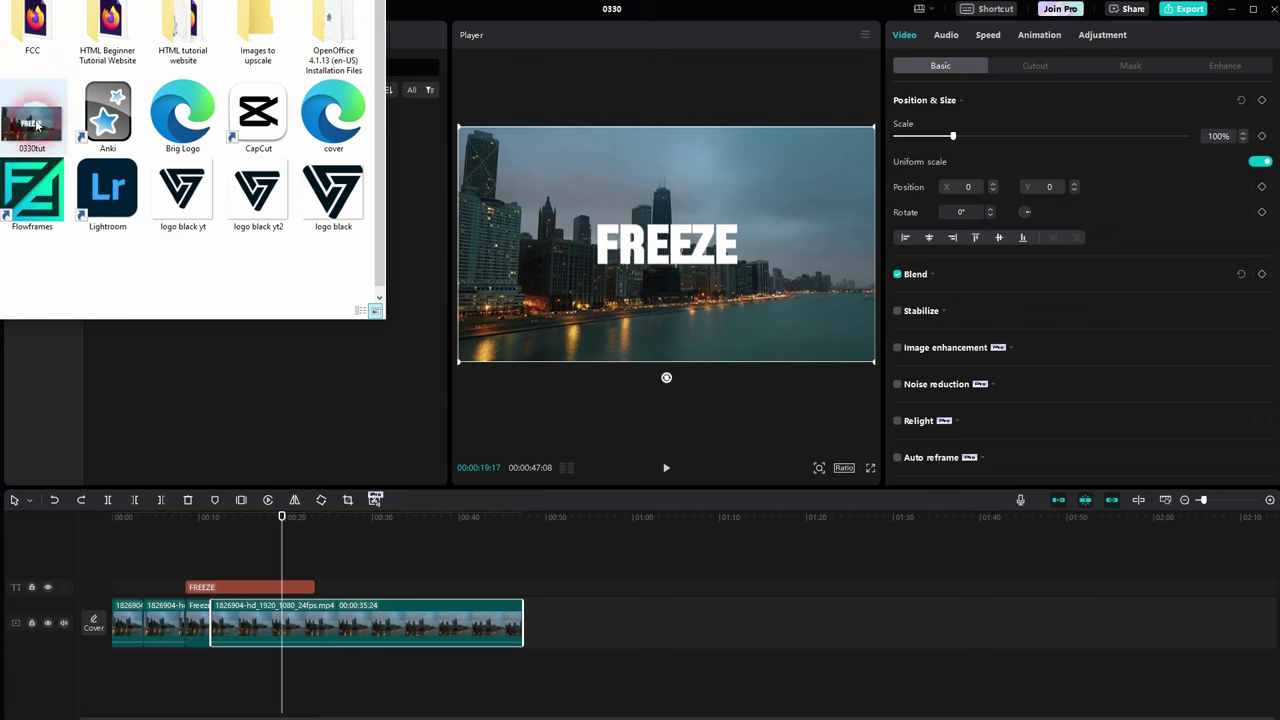
drag(35, 124, 268, 424)
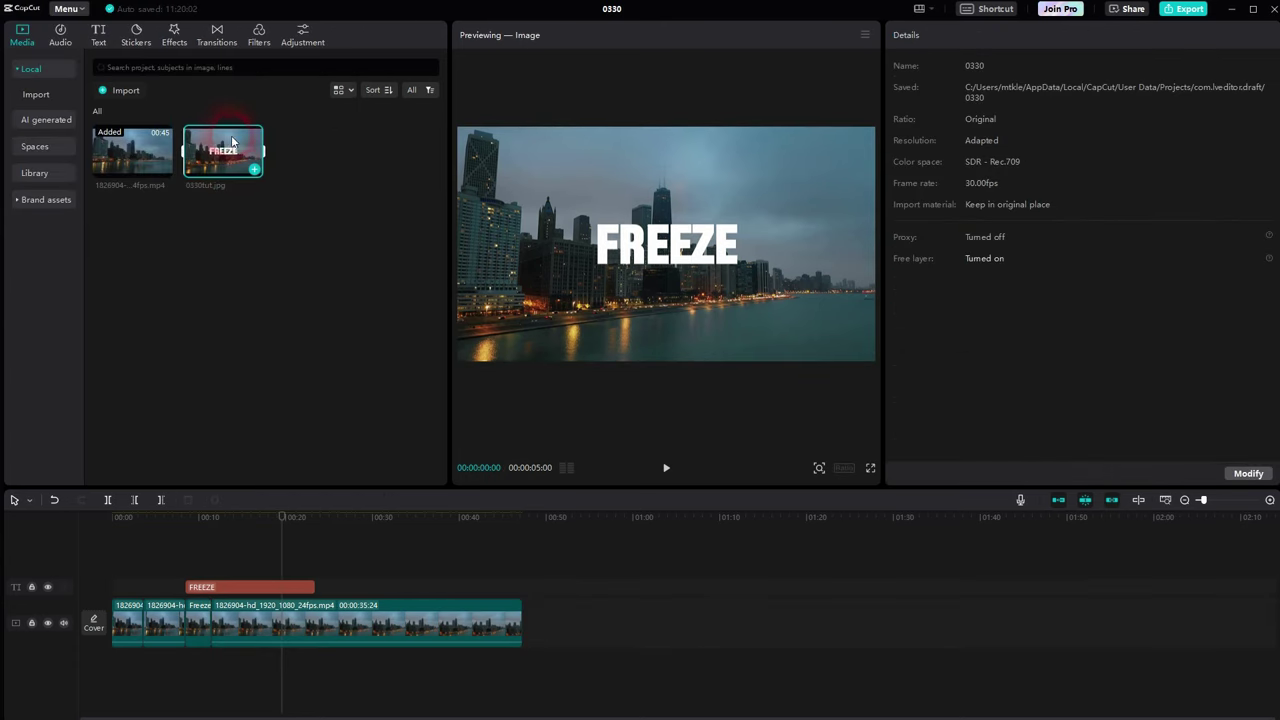
Step: Add the 0330tut image to the timeline, move it to the end and preview it at 00:00:49:23
click(252, 168)
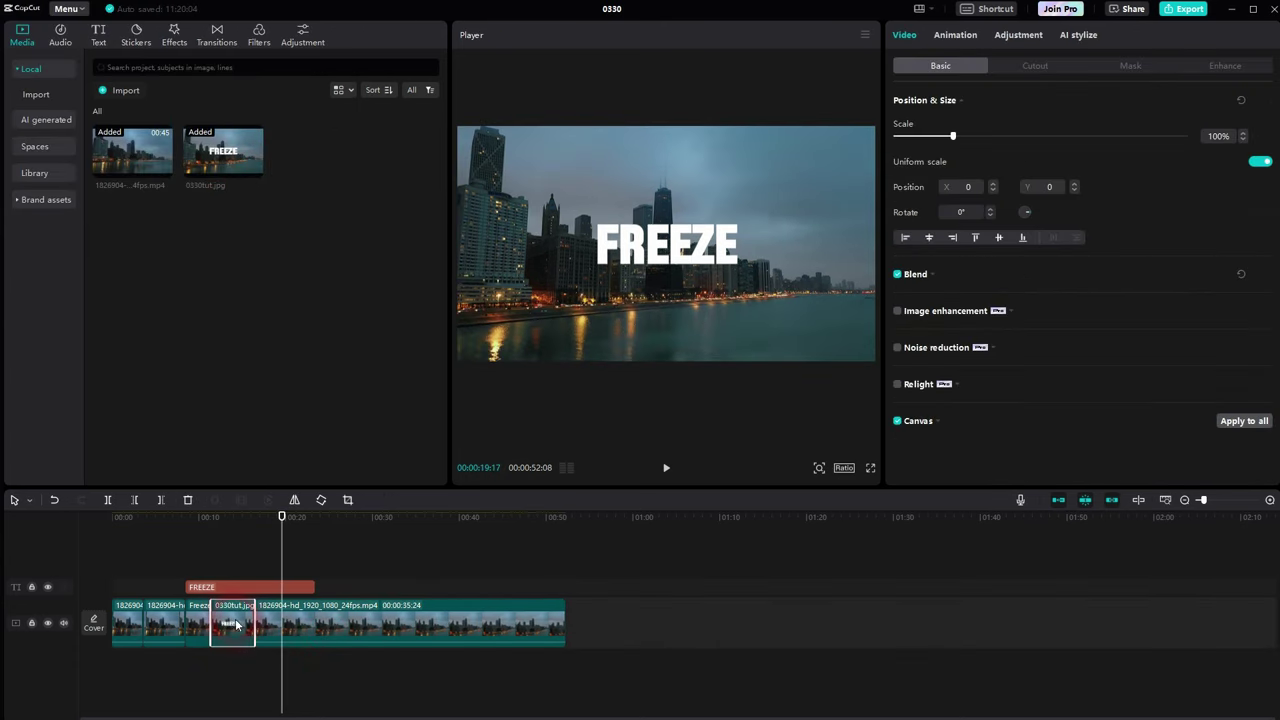
drag(228, 618, 556, 625)
click(289, 537)
drag(289, 537, 543, 651)
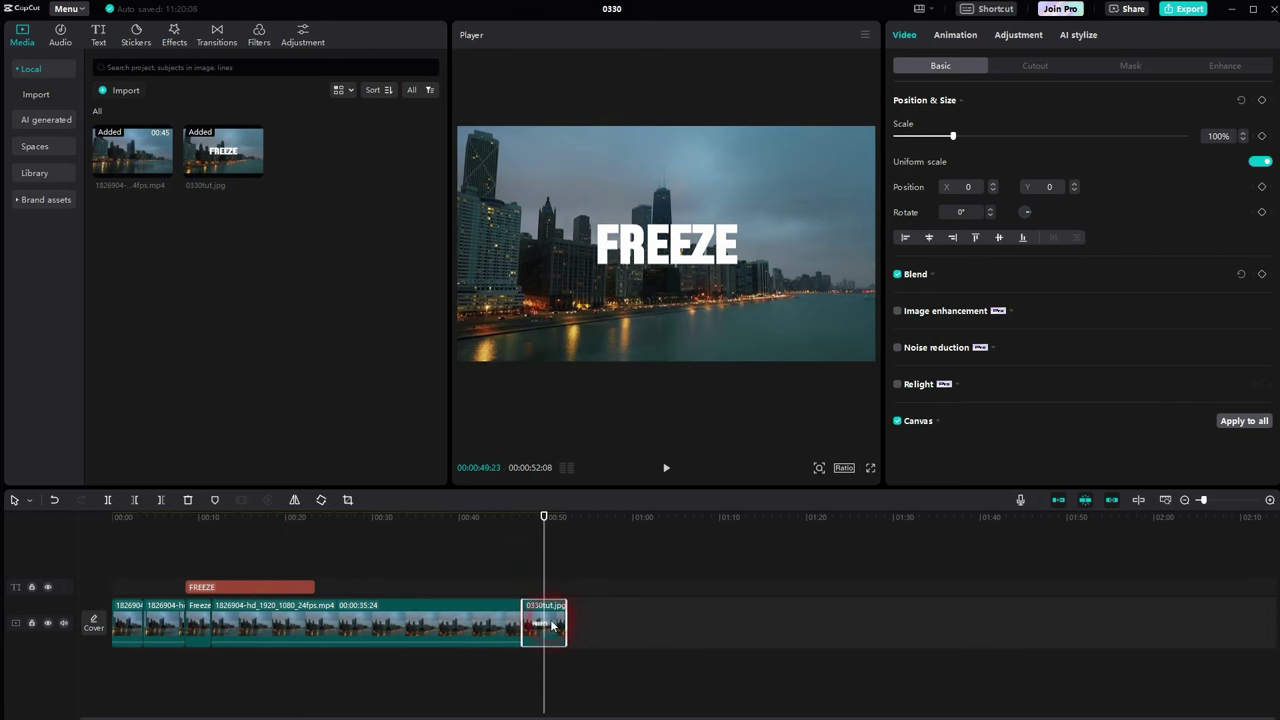
Step: Delete the 0330tut image from the timeline and from the project media
key(Delete)
click(224, 160)
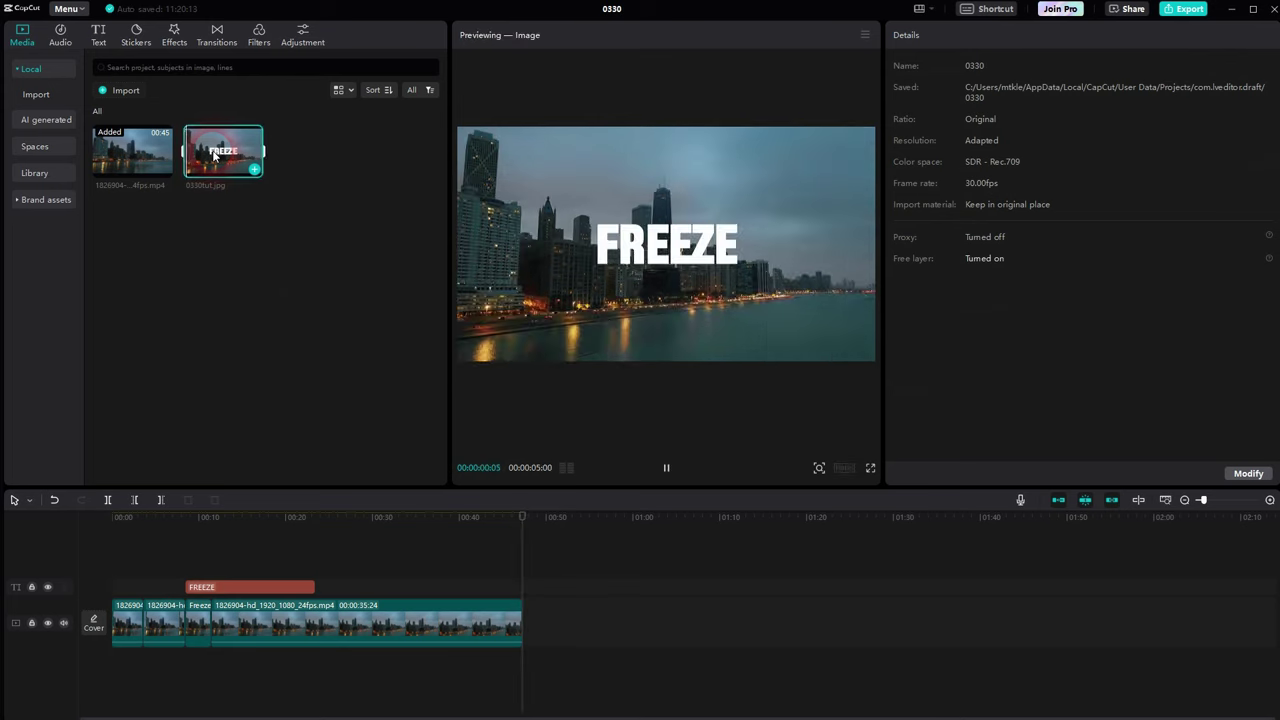
key(Delete)
Step: Open the still frame export for the frame at 00:00:19:27
drag(533, 550, 286, 563)
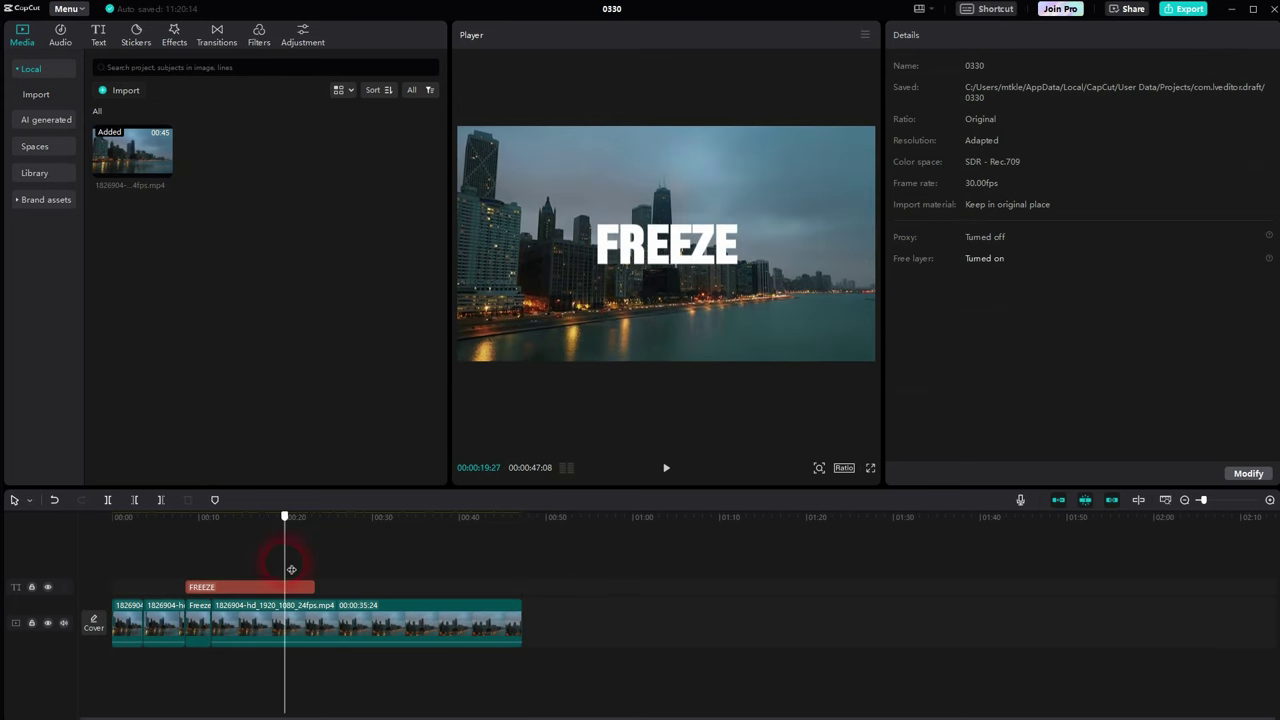
click(866, 37)
click(843, 106)
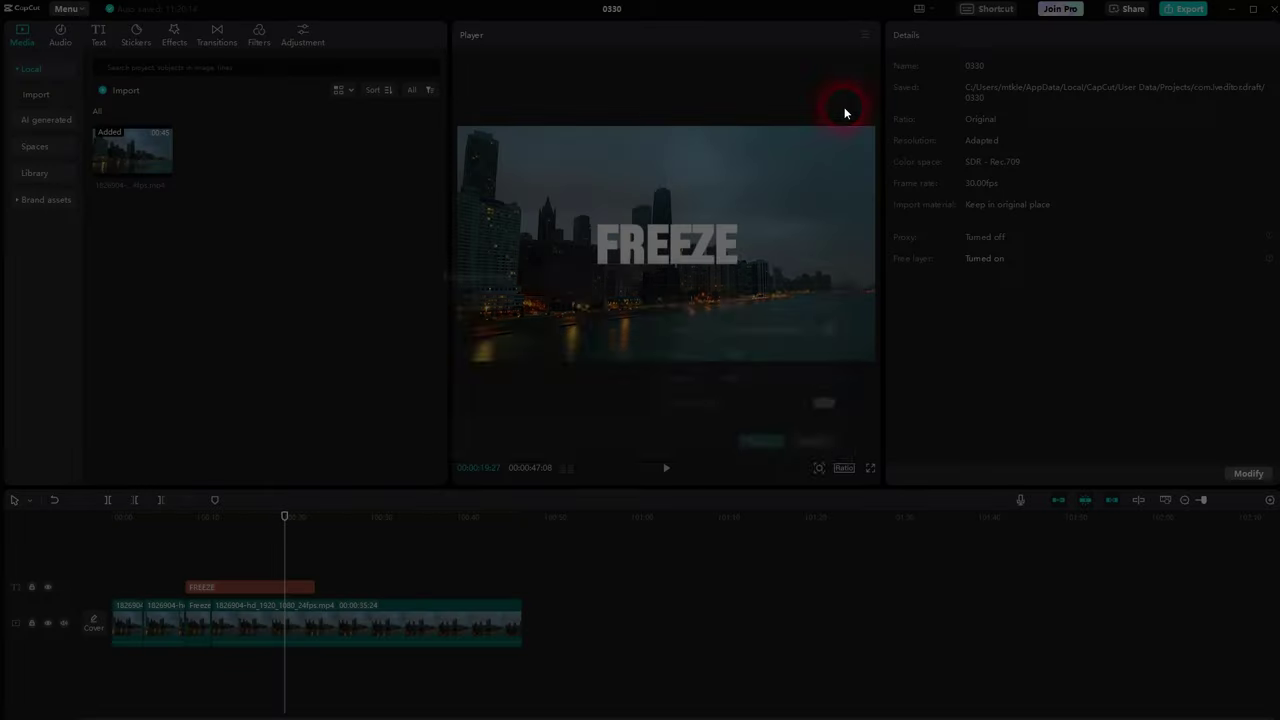
Step: Export the current frame as a 1080P JPEG still named 0330, with importing it into the project enabled
click(833, 406)
click(834, 408)
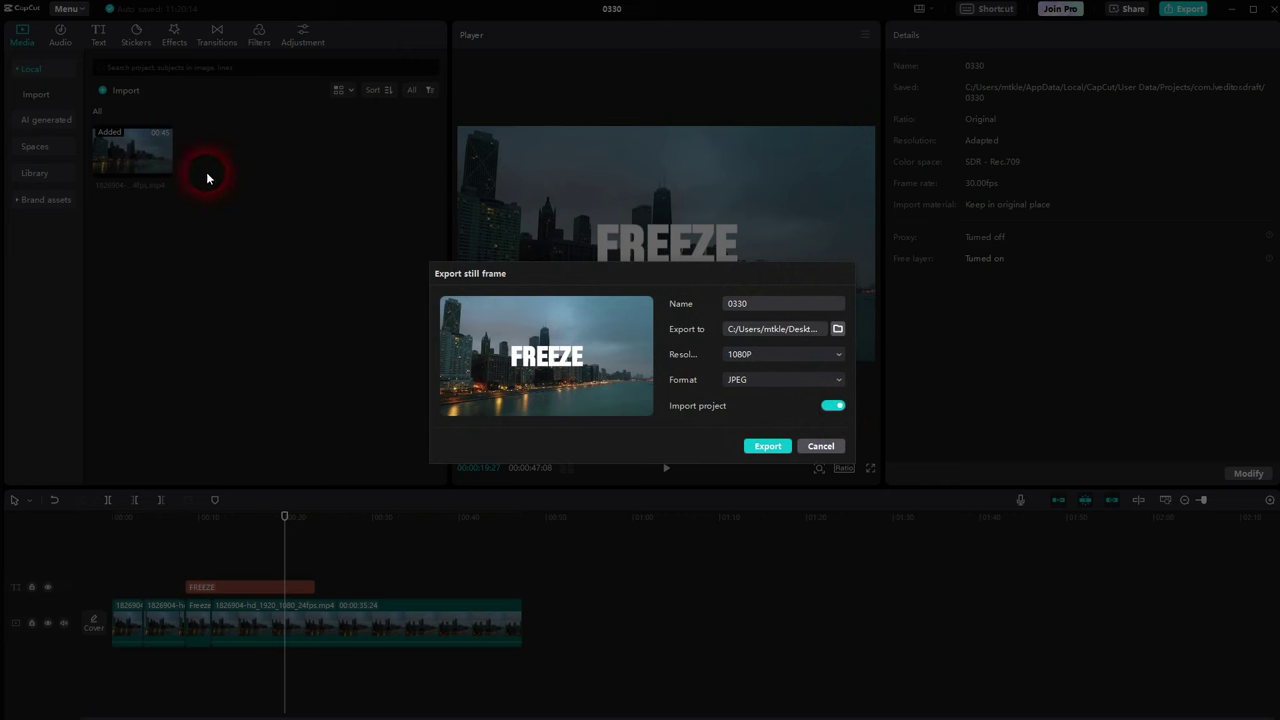
click(758, 448)
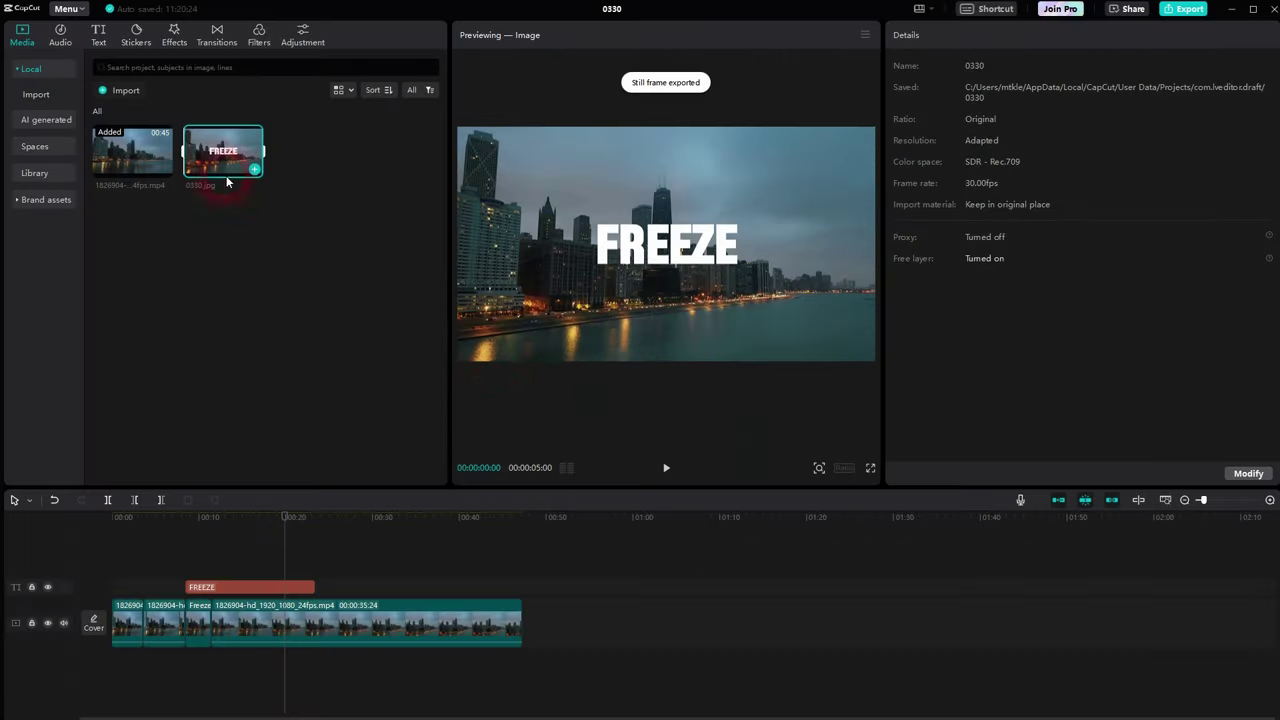
Step: Add the exported still 0330.jpg to the end of the main track and preview it
click(247, 172)
drag(248, 612, 396, 560)
click(543, 583)
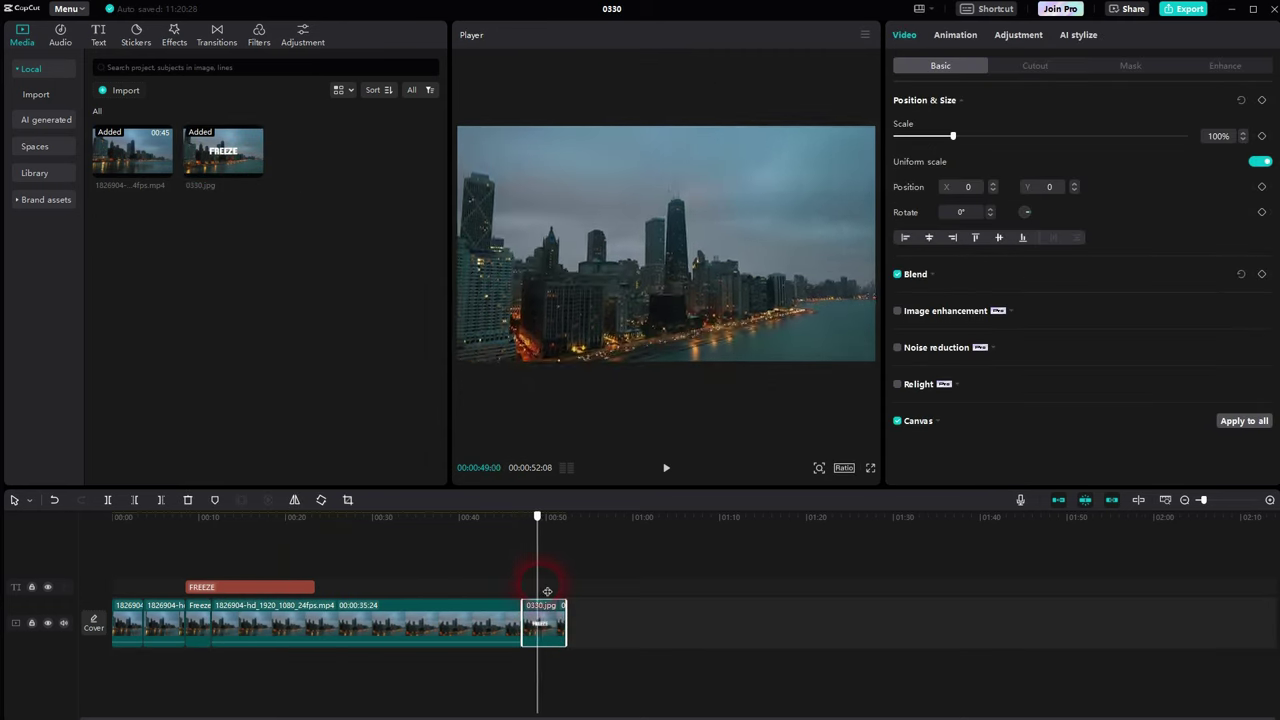
click(649, 411)
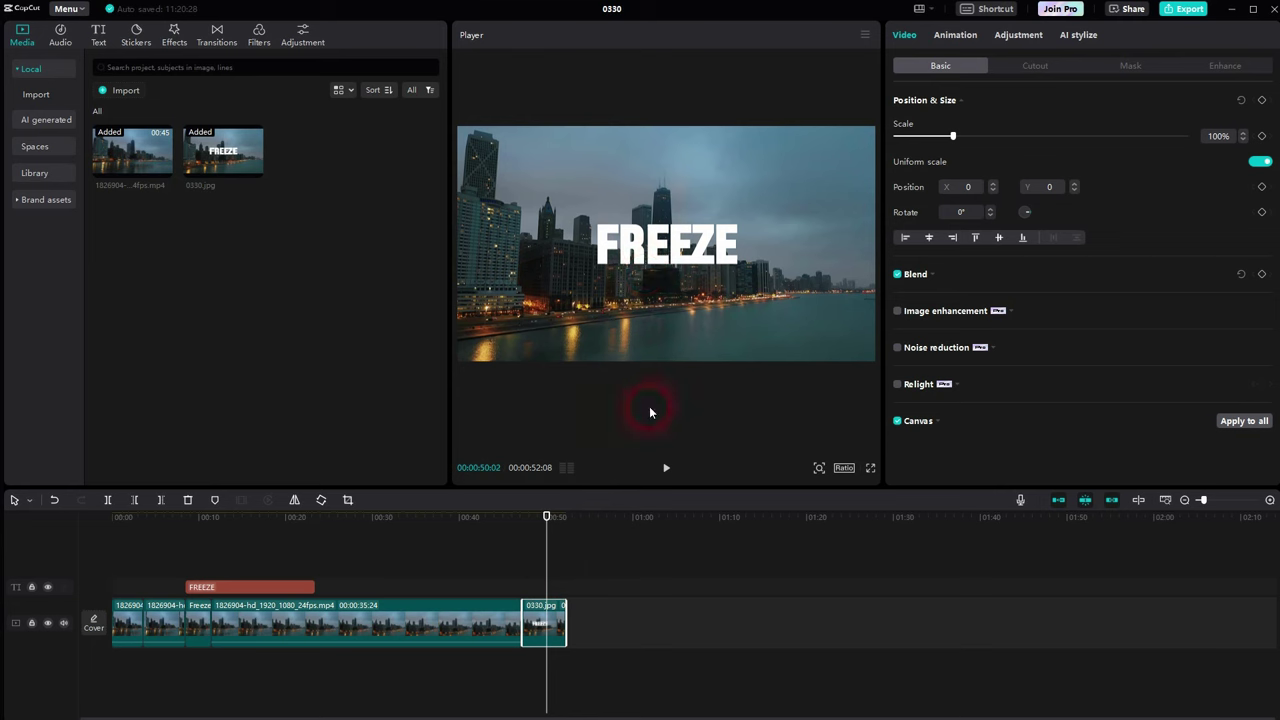
Step: Delete the 0330.jpg still clip from the timeline and move the playhead back to about 36 seconds
click(541, 630)
key(Delete)
drag(523, 594, 432, 552)
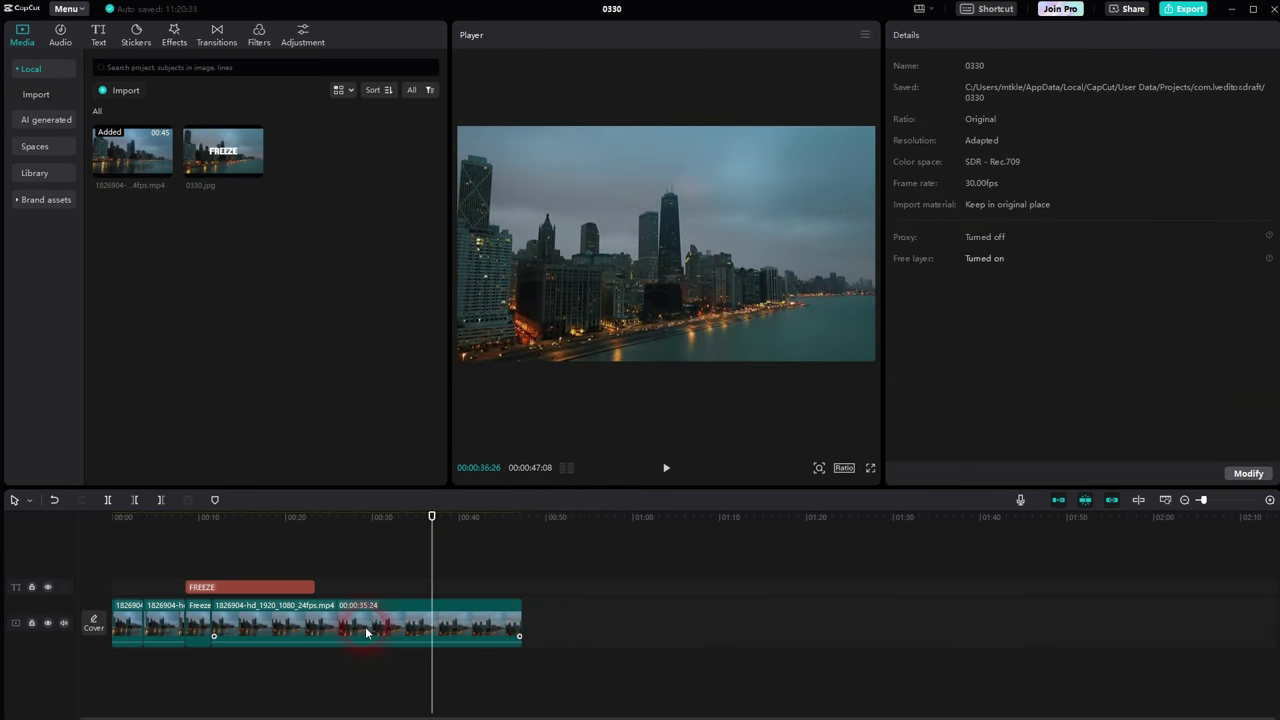
click(366, 632)
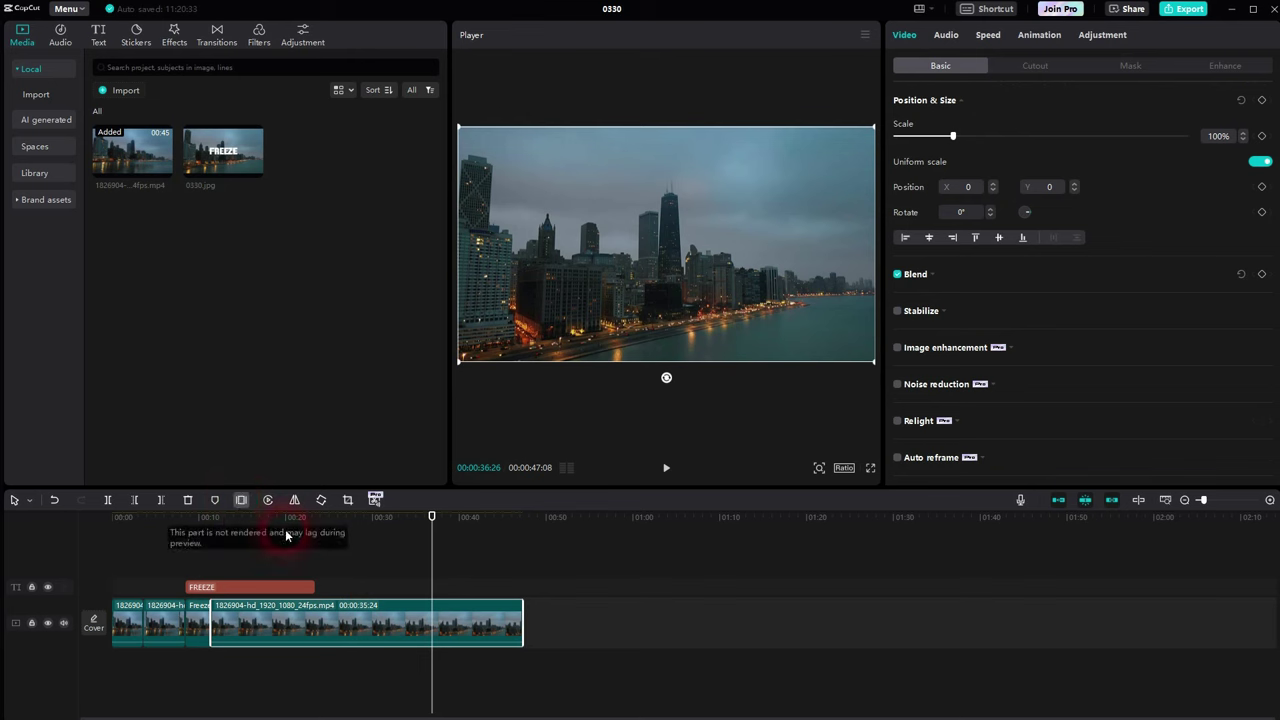
click(269, 588)
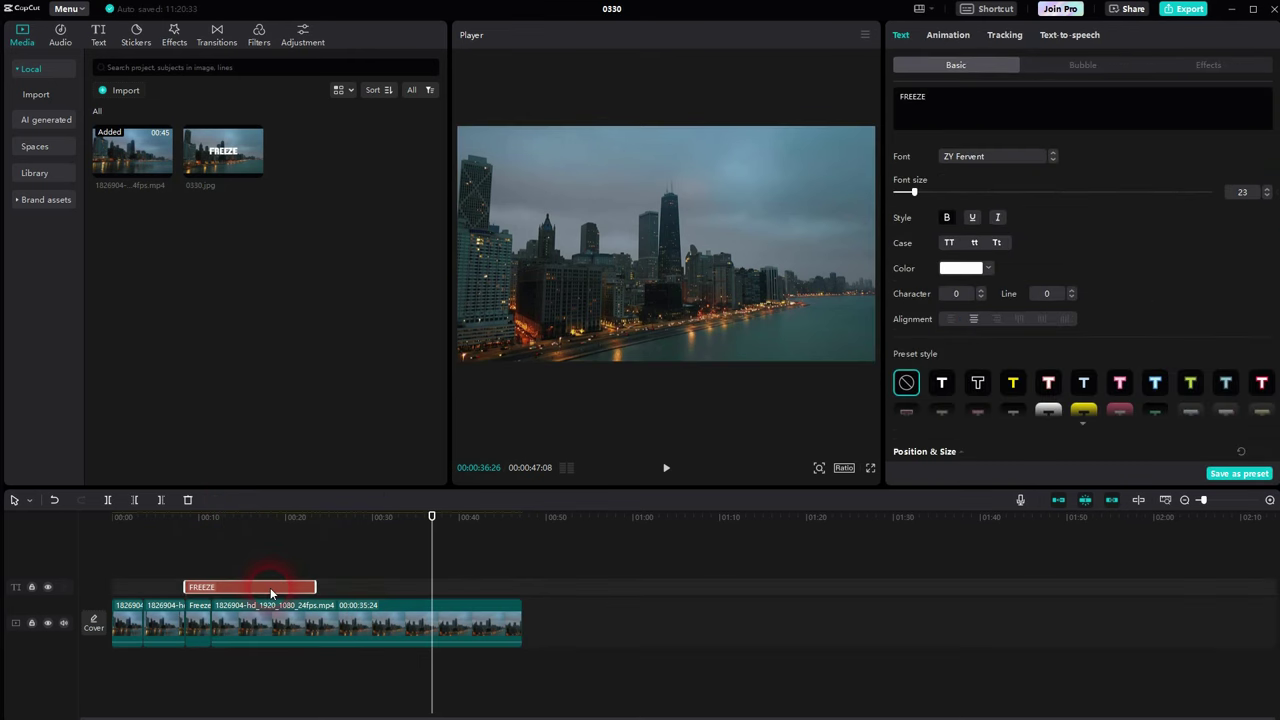
click(372, 635)
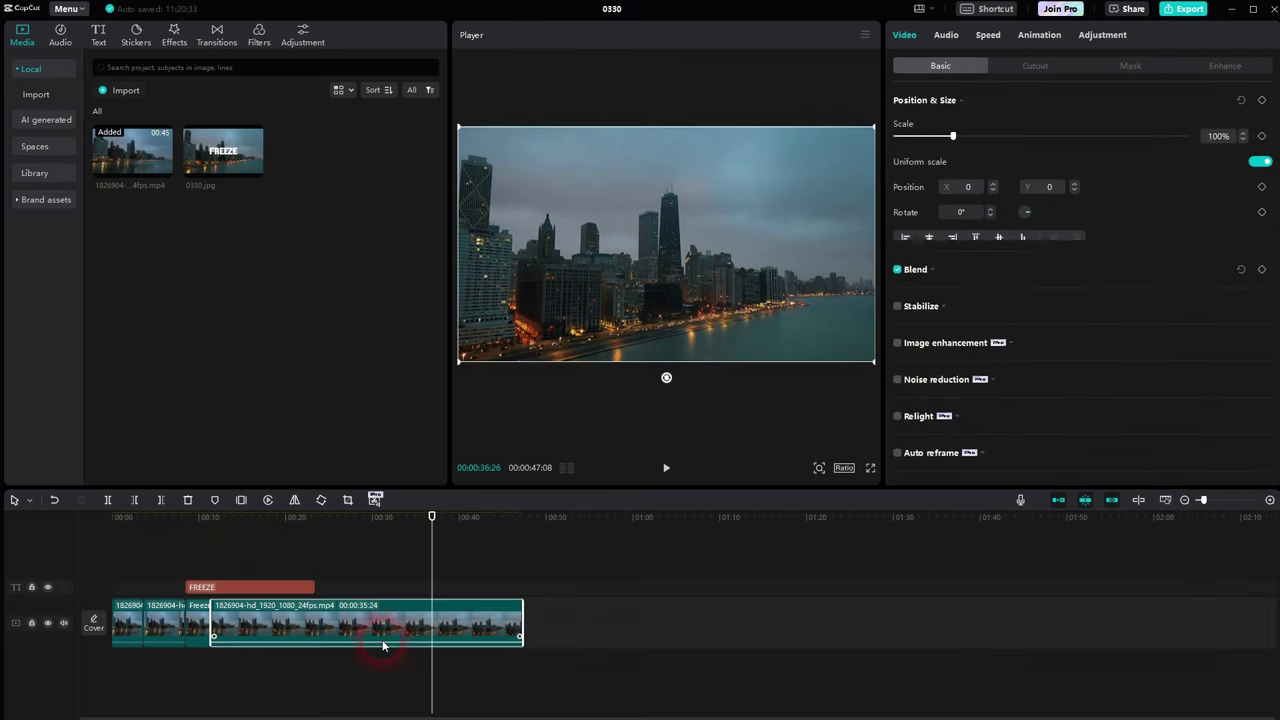
click(865, 34)
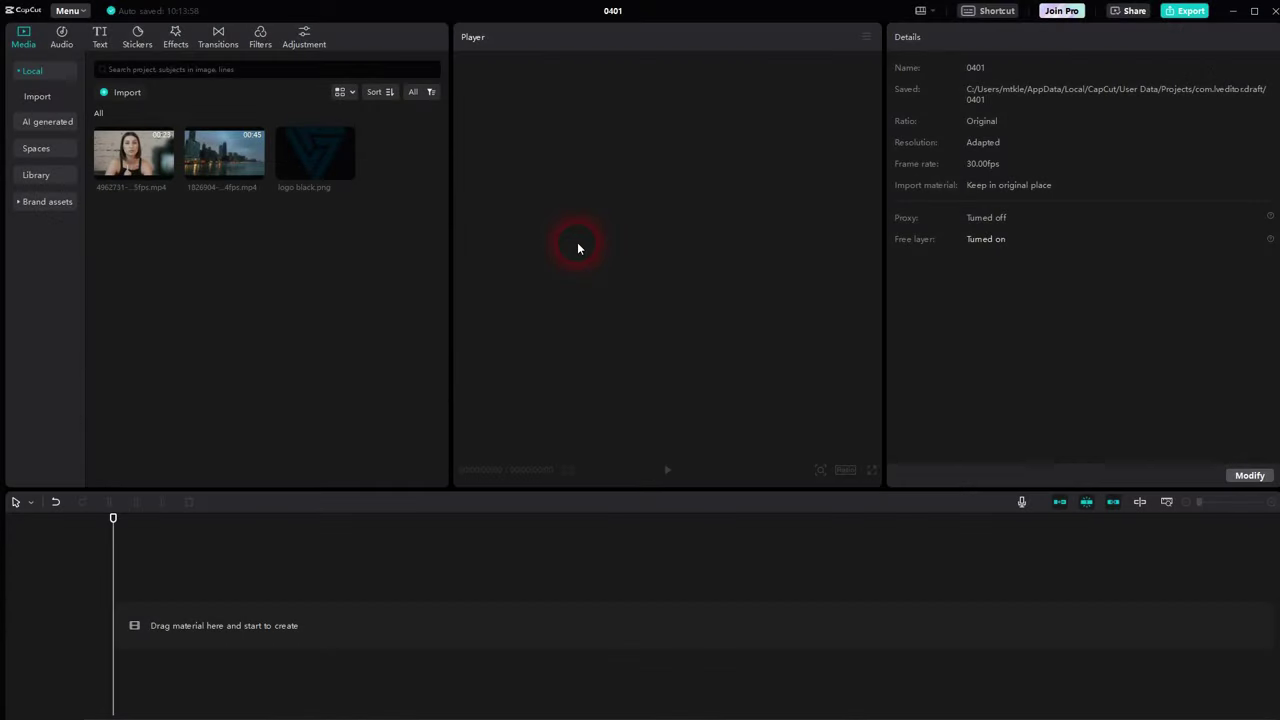
Step: Add logo black.png to the empty timeline and scale it down to about 49%
click(346, 172)
click(693, 229)
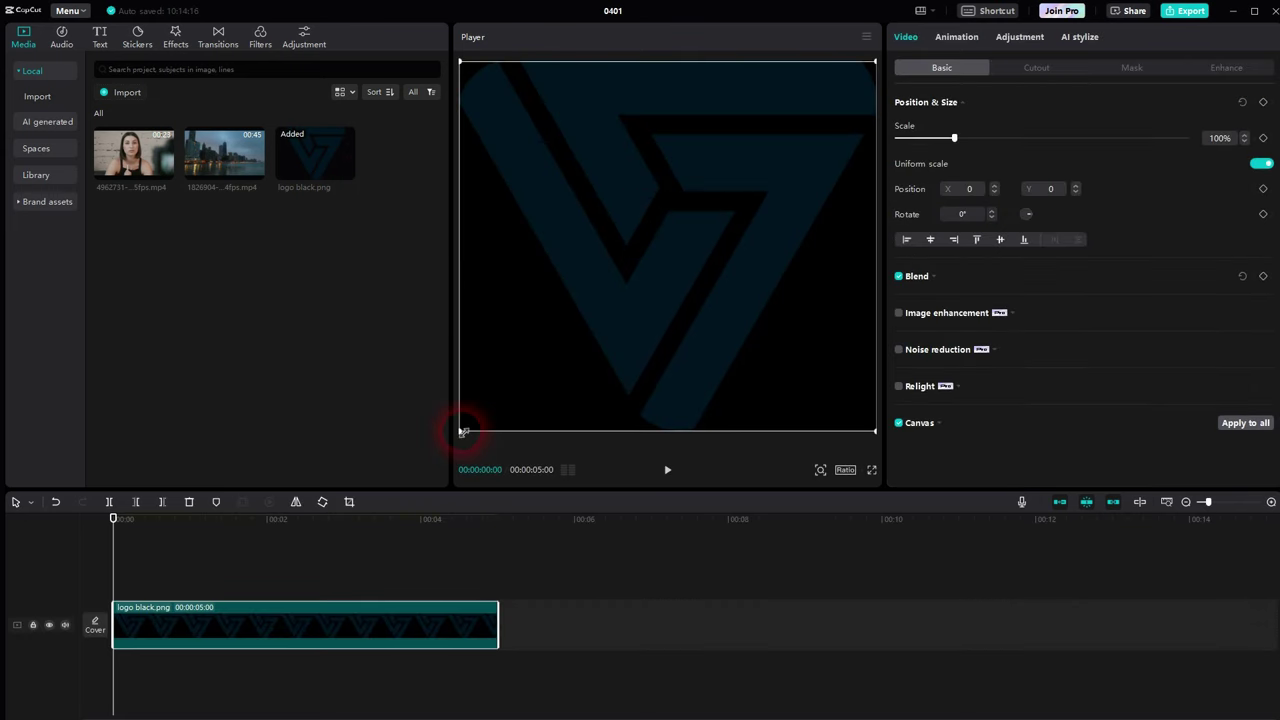
drag(463, 432, 566, 336)
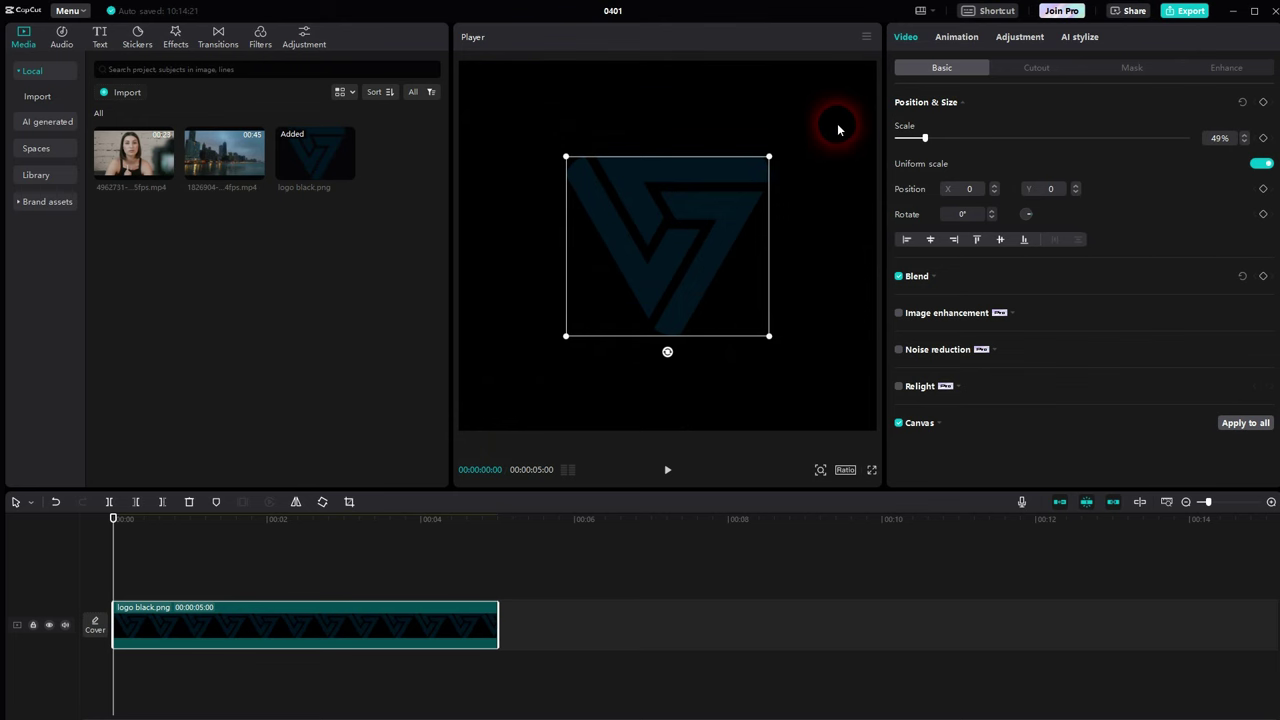
Step: Give the logo clip a solid Color canvas background, trying the bright red swatch and then the orange one
click(350, 549)
click(301, 626)
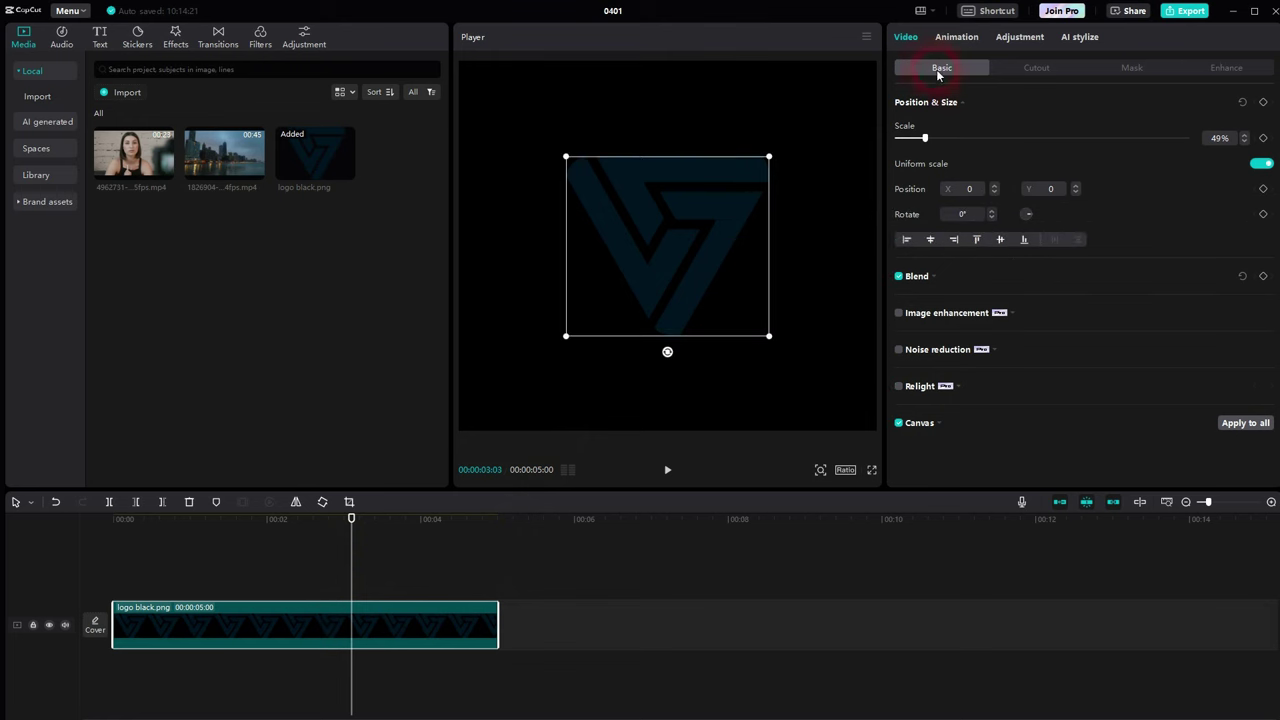
click(946, 427)
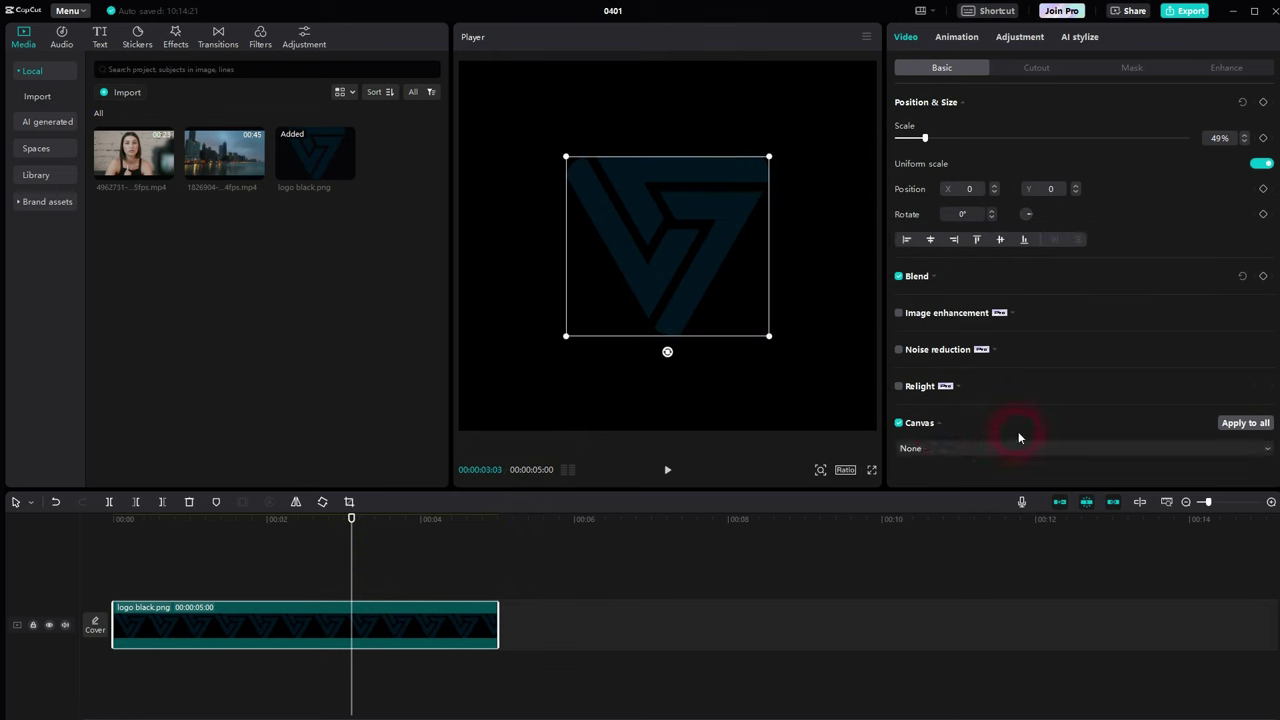
click(943, 449)
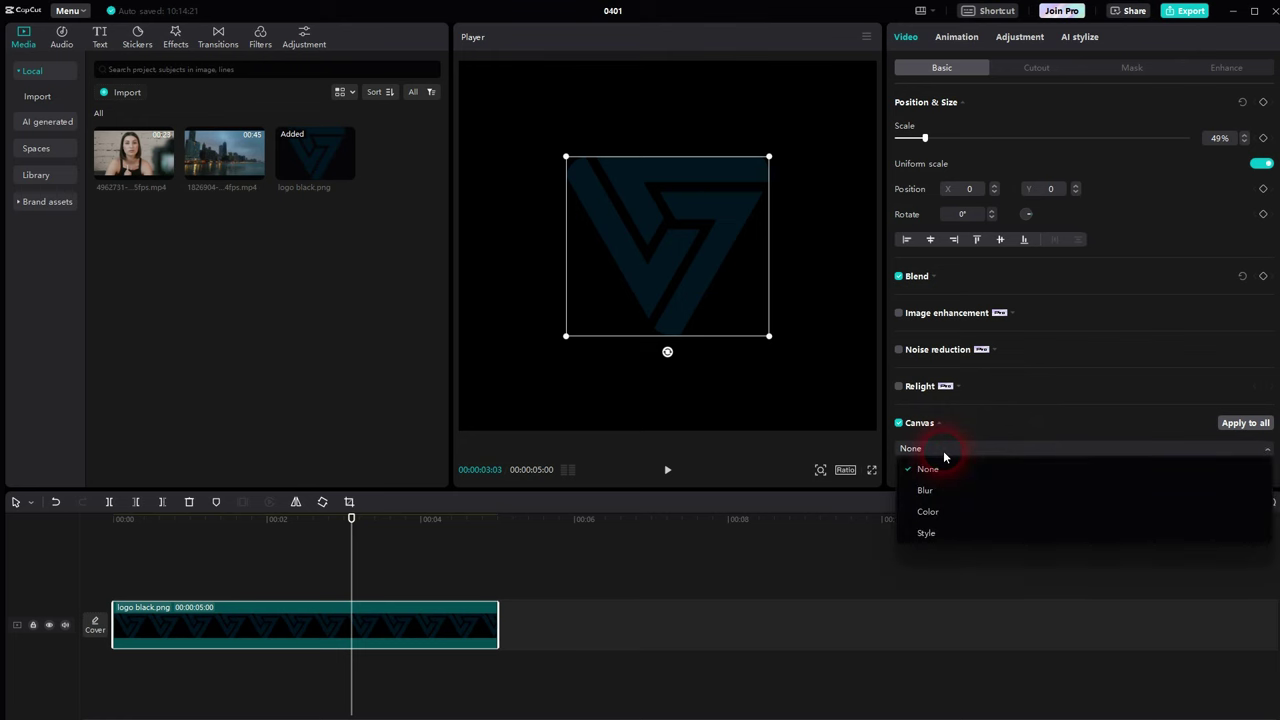
click(957, 511)
scroll(1060, 405, down, 1)
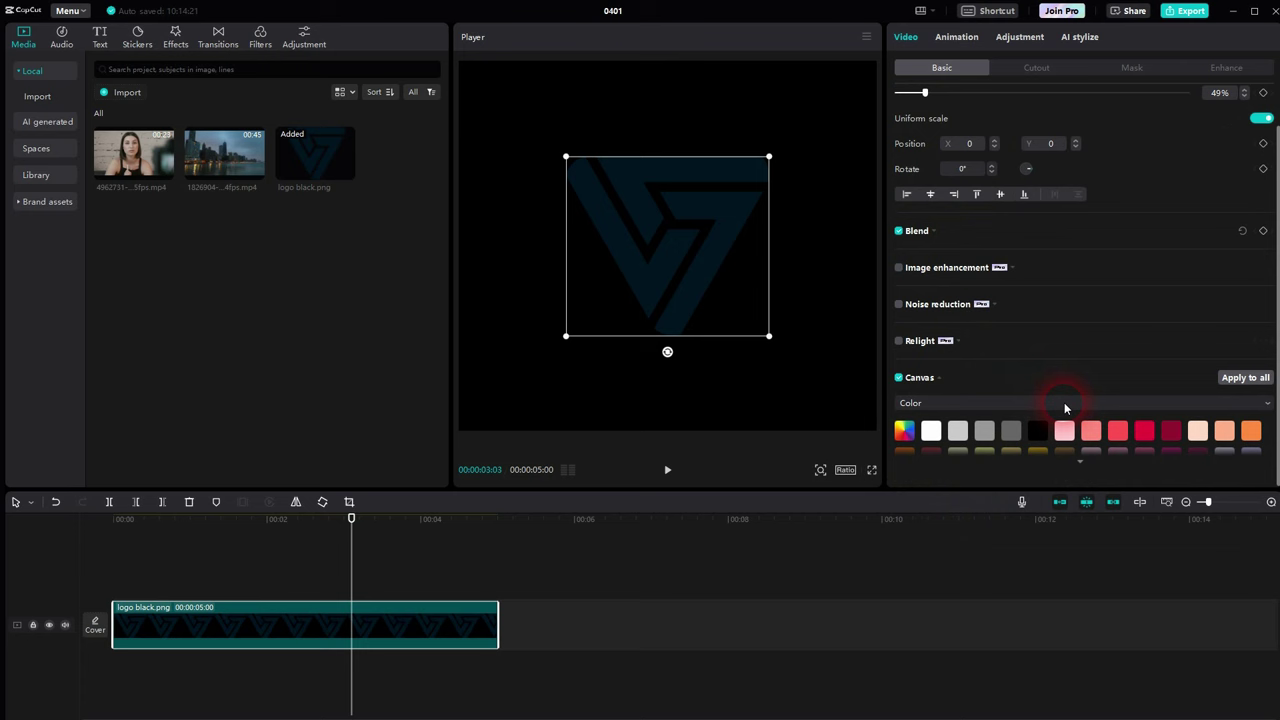
click(1119, 432)
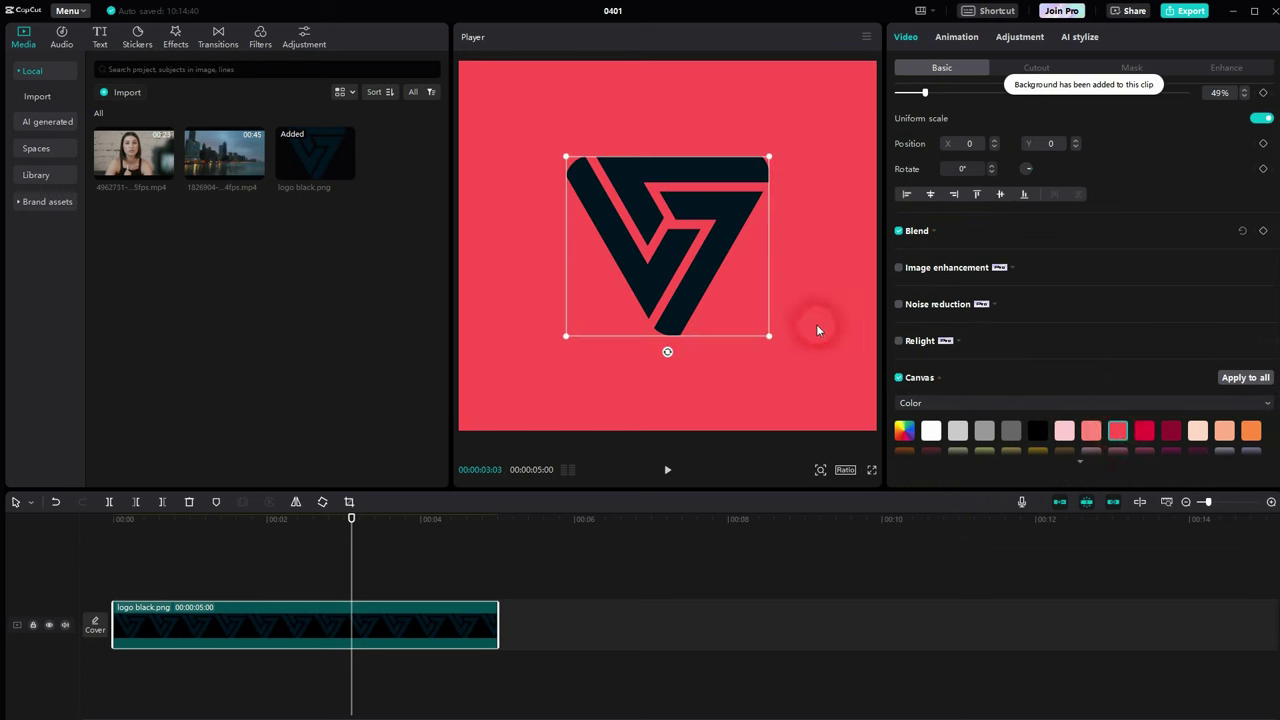
click(1251, 430)
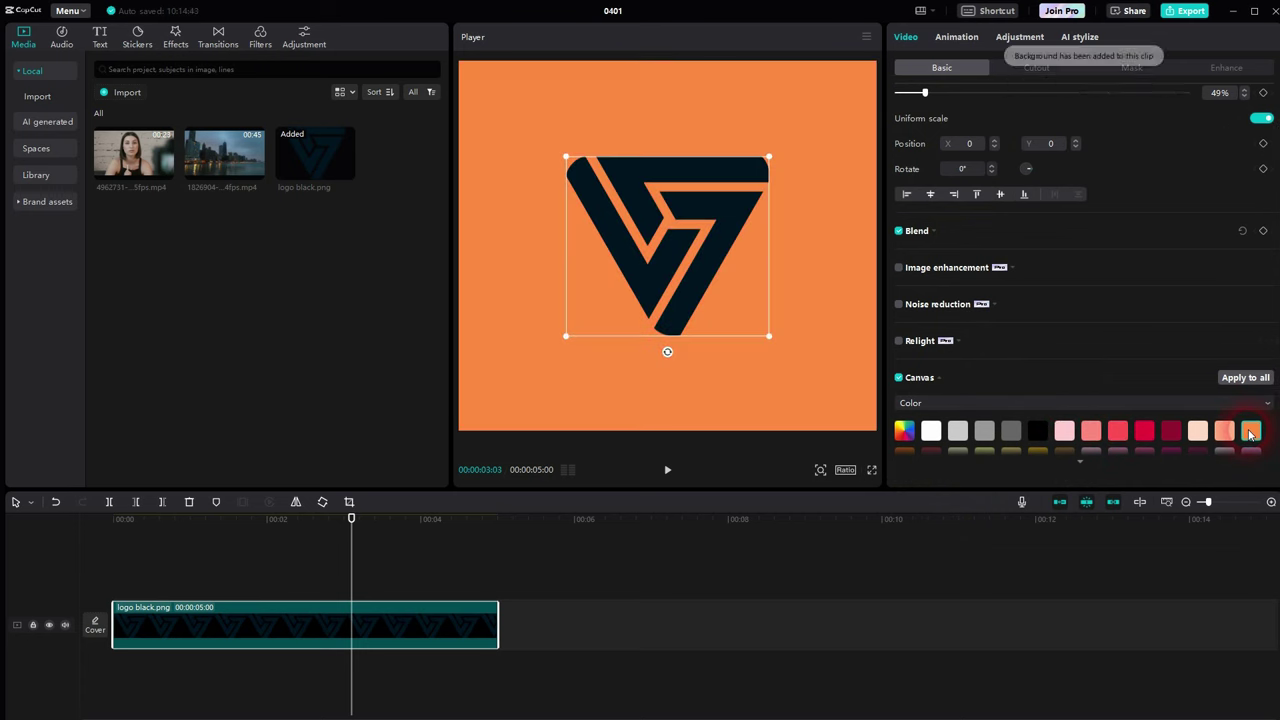
Step: Switch the logo clip's canvas to Style, browse the backgrounds and apply the dark blue patterned one
click(920, 404)
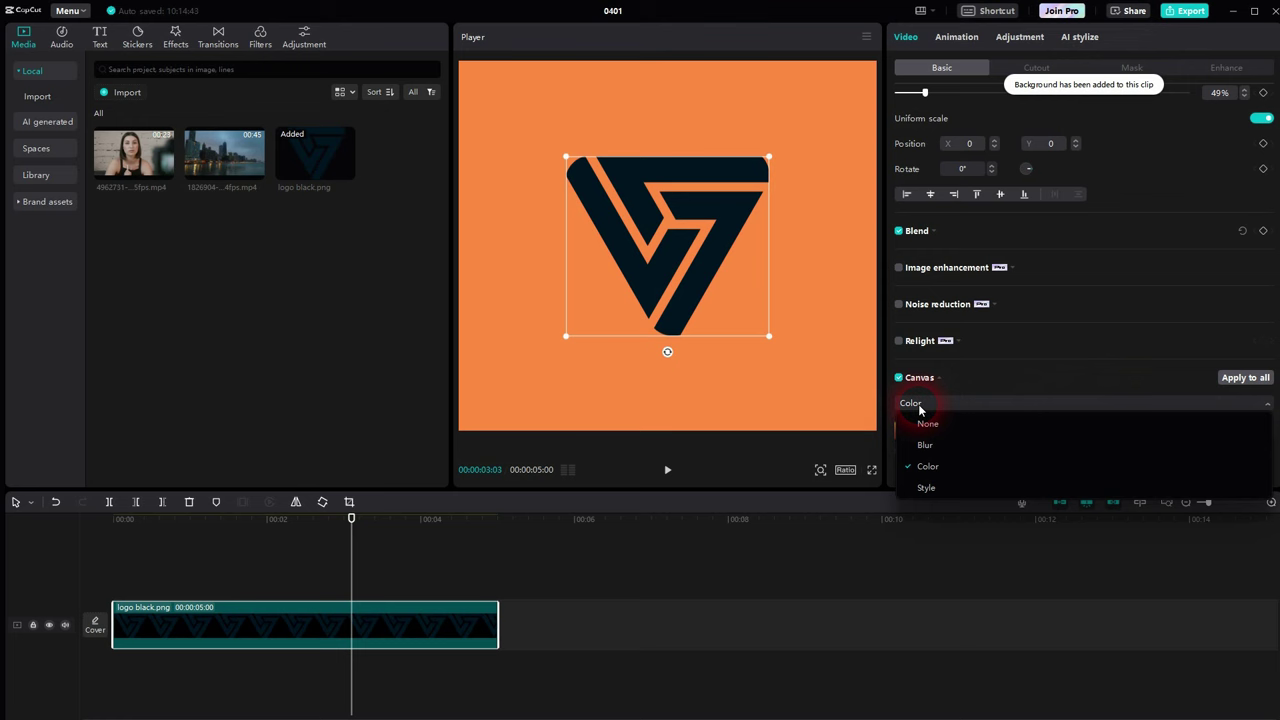
click(940, 490)
scroll(1072, 424, down, 1)
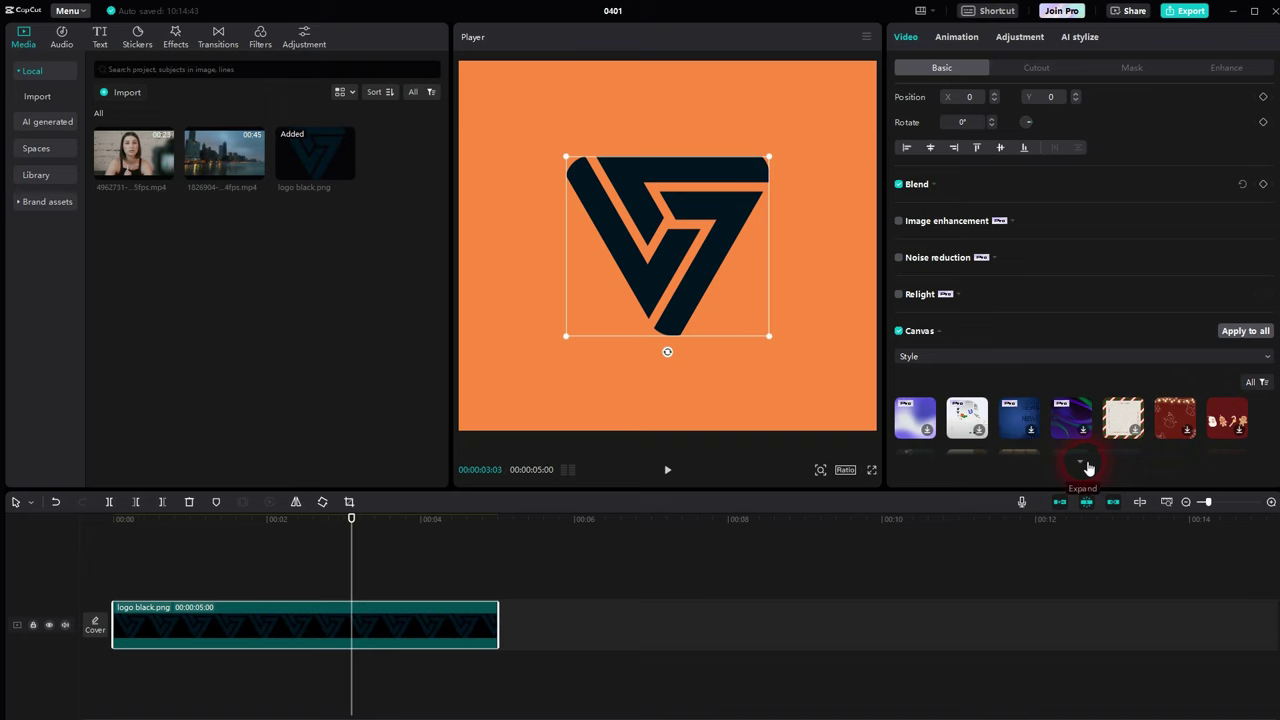
scroll(1100, 420, down, 10)
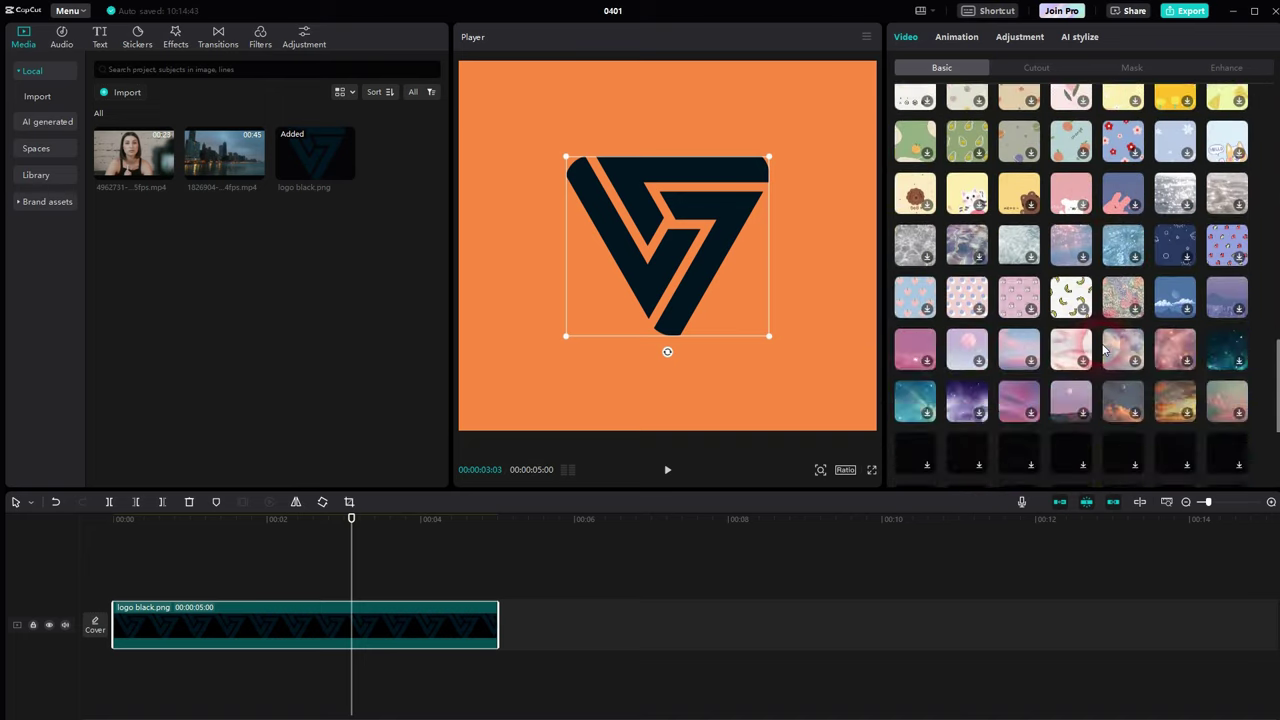
scroll(1103, 350, up, 10)
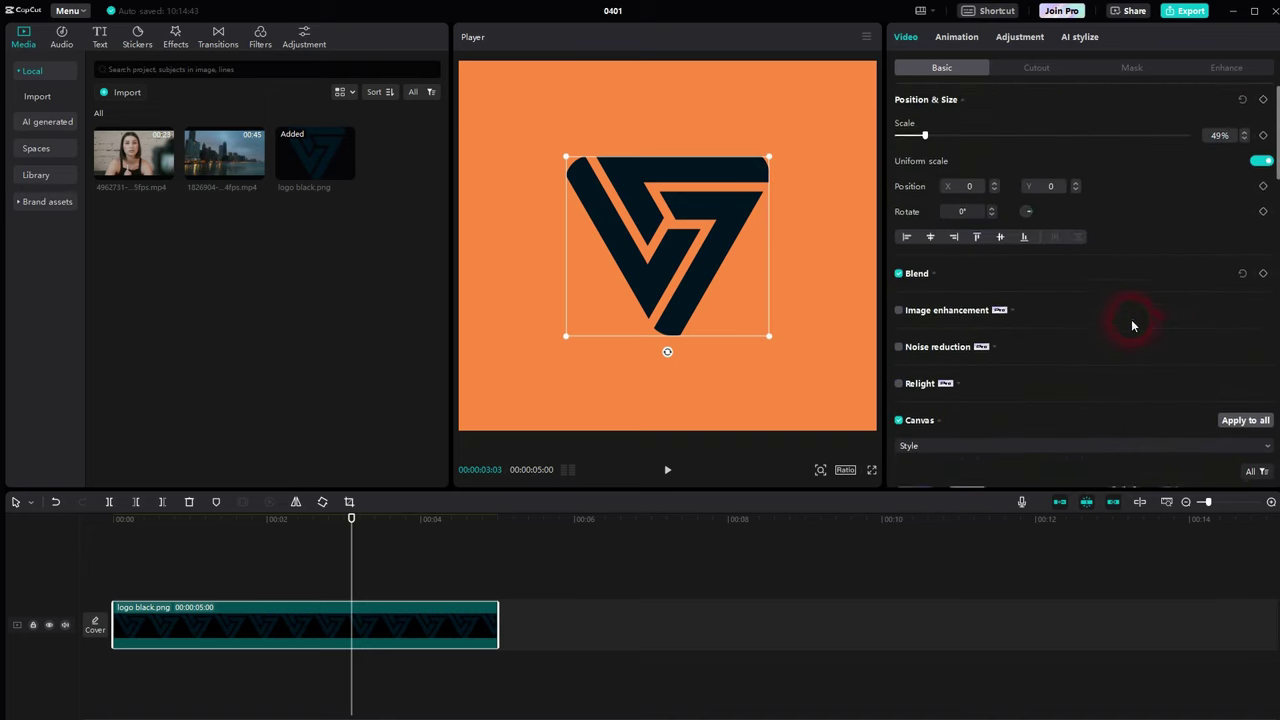
scroll(1126, 374, down, 9)
scroll(1110, 400, up, 5)
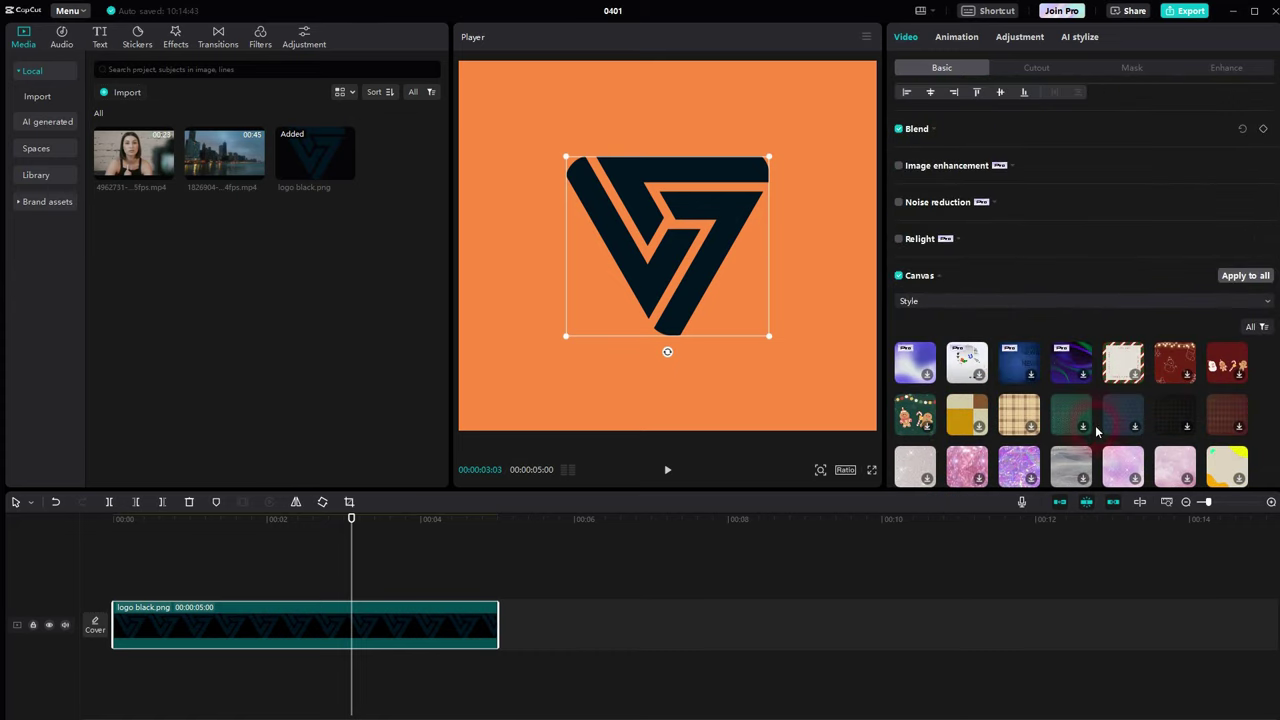
click(1134, 428)
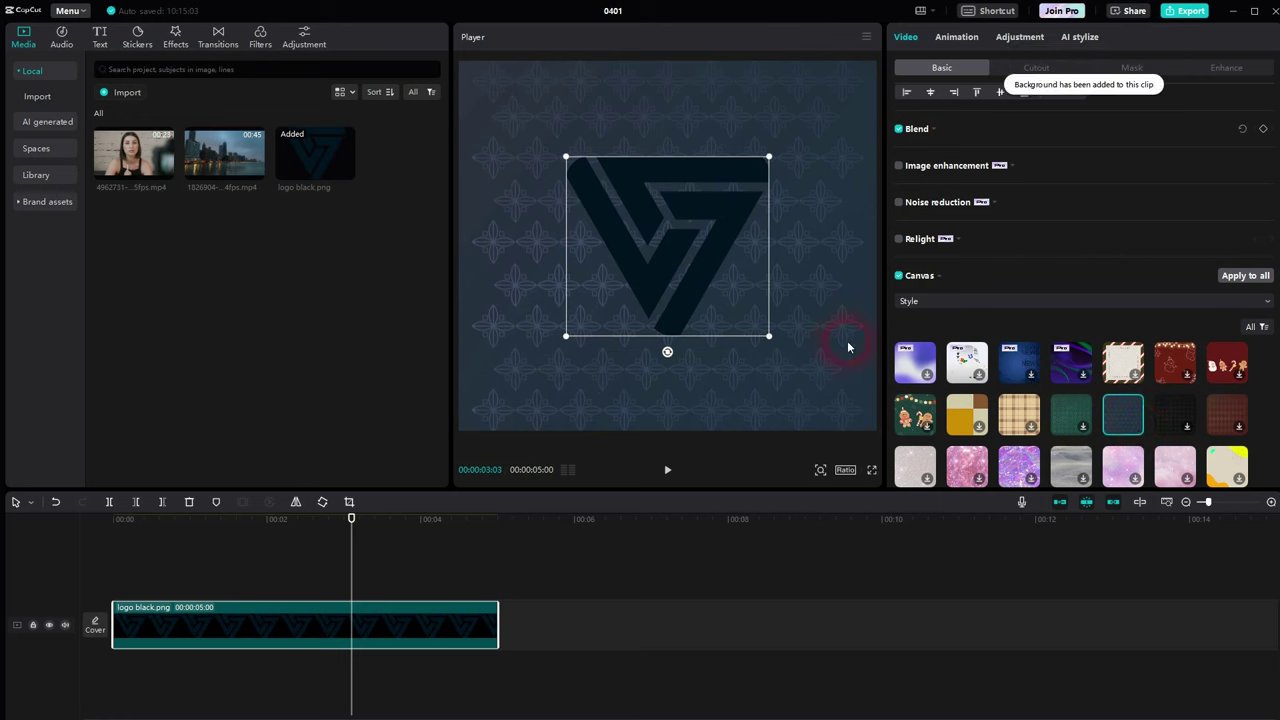
Step: Switch the logo clip's canvas to Blur and try the blur strengths up to the strongest one
click(908, 301)
click(926, 343)
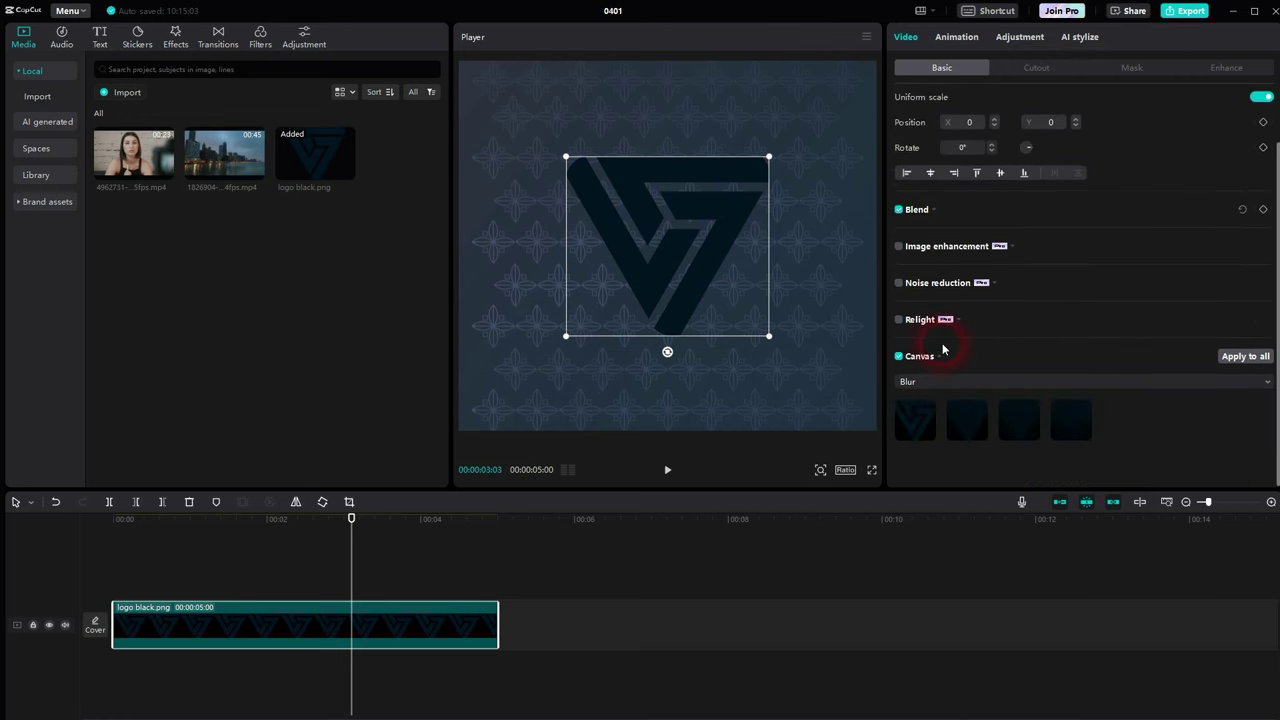
click(928, 426)
click(708, 260)
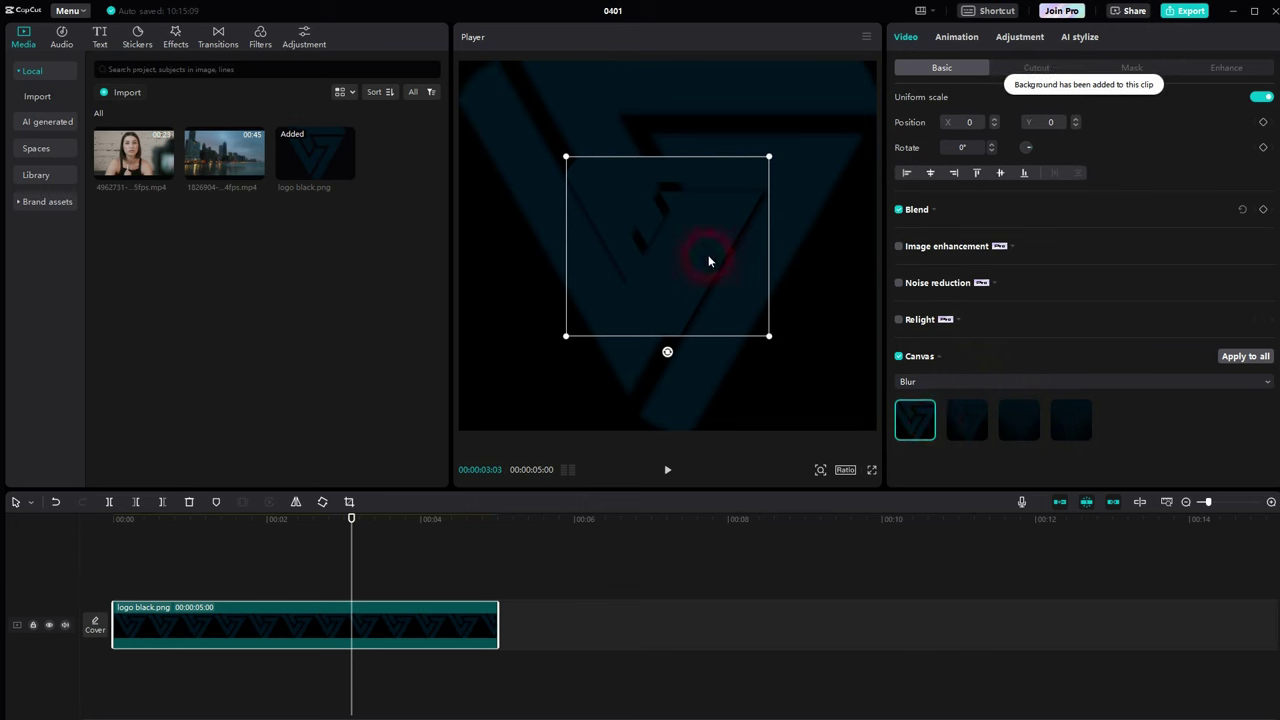
click(966, 434)
click(1017, 436)
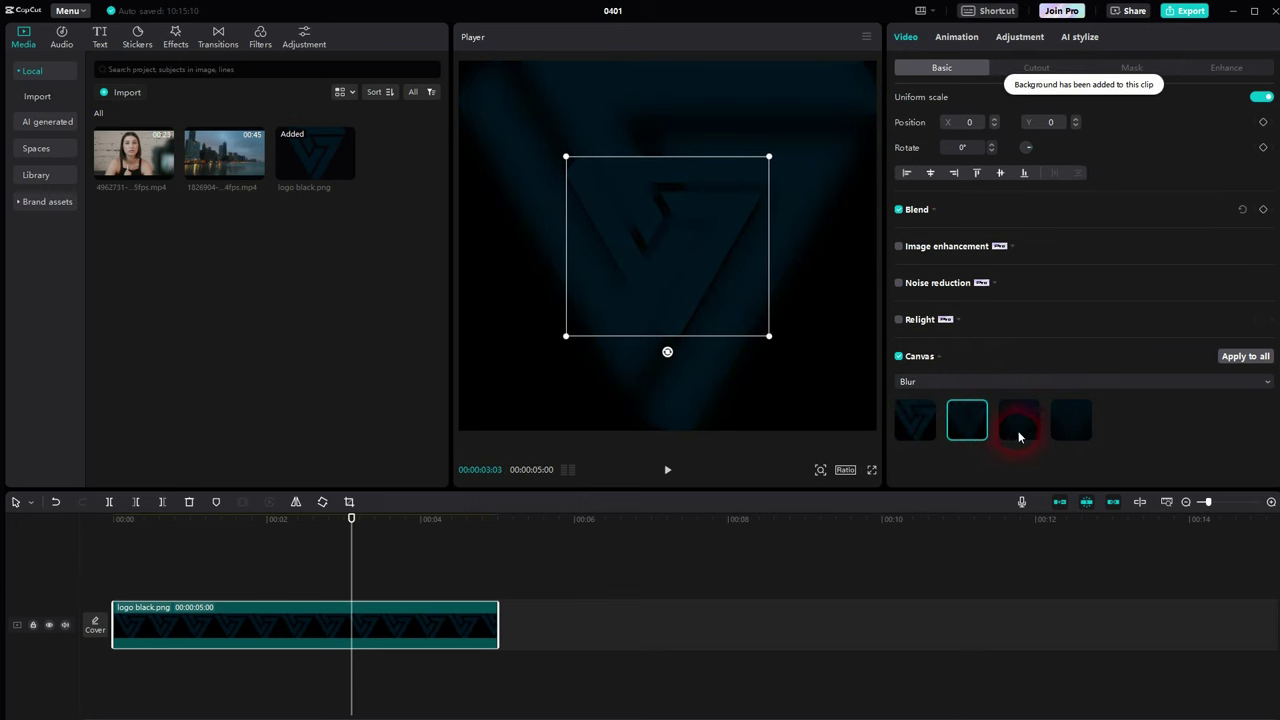
click(1086, 432)
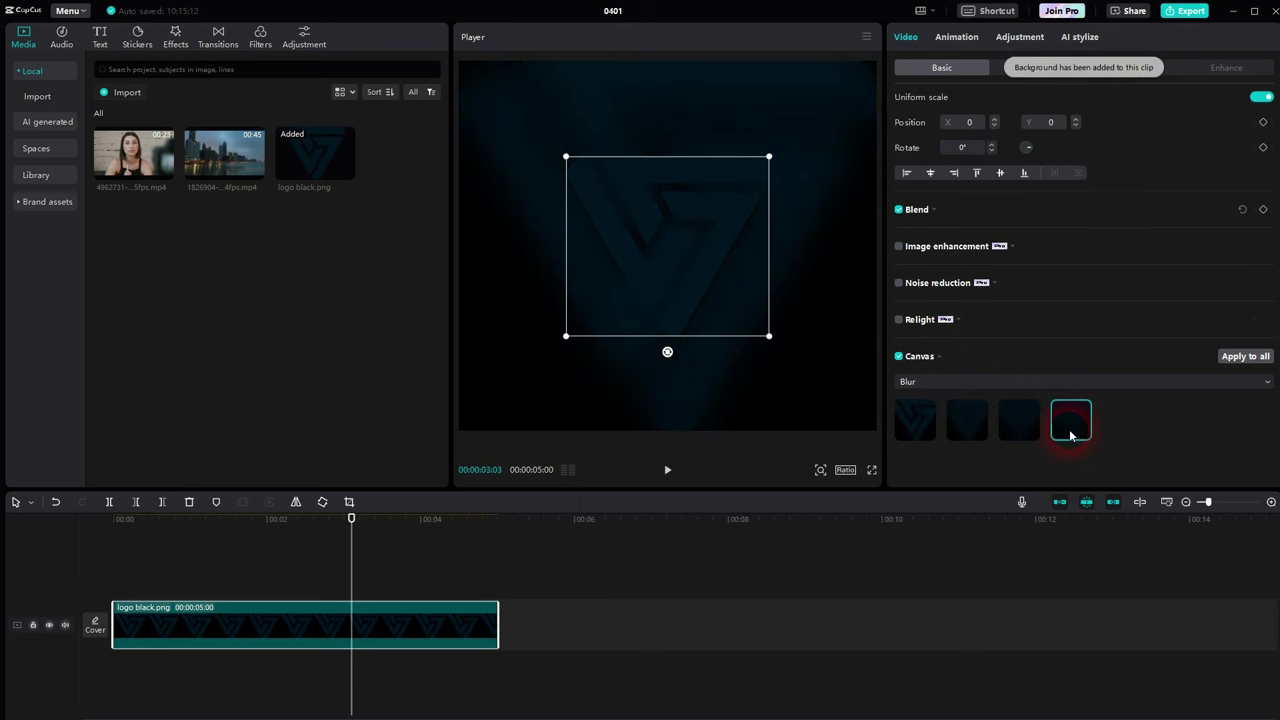
Step: Set the logo clip's canvas back to Color and choose the dark red swatch
click(918, 381)
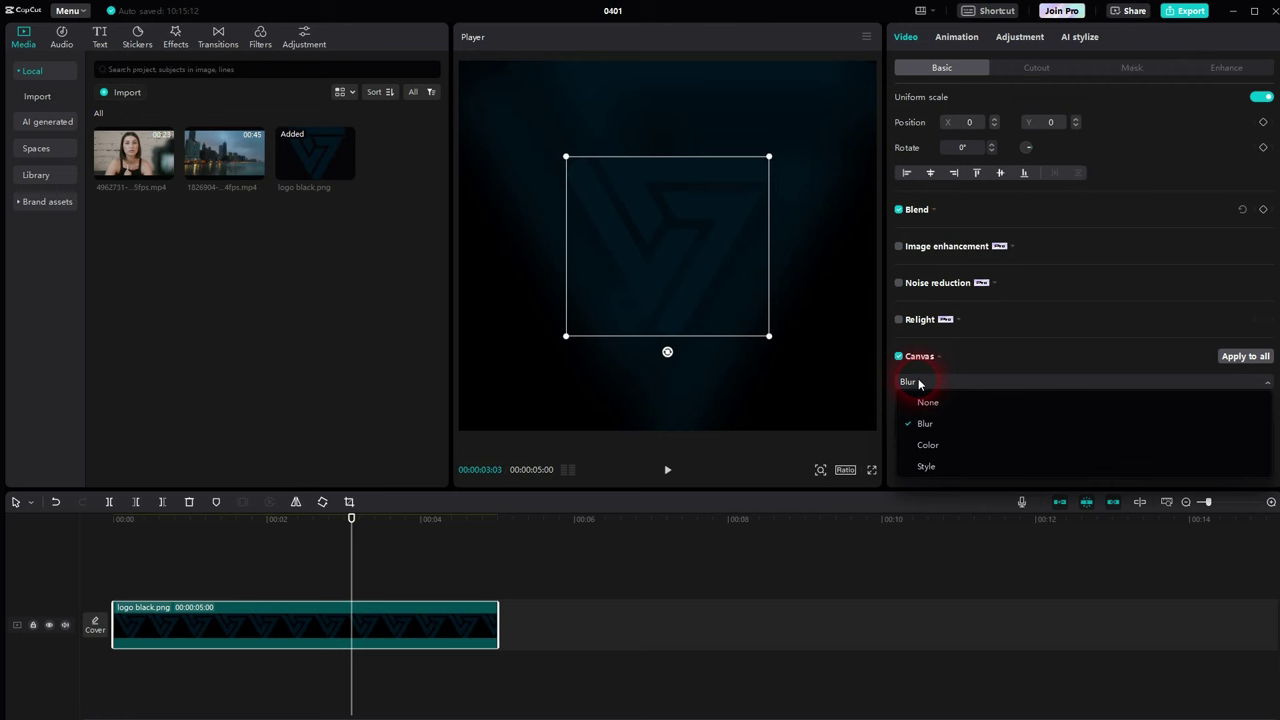
click(937, 449)
click(931, 437)
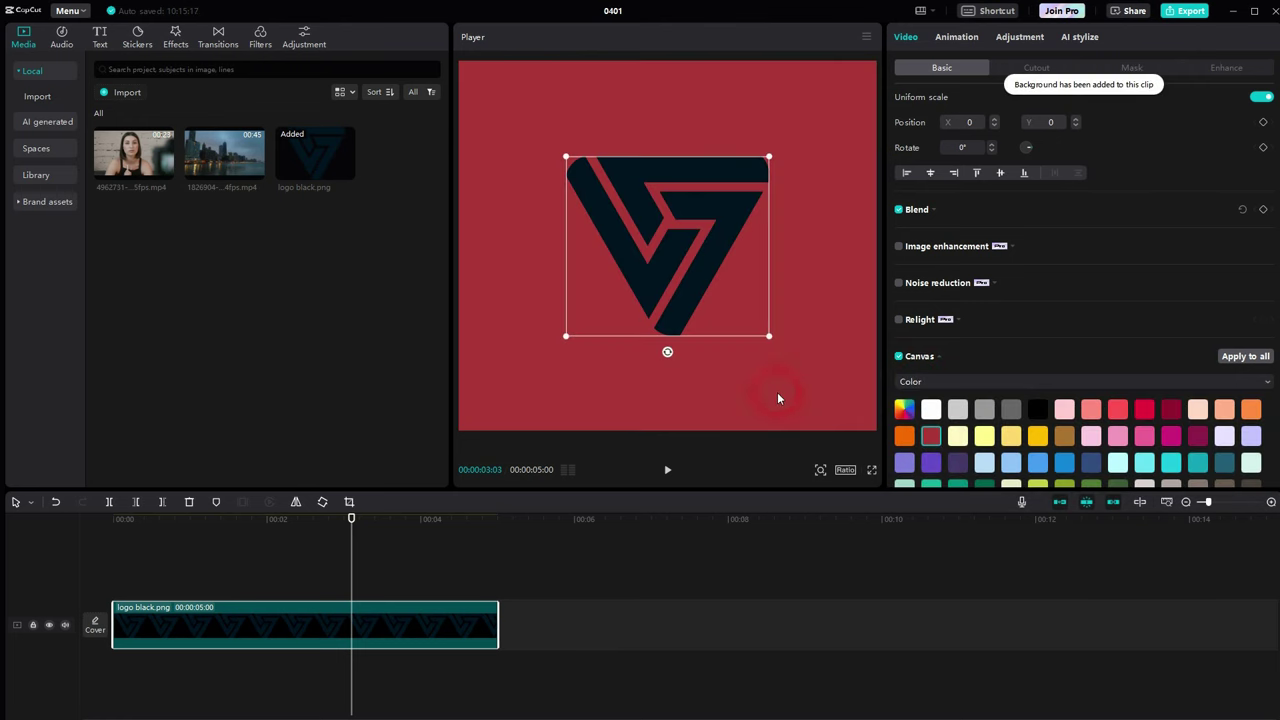
Step: Add the 4962731 video of the woman to the main track and move the logo clip to an overlay track above it
click(163, 172)
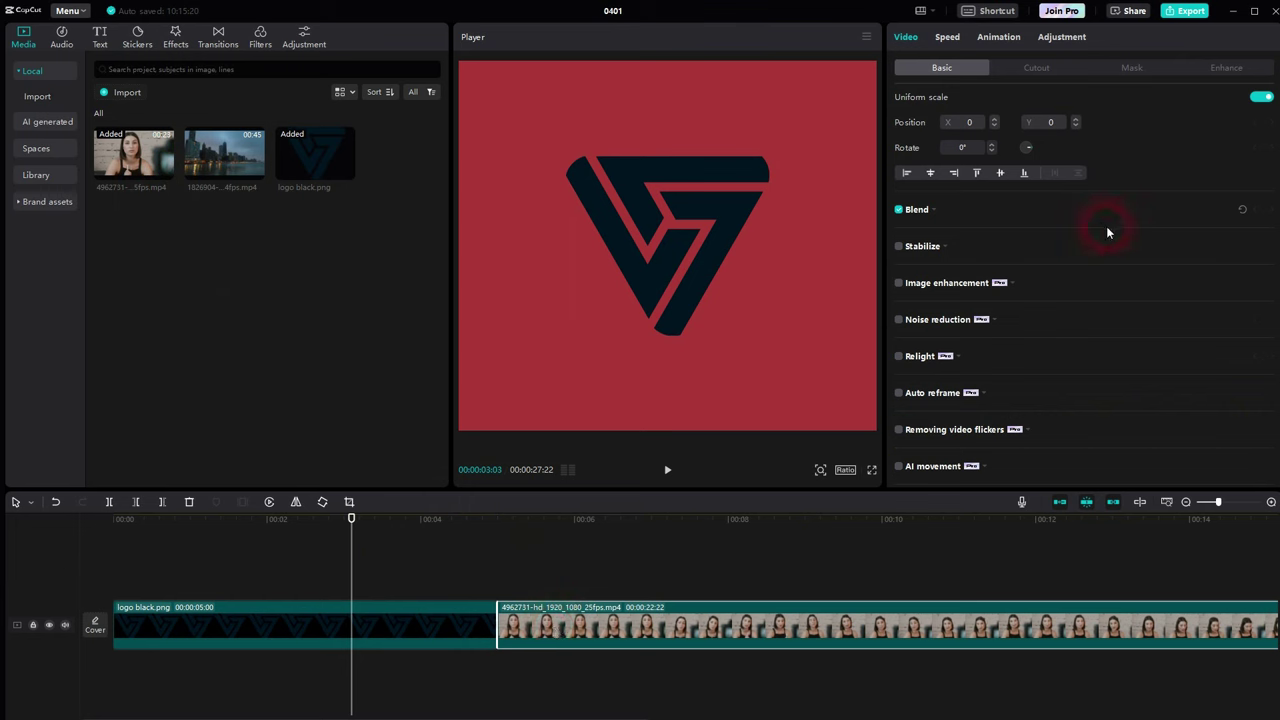
scroll(1110, 228, down, 3)
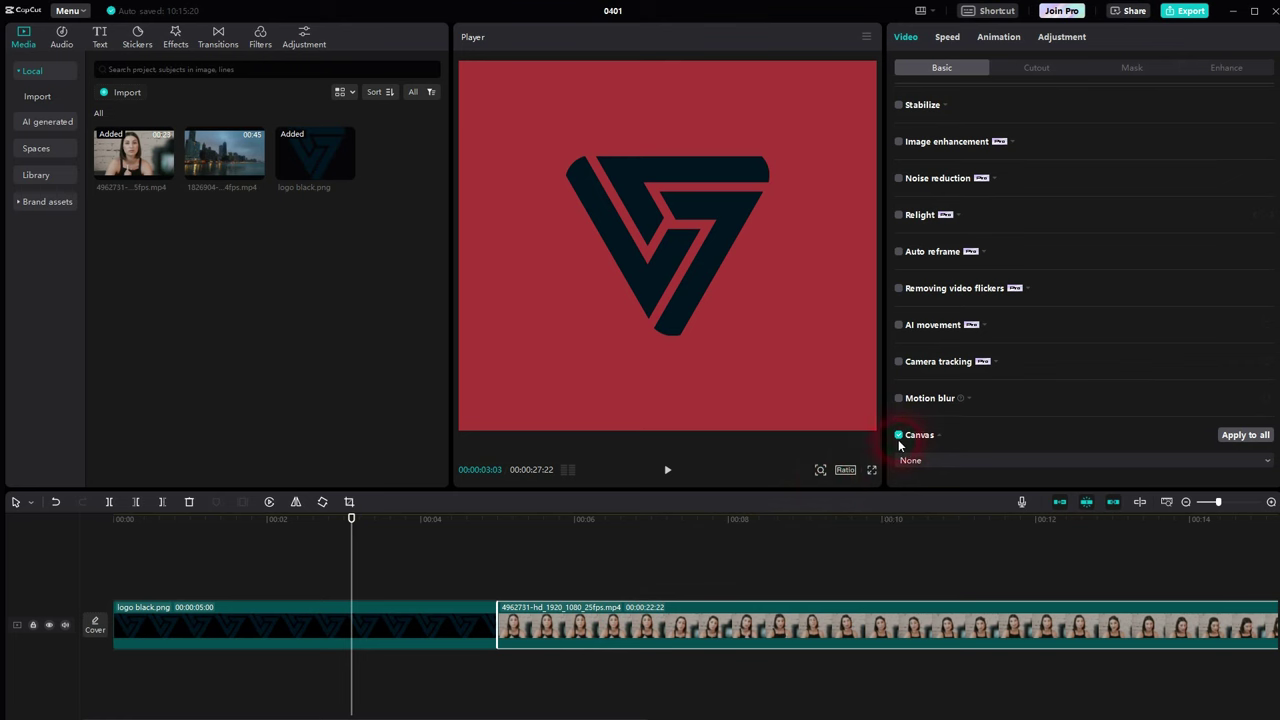
drag(264, 612, 254, 568)
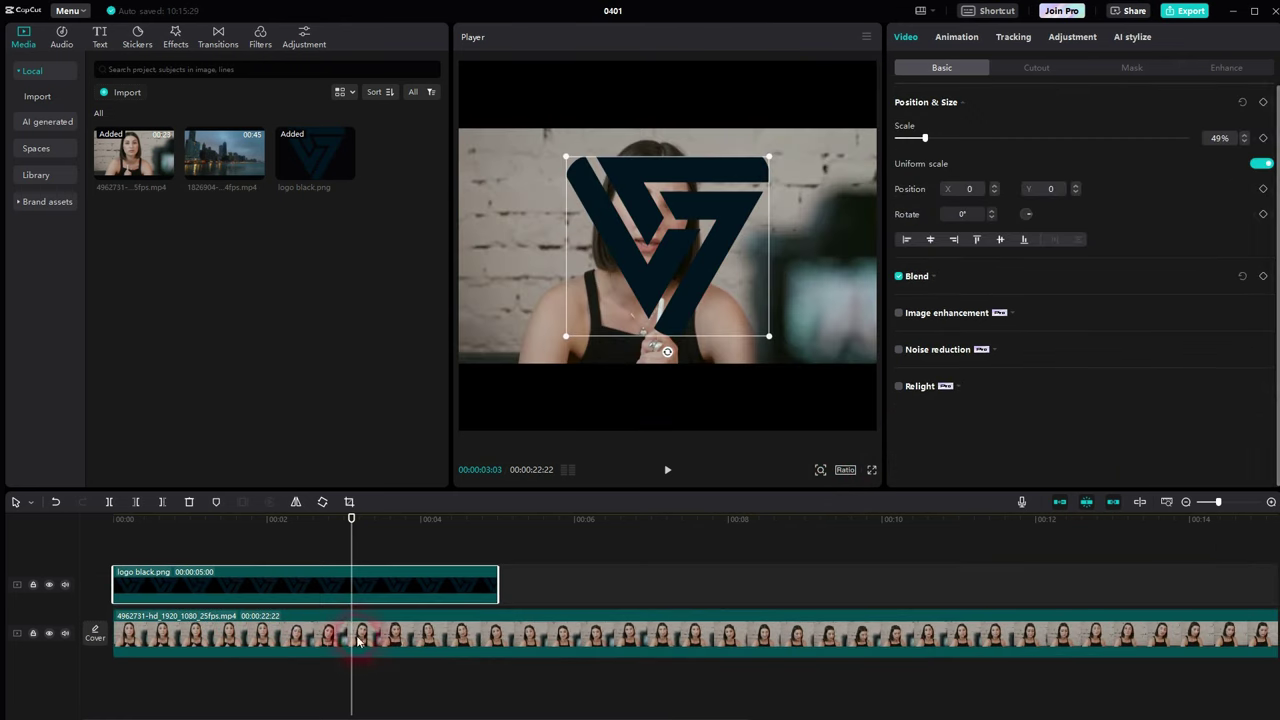
Step: Set the project's aspect ratio to 16:9
click(297, 625)
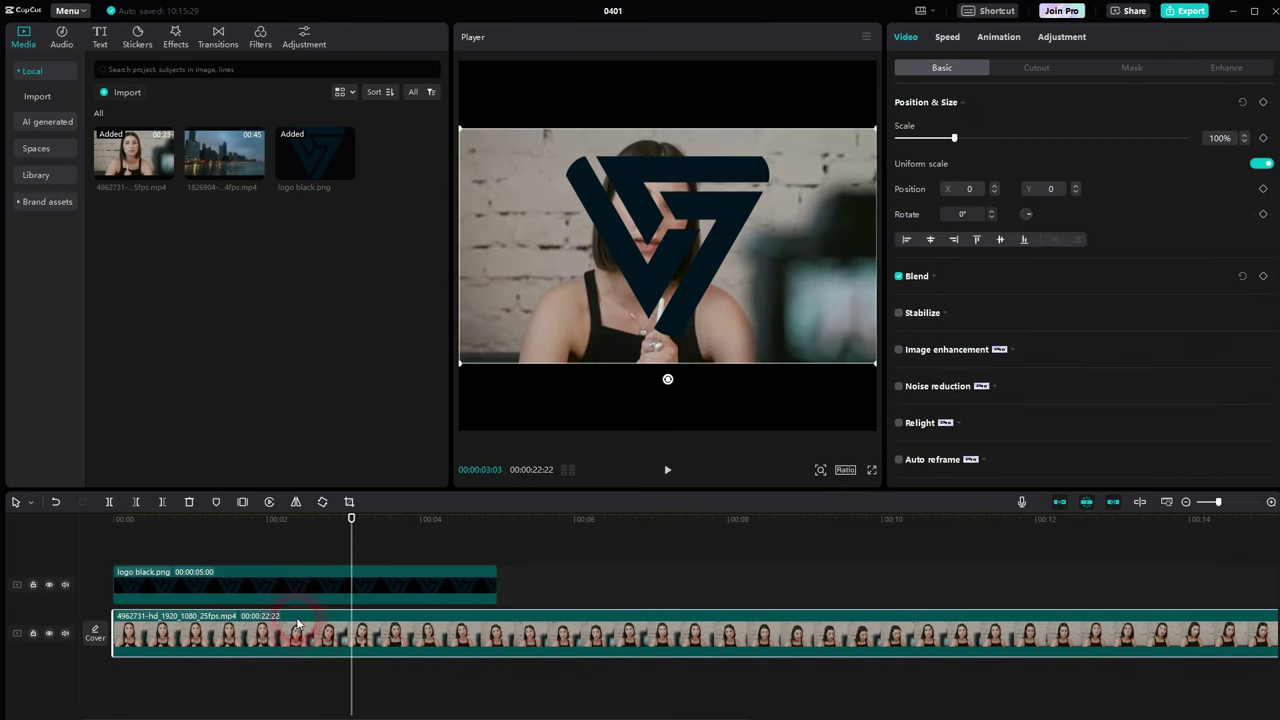
click(703, 280)
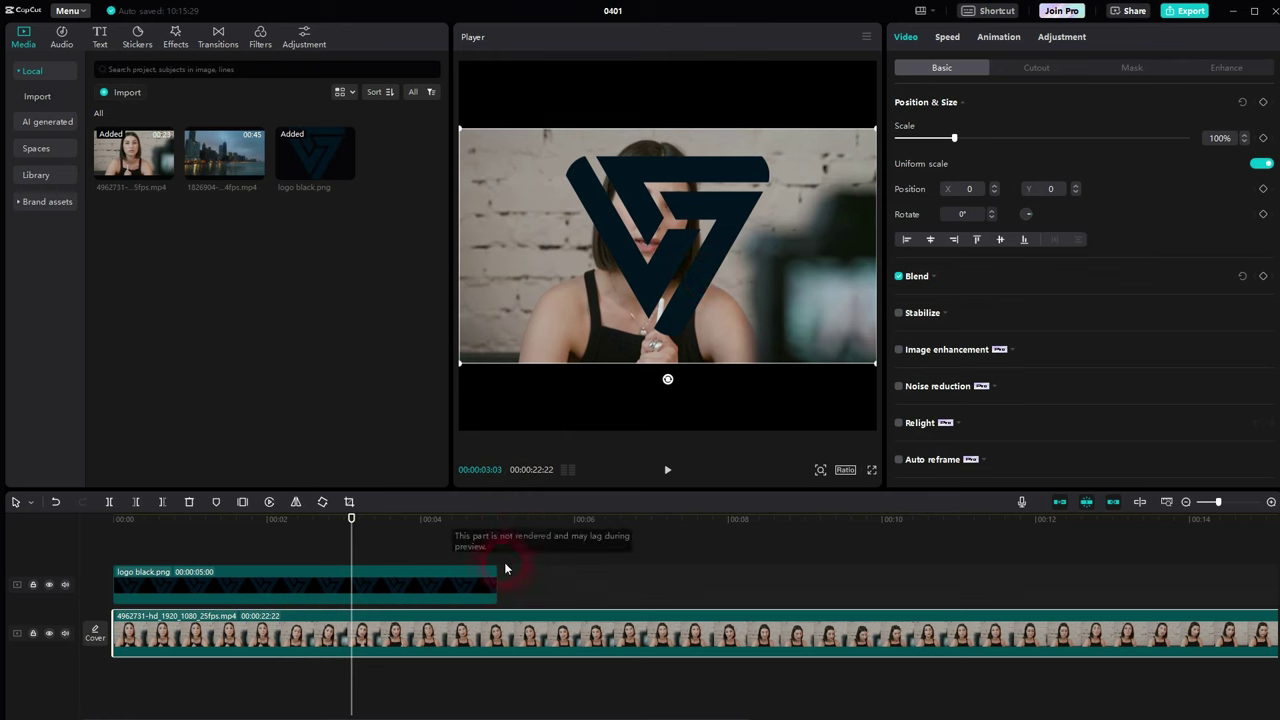
click(428, 582)
click(860, 471)
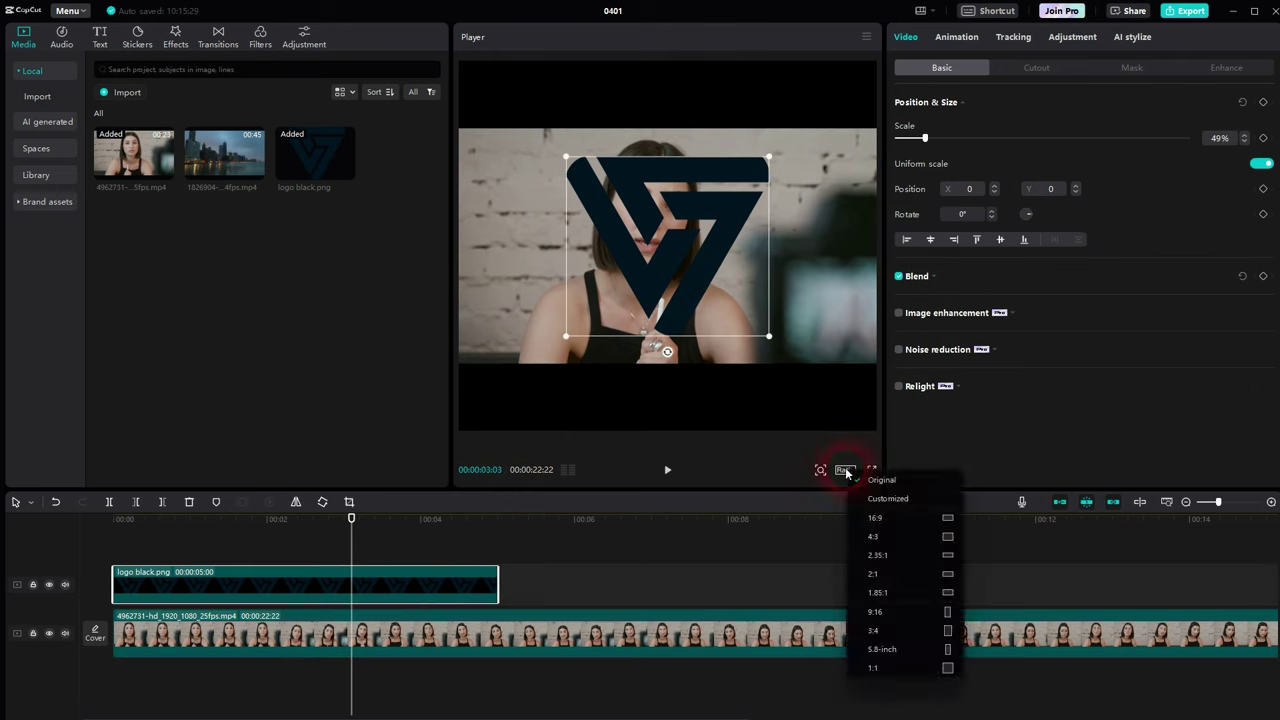
click(880, 523)
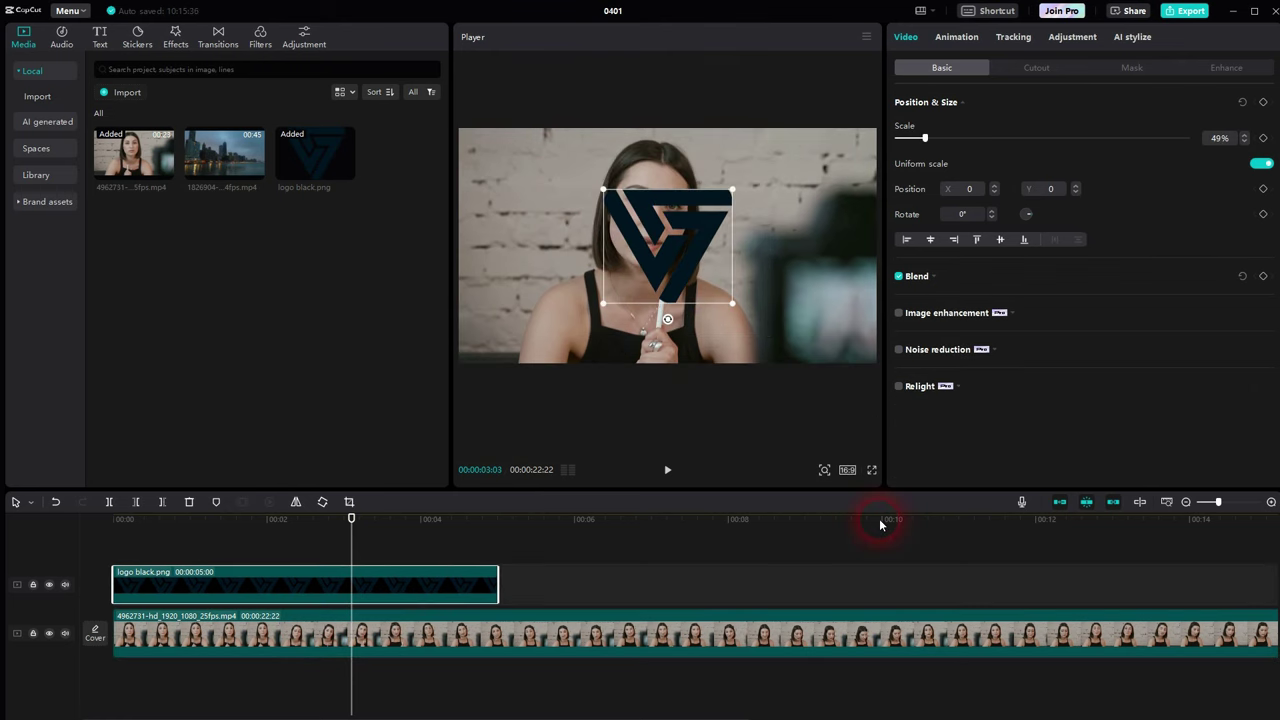
click(529, 619)
click(851, 472)
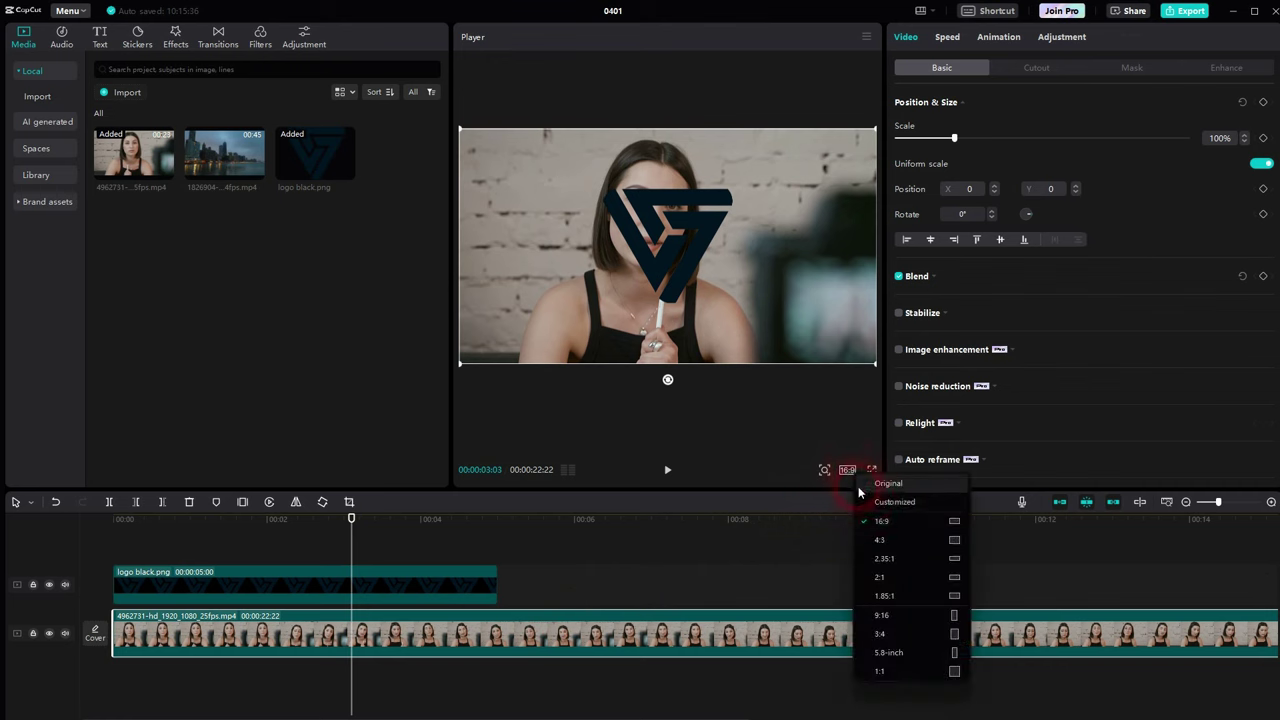
click(897, 523)
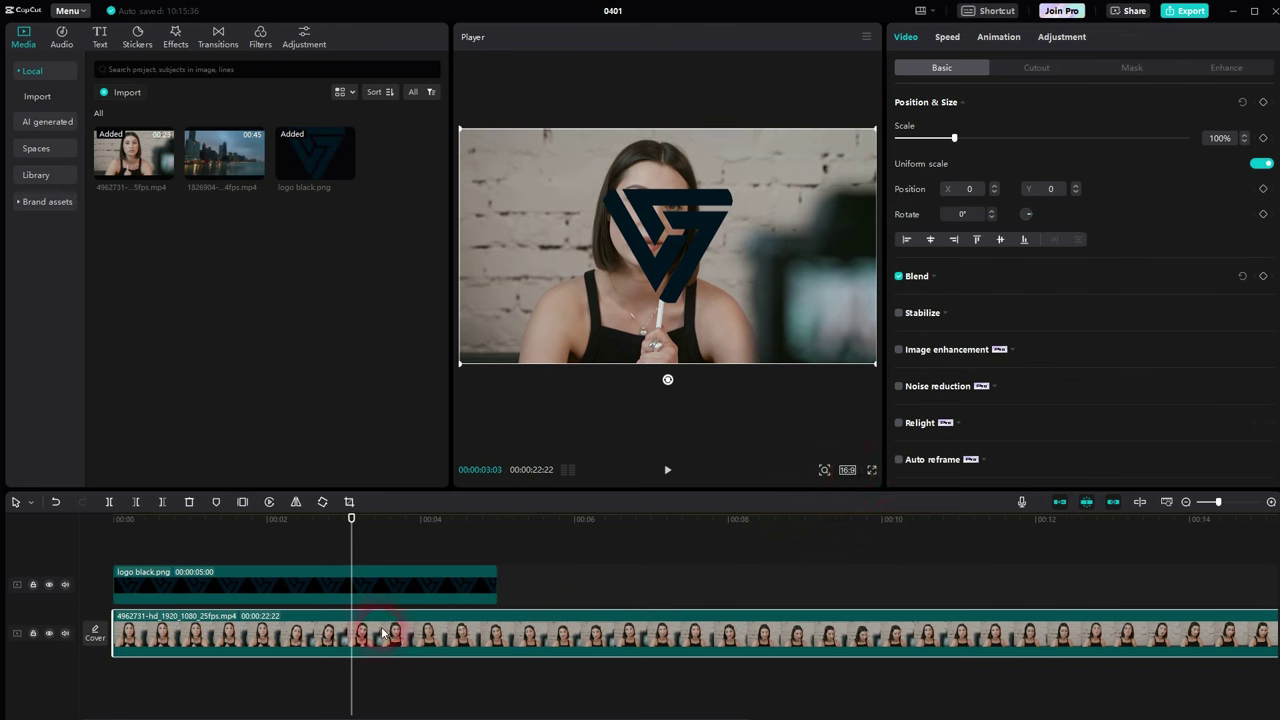
Step: Swap the tracks: put the woman's video on the overlay track and the logo clip on the main track, checking where Canvas settings are offered
scroll(1043, 300, down, 4)
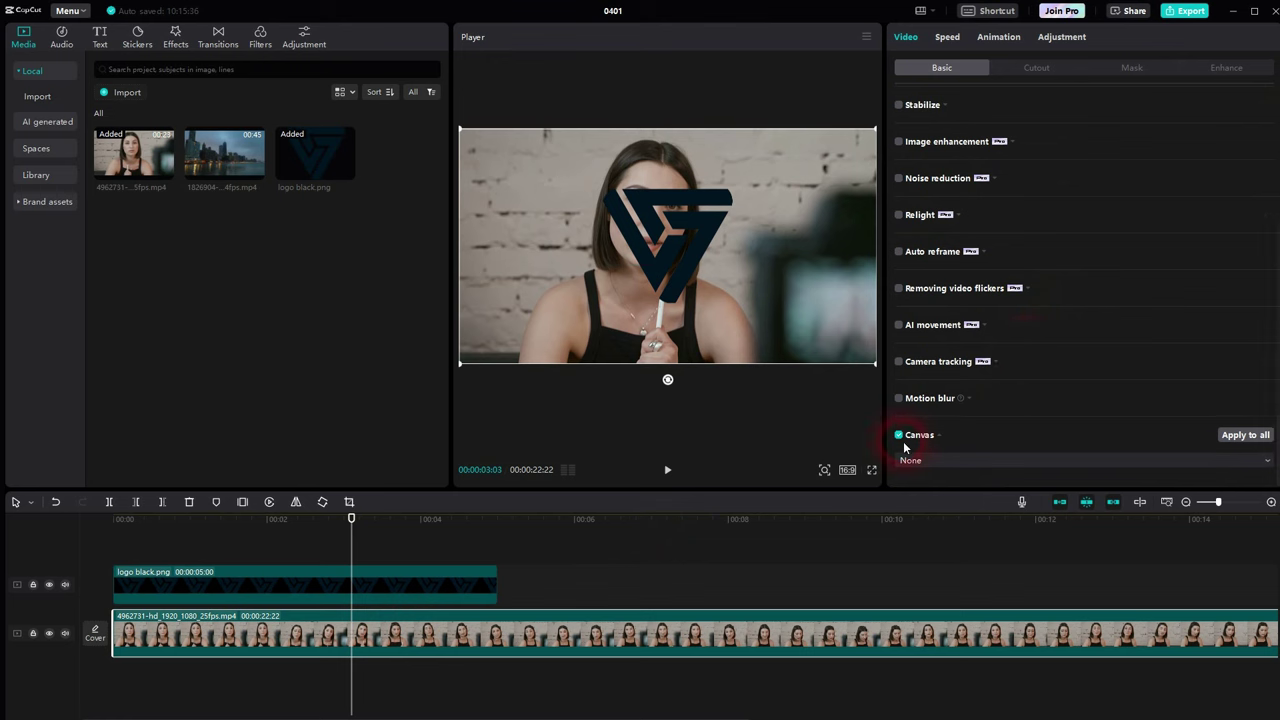
click(377, 581)
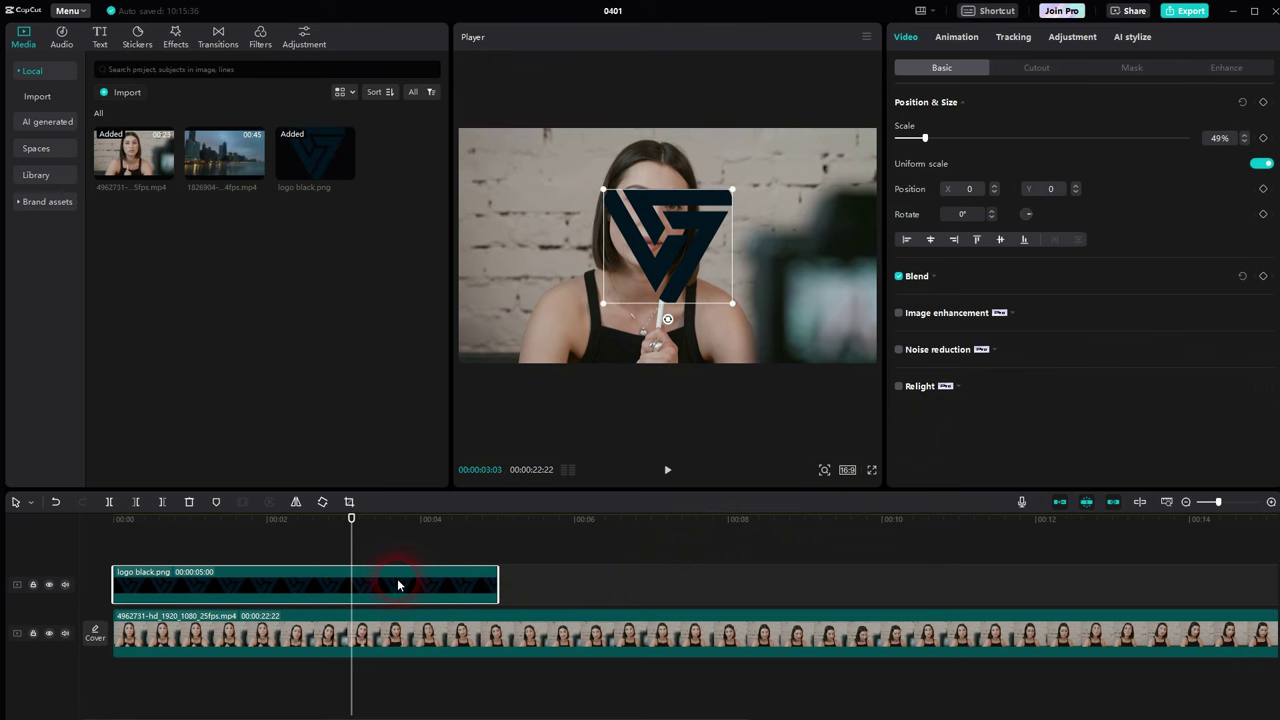
drag(180, 635, 566, 586)
click(573, 594)
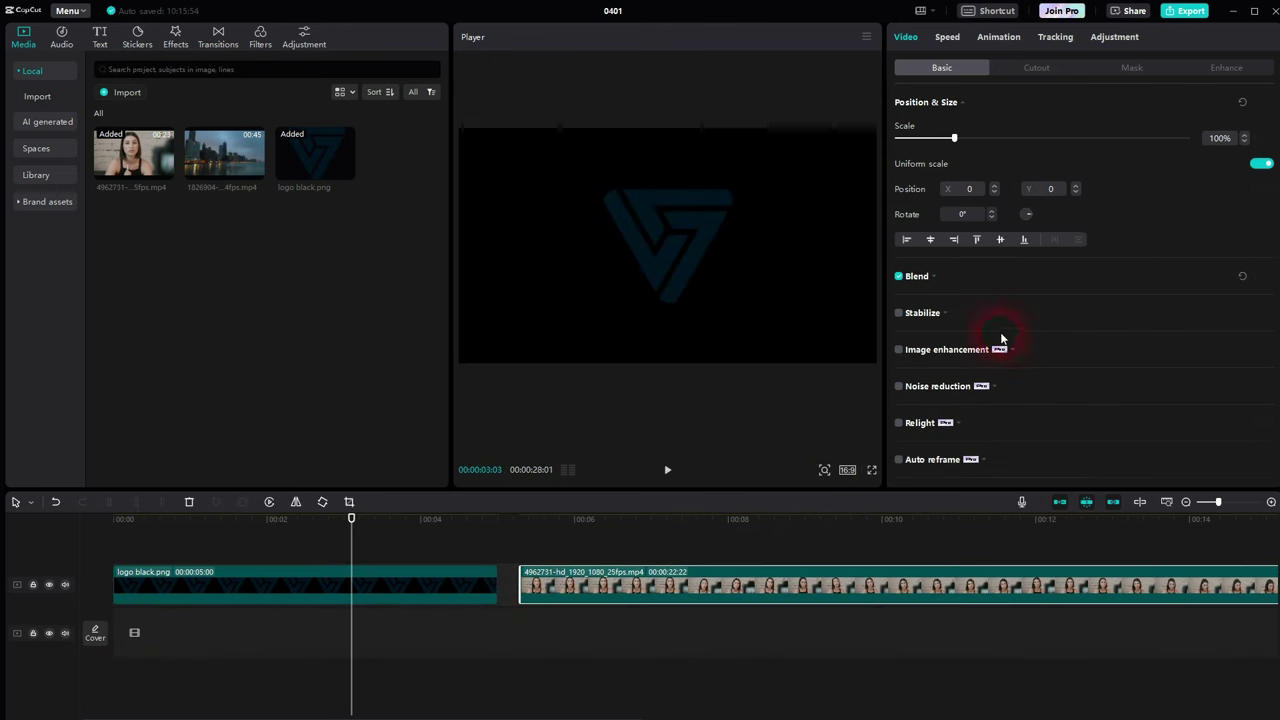
scroll(1001, 340, down, 3)
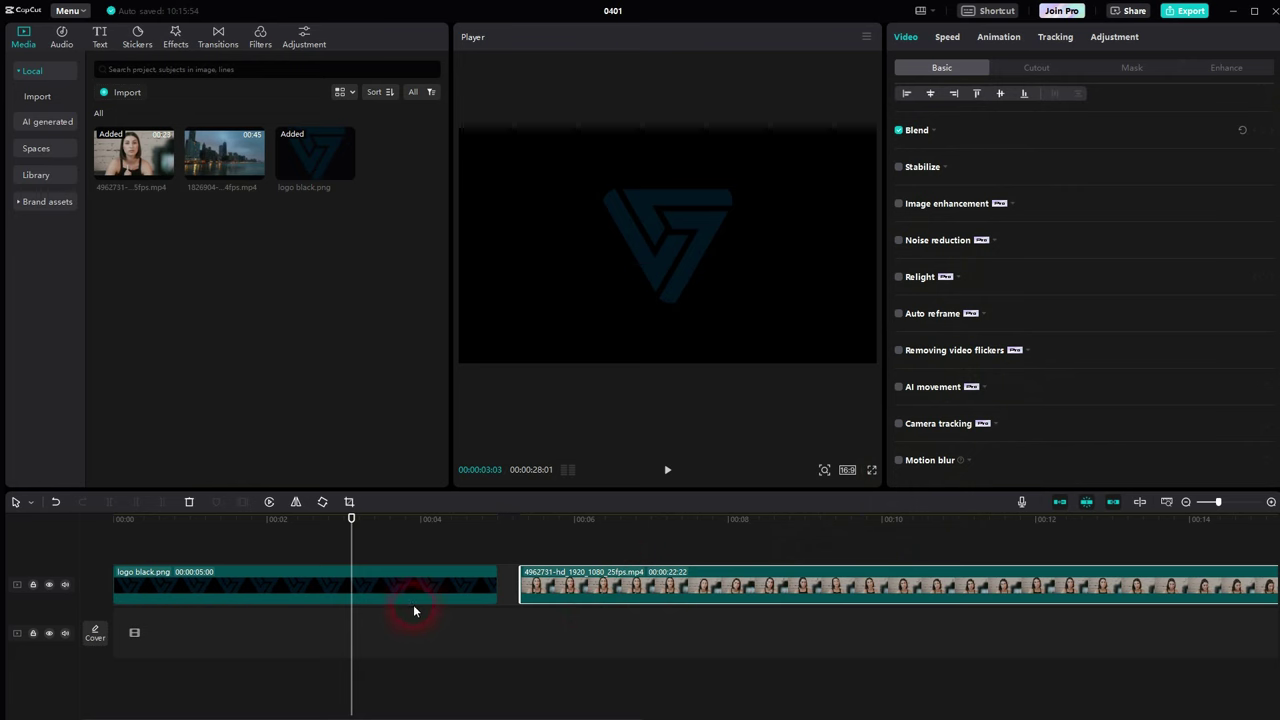
drag(424, 590, 425, 638)
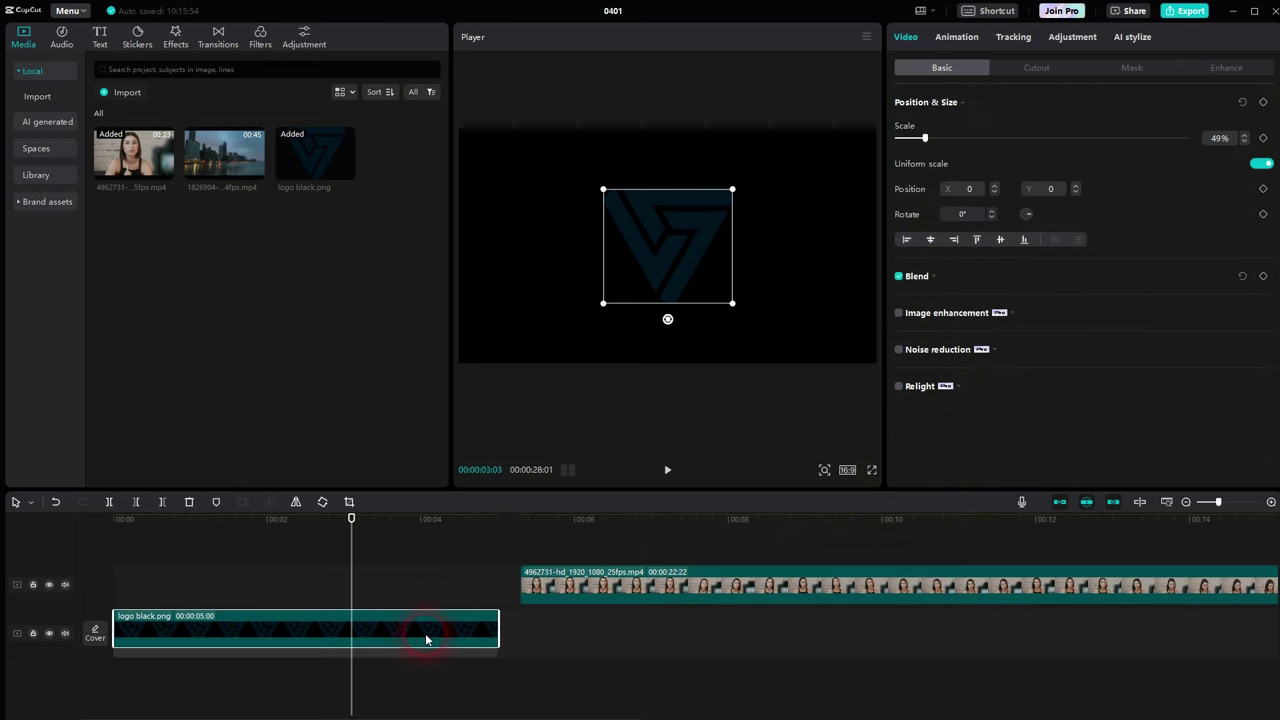
click(897, 426)
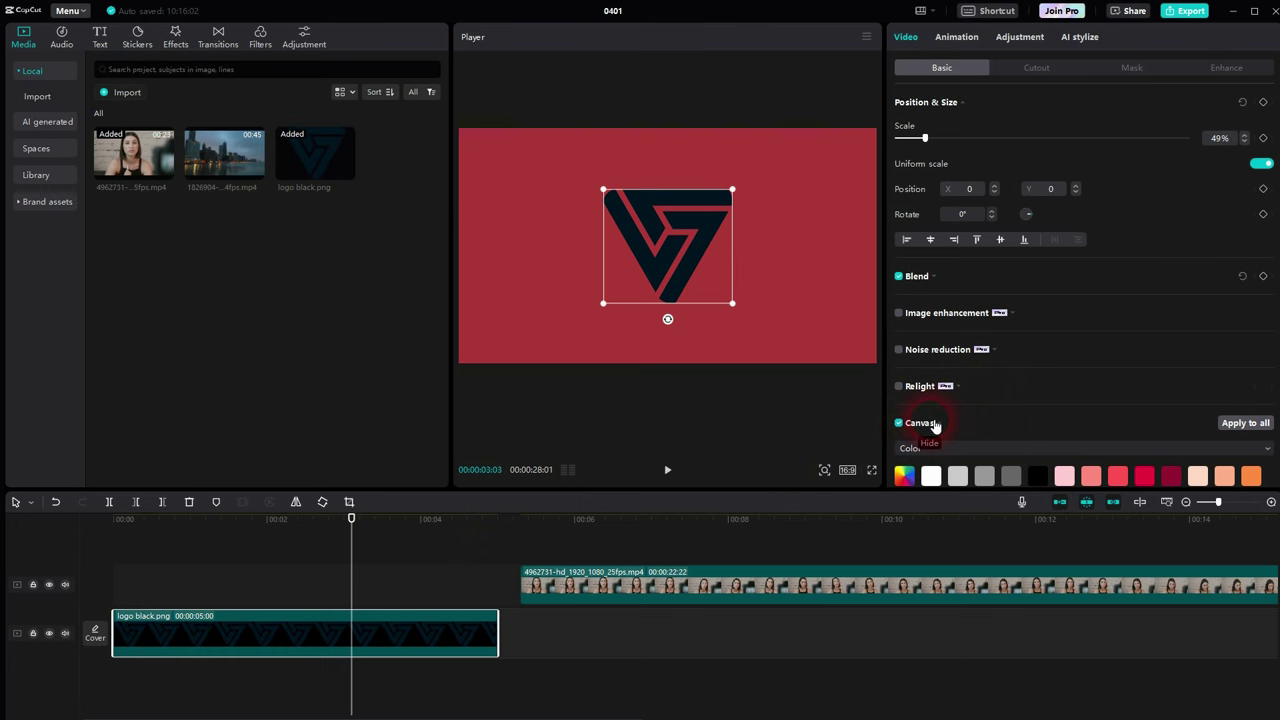
Step: Delete the logo clip and add the 1826904 city skyline video to the main track beneath the woman's video
key(Delete)
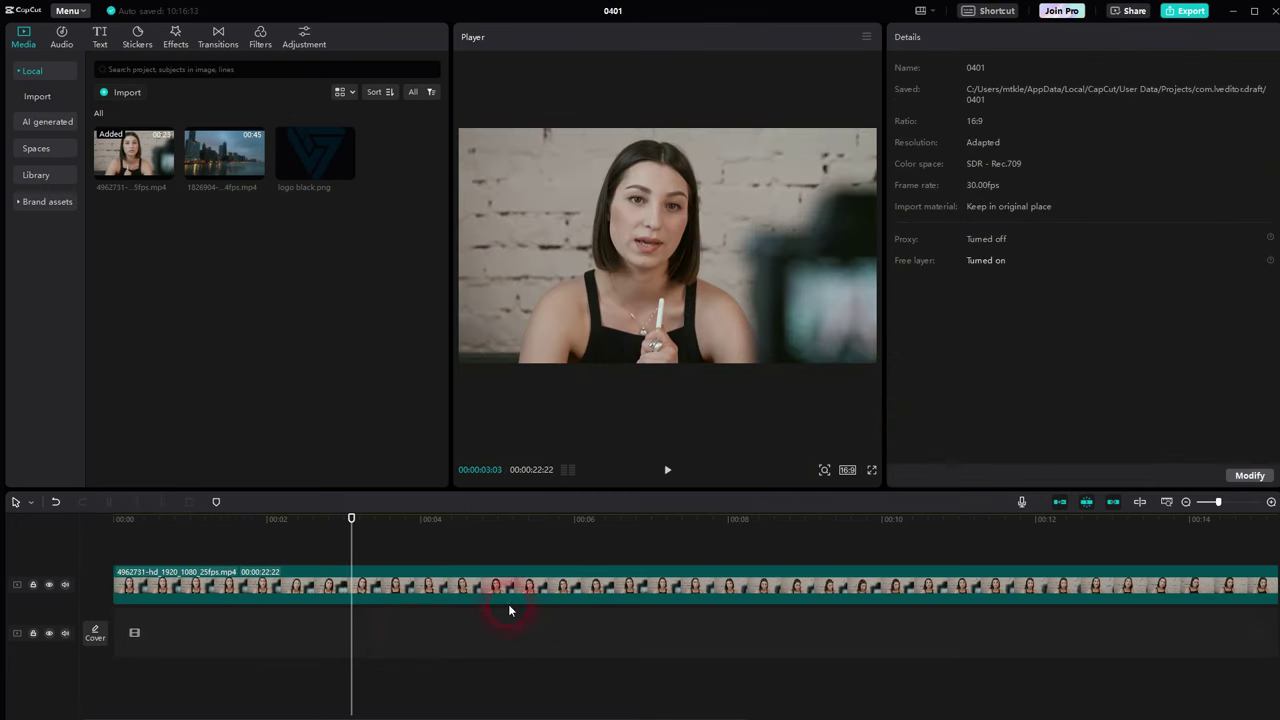
click(647, 586)
scroll(1168, 338, down, 3)
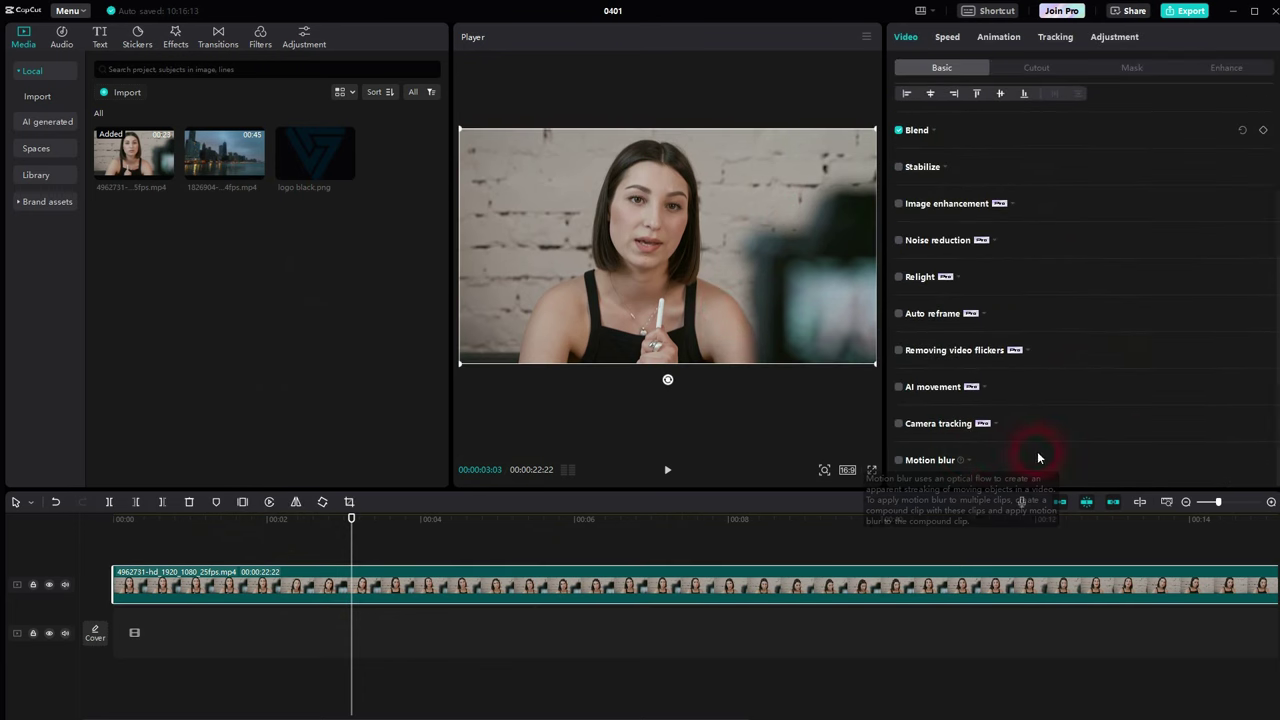
drag(253, 156, 151, 691)
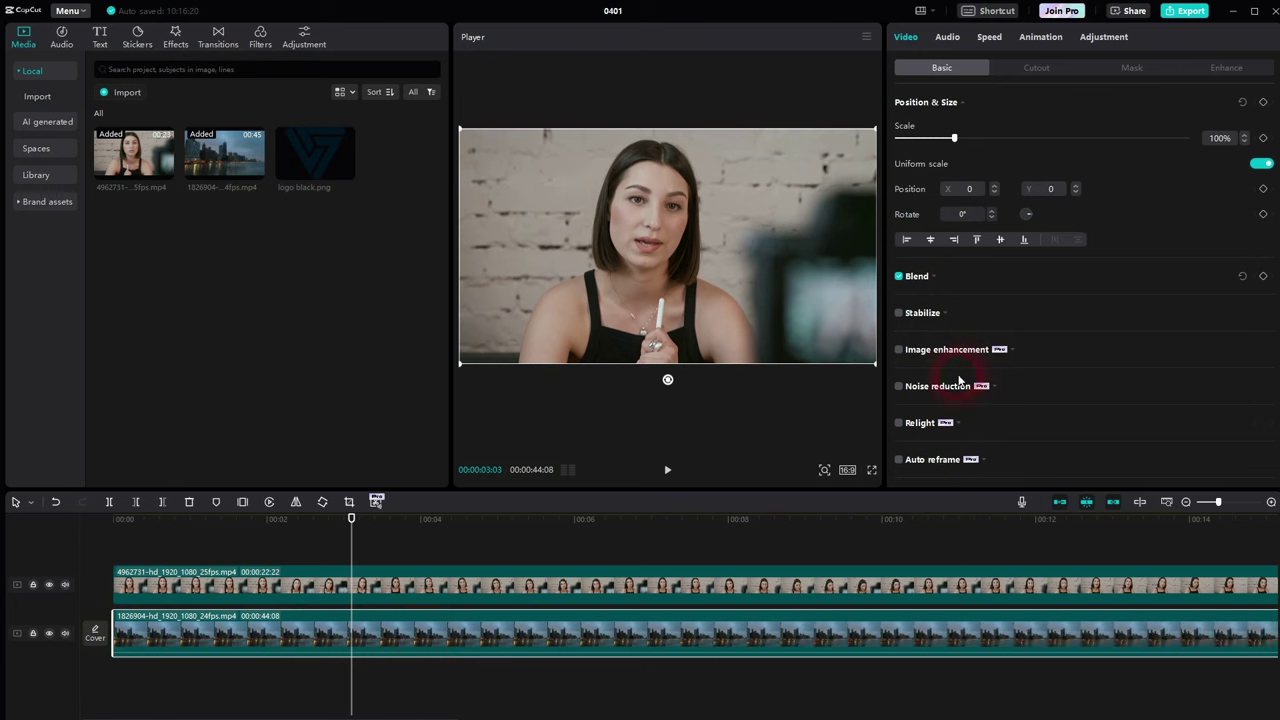
scroll(1000, 370, down, 5)
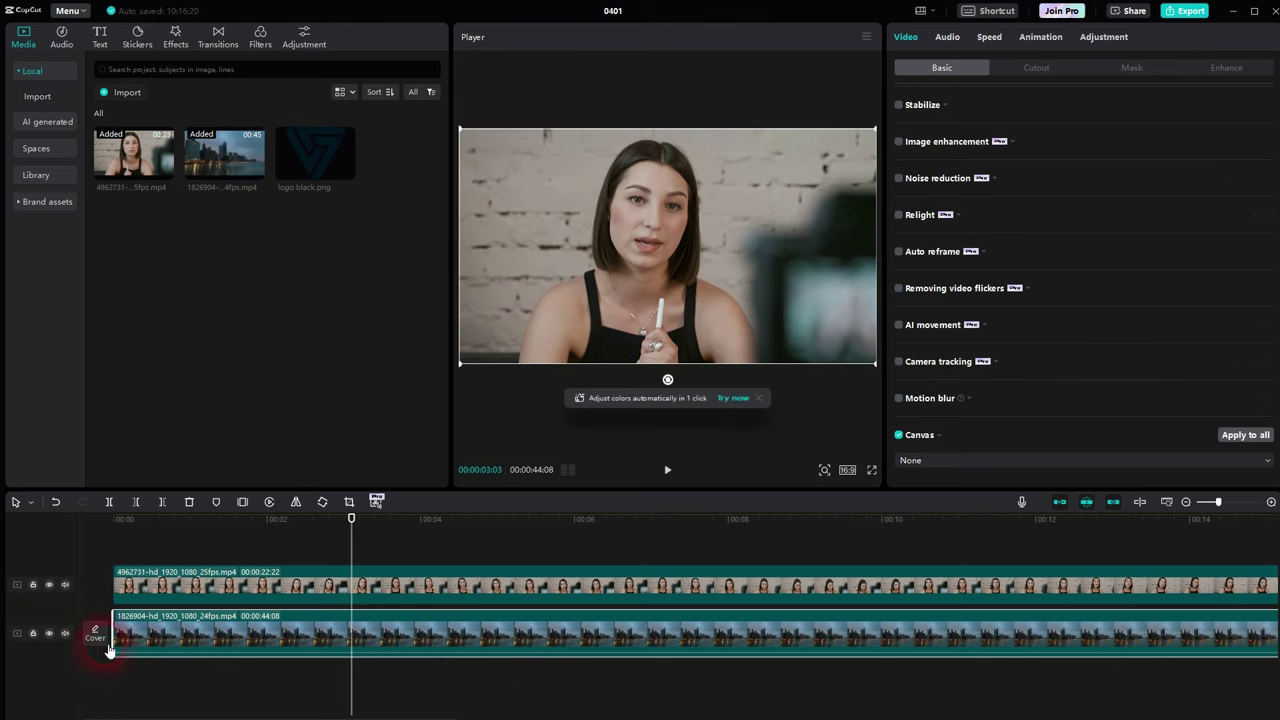
Step: Delete the woman's overlay clip and scale the city skyline clip down to 68%
click(458, 585)
key(Delete)
click(380, 640)
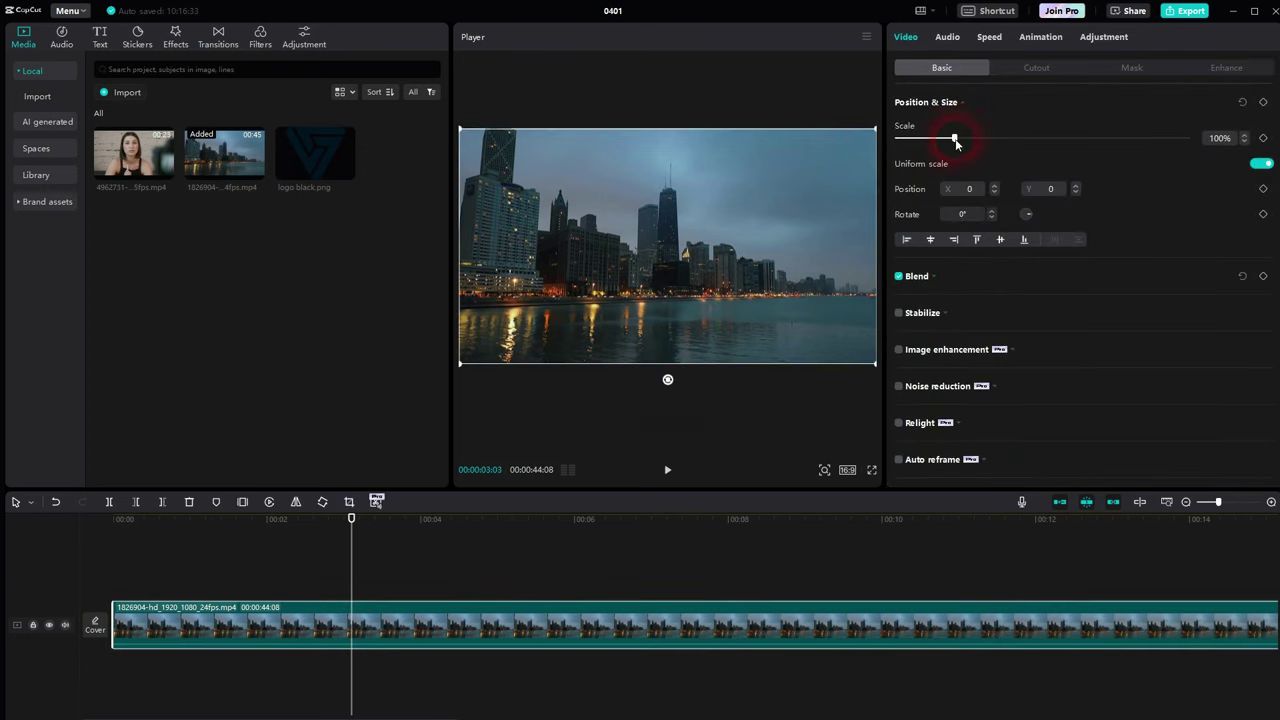
drag(955, 142, 935, 138)
Step: Set the city skyline clip's canvas to Blur with the lightest blur strength
scroll(1136, 356, down, 1)
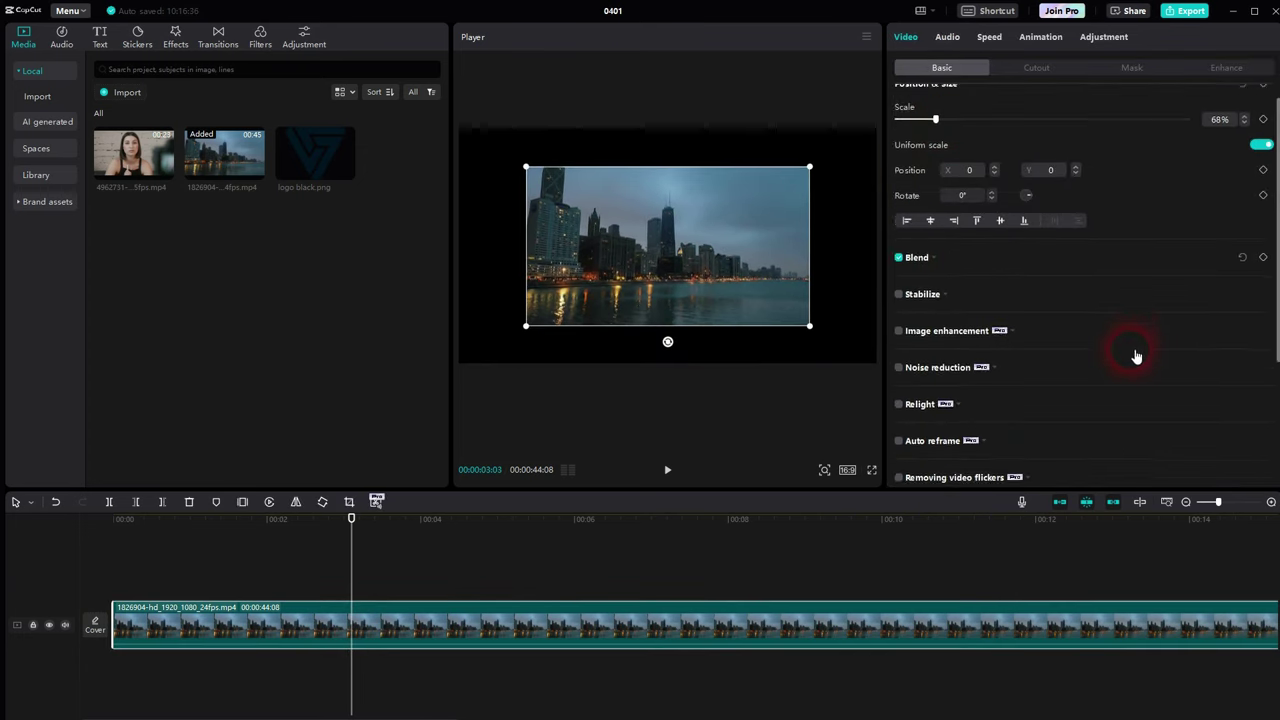
scroll(1136, 356, down, 4)
click(932, 460)
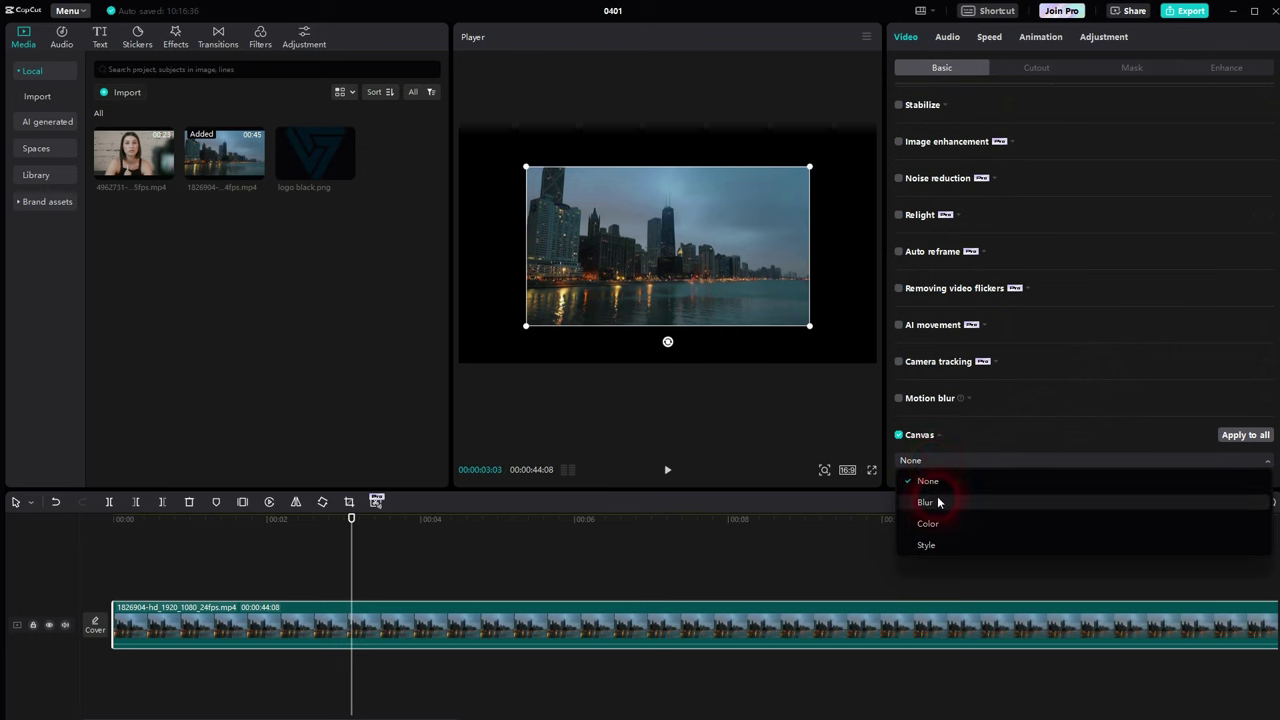
click(940, 503)
scroll(1104, 363, down, 1)
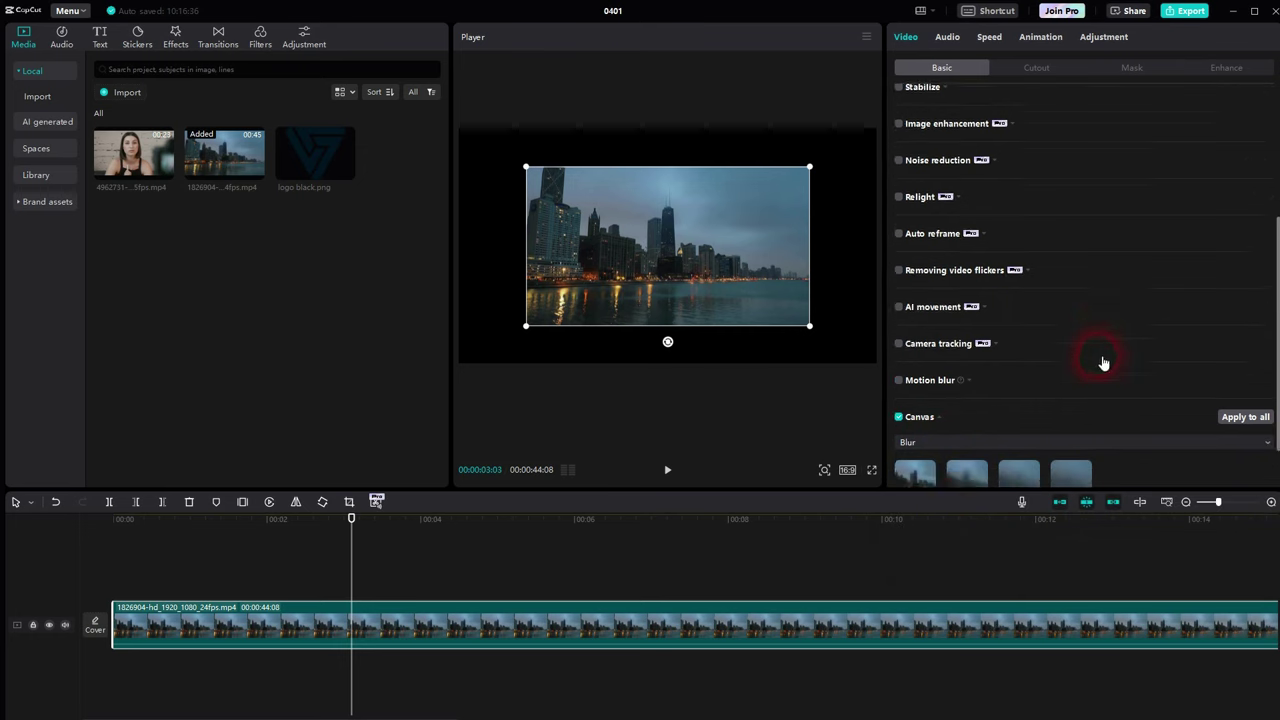
click(915, 450)
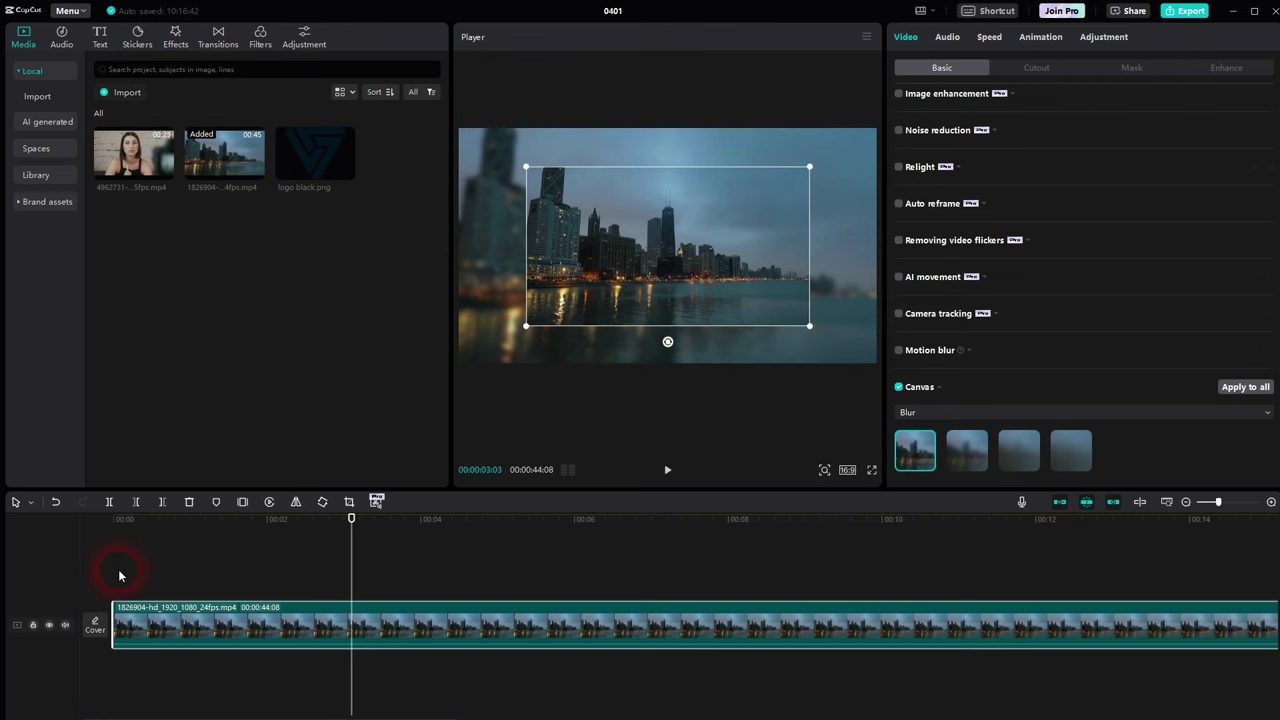
Step: Play the city skyline clip briefly to preview its blurred canvas, then reselect the clip
click(119, 575)
click(670, 474)
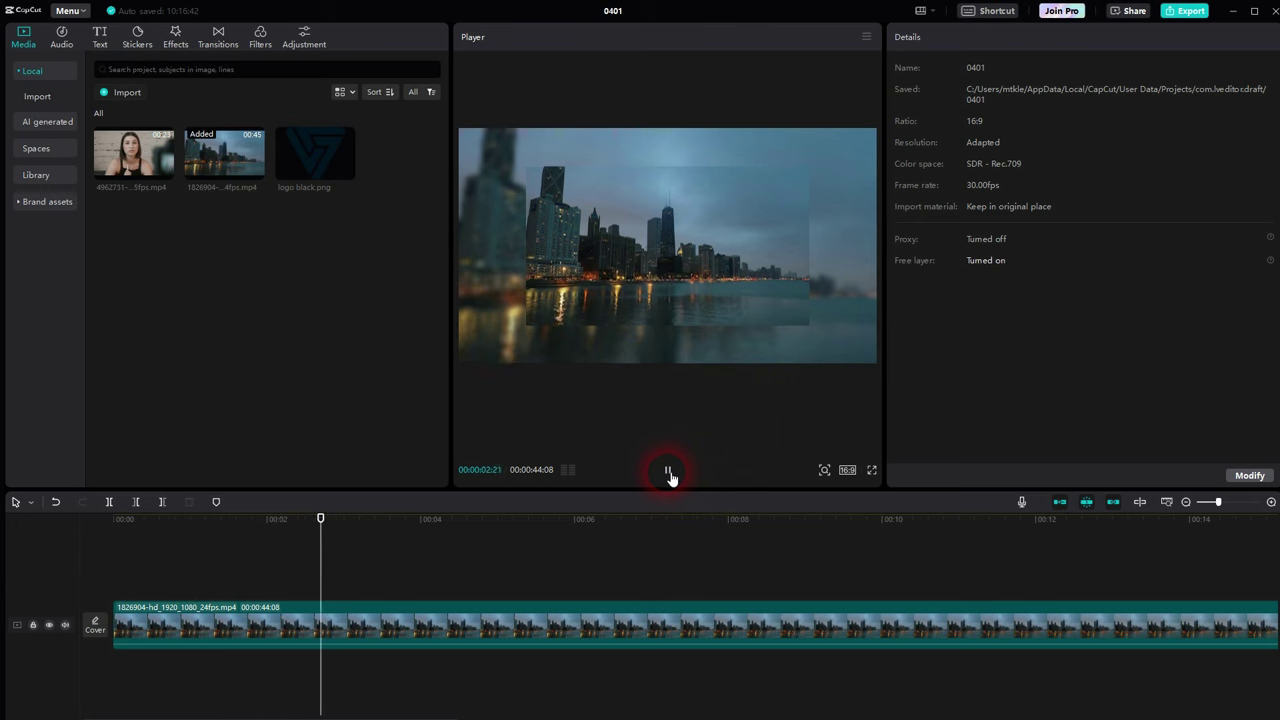
click(669, 472)
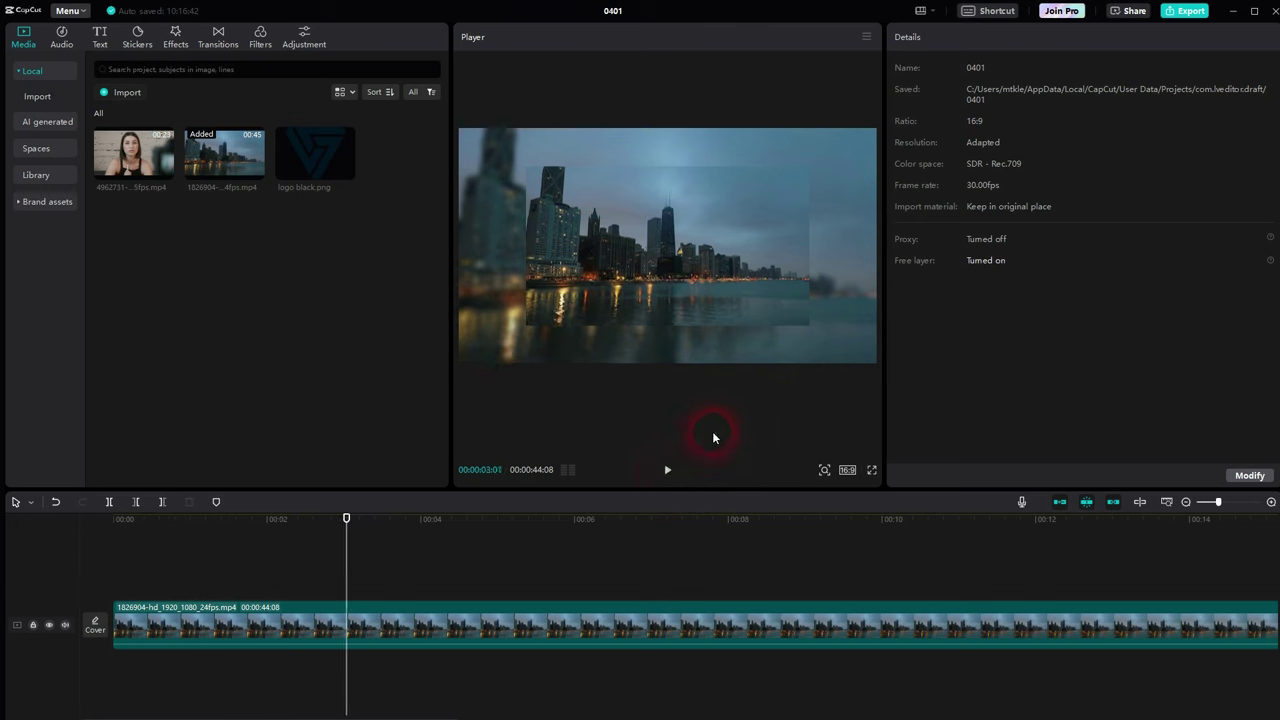
click(415, 616)
scroll(1092, 393, down, 5)
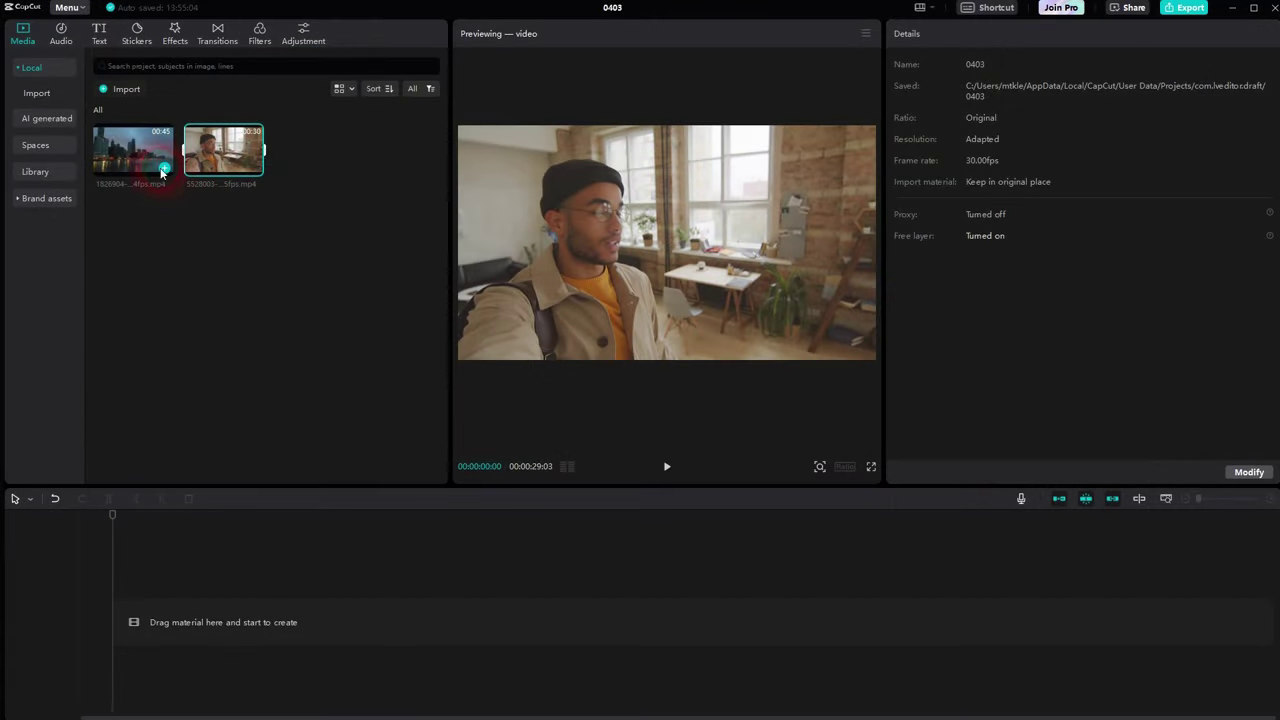
Step: In project 0403, put the 1826904 city video on the main track and the 5528003 video of the man on an overlay track above
click(163, 170)
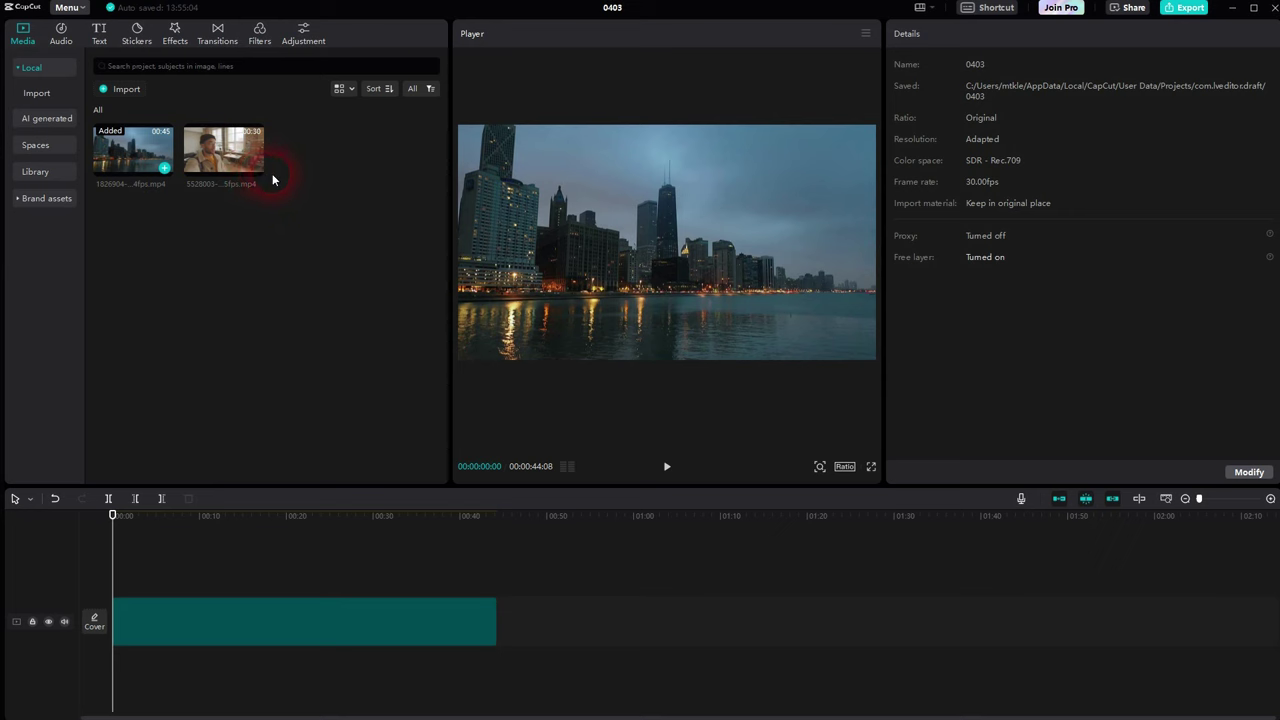
click(474, 605)
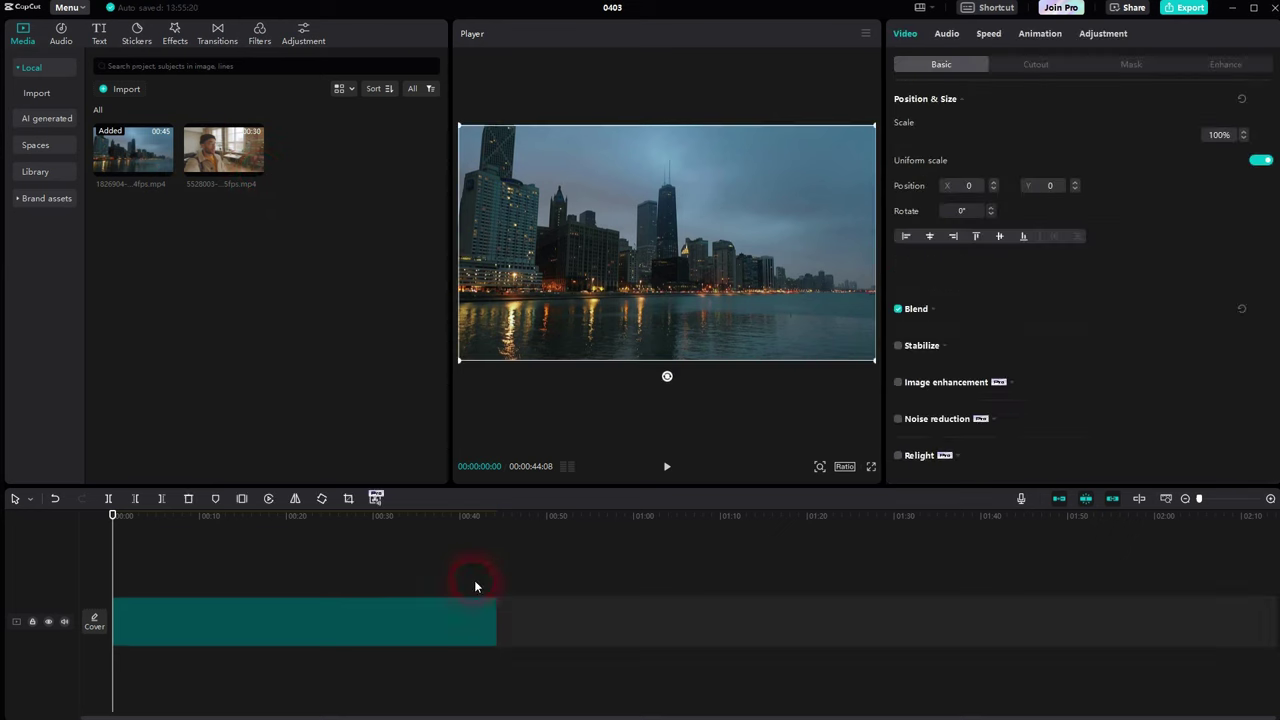
click(254, 172)
drag(330, 620, 258, 566)
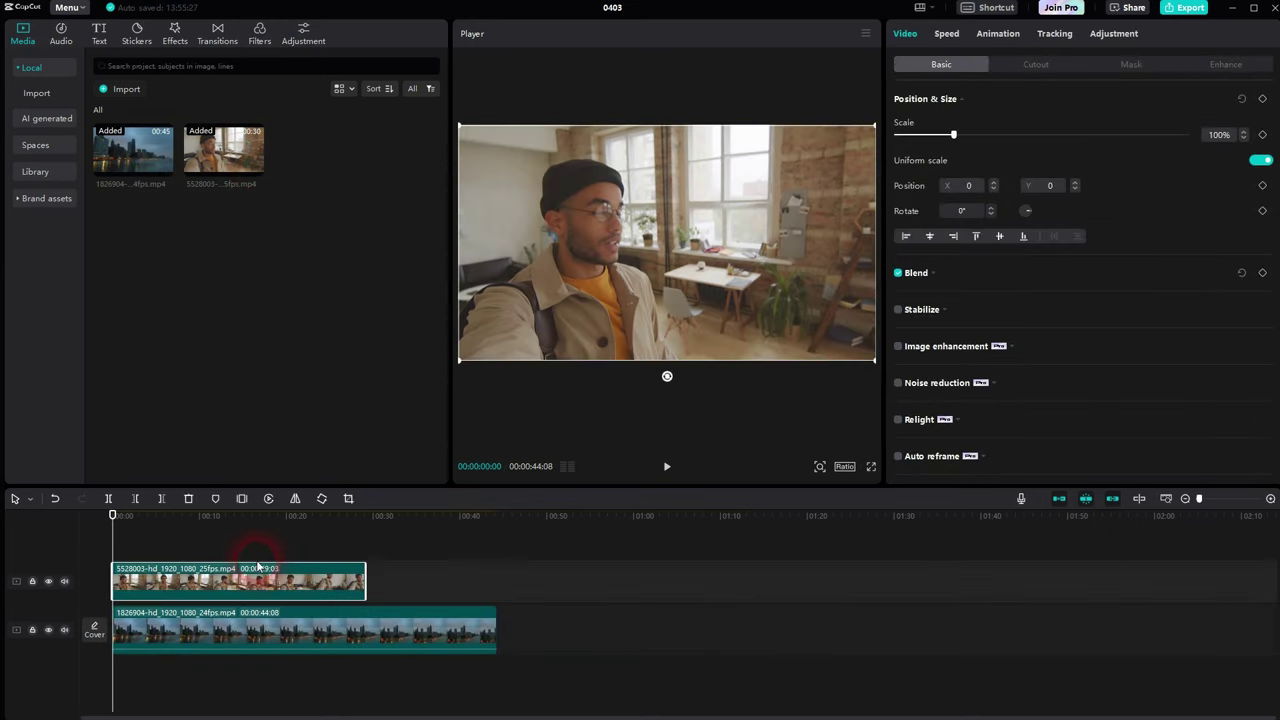
Step: Split the city clip where the man's overlay clip ends and delete the remaining part
click(368, 637)
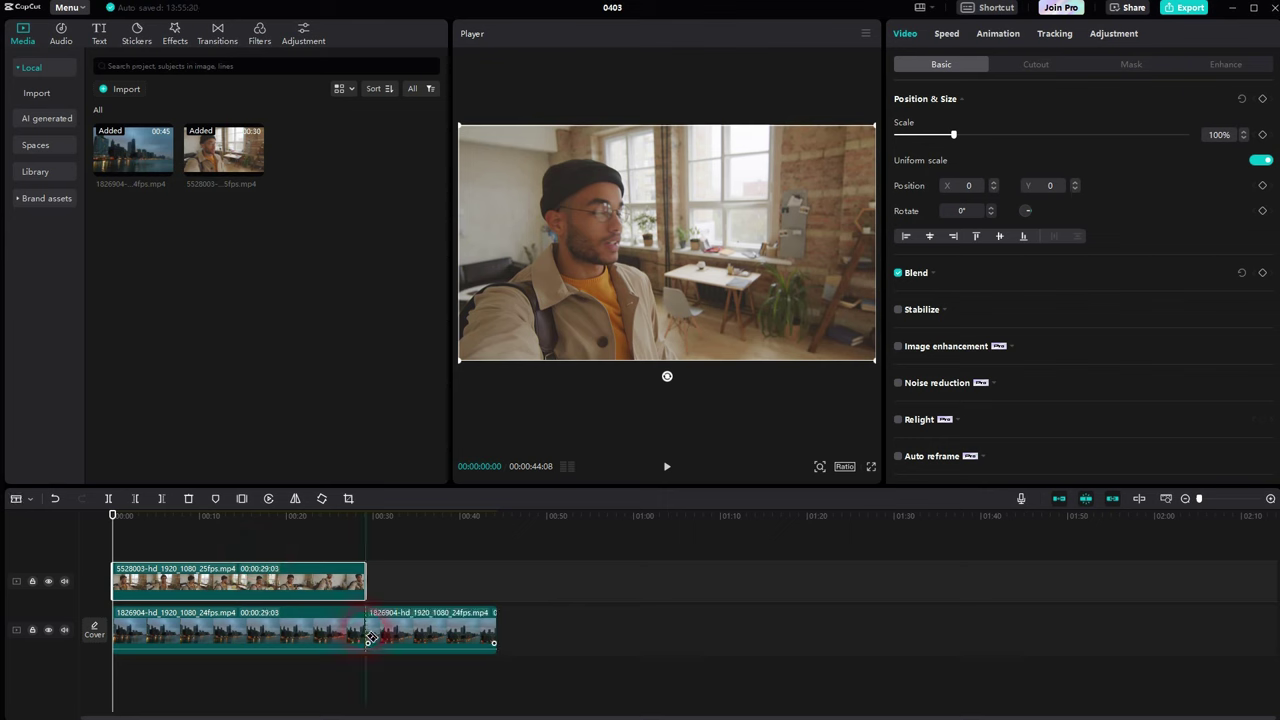
key(a)
click(409, 640)
key(Delete)
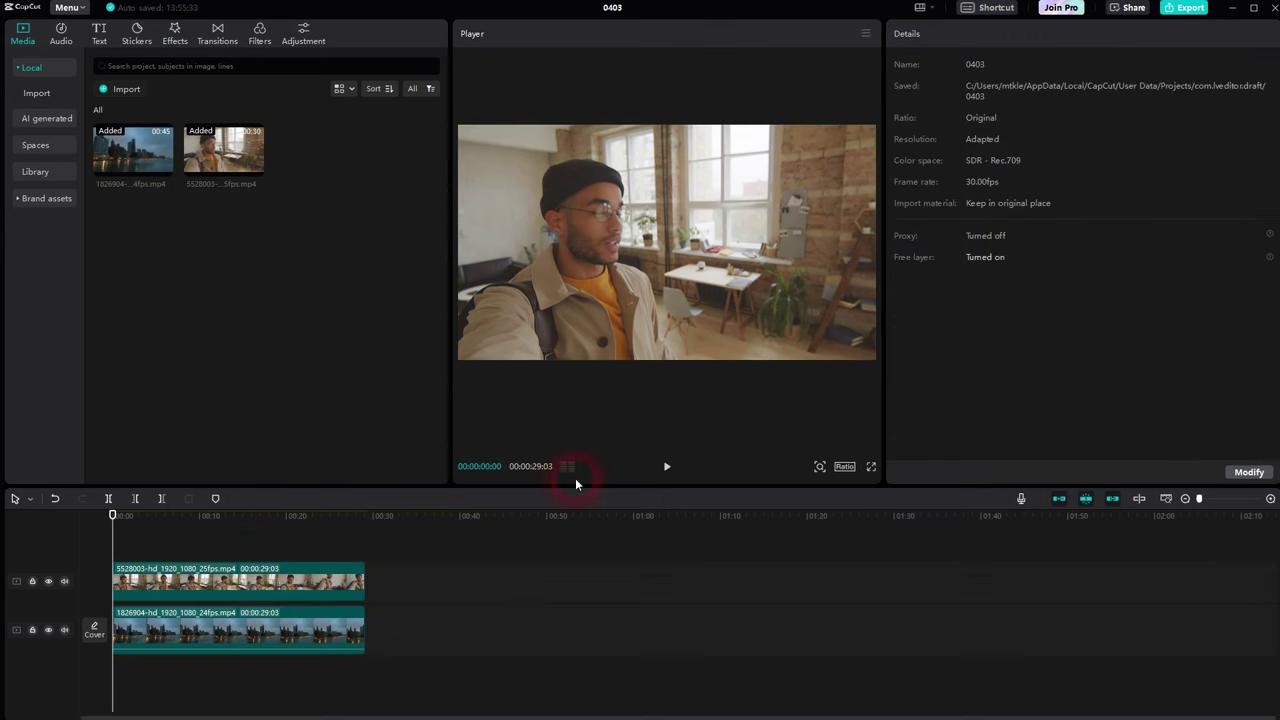
Step: From about 10 seconds, hide and unhide the overlay track during playback to compare the man's video with the city clip beneath it
drag(120, 540, 206, 540)
click(49, 582)
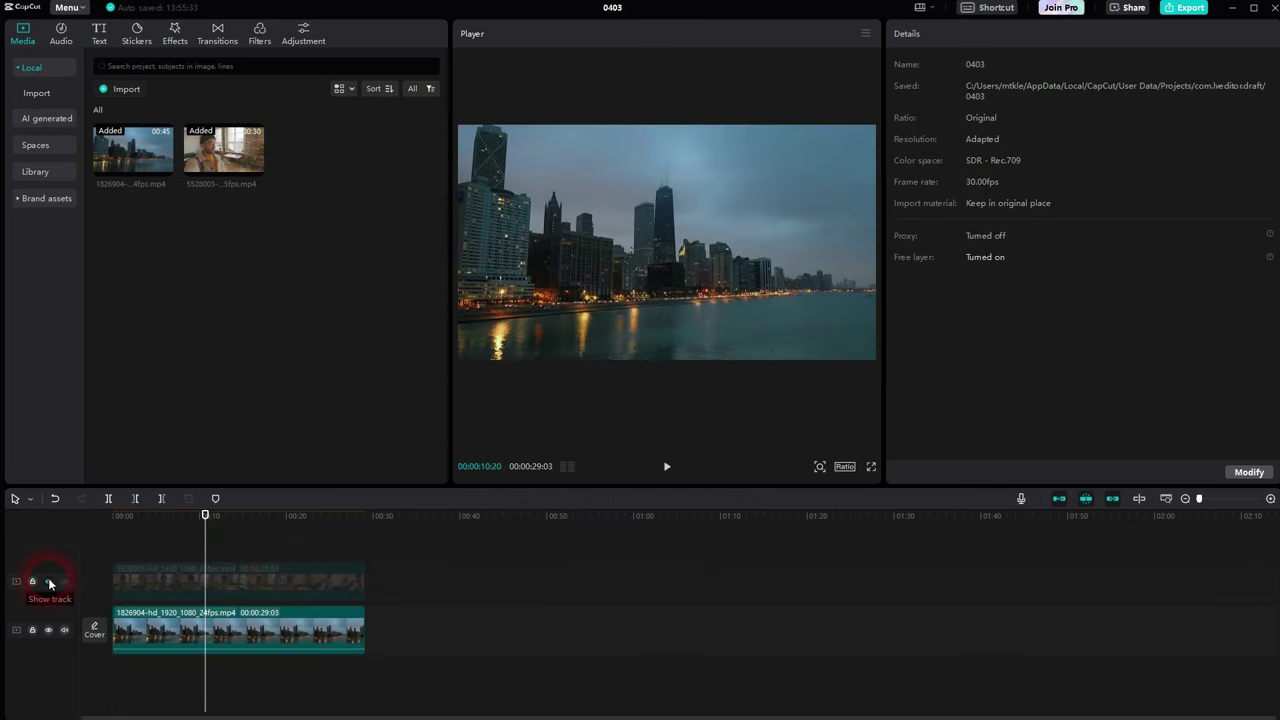
click(668, 468)
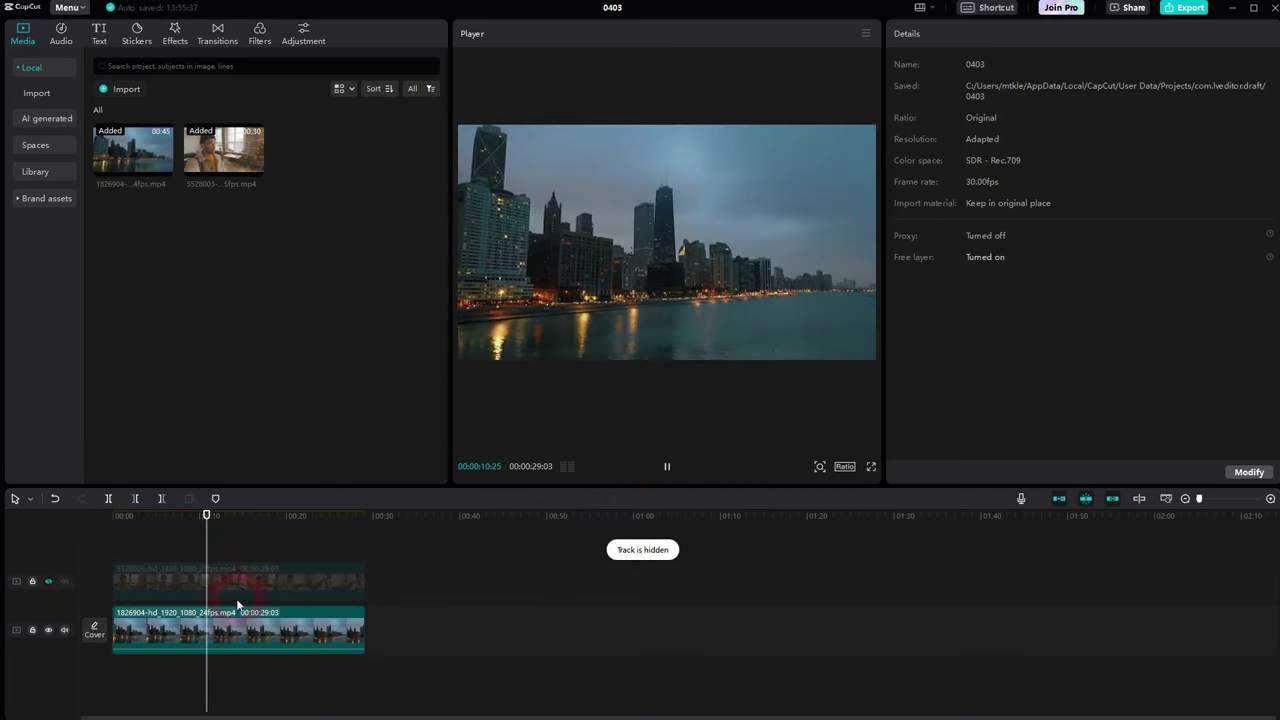
click(49, 582)
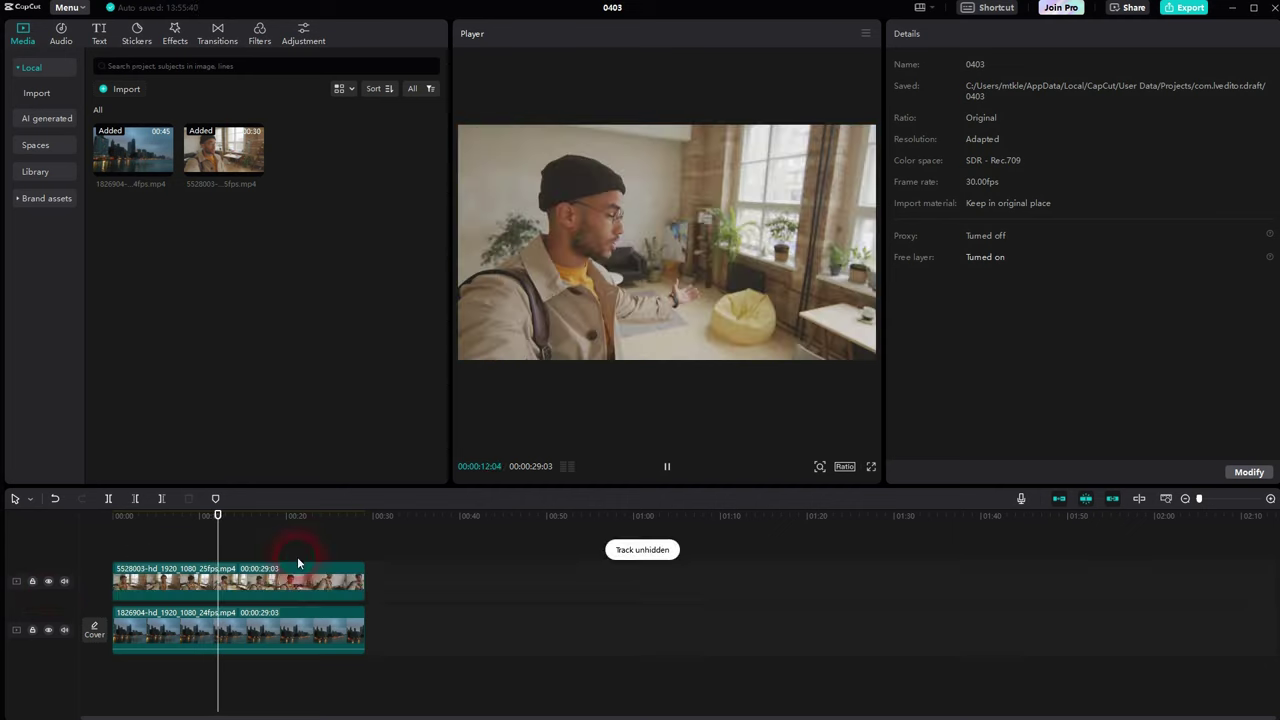
click(49, 582)
key(ctrl+z)
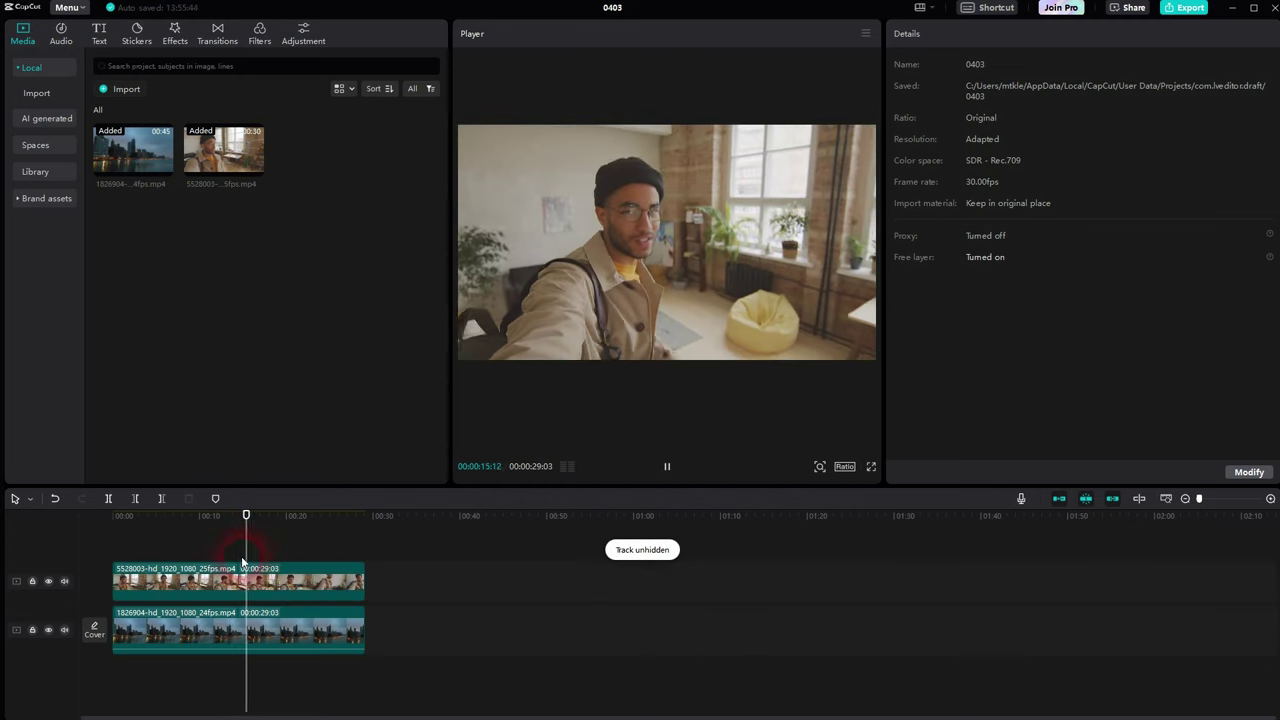
Step: Pause playback around 10 seconds, select the man's overlay clip and open its mask settings
key(space)
drag(255, 552, 203, 525)
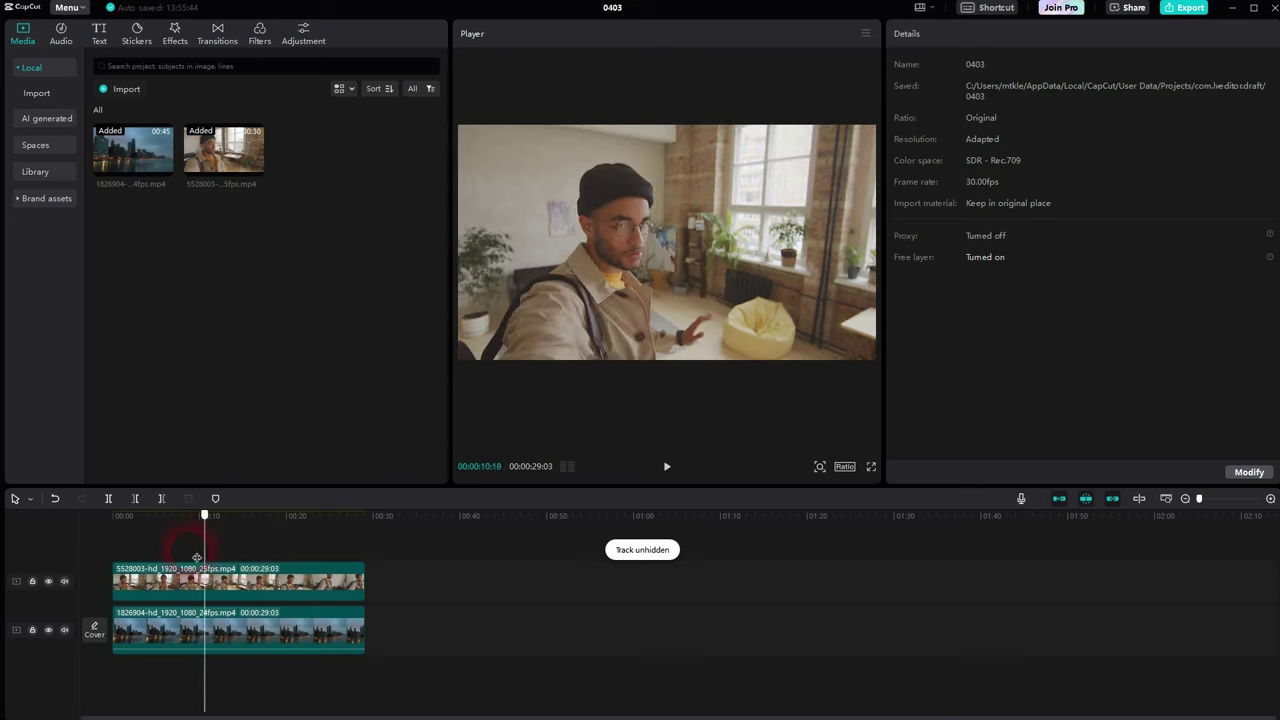
click(284, 592)
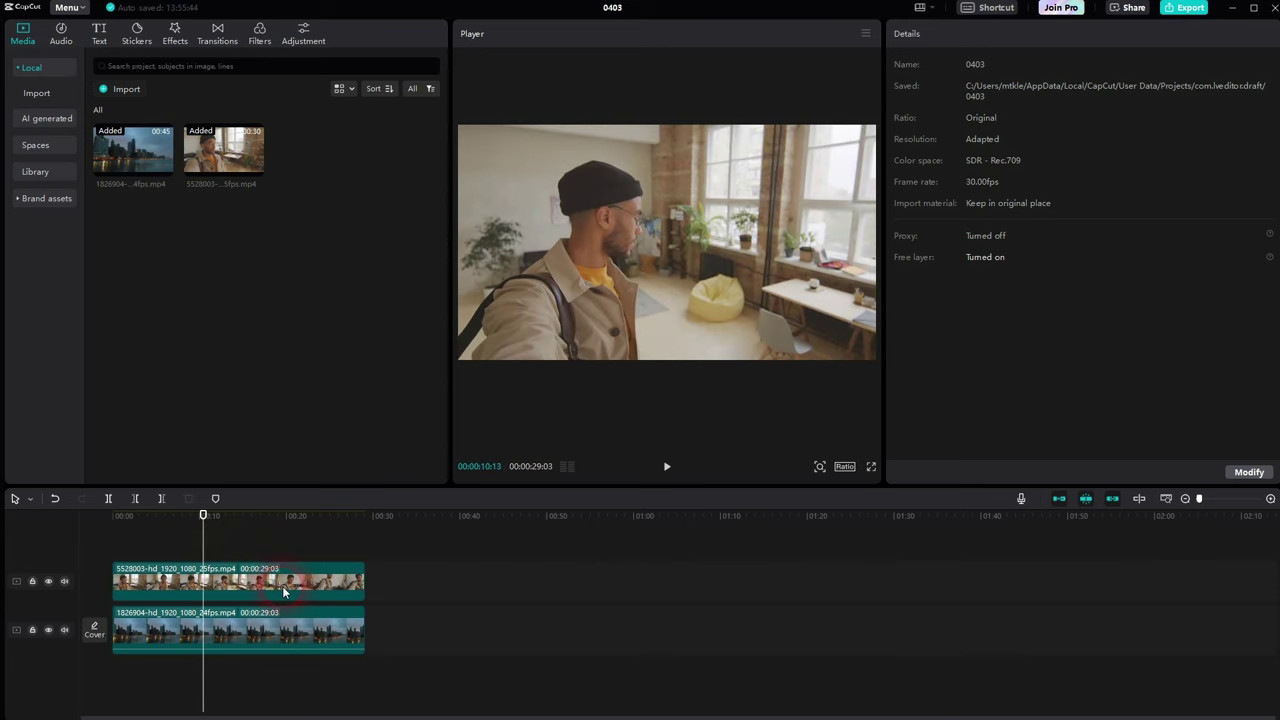
click(278, 589)
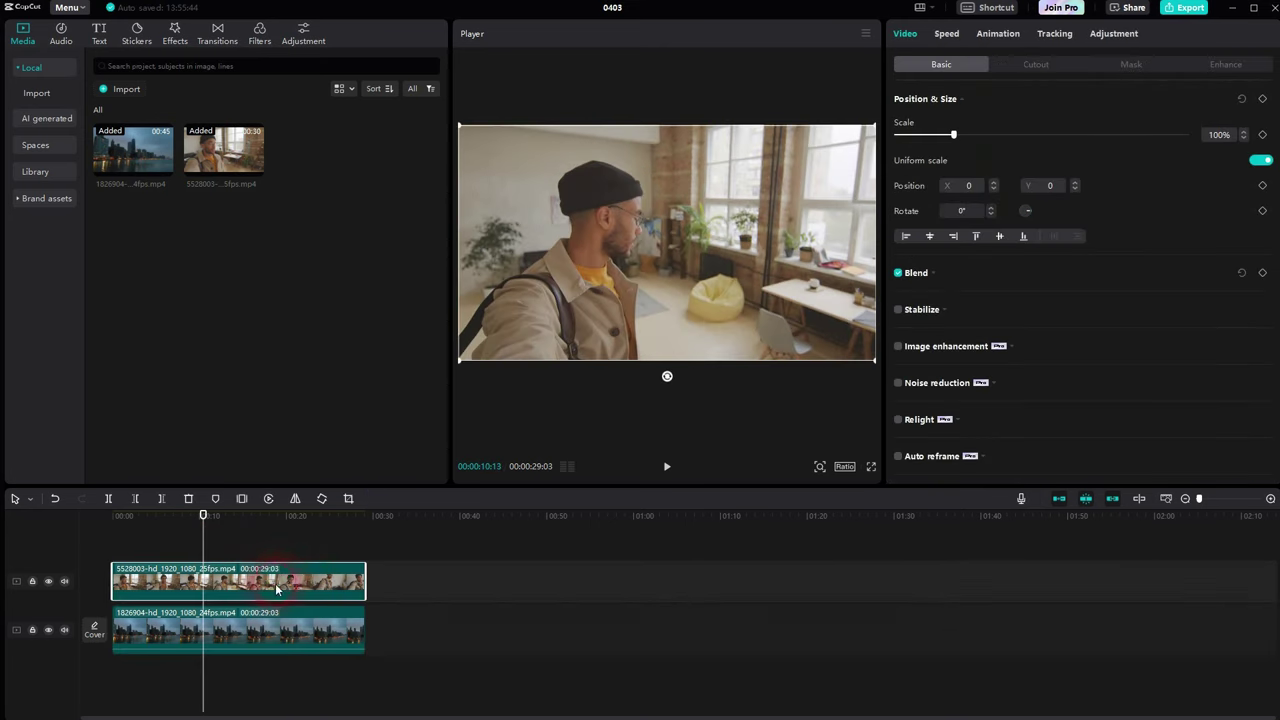
click(715, 336)
click(1117, 66)
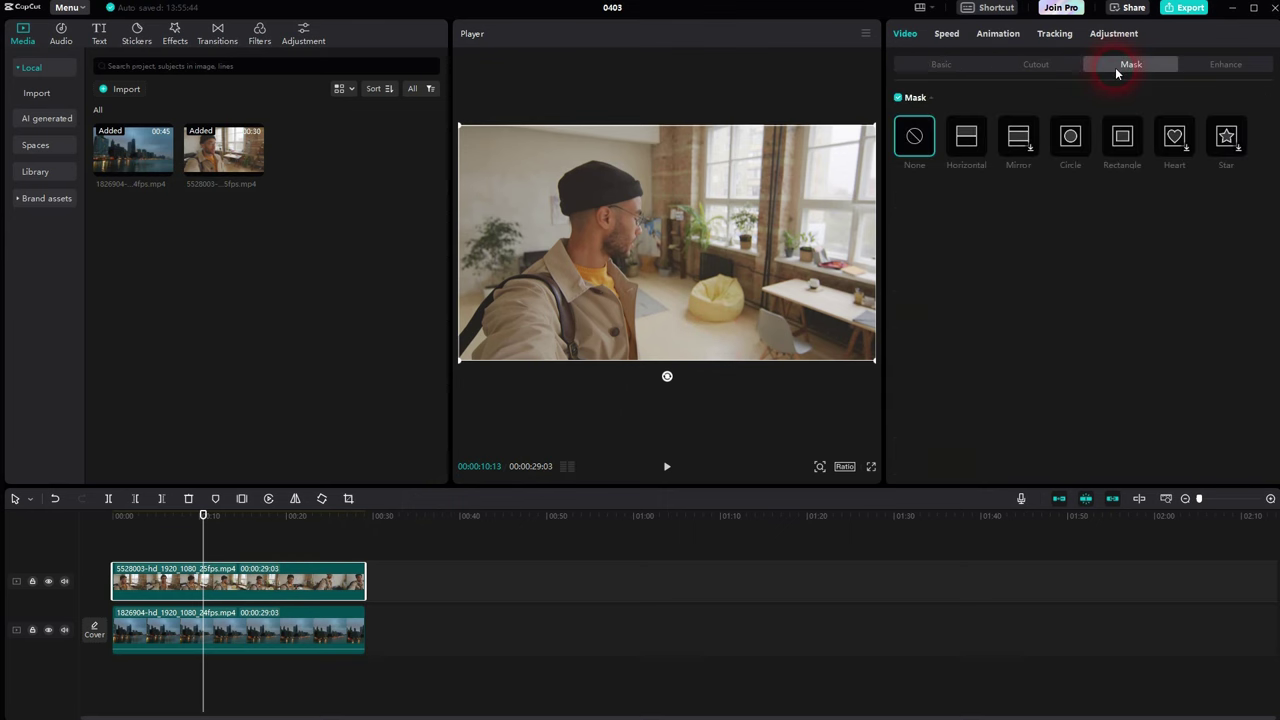
Step: Try a Horizontal mask on the man's clip and adjust the feather along its edge
click(1030, 254)
click(966, 136)
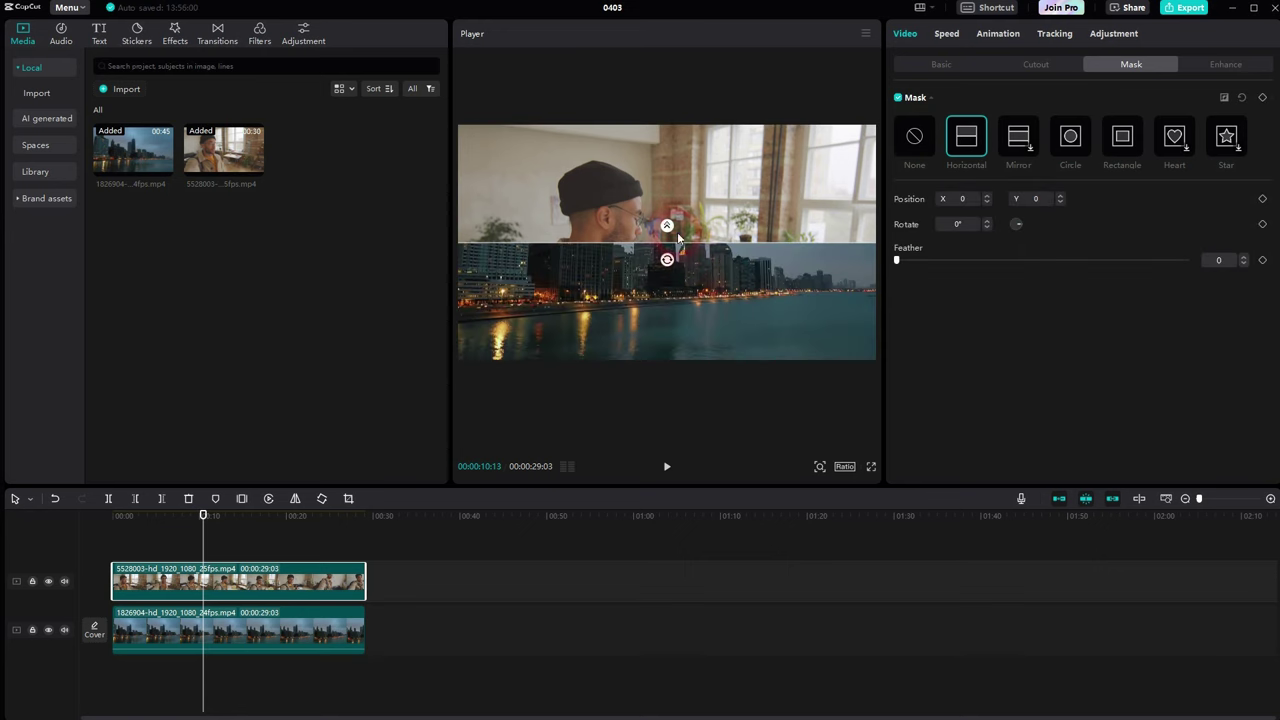
drag(667, 225, 663, 279)
Step: Try a Rectangle mask on the man's clip, resized to about 1033 × 656
click(1122, 136)
mouse_move(771, 243)
mouse_down()
mouse_move(823, 243)
mouse_move(781, 241)
mouse_up()
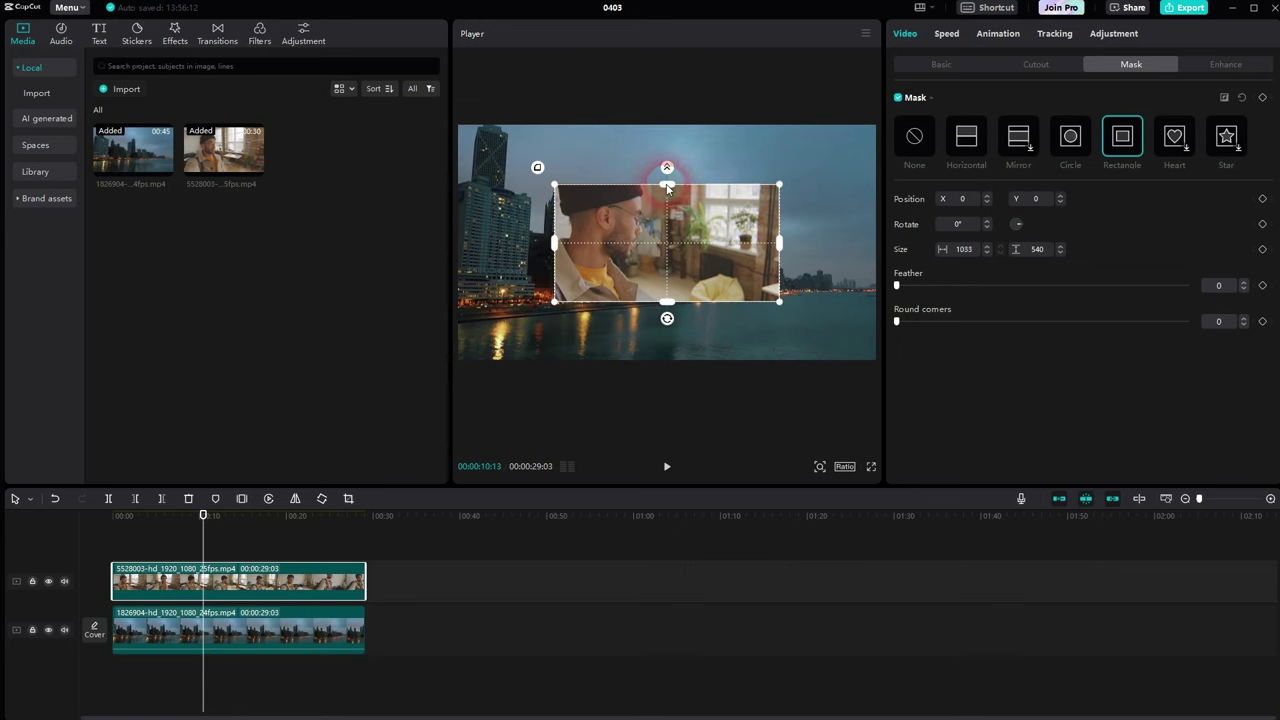
drag(667, 185, 679, 178)
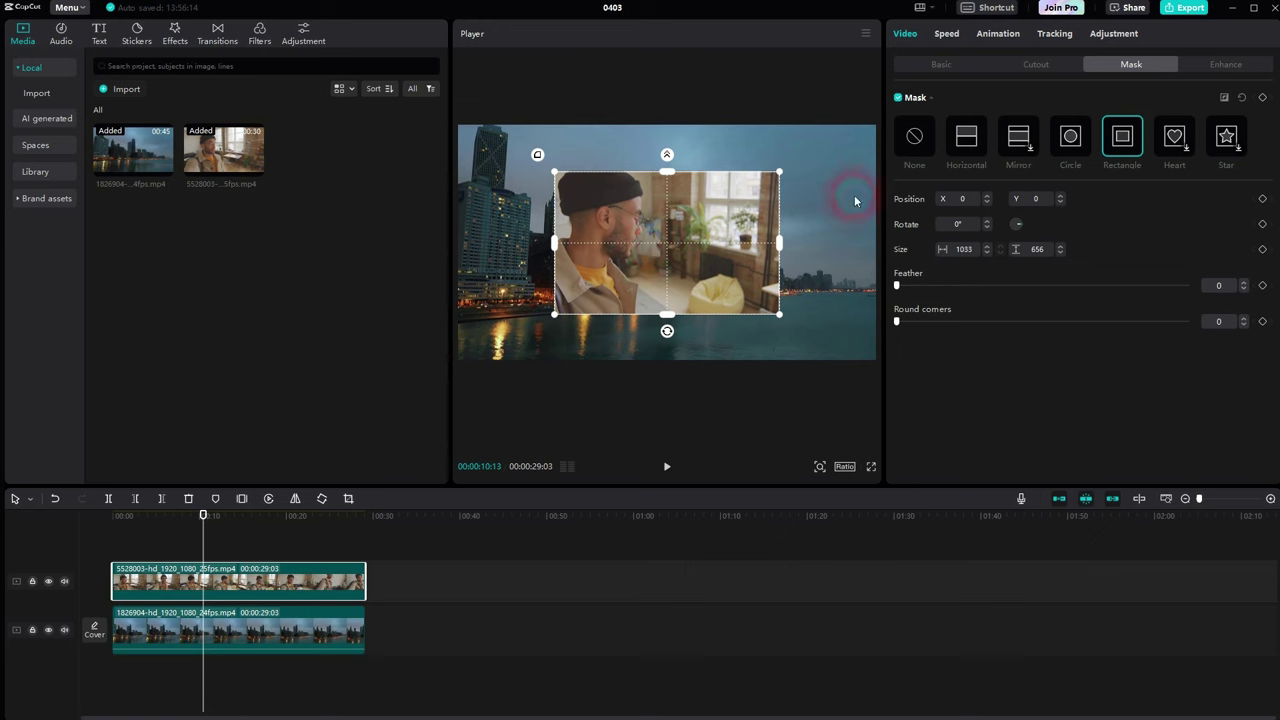
Step: Reverse the rectangle mask, shrink it to about 562 × 326, and reverse it back
click(1232, 100)
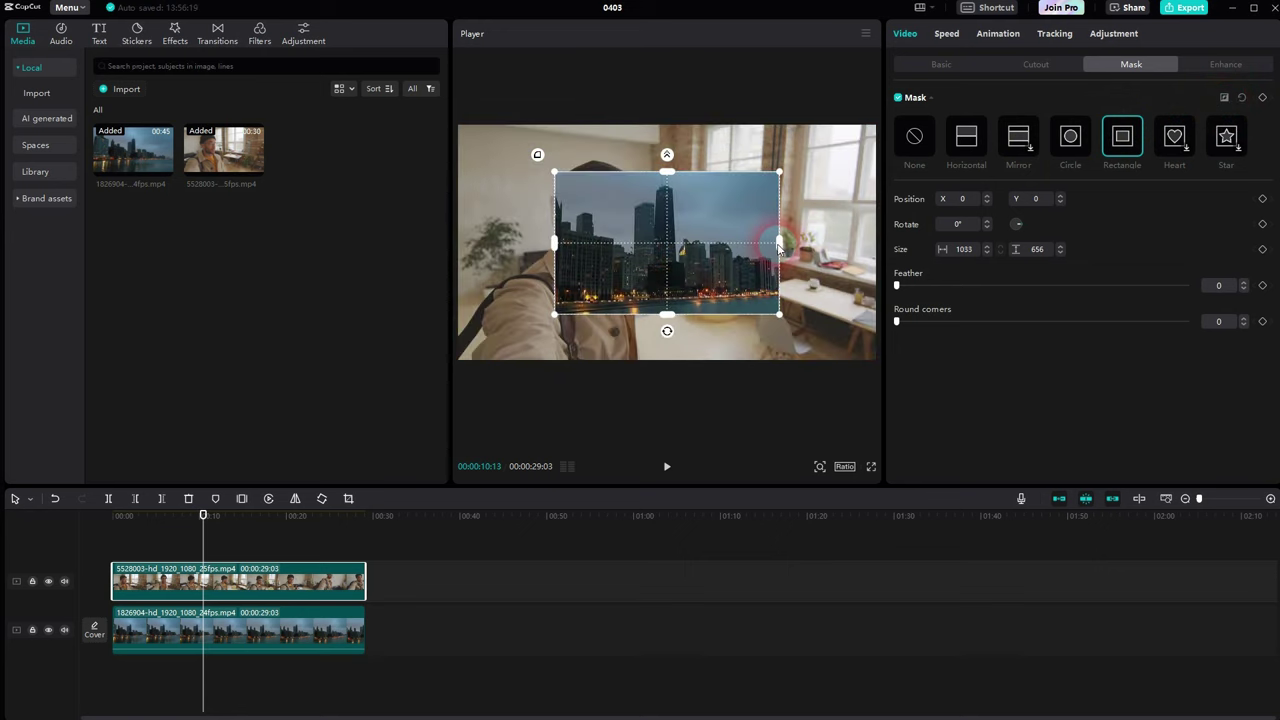
drag(779, 247, 733, 244)
drag(668, 320, 672, 279)
click(1229, 100)
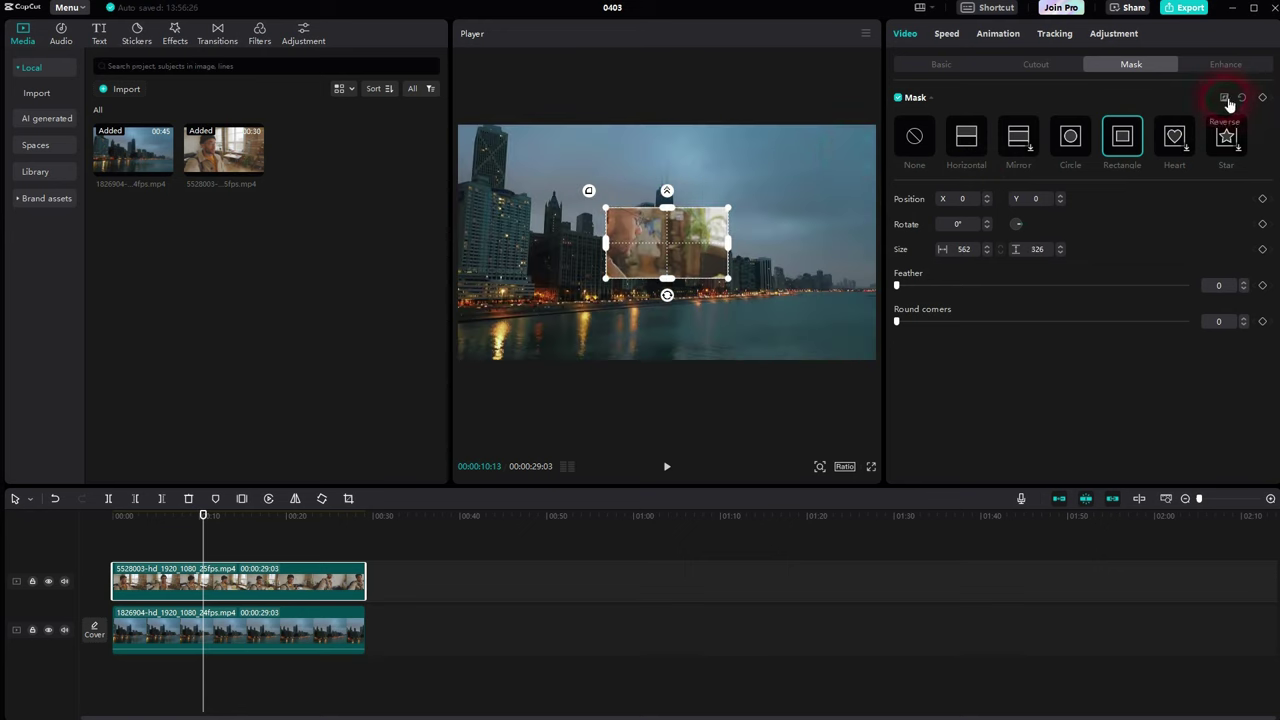
Step: Try the Heart and Star mask shapes on the man's clip
click(733, 188)
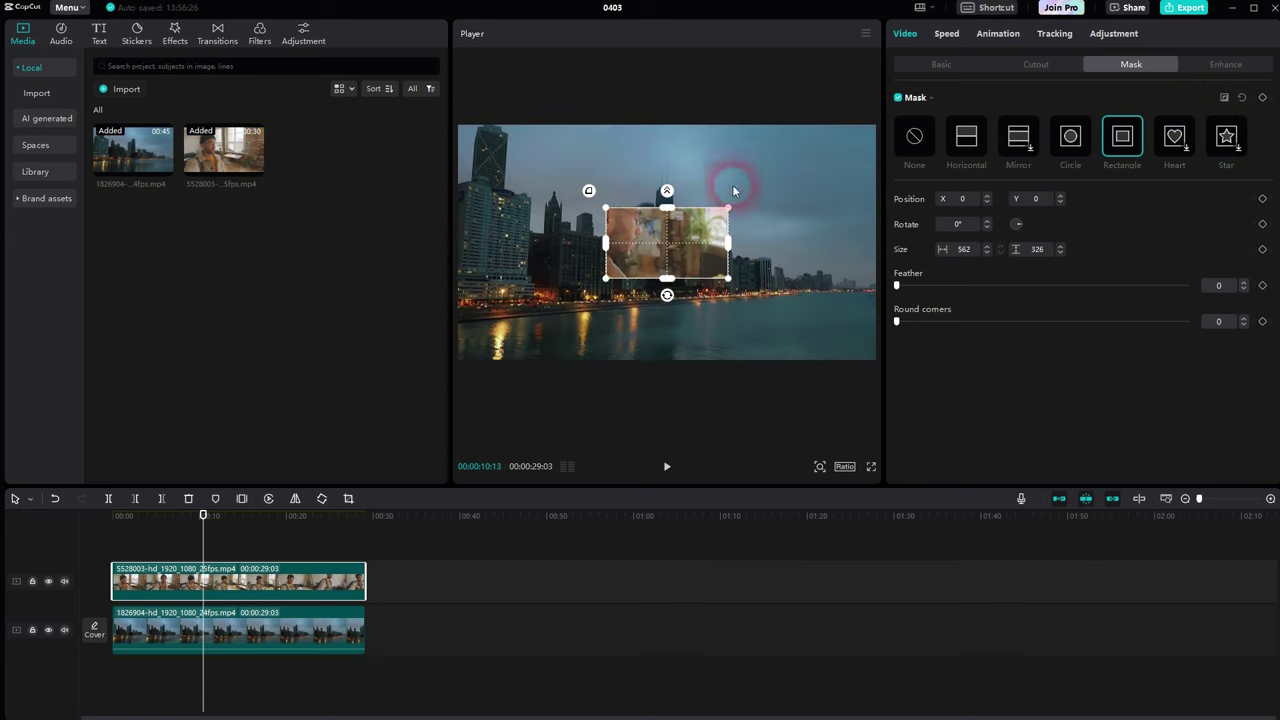
click(1174, 138)
click(1221, 140)
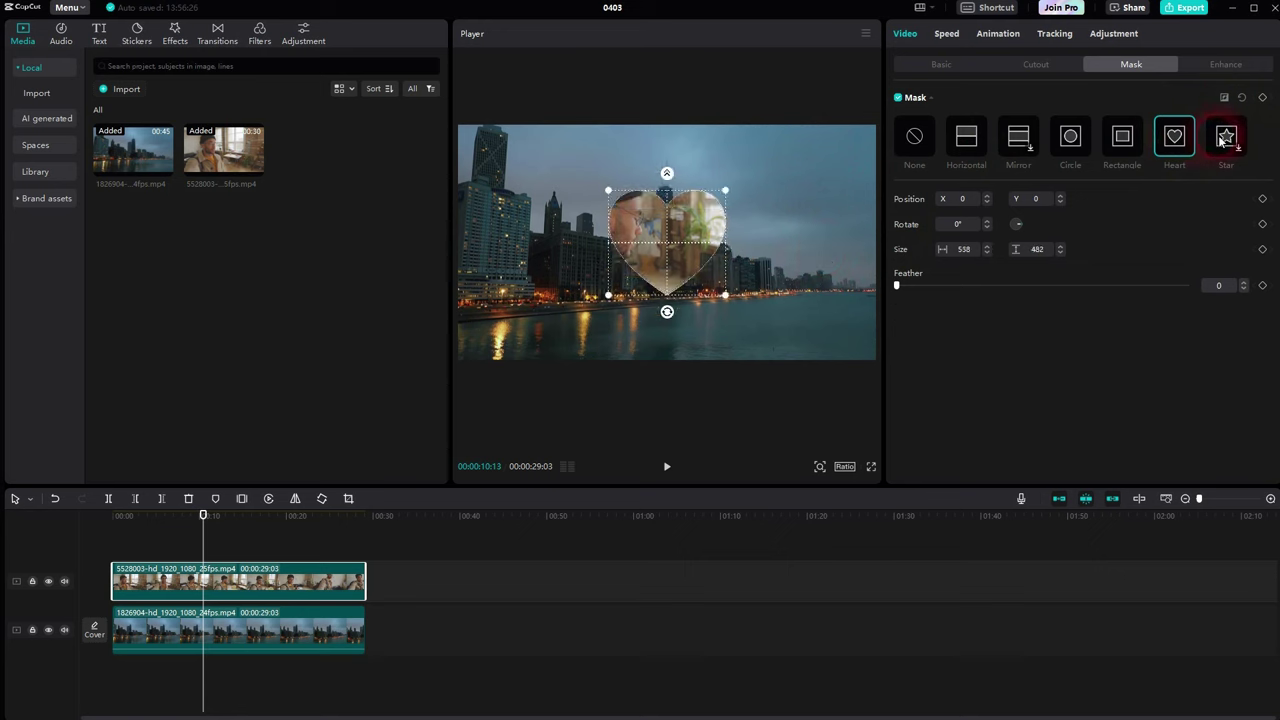
Step: Try a Circle mask widened to about 740 × 540 and reverse it so the city shows inside the oval
click(1064, 133)
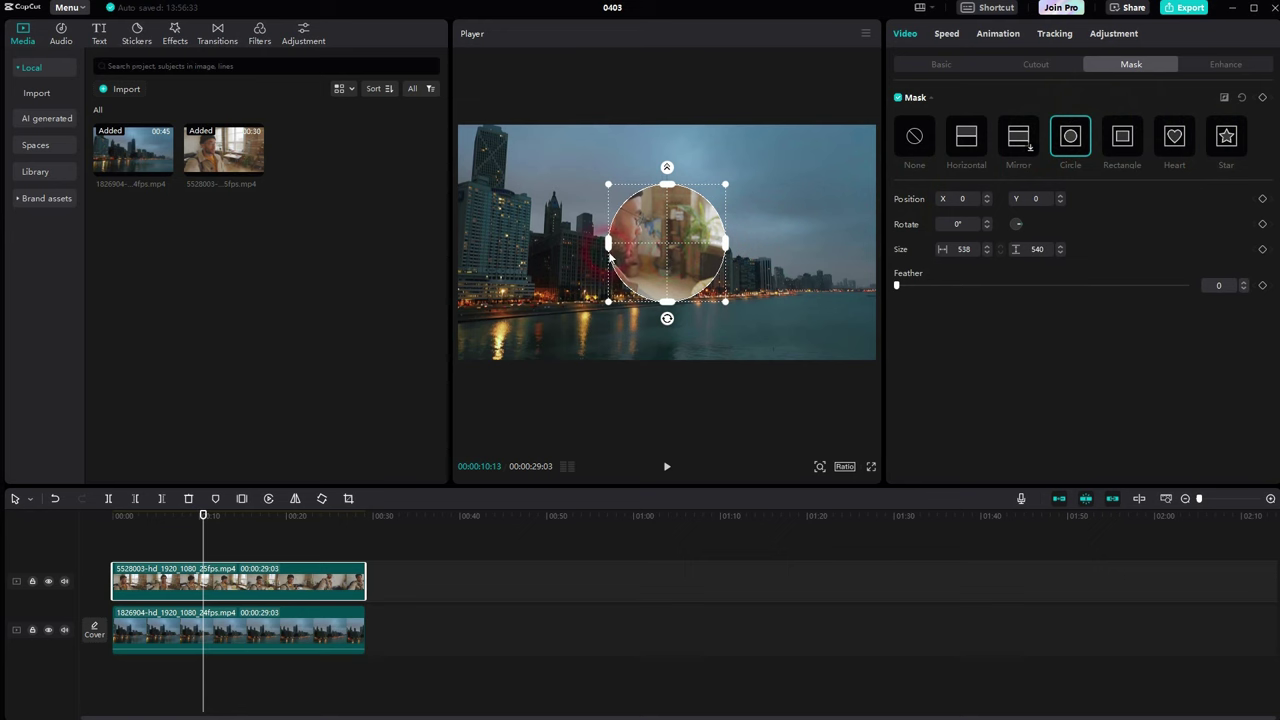
drag(609, 243, 587, 244)
click(1225, 98)
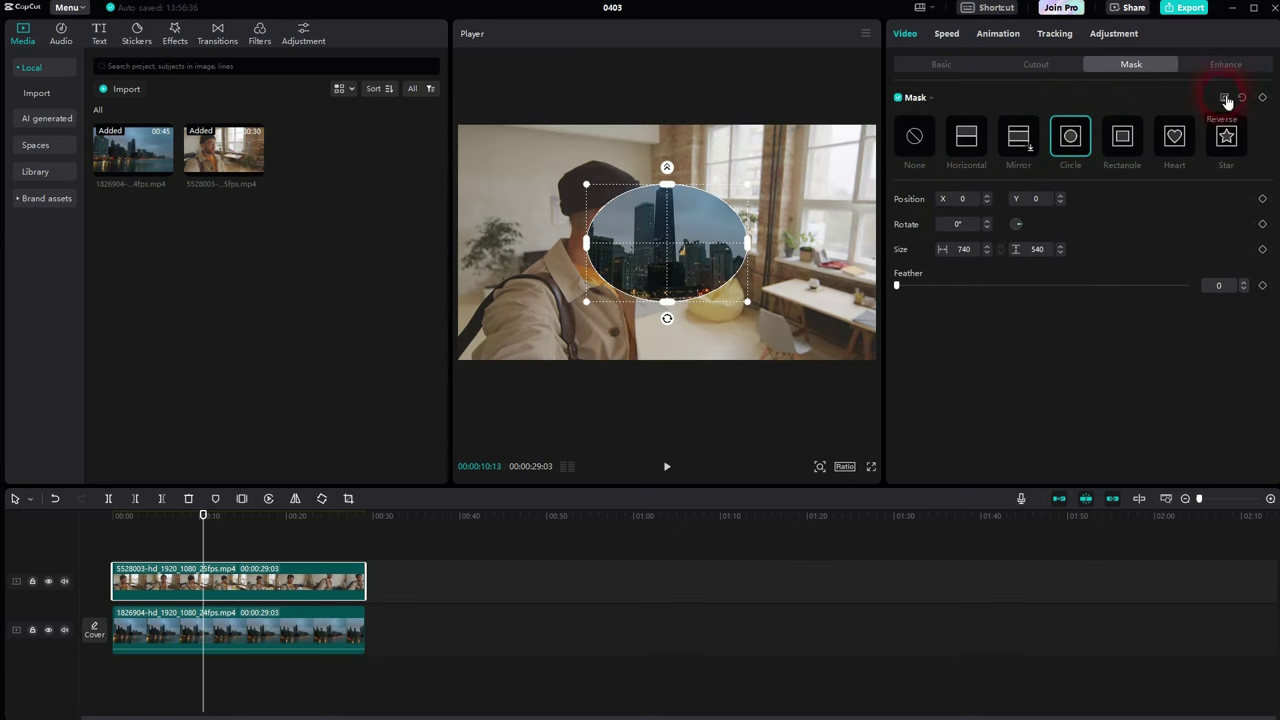
click(558, 320)
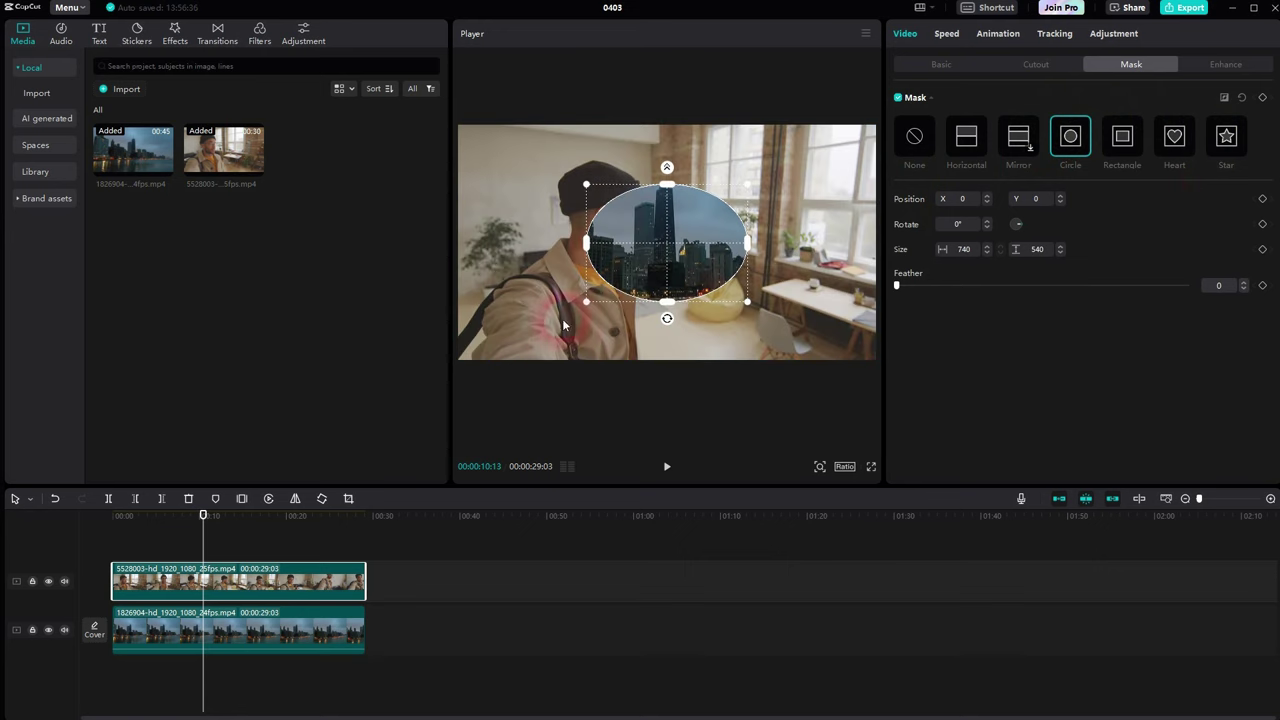
click(1018, 204)
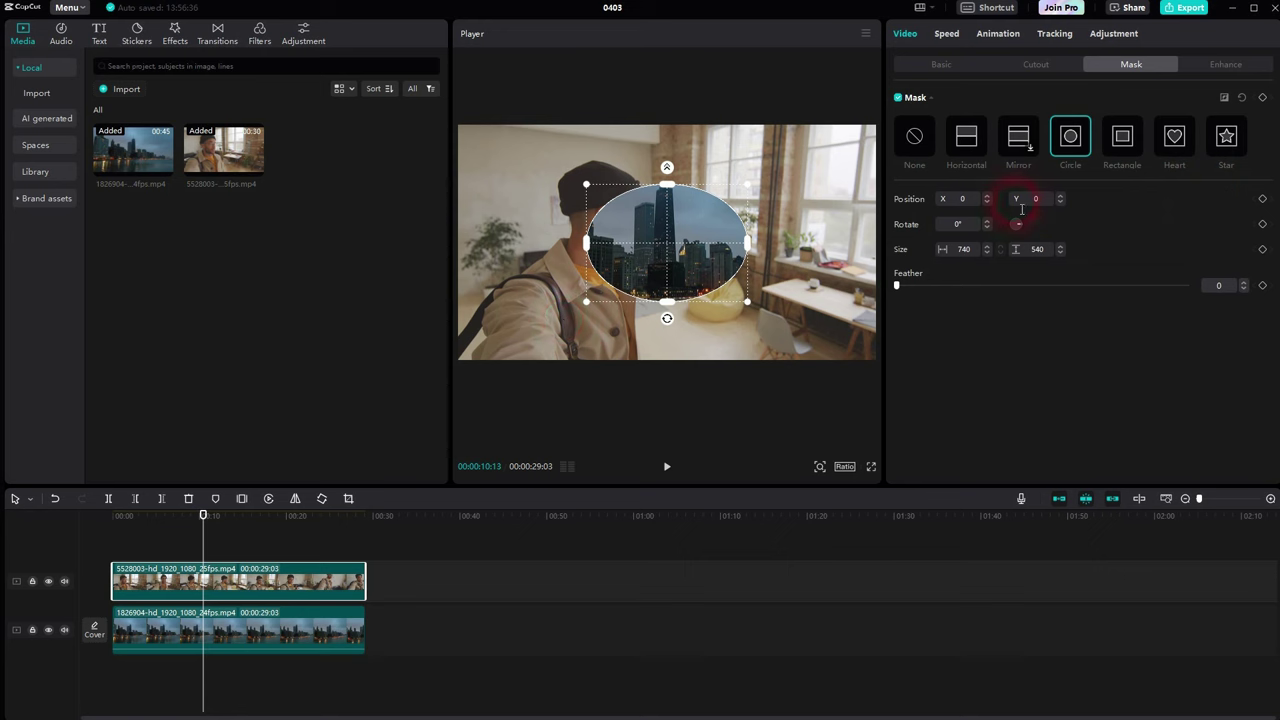
click(1022, 204)
Step: Try a Horizontal mask with feather 100, rotated to -90° for a side-by-side blend with the city
click(957, 145)
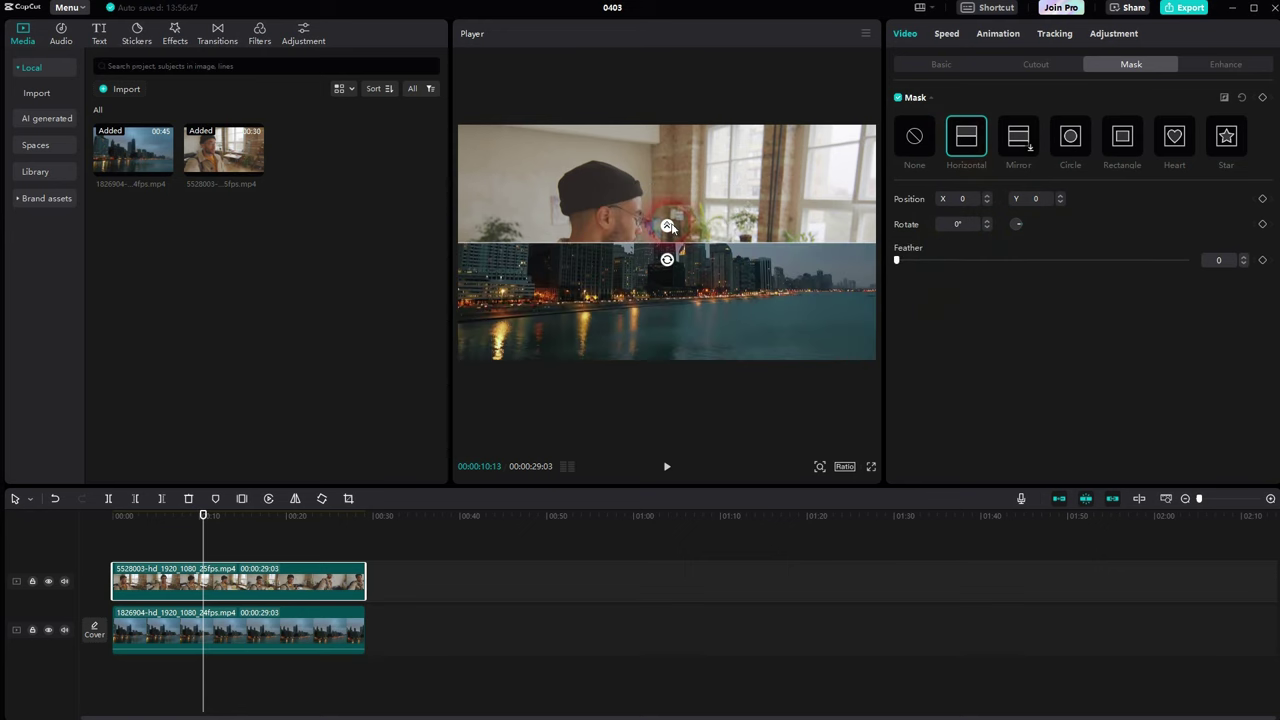
drag(670, 220, 686, 161)
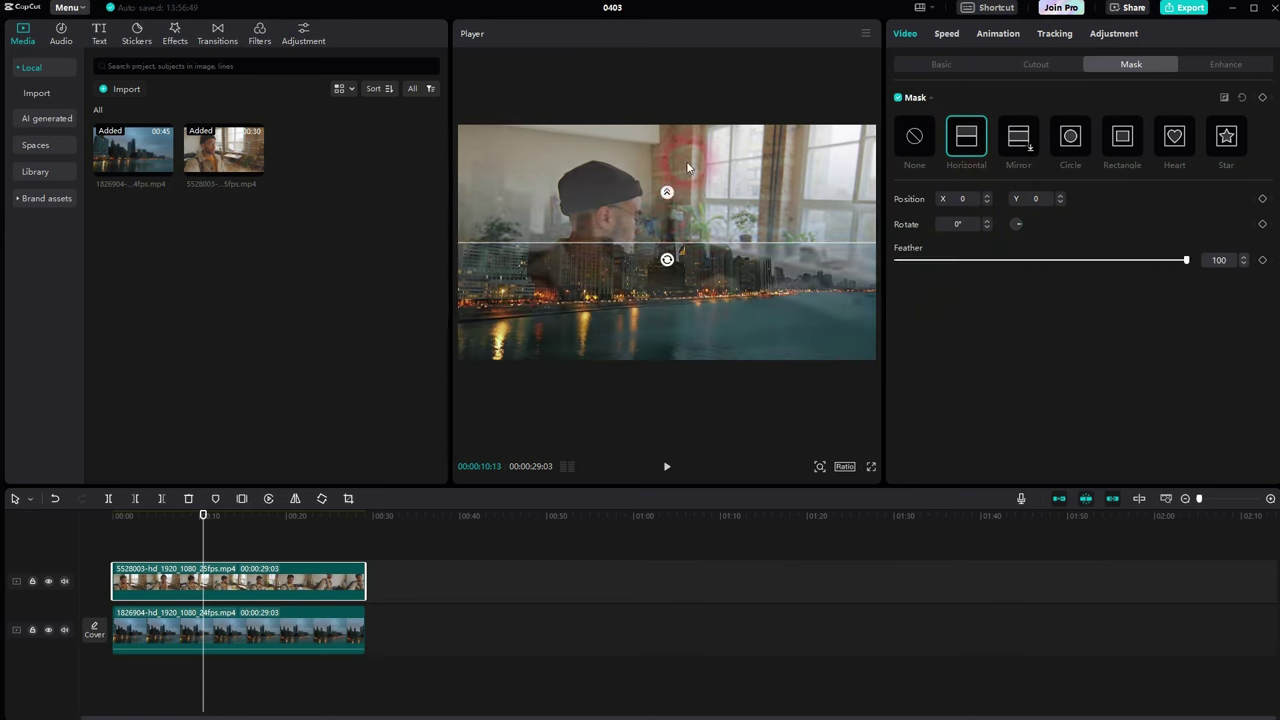
drag(1188, 263, 1234, 261)
click(667, 260)
drag(667, 262, 738, 252)
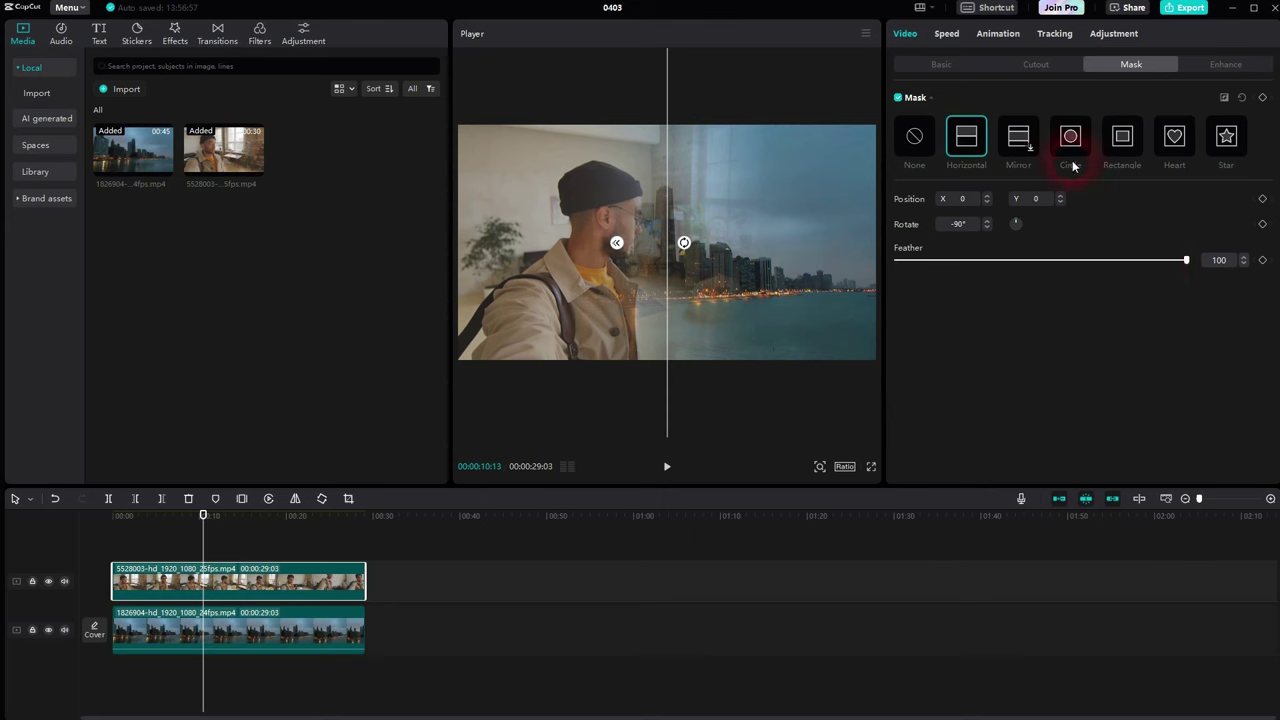
Step: Try a Mirror mask with feather about 28, and switch to a Circle mask with feather 0
click(1020, 140)
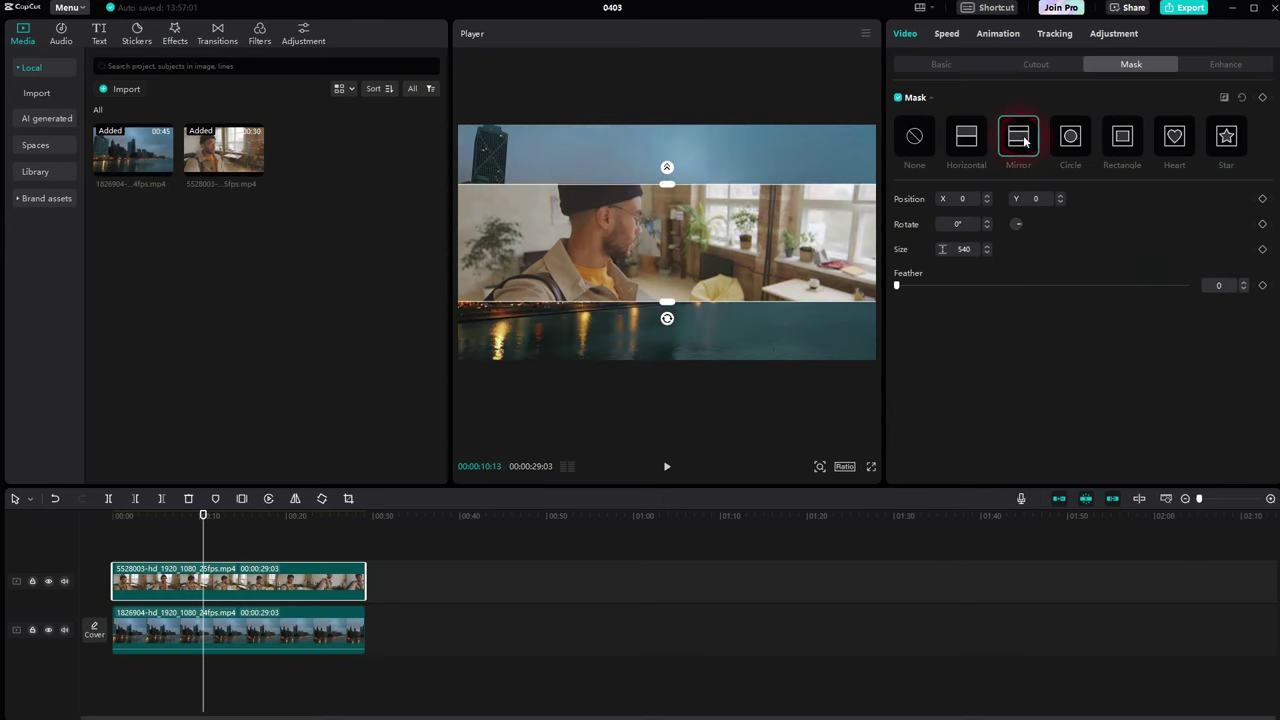
drag(898, 286, 978, 286)
click(1068, 143)
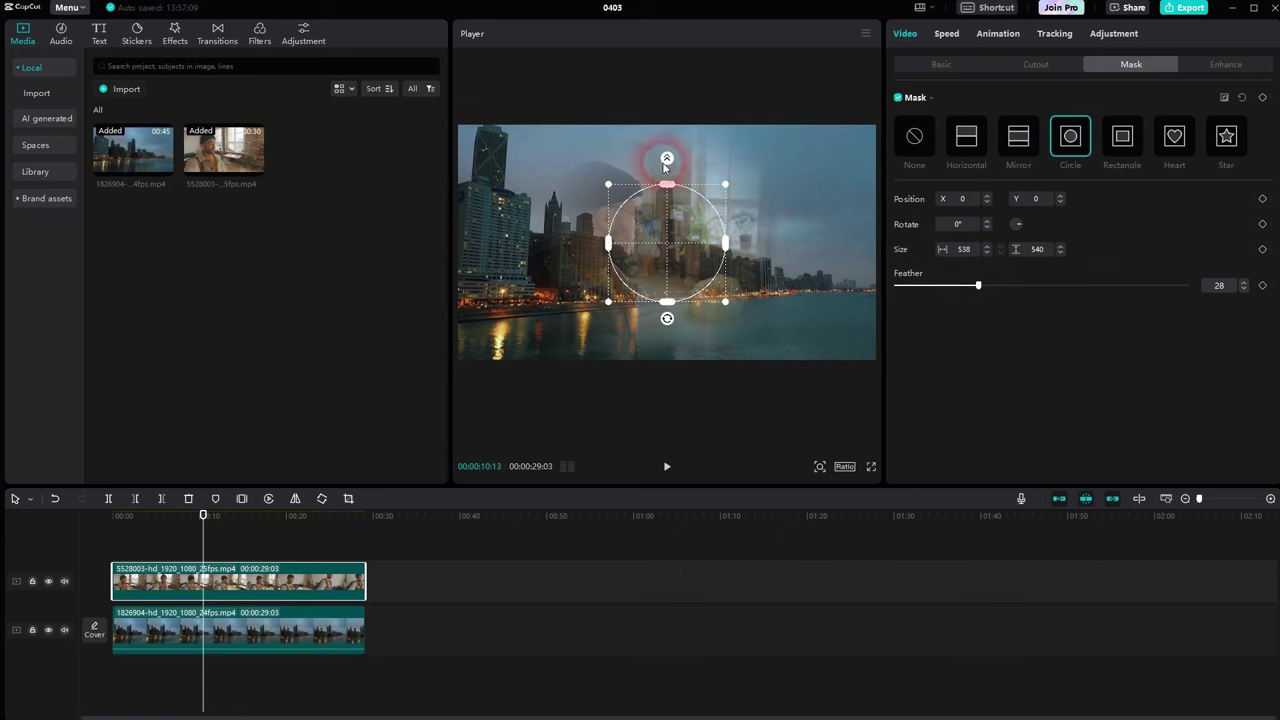
drag(667, 157, 670, 186)
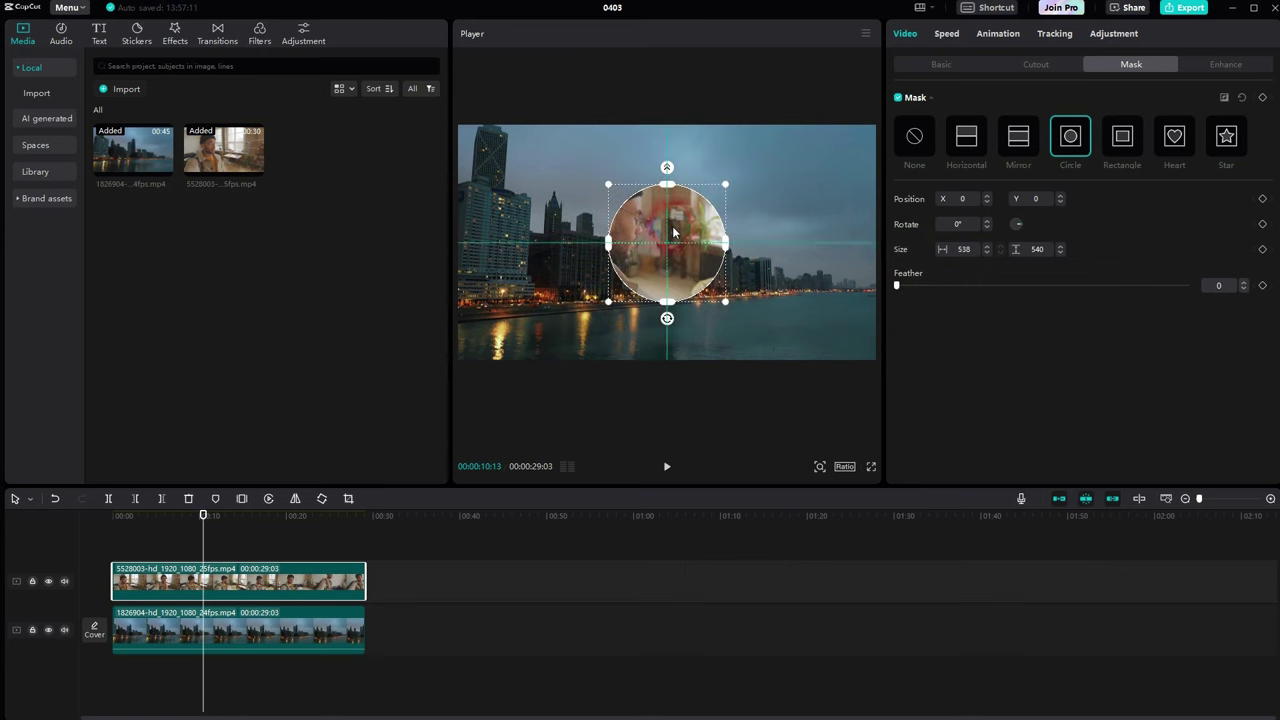
Step: Move the circle mask to about X 616, Y 202, and reset the mask to None
drag(668, 235, 800, 190)
click(951, 244)
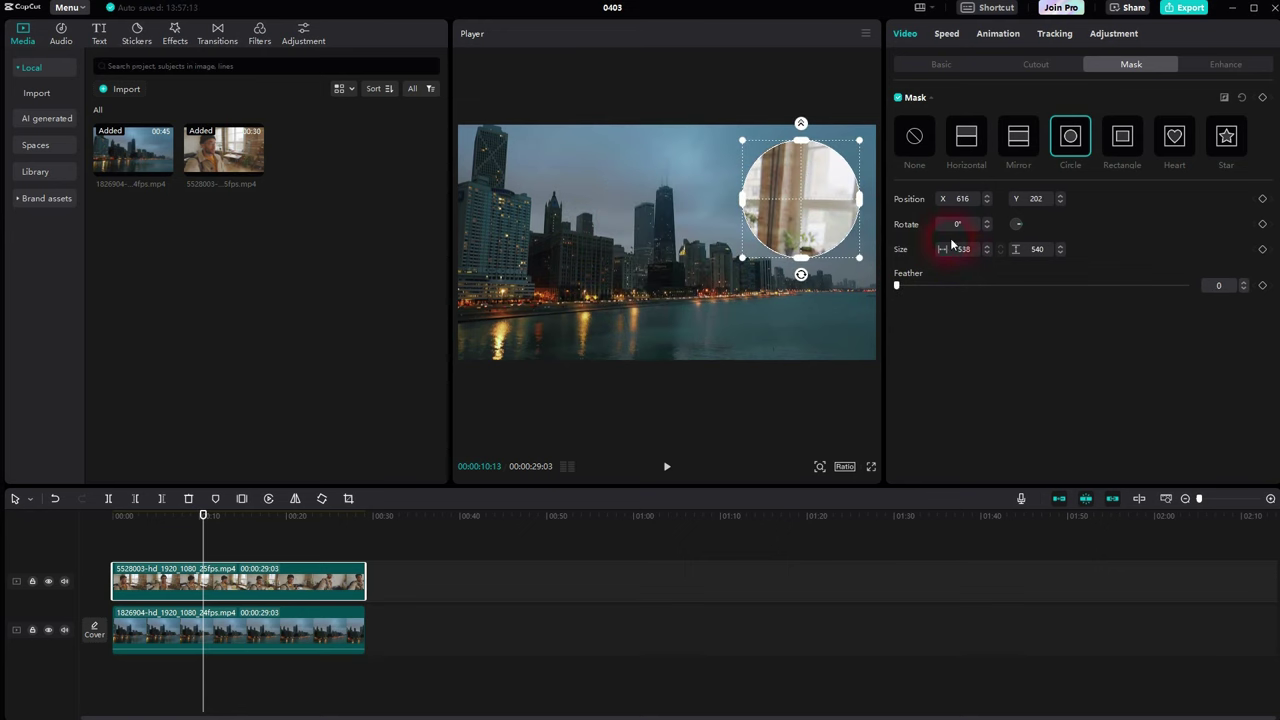
double_click(950, 204)
click(1242, 98)
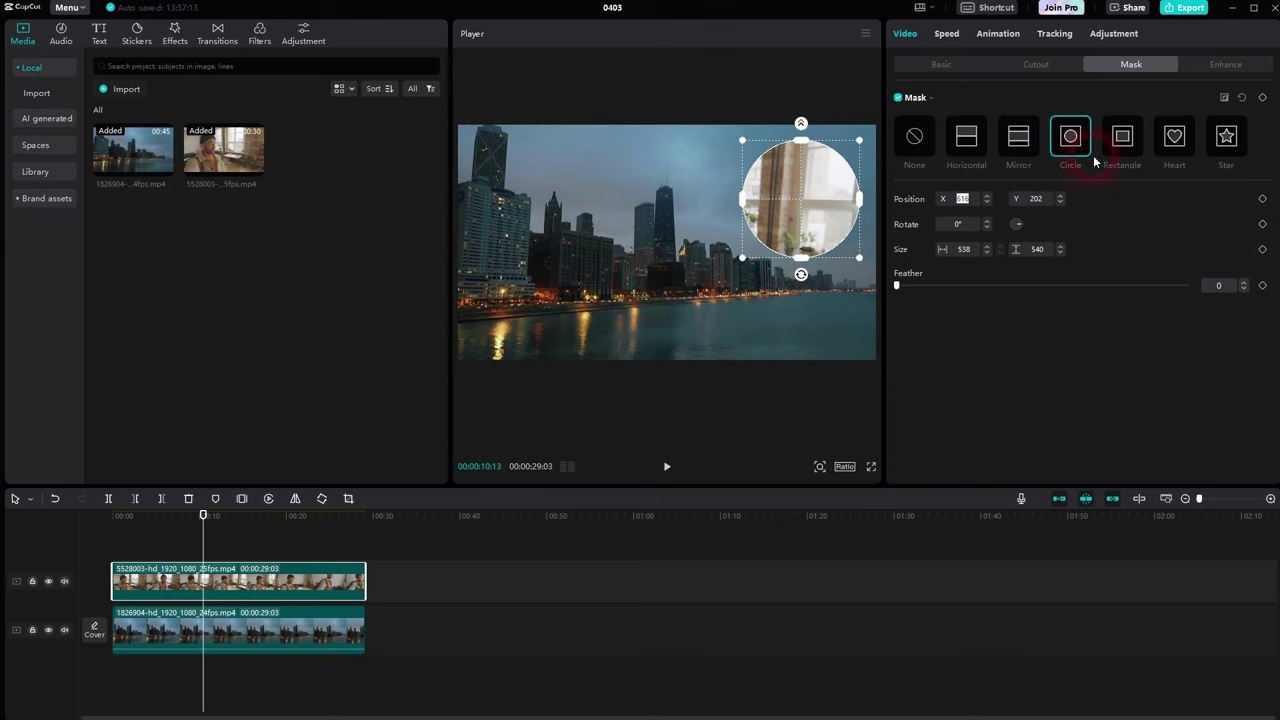
click(1241, 98)
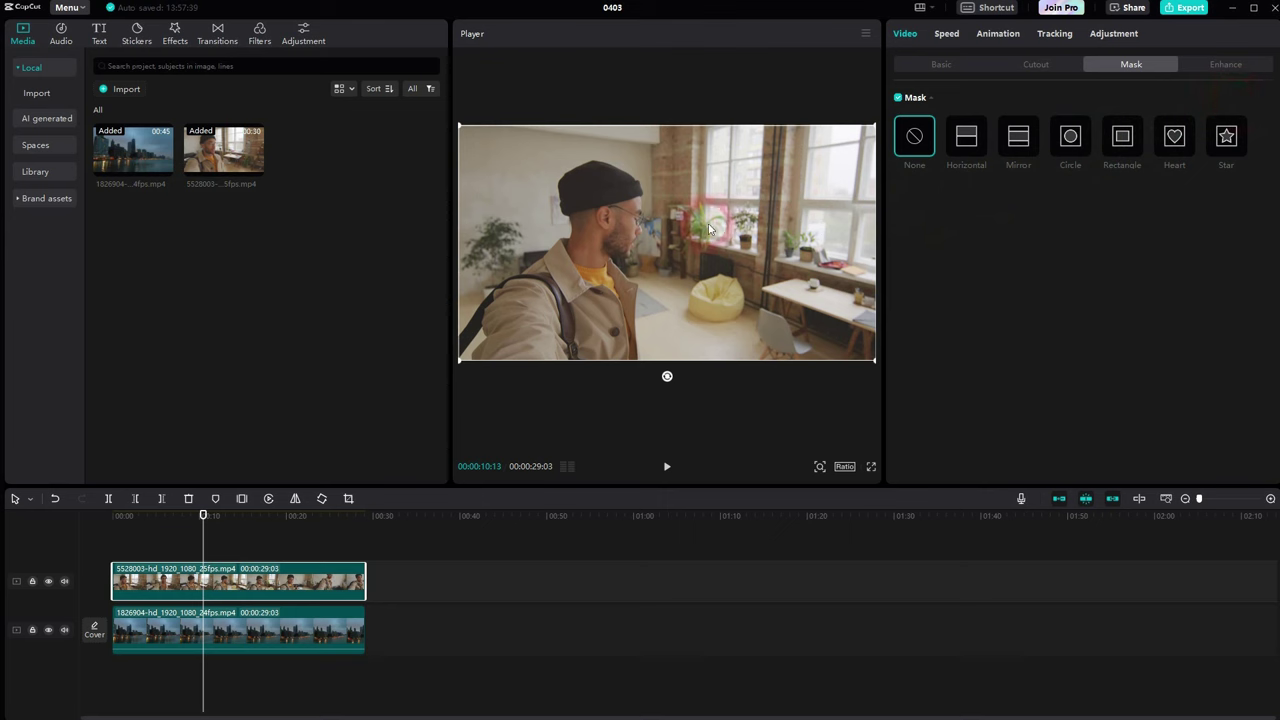
Step: Return to the start of the timeline and apply a Horizontal mask to the man's clip, rotated to -90° with feather 2
click(670, 465)
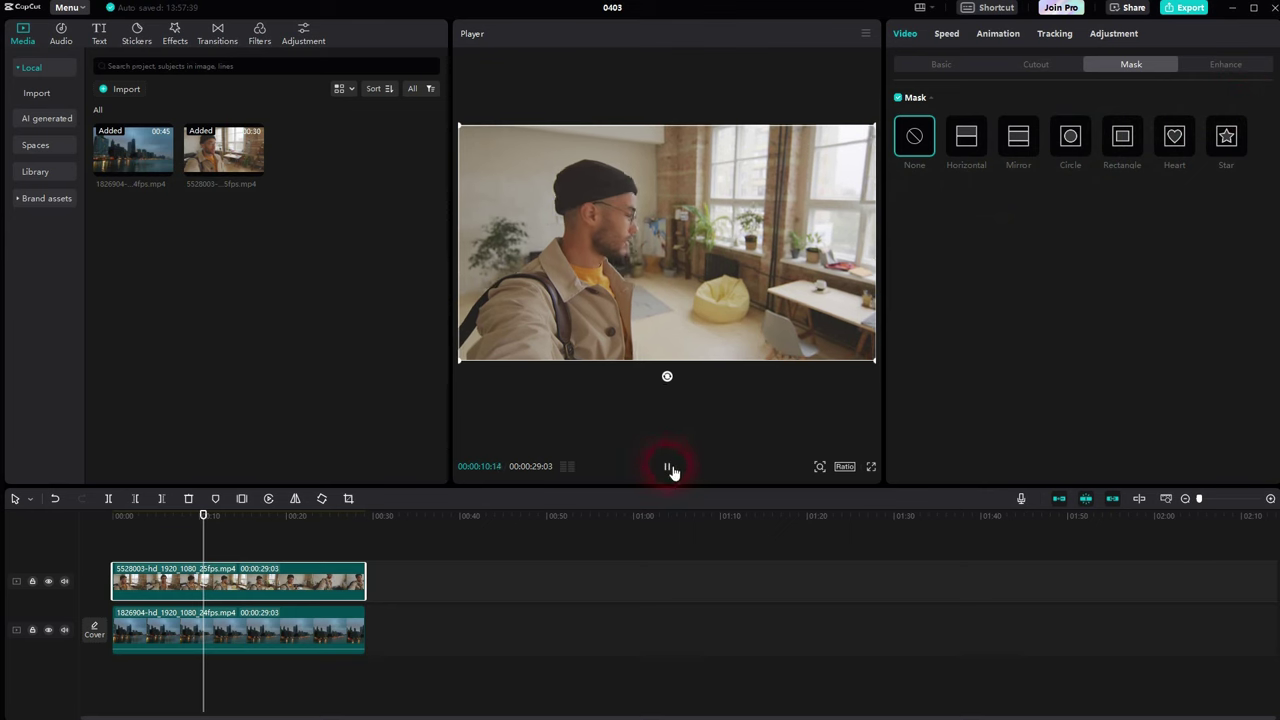
drag(205, 543, 99, 572)
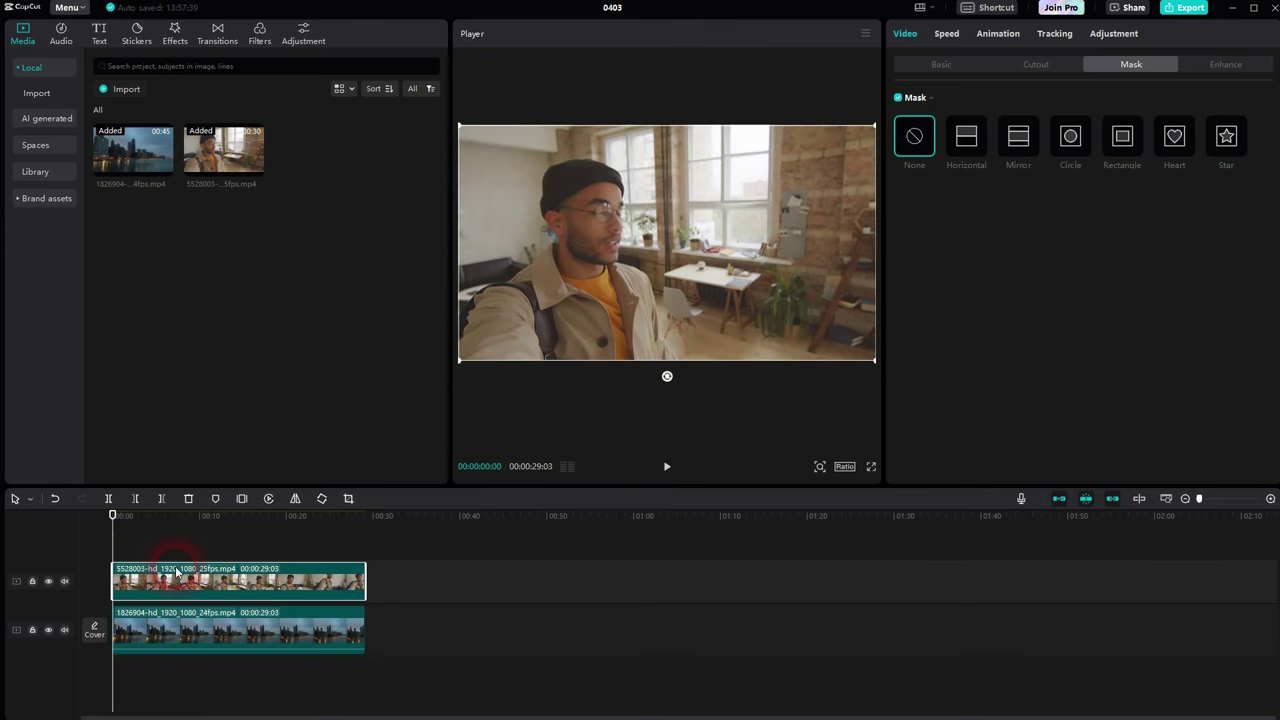
click(968, 150)
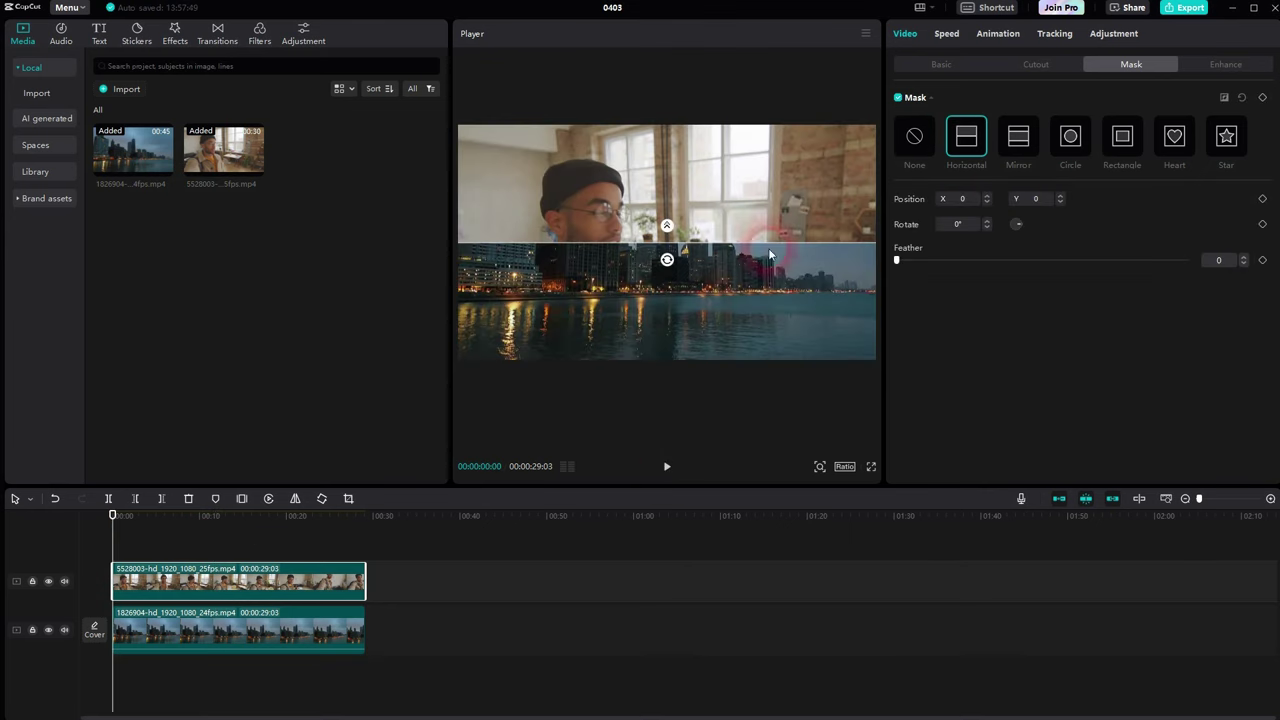
drag(667, 260, 712, 248)
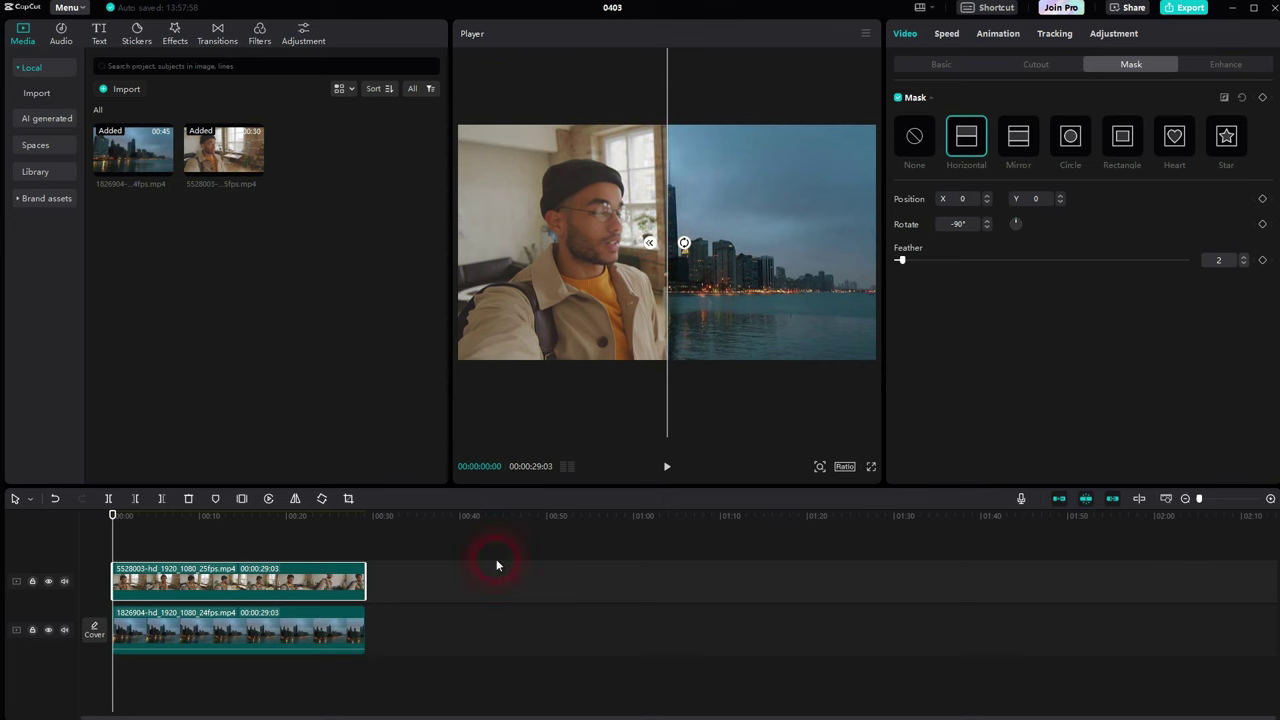
Step: Play the split-screen result from near the start to about 10 seconds, and reselect the man's overlay clip
click(121, 545)
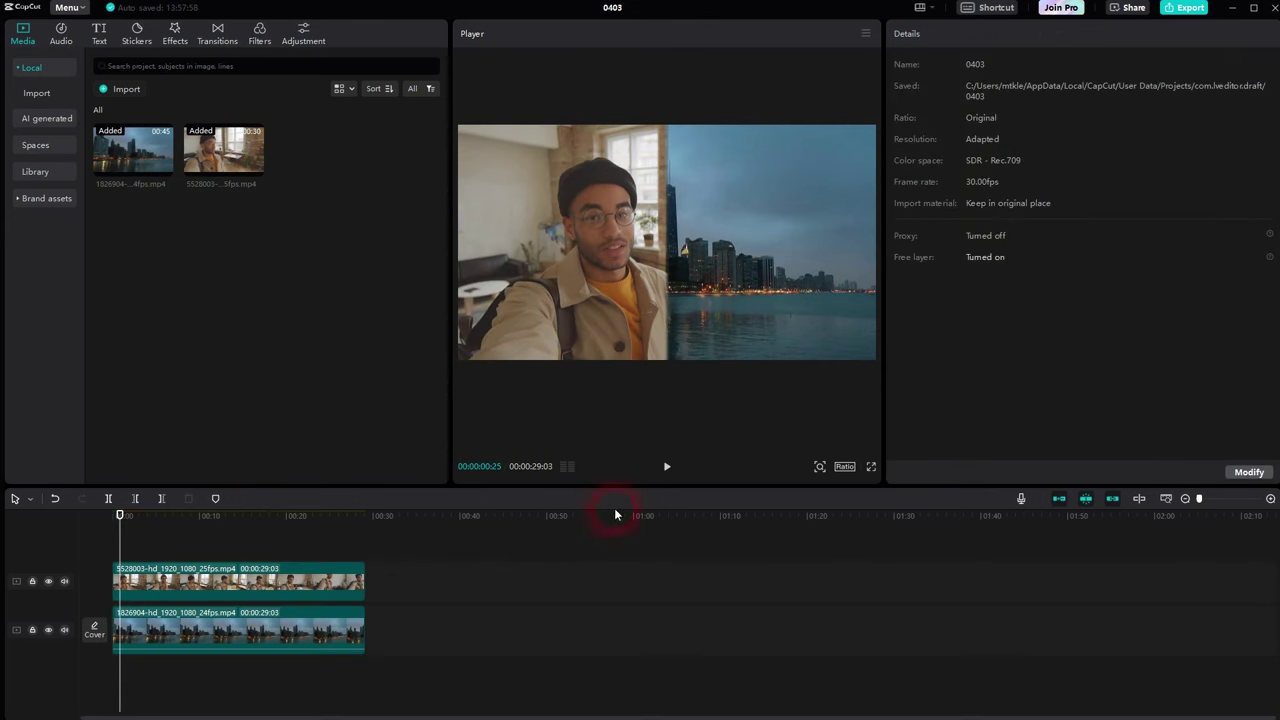
click(667, 466)
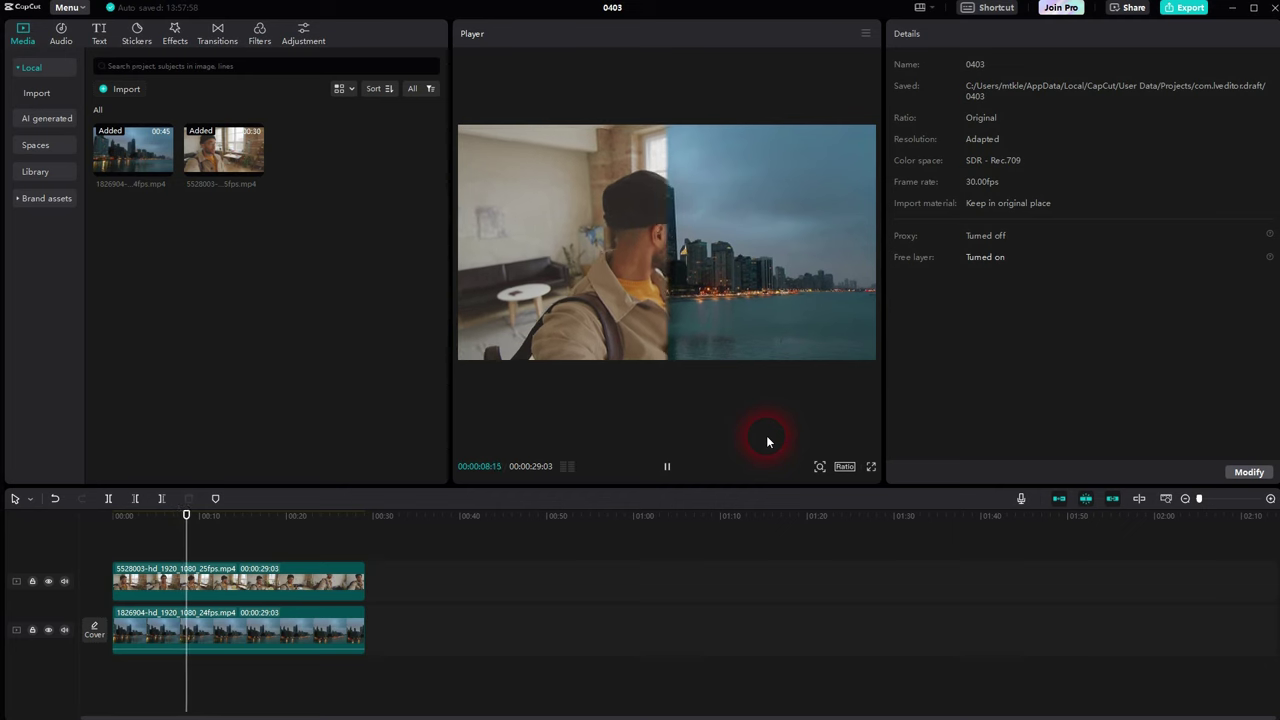
click(667, 466)
click(306, 576)
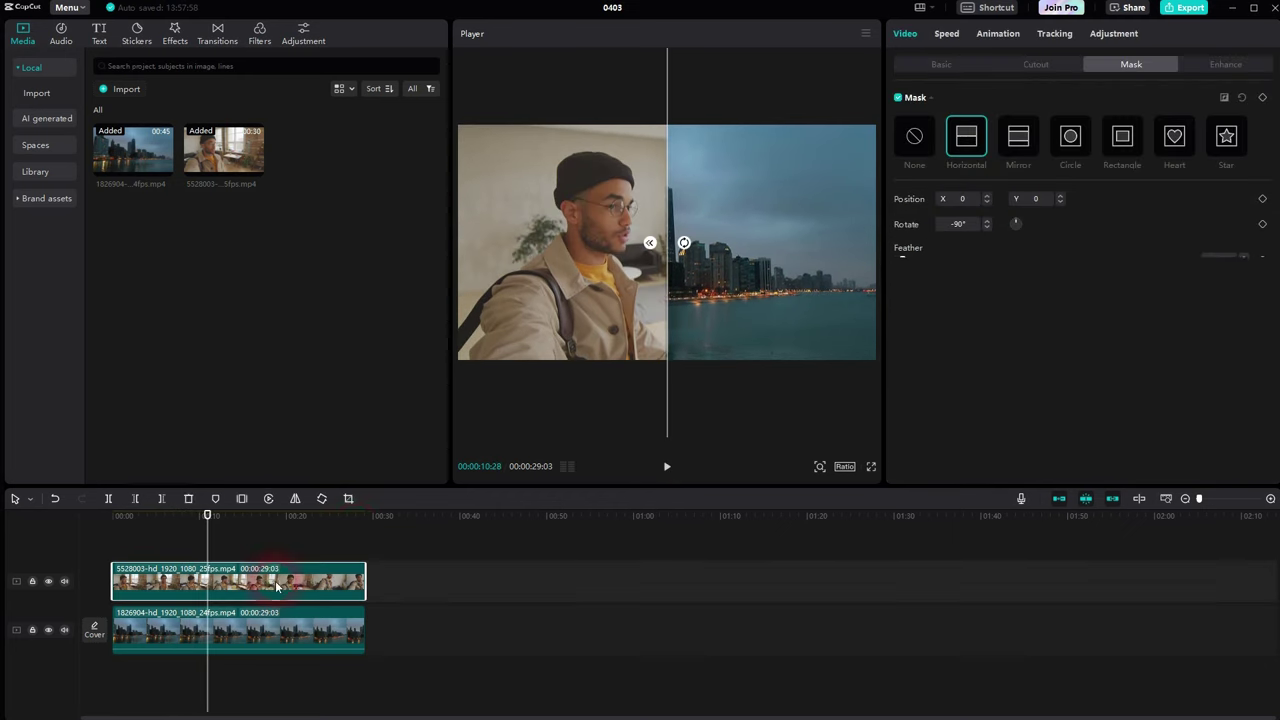
click(565, 341)
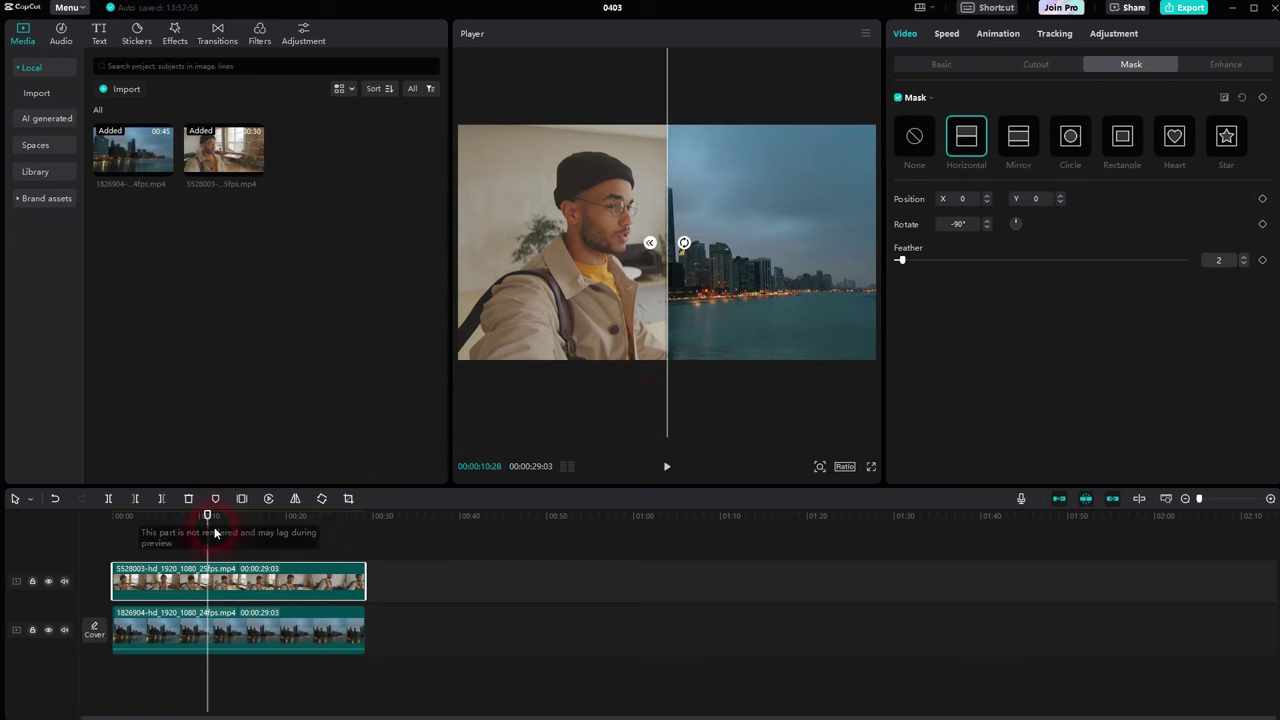
Step: At about 8 seconds, where the man crosses the split, shift his overlay clip sideways to about X -536
mouse_move(208, 522)
mouse_down()
mouse_move(202, 538)
mouse_move(192, 528)
mouse_up()
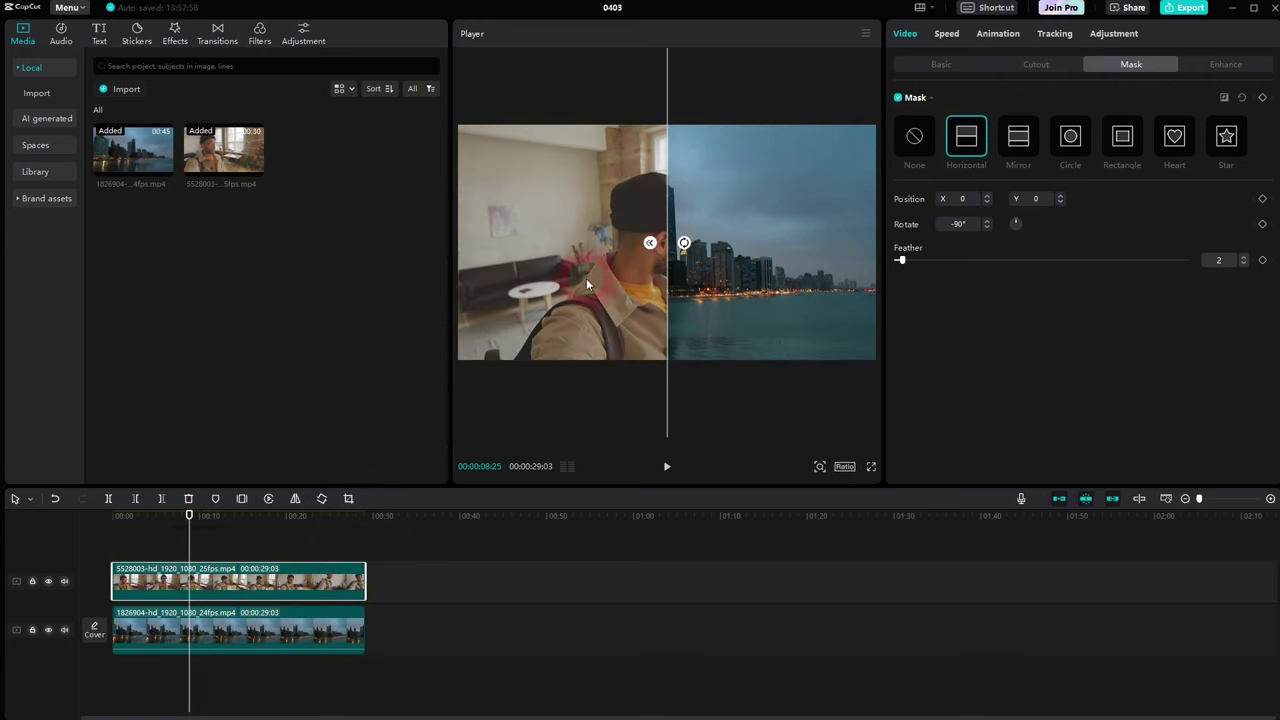
click(922, 62)
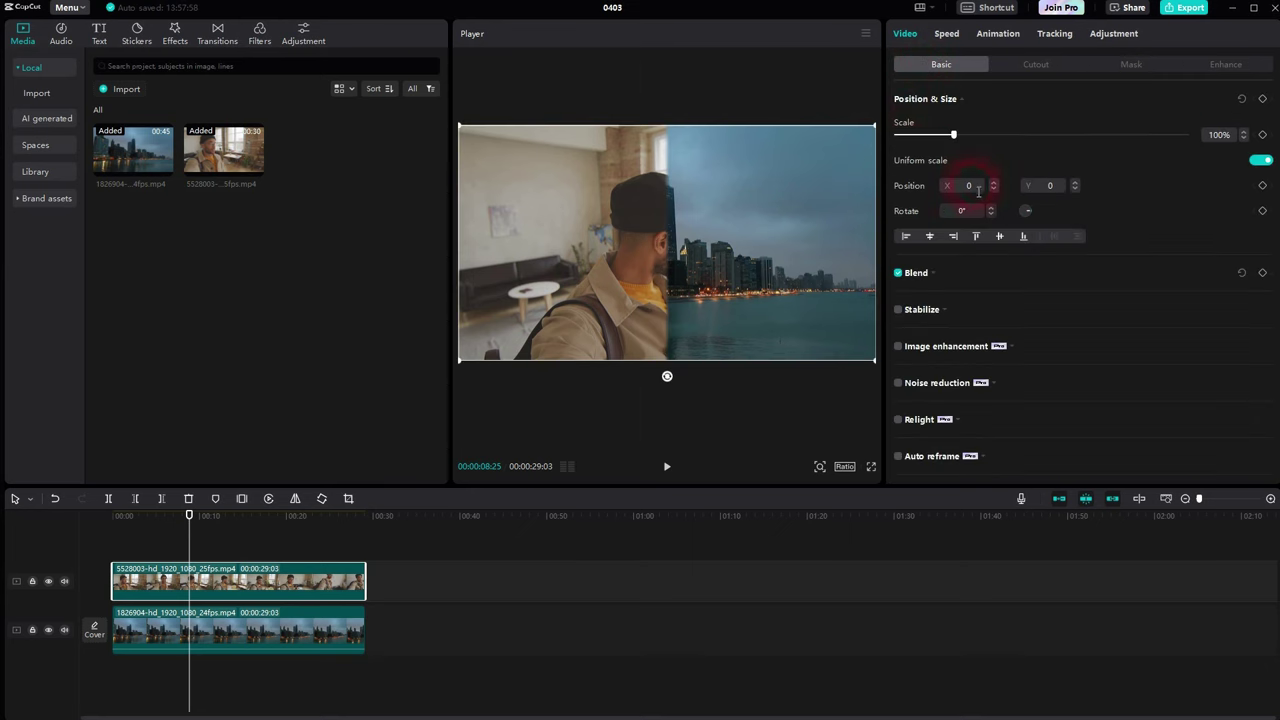
drag(581, 271, 535, 267)
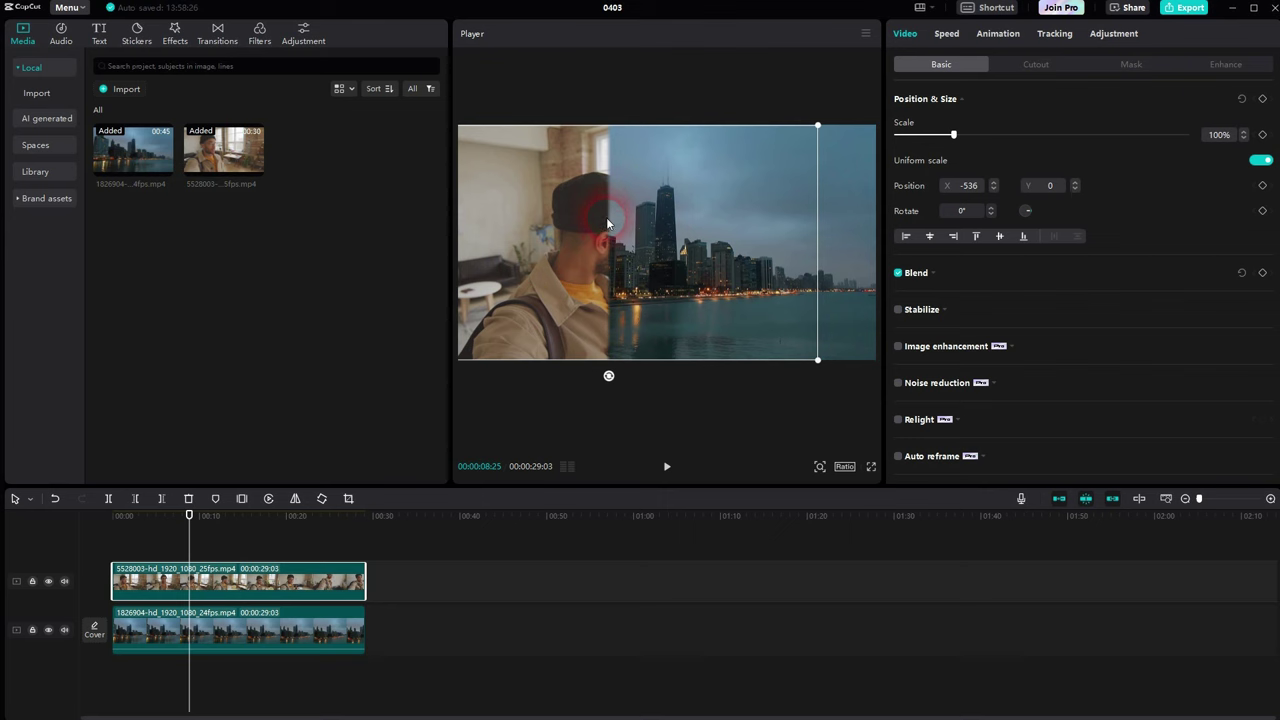
Step: Reset the man's overlay mask and reapply a Horizontal mask rotated to -90° and shifted to about X 314
click(1135, 64)
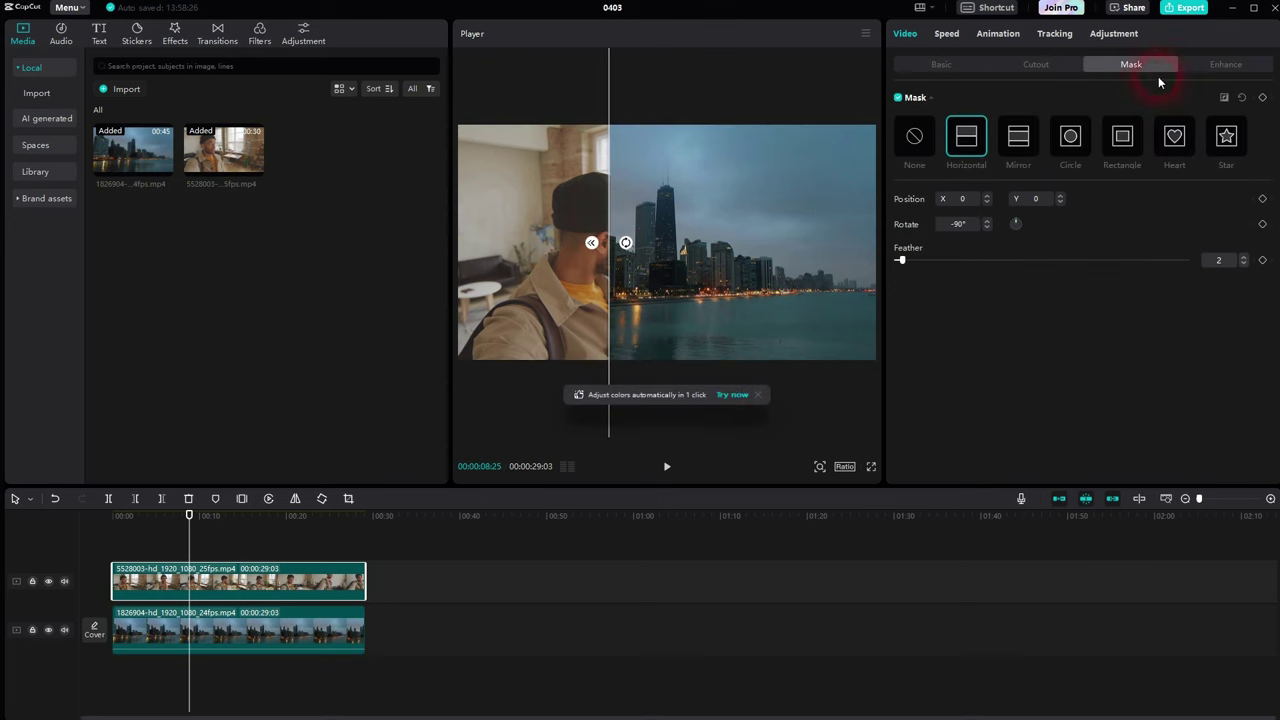
click(1243, 99)
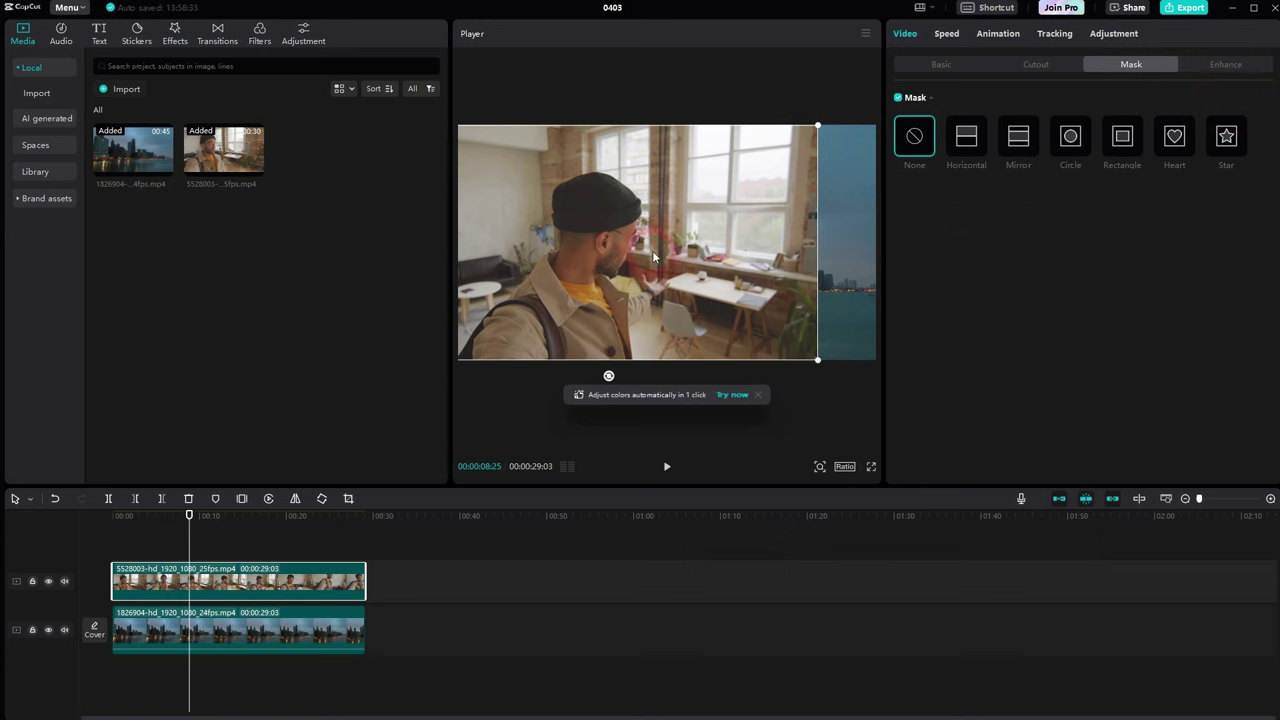
click(966, 137)
drag(600, 262, 710, 270)
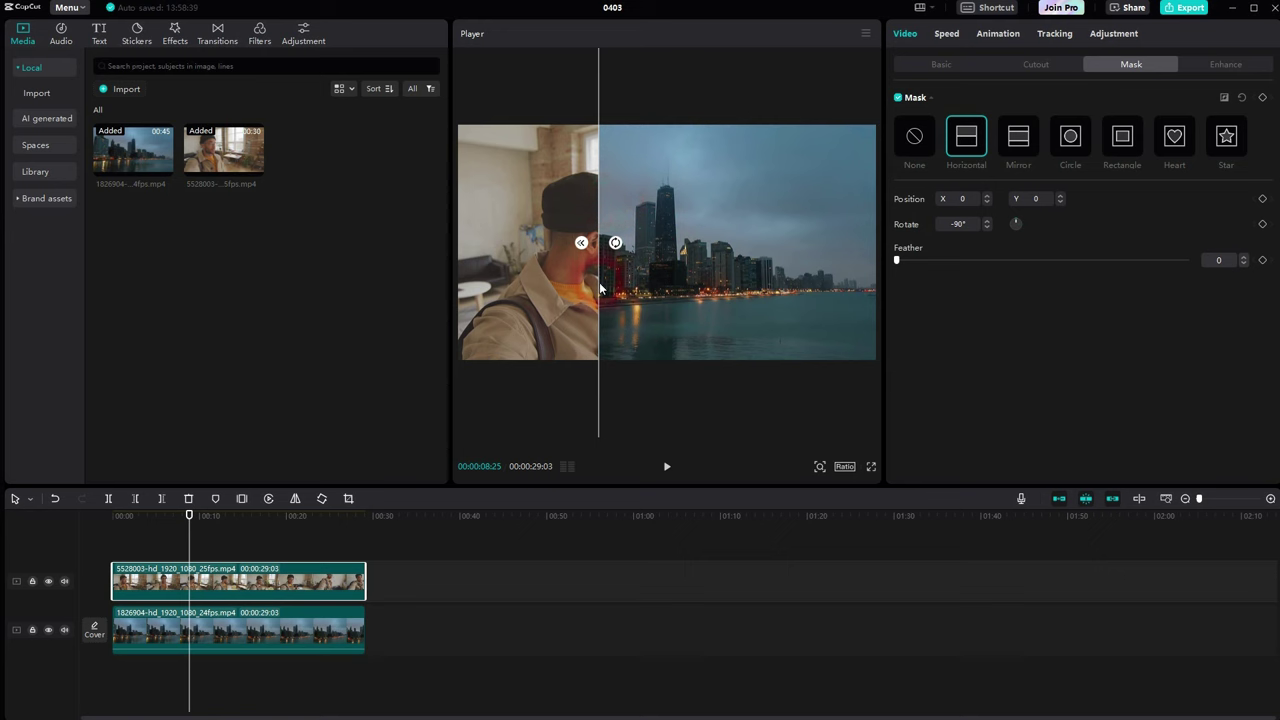
drag(598, 287, 670, 287)
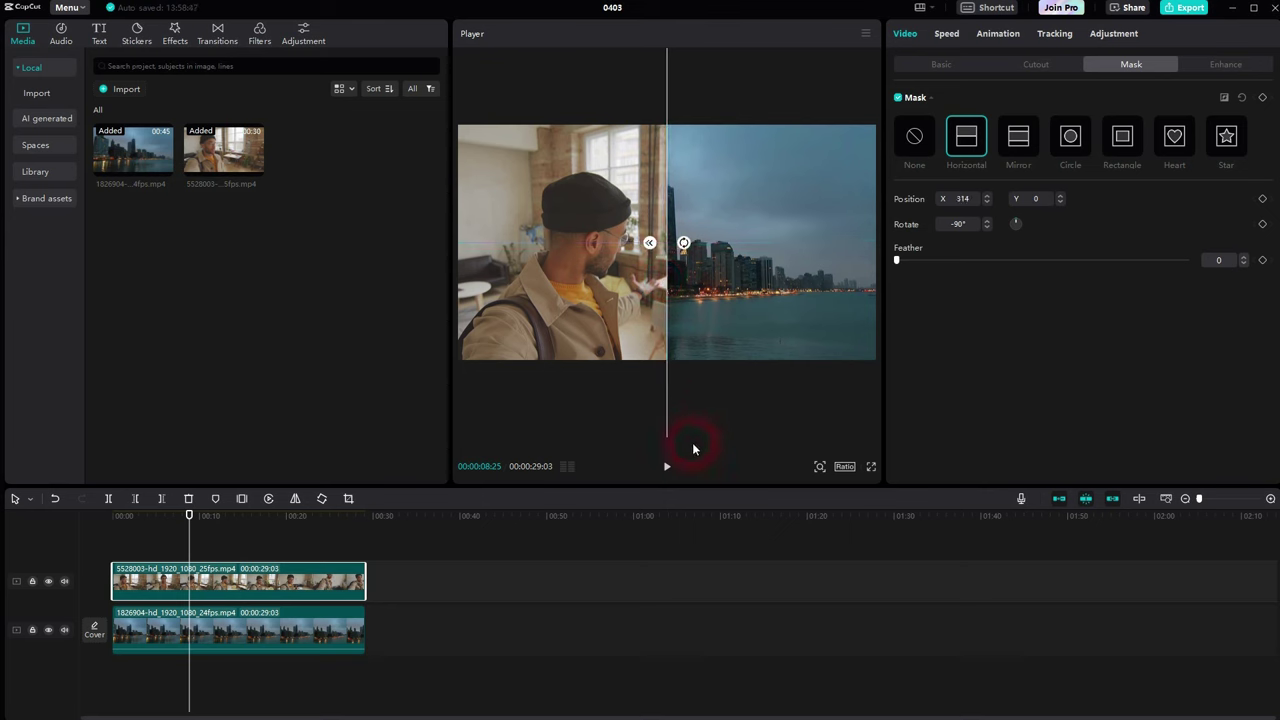
Step: Play the re-masked split screen from the start of the timeline to about 6 seconds
click(63, 565)
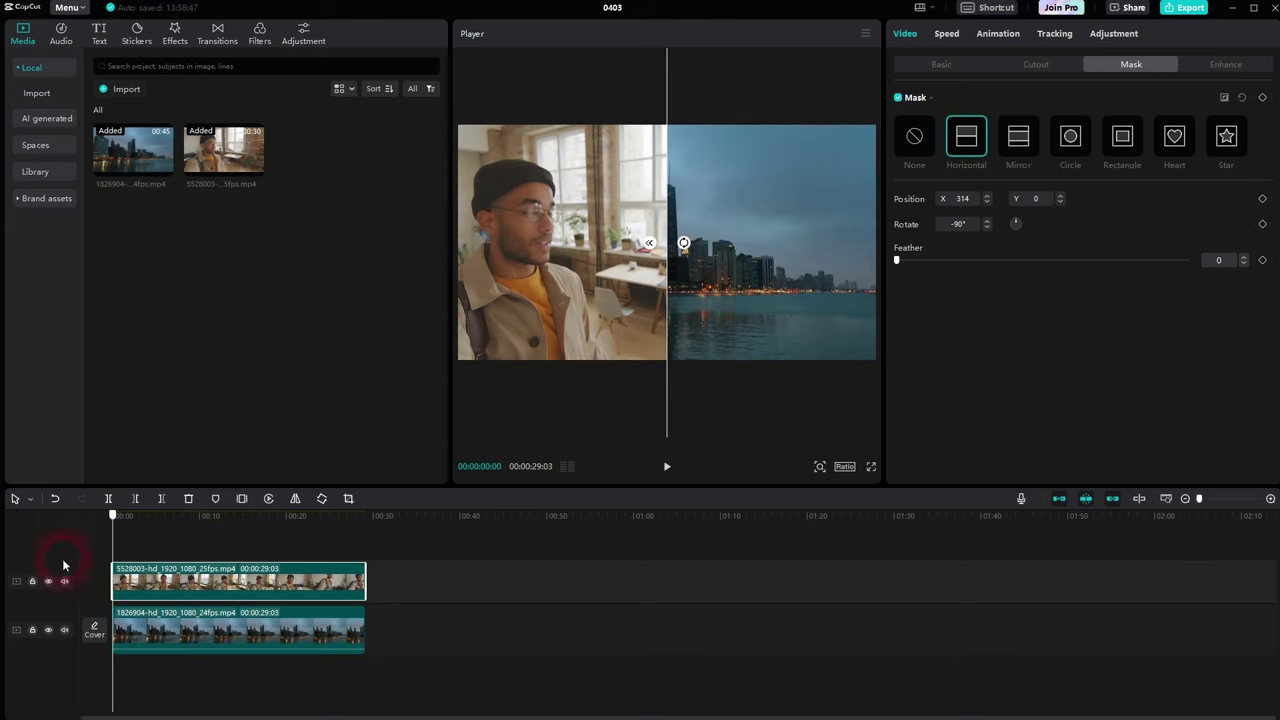
click(119, 546)
click(676, 468)
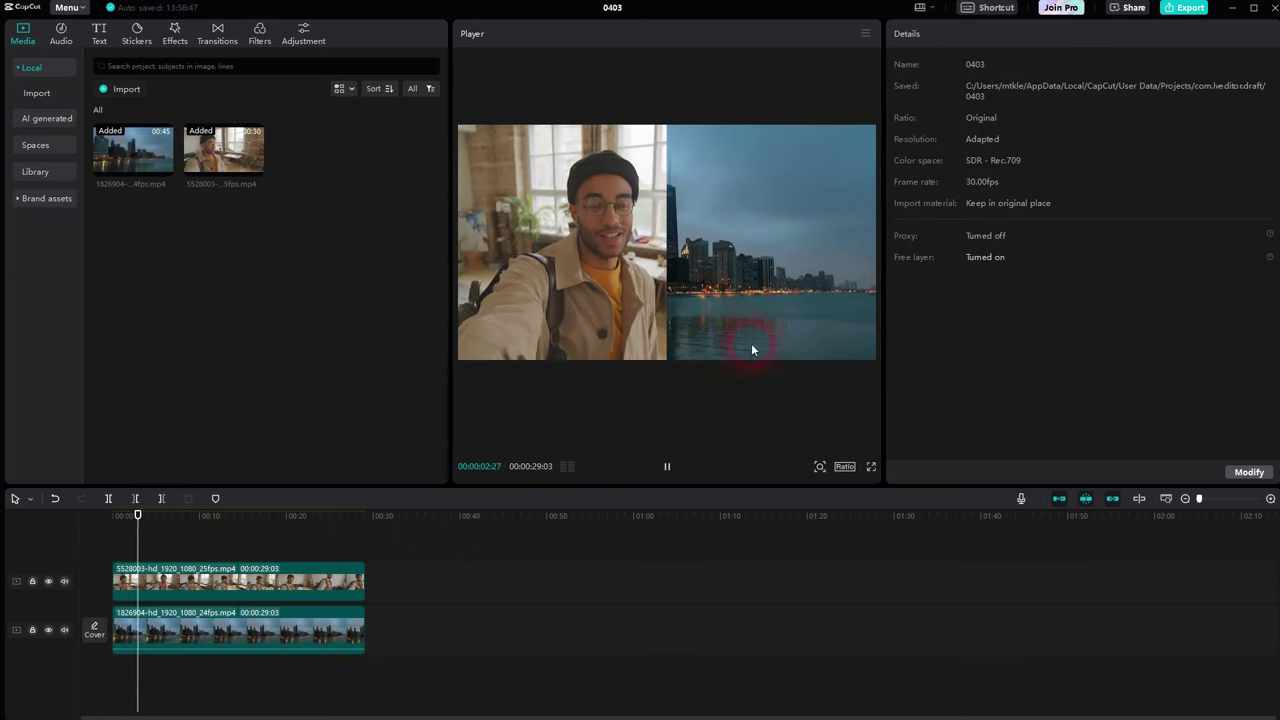
click(670, 467)
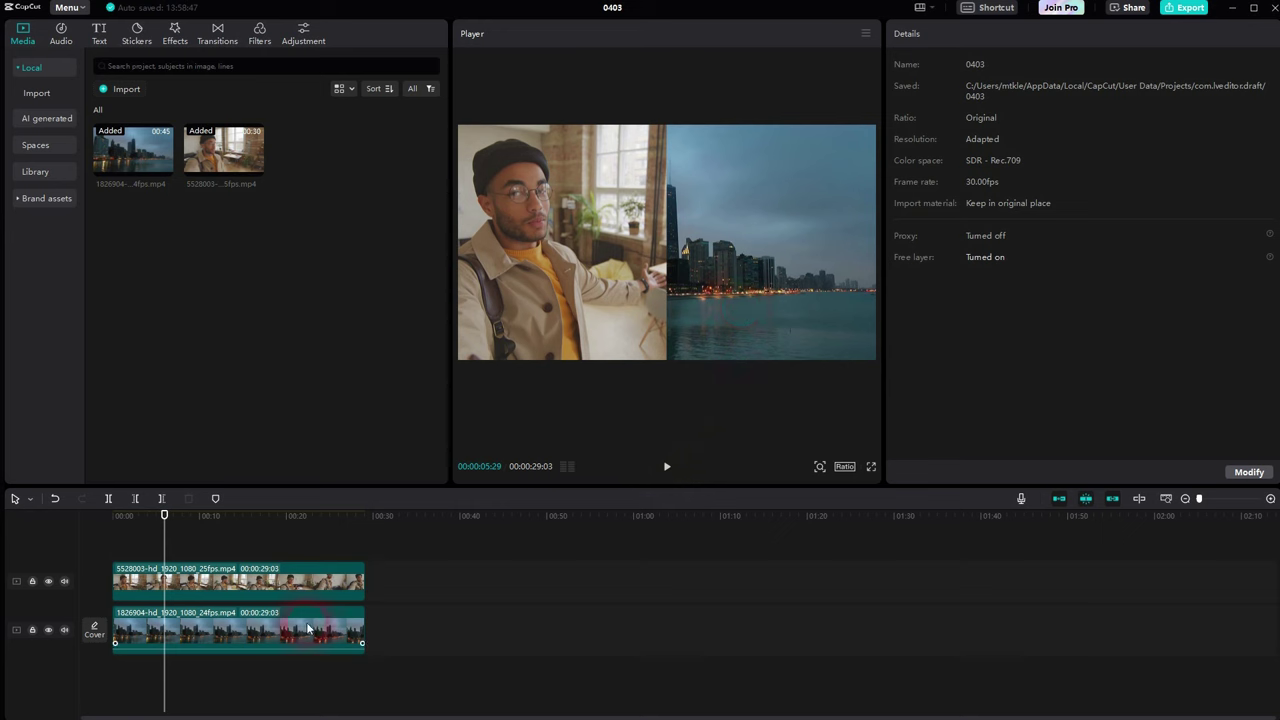
Step: Shift the city clip sideways so its tall buildings fall within its half of the split screen
click(214, 642)
click(940, 65)
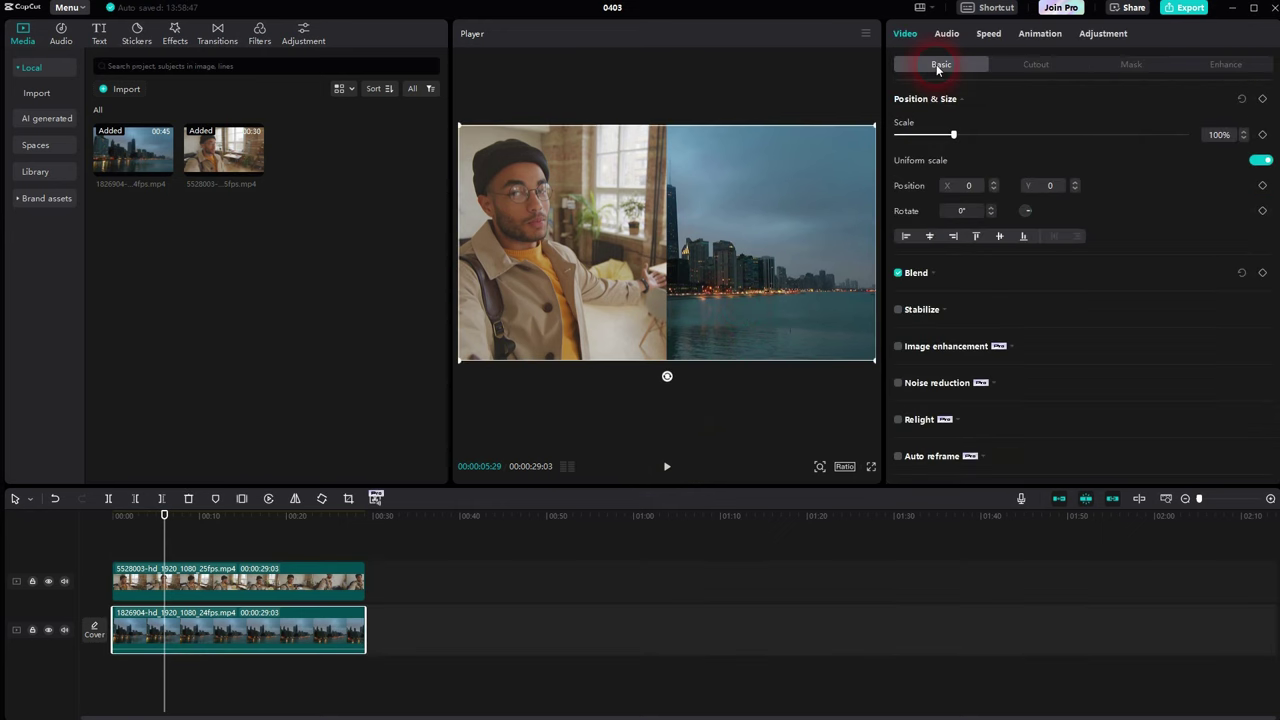
drag(691, 270, 838, 273)
Step: Play the finished split screen from about 1 second to beyond the 10-second mark
drag(169, 549, 120, 529)
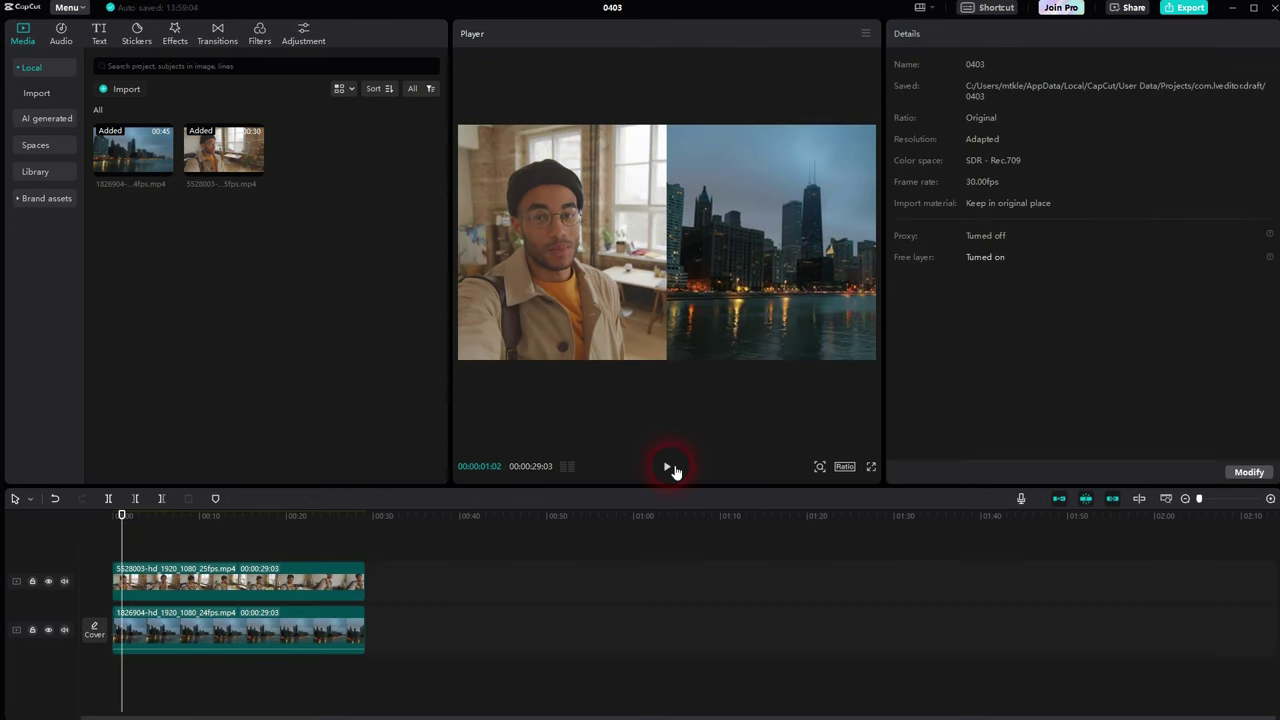
click(670, 467)
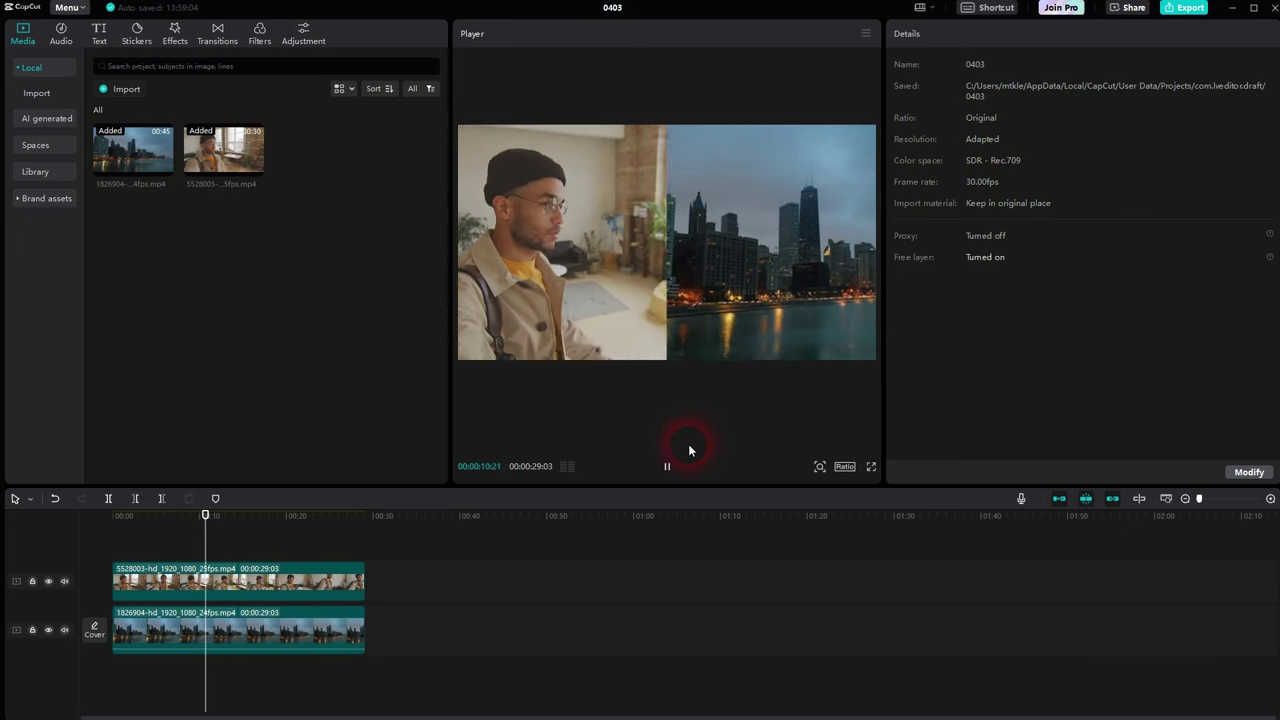
key(space)
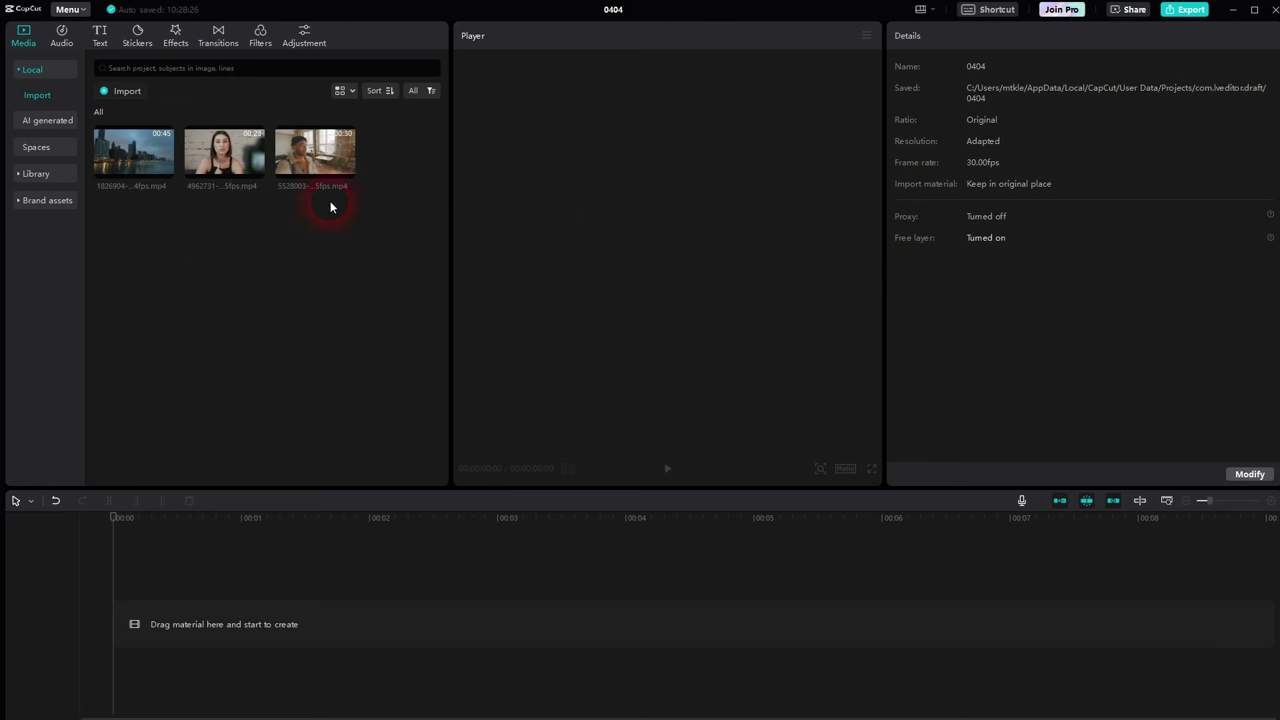
Step: In project 0404, add the man's clip to the timeline and shift it sideways to about X -818 at about 2.5 seconds
click(347, 170)
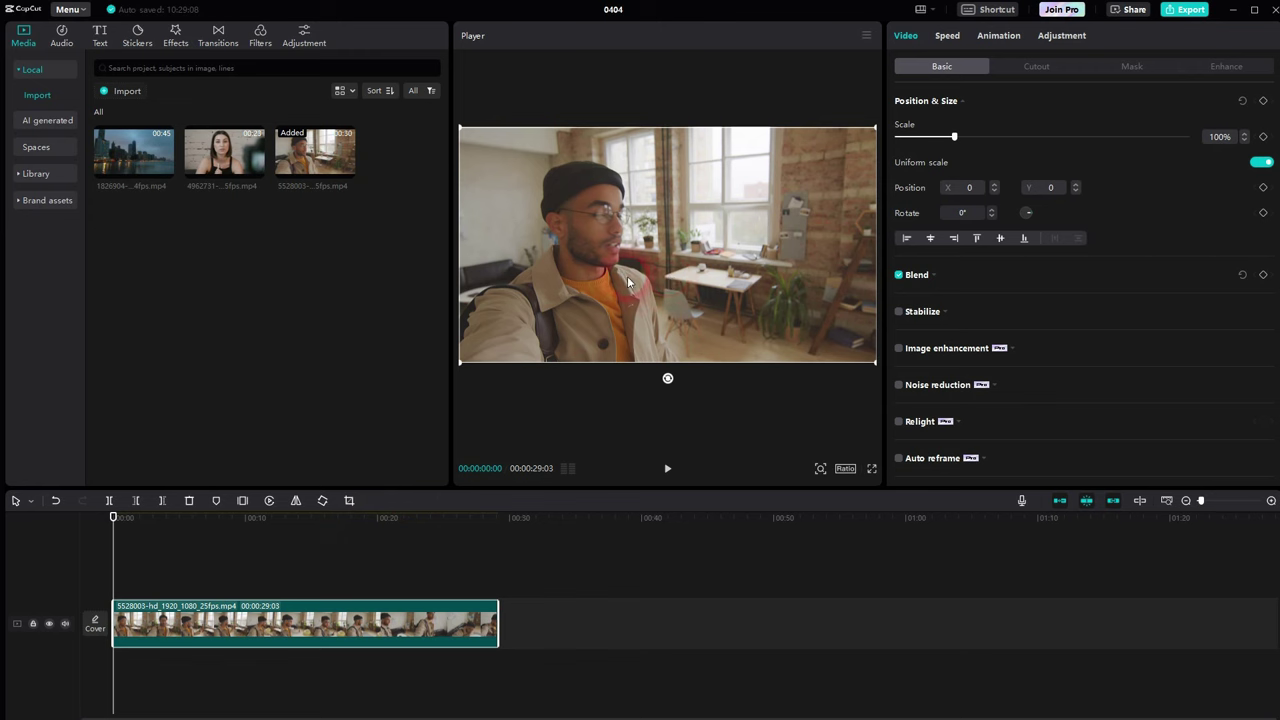
click(670, 474)
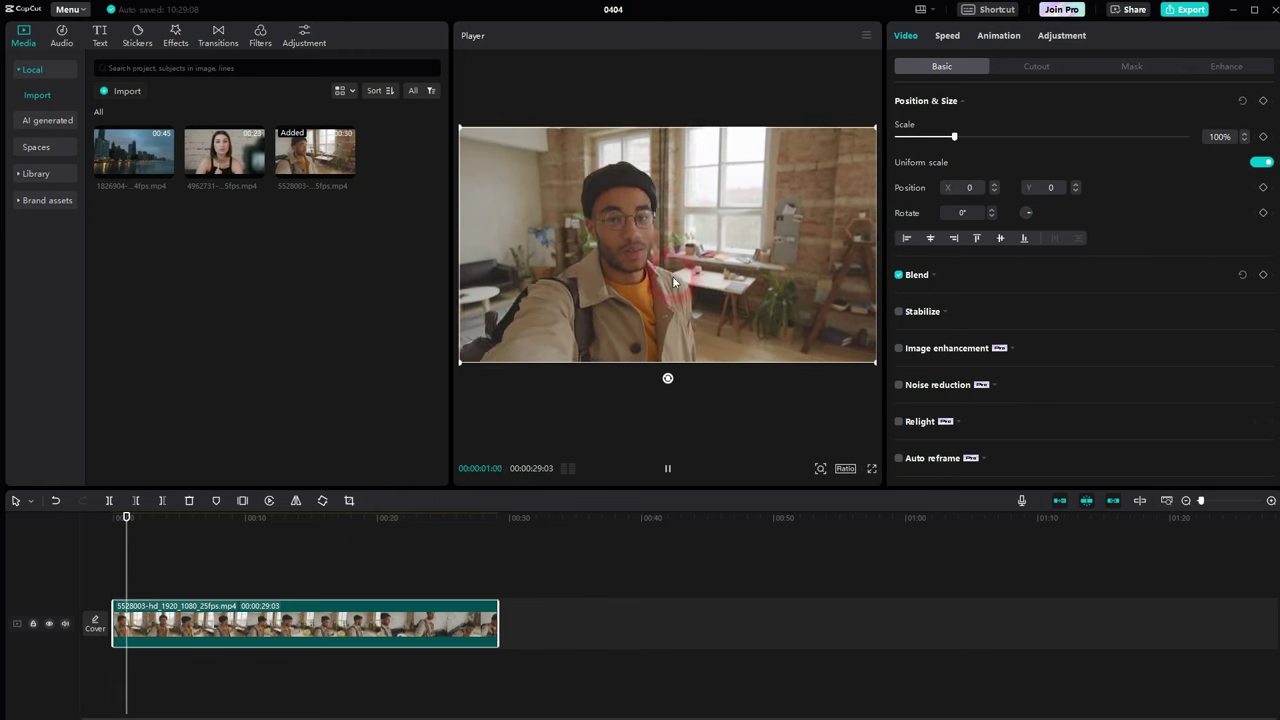
click(668, 468)
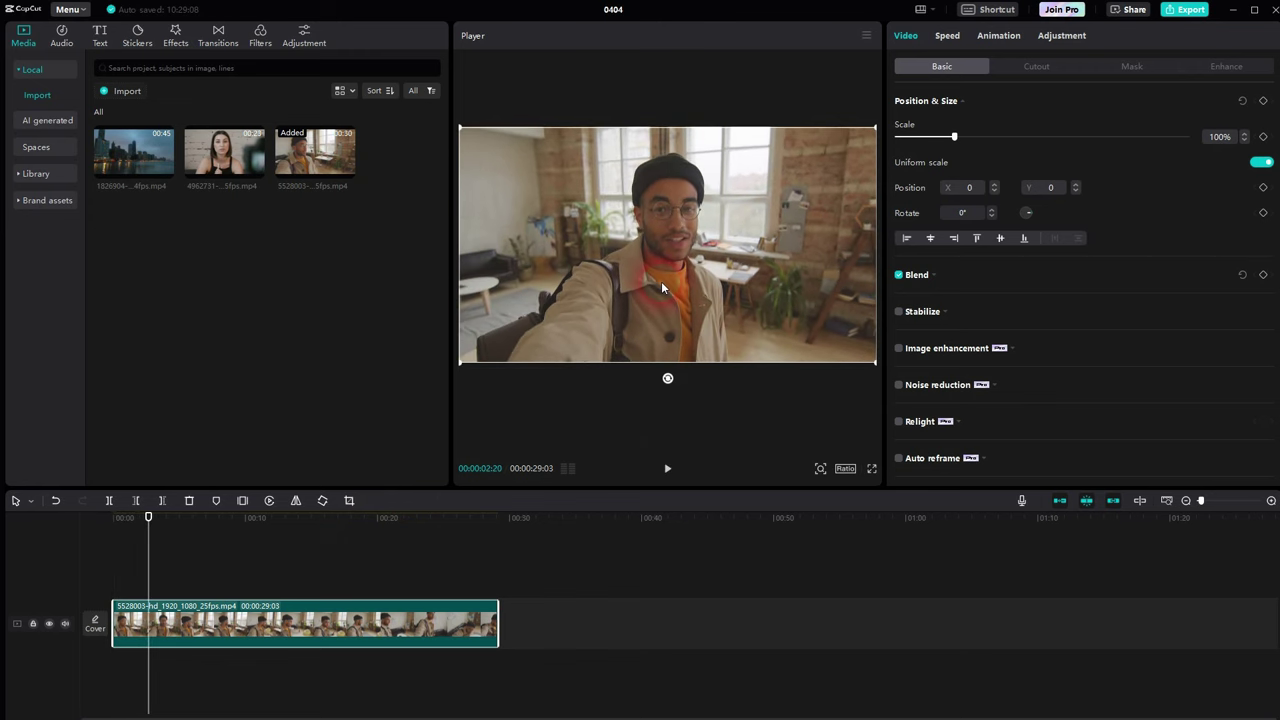
drag(662, 280, 572, 282)
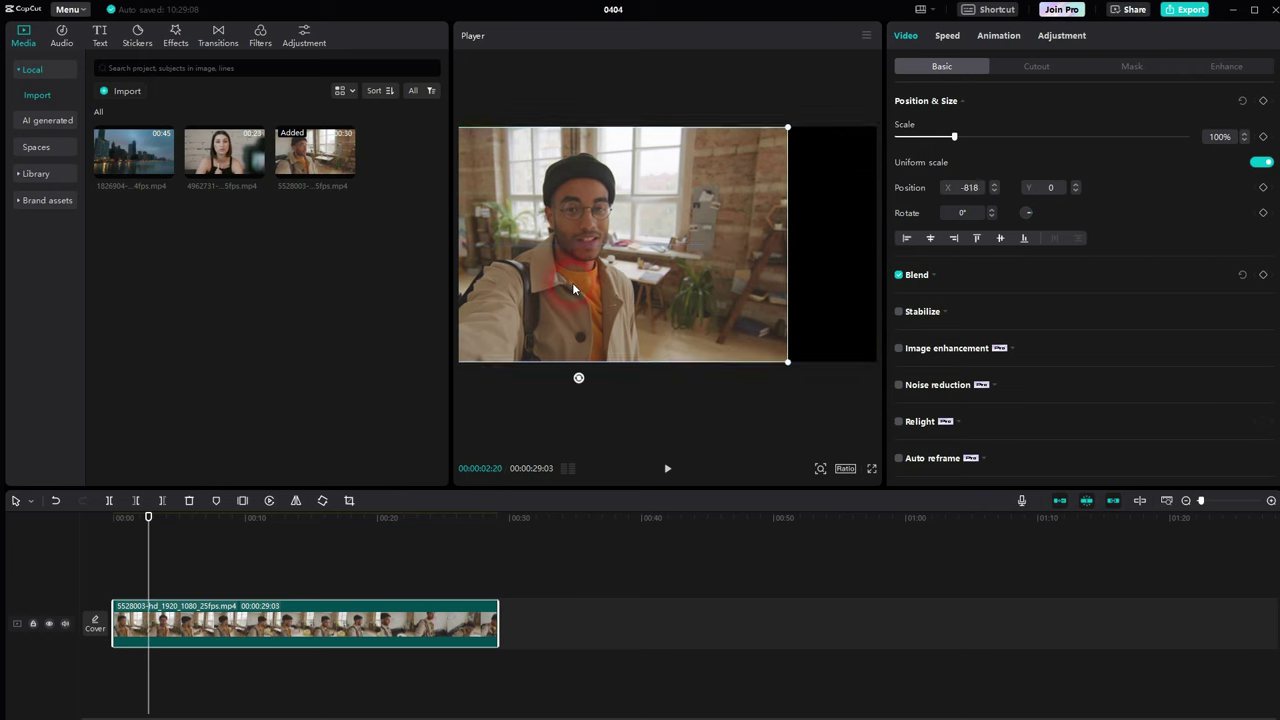
Step: Play to about 5 seconds and readjust the man's clip position to about X -680
click(667, 470)
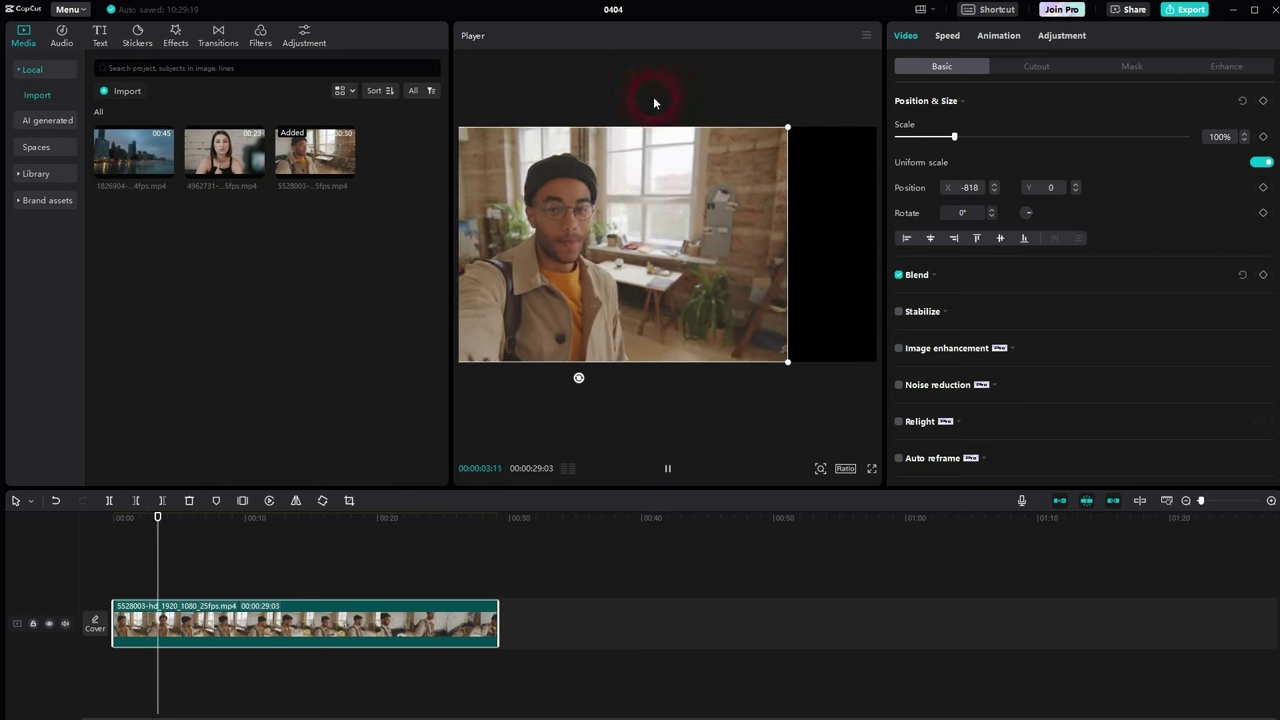
key(space)
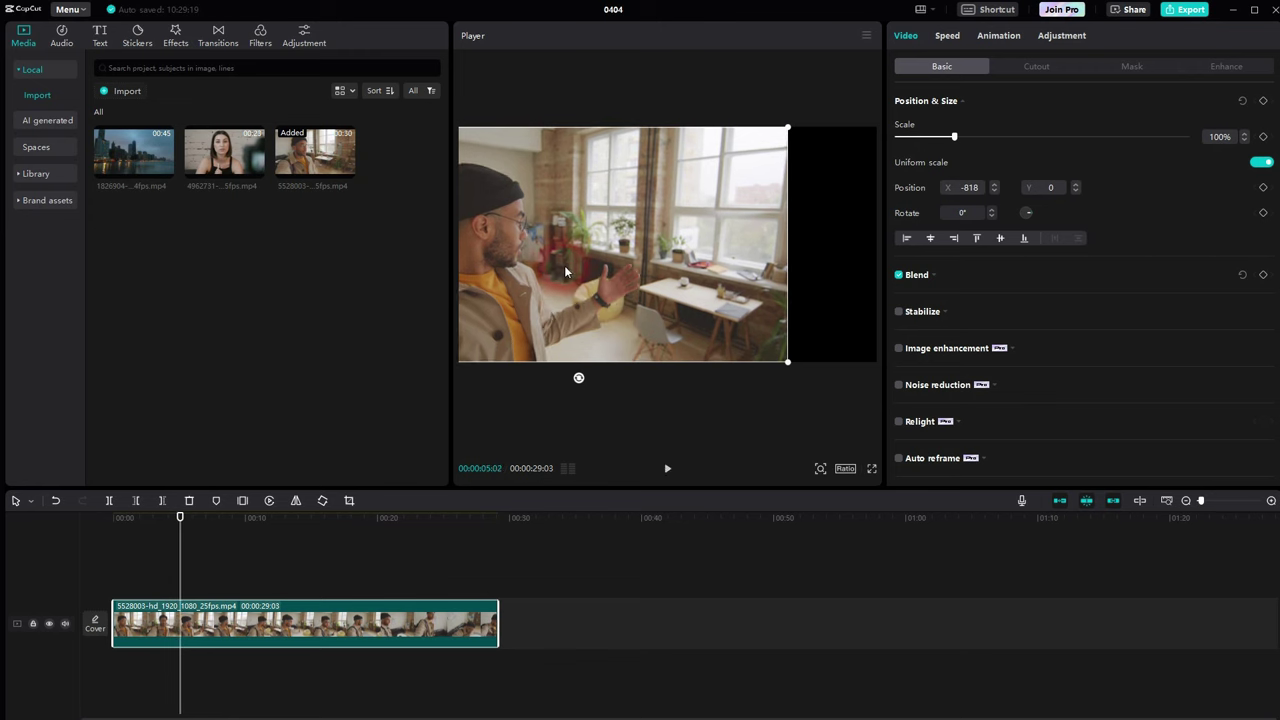
drag(543, 260, 558, 262)
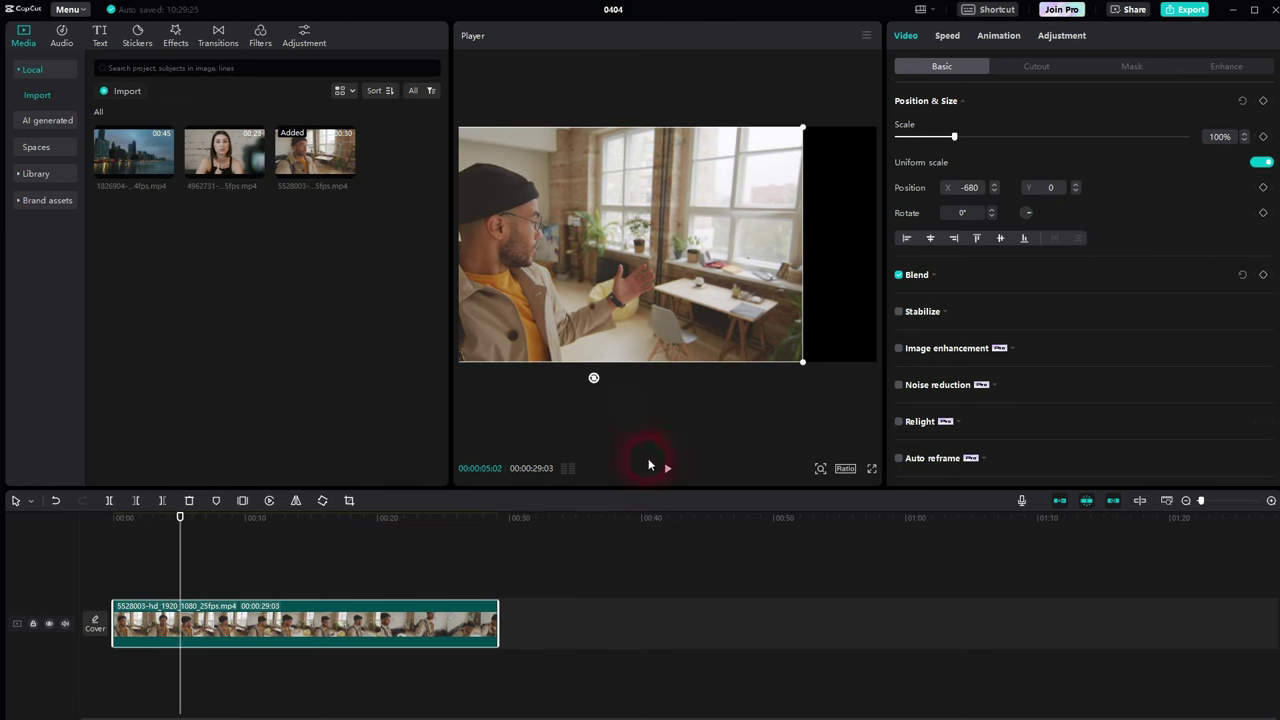
Step: Play the repositioned man's clip on to about 9.5 seconds and return to the start of the timeline
click(677, 471)
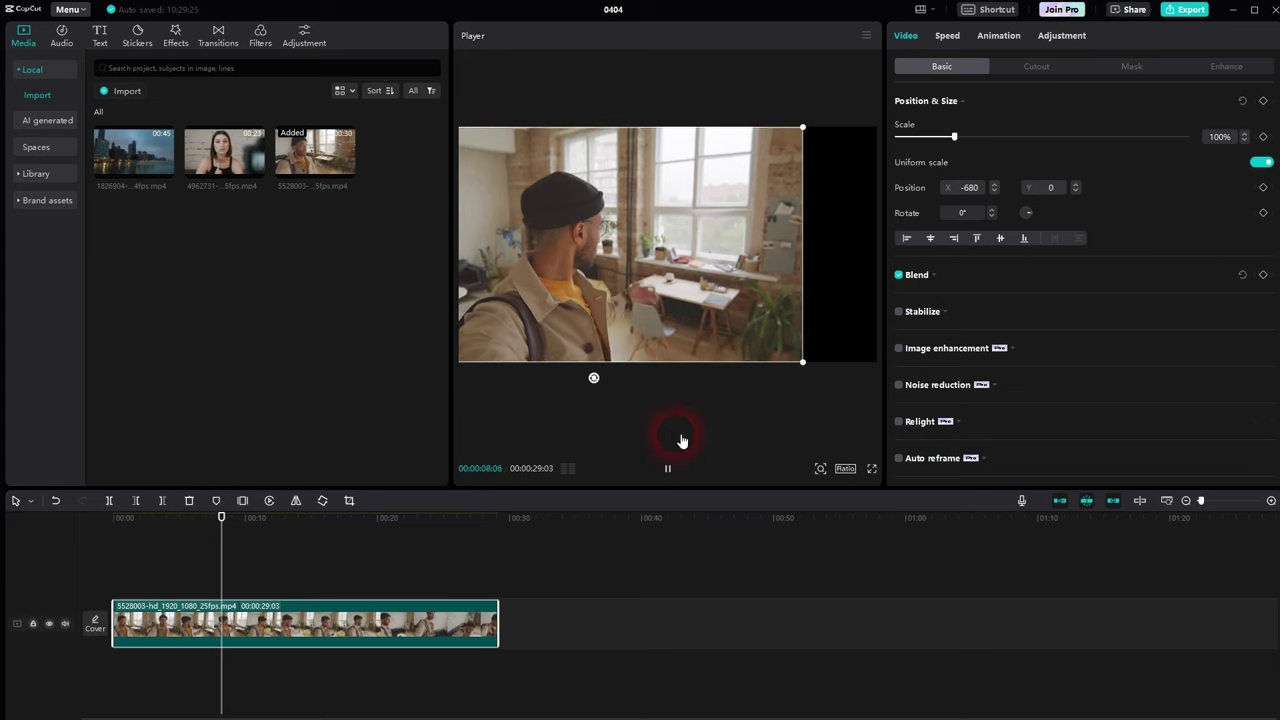
click(670, 472)
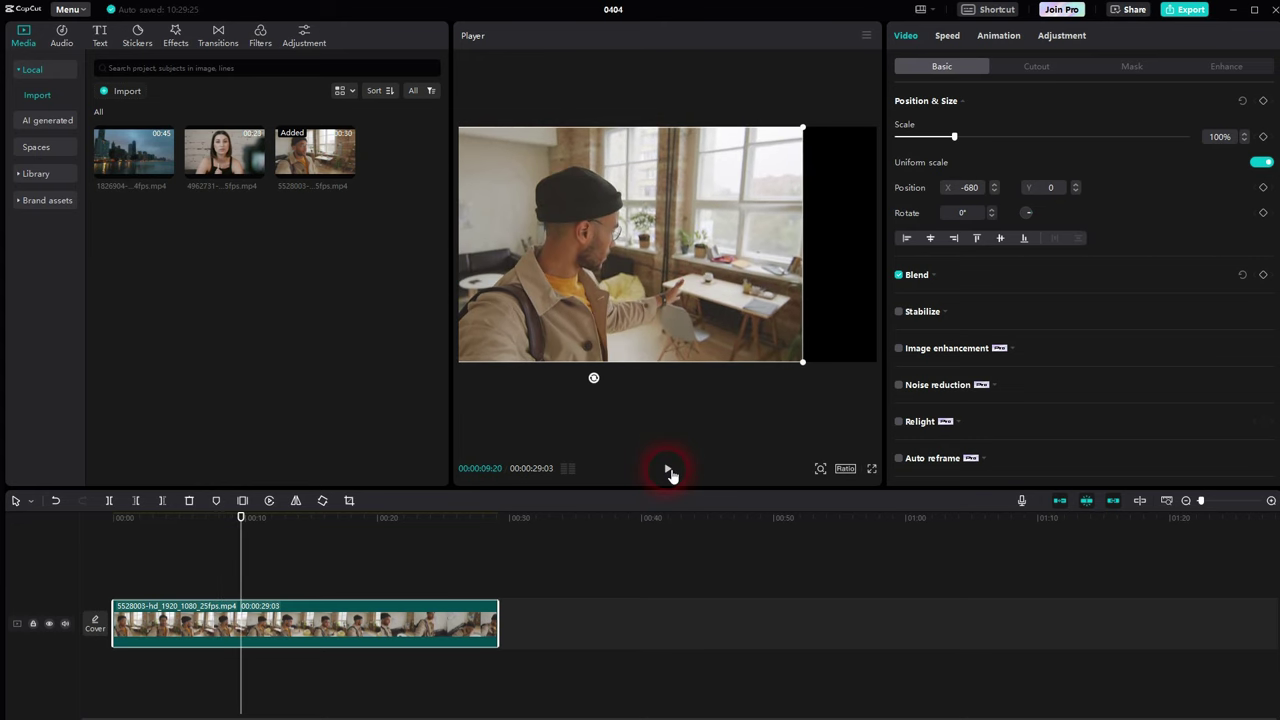
drag(245, 561, 49, 609)
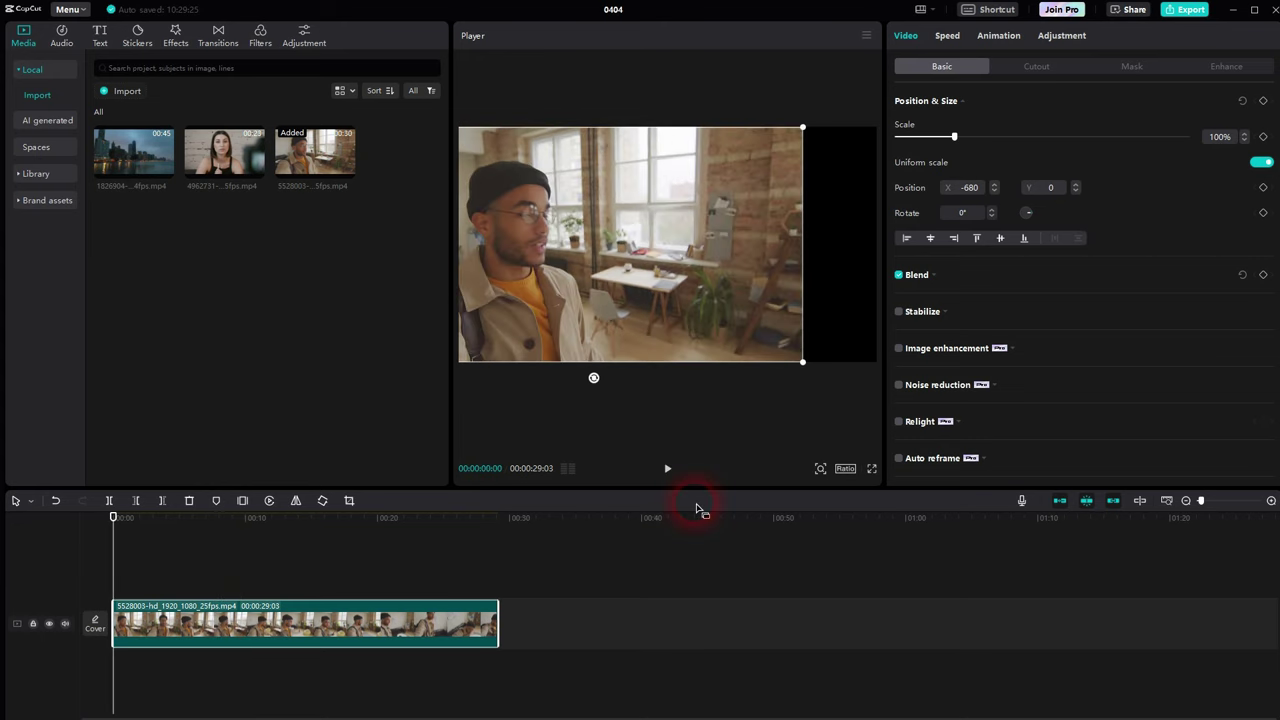
Step: Apply a Horizontal mask to the man's clip, rotated to -90° and moved to about X 338 so it covers half the frame
click(1133, 68)
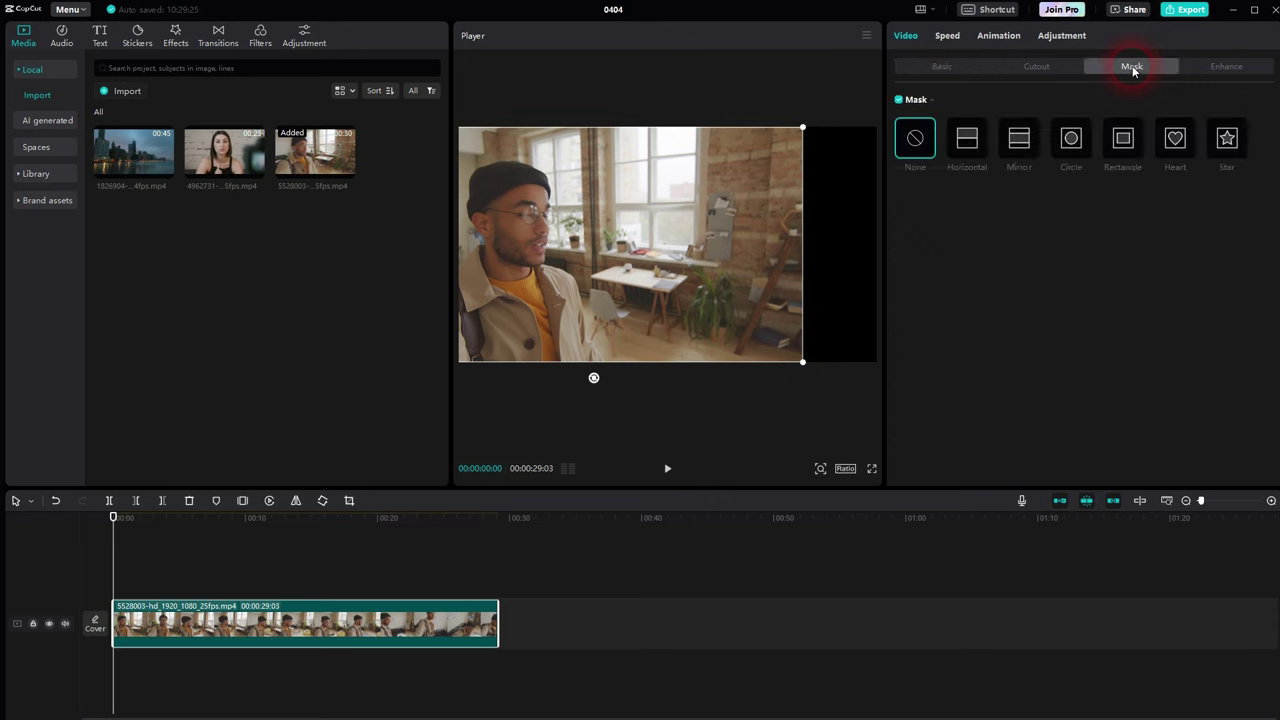
click(975, 152)
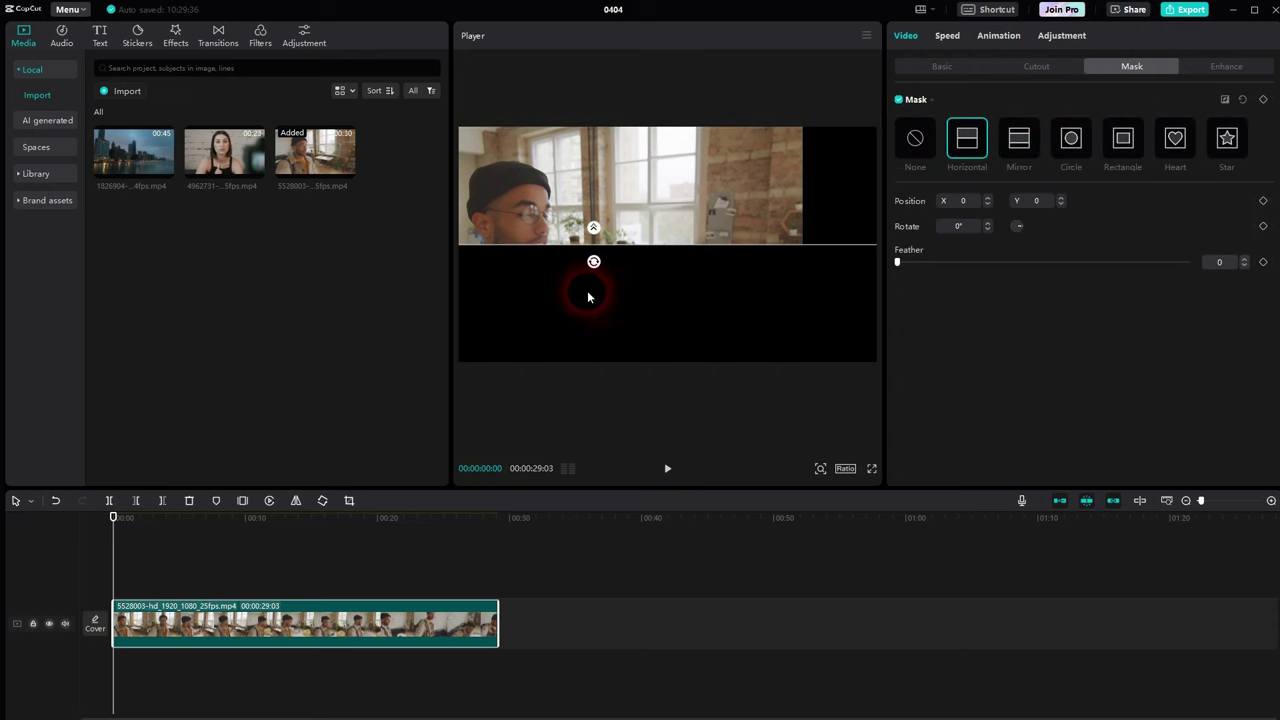
drag(594, 264, 671, 260)
drag(594, 203, 669, 204)
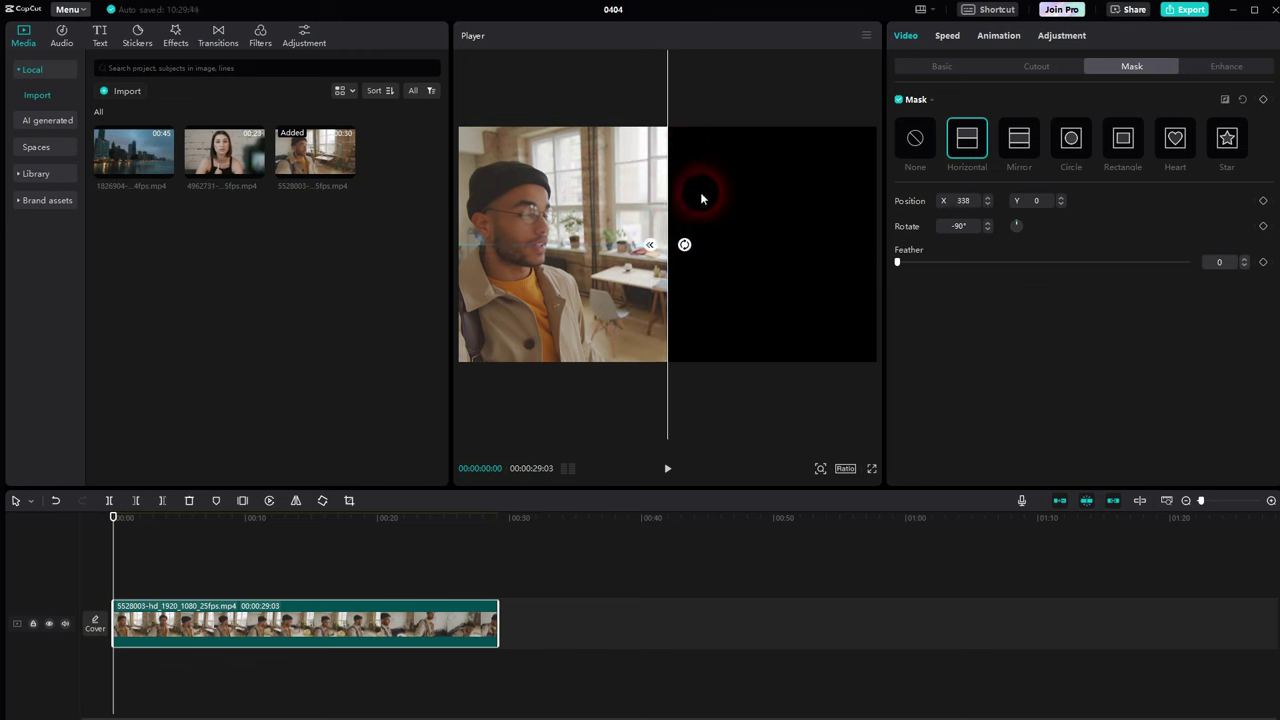
Step: Add the city clip to the main track and move the man's clip onto the track above it, starting at 0
click(166, 171)
click(348, 621)
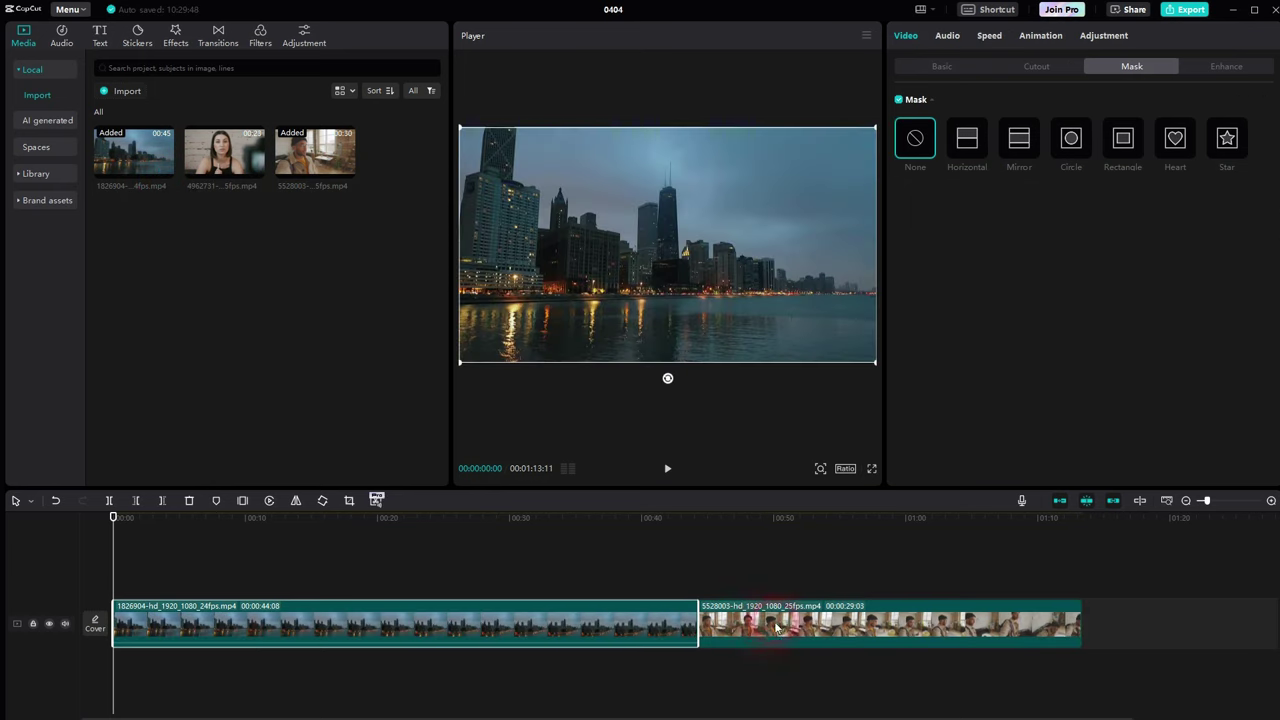
drag(778, 627, 224, 589)
click(703, 268)
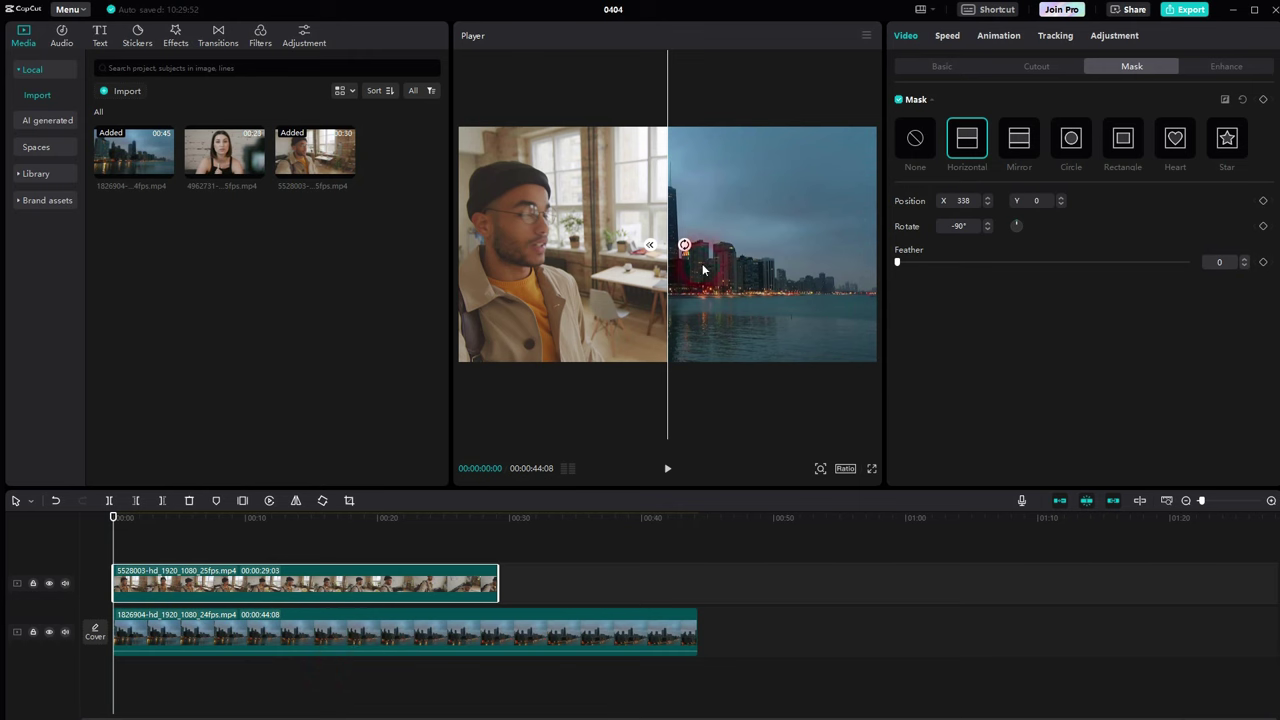
Step: Shift the city clip sideways to about X 1329 and preview the split screen to about 1.5 seconds
click(510, 643)
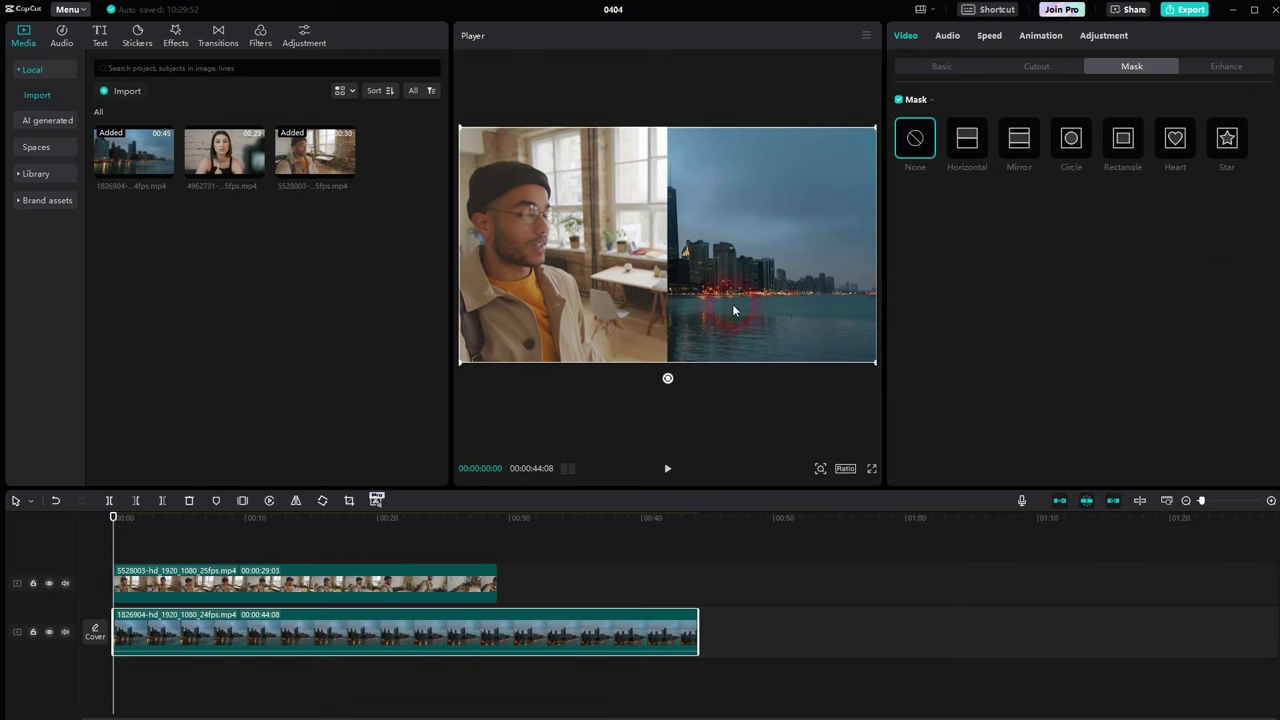
click(942, 68)
click(792, 280)
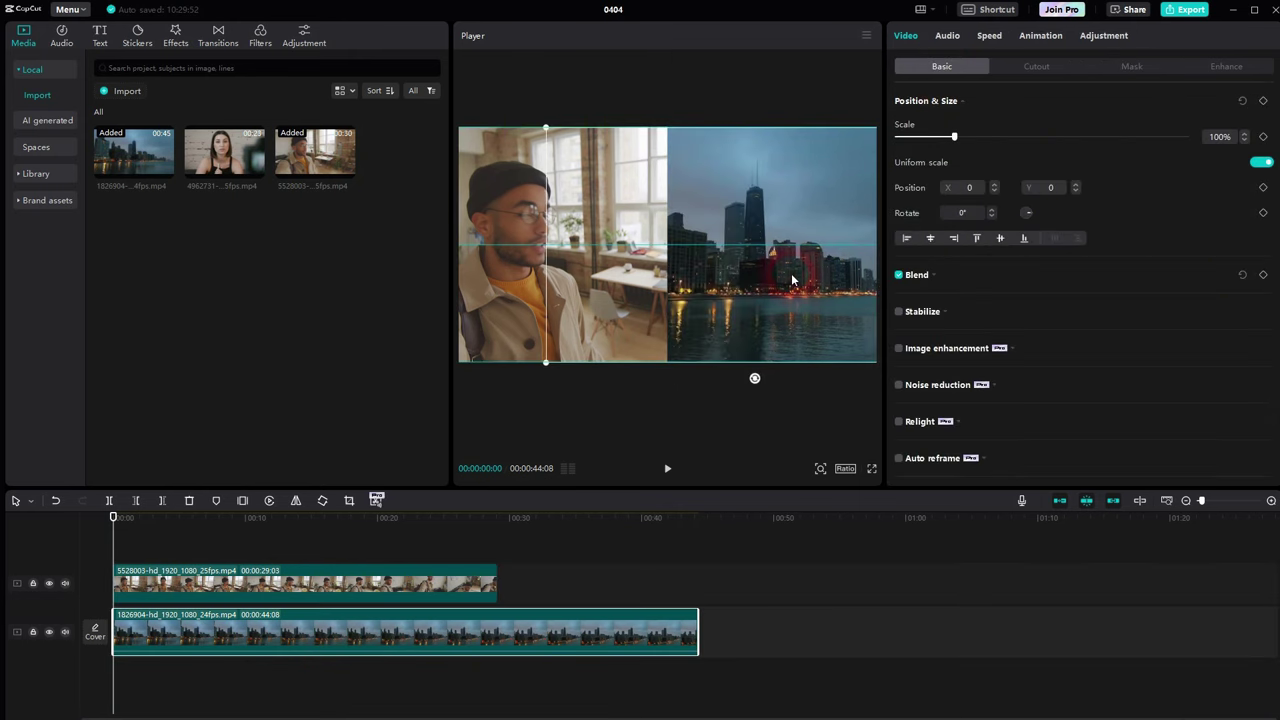
drag(839, 280, 832, 280)
drag(715, 288, 772, 286)
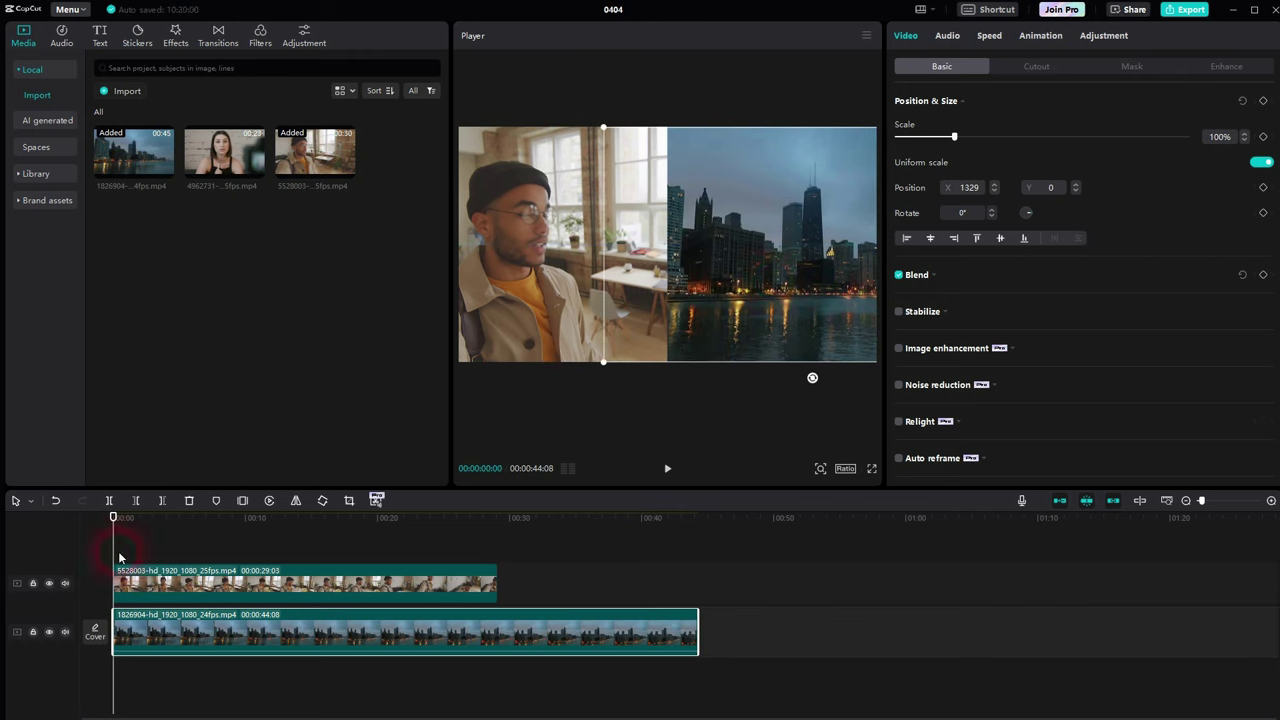
click(668, 468)
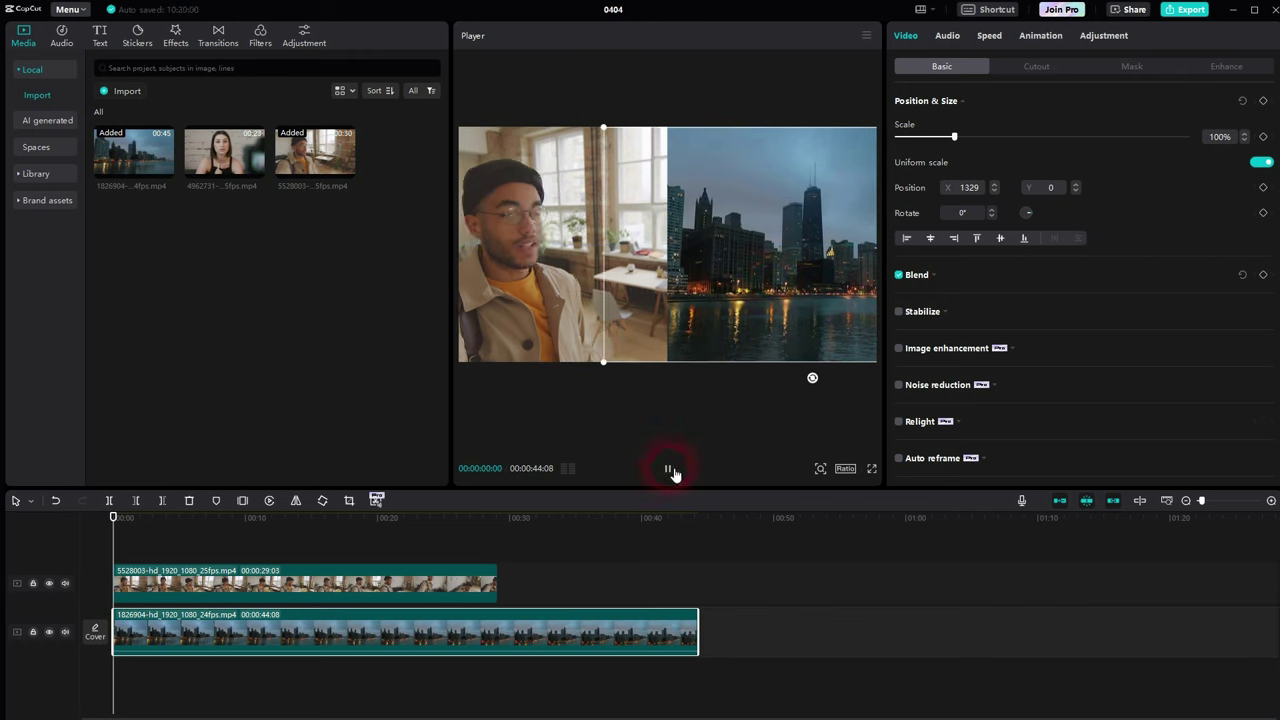
click(668, 468)
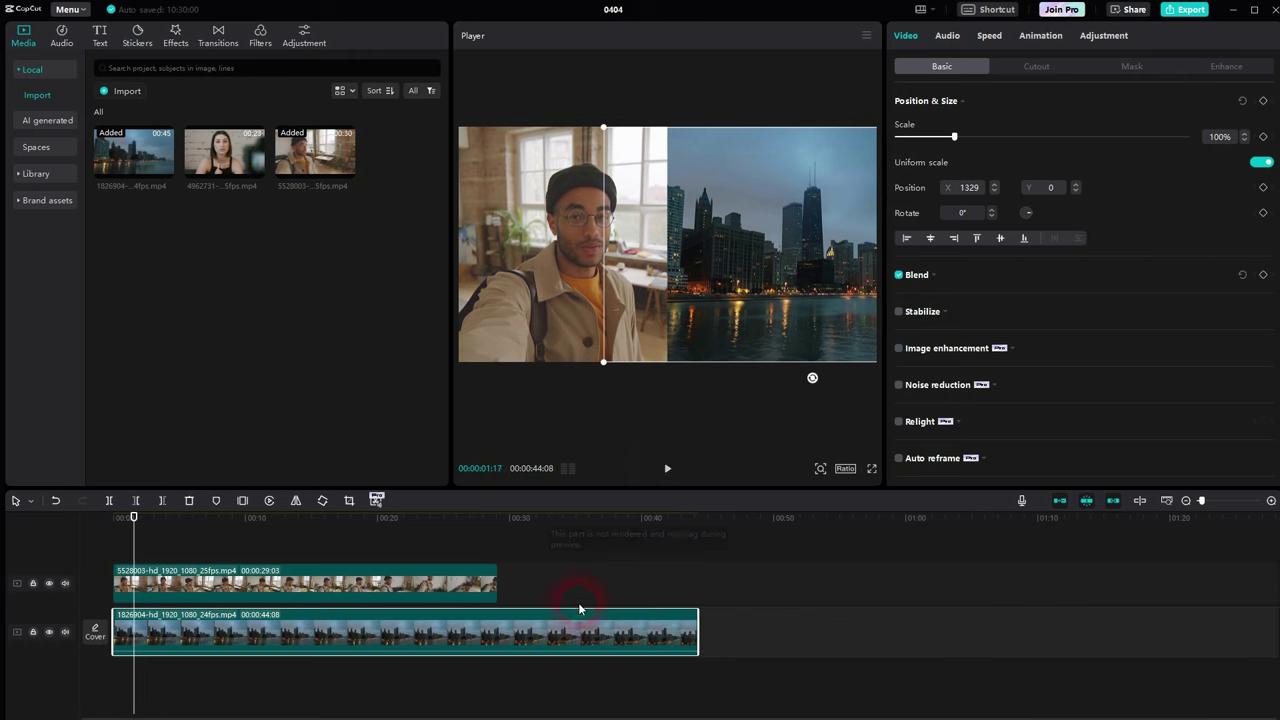
Step: Cut off the part of the city clip extending past the man's clip, and play the split screen briefly from the start
click(500, 636)
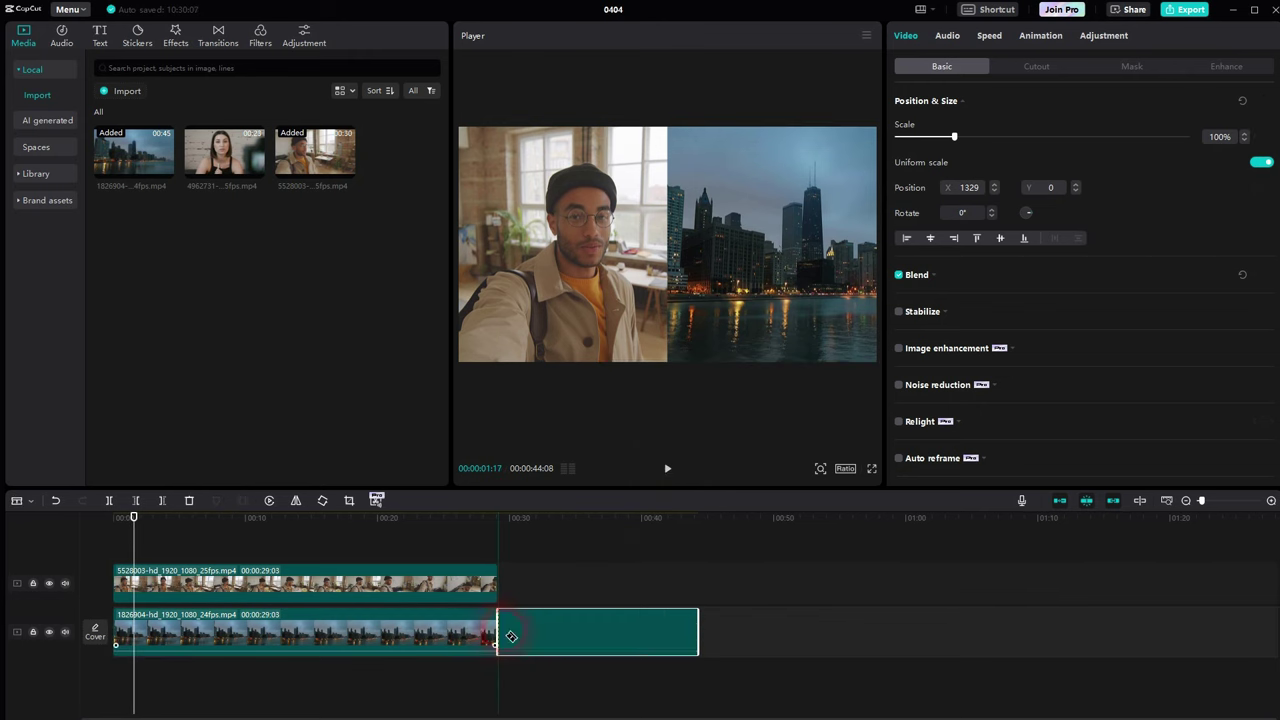
key(Delete)
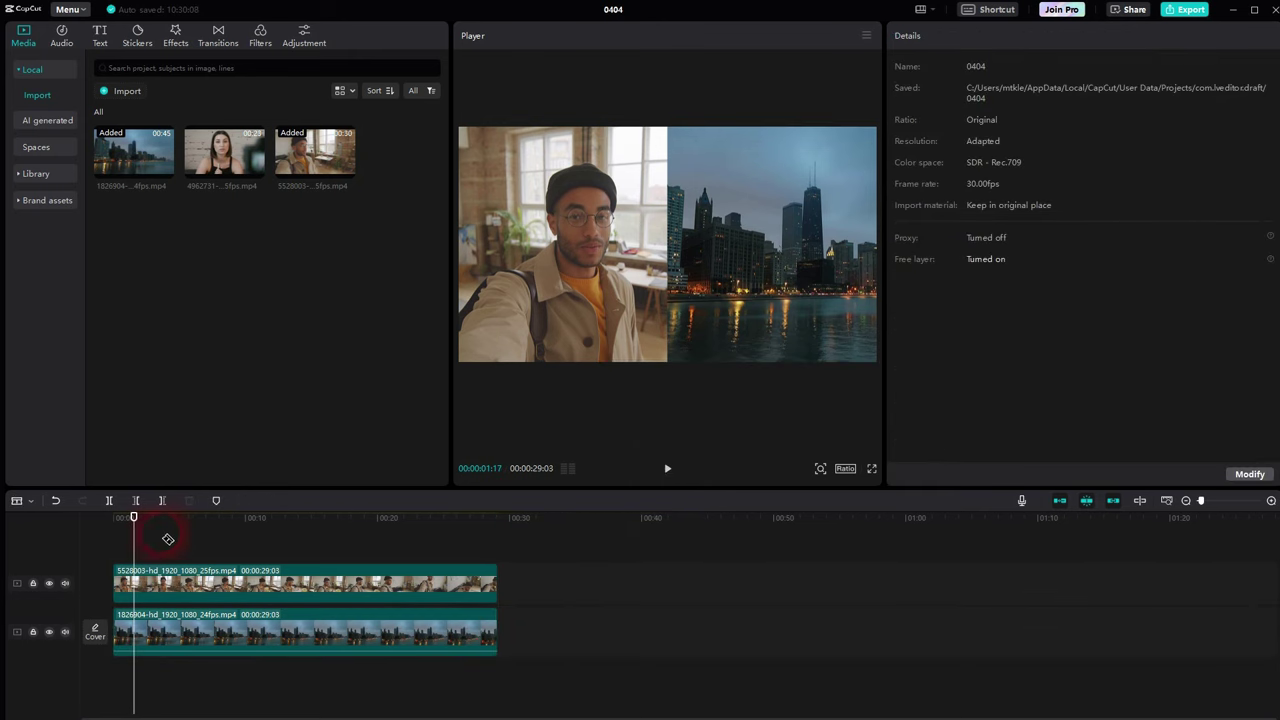
drag(141, 548, 77, 550)
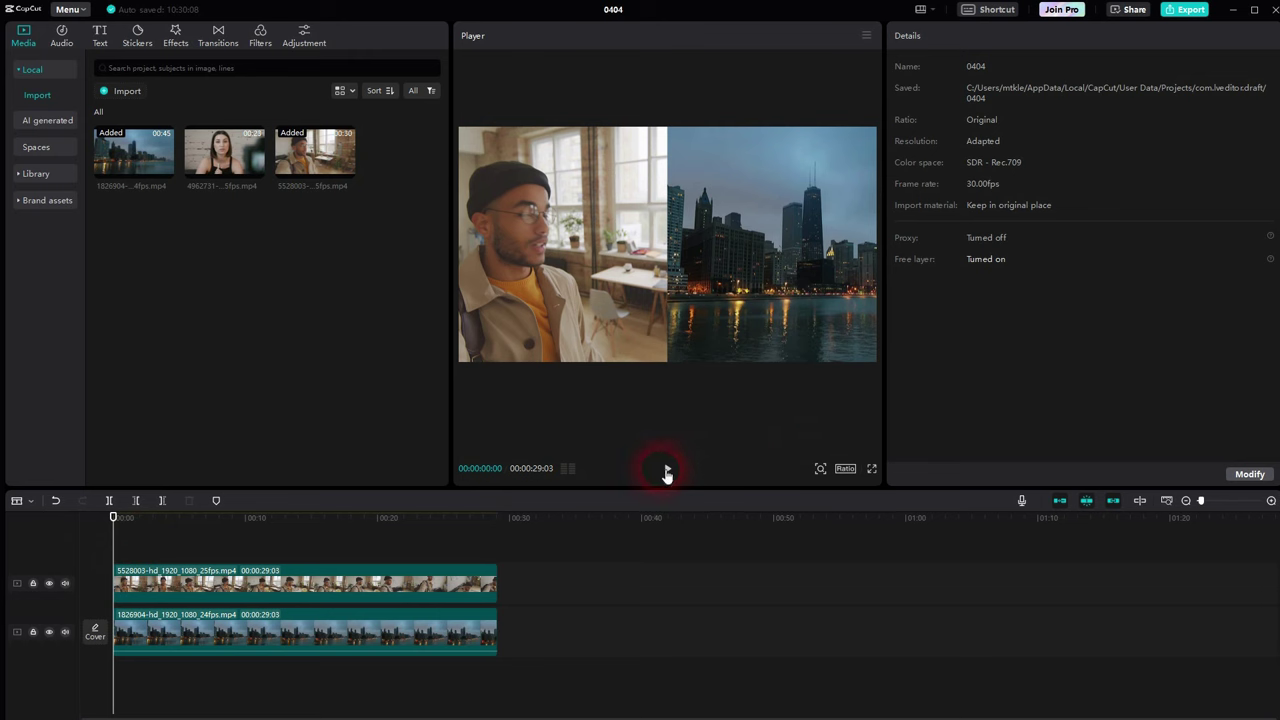
click(667, 472)
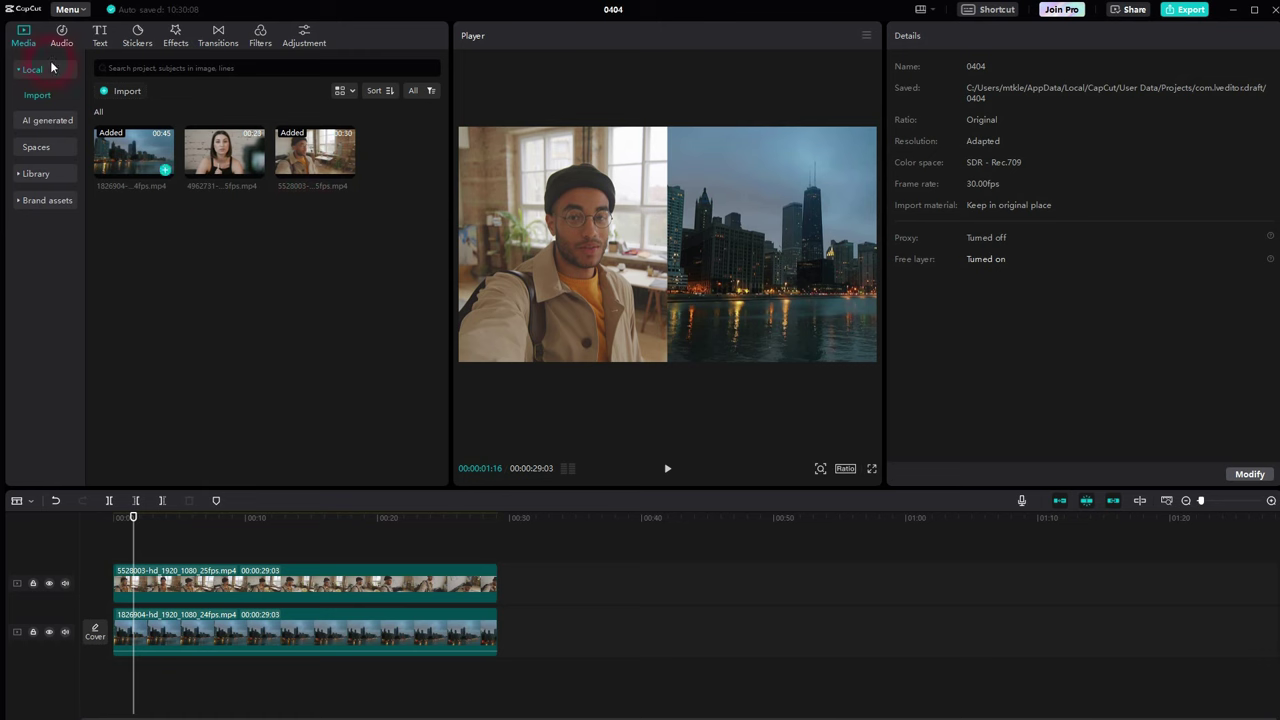
Step: Add a default text layer above both clips, starting at 0 and extending to the clips' end
click(101, 36)
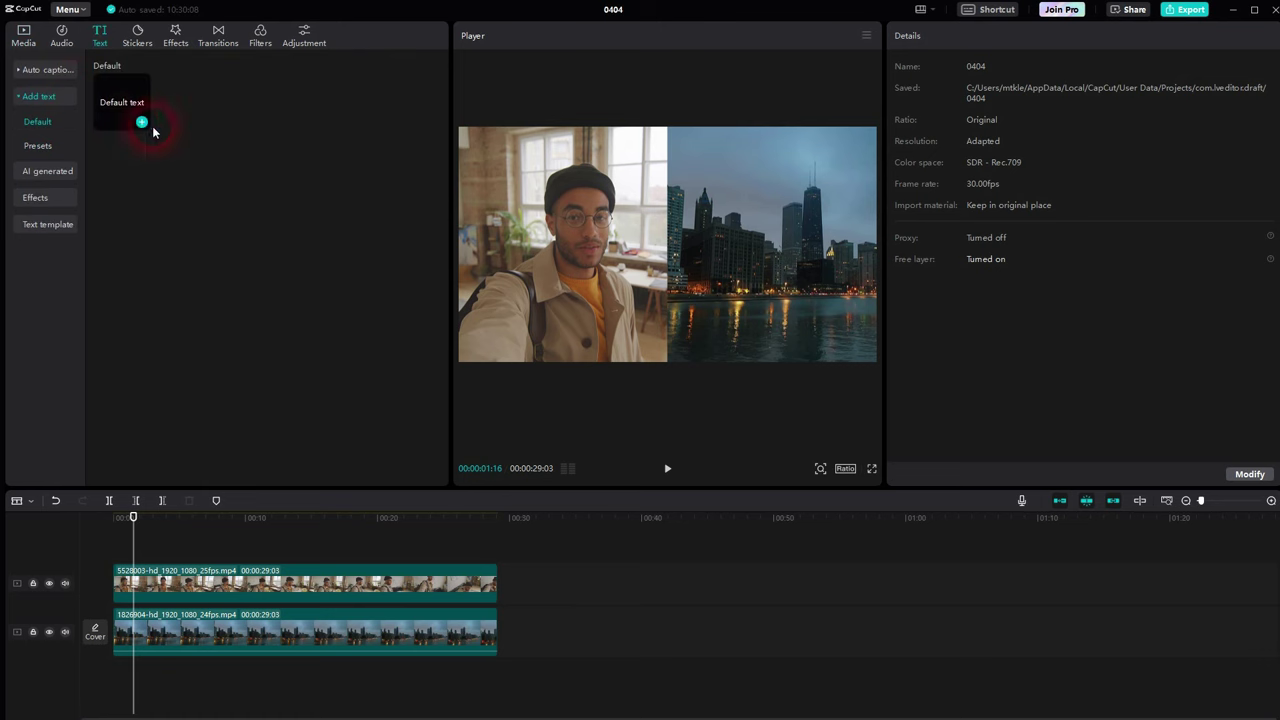
click(141, 123)
click(63, 543)
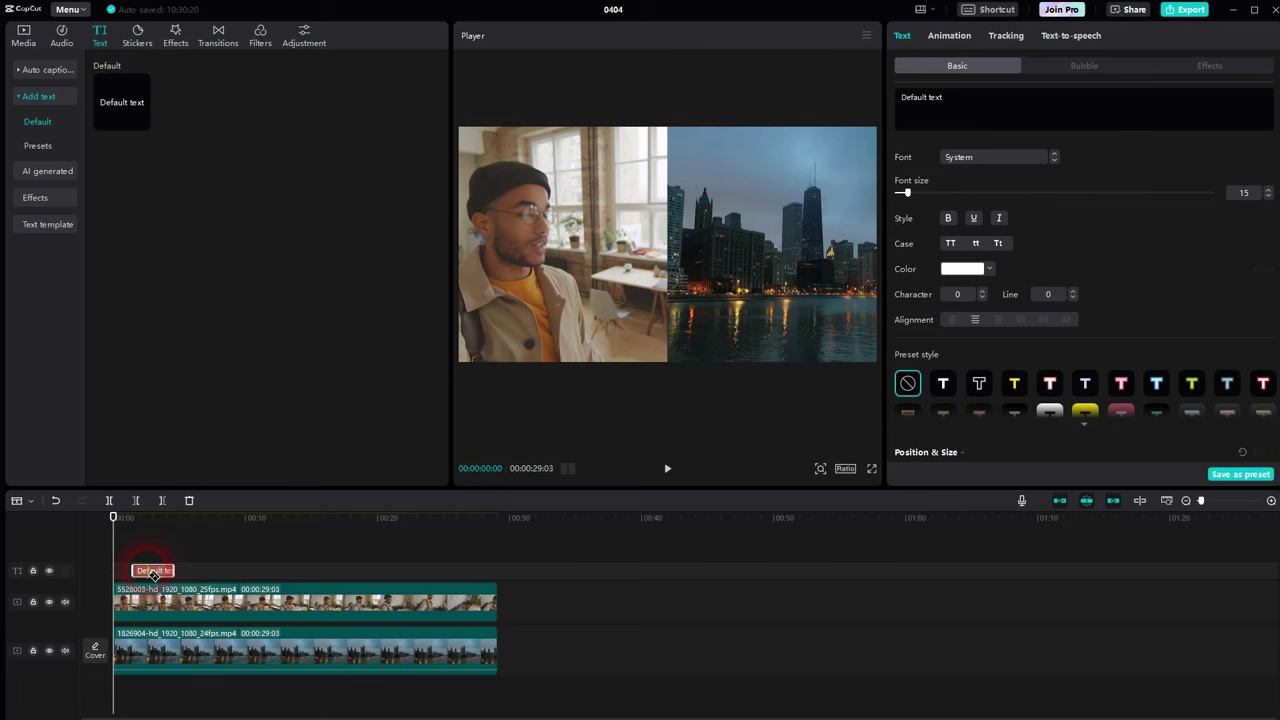
drag(148, 573, 498, 580)
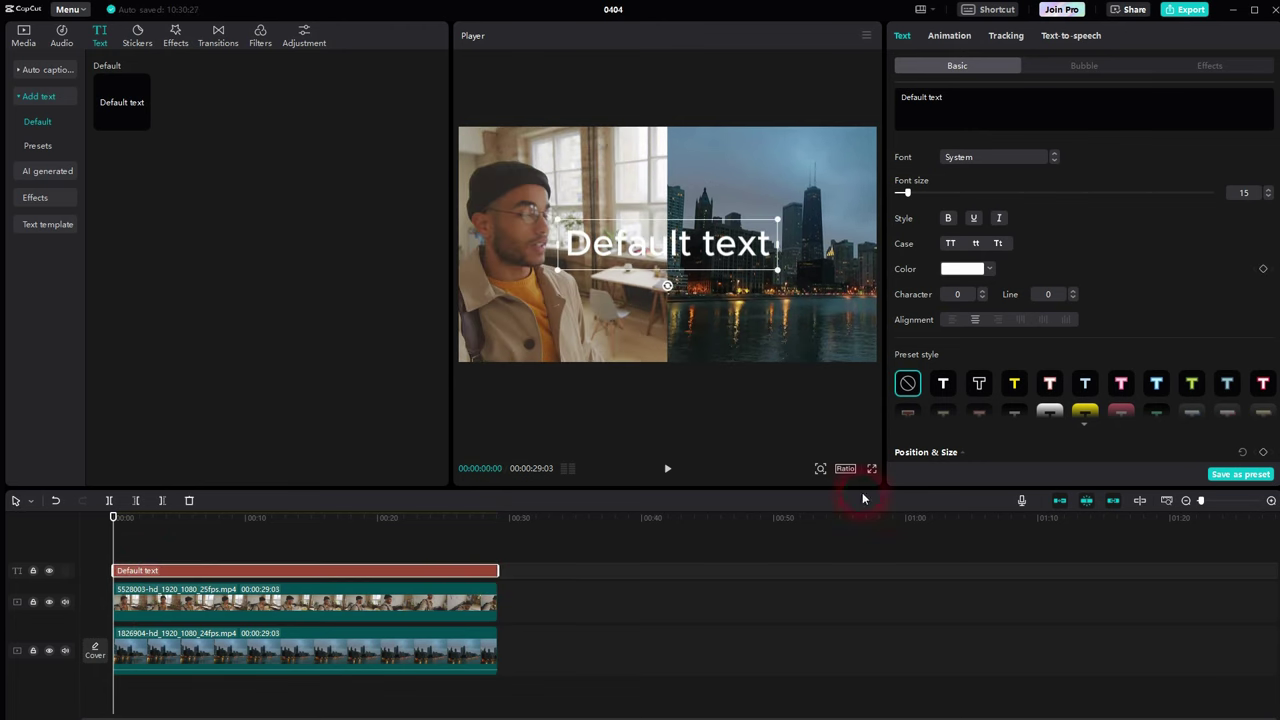
Step: Replace the layer's default text with a row of underscores long enough to form a line across the frame
drag(965, 101, 889, 98)
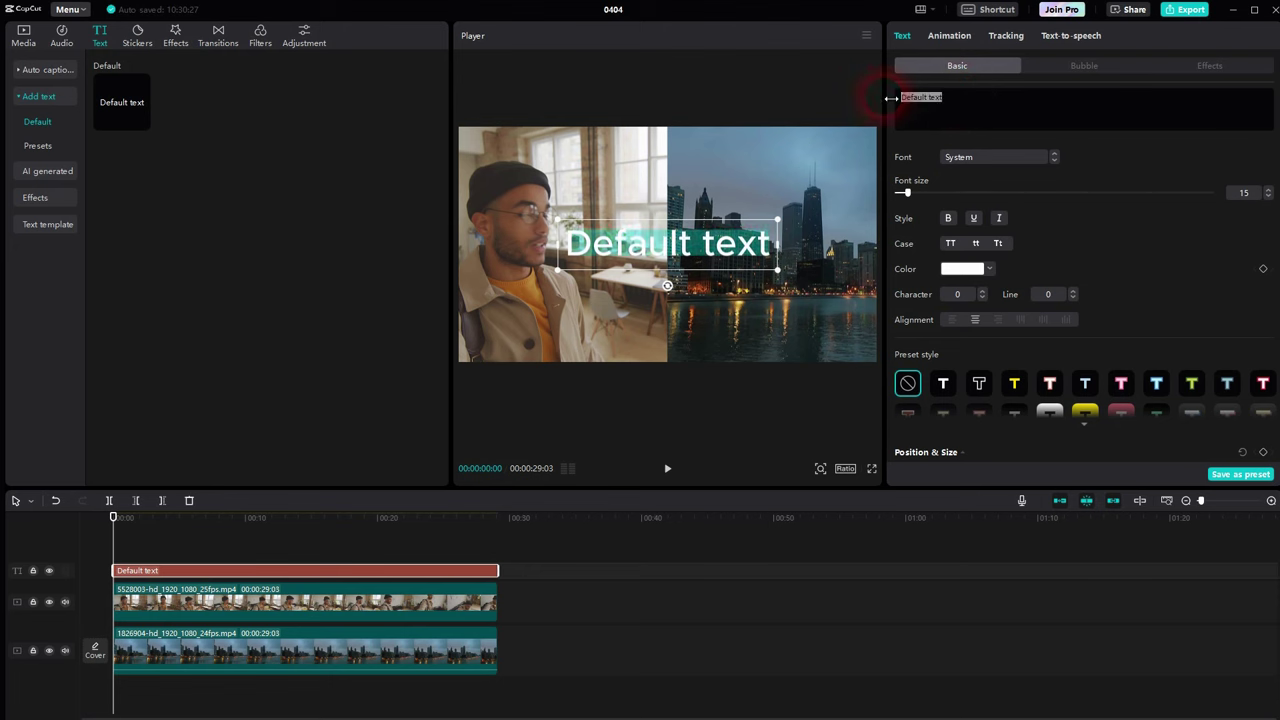
text(____________)
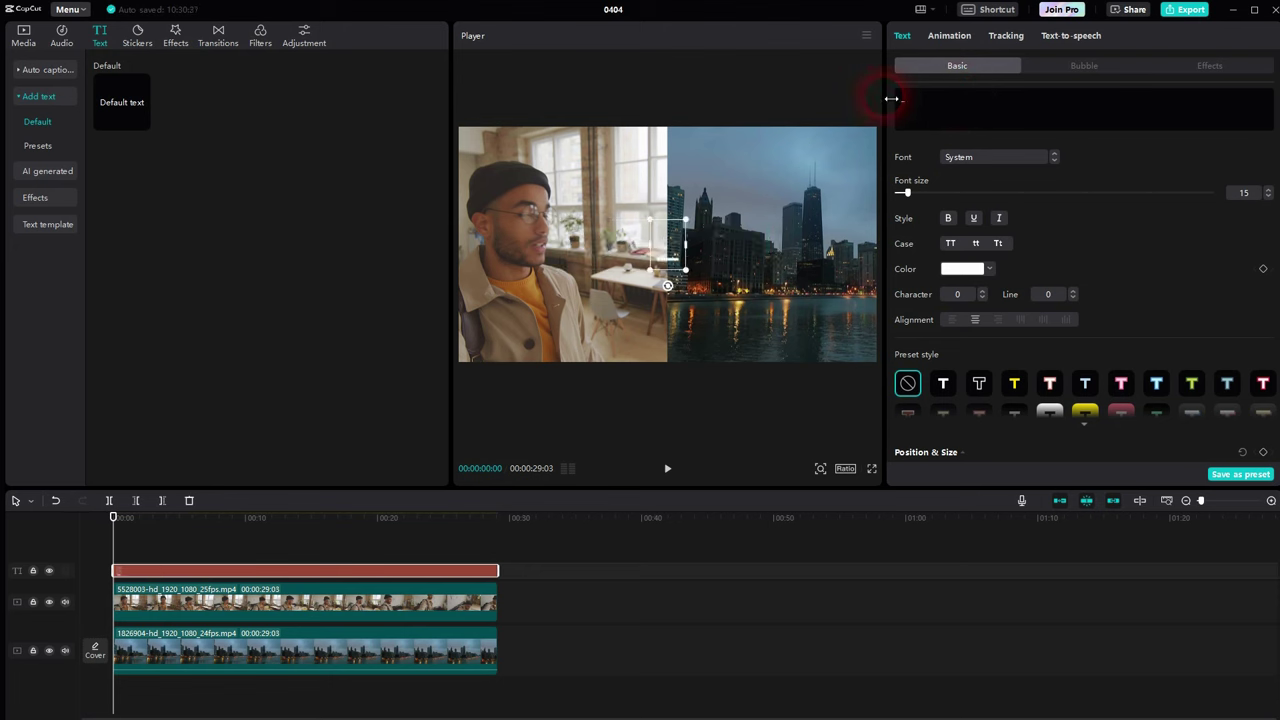
text(___)
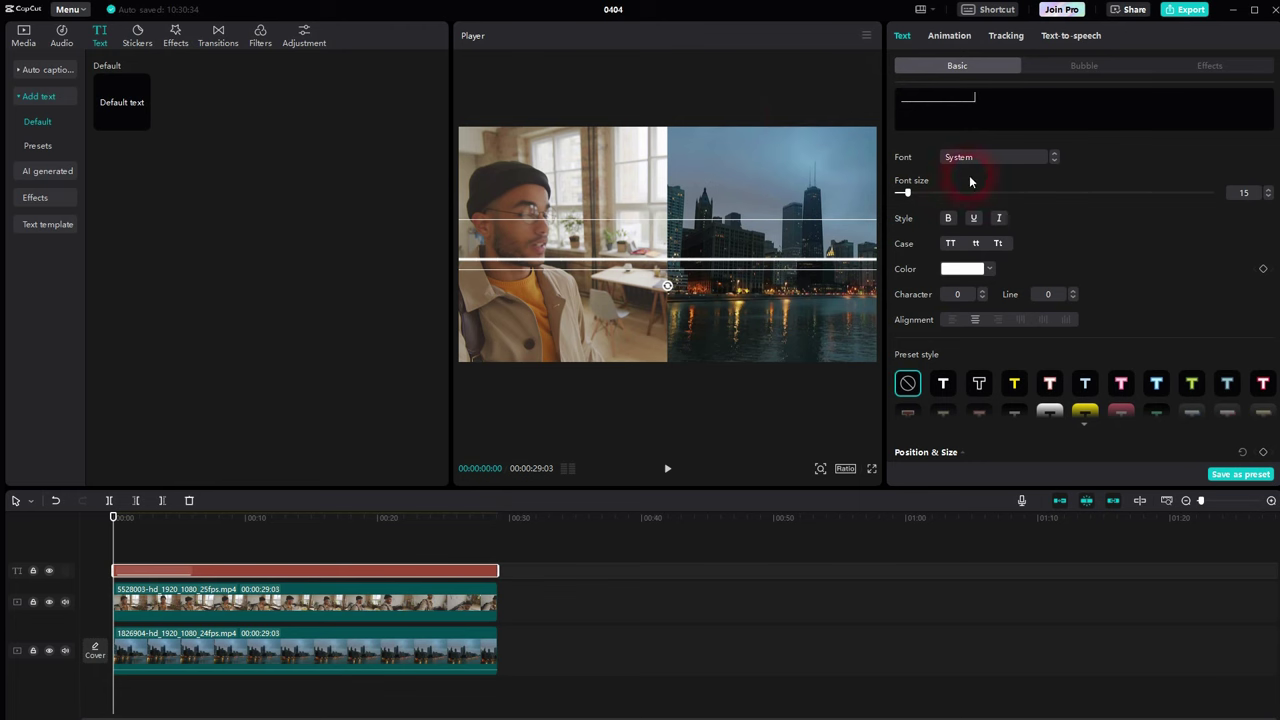
Step: Thicken the underscore line by setting its font size to about 29 and its scale to about 109%
click(949, 219)
click(949, 219)
mouse_move(907, 193)
mouse_down()
mouse_move(960, 192)
mouse_move(925, 194)
mouse_up()
click(957, 187)
scroll(1125, 230, down, 8)
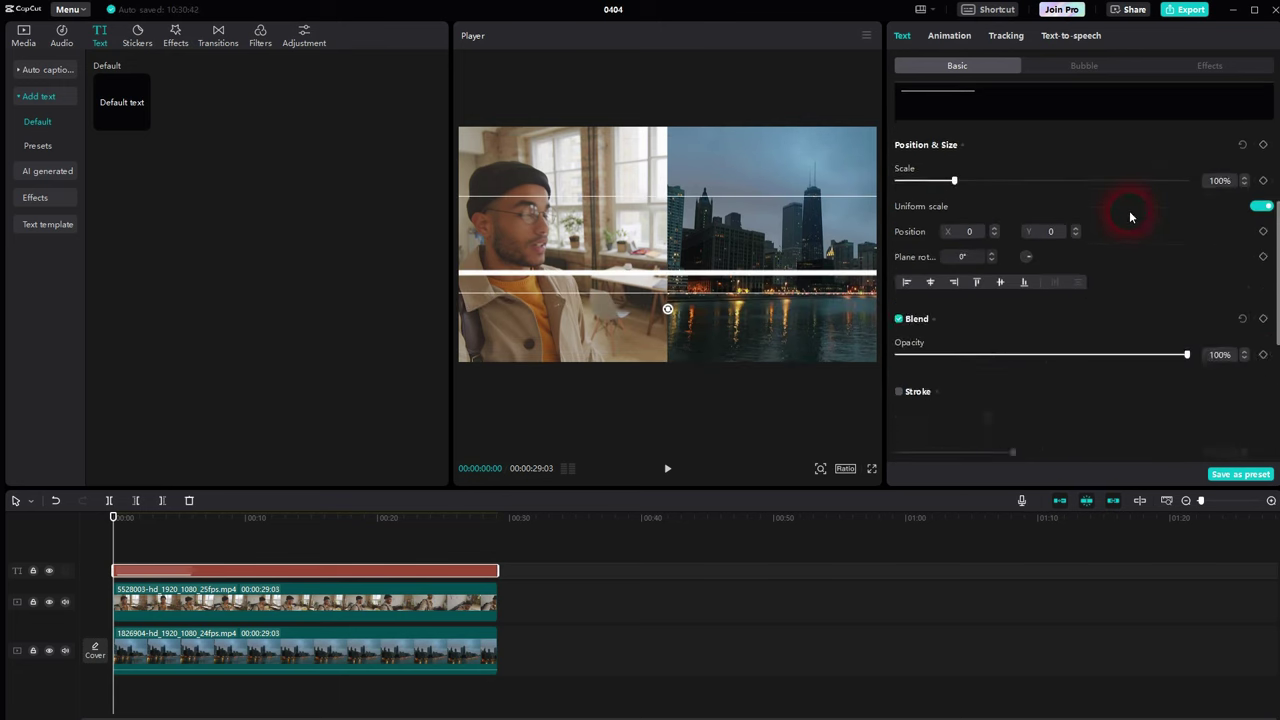
scroll(1133, 218, up, 4)
scroll(1135, 227, up, 3)
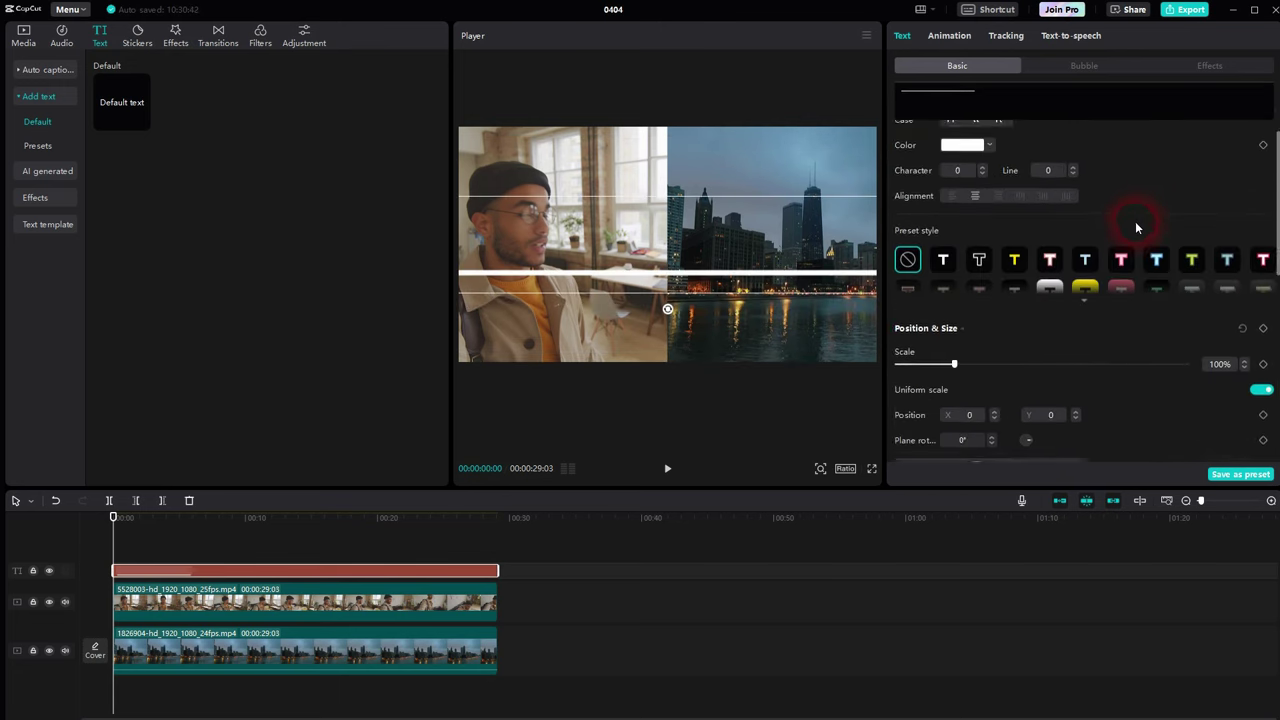
mouse_move(954, 352)
mouse_down()
mouse_move(994, 350)
mouse_move(959, 352)
mouse_up()
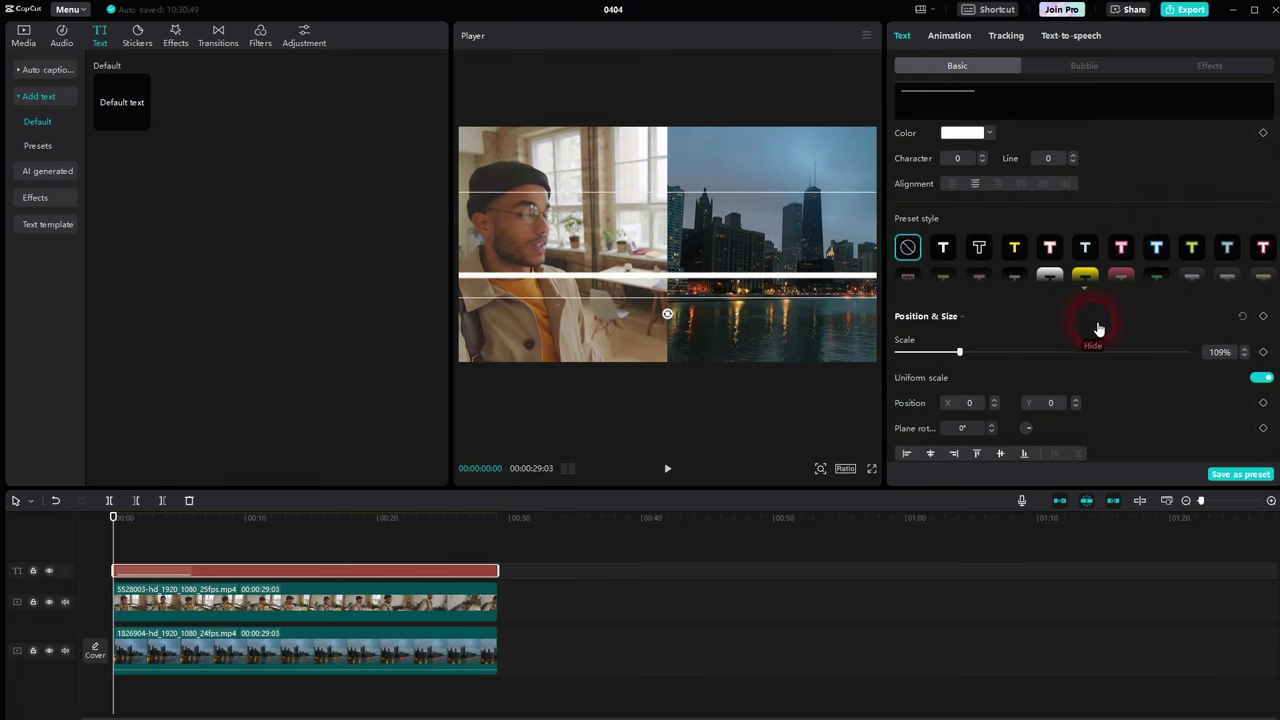
scroll(1100, 325, up, 3)
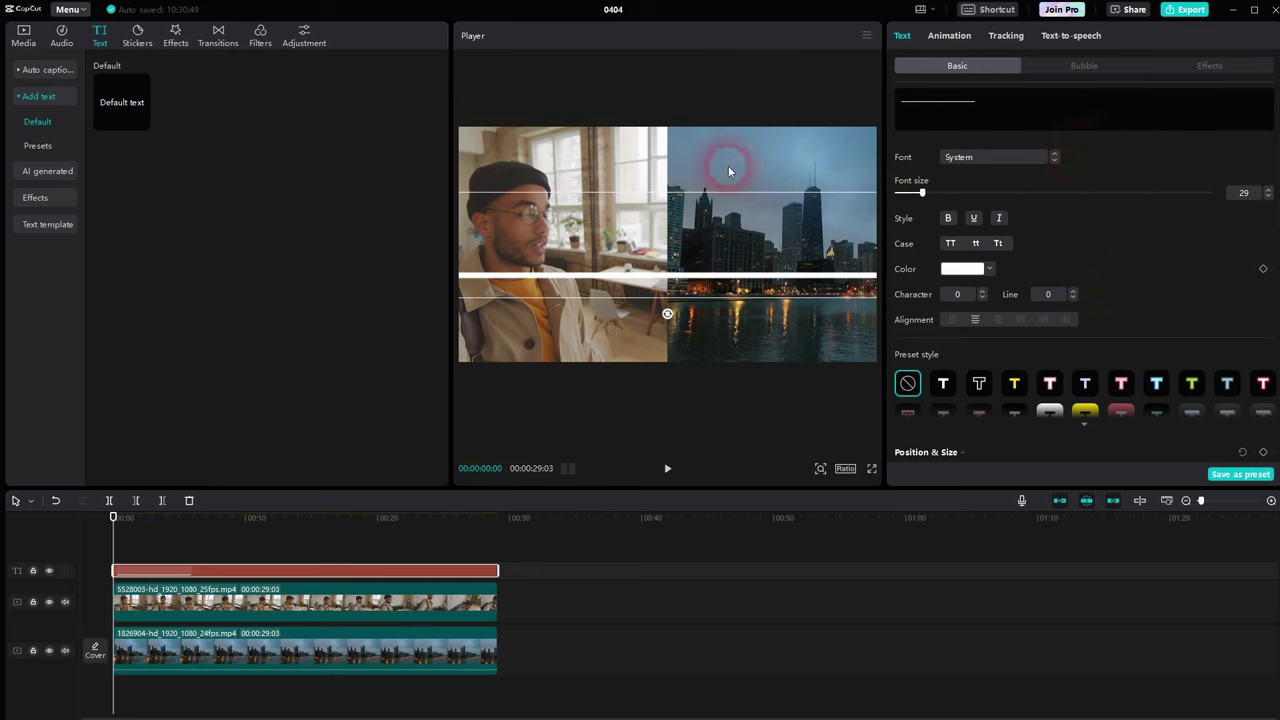
Step: Rotate the underscore line to vertical, place it over the seam between the two halves, and color it red (FF0000)
drag(668, 318, 793, 250)
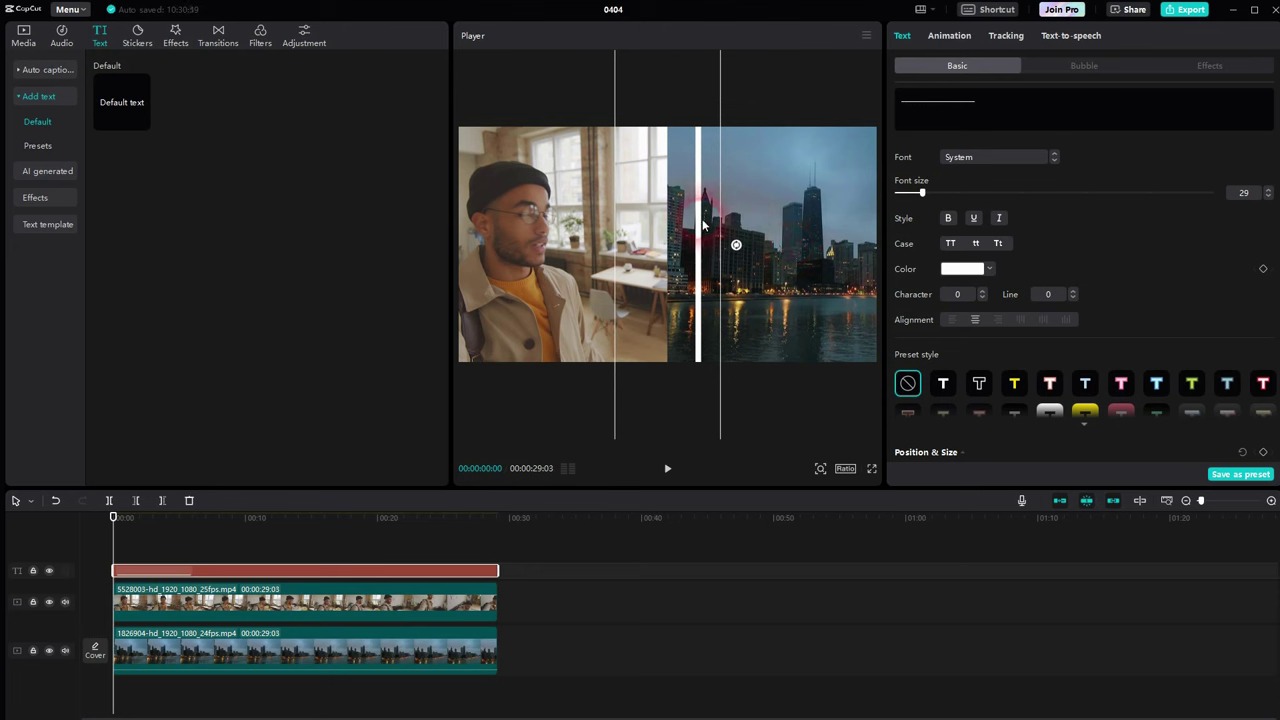
drag(698, 232, 668, 233)
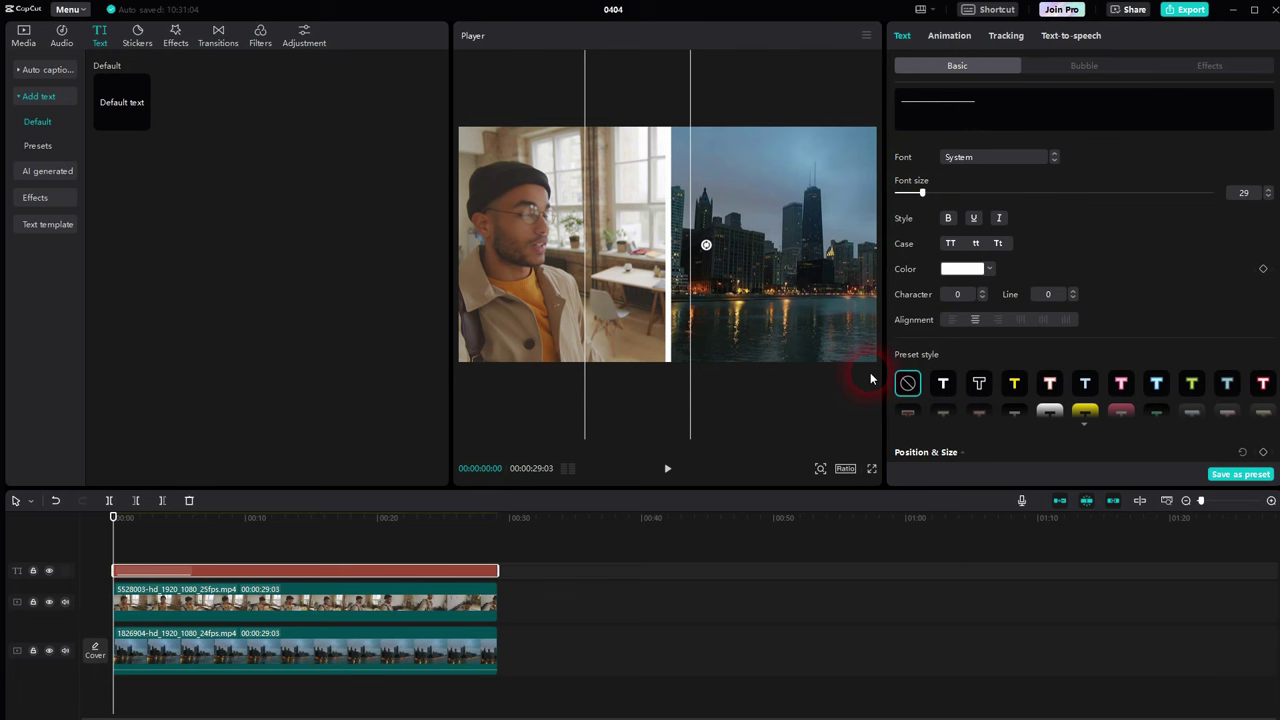
click(948, 271)
drag(915, 345, 883, 386)
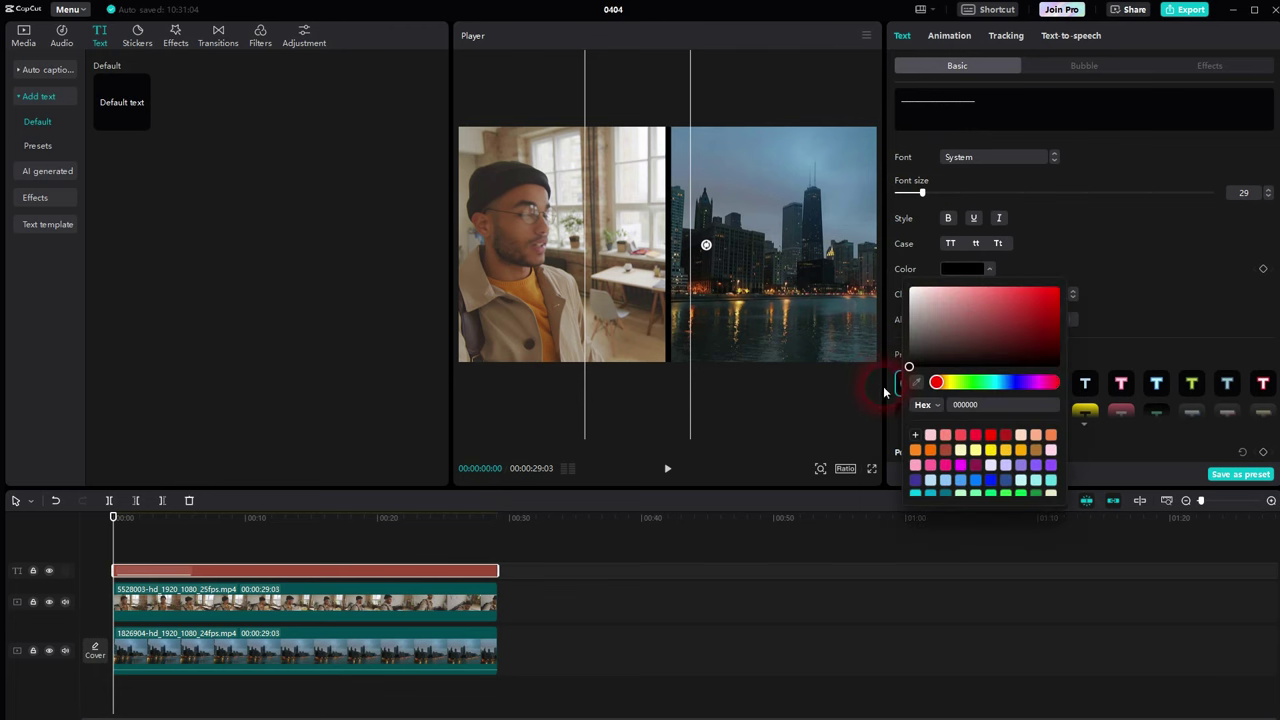
drag(970, 328, 1128, 271)
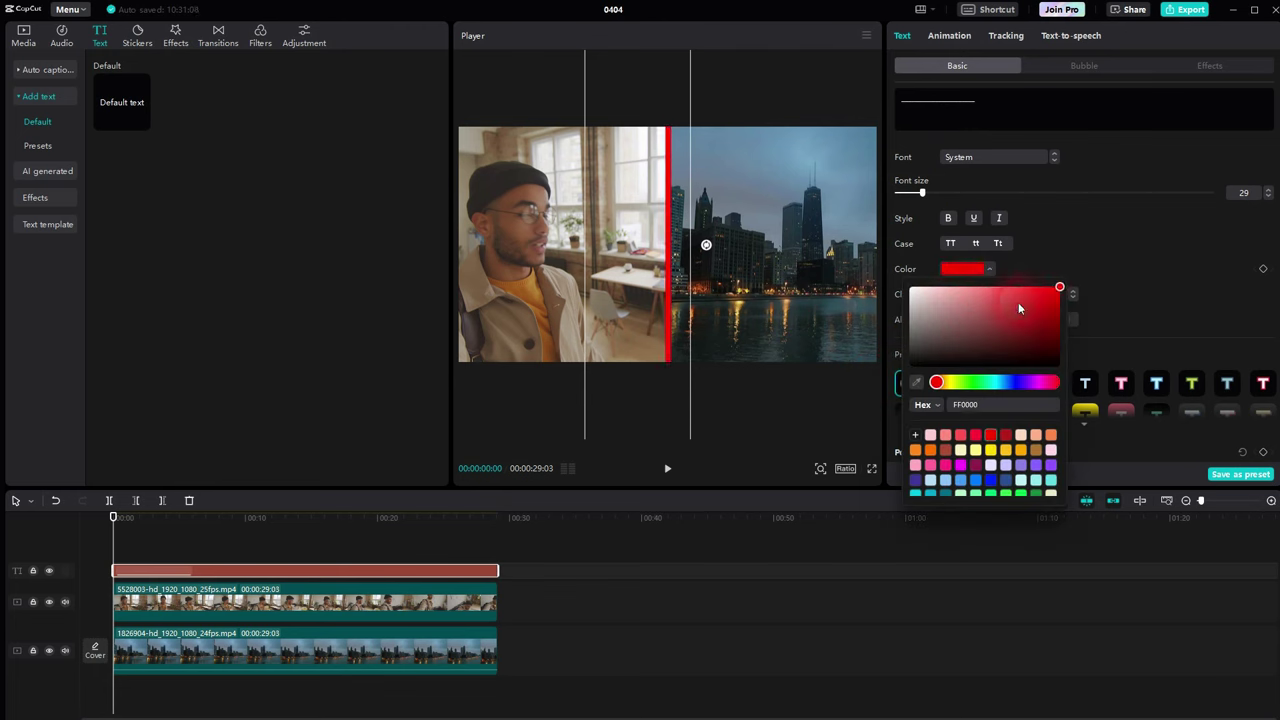
click(1137, 274)
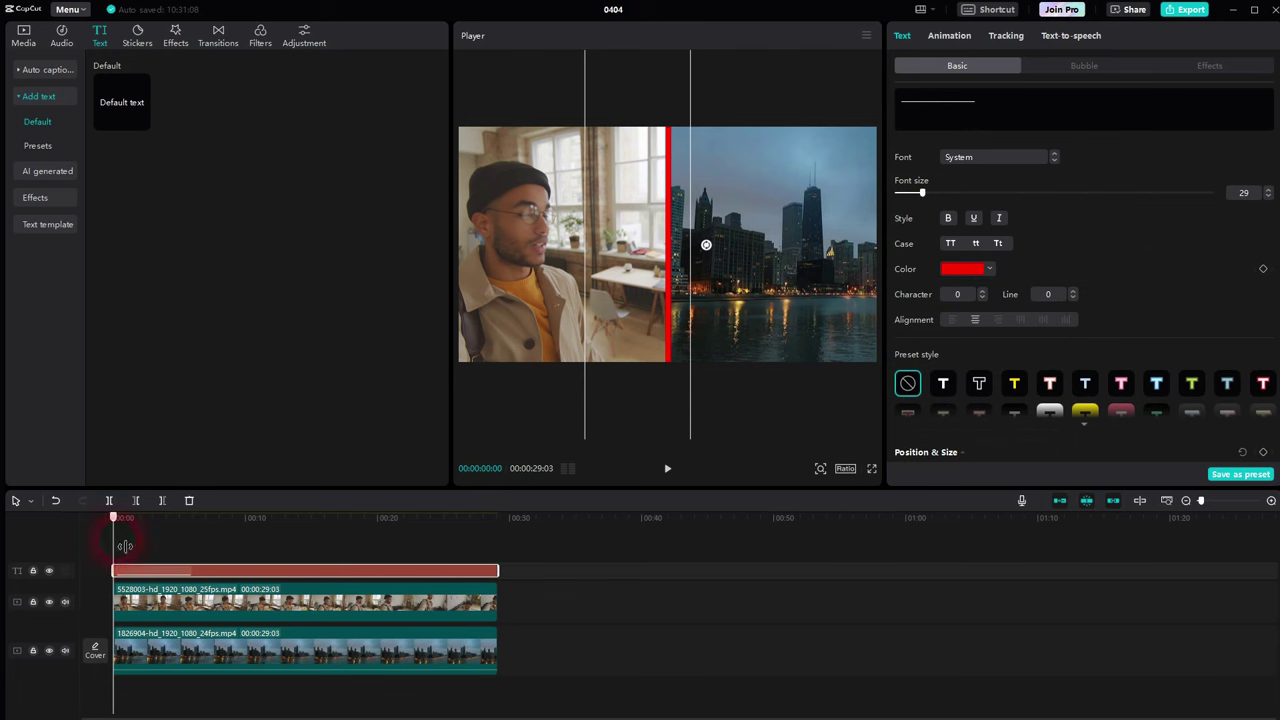
Step: Play the split screen with its red divider from the start for about 7 seconds
drag(125, 546, 63, 543)
mouse_move(498, 572)
mouse_down()
mouse_move(386, 572)
mouse_move(497, 572)
mouse_up()
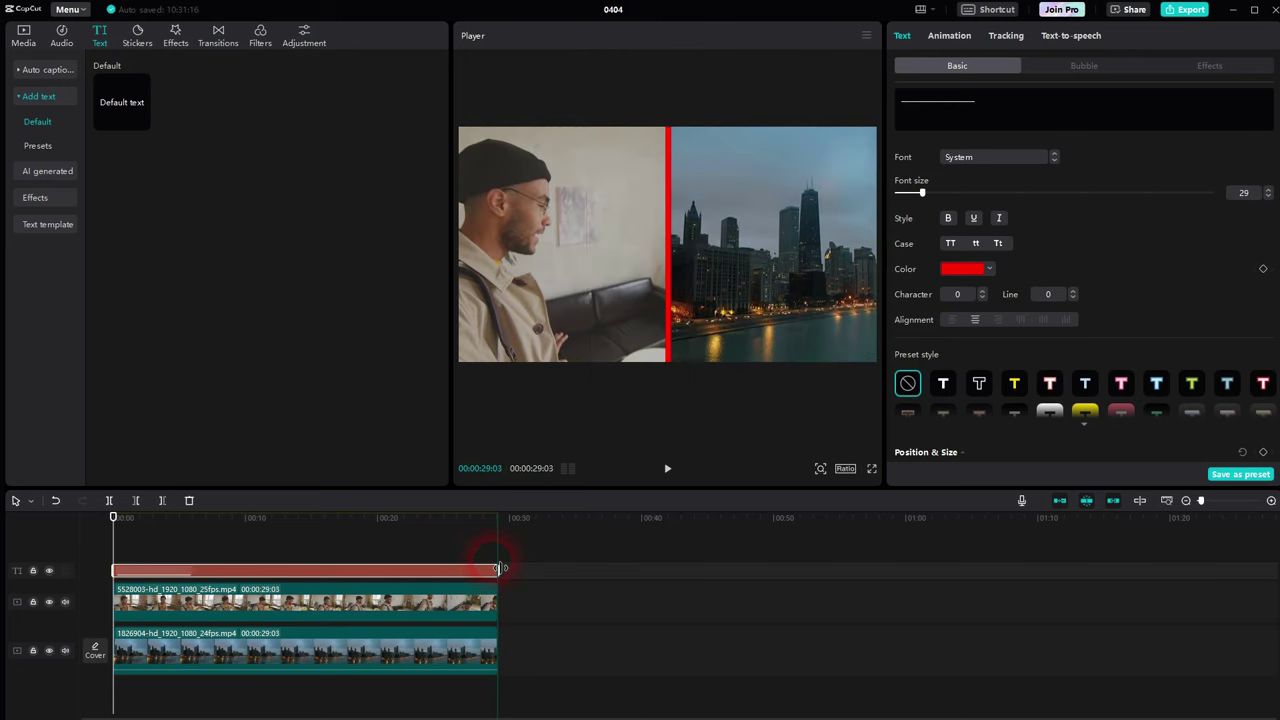
click(125, 558)
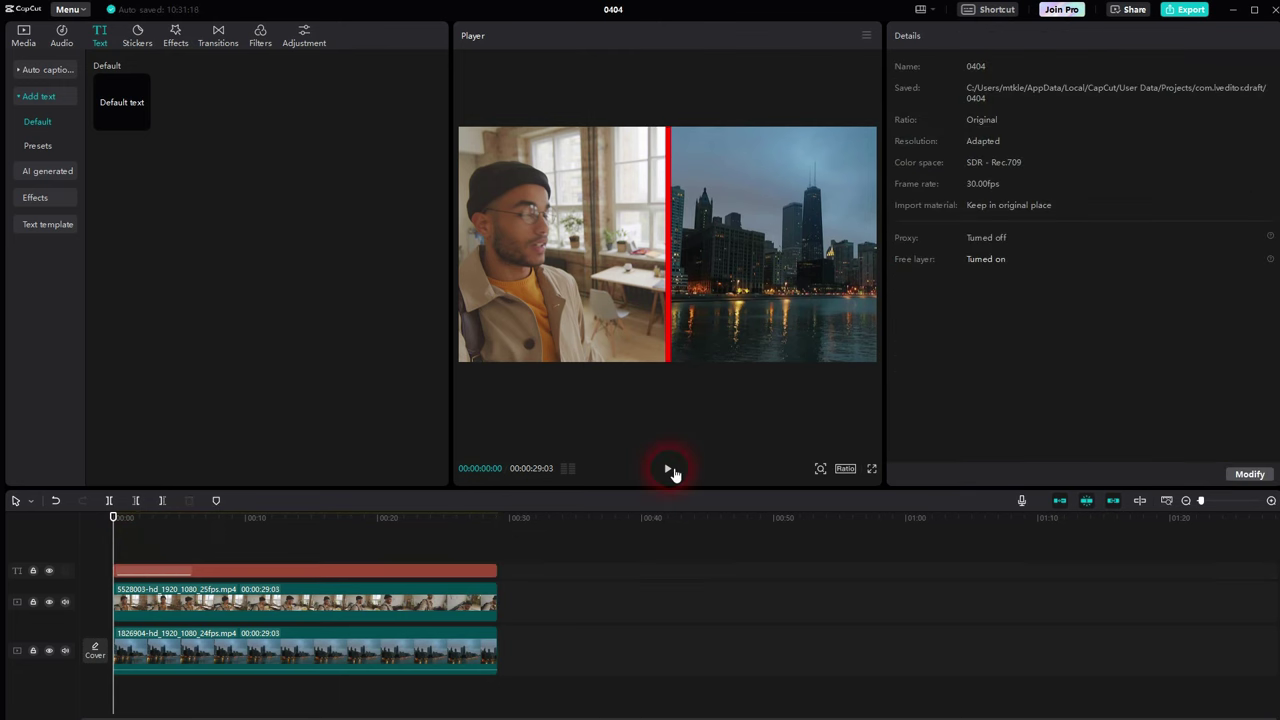
click(669, 469)
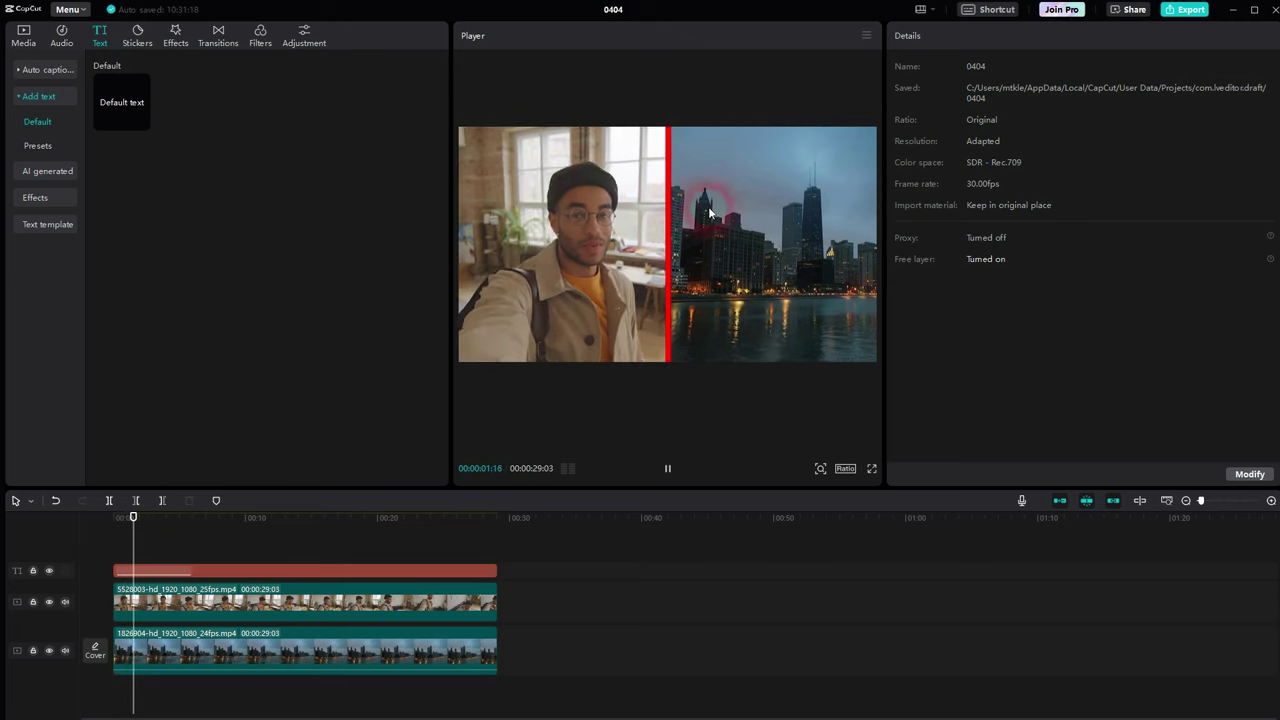
click(668, 469)
Step: Return to the start of the timeline and delete the red divider text layer
drag(214, 534, 114, 543)
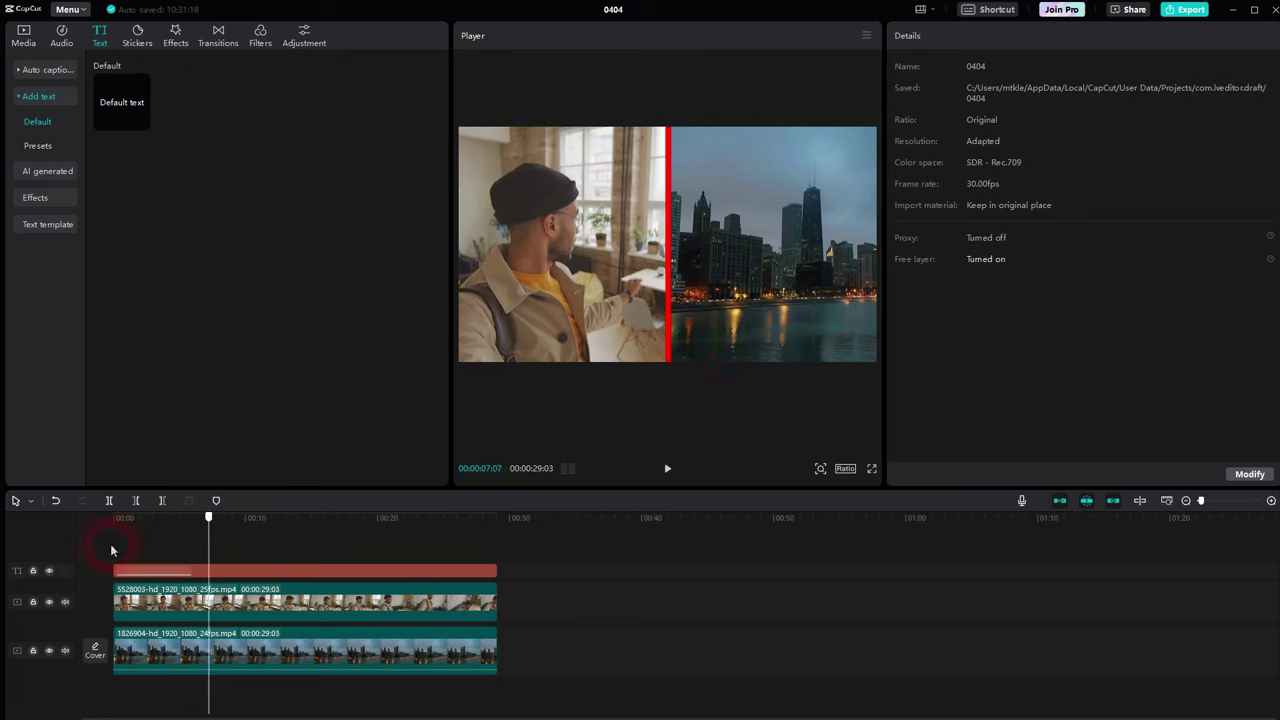
click(241, 569)
key(Delete)
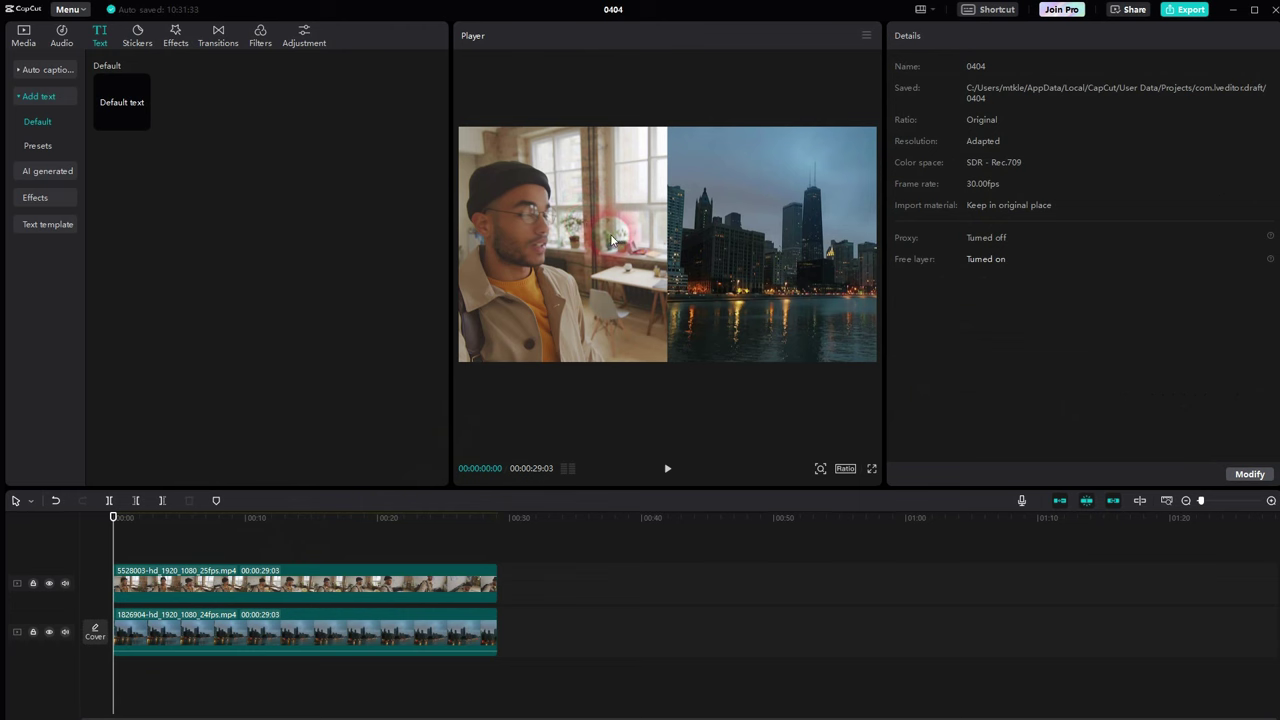
Step: Reset the man's clip mask and apply a Horizontal mask rotated to -45° and moved to about X 245, Y -208
click(288, 590)
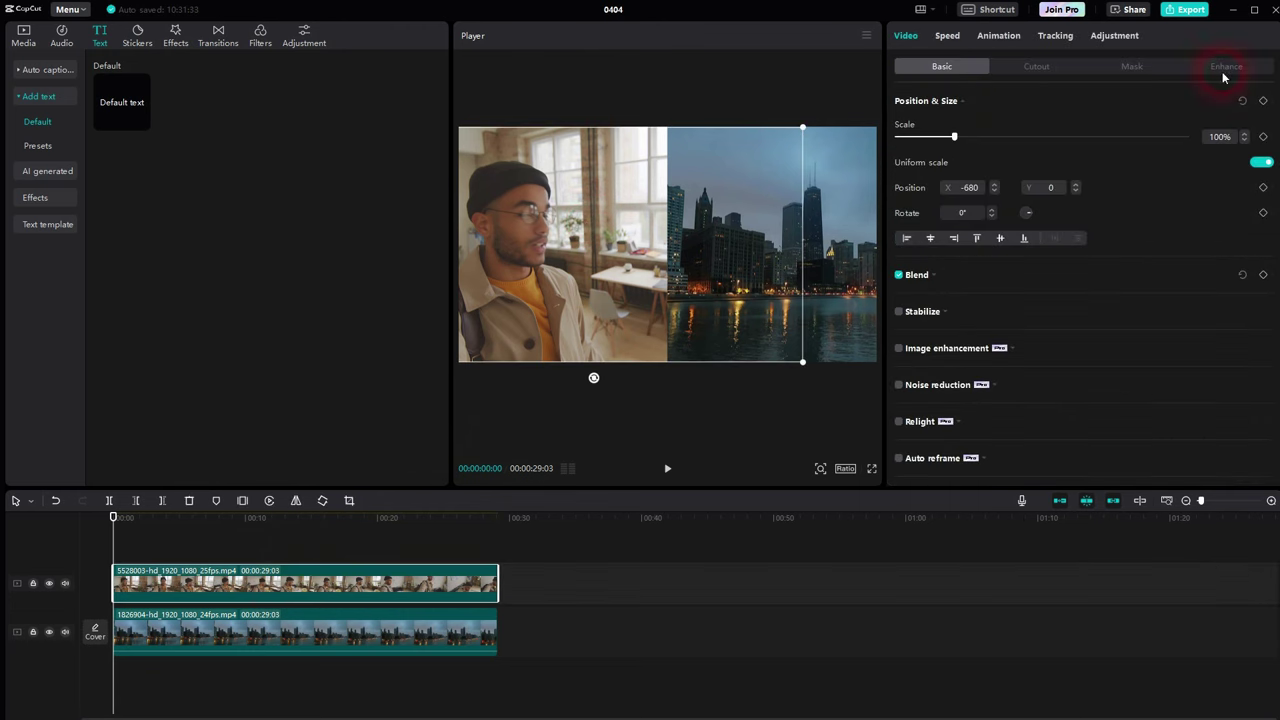
click(1148, 71)
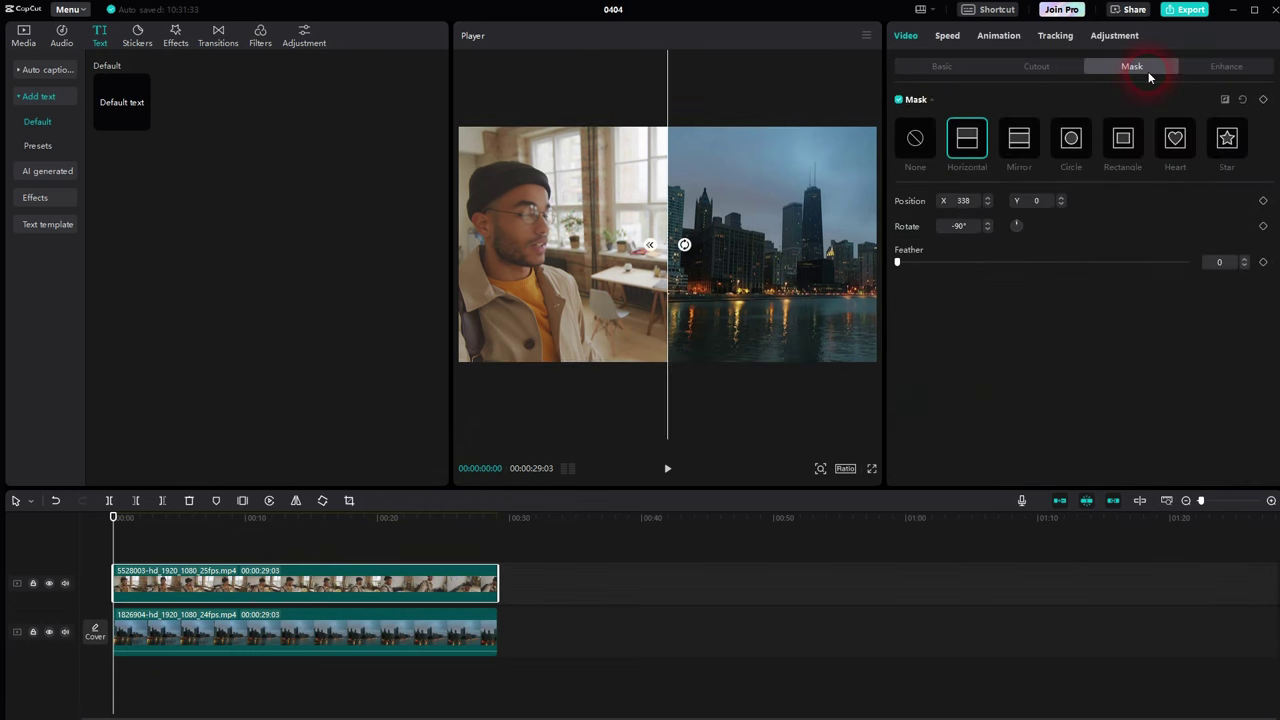
click(1243, 101)
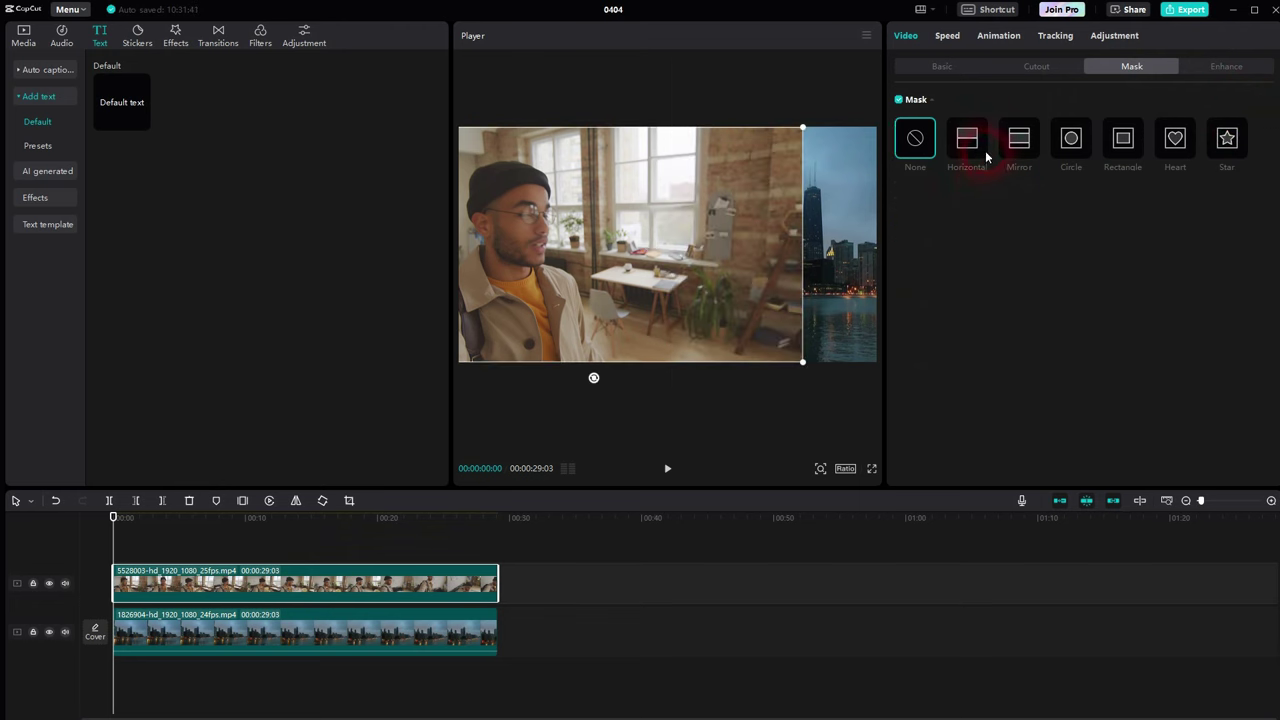
click(970, 152)
drag(591, 265, 612, 266)
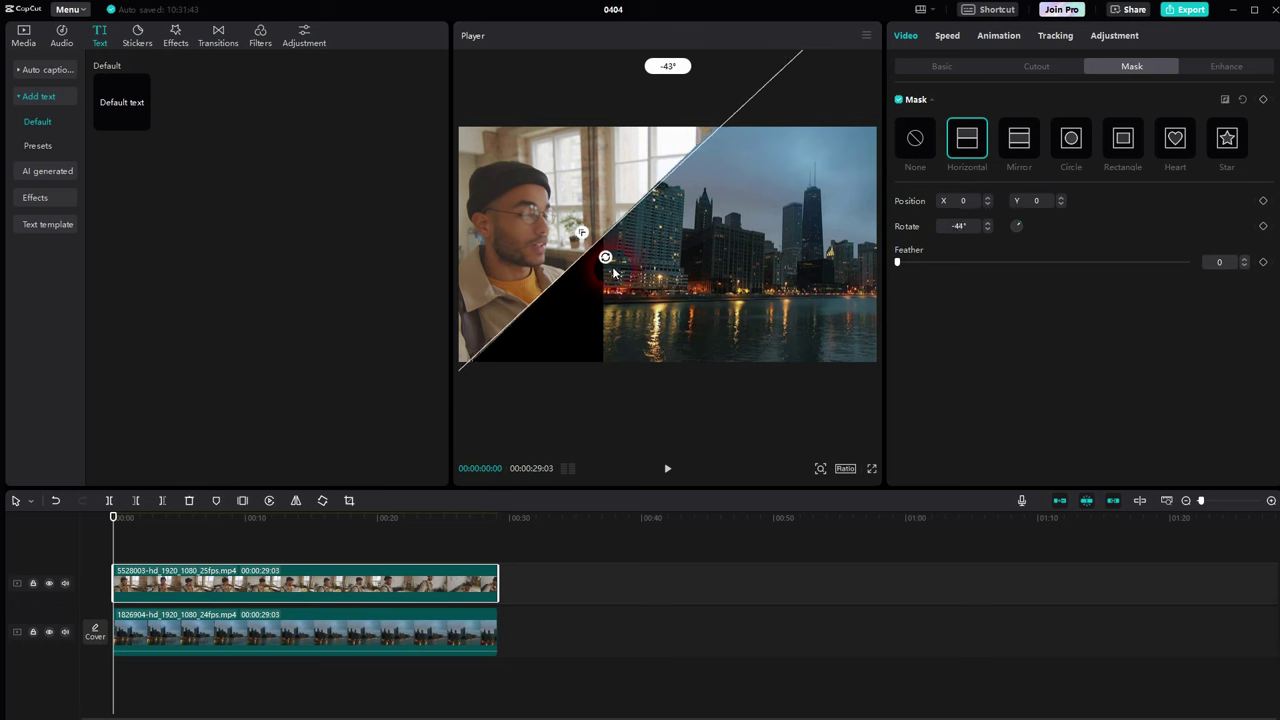
text(-45)
click(997, 236)
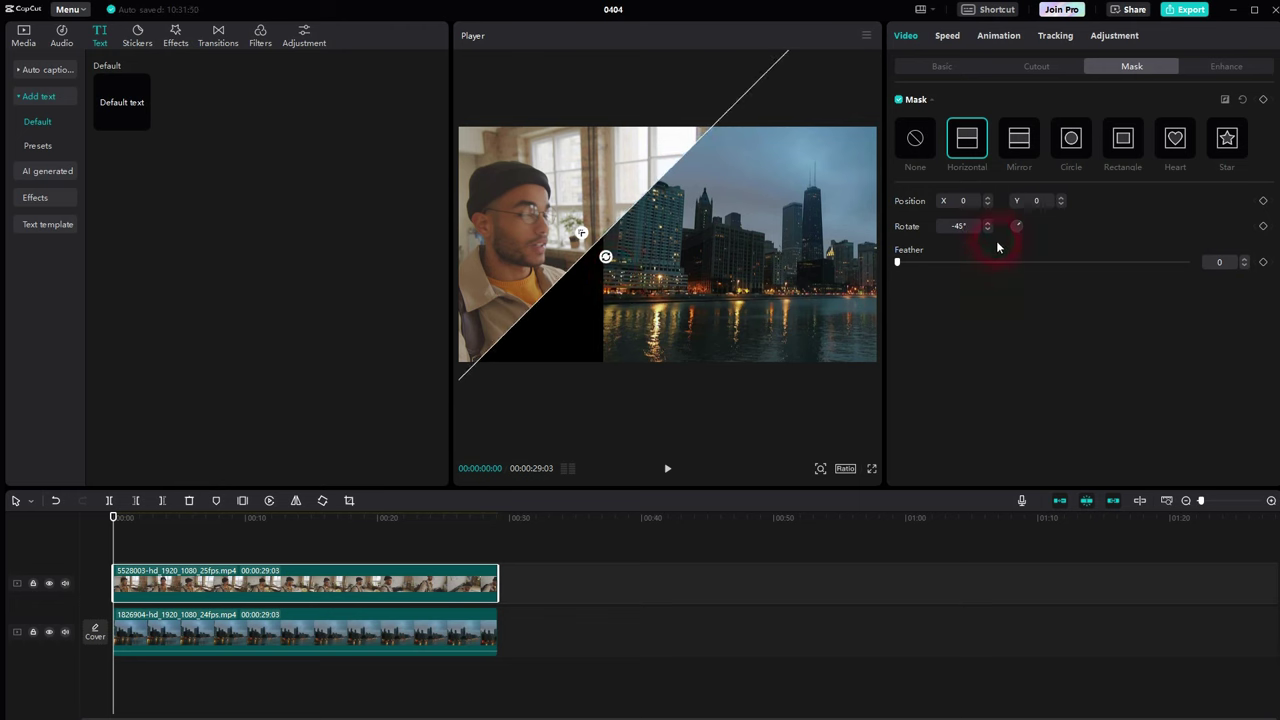
drag(581, 265, 631, 312)
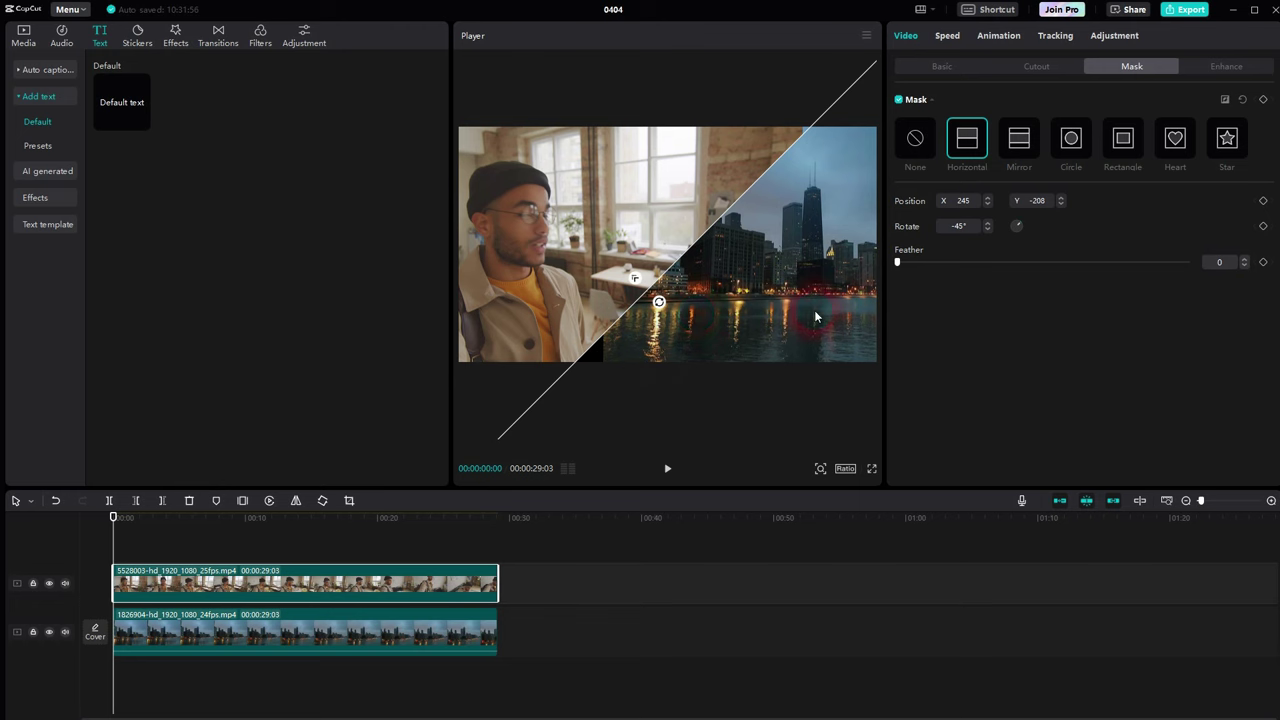
Step: Shift the city clip horizontally to about X 750 so it fills the gap along the diagonal mask edge
click(362, 625)
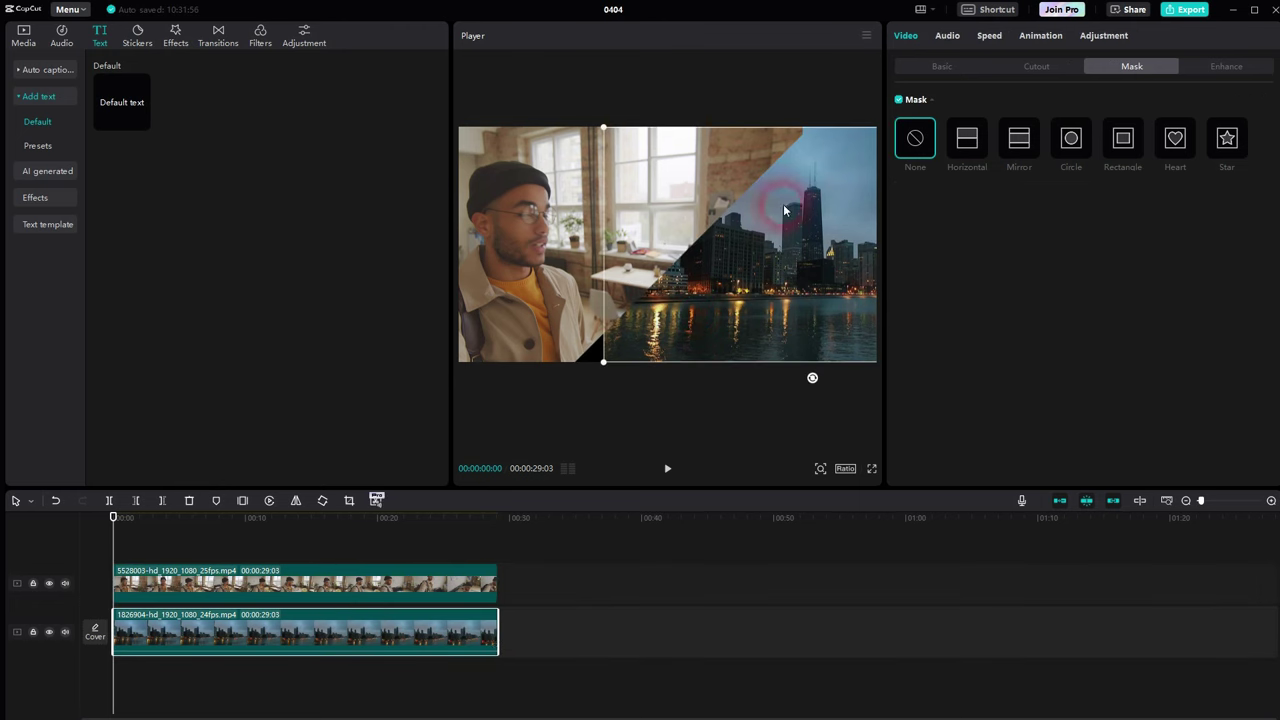
click(931, 63)
drag(760, 287, 575, 375)
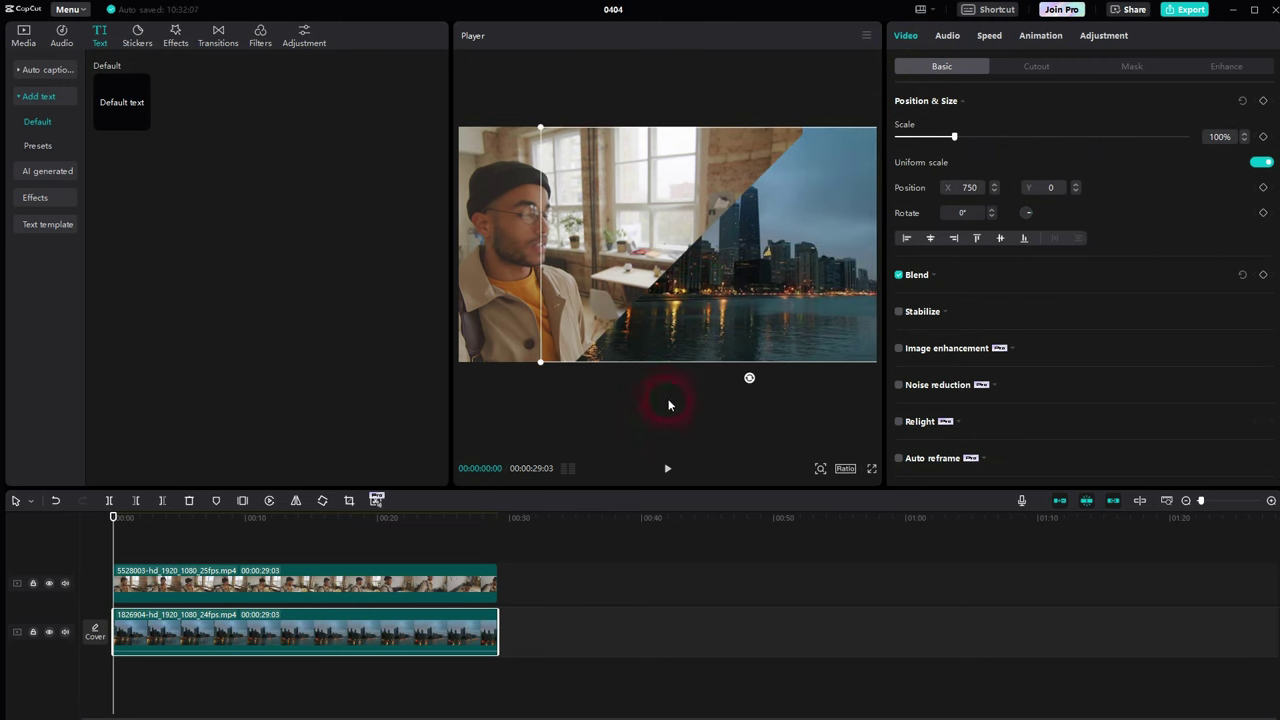
Step: Reposition the man's clip mask to about X 308, Y -28 and rotate it to about -29° to split the frame corner to corner
click(425, 582)
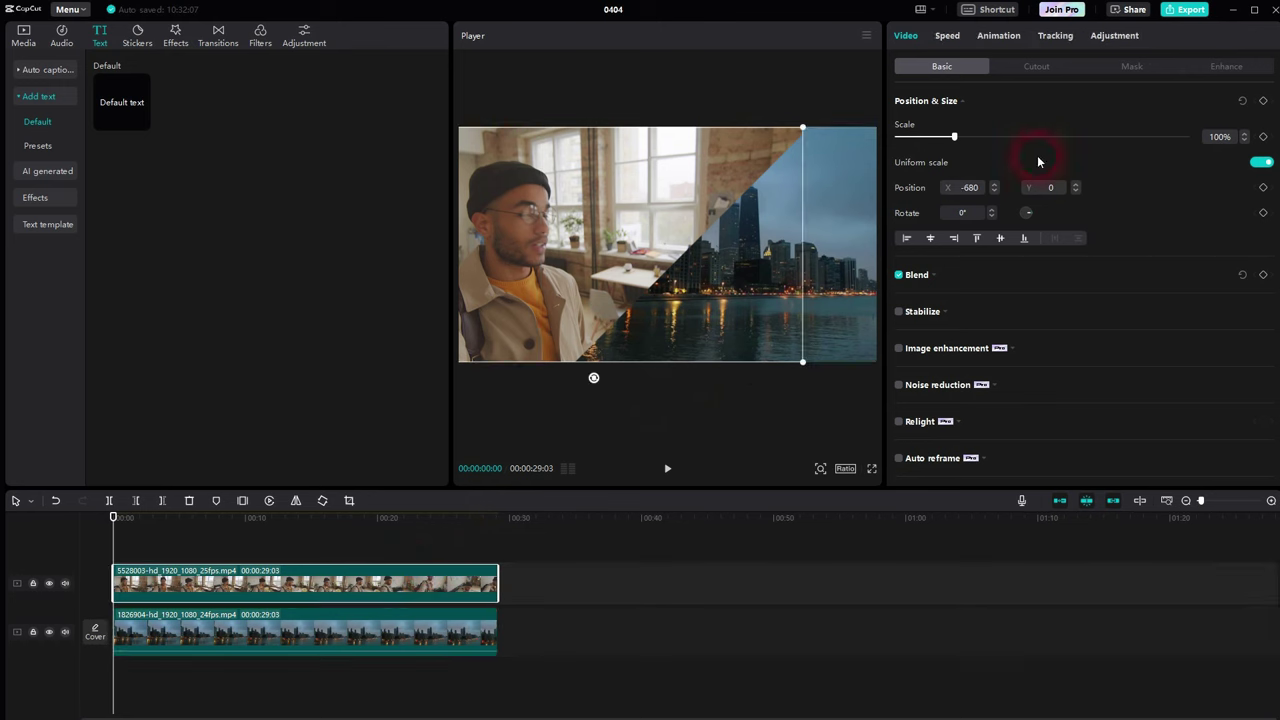
click(1131, 66)
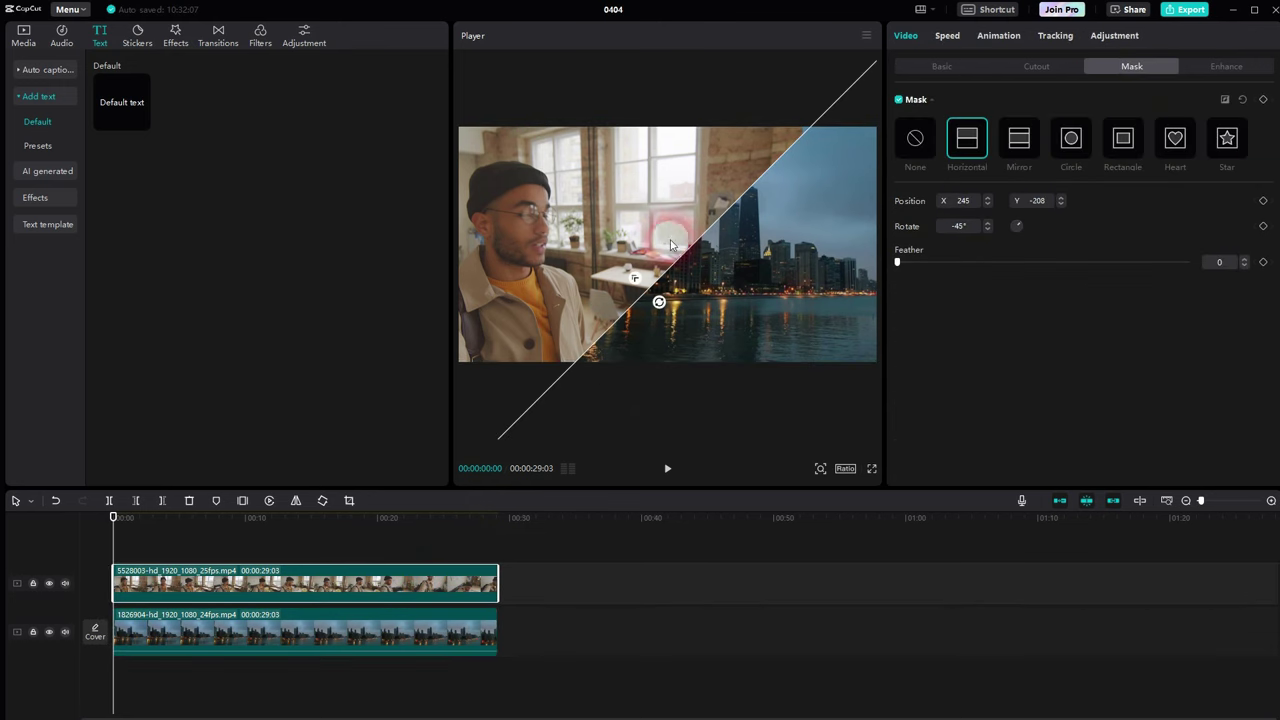
drag(660, 232, 860, 147)
click(572, 391)
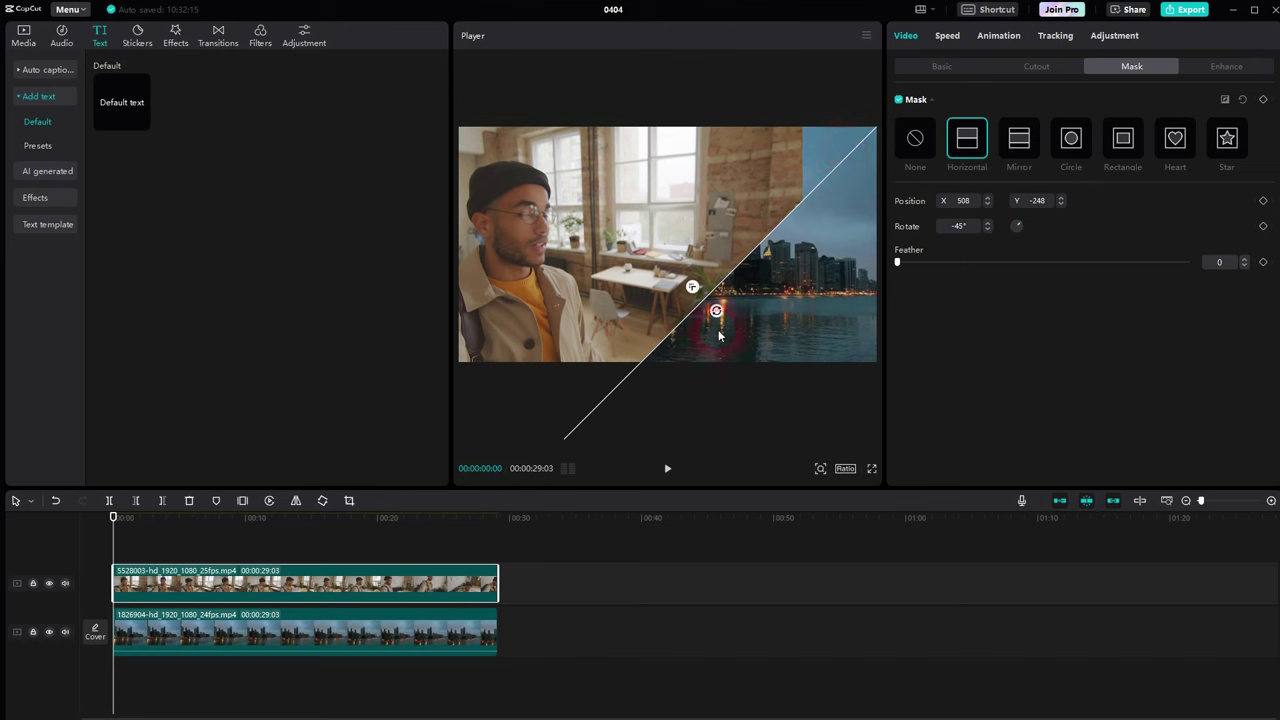
drag(718, 335, 699, 238)
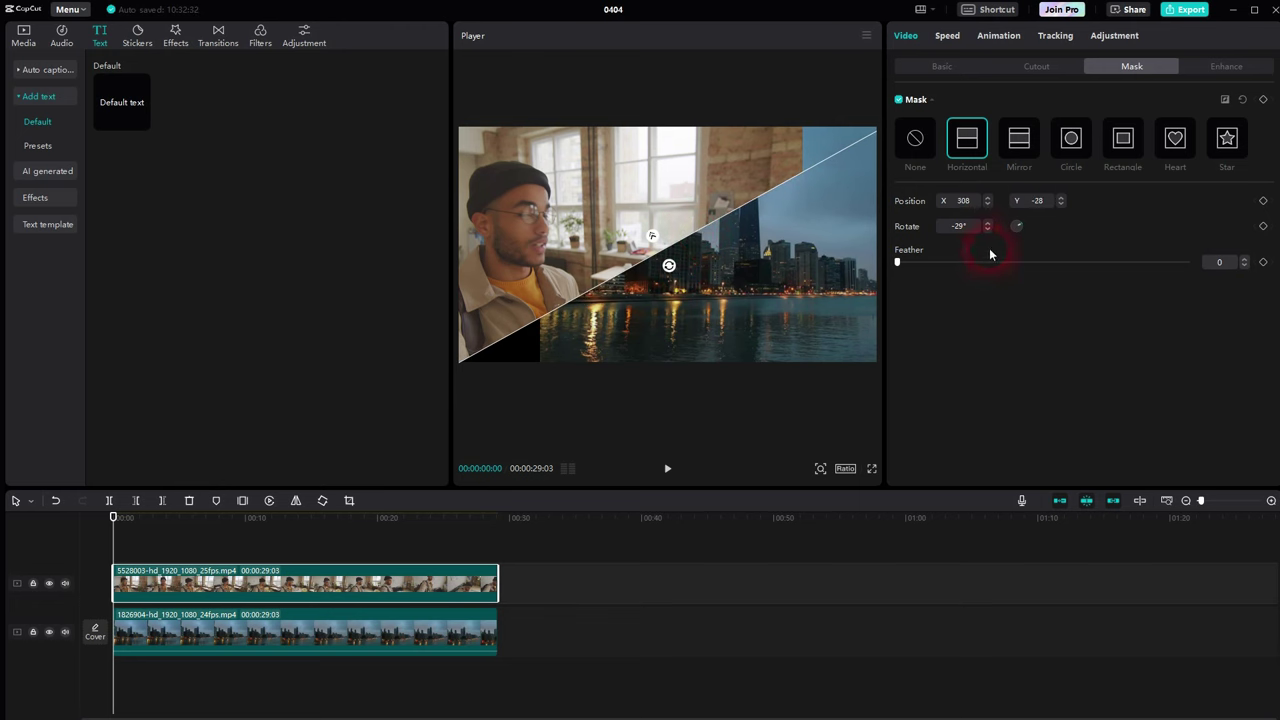
Step: Fine-tune the man's clip mask by trying -30°, nudging it to about X 314, and setting the rotation to -29°
key(Down)
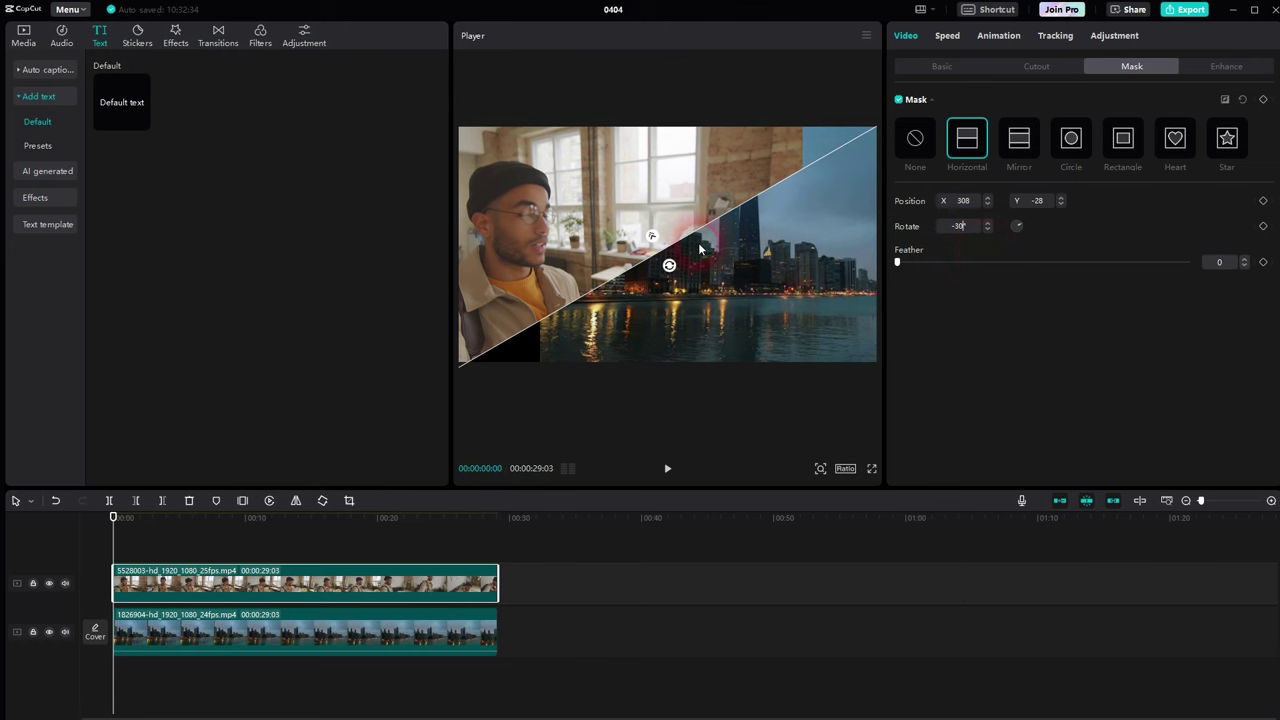
click(685, 238)
drag(685, 238, 690, 238)
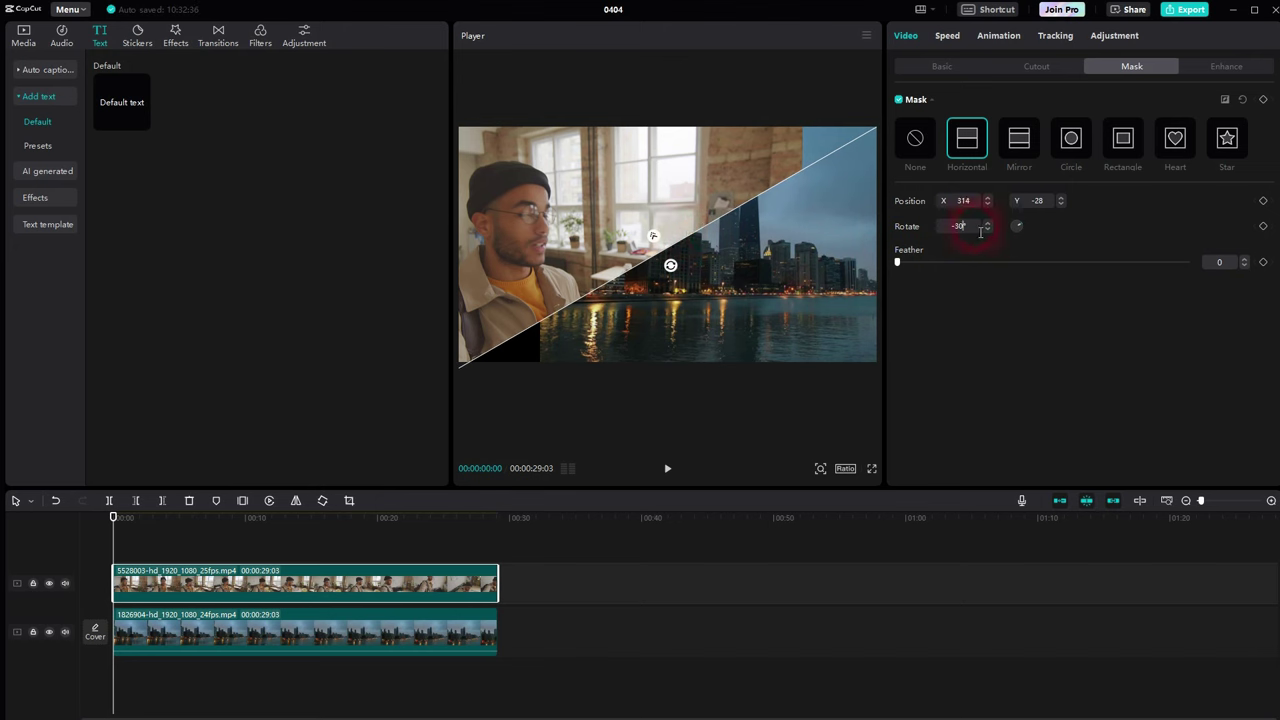
key(Up)
click(718, 224)
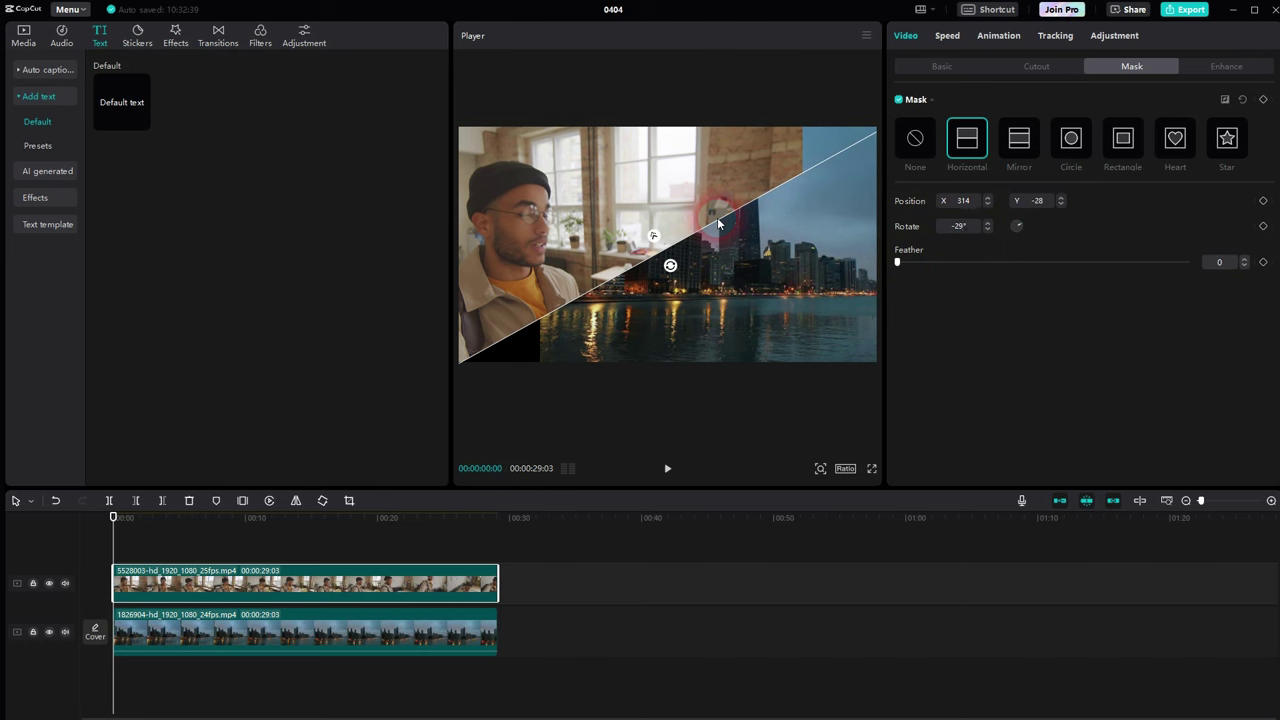
Step: Nudge the man's clip mask to about X 296, Y -24 and shift the city clip left to fill the empty lower corner
drag(718, 224, 830, 158)
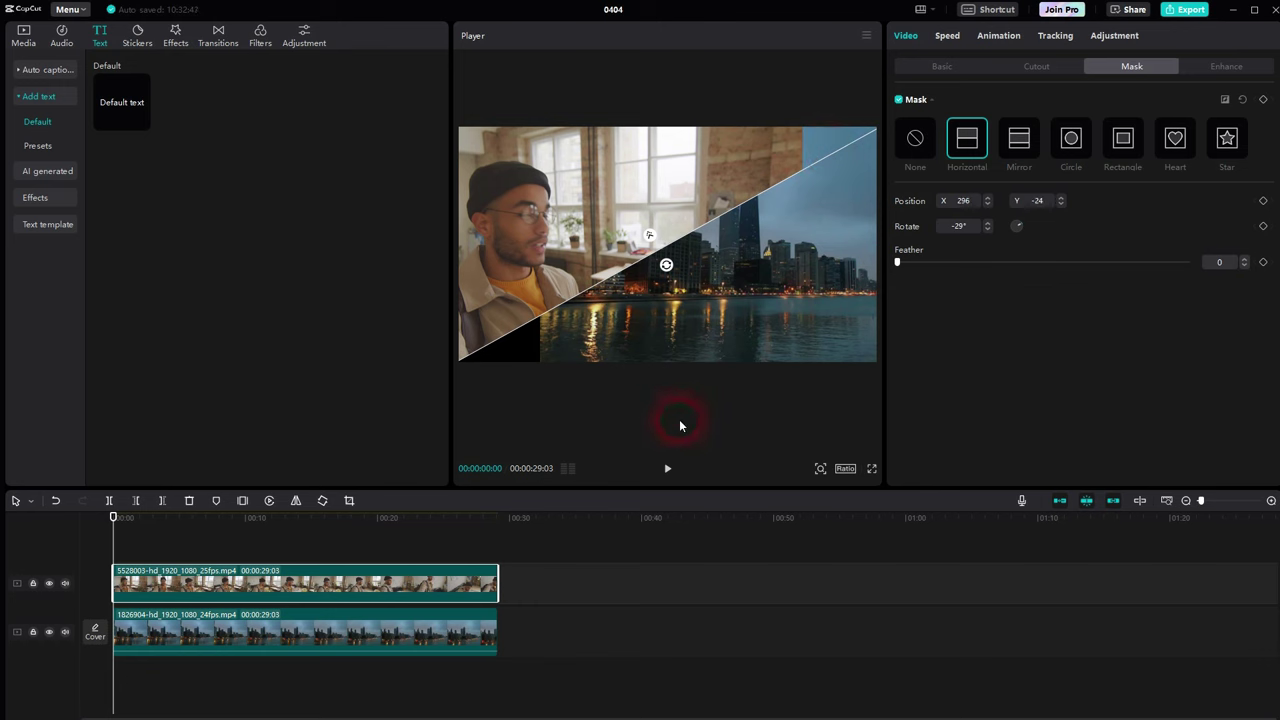
click(379, 620)
drag(740, 298, 660, 292)
Step: Shift the man's clip to the right within the frame and move its mask to about X 127, Y 76 to realign the diagonal with the corners
click(324, 598)
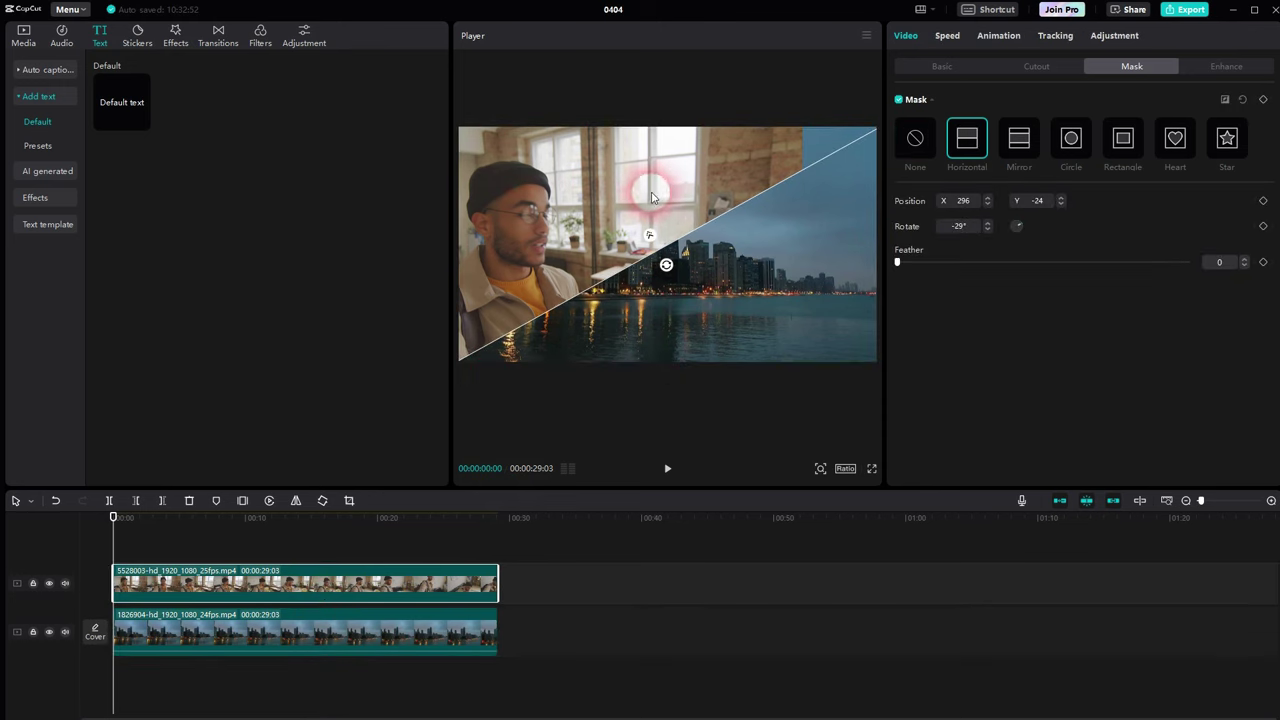
click(924, 68)
drag(529, 204, 714, 200)
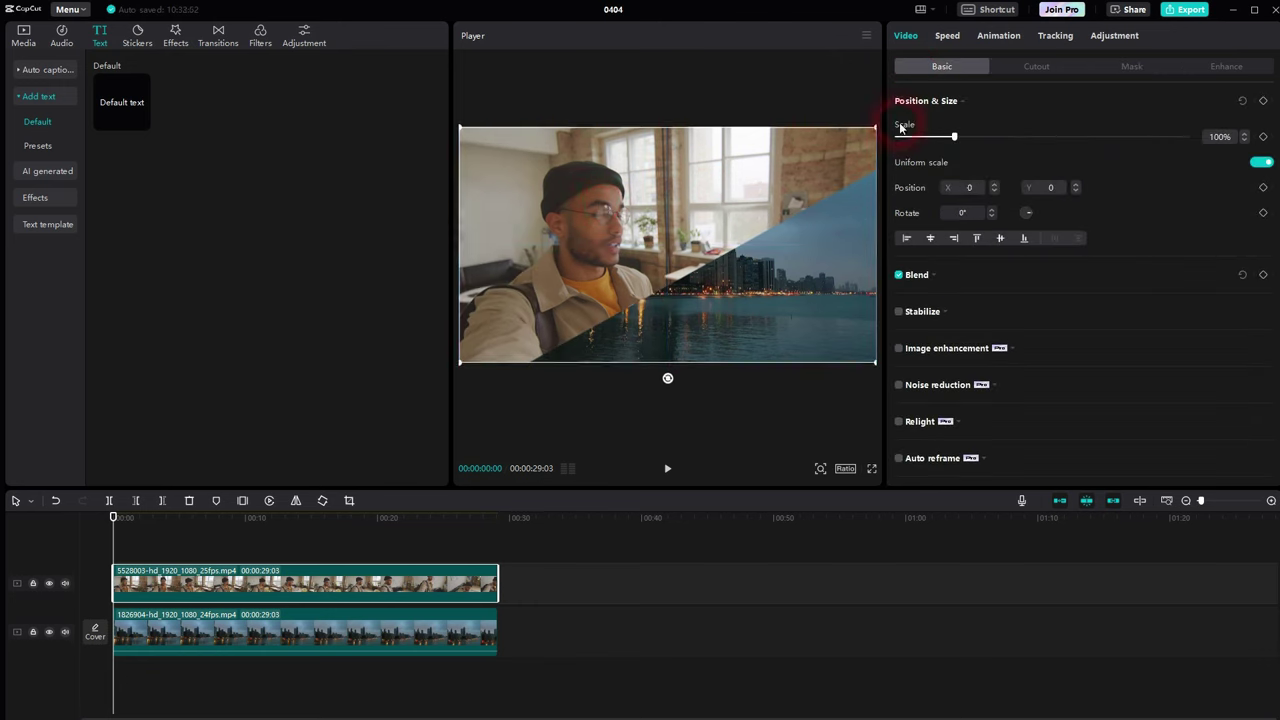
click(1142, 70)
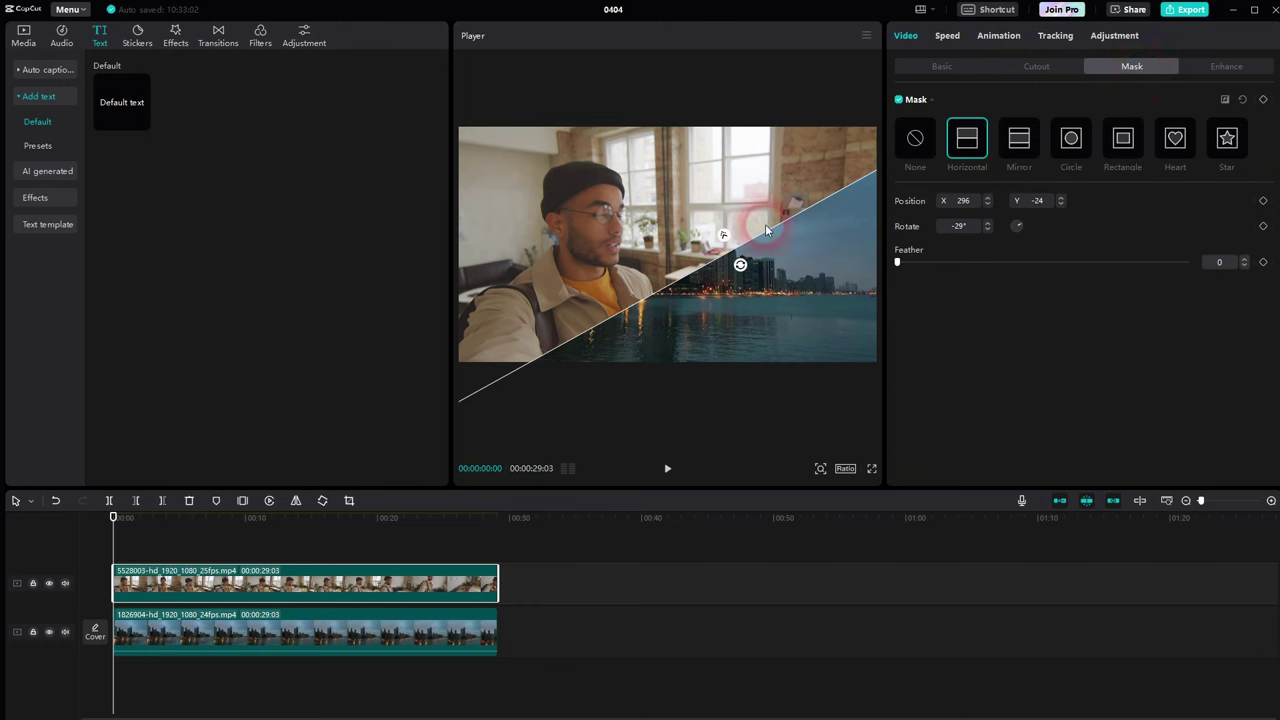
drag(760, 240, 731, 209)
click(755, 410)
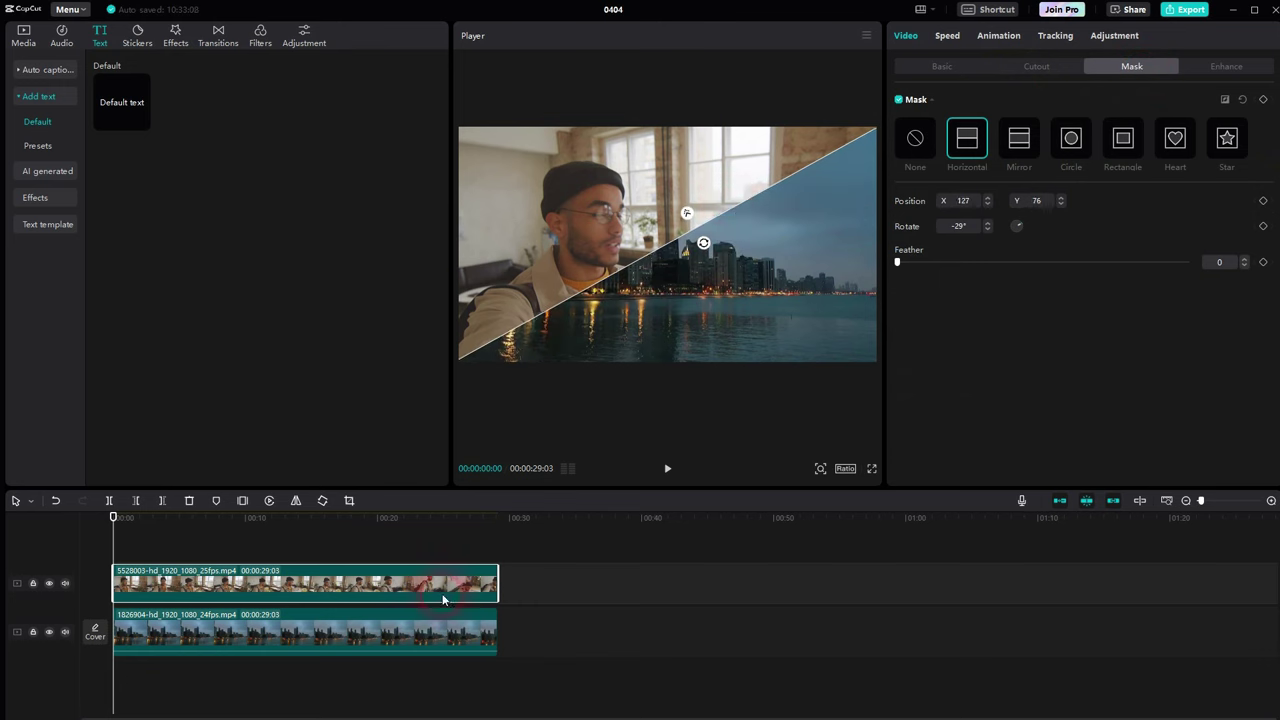
Step: Play back the first seconds of the diagonal split screen
click(130, 543)
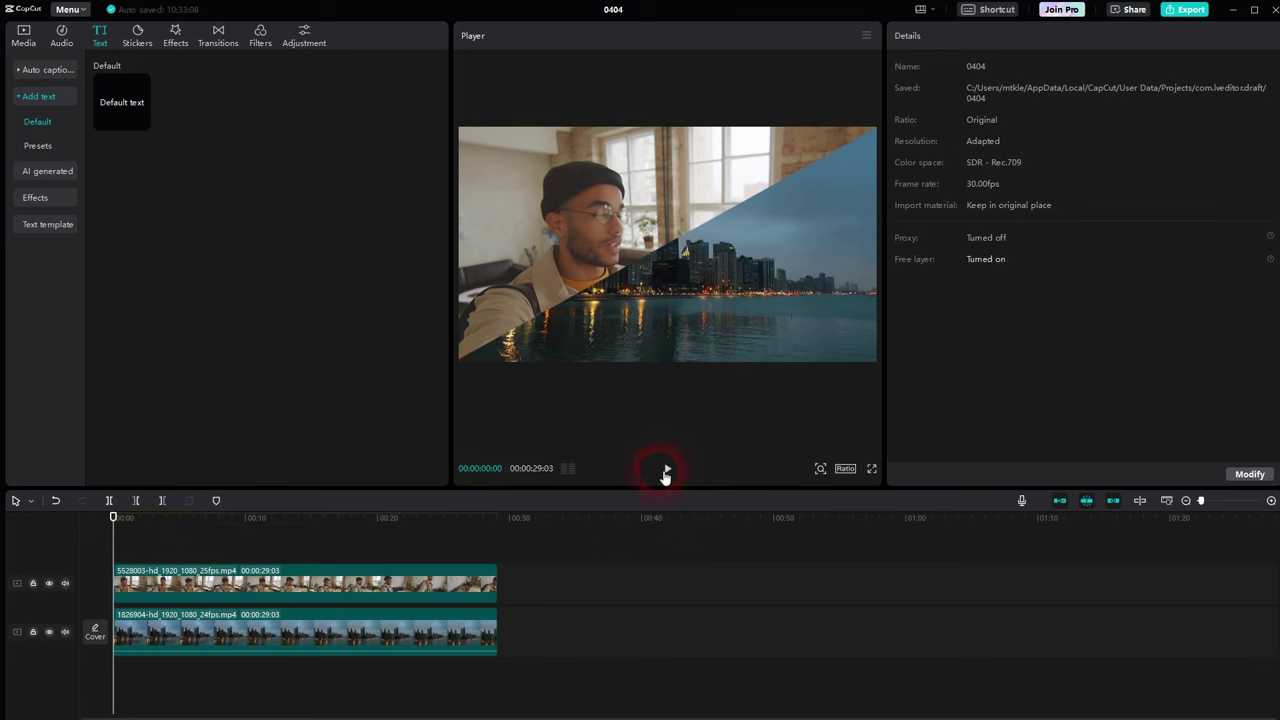
click(666, 469)
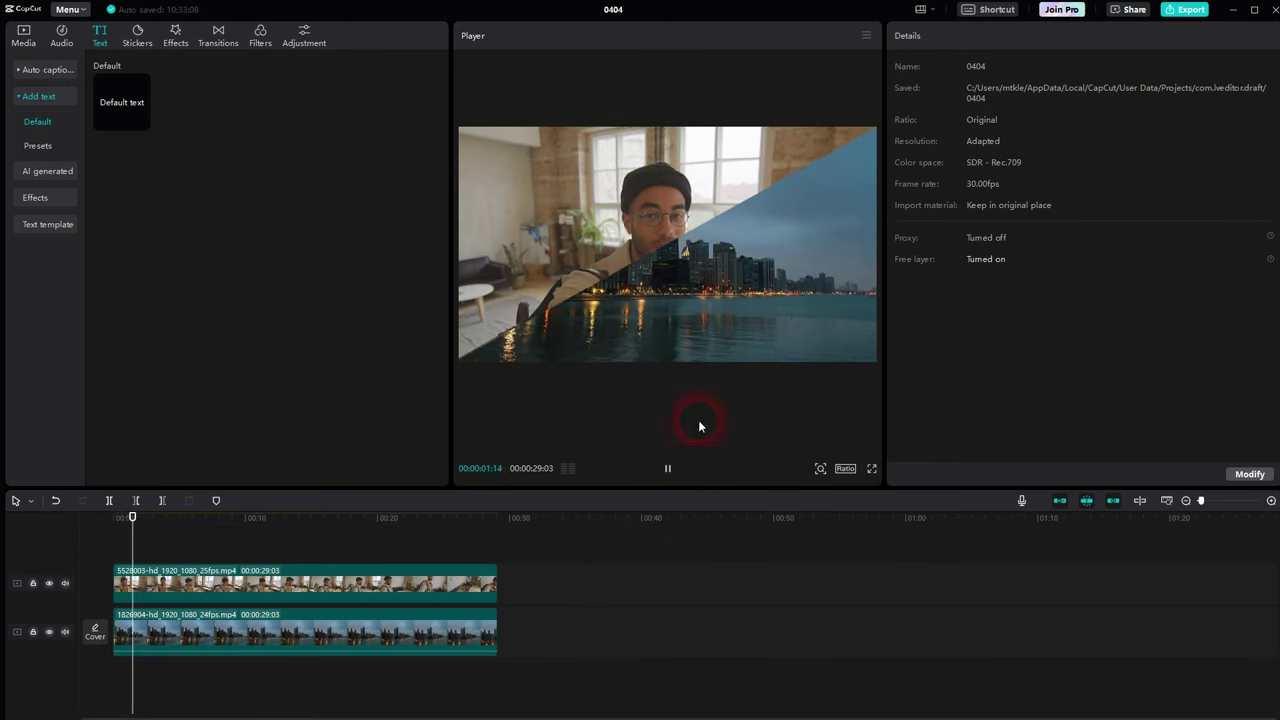
click(667, 468)
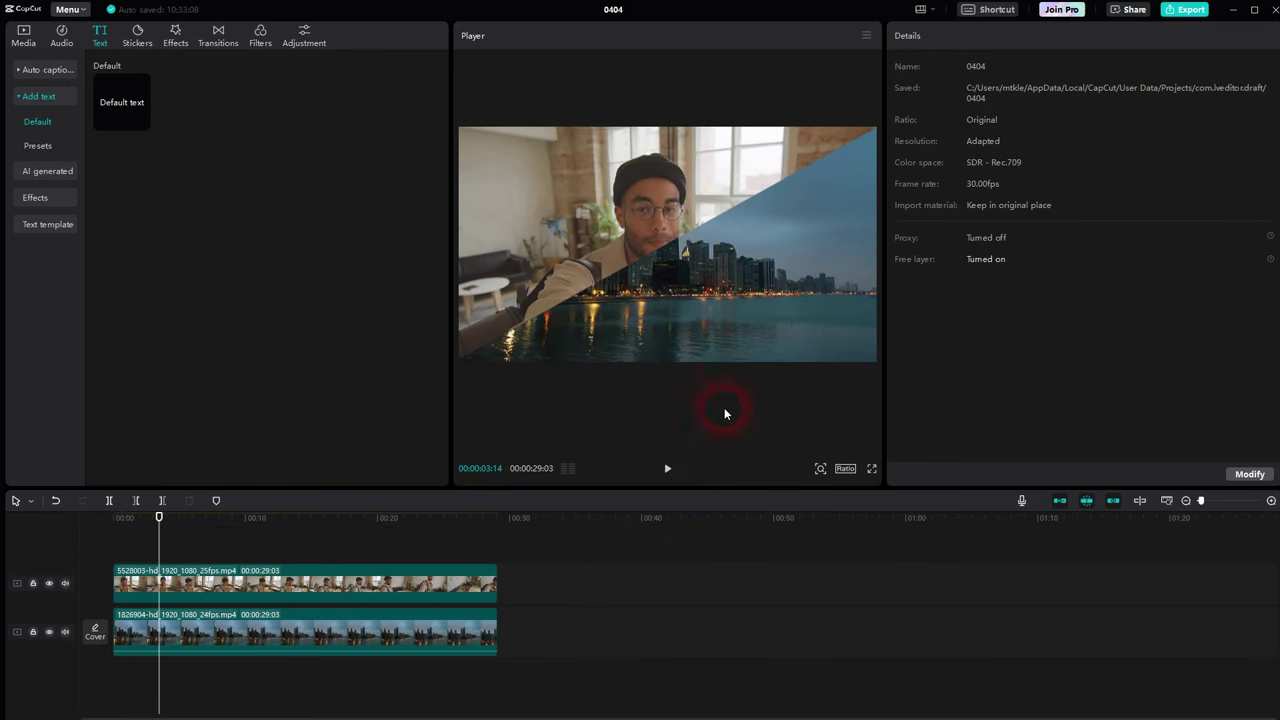
Step: Add a default text clip and replace its wording with a long row of underscores to form a divider line
click(143, 126)
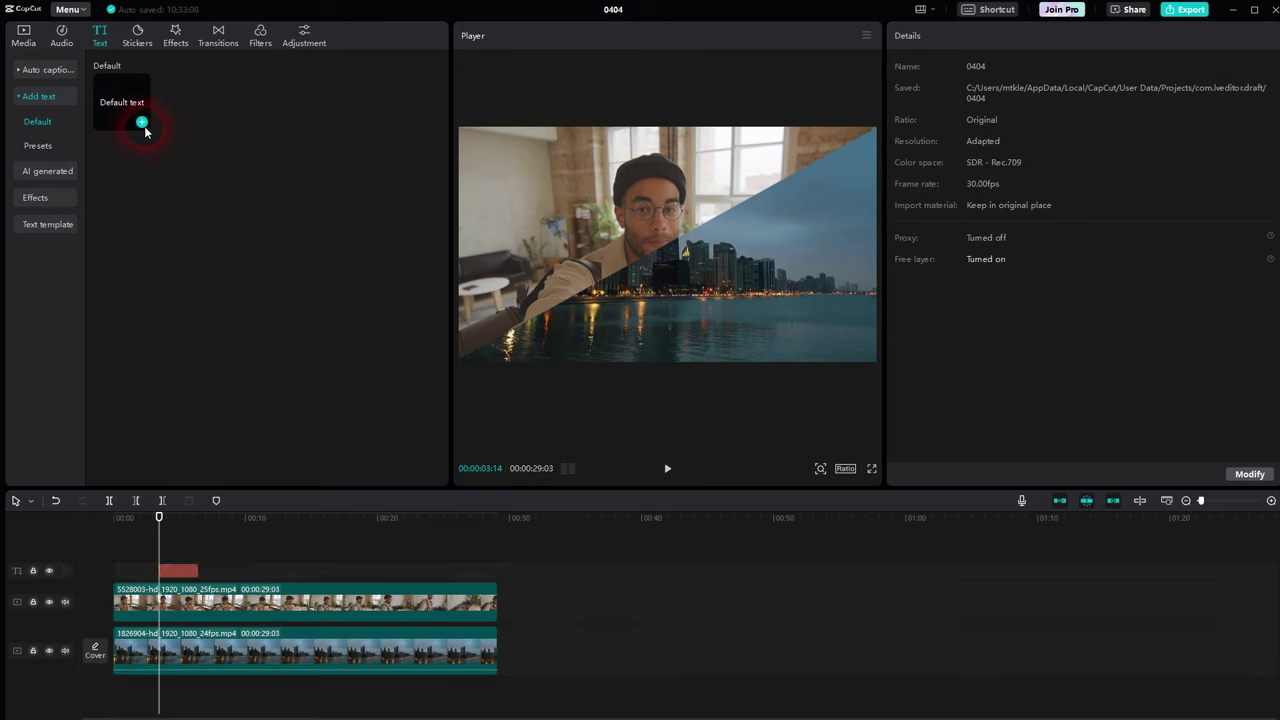
drag(1000, 111, 875, 100)
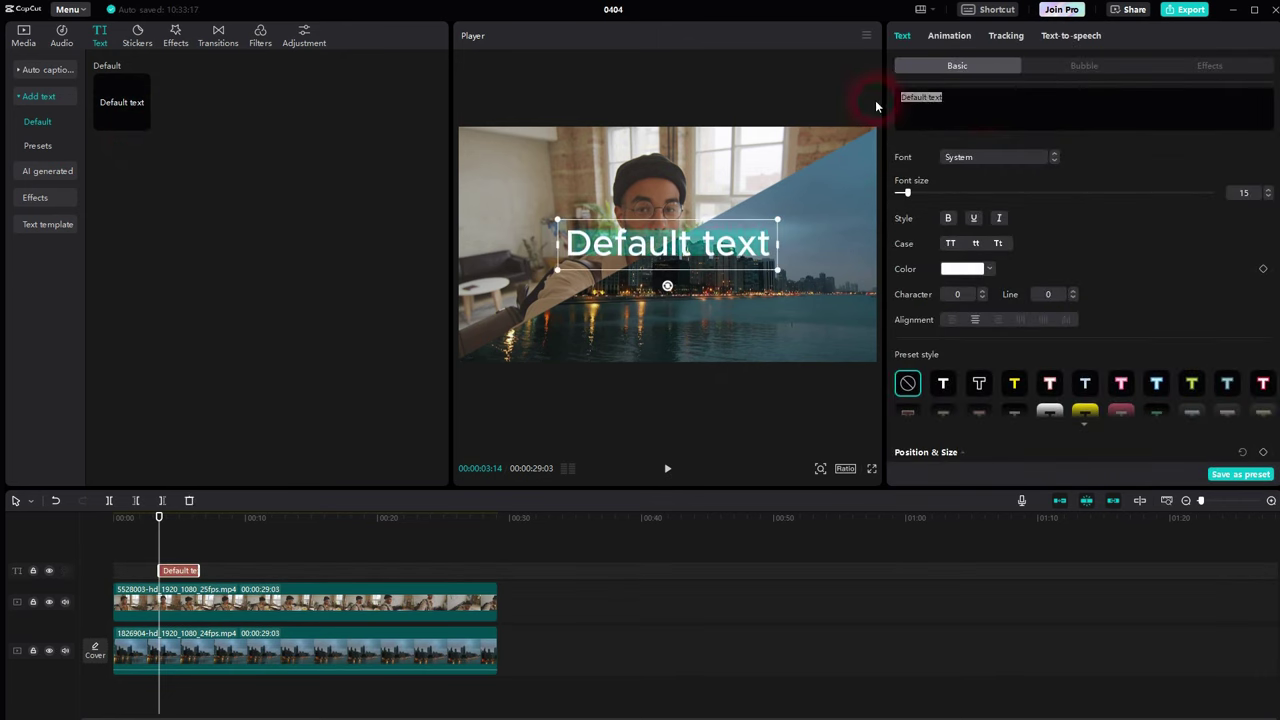
key(BackSpace)
text(______________________)
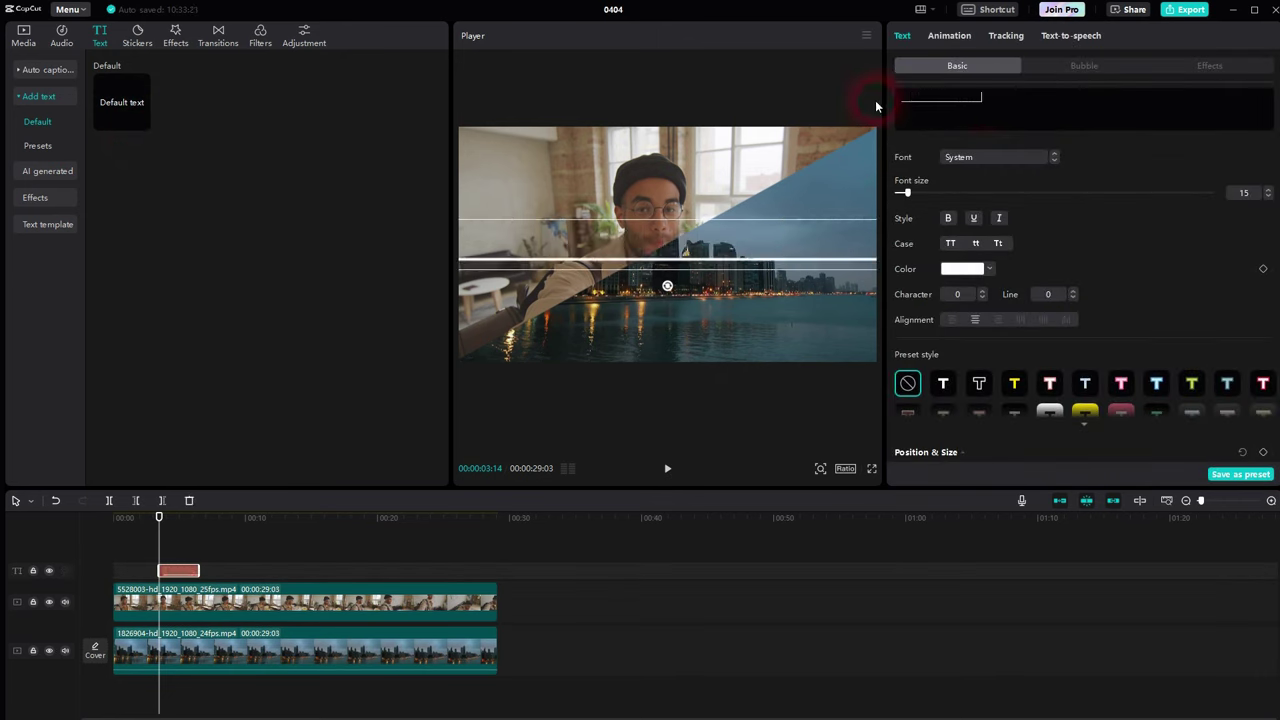
Step: Rotate the divider line text to -29° to match the man's clip mask
click(760, 250)
click(668, 287)
click(957, 114)
click(452, 375)
click(684, 425)
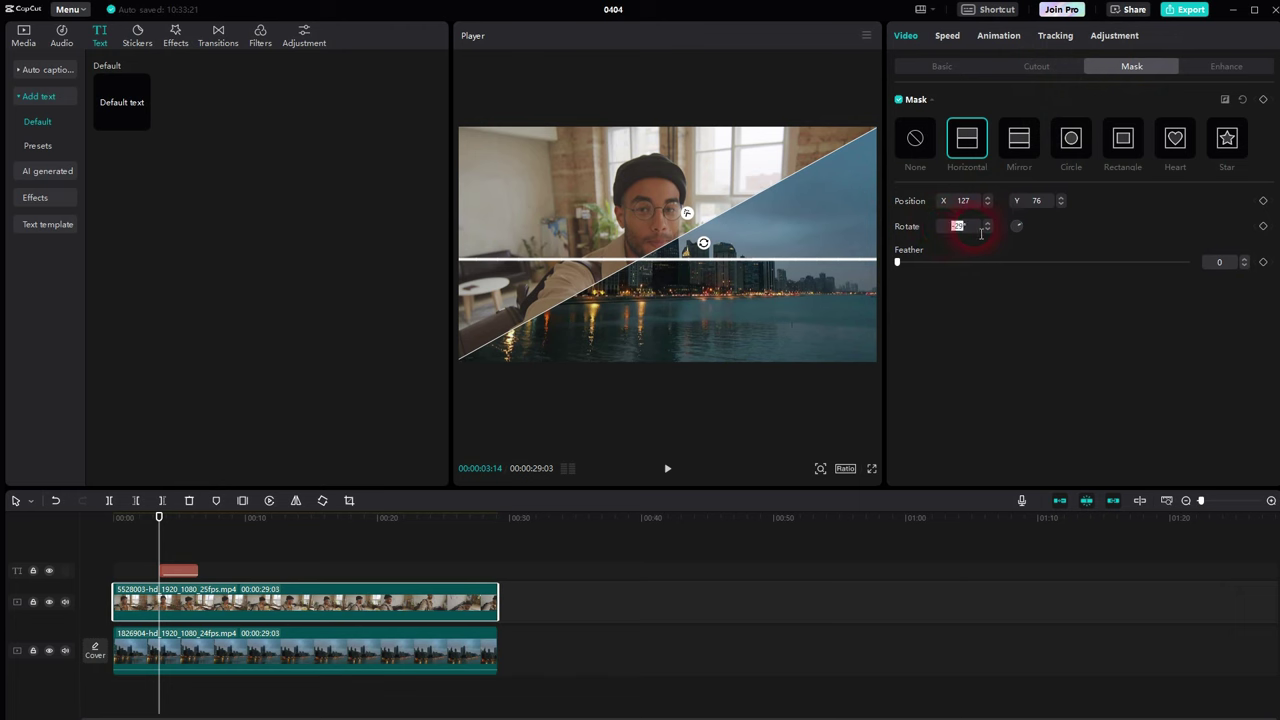
click(180, 571)
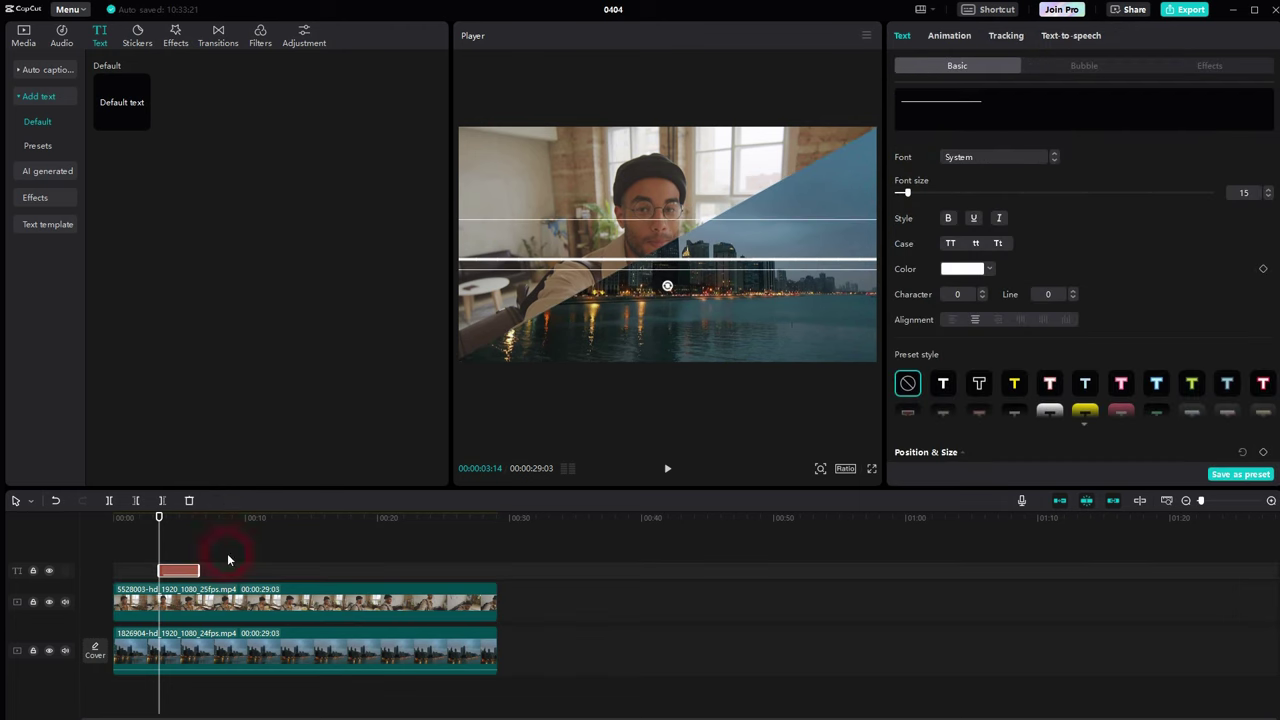
scroll(1086, 230, down, 5)
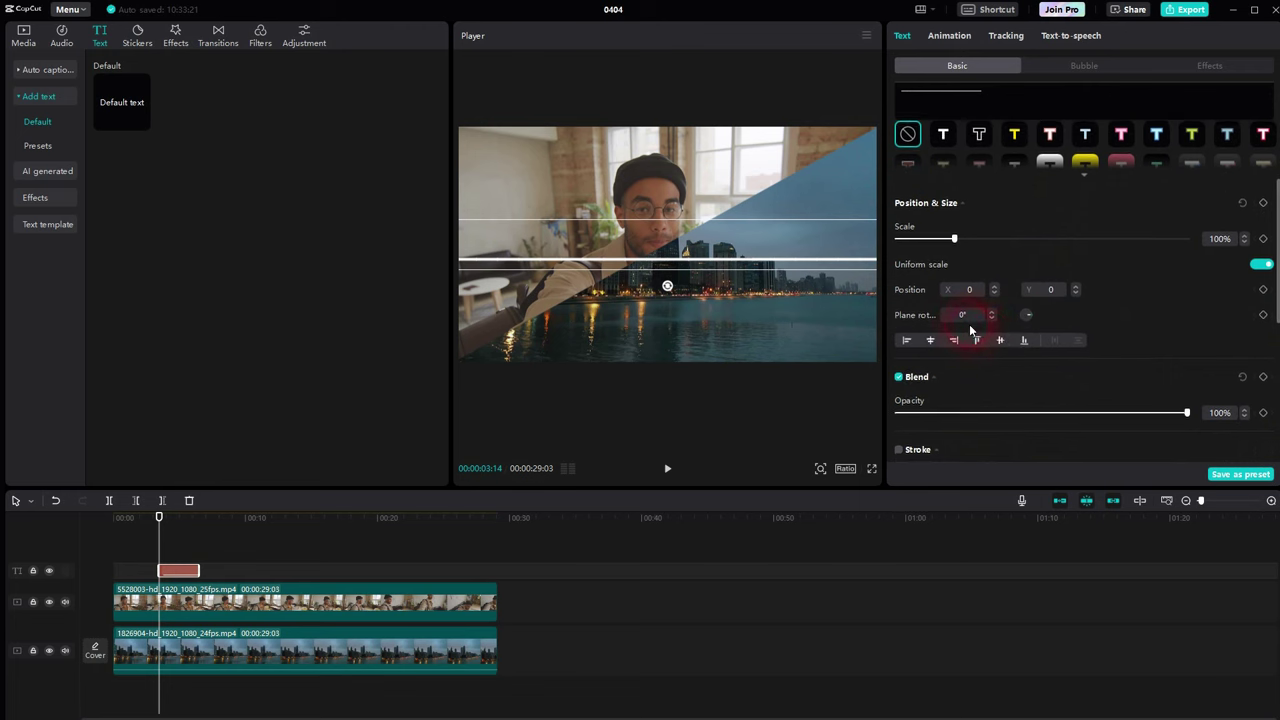
click(962, 316)
text(-29)
key(Return)
Step: Move the divider line onto the diagonal edge at about X -404, Y -49 and lengthen it with extra underscores
click(740, 224)
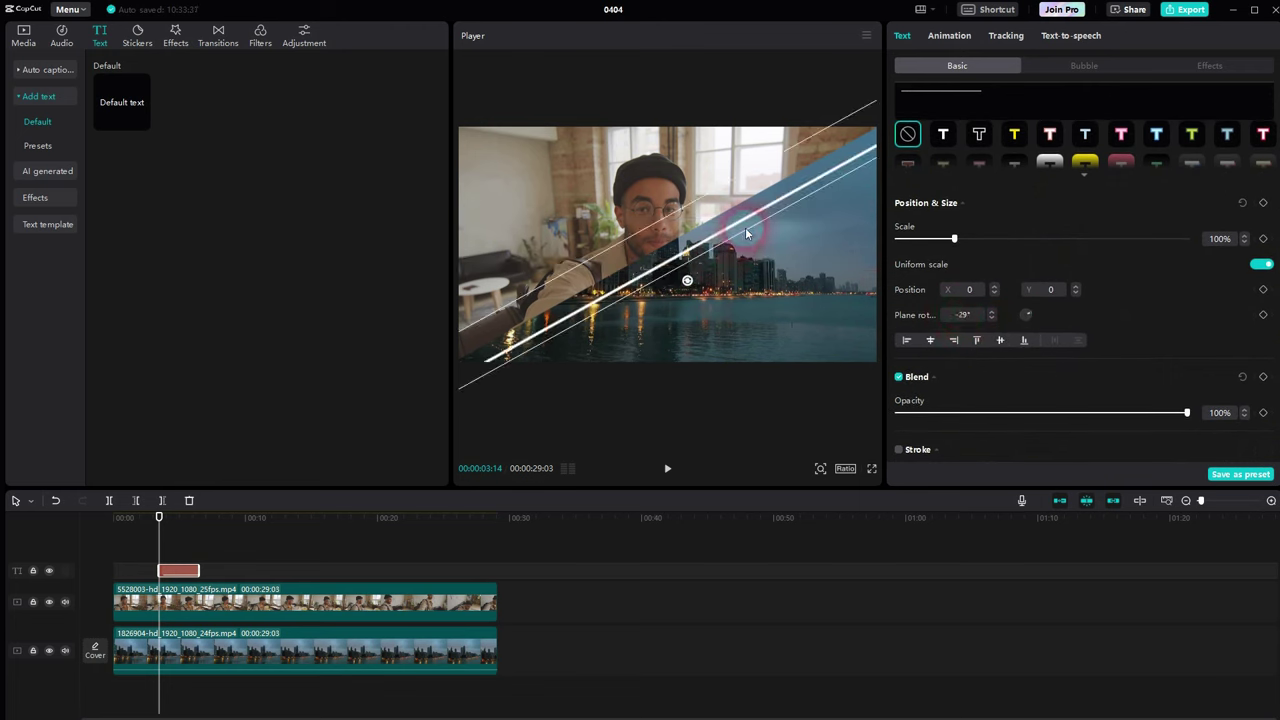
drag(735, 224, 694, 229)
click(997, 95)
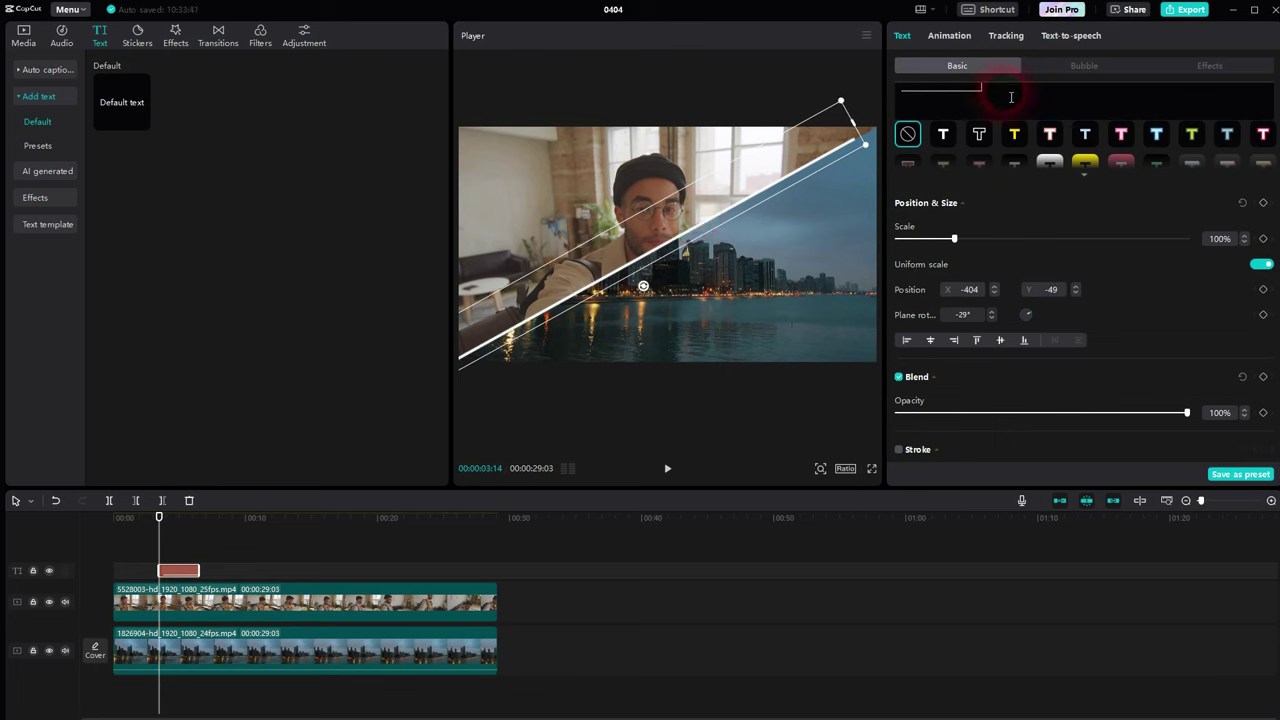
text(___)
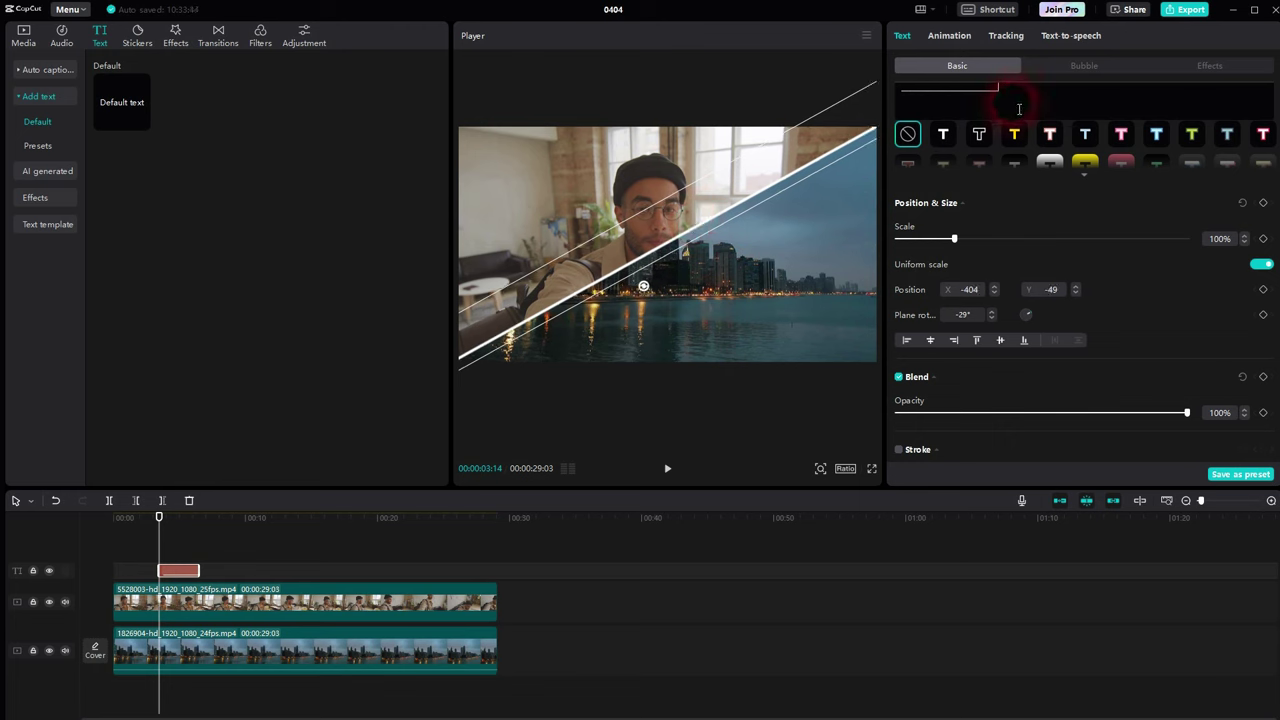
click(163, 650)
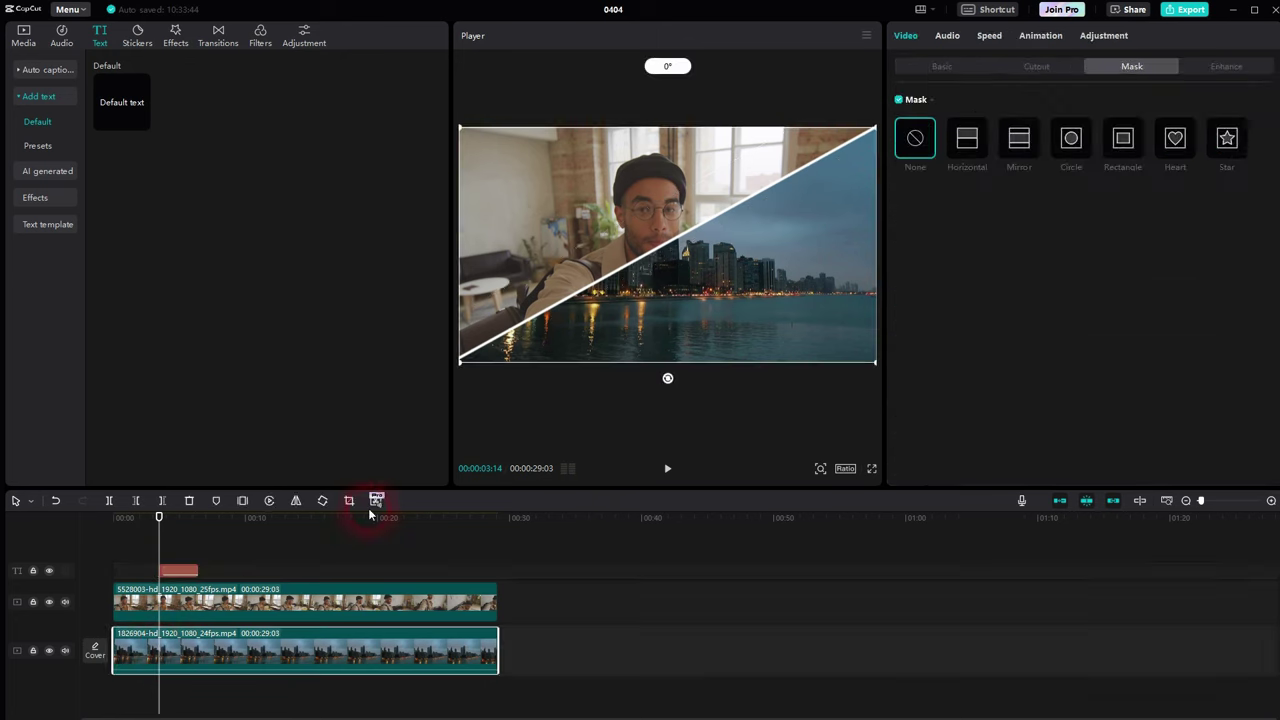
click(745, 199)
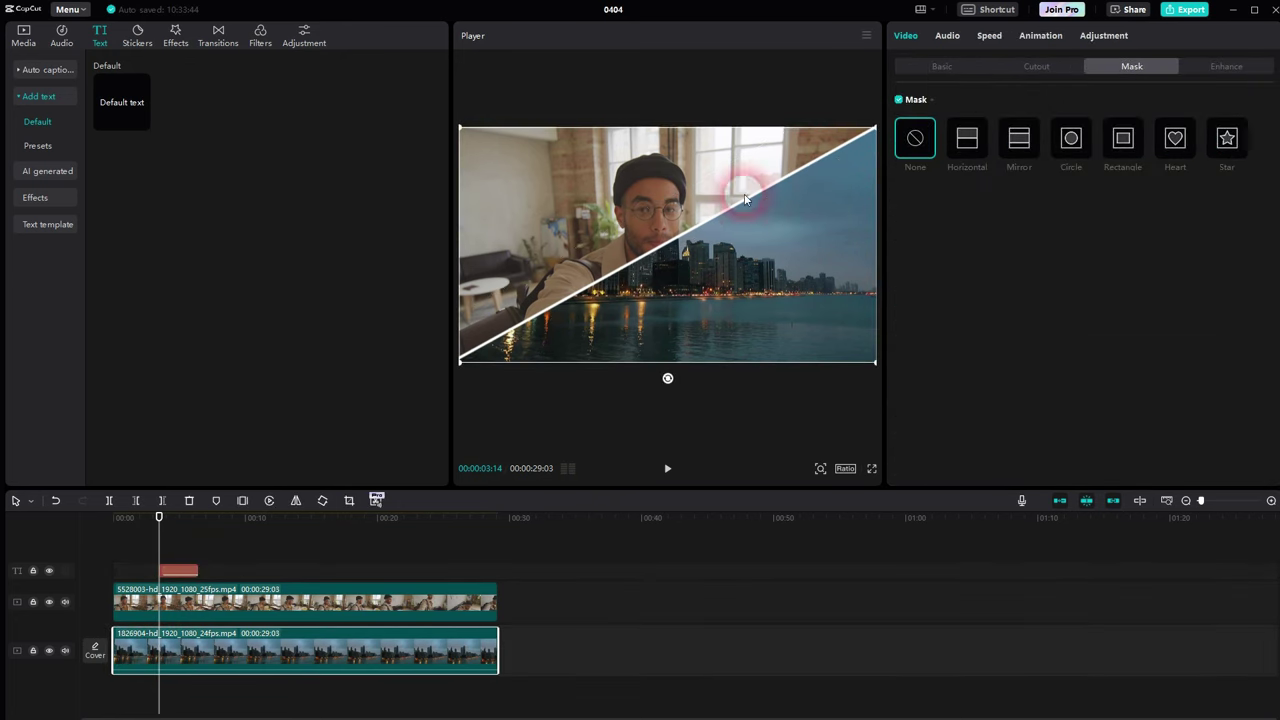
drag(745, 199, 723, 208)
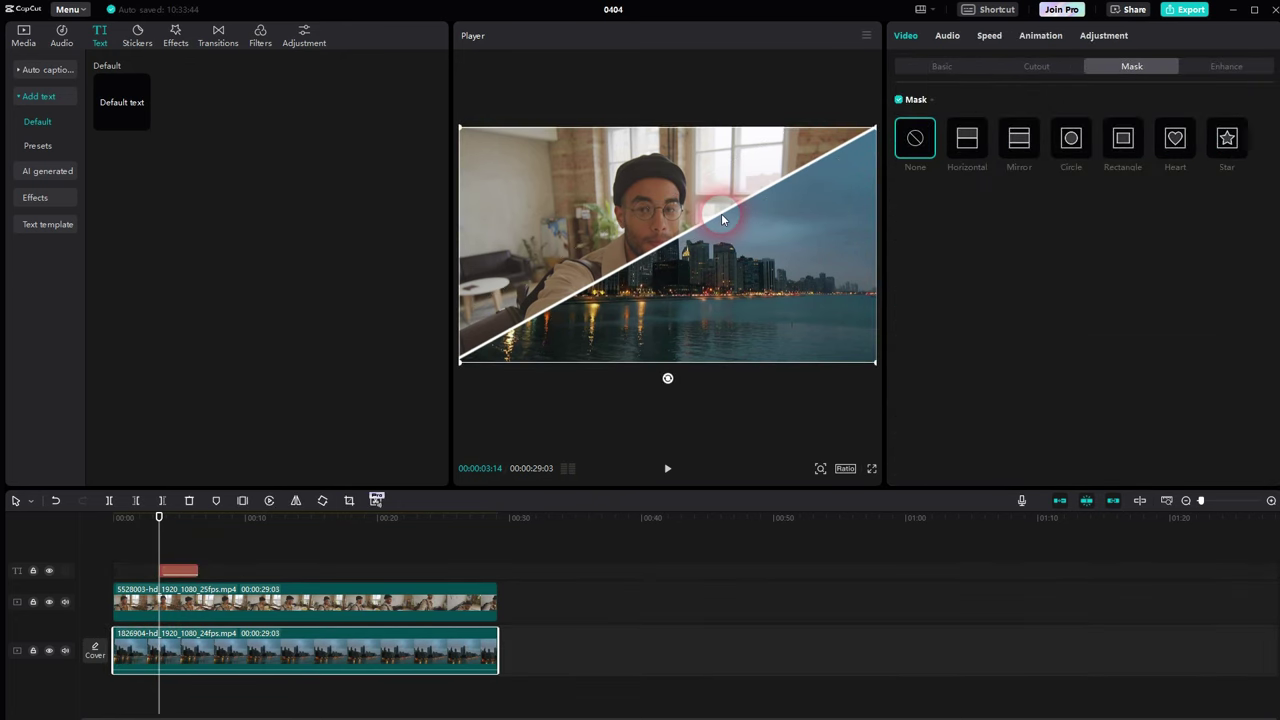
Step: Extend the divider text clip so it spans the full duration of both video clips
click(721, 213)
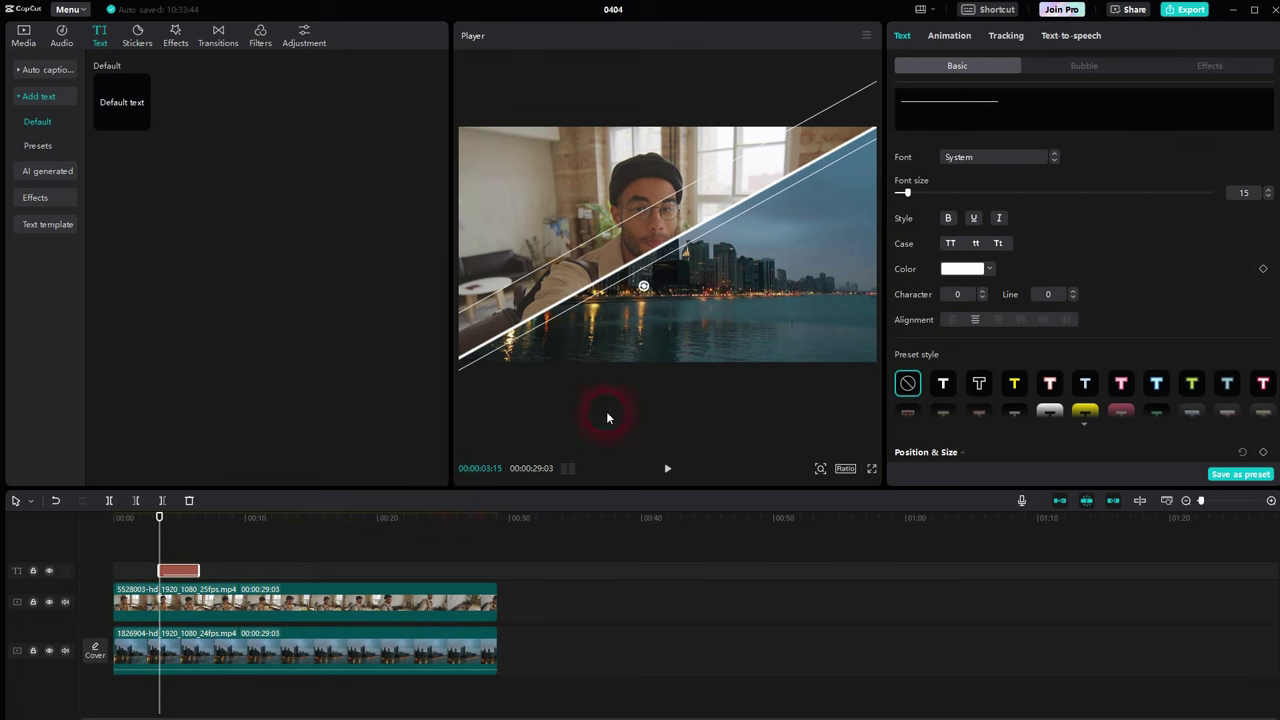
click(940, 122)
drag(167, 573, 502, 574)
click(411, 562)
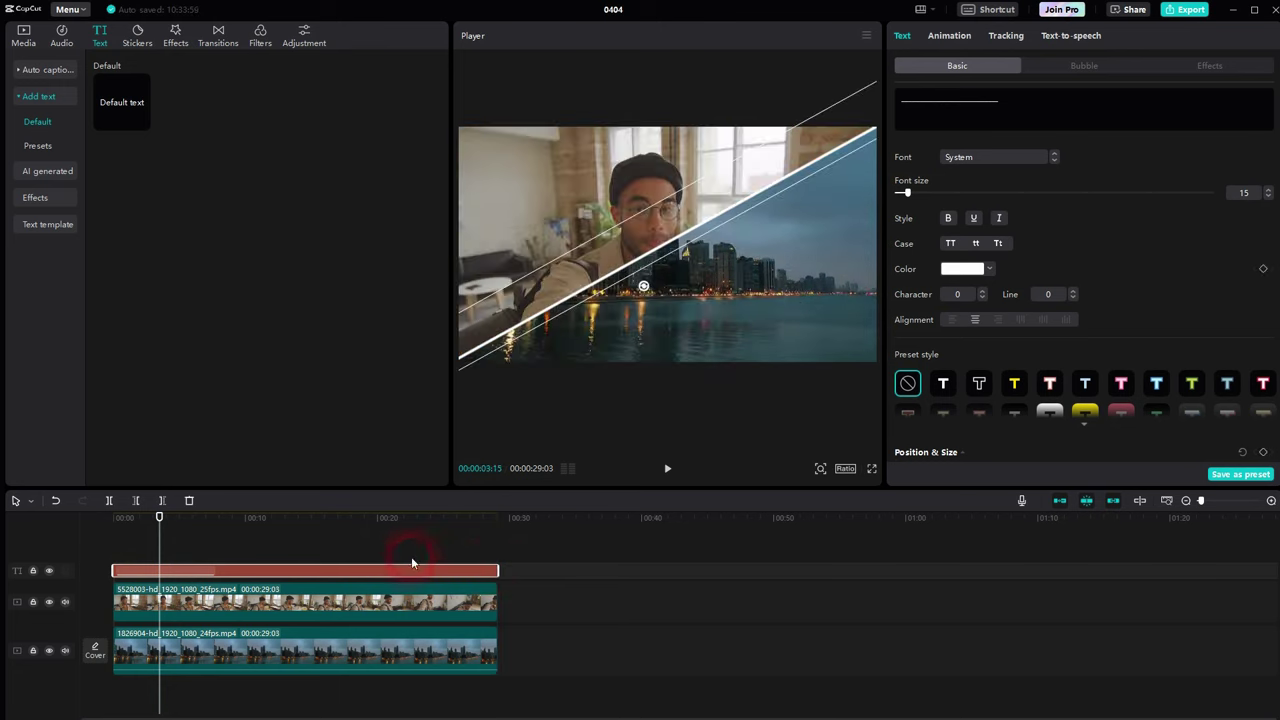
Step: Return to the start of the timeline and fine-tune the divider line's horizontal position to about X -368
drag(170, 552, 57, 563)
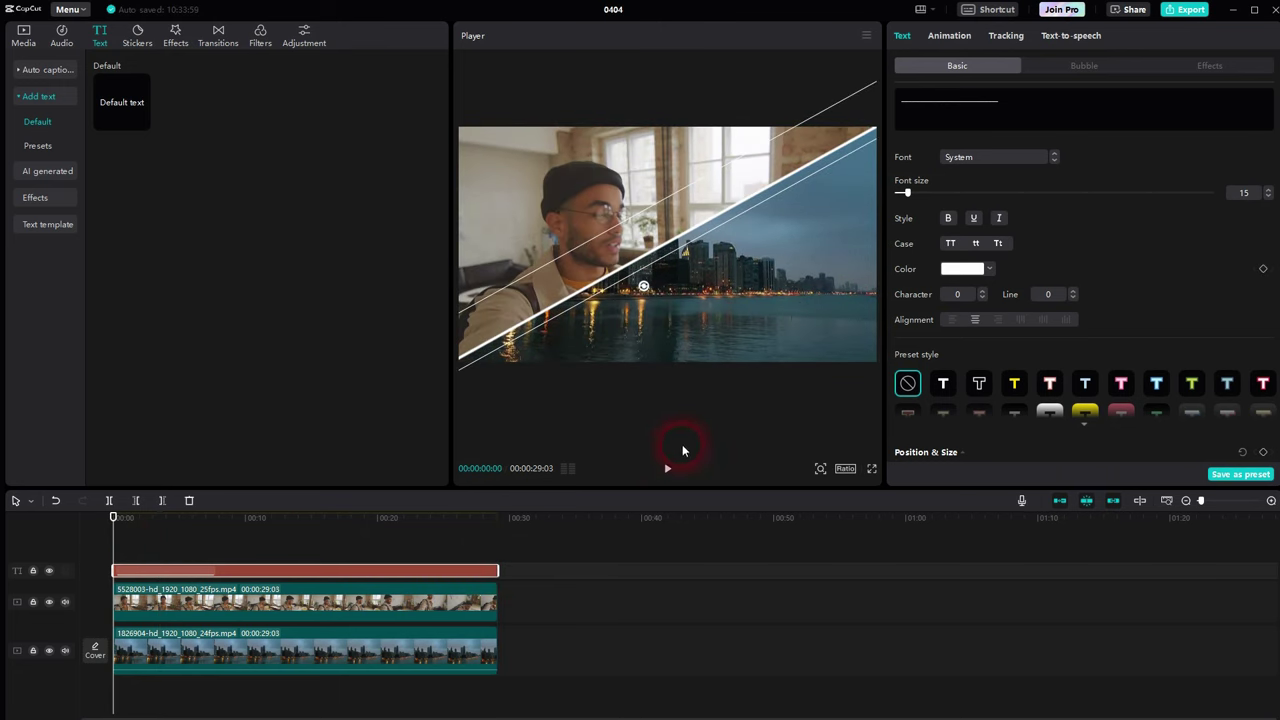
scroll(1054, 242, down, 10)
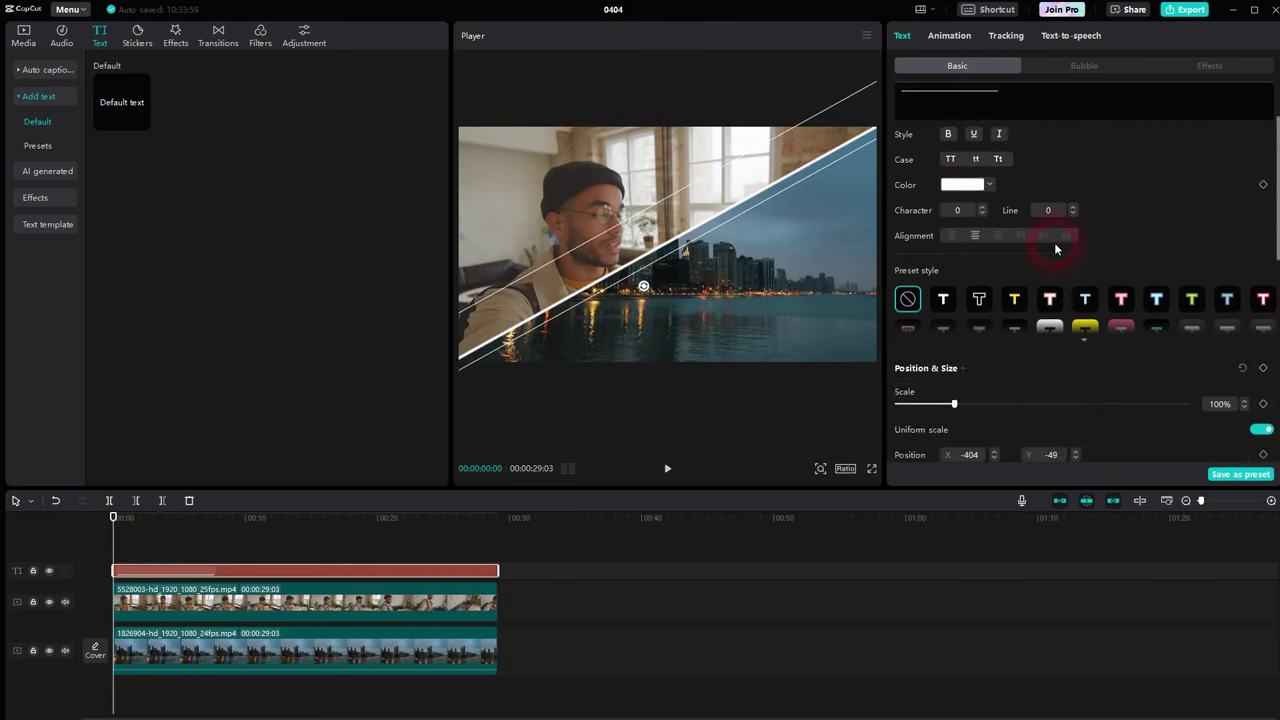
scroll(1057, 256, up, 4)
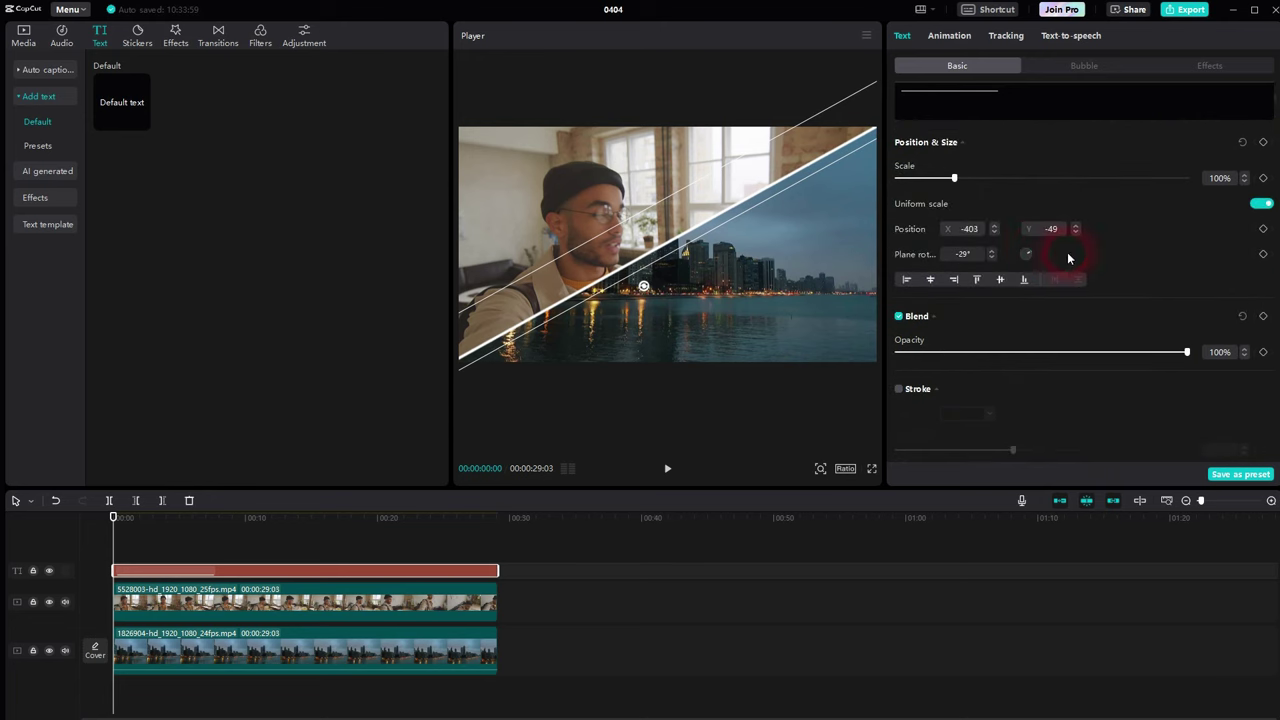
text(-378)
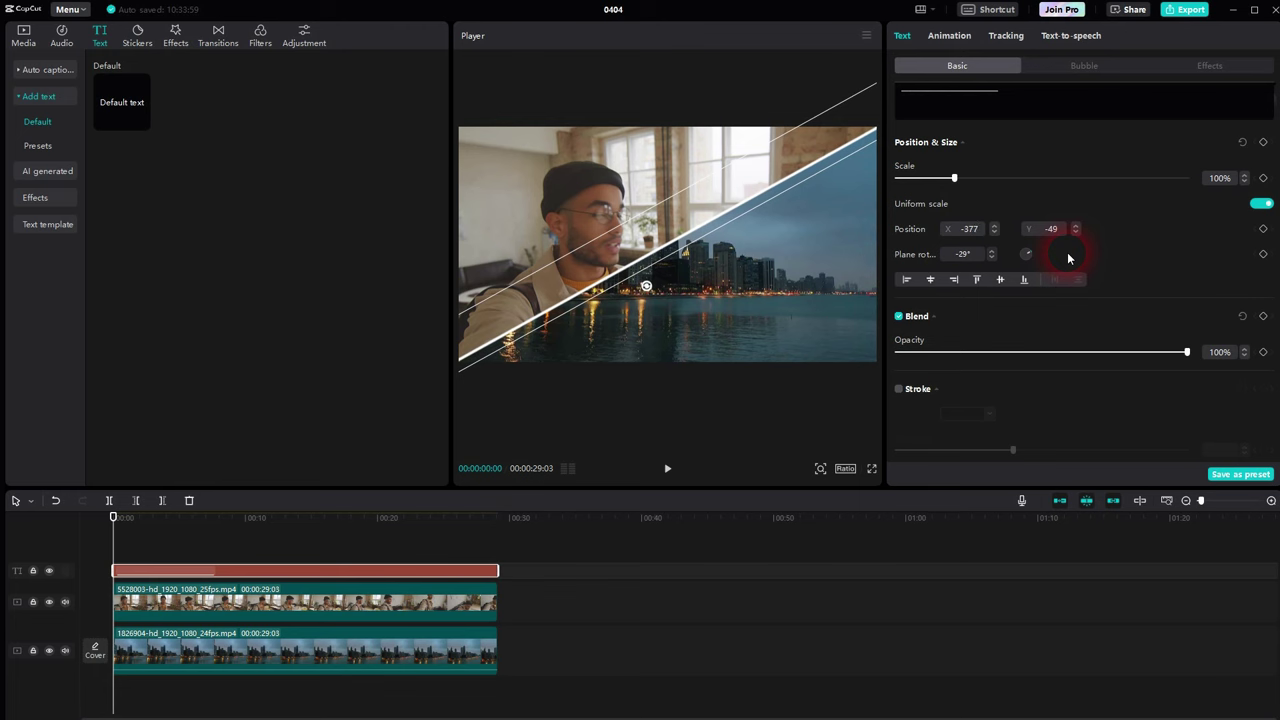
key(Up)
key(Up)
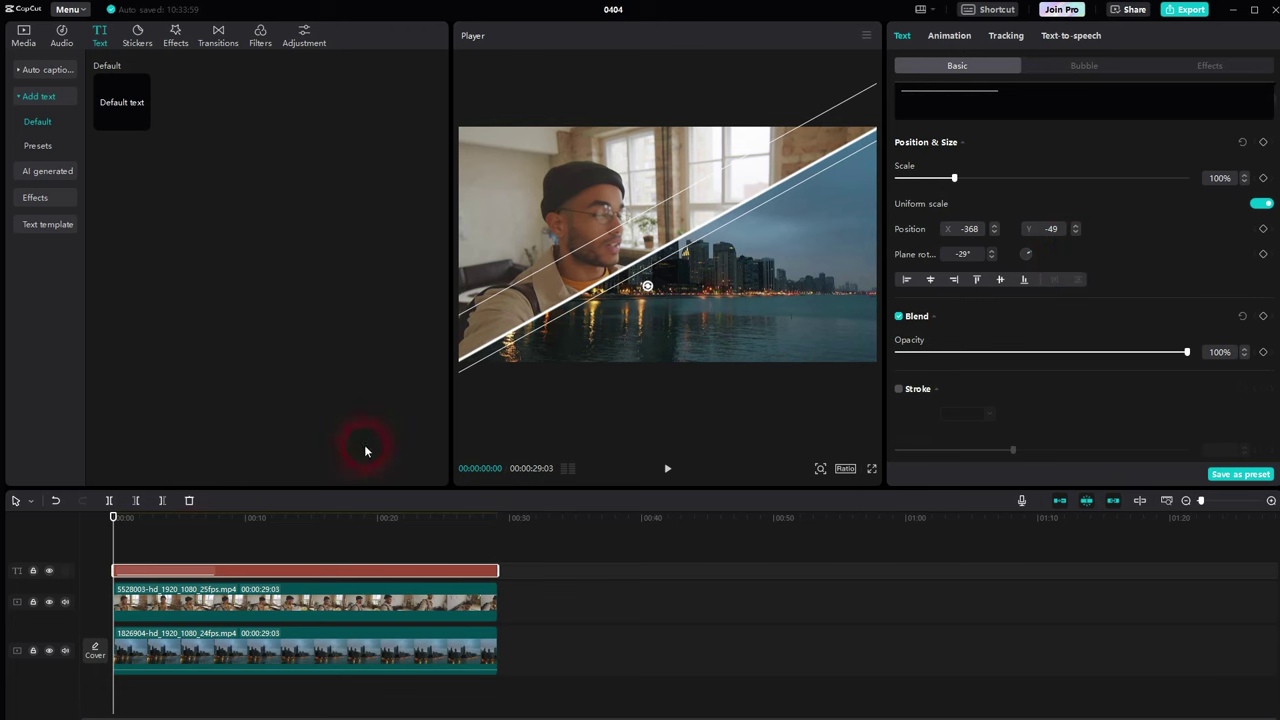
Step: Play back the diagonal split screen with its divider line
drag(300, 527, 128, 545)
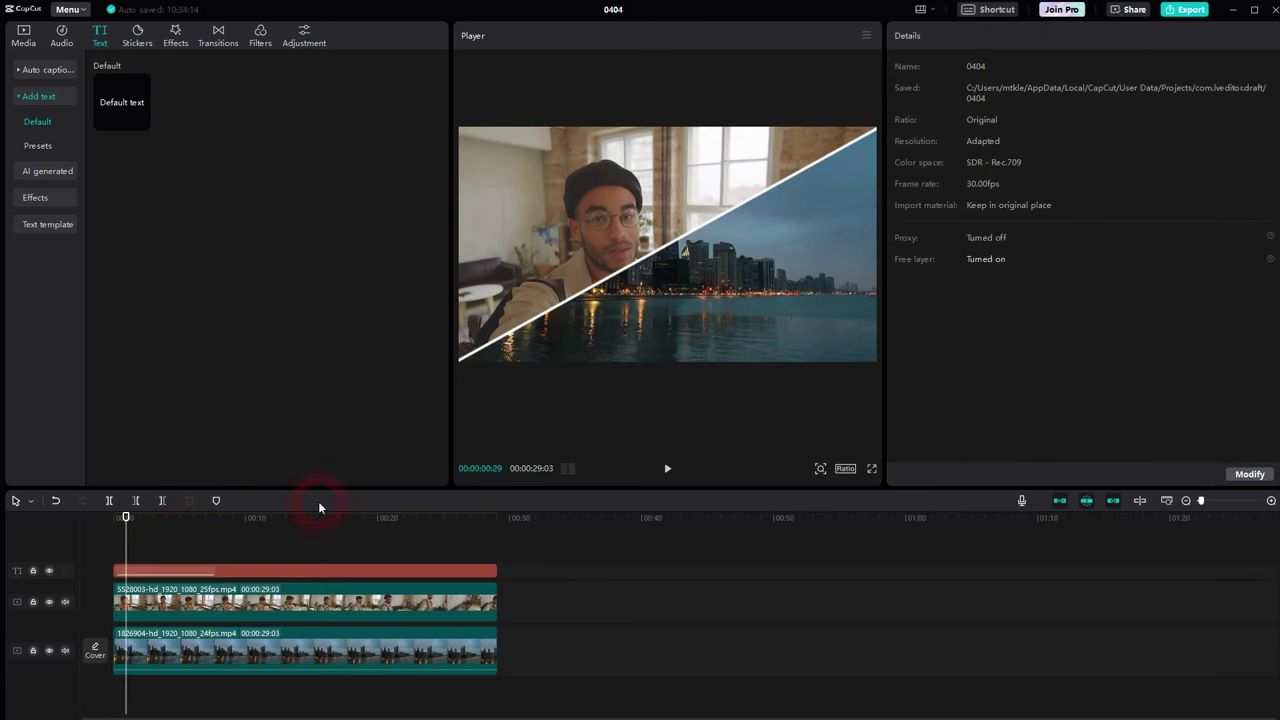
click(667, 471)
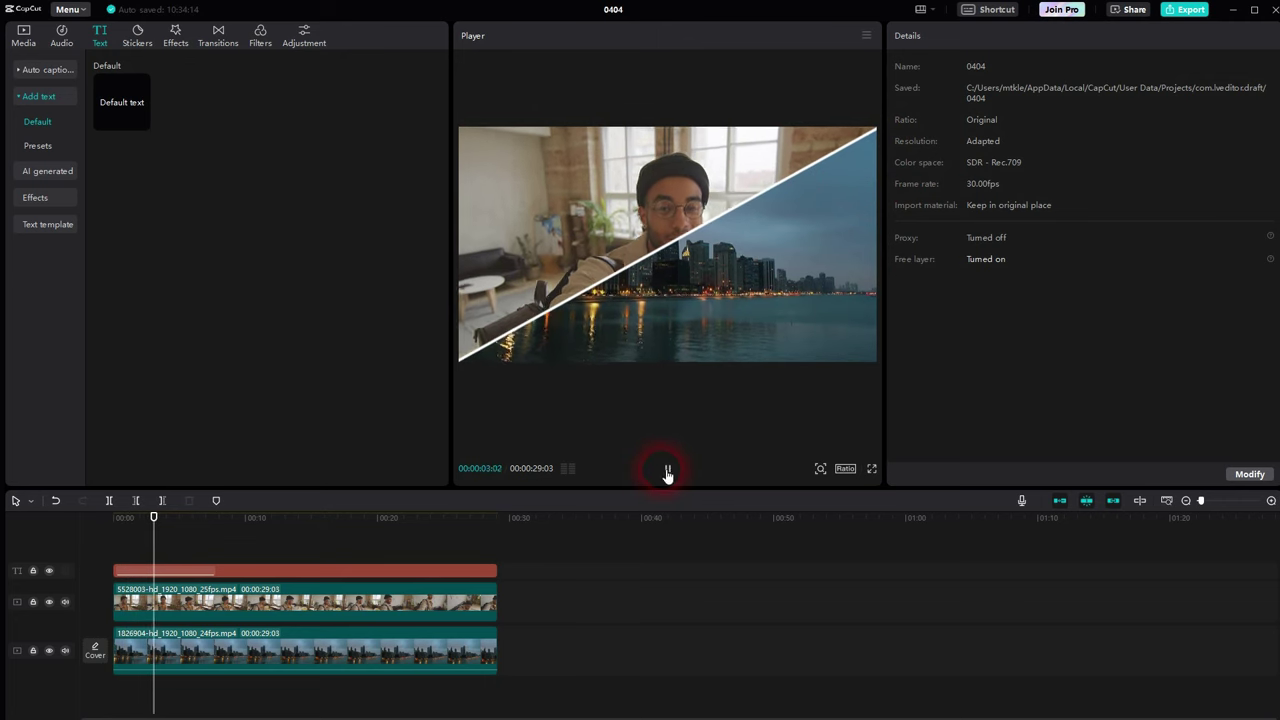
click(669, 473)
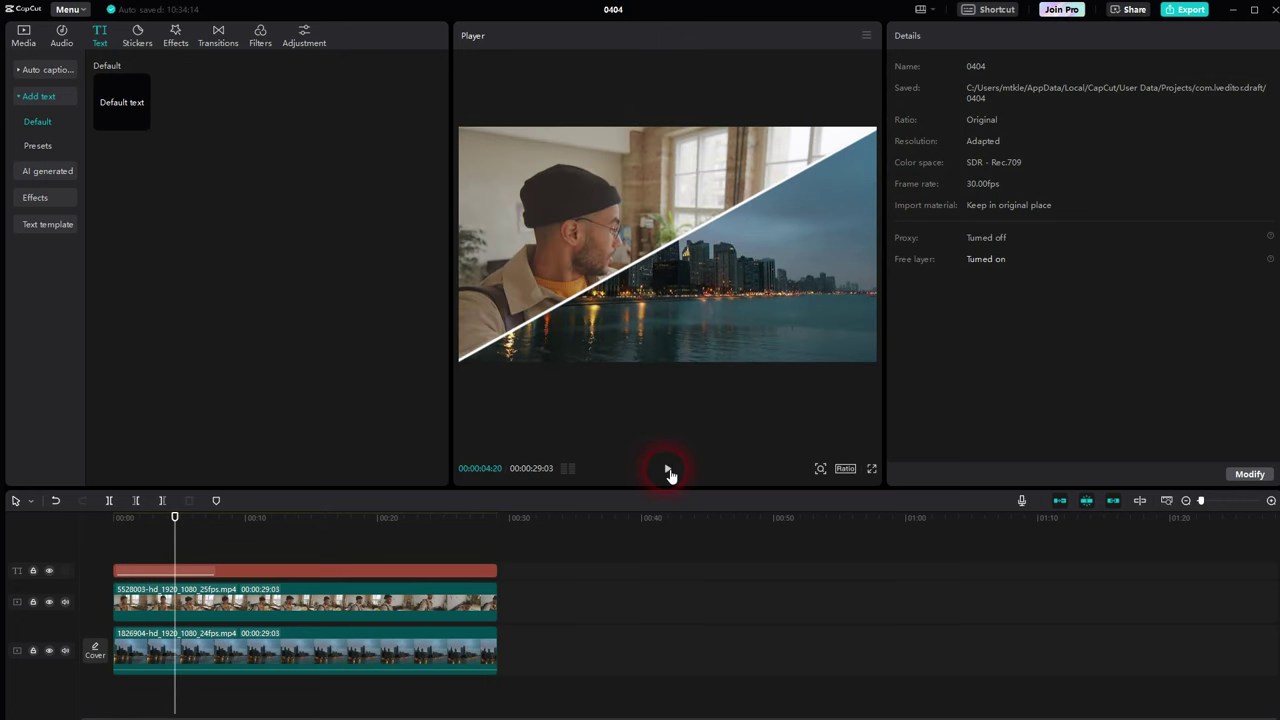
Step: Delete the divider text clip and reset the mask on the man's clip
click(482, 568)
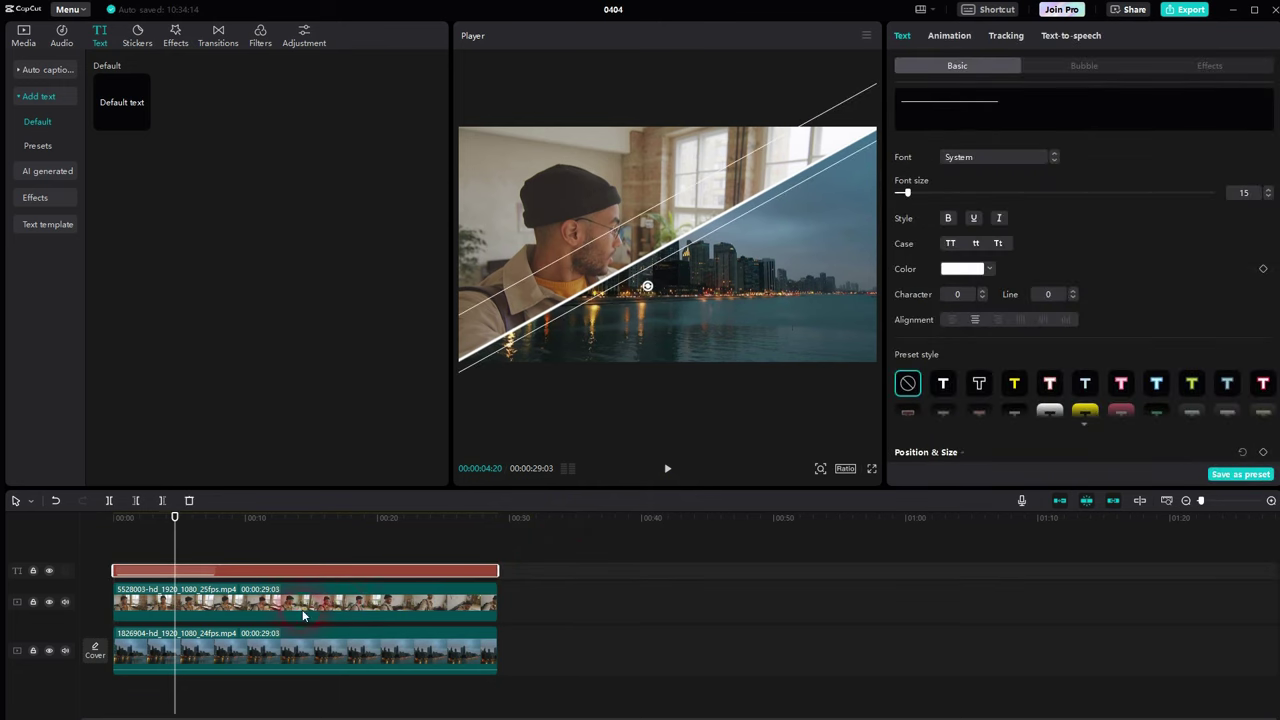
key(Delete)
click(267, 588)
click(1241, 101)
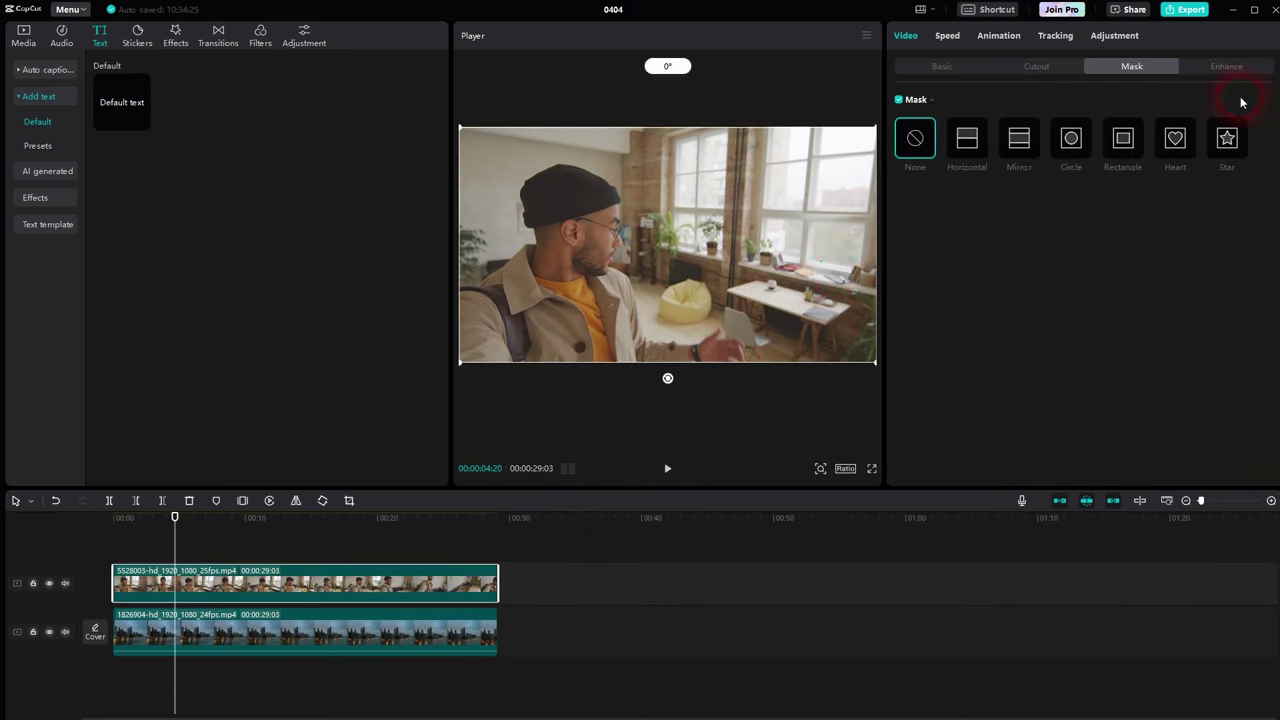
Step: Add the woman's clip to the main track, with the man's clip above it and the city skyline clip on top
click(25, 45)
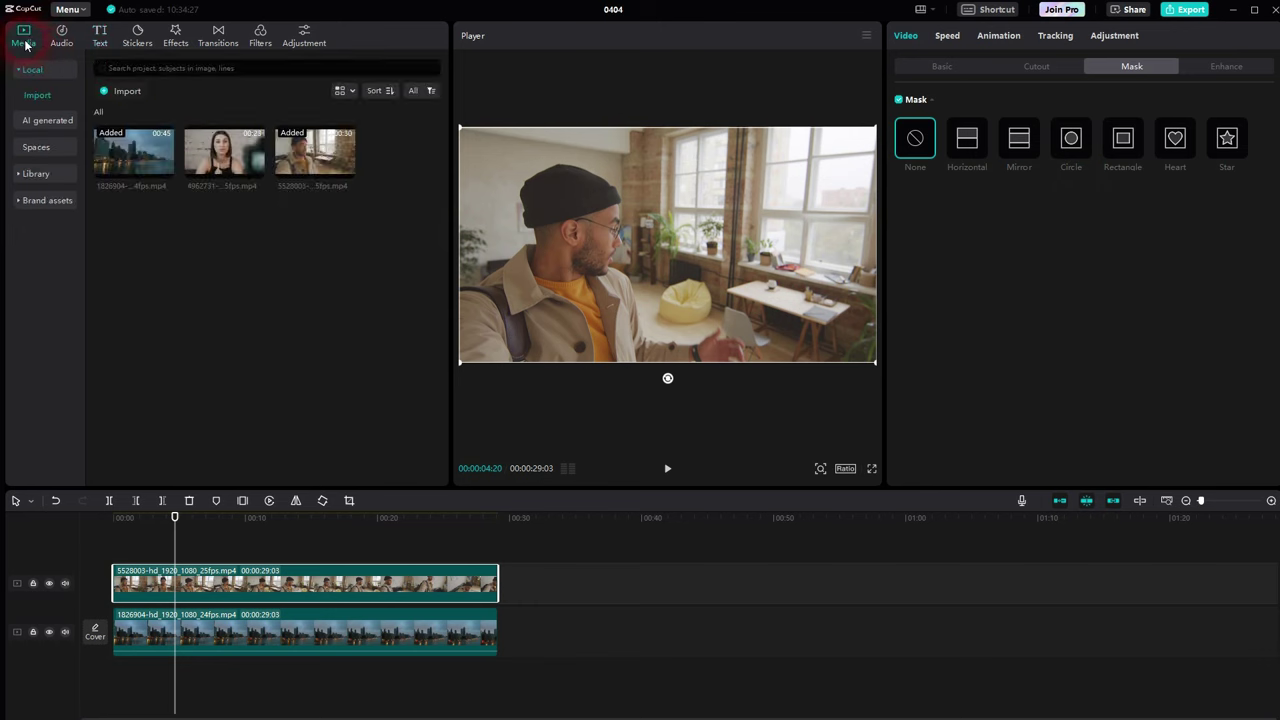
drag(254, 171, 143, 525)
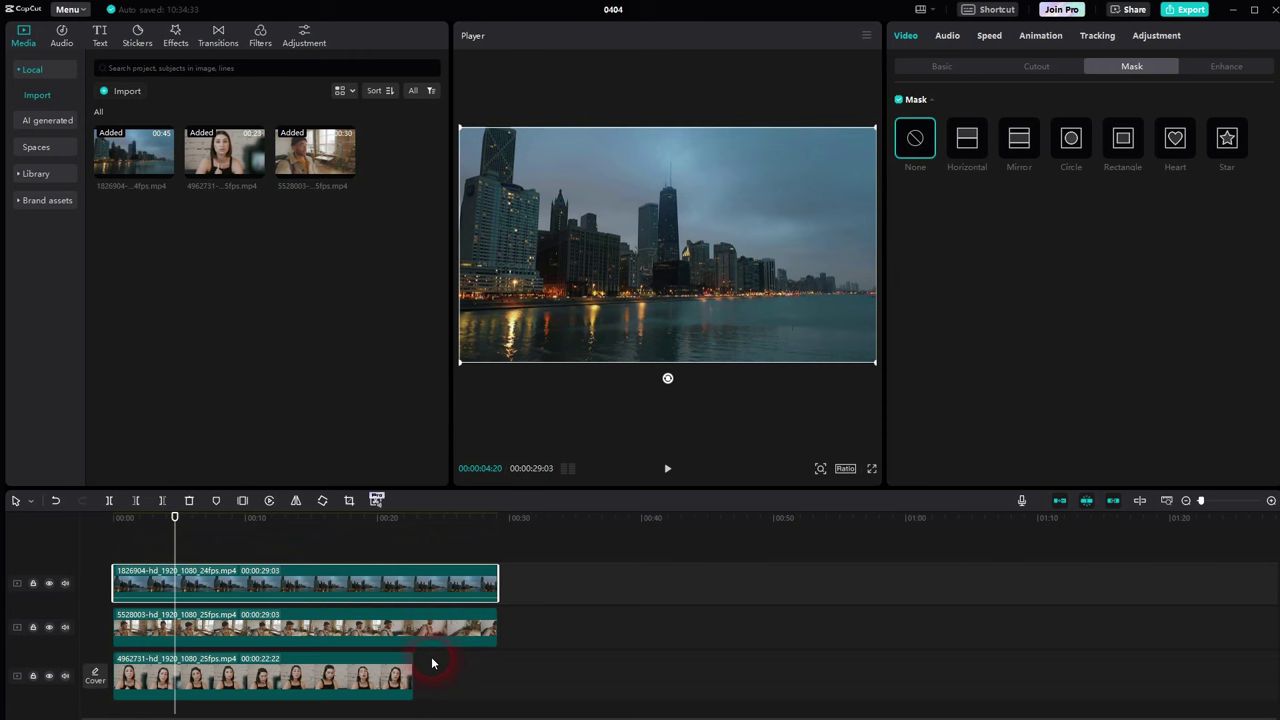
Step: Split the skyline and man's clips at the end of the woman's clip and delete the leftover pieces
key(b)
click(413, 632)
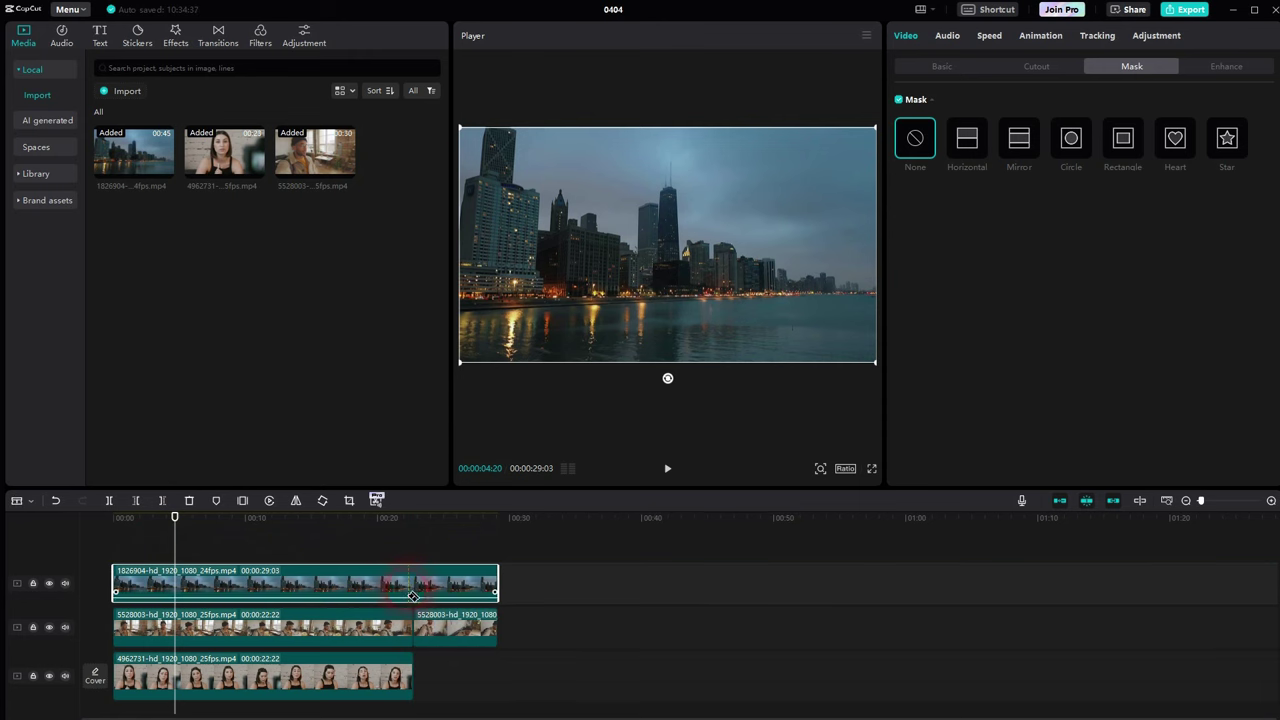
click(419, 590)
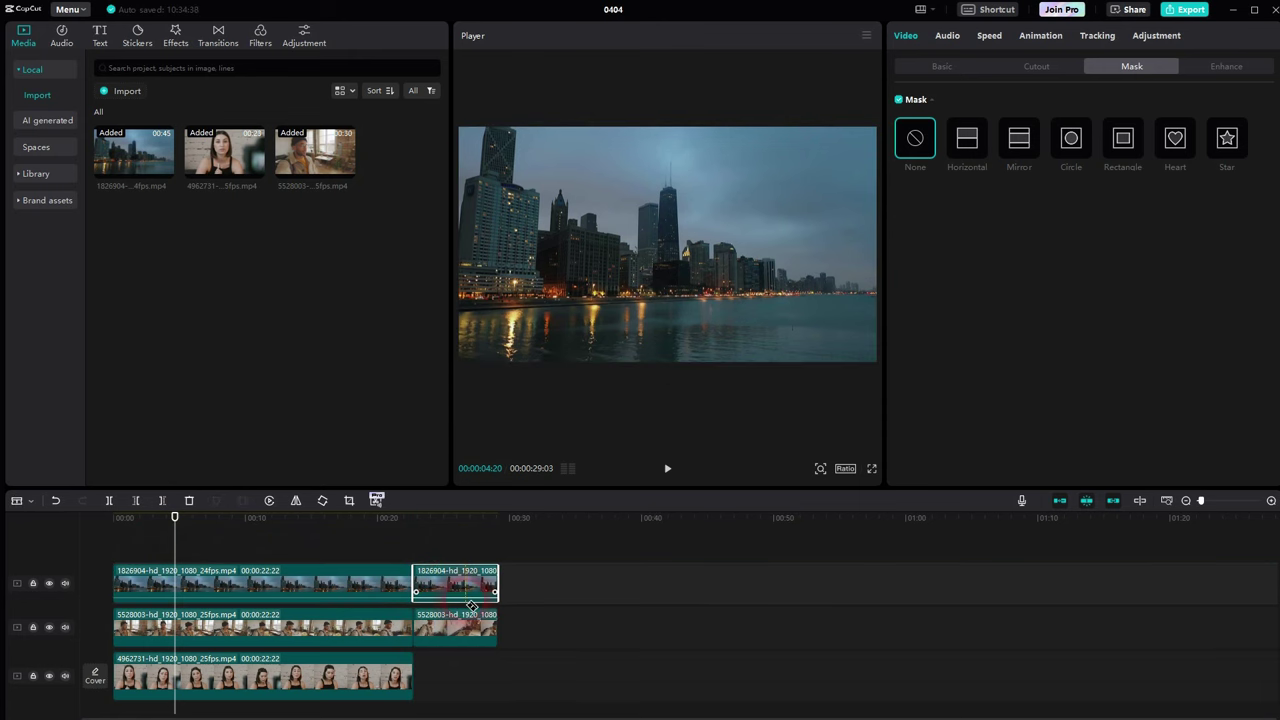
key(Delete)
key(a)
click(461, 628)
key(Delete)
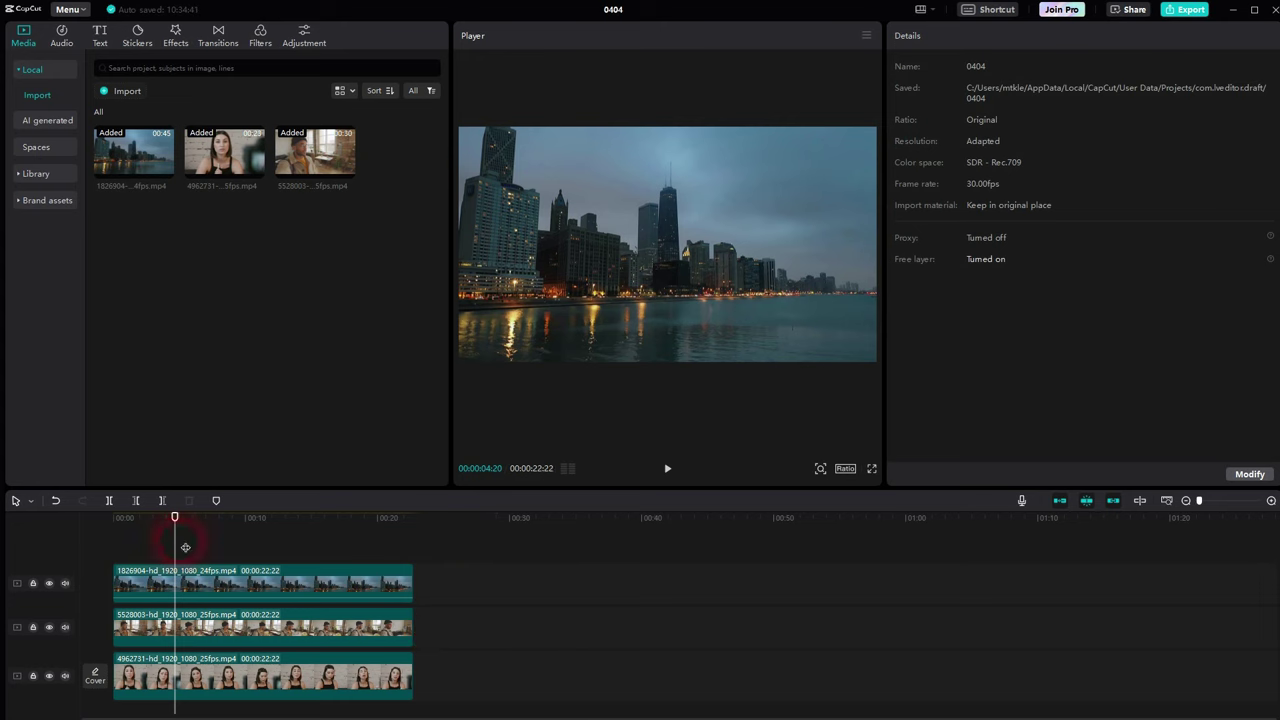
Step: At the start of the timeline, apply a Horizontal mask to the skyline clip, rotated to -90° with its position at about X -340
click(114, 537)
click(192, 574)
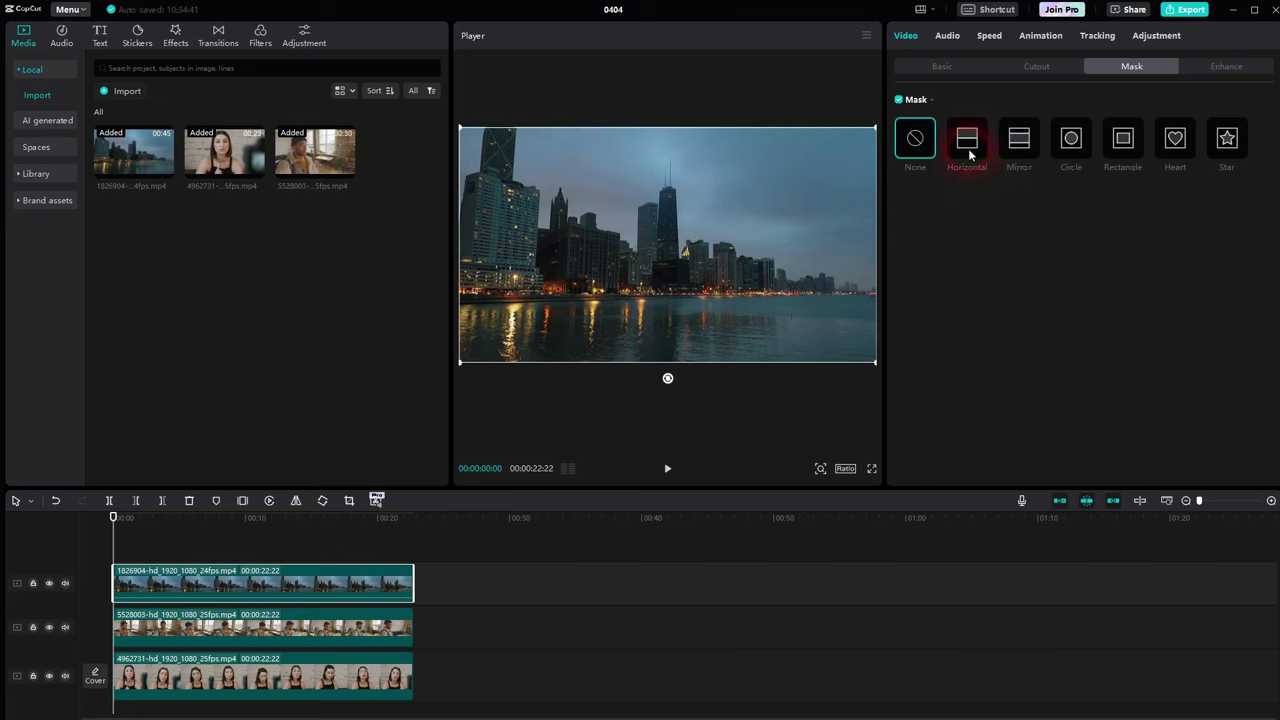
click(969, 155)
drag(668, 264, 770, 231)
click(658, 221)
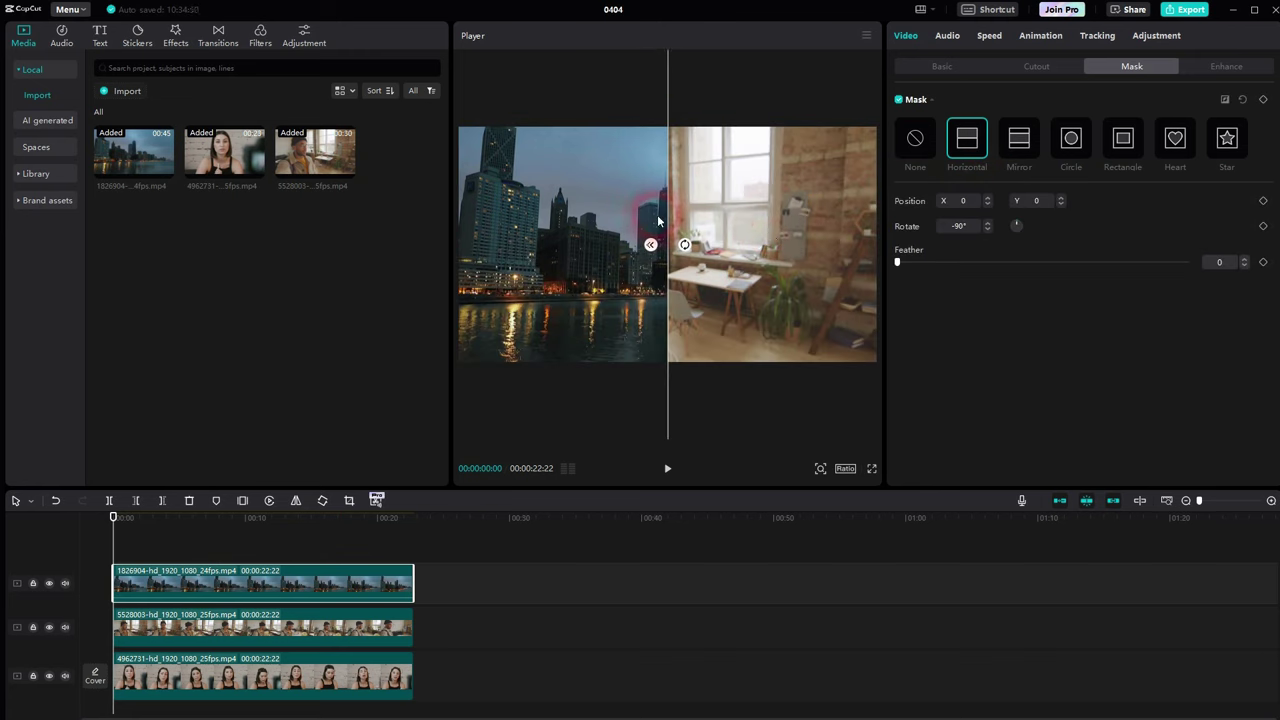
drag(658, 221, 594, 219)
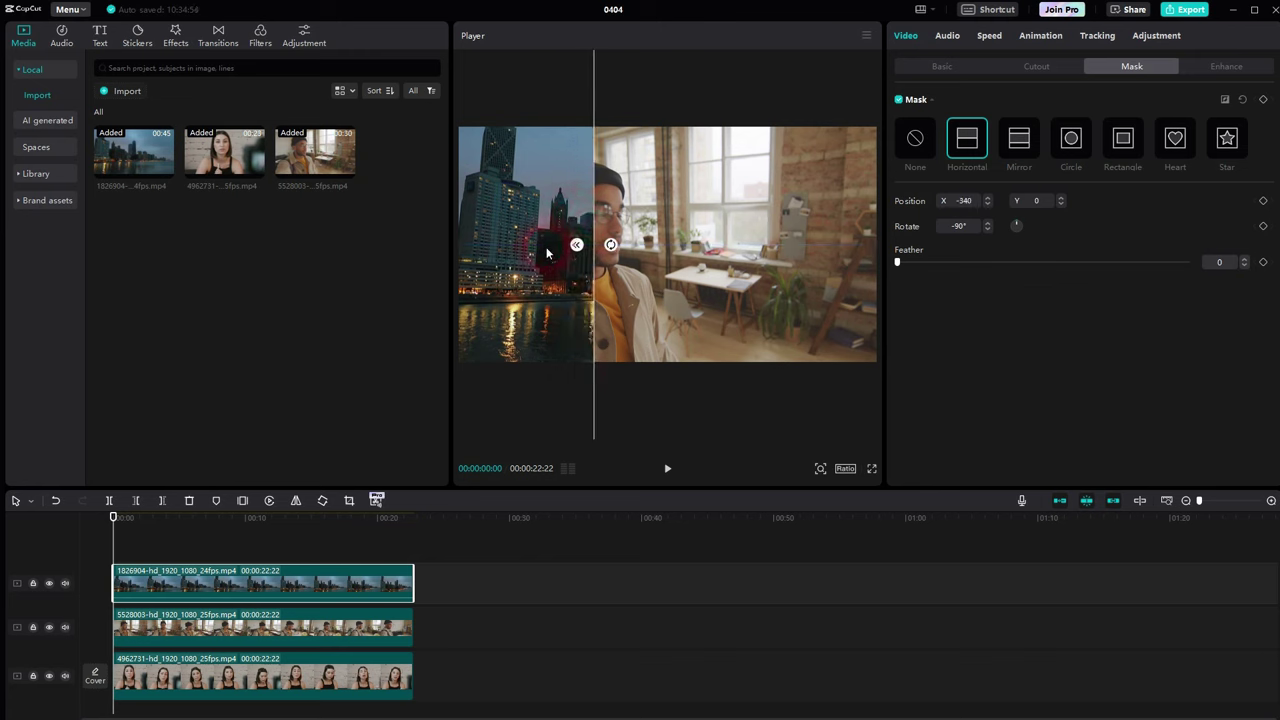
Step: Apply a Horizontal mask to the man's clip, rotated to -90° and positioned at about X 386, Y -43
click(282, 630)
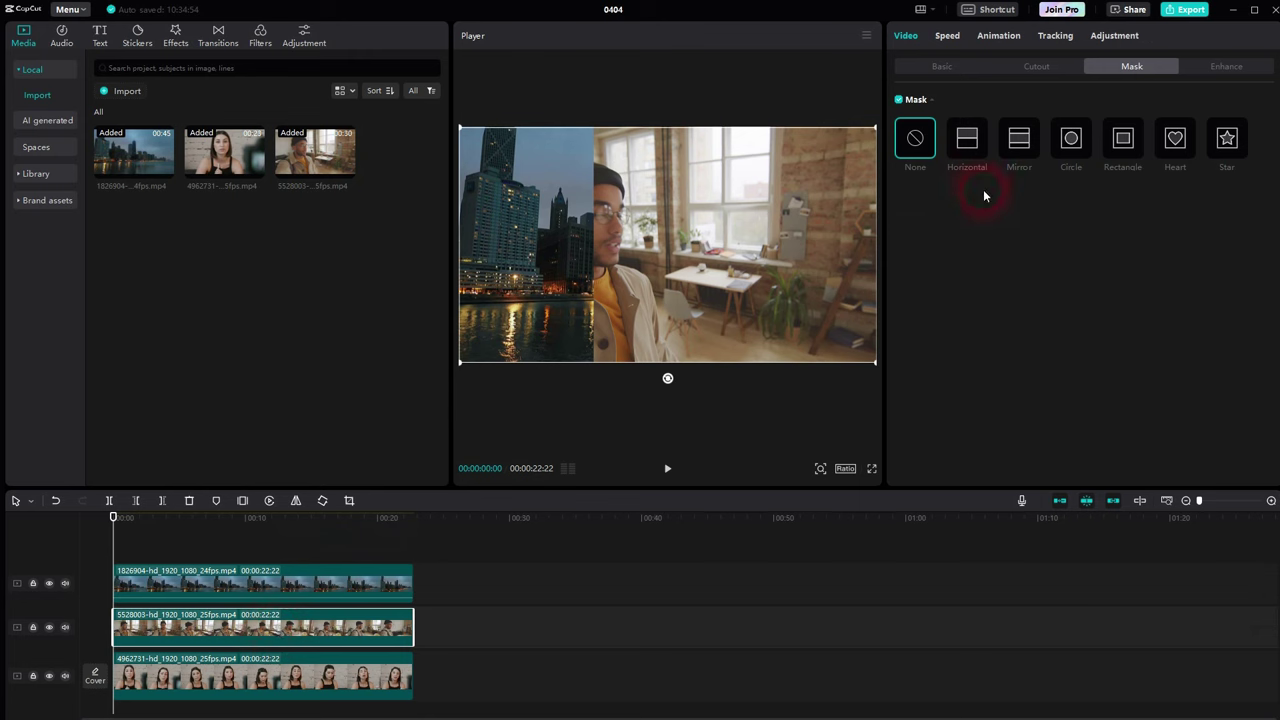
click(972, 151)
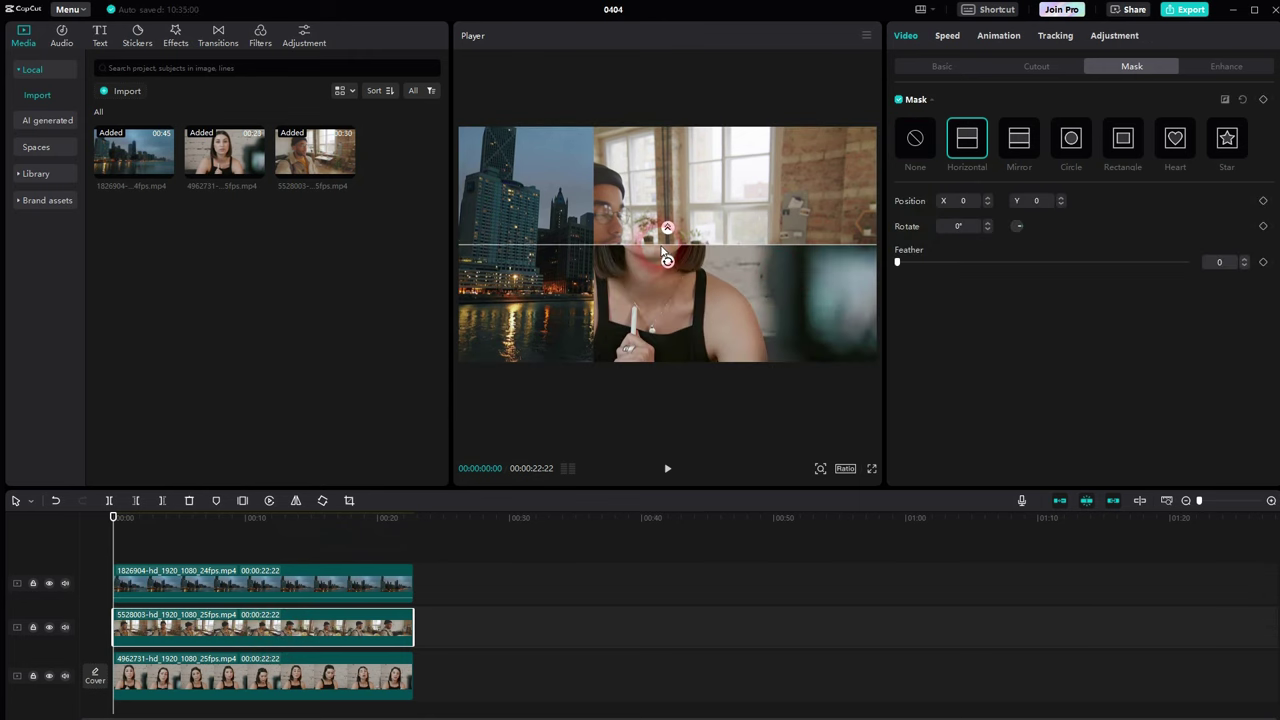
drag(668, 262, 730, 252)
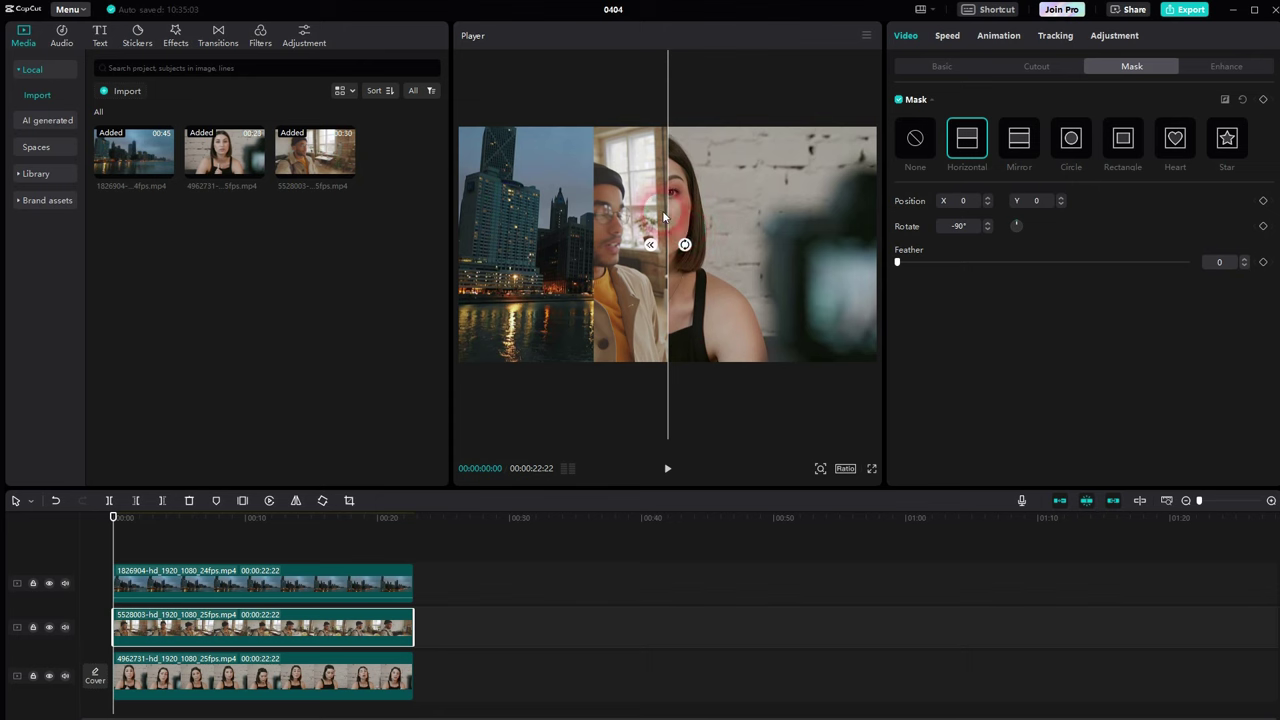
drag(663, 215, 753, 226)
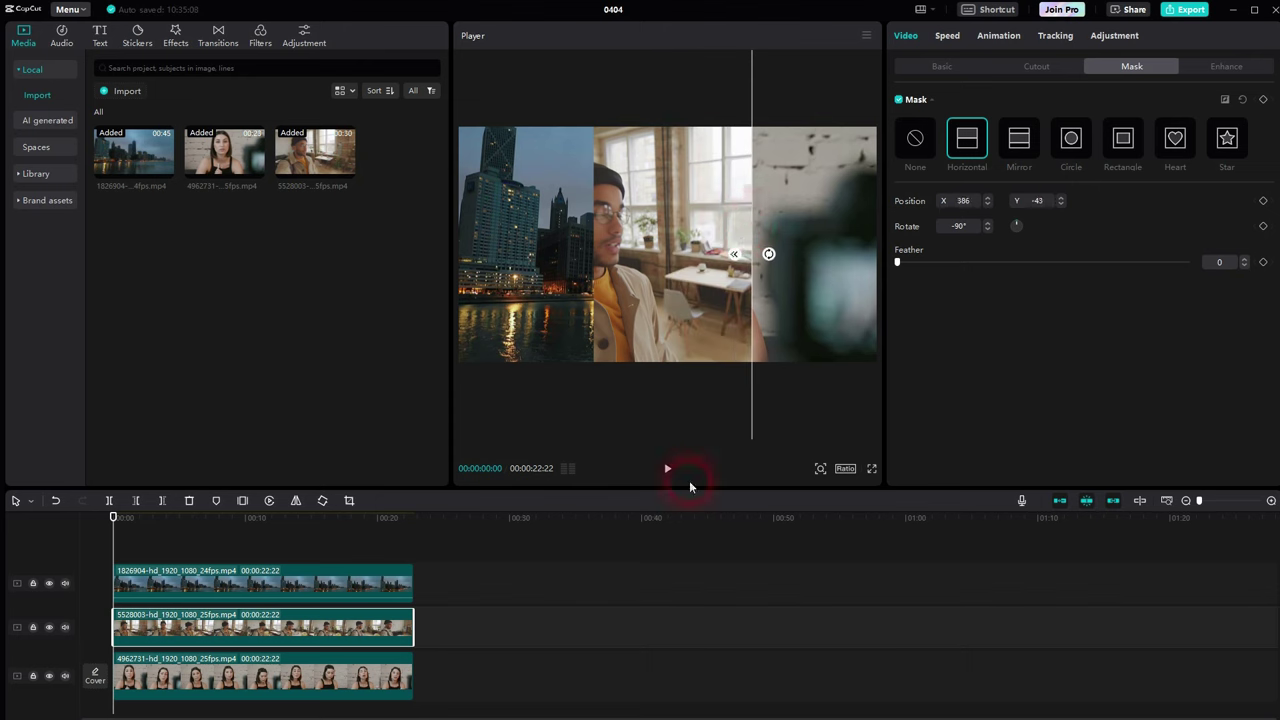
Step: Play back the three-part split screen to check how each clip is framed
click(169, 577)
click(684, 470)
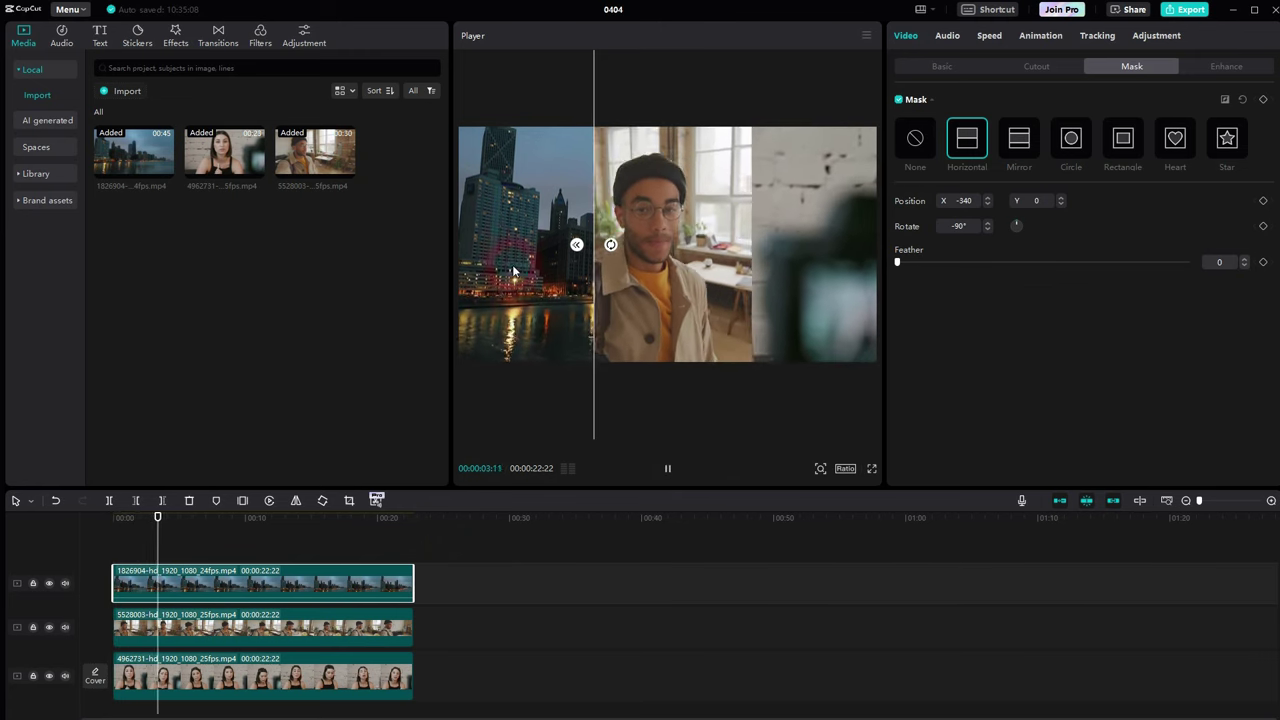
click(669, 466)
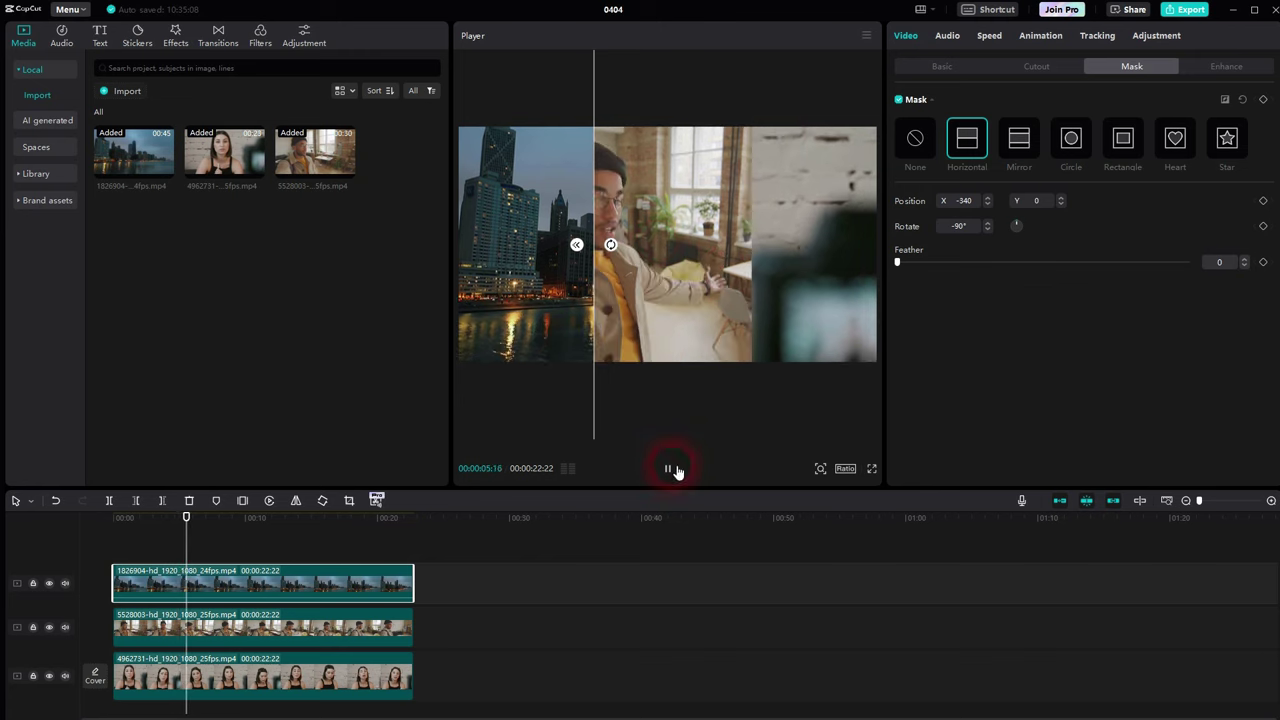
Step: Shift the man's clip right to center him in the middle section and move its mask edge back to about X 150, Y -40
click(940, 66)
click(243, 625)
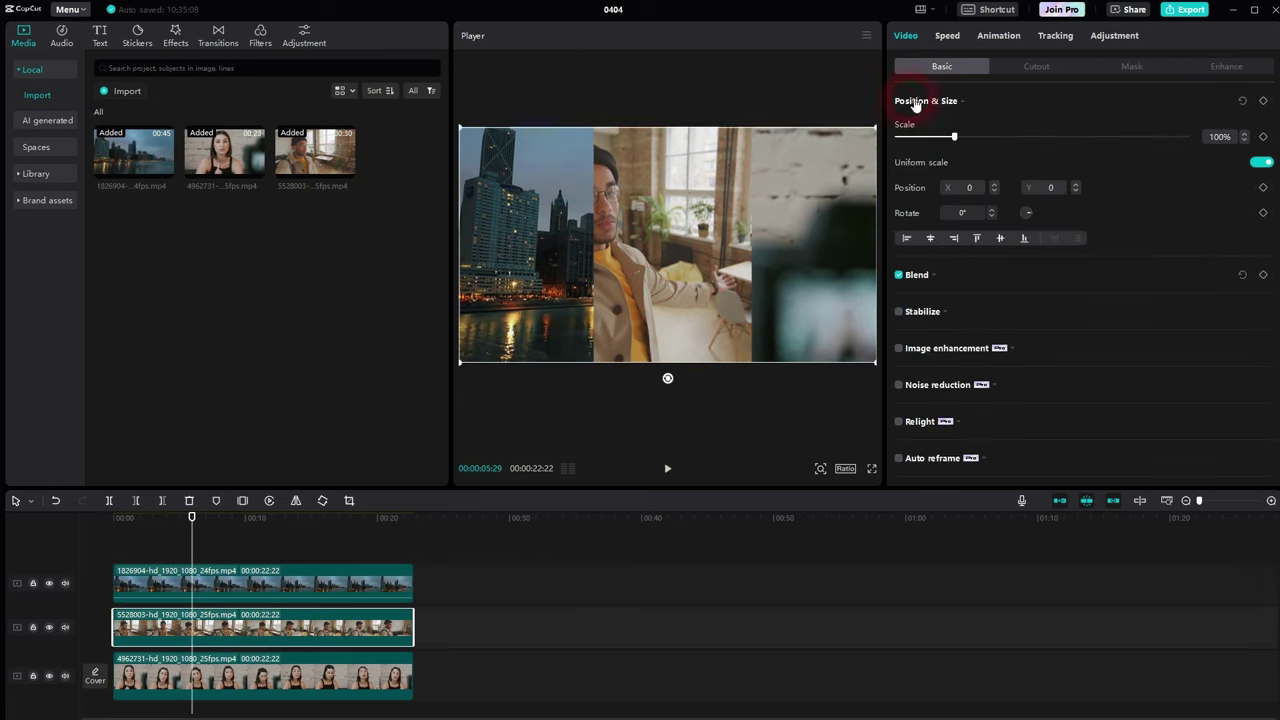
drag(637, 265, 686, 270)
click(1132, 66)
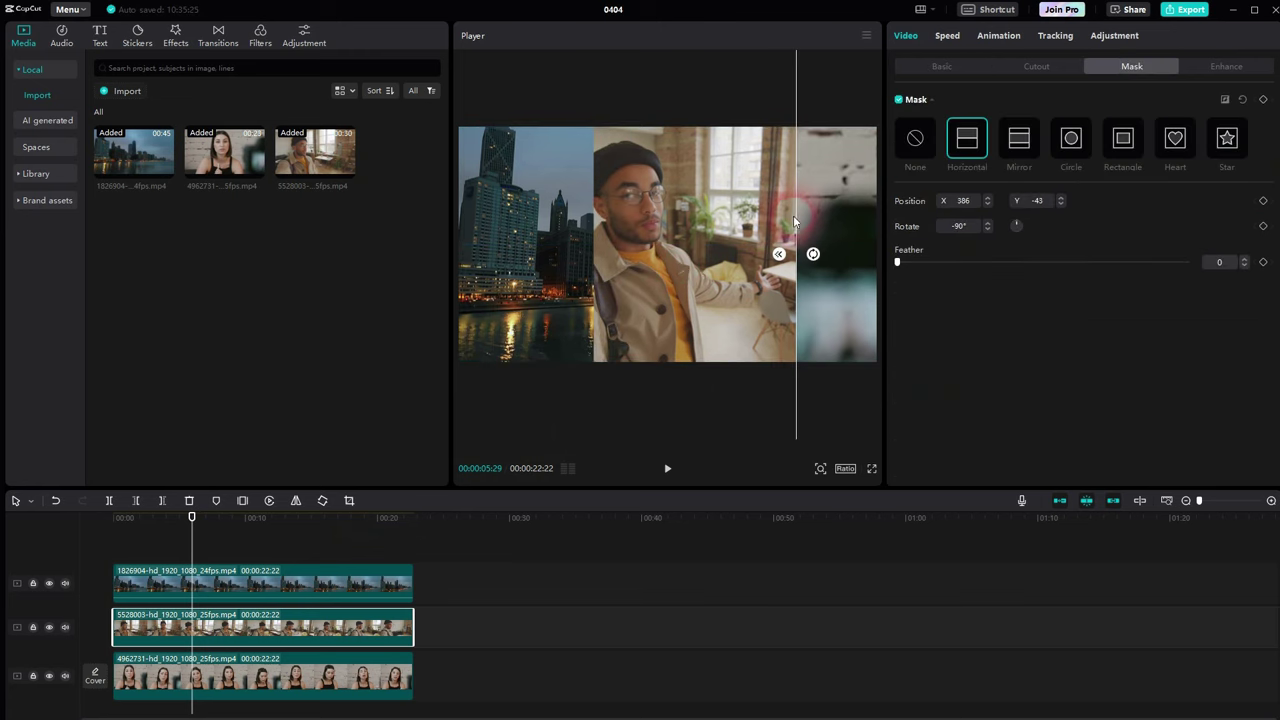
drag(789, 217, 744, 208)
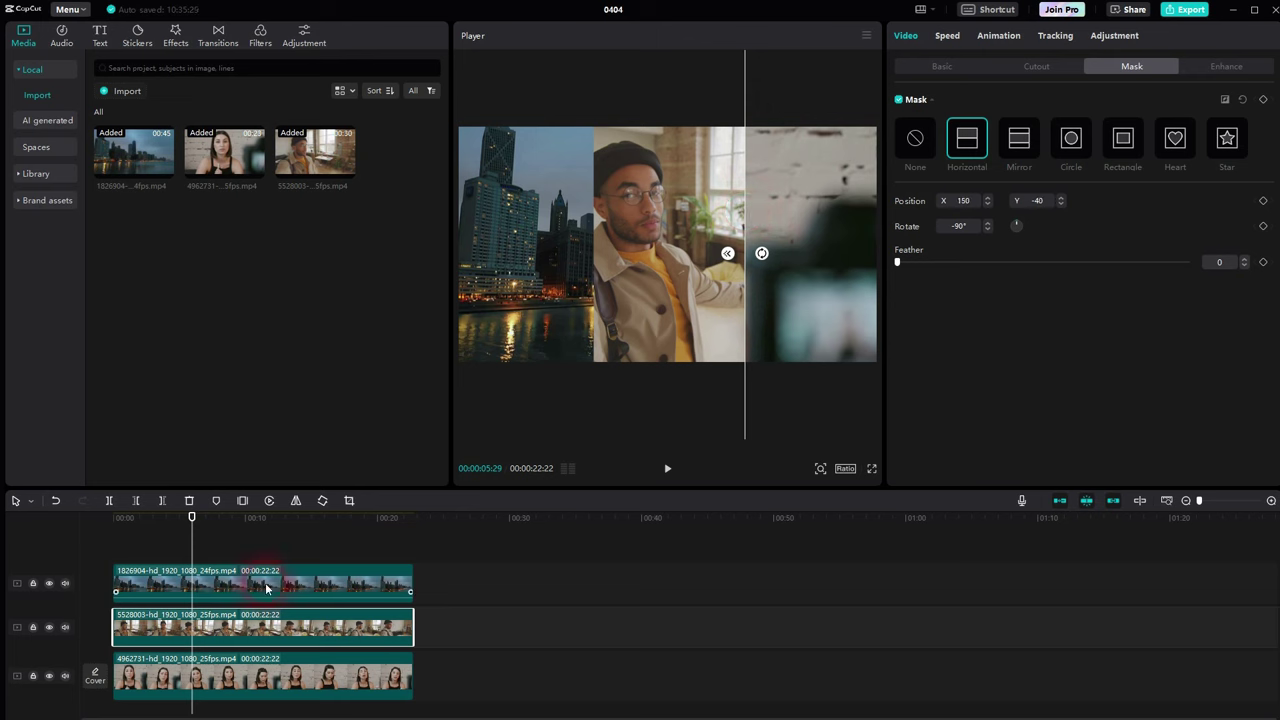
Step: Shift the woman's clip horizontally to about X 1519 so she fills the right-hand section of the frame
click(186, 677)
click(904, 68)
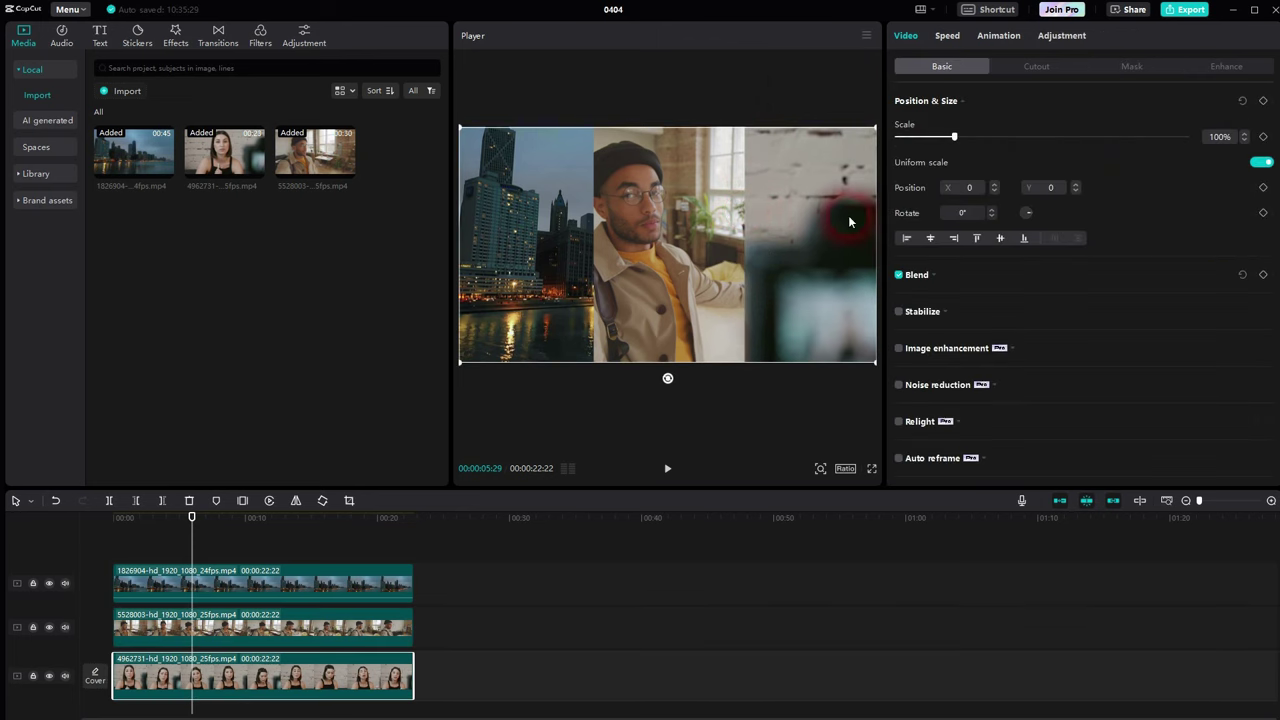
drag(772, 289, 820, 282)
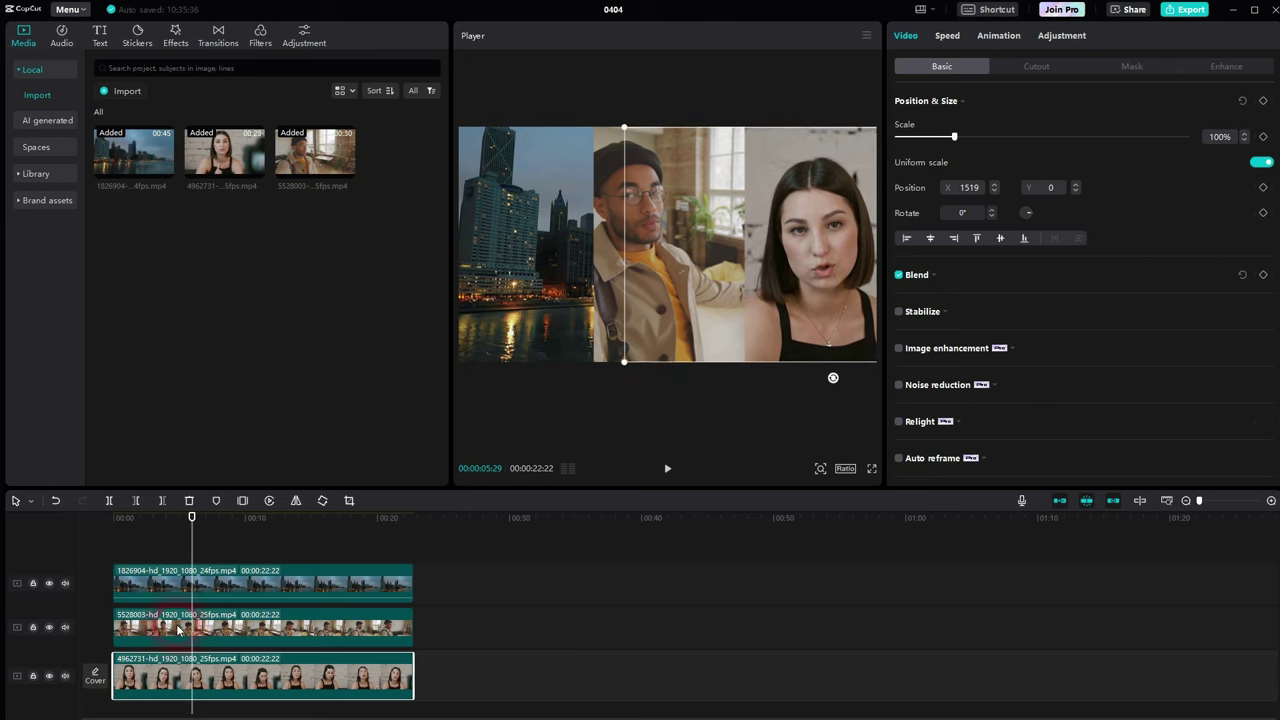
Step: Play back the reframed three-clip split screen from near the start of the timeline
click(126, 543)
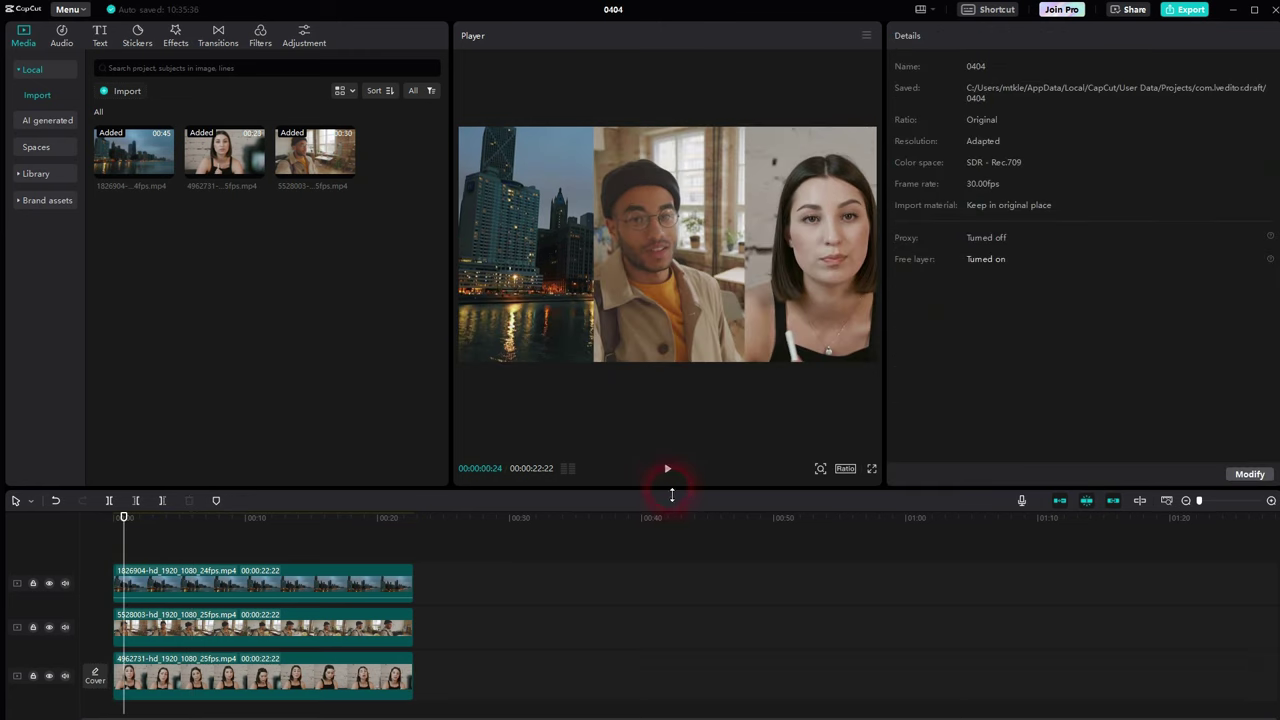
click(674, 470)
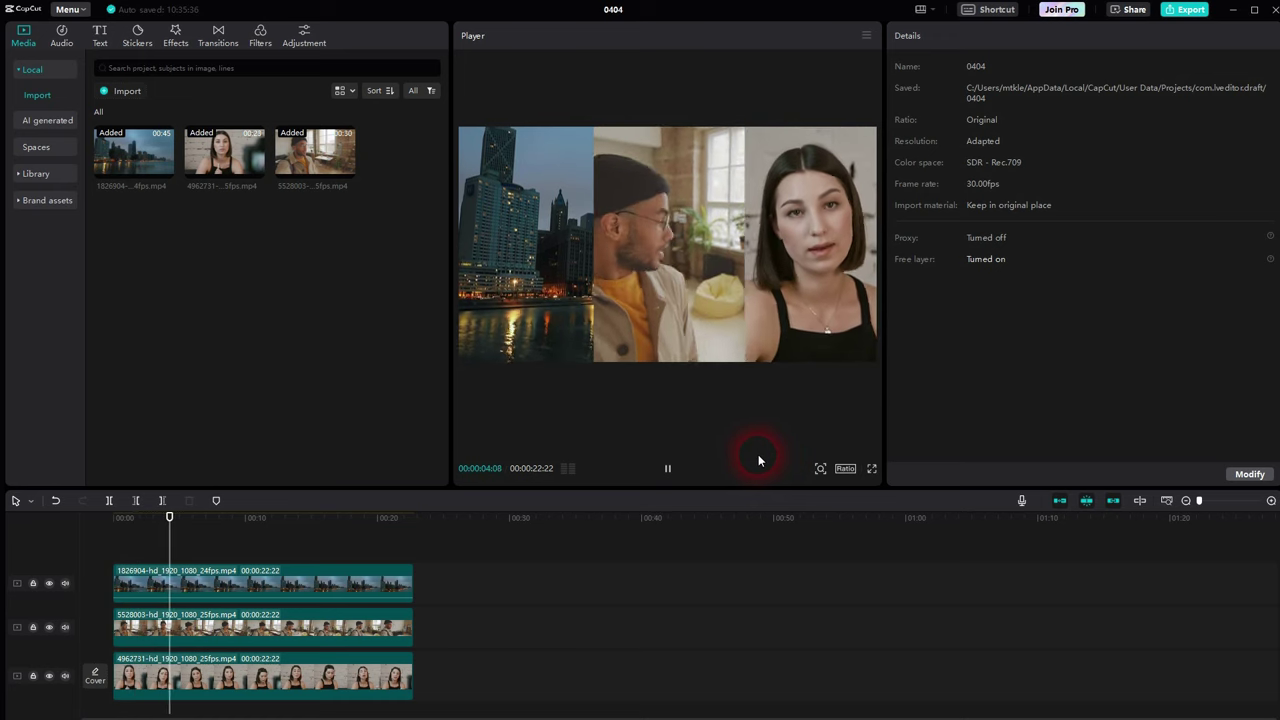
click(672, 470)
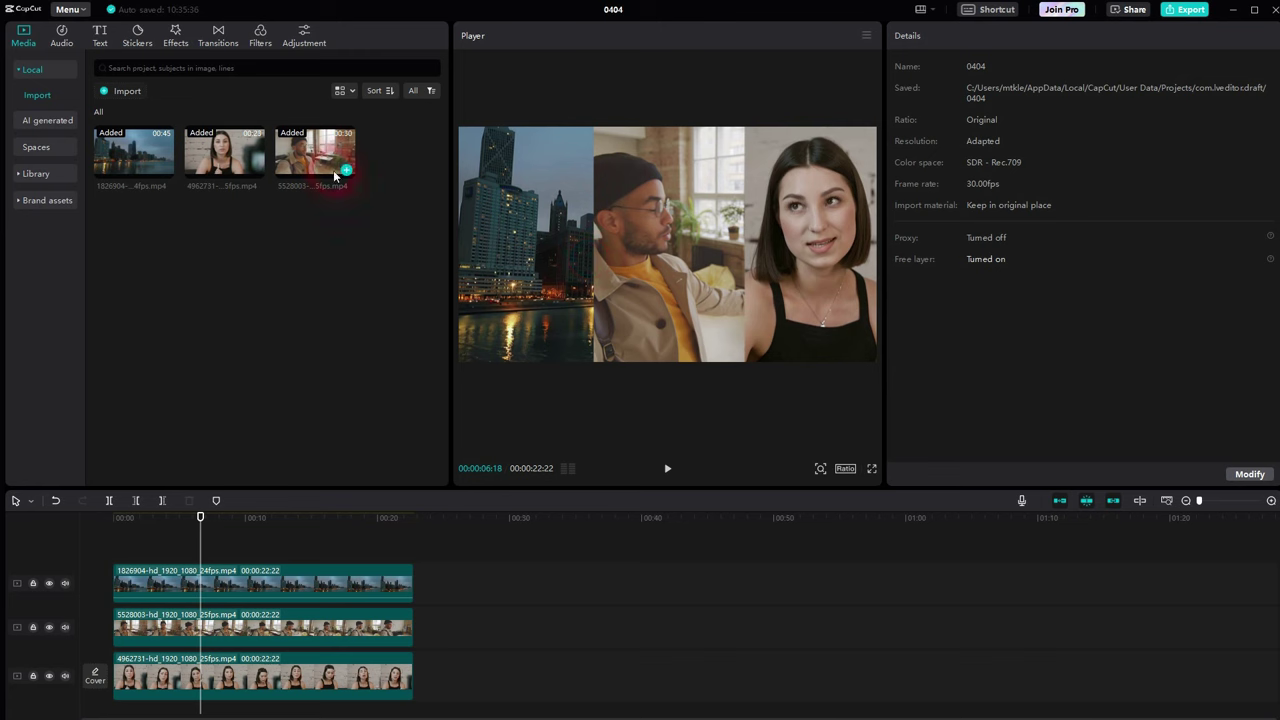
Step: Add a default text made of underscores, rotate it vertical and place it as a divider between the skyline and the man
click(102, 40)
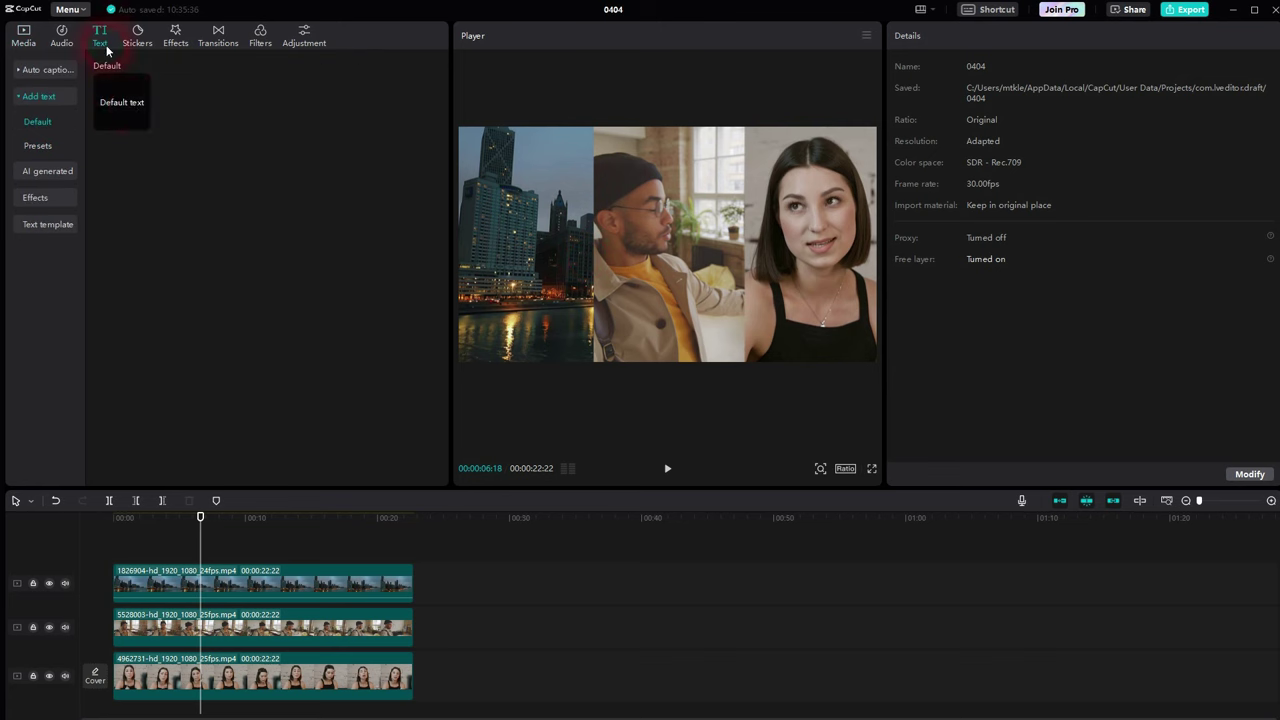
click(141, 123)
drag(1063, 131, 890, 97)
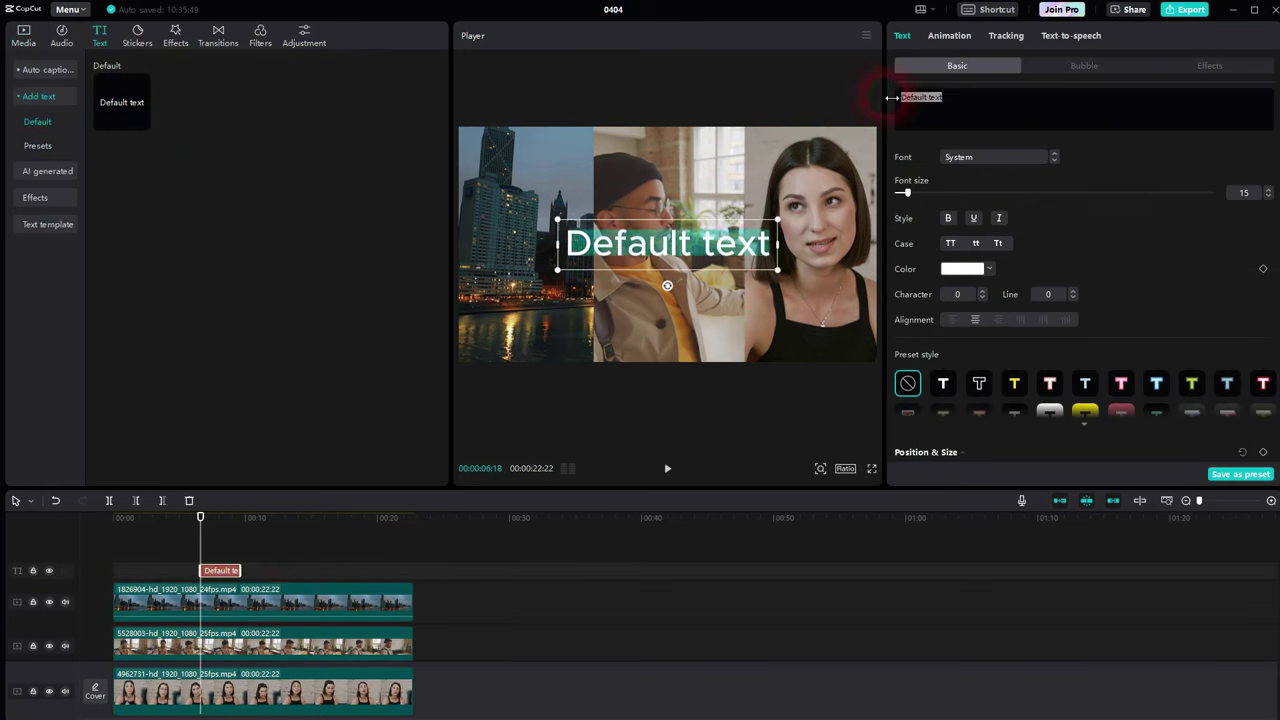
text(____________________)
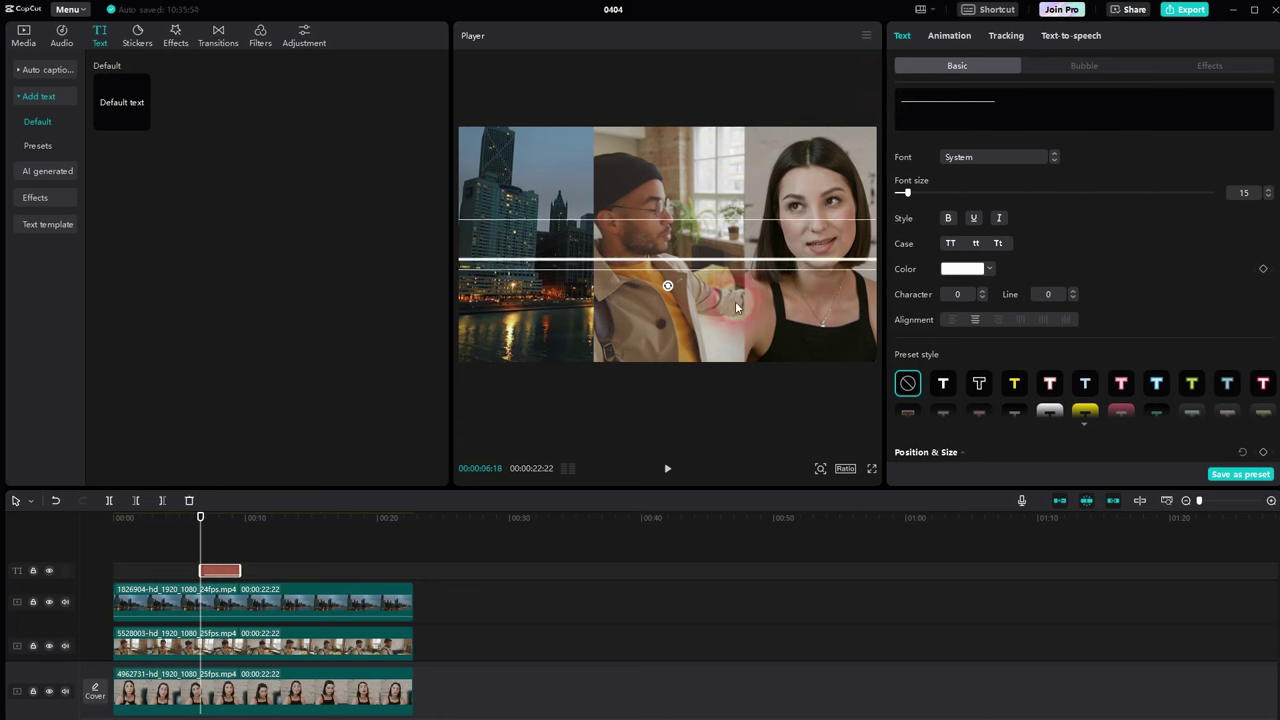
drag(668, 288, 592, 227)
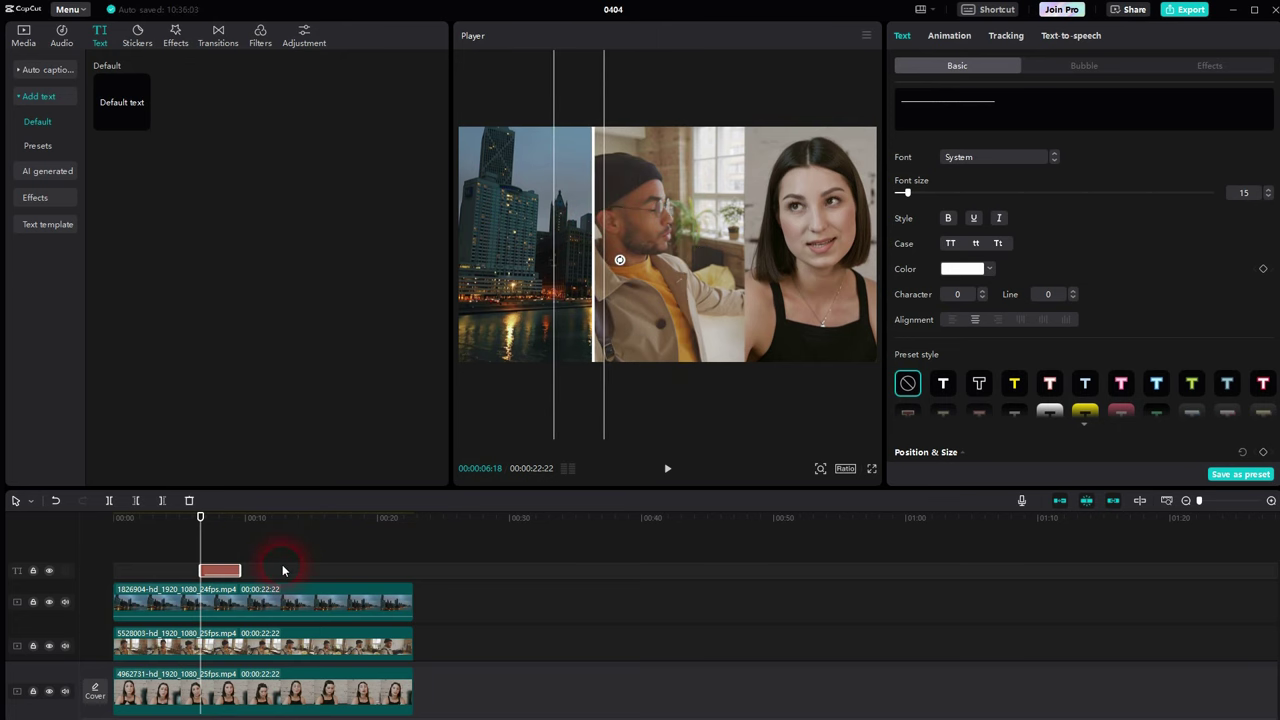
Step: Duplicate the divider line text and place the copy on the boundary between the man and the woman
click(247, 572)
key(ctrl+v)
drag(593, 208, 748, 210)
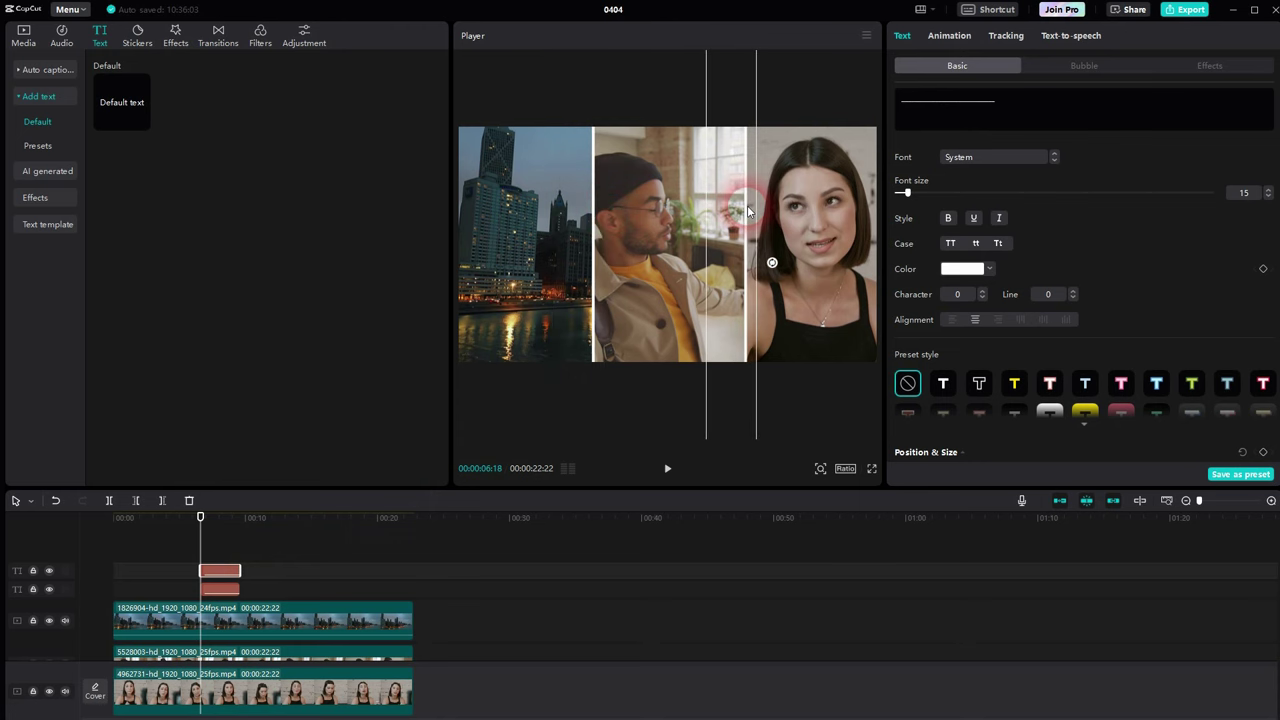
Step: Extend both divider text clips to span the full duration of the three video clips
click(253, 556)
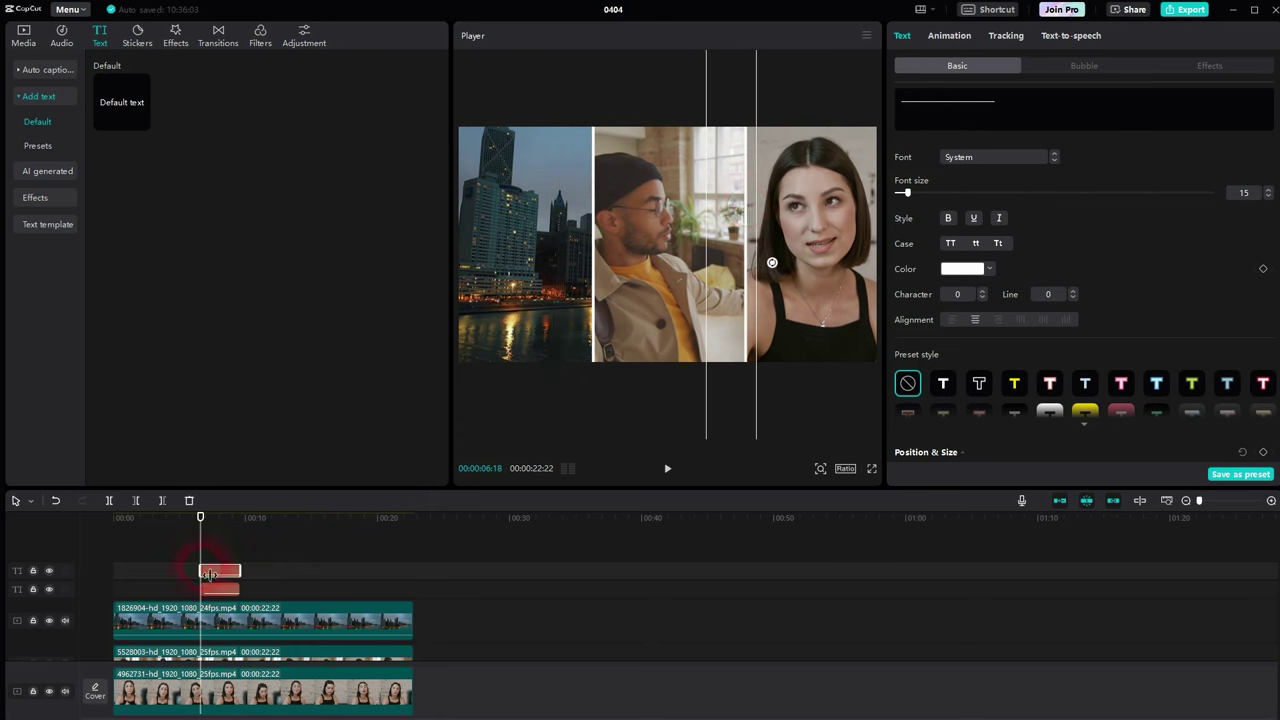
drag(209, 574, 108, 572)
click(213, 578)
drag(245, 572, 414, 571)
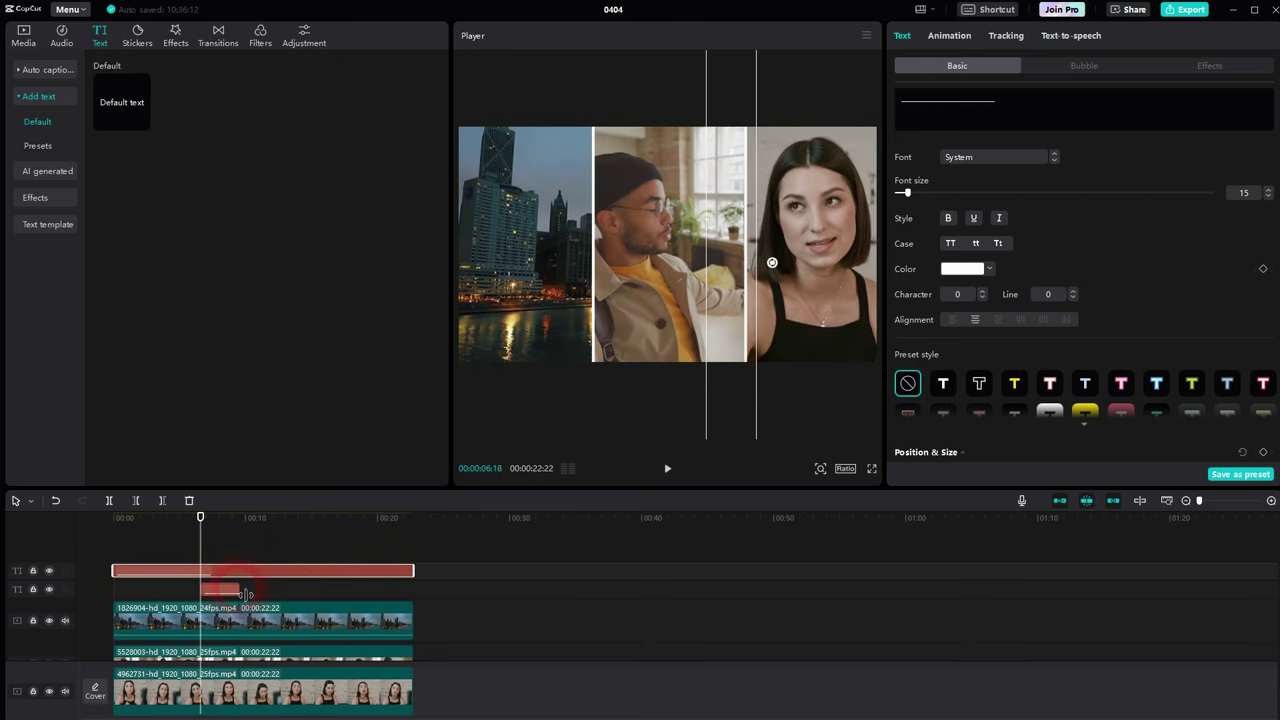
drag(245, 594, 414, 590)
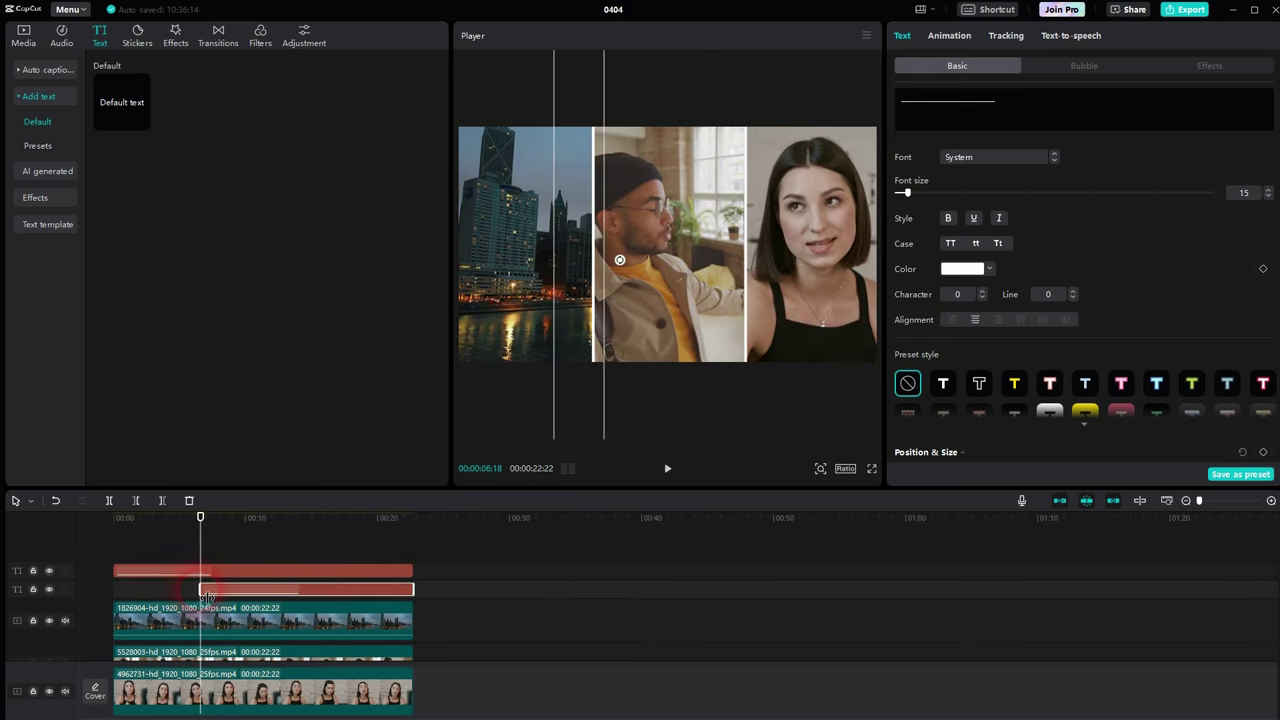
drag(208, 594, 113, 591)
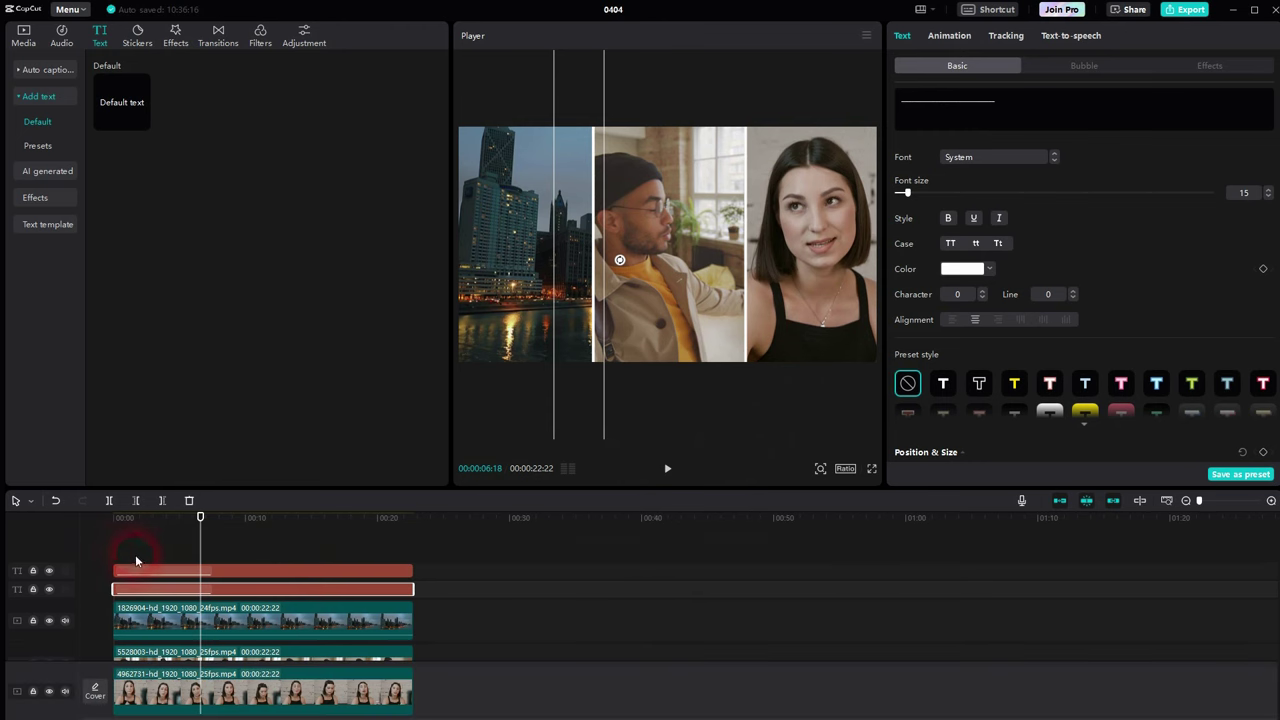
Step: Play back the three-clip split screen with both divider lines from near the start
click(127, 545)
click(668, 472)
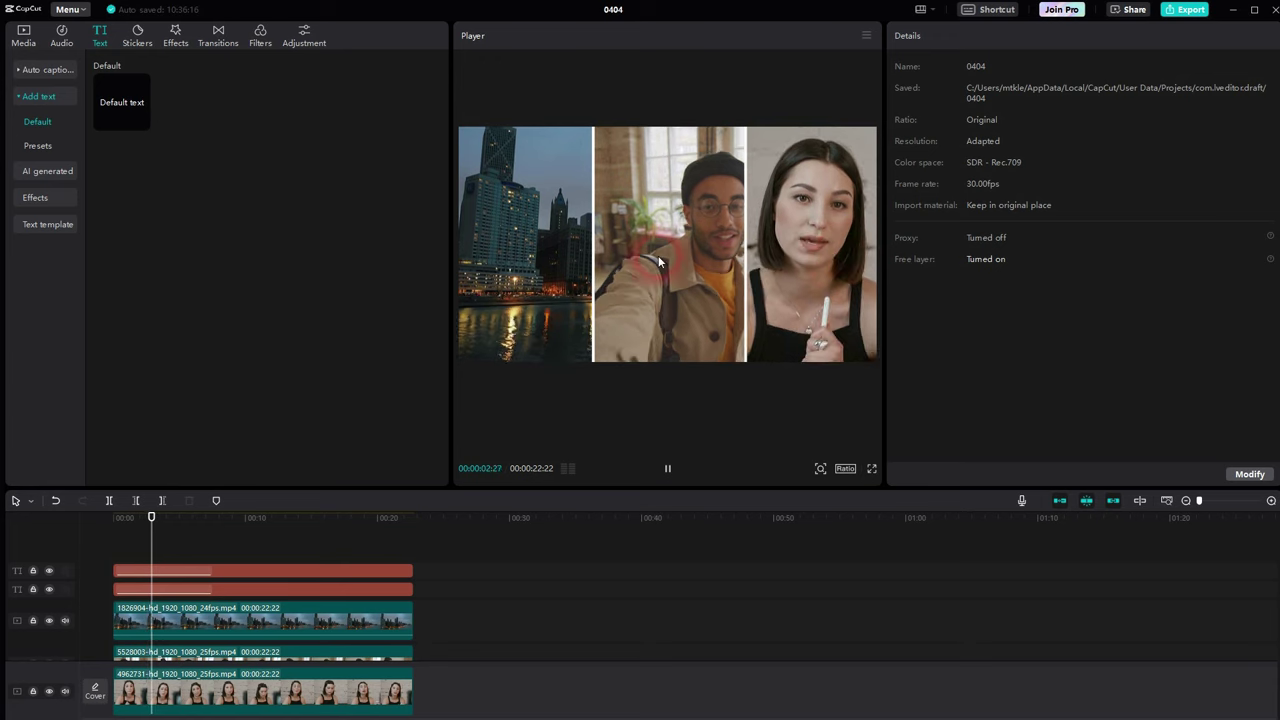
click(673, 473)
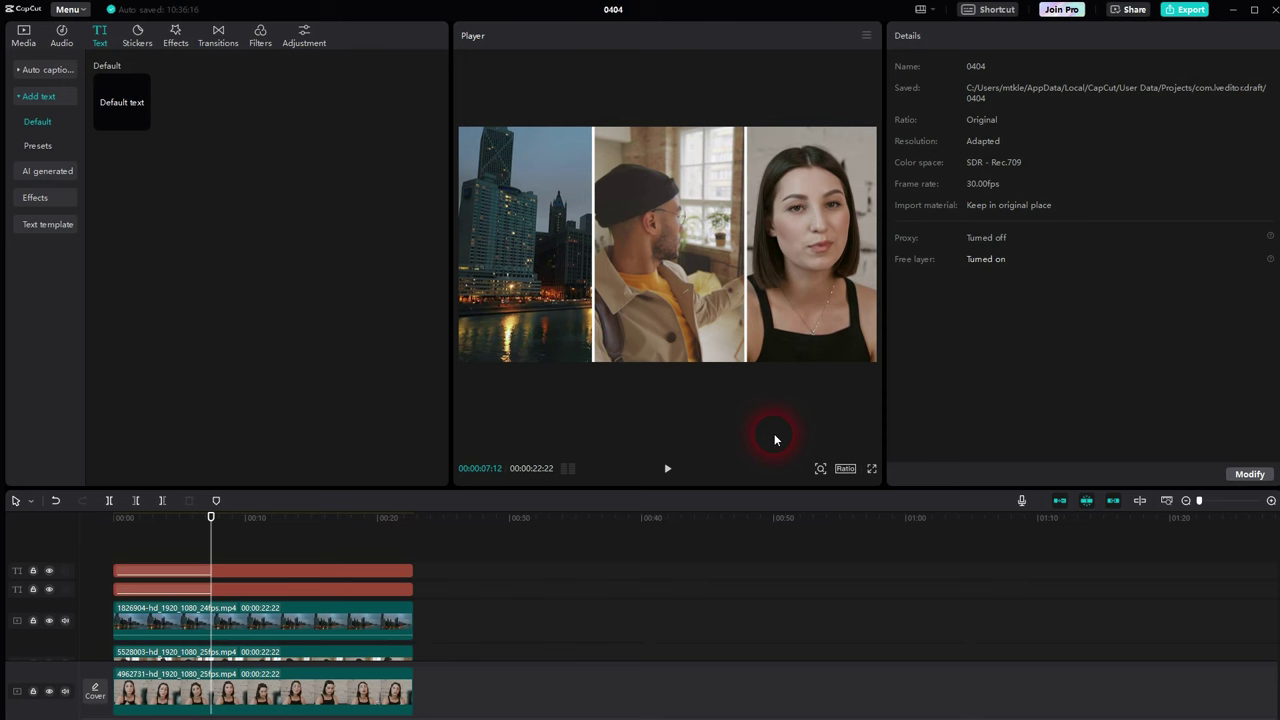
Step: Delete the text clip of the divider line between the skyline and the man
click(405, 589)
key(Delete)
click(270, 570)
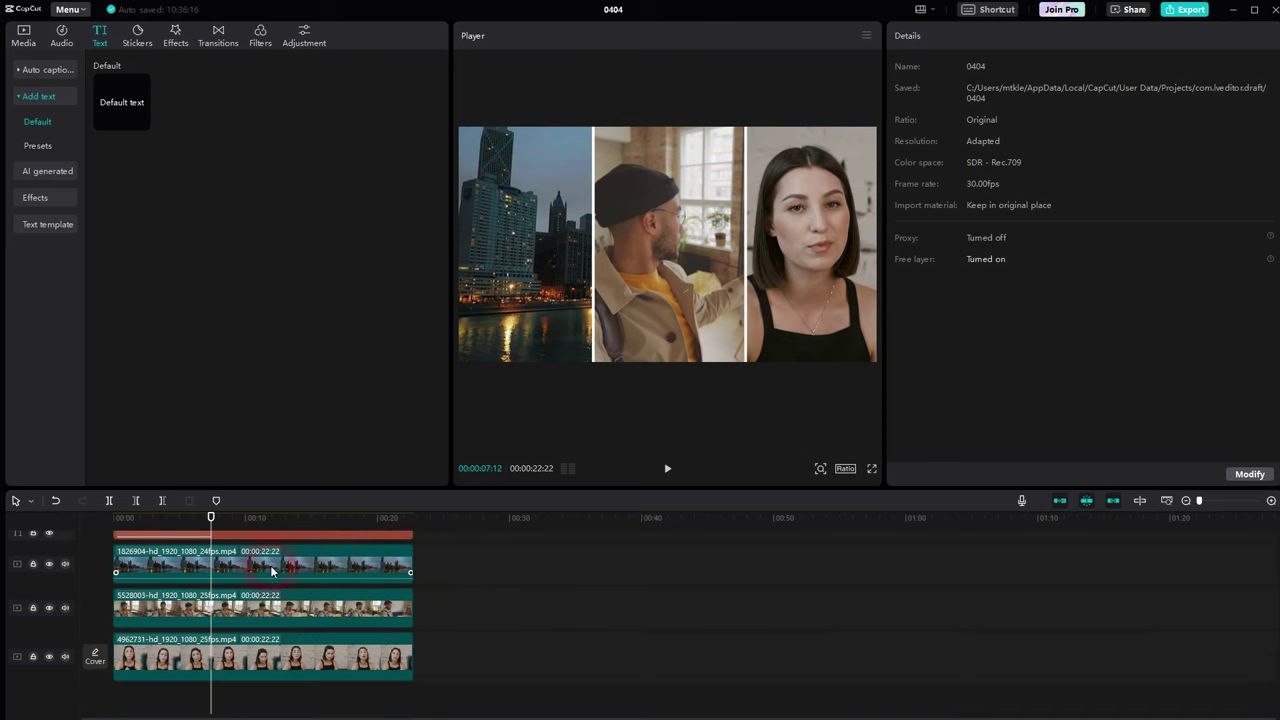
click(633, 236)
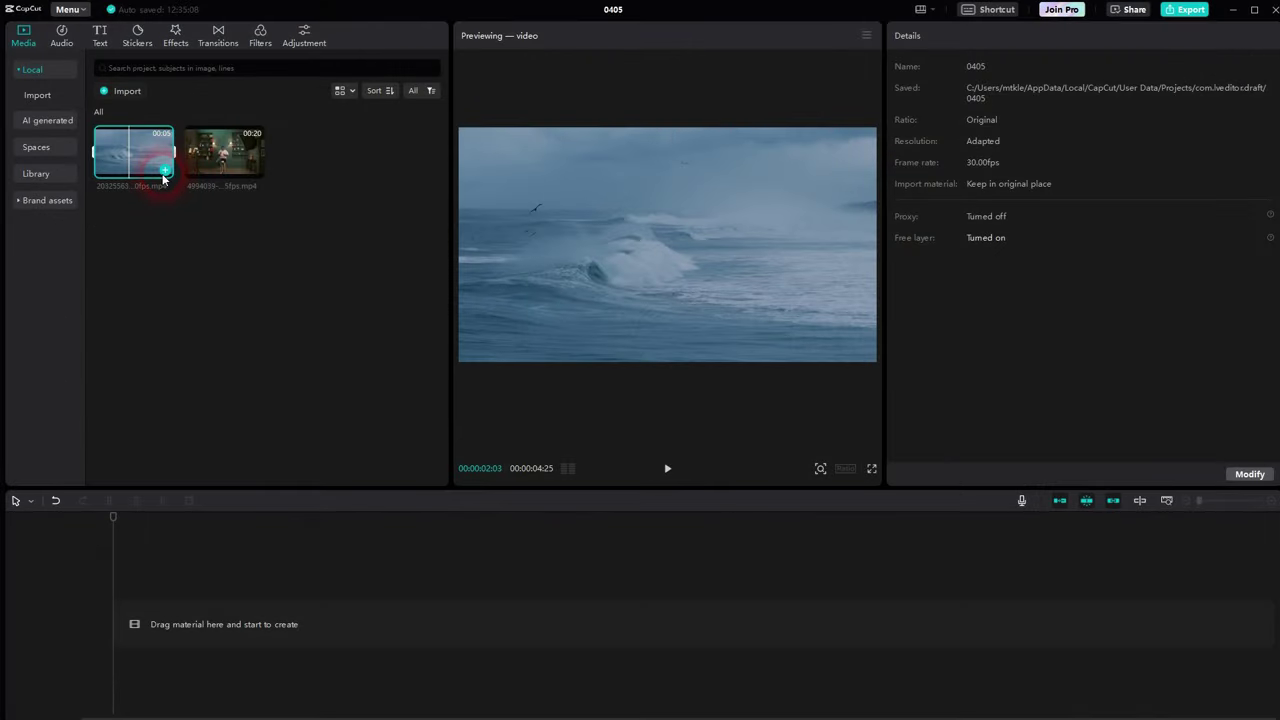
Step: Stack the man's studio clip above the ocean clip at the timeline start and trim it to the ocean clip's length
click(164, 174)
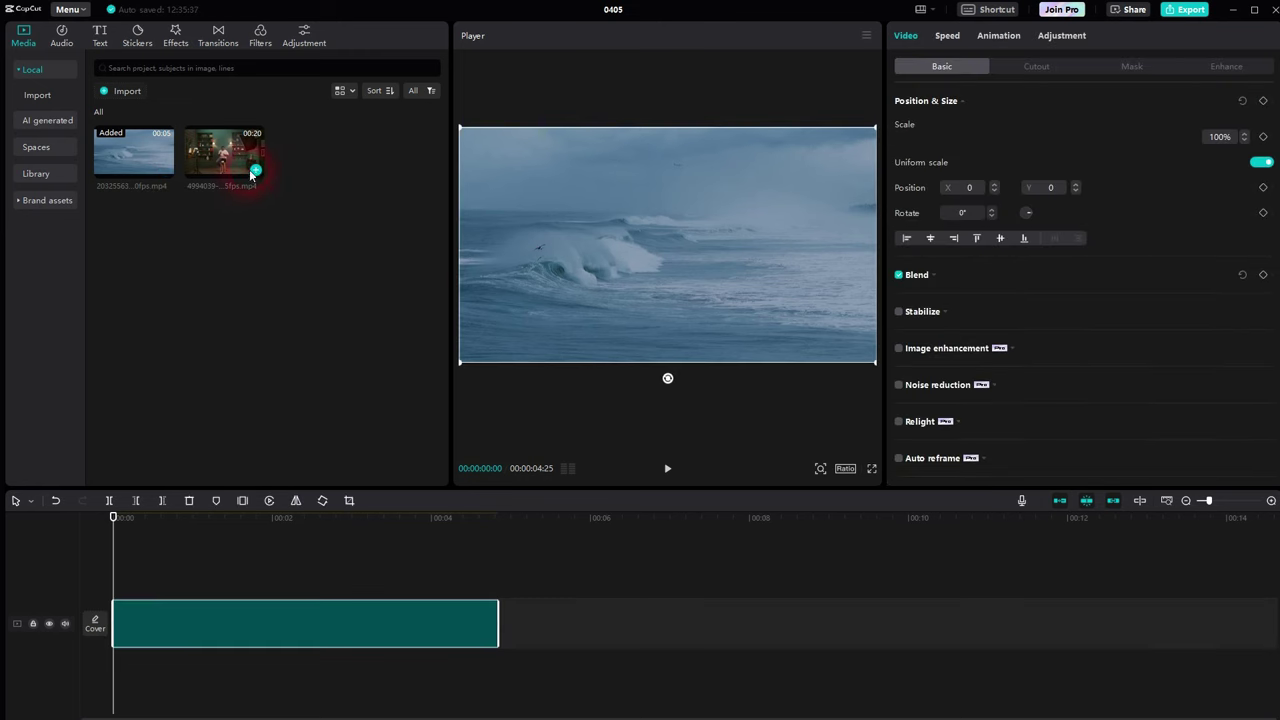
drag(225, 532, 225, 532)
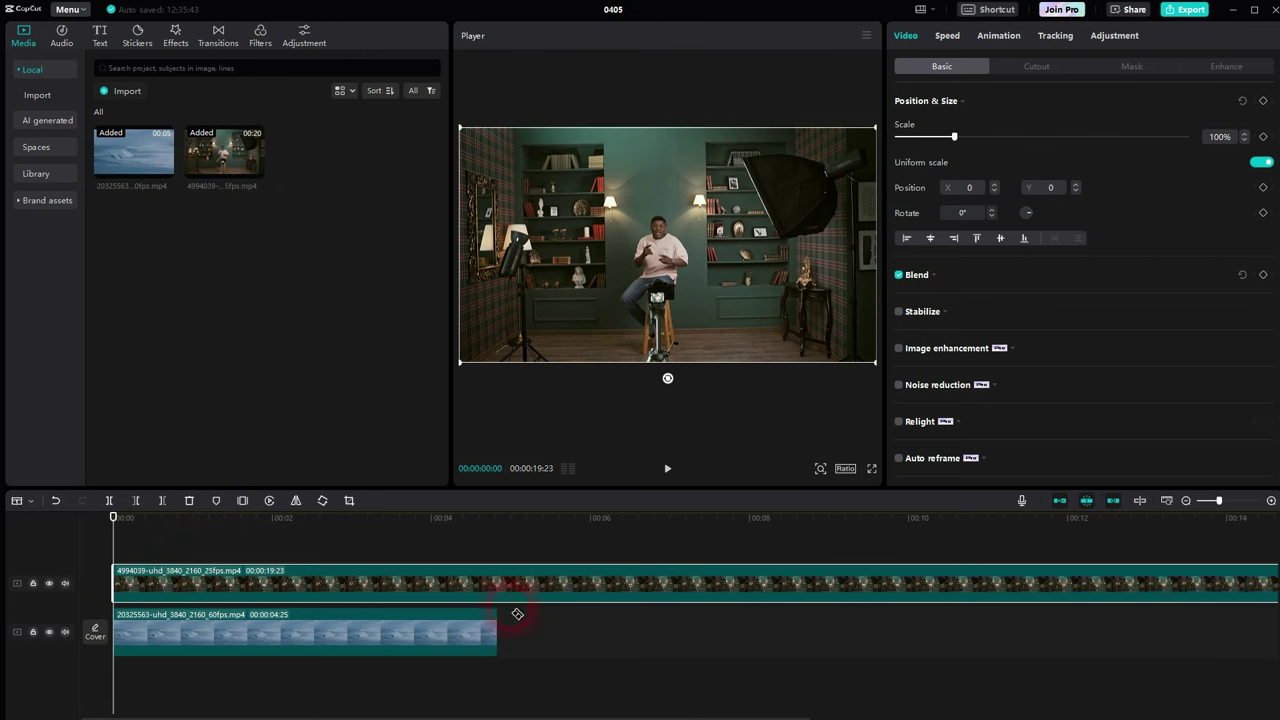
click(499, 584)
key(a)
key(Delete)
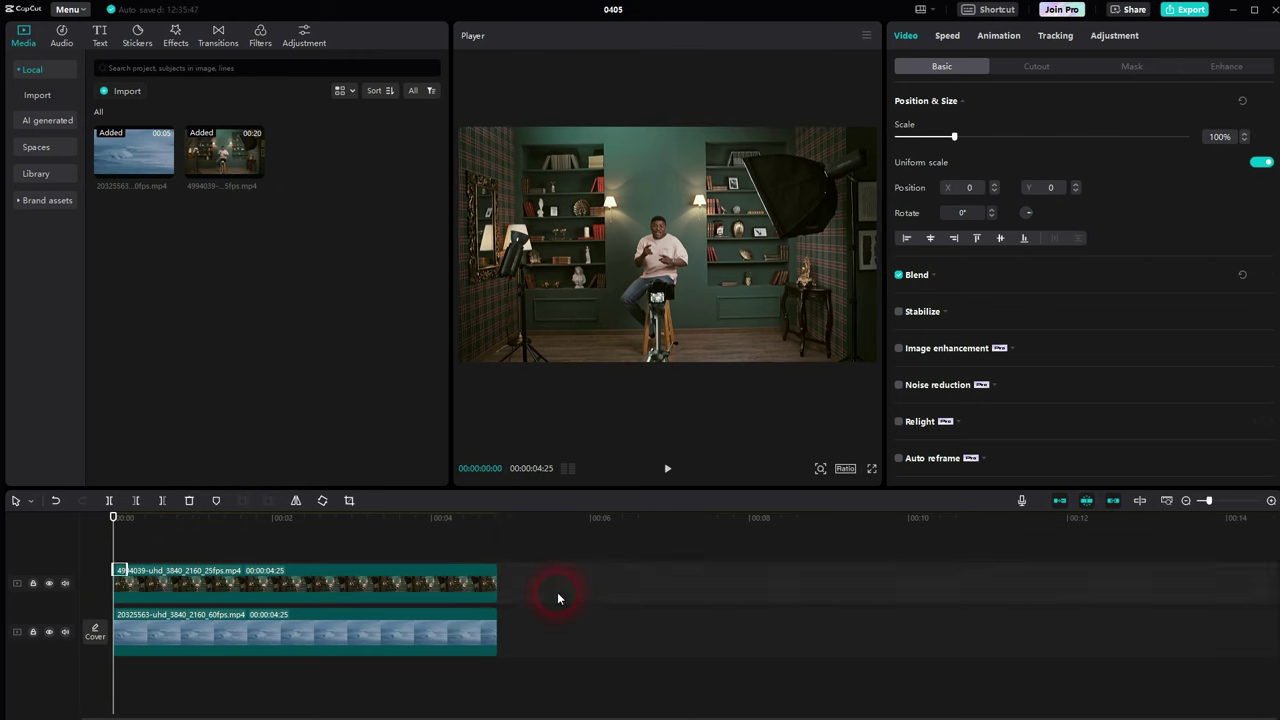
Step: Scale the man's clip on the upper track up to about 199%
click(49, 584)
click(49, 584)
click(290, 588)
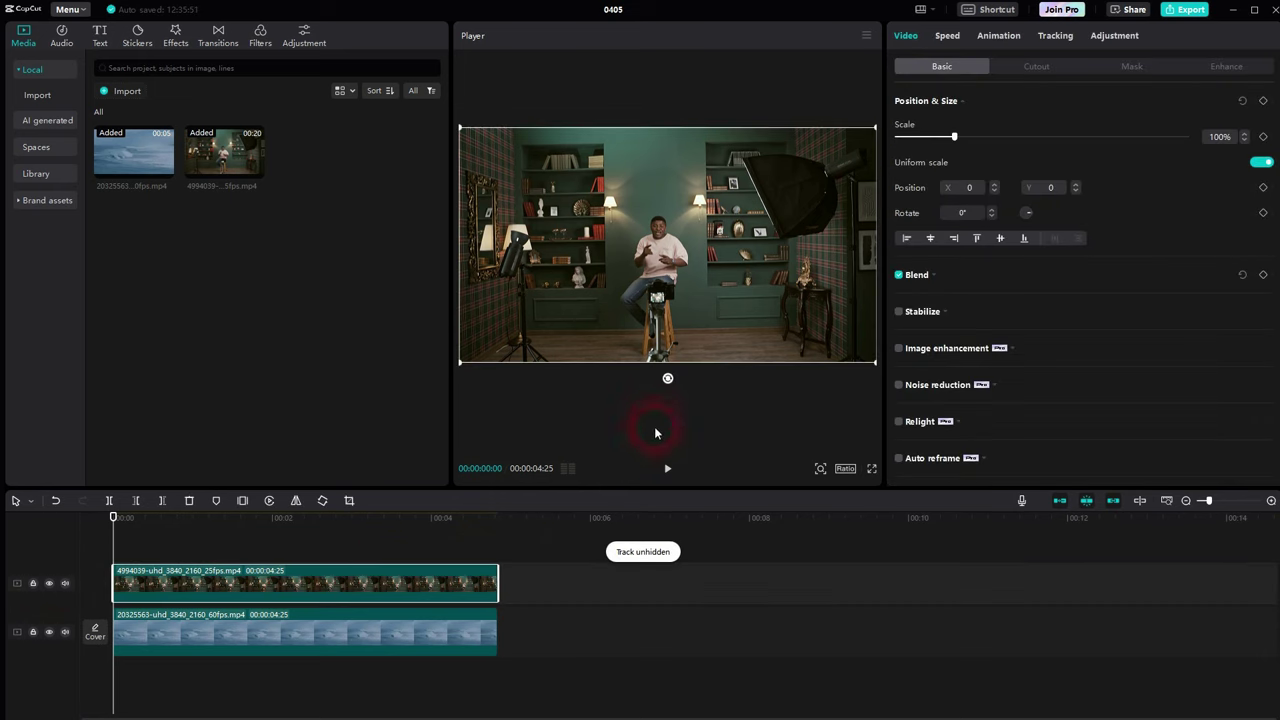
mouse_move(964, 137)
mouse_down()
mouse_move(931, 135)
mouse_move(945, 139)
mouse_up()
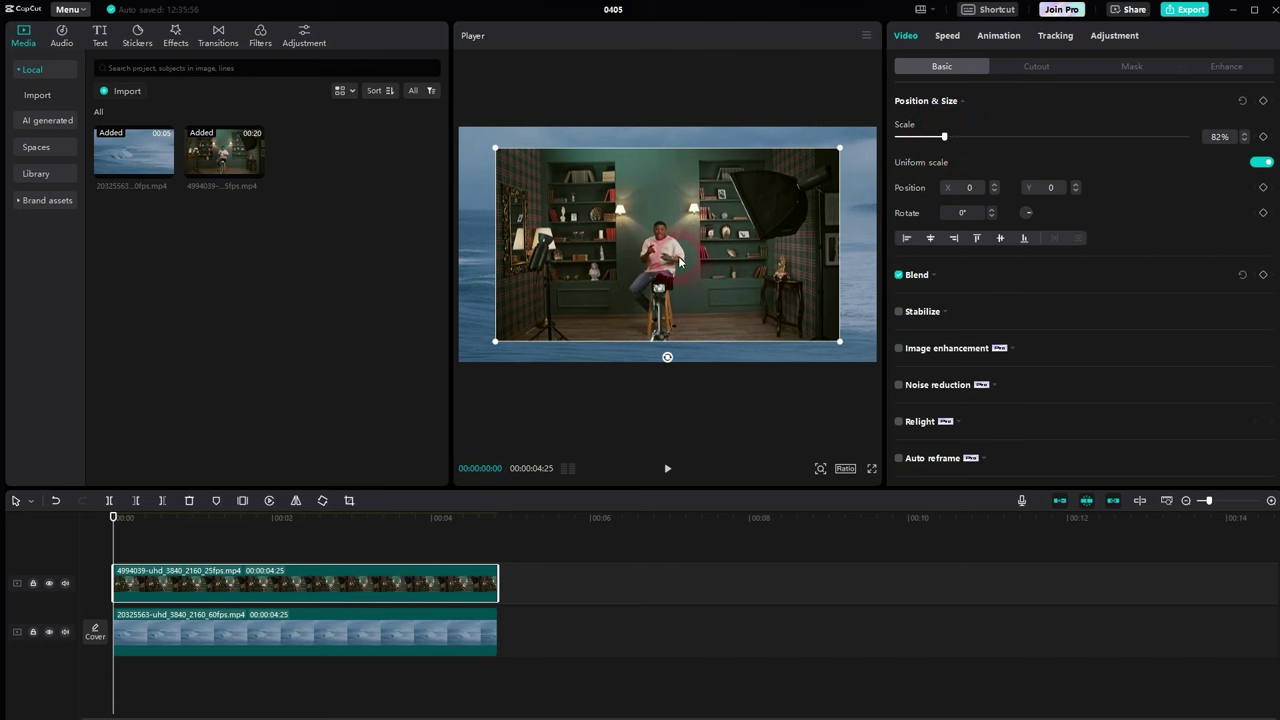
drag(945, 141, 1013, 141)
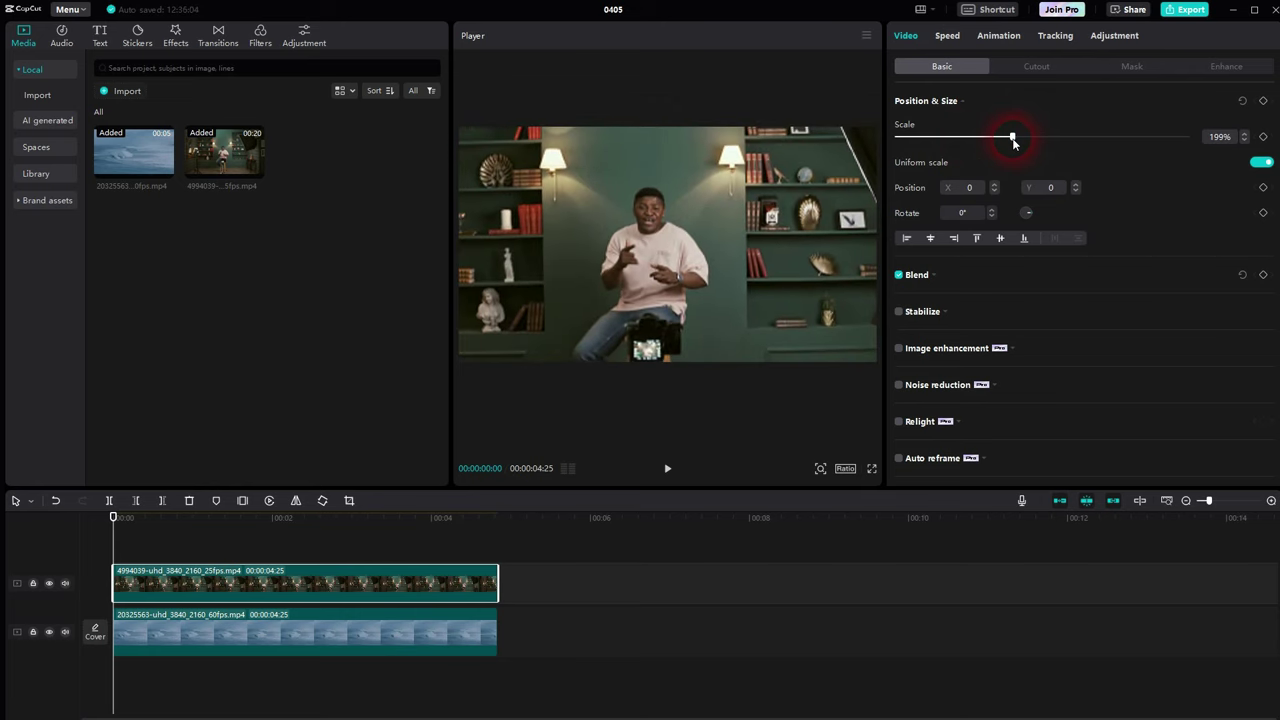
Step: Add a circle mask to the man's clip and reshape it to about 799 by 672, centred on him
click(1121, 73)
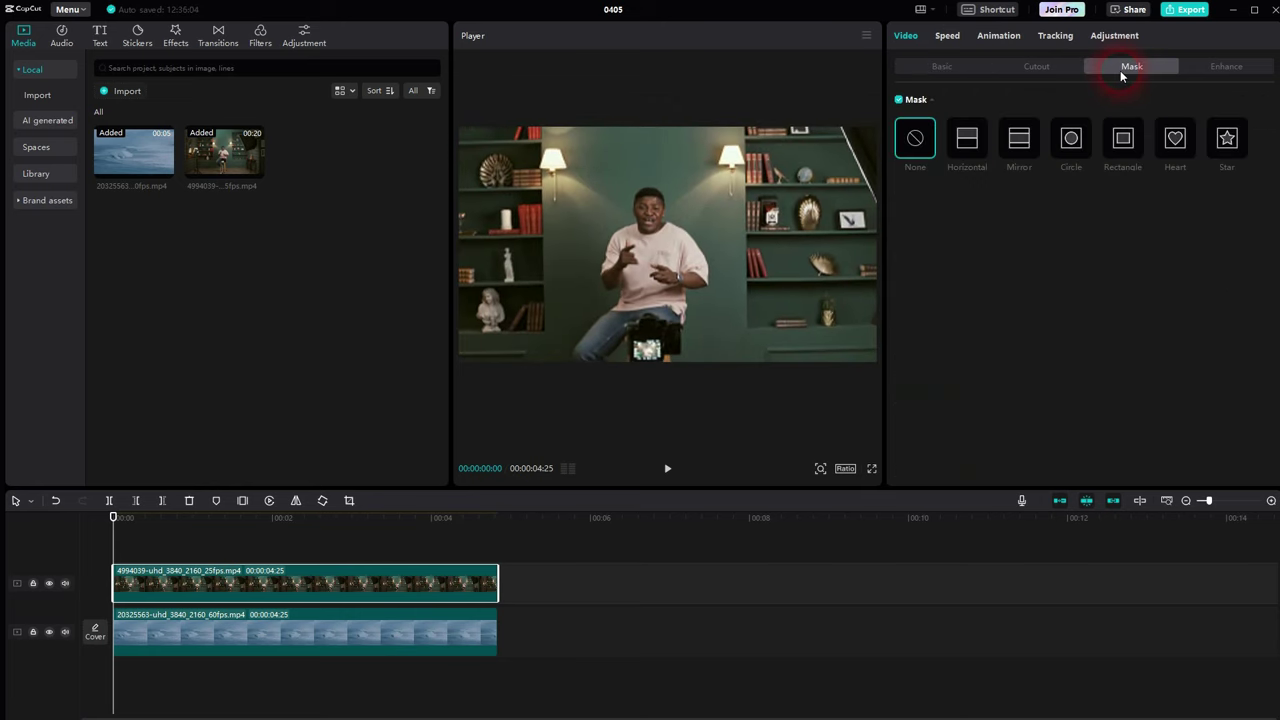
click(1068, 140)
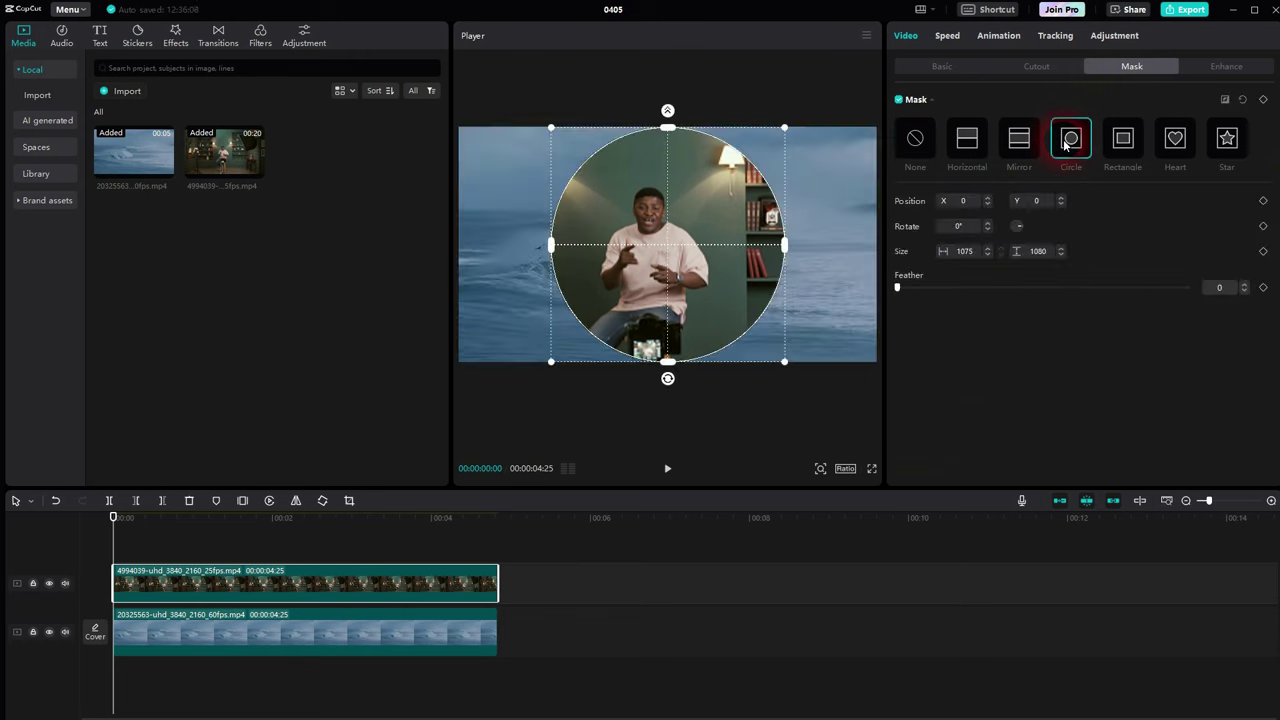
drag(792, 245, 755, 248)
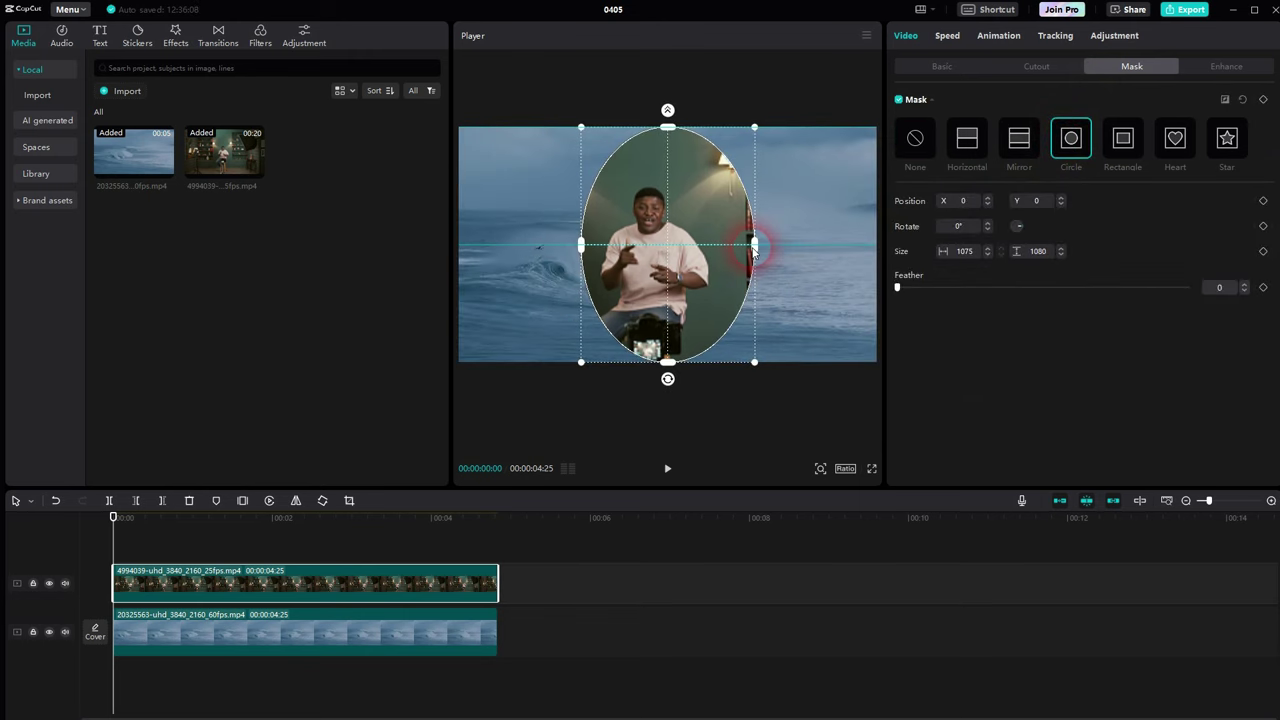
drag(668, 130, 668, 262)
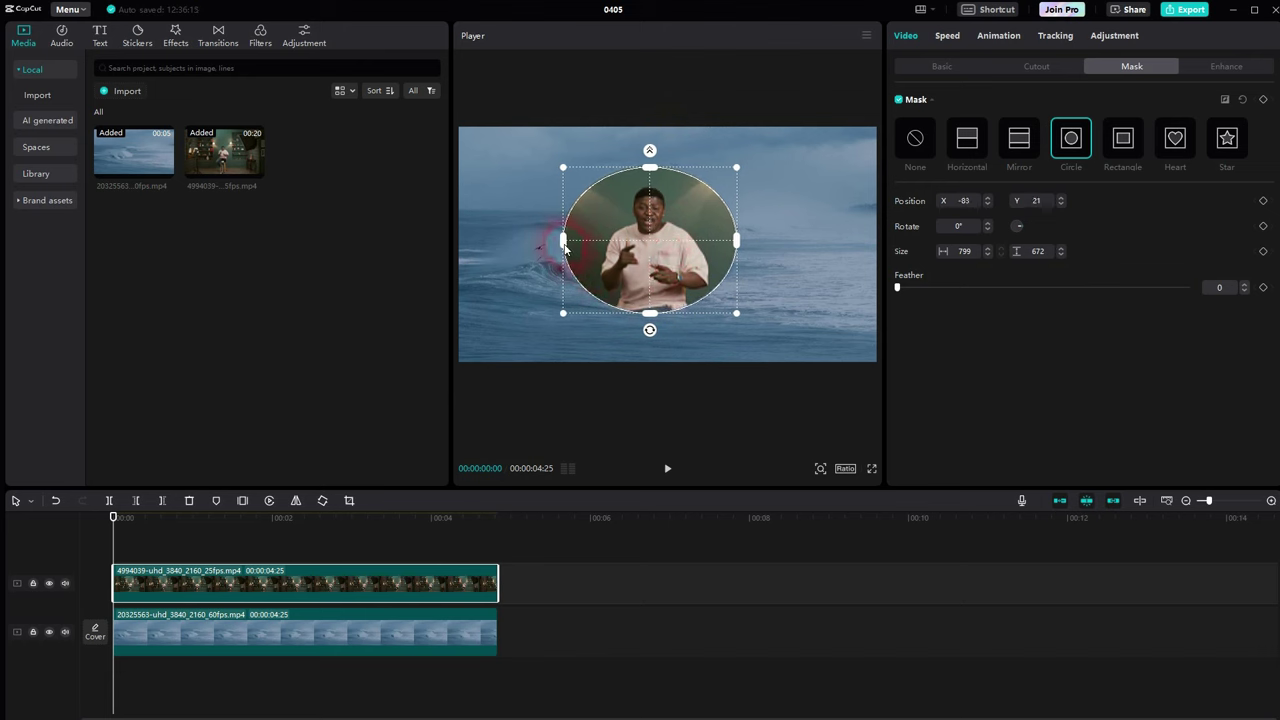
Step: Shrink the mask around the man to a near-perfect circle of about 578 by 586
drag(563, 248, 581, 242)
drag(649, 172, 649, 179)
drag(581, 242, 587, 240)
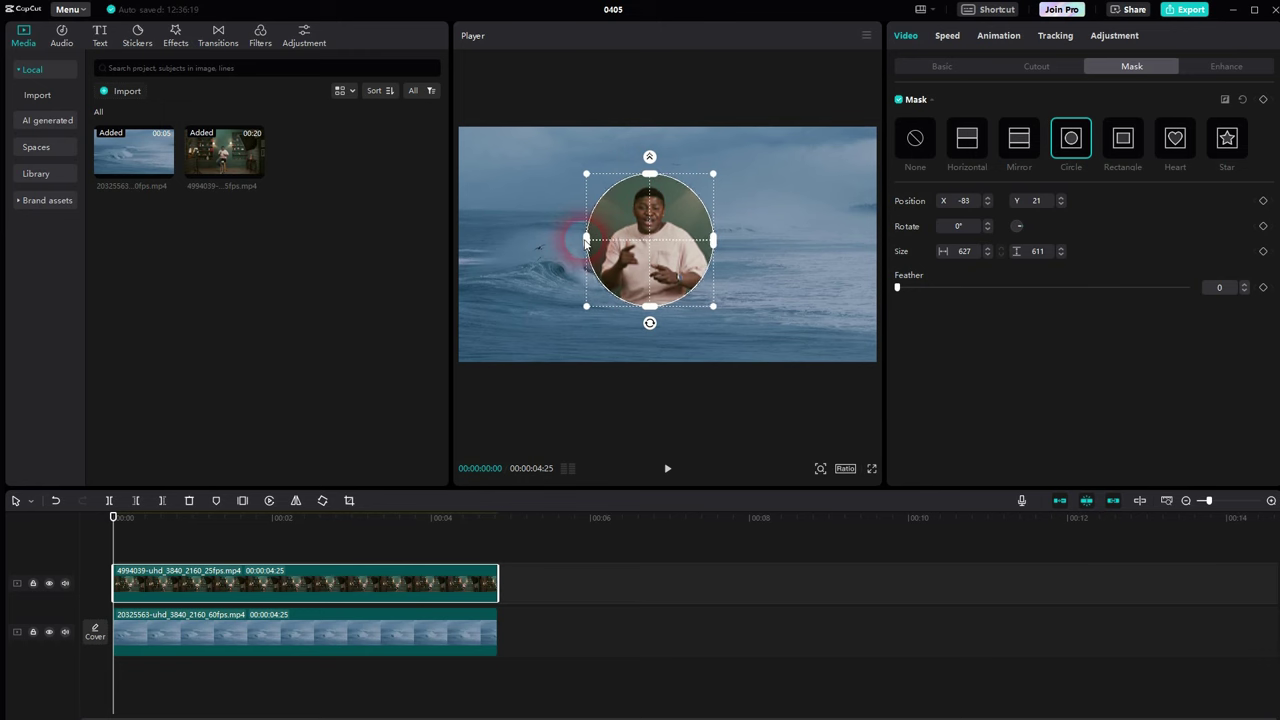
drag(653, 178, 656, 181)
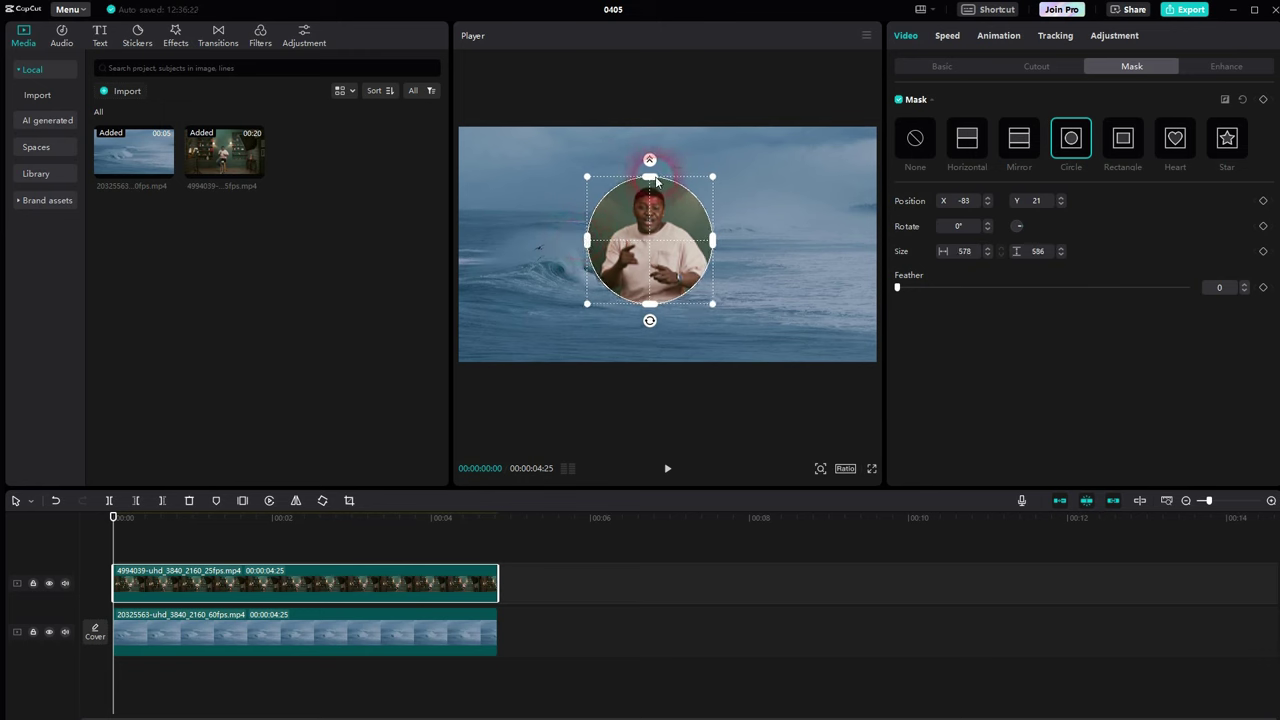
Step: Turn the masked clip of the man into a compound clip
click(604, 575)
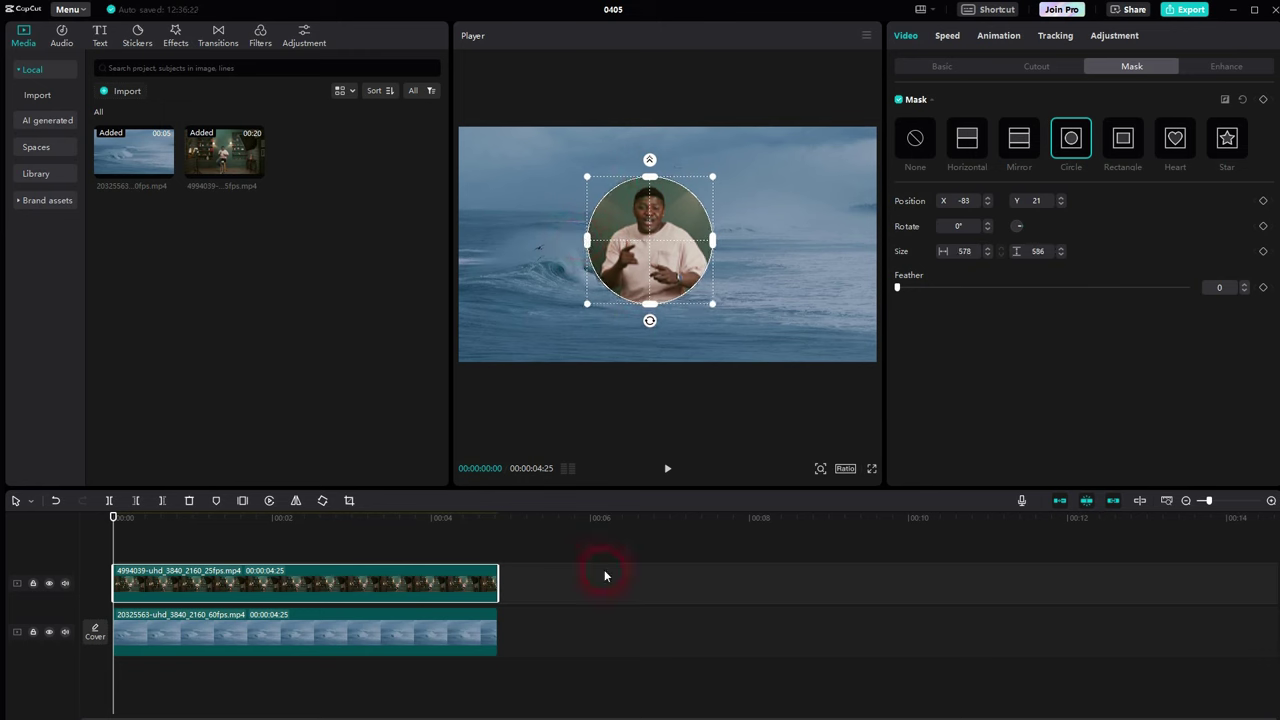
click(303, 636)
click(300, 592)
click(622, 198)
right_click(329, 577)
click(398, 534)
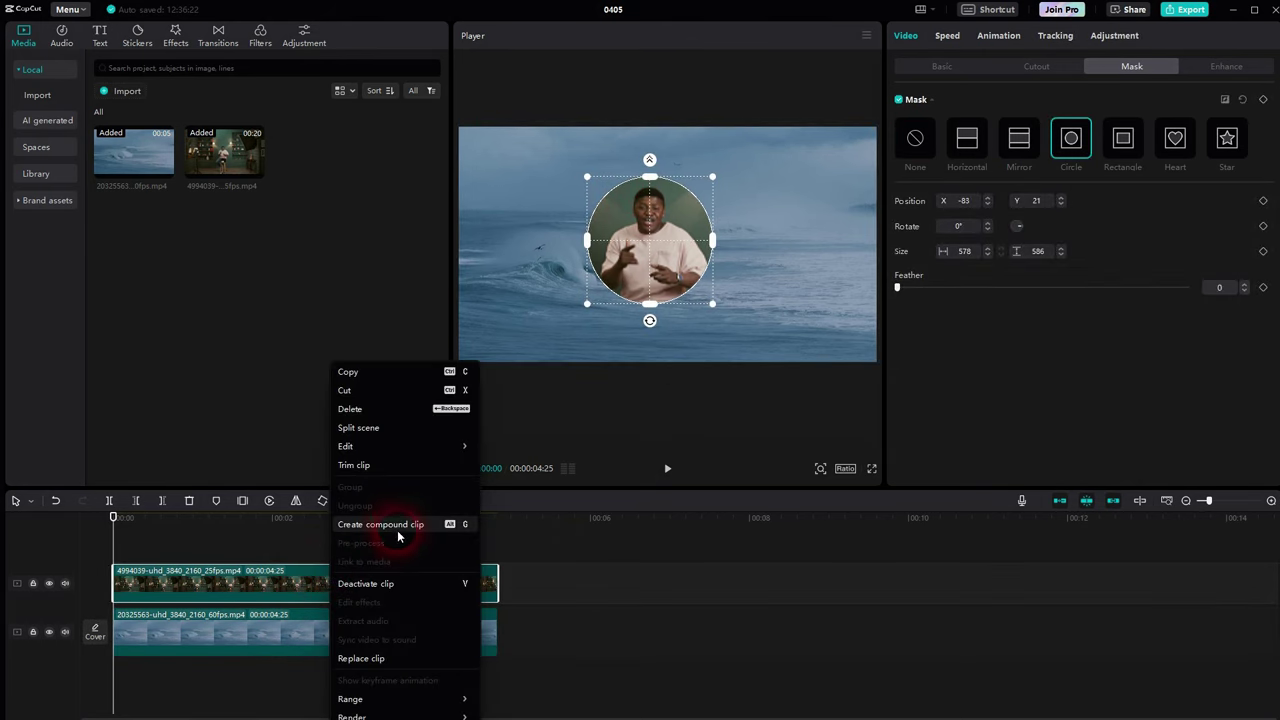
Step: Scale the compound clip to 70% and place the man's circle in the lower-right corner of the ocean footage
click(661, 231)
drag(661, 231, 824, 291)
click(1020, 72)
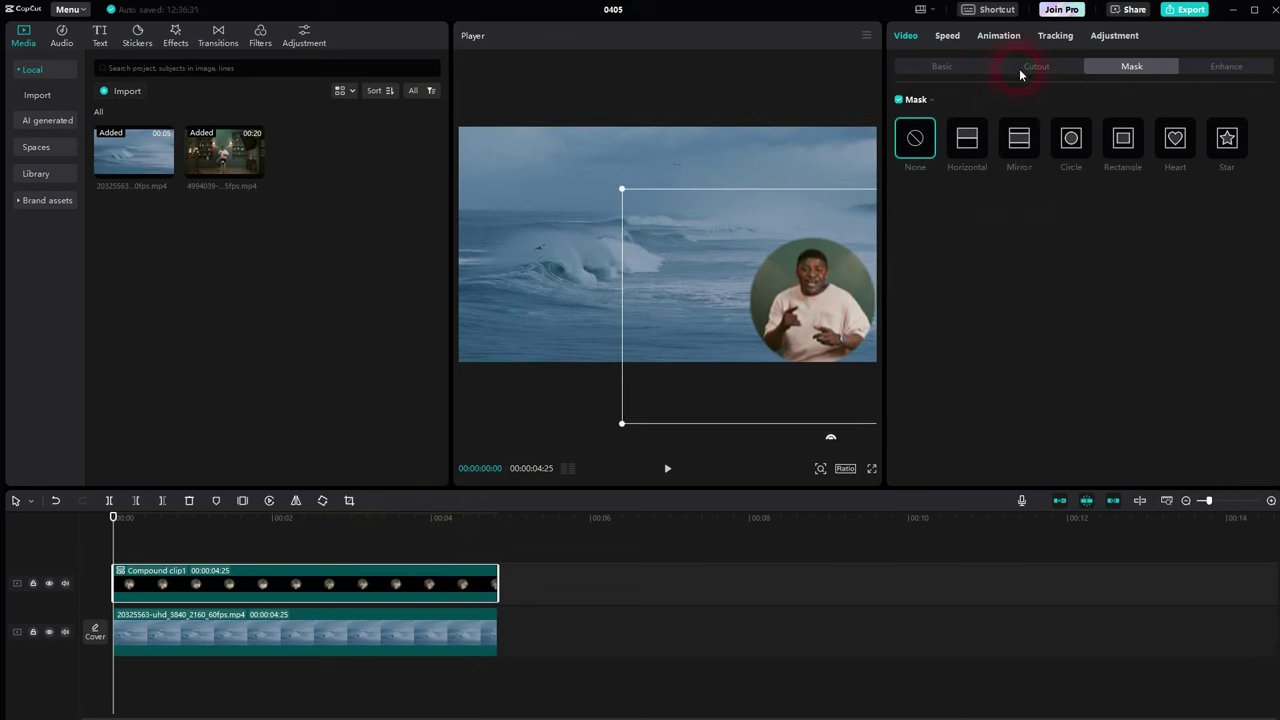
click(940, 67)
drag(952, 137, 937, 137)
click(827, 305)
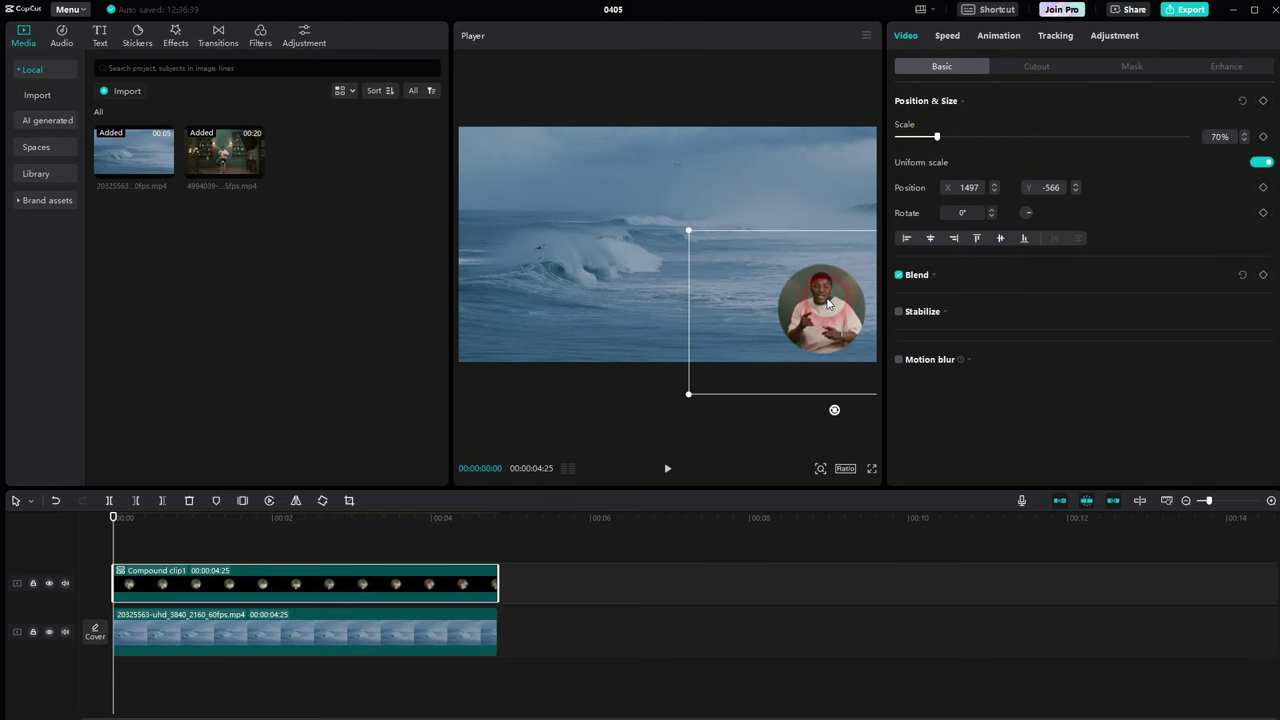
drag(827, 305, 785, 348)
click(510, 425)
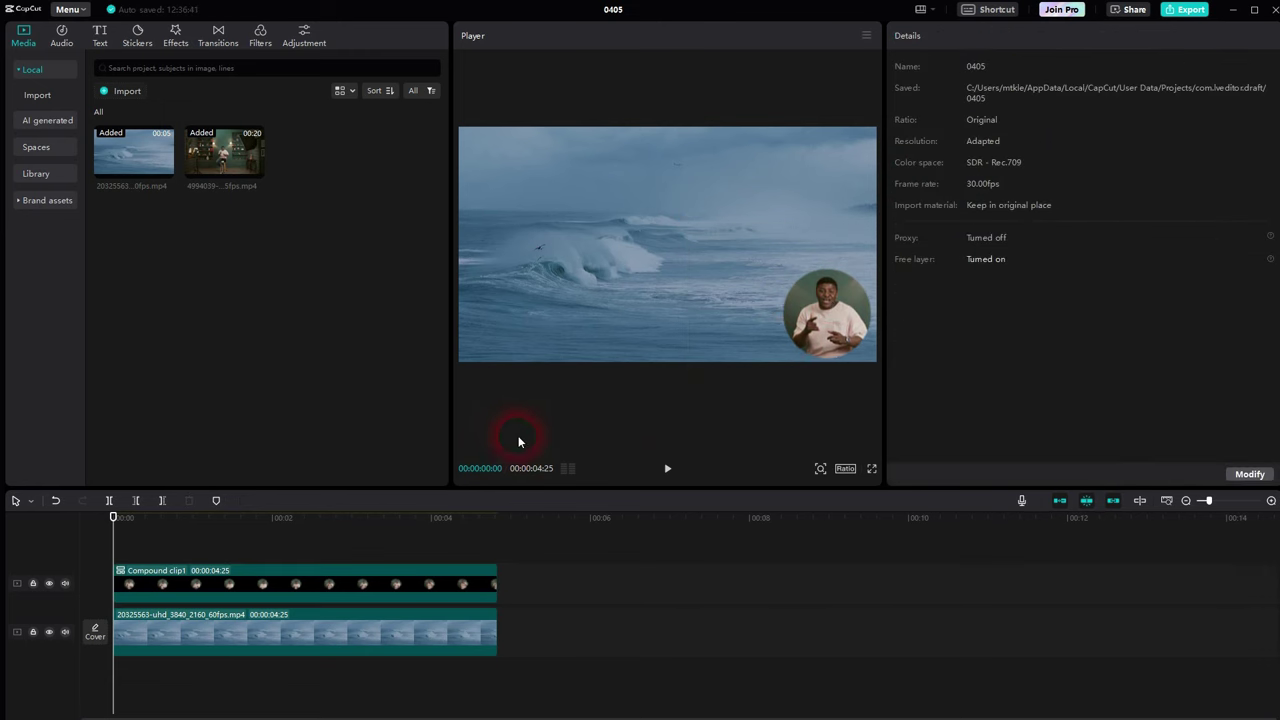
Step: Play back the ocean video with the circular overlay of the man from the start
click(669, 468)
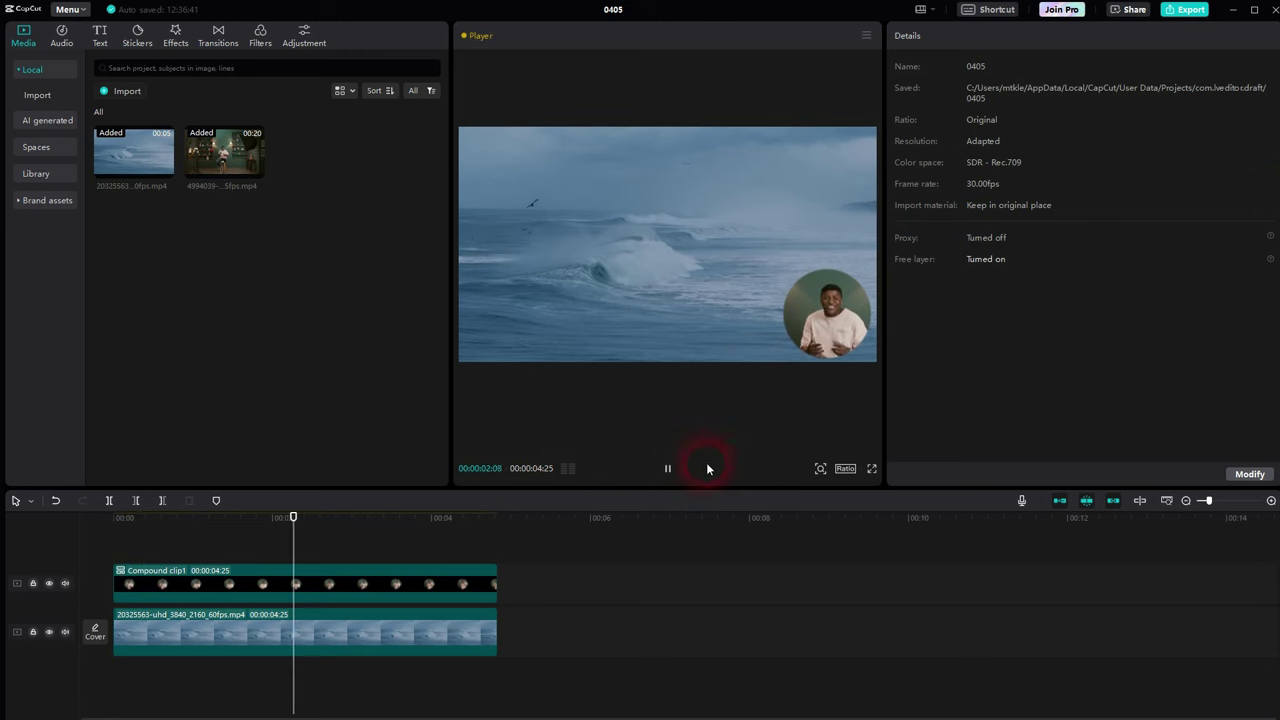
click(672, 476)
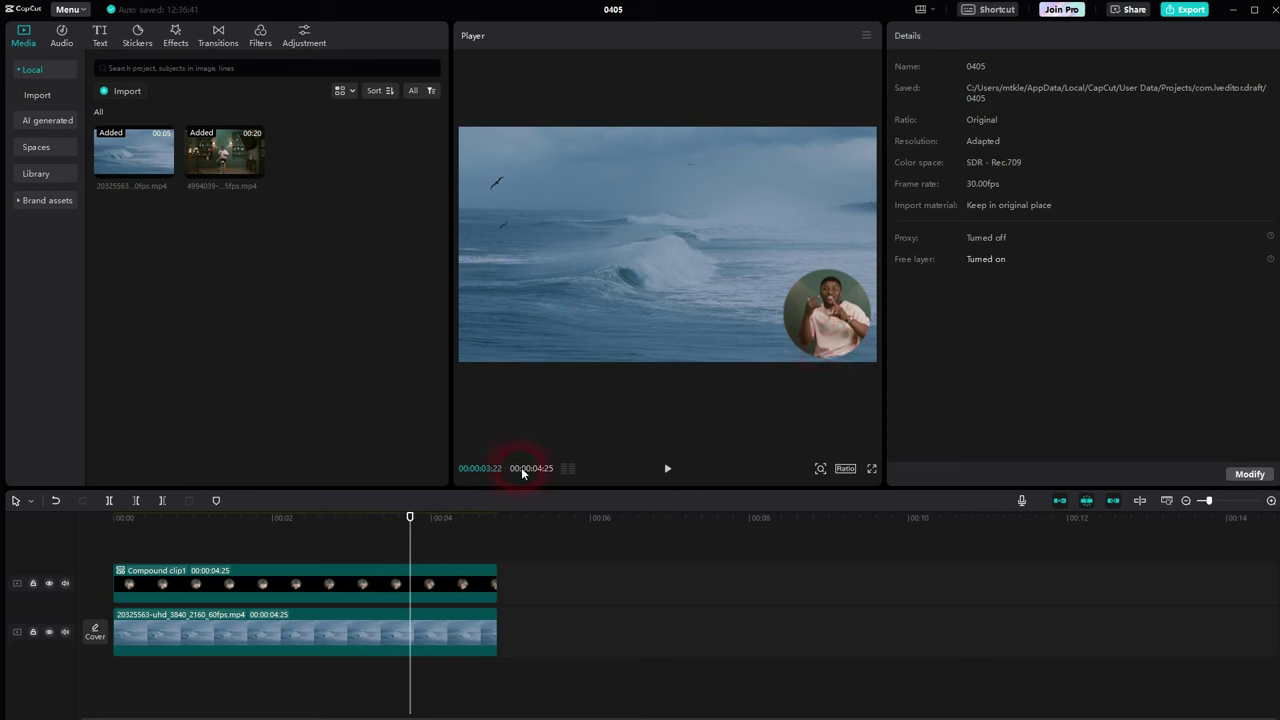
click(278, 574)
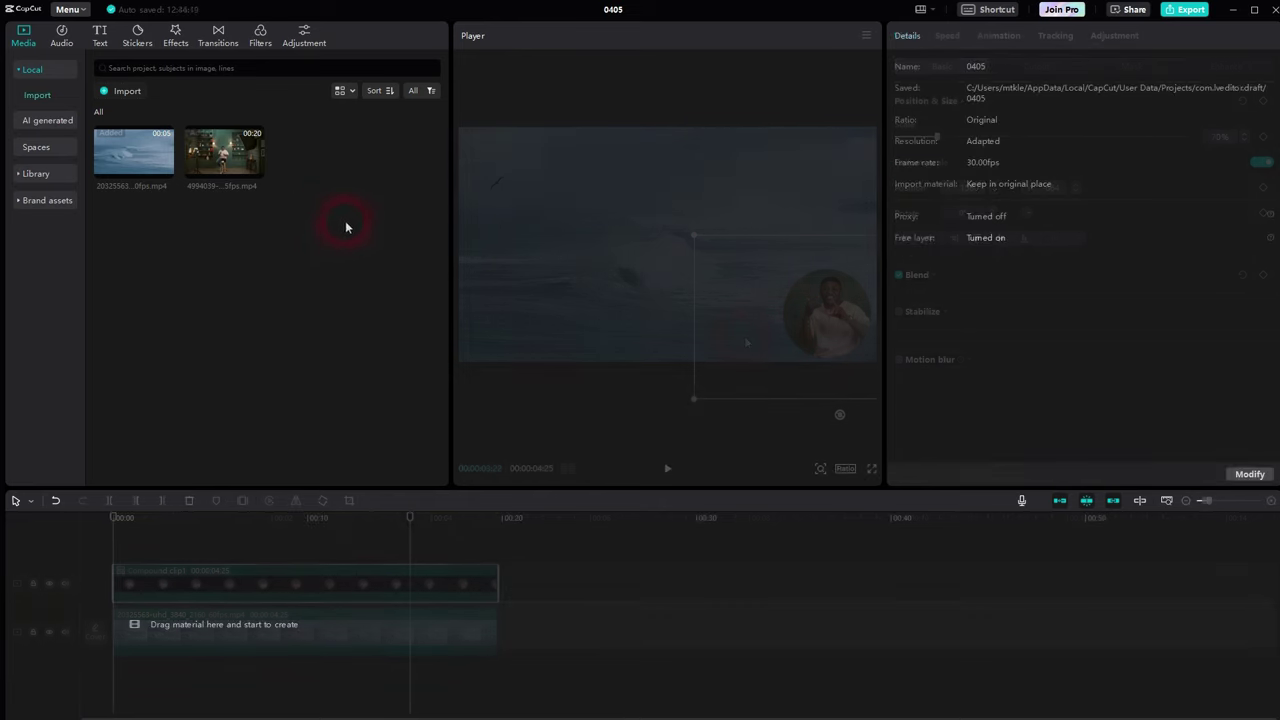
Step: Add the man's studio clip to the empty timeline and give it a circle mask sized 600 by 600
click(257, 170)
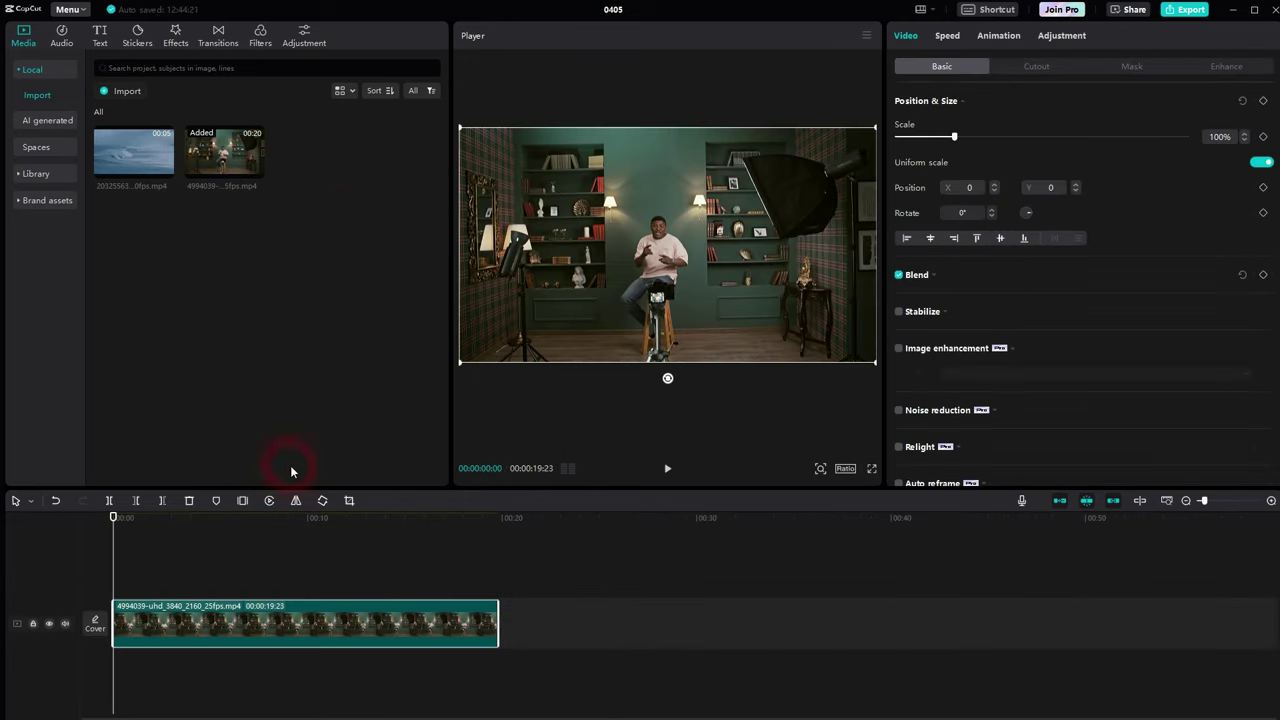
click(1116, 66)
click(1075, 141)
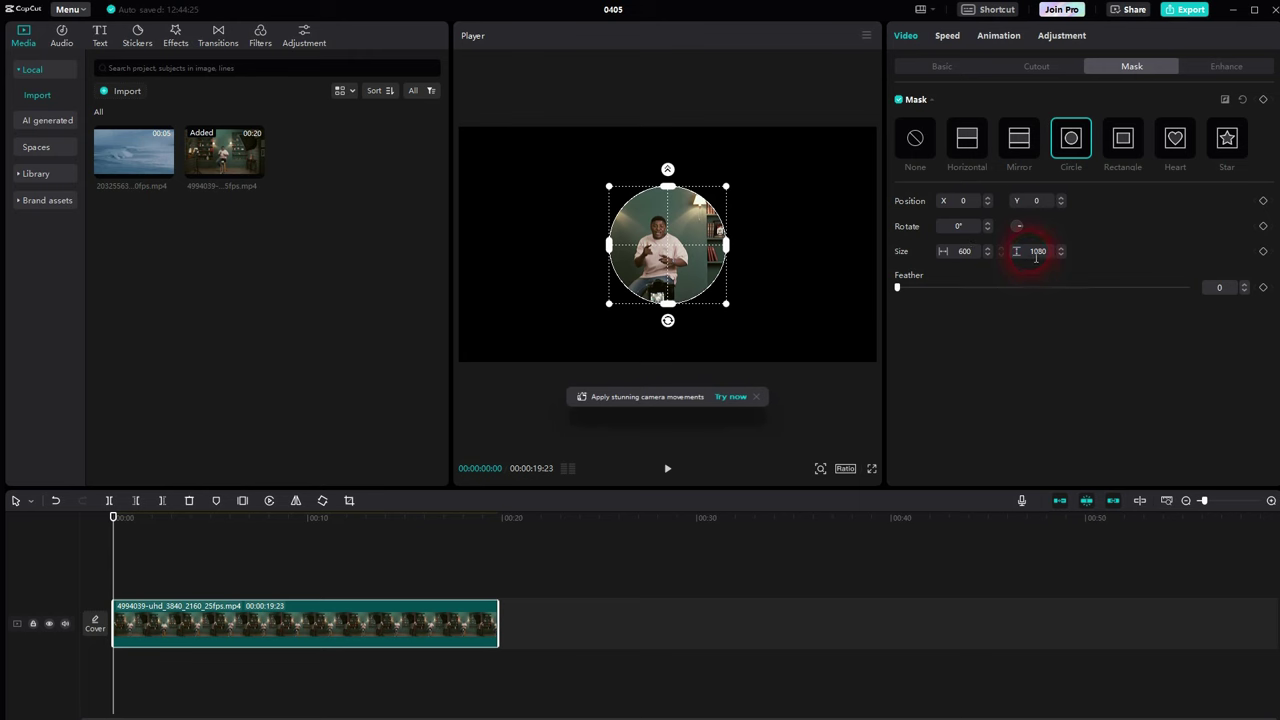
drag(1036, 258, 1061, 255)
text(600)
key(Return)
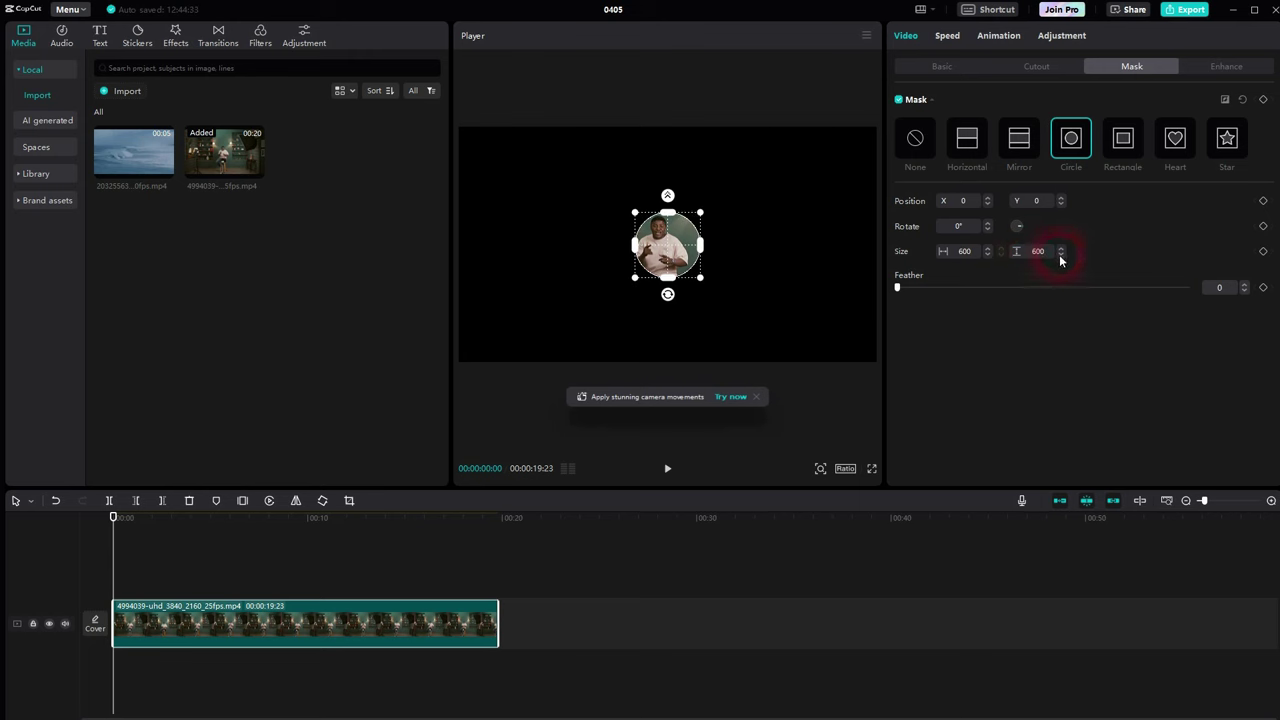
Step: Enlarge the circle mask to 700 by 700 and shift it onto the man at X -86, Y 0
click(667, 260)
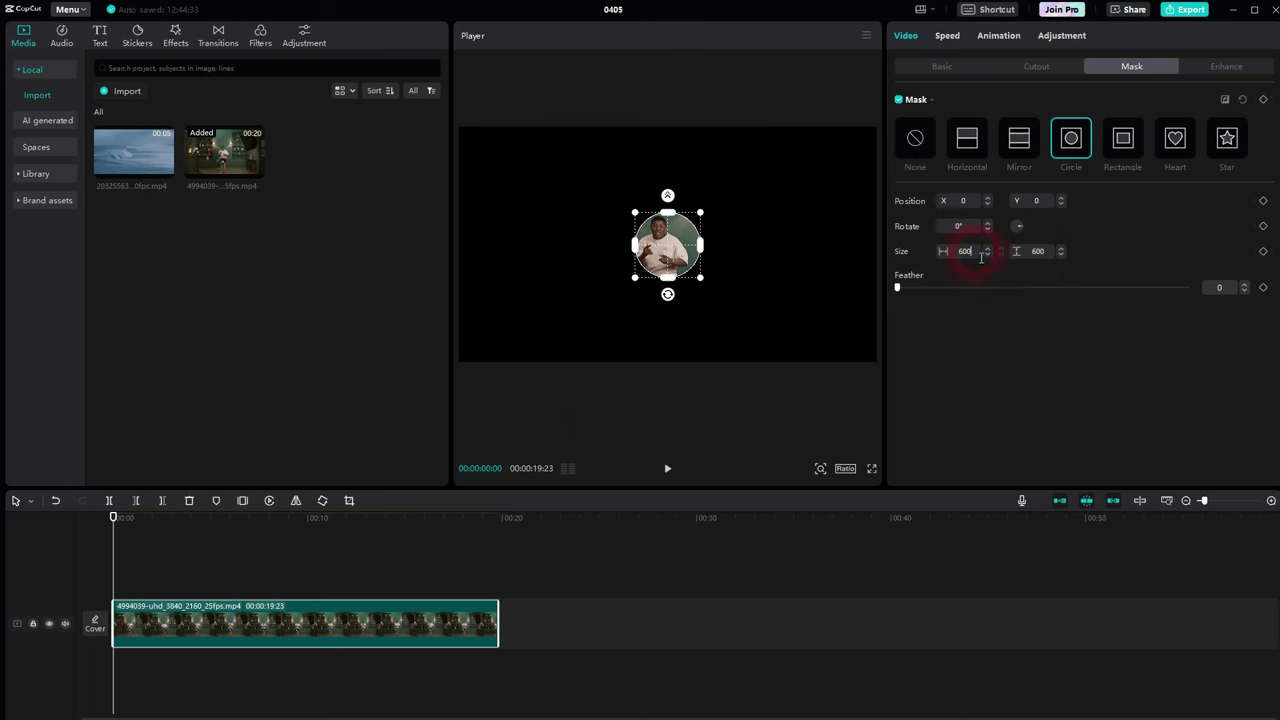
drag(981, 257, 948, 247)
click(1017, 250)
drag(1040, 256, 1052, 252)
text(7)
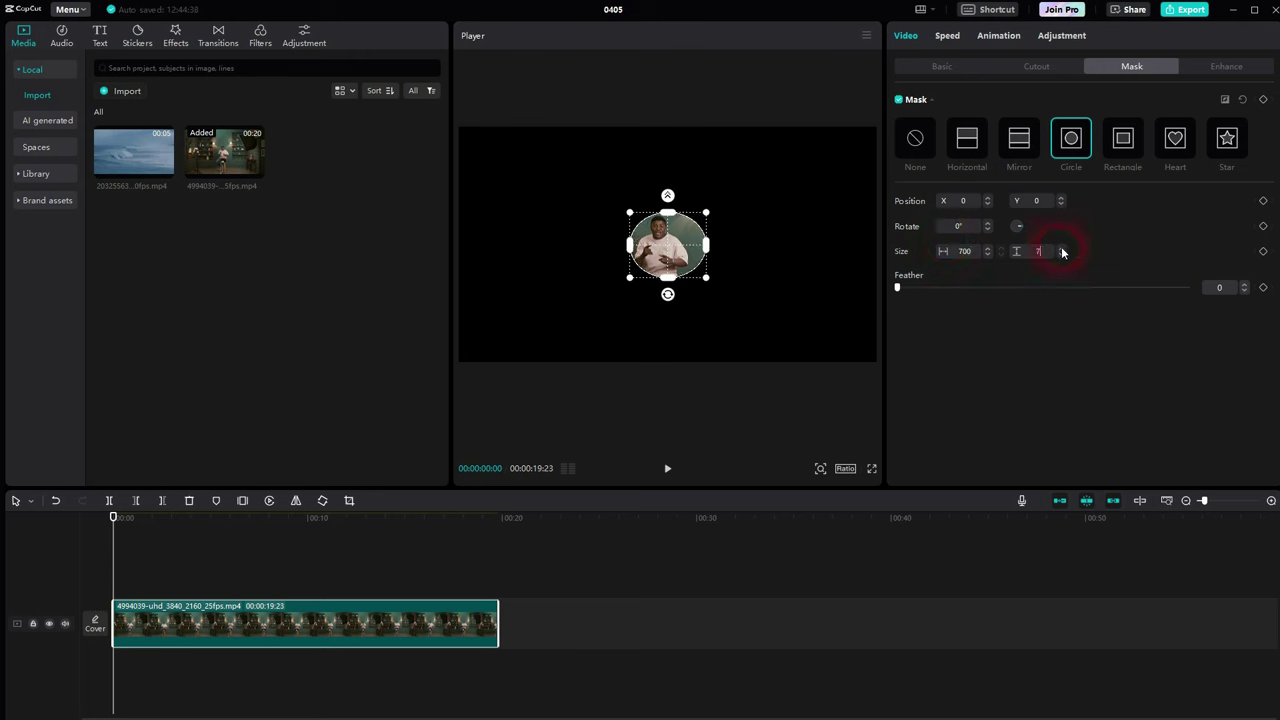
text(00)
key(Return)
click(720, 252)
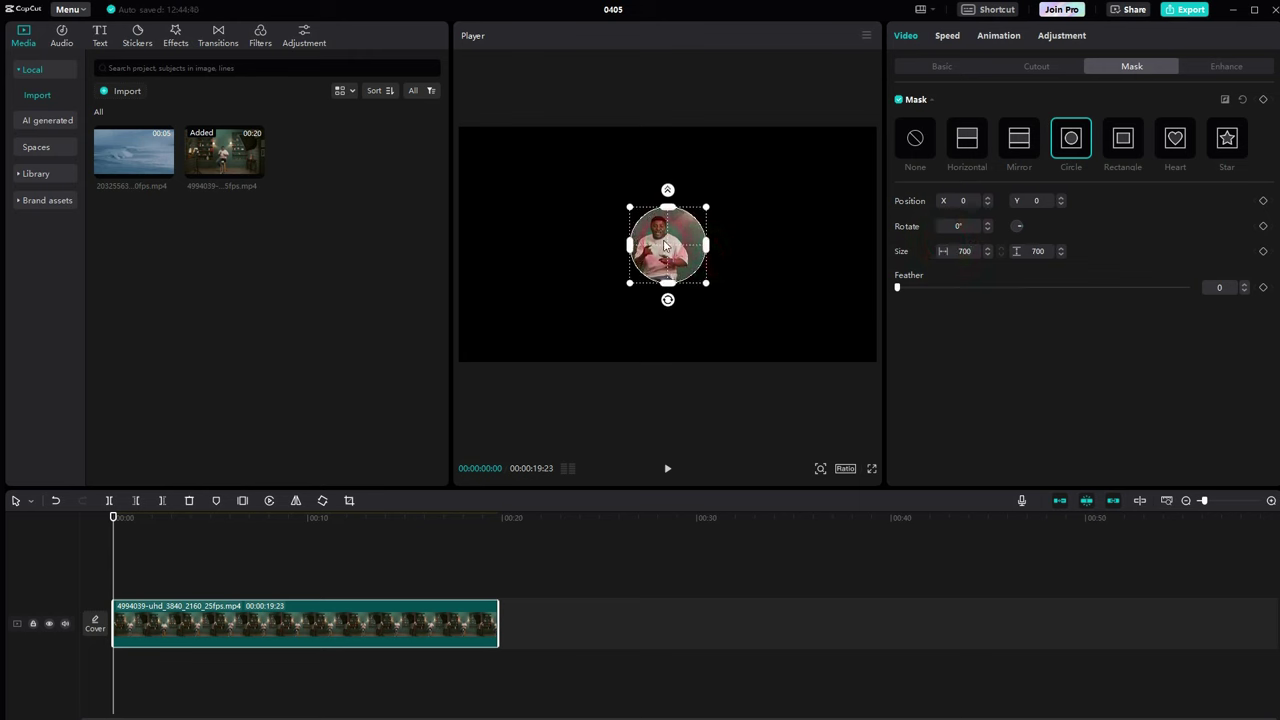
drag(664, 243, 708, 285)
click(632, 420)
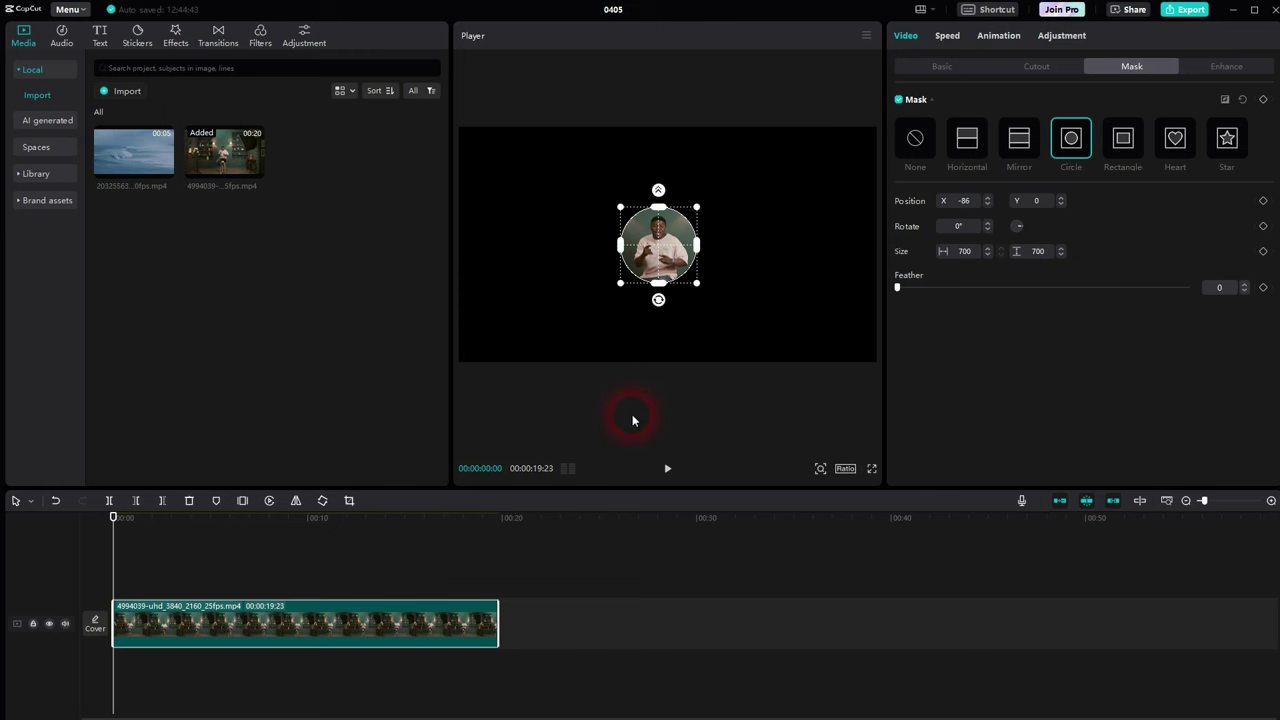
Step: Move the masked clip up one track and place the library's white background on the main track beneath it
click(152, 575)
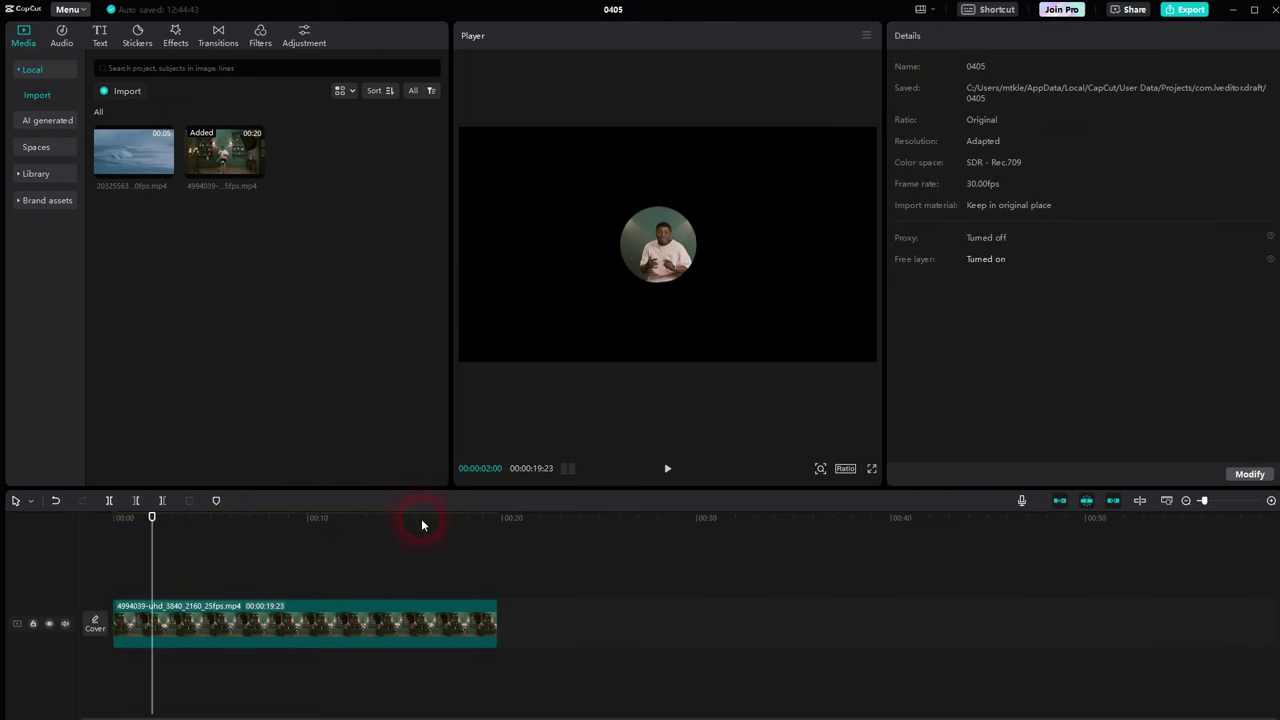
drag(160, 561, 57, 586)
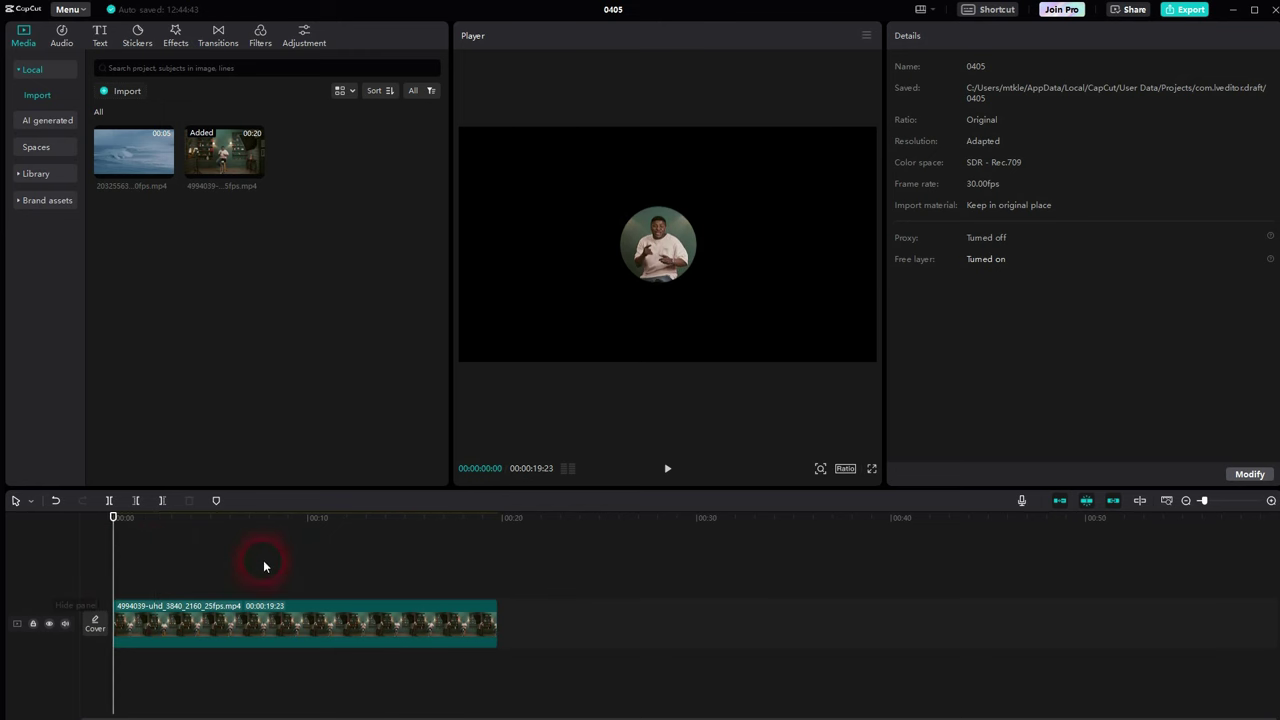
click(201, 630)
drag(201, 630, 201, 595)
click(40, 173)
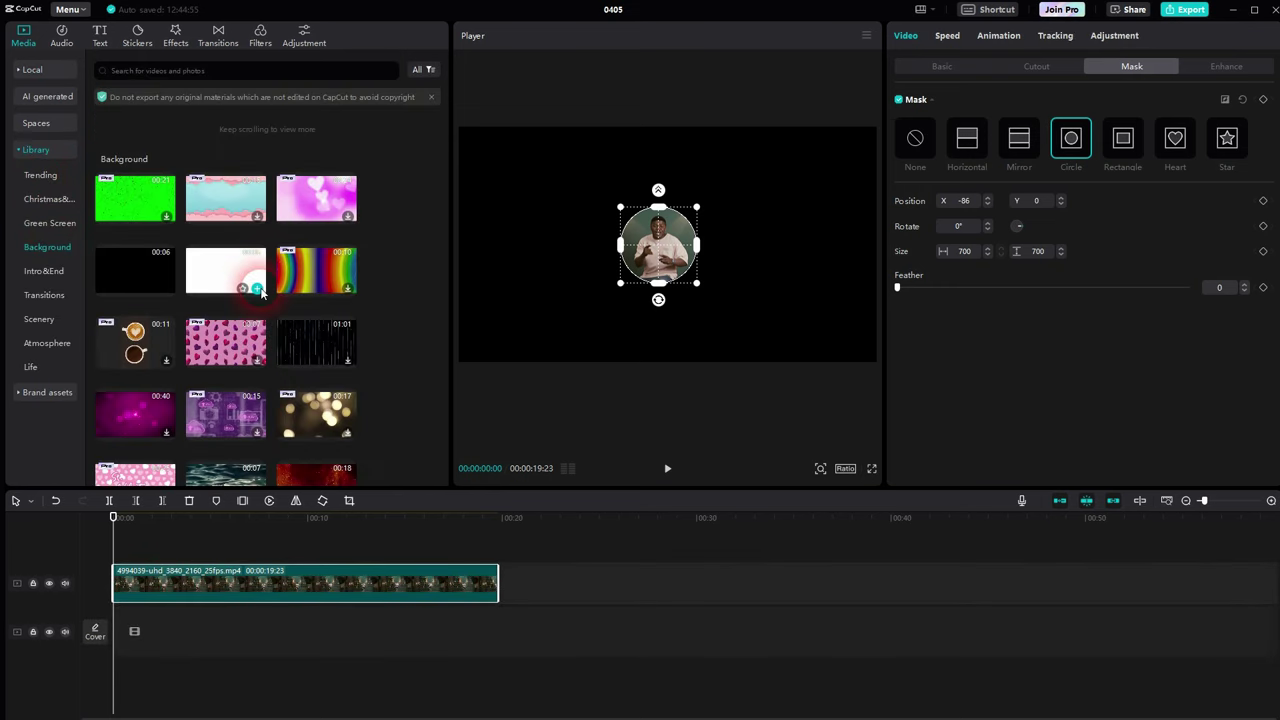
drag(240, 272, 214, 650)
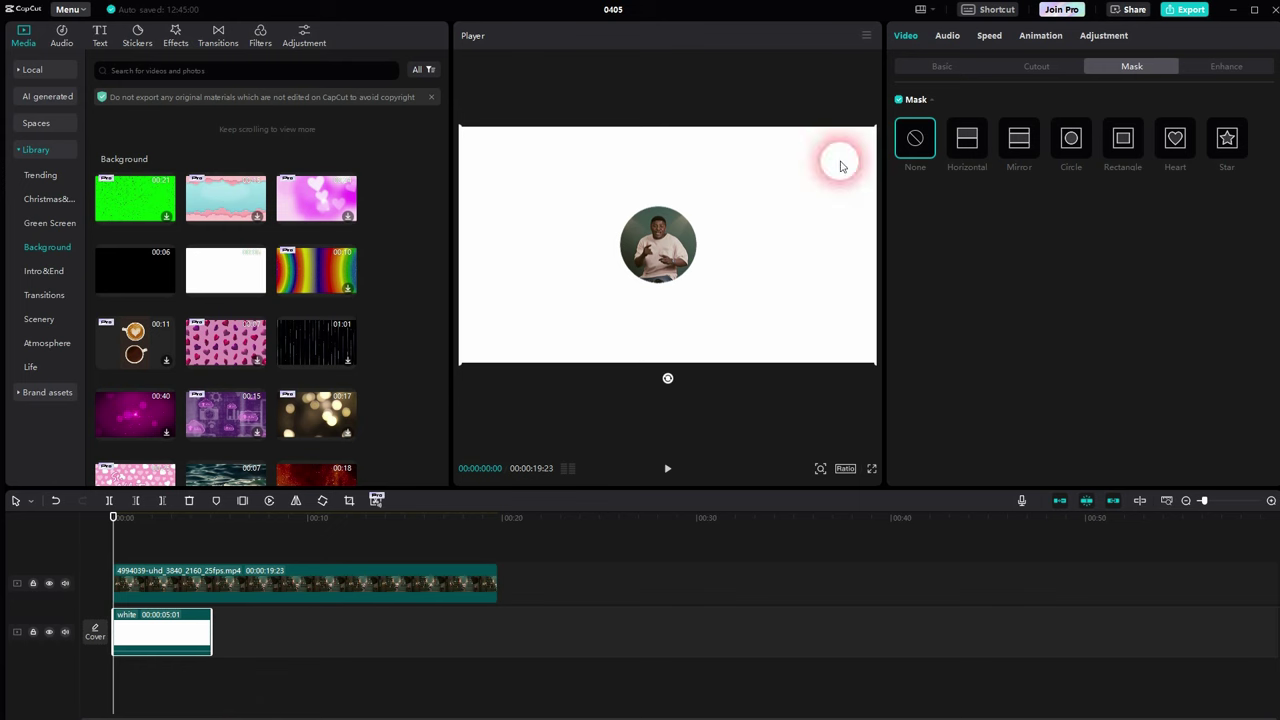
Step: Lengthen the white background clip's duration by slowing it down, first to 20 s and finally to 25 s
click(996, 38)
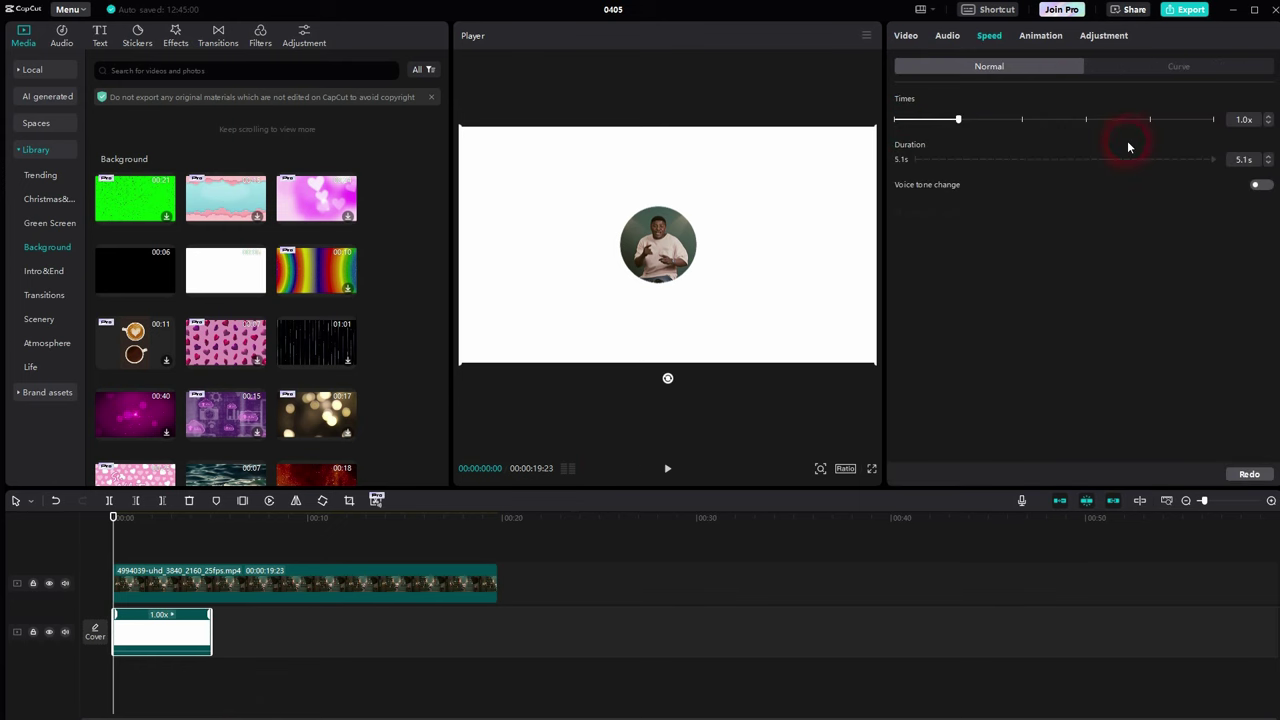
click(1238, 165)
text(20s)
key(Return)
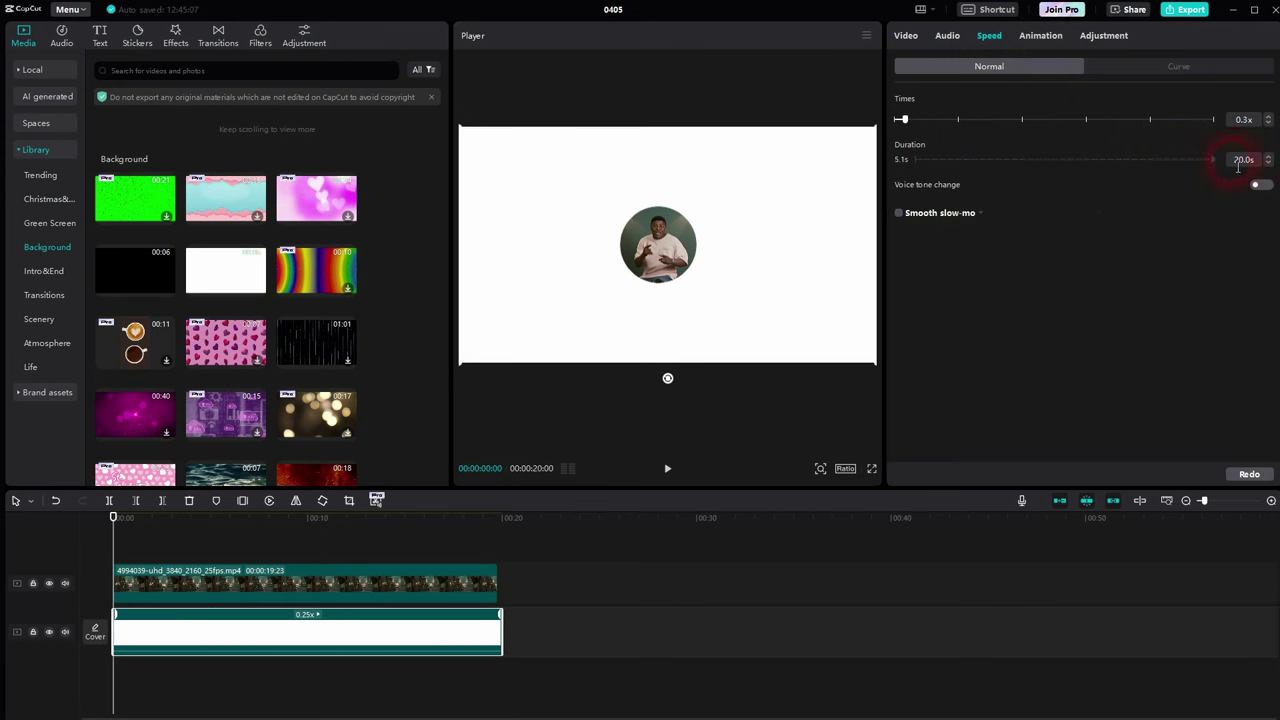
click(1238, 163)
text(25)
key(Return)
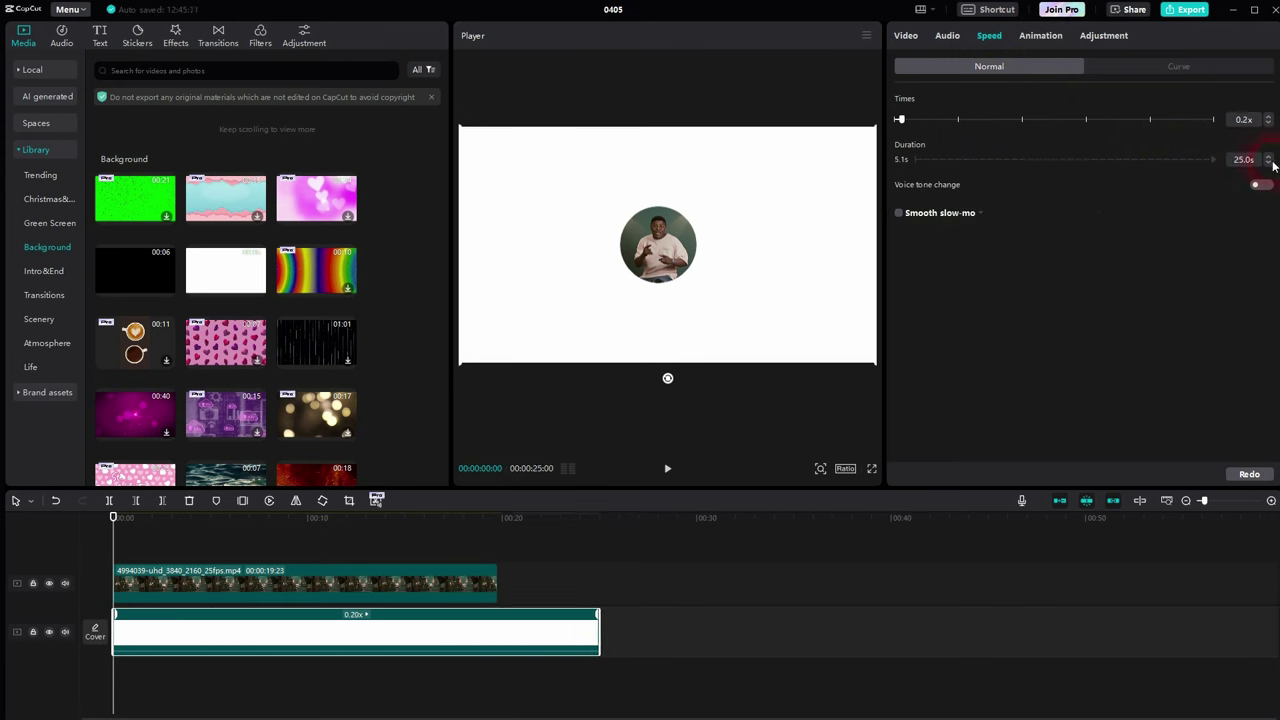
Step: Split the white background clip where the masked clip ends at 00:00:19:23 and delete the remainder
click(505, 627)
key(b)
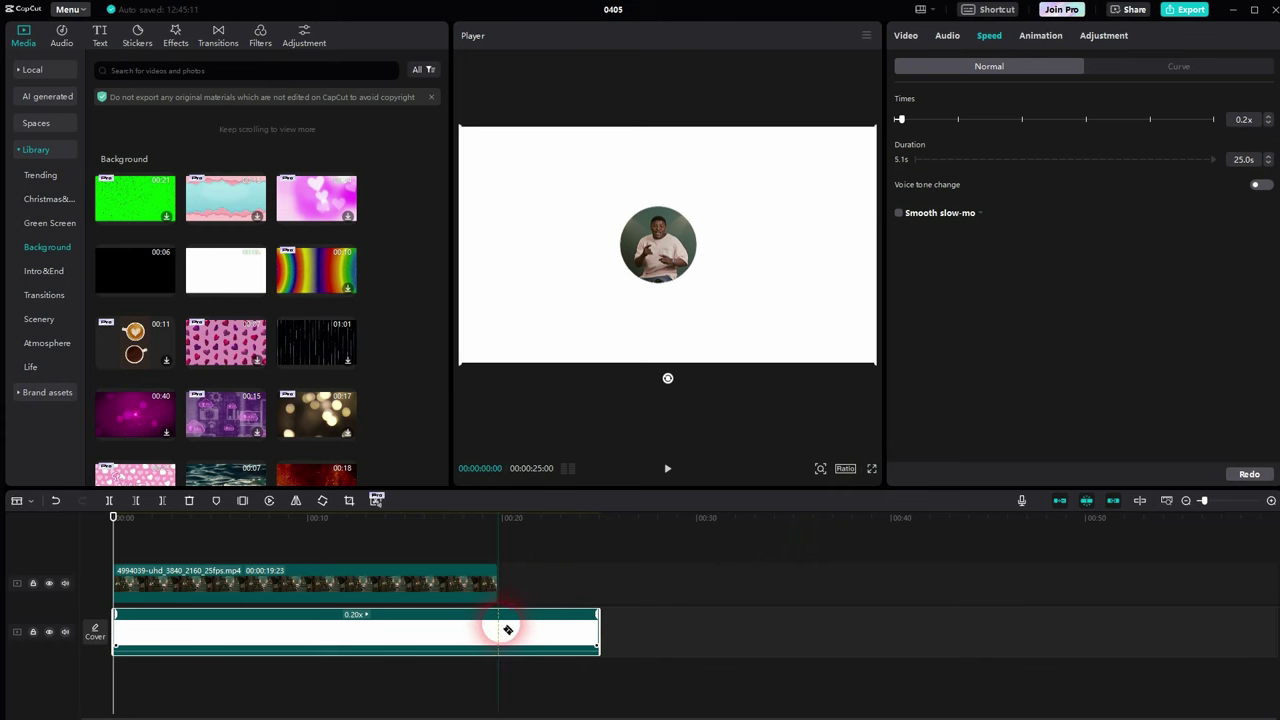
click(499, 627)
key(Delete)
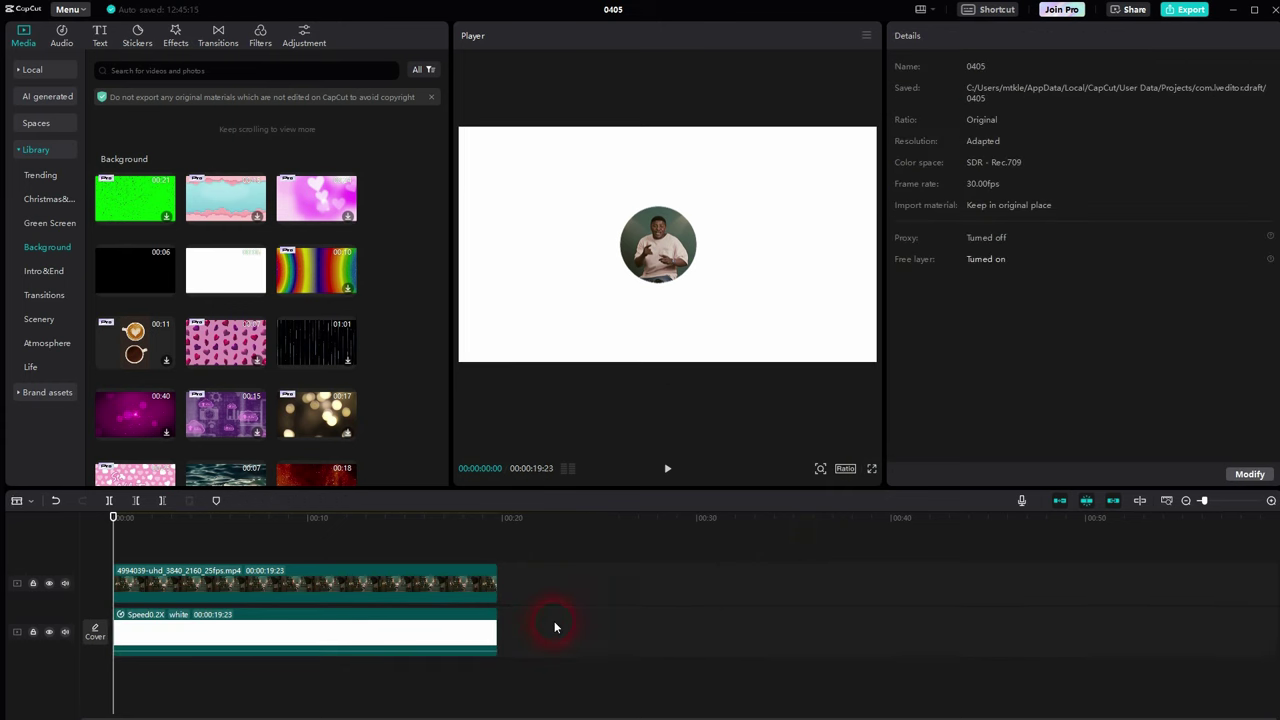
Step: Add a circle mask to the white background clip and size it 750 by 750
click(277, 572)
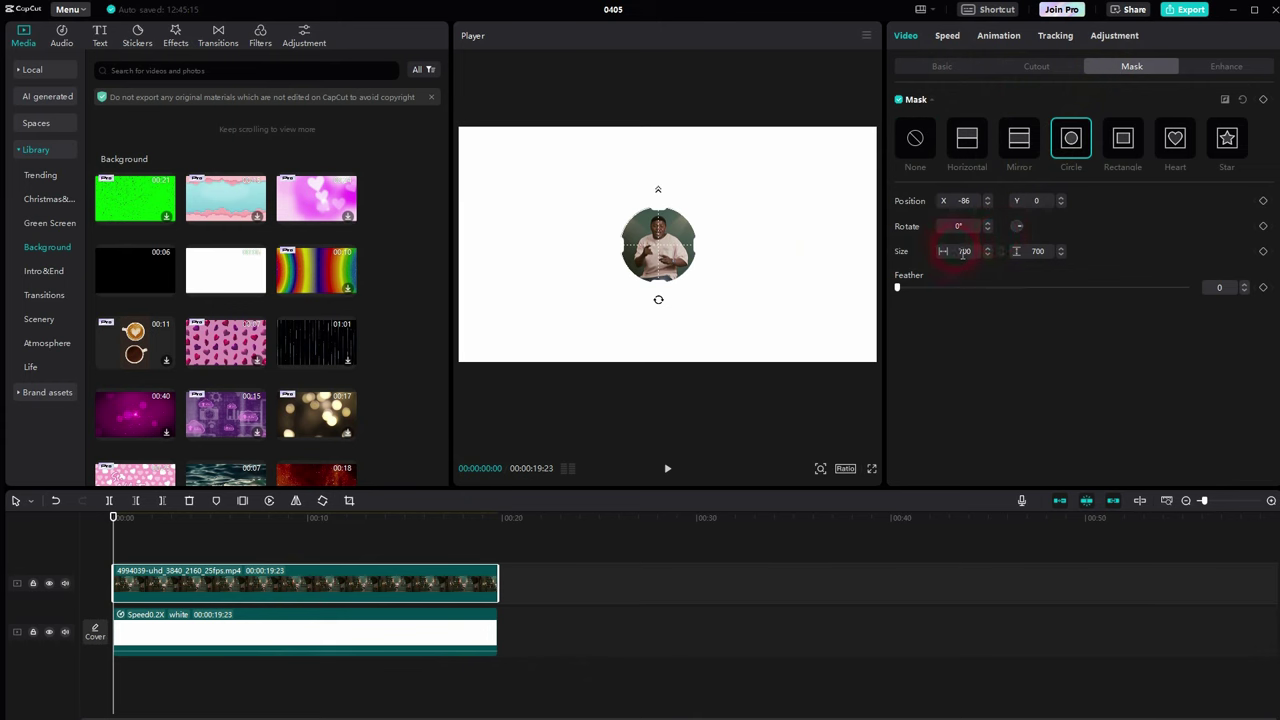
click(262, 650)
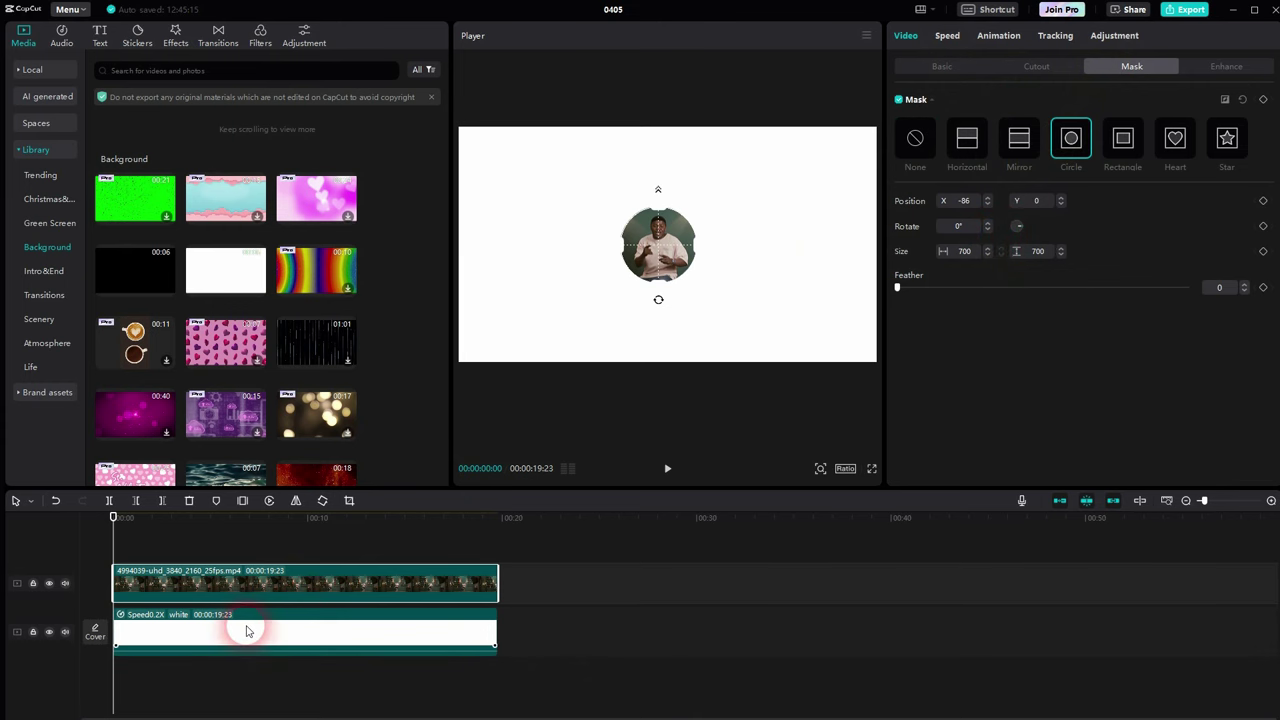
click(811, 251)
click(1071, 140)
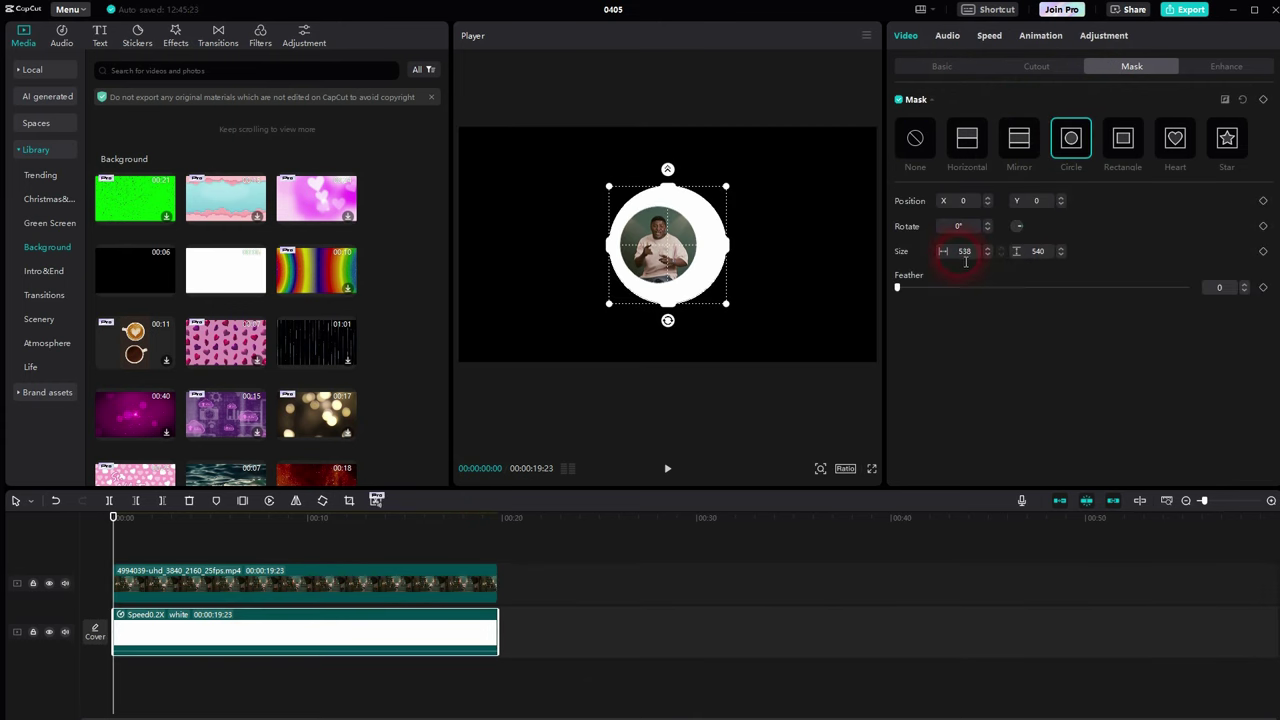
drag(968, 260, 1005, 252)
drag(1038, 253, 1069, 250)
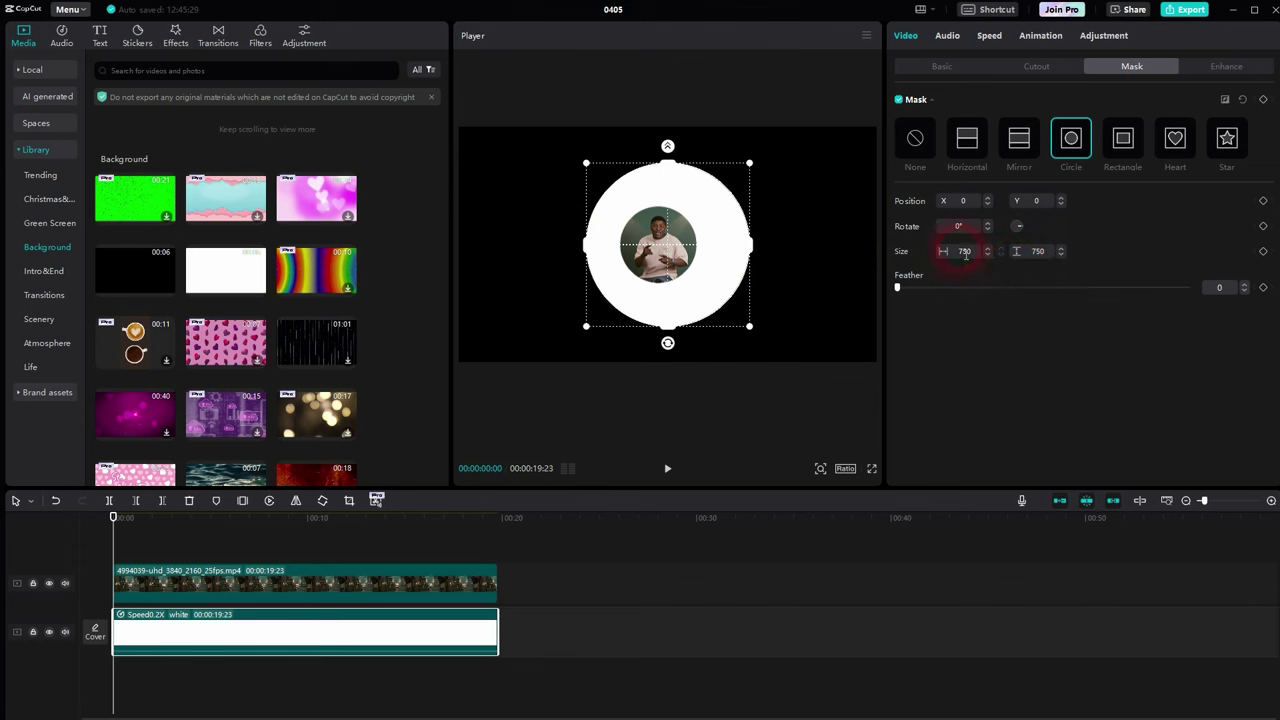
Step: Resize the white clip's circle mask to 600 by 600 and further down to 300 by 300
drag(966, 255, 990, 254)
drag(1035, 257, 1062, 260)
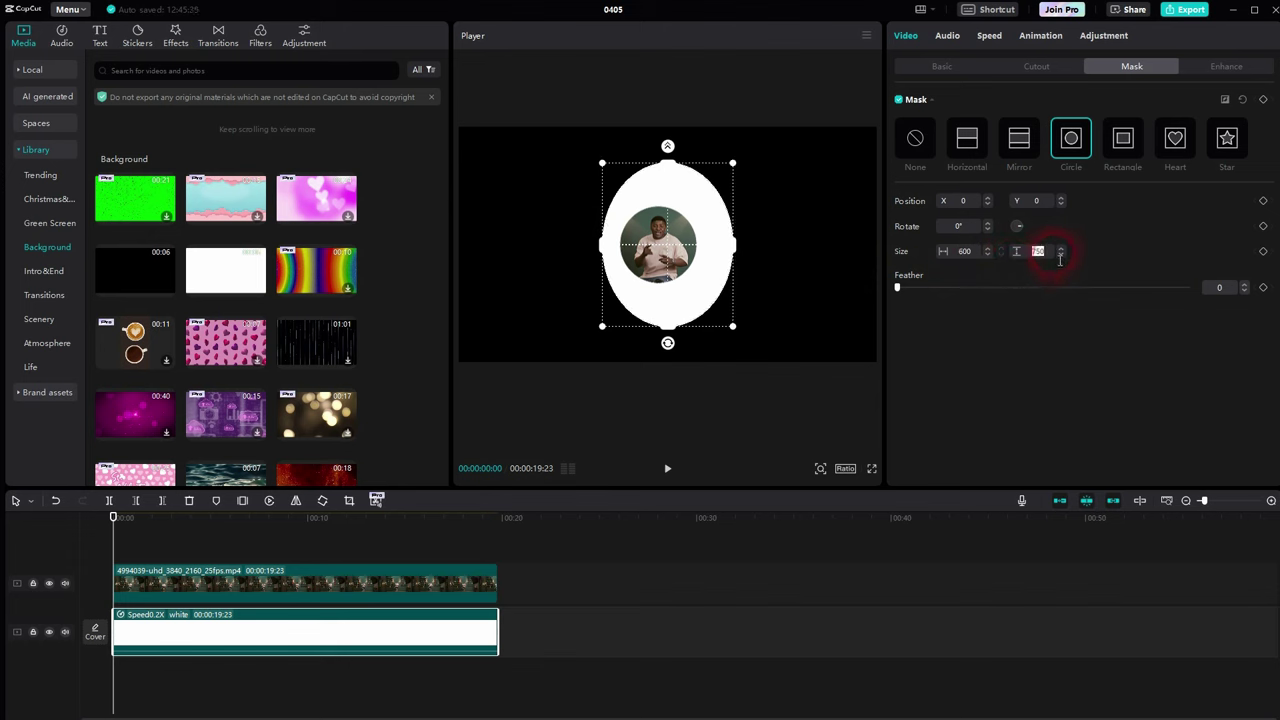
text(600)
key(Return)
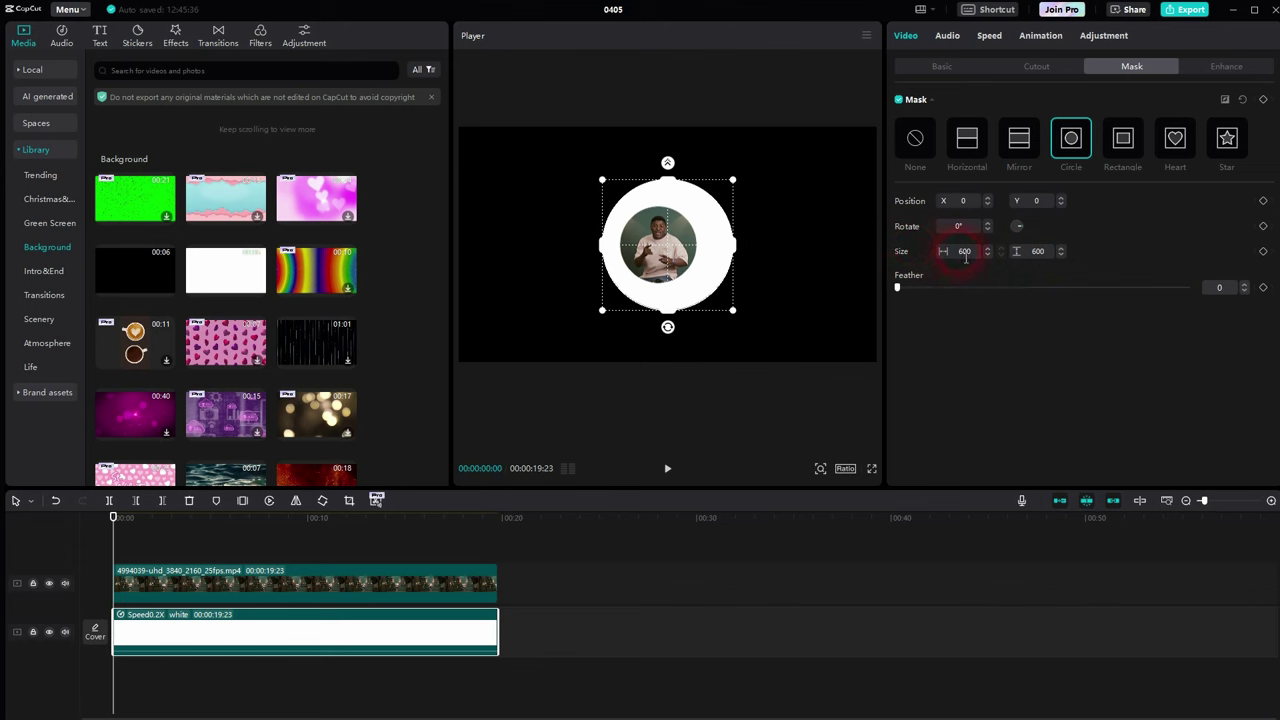
drag(964, 256, 1071, 255)
text(300)
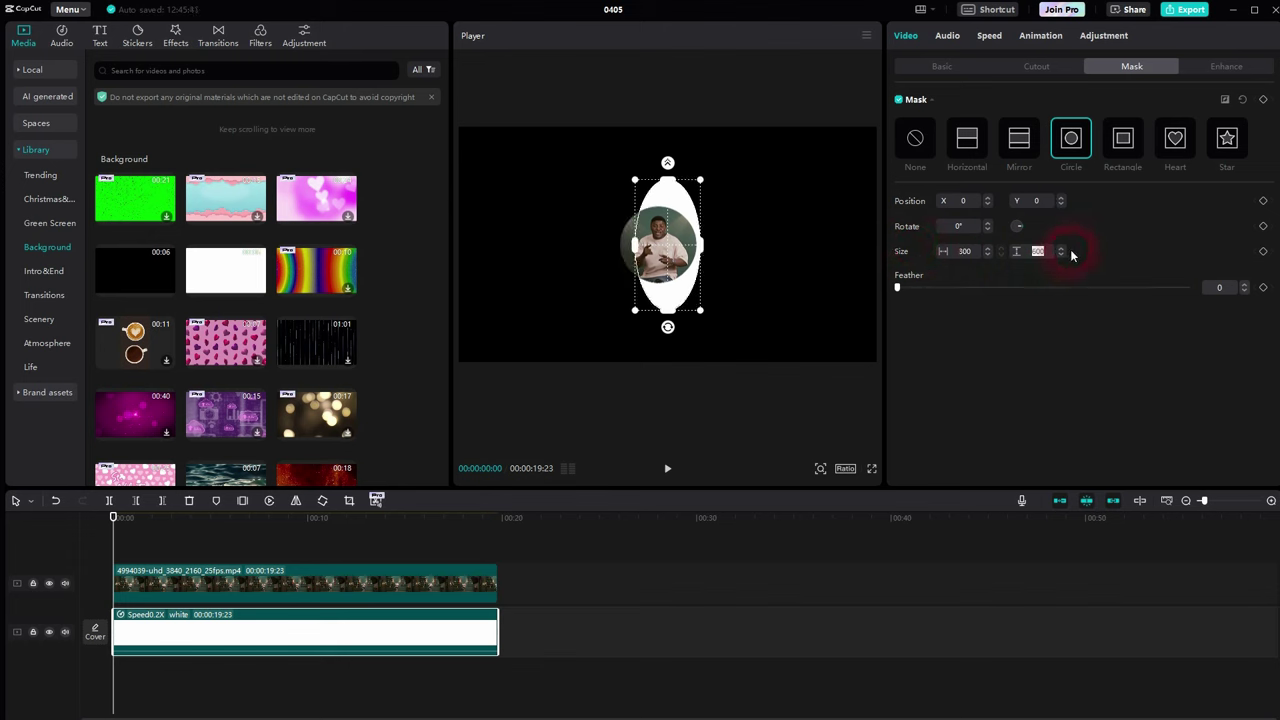
text(300)
key(Return)
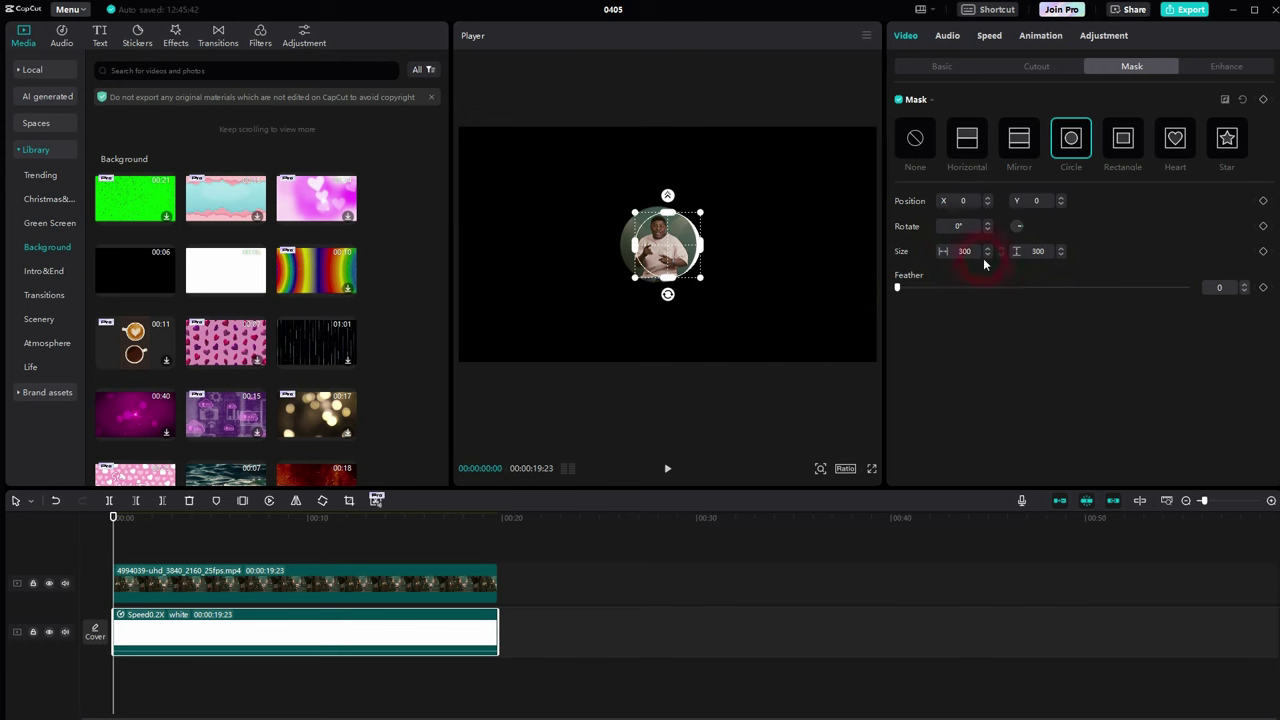
Step: Set the white clip's circle mask size to 400 by 400
text(400)
drag(1035, 256, 1074, 254)
text(400)
key(Return)
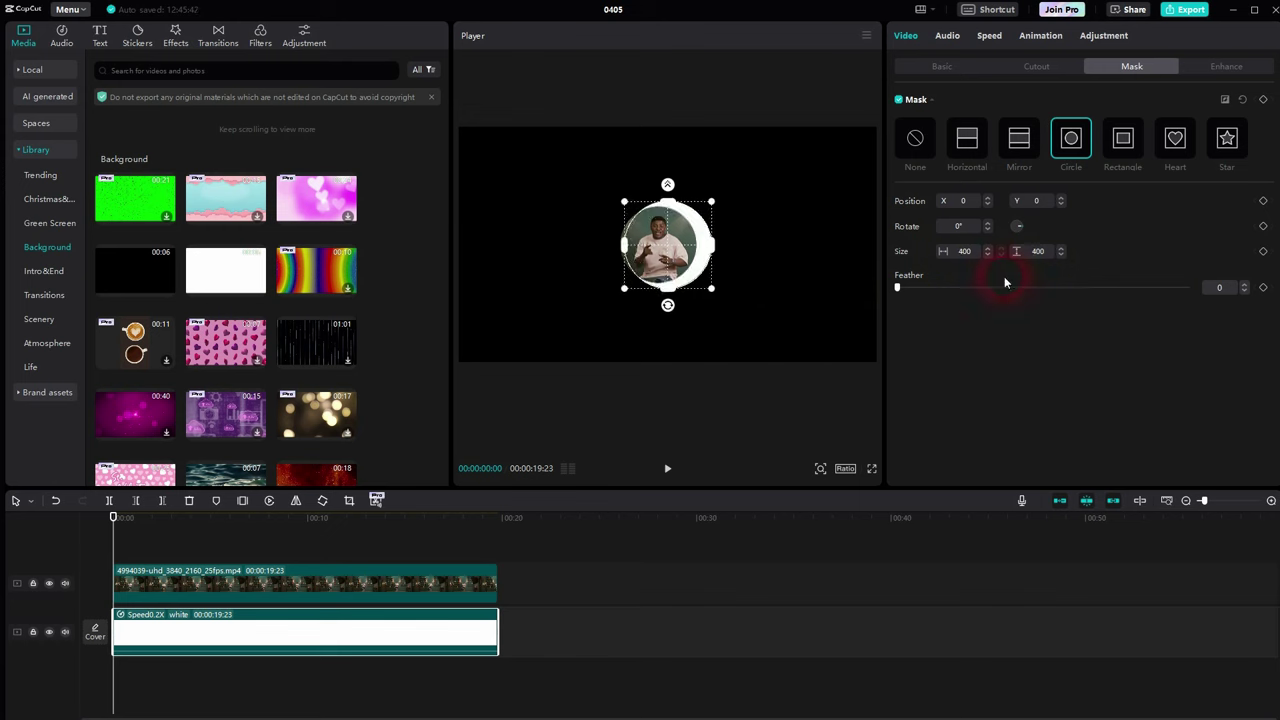
Step: Shift the white circle mask to X -41 so that it forms an even border around the man
click(240, 585)
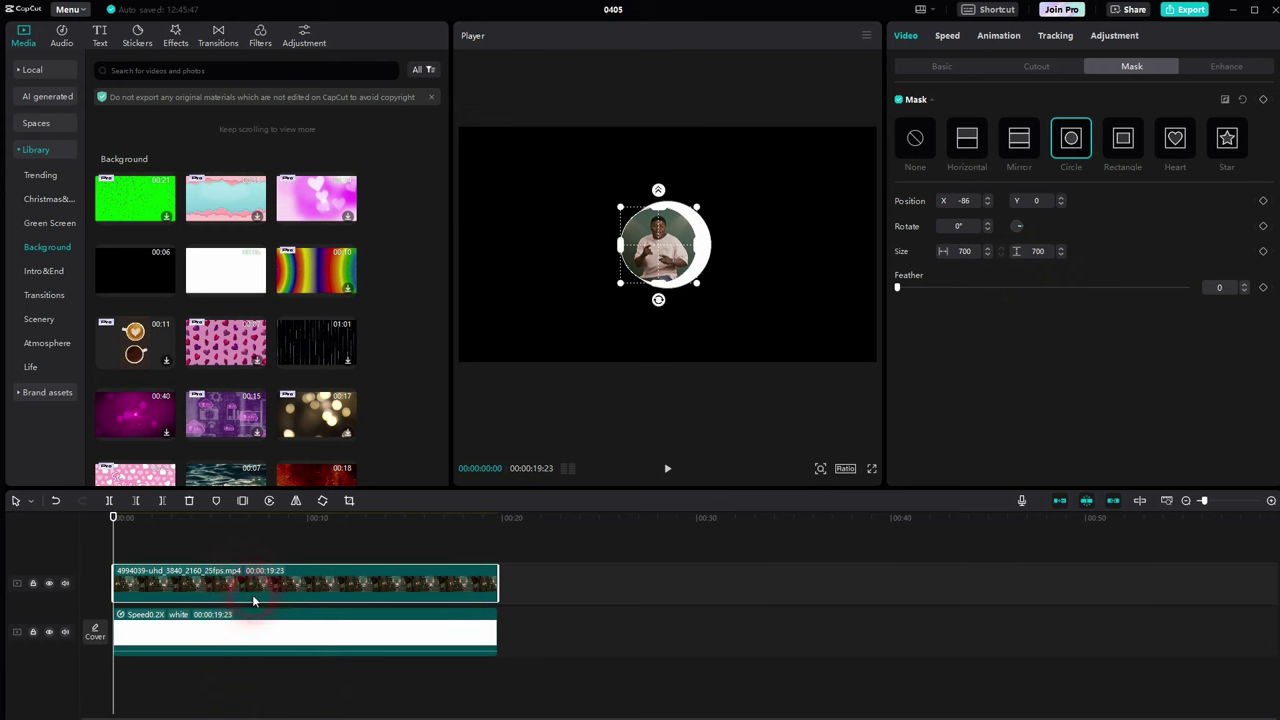
click(255, 625)
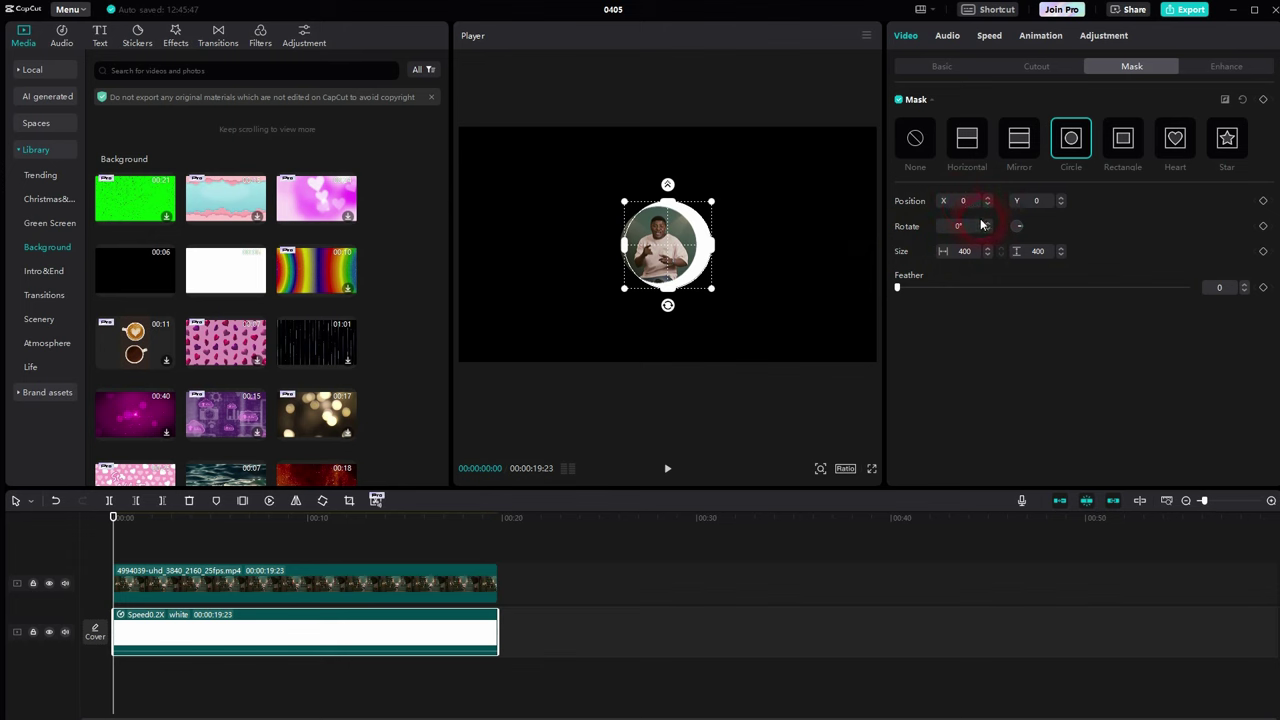
drag(987, 204, 991, 206)
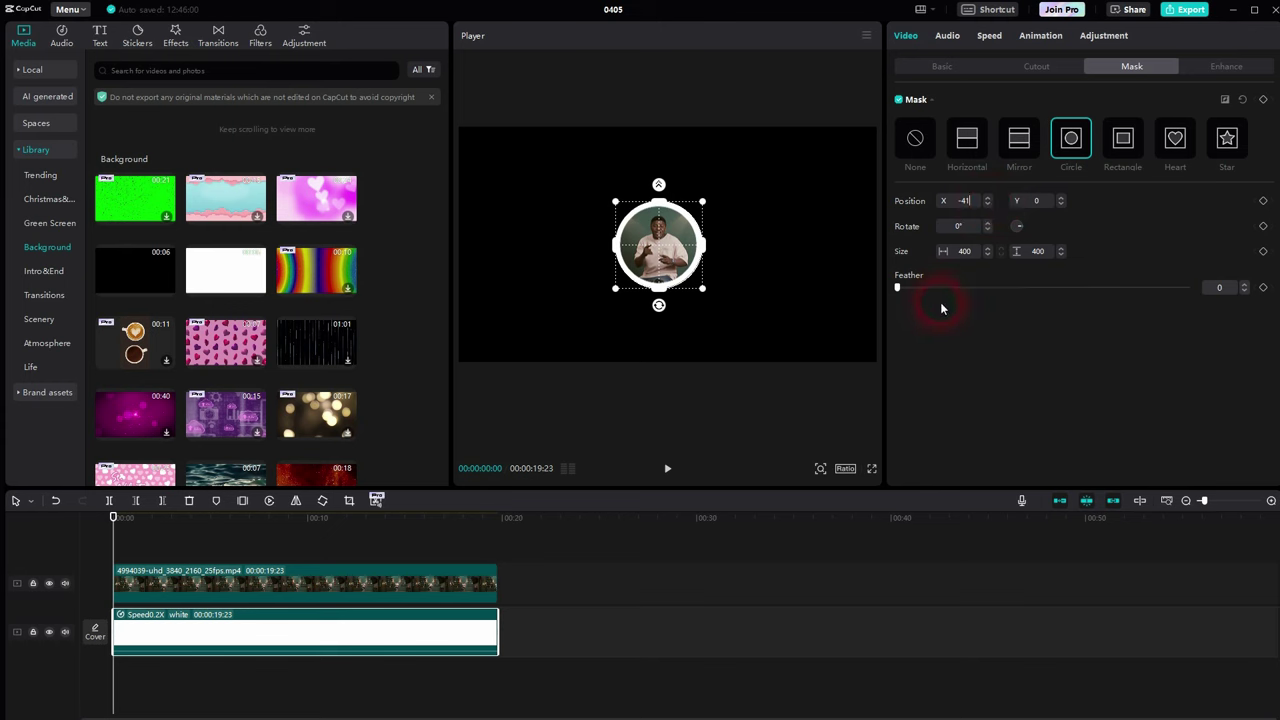
click(144, 549)
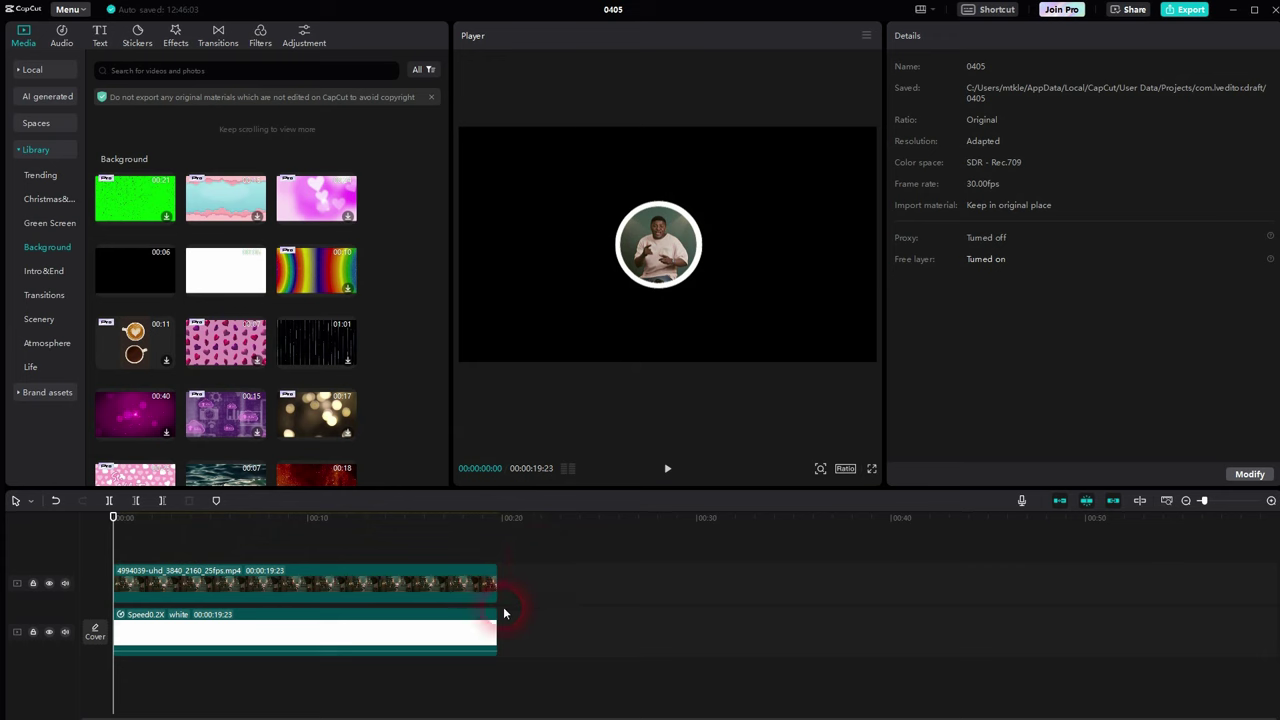
Step: Combine the masked studio clip and the white circle clip into one compound clip
key(ctrl+a)
right_click(327, 584)
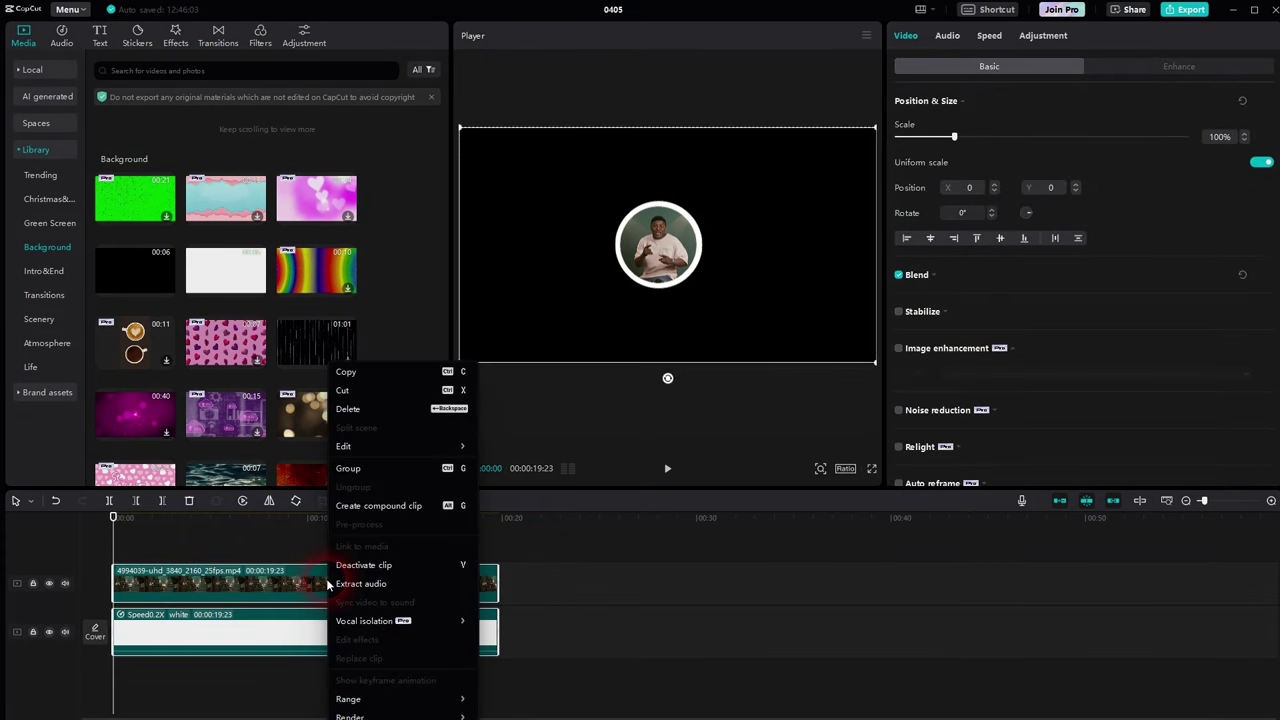
click(395, 506)
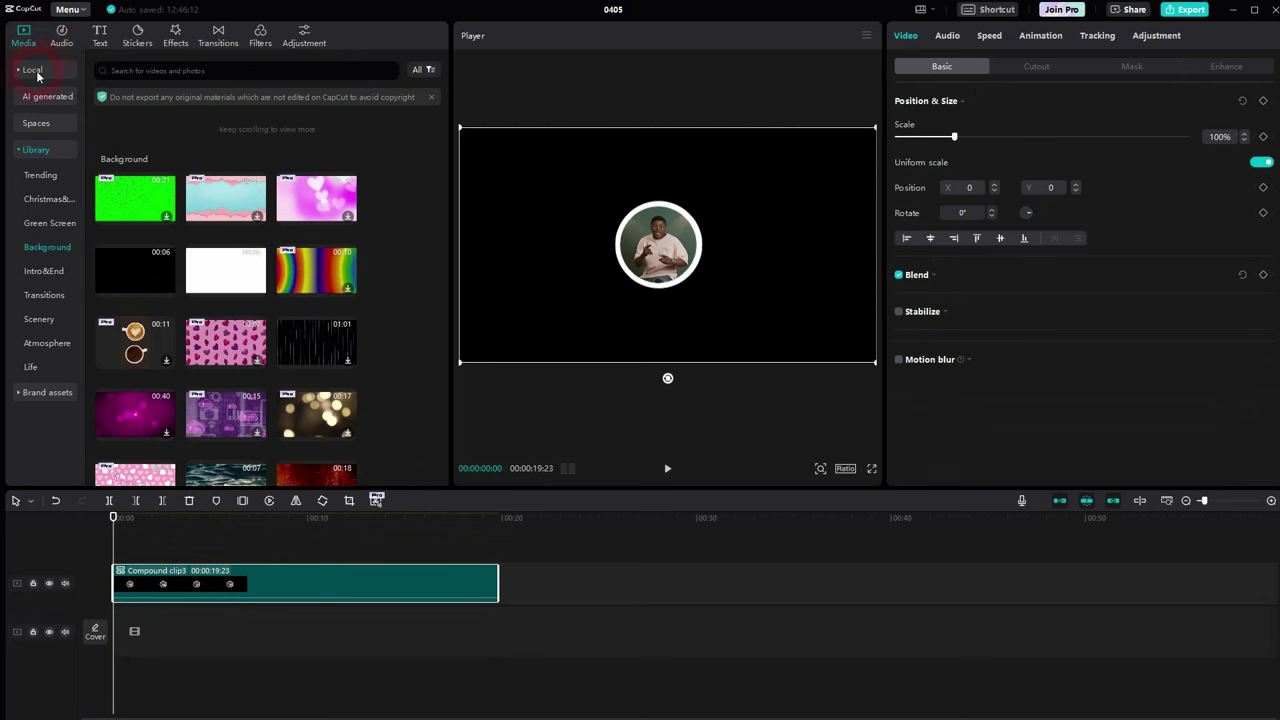
Step: Add the ocean clip to the main track beneath the compound clip and trim the compound clip to the same end
click(35, 72)
click(170, 172)
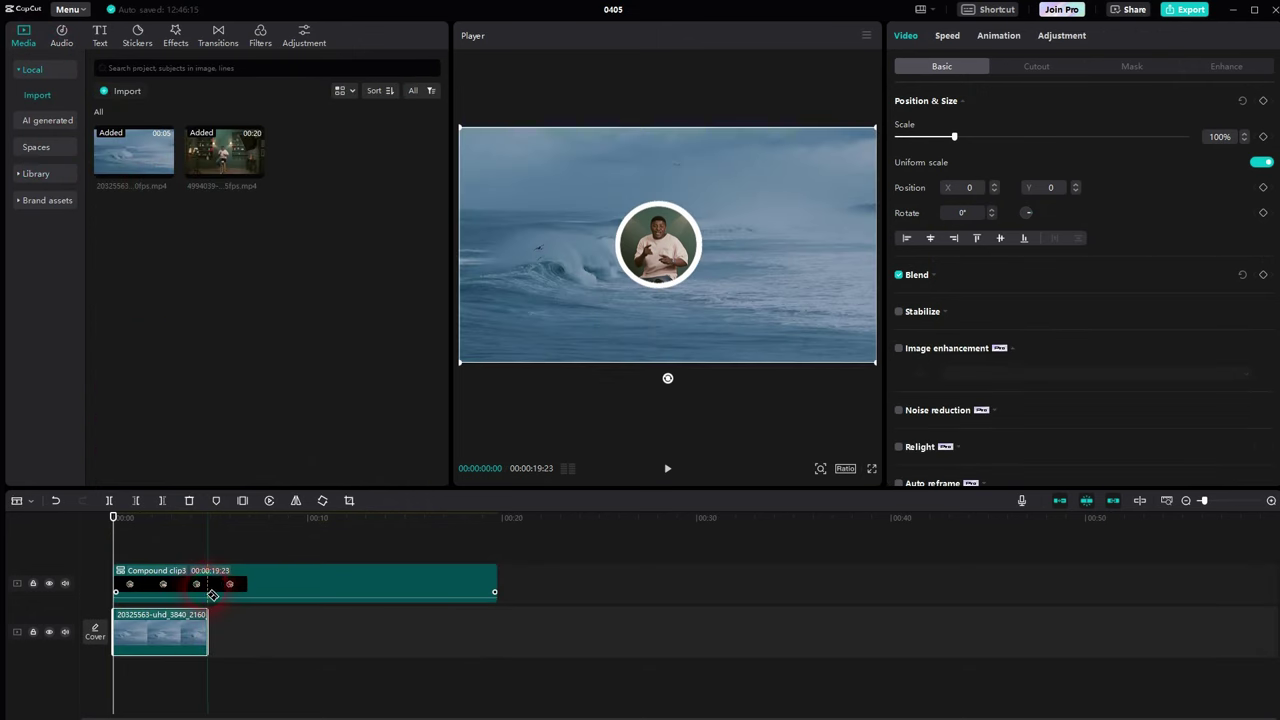
click(294, 582)
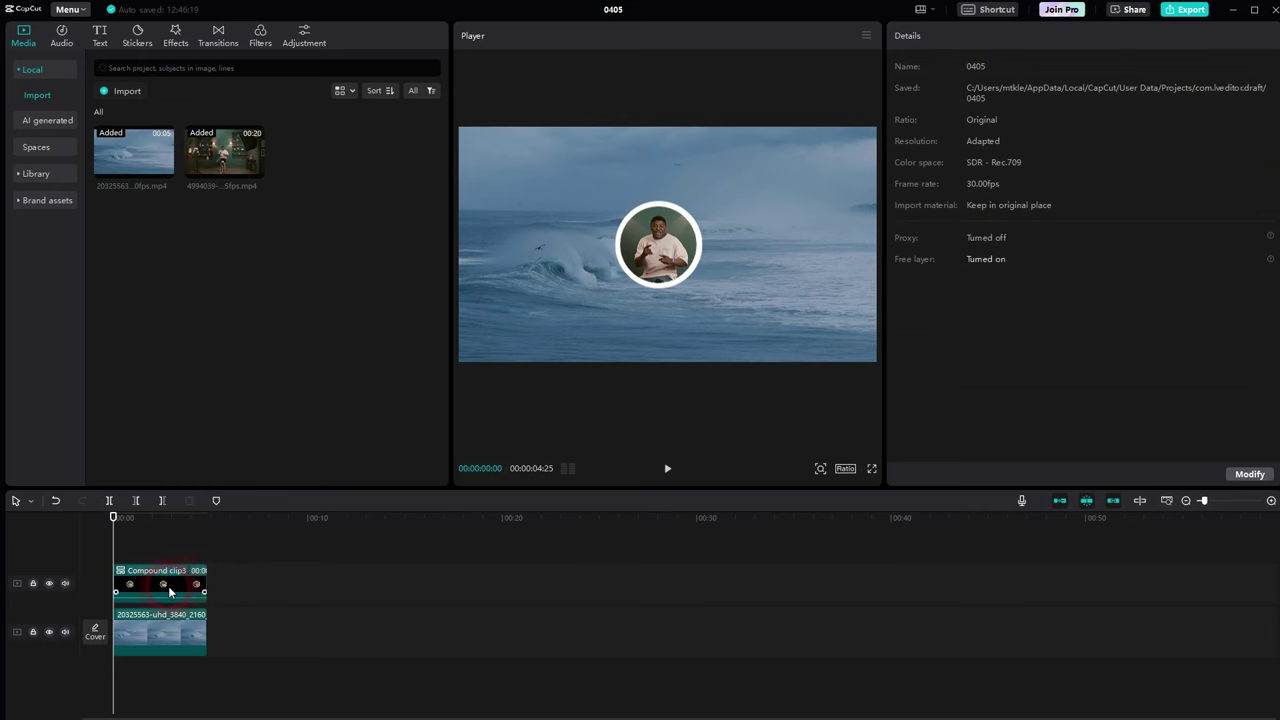
Step: Place the bordered circle over the lower-right corner of the ocean footage and play the result through
click(169, 591)
drag(662, 248, 840, 313)
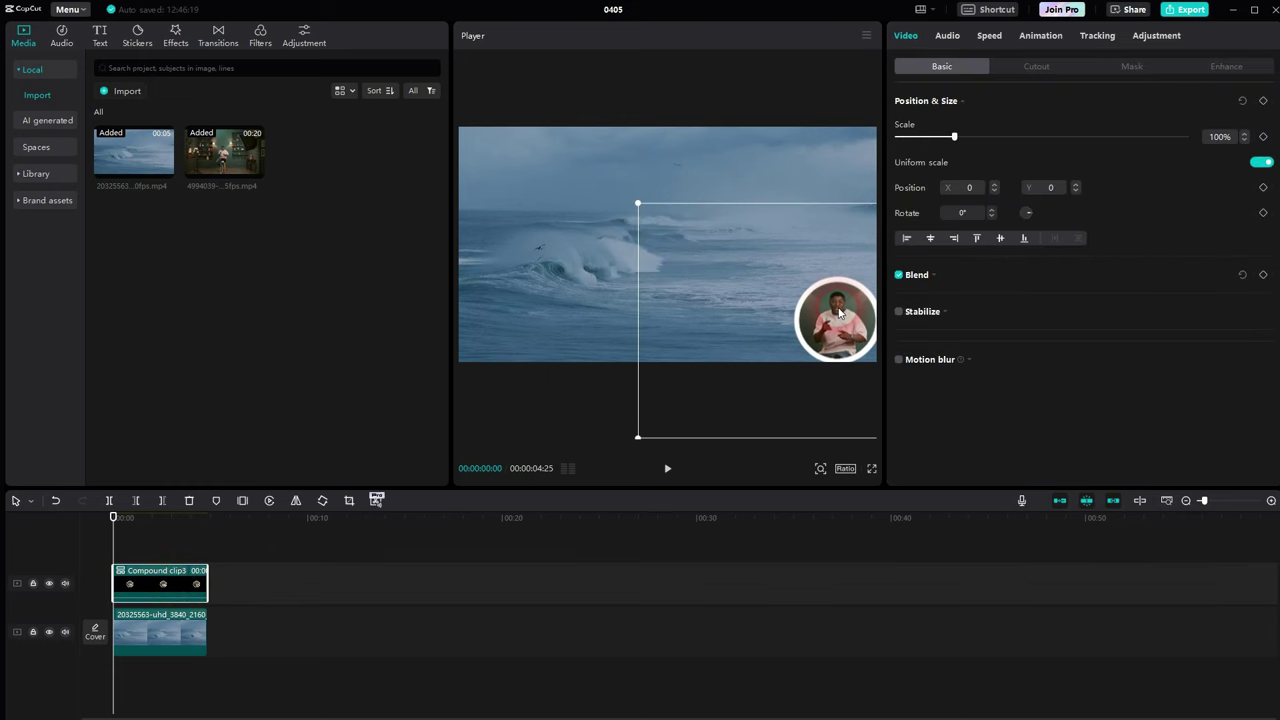
click(496, 405)
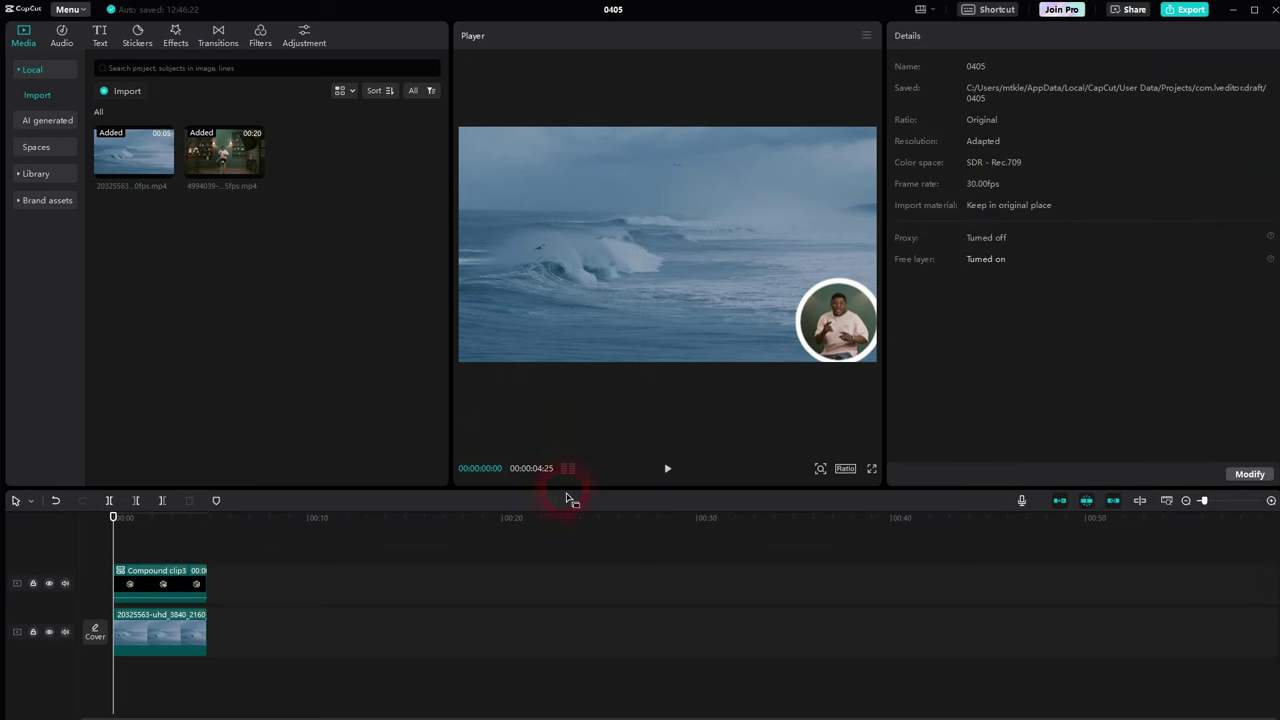
click(667, 468)
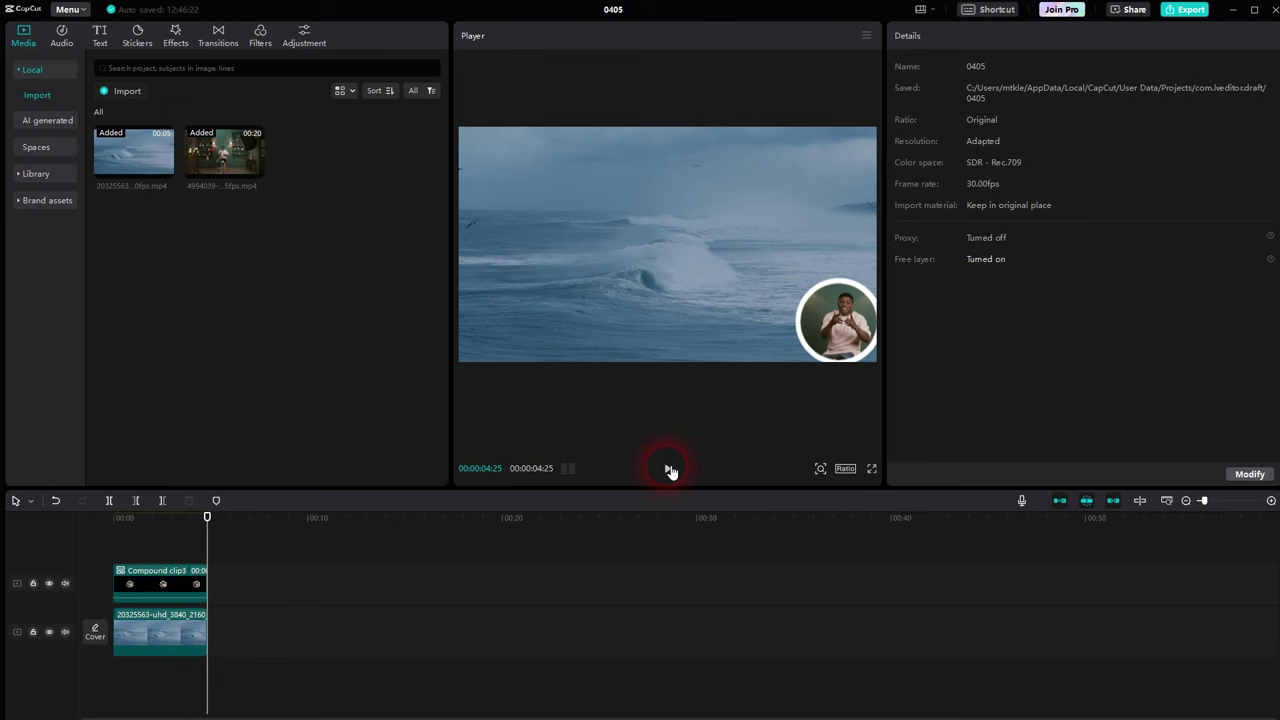
Step: Delete the compound clip and place the original studio clip on the track above the ocean clip, starting at 00:00
click(165, 583)
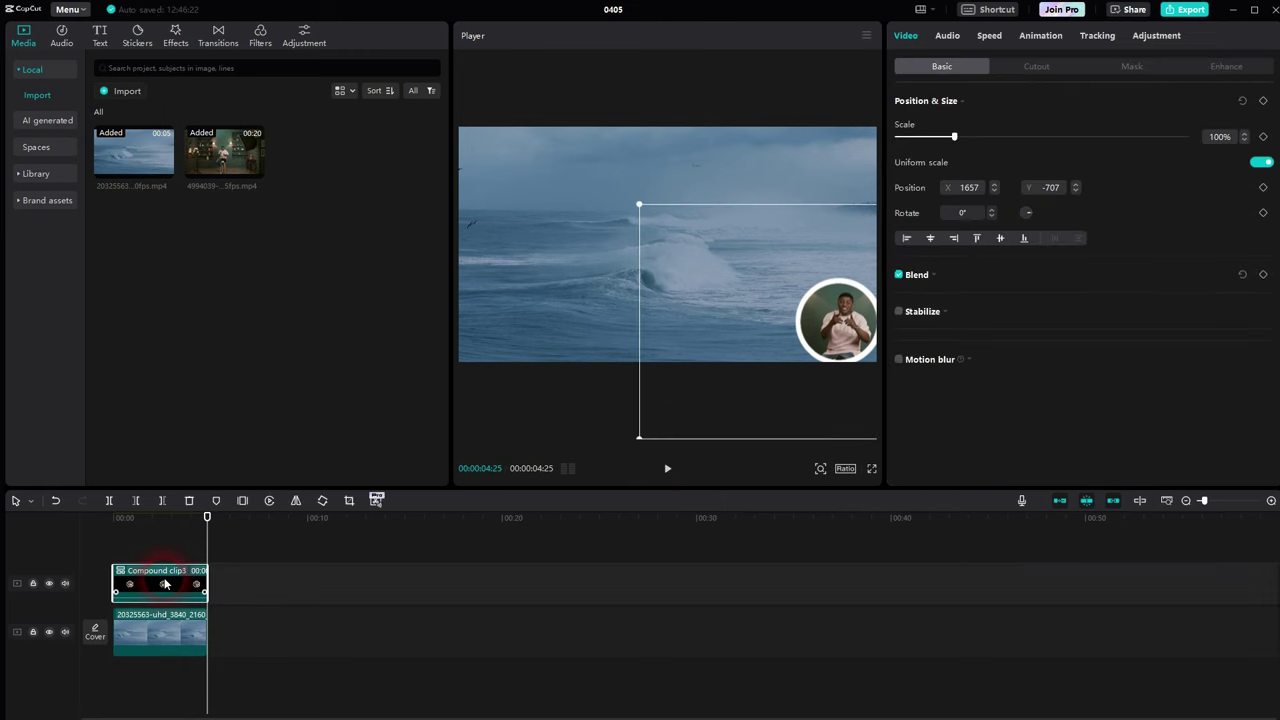
key(Delete)
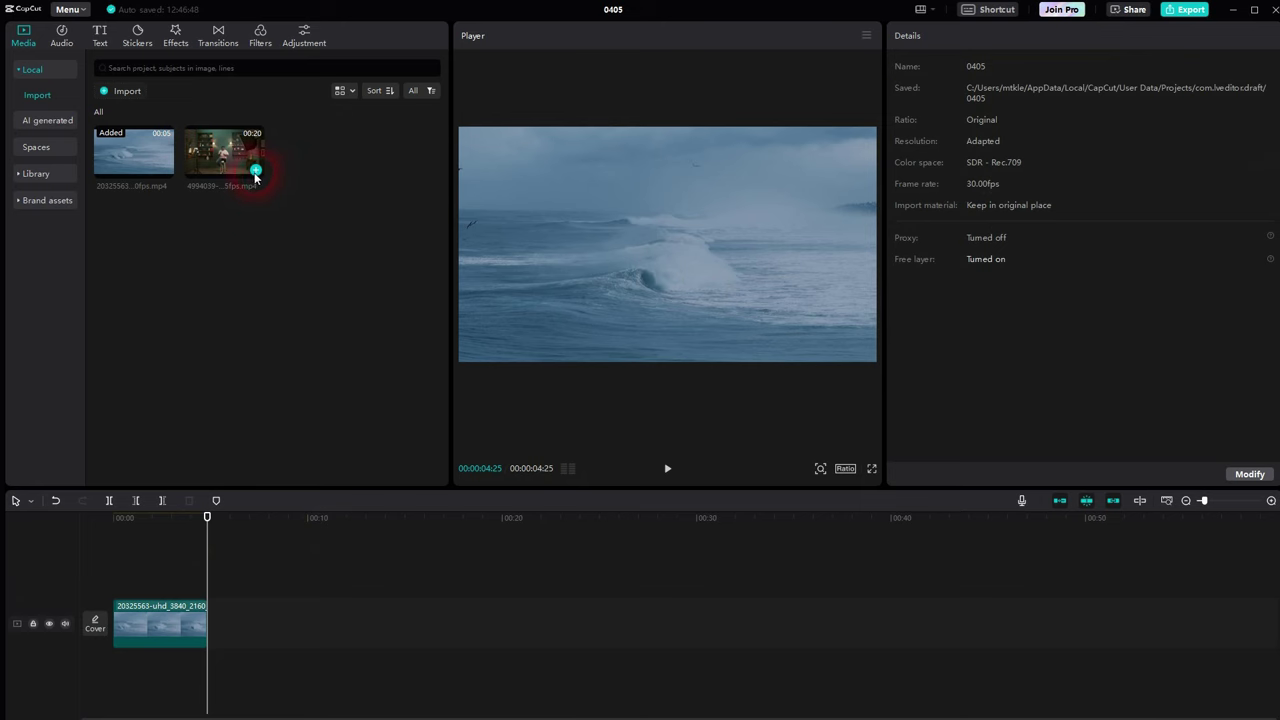
click(255, 176)
drag(234, 588, 146, 545)
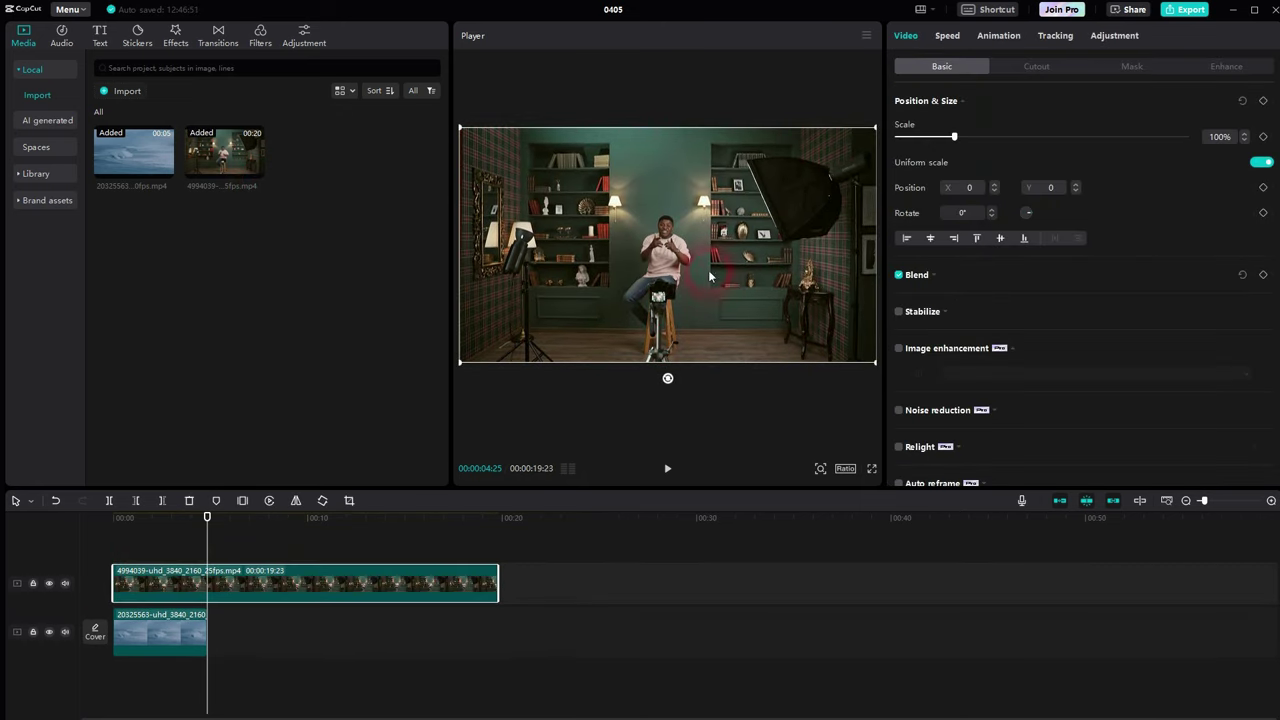
Step: Scale down the studio clip over the ocean footage and return the playhead to the start
click(521, 358)
drag(461, 362, 792, 170)
drag(207, 521, 57, 543)
click(680, 372)
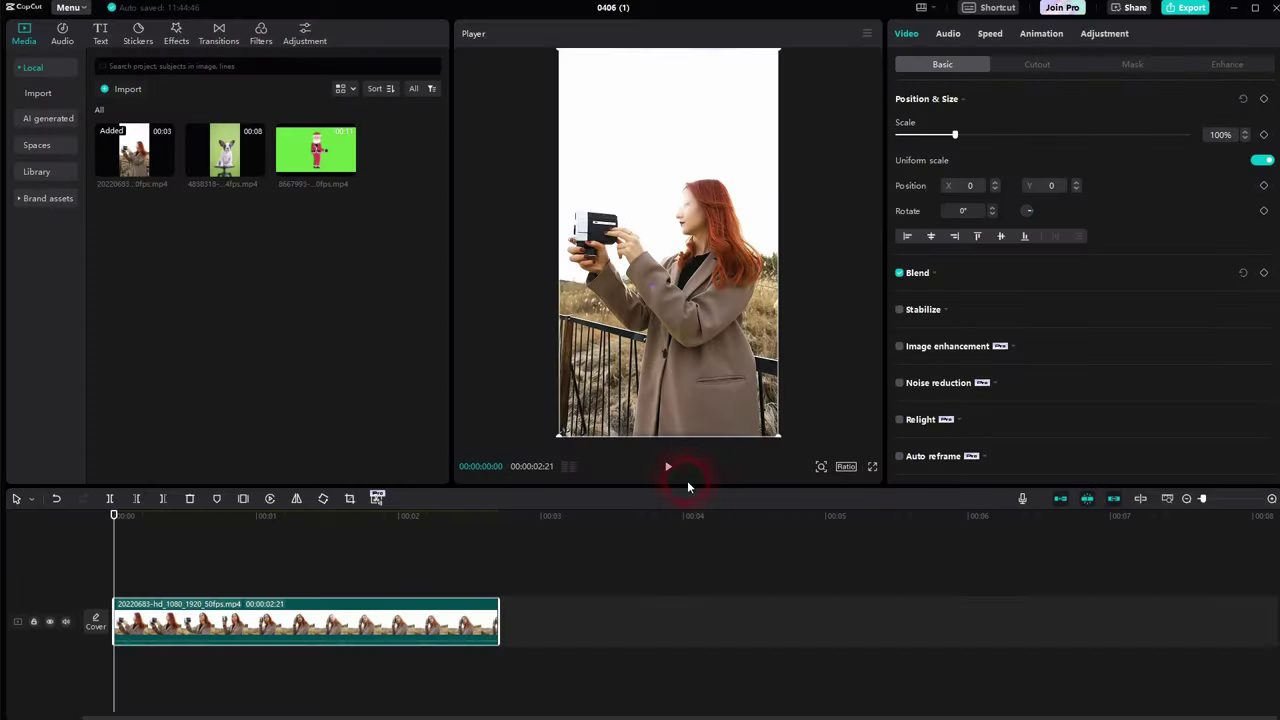
Step: Play the clip of the red-haired woman and pause at 00:00:02:06
click(669, 469)
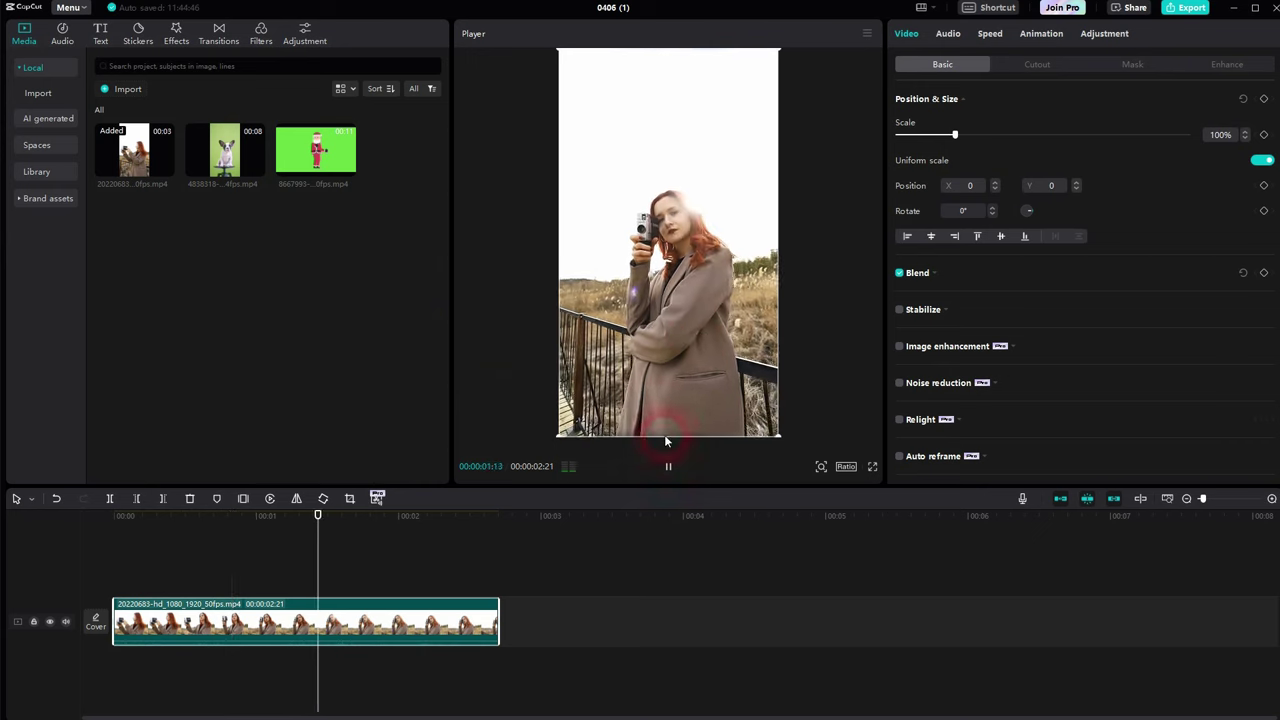
click(671, 468)
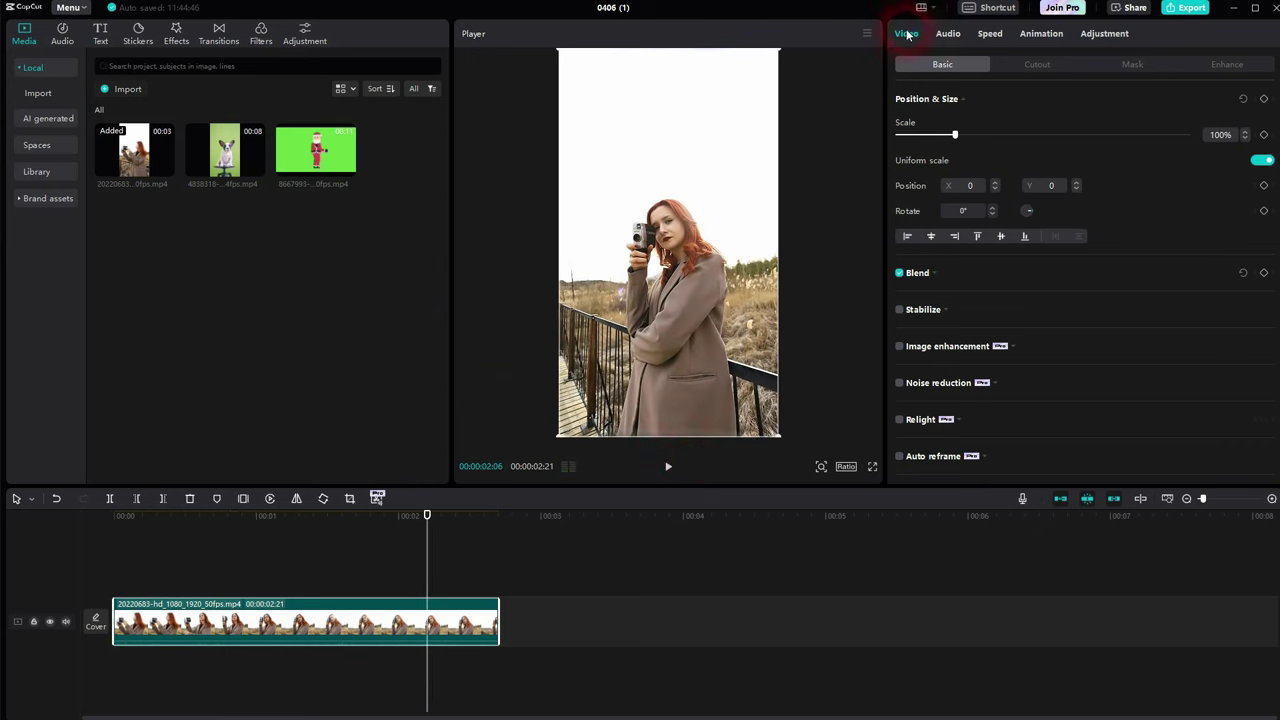
Step: Try a horizontal mask on the woman's clip, raised to Y 312 and inverted, and remove it
click(1151, 70)
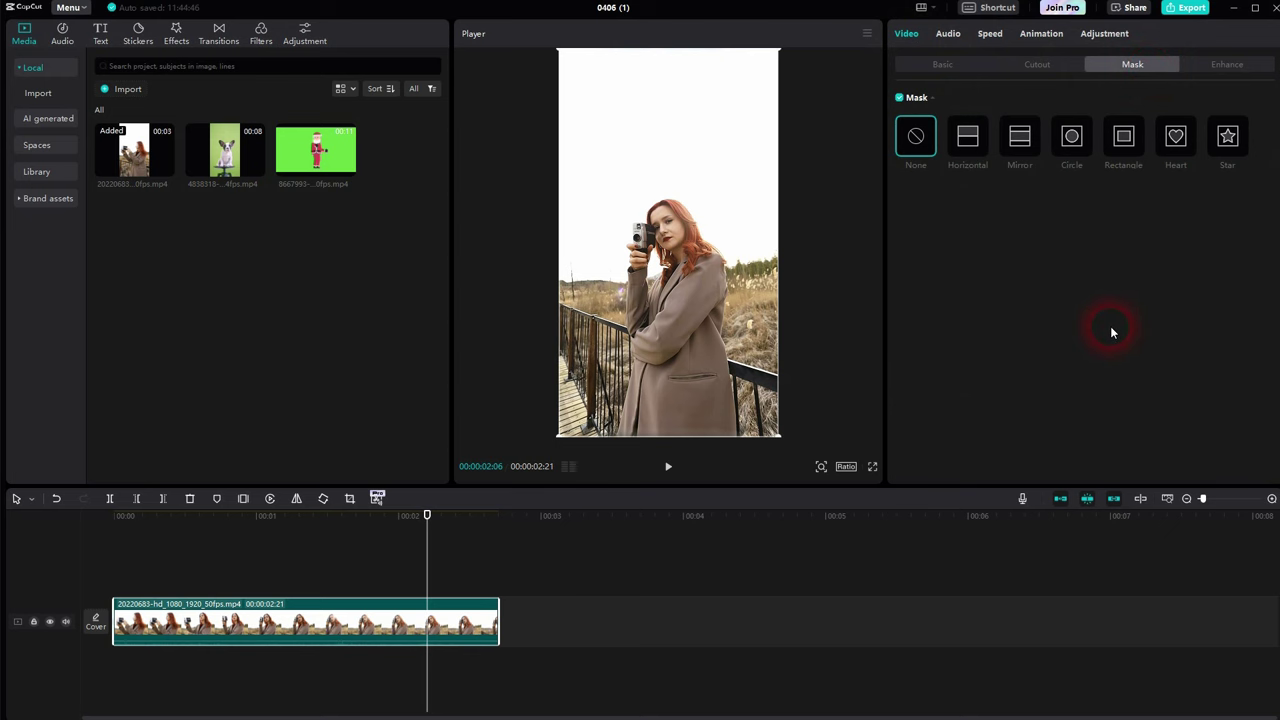
click(967, 137)
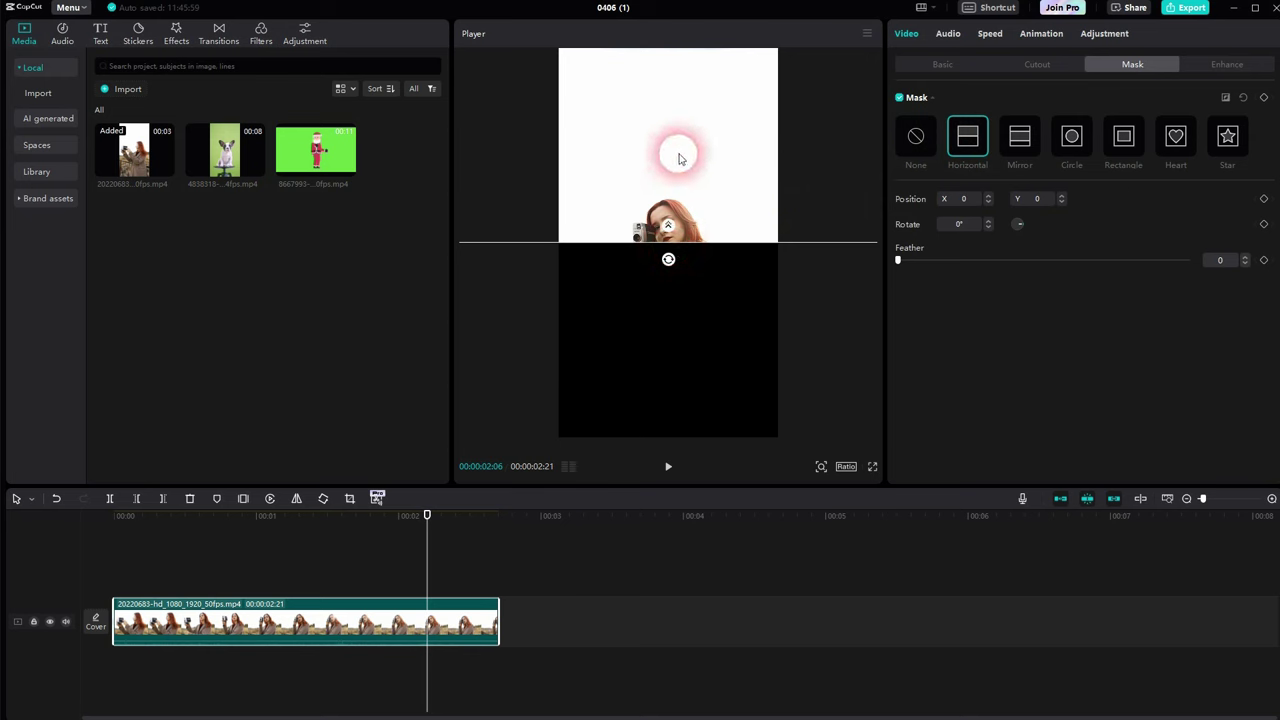
drag(699, 255, 709, 180)
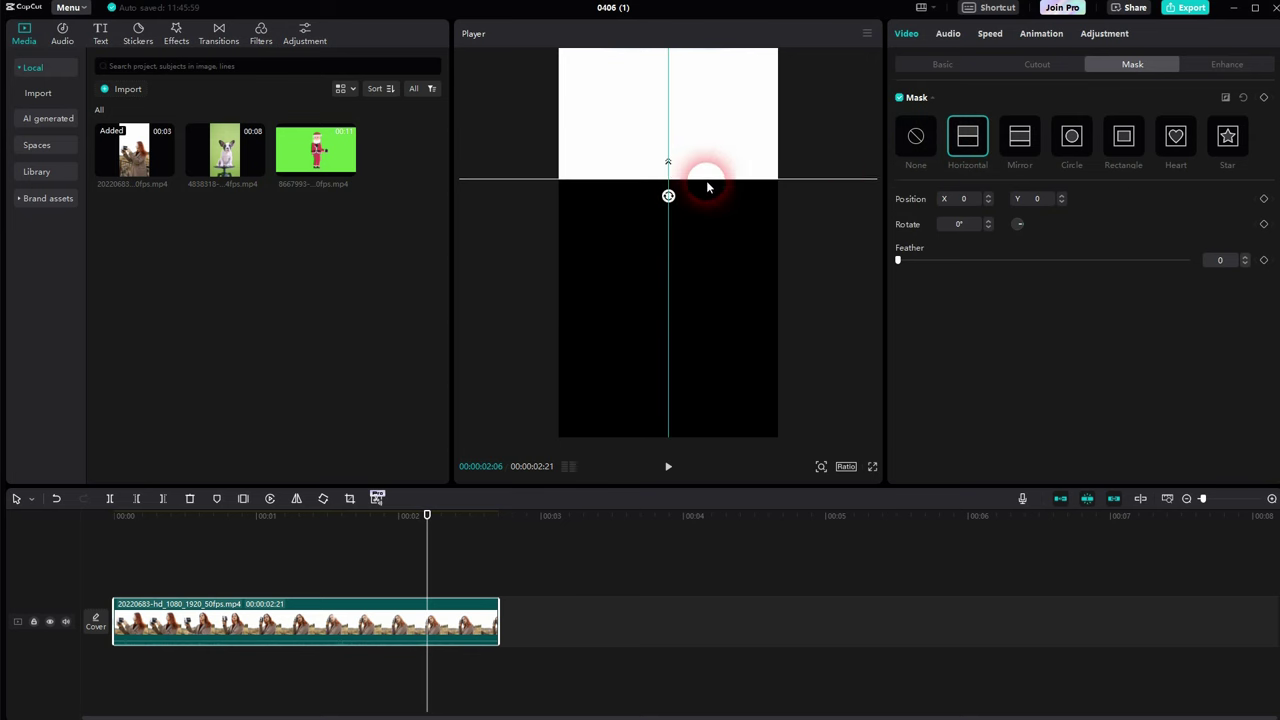
click(1226, 97)
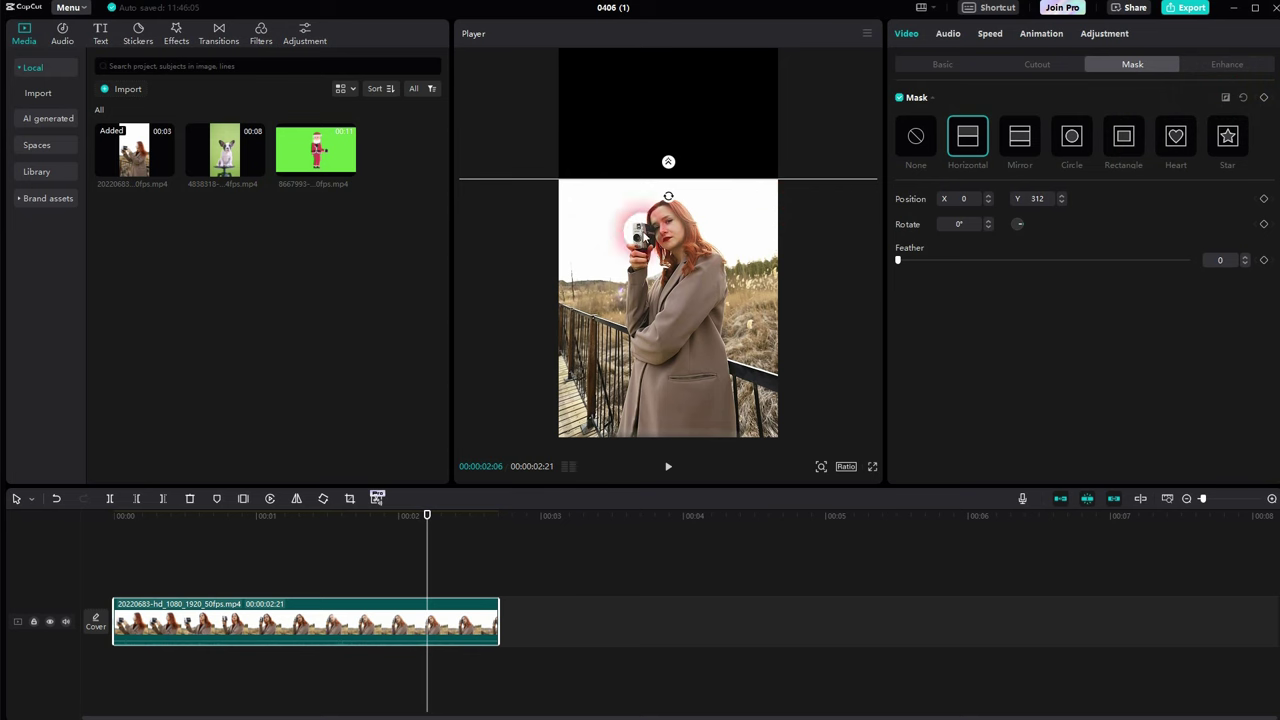
click(912, 142)
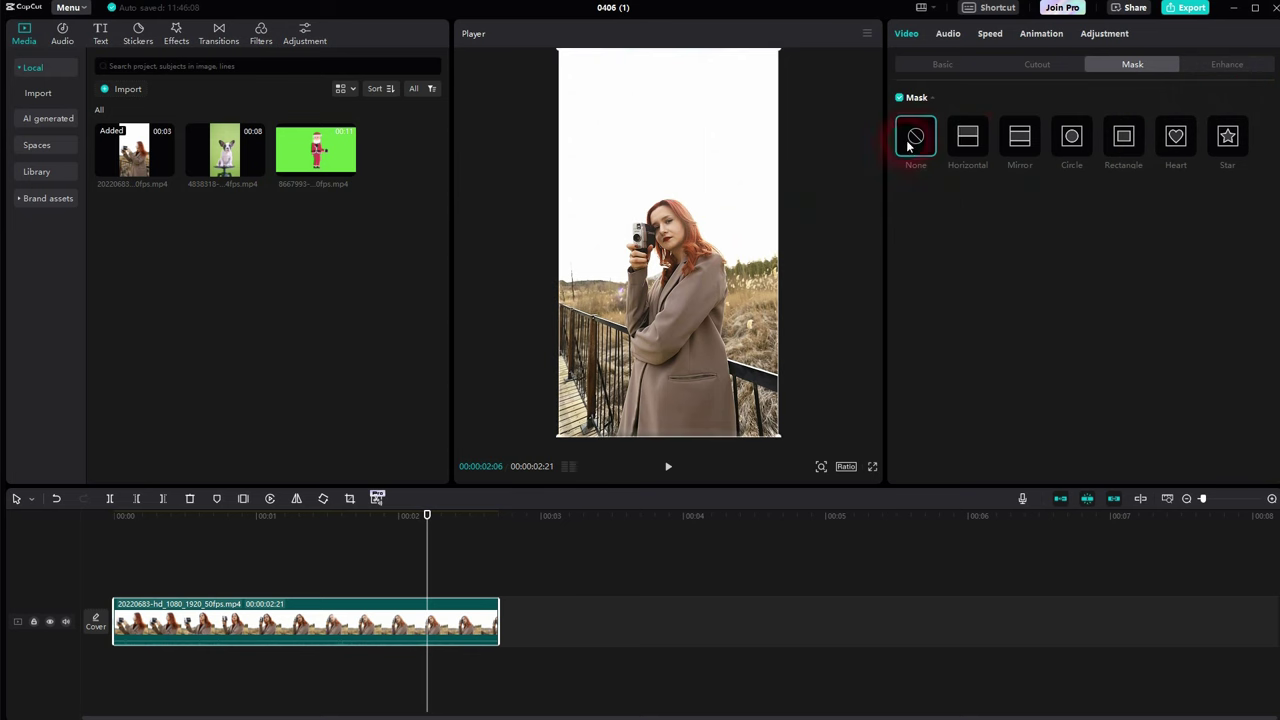
Step: Try the customized cutout on the woman's clip with the brush reduced to its smallest size, and turn it off
click(1014, 66)
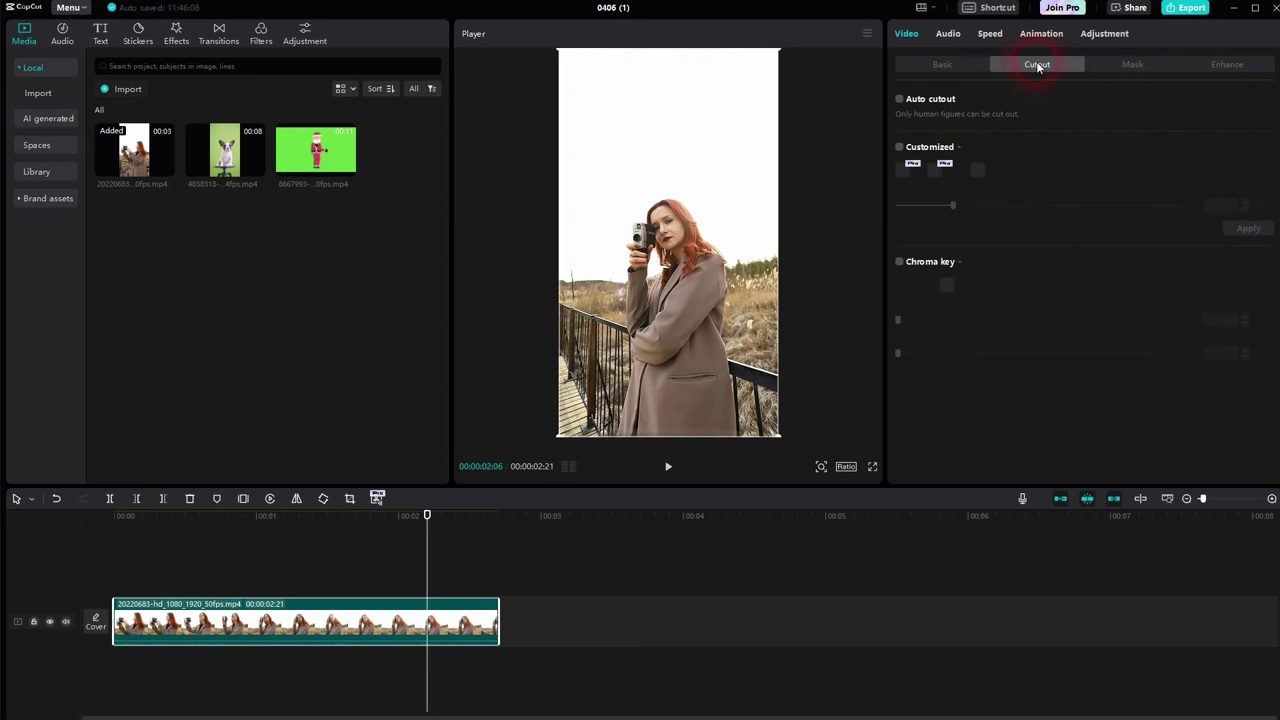
click(901, 149)
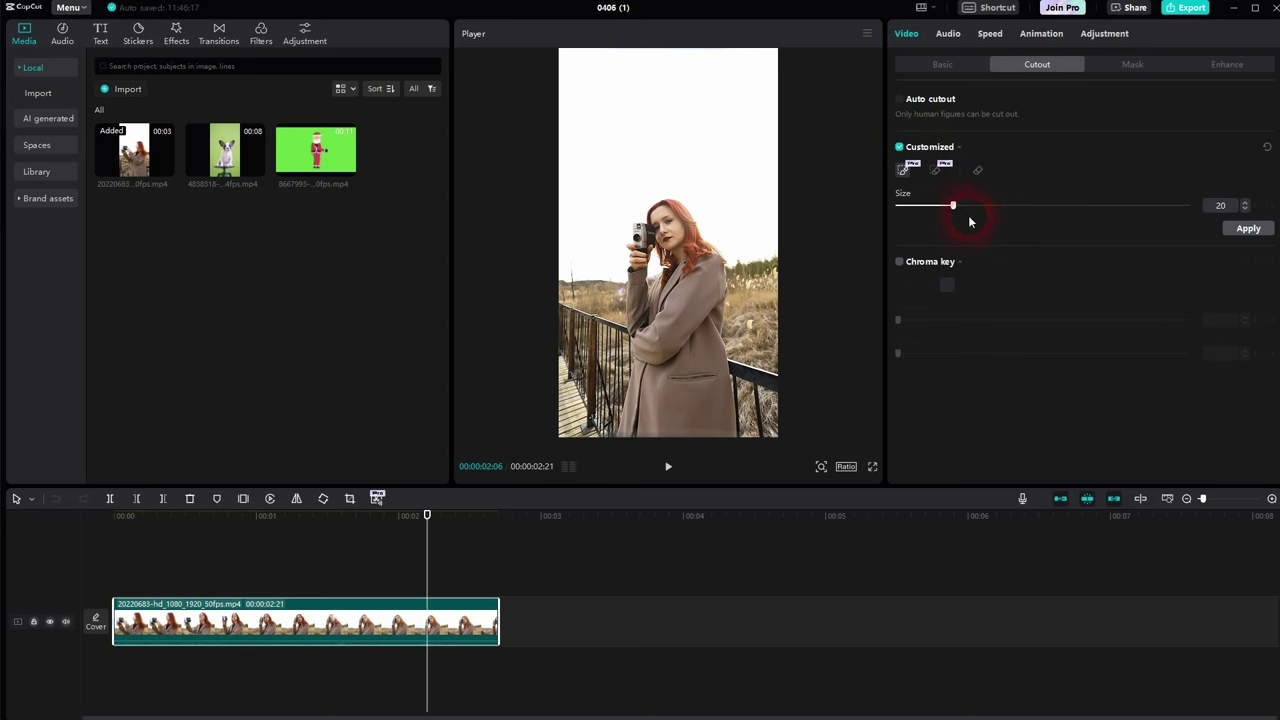
drag(952, 207, 846, 257)
click(899, 148)
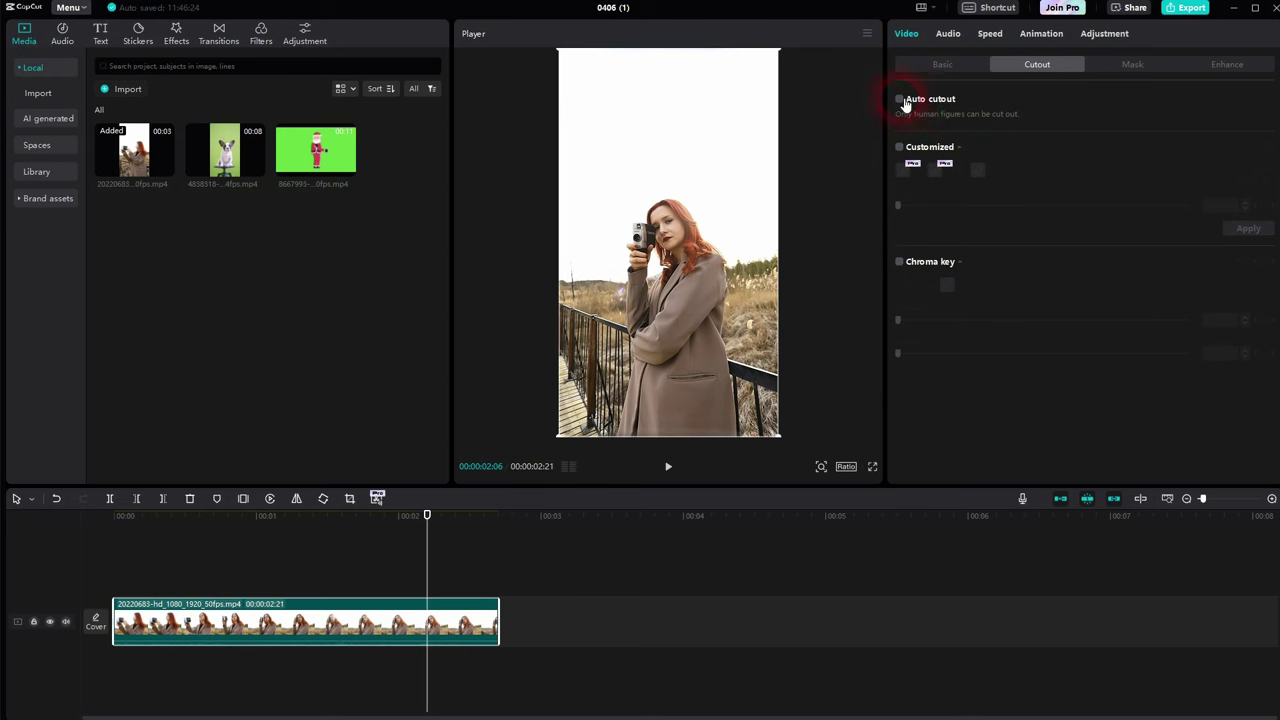
Step: Apply the auto cutout to the woman's clip, trying the dotted and offset strokes and setting the stroke back to None
click(903, 101)
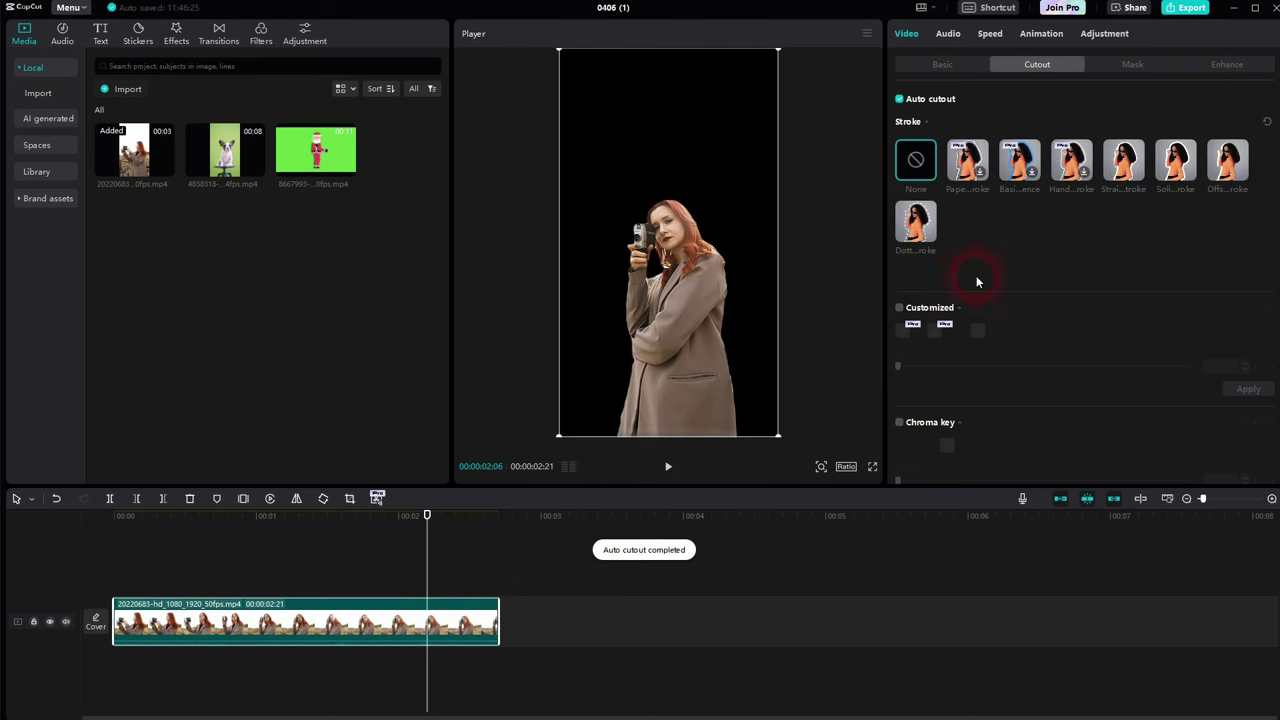
click(915, 221)
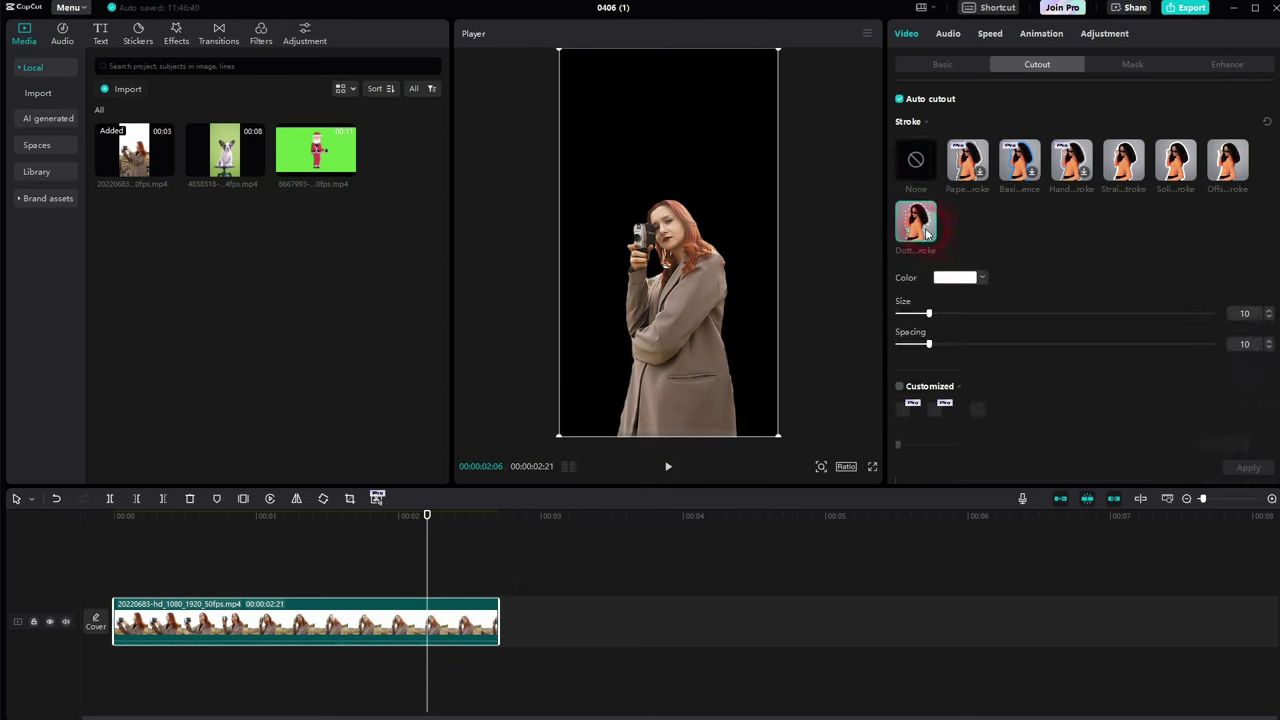
click(1228, 175)
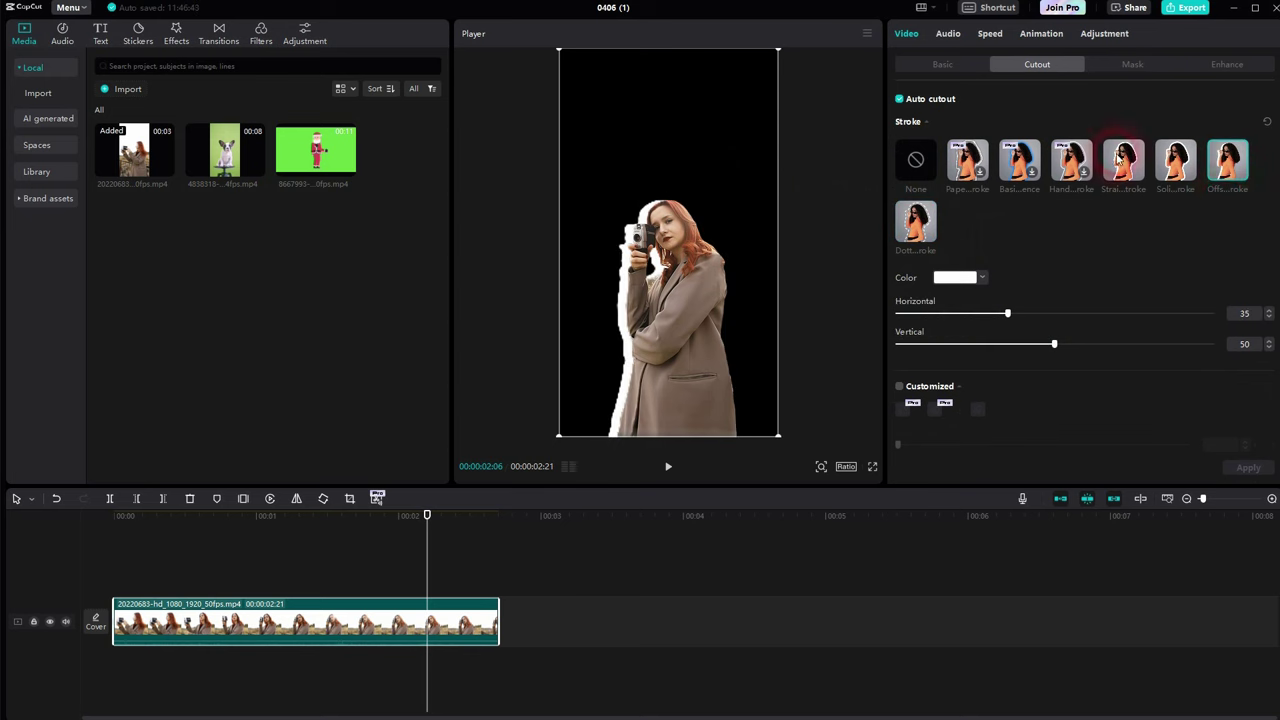
click(916, 157)
click(927, 123)
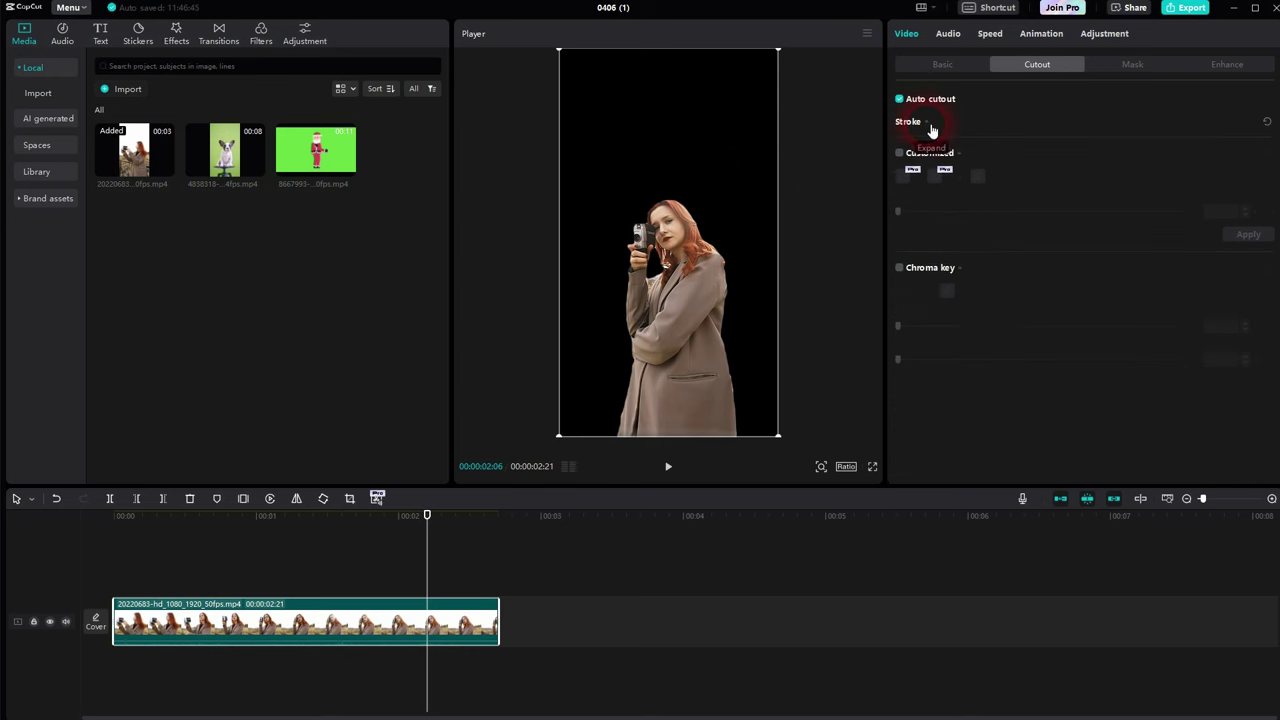
Step: Play the woman's cutout clip from the start and scrub back to 00:00:01:02 to examine its edges
click(433, 567)
click(86, 580)
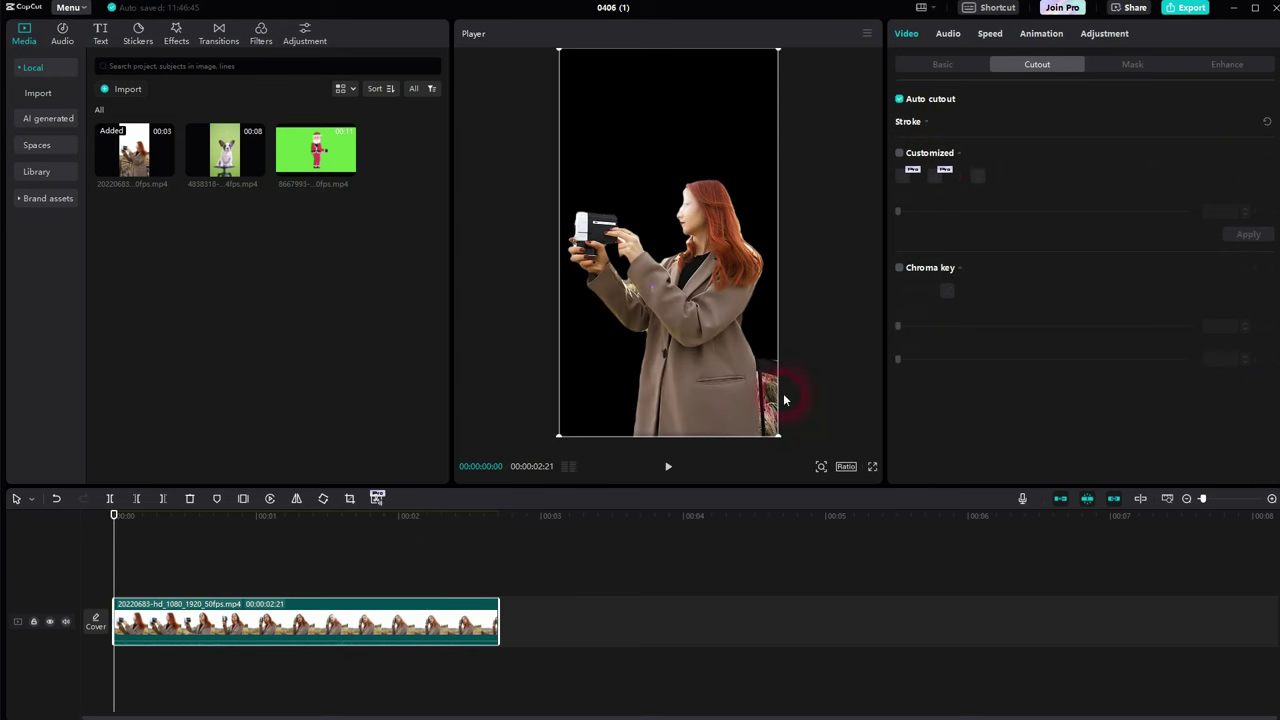
click(669, 467)
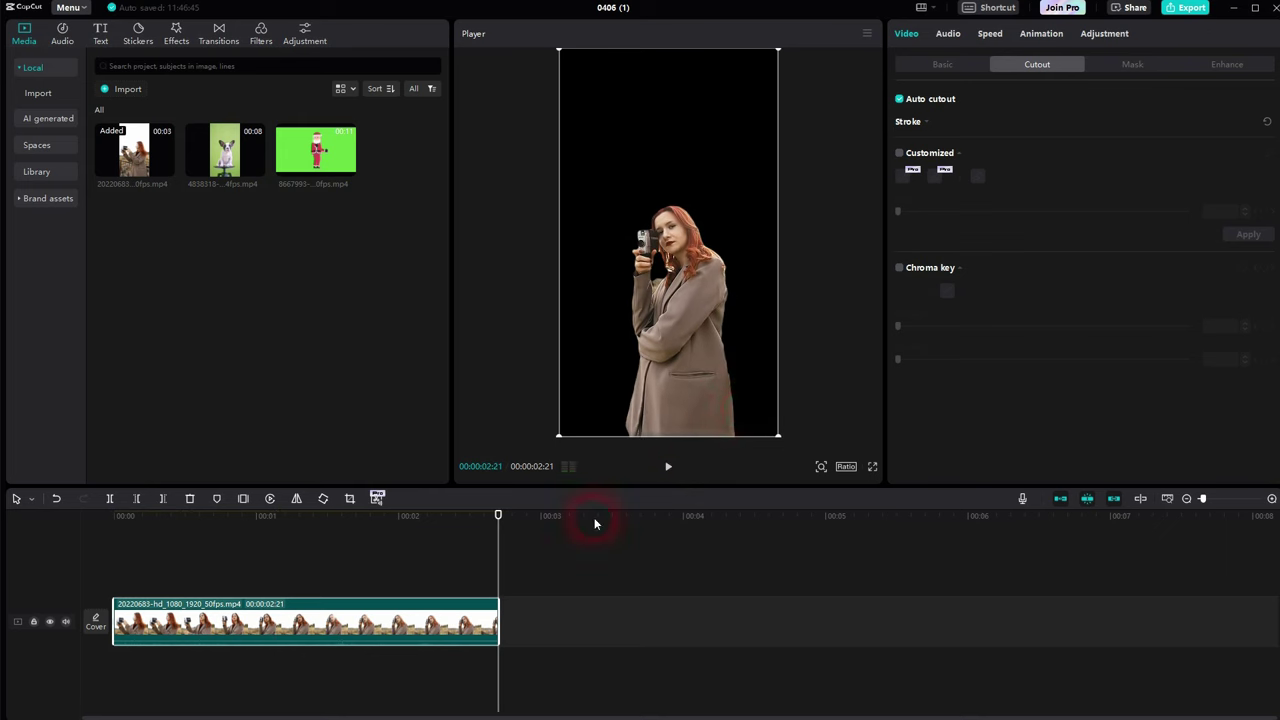
drag(504, 555, 273, 579)
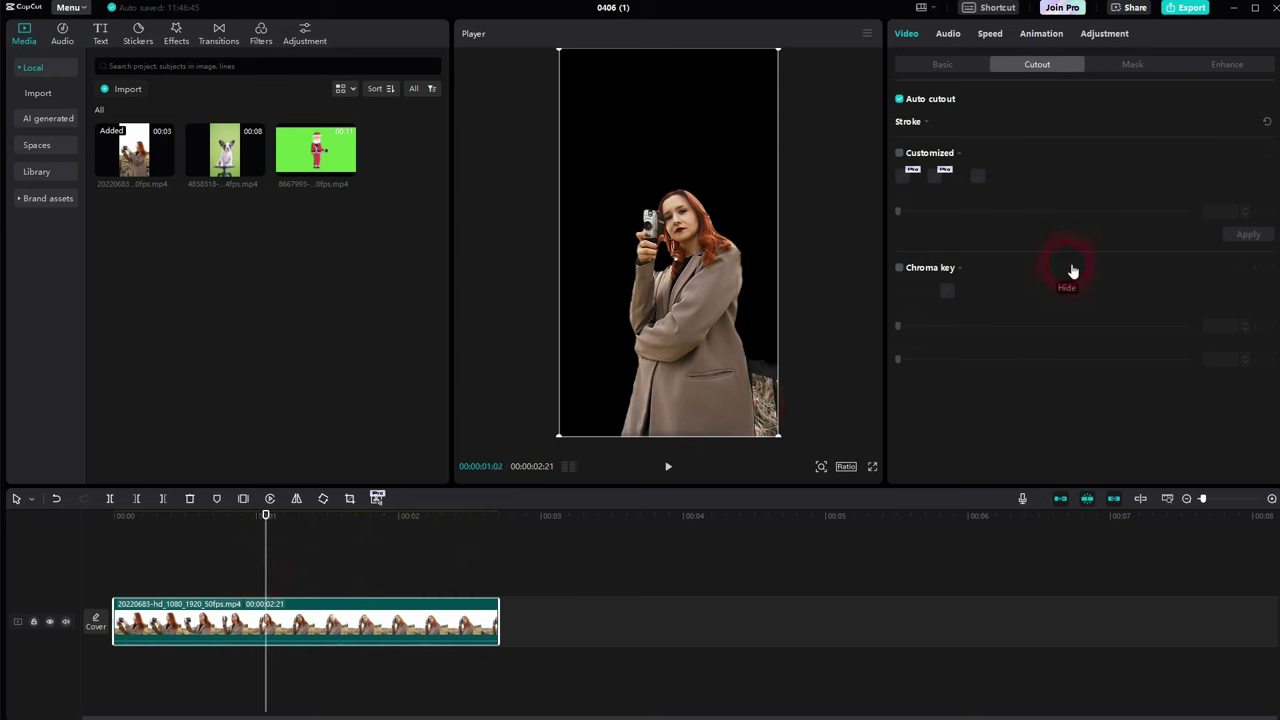
Step: Replace the woman's clip on the timeline with the green-screen Santa clip and play it to 00:00:01:23
click(917, 100)
click(328, 612)
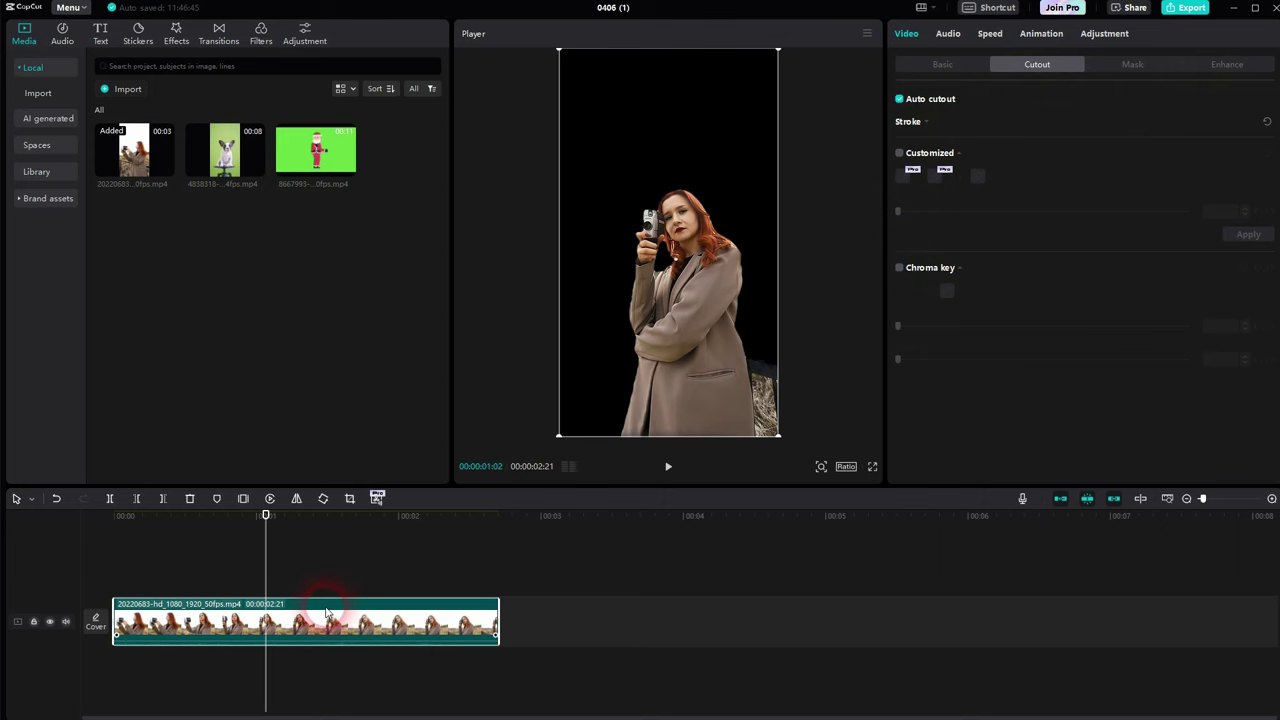
key(Delete)
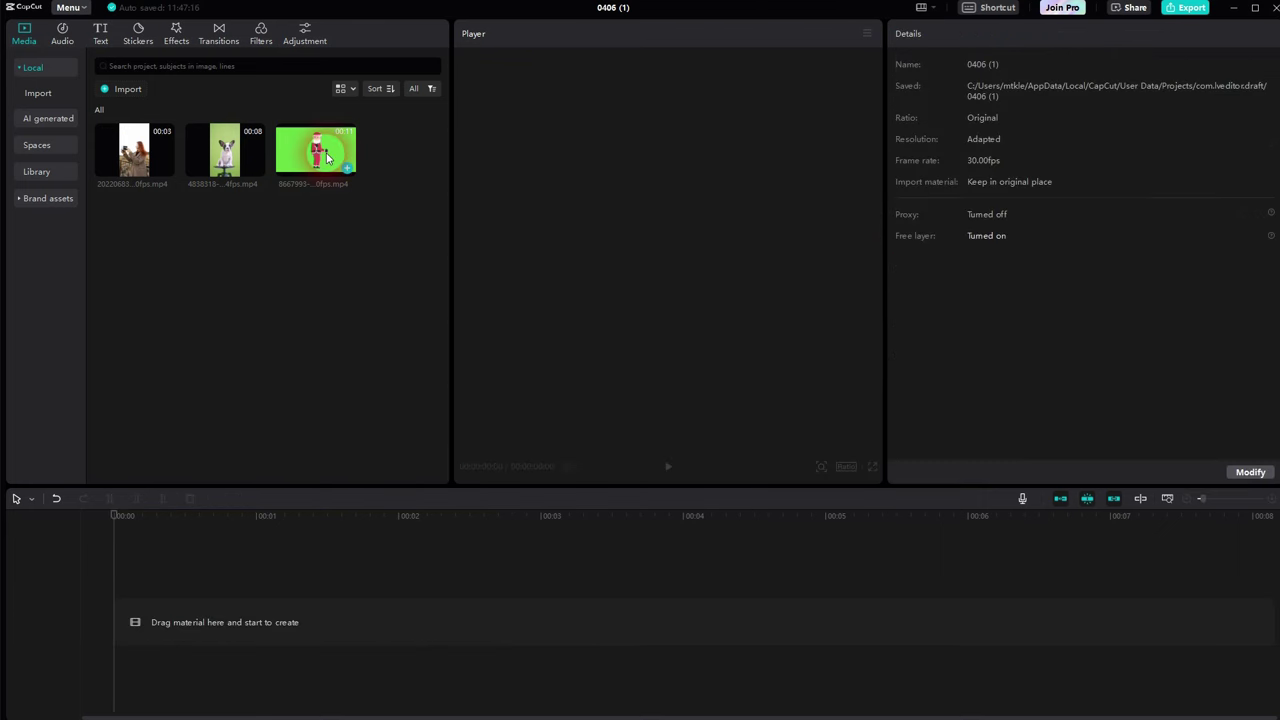
click(348, 168)
click(347, 168)
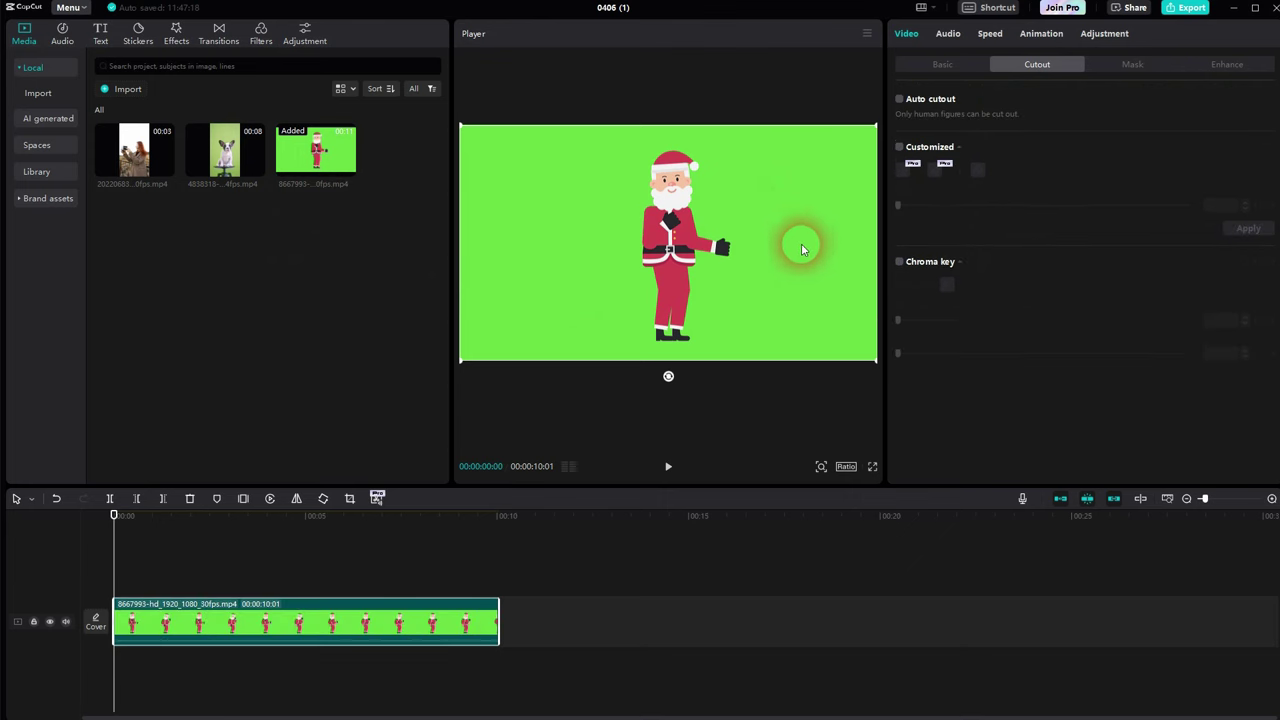
click(668, 466)
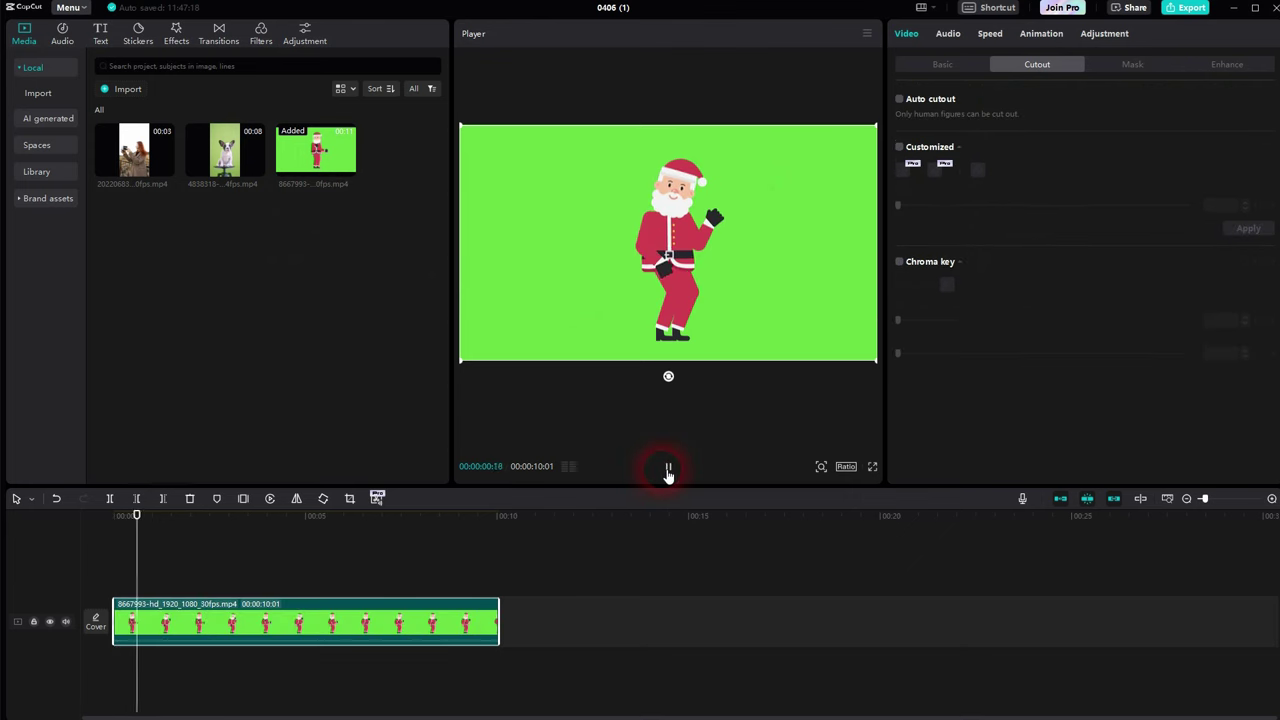
click(668, 472)
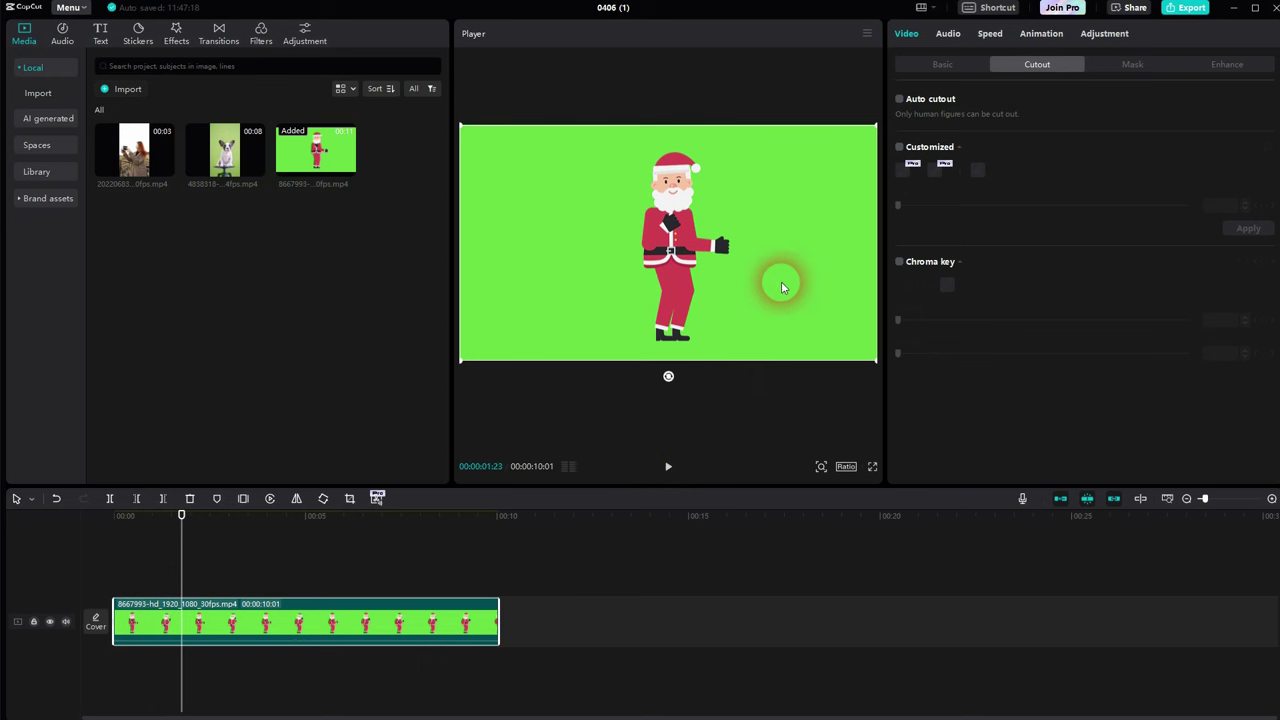
Step: Enable the chroma key on the Santa clip and sample the green background as its key color
click(908, 33)
click(1037, 68)
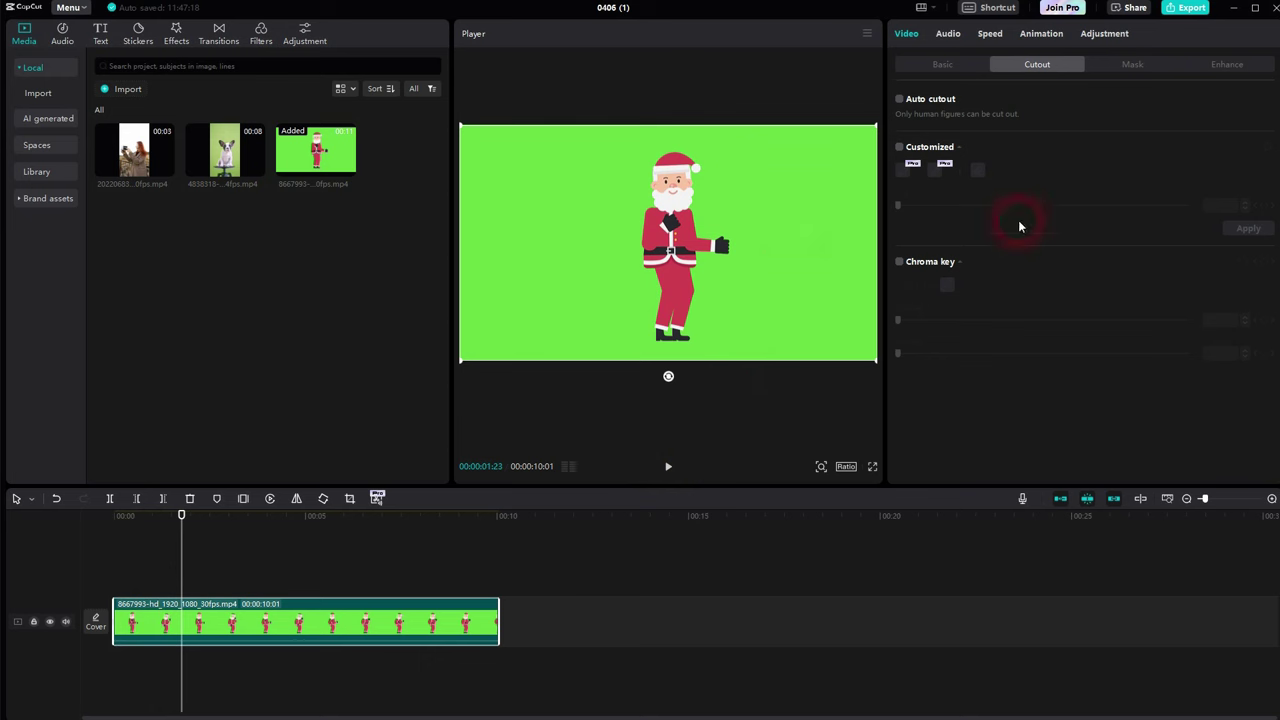
click(900, 262)
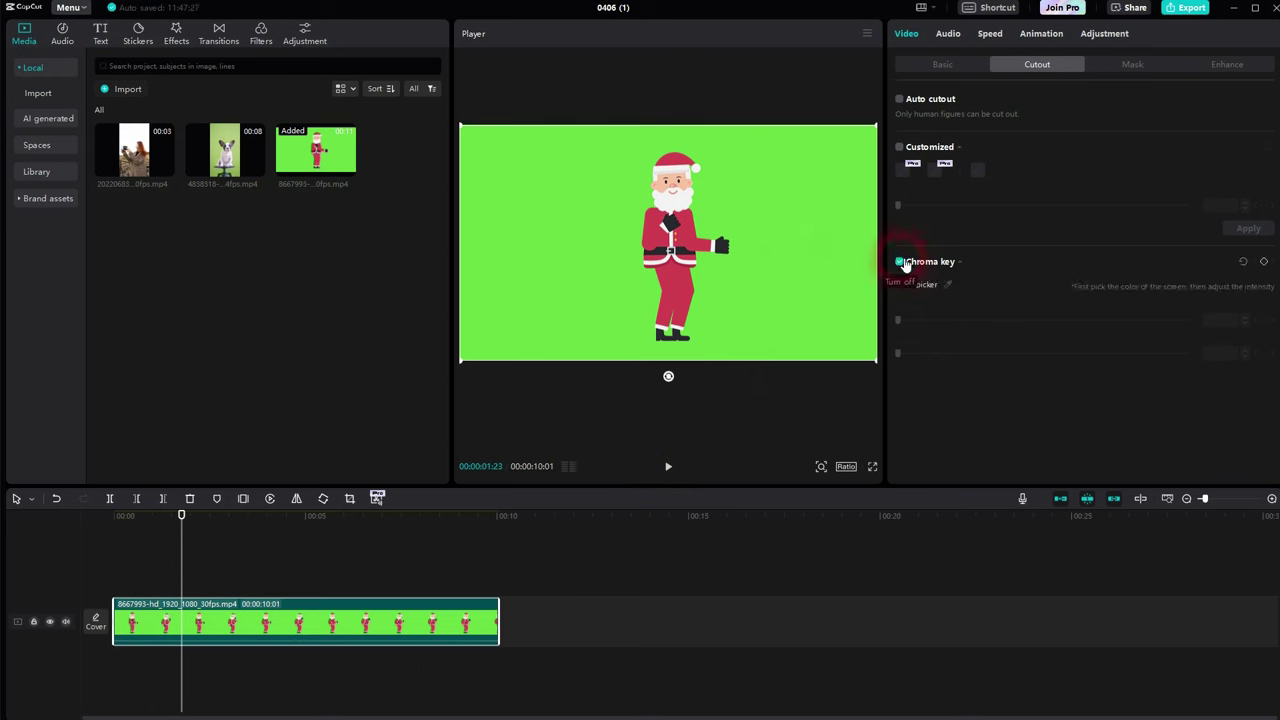
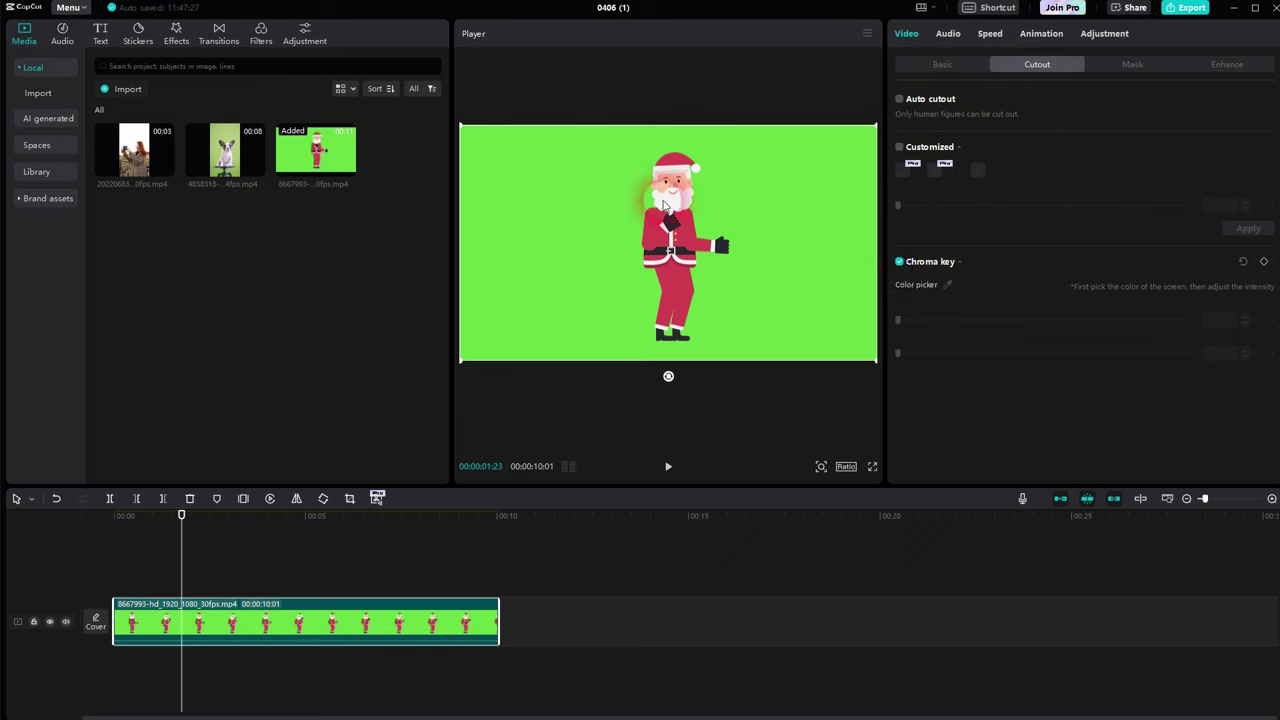
click(948, 293)
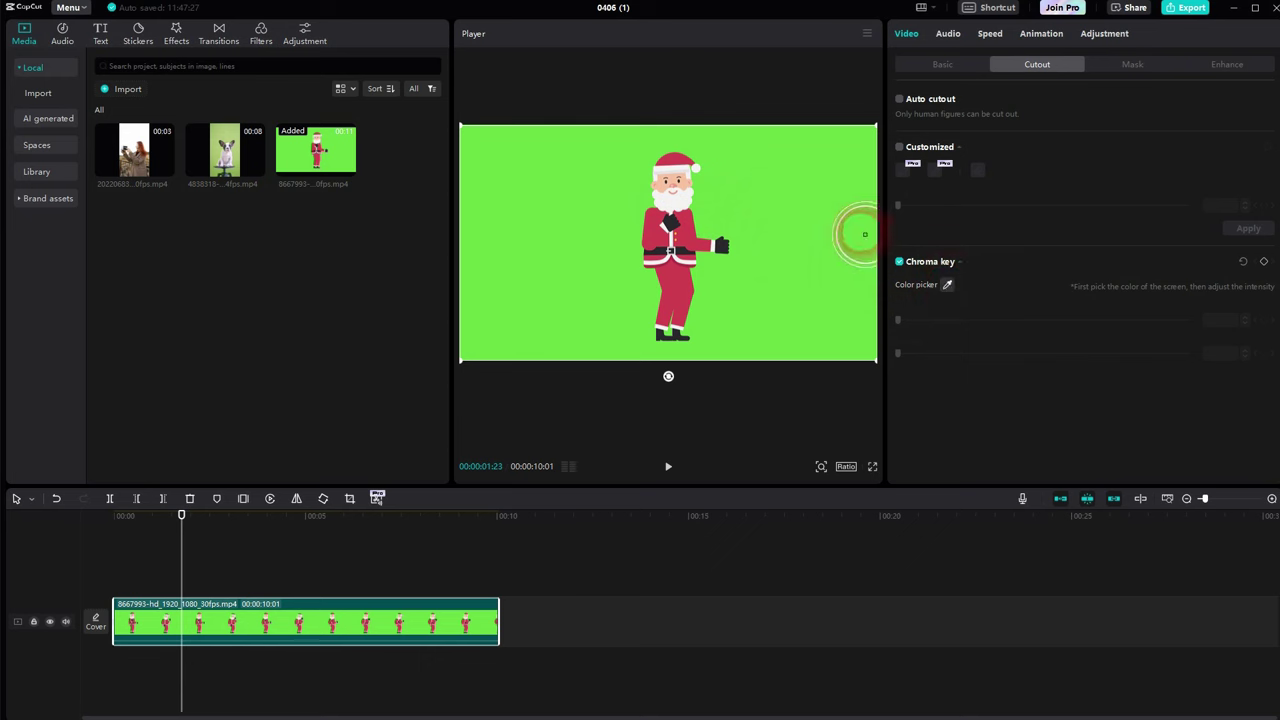
click(791, 194)
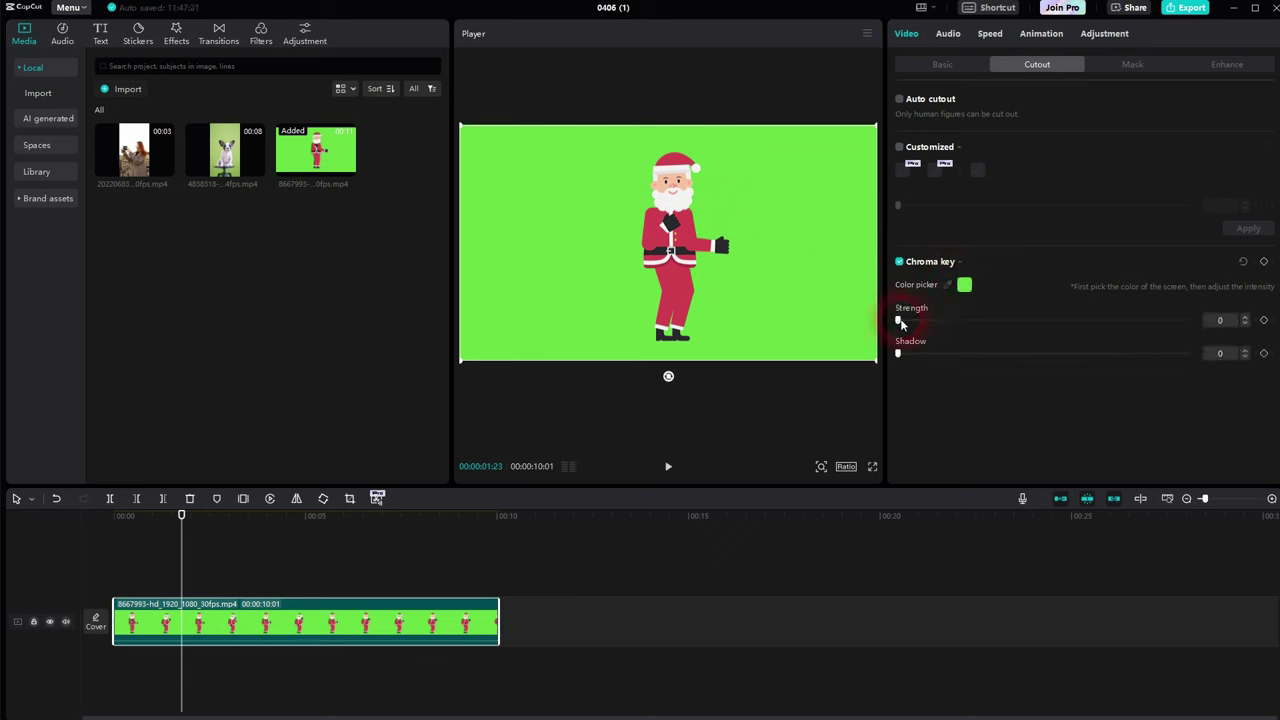
Step: Raise the chroma key strength to 44 to remove the green background behind Santa
drag(899, 320, 945, 320)
drag(1068, 322, 996, 353)
click(727, 246)
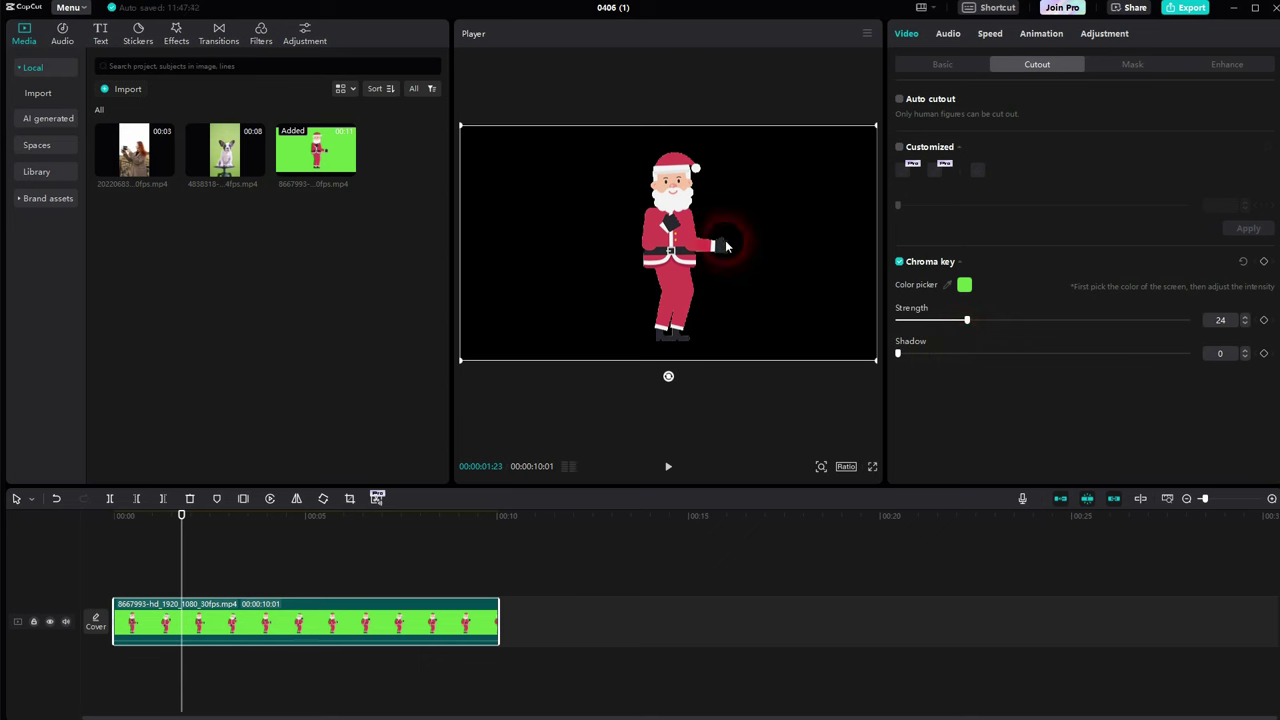
mouse_move(967, 323)
mouse_down()
mouse_move(934, 330)
mouse_move(979, 338)
mouse_up()
Step: Play the keyed Santa clip, raise the chroma key strength to 66, and pause at 00:00:09:00
click(670, 467)
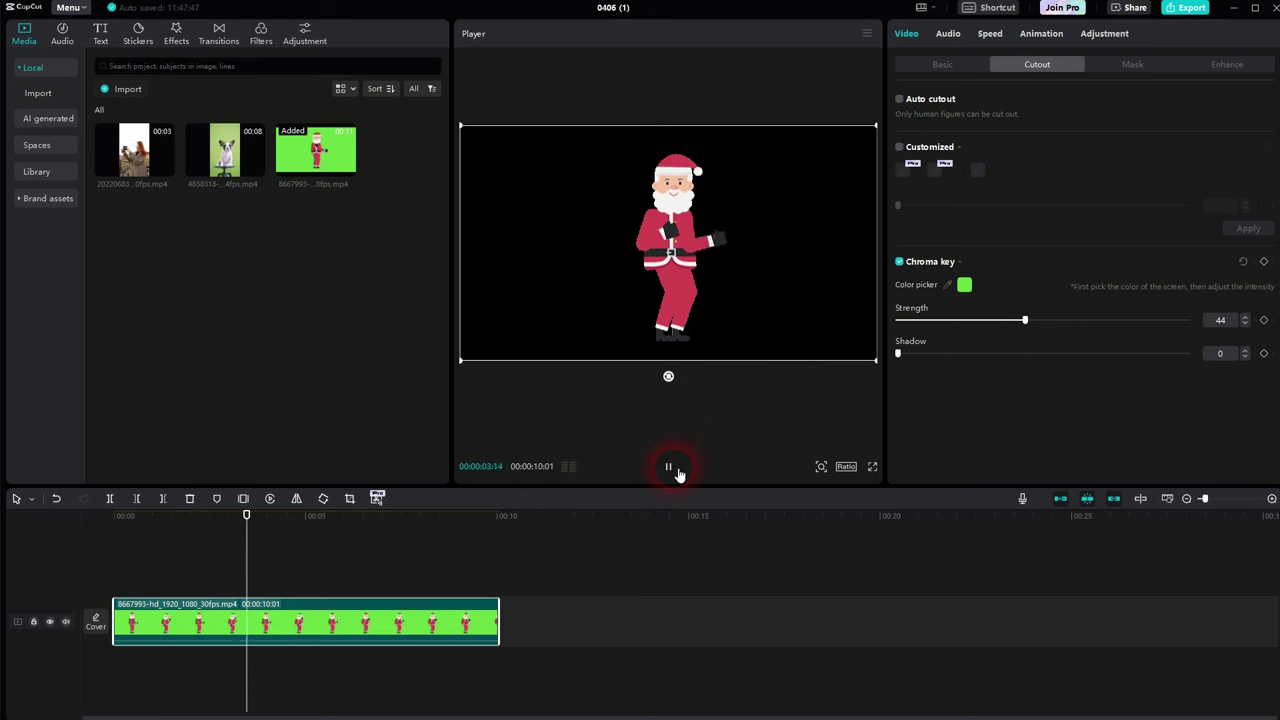
click(669, 467)
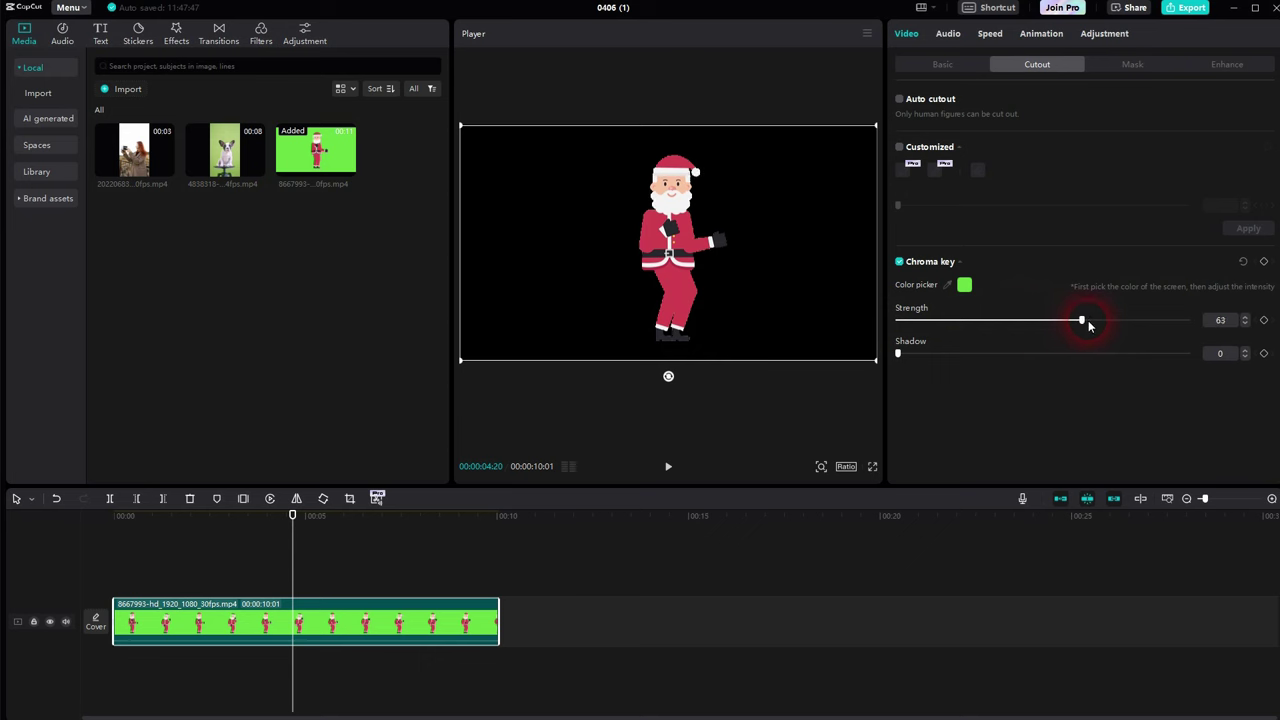
click(678, 468)
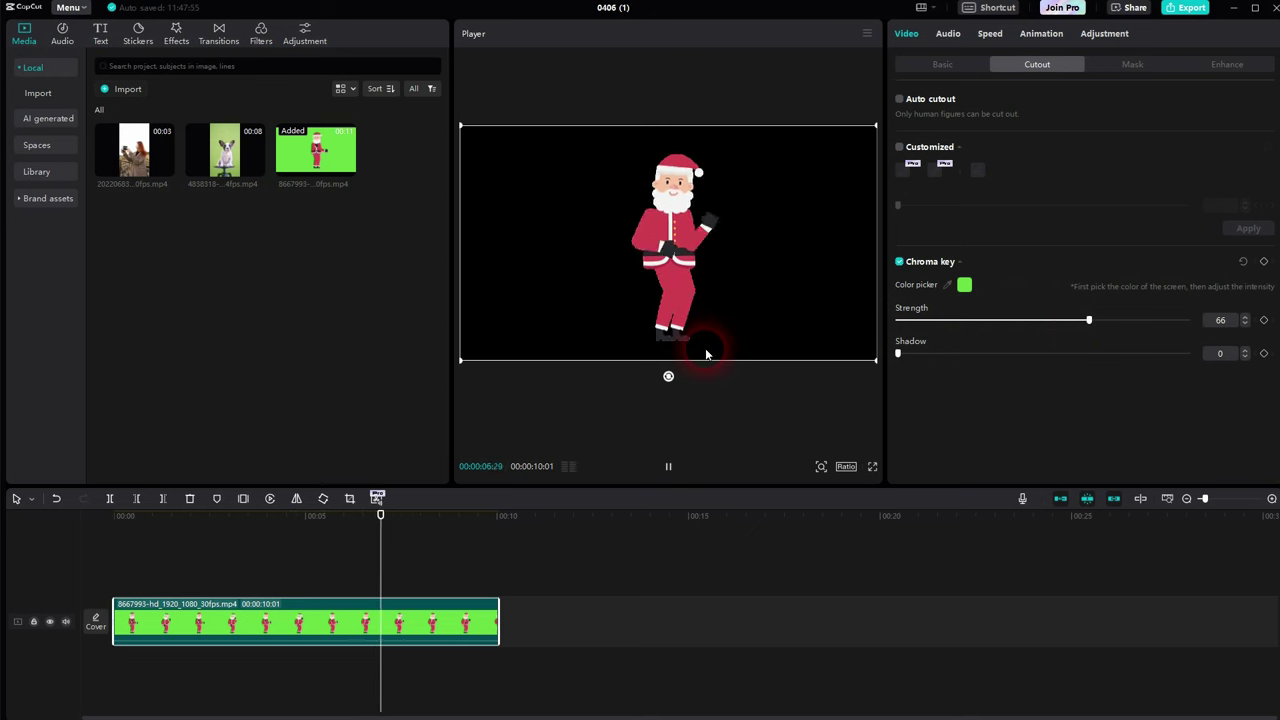
click(669, 467)
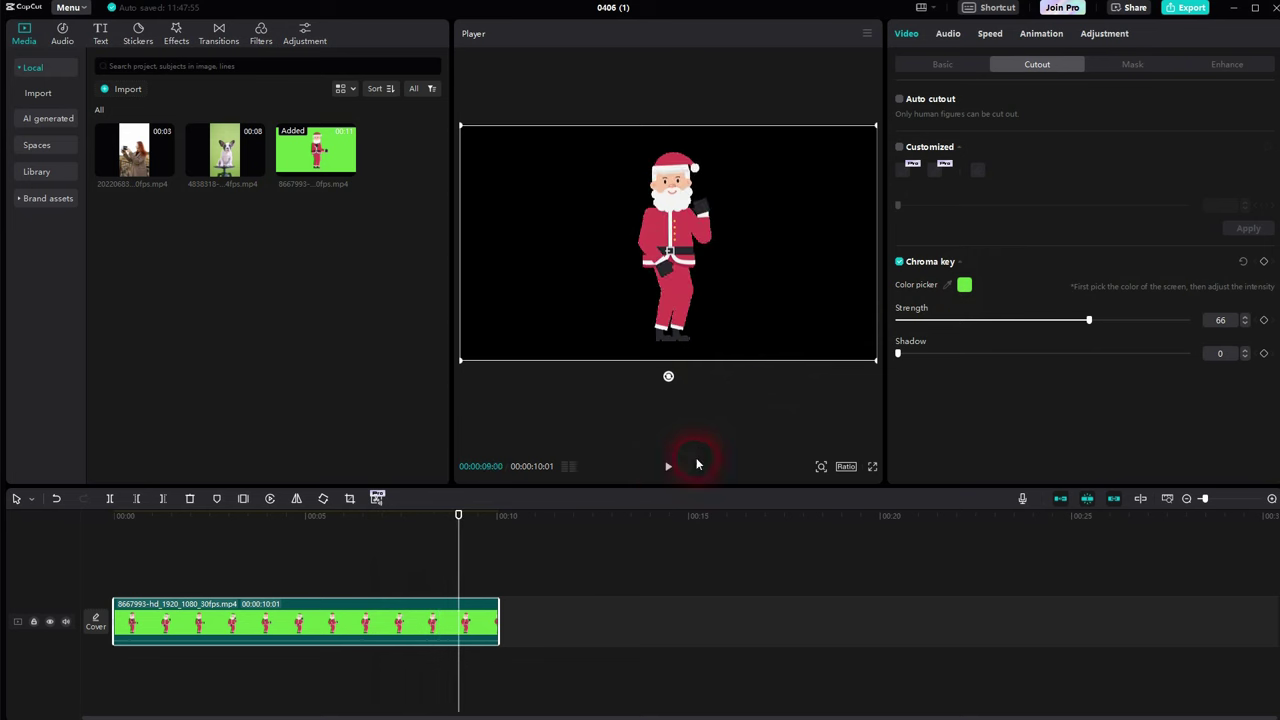
Step: Try sampling a different key color from Santa's figure, and pick the green background again
click(947, 285)
click(700, 240)
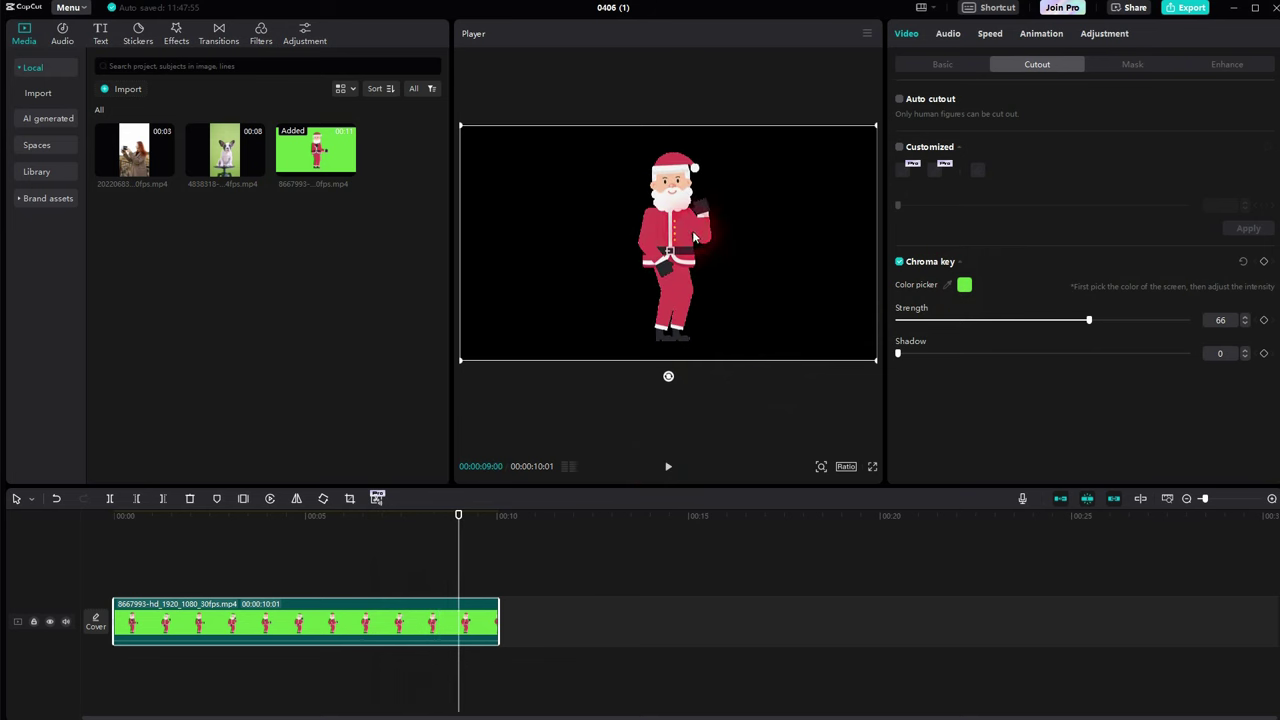
click(965, 286)
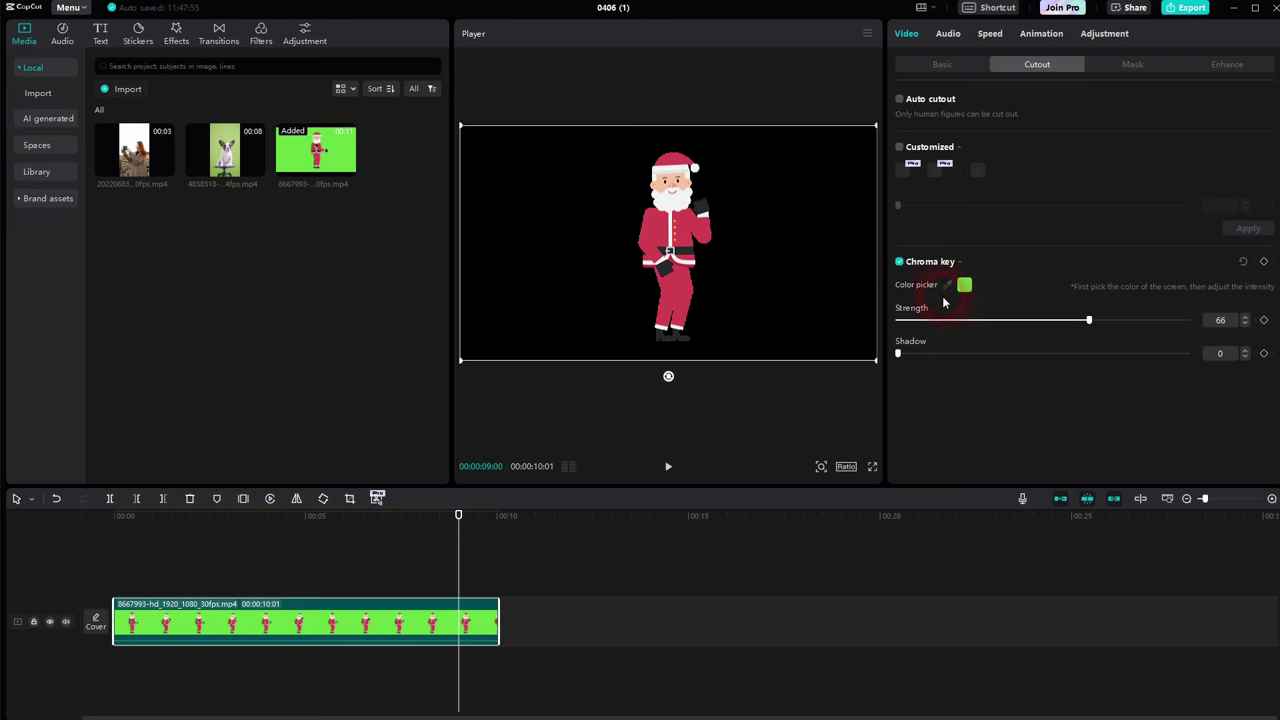
click(946, 286)
click(685, 228)
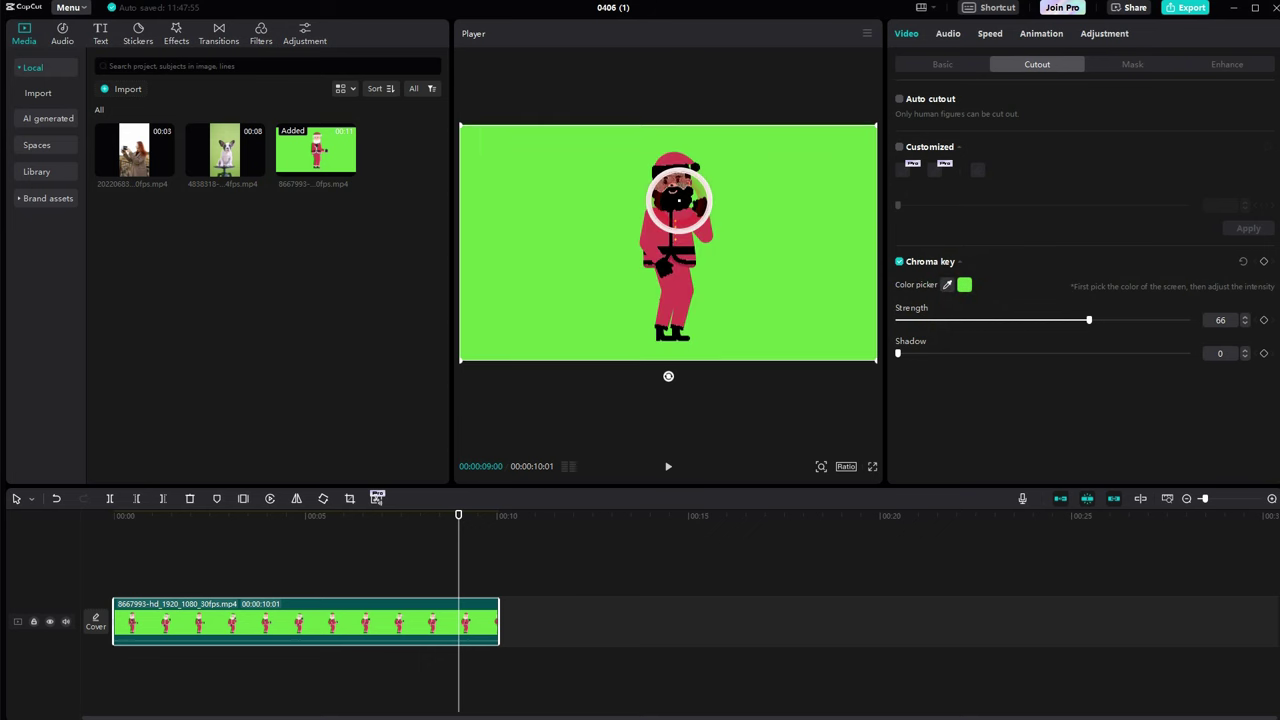
click(676, 194)
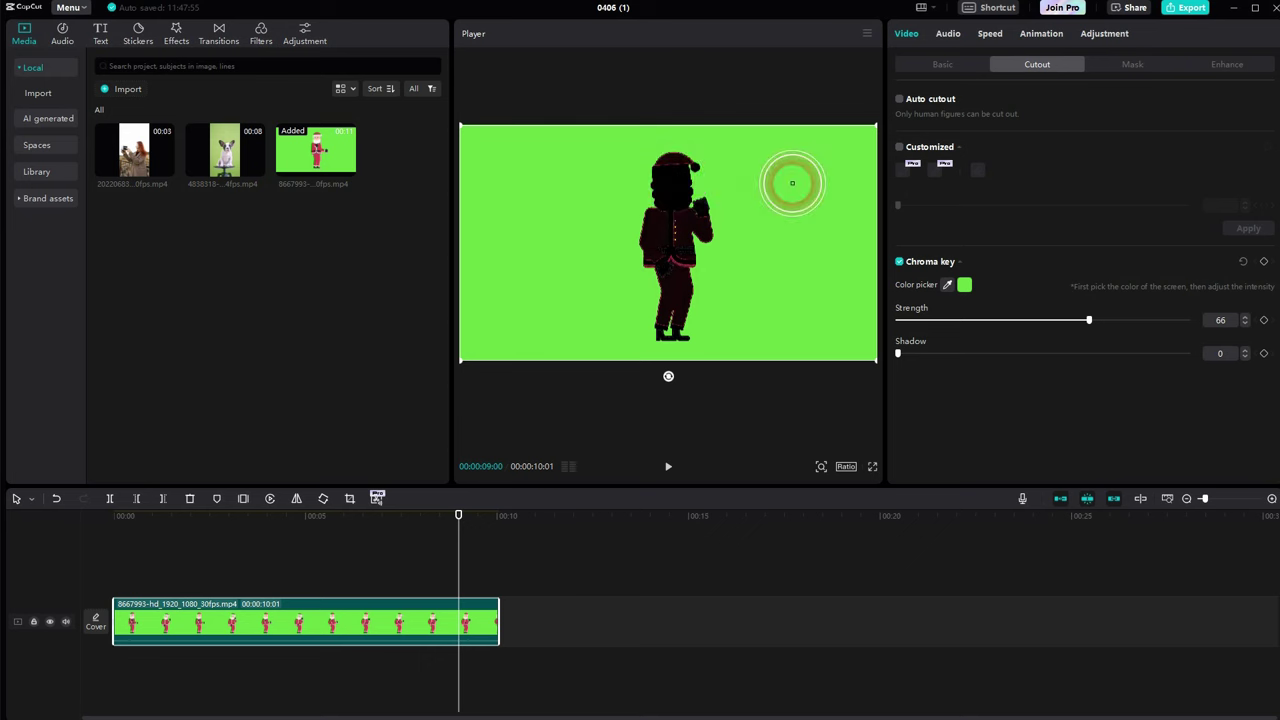
click(811, 303)
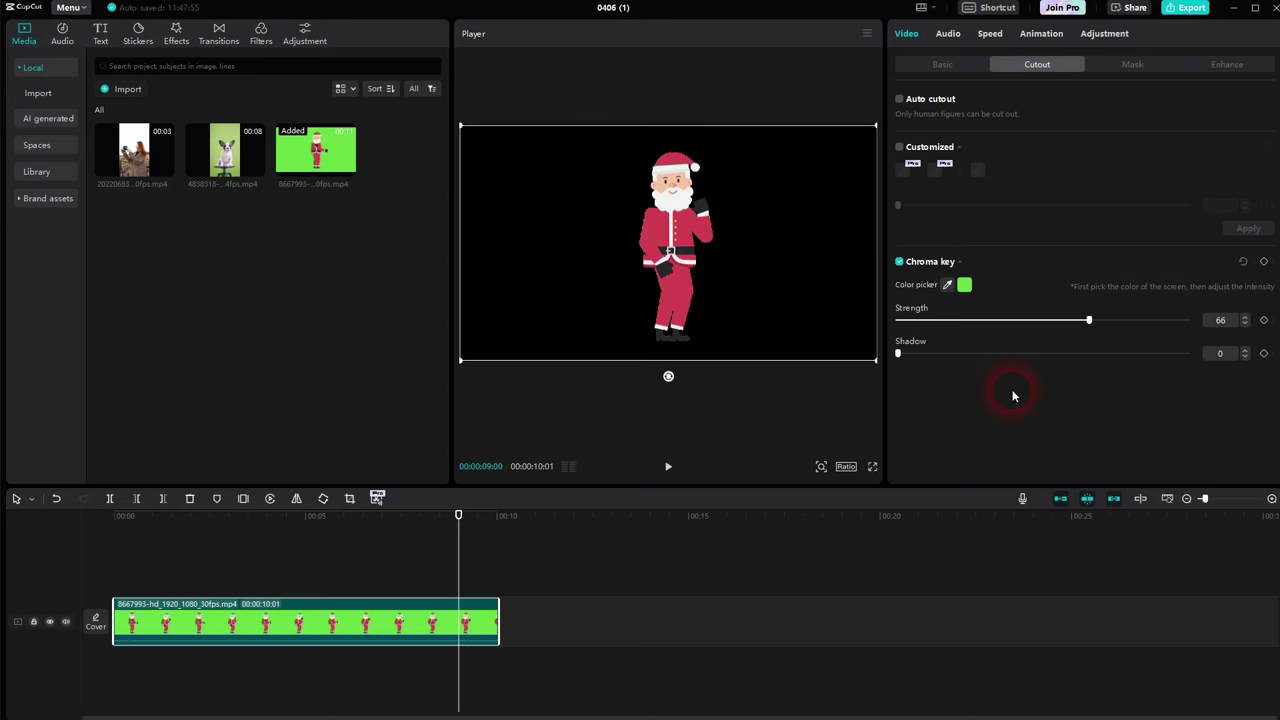
Step: Set the chroma key strength to 62 and return the playhead to the start
mouse_move(1088, 320)
mouse_down()
mouse_move(939, 325)
mouse_move(1078, 336)
mouse_up()
drag(458, 560, 34, 609)
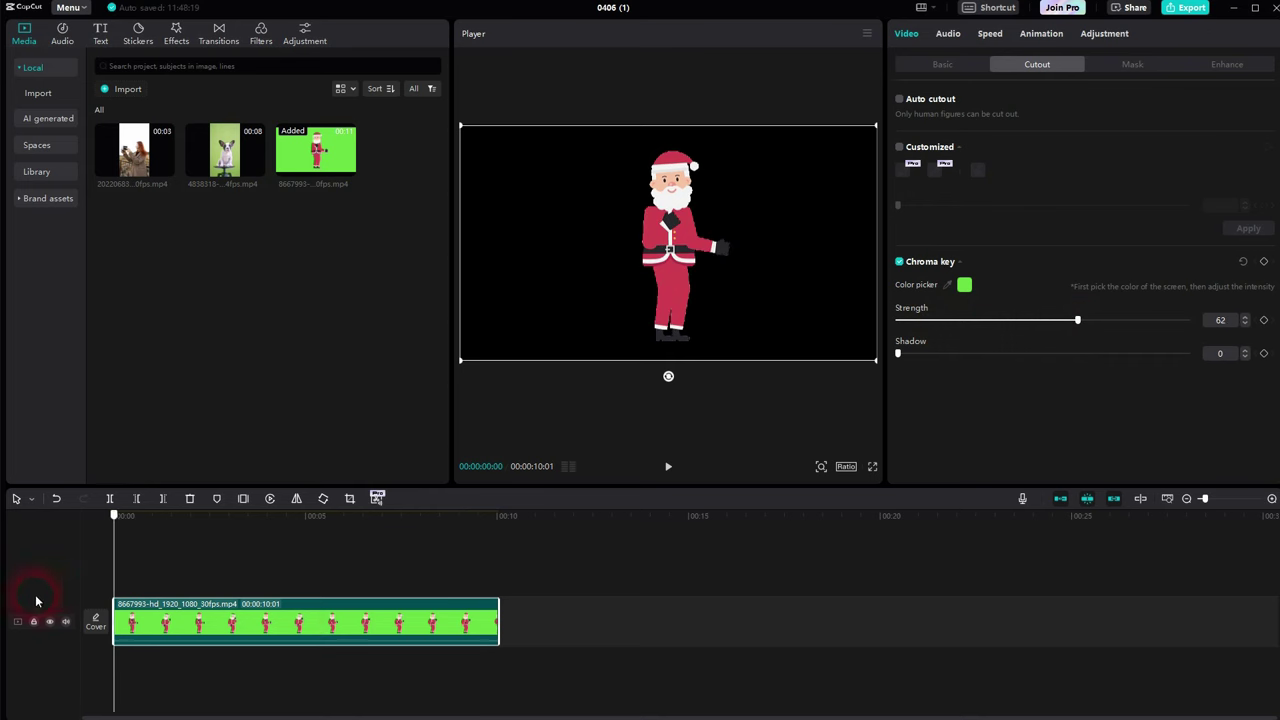
Step: Replace the Santa clip on the timeline with the green-background puppy clip and play it to 00:00:01:21
click(297, 640)
key(Delete)
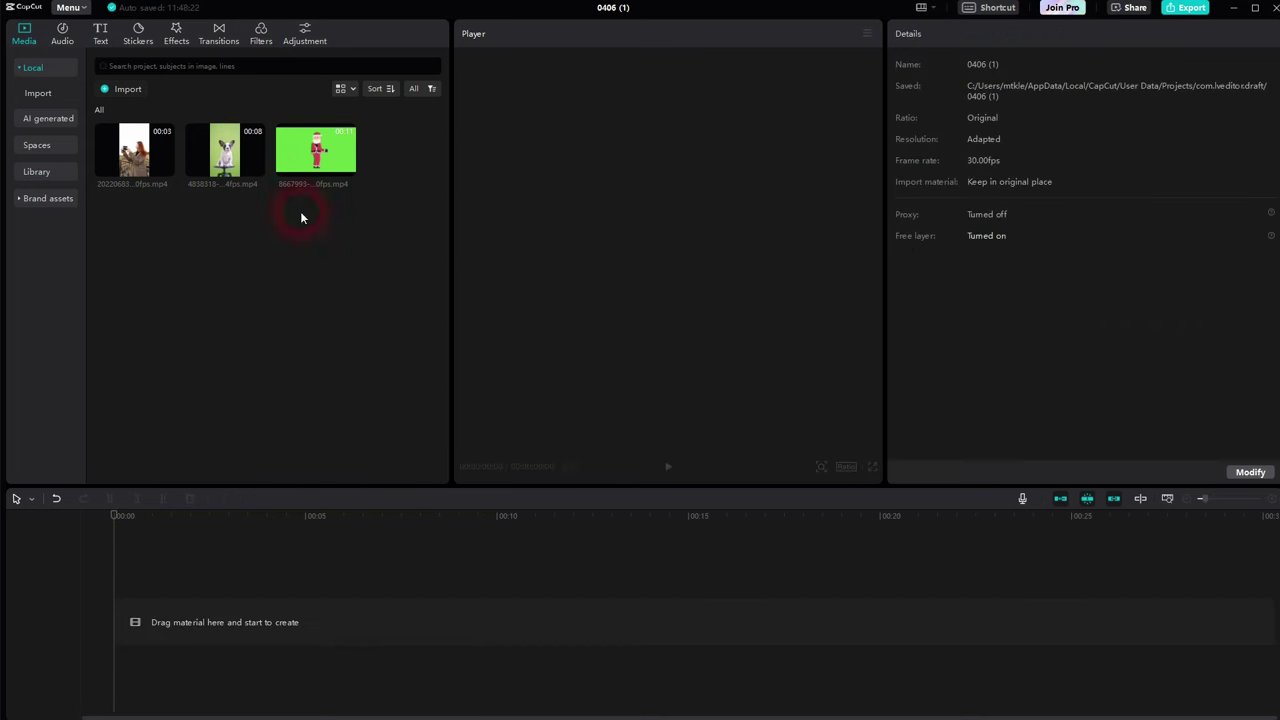
click(257, 168)
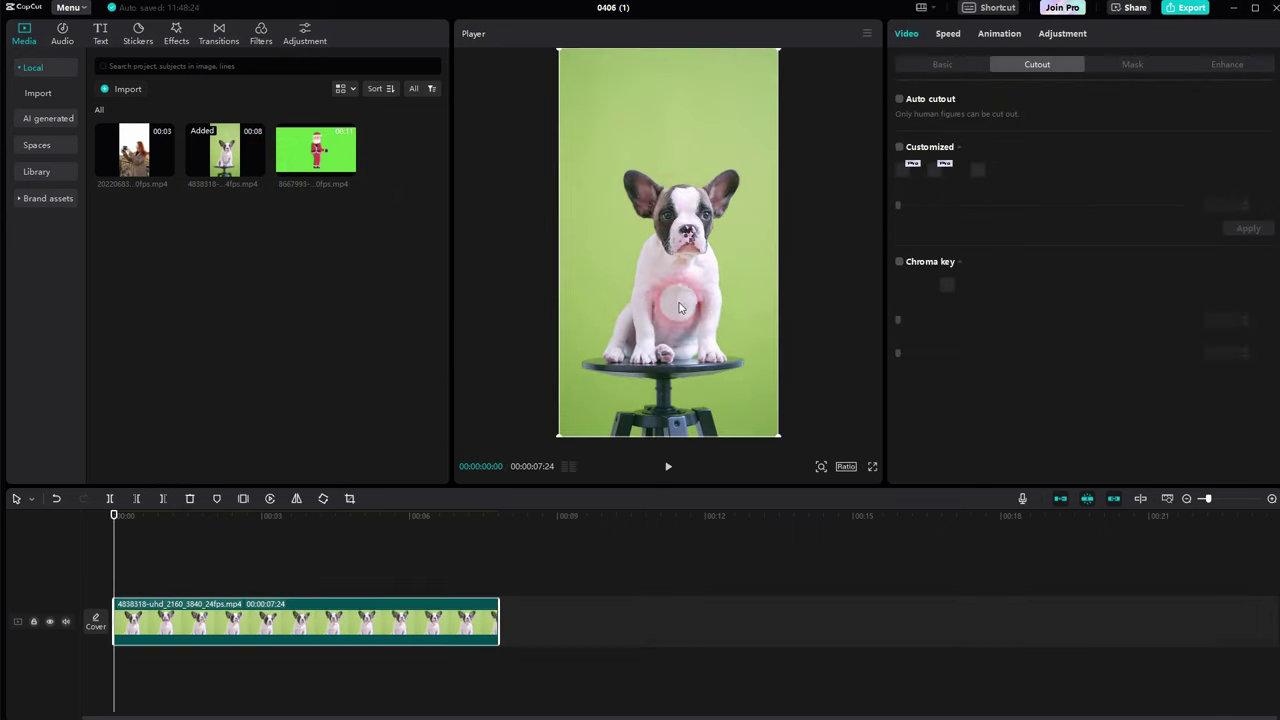
click(670, 476)
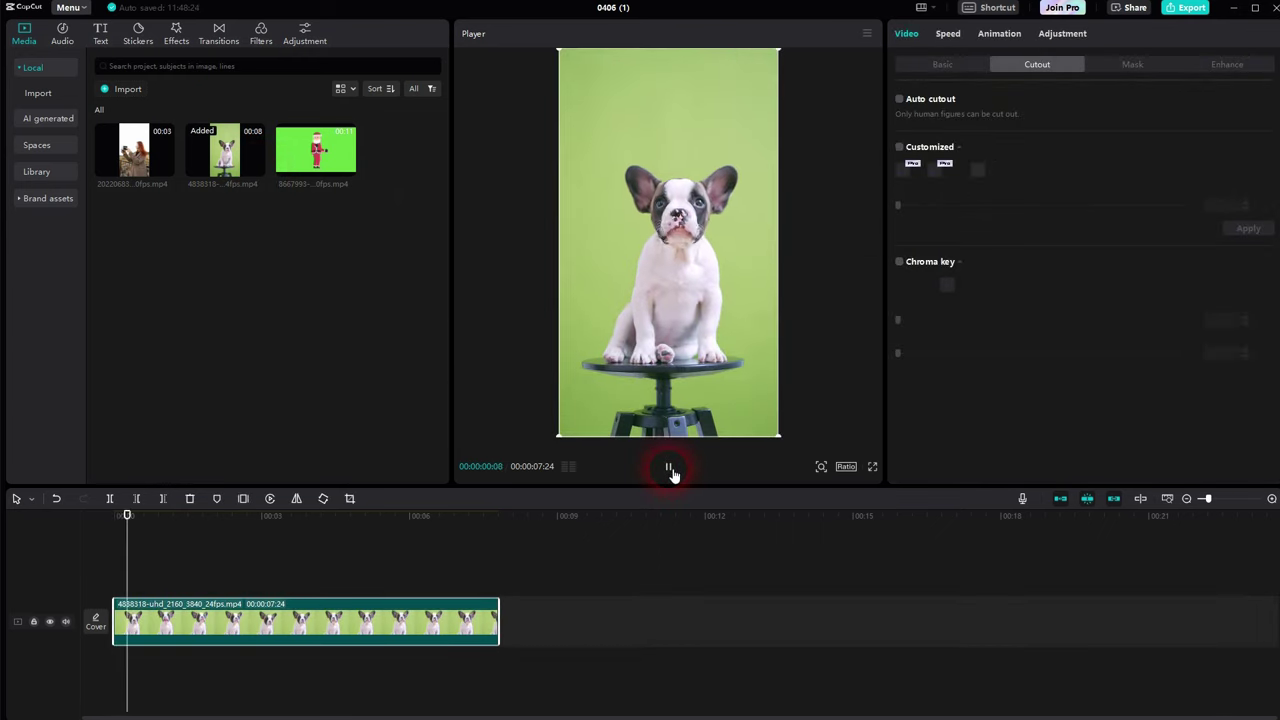
click(670, 470)
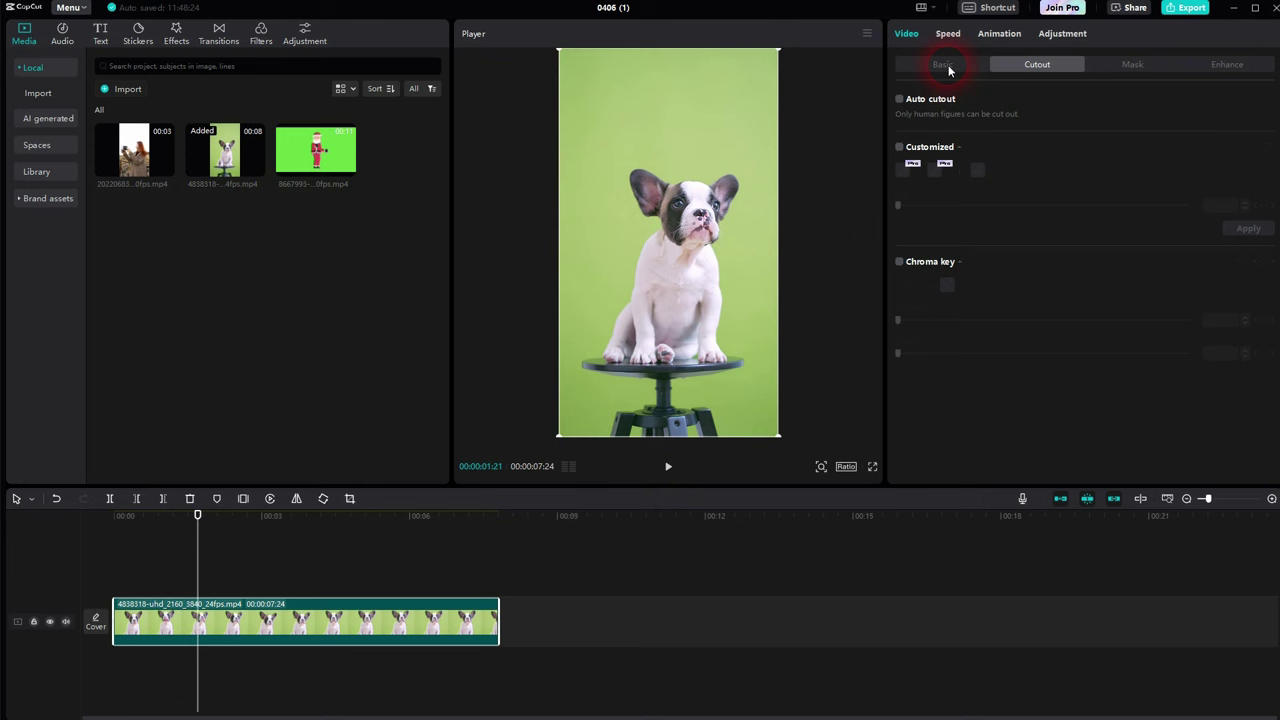
Step: Try auto cutout on the puppy clip, play the result to 00:00:05:13, and turn auto cutout off again
click(900, 100)
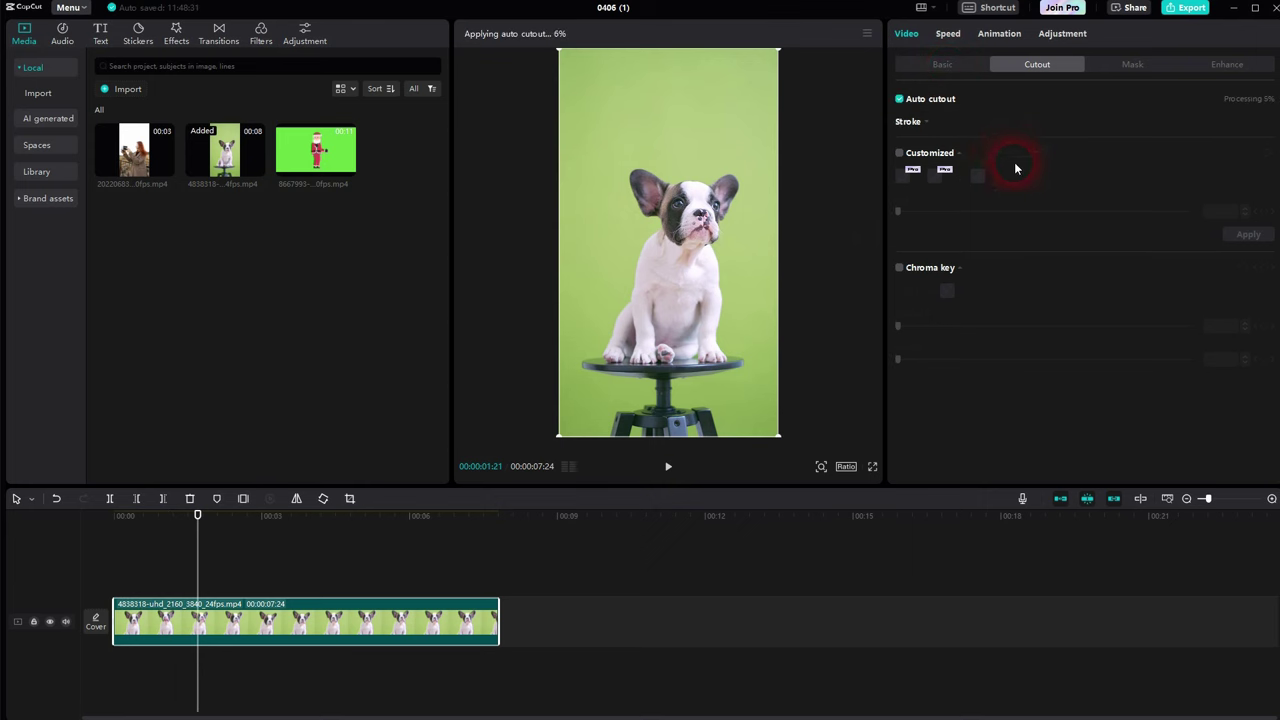
click(673, 469)
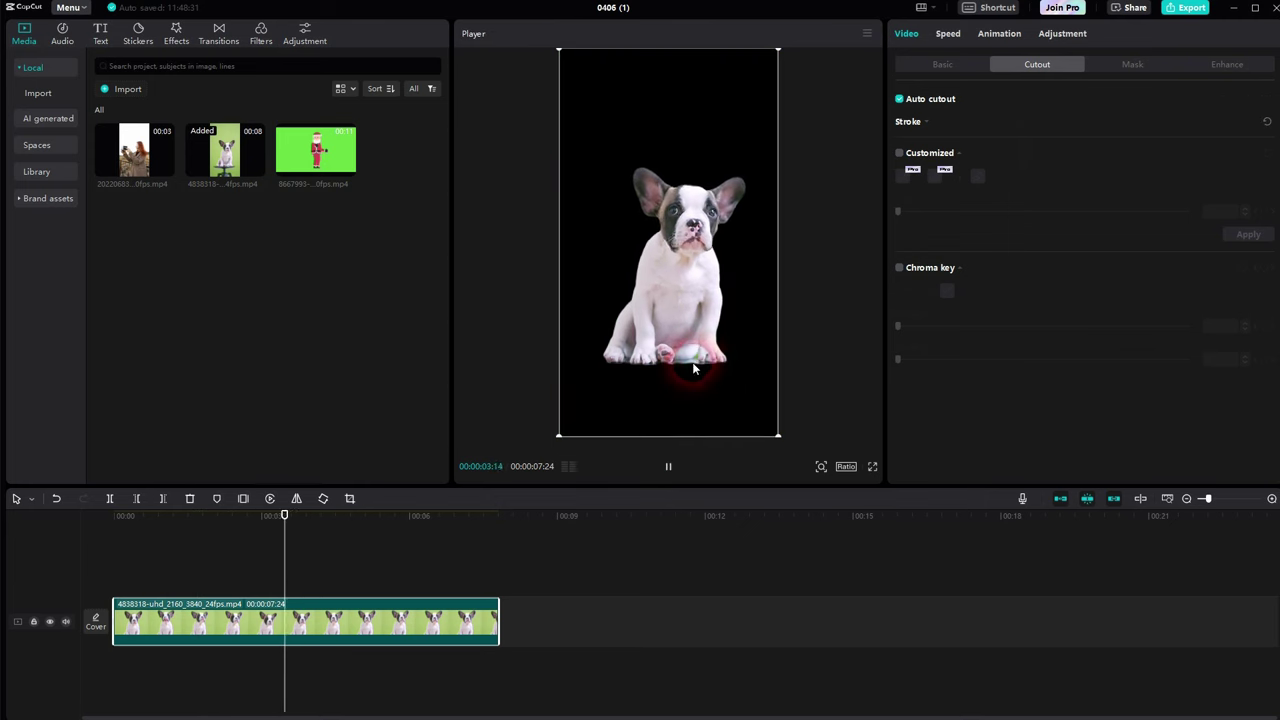
click(670, 467)
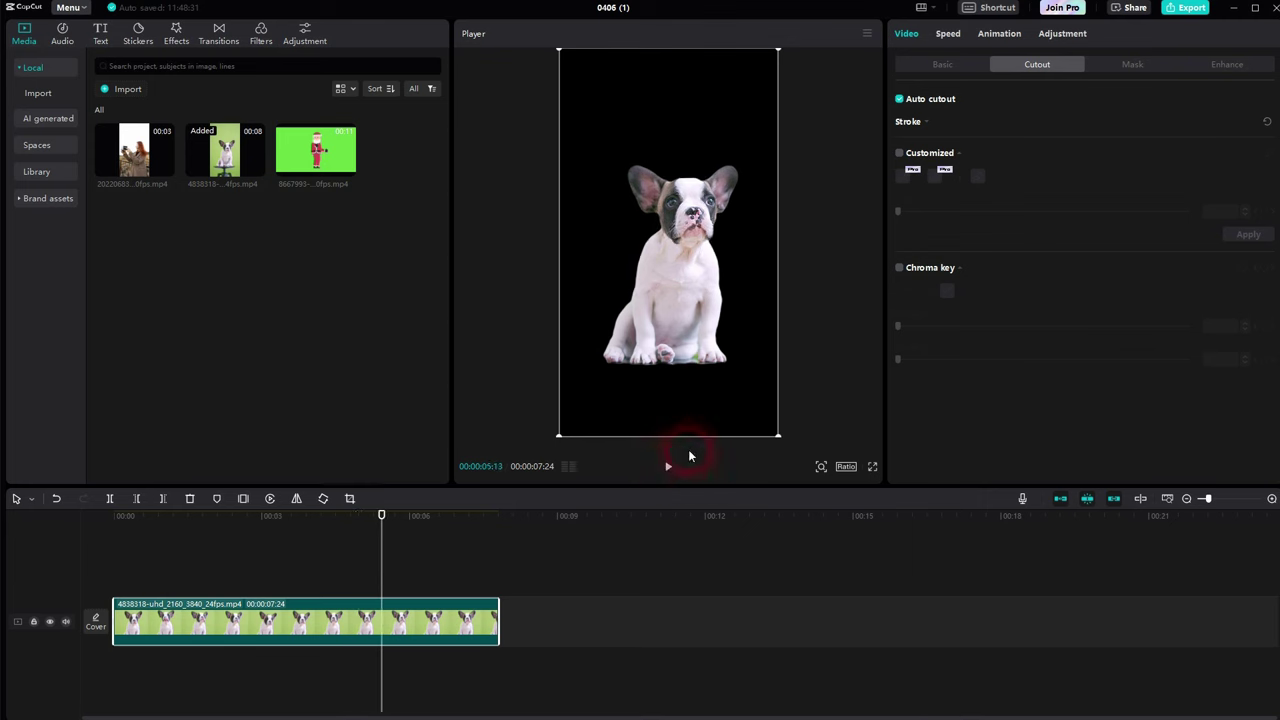
click(899, 99)
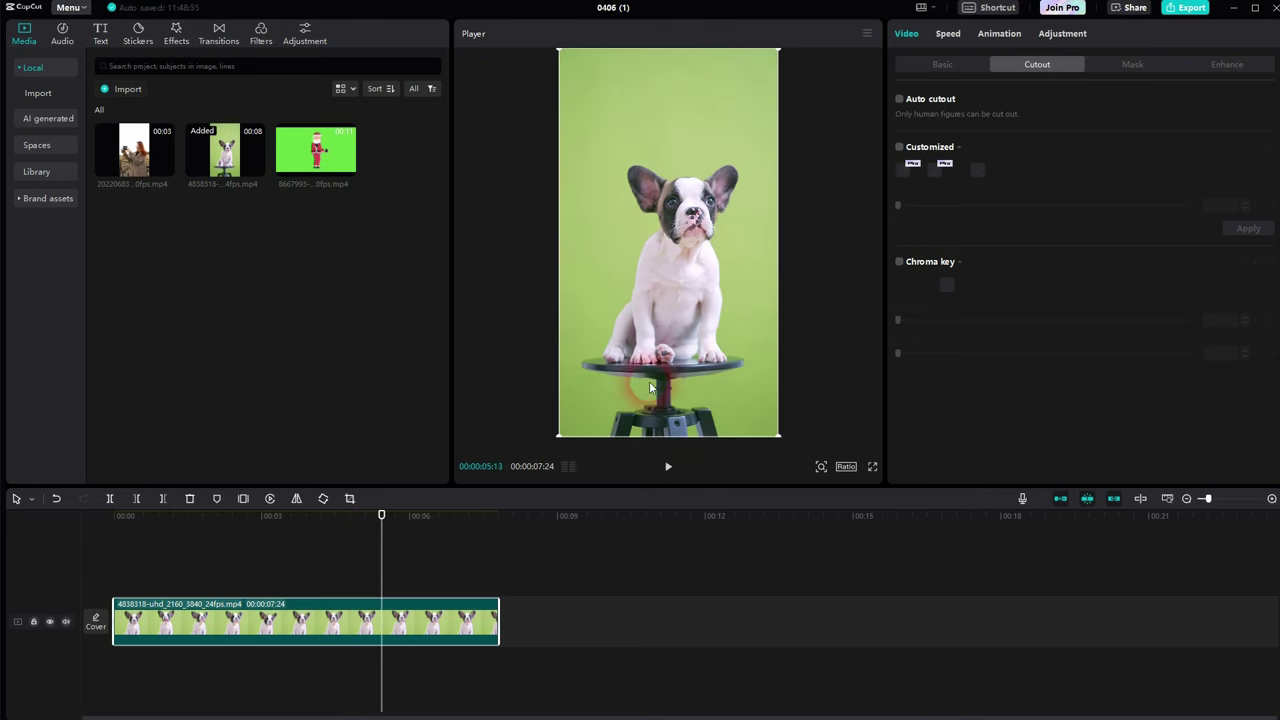
Step: Return the playhead to the start, enable chroma key on the puppy clip, and pick the green background as key color
drag(382, 548, 8, 590)
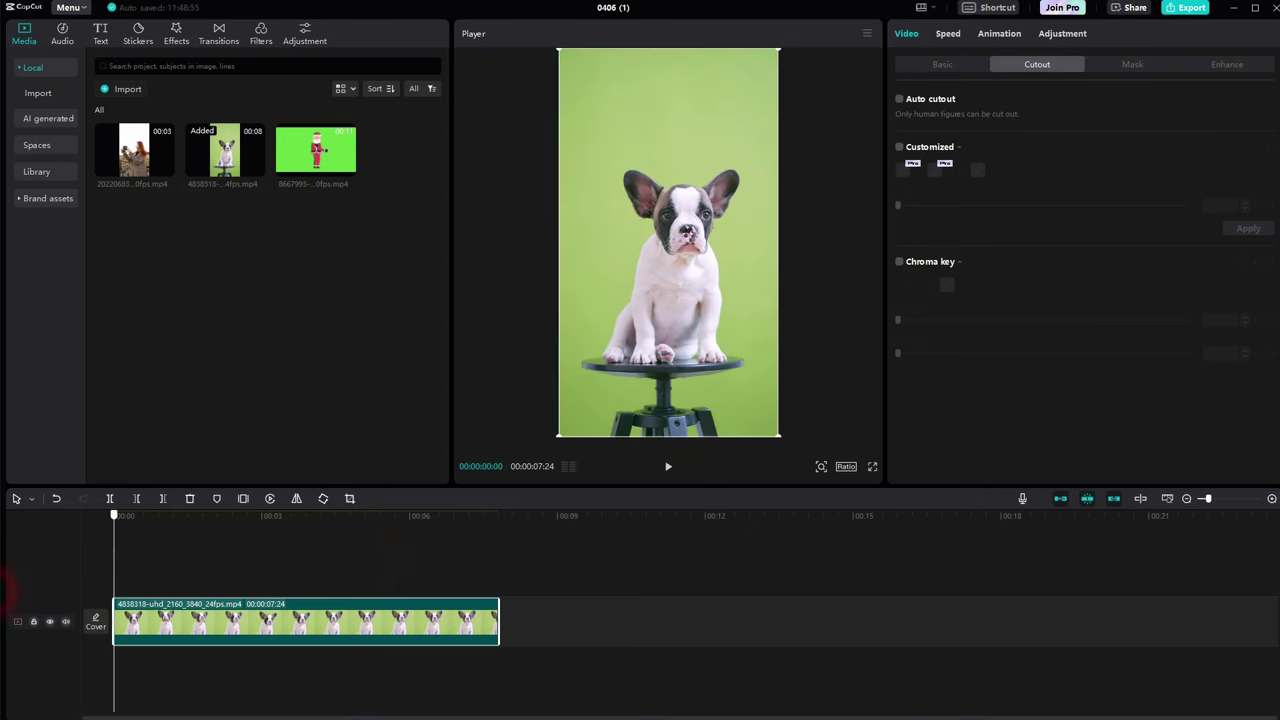
click(900, 262)
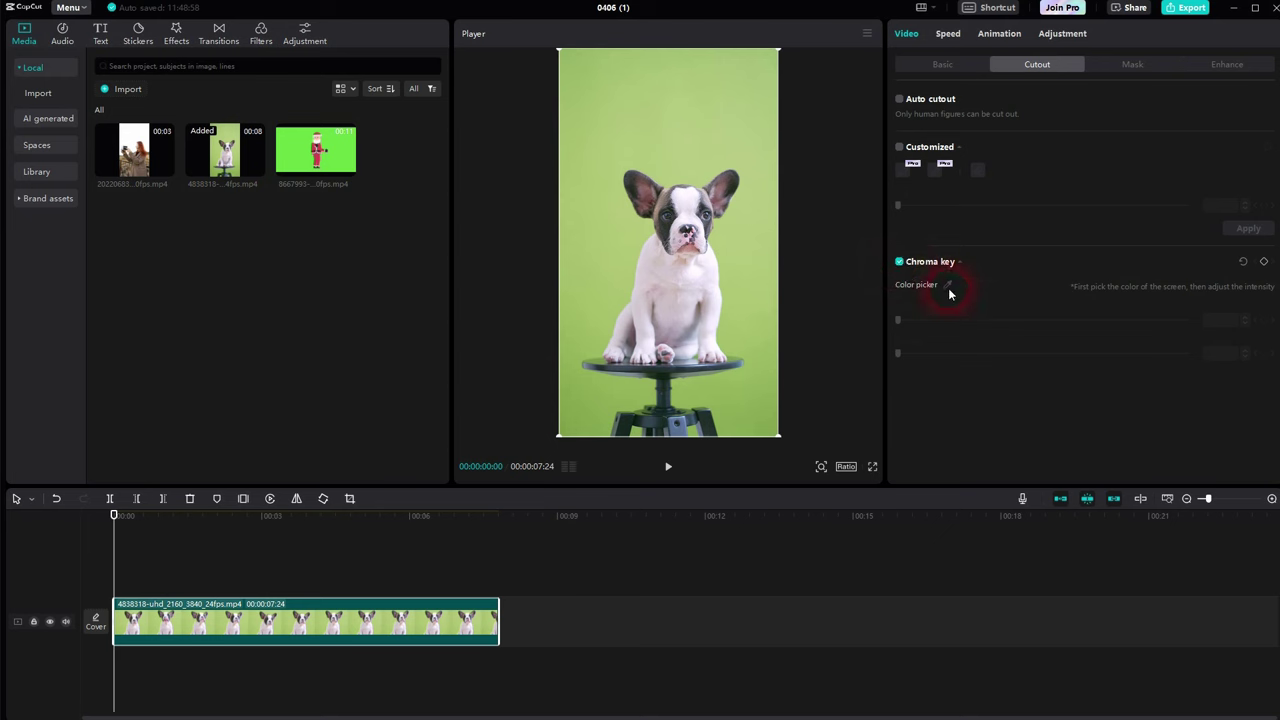
click(946, 284)
click(730, 99)
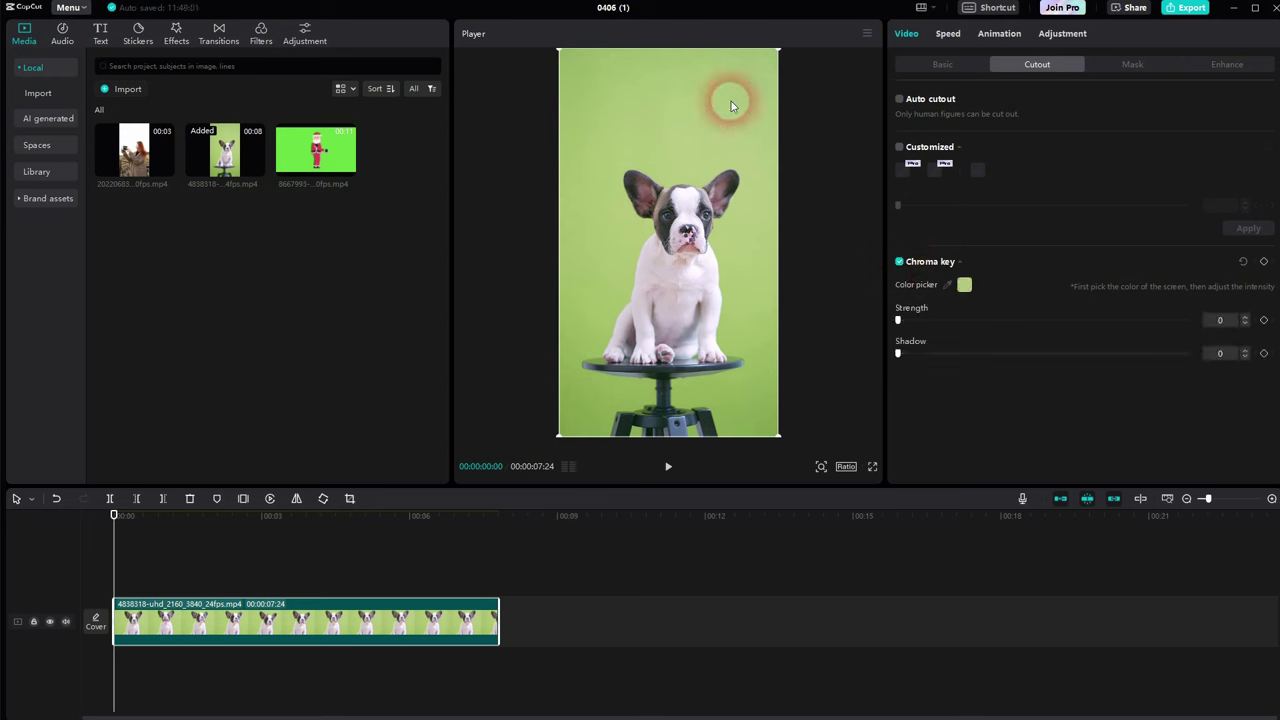
Step: Raise the puppy clip's chroma key strength and fine-tune it to 5
mouse_move(898, 321)
mouse_down()
mouse_move(945, 320)
mouse_move(909, 321)
mouse_up()
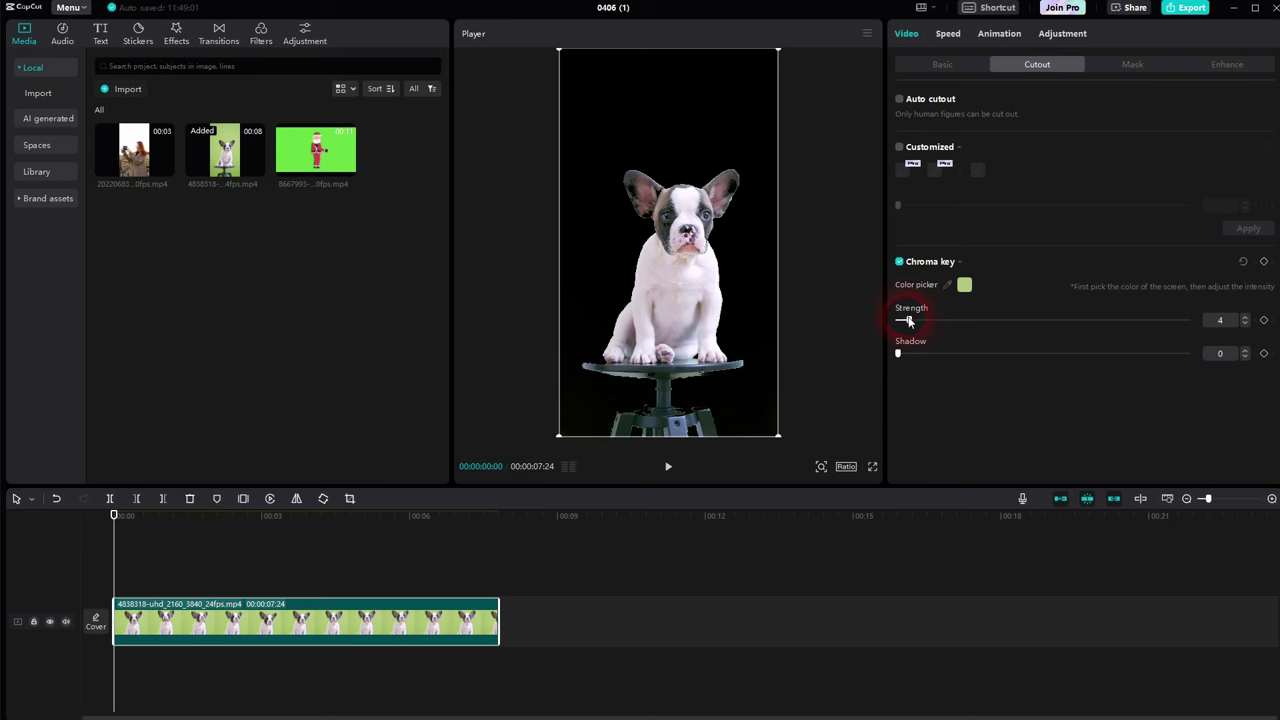
click(1244, 317)
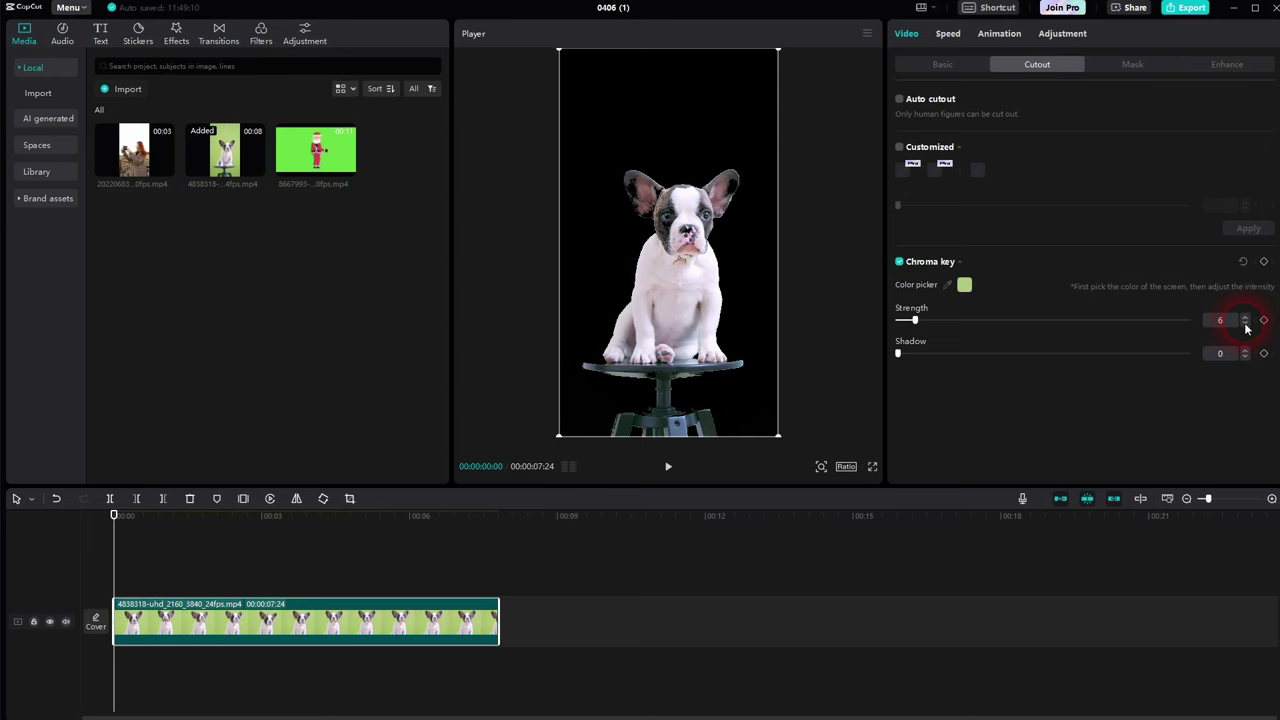
click(1246, 325)
drag(968, 370, 999, 354)
drag(1244, 366, 800, 406)
Step: Play the keyed puppy clip from the start to 00:00:04:14 to check the cutout around the puppy and stool
click(668, 468)
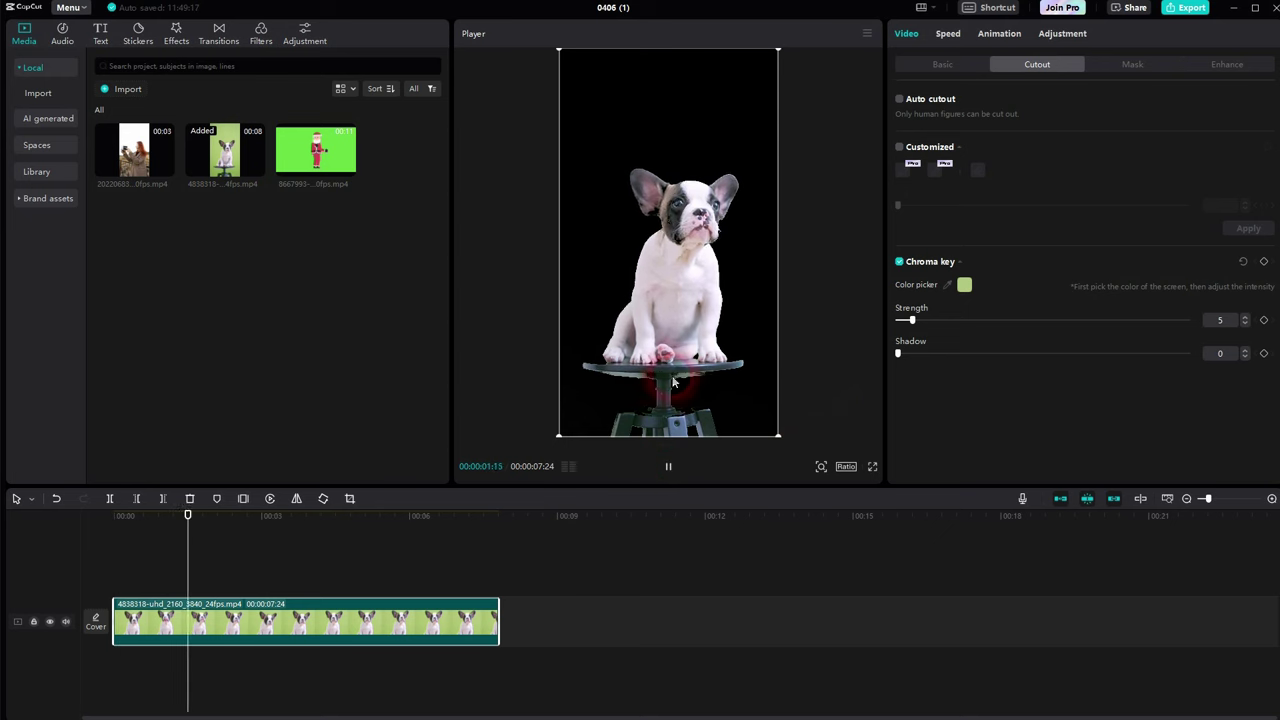
click(657, 366)
click(1232, 321)
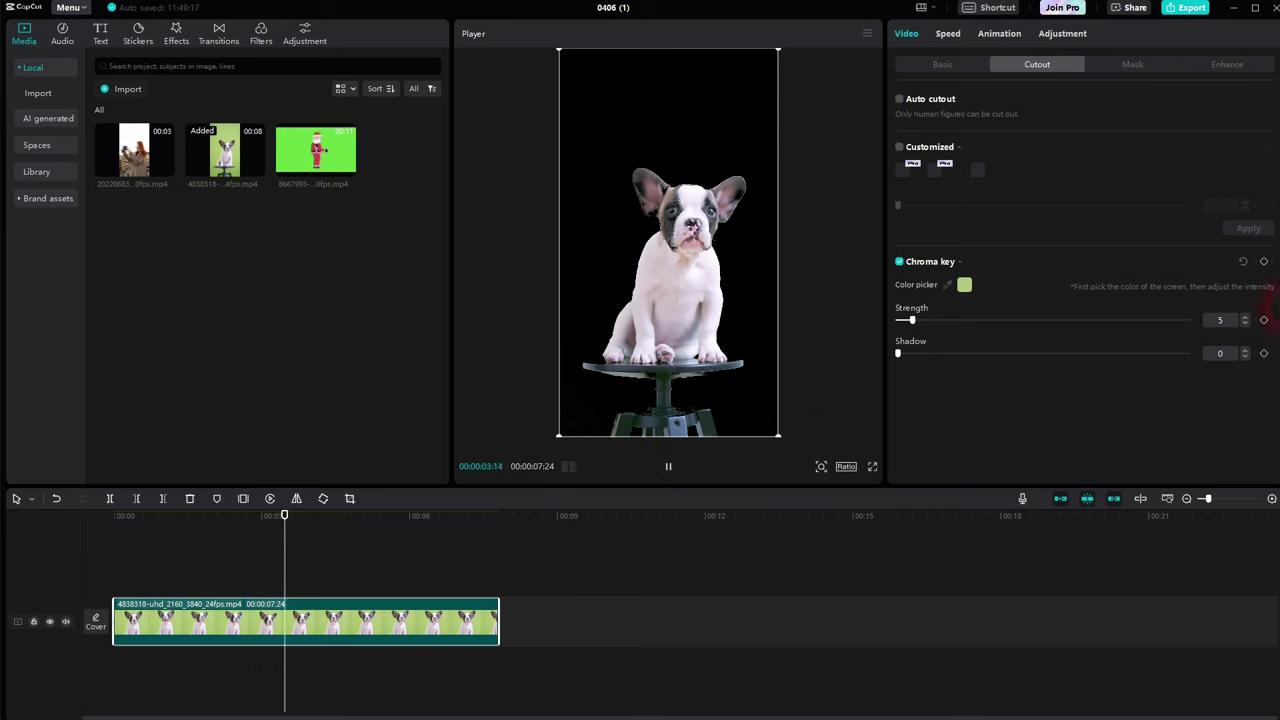
Step: Lower the puppy clip's chroma key strength to 1 for comparison, and set it to 3
click(1245, 325)
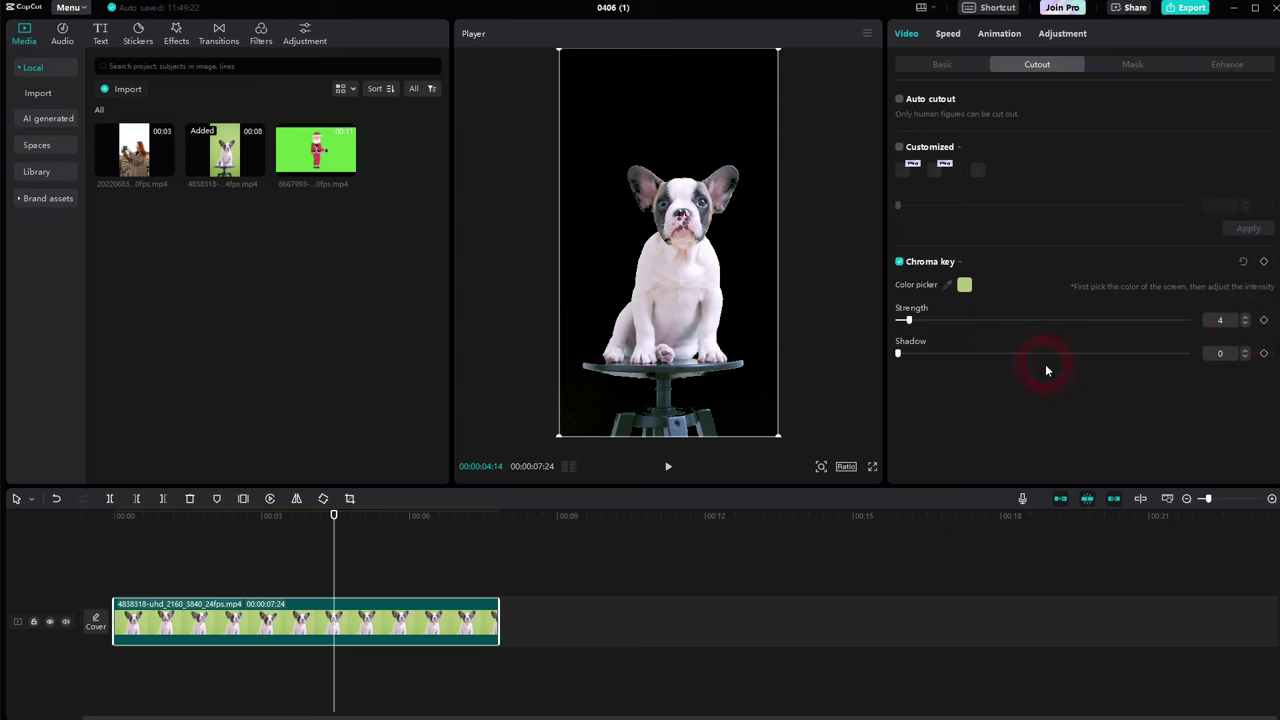
click(1245, 325)
click(1245, 325)
click(1245, 325)
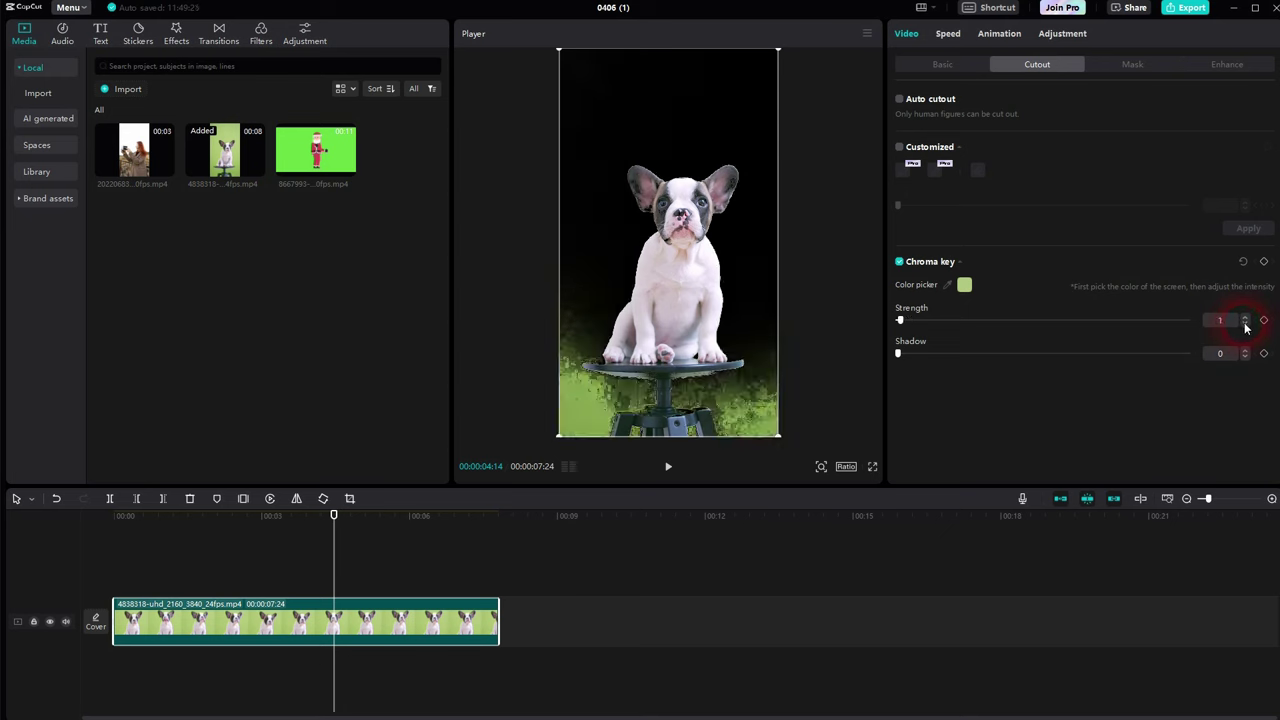
click(1245, 318)
click(1246, 318)
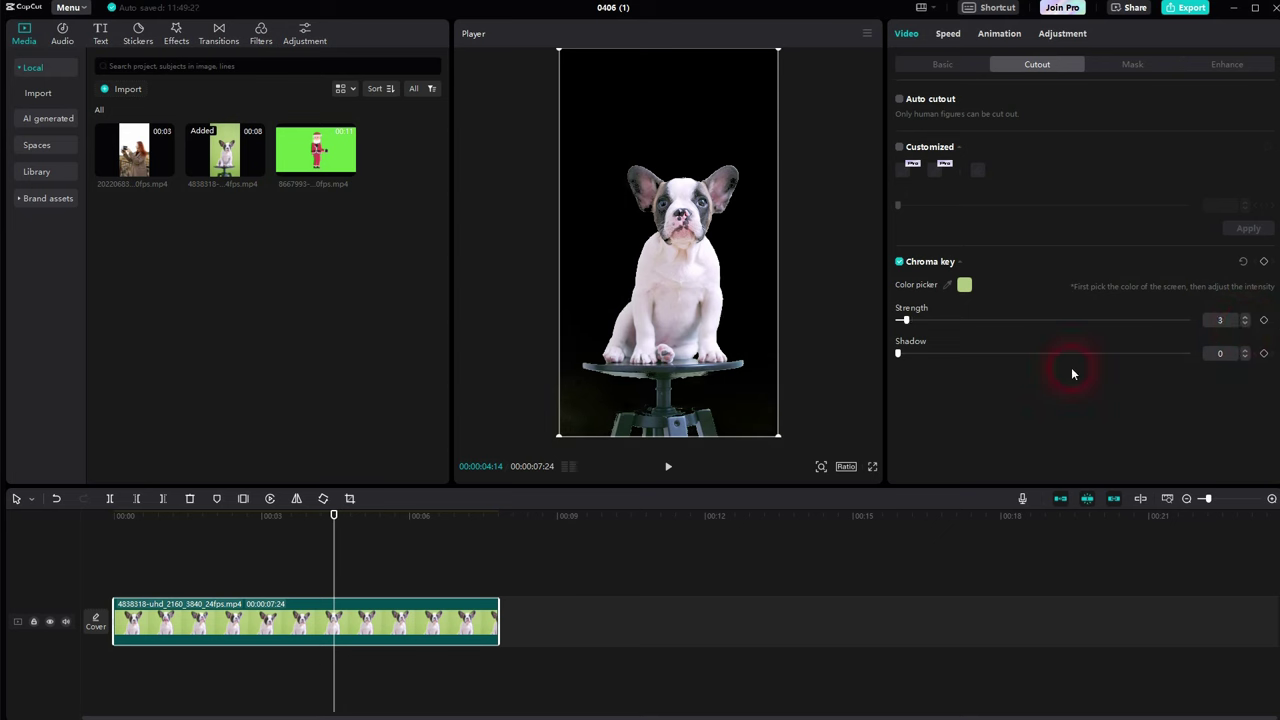
Step: Set the dog clip's chroma key strength to 4 and play the clip to check the cutout
click(665, 478)
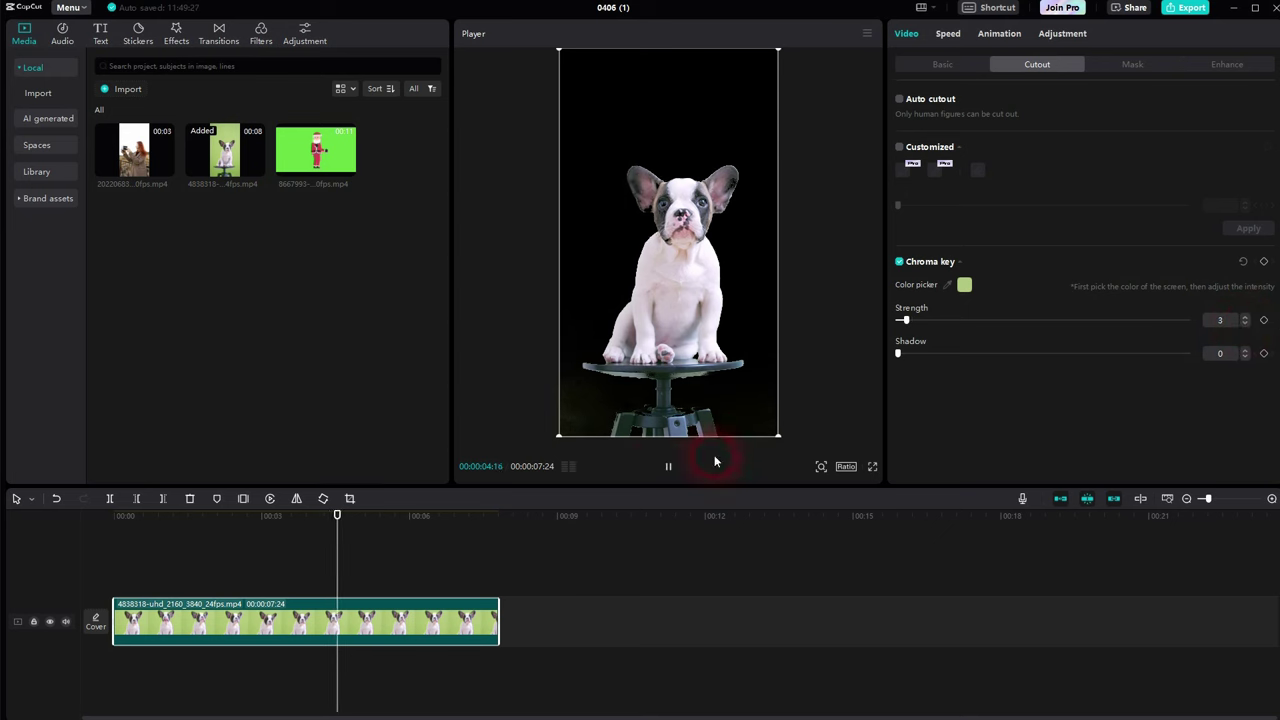
click(1245, 319)
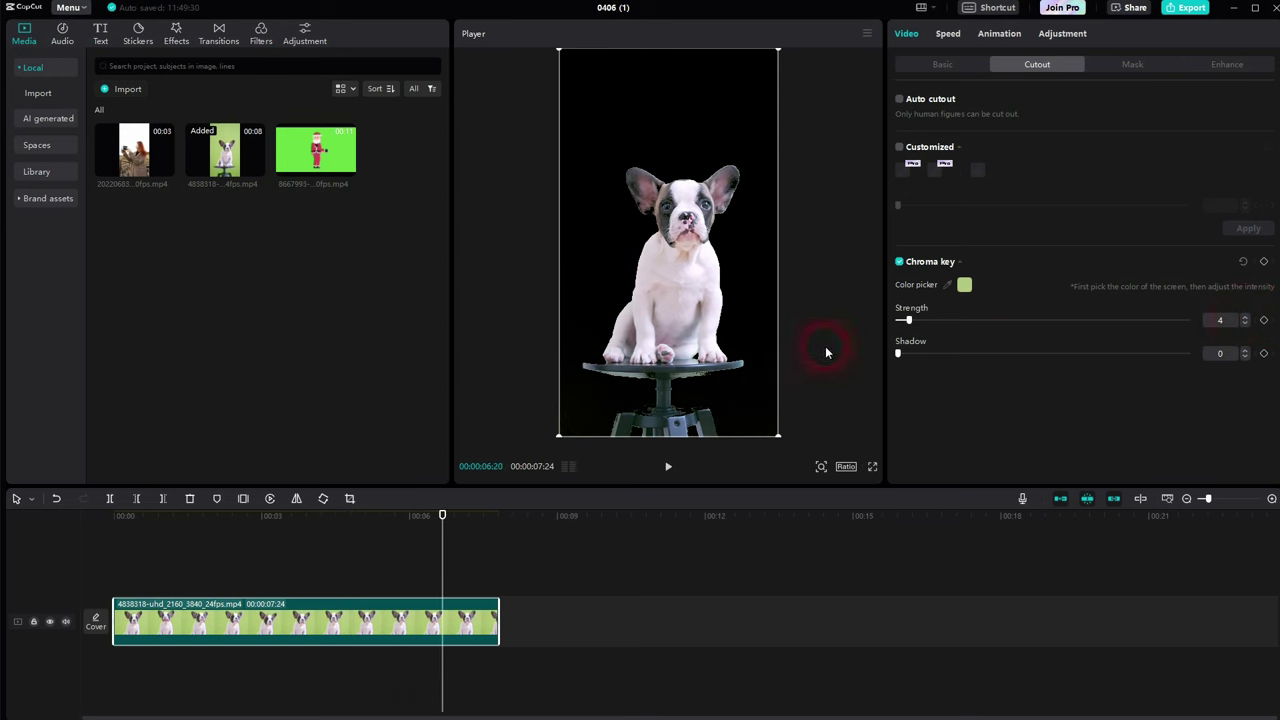
click(672, 472)
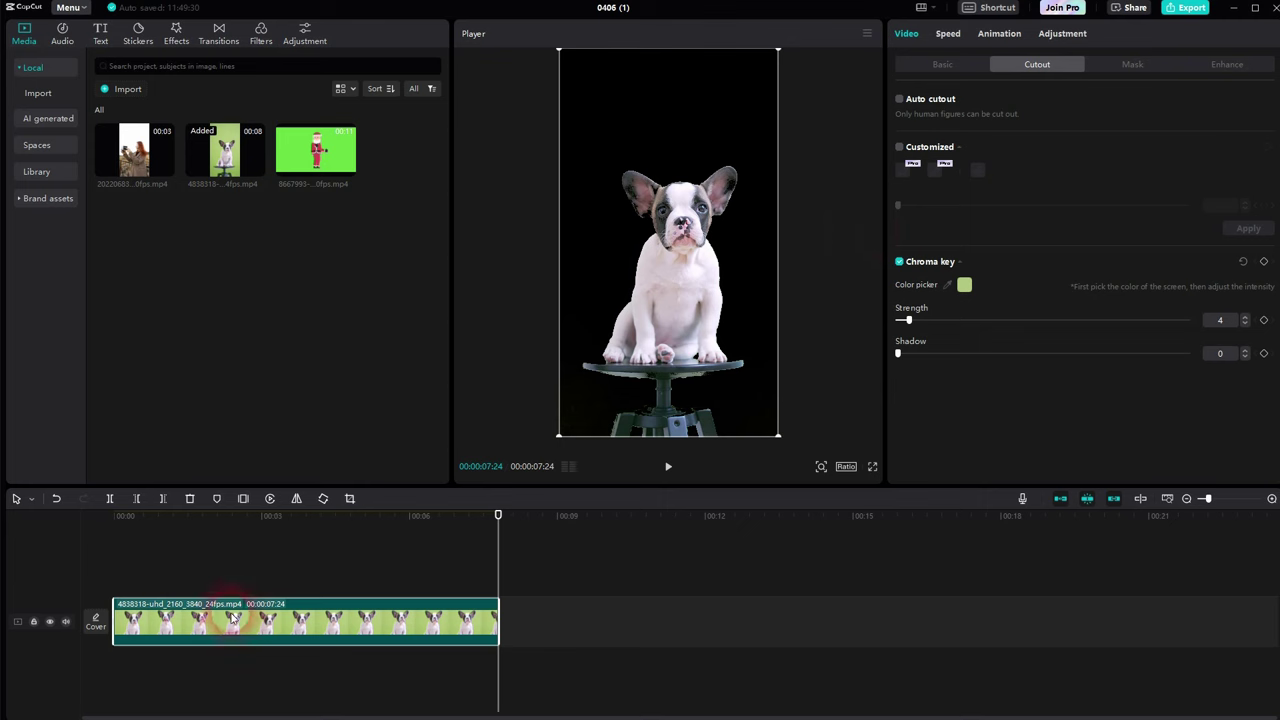
Step: Move the dog clip to an upper track and add the white stock clip from the library beneath it
drag(229, 612, 227, 577)
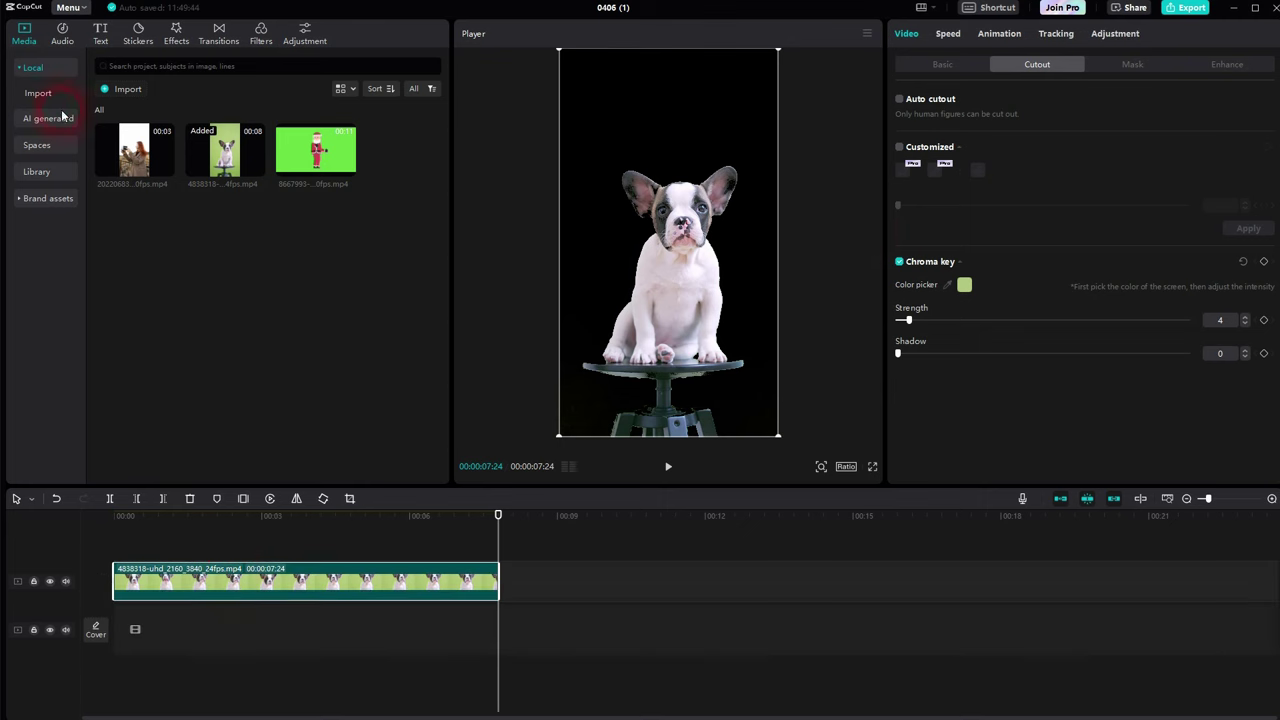
click(36, 173)
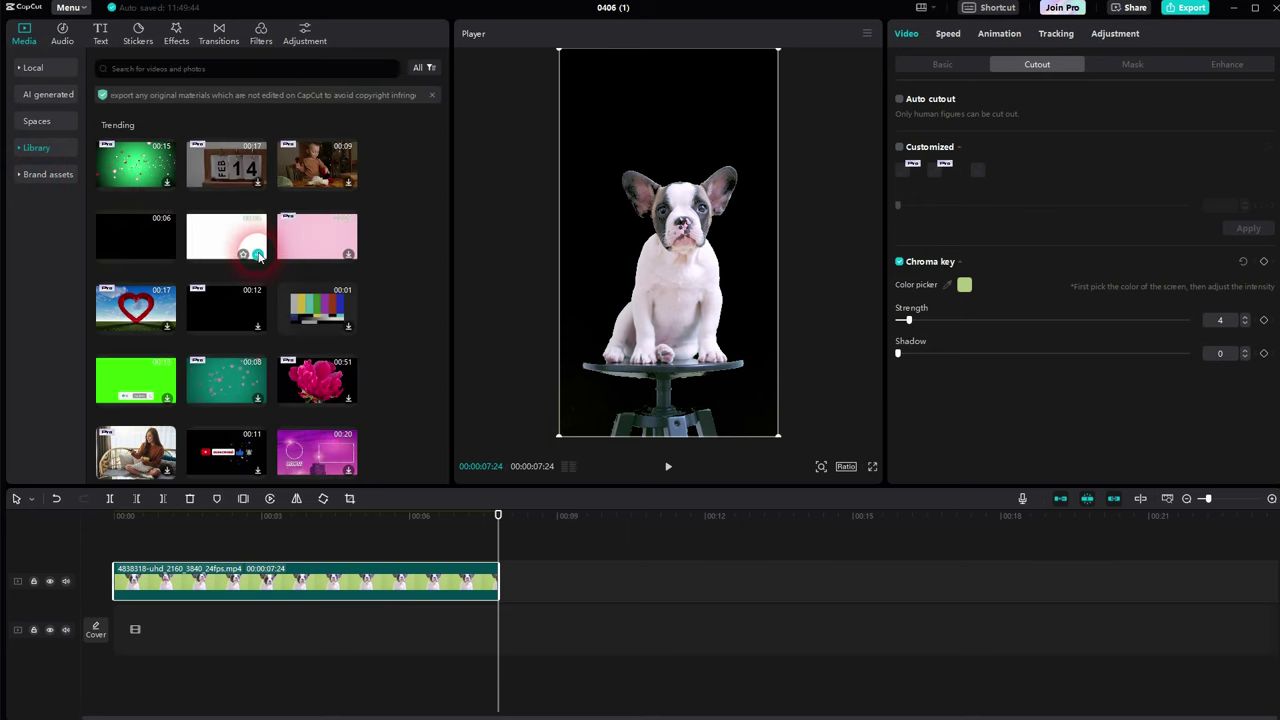
click(258, 255)
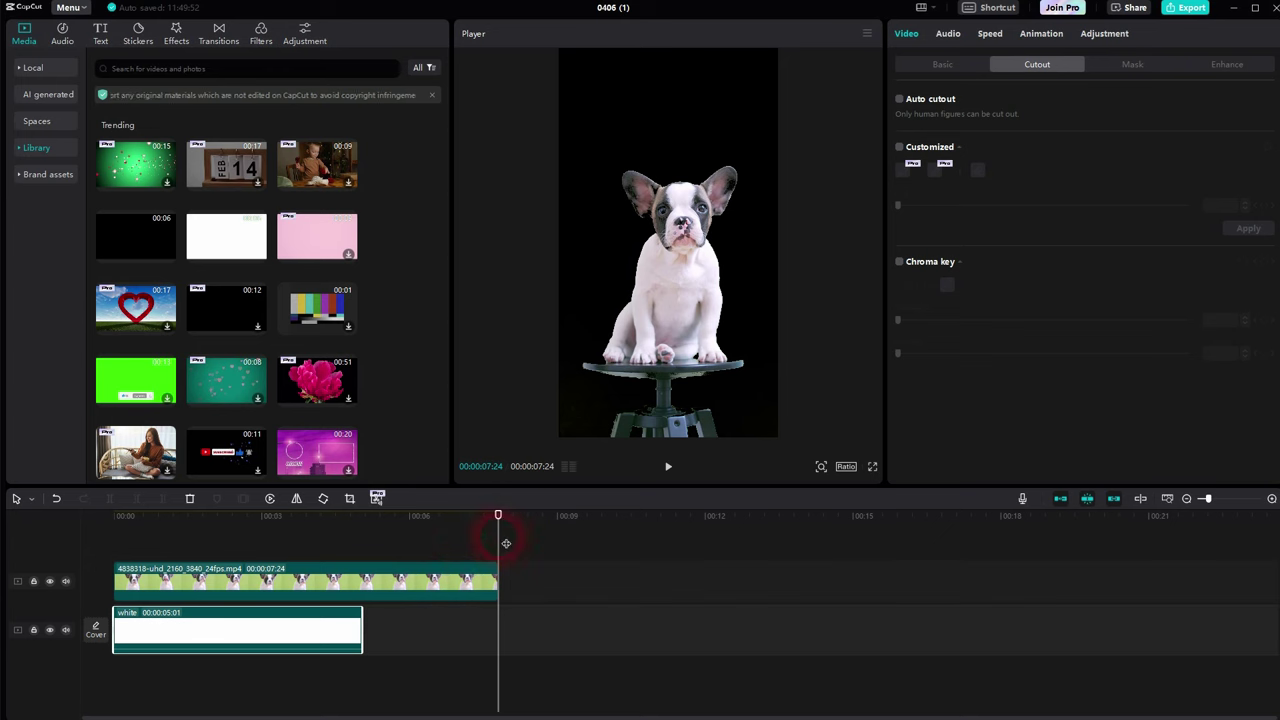
Step: At about 3 seconds, rotate the white background a quarter turn and enlarge it to fill the vertical frame
drag(506, 543, 272, 543)
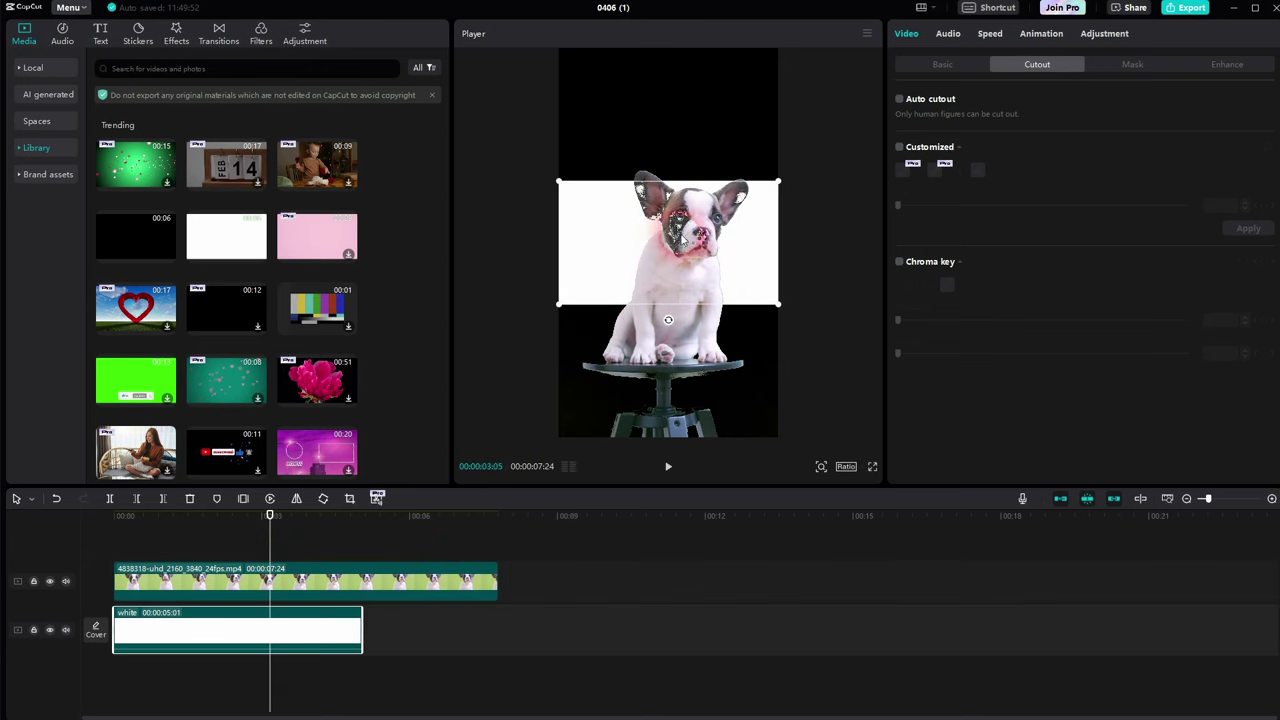
click(668, 320)
drag(668, 322, 752, 250)
drag(731, 353, 832, 498)
click(640, 375)
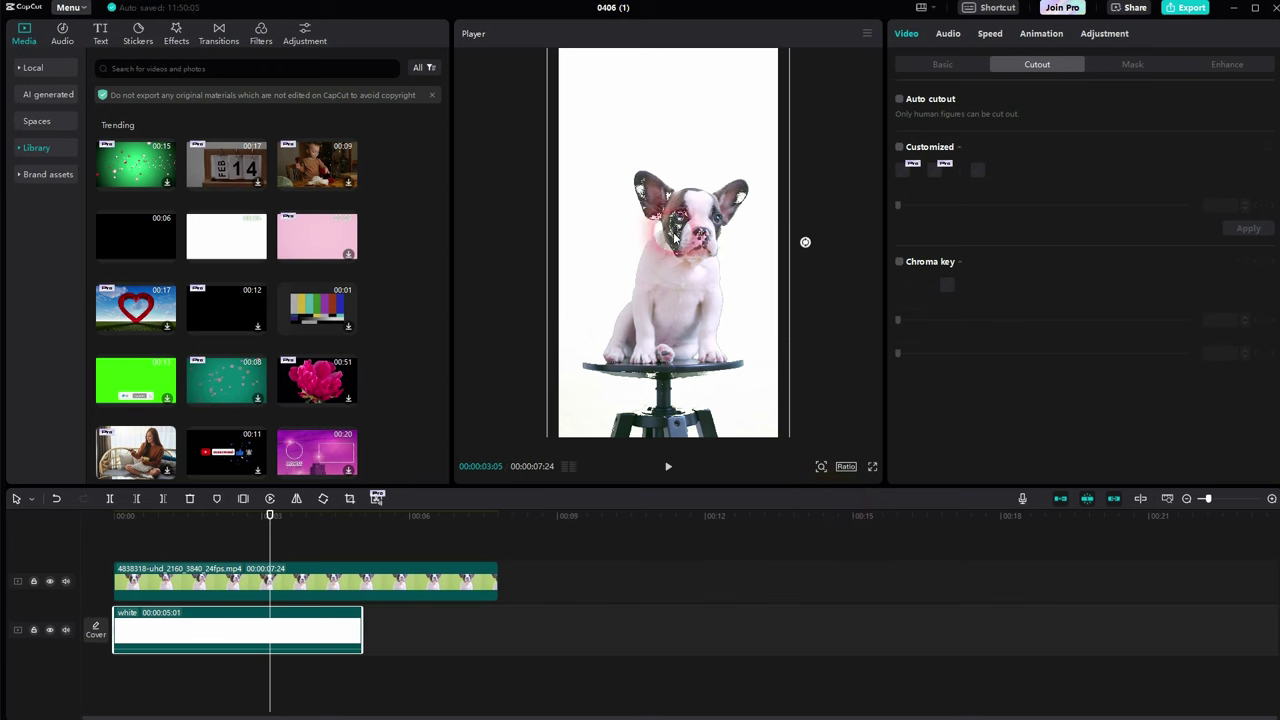
click(510, 474)
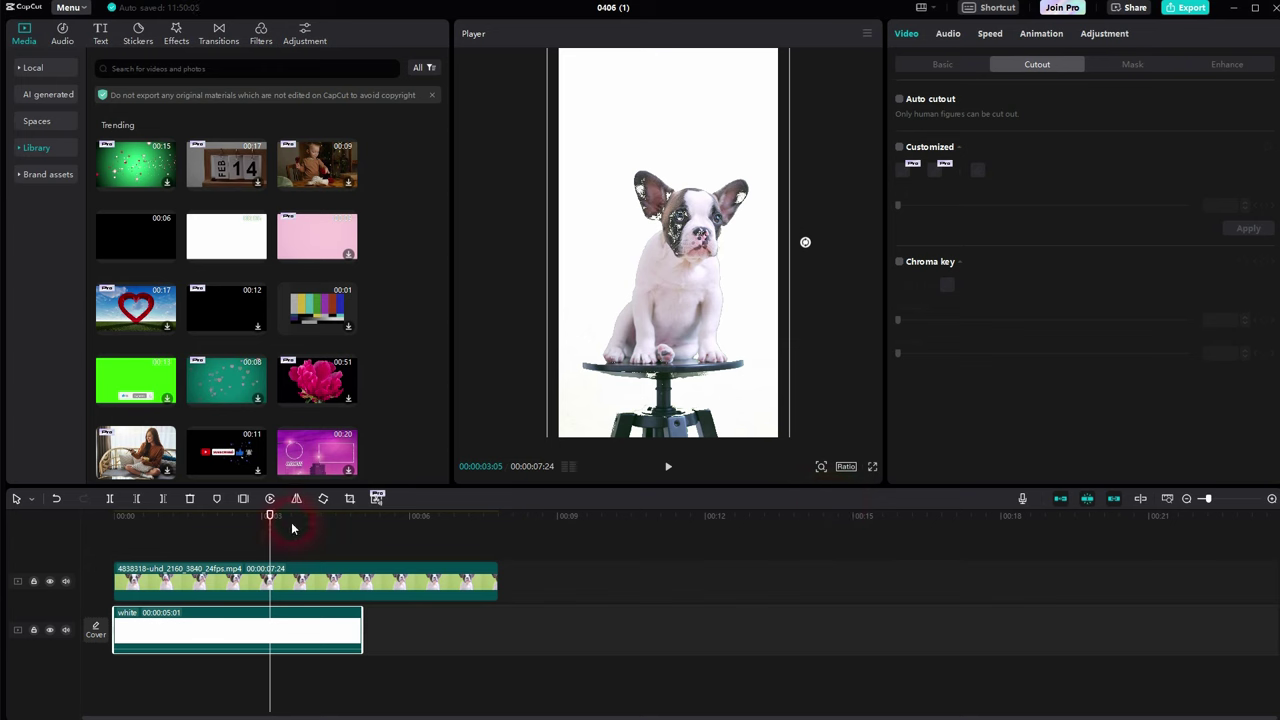
Step: Return the playhead to the start and delete the dog clip from the timeline
drag(271, 534, 34, 580)
click(254, 566)
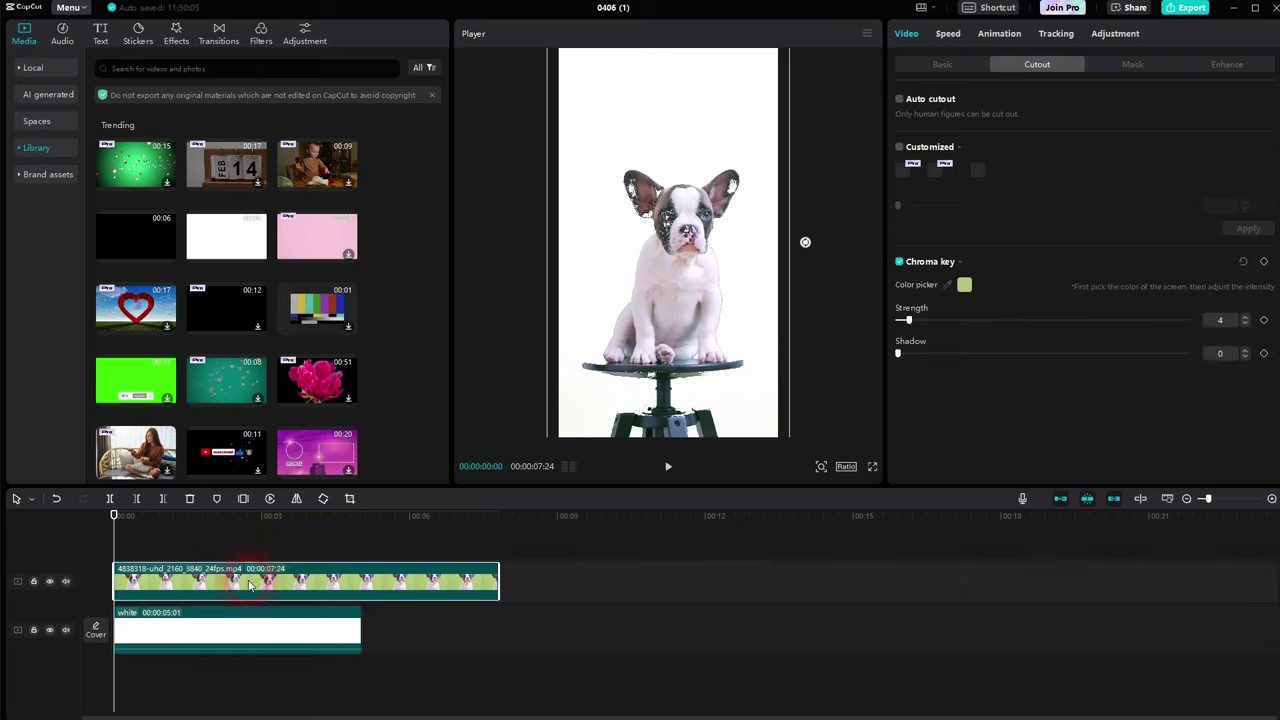
key(Delete)
Step: Place the green-screen Santa clip on a track above the white background and set the project's aspect ratio to 16:9
click(33, 68)
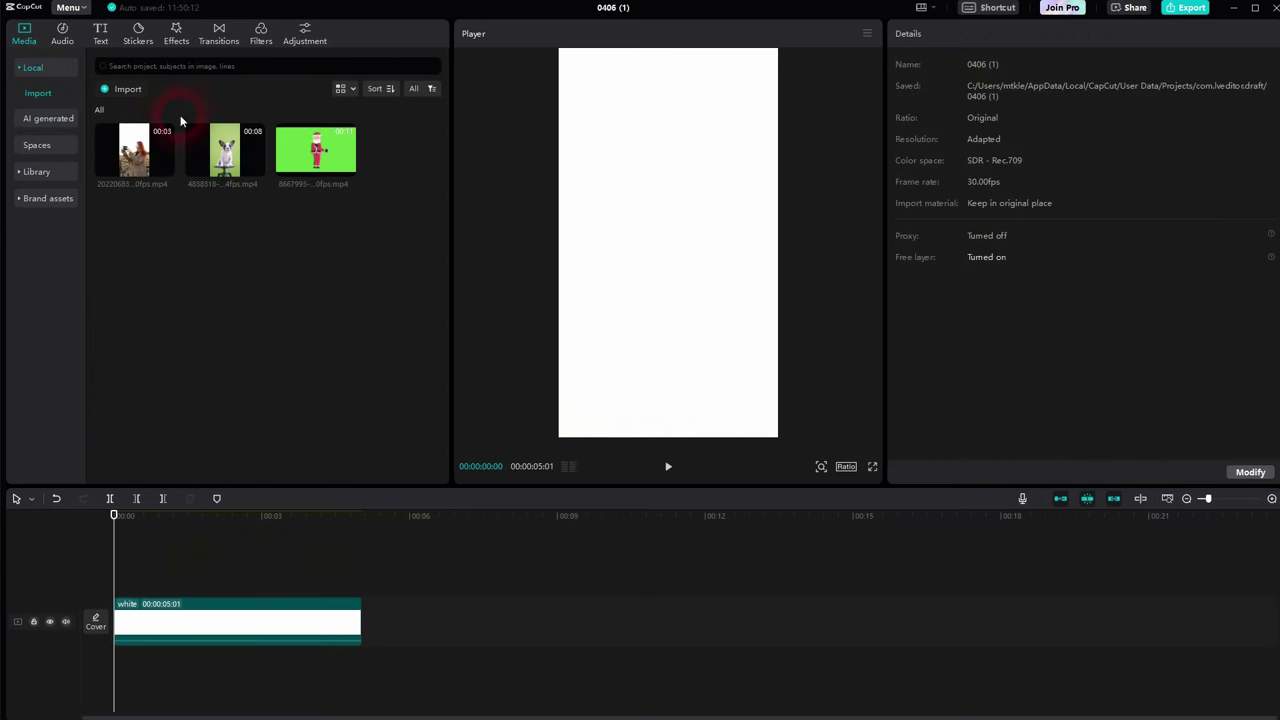
click(348, 167)
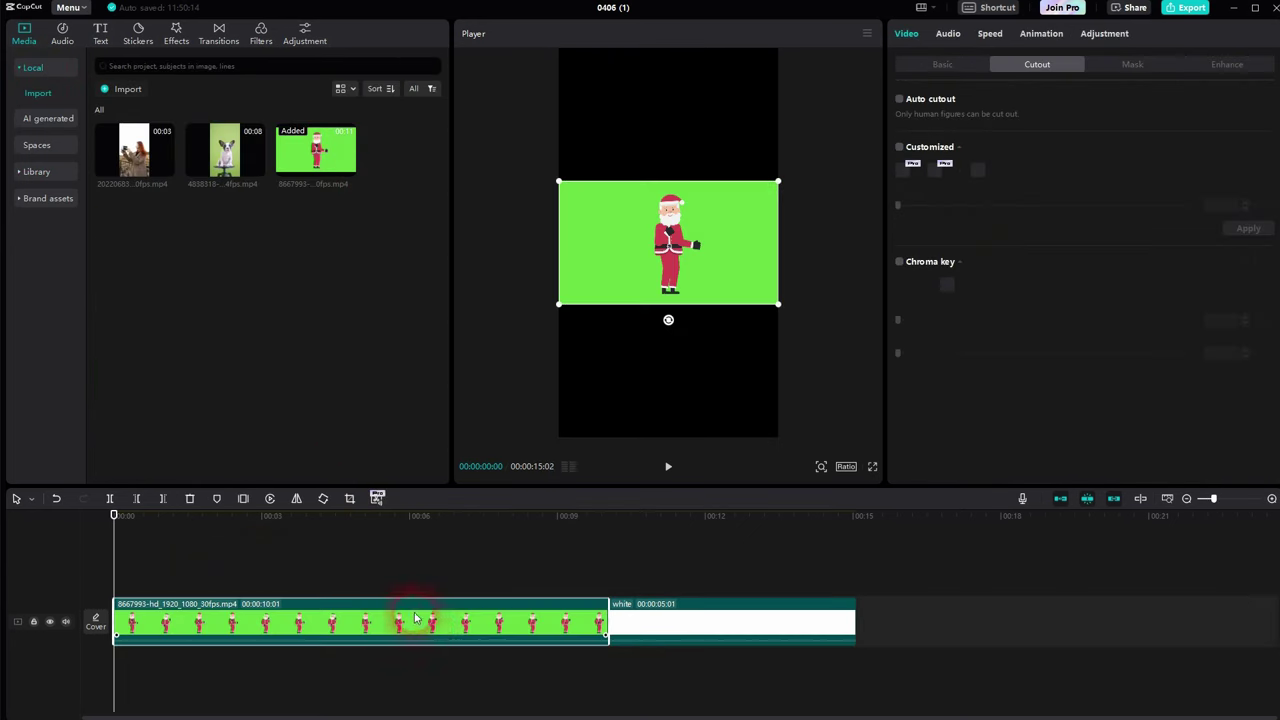
drag(414, 620, 345, 588)
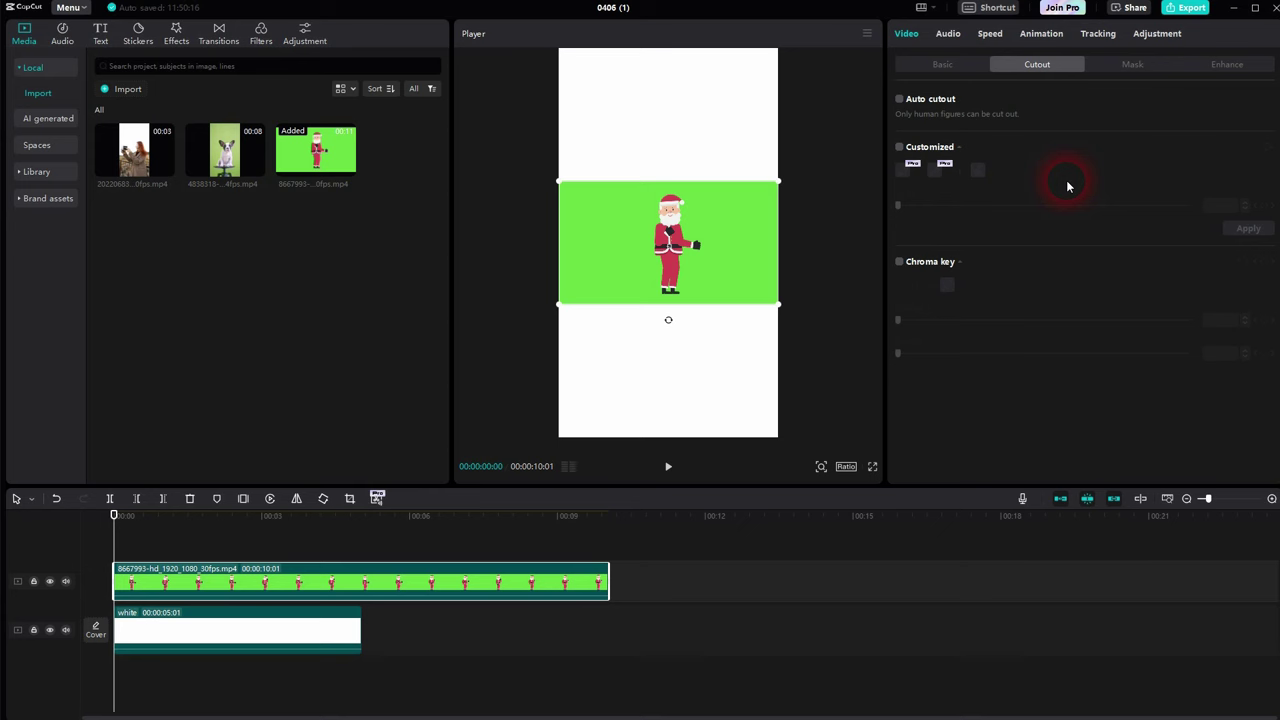
click(847, 466)
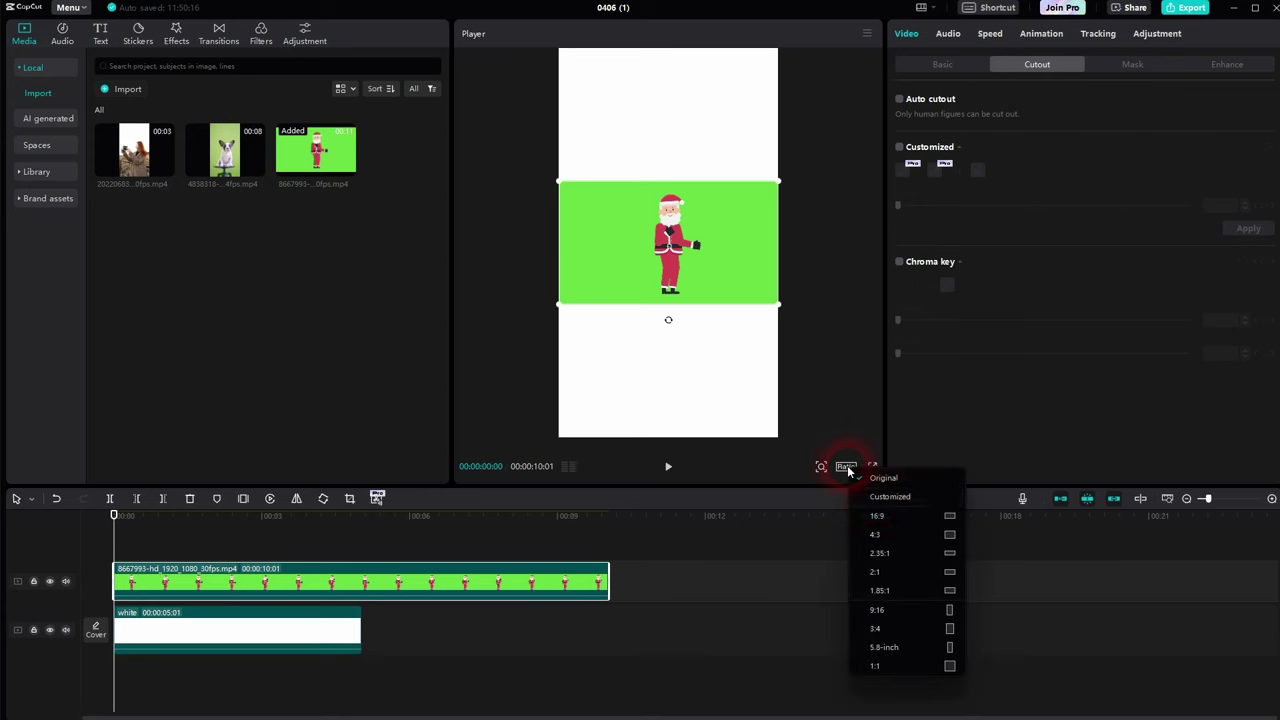
click(892, 515)
Step: Enable chroma key on the Santa clip, sample its green background and raise the key strength
click(899, 261)
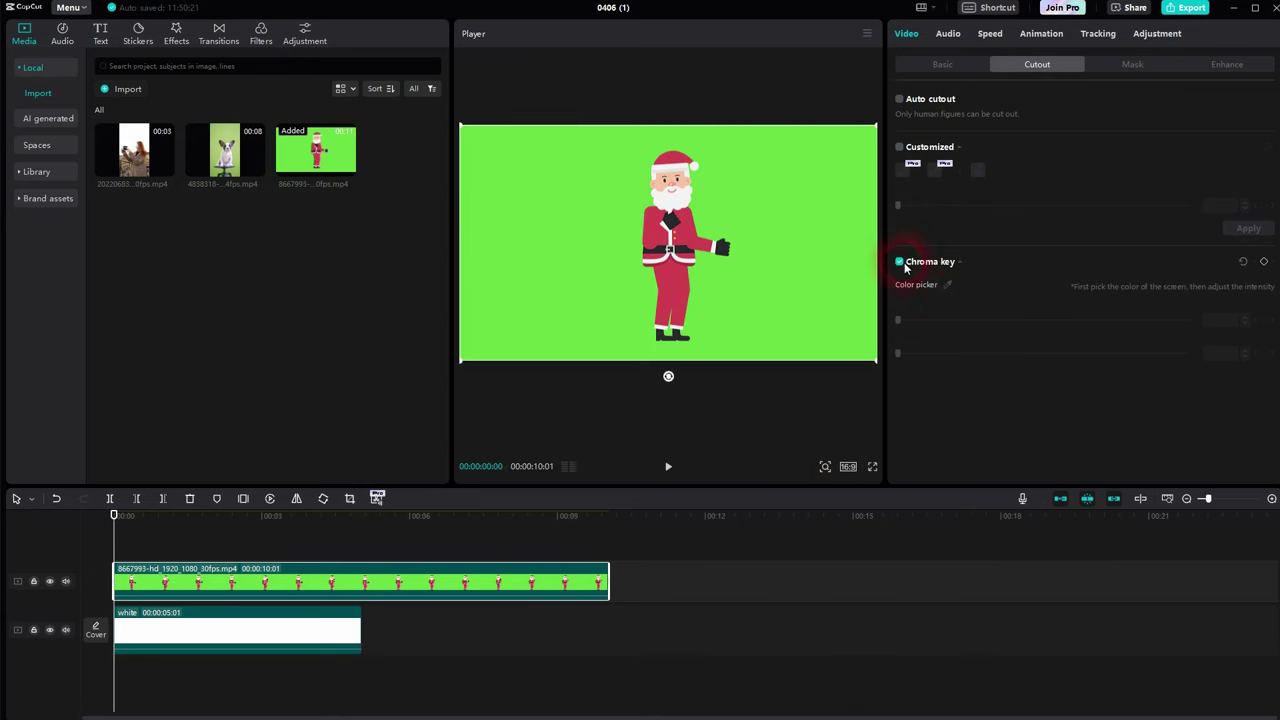
click(947, 285)
click(816, 243)
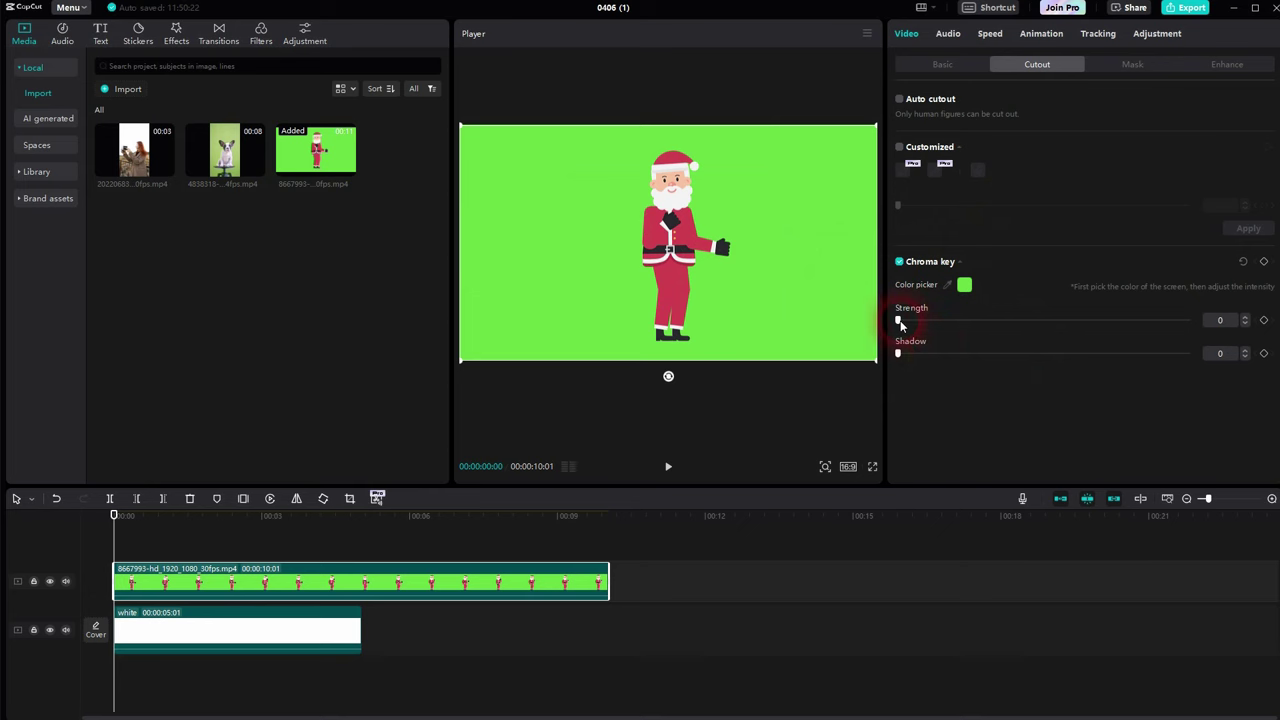
drag(899, 321, 917, 320)
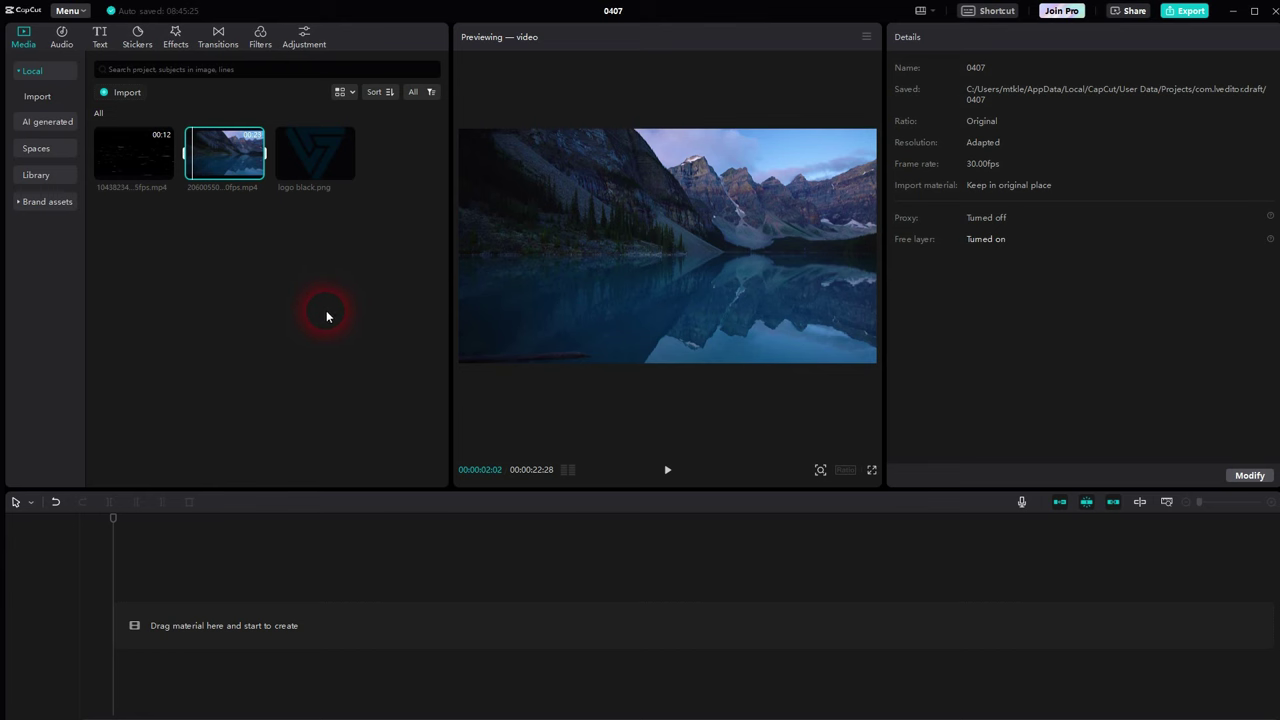
Step: In project 0407, add the mountain lake clip to the empty timeline and select it
mouse_move(252, 172)
drag(272, 272, 371, 597)
click(396, 605)
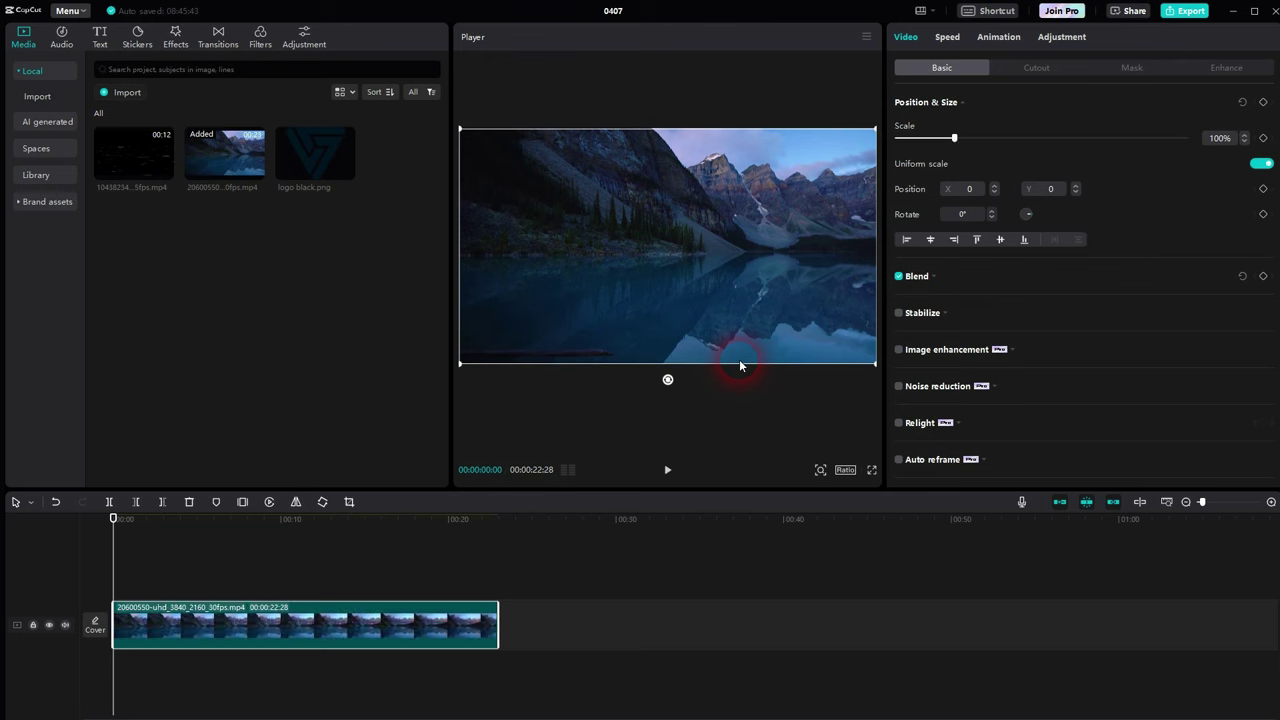
Step: Place the black clip with white streaks on a track above the lake clip and briefly play it
click(102, 150)
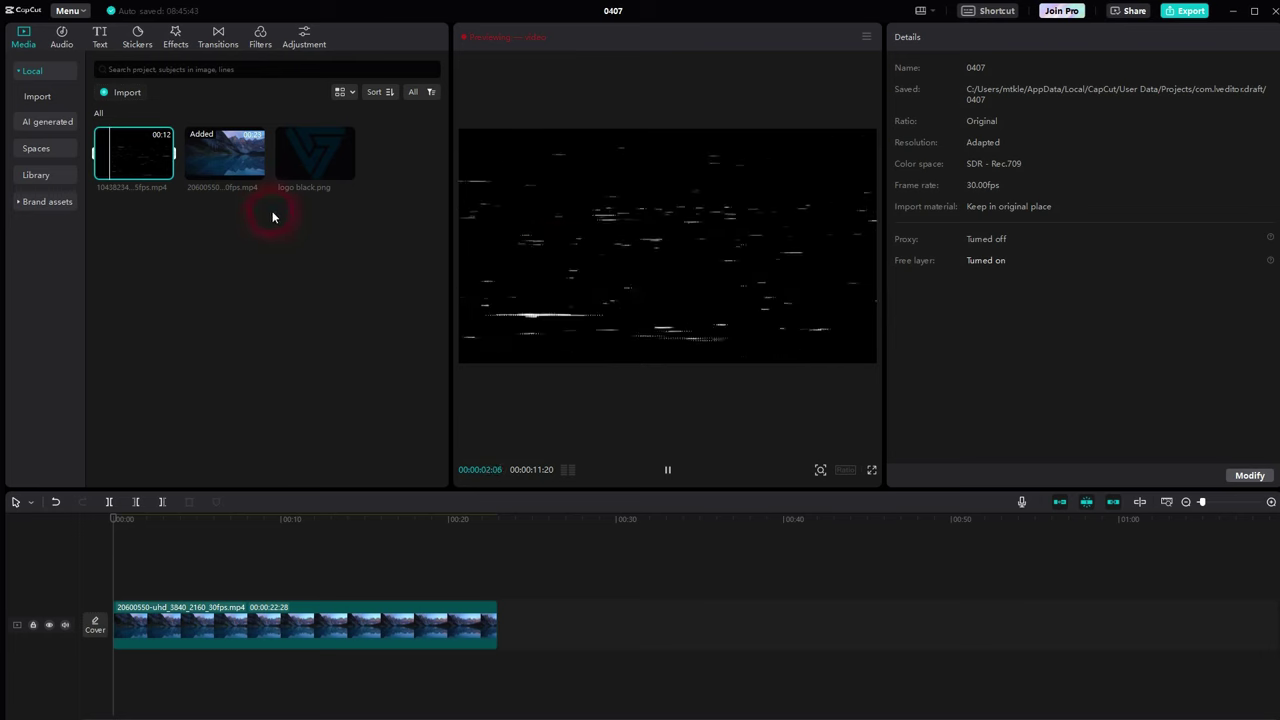
click(164, 175)
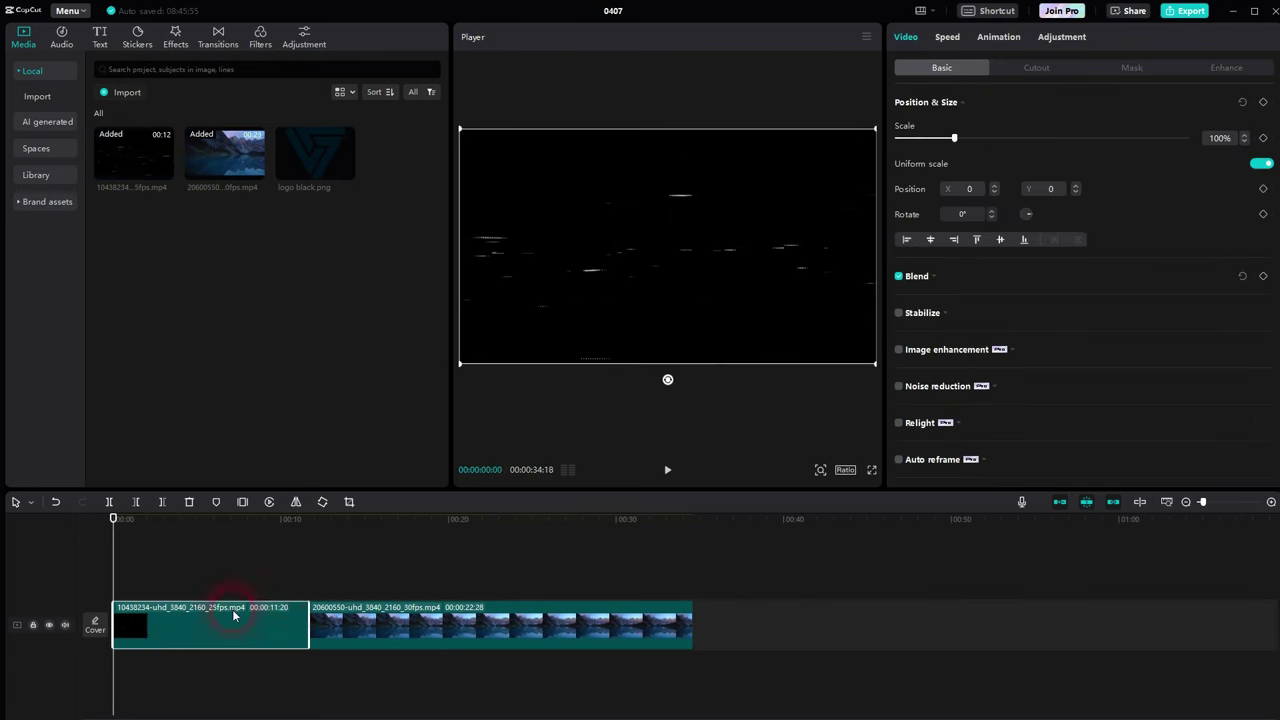
drag(232, 615, 195, 566)
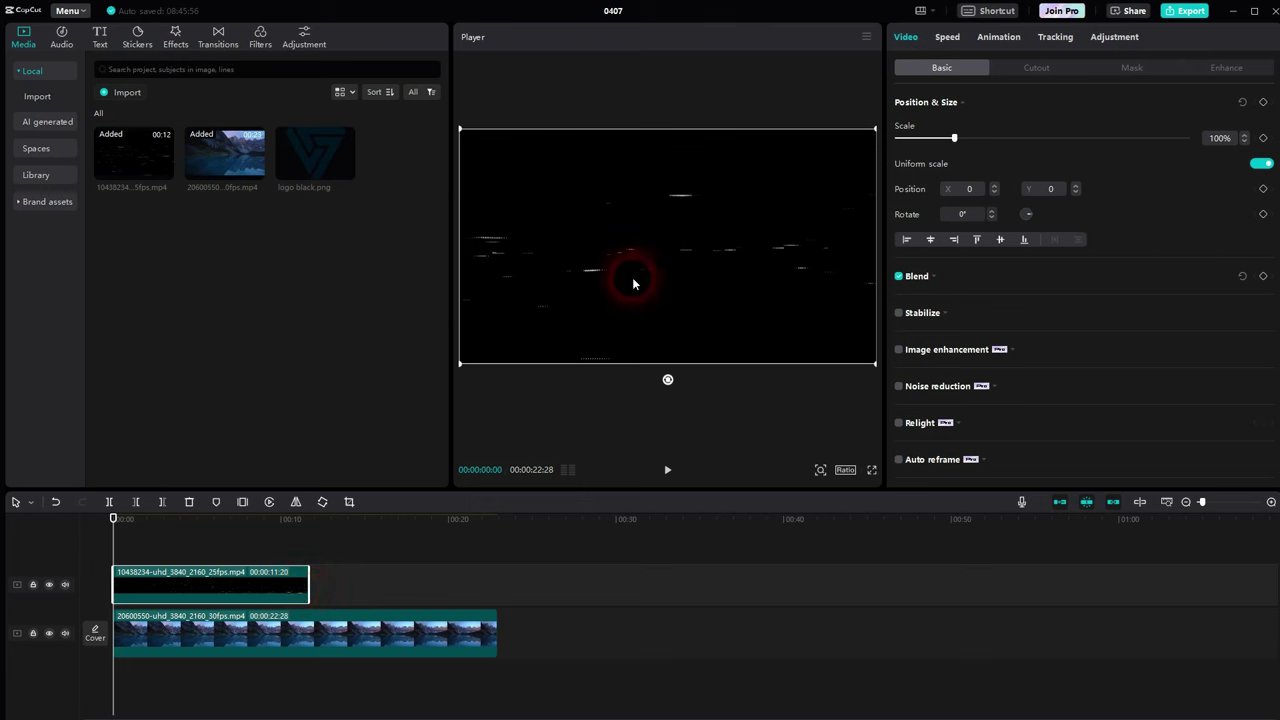
click(668, 469)
click(668, 469)
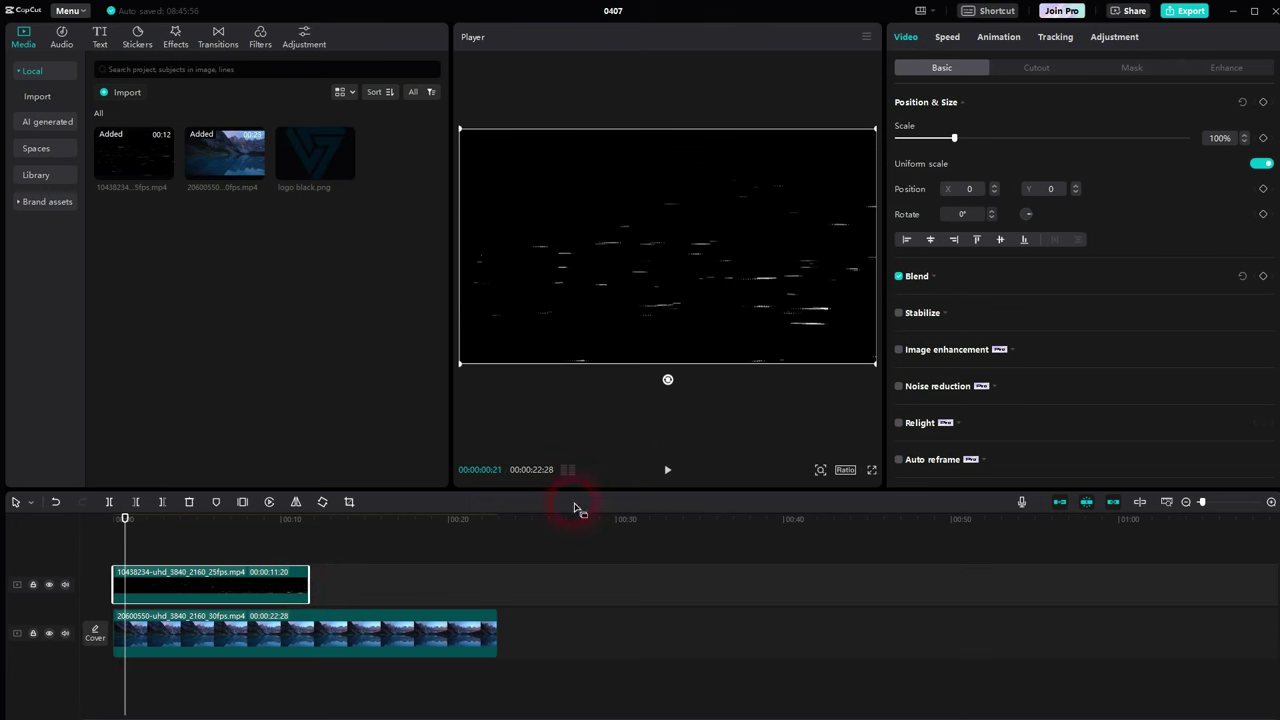
Step: Turn on Blend for the streak clip on the upper track and try the Overlay mode
click(297, 632)
click(236, 593)
click(899, 279)
click(930, 280)
click(899, 277)
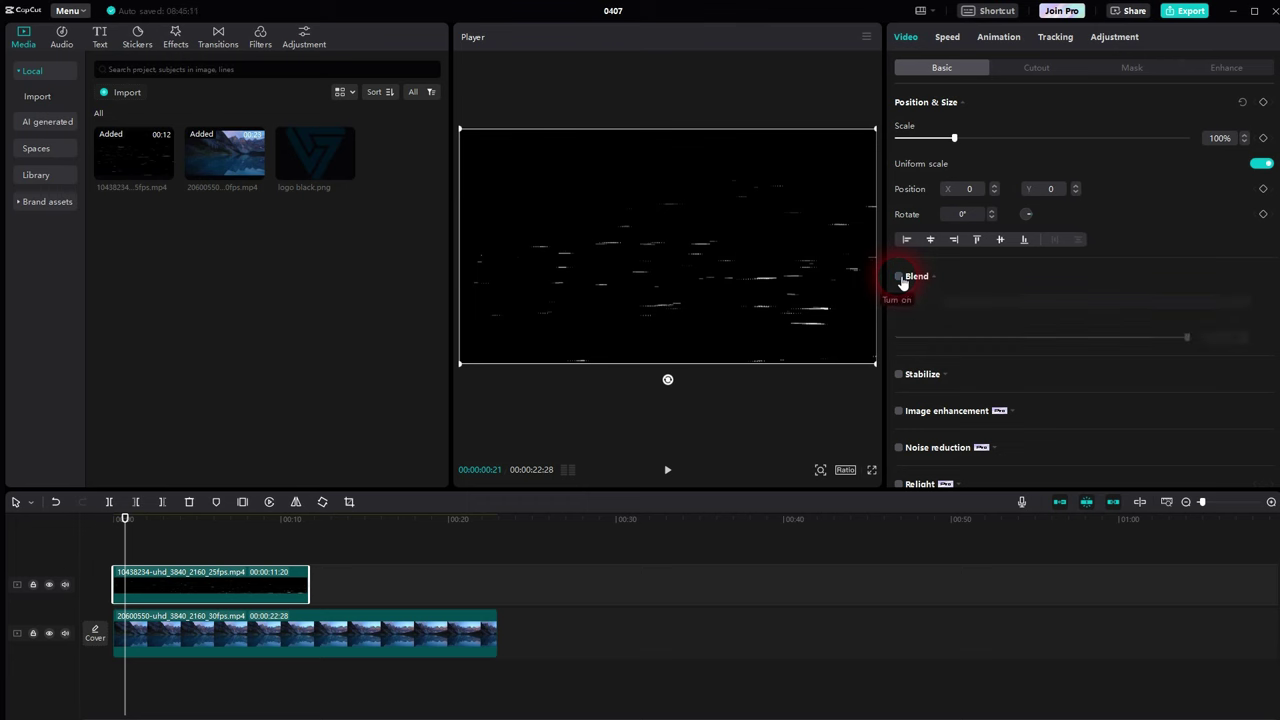
click(899, 277)
click(979, 304)
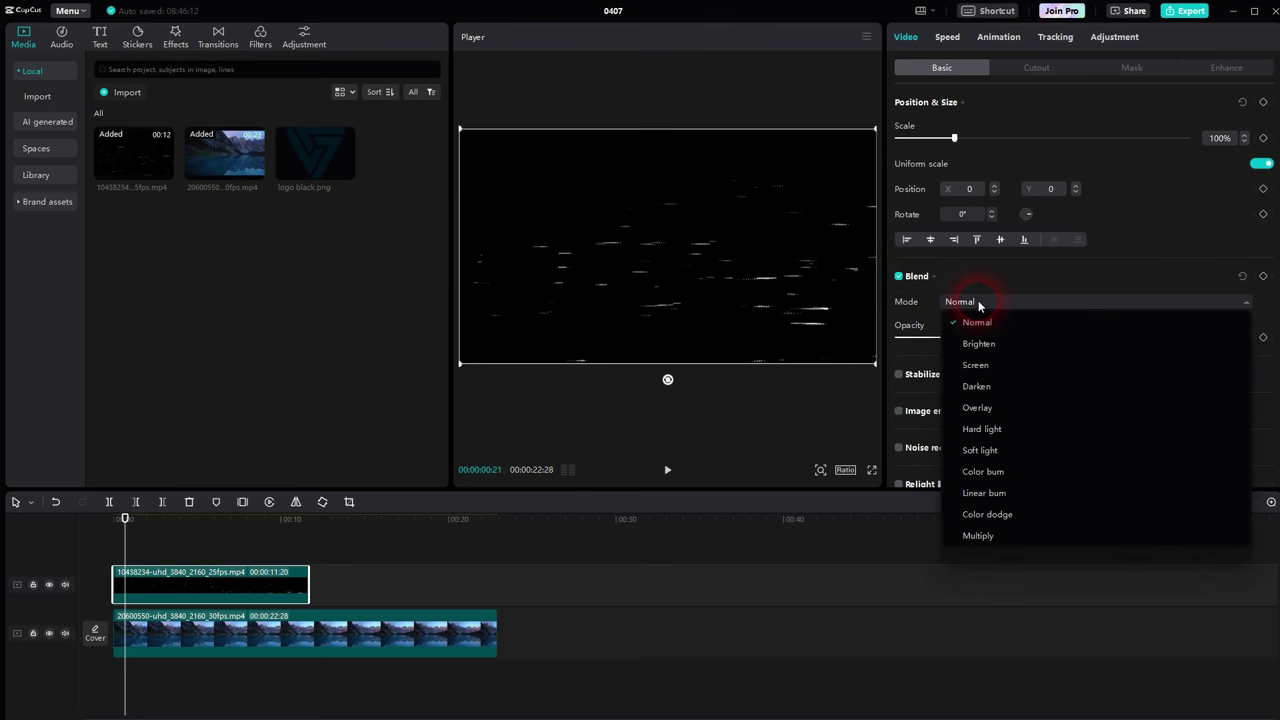
click(1025, 408)
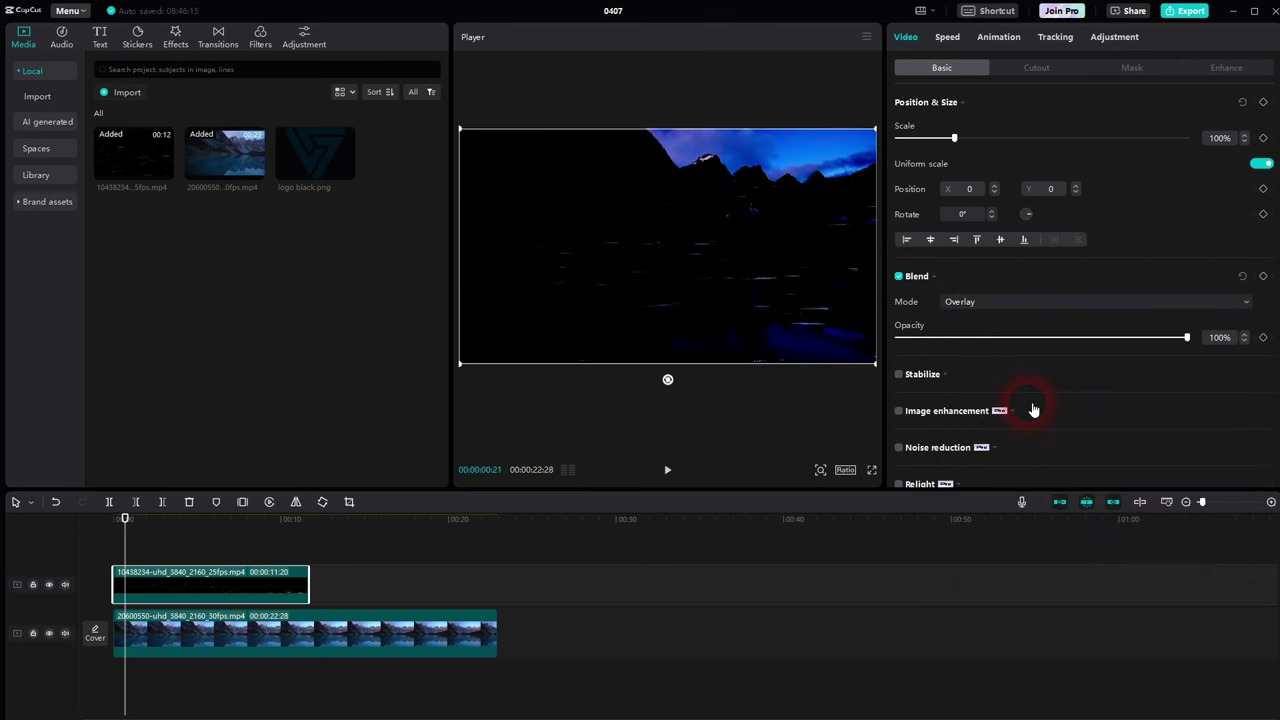
Step: Set the streak clip's blend mode to Screen and play the composite
click(975, 303)
click(1012, 370)
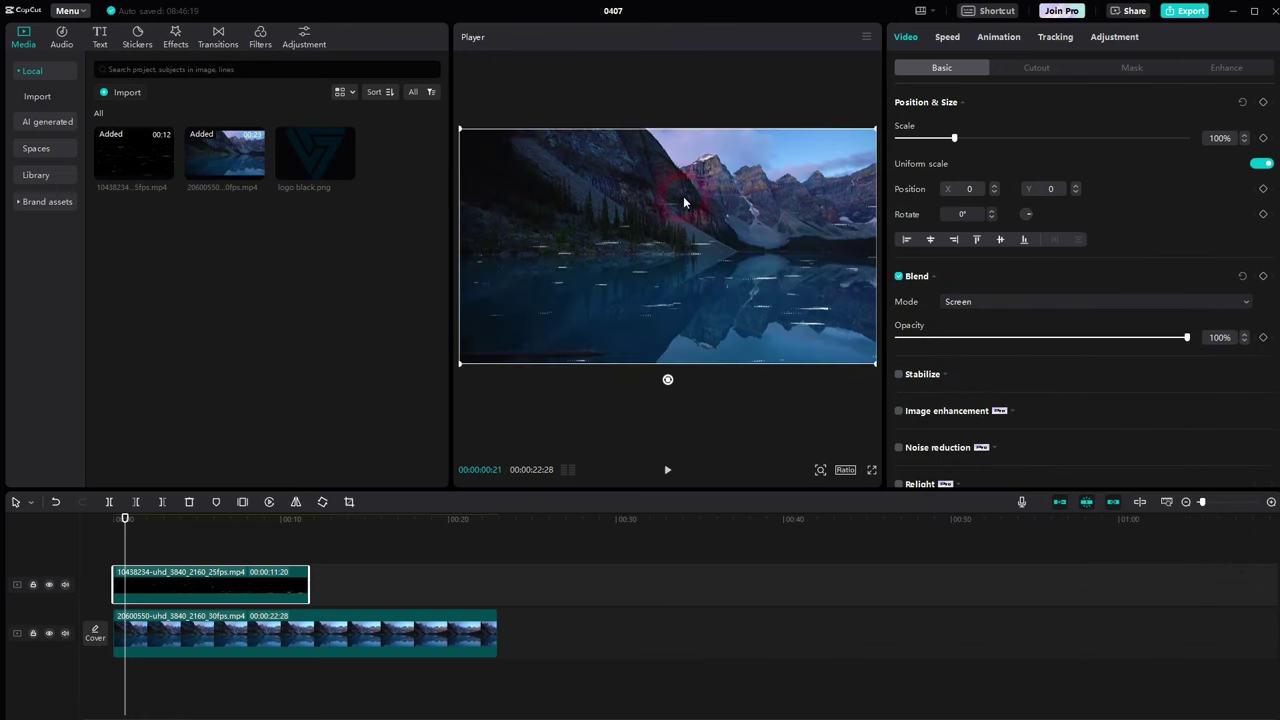
click(668, 472)
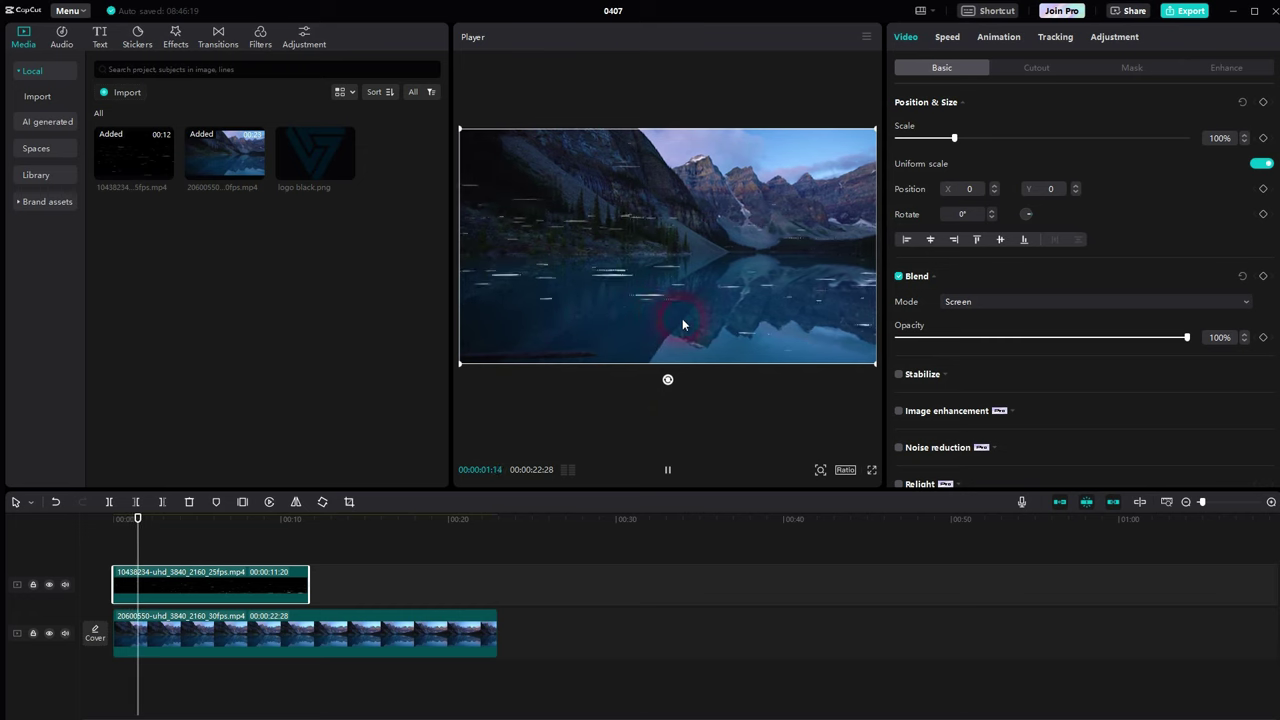
click(671, 466)
Step: Compare the Normal and Multiply blend modes on the streak clip, ending back on Screen
click(960, 303)
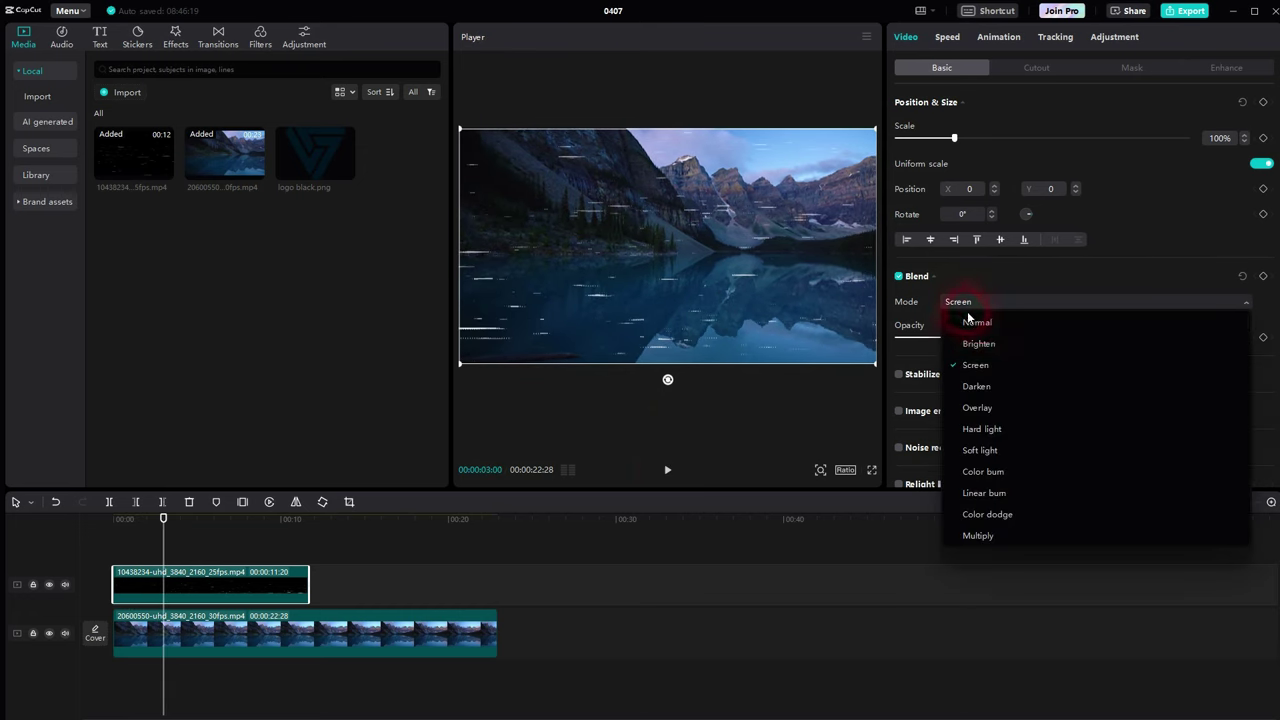
click(968, 320)
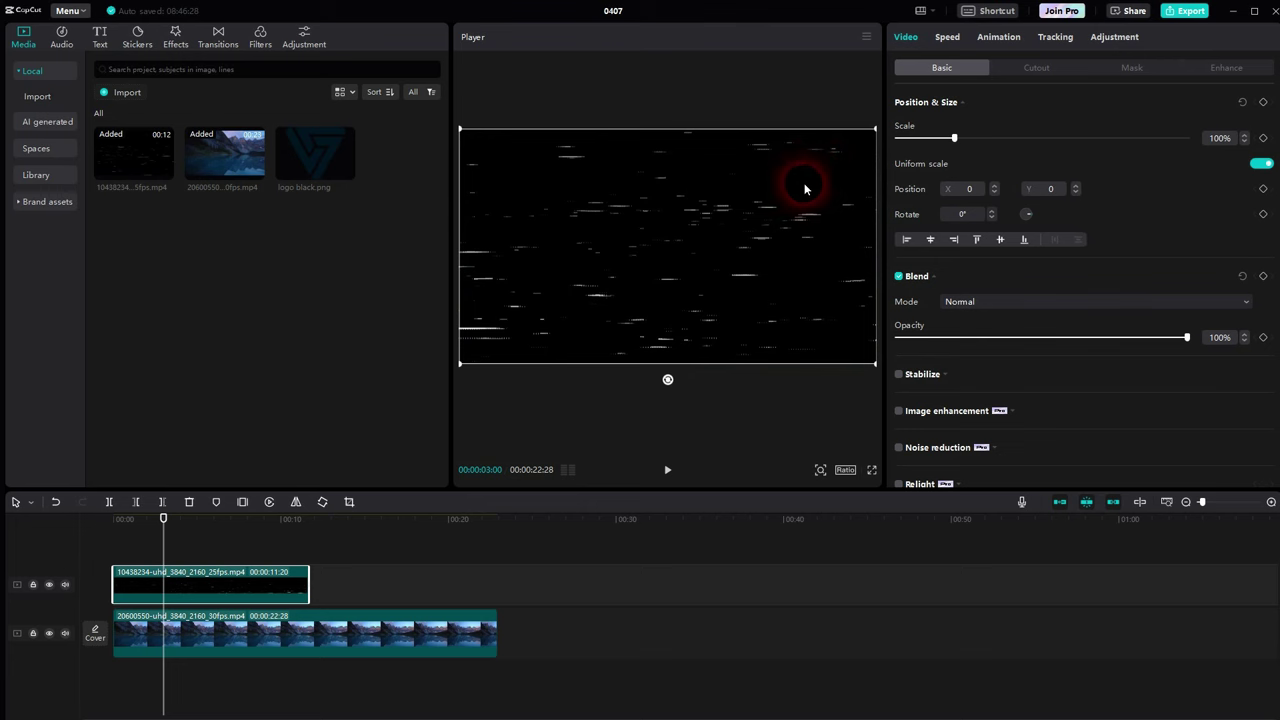
click(973, 308)
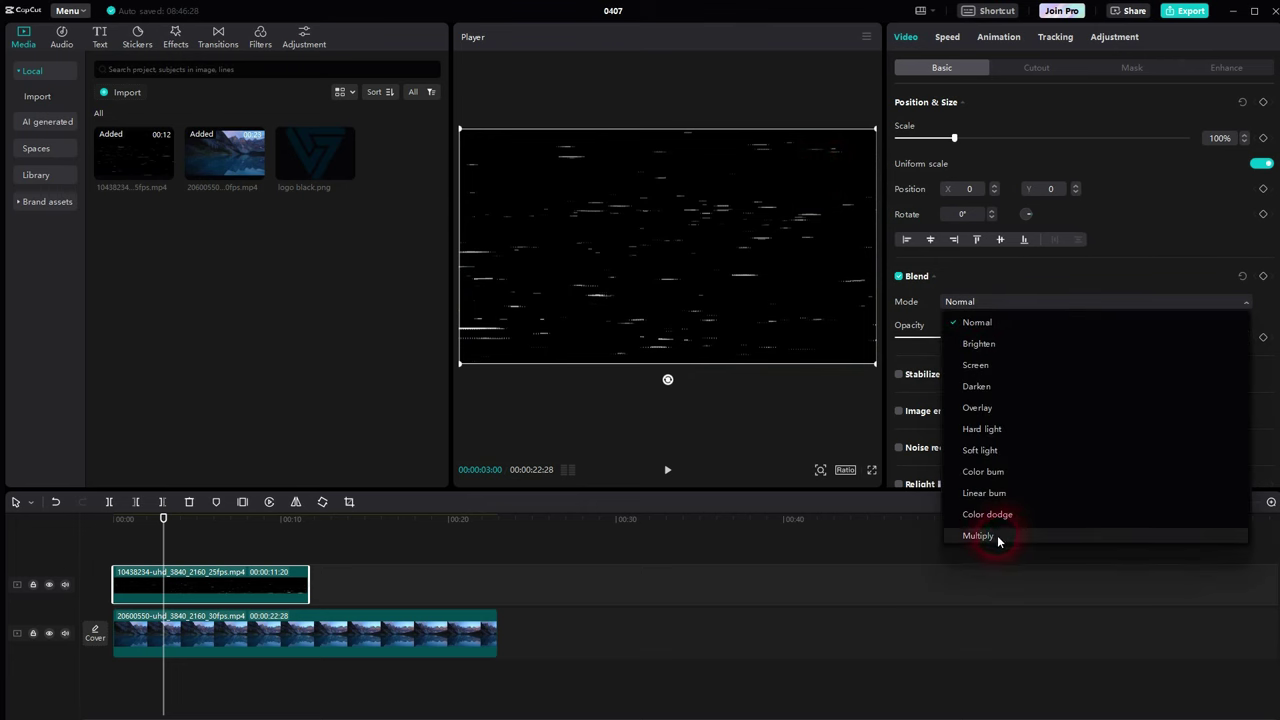
click(995, 540)
click(961, 302)
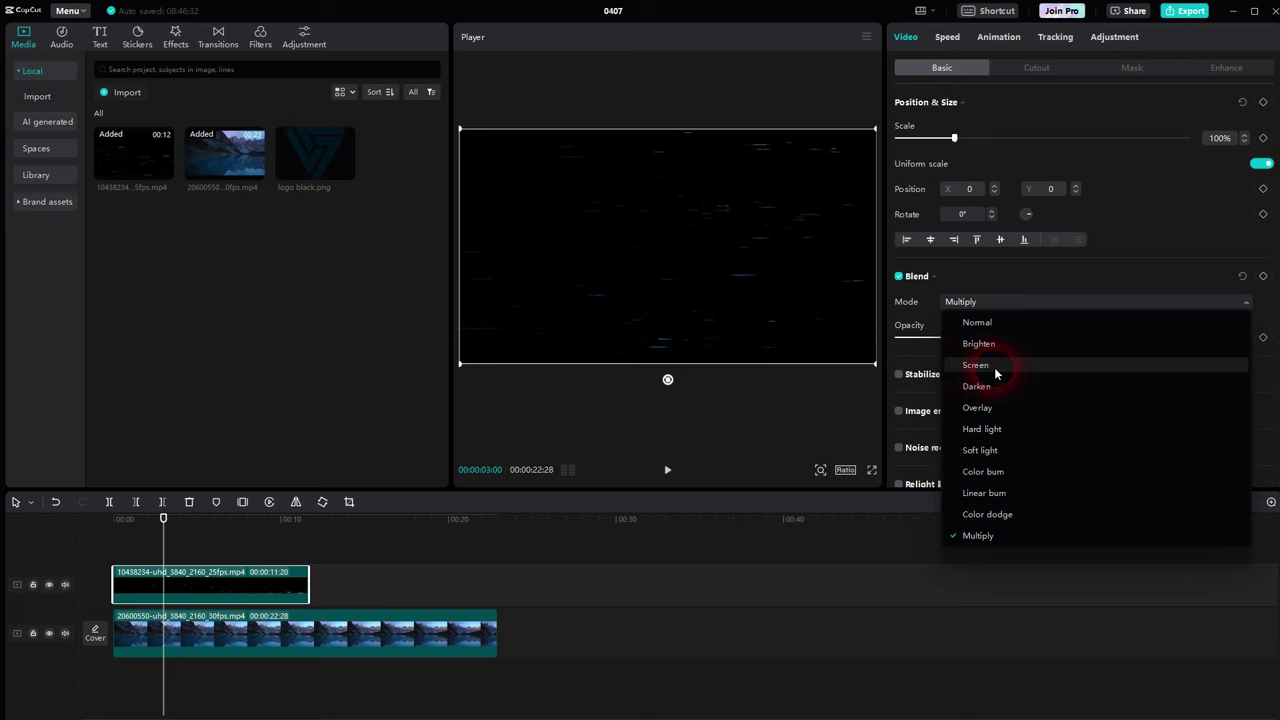
click(996, 367)
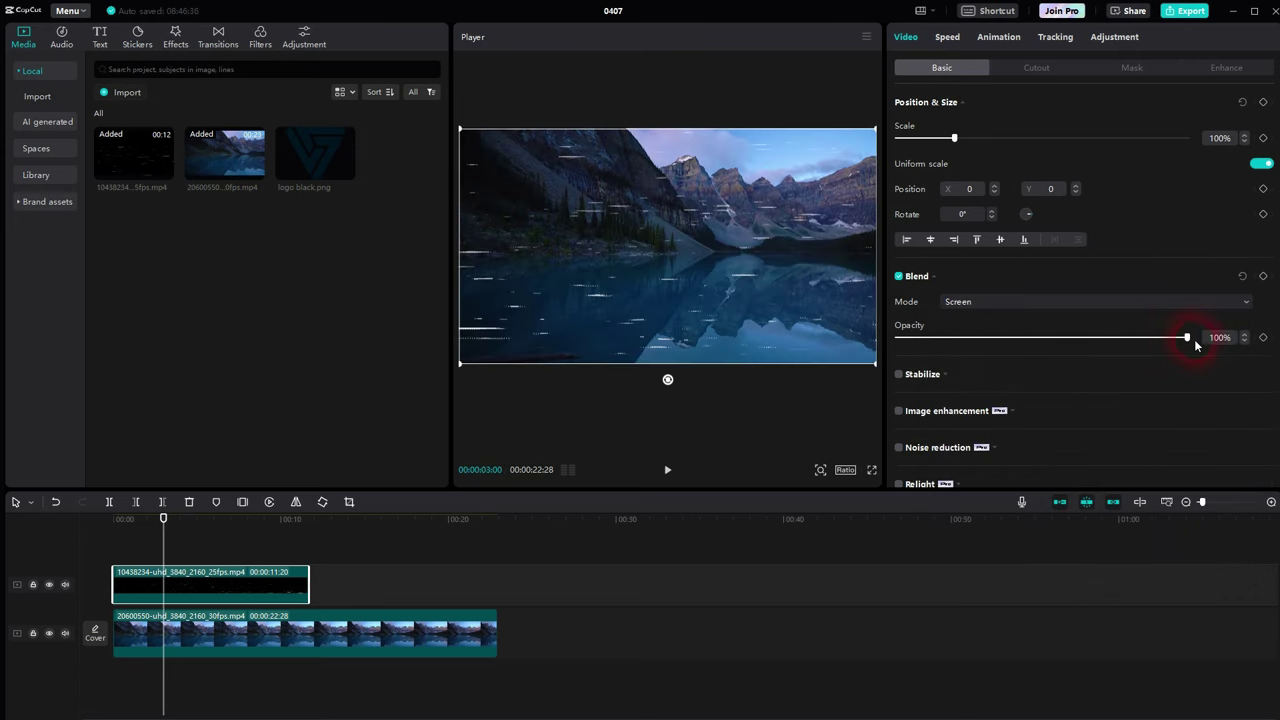
Step: Reduce the streak clip's blend opacity to 35% and play the composite from the beginning
drag(1187, 337, 998, 346)
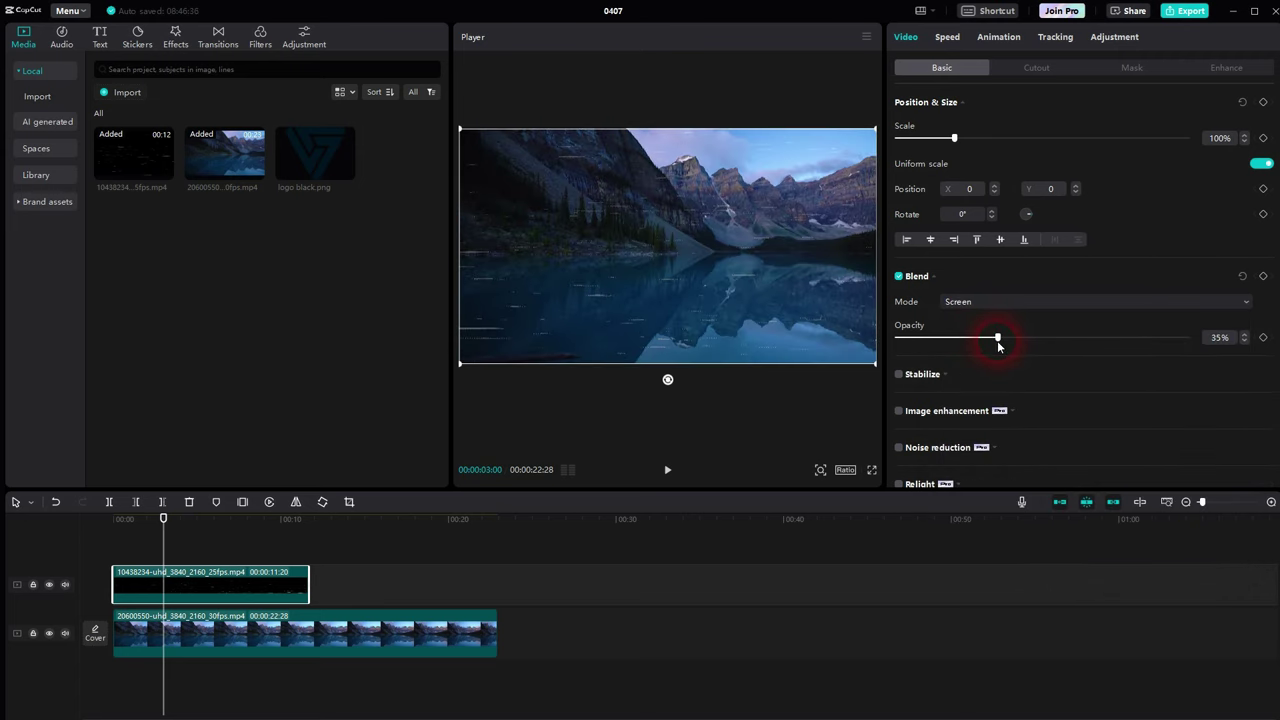
drag(166, 535, 113, 530)
click(667, 469)
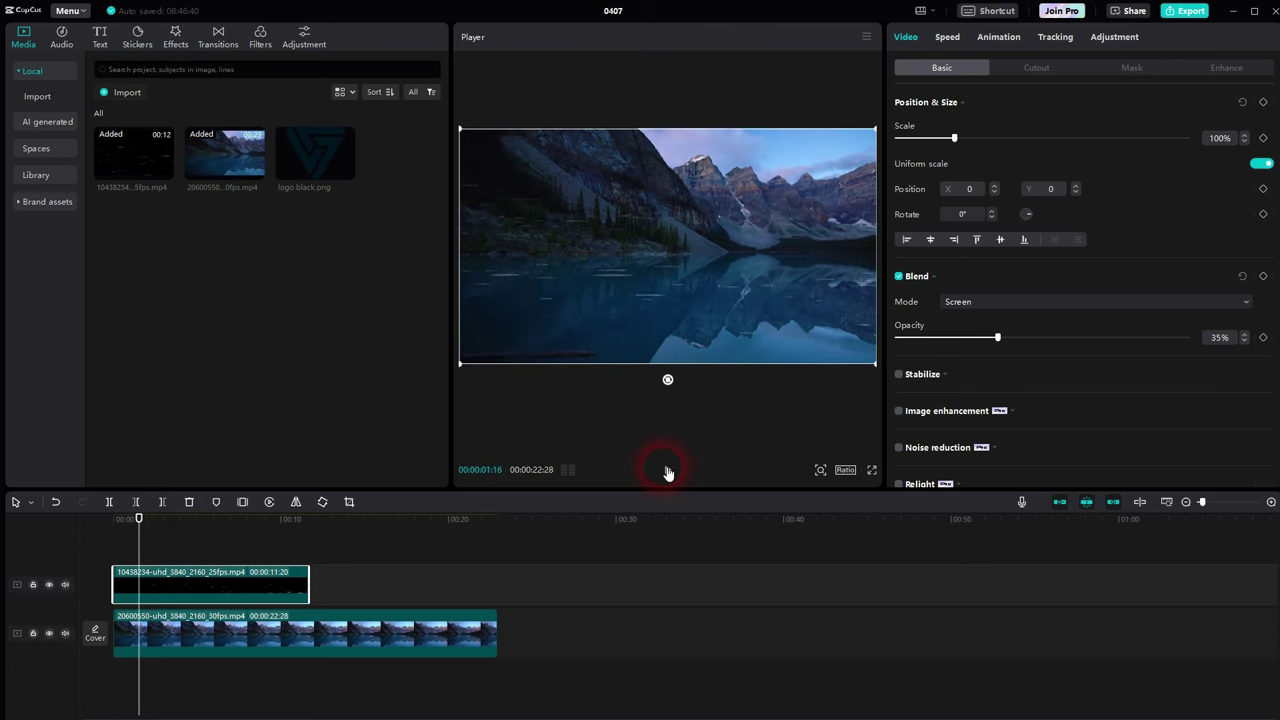
click(667, 469)
Step: Split the streak clip into four pieces and delete the second and last pieces
click(140, 582)
click(164, 582)
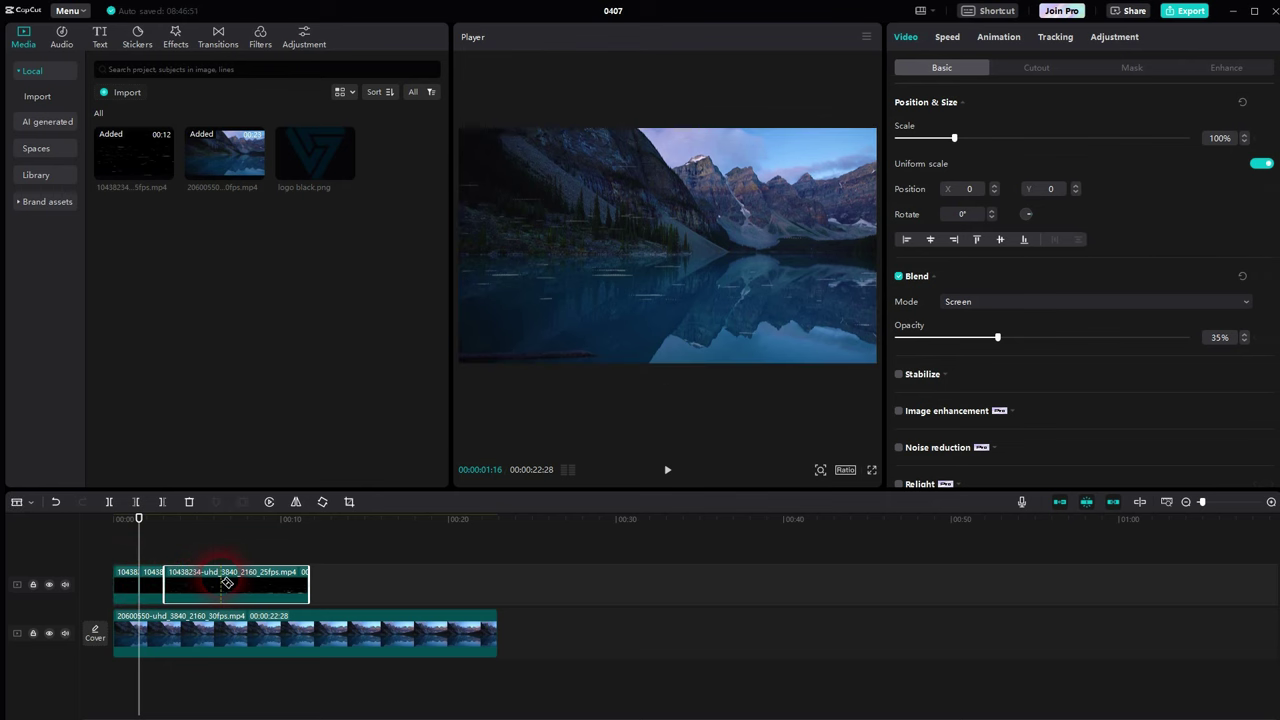
click(220, 582)
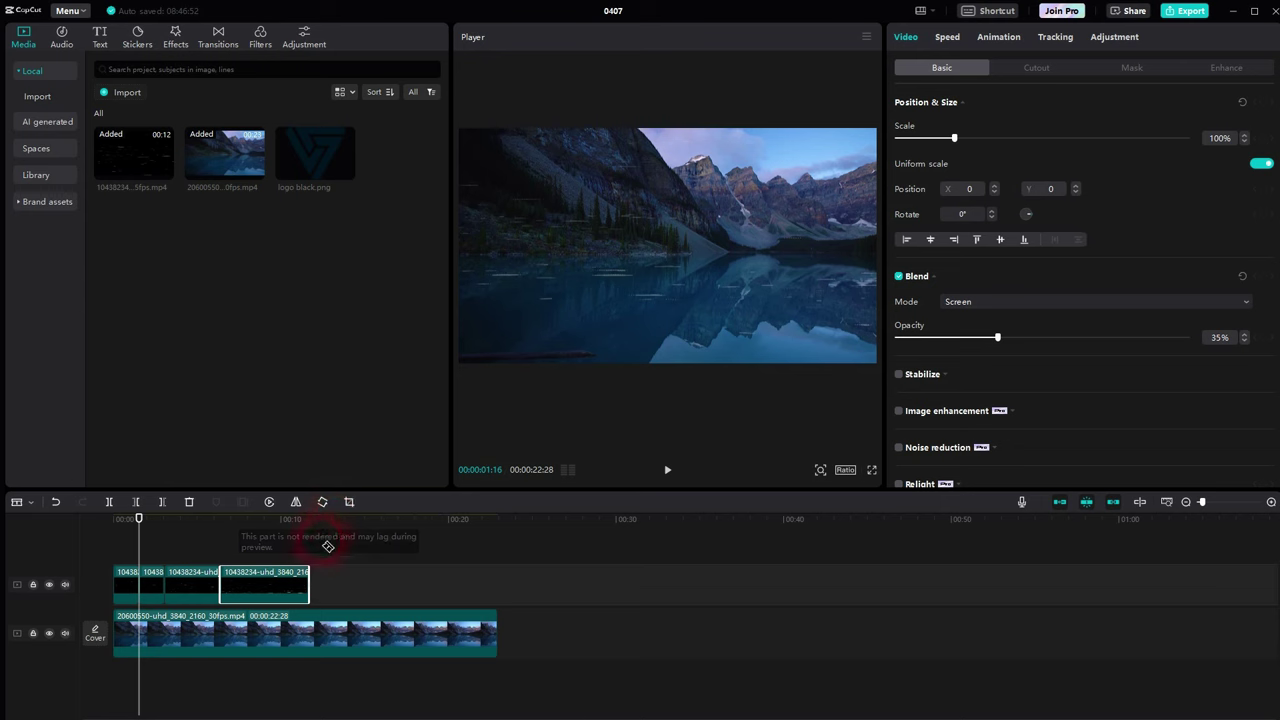
key(Delete)
key(a)
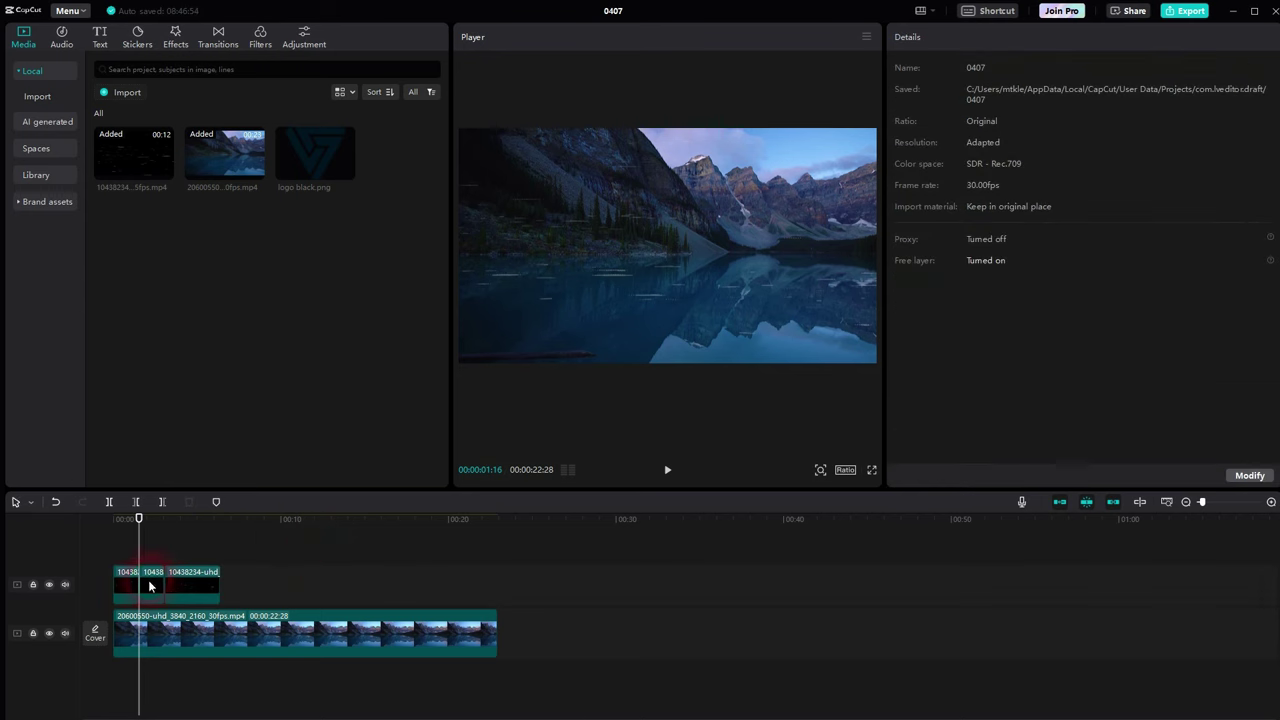
click(152, 584)
key(Delete)
Step: Keyframe the later streak piece's opacity to fade from 35% at its start to zero at its end
click(195, 582)
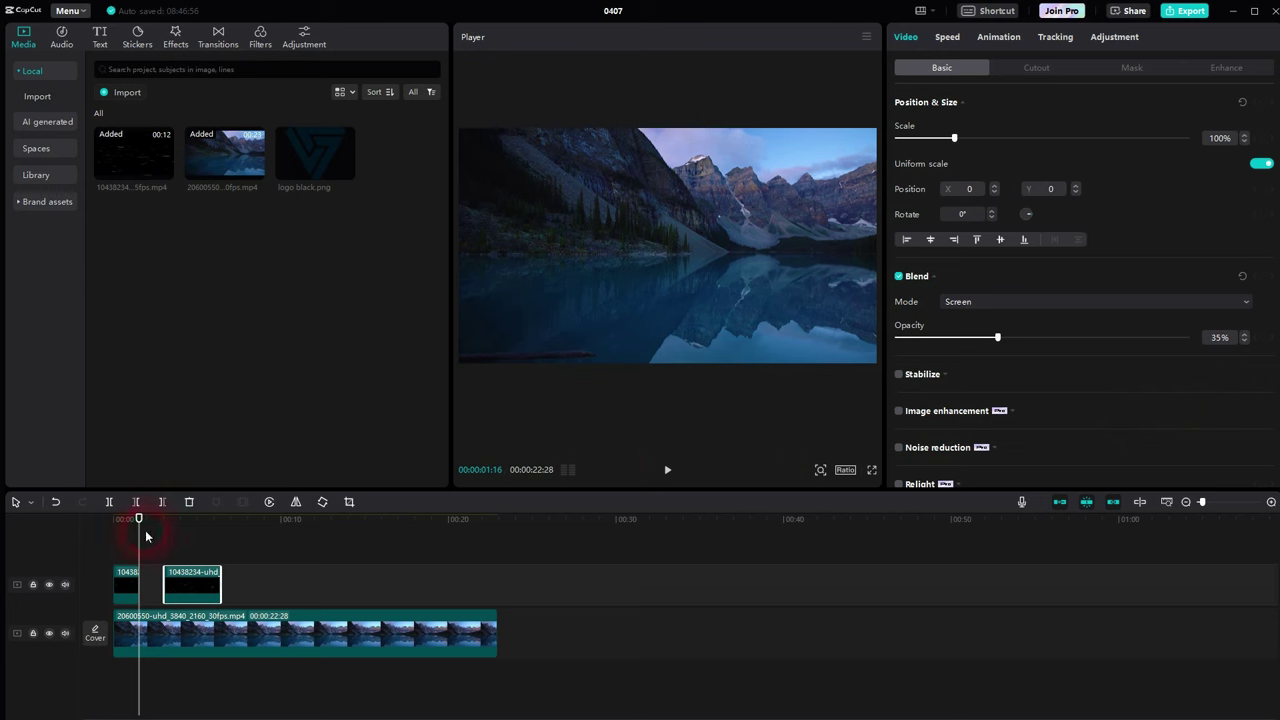
click(133, 544)
drag(133, 544, 168, 530)
click(191, 576)
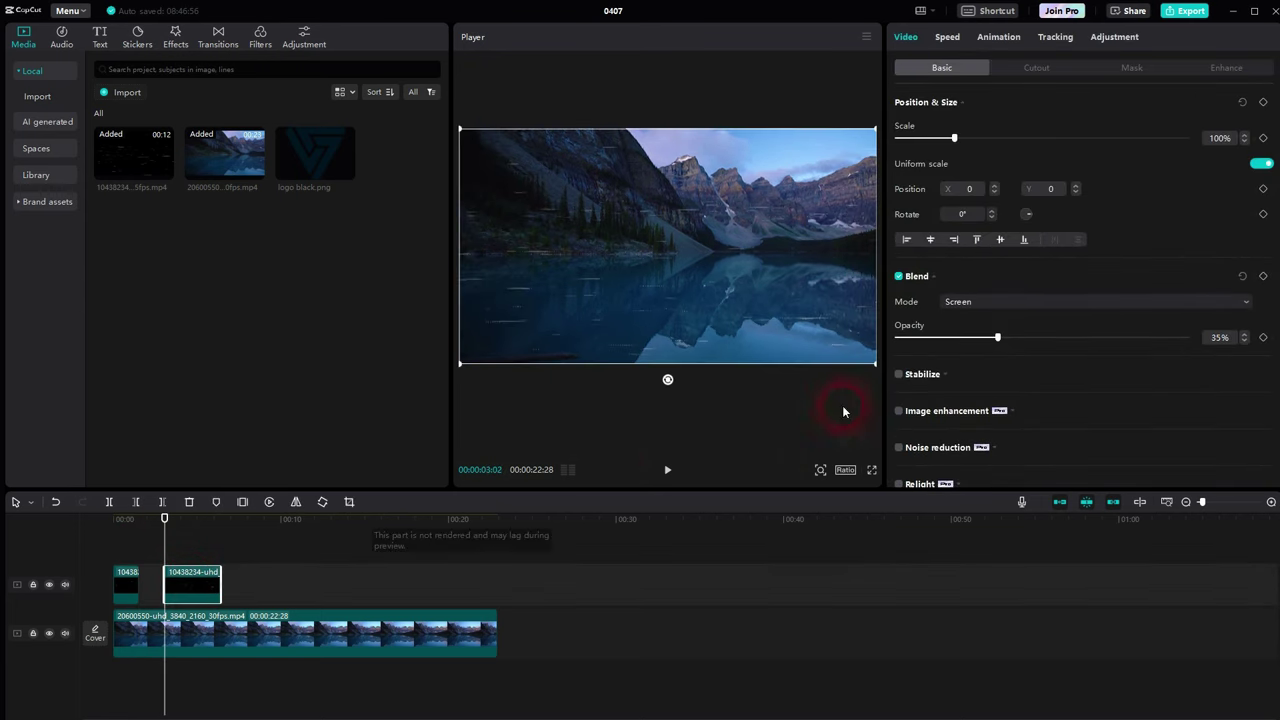
click(1263, 337)
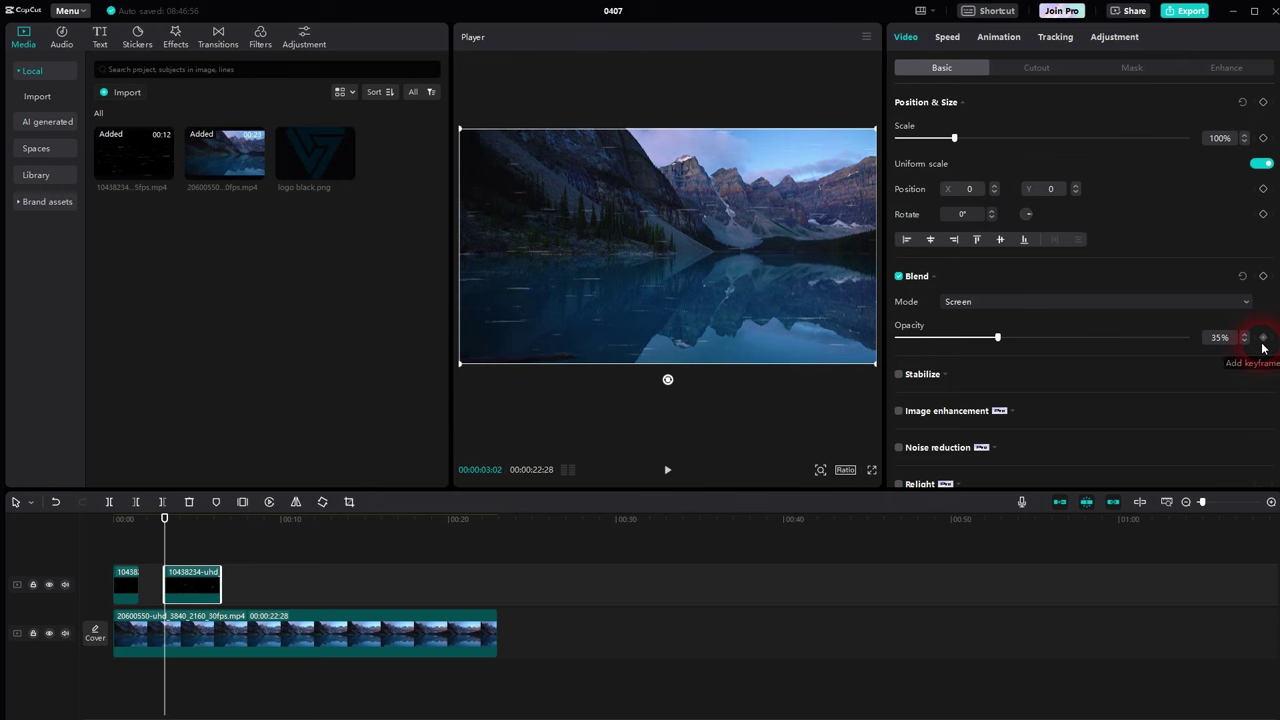
drag(164, 528, 228, 550)
click(1220, 337)
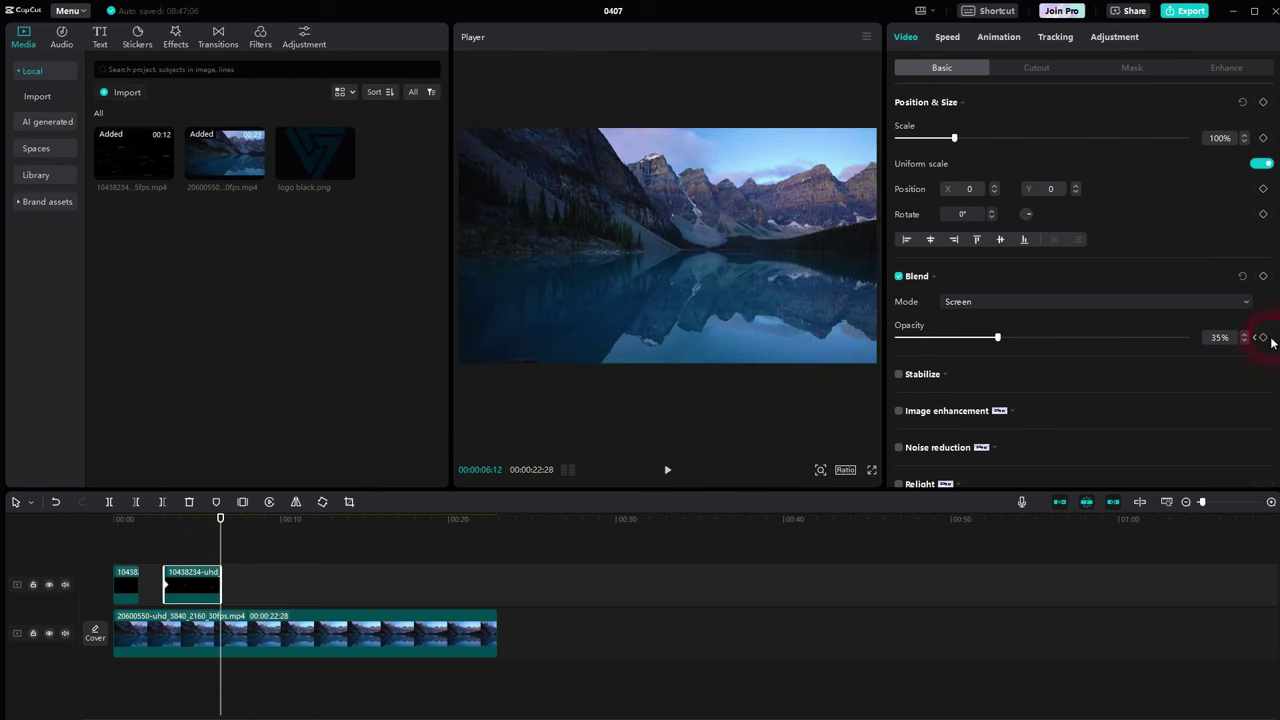
click(1262, 338)
drag(1000, 343, 847, 357)
Step: Play the composite from the beginning past the later streak piece to check its opacity fade
drag(220, 537, 37, 578)
click(667, 469)
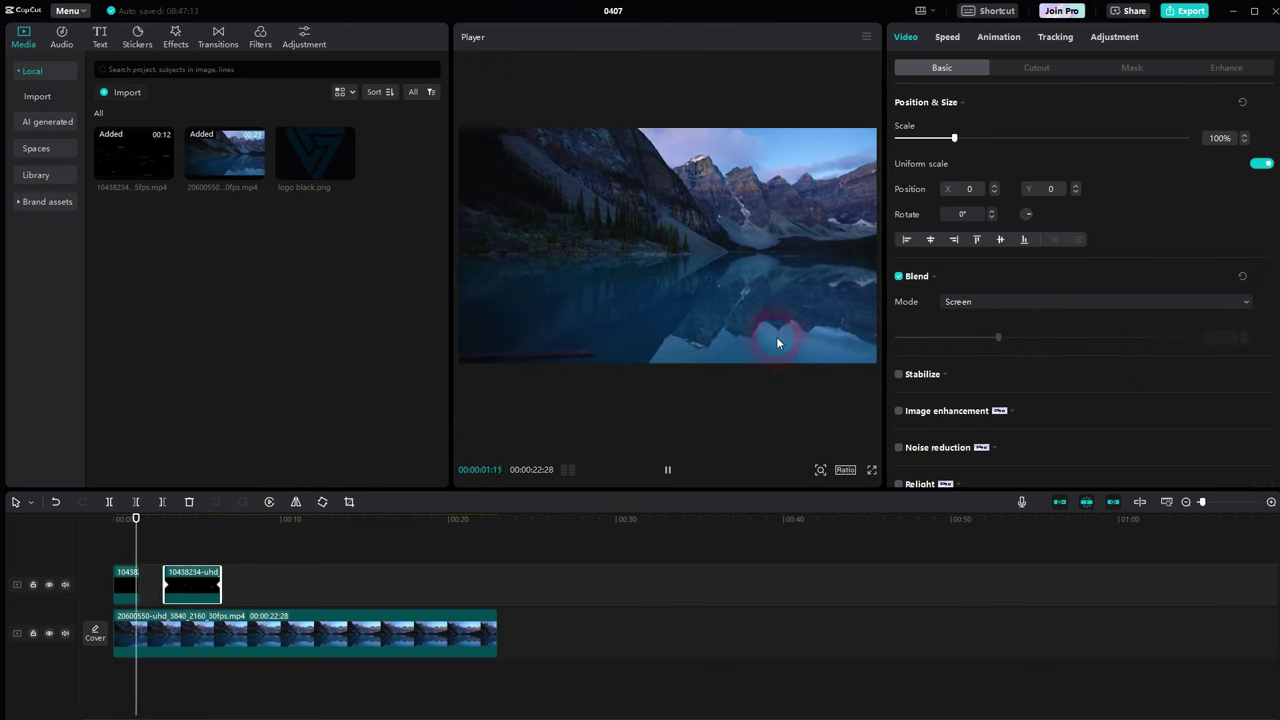
click(714, 300)
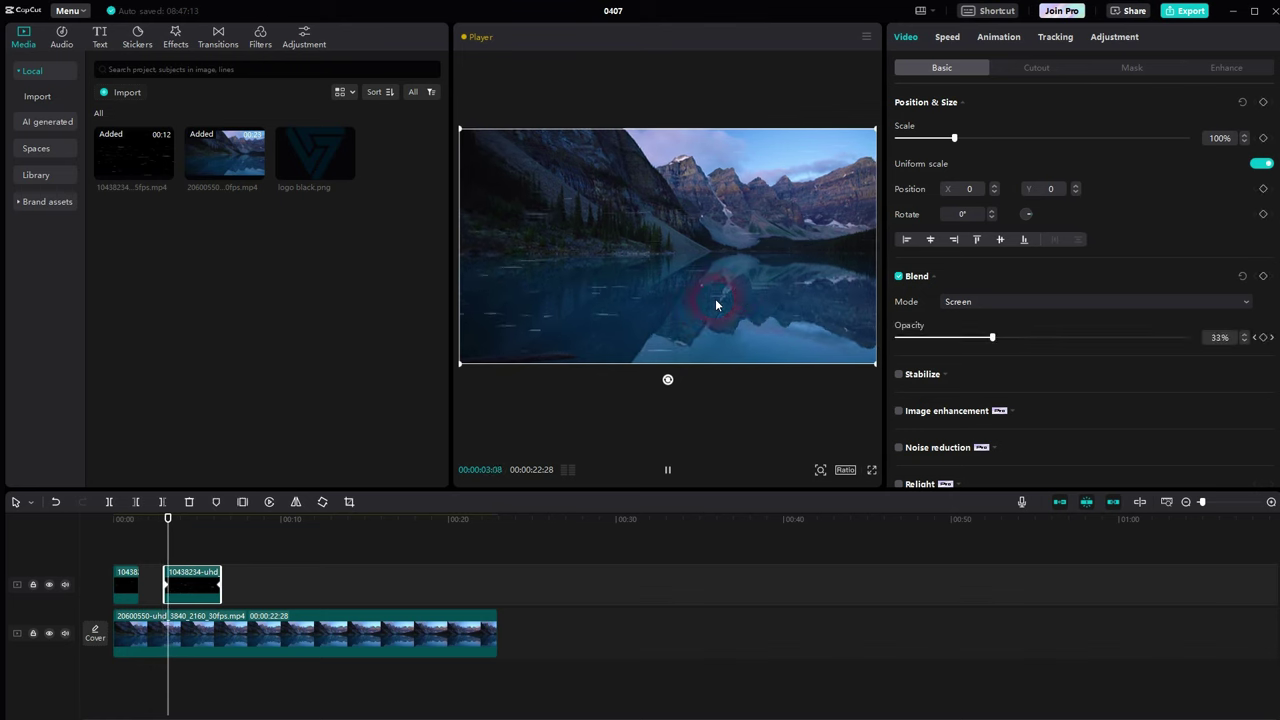
drag(957, 337, 934, 337)
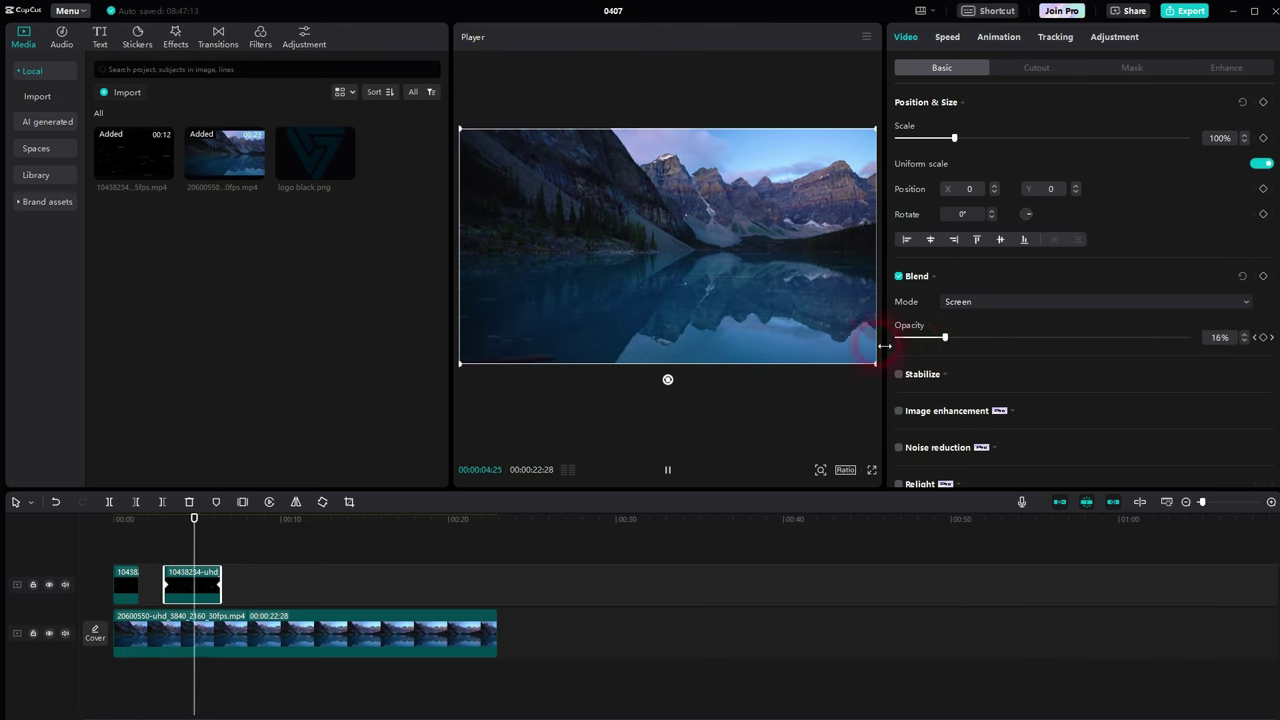
click(778, 368)
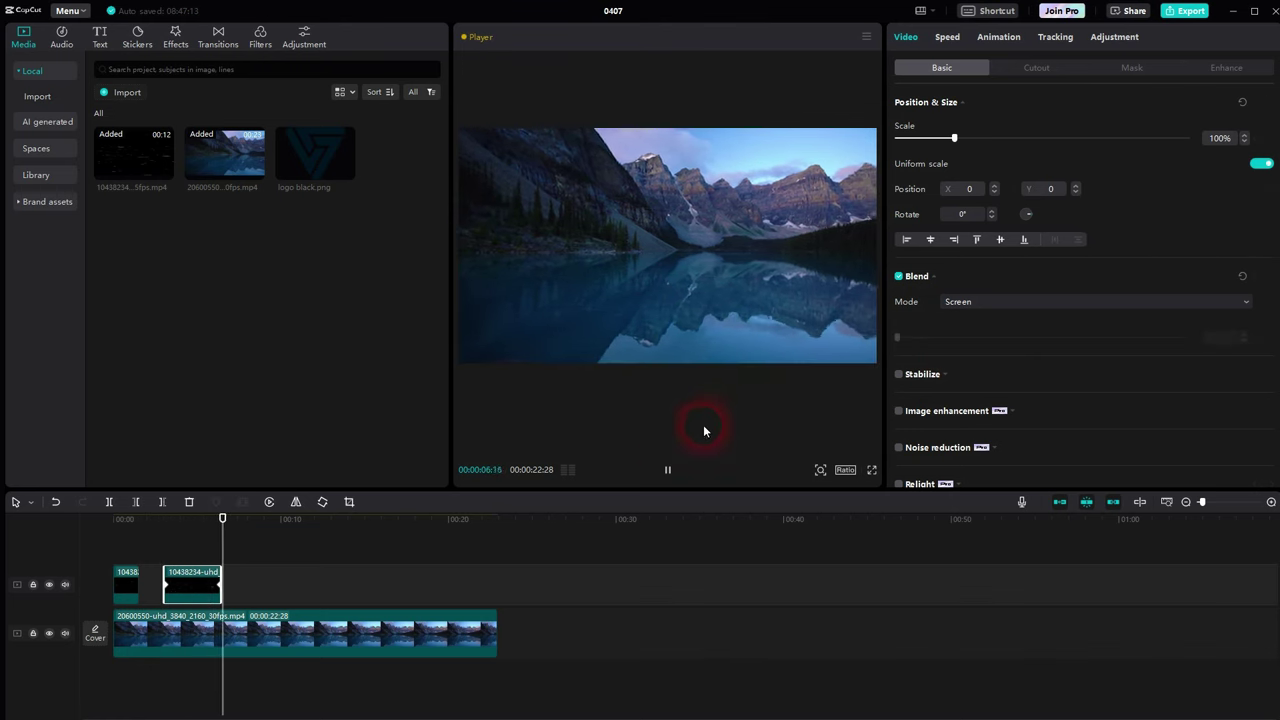
click(667, 469)
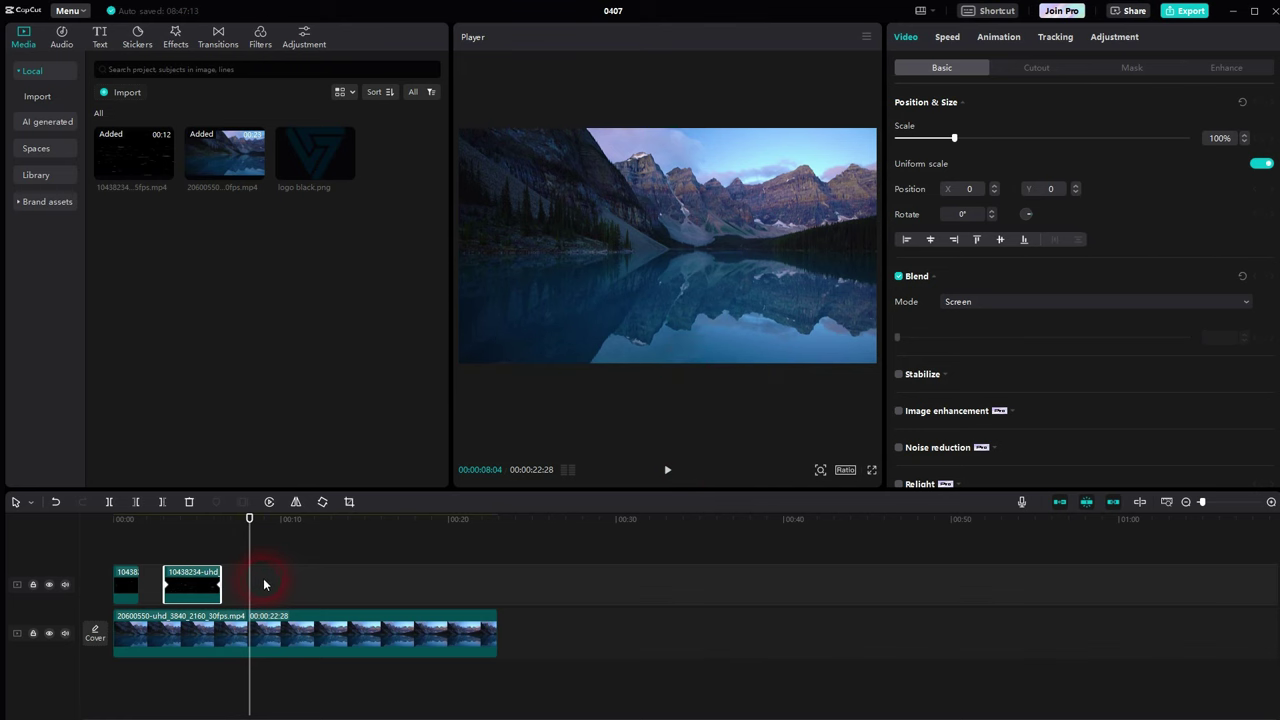
Step: Delete both remaining streak pieces from the upper track
click(223, 551)
click(122, 588)
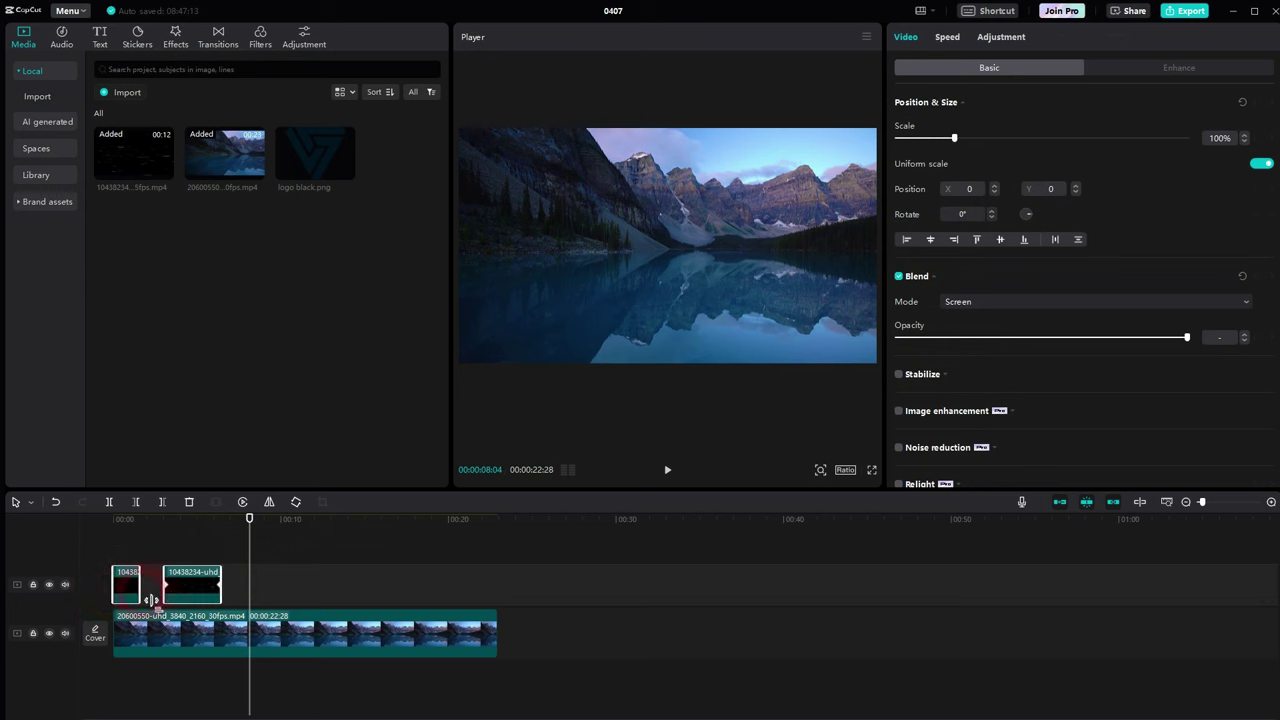
key(Delete)
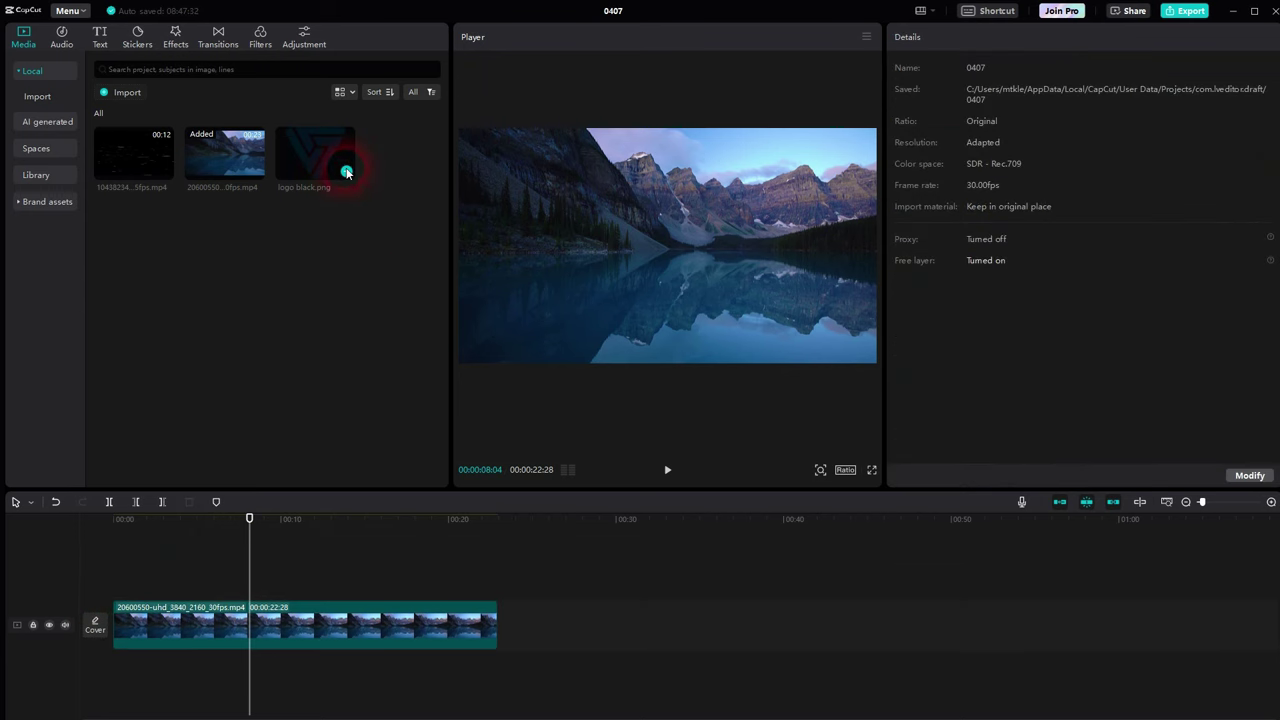
drag(346, 173, 131, 575)
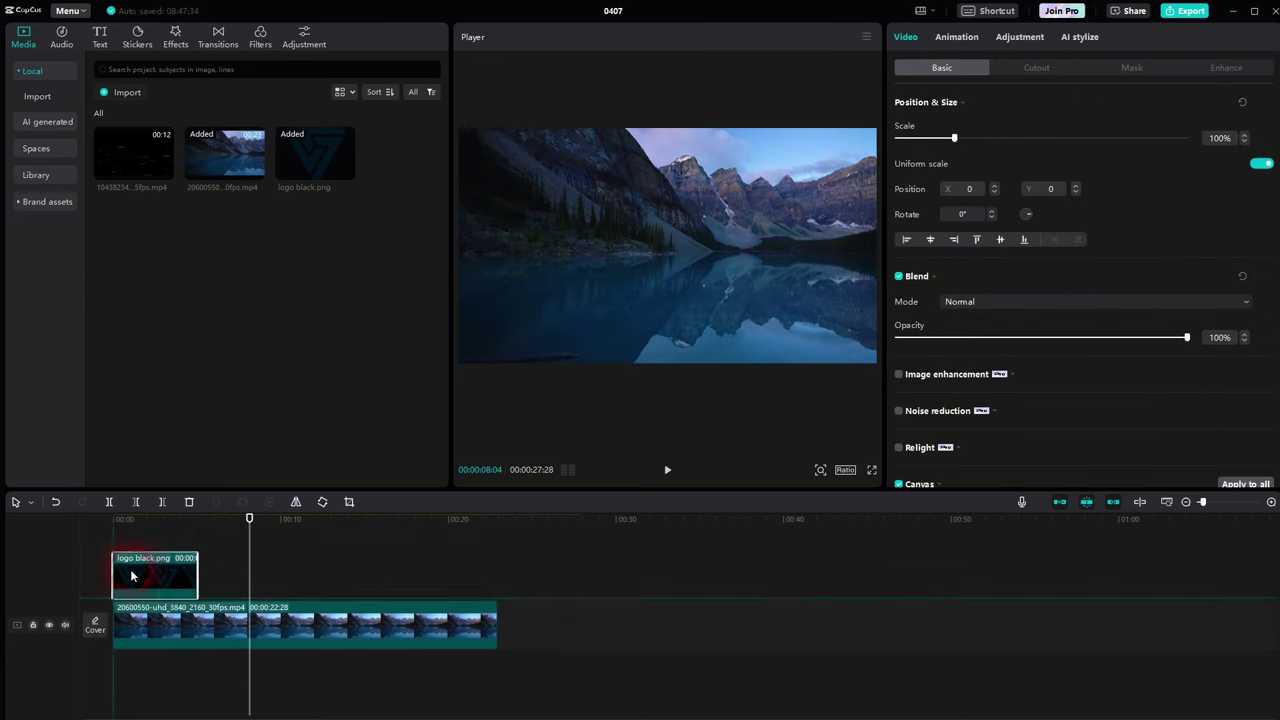
drag(257, 597, 114, 590)
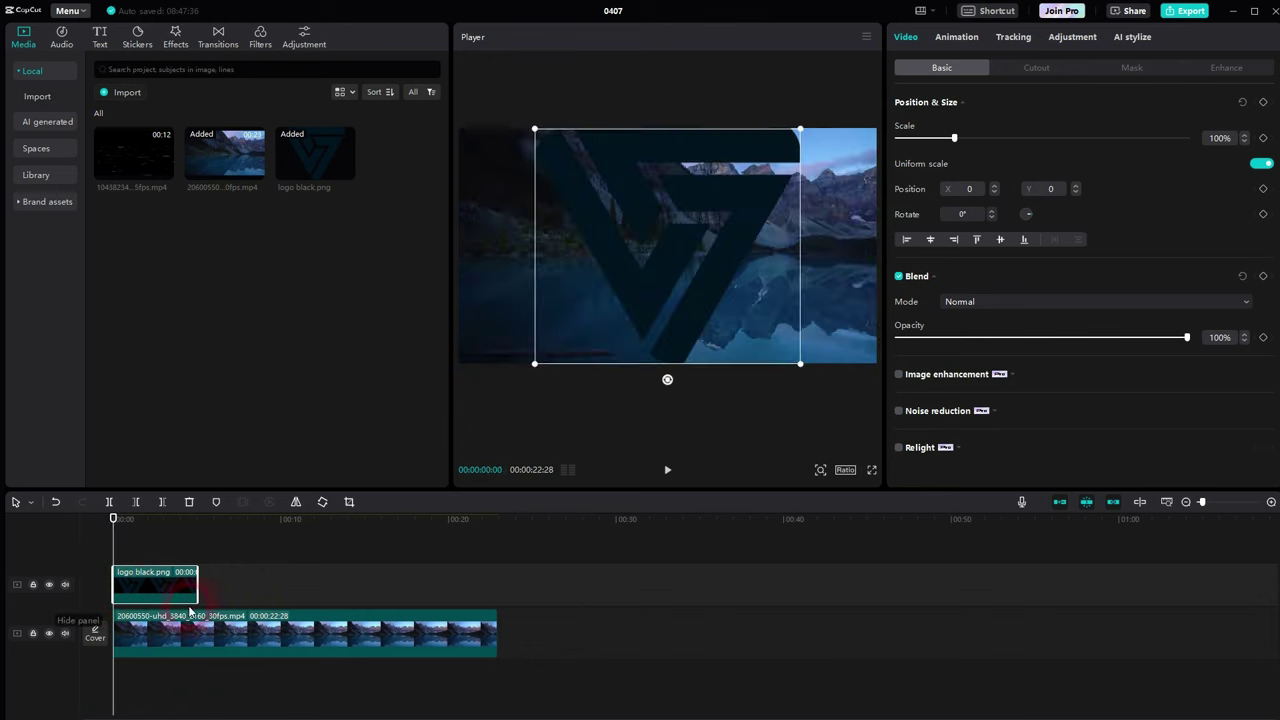
drag(206, 592, 502, 588)
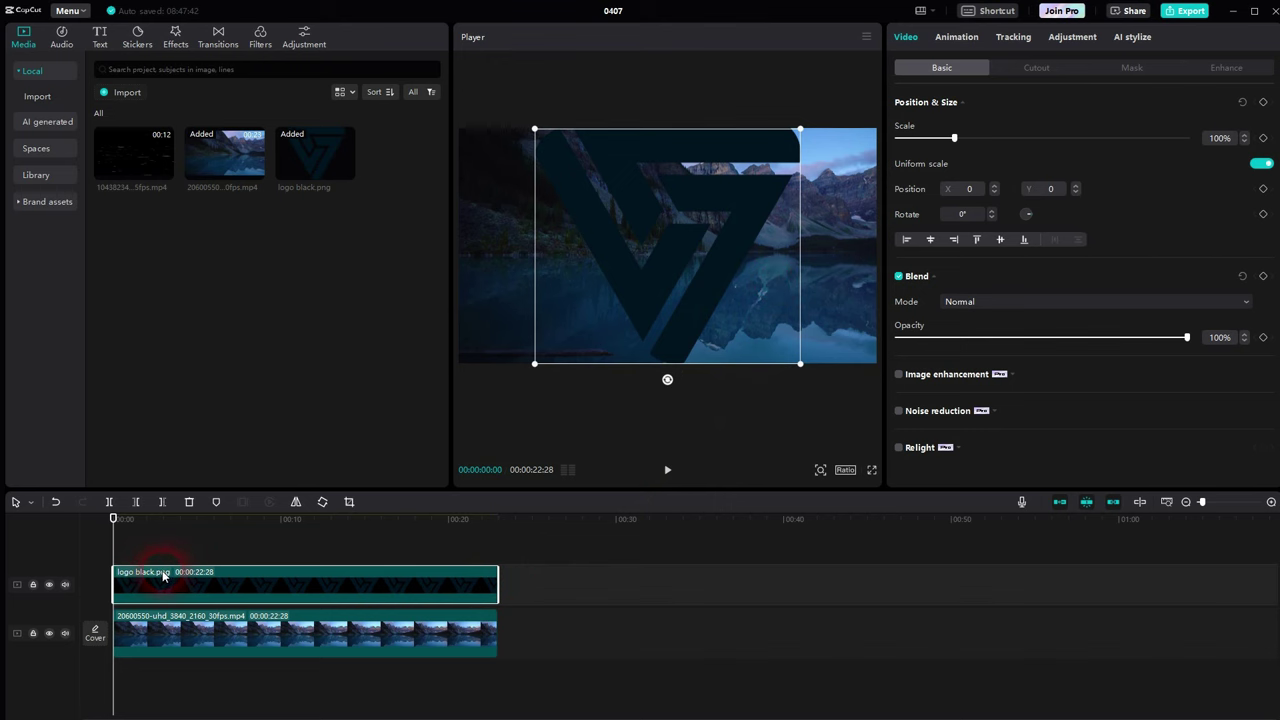
click(198, 622)
Step: Import the logo black yt2 image from the file folder and lay it over the lake clip's full 00:00:22:28 length
click(84, 205)
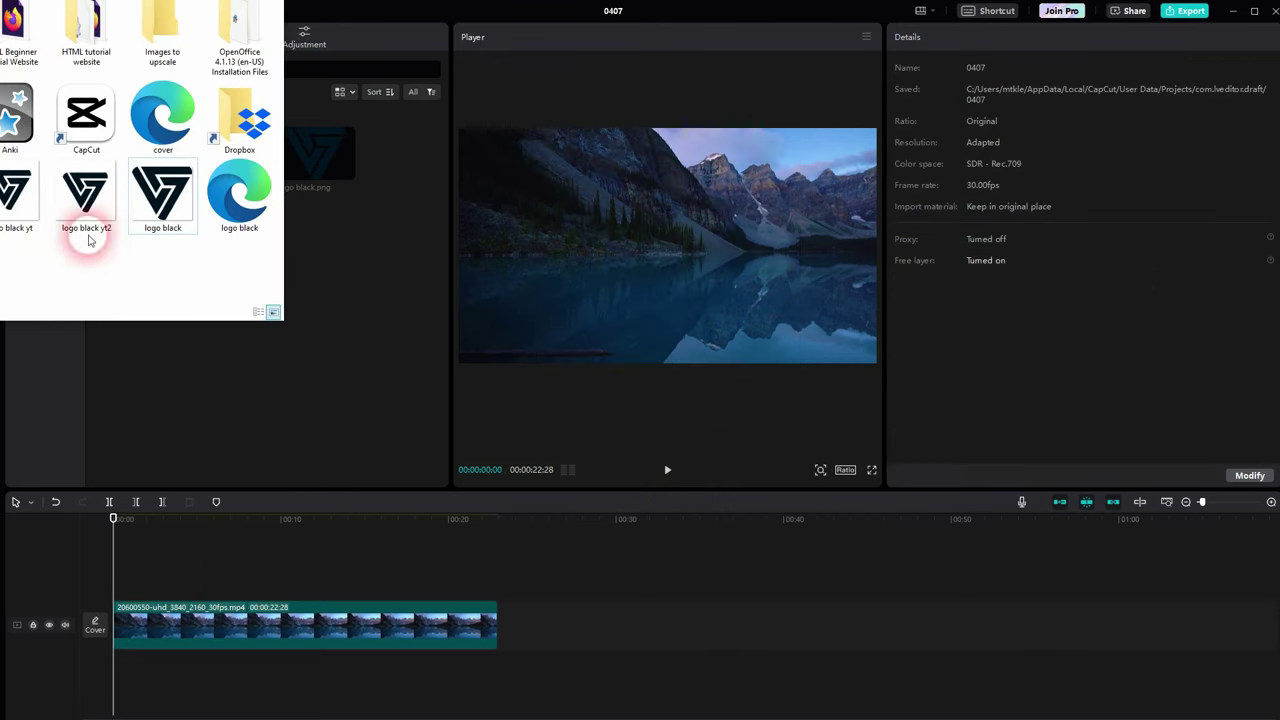
drag(84, 205, 327, 373)
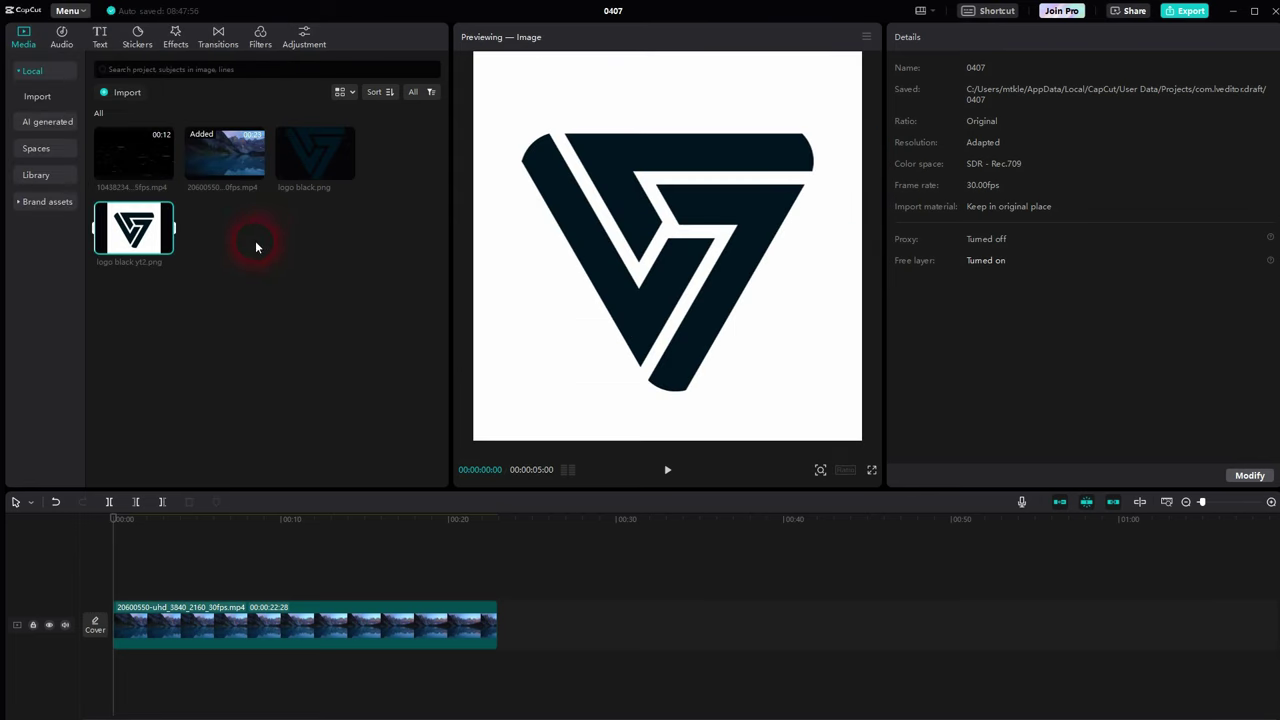
mouse_move(165, 248)
click(163, 249)
drag(150, 622, 148, 562)
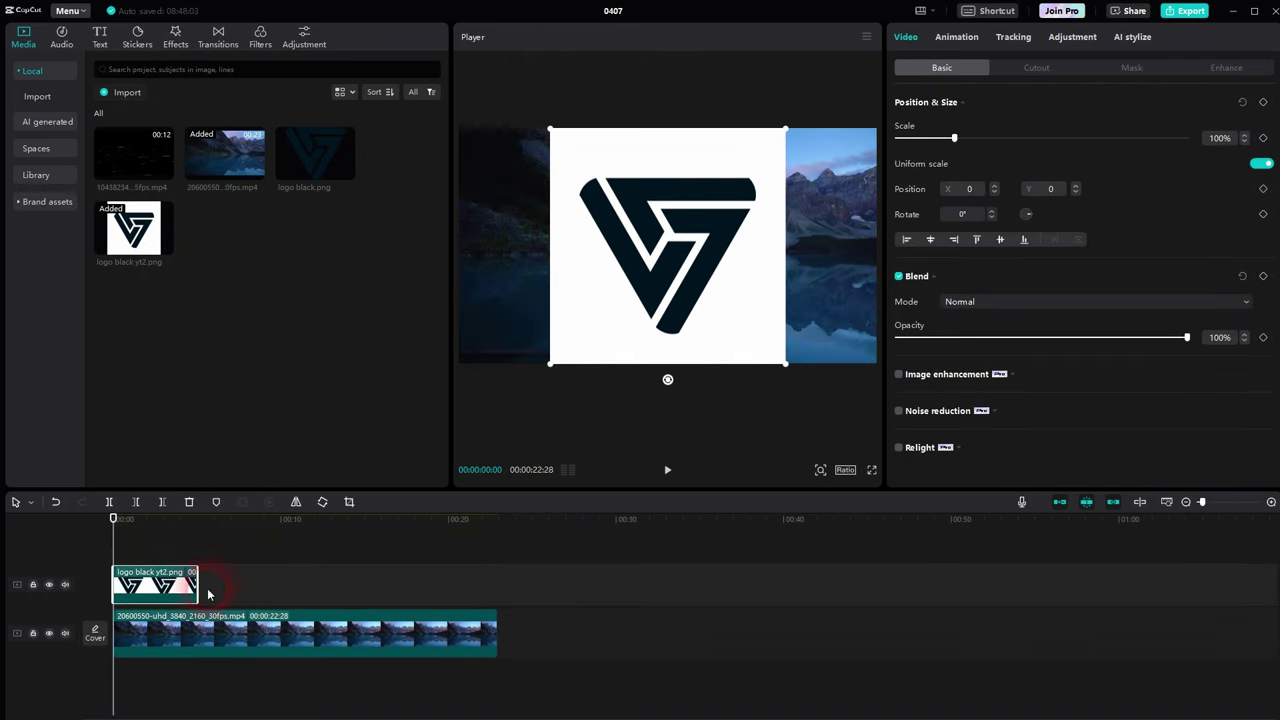
drag(199, 594, 497, 590)
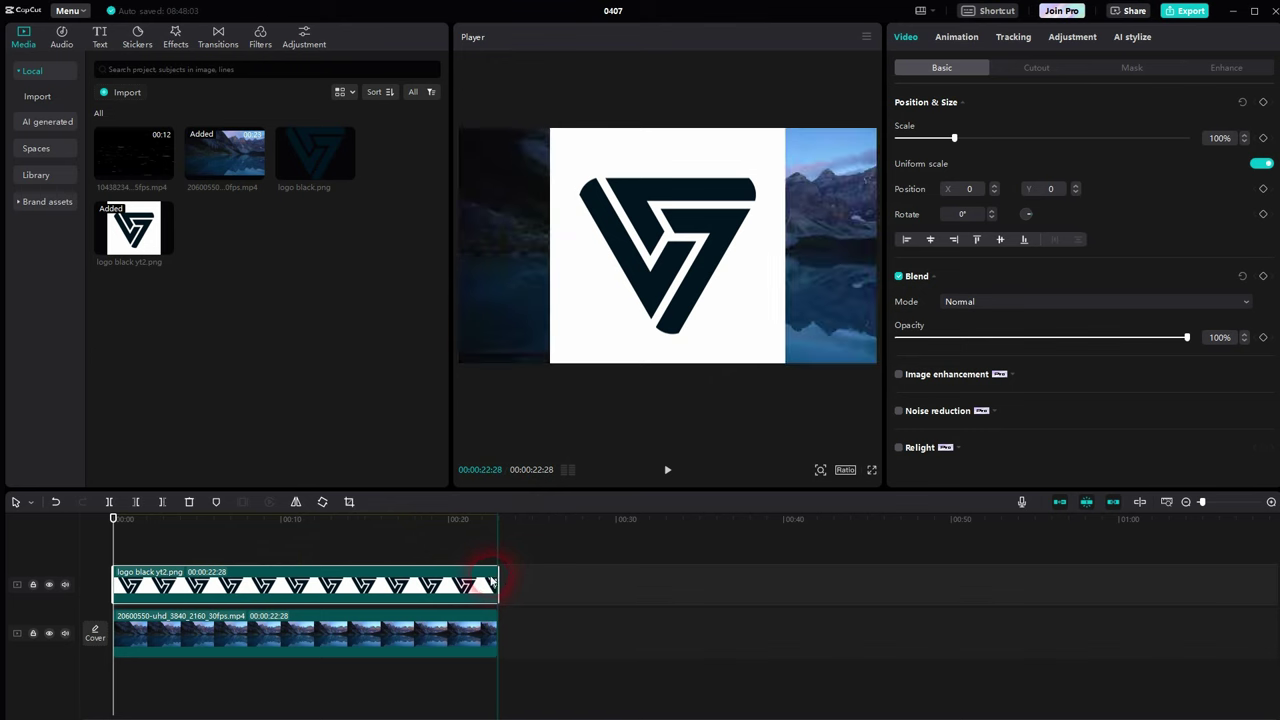
Step: Scale the logo down to 31% and move it to the frame's lower-right corner at X 1587, Y -747
drag(964, 143, 914, 141)
drag(667, 247, 840, 328)
Step: Try the Screen blend mode on the logo, ending on Multiply to hide its white background
click(997, 303)
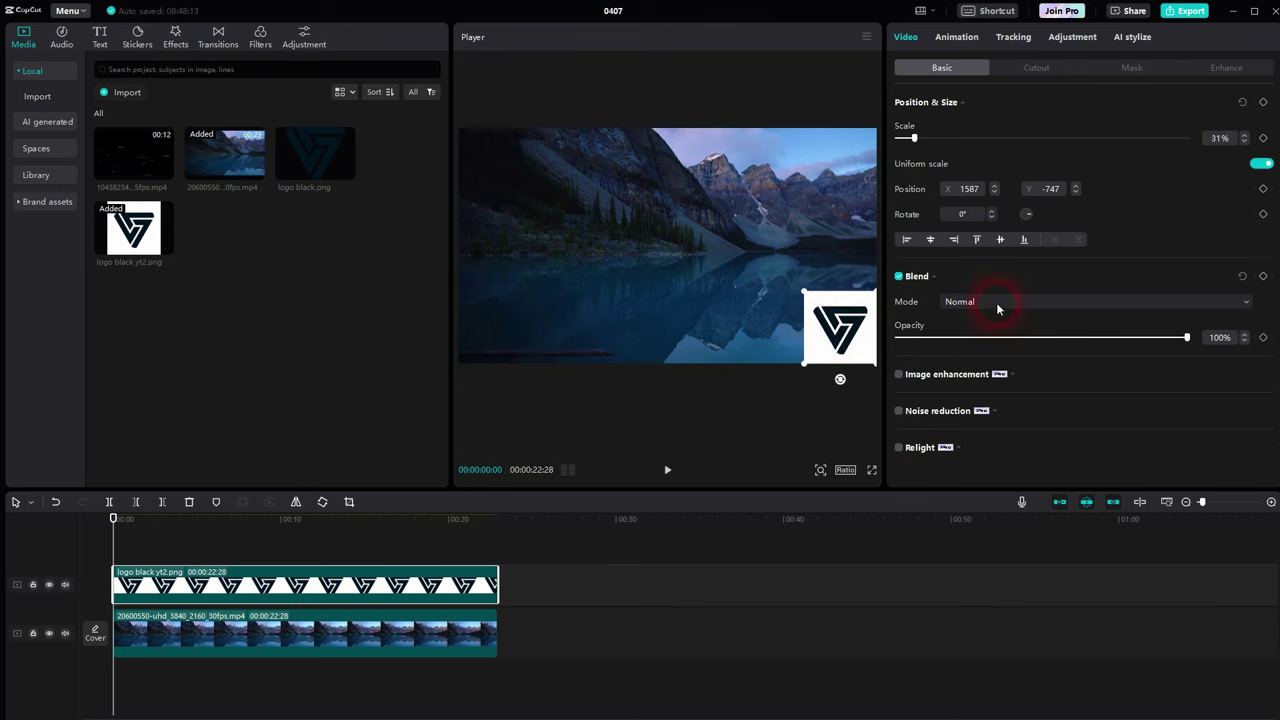
click(466, 586)
click(380, 594)
click(404, 591)
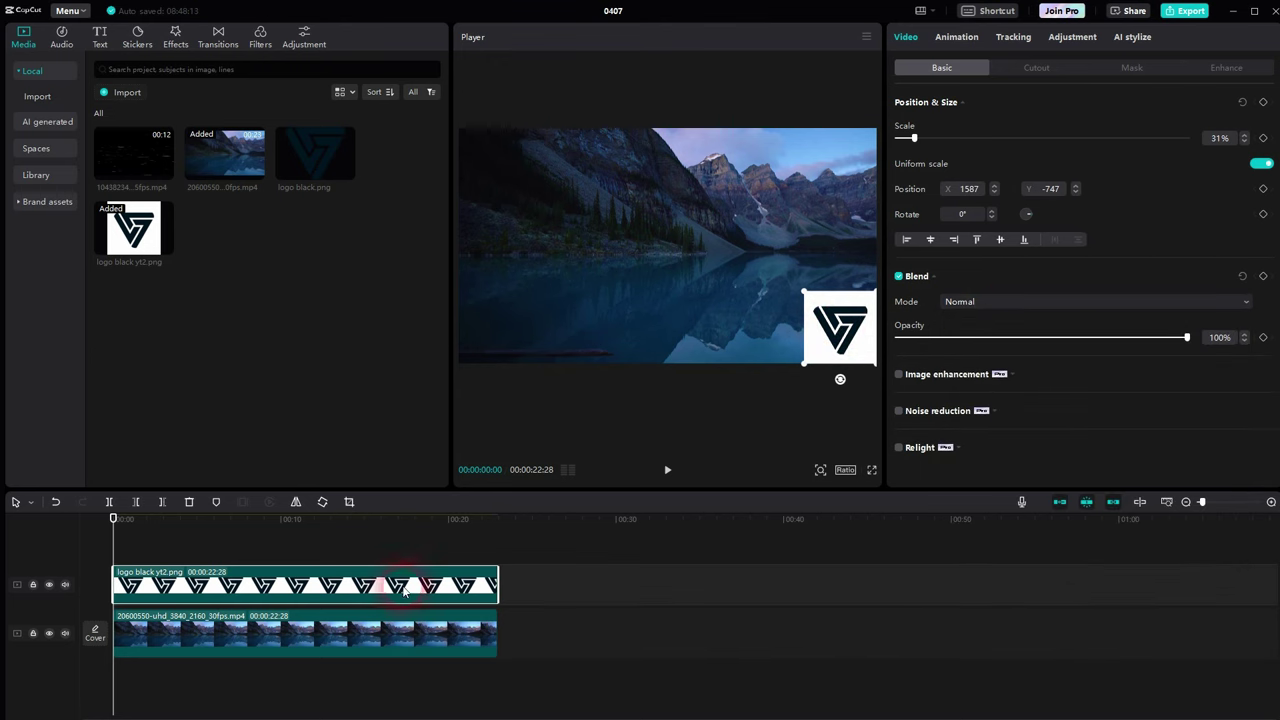
click(971, 304)
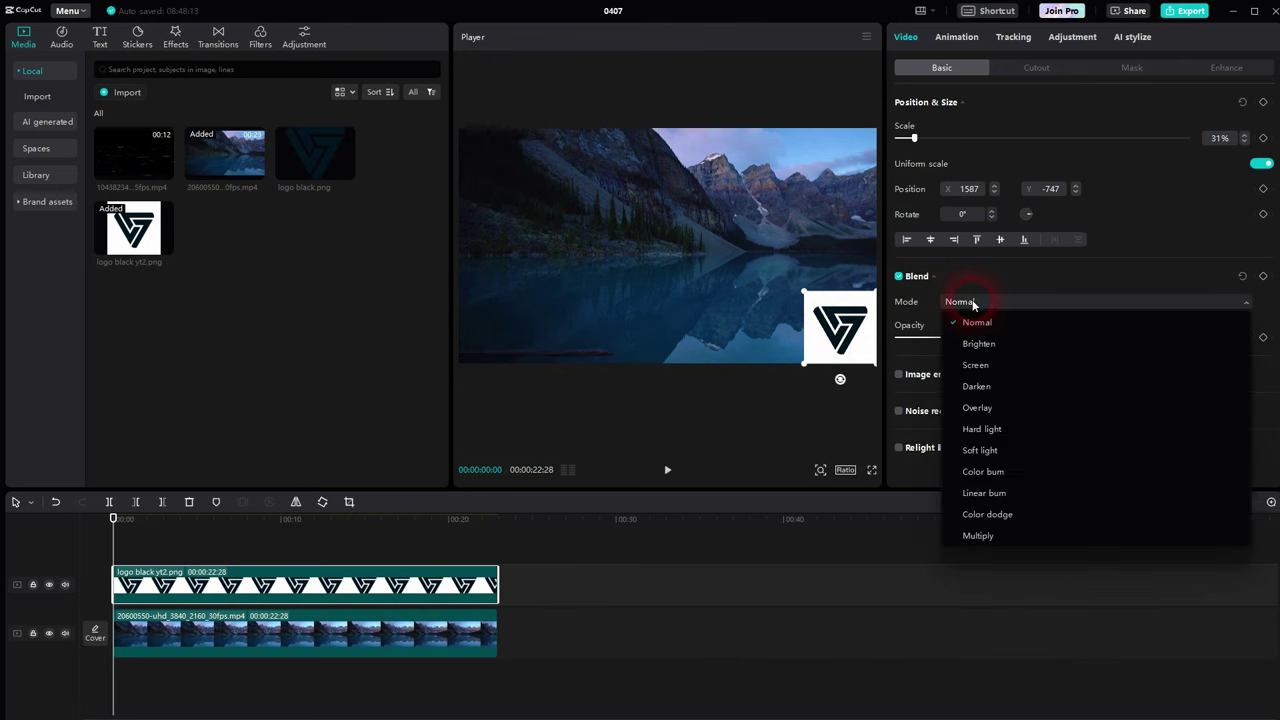
click(982, 365)
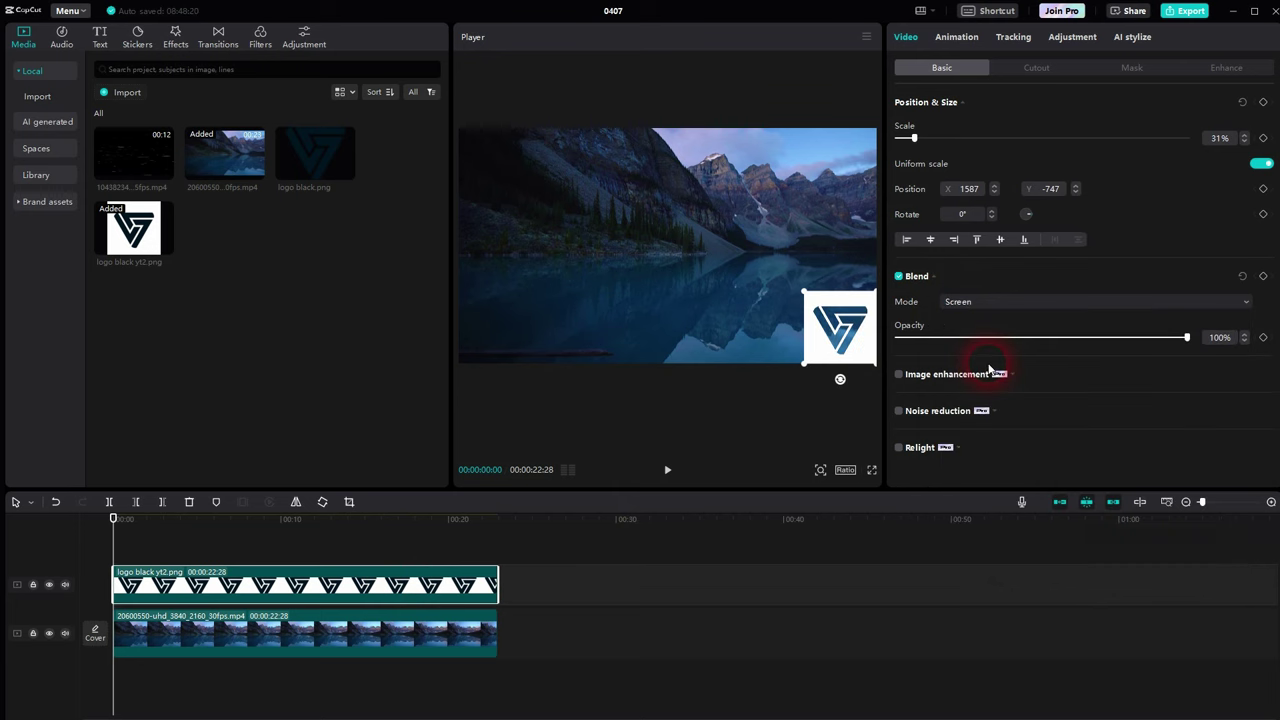
click(996, 300)
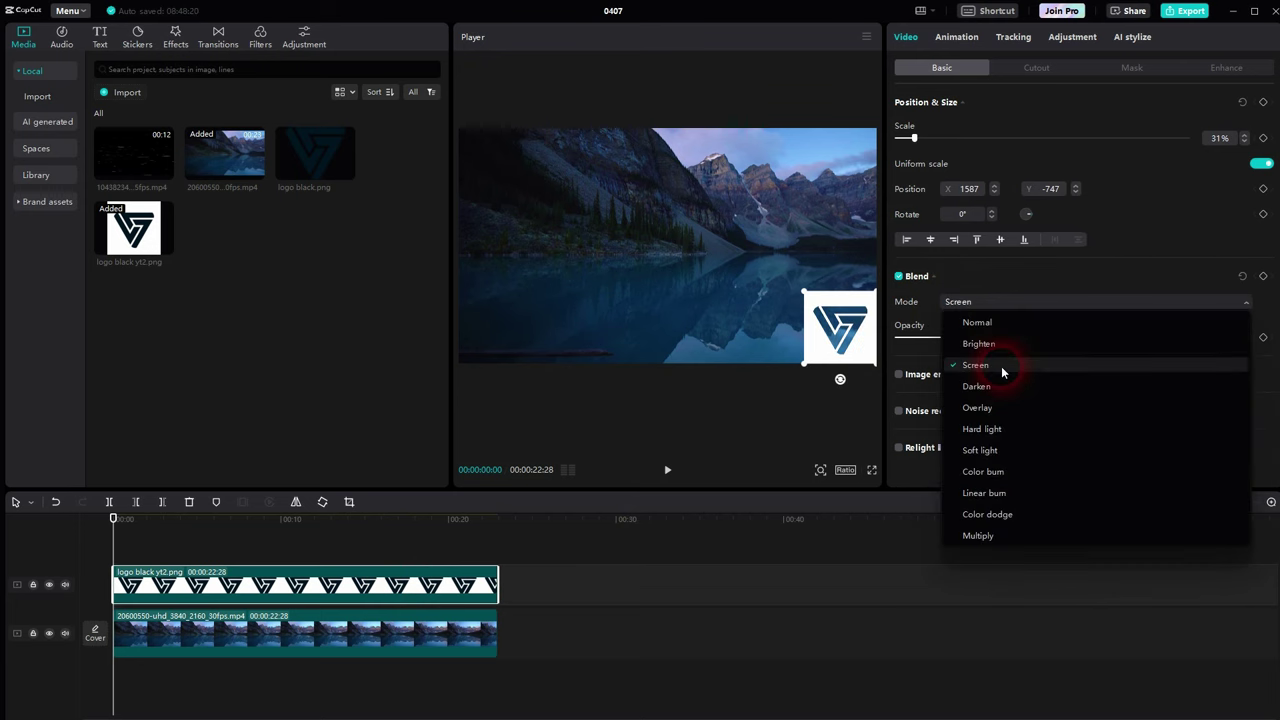
click(996, 541)
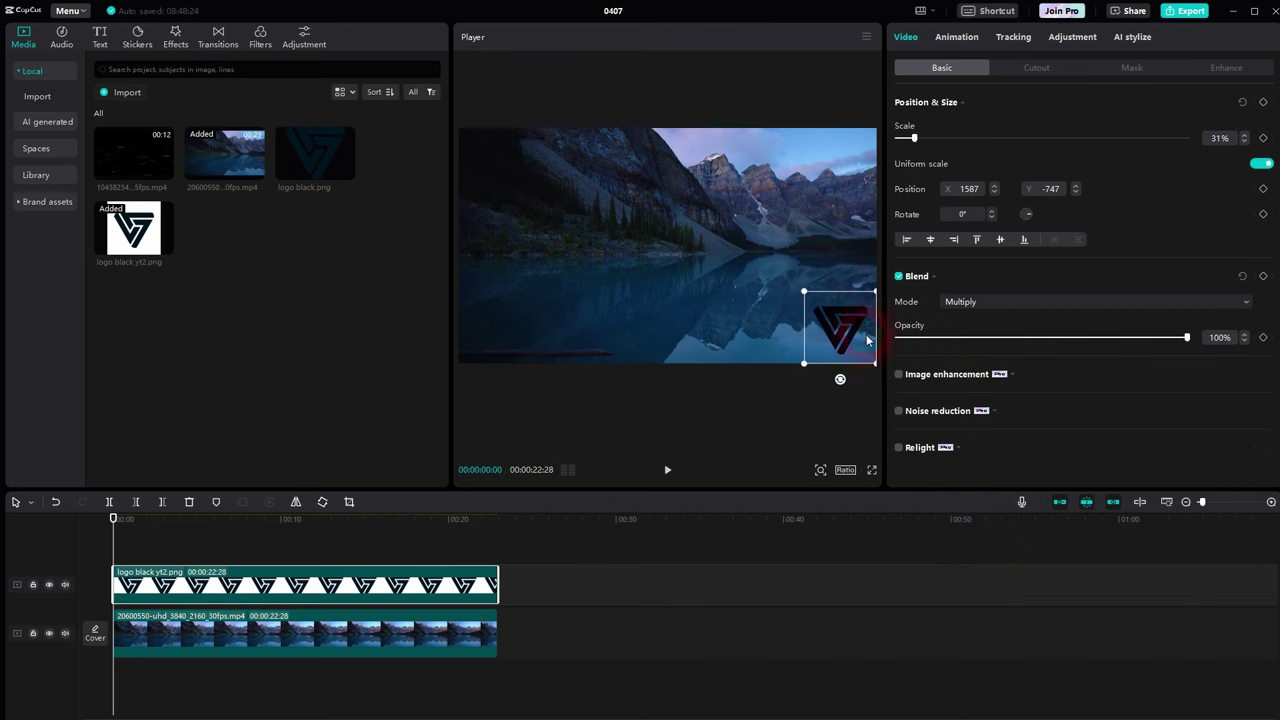
Step: Play the composite with the logo overlay and look through the available blend modes
click(139, 547)
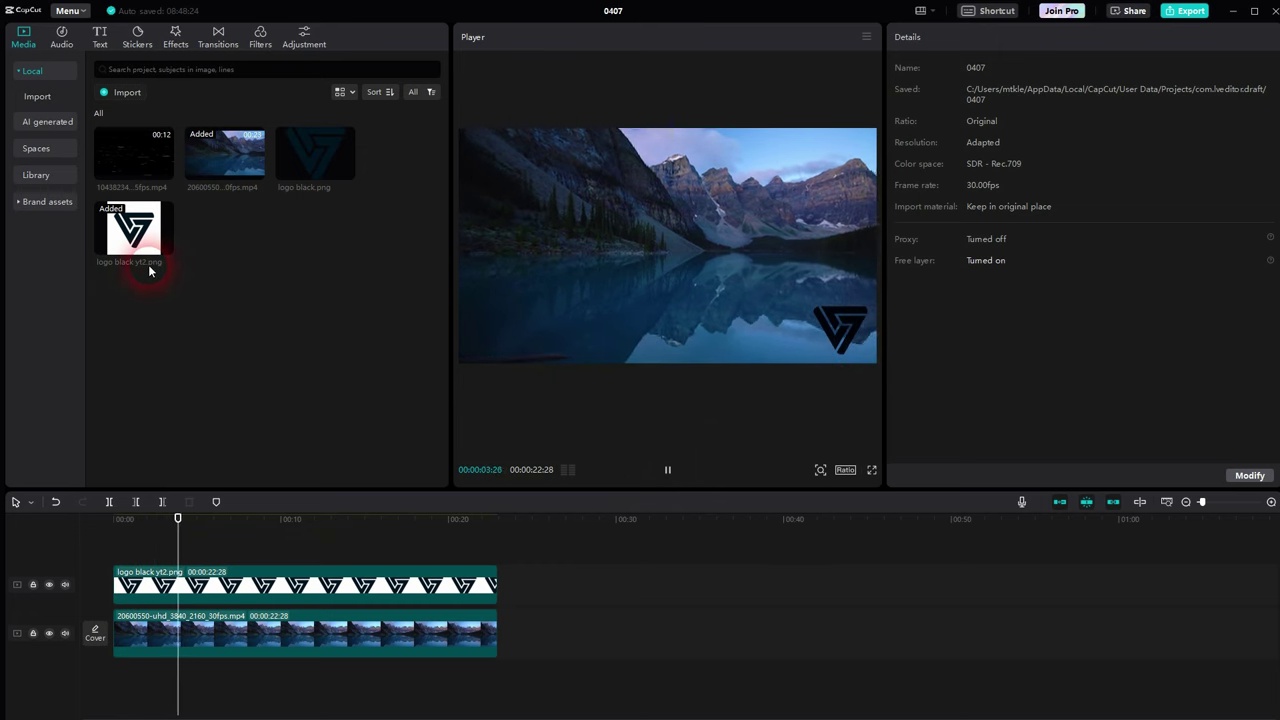
click(670, 470)
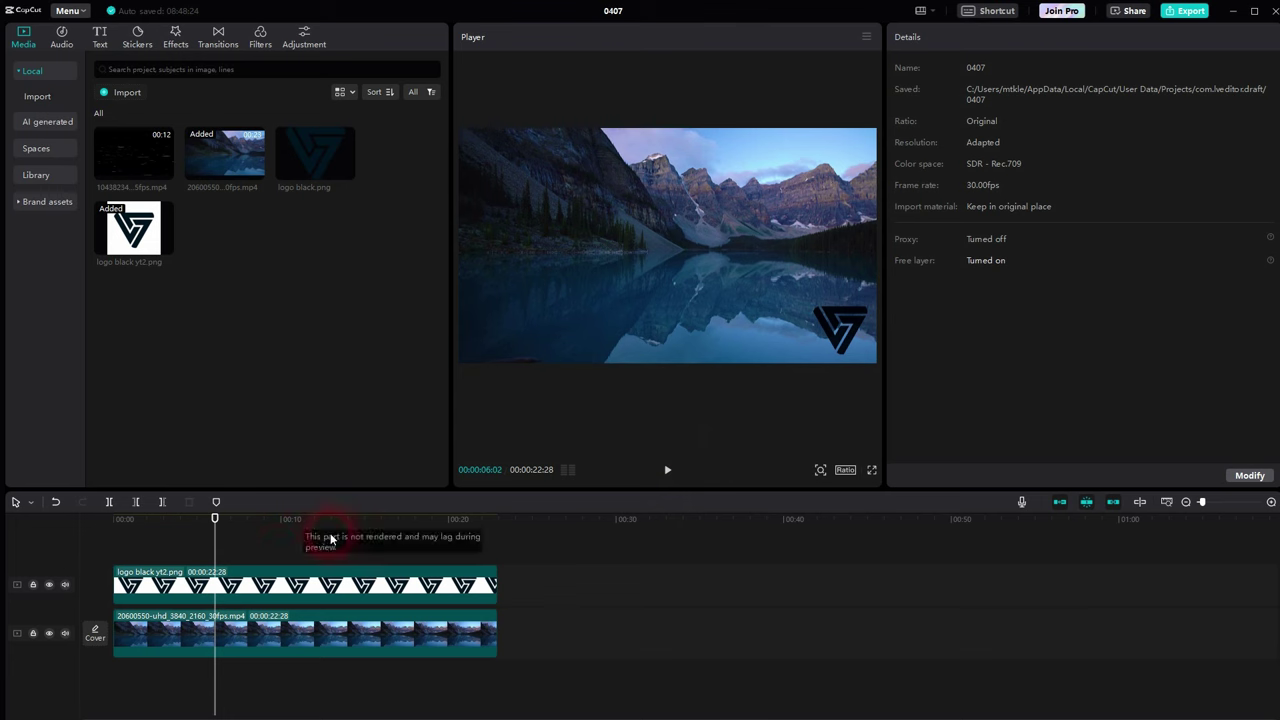
click(258, 576)
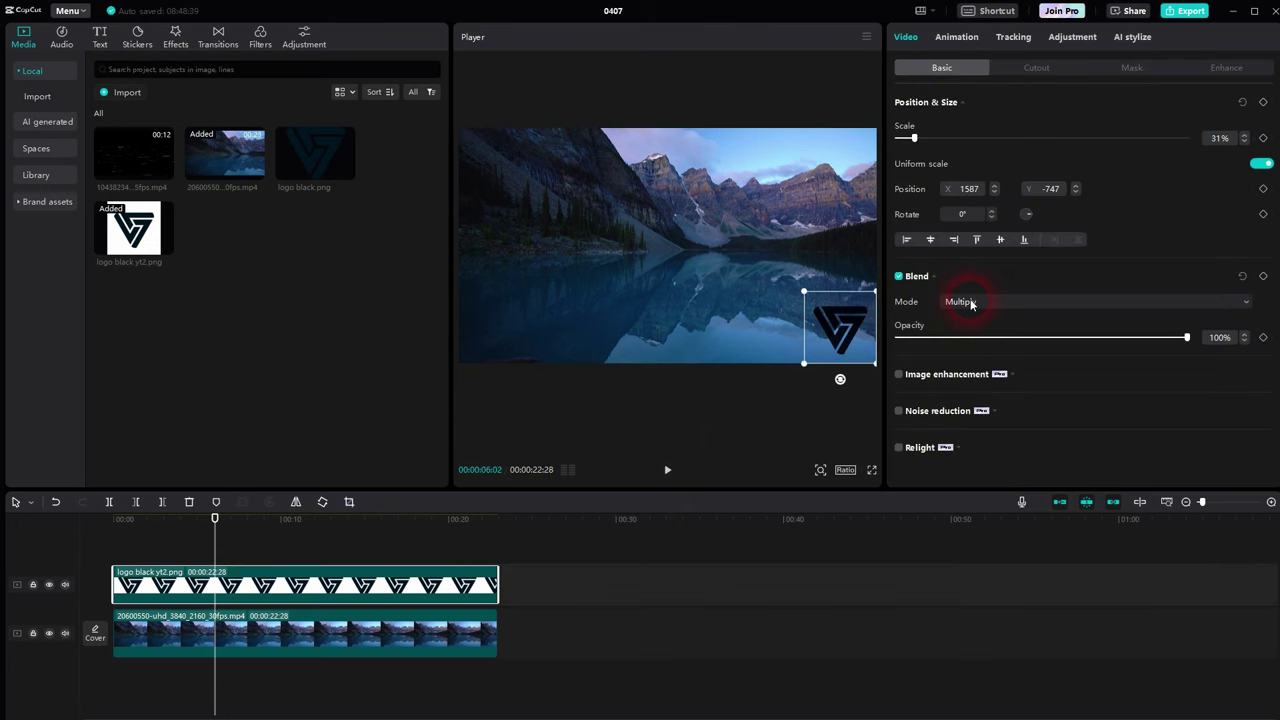
click(971, 302)
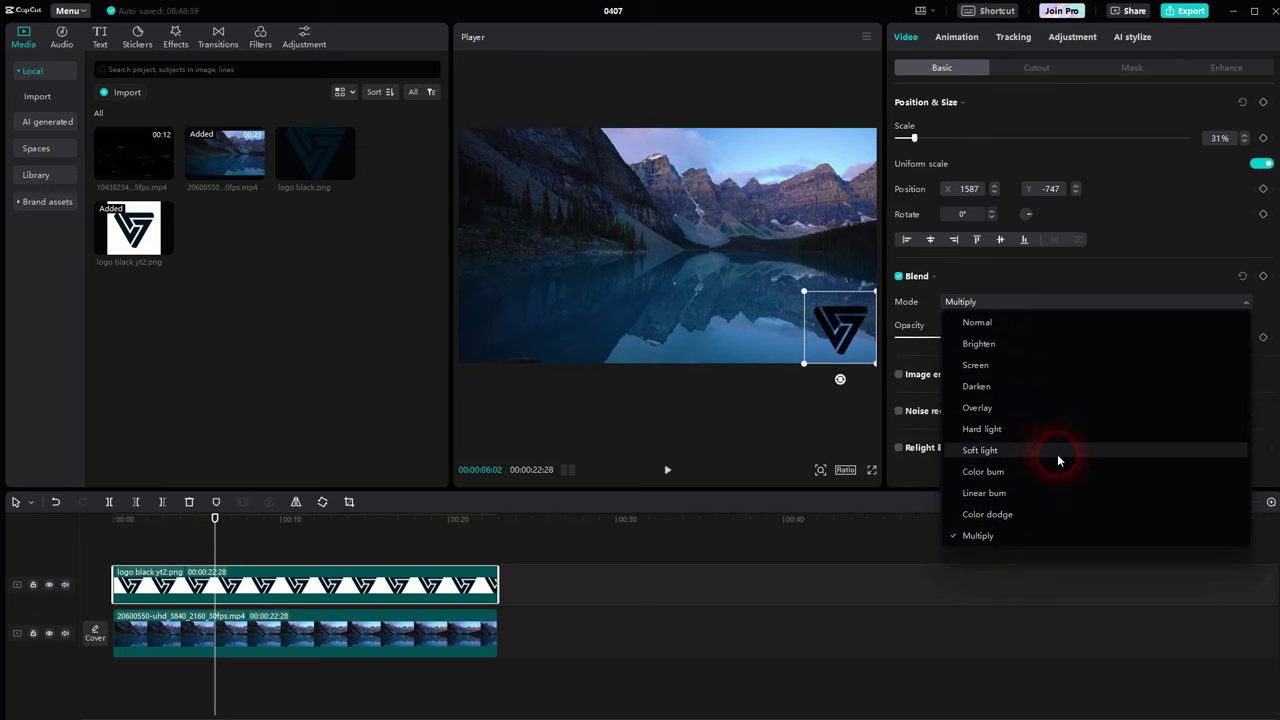
click(618, 416)
Step: Delete the logo clip and return the playhead to the start of the timeline
click(316, 578)
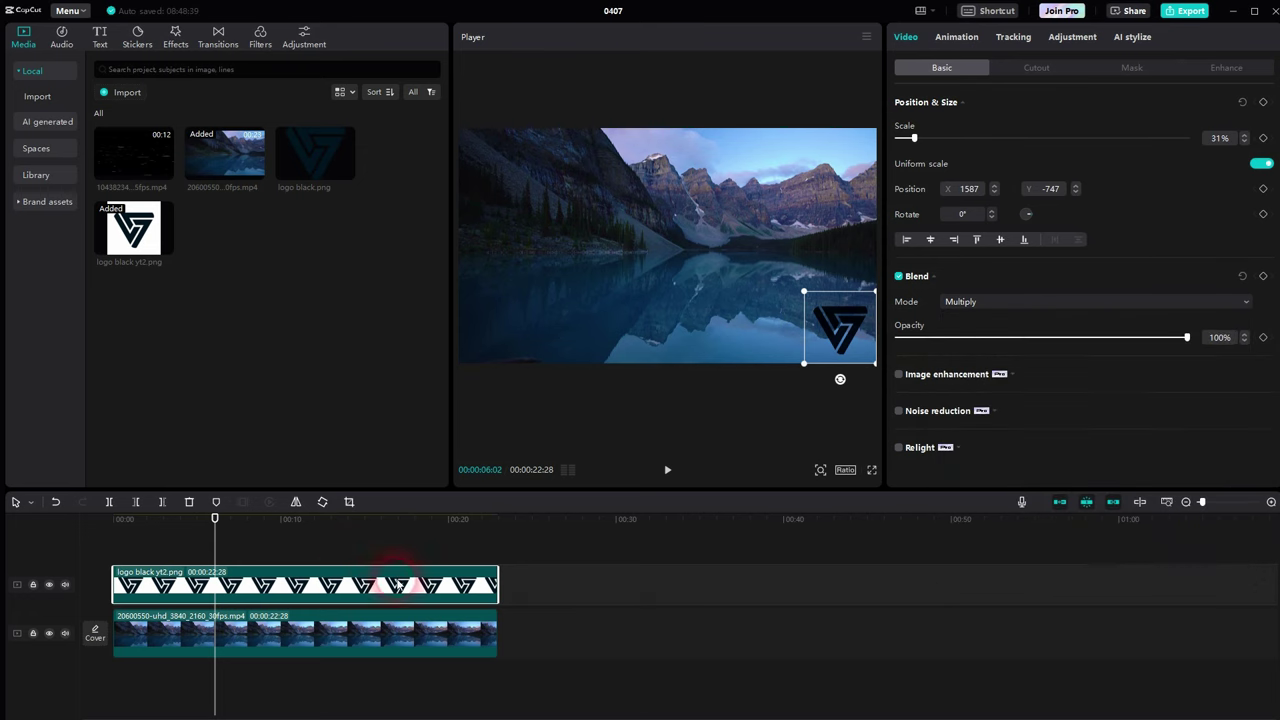
key(Delete)
drag(214, 537, 7, 572)
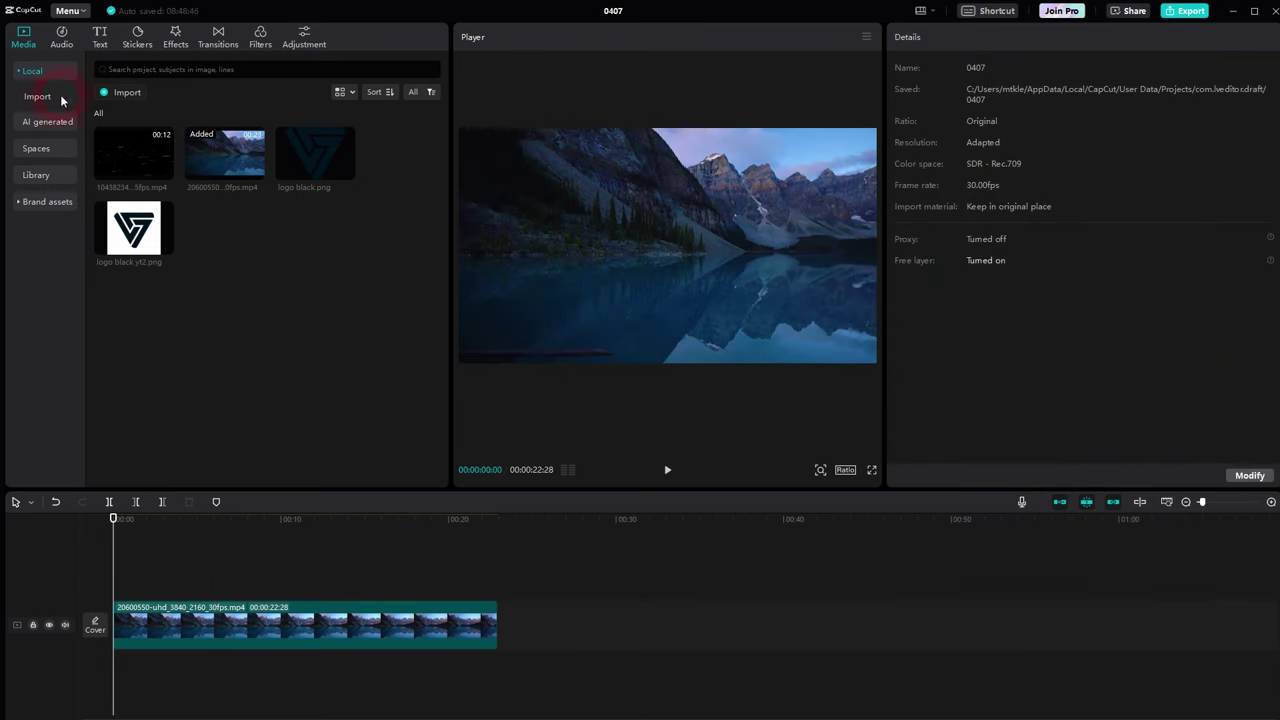
Step: Add a default text clip above the lake clip at the start of the timeline
click(104, 41)
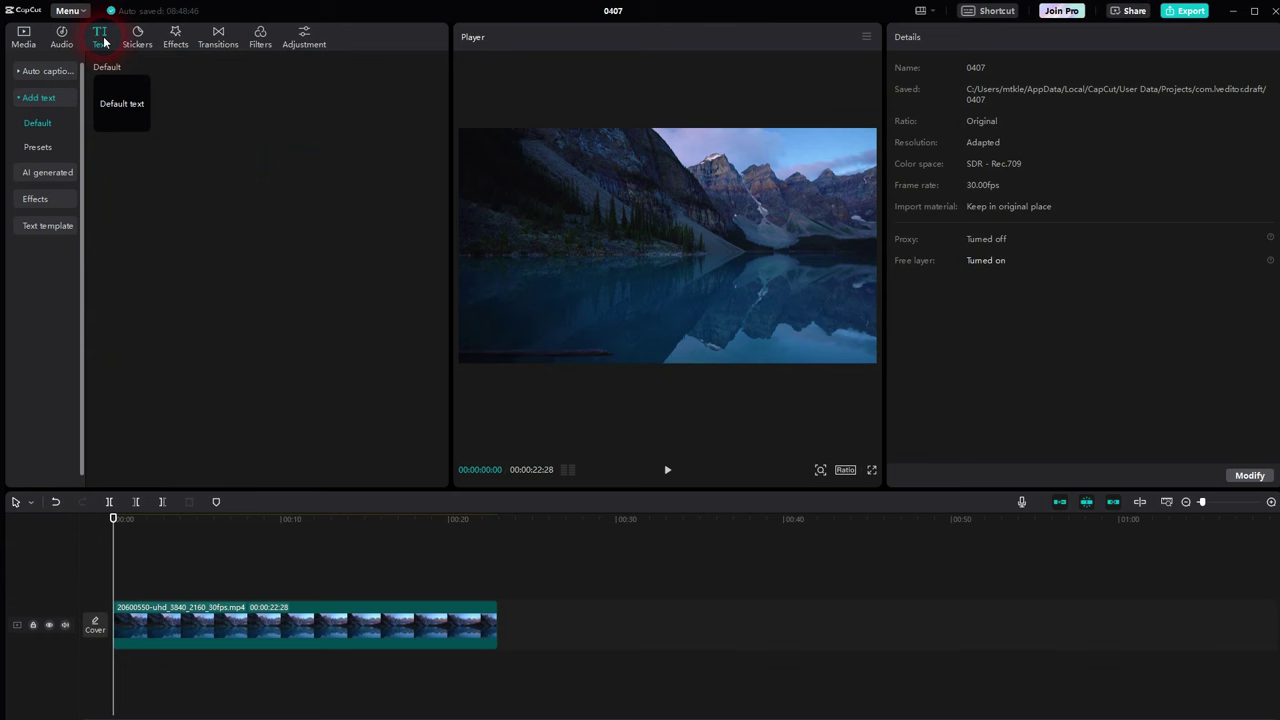
click(142, 124)
click(156, 589)
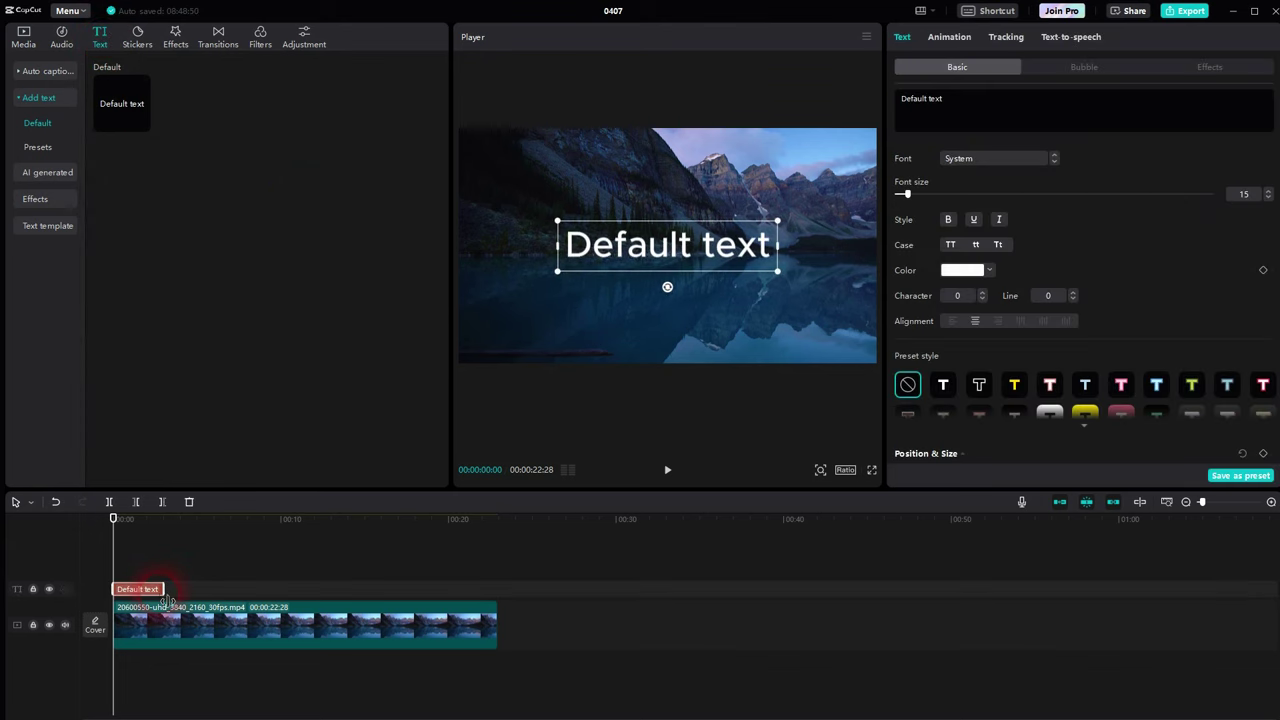
Step: Extend the text clip to the end of the lake clip, change its text to TUTORIAL and make it bold
drag(163, 590, 498, 595)
drag(976, 98, 903, 103)
text(TUTORIAL)
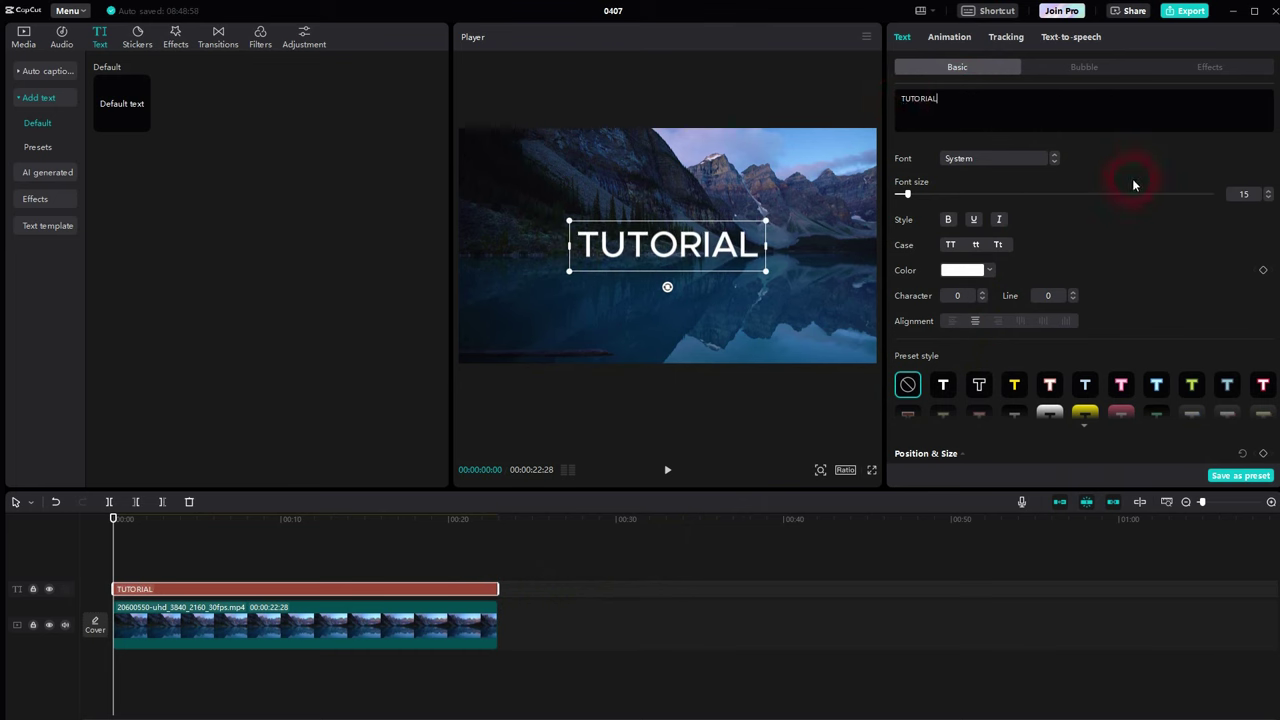
click(949, 225)
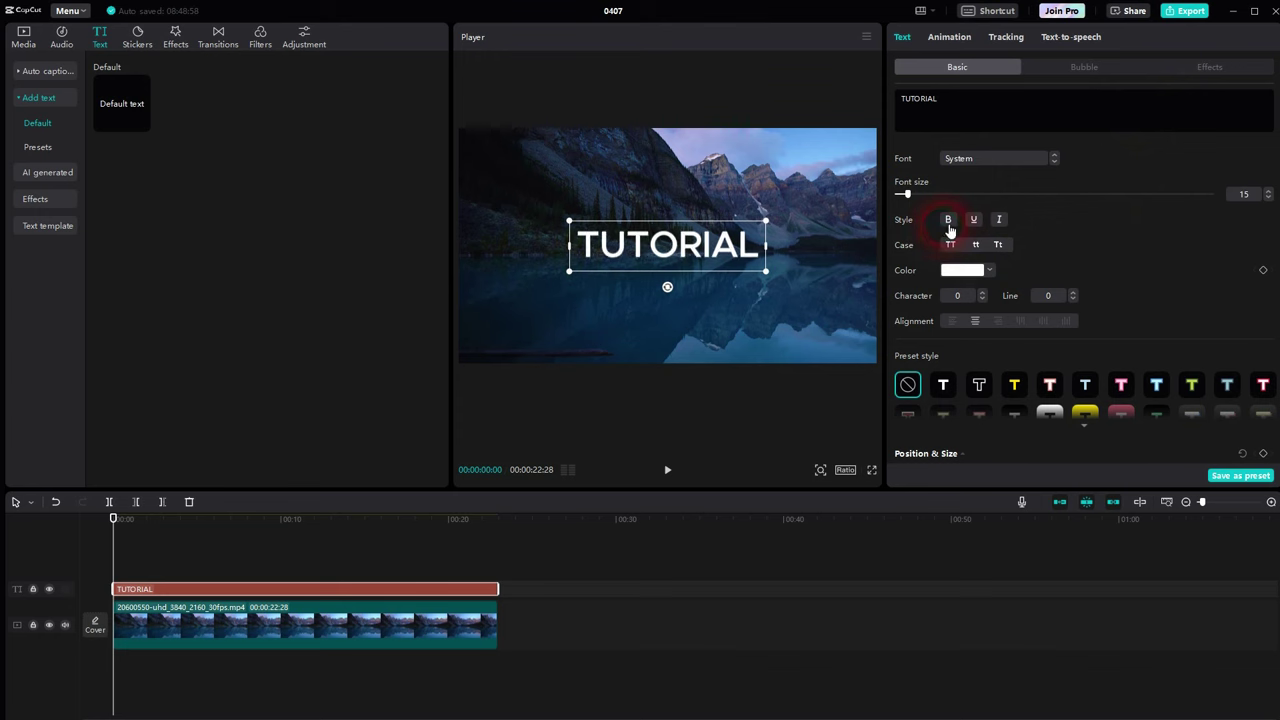
Step: Try the black-and-green preset style on the TUTORIAL text, ending on the white preset with a pink shadow
scroll(1152, 289, down, 1)
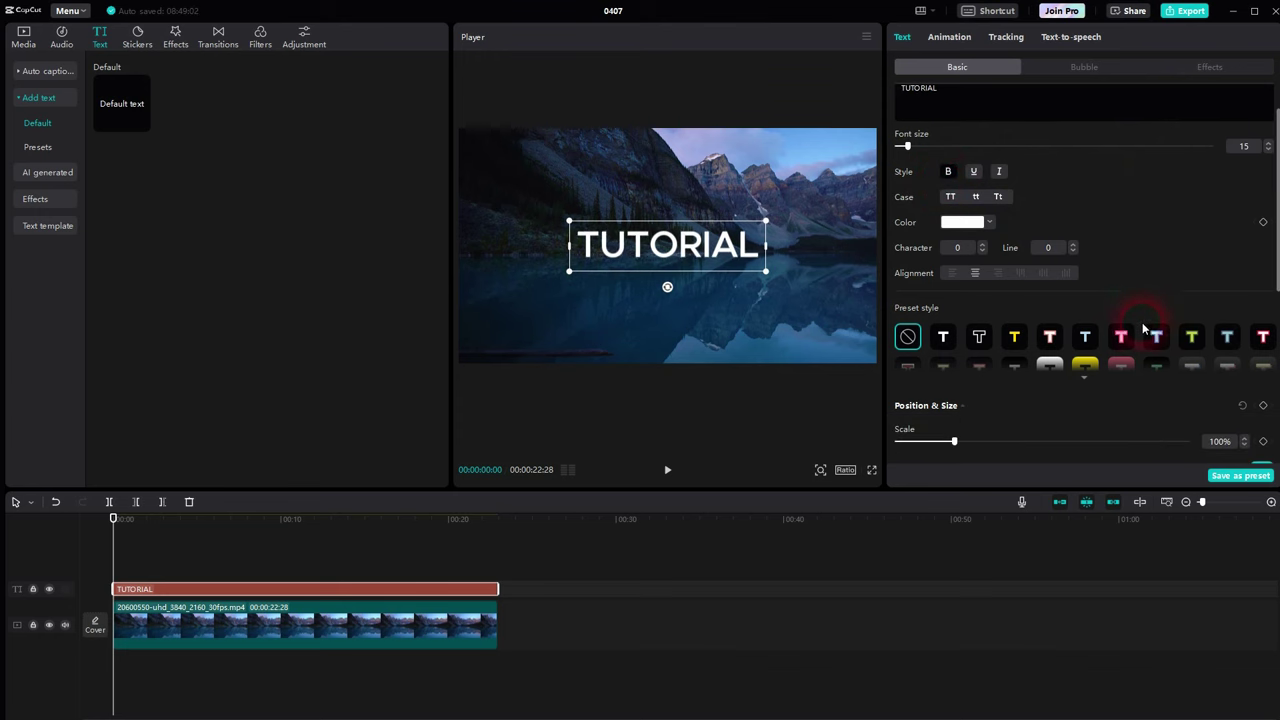
click(1088, 388)
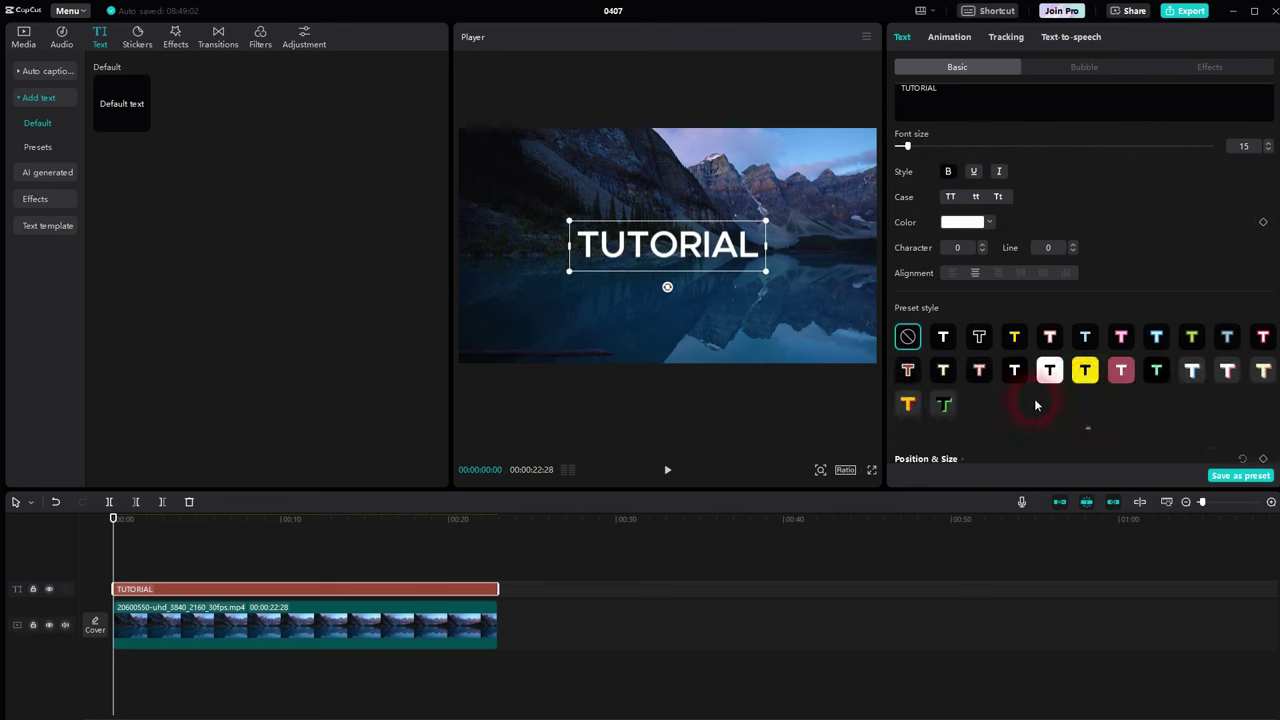
click(943, 406)
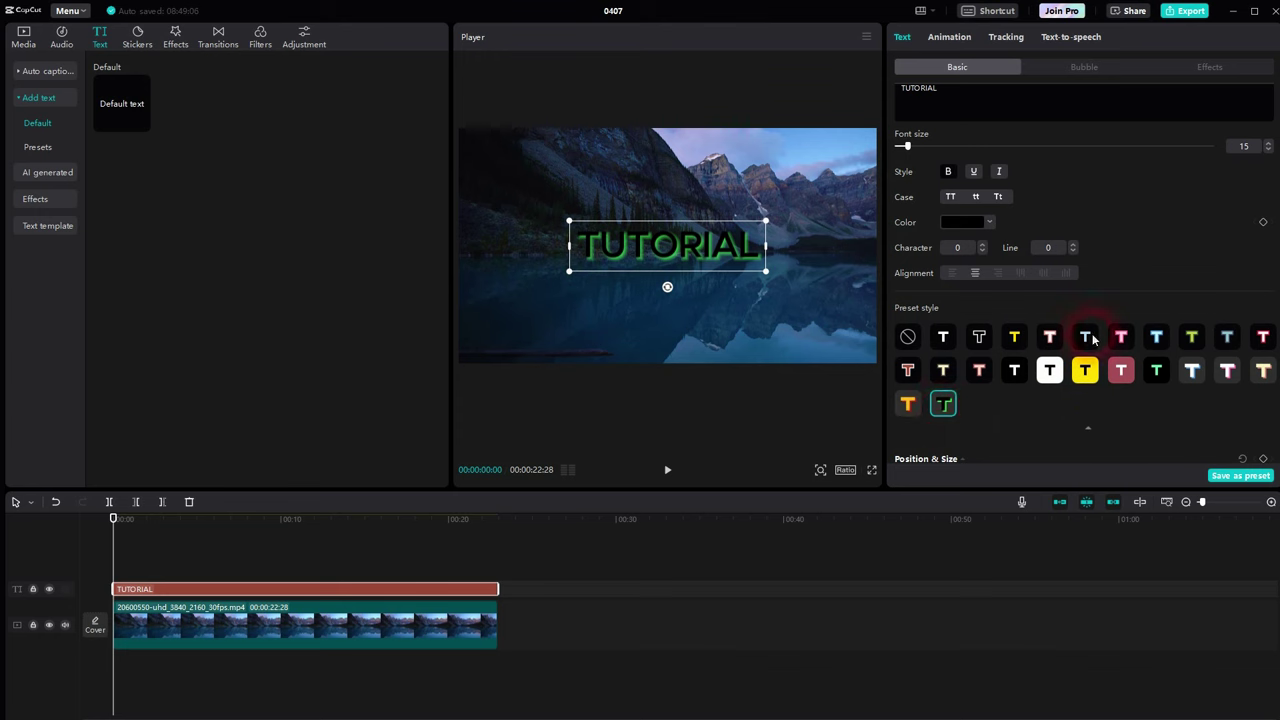
click(1228, 372)
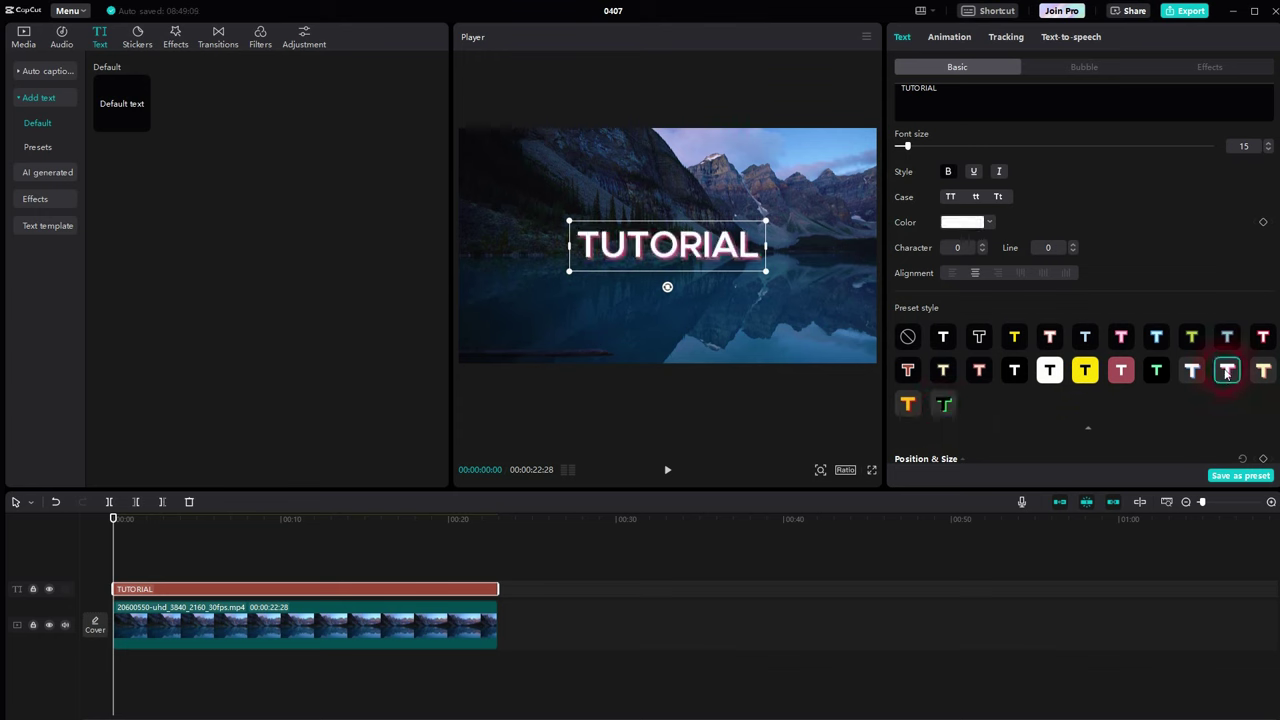
Step: Check the TUTORIAL text's blend settings and convert the text into a compound clip
scroll(1117, 270, down, 5)
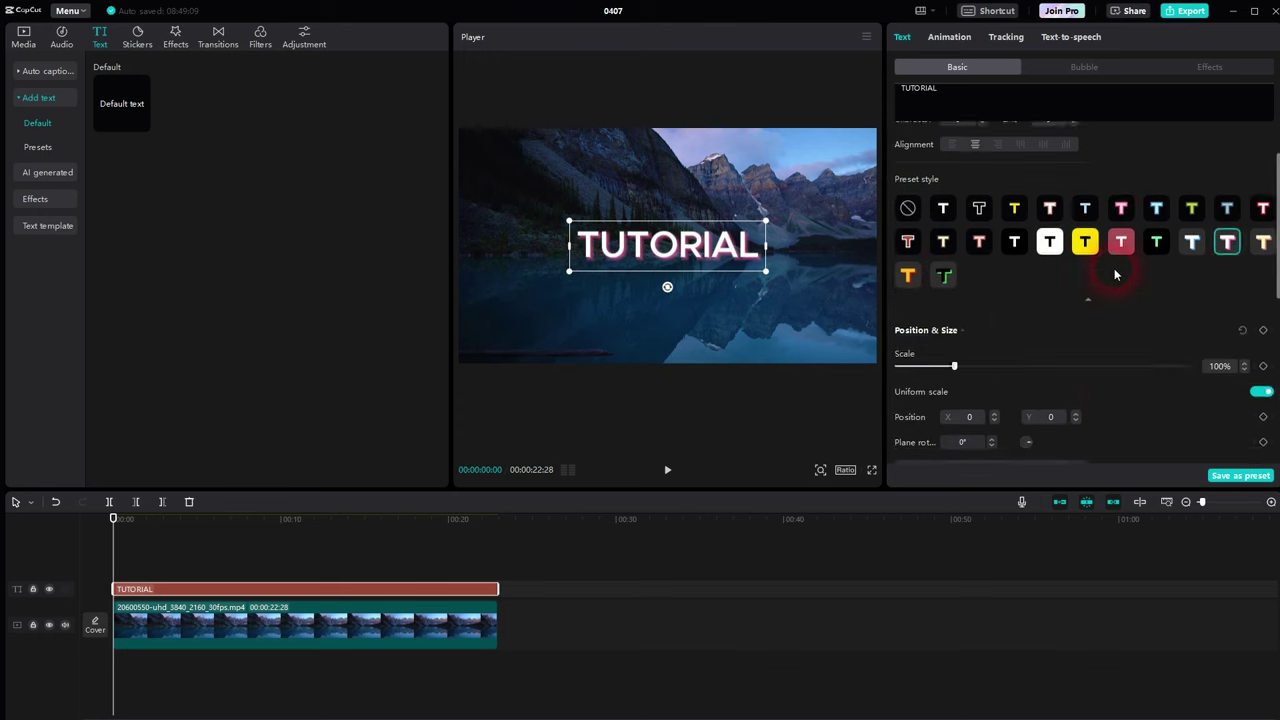
scroll(1115, 270, down, 2)
scroll(1115, 270, up, 3)
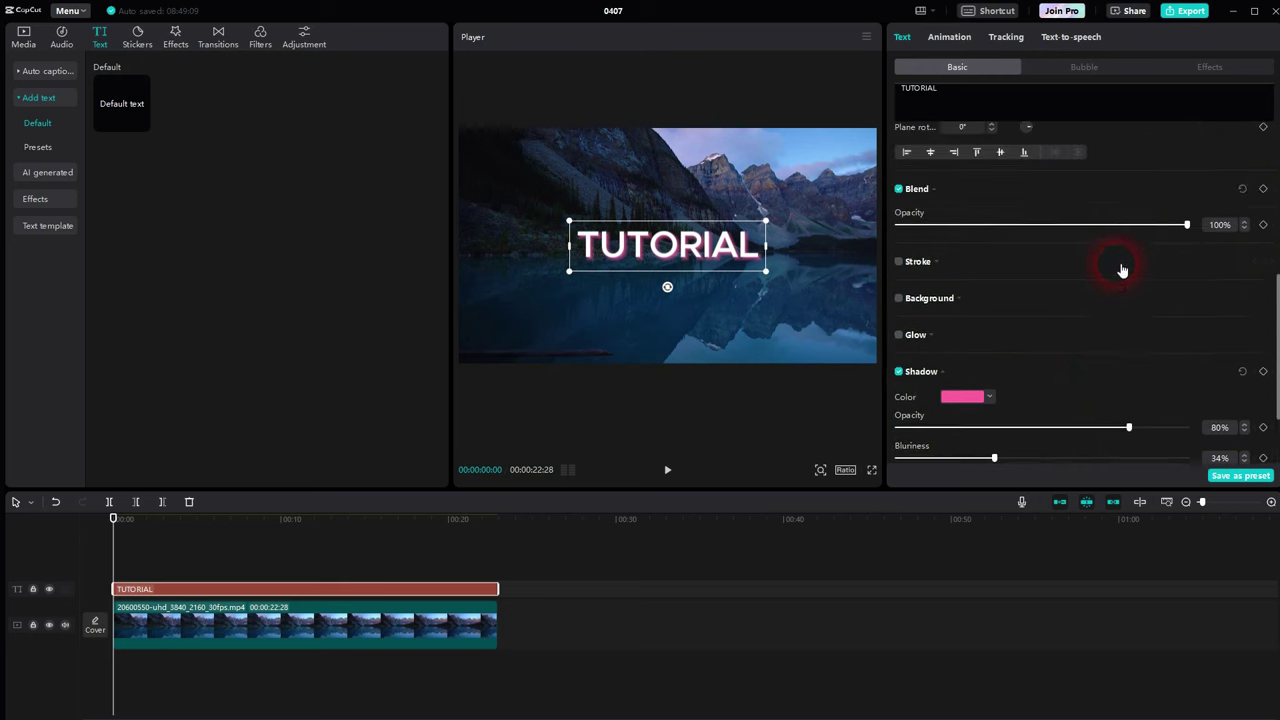
click(936, 198)
click(935, 196)
right_click(211, 590)
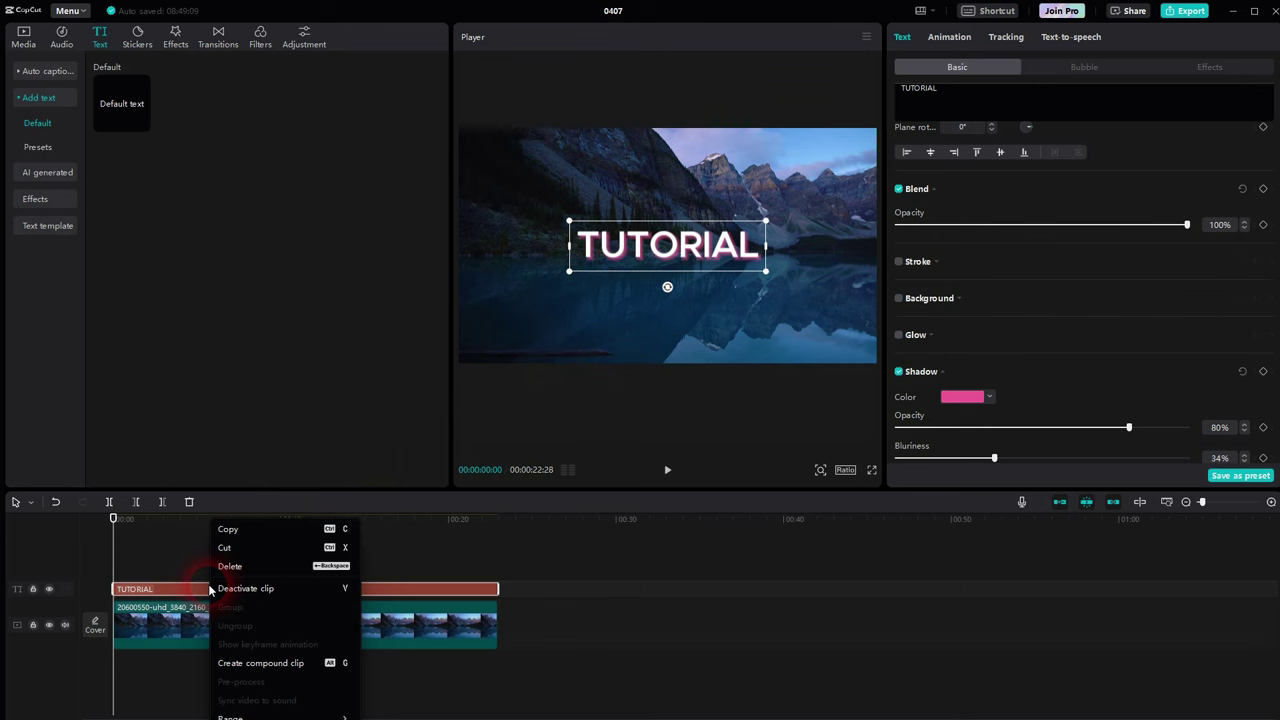
click(274, 667)
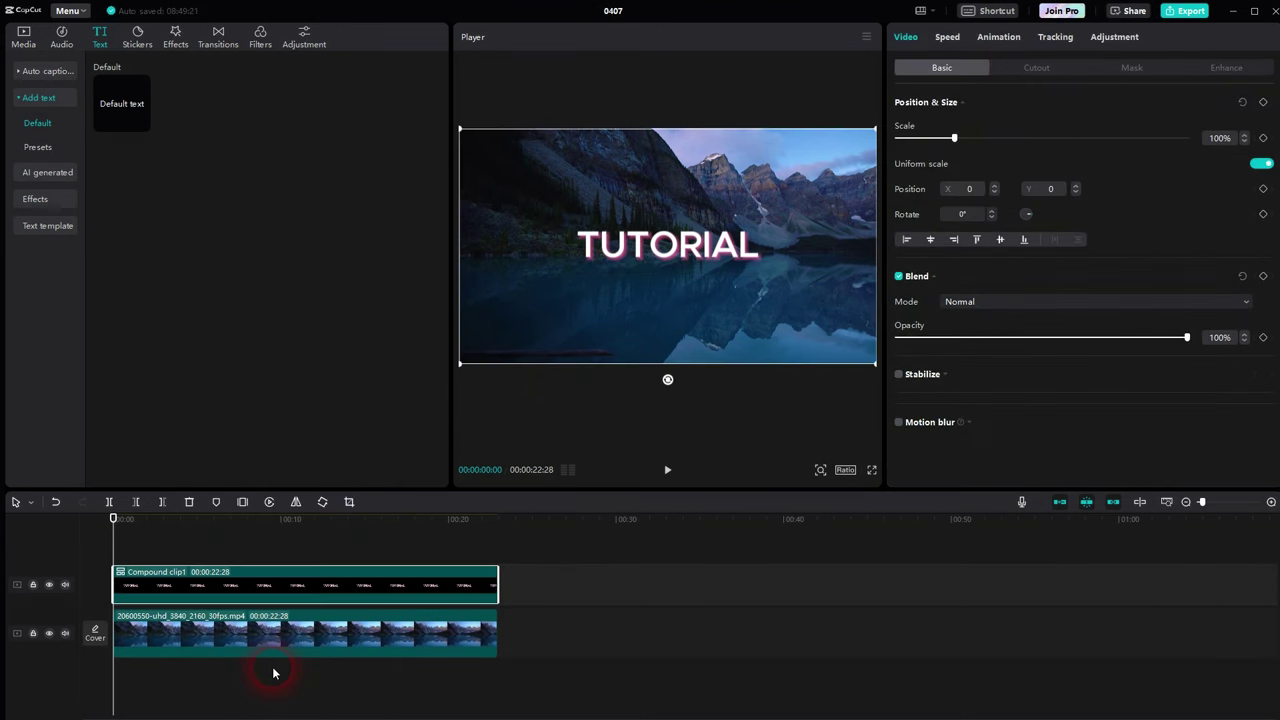
Step: Set the TUTORIAL compound clip's blend mode to Multiply and play a few seconds of the composite
click(939, 280)
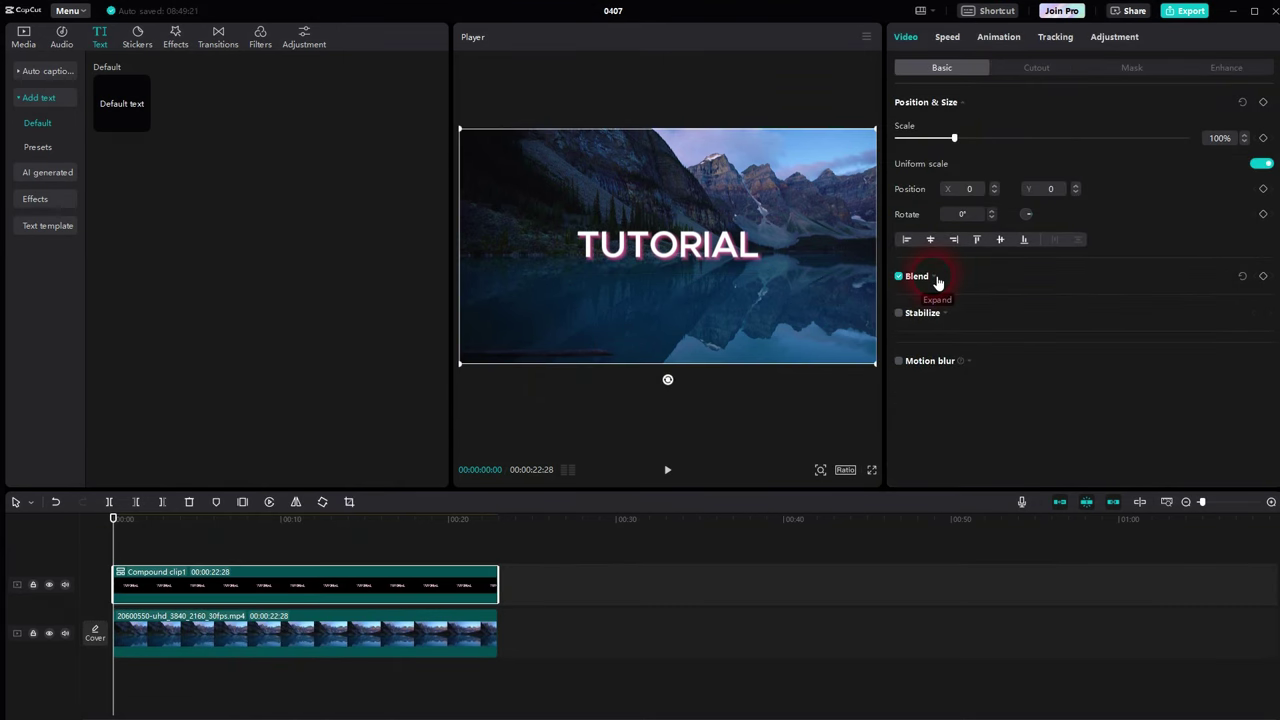
click(975, 301)
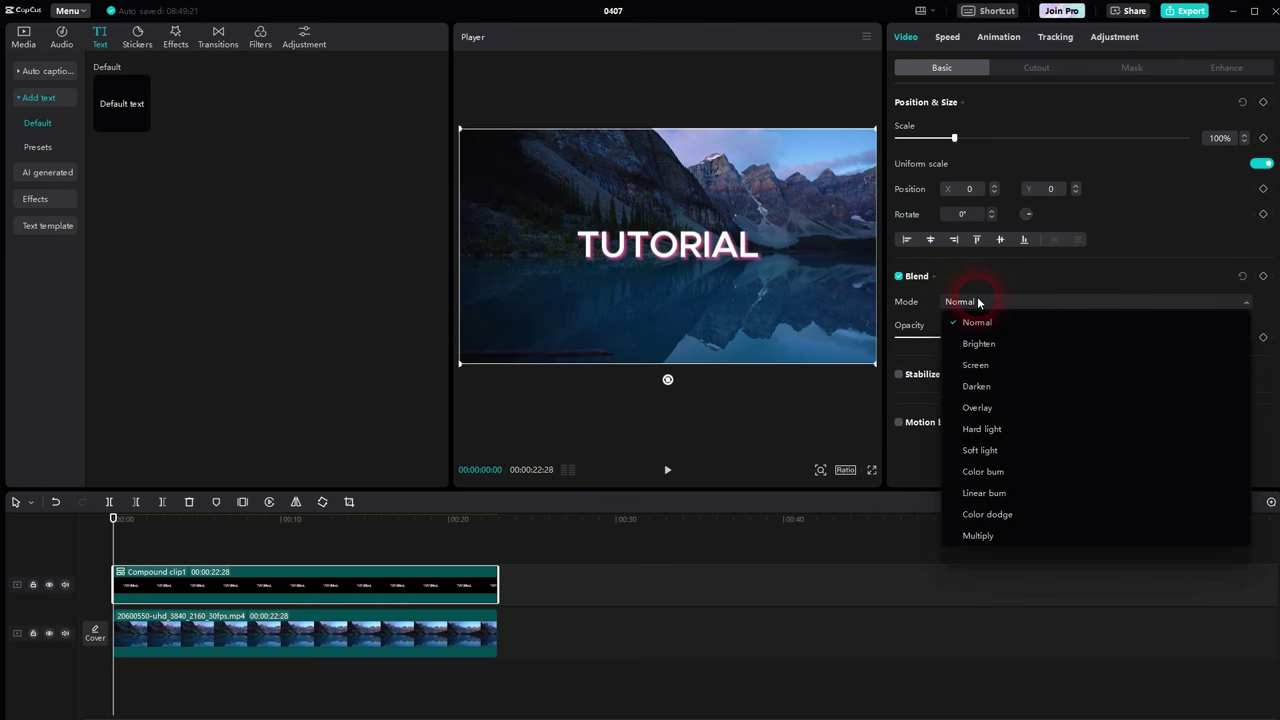
click(991, 542)
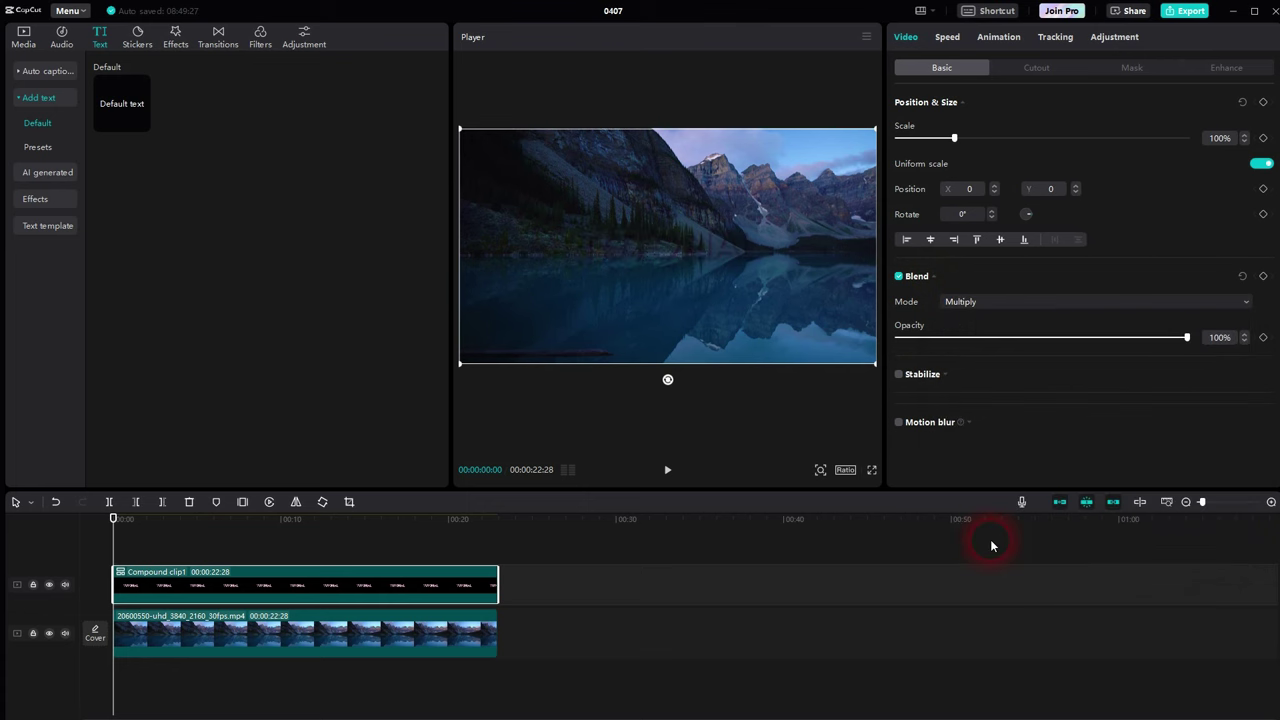
click(669, 464)
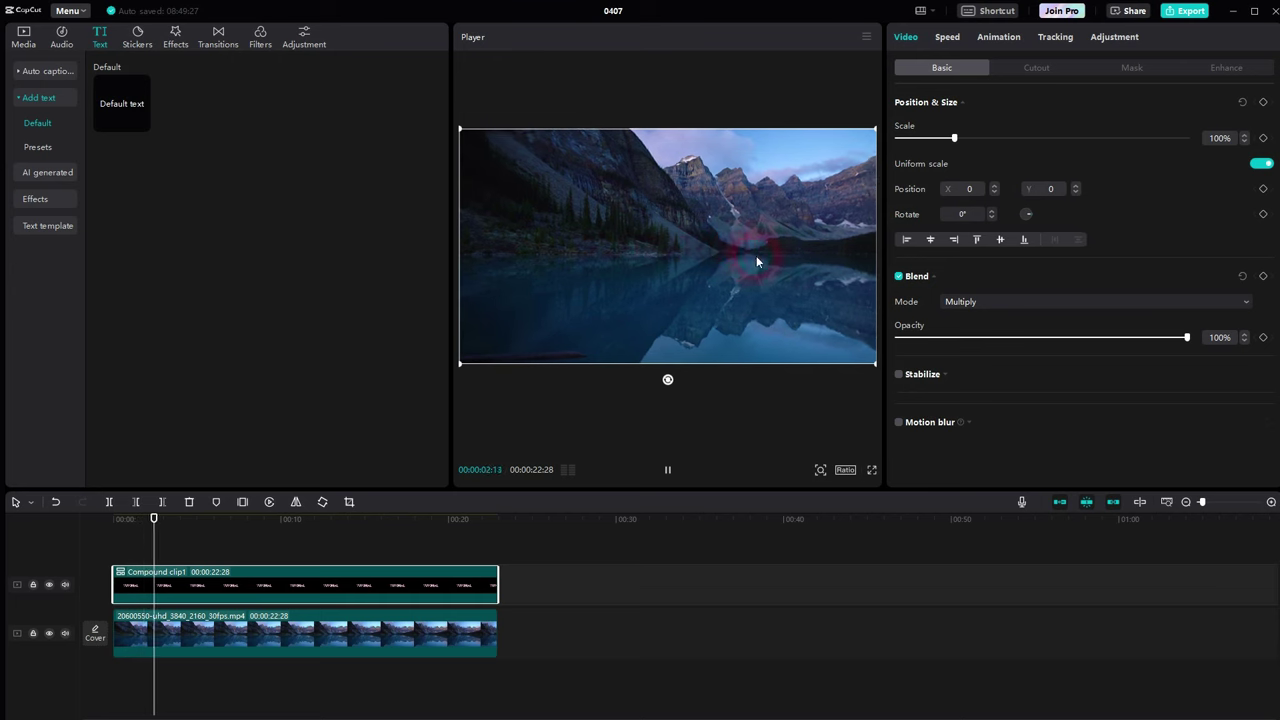
click(676, 475)
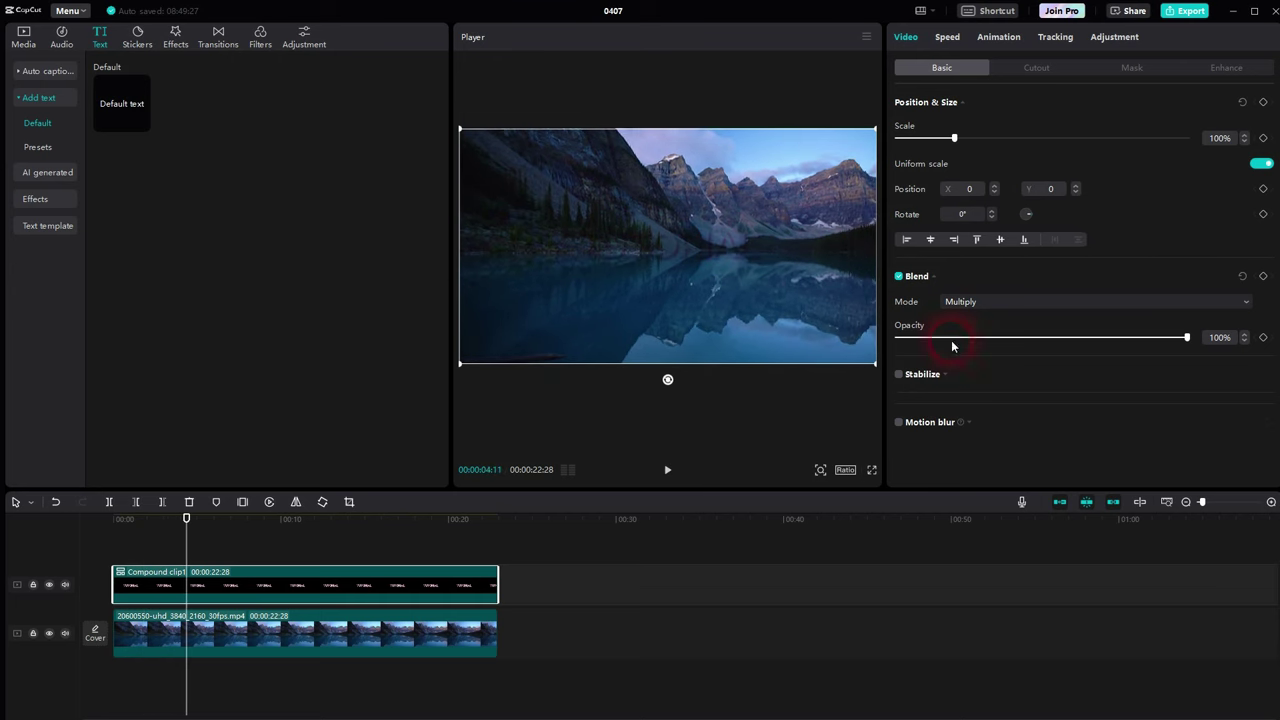
Step: Try the Screen and Darken blend modes on the TUTORIAL compound clip, ending on Overlay, and play the composite
click(969, 302)
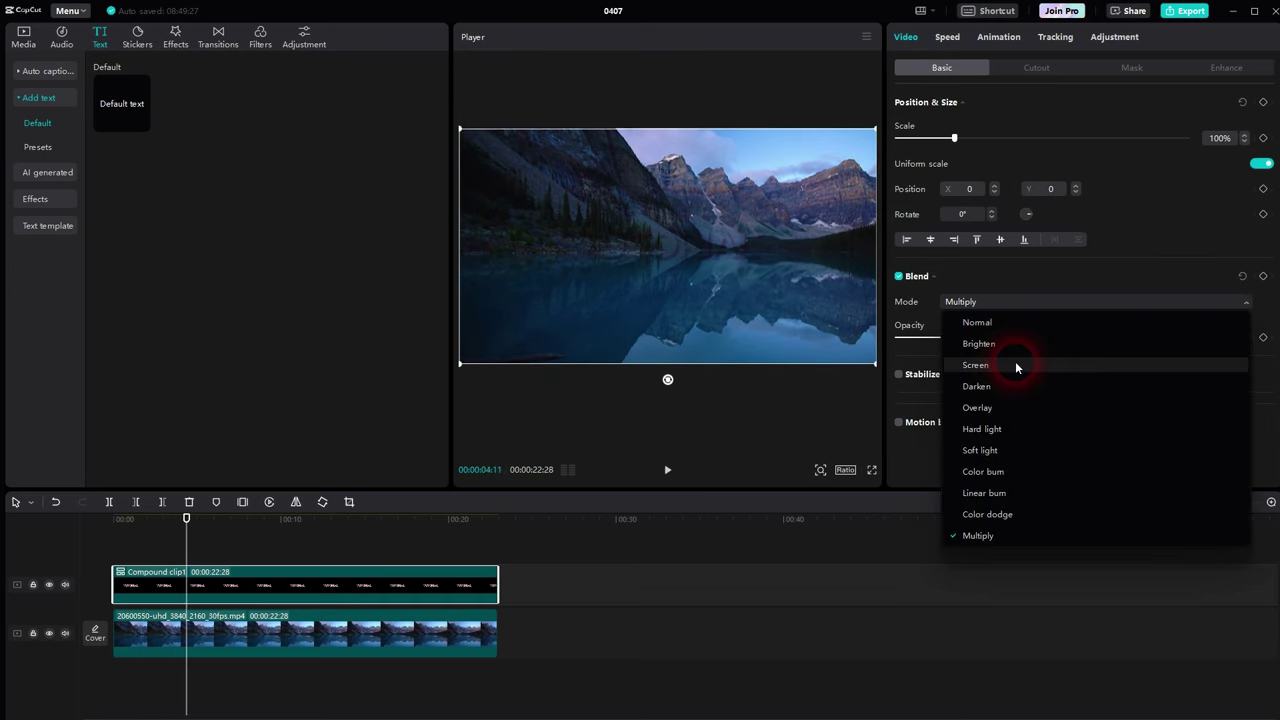
click(1015, 366)
click(985, 302)
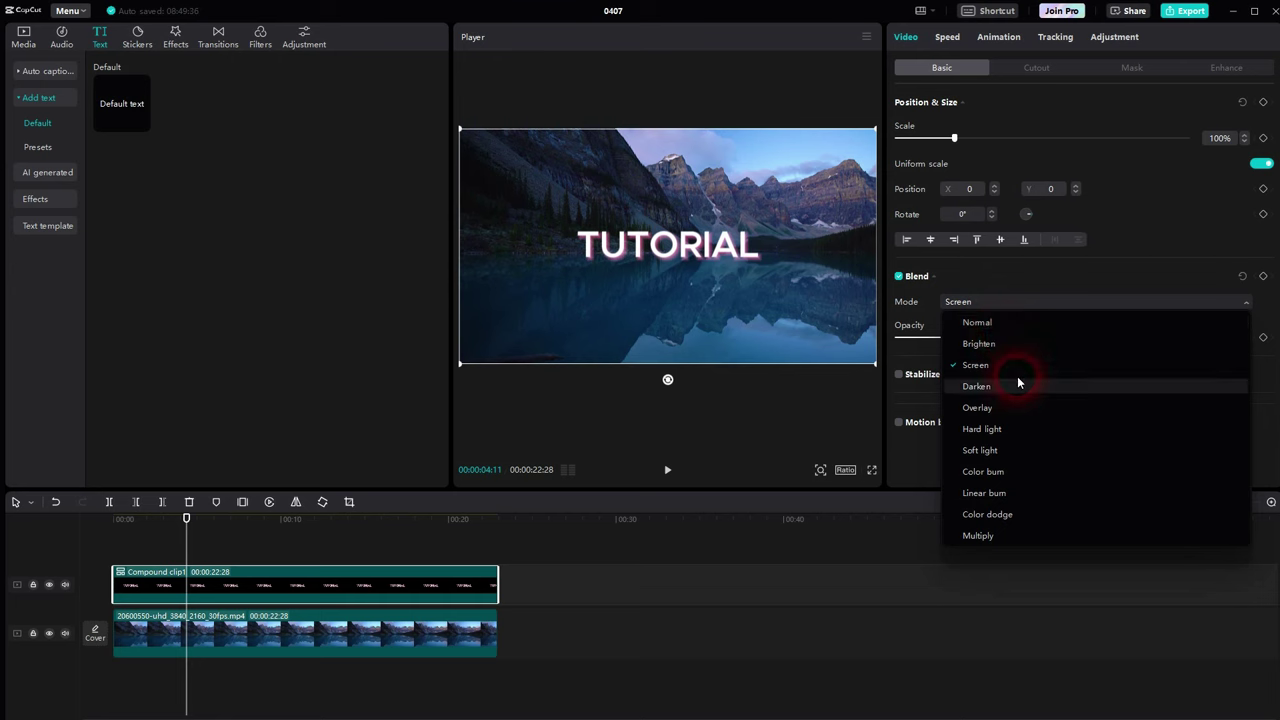
click(1017, 383)
click(985, 303)
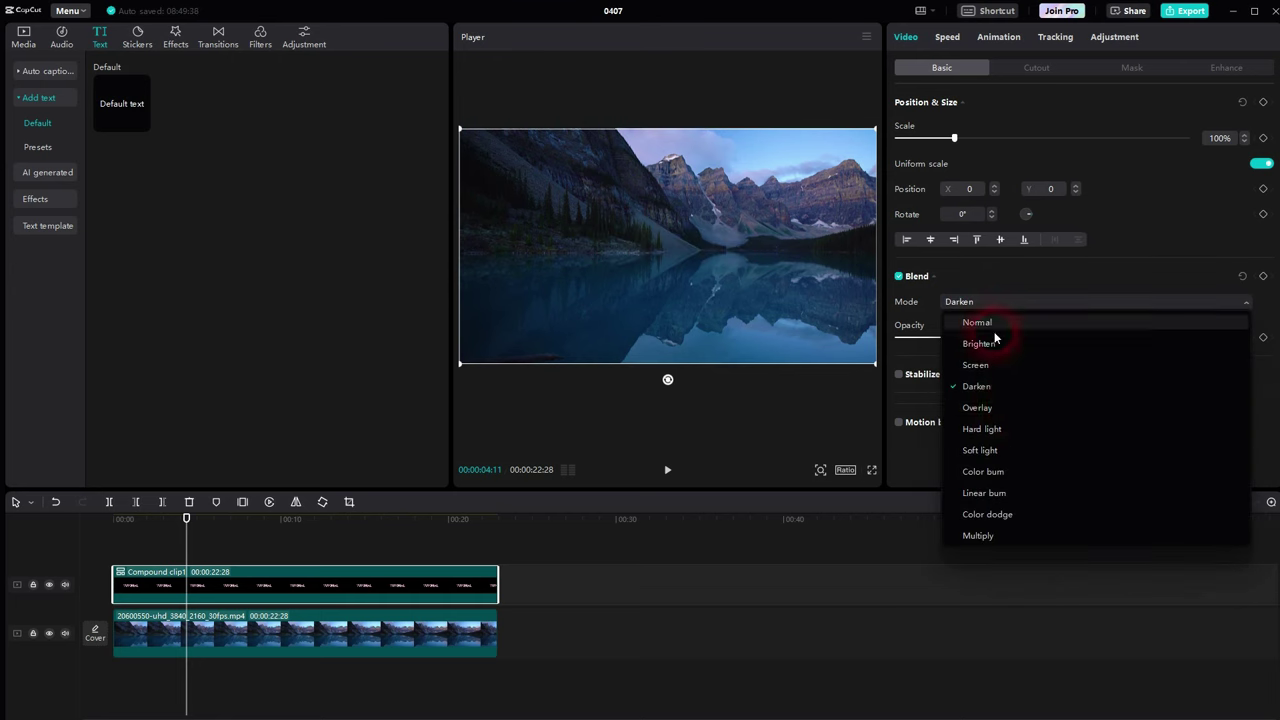
click(1005, 402)
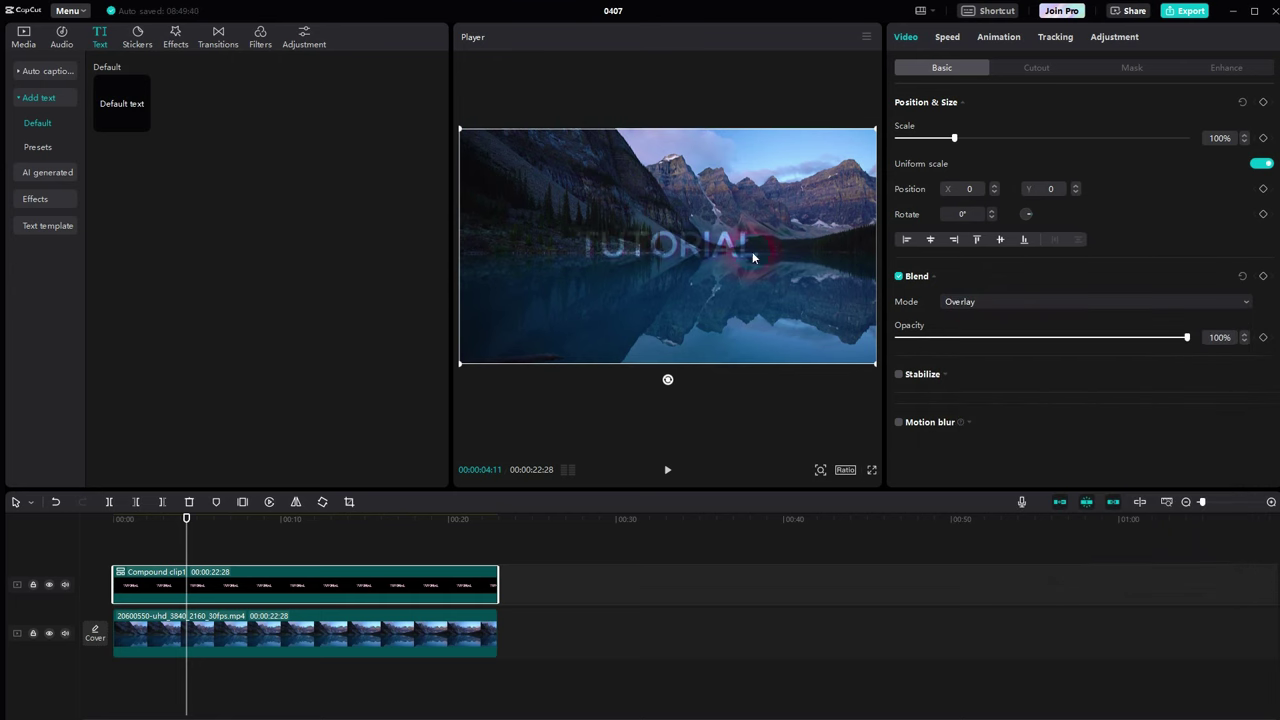
click(667, 474)
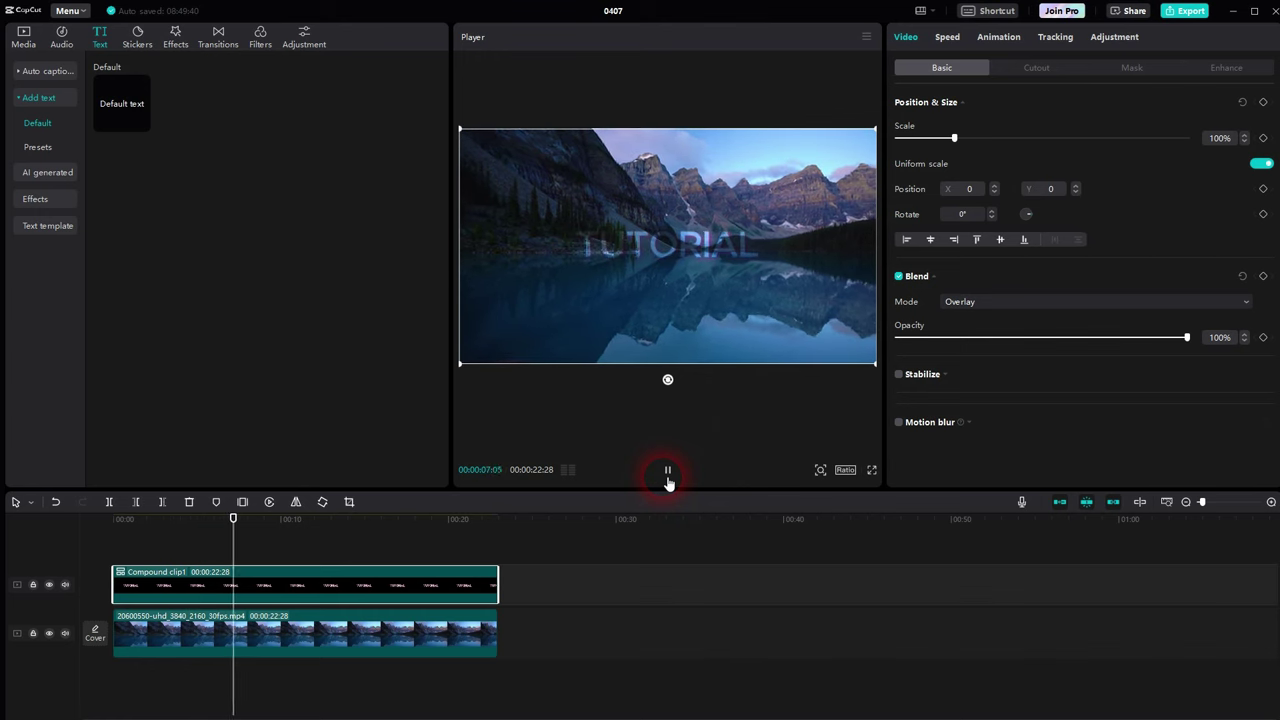
click(668, 472)
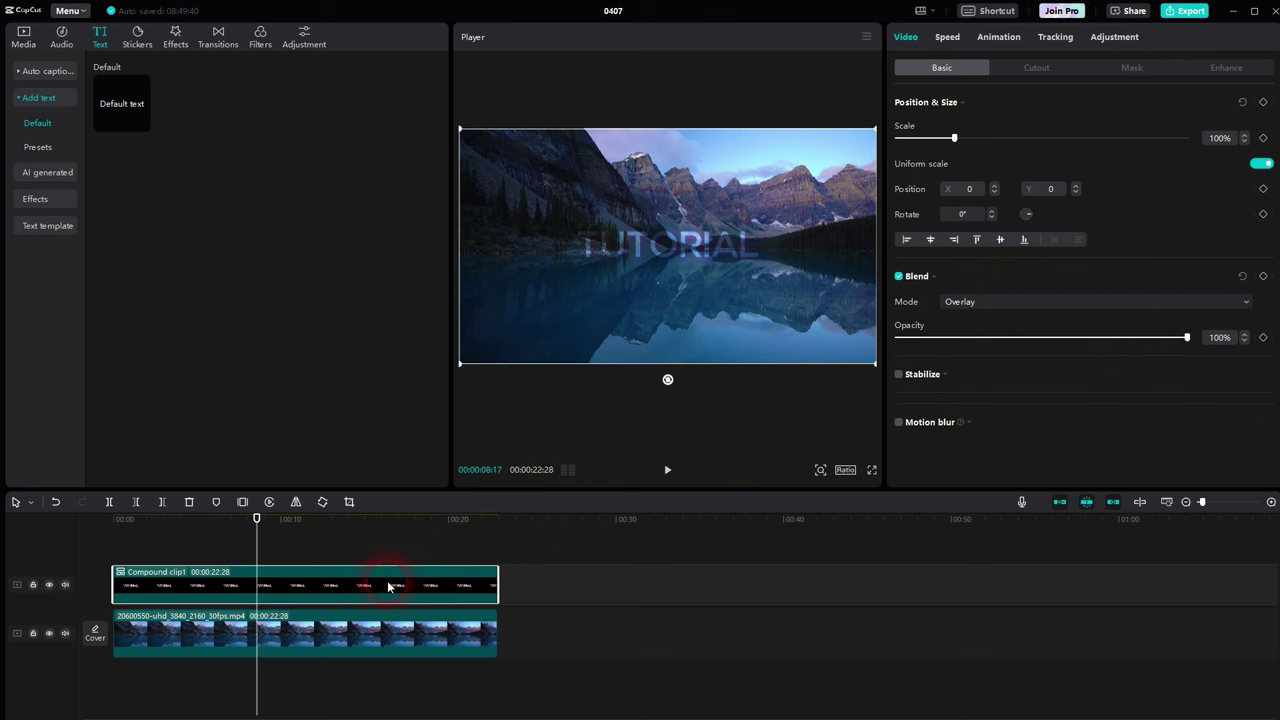
Step: Delete the TUTORIAL compound clip and return the playhead to the start of the timeline
key(Delete)
click(153, 552)
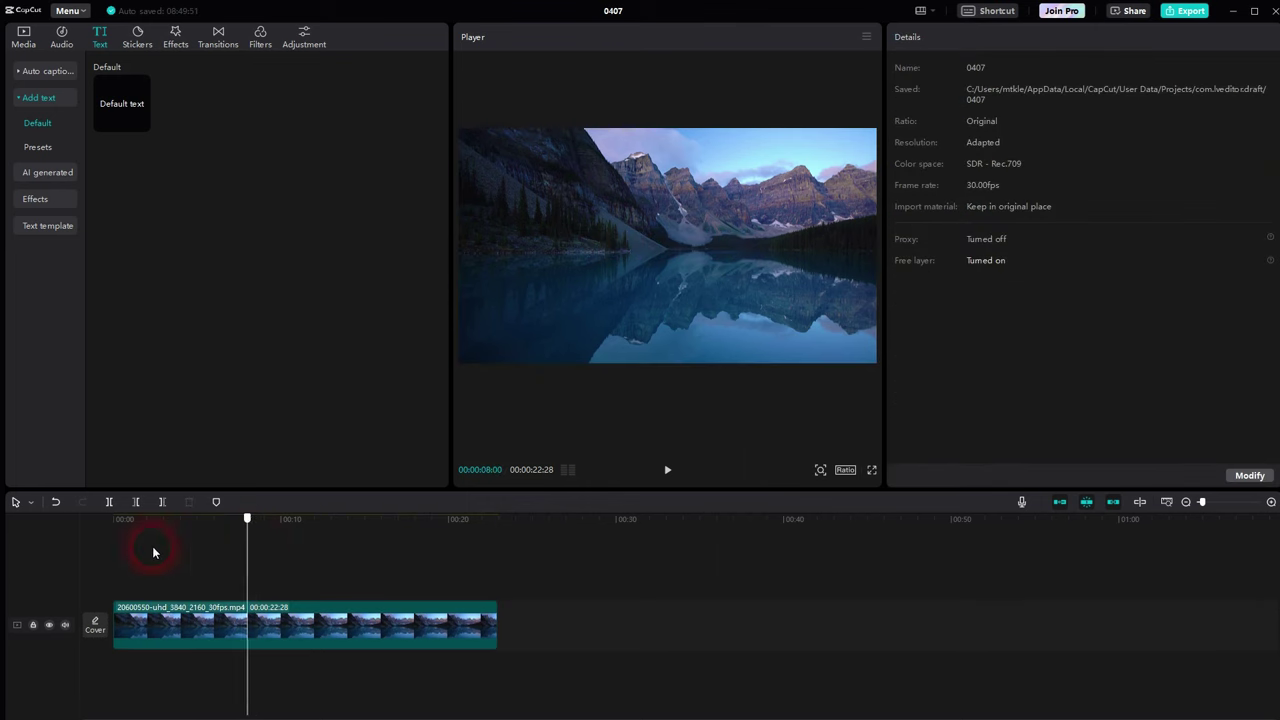
click(42, 560)
click(687, 311)
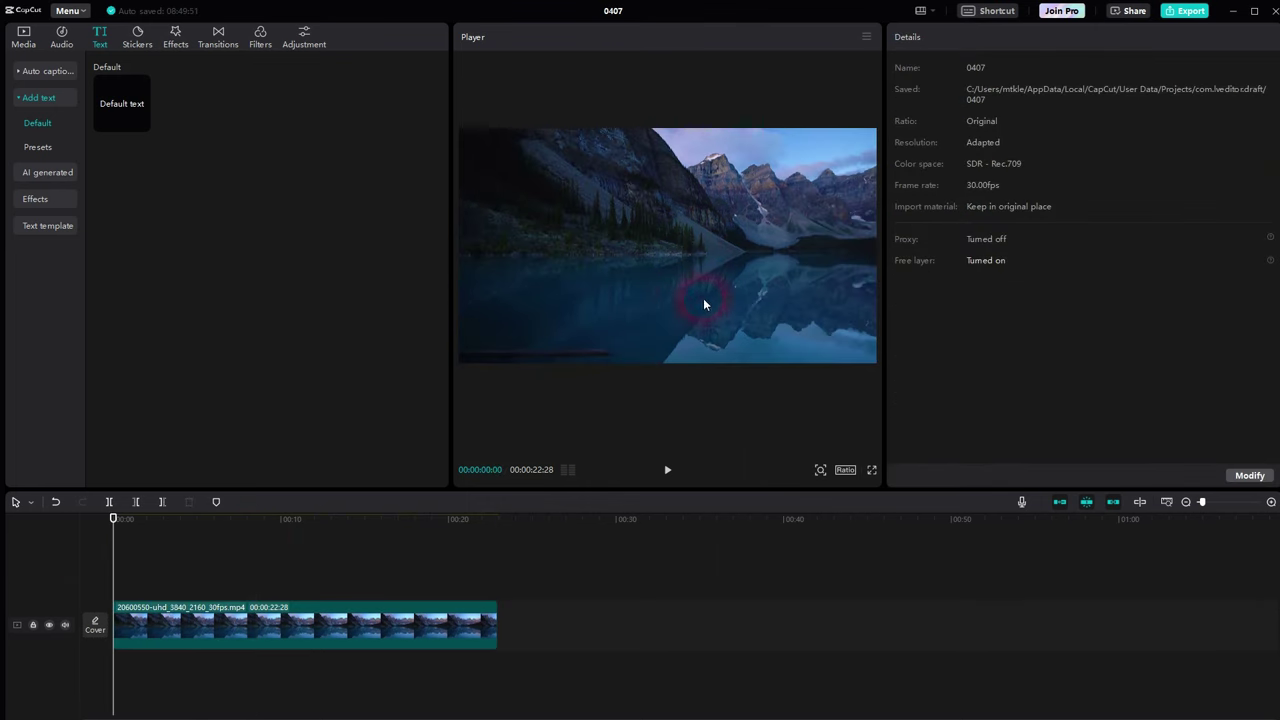
Step: Add a default text clip above the lake clip, extend it to the lake clip's end and change its text to IOWA
click(142, 125)
drag(172, 590, 498, 588)
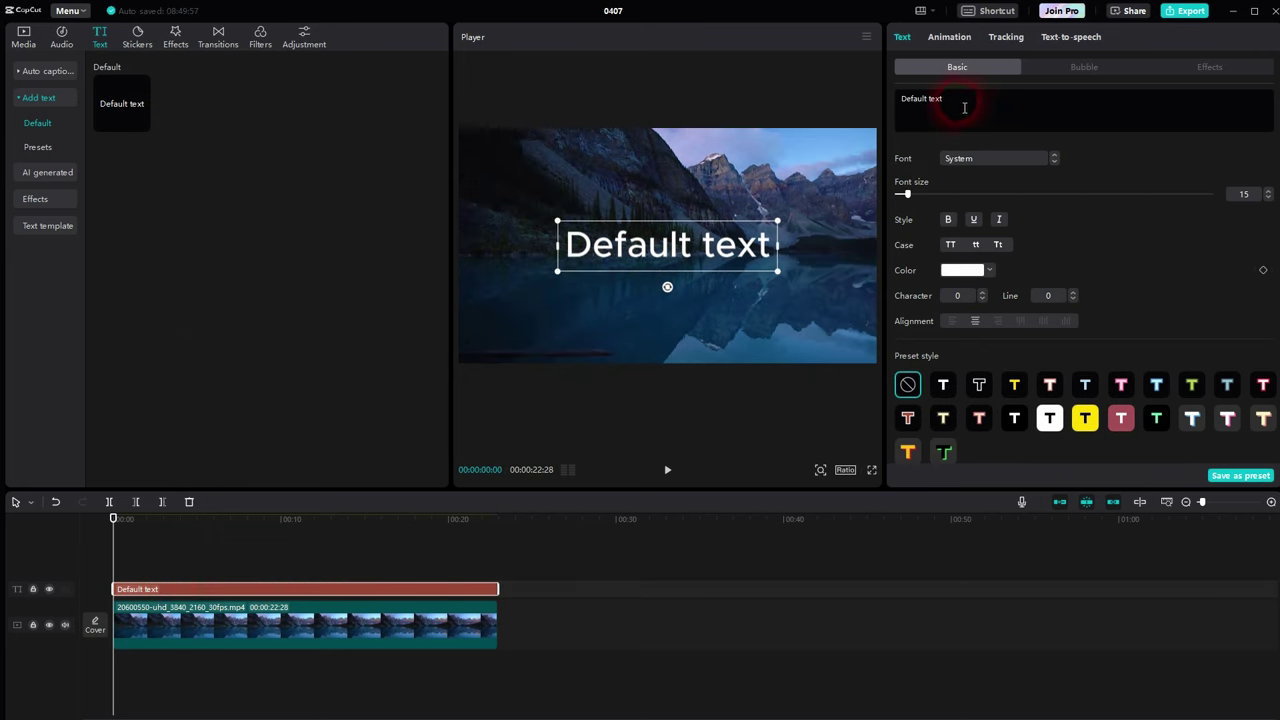
drag(966, 106, 871, 106)
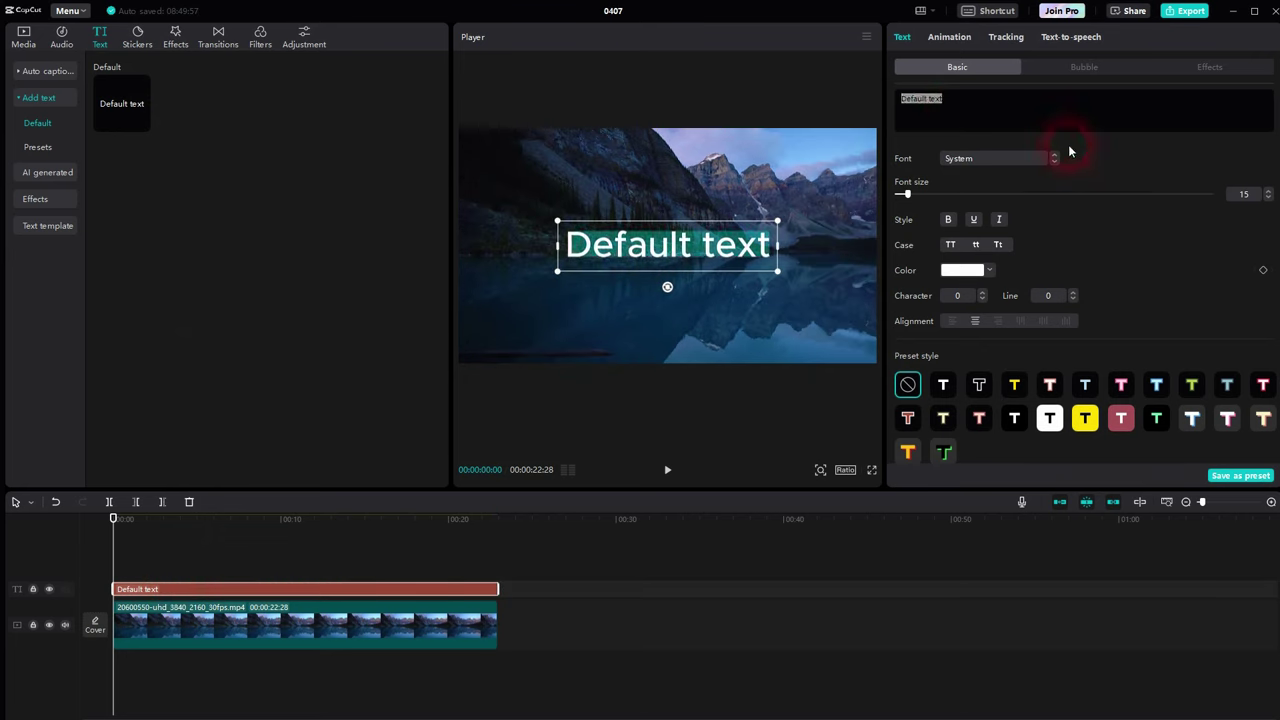
text(IOWA)
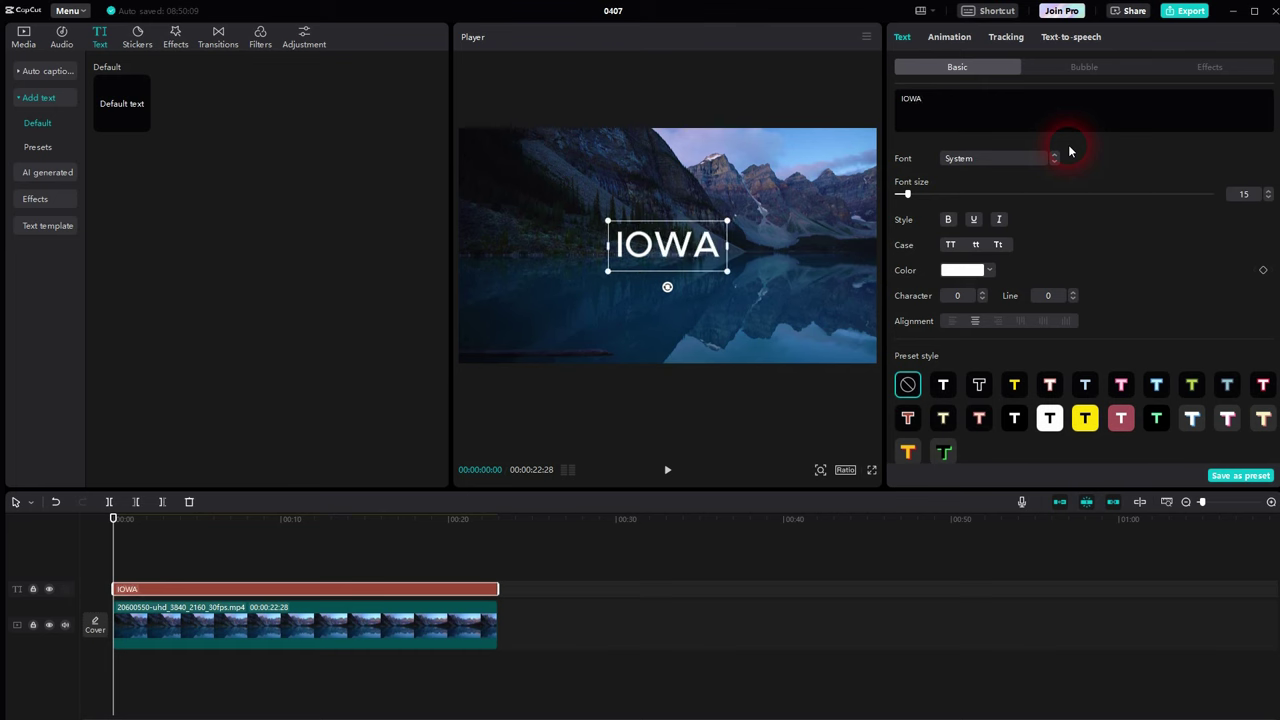
Step: Apply uppercase and bold to the IOWA text and set its font size to 49
click(950, 248)
click(950, 221)
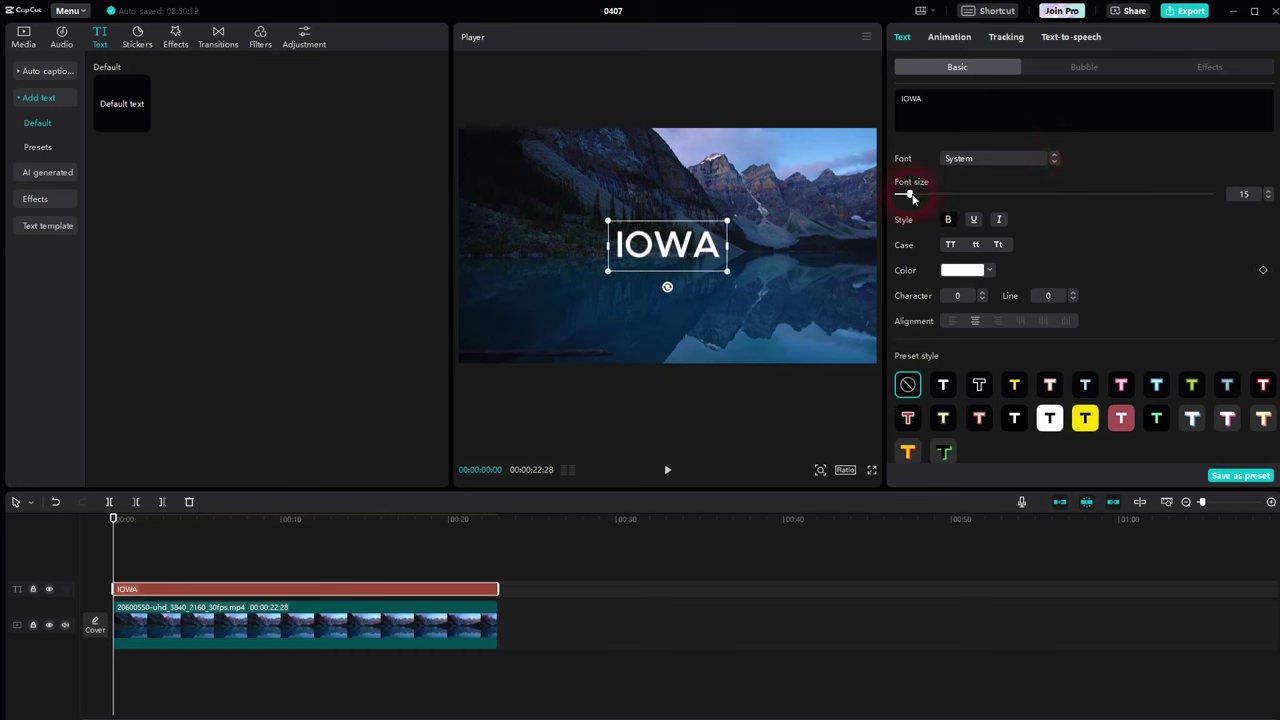
drag(911, 197, 945, 198)
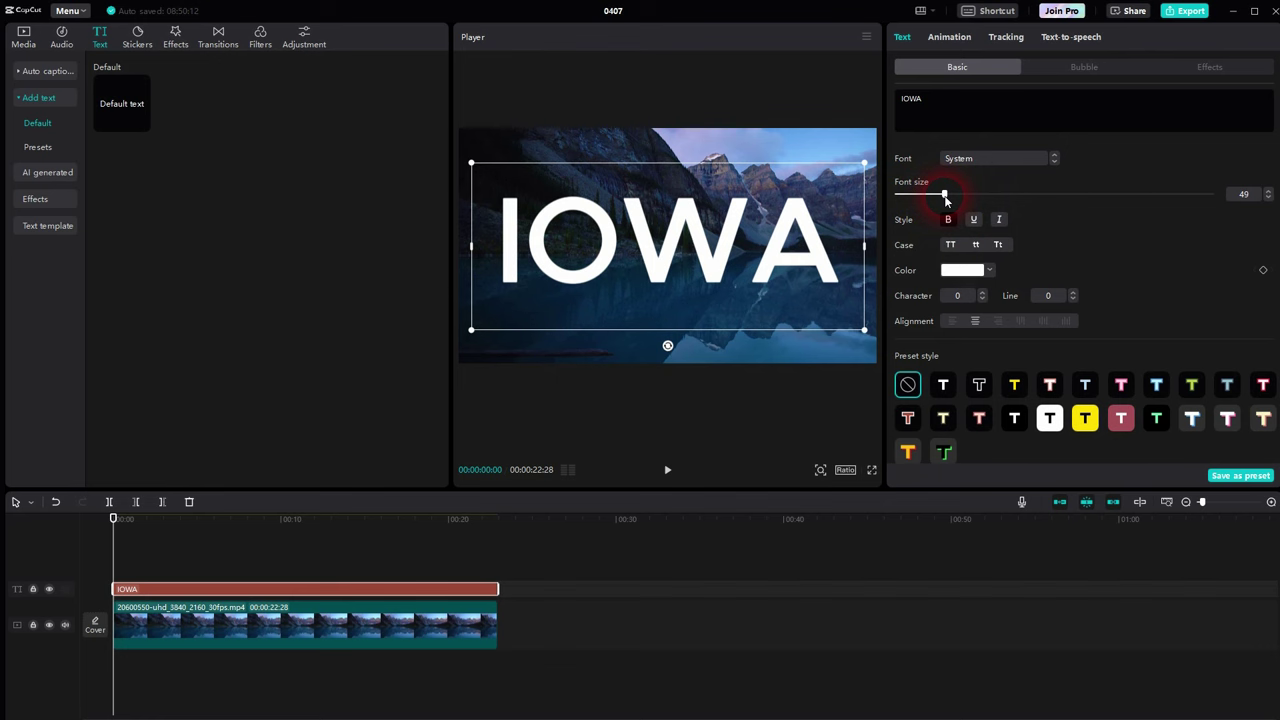
Step: Set the IOWA text's font to ZY Fervent and its size to 71, and toggle its bold style
click(969, 160)
click(1020, 258)
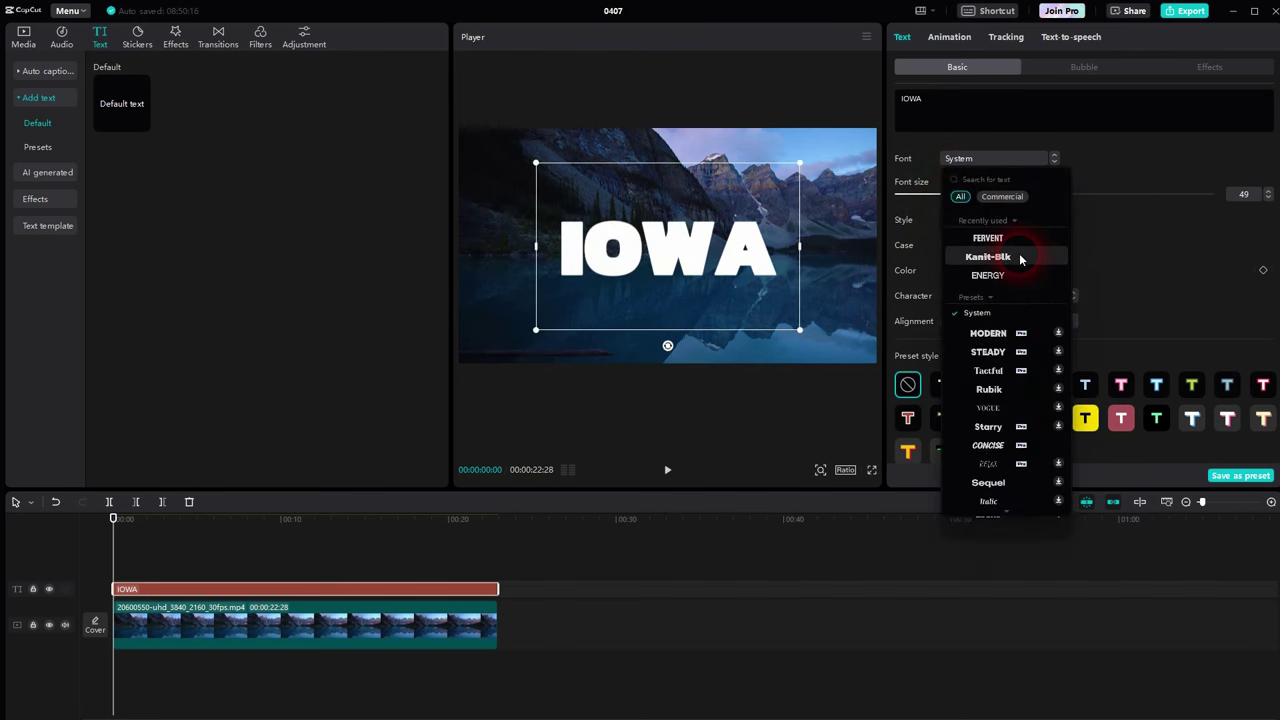
click(955, 237)
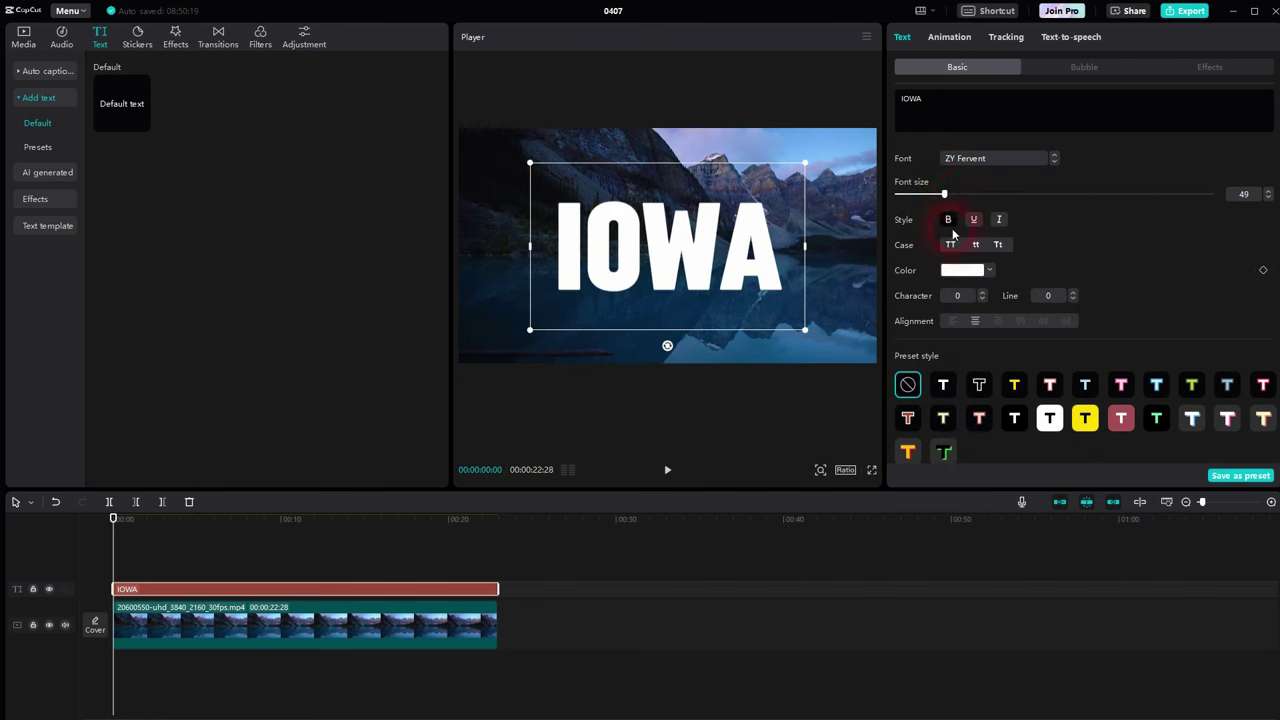
drag(946, 196, 968, 196)
click(951, 224)
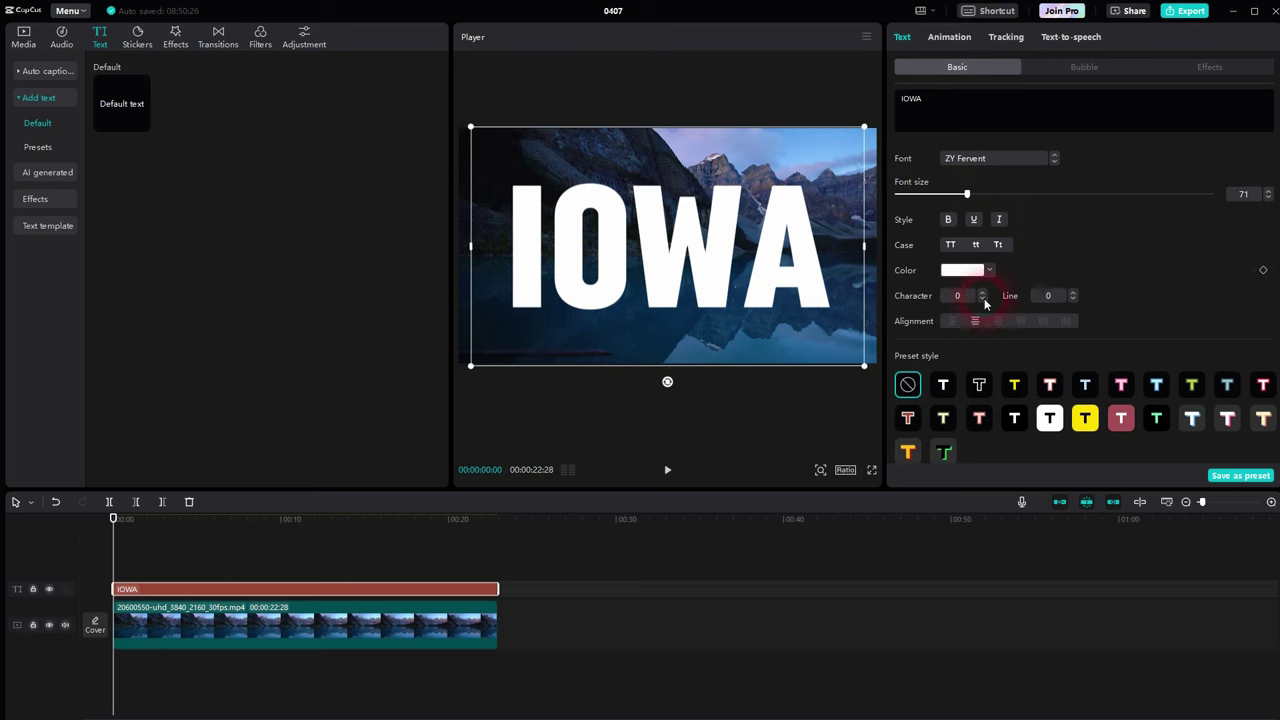
Step: Look over the IOWA text's settings and convert the text into a compound clip
scroll(1009, 302, down, 8)
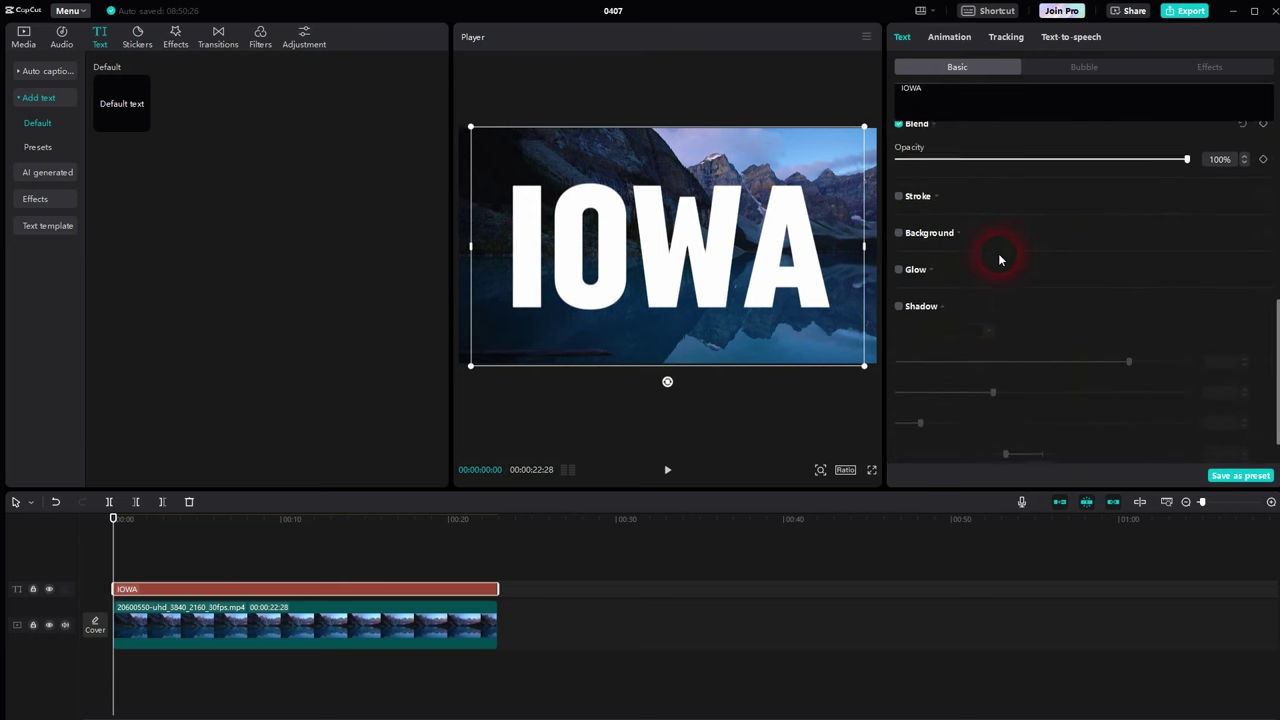
scroll(1000, 258, up, 5)
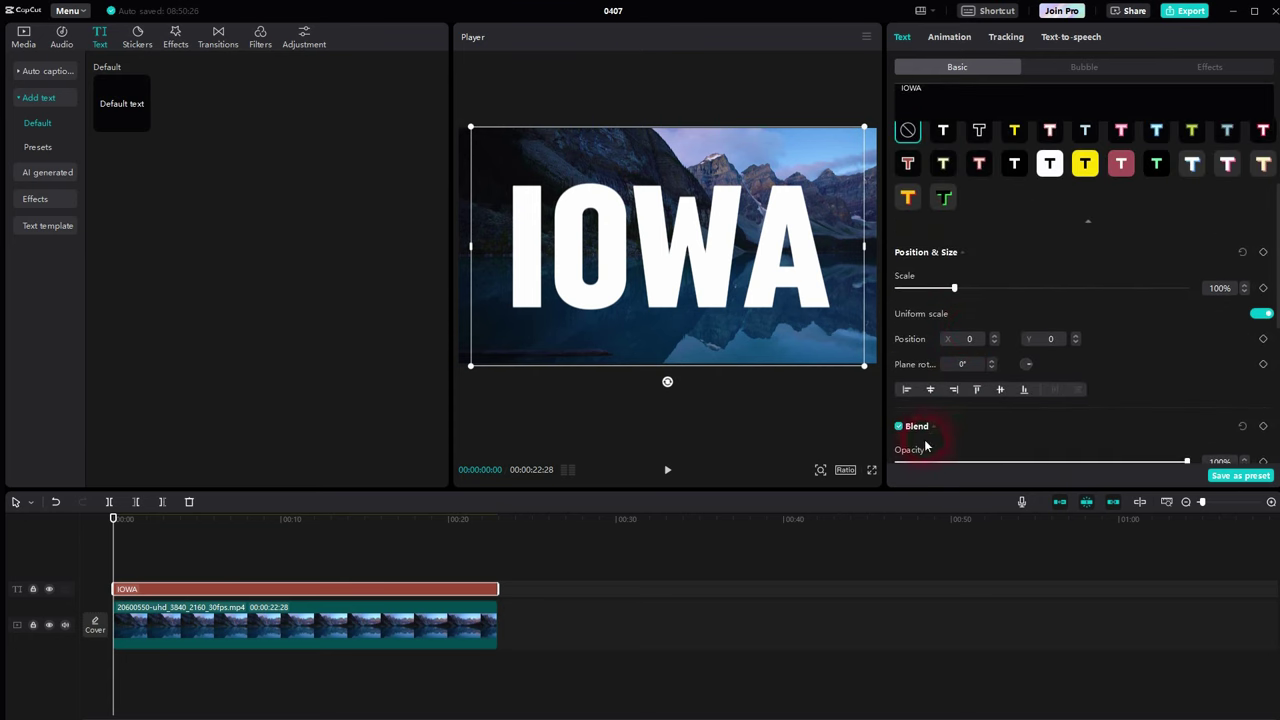
right_click(256, 591)
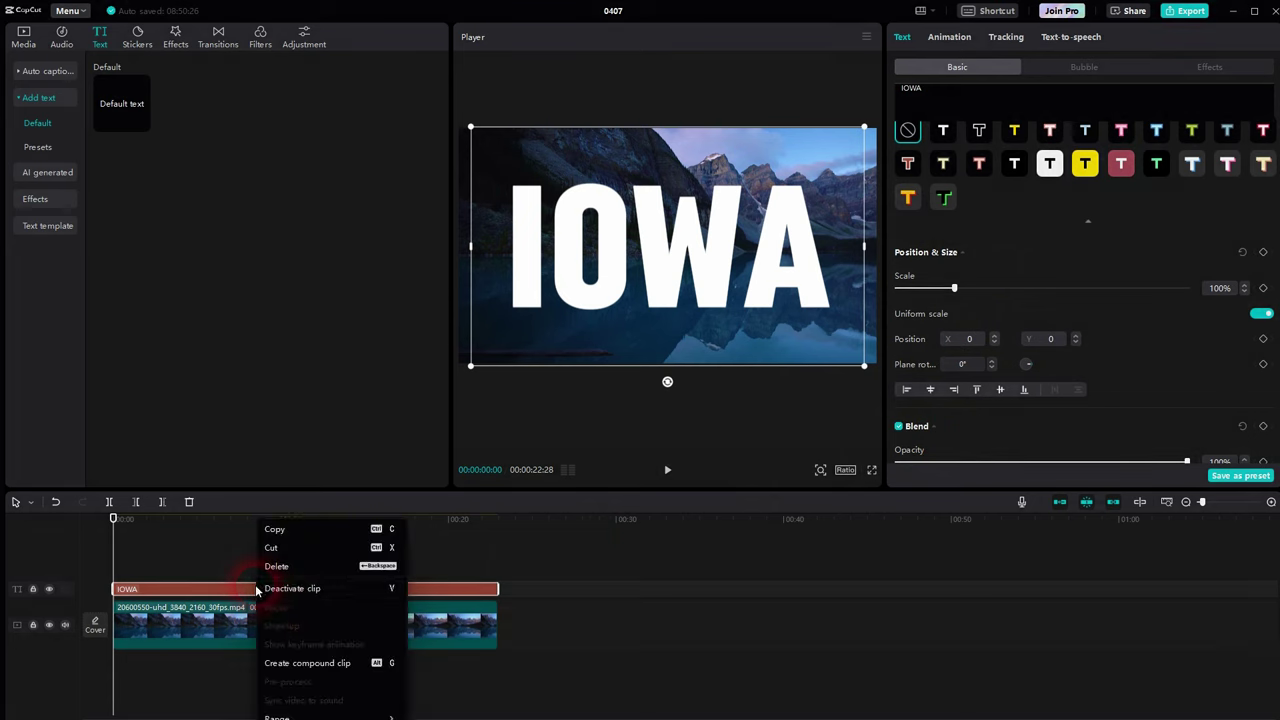
click(314, 663)
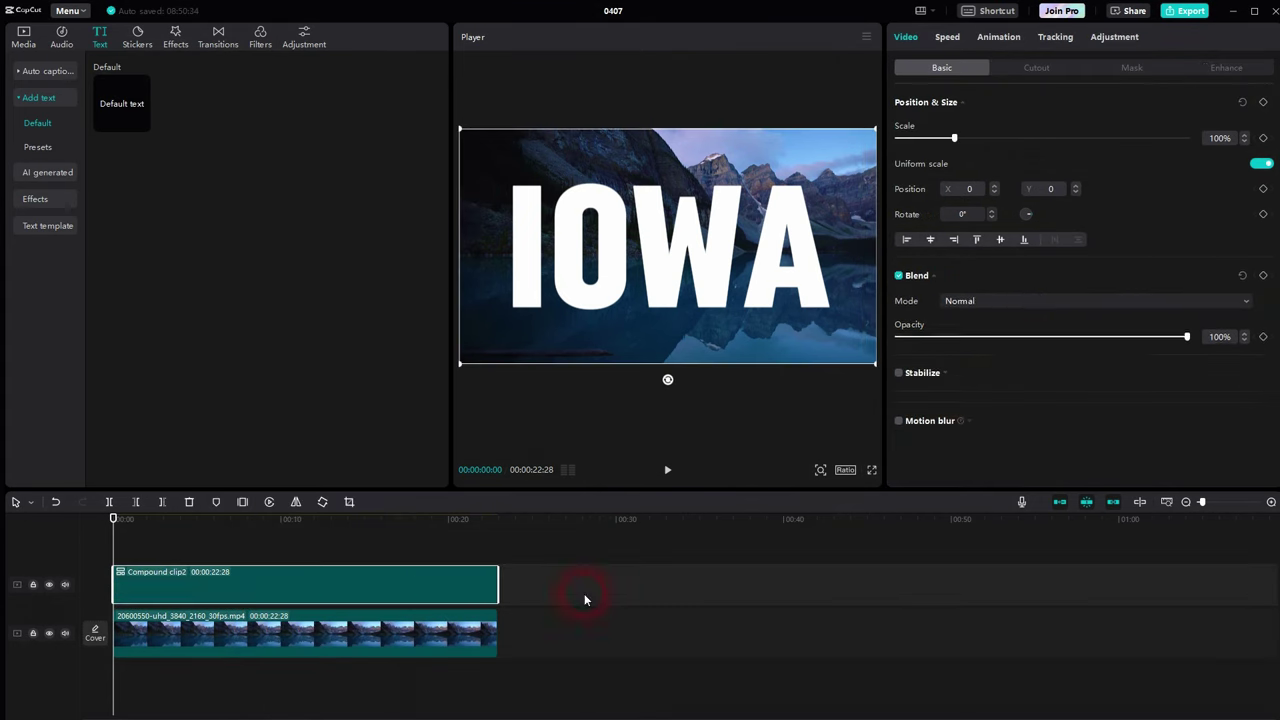
Step: Set the blend mode of the IOWA compound clip to Overlay and play back the result over the lake footage
click(1017, 312)
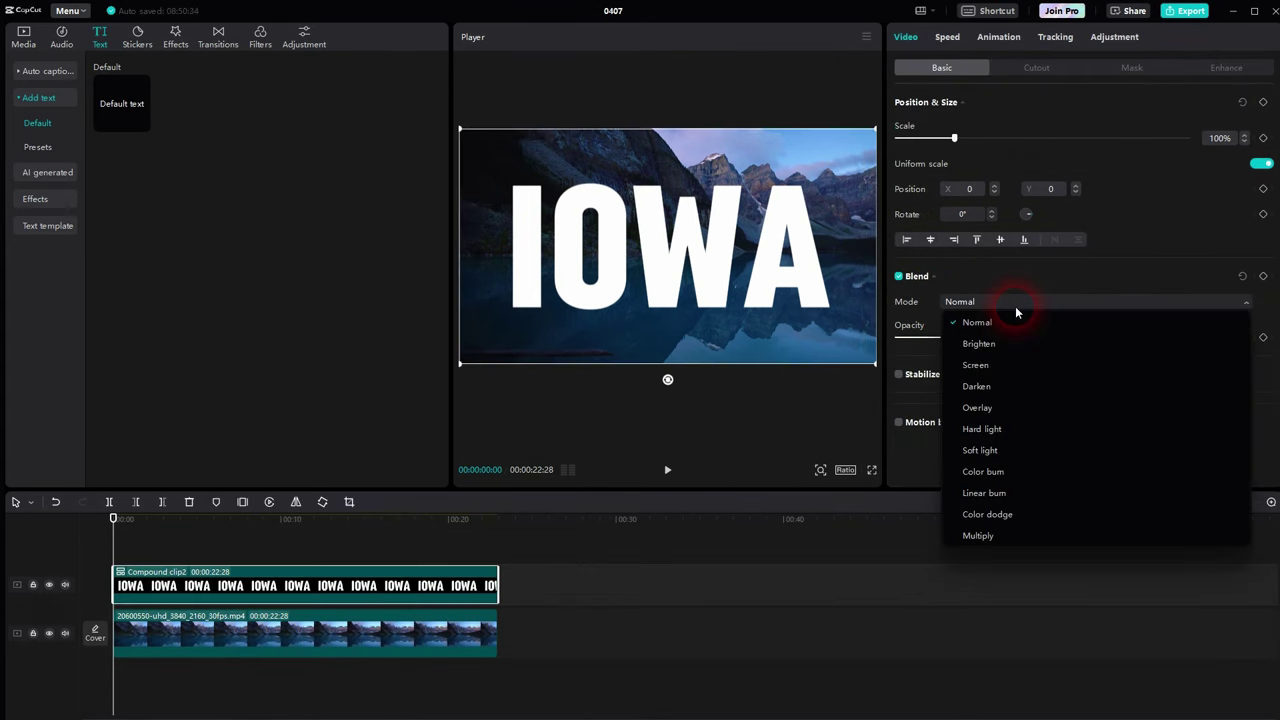
click(1004, 409)
click(668, 470)
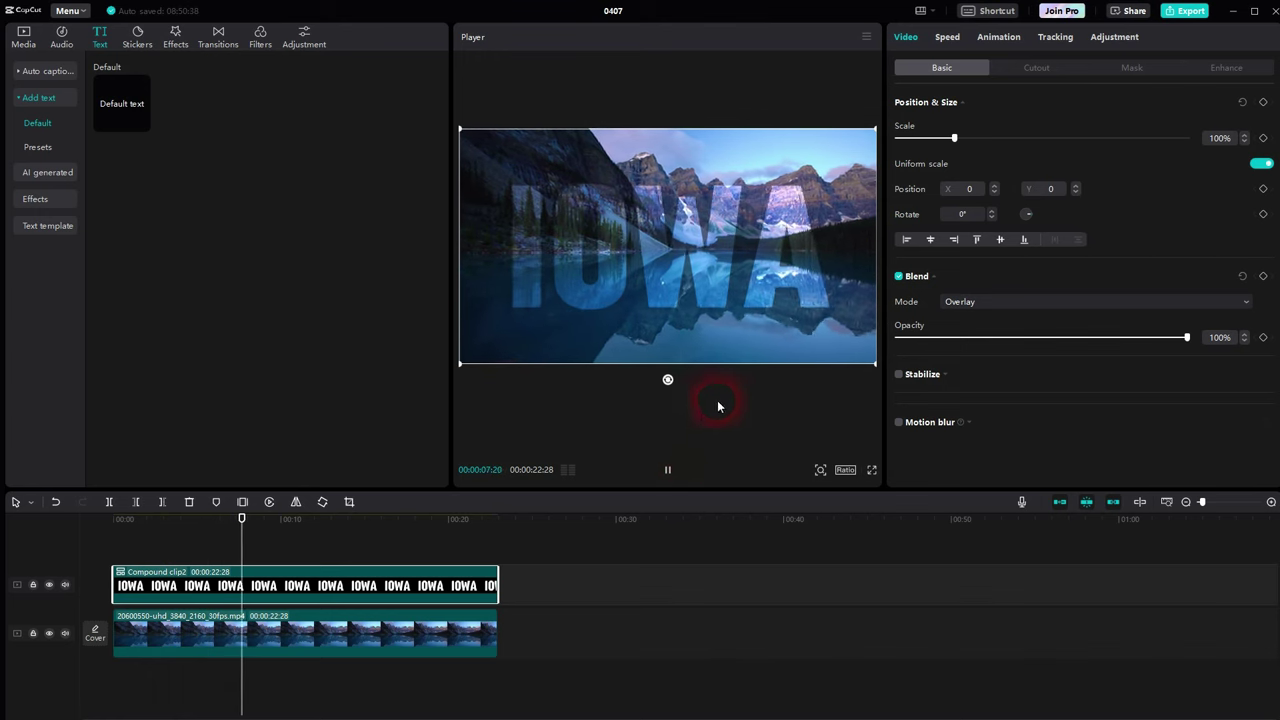
click(668, 470)
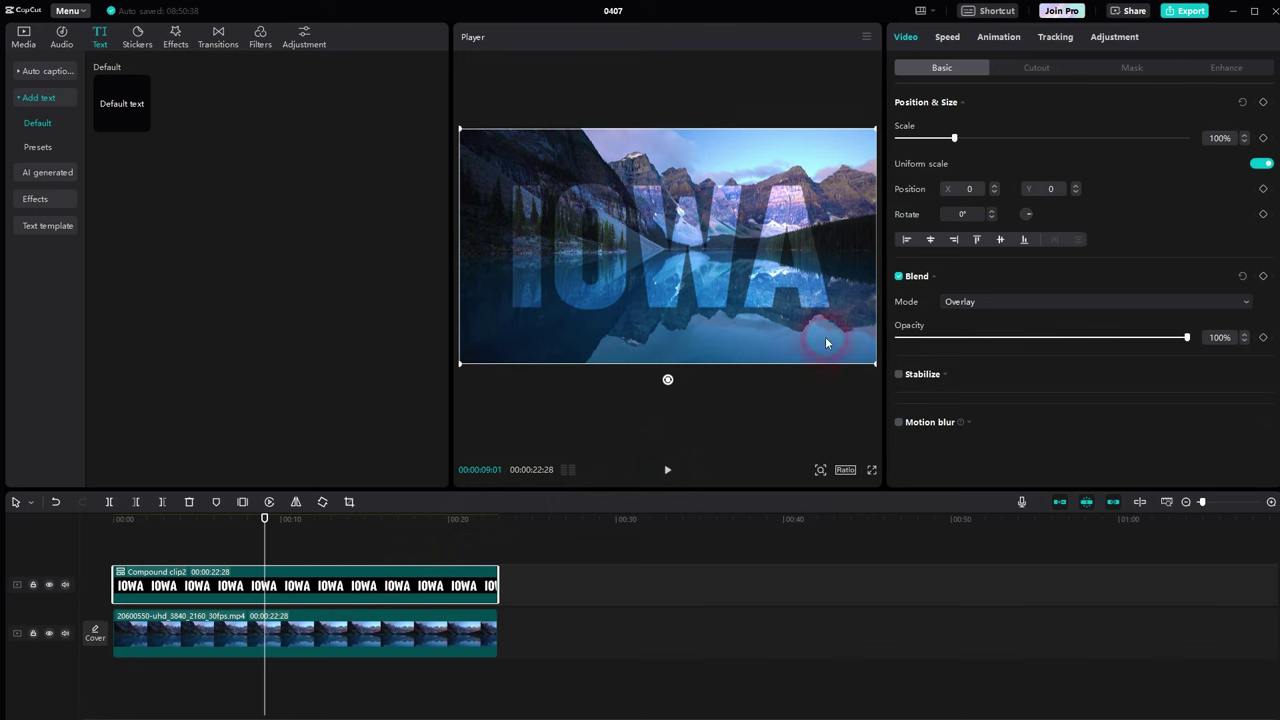
Step: Preview the black streak video from the project's local media
click(24, 37)
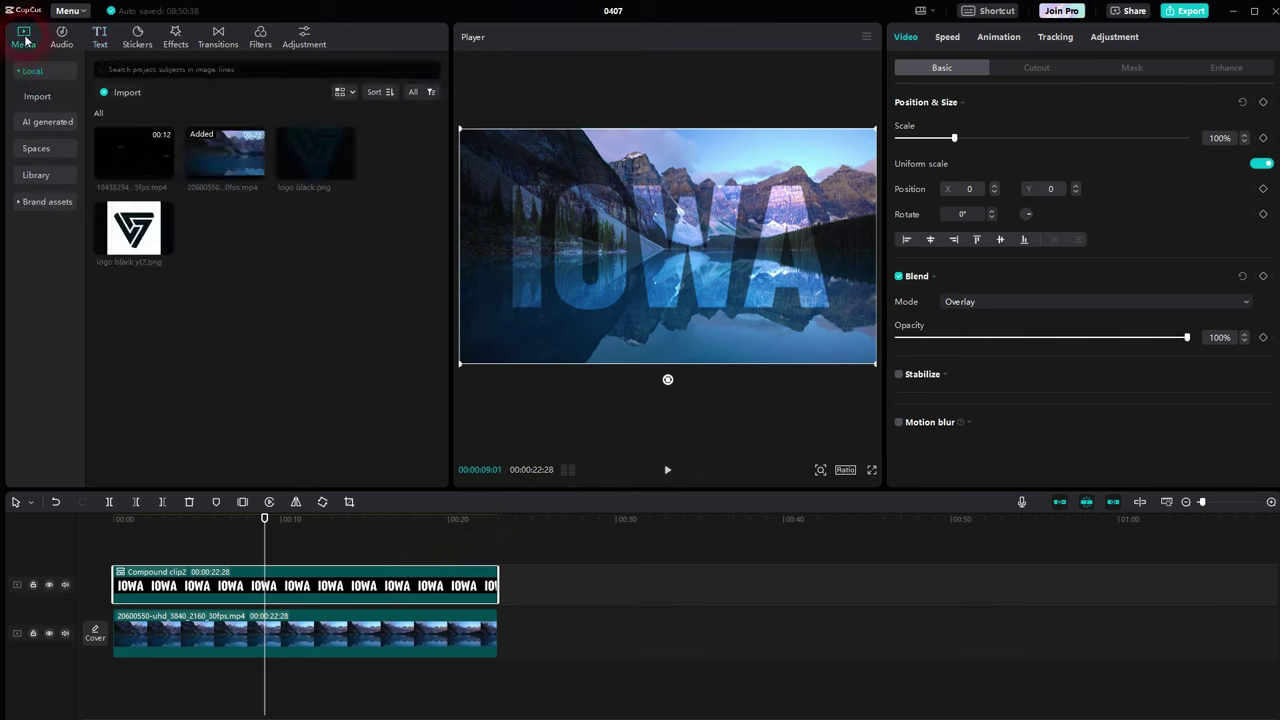
click(142, 155)
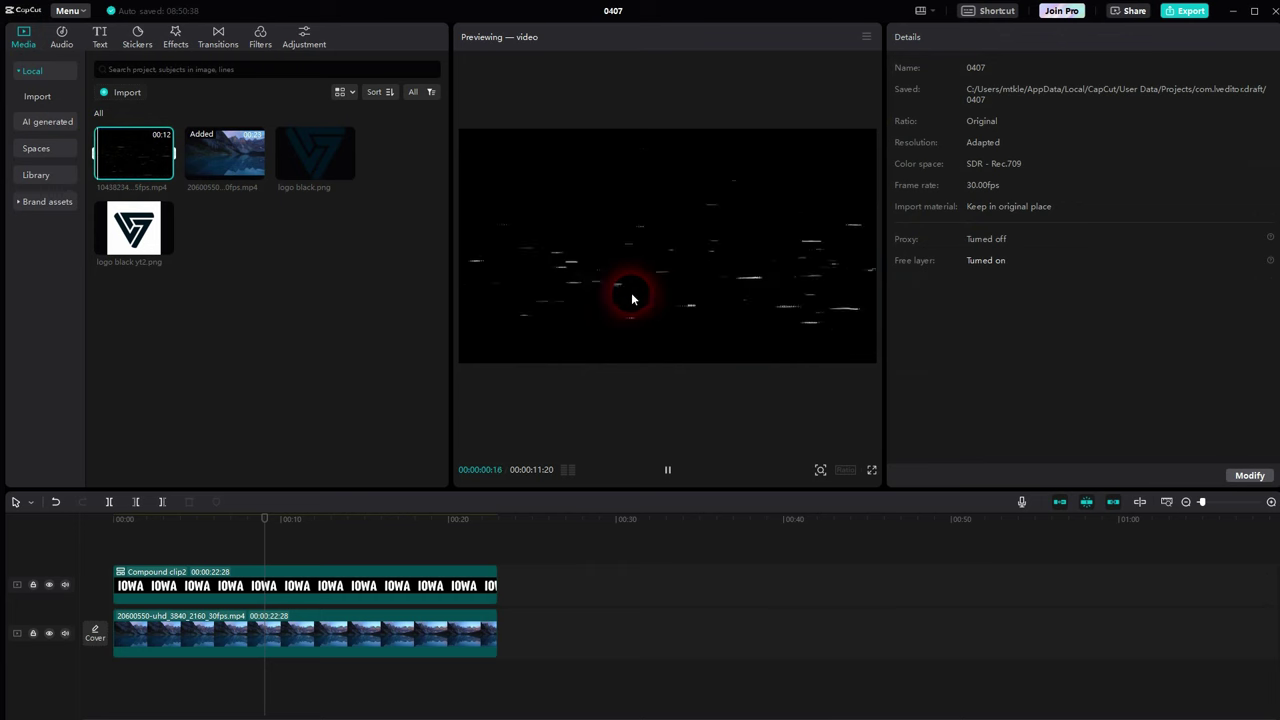
click(675, 476)
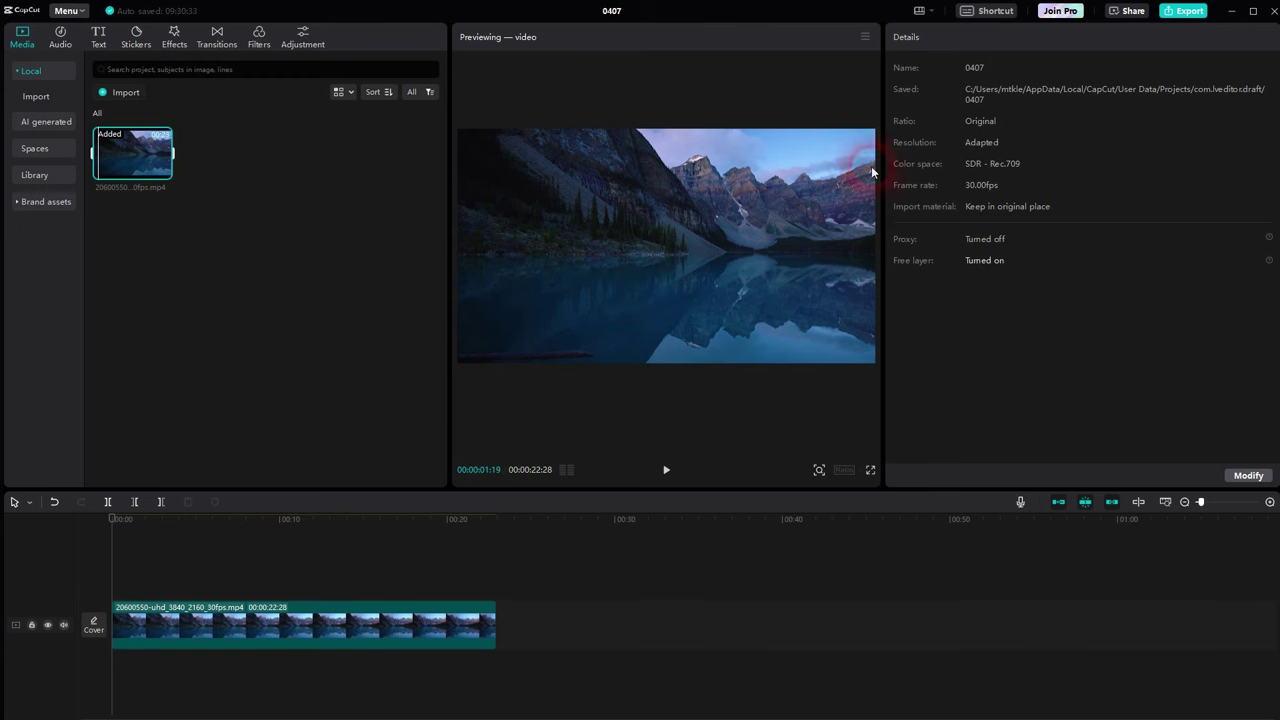
Step: Apply a vignette of 24 to the lake clip, play it back, and reduce the vignette to 16
click(333, 613)
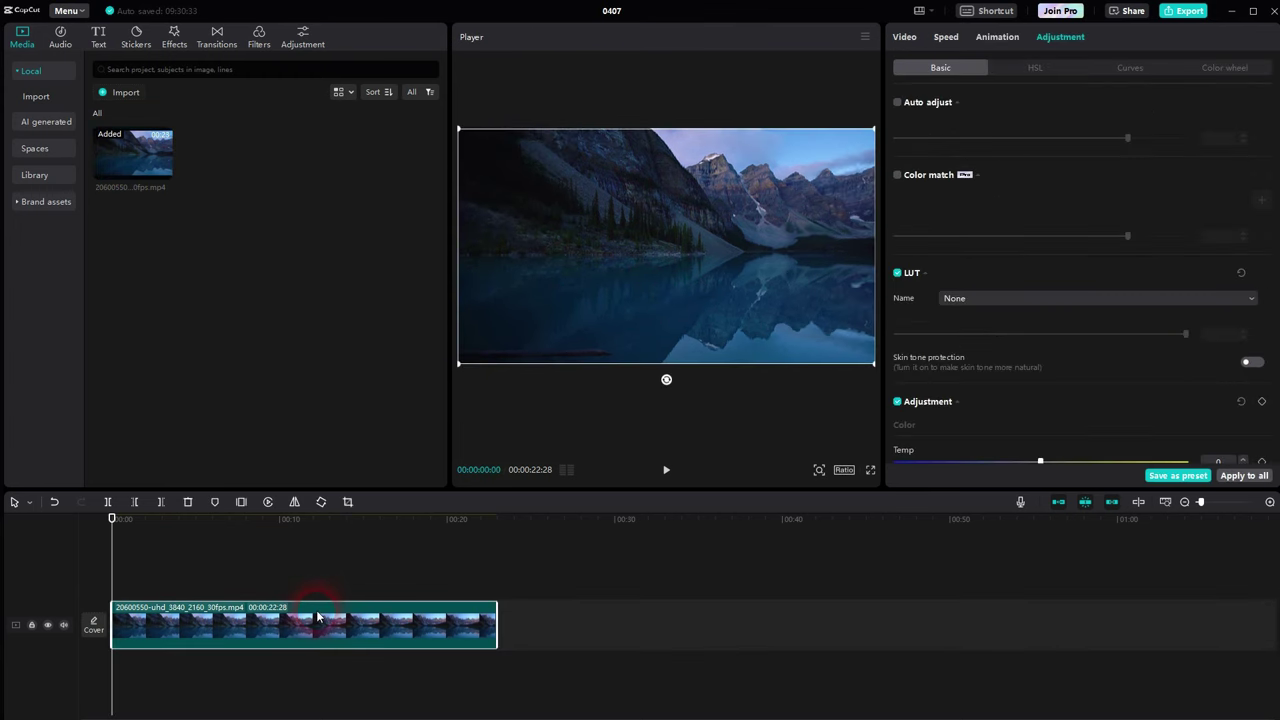
click(905, 38)
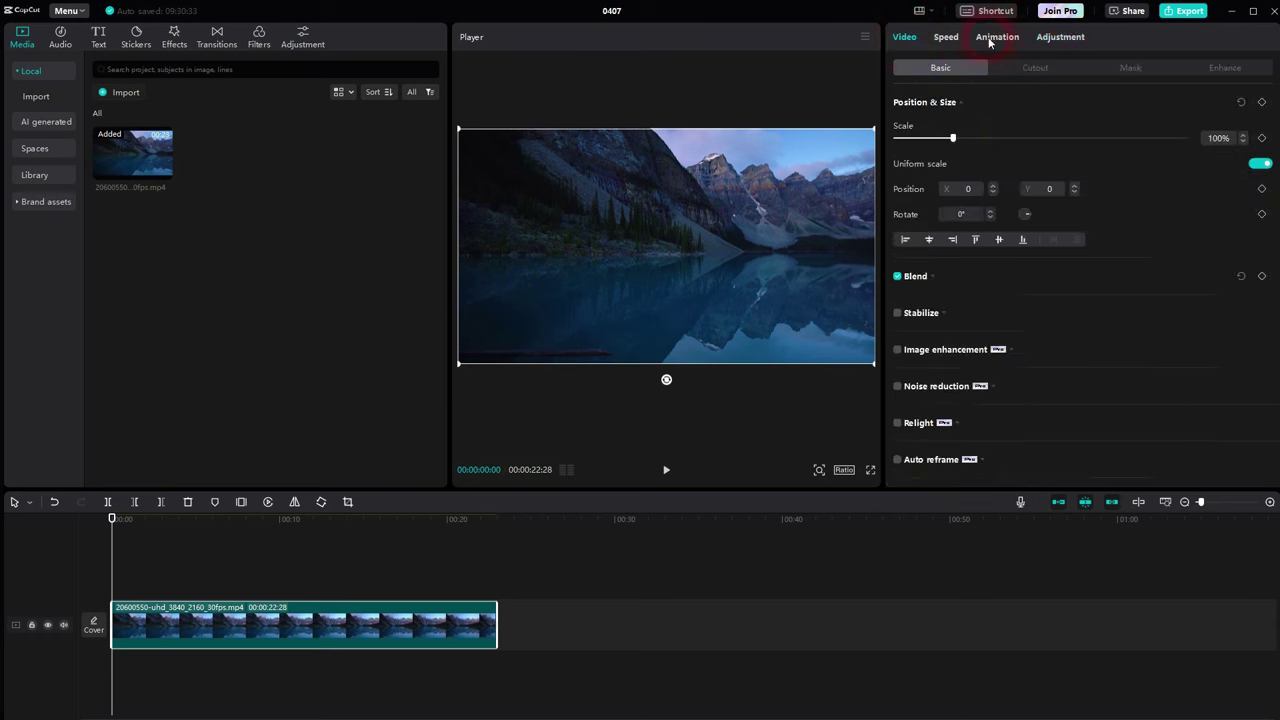
click(1060, 38)
click(936, 69)
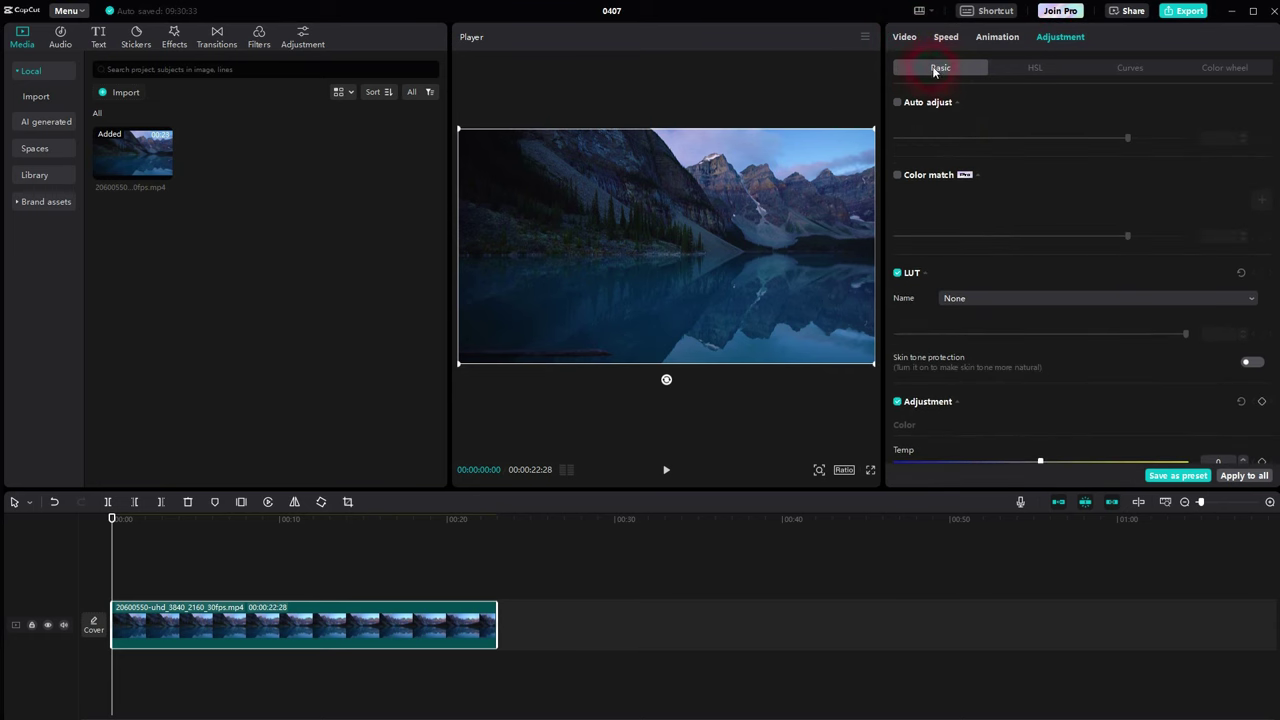
scroll(1046, 200, down, 10)
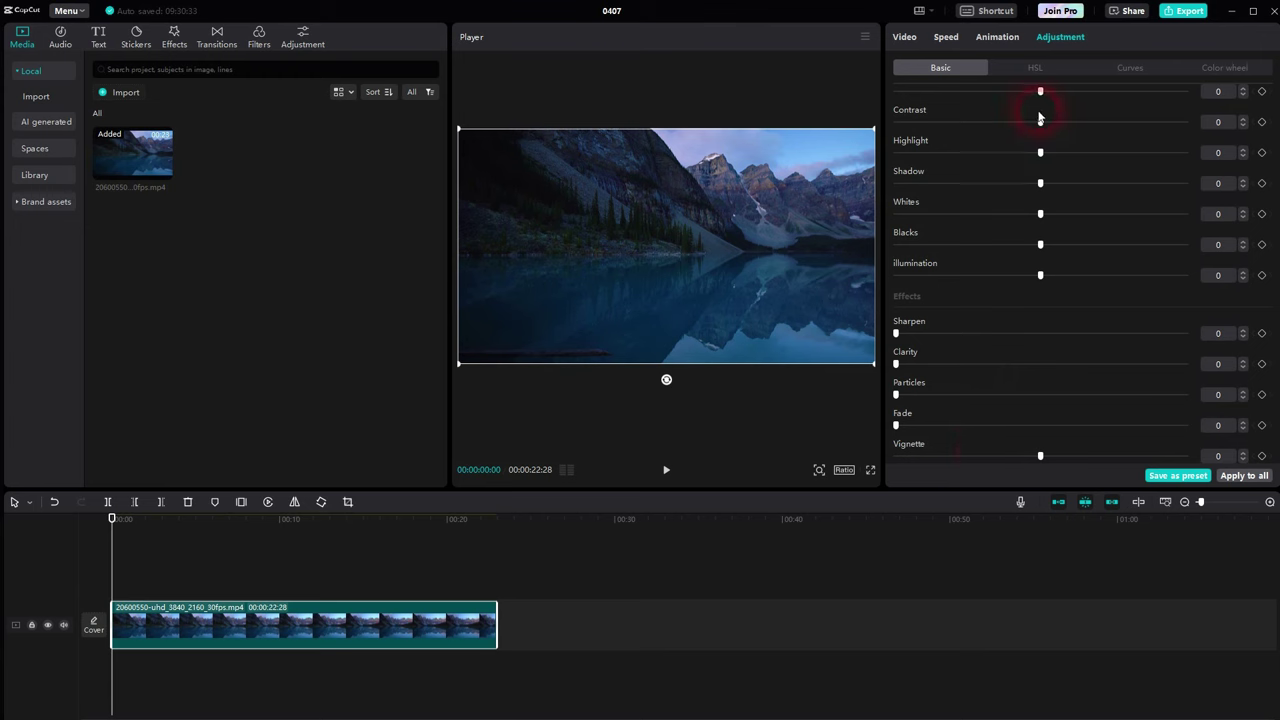
click(941, 426)
drag(1042, 458, 1108, 470)
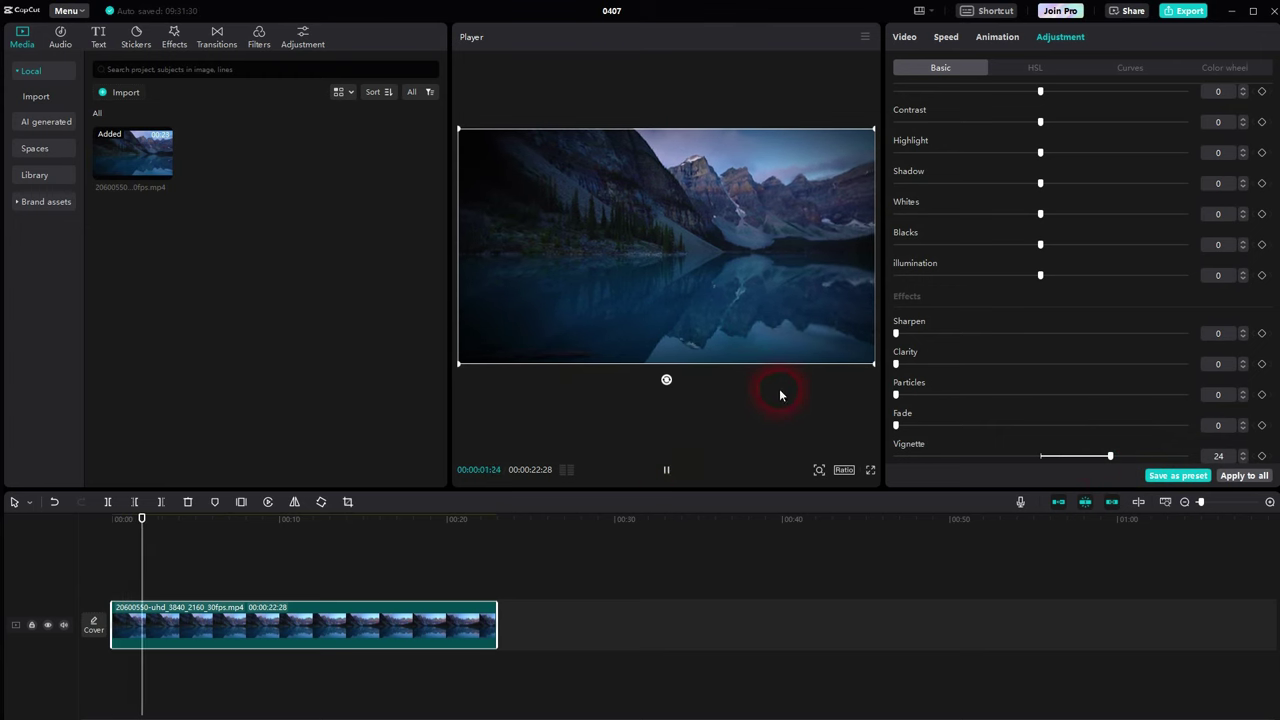
click(668, 470)
drag(1111, 458, 1086, 474)
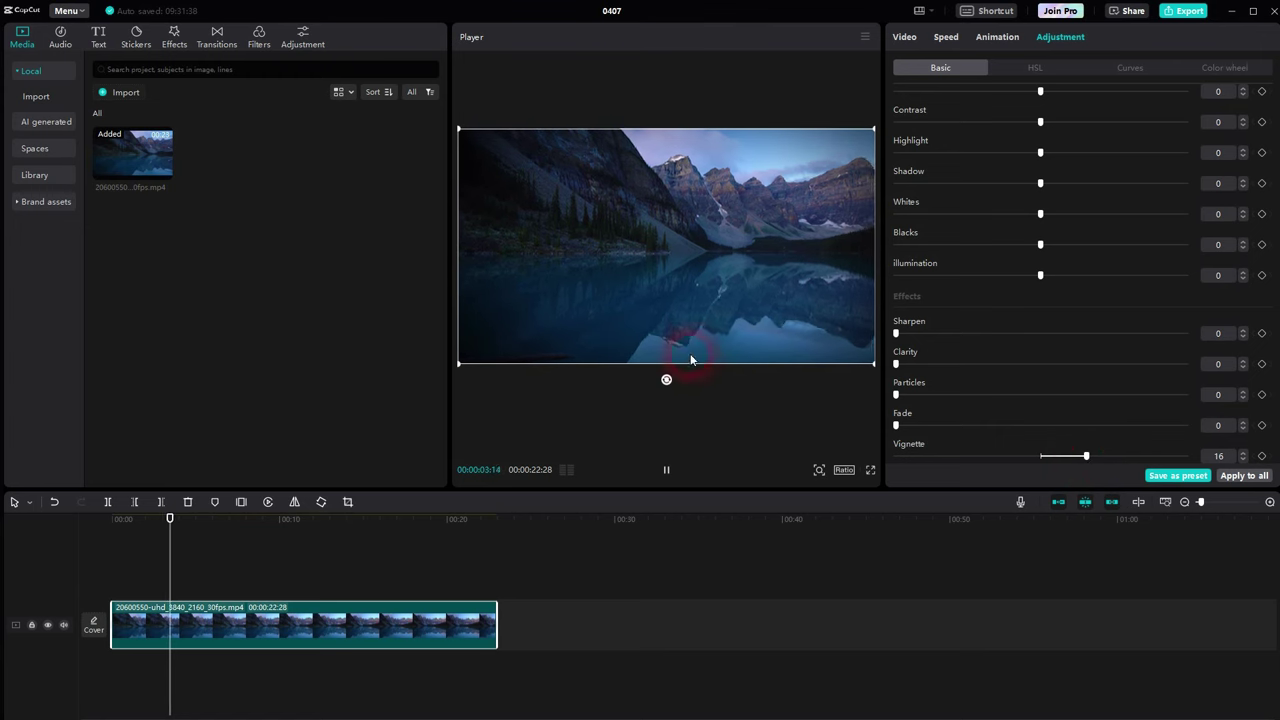
click(670, 472)
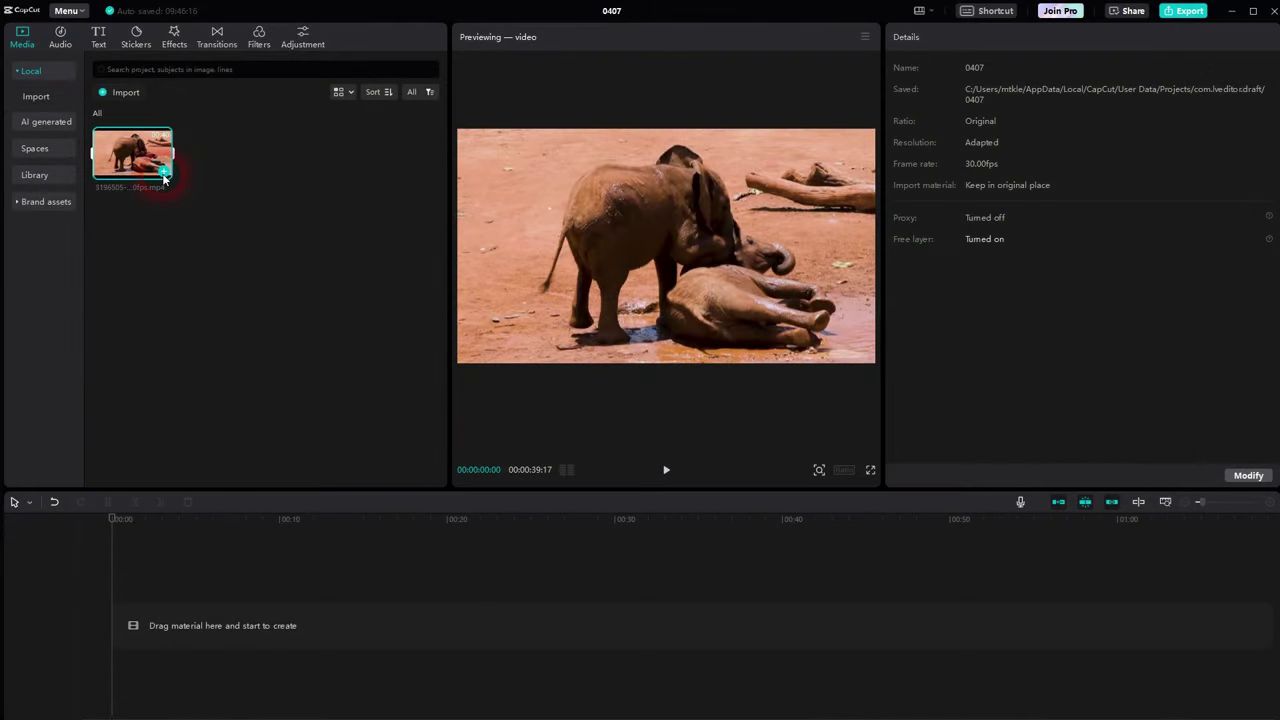
Step: Add the elephant clip to the timeline, play its opening seconds, and return the playhead to the clip's start
click(164, 173)
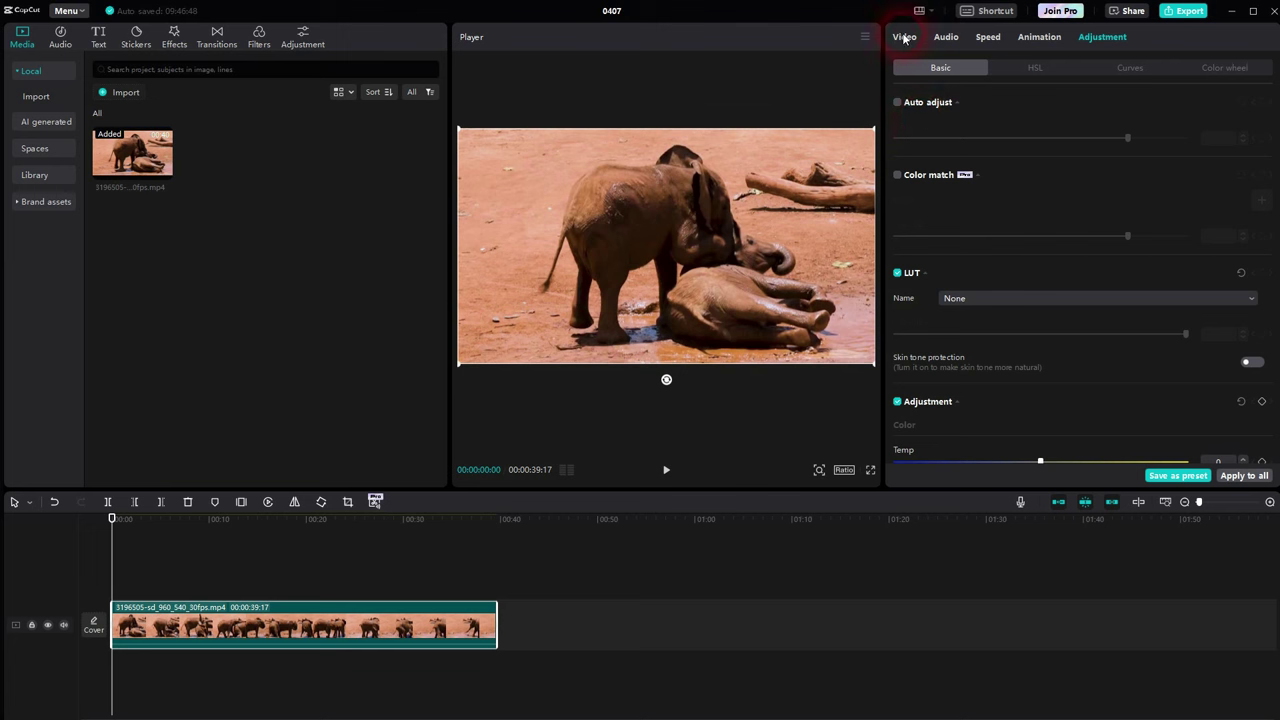
click(904, 37)
click(666, 470)
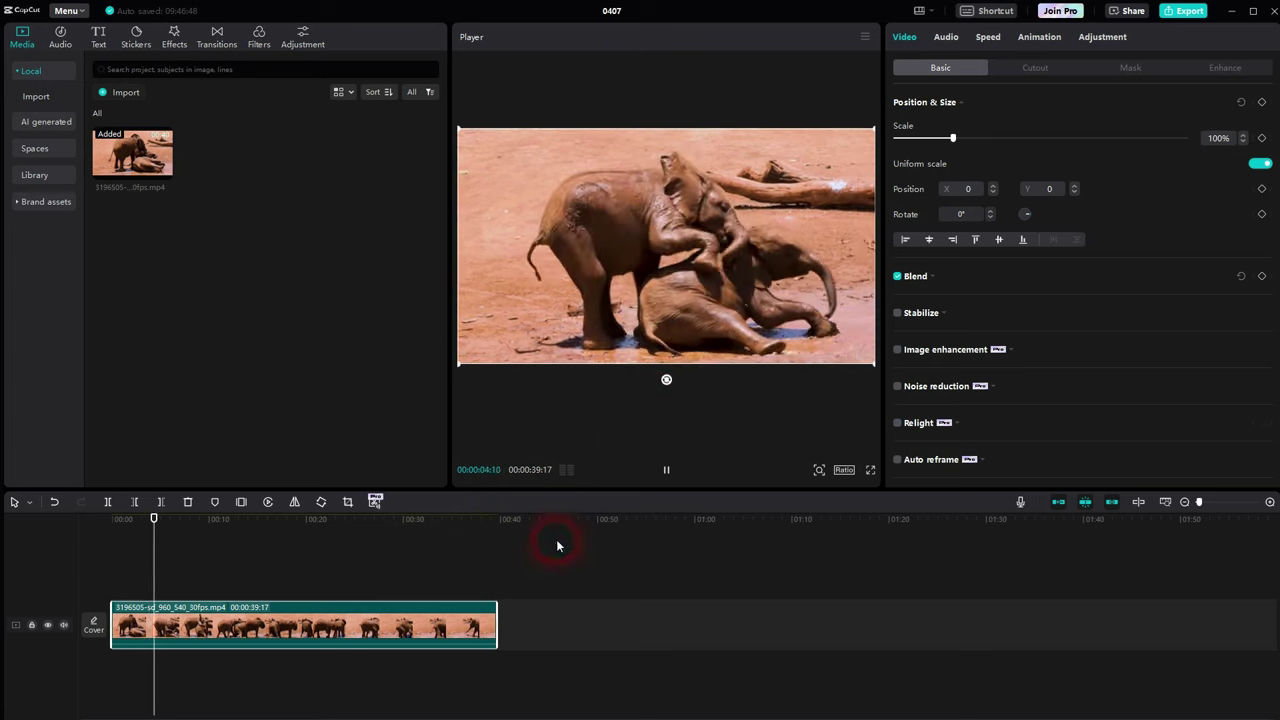
click(667, 472)
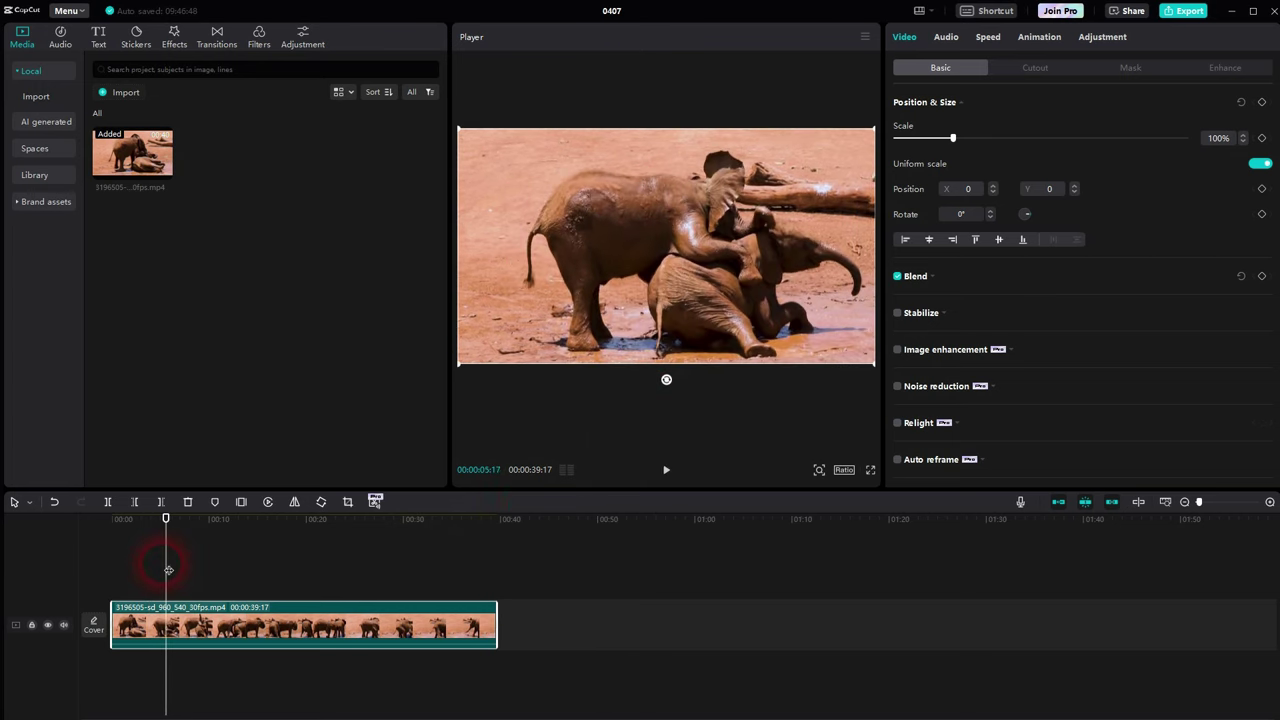
click(33, 597)
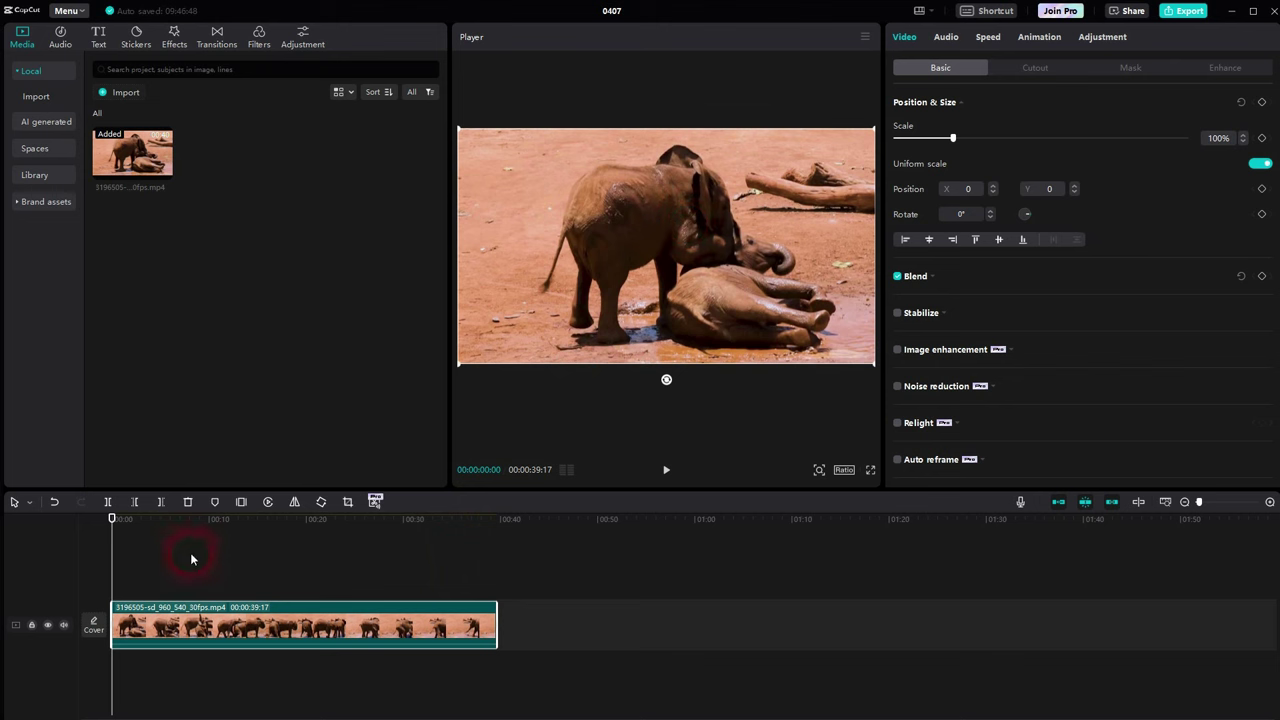
drag(120, 566, 69, 563)
Step: Look through the elephant clip's audio, speed, animation and adjustment settings, and return to its basic video settings
click(944, 38)
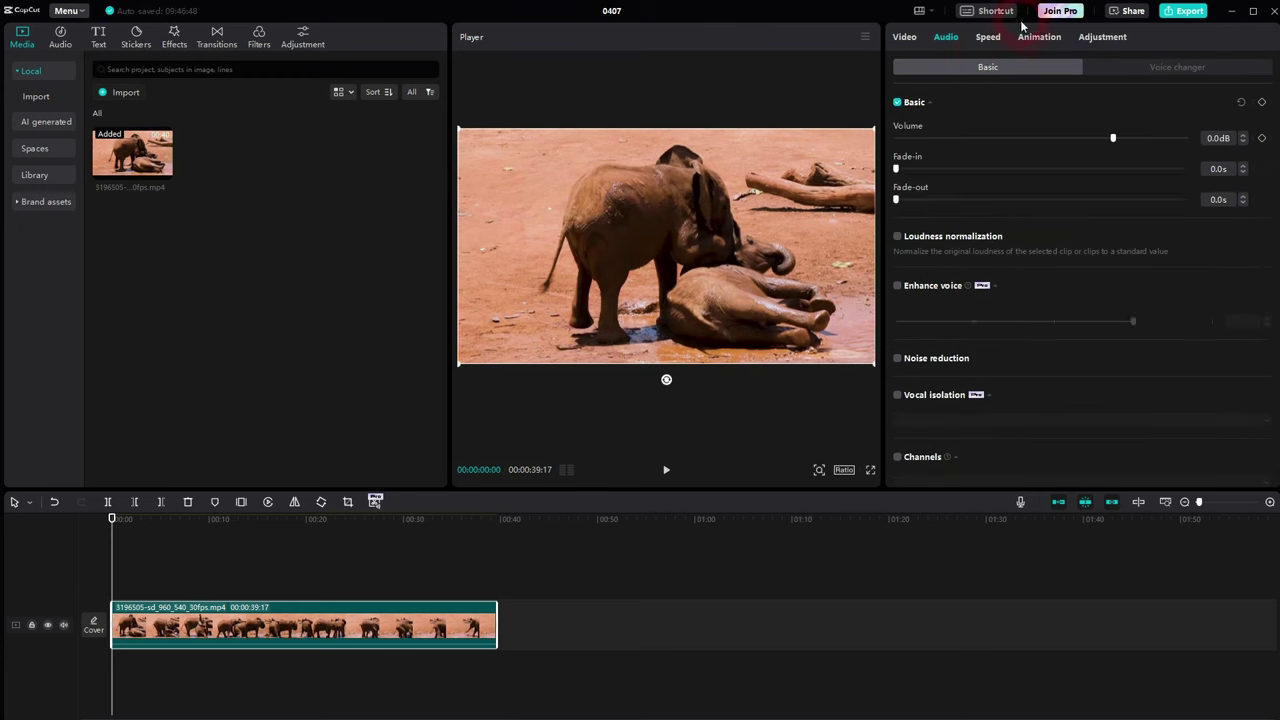
click(987, 37)
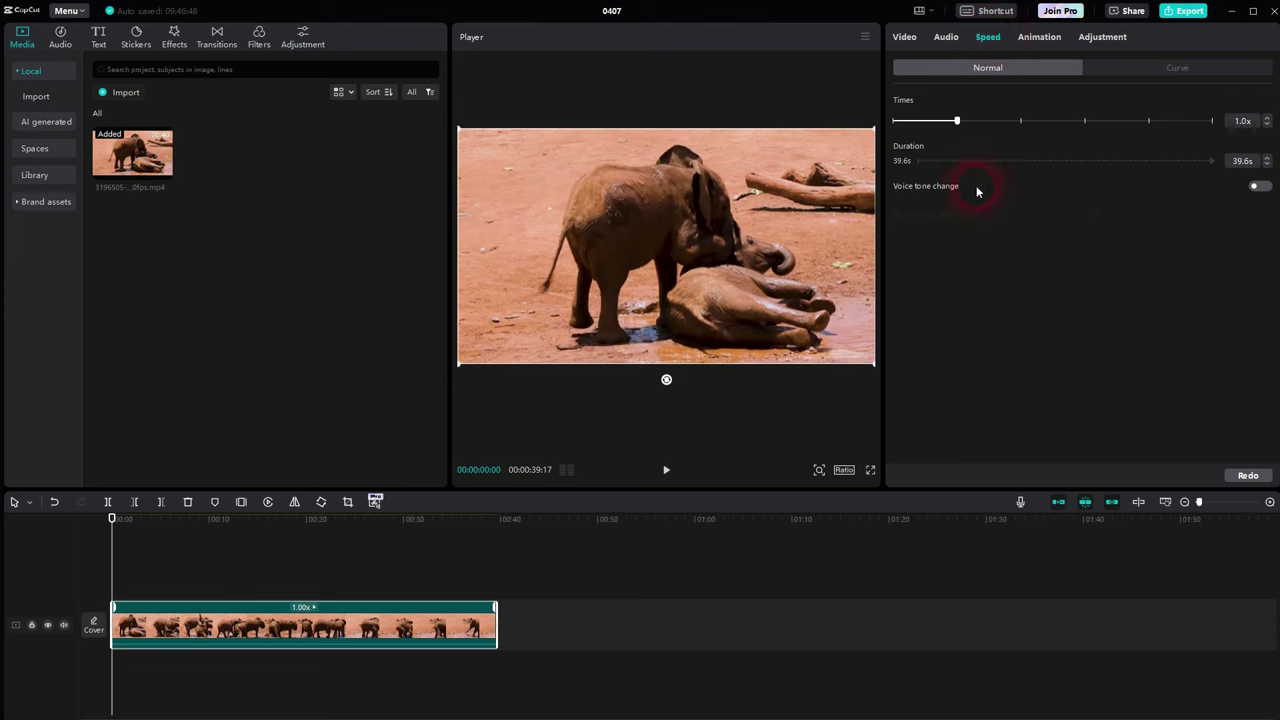
click(1048, 38)
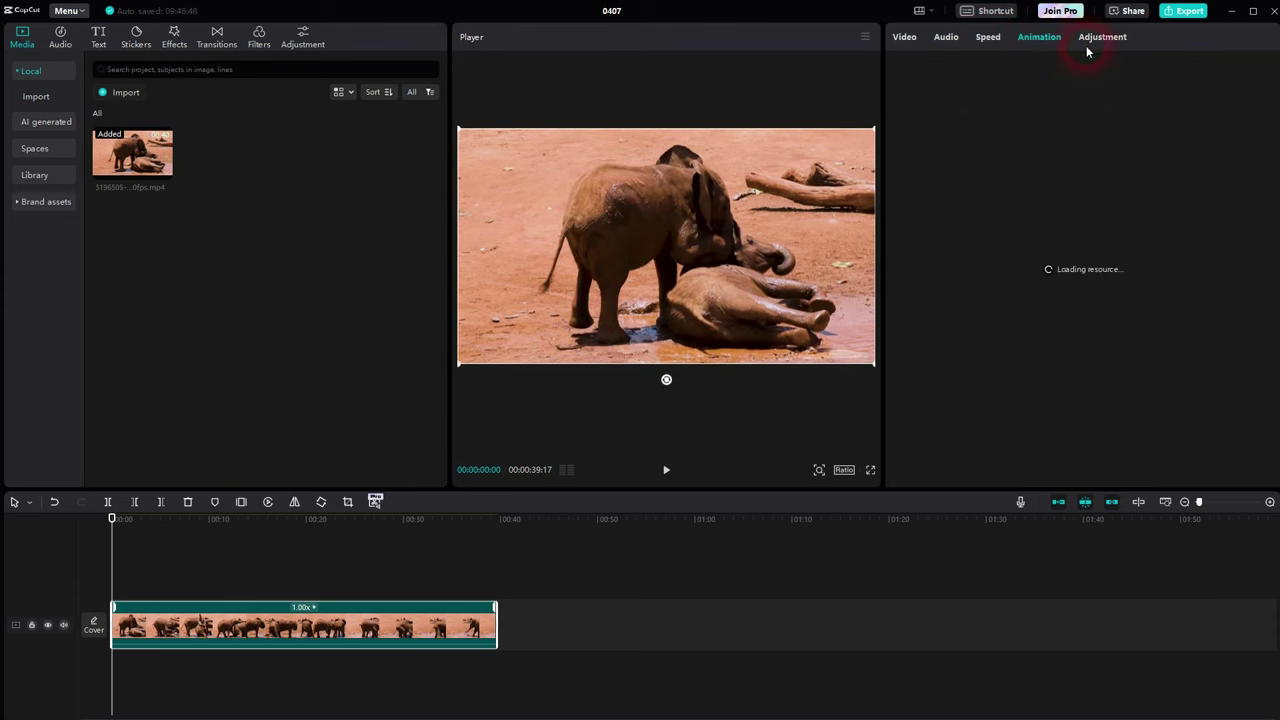
click(1118, 38)
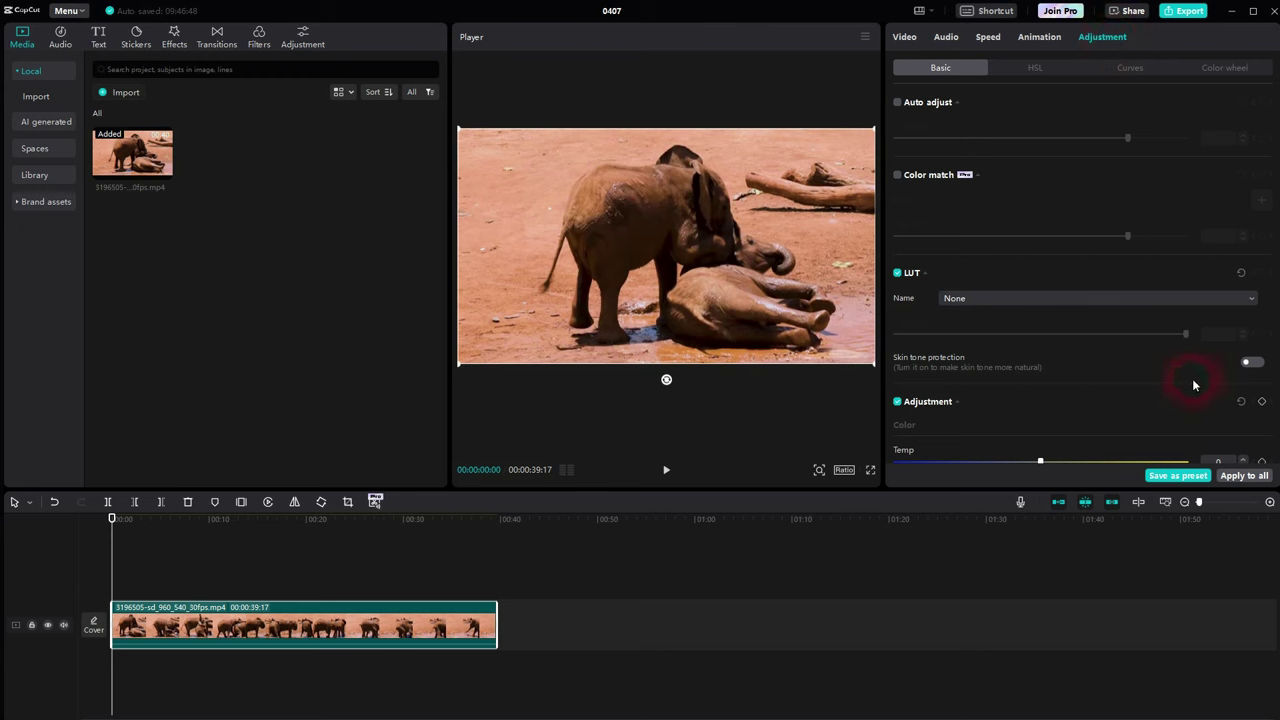
click(899, 40)
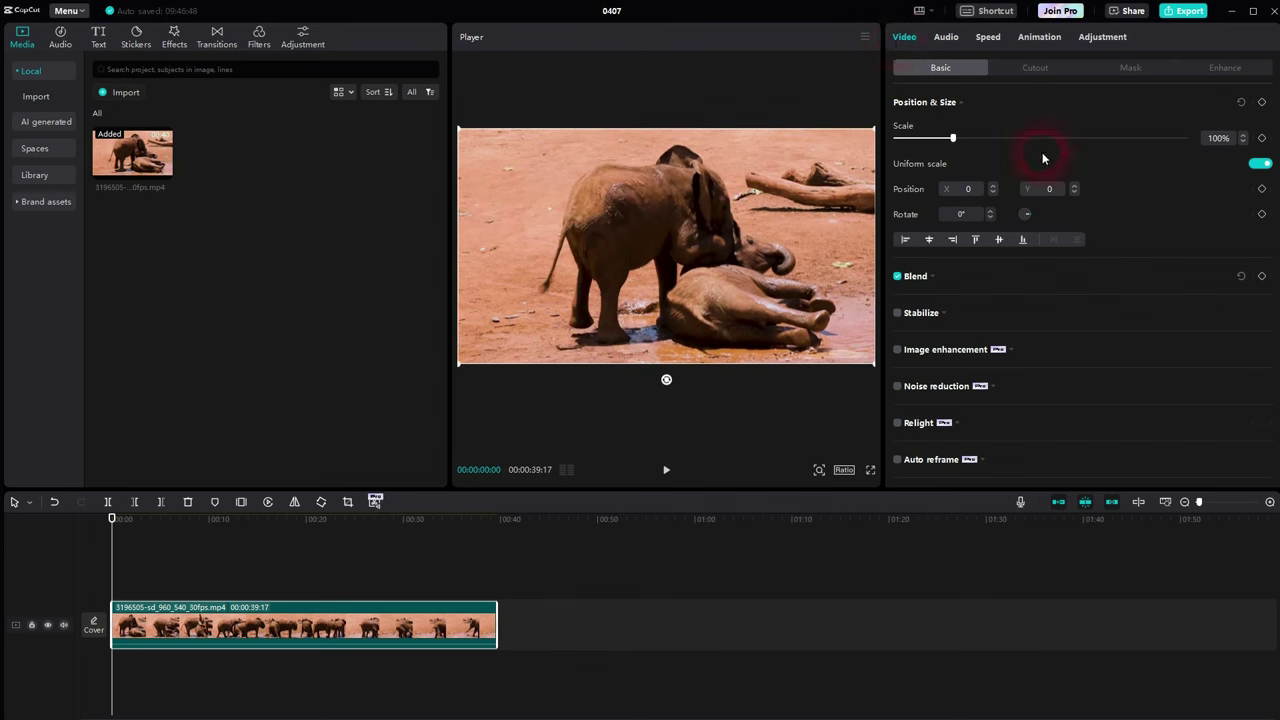
Step: Add scale keyframes to the elephant clip at its start and at 00:00:08:21
click(1262, 139)
click(1262, 139)
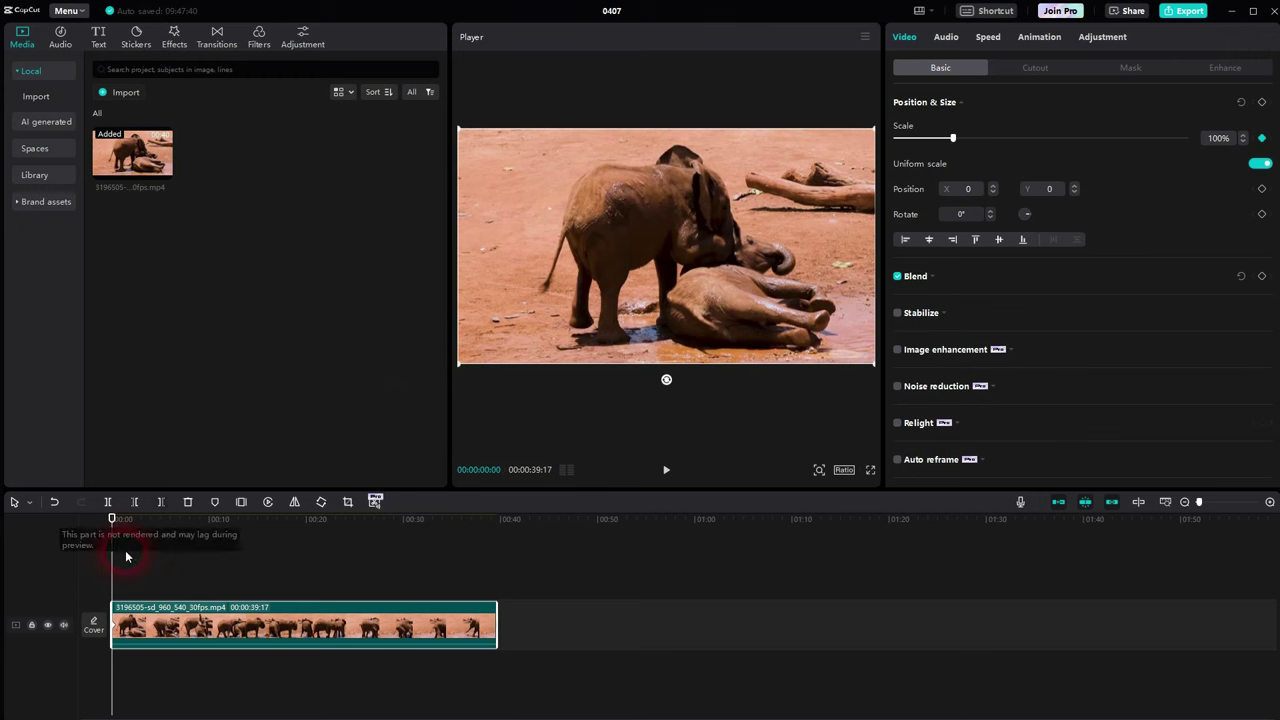
drag(120, 557, 196, 570)
click(117, 632)
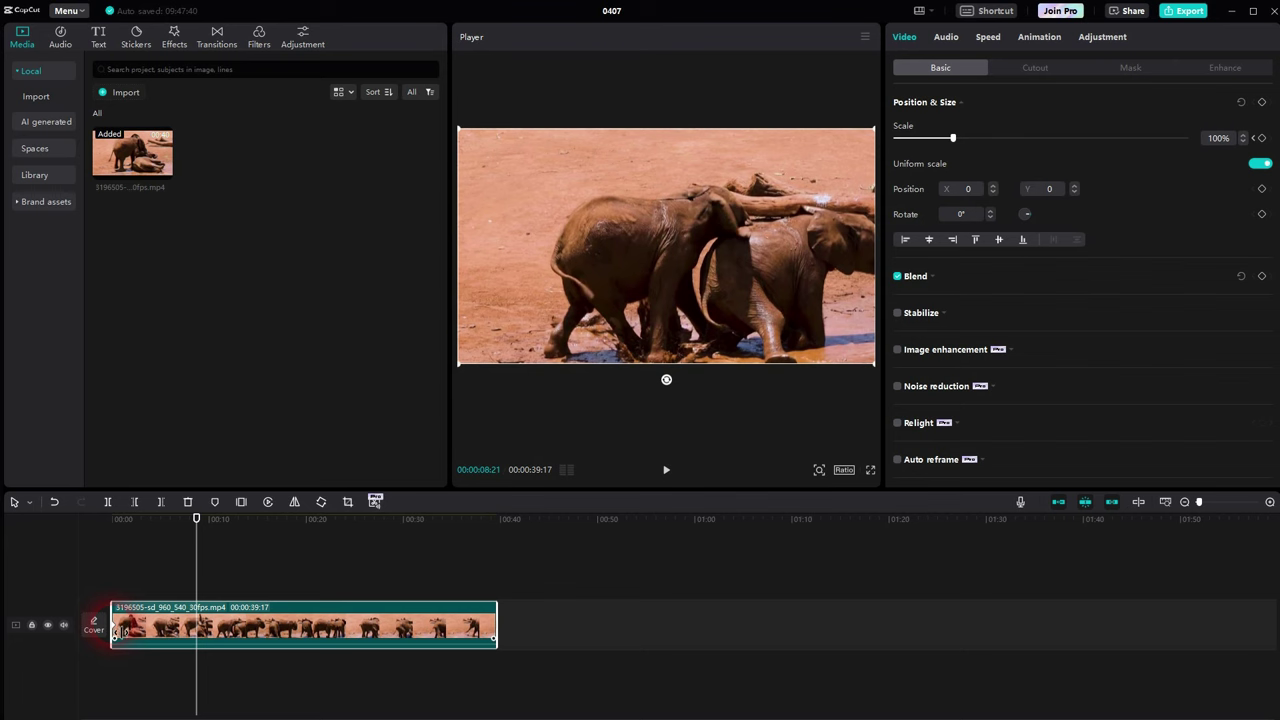
click(1113, 304)
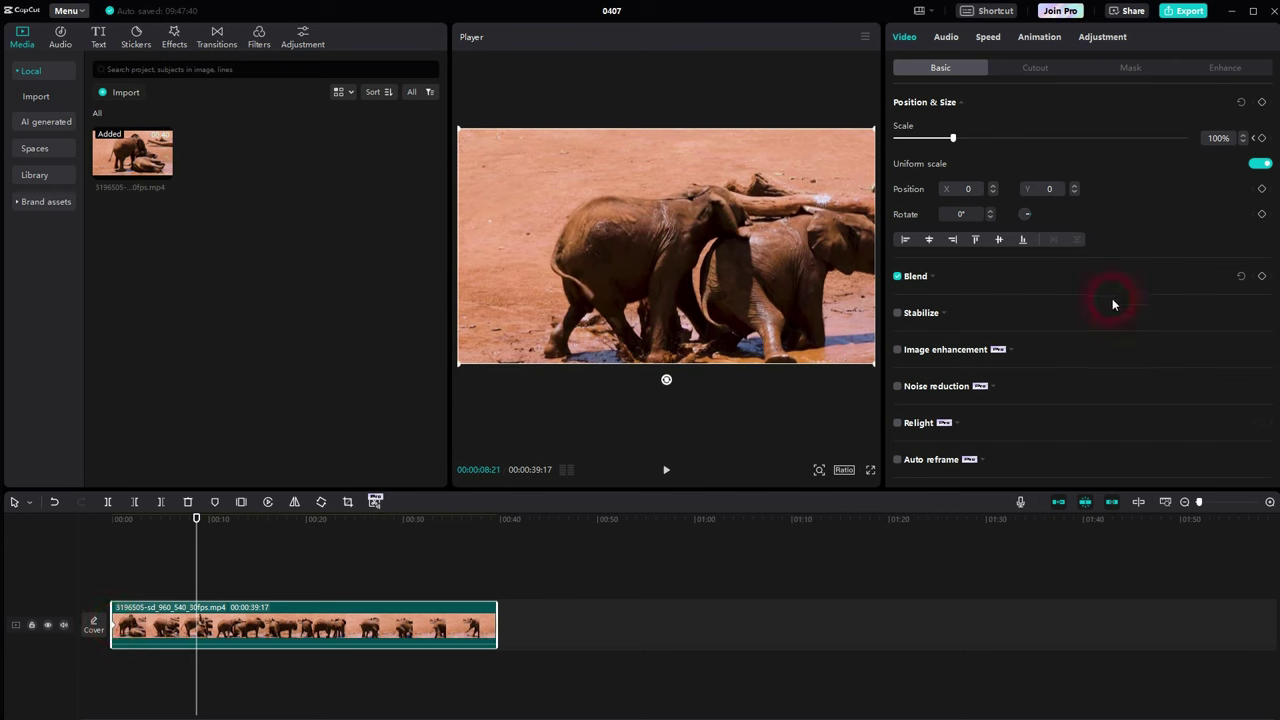
click(1262, 138)
Step: Move the elephant clip's second scale keyframe earlier to 00:00:07:14 and add a third one at 00:00:12:29
drag(204, 569, 277, 571)
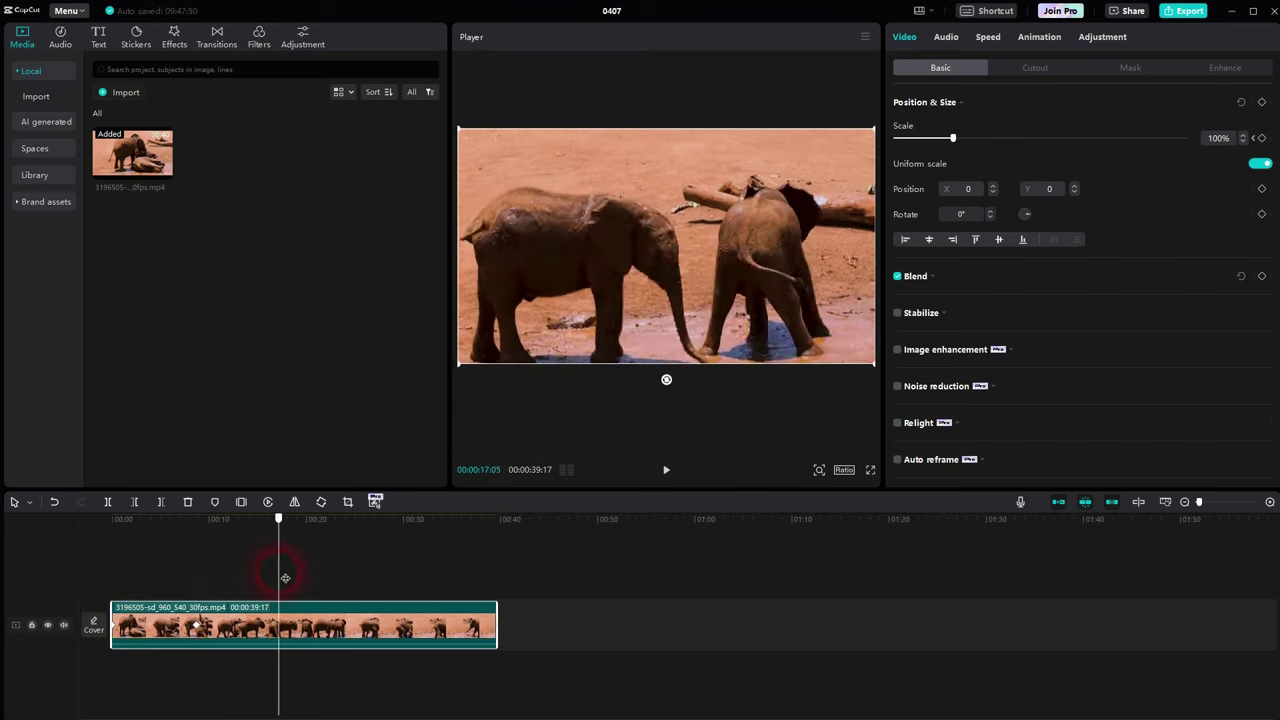
click(197, 630)
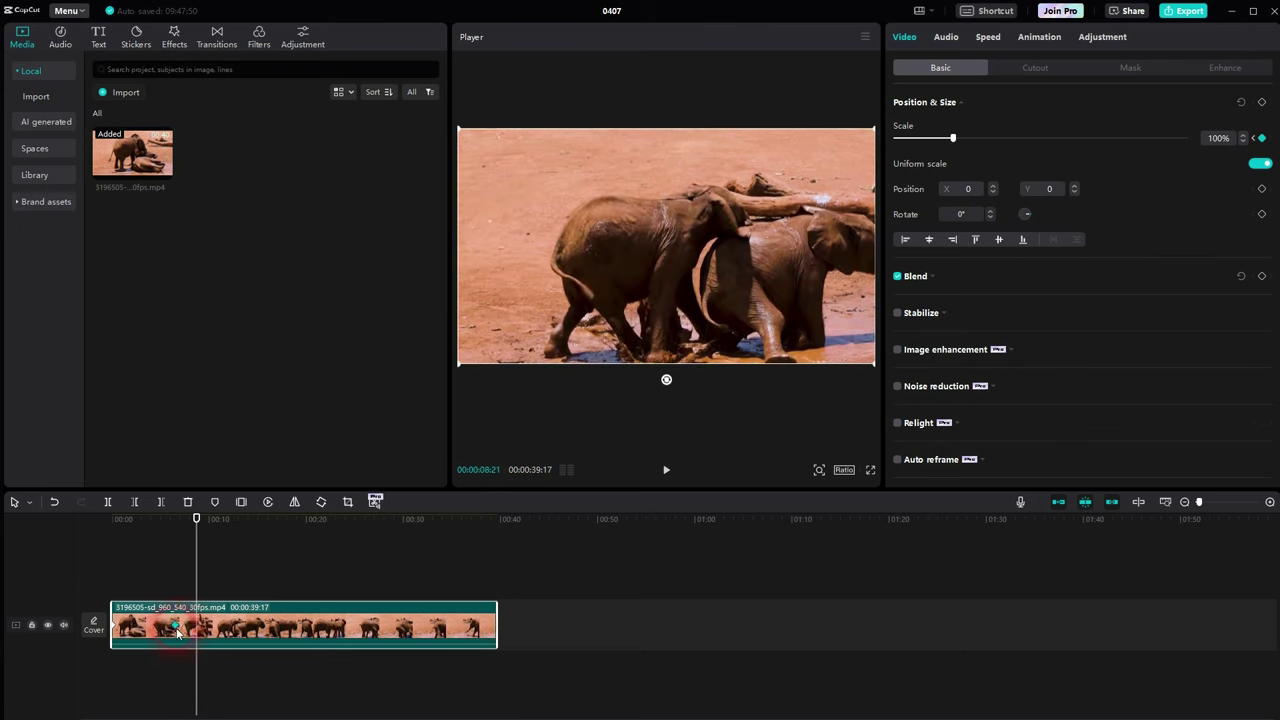
click(203, 566)
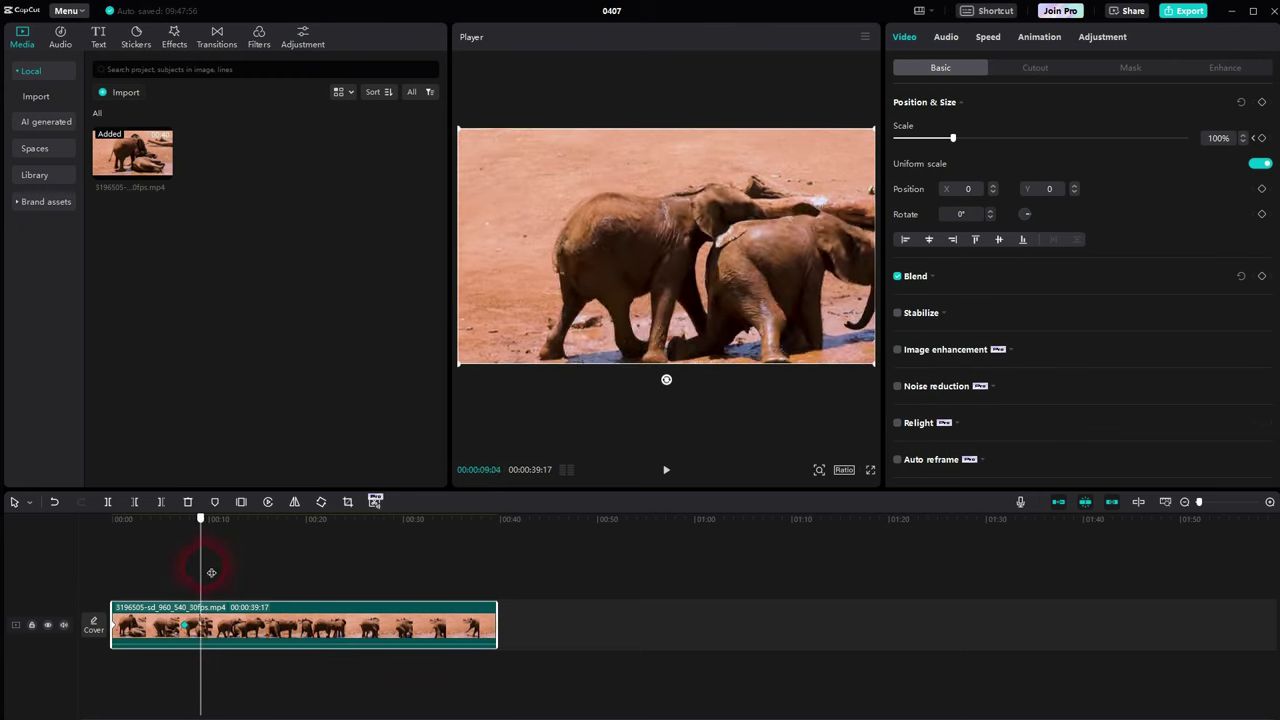
drag(211, 572, 240, 571)
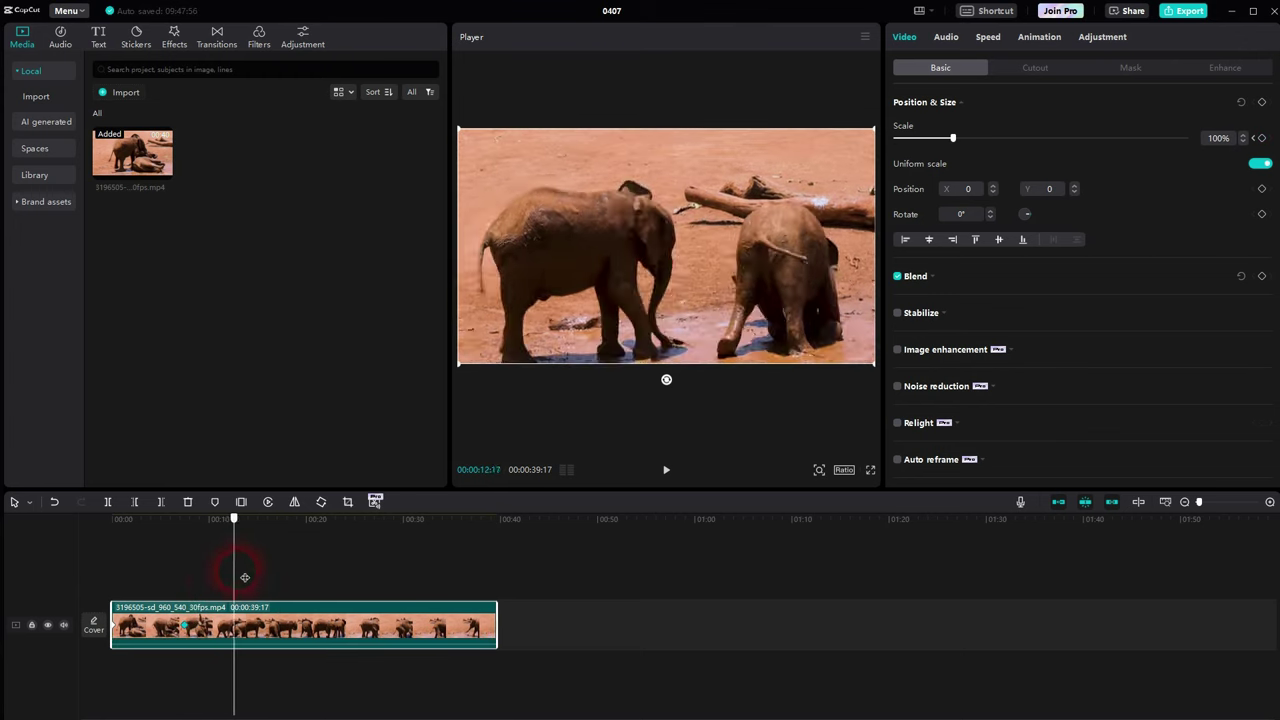
click(1263, 140)
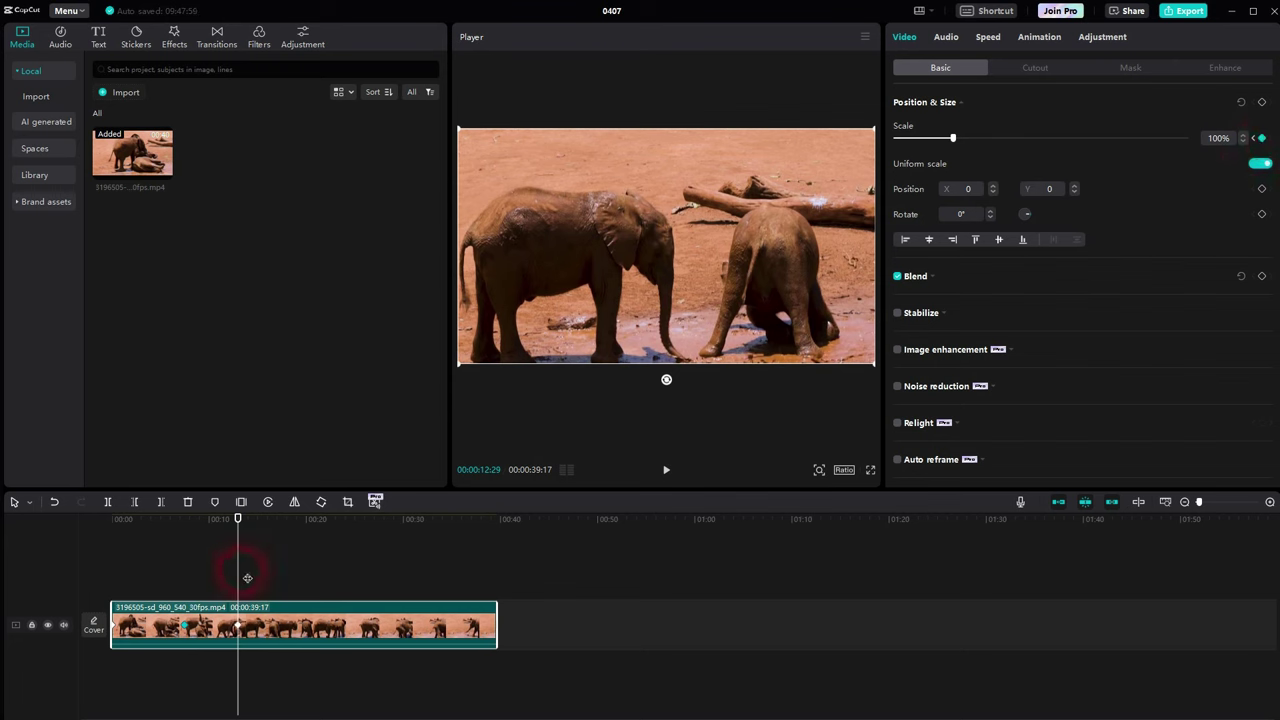
Step: Step backward through the elephant clip's scale keyframes to the first one, and forward again to the last one
drag(249, 572, 291, 575)
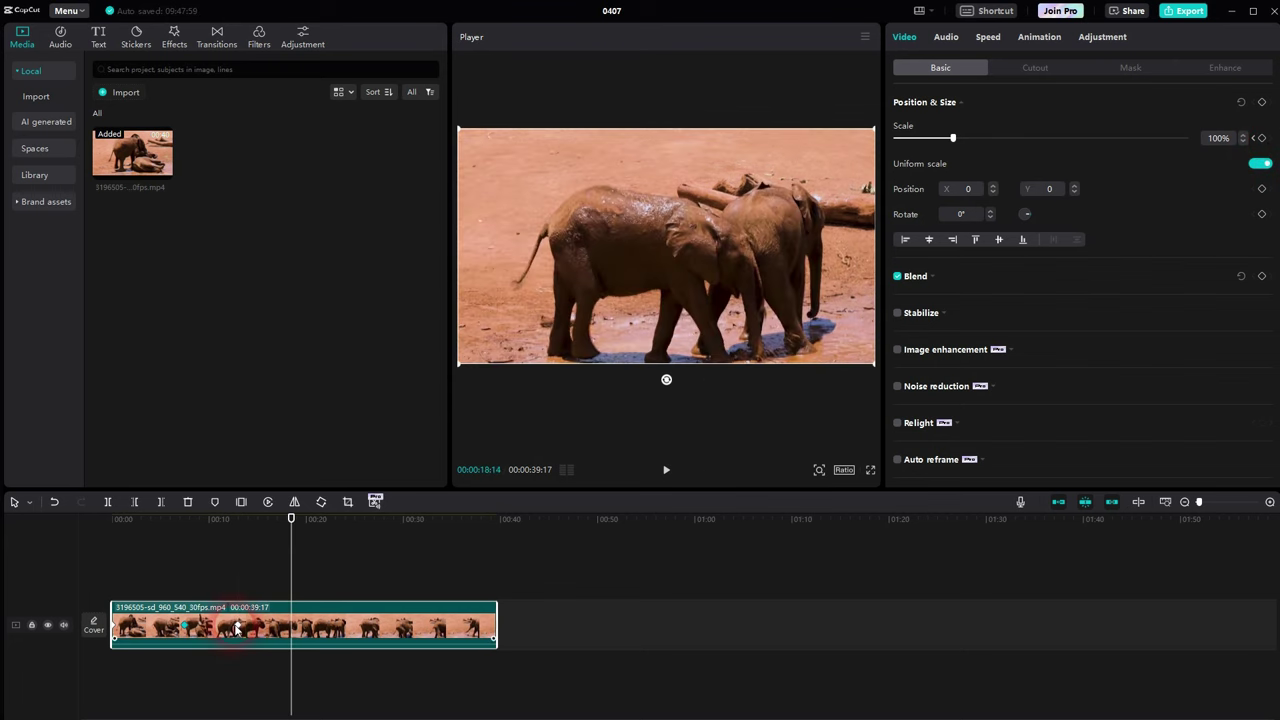
click(1255, 139)
click(1255, 139)
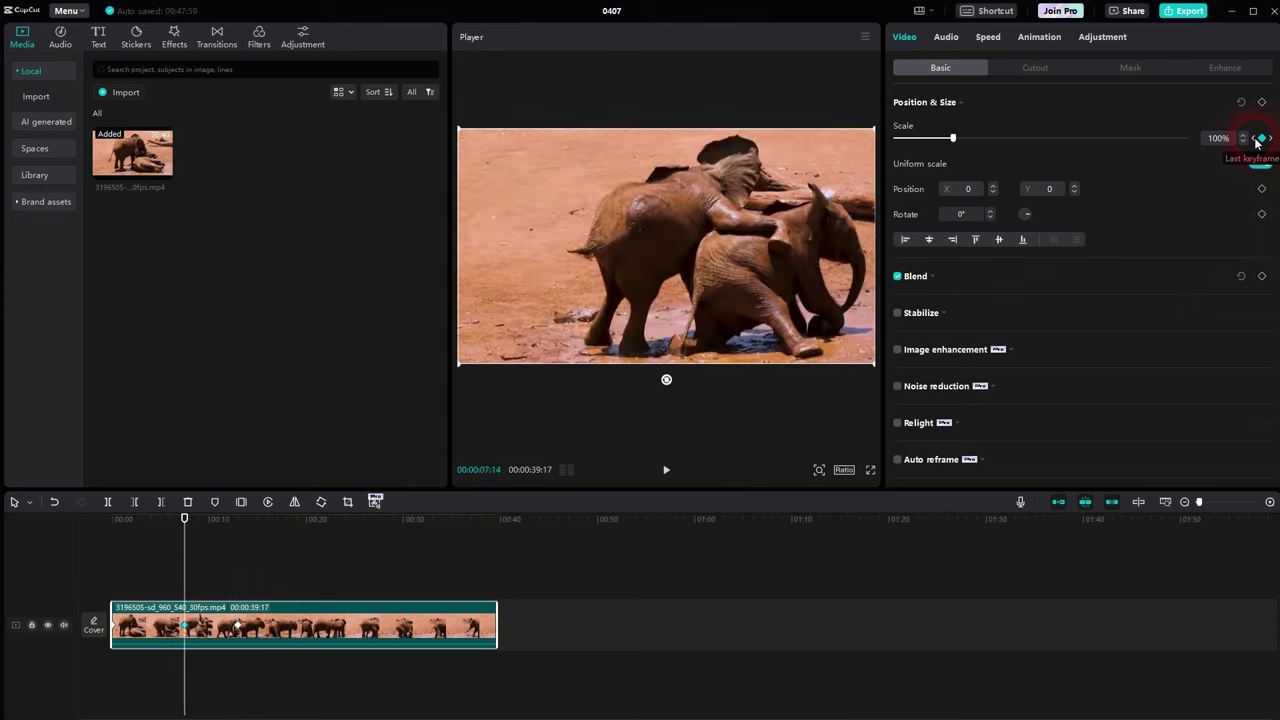
click(1255, 139)
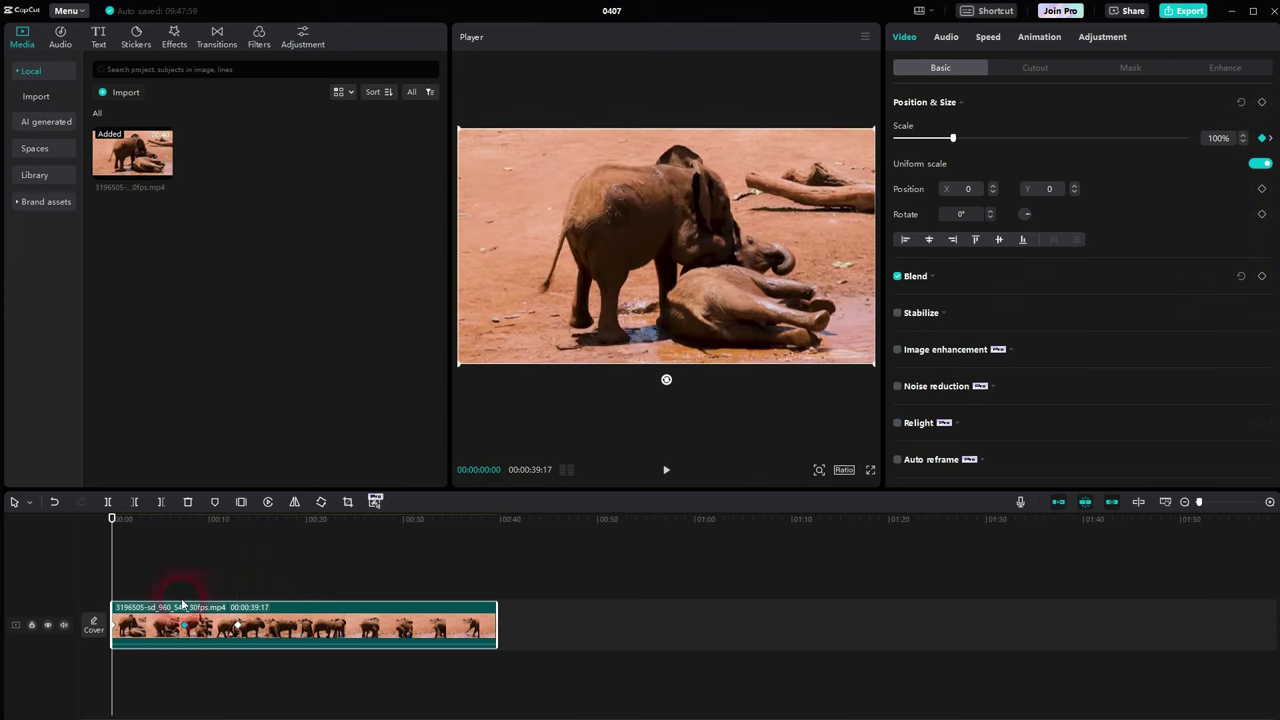
click(1272, 140)
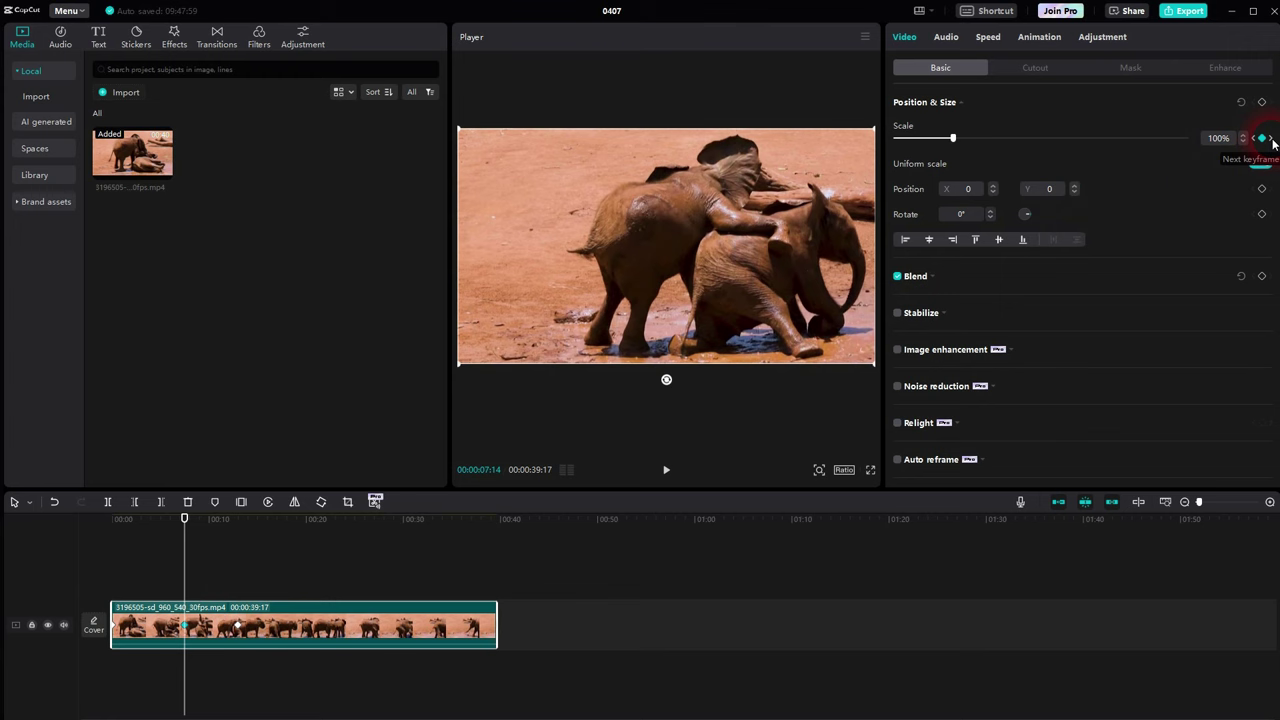
click(1272, 140)
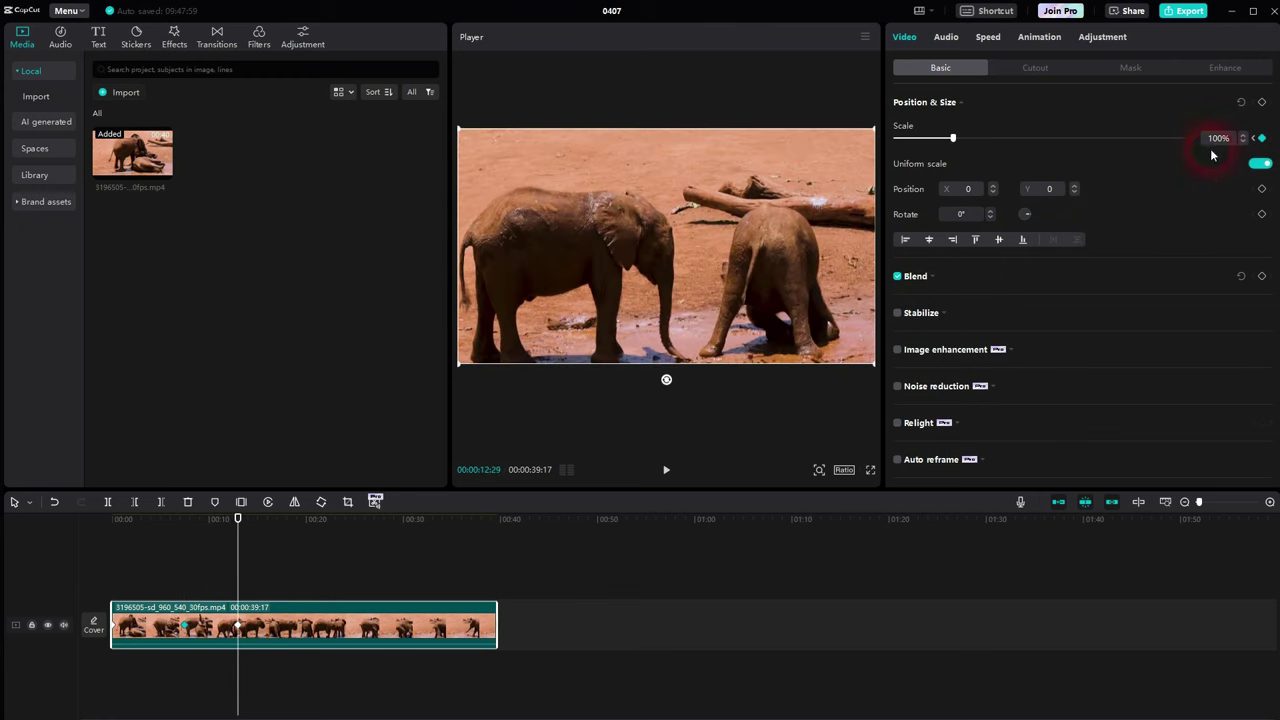
Step: At the elephant clip's second scale keyframe, at 00:00:07:14, set the scale to 118%
click(1254, 140)
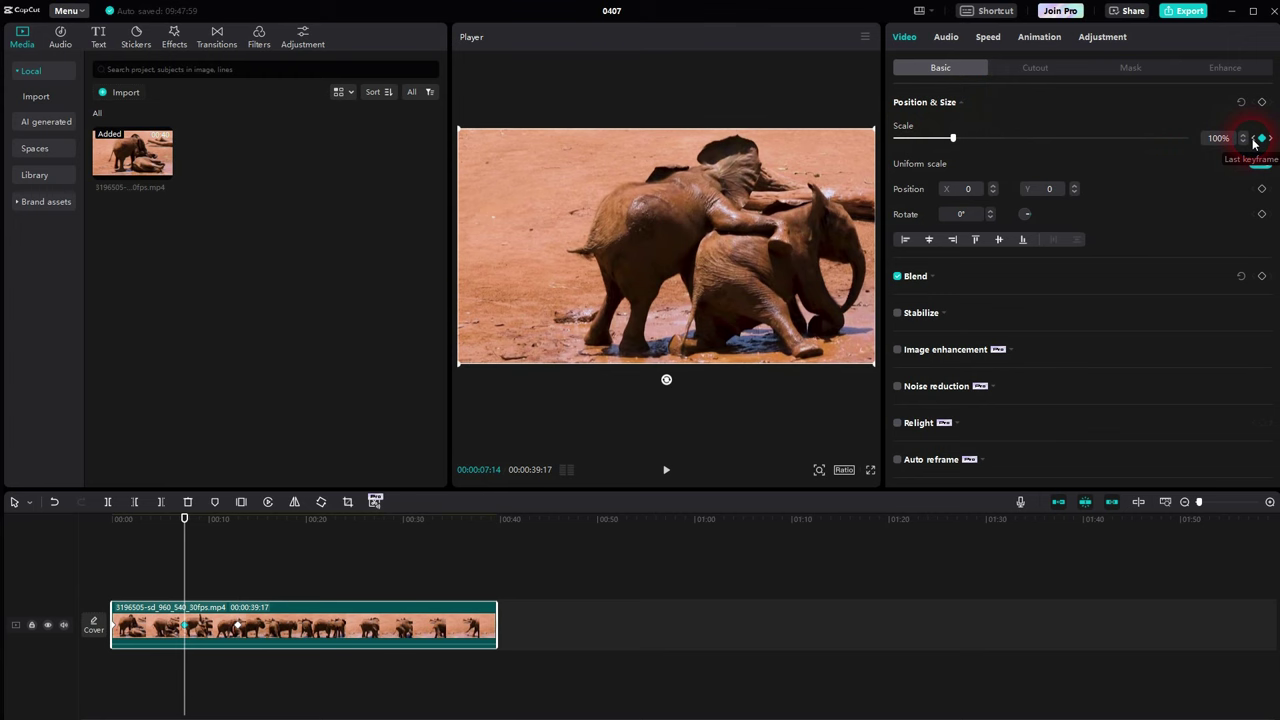
click(1254, 140)
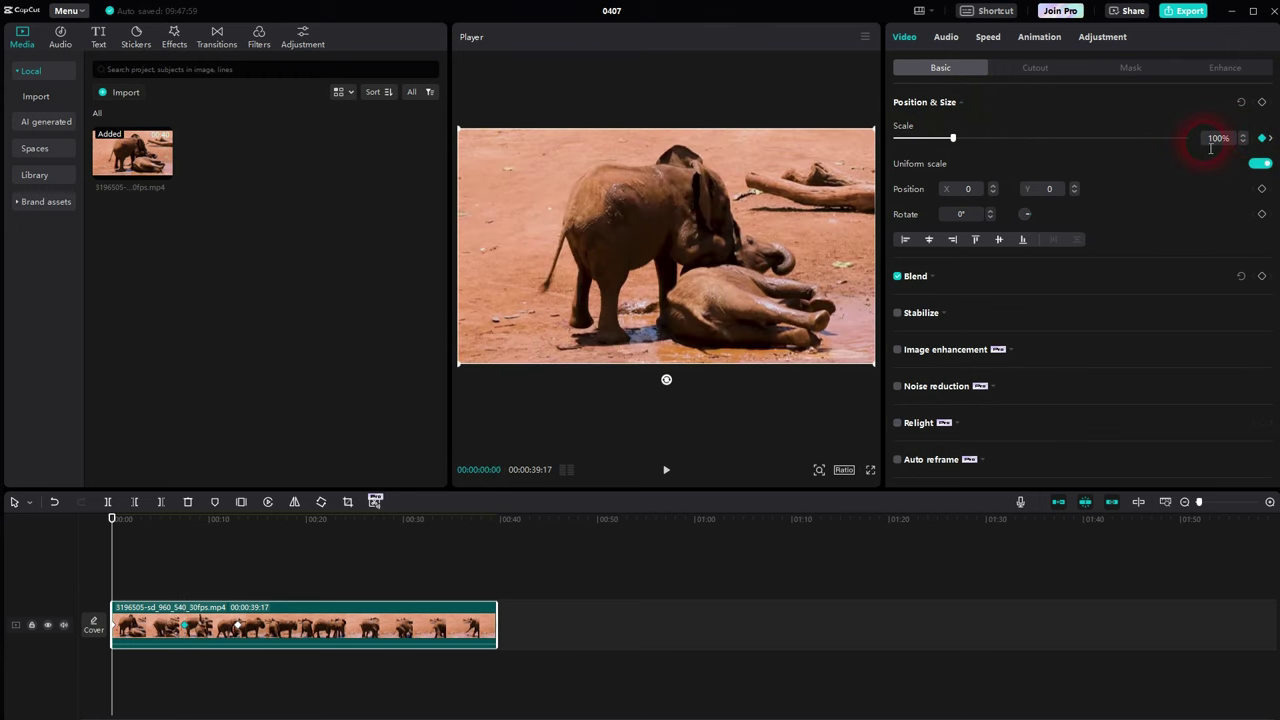
click(1211, 142)
click(1270, 139)
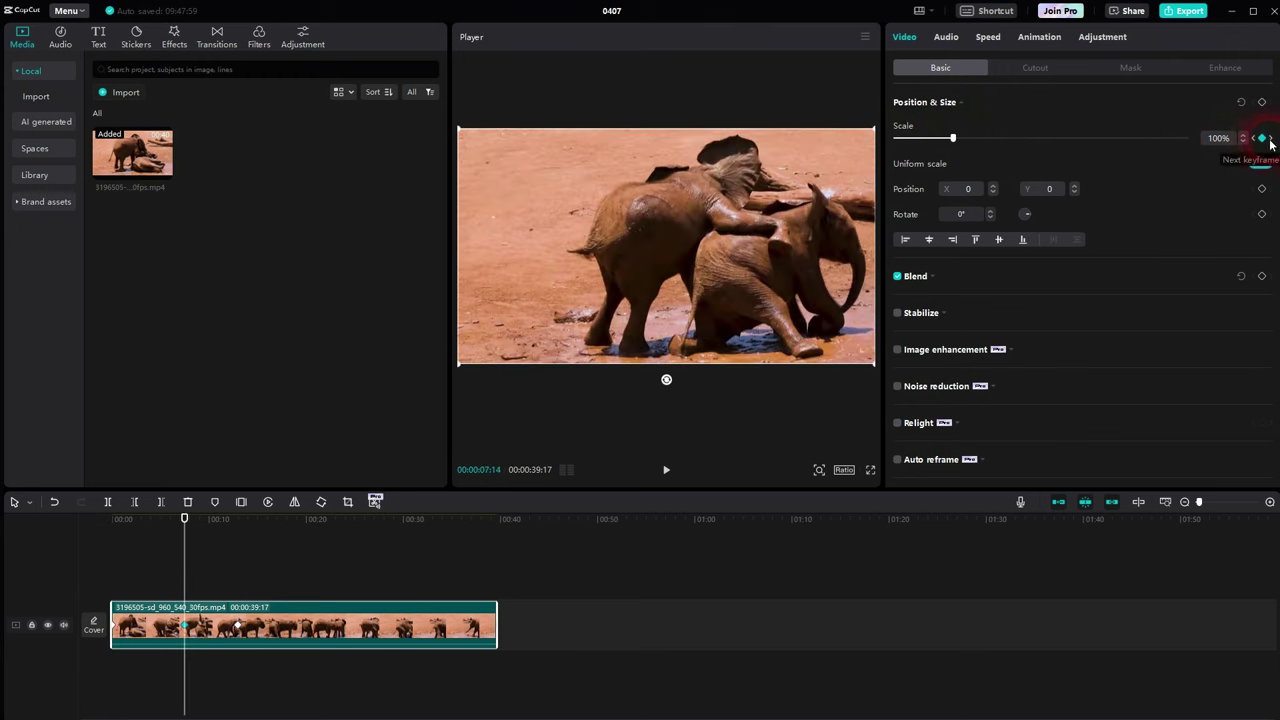
drag(953, 140, 966, 147)
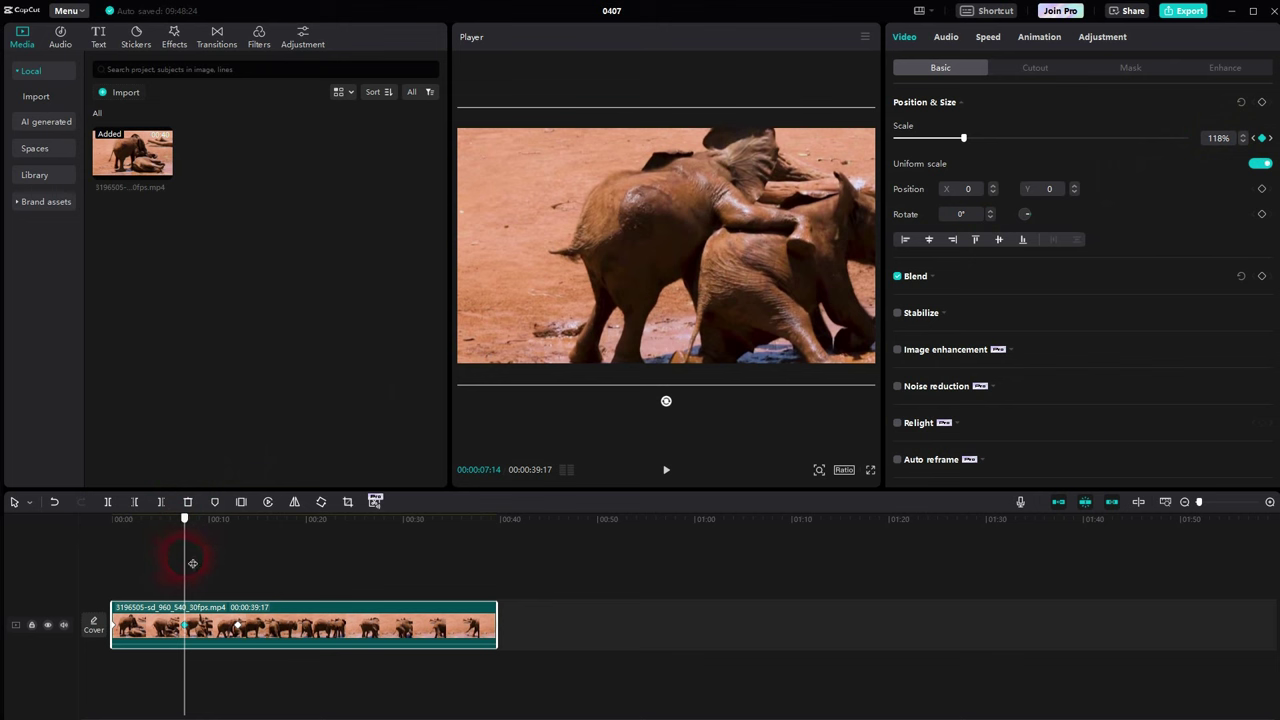
Step: Play the elephant clip from its start to check the zoom animation, and step back through its scale keyframes to the first one
drag(192, 563, 49, 580)
click(667, 470)
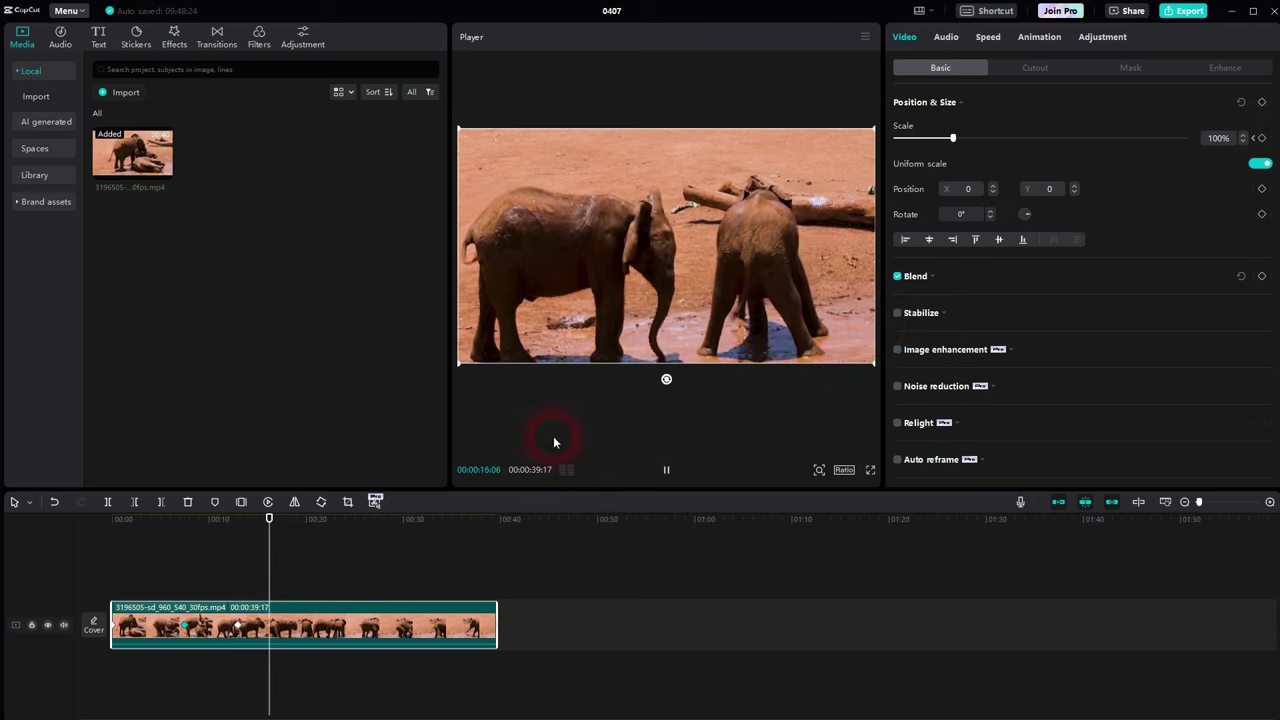
click(666, 469)
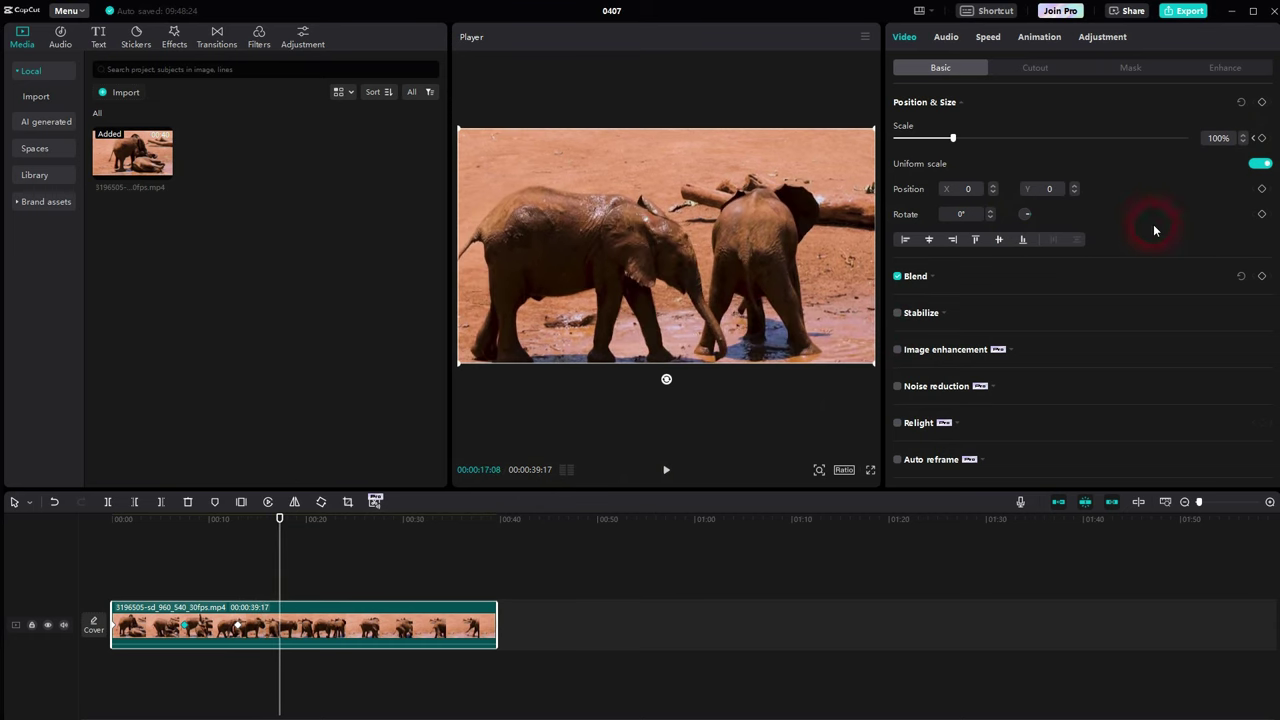
click(1255, 139)
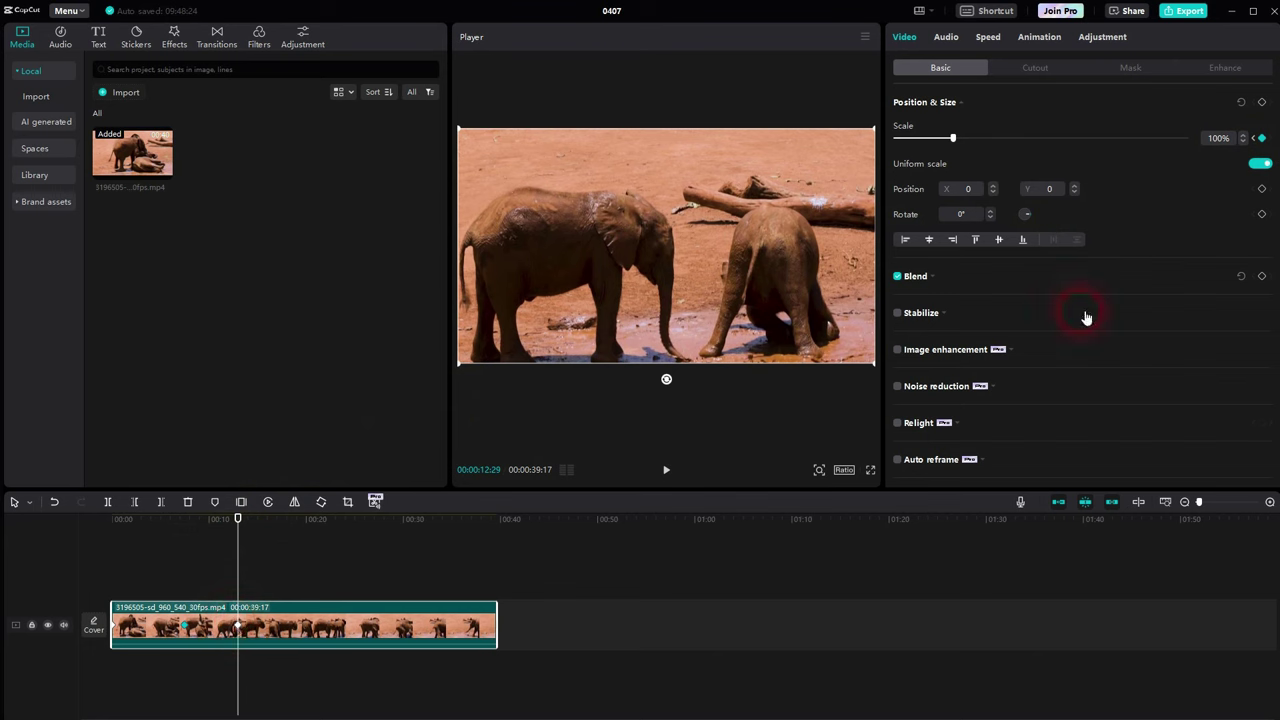
click(1255, 139)
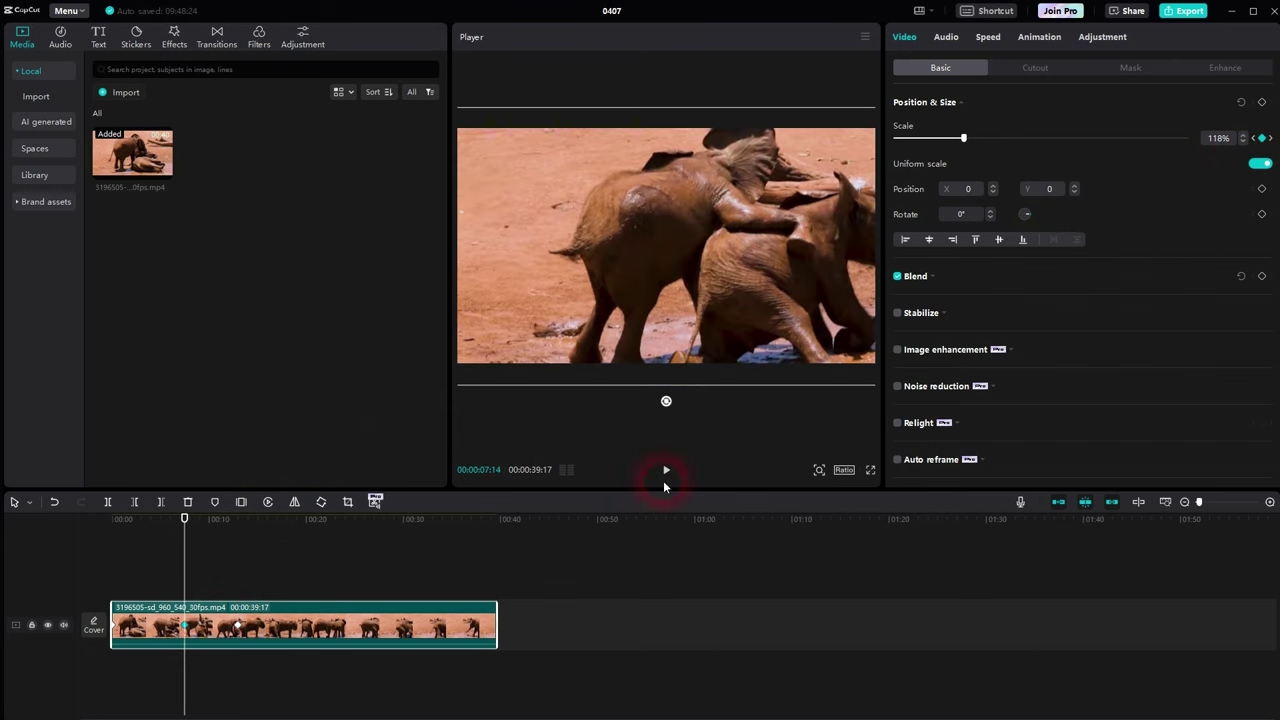
click(1254, 138)
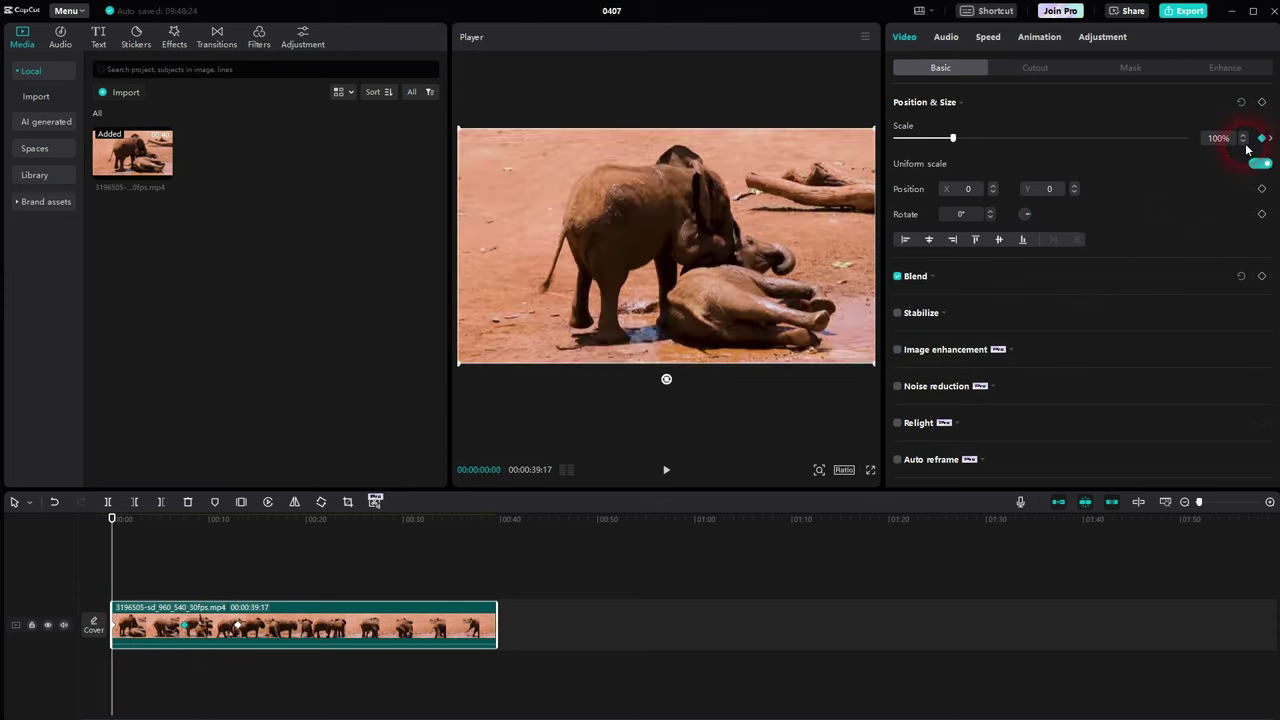
Step: Move the elephant clip's second scale keyframe earlier to 00:00:01:21 and preview the faster zoom from the start
click(182, 628)
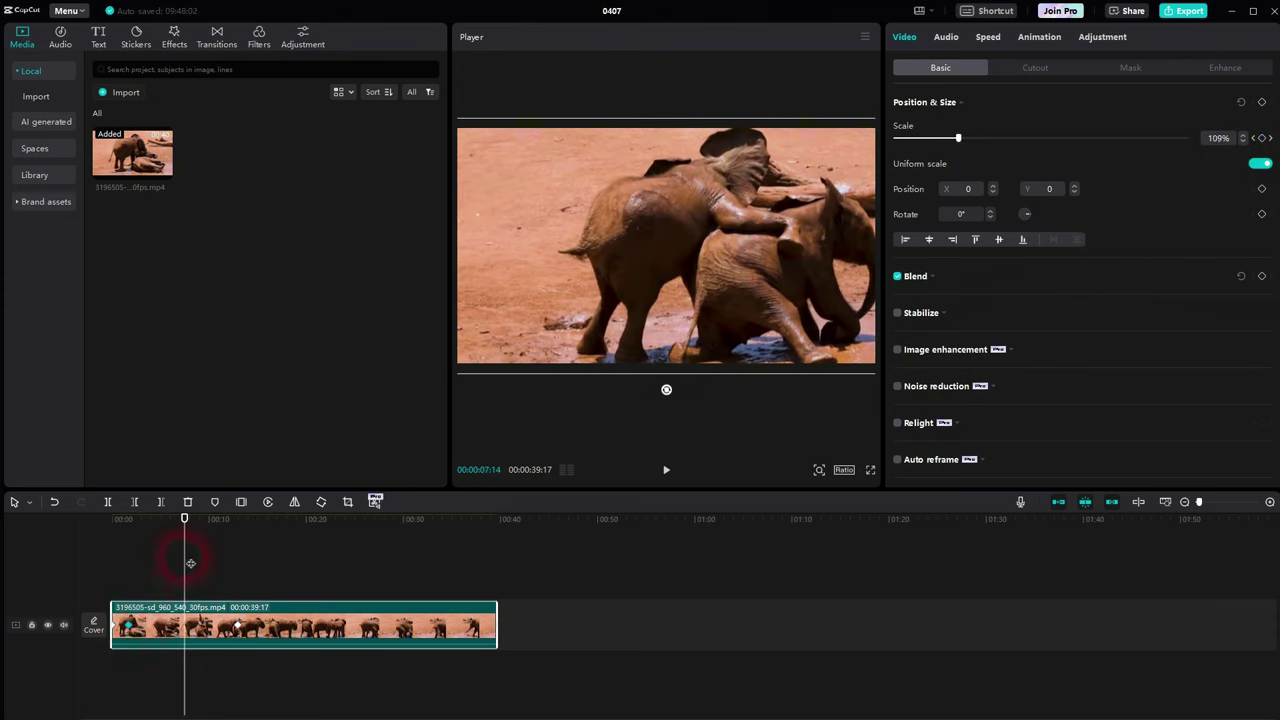
key(Home)
click(672, 470)
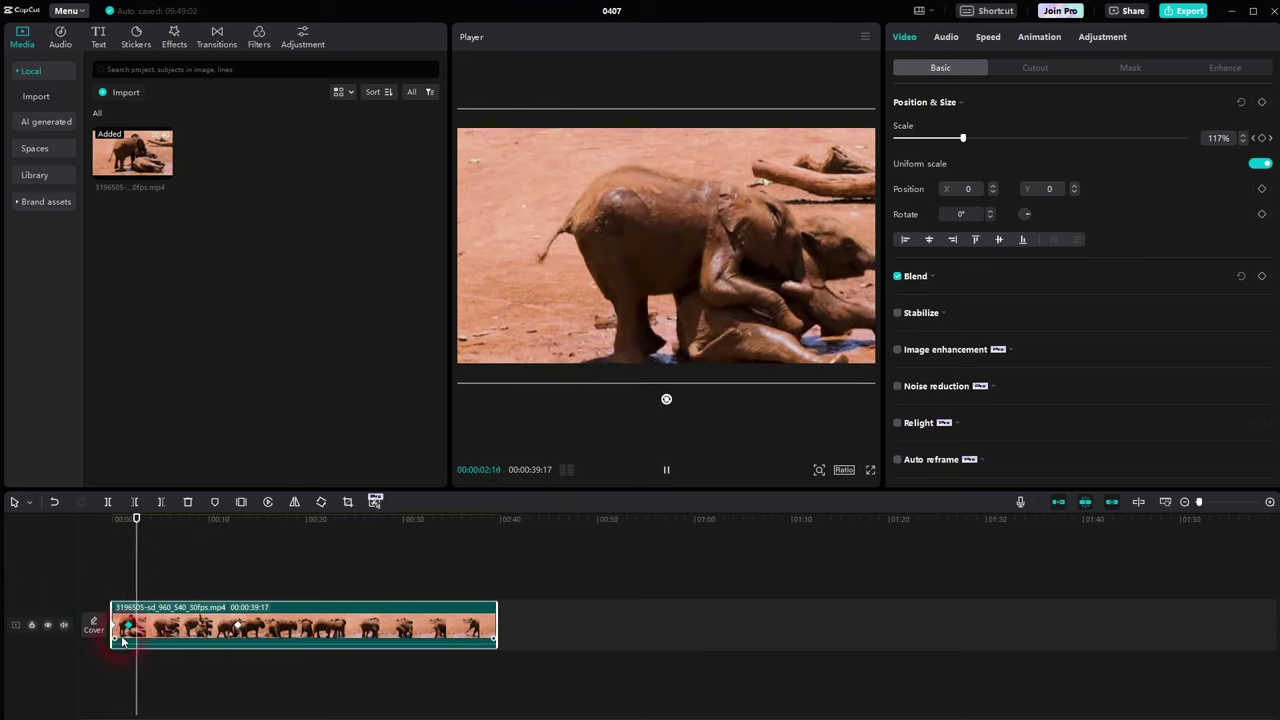
click(666, 469)
Step: Move the elephant clip's last scale keyframe to just after the second one and preview the animation from the start
click(240, 630)
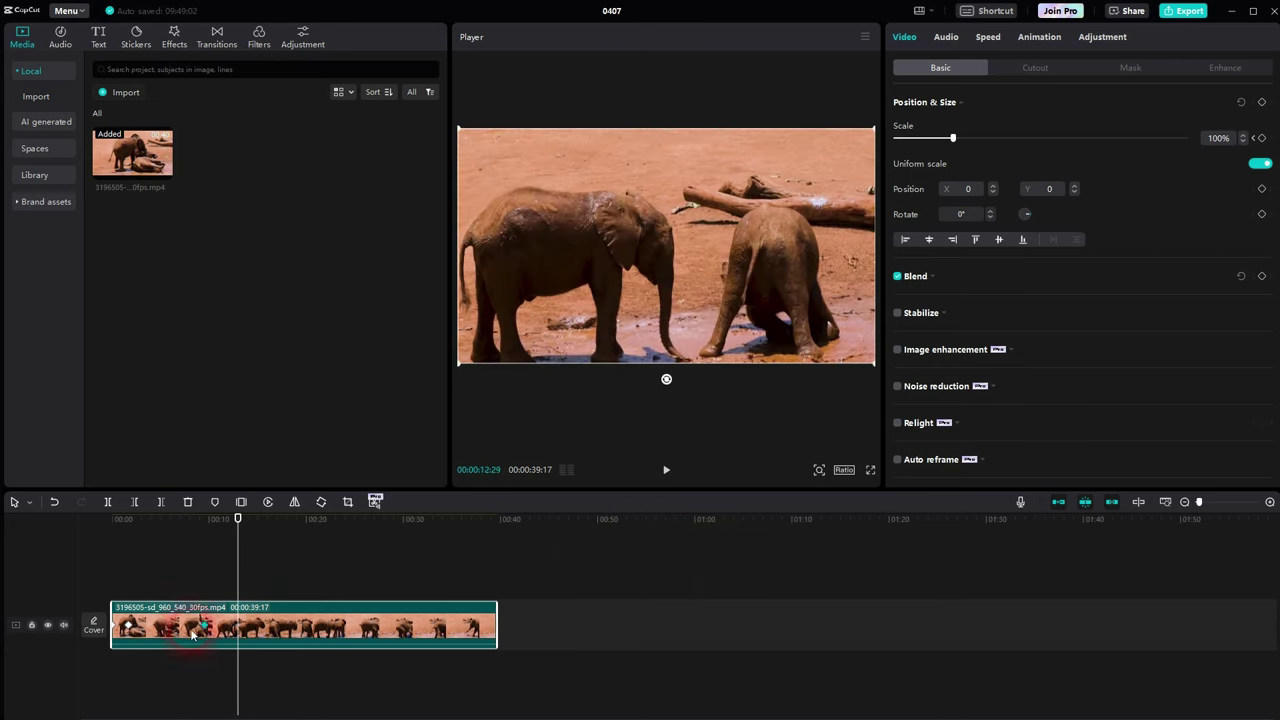
key(Home)
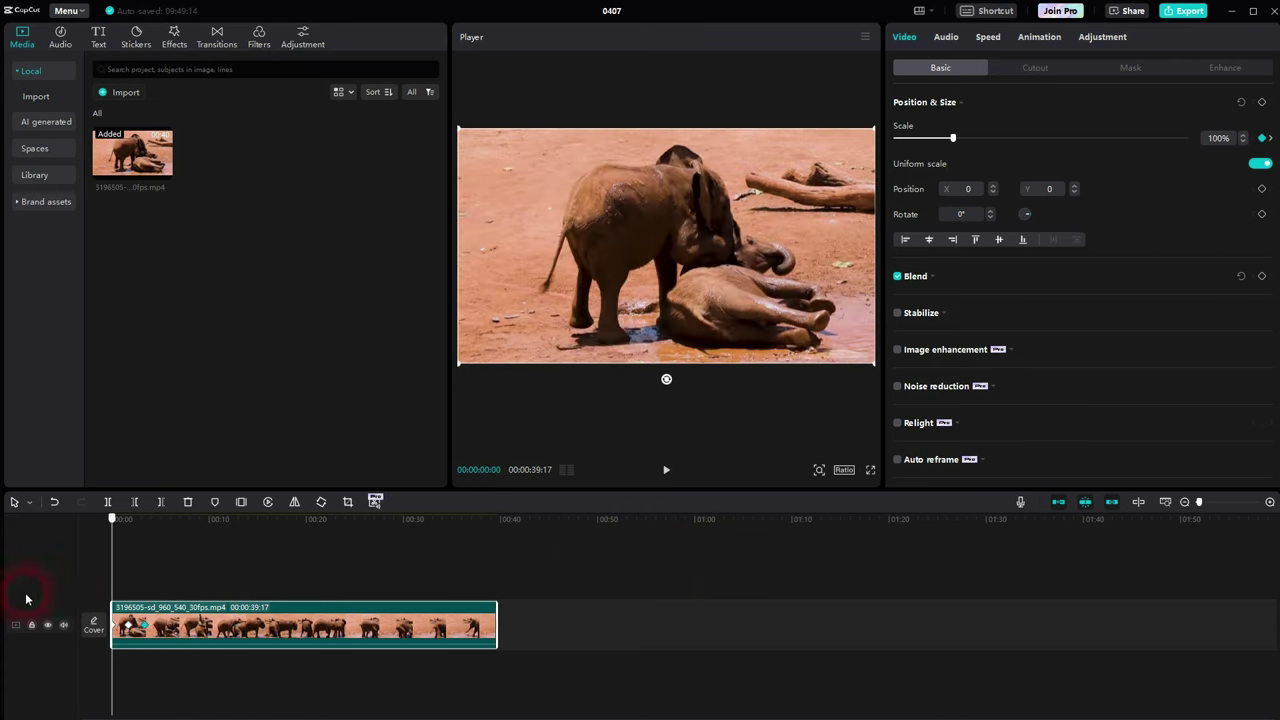
click(667, 470)
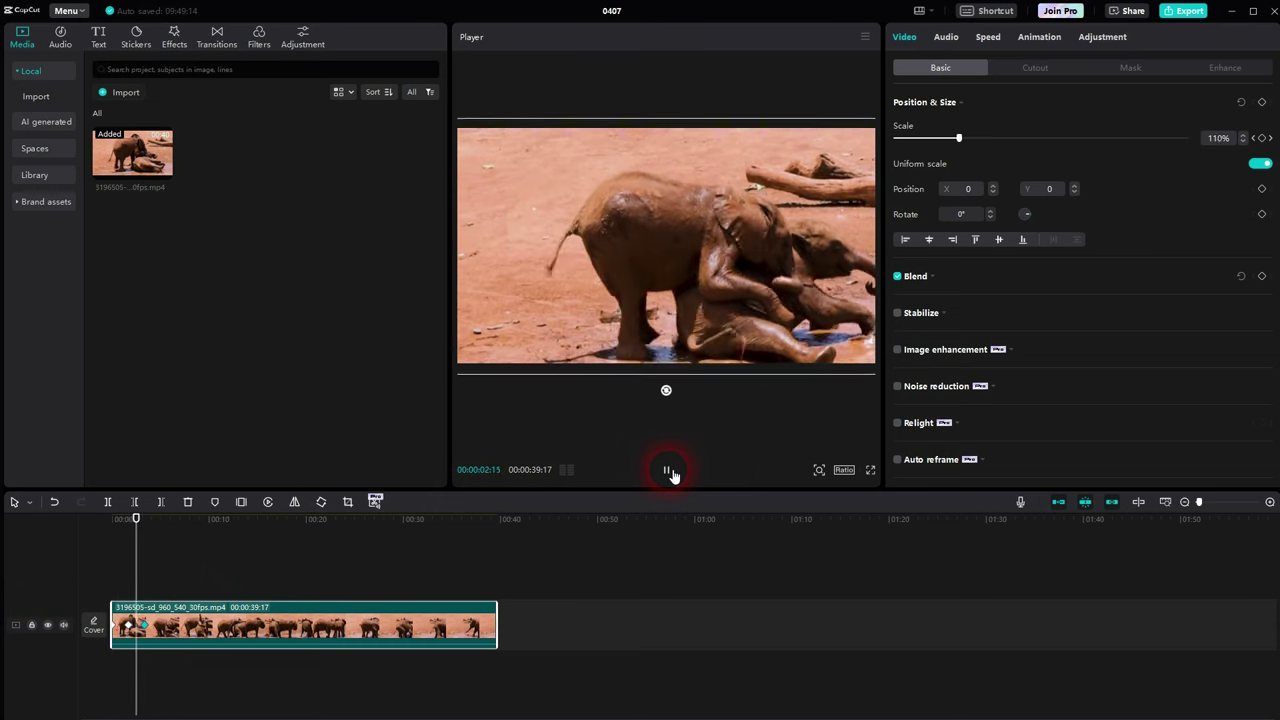
click(666, 470)
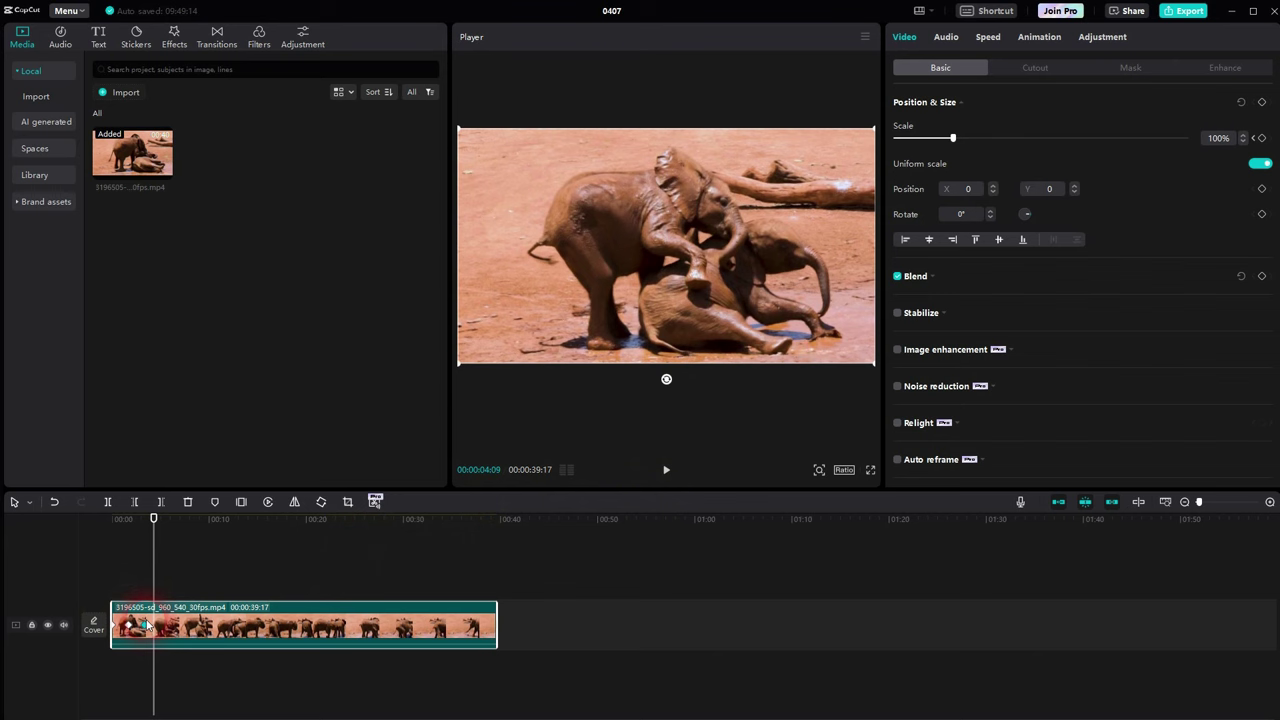
Step: Show the clip's keyframe animation, move the last point on the scale curve to 00:00:04:09 at 107%, and hide the animation again
right_click(197, 622)
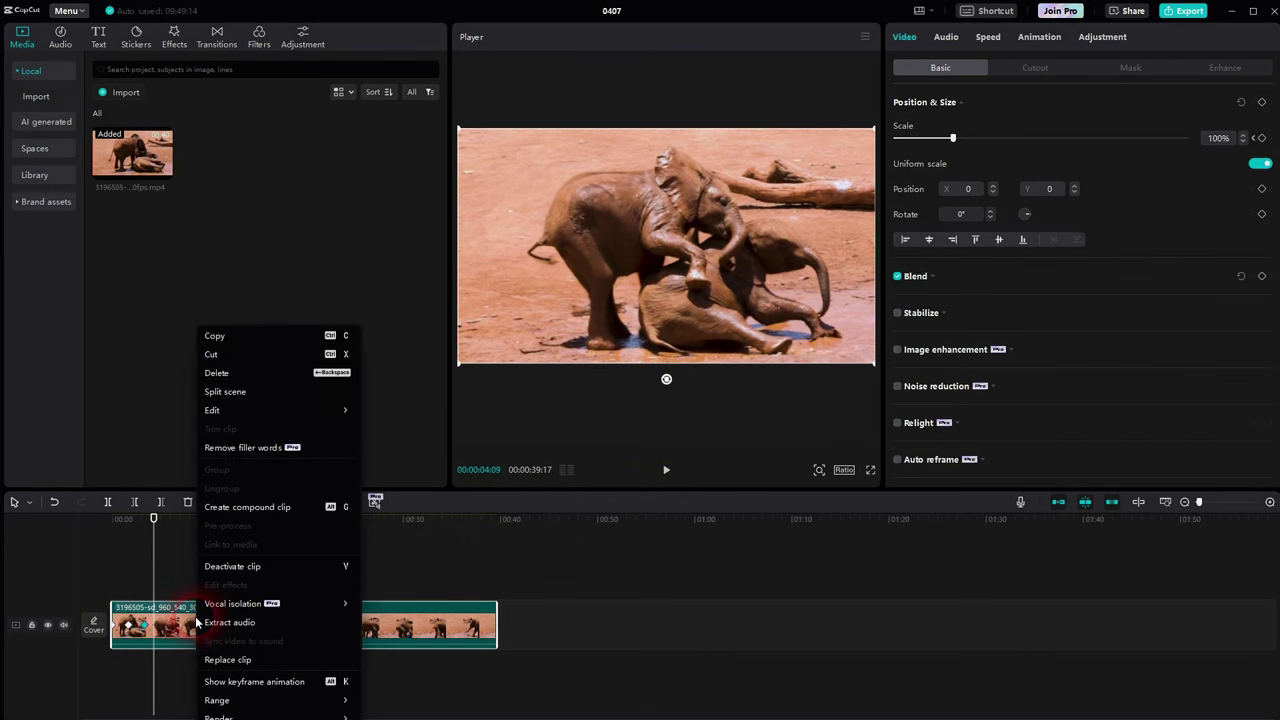
click(290, 684)
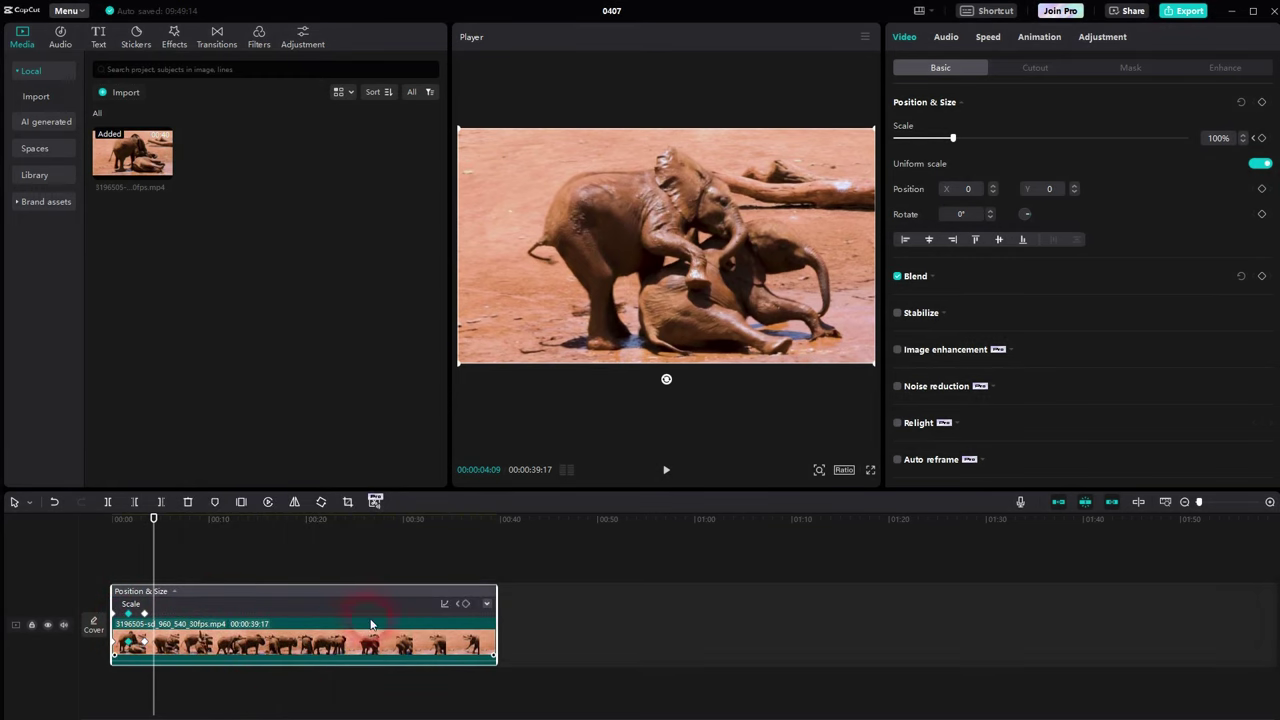
click(486, 603)
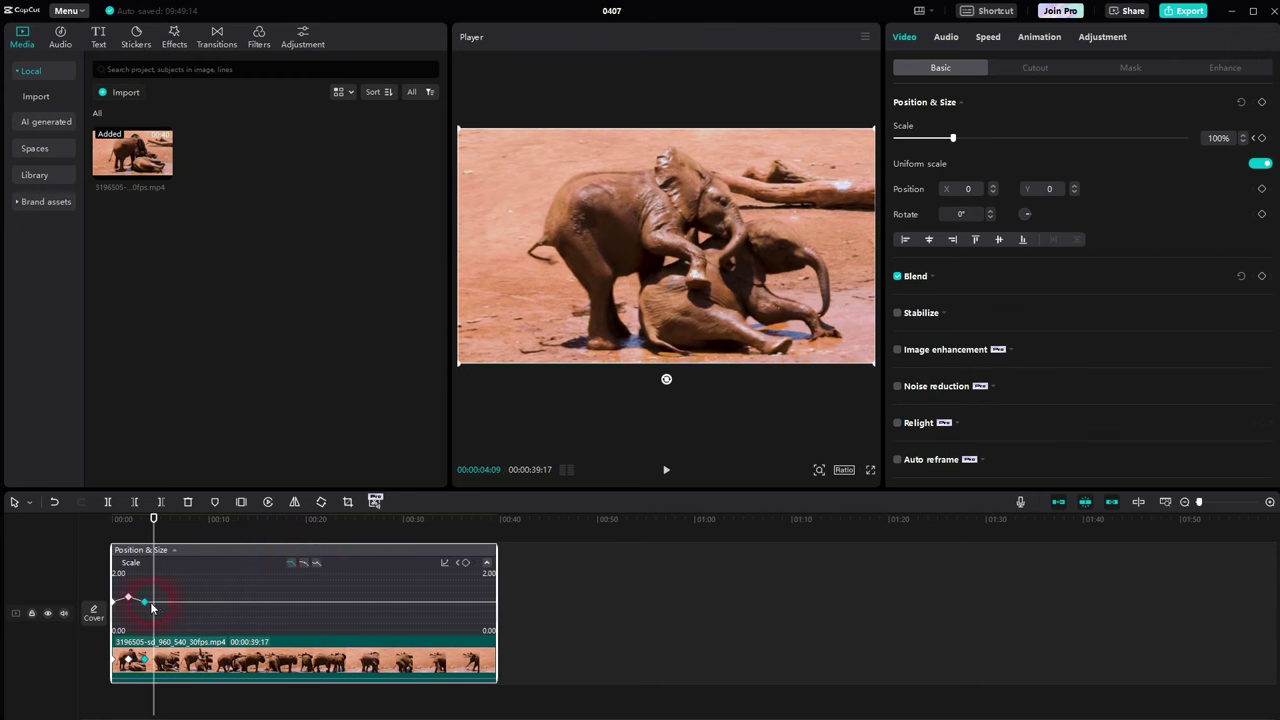
mouse_move(152, 607)
mouse_down()
mouse_move(180, 600)
mouse_move(182, 627)
mouse_move(175, 600)
mouse_move(155, 601)
mouse_up()
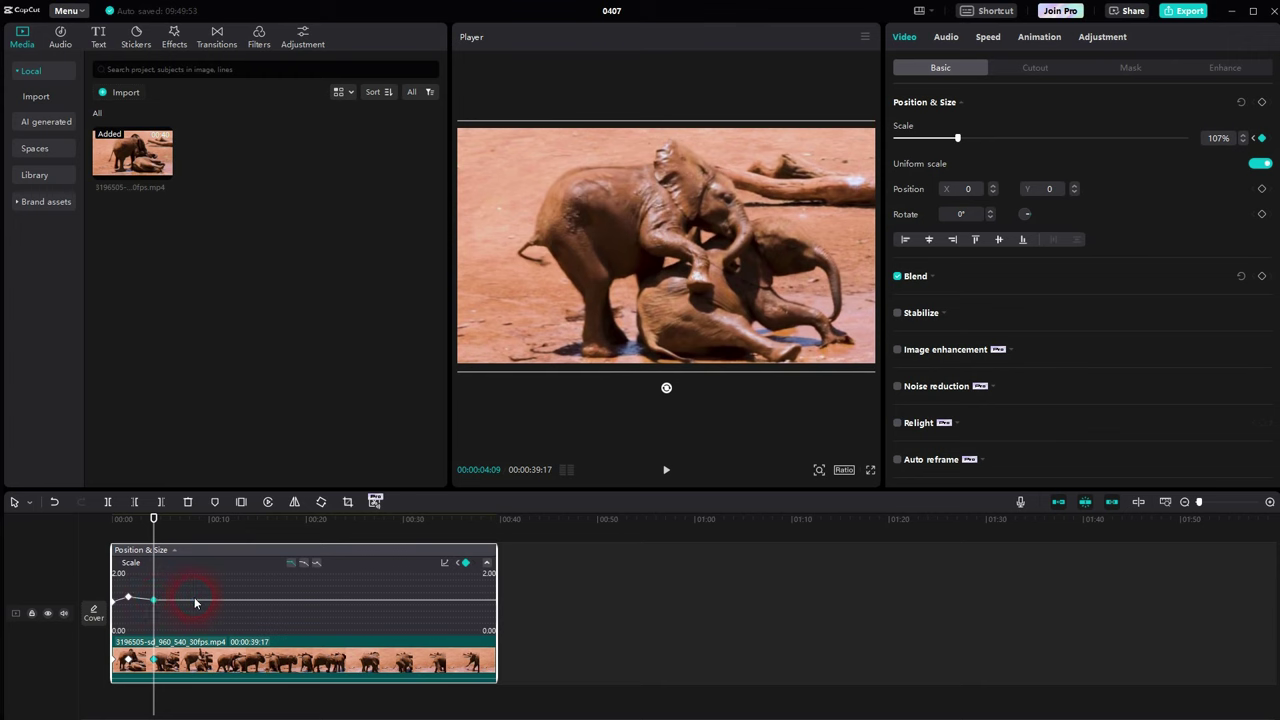
click(487, 565)
right_click(370, 603)
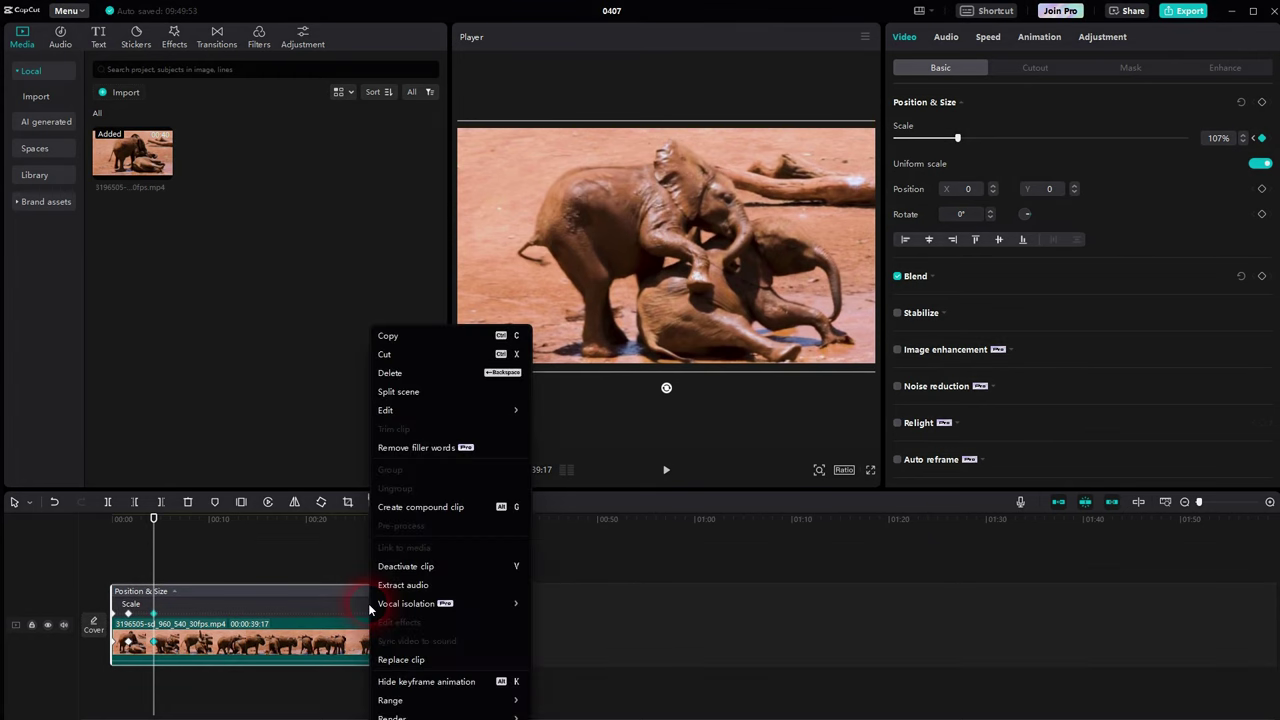
click(465, 683)
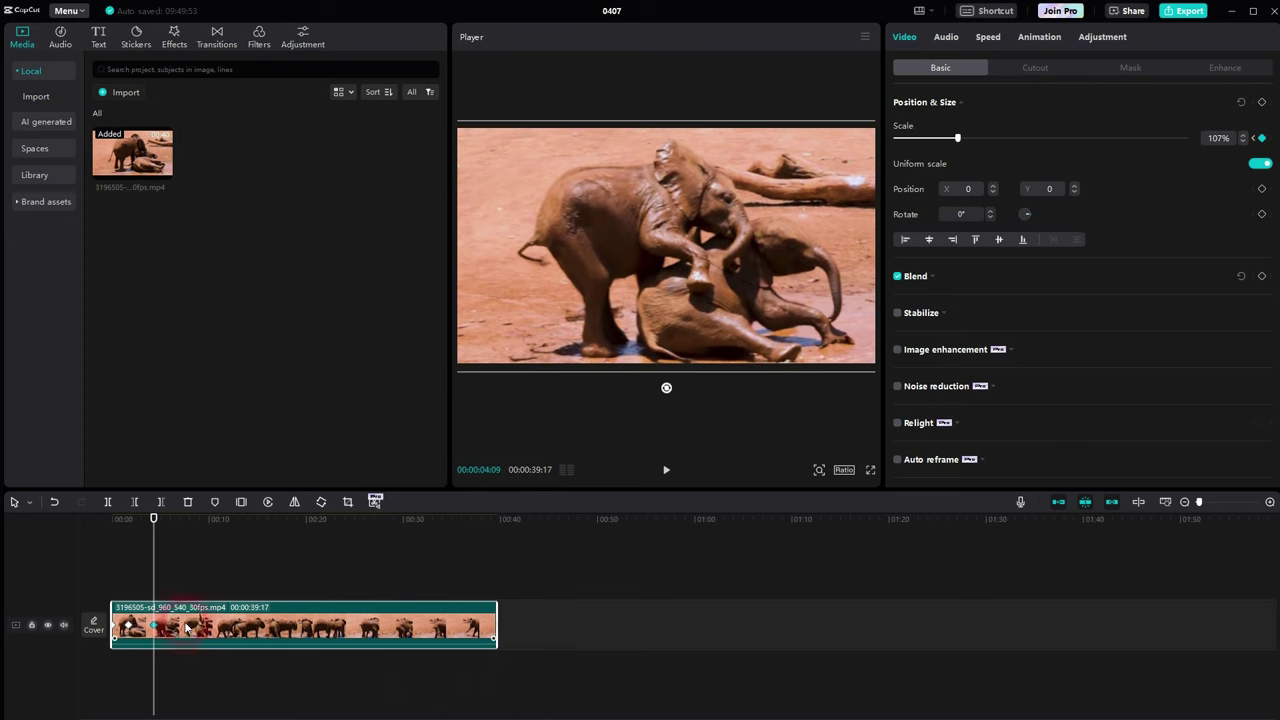
Step: Move the second scale keyframe to 00:00:02:12, and delete all of the clip's scale keyframes except the first
click(137, 627)
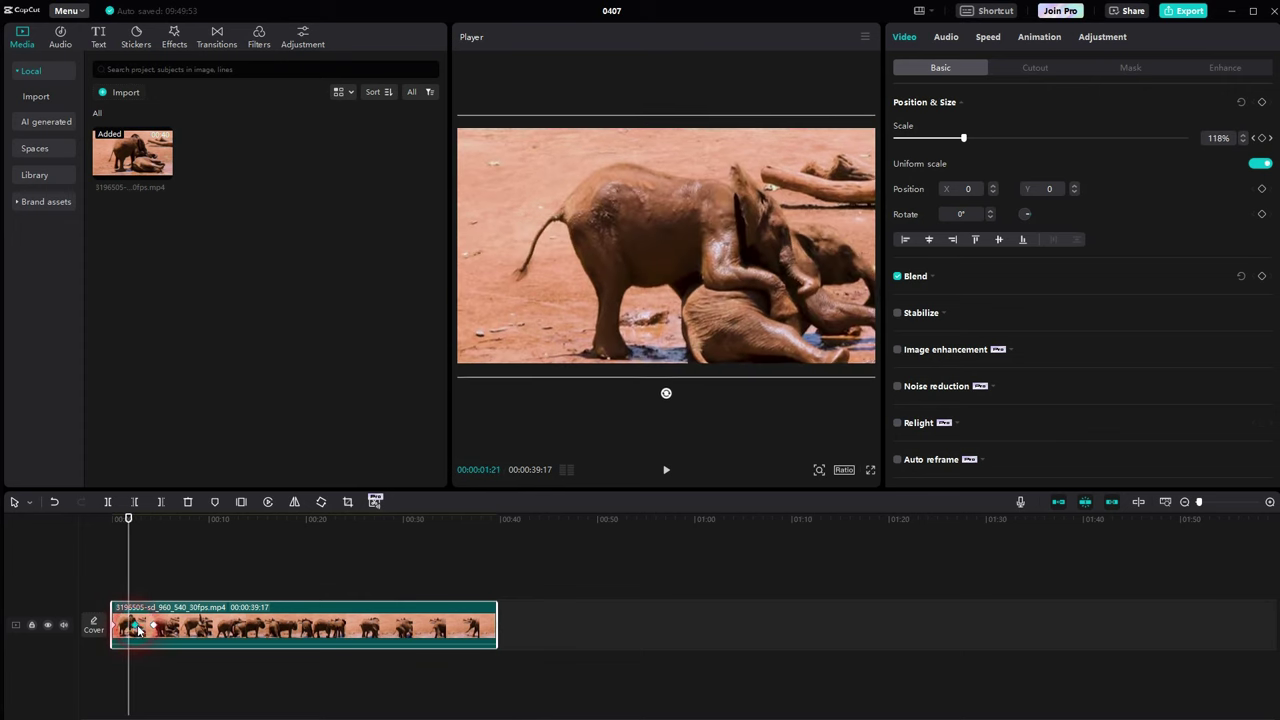
click(154, 627)
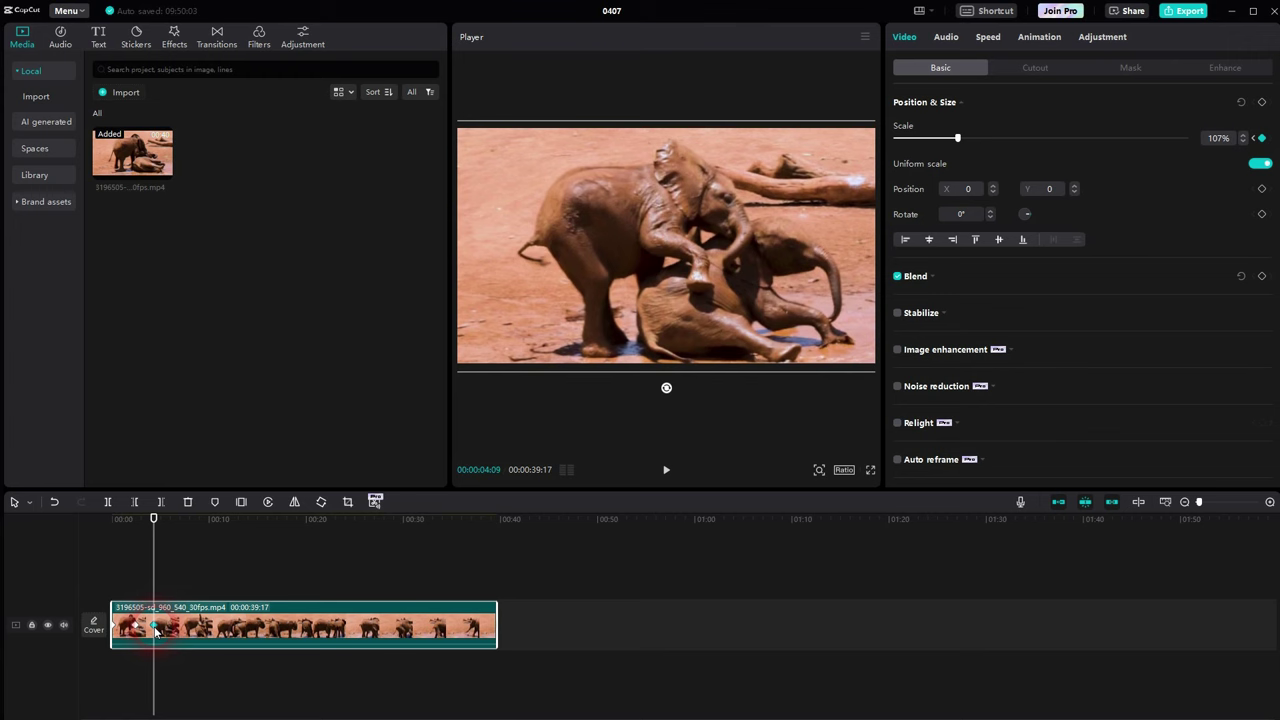
key(ctrl+z)
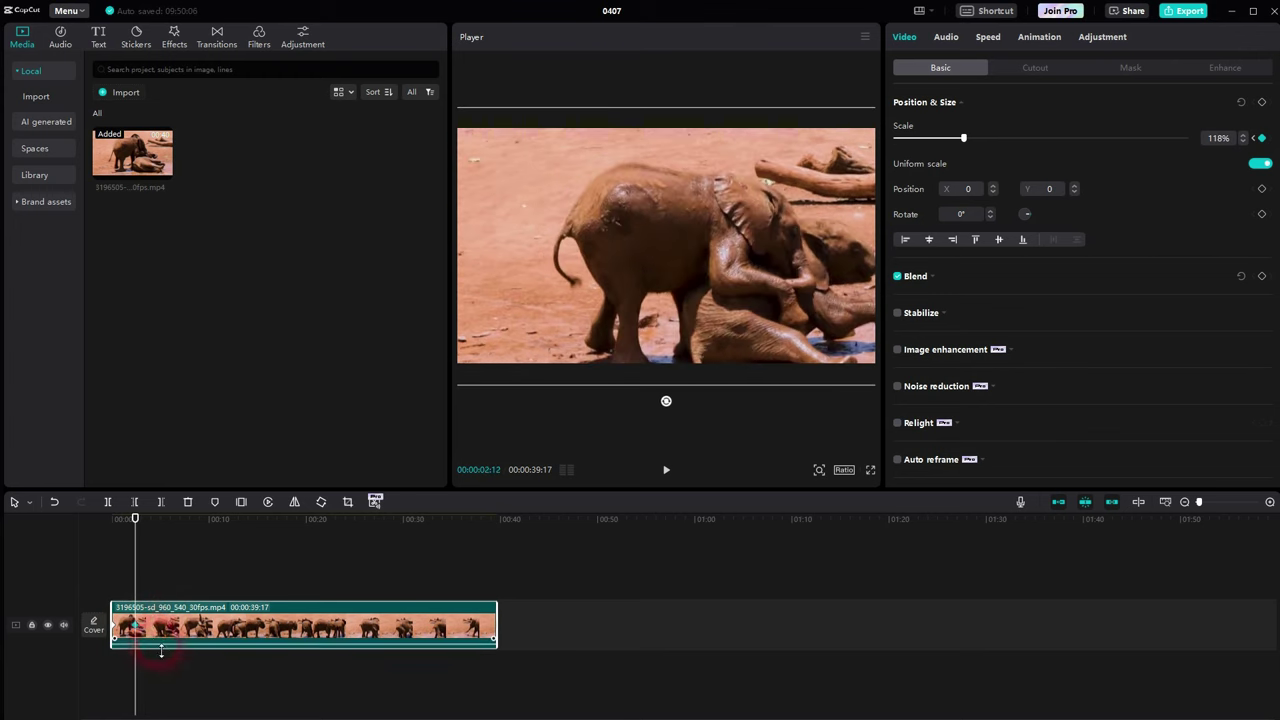
click(1254, 138)
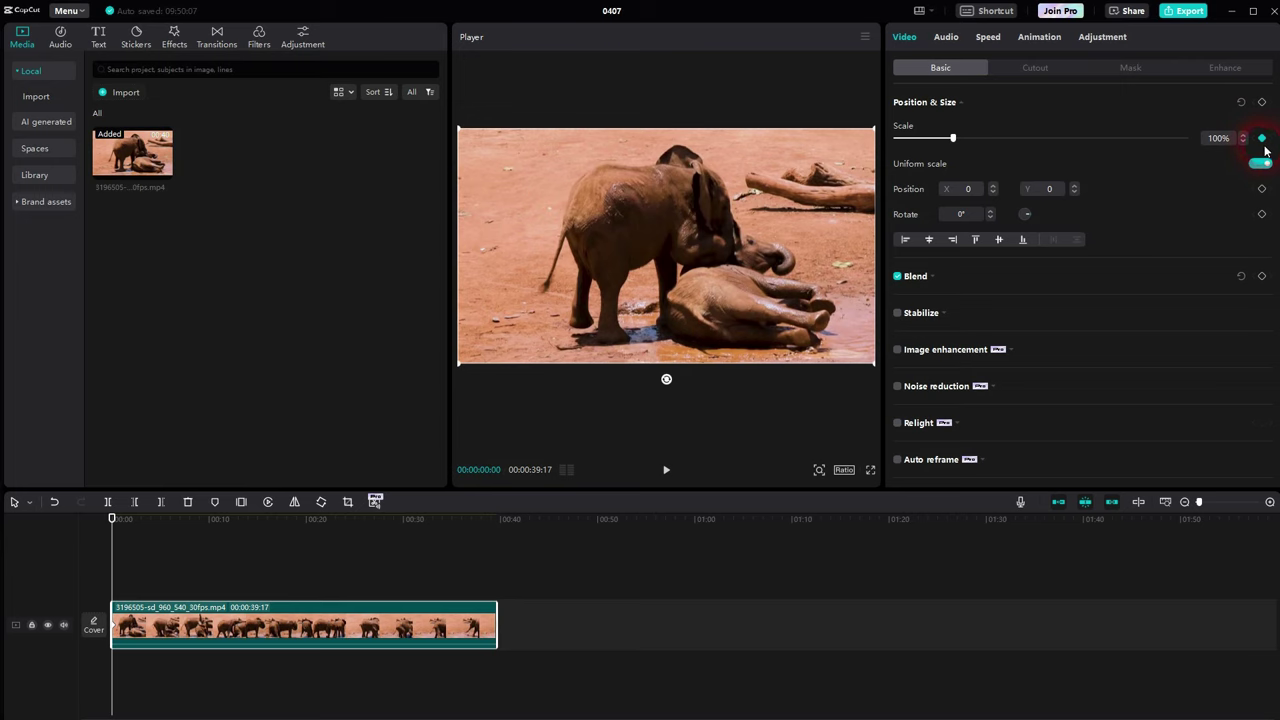
Step: Replace the elephant clip on the timeline with a fresh copy, keyframing its scale from 100% at the start to 148% at 00:00:05:06
key(Delete)
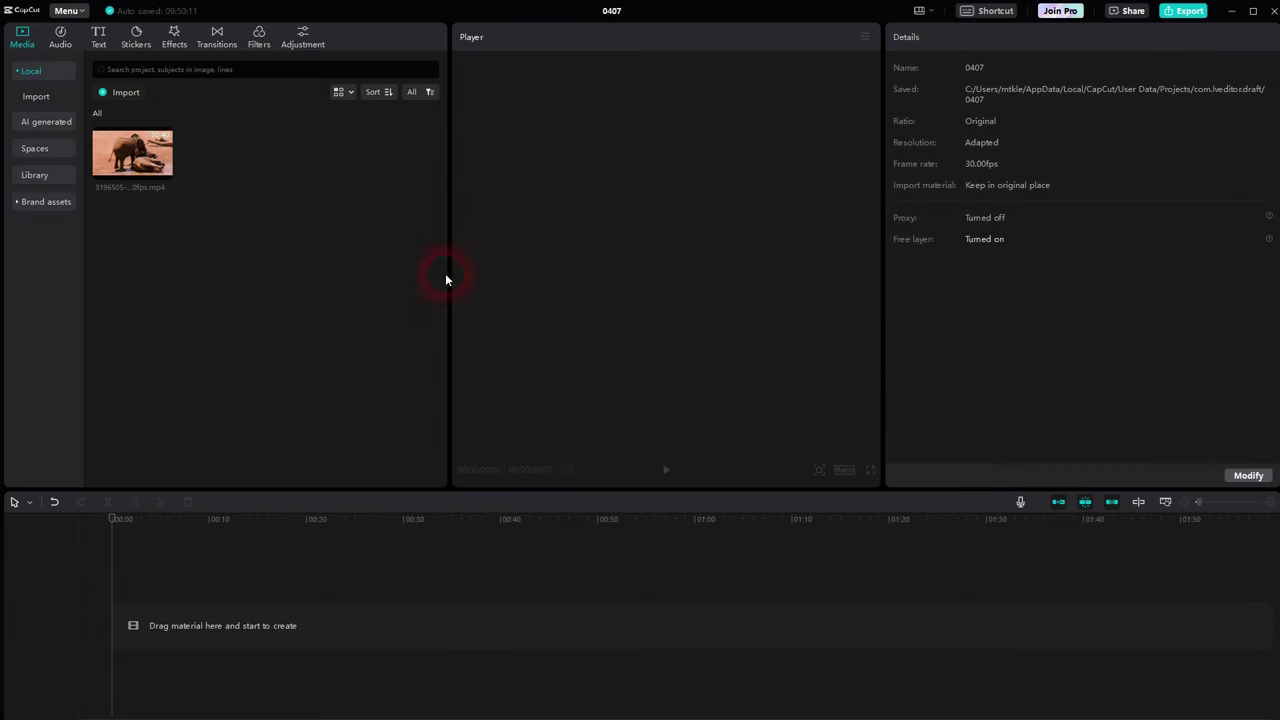
click(164, 167)
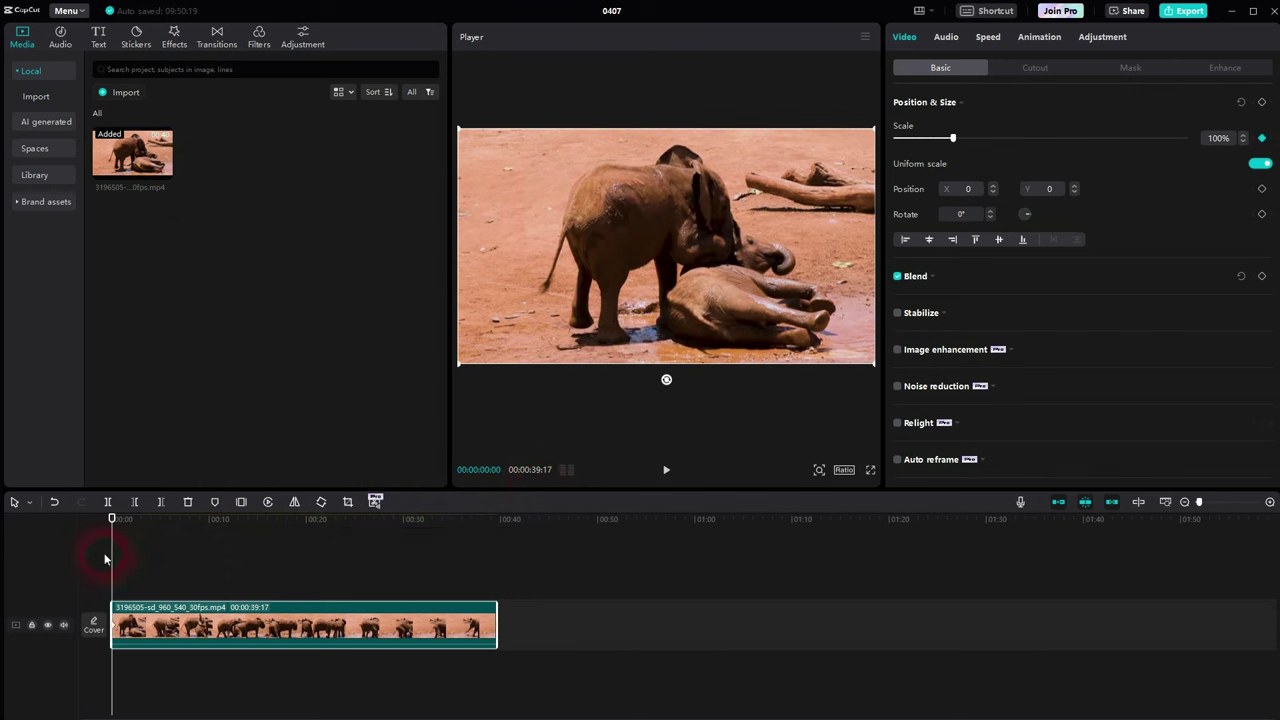
drag(117, 561, 163, 563)
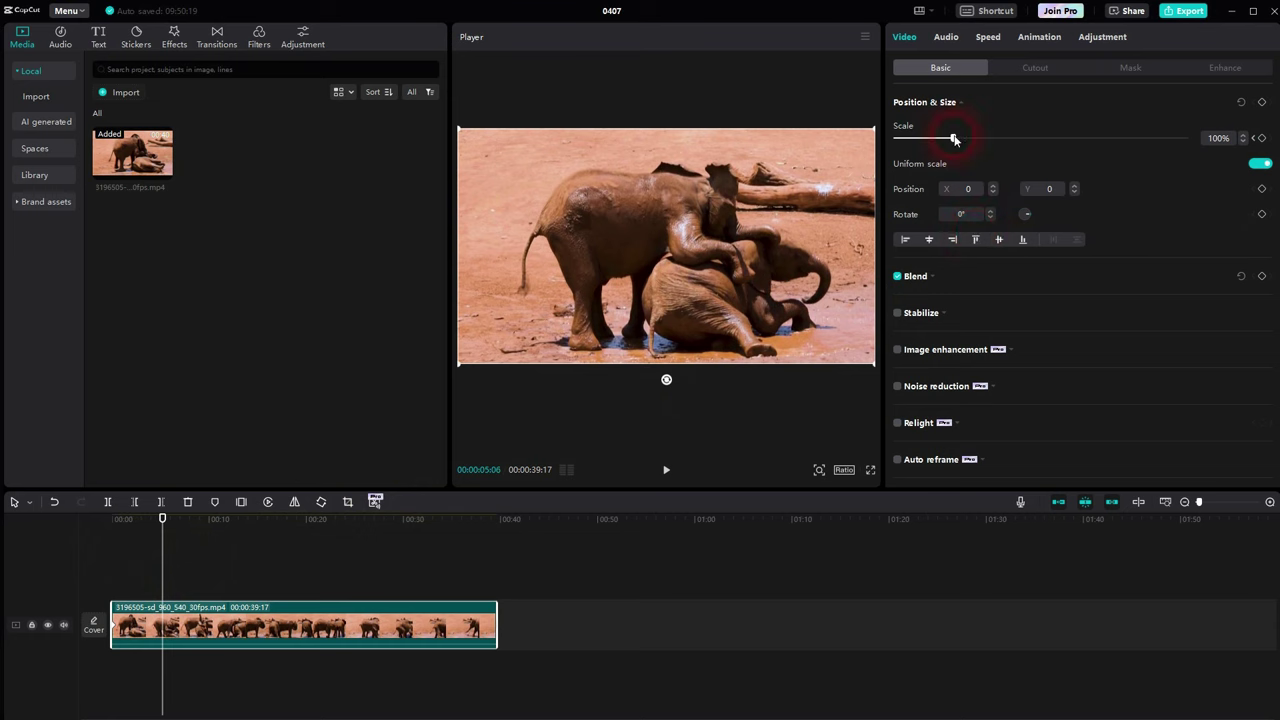
drag(955, 140, 982, 147)
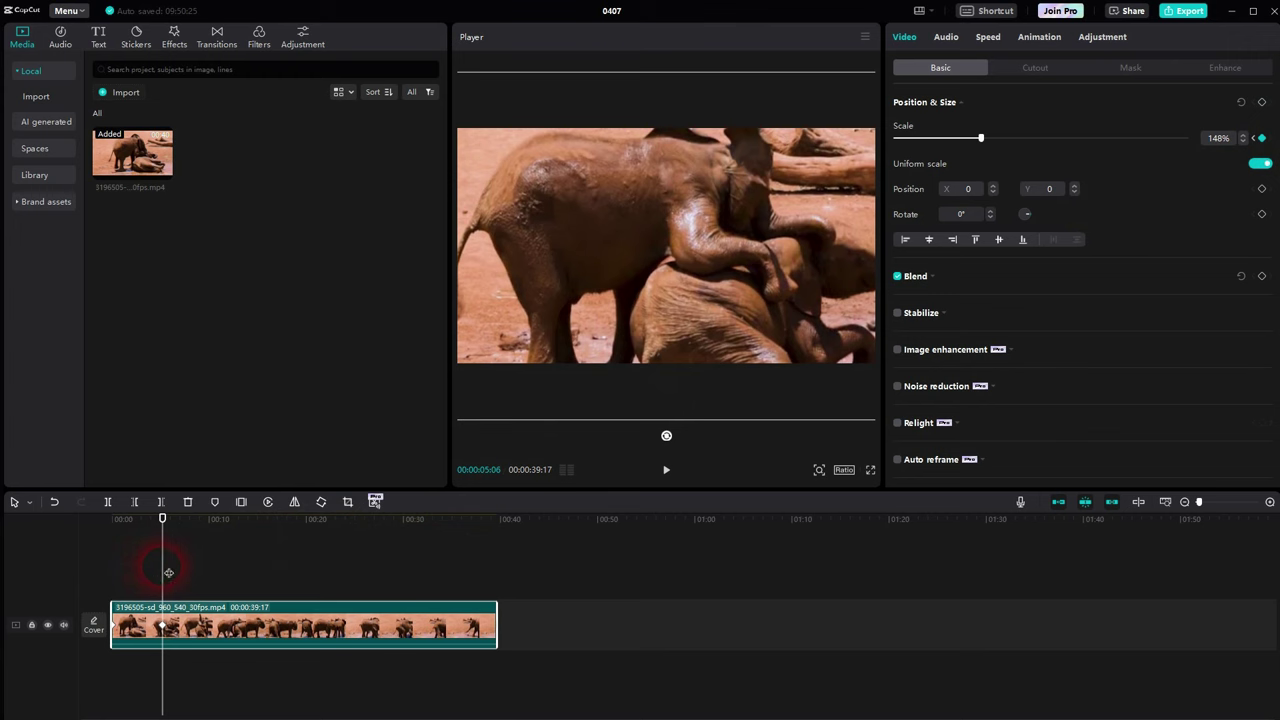
Step: Try different timeline positions for the 148% scale keyframe, and place it at 00:00:13:23 with the playhead on it
click(267, 628)
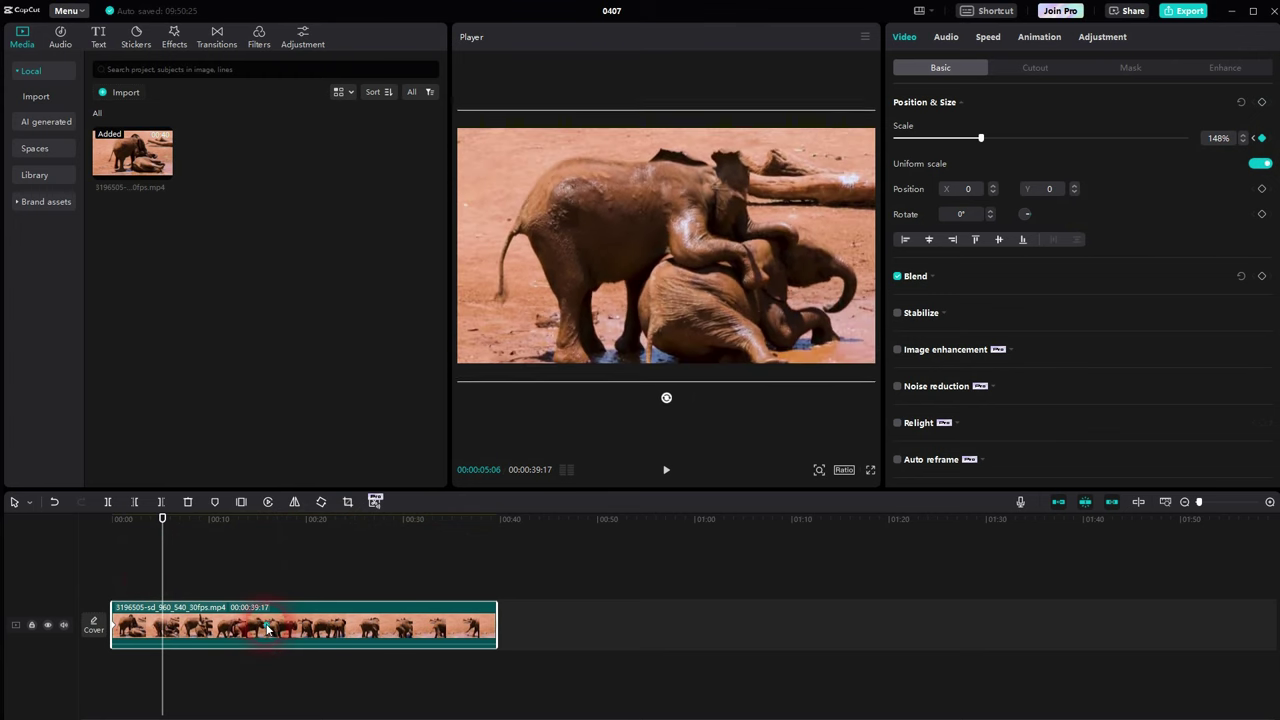
click(499, 629)
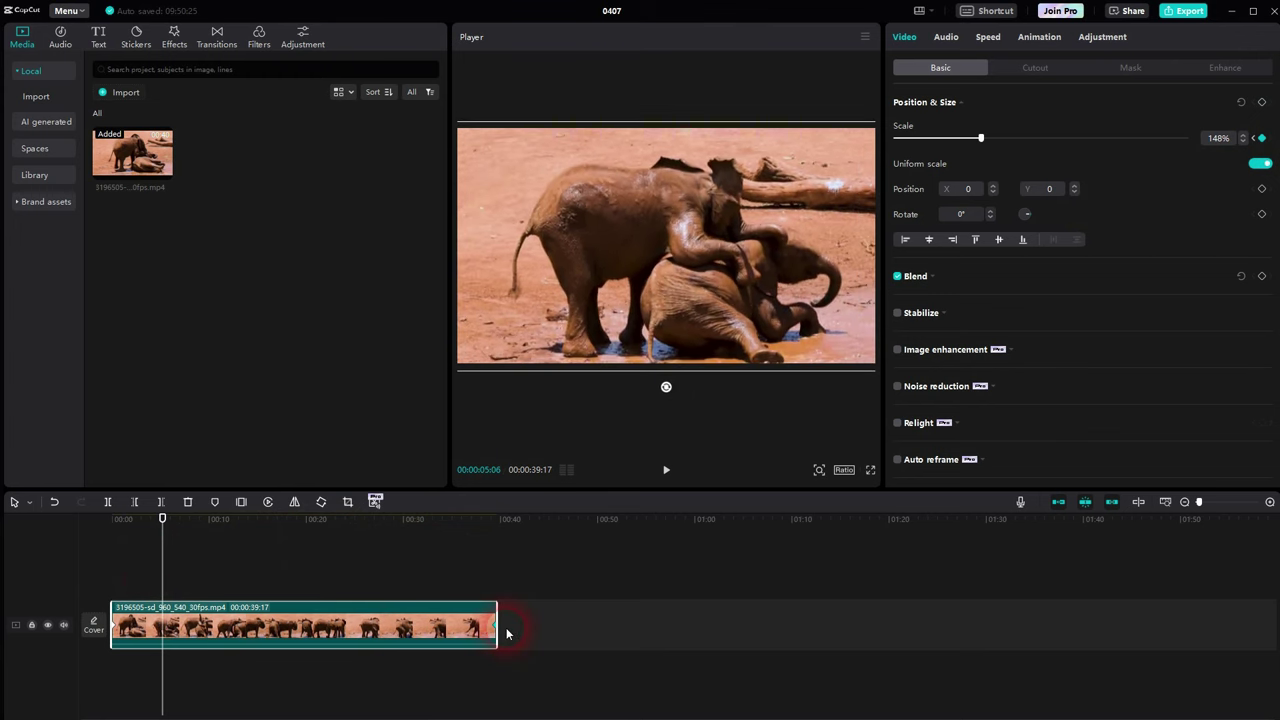
click(245, 631)
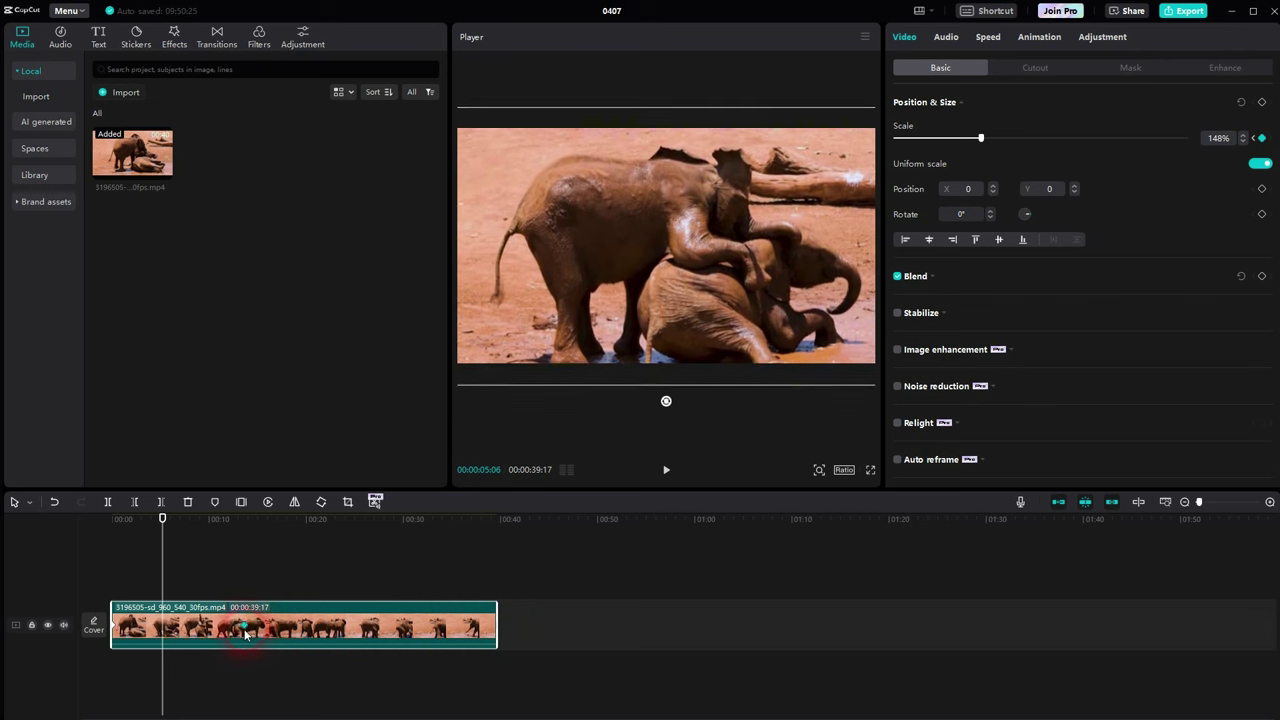
click(294, 576)
drag(169, 551, 247, 572)
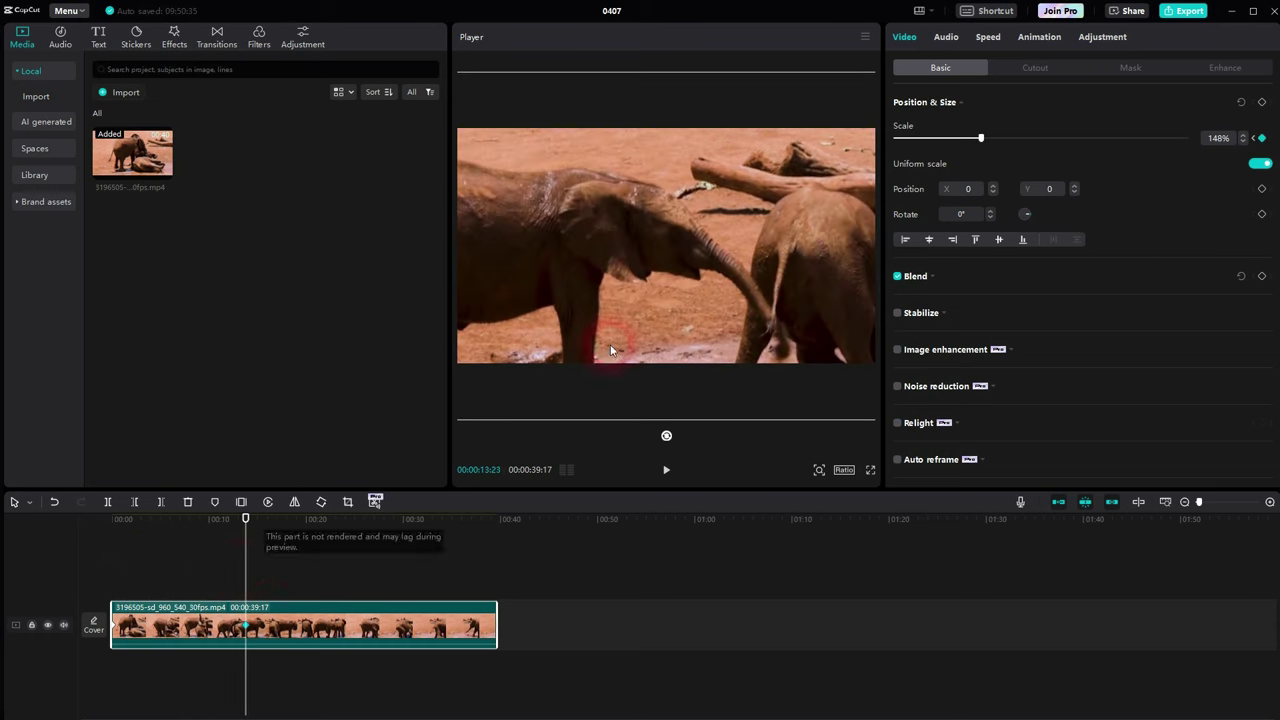
Step: Add position keyframes to the elephant clip at 00:00:13:23 and at its start
click(548, 232)
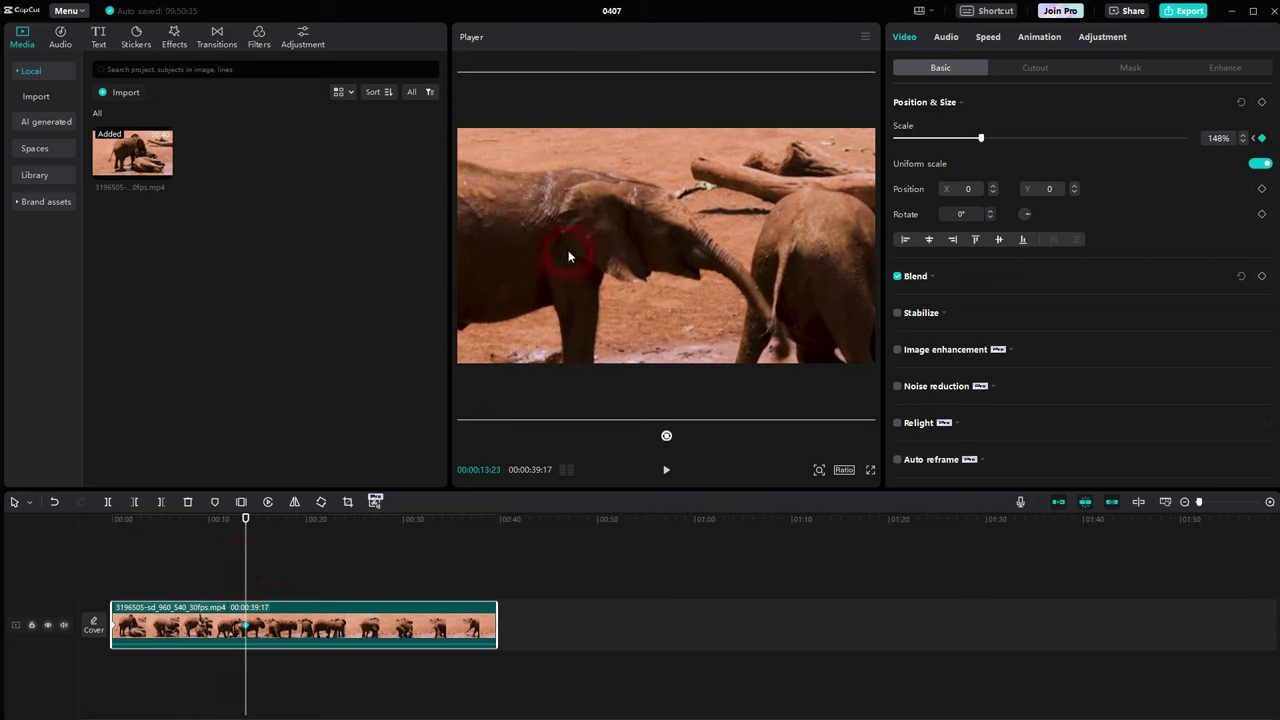
click(1261, 189)
click(40, 603)
click(1199, 283)
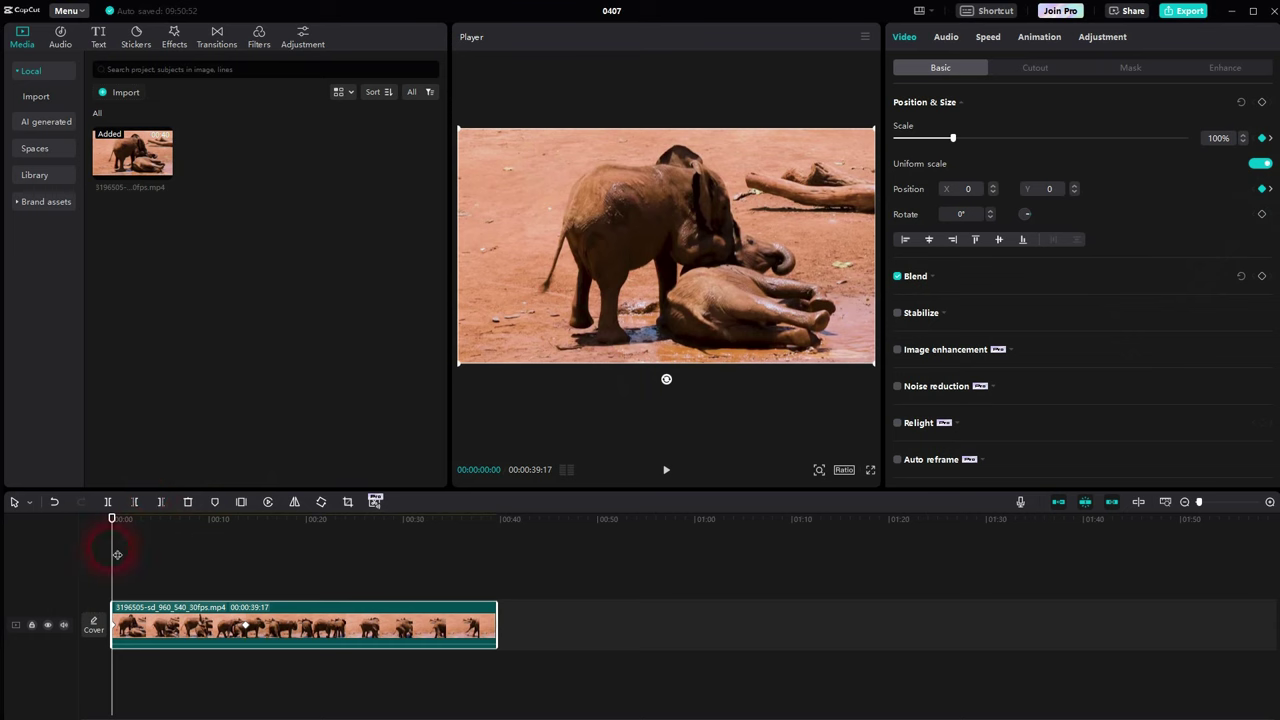
Step: Move the elephant clip horizontally to X 925 at the 00:00:13:23 keyframe, and play the animation from the start
drag(114, 534, 253, 549)
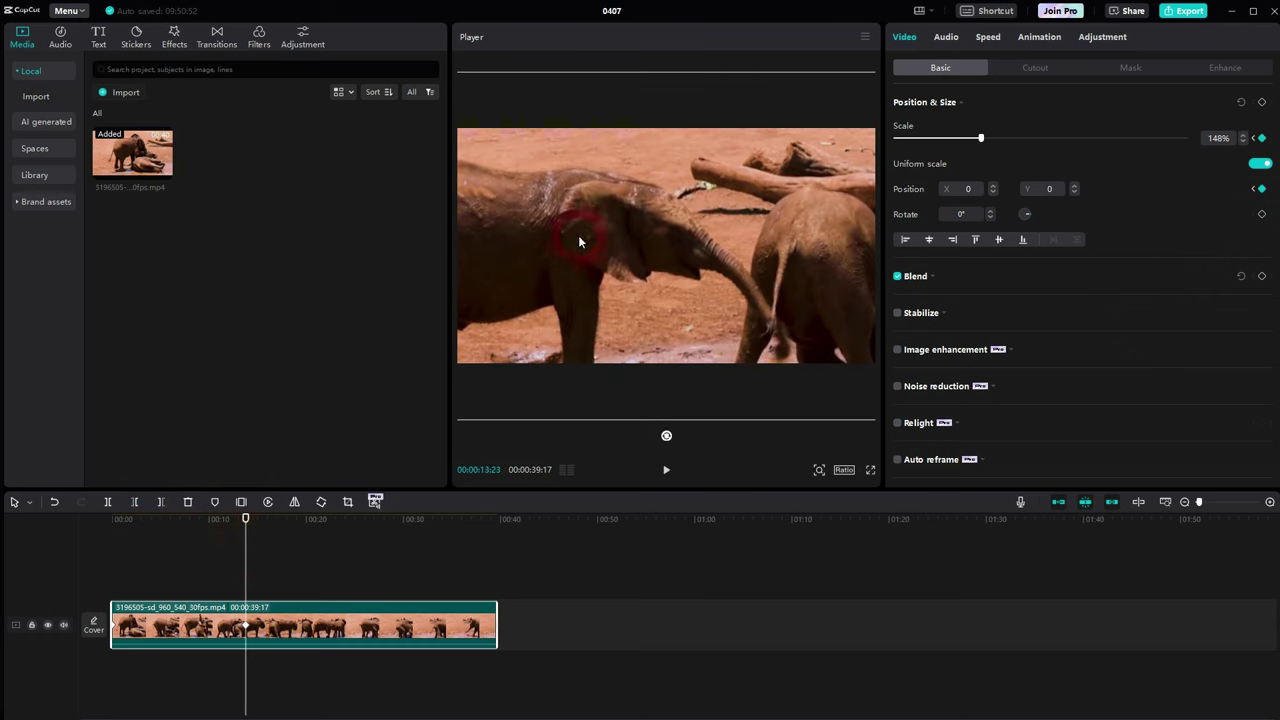
drag(578, 241, 676, 240)
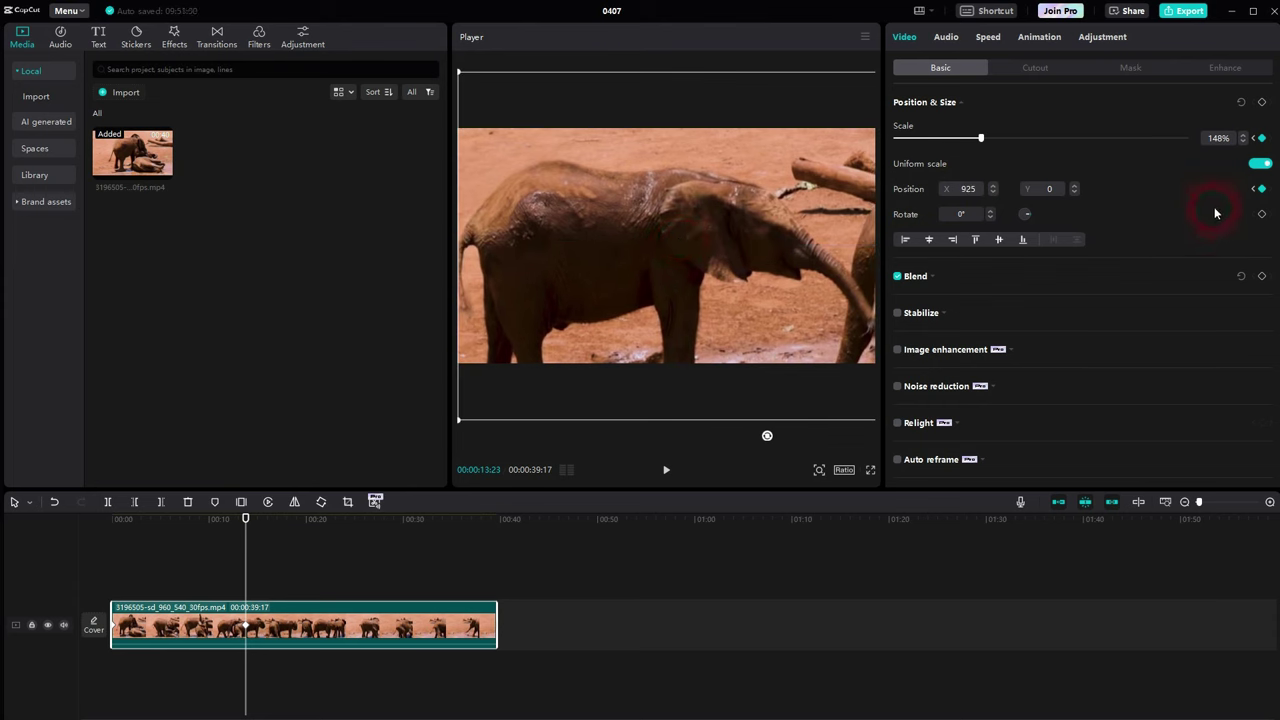
click(249, 605)
drag(255, 579, 86, 592)
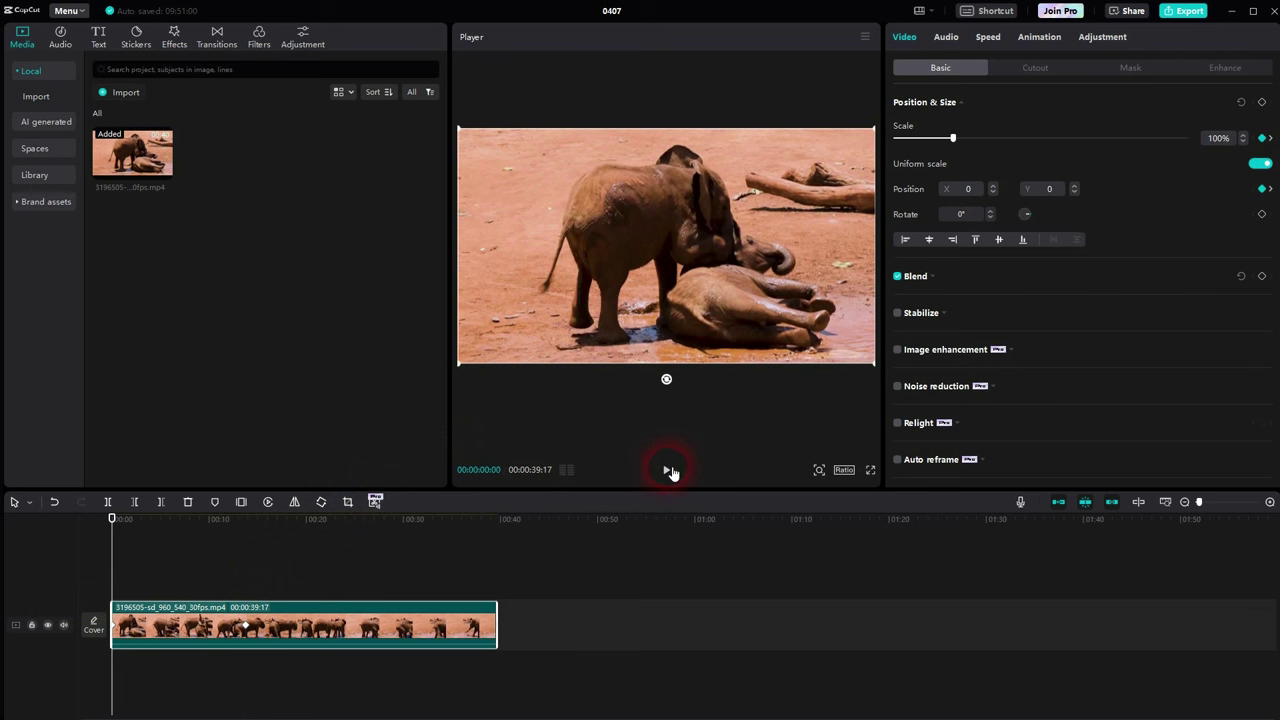
click(668, 470)
drag(952, 138, 956, 138)
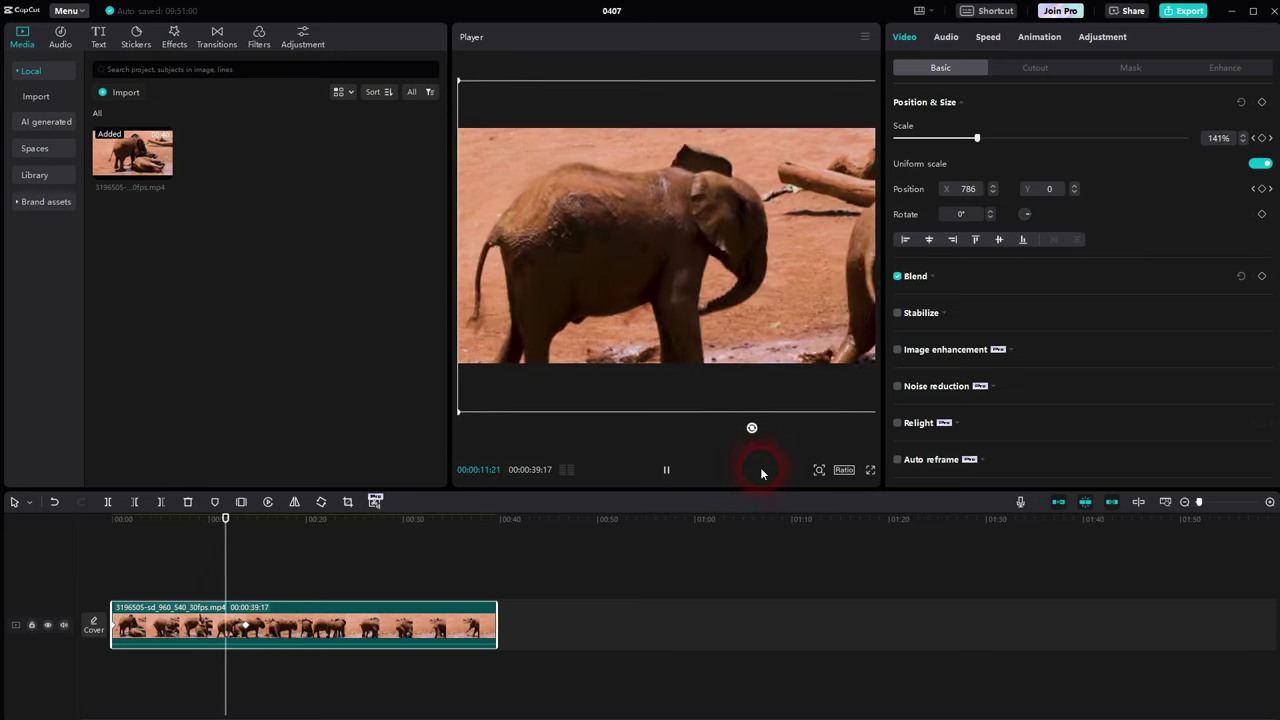
click(667, 470)
Step: Show the clip's keyframe animation on the timeline and expand the scale curve
right_click(175, 626)
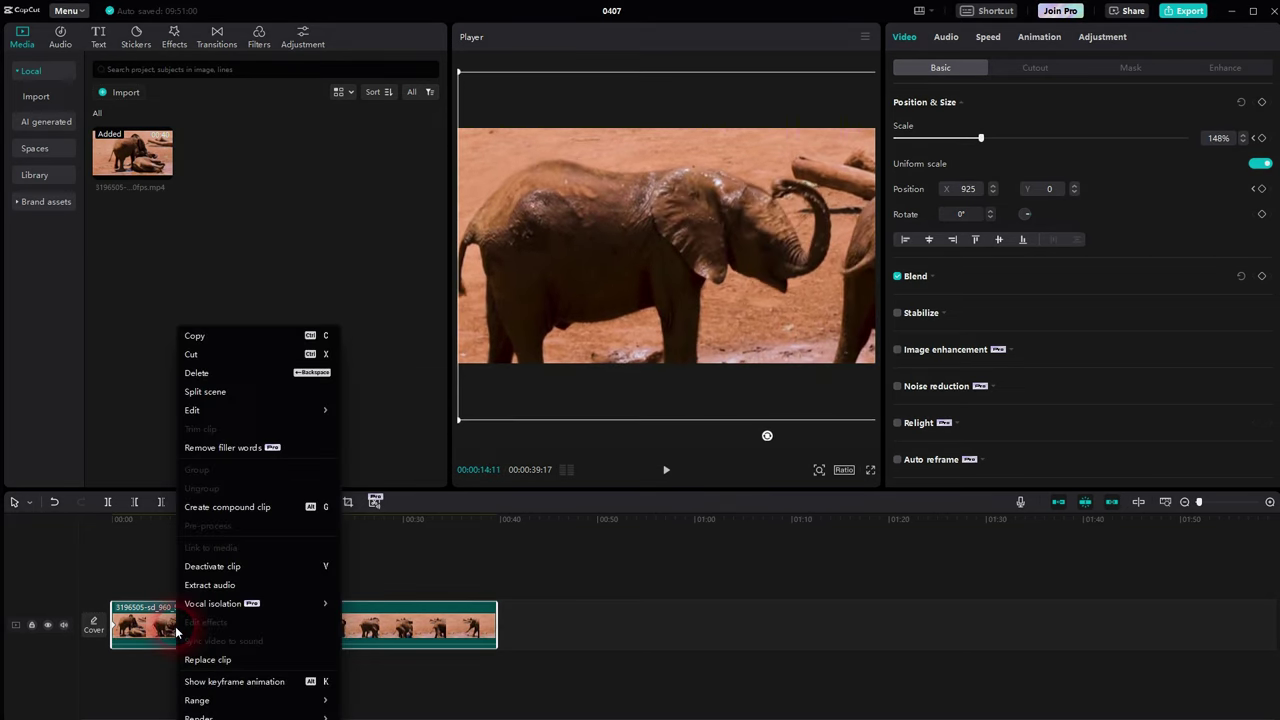
click(220, 682)
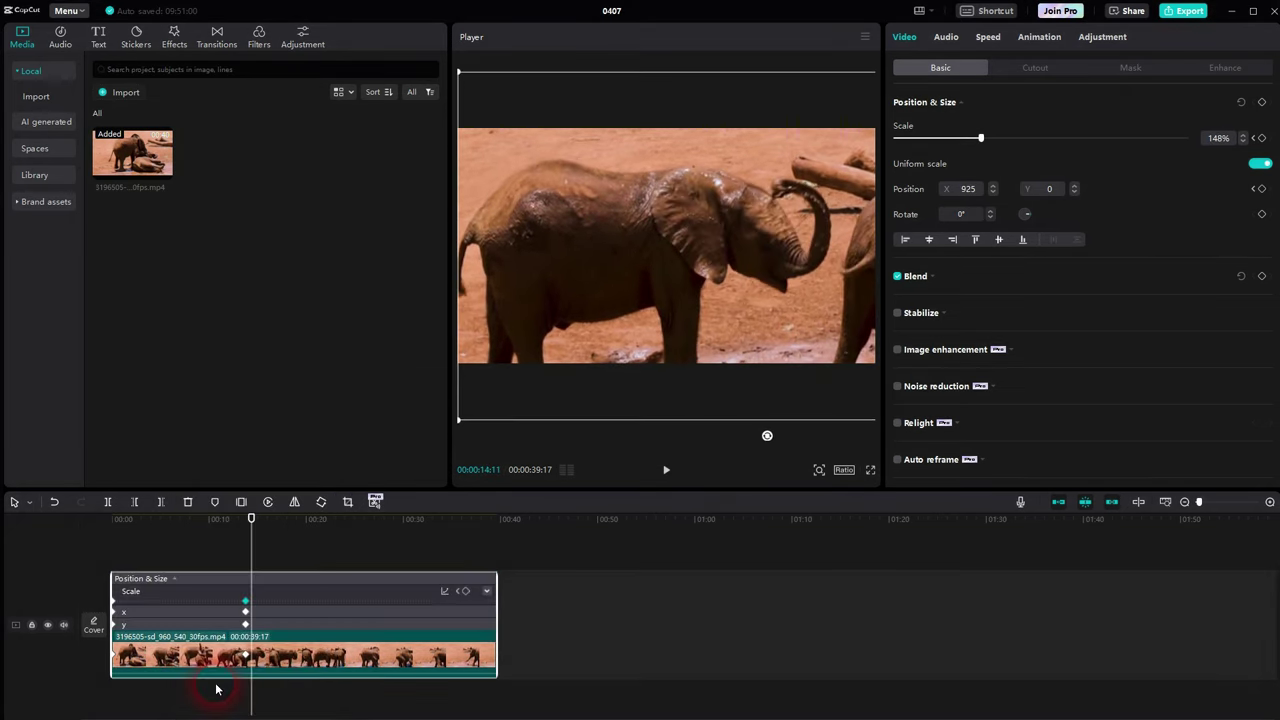
click(487, 592)
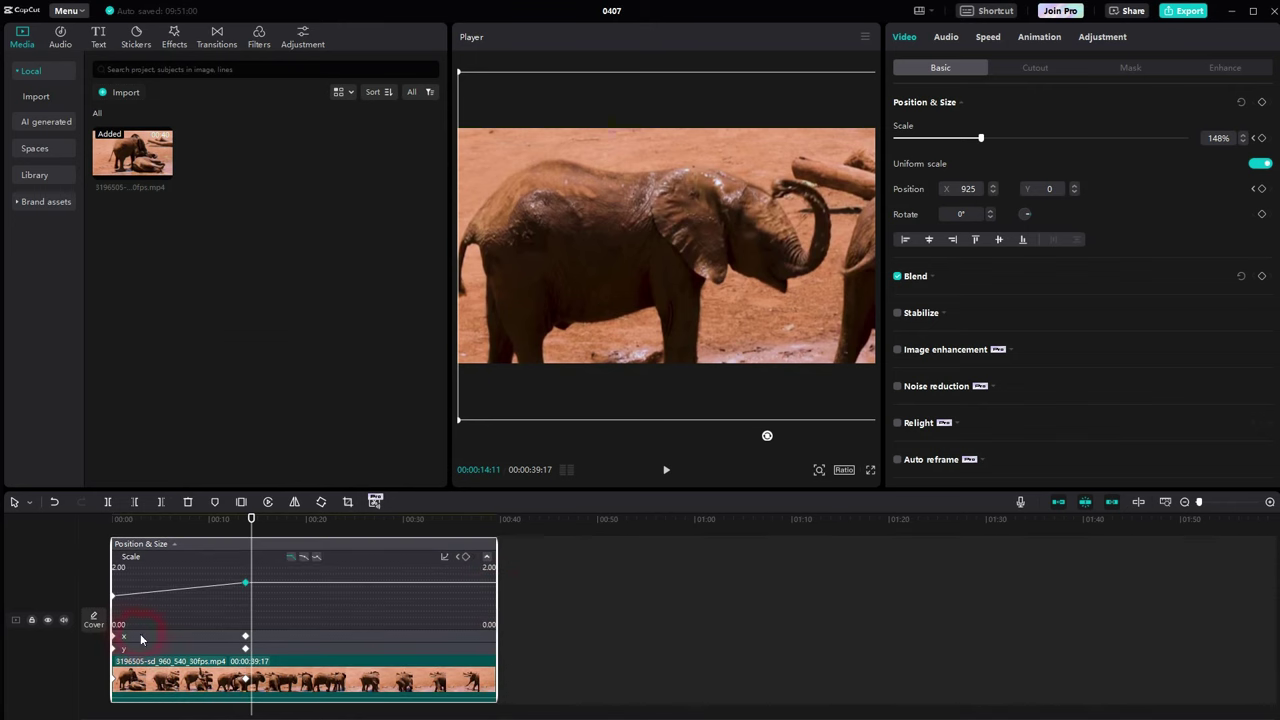
click(245, 637)
click(334, 600)
Step: Add rotation keyframes at 00:00:13:23 and the clip's start, and set the rotation at 00:00:13:23 to 15°
click(1254, 190)
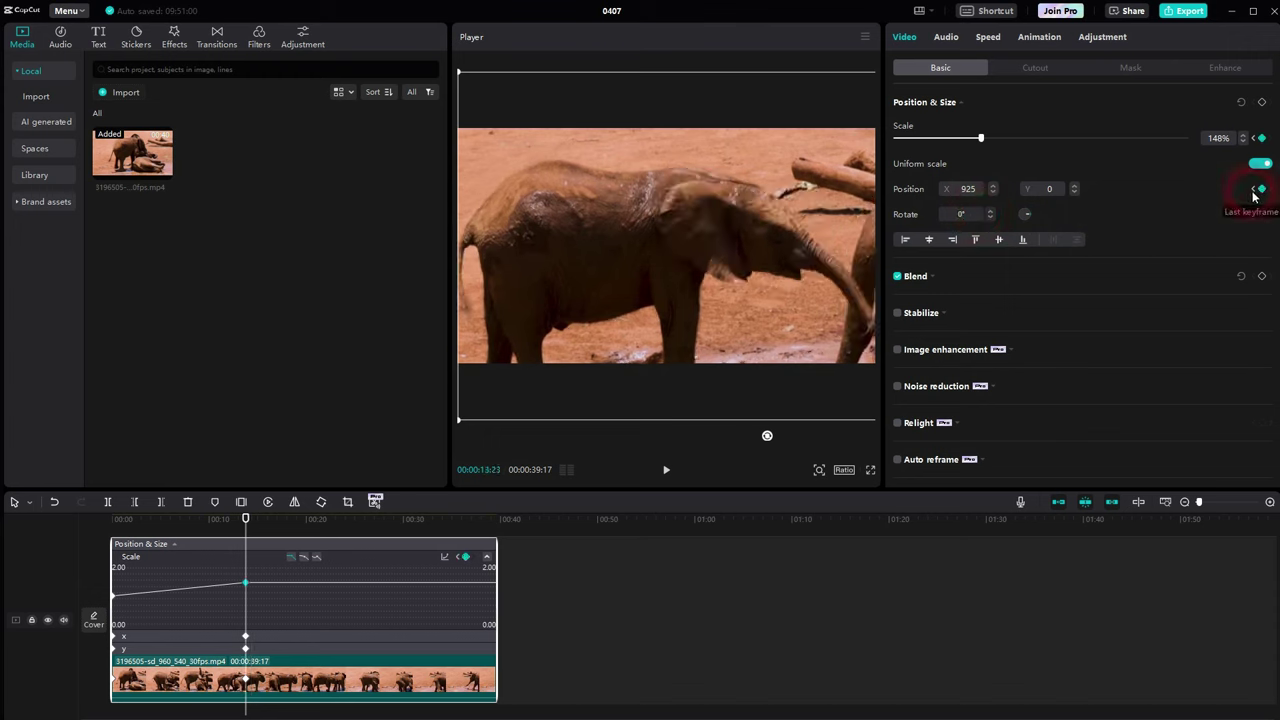
click(1261, 213)
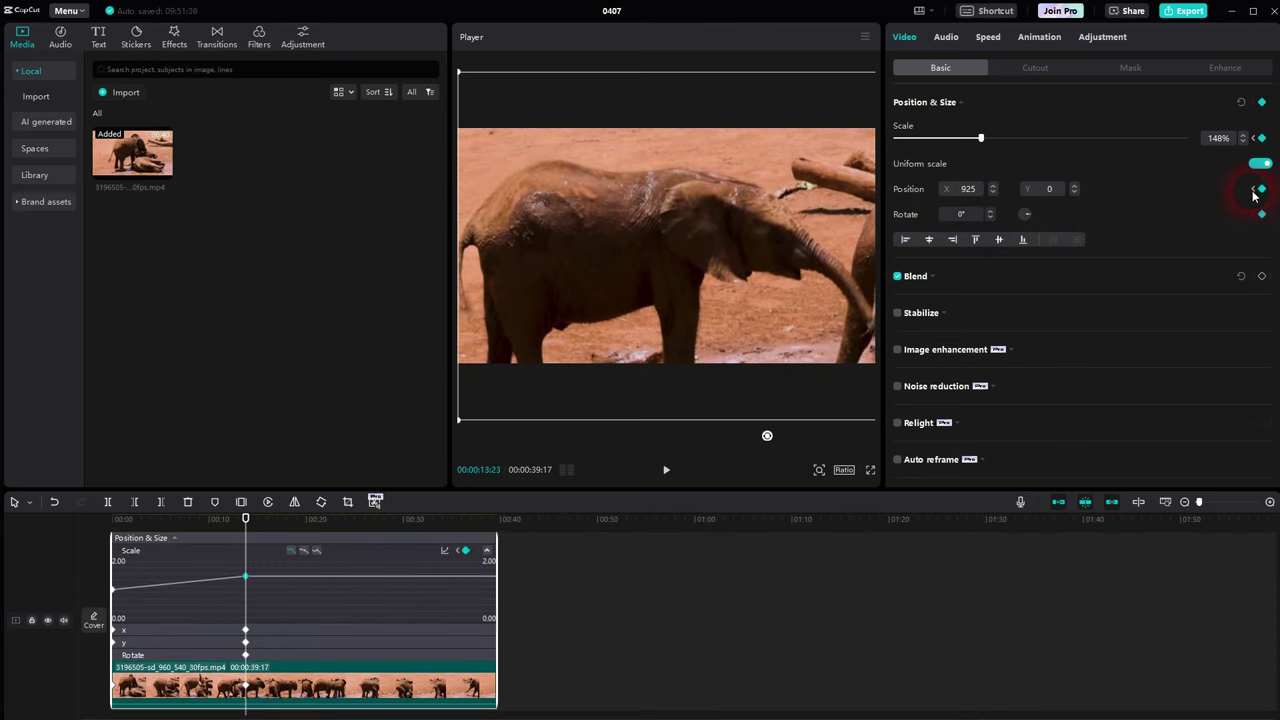
click(1256, 212)
click(1262, 215)
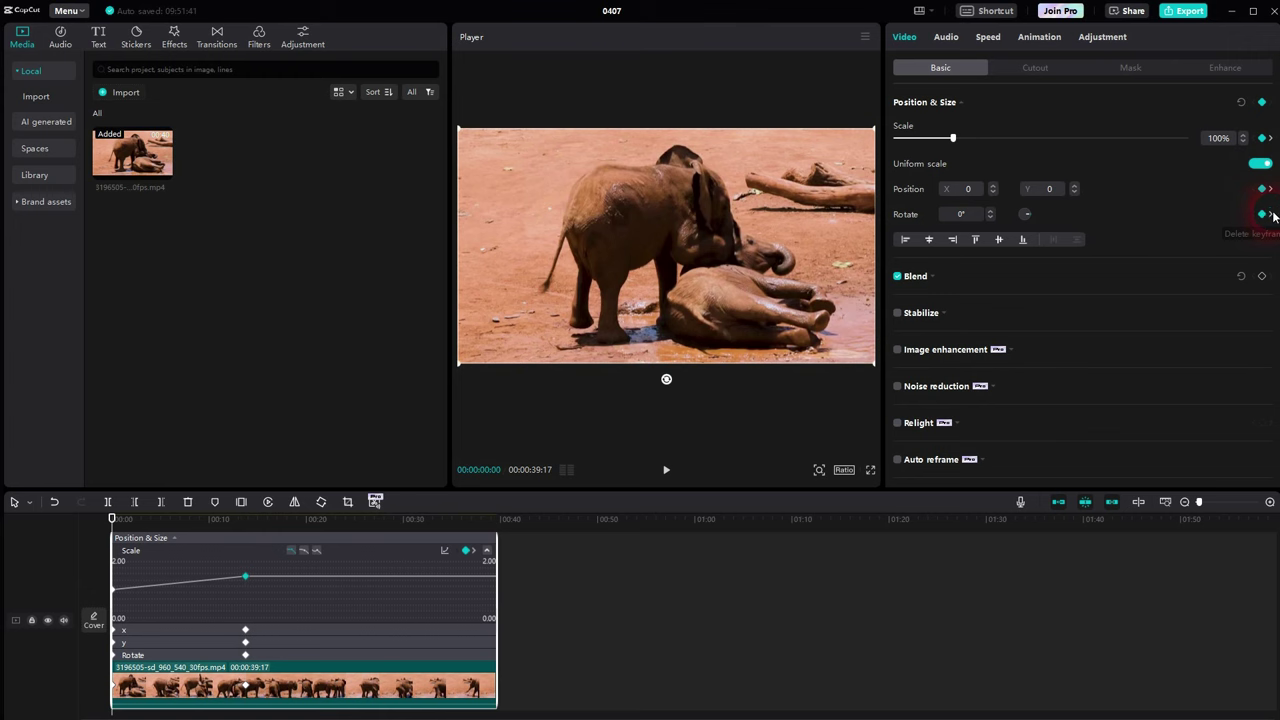
click(1271, 215)
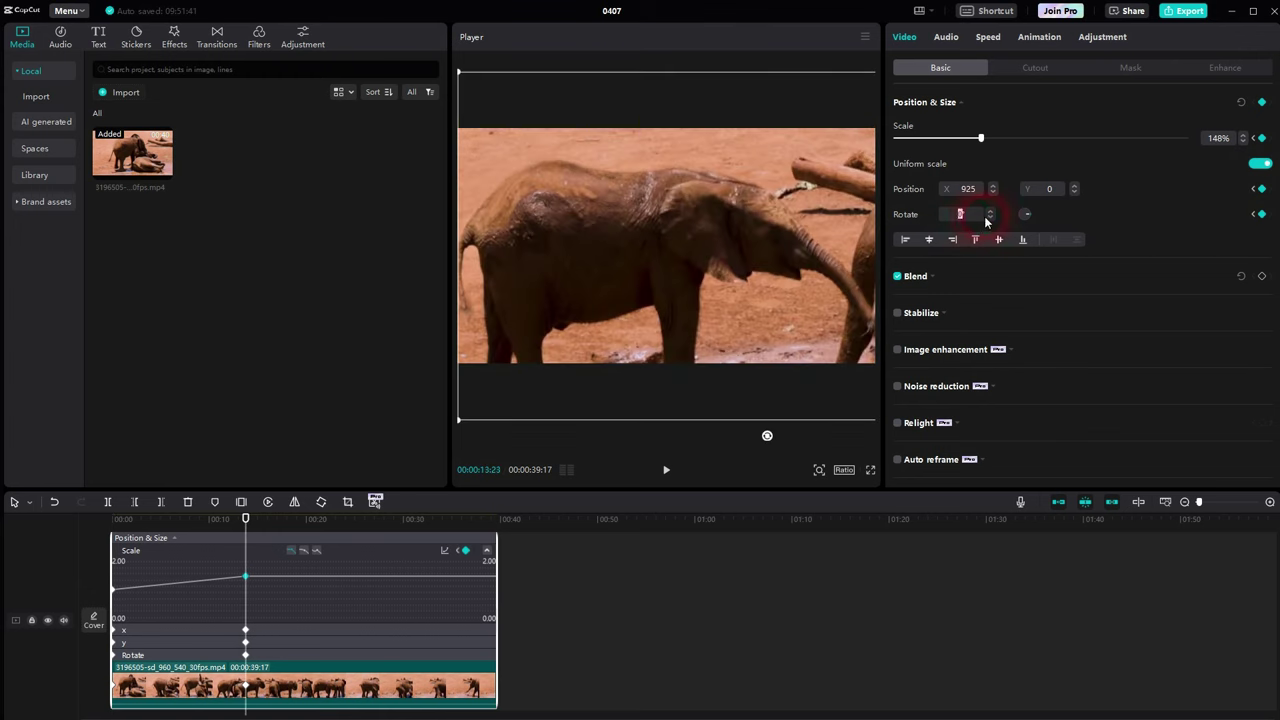
key(Return)
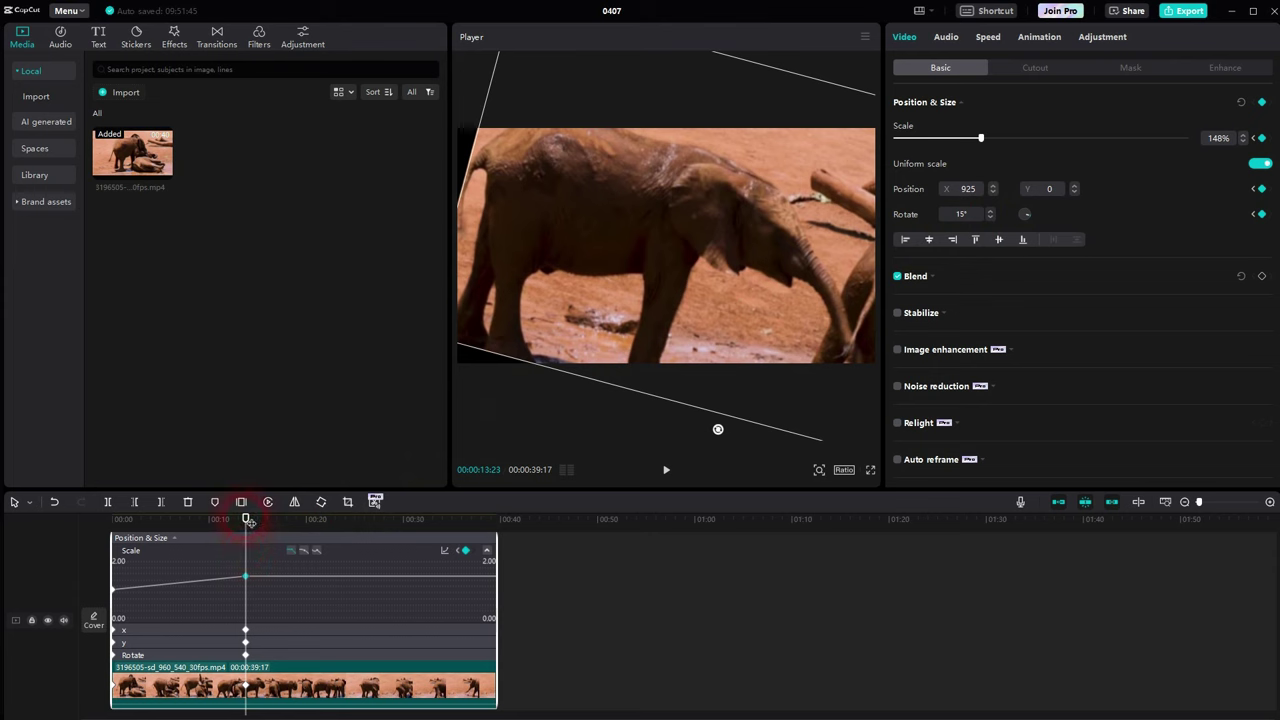
Step: Play the clip from the start to review the combined scale, position and rotation animation
drag(248, 521, 70, 526)
click(132, 657)
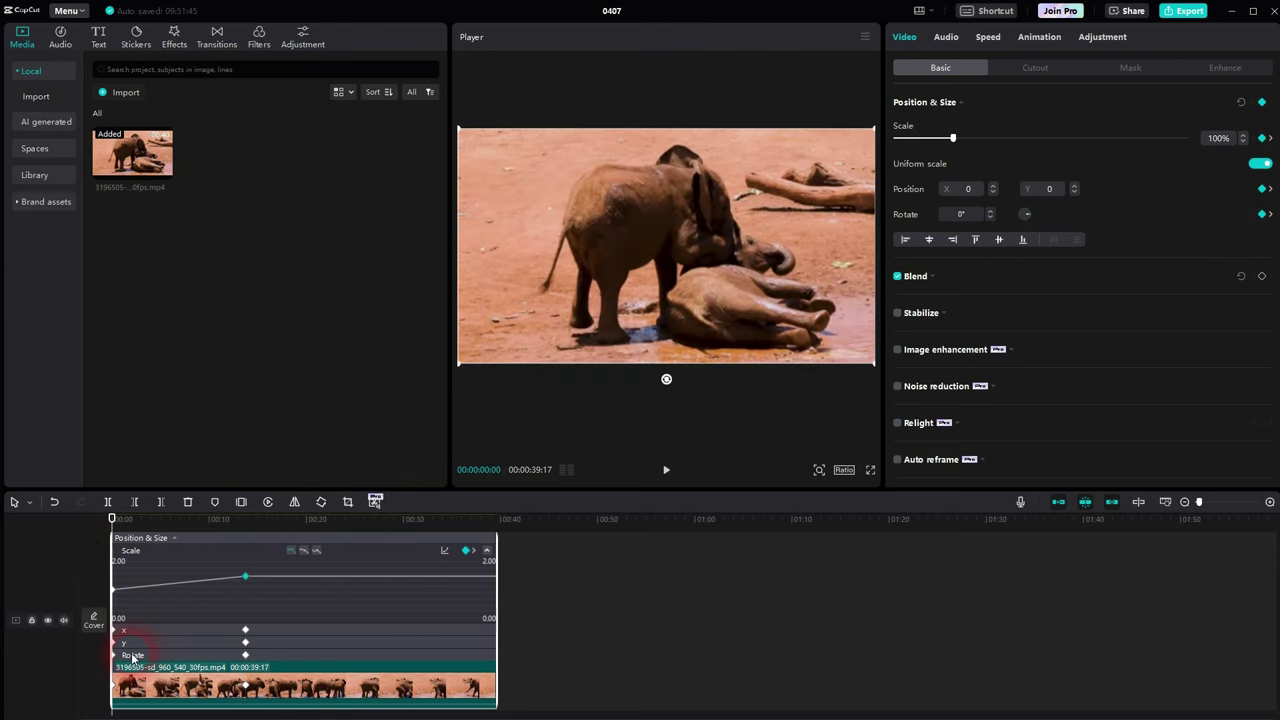
click(668, 470)
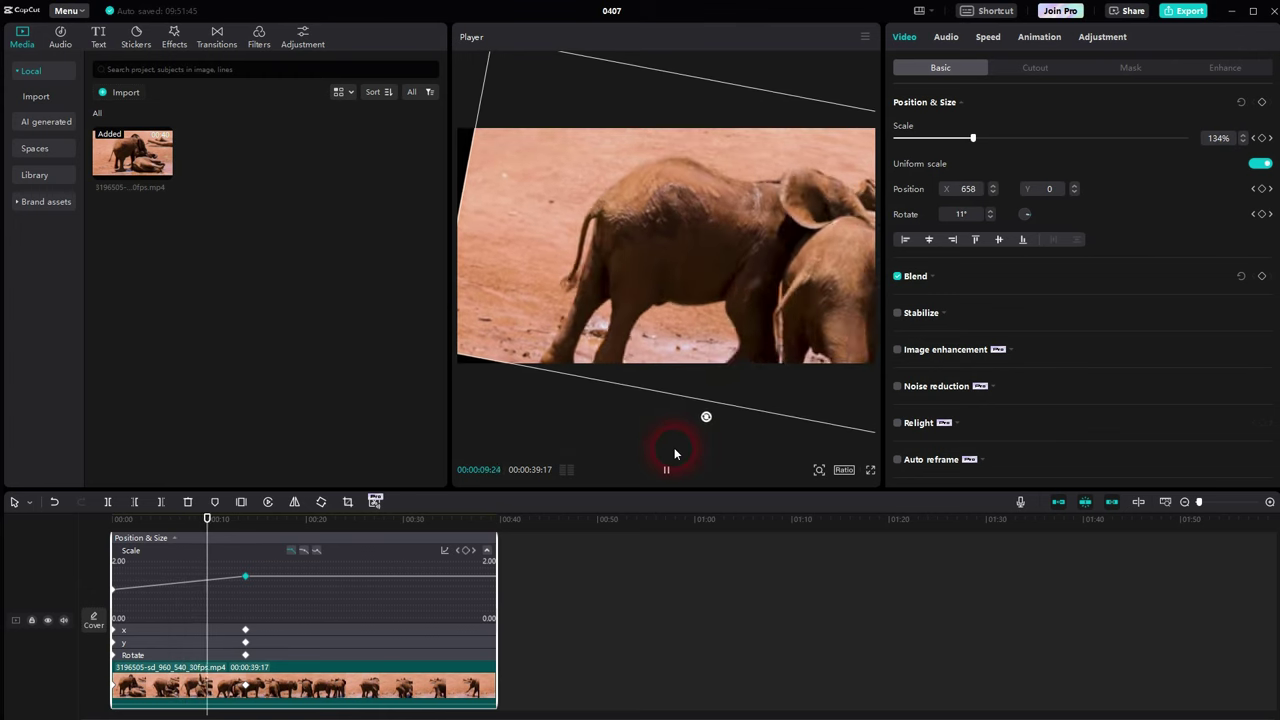
click(567, 430)
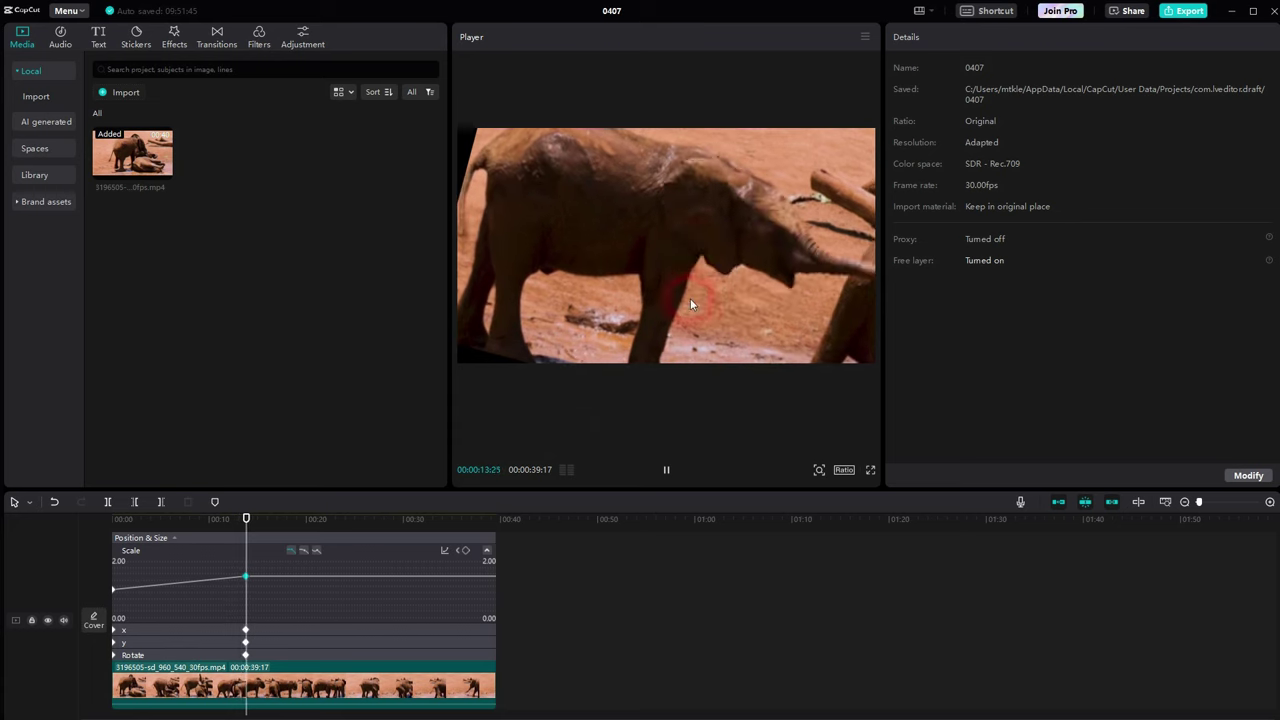
click(667, 470)
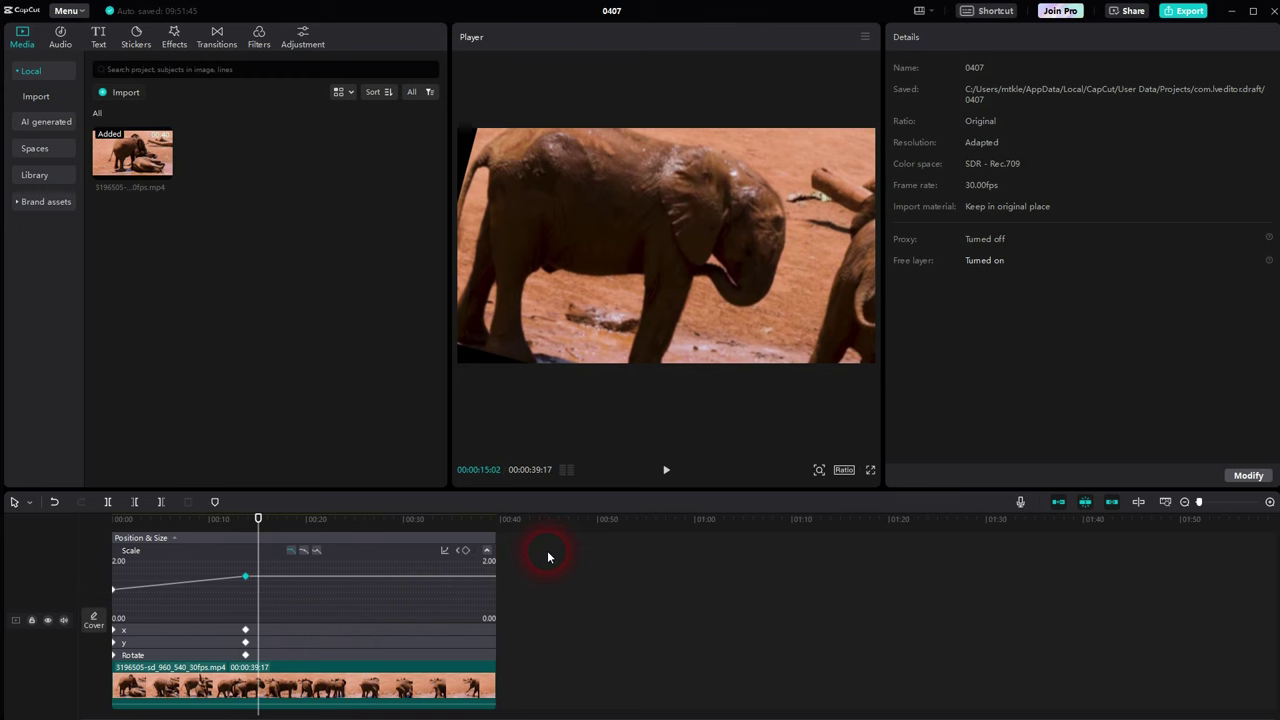
Step: Hide the elephant clip's keyframe animation on the timeline
right_click(371, 537)
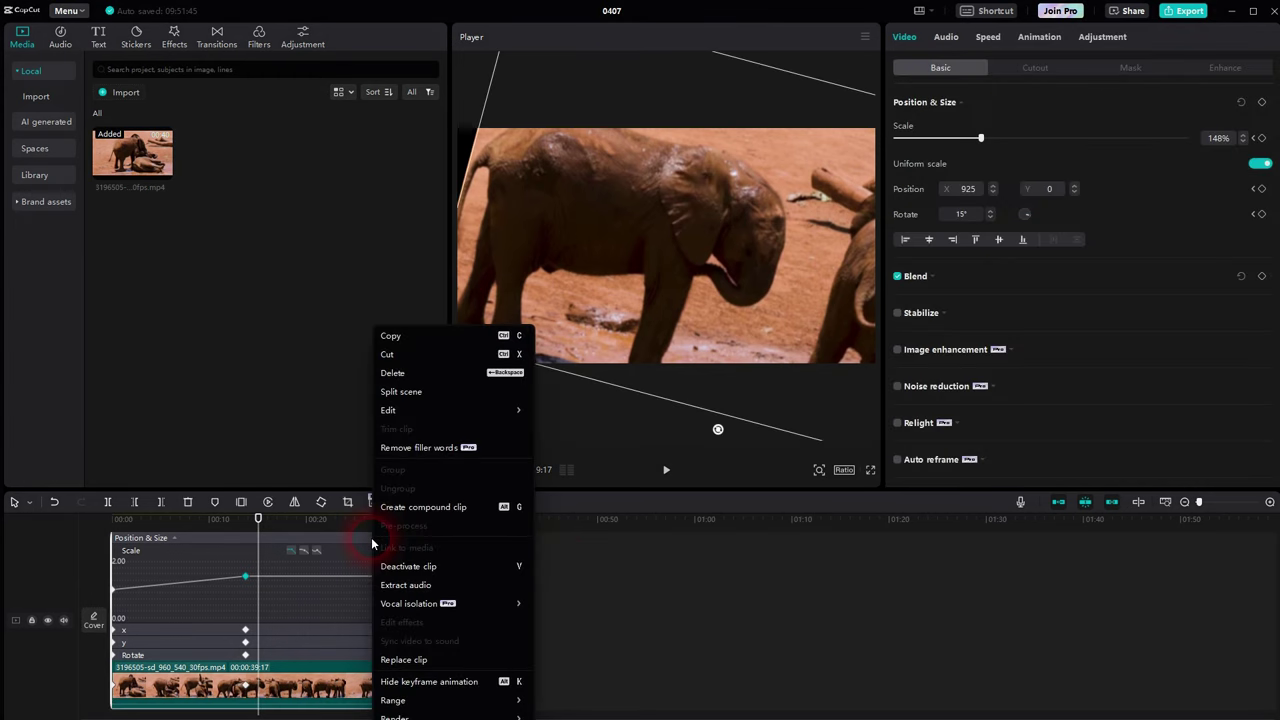
click(451, 685)
right_click(366, 612)
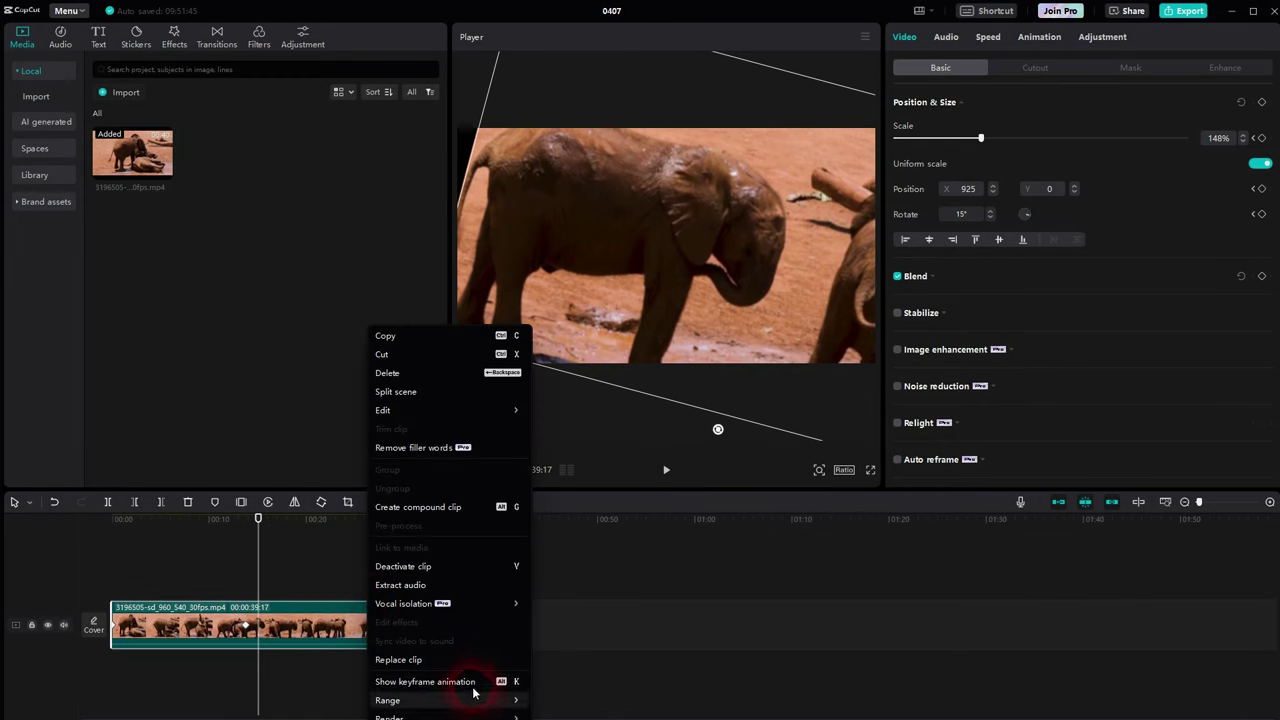
click(706, 560)
Step: Delete the animated elephant clip and add a fresh copy of 3196505-sd_960_540_30fps.mp4 at the timeline's start
click(55, 572)
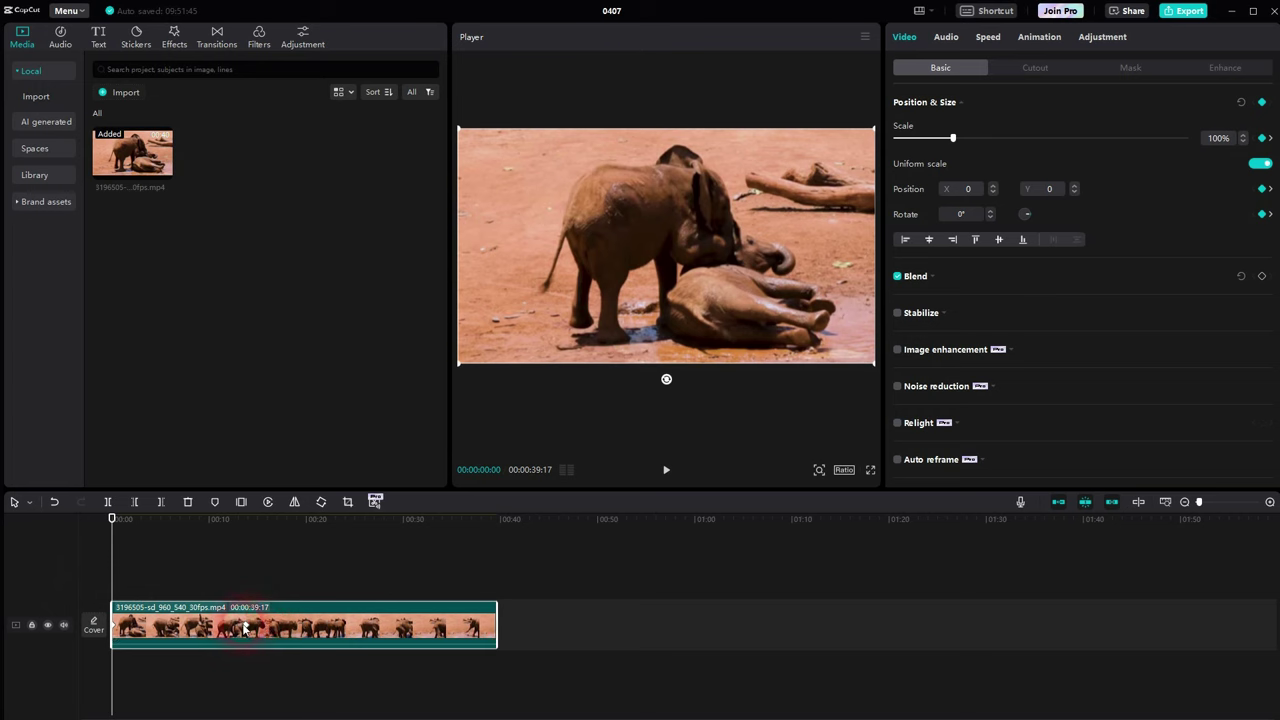
click(176, 287)
click(163, 164)
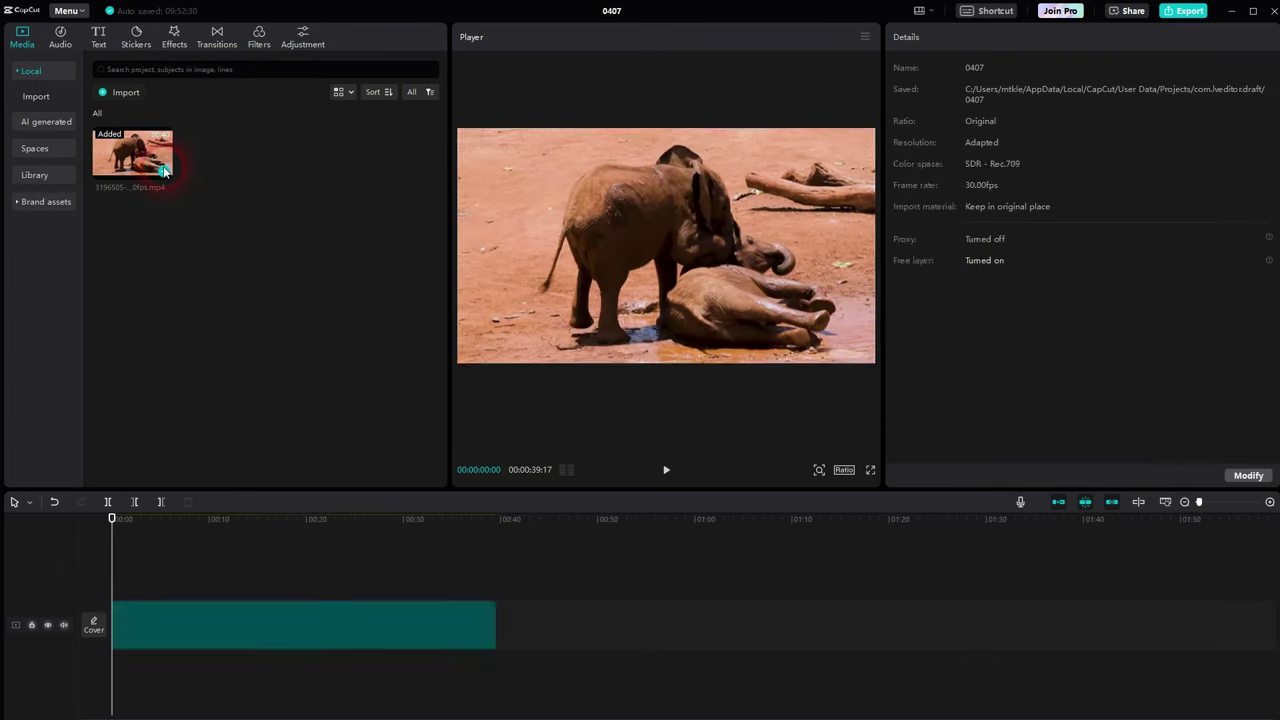
click(233, 503)
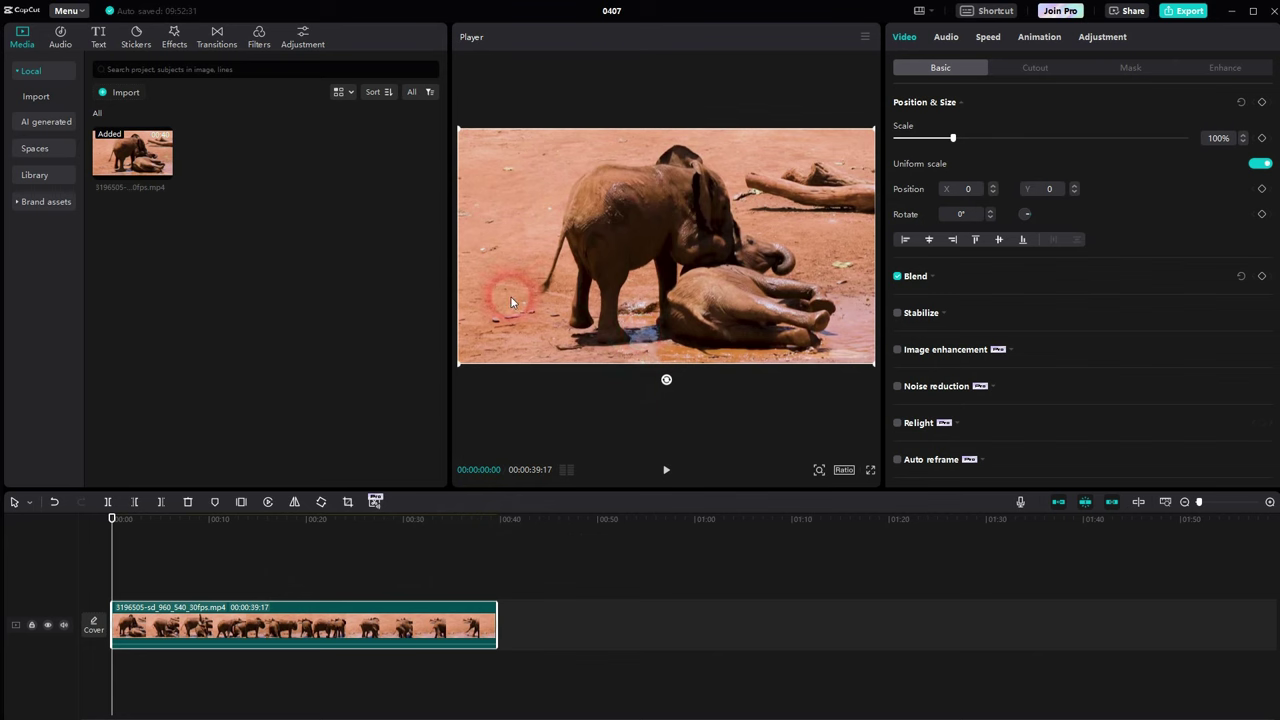
click(407, 487)
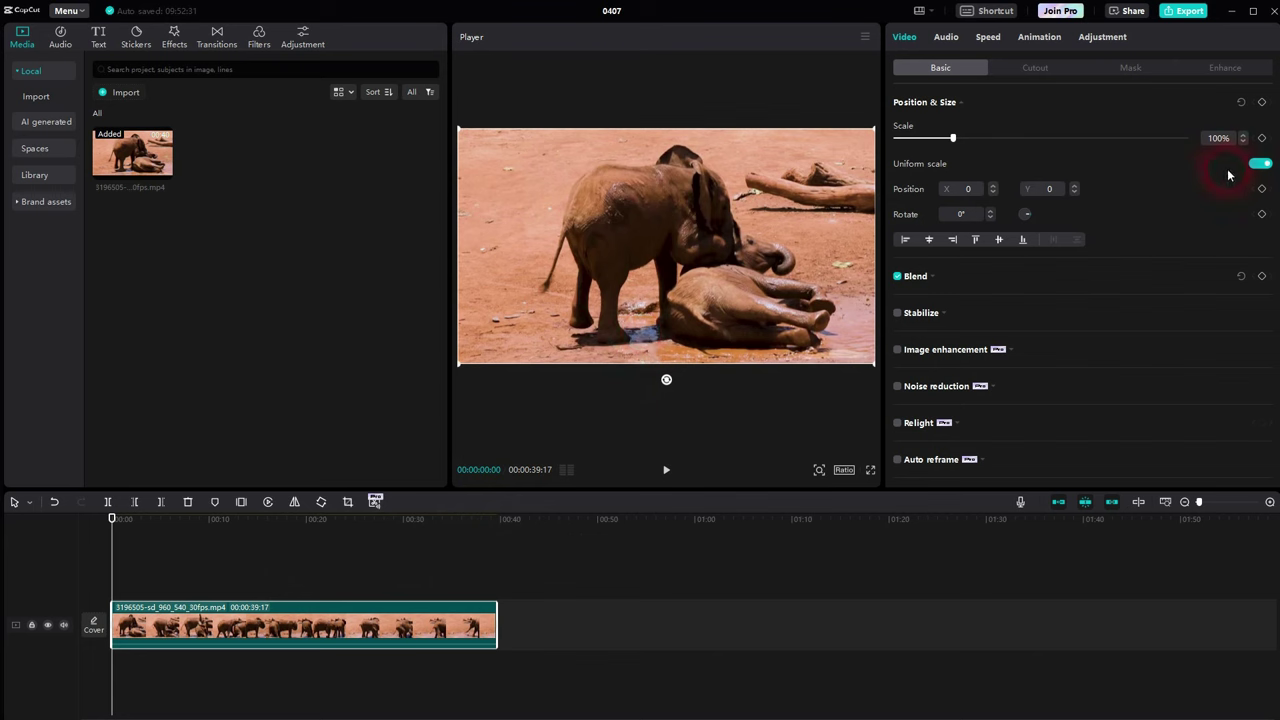
Step: Keyframe the clip's scale and position at the start, and set 132% scale and X -367 at 00:00:07:12
click(1261, 137)
click(1261, 188)
drag(118, 554, 190, 563)
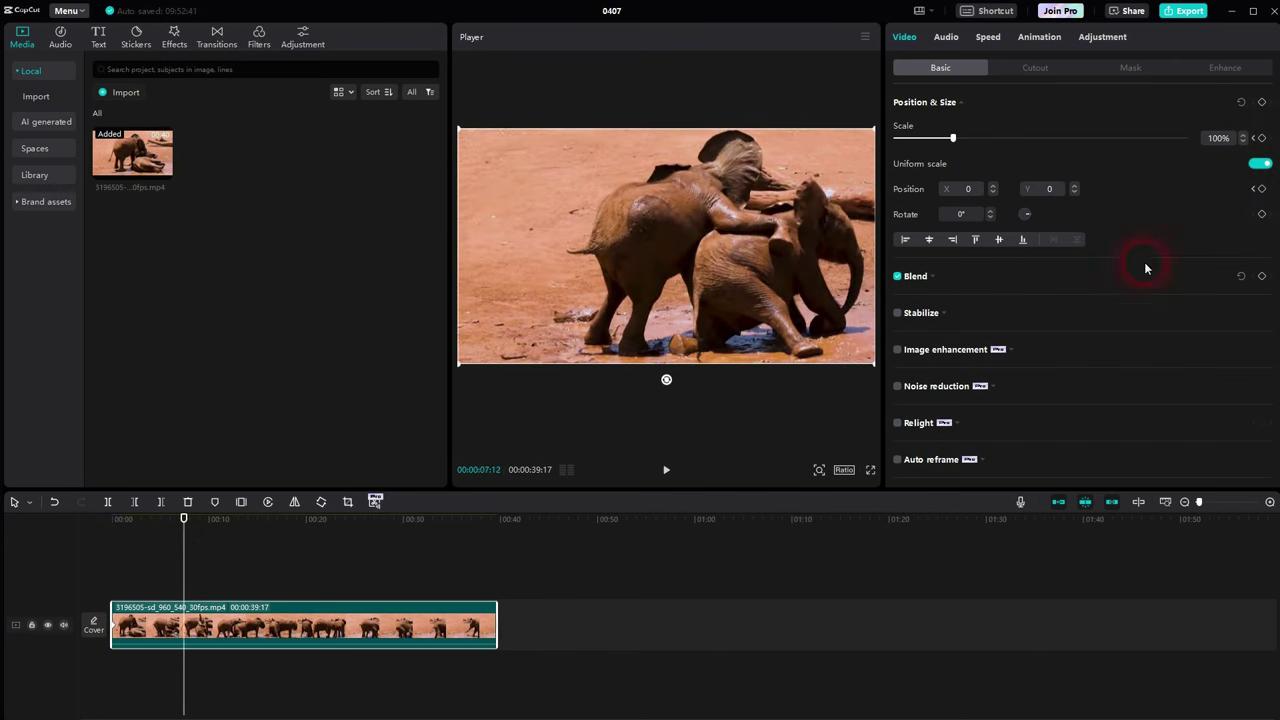
drag(953, 138, 973, 147)
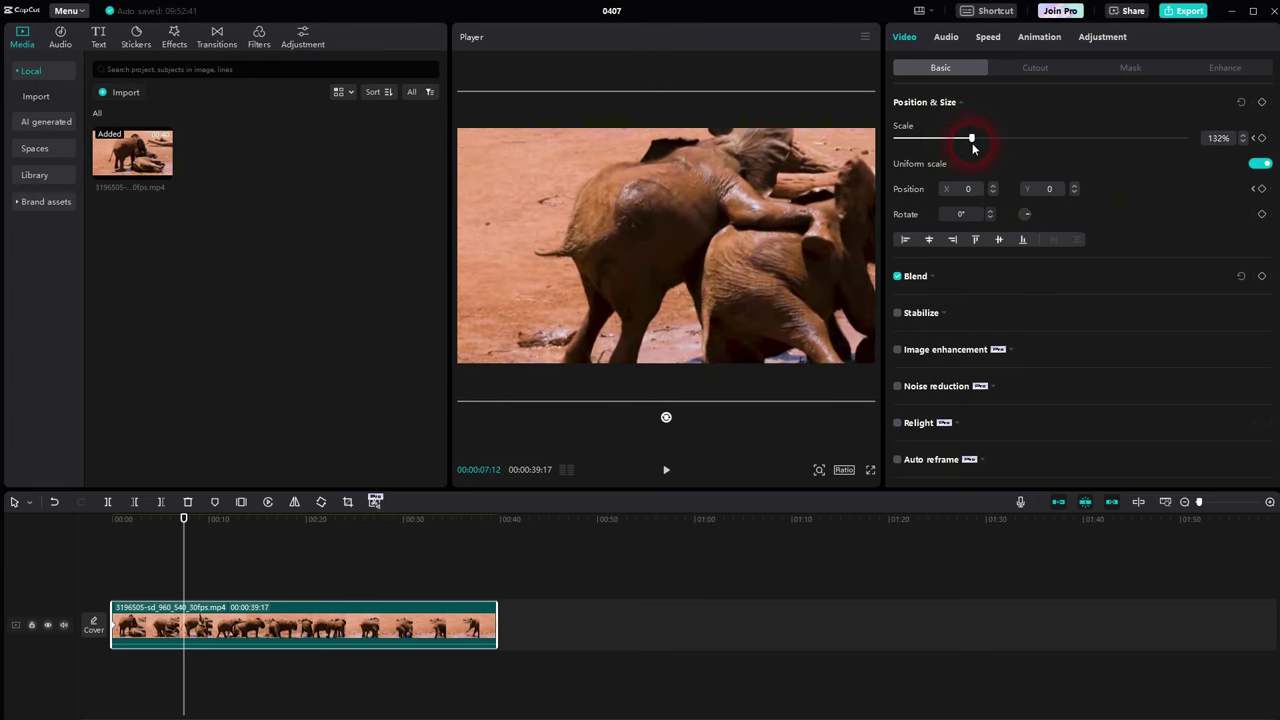
drag(733, 230, 696, 233)
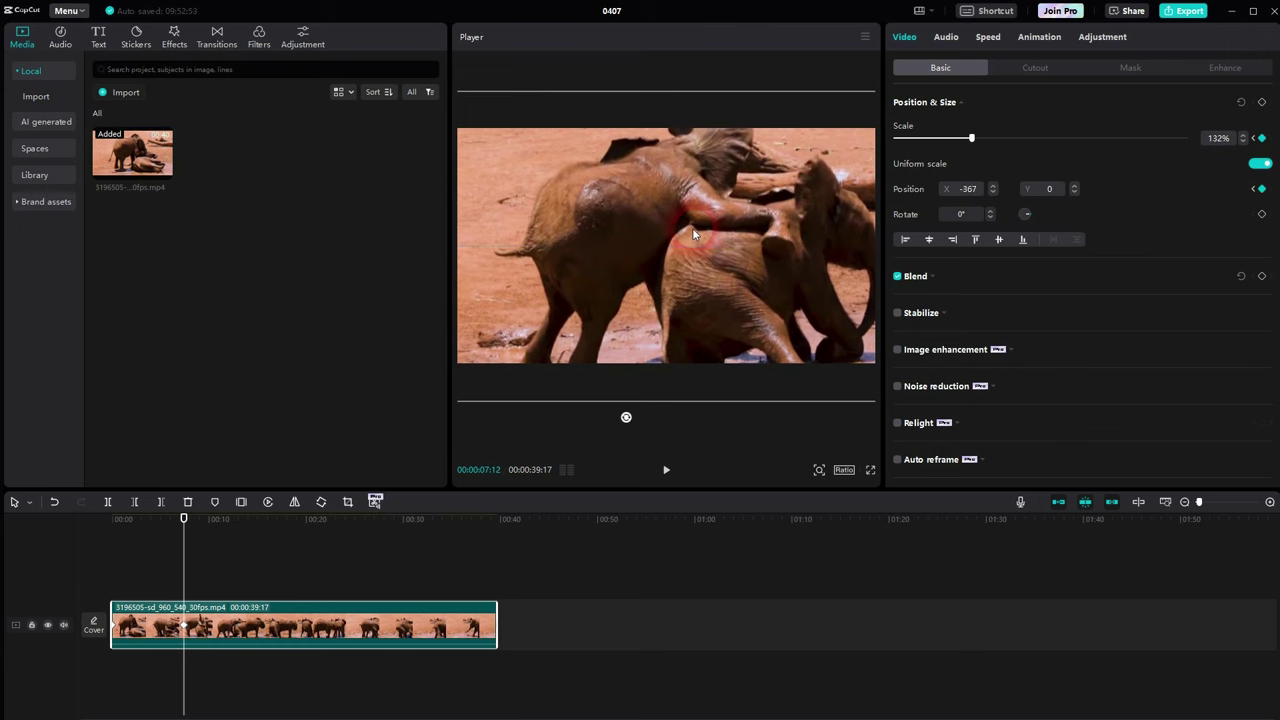
Step: Keyframe the elephant clip at 00:00:14:21 with a scale of 110% and an X position of 77
drag(194, 580, 262, 582)
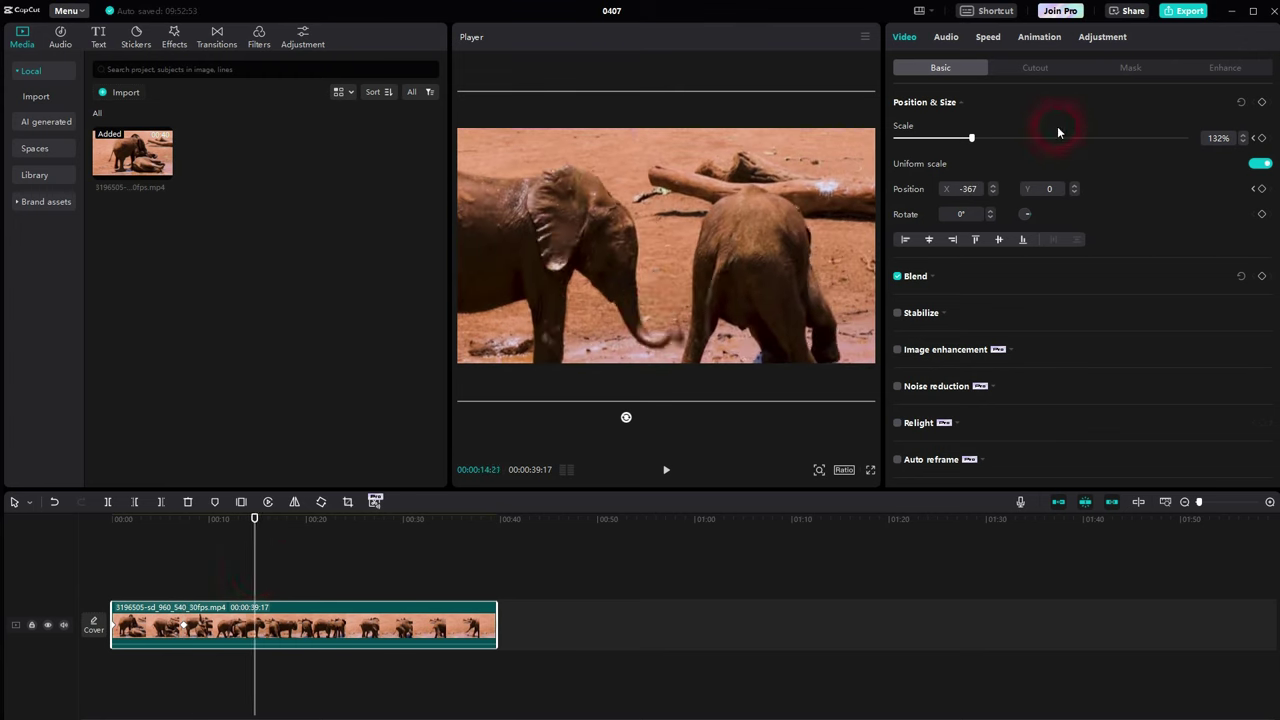
drag(971, 141, 958, 150)
drag(615, 247, 662, 243)
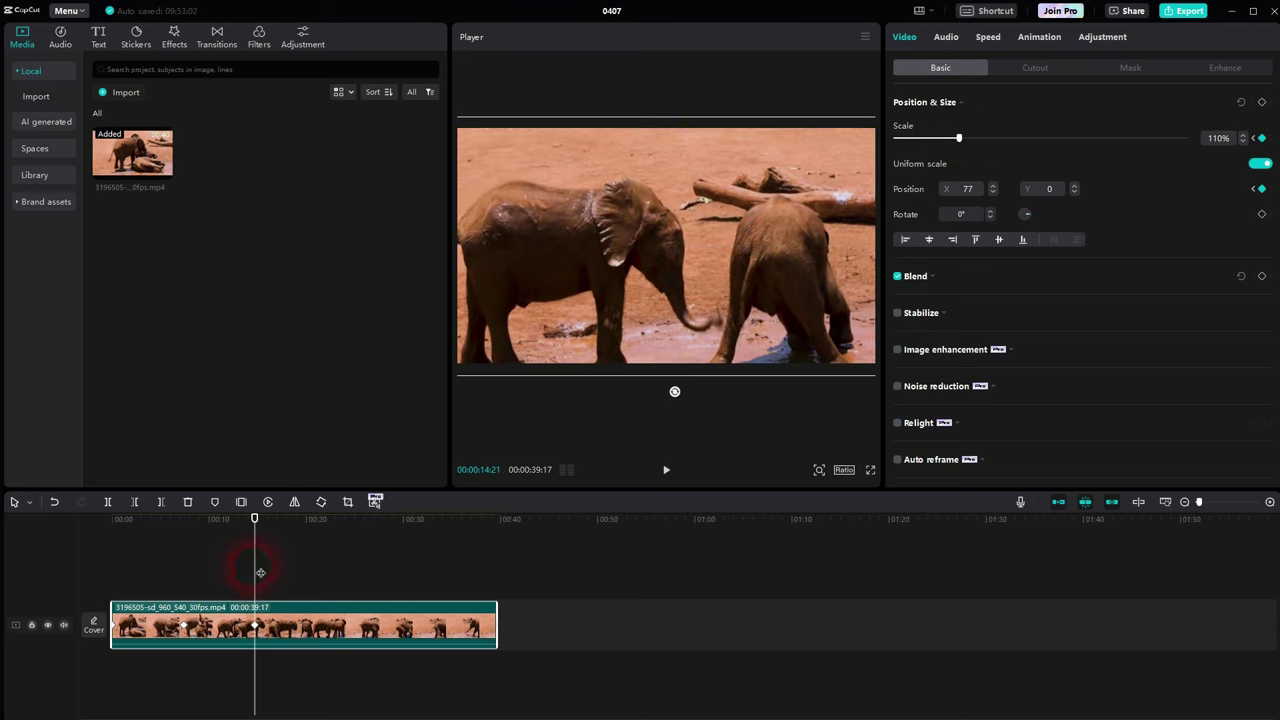
Step: Keyframe the elephant clip at 00:00:20:16 with a scale of 125% and an X position of -485
drag(260, 572, 318, 574)
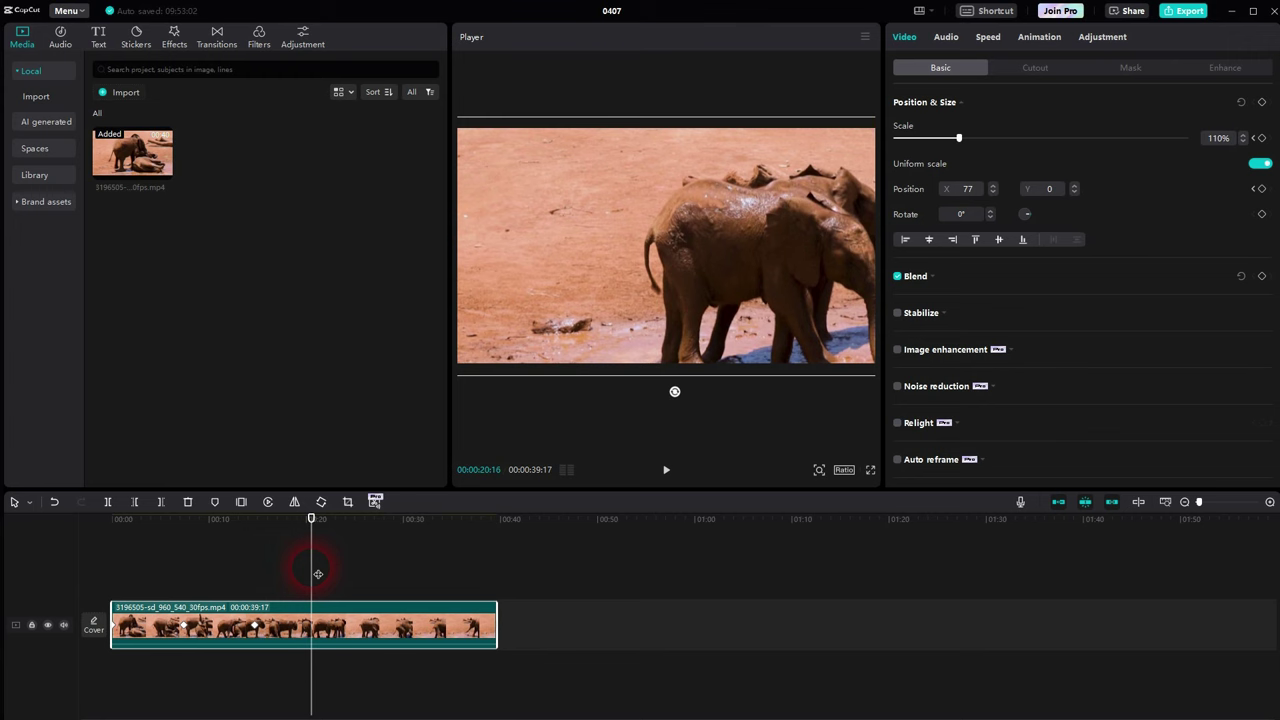
drag(960, 140, 968, 142)
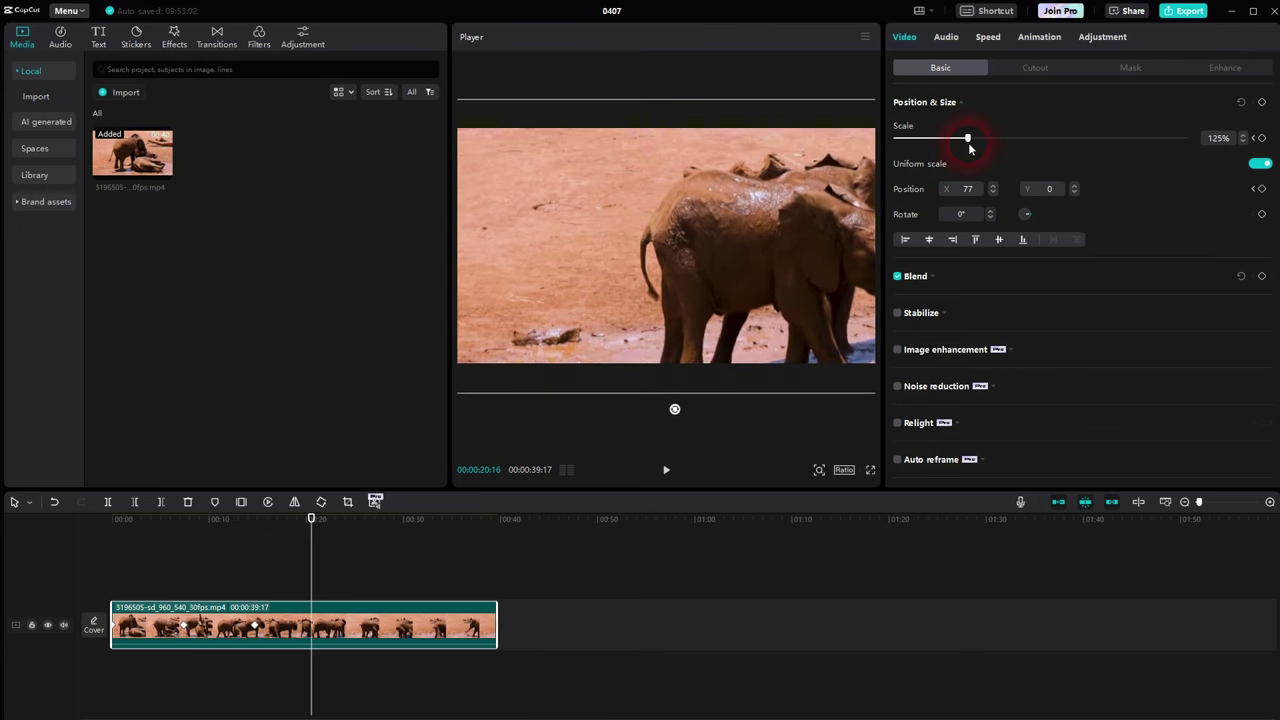
drag(786, 224, 697, 271)
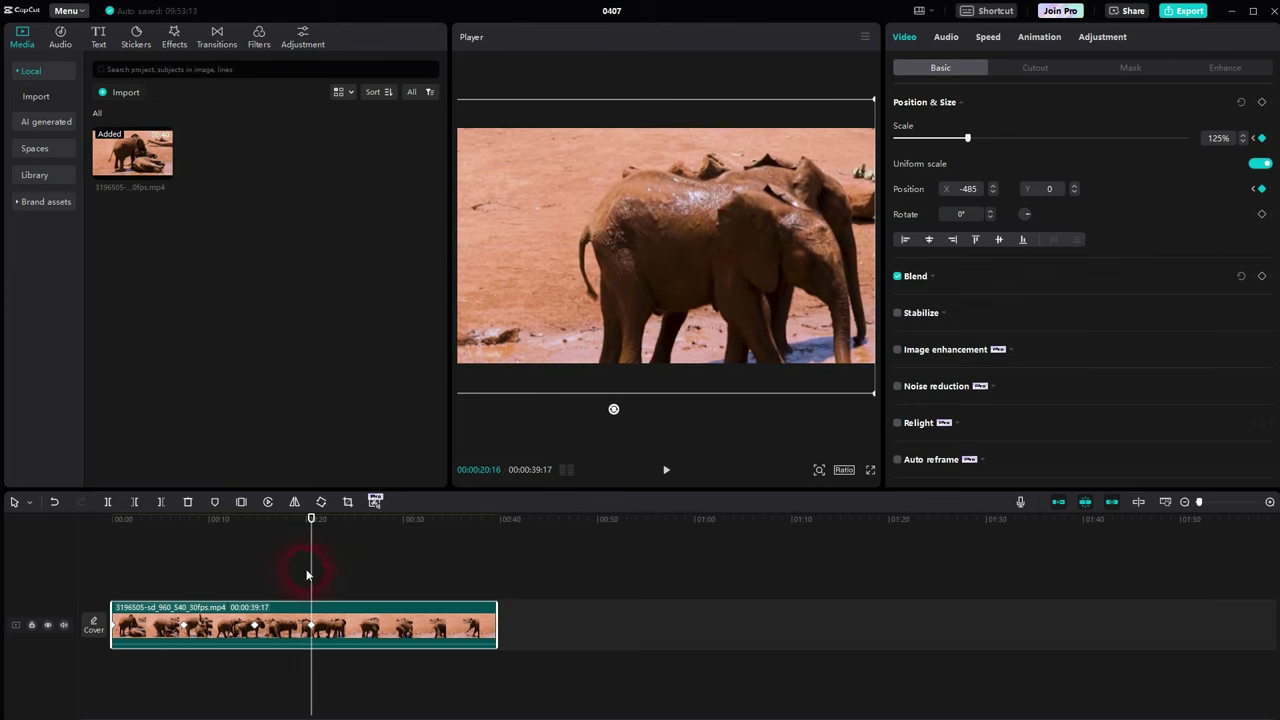
Step: Keyframe the elephant clip at 00:00:25:26 with a scale of 109% and an X position of -176
drag(317, 575, 370, 578)
drag(968, 143, 959, 144)
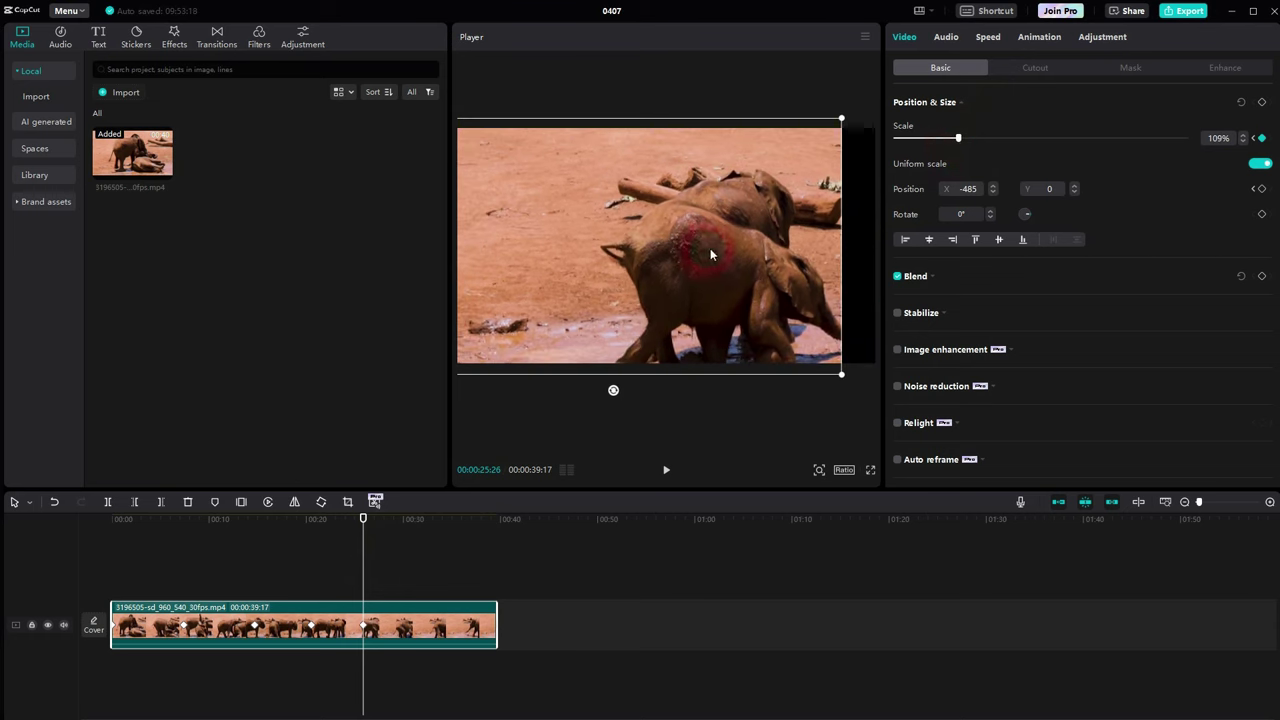
drag(726, 251, 407, 570)
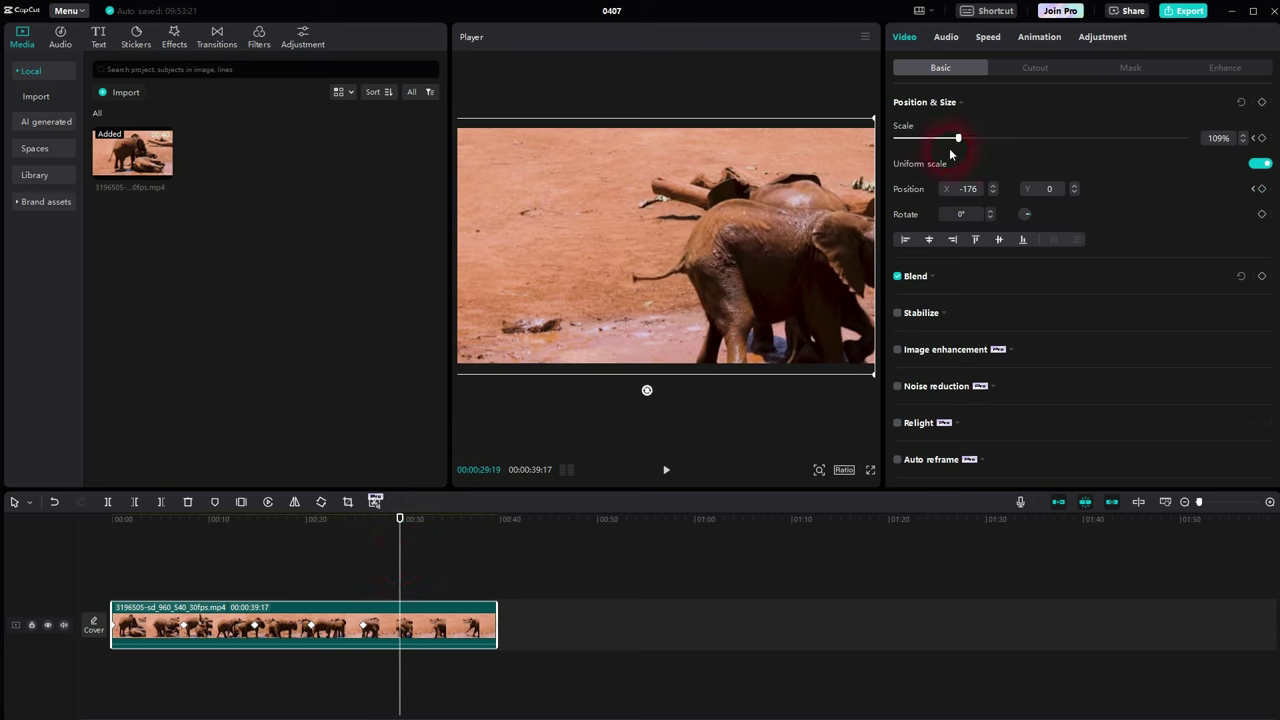
Step: Keyframe the elephant clip at 00:00:29:19 with 131% scale and X position -541, and return the playhead toward the beginning
drag(960, 142, 970, 138)
drag(795, 258, 751, 274)
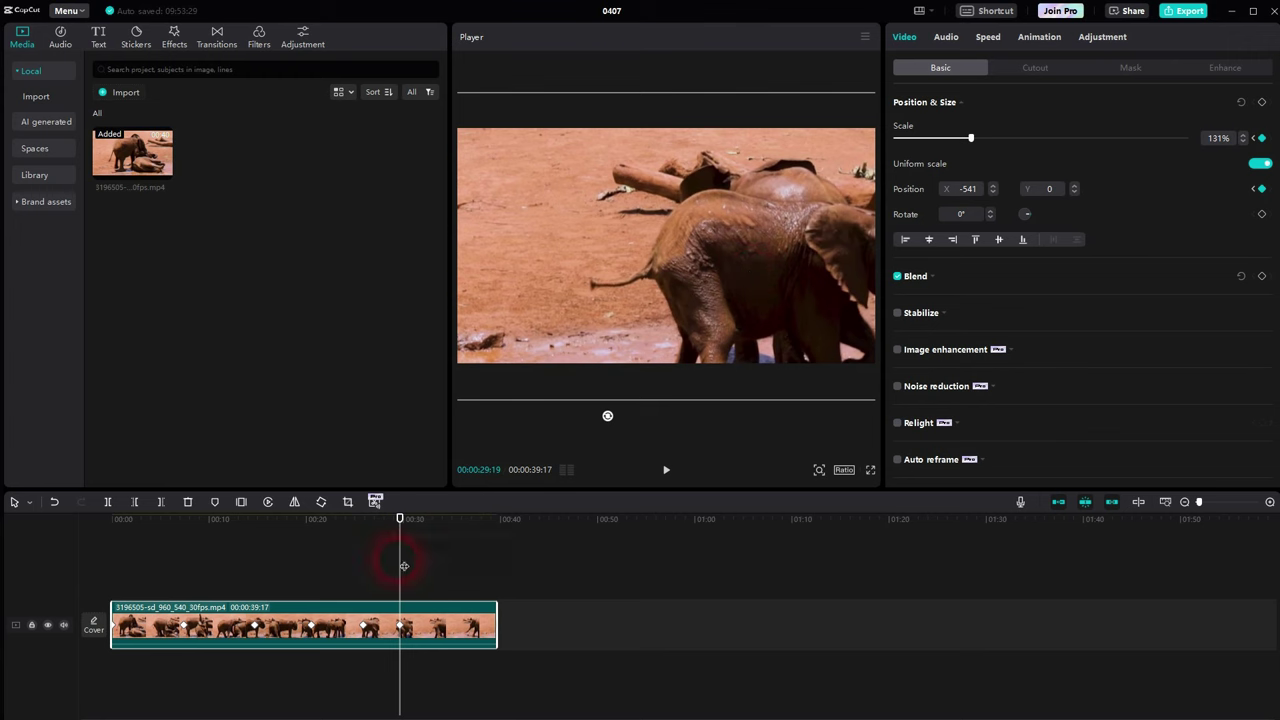
drag(403, 566, 38, 610)
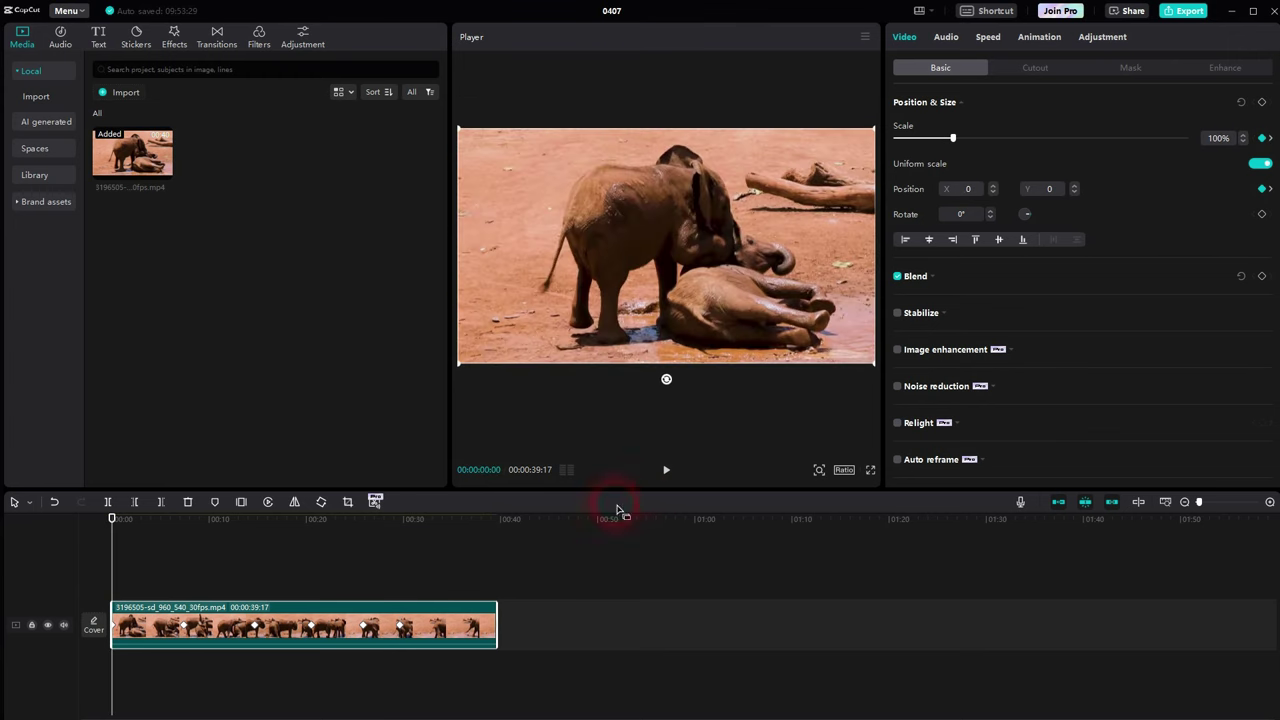
click(149, 577)
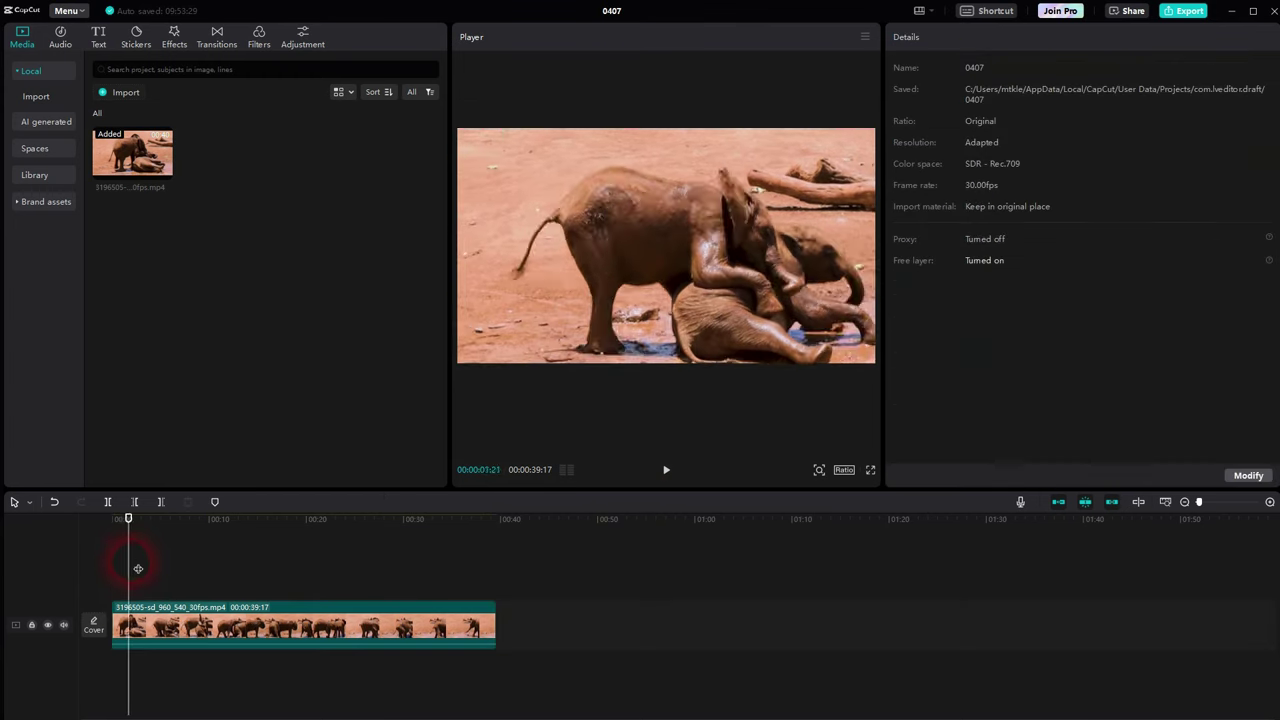
Step: Play back the elephant clip to review its scale and position keyframe animation
click(667, 471)
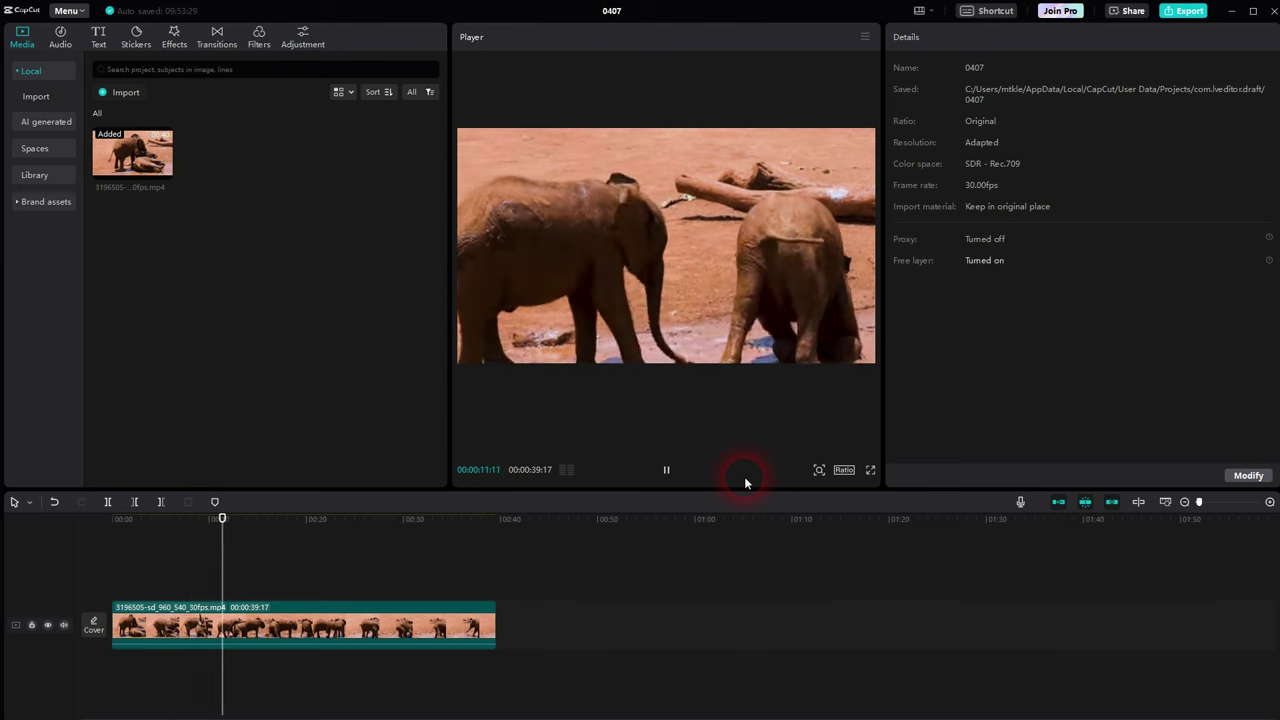
click(262, 632)
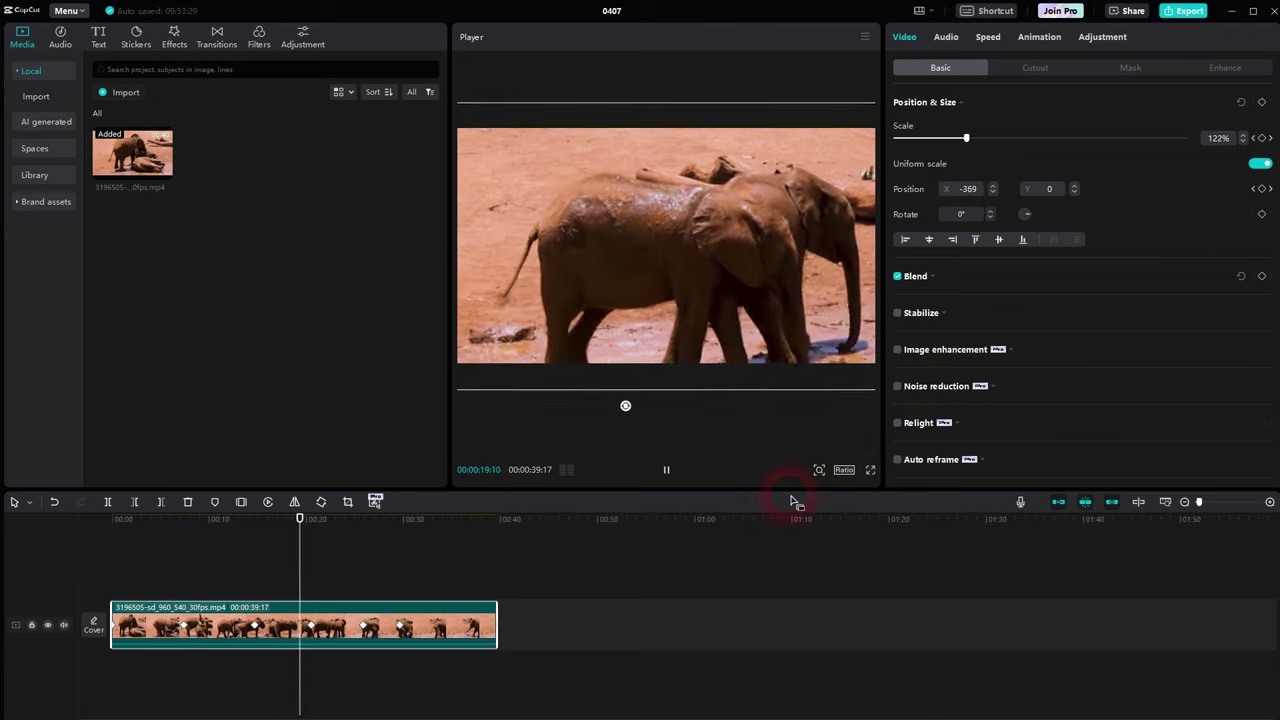
click(690, 468)
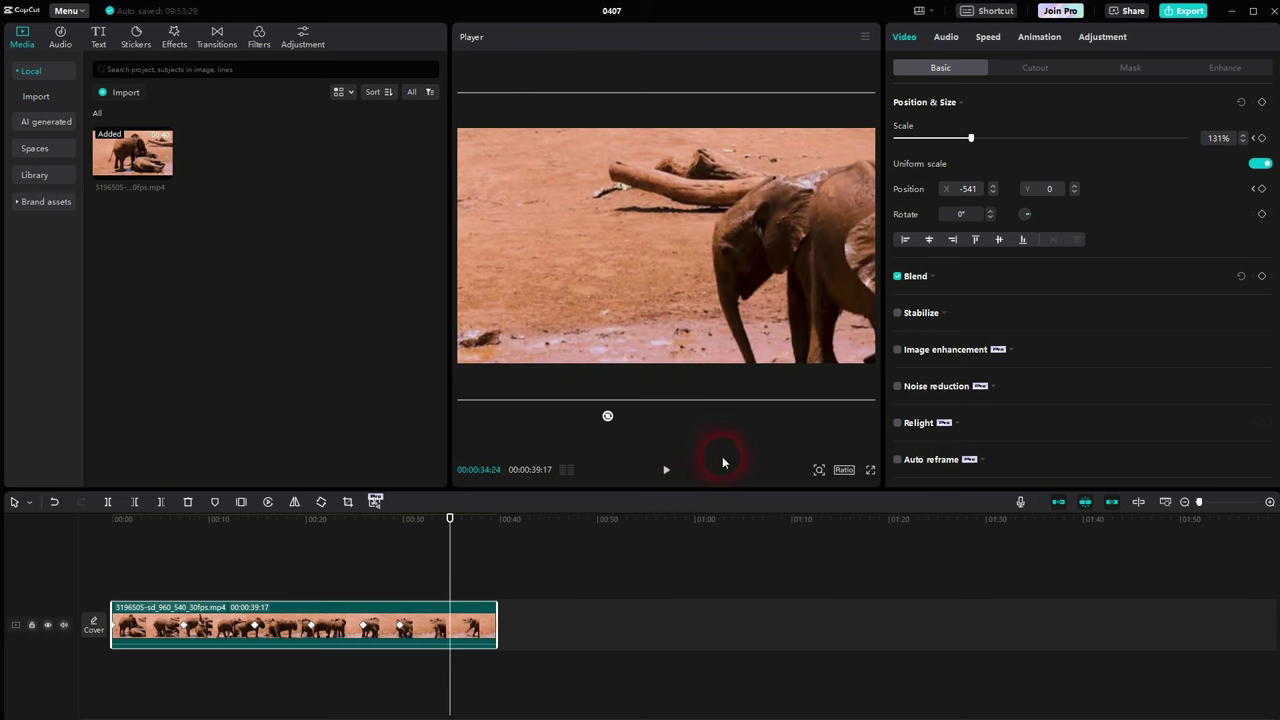
Step: Delete the animated elephant clip from the timeline and add a fresh copy of it from the media library
click(313, 610)
key(Delete)
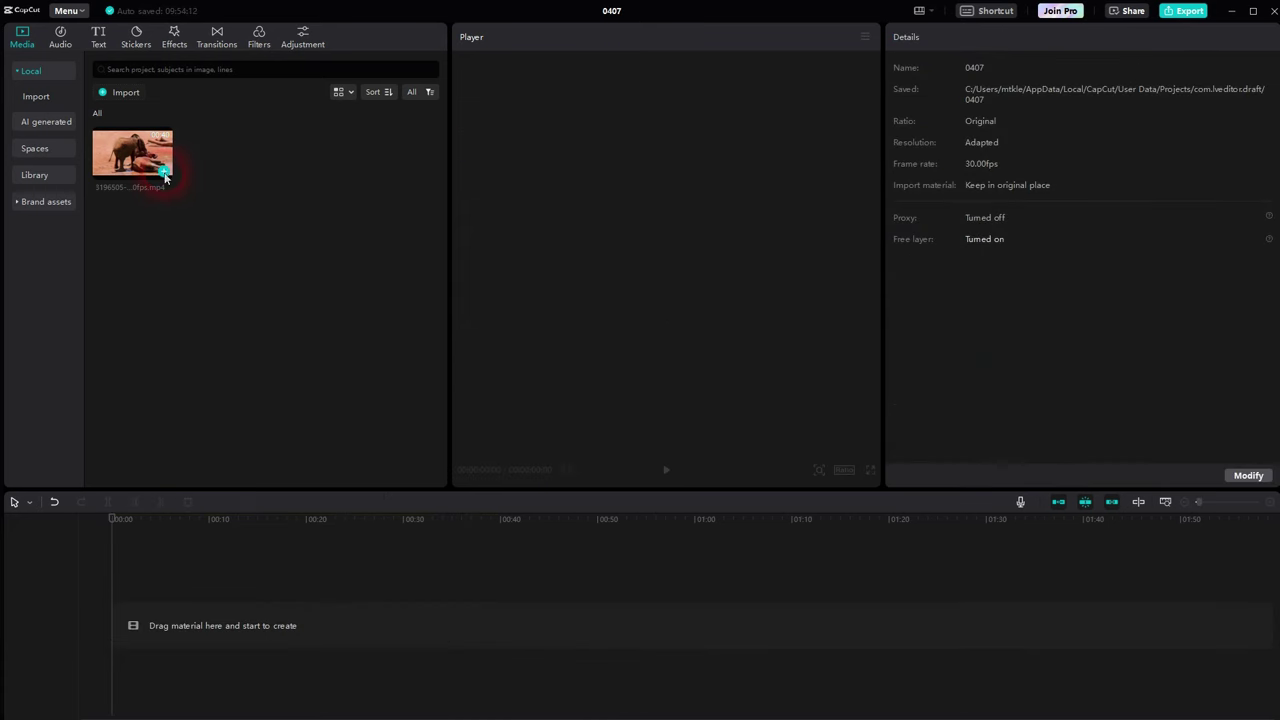
click(165, 172)
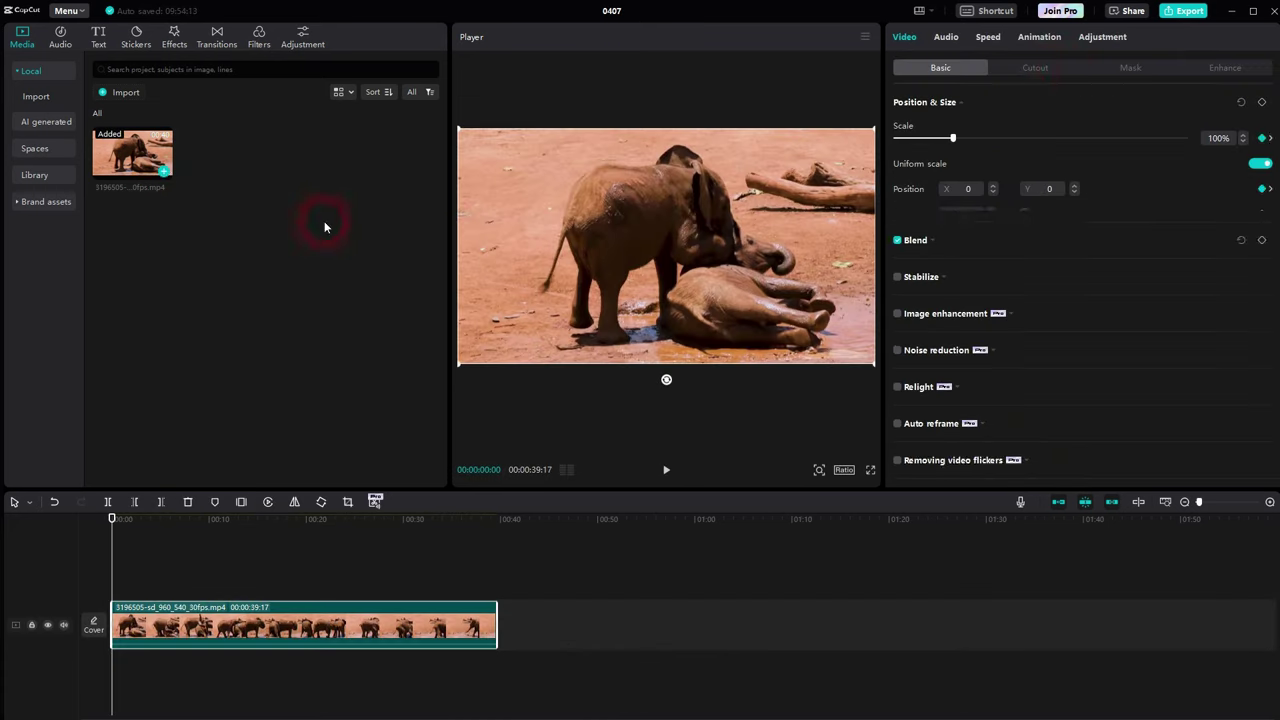
Step: Add a color temperature keyframe with Temp at 0 at the very start of the elephant clip
click(1100, 38)
scroll(1145, 212, down, 5)
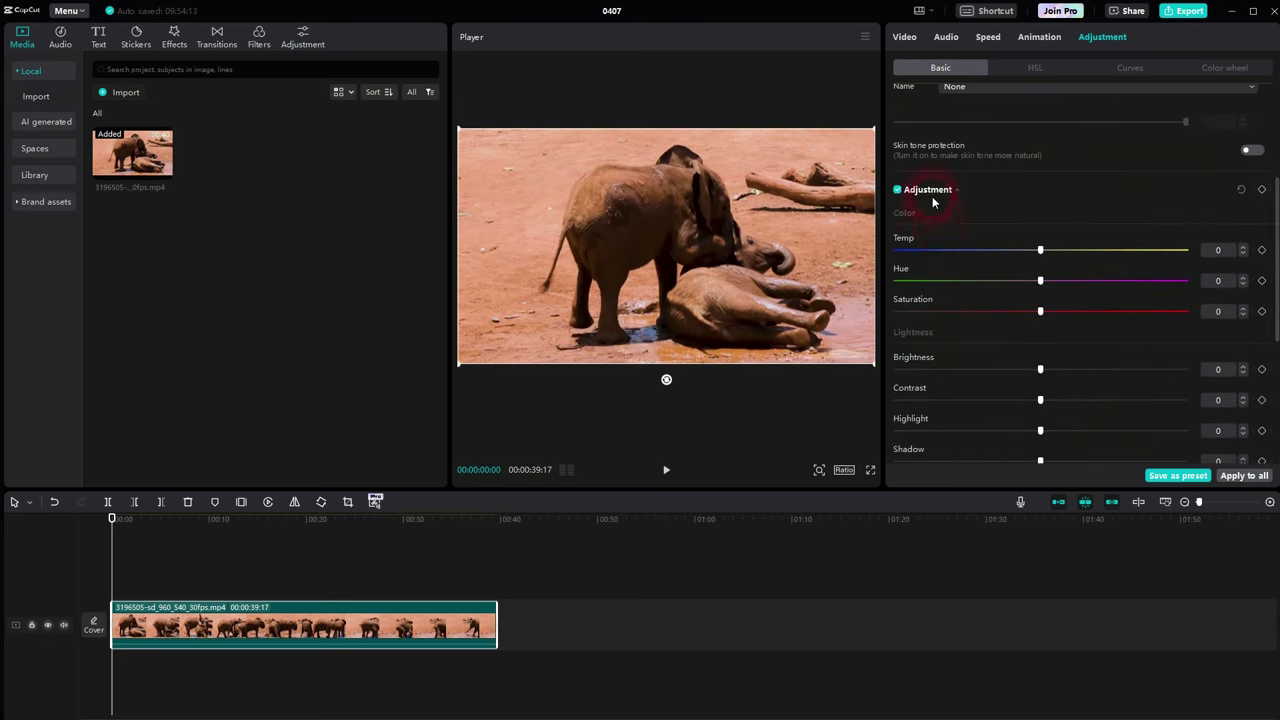
click(959, 190)
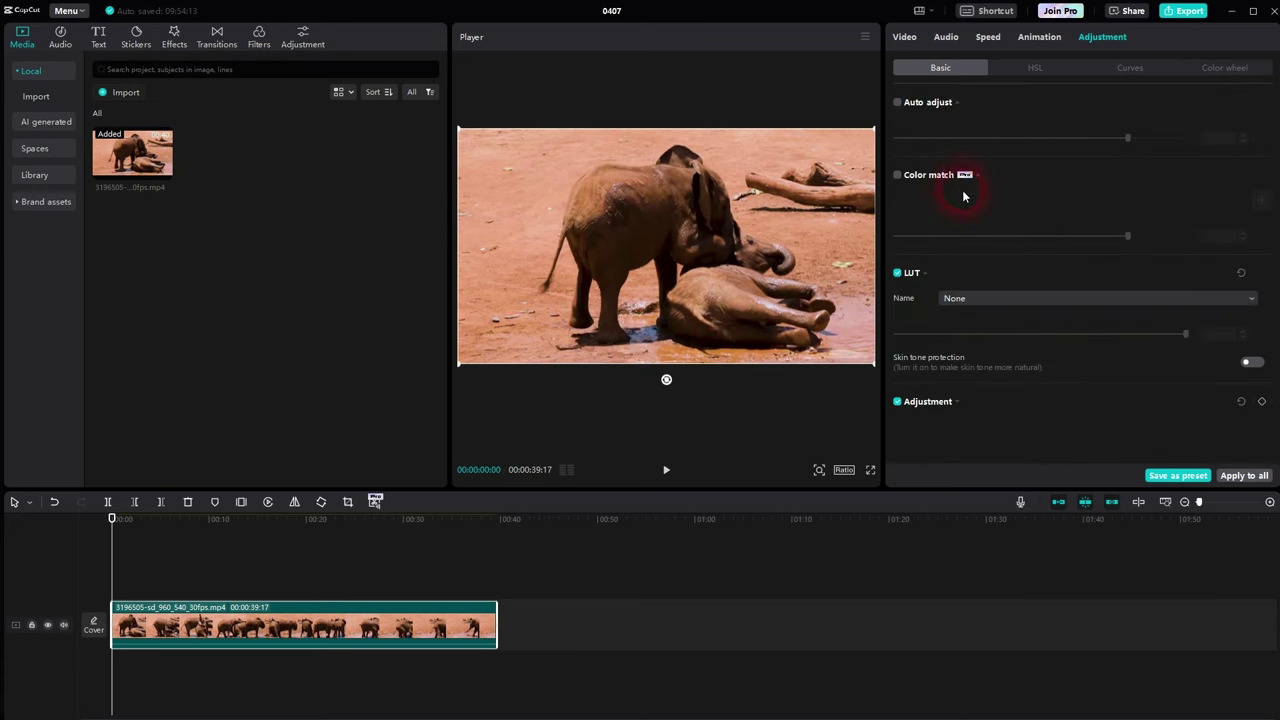
click(953, 407)
scroll(1006, 366, down, 10)
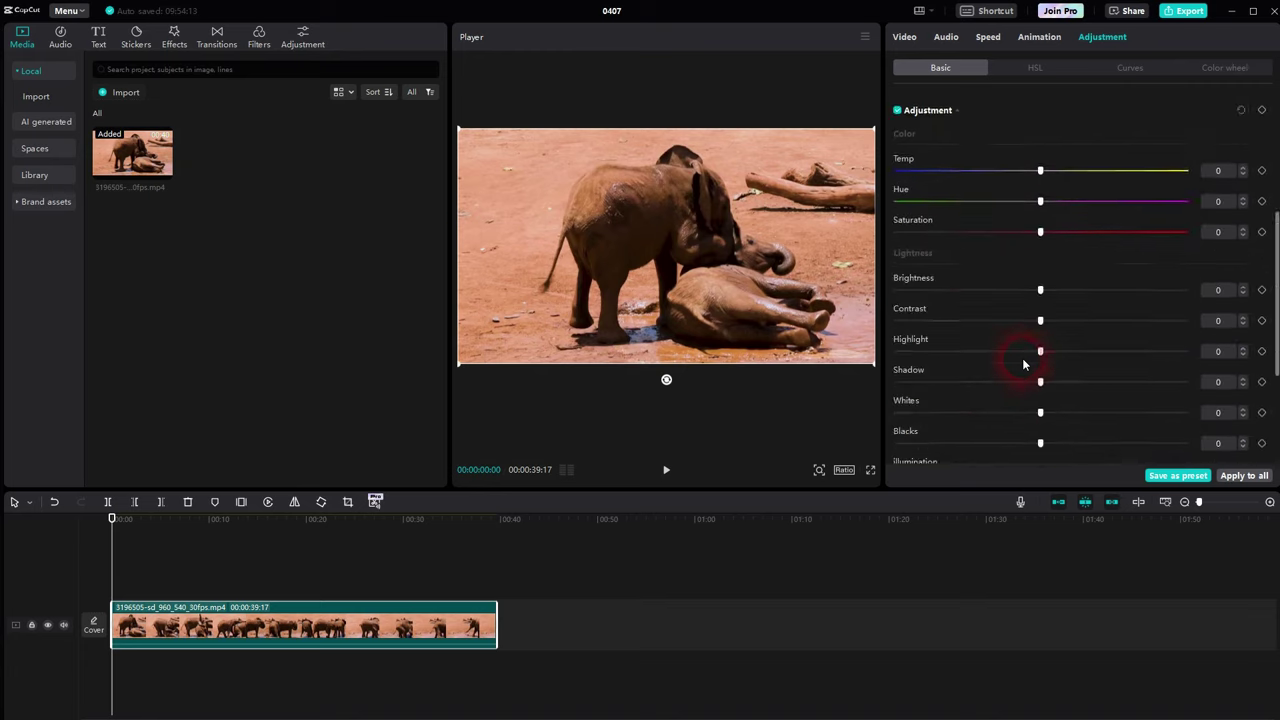
scroll(1043, 206, up, 2)
scroll(1050, 222, up, 2)
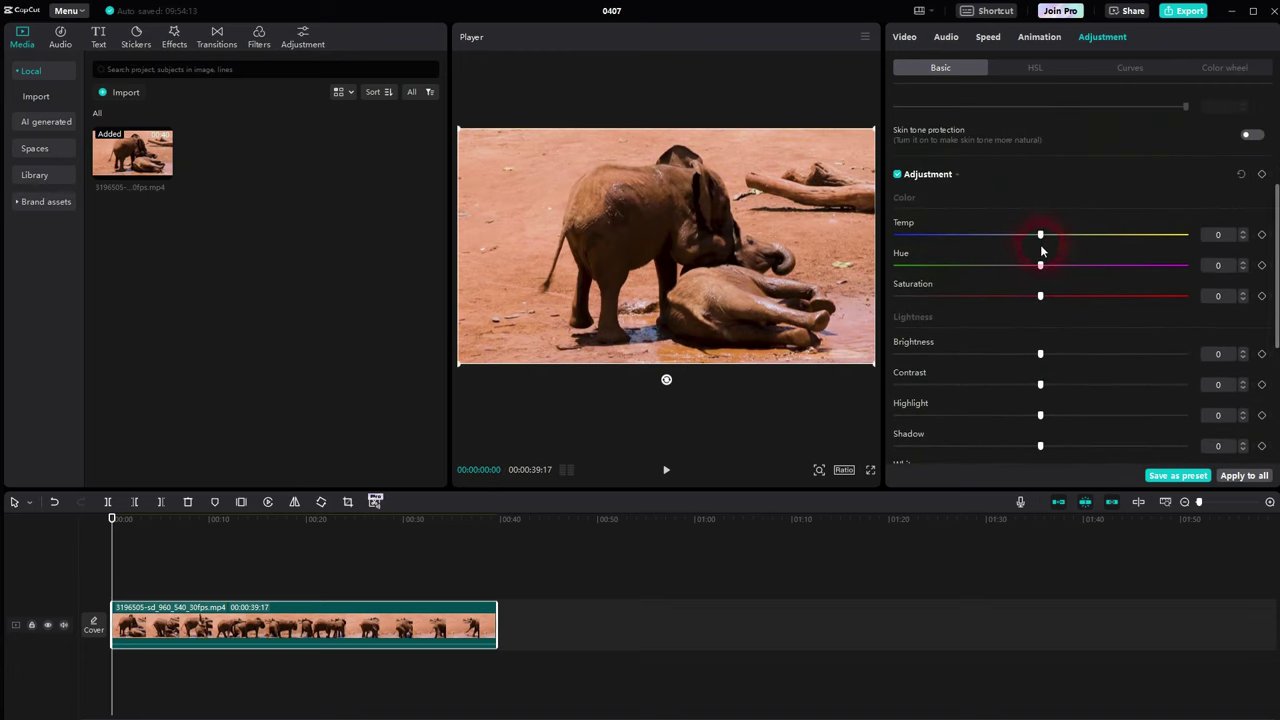
click(1262, 234)
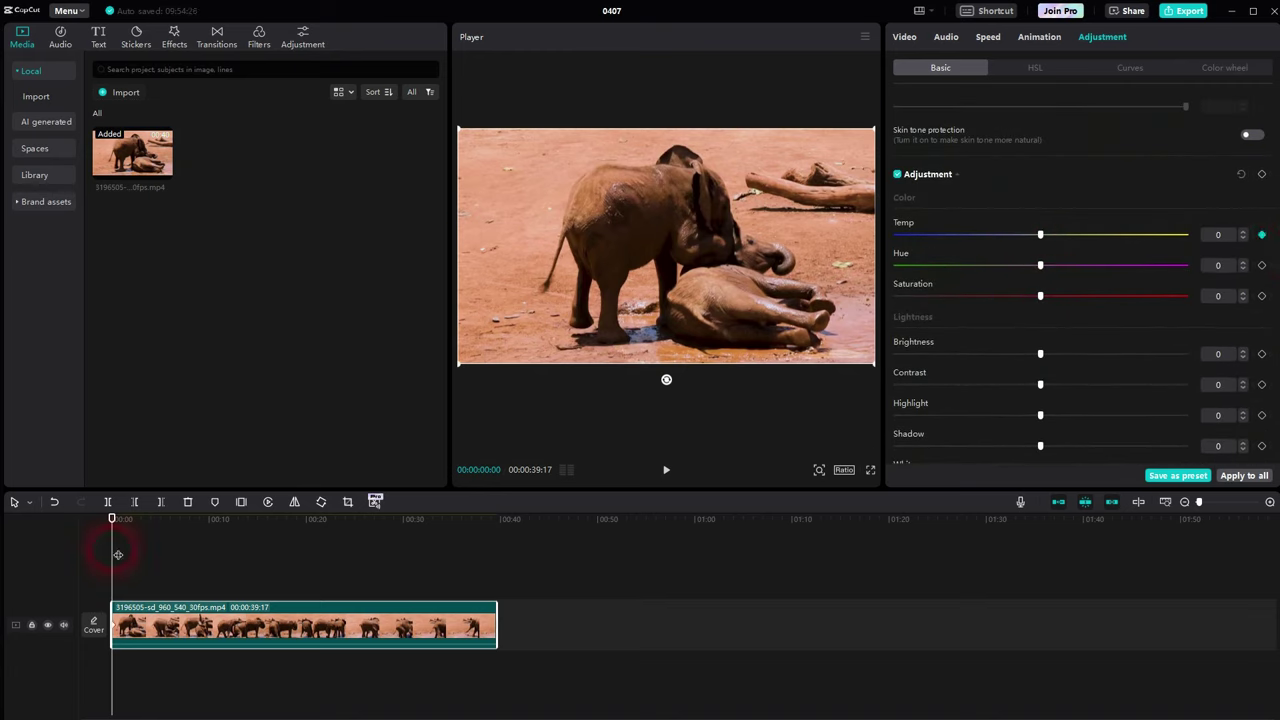
Step: Keyframe the clip's Temp at -50 around 00:00:18:08 and play back the color change
drag(114, 543, 289, 567)
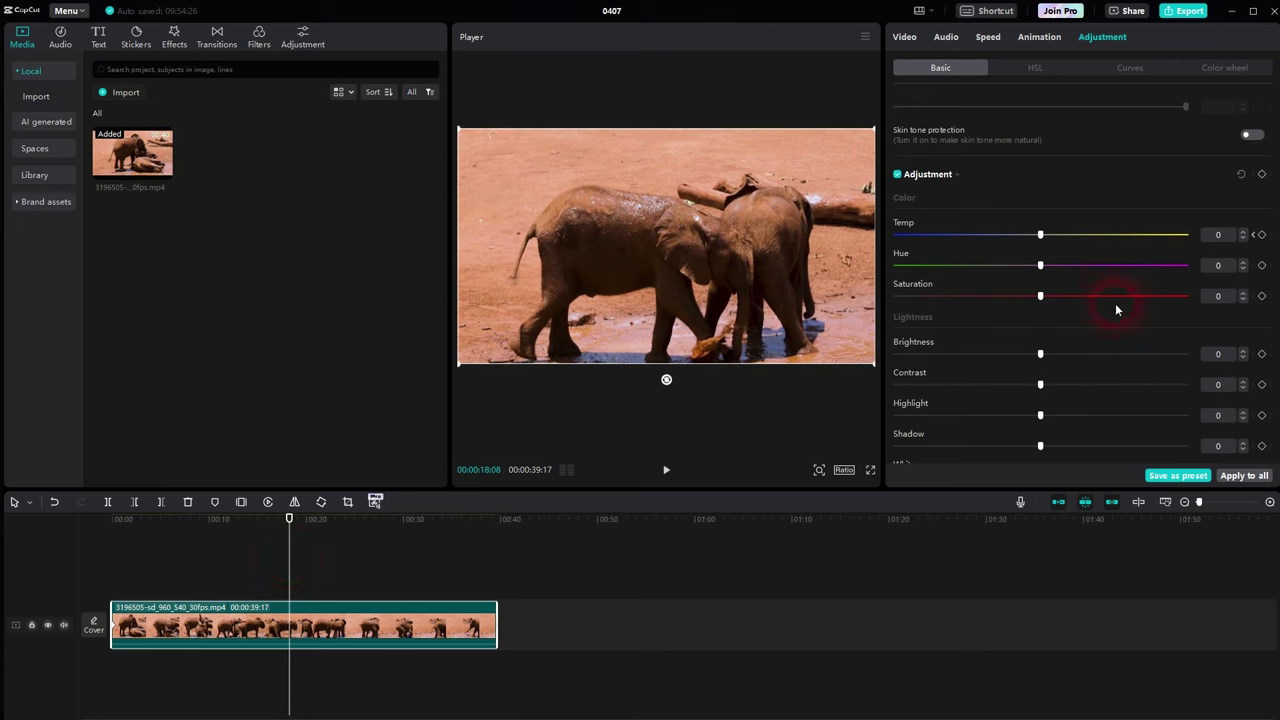
drag(888, 240, 860, 243)
click(71, 592)
click(667, 470)
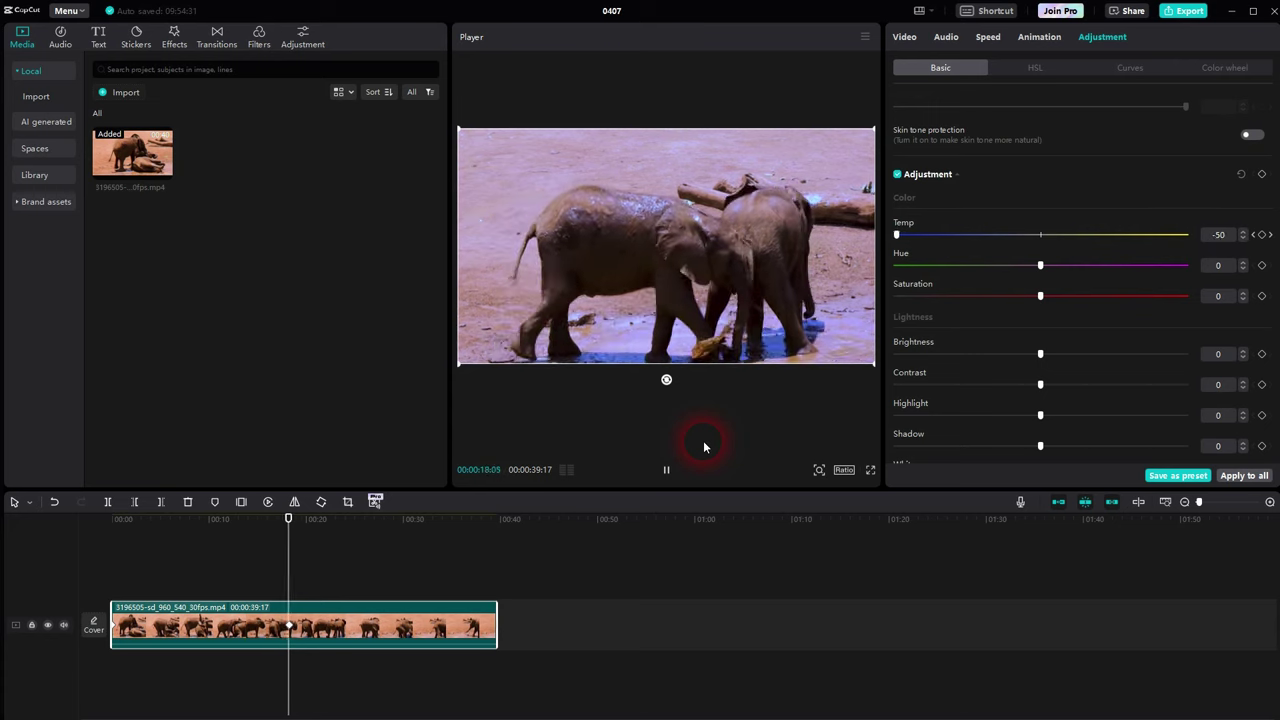
click(676, 476)
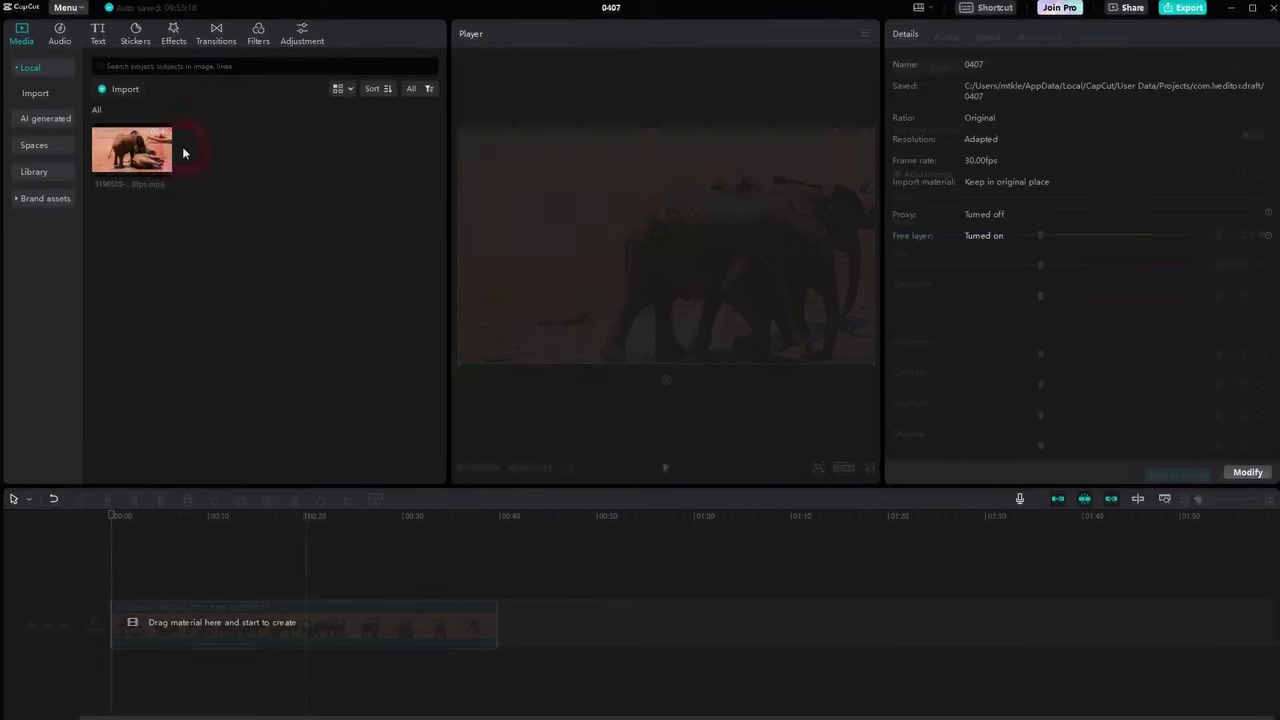
Step: Put a fresh elephant clip on the timeline and add a default text layer stretched to the clip's full length
click(162, 170)
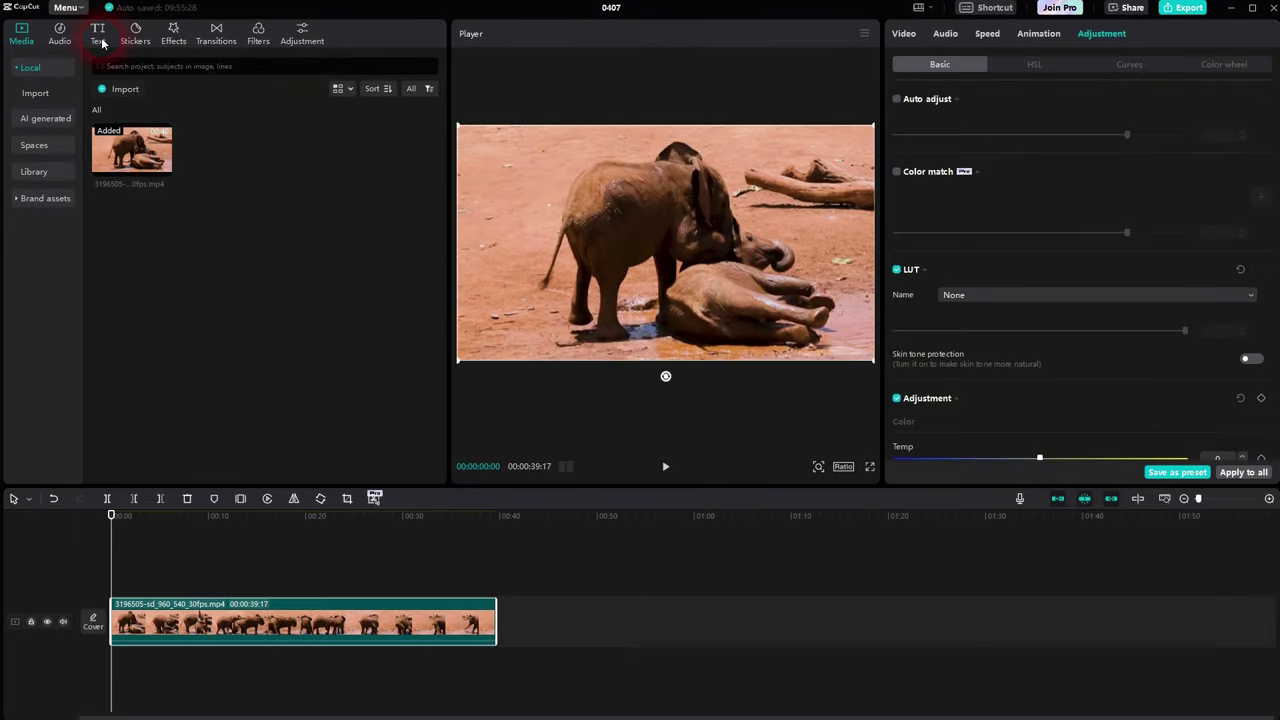
click(101, 43)
click(139, 120)
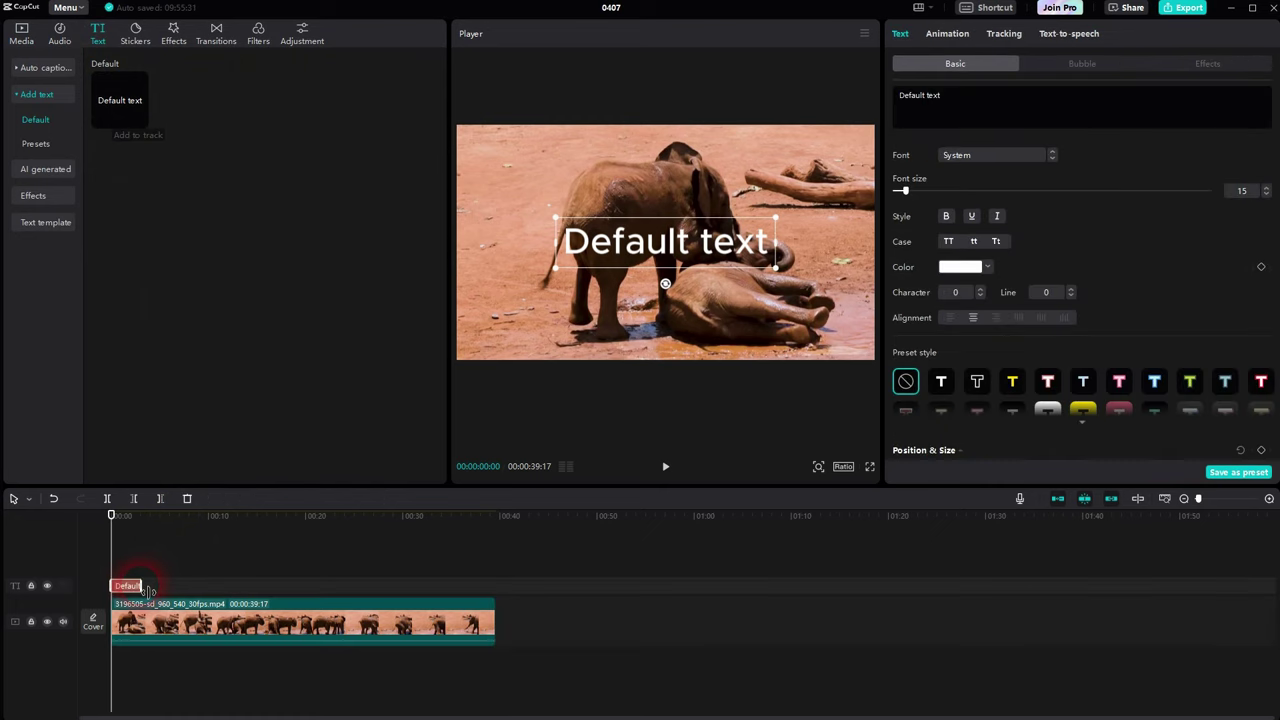
drag(186, 597, 498, 593)
Step: Change the text to "this is a very long sentence that is too big for the screen. therefore, we should use an animation to make it scroll through the screen from right to left."
drag(895, 98, 933, 98)
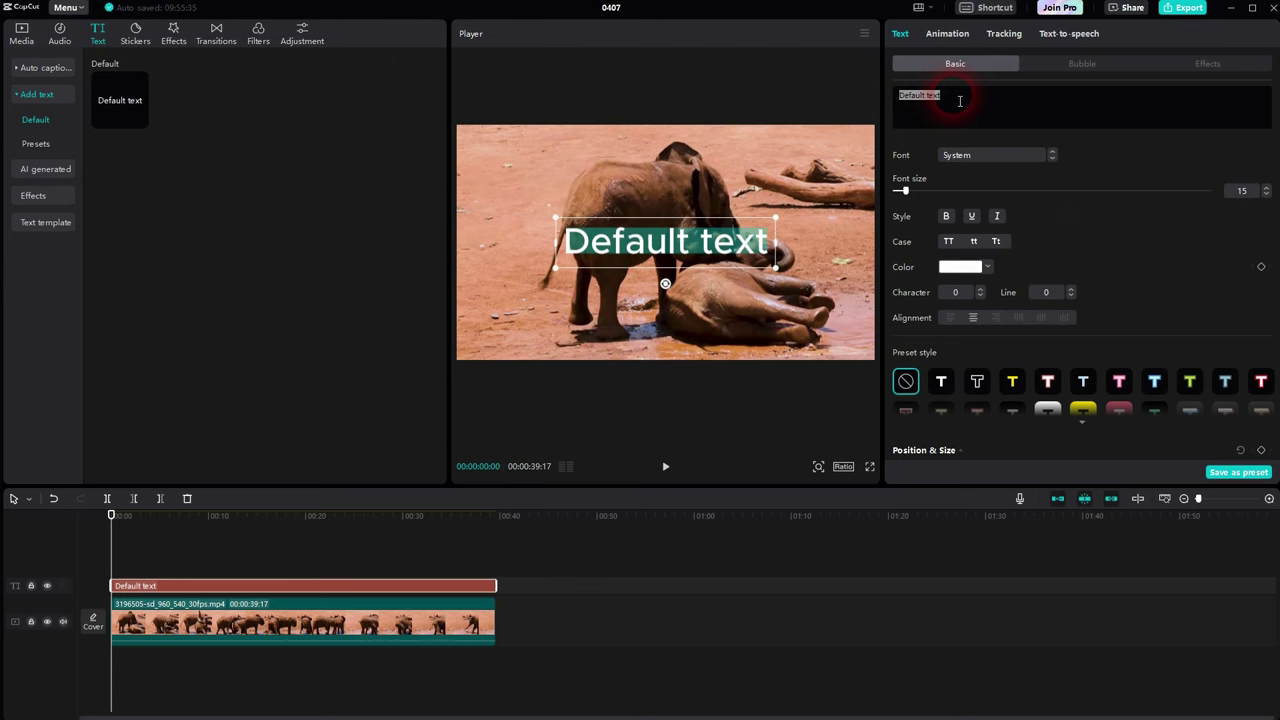
text(this is a)
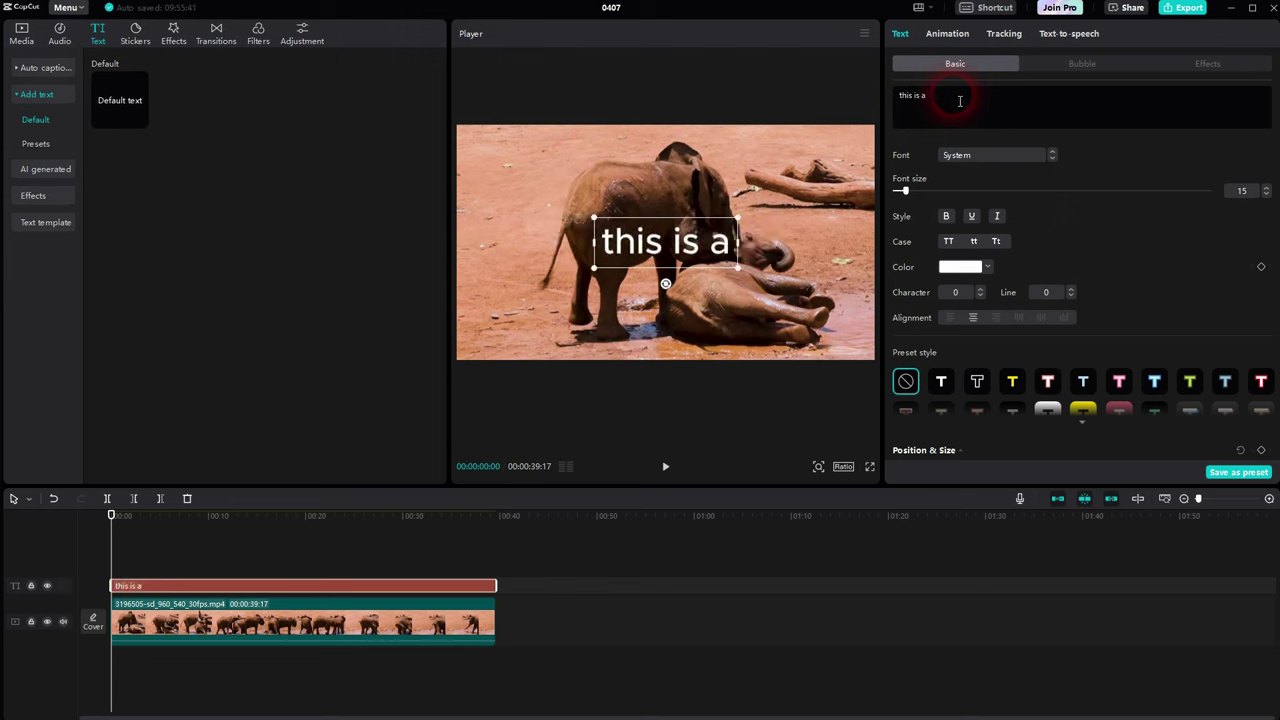
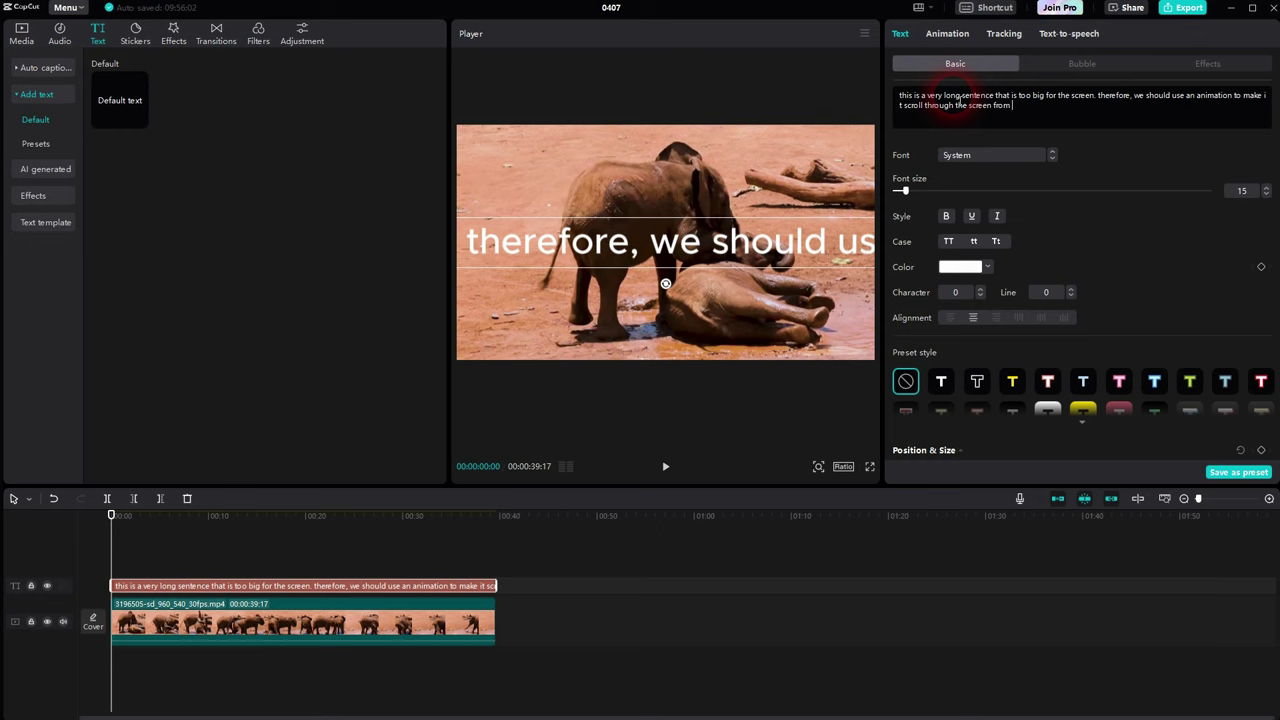
text(right to left.)
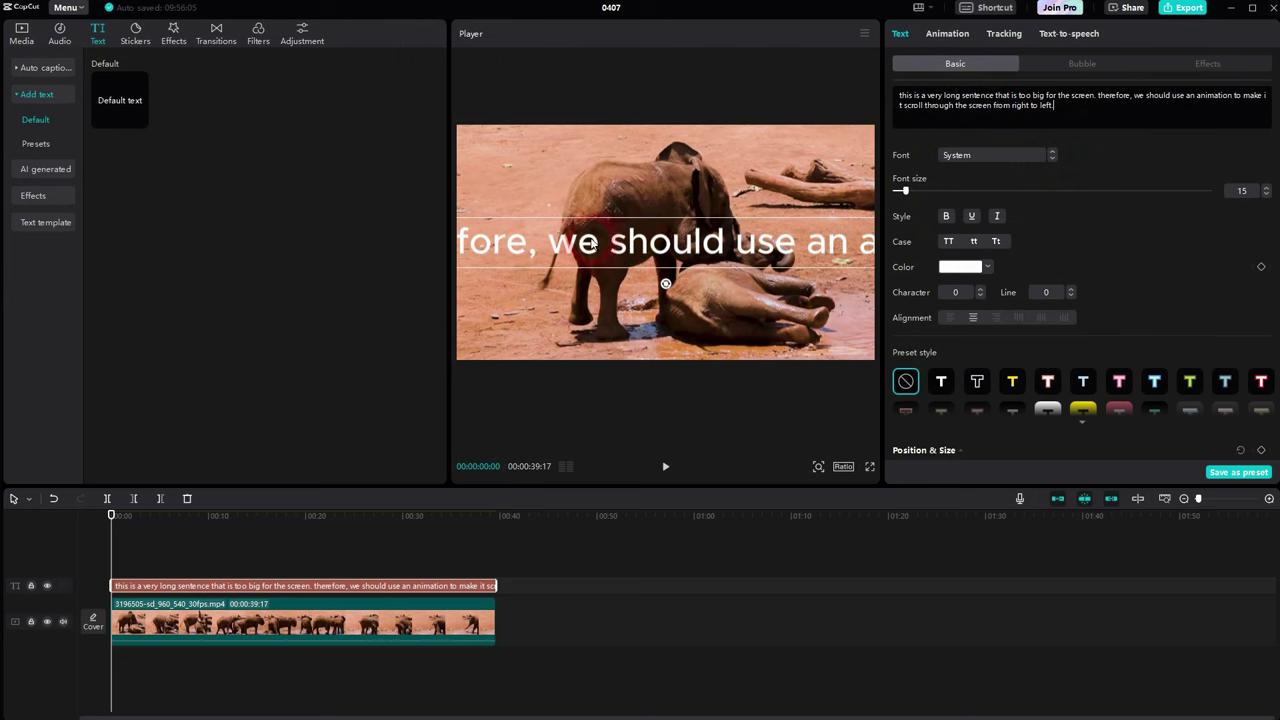
Step: Place the text in the frame's lower right at X 12307, Y -759 and give it a solid red background
drag(495, 253, 868, 324)
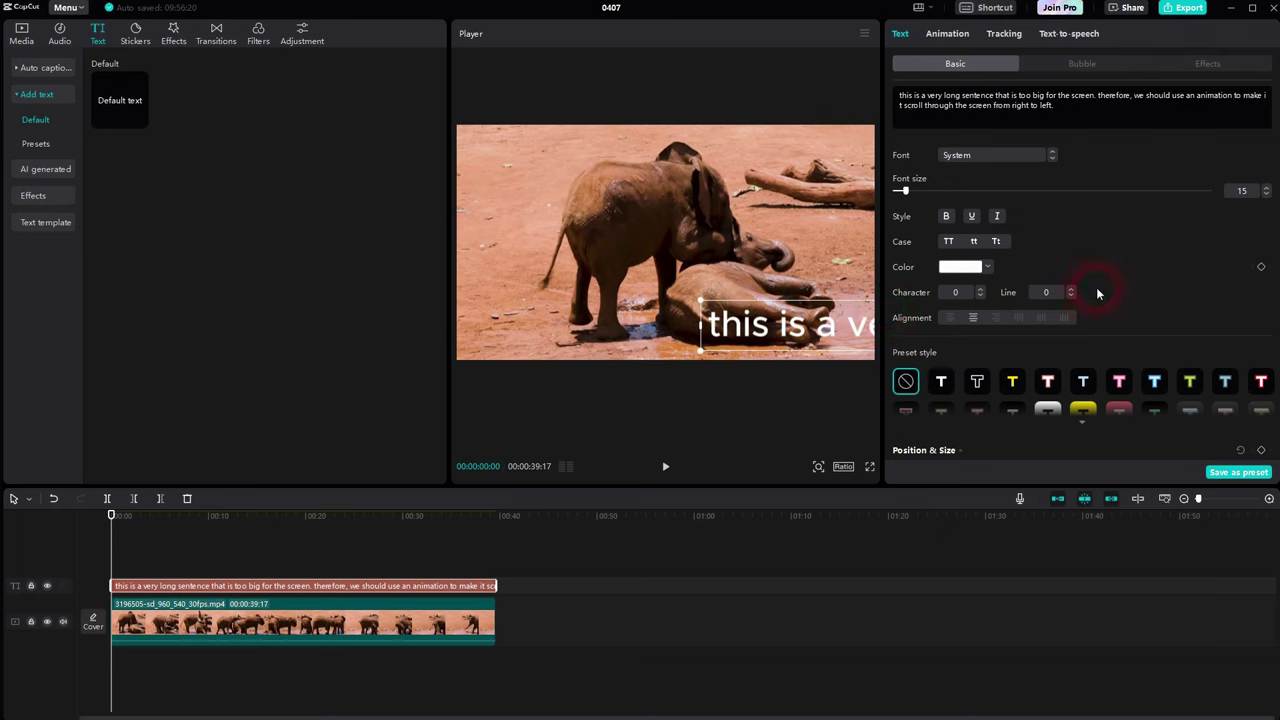
scroll(1106, 265, down, 8)
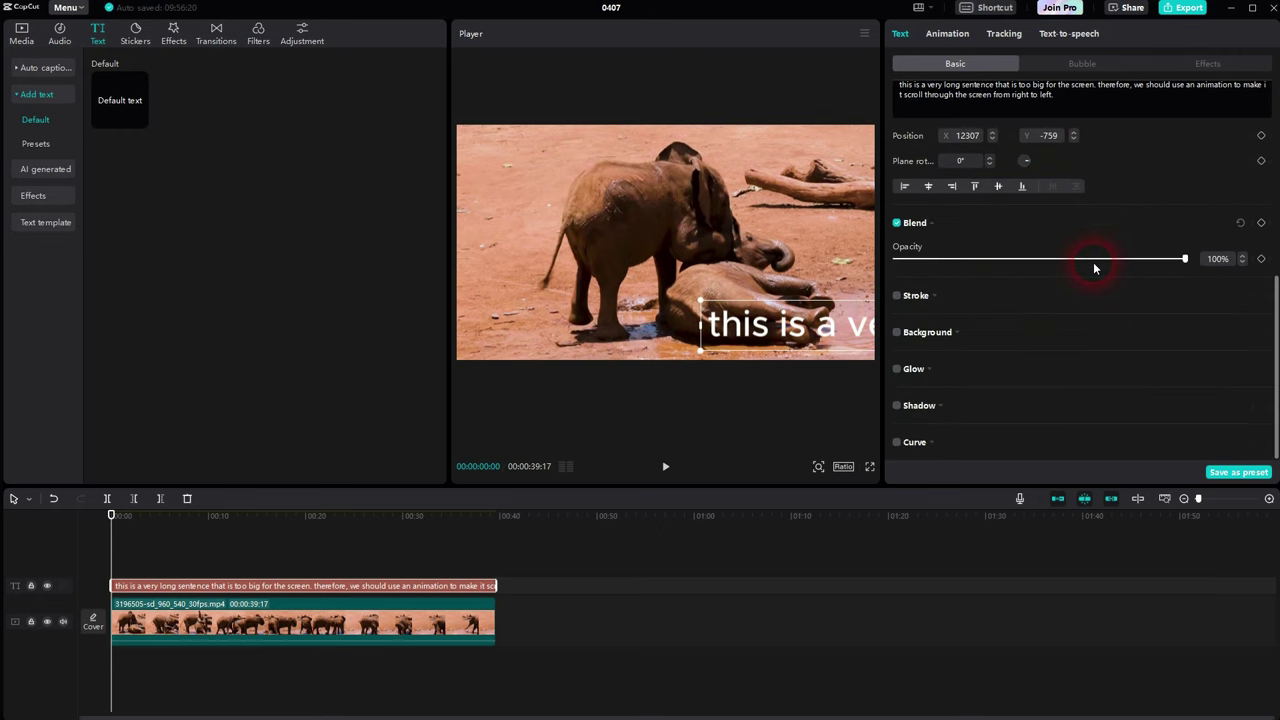
click(898, 333)
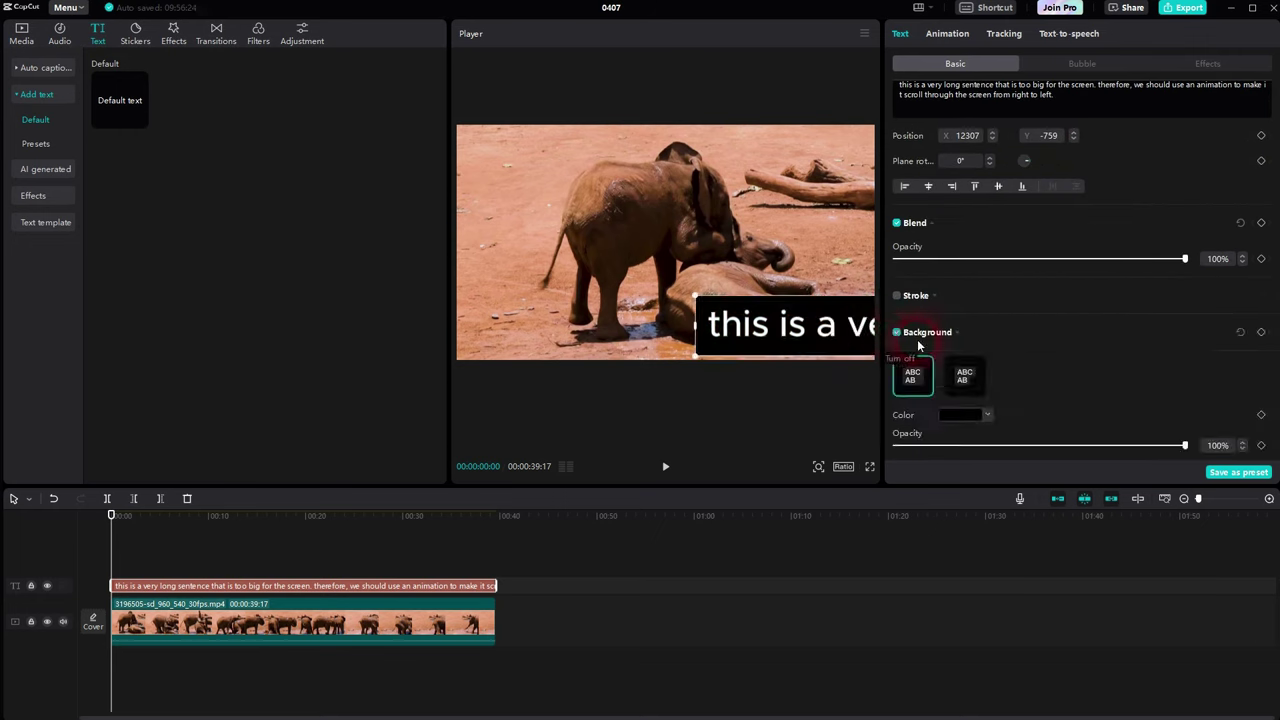
click(977, 413)
click(1057, 433)
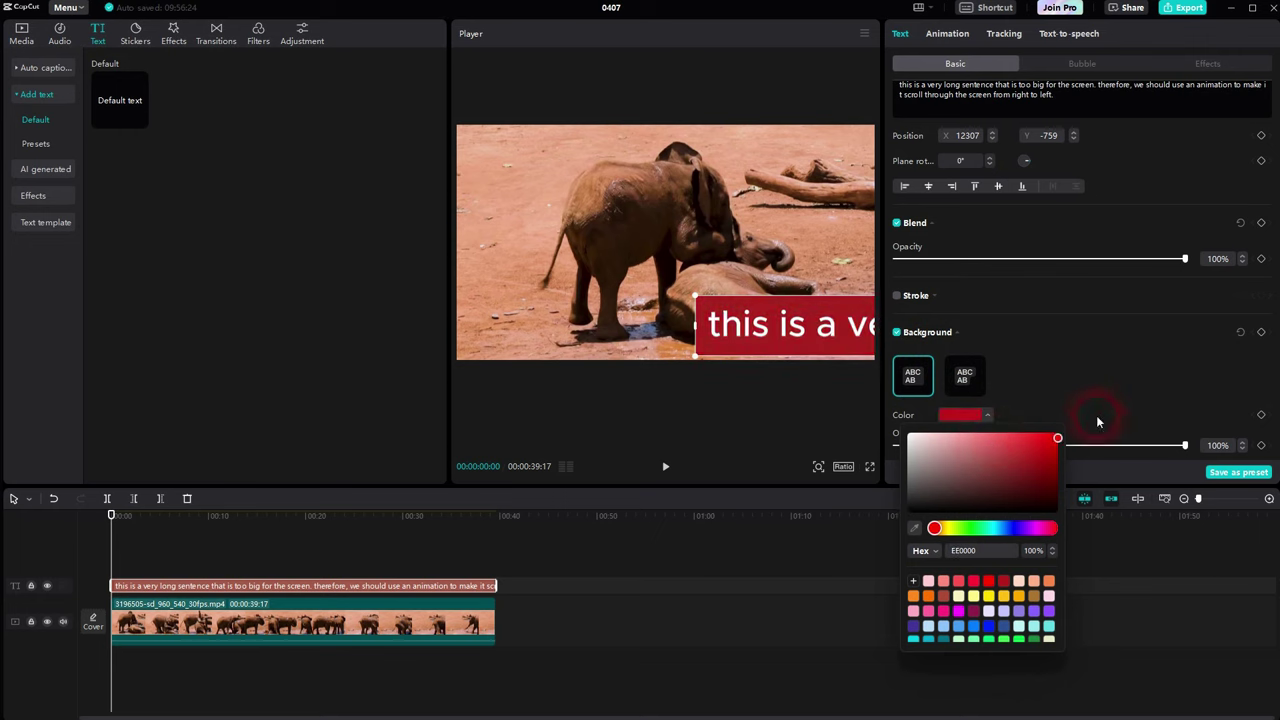
click(1014, 455)
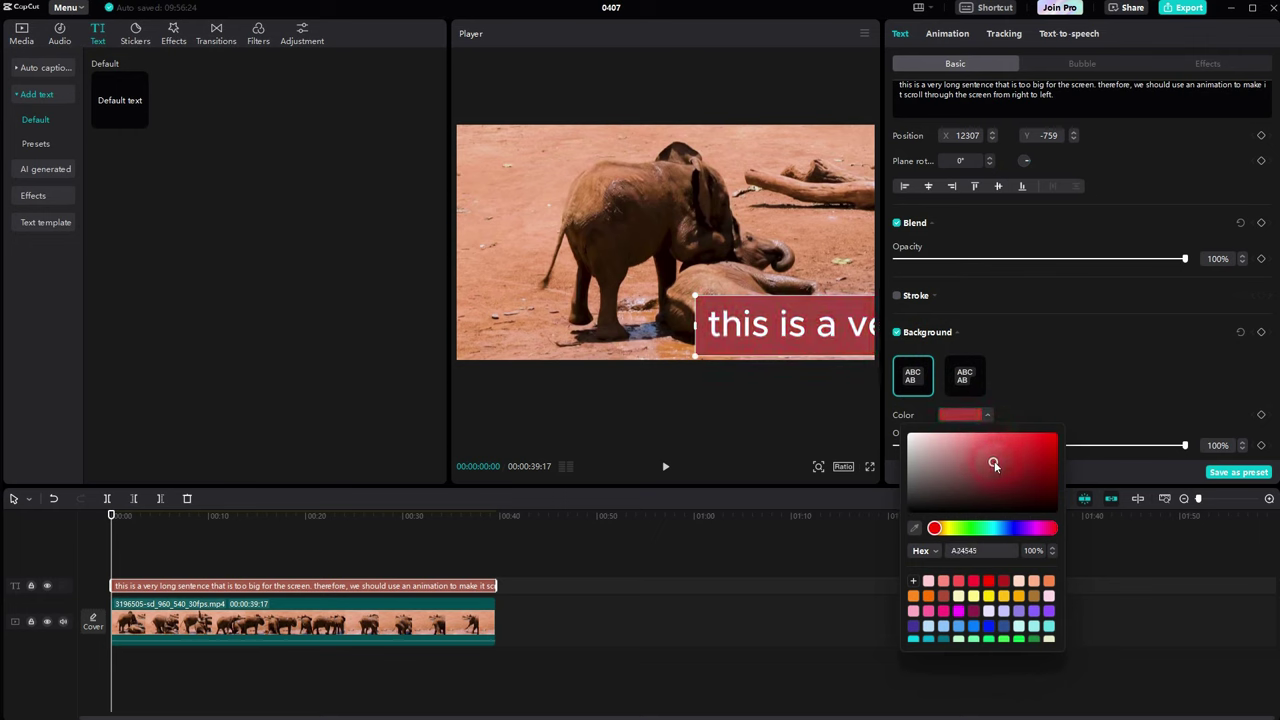
mouse_move(986, 466)
mouse_down()
mouse_move(1013, 482)
mouse_move(998, 447)
mouse_move(1020, 457)
mouse_up()
click(1033, 357)
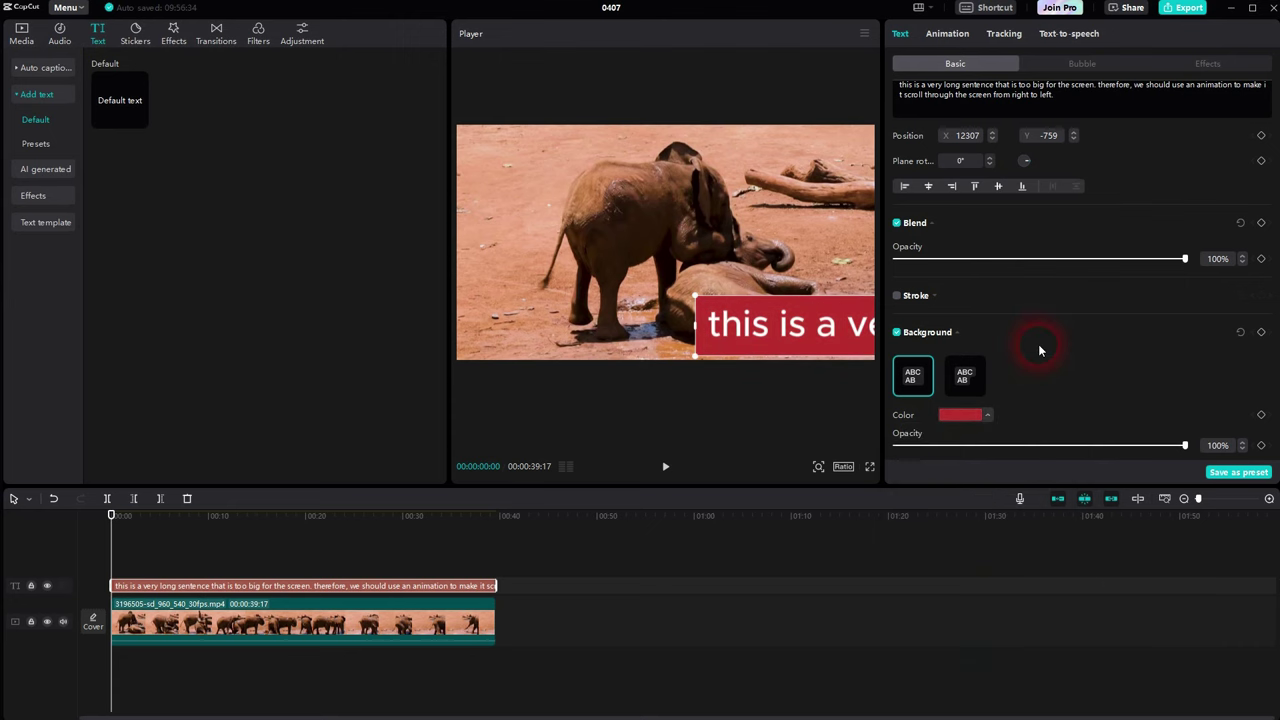
Step: Set the height of the text's red background to 0%
click(960, 336)
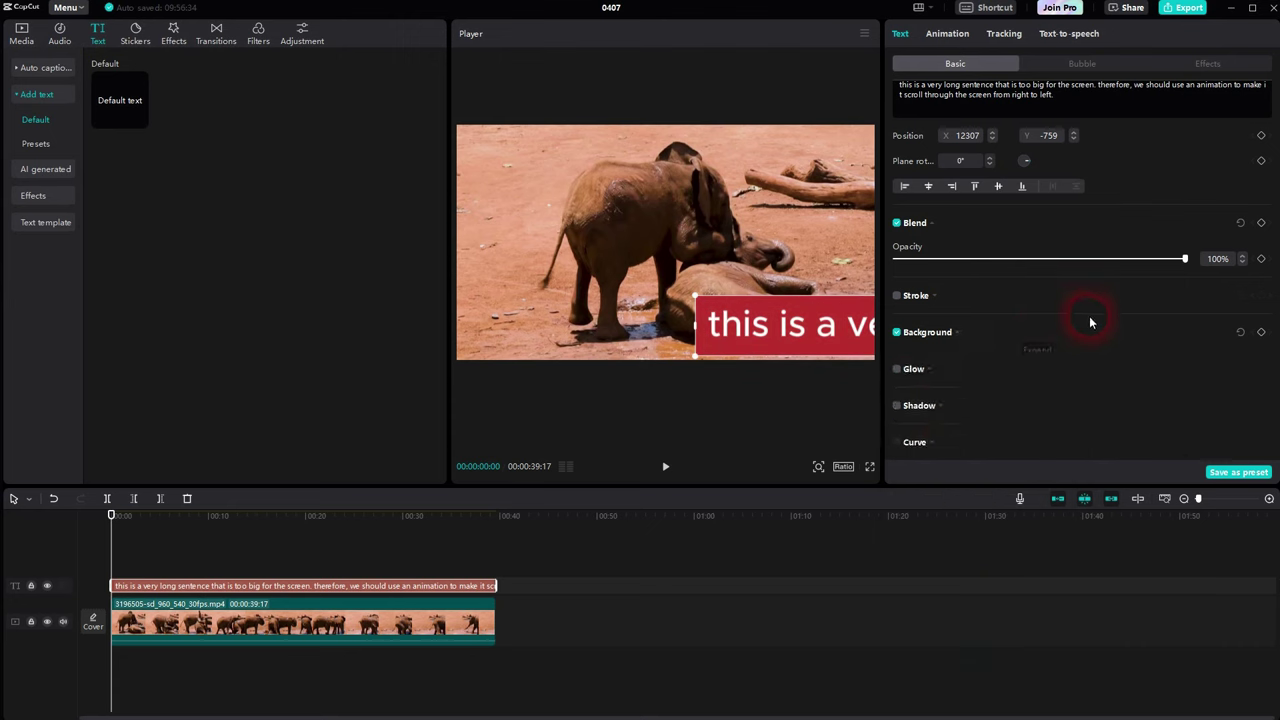
click(960, 340)
scroll(1014, 340, down, 5)
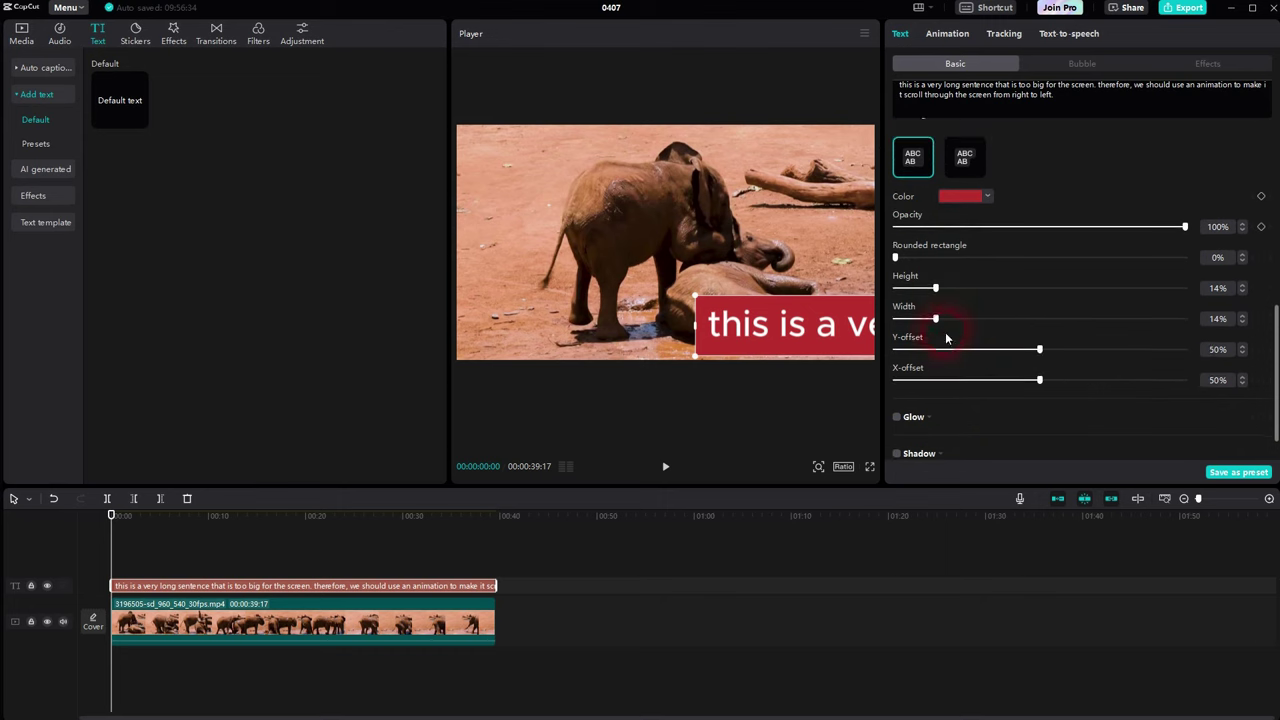
drag(935, 288, 895, 288)
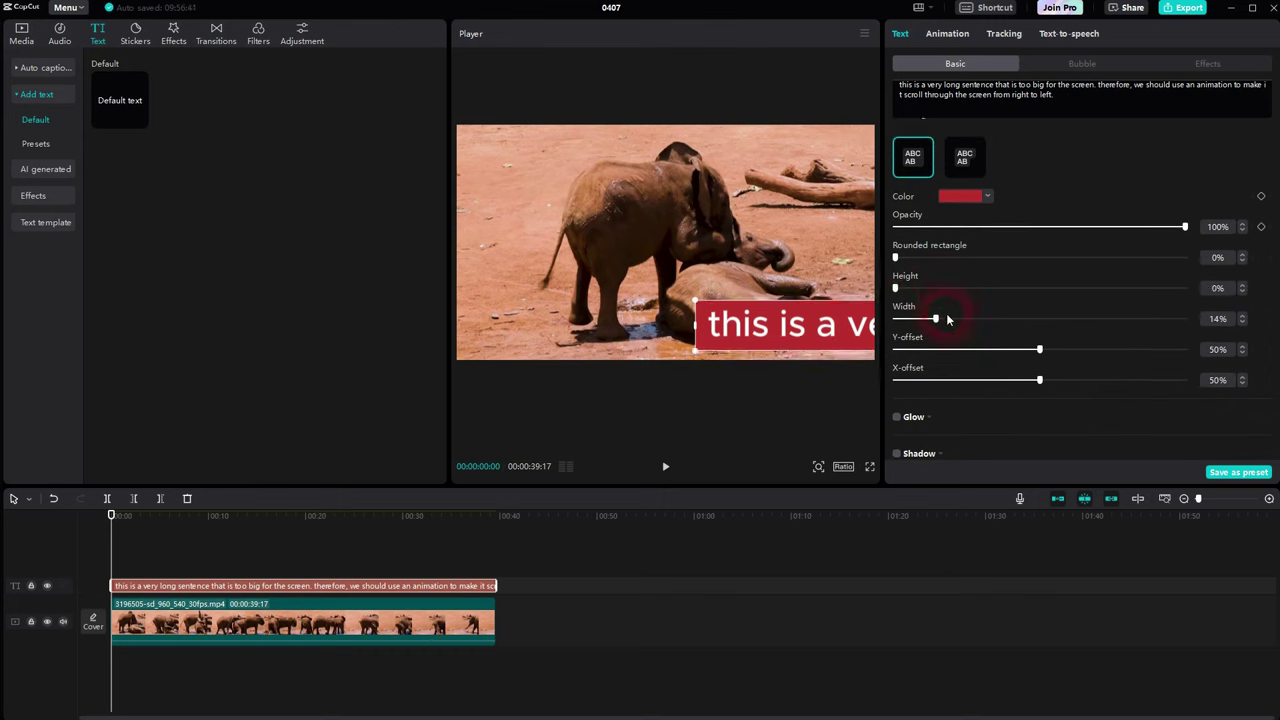
Step: Move the text past the frame's right edge to position X 14028, Y -783
scroll(1070, 206, up, 10)
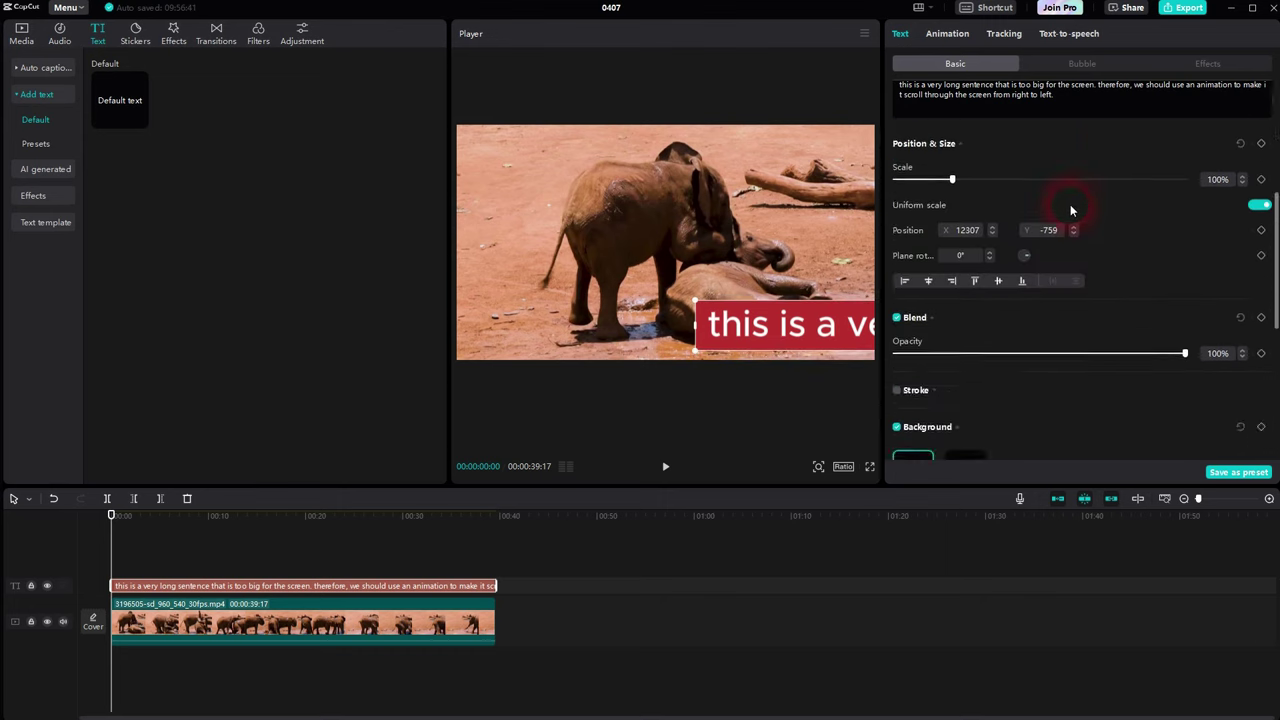
scroll(1070, 206, up, 1)
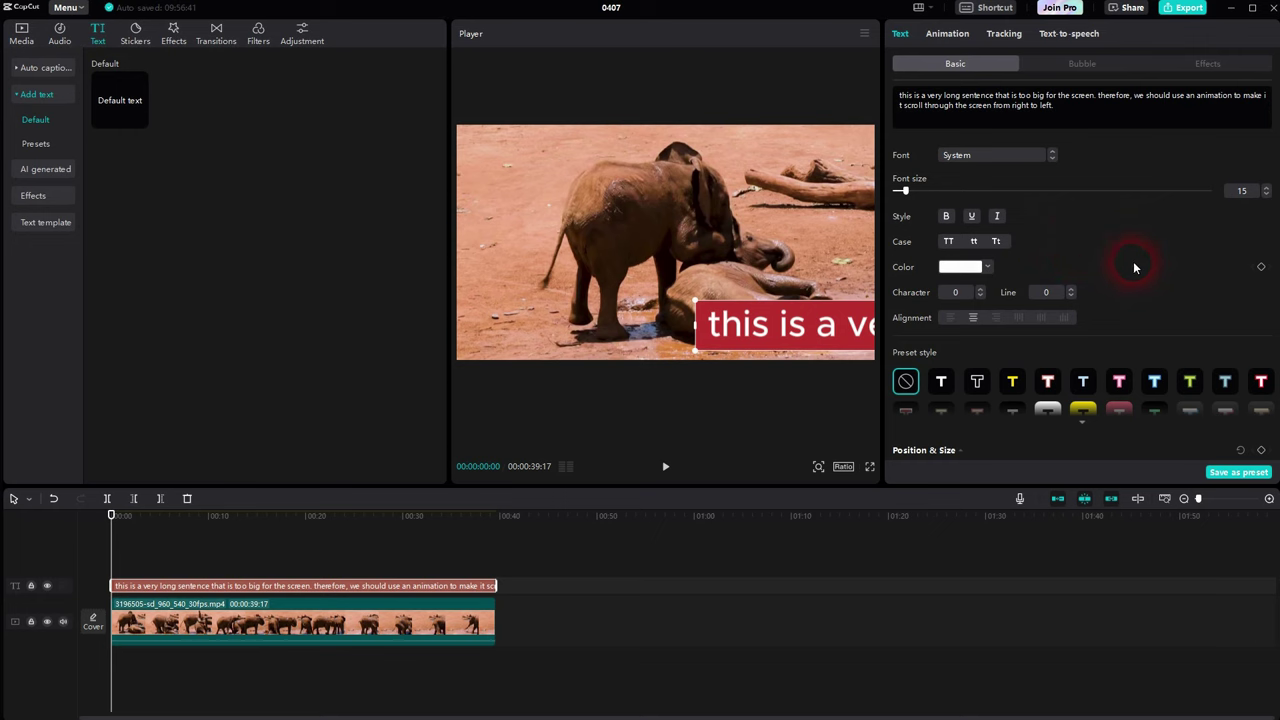
scroll(1128, 259, down, 5)
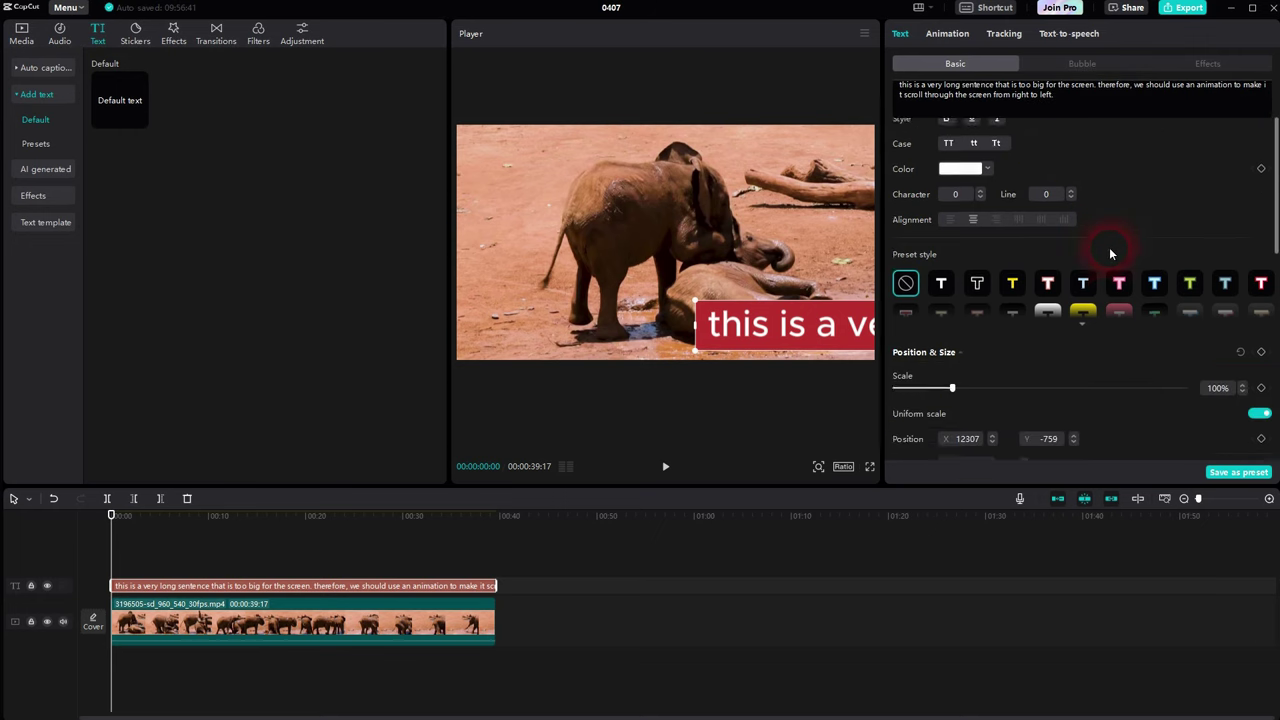
scroll(1103, 242, down, 2)
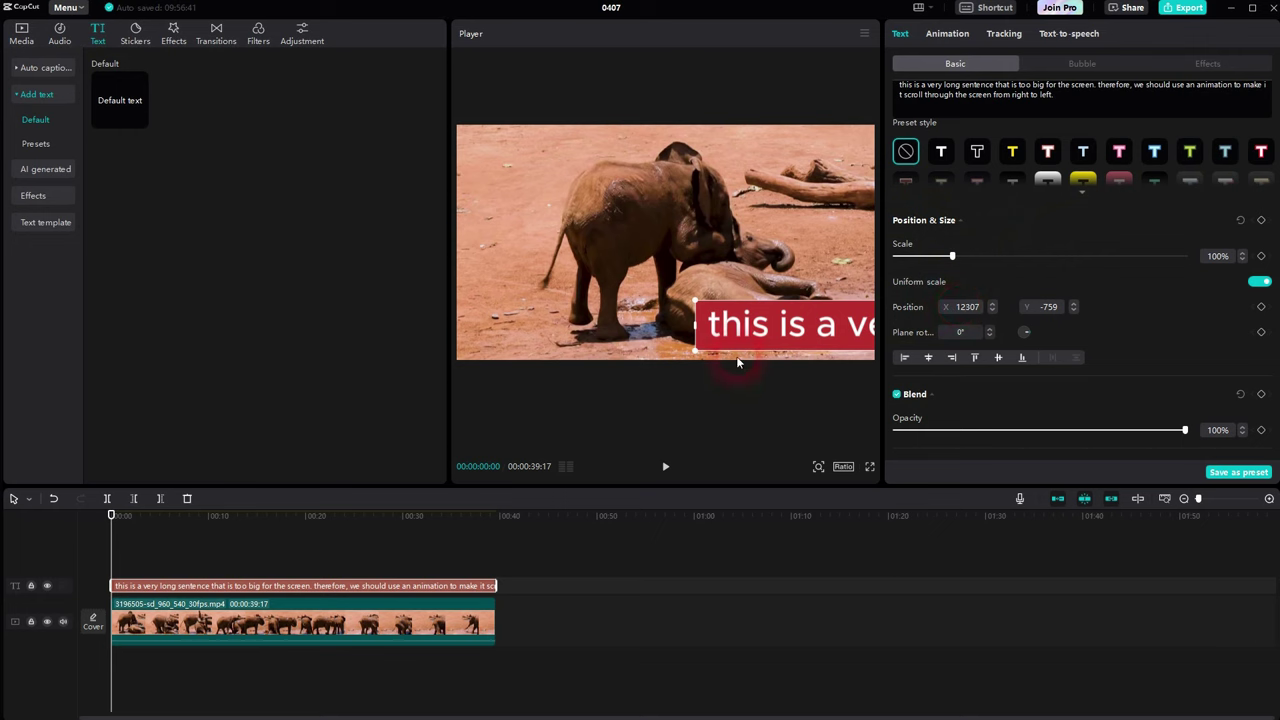
drag(722, 330, 686, 371)
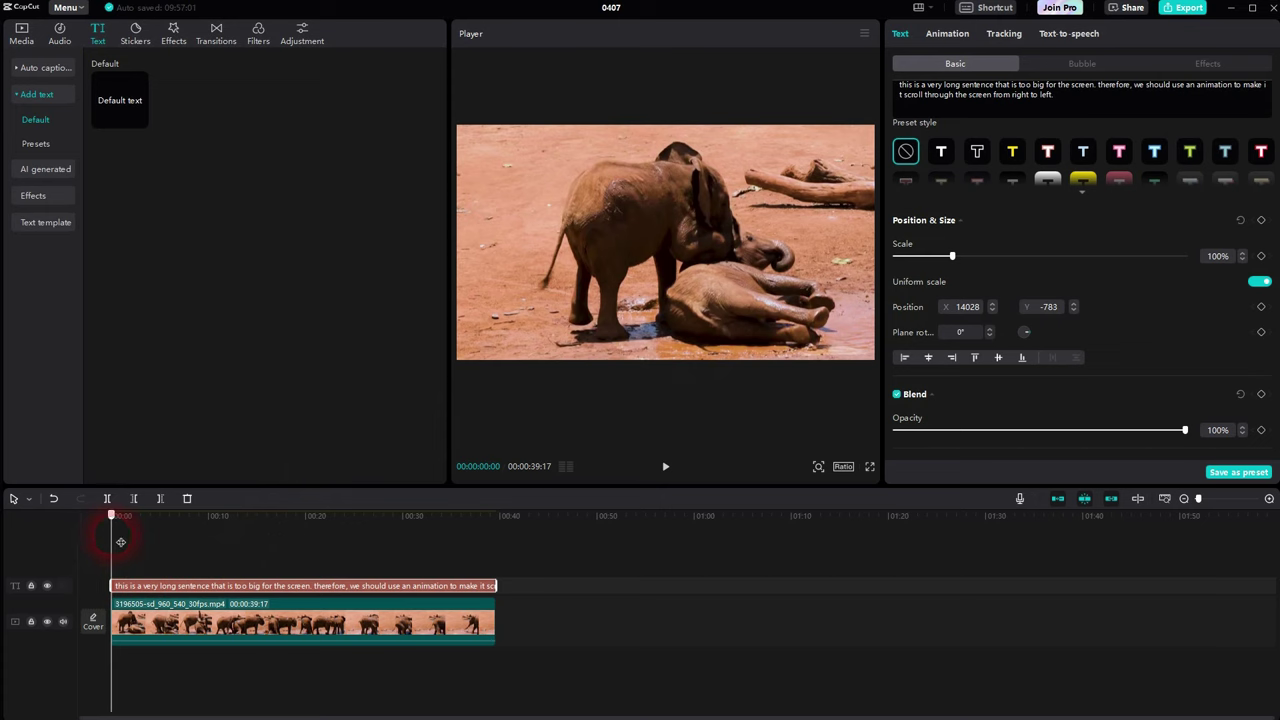
Step: Add position keyframes to the text layer at its start and at its end, 00:00:39:17
drag(120, 541, 63, 549)
drag(962, 316, 985, 313)
click(1044, 312)
drag(1044, 312, 1066, 308)
click(135, 543)
drag(120, 547, 500, 552)
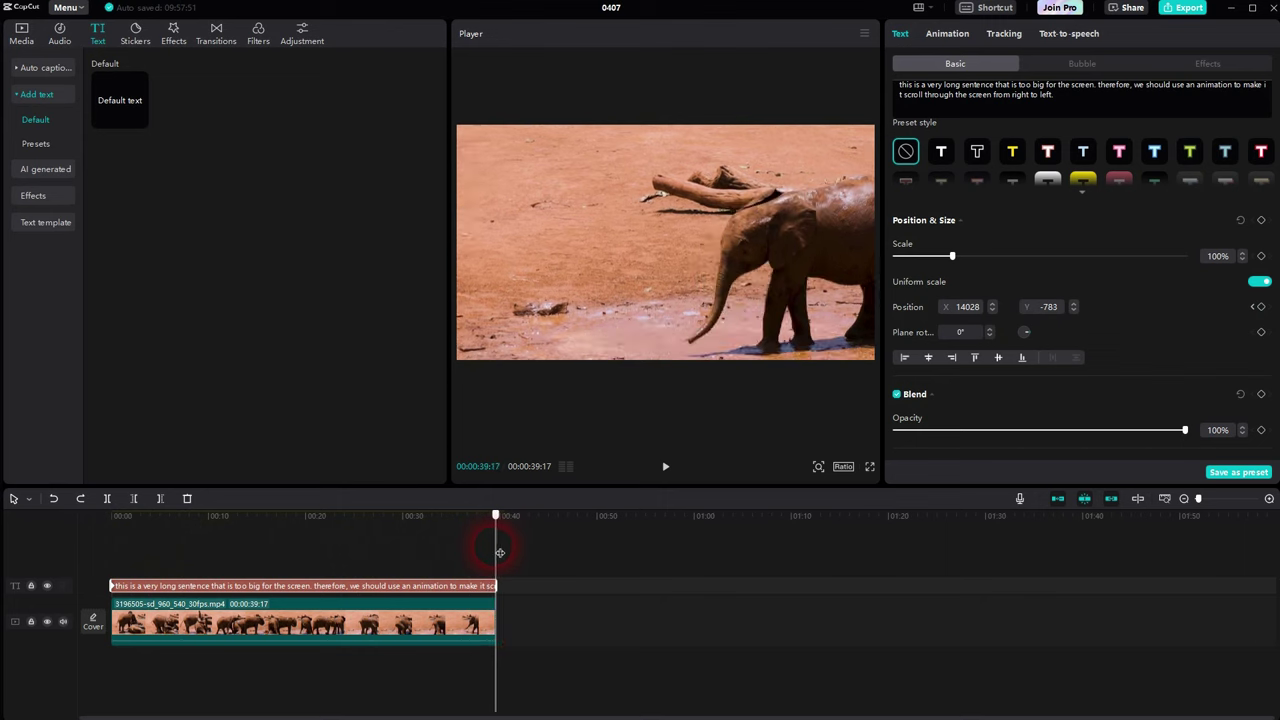
click(1262, 308)
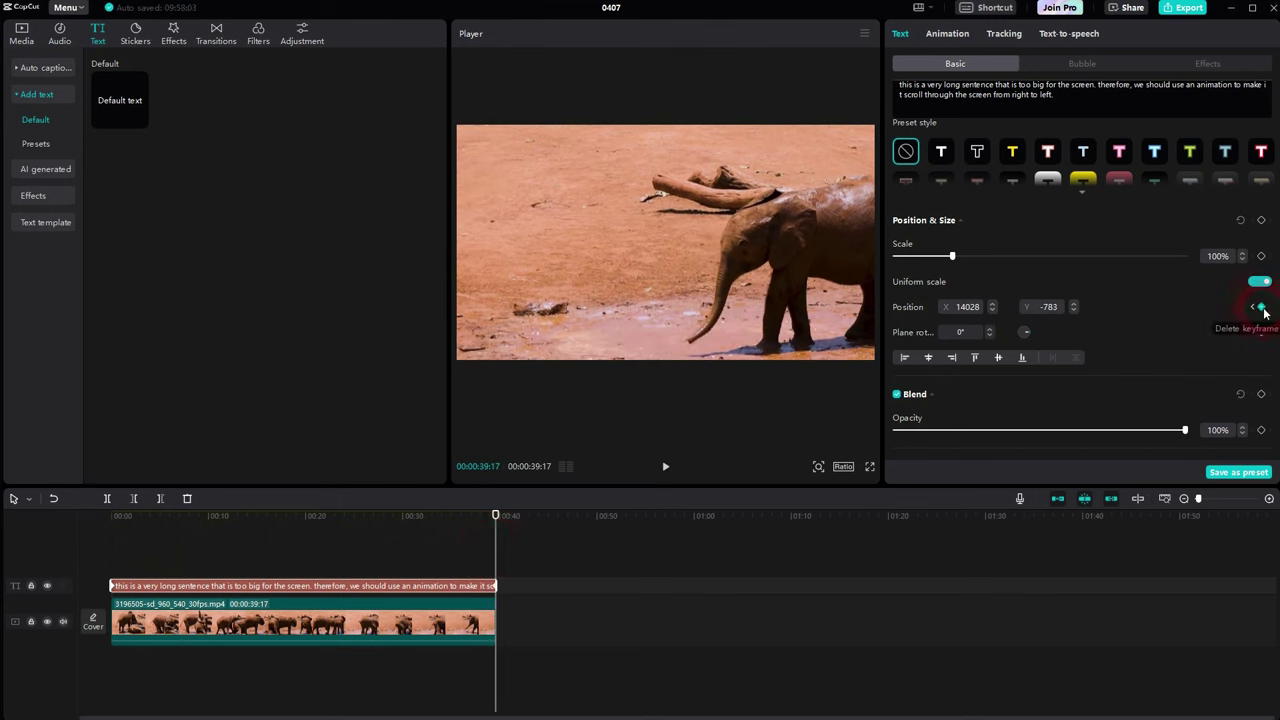
Step: Move the text past the frame's left edge at the end keyframe, to position X -14050, Y -783
click(960, 307)
key(BackSpace)
key(Return)
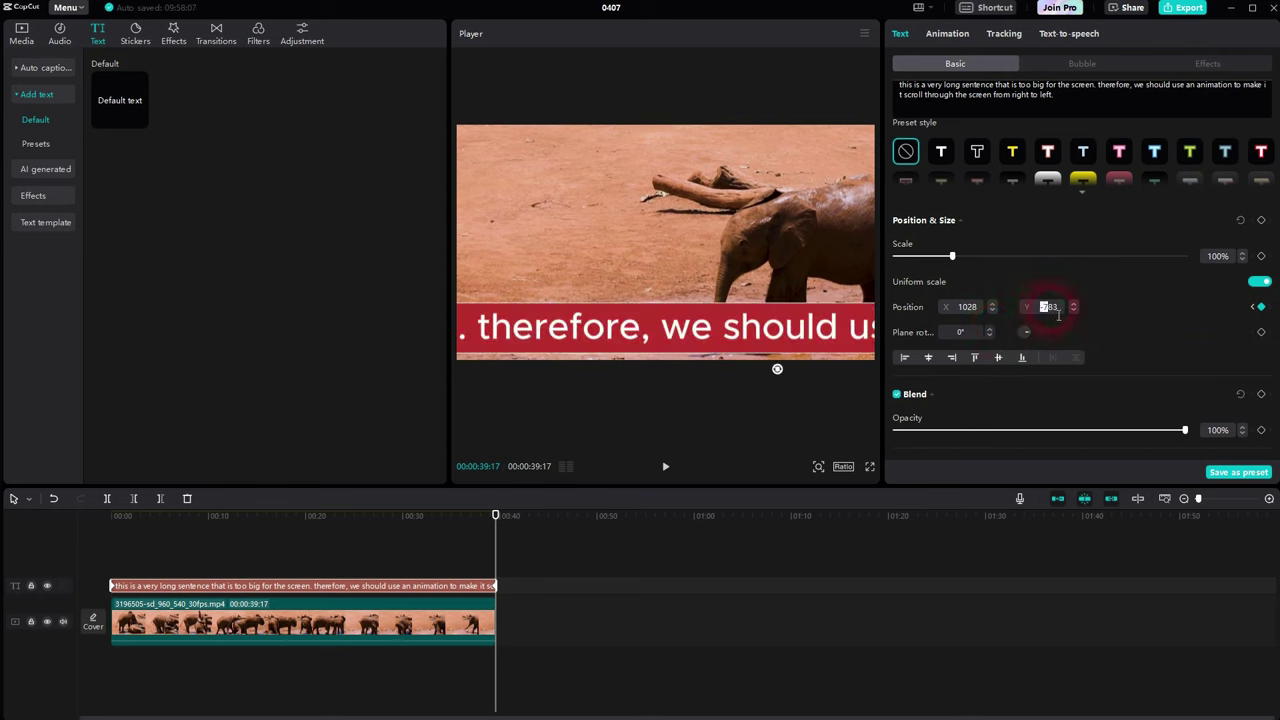
key(Left)
key(Left)
key(Left)
key(Left)
key(Left)
key(Left)
key(Left)
key(Left)
key(Left)
key(Left)
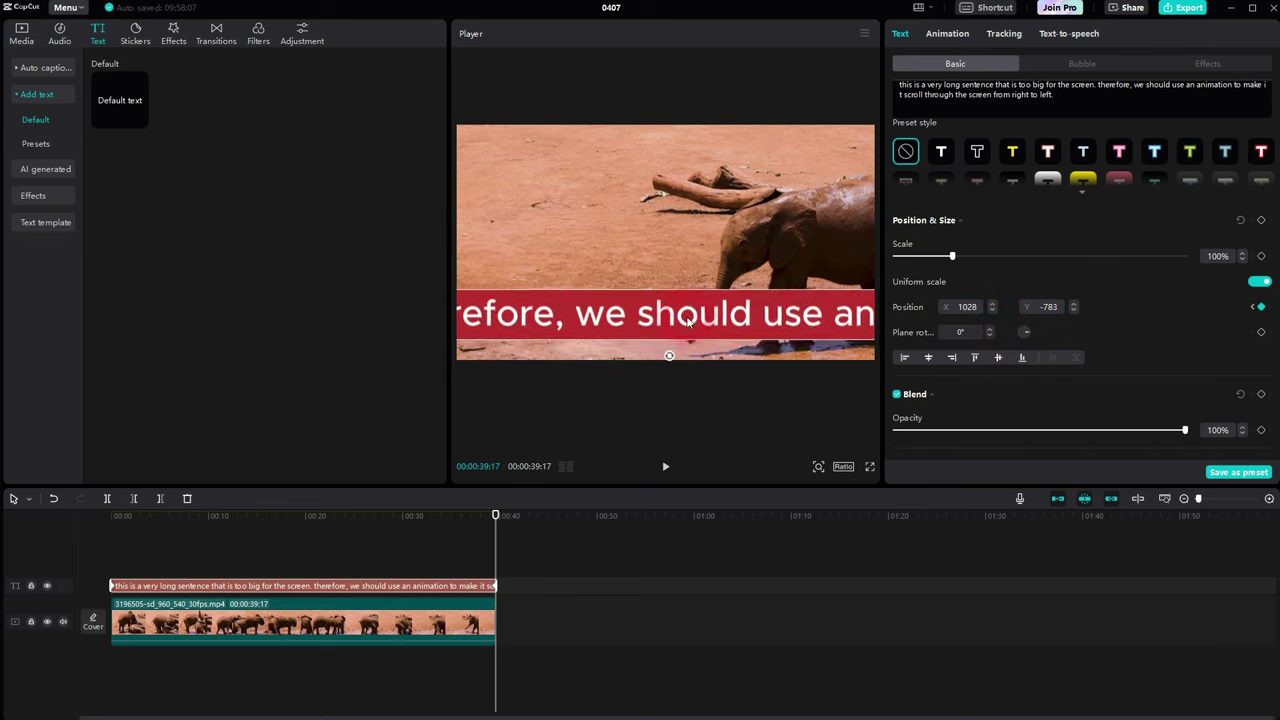
drag(800, 312, 406, 328)
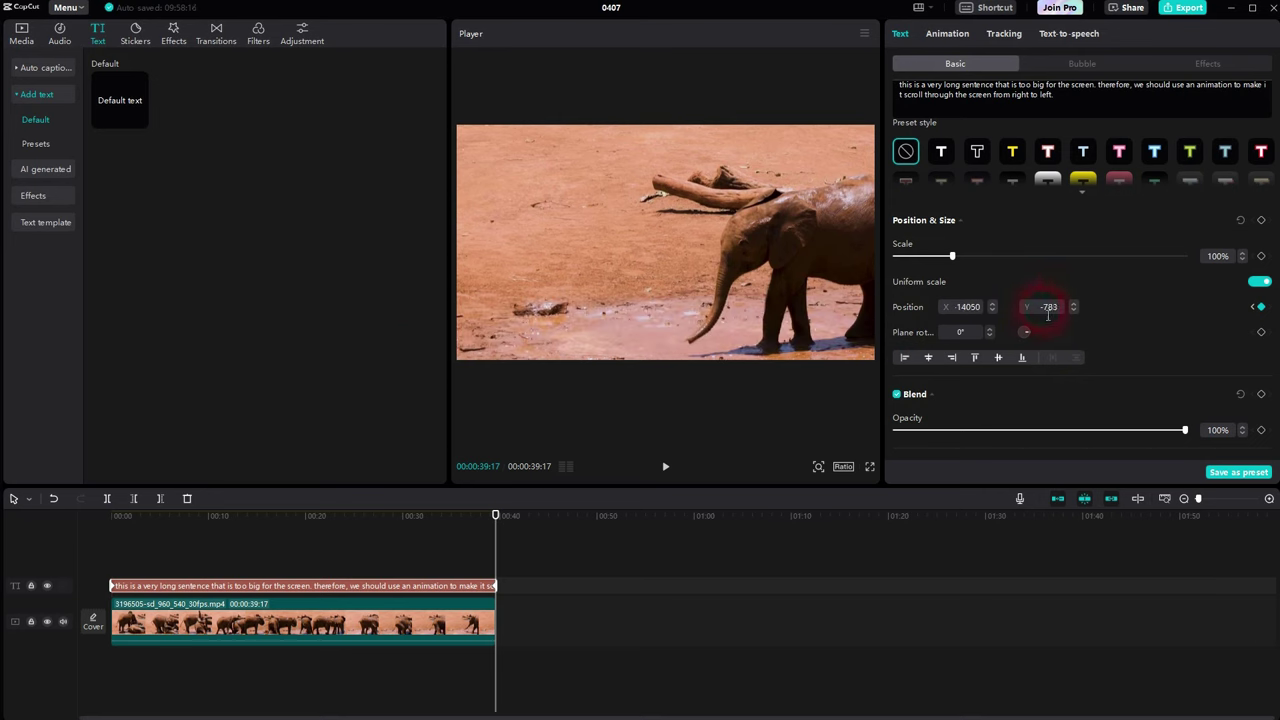
drag(1045, 312, 1199, 318)
Step: Compare the text's start and end position keyframes and play back the scrolling banner
click(1254, 309)
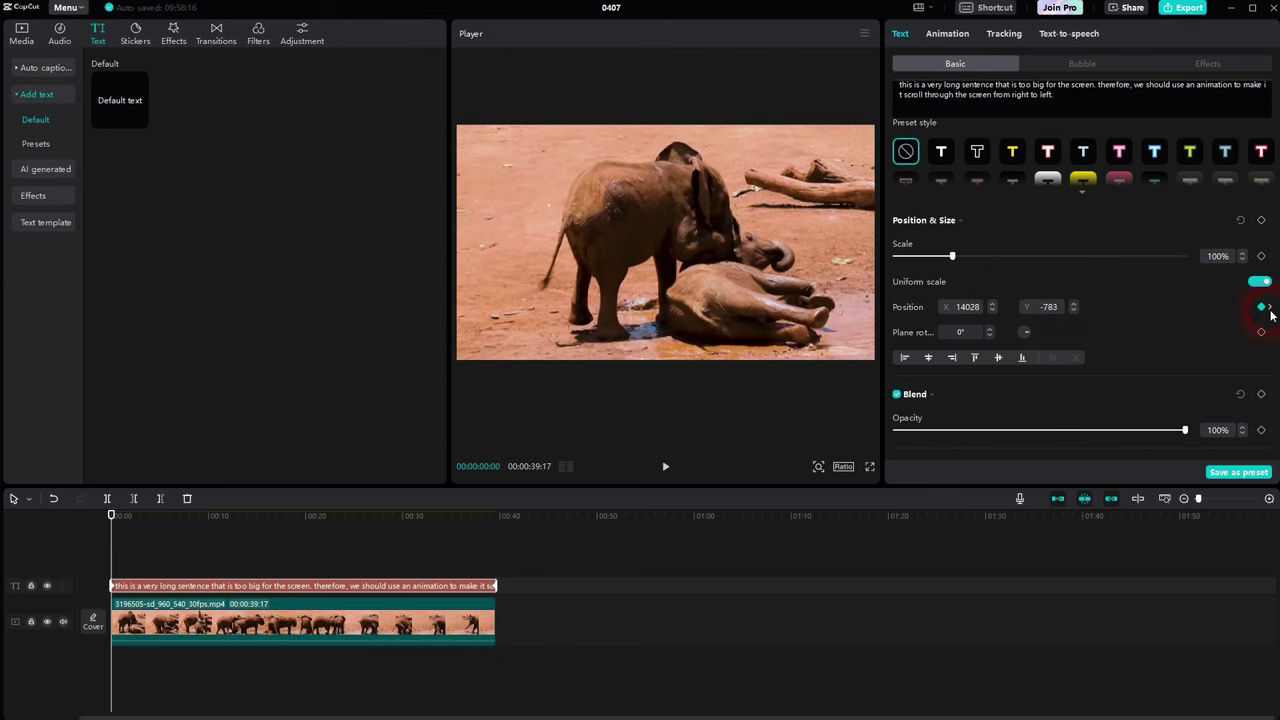
click(1270, 309)
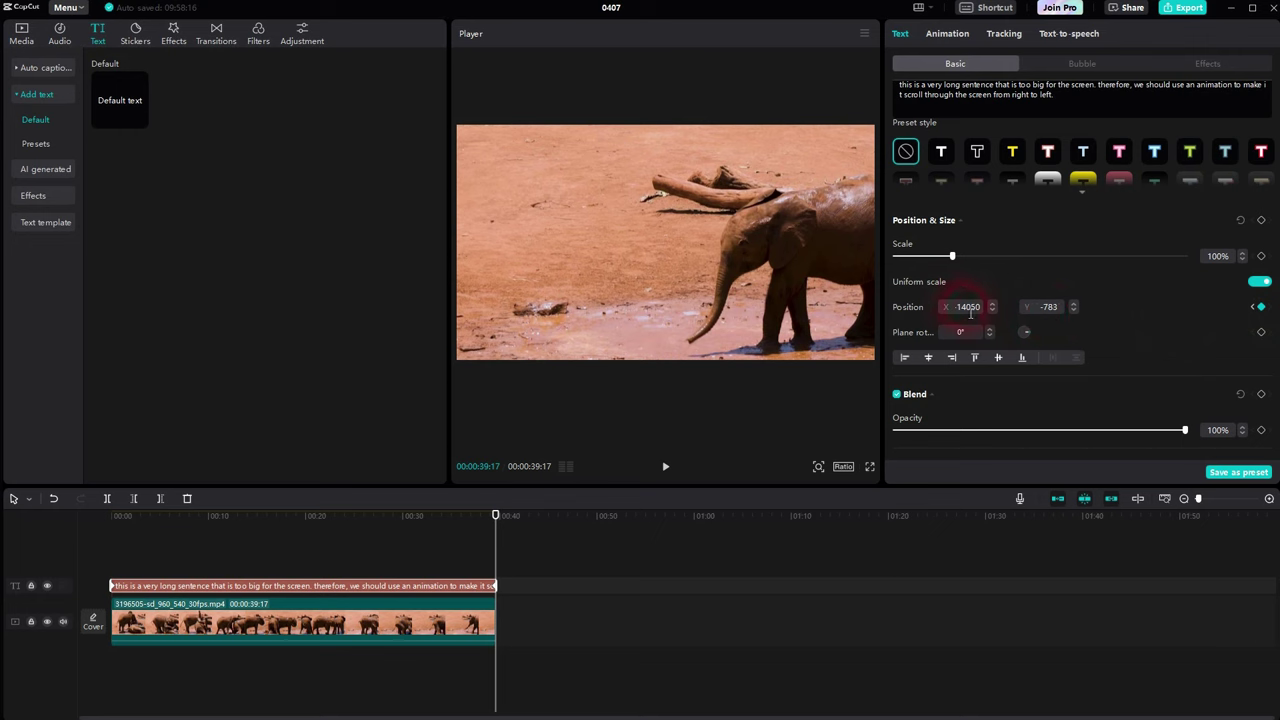
click(1254, 309)
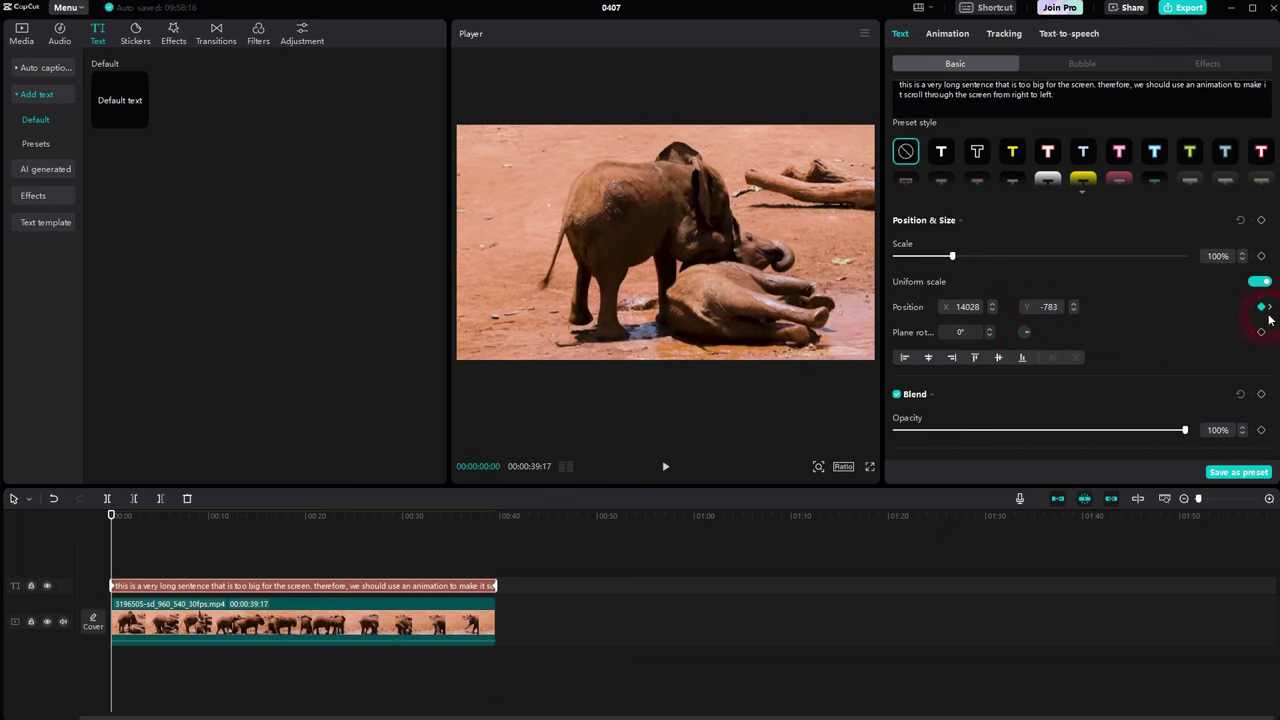
click(1271, 310)
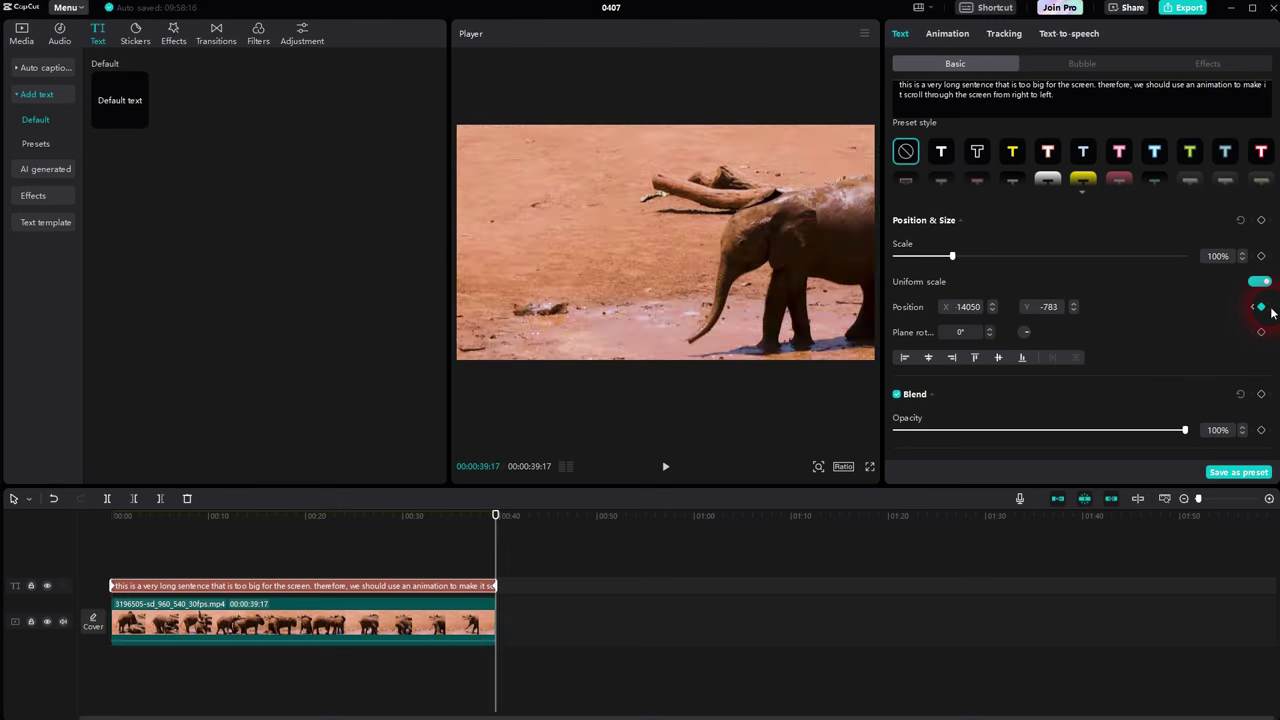
click(1254, 309)
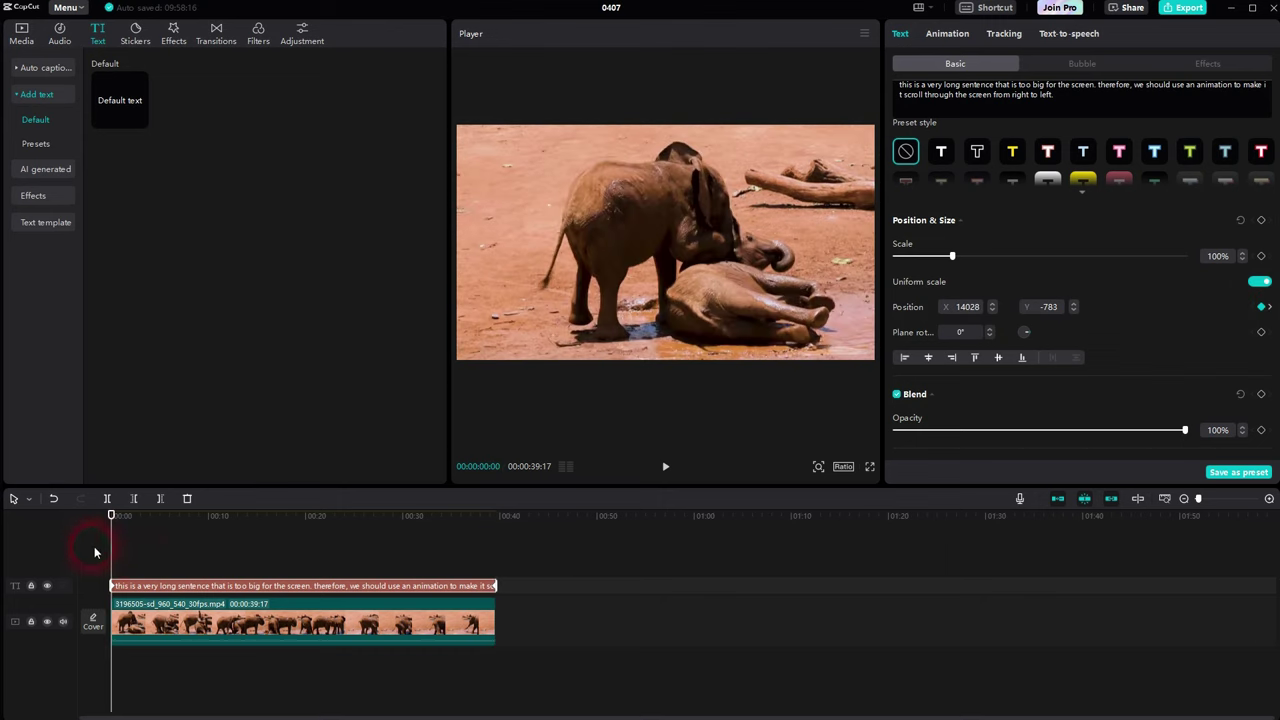
click(665, 466)
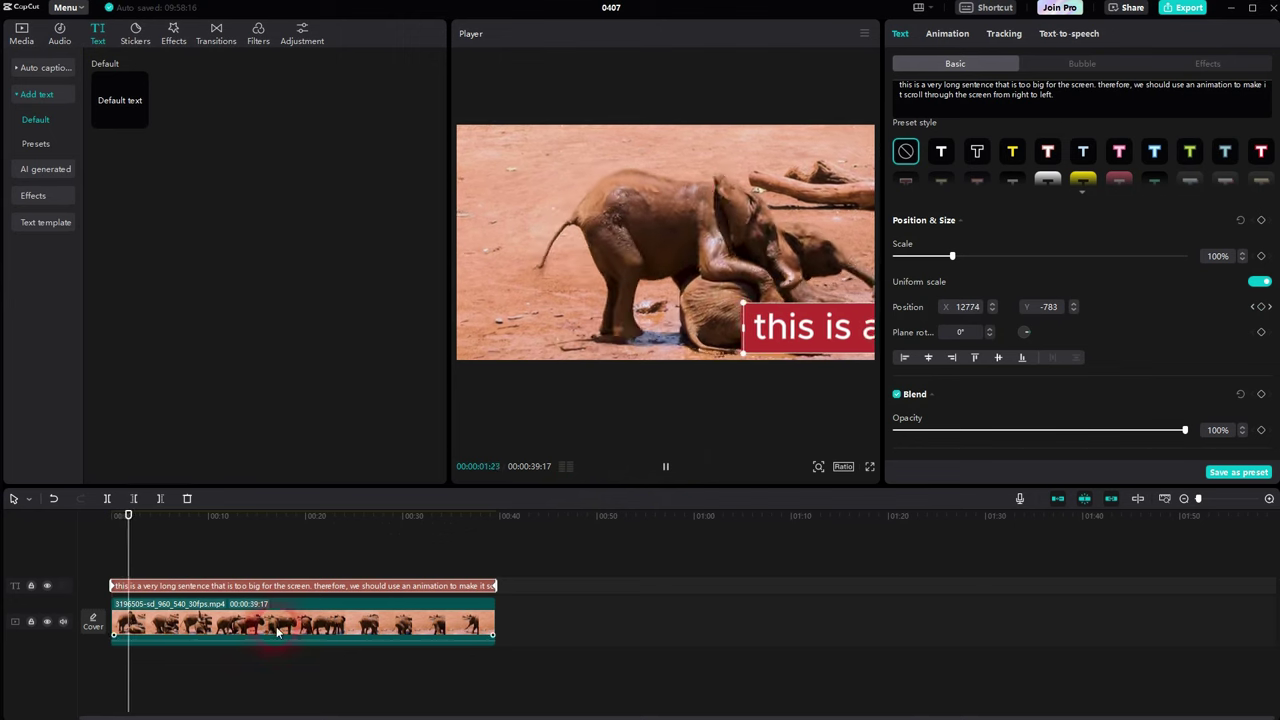
click(480, 411)
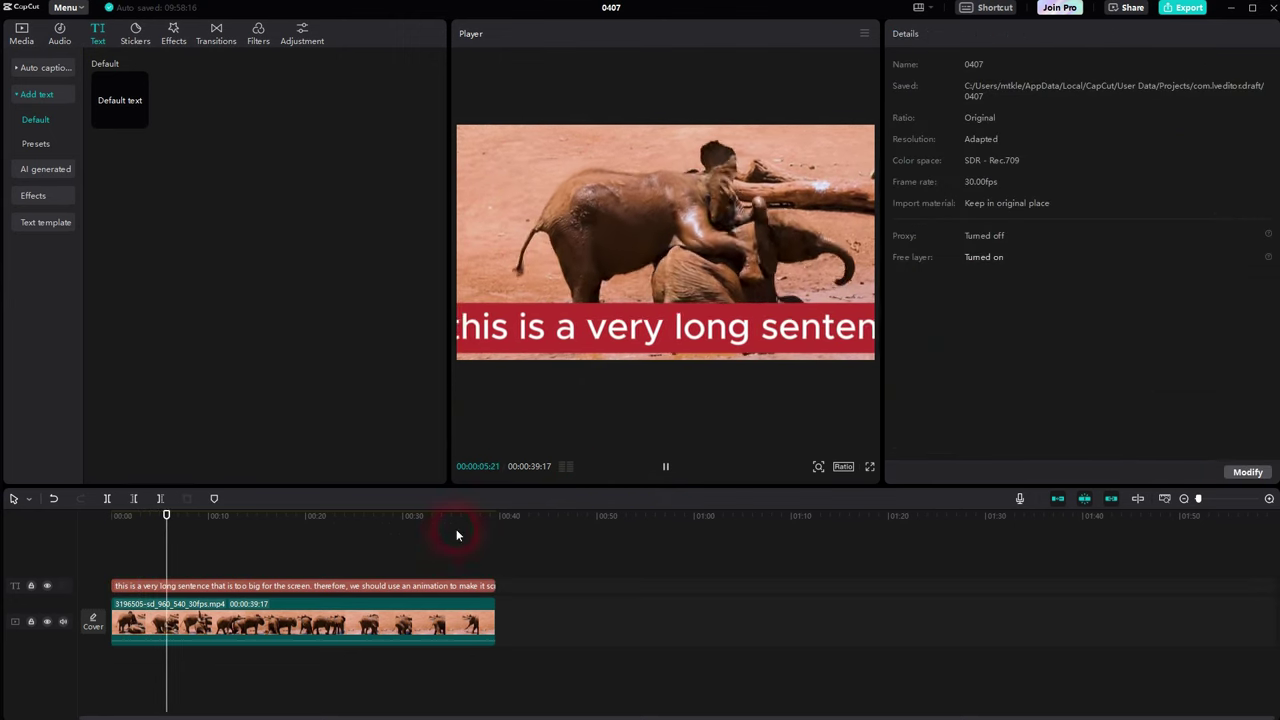
click(414, 585)
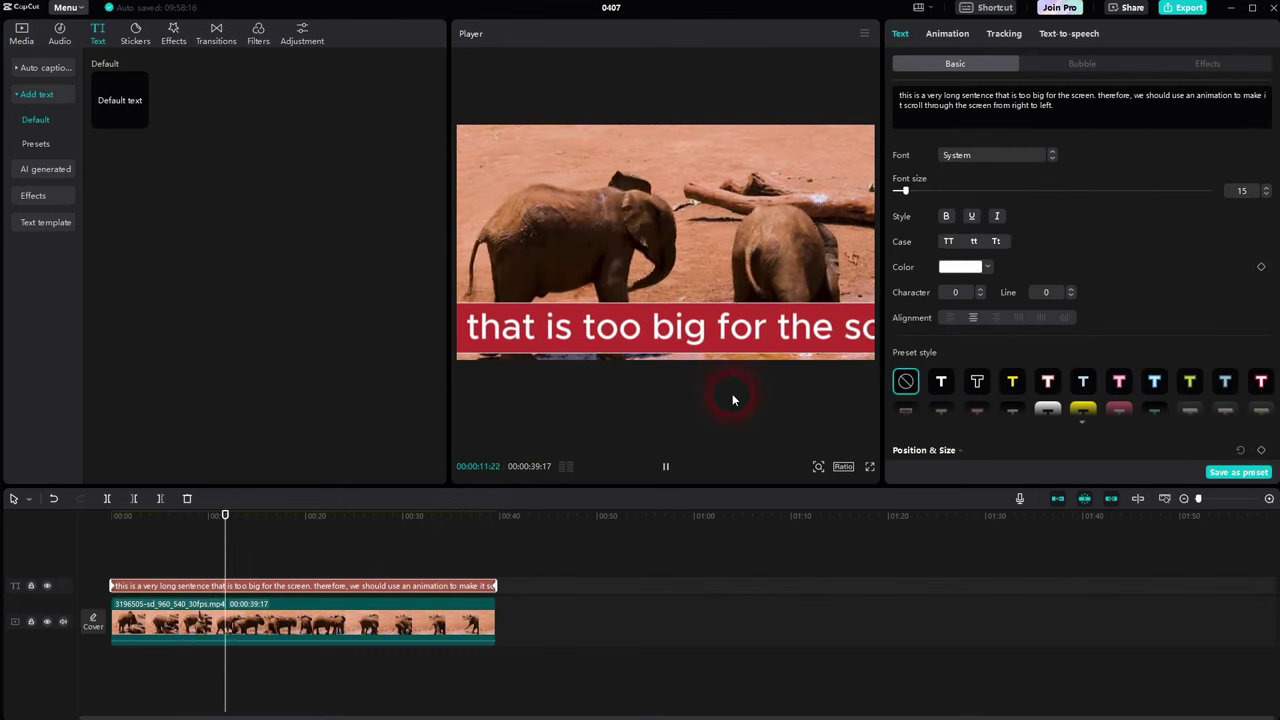
click(705, 412)
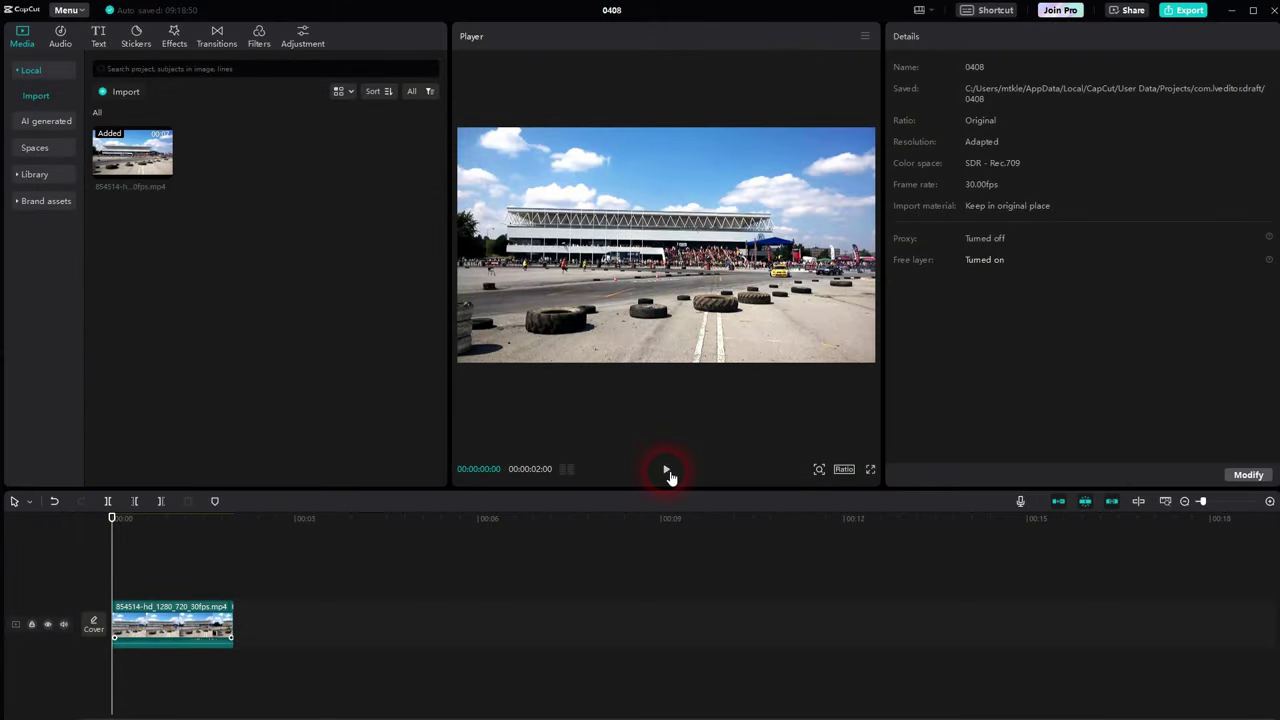
Step: Play back the race car clip in project 0408 to review the yellow car's movement
click(667, 470)
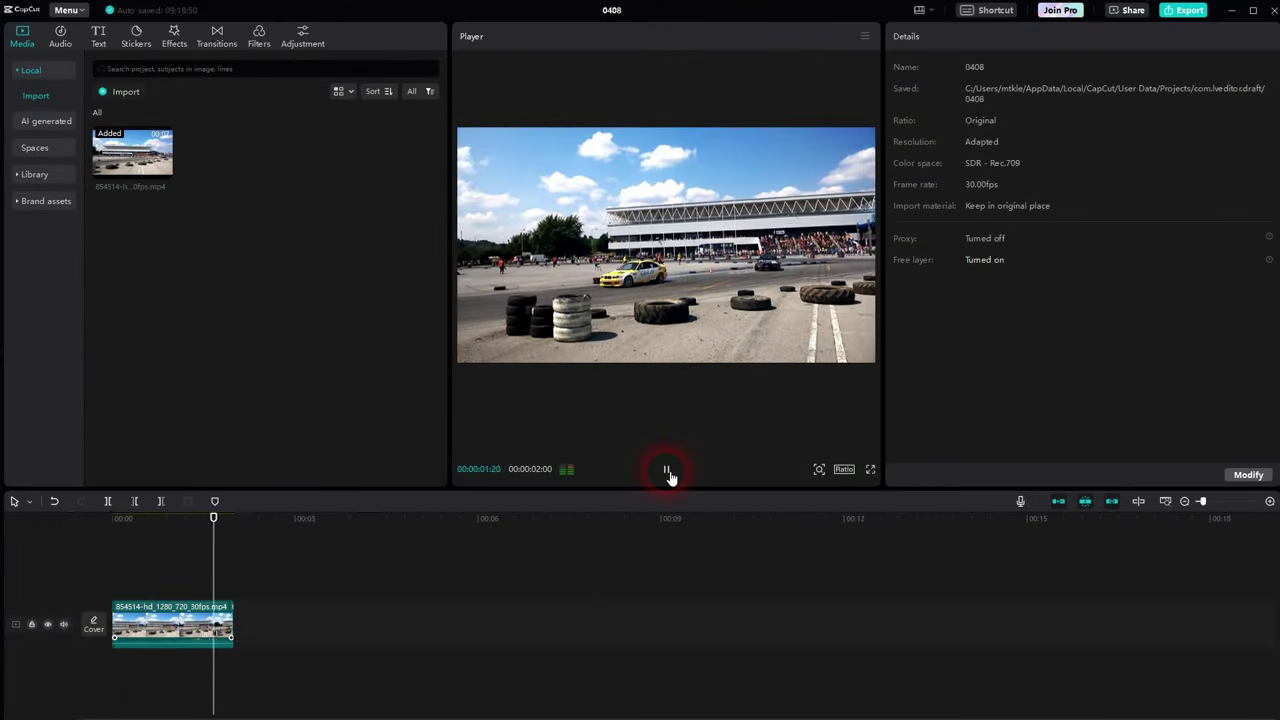
click(669, 476)
click(712, 292)
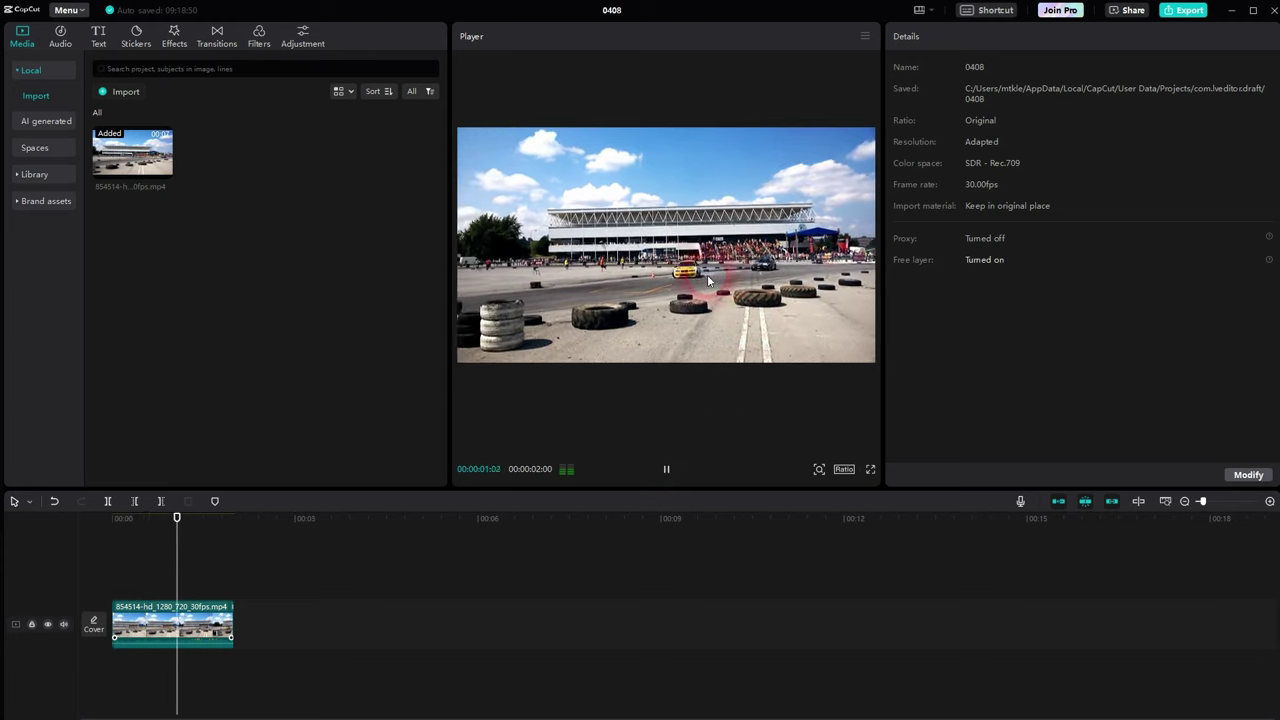
Step: Extract the audio from the race car clip and delete the extracted audio track
right_click(165, 641)
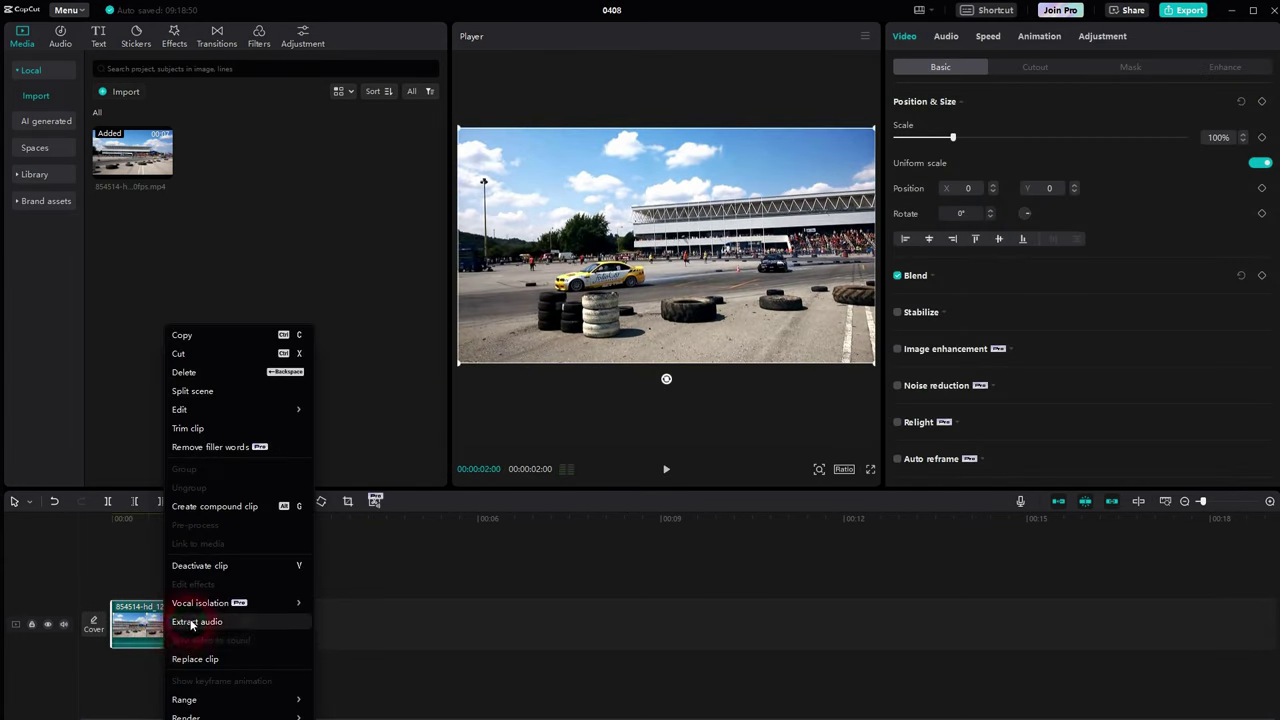
click(197, 621)
click(172, 658)
key(Delete)
click(347, 601)
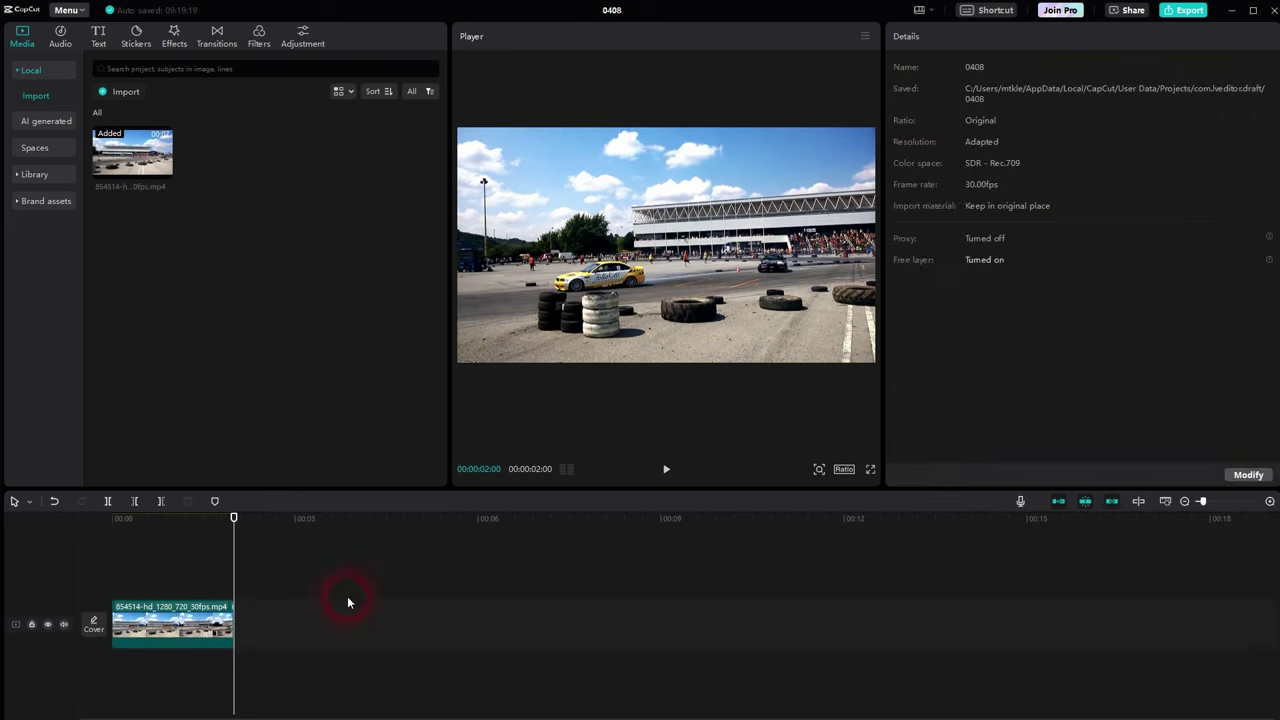
Step: Add a default text layer at the start of the timeline and trim it to the race car clip's length
click(40, 583)
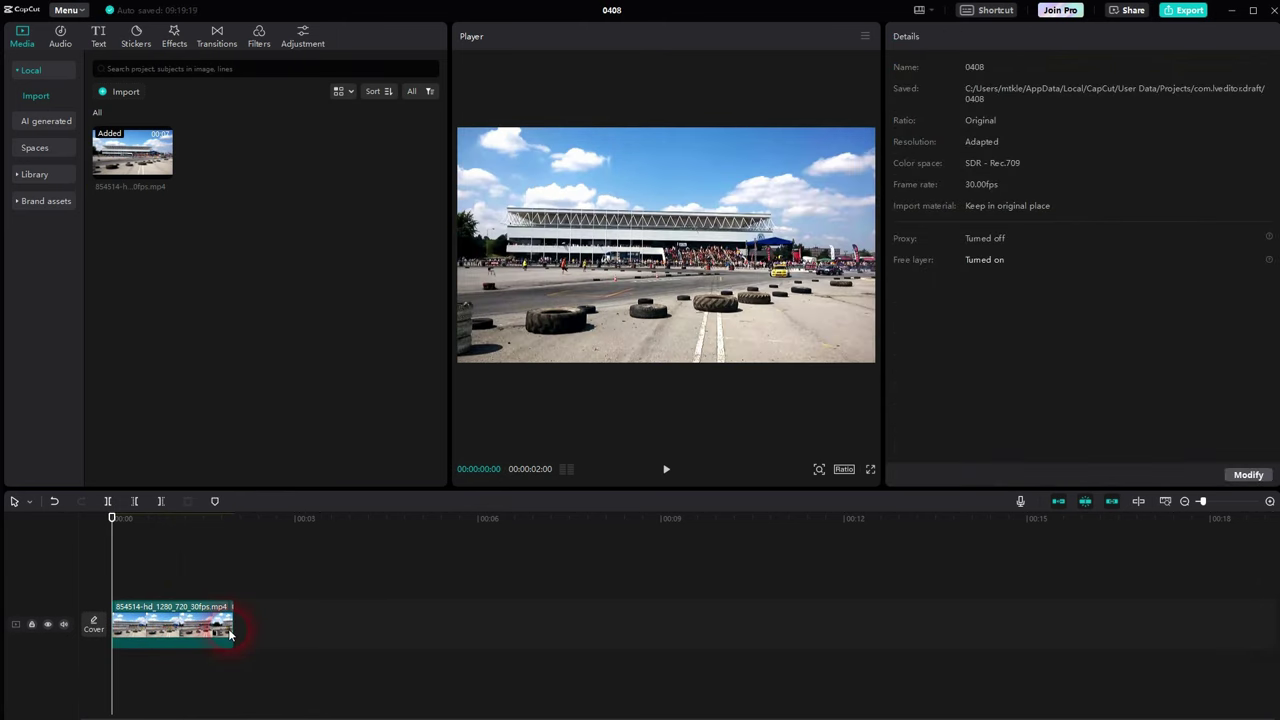
click(96, 36)
click(146, 128)
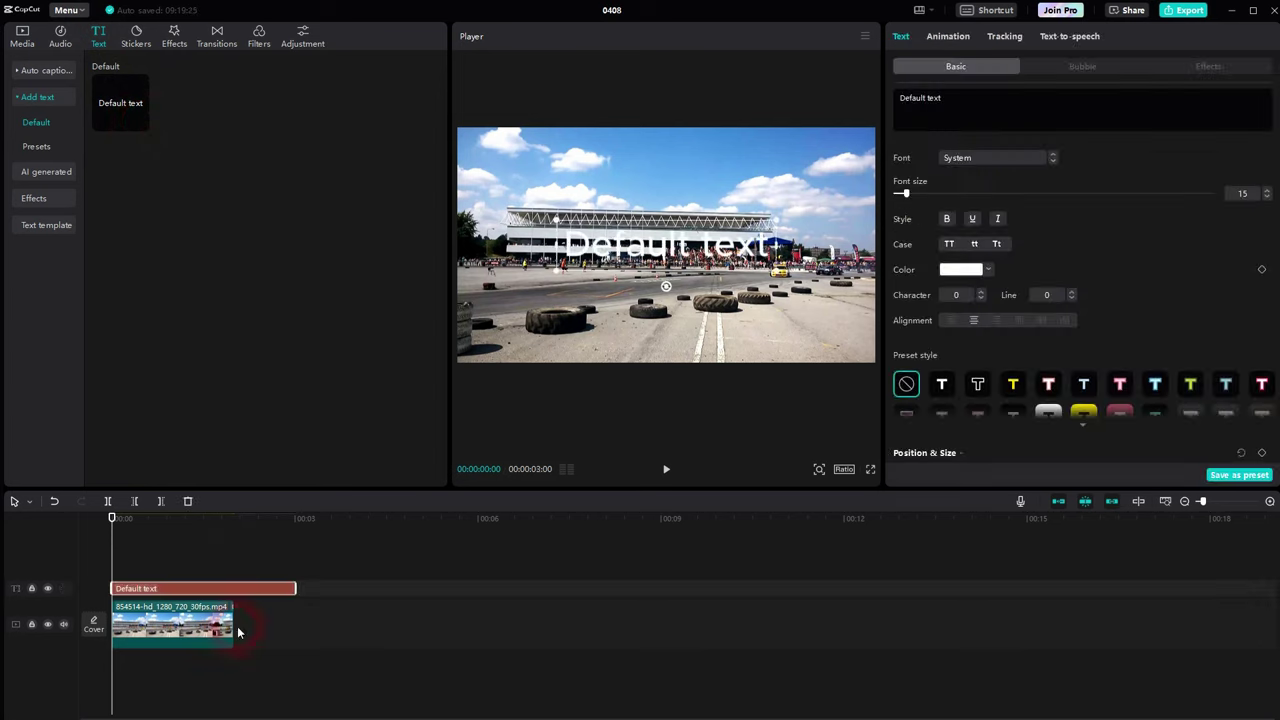
drag(303, 595, 235, 592)
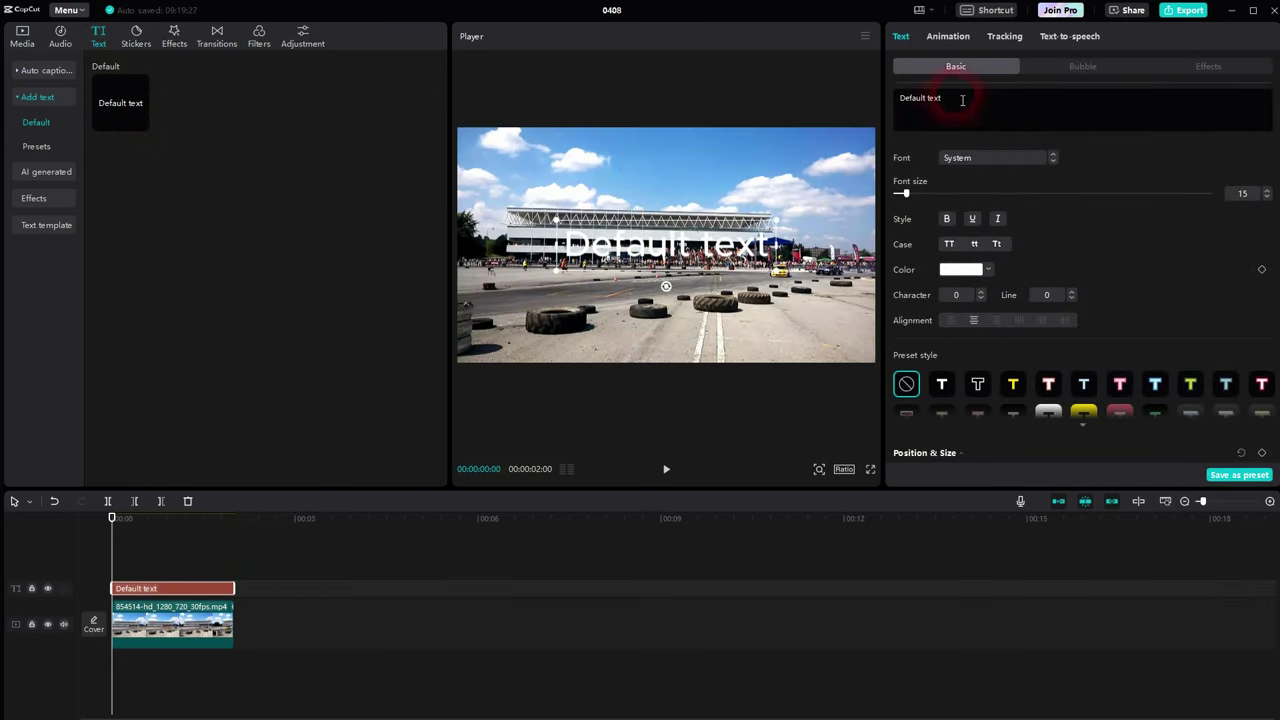
Step: Change the text to "#17 BRIG" and reduce its font size to 6
drag(962, 100, 890, 105)
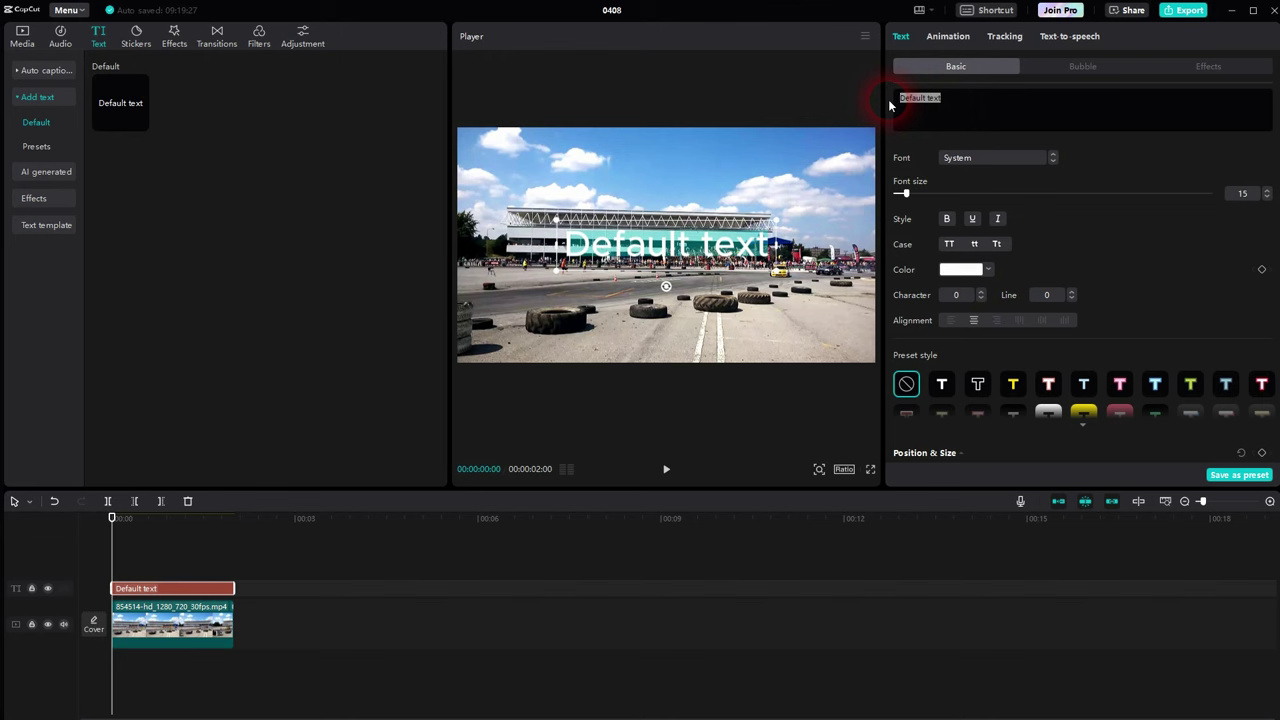
text(#17)
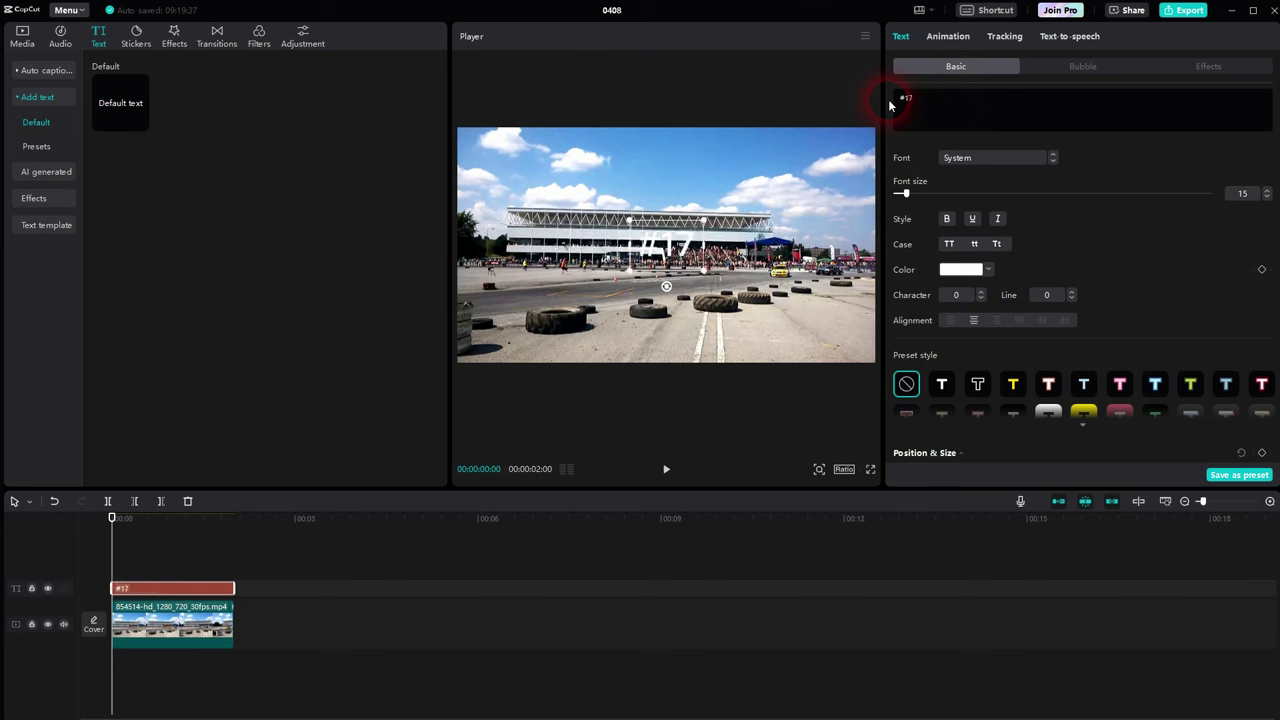
text( BRIG)
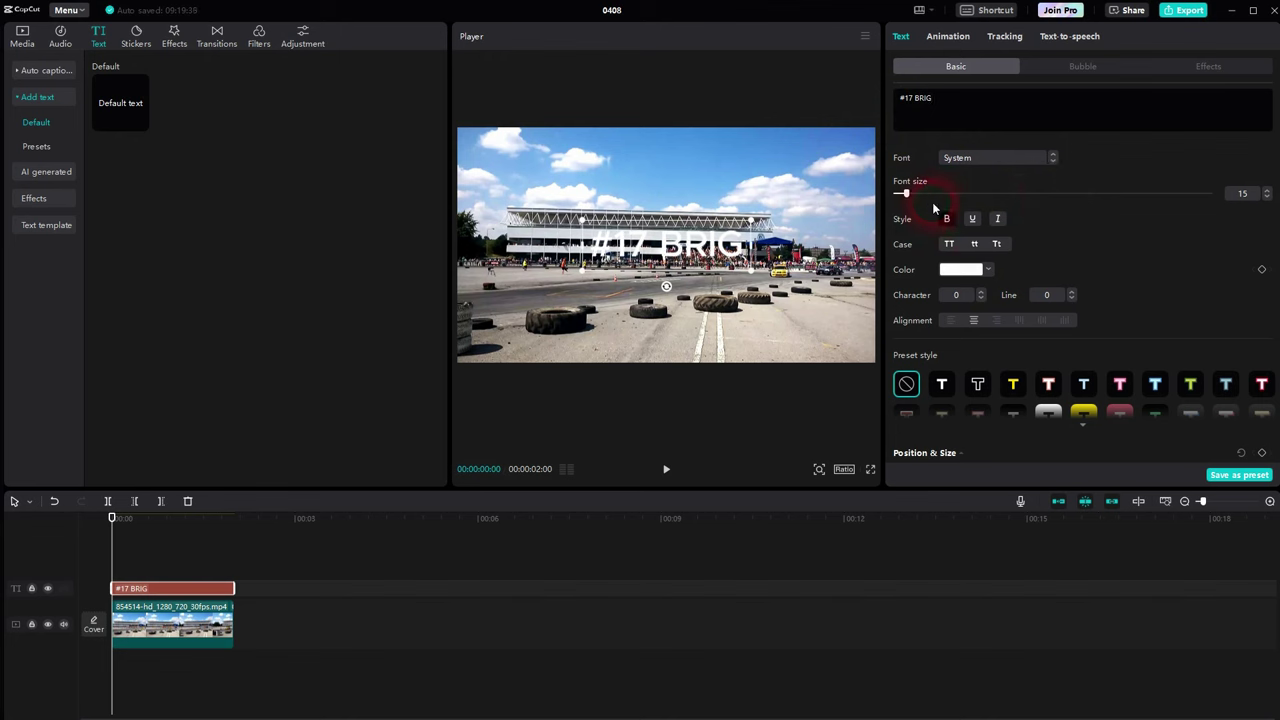
drag(907, 197, 898, 200)
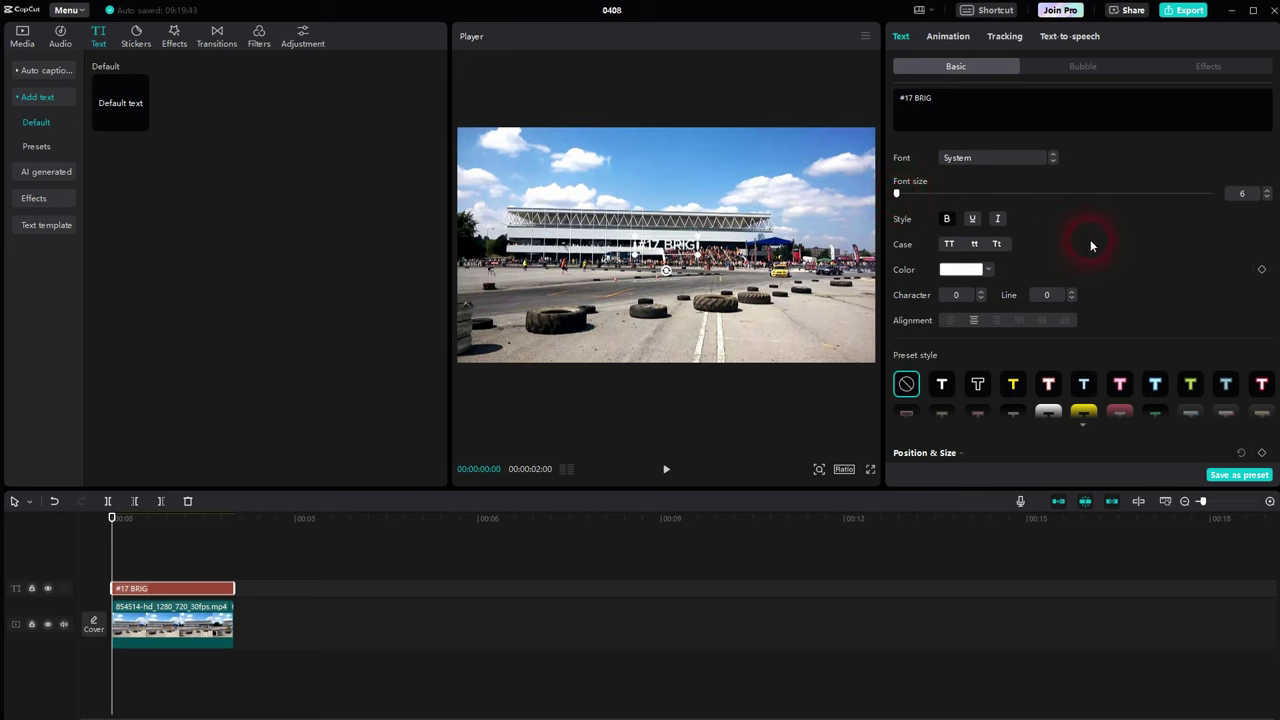
Step: Enable a background for the #17 BRIG text and sample its yellow color, FFD94B, from the car in the preview
scroll(1088, 240, down, 5)
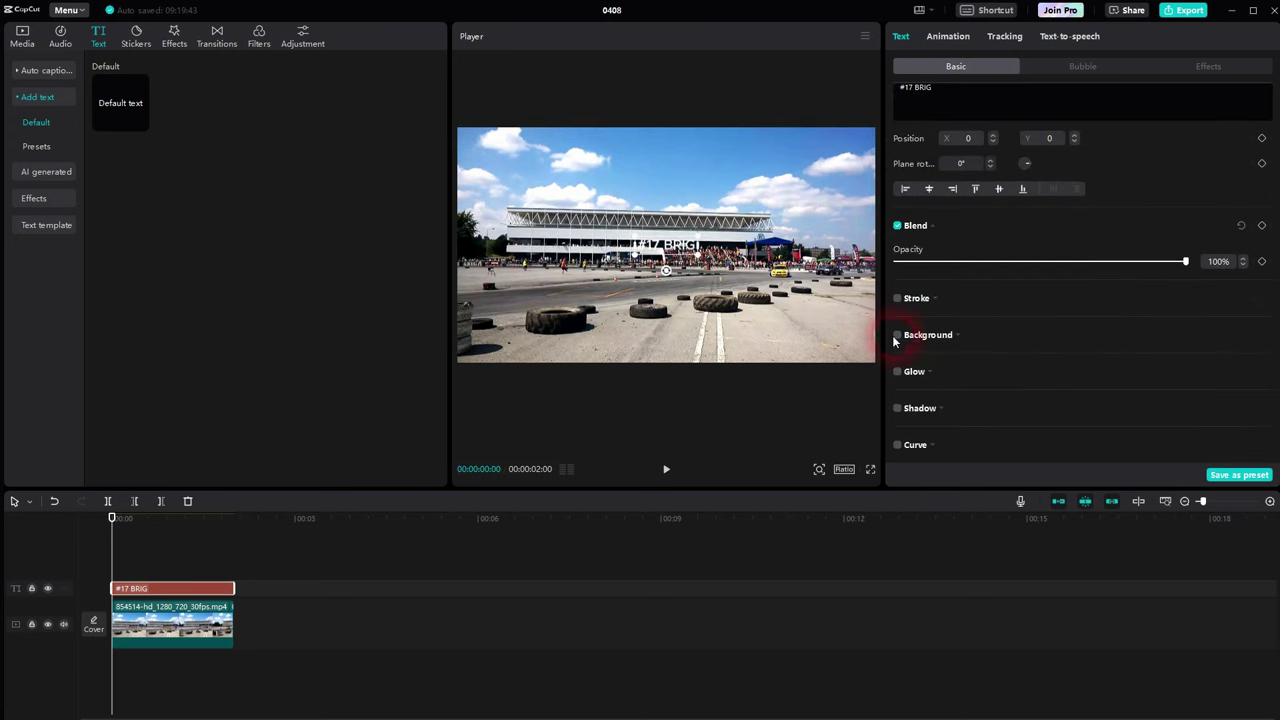
click(898, 338)
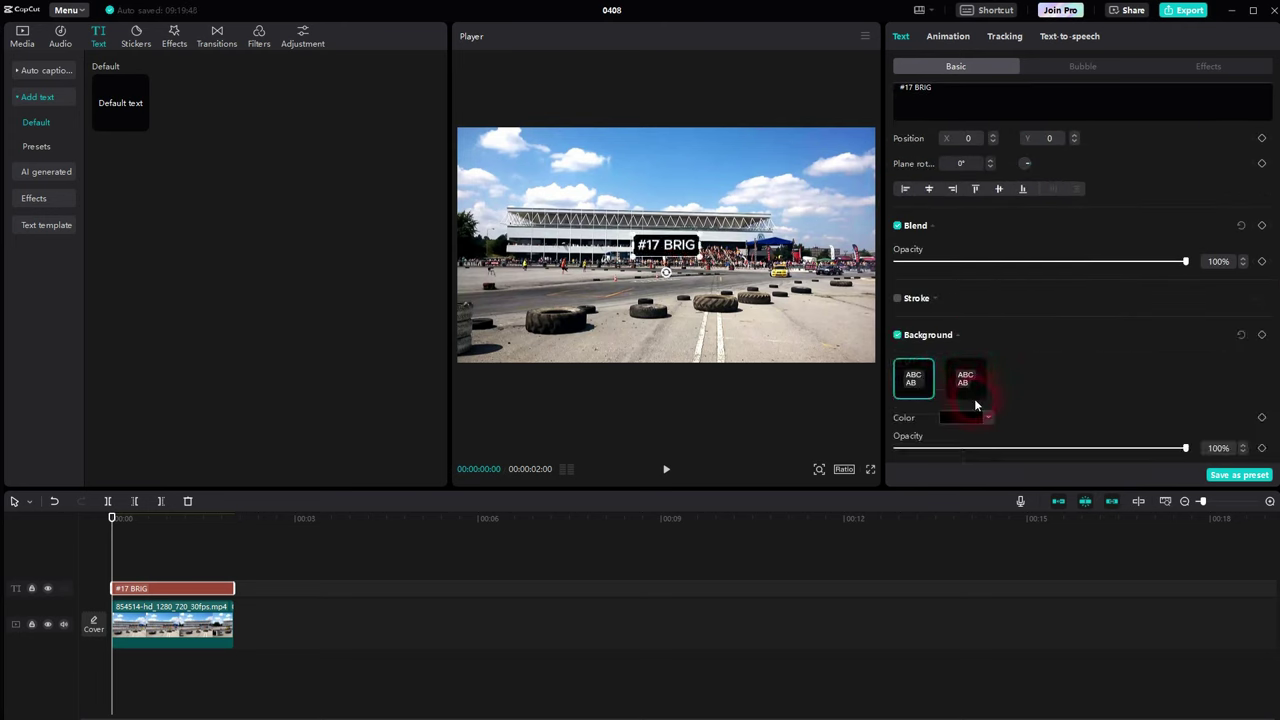
click(989, 419)
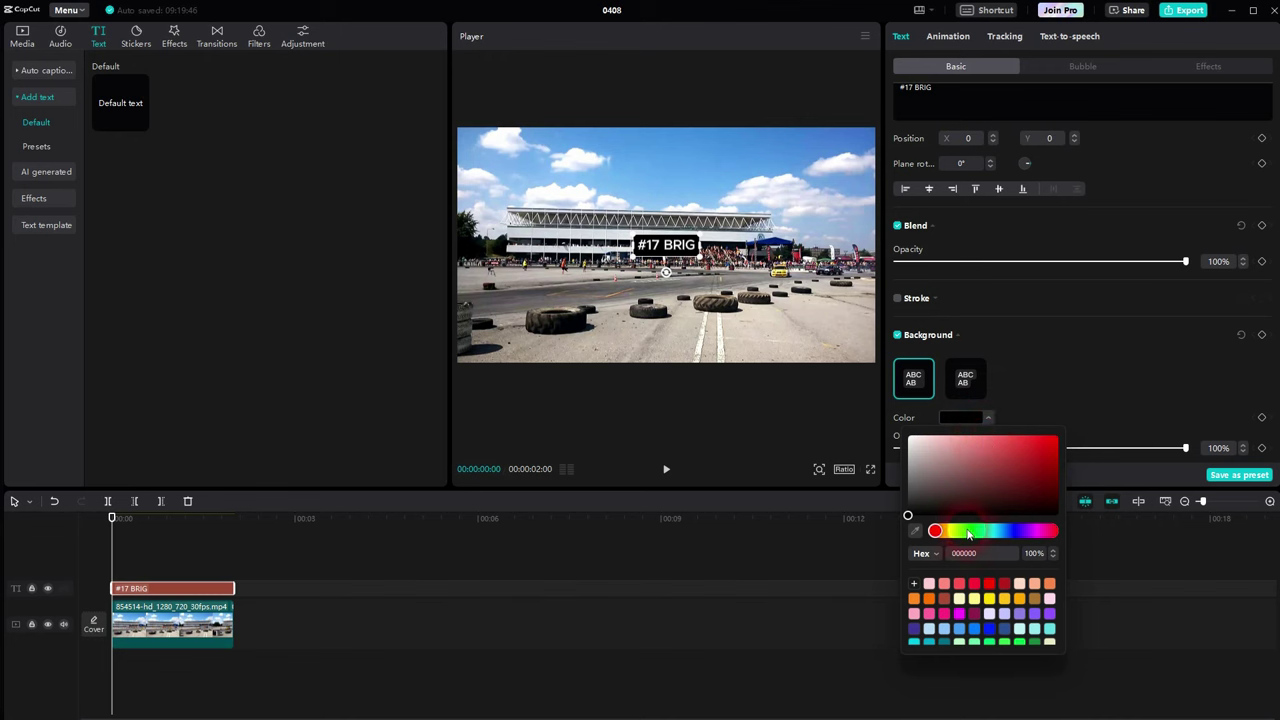
click(914, 531)
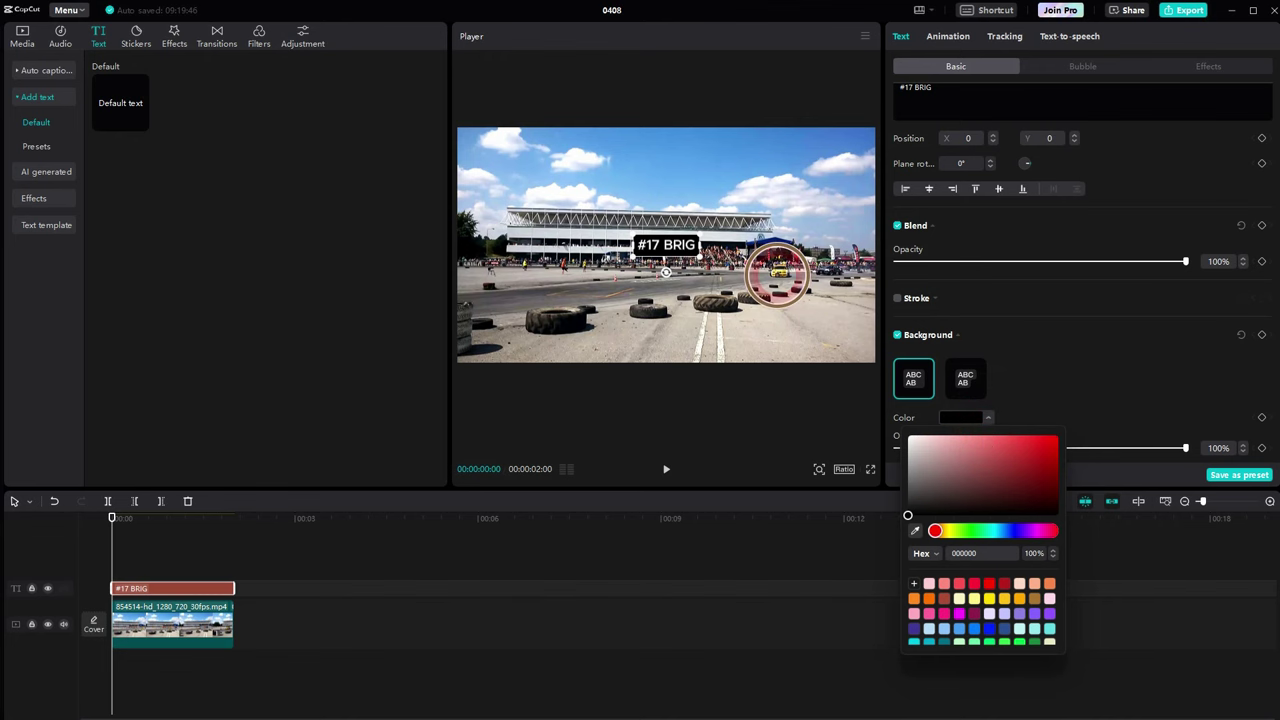
click(781, 277)
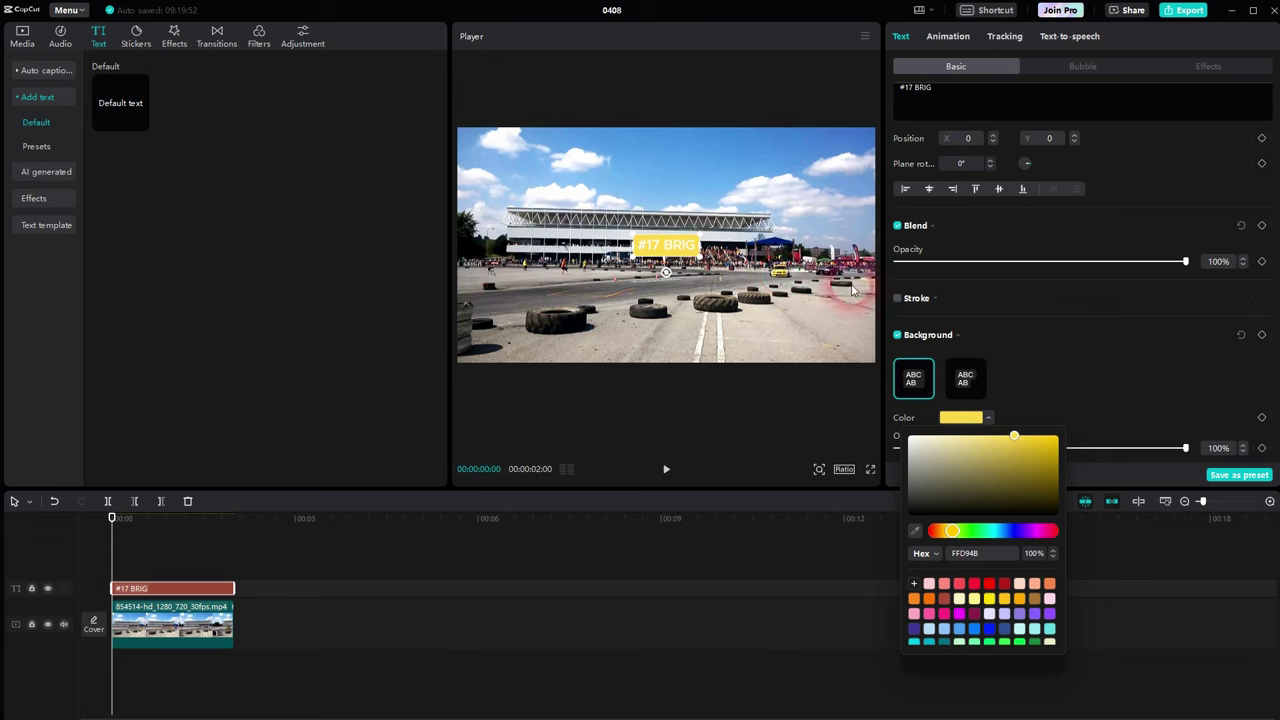
click(1056, 362)
Step: Set the text background's height and width to 0% and its rounded rectangle to 100%
scroll(1060, 334, down, 3)
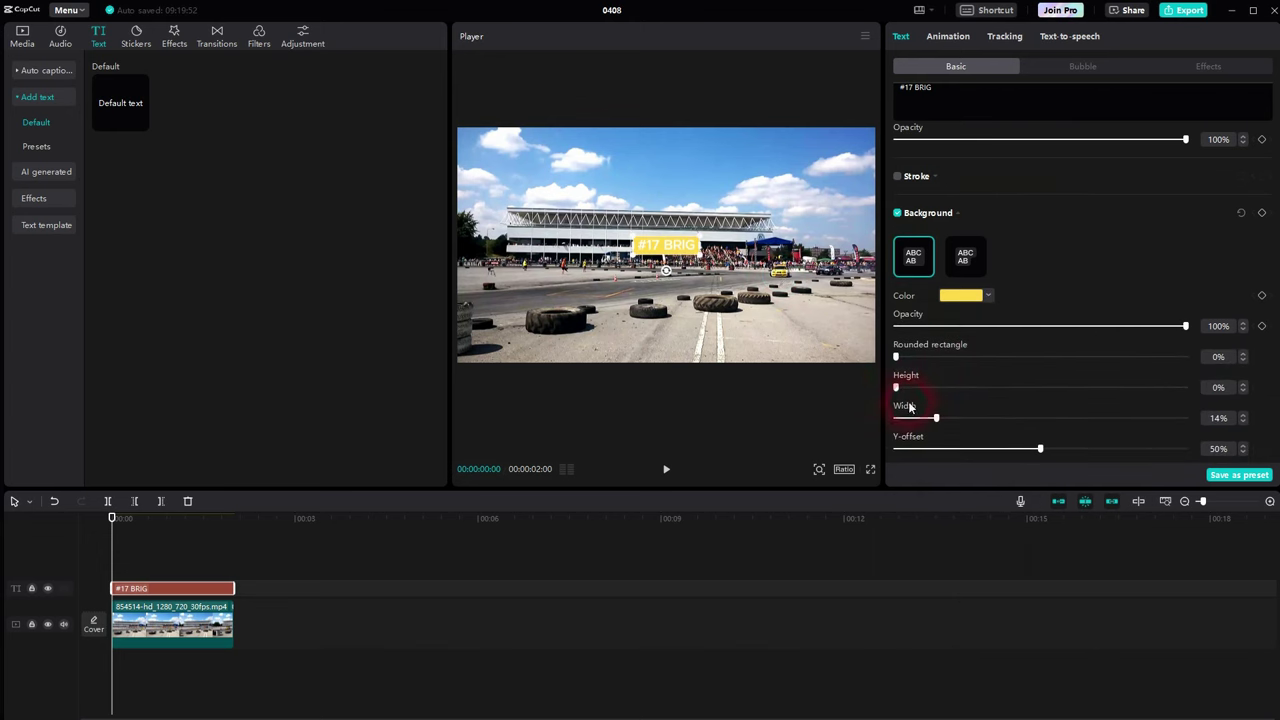
drag(938, 421, 897, 421)
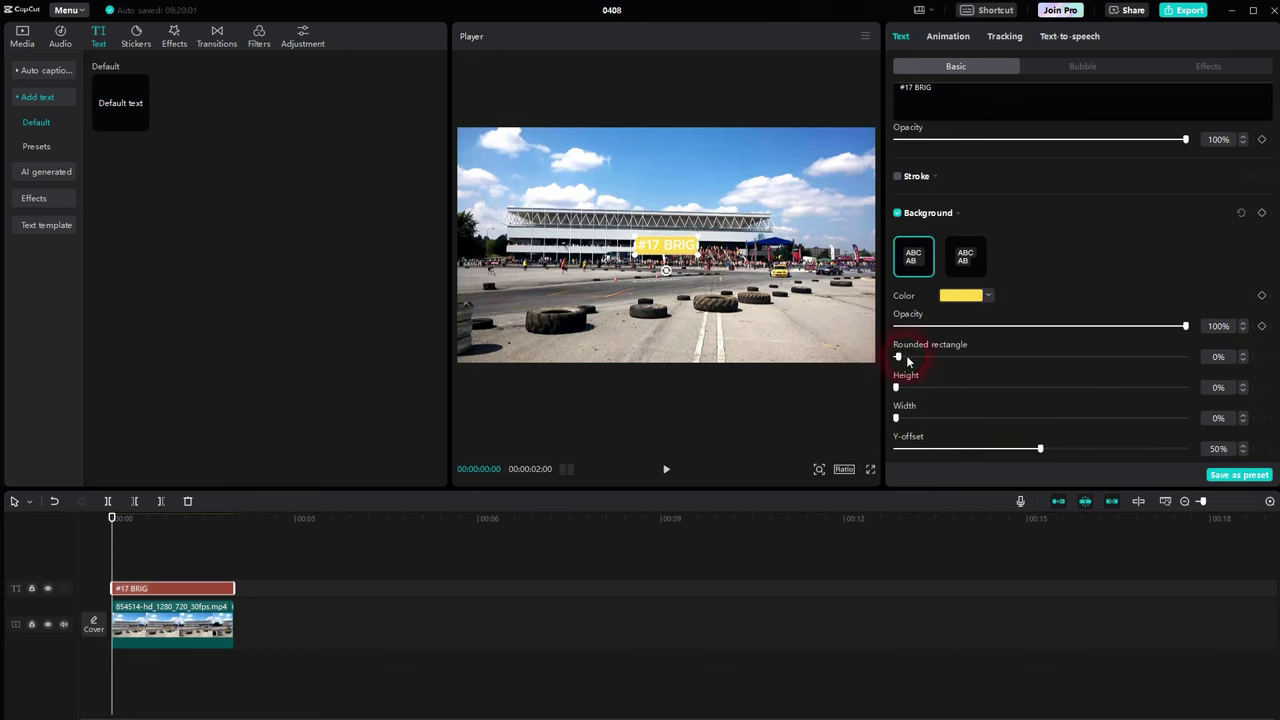
drag(898, 357, 1047, 362)
drag(1275, 345, 1279, 348)
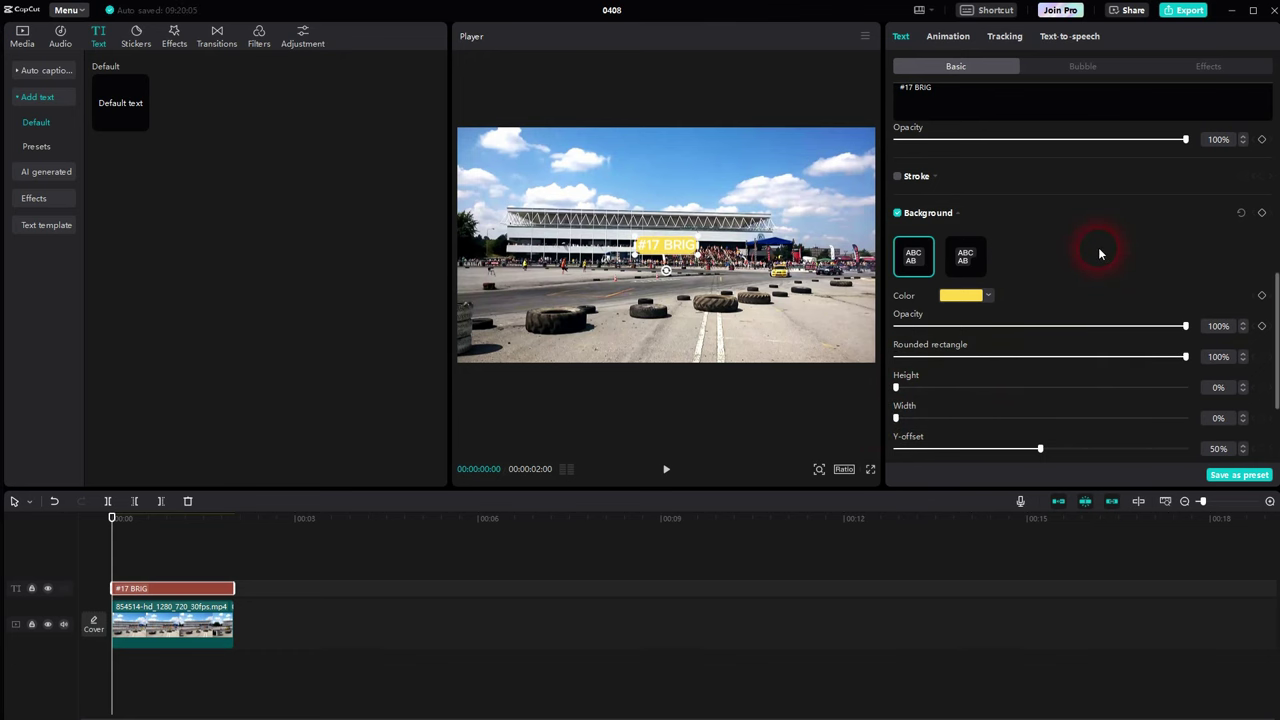
click(500, 402)
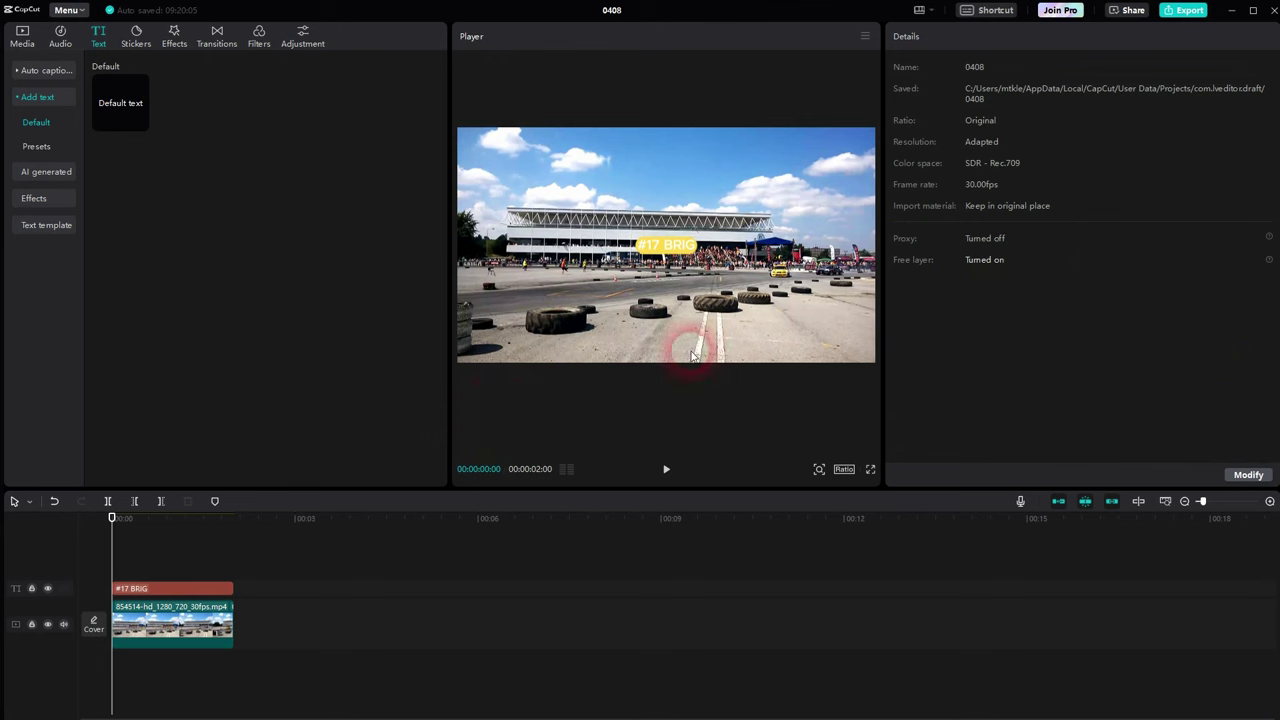
Step: Play back the race car clip with the #17 BRIG label and return the playhead to the start
click(667, 469)
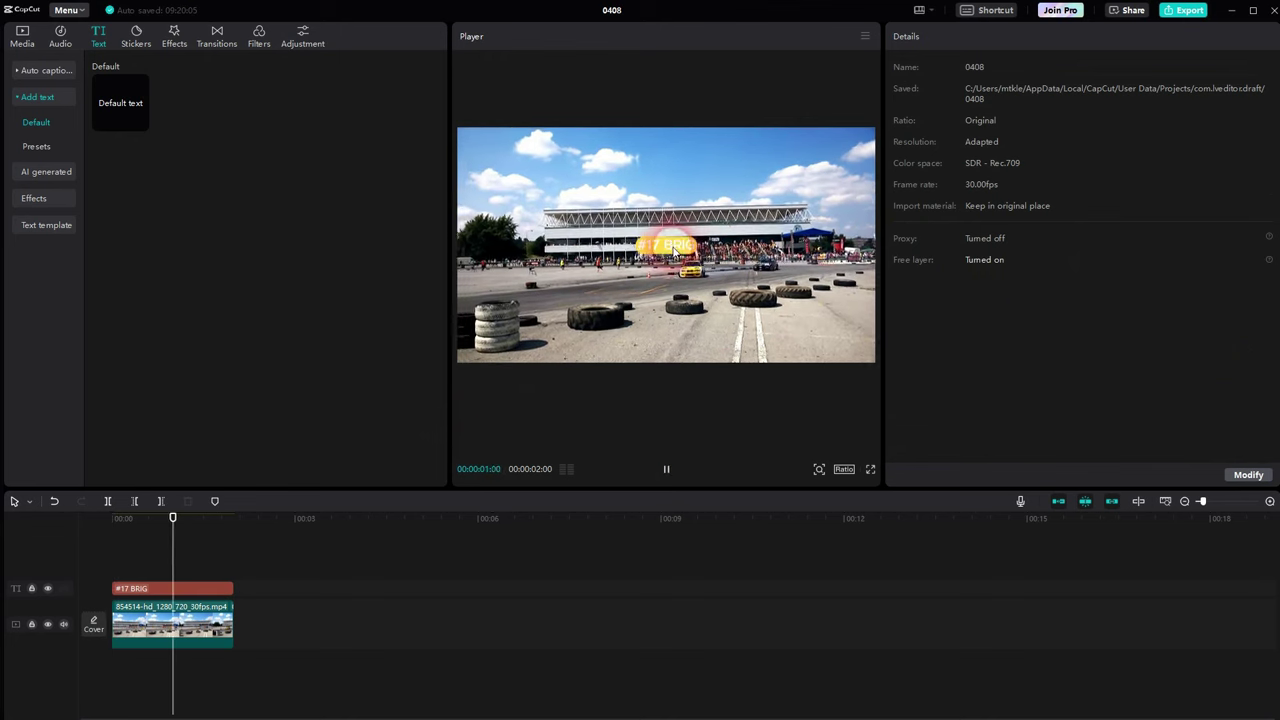
click(689, 445)
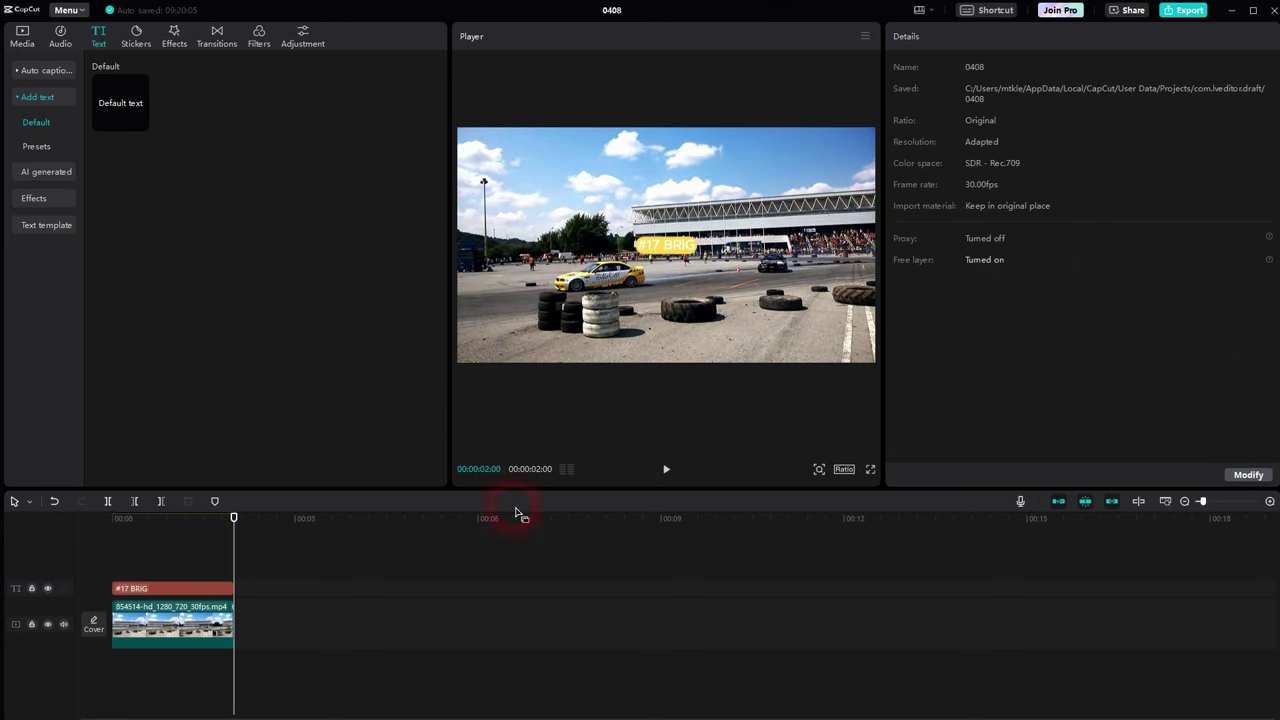
drag(242, 563, 43, 586)
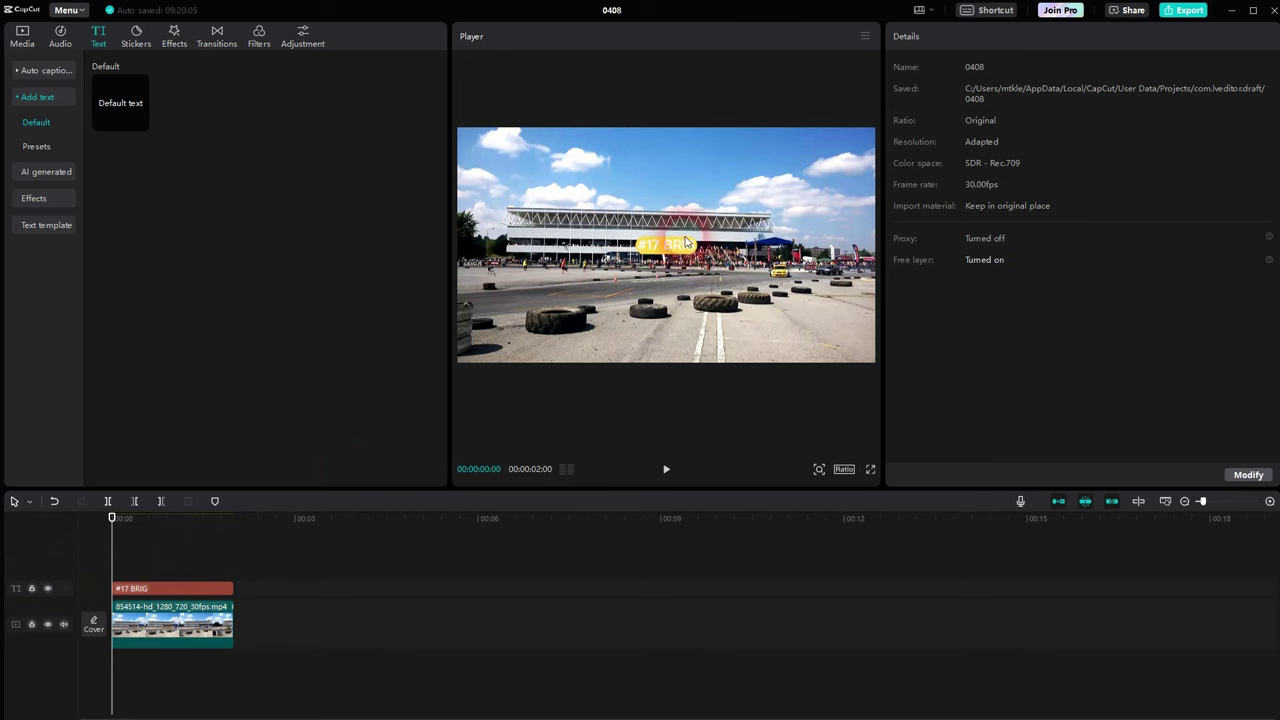
Step: Run motion tracking for the #17 BRIG text on the yellow race car, with direction Both and scale and distance following
click(171, 588)
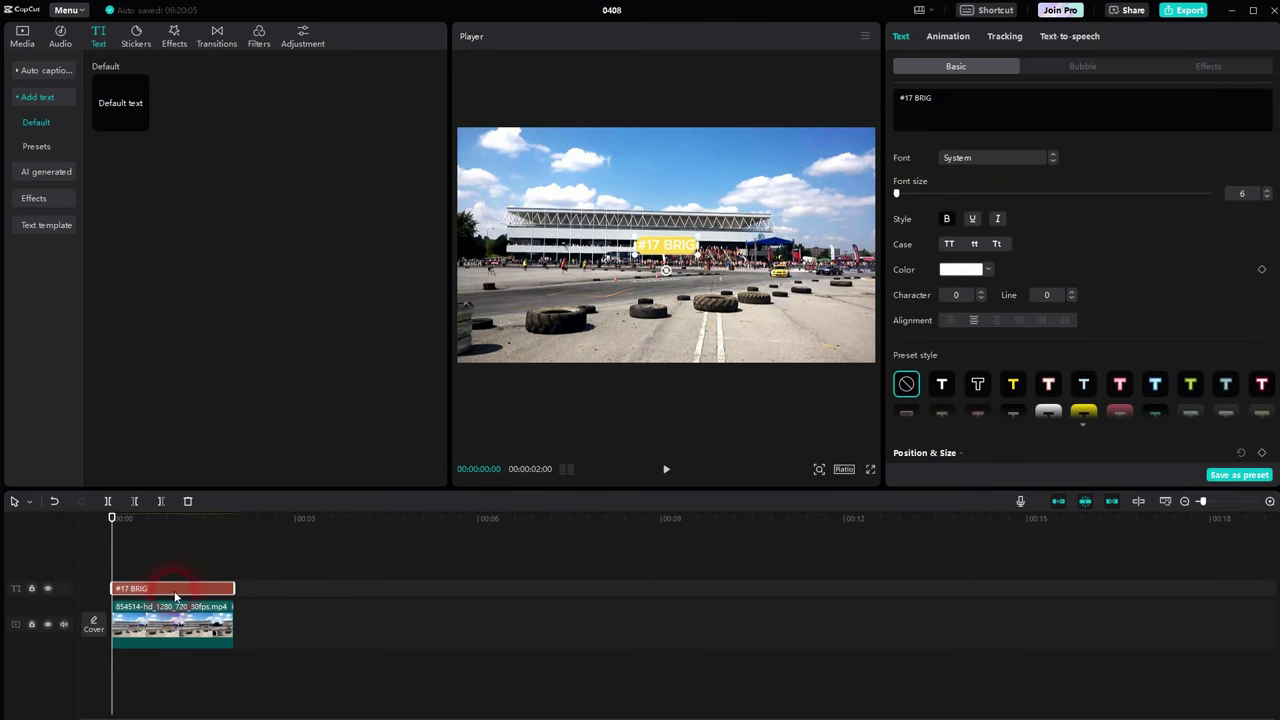
click(1004, 38)
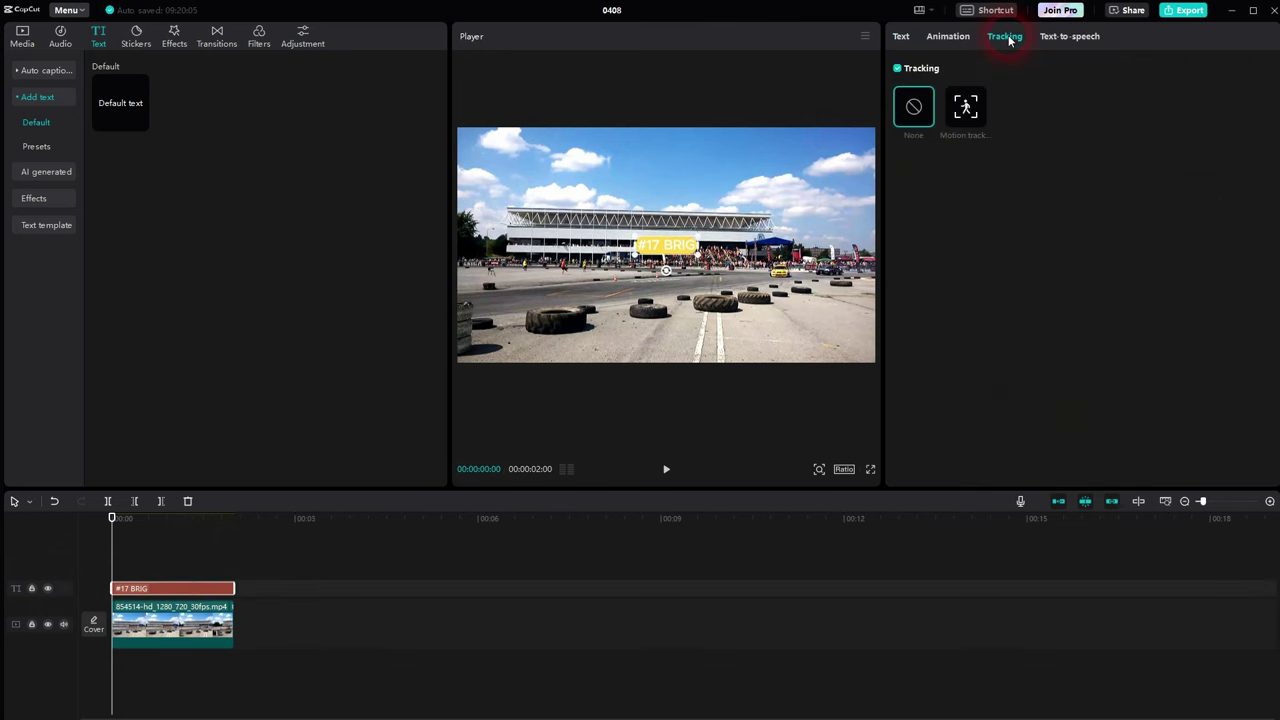
click(971, 117)
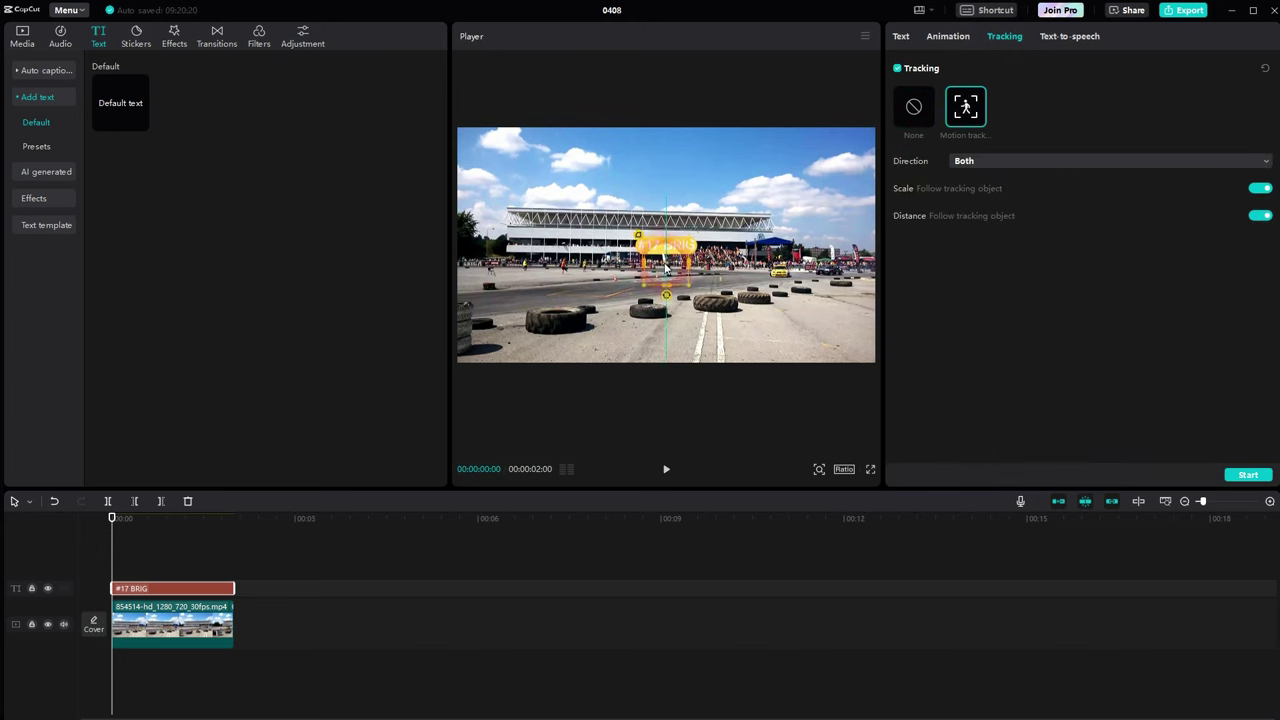
drag(666, 270, 766, 282)
click(1077, 342)
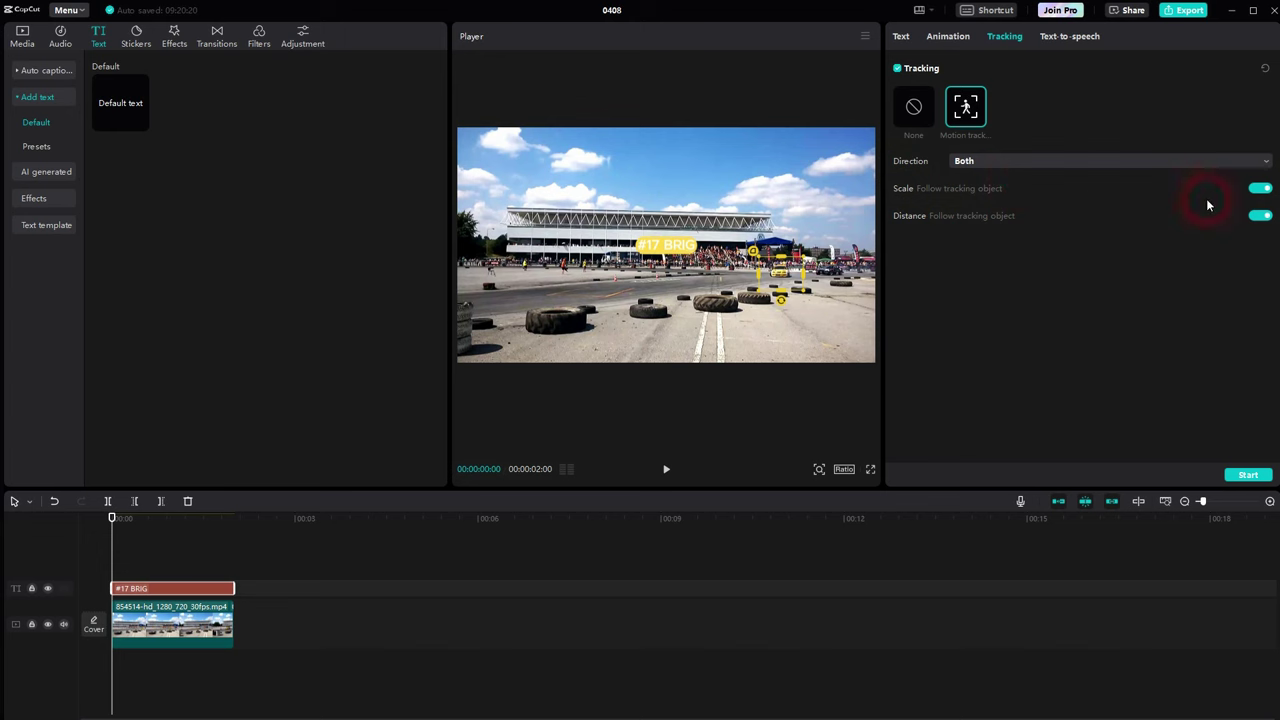
click(1248, 475)
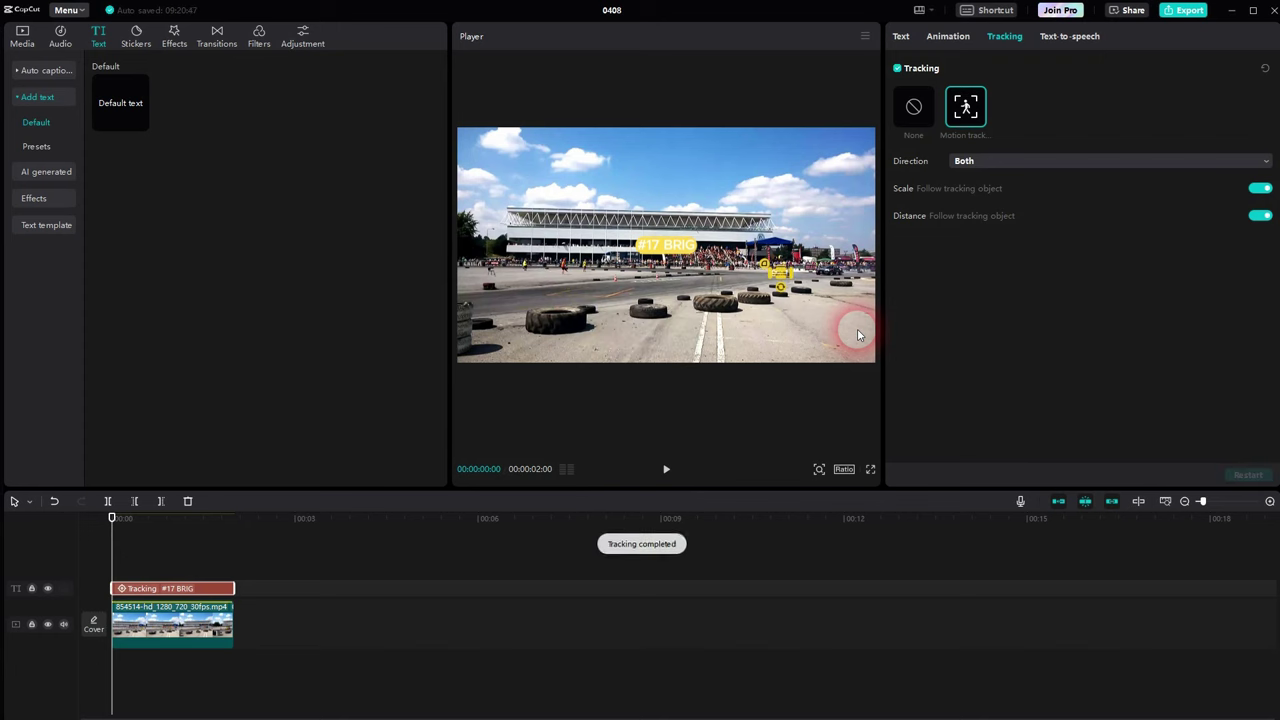
Step: Play back the tracked #17 BRIG label and return the playhead to the start
click(119, 558)
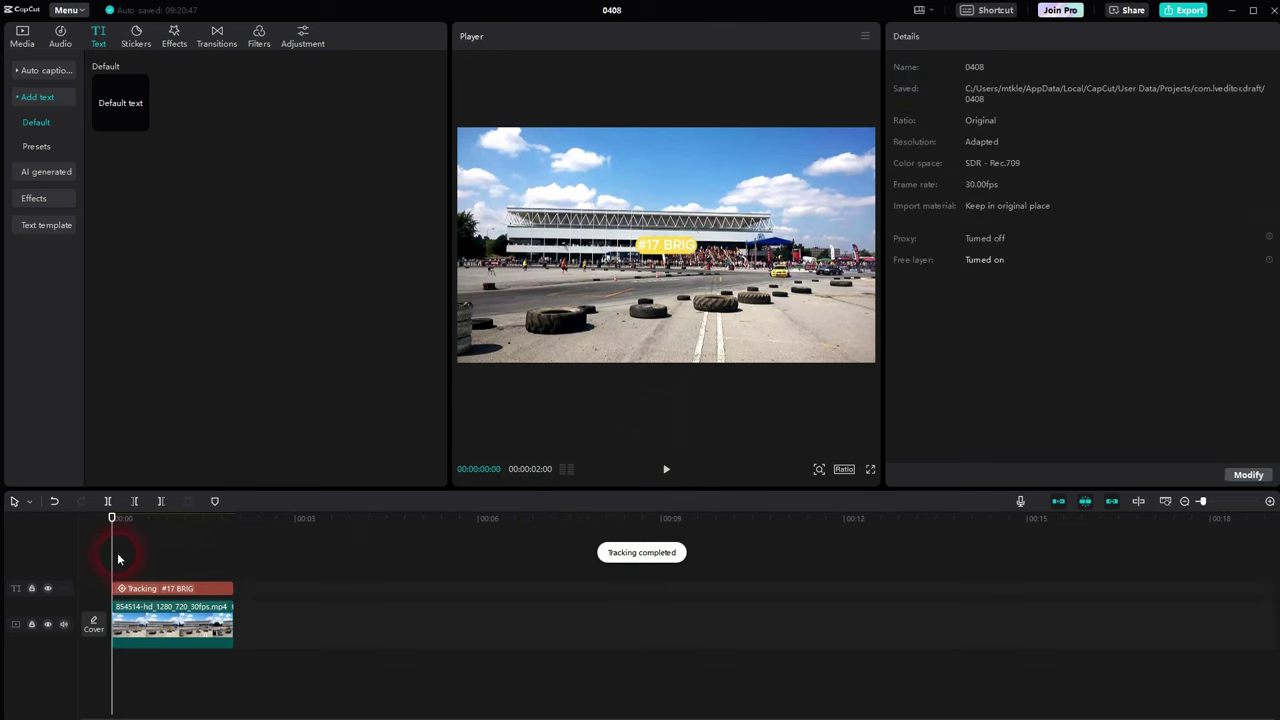
click(638, 470)
click(667, 471)
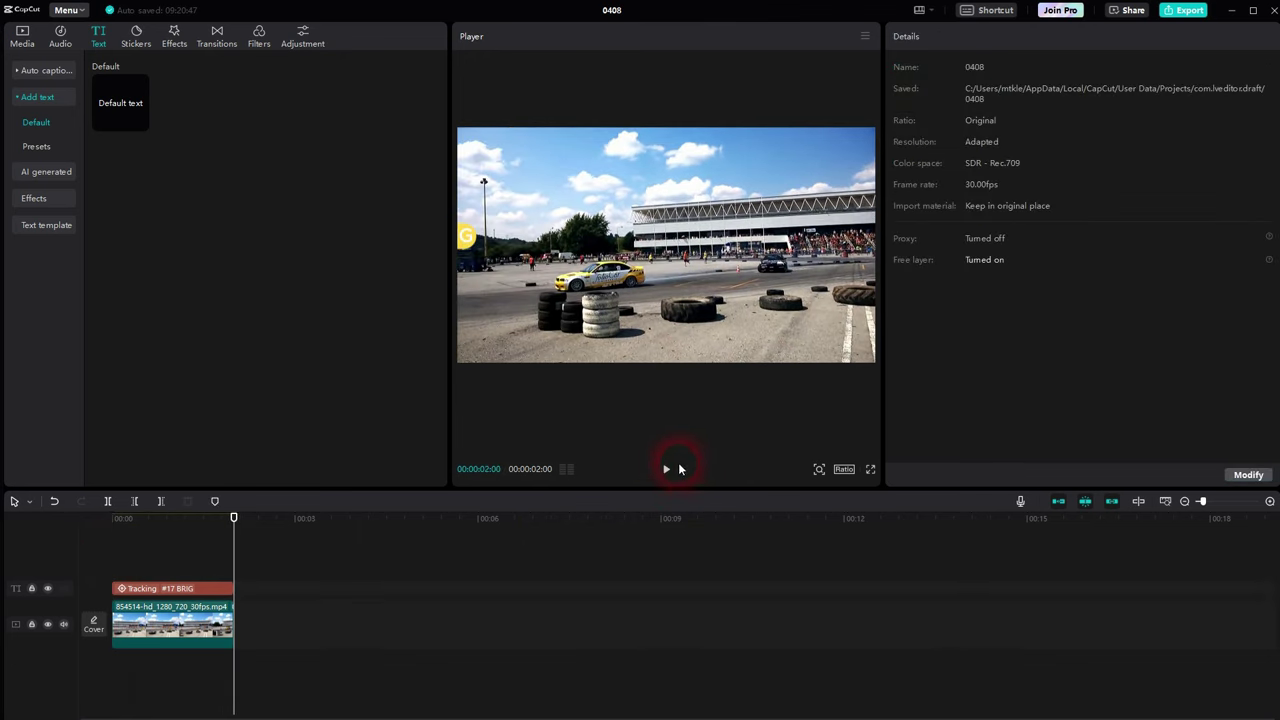
click(34, 577)
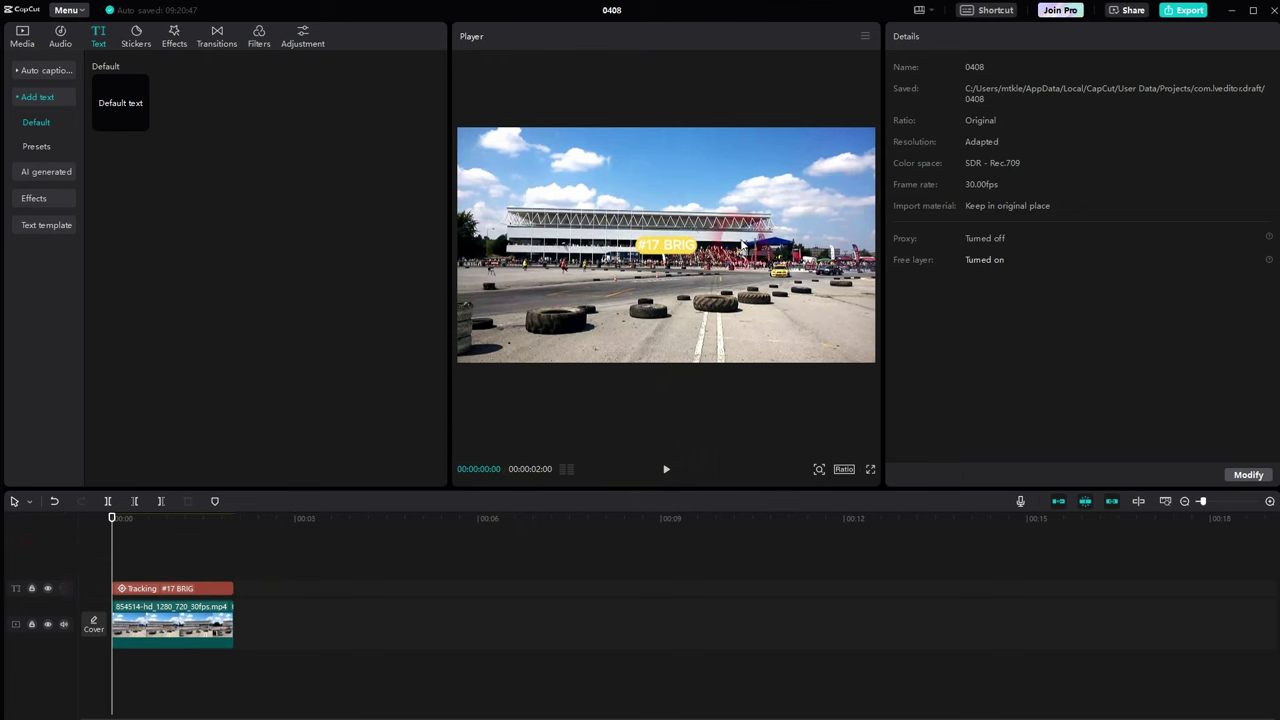
Step: Move the tracked #17 BRIG label directly above the yellow car at the start of the clip
click(228, 564)
click(174, 590)
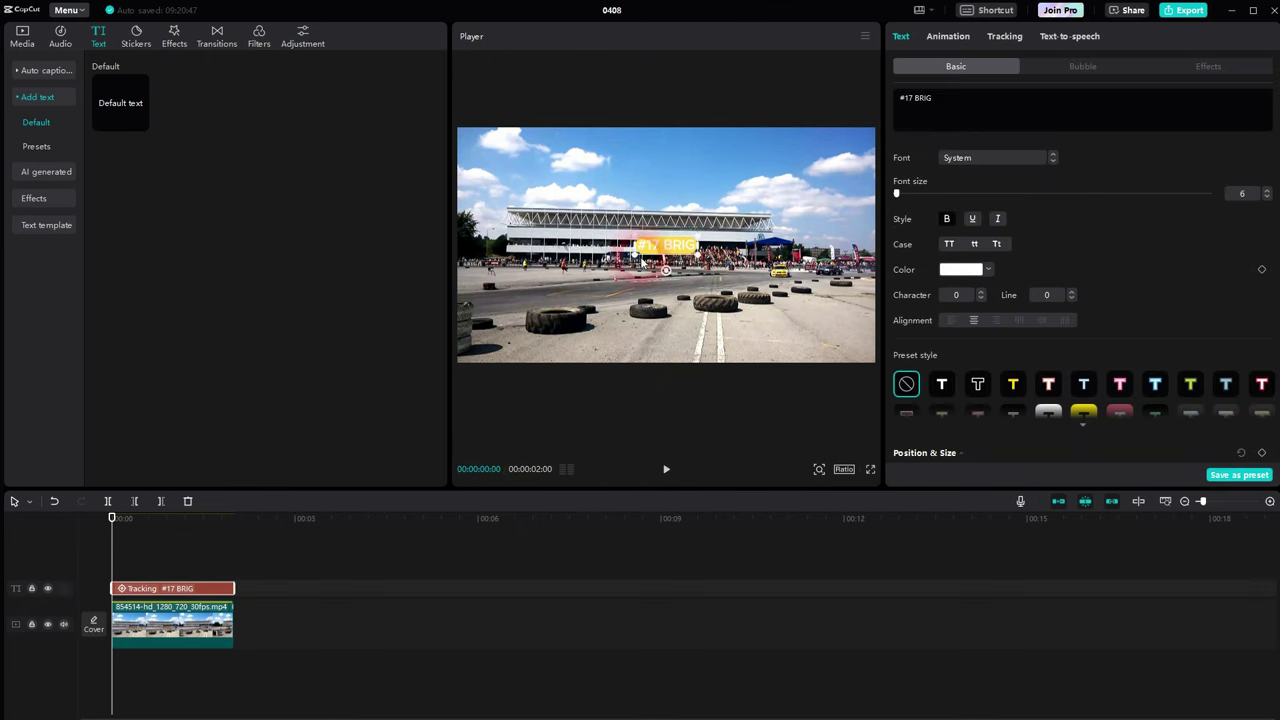
drag(666, 250, 776, 256)
click(694, 416)
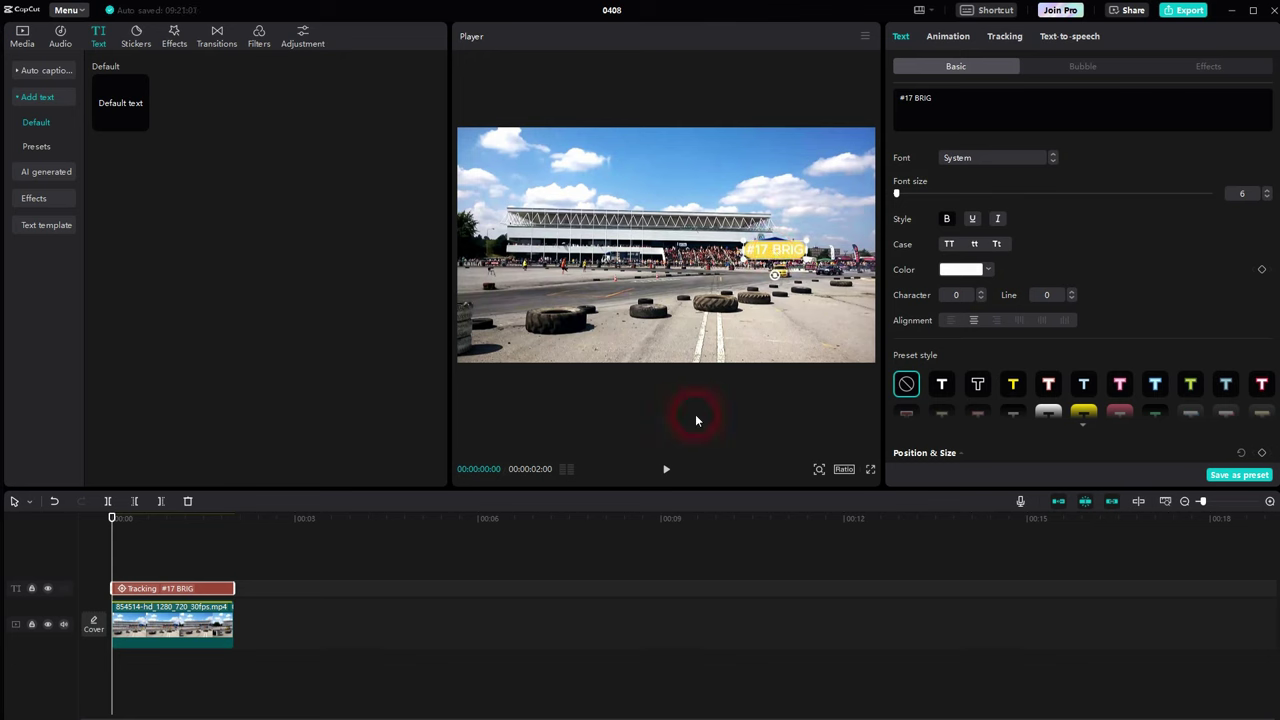
Step: Play back the repositioned label and scrub back to 00:00:01:09 to check its tracking
click(667, 469)
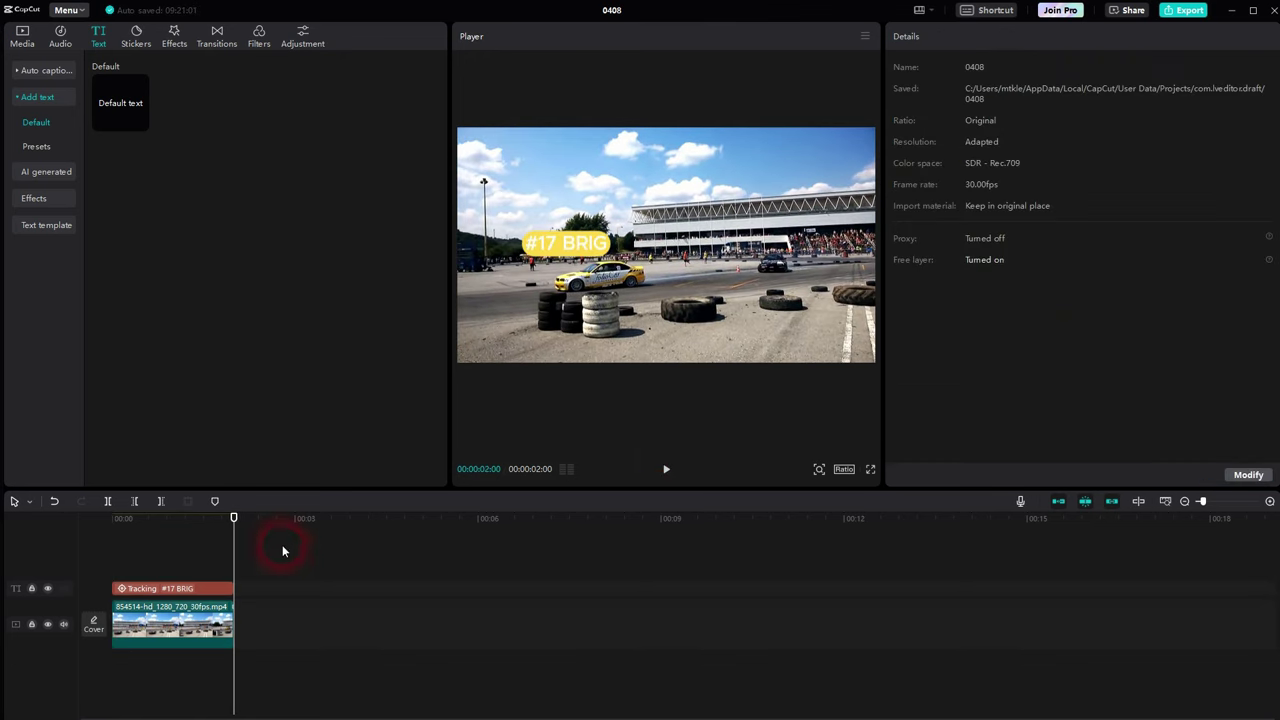
drag(240, 560, 192, 588)
click(491, 420)
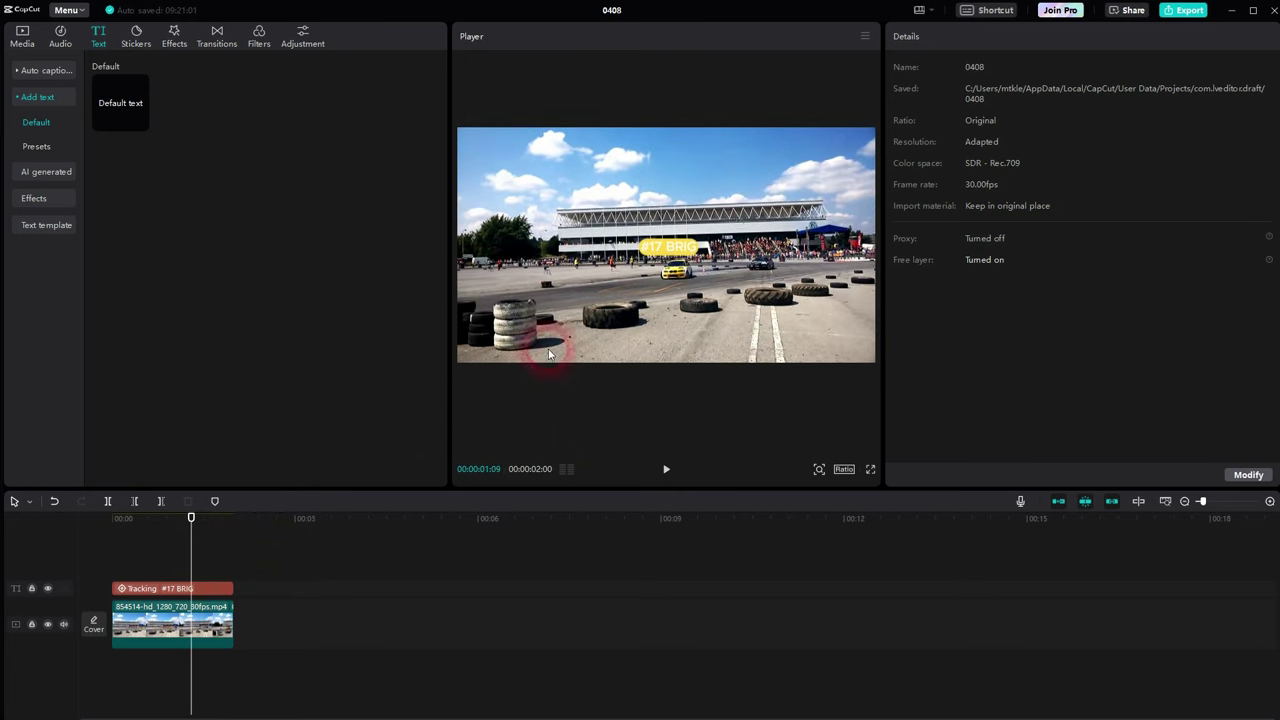
Step: Turn off Scale following in the #17 BRIG text's motion tracking
click(150, 588)
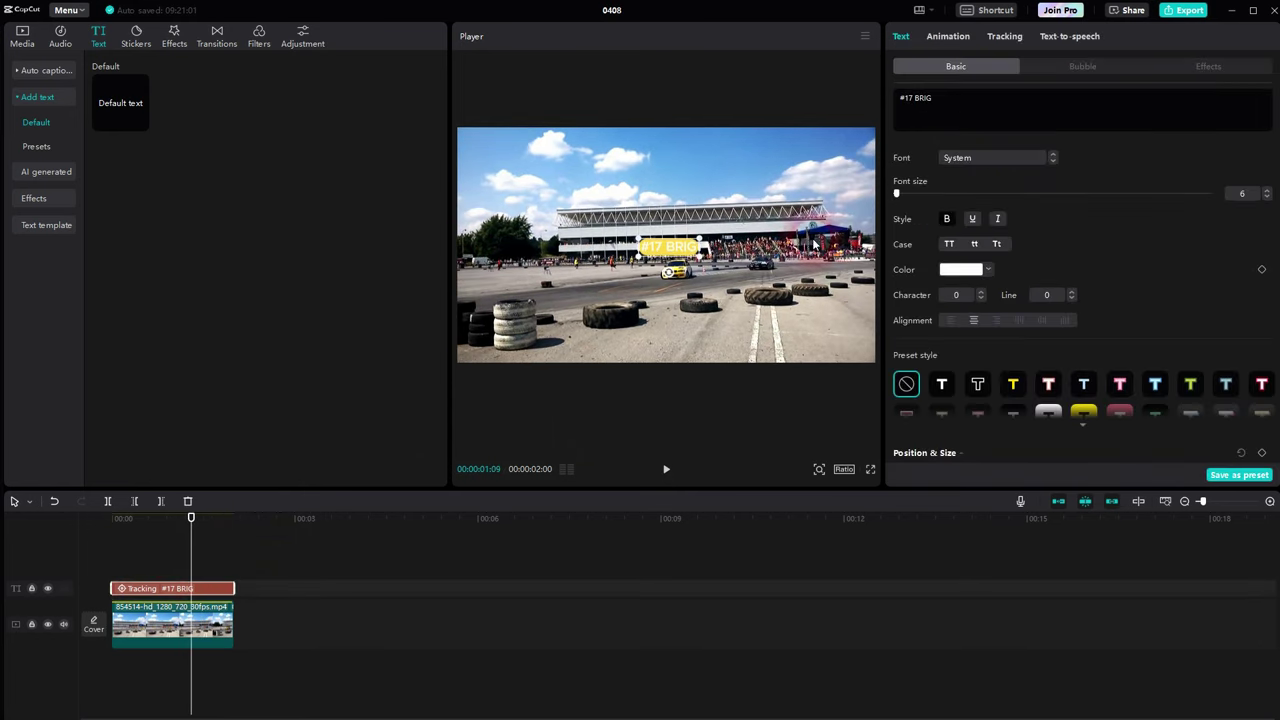
click(1008, 37)
click(1260, 189)
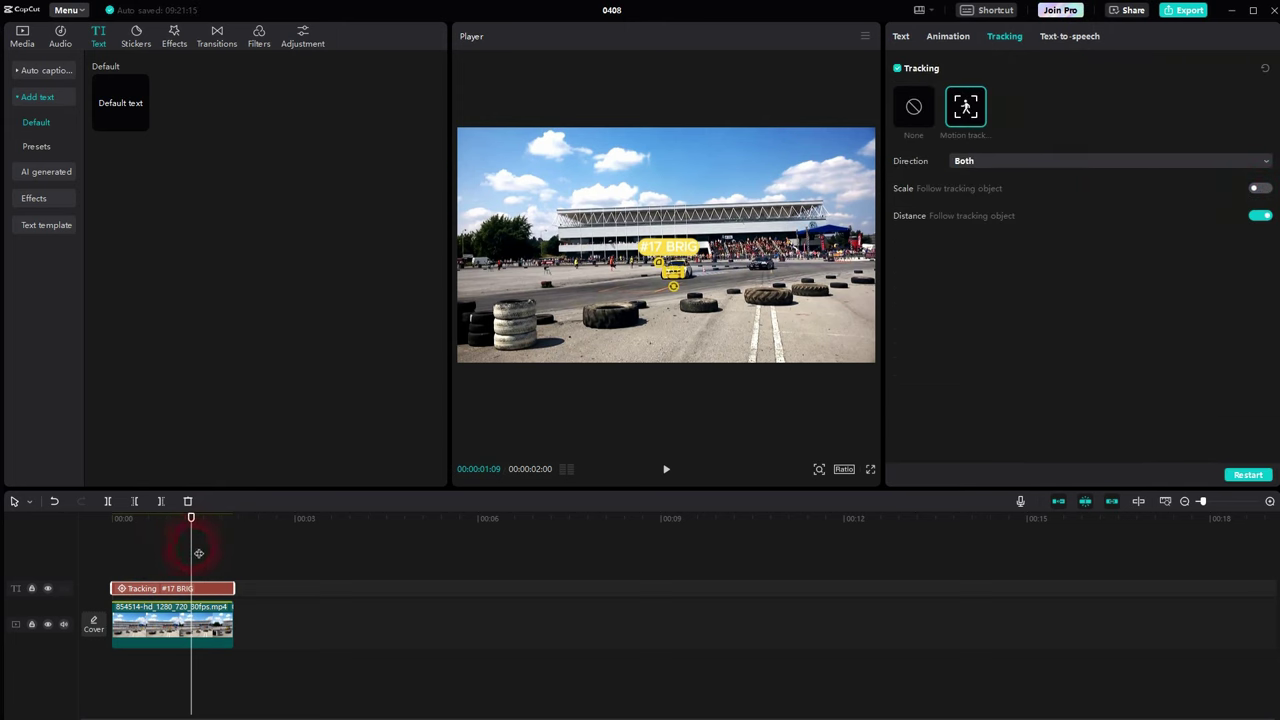
Step: Replay the clip from the start to check the label without scale following, and return the playhead to 00:00:00:00
drag(199, 553, 24, 596)
click(123, 570)
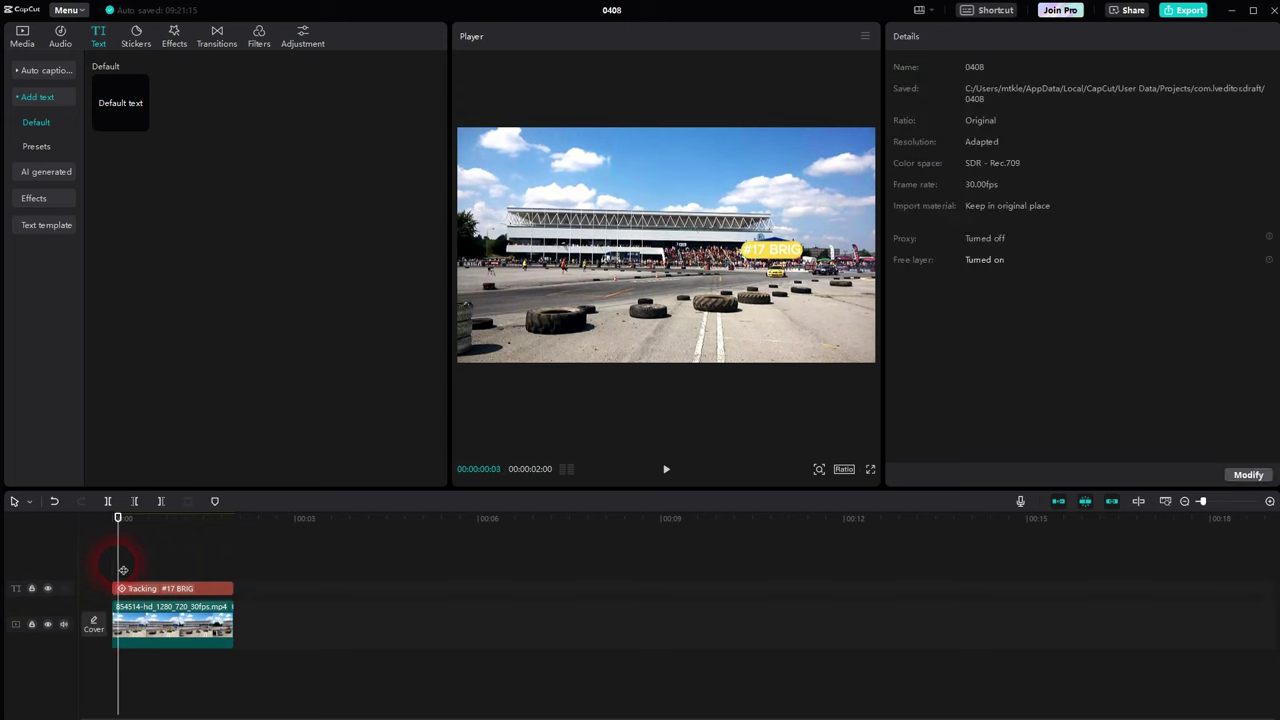
click(672, 471)
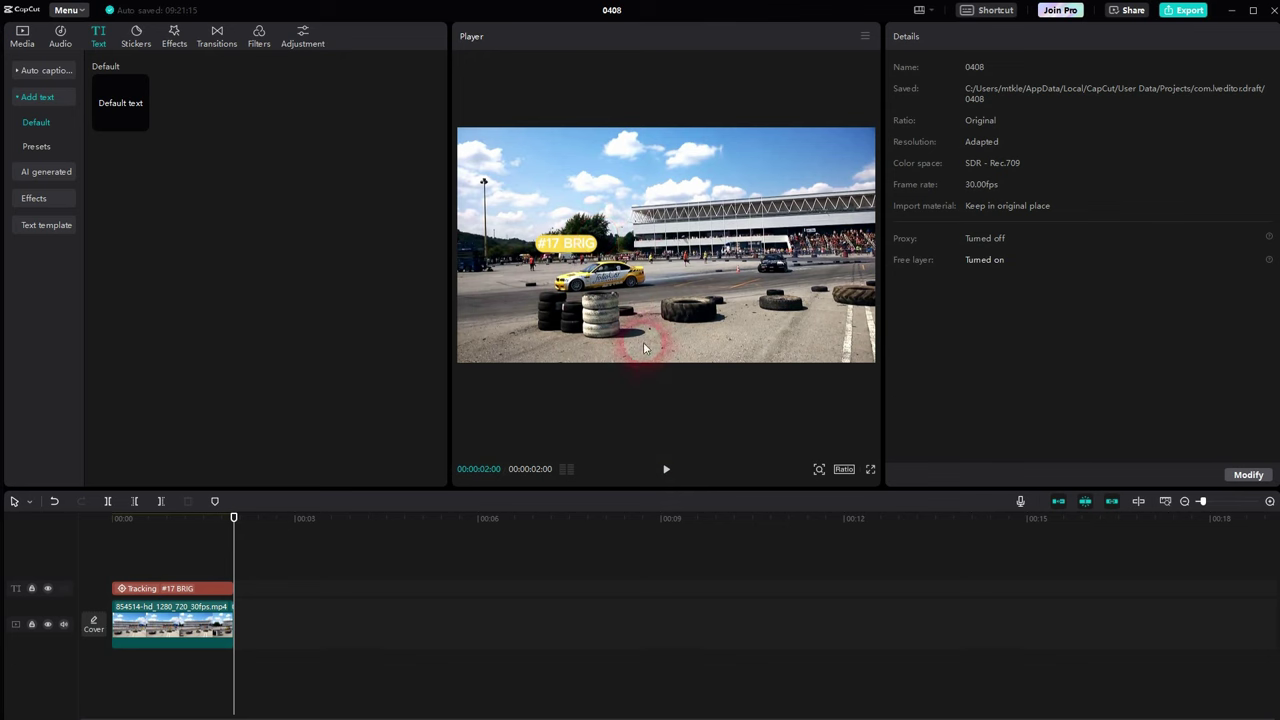
drag(236, 556, 108, 565)
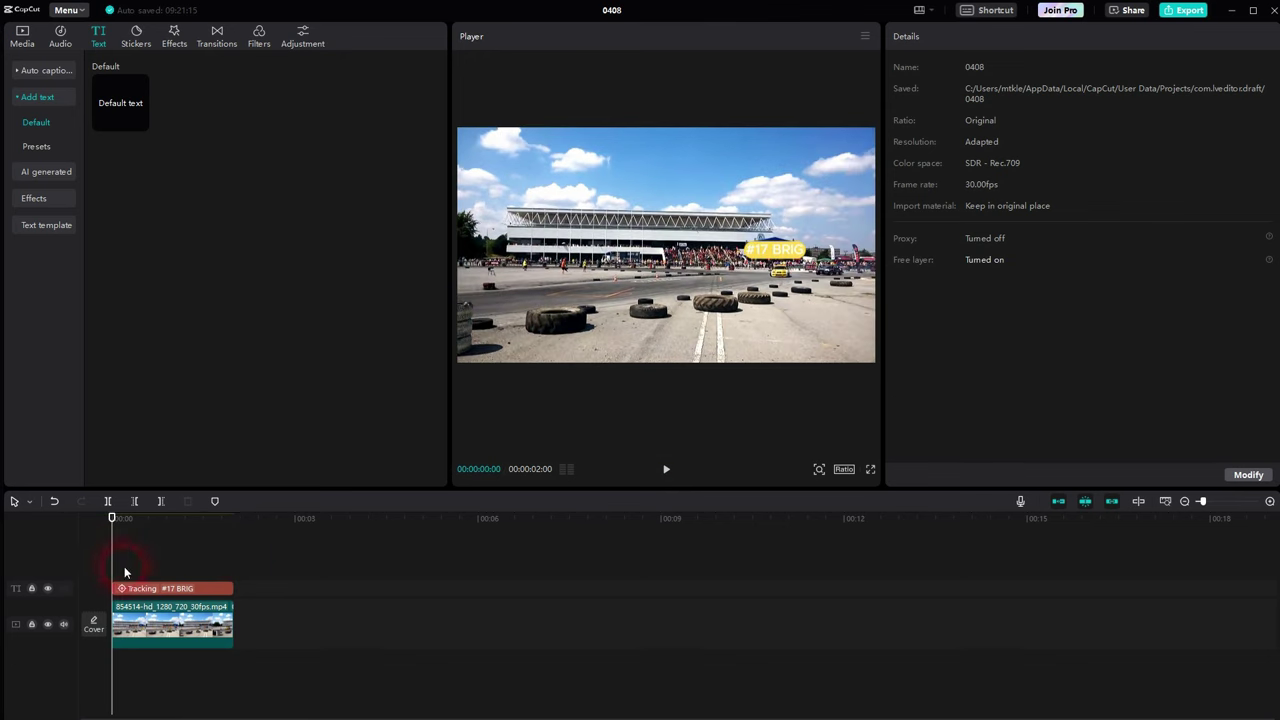
mouse_move(678, 392)
mouse_down()
mouse_move(800, 286)
mouse_move(826, 287)
mouse_up()
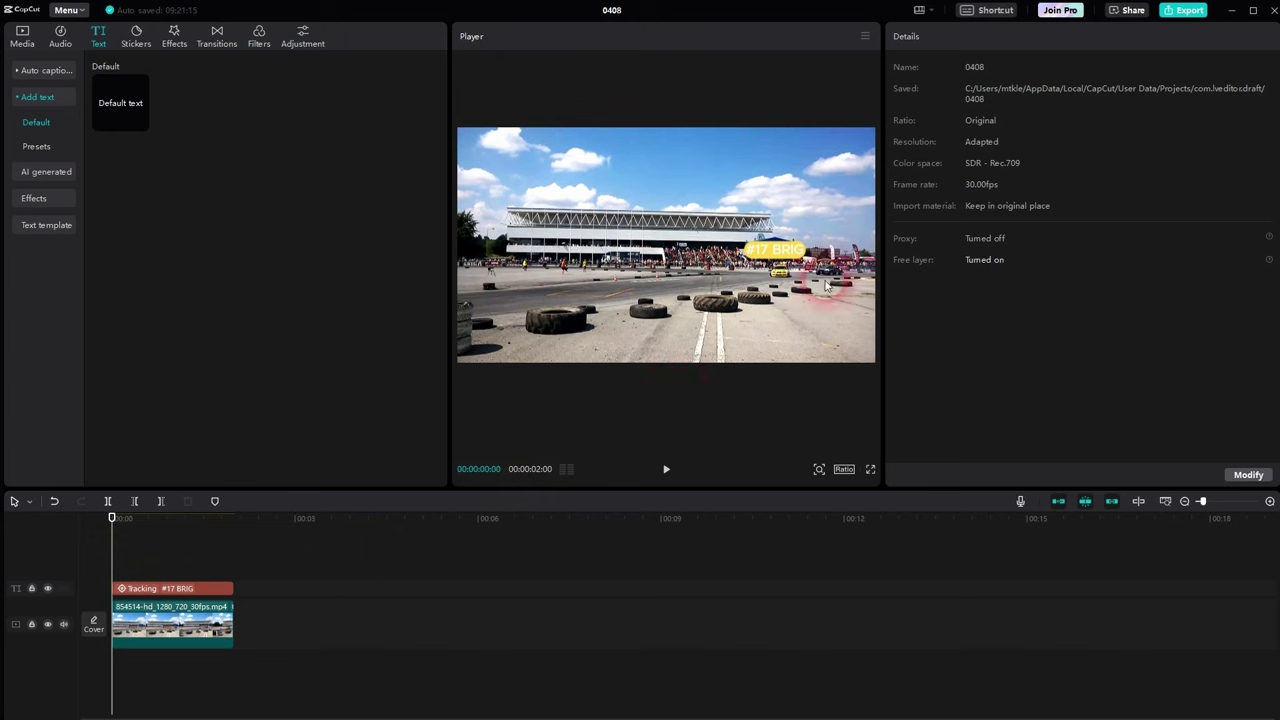
Step: Add a second default text above the tracked label and trim it to the end of the race clip
click(142, 121)
drag(304, 581, 236, 579)
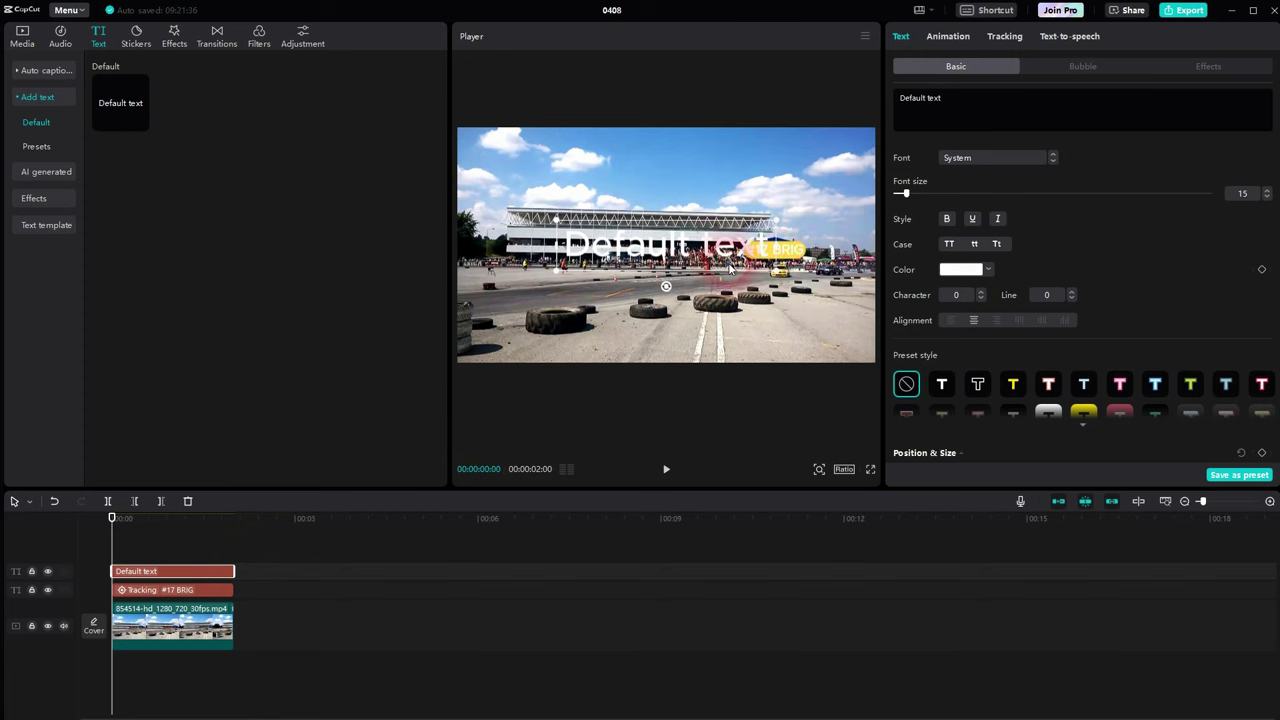
click(722, 268)
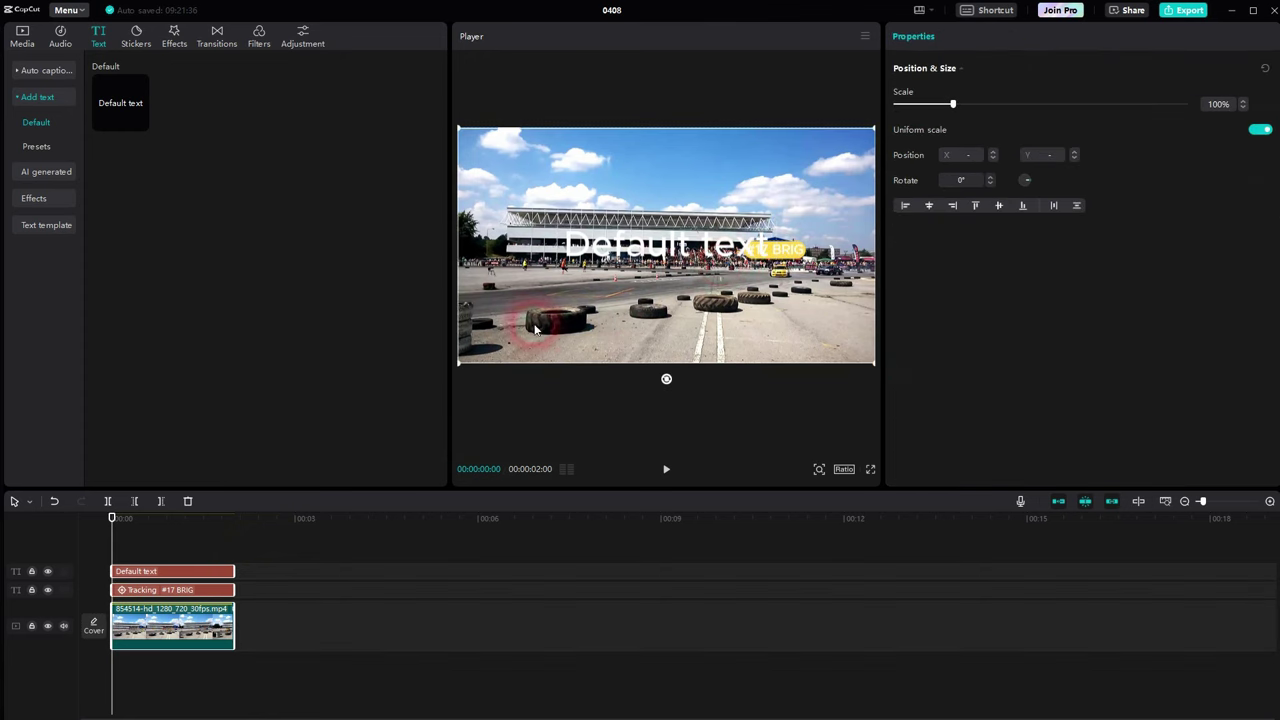
Step: Change the new default text to "#23 YOU" and reduce its font size to 9
click(177, 572)
click(925, 100)
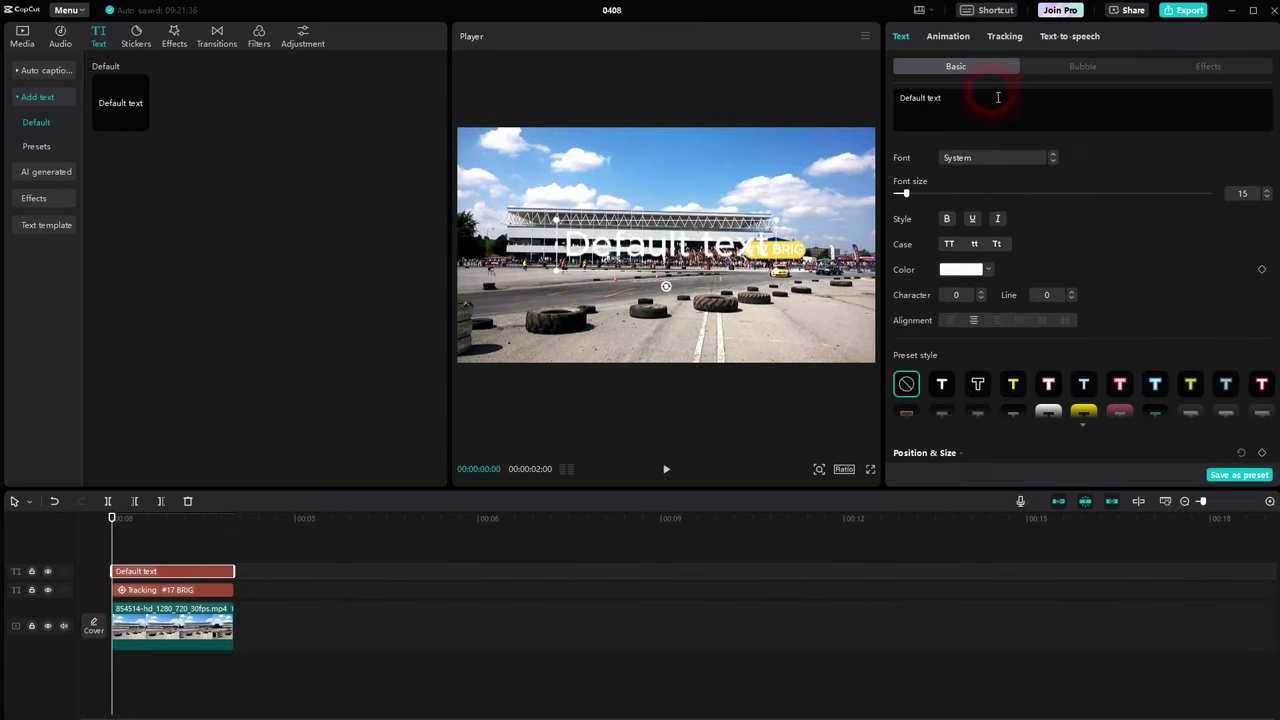
drag(940, 99, 870, 100)
text(#)
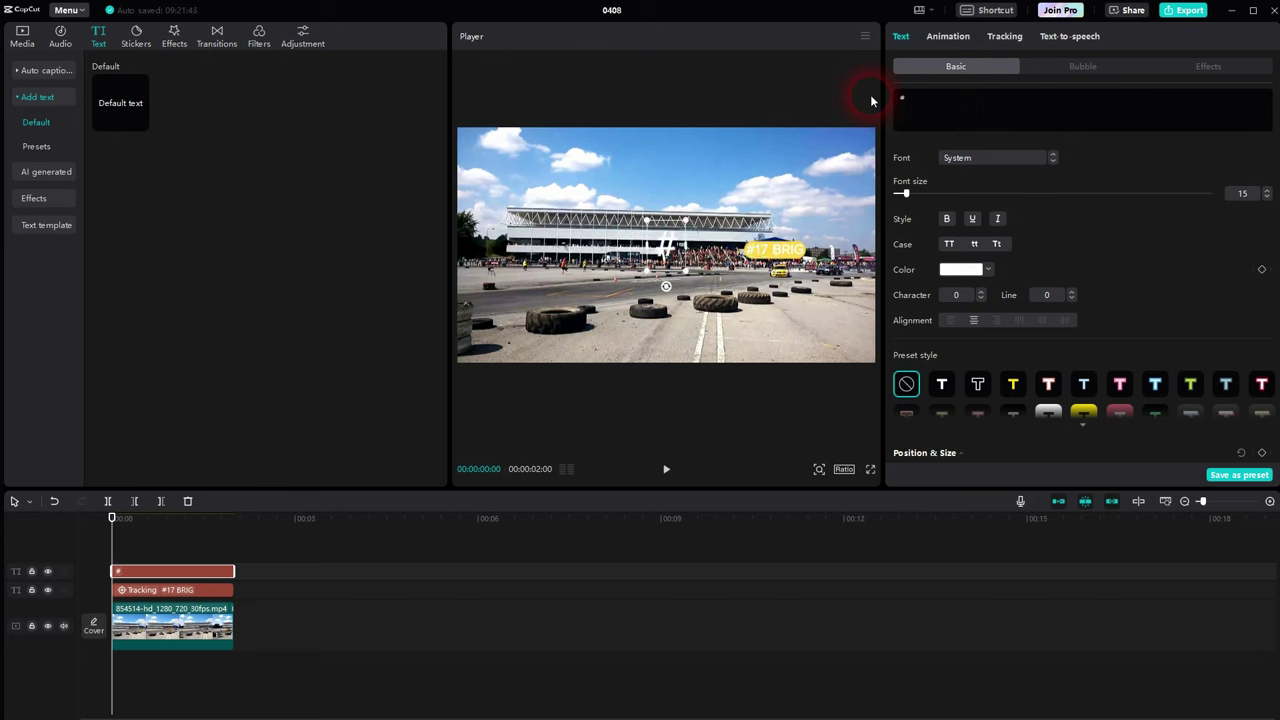
text(23)
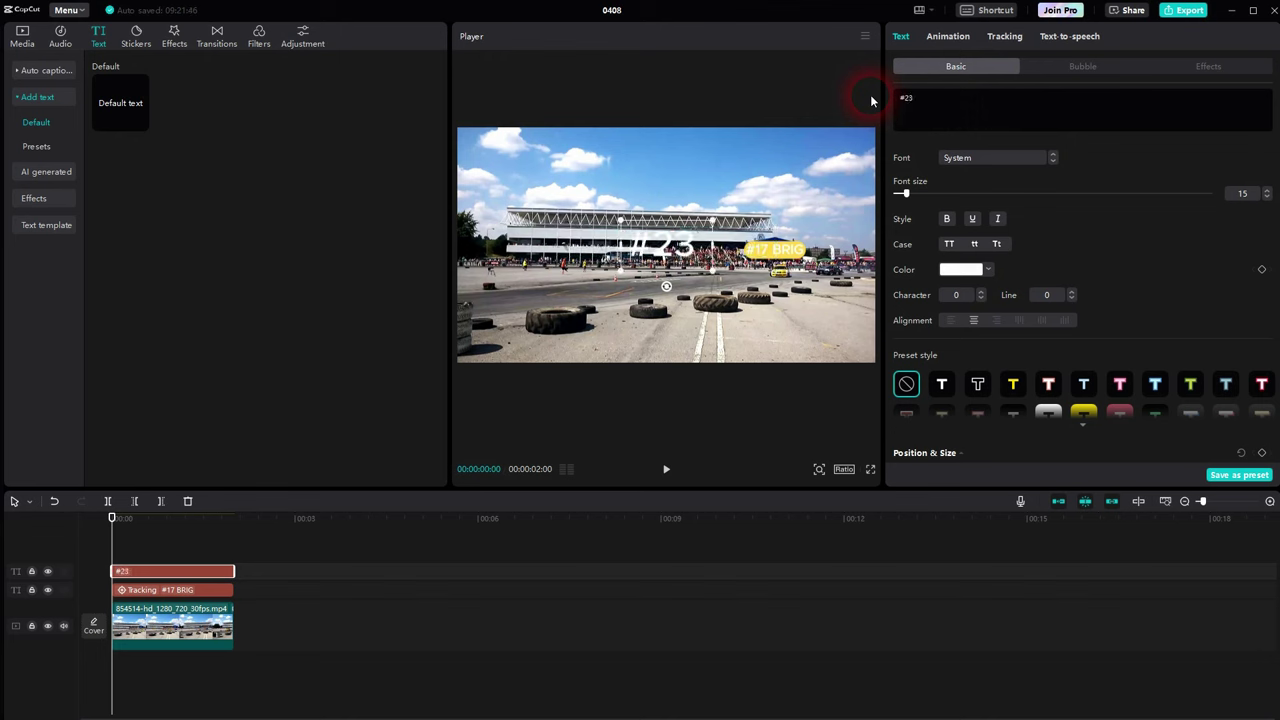
text( YOU)
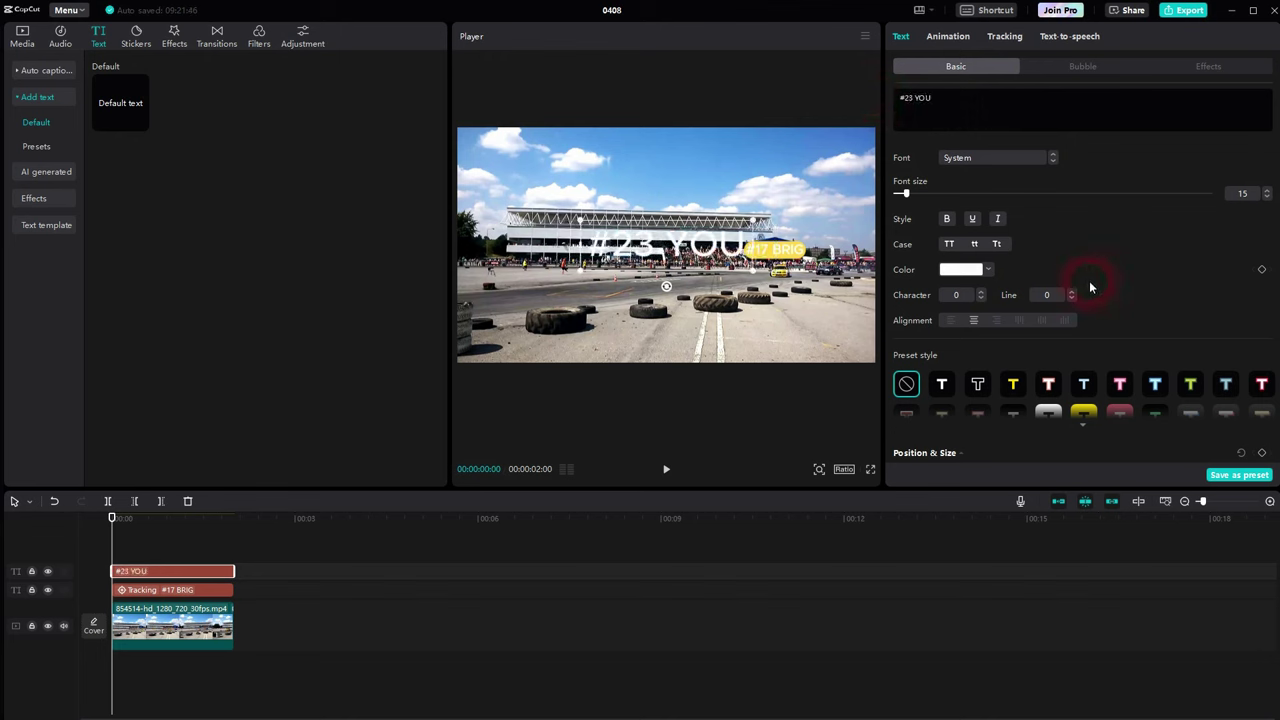
click(1267, 197)
click(1267, 197)
click(1267, 197)
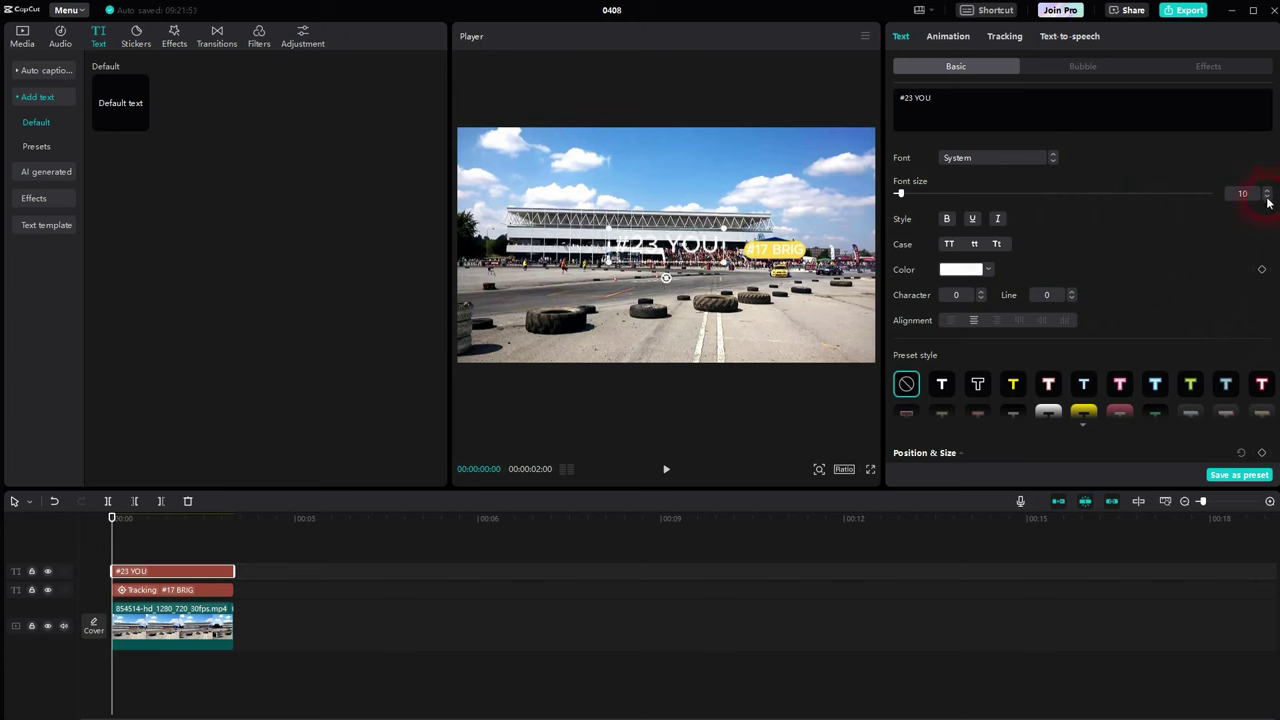
click(1267, 197)
click(1267, 197)
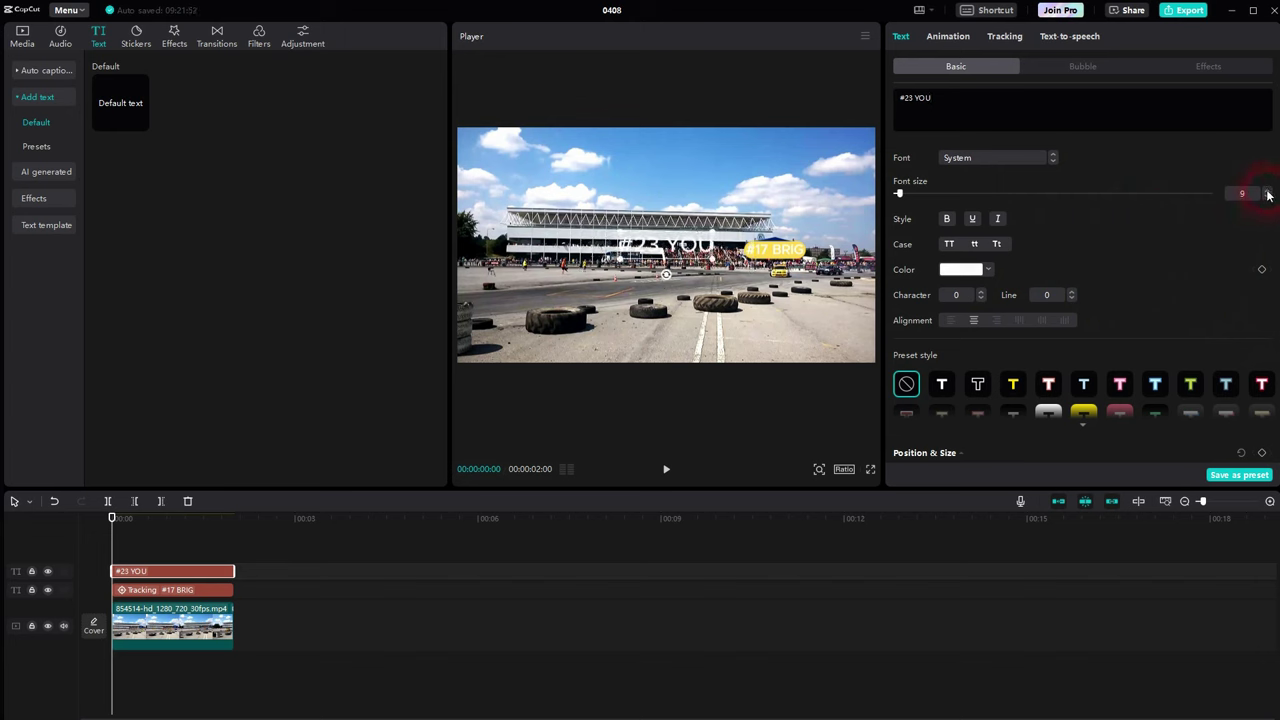
Step: Enable a background for the #23 YOU text and sample its dark gray color, 515158, from the second car in the preview
scroll(1145, 241, down, 5)
scroll(1117, 234, down, 3)
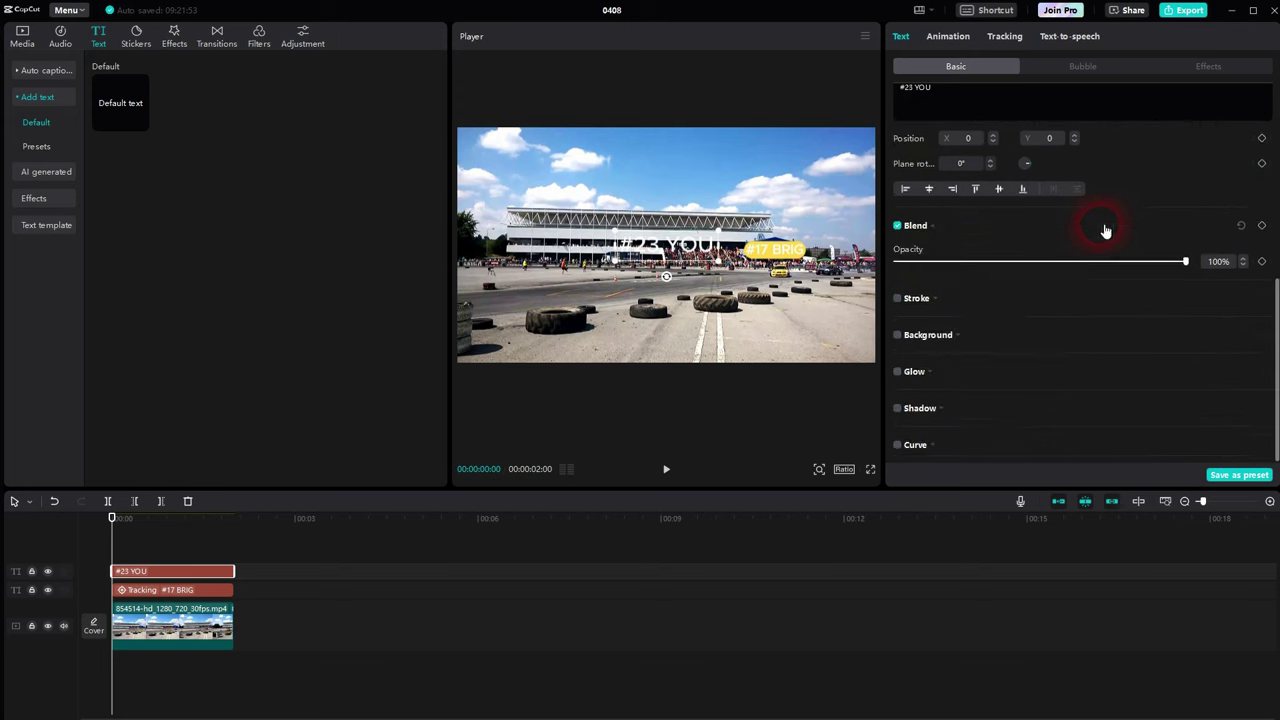
click(900, 338)
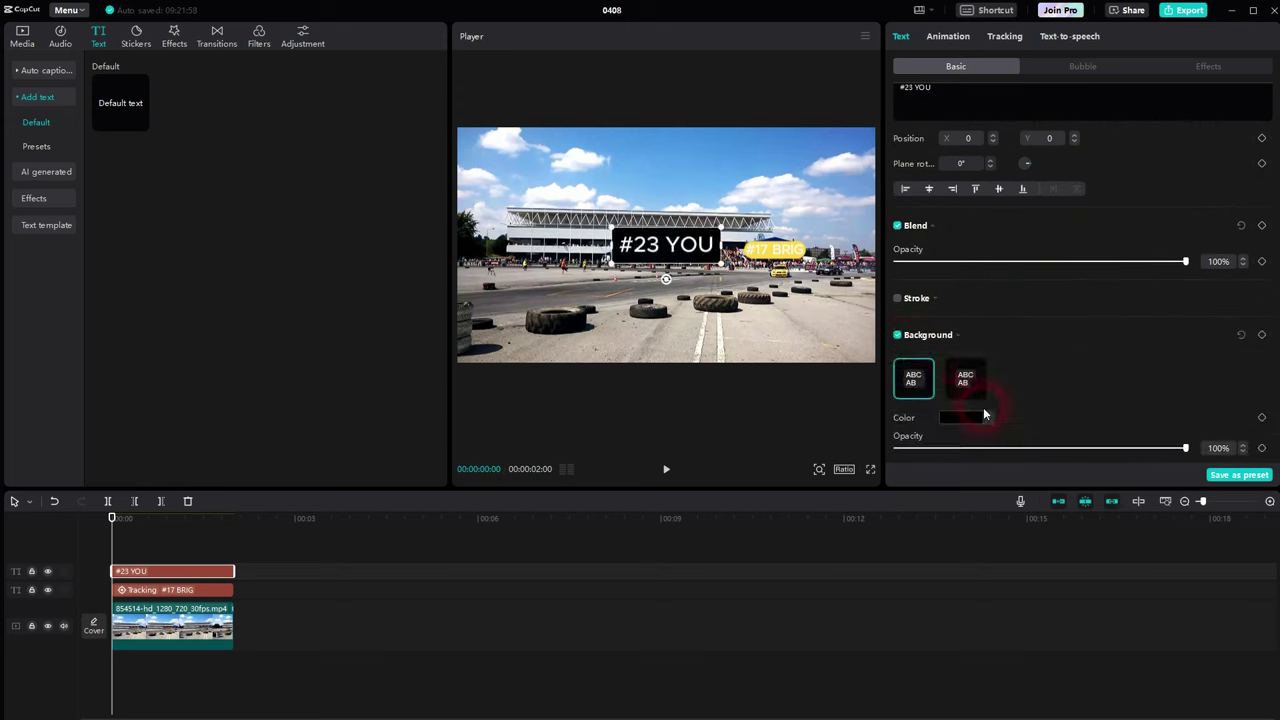
click(986, 419)
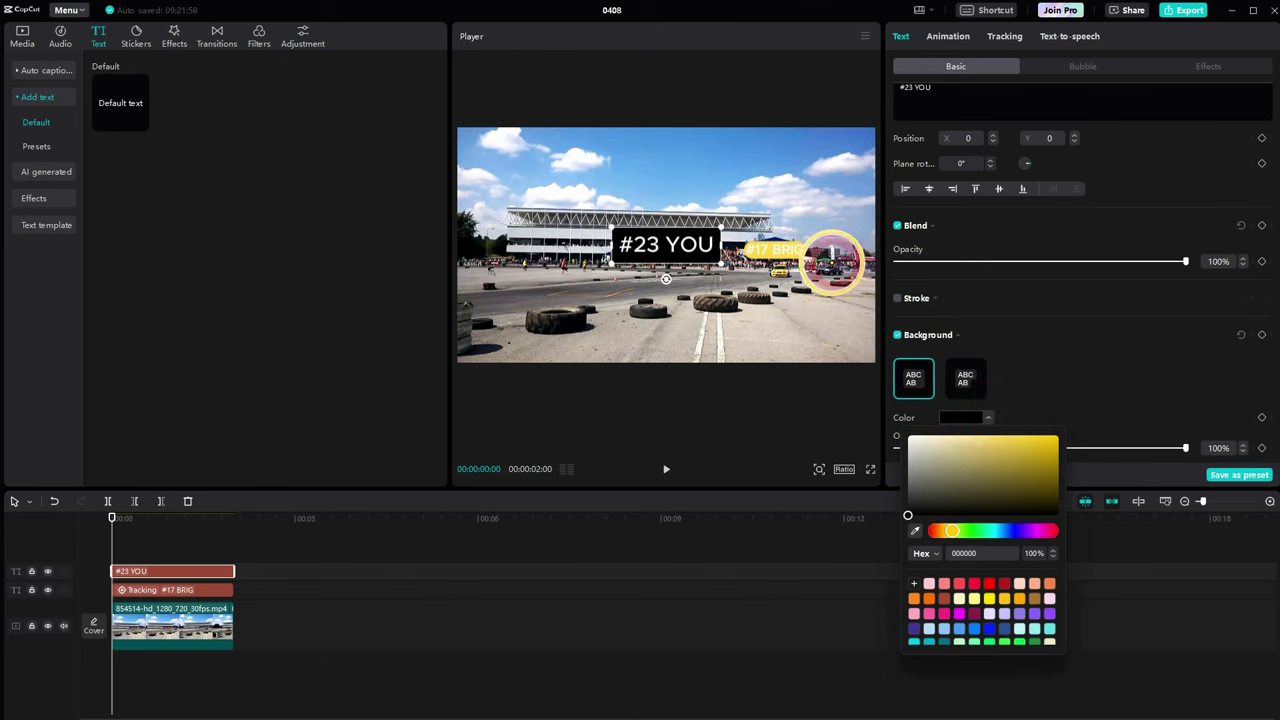
click(831, 272)
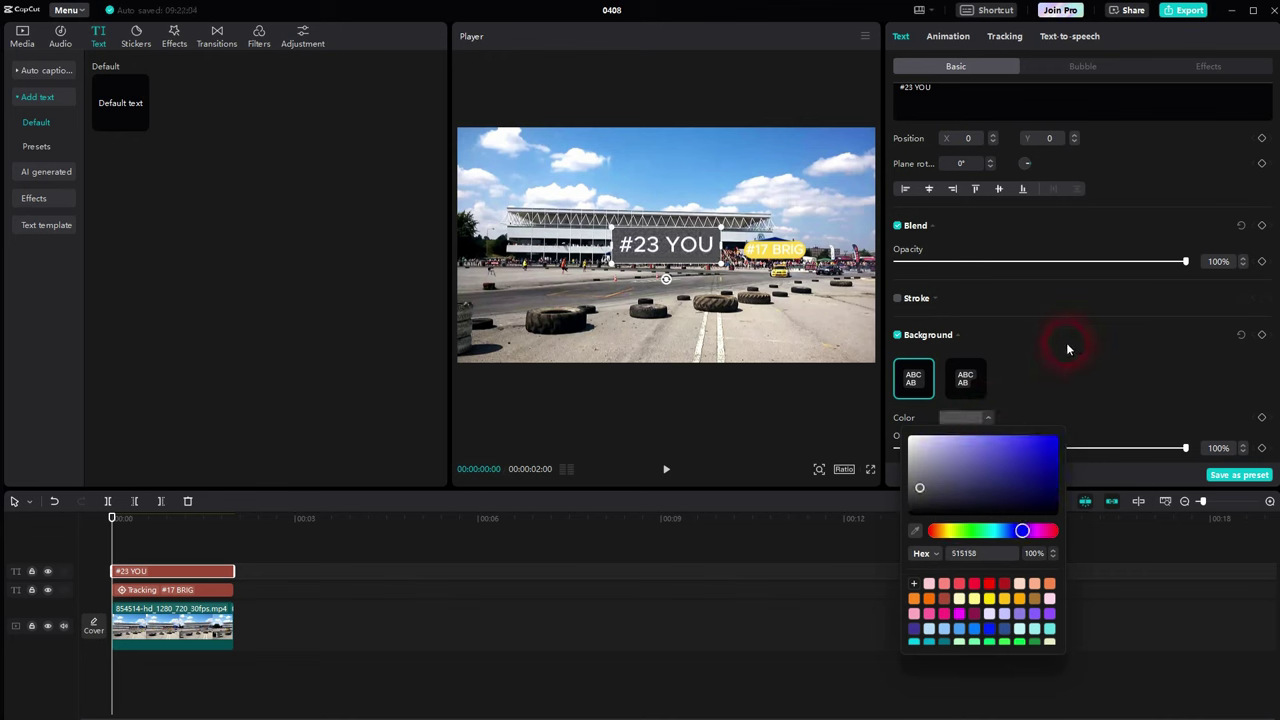
click(1069, 374)
Step: Set the #23 YOU background's height and width to 0% and its rounded rectangle to 100%
scroll(1059, 370, down, 5)
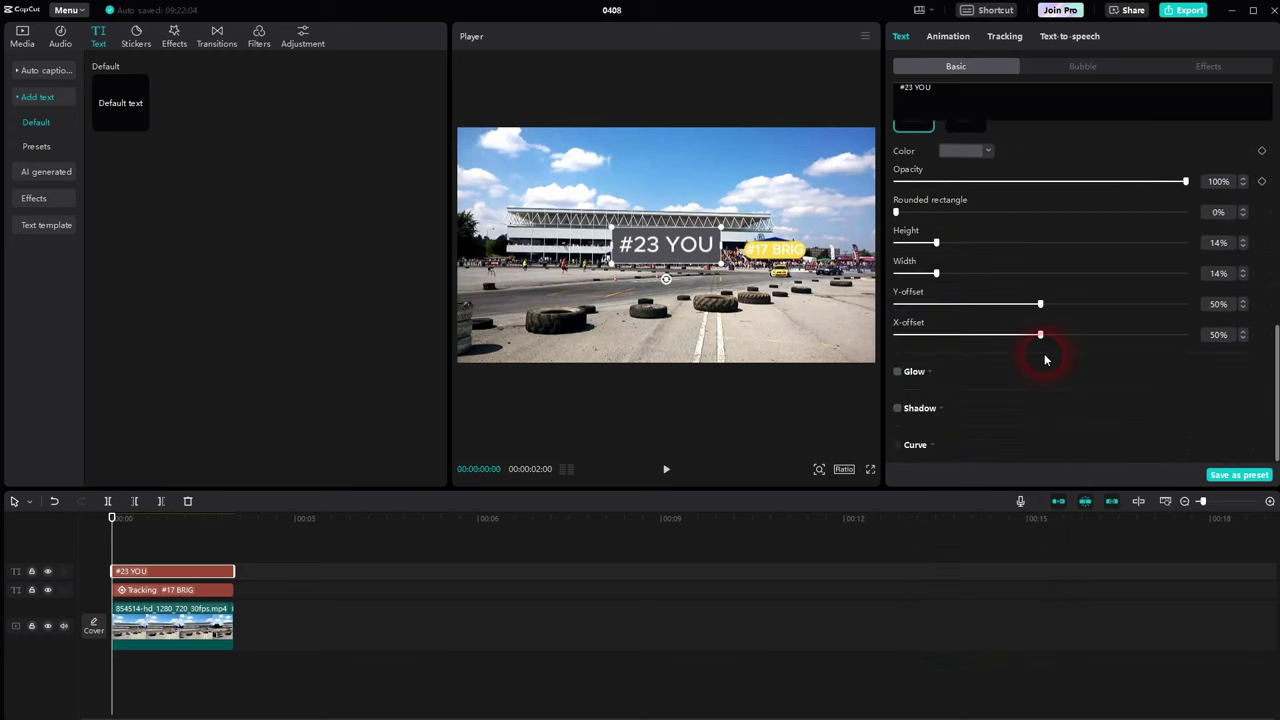
drag(936, 244, 850, 236)
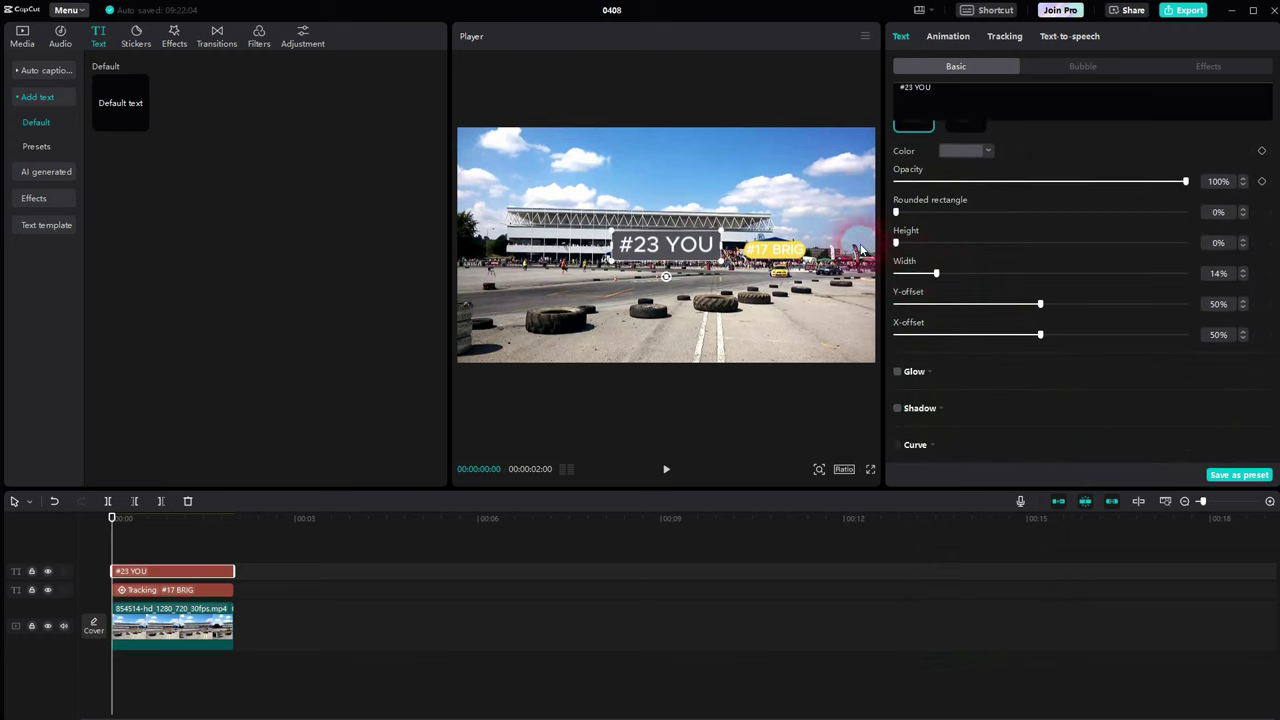
drag(936, 273, 851, 286)
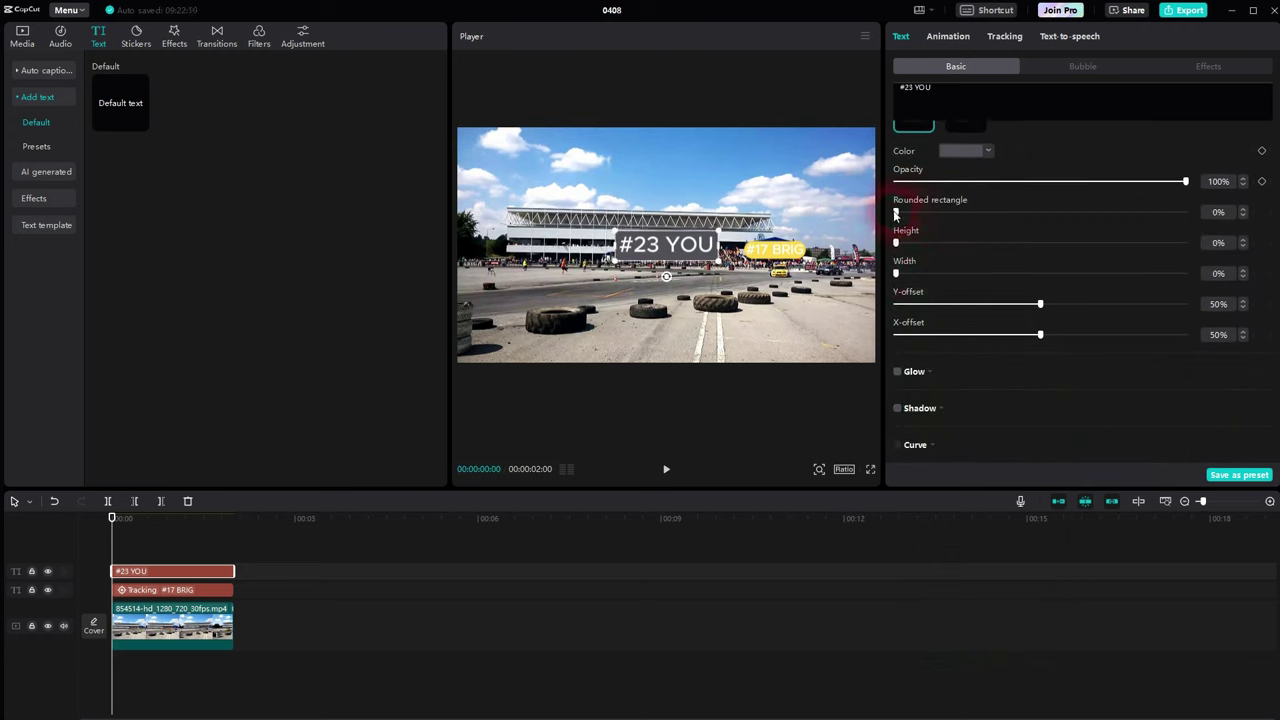
drag(896, 214, 1264, 222)
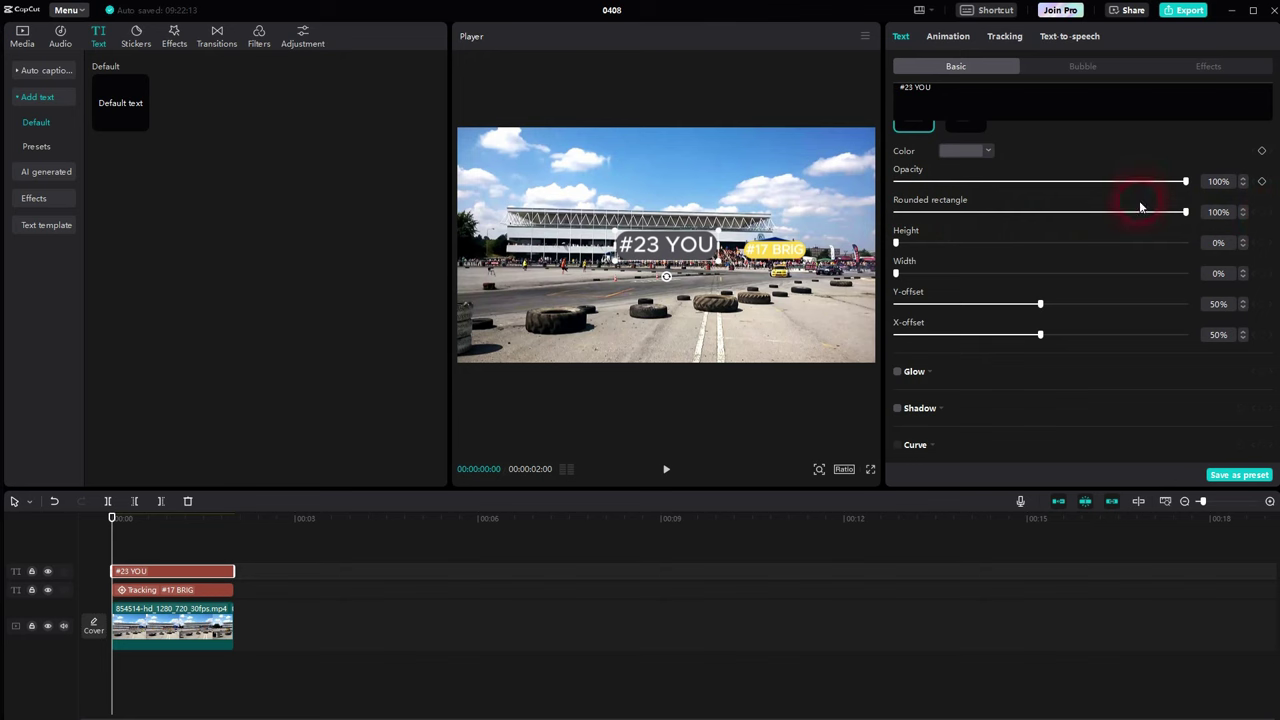
scroll(1129, 150, up, 10)
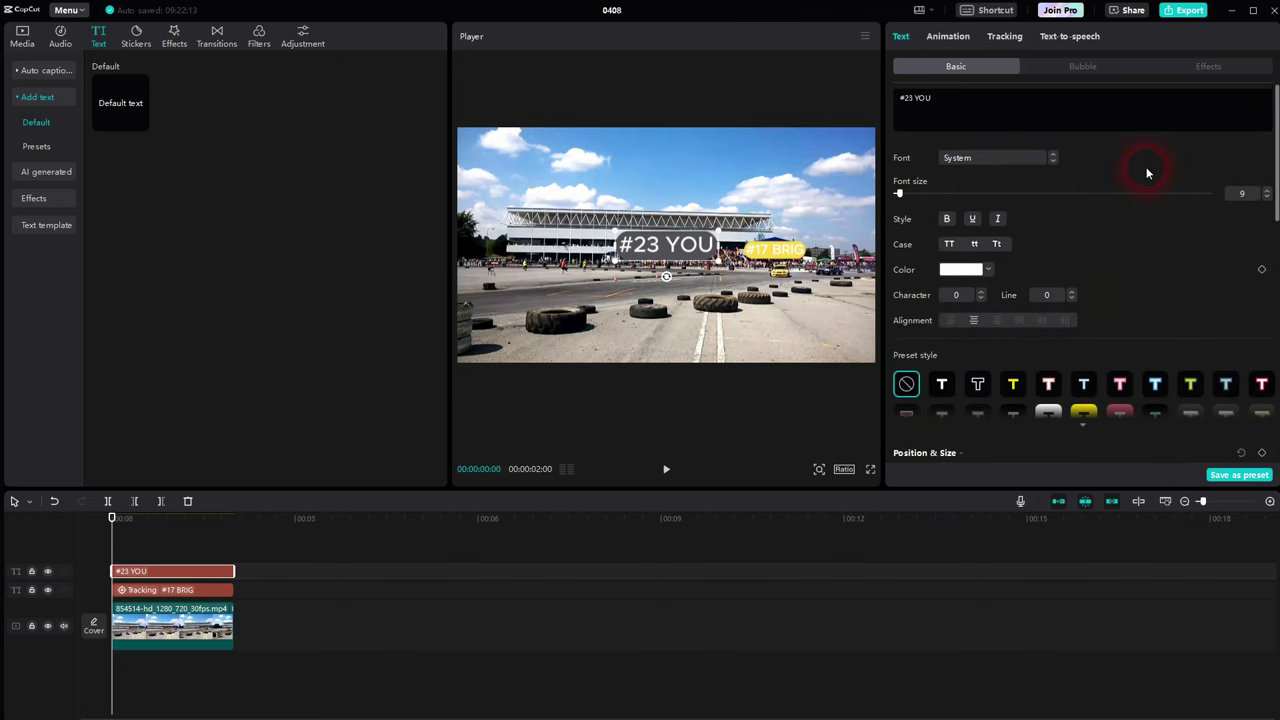
Step: Reduce the #23 YOU text's font size to 7 and move it above the dark car, at about X 1470, Y 181
click(1267, 198)
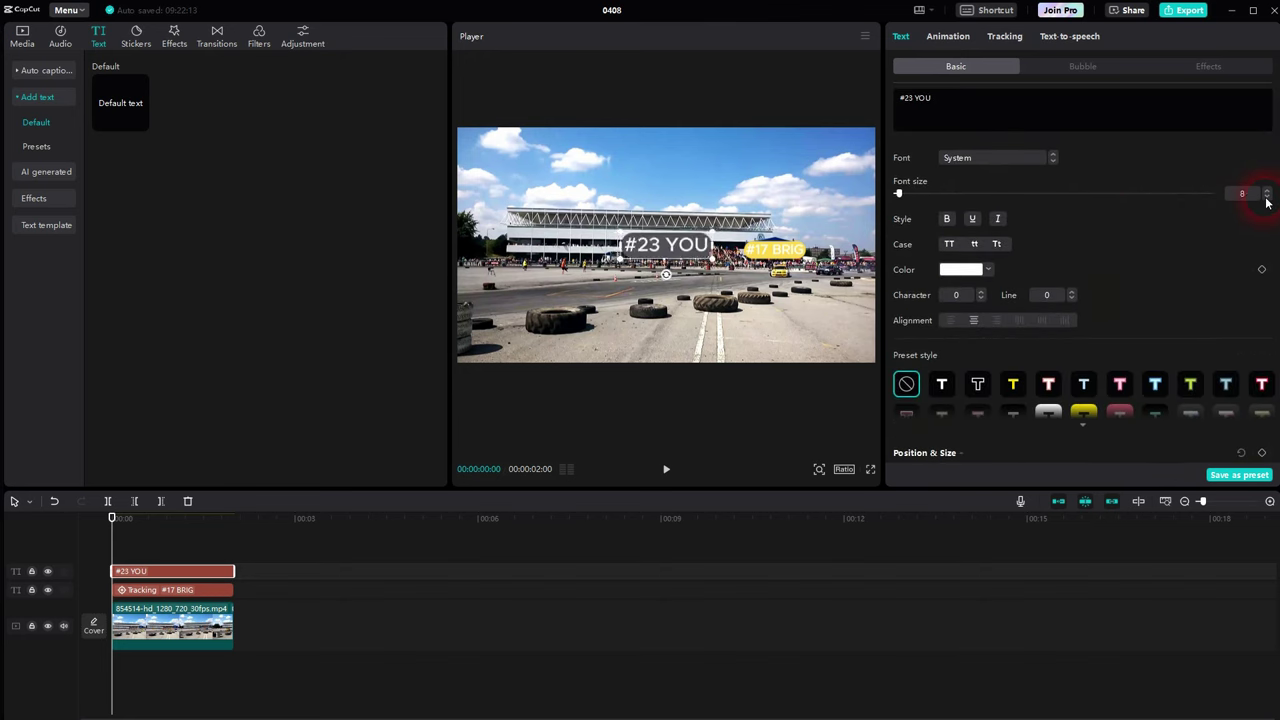
click(1267, 198)
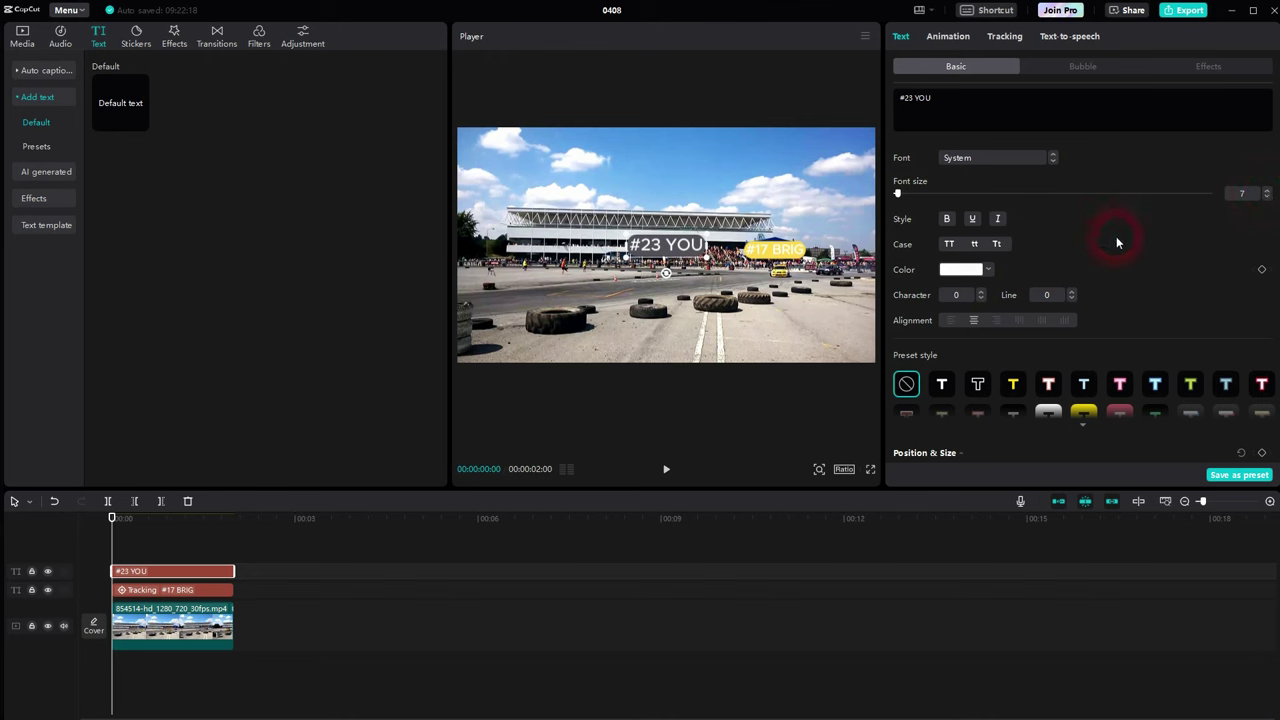
drag(662, 248, 824, 227)
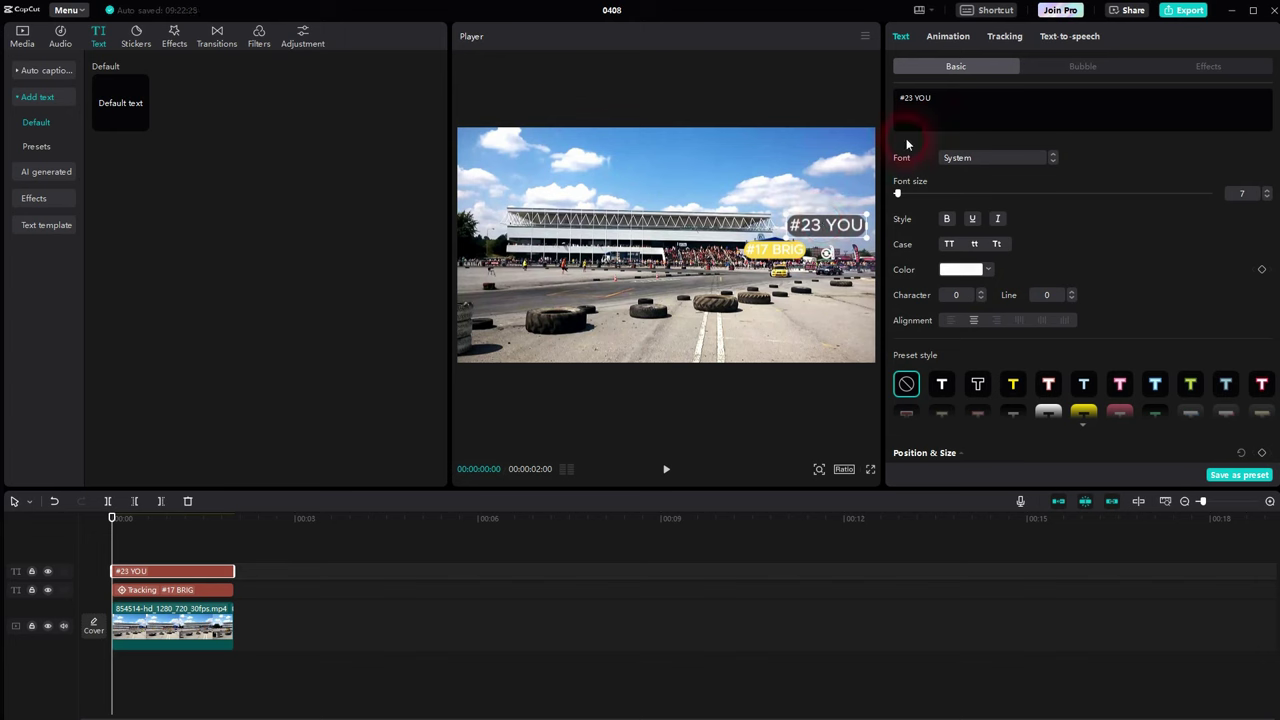
Step: Try motion tracking the #23 YOU text to the dark car, with direction Both and scale following turned off
click(1005, 36)
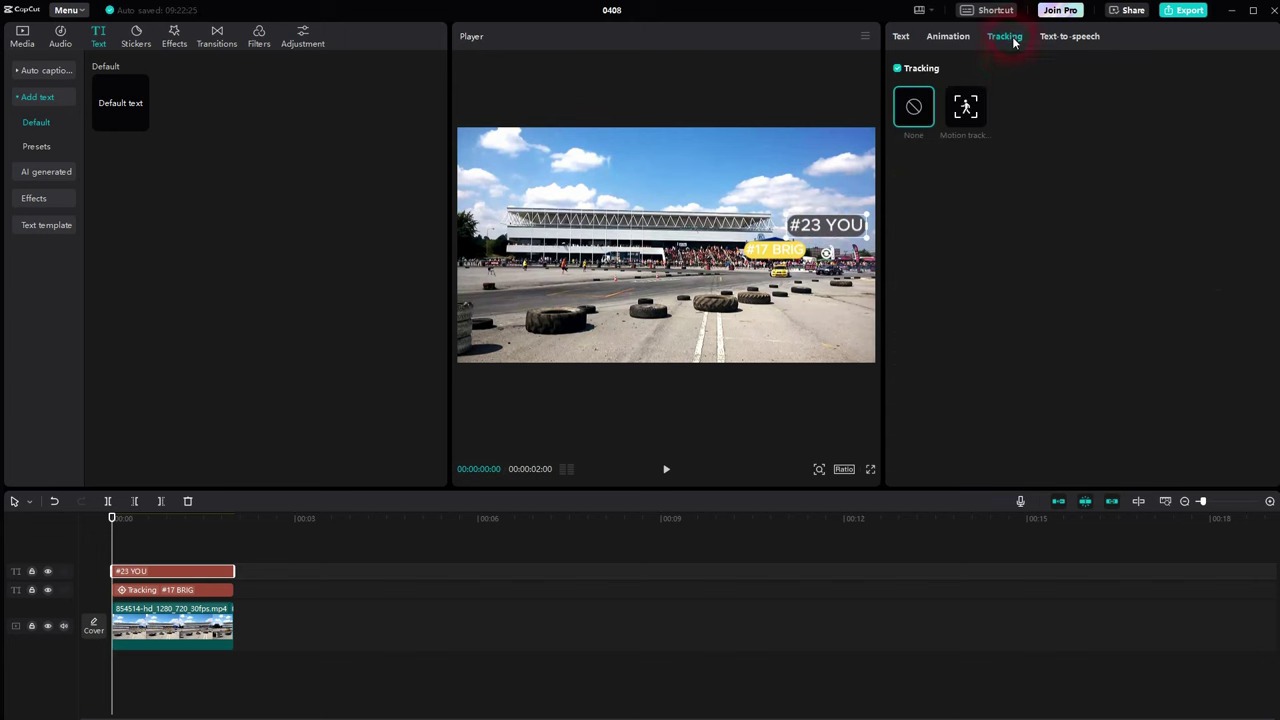
click(962, 110)
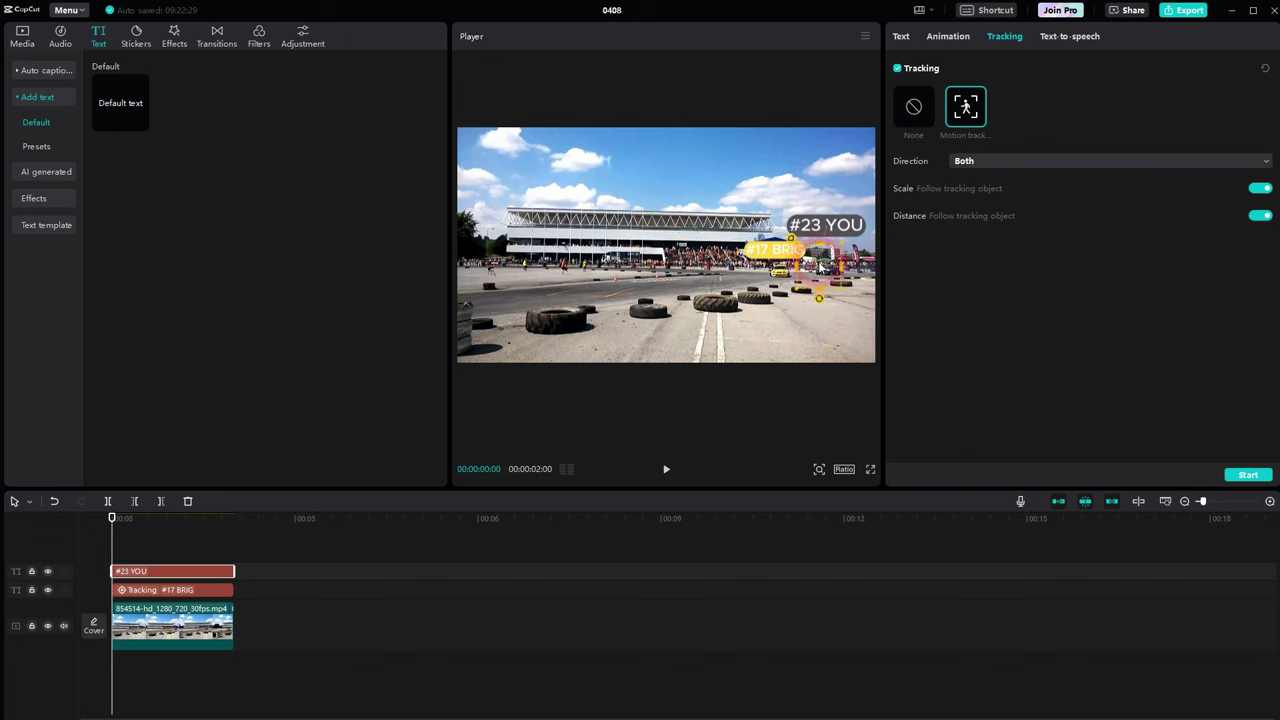
mouse_move(822, 268)
mouse_down()
mouse_move(828, 250)
mouse_move(812, 268)
mouse_up()
click(1268, 255)
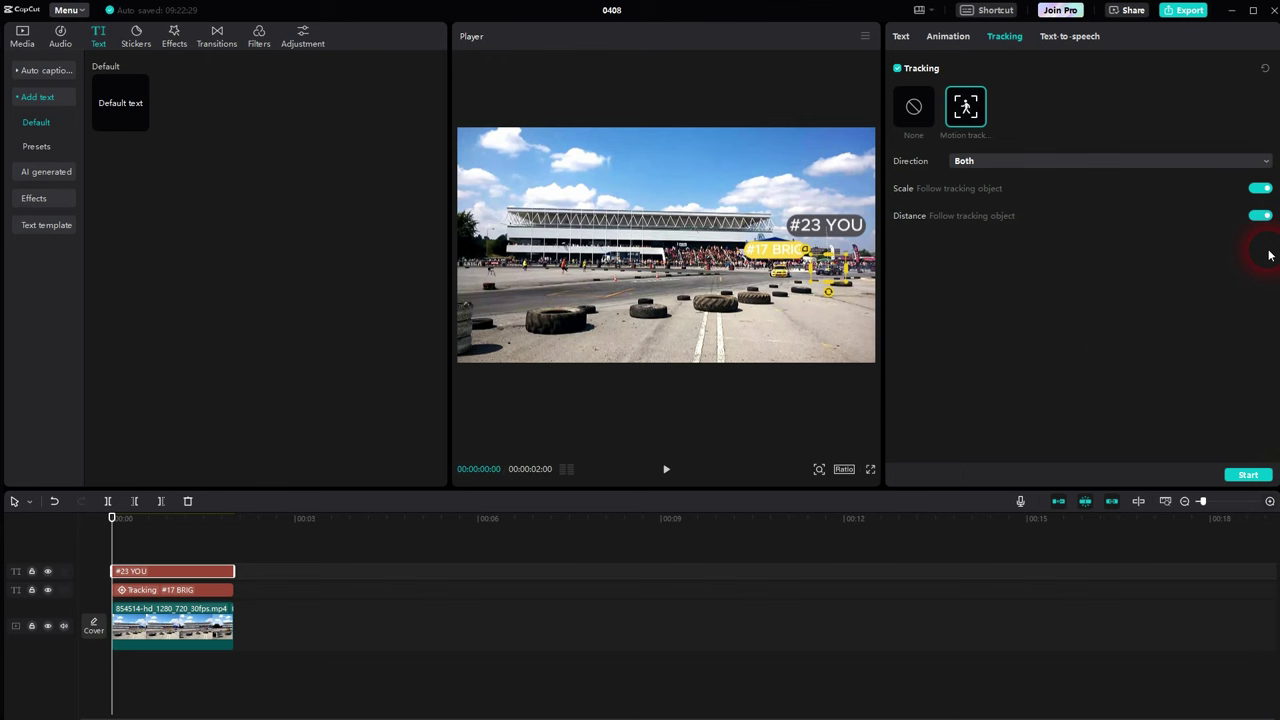
click(1248, 161)
click(1169, 105)
click(1248, 476)
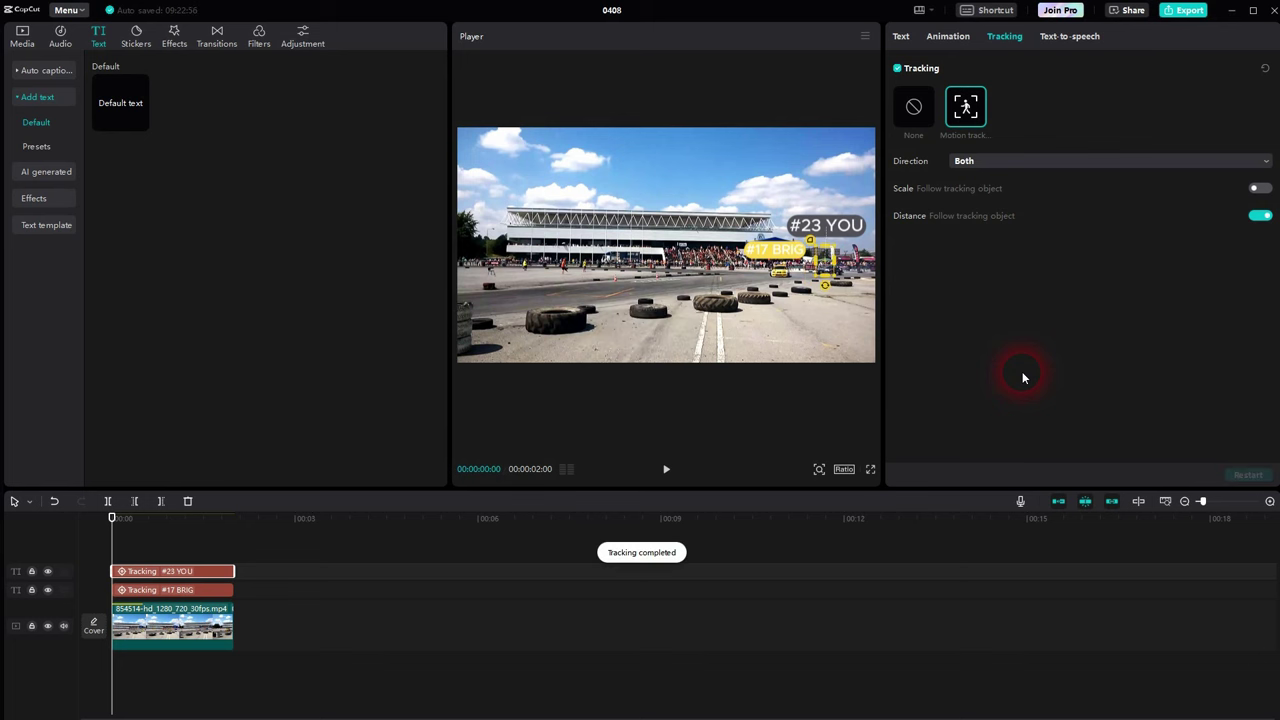
Step: Play the race clip to check how the #23 YOU label follows the dark car
click(131, 540)
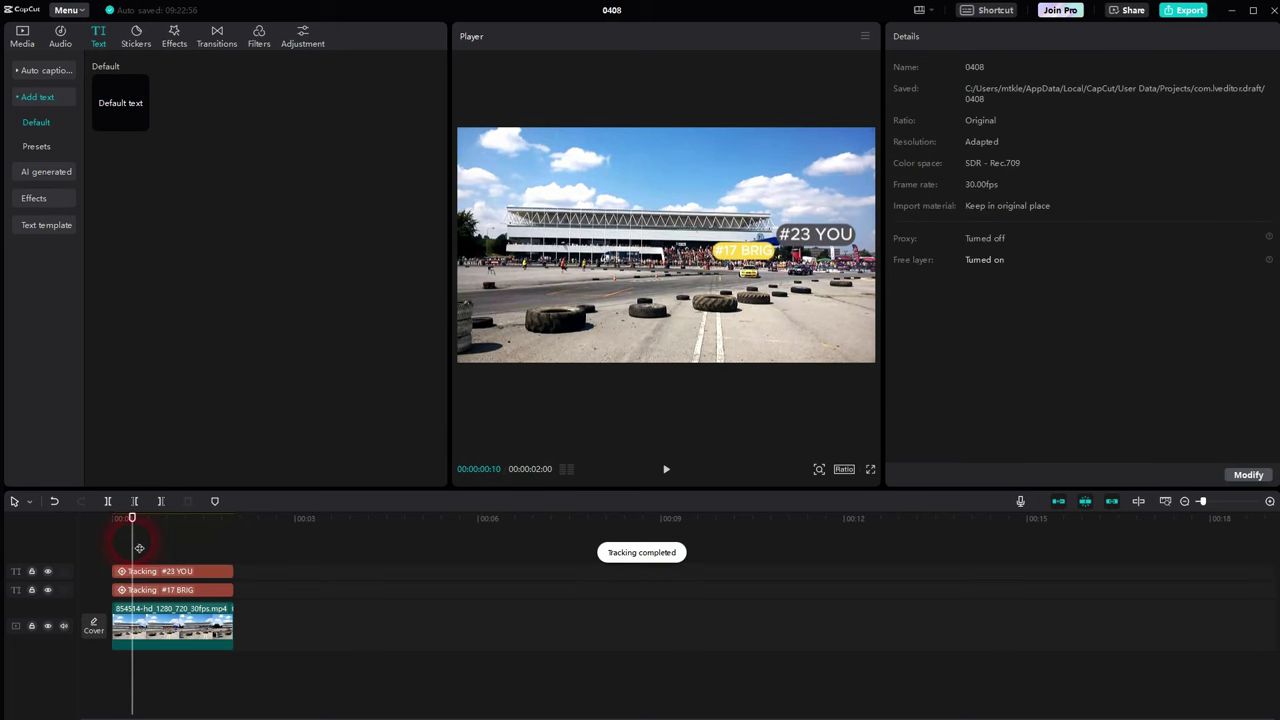
click(668, 469)
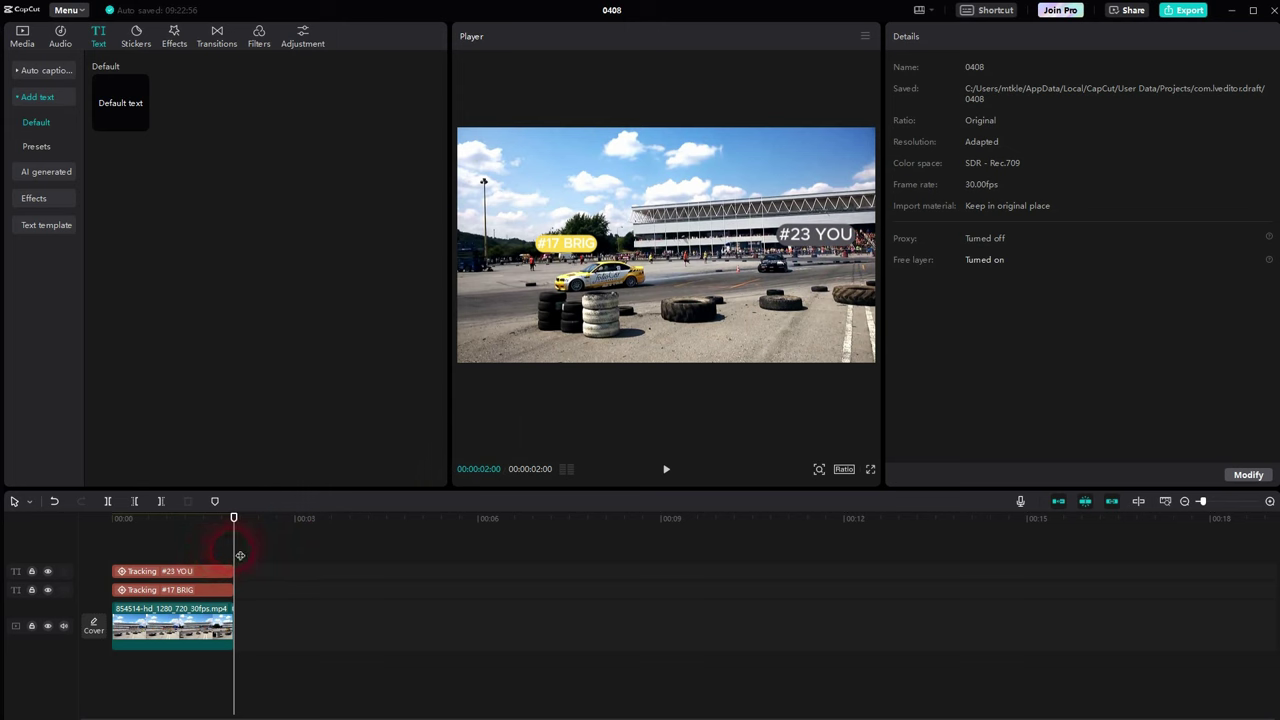
click(110, 552)
Step: Remove the motion tracking from the #23 YOU text
click(152, 573)
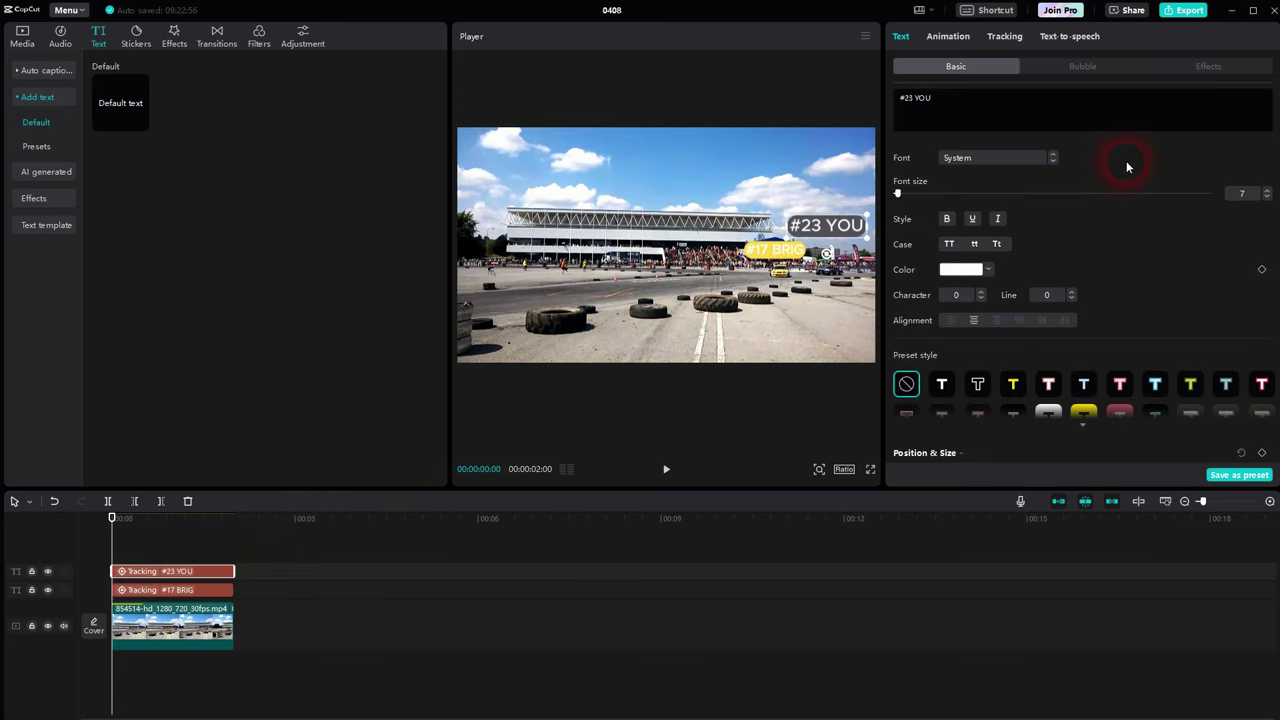
click(1004, 36)
click(914, 108)
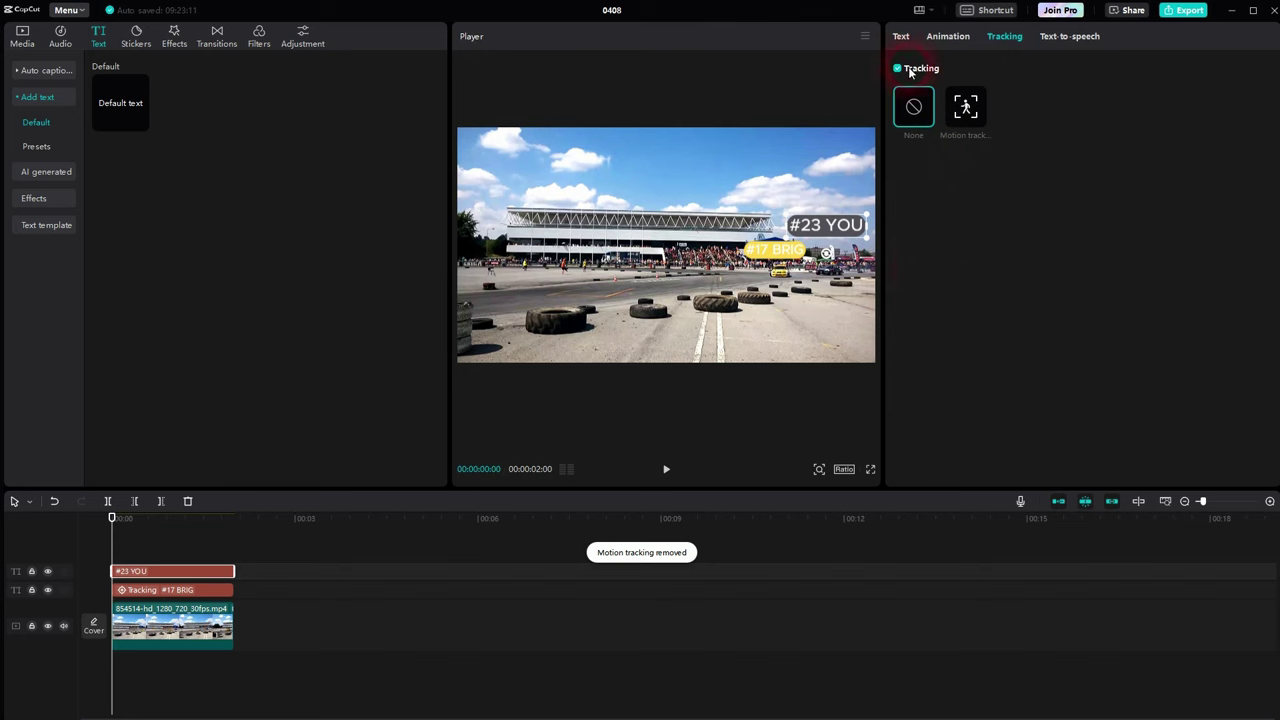
Step: Add a position keyframe to the #23 YOU text at the start of the race clip
click(900, 36)
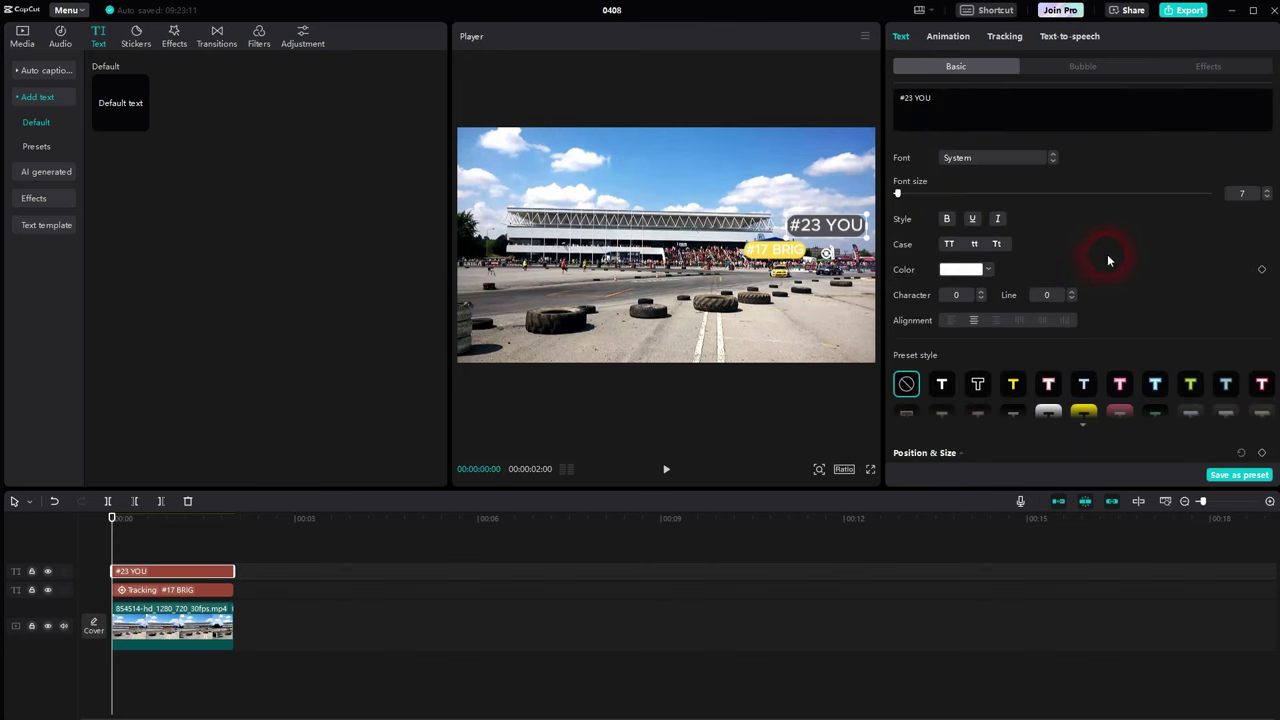
scroll(1110, 266, down, 3)
scroll(1107, 263, up, 5)
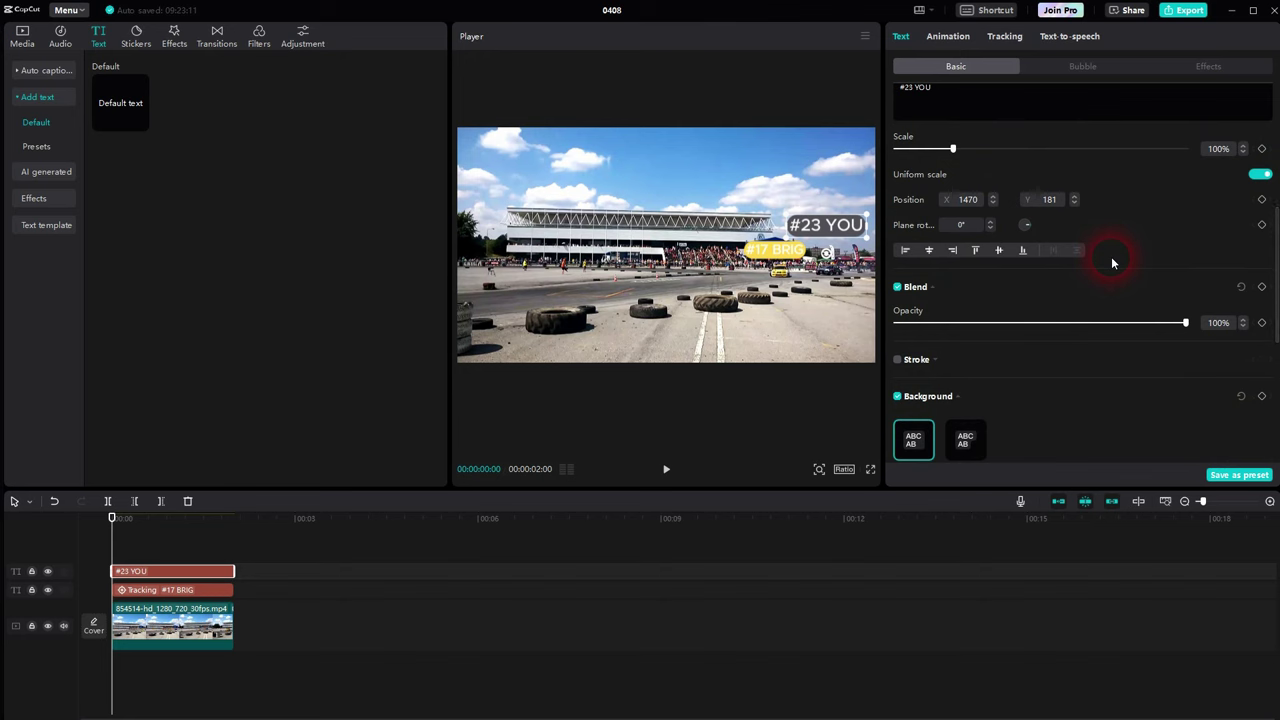
scroll(1111, 256, up, 2)
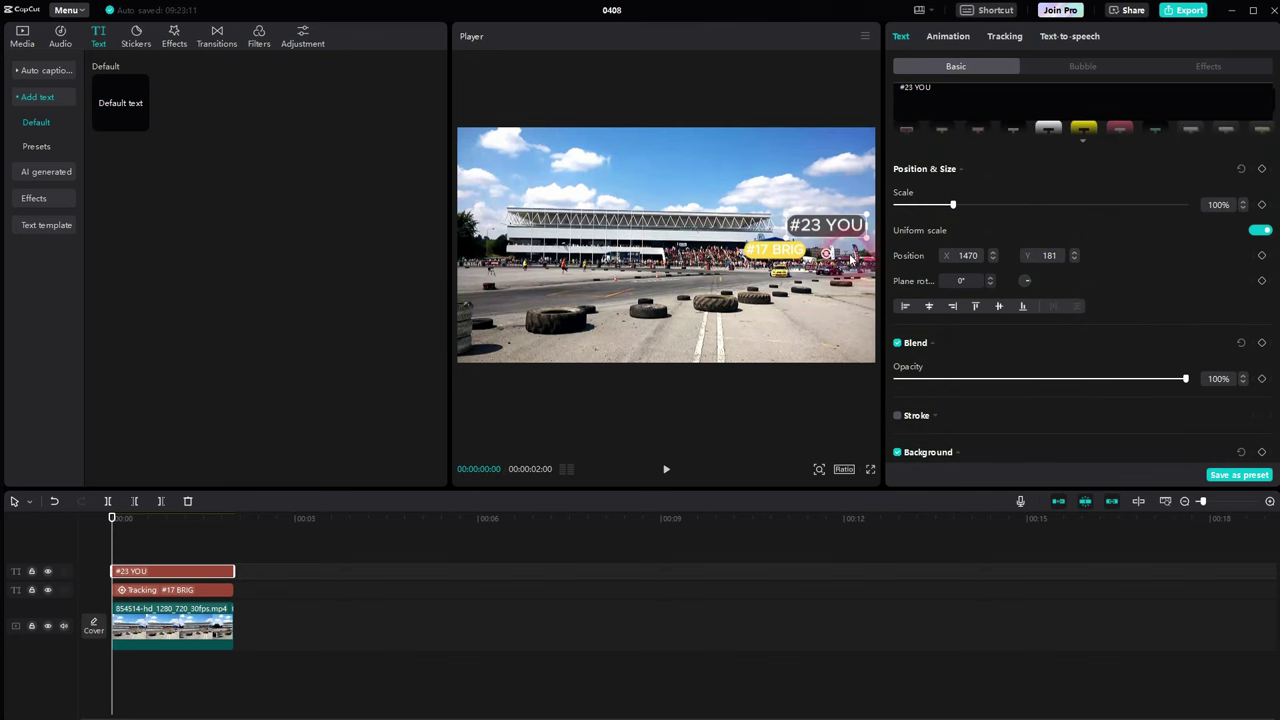
click(980, 252)
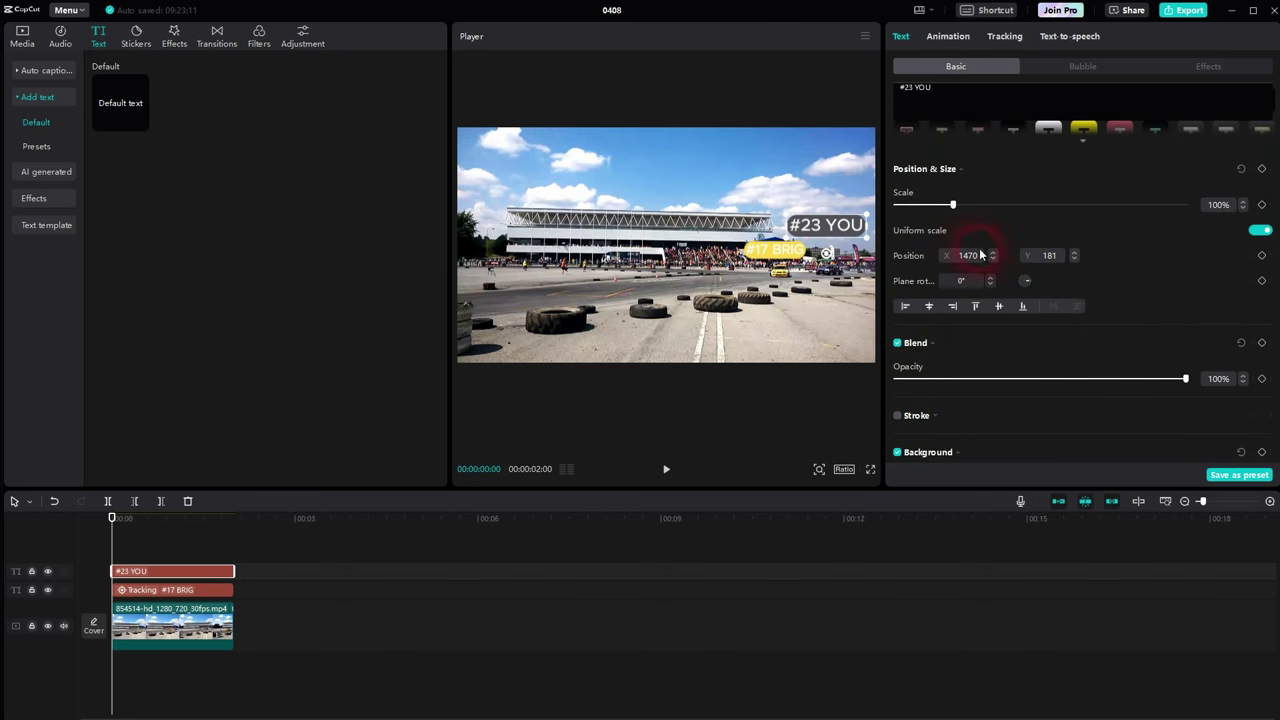
click(1261, 256)
Step: Reposition the #23 YOU label above the dark car shortly before and at 00:00:00:15, keyframing about X 1115, Y 150 at the latter
drag(514, 476, 798, 244)
key(Right)
key(Right)
key(Right)
key(Right)
key(Right)
key(Right)
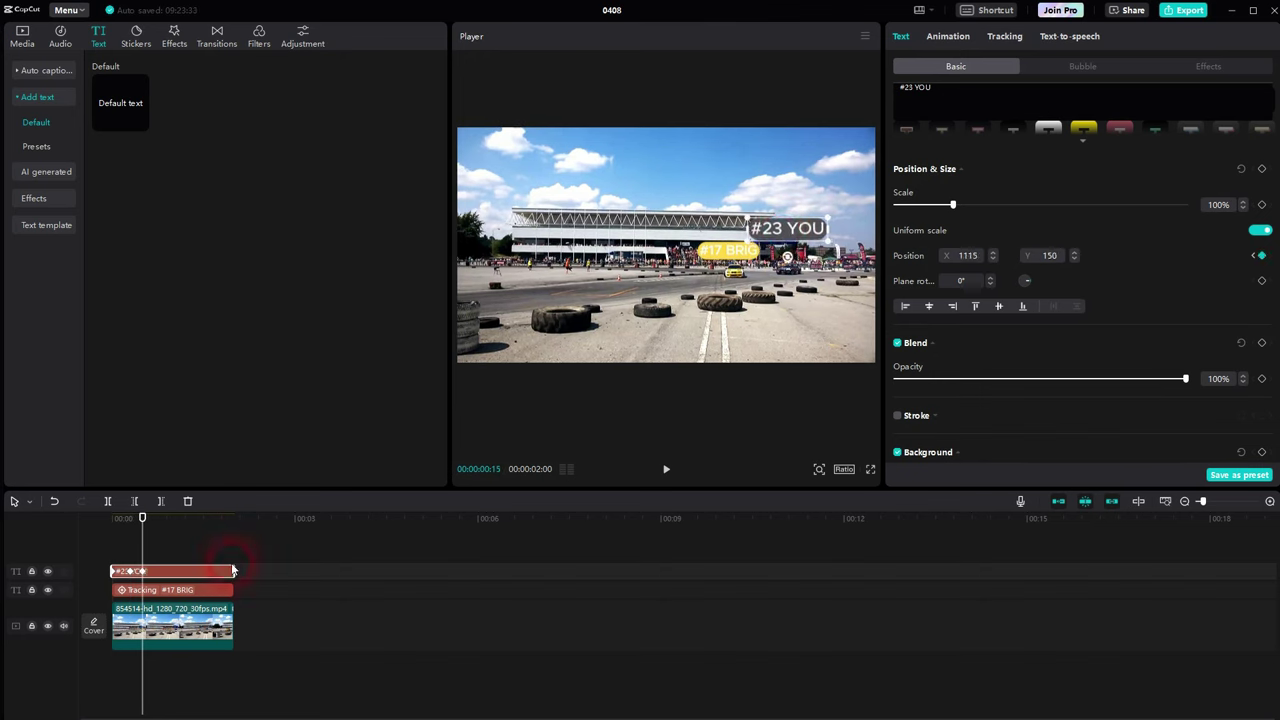
Step: Keyframe the #23 YOU label above the dark car at 00:00:00:20 (about X 1029, Y 153) and 00:00:00:25 (about X 943, Y 125)
key(Right)
key(Right)
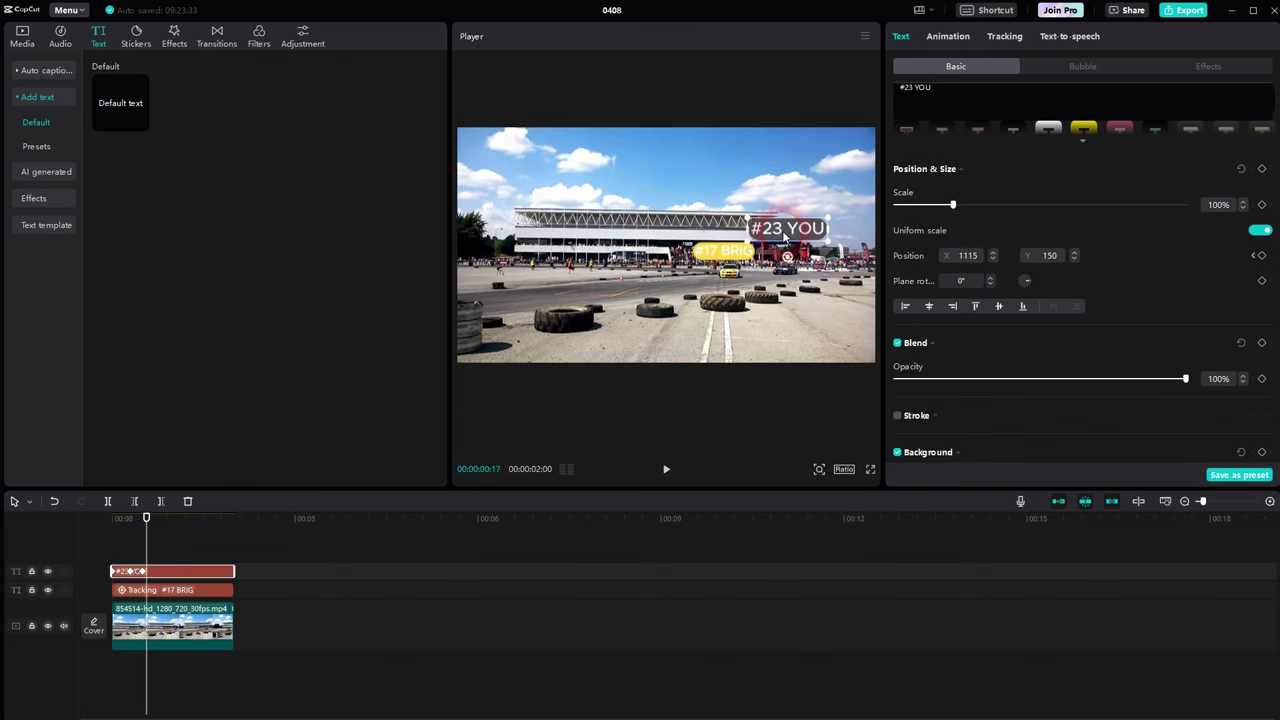
key(Right)
key(Right)
key(Right)
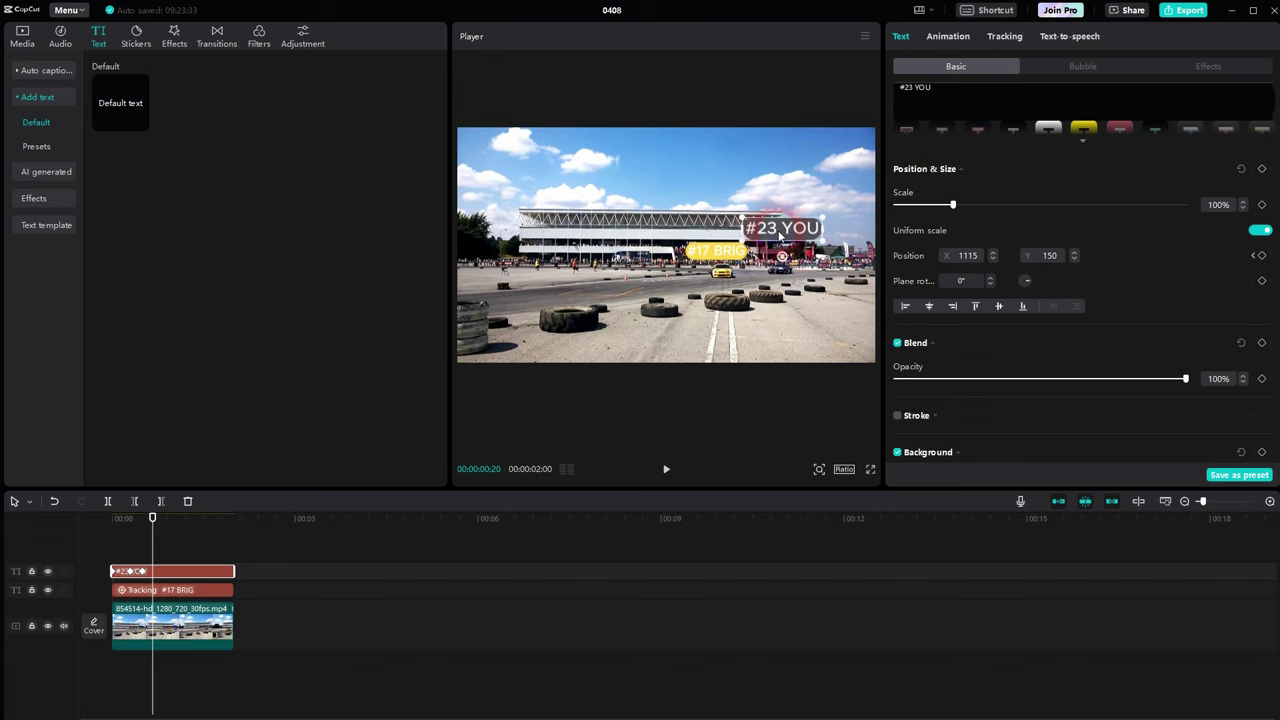
key(Right)
key(Right)
key(Right)
key(Right)
key(Right)
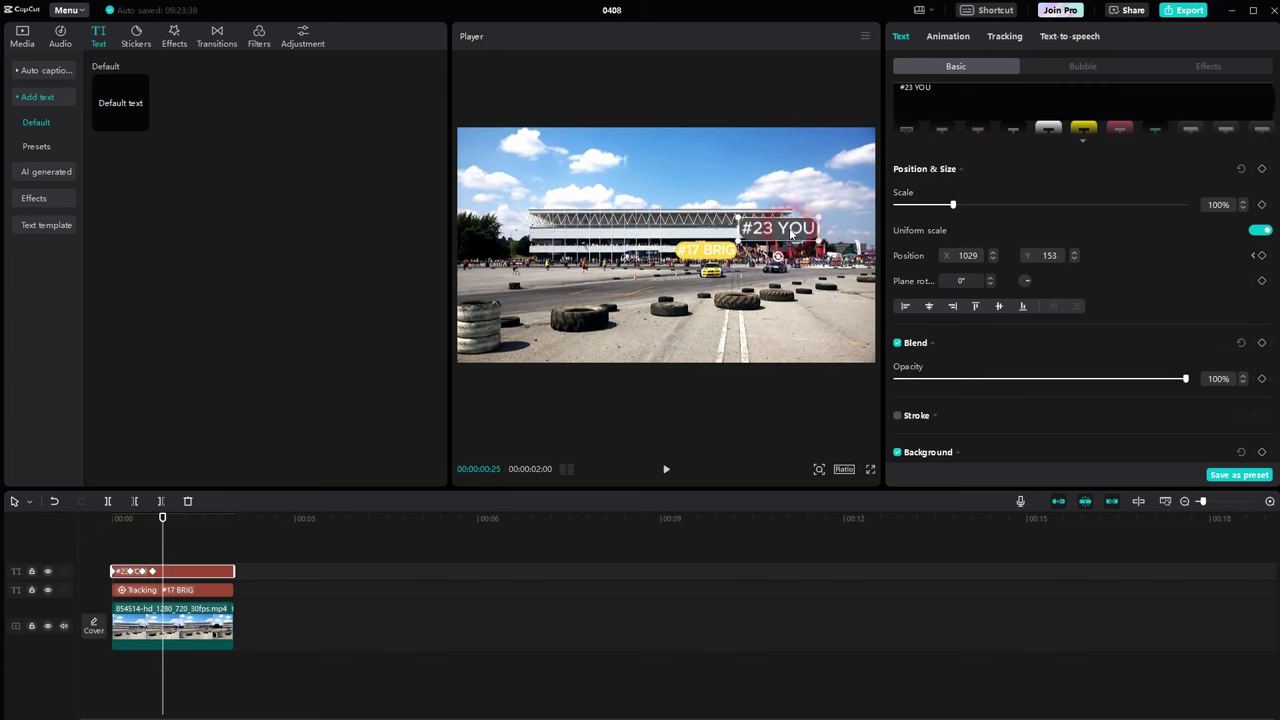
drag(792, 234, 787, 231)
Step: Keyframe the #23 YOU label above the dark car at 00:00:01:00 (about X 833, Y 110) and 00:00:01:05 (about X 741, Y 113)
key(Right)
key(Right)
key(Right)
key(Right)
key(Right)
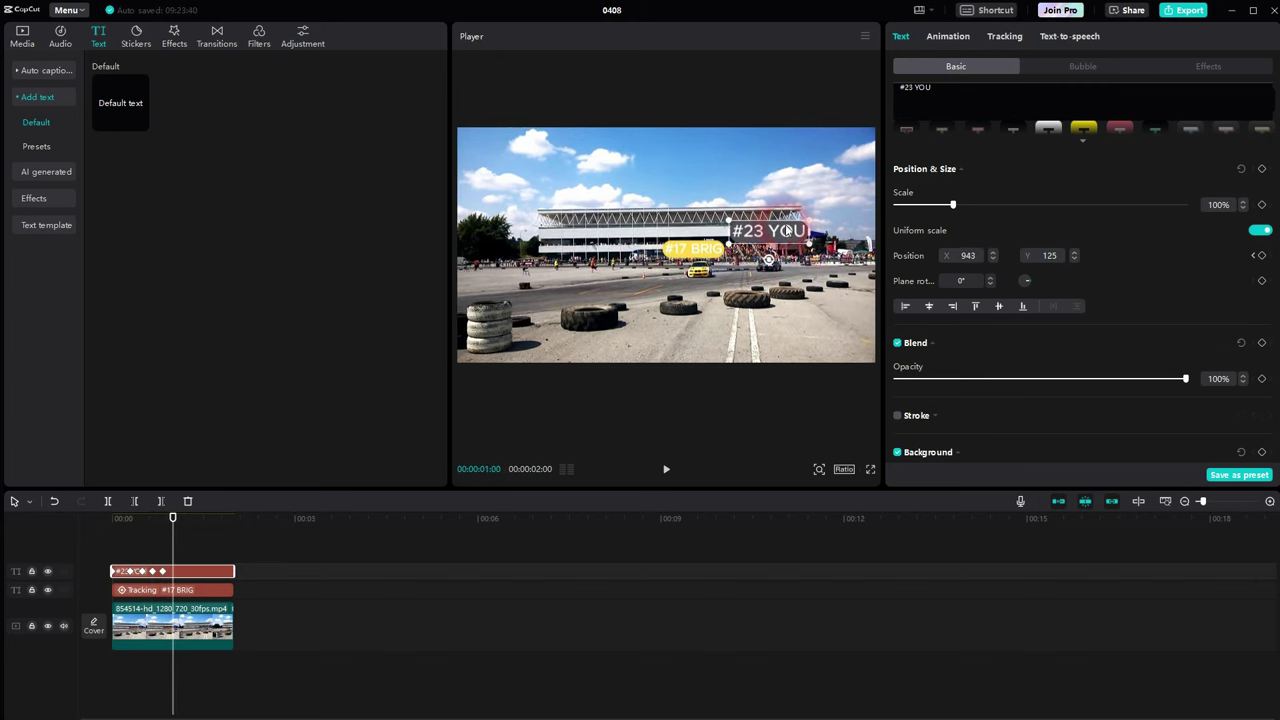
key(Right)
key(Right)
key(Right)
key(Right)
key(Right)
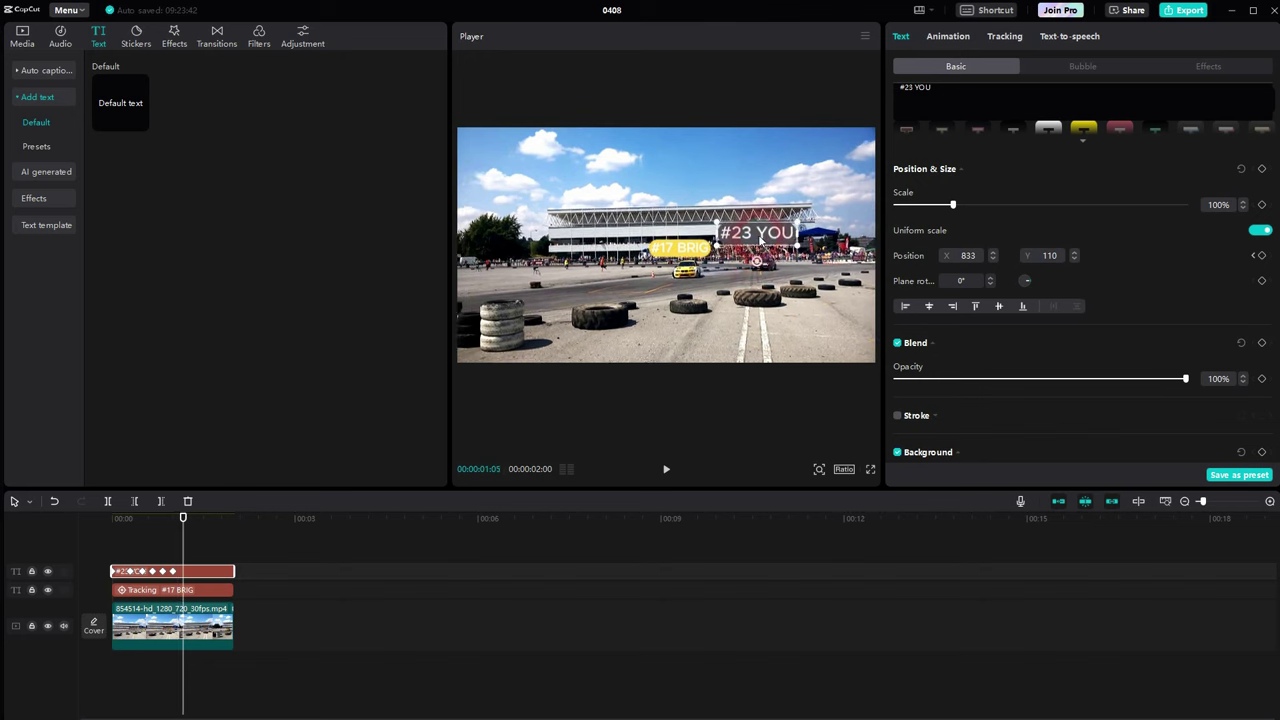
Step: Skip 00:00:01:10 and keyframe the #23 YOU label above the dark car at 00:00:01:15, at about X 790, Y 122
key(Right)
key(Right)
key(Right)
key(Right)
key(Right)
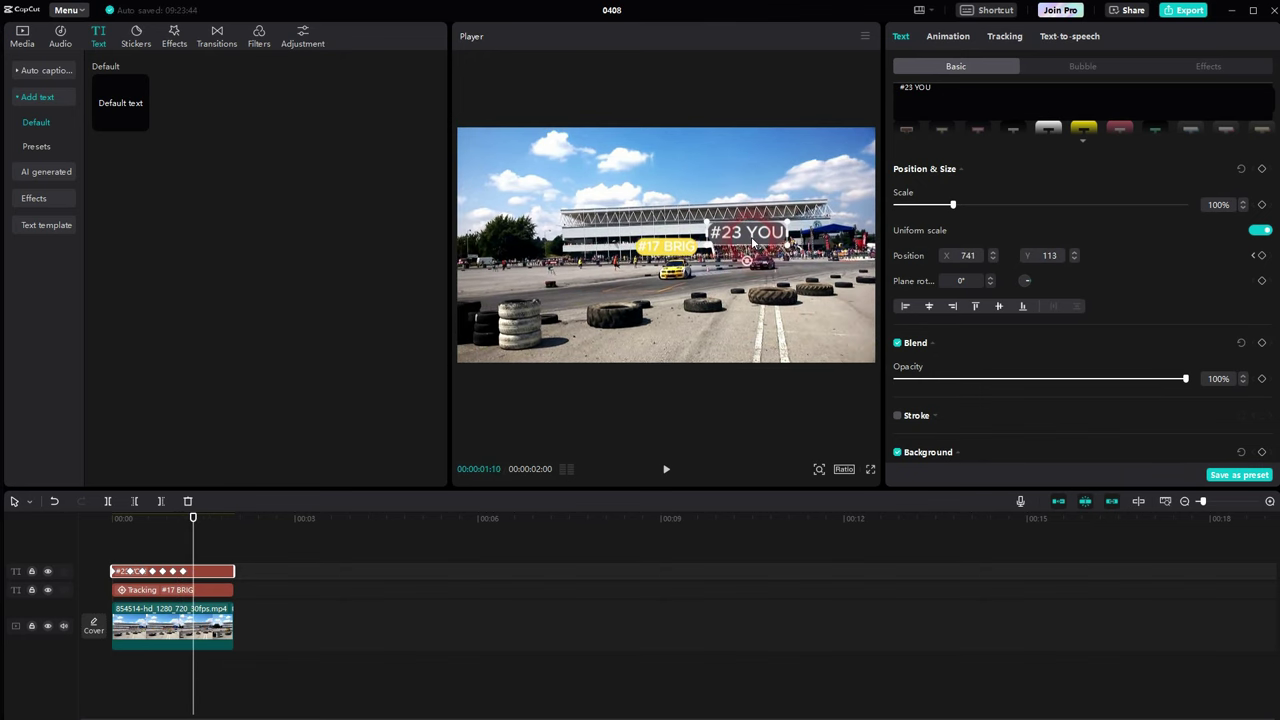
key(Right)
key(Right)
key(Right)
key(Right)
key(Right)
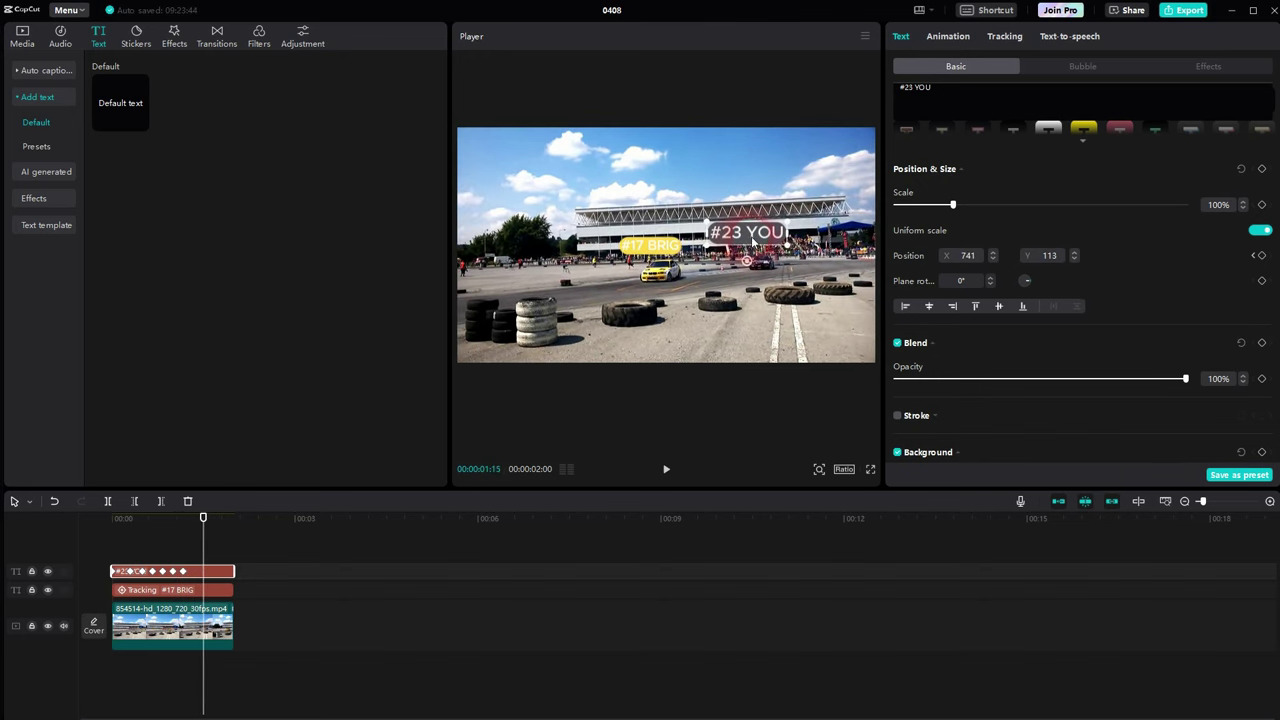
Step: Keyframe the #23 YOU label above the dark car at 00:00:01:20 (about X 857, Y 101) and 00:00:01:25 (about X 949, Y 104)
key(Right)
key(Right)
key(Right)
key(Right)
key(Right)
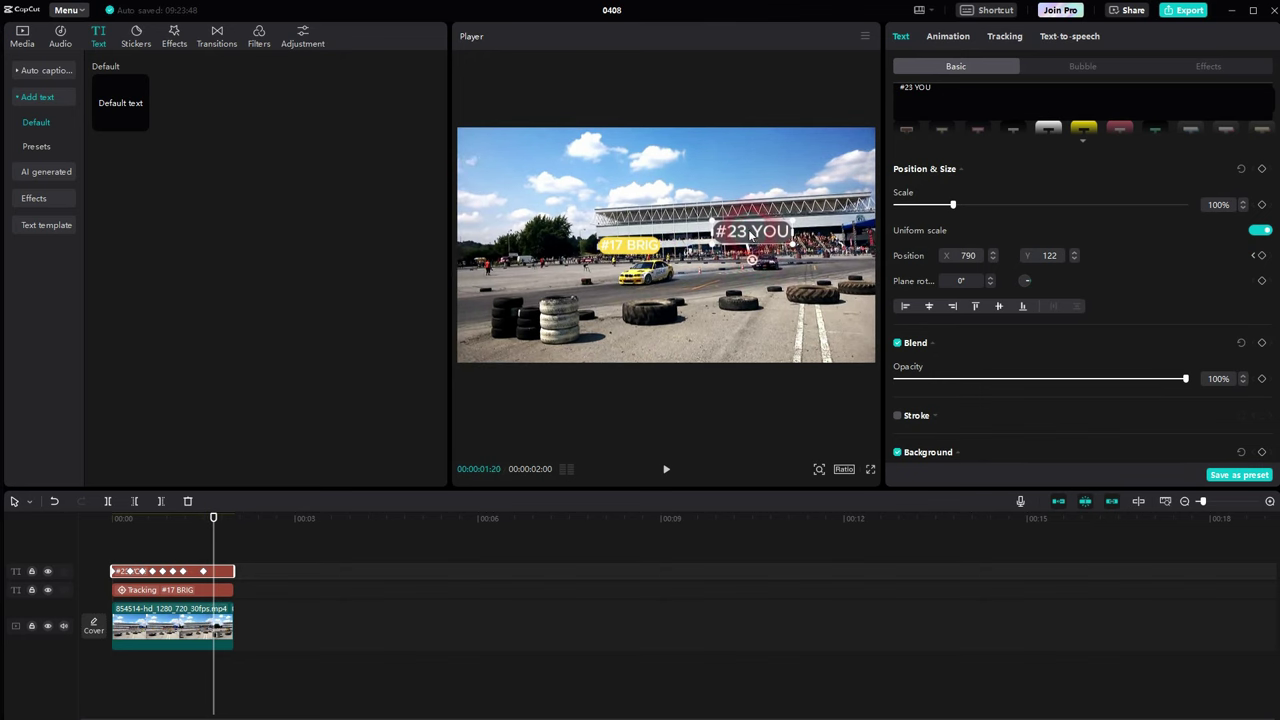
key(Right)
key(Right)
key(Right)
key(Right)
key(Right)
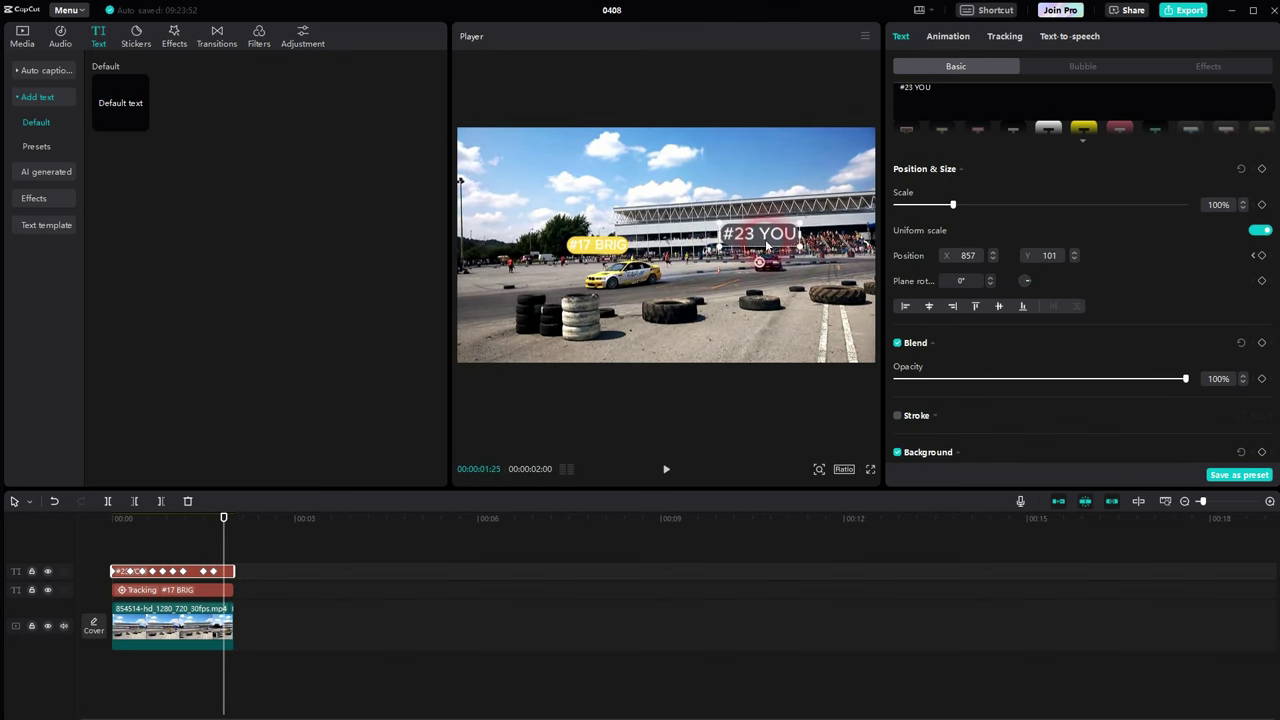
drag(765, 237, 776, 238)
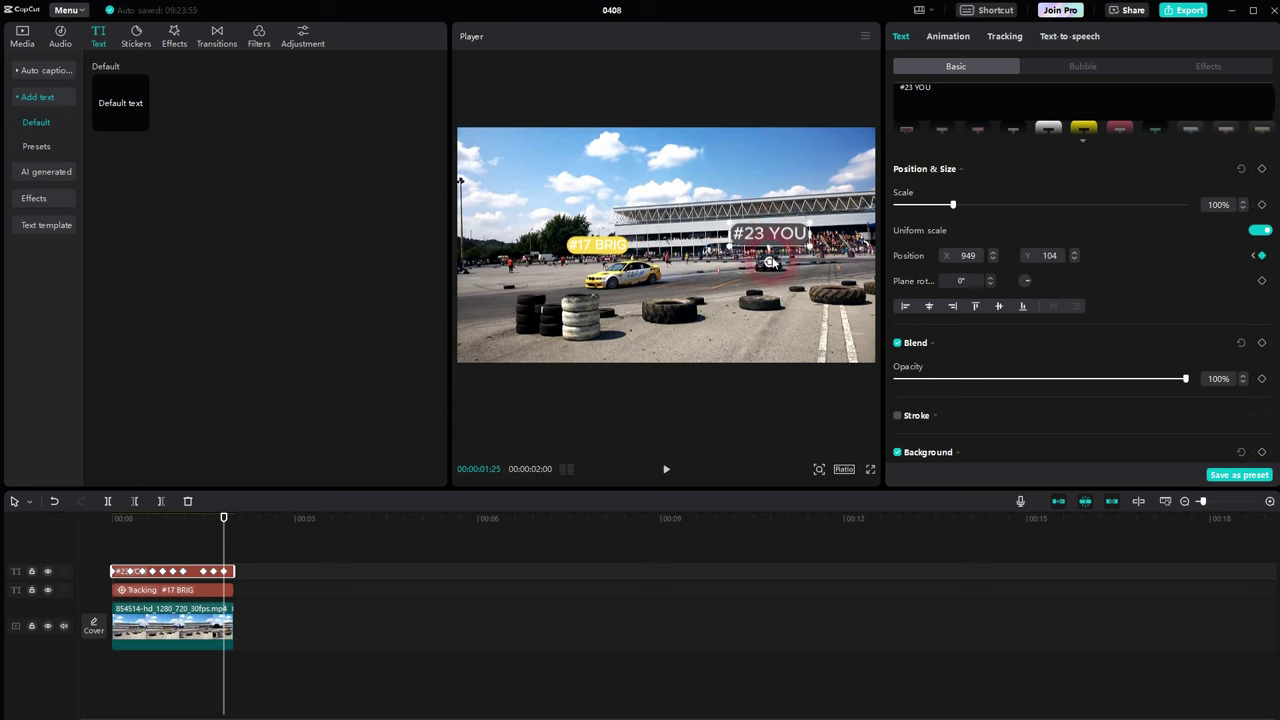
Step: Shift the #23 YOU label slightly to stay above the dark car at the end of the clip, 00:00:02:00
key(Right)
key(Right)
key(Right)
key(Right)
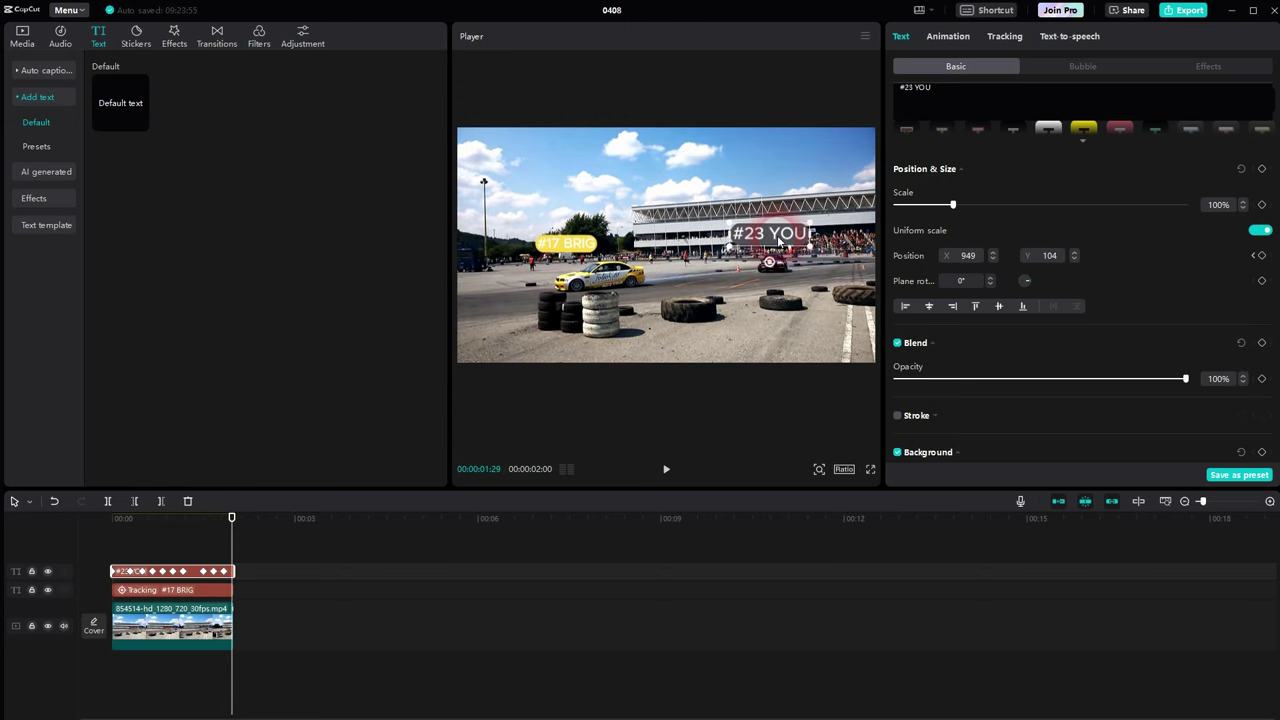
key(Right)
drag(778, 240, 784, 238)
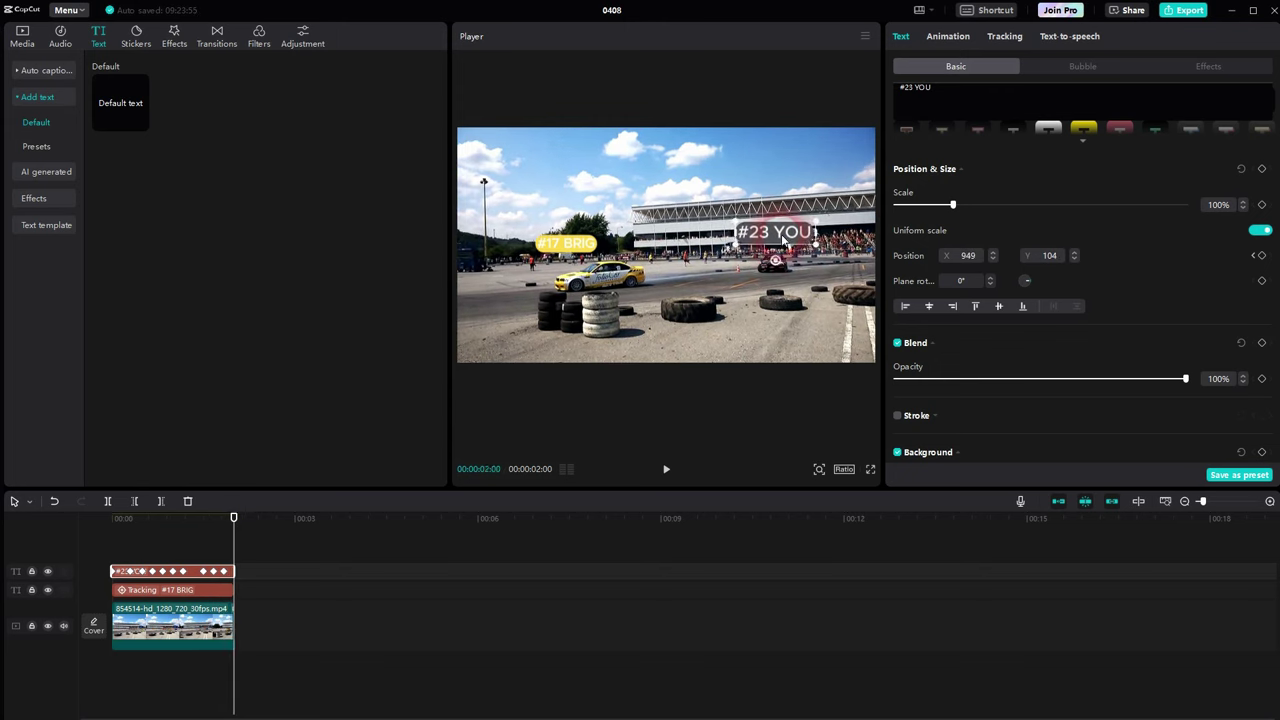
Step: Play the race clip from its start to check that both labels follow their cars
click(334, 453)
drag(236, 547, 51, 571)
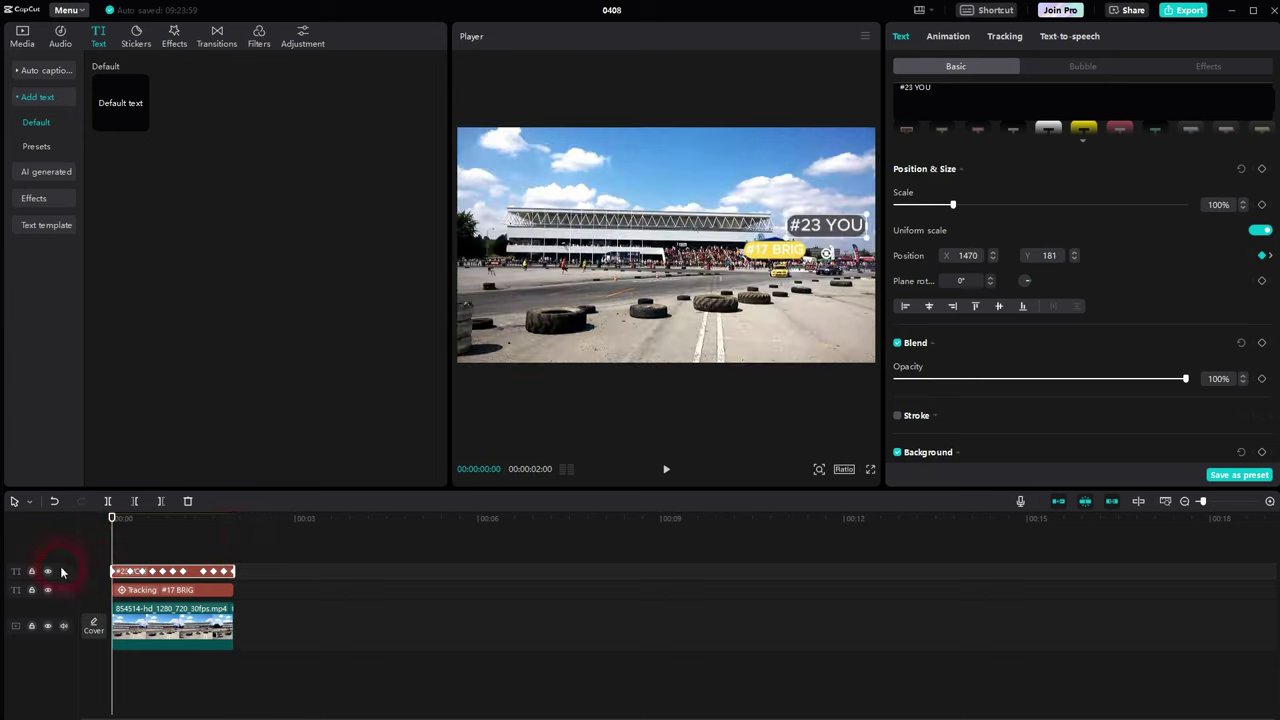
click(120, 549)
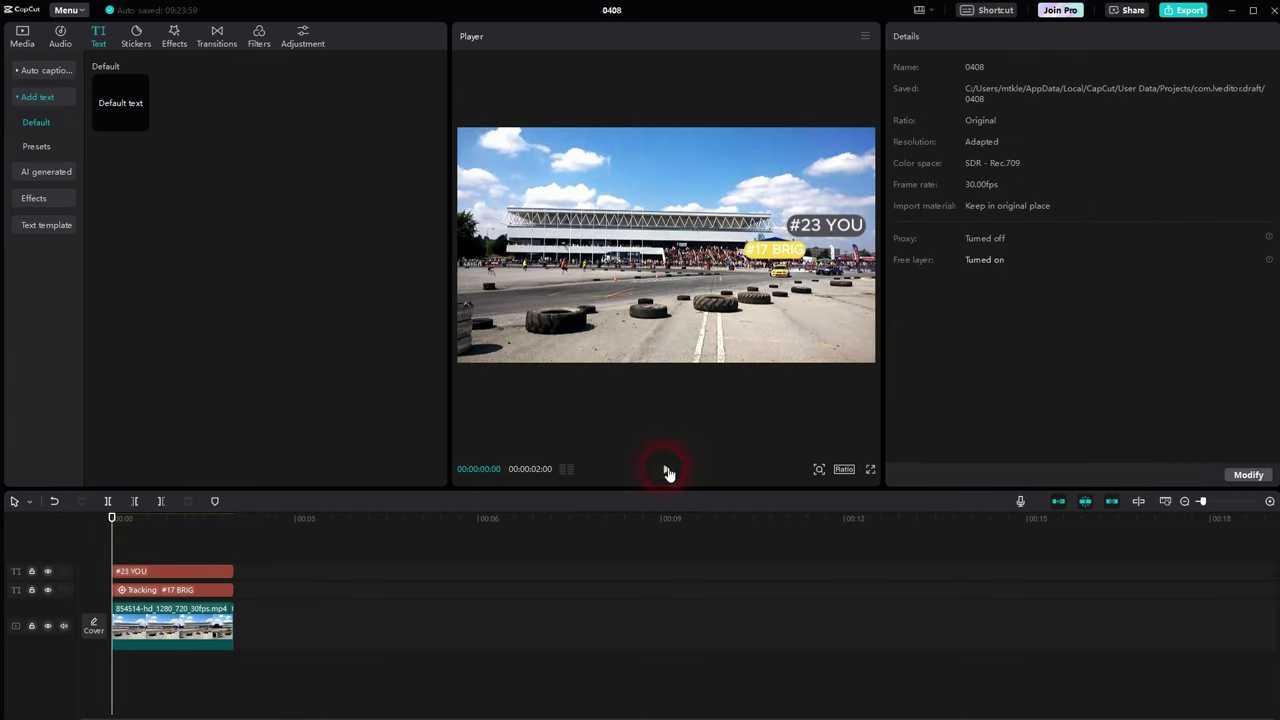
click(667, 470)
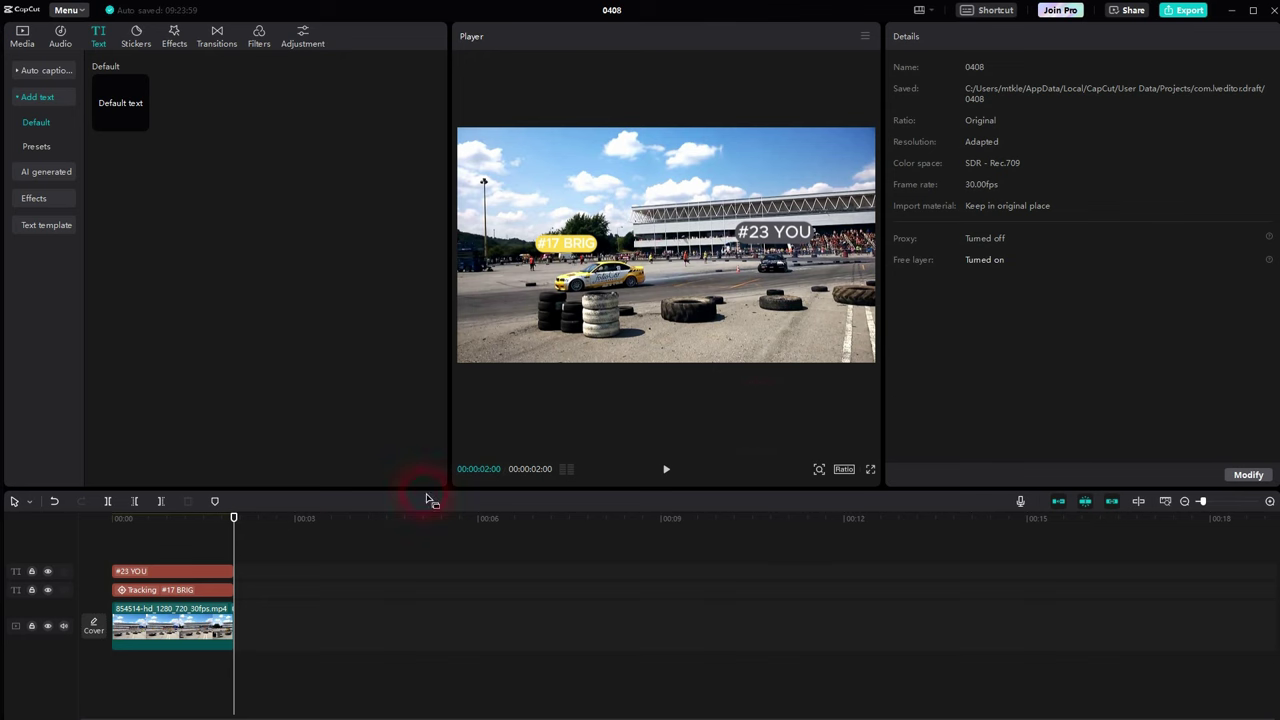
Step: Examine the #17 BRIG label's tracking settings and the #23 YOU label's keyframed properties
click(165, 589)
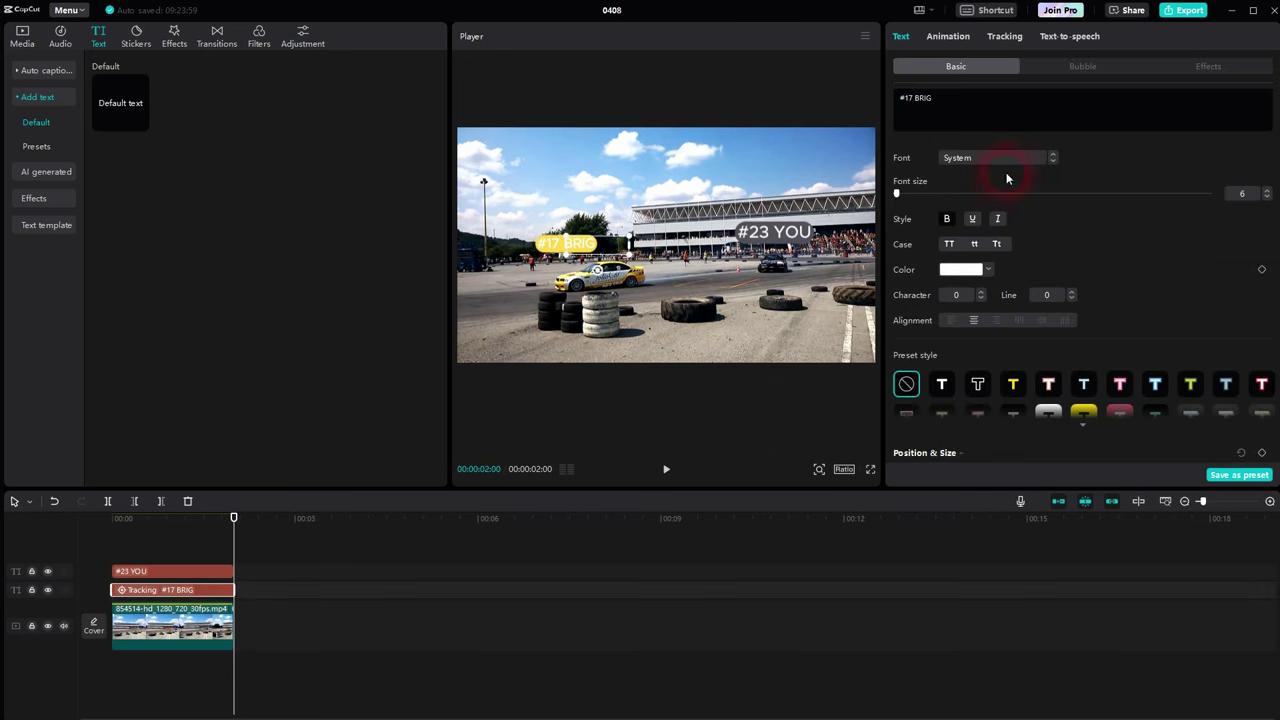
click(1012, 37)
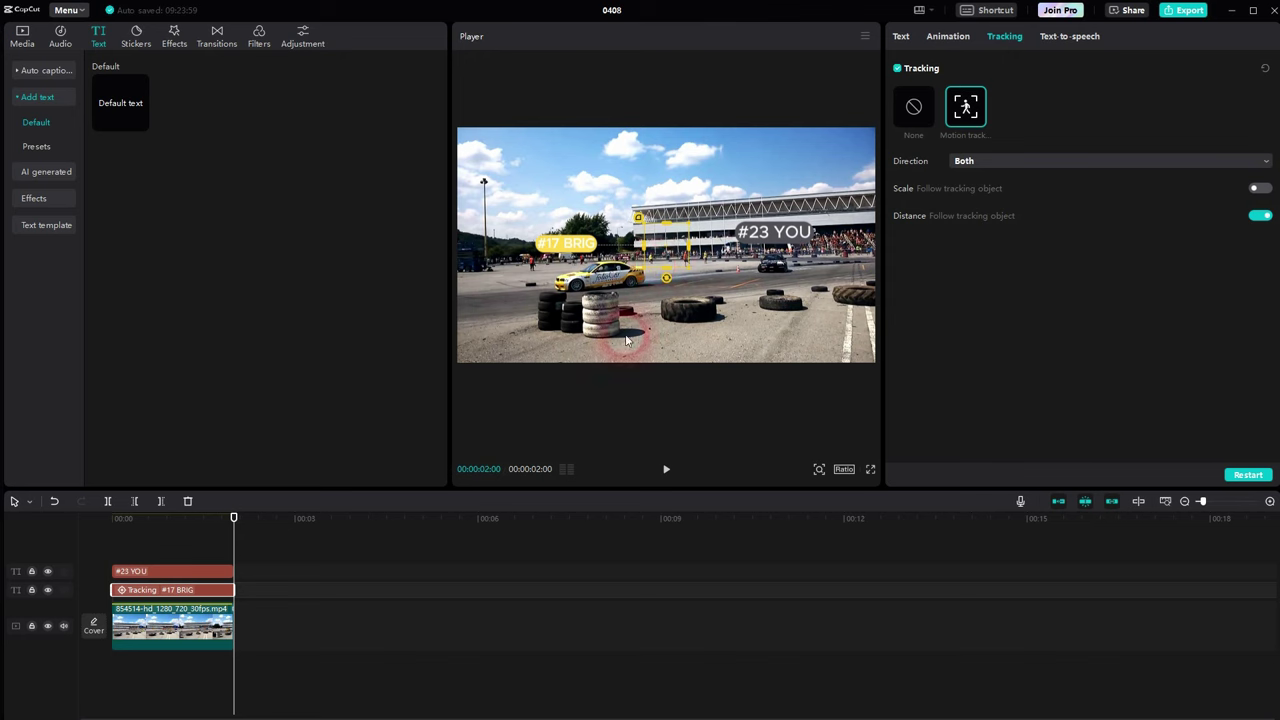
click(175, 570)
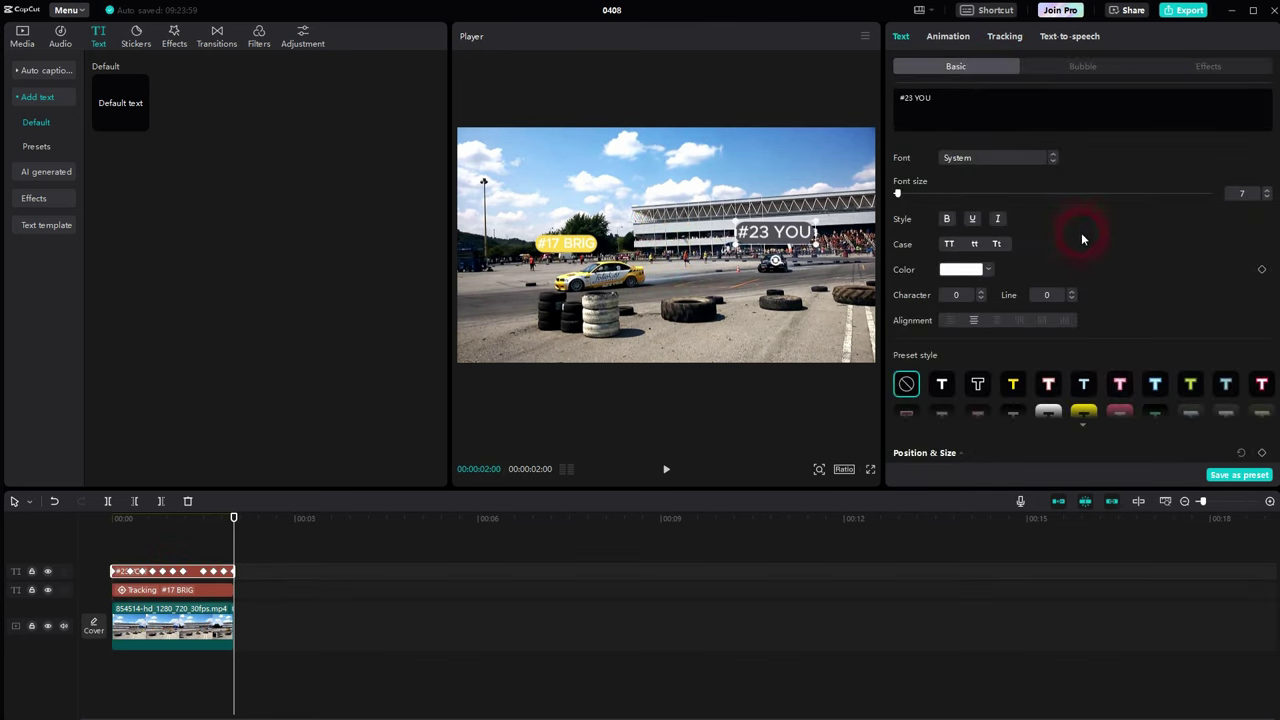
scroll(1080, 237, down, 3)
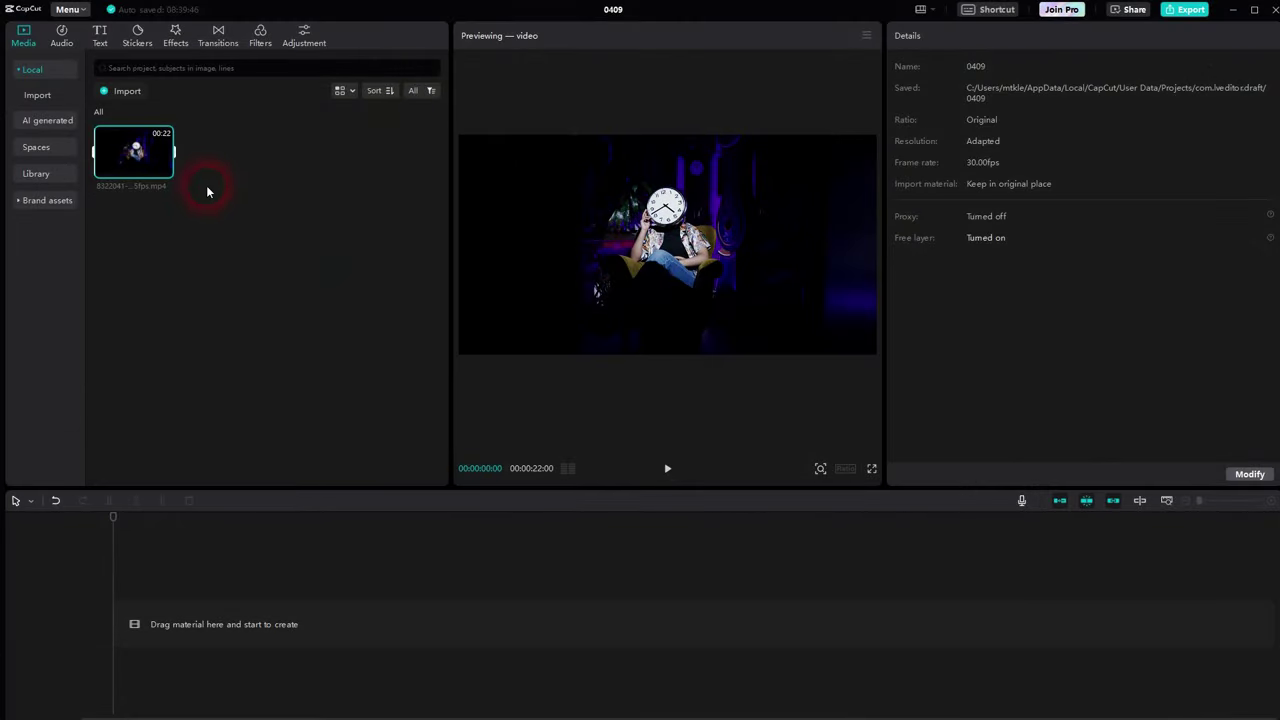
Step: Add the video of the seated man with a clock face to the timeline and place a default text above it at 00:00:07:19
click(166, 171)
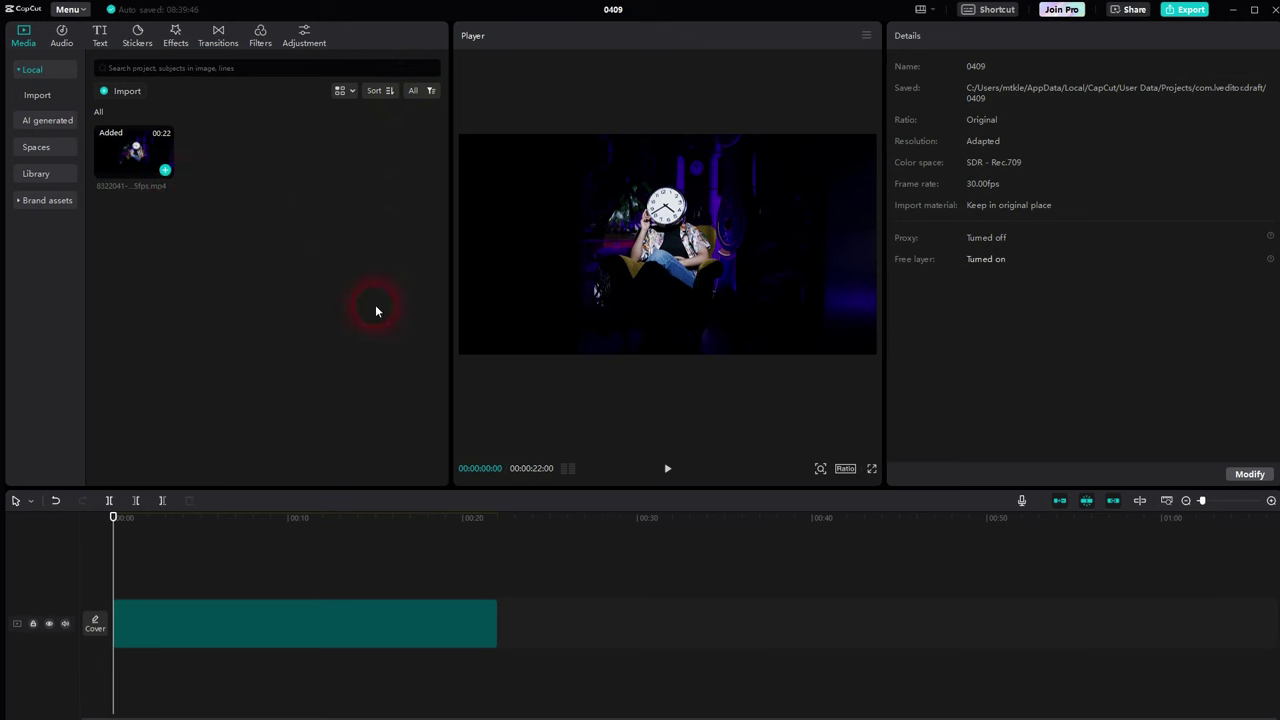
click(525, 324)
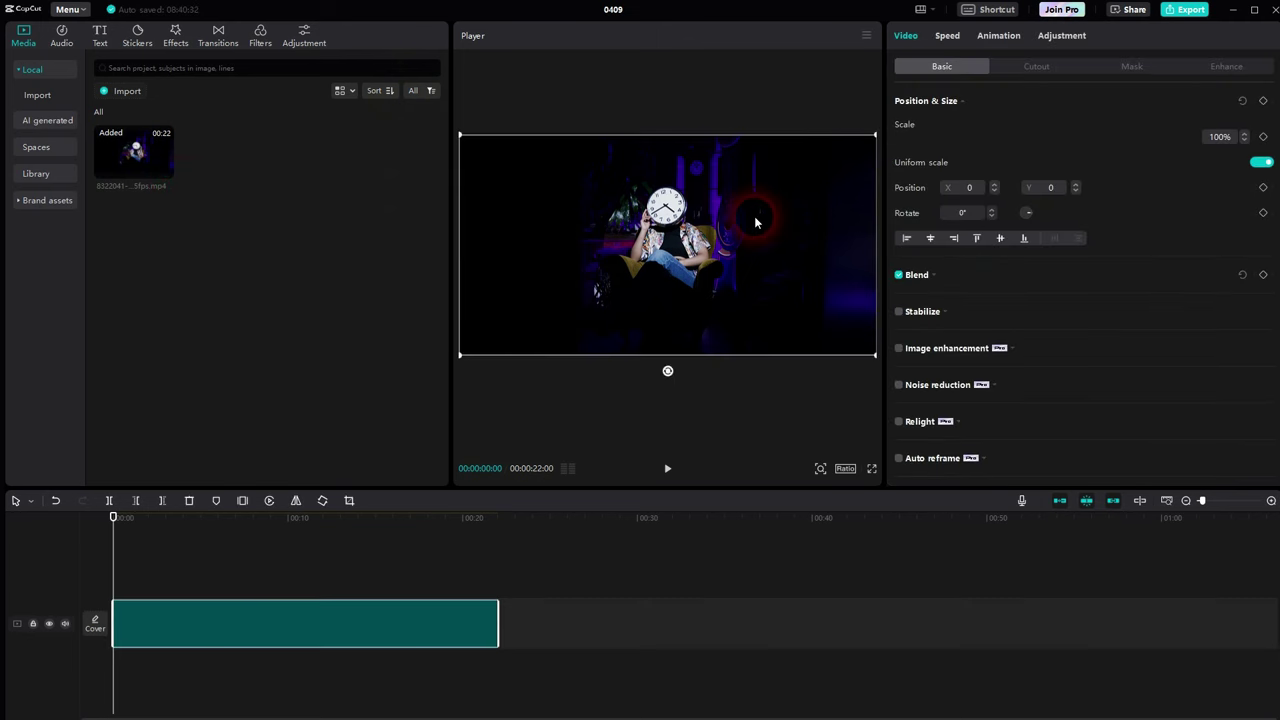
drag(119, 560, 247, 566)
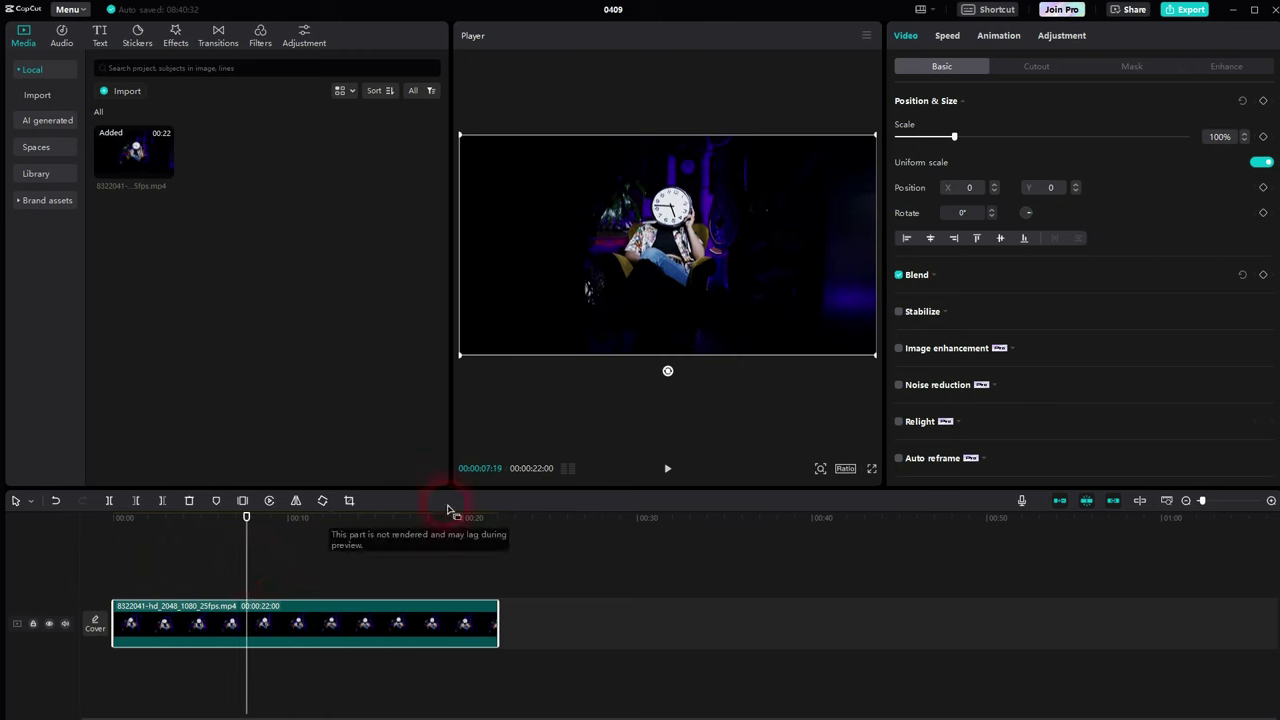
click(97, 42)
click(142, 122)
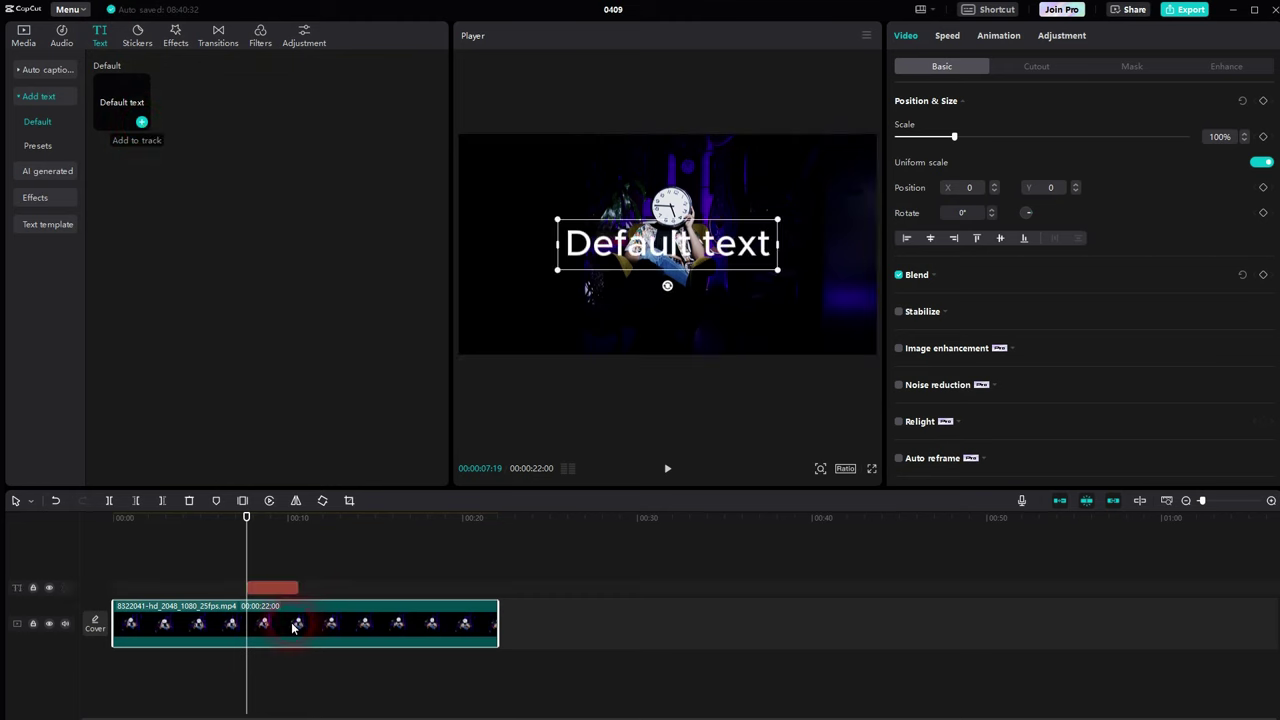
Step: Replace the default text with WATCH THIS VIDEO
drag(958, 108, 906, 106)
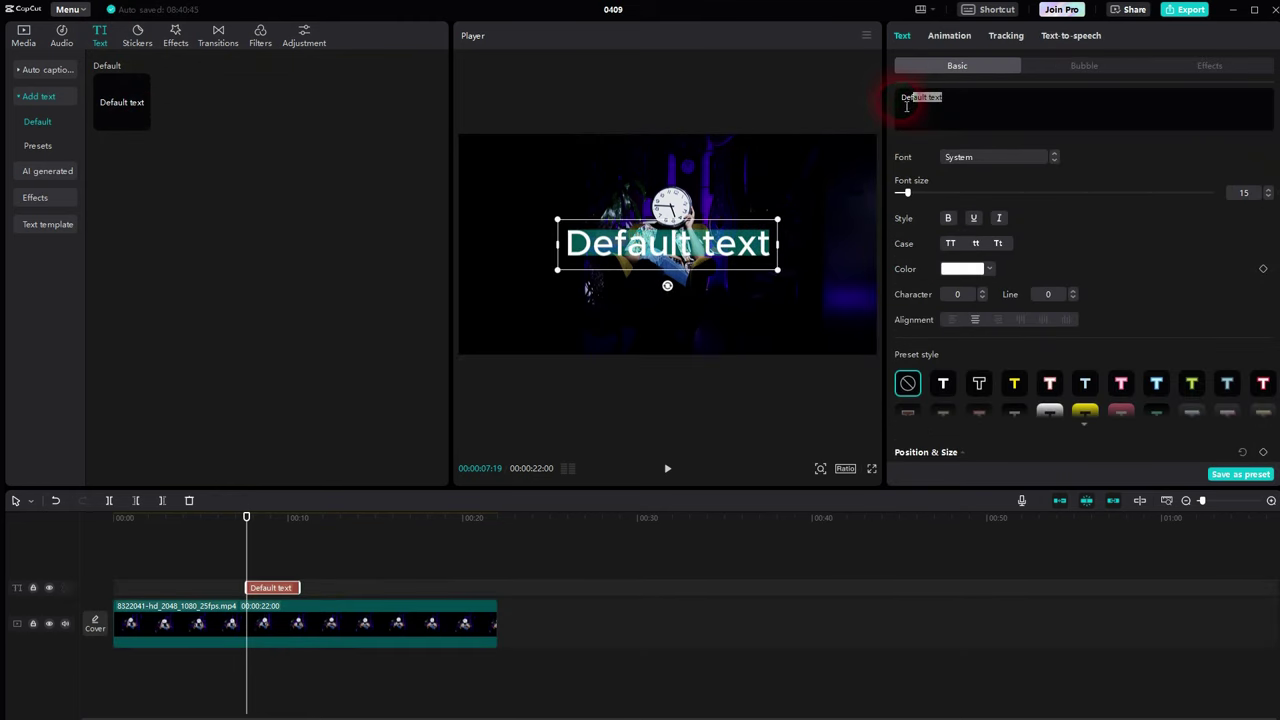
text(W)
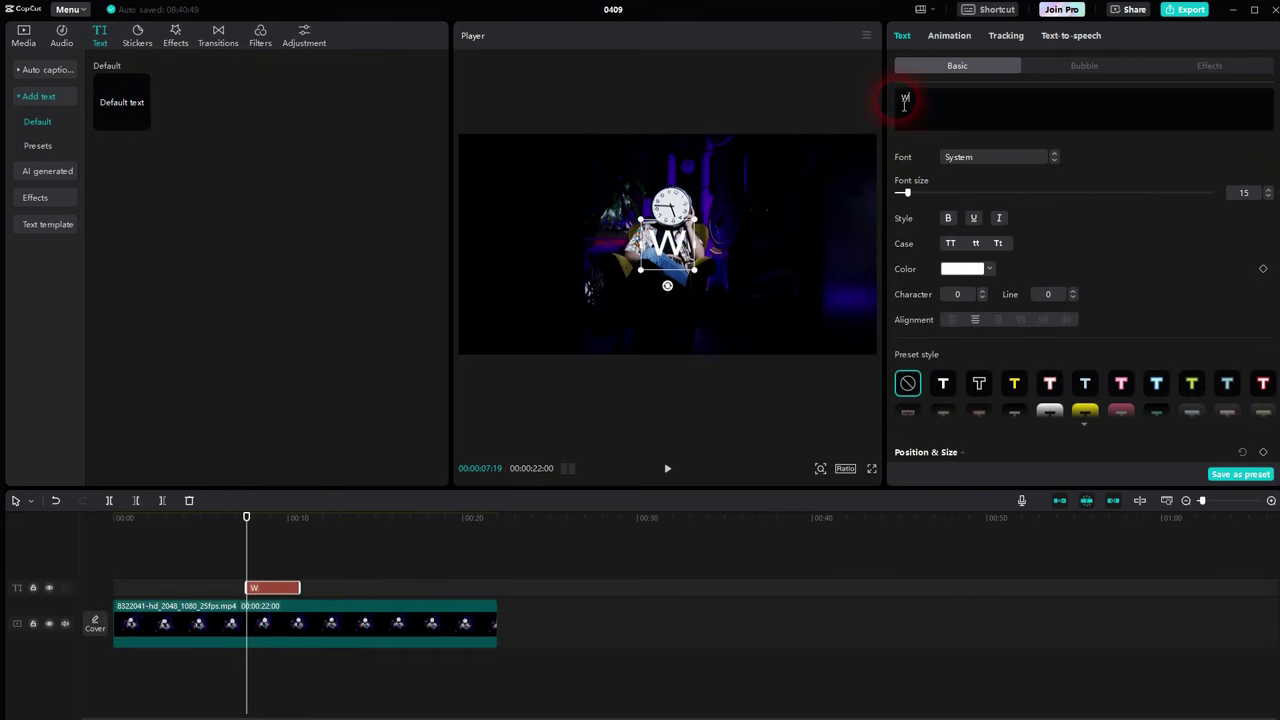
text(ATCH TH)
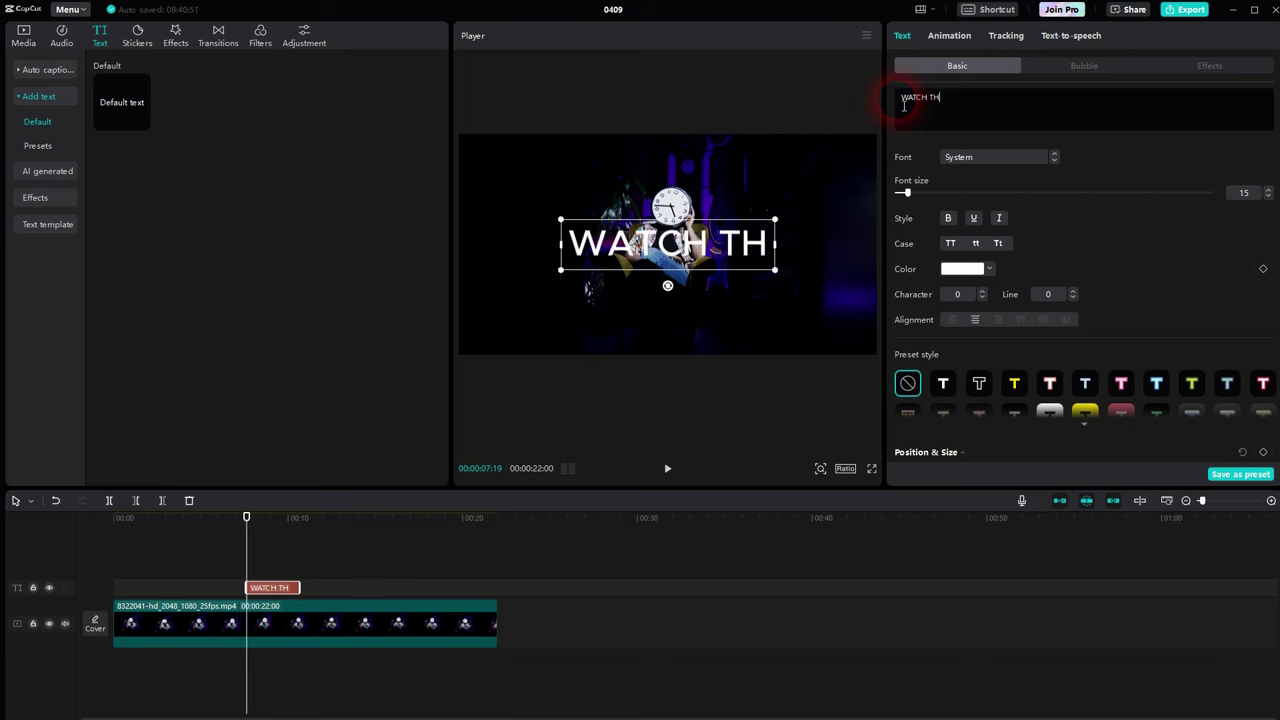
text(IS VIDEO)
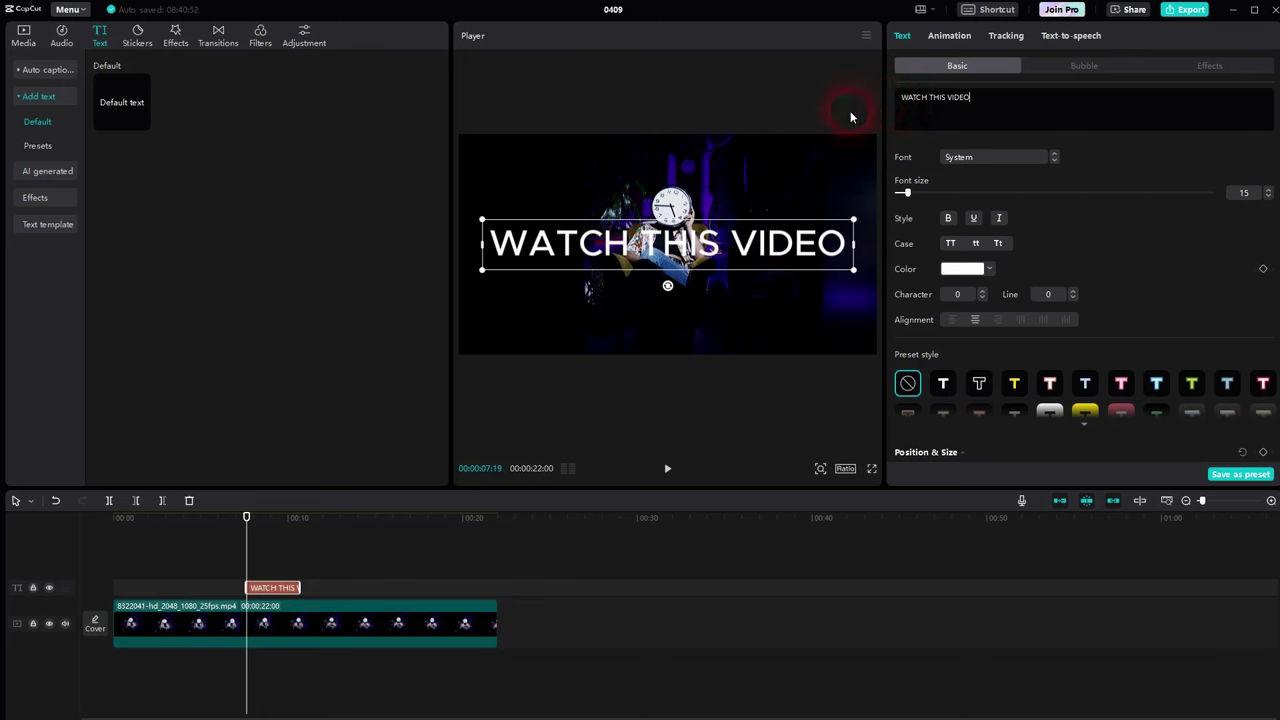
Step: Set the title's font to ZY Fervent and its font size to 21
click(1010, 158)
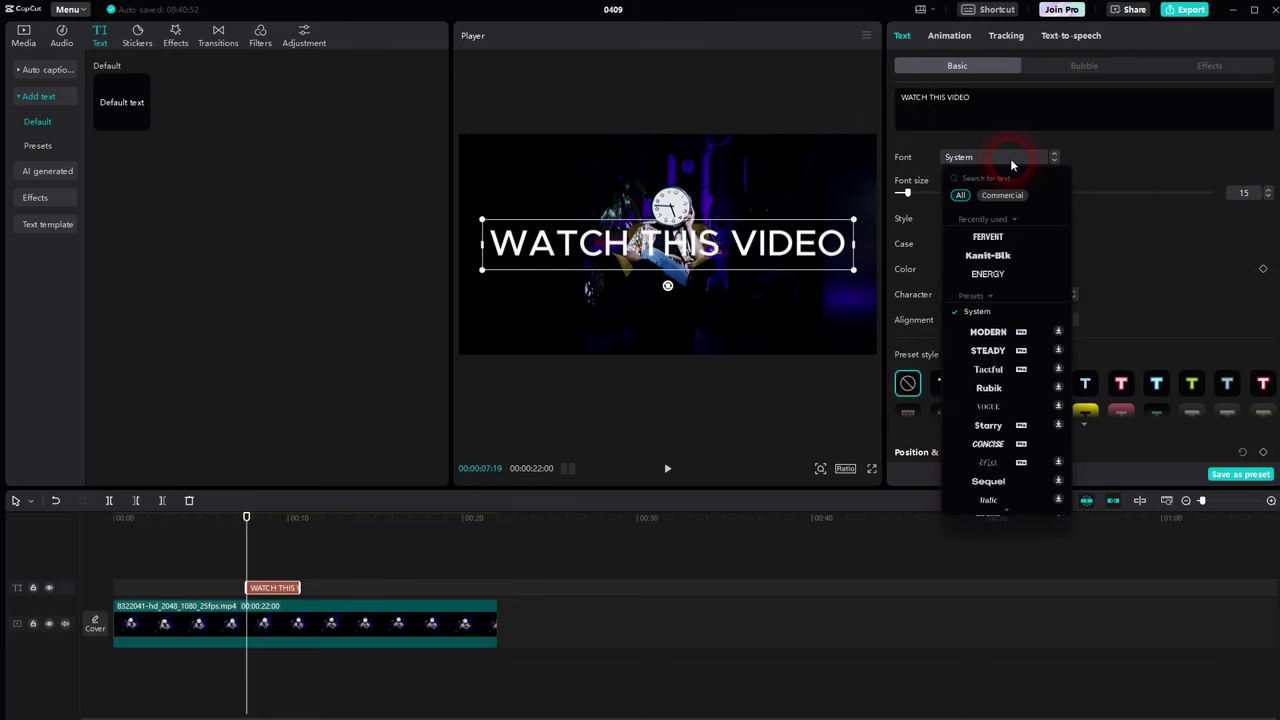
click(987, 240)
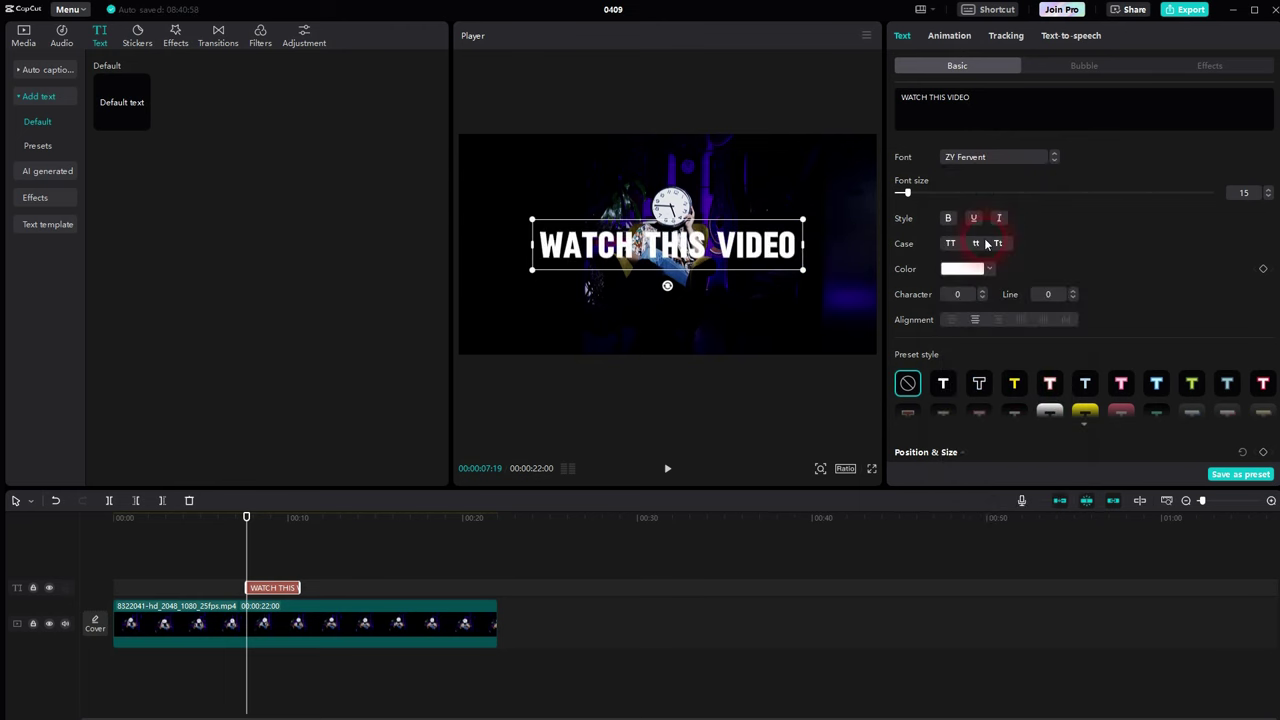
click(995, 158)
scroll(1012, 224, up, 10)
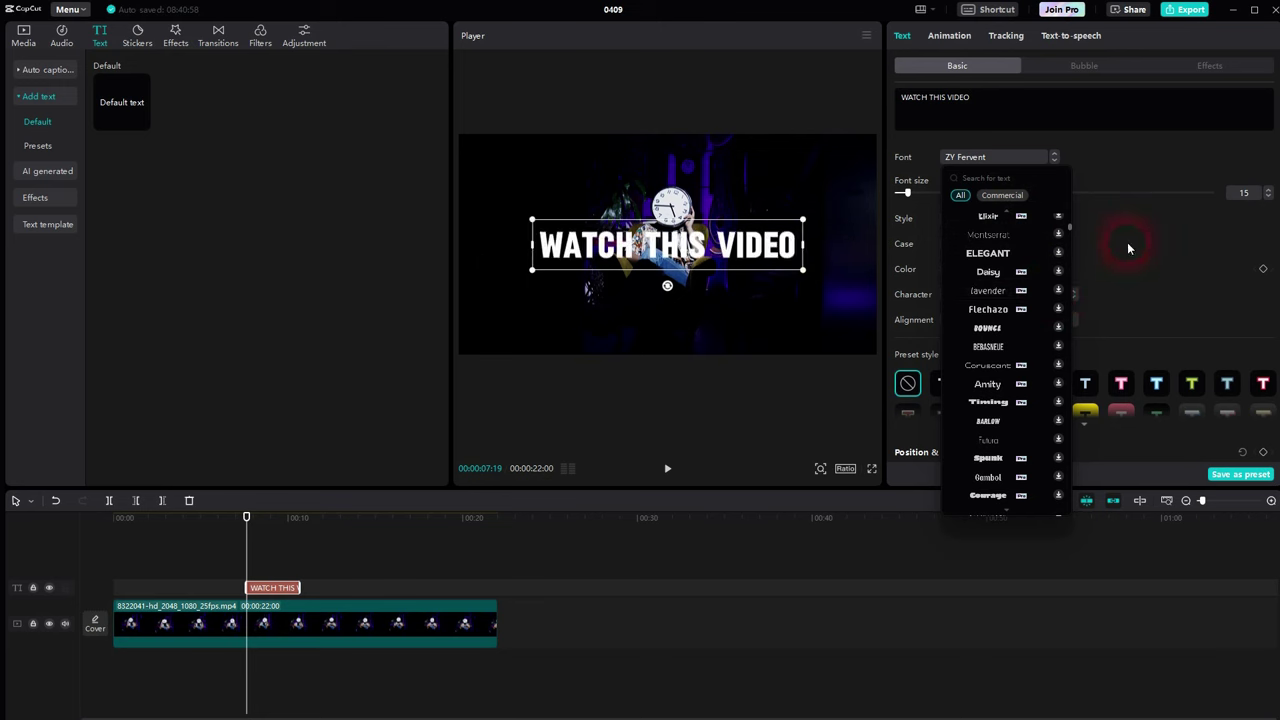
click(1137, 157)
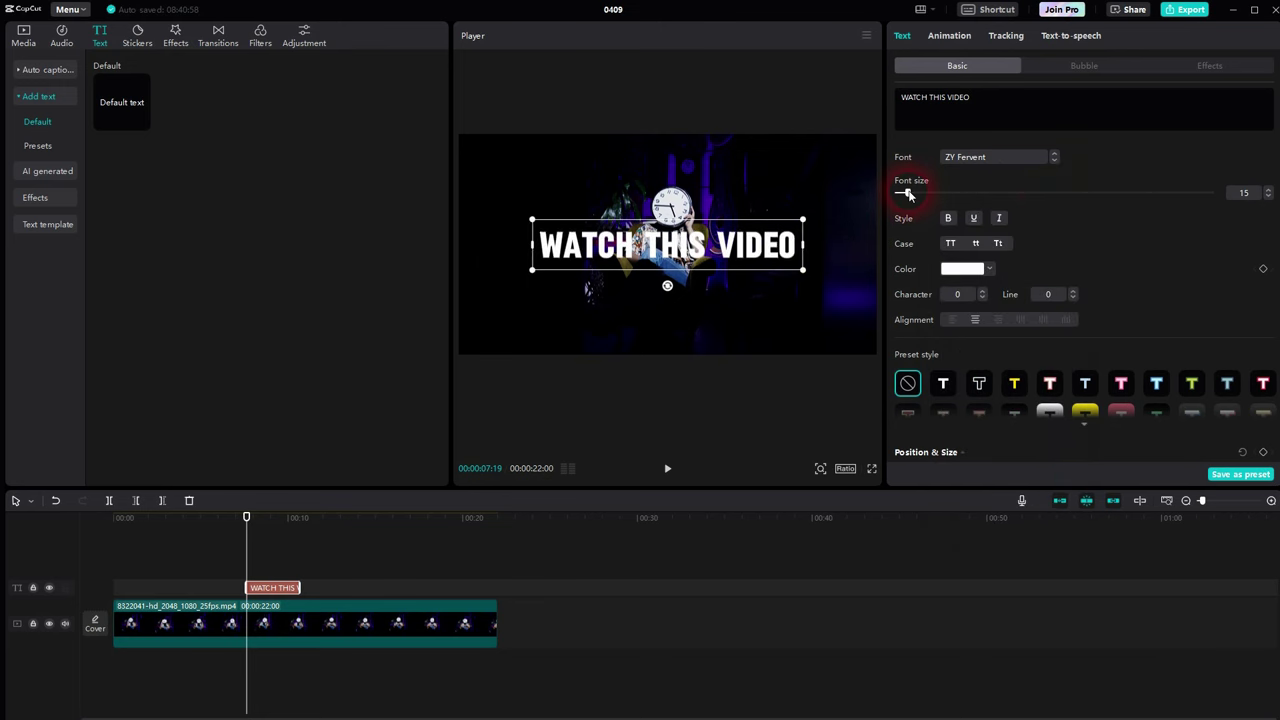
drag(908, 195, 914, 192)
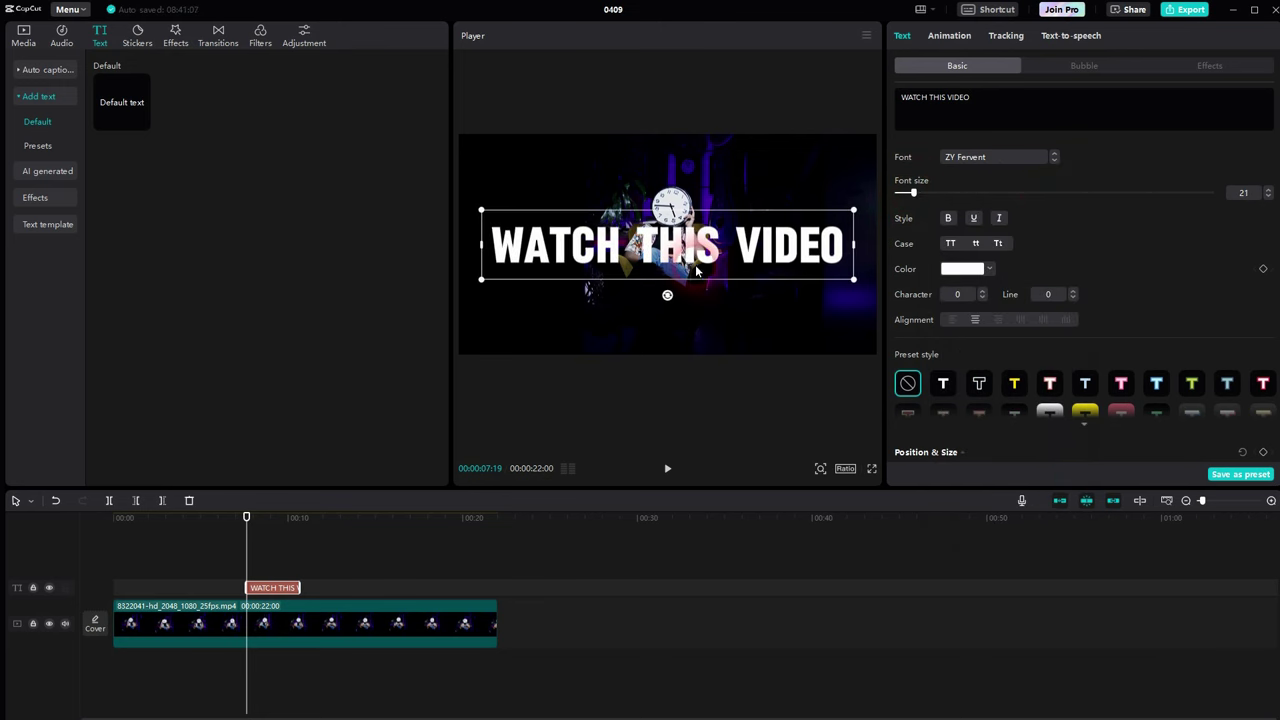
Step: Enable a background behind the title text and colour it dark red (801F1F)
scroll(1037, 243, down, 5)
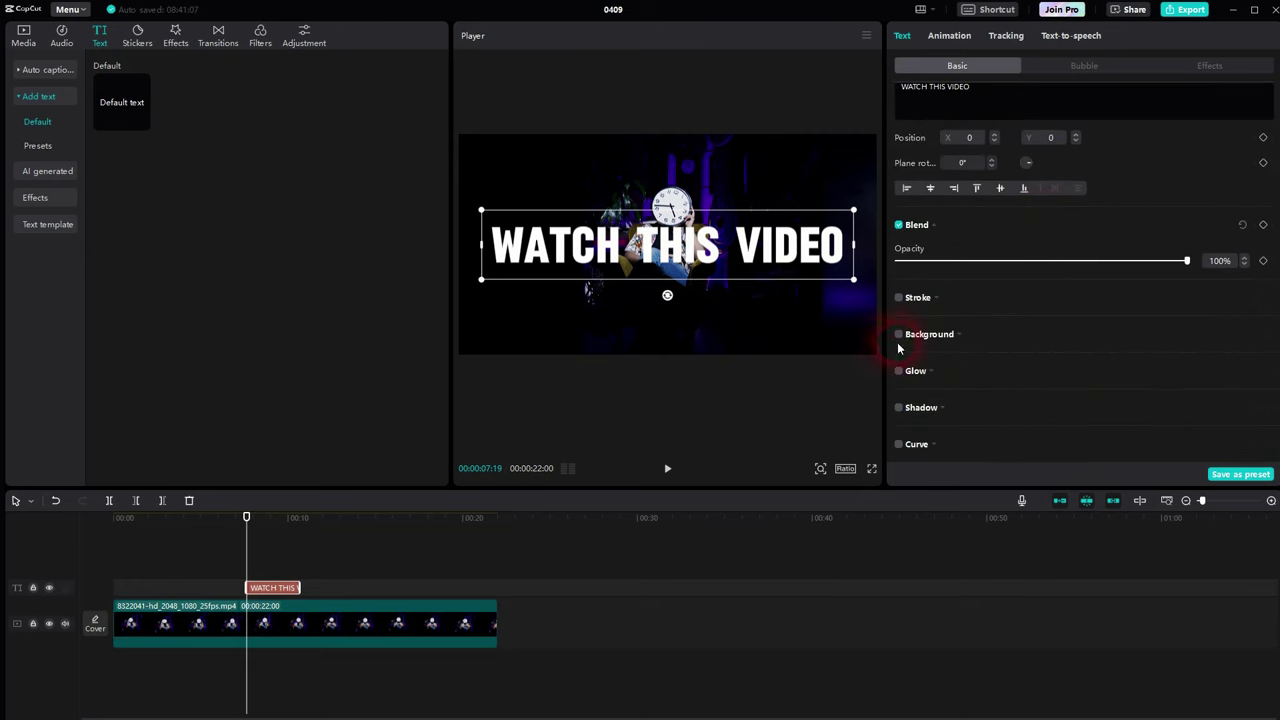
click(898, 335)
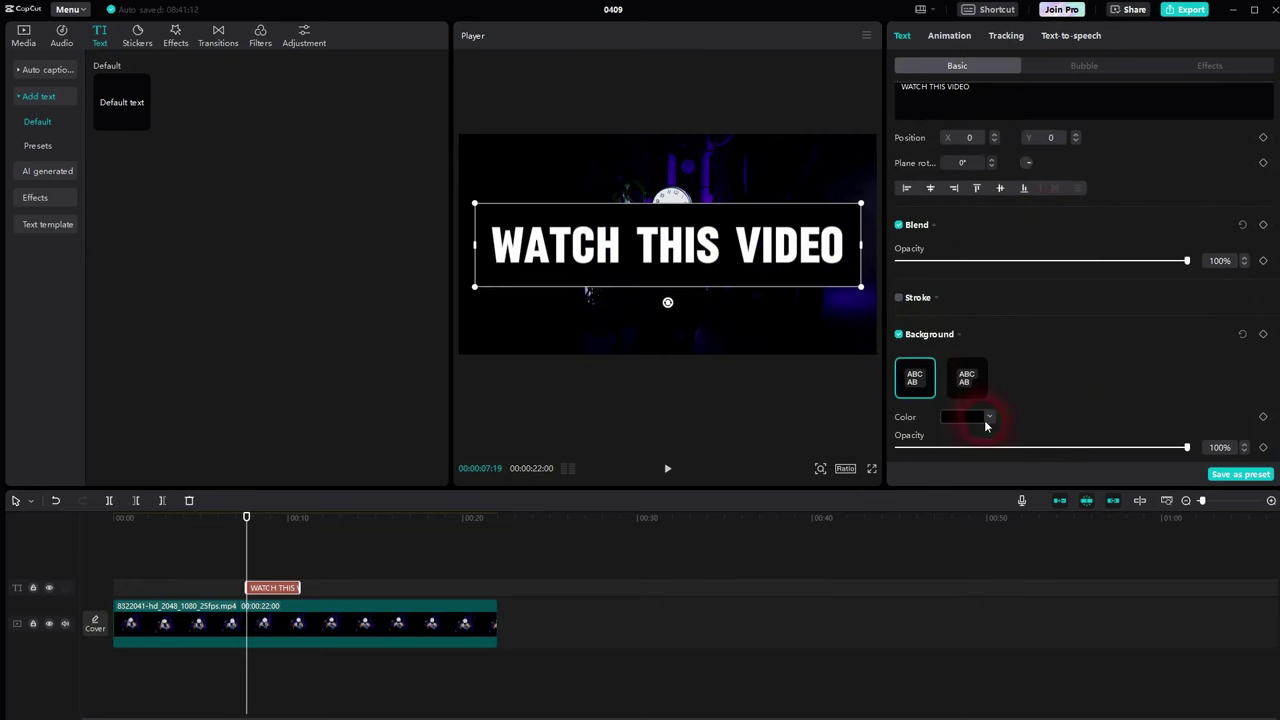
click(987, 419)
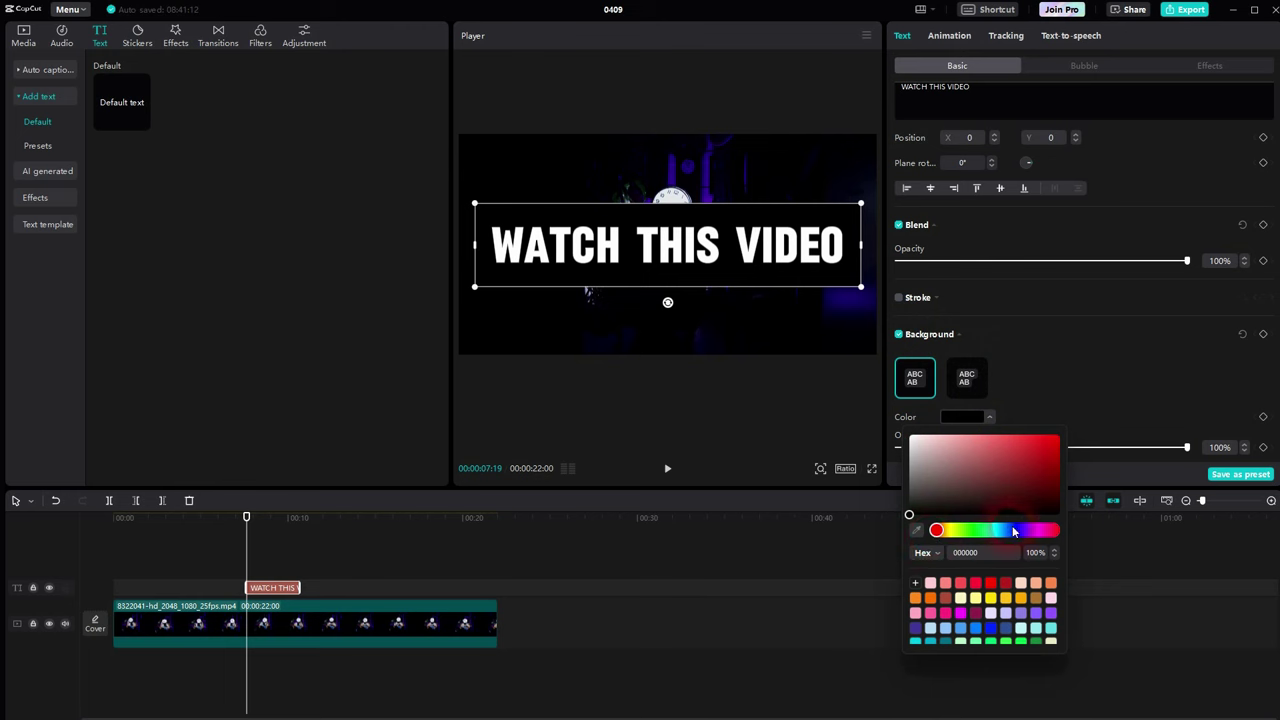
drag(1036, 452, 1033, 477)
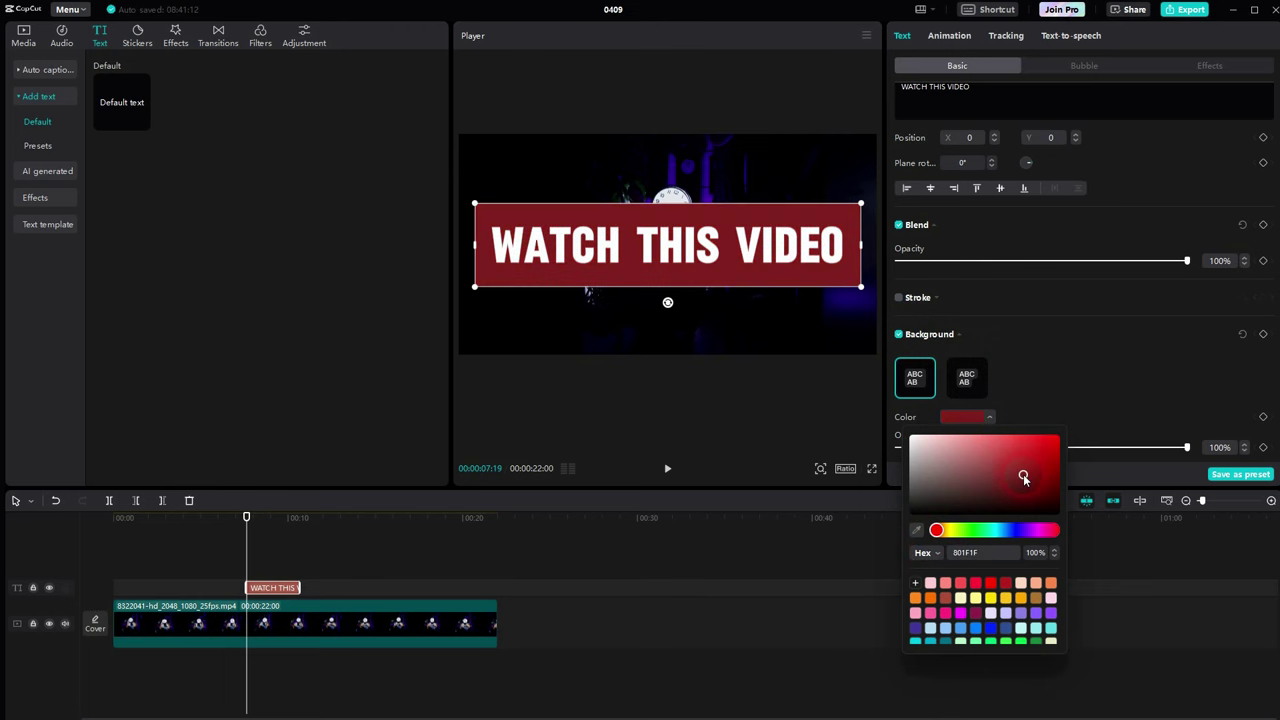
click(1064, 365)
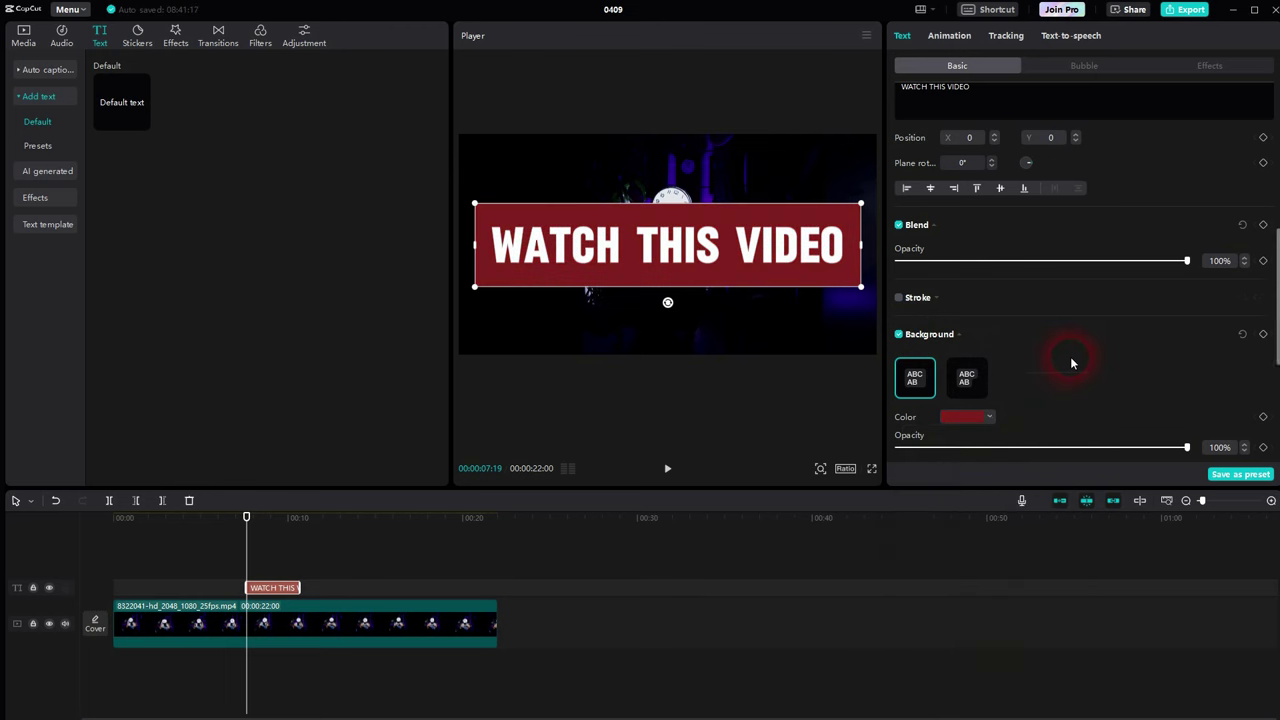
Step: Set the title background's height to 0% and its width to 100% to form a banner across the frame
scroll(1068, 362, down, 5)
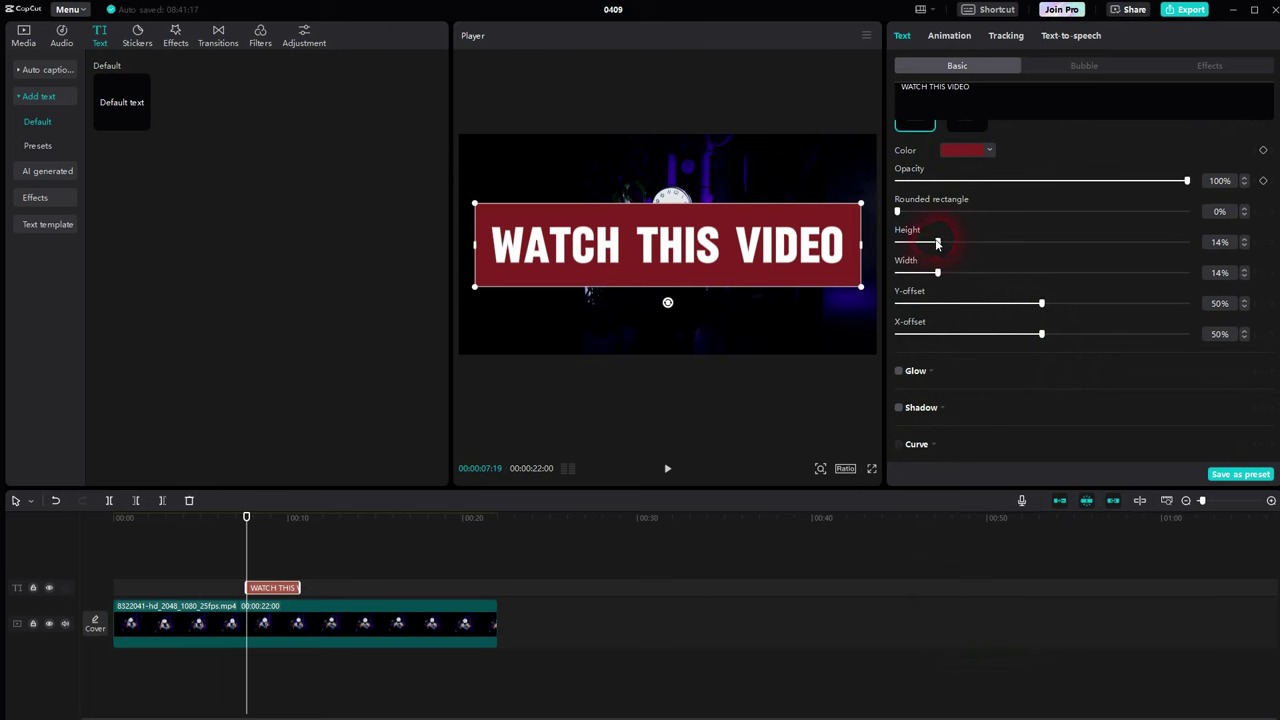
drag(938, 243, 868, 245)
drag(936, 278, 1258, 278)
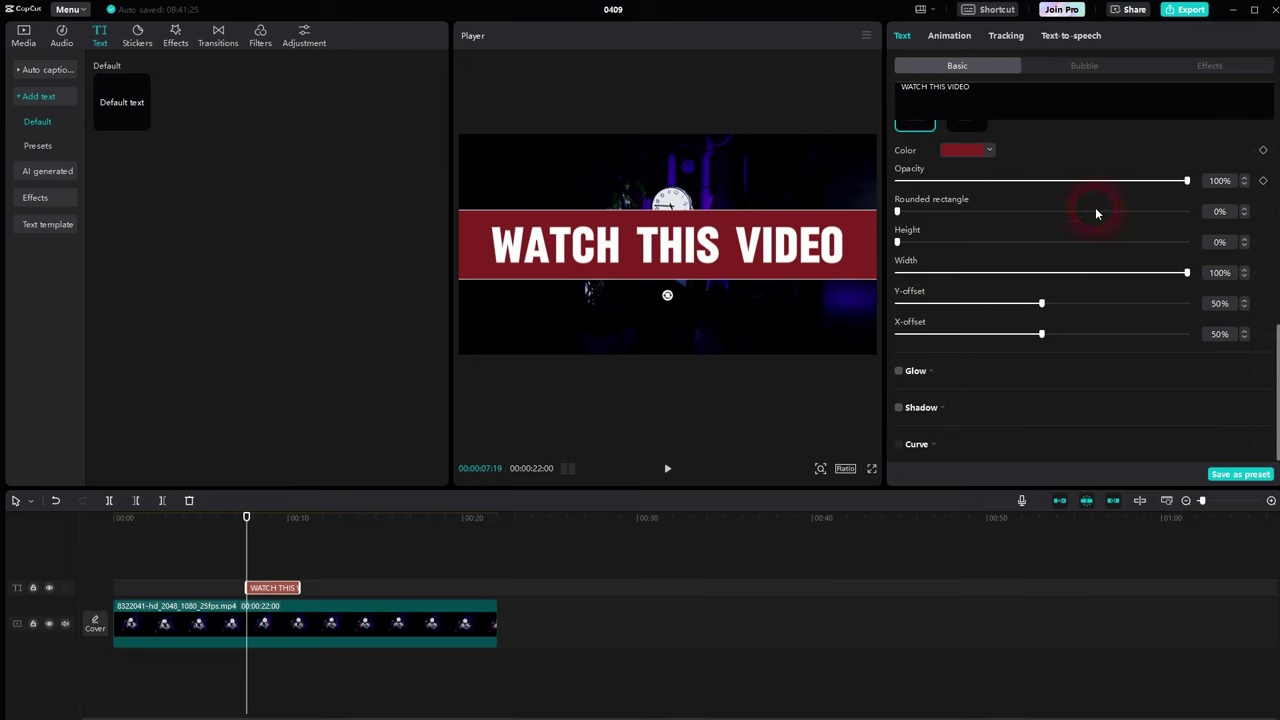
Step: Move the title banner down to the lower part of the frame, keeping it horizontally centred
scroll(1092, 225, up, 3)
scroll(1092, 232, up, 5)
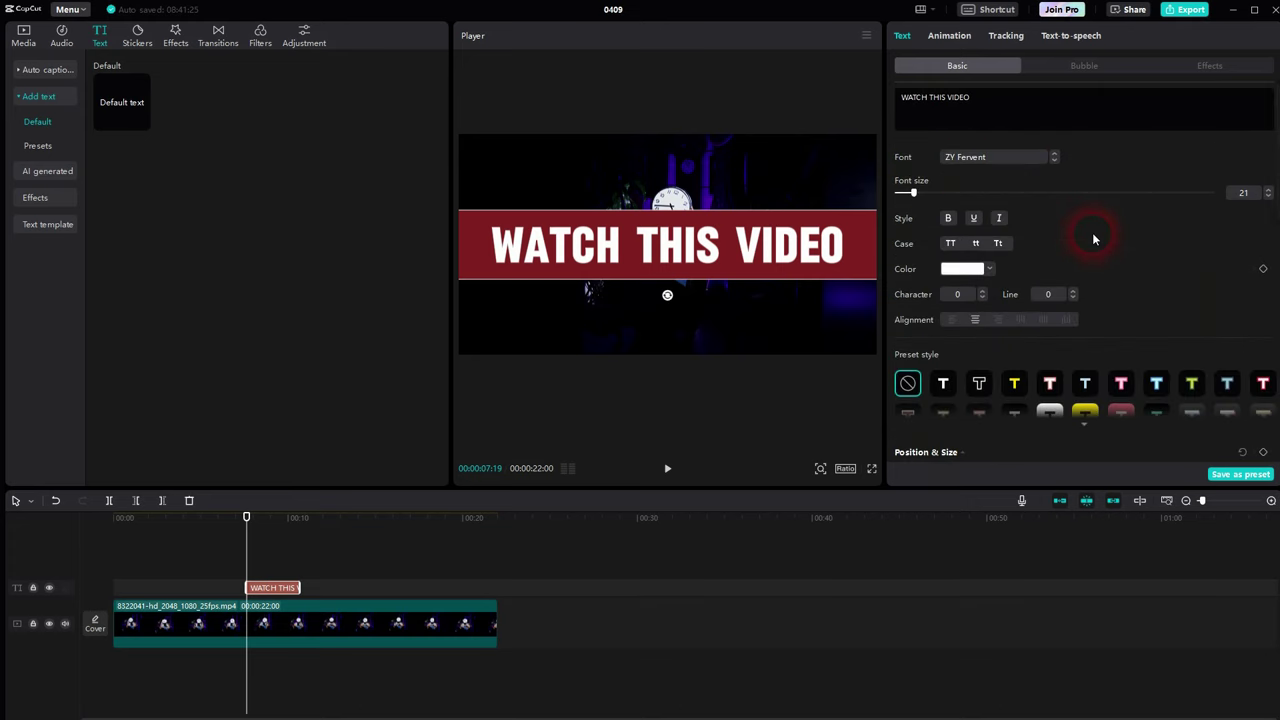
drag(632, 244, 634, 303)
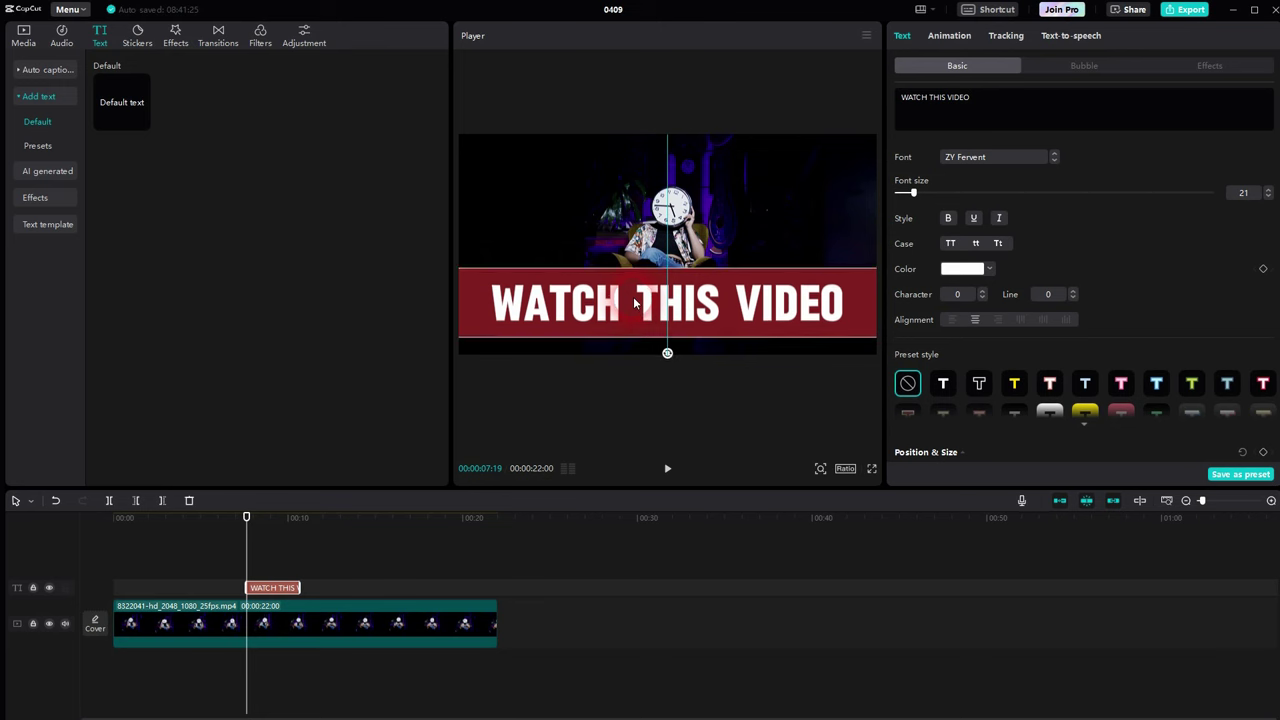
click(762, 84)
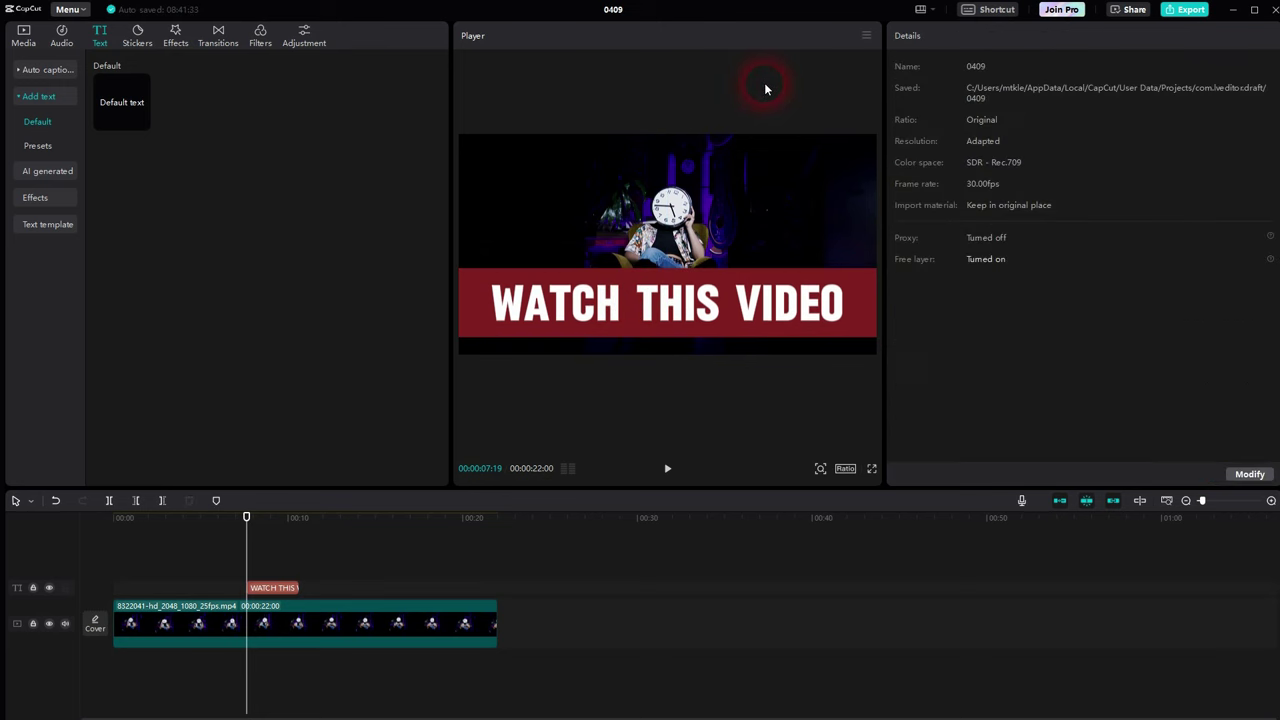
Step: Import the image logo black.png and place it on a track above the title, starting at the playhead
click(25, 35)
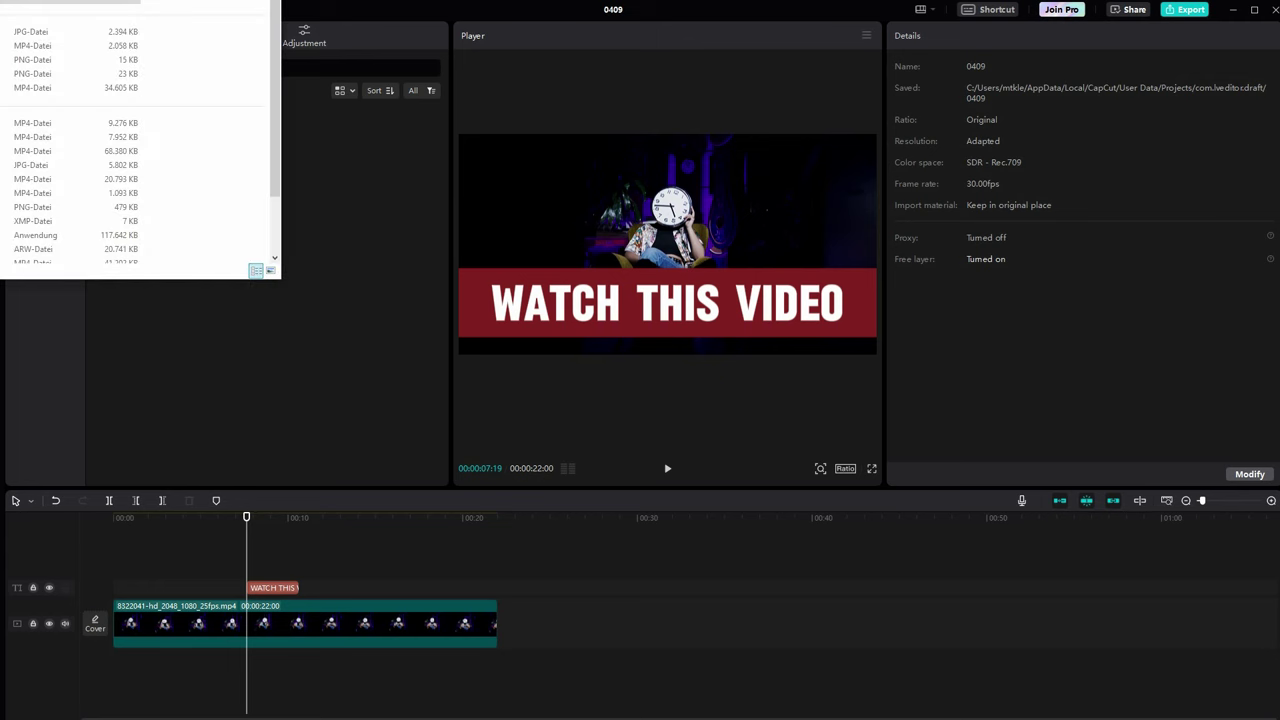
click(138, 190)
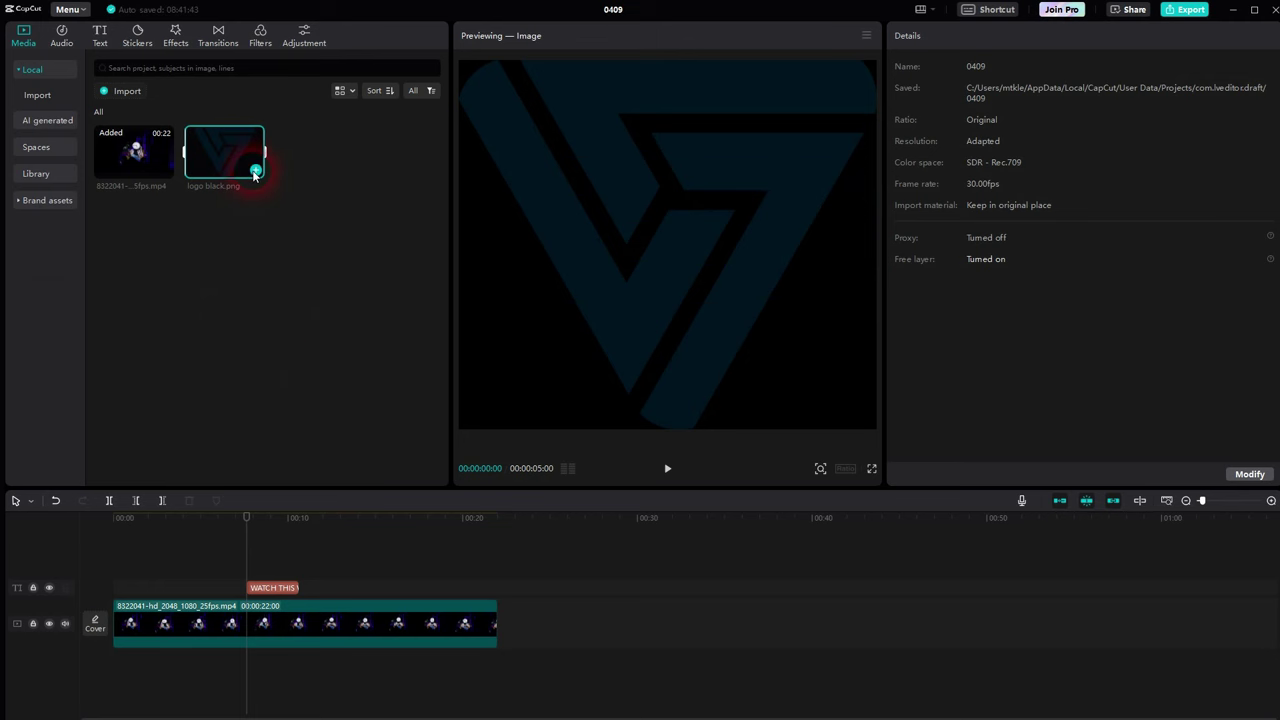
drag(257, 171, 290, 575)
Step: Shrink the logo to 17% scale and place it in the upper-right corner of the frame
click(598, 168)
drag(543, 134, 620, 202)
drag(705, 245, 826, 181)
drag(781, 218, 835, 171)
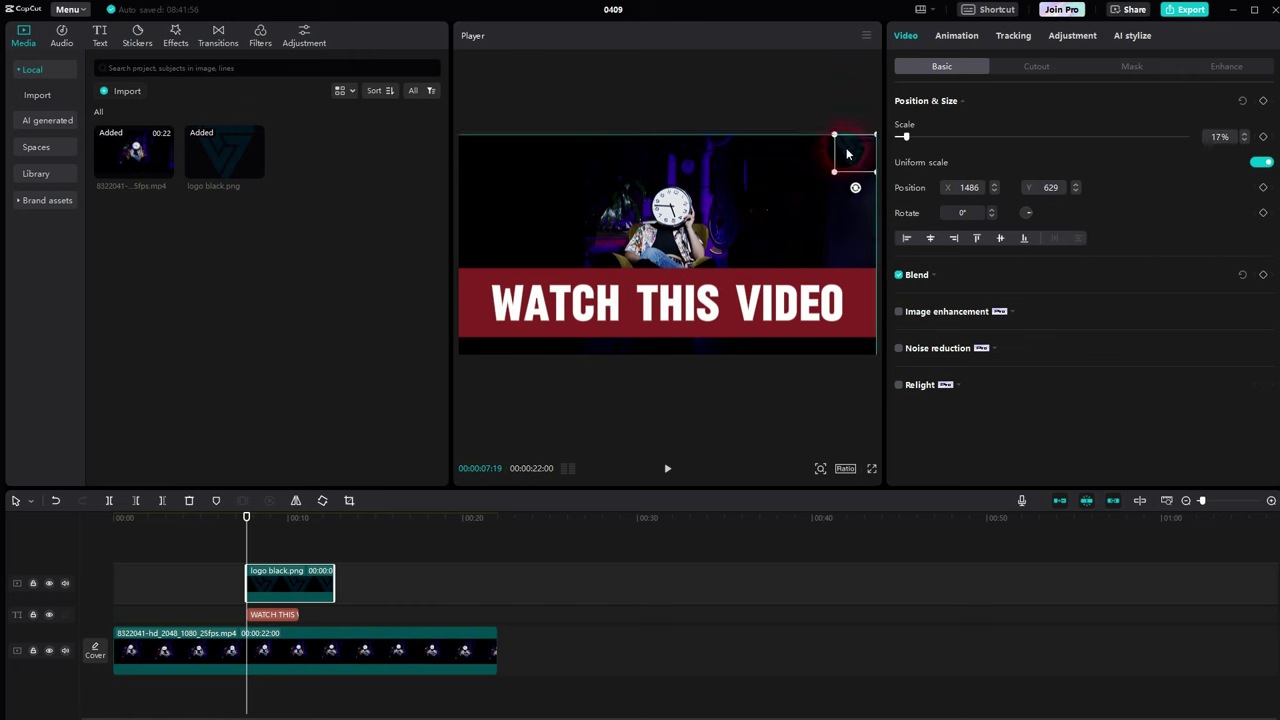
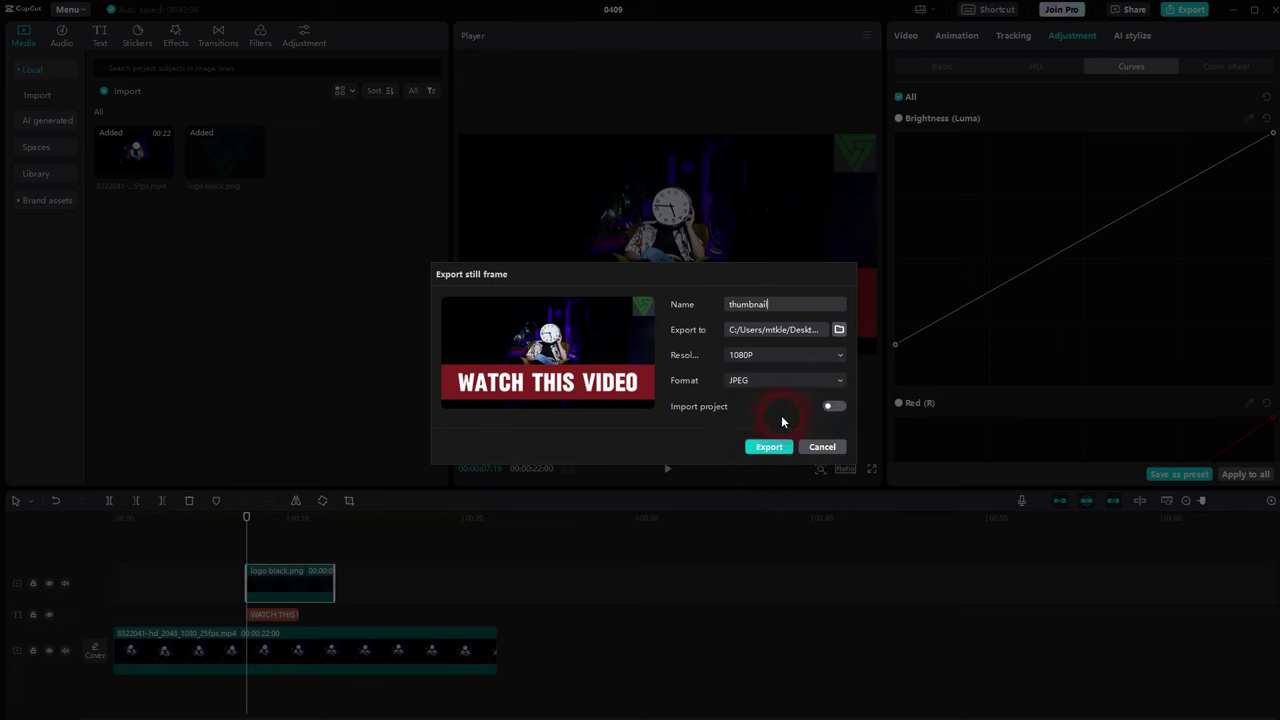
Step: Export the still frame named thumbnail as a 1080P JPEG to the desktop
click(840, 331)
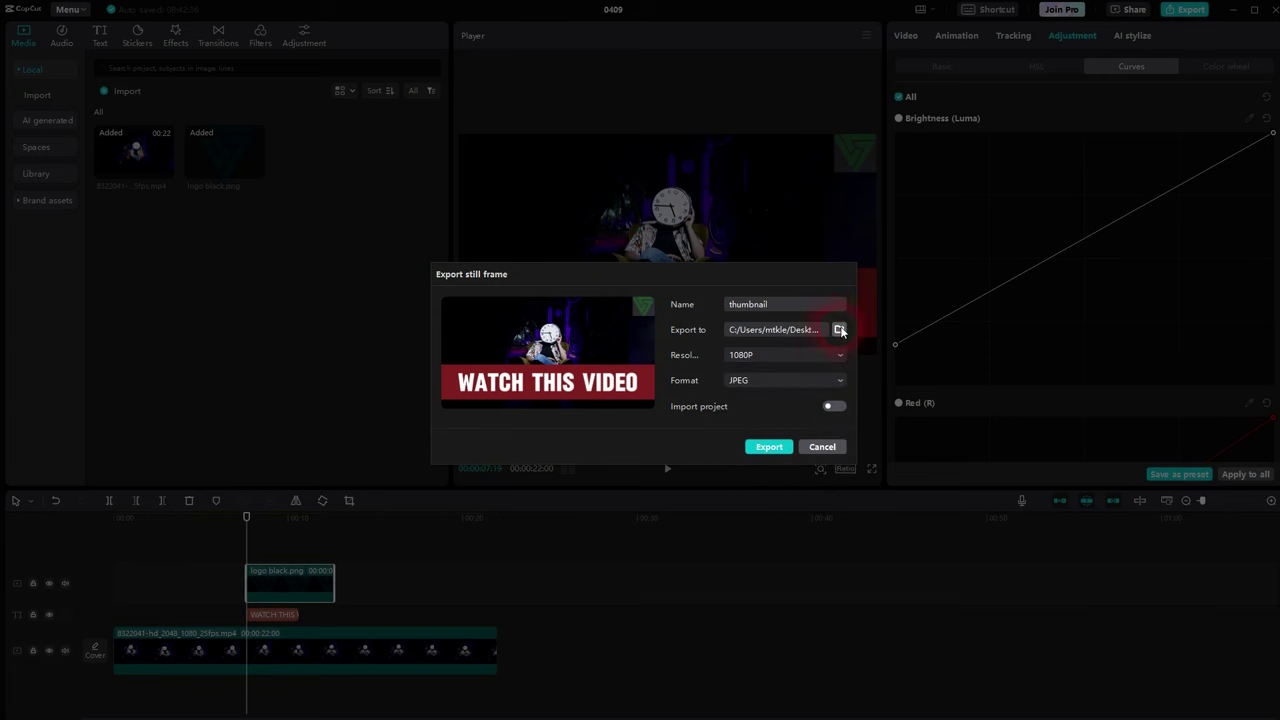
click(767, 449)
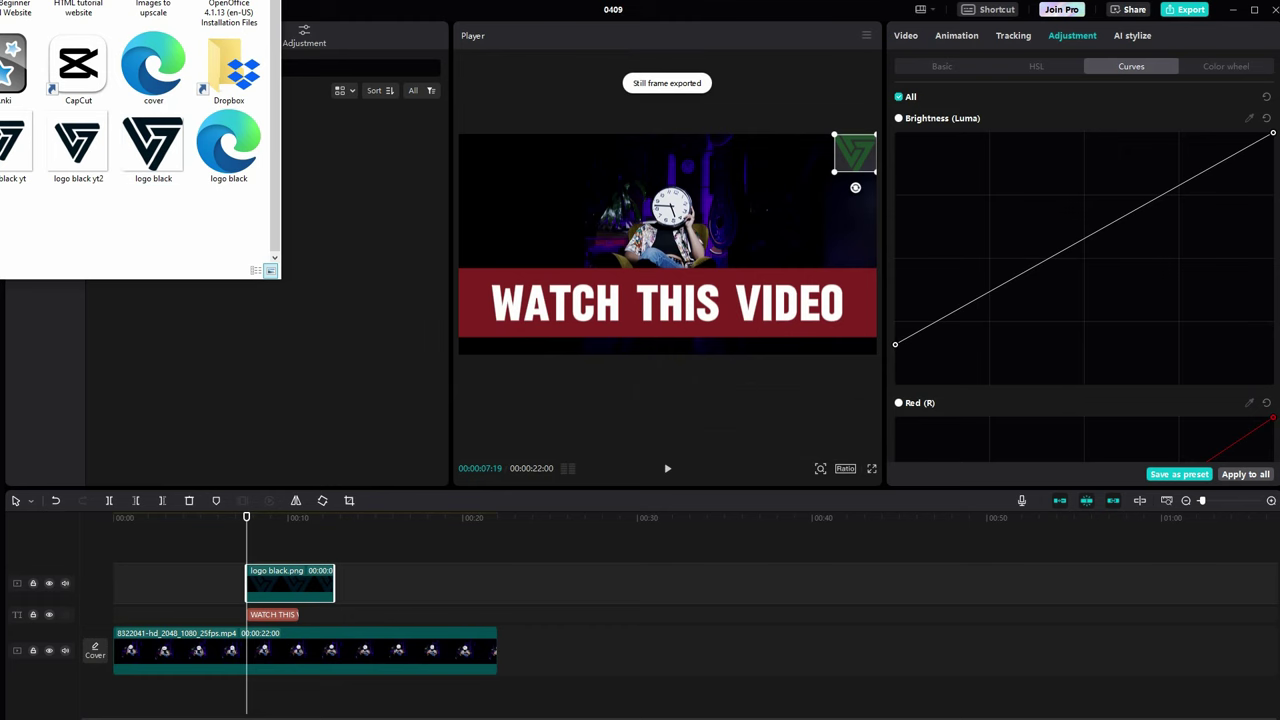
Step: Check the exported thumbnail.jpg in an enlarged image viewer, then close it and return to the editor
click(662, 86)
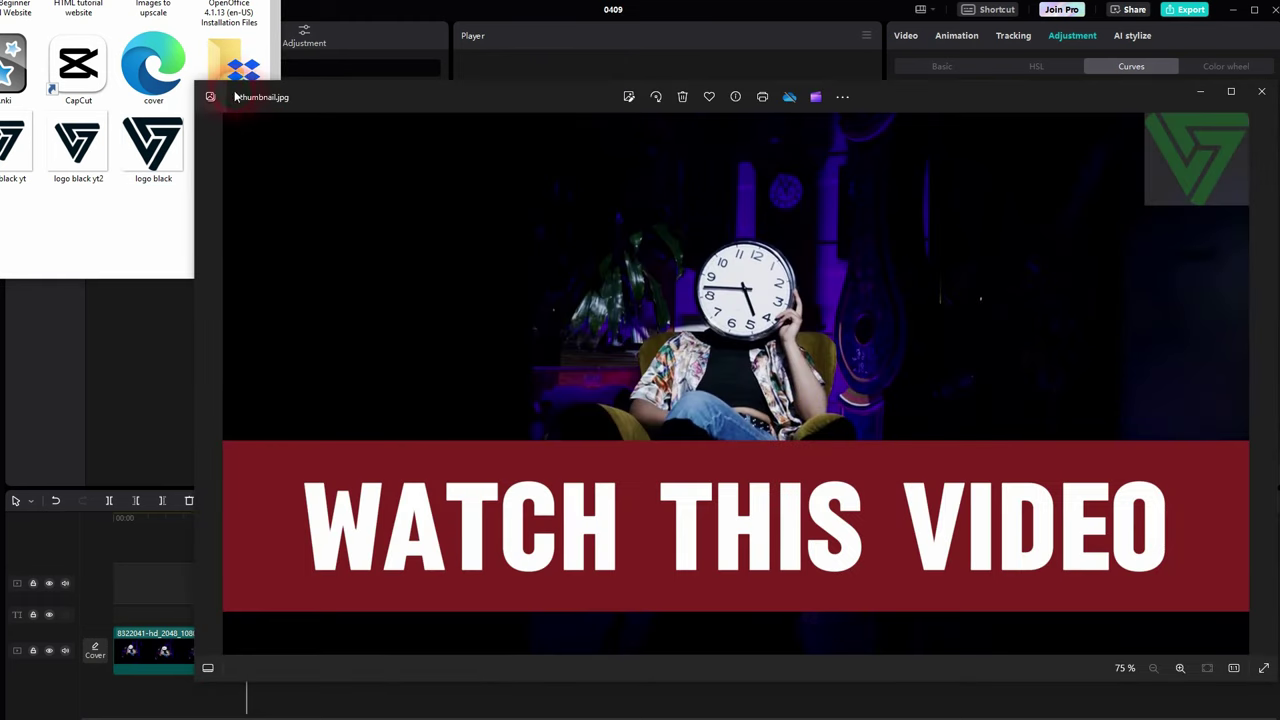
drag(196, 86, 126, 57)
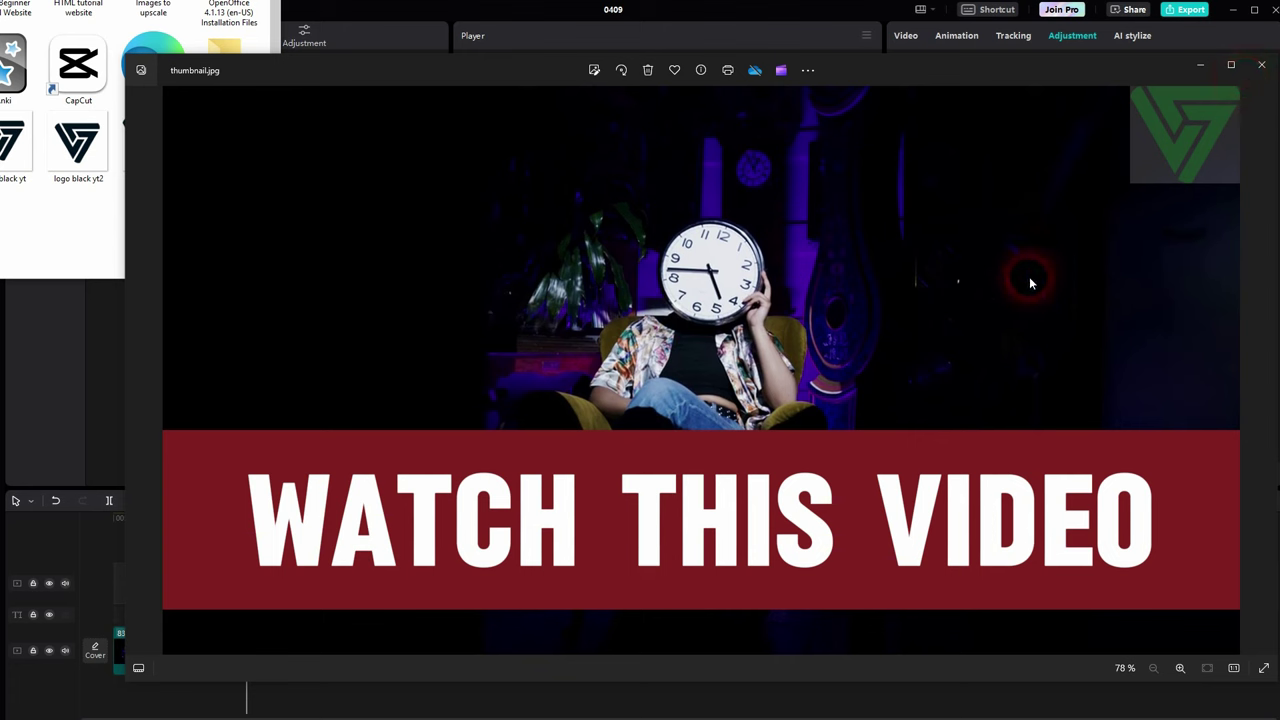
click(1262, 68)
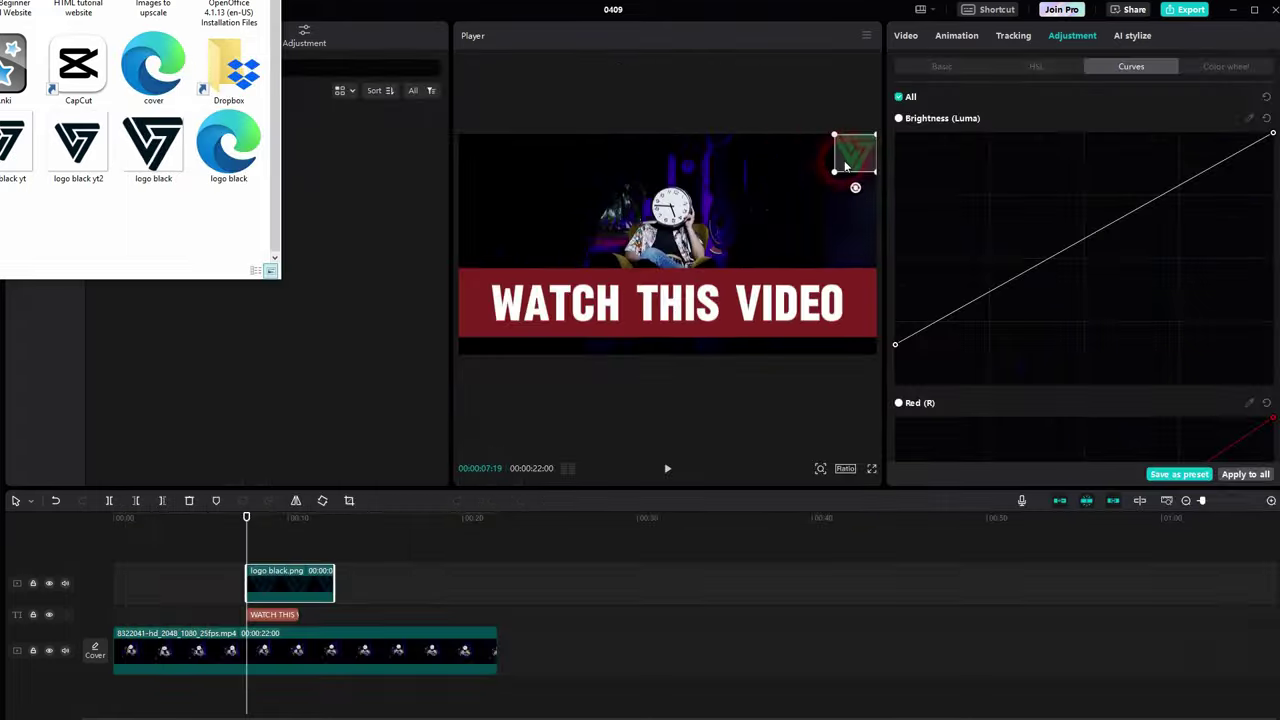
click(757, 100)
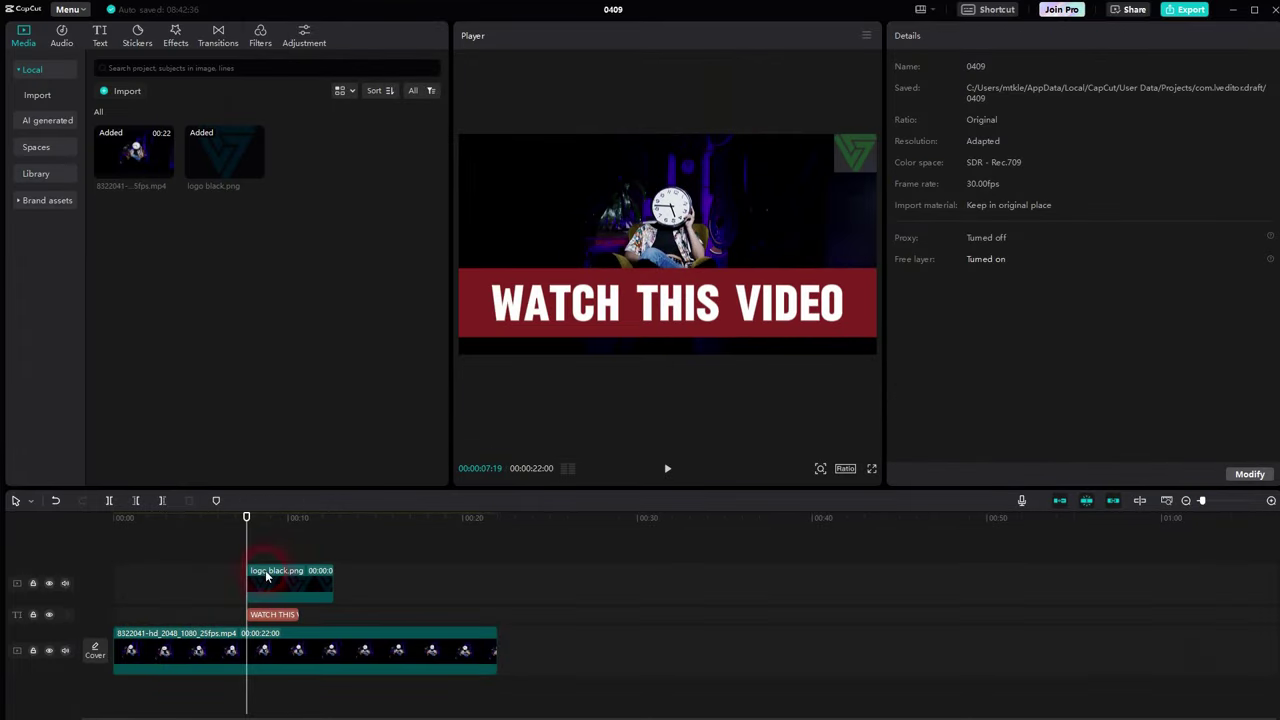
Step: Add a default text clip at the very start of the video
drag(246, 545, 216, 556)
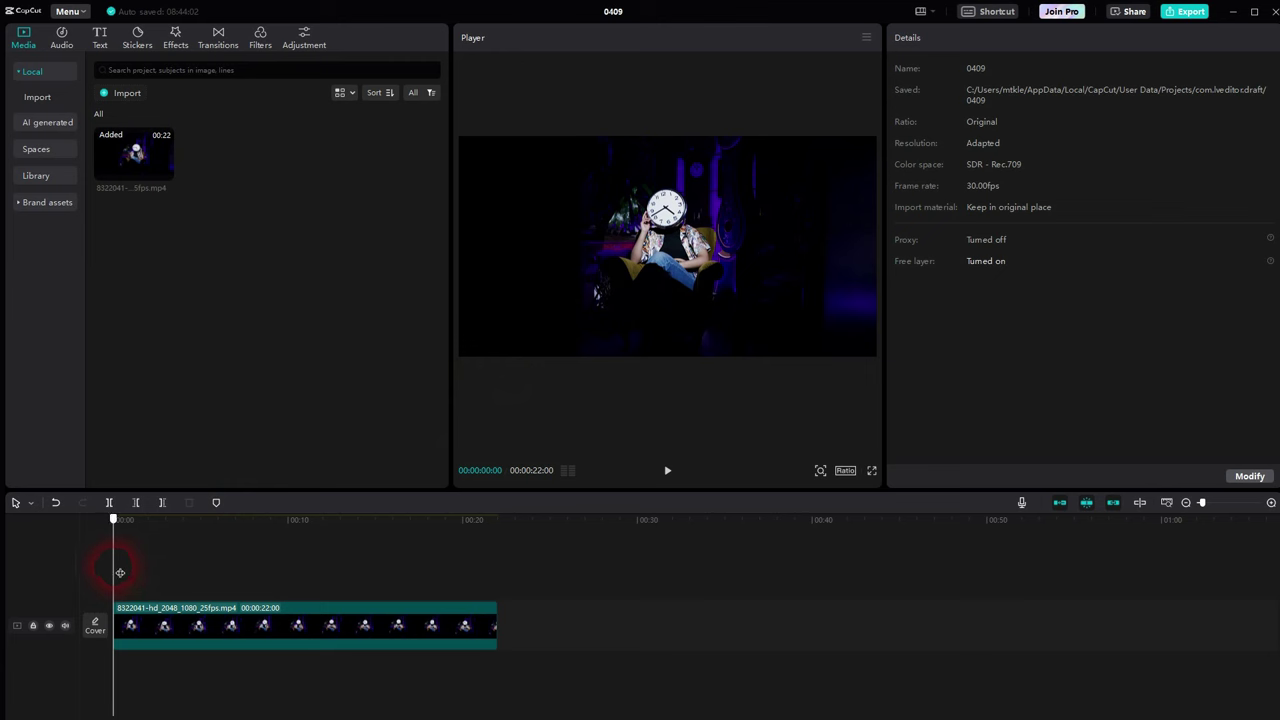
click(100, 37)
click(141, 127)
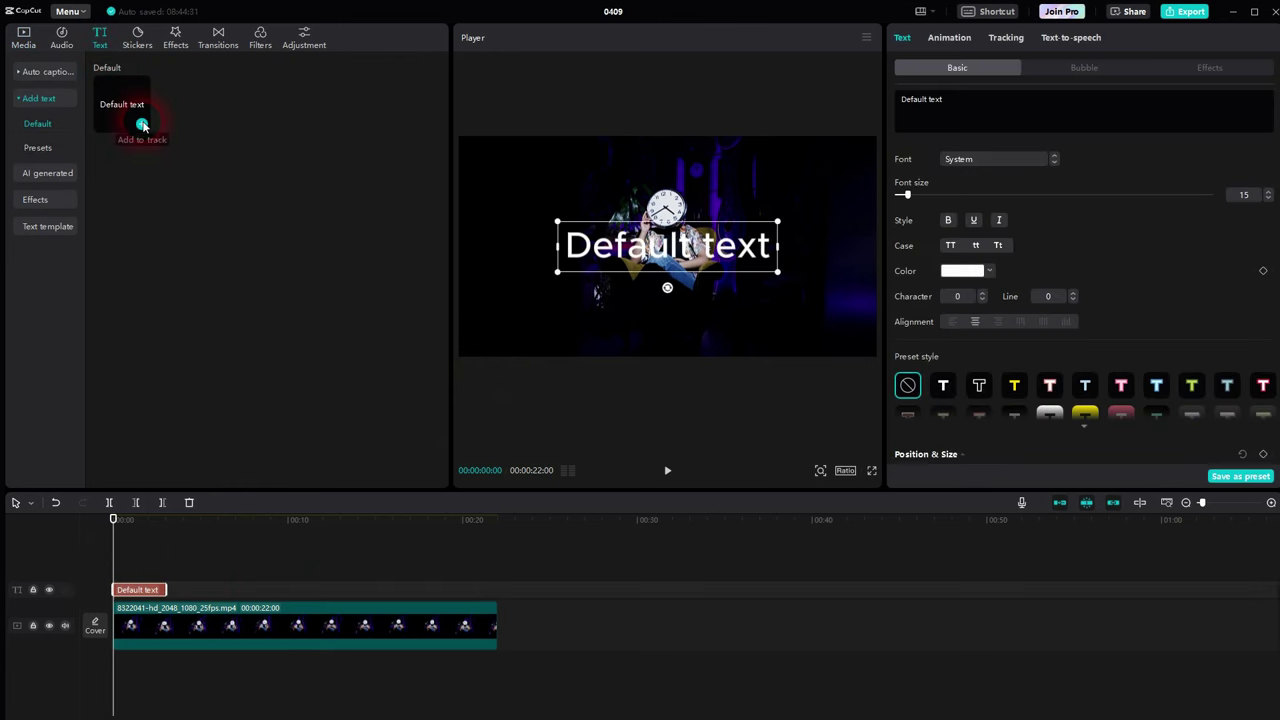
Step: Add the yellow WOW sticker from the trending stickers to the timeline at the start of the video
click(139, 45)
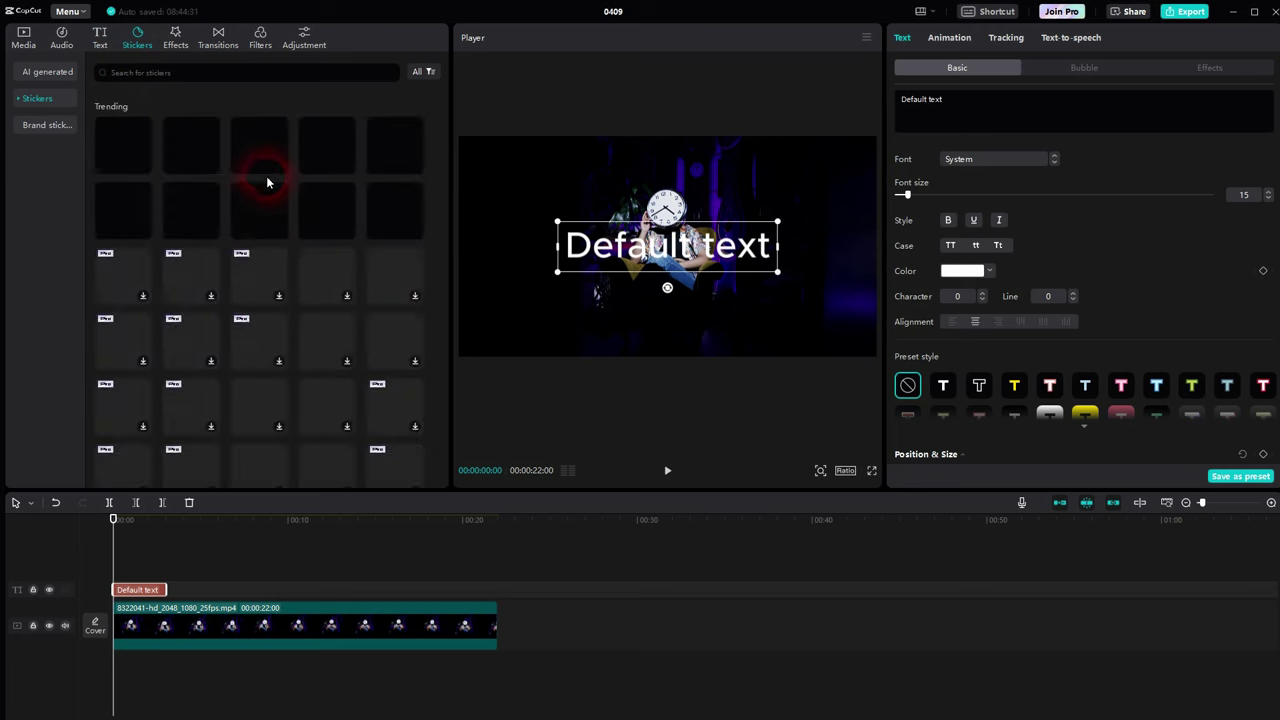
click(281, 297)
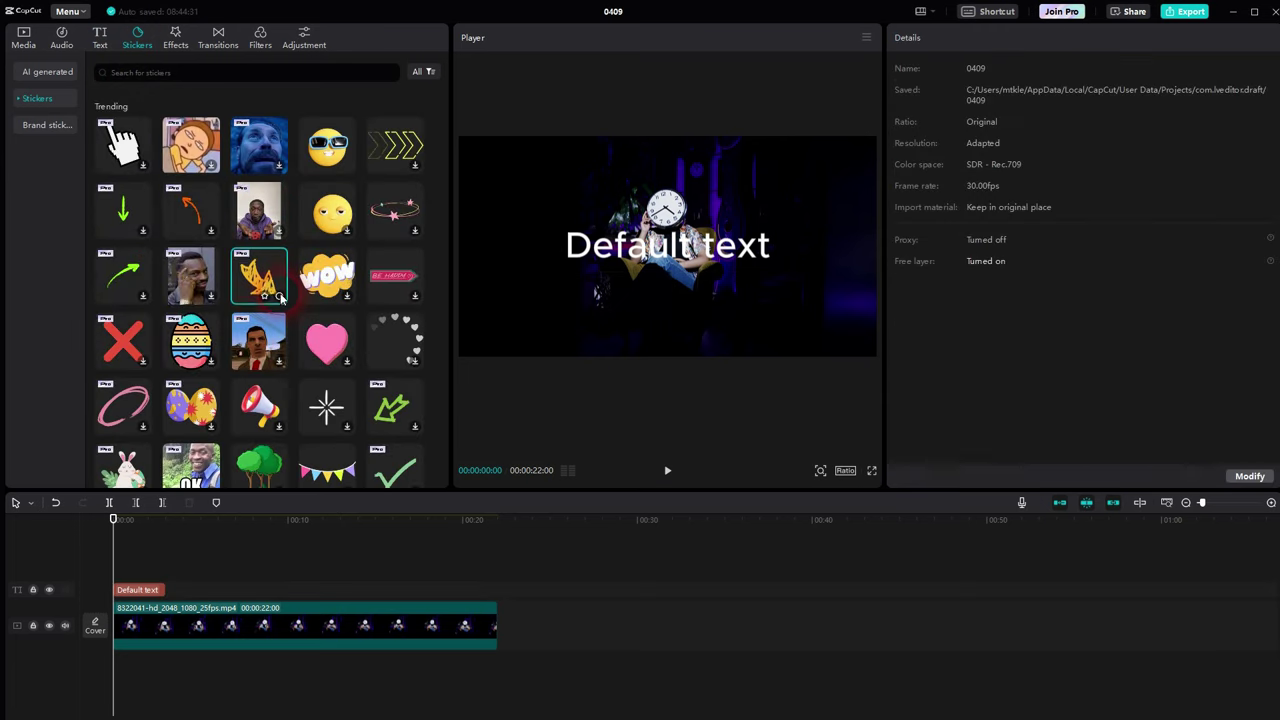
click(345, 302)
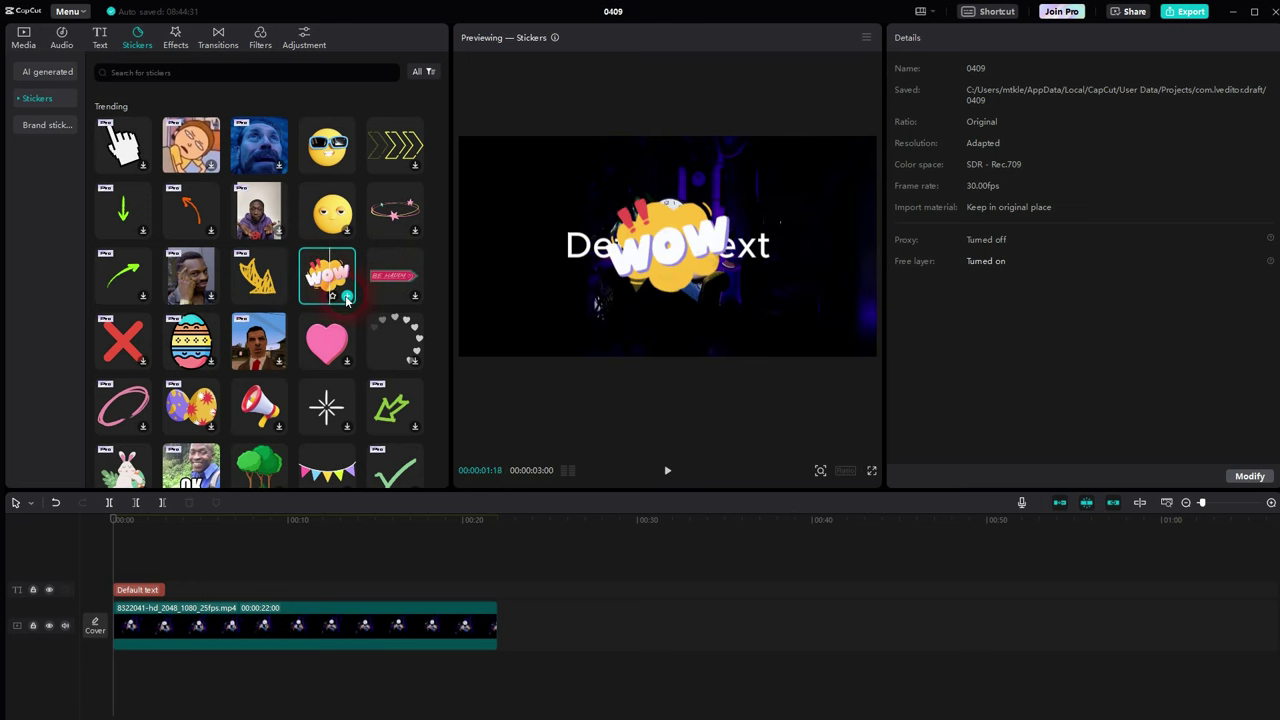
click(345, 297)
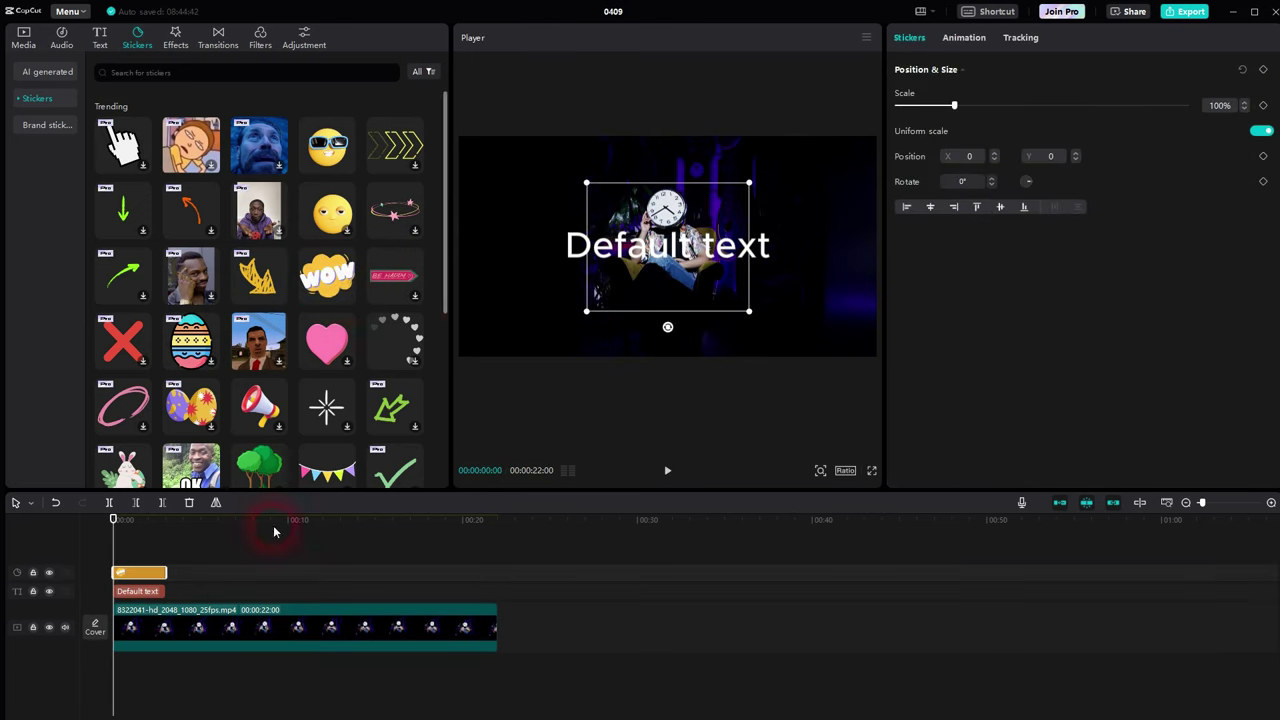
Step: Move the WOW sticker clip to start about 5 seconds into the timeline and select the default text clip
drag(140, 573, 232, 597)
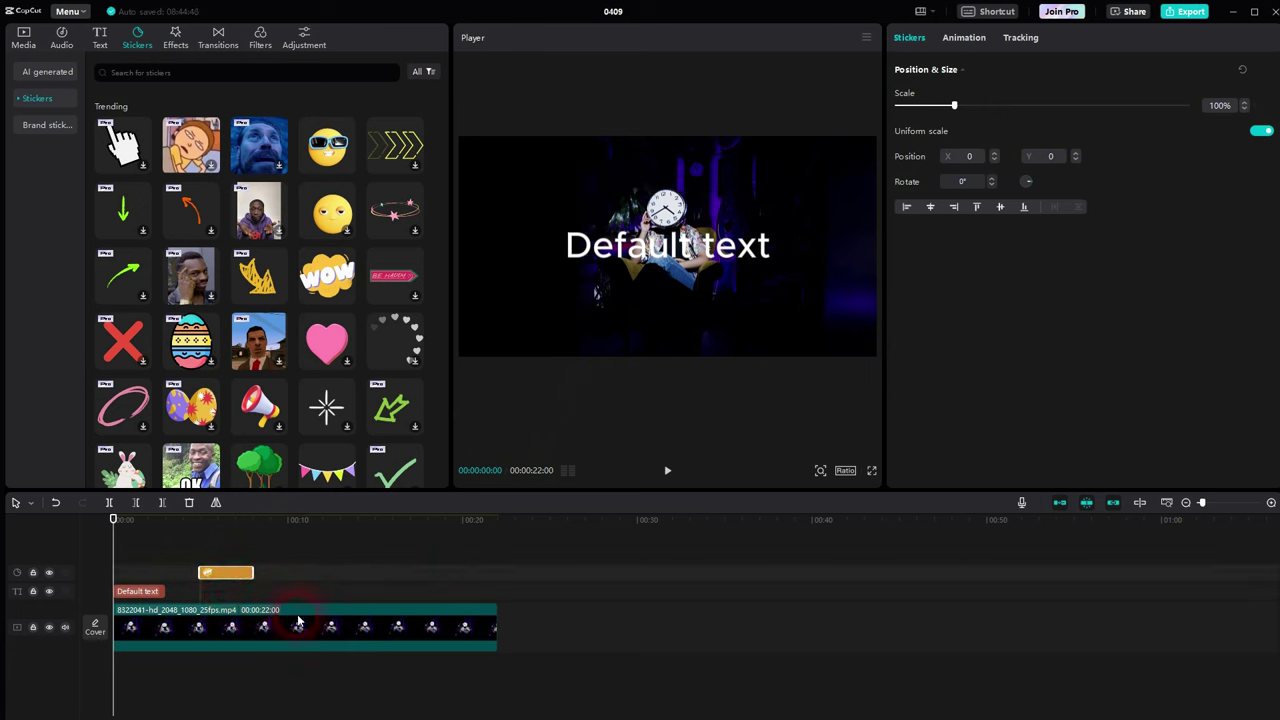
click(138, 593)
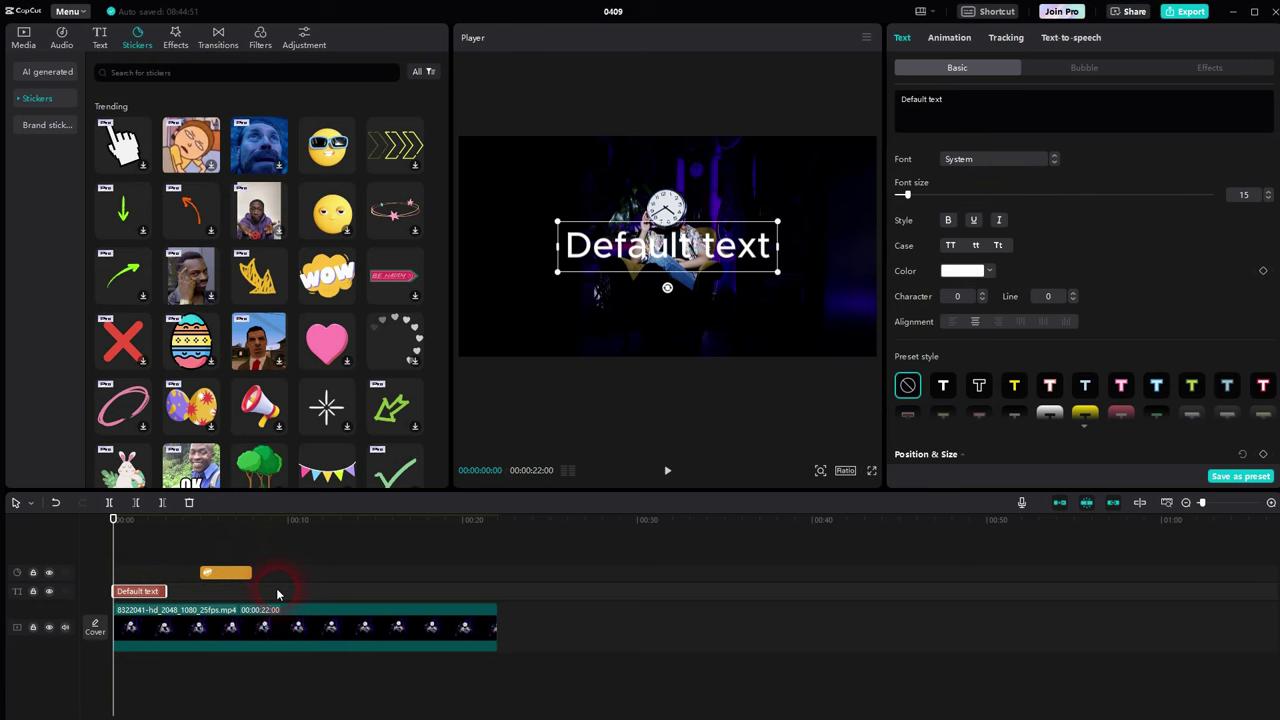
Step: Open the video export settings, title the export "tutorial video" and keep the desktop as its destination
click(1191, 15)
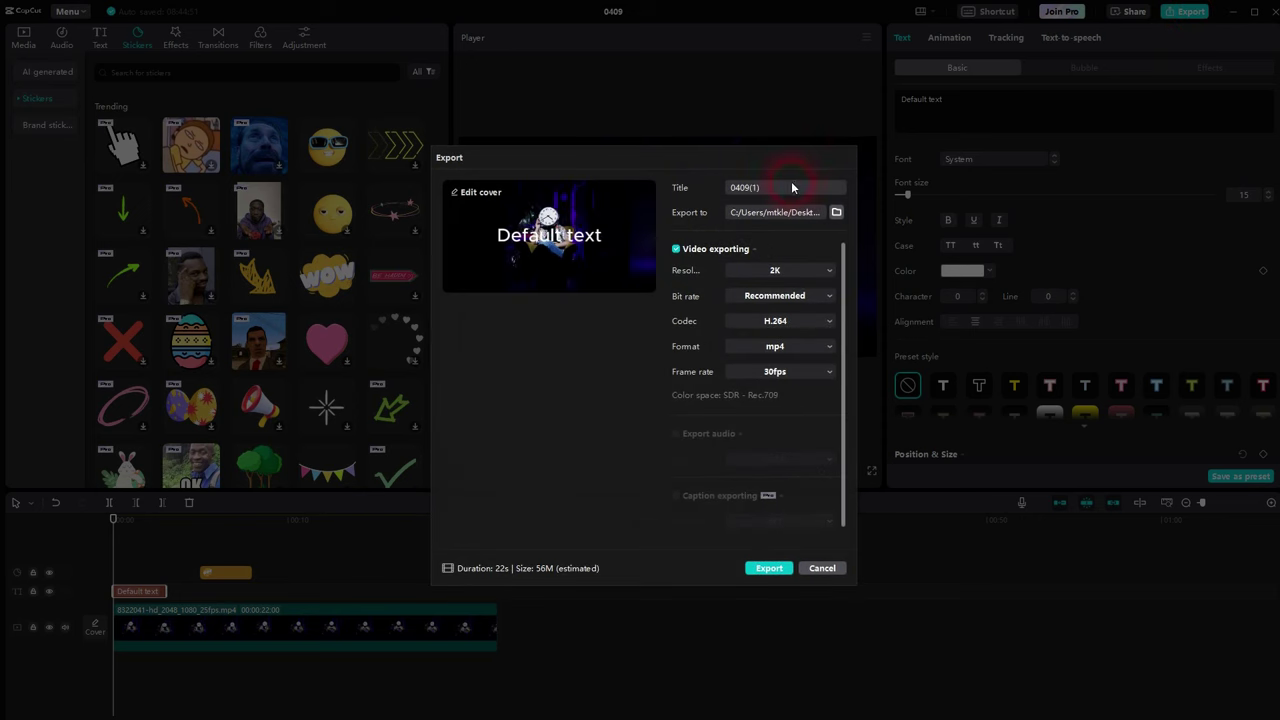
drag(792, 187, 715, 205)
text(tutorial video)
click(837, 212)
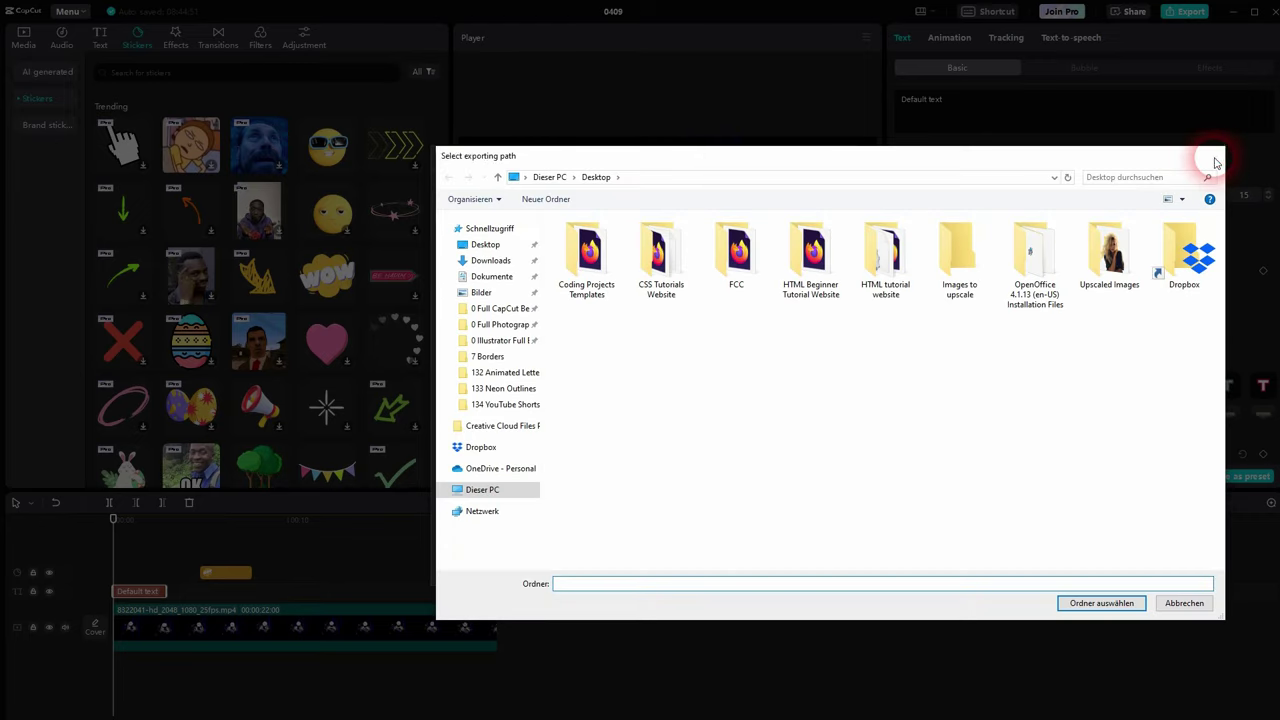
click(1214, 158)
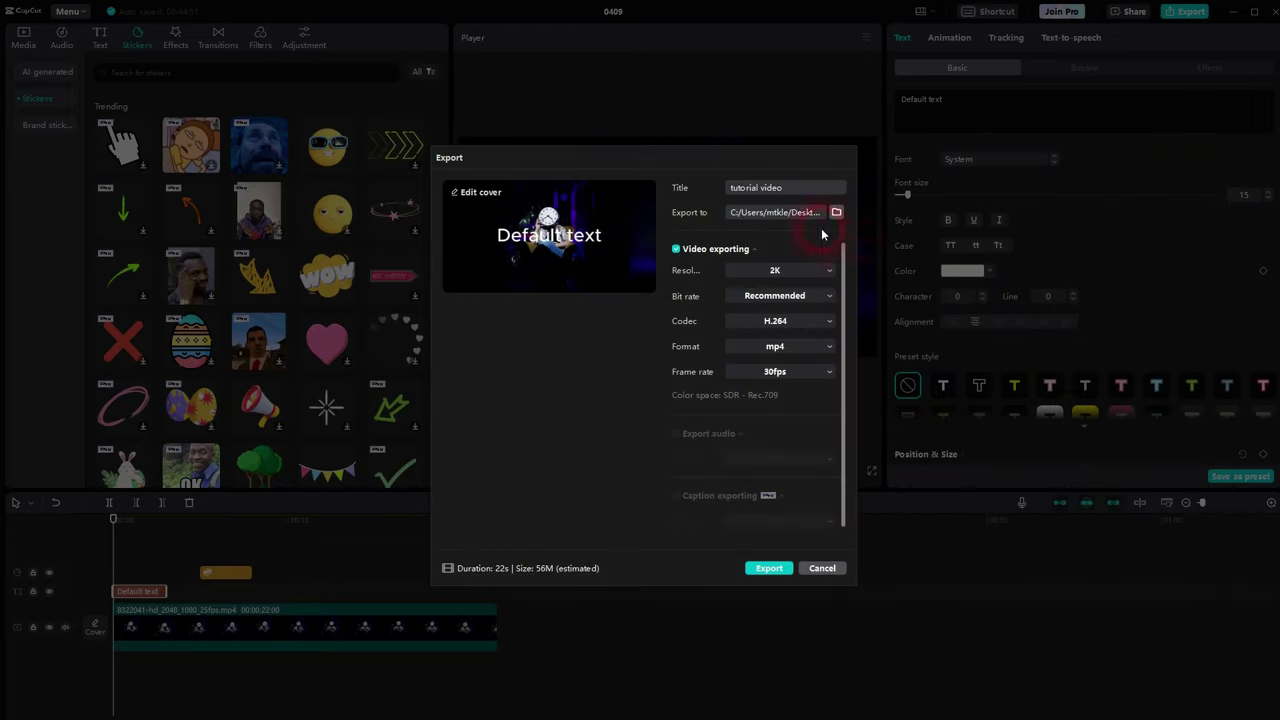
Step: Keep video exporting enabled and set the export resolution to 1080P
click(677, 250)
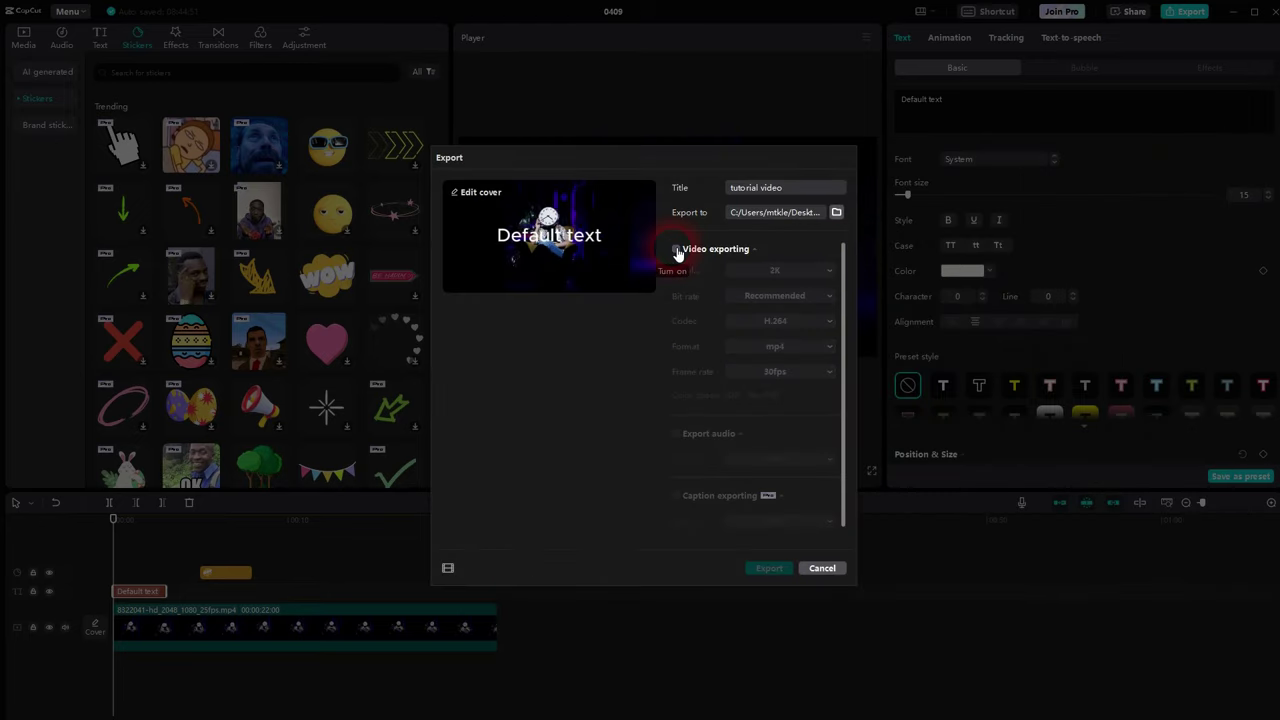
click(677, 250)
click(753, 271)
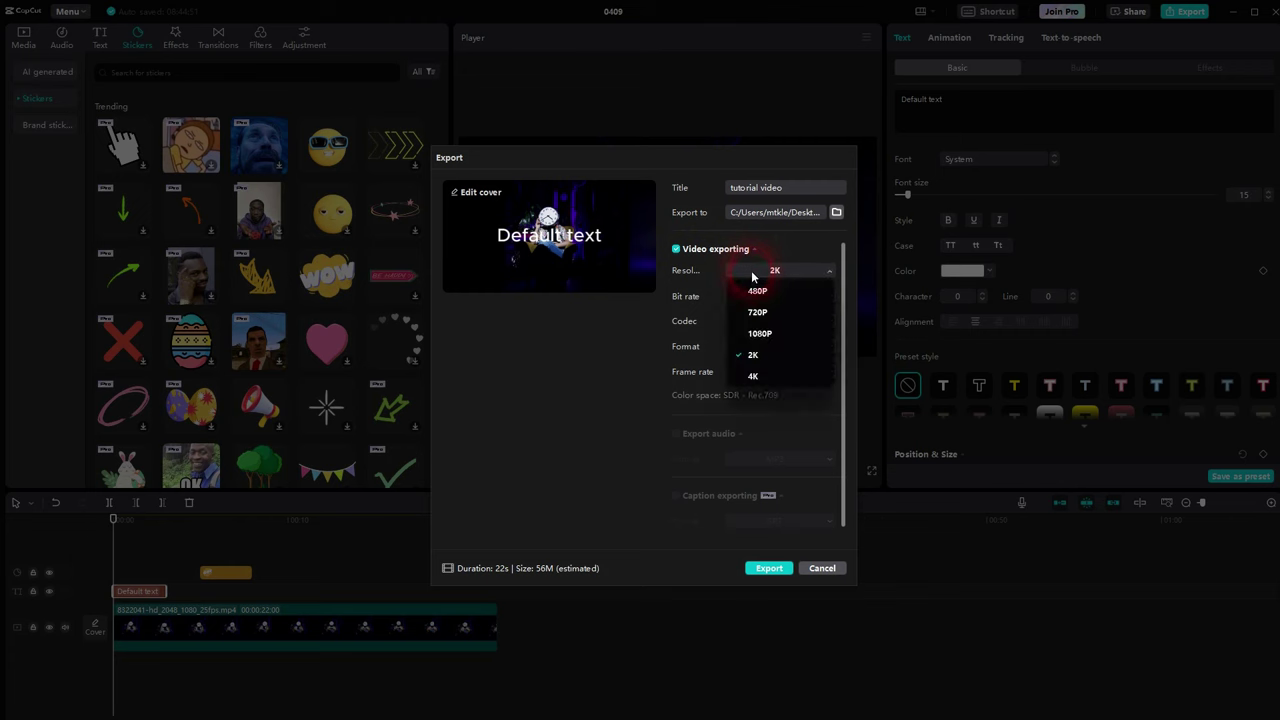
click(786, 334)
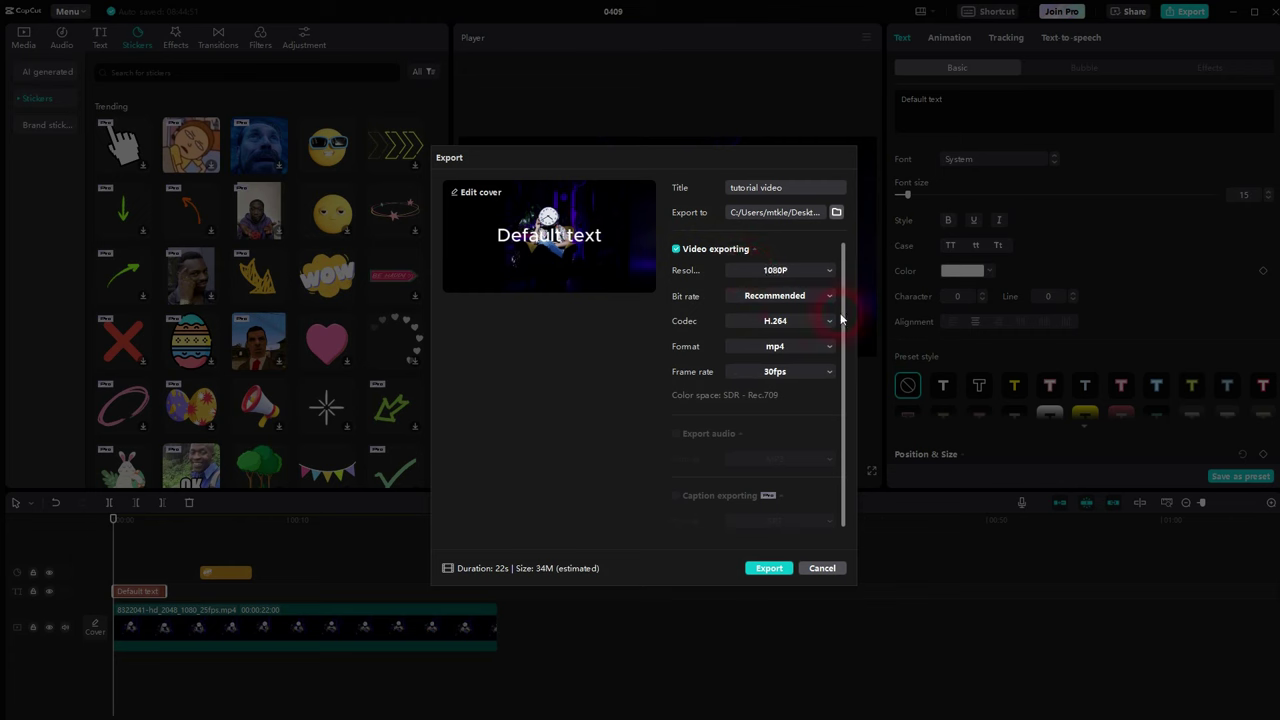
click(809, 270)
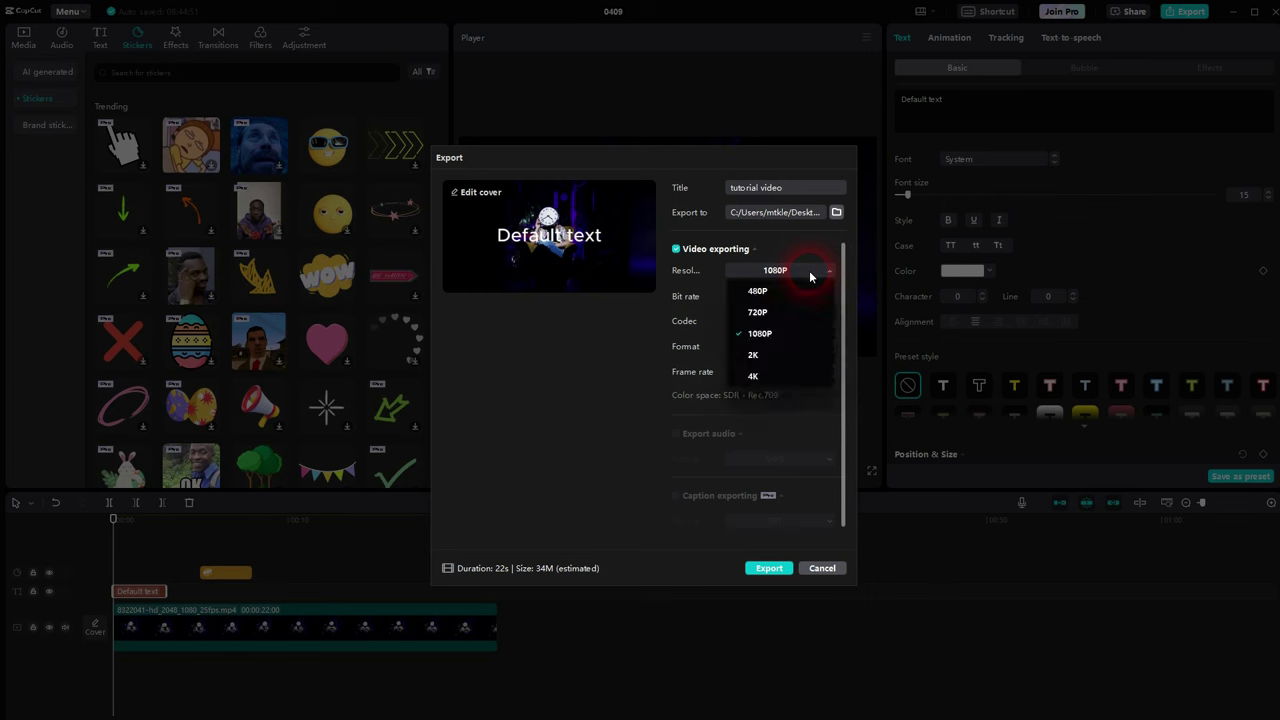
click(780, 334)
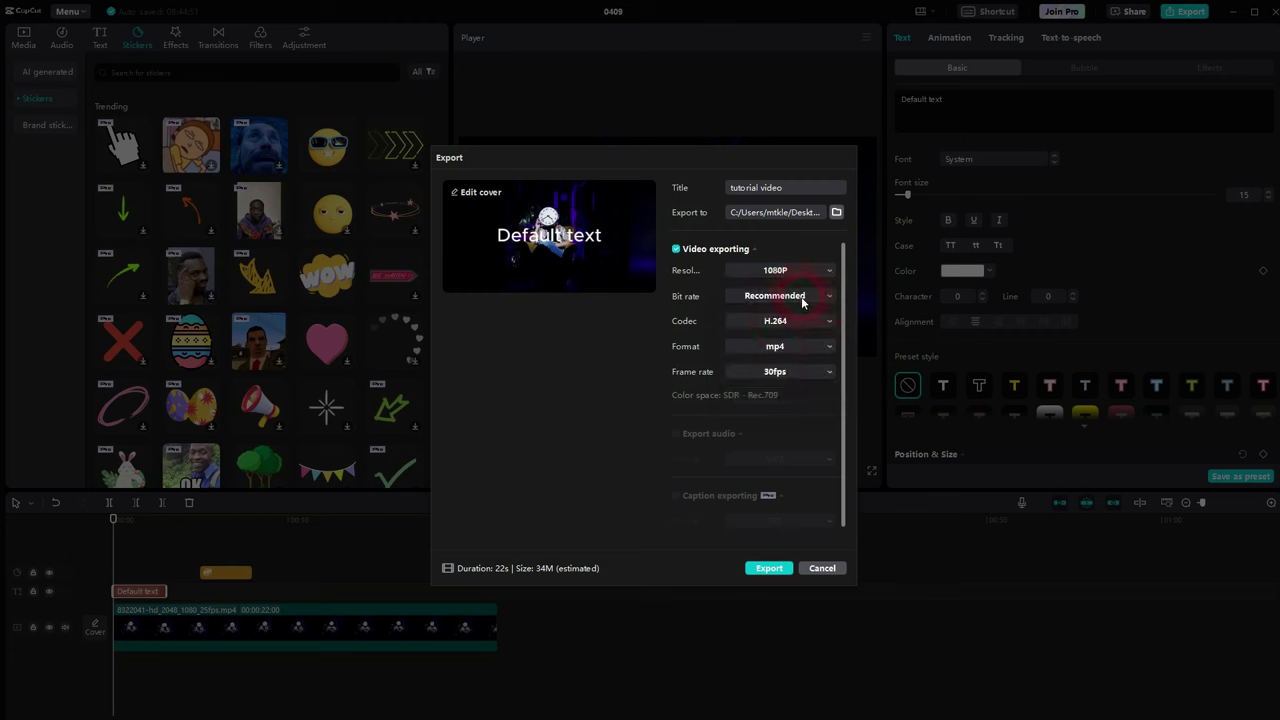
Step: Configure the video export with the Recommended bit rate, mp4 format and H.264 codec
click(801, 300)
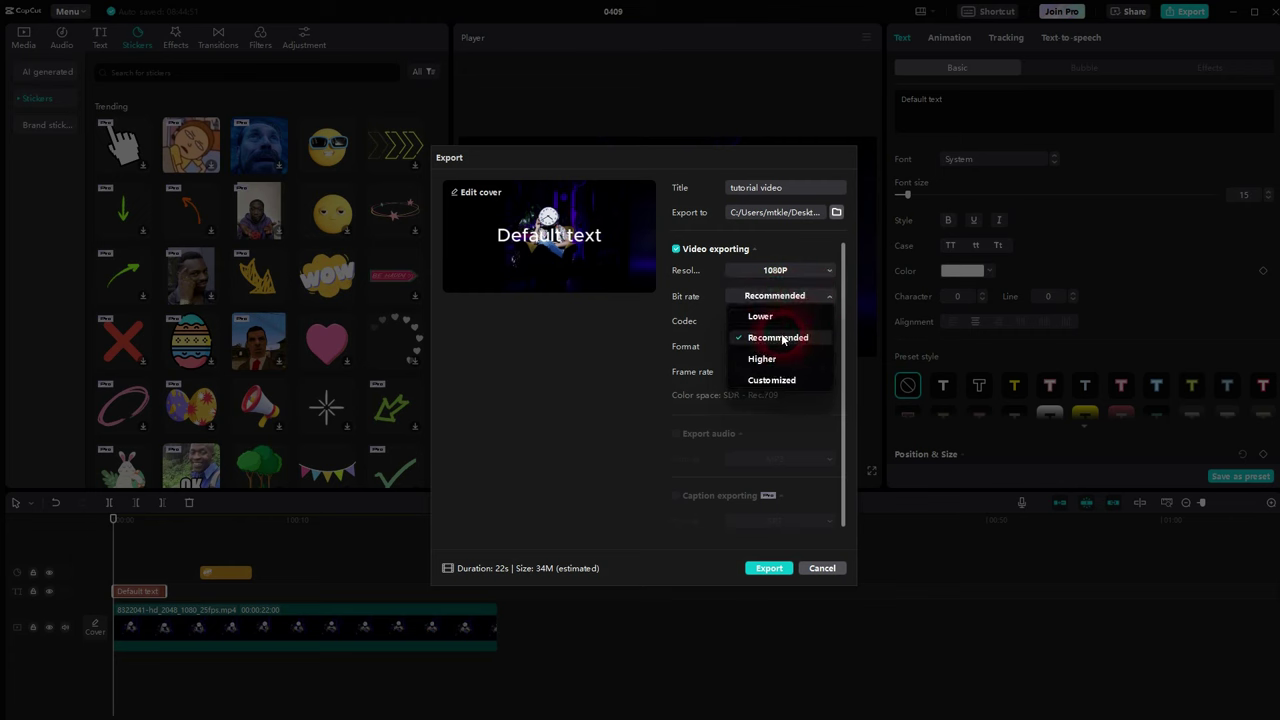
click(783, 338)
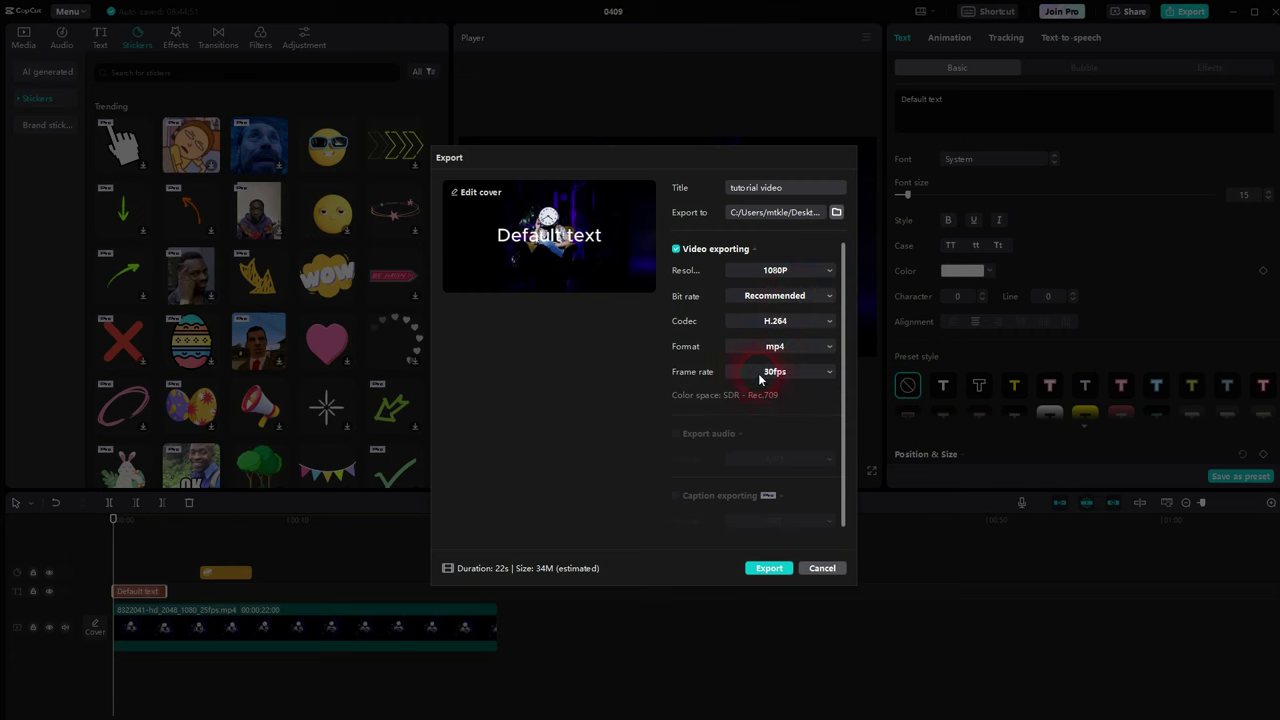
click(803, 348)
click(770, 388)
click(778, 323)
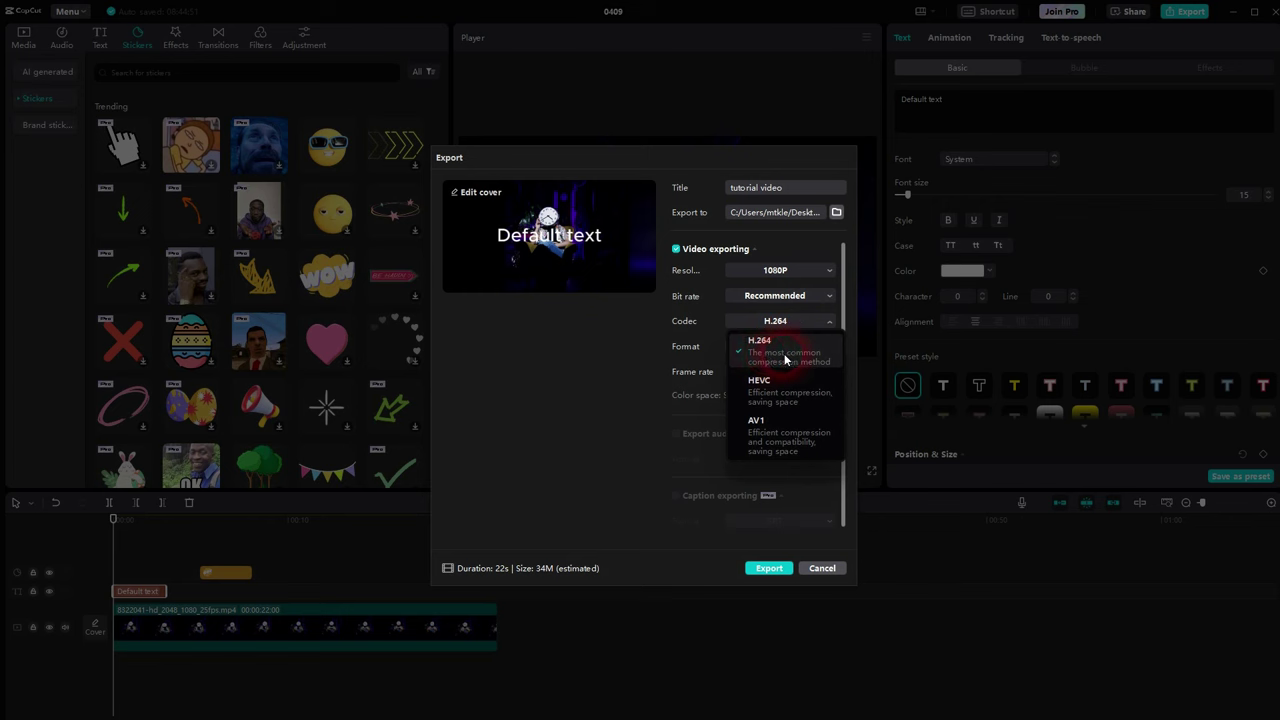
click(786, 360)
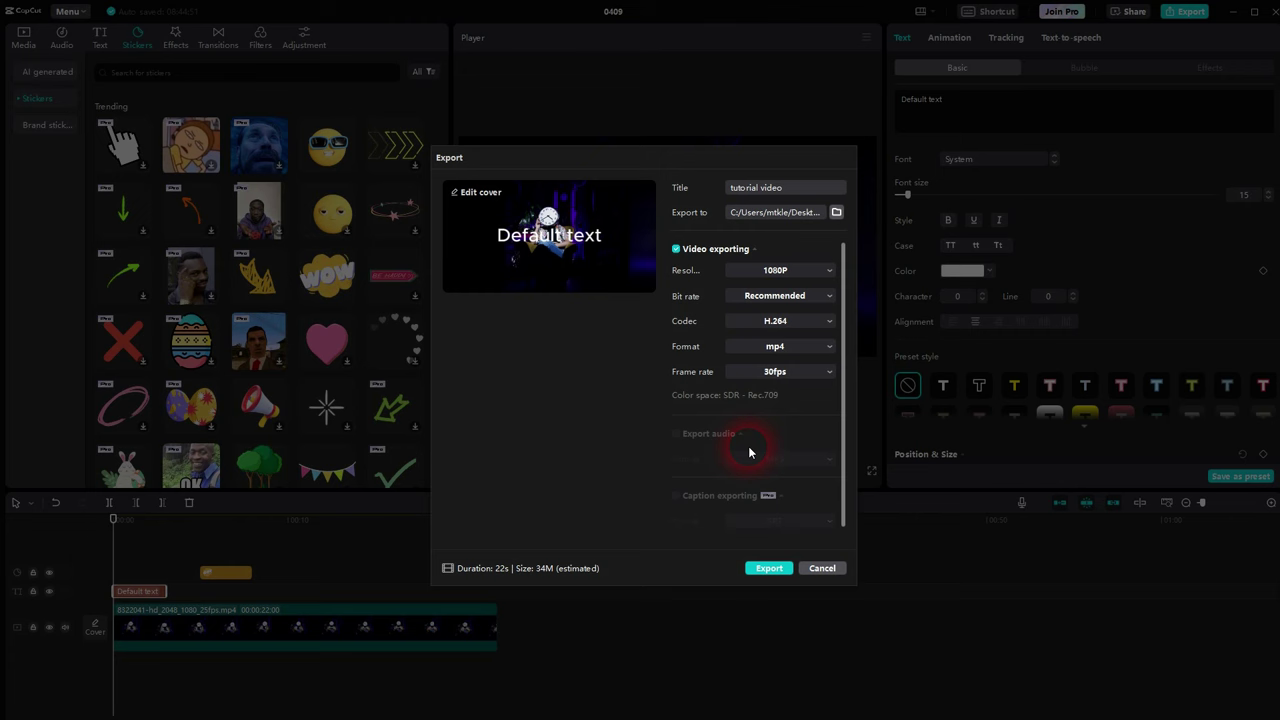
Step: Export the video, look through the YouTube and TikTok sharing options, and close the dialog without sharing
click(768, 568)
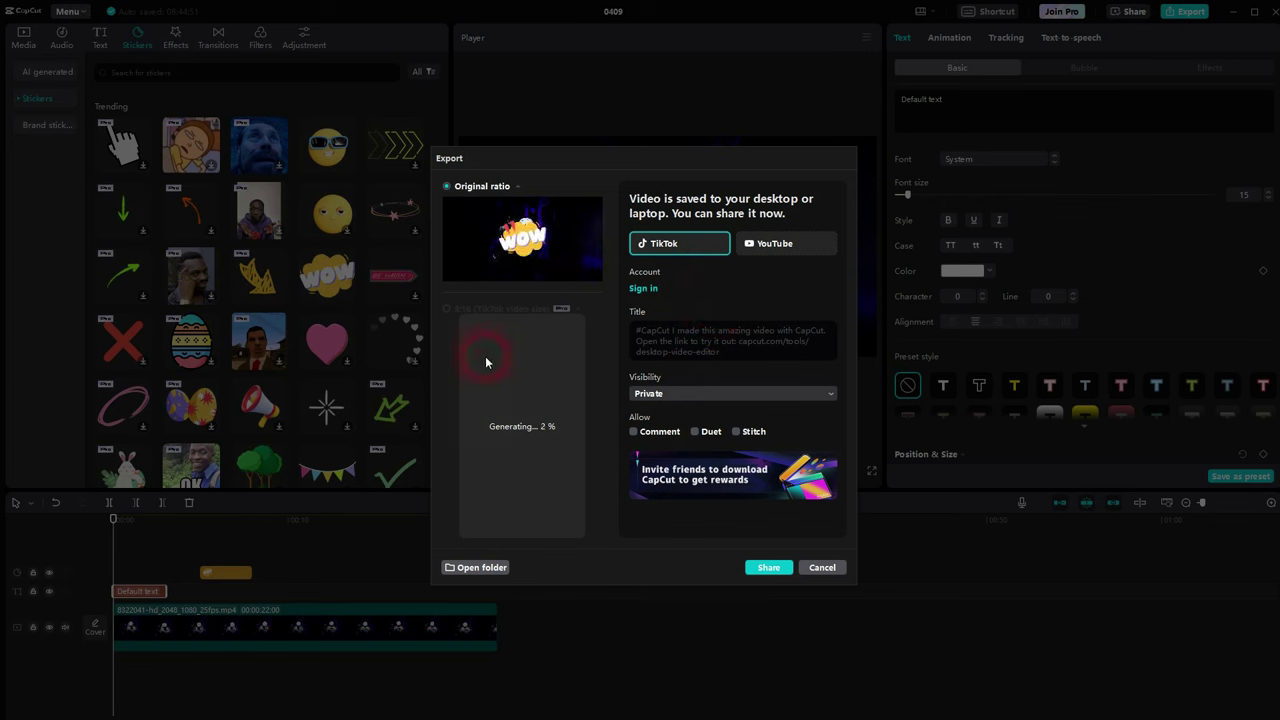
click(766, 249)
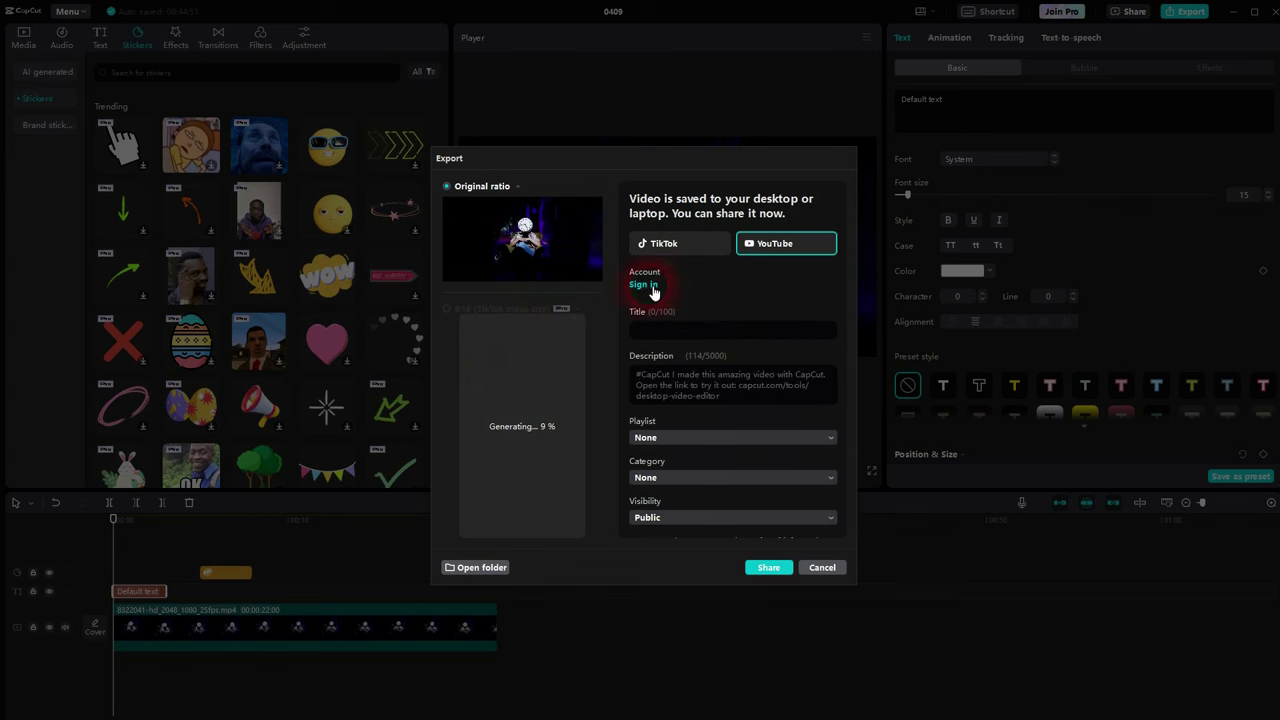
click(685, 243)
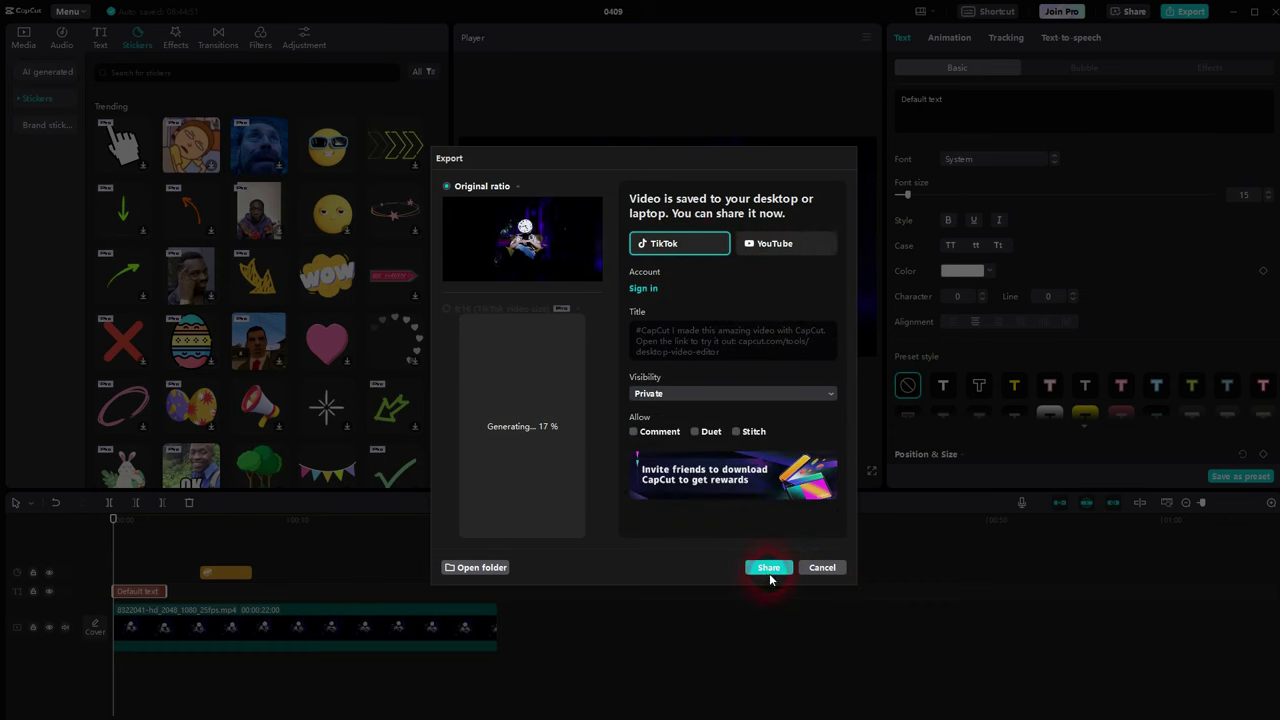
click(818, 568)
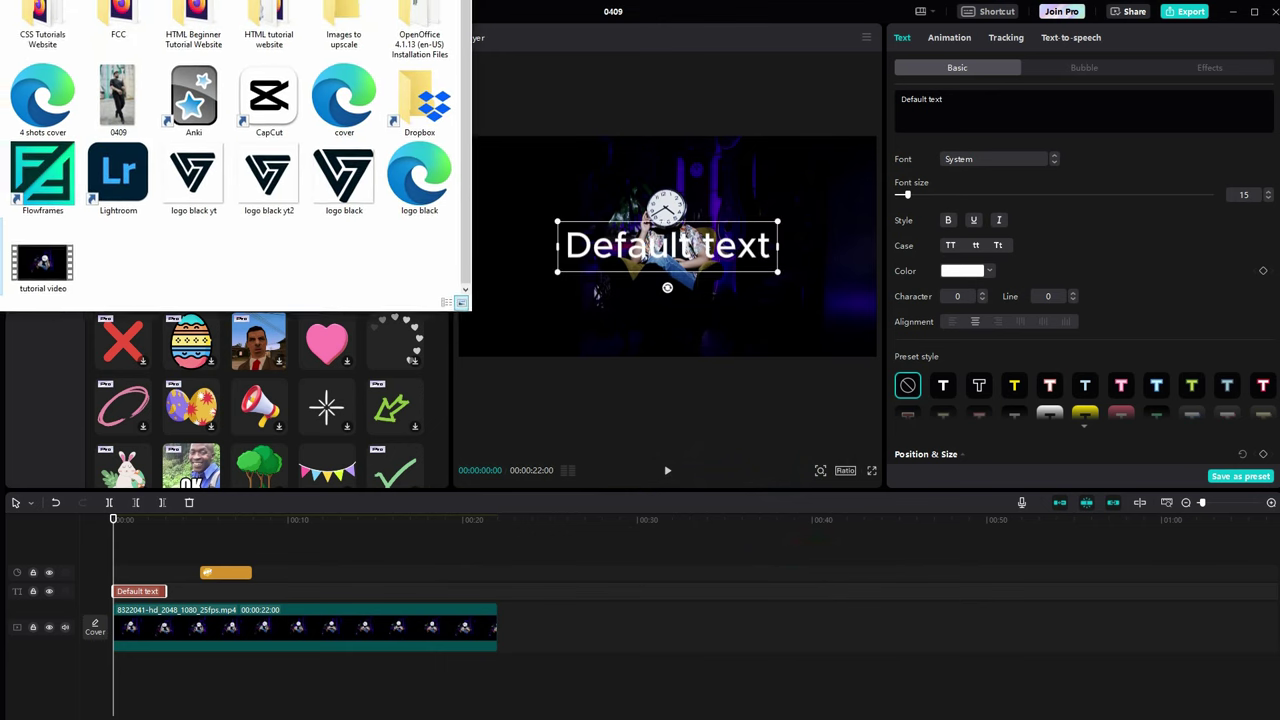
Step: Play the exported tutorial video file from the desktop folder to check it, then close the media player
double_click(37, 270)
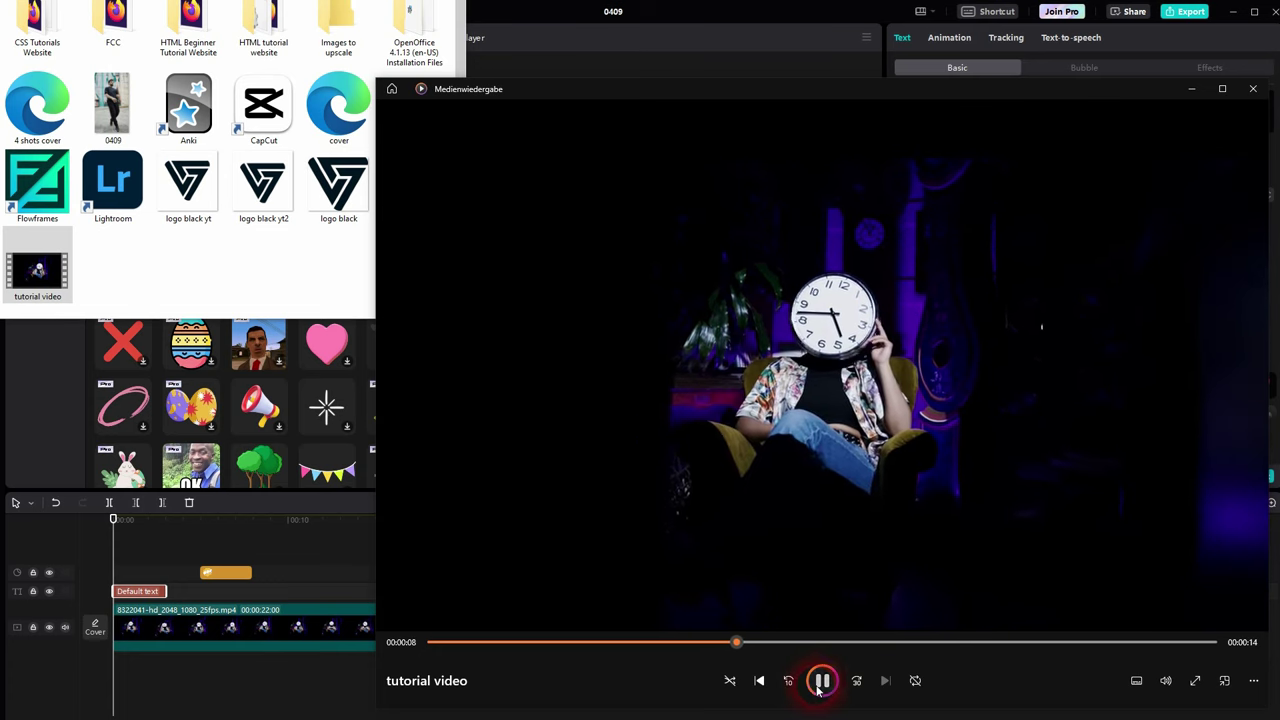
click(1117, 297)
click(1253, 90)
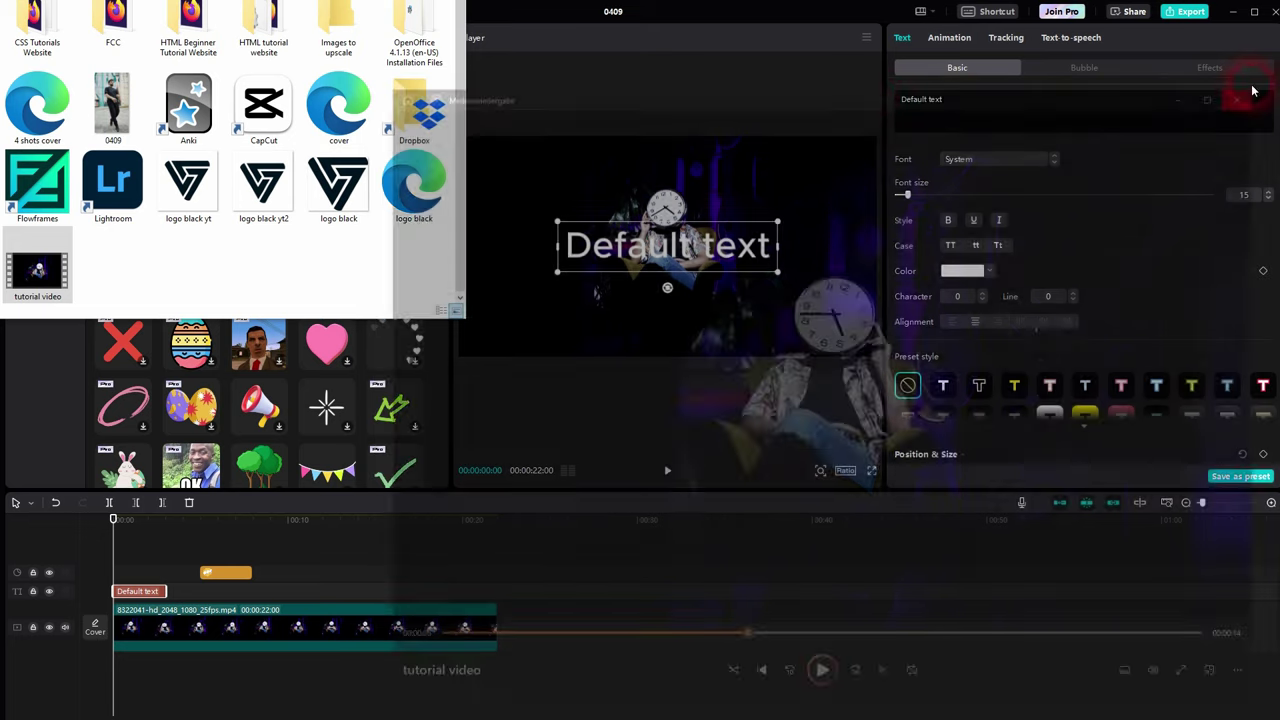
click(810, 93)
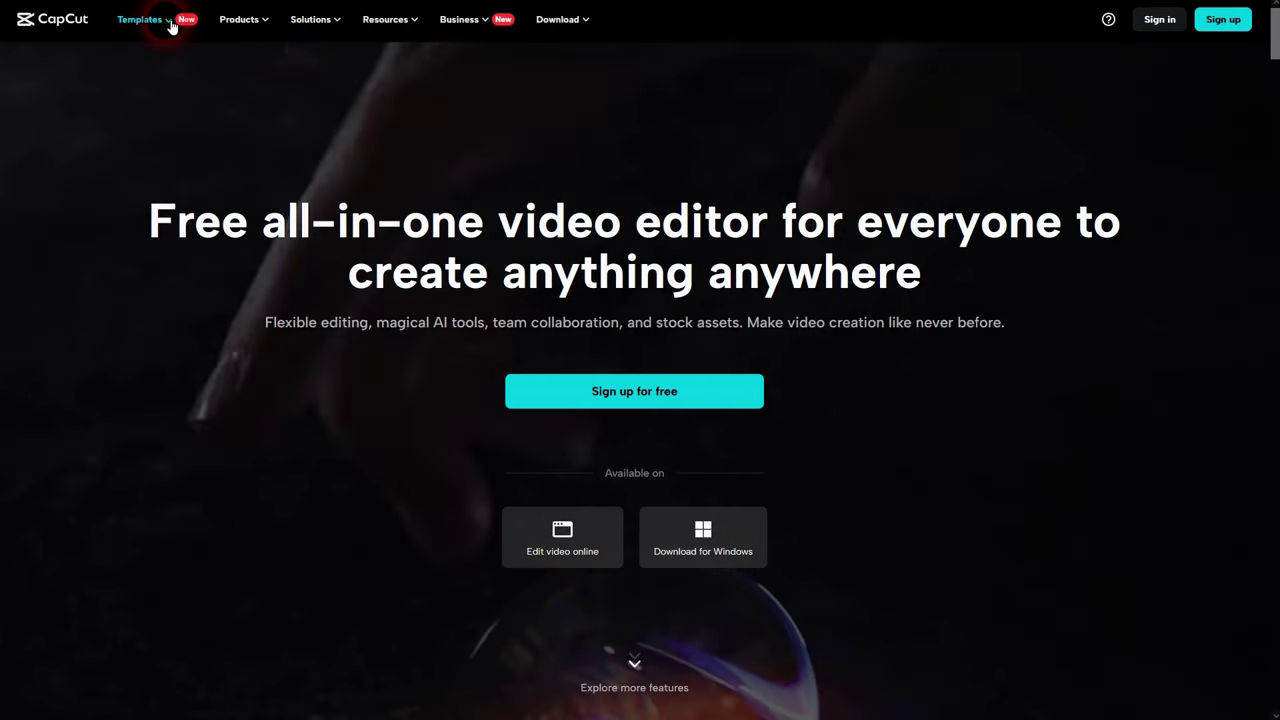
Step: Browse the templates on the CapCut website and change the project to the similar template "Barbie doll filter"
mouse_move(171, 23)
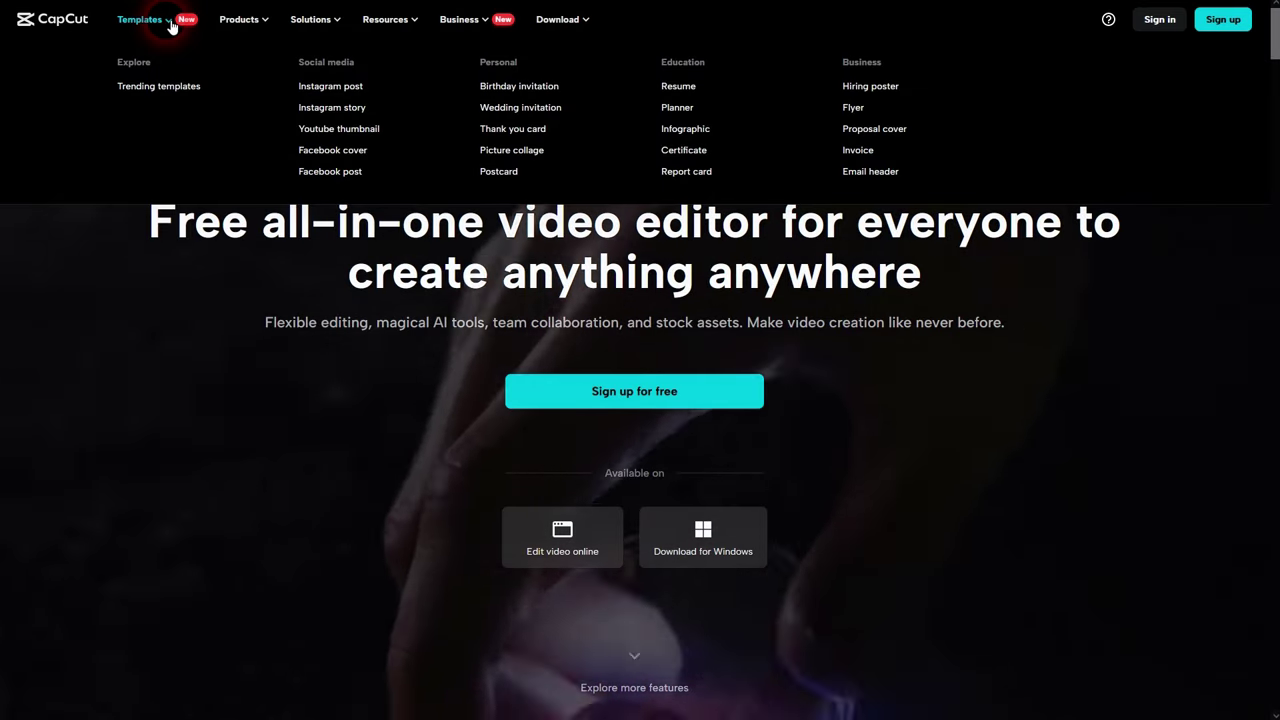
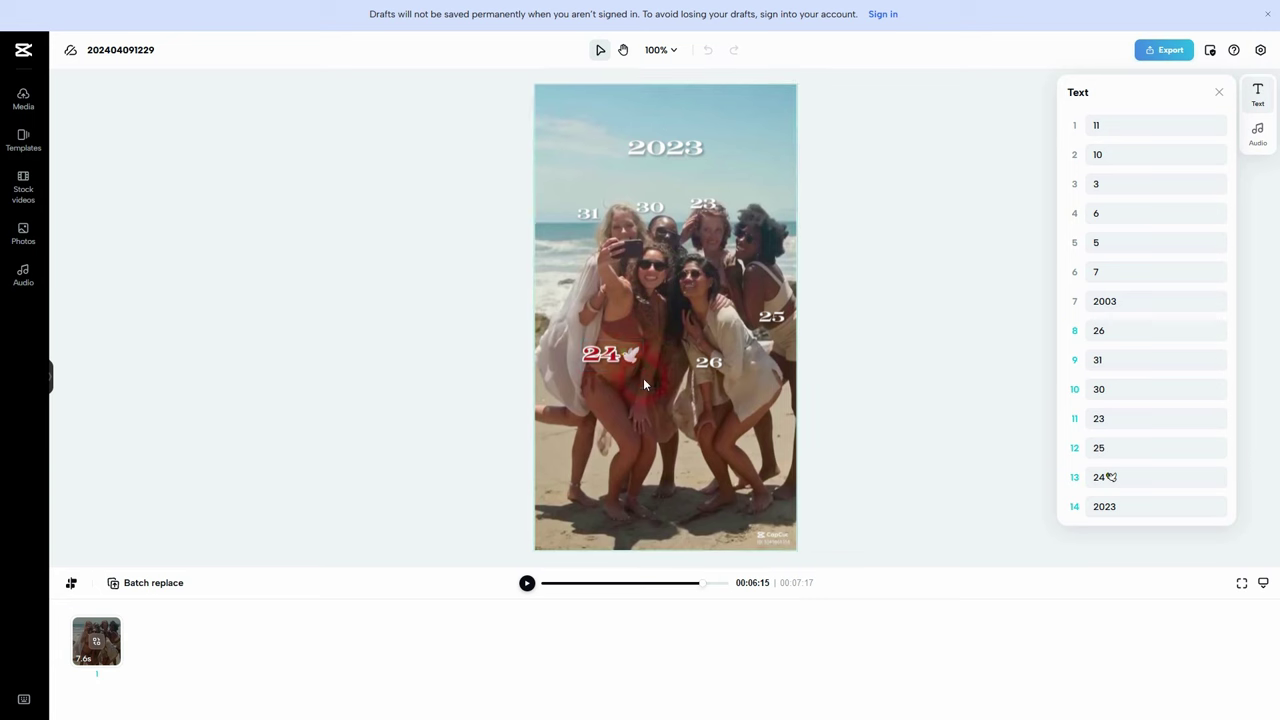
click(23, 141)
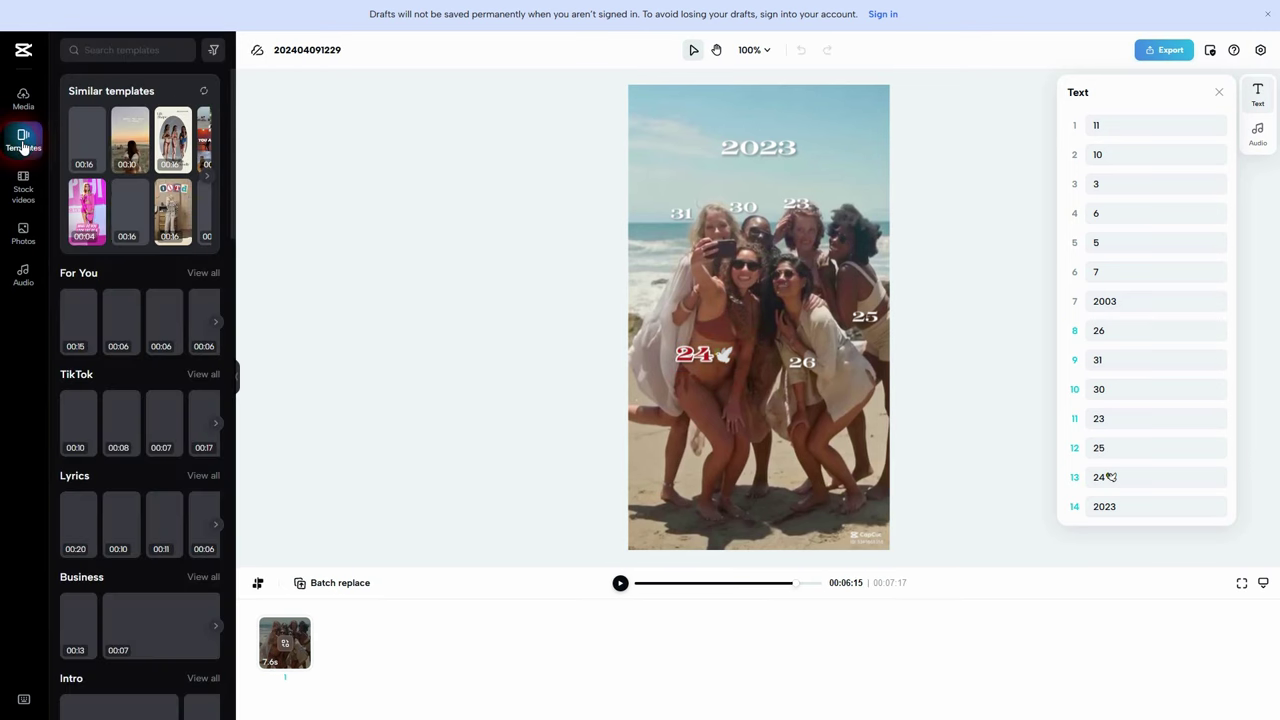
click(408, 279)
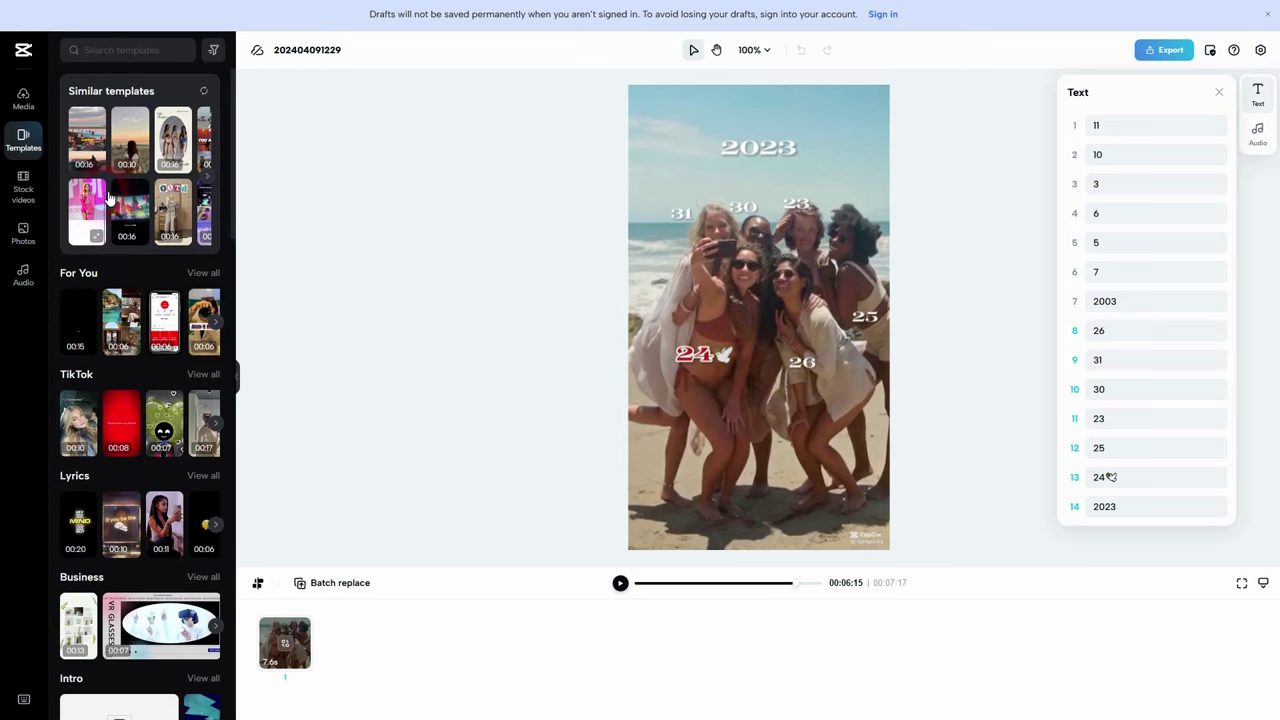
mouse_move(91, 217)
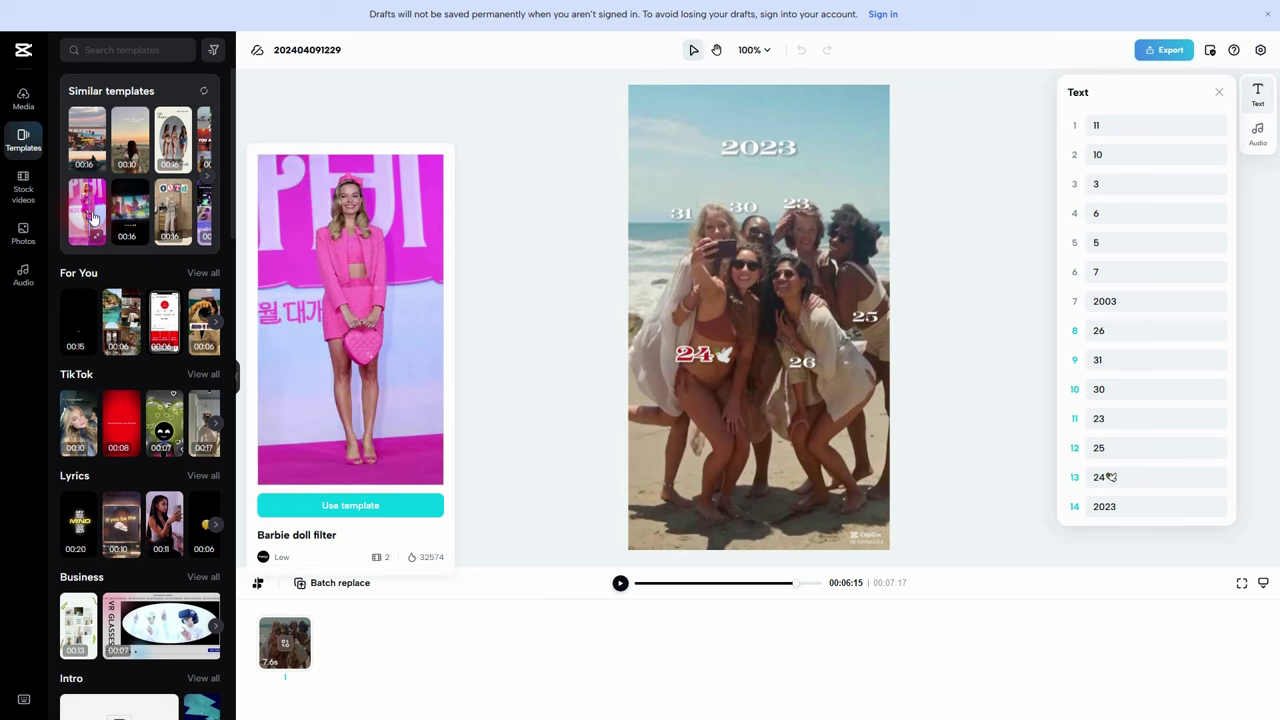
click(390, 507)
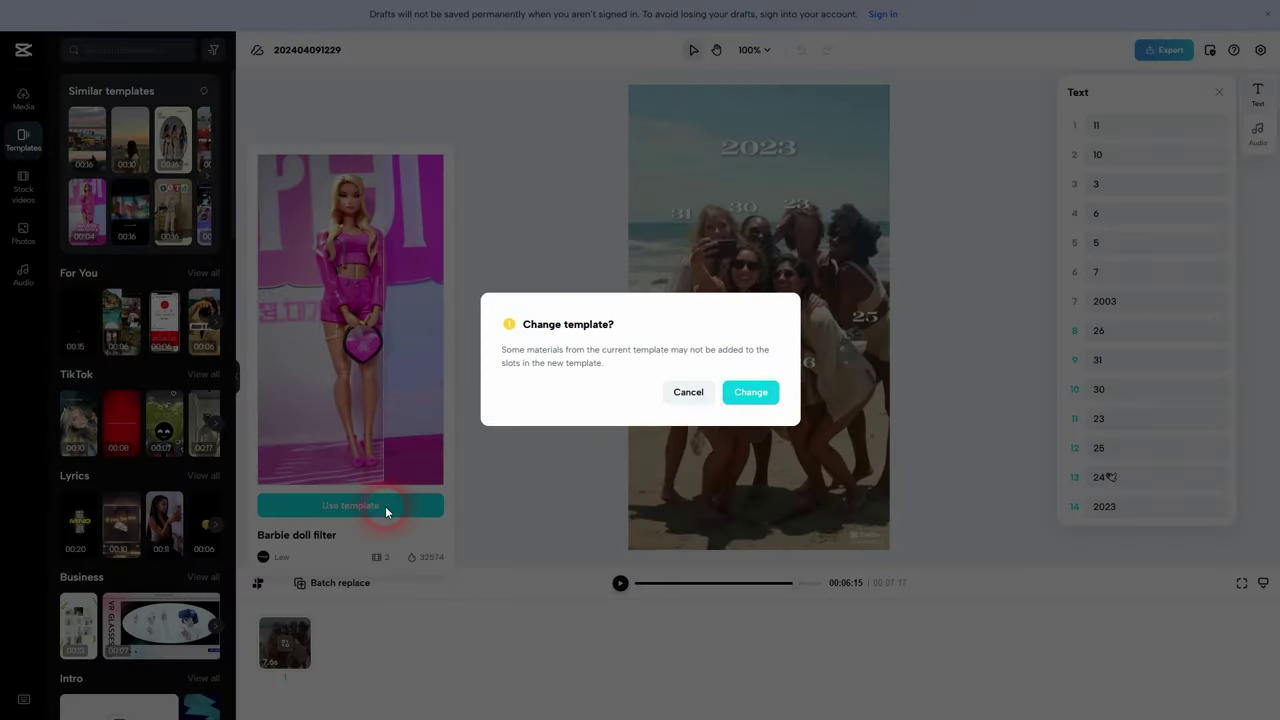
click(750, 392)
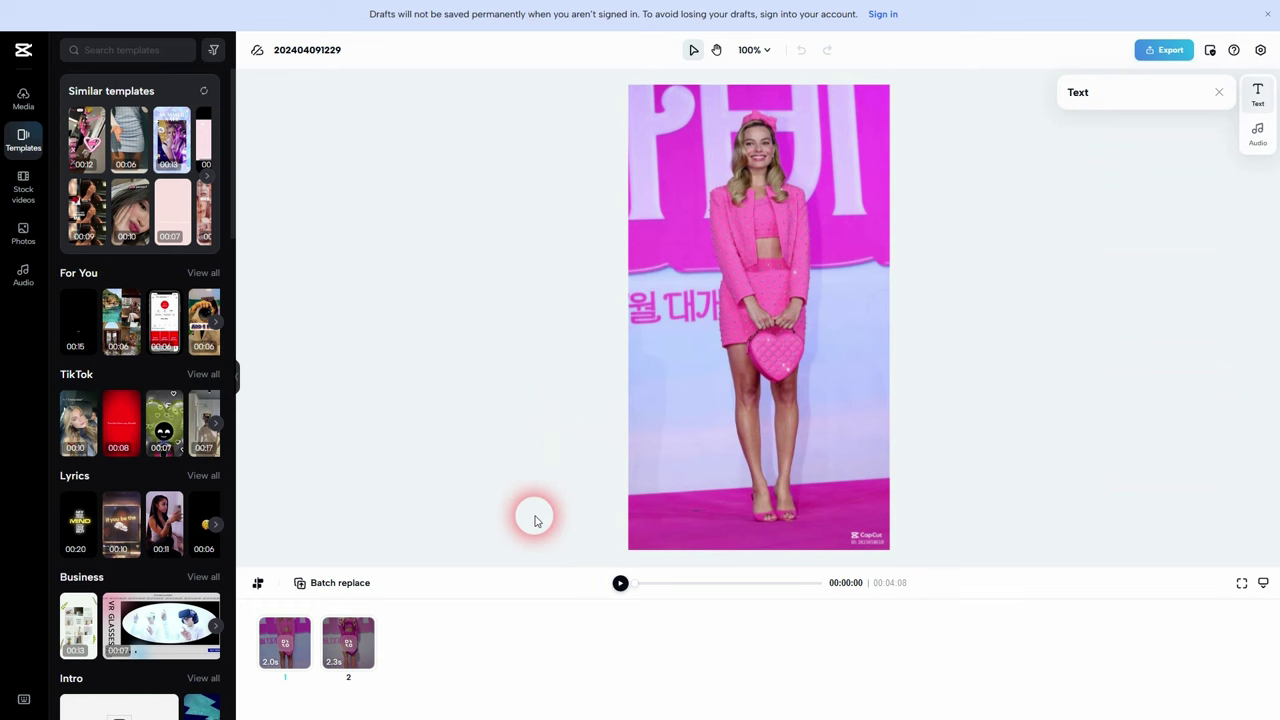
Step: Preview the template's two clips by switching between them in the clip strip
click(271, 649)
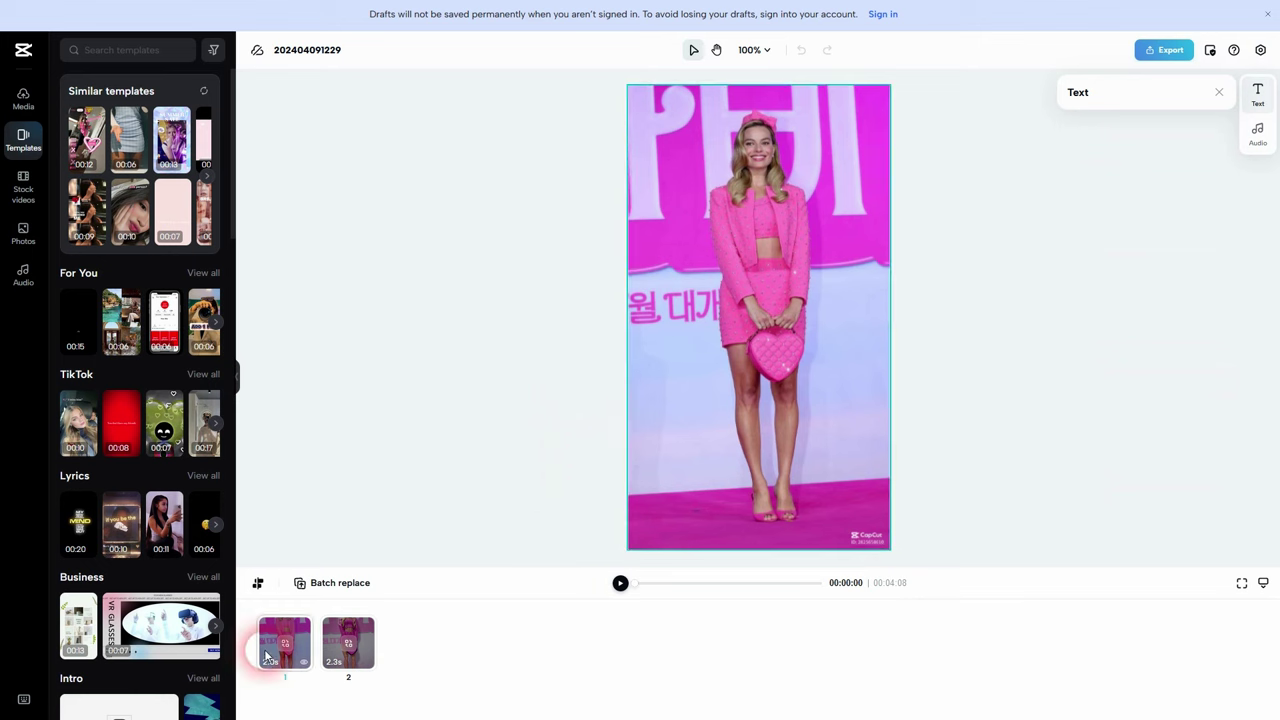
click(338, 662)
click(277, 662)
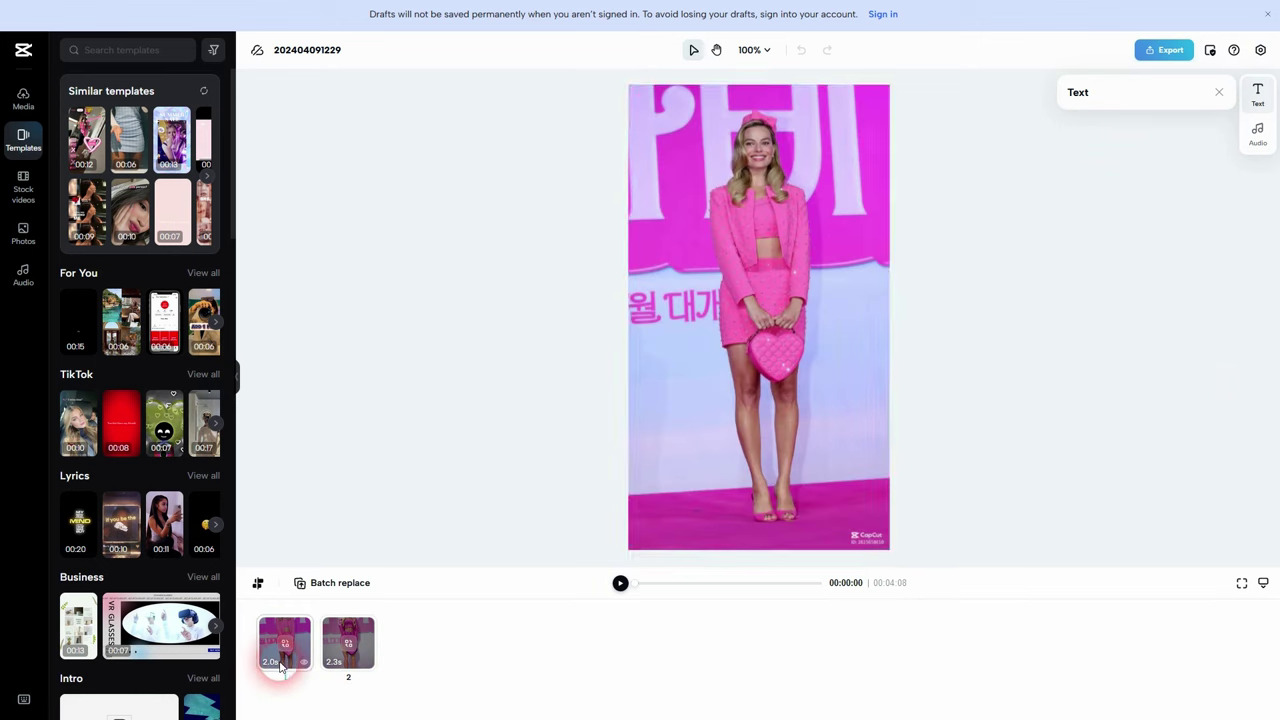
click(355, 667)
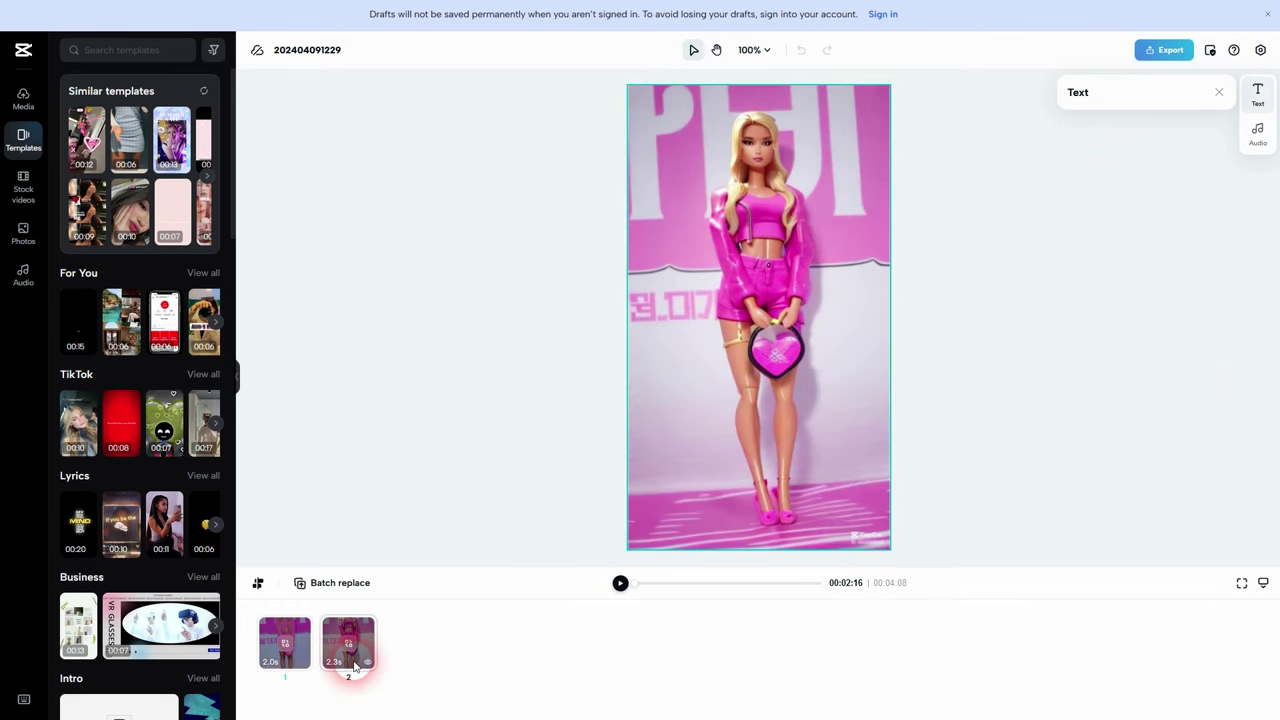
click(502, 605)
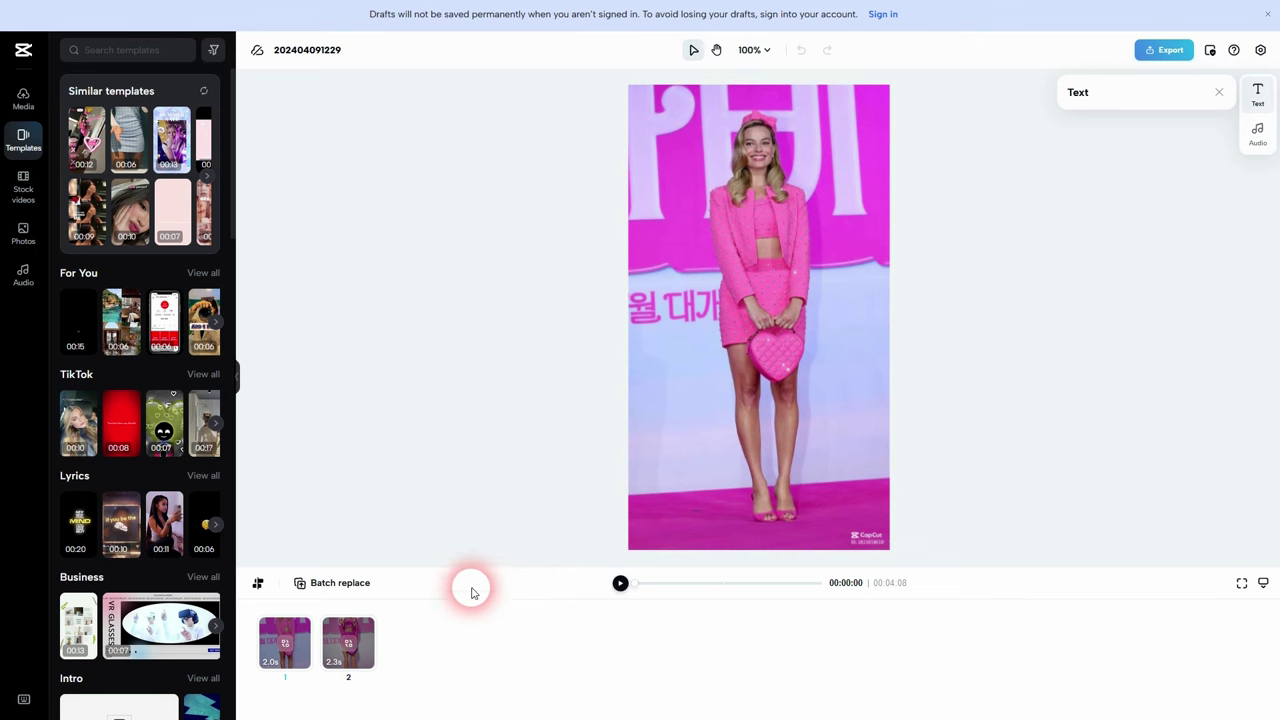
Step: Look through the web editor's media upload area, stock videos and stock photos
click(33, 96)
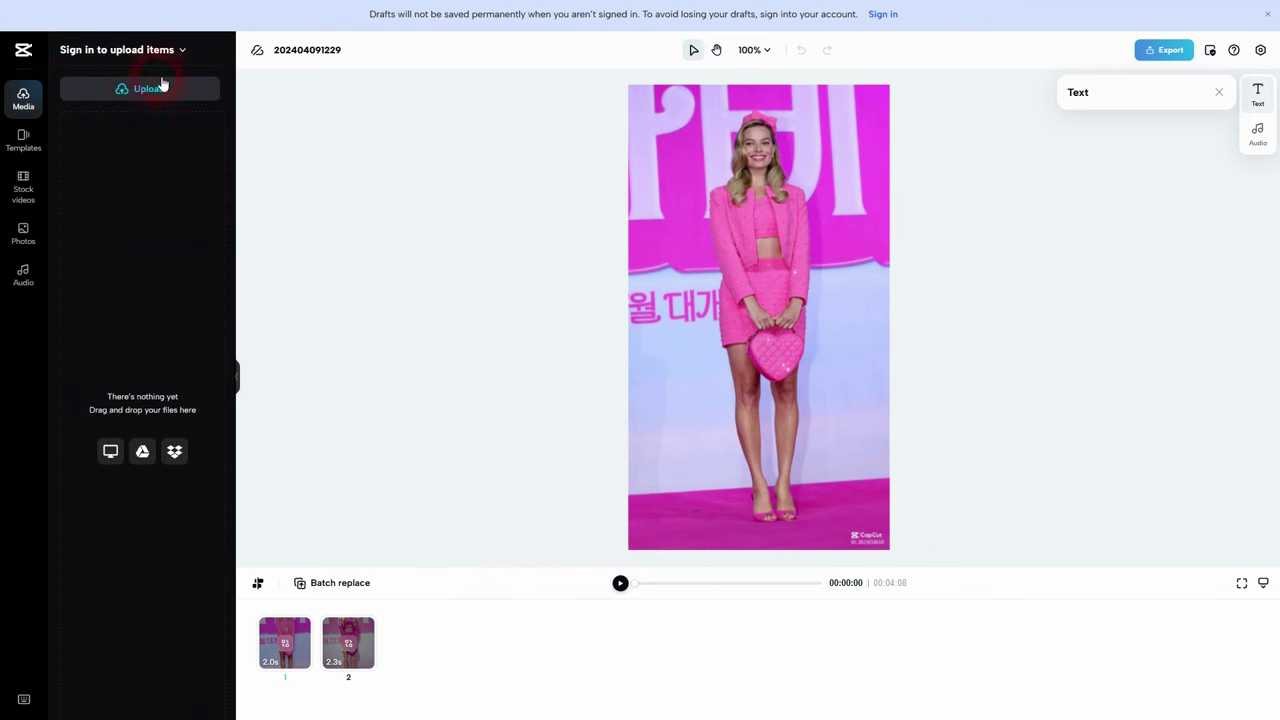
click(37, 202)
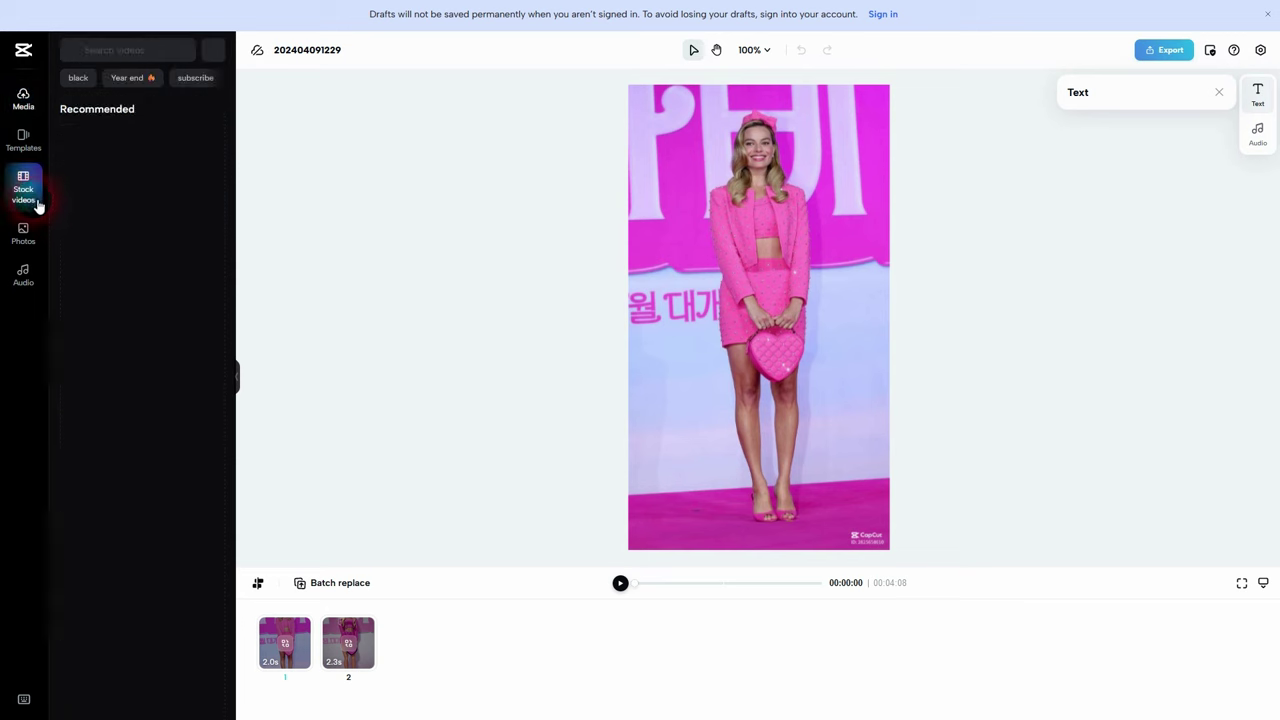
click(25, 234)
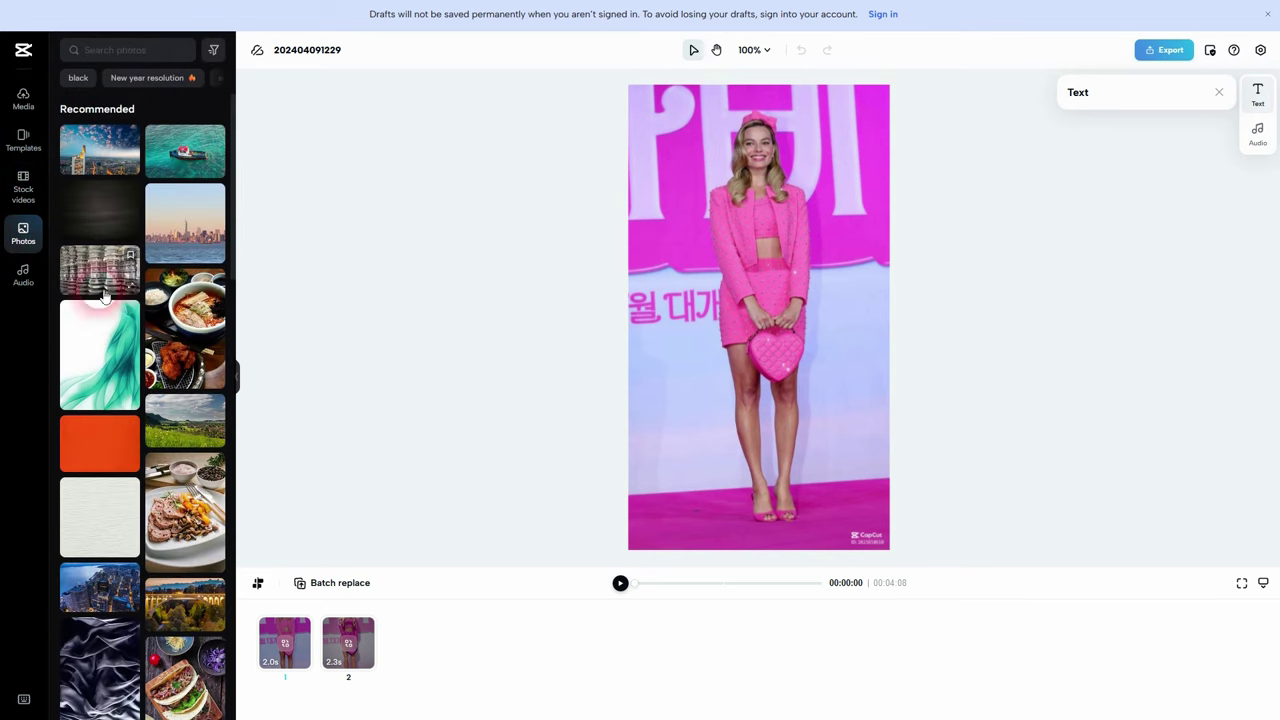
Step: Look through the web editor's music library and export options
click(24, 272)
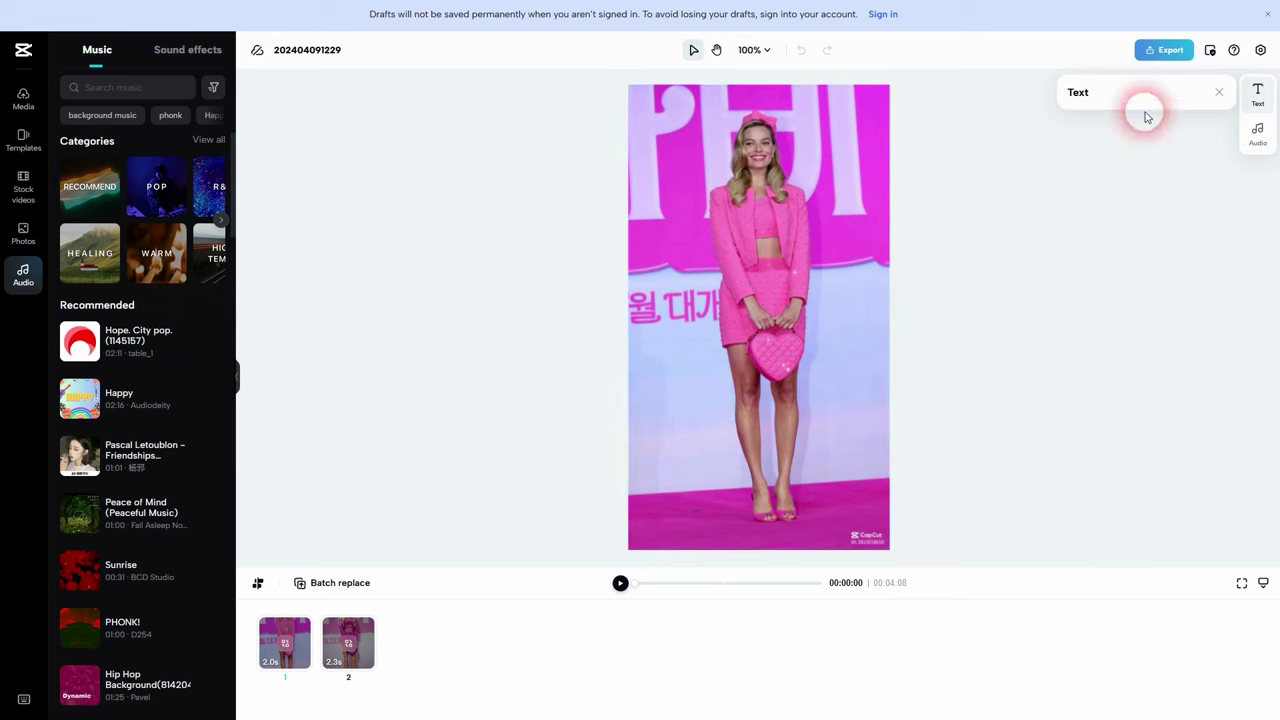
click(1167, 60)
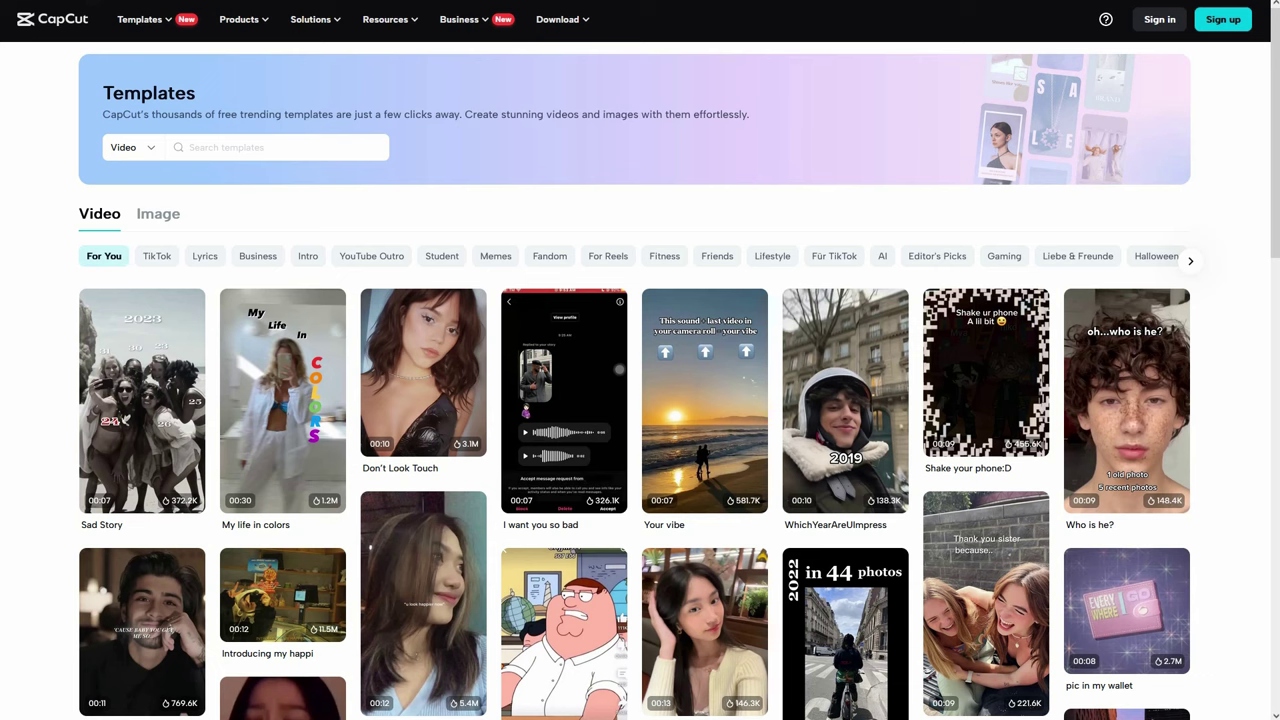
mouse_move(145, 19)
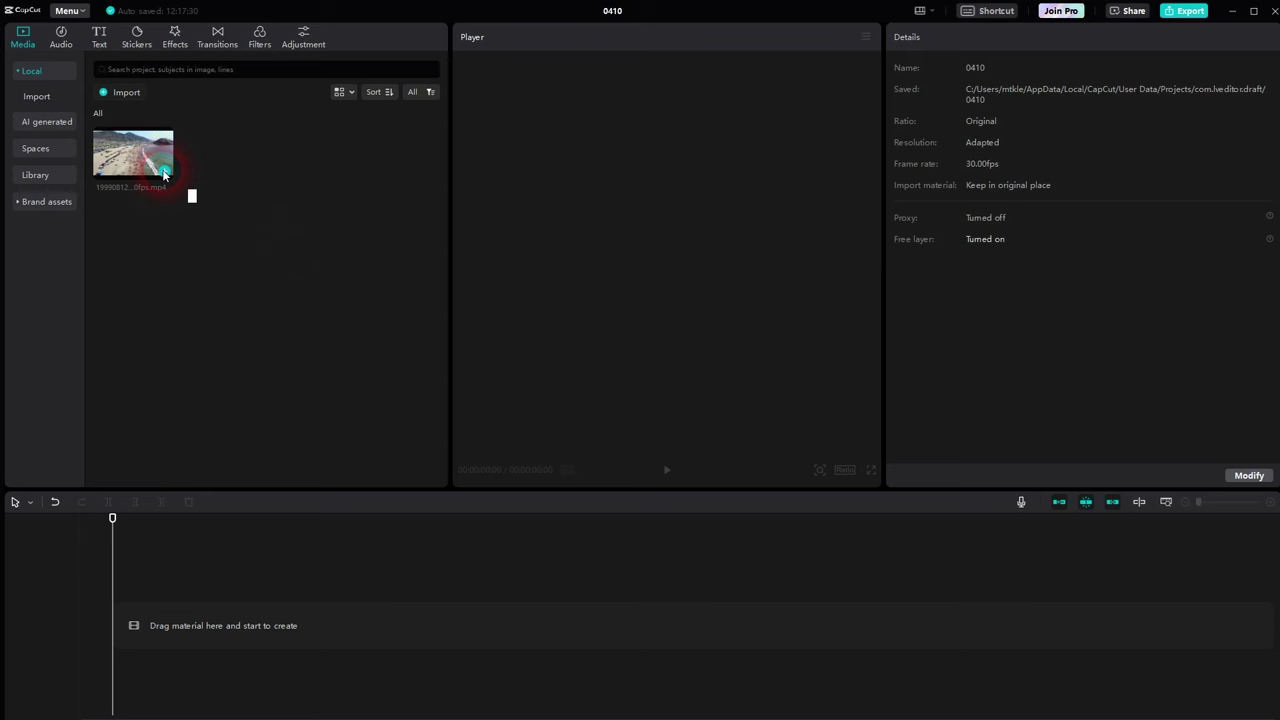
Step: In the CapCut desktop project 0410, add the imported beach video to the timeline and open its colour adjustment settings
click(164, 172)
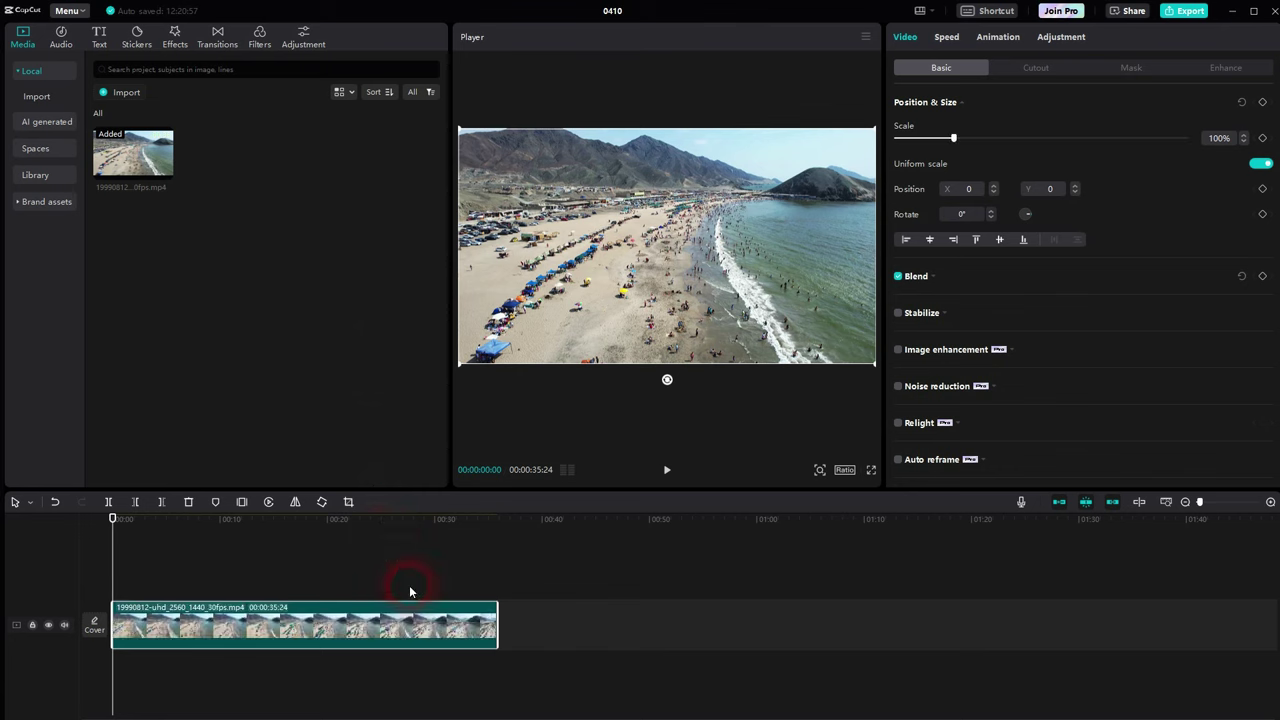
click(1056, 37)
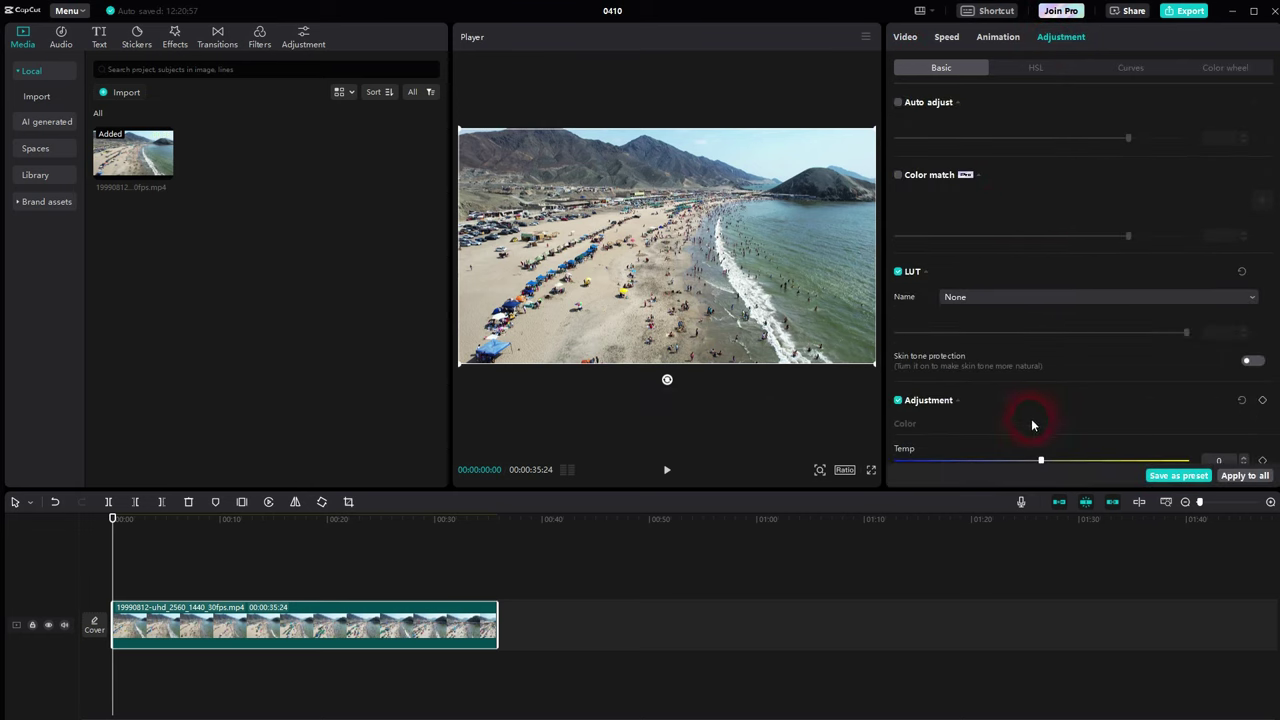
Step: Set the beach clip's contrast to 7 and brightness to -7
scroll(1074, 356, down, 3)
scroll(1076, 356, down, 5)
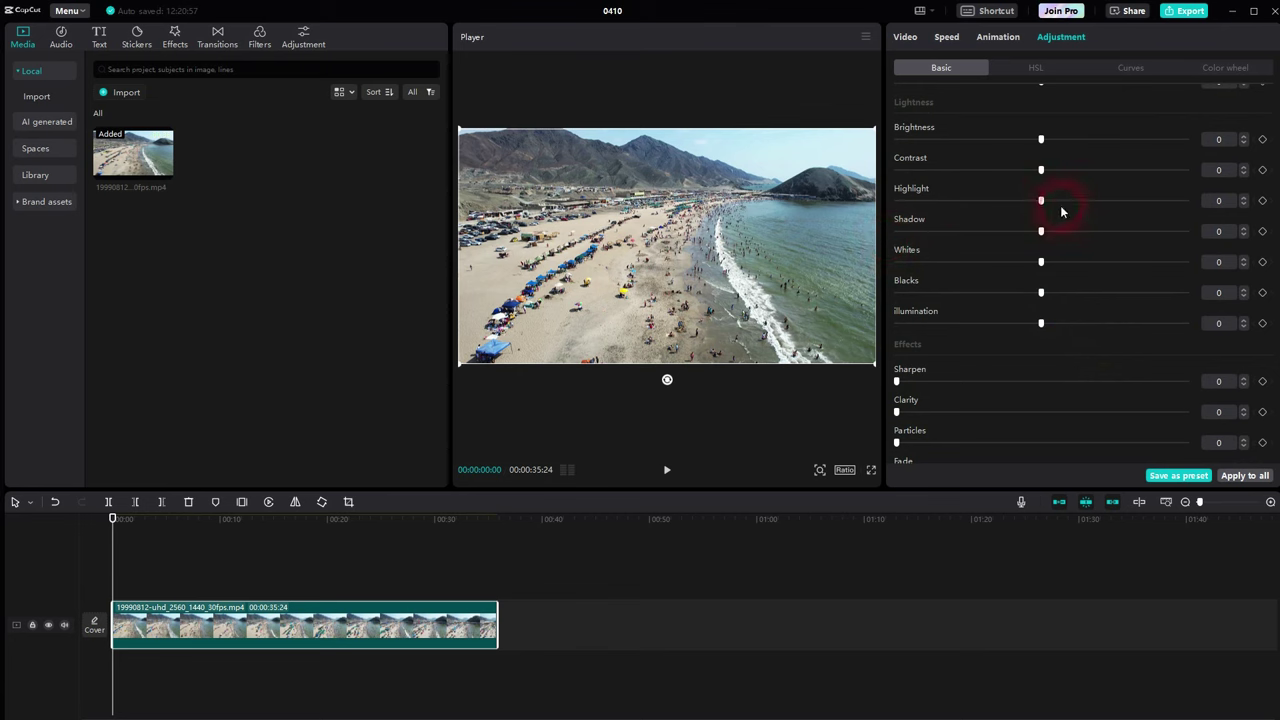
drag(1042, 175, 1076, 207)
scroll(1075, 229, up, 2)
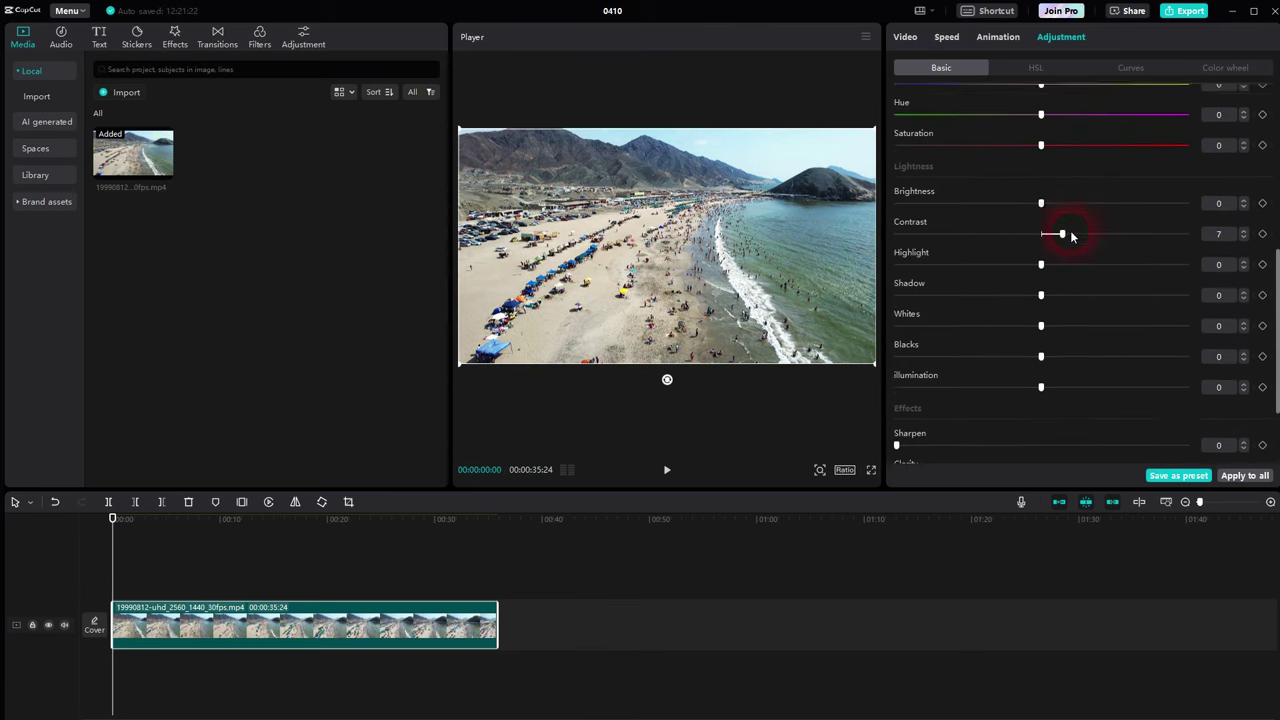
drag(1040, 240, 1020, 260)
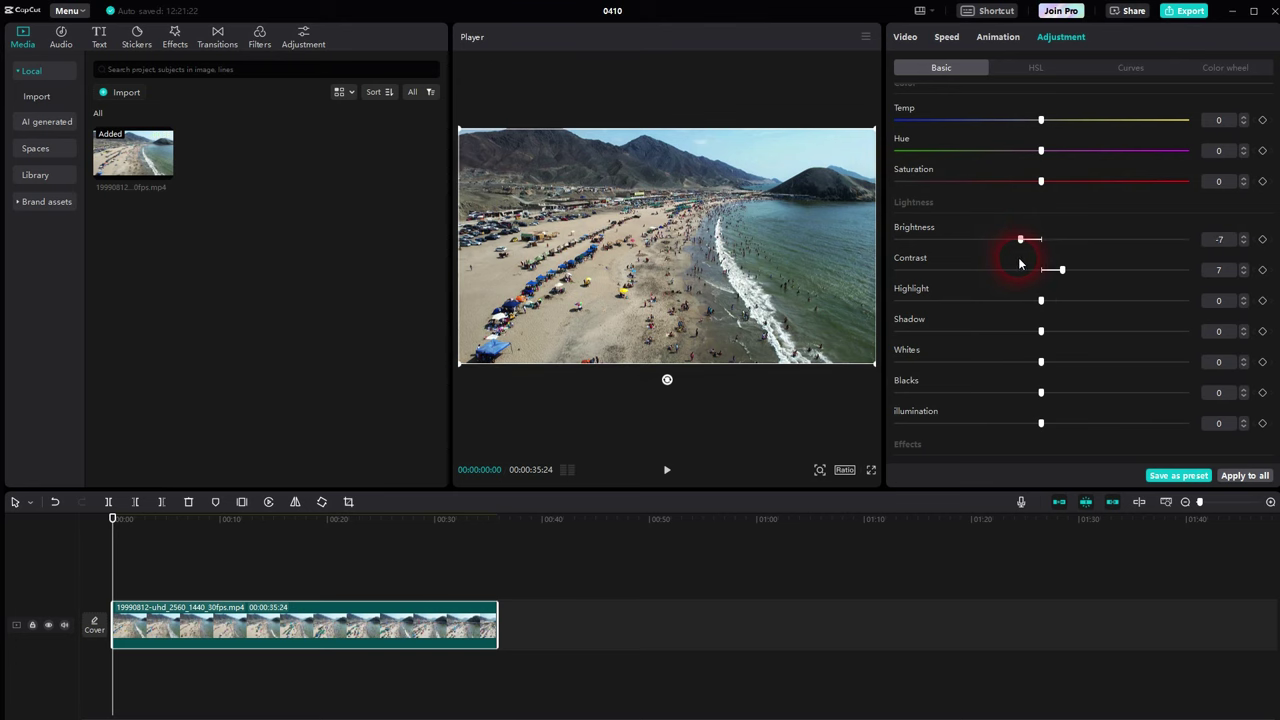
Step: Set the clip's temperature to 13, hue to 12 and saturation to 27, and compare the image with the adjustments disabled and enabled
scroll(1122, 228, up, 2)
scroll(1100, 248, up, 1)
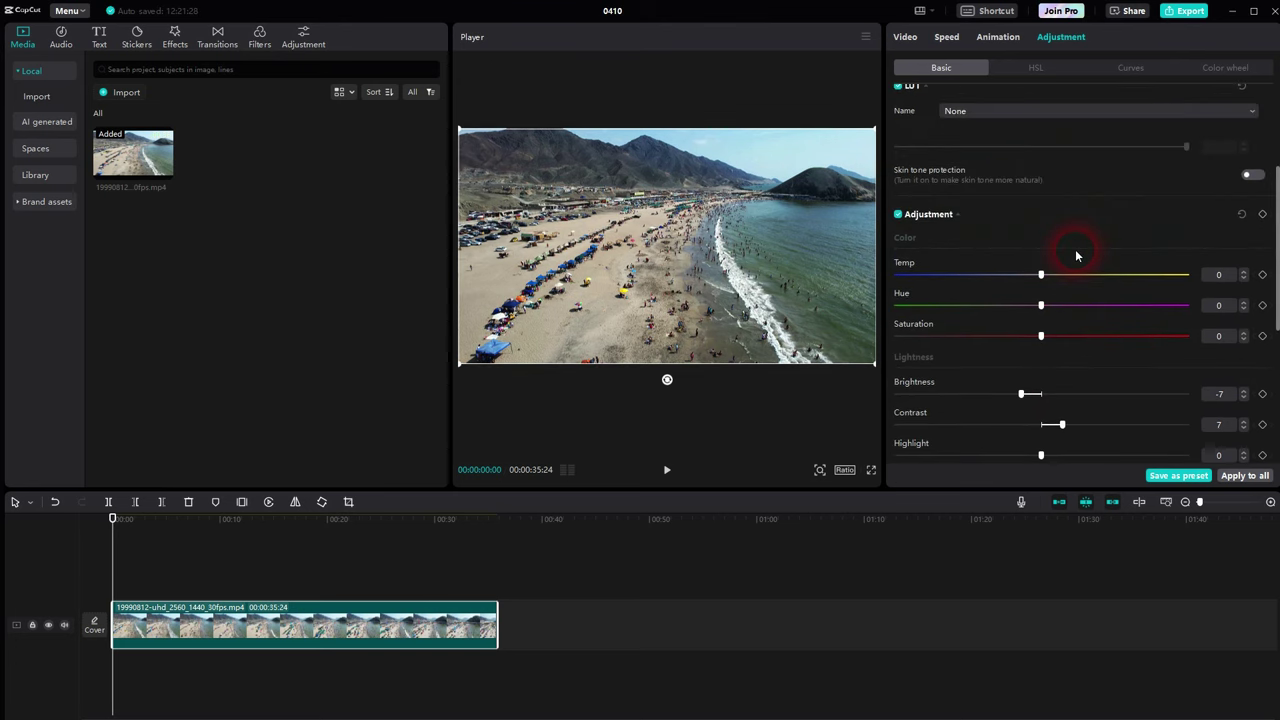
drag(1043, 276, 1276, 280)
drag(1193, 308, 1119, 375)
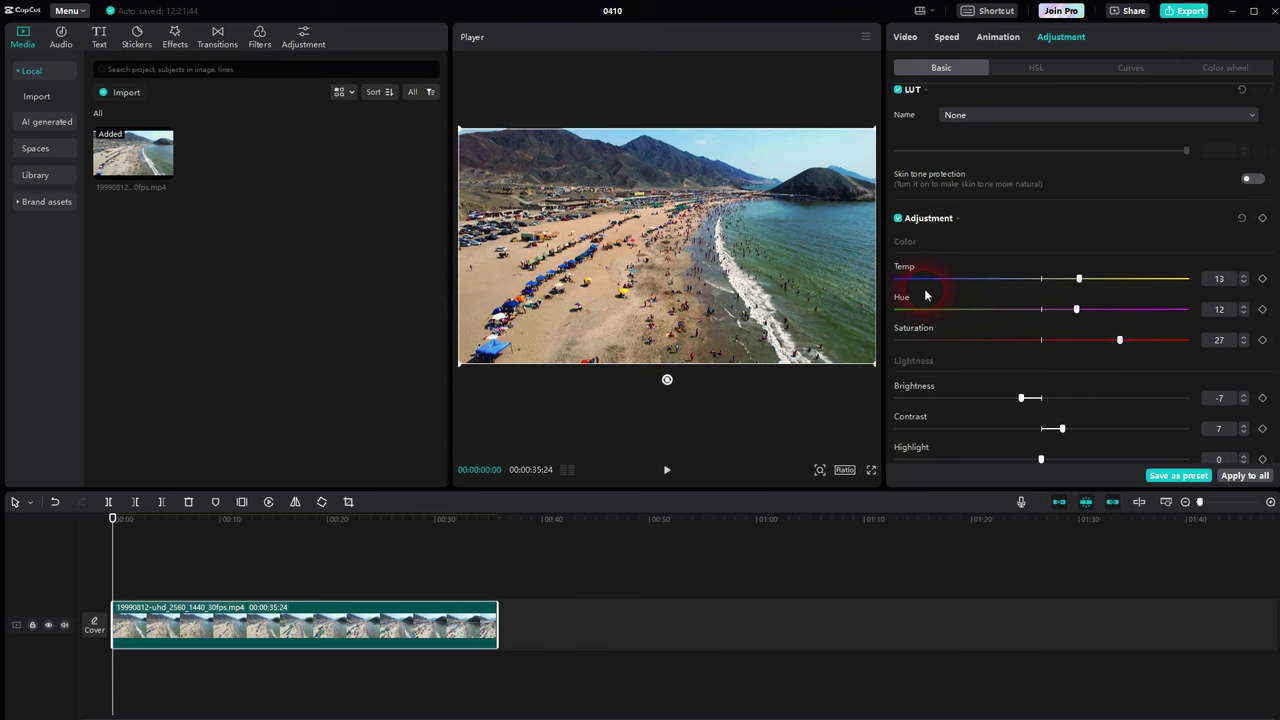
click(899, 219)
click(899, 219)
Step: Enable Auto adjust for the clip and reset all manual colour and lightness adjustments
scroll(1058, 228, up, 4)
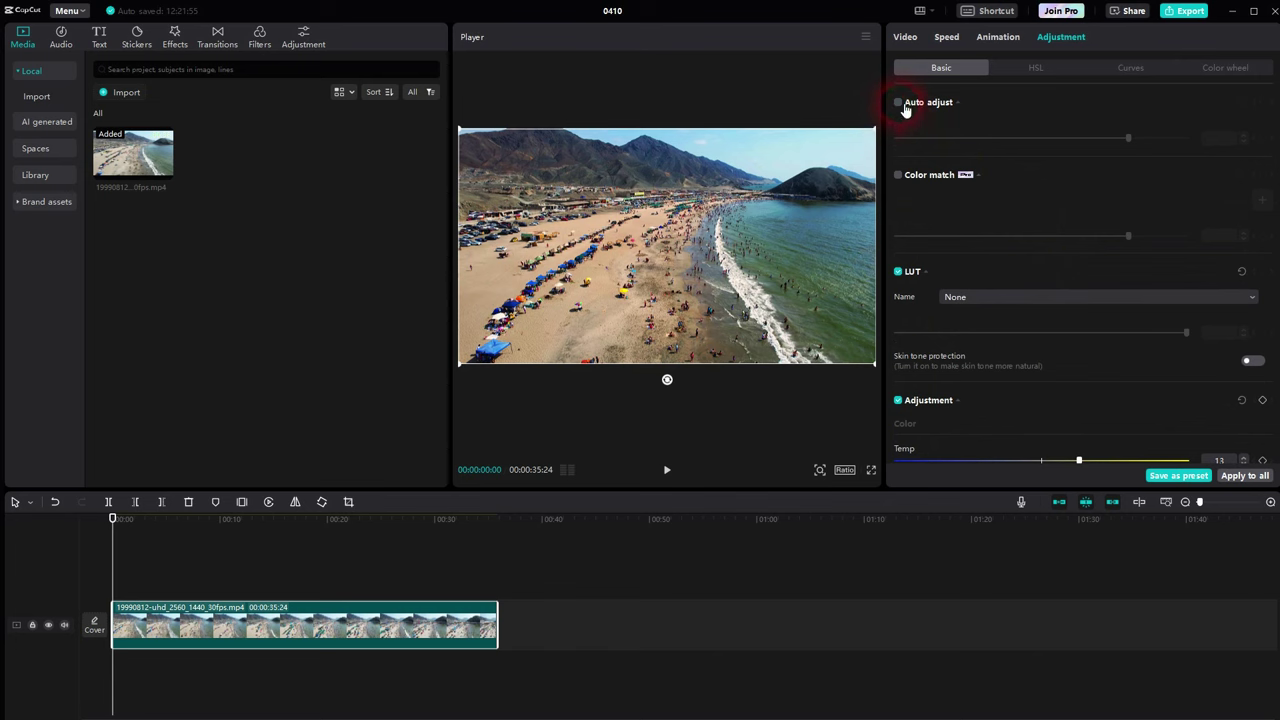
click(899, 103)
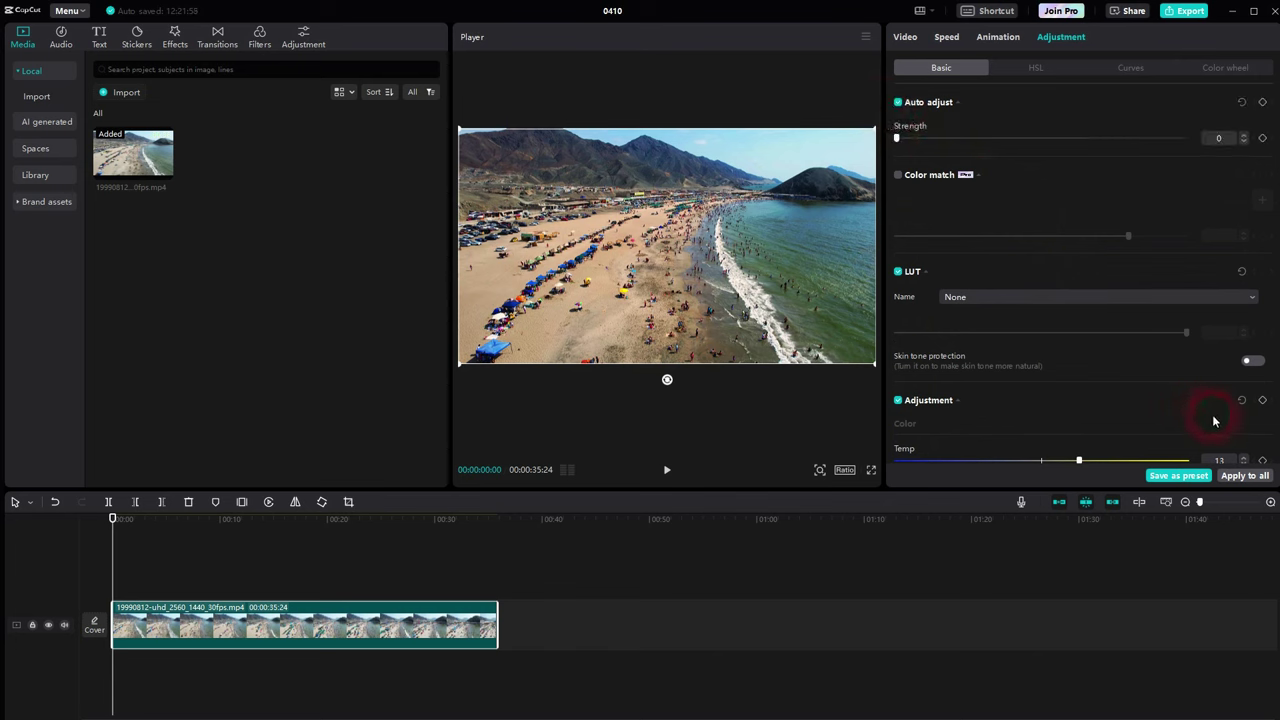
click(1245, 404)
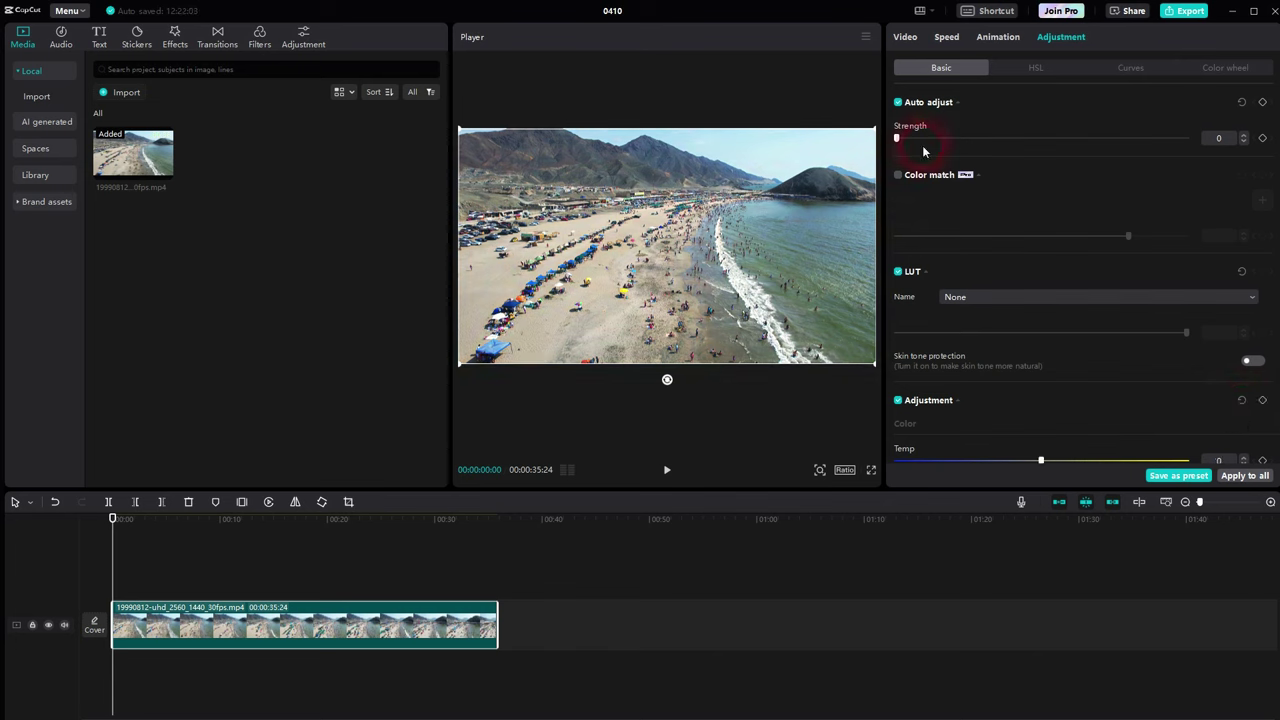
Step: Raise the Auto adjust strength to 100 and briefly play the clip to check the look
drag(896, 143, 1053, 138)
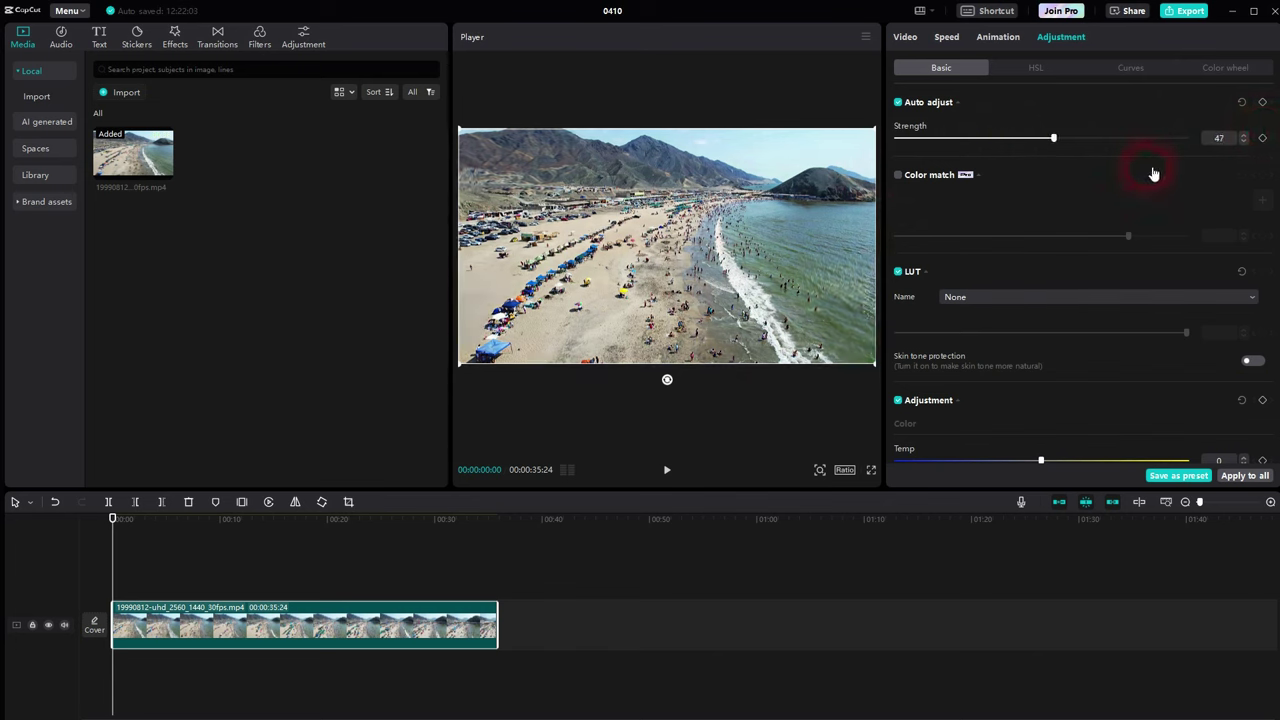
drag(1153, 174, 1279, 168)
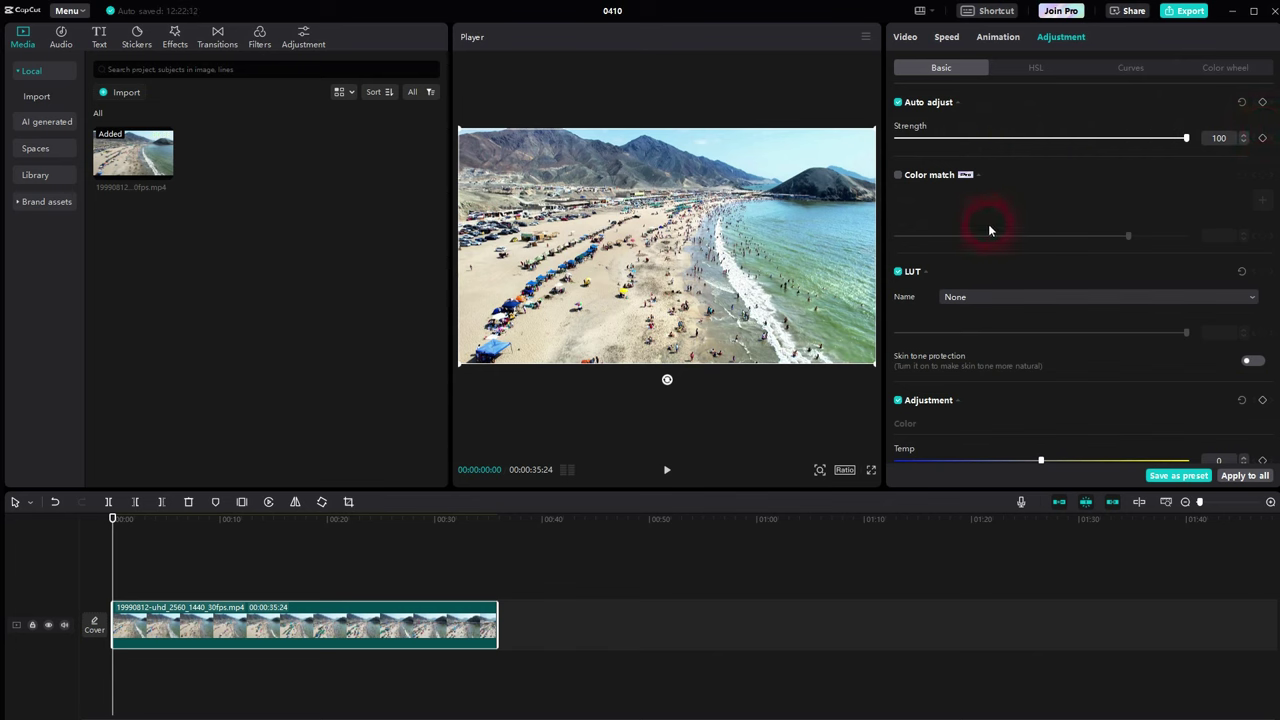
click(667, 469)
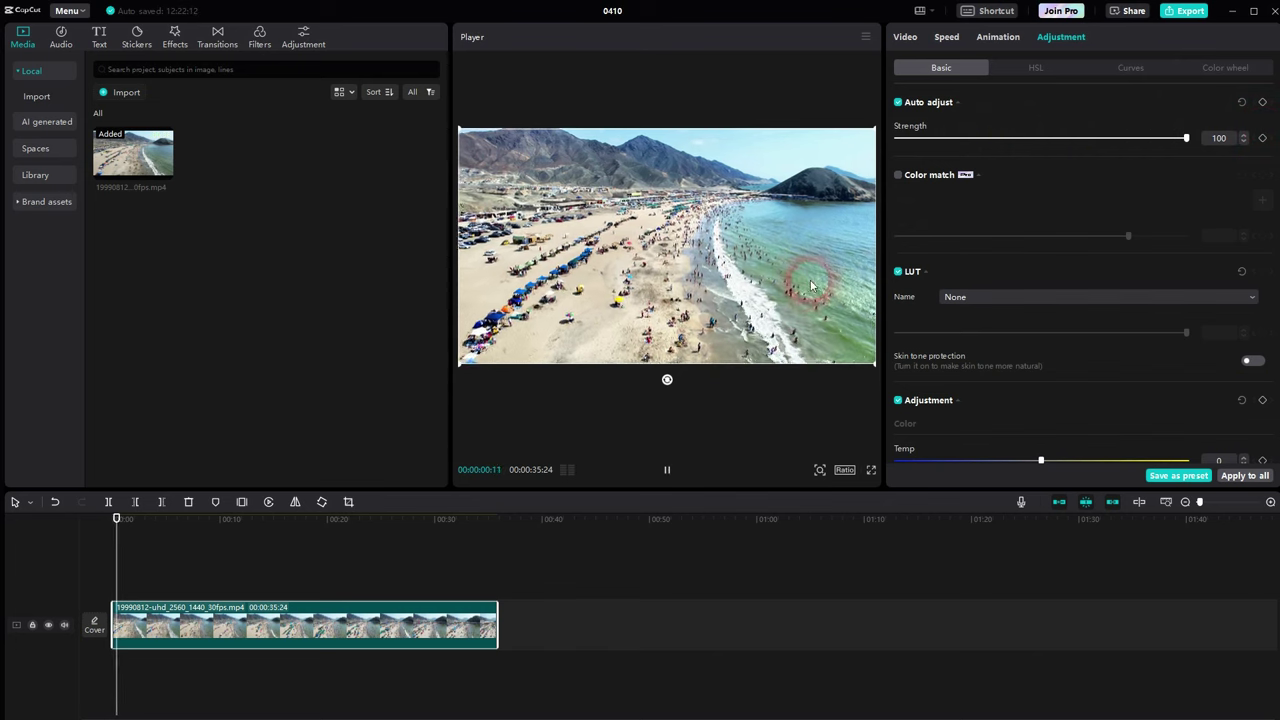
click(667, 469)
Step: Compare the clip's playback at Auto adjust strength 0 and return the strength to 100
drag(1187, 139, 817, 214)
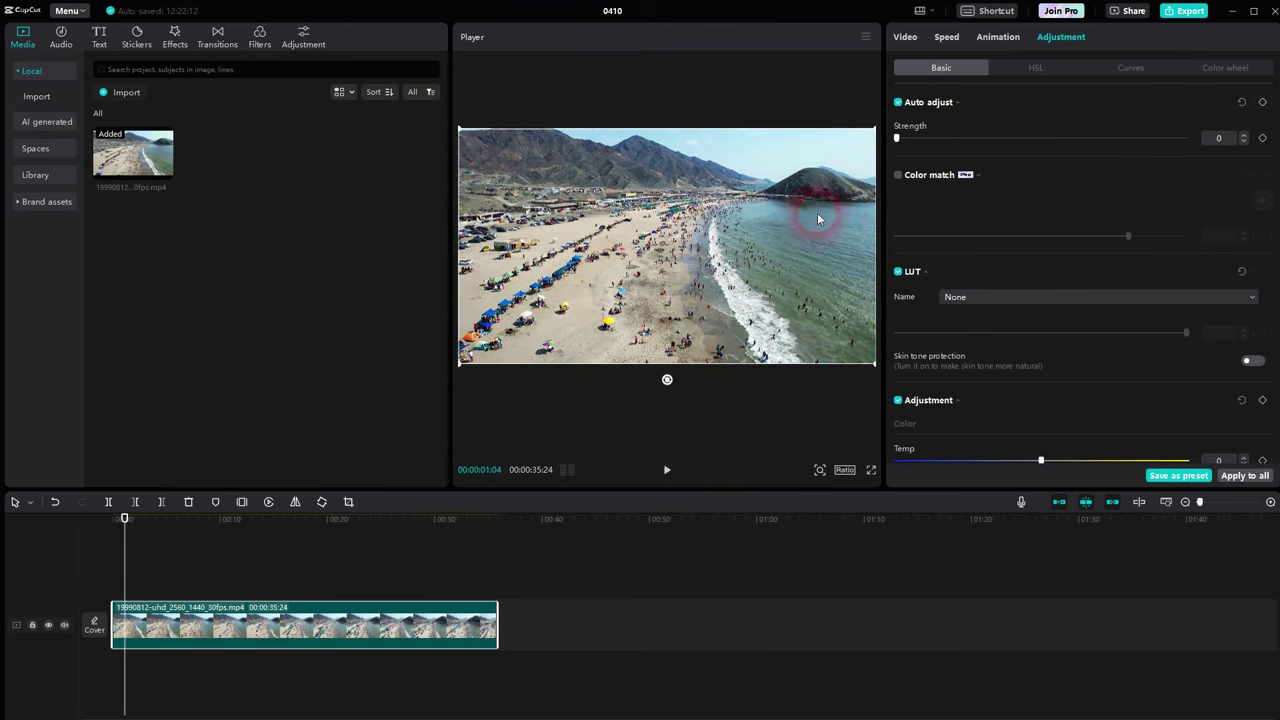
click(667, 469)
click(667, 469)
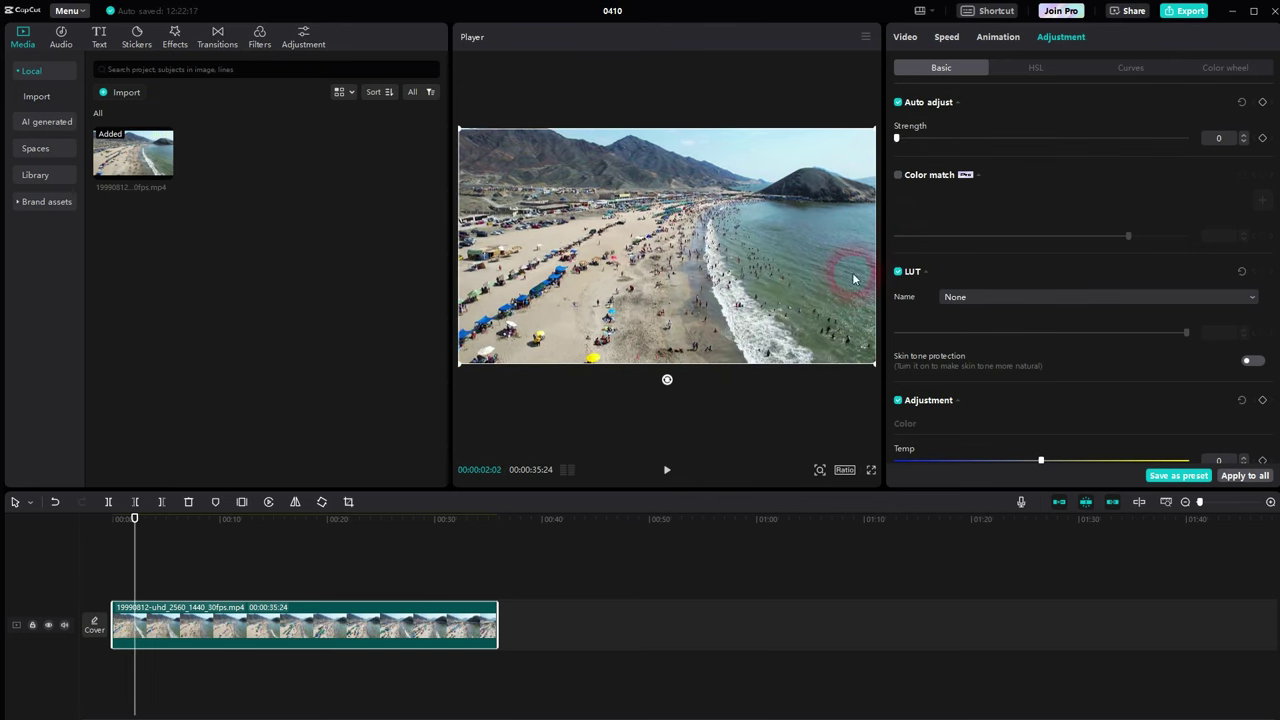
drag(897, 138, 911, 138)
drag(1038, 146, 1271, 150)
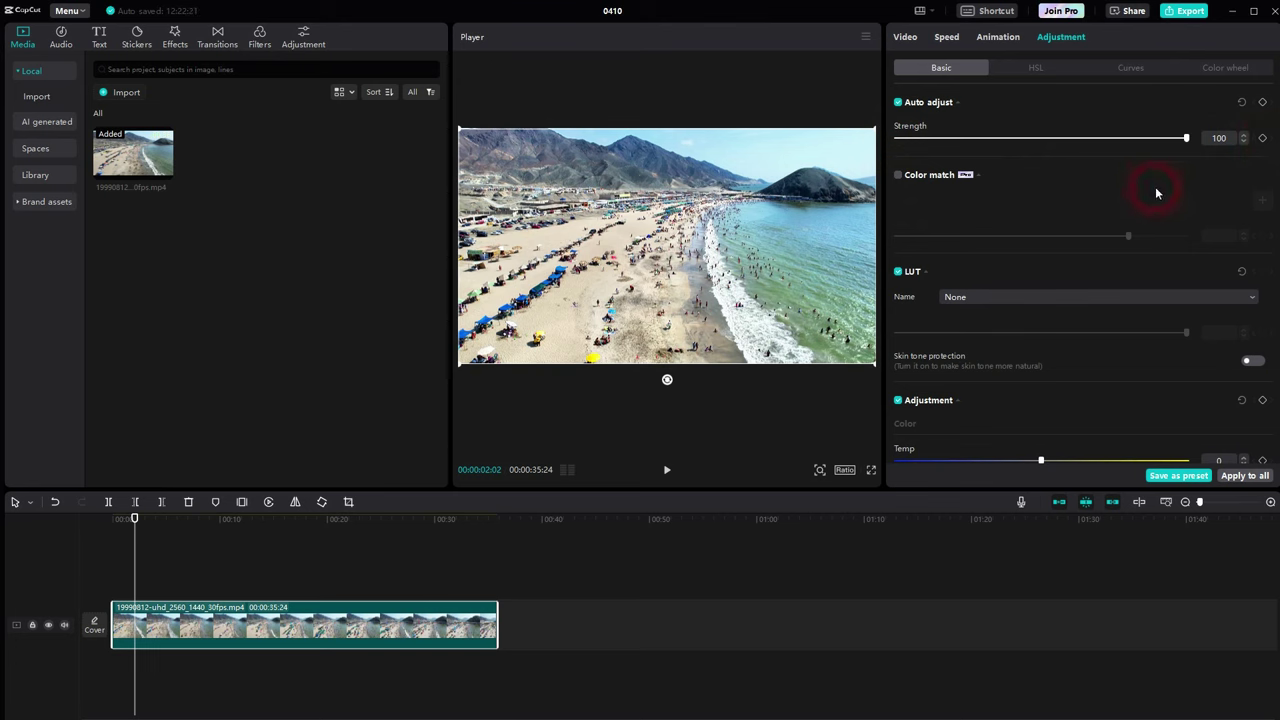
Step: Fine-tune the auto-adjusted clip with brightness -11, contrast 7 and temperature 16
scroll(1090, 204, down, 8)
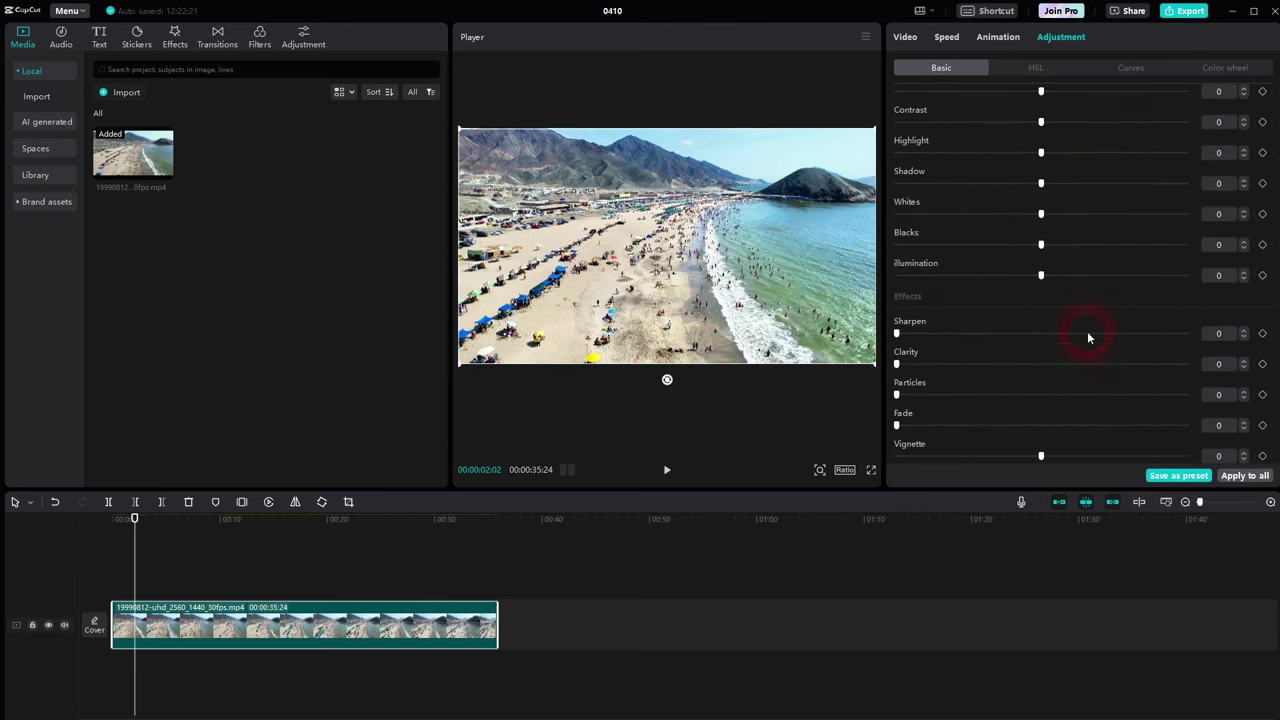
scroll(1104, 306, up, 3)
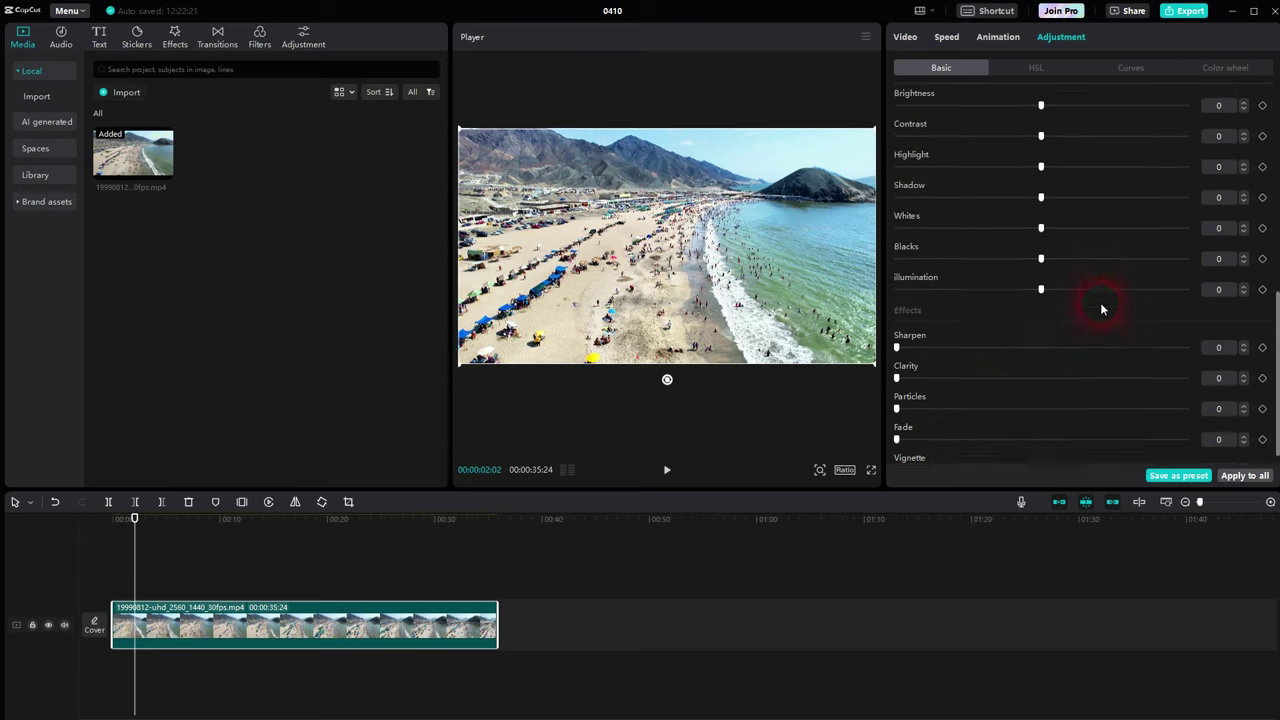
scroll(1108, 306, up, 2)
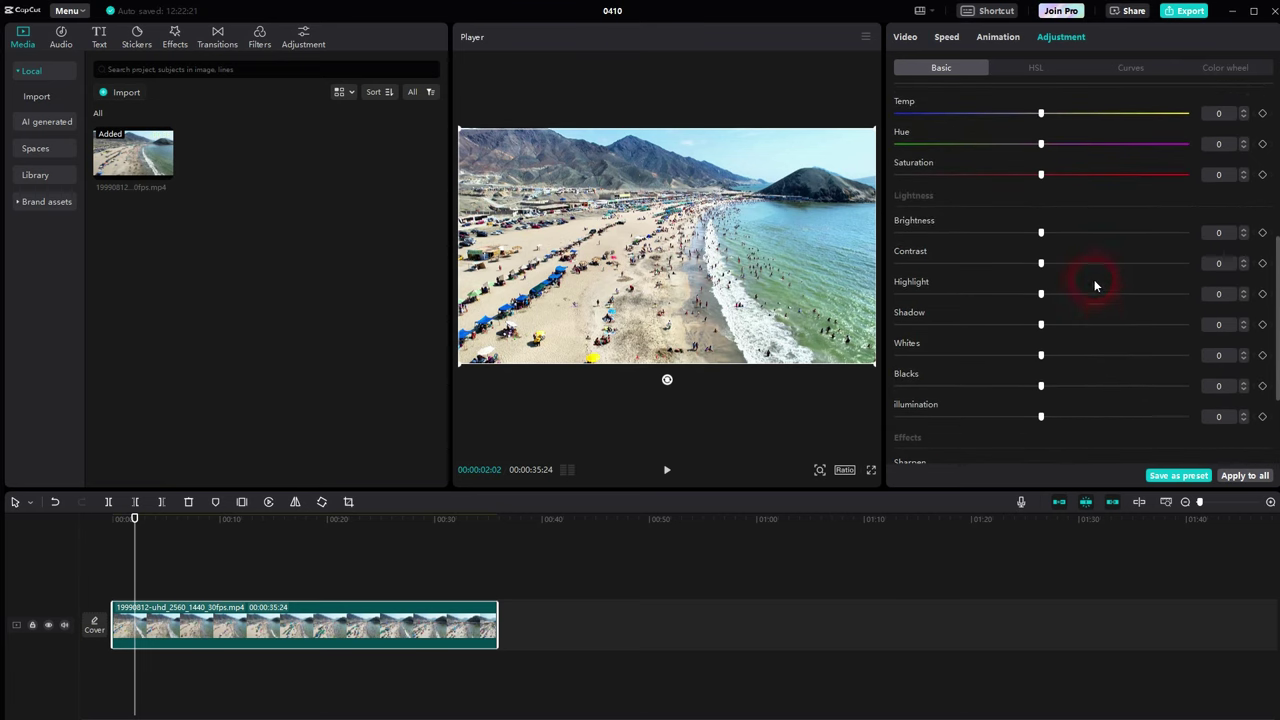
click(1033, 240)
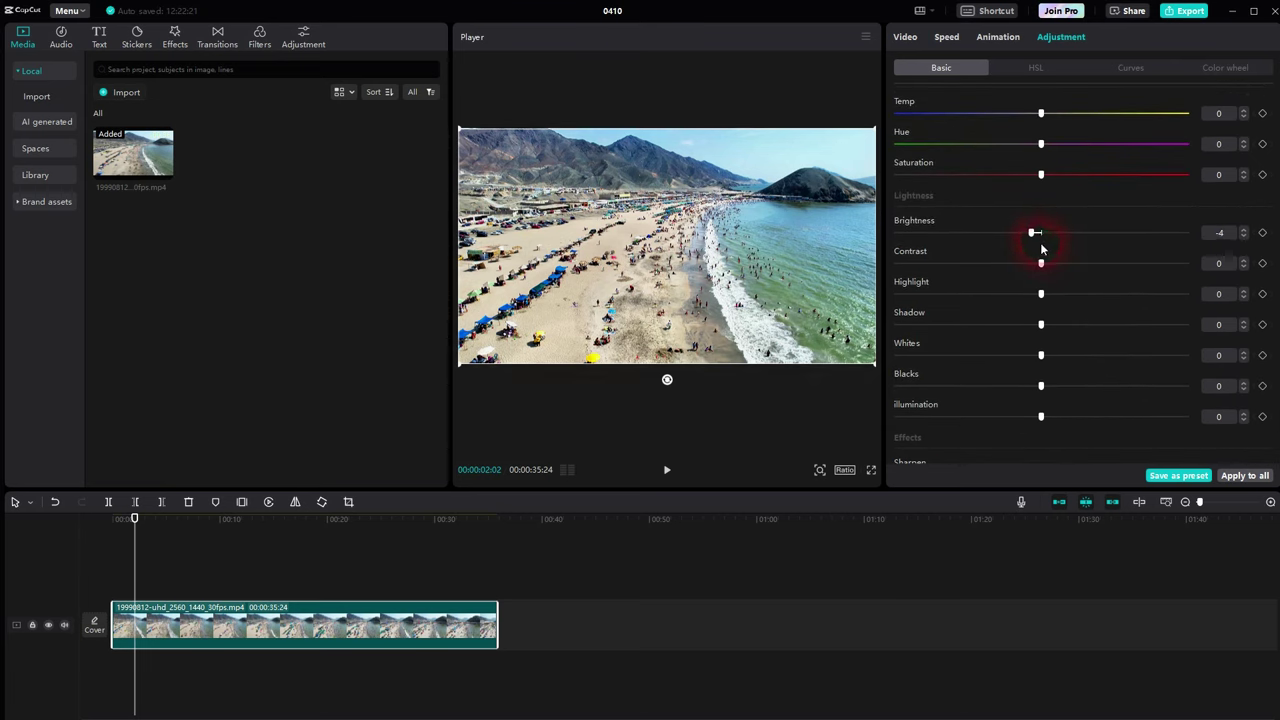
drag(1035, 234, 1008, 231)
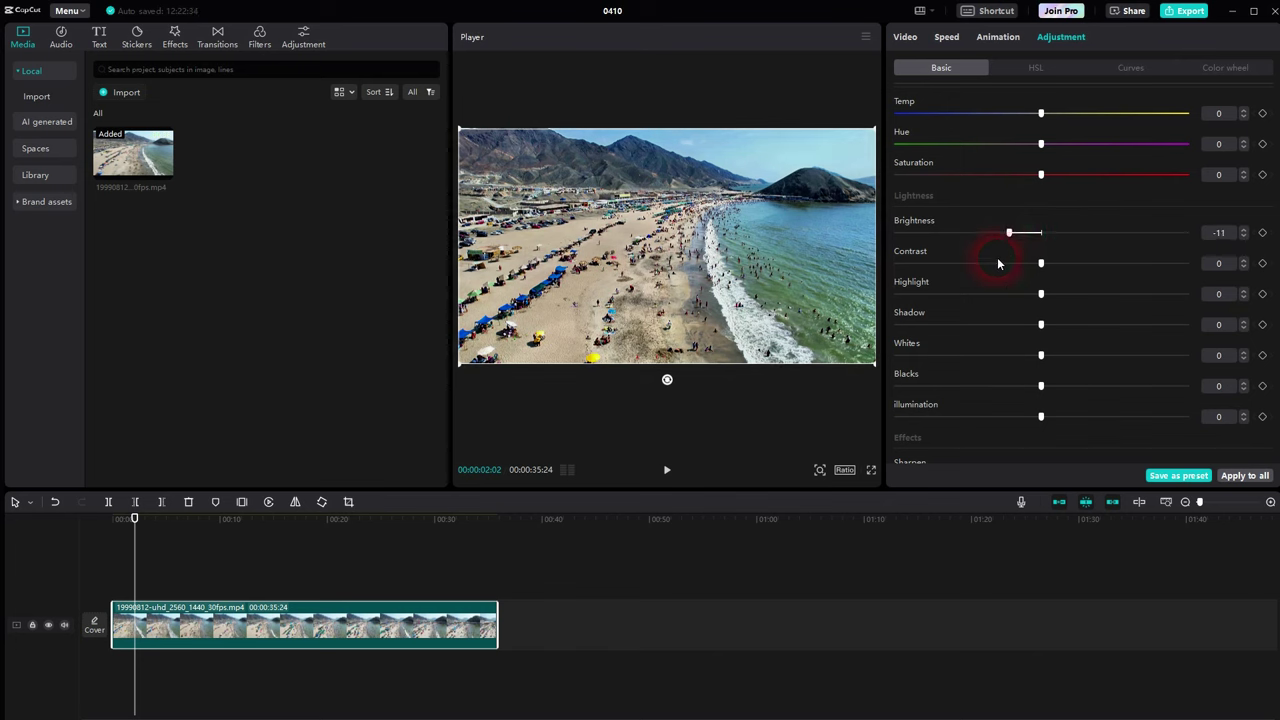
mouse_move(1041, 263)
mouse_down()
mouse_move(1063, 266)
mouse_move(1014, 274)
mouse_move(1060, 275)
mouse_up()
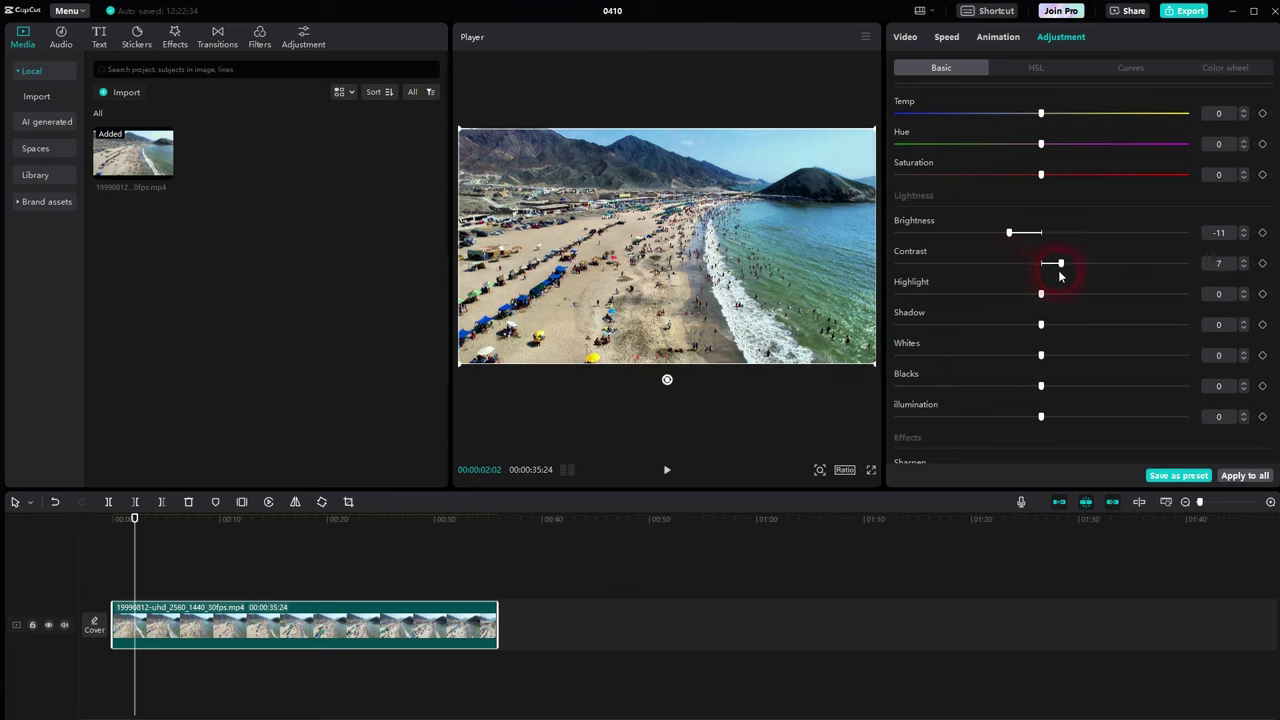
scroll(1090, 200, up, 2)
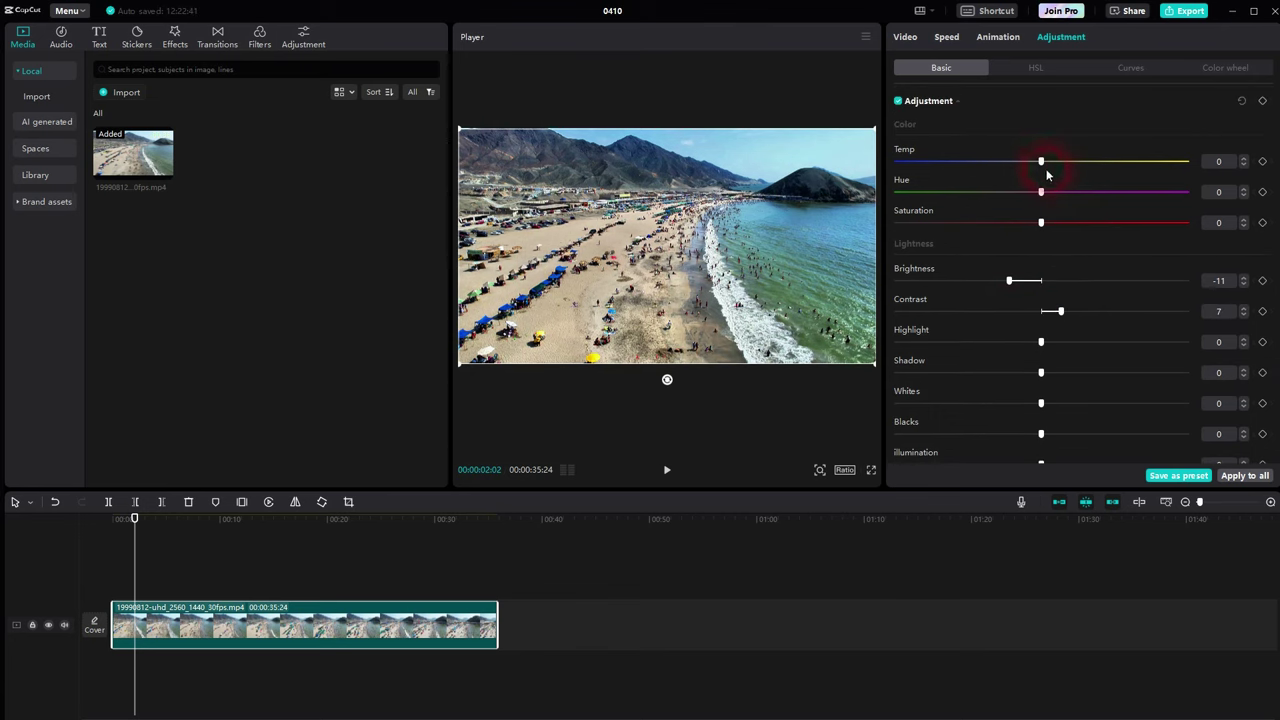
drag(1048, 181, 1089, 198)
scroll(1086, 334, up, 5)
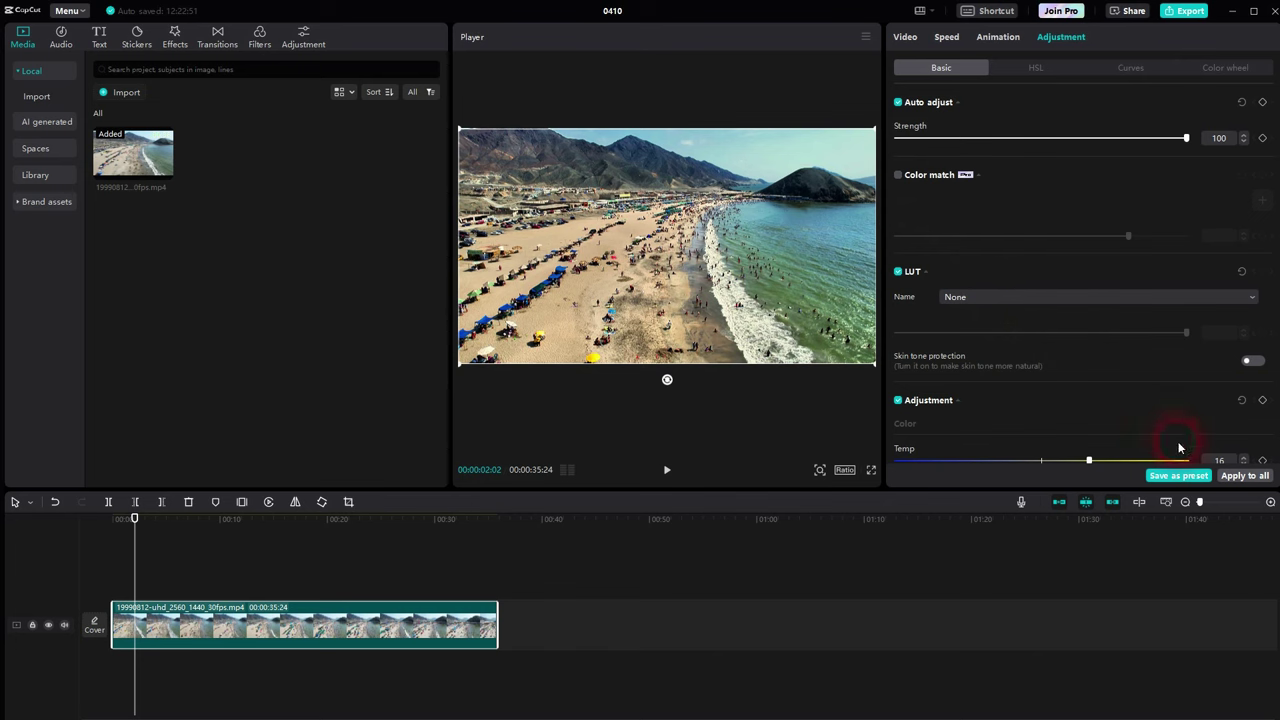
Step: Try to save the current adjustments as a preset and dismiss the sign-in window
click(1160, 477)
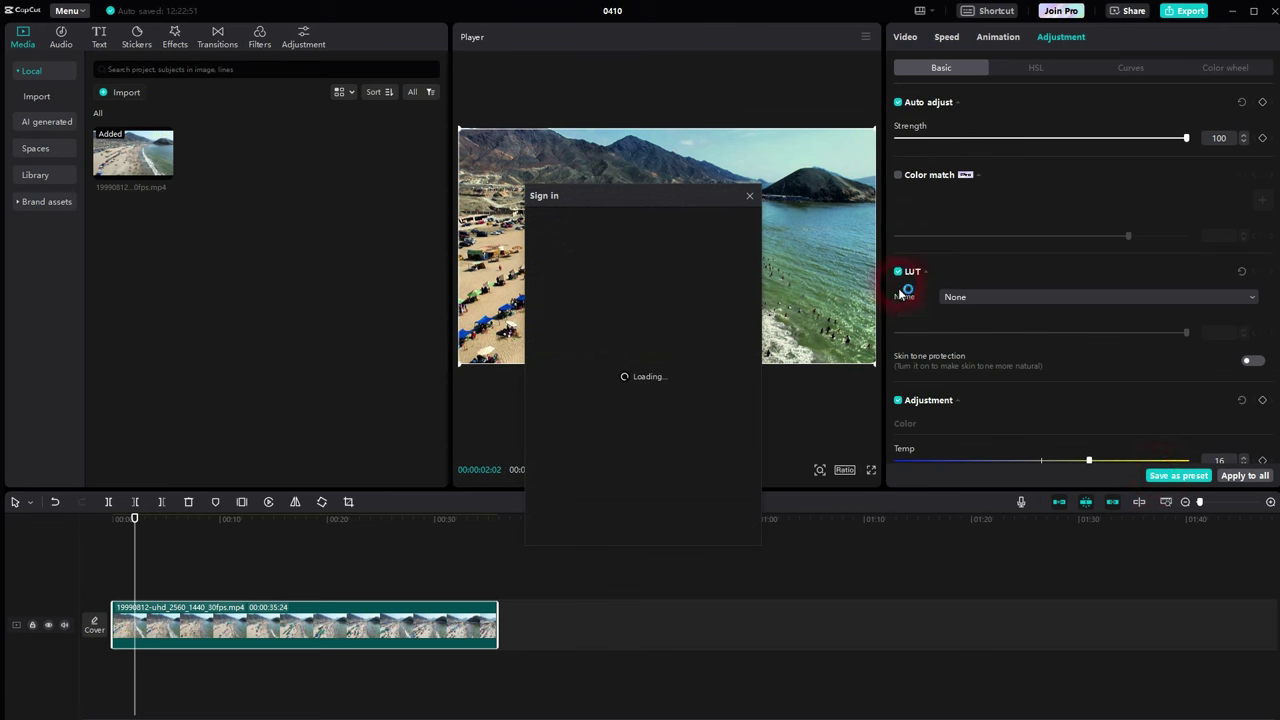
click(749, 195)
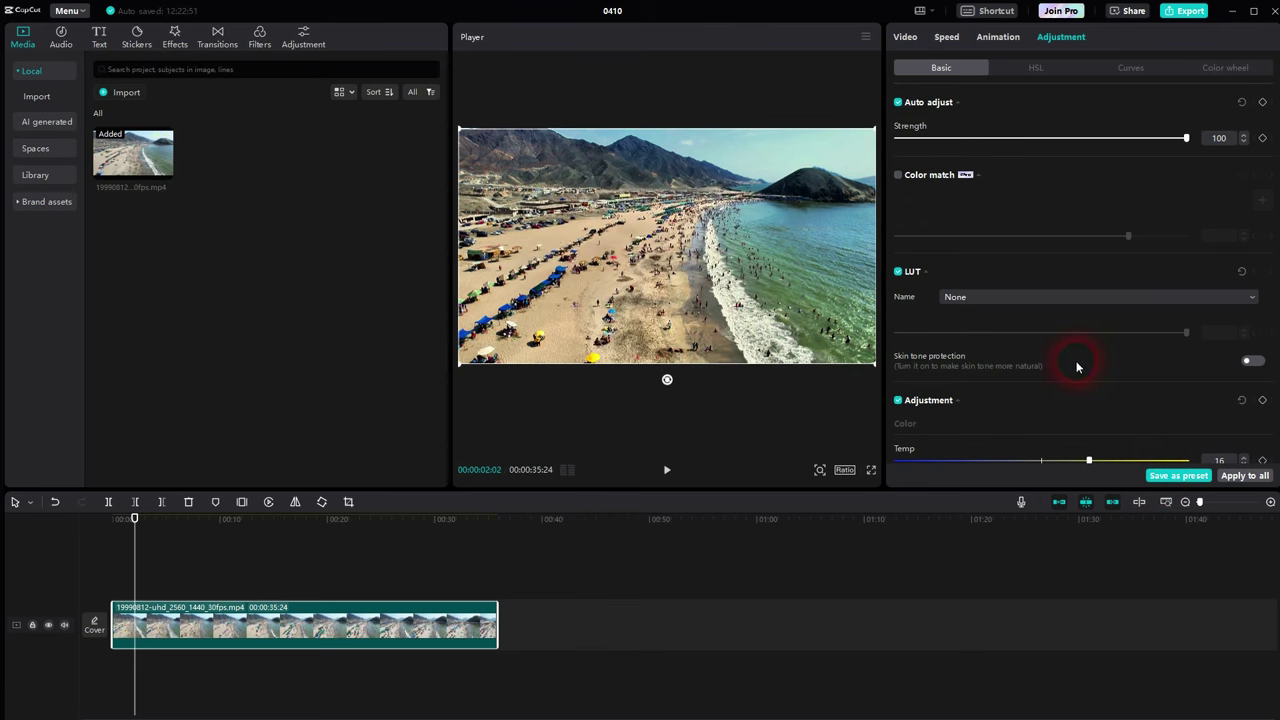
Step: In the HSL adjustments, set the blue range's hue to -25 and saturation to 67
click(1037, 68)
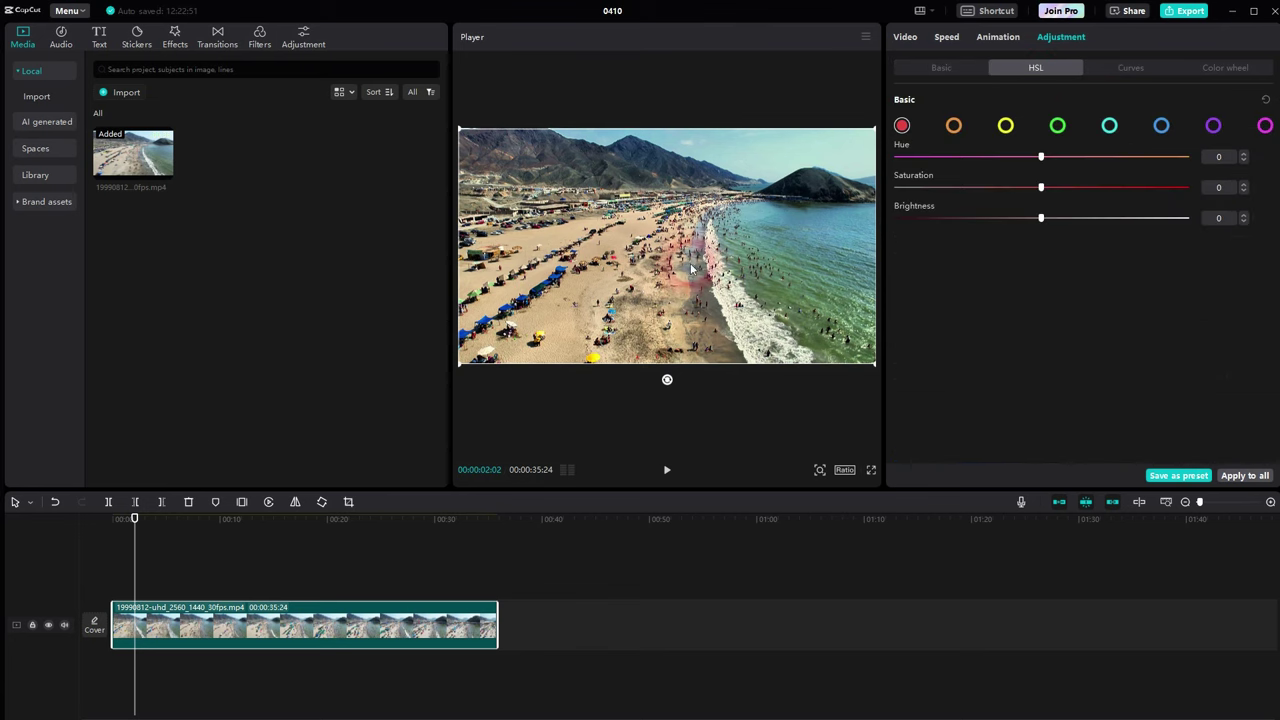
click(1162, 125)
drag(1042, 160, 1138, 227)
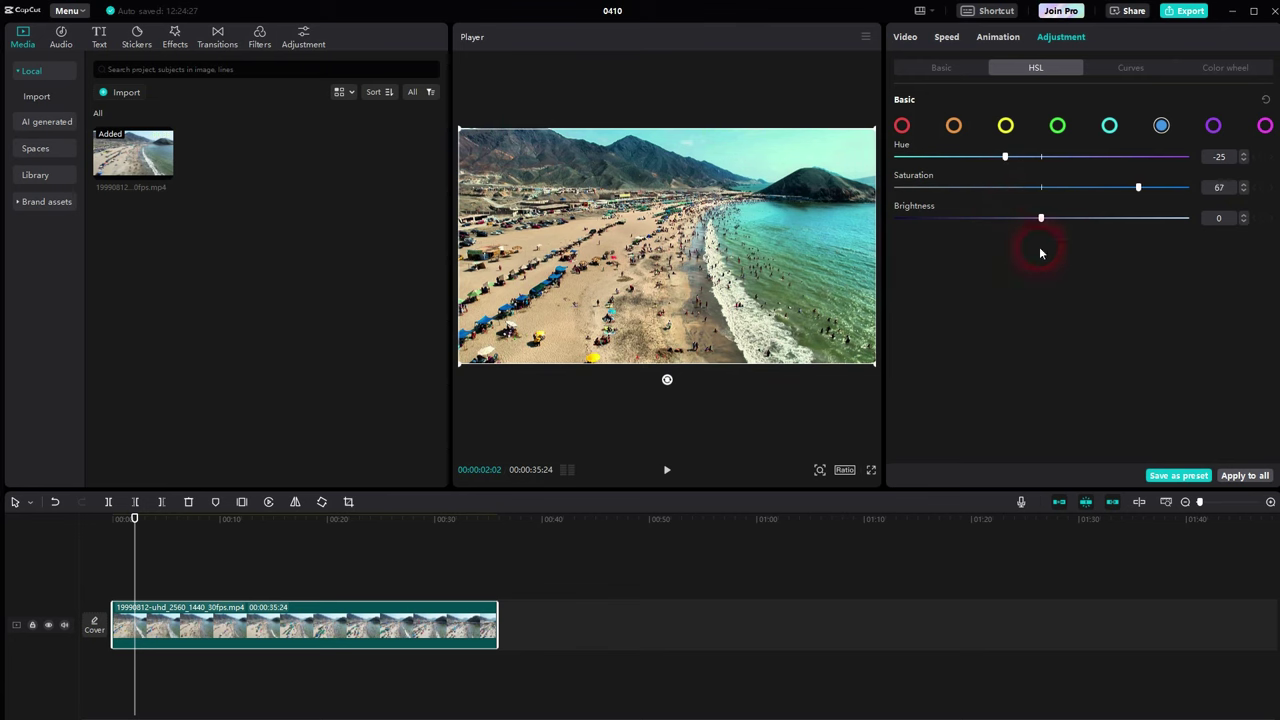
Step: Adjust the hue and saturation of the orange range in the HSL adjustments
click(953, 126)
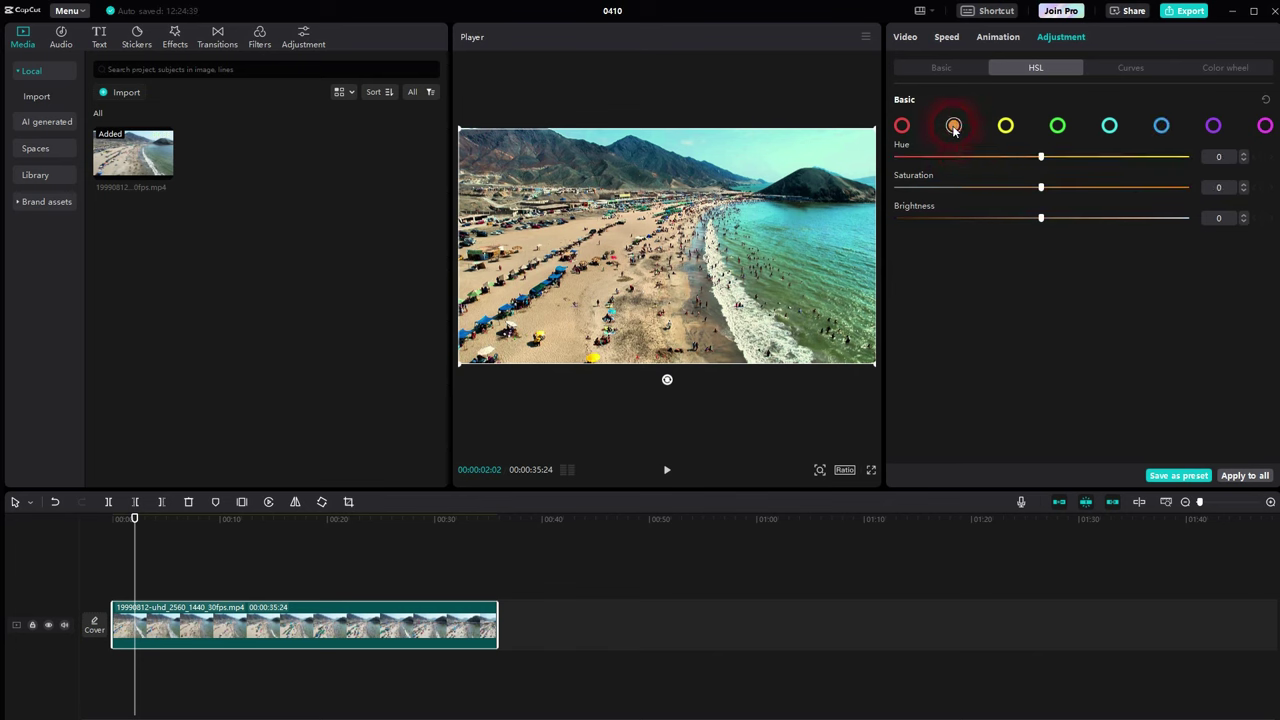
drag(1043, 162, 928, 160)
drag(1083, 183, 1275, 188)
Step: Add a point to the lower part of the Brightness (Luma) curve and pull it slightly down to darken the shadows
click(1122, 74)
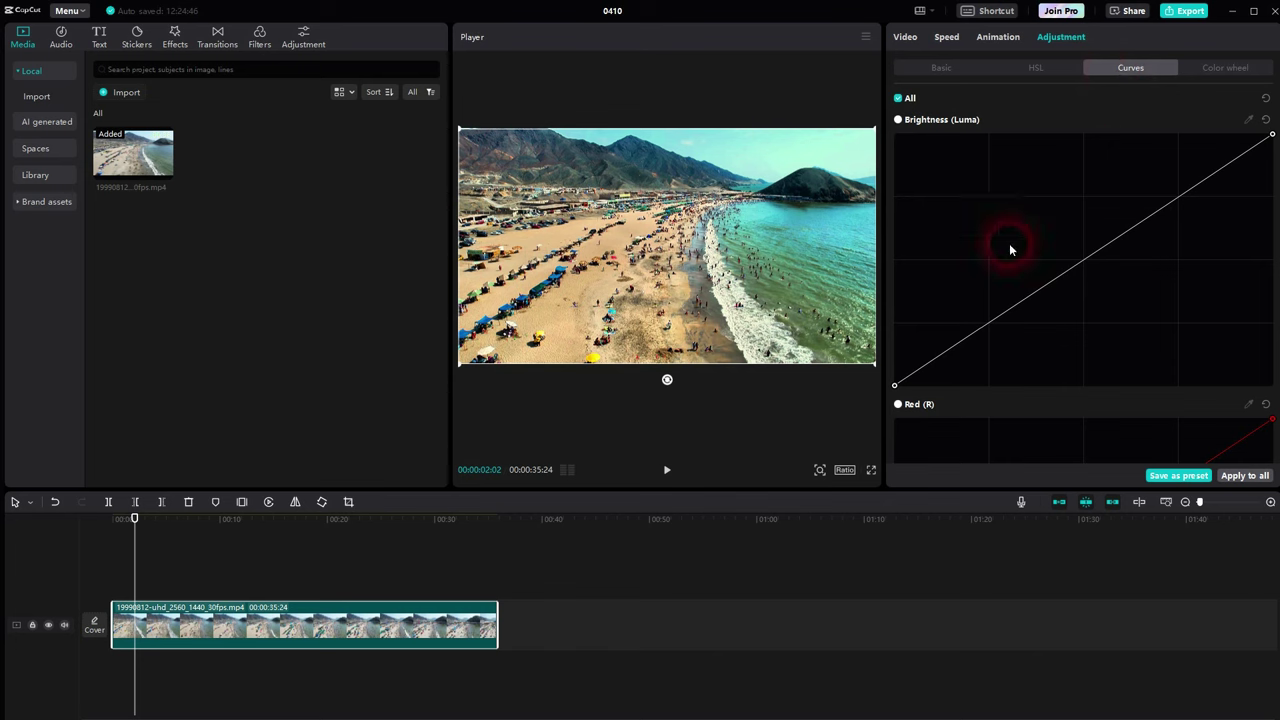
drag(903, 390, 851, 433)
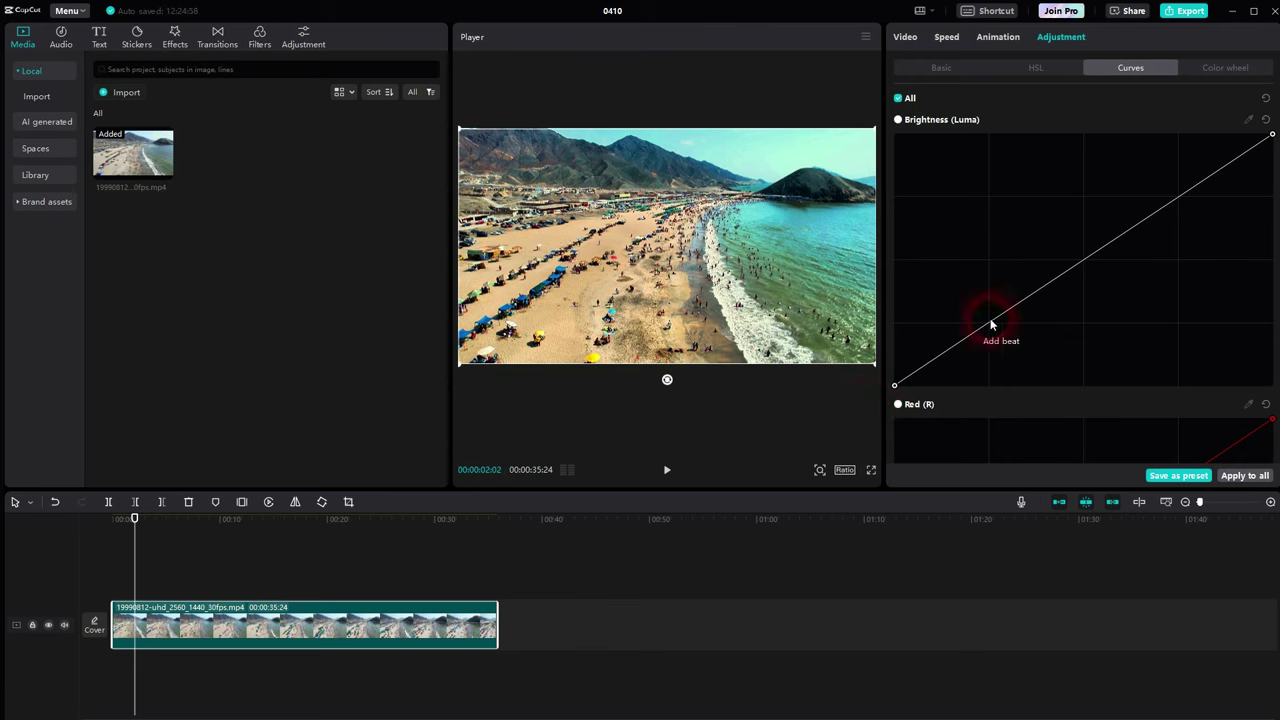
drag(1000, 331, 992, 333)
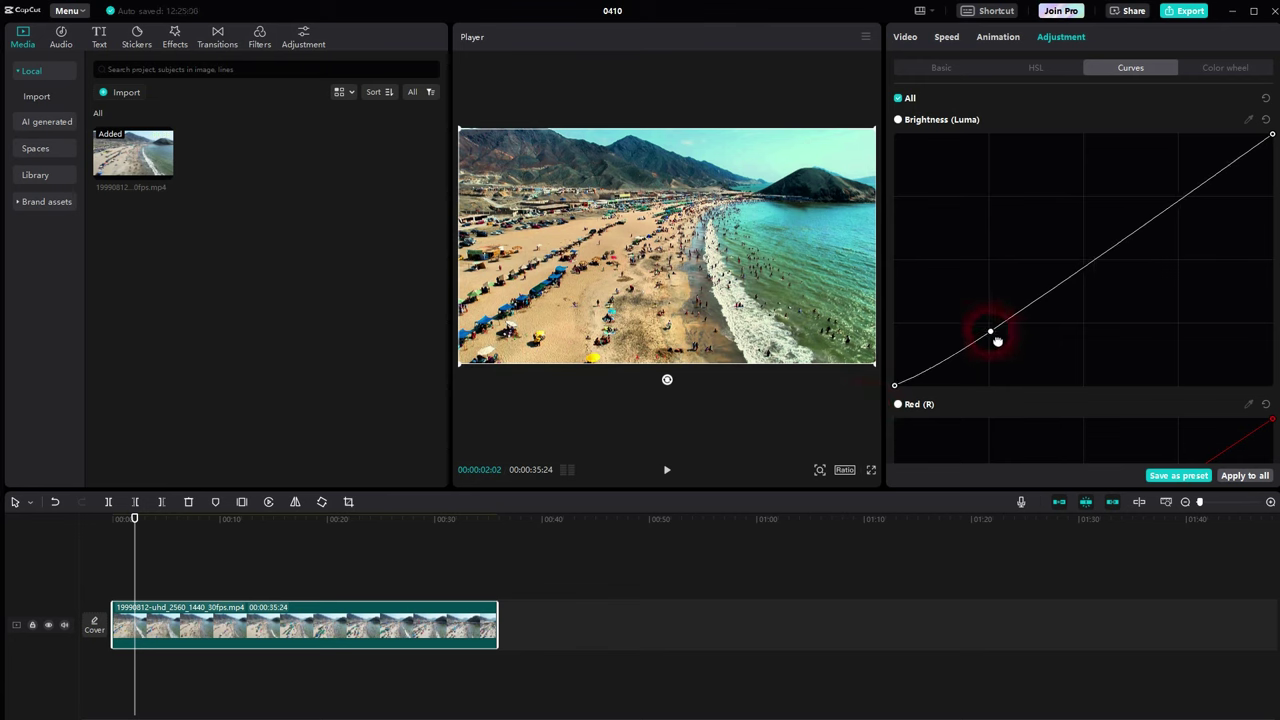
Step: Add a point to the upper part of the Brightness (Luma) curve and pull it up to brighten the highlights
drag(1166, 225, 1169, 187)
mouse_move(985, 342)
mouse_down()
mouse_move(1027, 377)
mouse_move(1119, 318)
mouse_up()
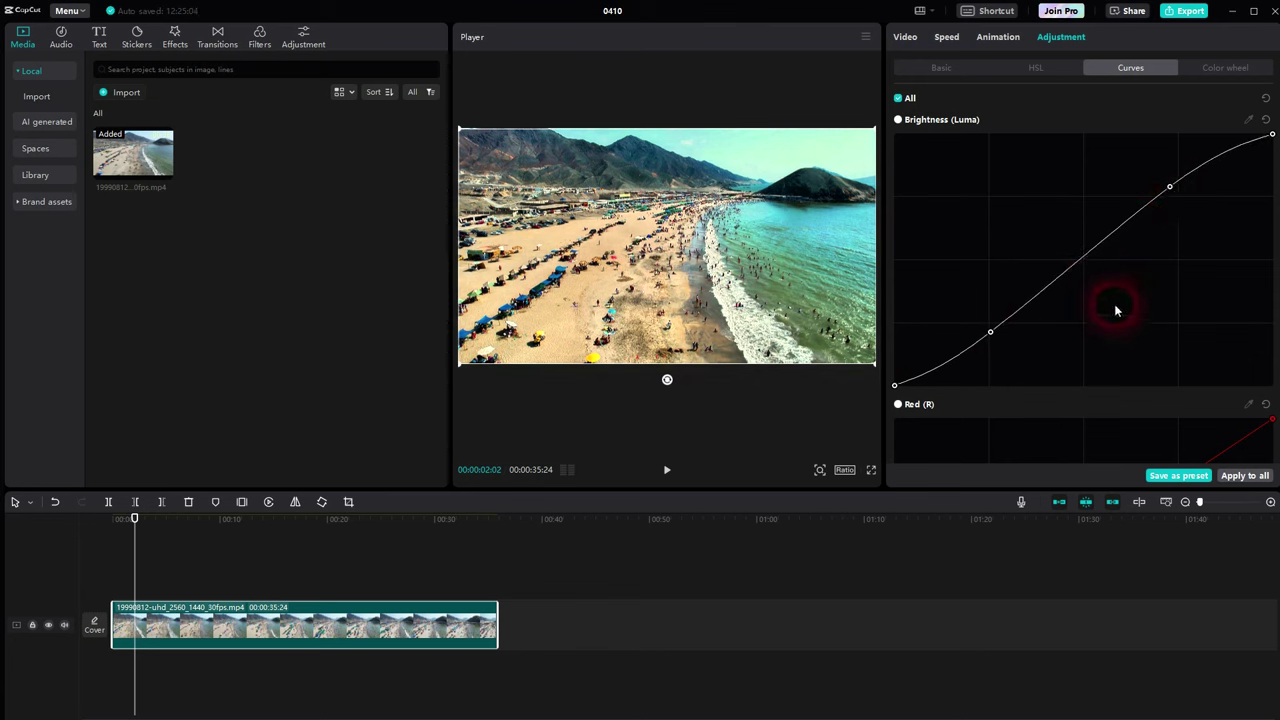
Step: Try moving the lower endpoint of the Blue (B) curve inward to reduce blue in the shadows
scroll(1158, 380, down, 6)
scroll(1126, 306, down, 3)
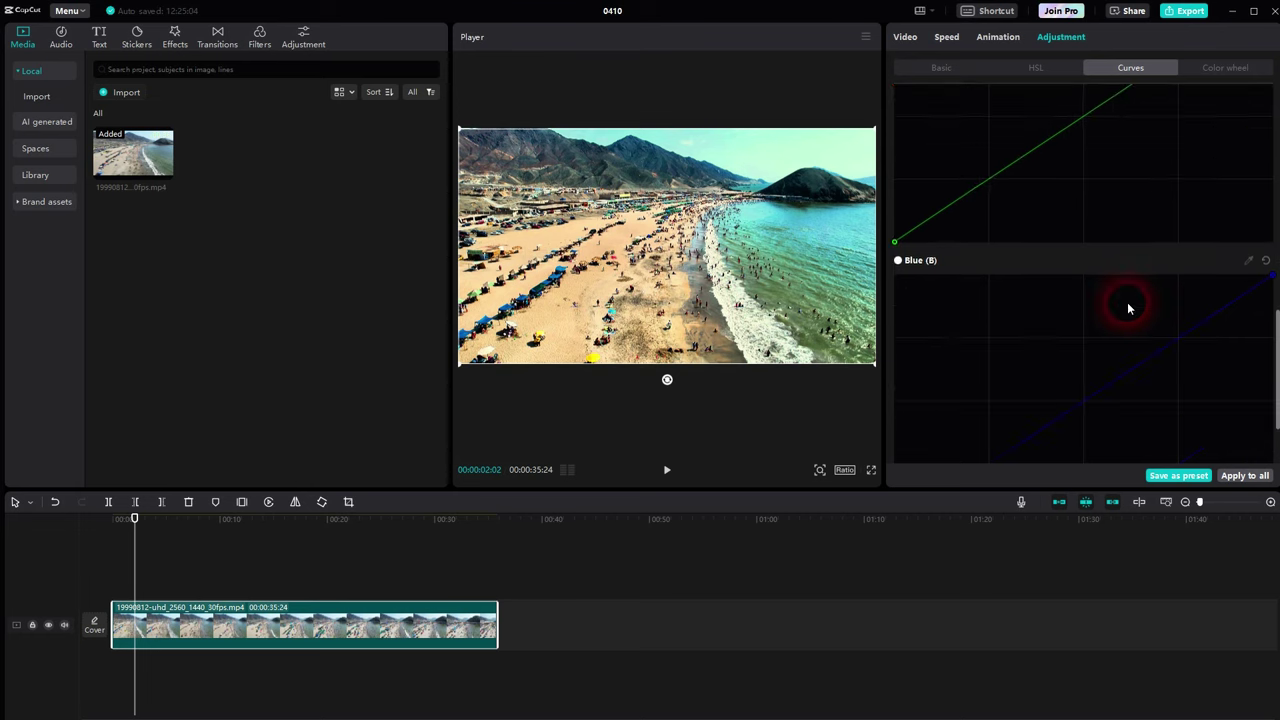
scroll(1037, 263, down, 2)
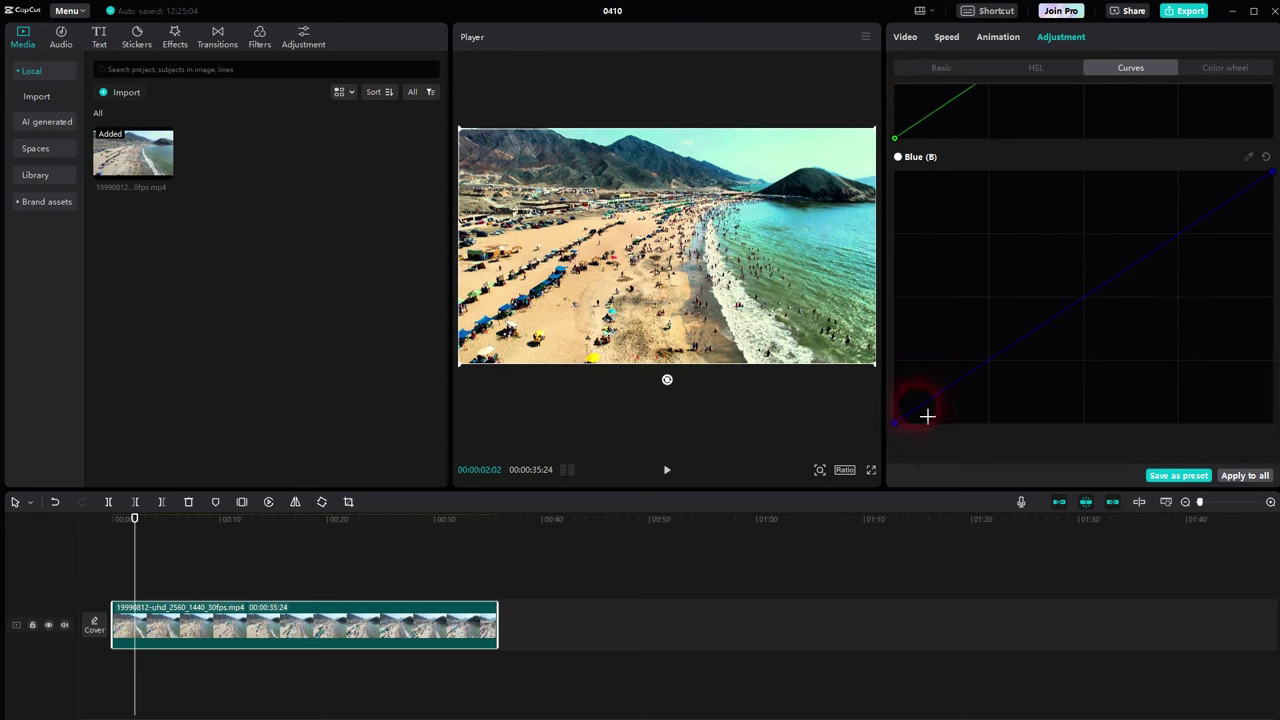
drag(900, 433, 1021, 441)
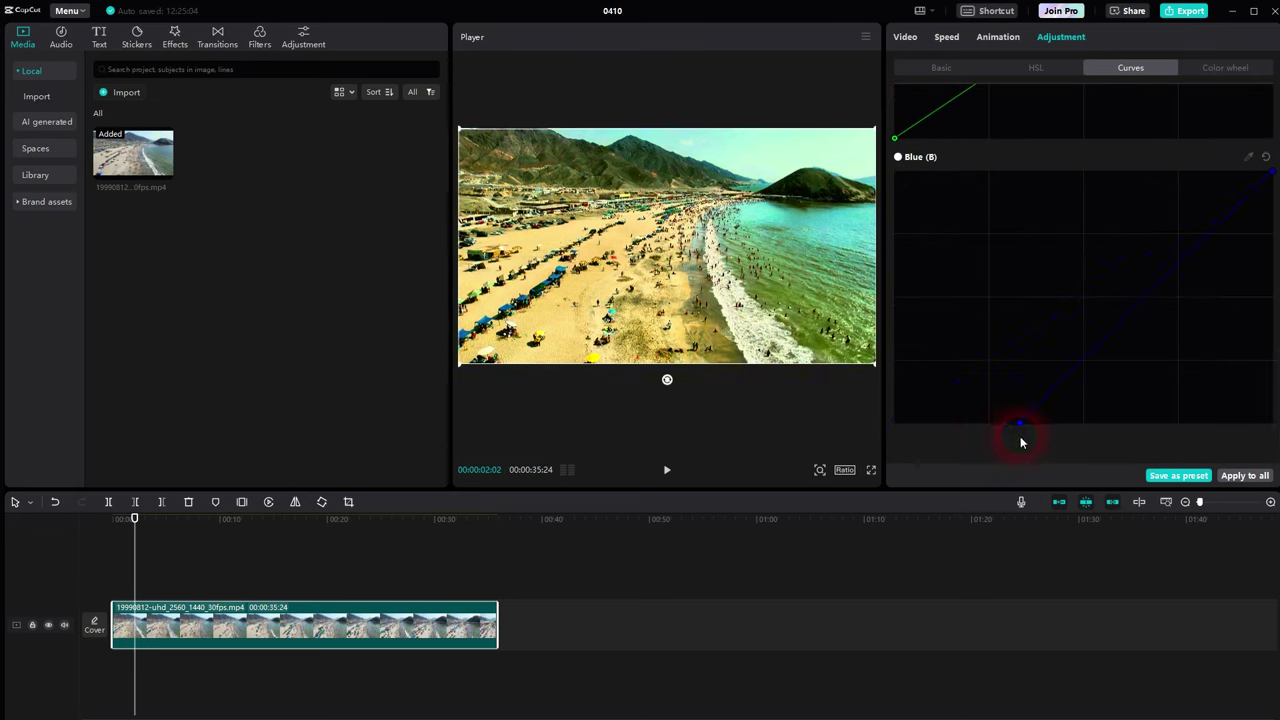
scroll(1086, 314, up, 2)
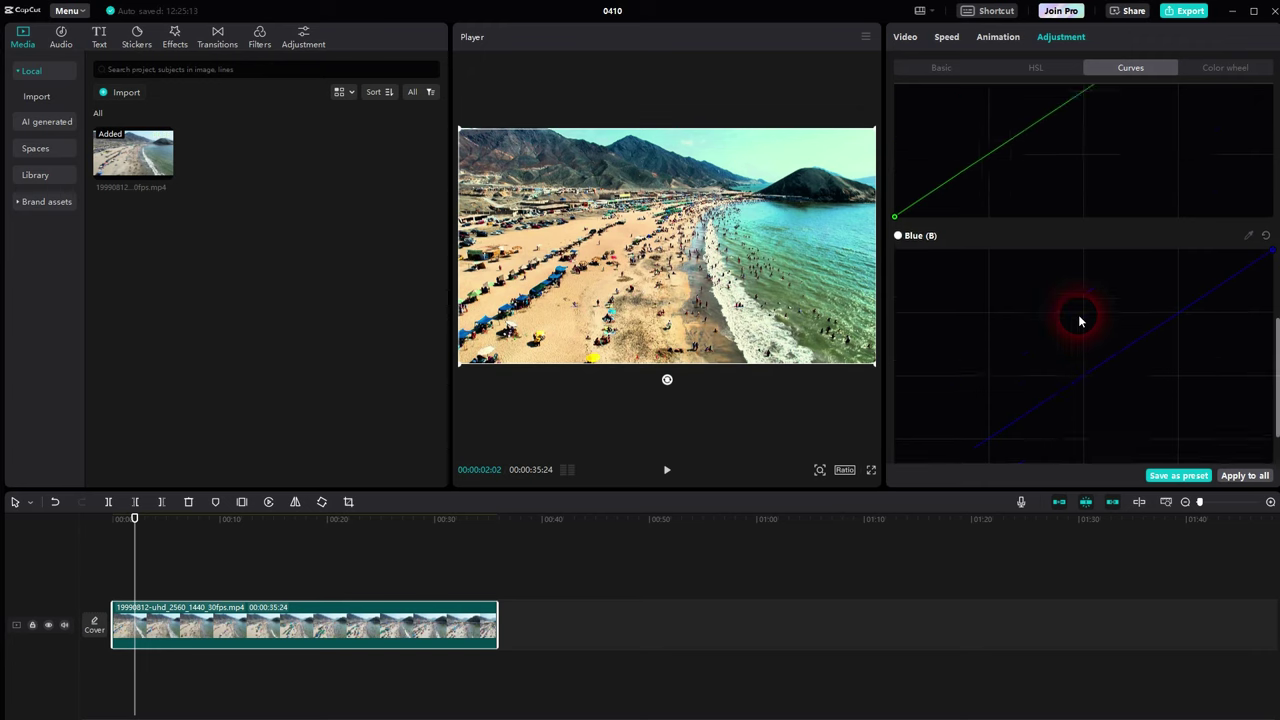
Step: Refine the Brightness (Luma) curve by lowering its shadow point and slightly raising its highlight point
scroll(1080, 320, up, 8)
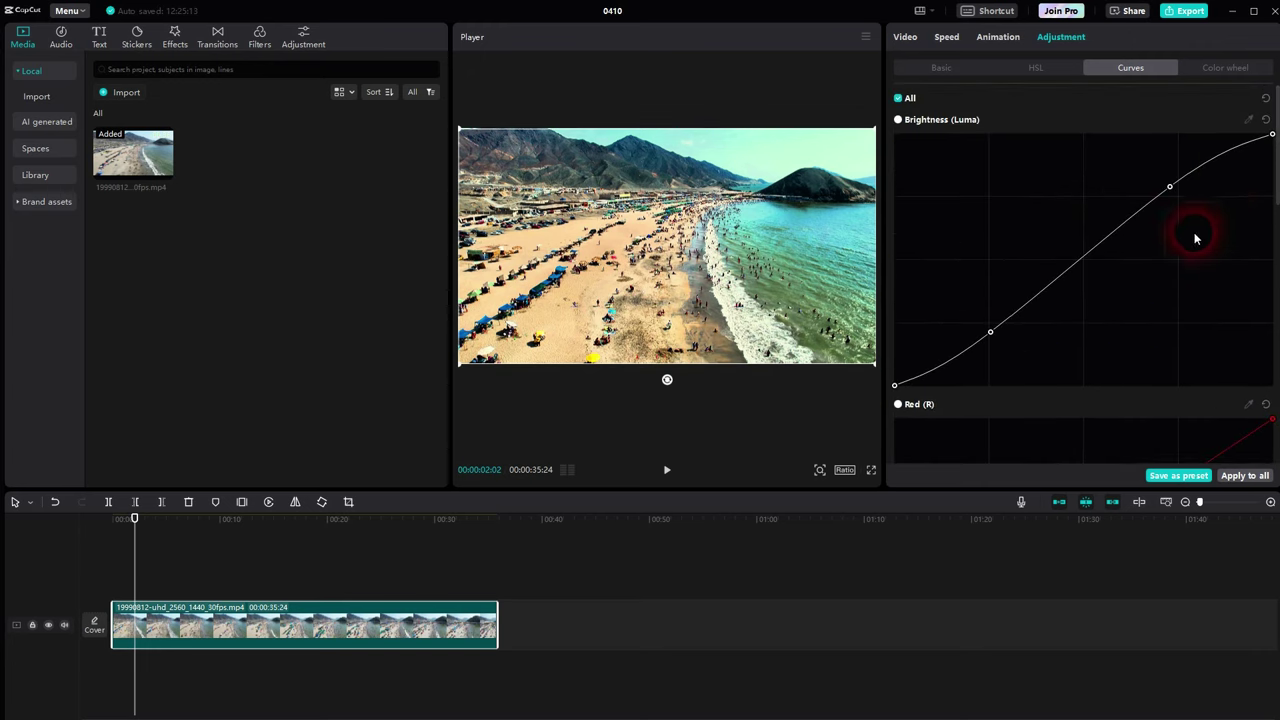
drag(994, 338, 994, 346)
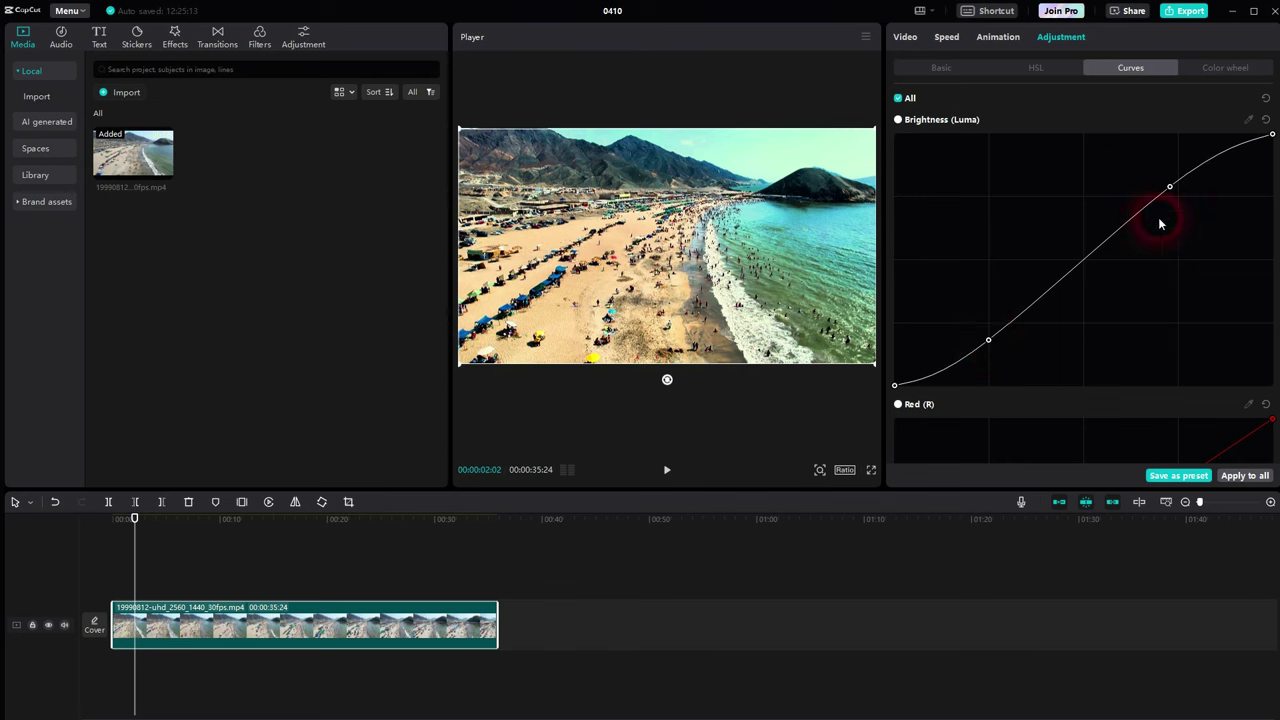
drag(1168, 190, 1167, 189)
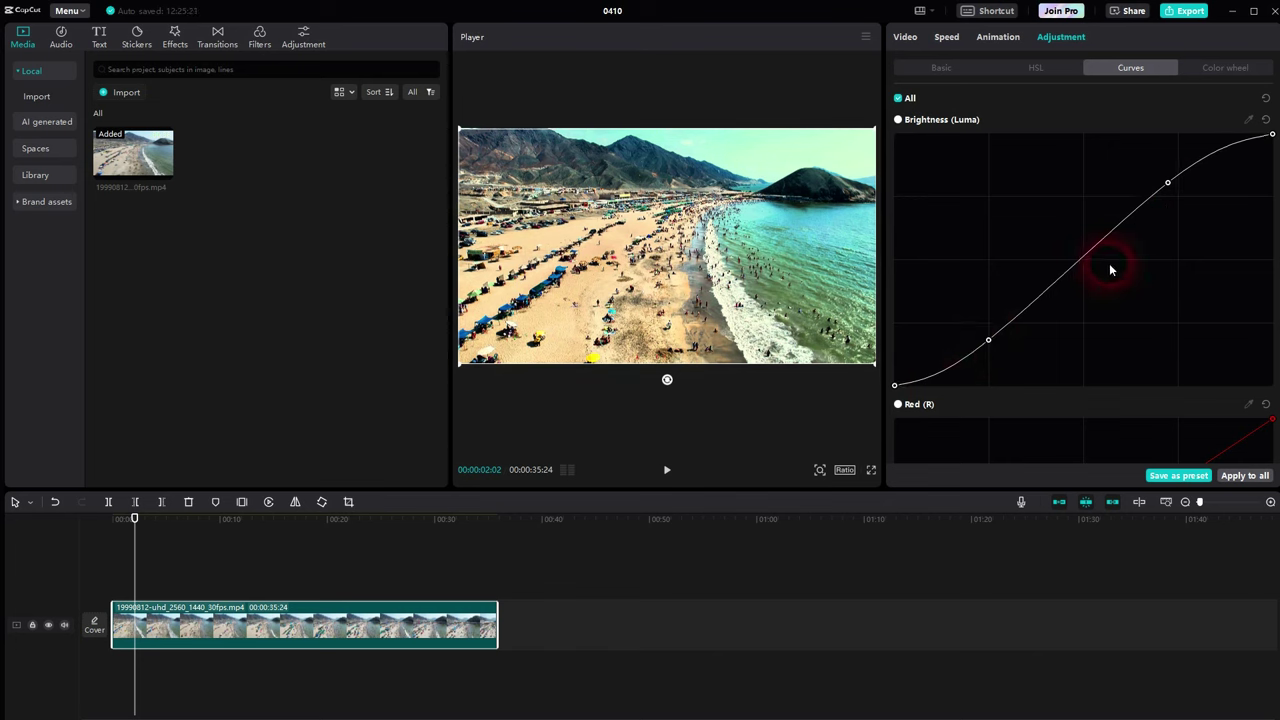
Step: In the primary color wheel adjustments, raise the Shadows wheel to 0.20 for red, green and blue
click(1225, 68)
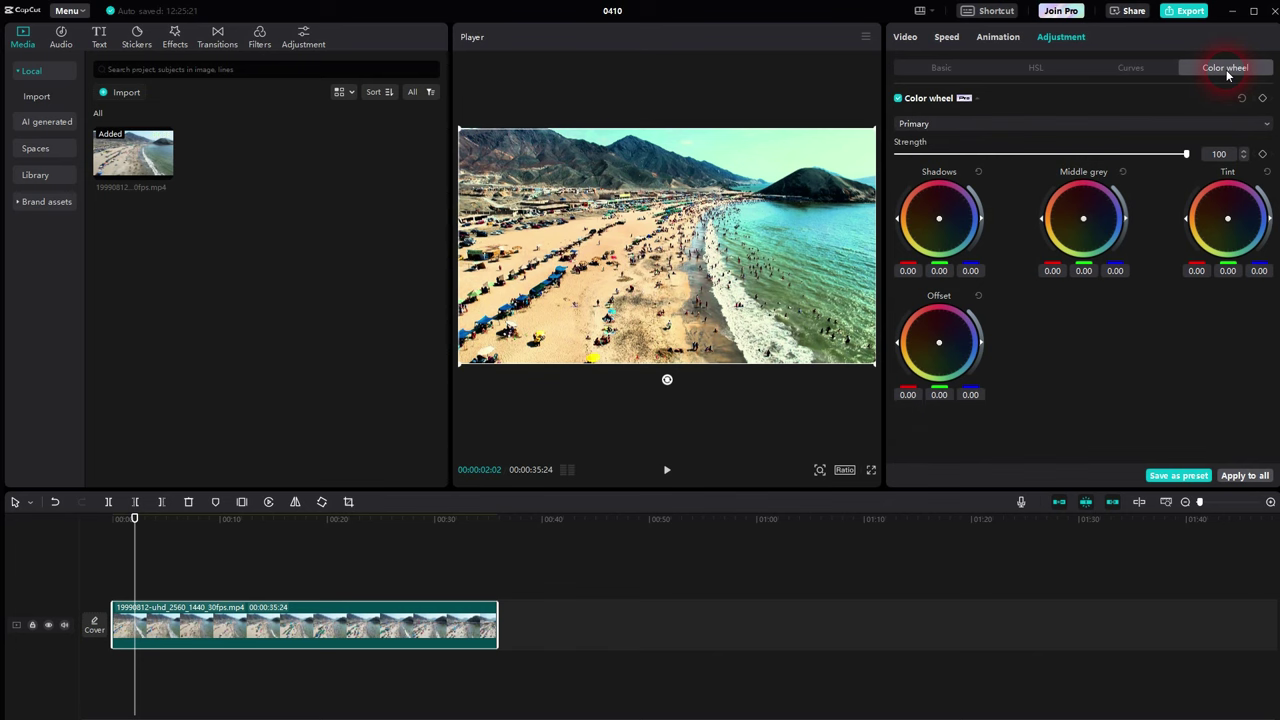
click(1268, 125)
click(1268, 126)
drag(1187, 158, 1270, 154)
drag(940, 219, 950, 217)
drag(1055, 213, 878, 180)
click(1088, 260)
drag(987, 222, 1020, 194)
drag(904, 220, 882, 206)
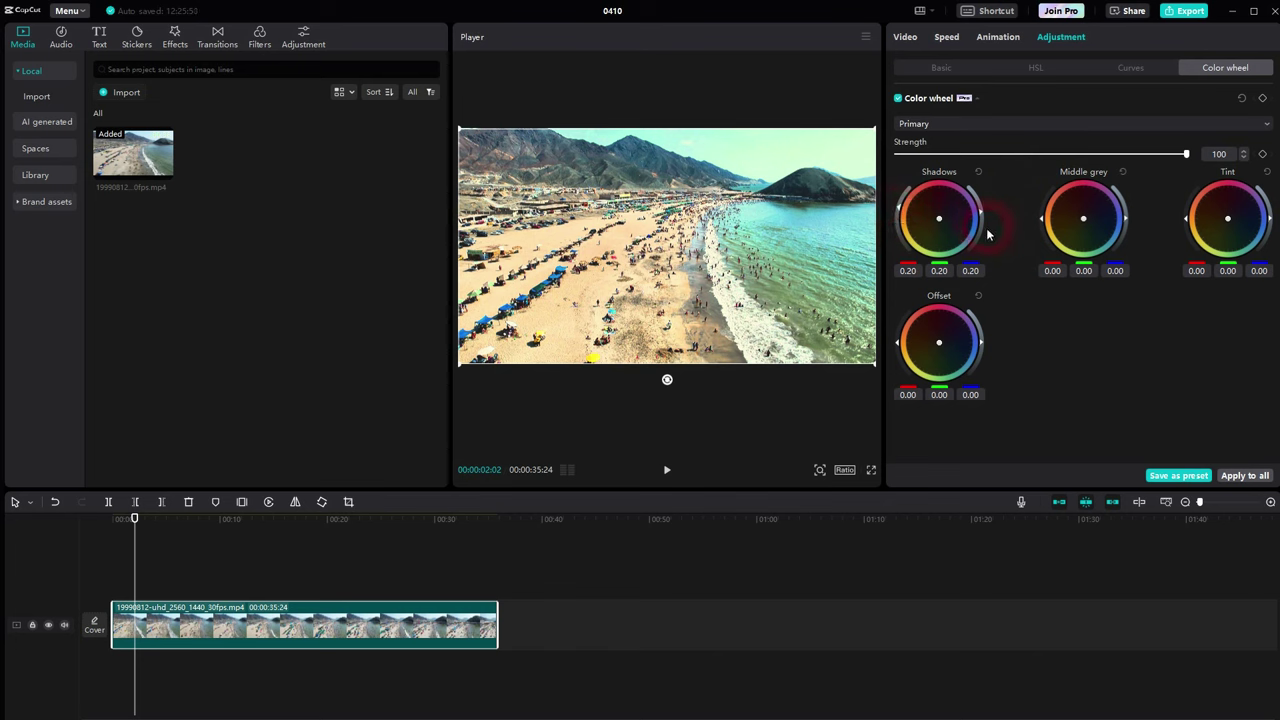
Step: Examine the LUTs available for the clip in the basic adjustments
click(942, 68)
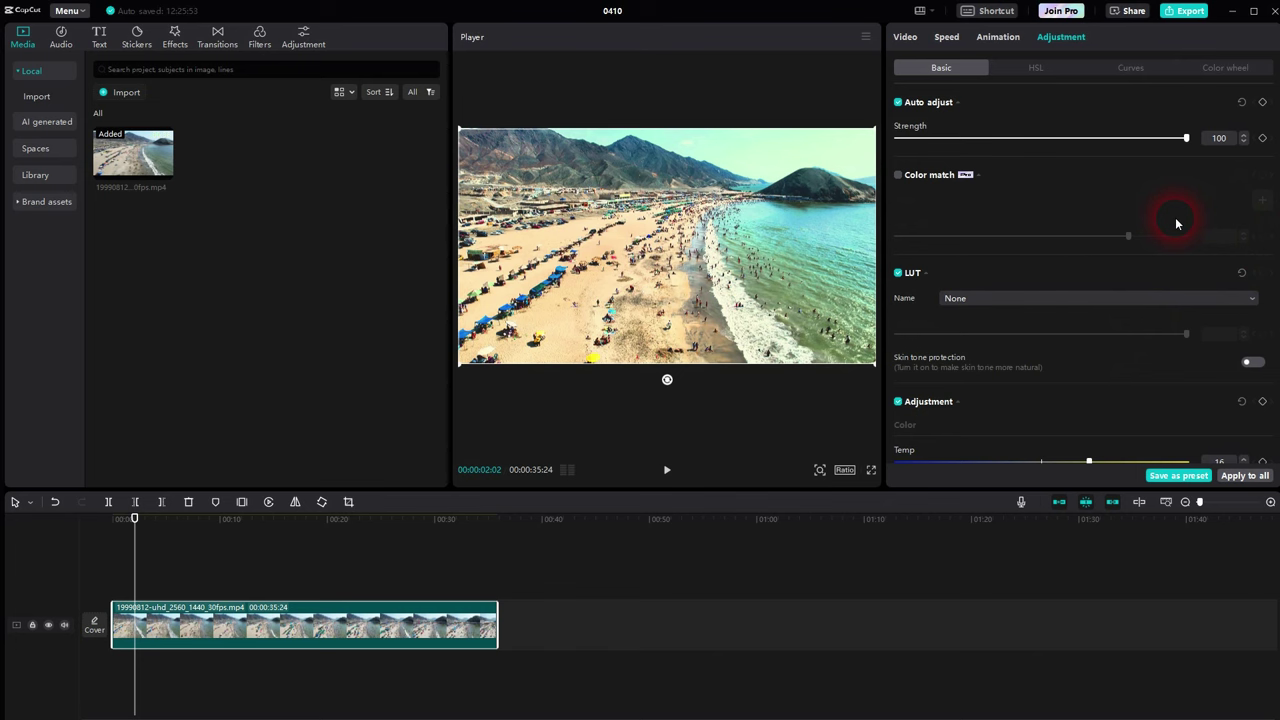
click(956, 300)
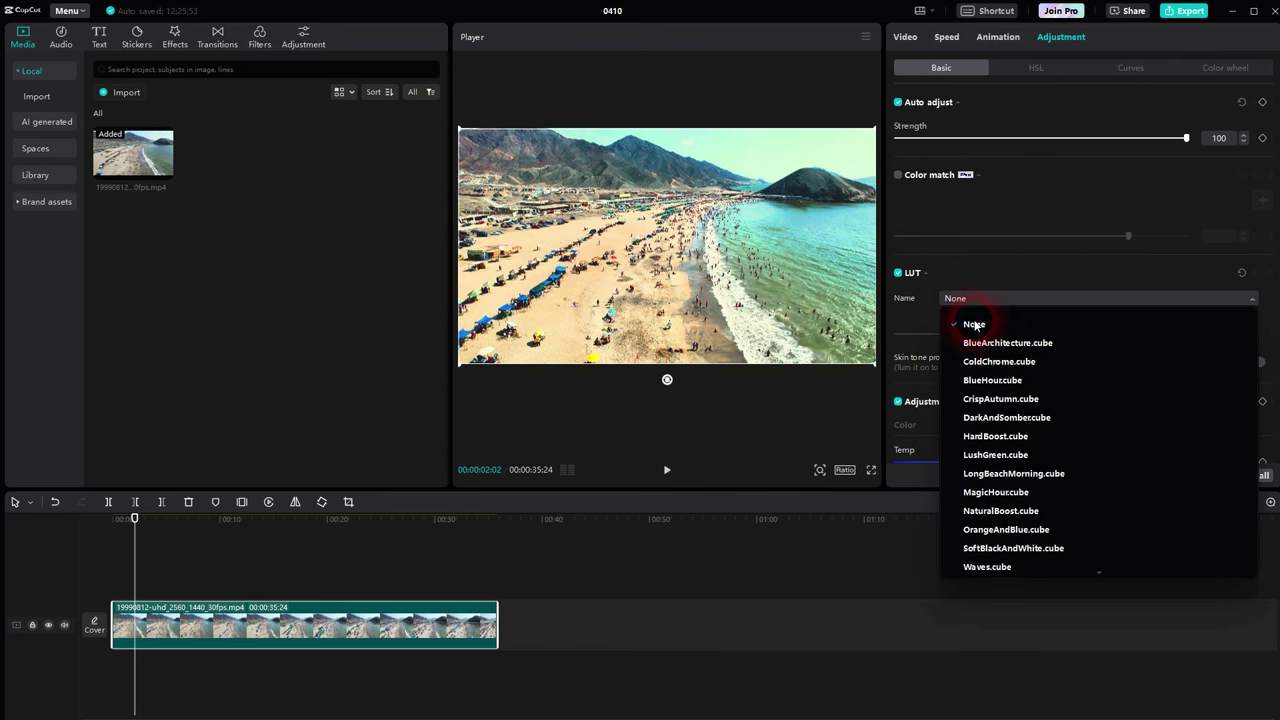
click(1008, 196)
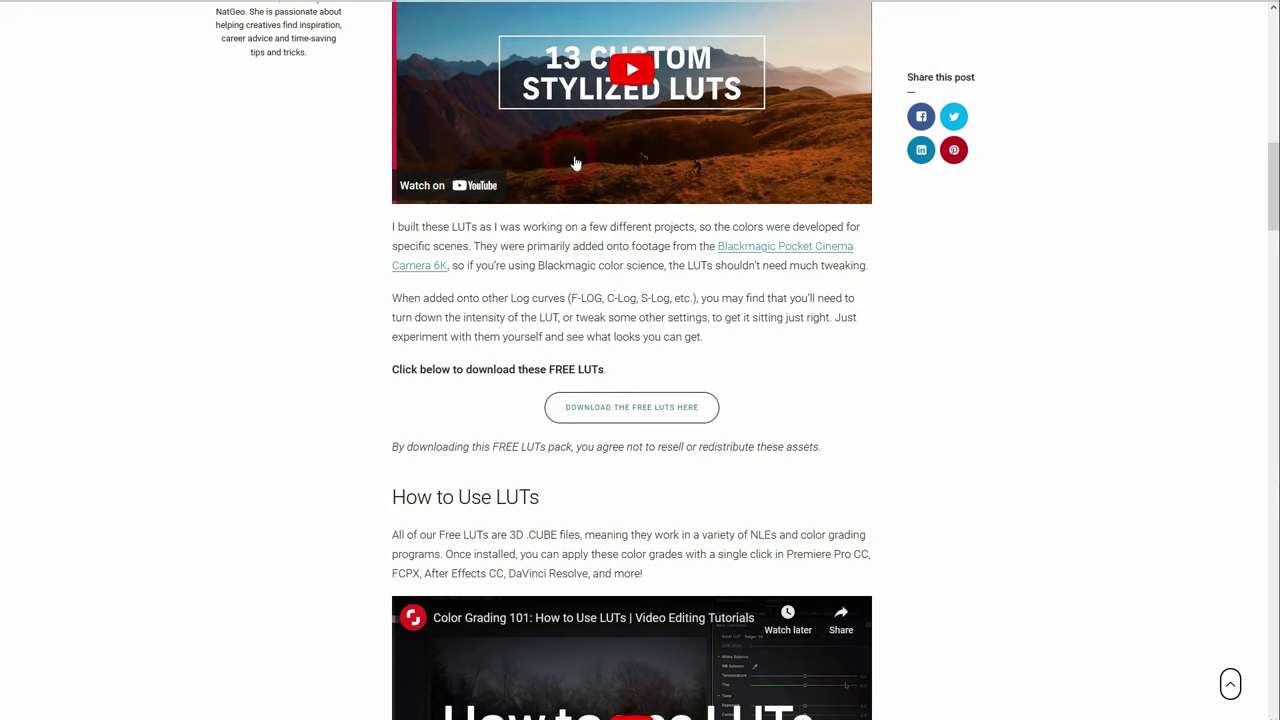
Step: Review the Shutterstock blog page "48 FREE Custom LUTs for Log Footage" and go to its free LUTs download
scroll(830, 255, up, 8)
scroll(833, 254, up, 3)
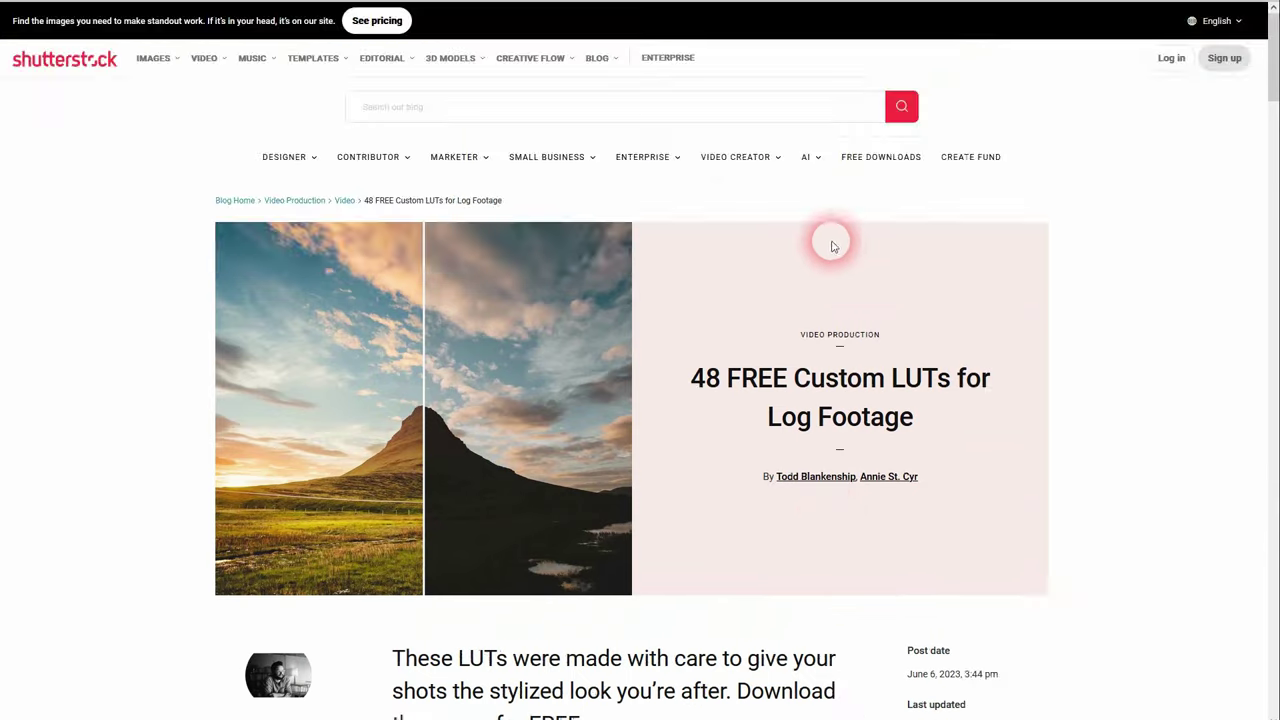
drag(690, 380, 950, 378)
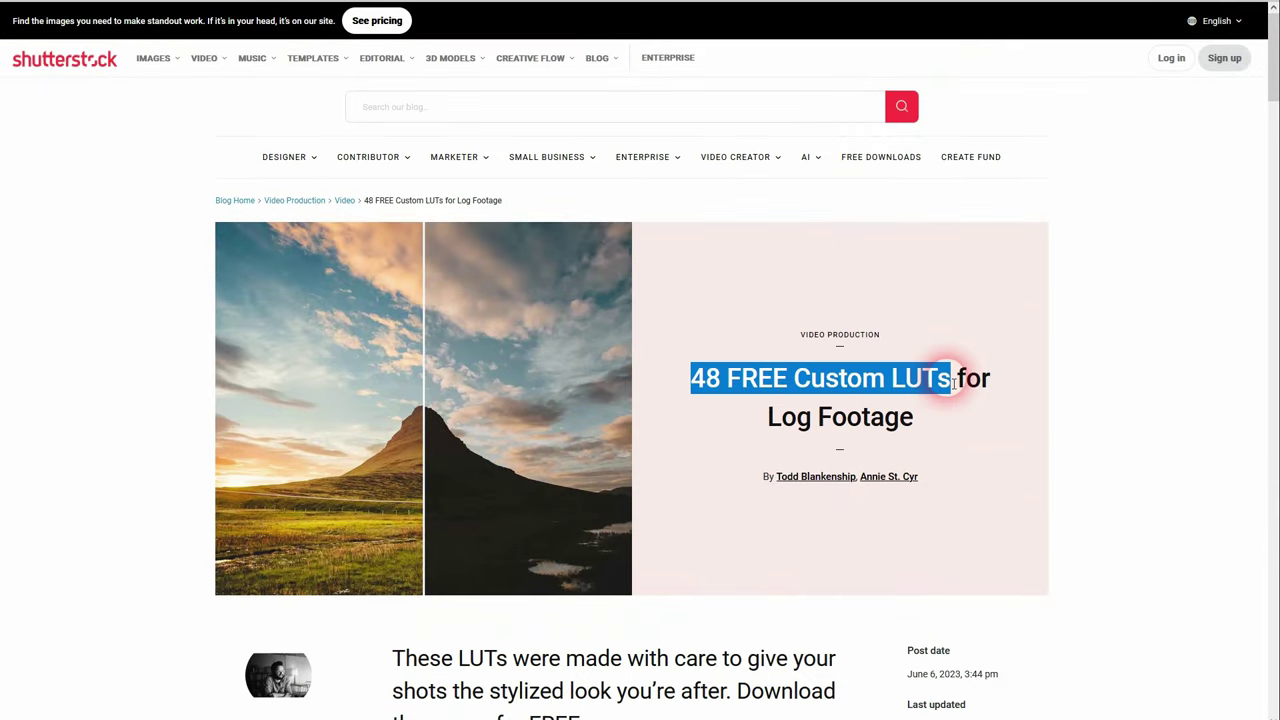
click(1126, 426)
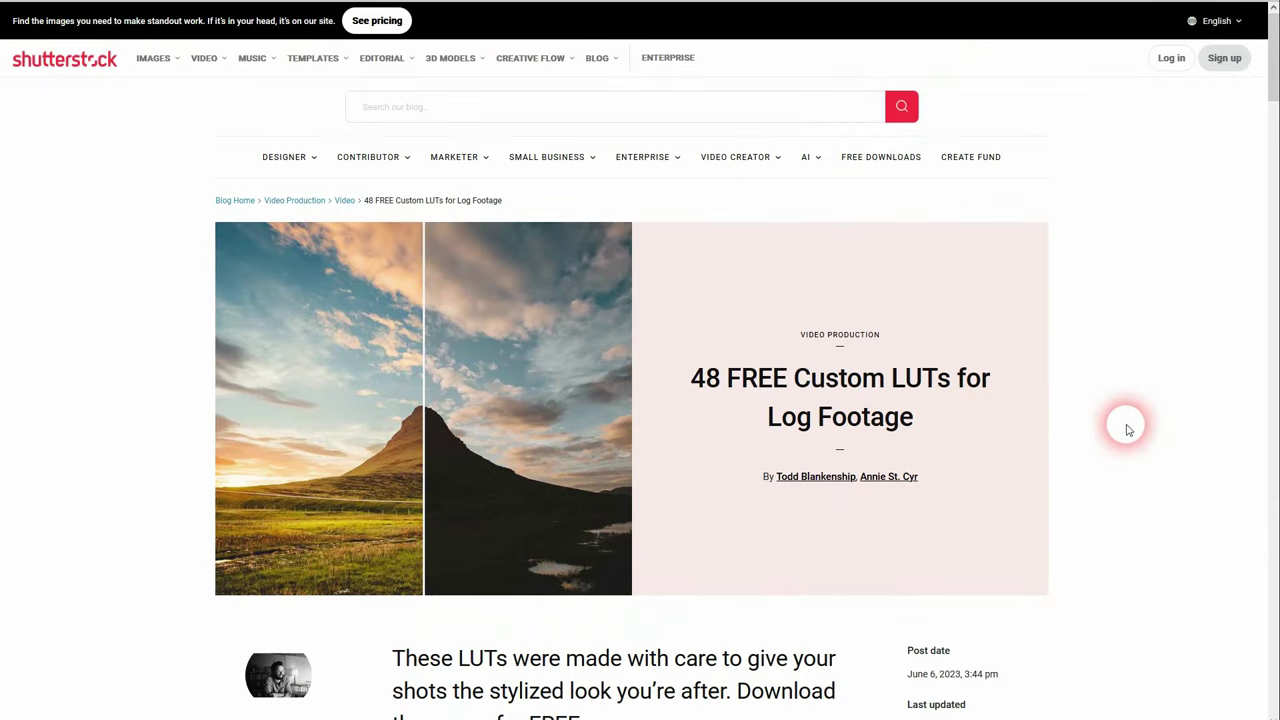
scroll(1090, 403, down, 10)
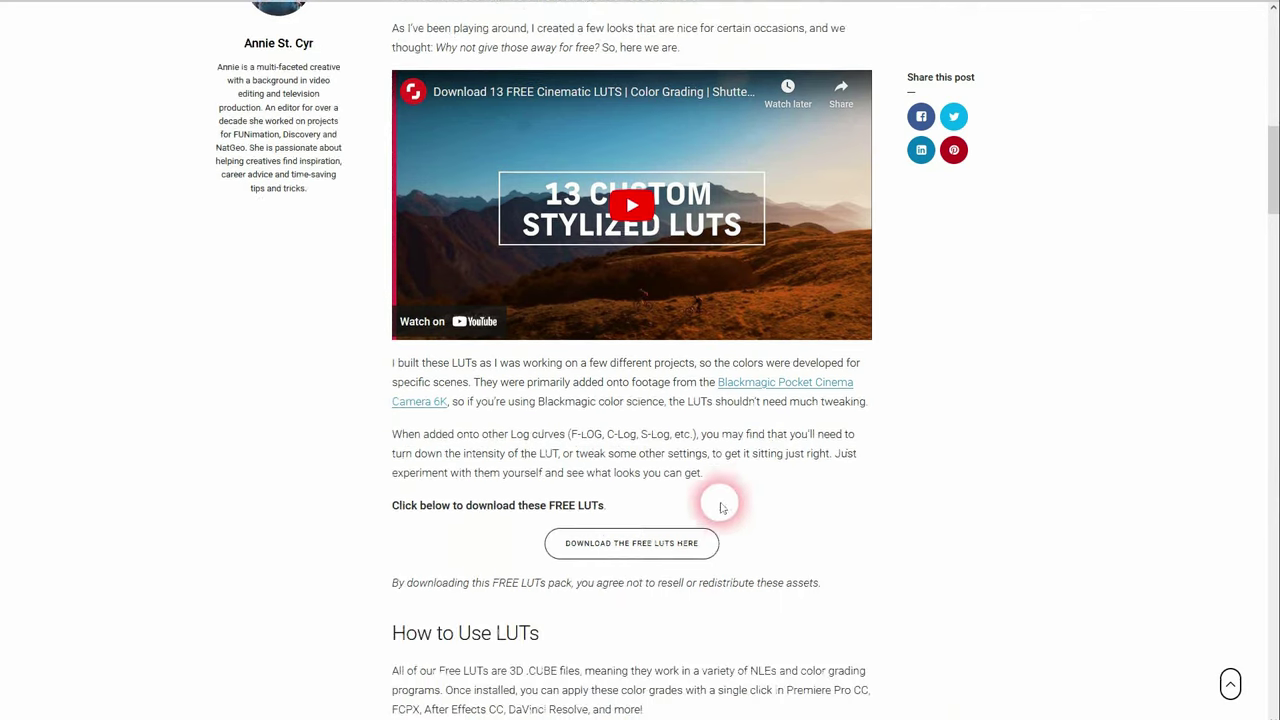
click(627, 549)
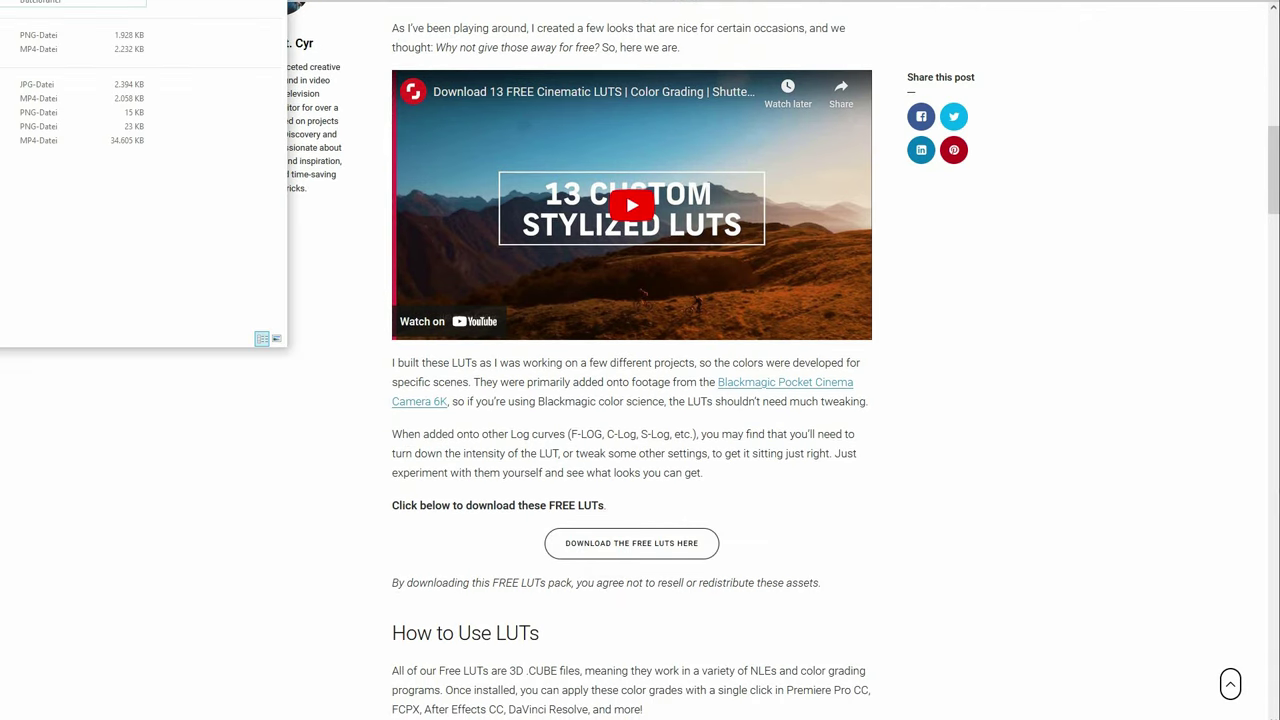
Step: Switch to File Explorer and look through the .cube files in free-customized-LUTs, Shutterstock Free LUTs, within Downloads
drag(0, 0, 243, 57)
click(33, 226)
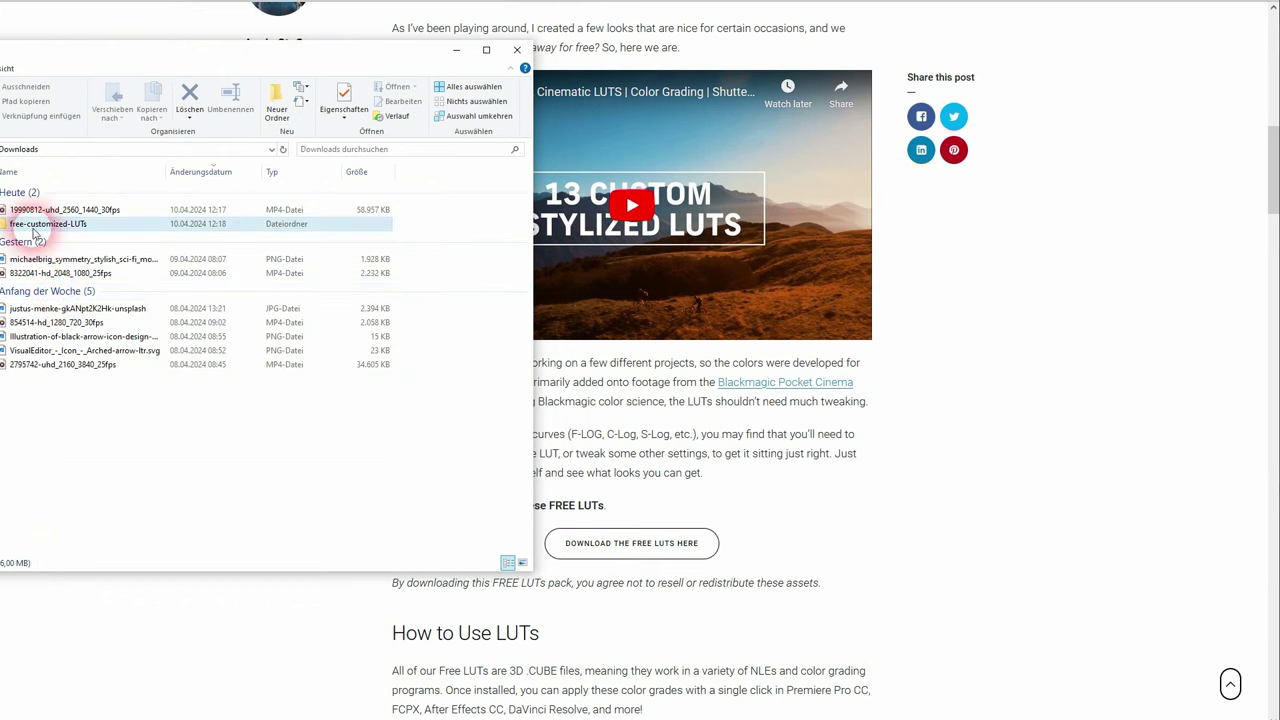
click(73, 230)
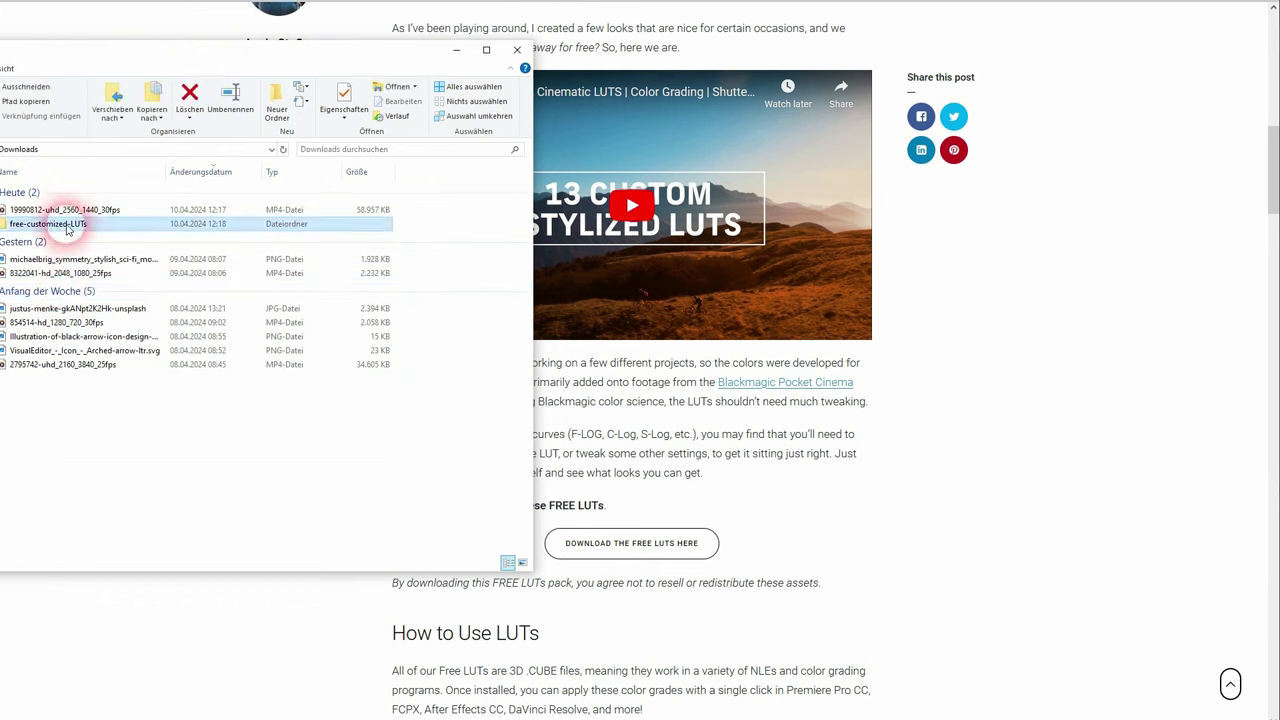
double_click(73, 231)
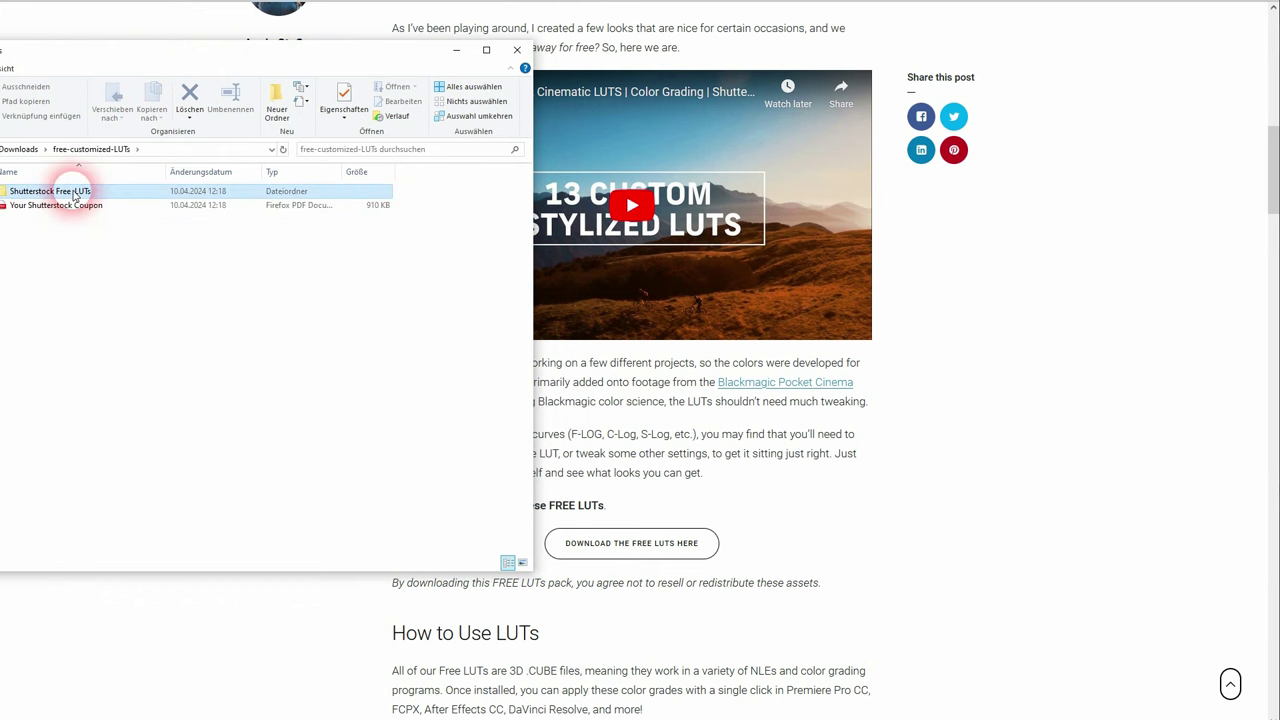
double_click(77, 193)
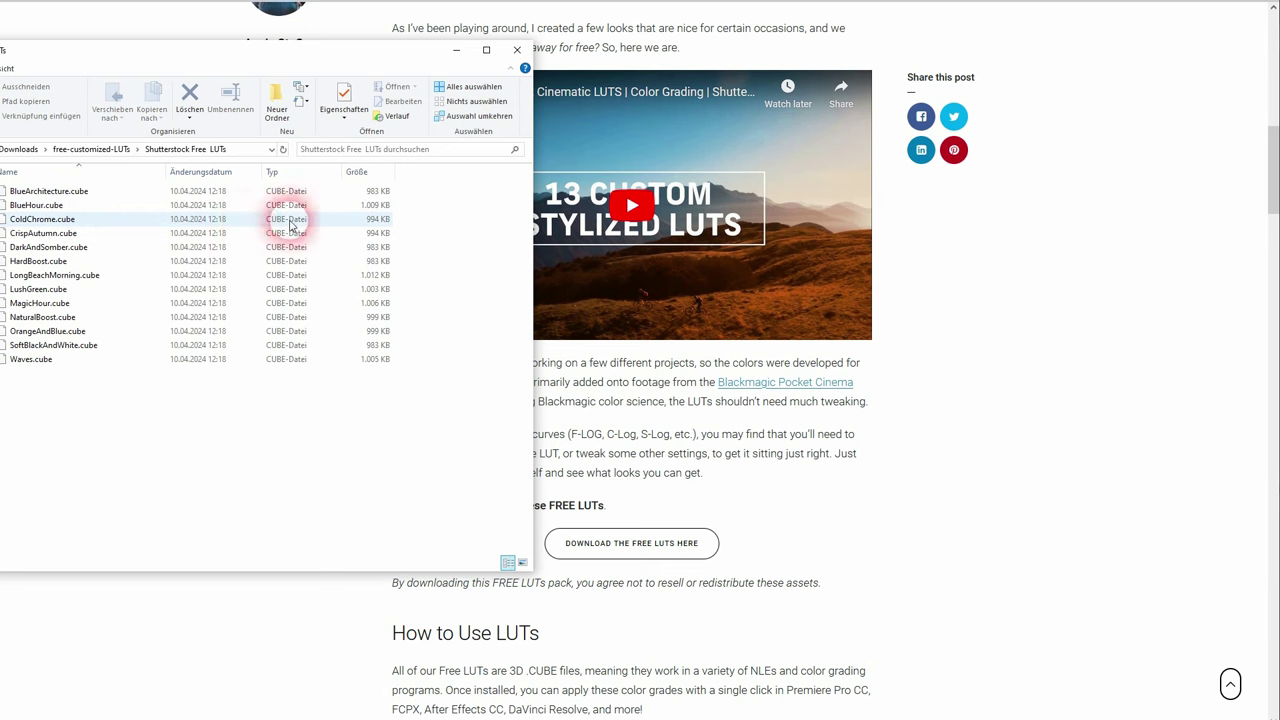
click(285, 221)
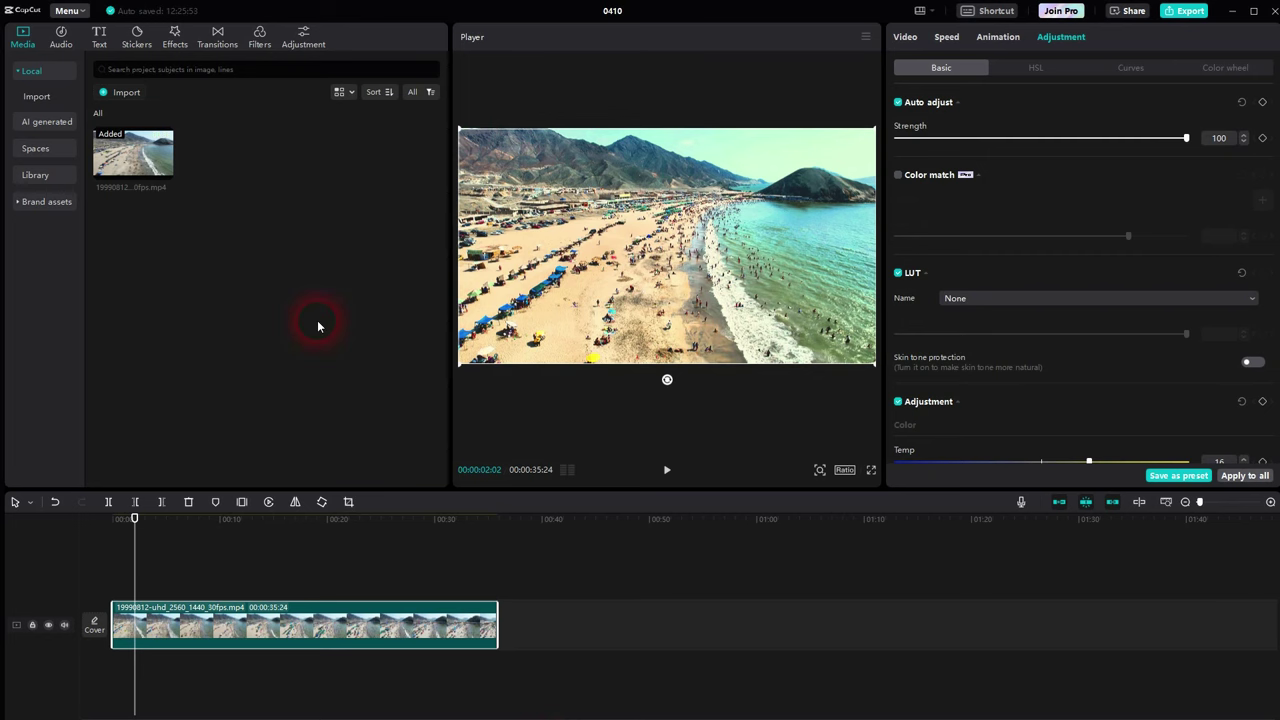
Step: Switch to CapCut and display the imported LUTs in the adjustment library
click(310, 40)
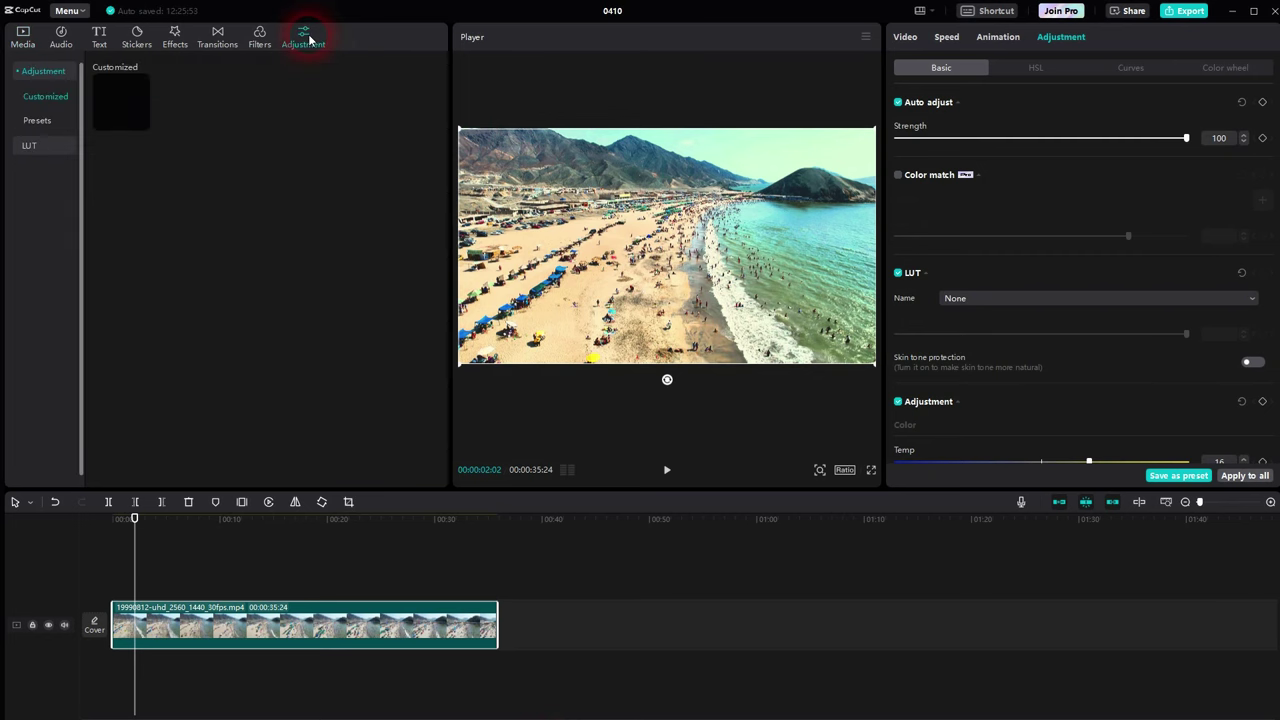
click(223, 121)
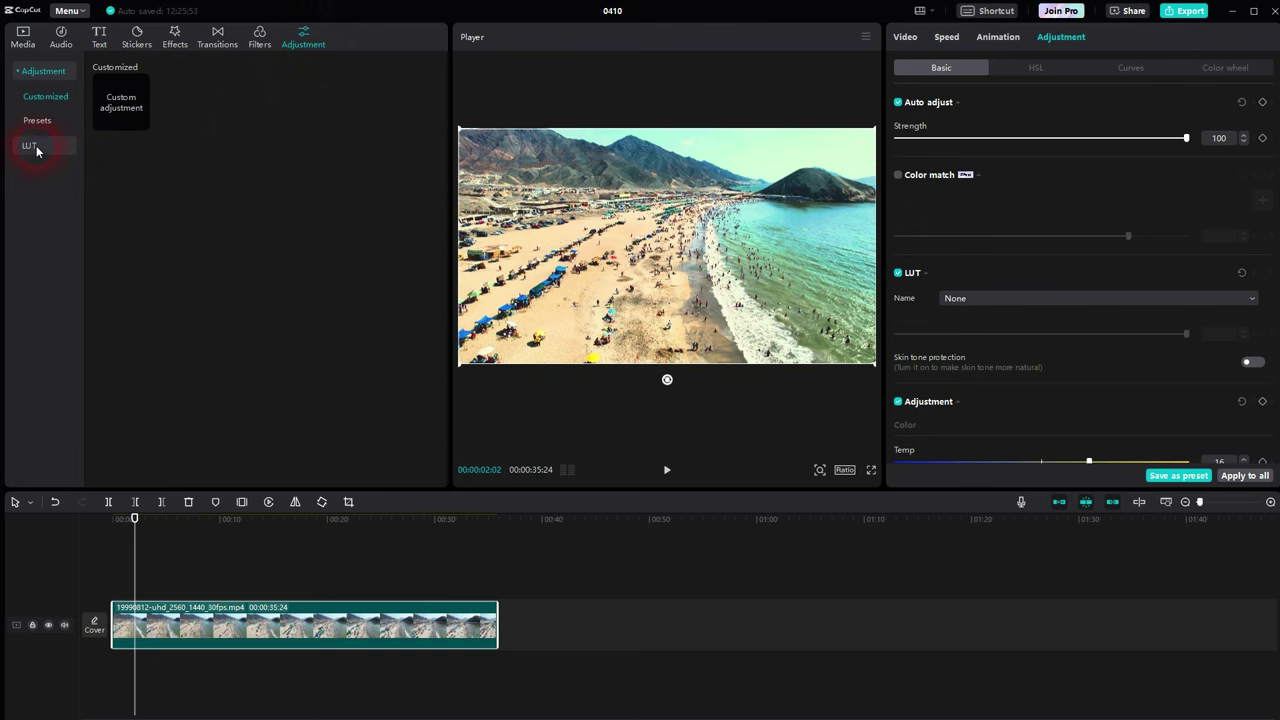
click(33, 147)
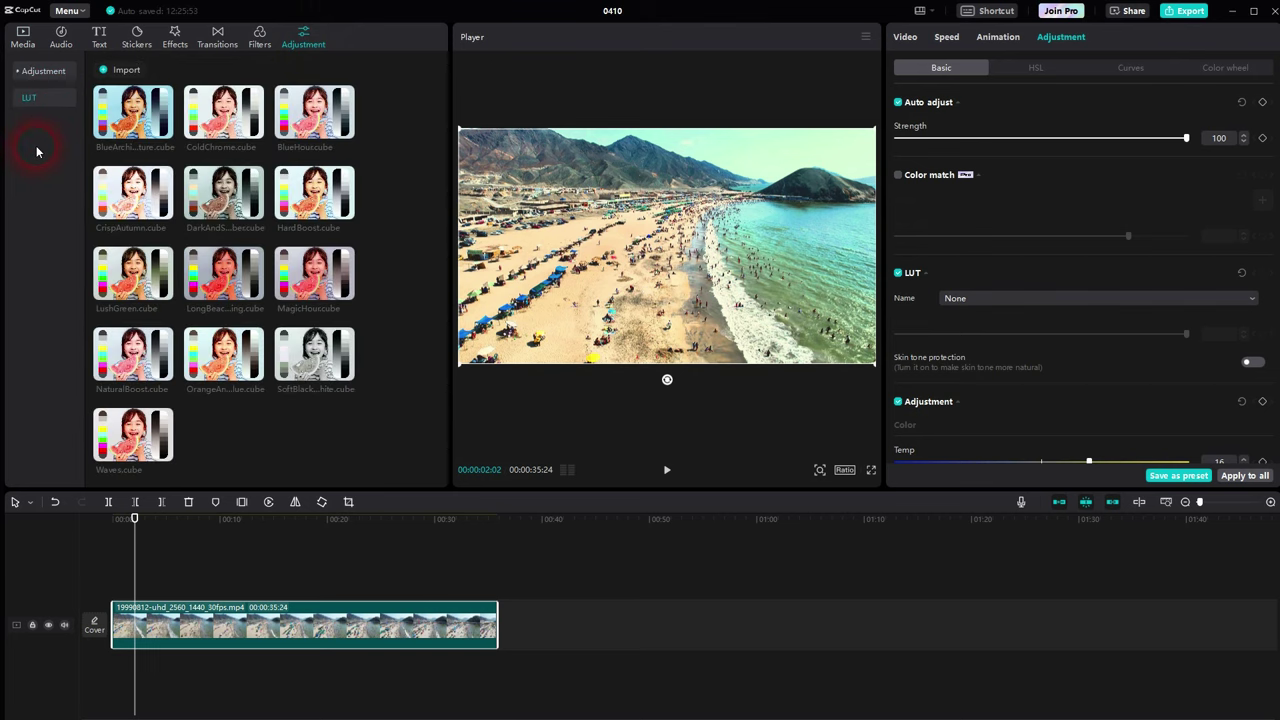
Step: Start a LUT import, select the free-customized-LUTs folder in Downloads, and cancel the import
click(111, 70)
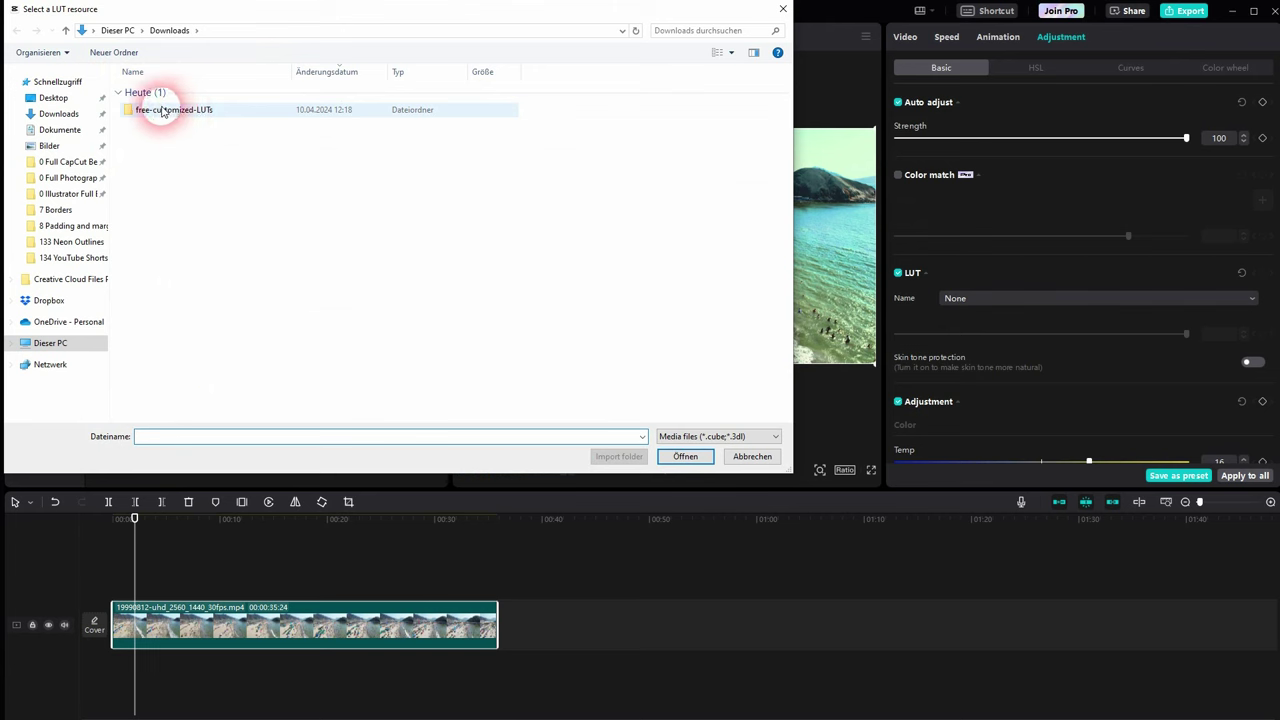
click(230, 109)
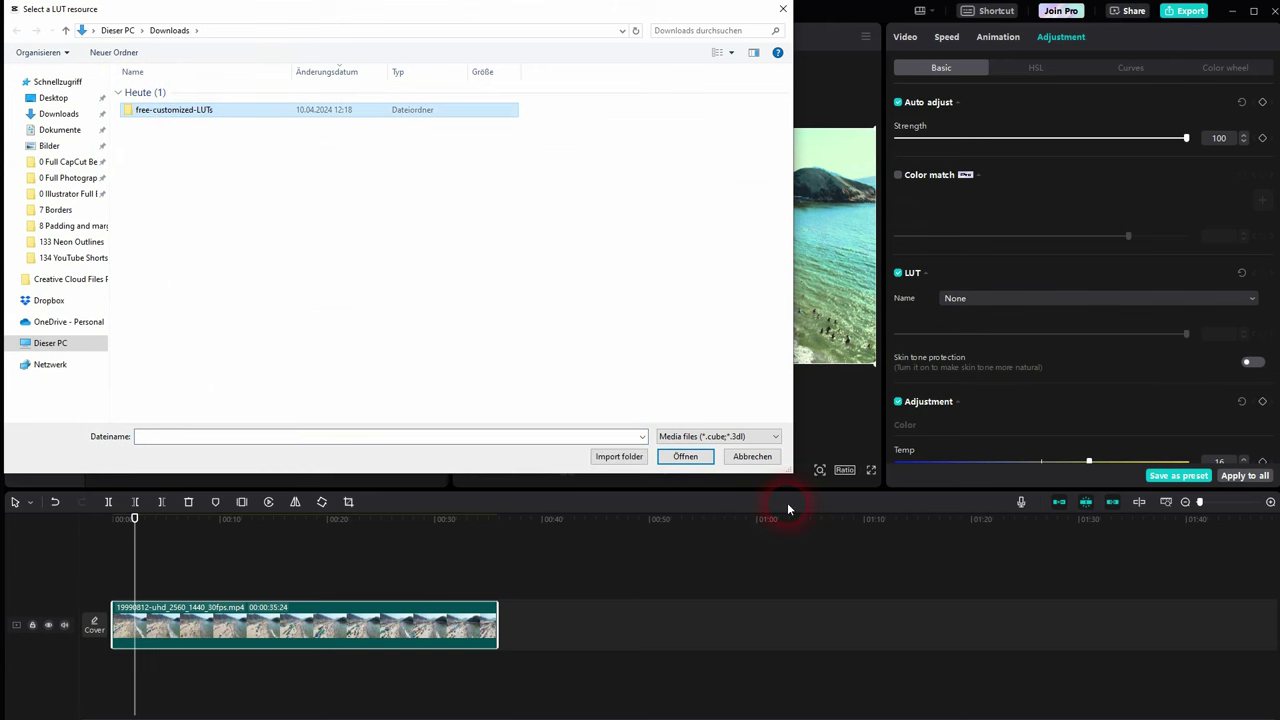
click(750, 457)
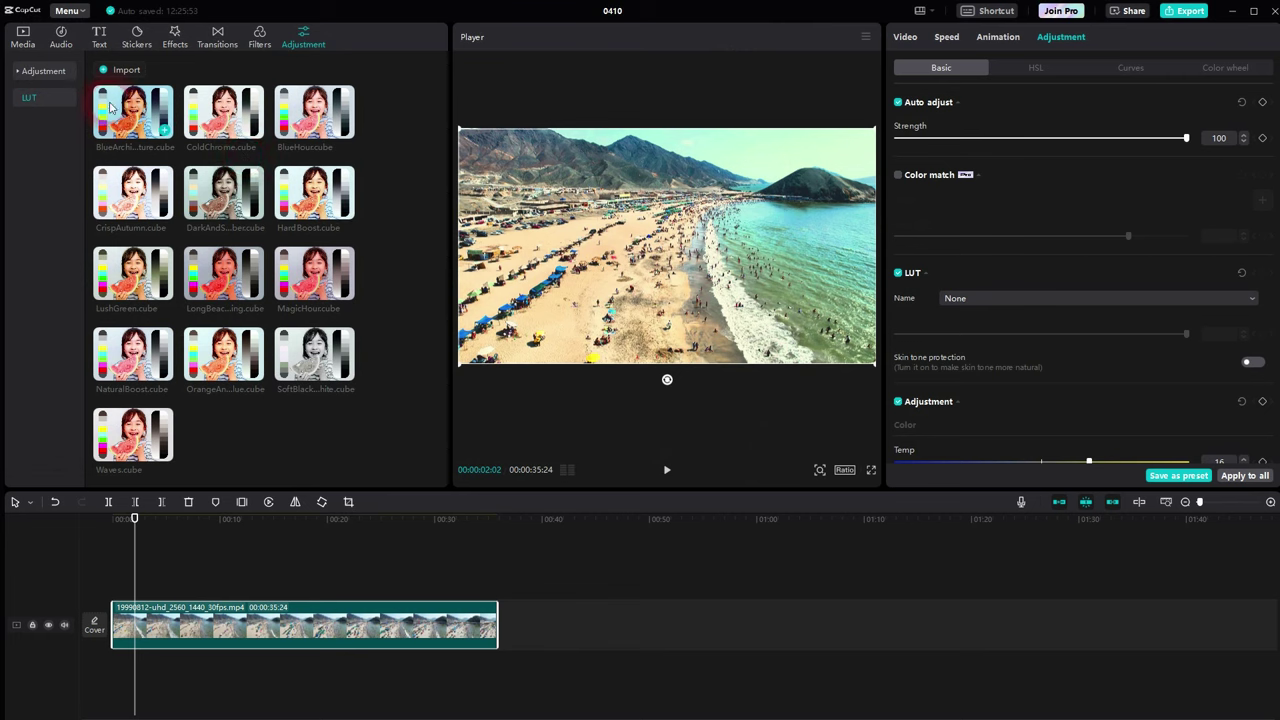
Step: Switch to File Explorer, select BlueArchitecture.cube in the Shutterstock Free LUTs folder, and return to CapCut
key(alt+Tab)
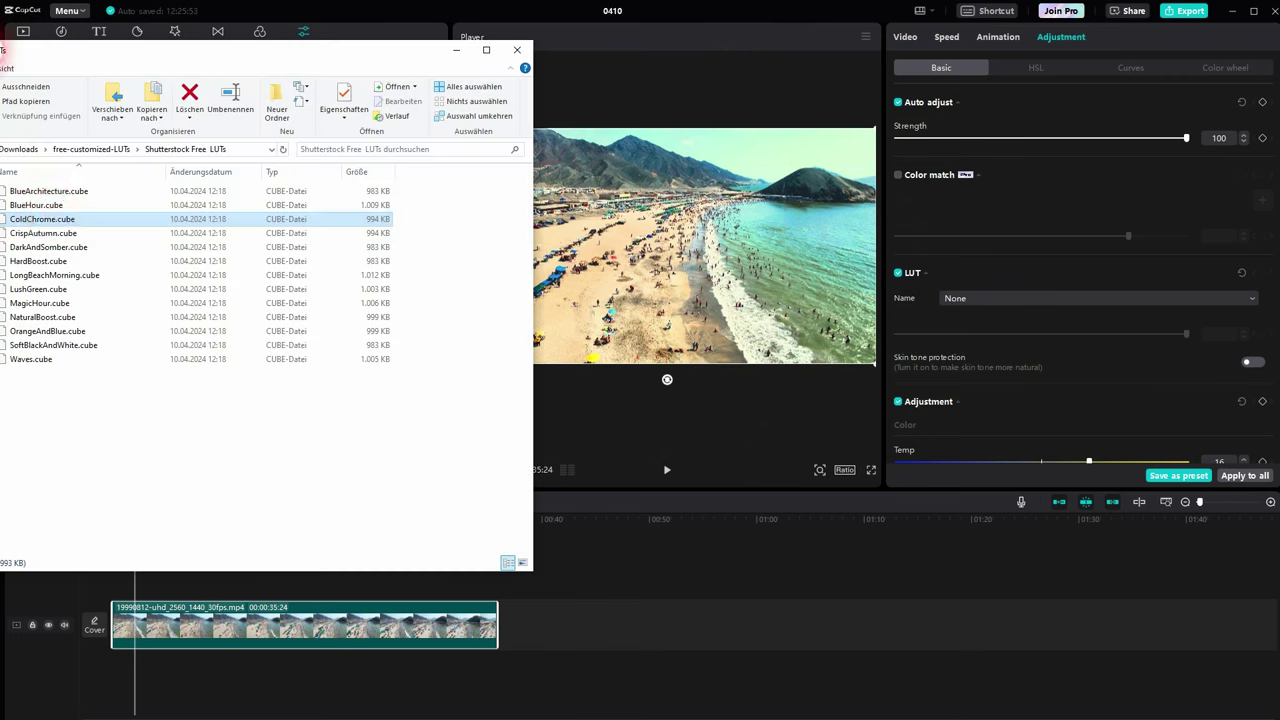
click(118, 195)
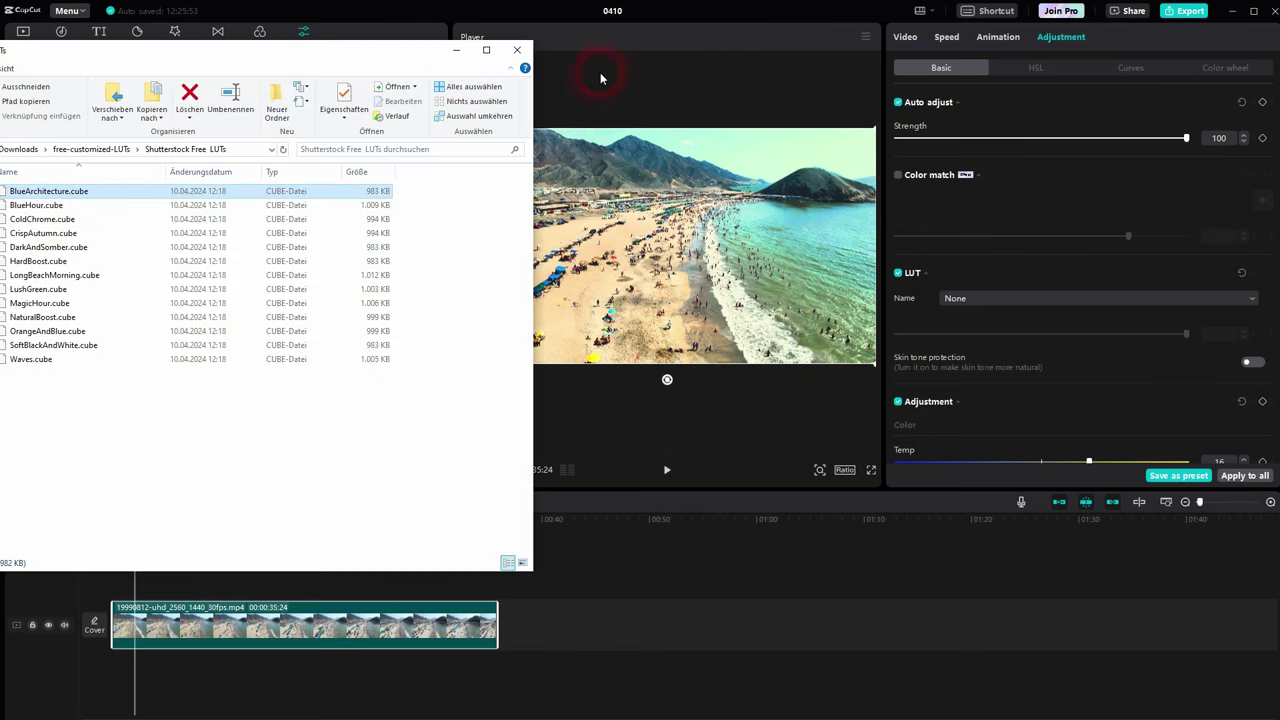
click(690, 18)
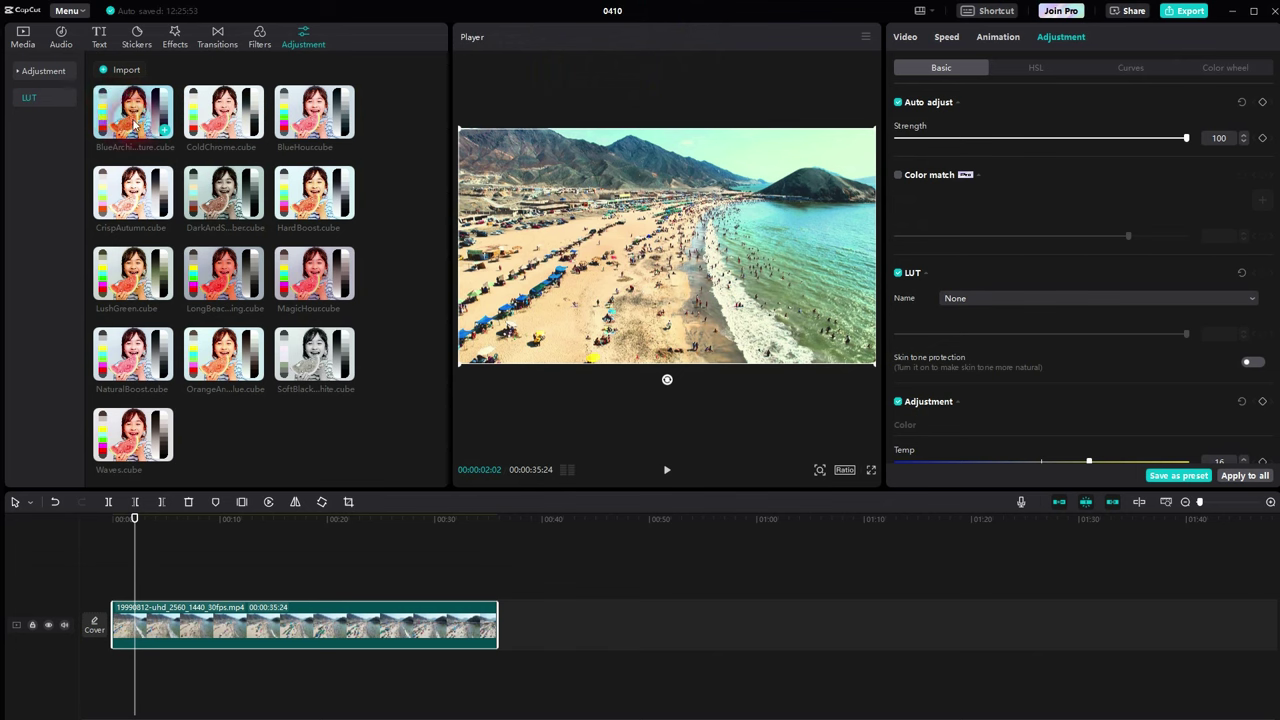
Step: Preview the listed LUTs on the beach clip from the basic LUT setting
click(1008, 295)
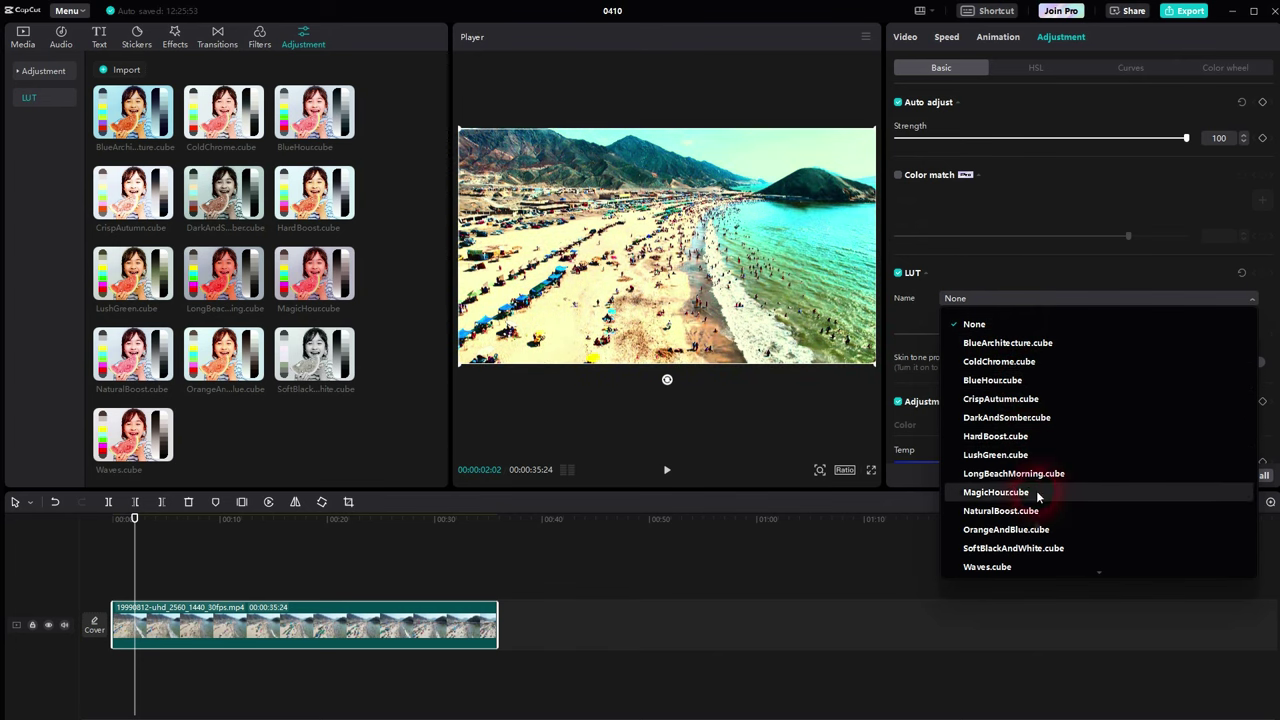
Step: Reset the clip's Auto adjust and basic Adjustment settings and display its HSL settings
click(1242, 103)
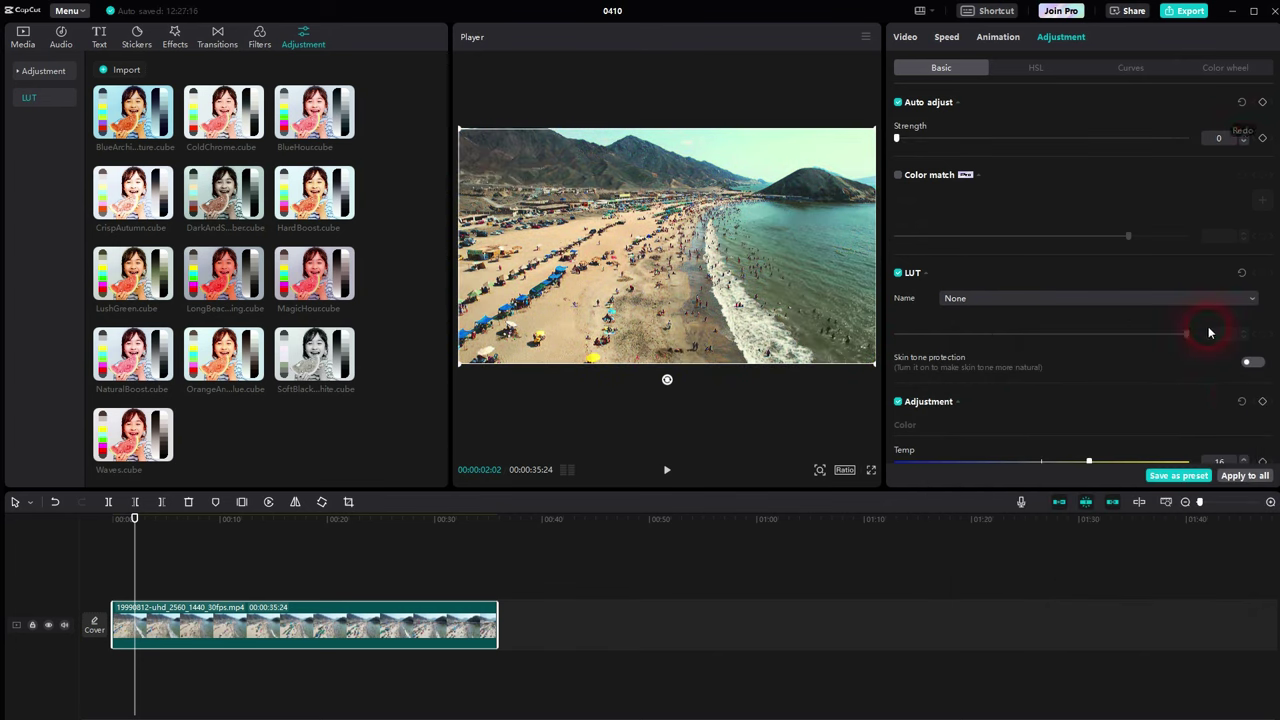
click(1241, 403)
click(1043, 66)
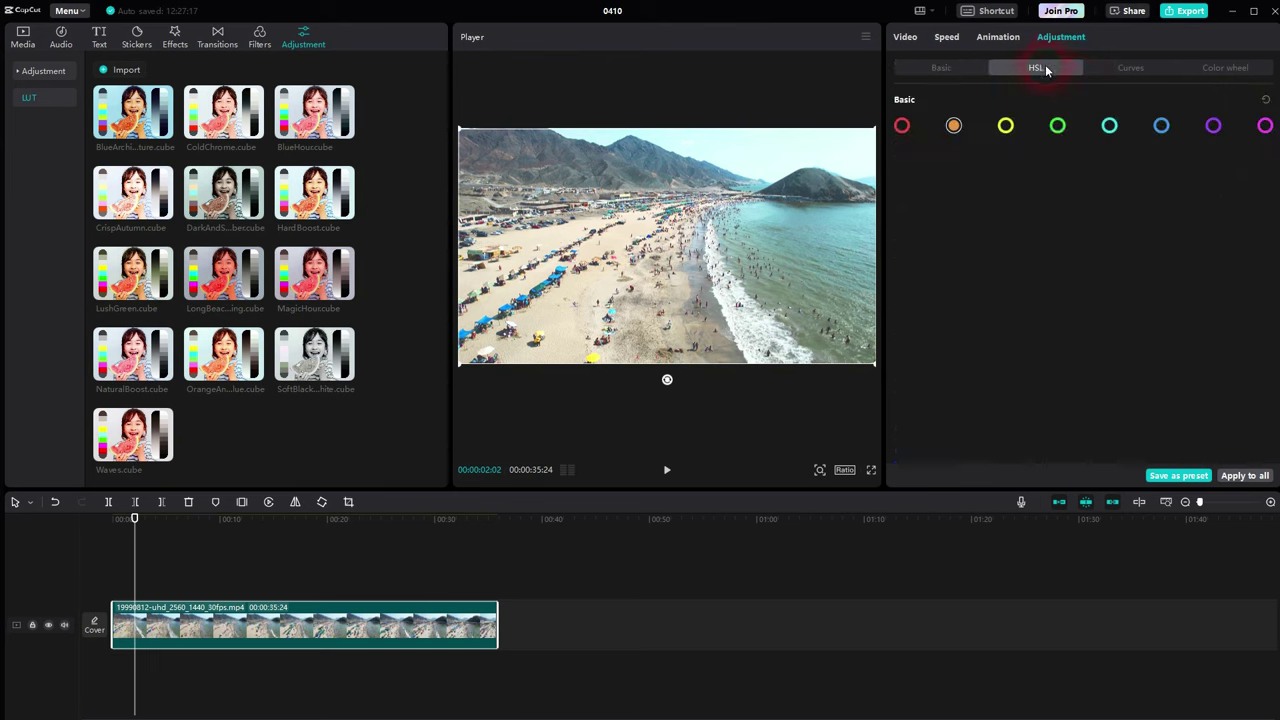
Step: Apply the LongBeachMorning.cube LUT to the beach clip at strength 100 and compare the footage with the LUT off and on
click(944, 68)
click(968, 298)
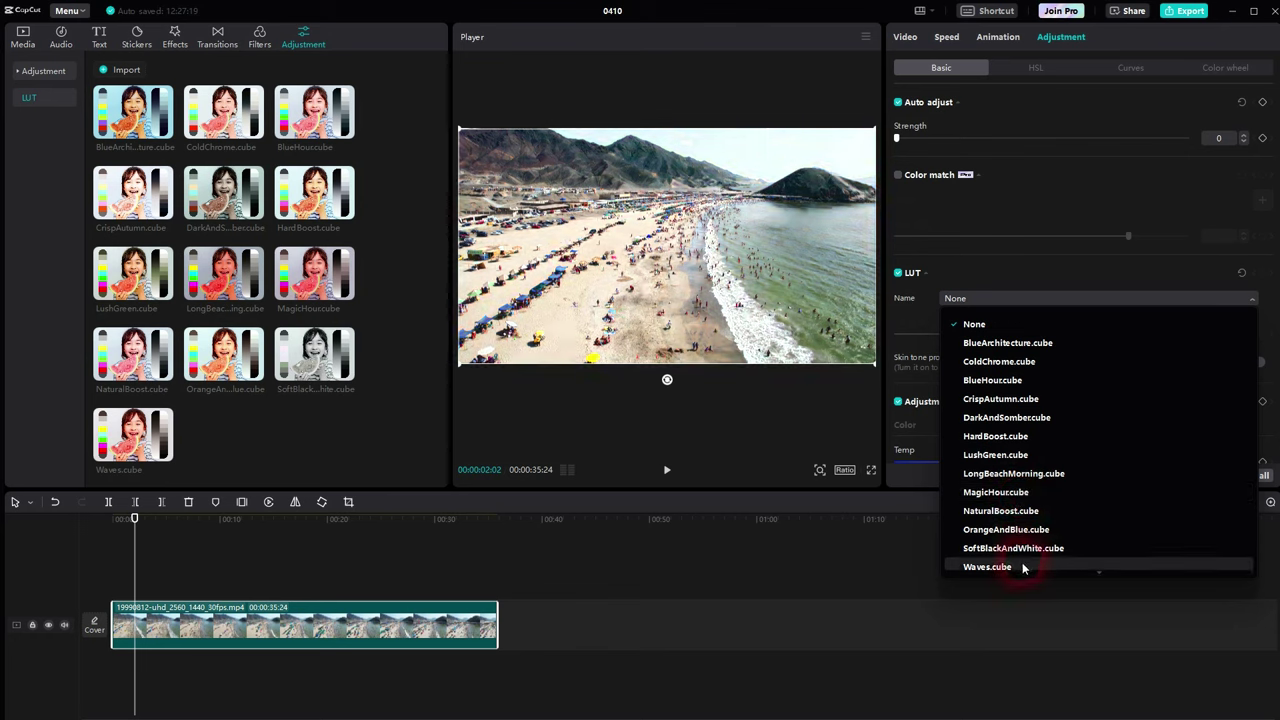
click(1002, 473)
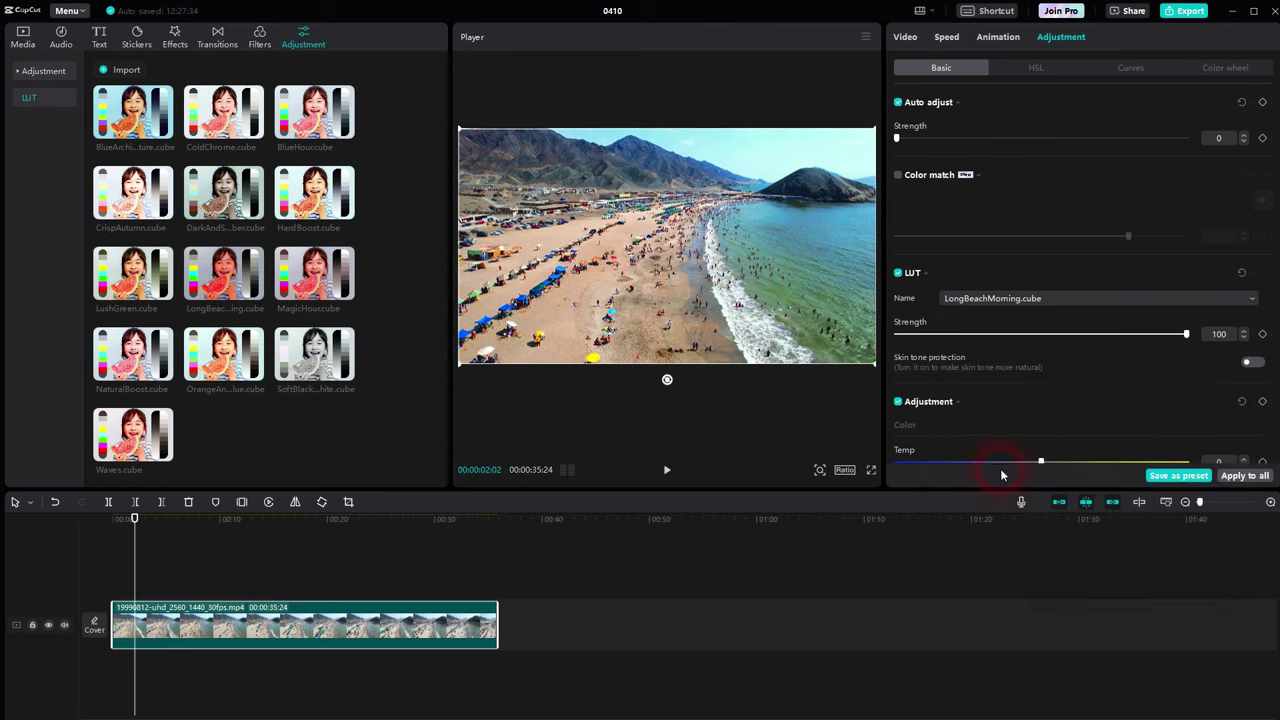
click(898, 273)
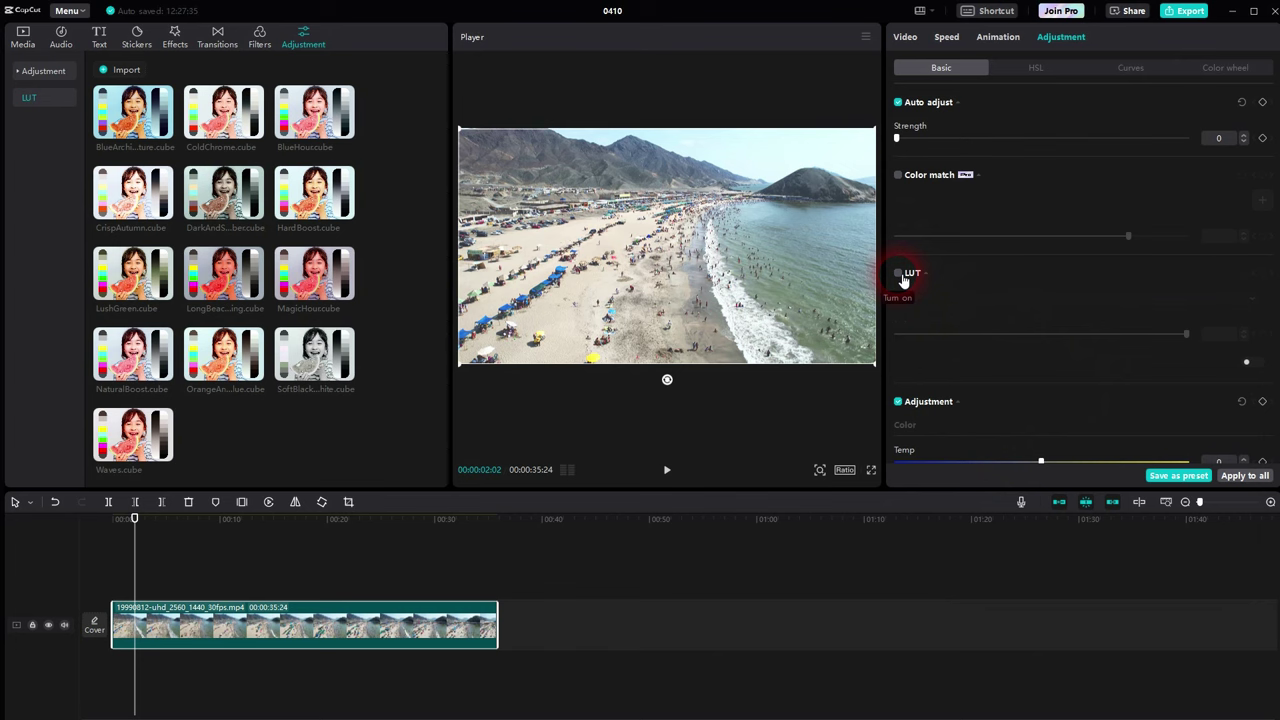
click(898, 273)
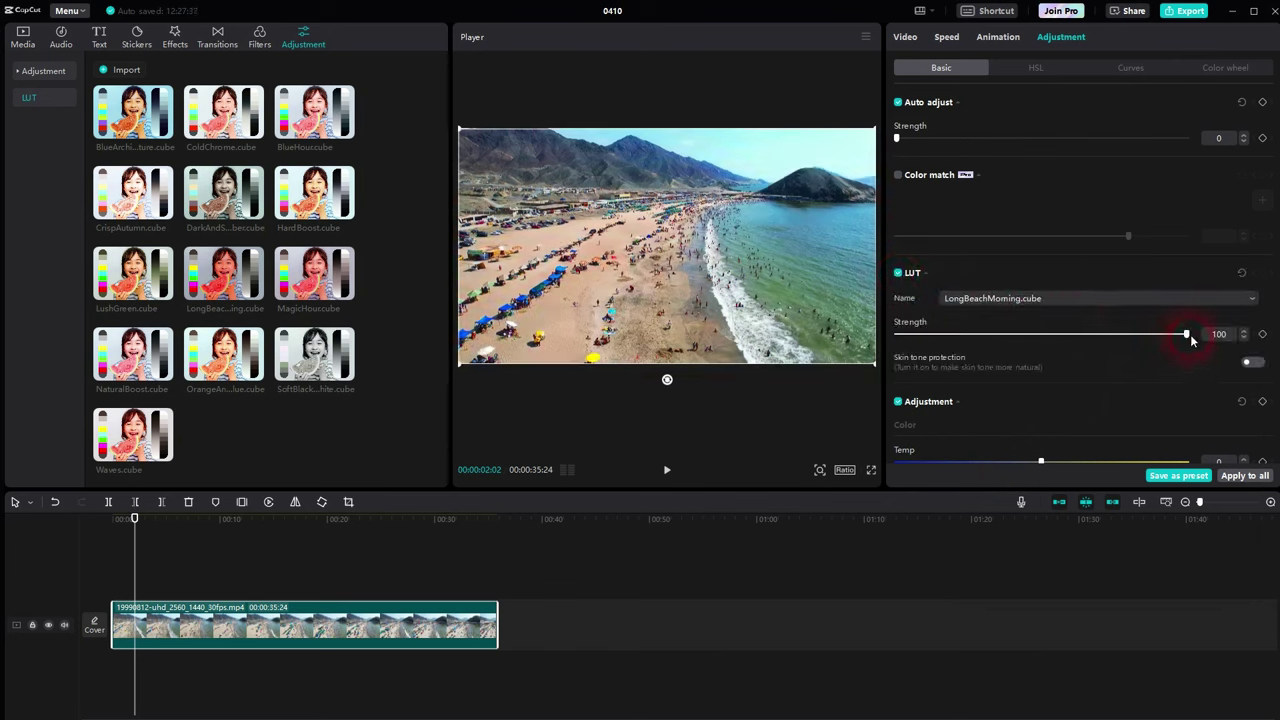
drag(1186, 338, 1240, 336)
Step: Switch to the browser and view the top of the article offering 48 free custom LUTs for log footage
click(1061, 235)
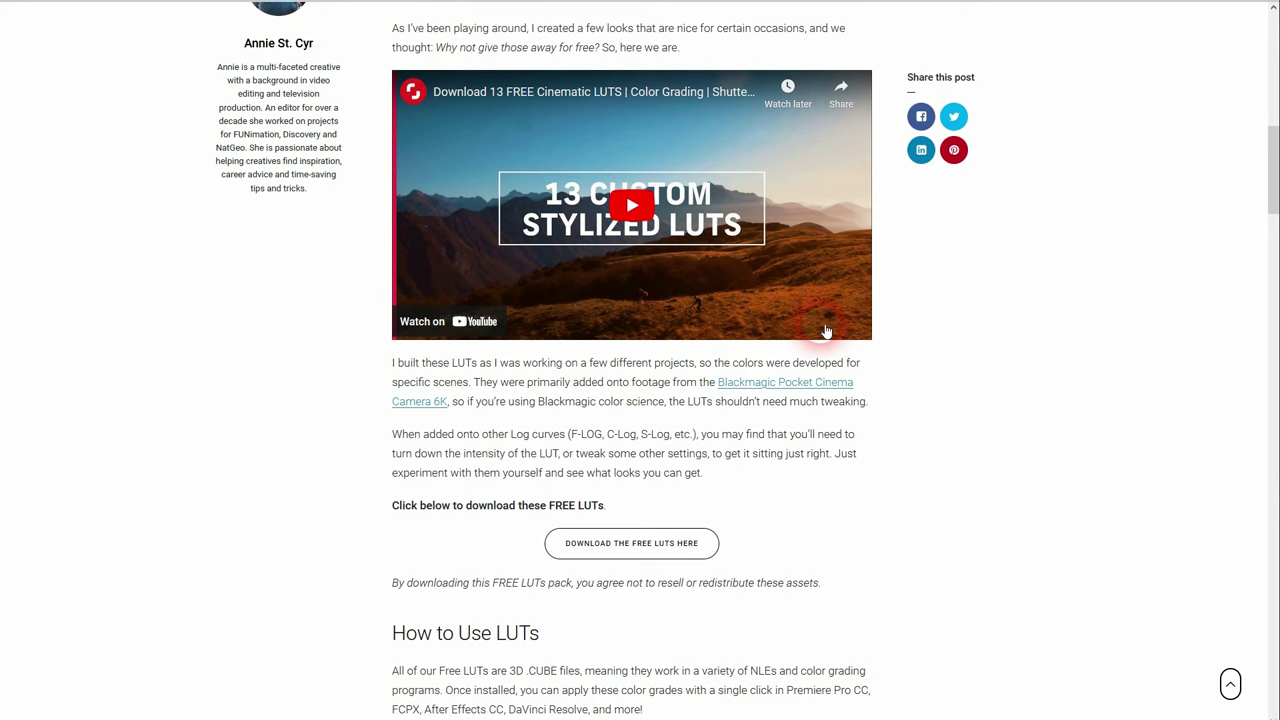
scroll(720, 384, up, 8)
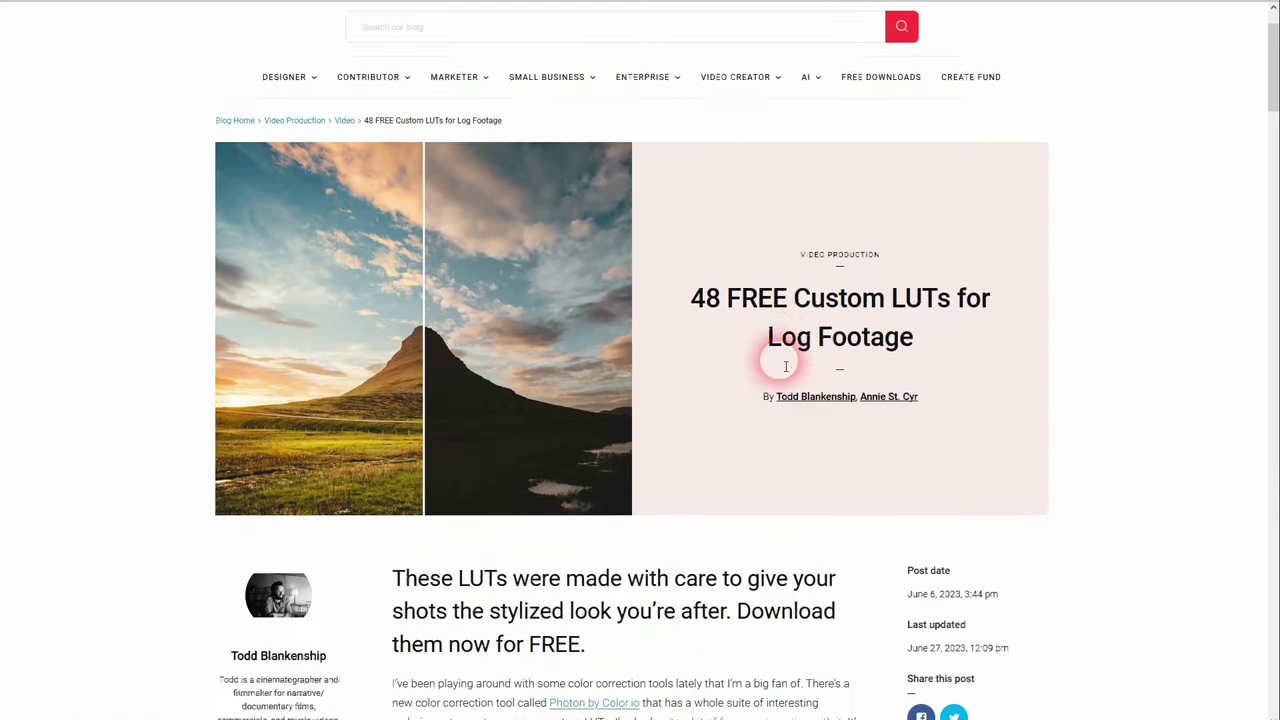
scroll(786, 366, up, 1)
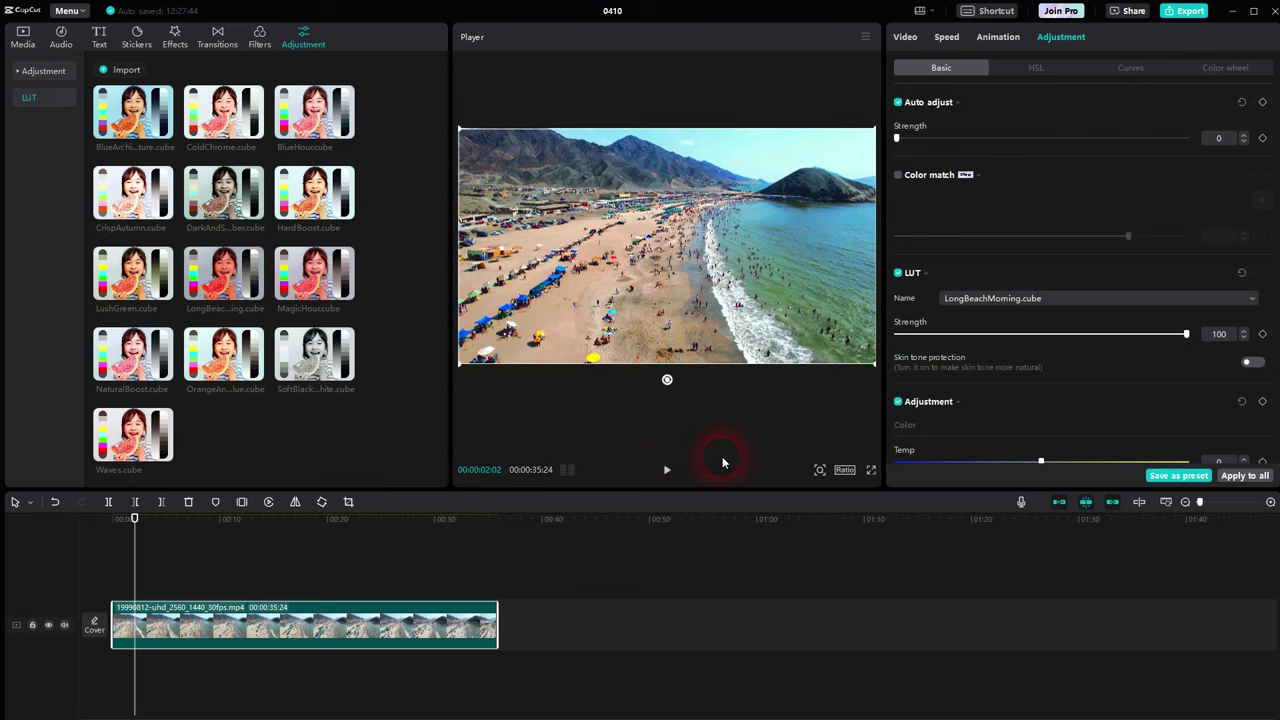
Step: Back in CapCut, turn off the clip's LUT and display the filter library with its categories
click(898, 273)
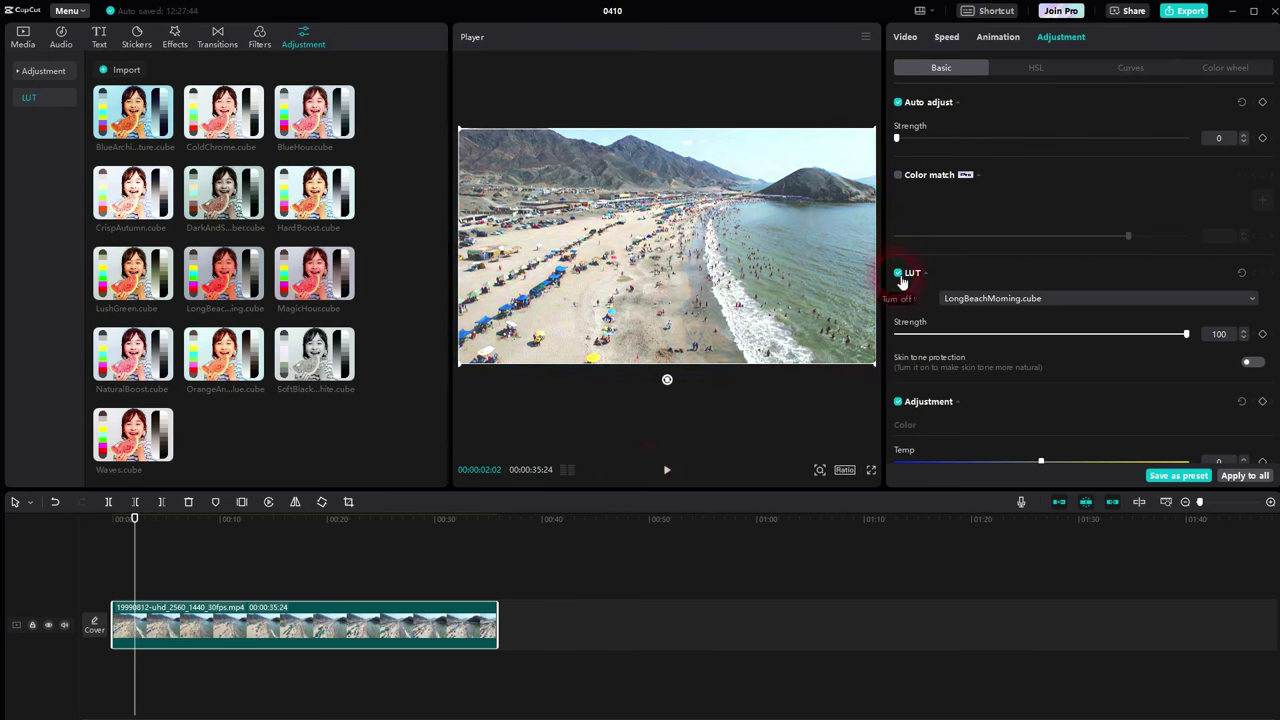
click(20, 36)
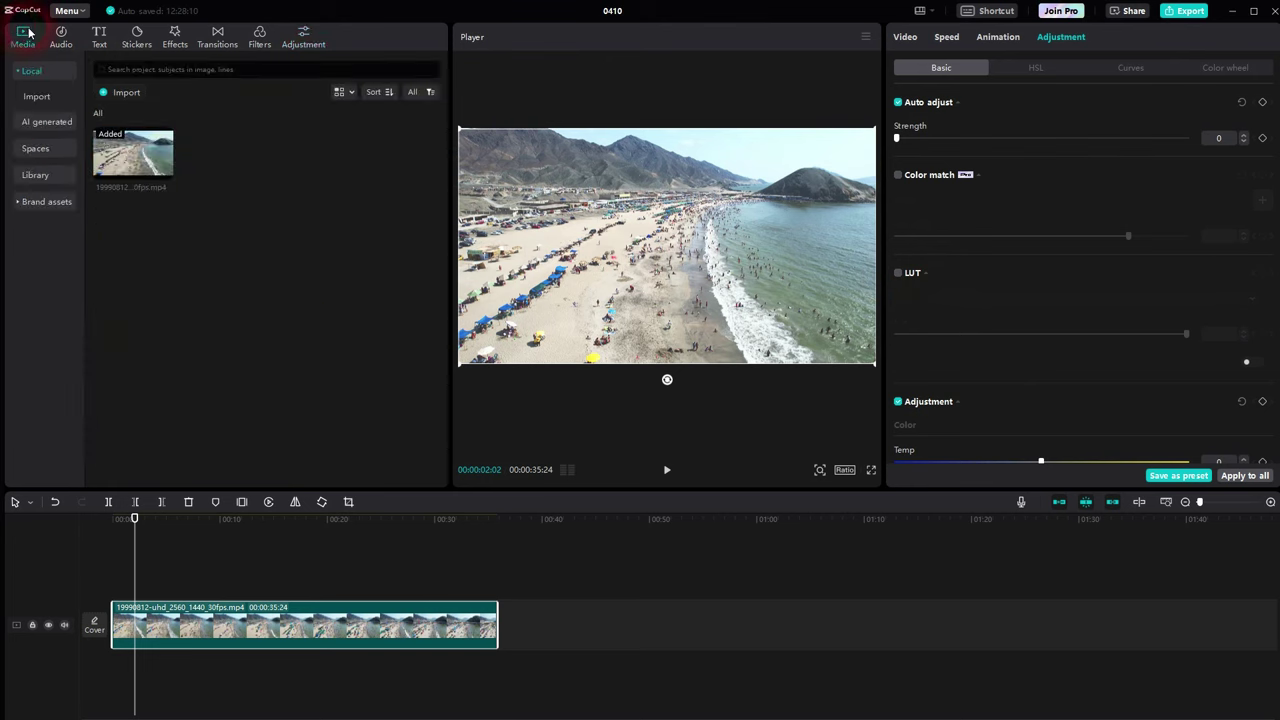
click(275, 603)
click(260, 40)
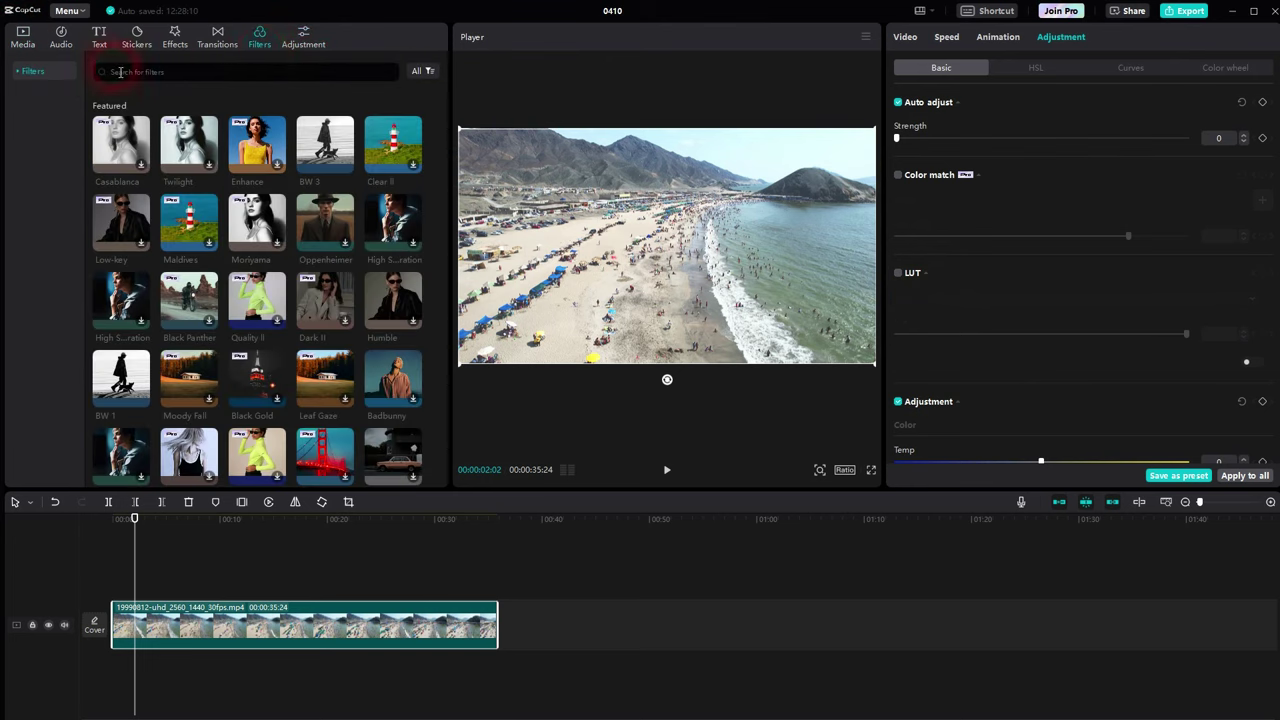
click(28, 71)
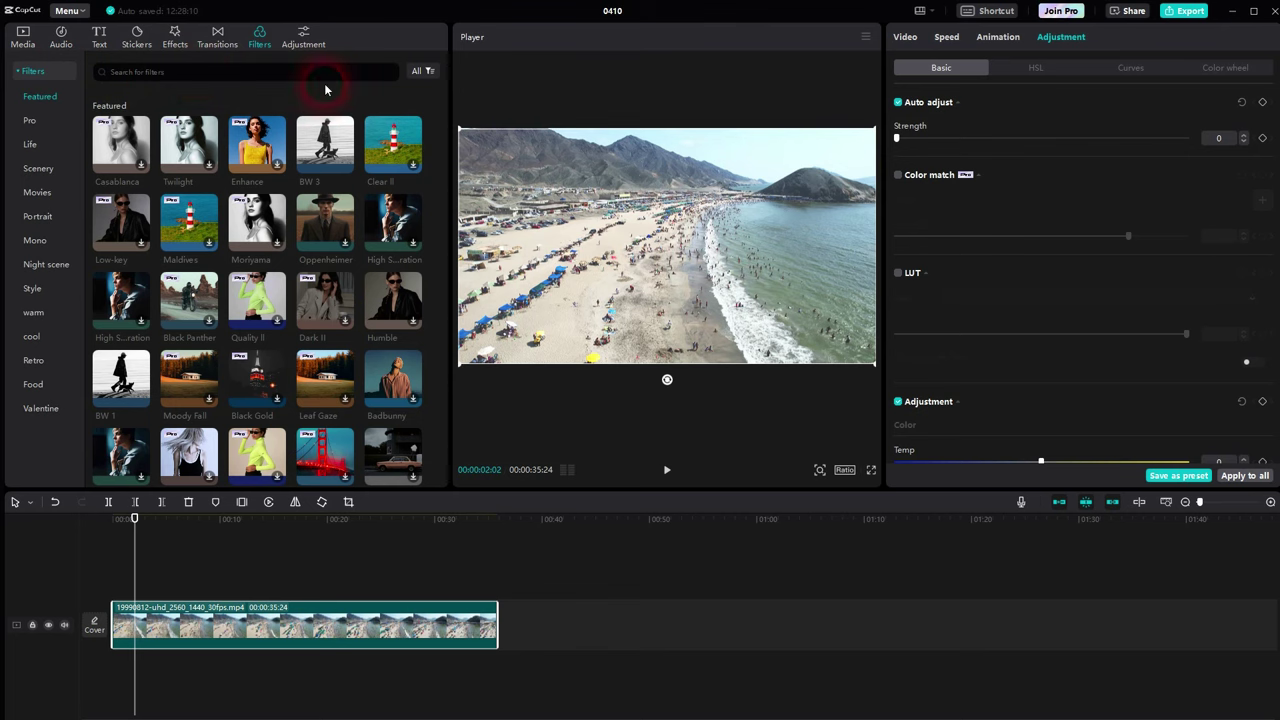
Step: Add the Clear II filter from the featured filters and stretch it over the full length of the beach clip
click(414, 166)
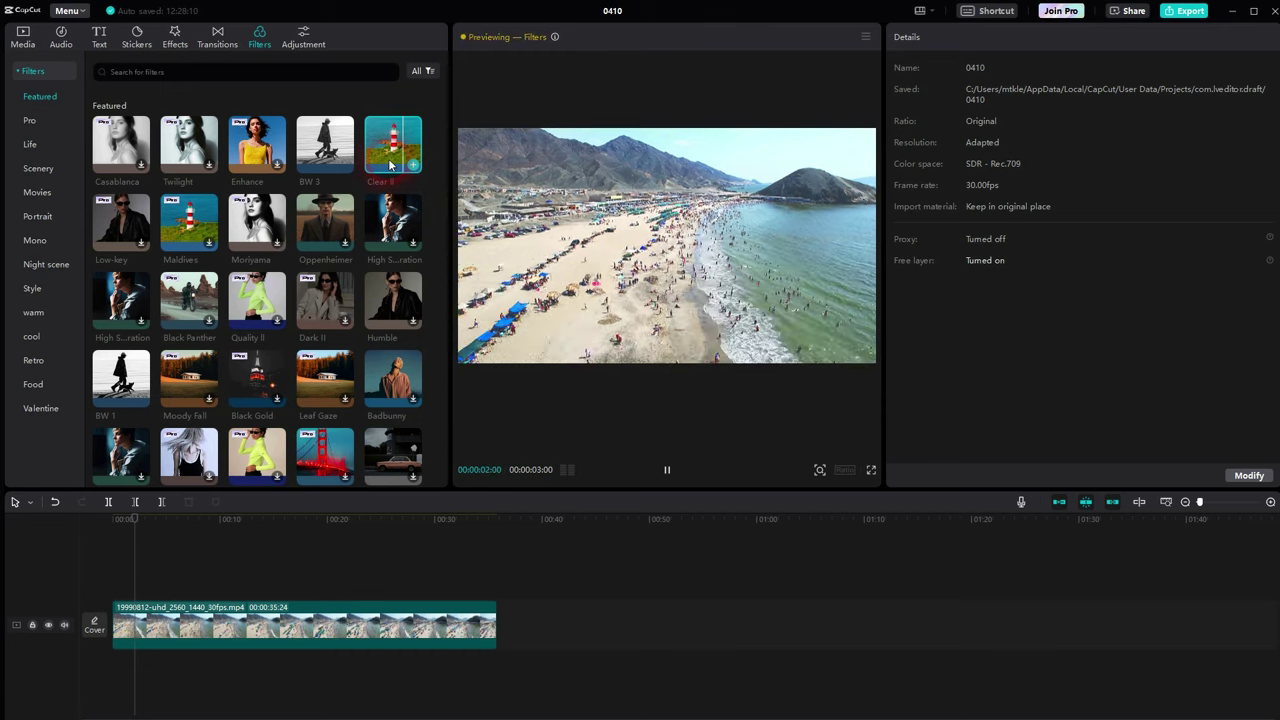
click(414, 168)
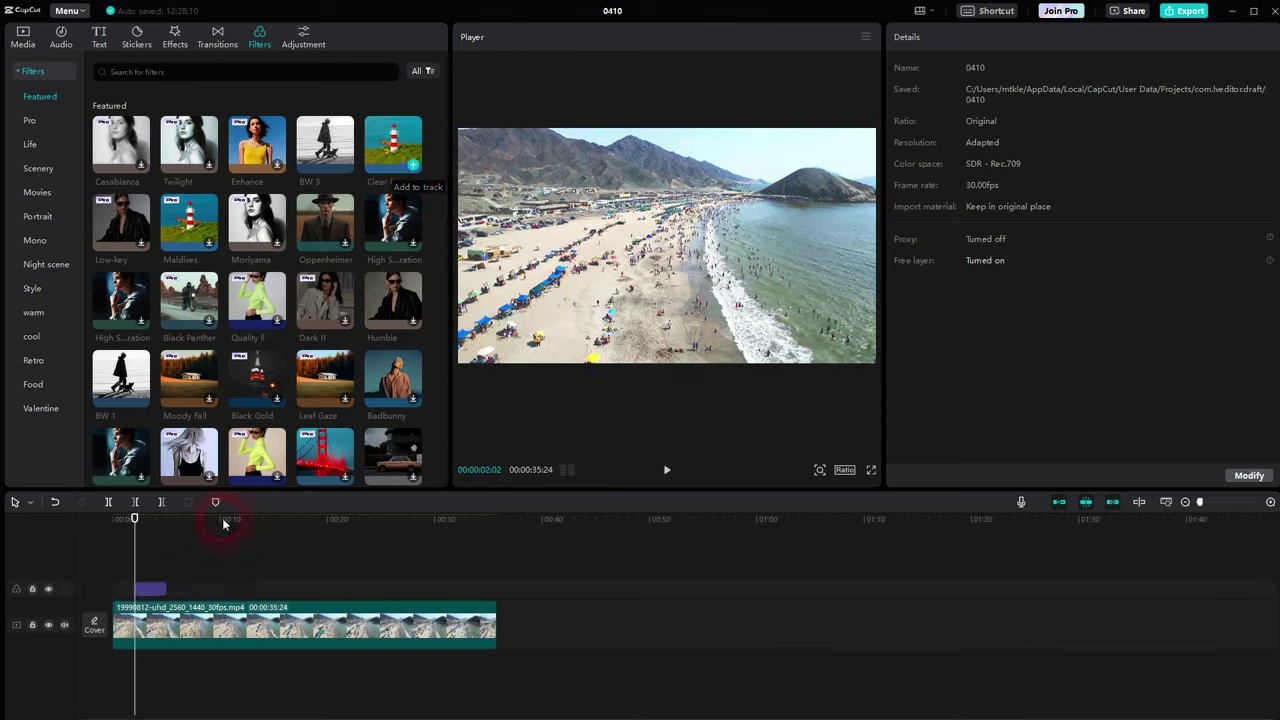
drag(145, 559, 495, 584)
click(141, 592)
click(164, 590)
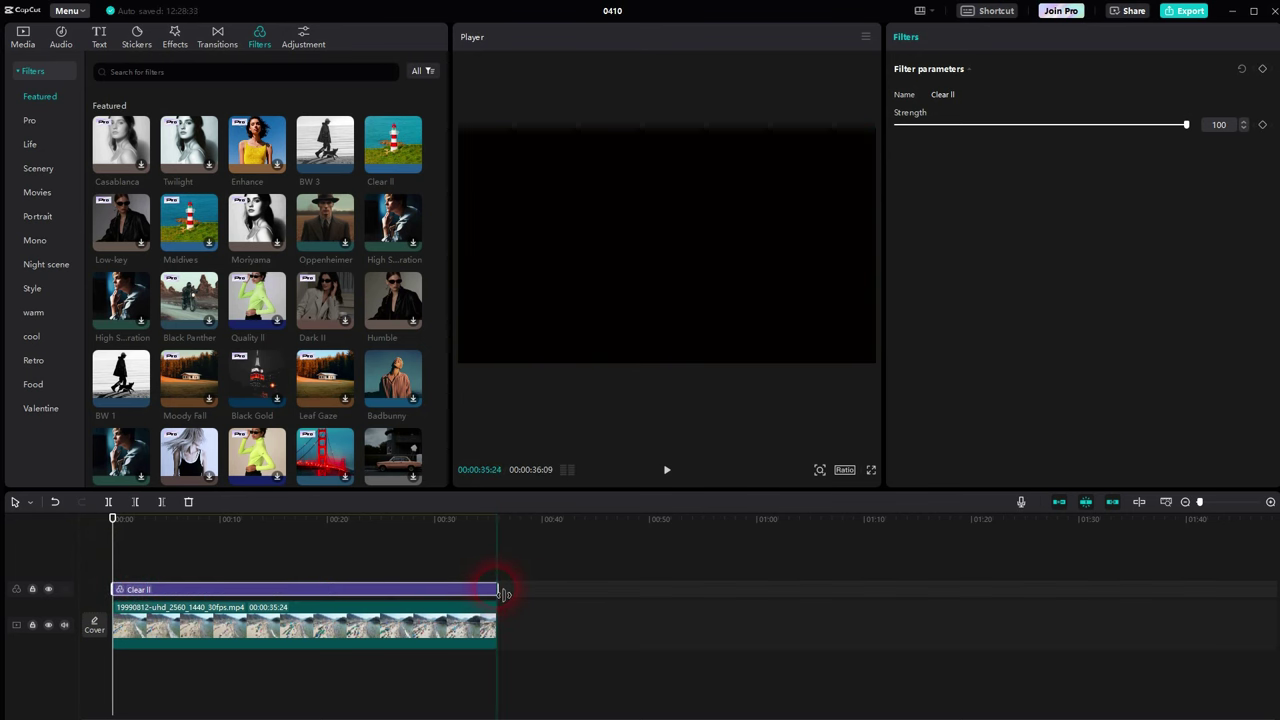
Step: Hide and show the Clear II filter track to compare the footage, and delete the filter
click(49, 590)
click(49, 590)
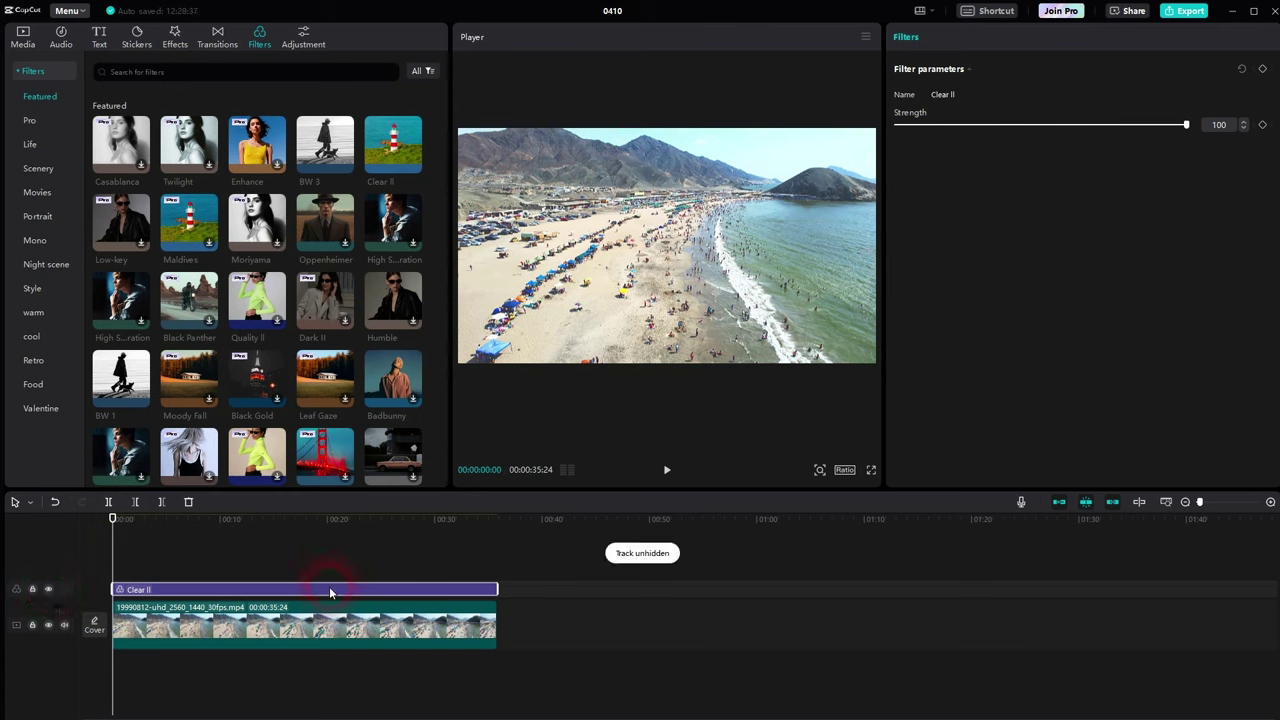
key(Delete)
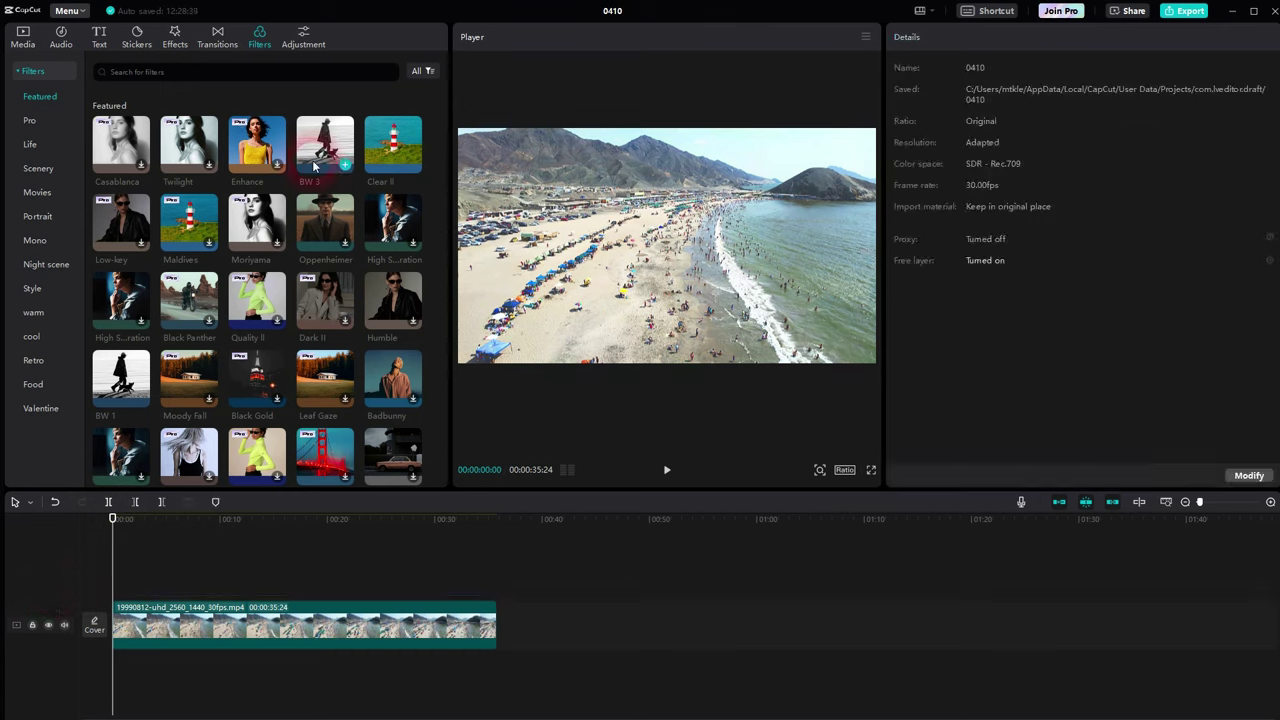
Step: Add the BW 3 filter from the Mono category and extend it to the end of the beach clip
click(36, 241)
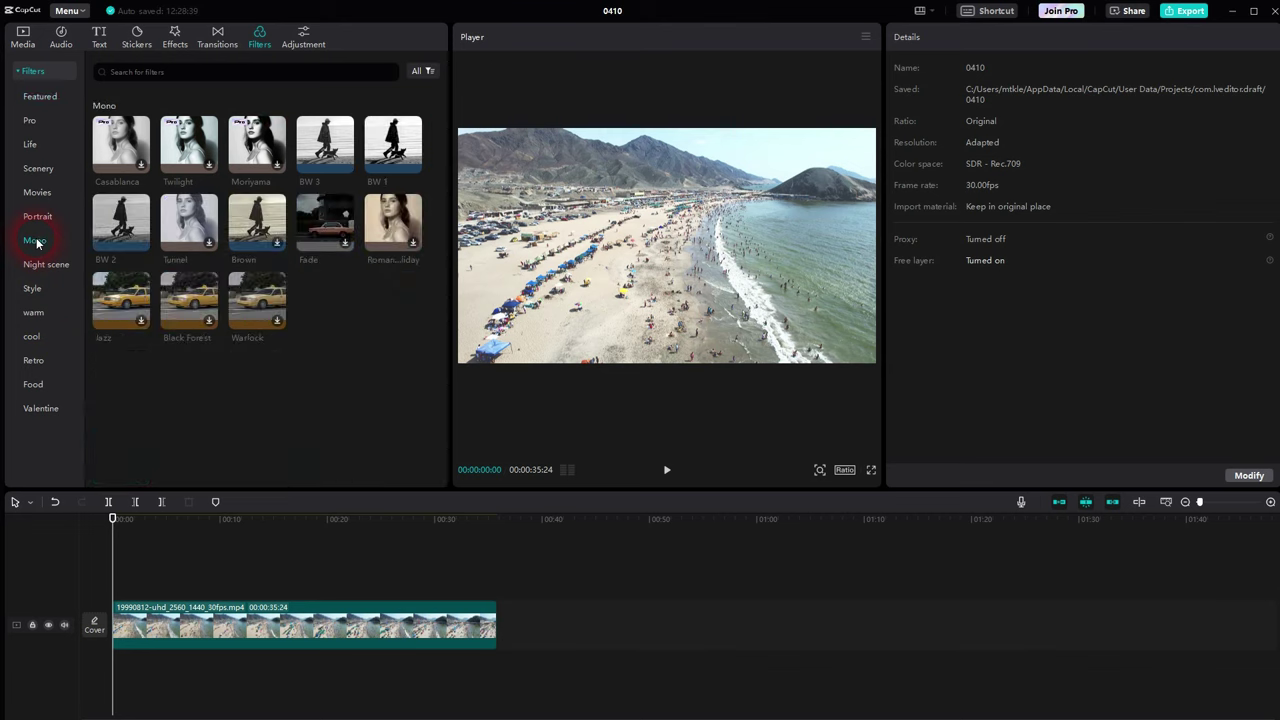
click(345, 168)
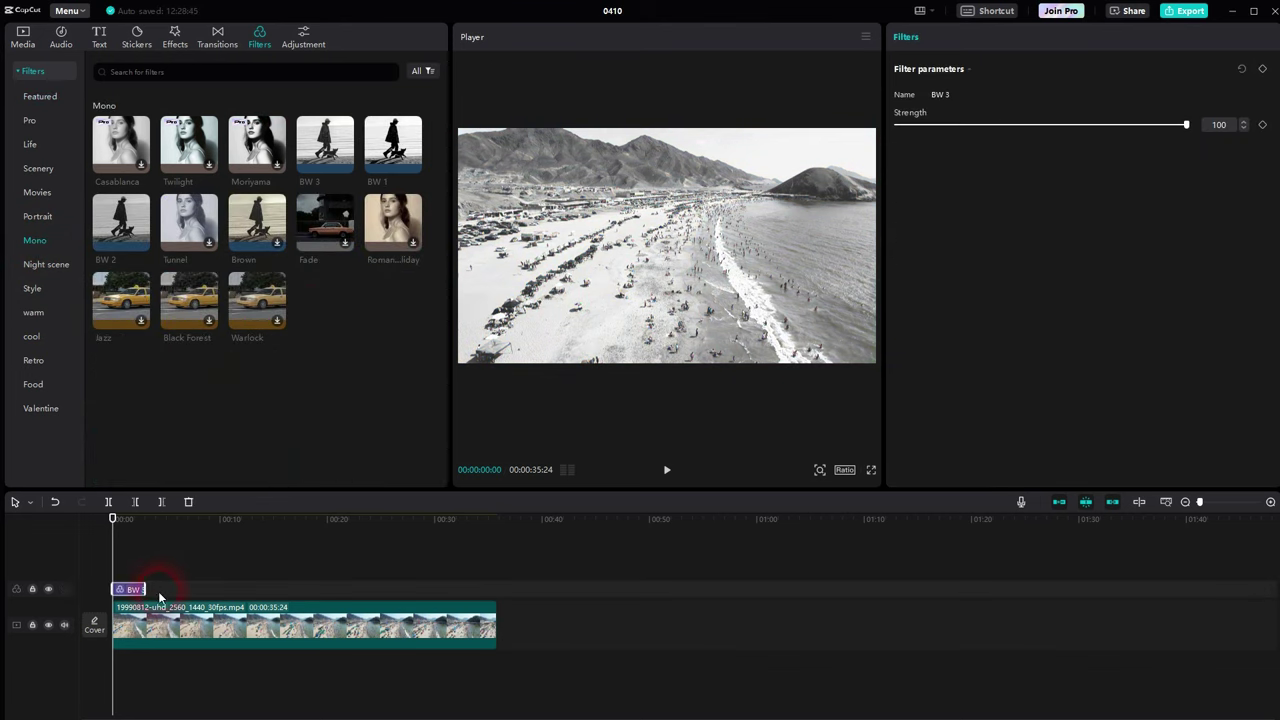
drag(152, 594, 497, 590)
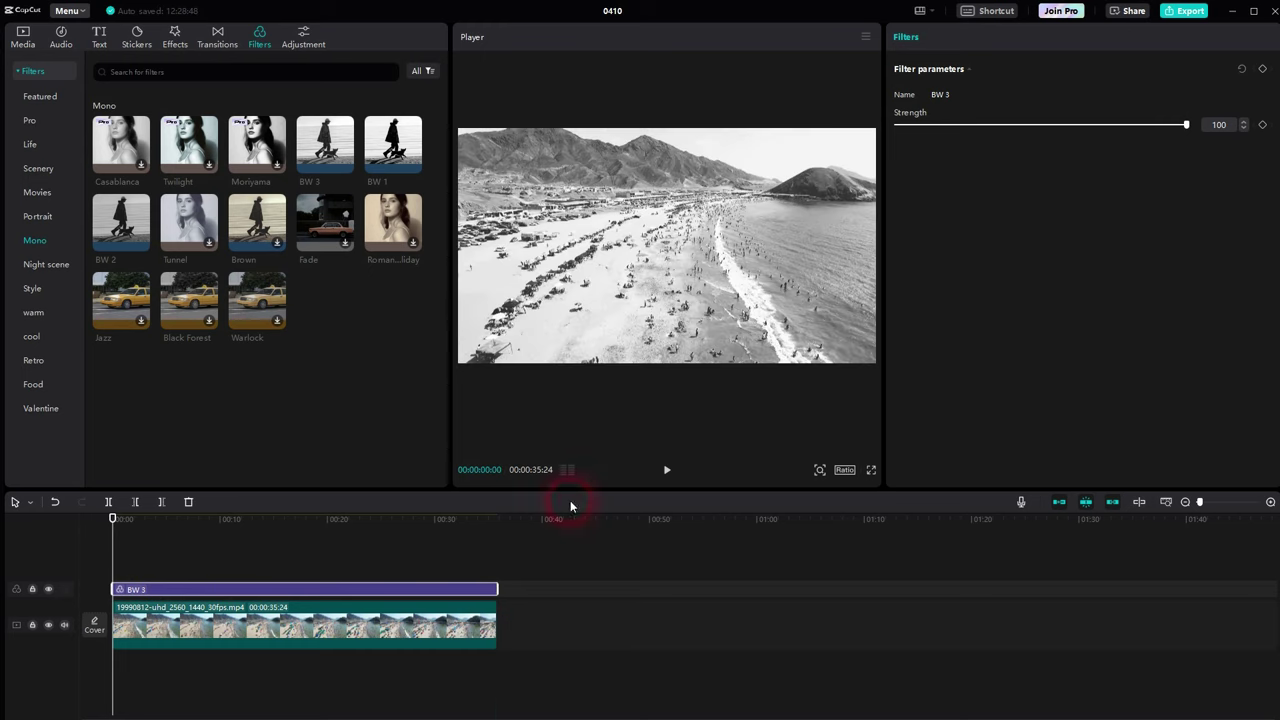
Step: Compare the footage without and with the BW 3 filter track, and delete the filter
click(48, 589)
click(48, 589)
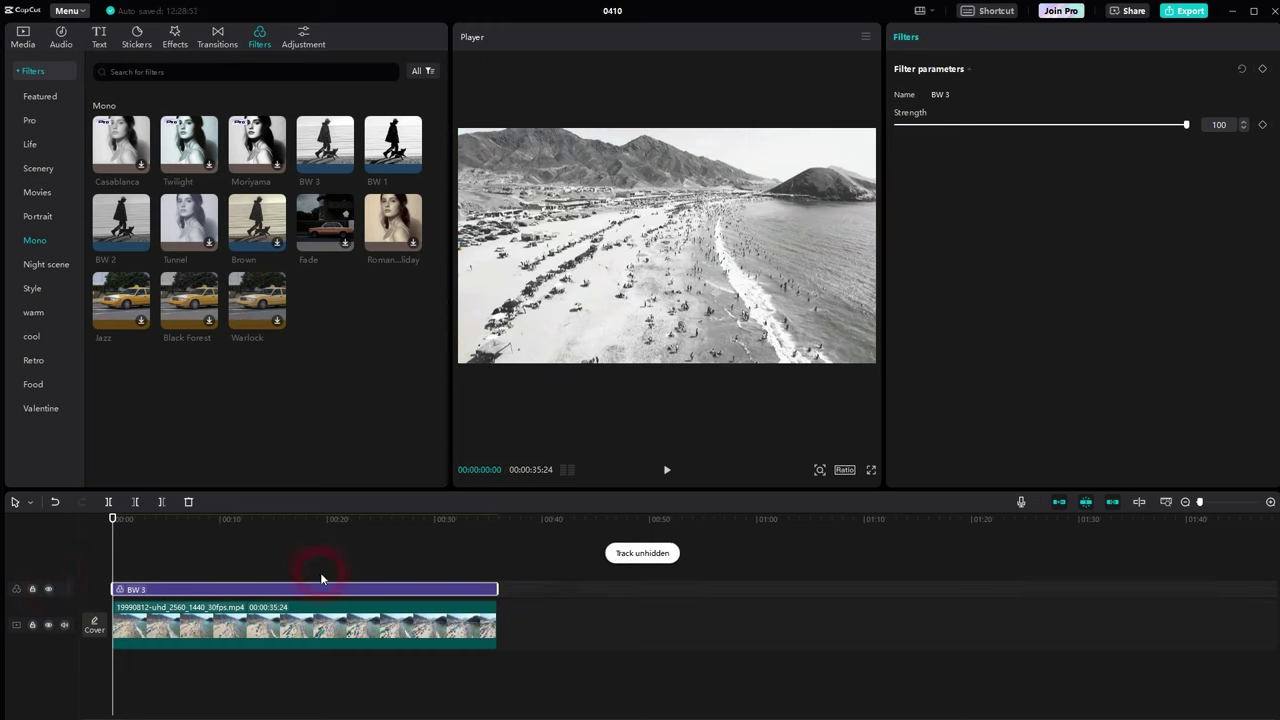
key(Delete)
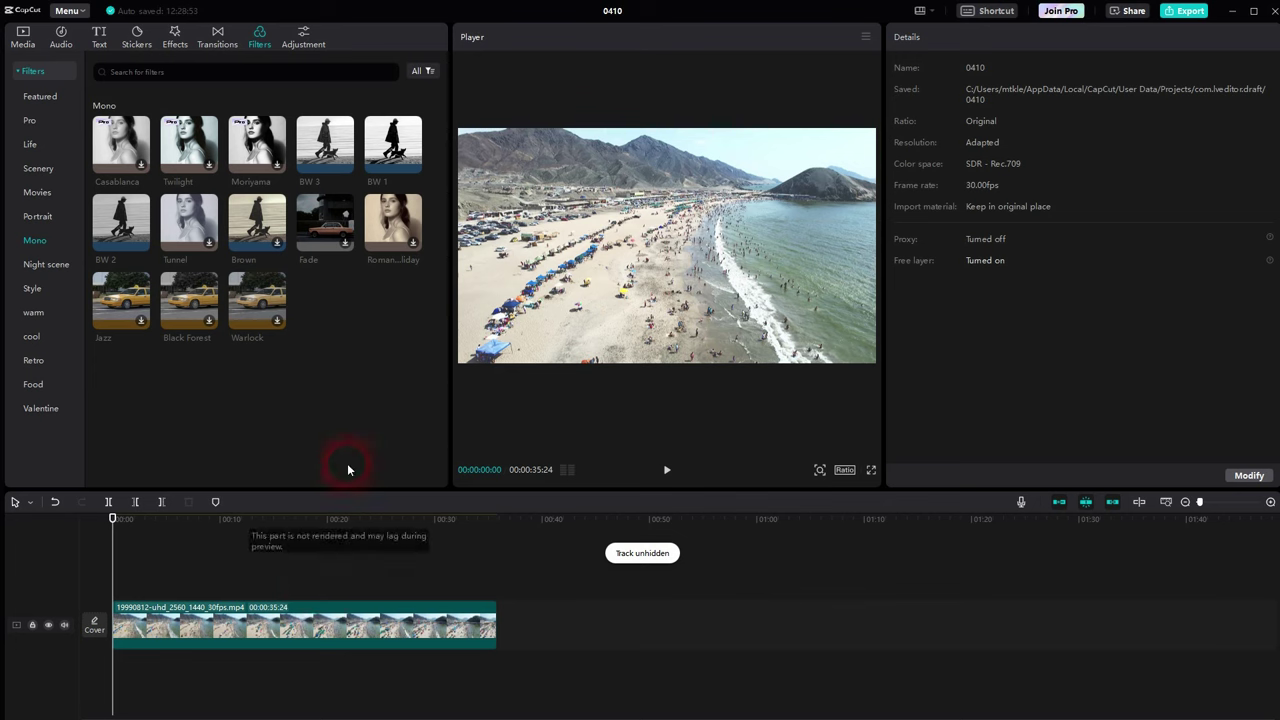
Step: Try the Mono category's Fade filter across the whole clip, toggling its track for comparison, and delete it
click(346, 246)
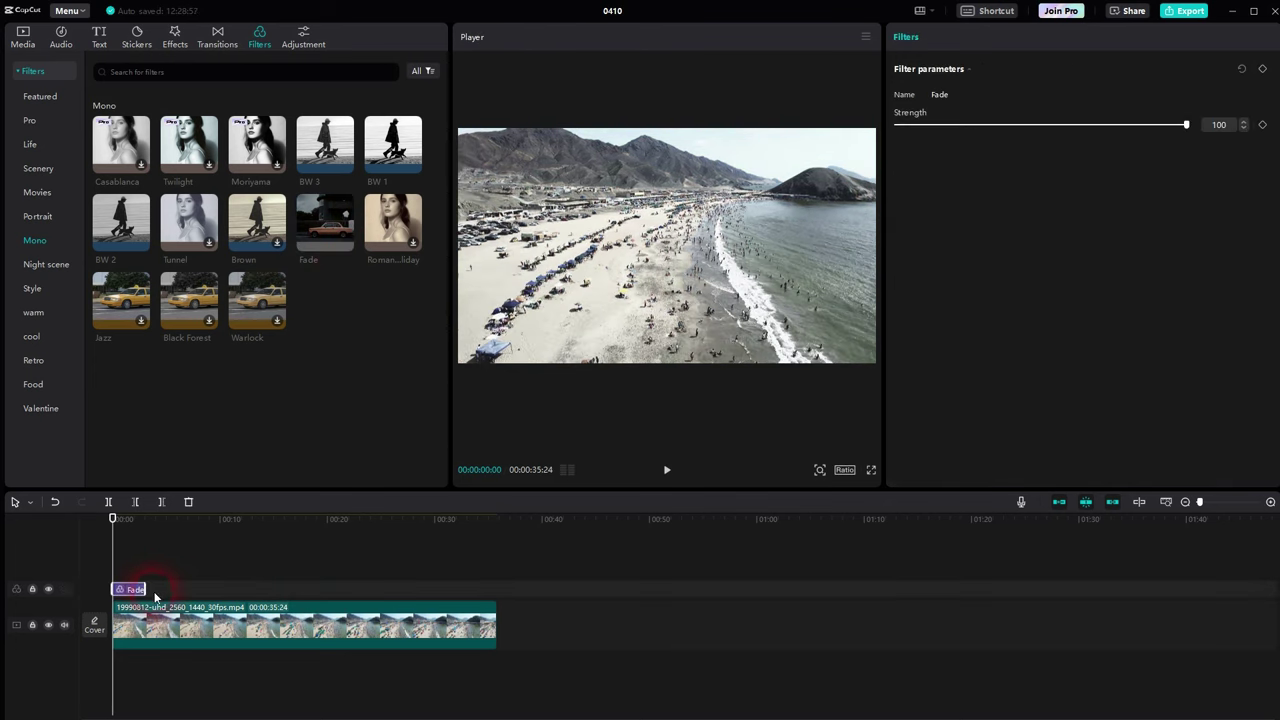
drag(143, 590, 497, 590)
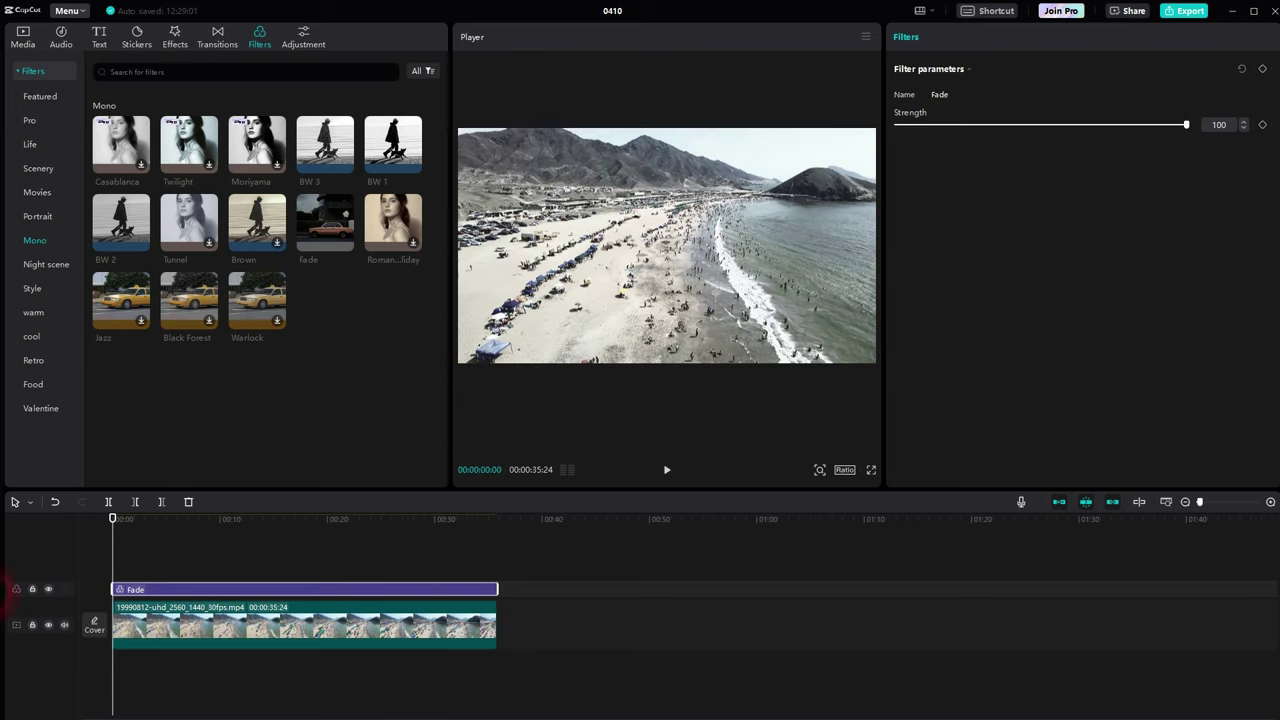
click(48, 590)
click(48, 590)
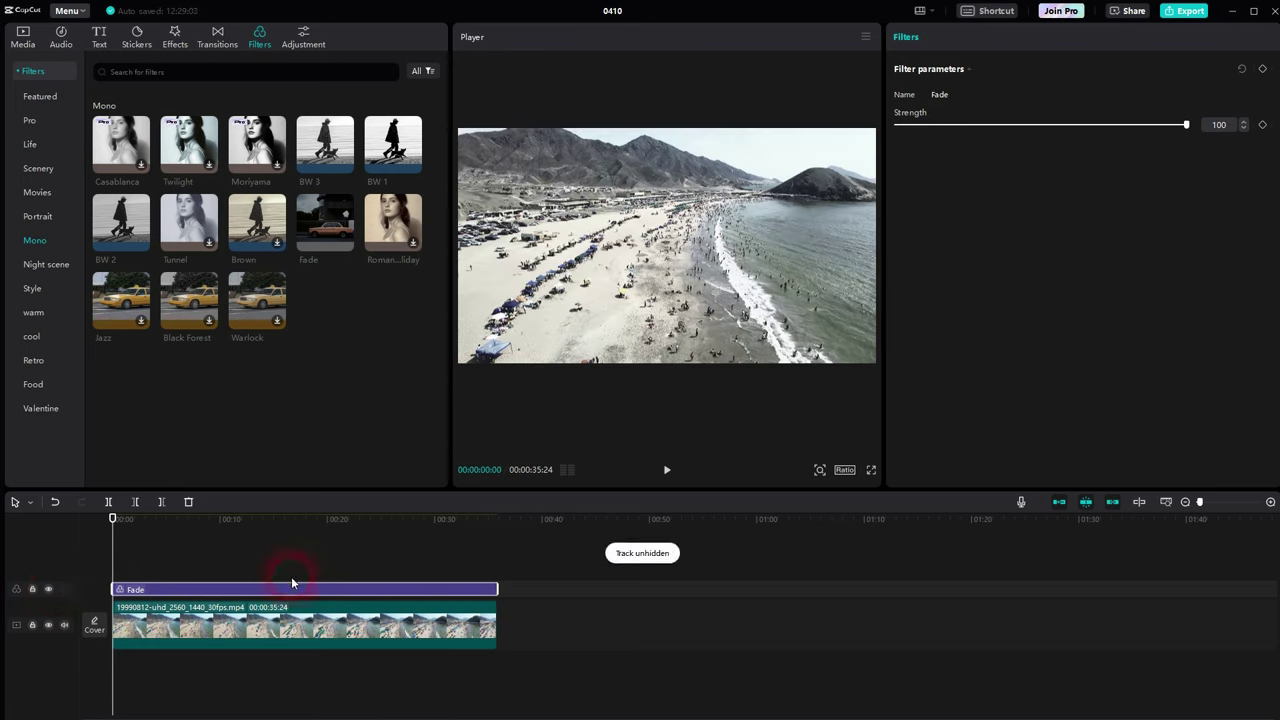
key(Delete)
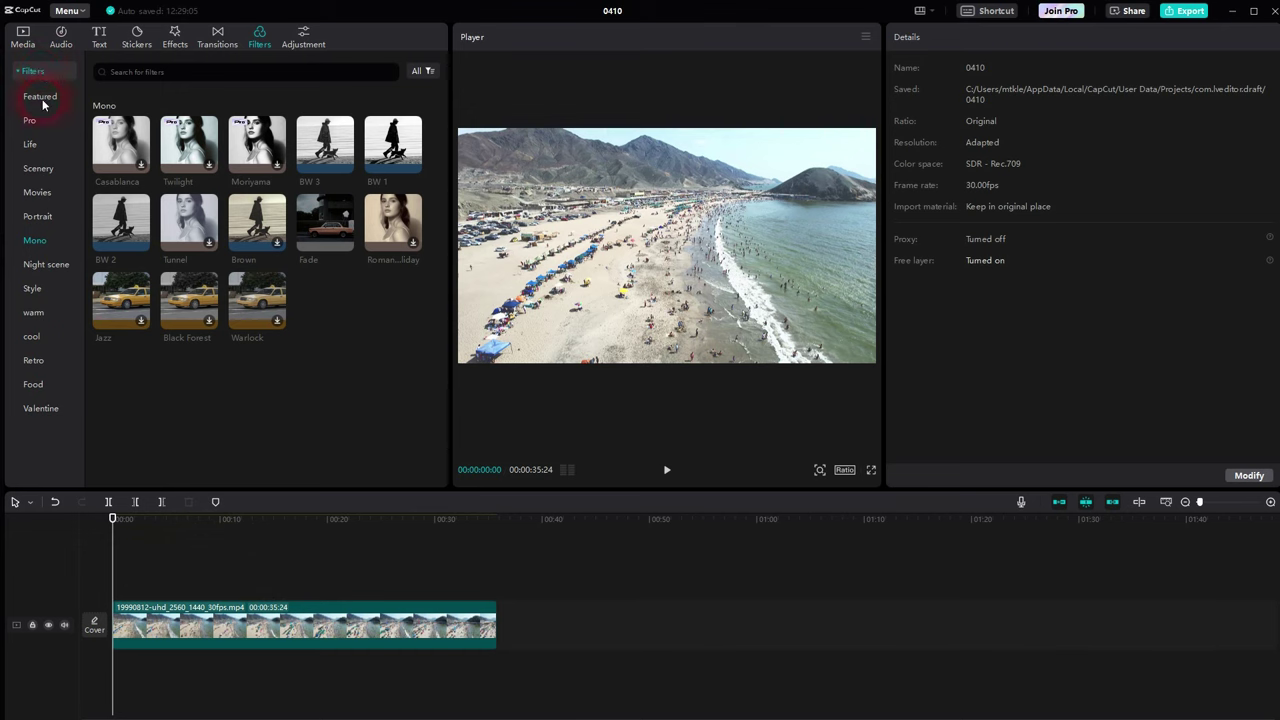
Step: Search the filters for "black" and add the Black Gold filter over the full length of the beach clip
click(168, 76)
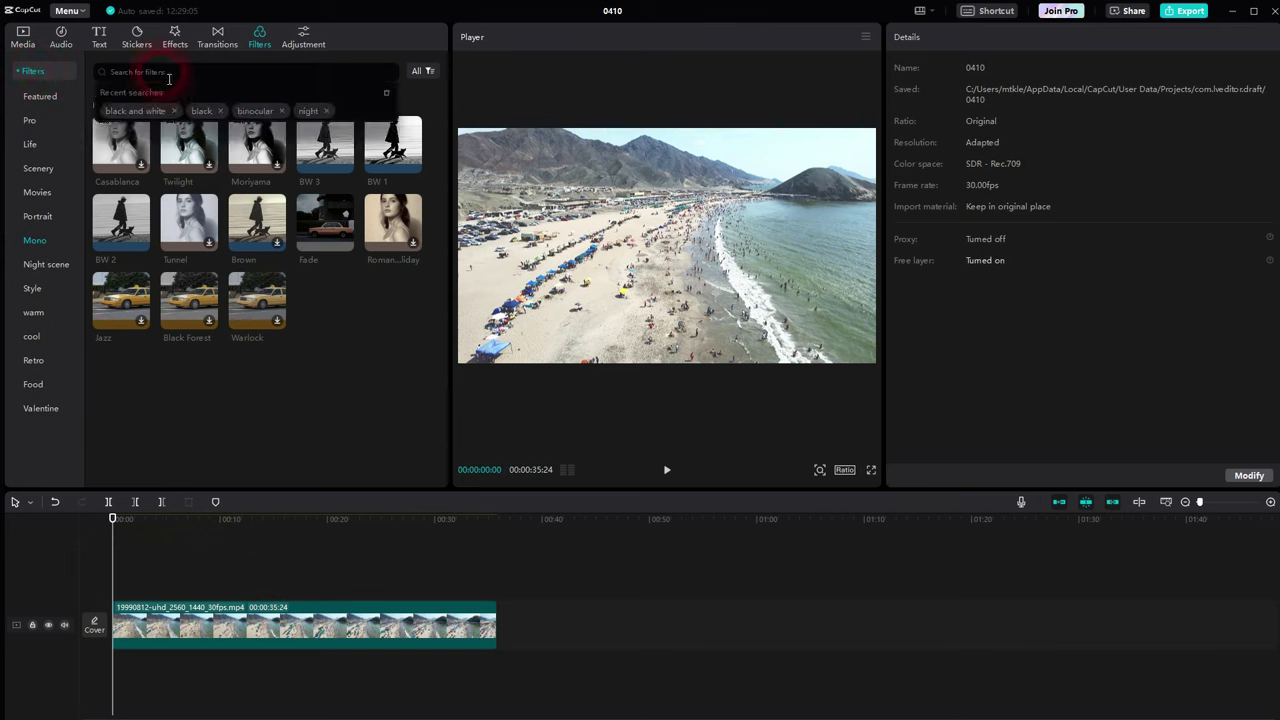
text(black)
key(Return)
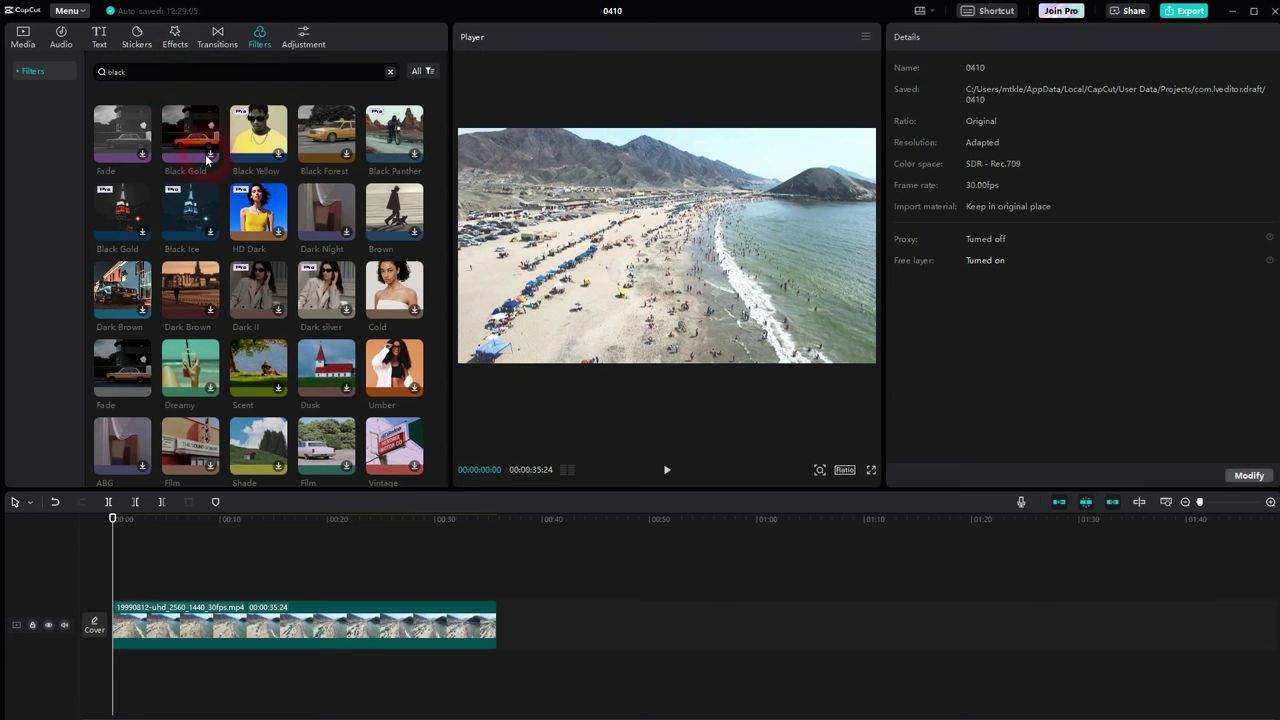
click(206, 153)
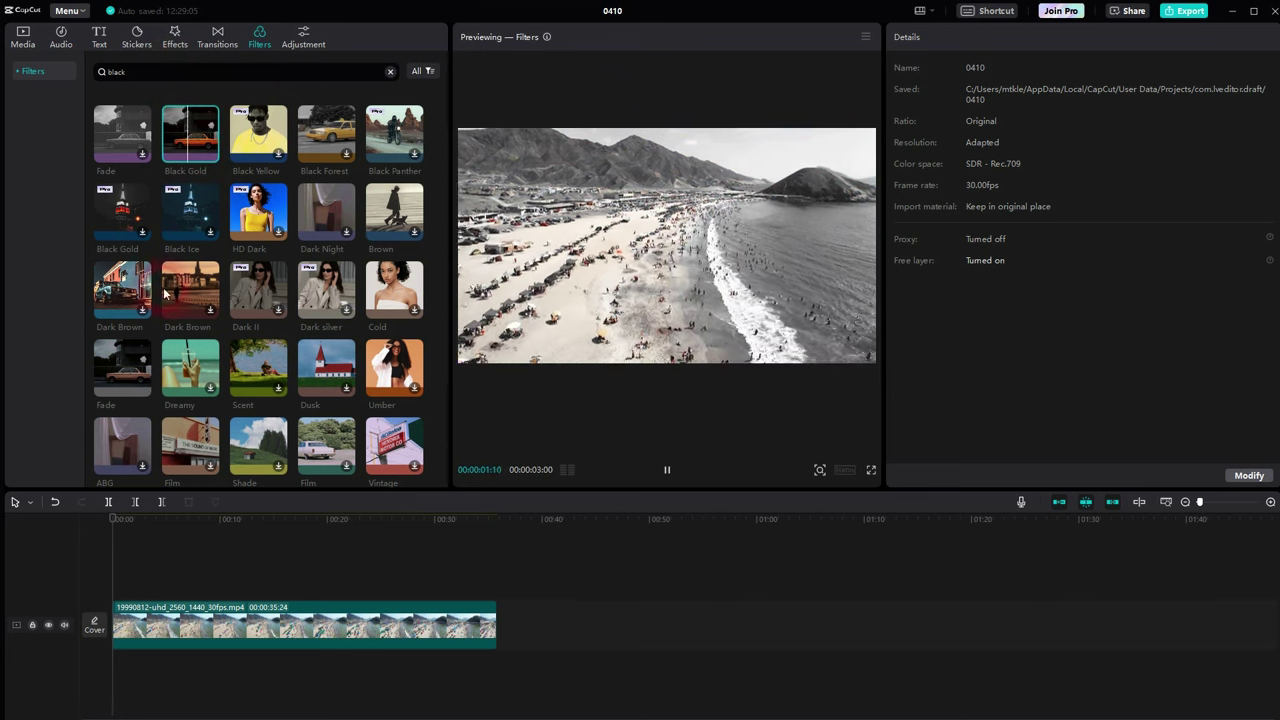
click(210, 162)
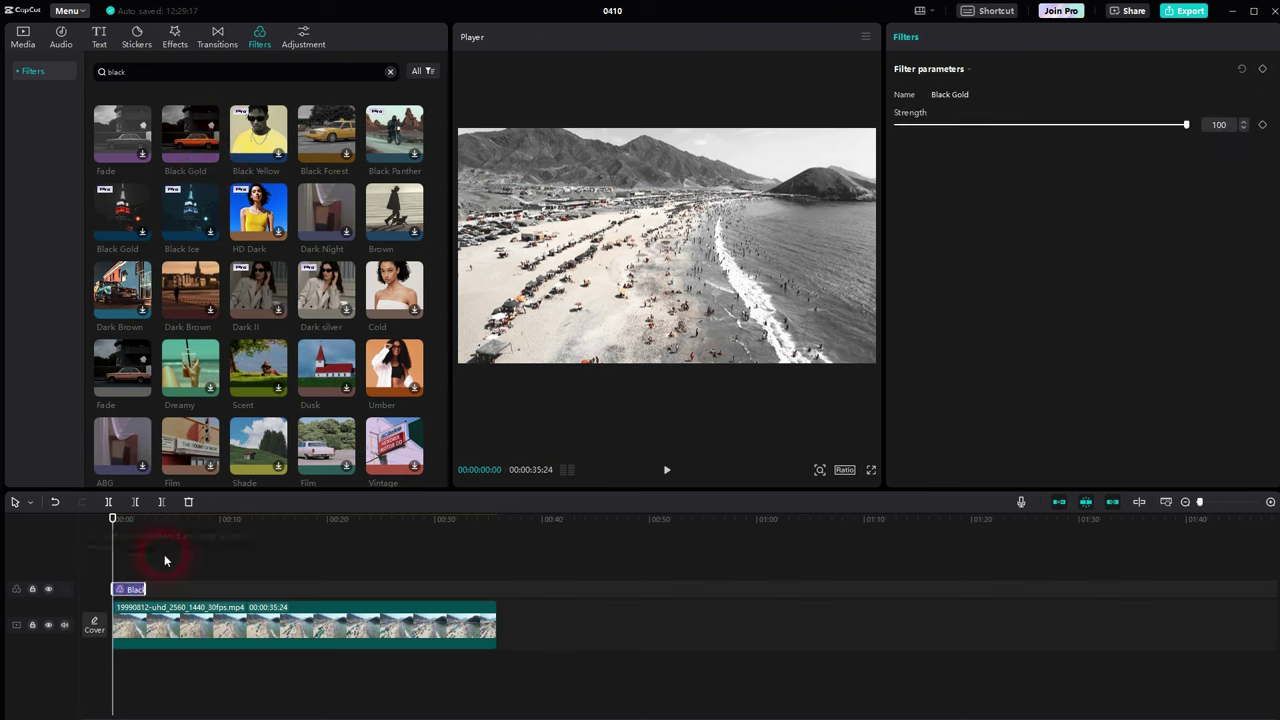
drag(147, 591, 498, 591)
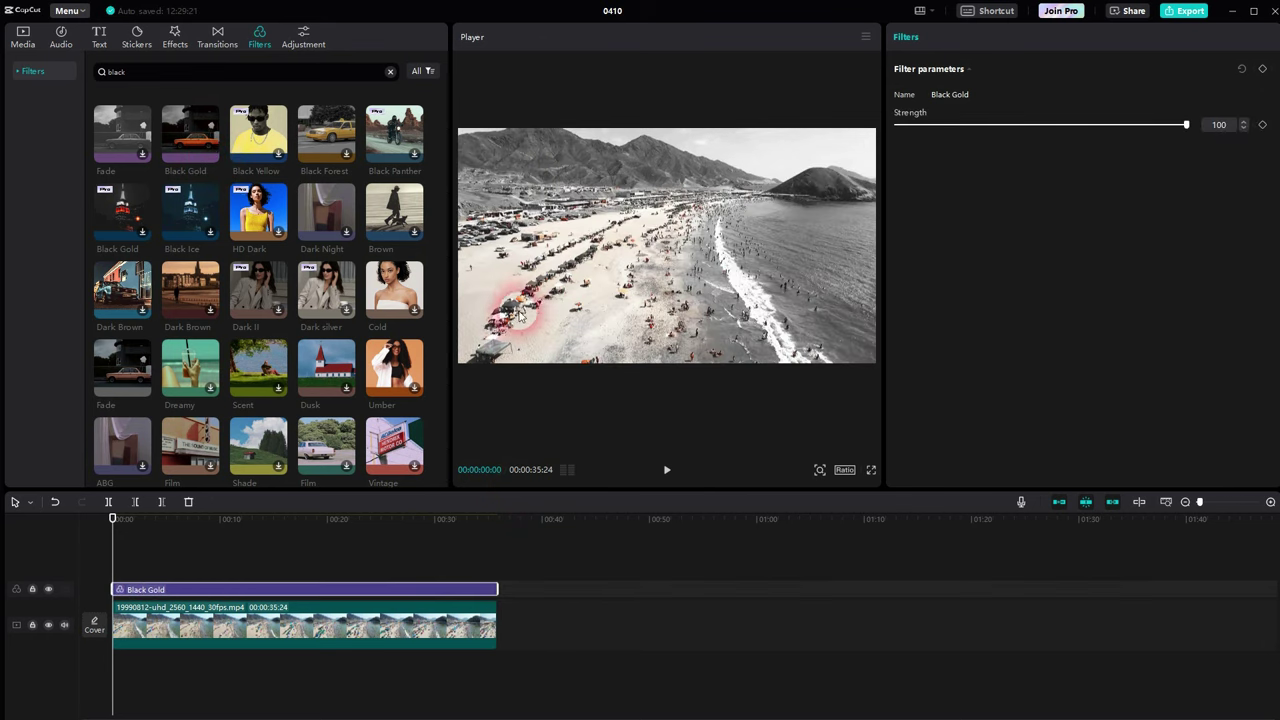
Step: Compare the footage without and with the Black Gold filter by hiding and showing its track, keeping the filter selected
click(48, 590)
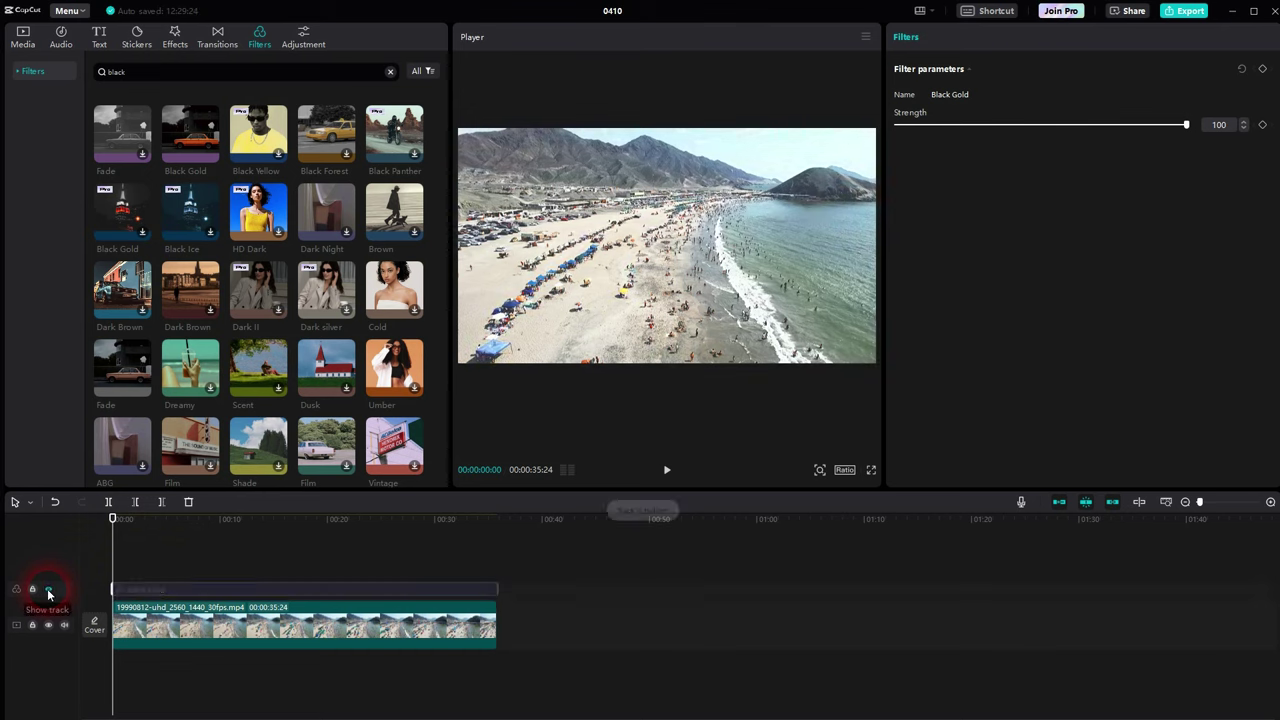
click(48, 590)
click(634, 271)
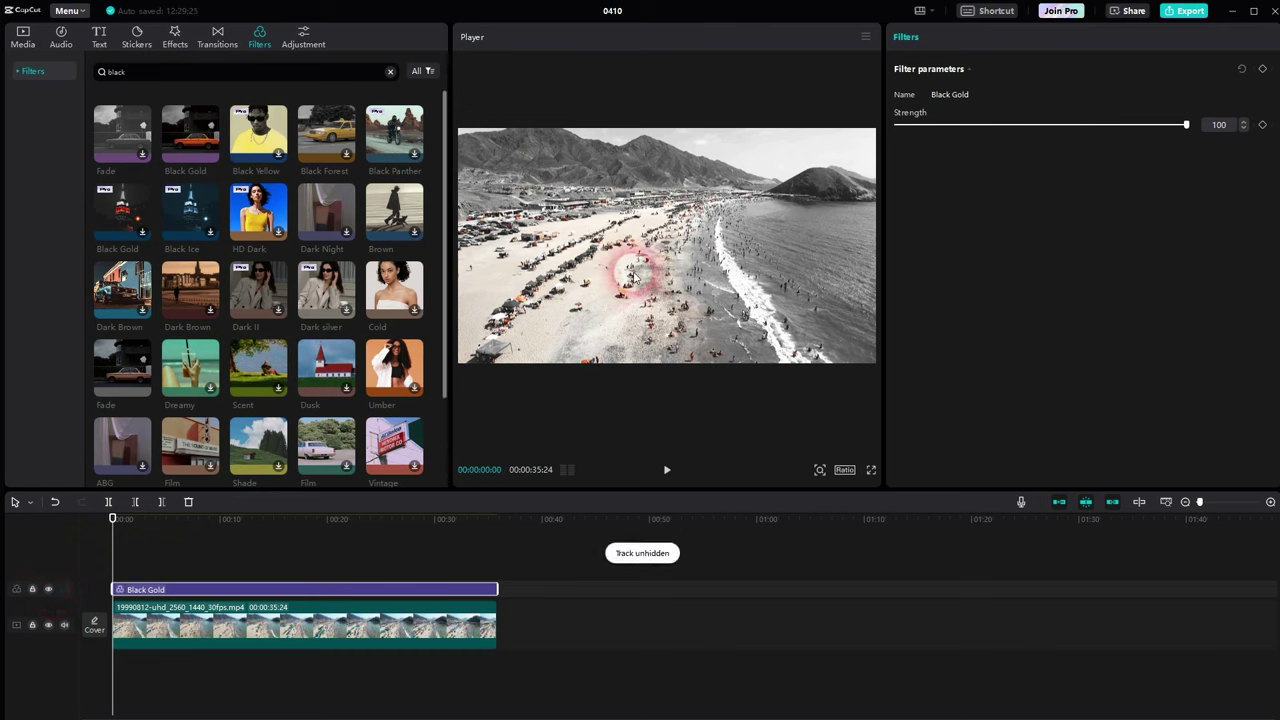
click(410, 385)
click(404, 587)
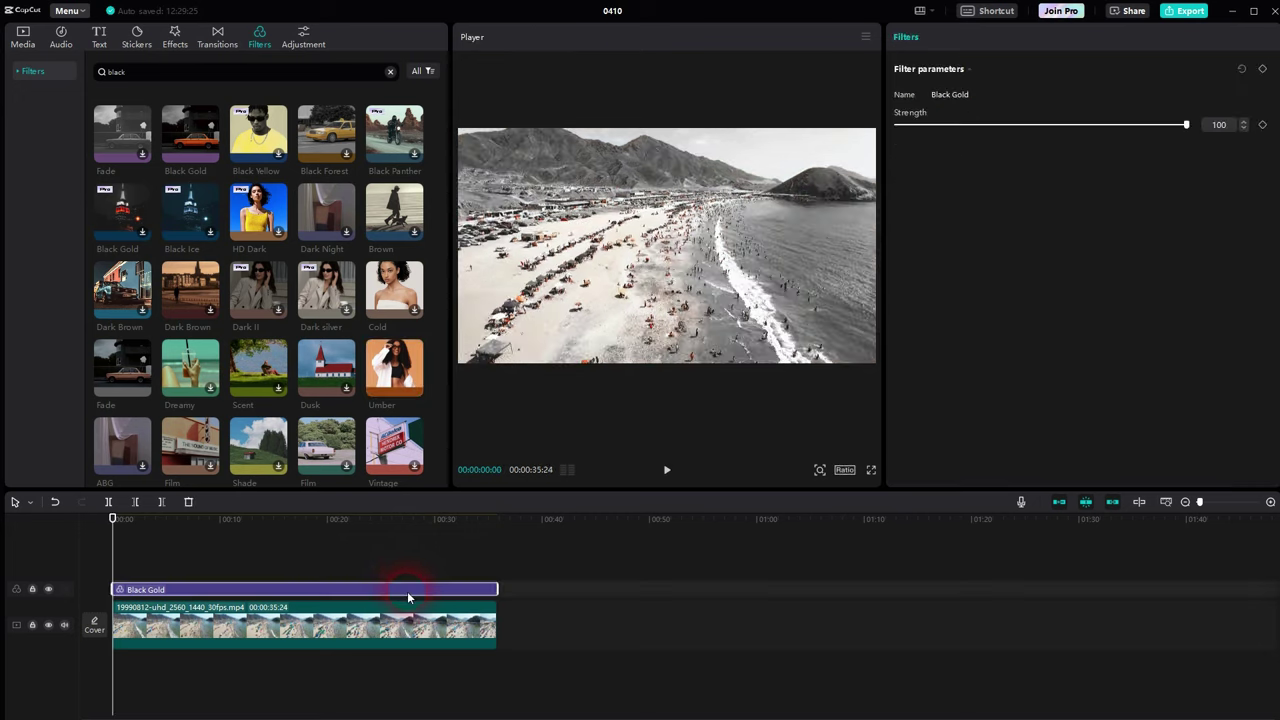
Step: Replace the Black Gold filter with the Umber filter at the start of the beach clip
key(Delete)
click(412, 390)
click(310, 550)
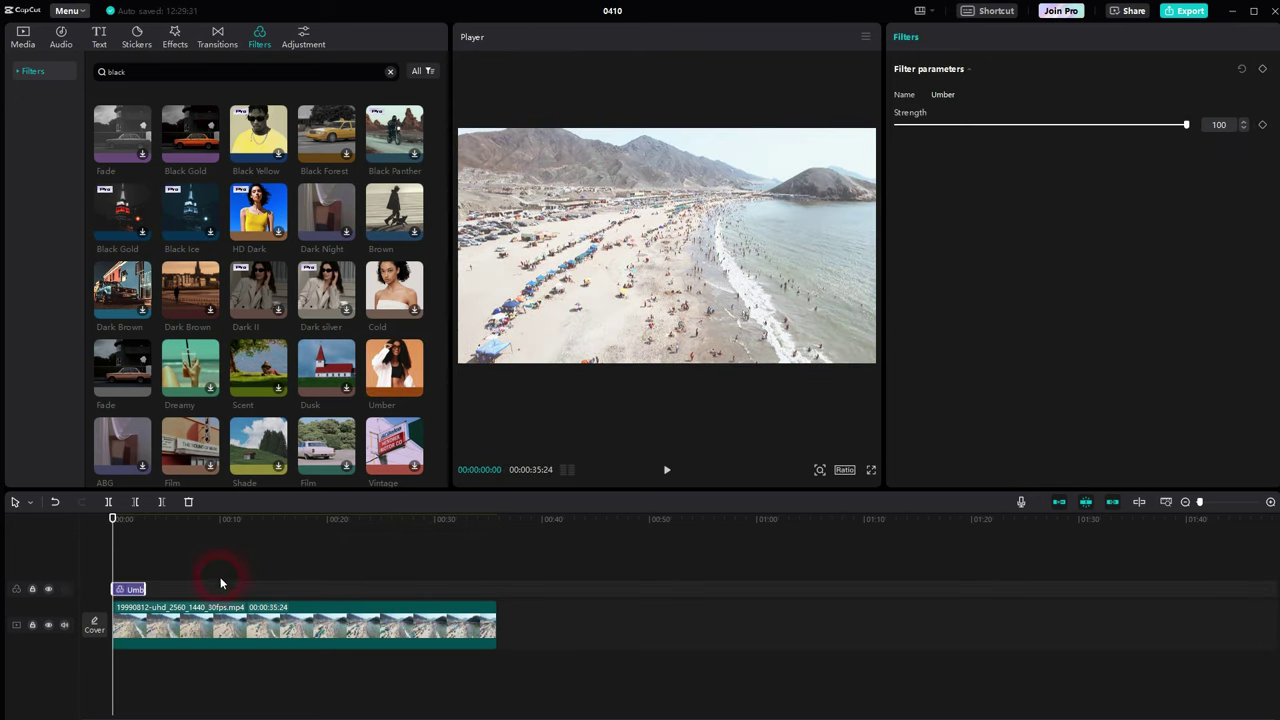
Step: Delete the Umber filter from the timeline and preview the Vintage filter from the "black" search results on the beach footage
scroll(295, 302, down, 1)
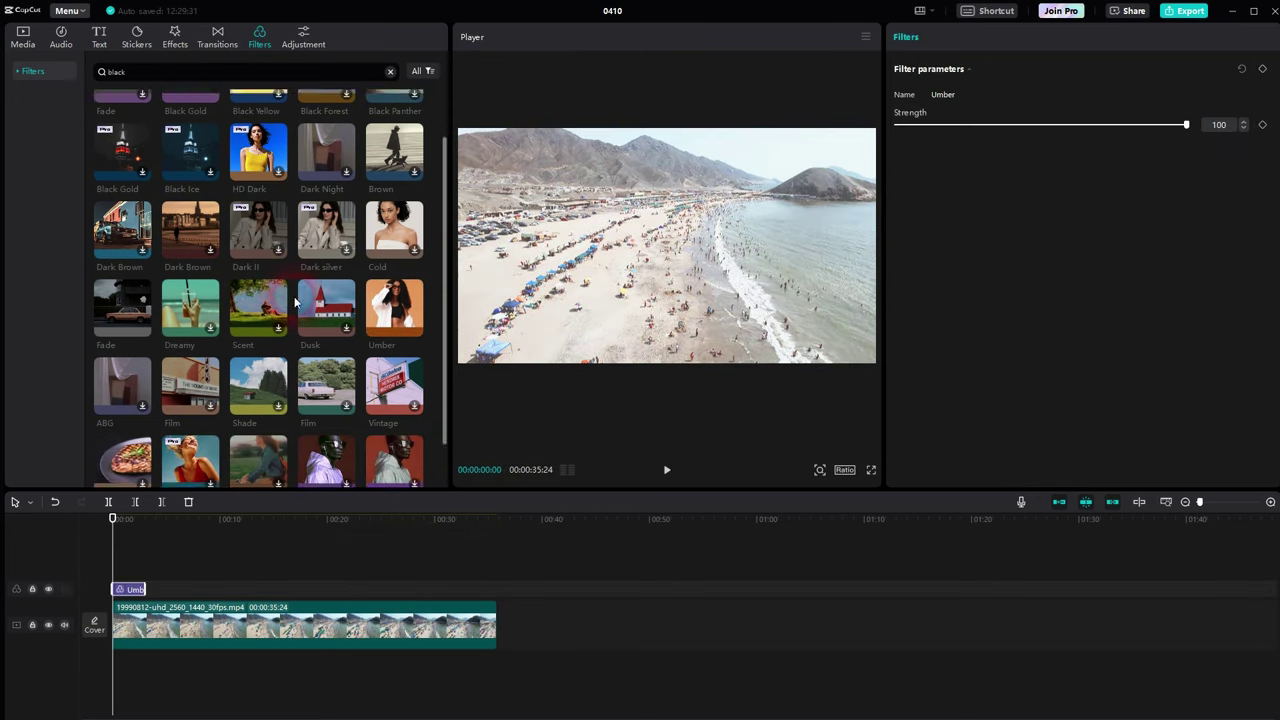
scroll(295, 302, down, 1)
click(416, 350)
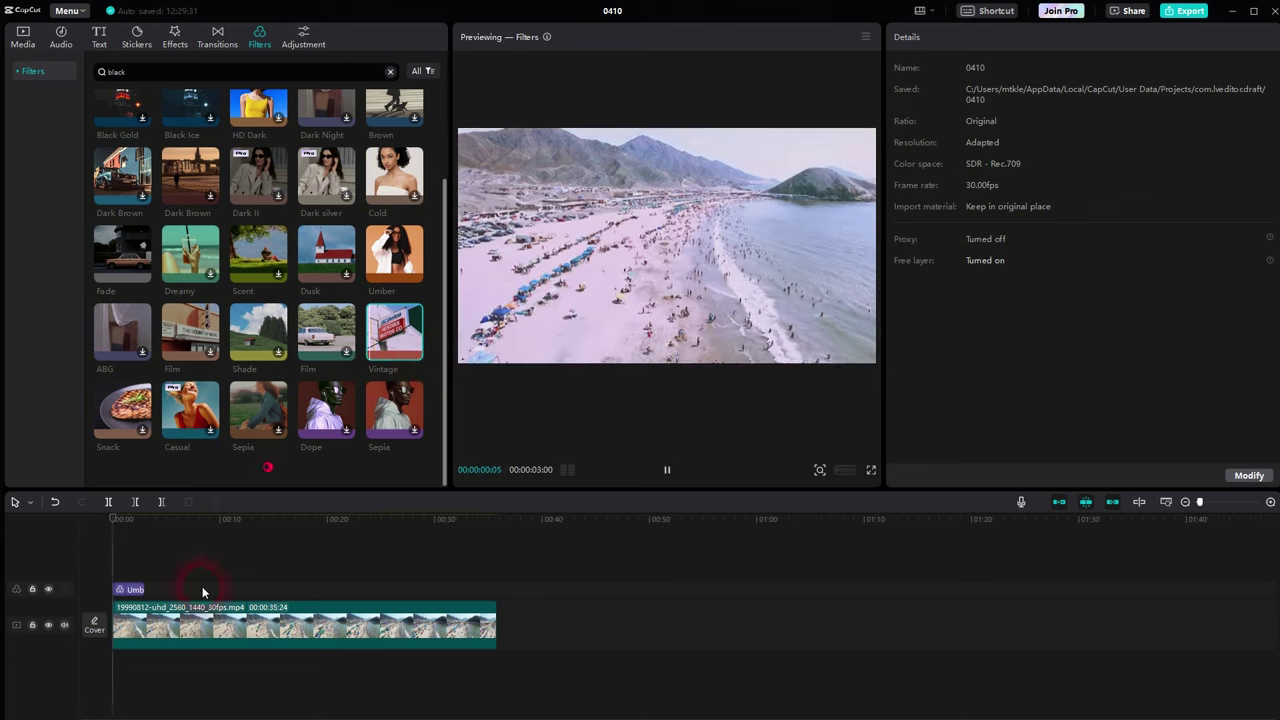
click(128, 590)
key(Delete)
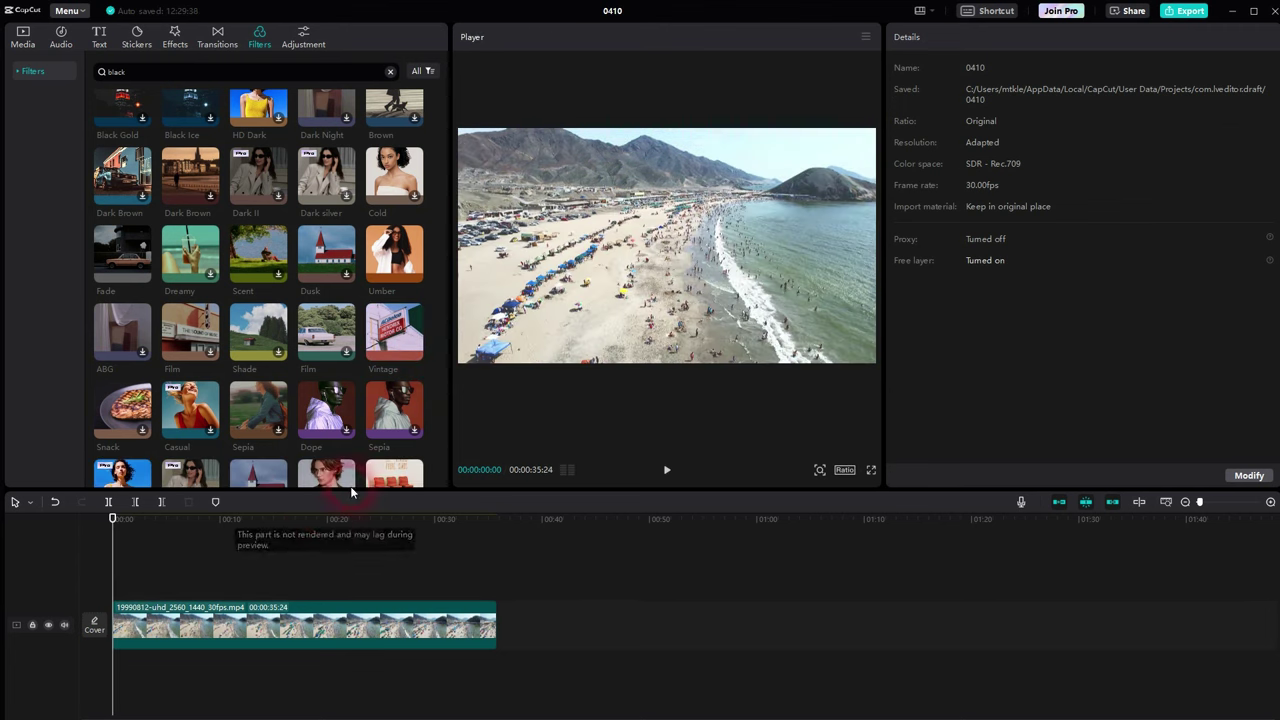
click(394, 330)
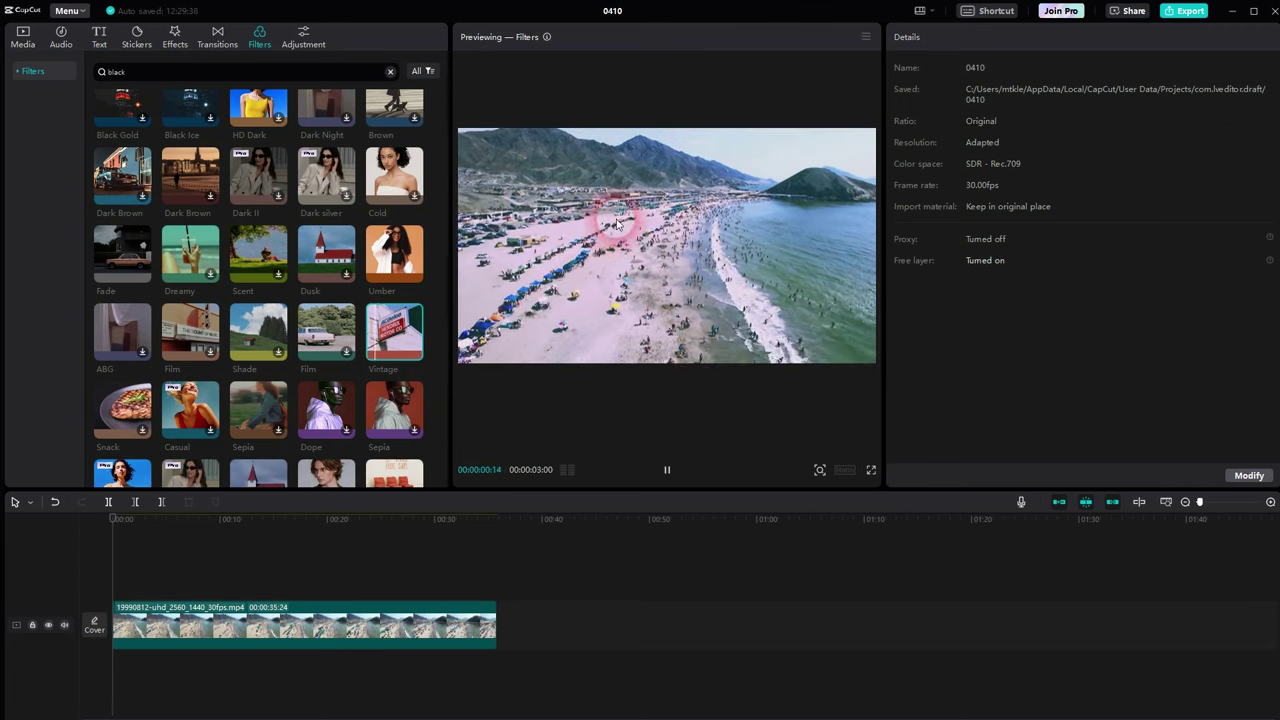
click(394, 398)
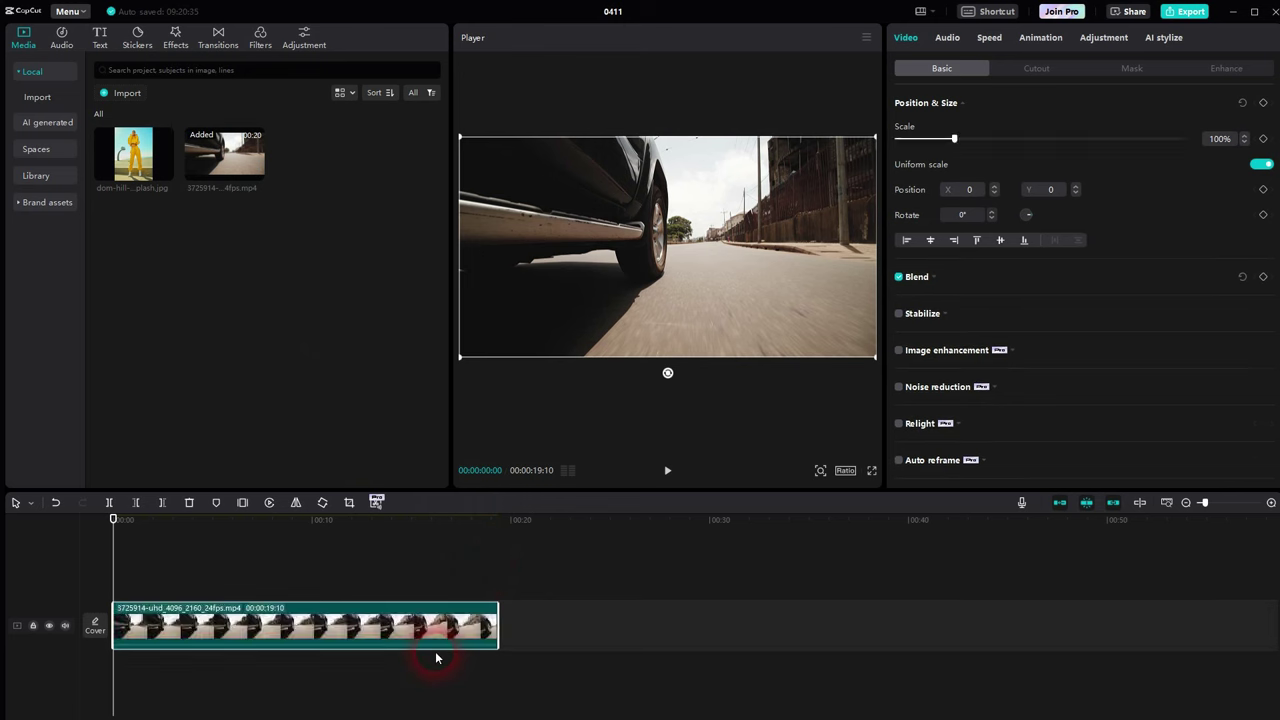
Step: In project 0411, repeat the recent filter search "binocular" and preview the Vaporwave filter on the car clip
click(262, 42)
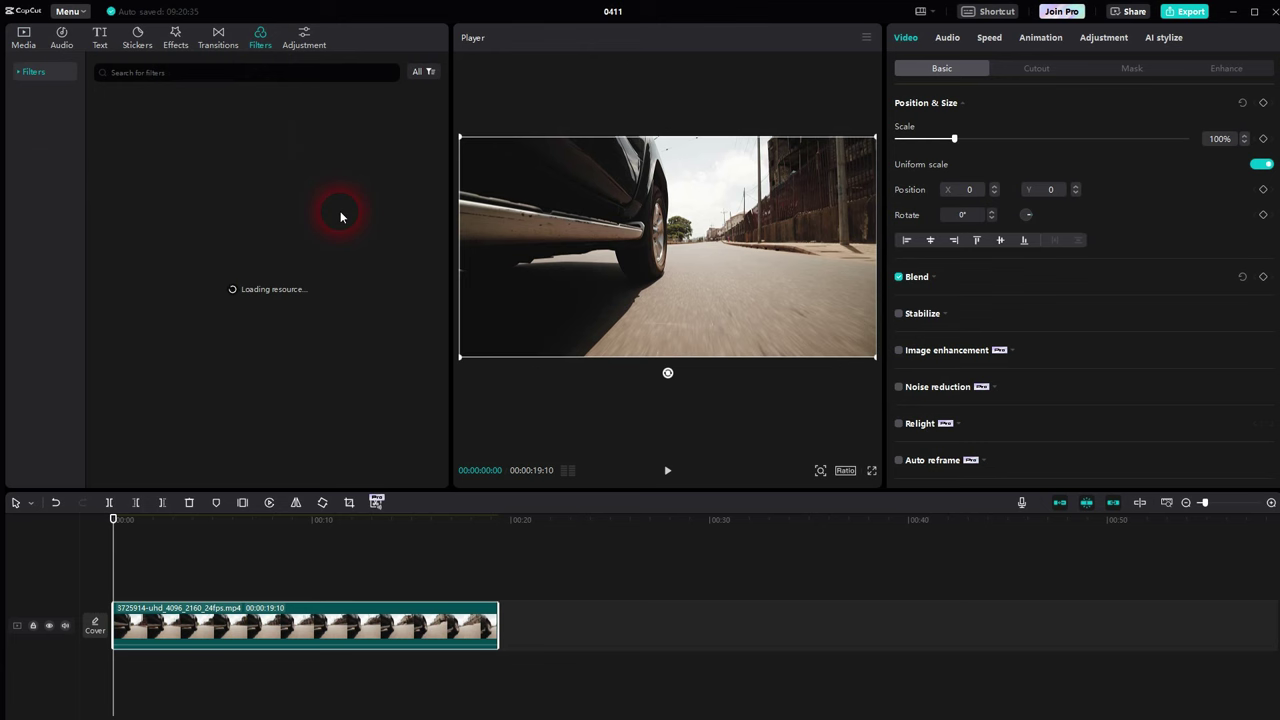
click(146, 74)
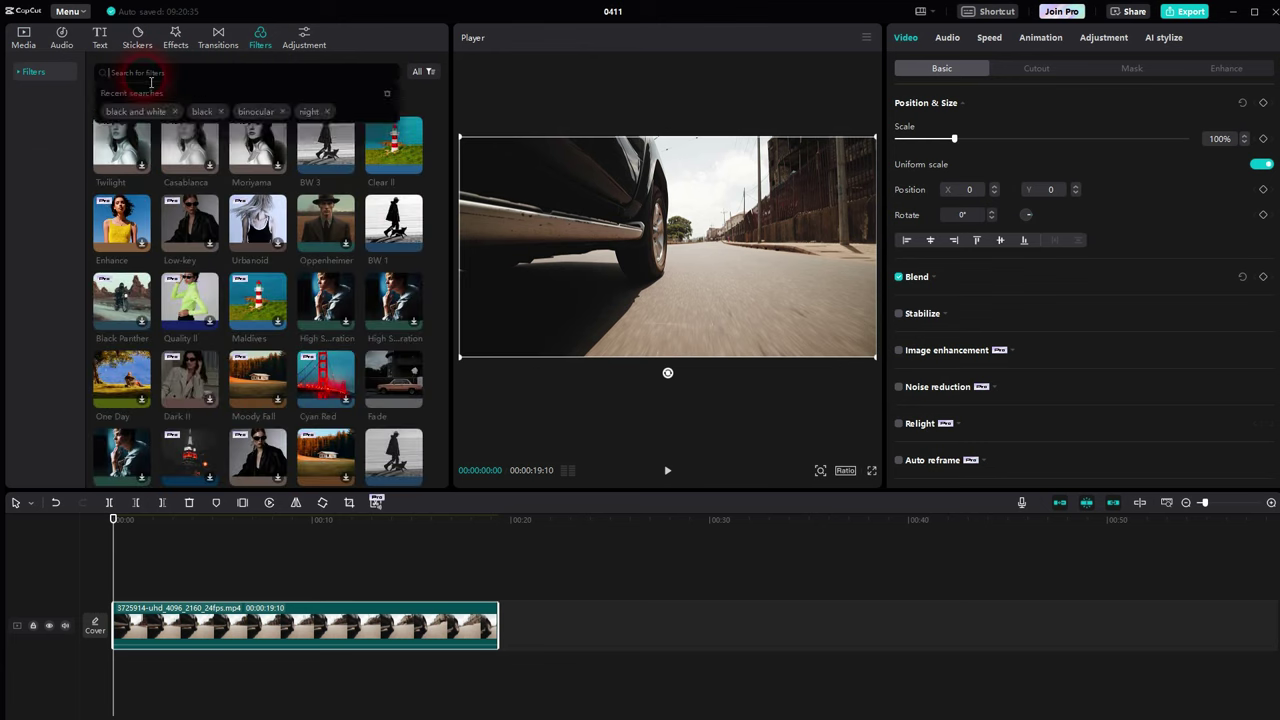
click(255, 112)
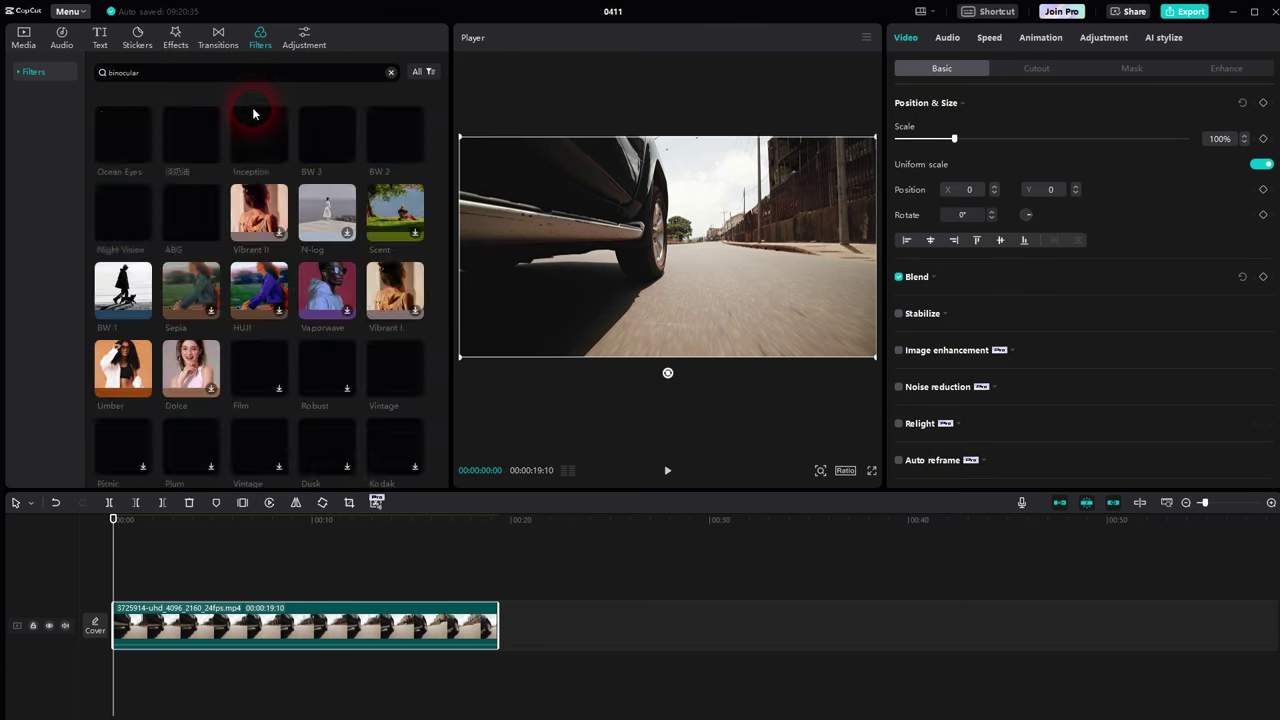
click(340, 305)
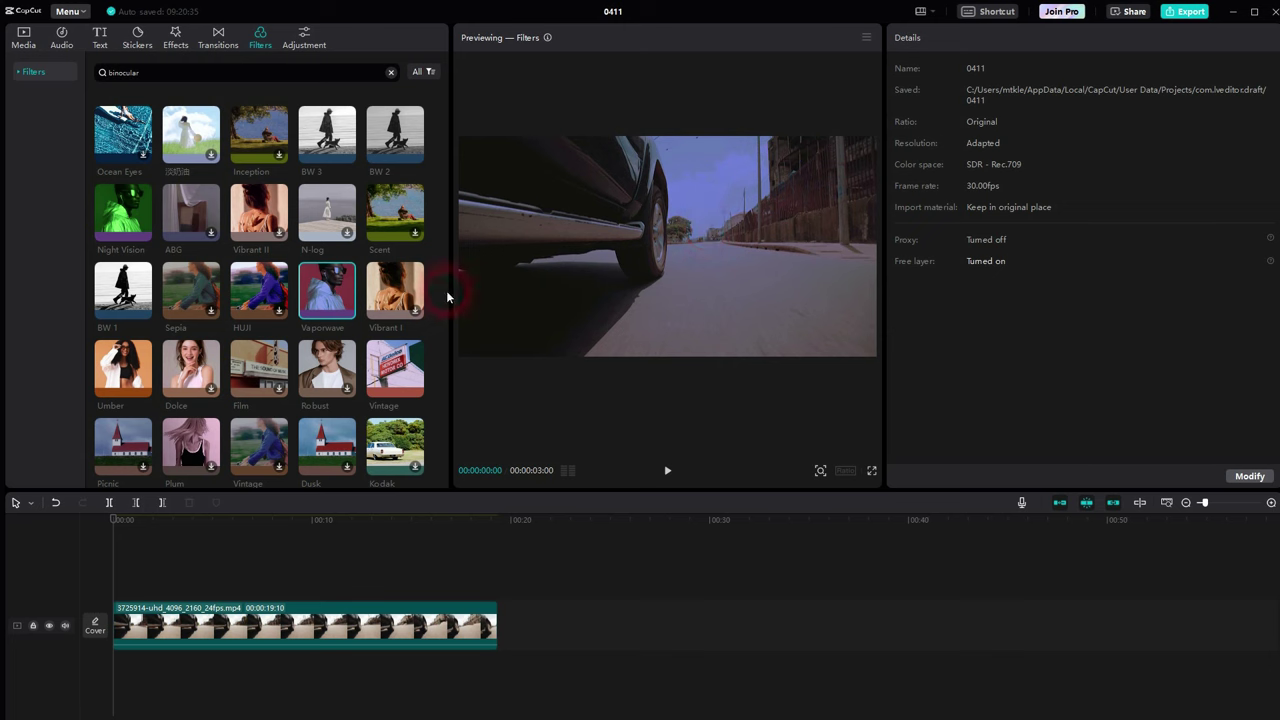
mouse_move(328, 308)
Step: Browse the Pro and Featured filter categories and preview Featured's Cold Blue filter on the car clip
click(19, 77)
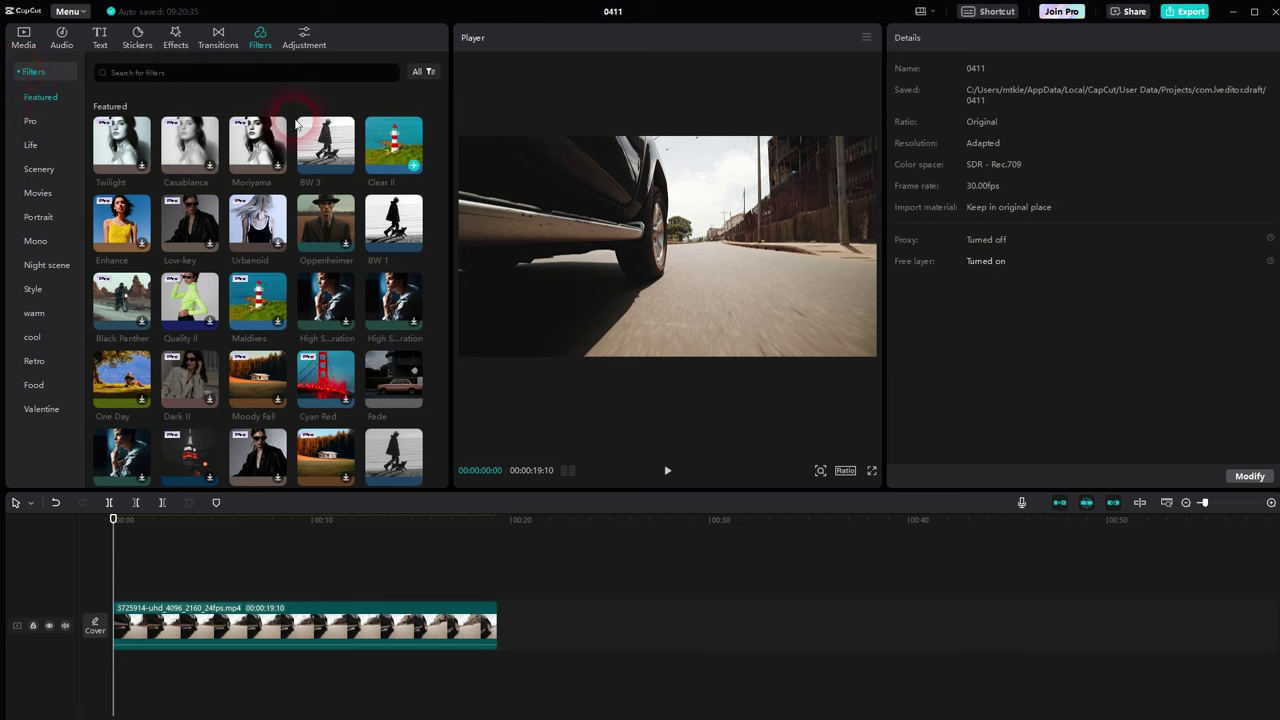
click(30, 122)
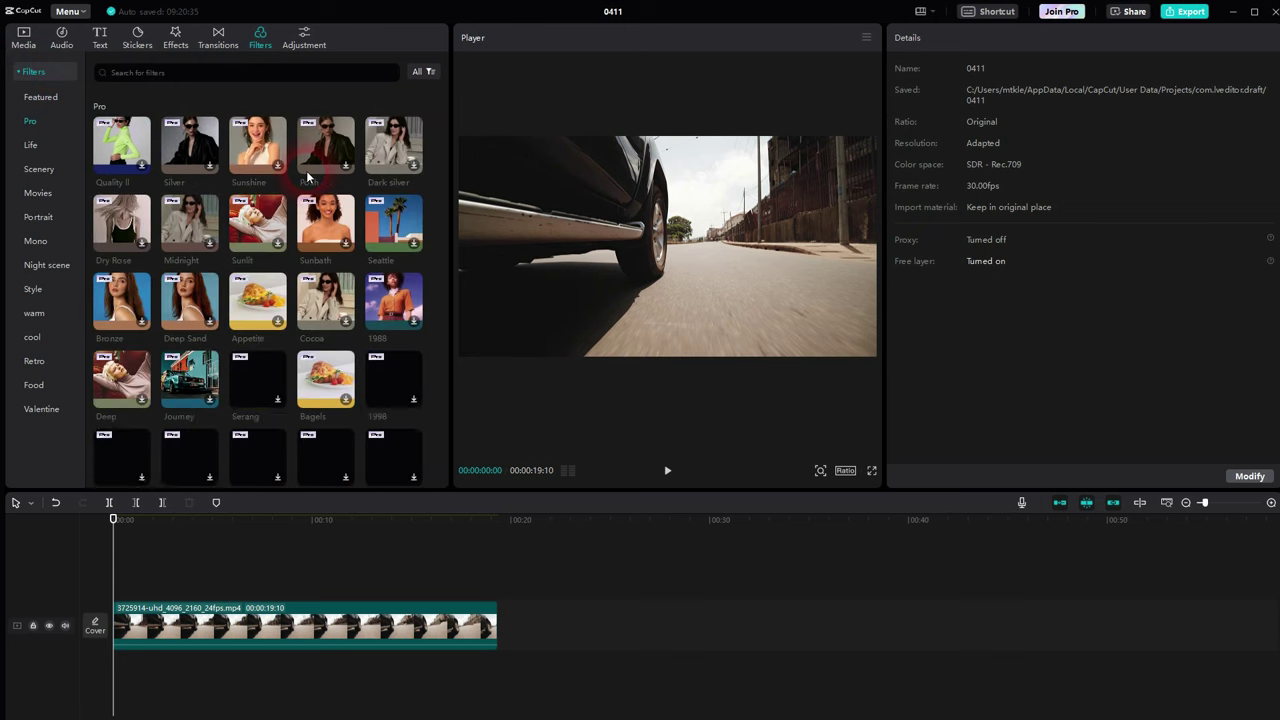
click(39, 98)
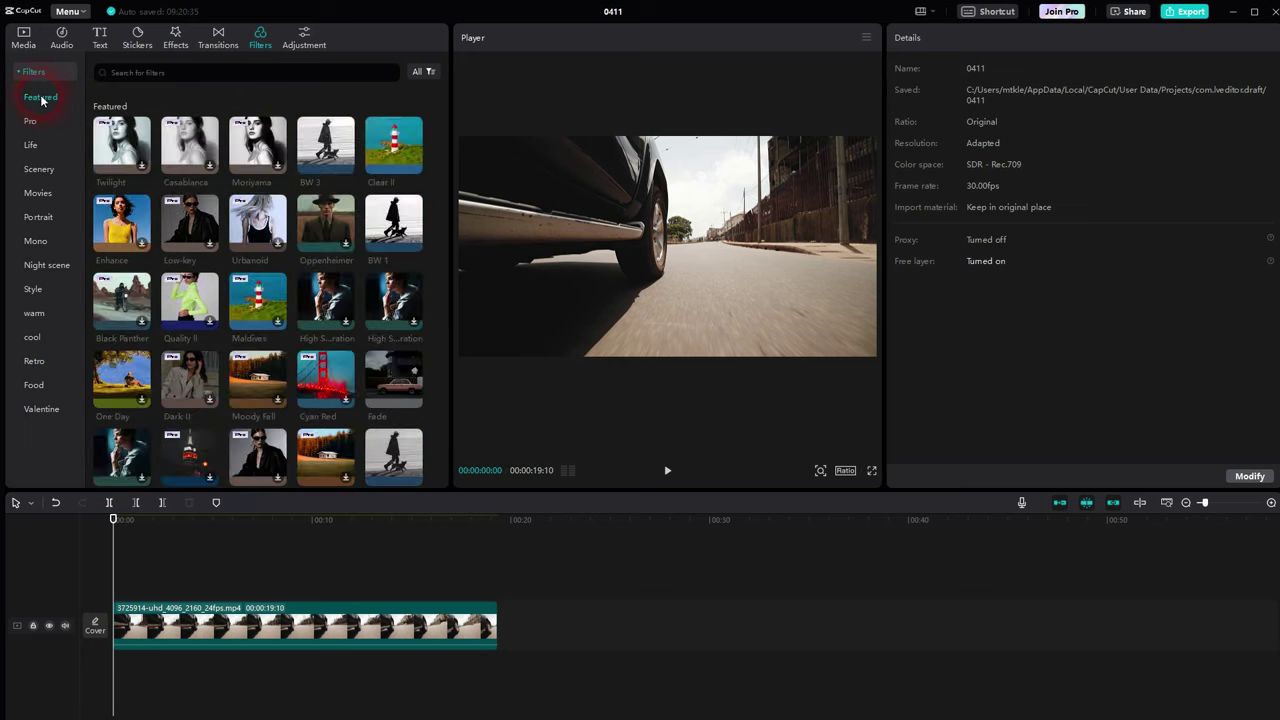
mouse_move(418, 242)
scroll(355, 408, down, 3)
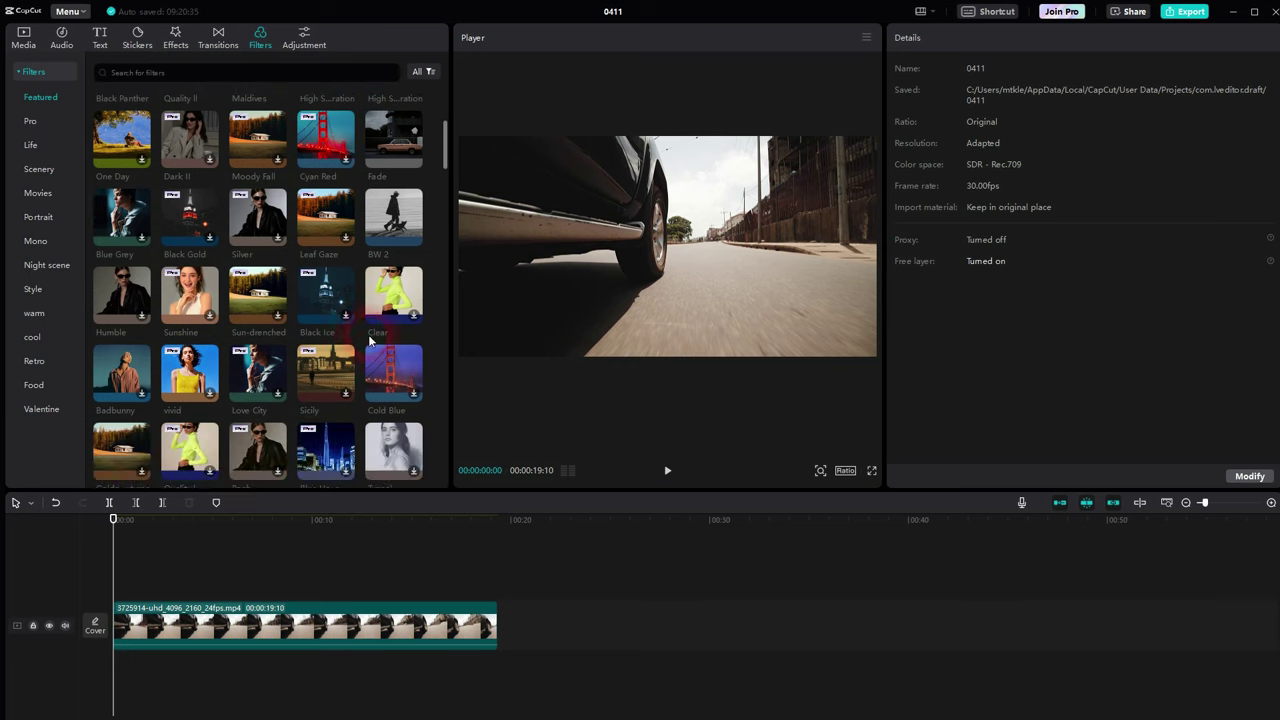
click(413, 395)
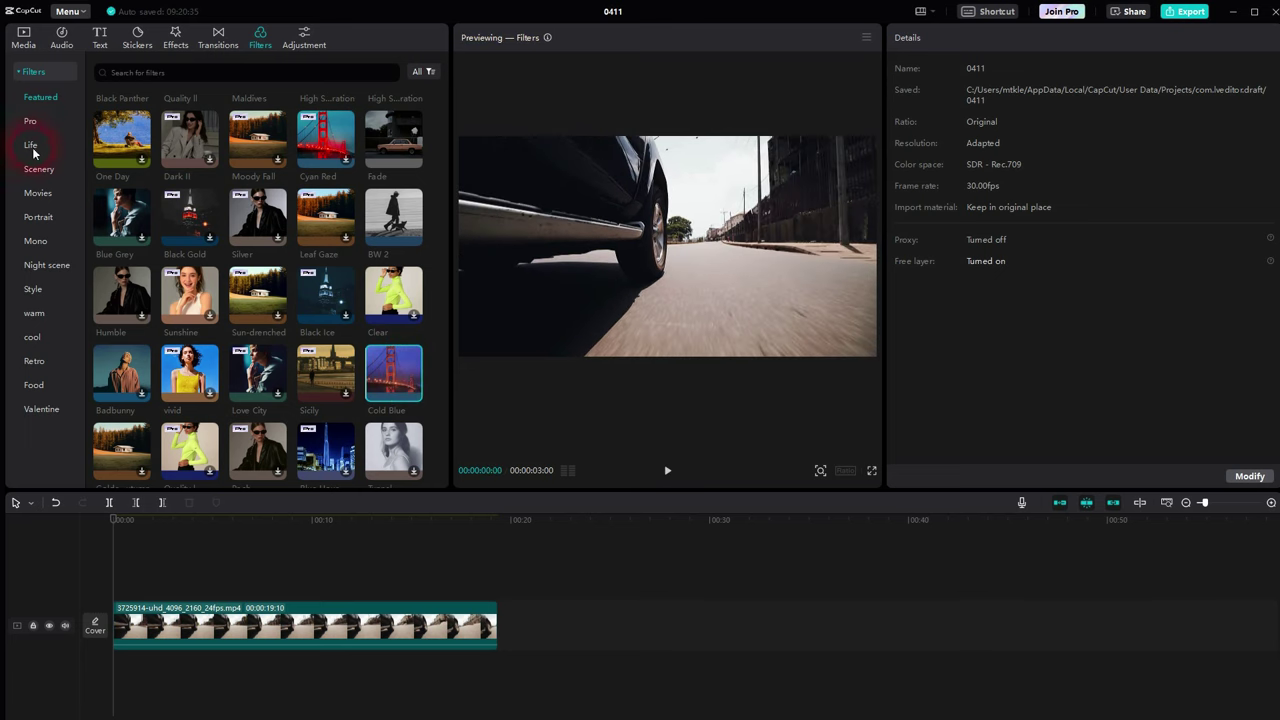
Step: Look through the Night scene filters and preview the Style category's Negative and Neon I filters on the car clip
click(50, 267)
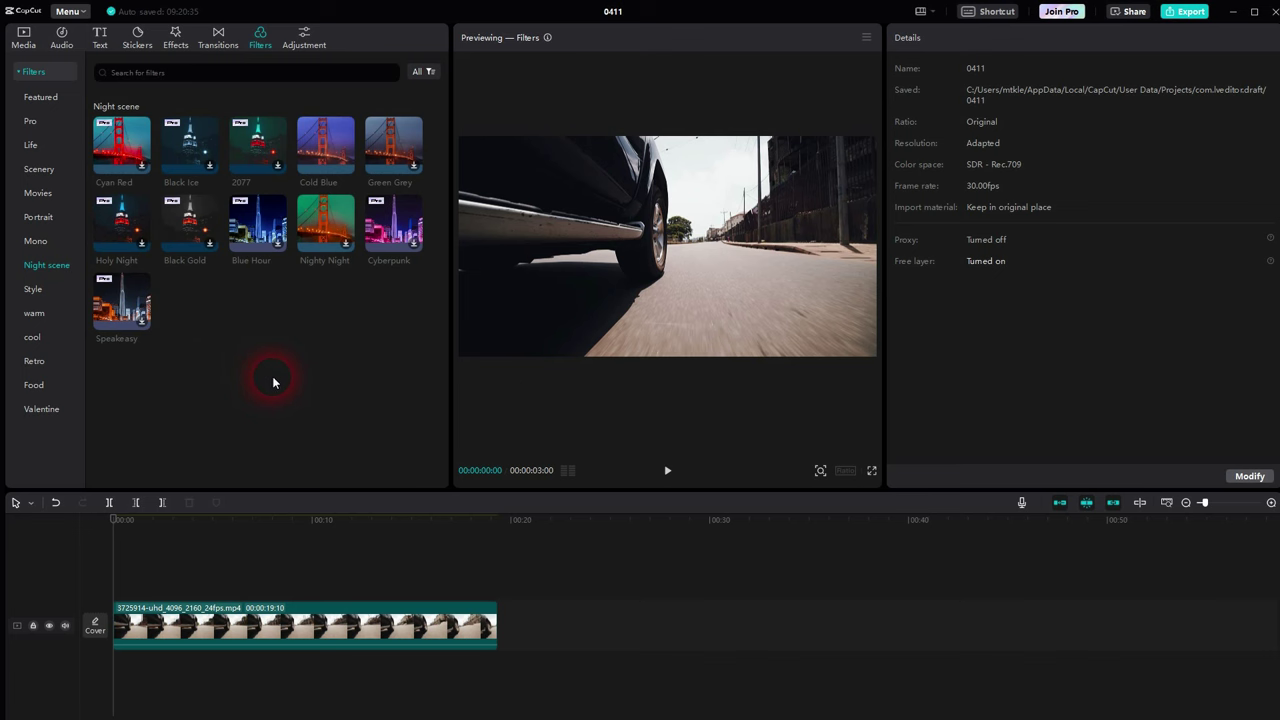
click(35, 290)
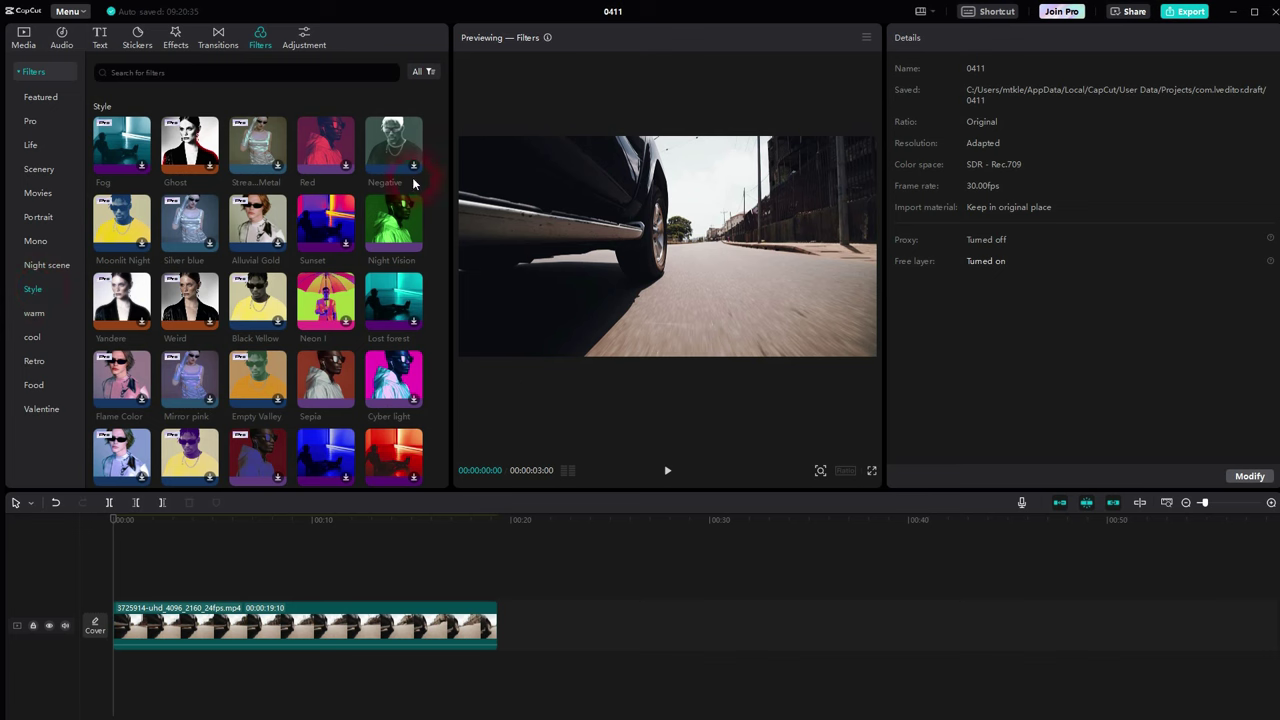
click(415, 166)
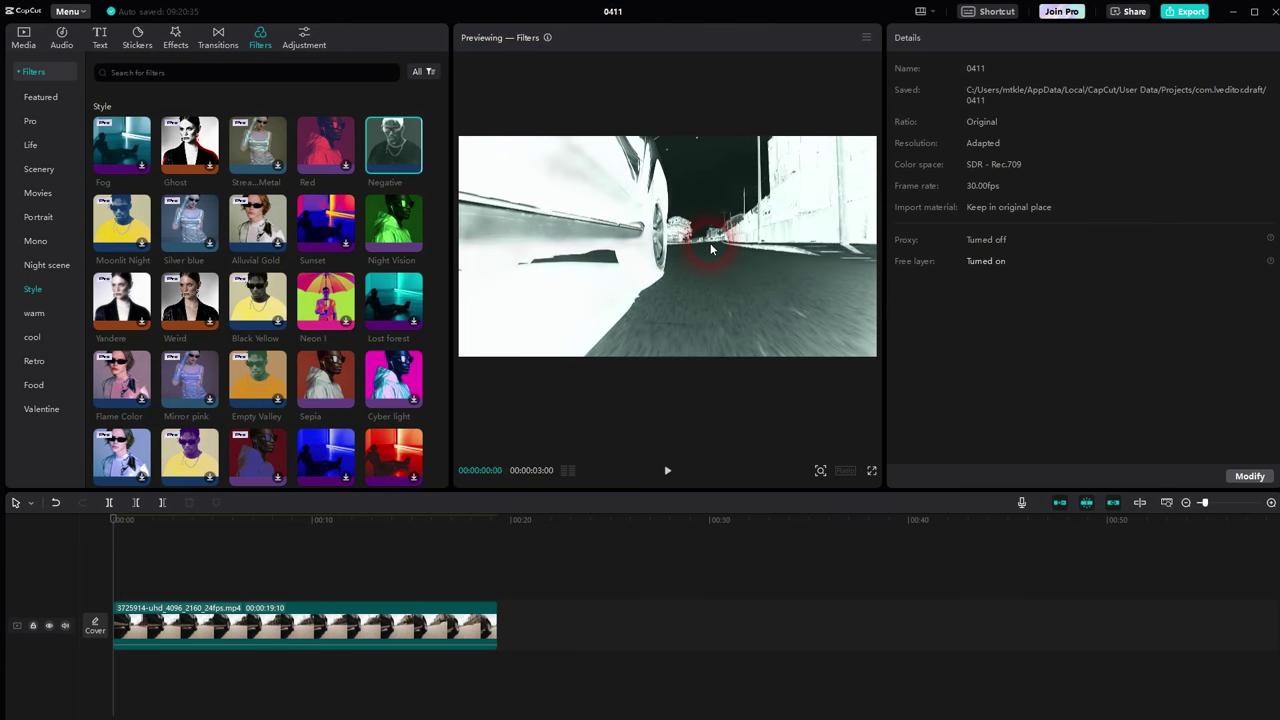
click(347, 325)
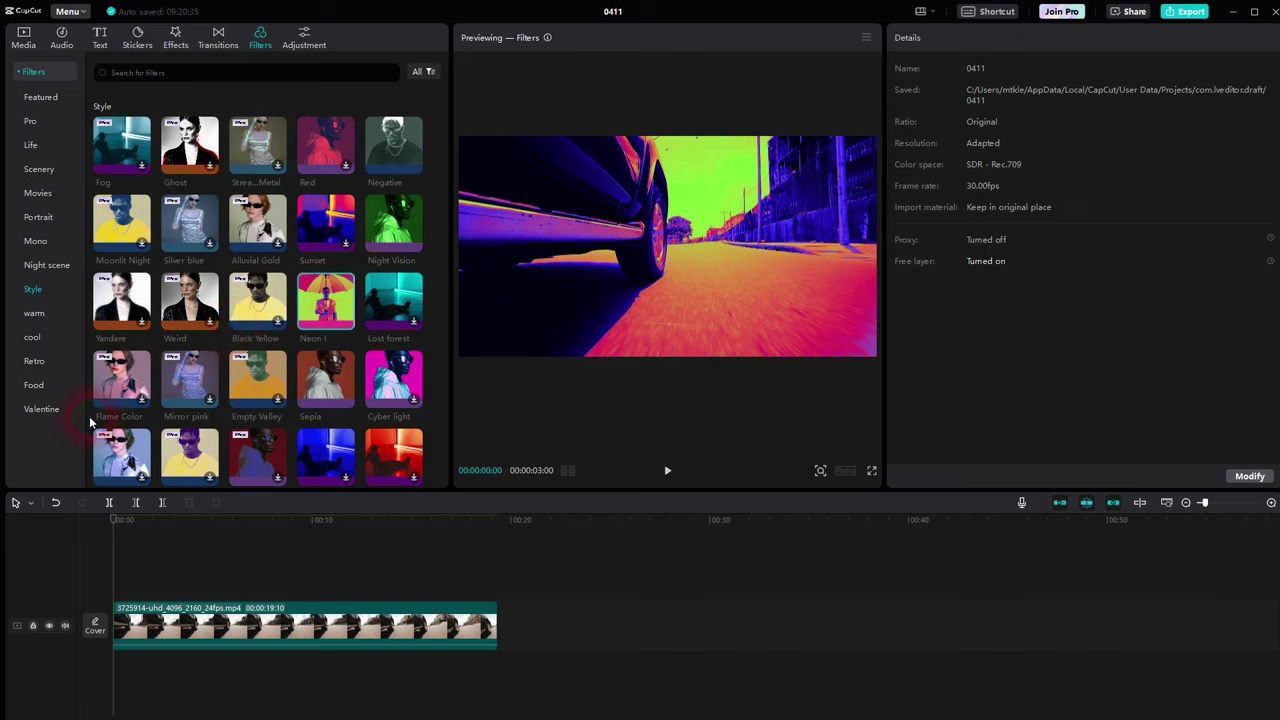
Step: Browse the warm and cool filter categories and preview Retro's Princeton and Retro II filters on the car clip
click(33, 316)
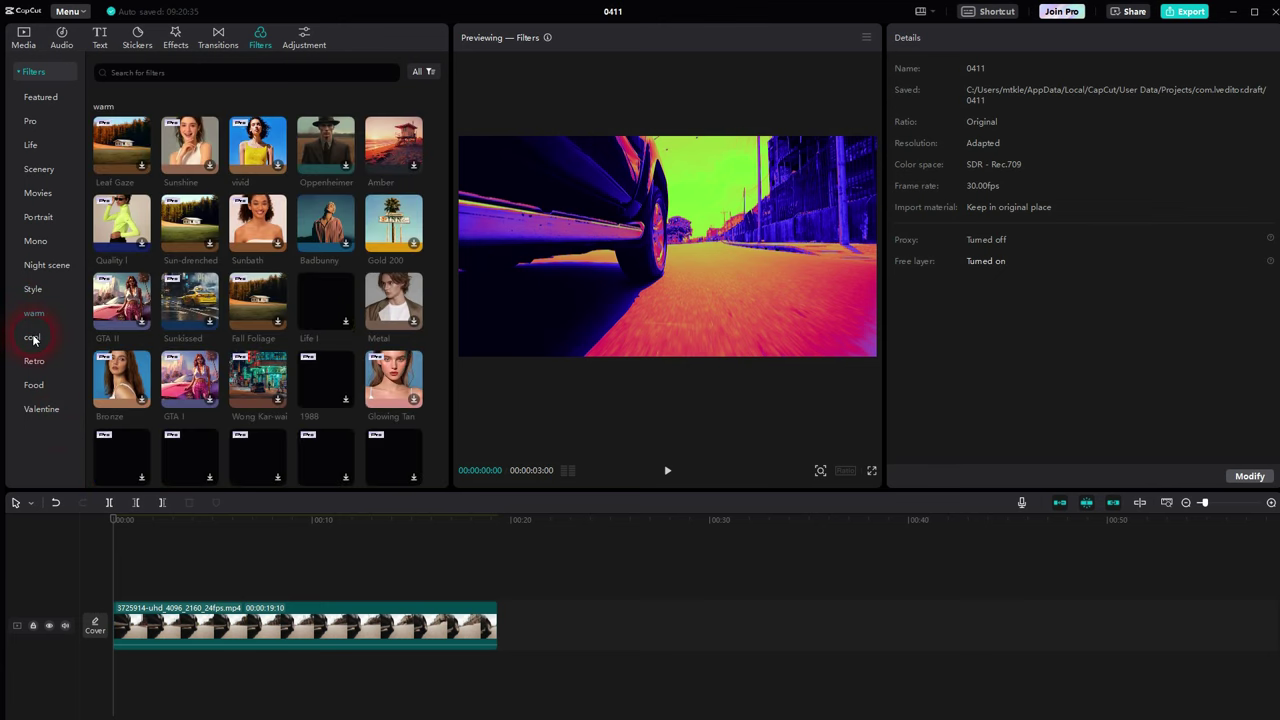
click(33, 339)
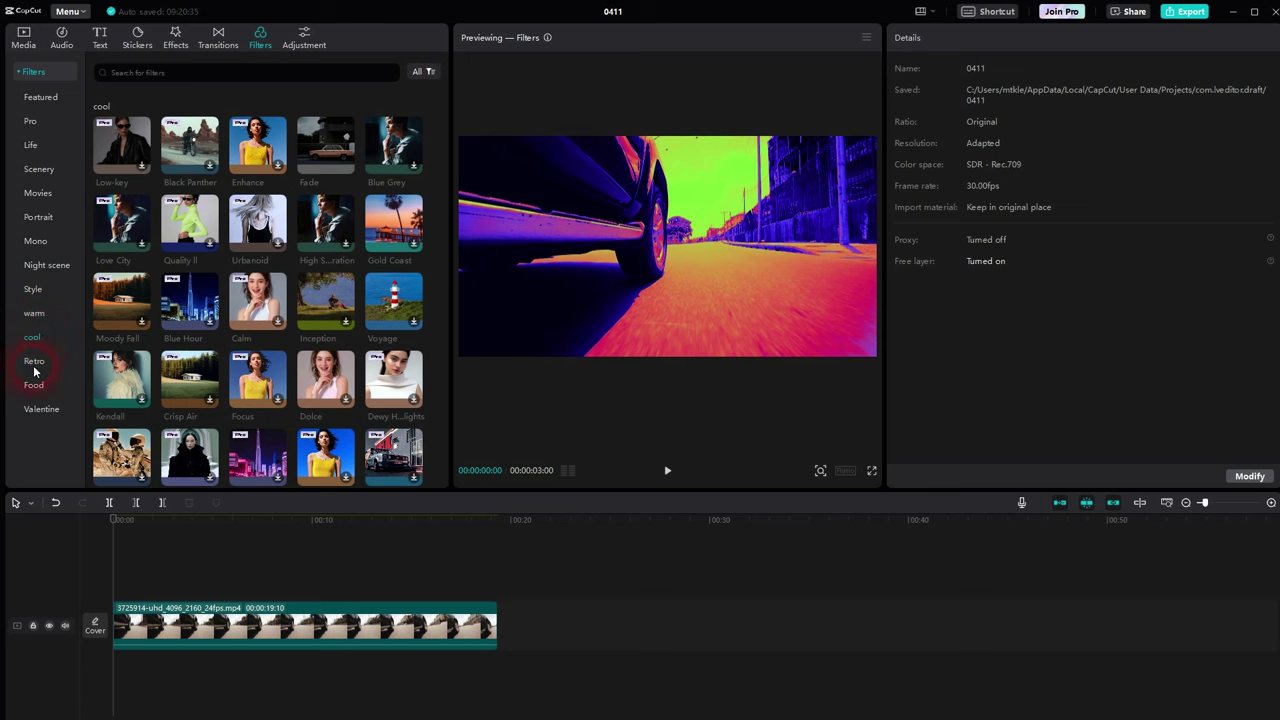
click(34, 363)
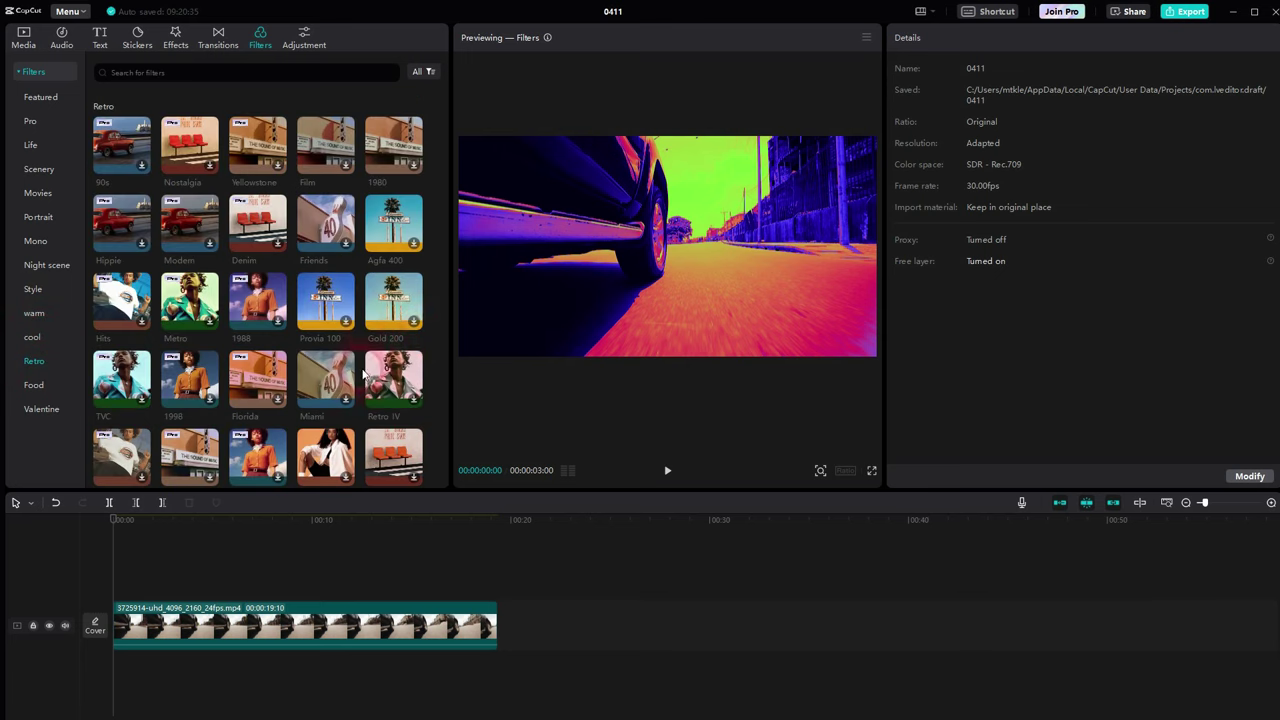
scroll(355, 372, down, 2)
scroll(351, 375, down, 1)
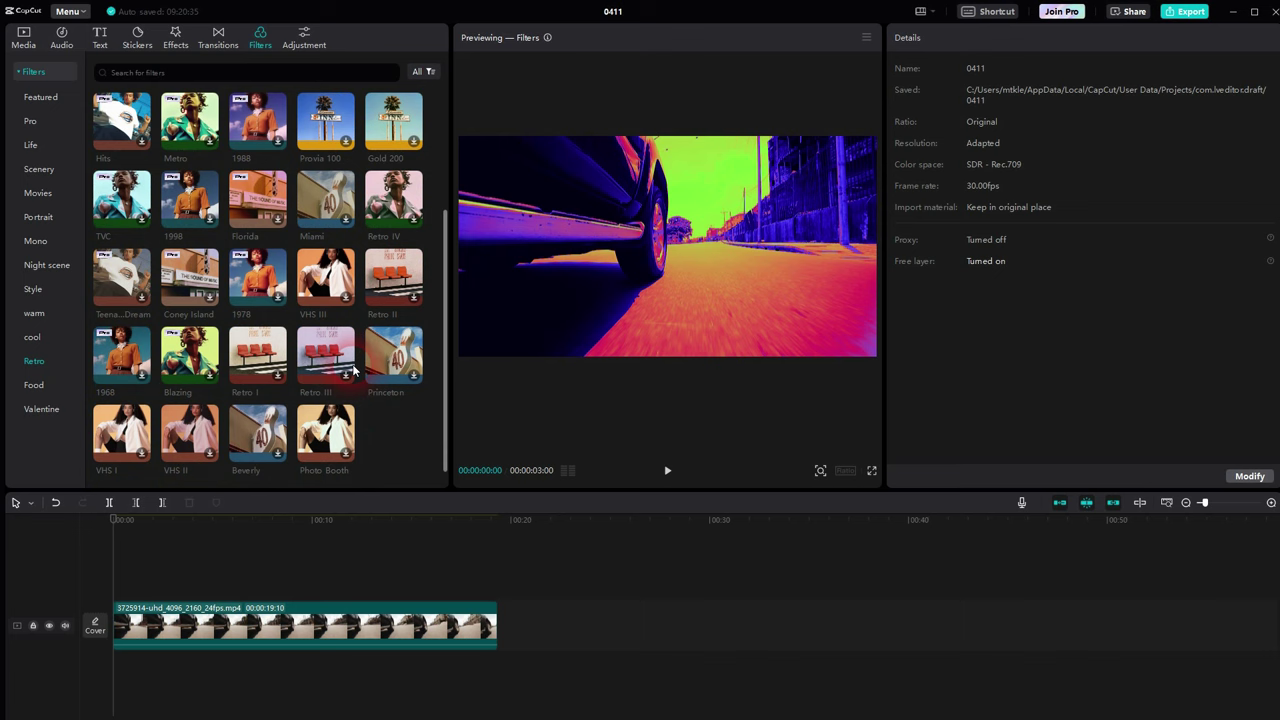
click(410, 380)
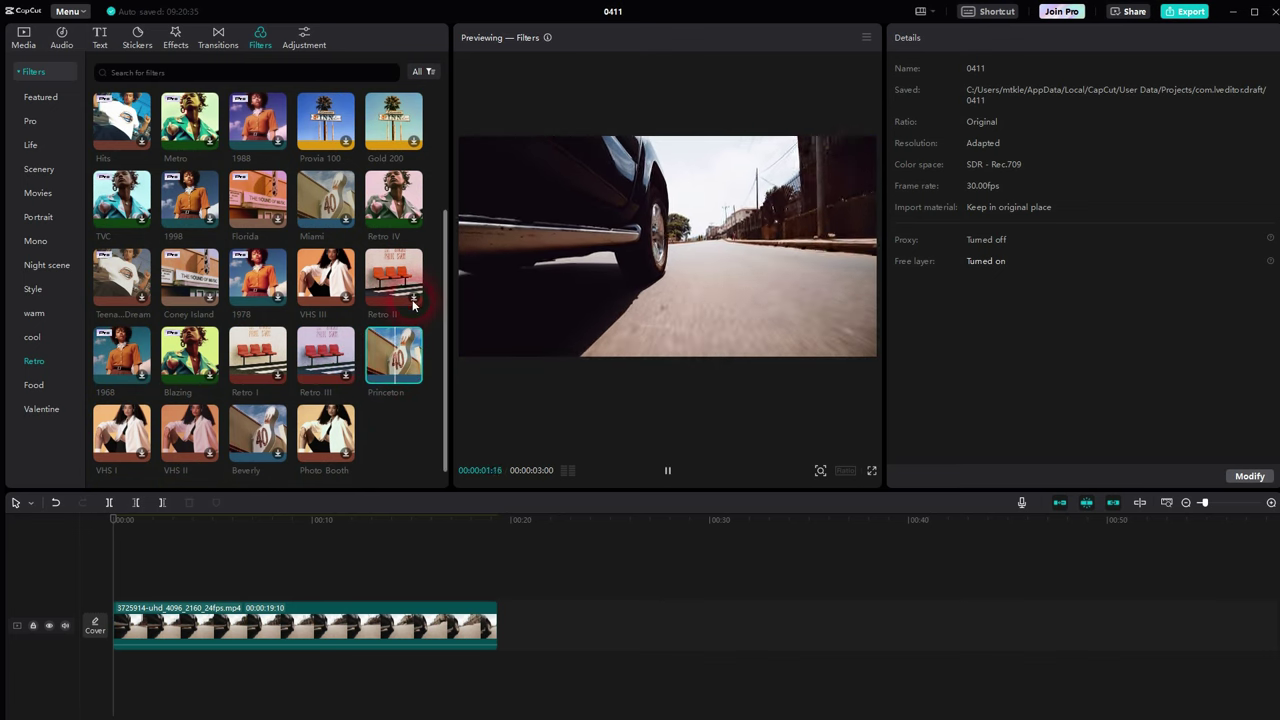
key(Up)
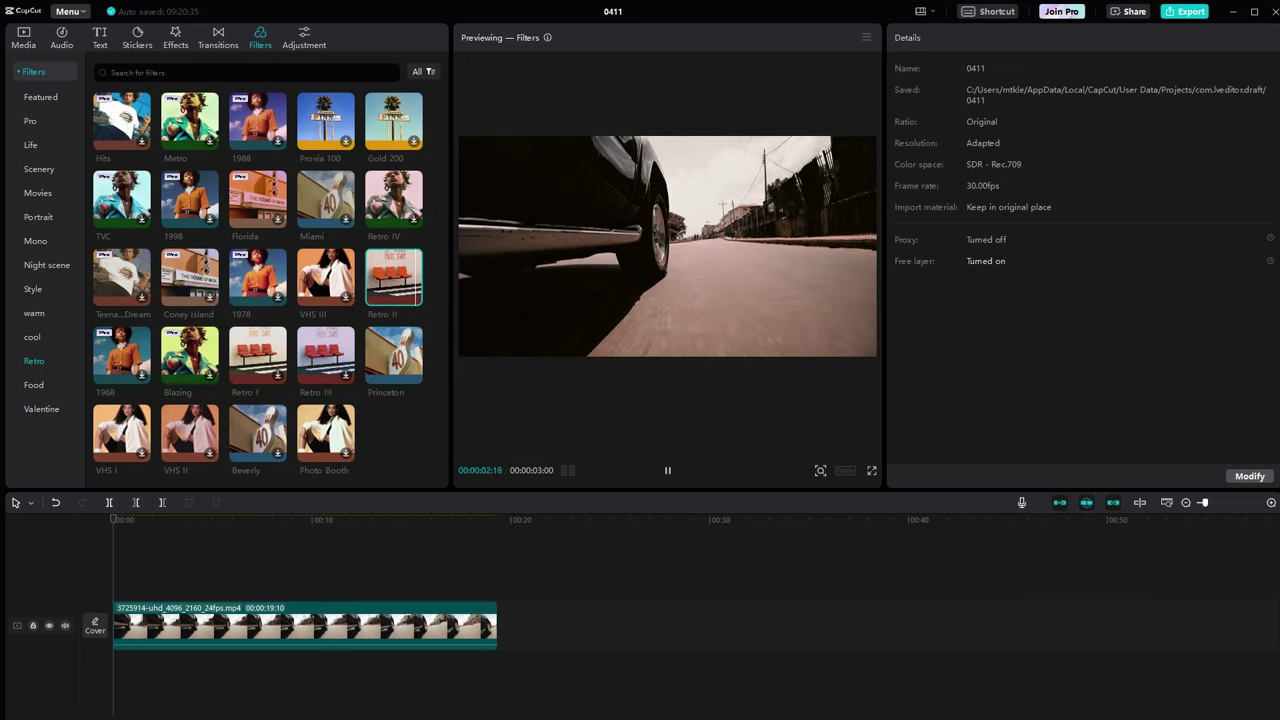
Step: Preview the Food category's Snack filter and the Valentine category's Flipped filter on the car clip
click(28, 386)
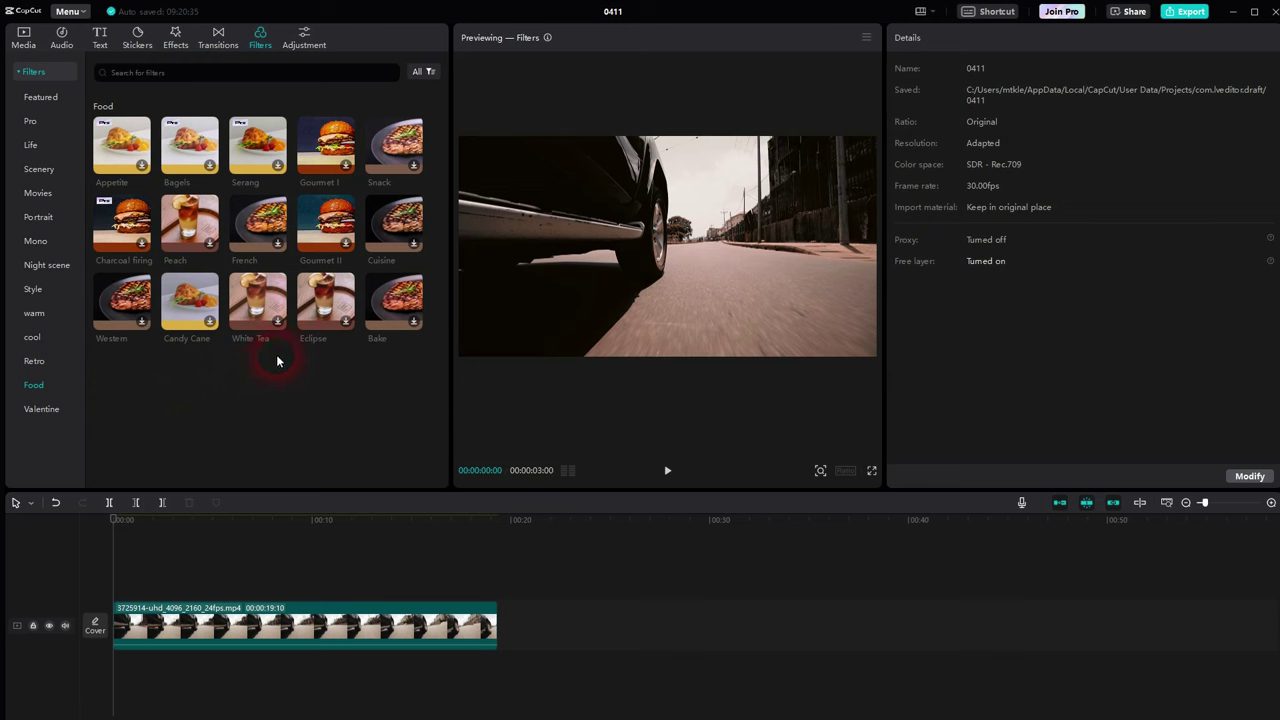
click(395, 148)
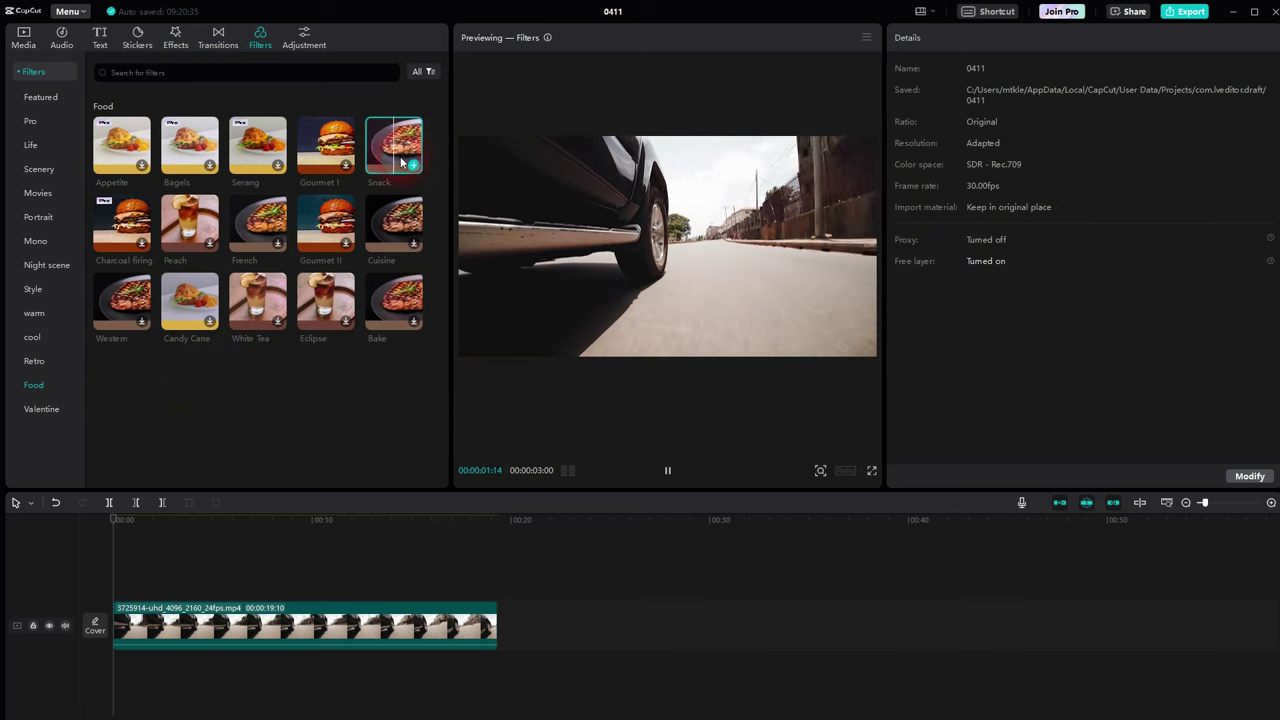
click(55, 410)
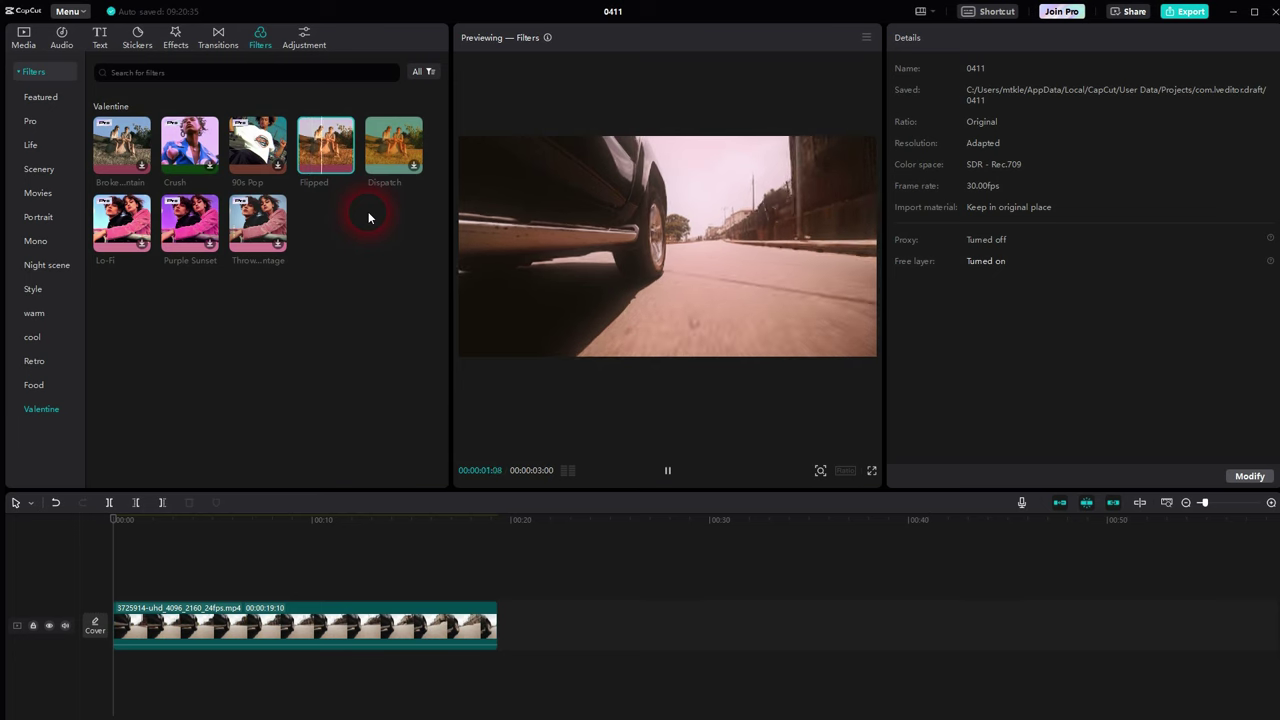
Step: Replace the car clip on the timeline with the imported photo of the woman in a yellow outfit
click(23, 40)
click(237, 628)
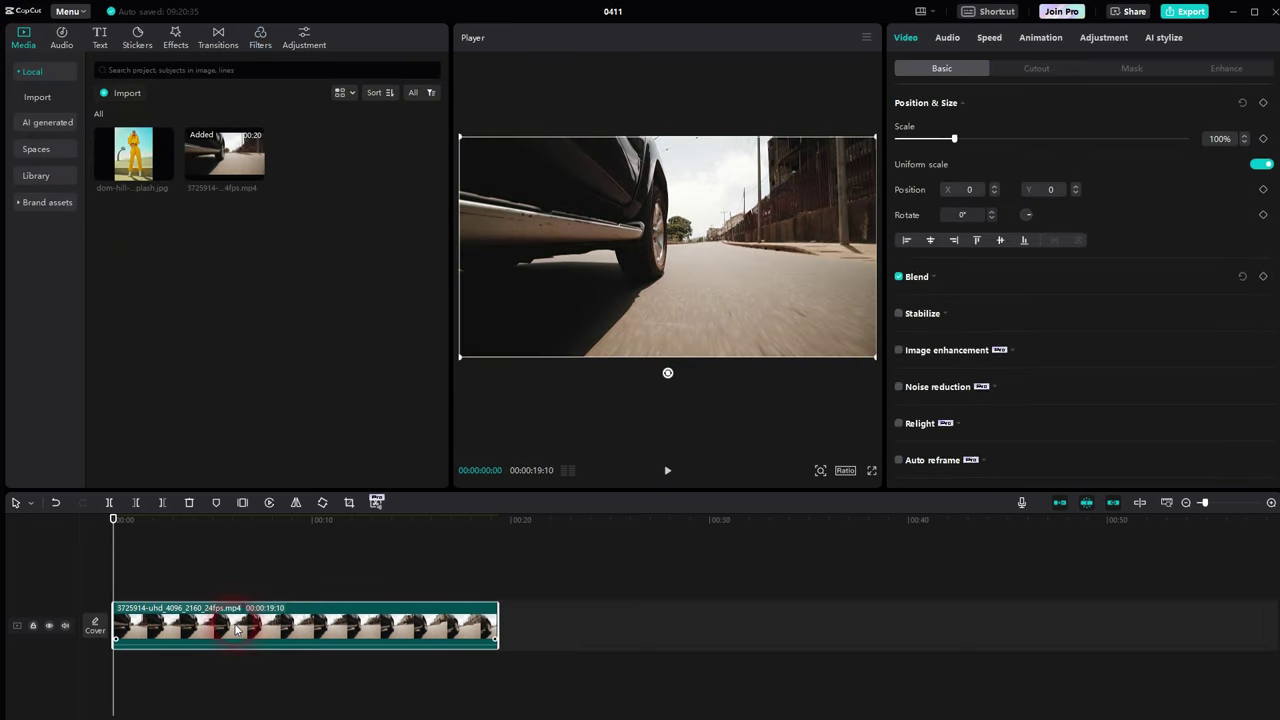
key(Delete)
click(164, 172)
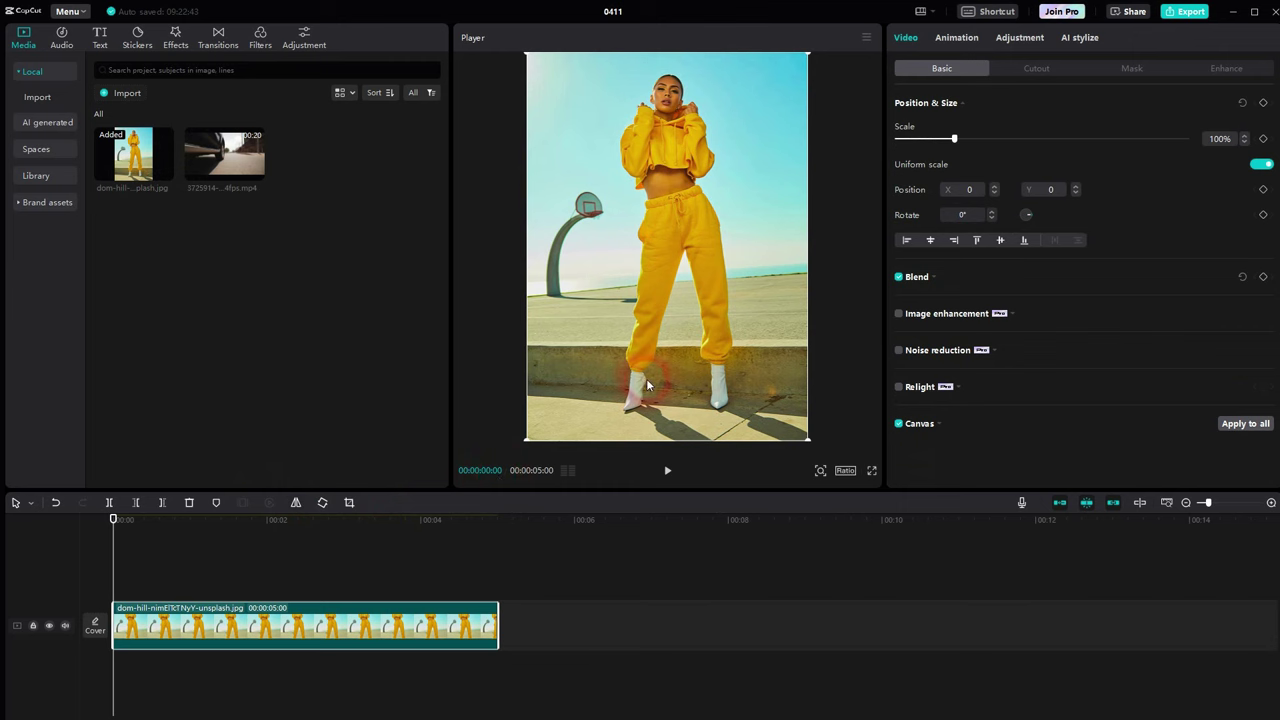
Step: Preview the Valentine category's Flipped filter and the Mono category's Jazz filter on the photo of the woman in yellow
click(259, 40)
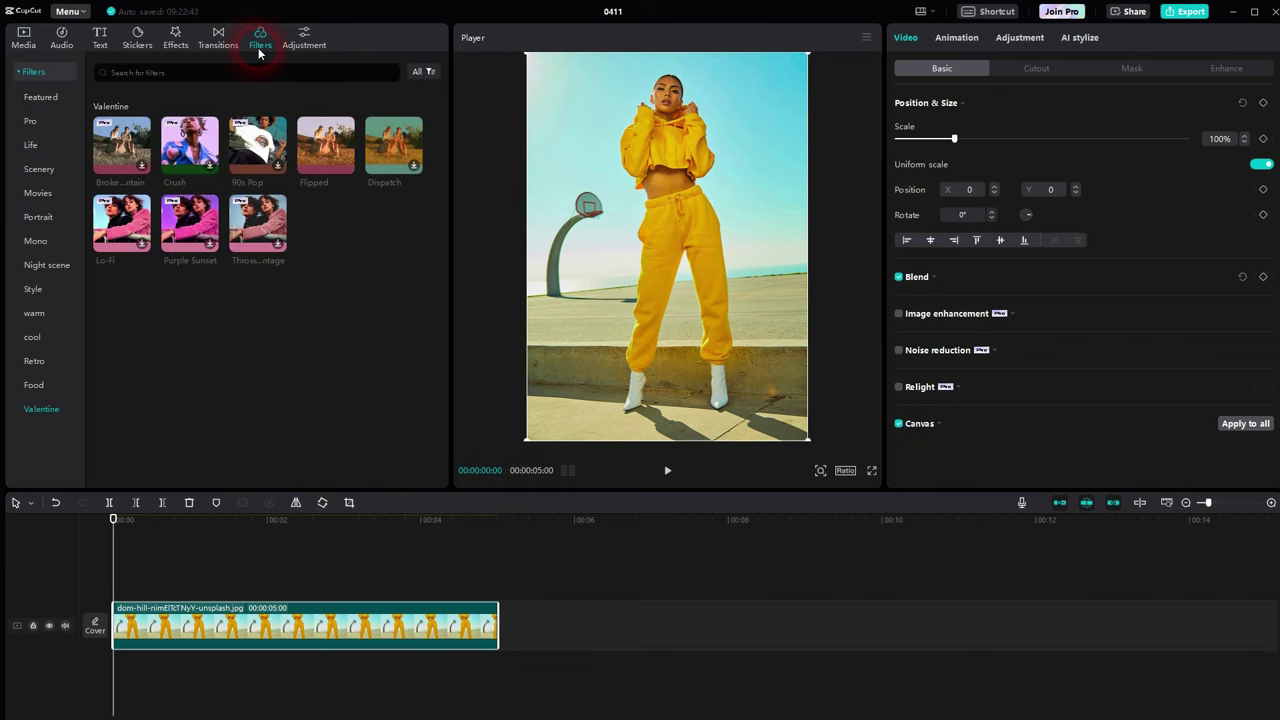
click(330, 147)
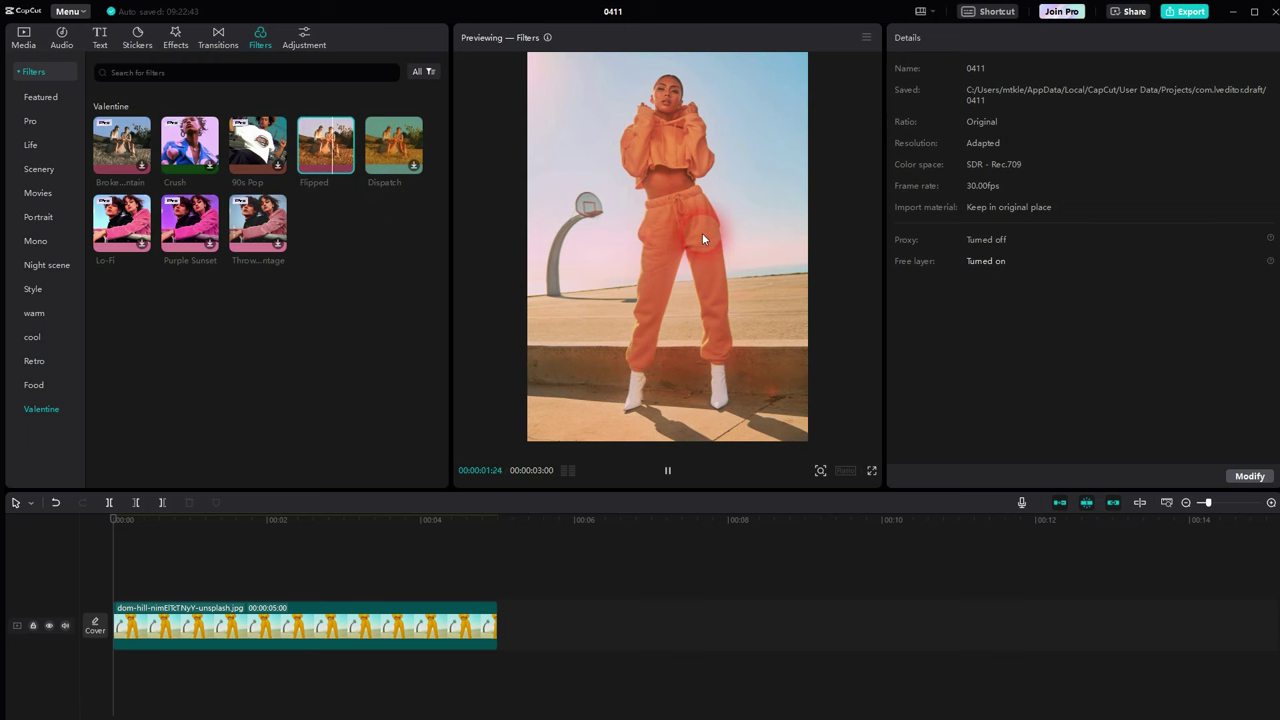
click(36, 242)
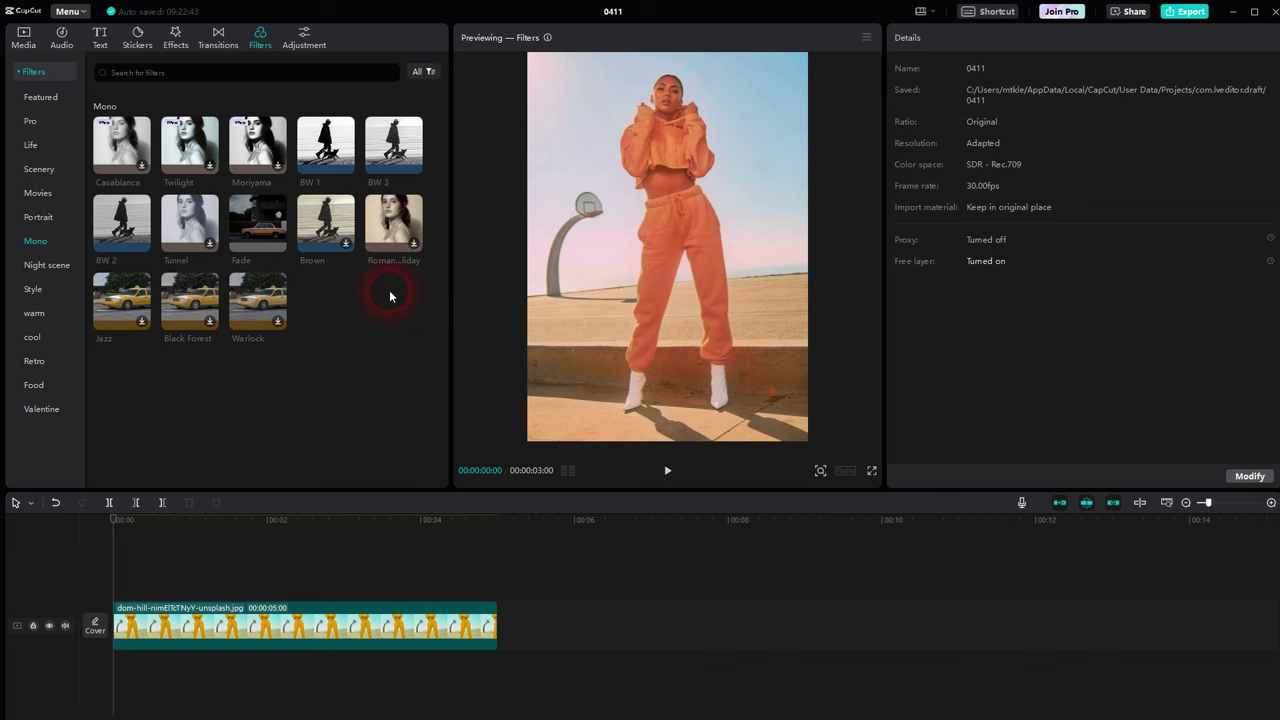
click(144, 323)
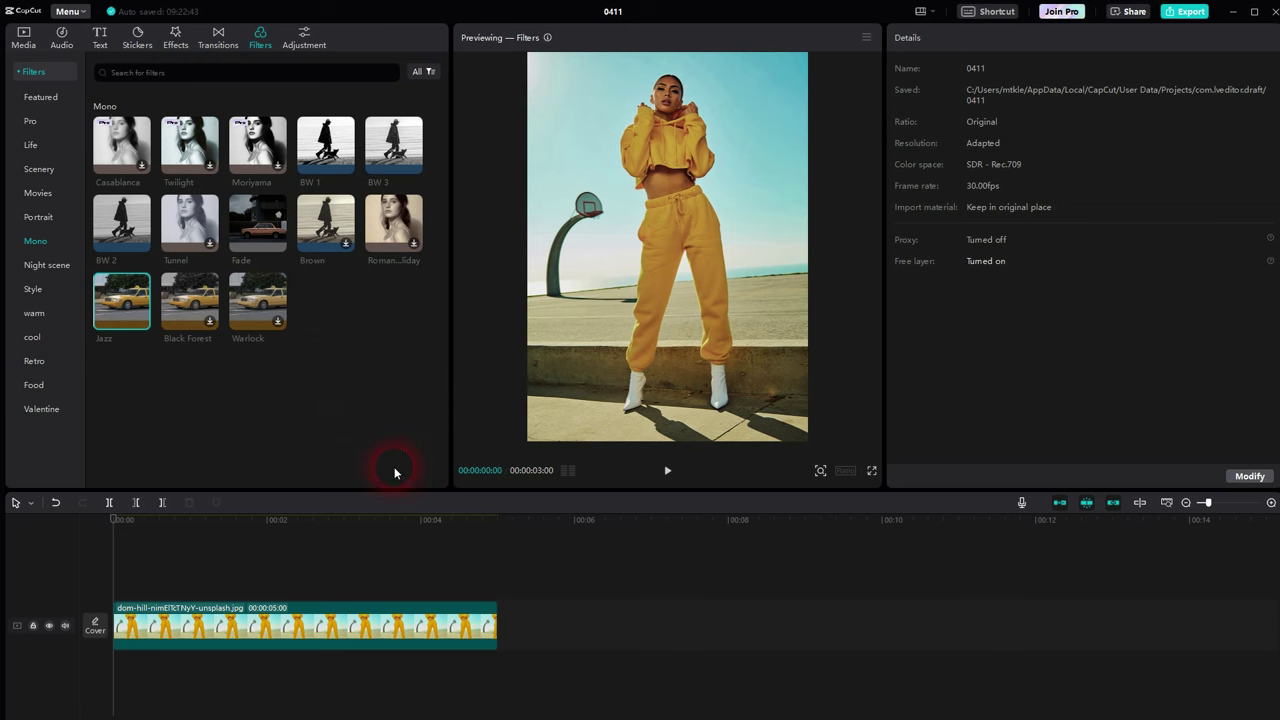
Step: Preview the Movies category's Green Orange and Barbie filters on the photo of the woman in yellow
click(37, 193)
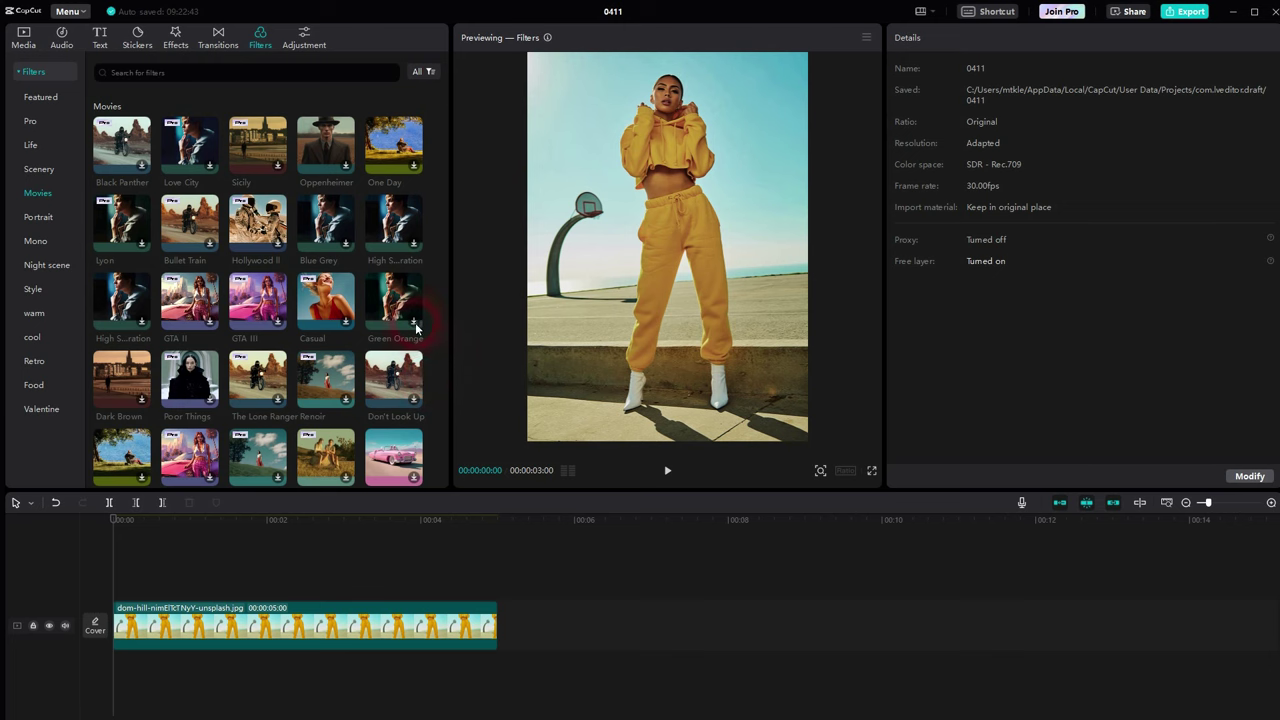
click(415, 325)
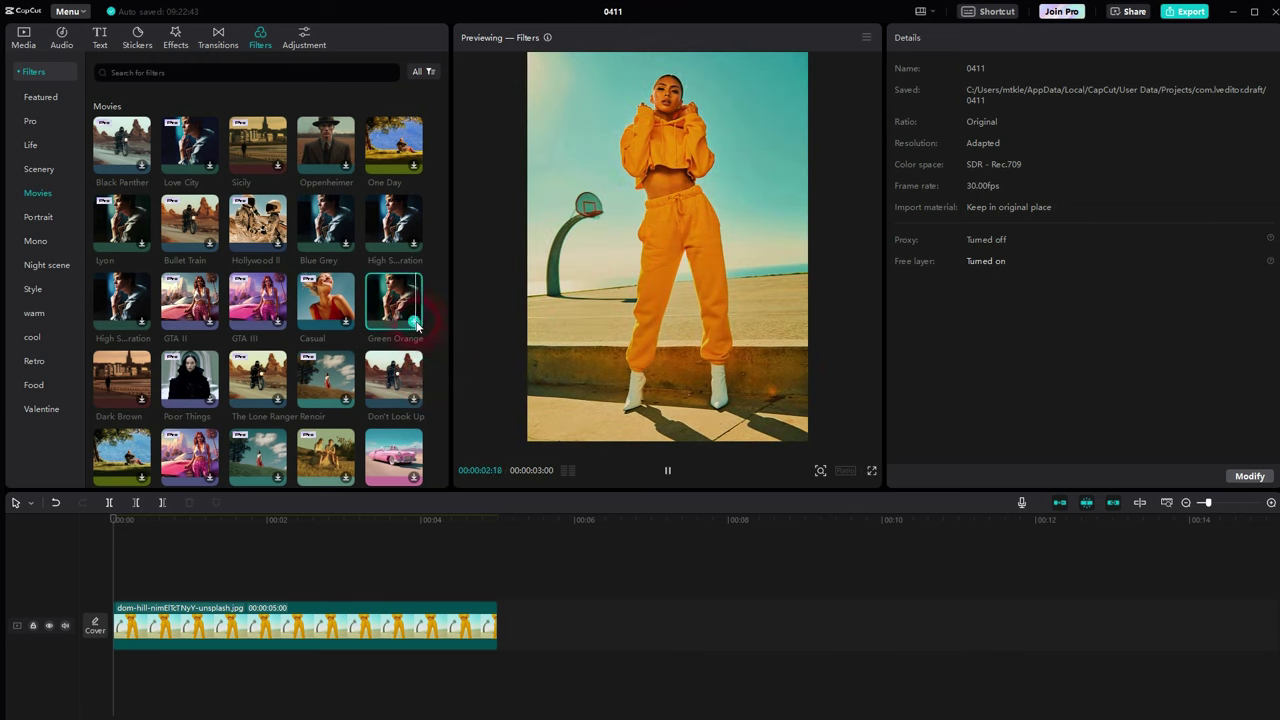
scroll(415, 328, down, 2)
scroll(416, 325, down, 1)
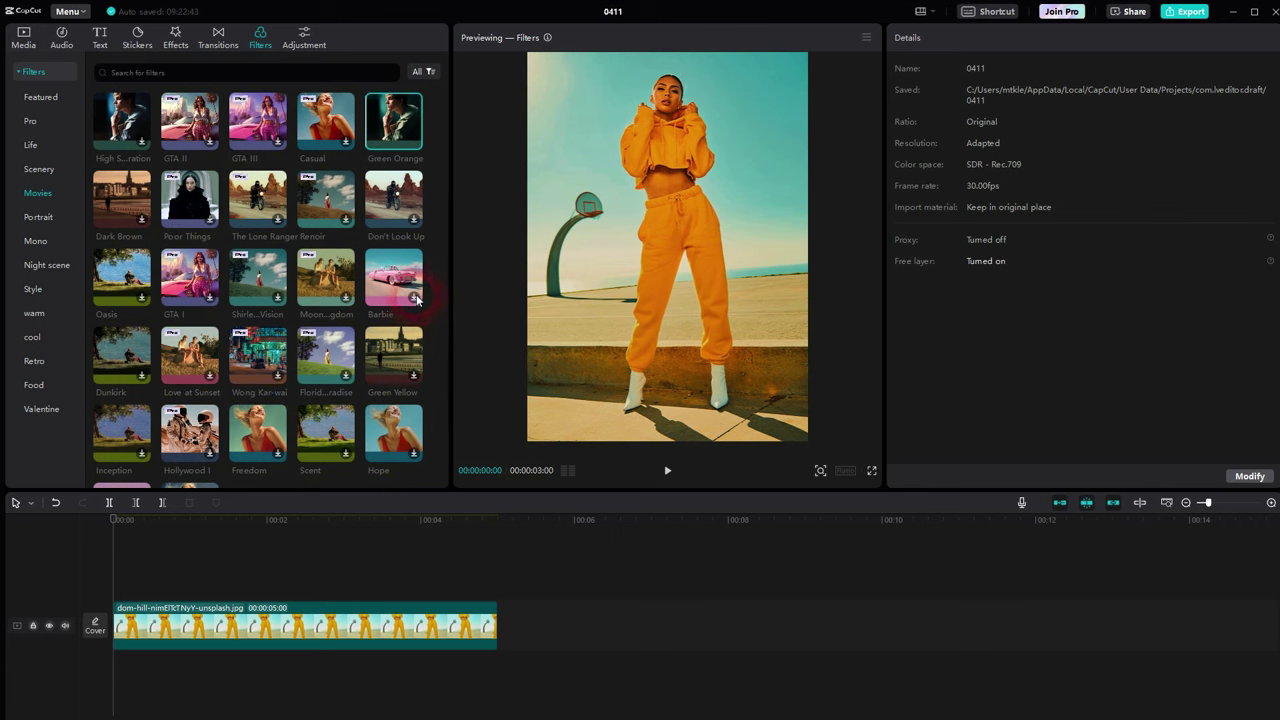
click(418, 296)
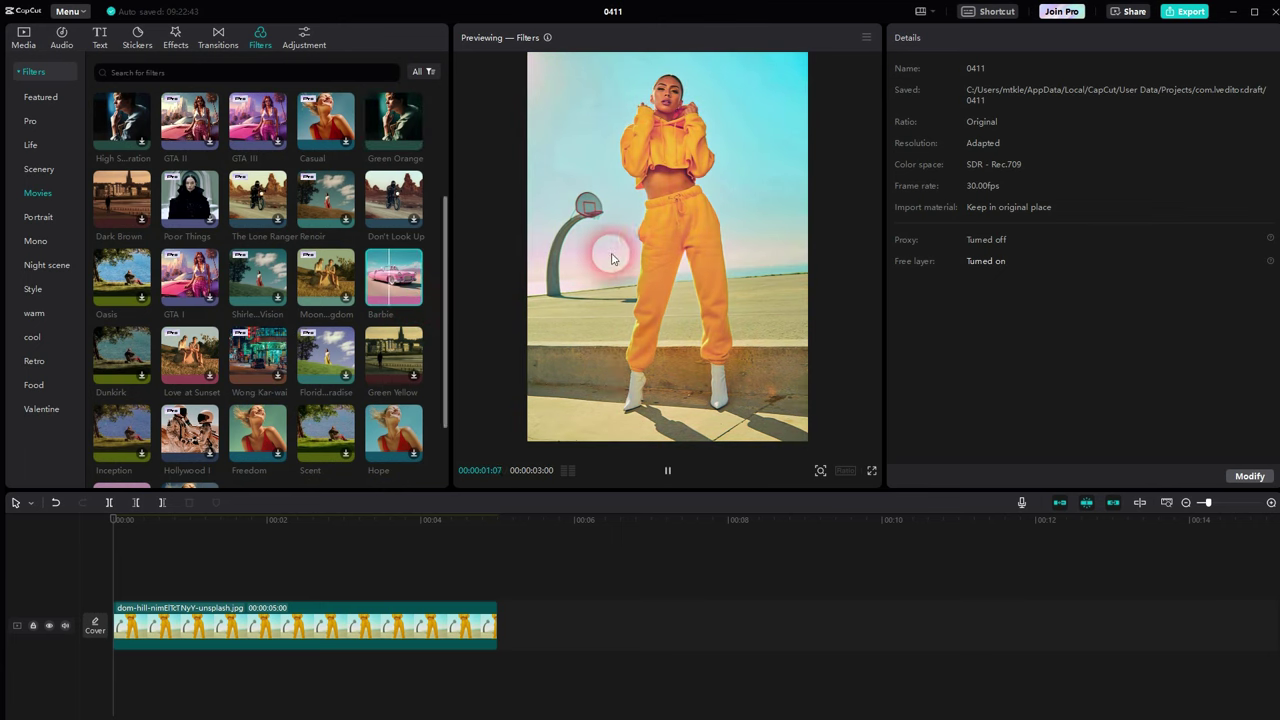
Step: Replace the woman's photo on the timeline with the imported car video
click(406, 610)
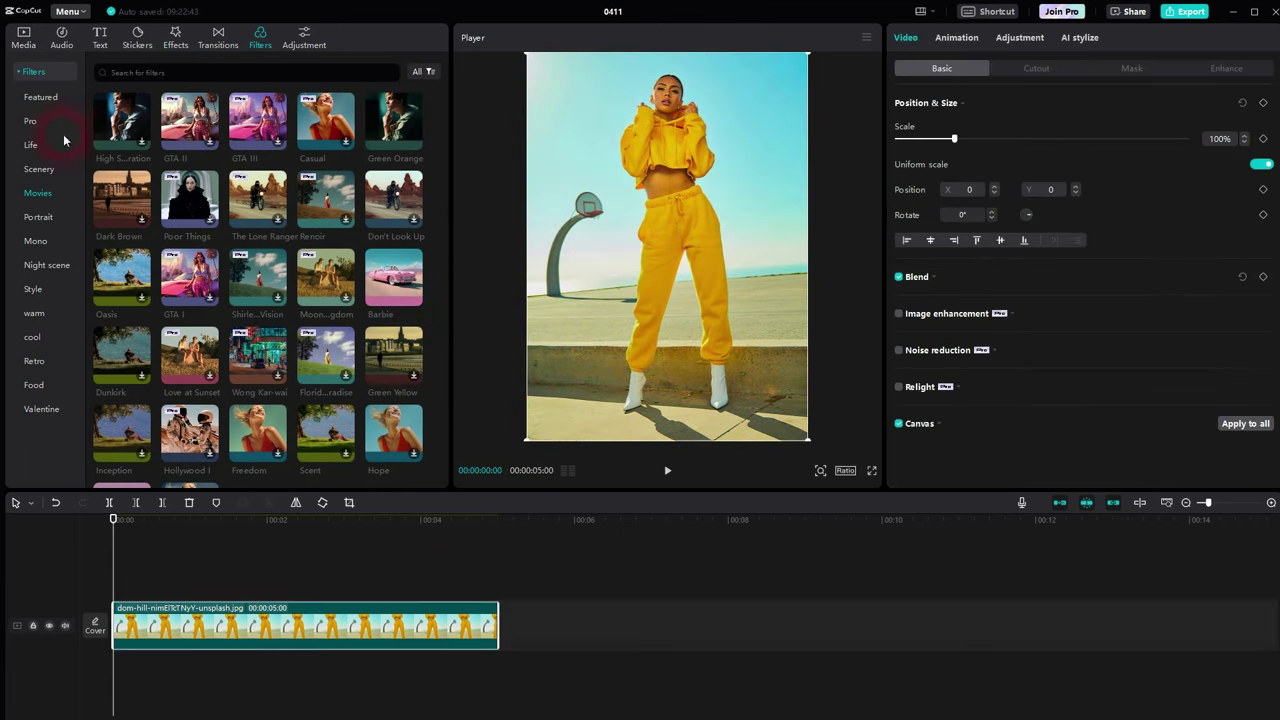
key(Delete)
click(25, 40)
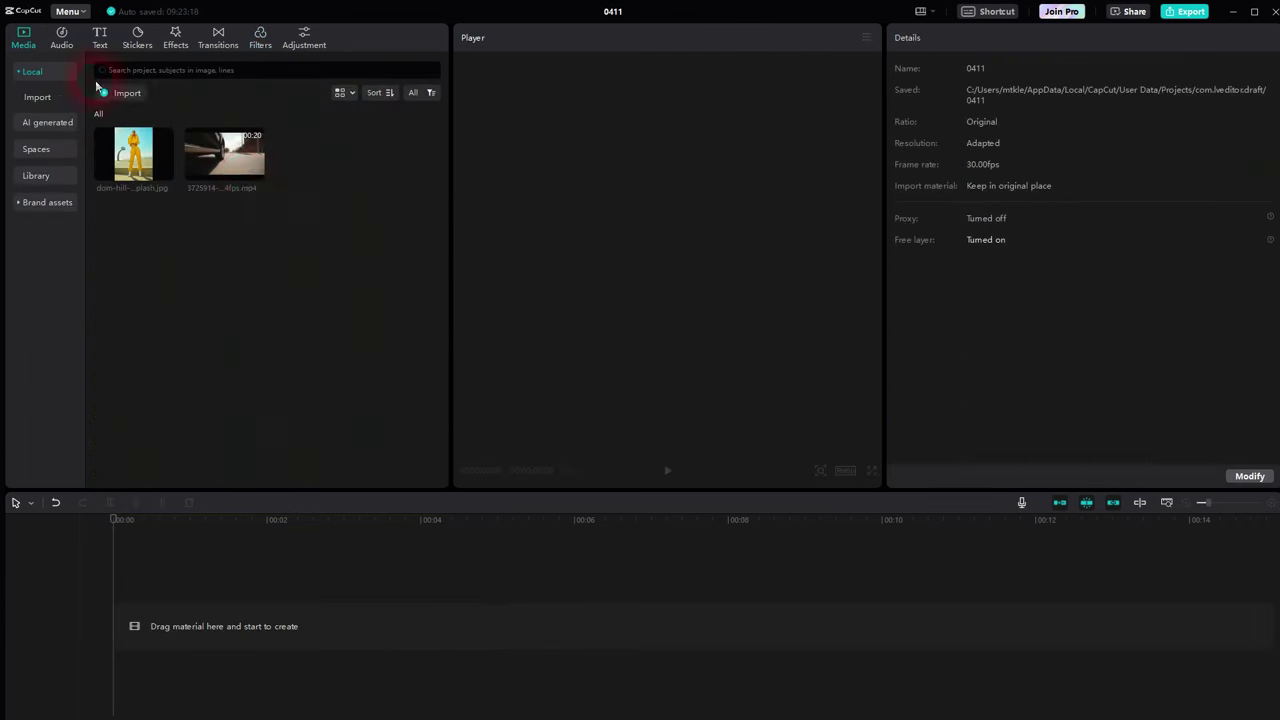
click(254, 175)
Step: Add the Movies category's Barbie filter over the car clip and extend it to the clip's full length
click(252, 46)
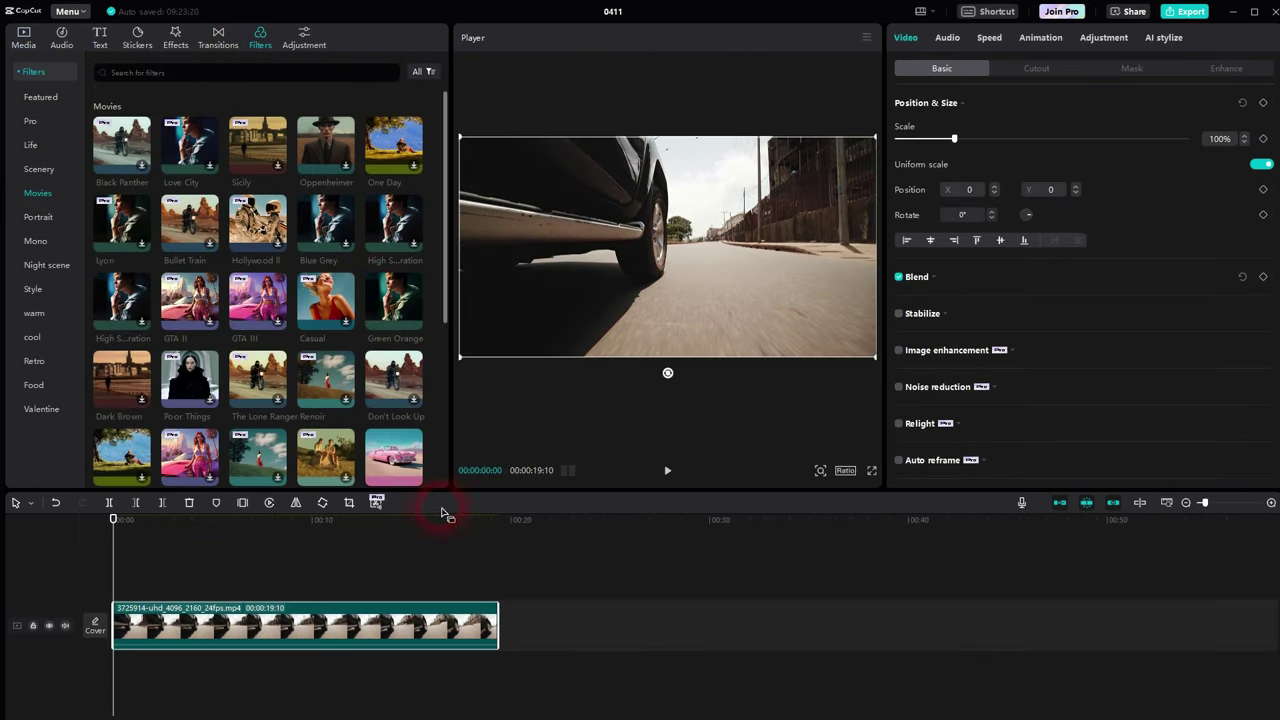
click(393, 456)
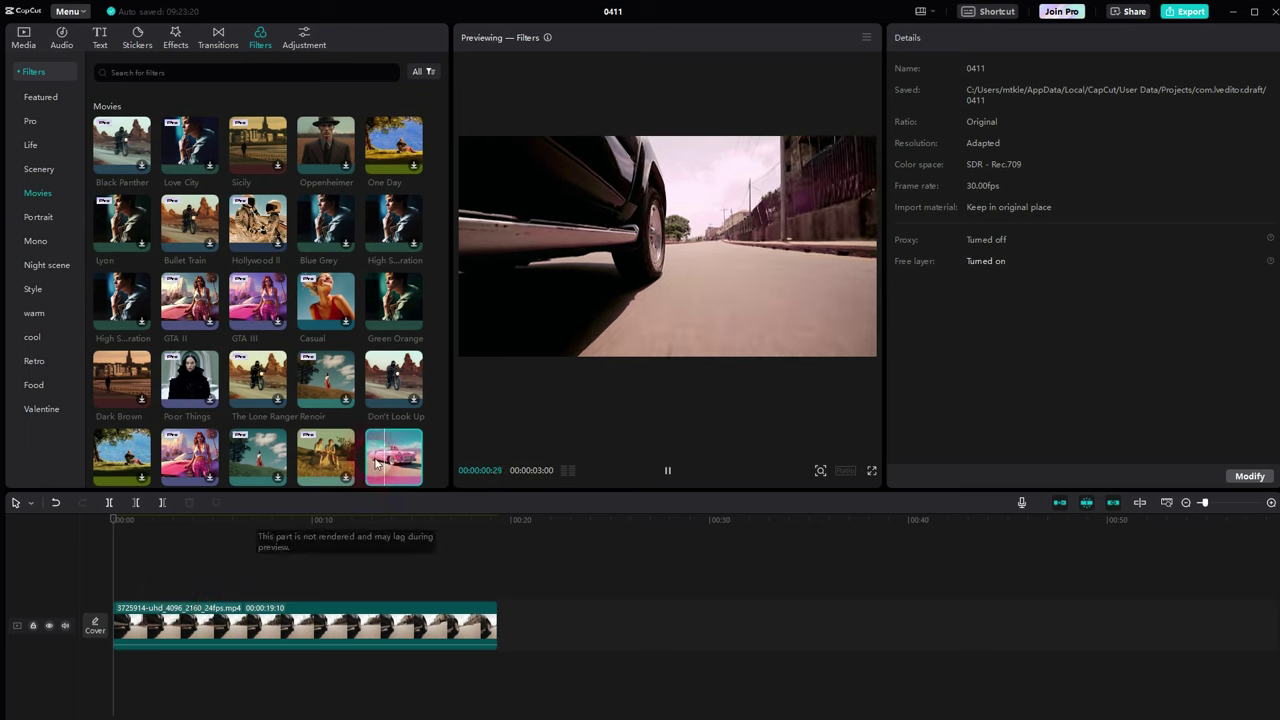
scroll(380, 320, down, 3)
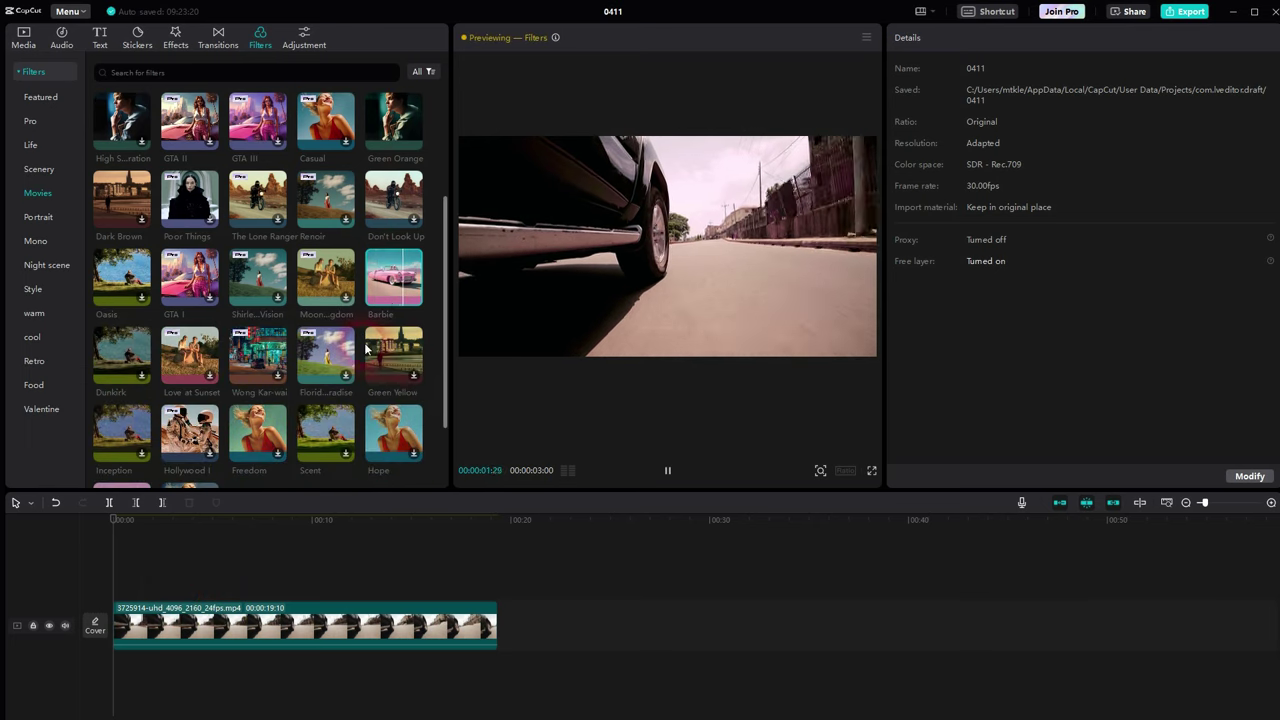
click(420, 300)
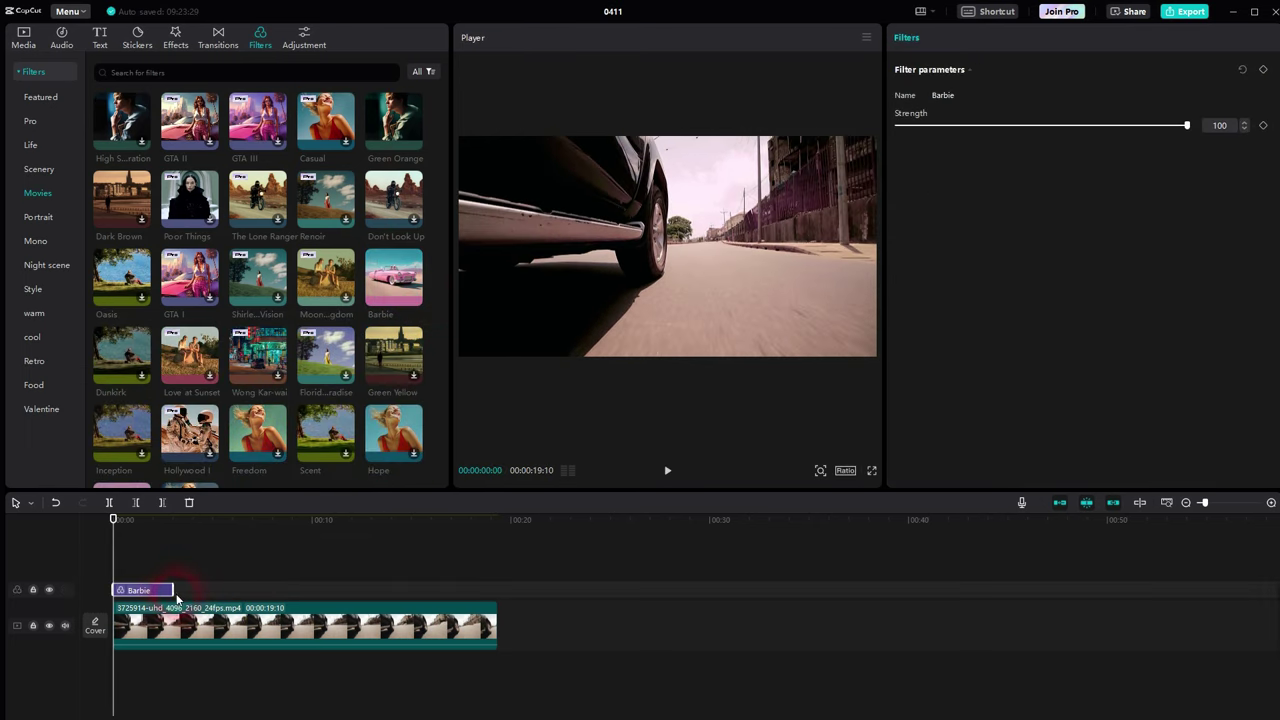
drag(173, 590, 497, 594)
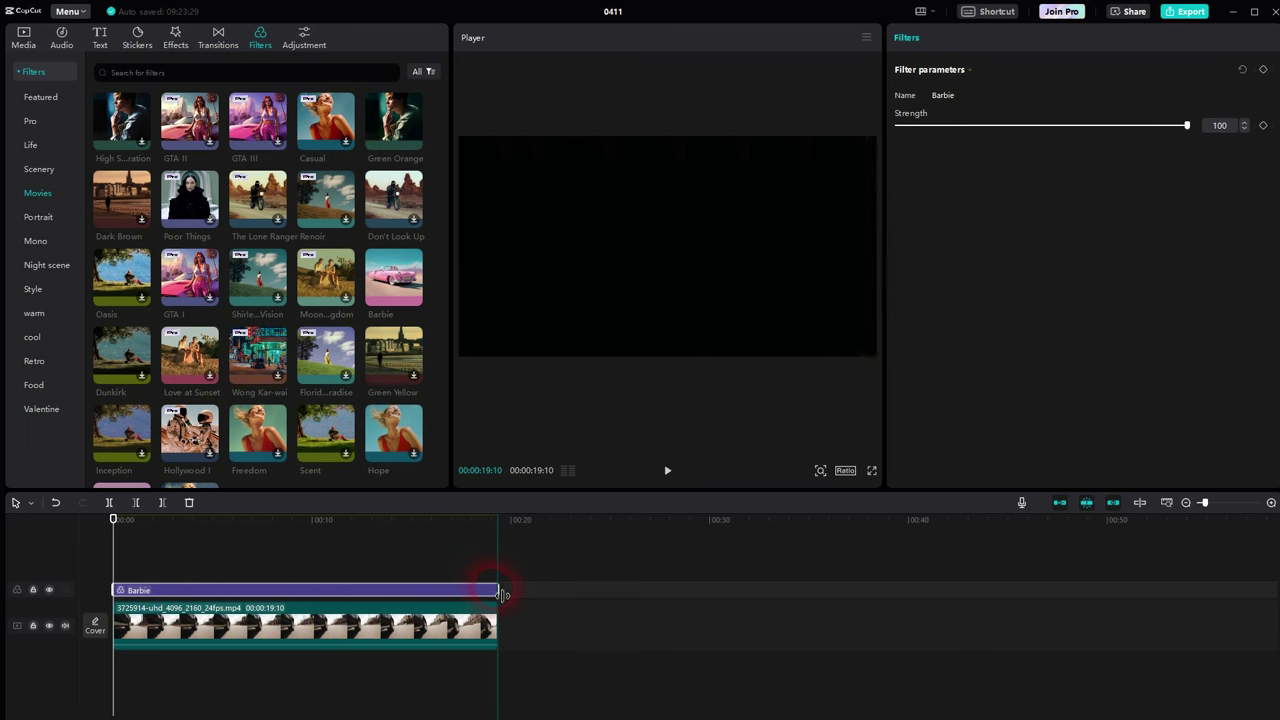
drag(121, 562, 84, 563)
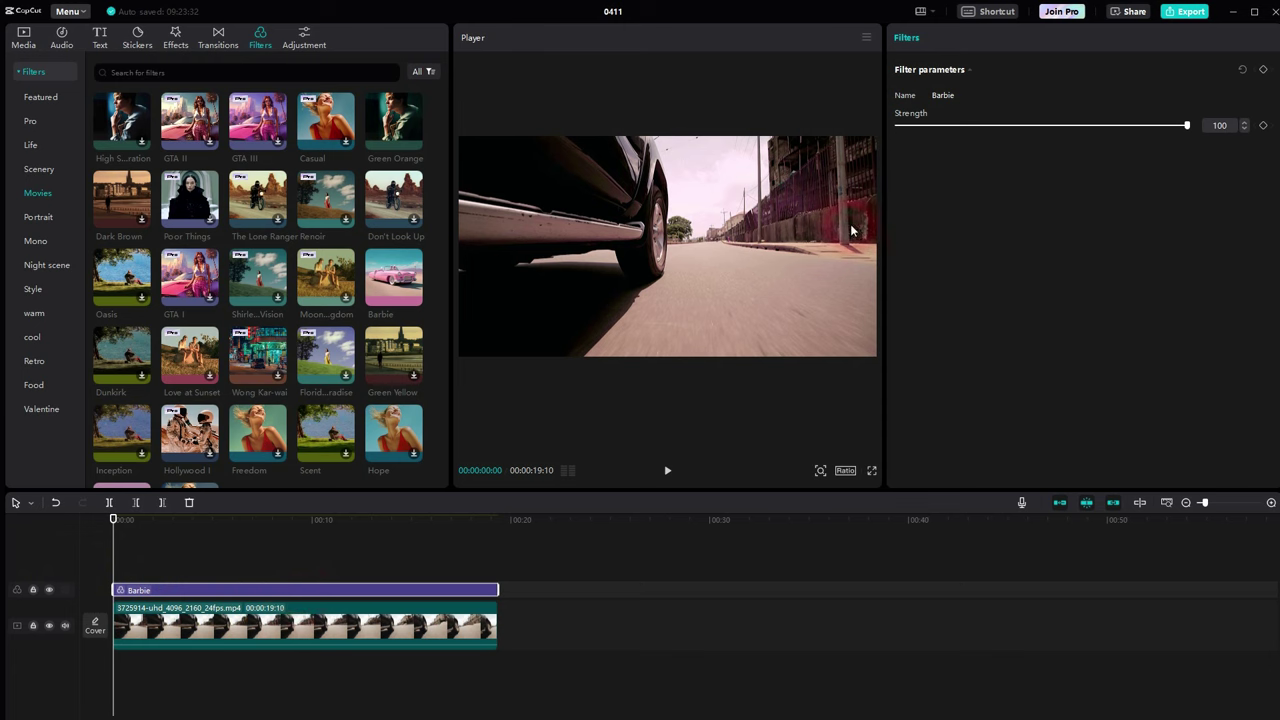
Step: Try lower and higher strengths for the Barbie filter and delete the filter from the timeline
click(1160, 140)
drag(1187, 128, 910, 120)
drag(1006, 123, 1154, 125)
click(1220, 125)
key(Delete)
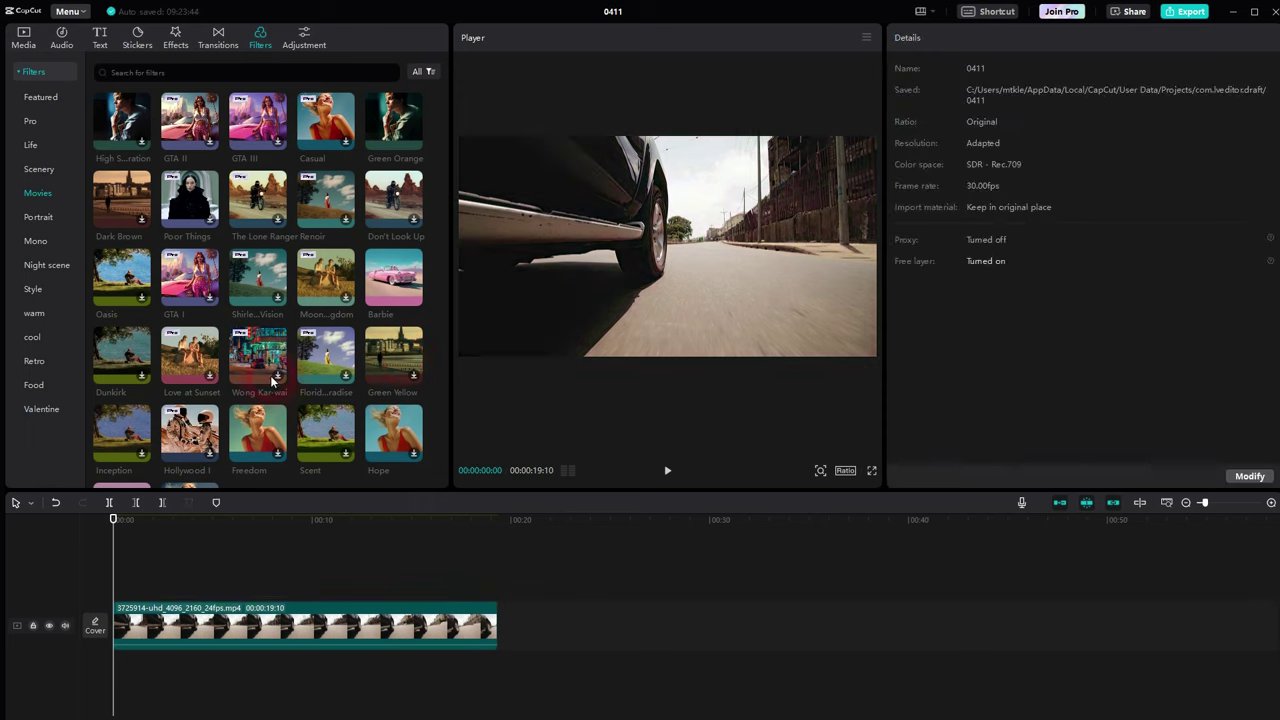
Step: Try the Scenery category's Amber filter over the full car clip with varying strength, and delete it from the timeline
scroll(283, 379, up, 3)
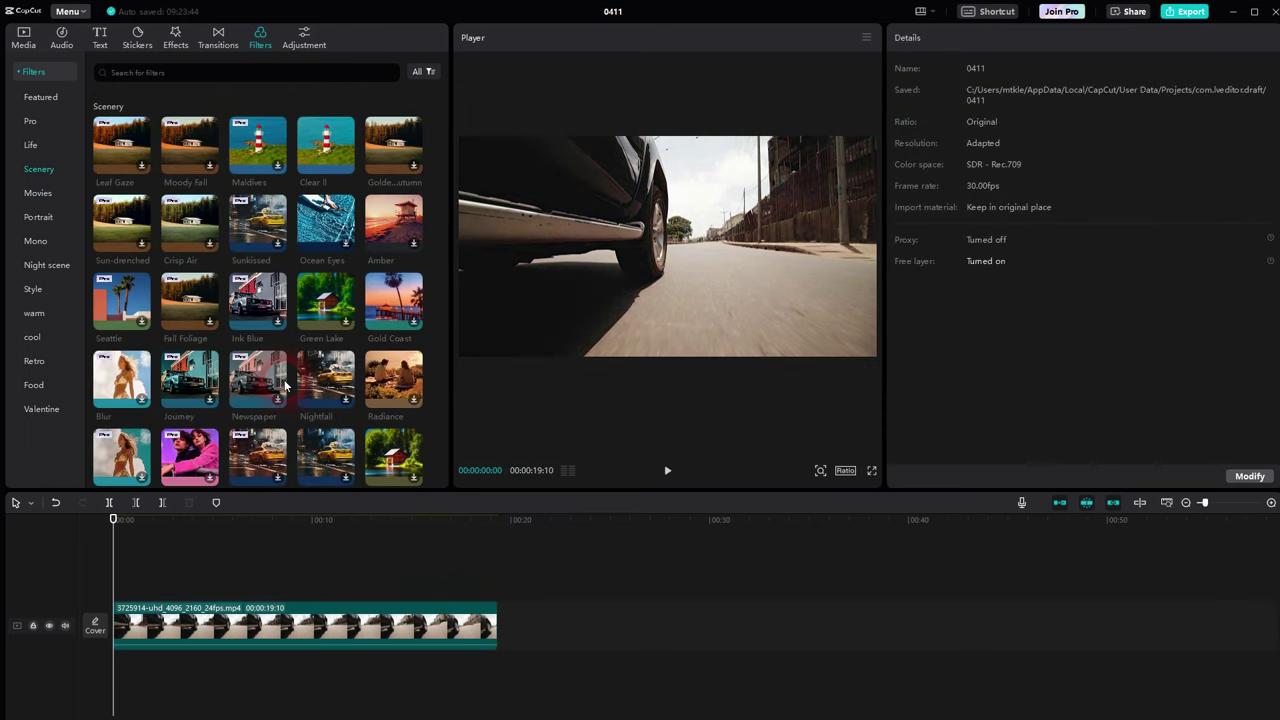
click(412, 246)
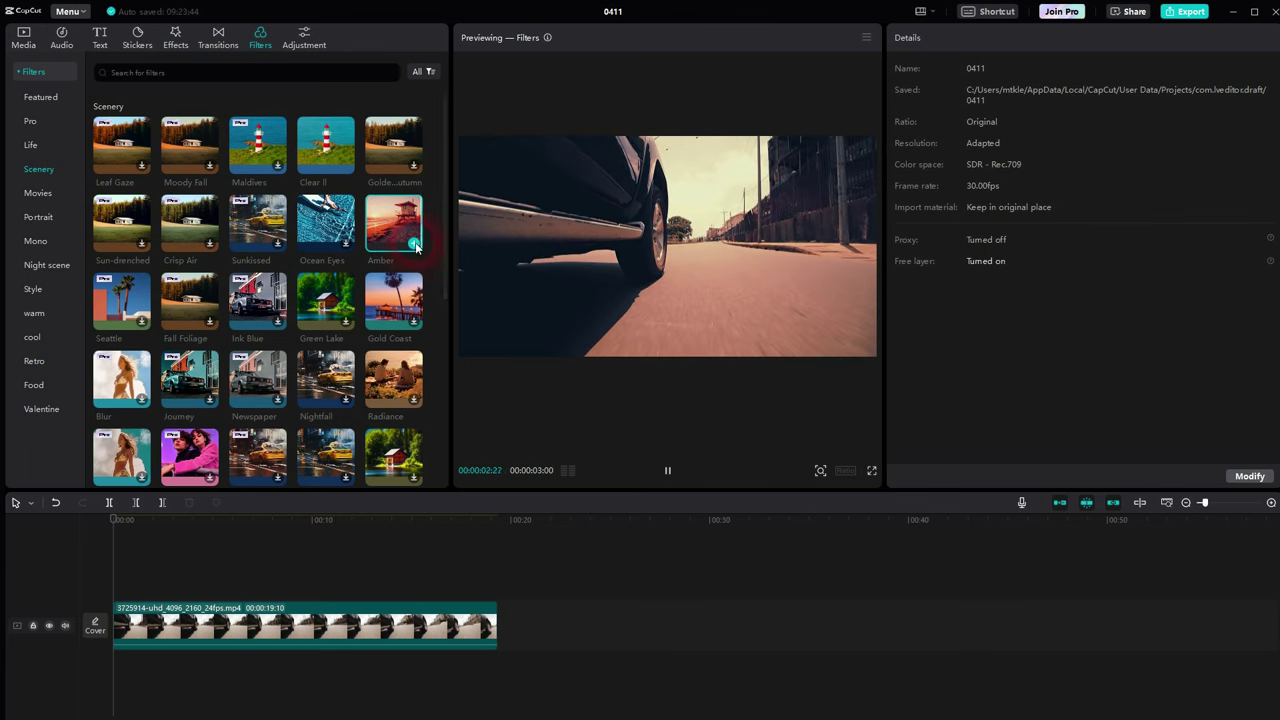
click(413, 245)
drag(173, 591, 512, 603)
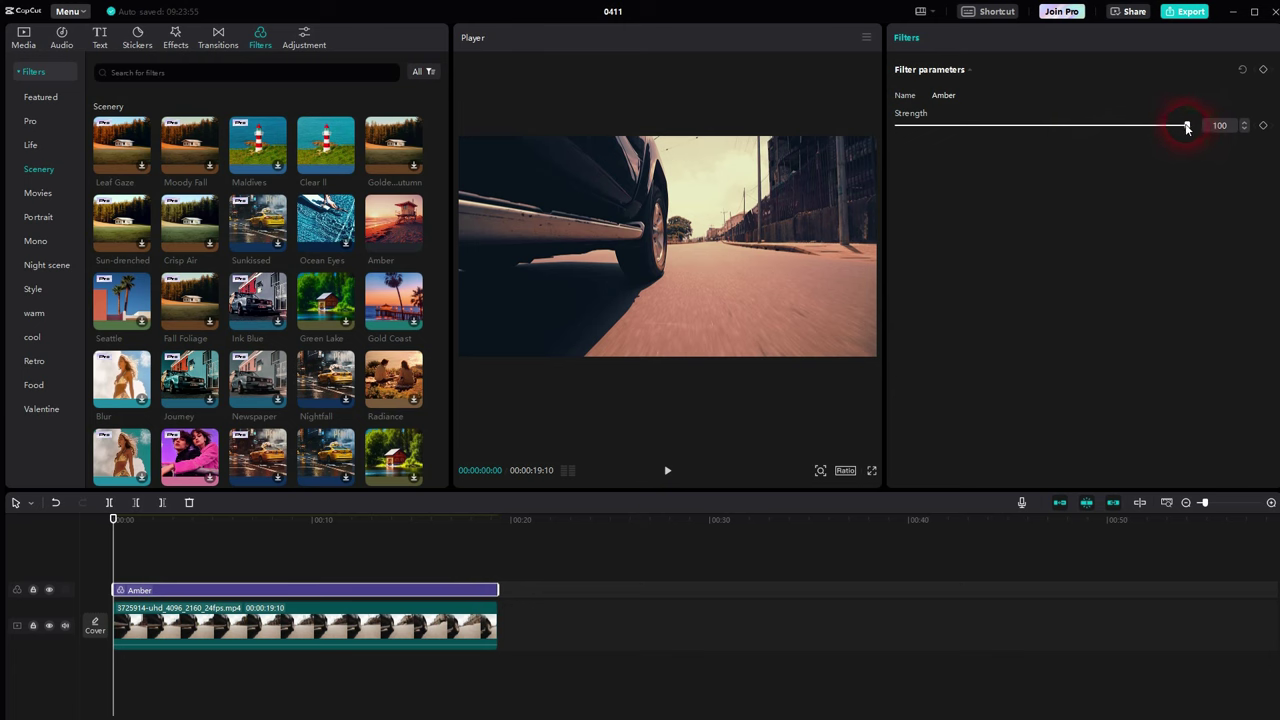
drag(1187, 127, 1266, 134)
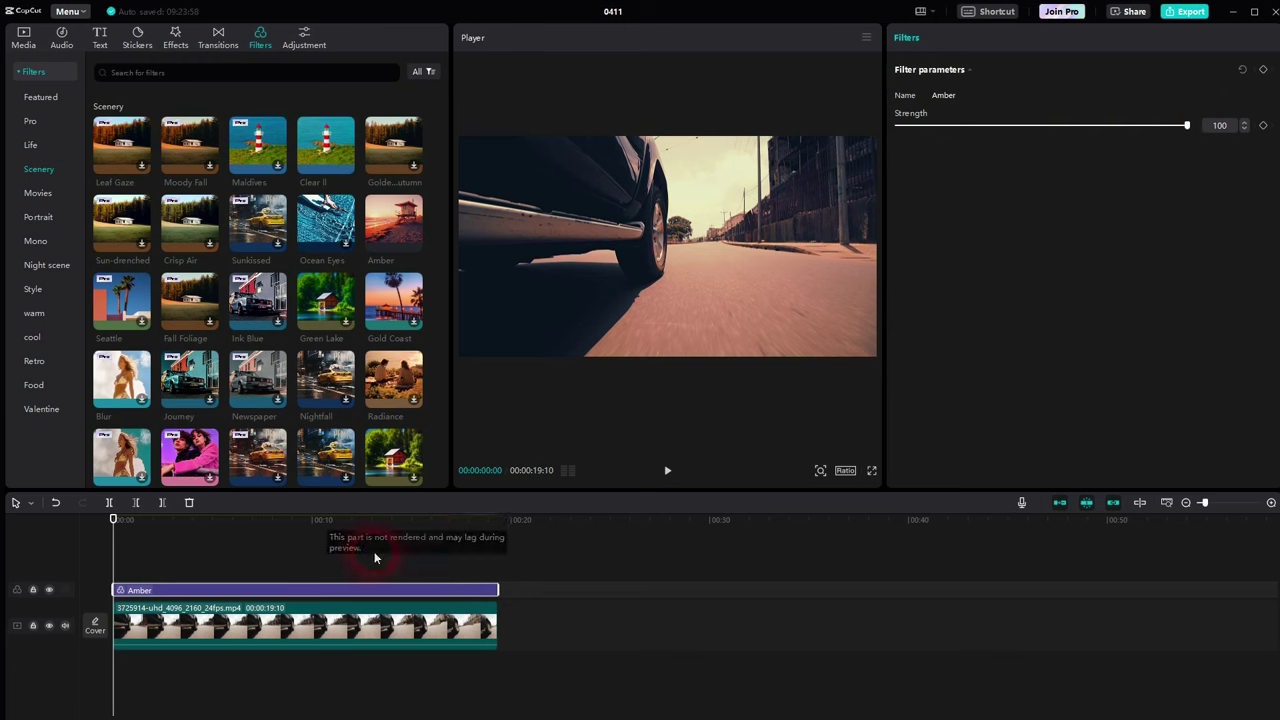
key(Delete)
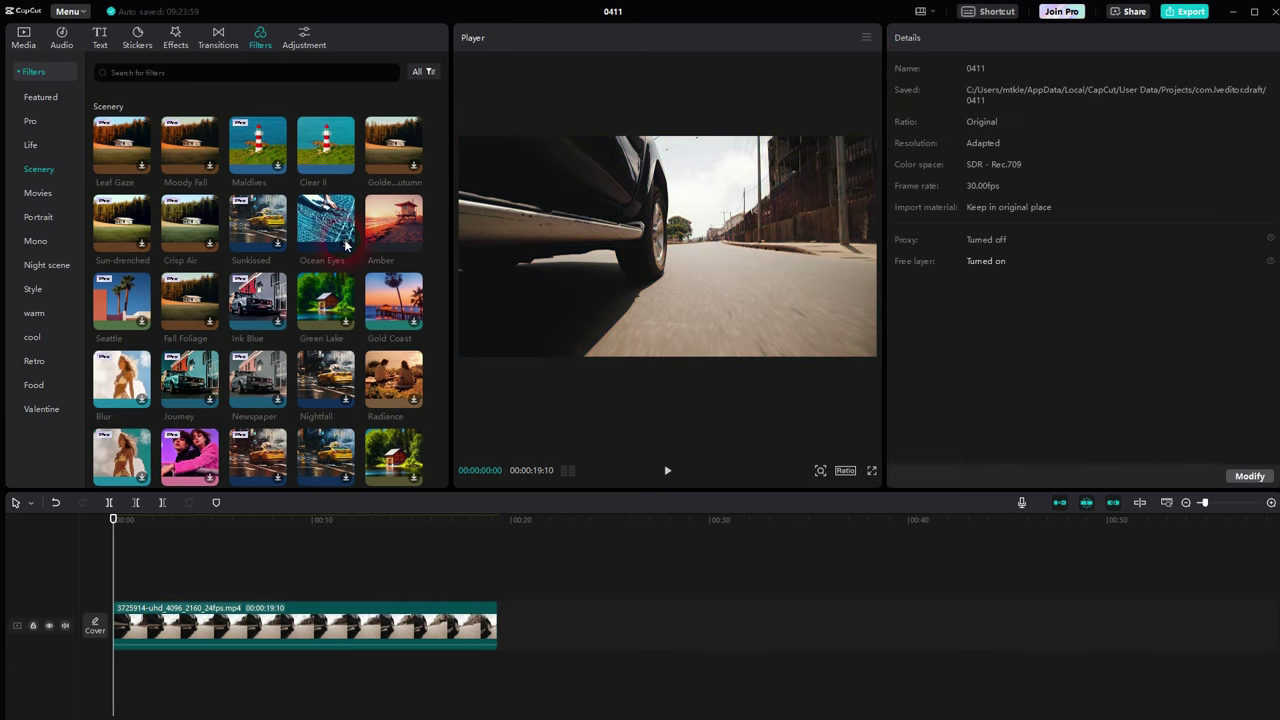
Step: Add the Scenery category's Ocean Eyes filter over the full length of the car clip at strength 100
click(346, 245)
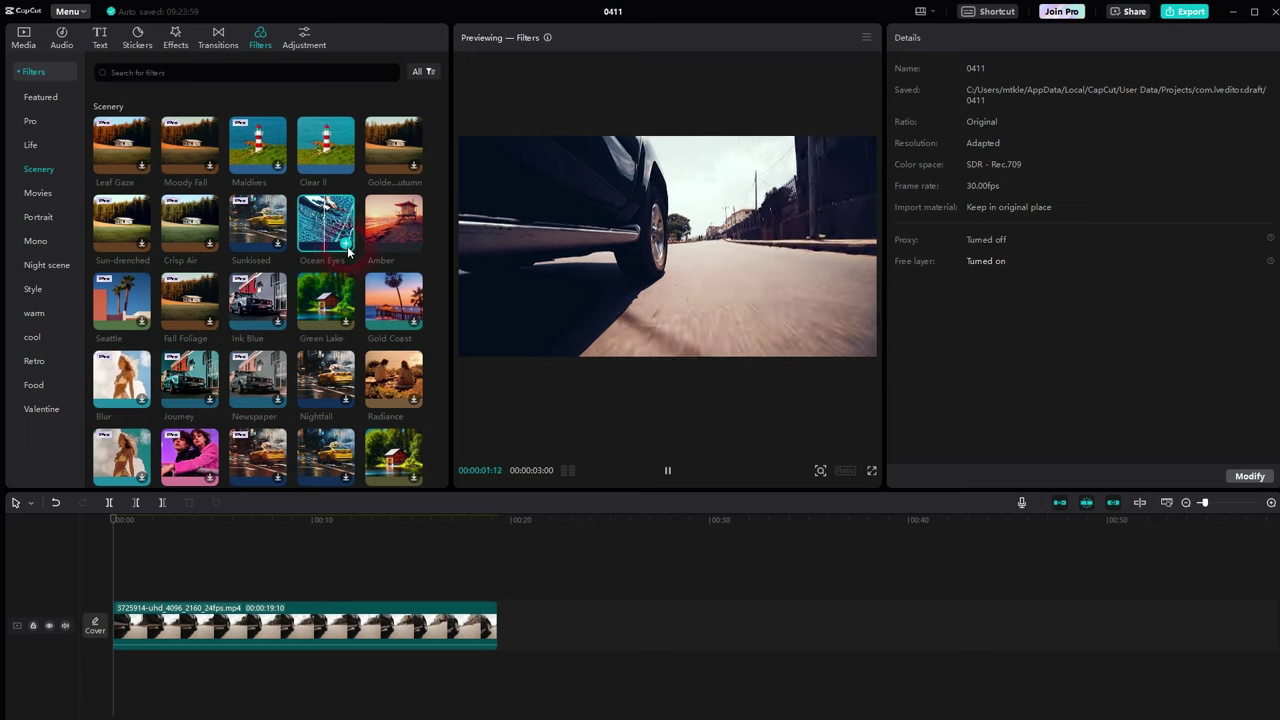
click(346, 244)
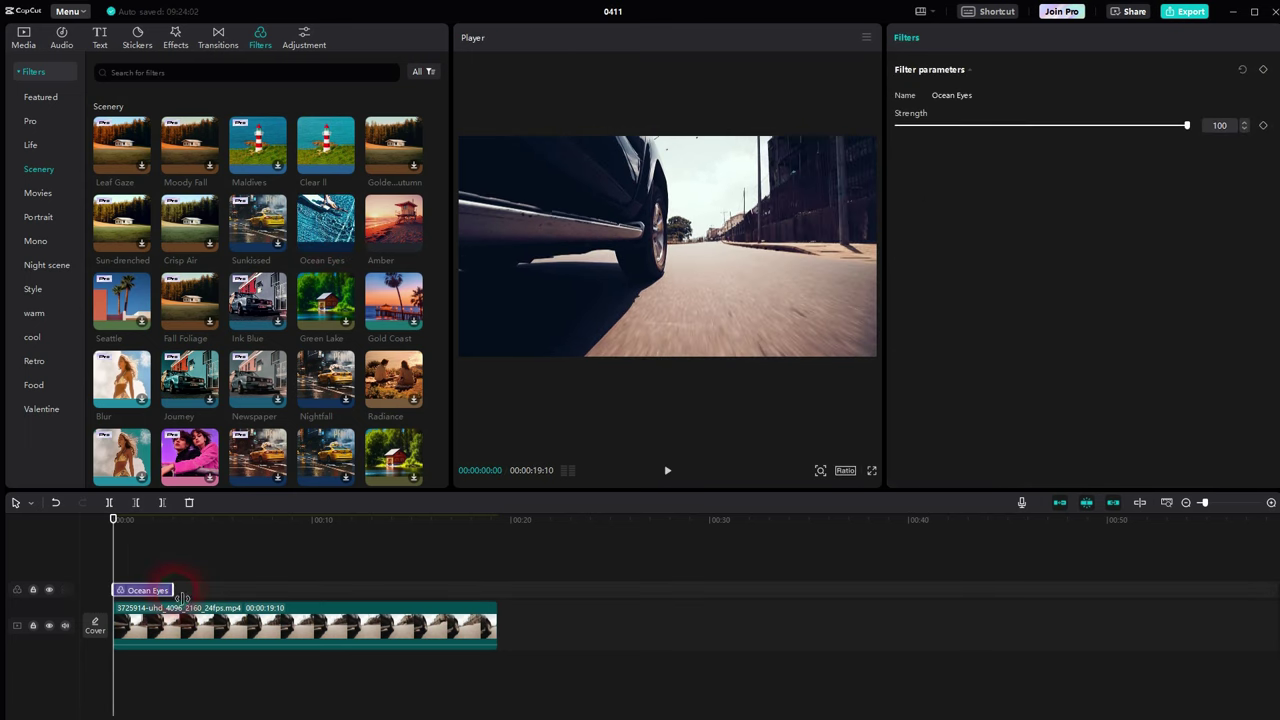
drag(182, 597, 505, 596)
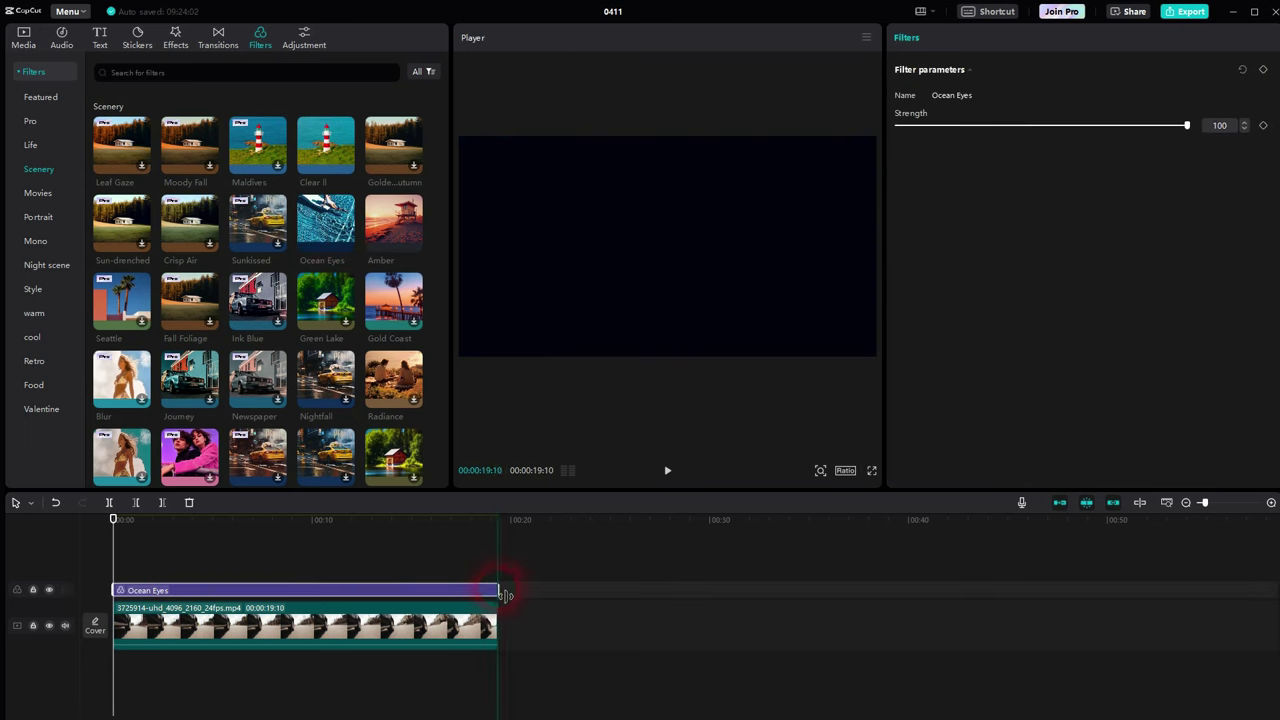
drag(1186, 127, 1261, 149)
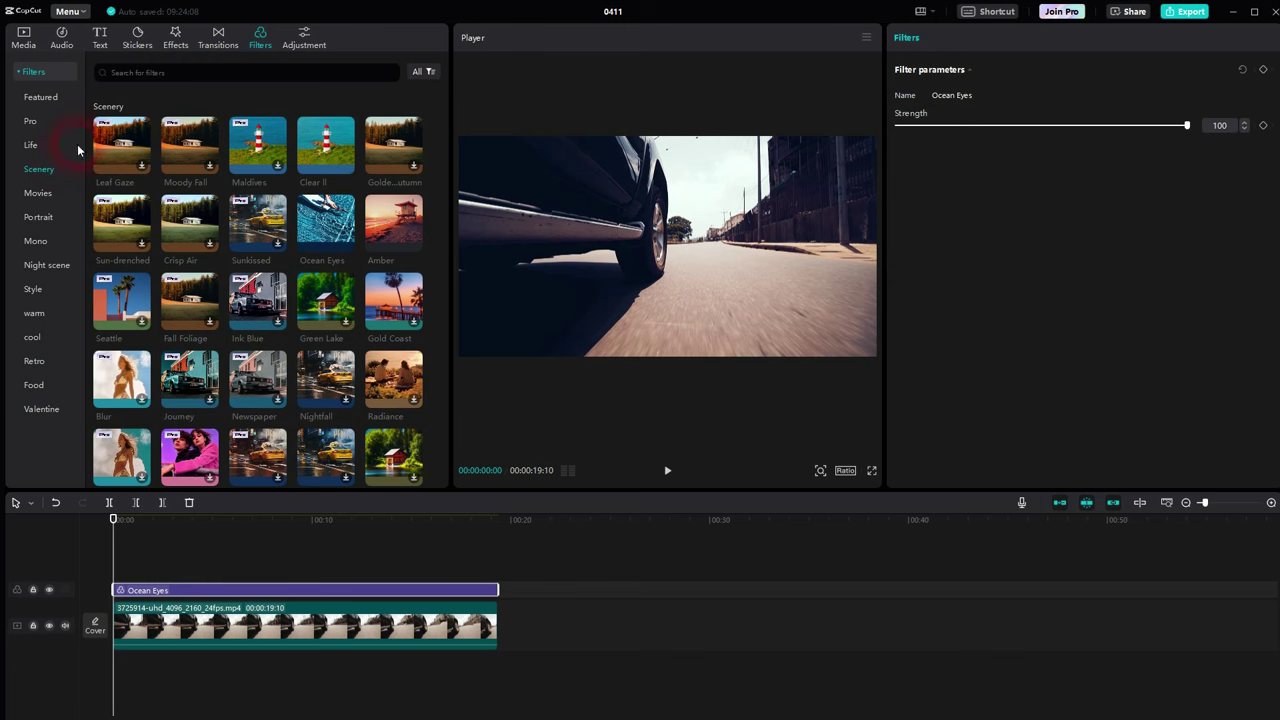
Step: Search the filter library for "teal" and for "sepia", and clear the search
click(148, 76)
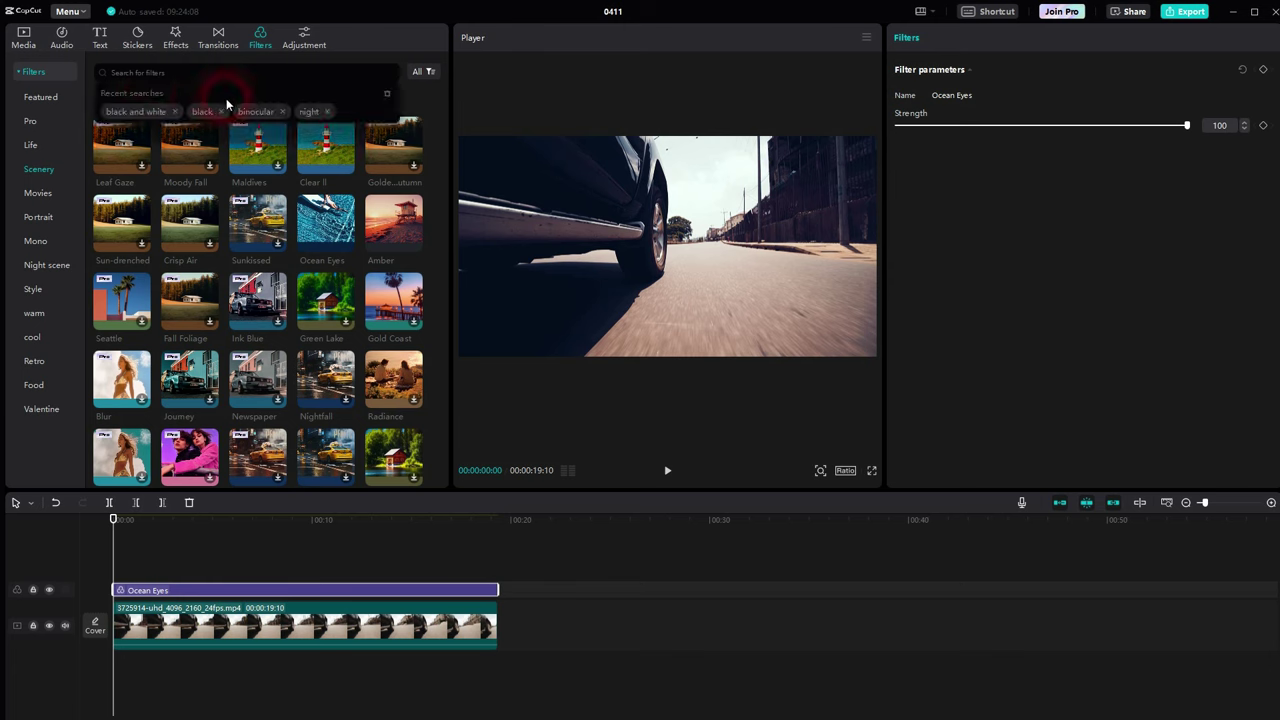
text(teal)
key(Return)
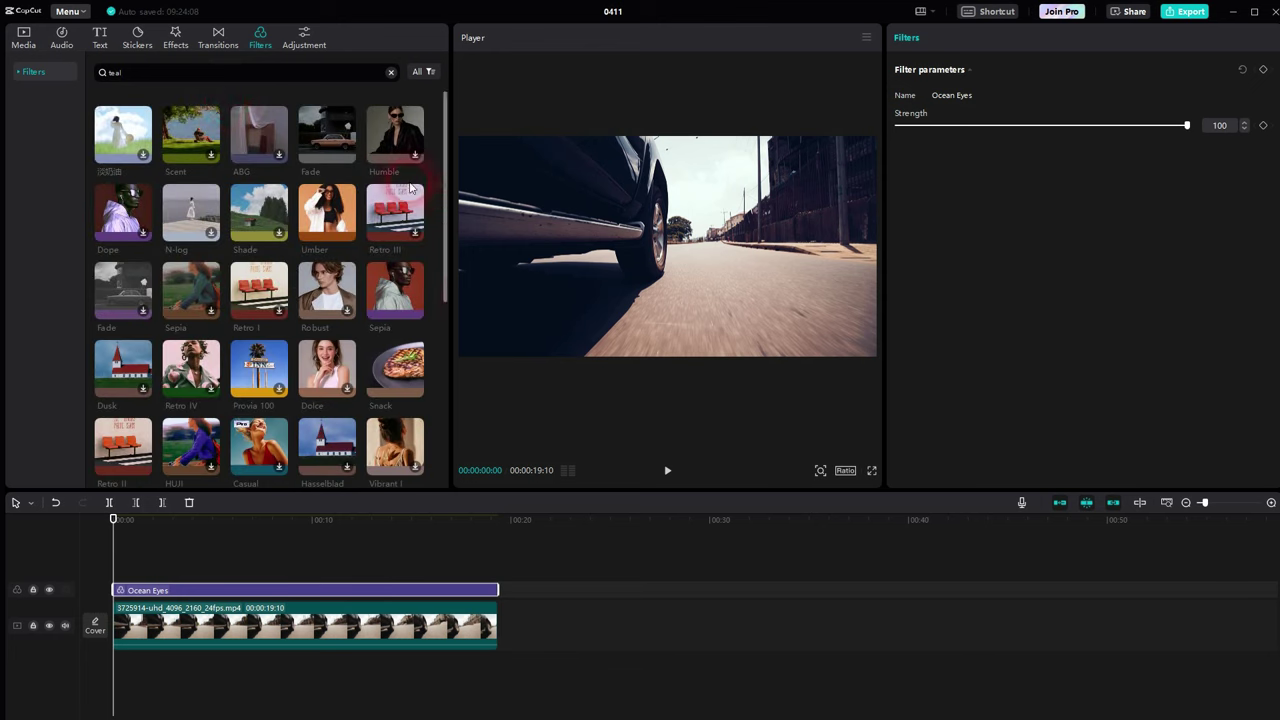
drag(141, 82, 101, 72)
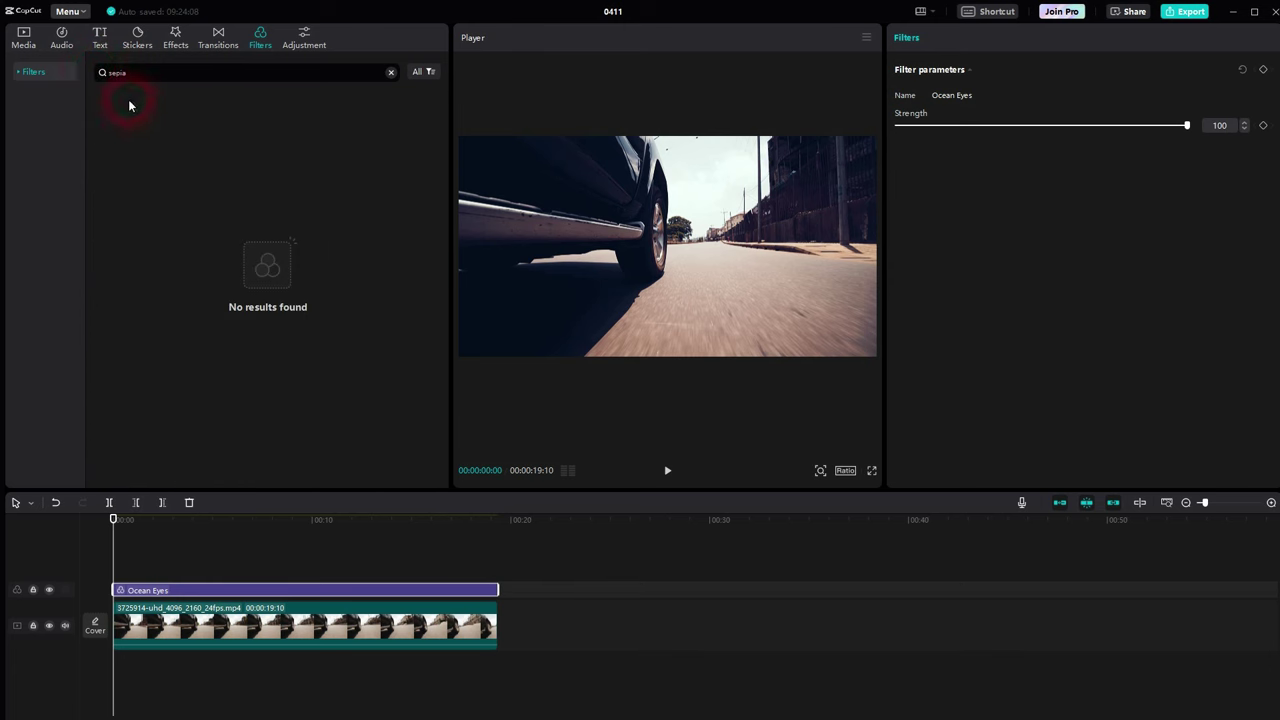
drag(146, 76, 110, 73)
key(BackSpace)
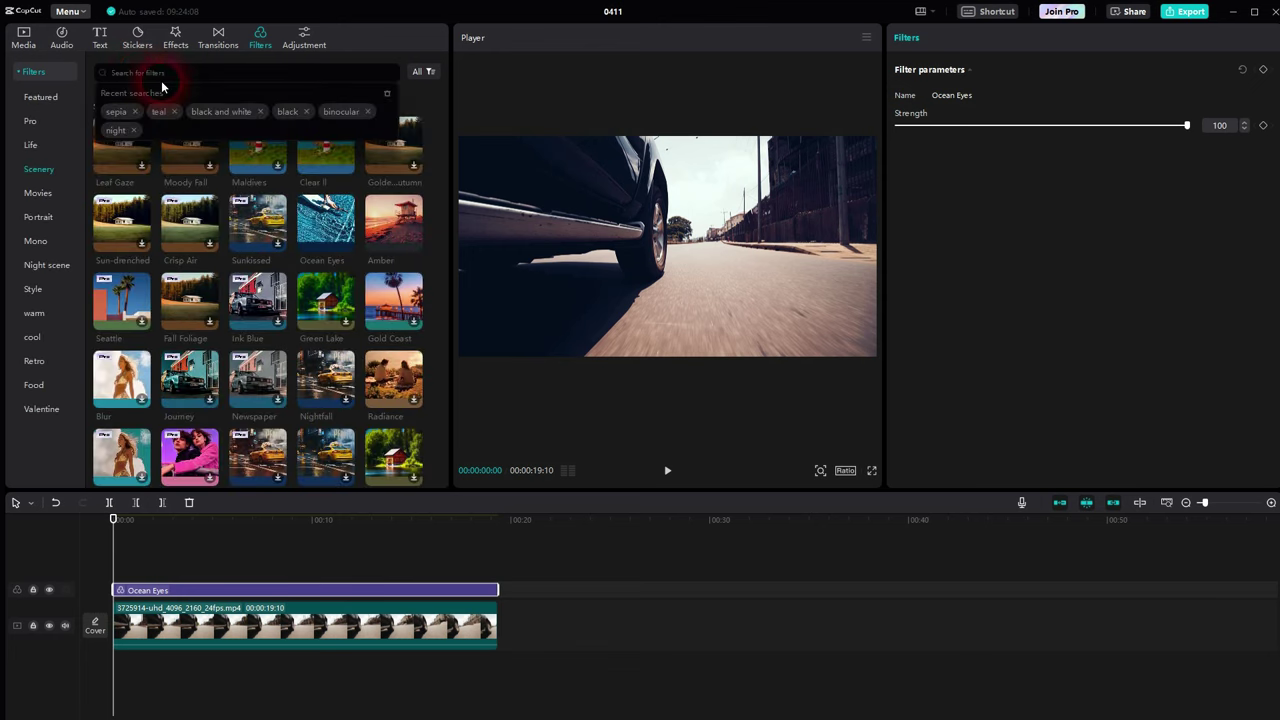
click(435, 298)
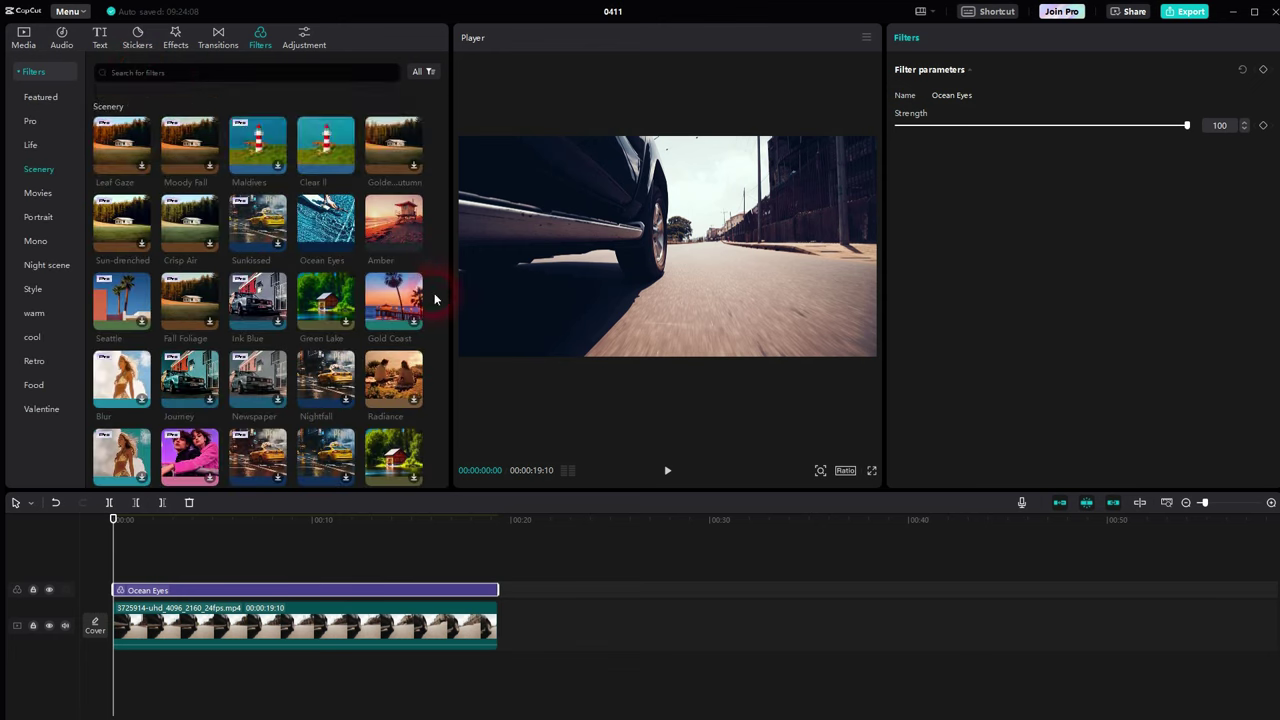
Step: Look through the Featured, Movies, cool and Style filter categories
click(40, 97)
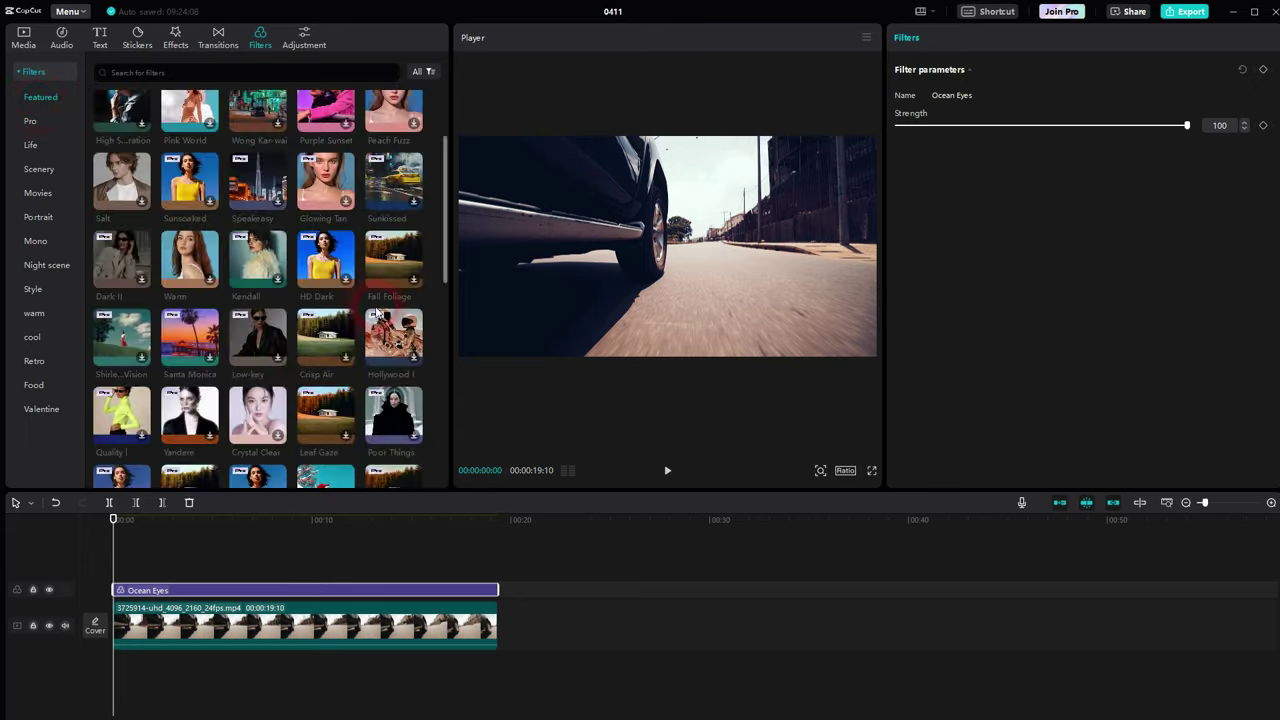
click(36, 362)
click(38, 193)
scroll(250, 300, down, 3)
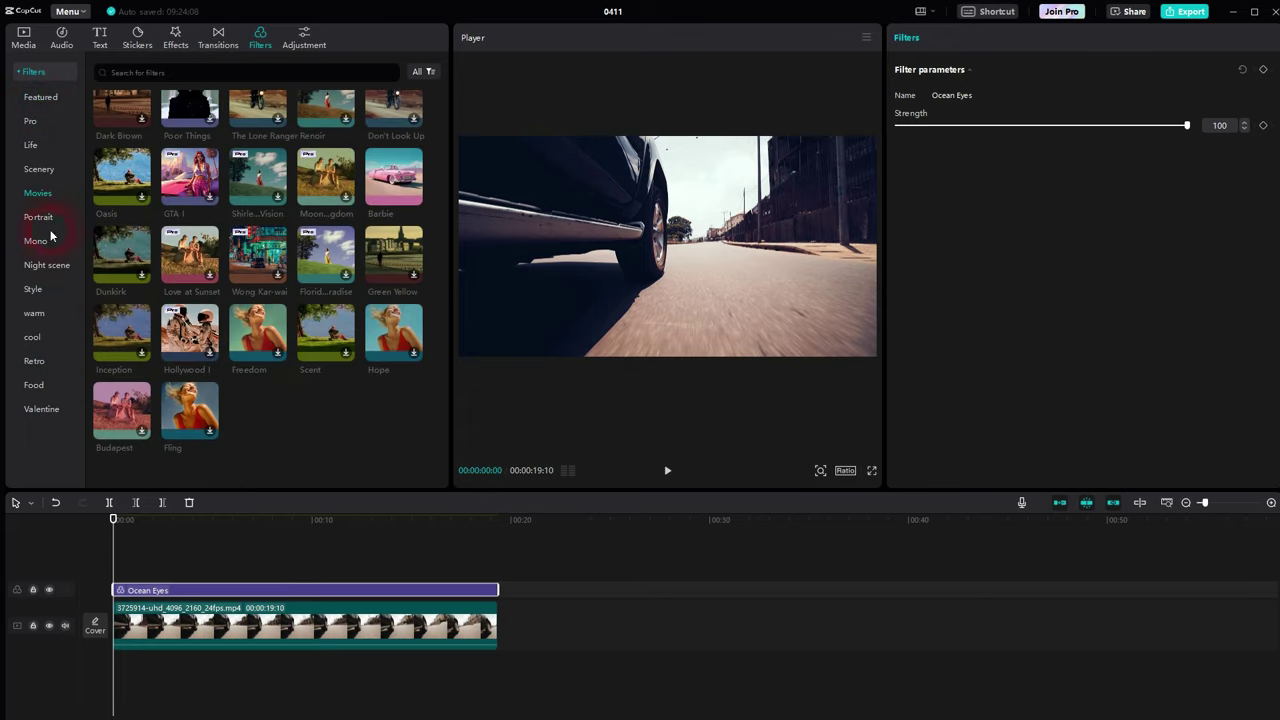
click(50, 235)
scroll(400, 315, down, 15)
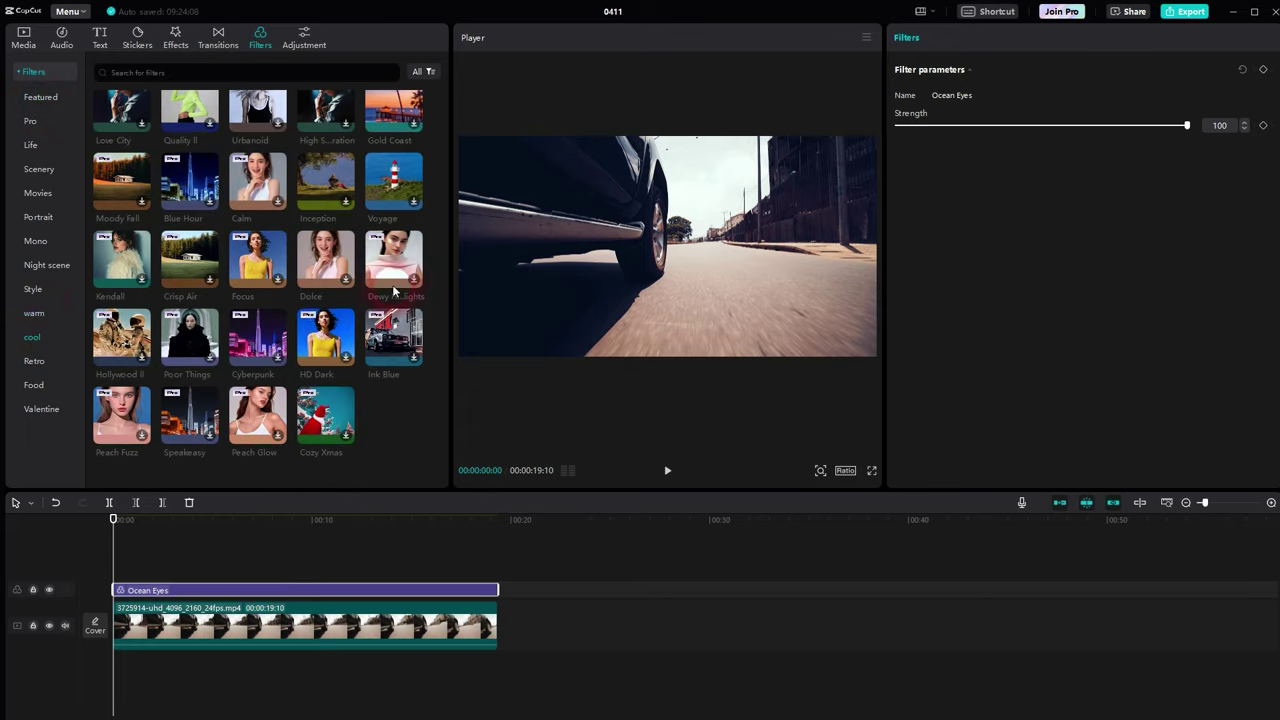
click(33, 290)
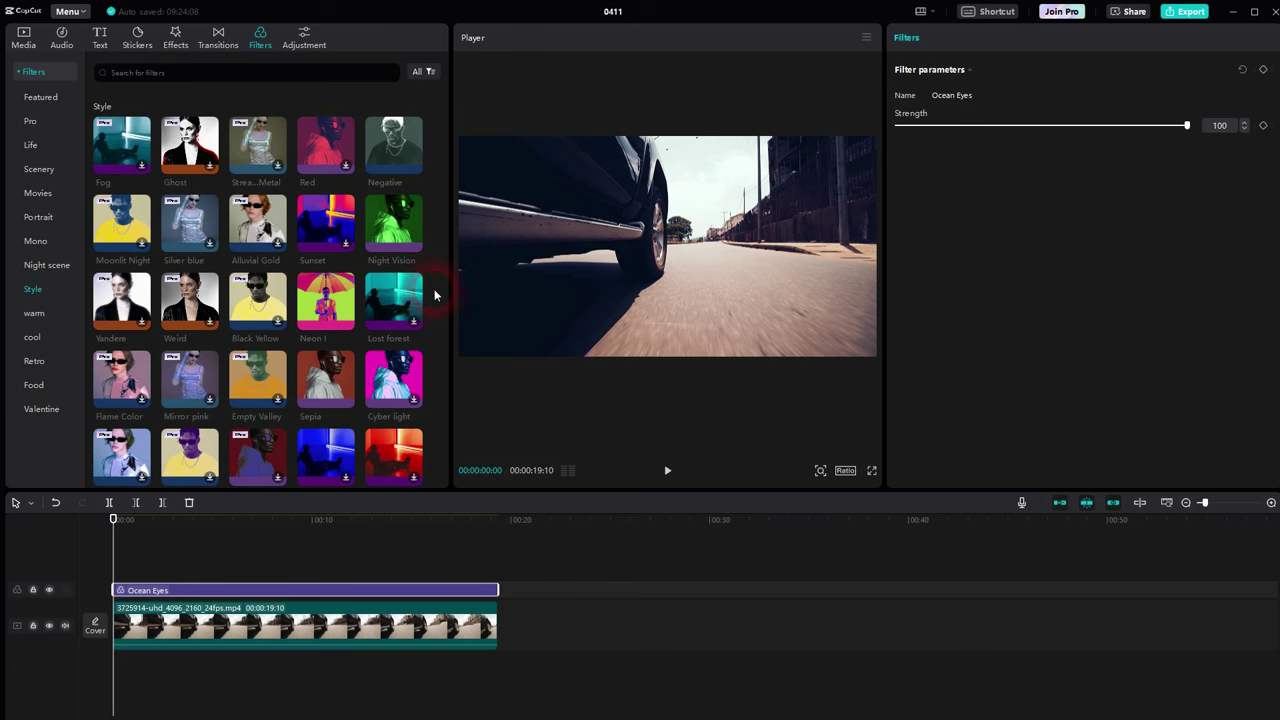
Step: Replace the Ocean Eyes filter with the Style category's Sepia filter over the full length of the car clip at strength 100
click(345, 399)
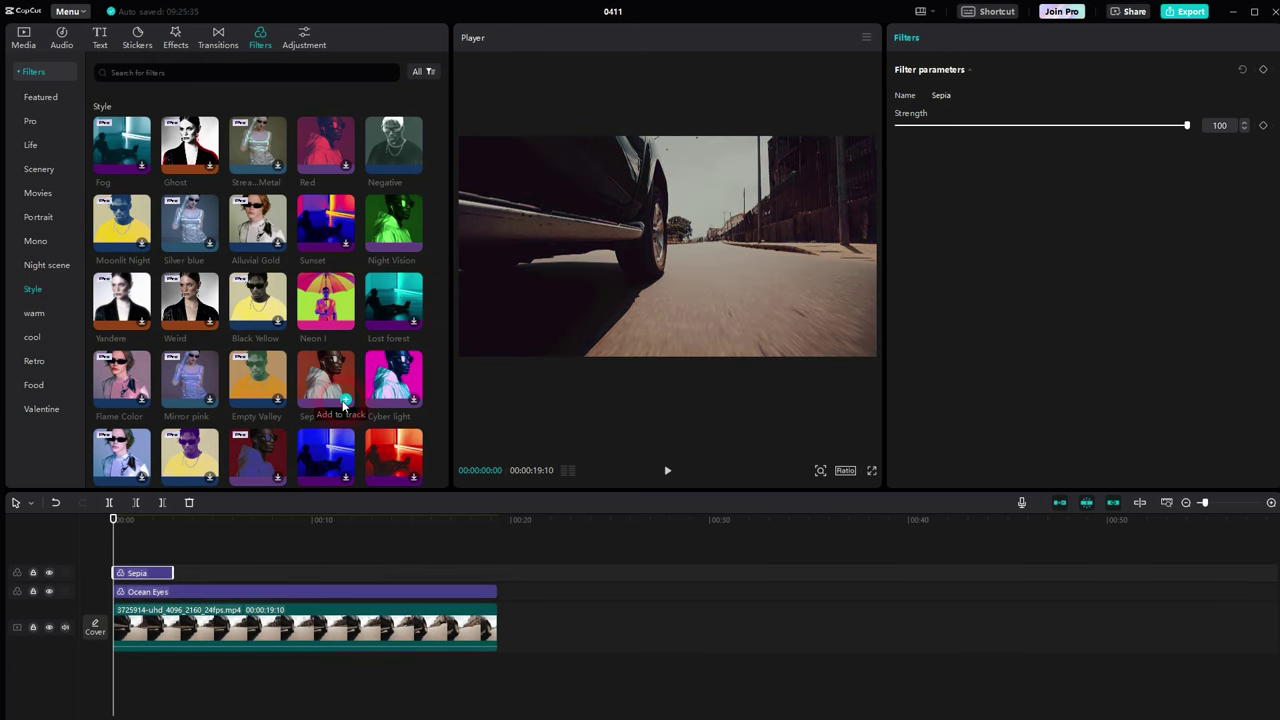
click(370, 591)
key(Delete)
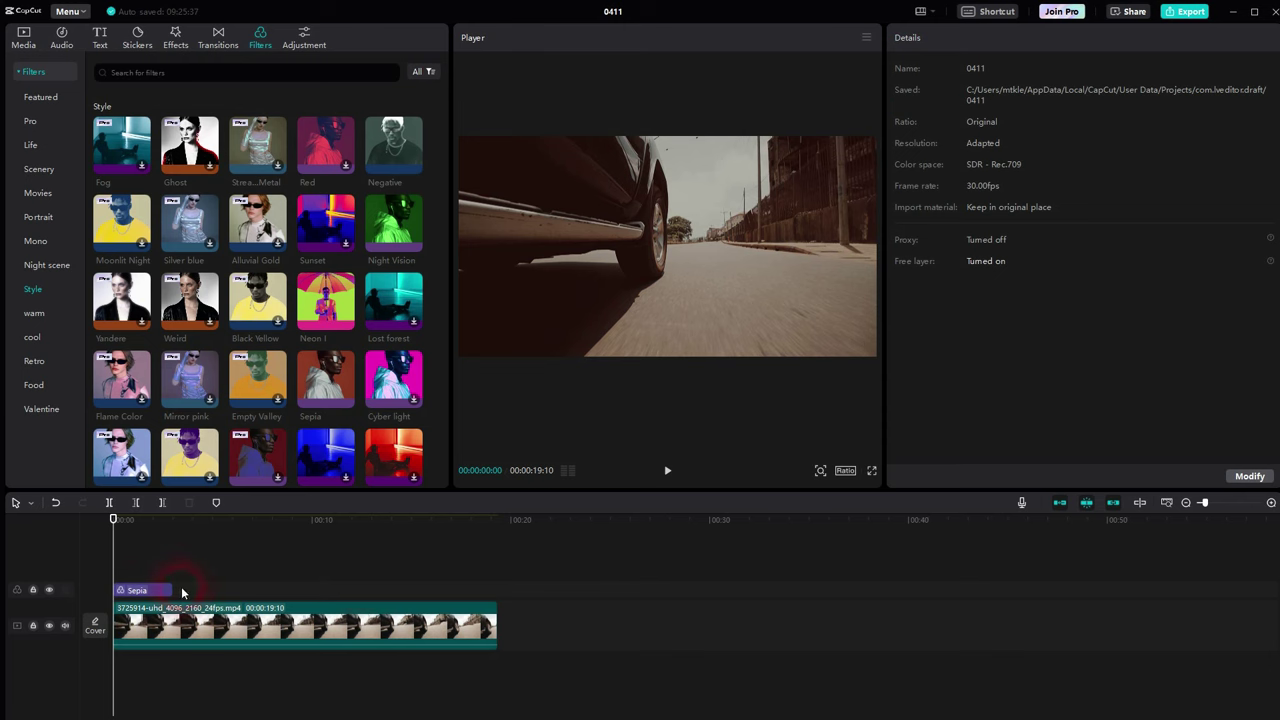
drag(171, 590, 500, 592)
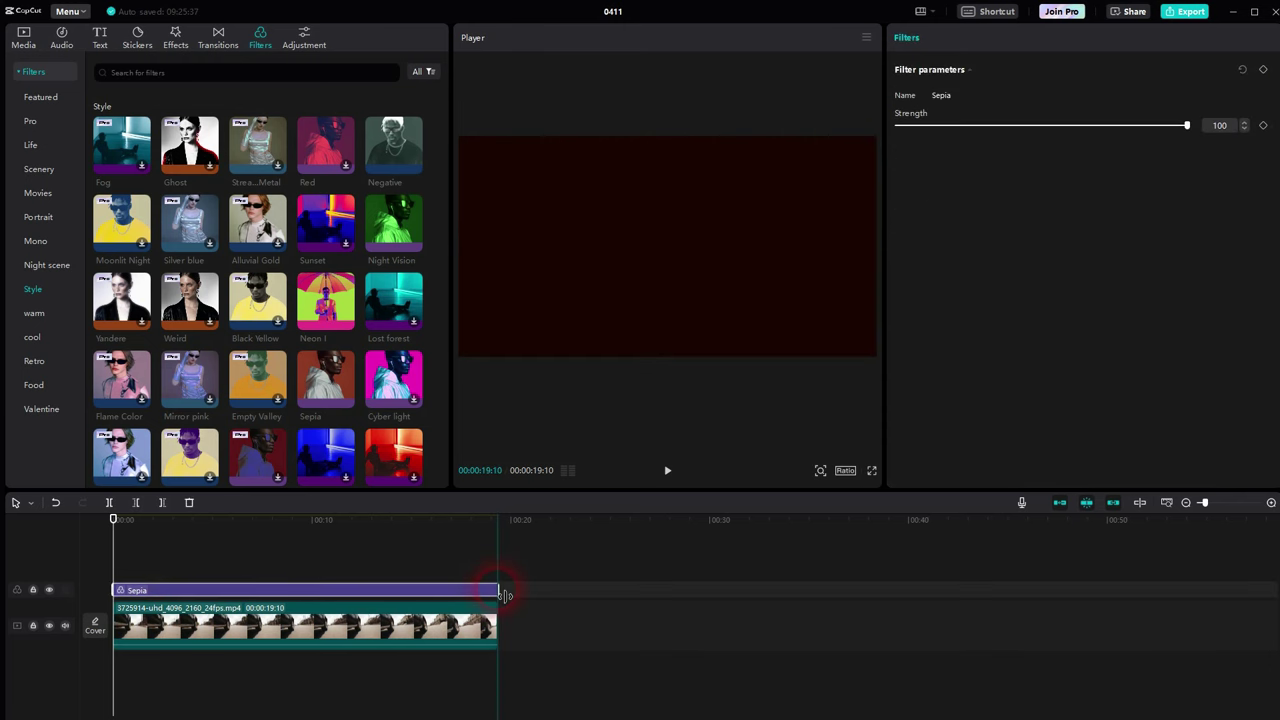
mouse_move(1188, 127)
mouse_down()
mouse_move(991, 131)
mouse_move(1190, 127)
mouse_up()
Step: Search the filter library for "Sepia" and return to the filter categories
click(247, 76)
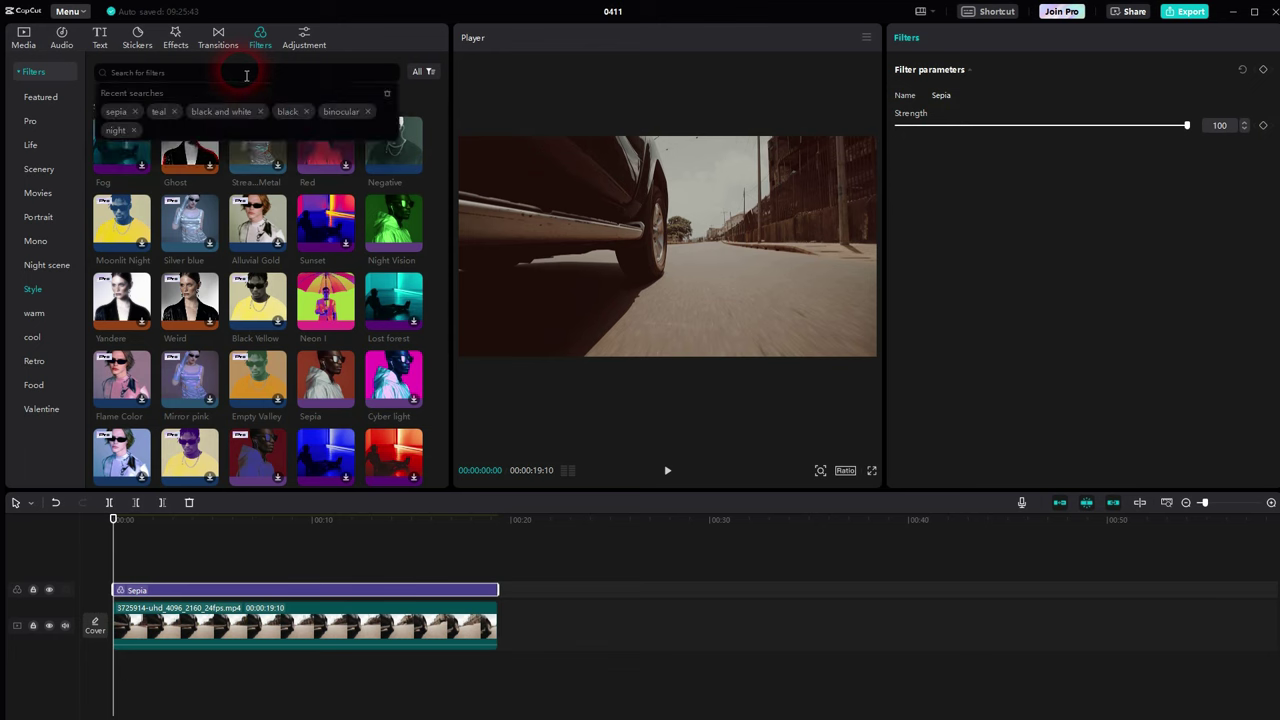
text(sepia)
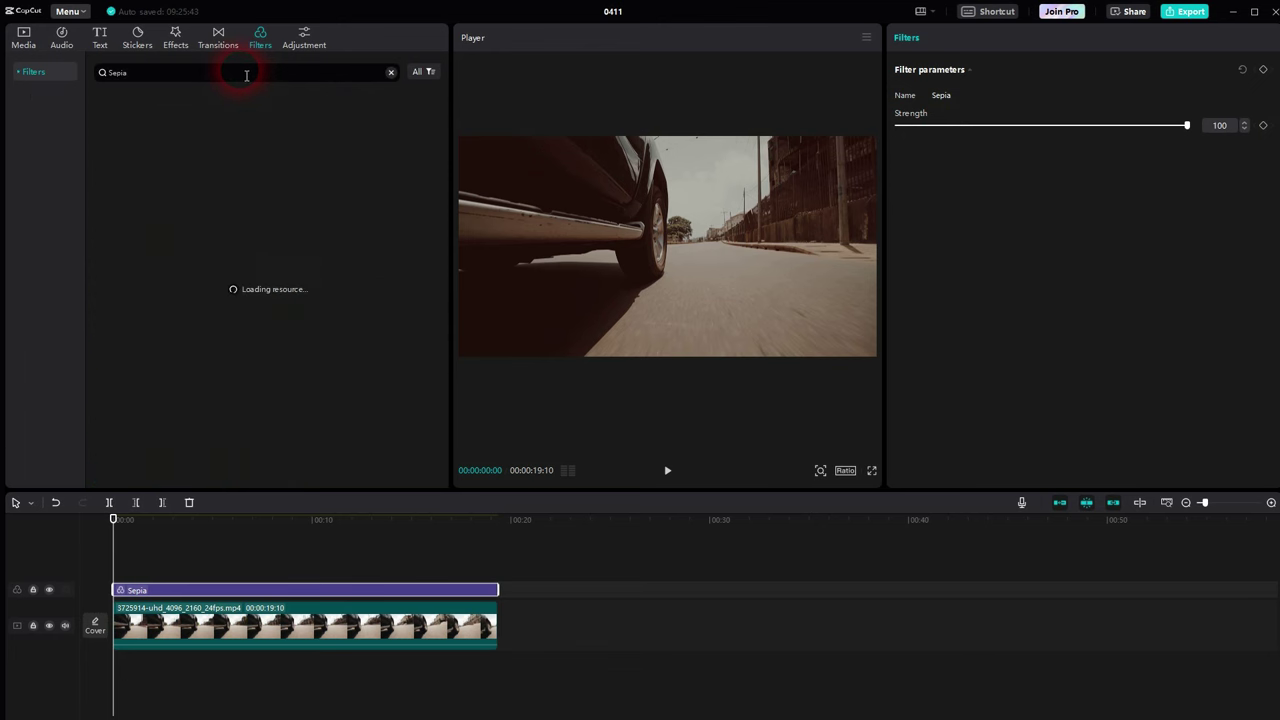
drag(147, 77, 106, 77)
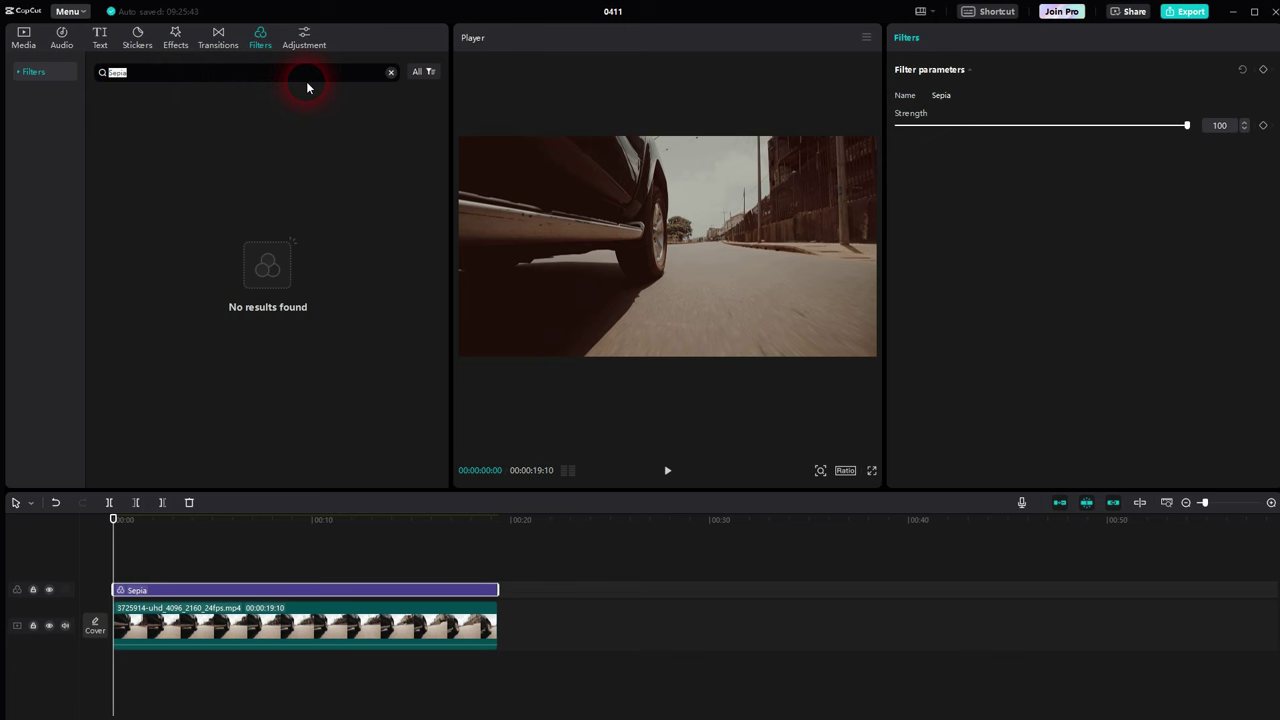
click(50, 74)
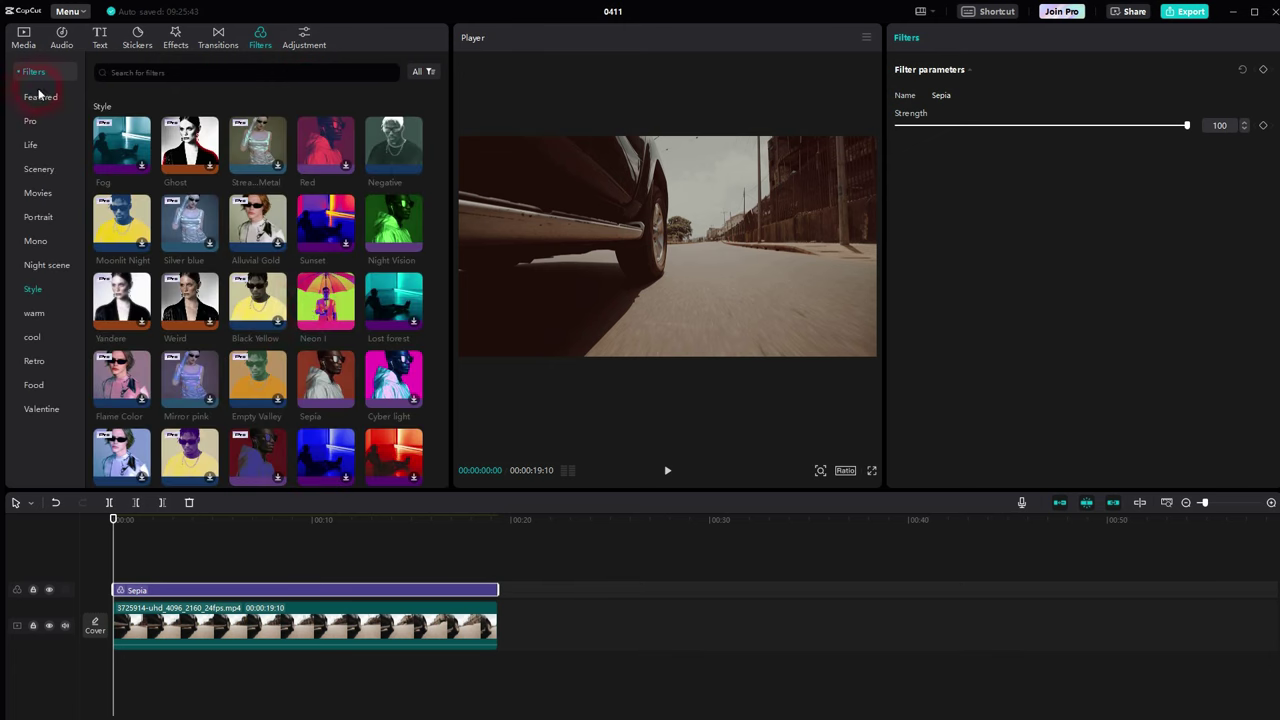
Step: Add the Style category's Sunset filter above Sepia and extend it over the full length of the car clip
click(345, 242)
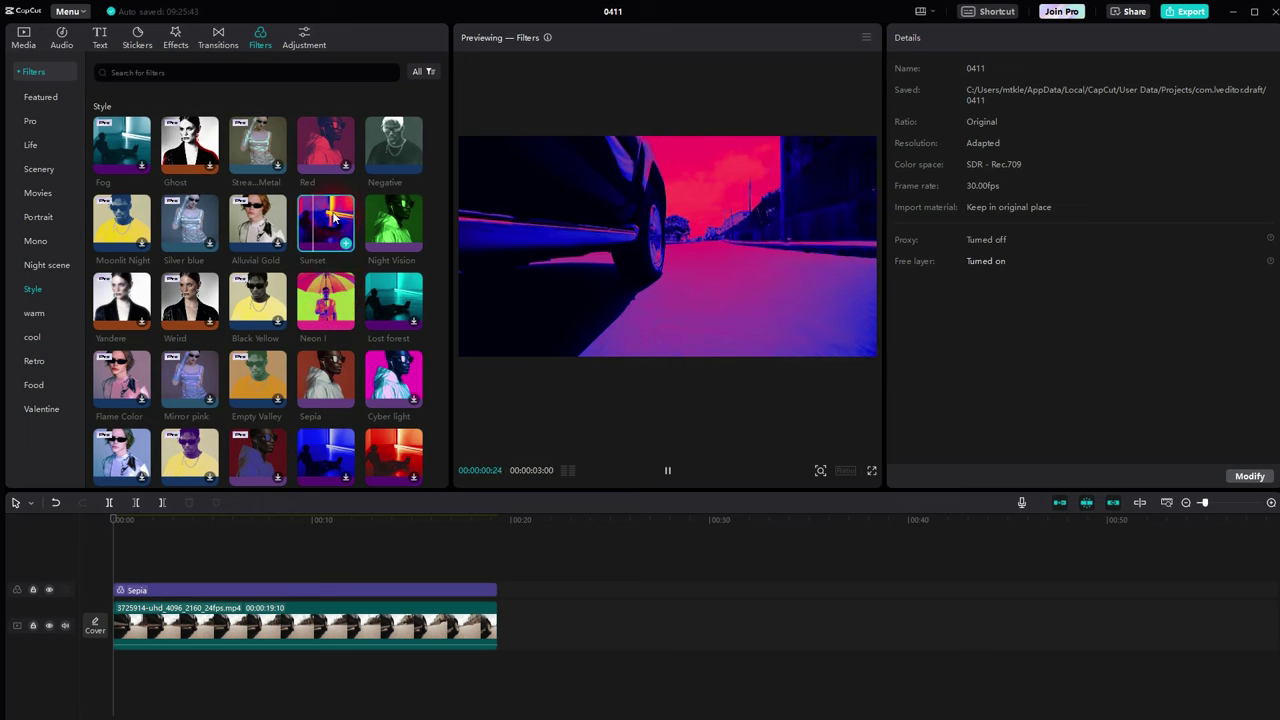
click(345, 243)
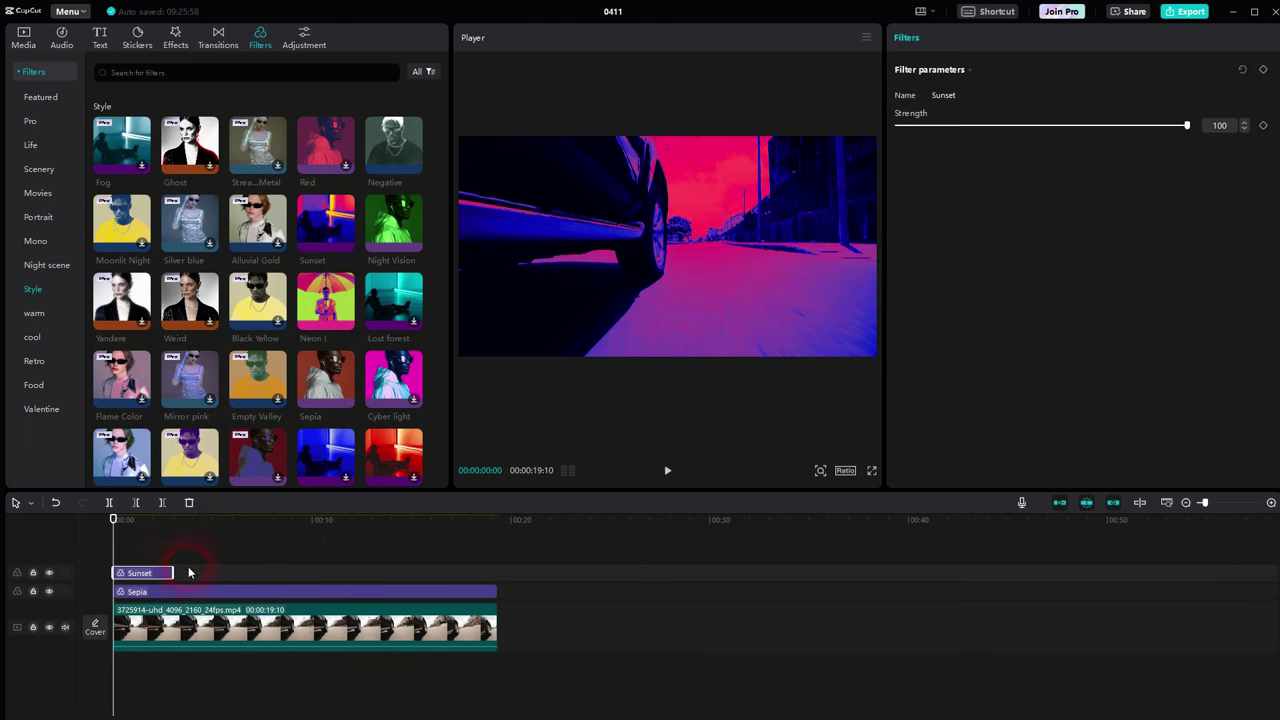
drag(186, 577, 497, 577)
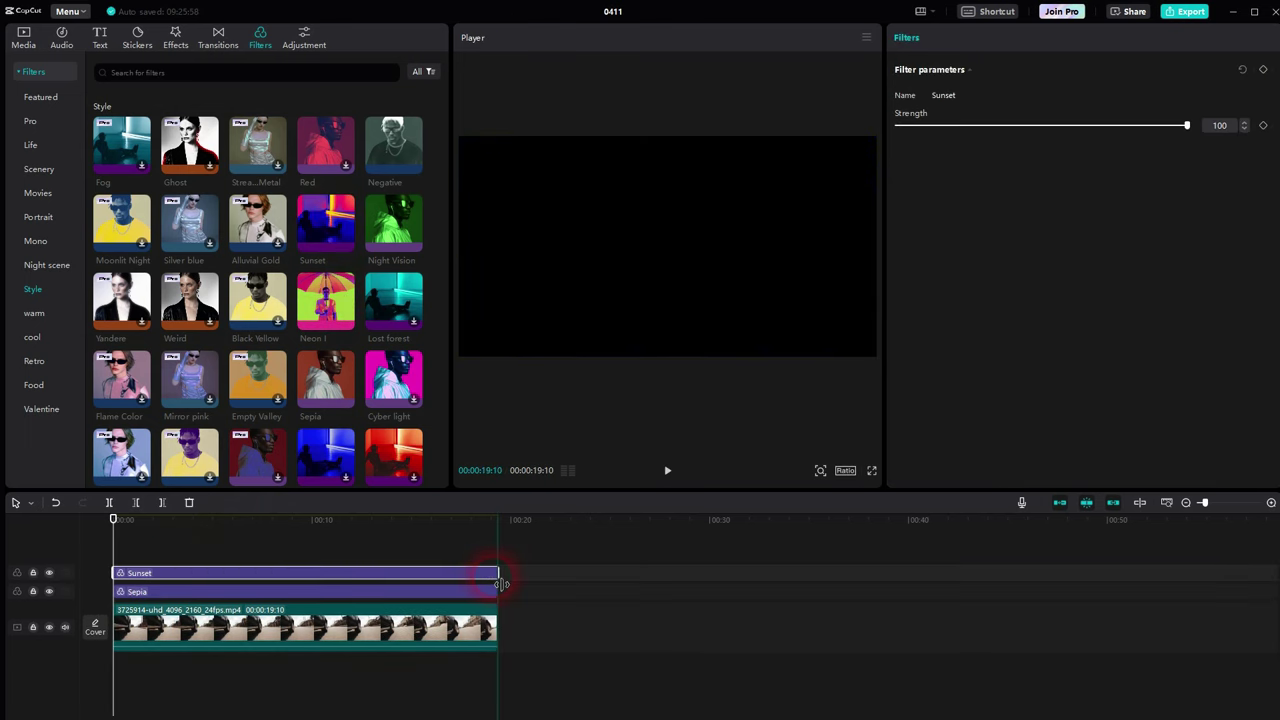
Step: Hide and show the Sepia filter track repeatedly to compare its effect on the Sunset look
click(50, 592)
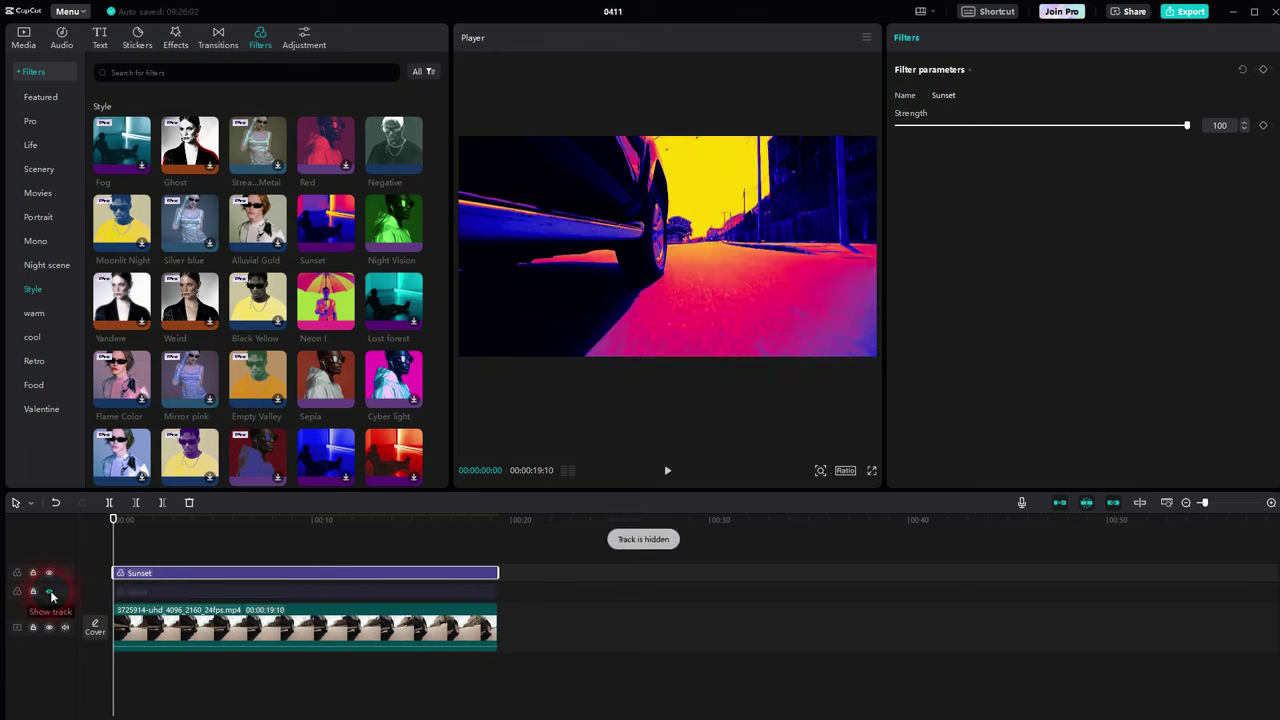
click(50, 592)
click(50, 592)
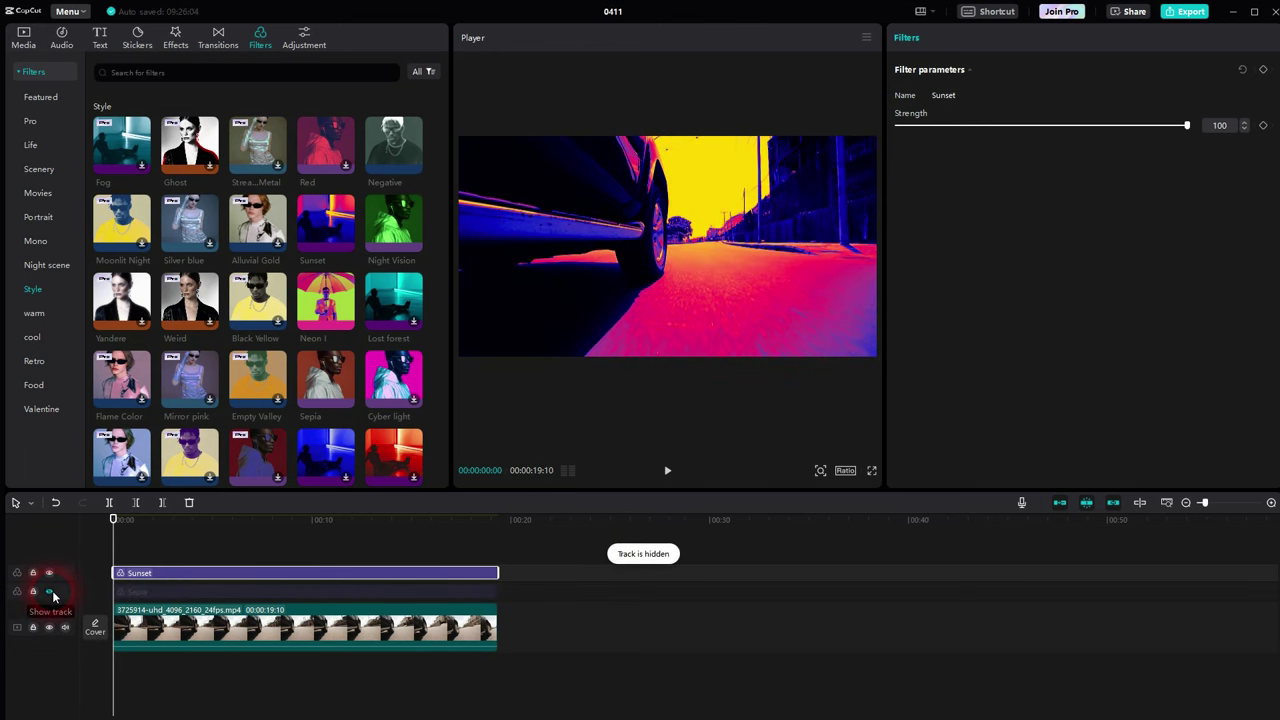
click(50, 592)
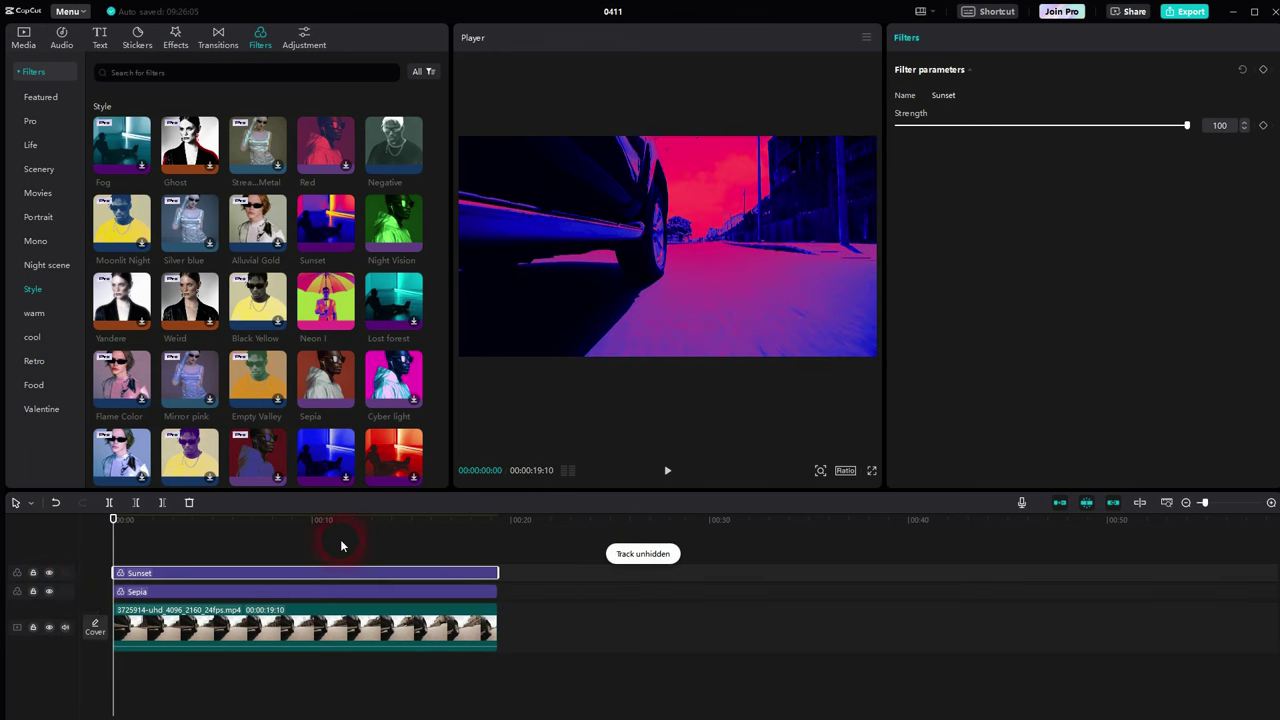
Step: Add the Style category's Cyber light filter above Sunset and extend it over the full length of the car clip
click(419, 404)
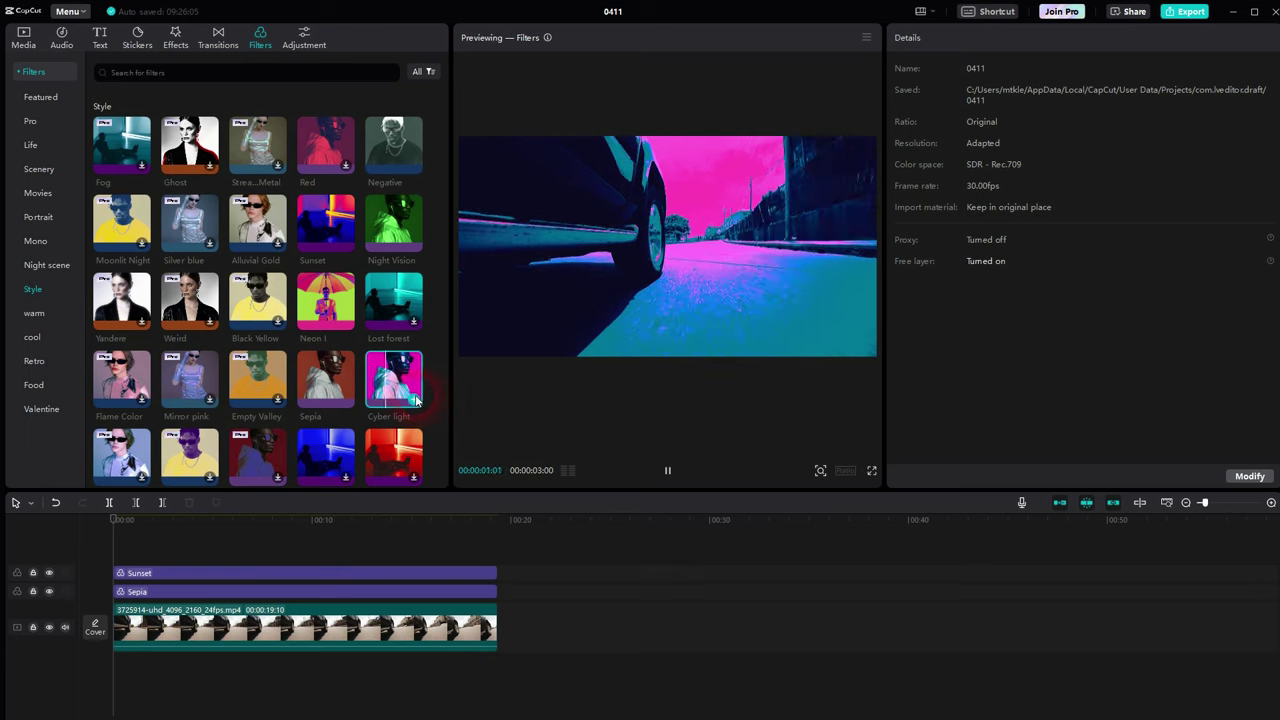
drag(422, 407, 171, 572)
drag(273, 581, 497, 572)
Step: Compare the look with the Sunset track hidden and shown, and hide the Sepia track and preview the playback
click(50, 592)
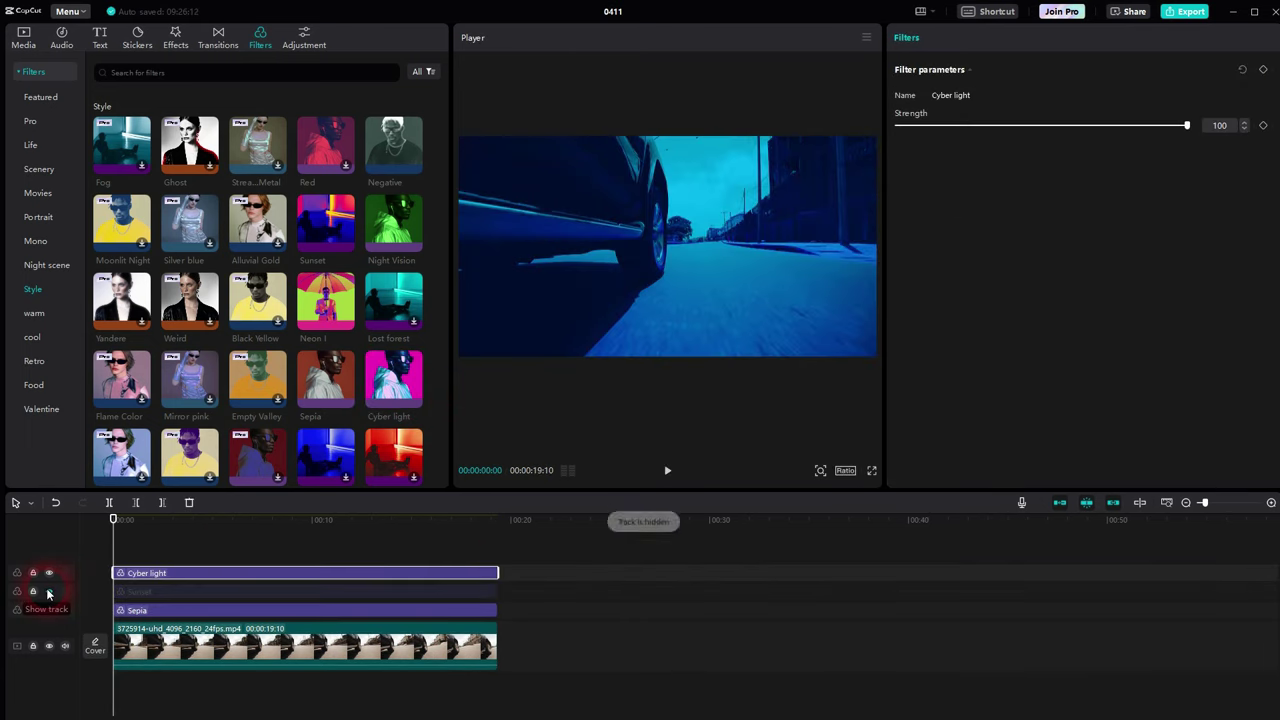
click(50, 592)
click(50, 611)
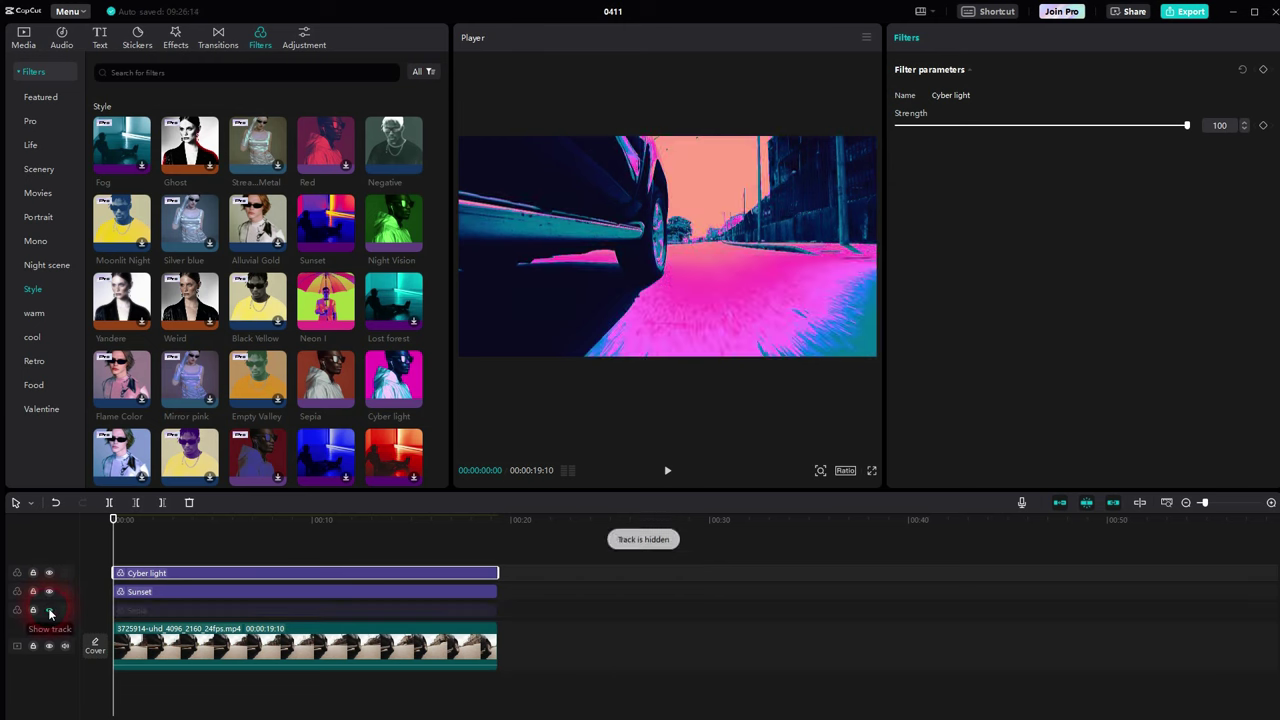
click(680, 474)
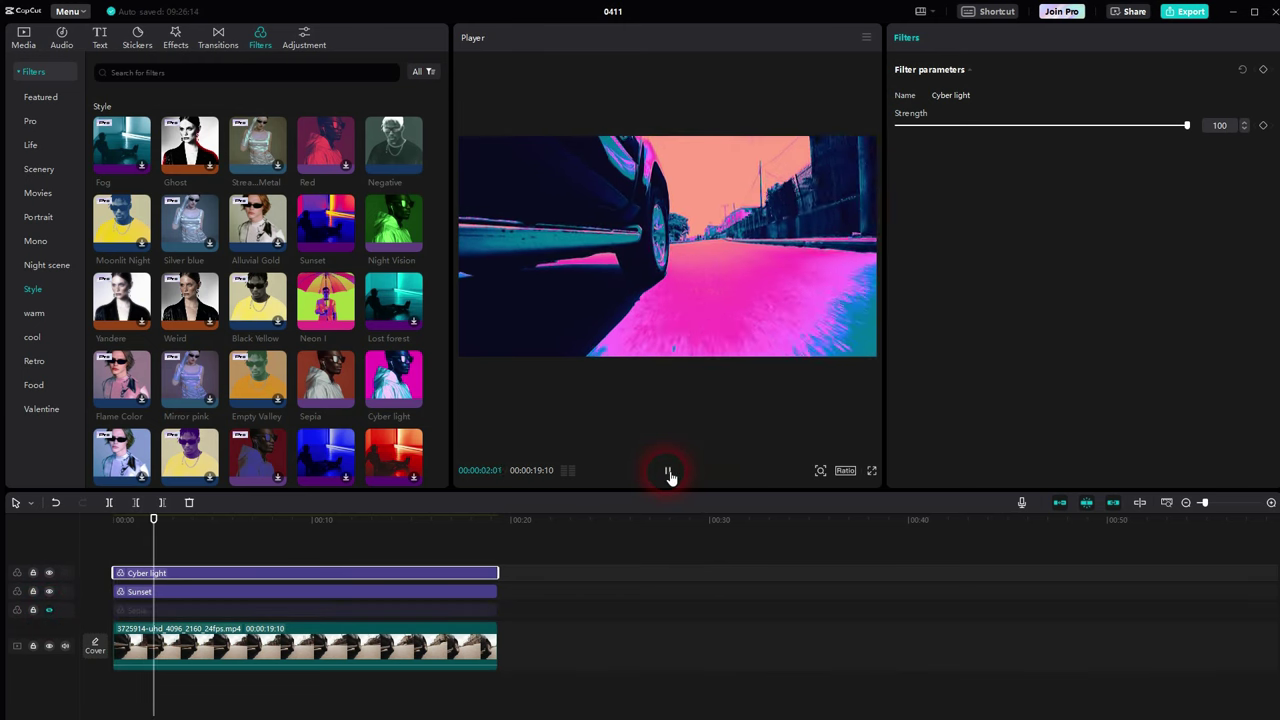
click(669, 474)
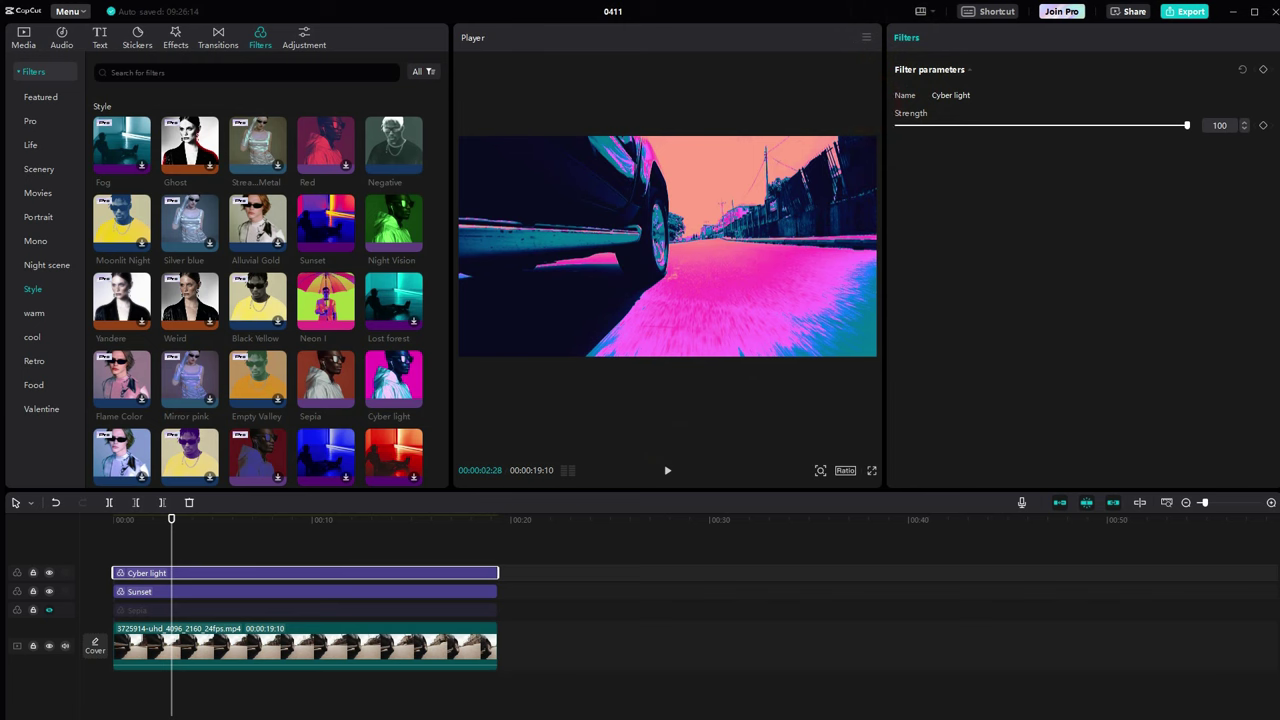
Step: Combine the car clip and all its filter layers into one compound clip
click(568, 572)
click(372, 640)
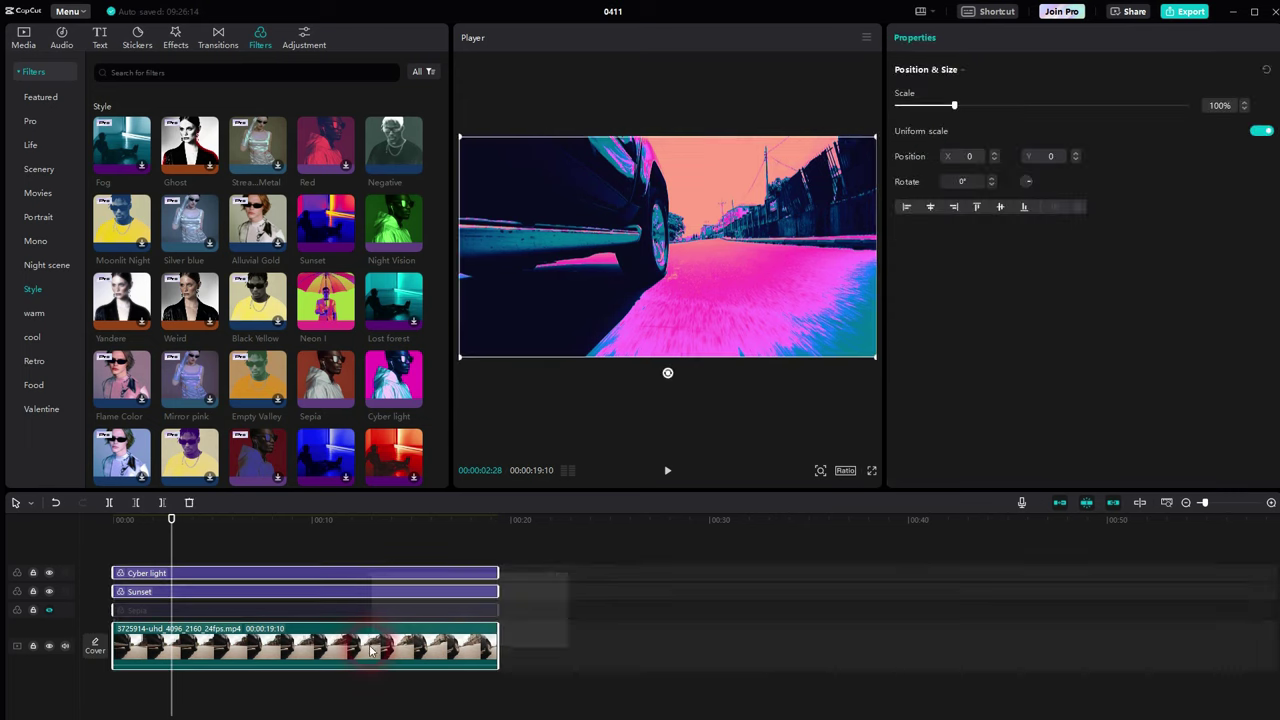
right_click(372, 640)
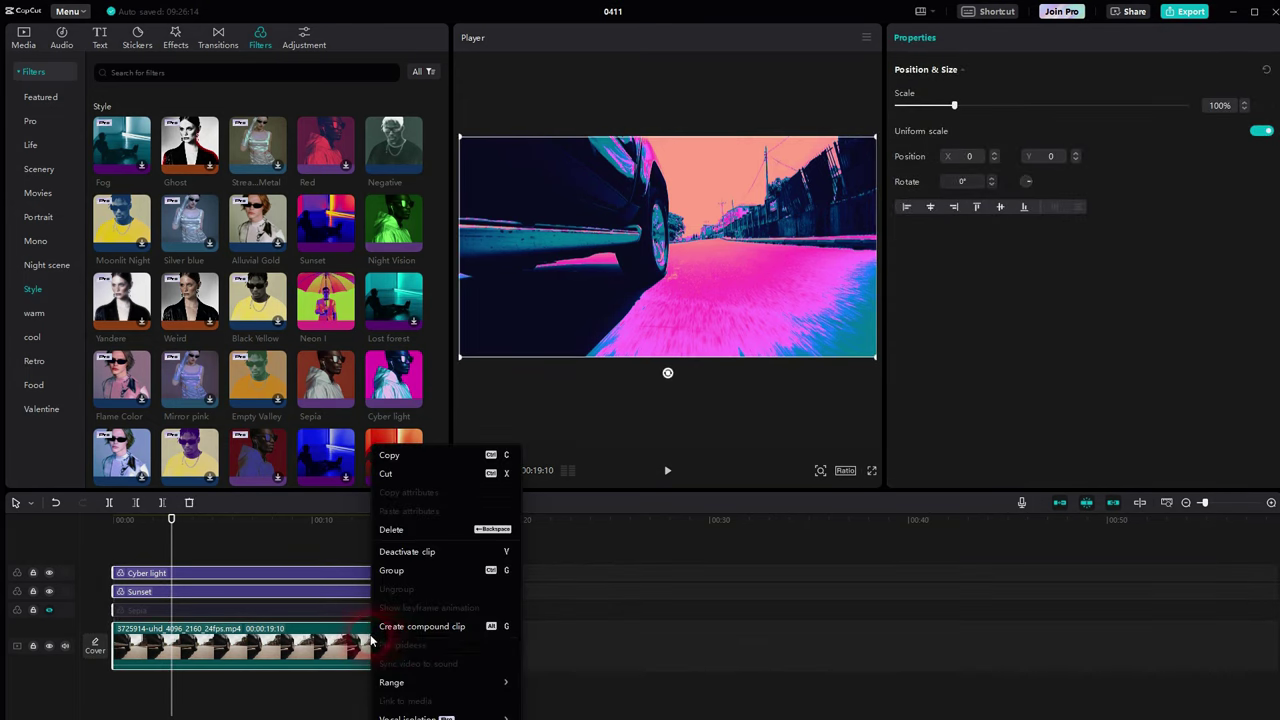
click(441, 625)
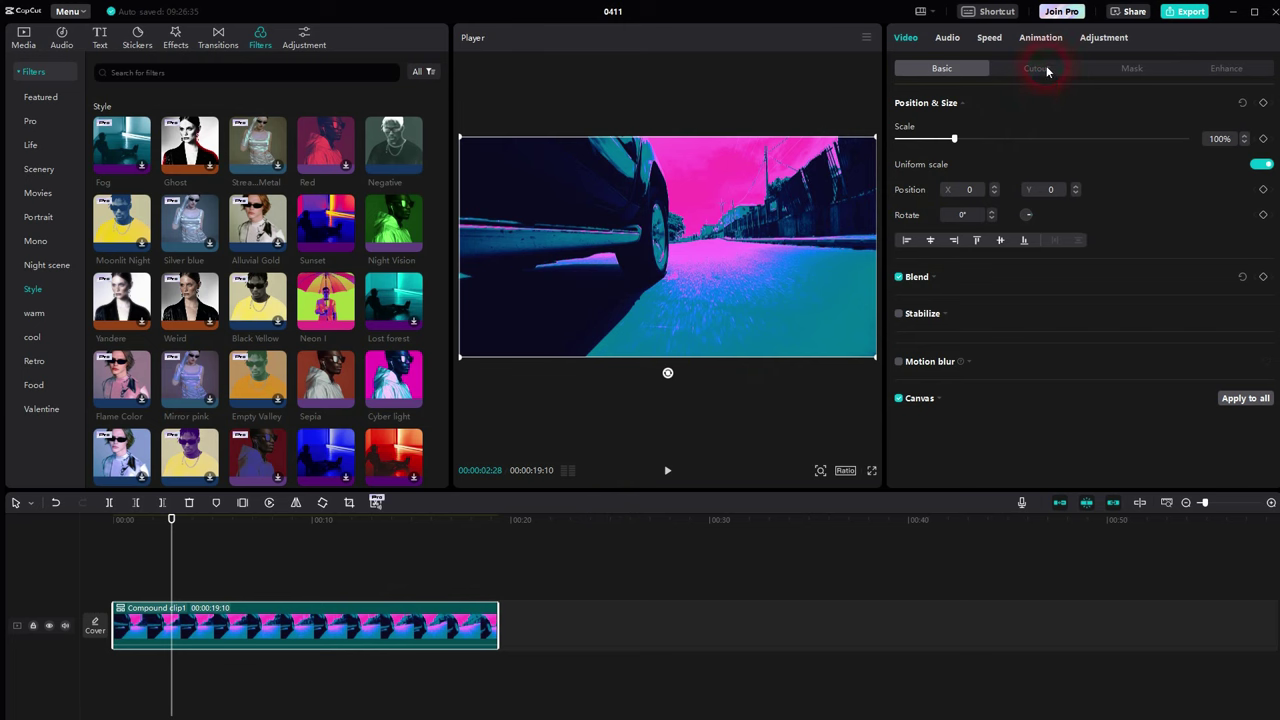
Step: Try varying the compound clip's Temp in the basic colour adjustments
click(1104, 38)
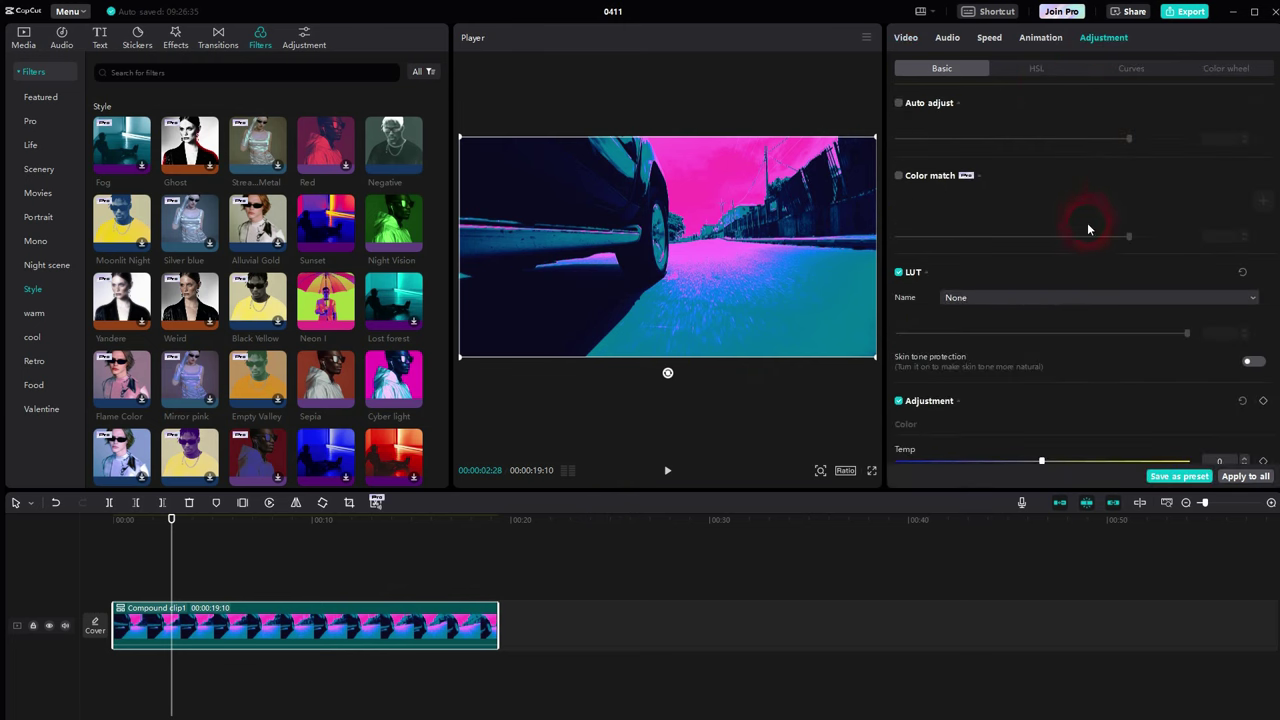
scroll(1145, 238, down, 4)
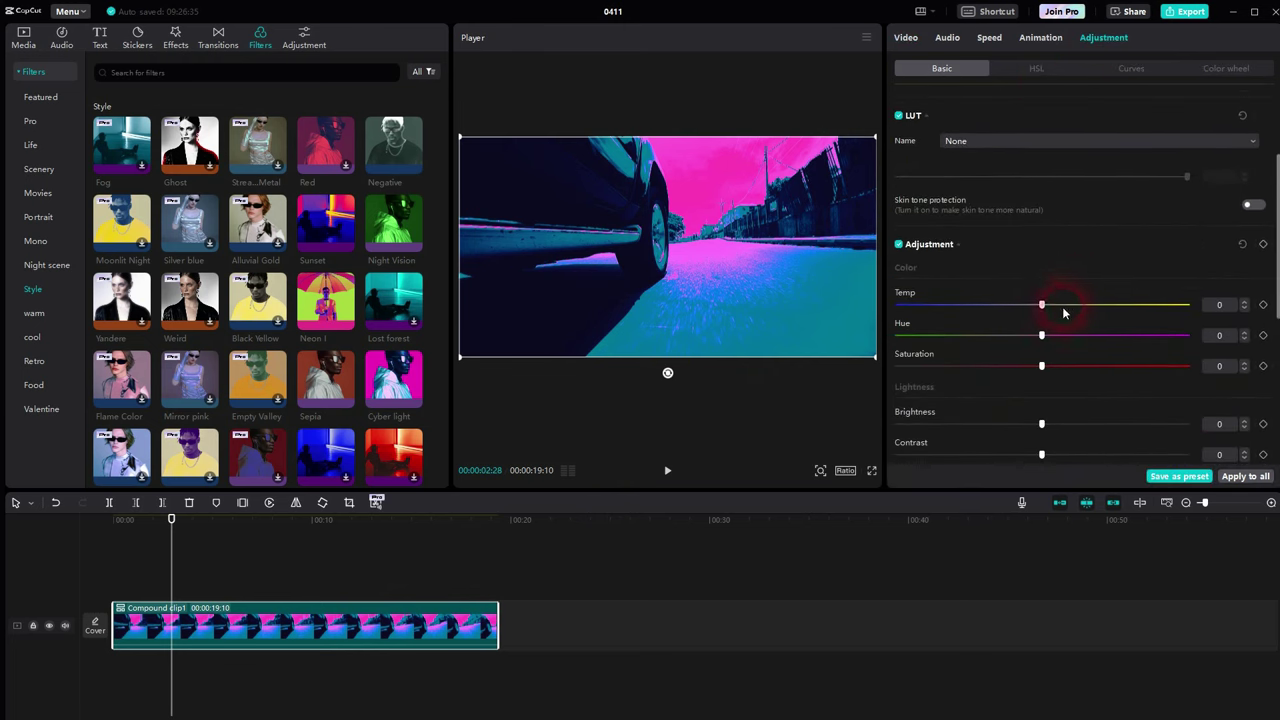
drag(1115, 313, 1012, 321)
drag(897, 321, 1040, 370)
Step: Try shifting the compound clip's primary Tint wheel towards blue (-0.49, 0.12, 0.21), and reset the color wheel
click(1255, 74)
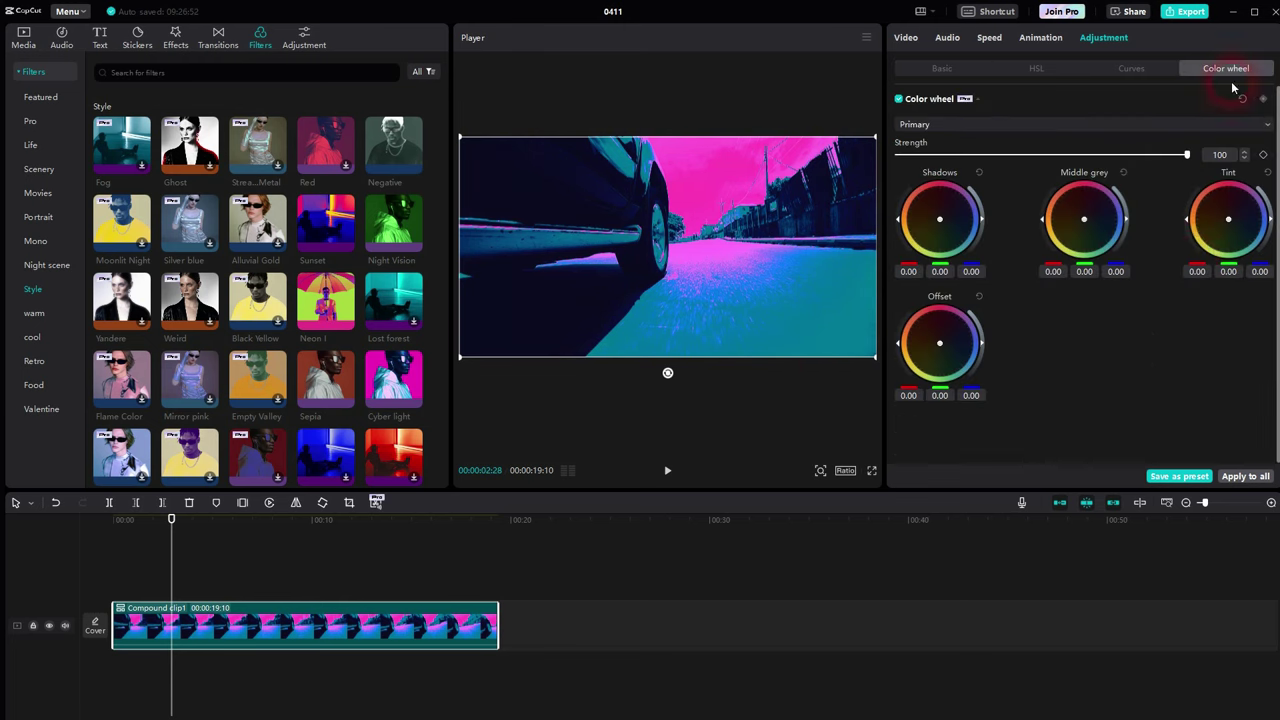
drag(1214, 243, 1002, 224)
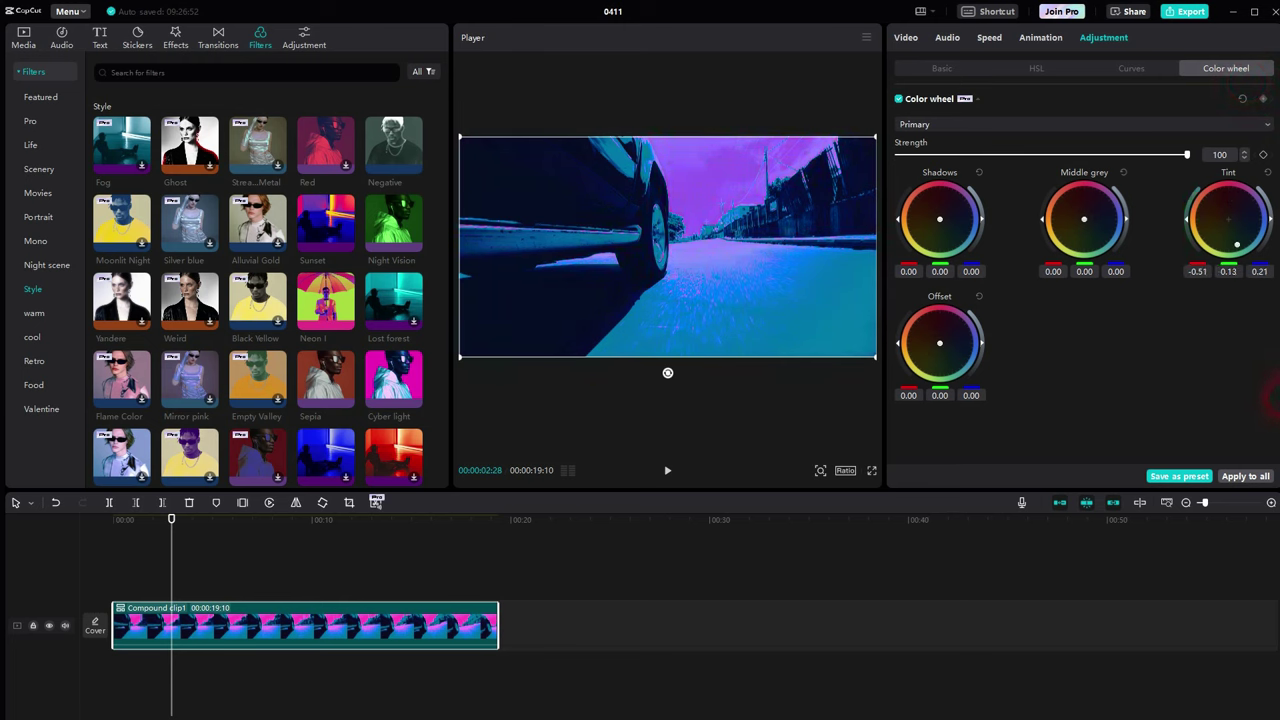
drag(1276, 392, 1007, 410)
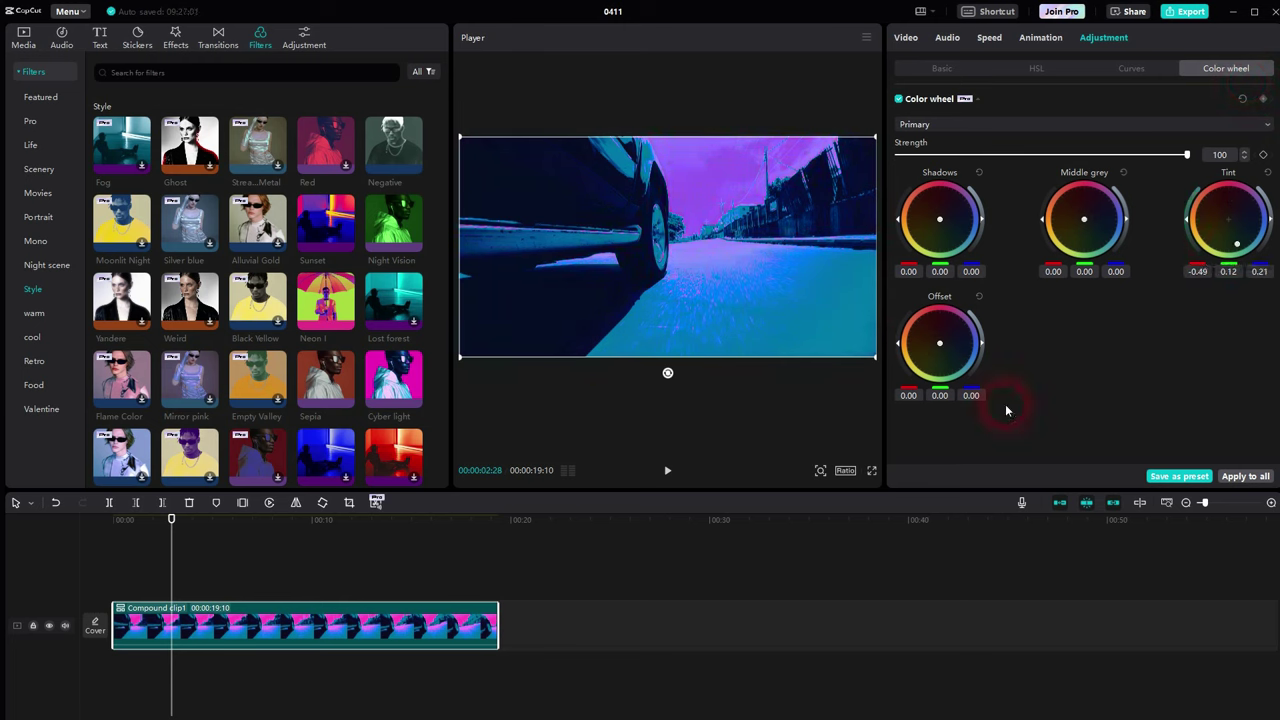
click(1245, 100)
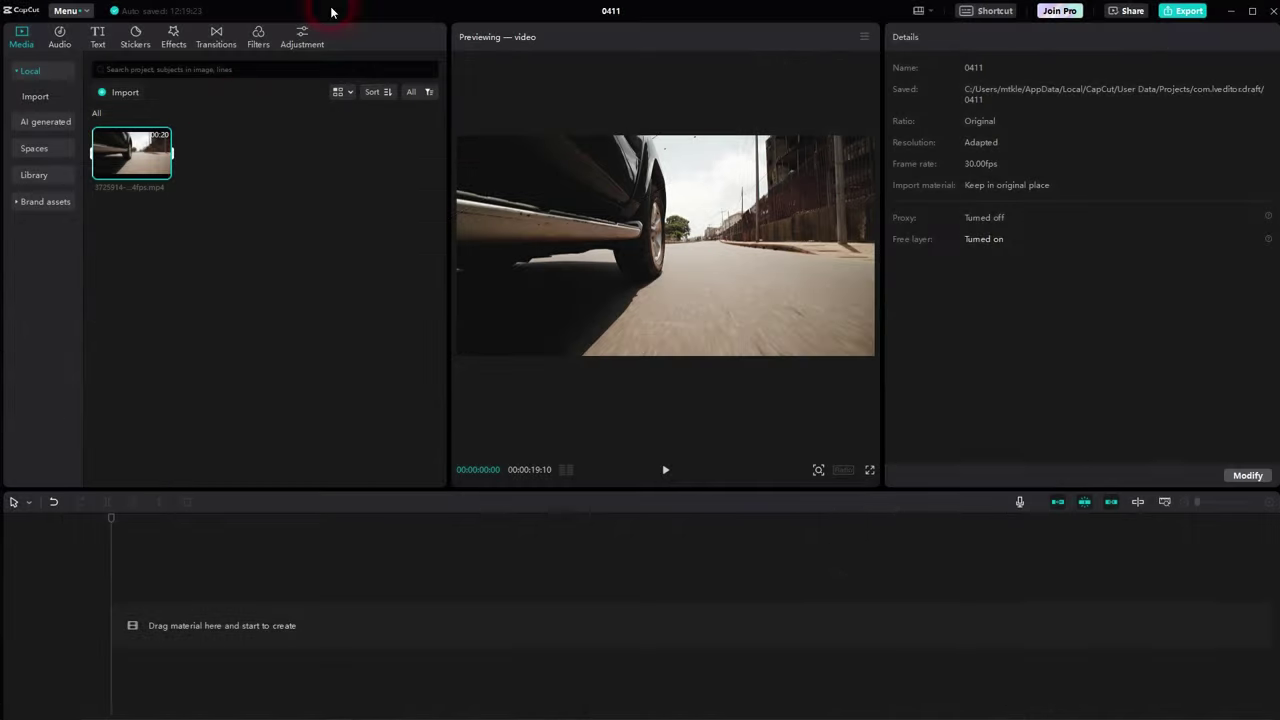
Step: Add the imported car video to the empty timeline and place the library's black background clip on a track above its start
click(162, 173)
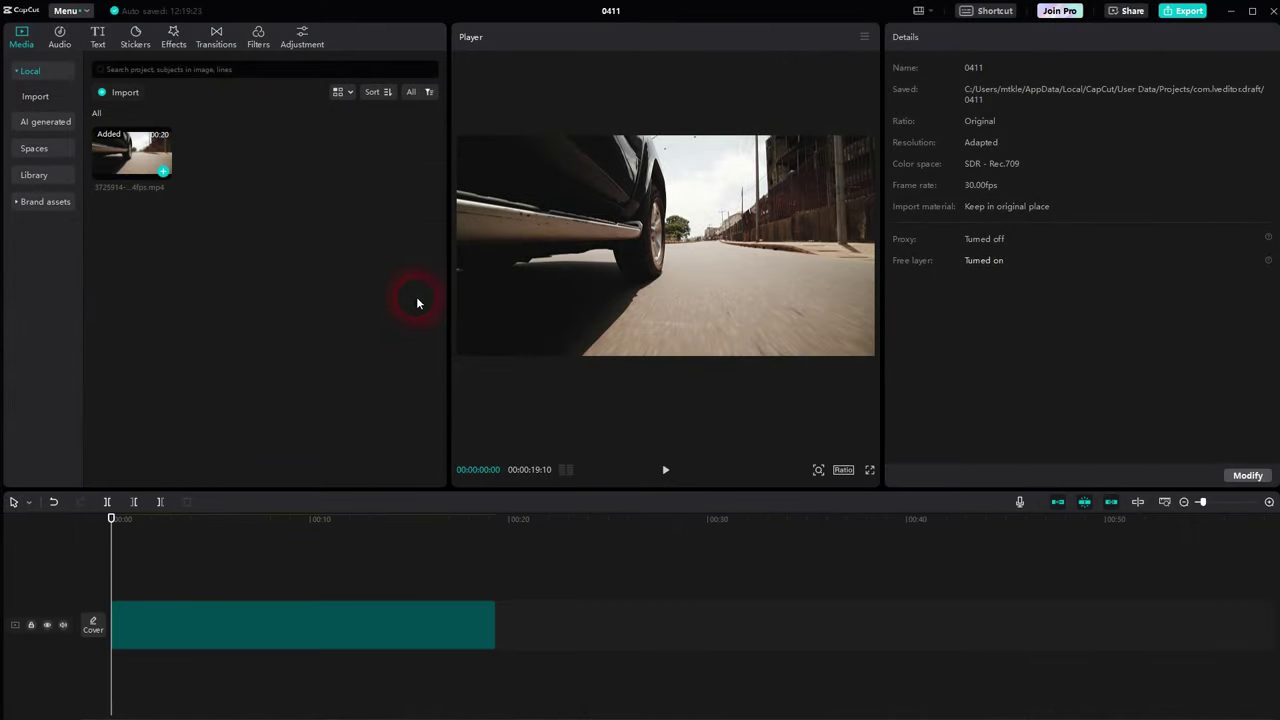
click(698, 285)
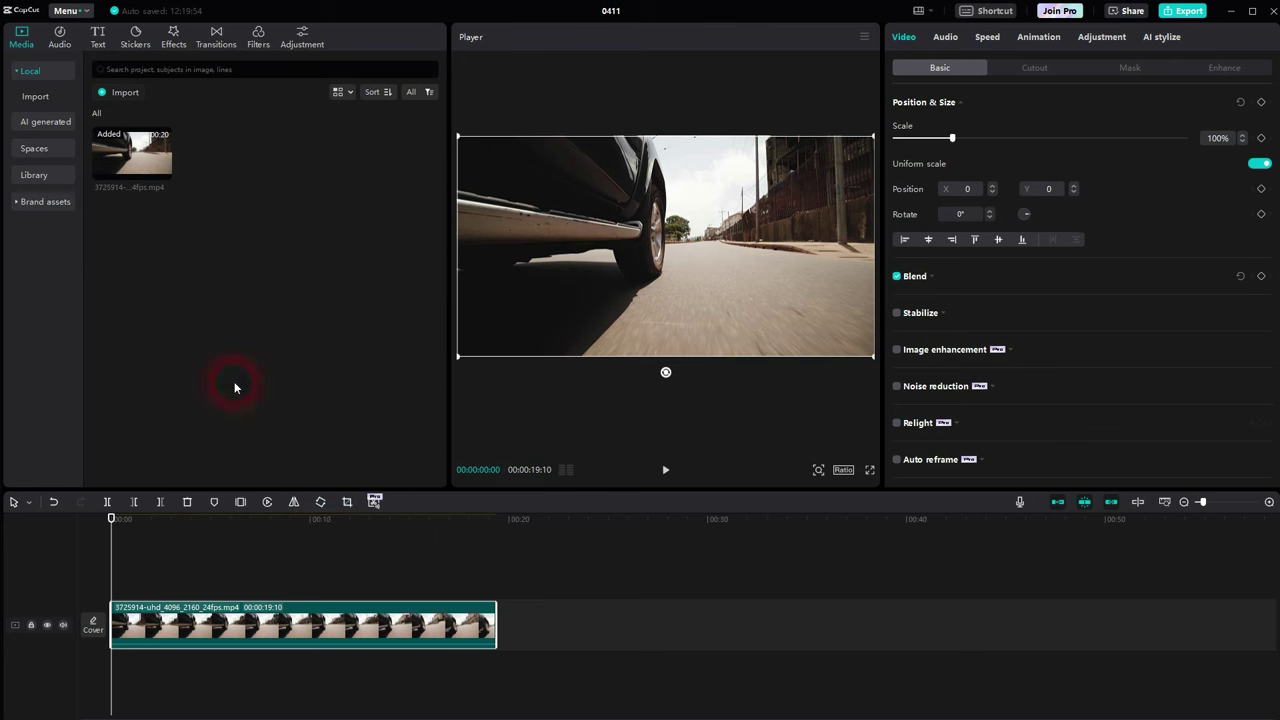
click(34, 176)
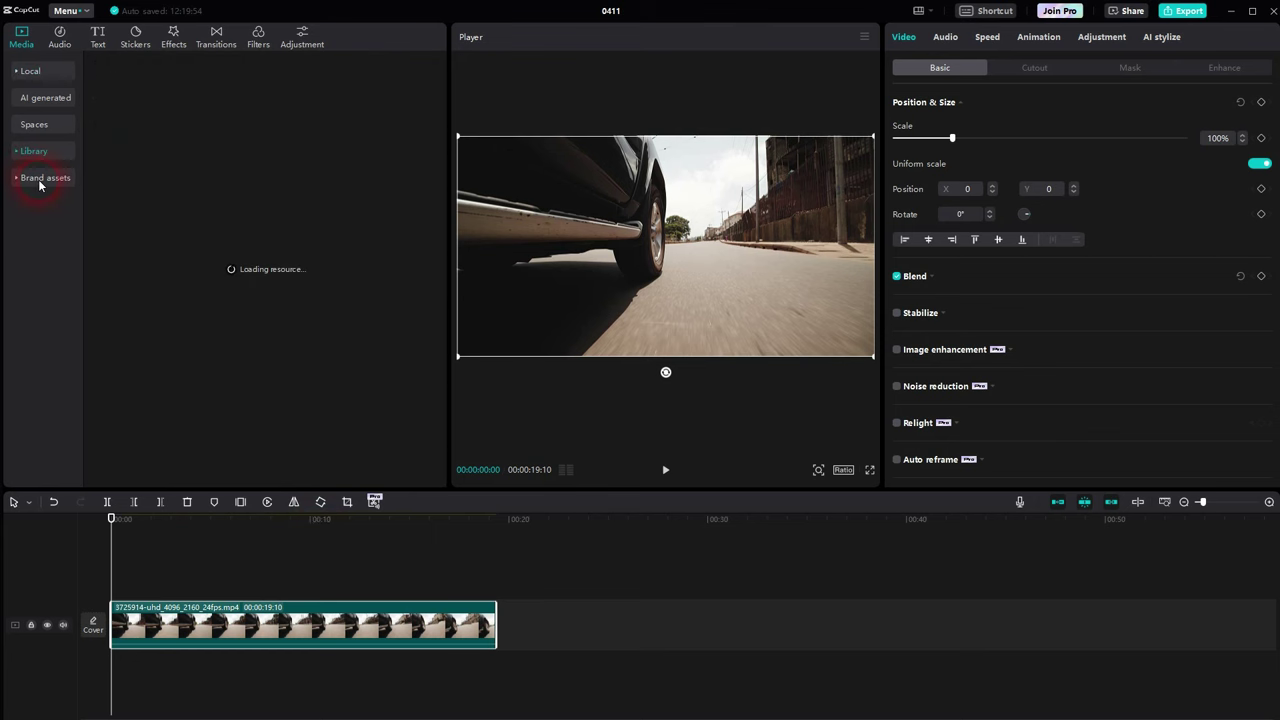
click(34, 151)
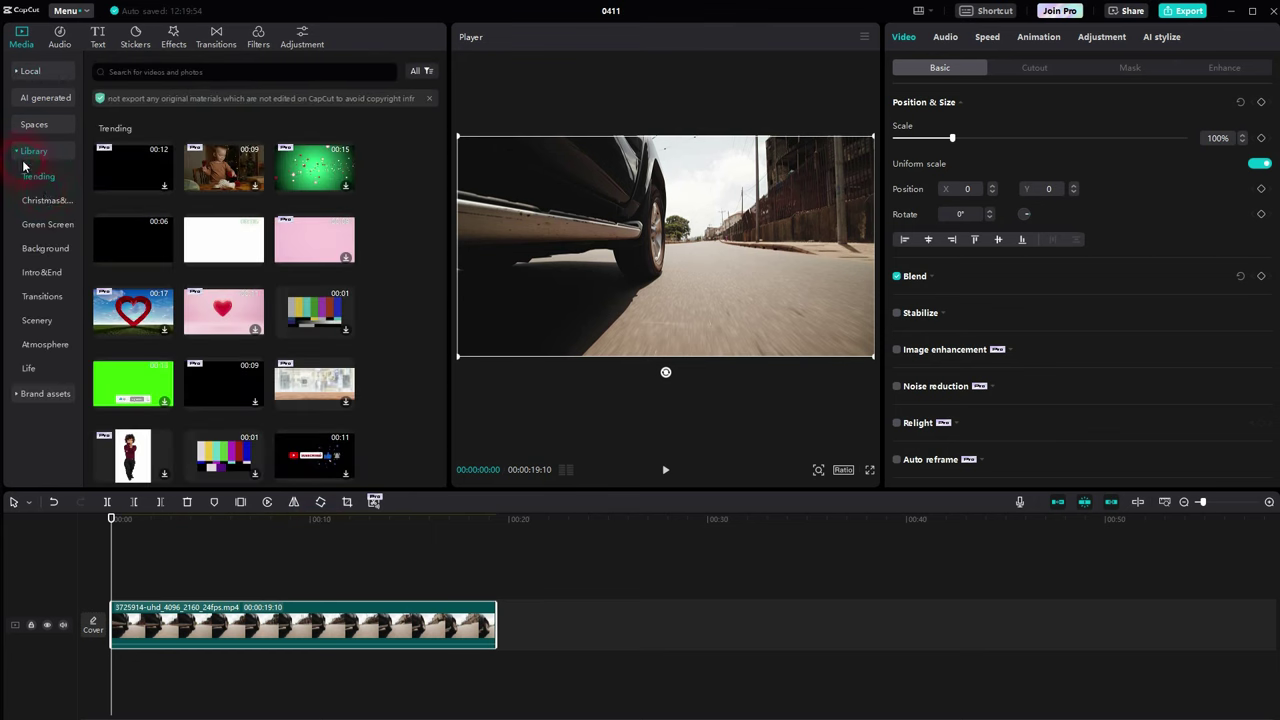
click(47, 248)
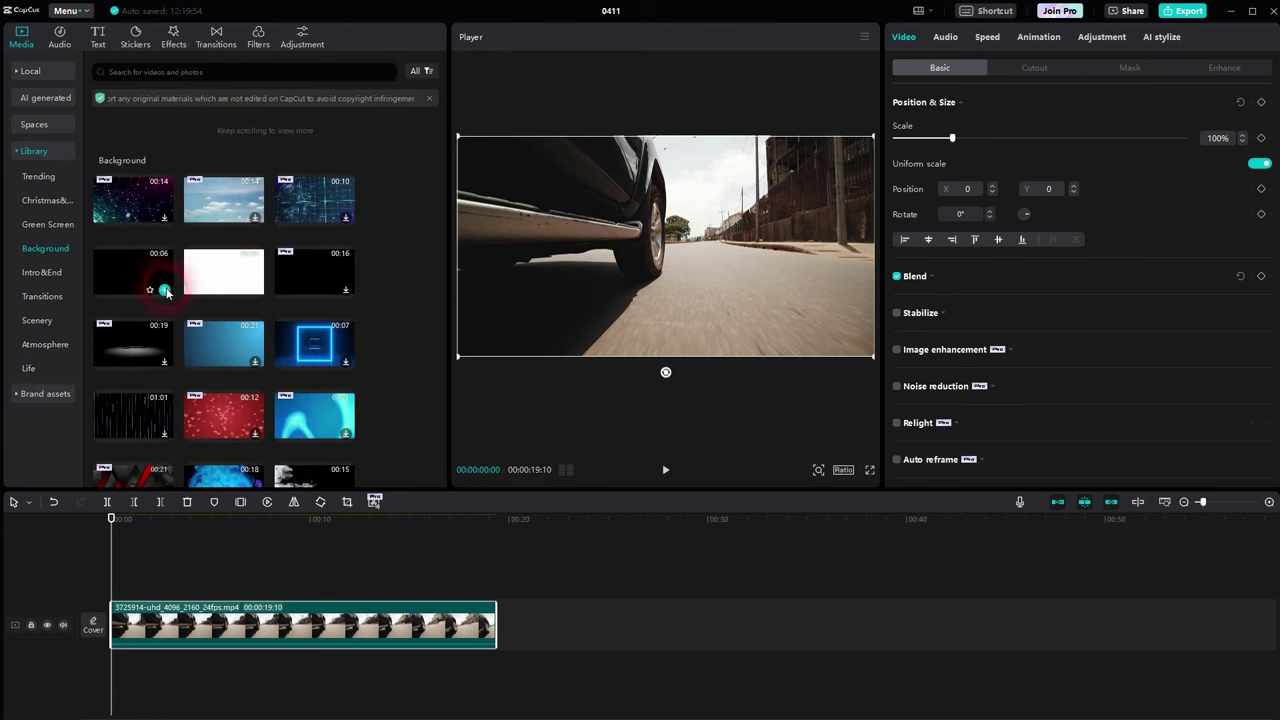
drag(140, 275, 214, 570)
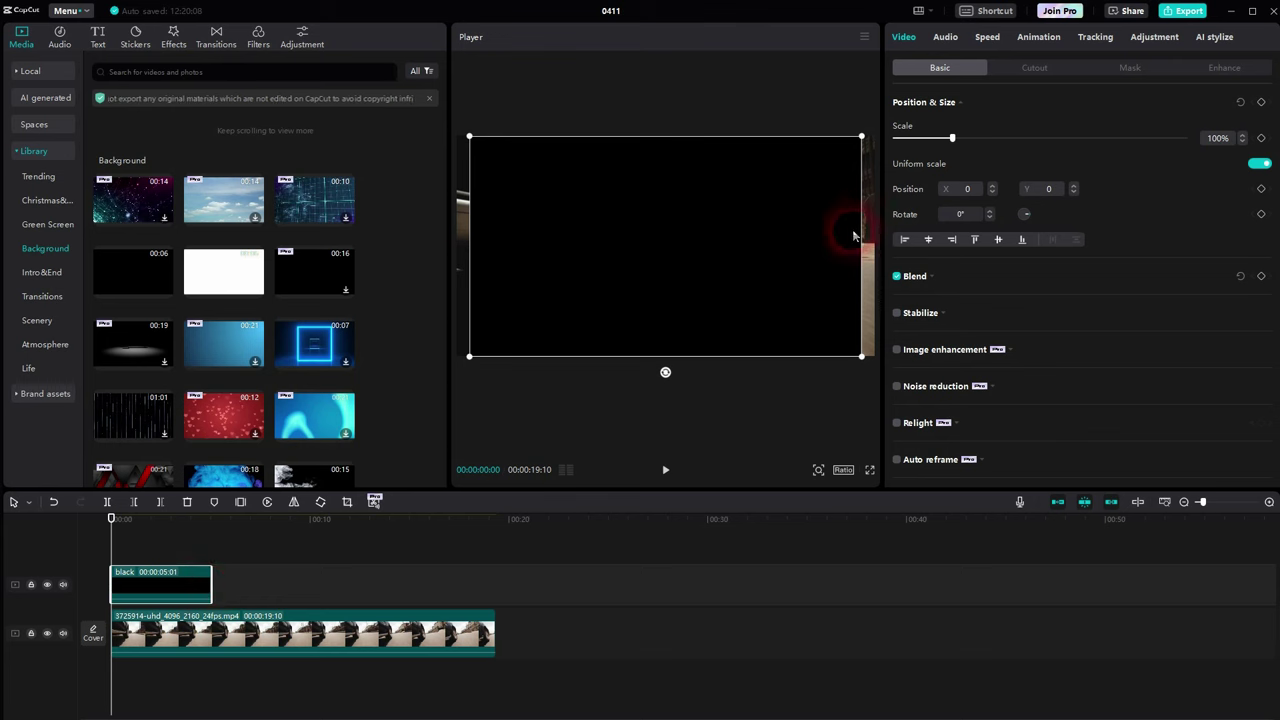
Step: Set the project's aspect ratio to 16:9
click(843, 469)
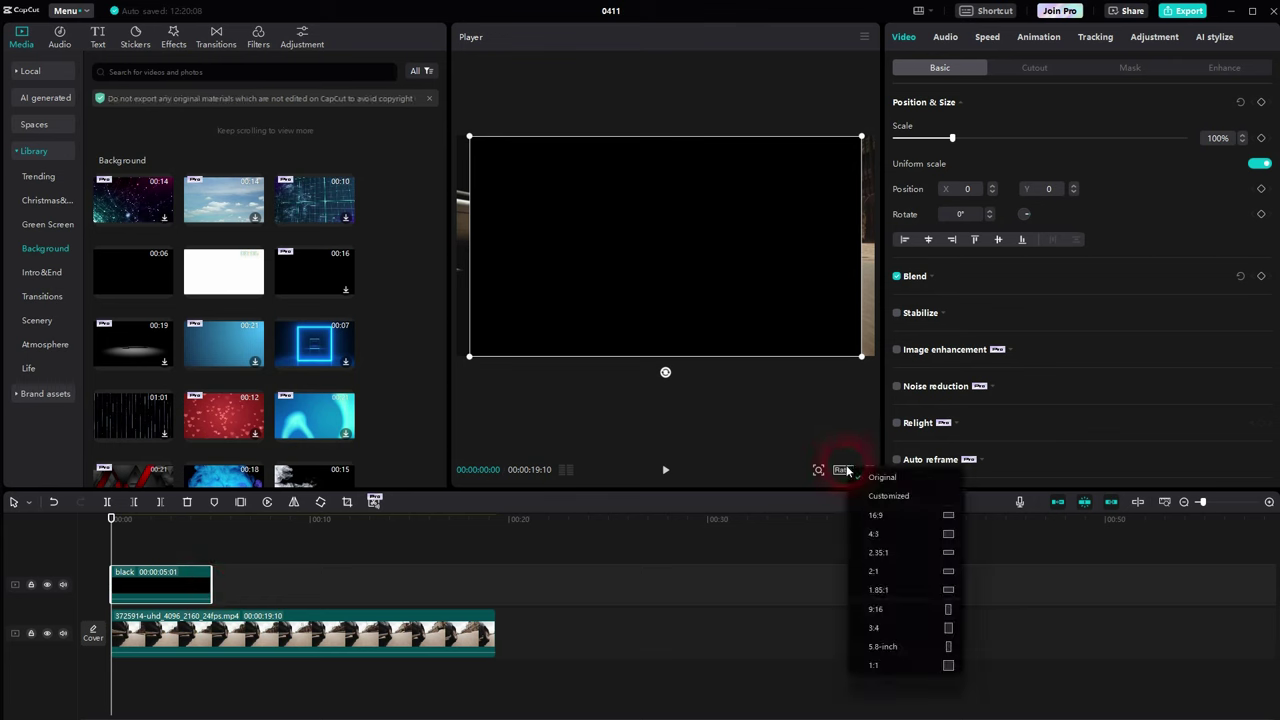
click(895, 515)
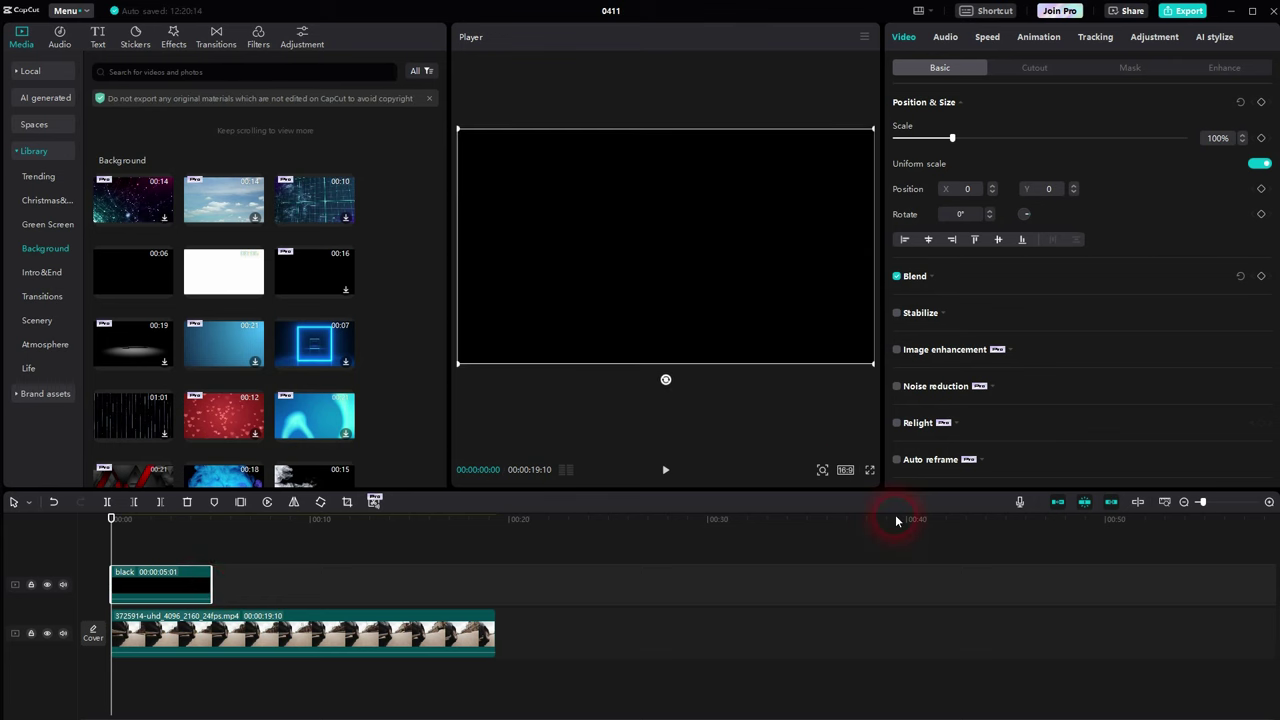
Step: Check the black clip's track visibility, and add a default text clip on a track above it, extended to the end of the car video
click(47, 585)
click(47, 586)
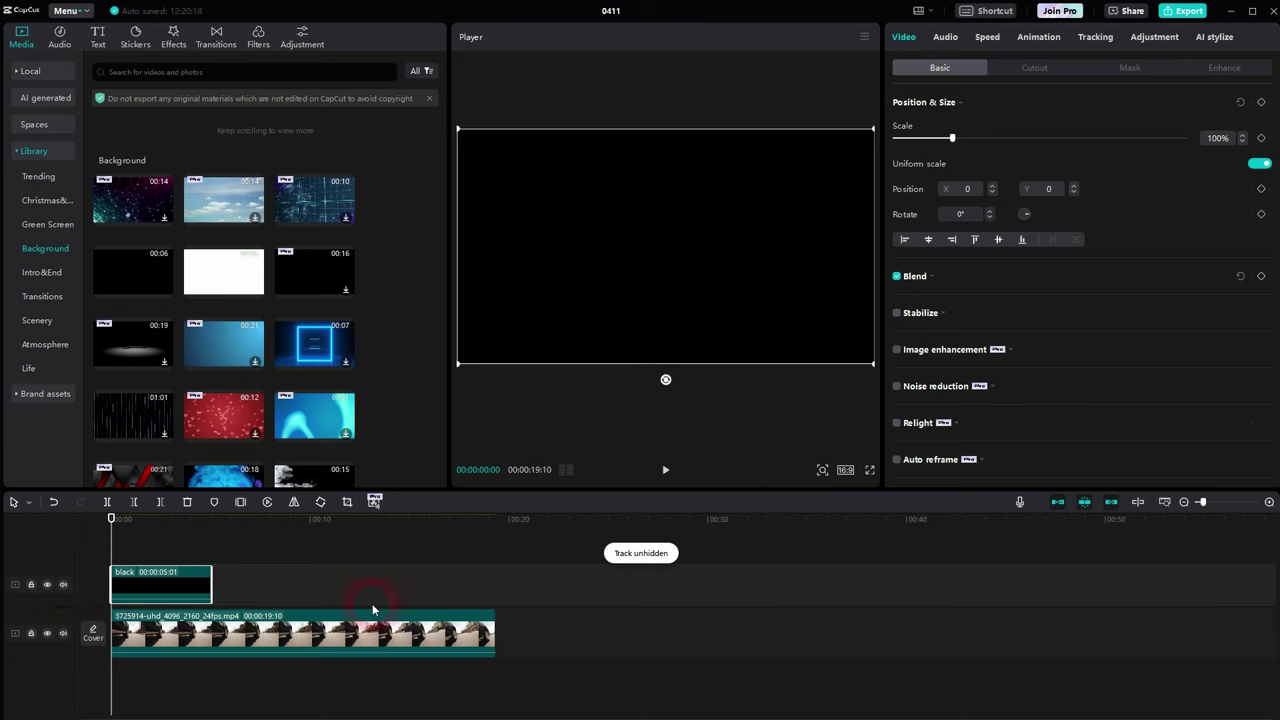
click(103, 38)
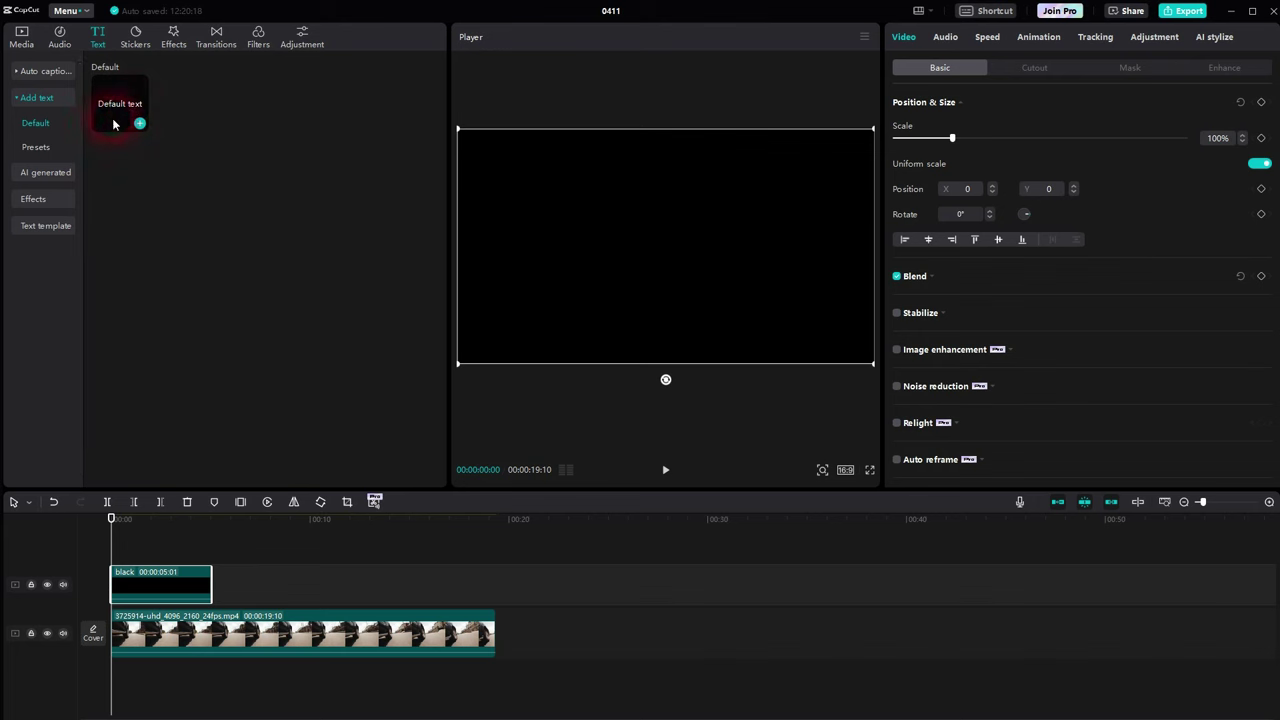
click(25, 102)
click(25, 104)
click(140, 122)
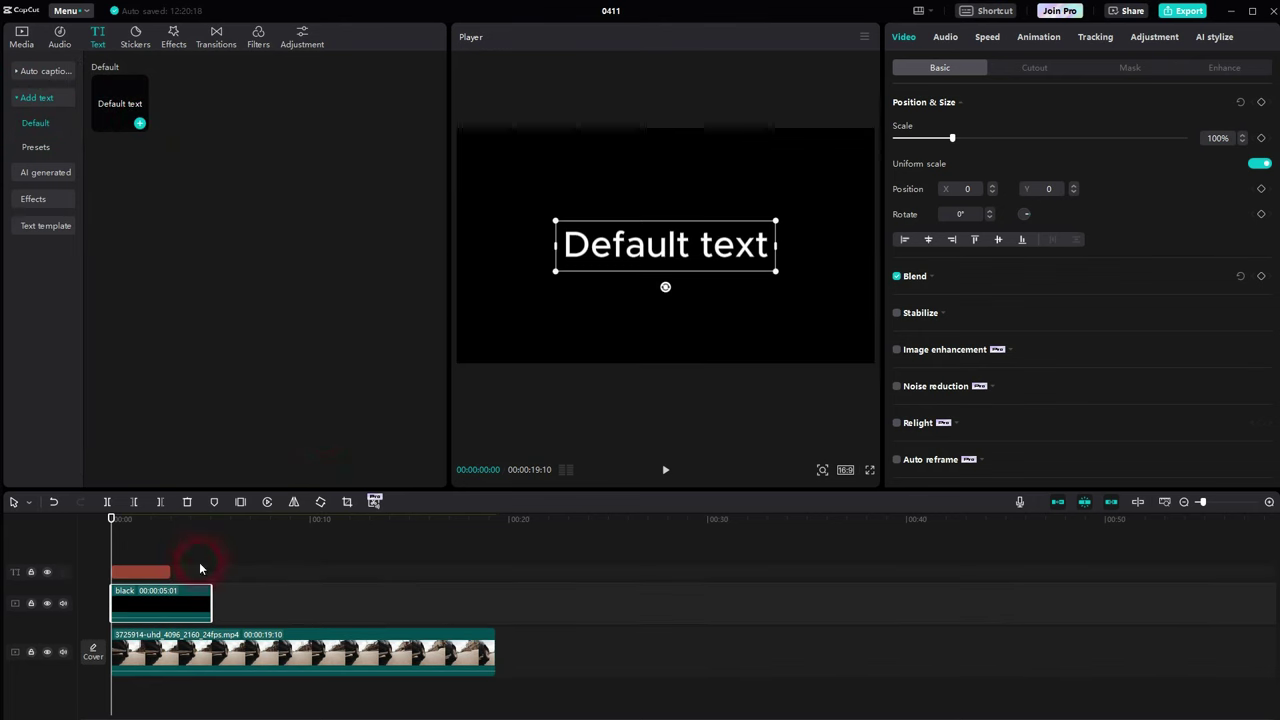
drag(168, 571, 499, 589)
Step: Replace the default text with TUTORIAL and set its font to ZY Fervent
click(966, 110)
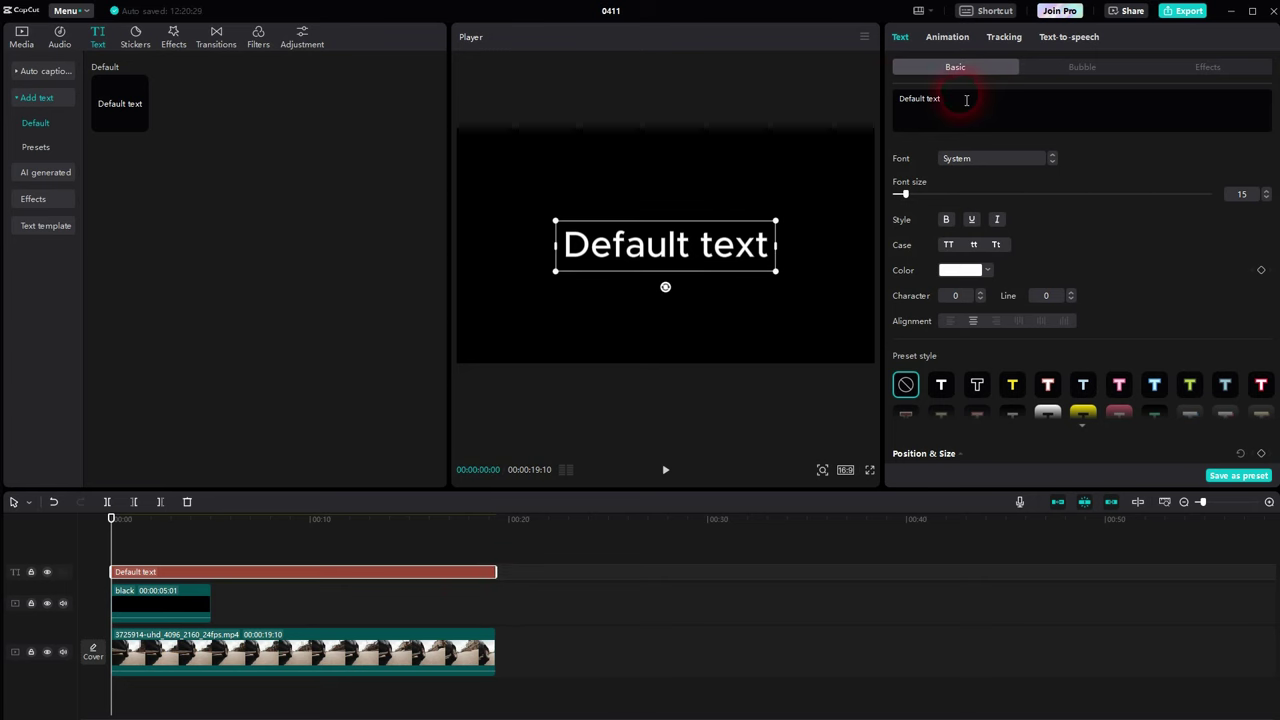
drag(966, 100, 886, 97)
text(TUTORIAL)
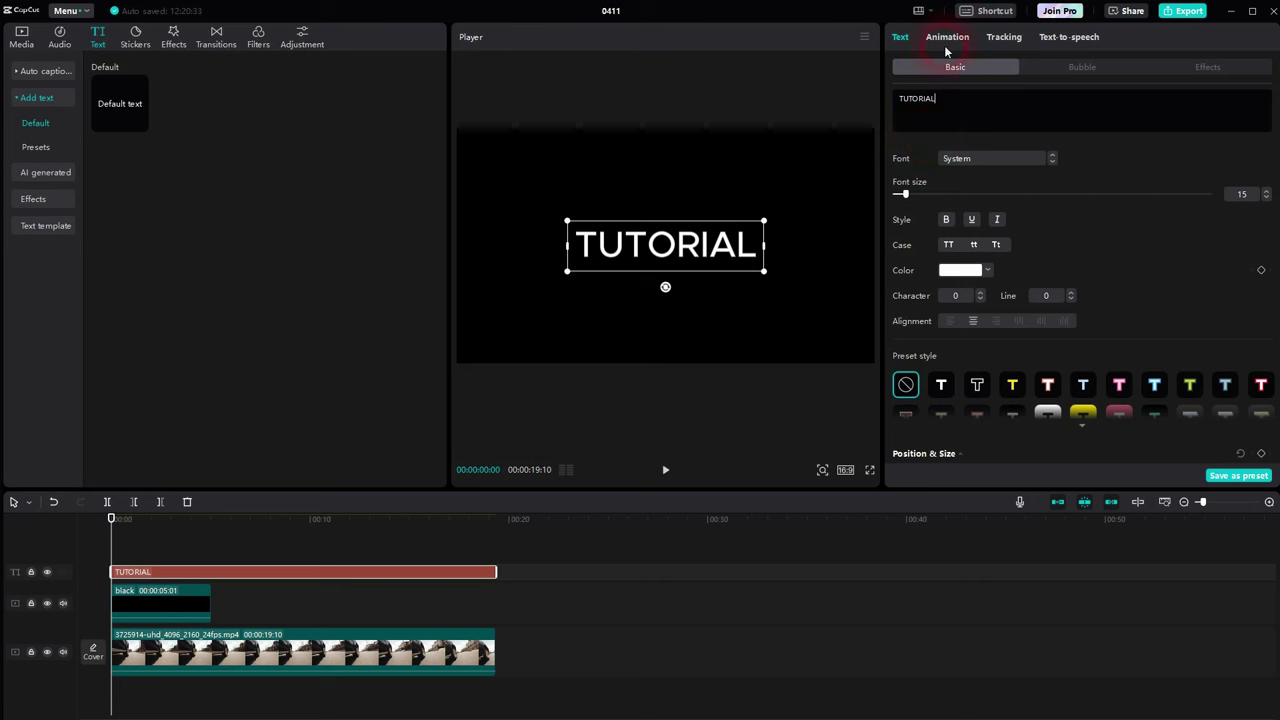
click(1026, 160)
click(1022, 240)
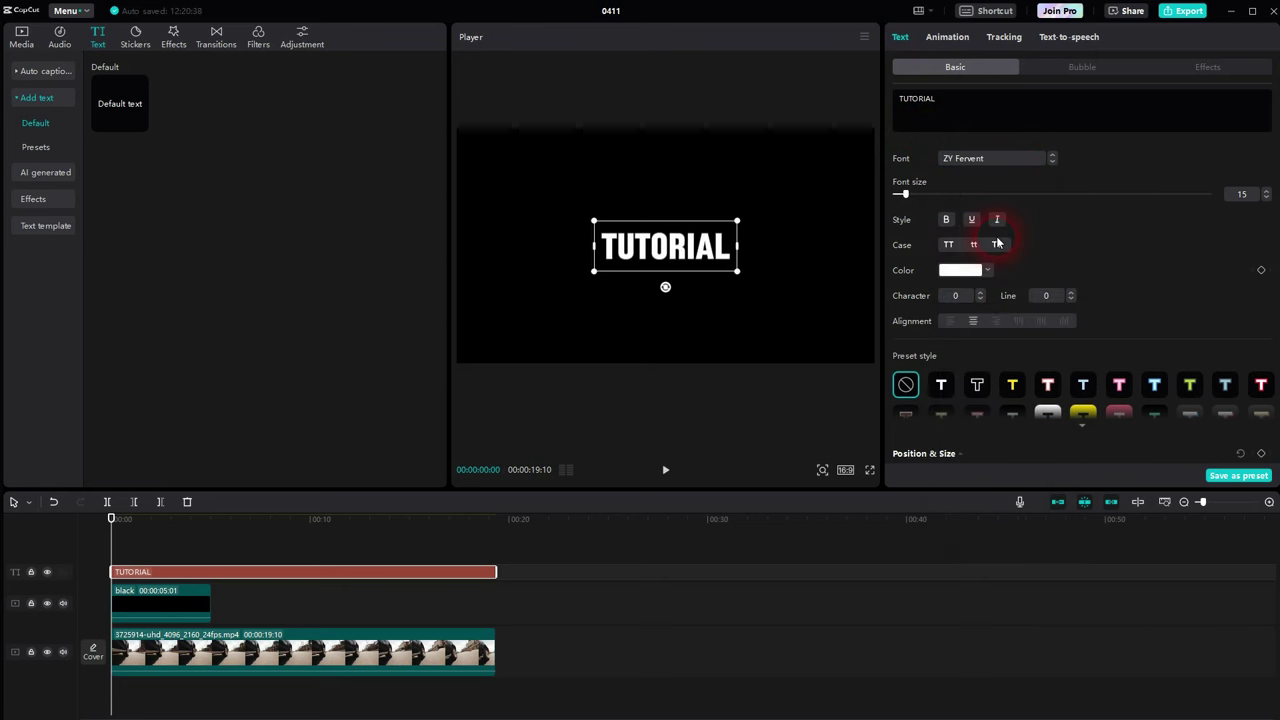
Step: Try enlarging the TUTORIAL text with font sizes of 29 and 33 and scales of 115% and 93%
drag(908, 194, 921, 199)
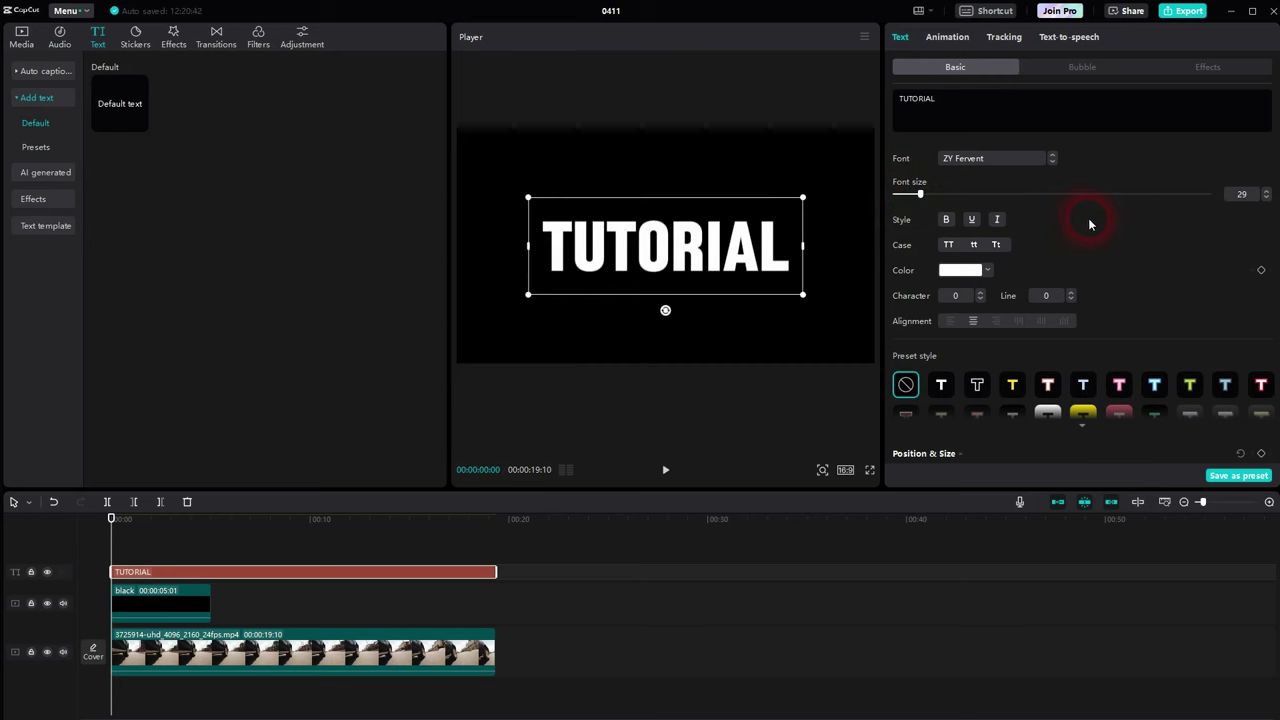
scroll(1080, 229, down, 2)
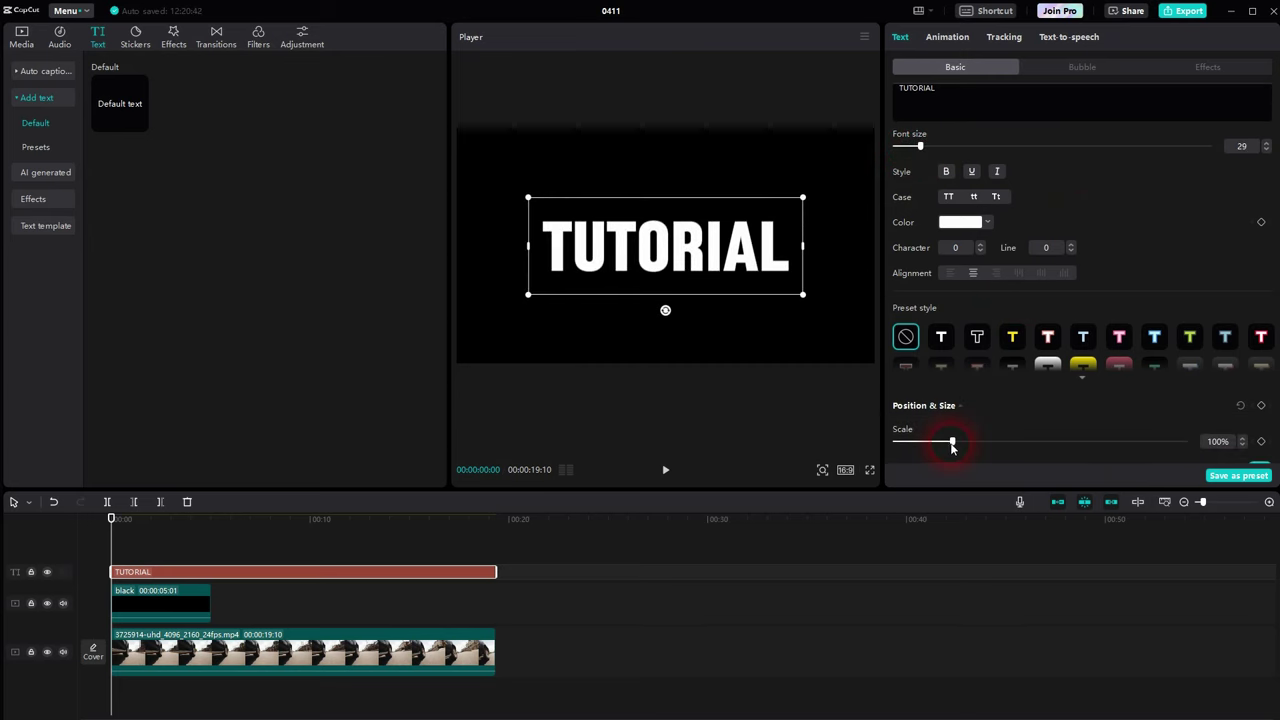
mouse_move(955, 442)
mouse_down()
mouse_move(1009, 436)
mouse_move(961, 442)
mouse_up()
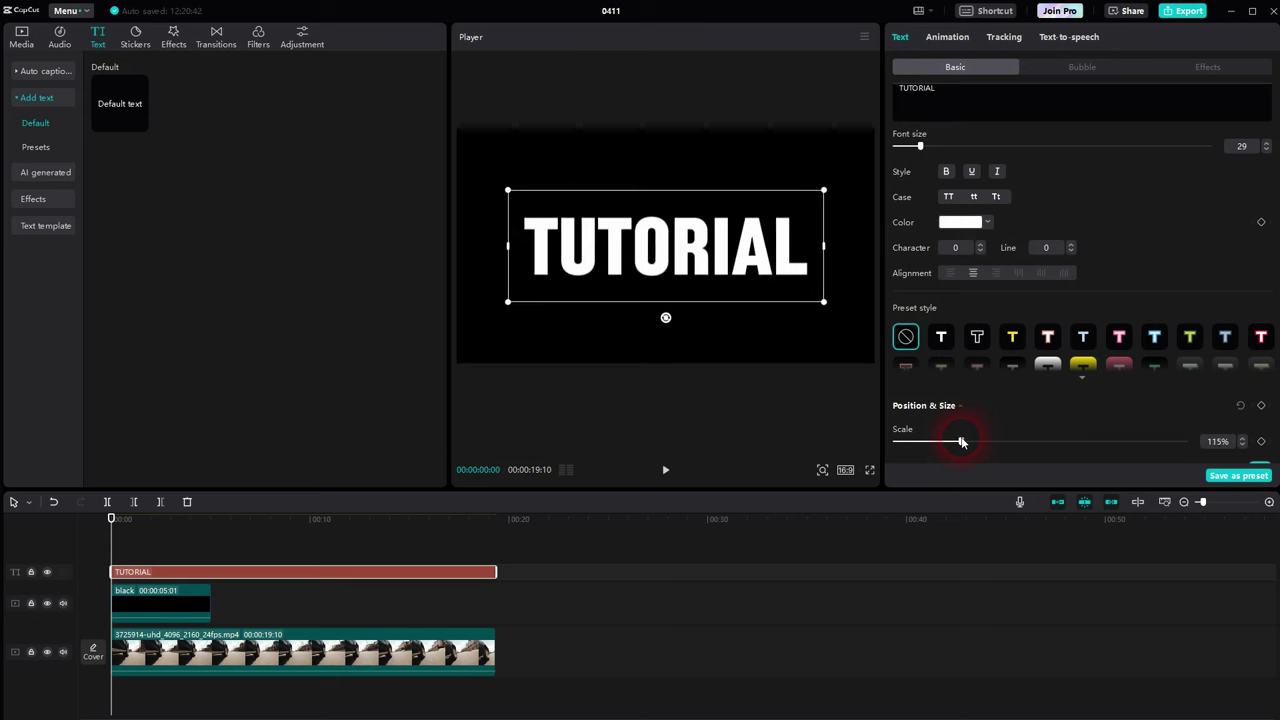
drag(920, 148, 925, 149)
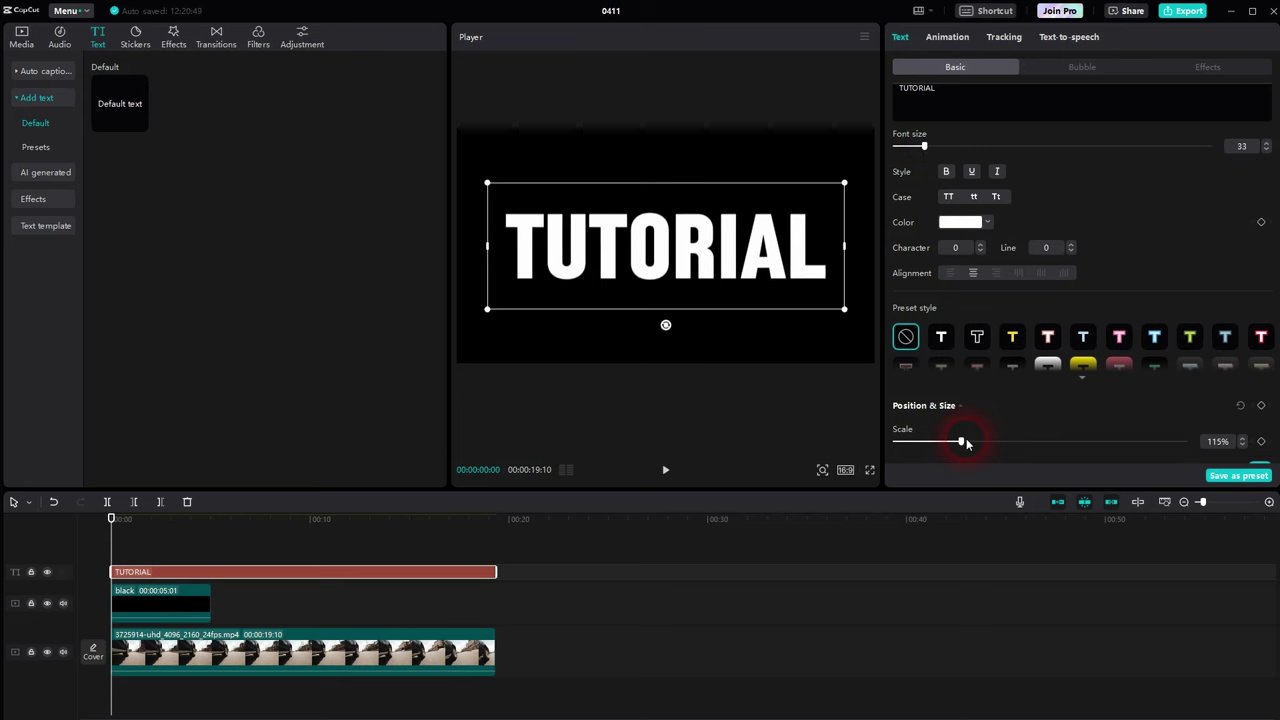
drag(961, 442, 948, 442)
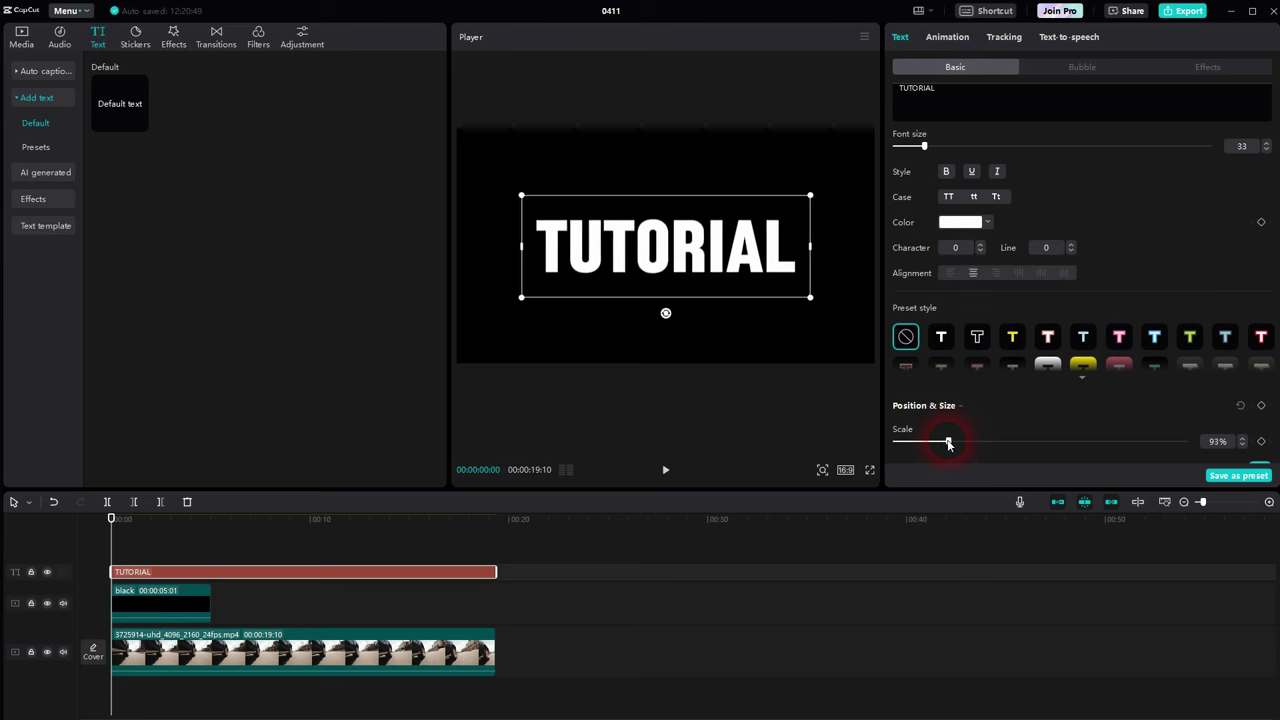
Step: Set the TUTORIAL text's scale to 100% and its font size to 34
click(1244, 439)
click(1244, 439)
click(1244, 439)
click(1244, 439)
click(1244, 439)
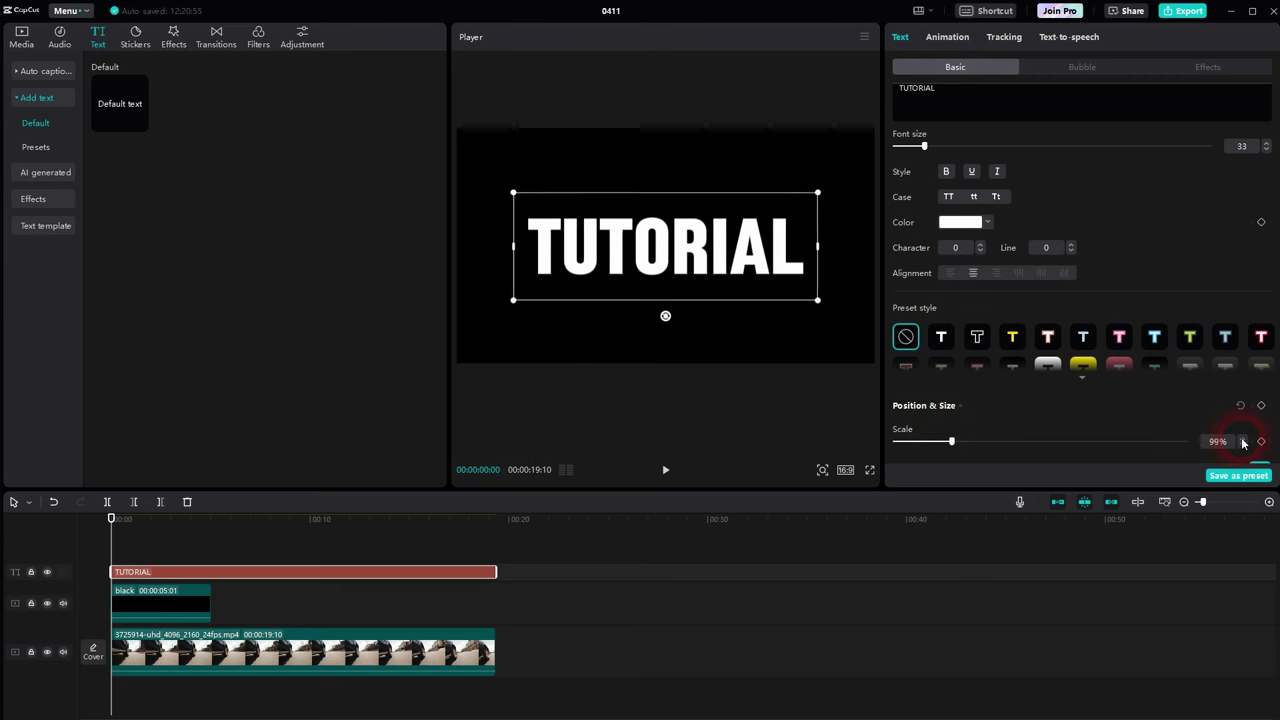
click(1244, 439)
click(1244, 439)
drag(925, 146, 928, 148)
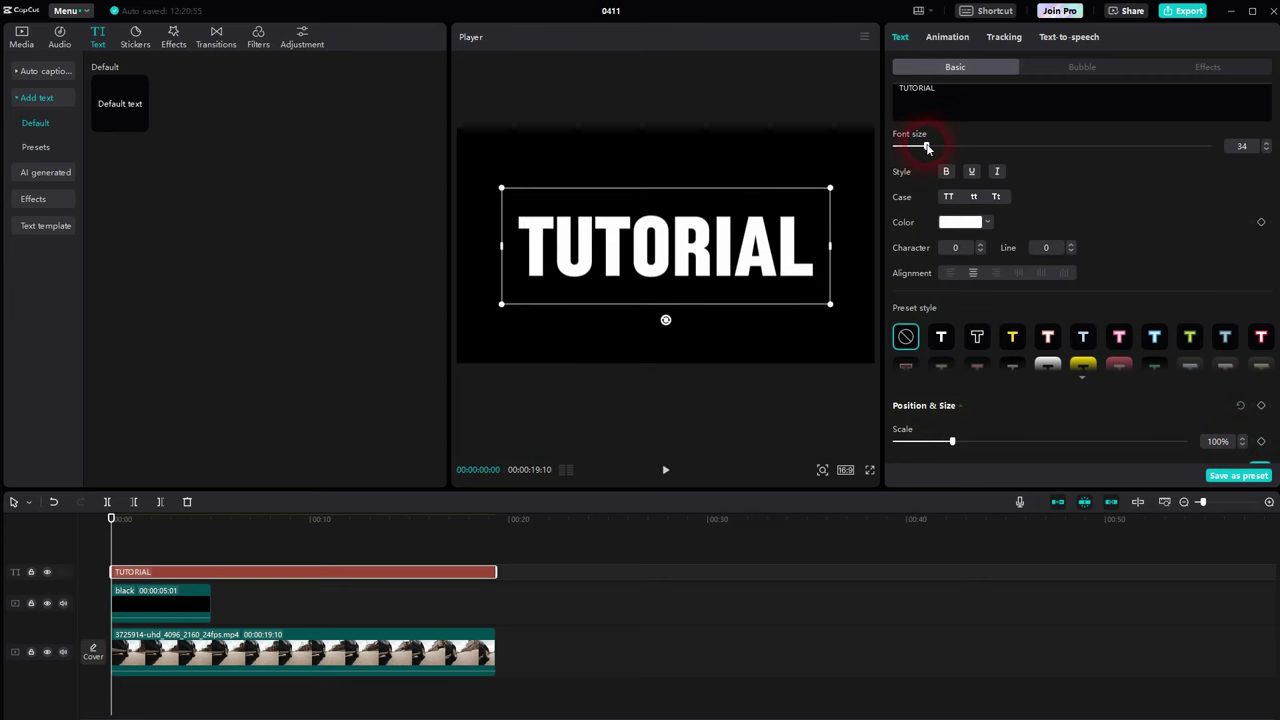
Step: Try red (FF0000) and blue (0063FF) as the text colour, and settle on the pale yellow swatch
click(970, 222)
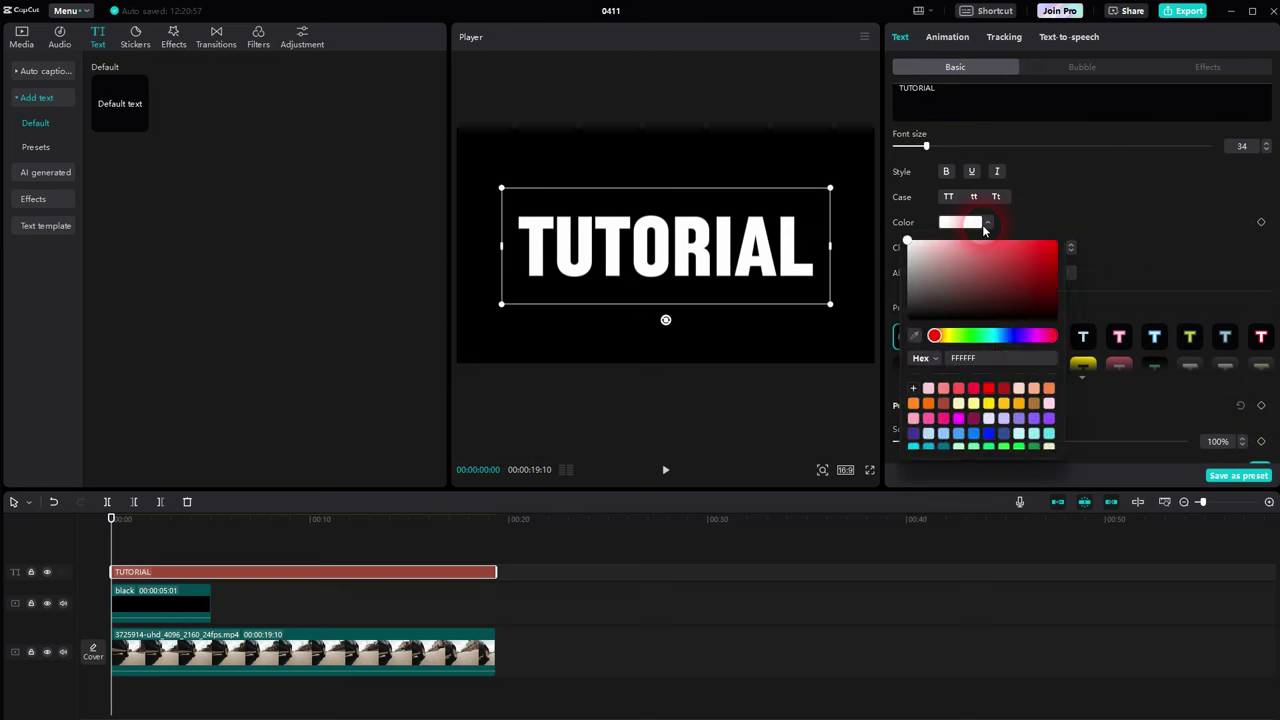
drag(1003, 250, 1124, 207)
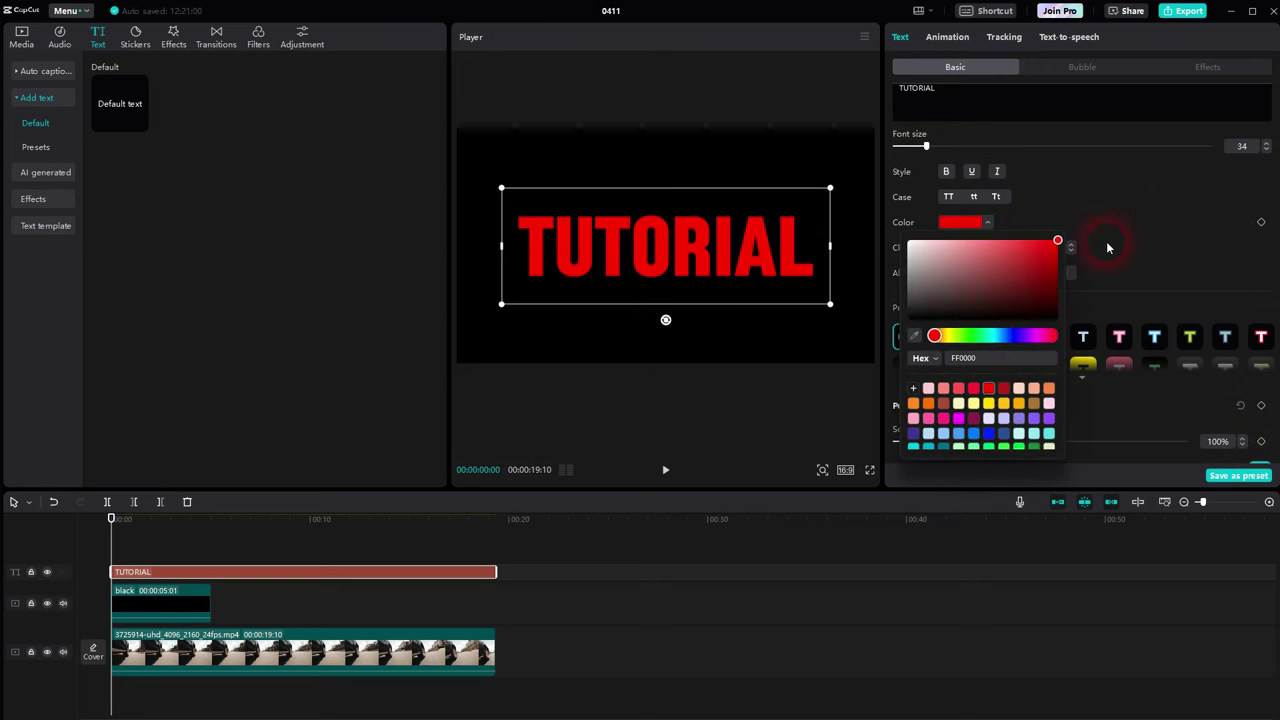
click(1013, 335)
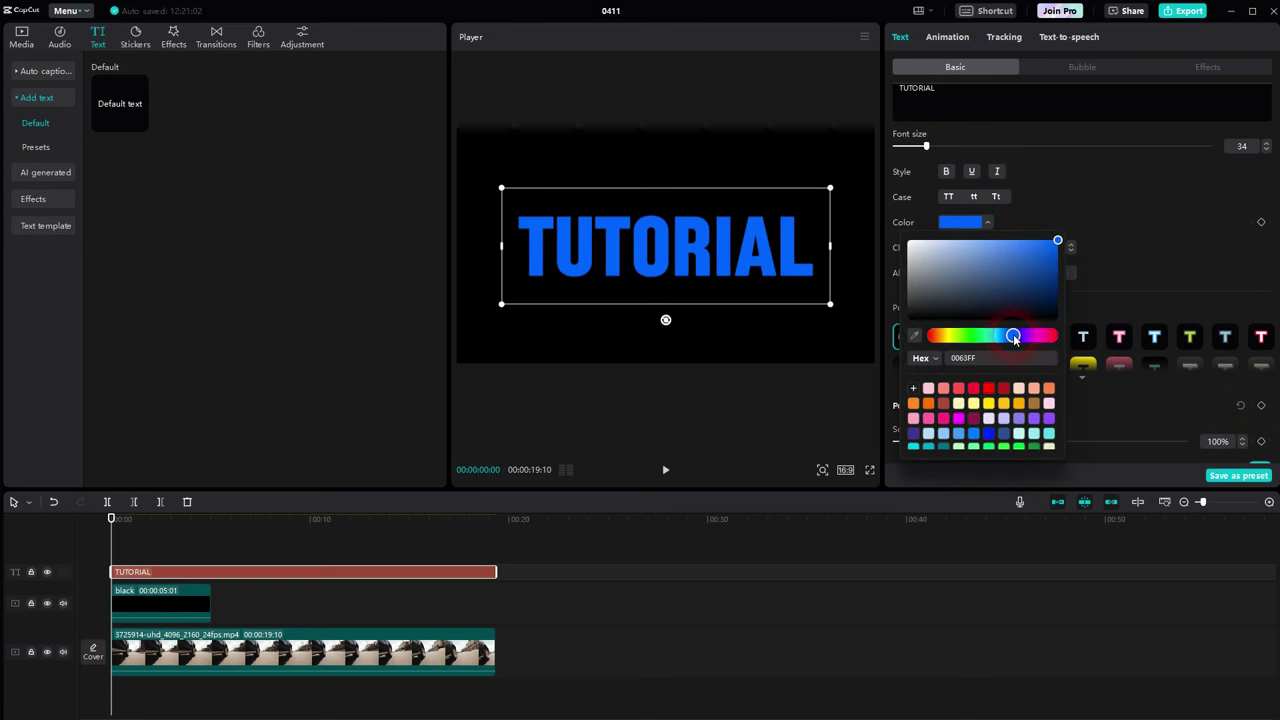
click(974, 404)
click(1200, 190)
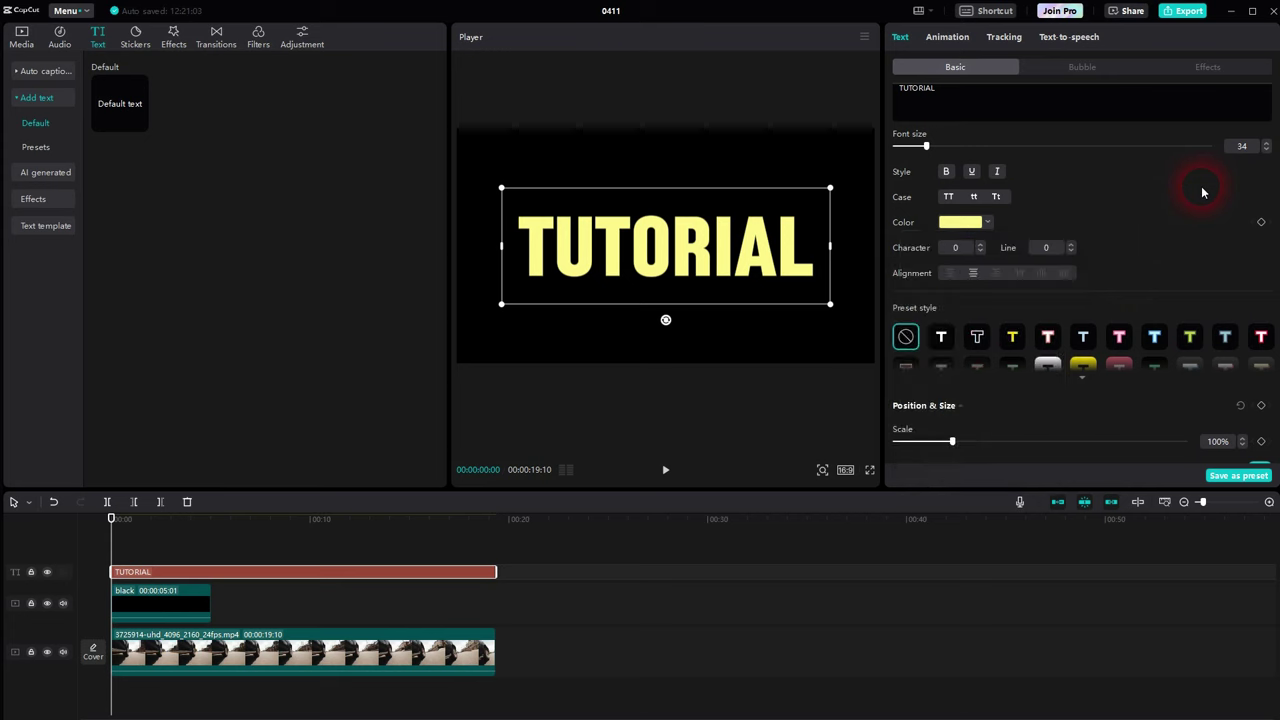
Step: Try the bold, underline and italic styles on the text, switching each one off again
click(945, 174)
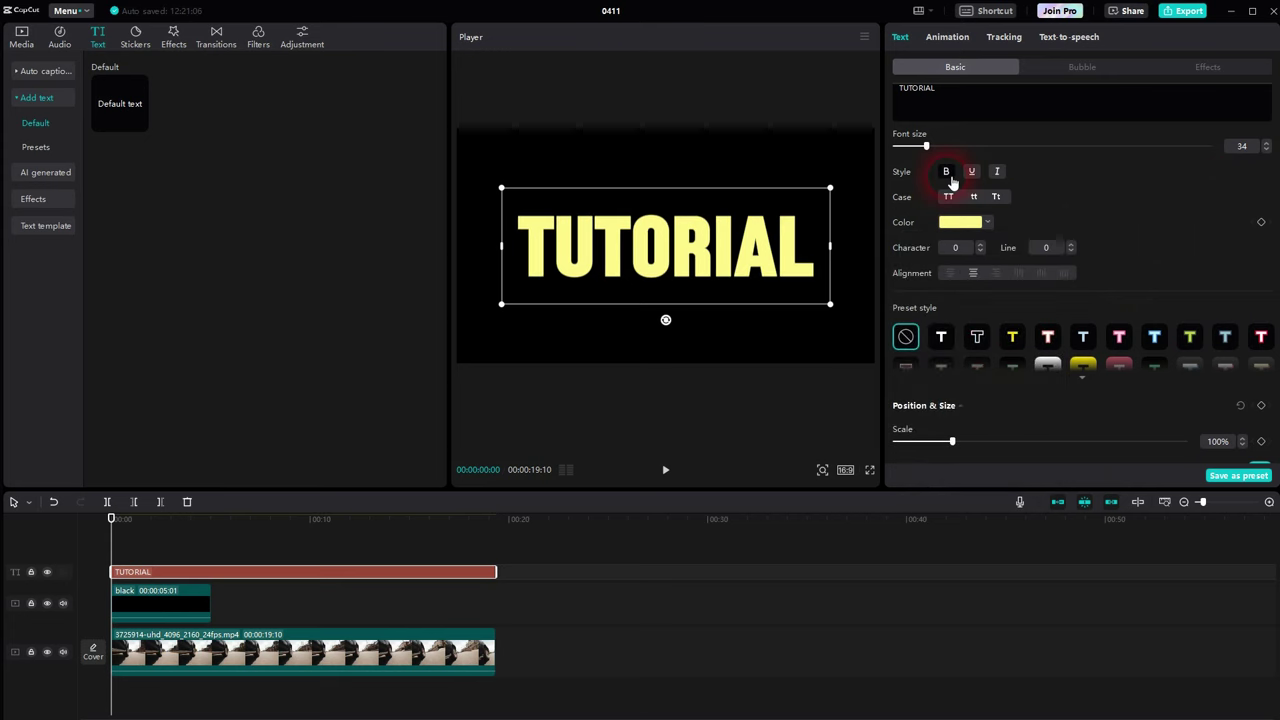
click(971, 174)
click(971, 174)
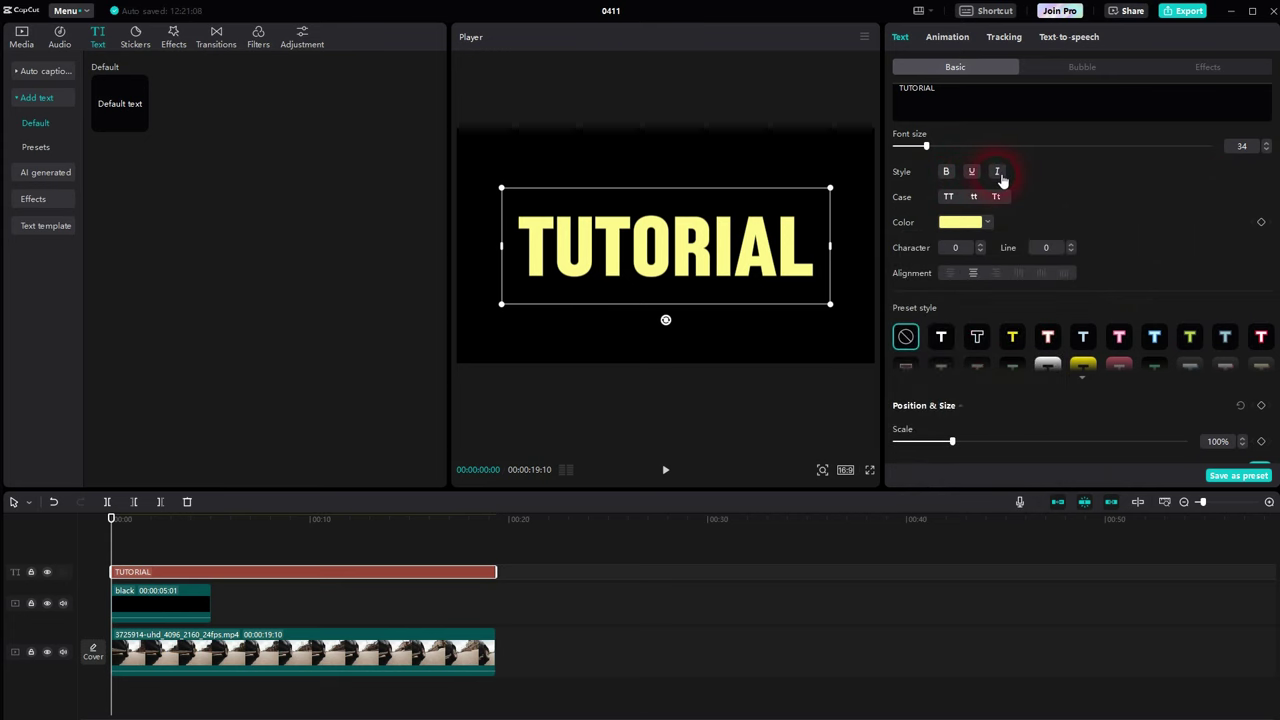
click(997, 172)
click(997, 172)
Step: Switch the text to title case, and try a character spacing of 2 before resetting it to 0
click(975, 198)
click(998, 198)
click(980, 245)
key(BackSpace)
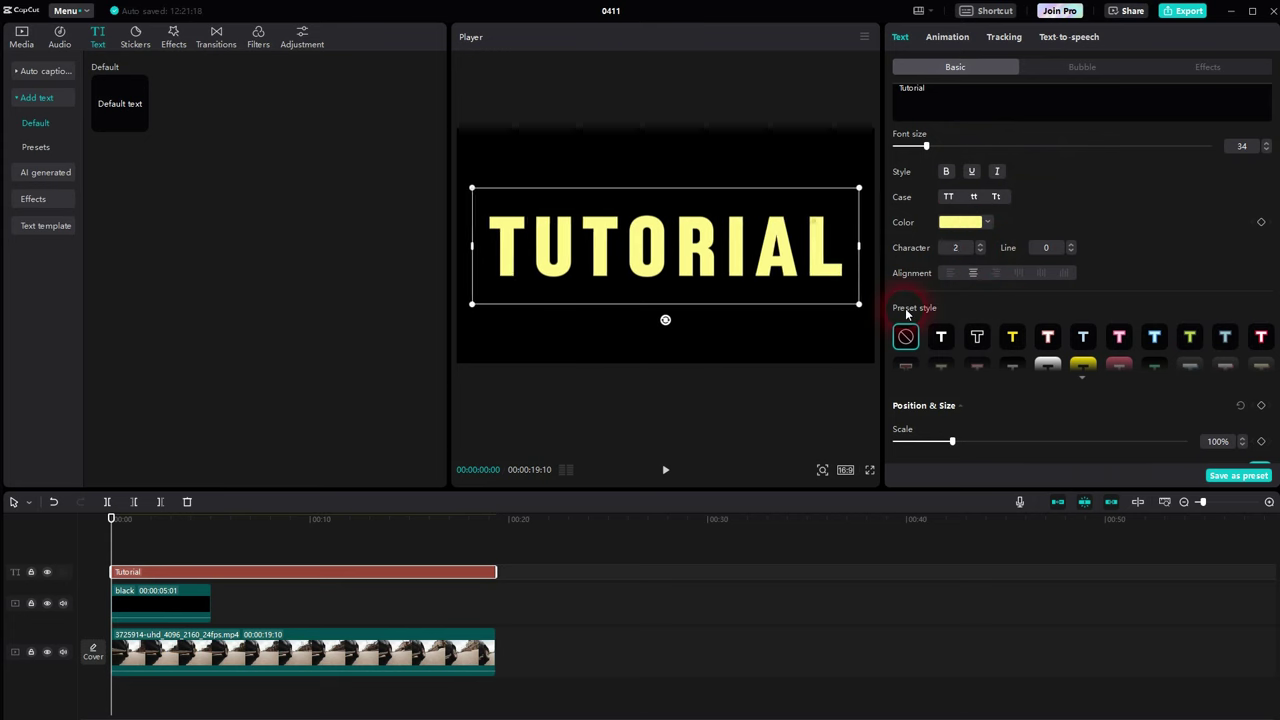
text(0)
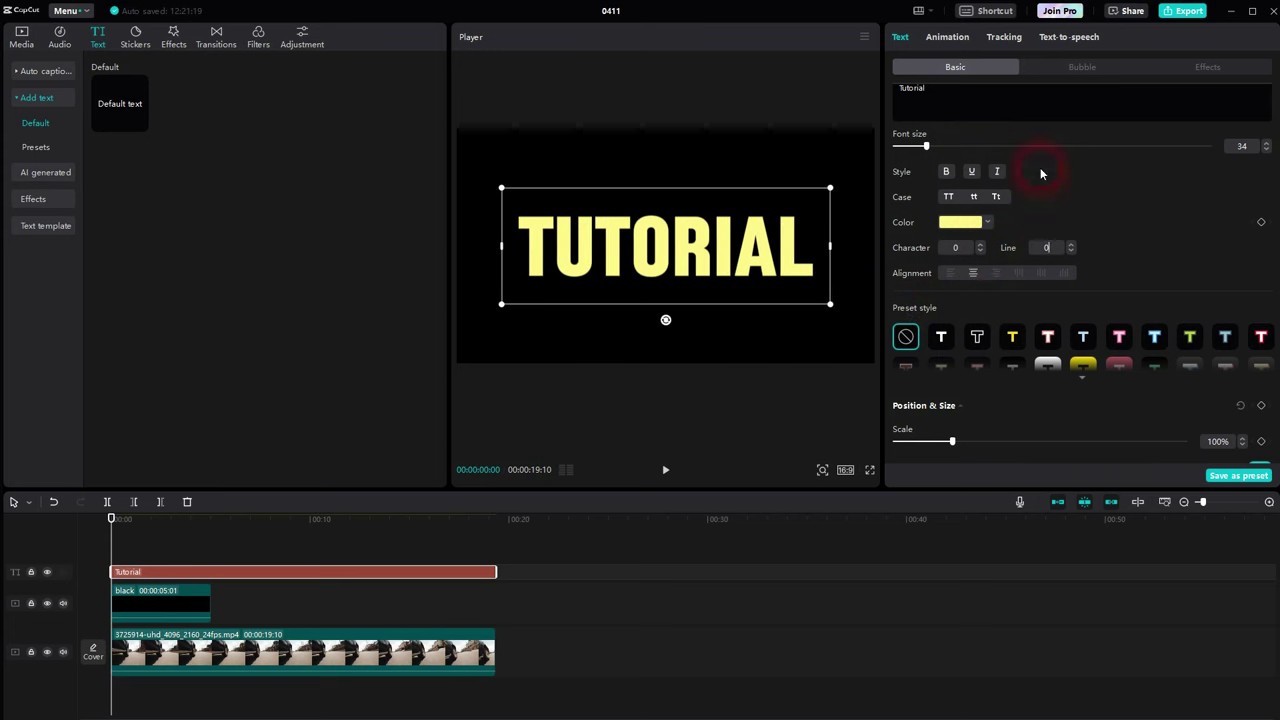
Step: Try a line spacing of 6 with a second text line reading Line, and remove both again
click(944, 92)
key(Return)
text(Line)
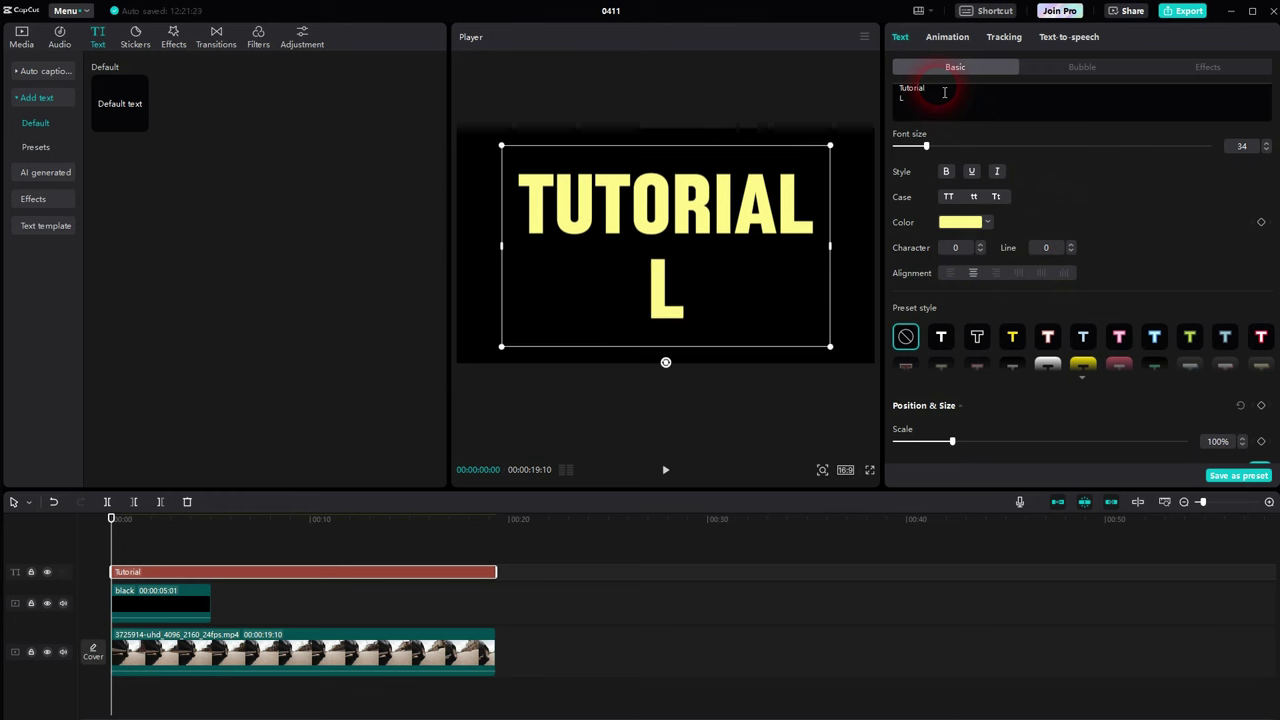
click(1046, 247)
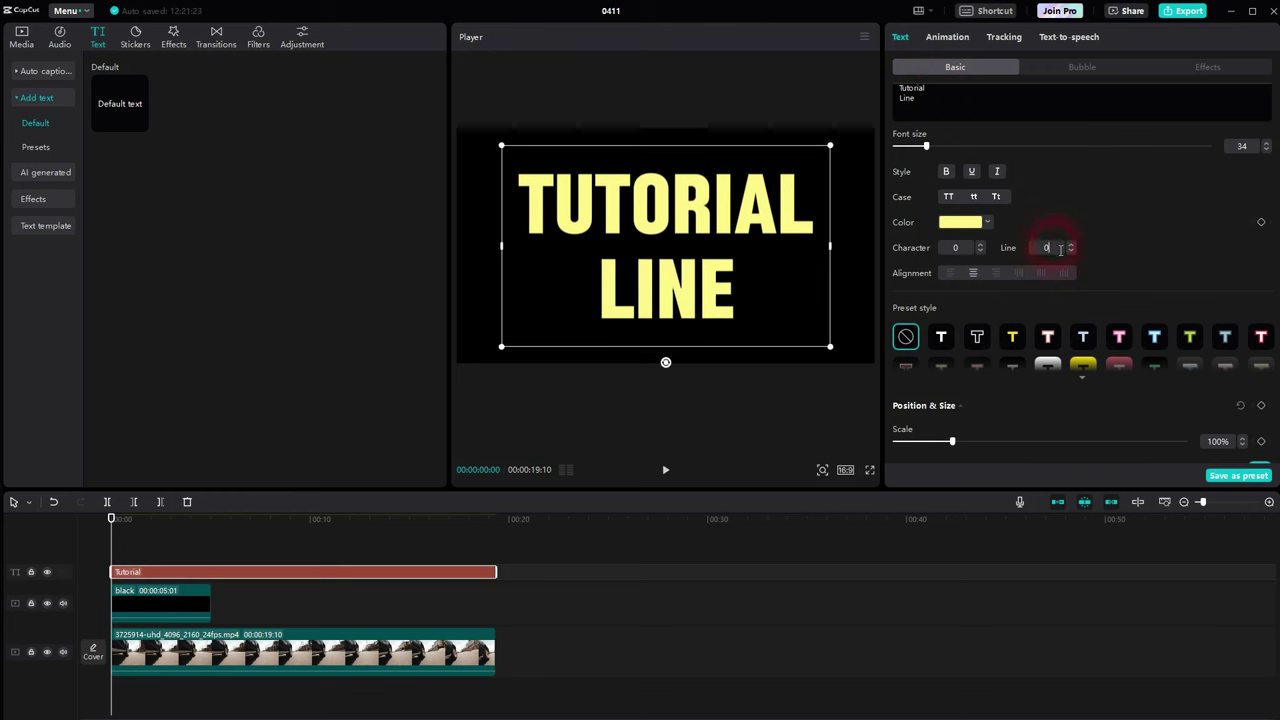
text(6)
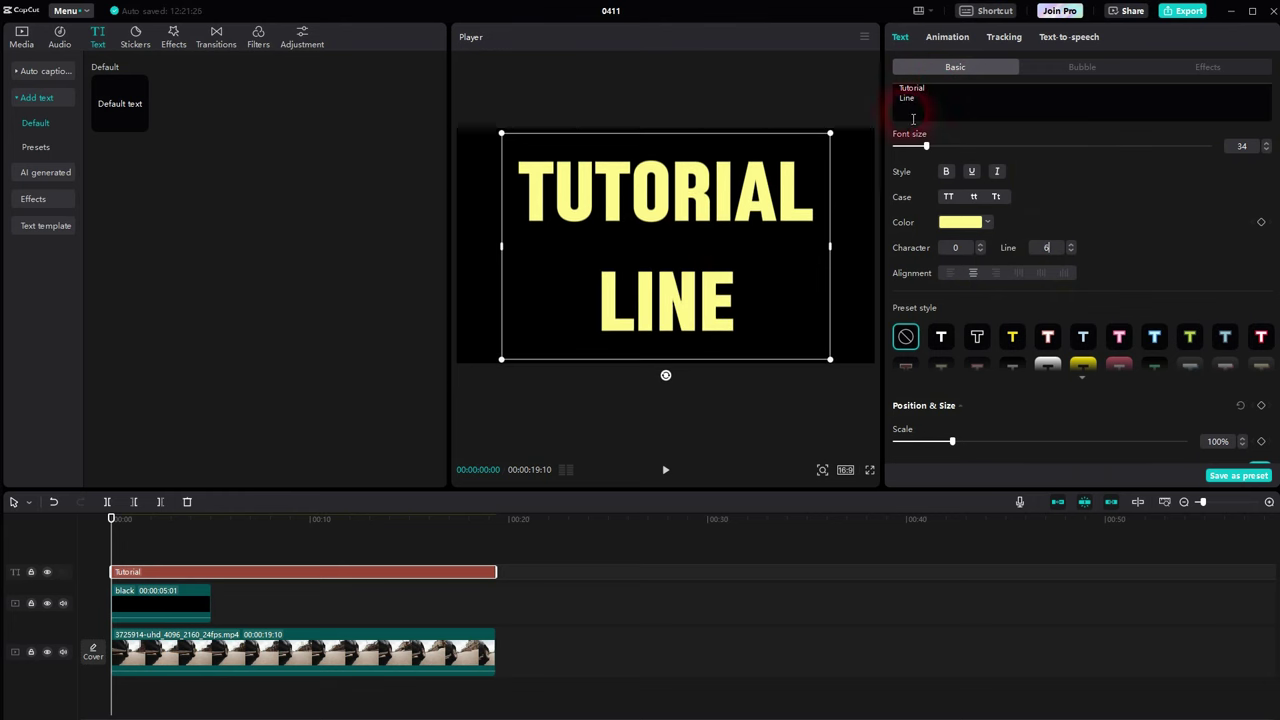
double_click(906, 98)
key(BackSpace)
key(BackSpace)
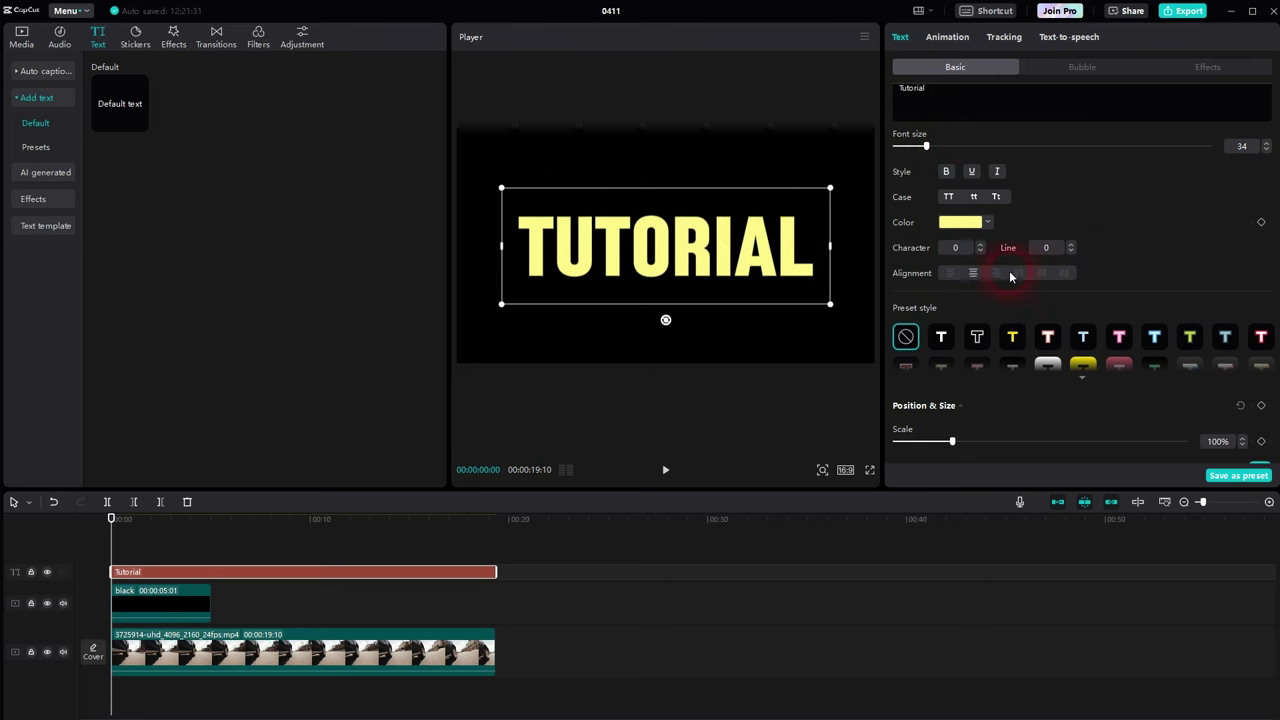
Step: Try the preset text styles with black lettering on white and yellow backgrounds, and undo both
scroll(1155, 222, down, 1)
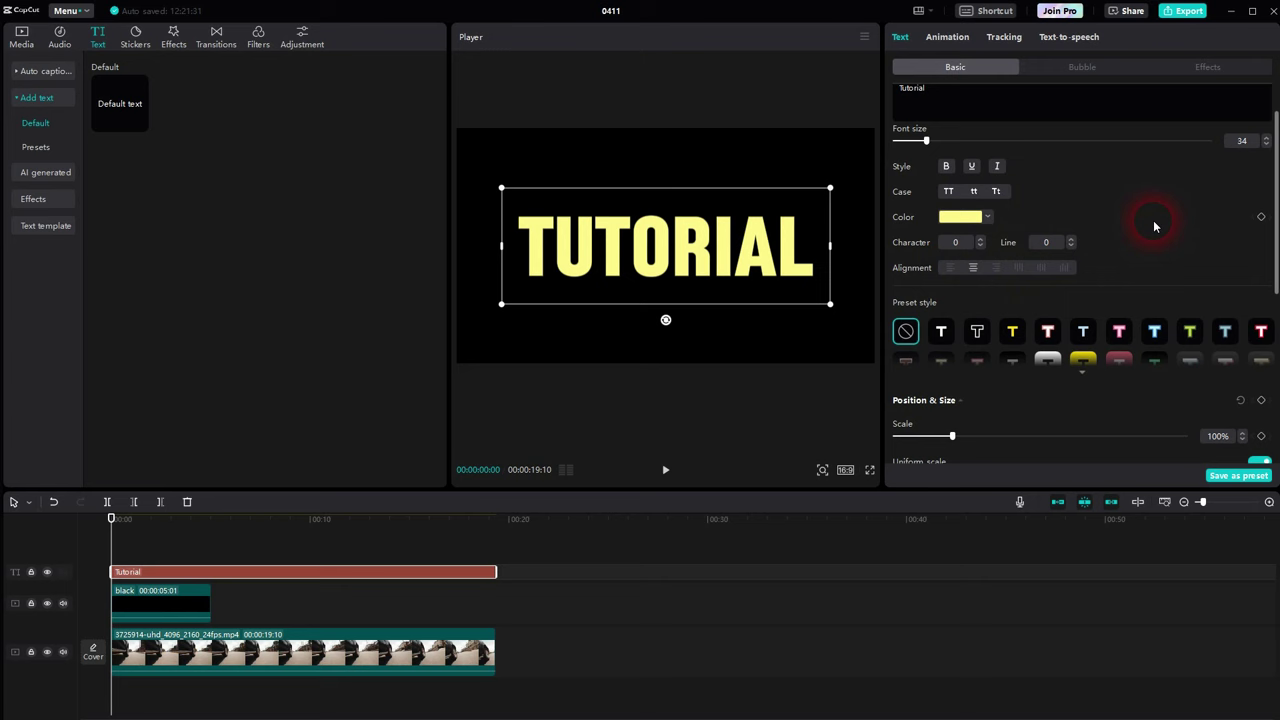
click(1085, 376)
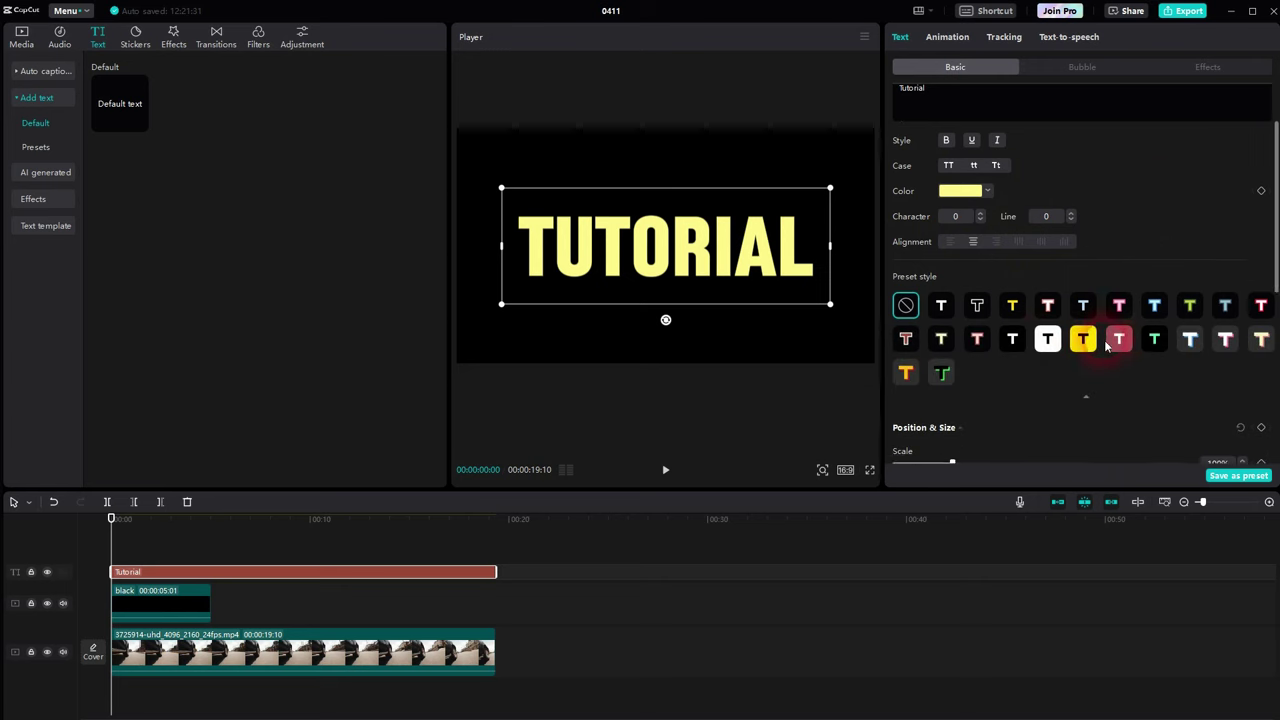
click(1050, 318)
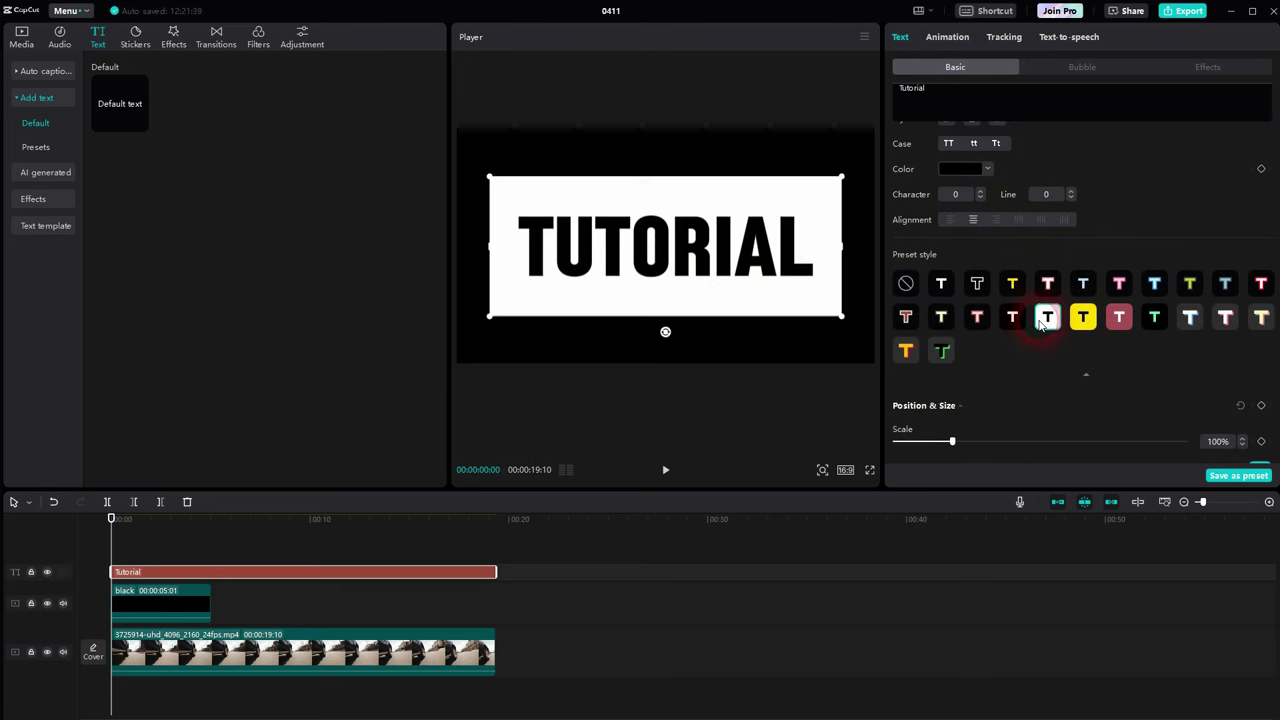
click(1081, 320)
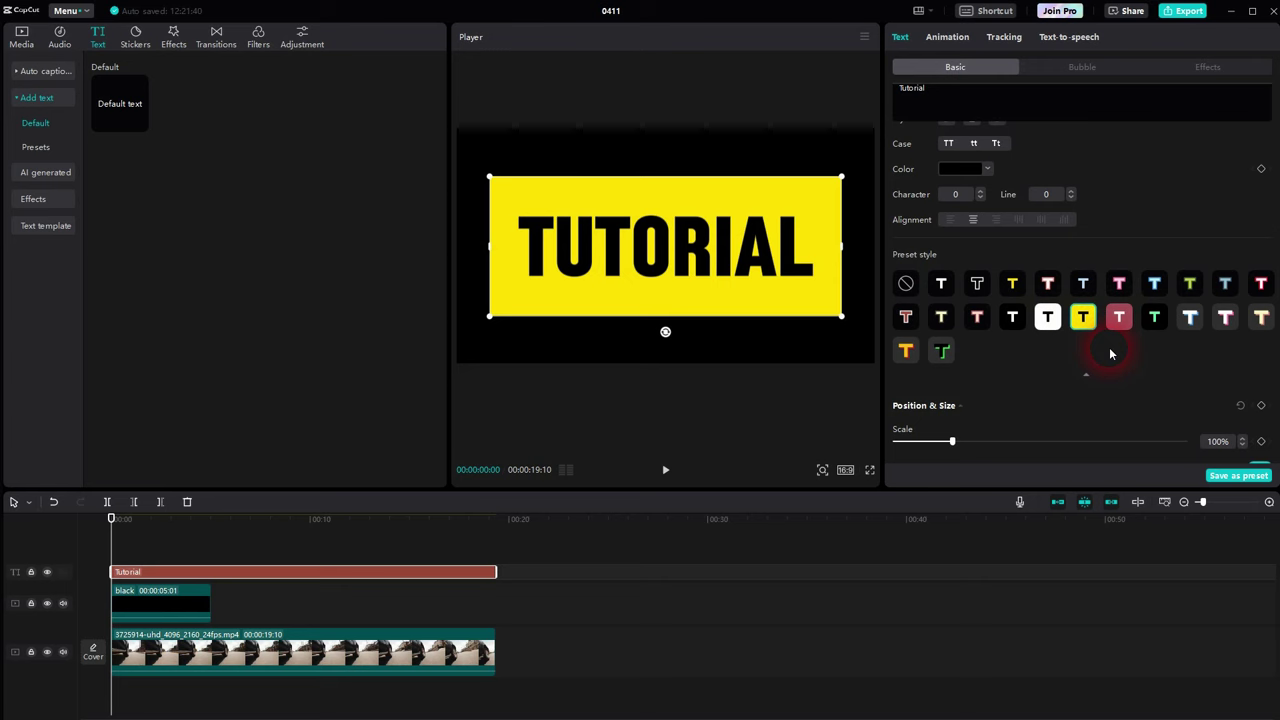
key(ctrl+z)
key(ctrl+z)
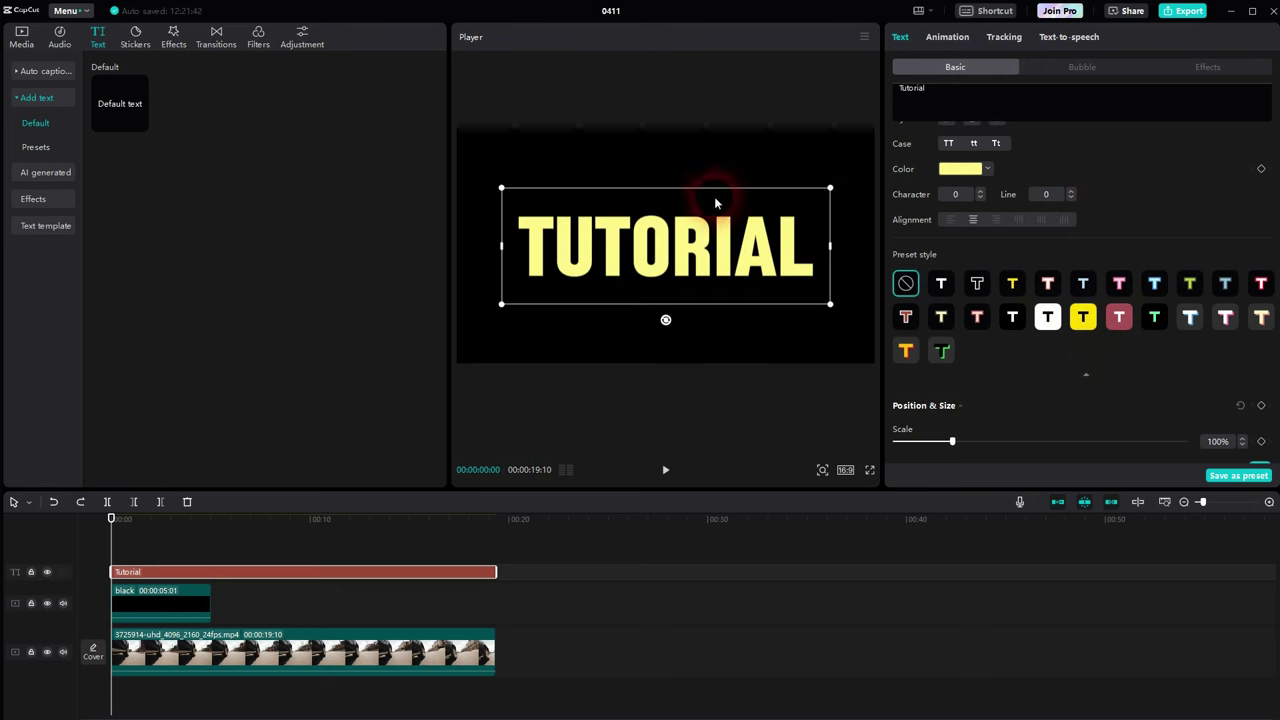
Step: Set the text's X position to -175
scroll(1136, 222, down, 5)
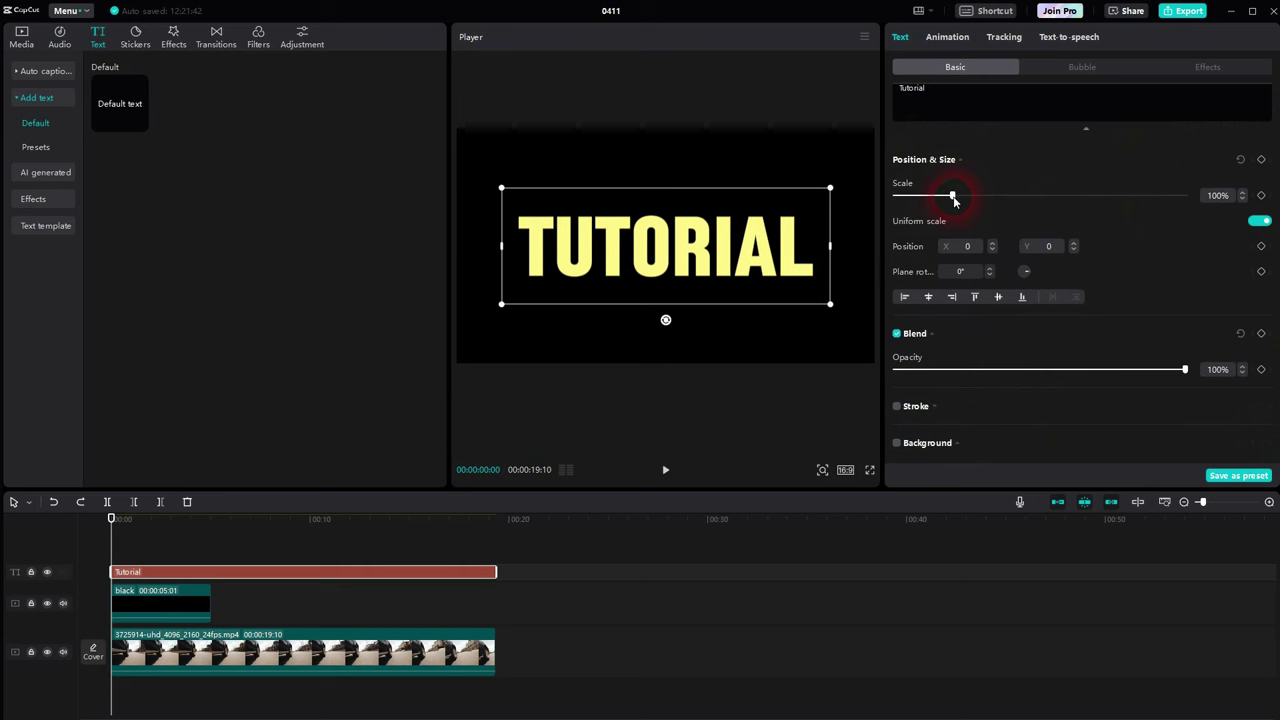
click(964, 245)
text(-175)
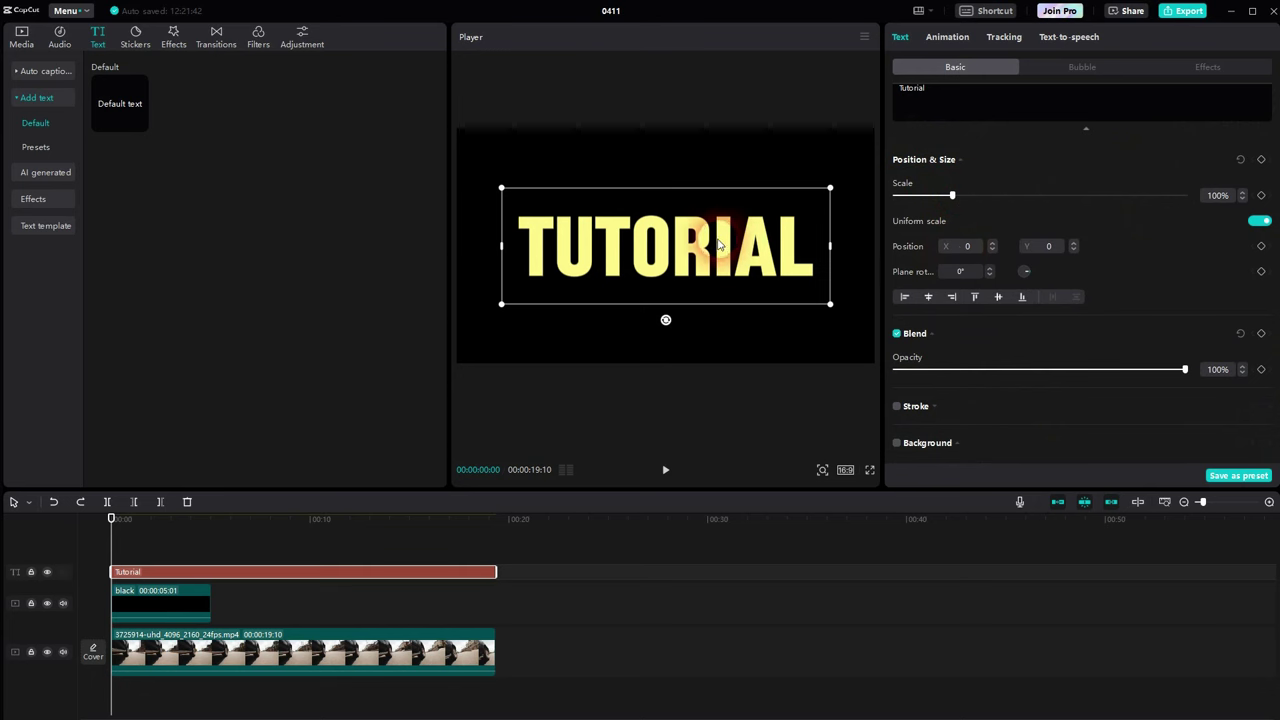
key(Return)
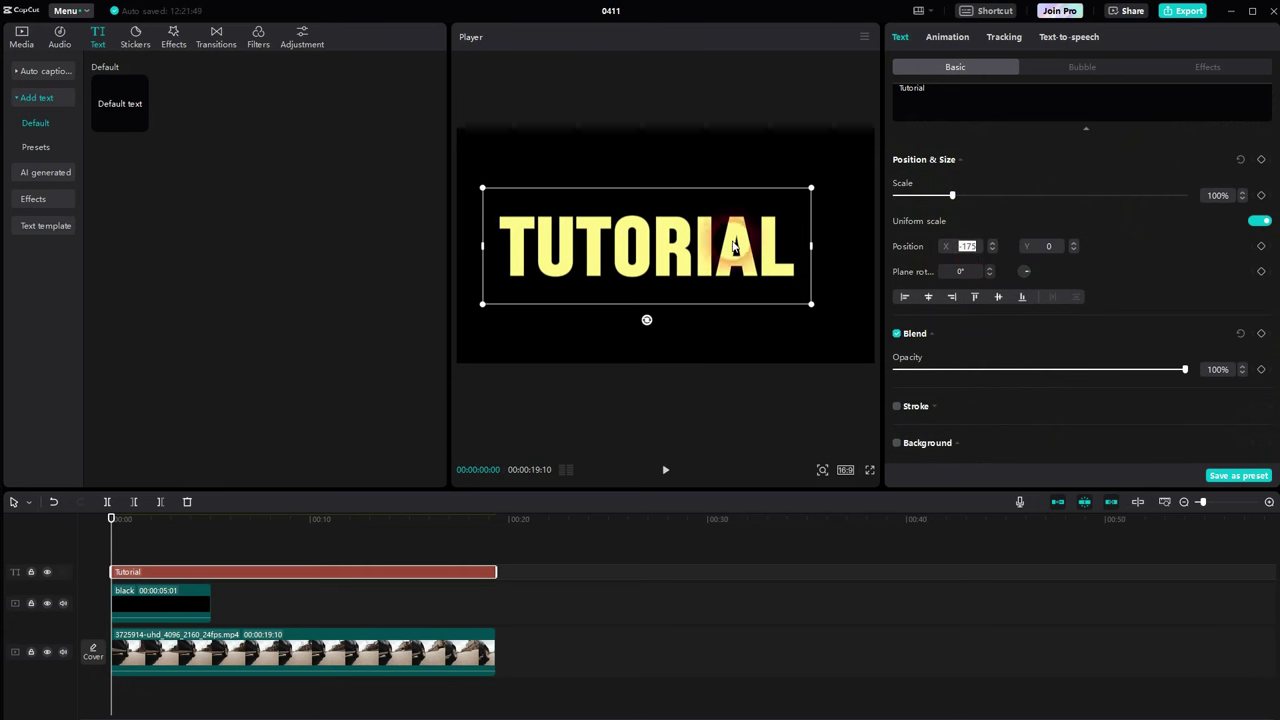
Step: Move the text upward freehand to about X -159, Y 263, and set its Y position to 0
drag(698, 250, 700, 222)
click(1036, 247)
drag(1036, 249, 1060, 249)
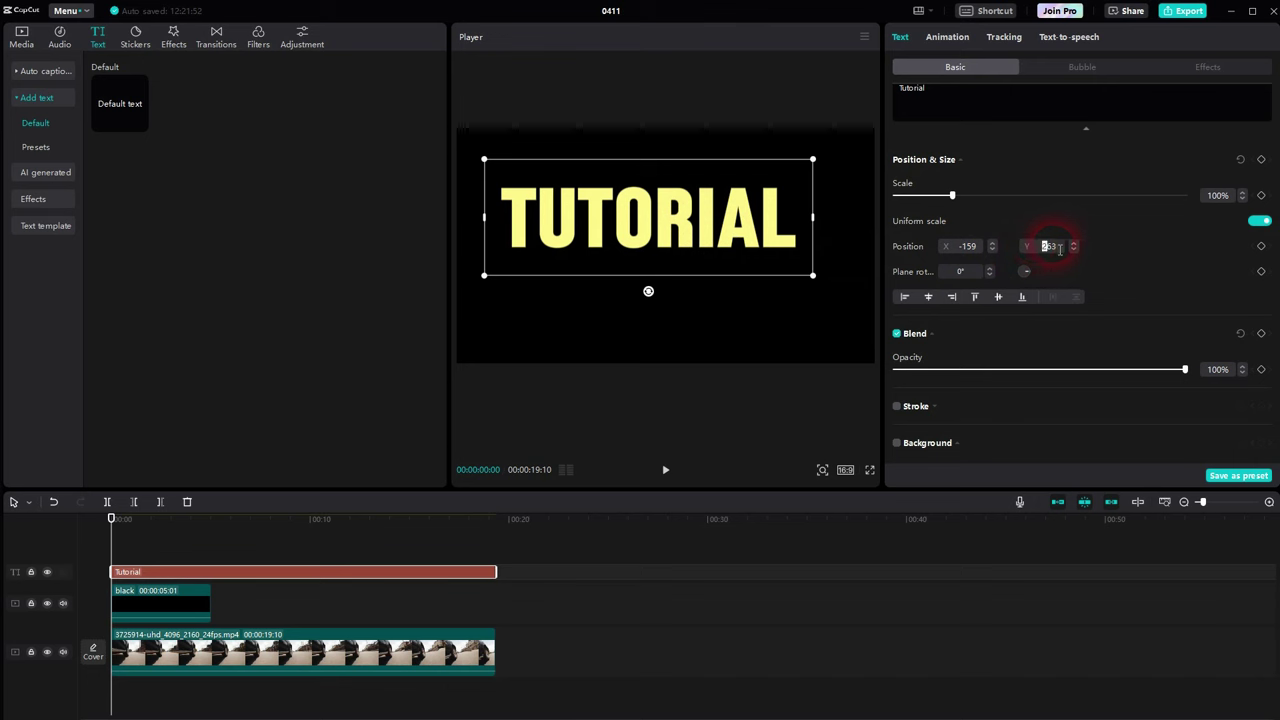
text(0)
key(Return)
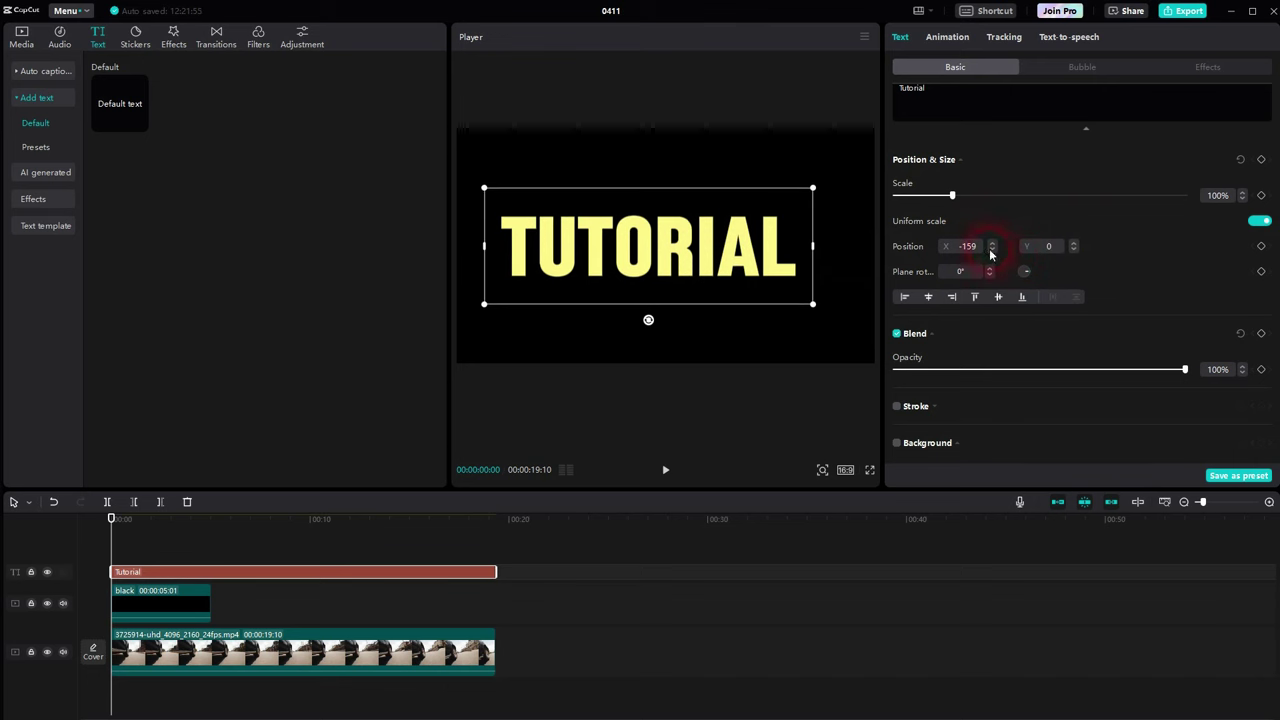
Step: Set the text's X position to 0
drag(960, 249, 982, 249)
text(0)
key(Return)
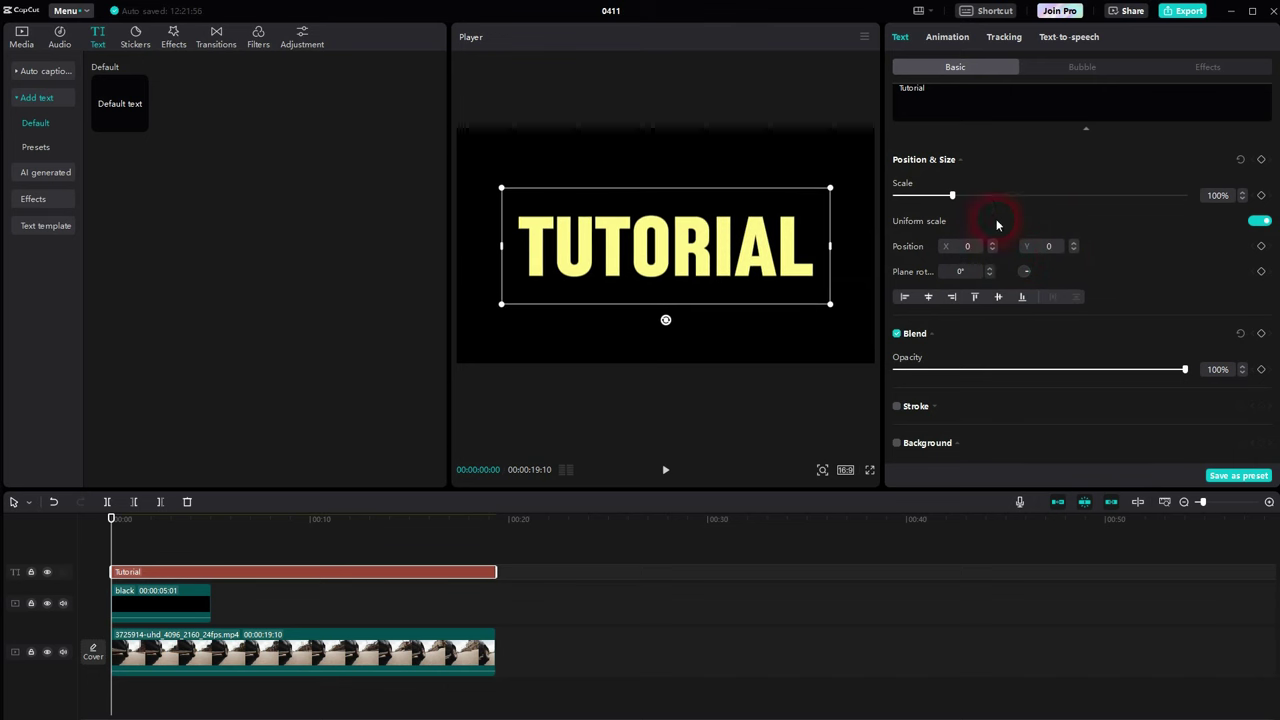
Step: Try rotating the TUTORIAL text in its plane to about 57°
click(1027, 277)
drag(1028, 279, 1033, 280)
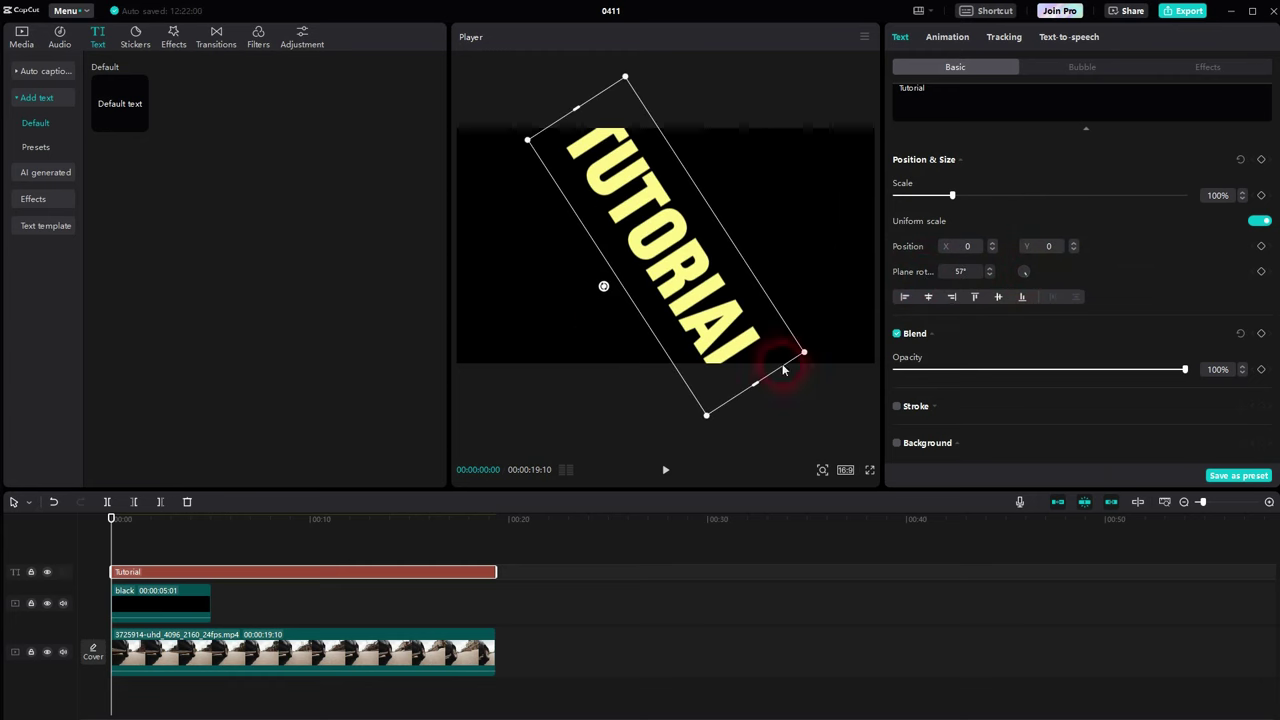
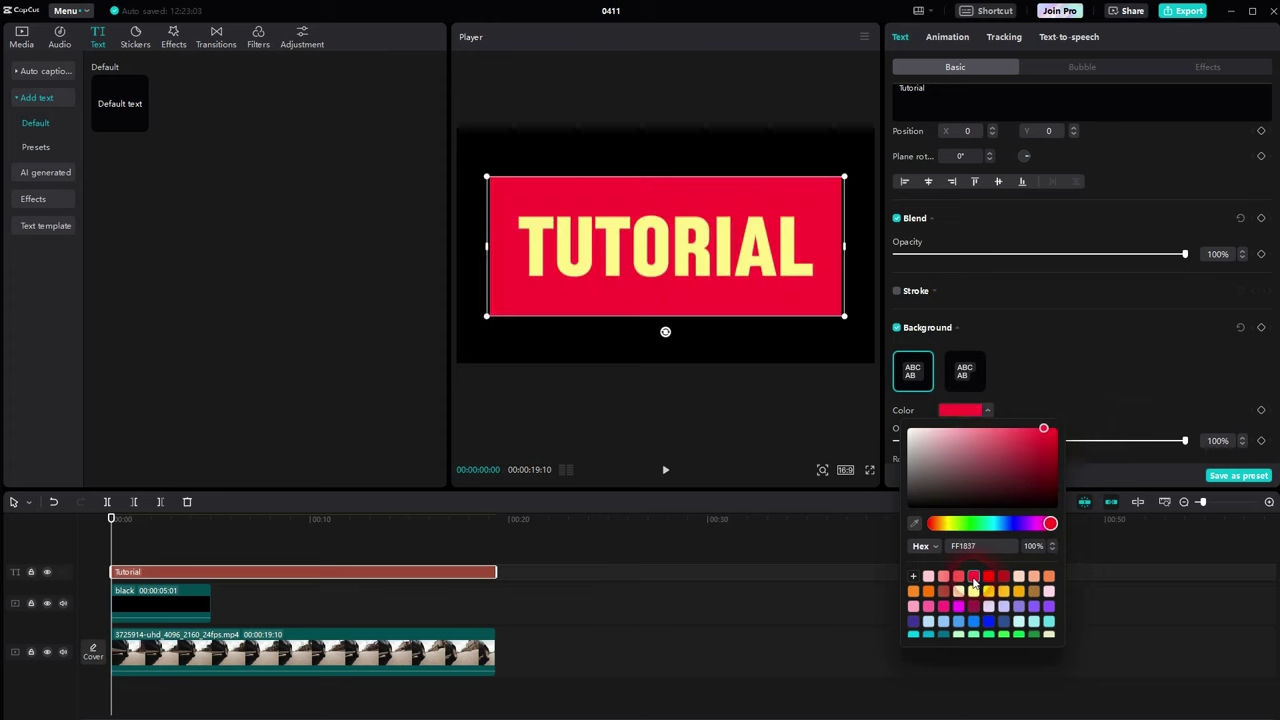
Step: Set the red text background's rounded rectangle to 100% and reduce its height and width to 0%
click(1051, 374)
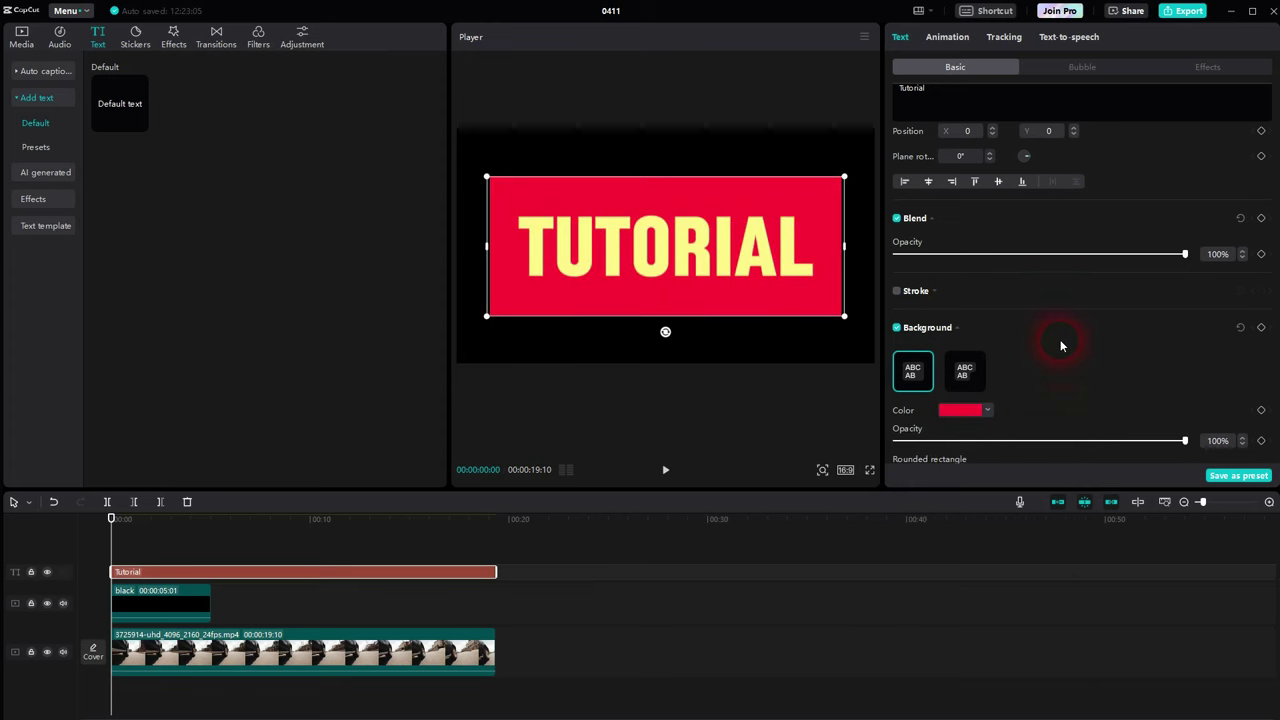
scroll(1061, 346, down, 5)
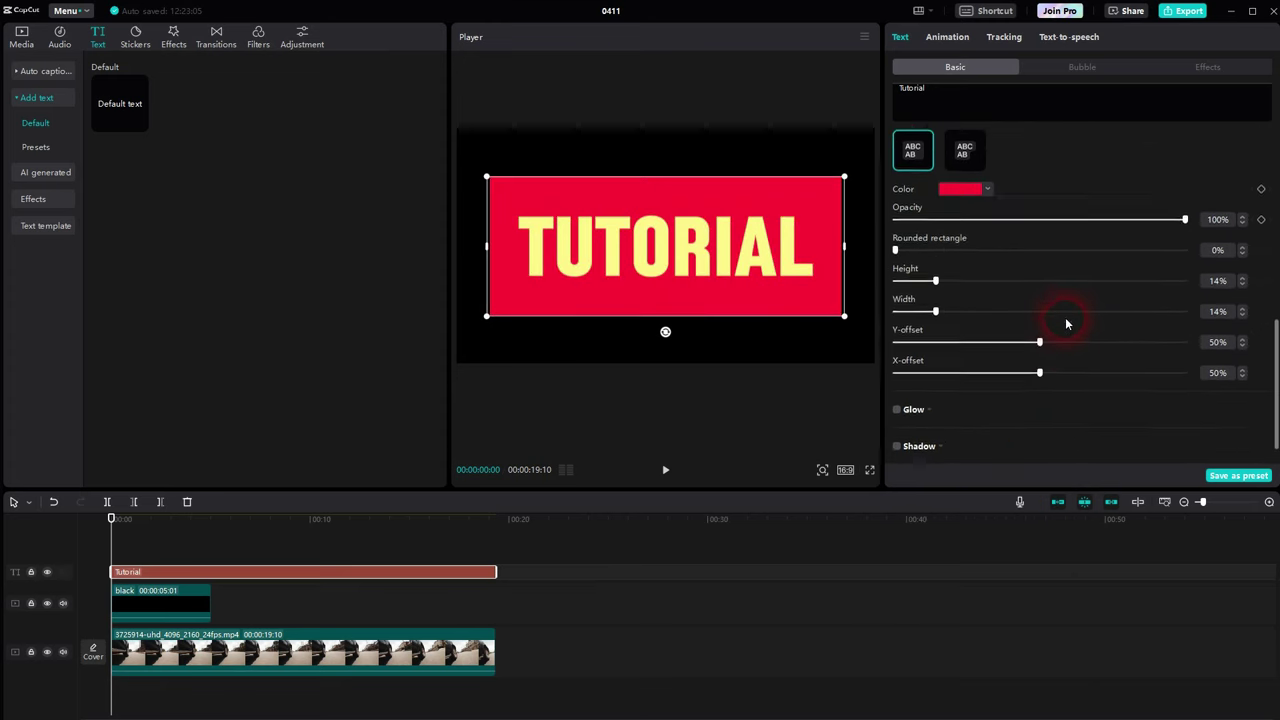
drag(929, 265, 1245, 267)
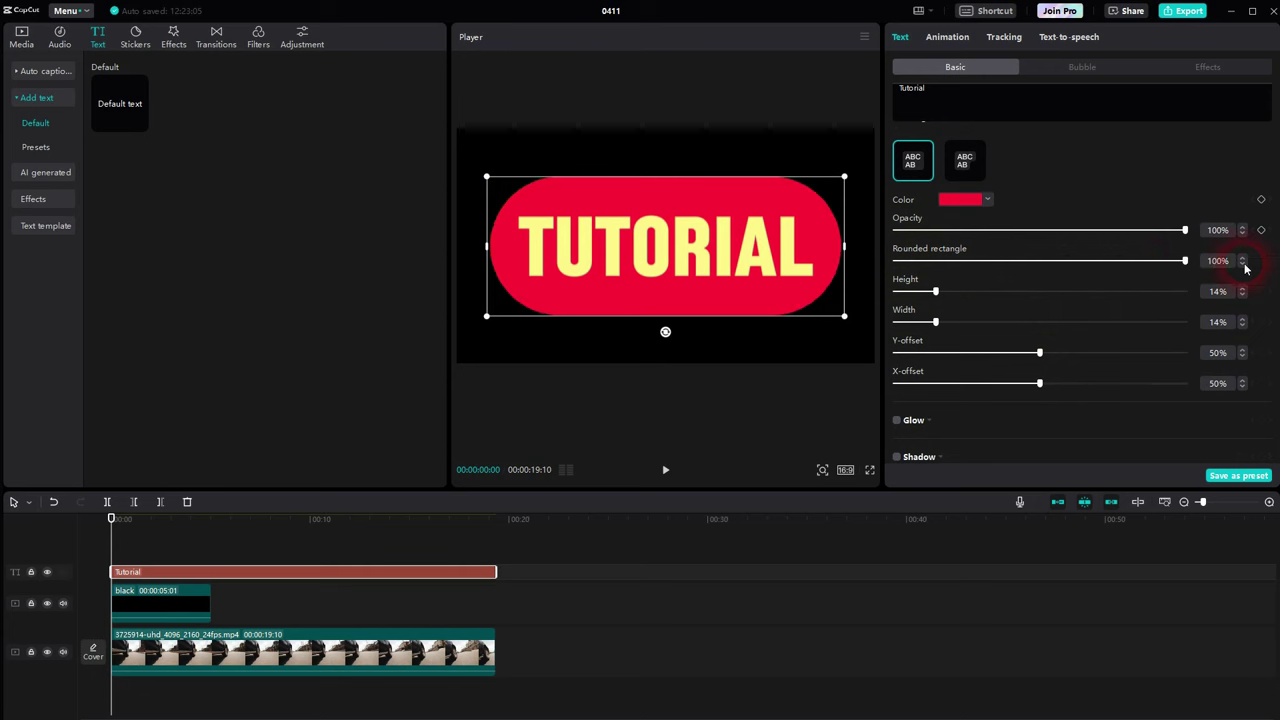
drag(937, 292, 1023, 291)
drag(950, 318, 849, 320)
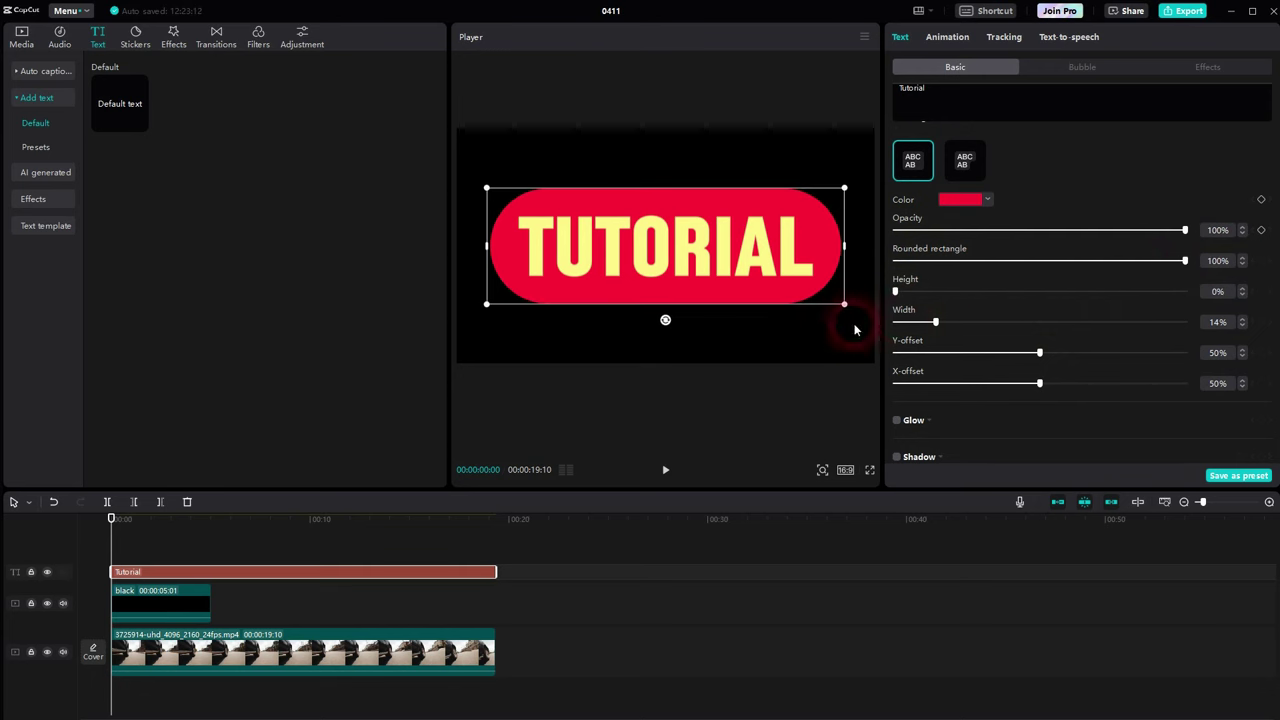
drag(937, 322, 870, 360)
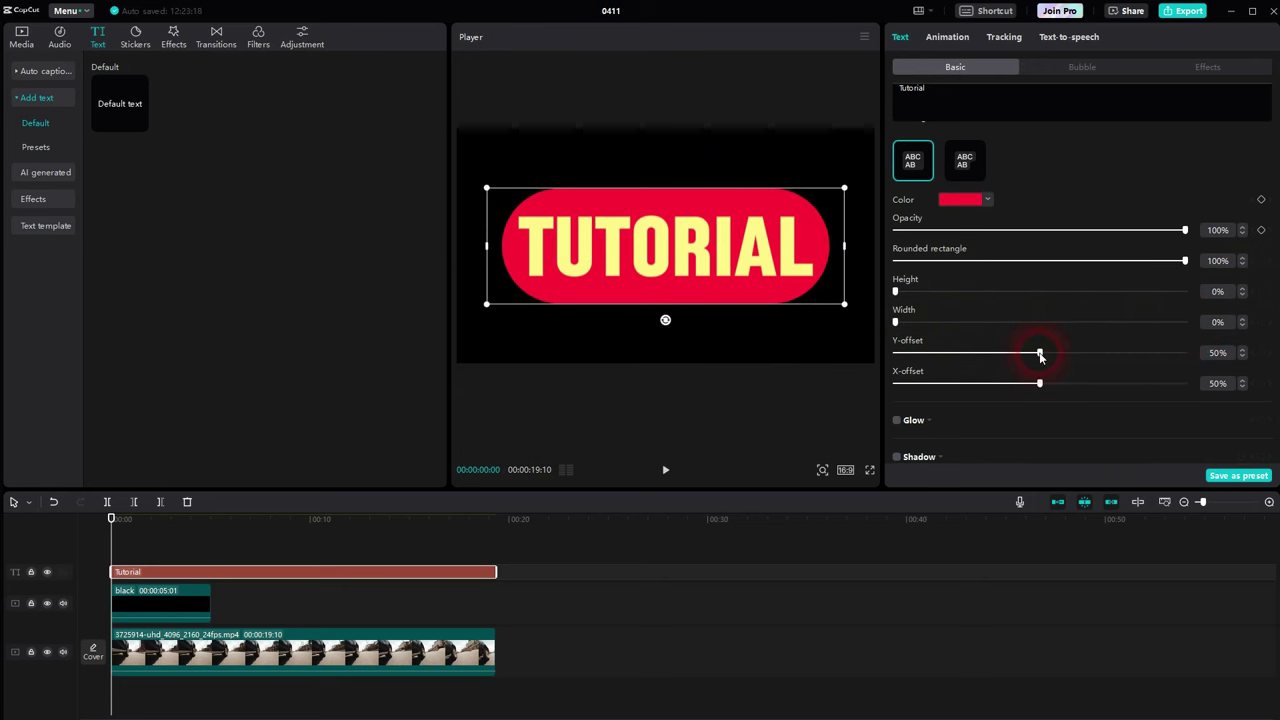
Step: Try background offsets of Y 56% and X 59%, and turn the text background off
drag(1040, 355, 1064, 382)
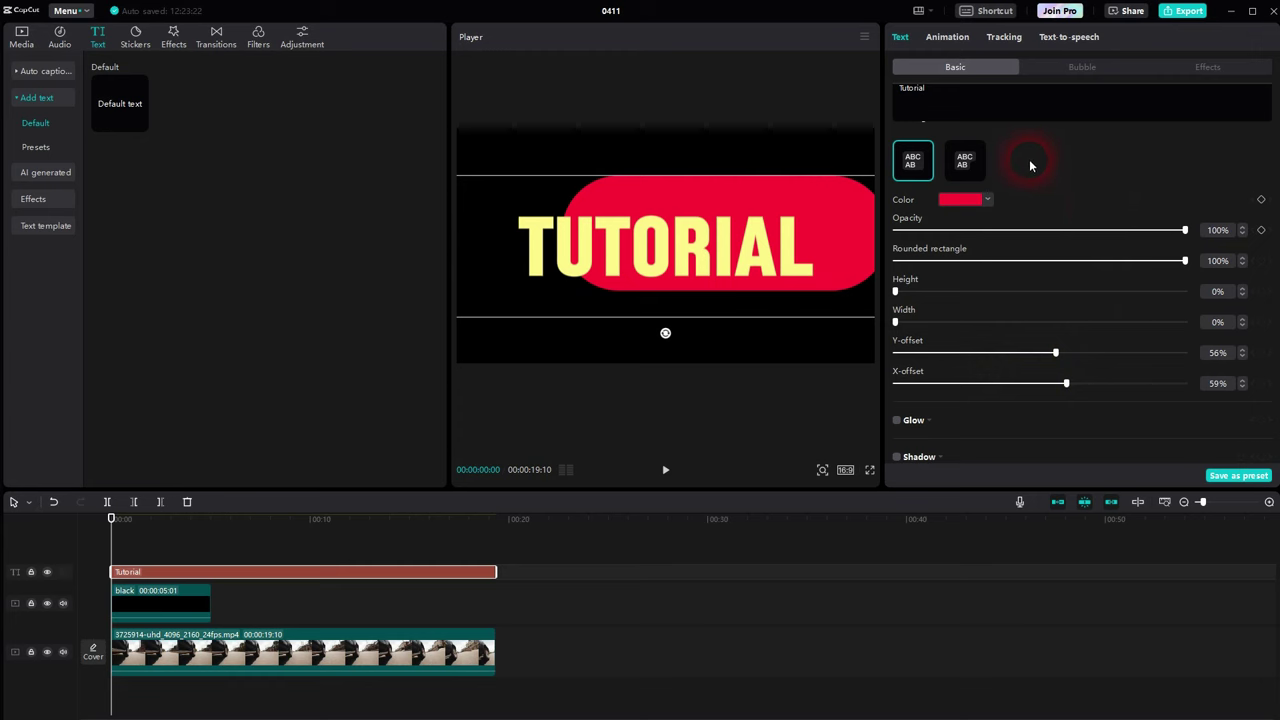
scroll(1041, 177, up, 1)
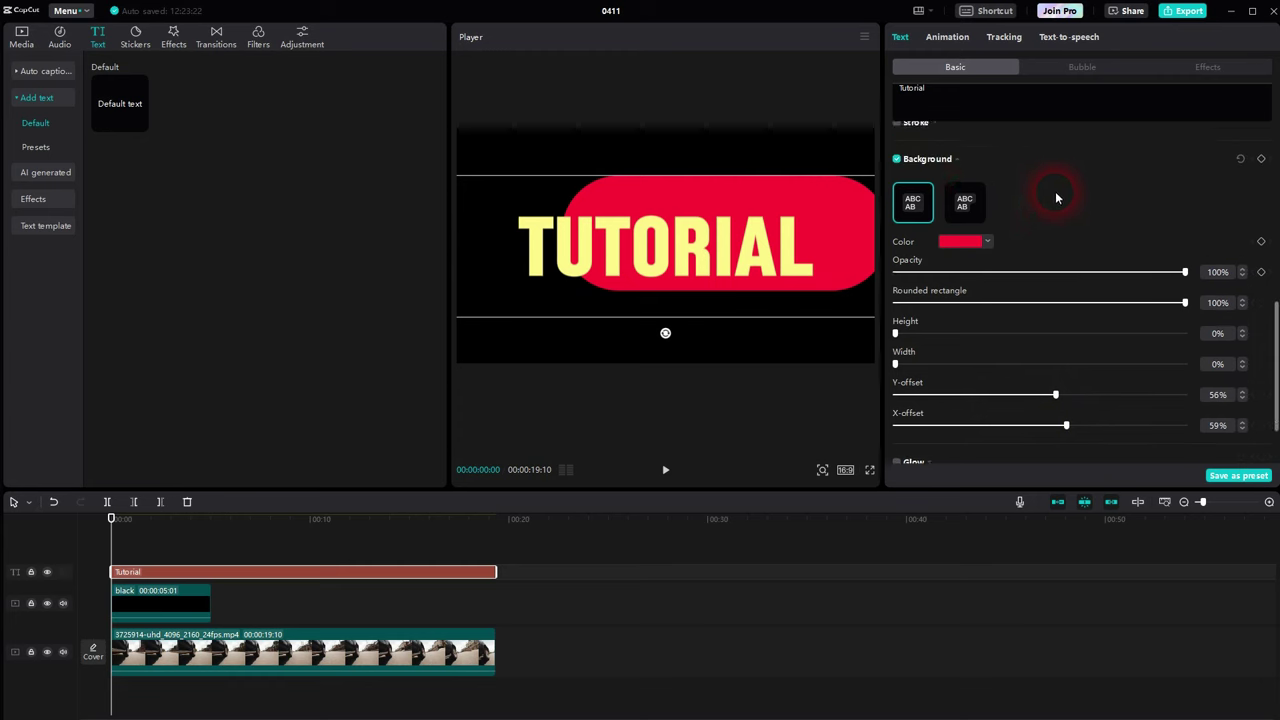
click(896, 165)
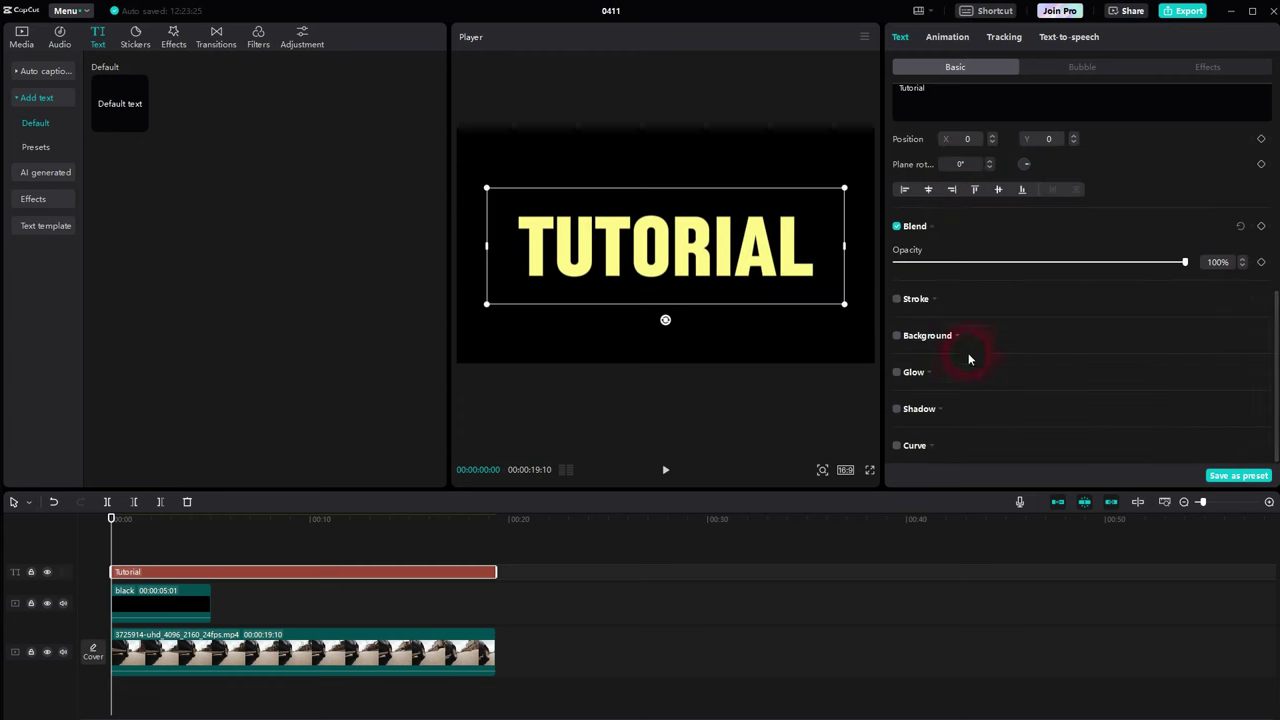
Step: Turn on the text's glow and switch it from the Pro style to the second glow style
click(897, 372)
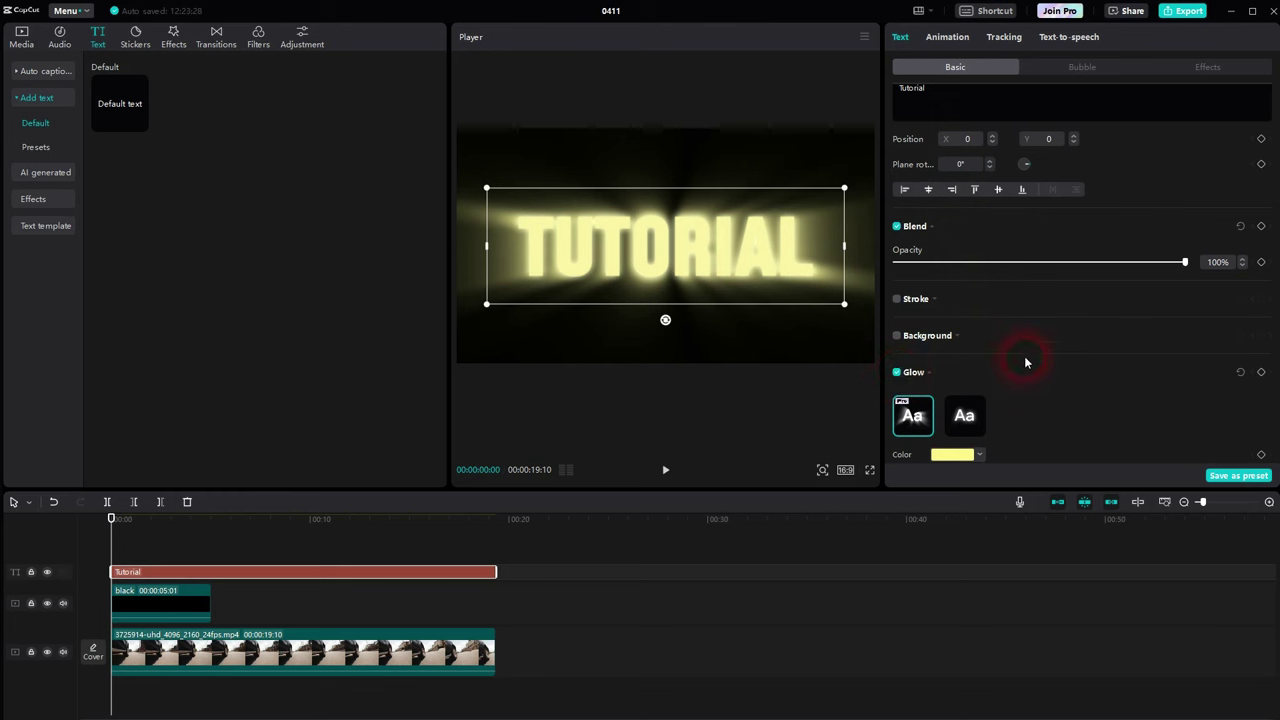
scroll(1046, 353, down, 1)
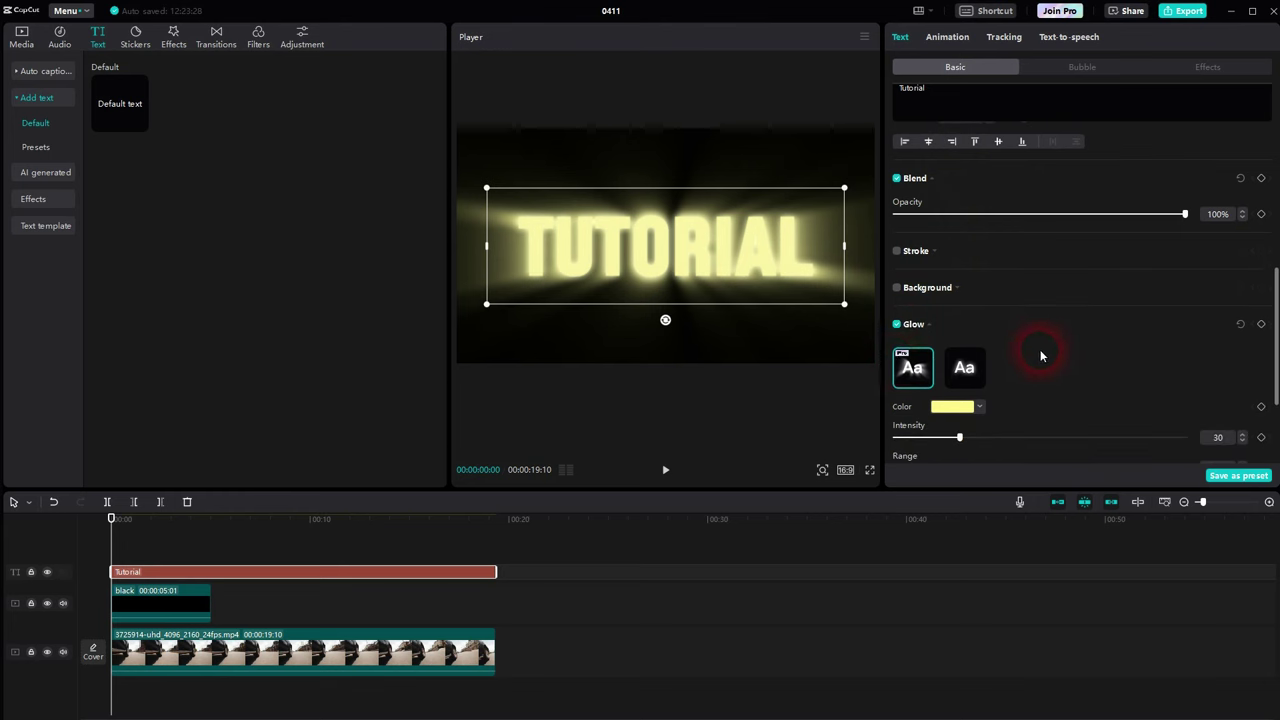
click(966, 370)
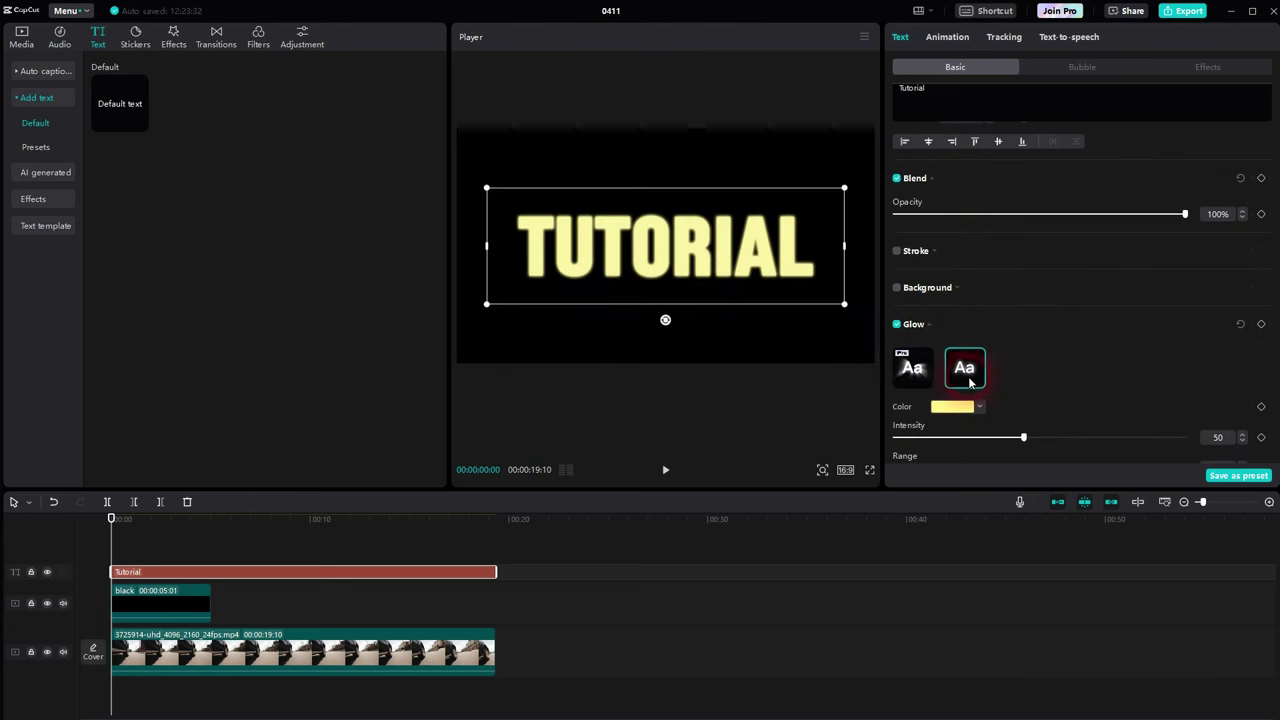
scroll(1090, 372, down, 1)
scroll(1090, 370, down, 3)
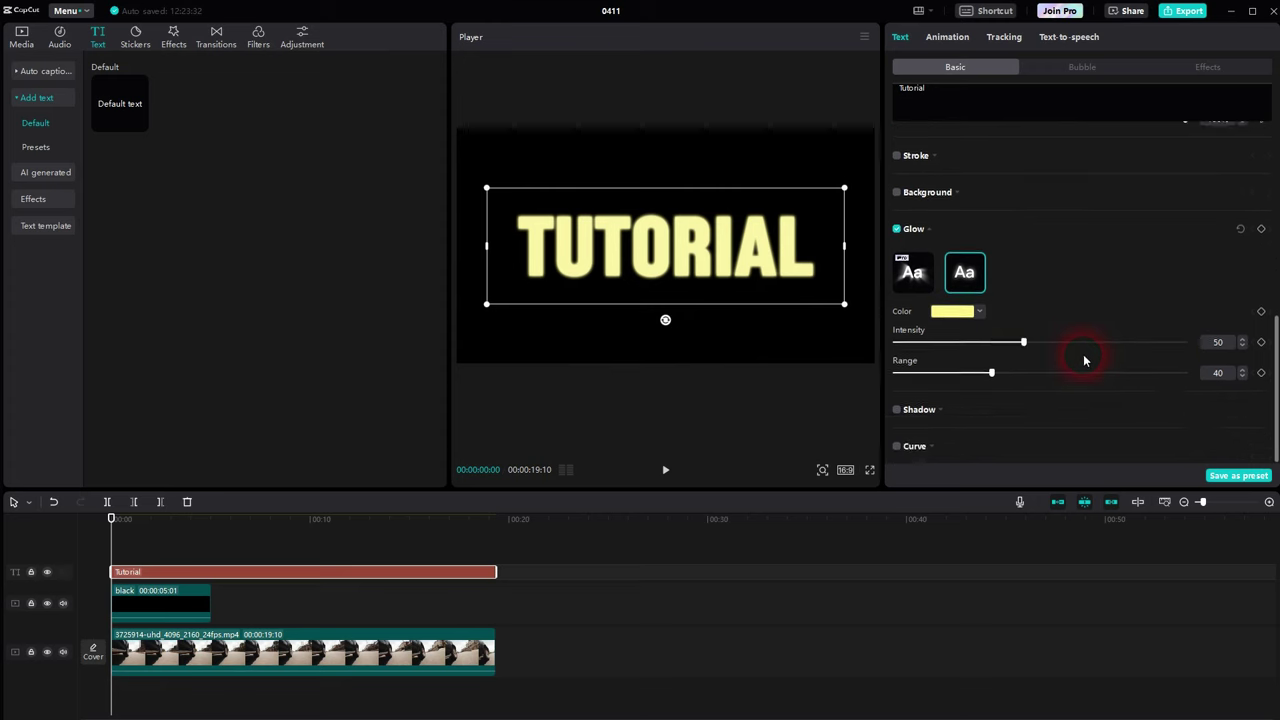
Step: Try a glow intensity of 100, then set the intensity to 44 and the range to 100
click(963, 317)
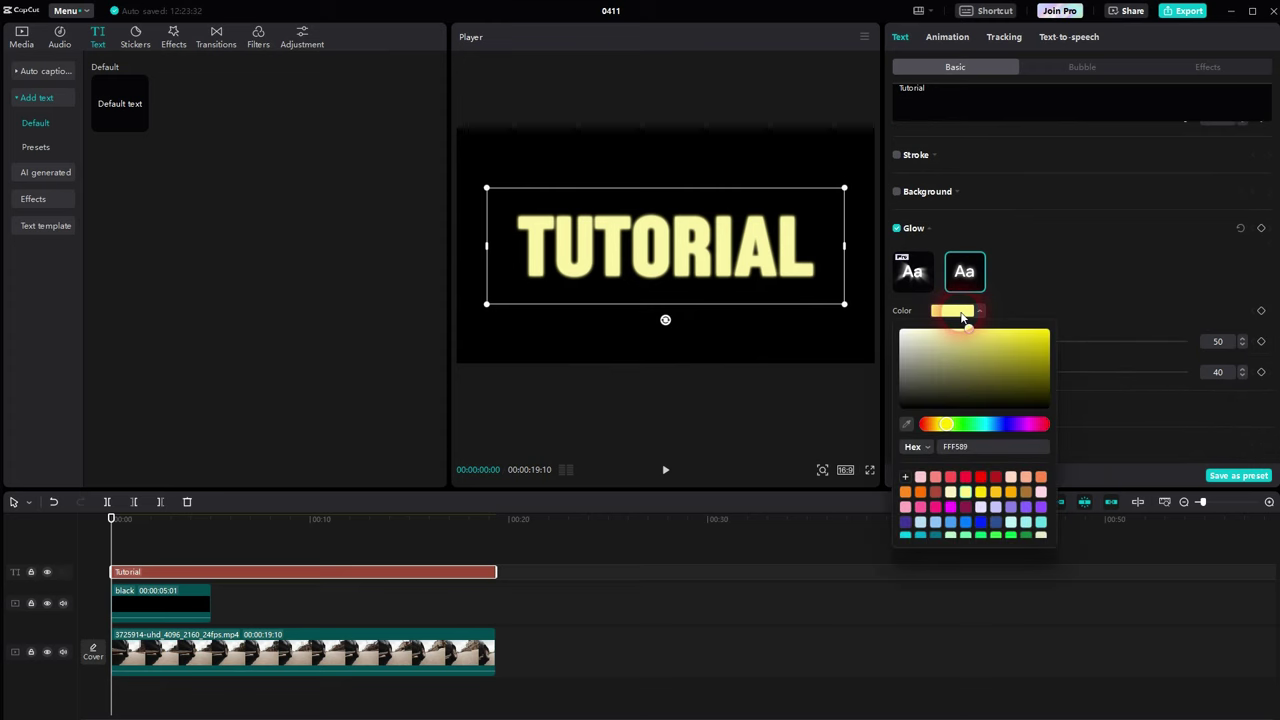
click(1106, 297)
drag(1024, 344, 1239, 346)
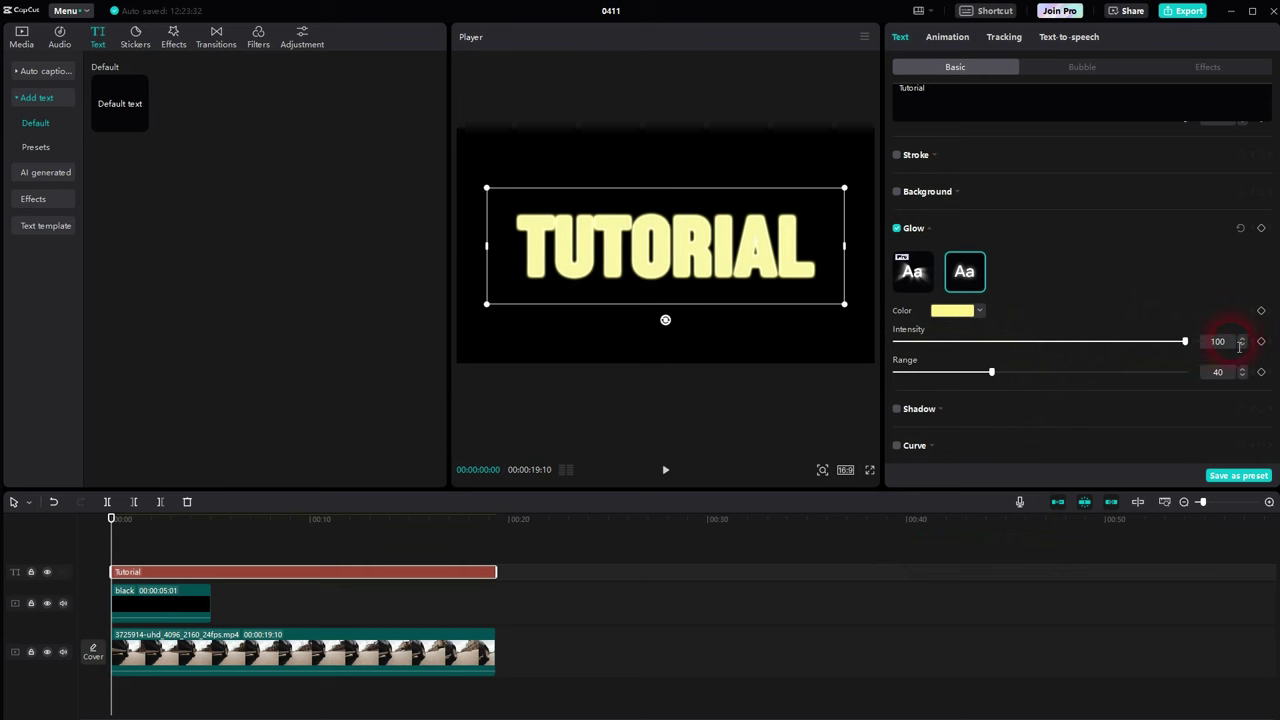
drag(991, 376, 1007, 353)
Step: Try a dark red glow colour on the text, and turn the glow off again
click(975, 311)
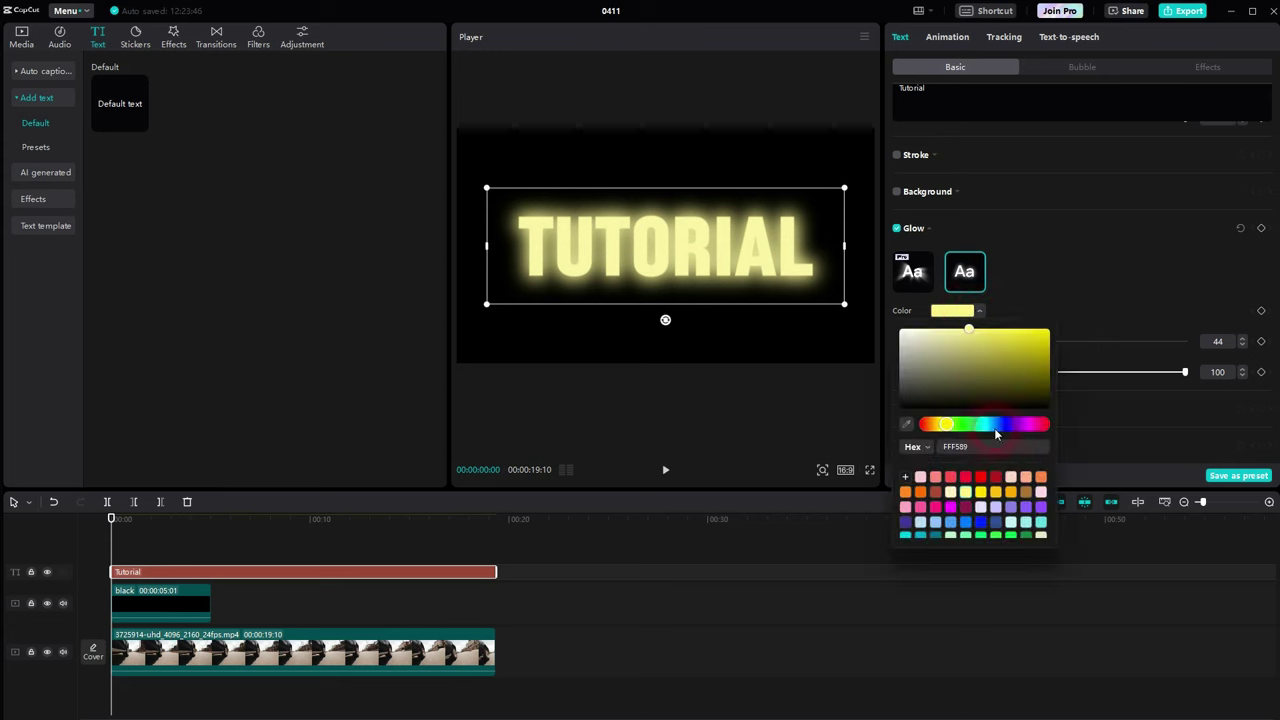
click(996, 478)
click(1138, 277)
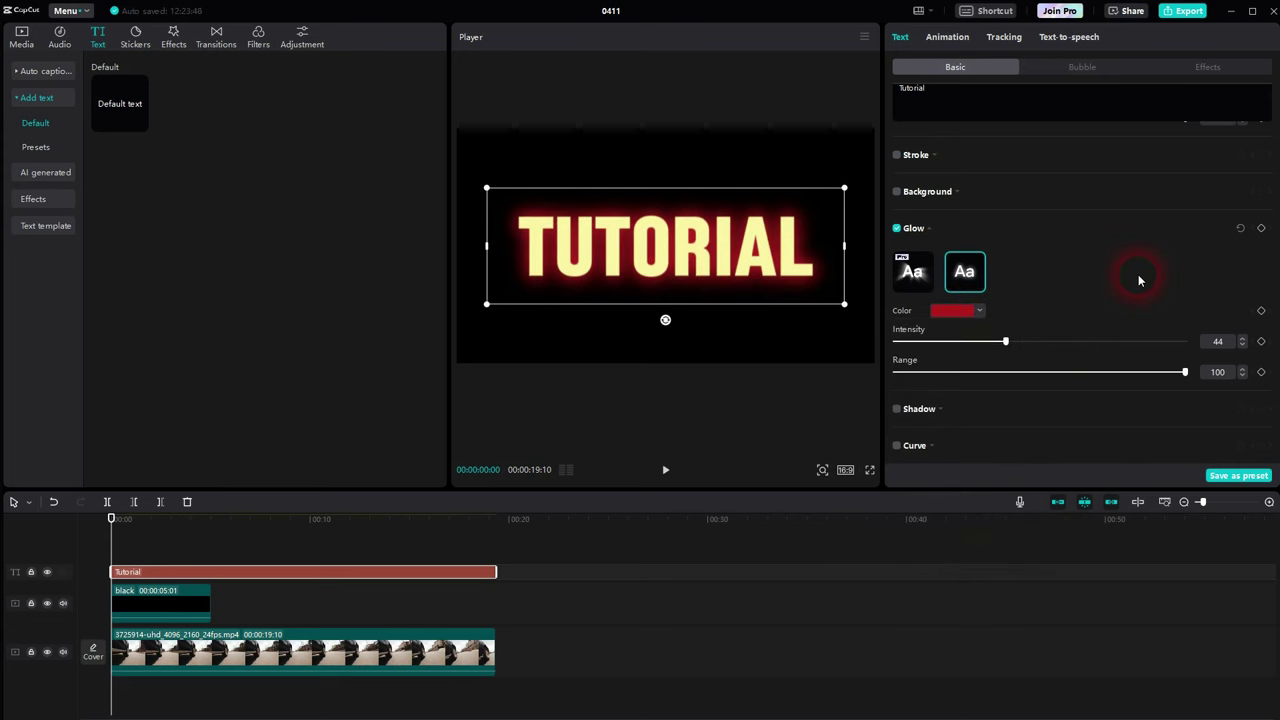
click(898, 229)
click(933, 232)
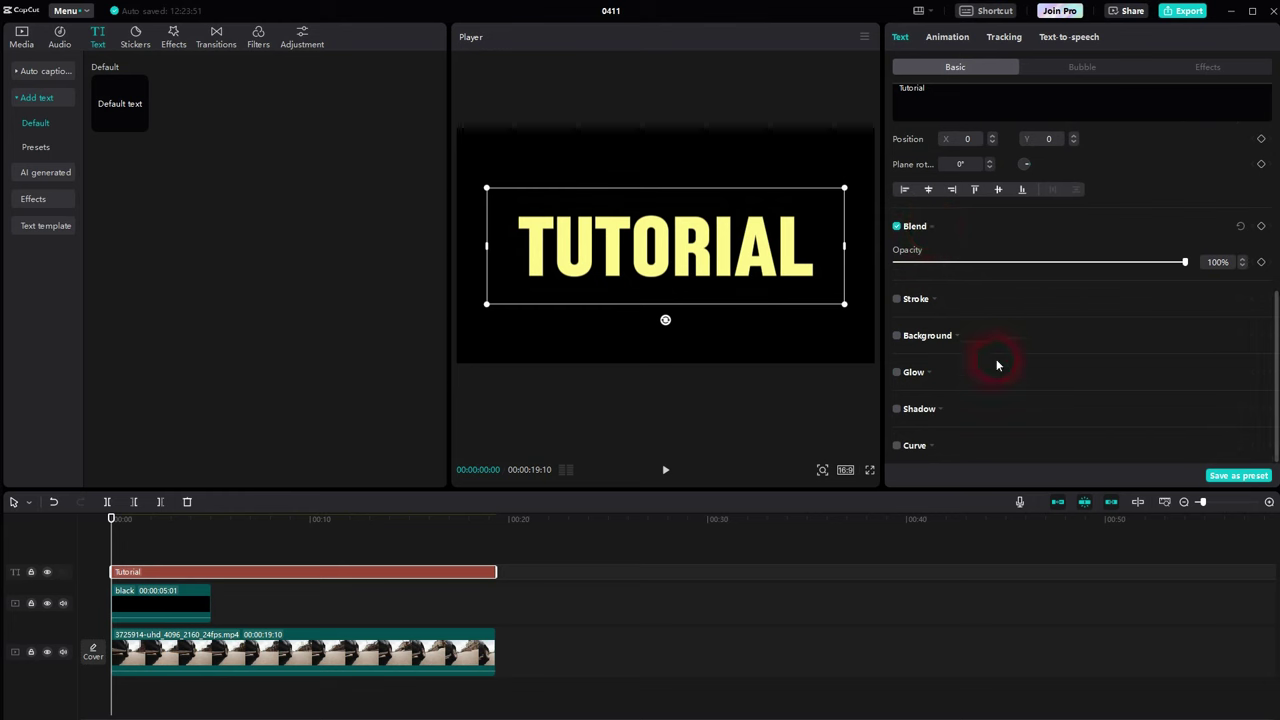
Step: Turn on the text's shadow and move the playhead to 00:00:08:25, where the title overlays the car clip
click(898, 409)
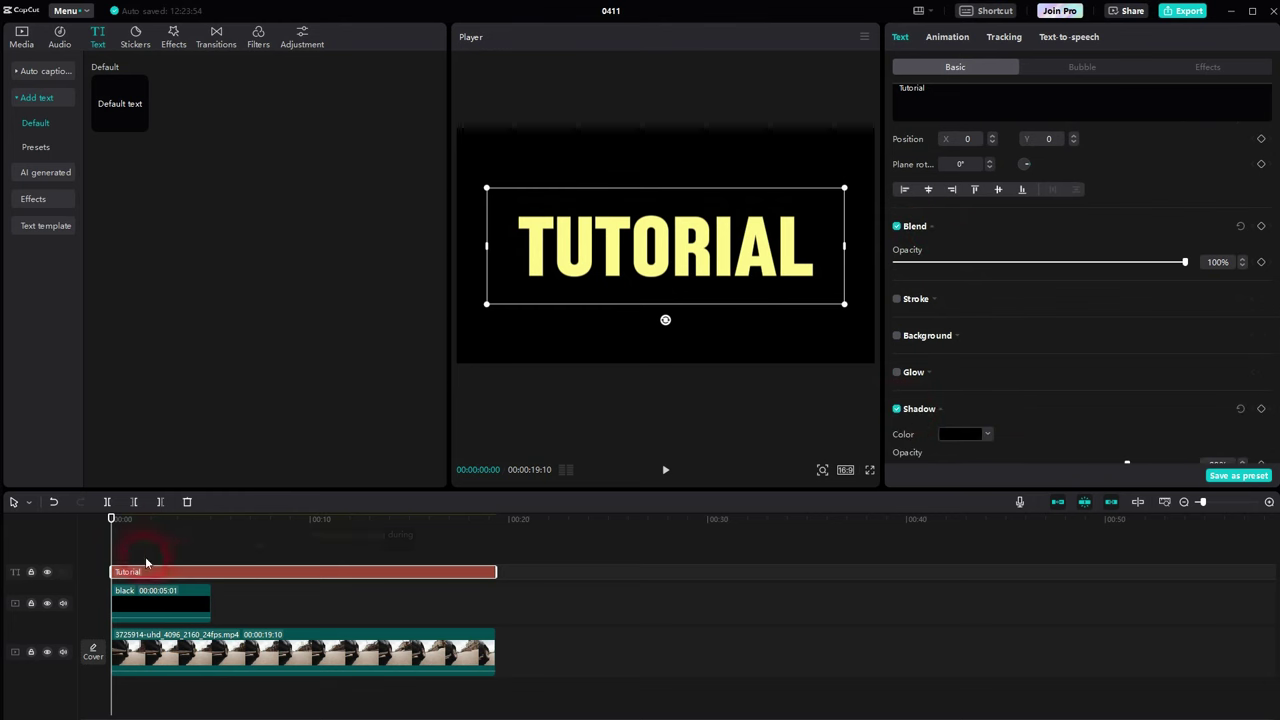
drag(120, 558, 287, 550)
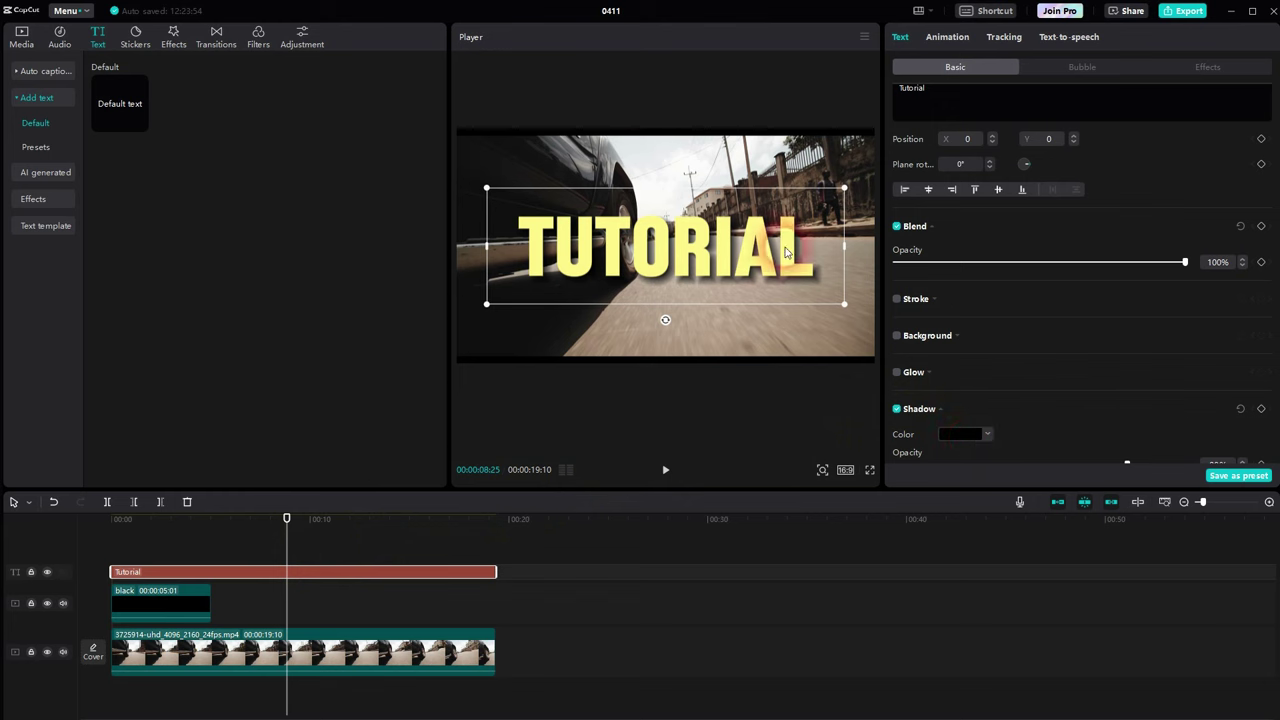
scroll(1005, 342, down, 3)
scroll(1005, 337, down, 1)
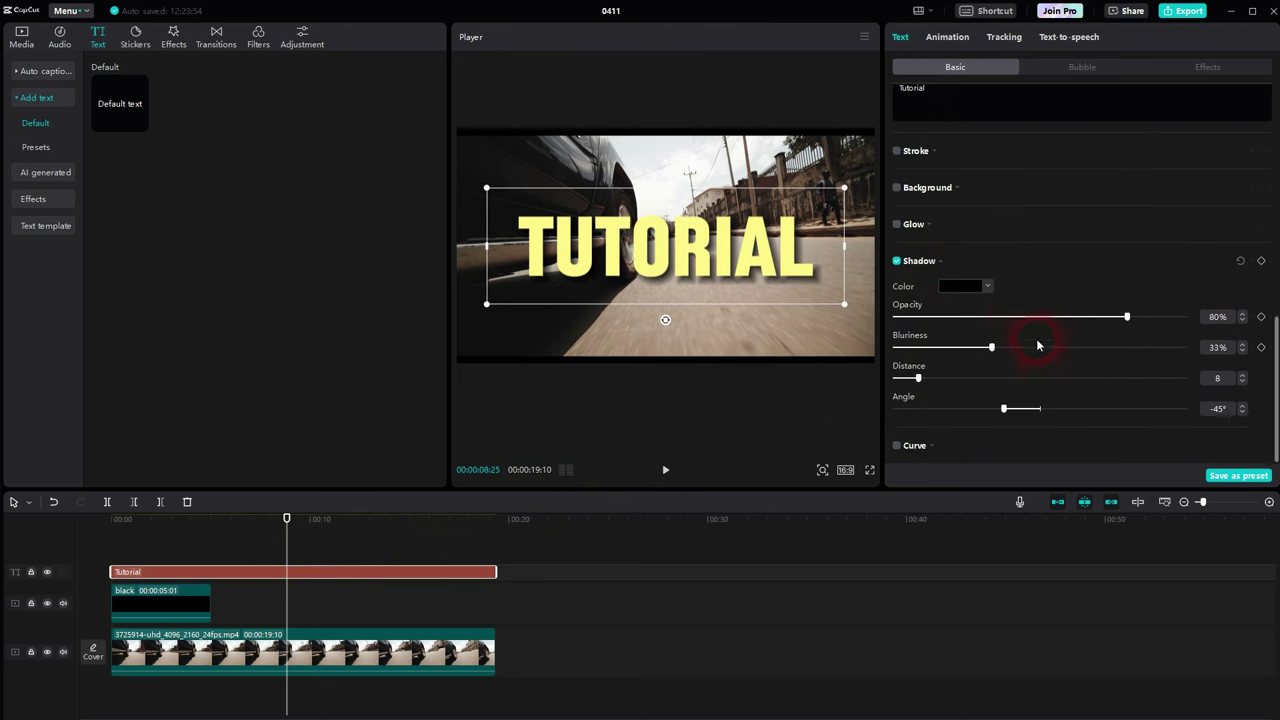
Step: Set the text shadow's bluriness to 23%, distance to 12, angle to -11° and opacity to 70%
drag(992, 347, 928, 377)
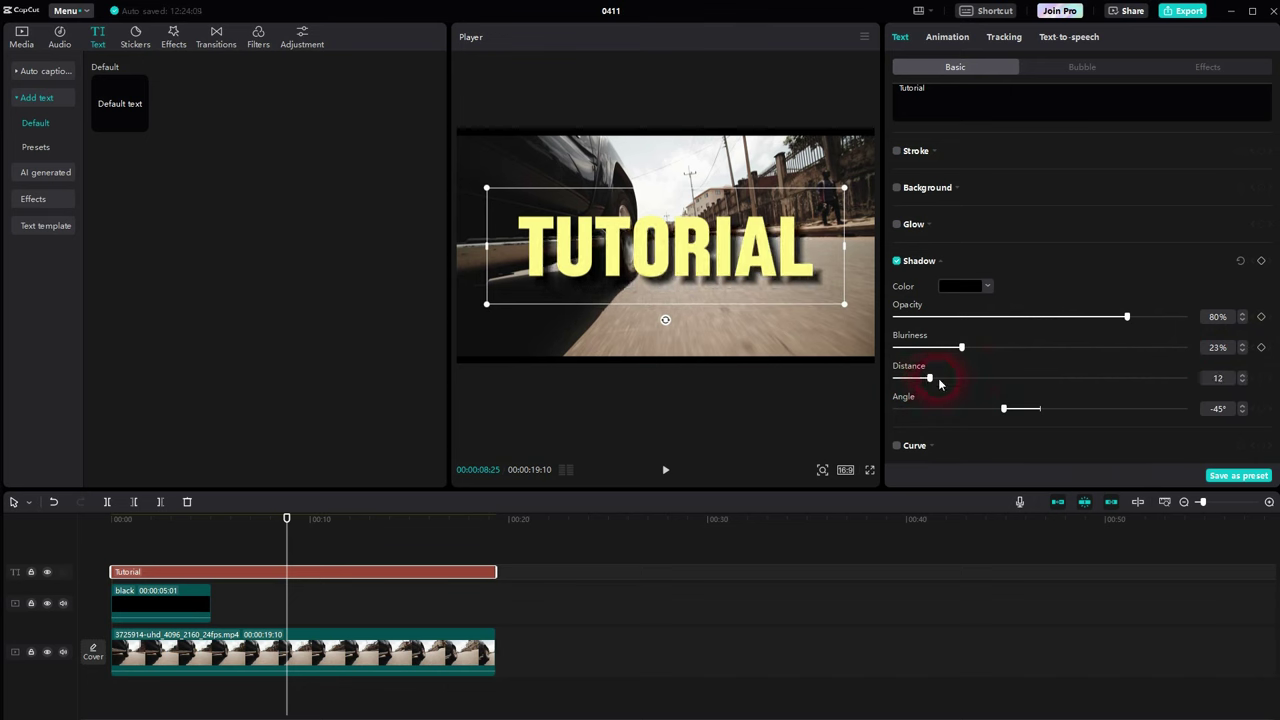
drag(1005, 408, 1033, 410)
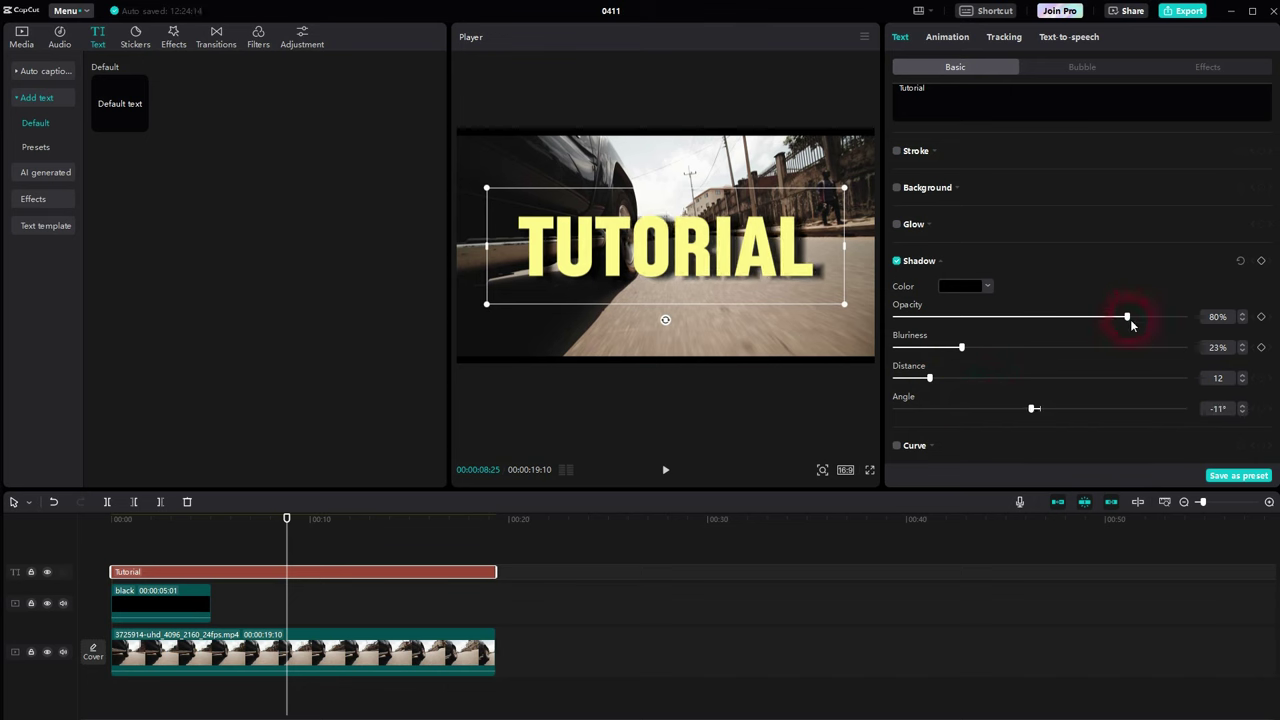
drag(1122, 320, 1091, 341)
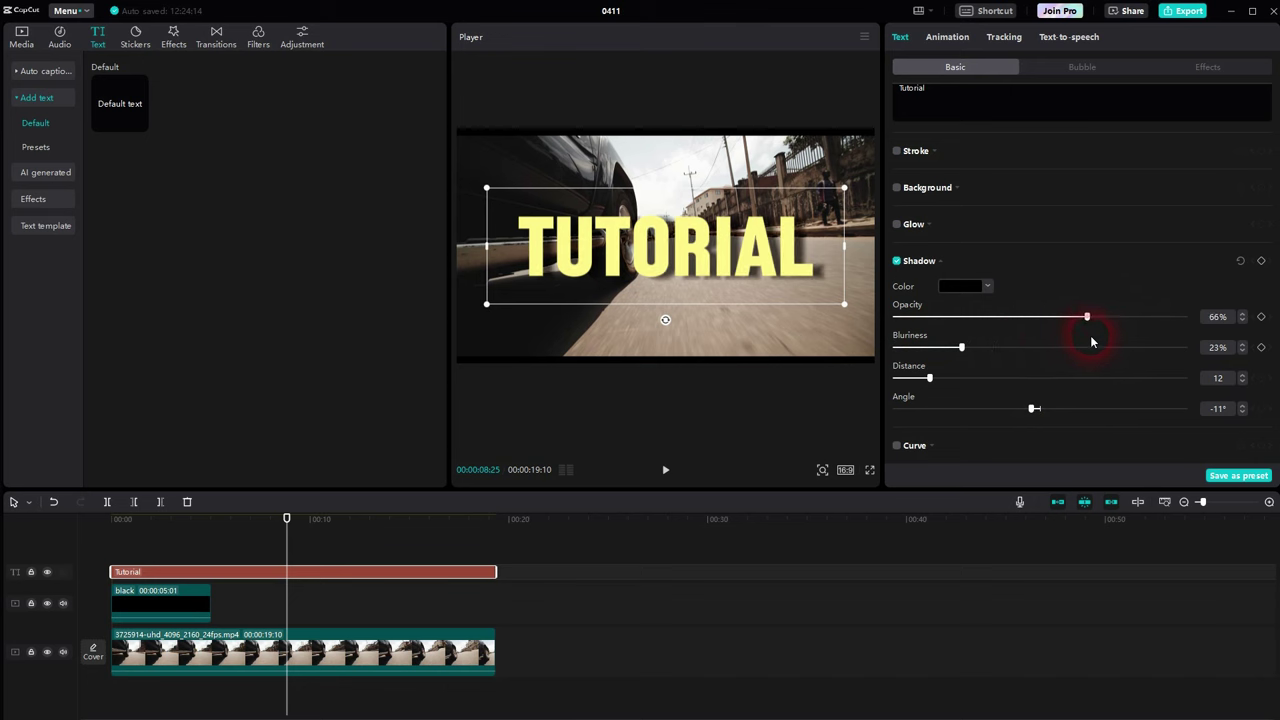
Step: Try a bright red shadow colour on the text, and turn the shadow off
click(983, 288)
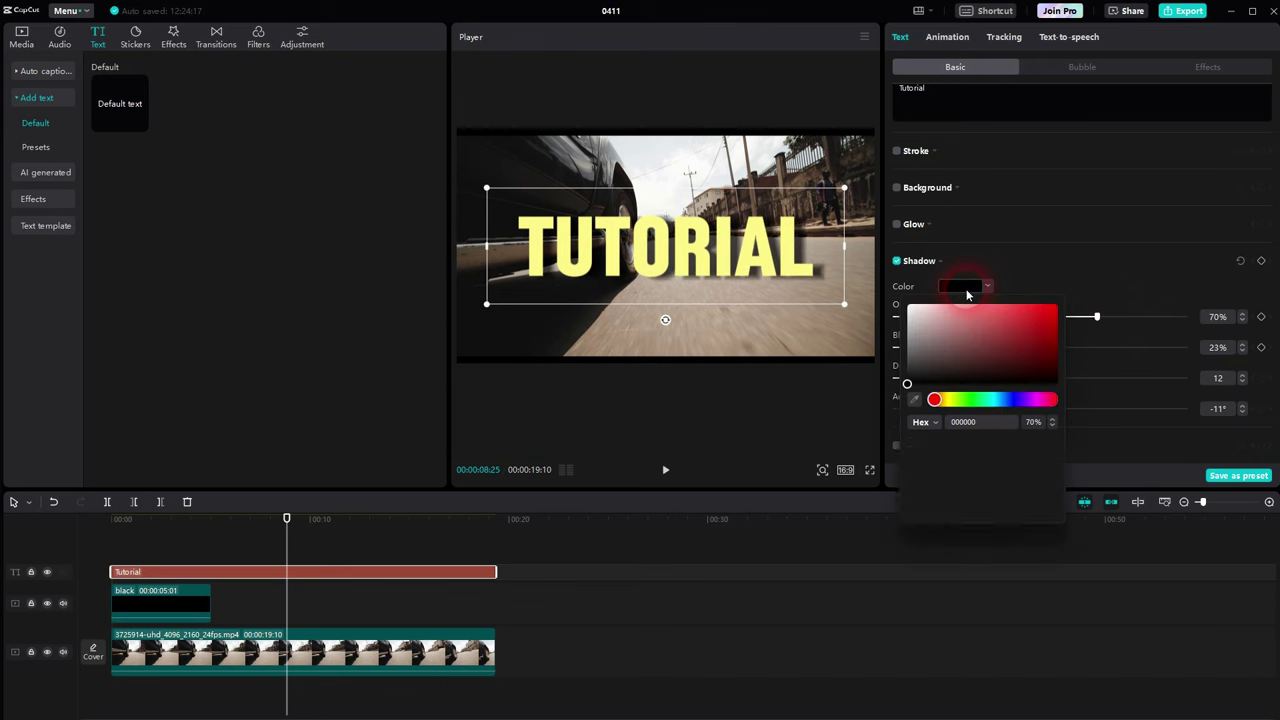
drag(973, 334, 1130, 270)
click(1124, 275)
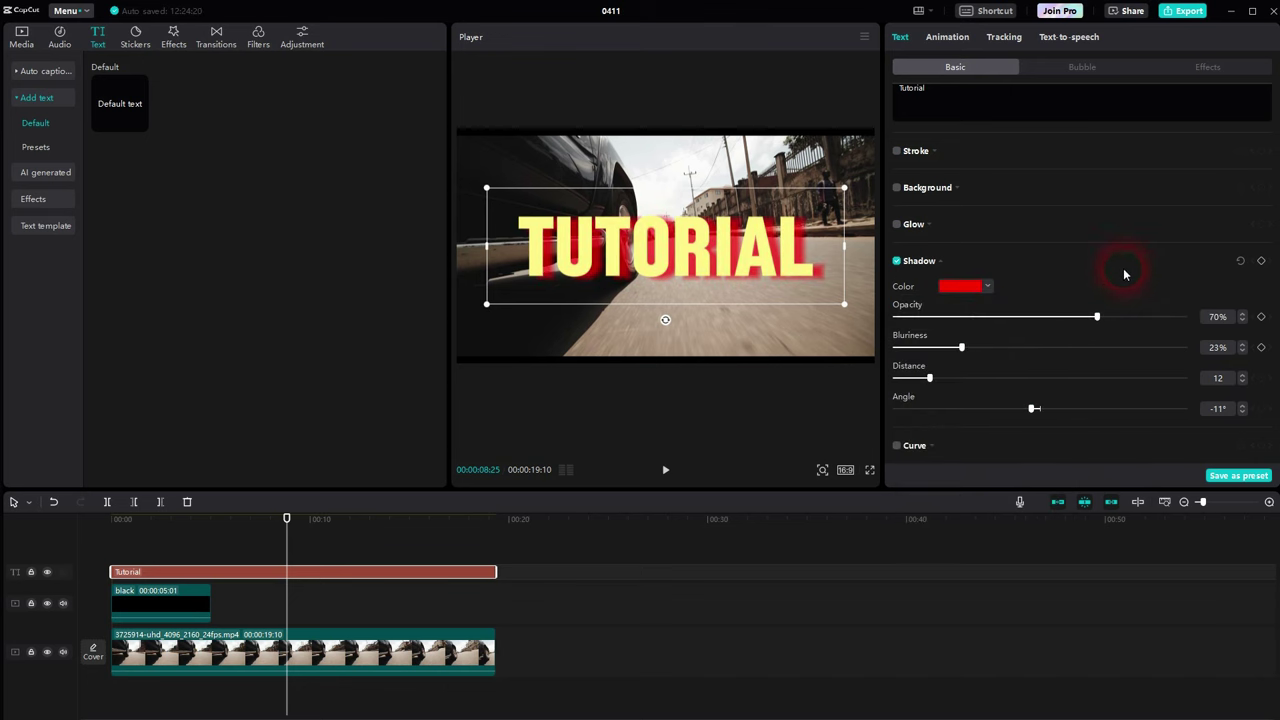
click(898, 262)
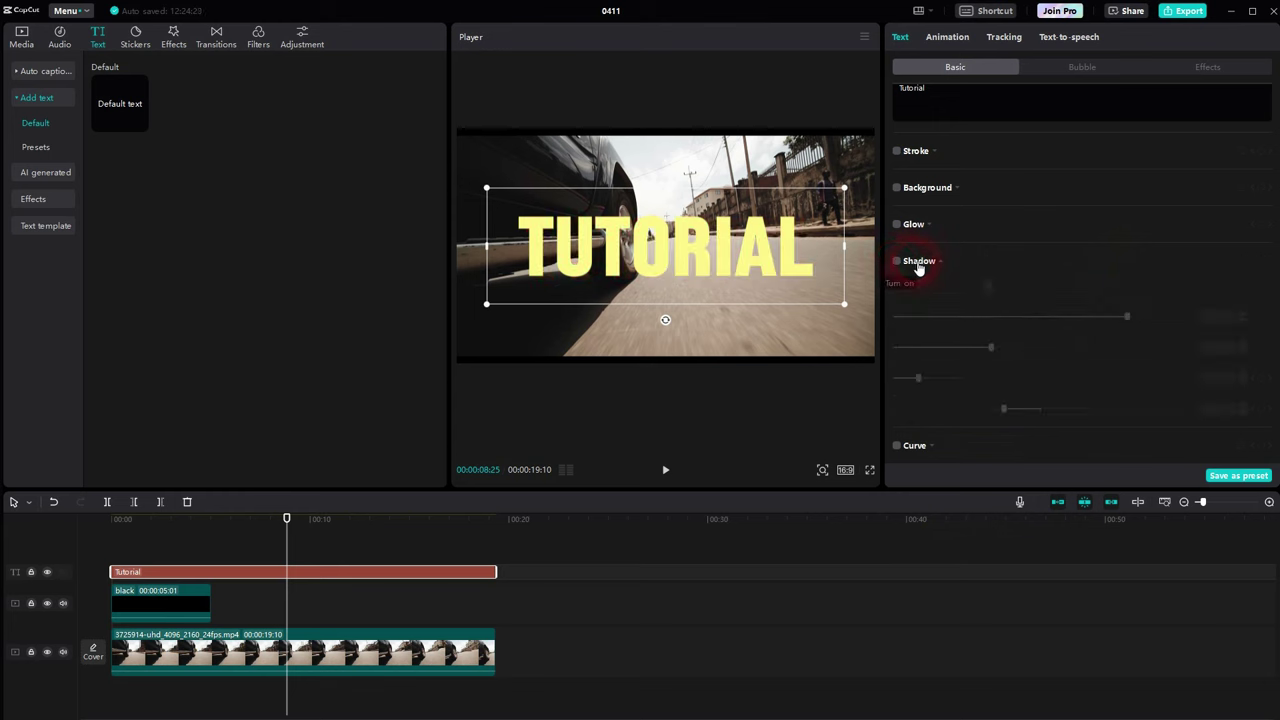
Step: Try curving the text with a strength of 75°, and turn the curve off
click(896, 445)
scroll(1012, 412, down, 2)
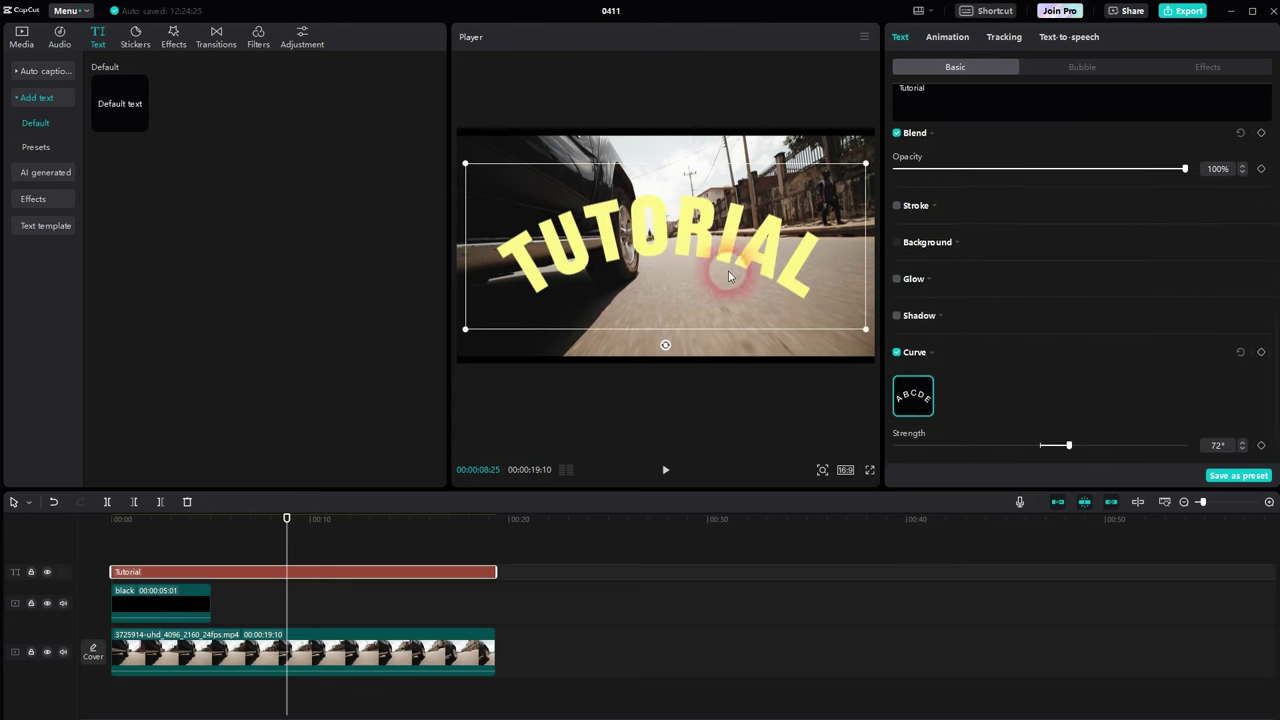
mouse_move(1067, 445)
mouse_down()
mouse_move(1216, 449)
mouse_move(837, 457)
mouse_move(1064, 457)
mouse_up()
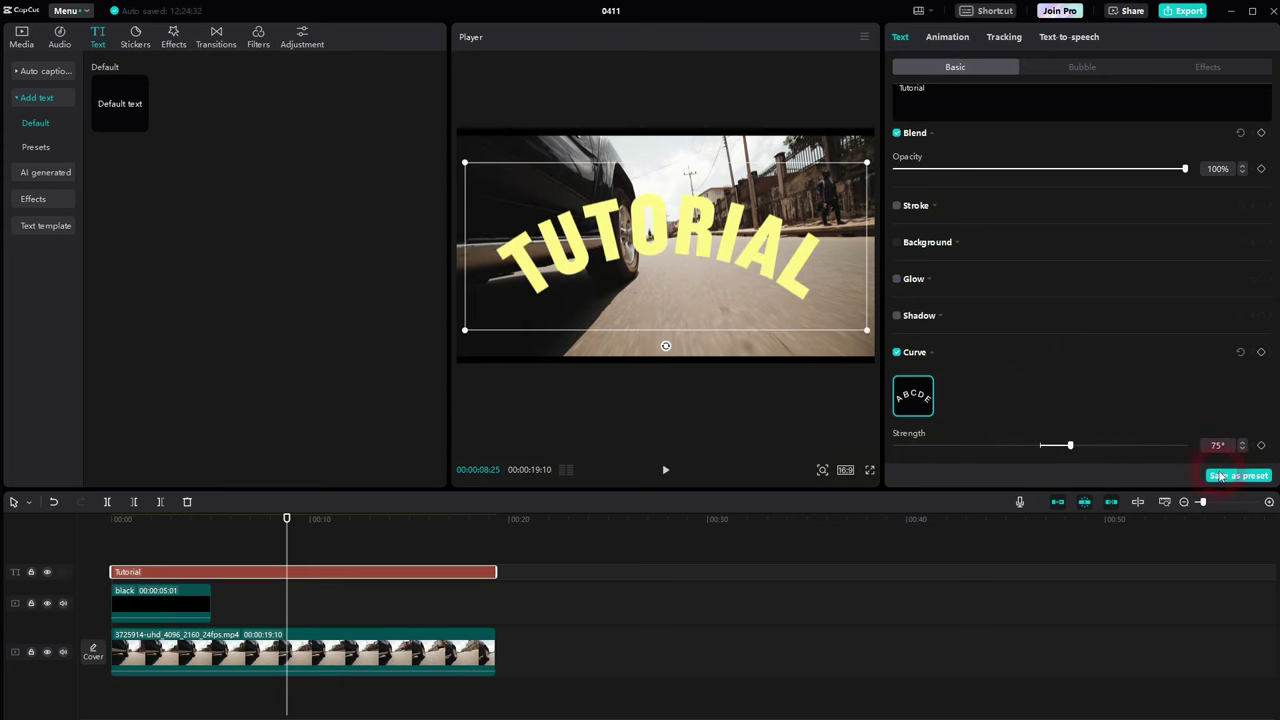
click(897, 352)
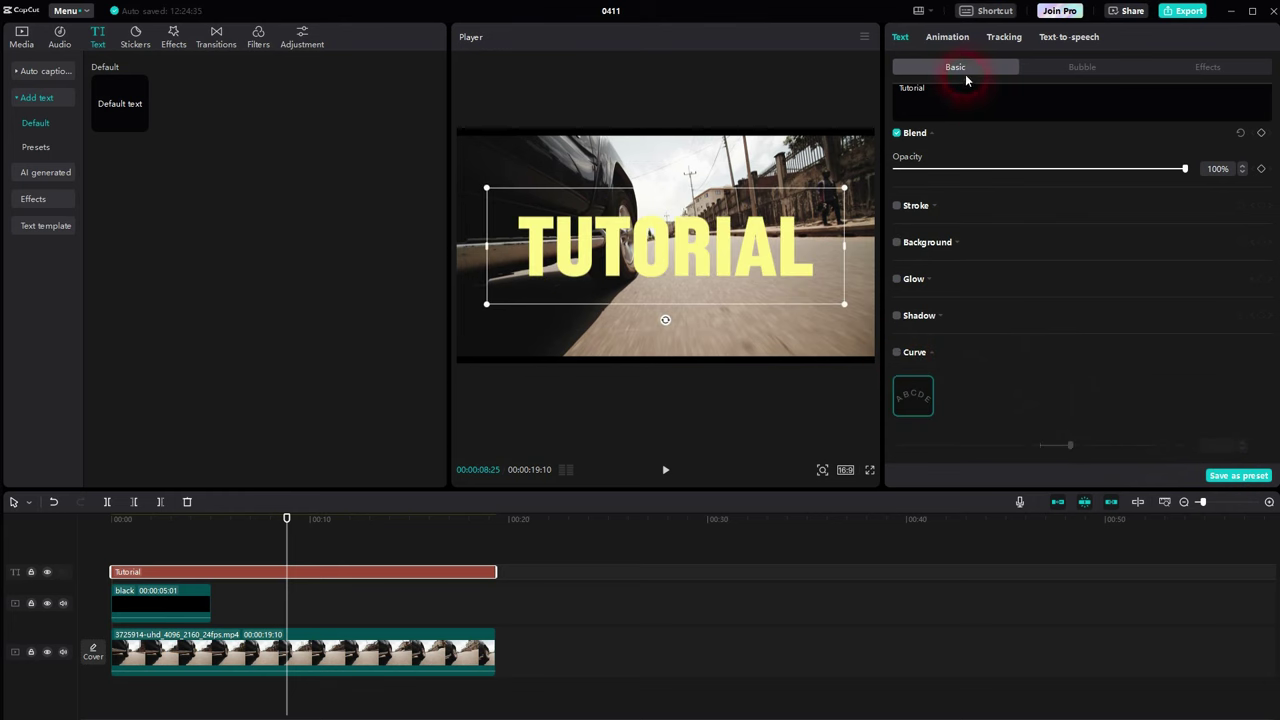
Step: Try the white text effect with black and white outlines, and replace it with the silver effect outlined in dark blue and white
click(1220, 70)
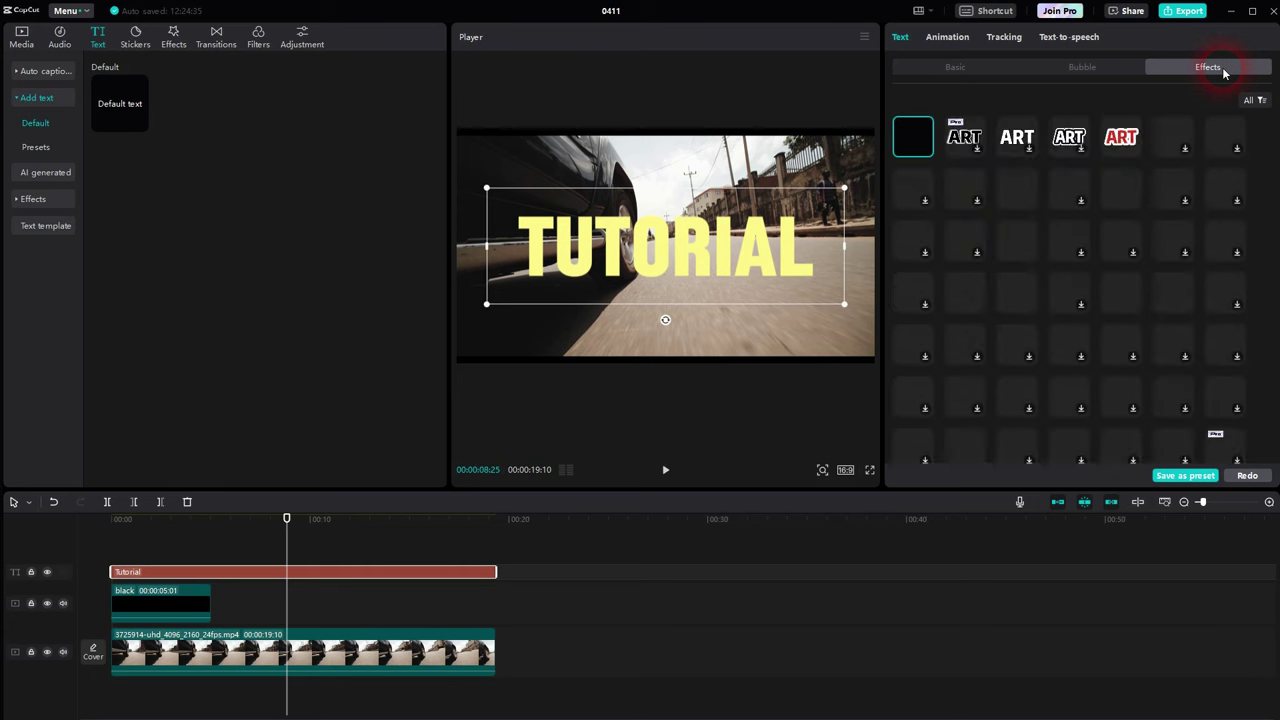
click(1080, 150)
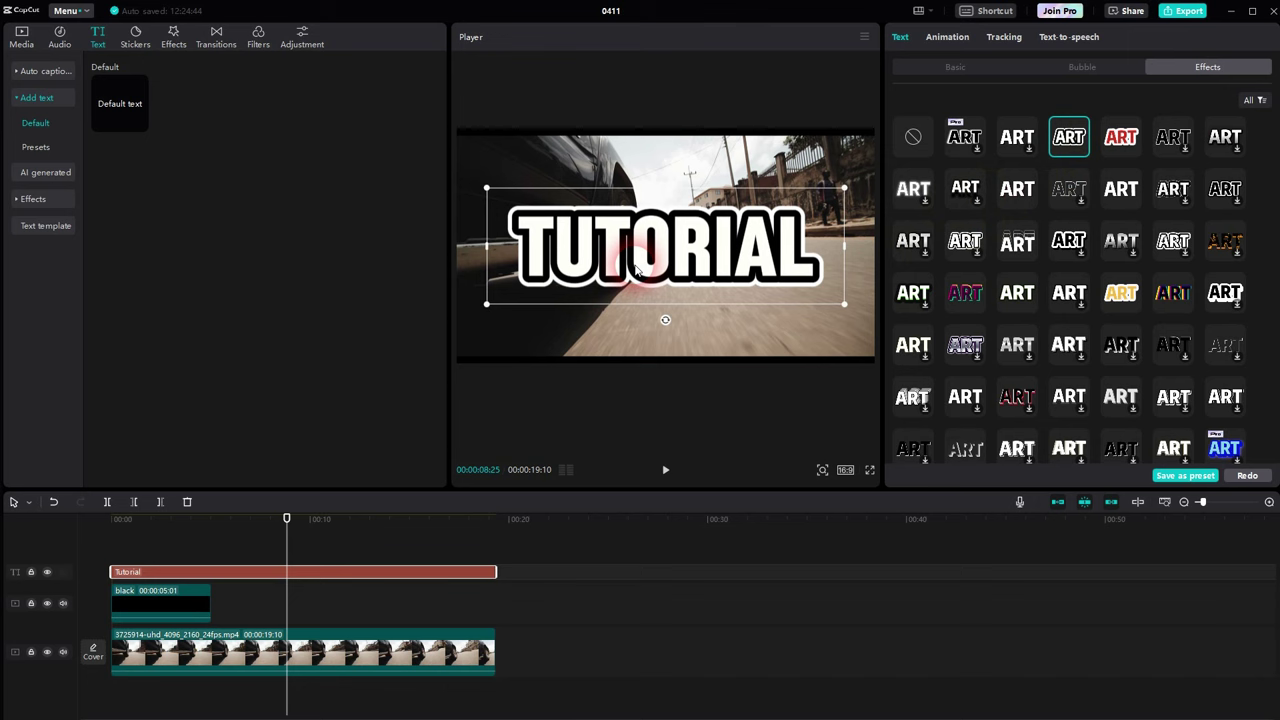
click(976, 357)
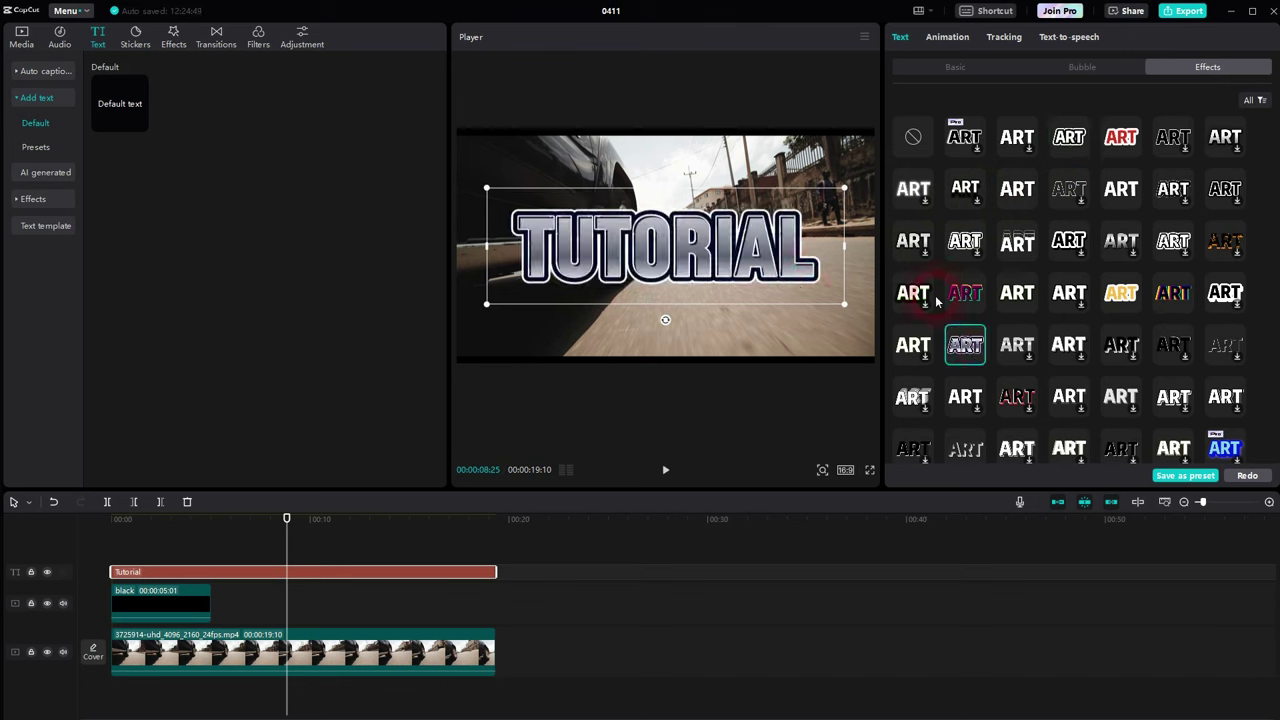
Step: Remove the silver outlined text effect from the TUTORIAL title and return to its basic text settings
scroll(1008, 278, down, 5)
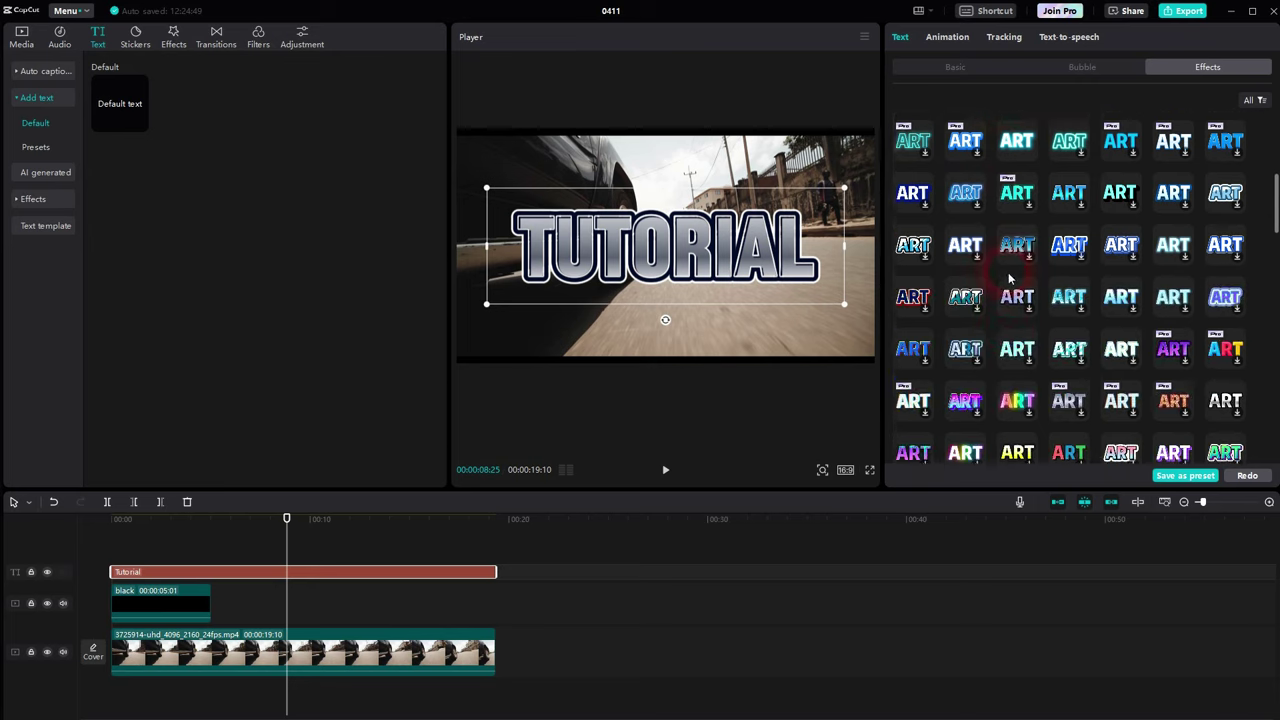
scroll(1010, 278, down, 10)
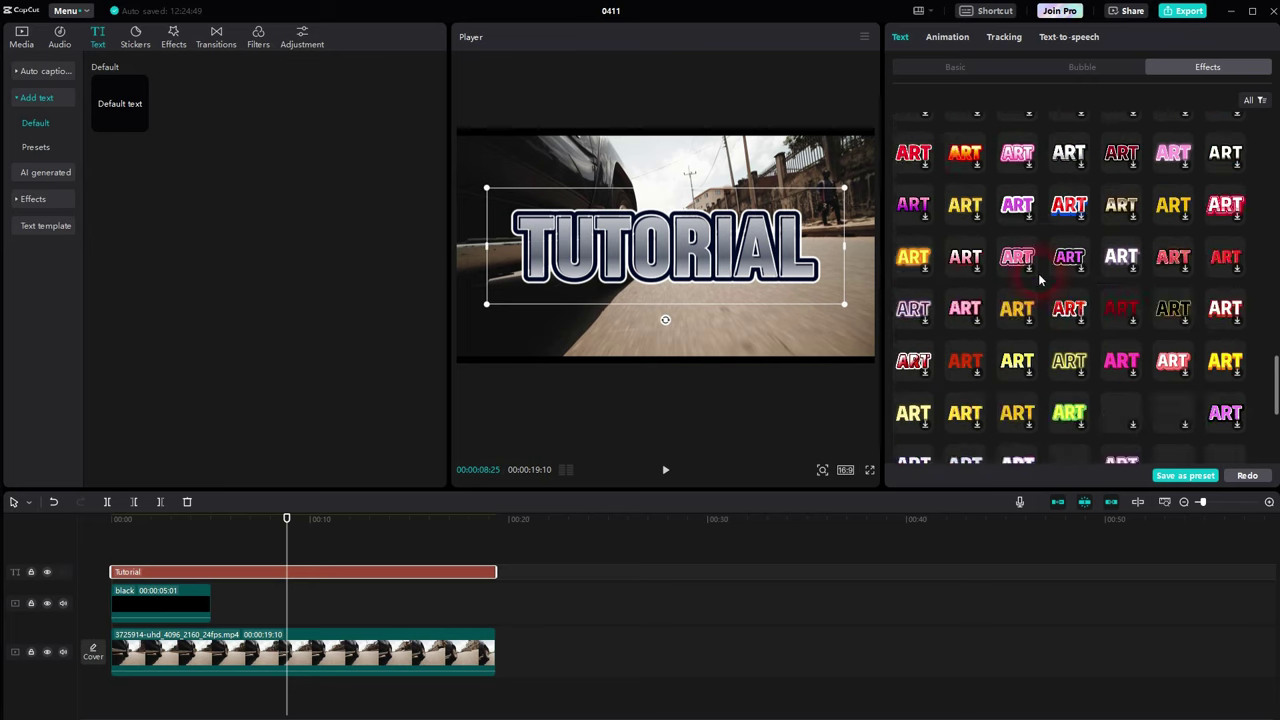
scroll(1040, 280, down, 5)
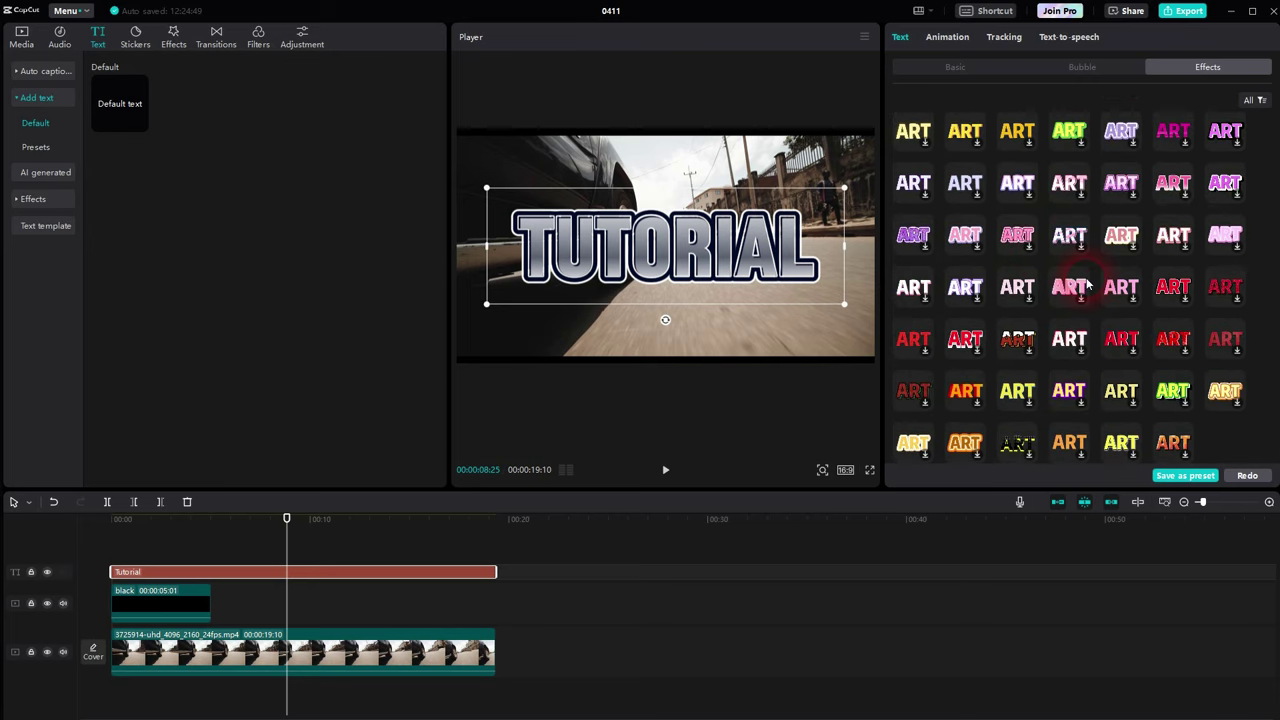
scroll(1080, 280, down, 8)
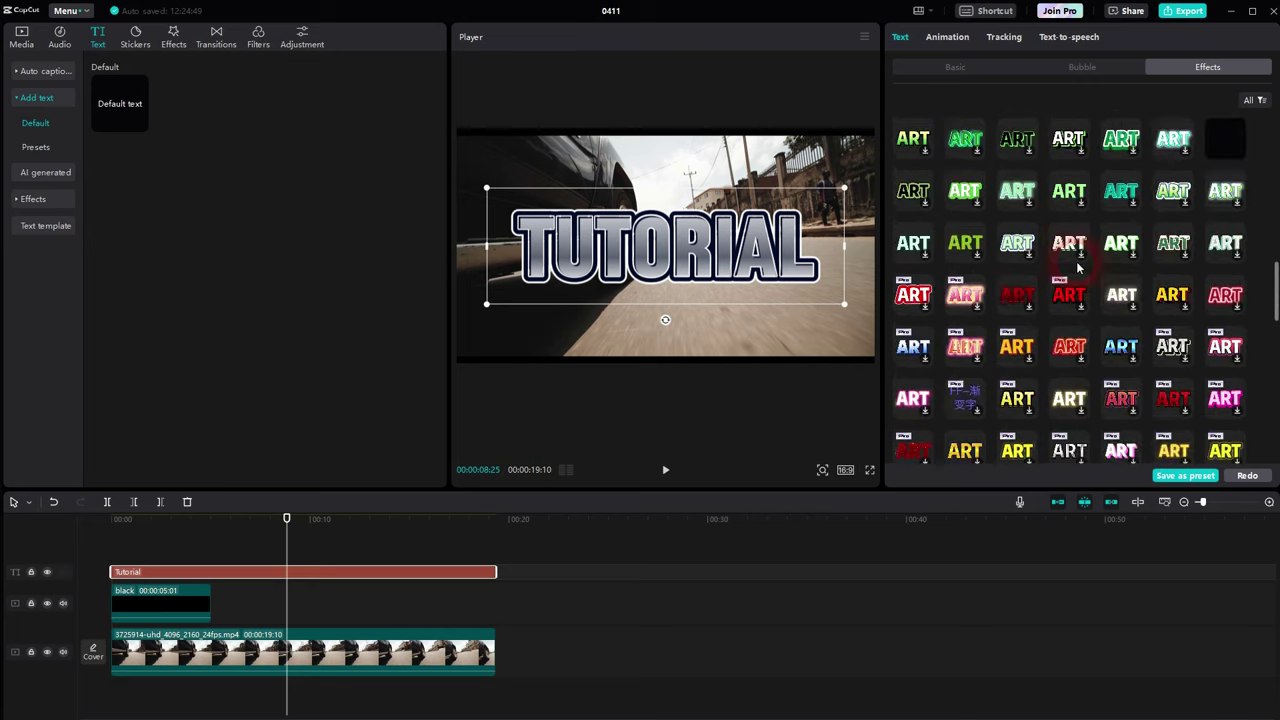
scroll(1070, 268, up, 20)
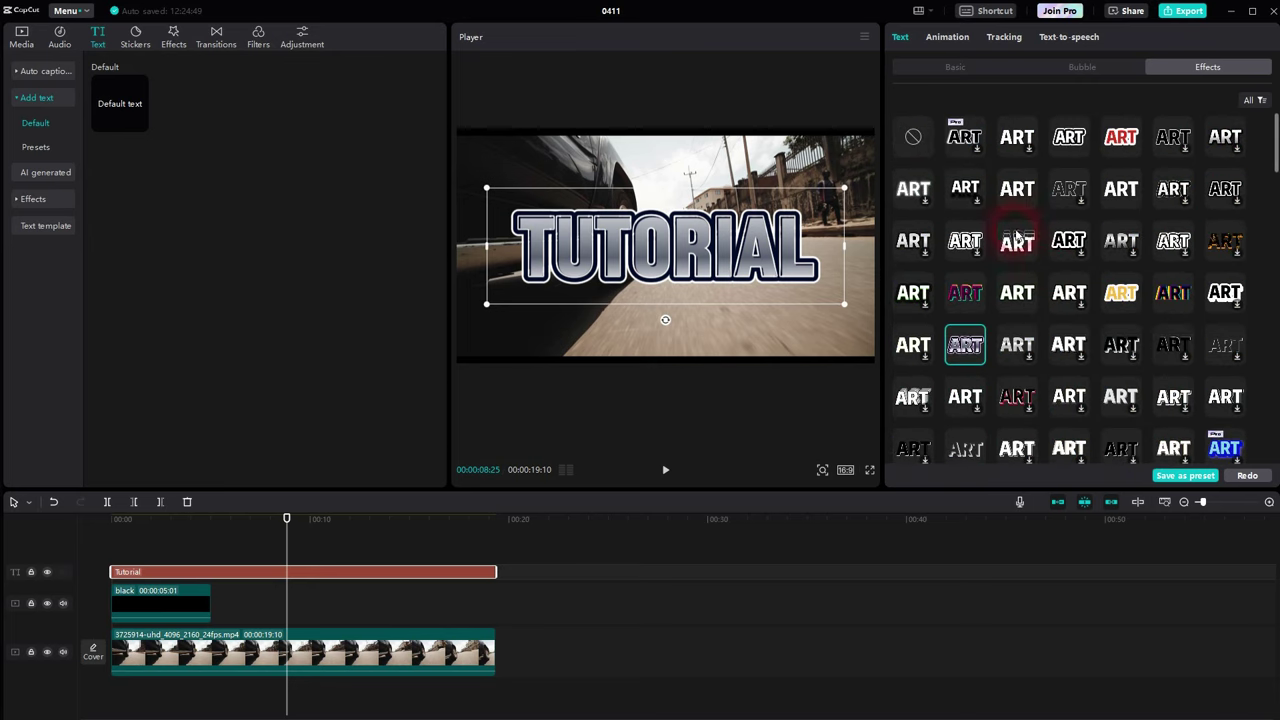
click(911, 141)
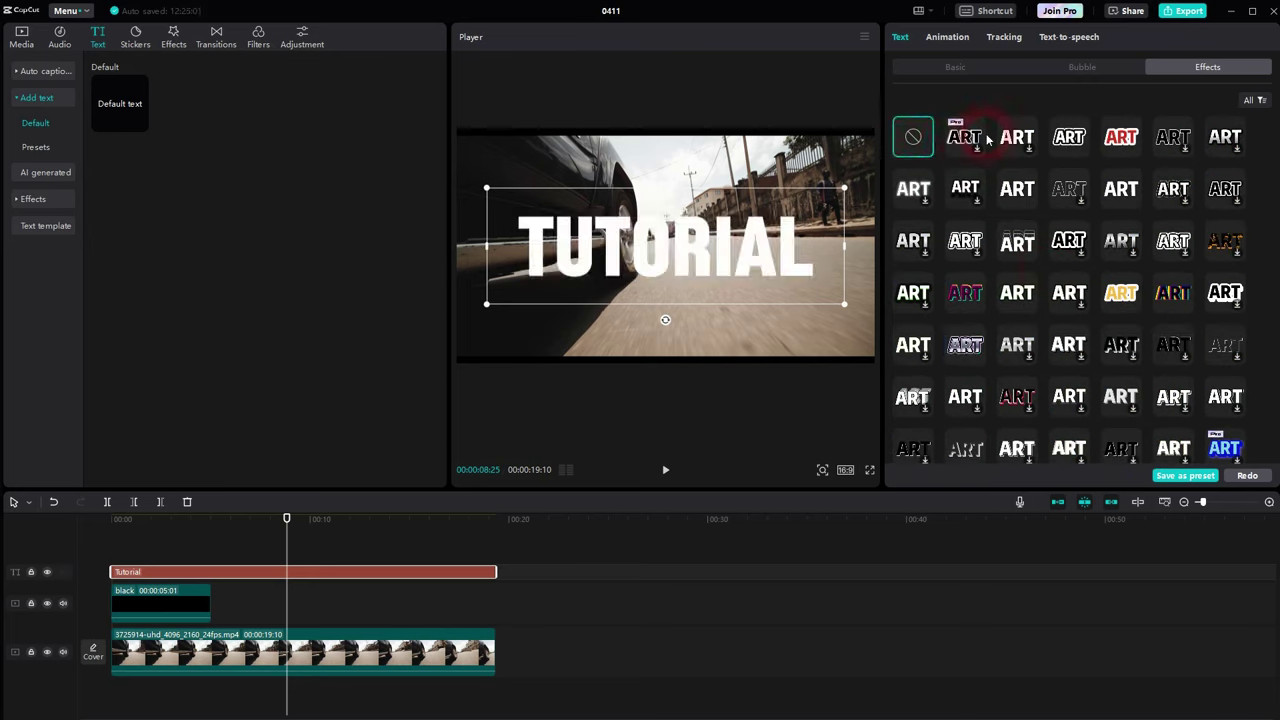
click(952, 68)
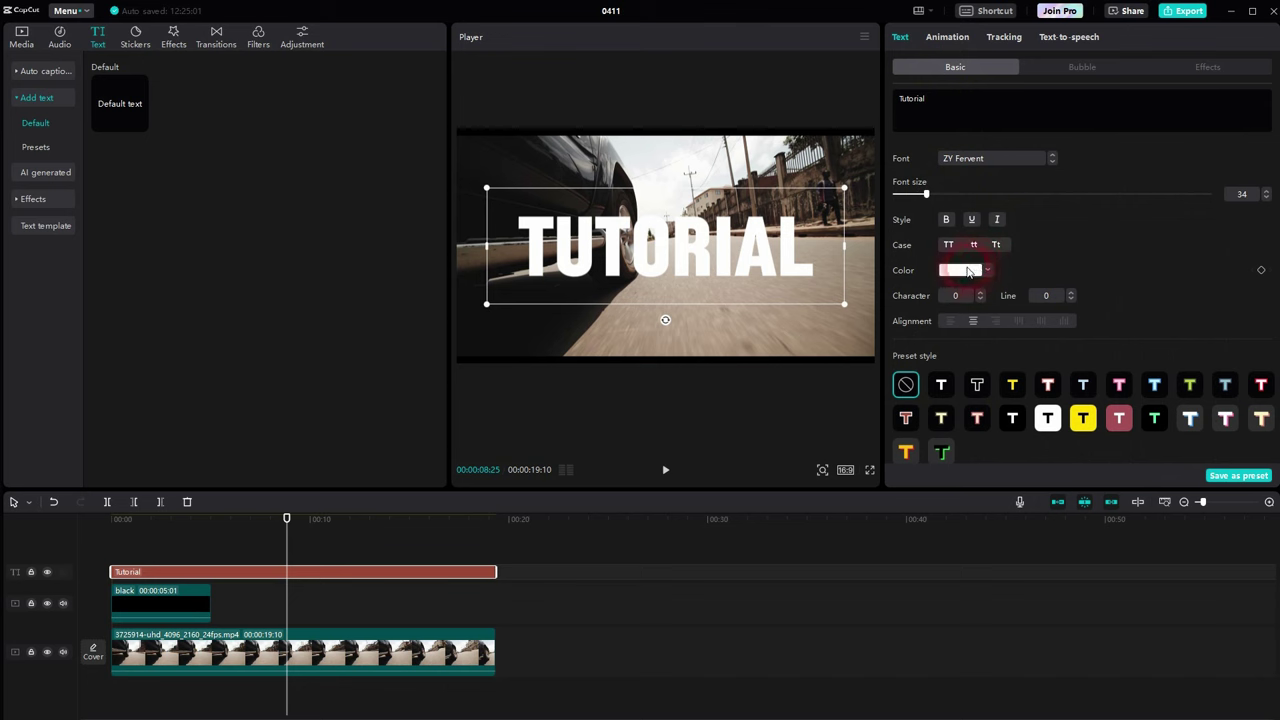
Step: Try the white starburst and black halftone bubbles behind the TUTORIAL title, and replace them with the blue-edged white "lovely" cloud bubble
click(1082, 67)
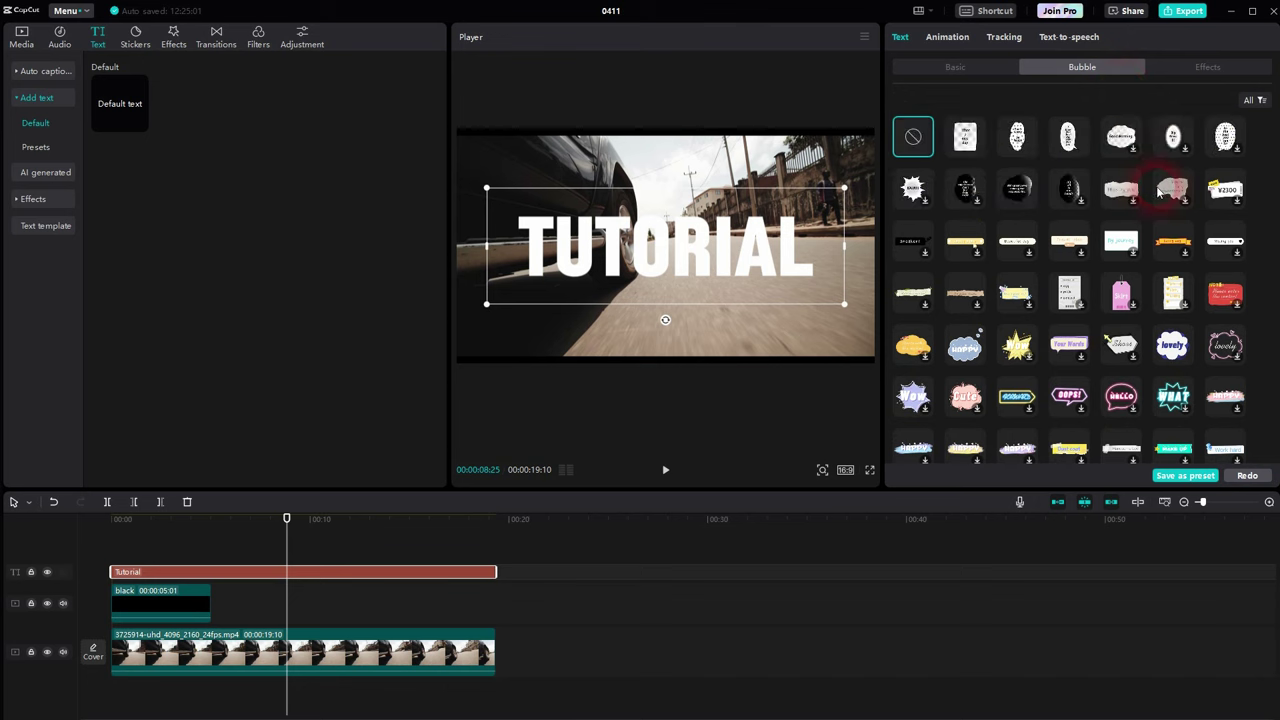
click(927, 201)
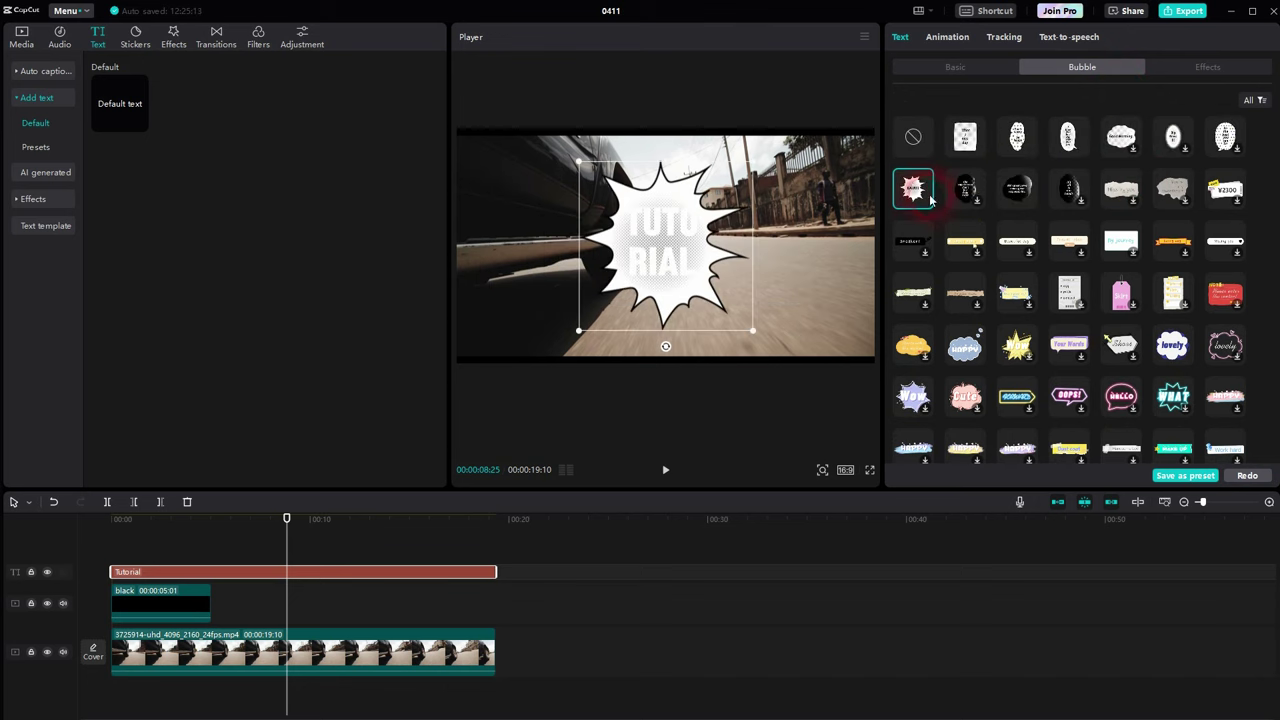
click(977, 205)
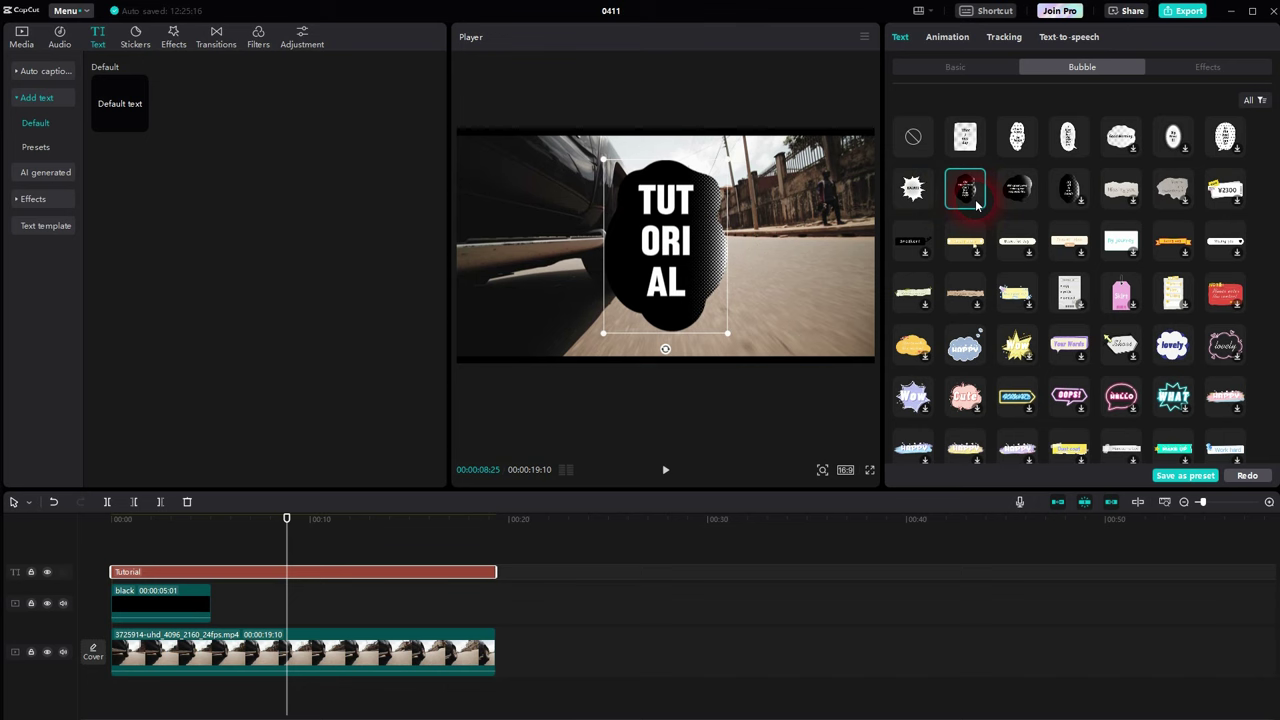
click(1173, 346)
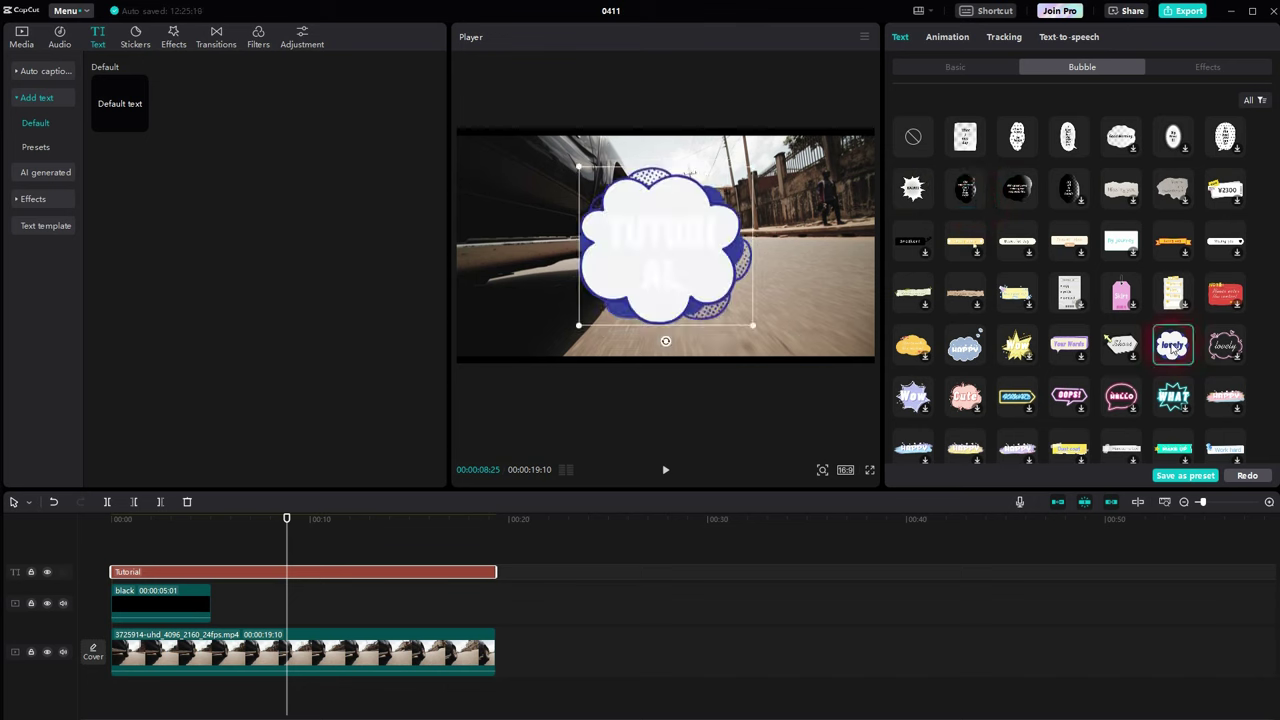
Step: Browse the text bubble designs and apply the red gradient bar bubble to the Tutorial title
scroll(1108, 360, down, 2)
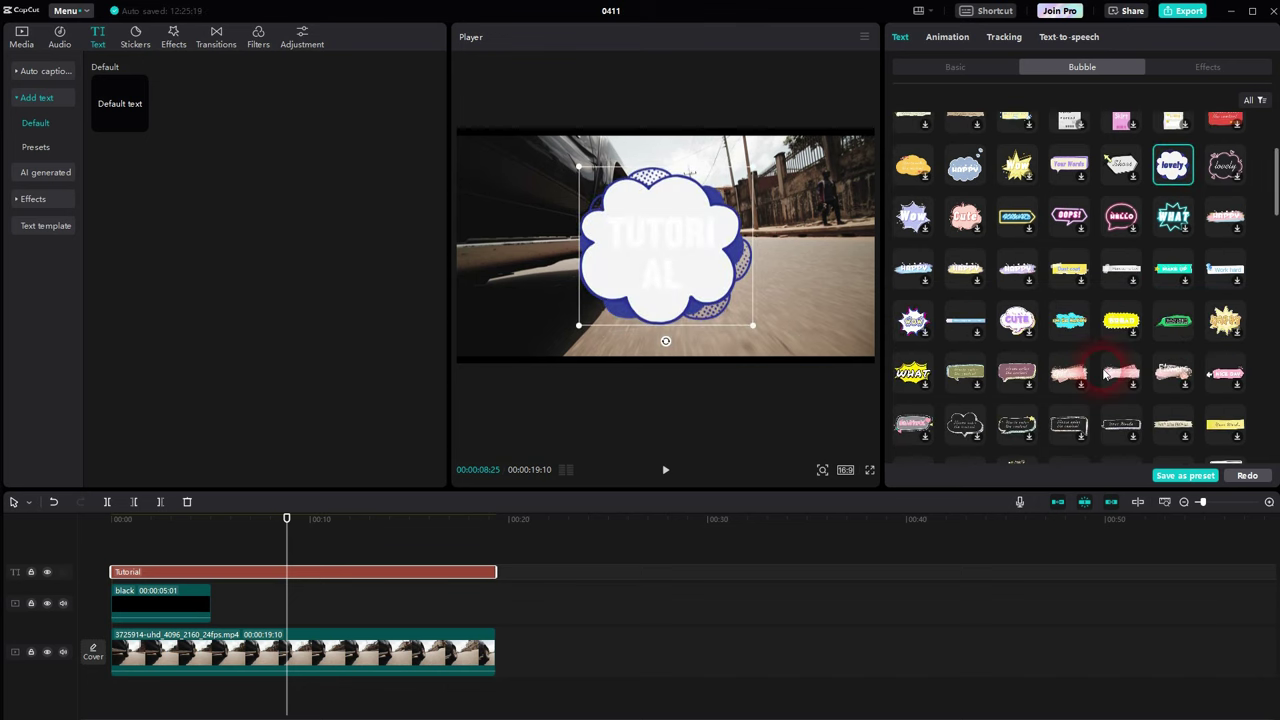
scroll(1105, 370, down, 2)
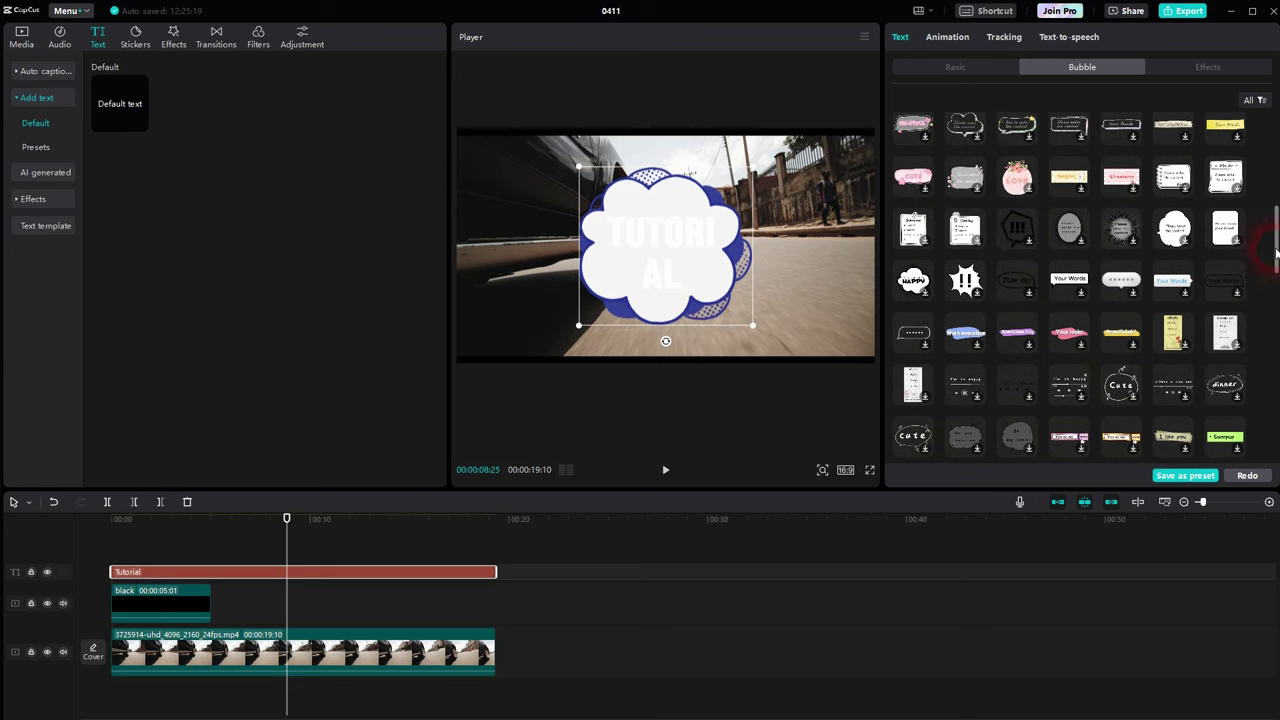
drag(1276, 252, 1273, 480)
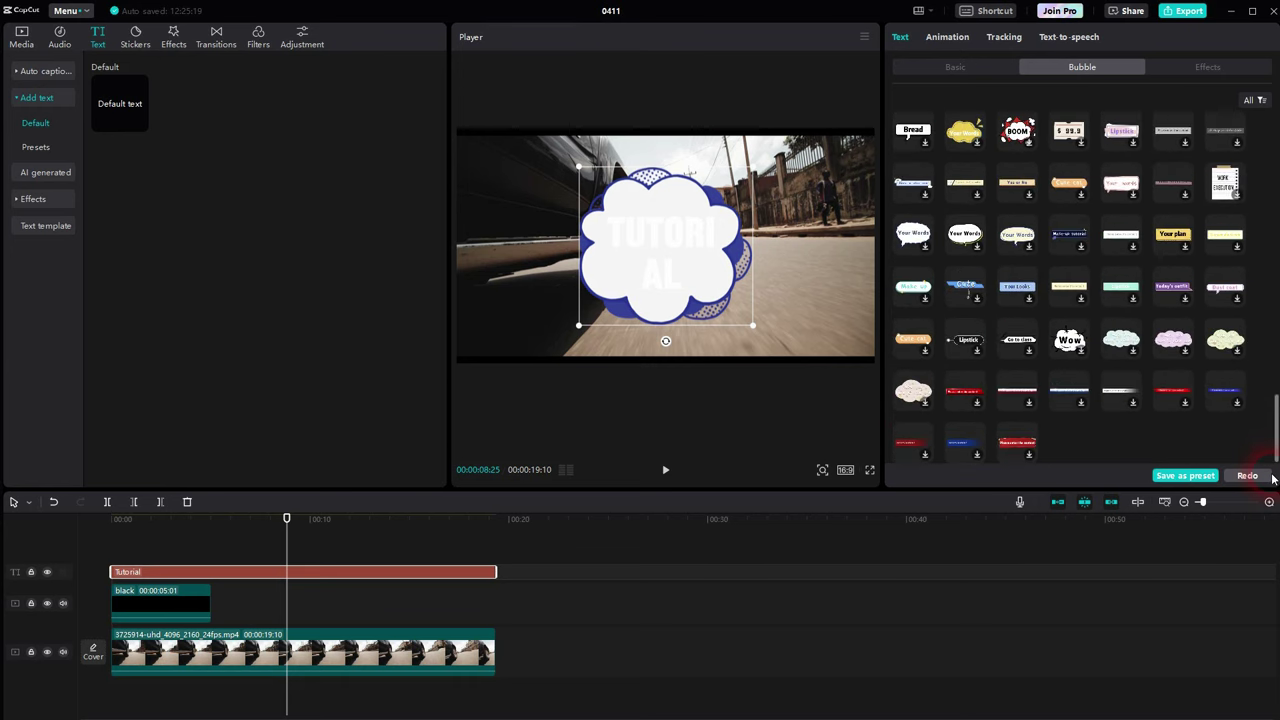
click(924, 458)
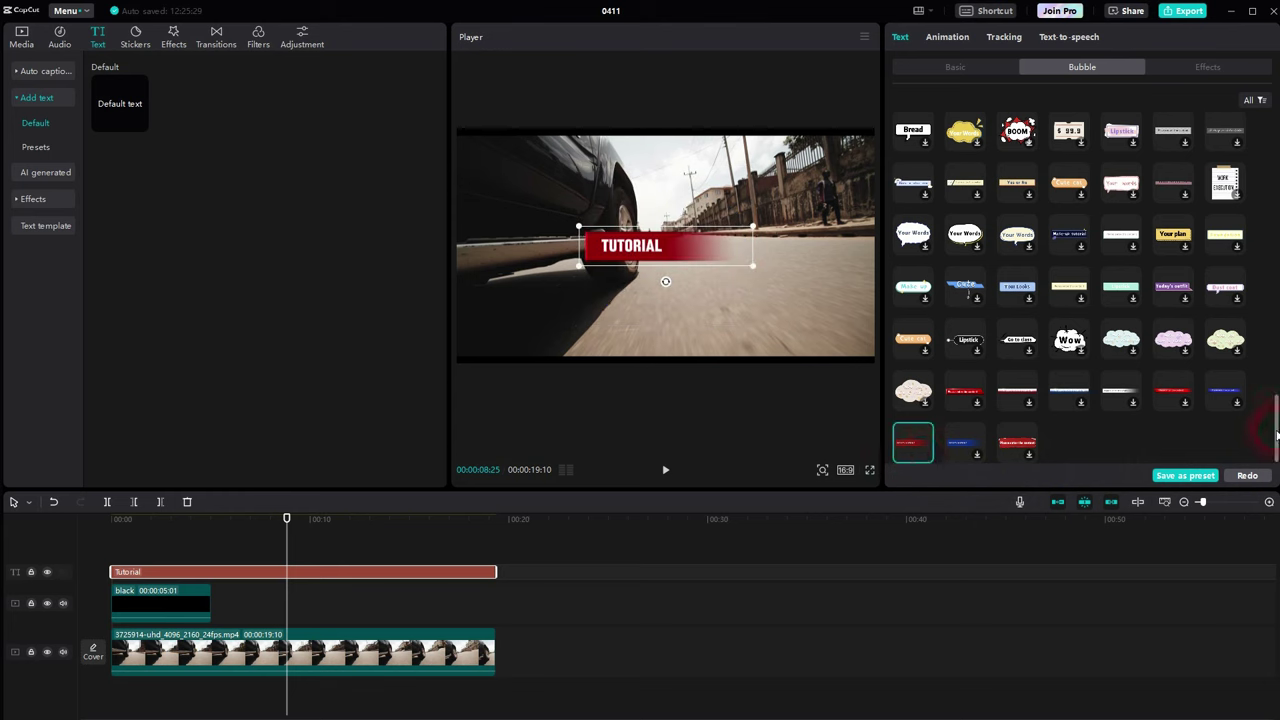
Step: Remove the bubble from the Tutorial title and view the text-to-speech voices
drag(1277, 436, 1272, 120)
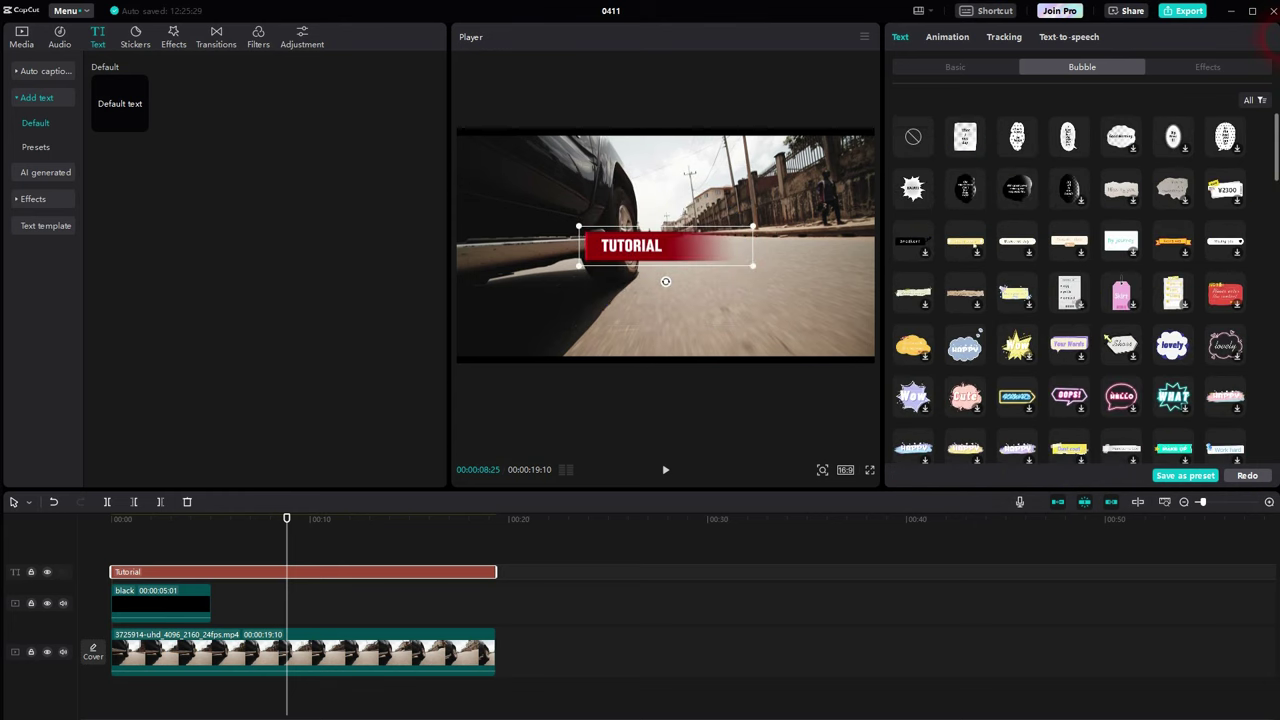
click(908, 138)
click(957, 67)
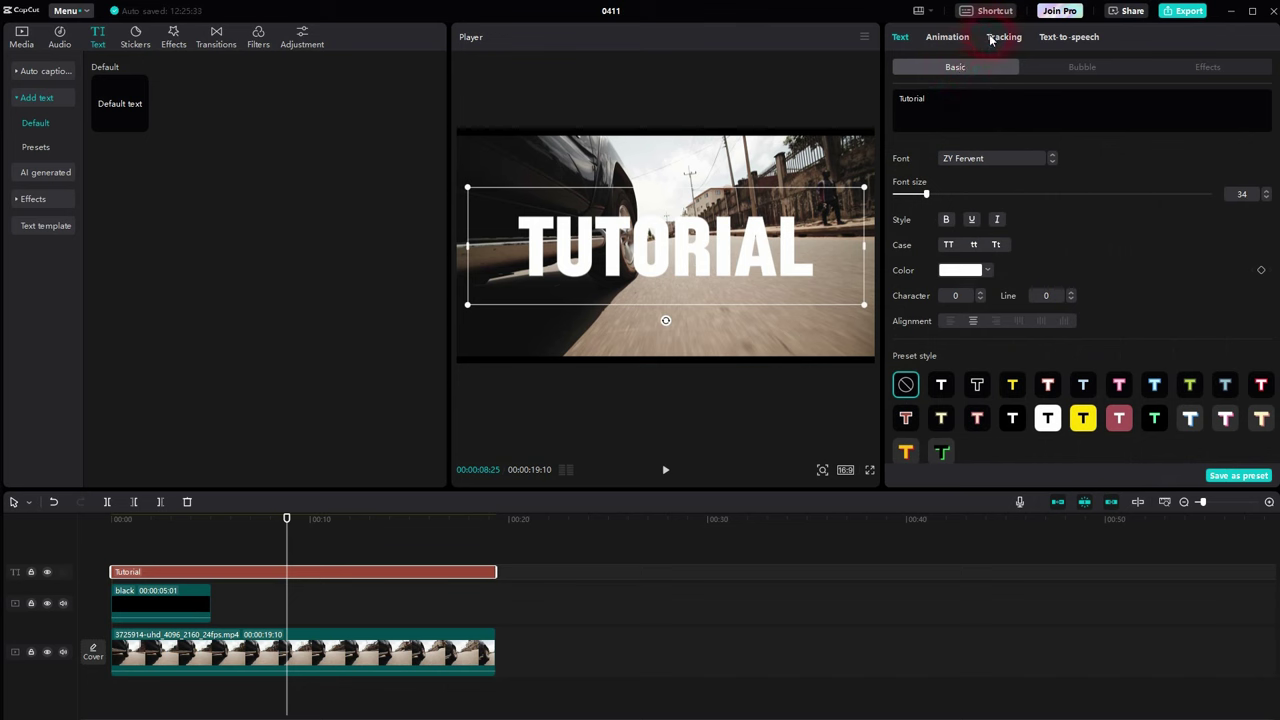
click(990, 38)
click(1054, 42)
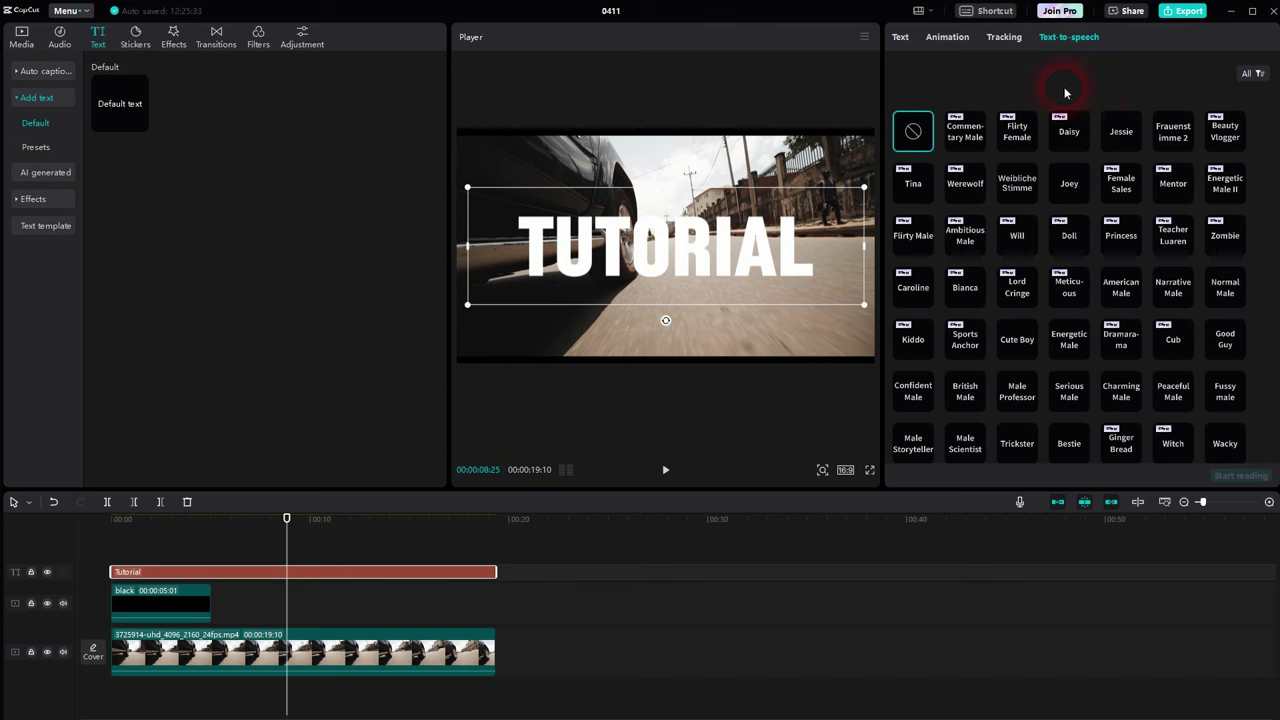
Step: Apply the Fade In entrance animation to the Tutorial title and play it with the black clip's track hidden
click(946, 40)
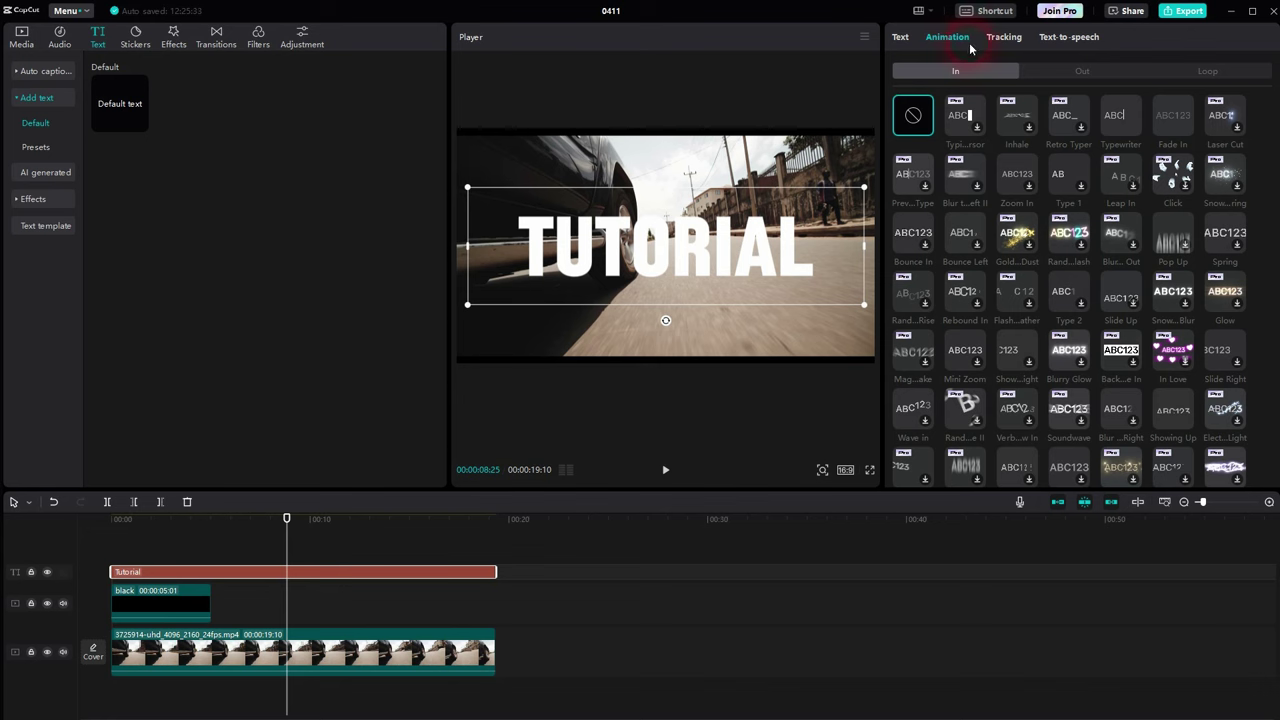
click(1177, 124)
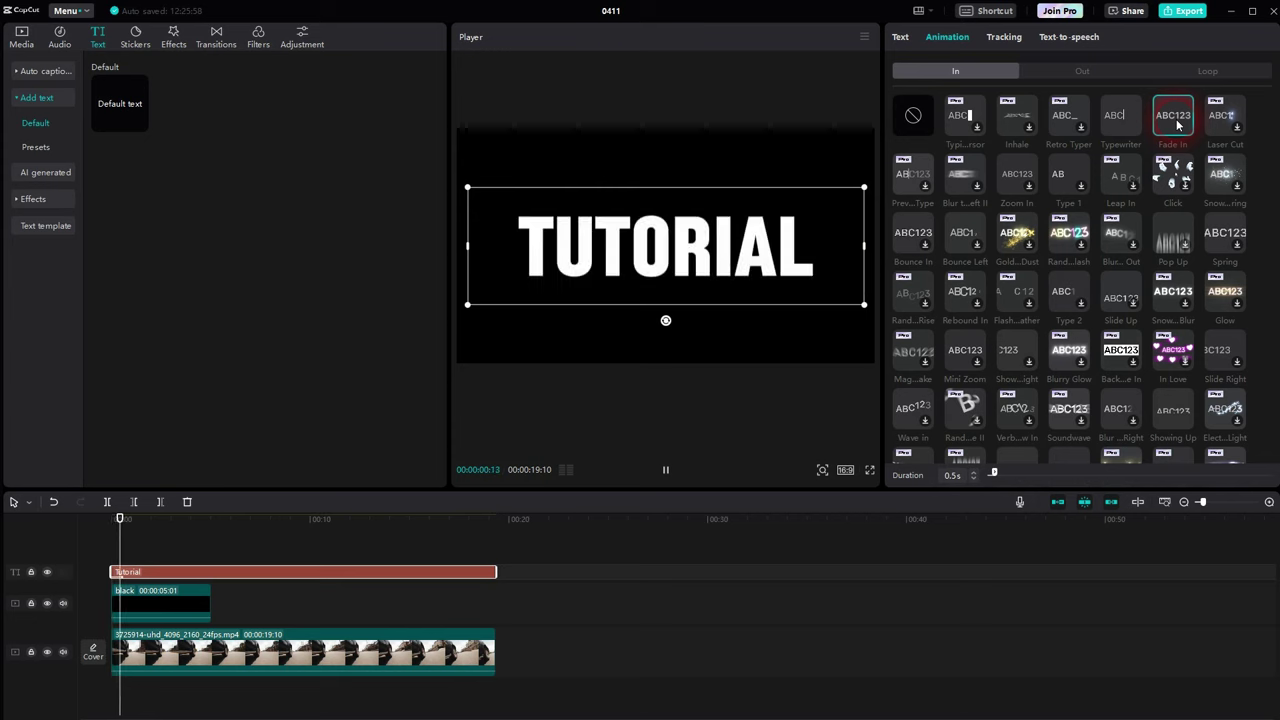
click(46, 604)
drag(123, 543, 96, 560)
click(665, 469)
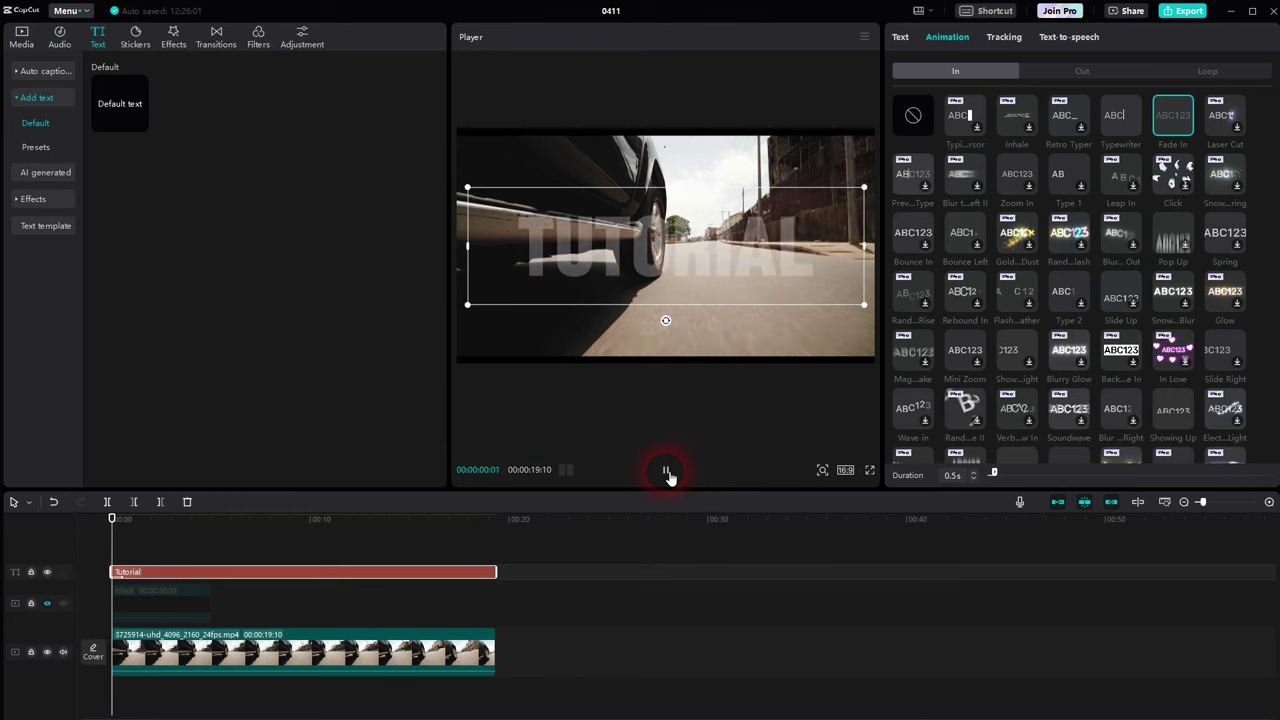
Step: Set the Tutorial title's Fade In duration to 1.4 s and preview it
click(665, 469)
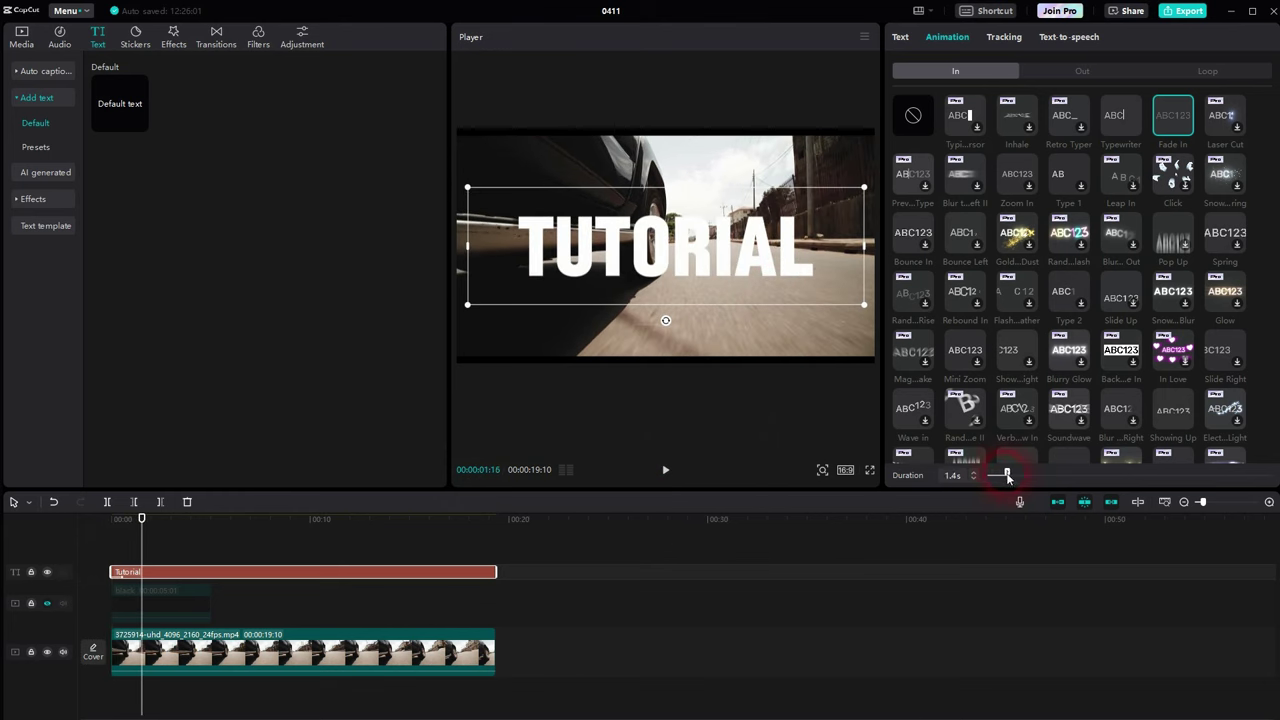
click(1007, 475)
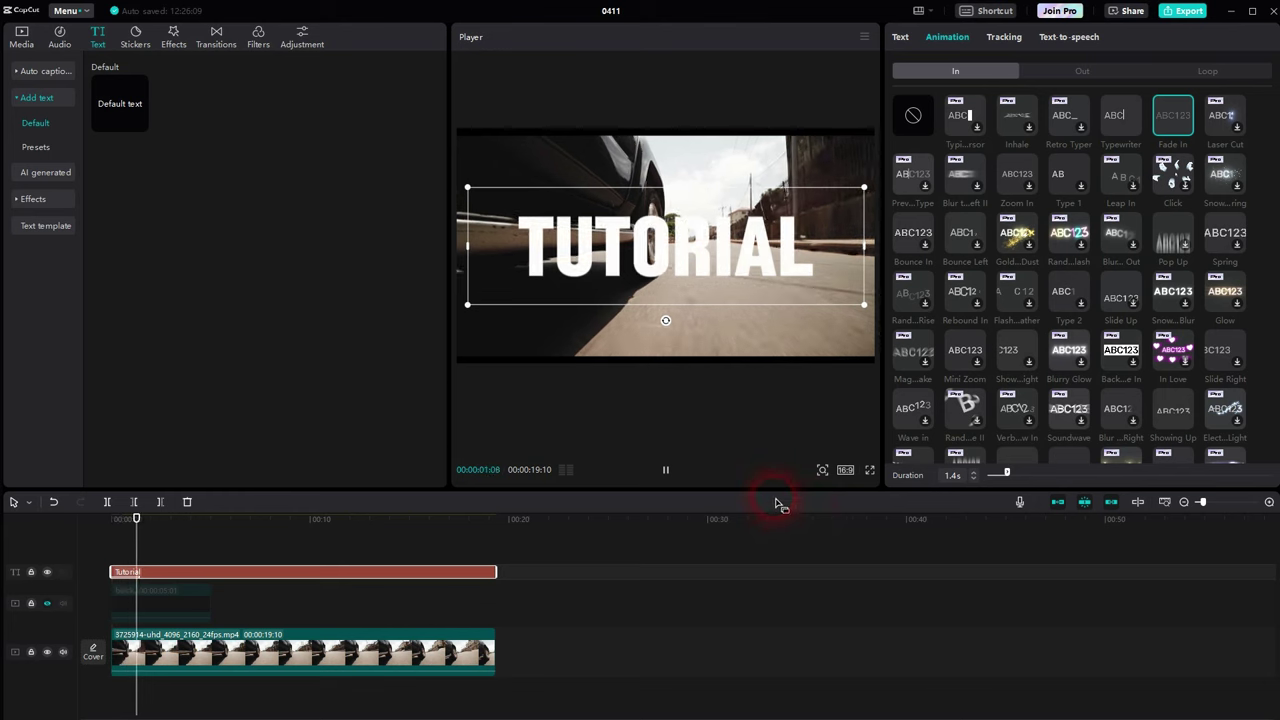
click(1064, 98)
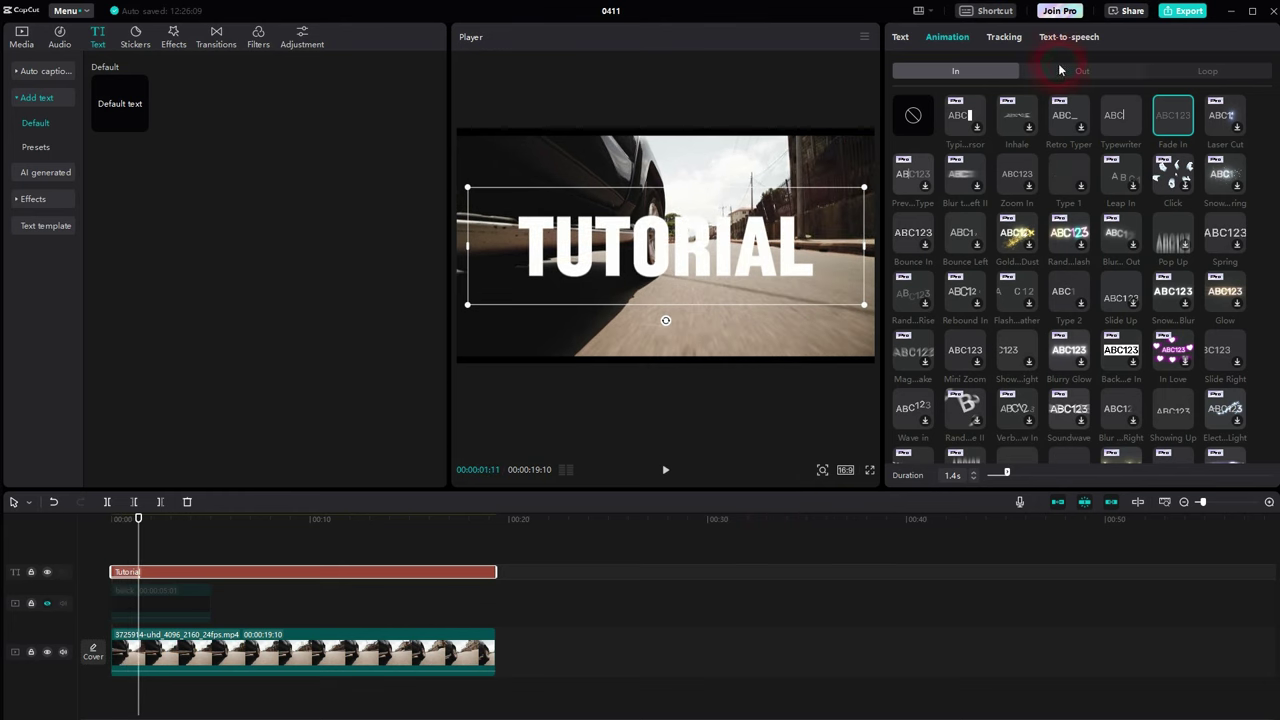
Step: Add a Fade Out exit animation of 1.5 s to the Tutorial title and play the end of the clip
click(1060, 69)
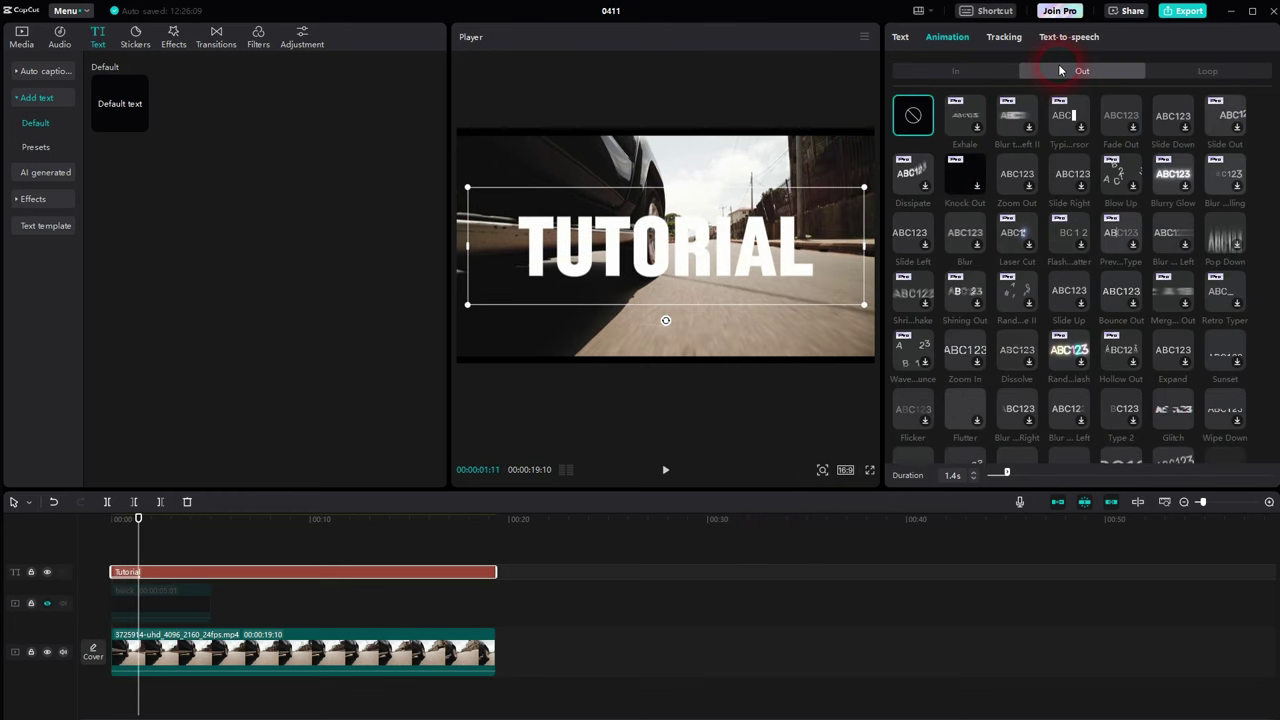
click(1133, 130)
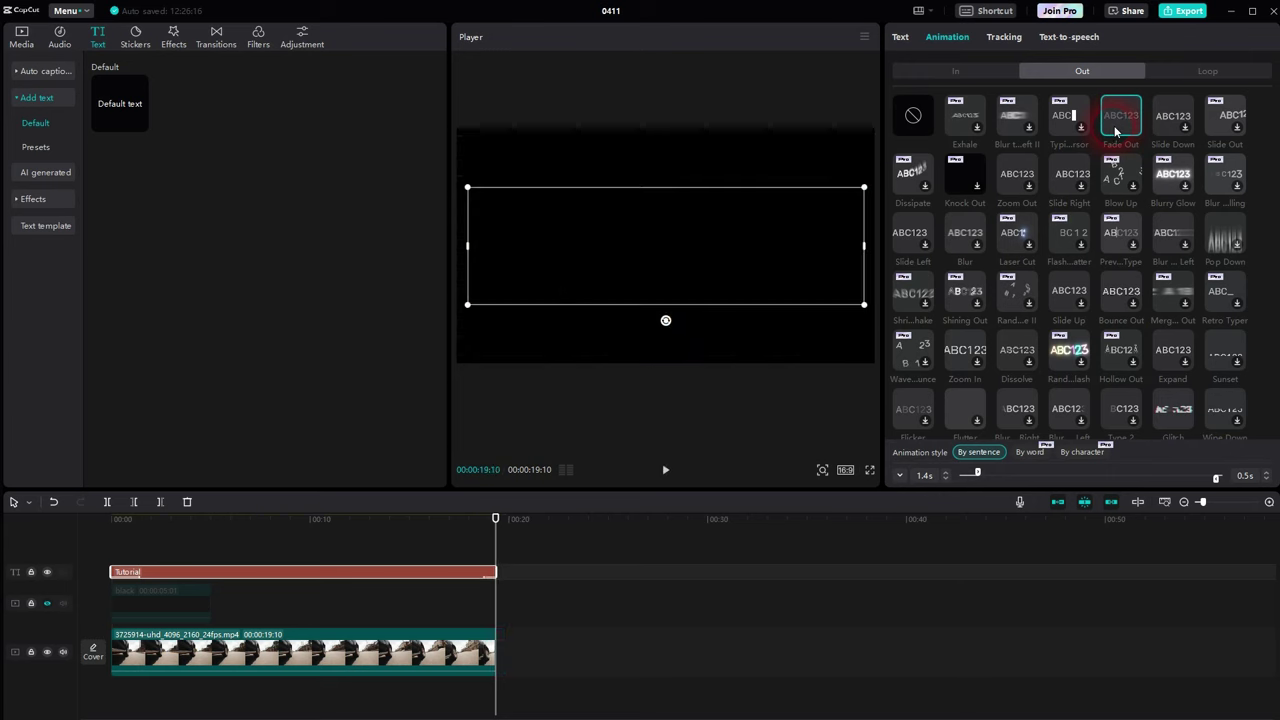
click(500, 609)
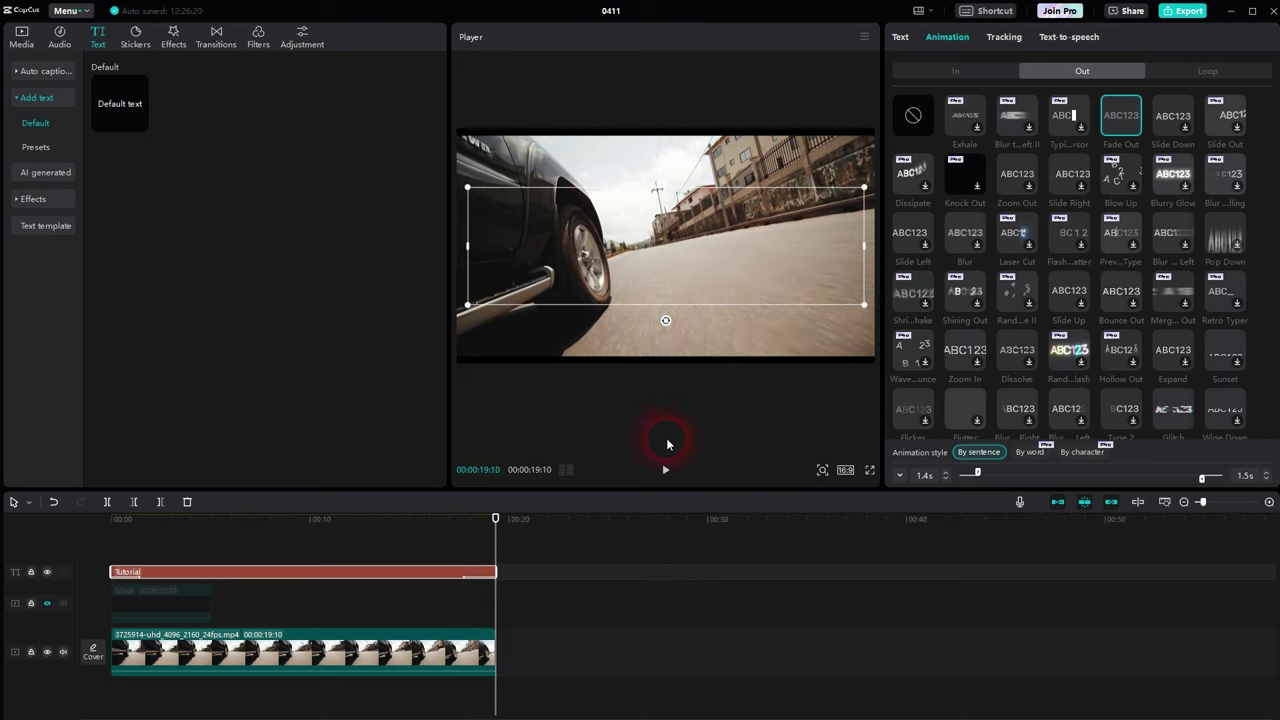
click(687, 476)
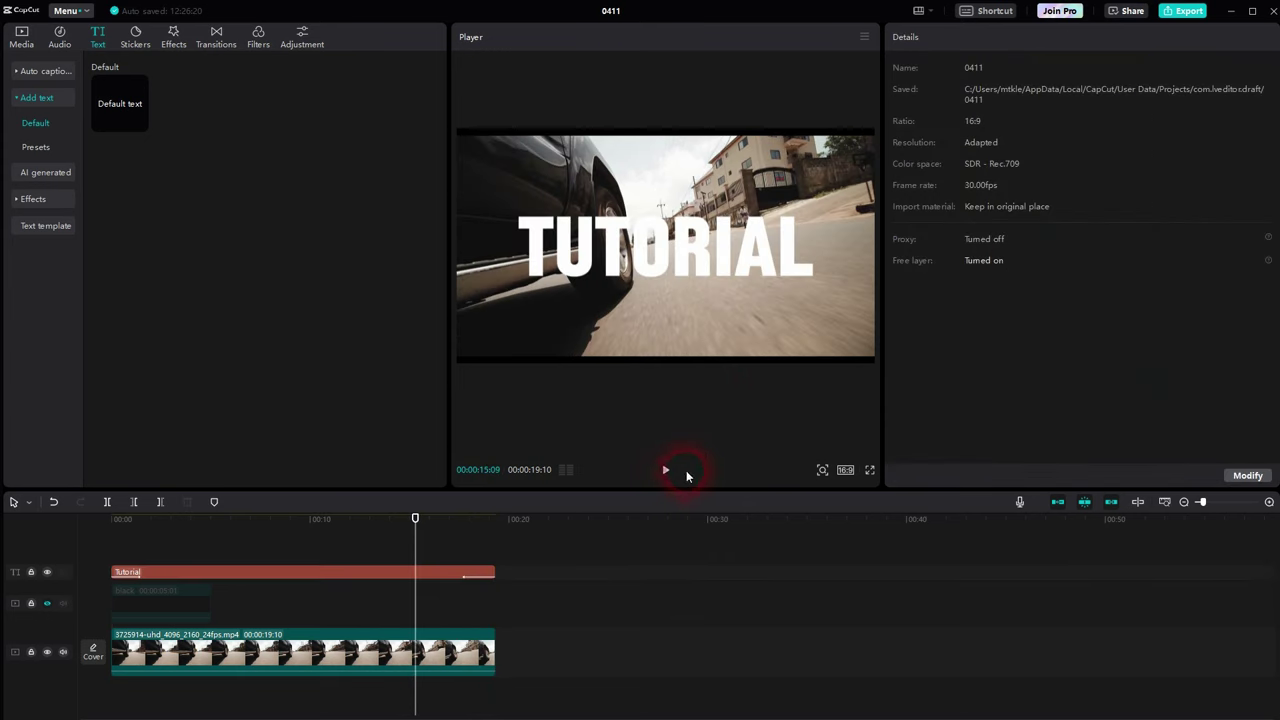
click(667, 471)
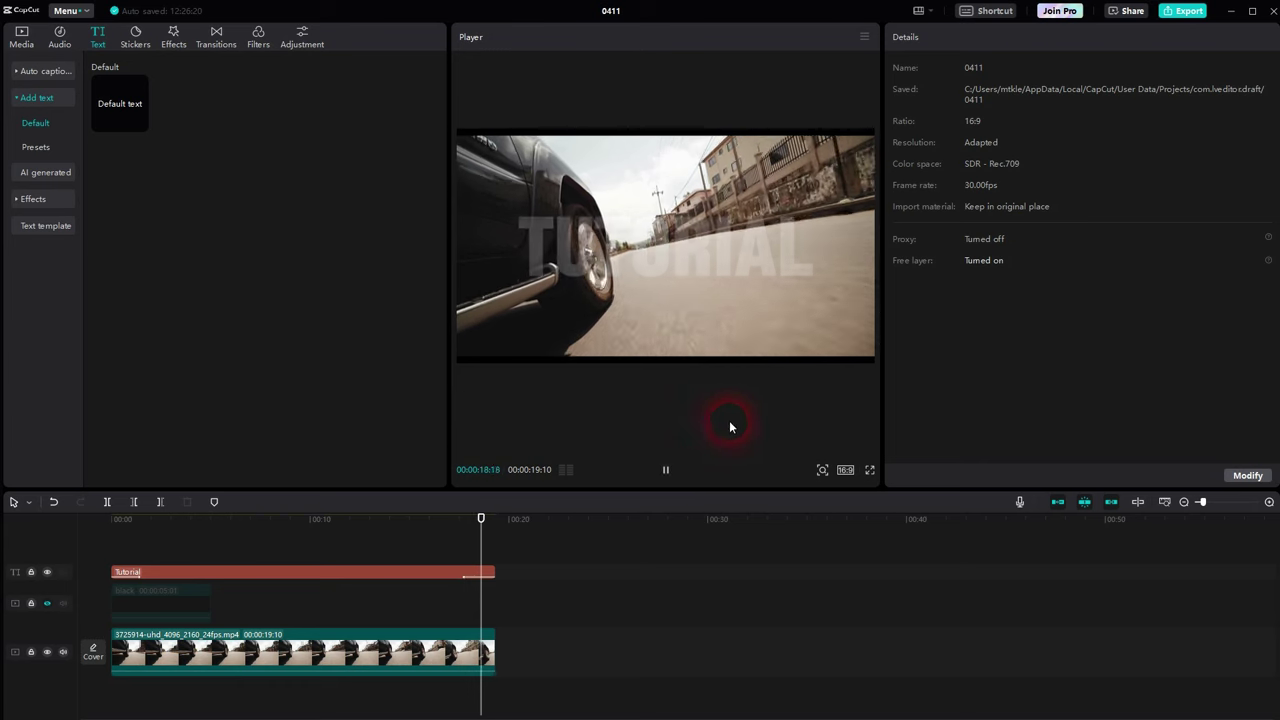
Step: Try the Jump loop animation on the Tutorial title and preview it
click(435, 576)
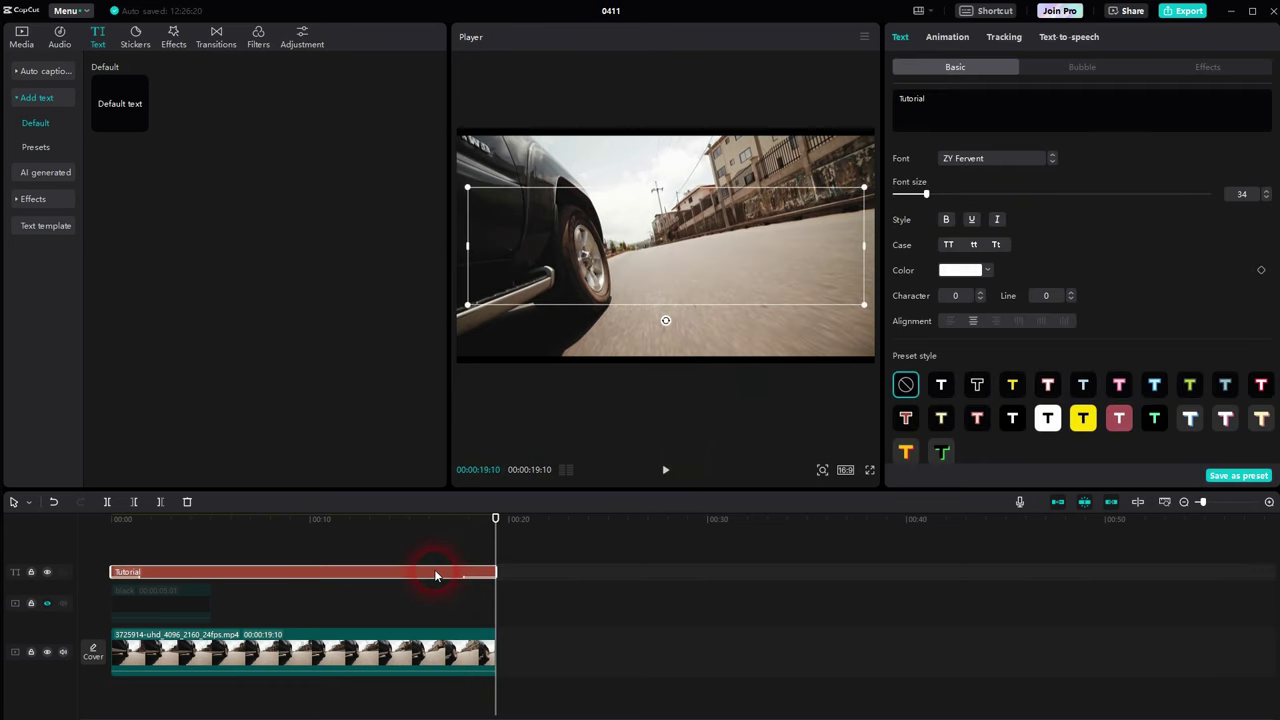
click(1162, 55)
click(946, 37)
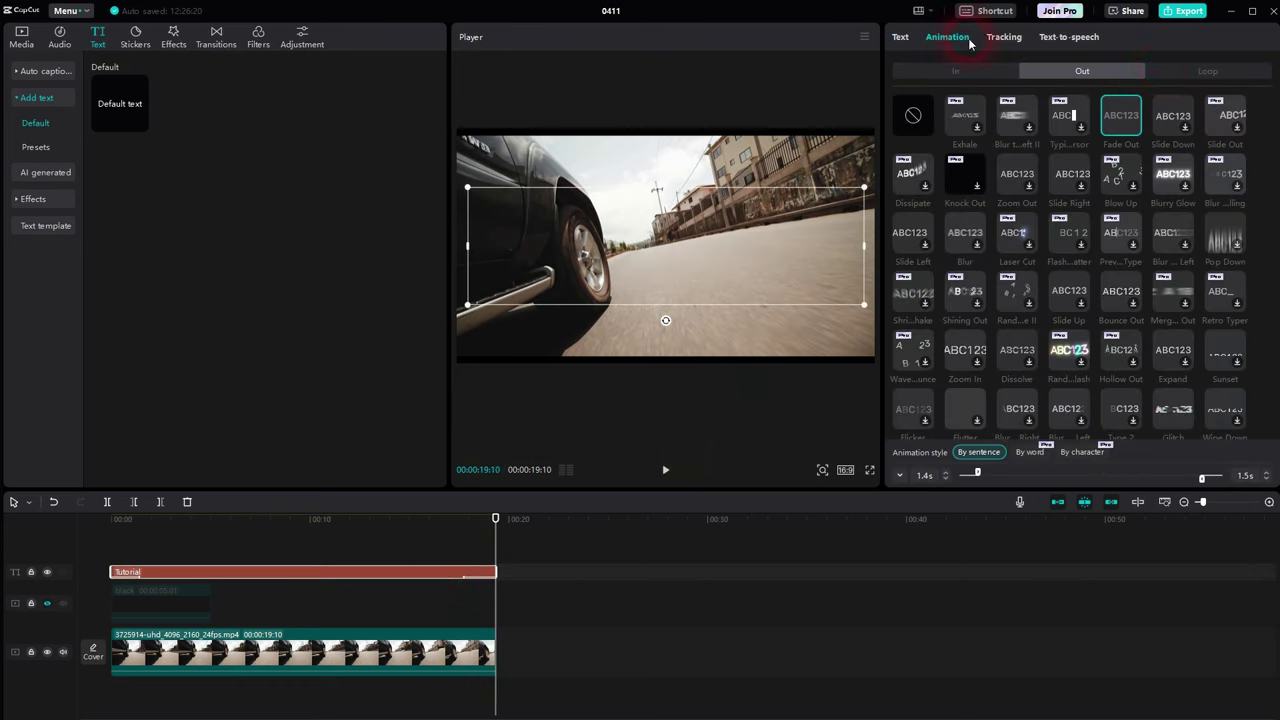
click(1208, 71)
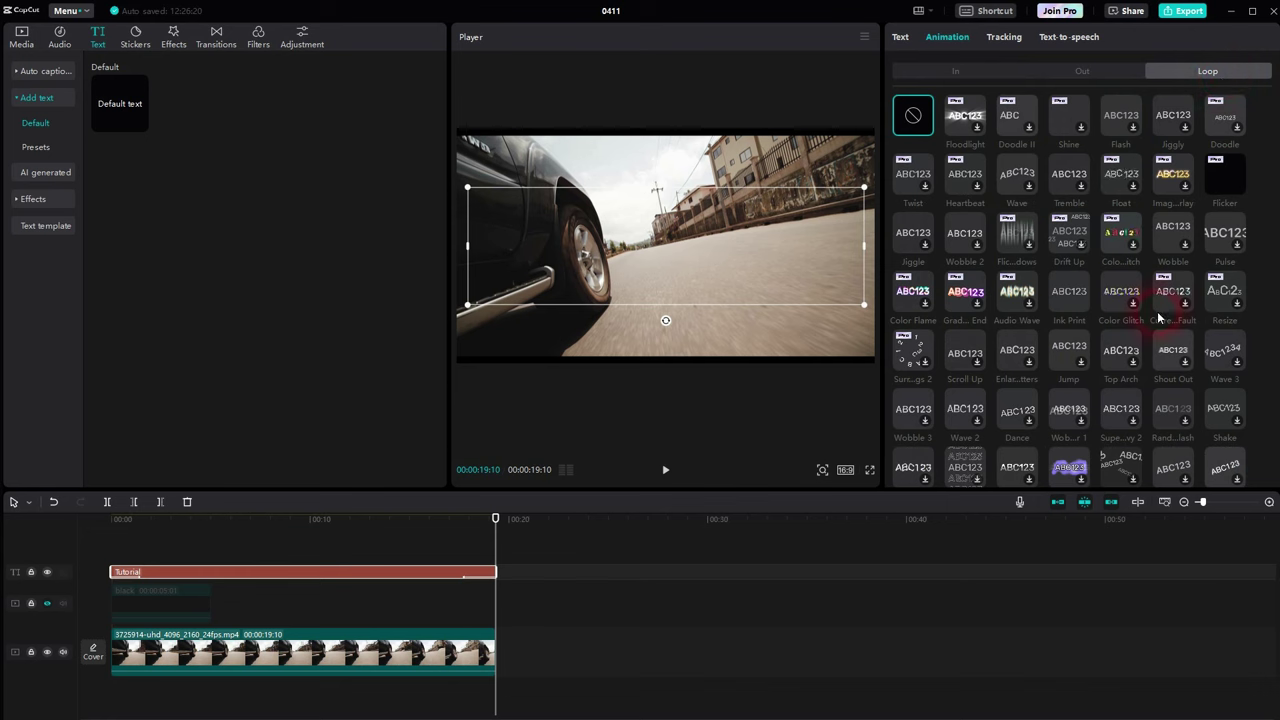
click(1070, 355)
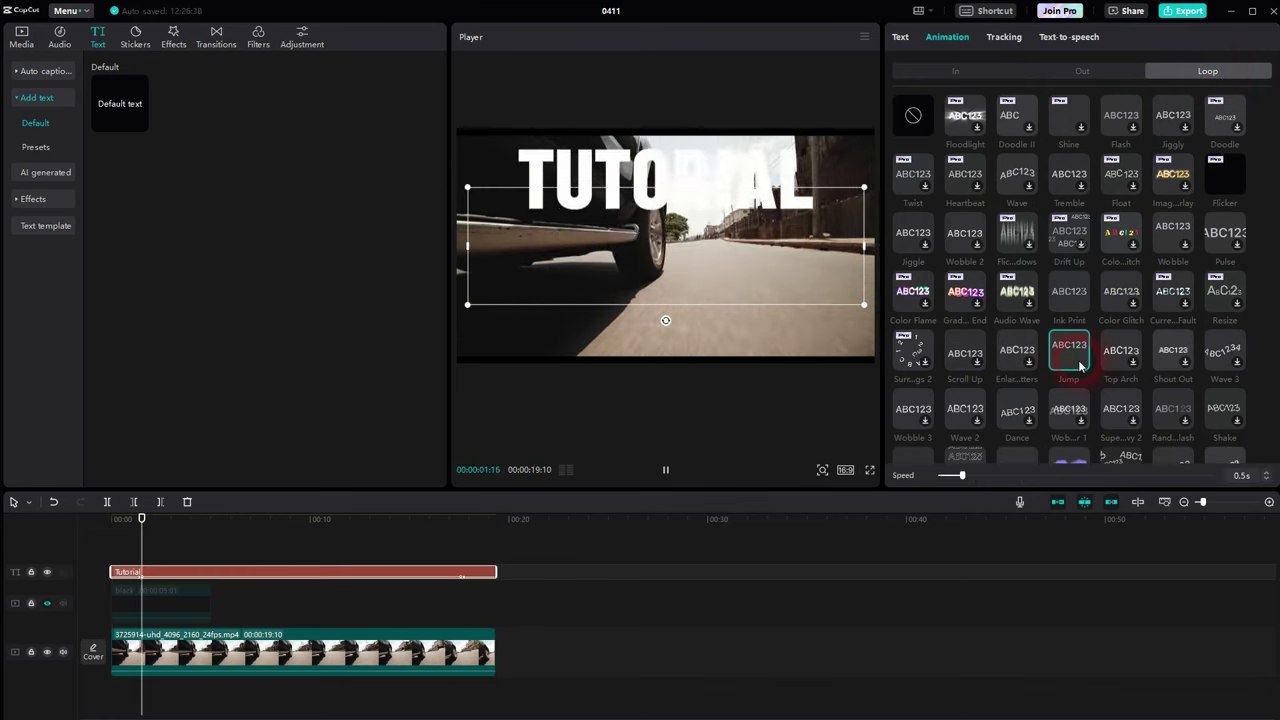
click(752, 295)
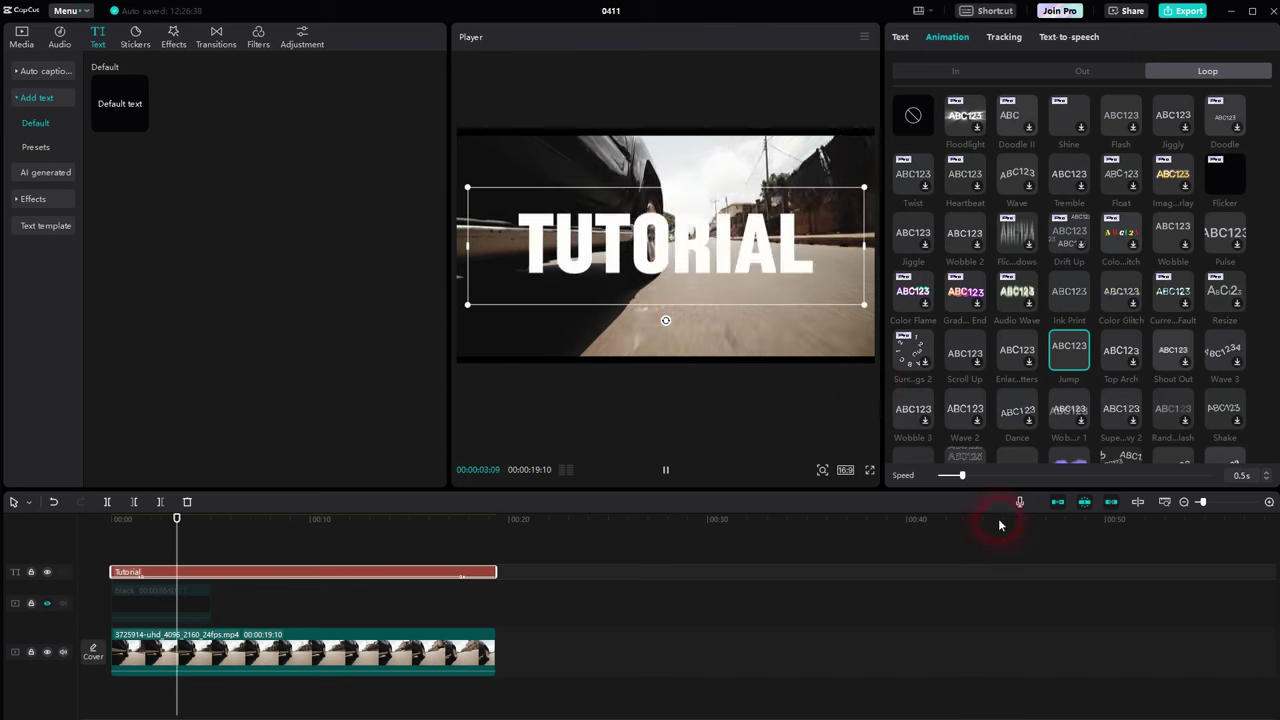
Step: Try the Wave 3 loop animation on the Tutorial title, then clear its loop animation
click(1235, 362)
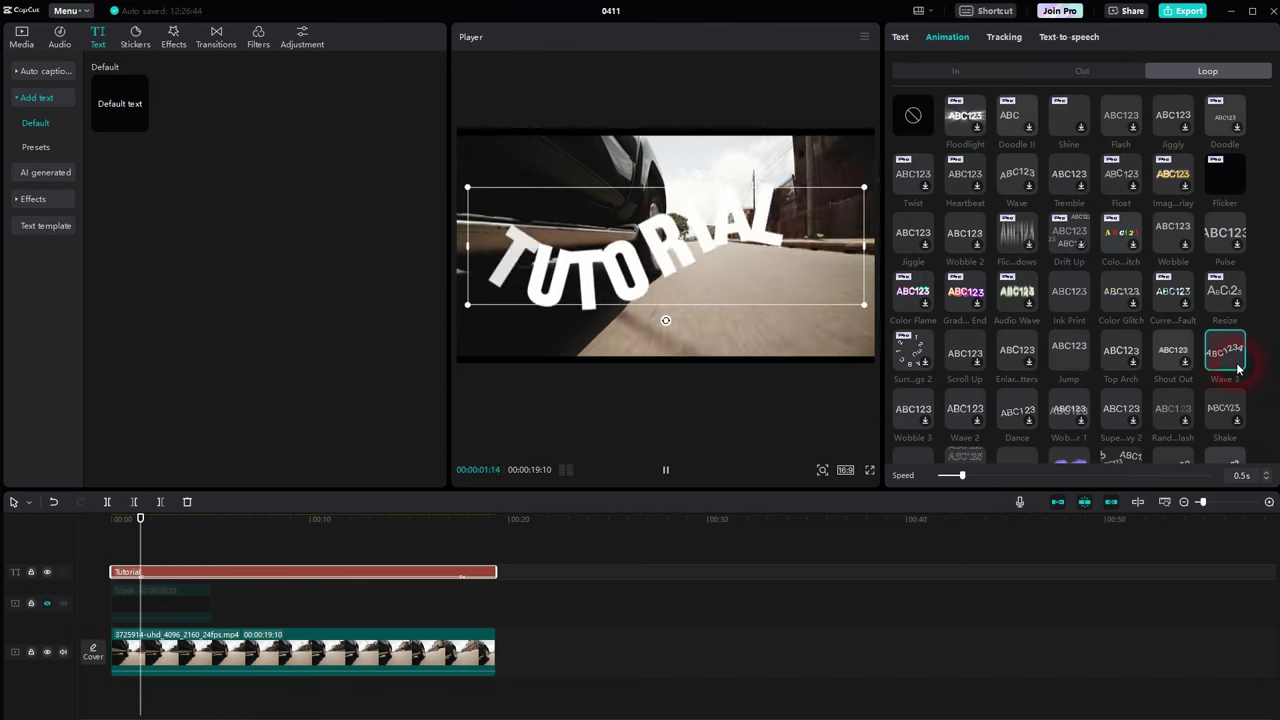
scroll(1100, 320, down, 4)
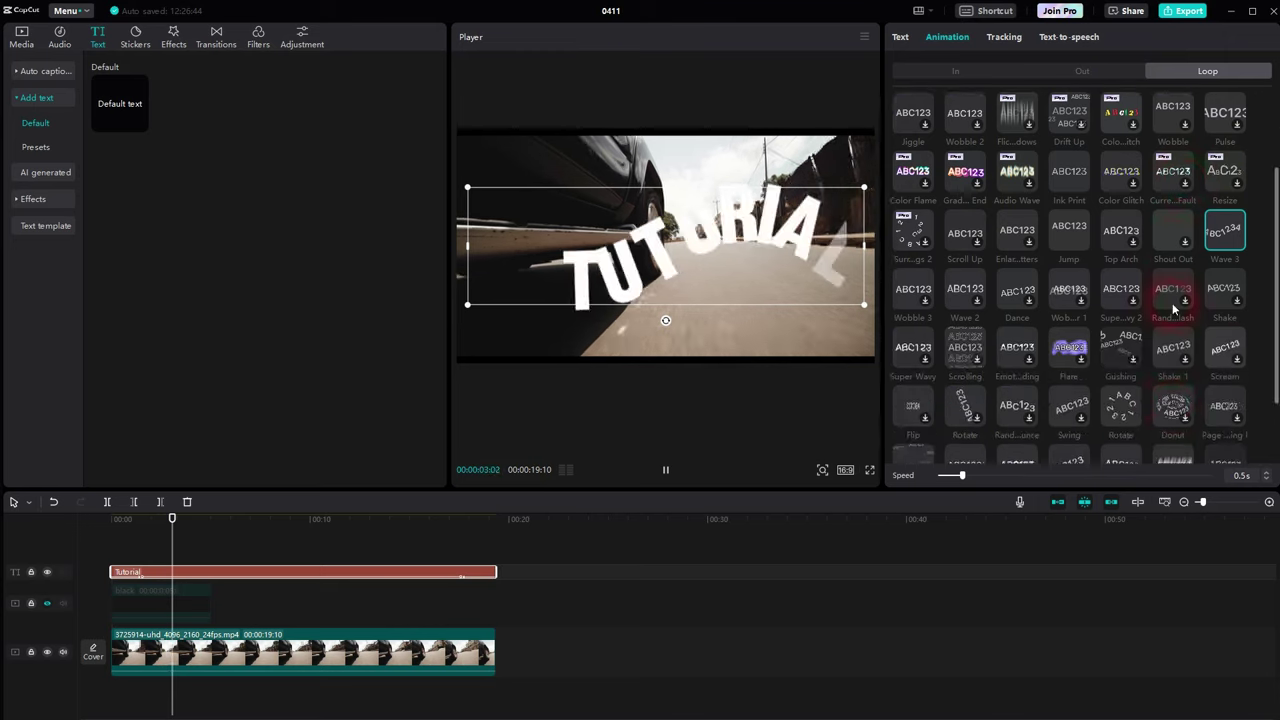
scroll(1143, 300, up, 5)
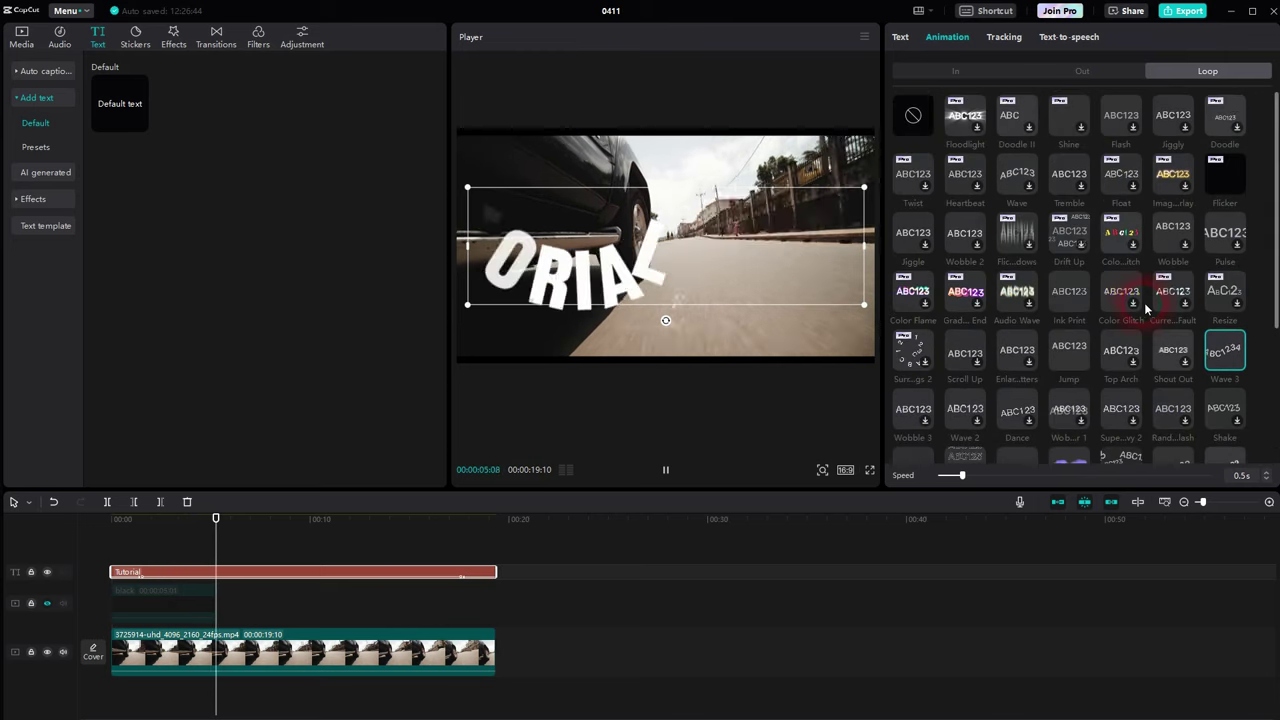
click(913, 115)
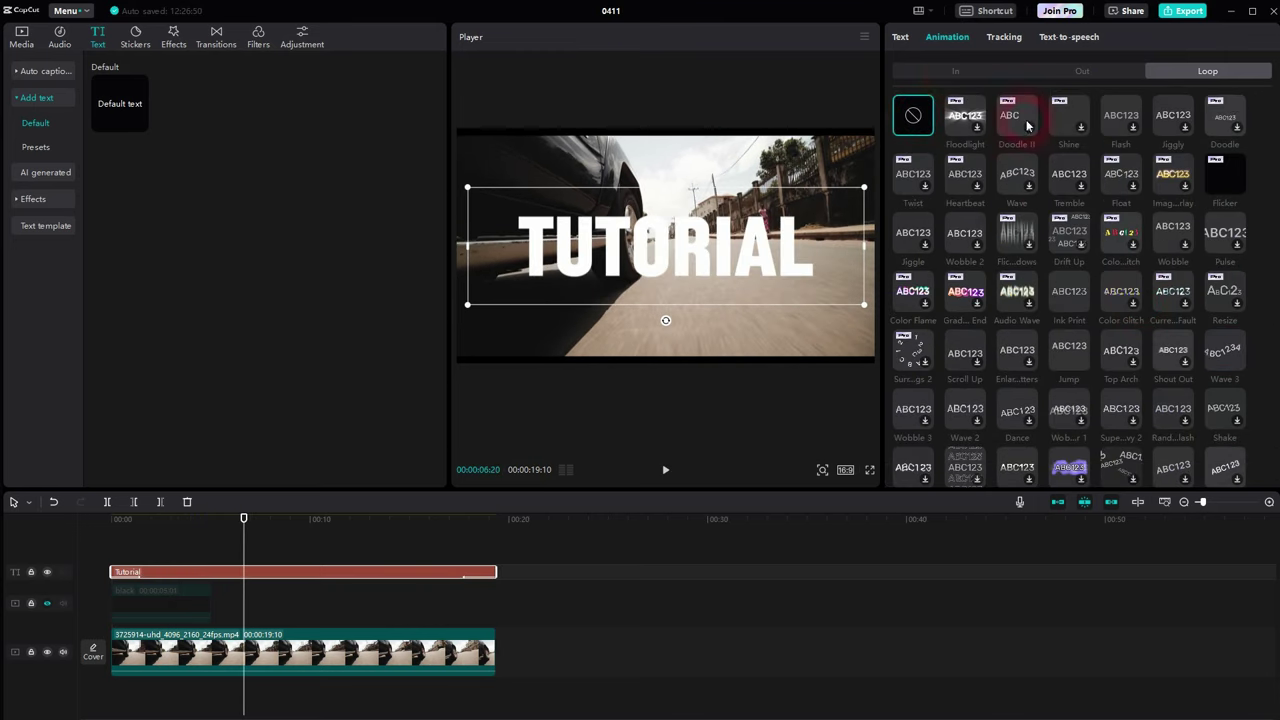
click(950, 71)
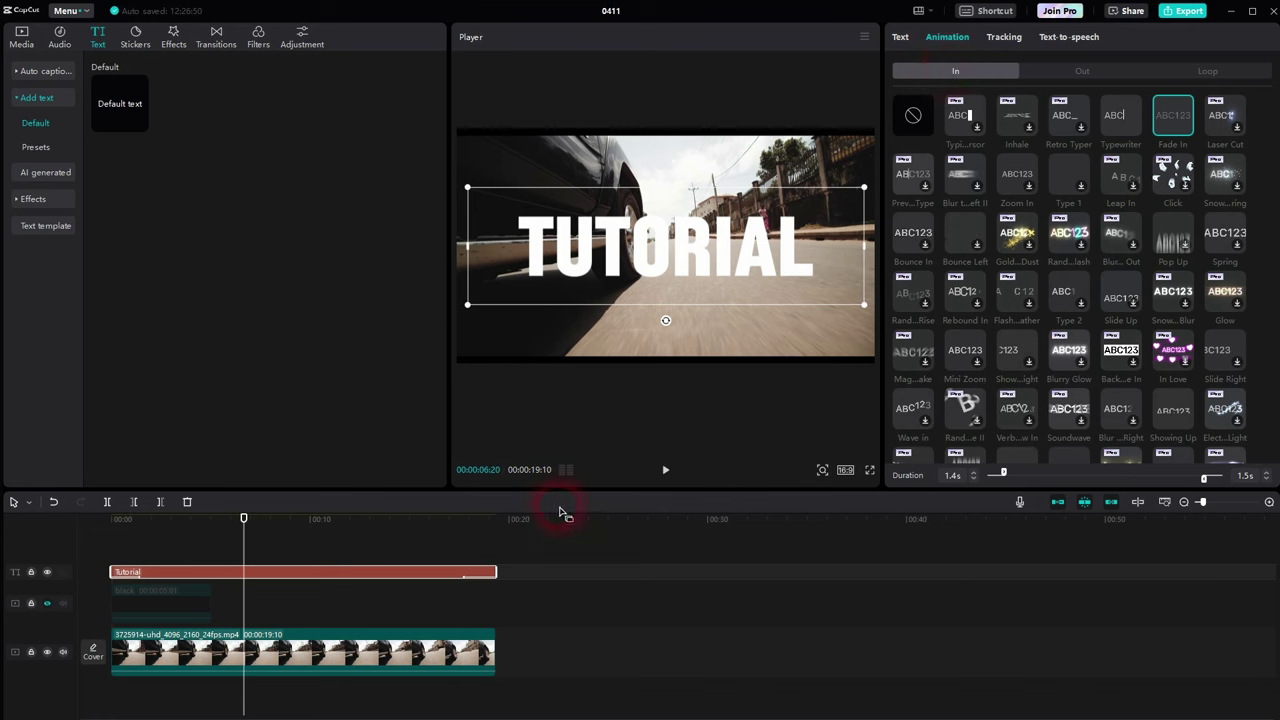
Step: Delete the Tutorial text clip and the black clip from the timeline
key(Delete)
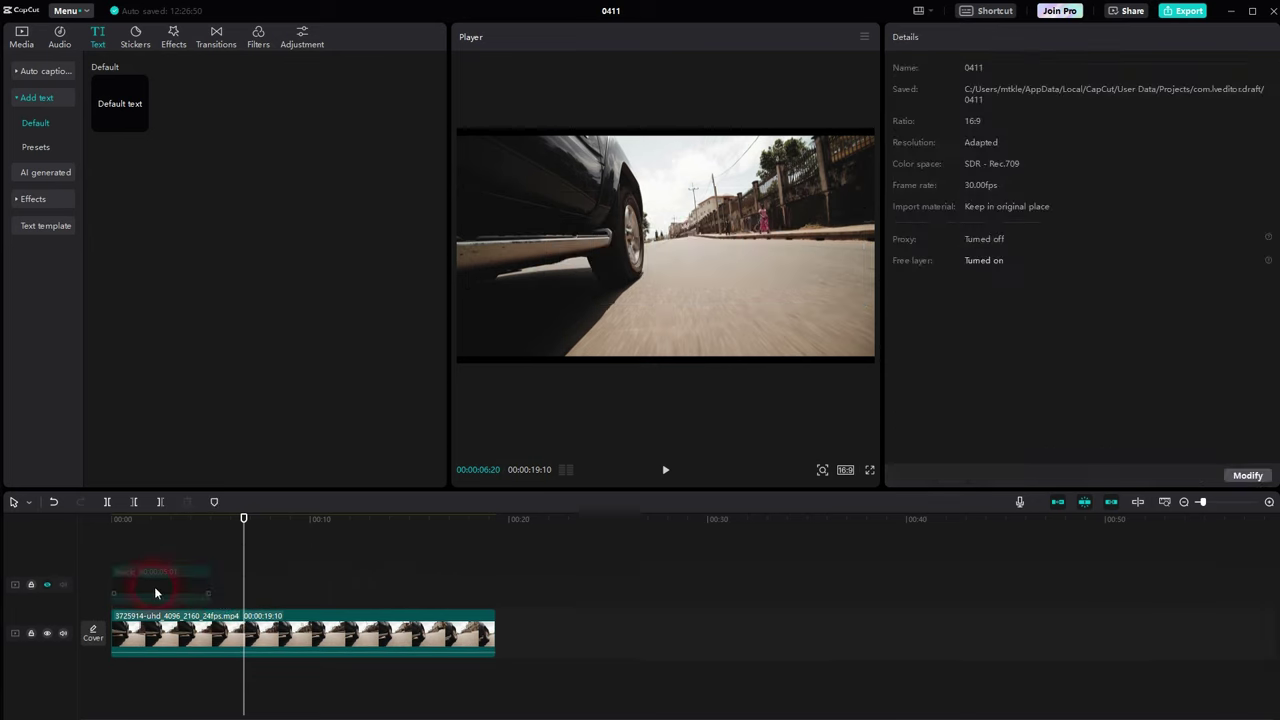
click(156, 592)
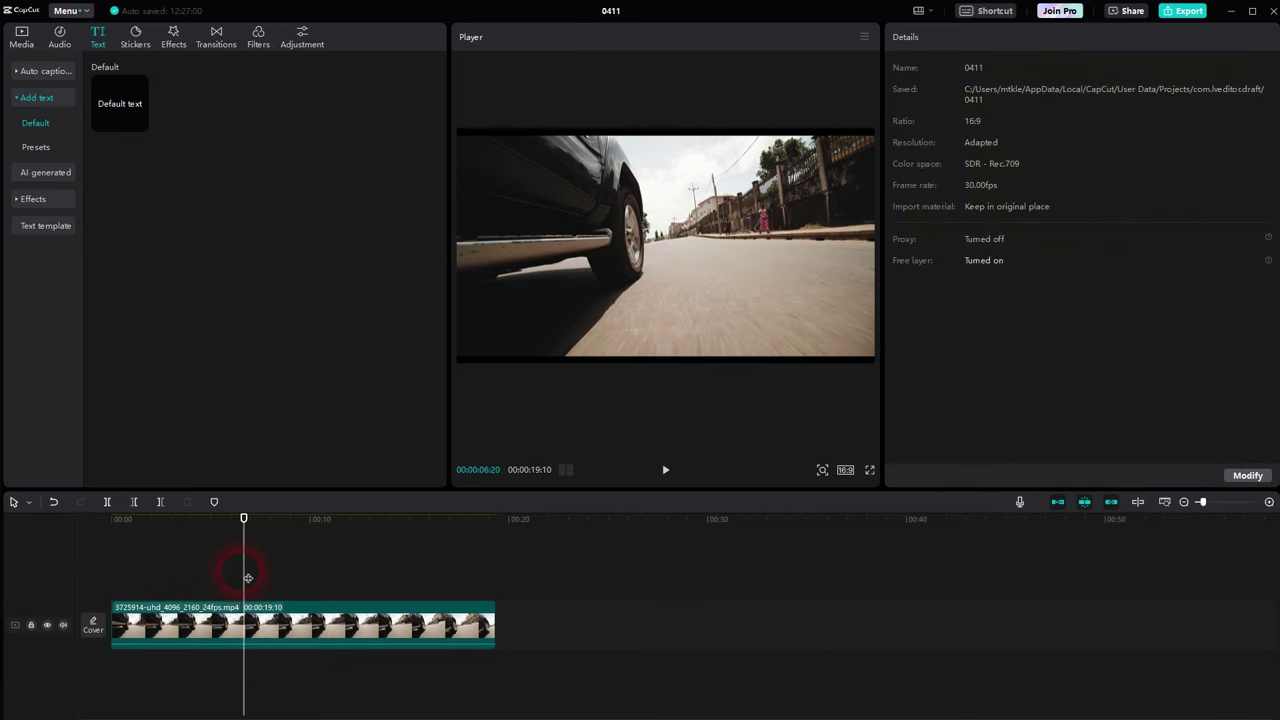
Step: Add a default text clip at the start of the timeline and extend it to the end of the video
click(63, 580)
click(137, 121)
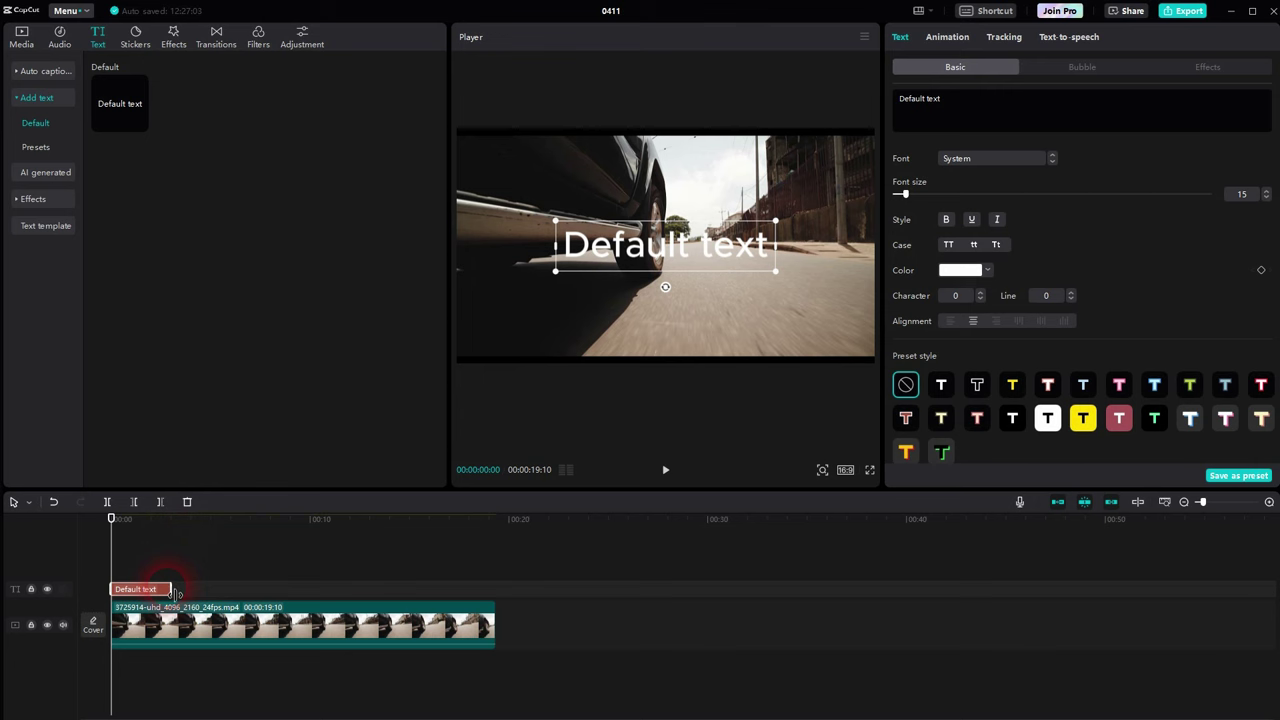
drag(175, 594, 500, 601)
Step: Replace the default text with STROKE and set its font to ZY Fervent
drag(963, 103, 901, 104)
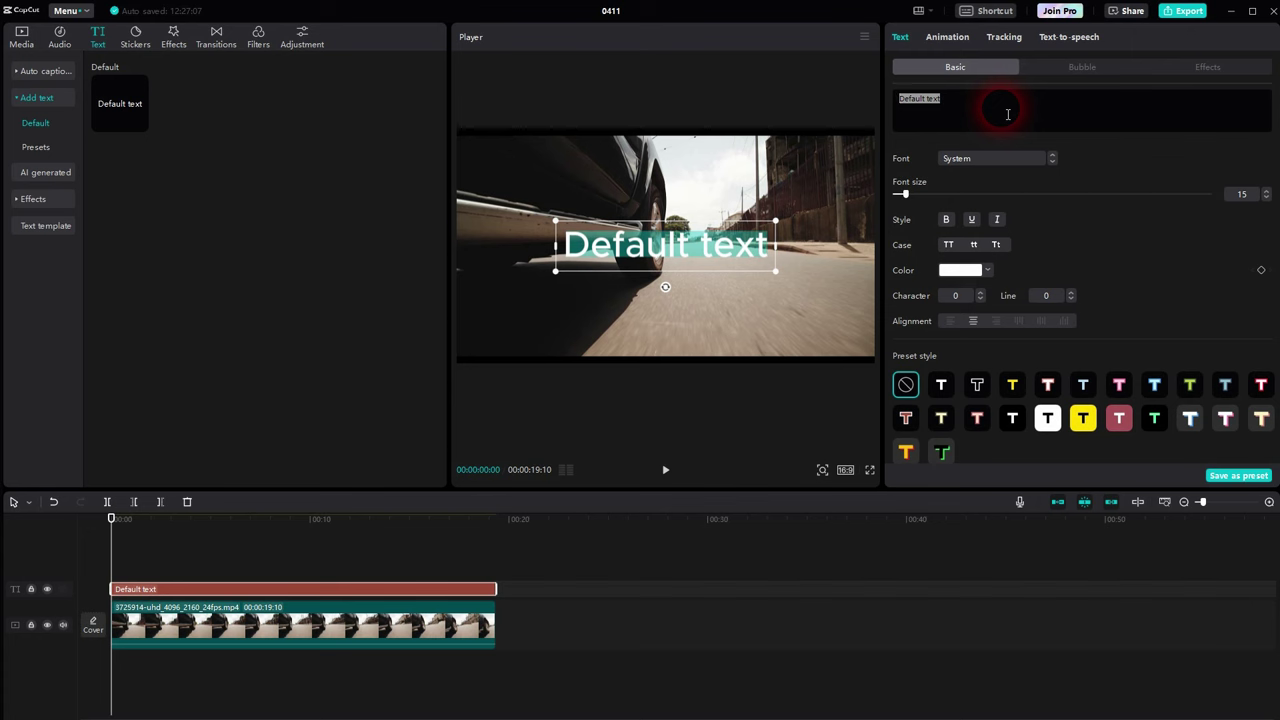
key(BackSpace)
text(STROKE)
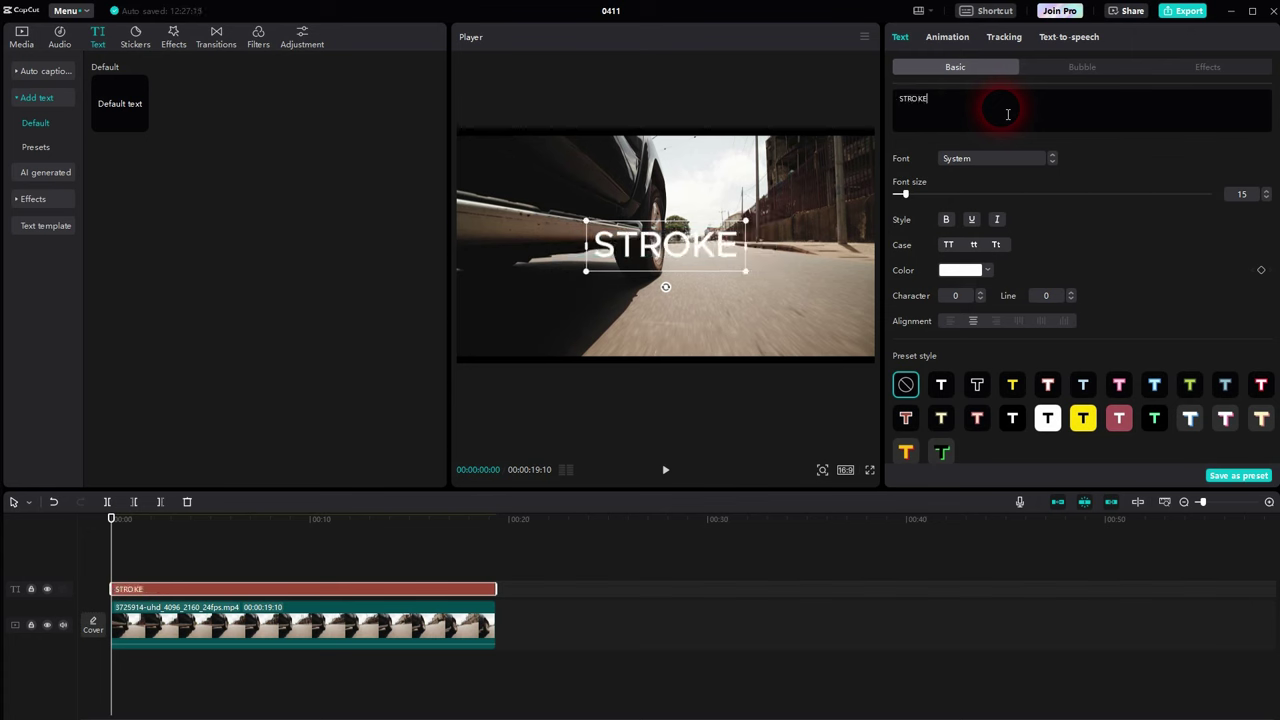
click(1030, 157)
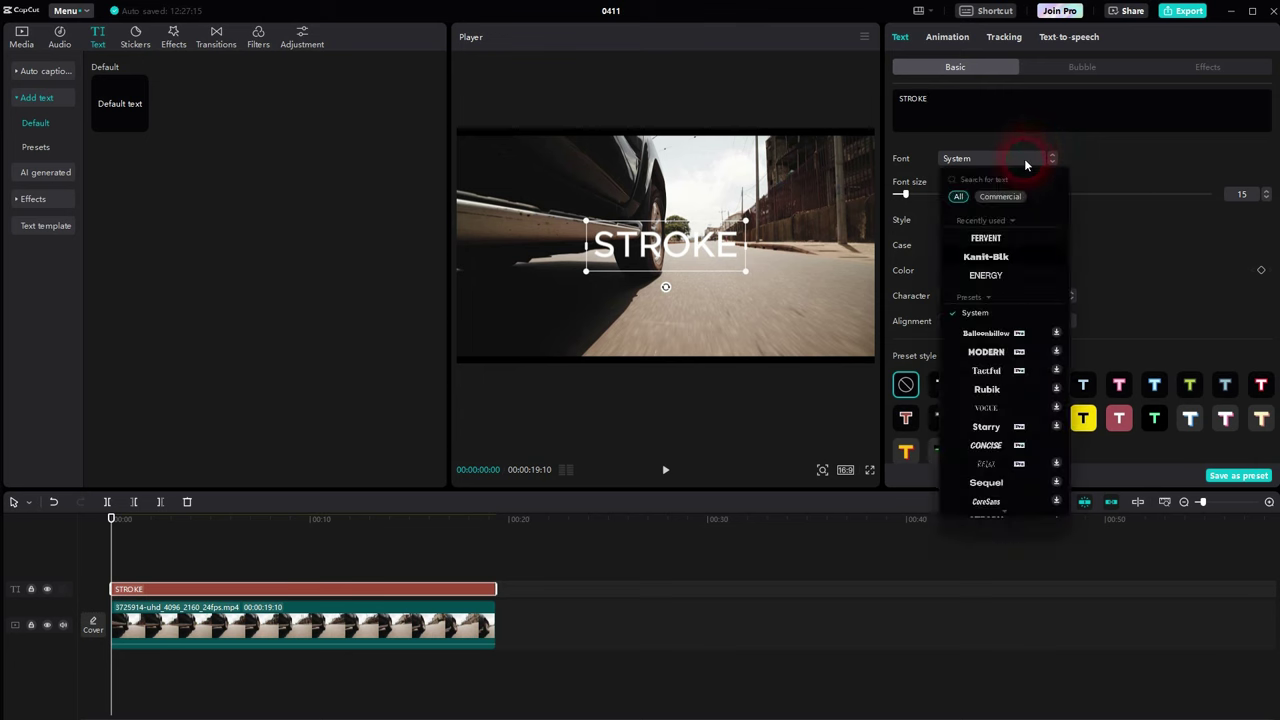
click(986, 238)
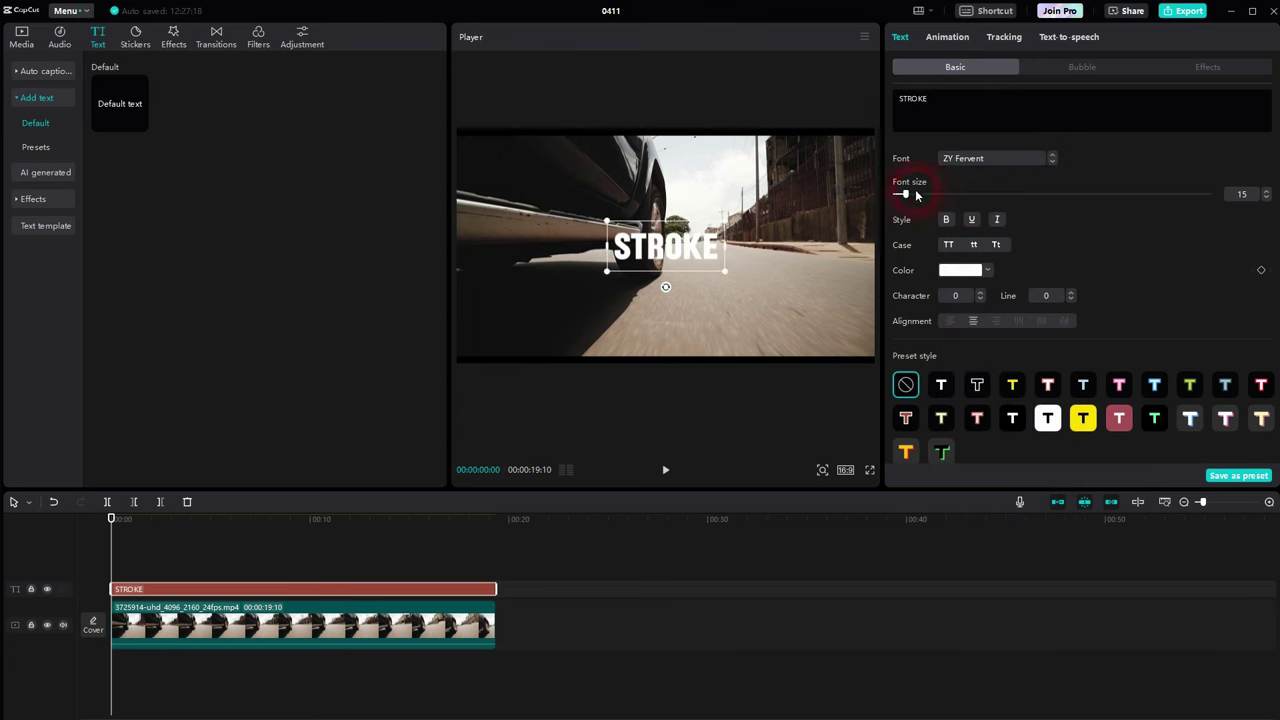
Step: Set the STROKE title's font size to 43 and its text color to light lavender
drag(906, 196, 936, 200)
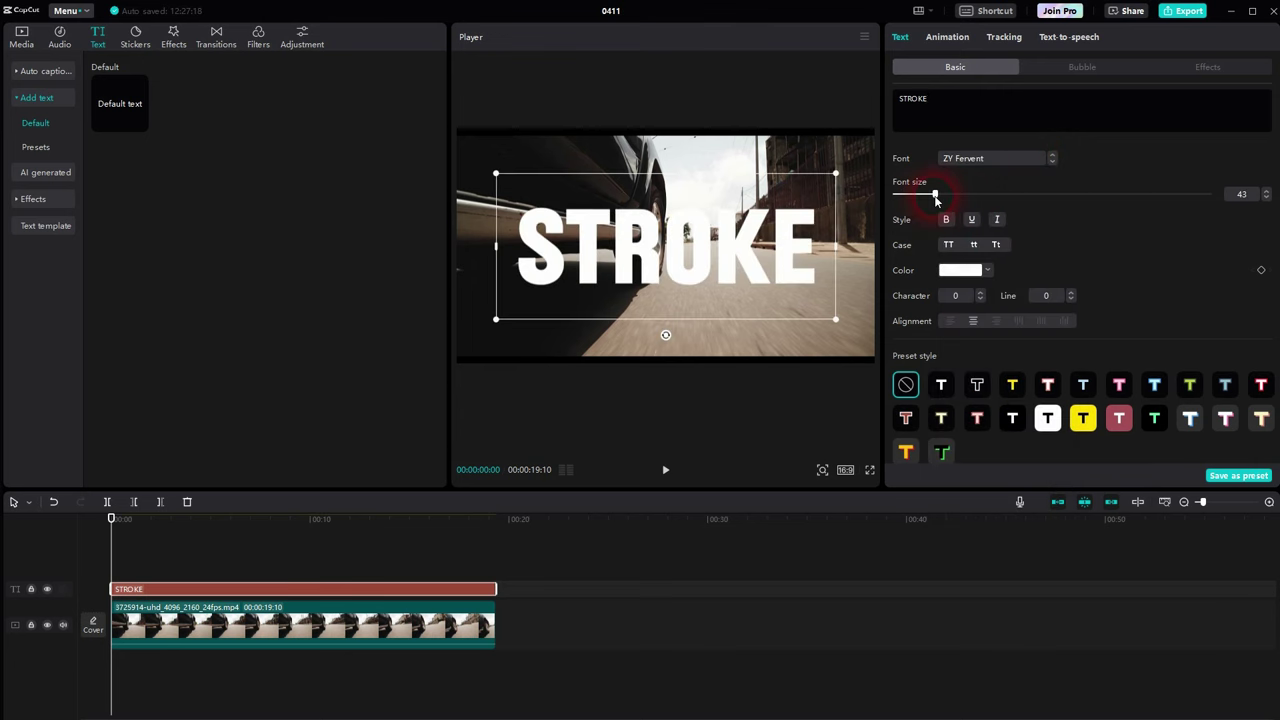
click(962, 270)
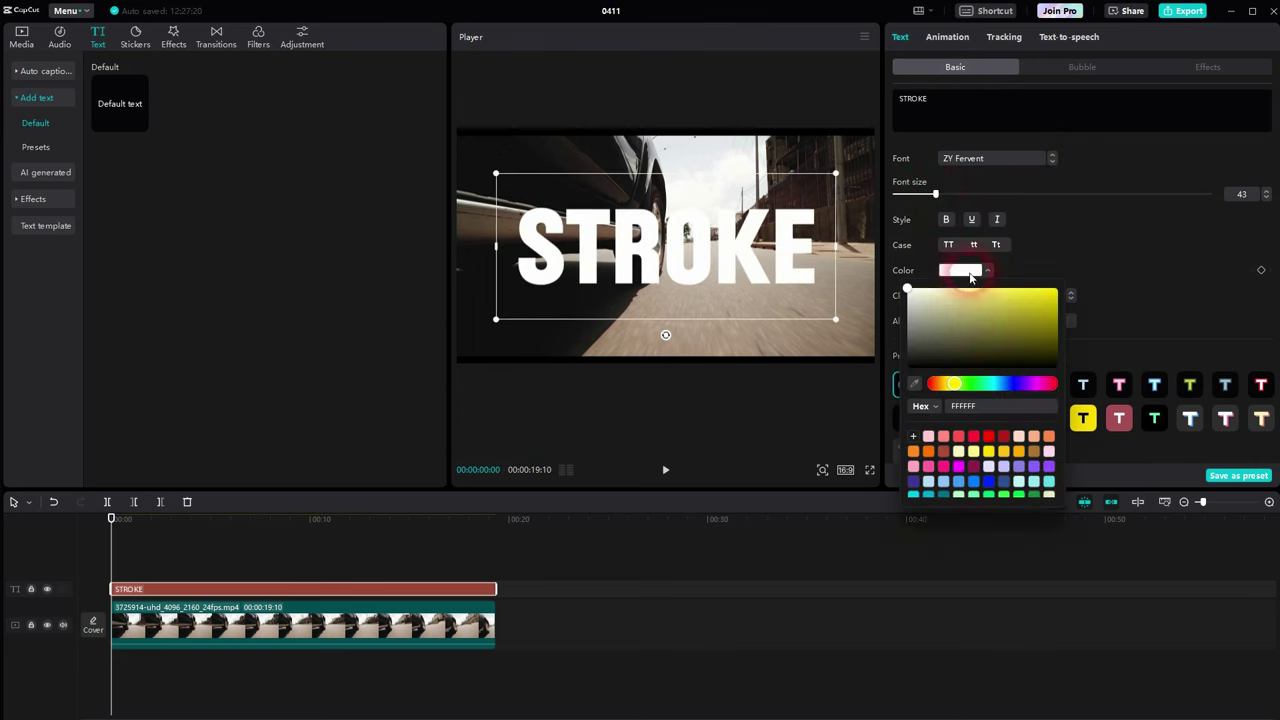
click(989, 471)
click(1140, 294)
Step: Add a red stroke around the STROKE title and set its thickness to 100
scroll(1137, 286, down, 5)
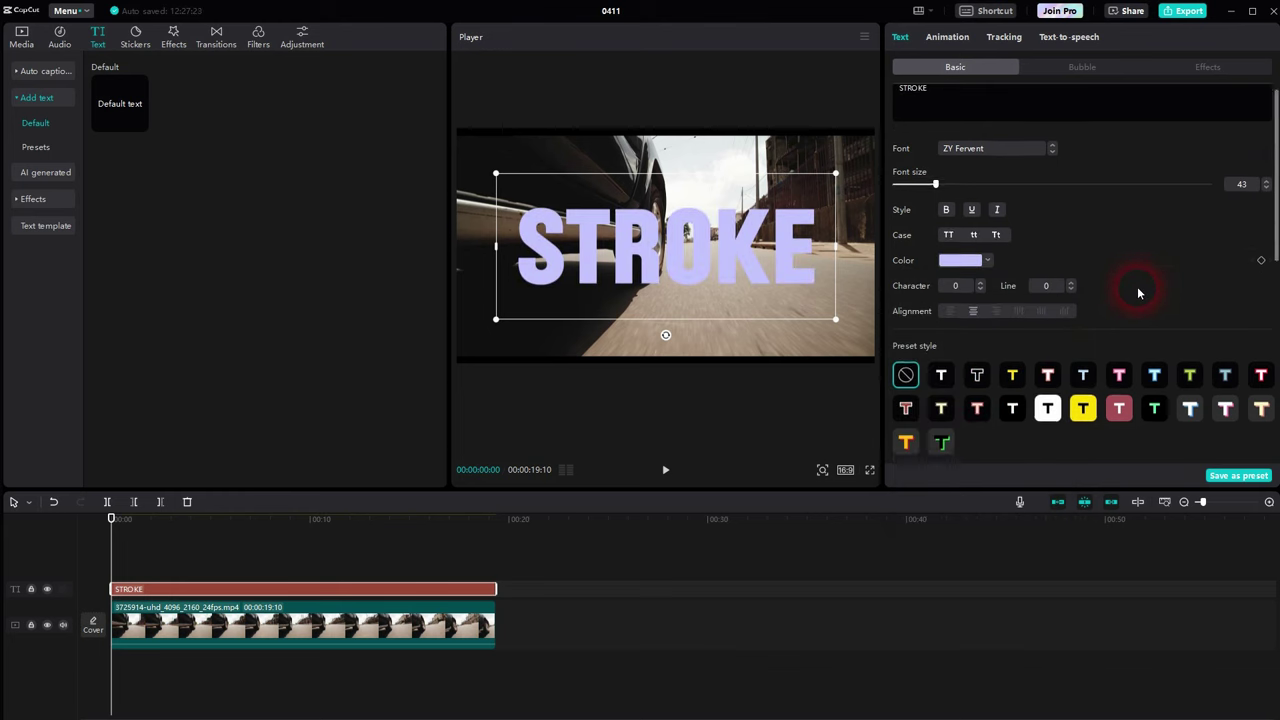
click(897, 299)
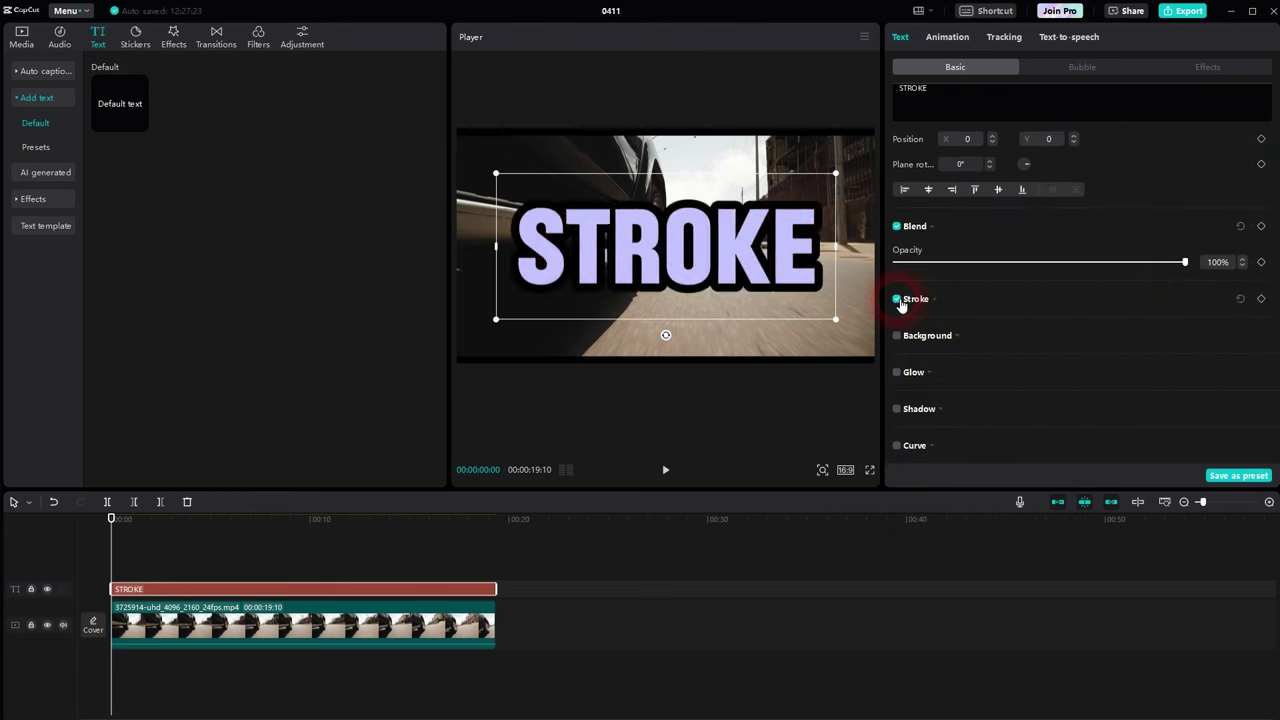
click(982, 330)
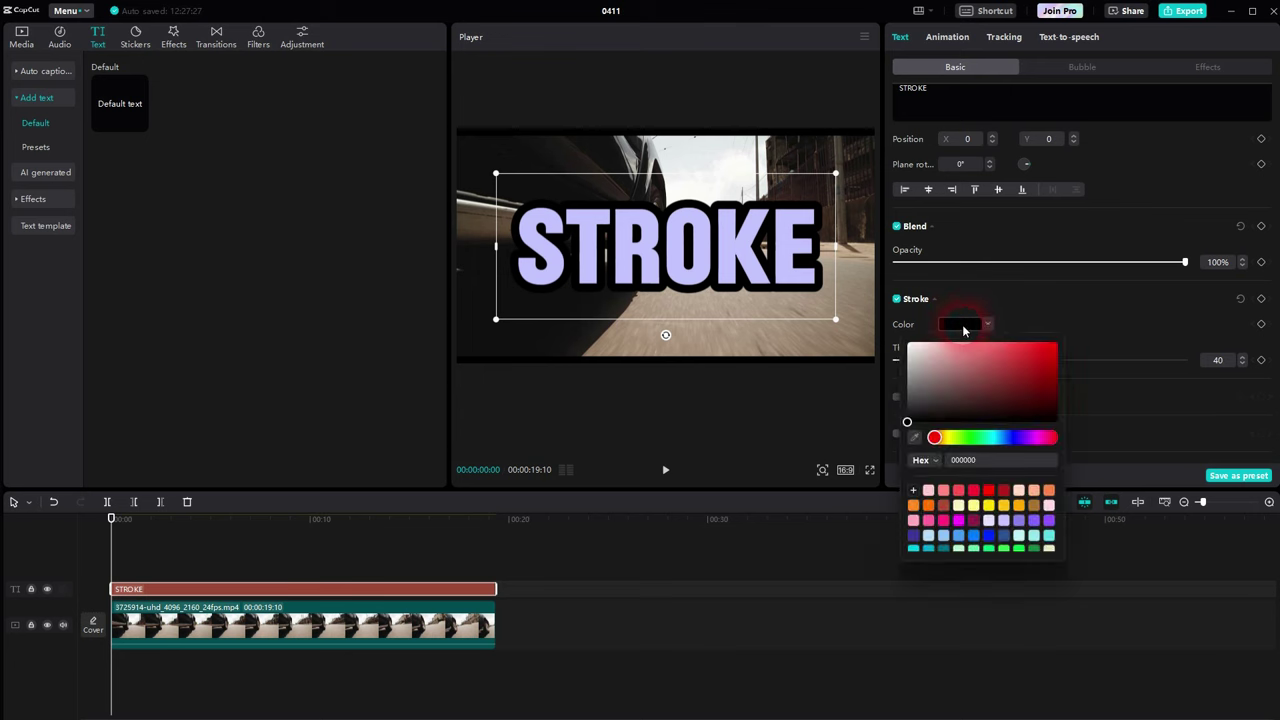
mouse_move(966, 371)
mouse_down()
mouse_move(1148, 320)
mouse_move(1023, 377)
mouse_move(1021, 358)
mouse_up()
click(1060, 303)
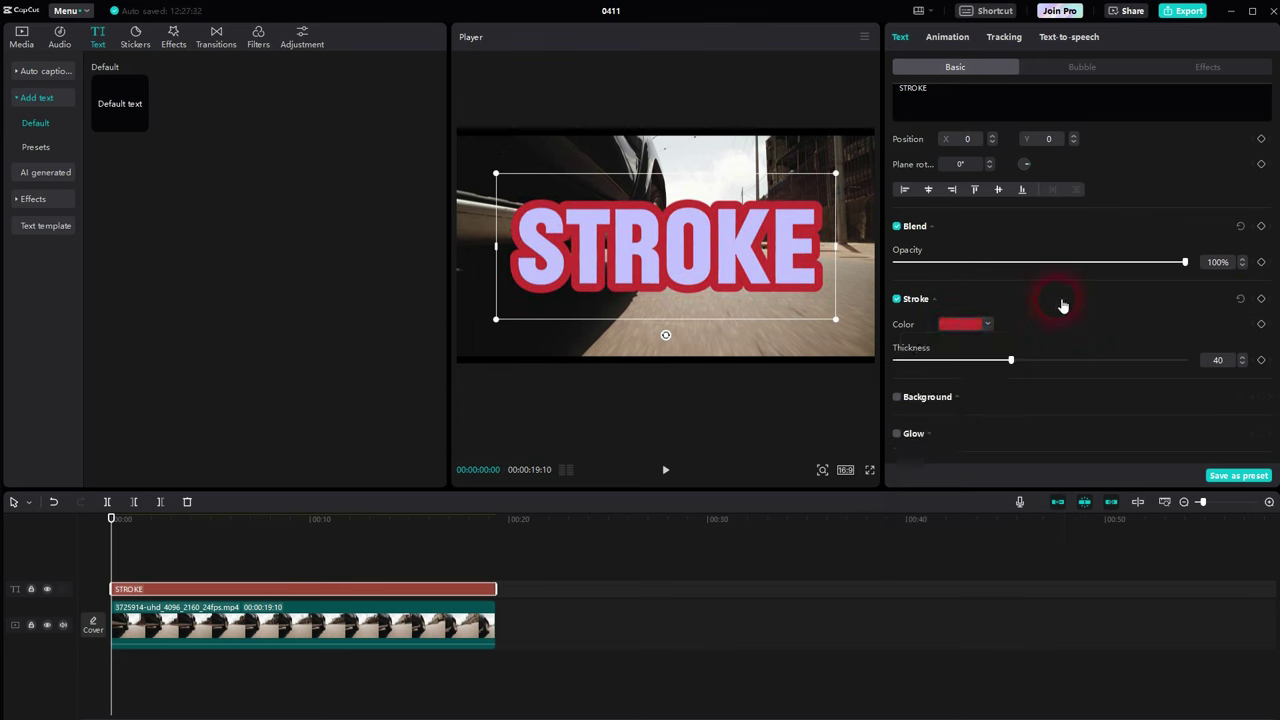
click(1060, 303)
click(914, 298)
drag(1011, 361, 1220, 360)
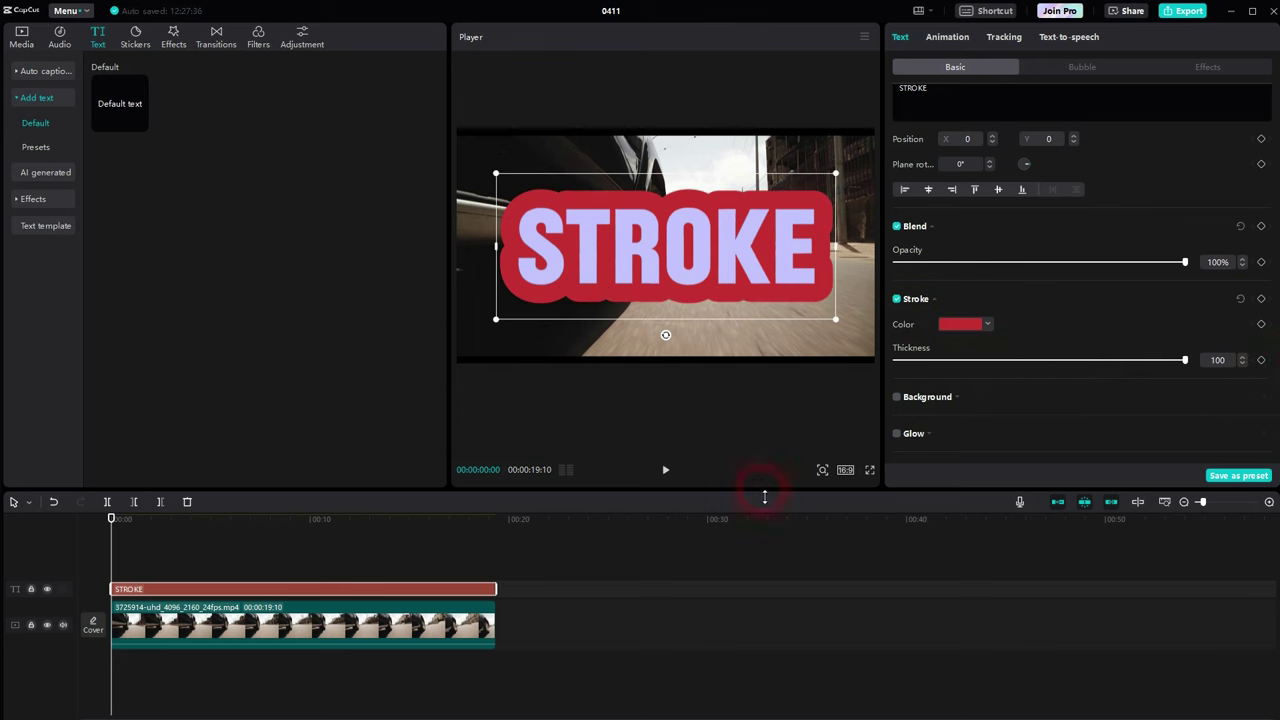
Step: Play the first seconds of the video to preview the title, and return to the start
click(665, 471)
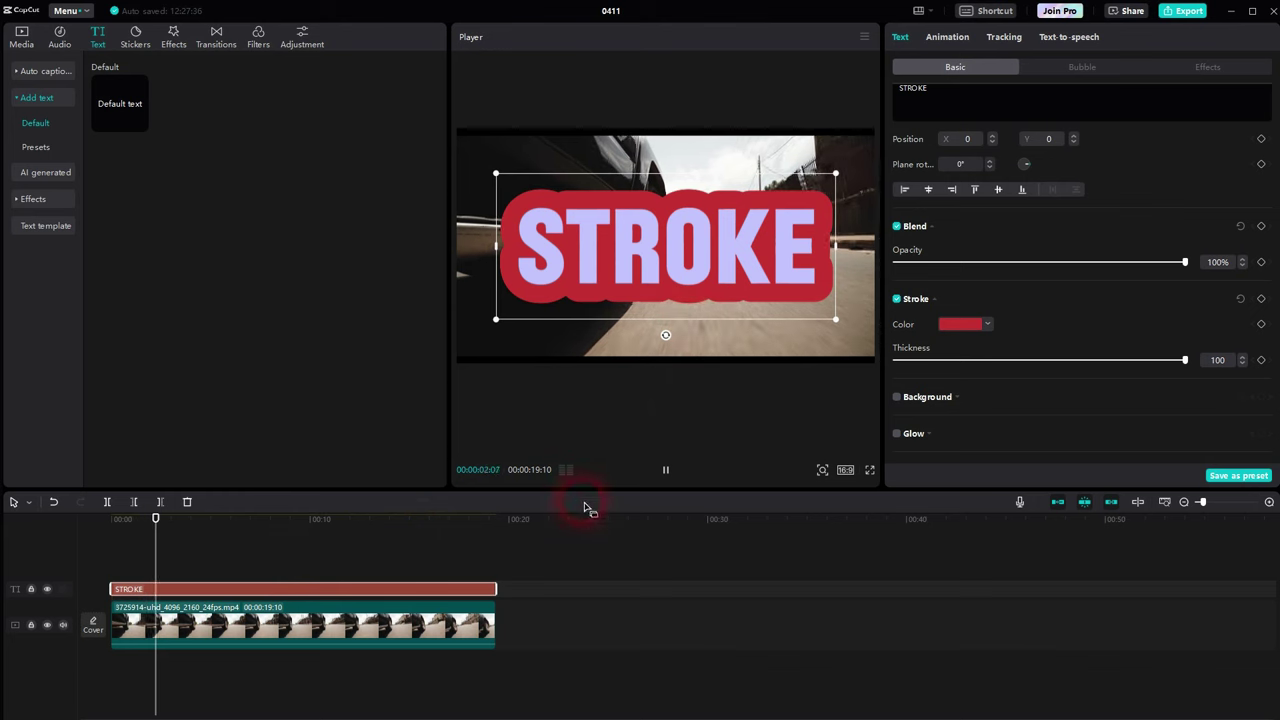
click(667, 470)
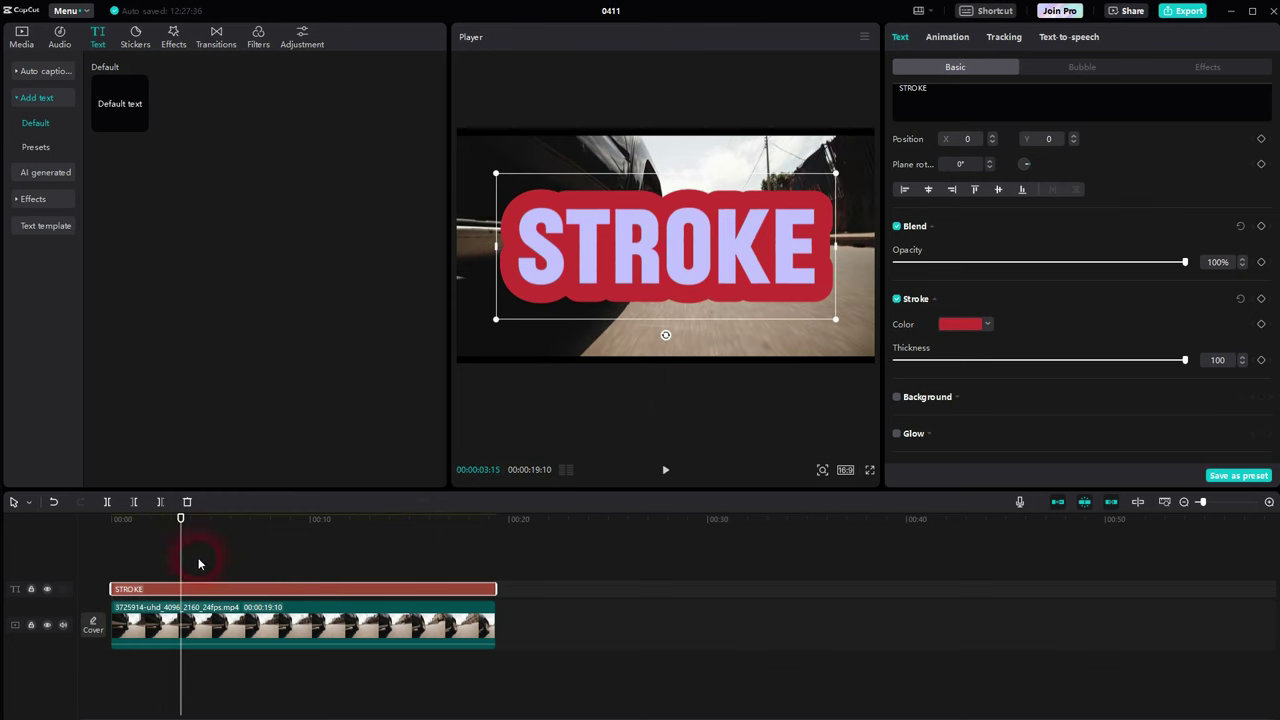
key(Home)
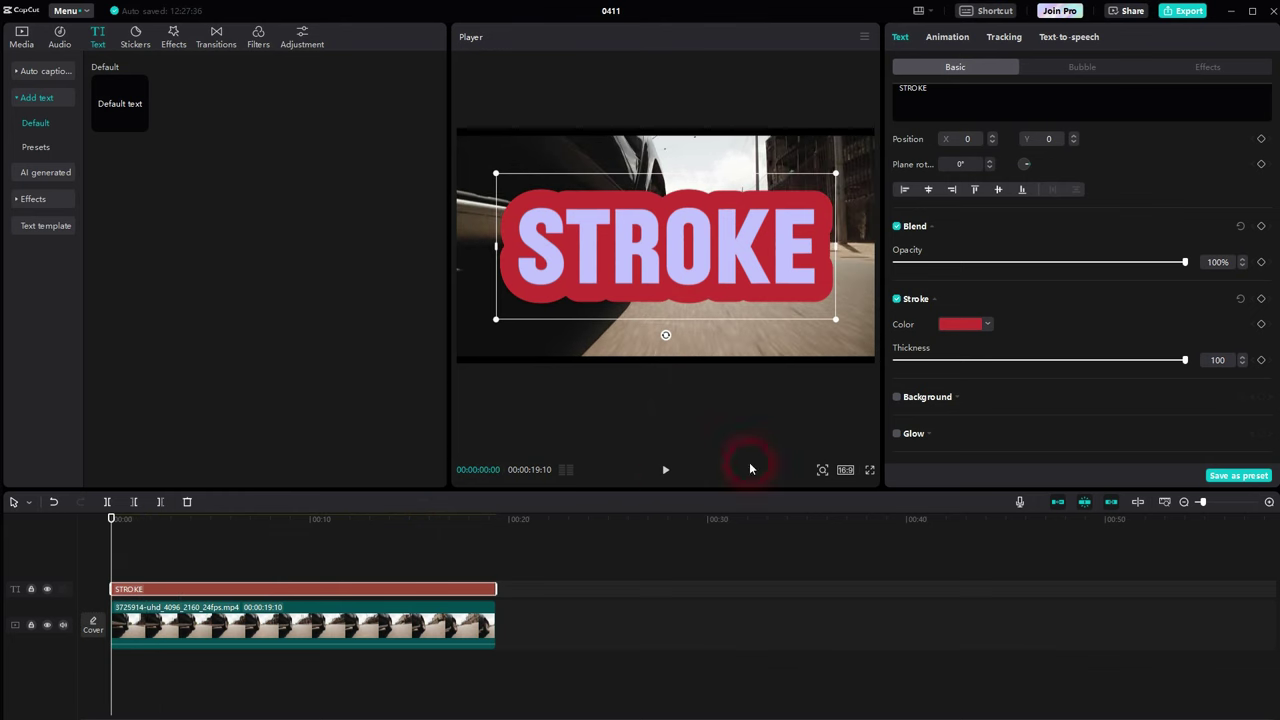
Step: Turn off the title's stroke and replace its text with OVERLAY
click(897, 299)
scroll(1062, 318, up, 5)
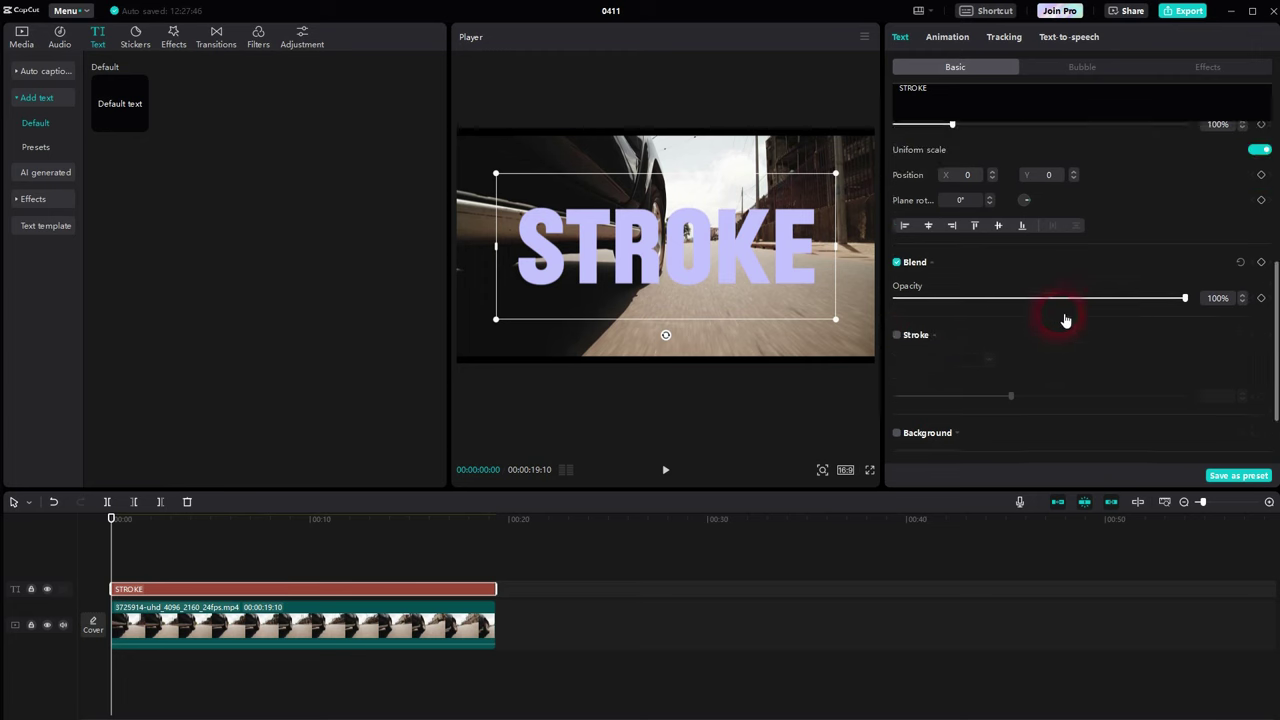
drag(983, 112, 899, 107)
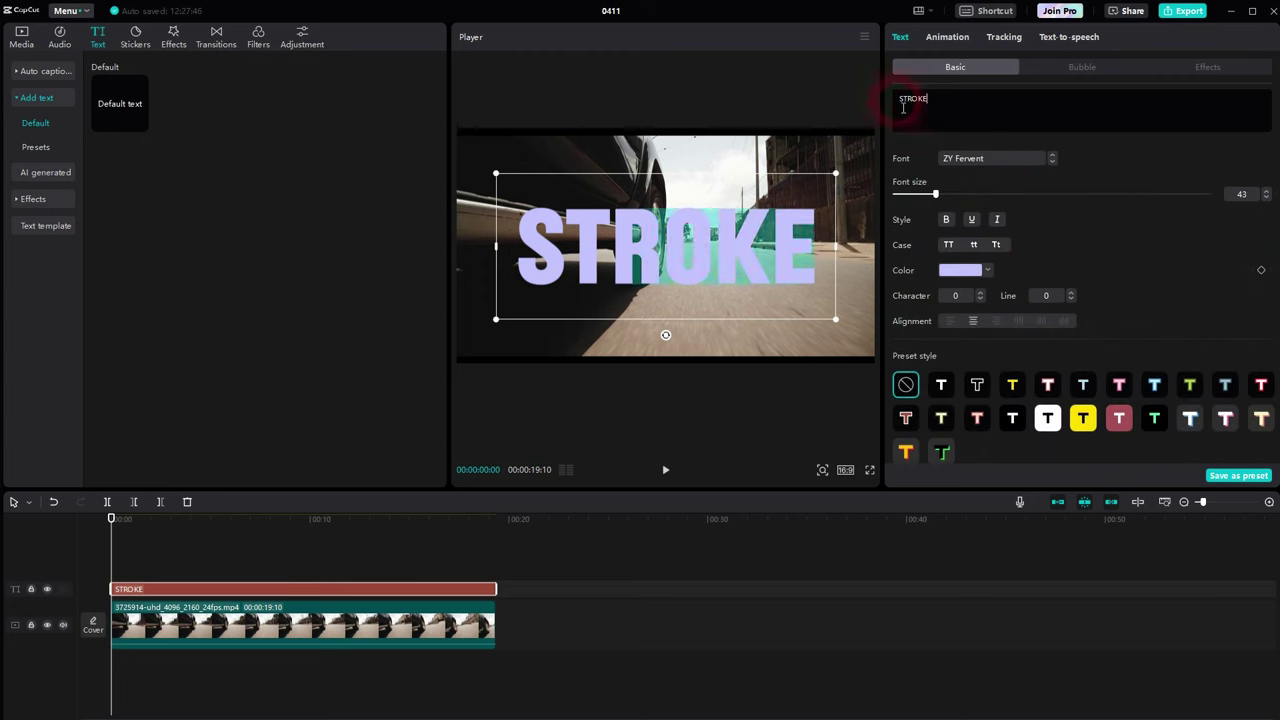
click(1052, 131)
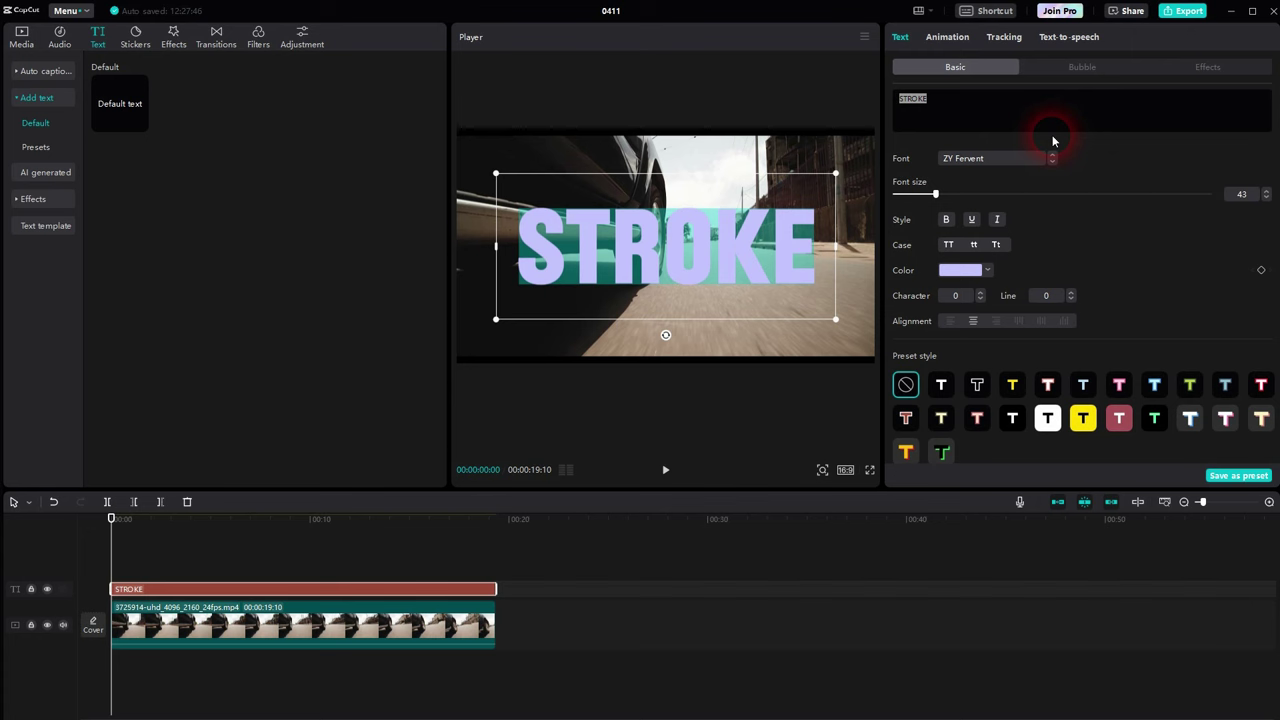
text(OVERLA)
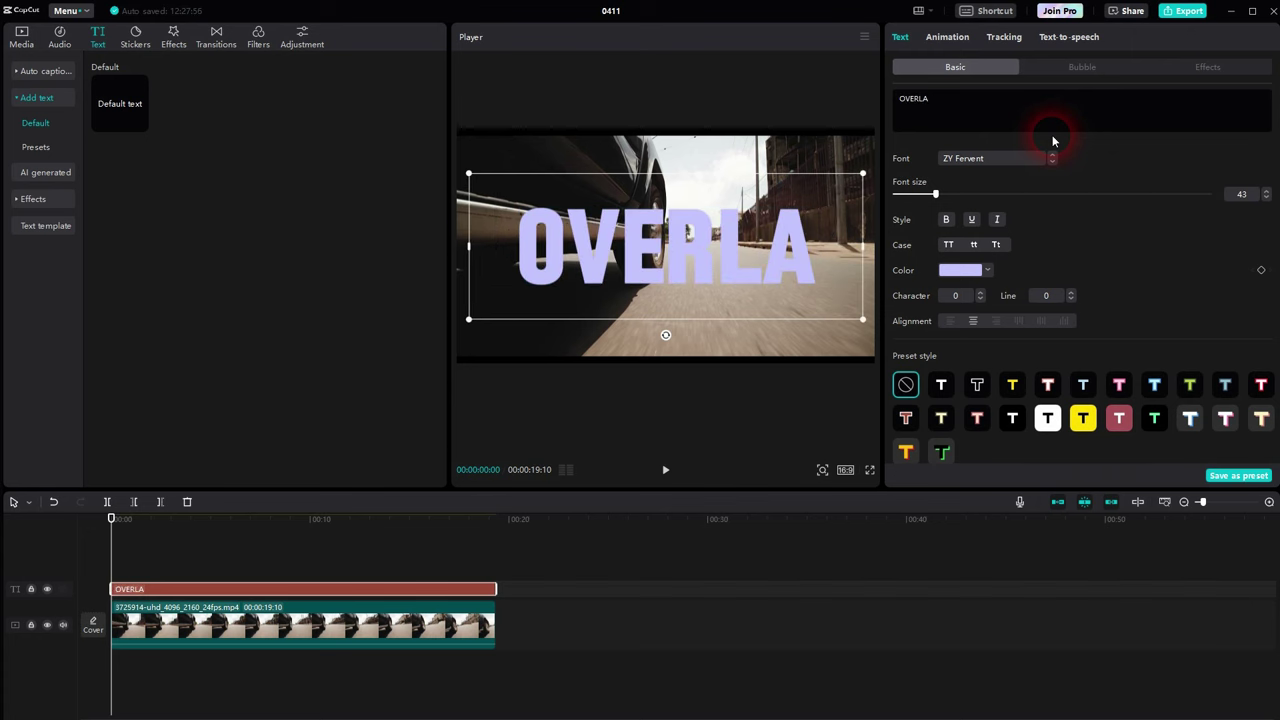
text(Y)
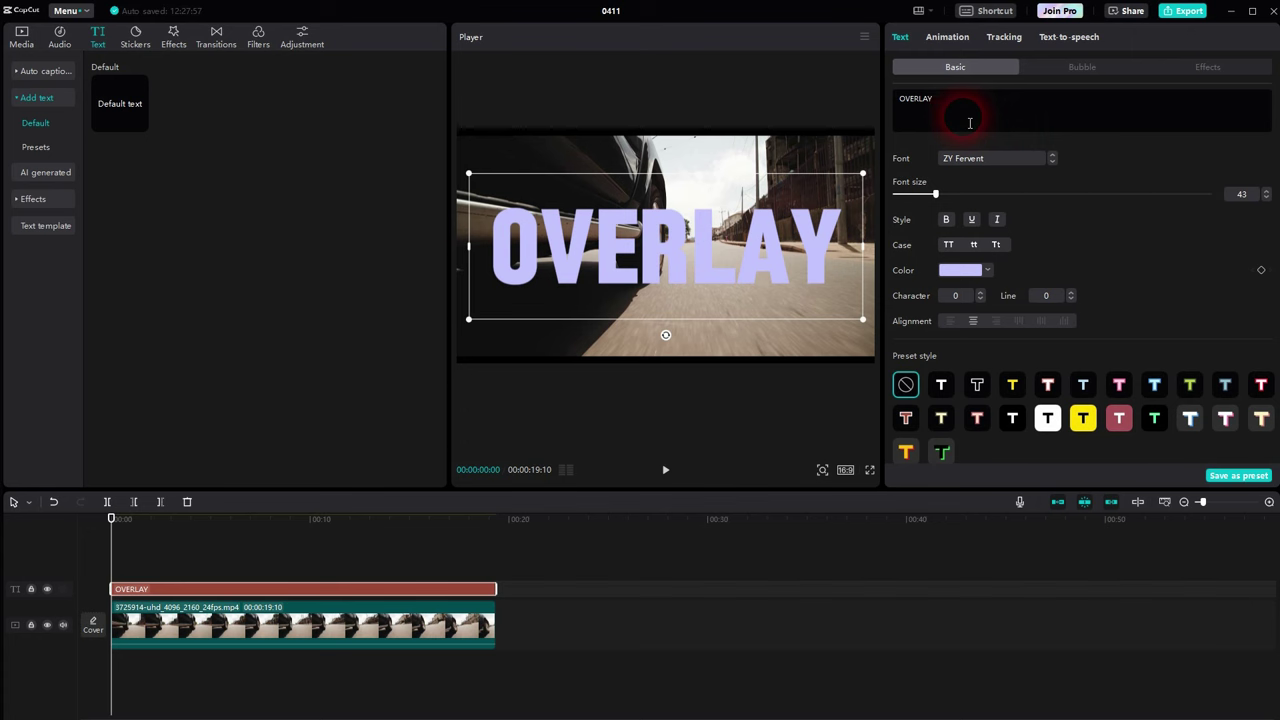
Step: Set the OVERLAY title's text color to white (FFFFFF)
click(963, 271)
drag(958, 317, 851, 266)
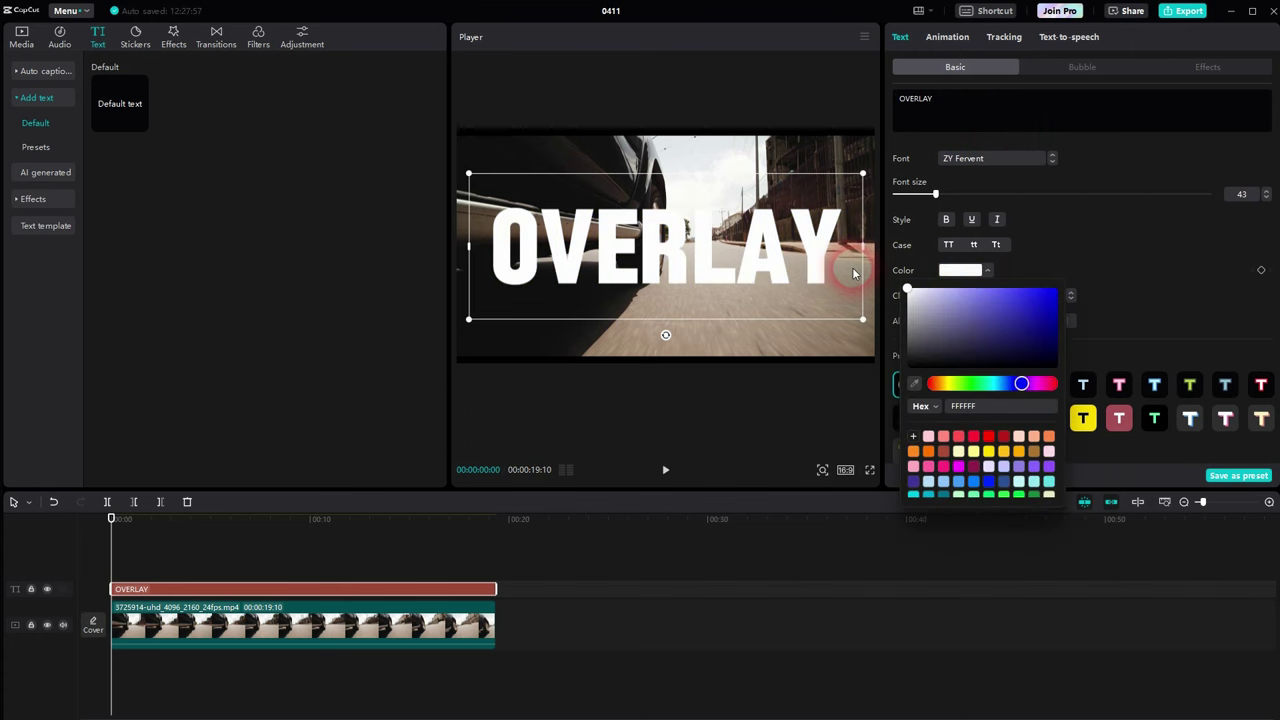
click(1118, 252)
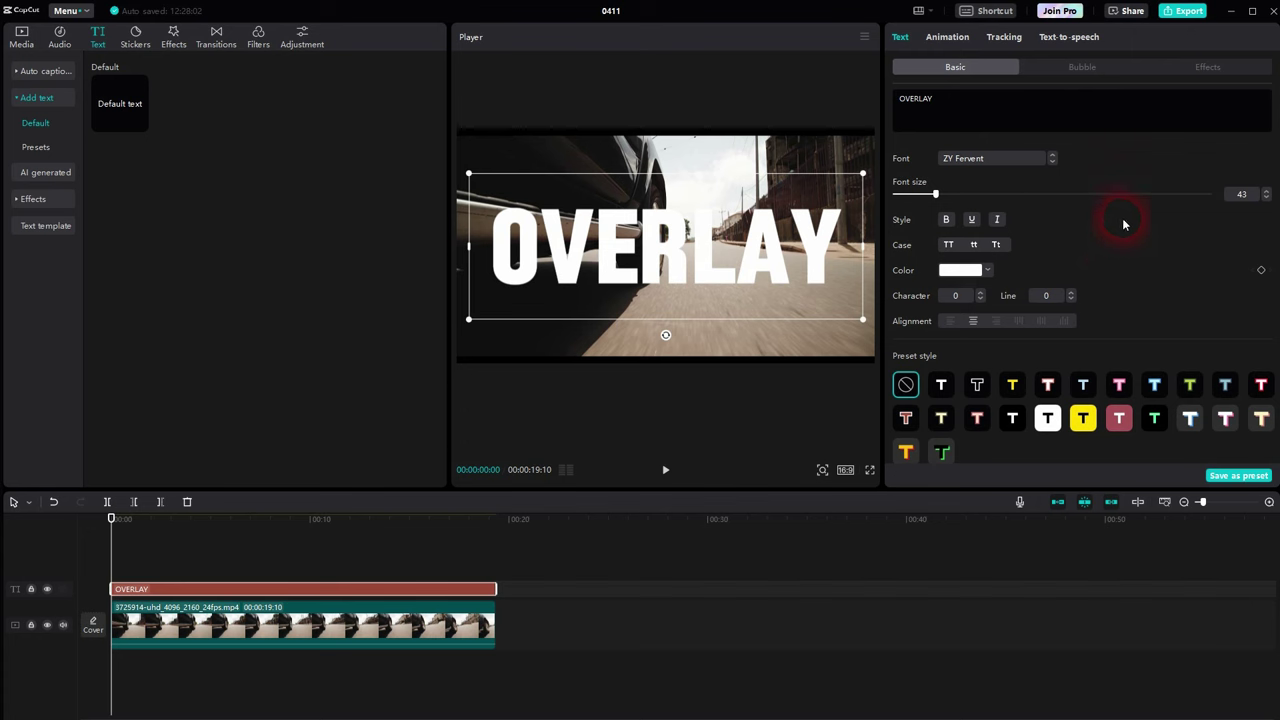
Step: Convert the OVERLAY text clip on the timeline into a compound clip
click(545, 597)
click(375, 626)
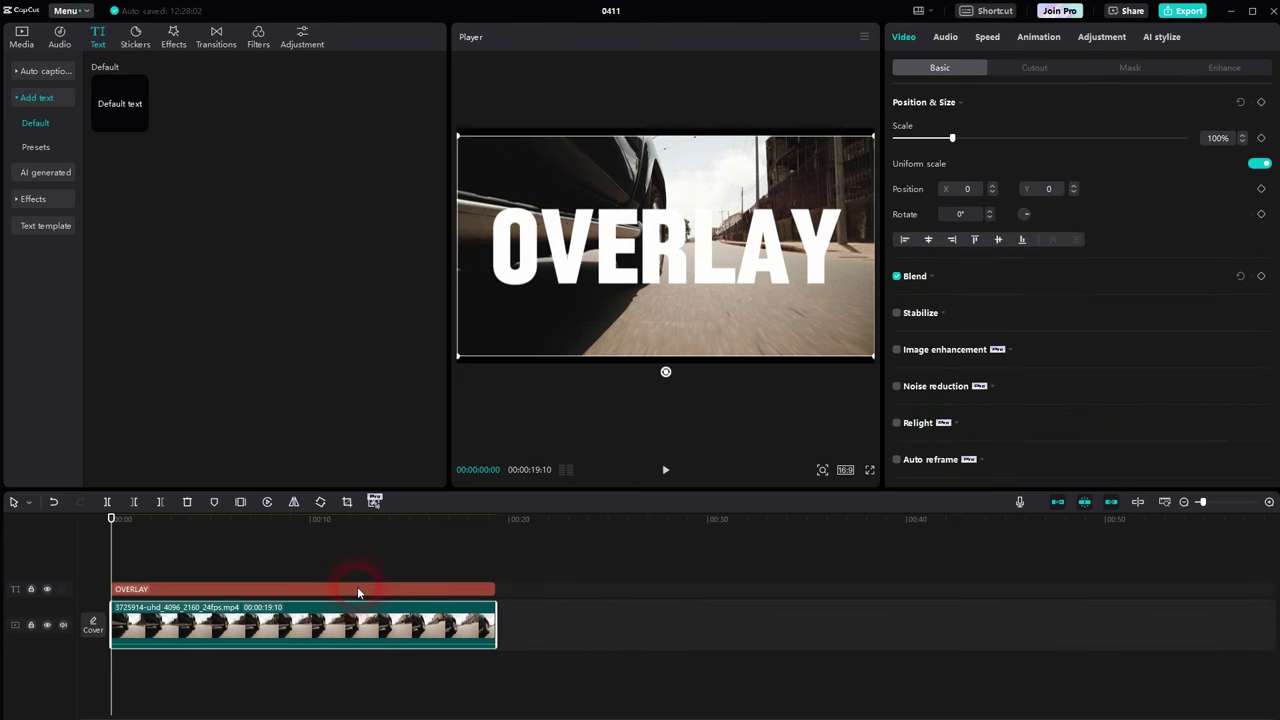
click(357, 589)
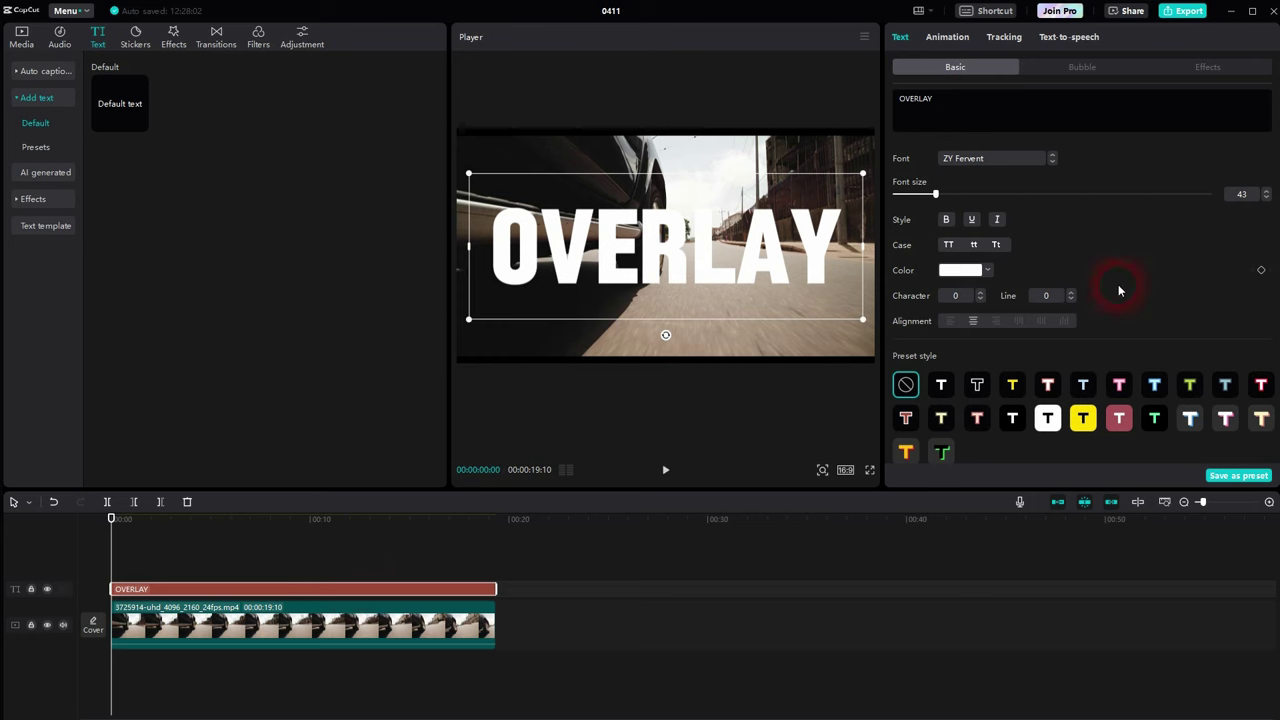
scroll(1119, 290, down, 5)
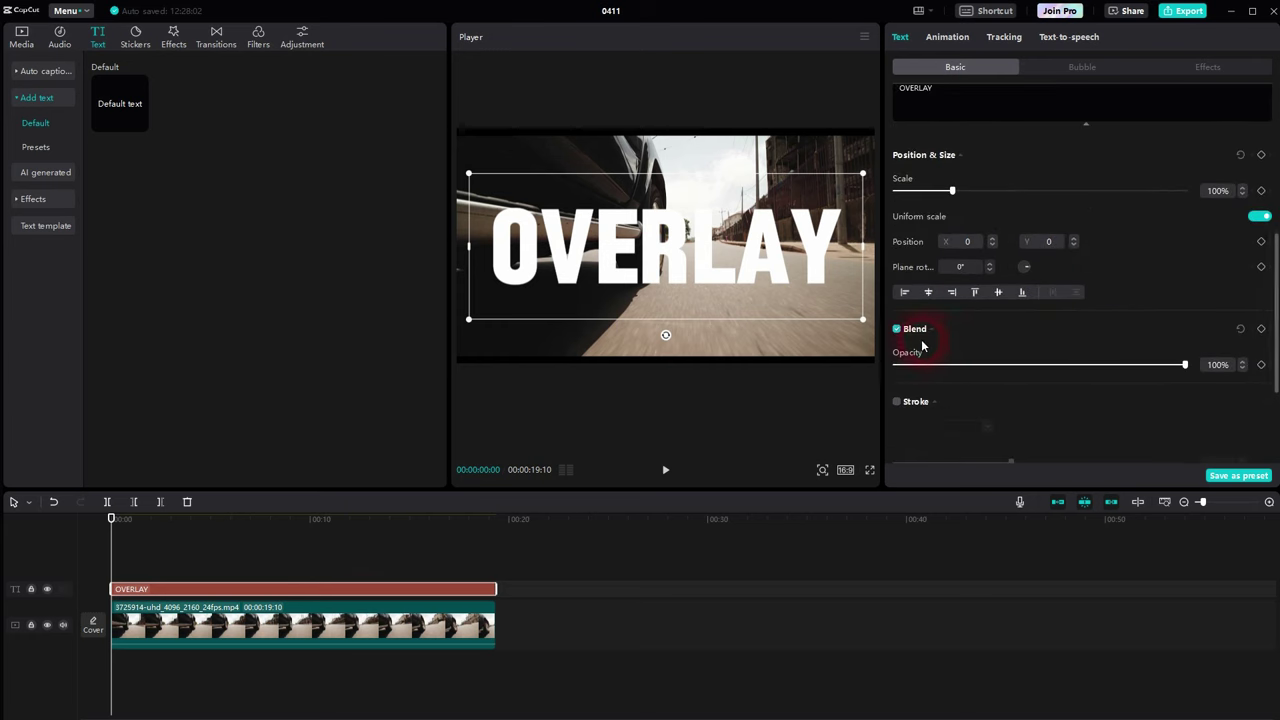
right_click(418, 593)
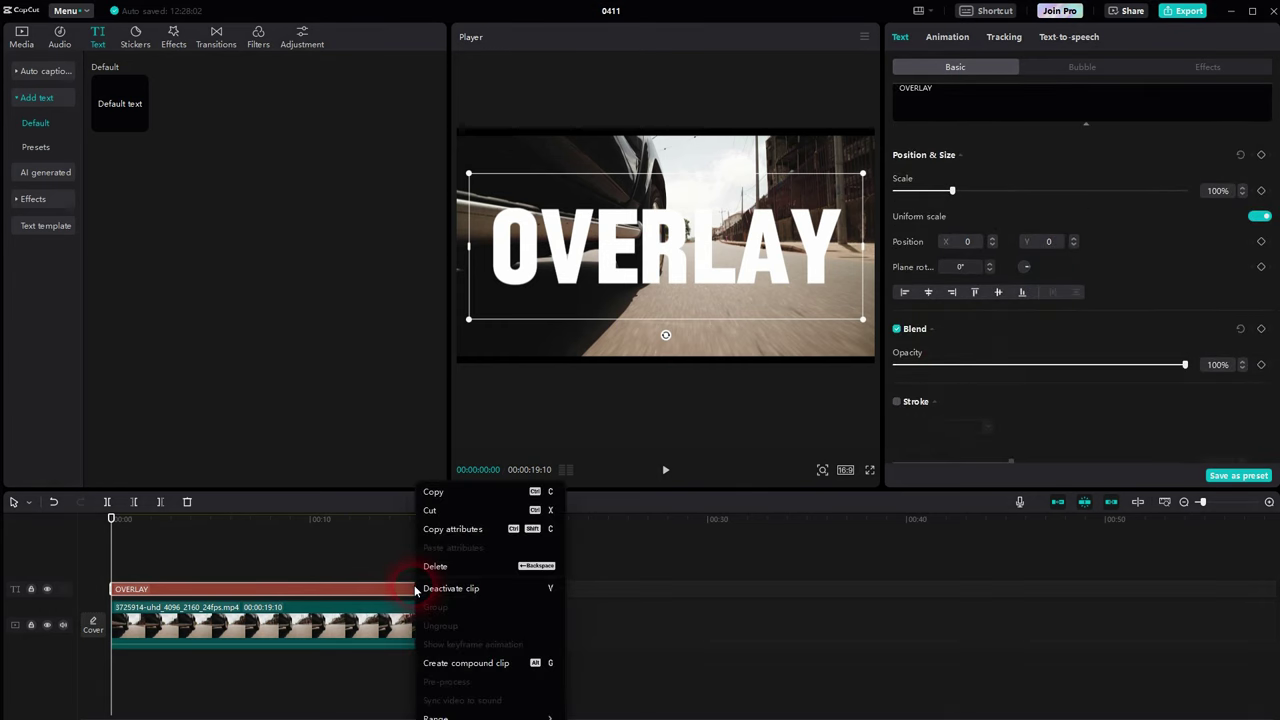
click(466, 663)
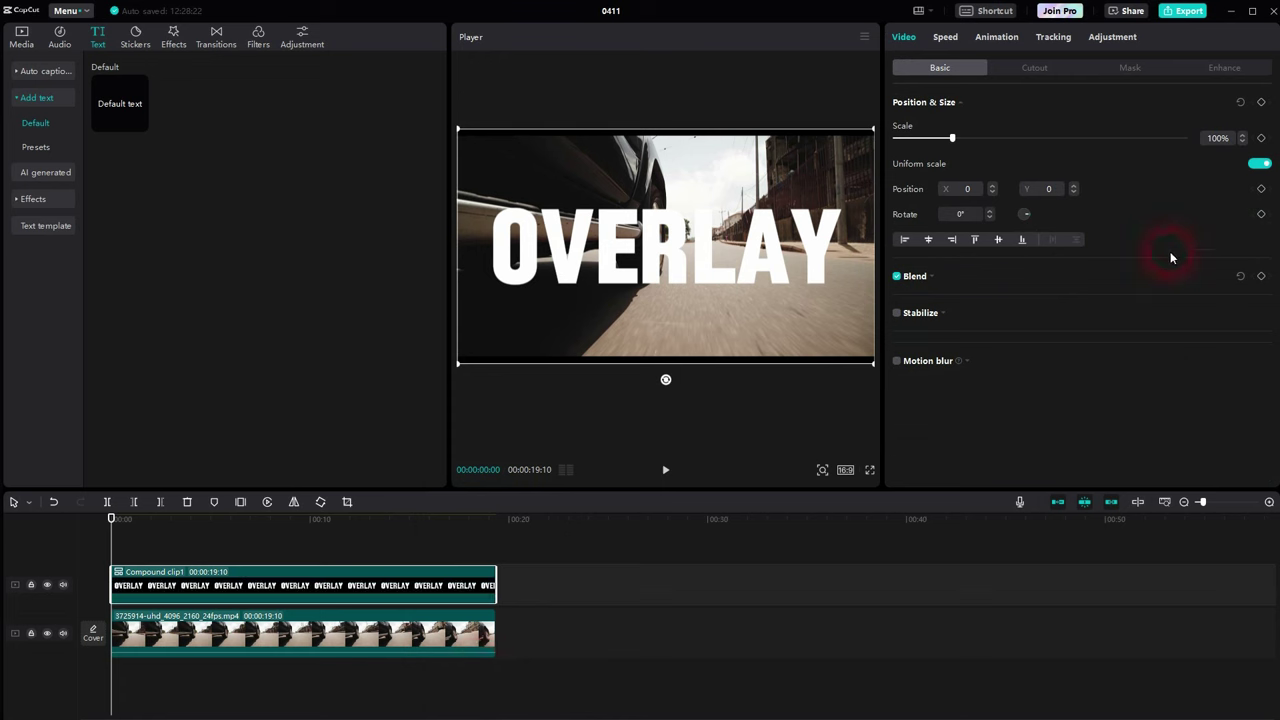
Step: Set the compound clip's blend mode to Overlay and play the video to preview it
click(934, 280)
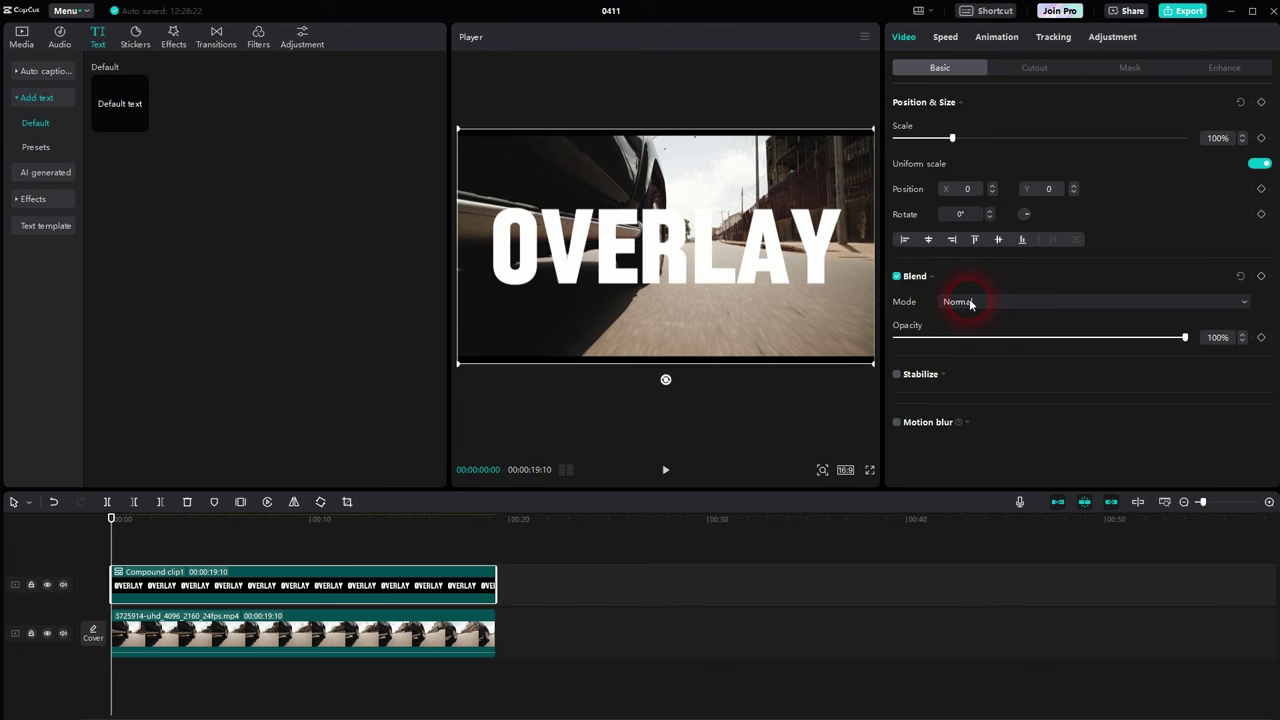
click(968, 302)
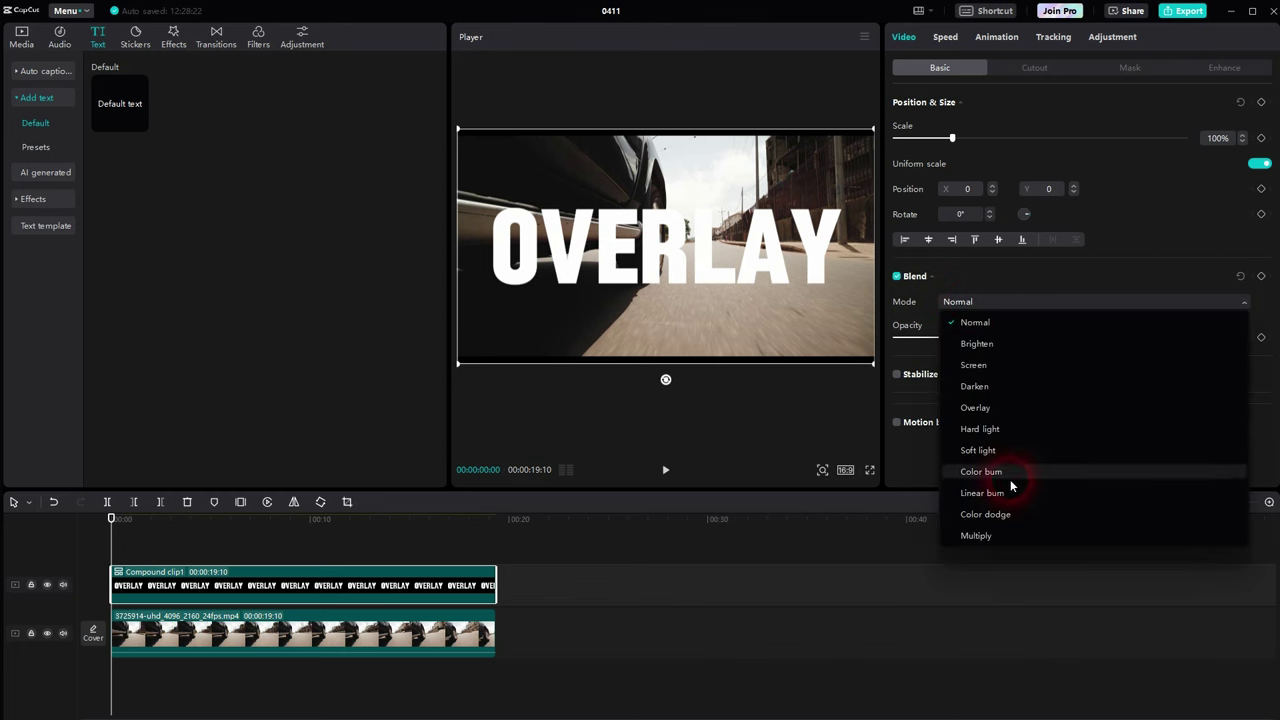
click(972, 409)
click(676, 474)
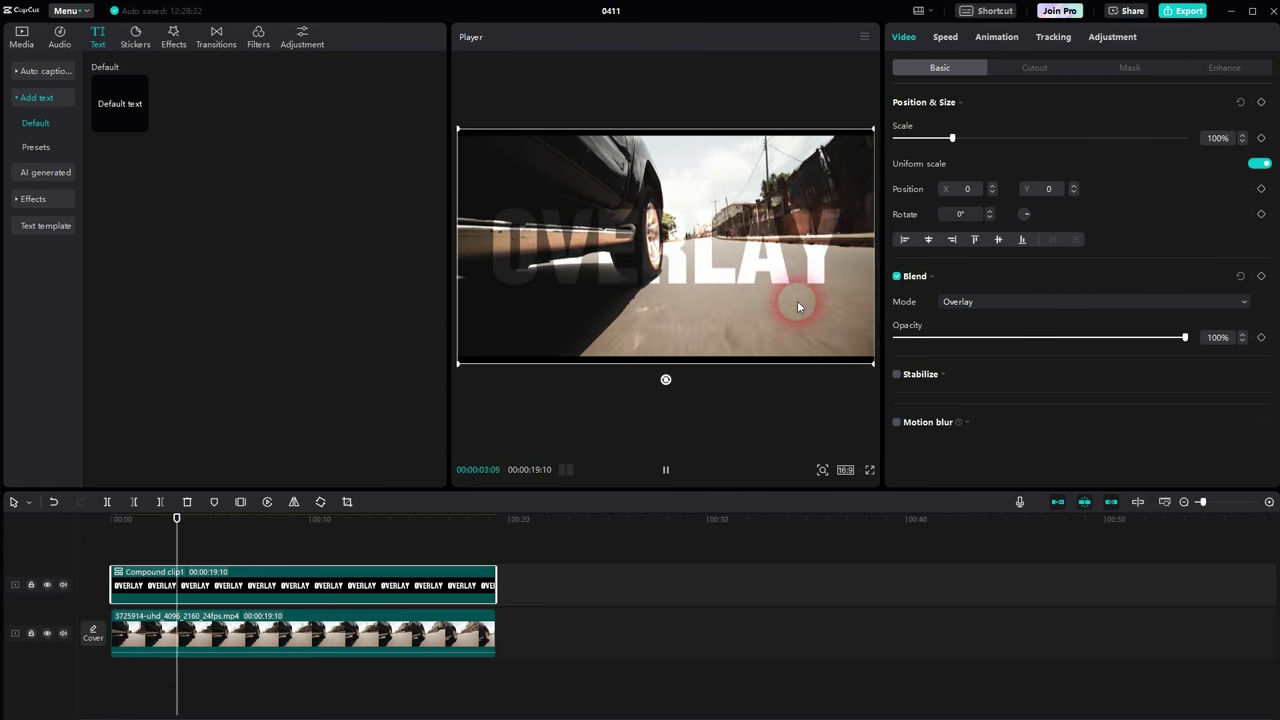
Step: Try the Multiply, Color dodge and Linear burn blend modes on the compound clip
click(986, 301)
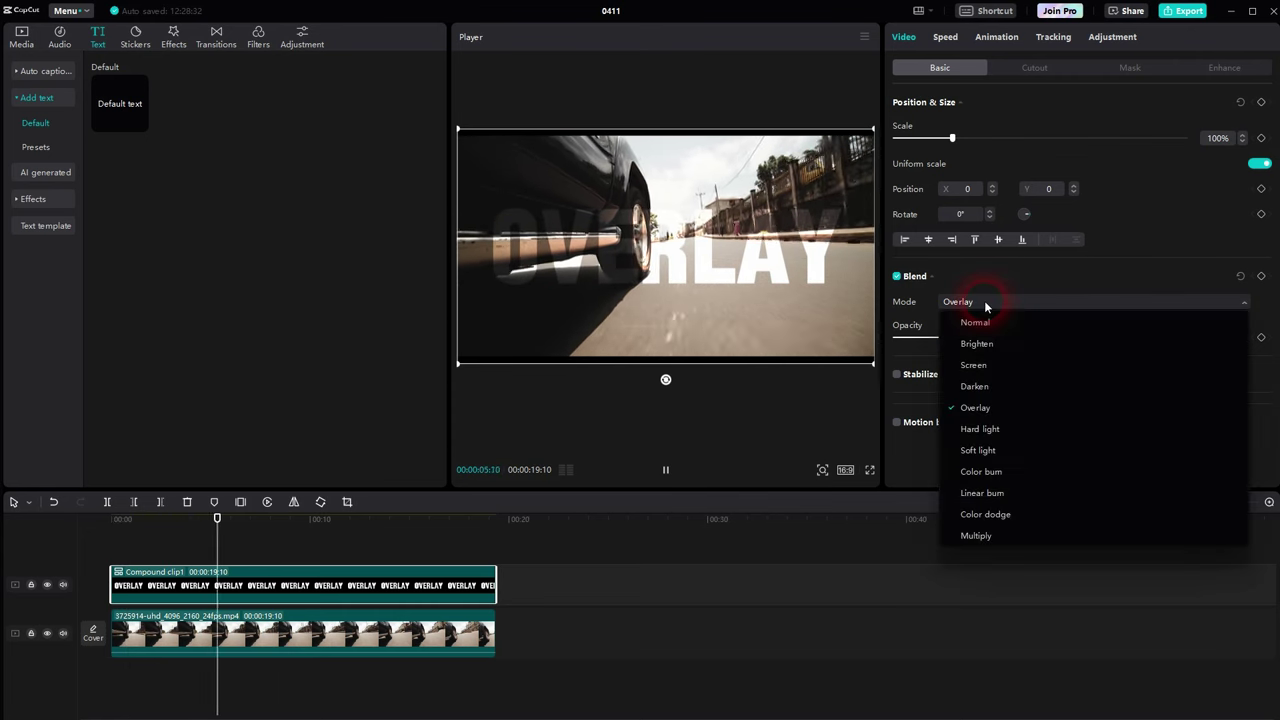
click(1027, 535)
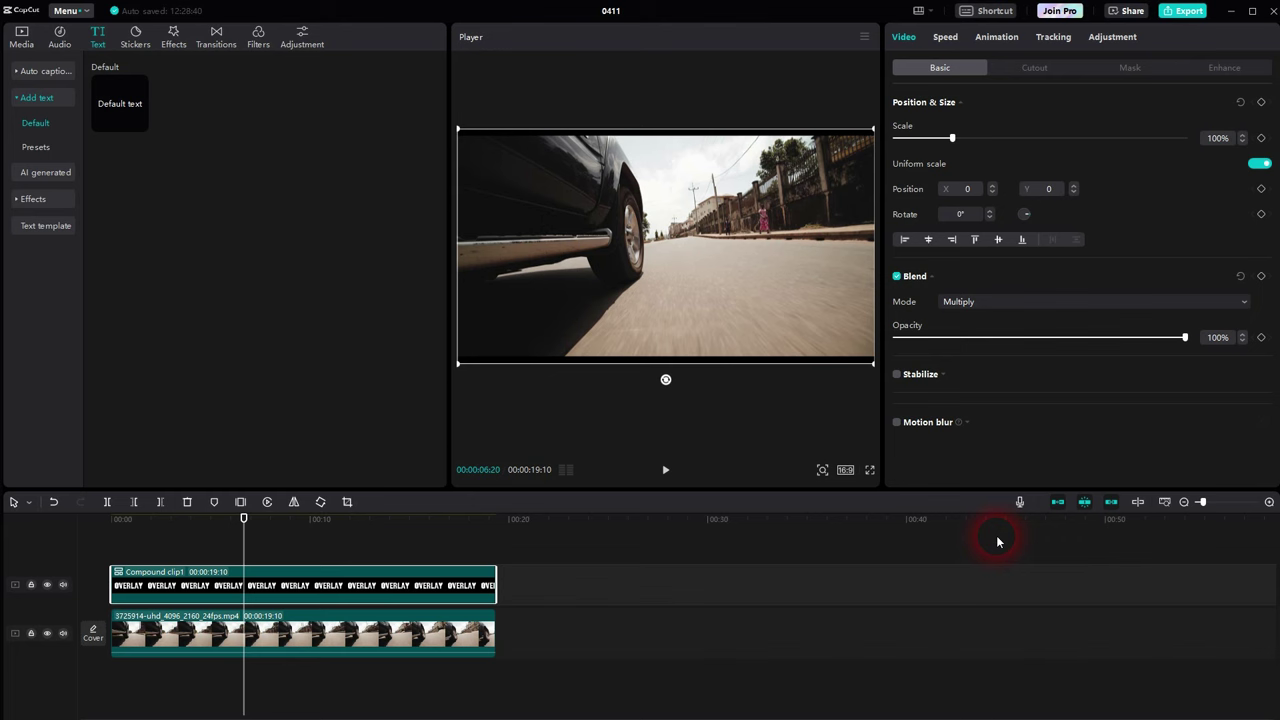
click(965, 305)
click(1003, 514)
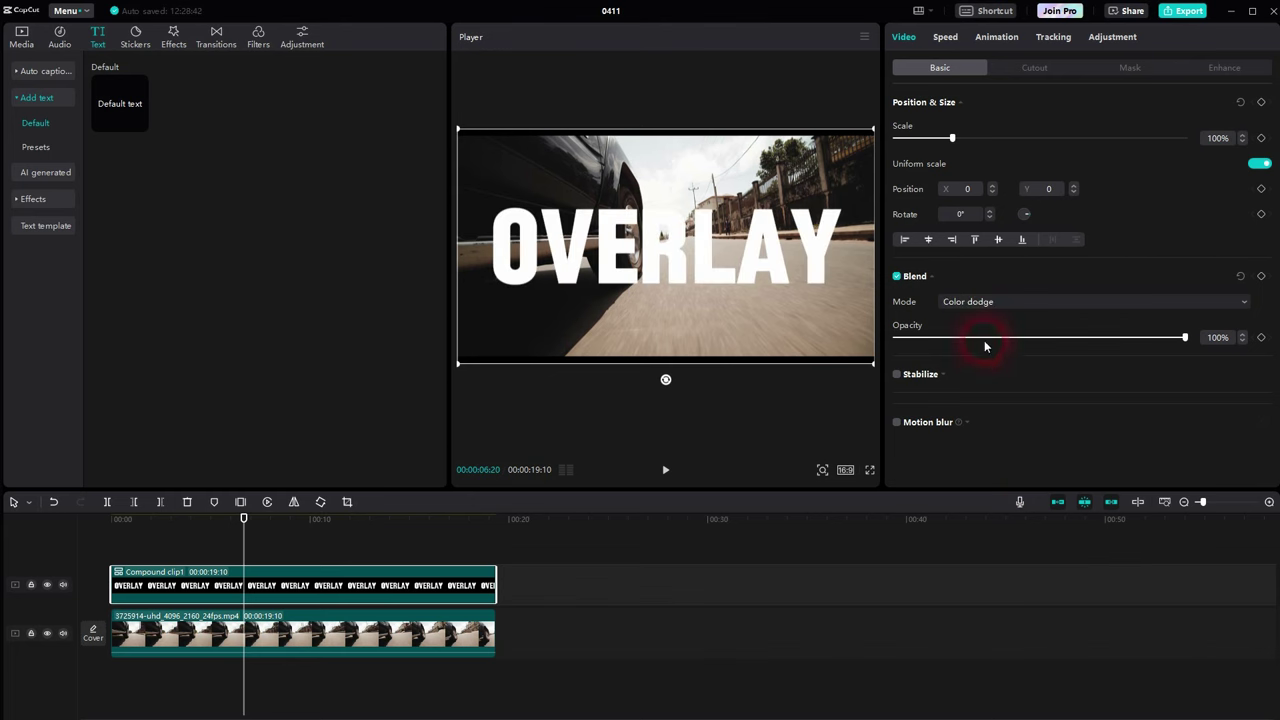
click(1000, 302)
click(1006, 492)
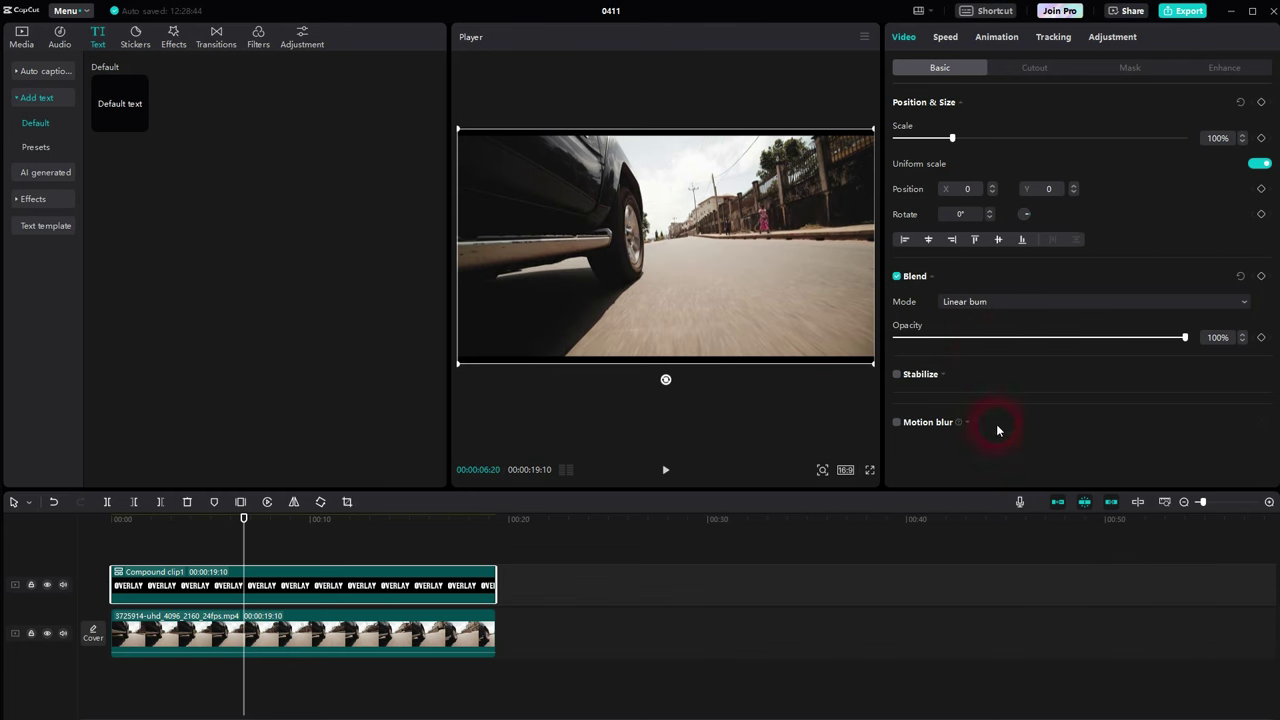
Step: Try the Color burn and Soft light blend modes on the compound clip, then switch it to Overlay
click(1001, 305)
click(1001, 478)
click(978, 305)
click(1004, 447)
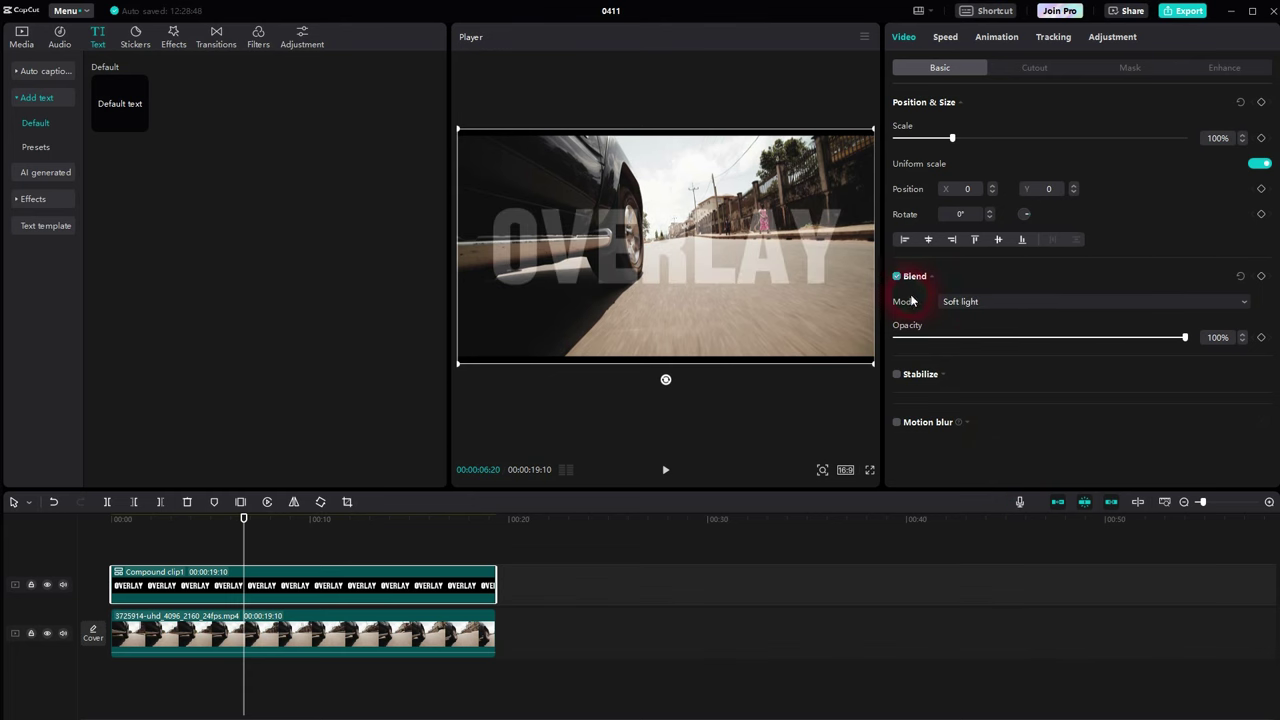
click(967, 305)
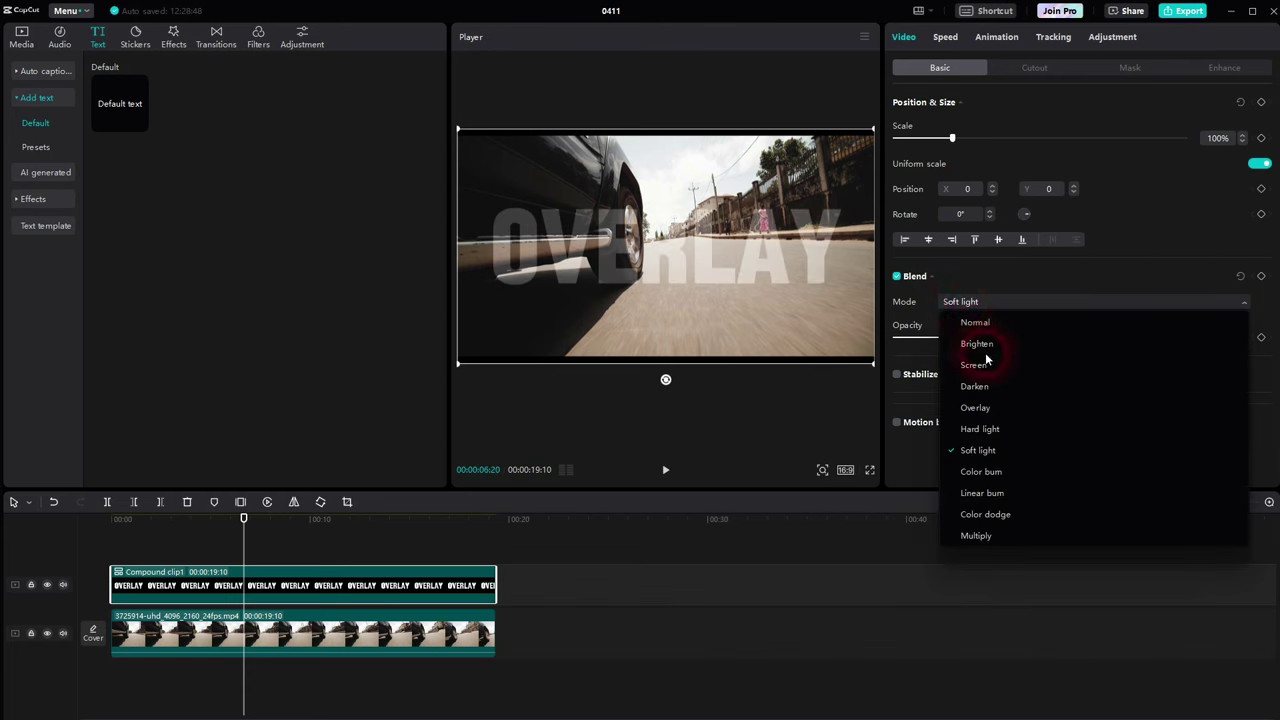
click(976, 411)
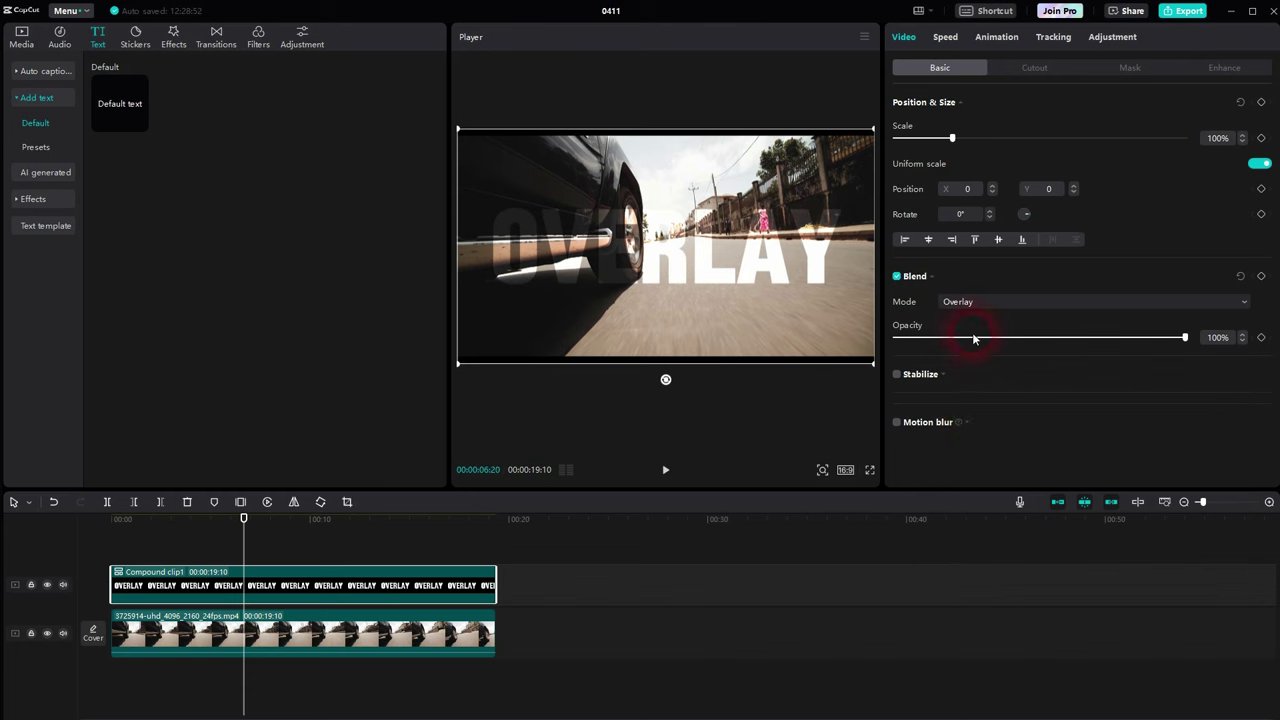
Step: Try the Hard light, Darken, Screen and Brighten blend modes on the compound clip
click(966, 305)
click(1006, 426)
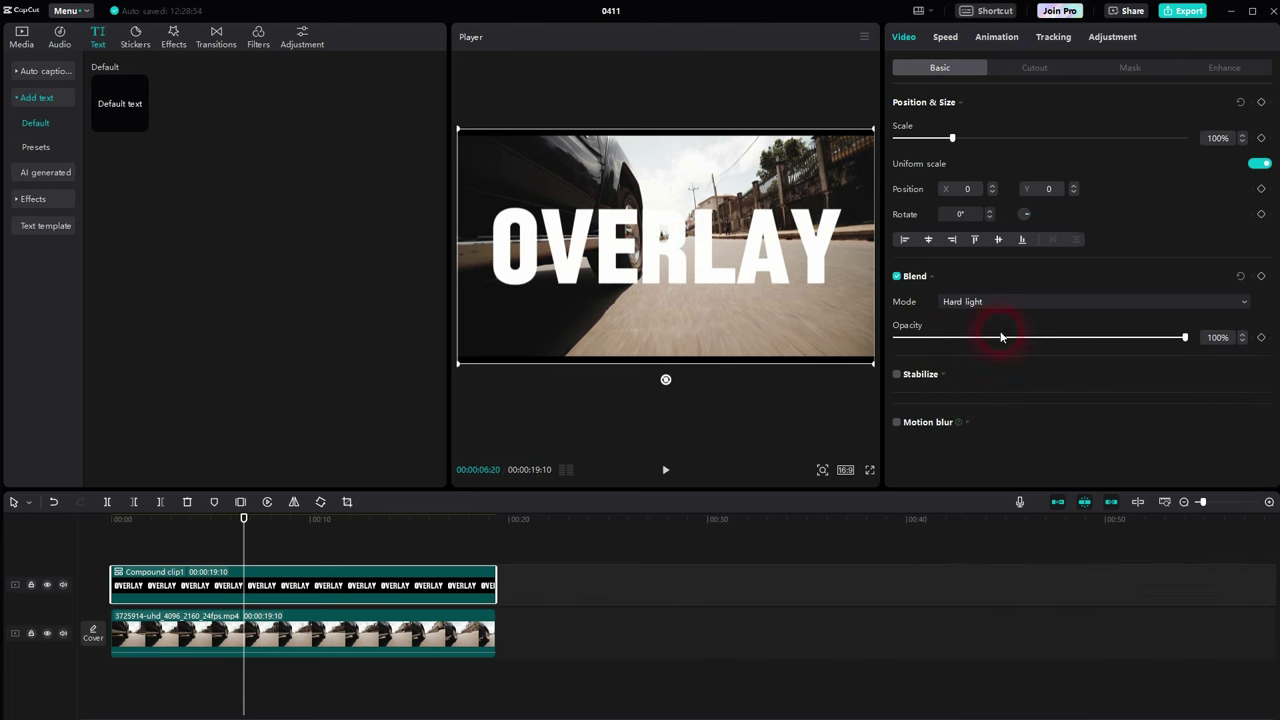
click(978, 303)
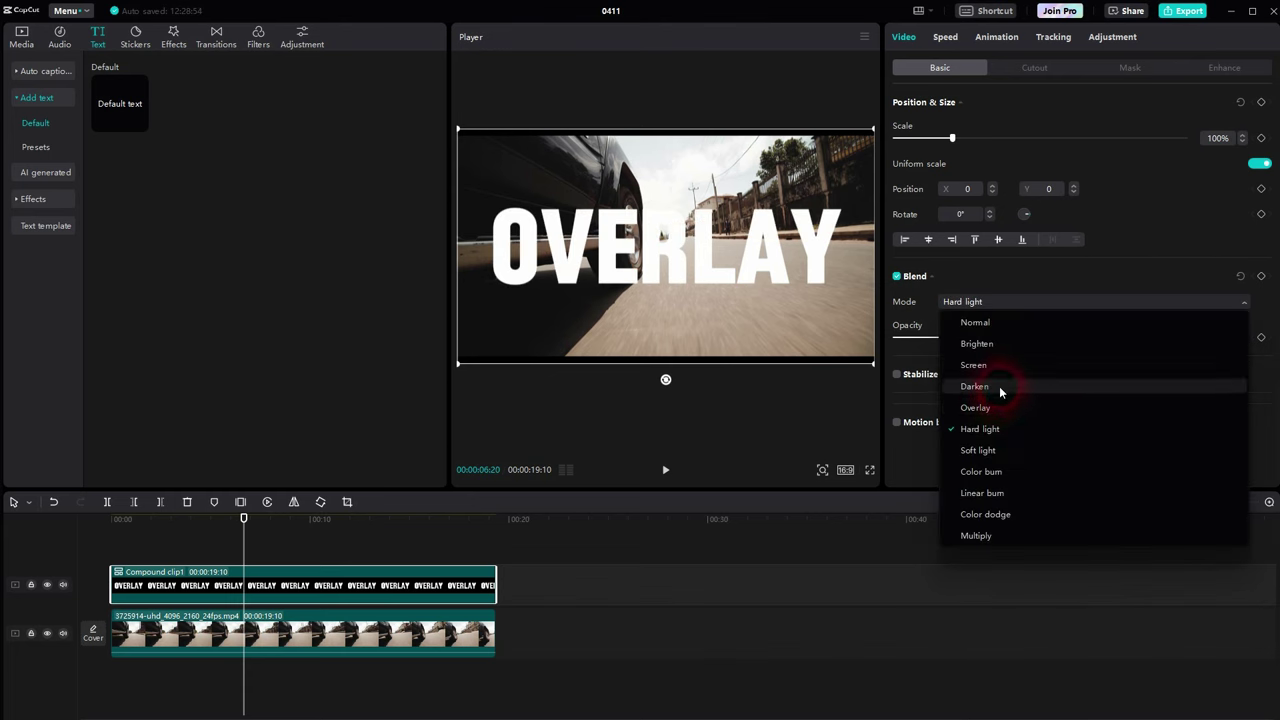
click(999, 386)
click(985, 305)
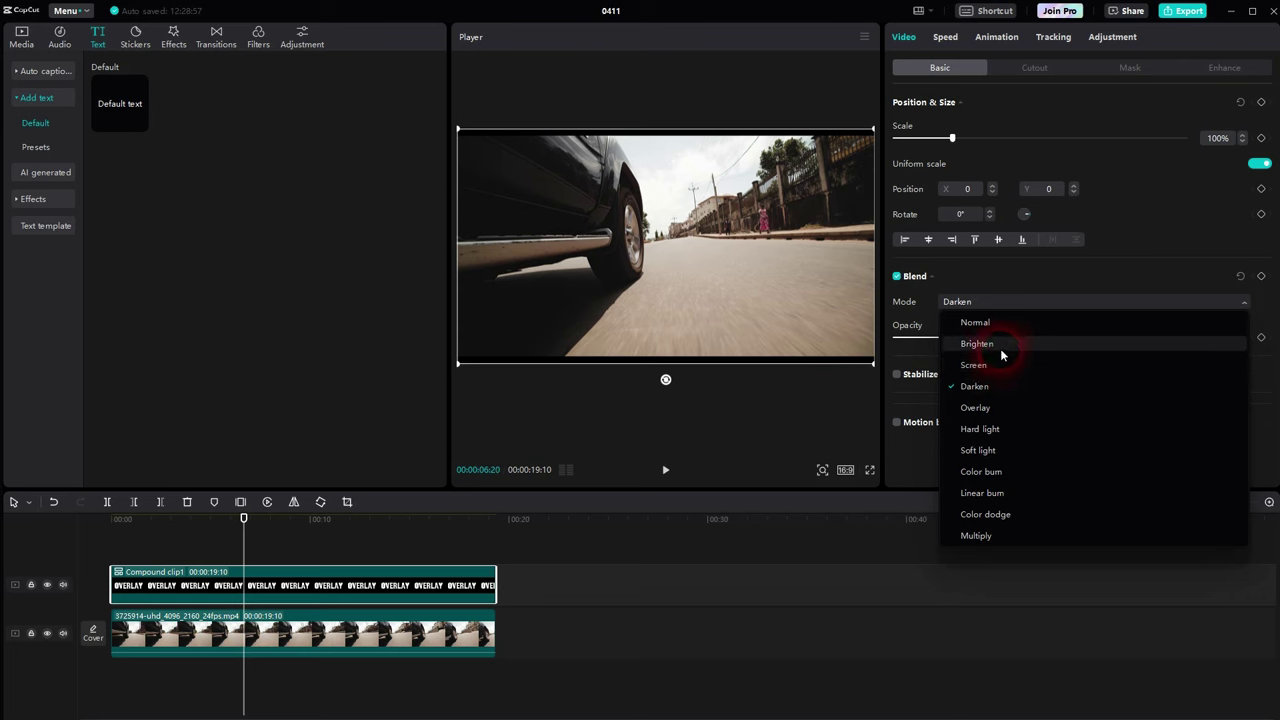
click(999, 352)
click(979, 308)
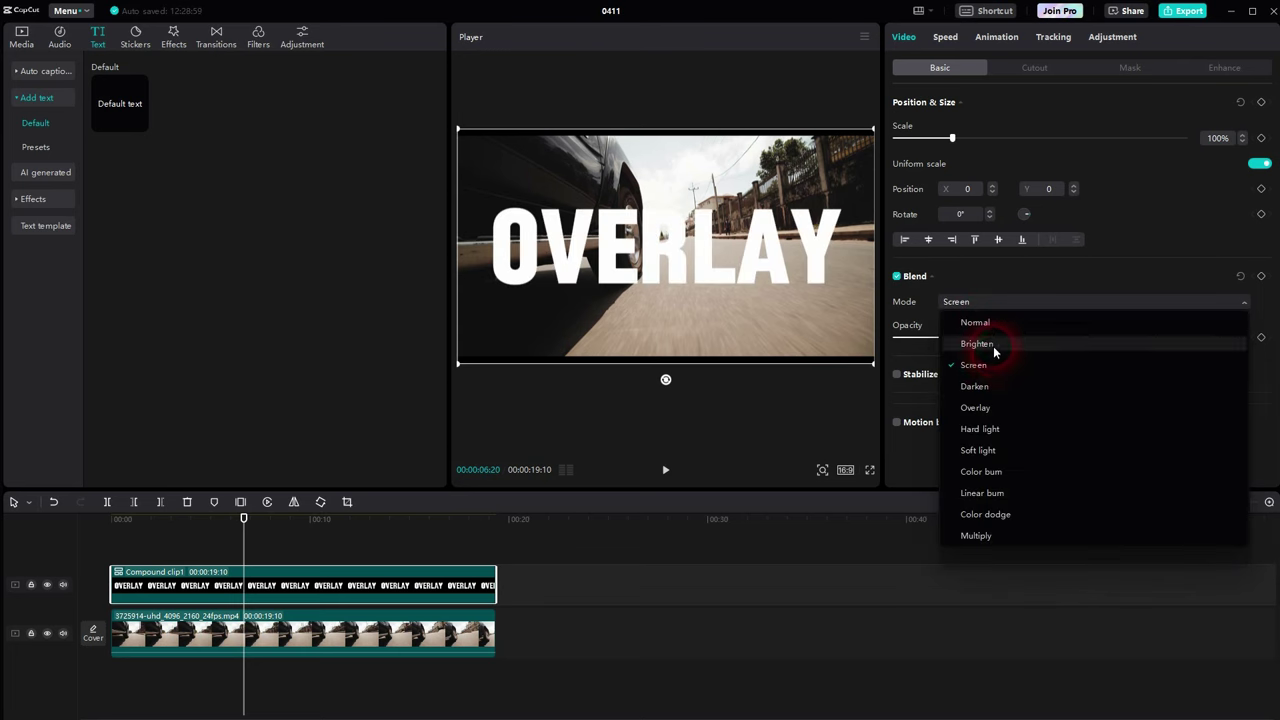
click(993, 341)
Step: Try the Soft light blend mode on the compound clip and play the video to preview it
click(984, 305)
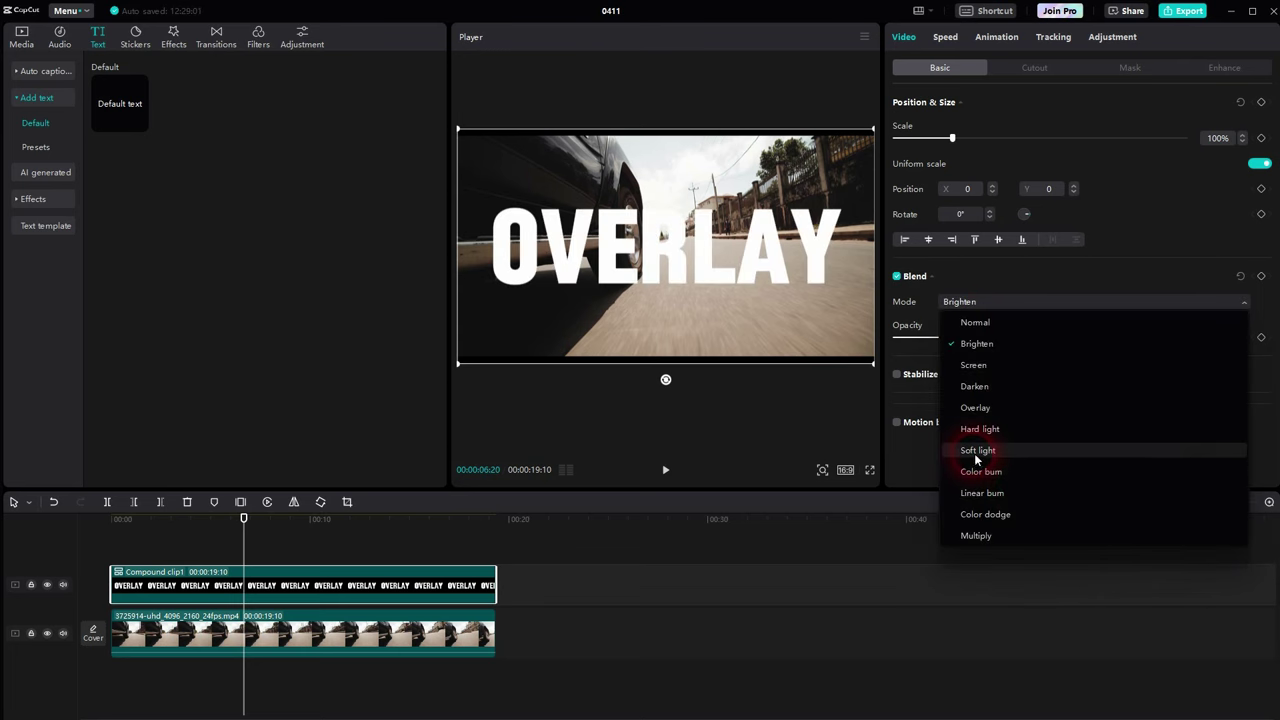
click(980, 451)
click(667, 472)
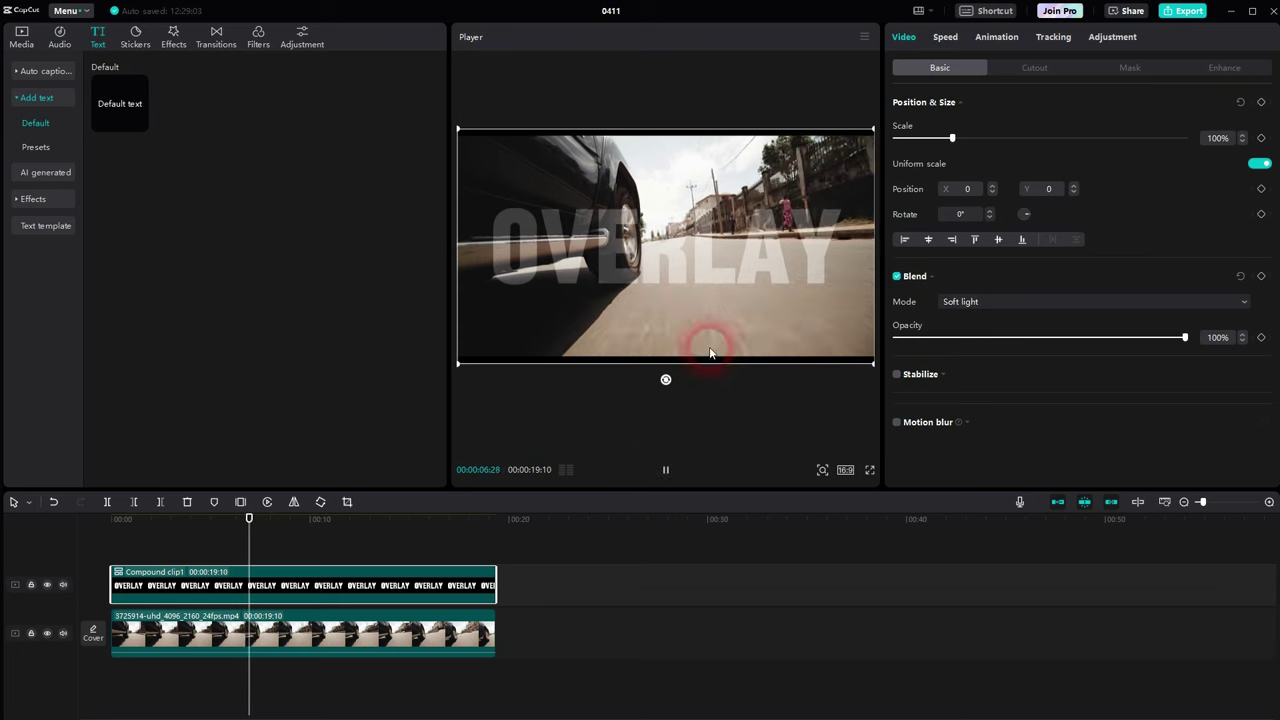
click(666, 474)
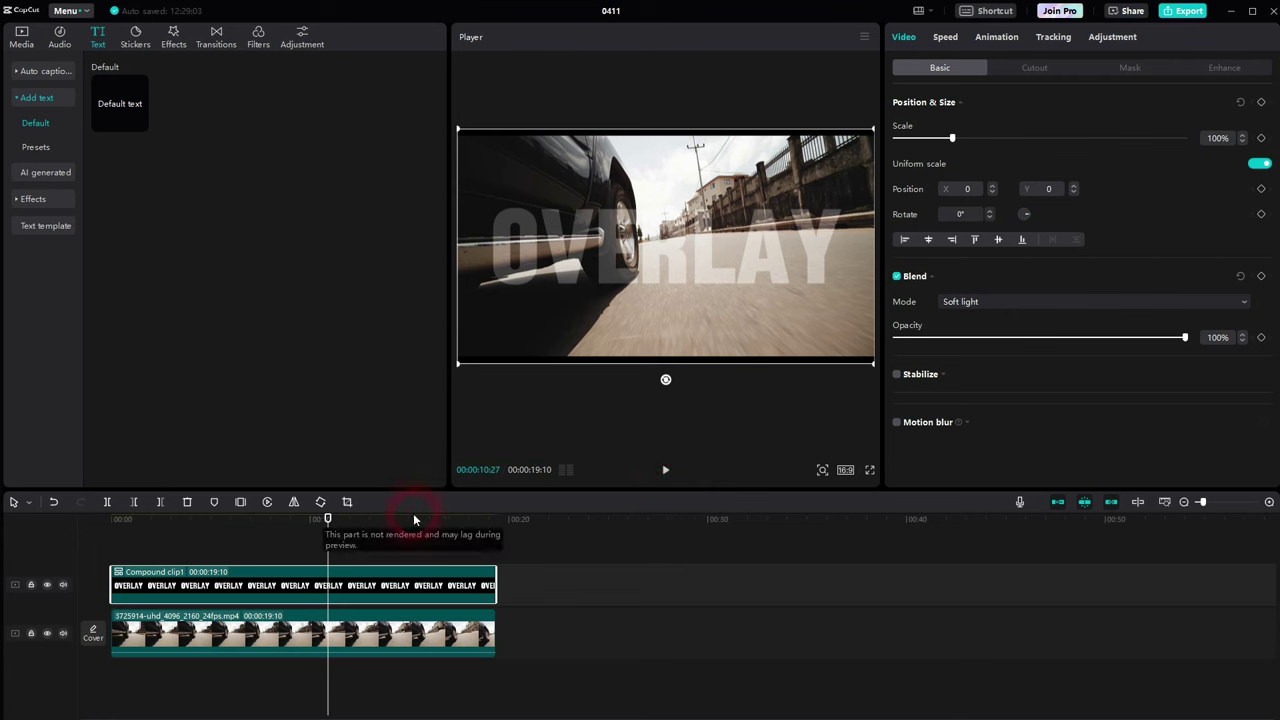
Step: Delete the compound clip and add a default text clip stretched over the full length of the road video
click(897, 278)
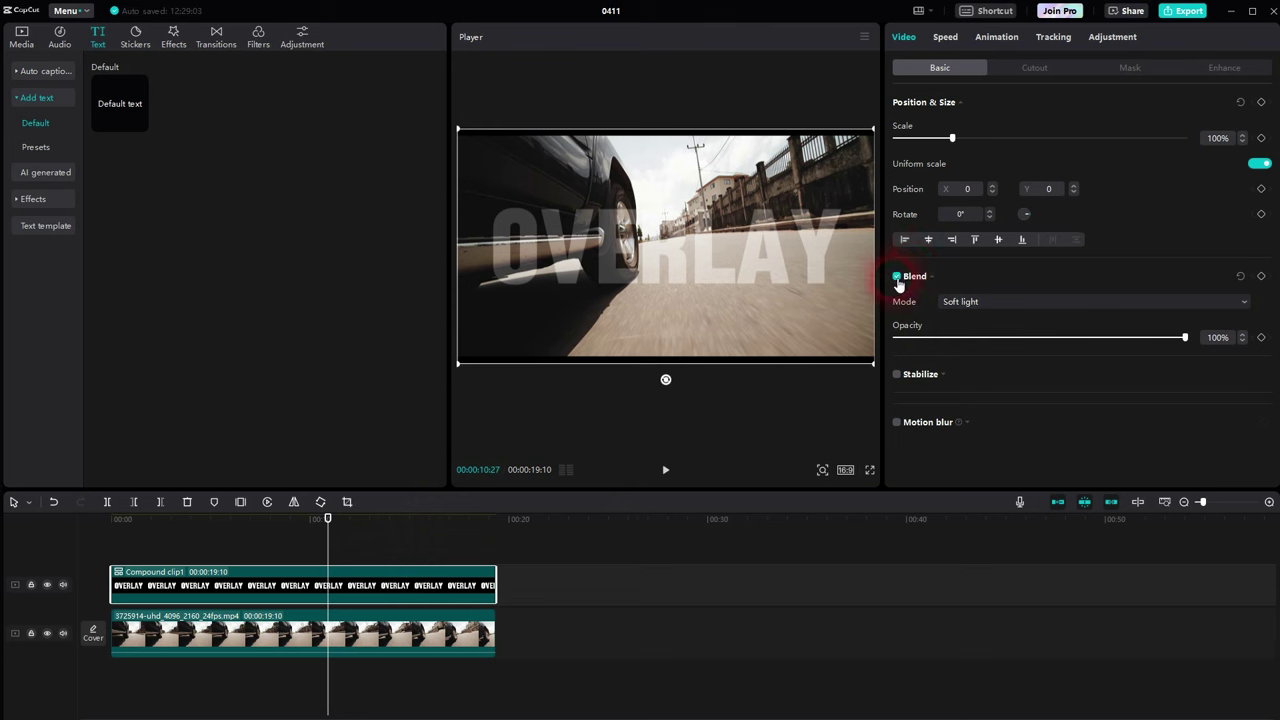
click(441, 580)
key(Delete)
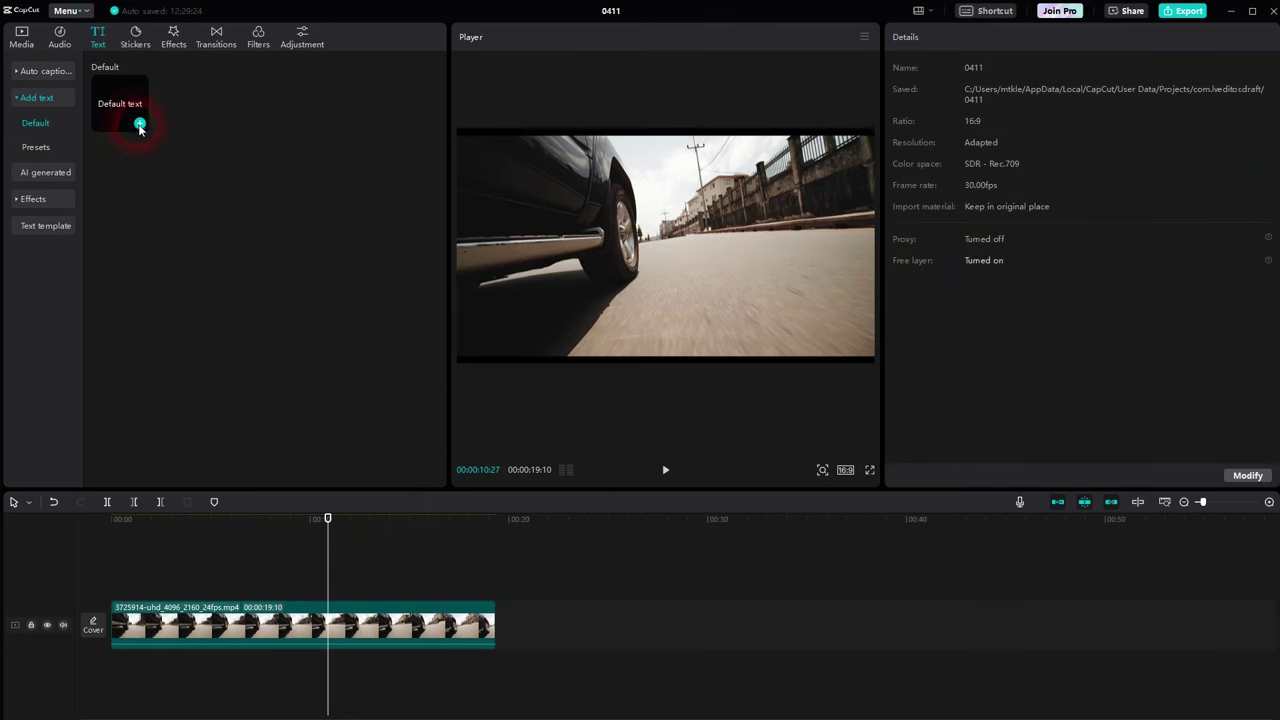
click(140, 125)
drag(386, 589, 496, 589)
drag(328, 589, 108, 589)
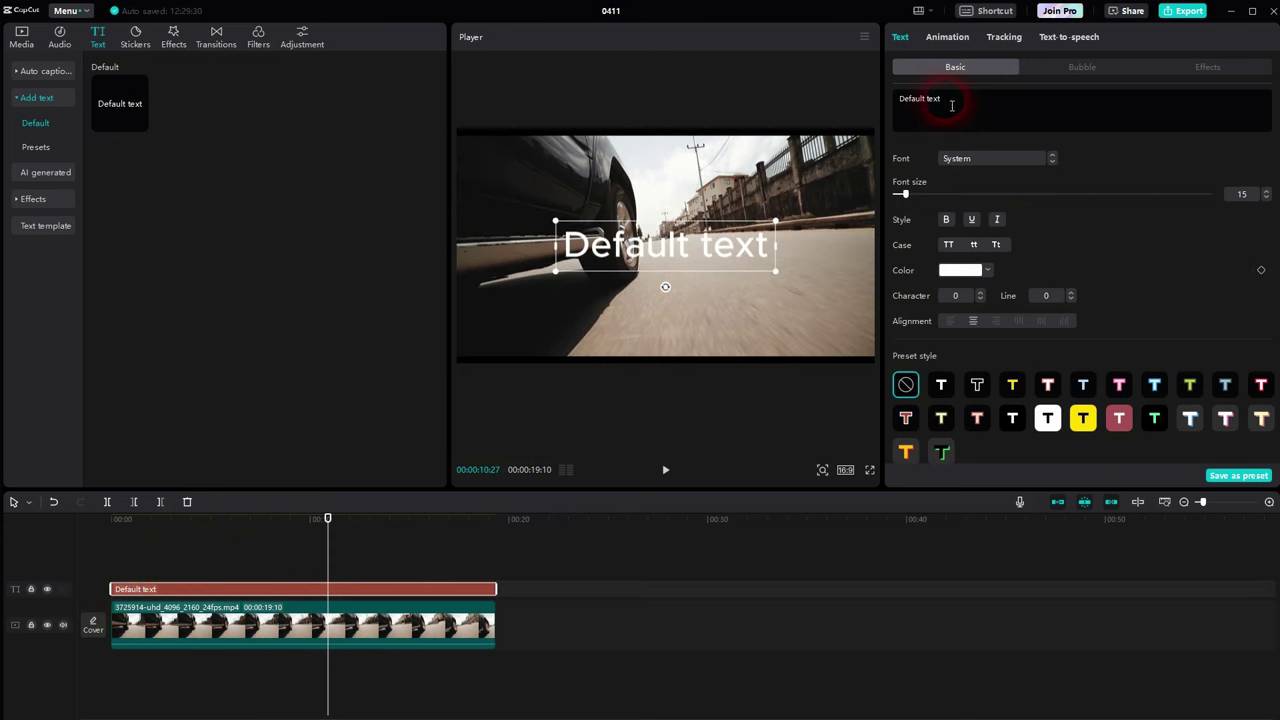
Step: Change the text to FADE and style it with the black-on-yellow preset at font size 46
drag(951, 104, 899, 100)
text(FADE)
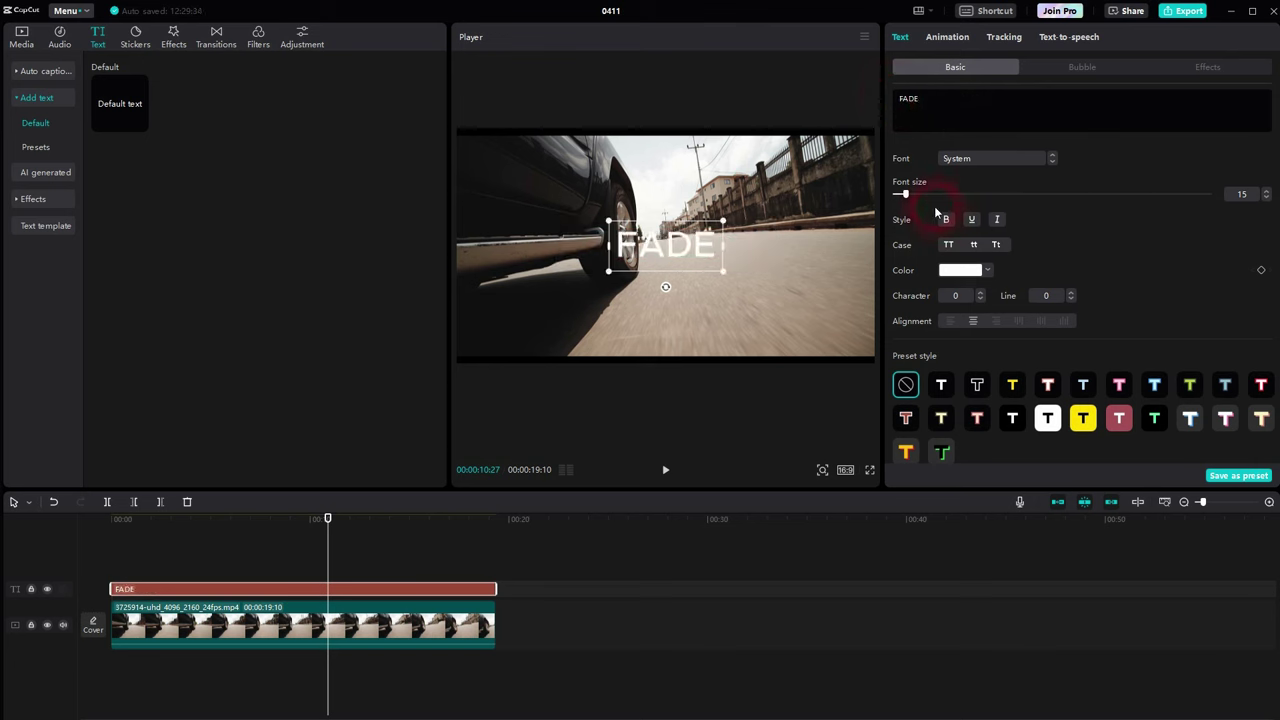
drag(907, 197, 944, 201)
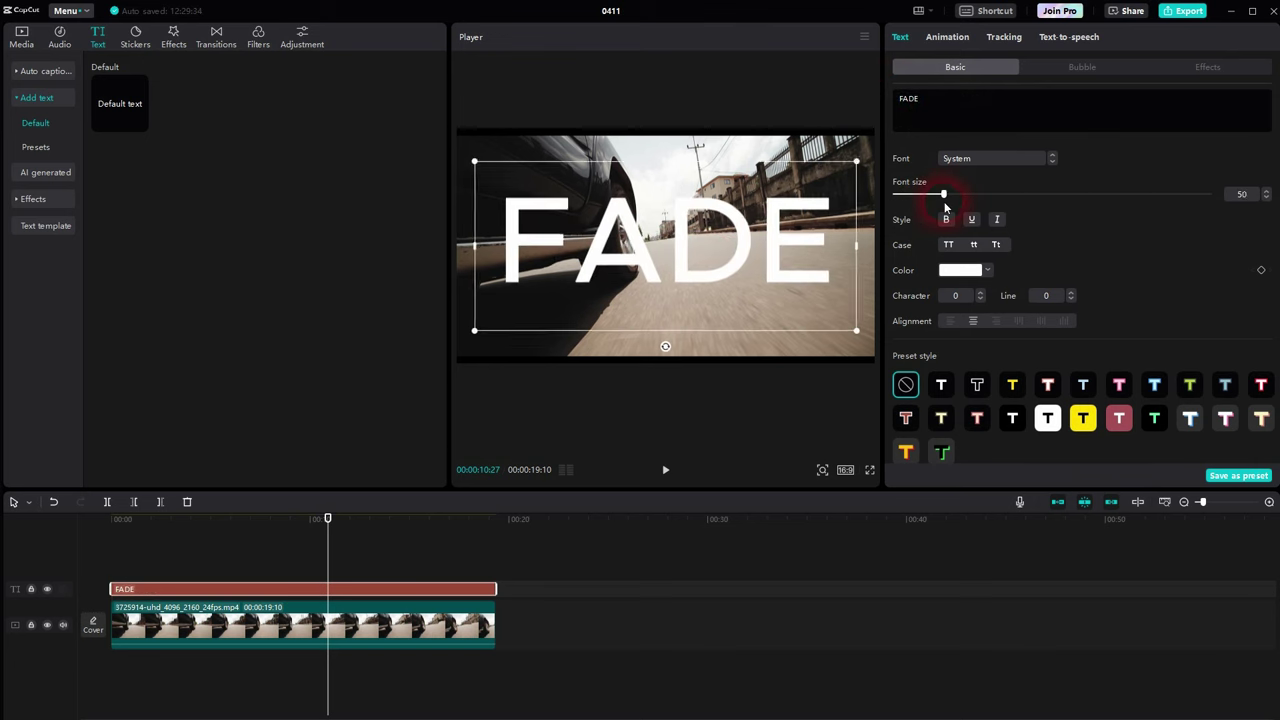
click(1083, 420)
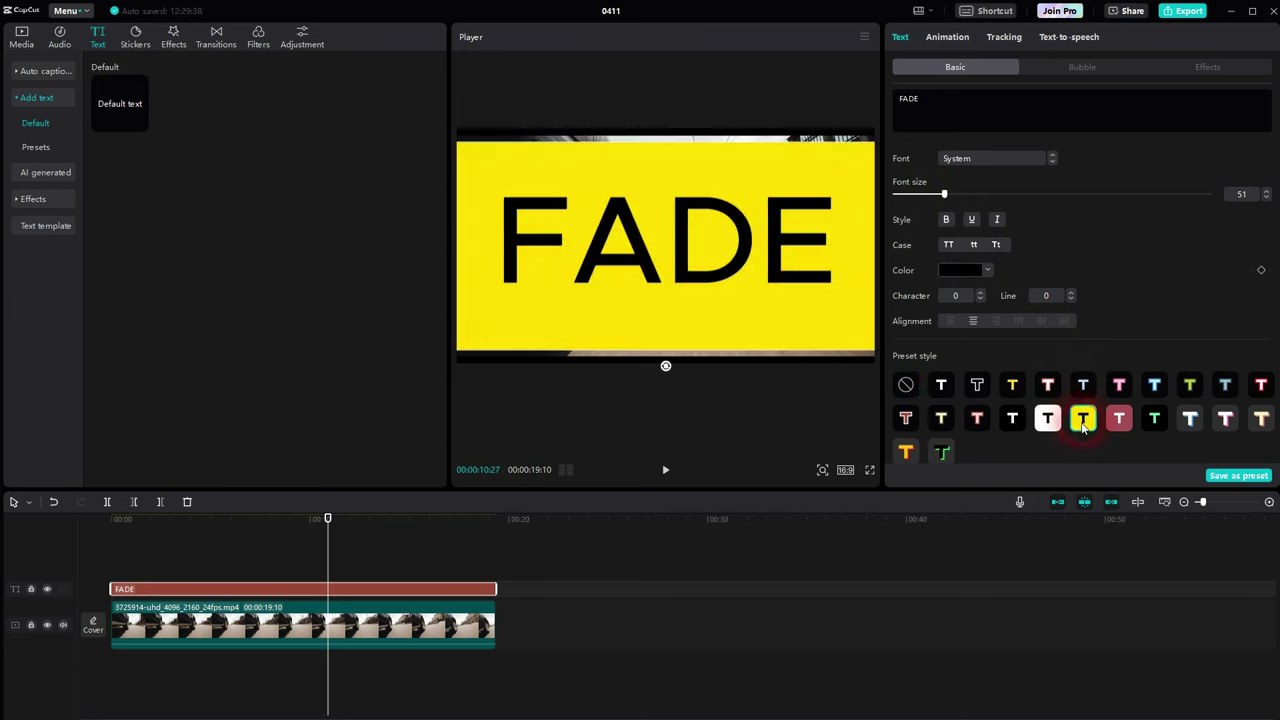
drag(944, 196, 938, 196)
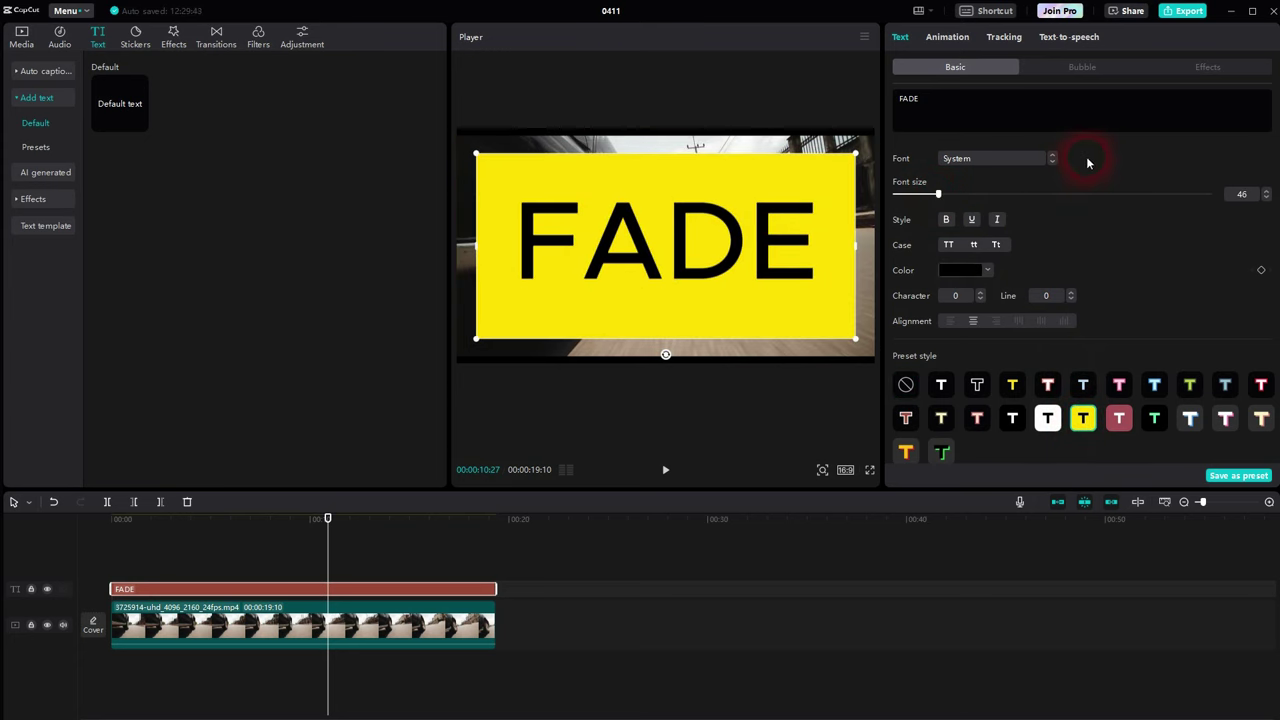
Step: Apply the Typewriter entrance animation to the FADE text and play it from the start
click(931, 39)
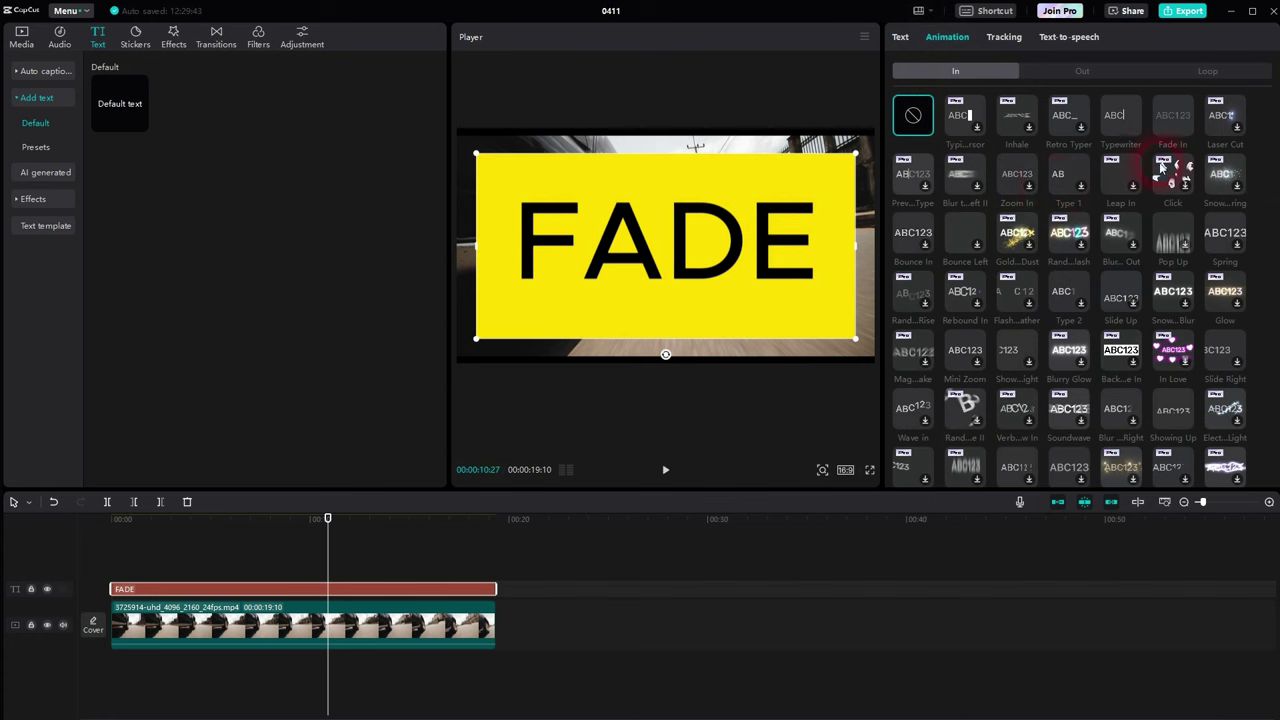
click(1131, 129)
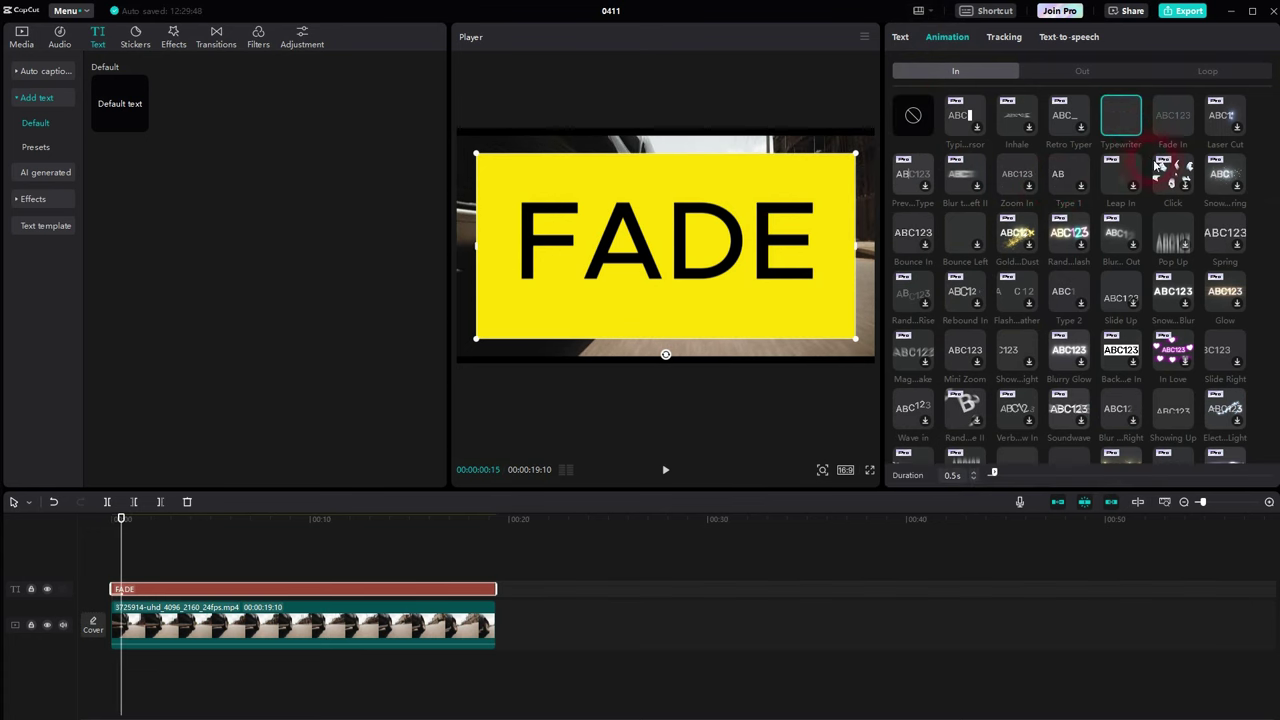
click(108, 560)
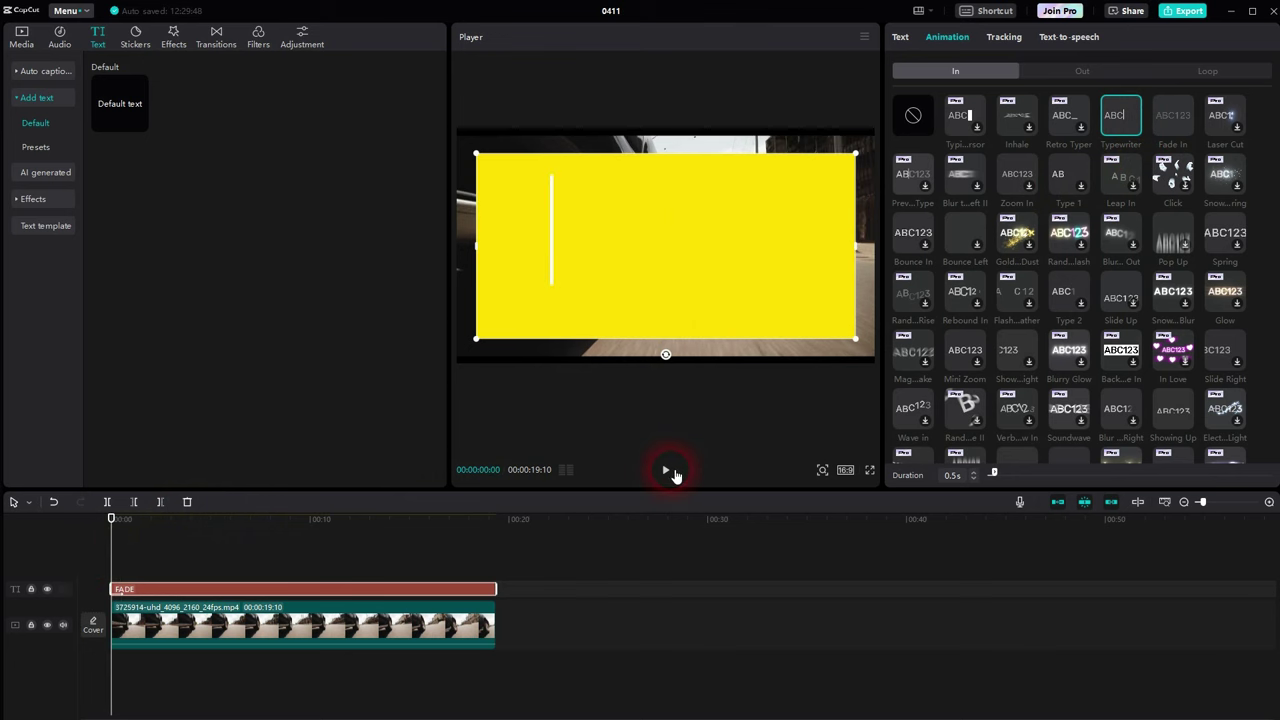
click(672, 471)
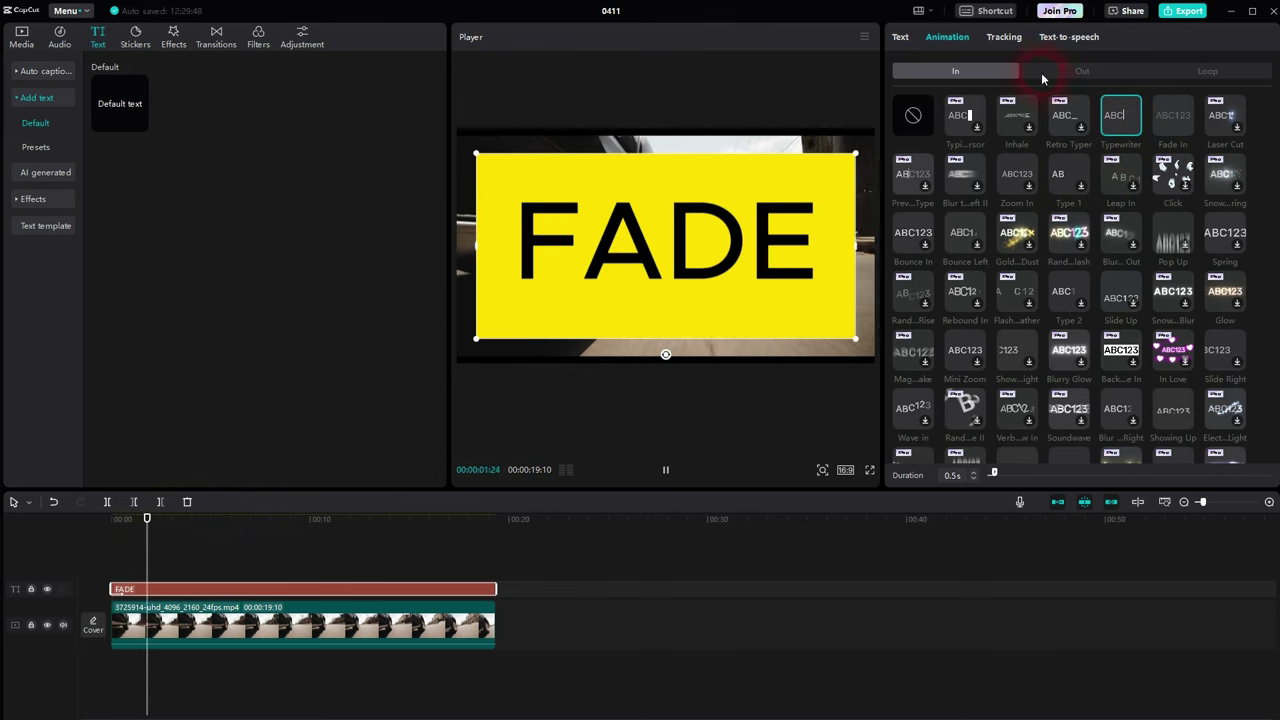
Step: Add the Bounce Out exit animation to the FADE text, lasting 1.1 s, and set the entrance animation to 1.5 s
click(1086, 74)
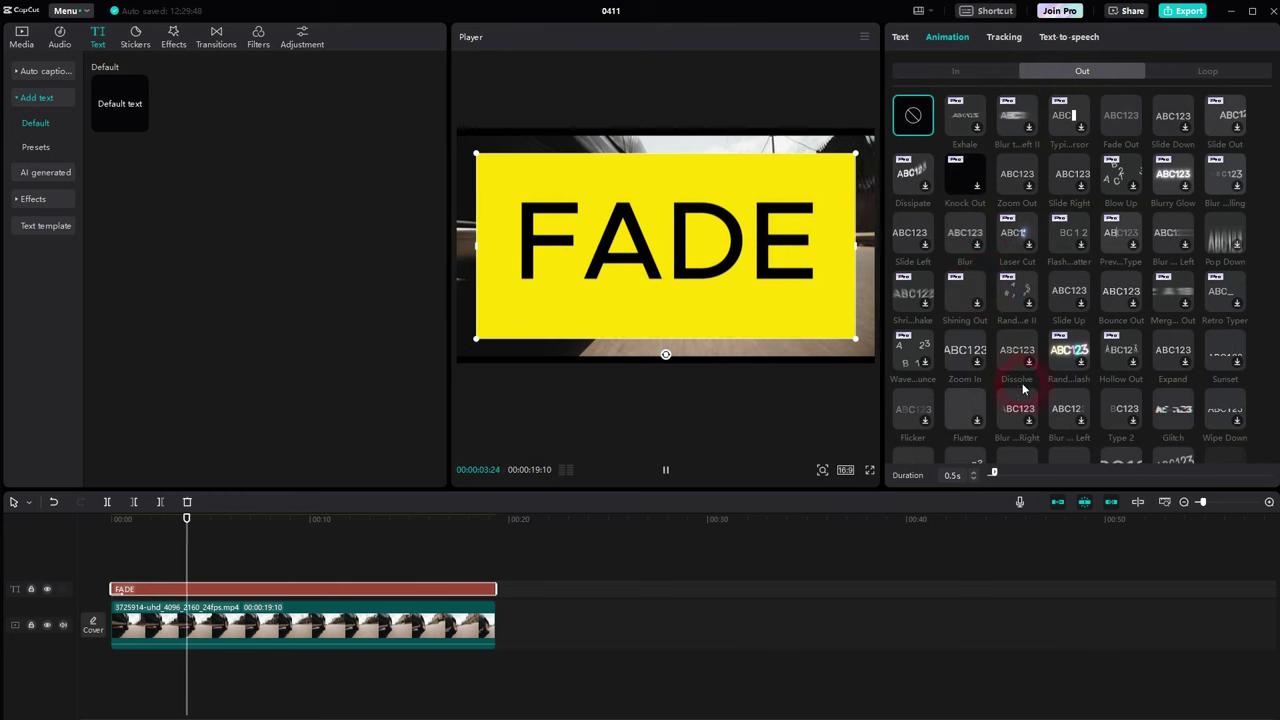
click(1122, 296)
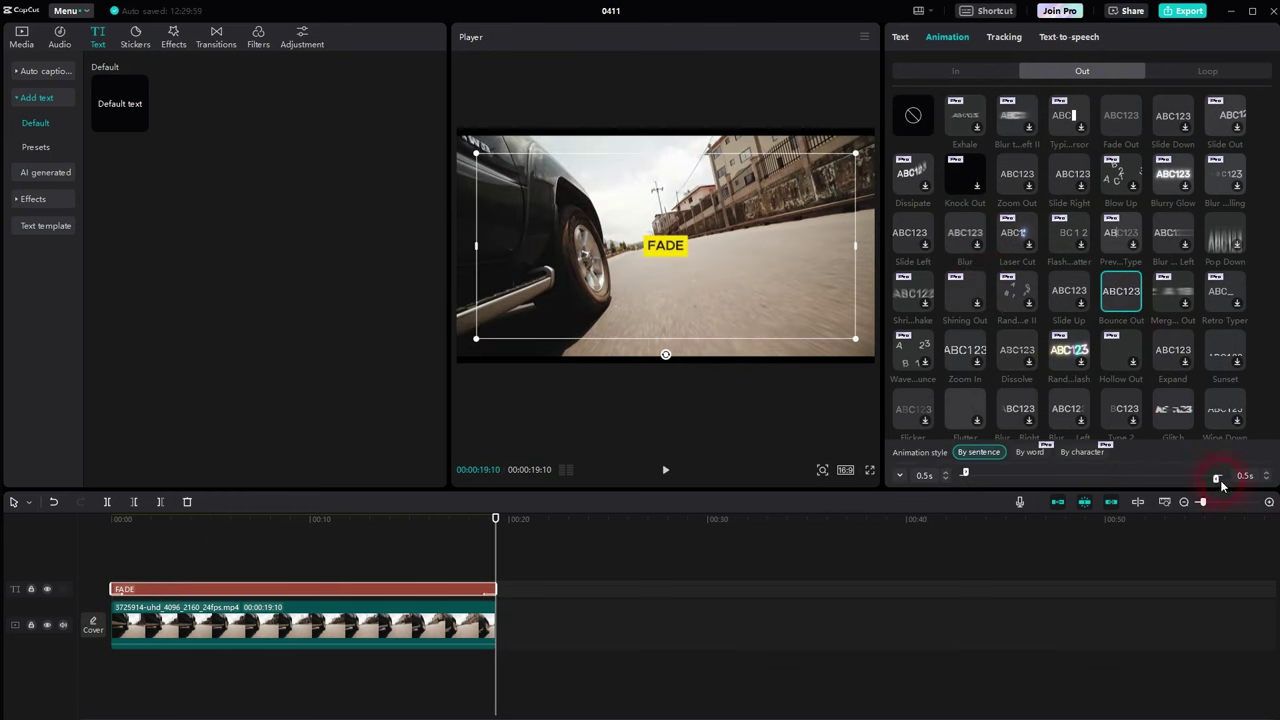
drag(1217, 480, 1212, 482)
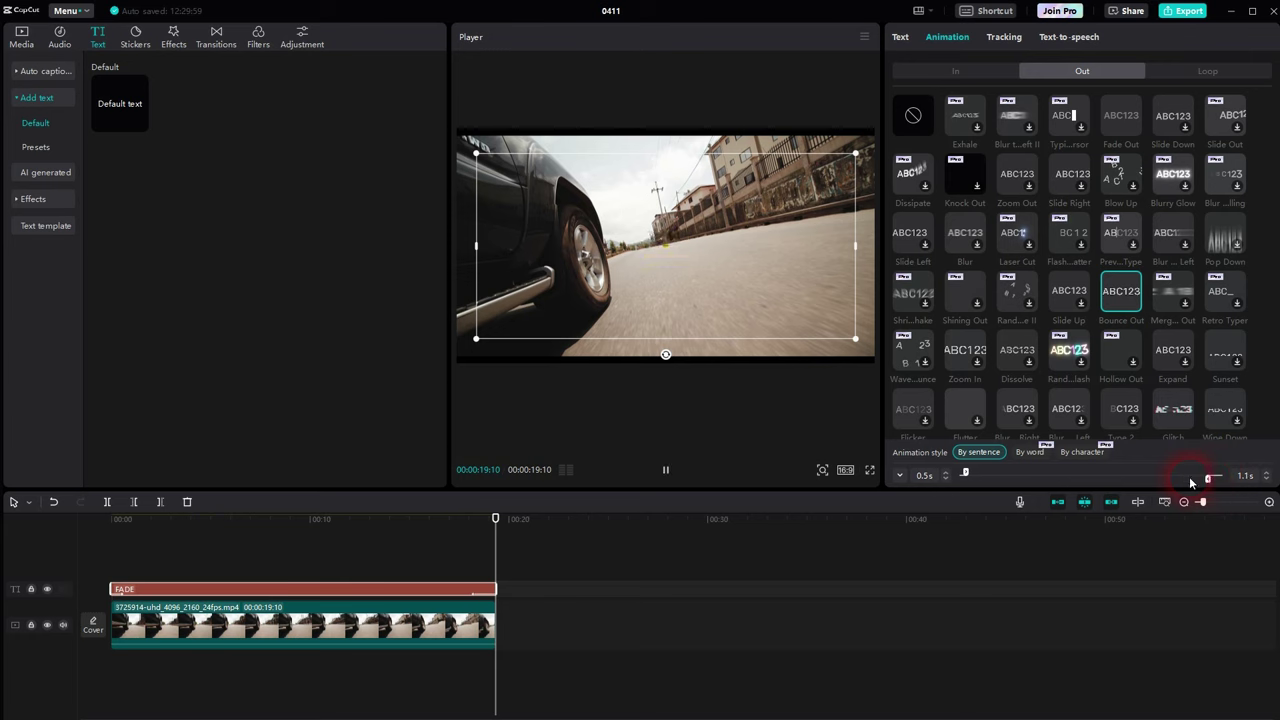
drag(968, 474, 980, 476)
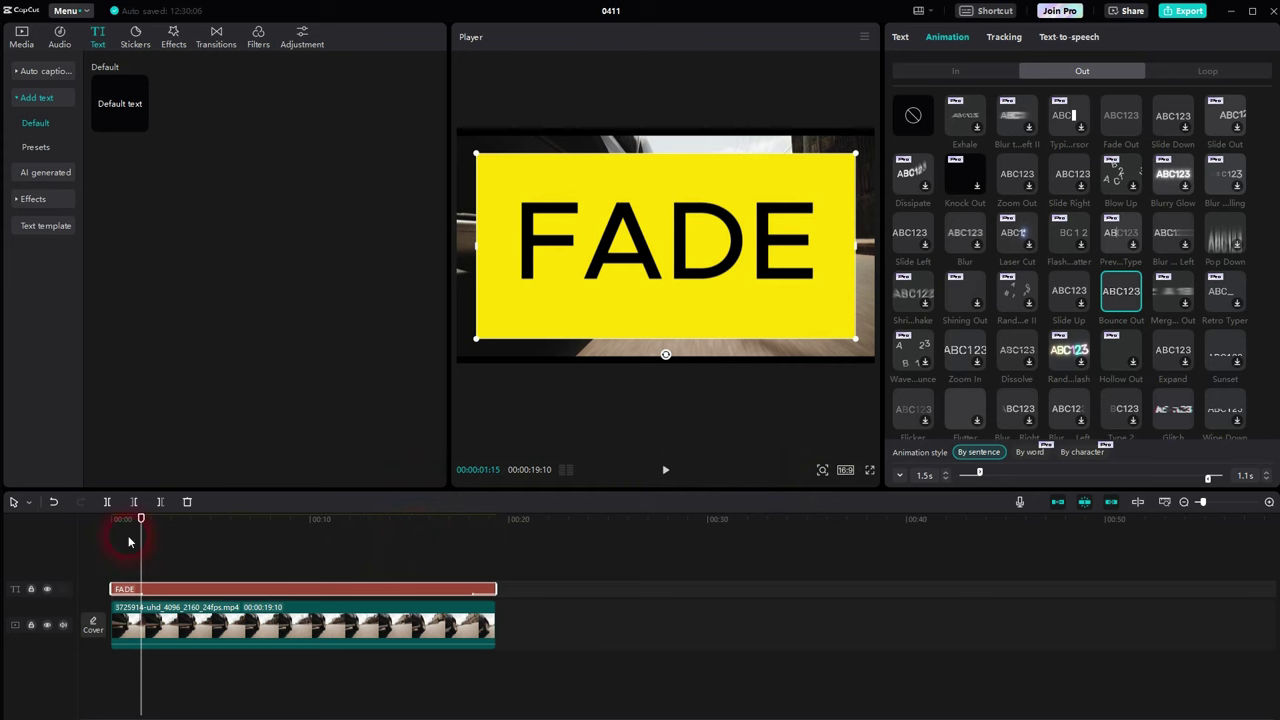
Step: Preview the FADE text's entrance animation from the start of the video and its exit animation near the end
drag(160, 552, 100, 567)
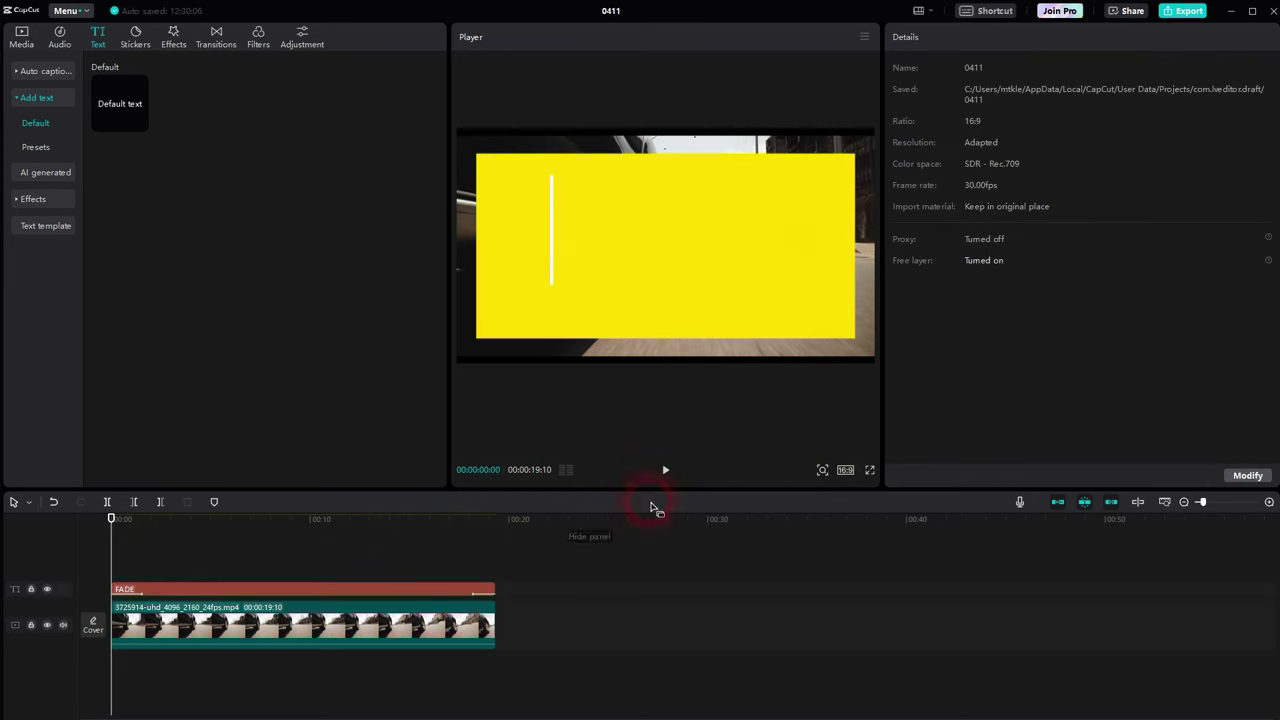
click(668, 470)
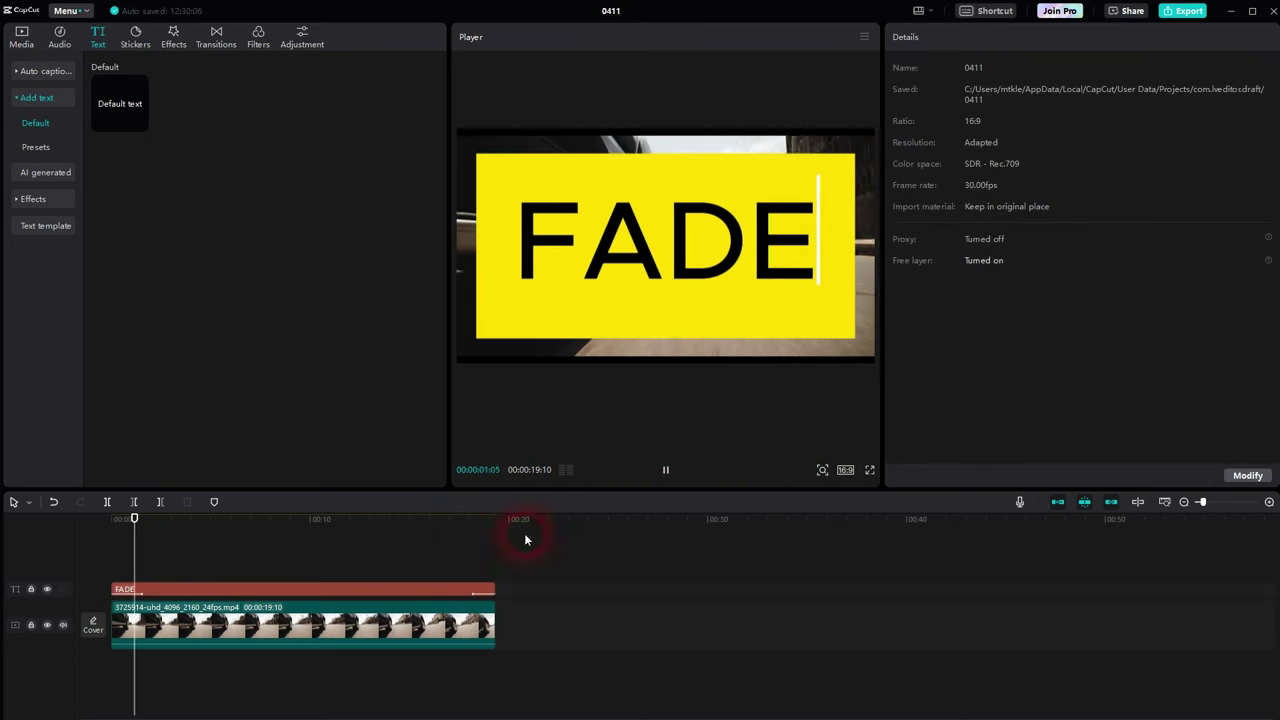
click(434, 549)
click(668, 468)
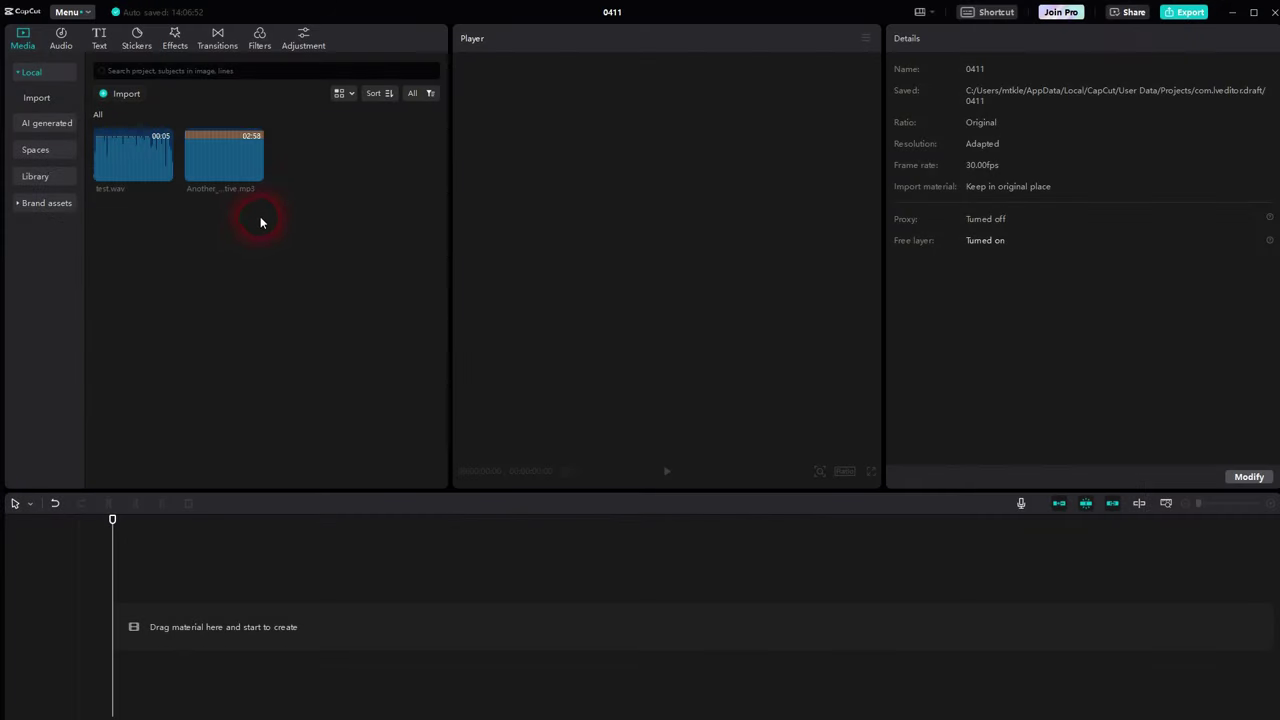
Step: Add Another_Perspective.mp3 to the timeline and select its clip with the playhead near 01:45
click(256, 177)
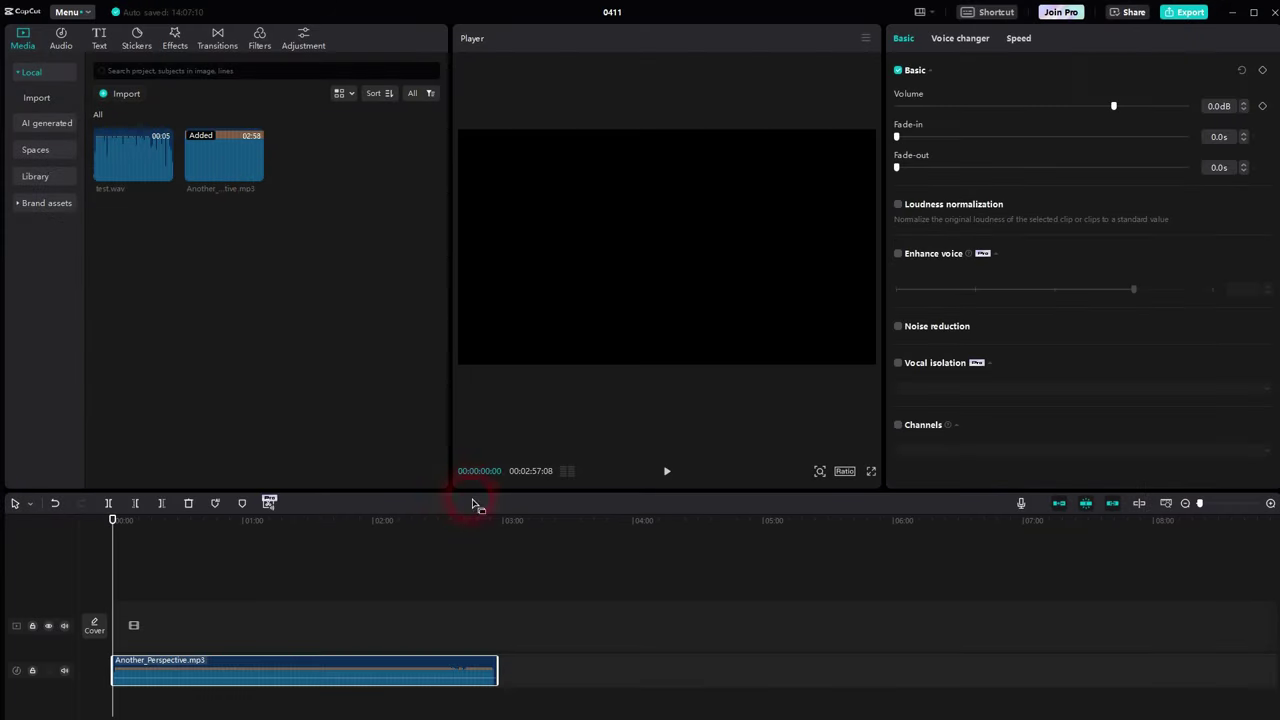
click(341, 652)
click(340, 672)
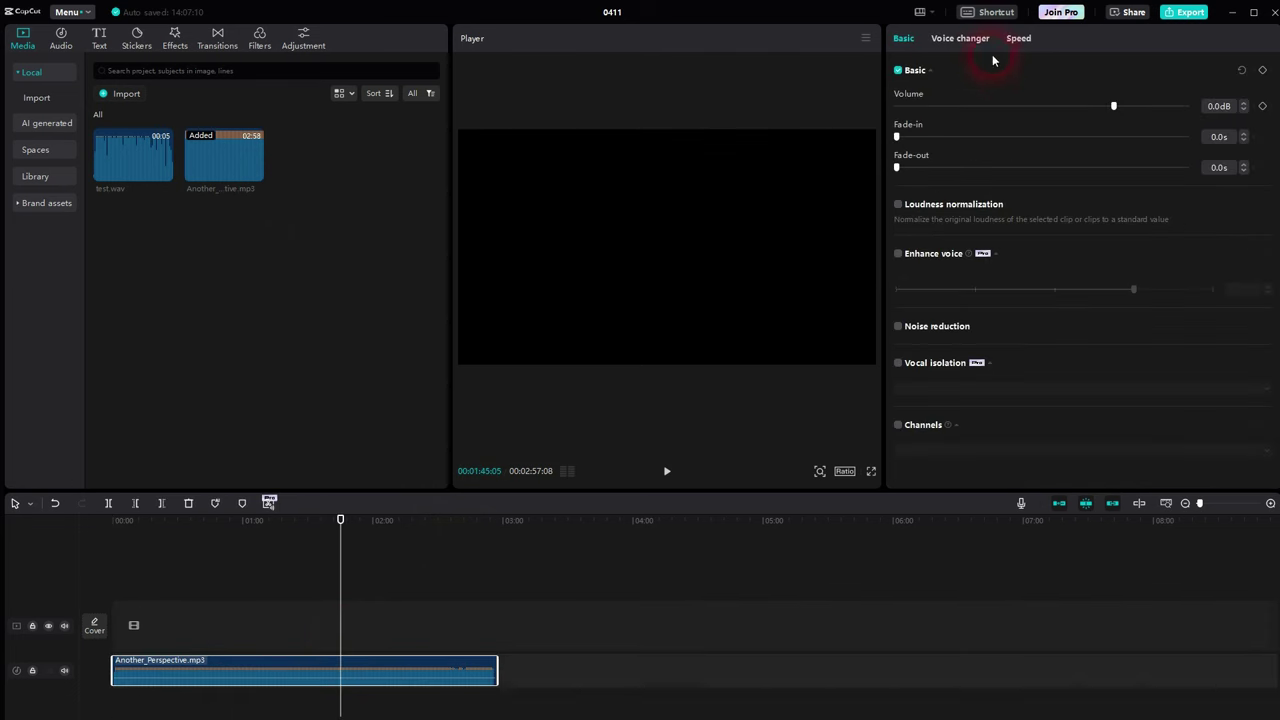
Step: Try a playback speed of 1.8x on the music clip and return it to 1.0x
click(948, 47)
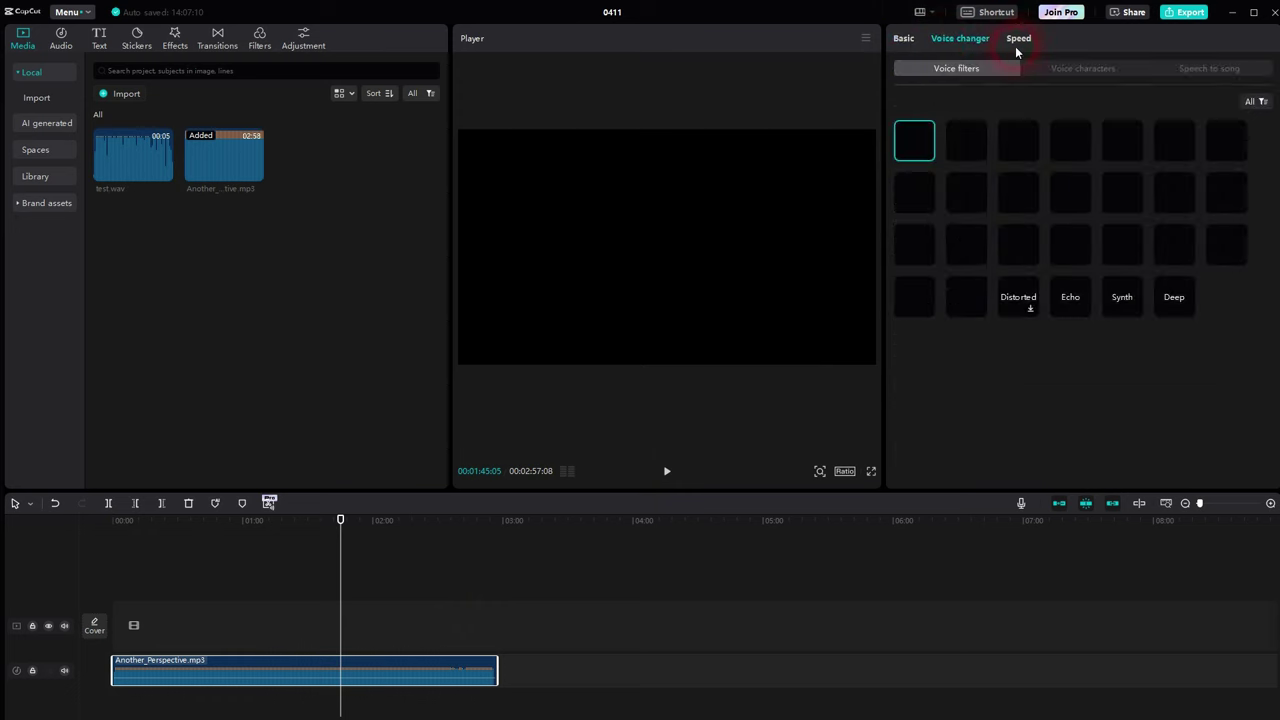
click(1016, 40)
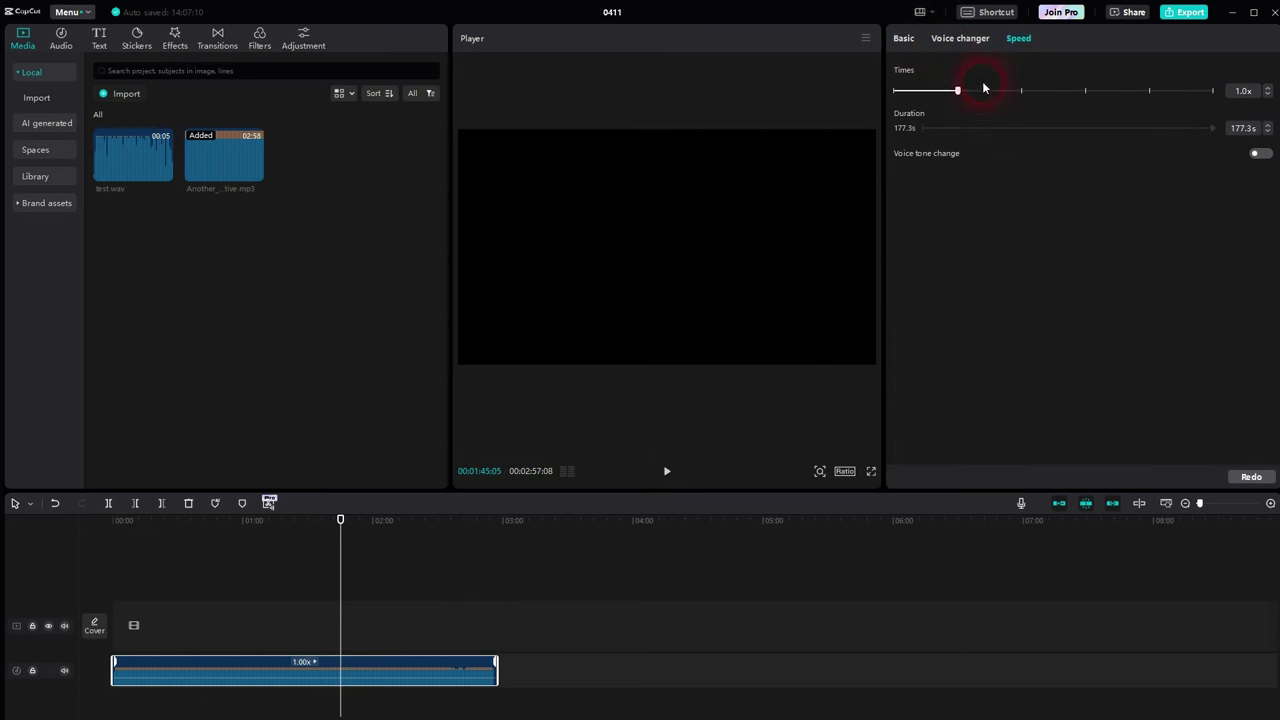
drag(961, 91, 1011, 99)
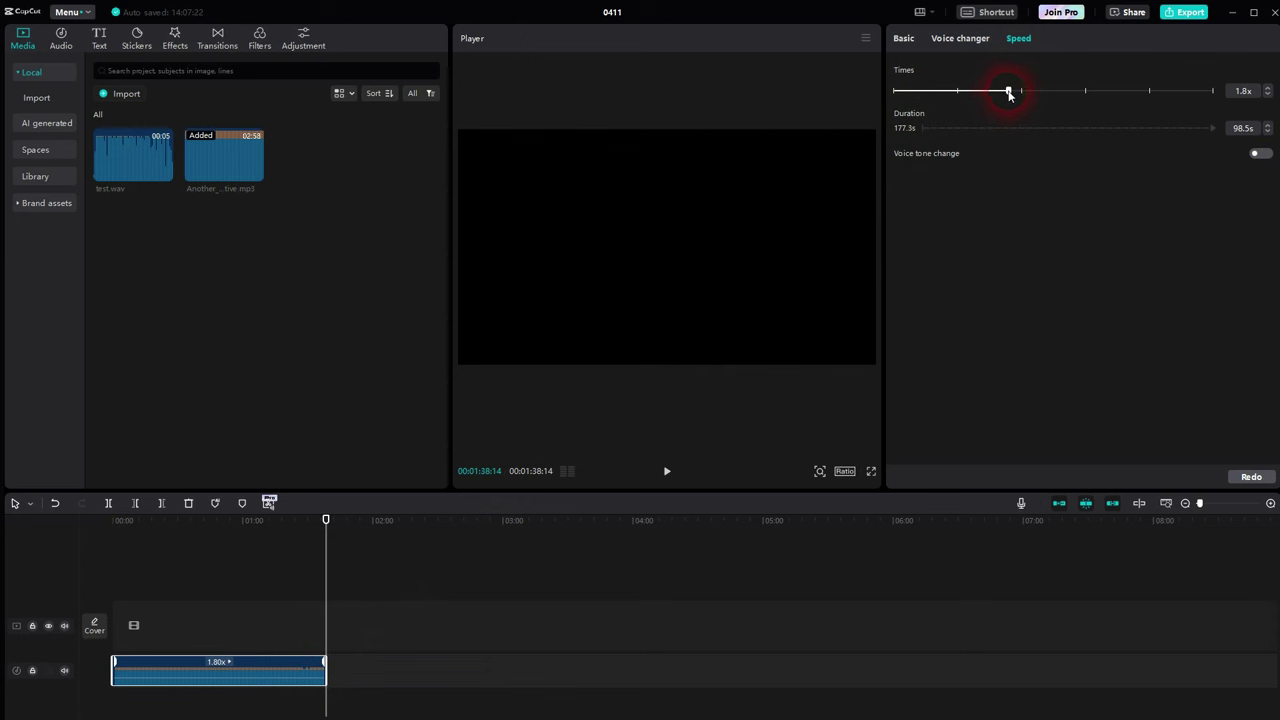
drag(1009, 93, 960, 94)
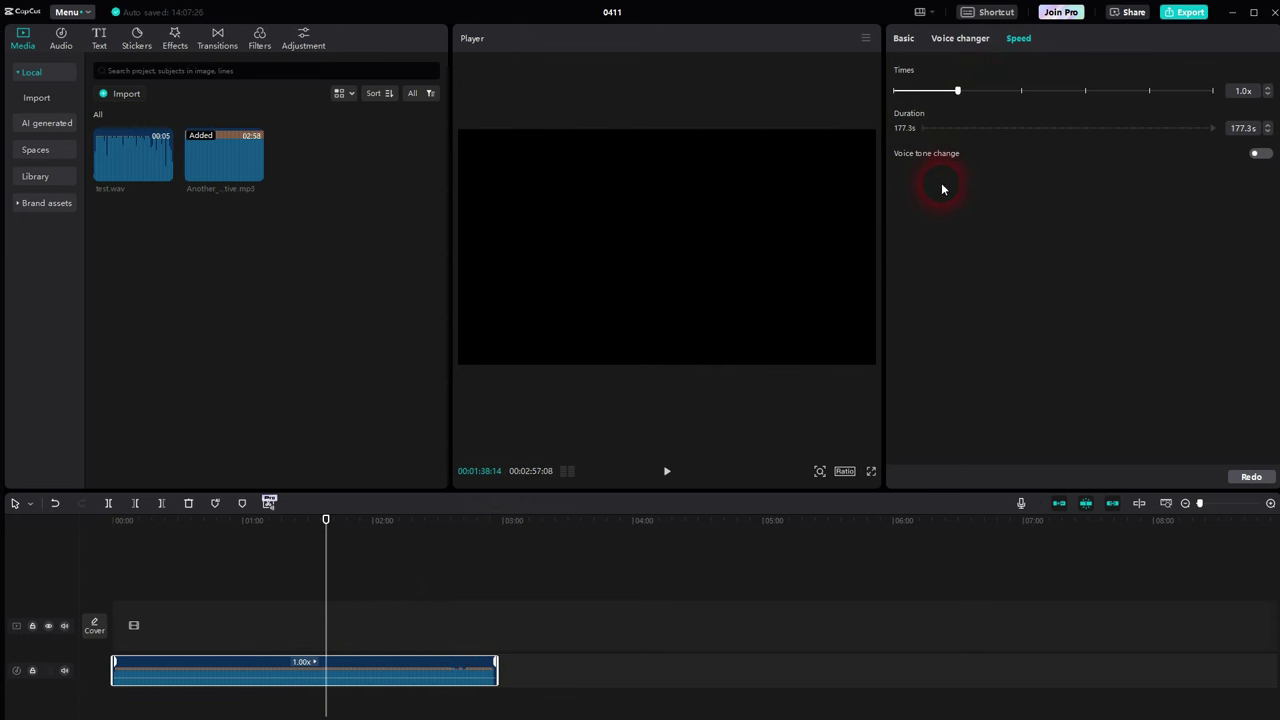
Step: Examine the voice filters, voice characters and speech-to-song options for the music clip, and return to its basic audio settings
click(970, 38)
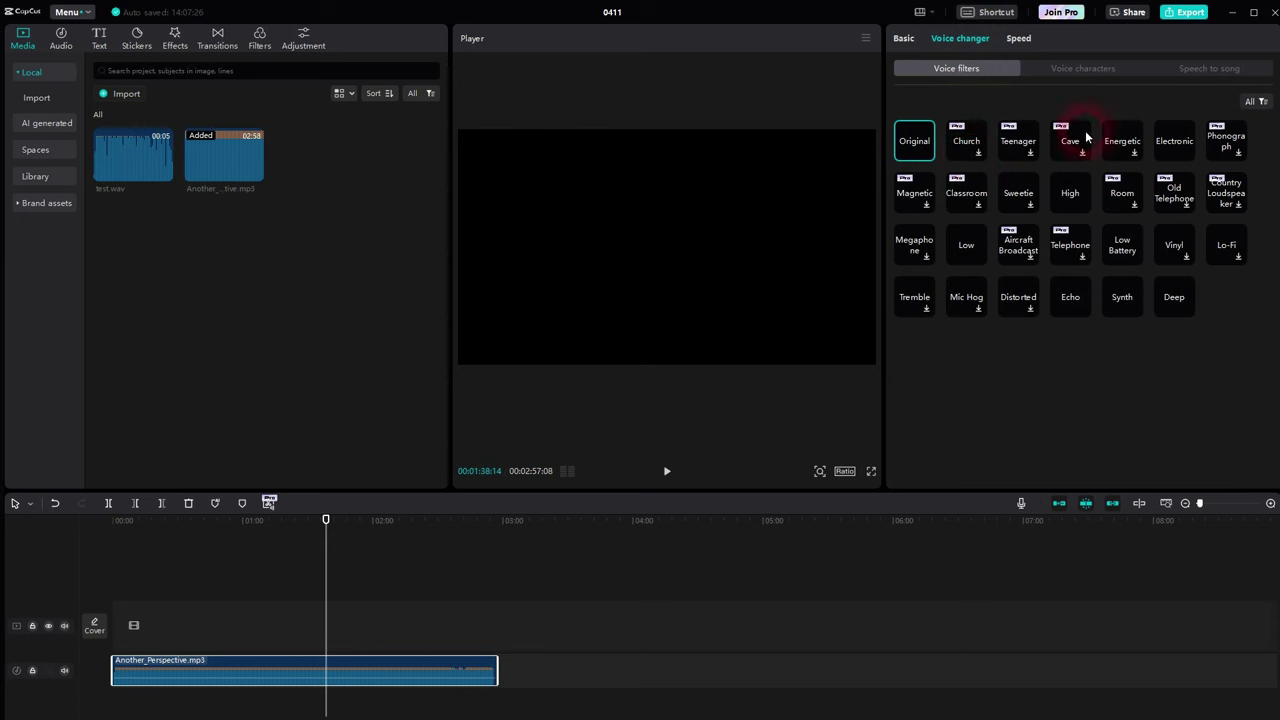
click(1044, 69)
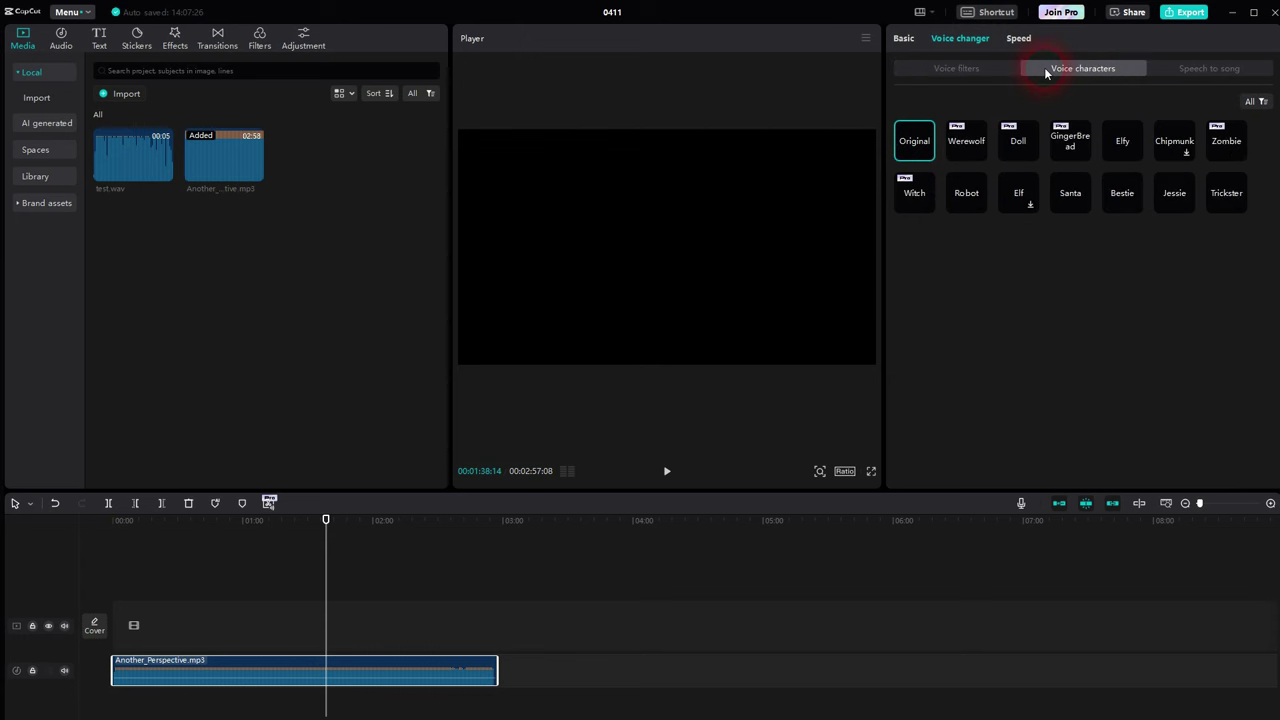
click(1191, 70)
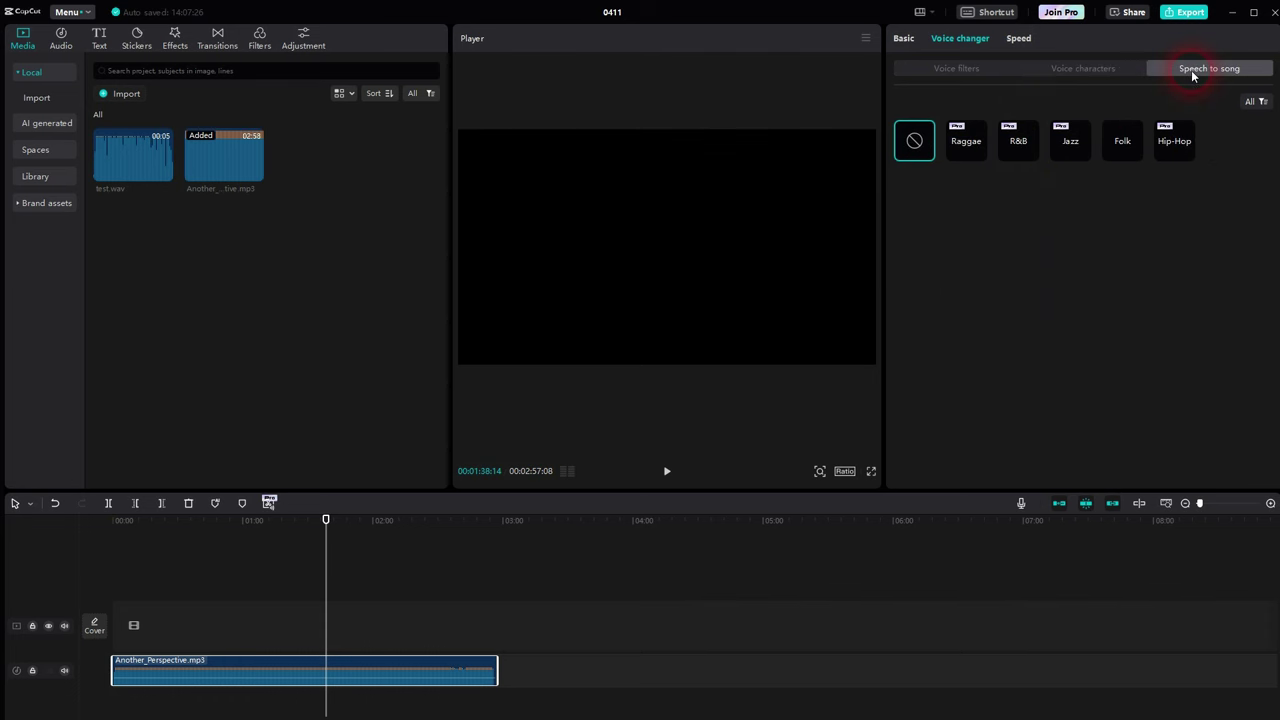
click(978, 70)
click(912, 45)
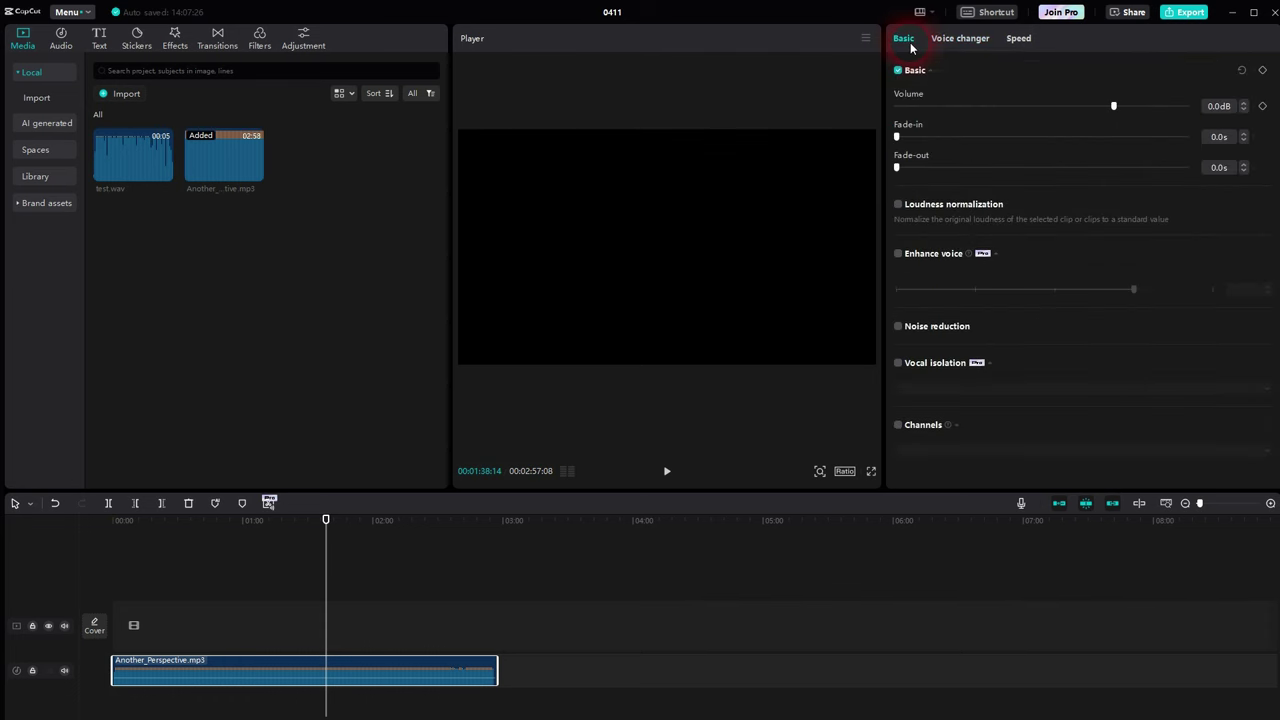
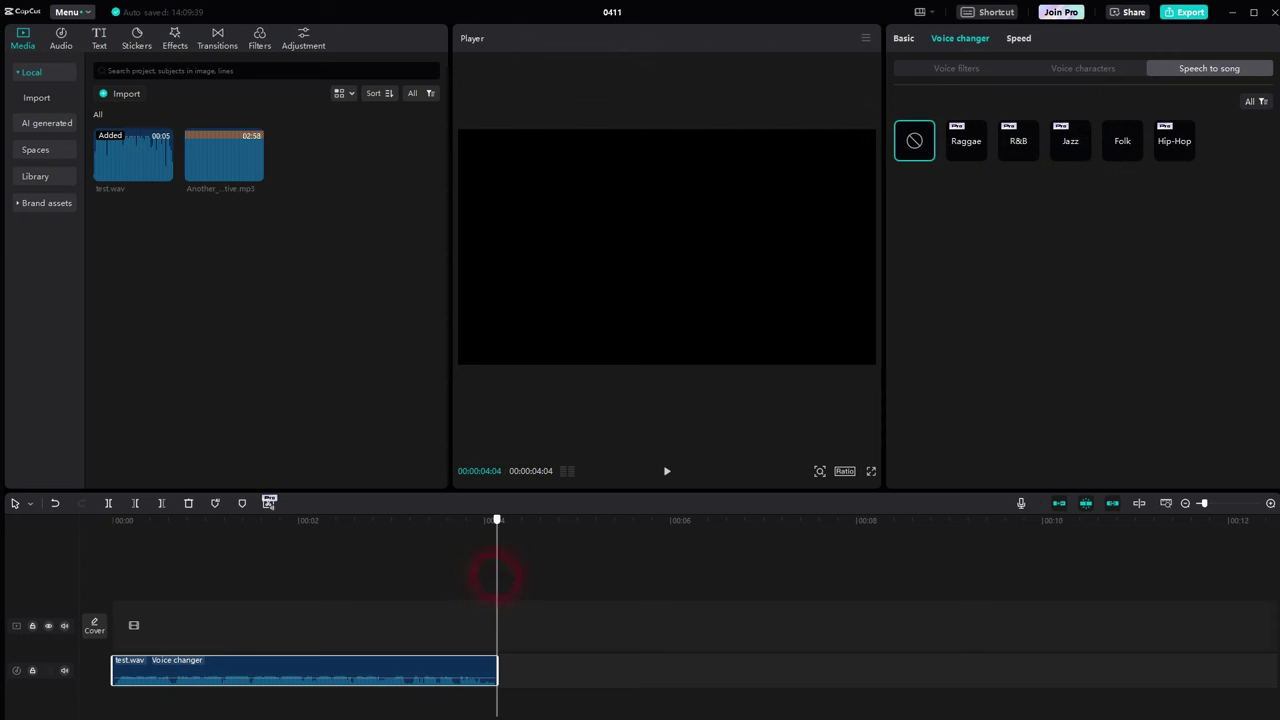
Step: Review the voice characters and voice filters for the test.wav clip, and delete the clip from the timeline
drag(497, 577, 63, 591)
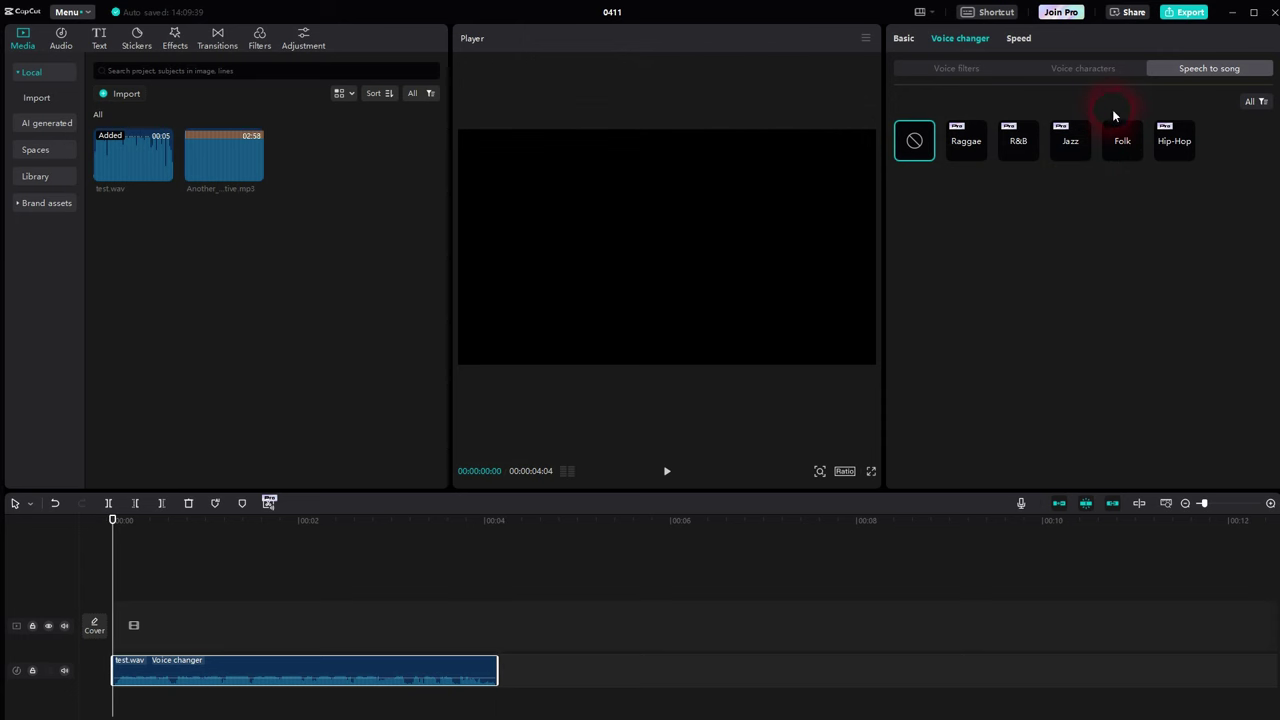
click(1080, 69)
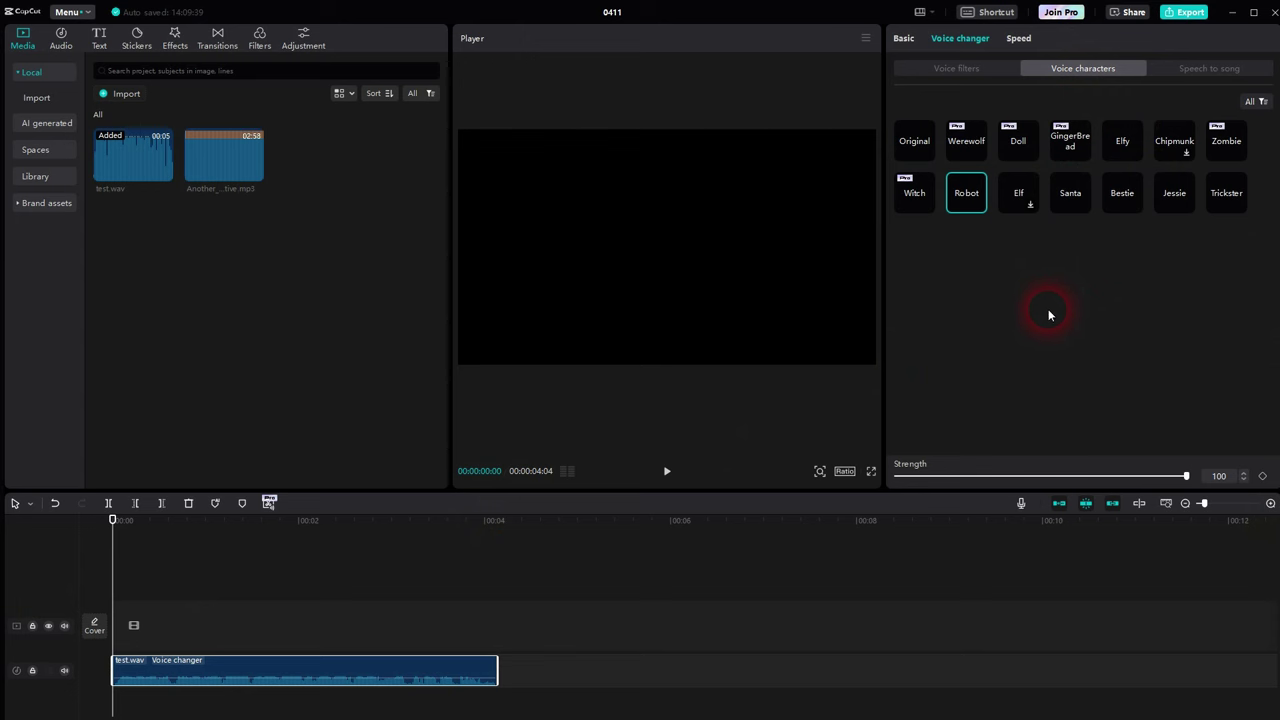
click(932, 69)
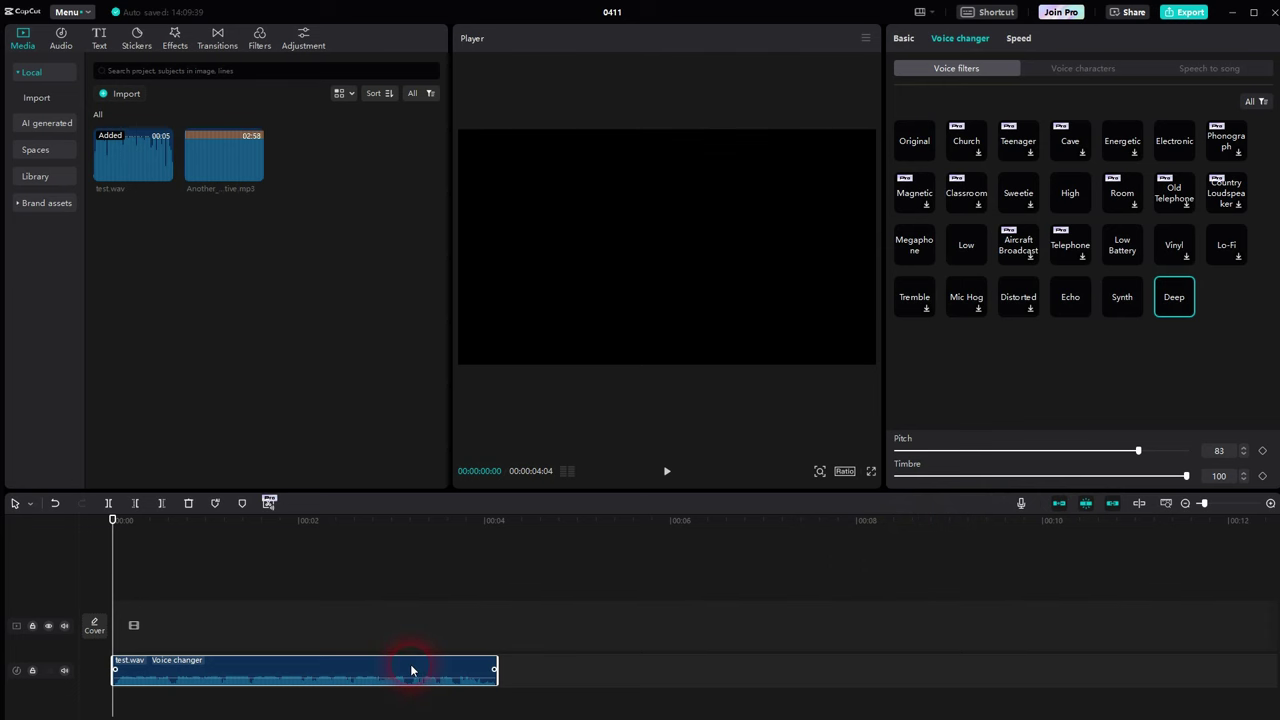
key(Delete)
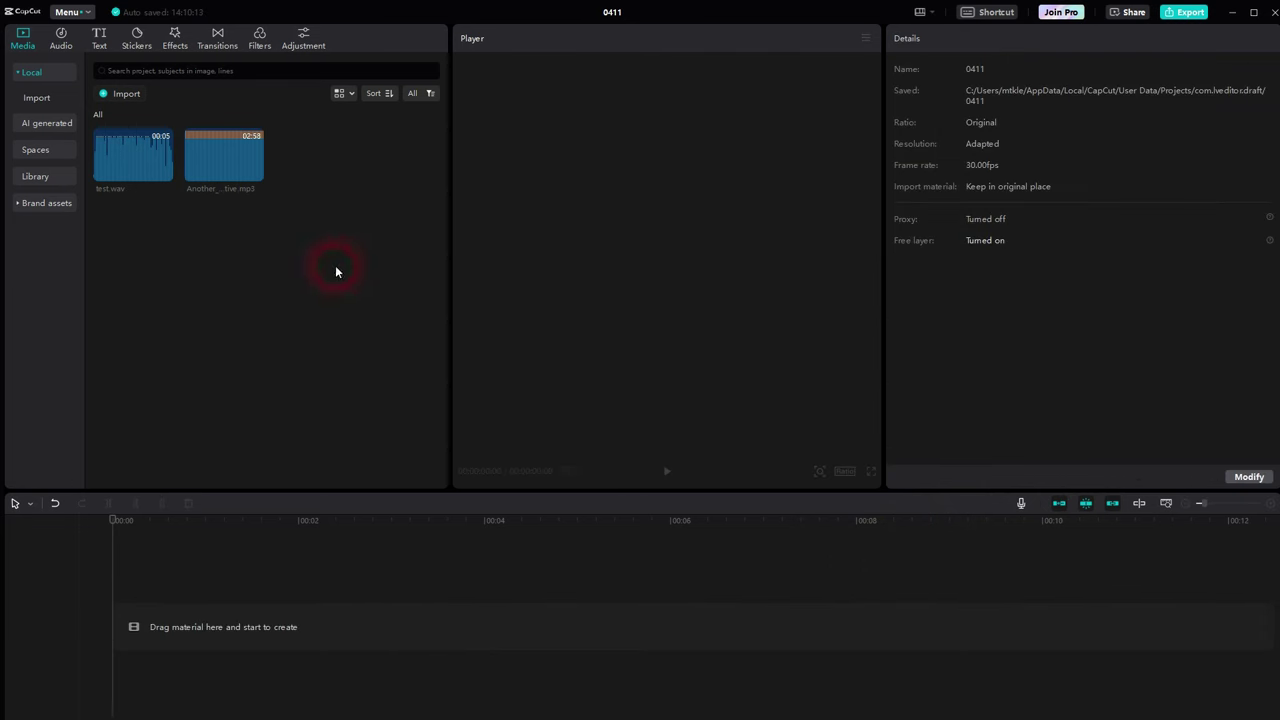
Step: Add a default text clip reading "this is a test to show the in build text to speech funciton in capcut" at font size 5
click(107, 46)
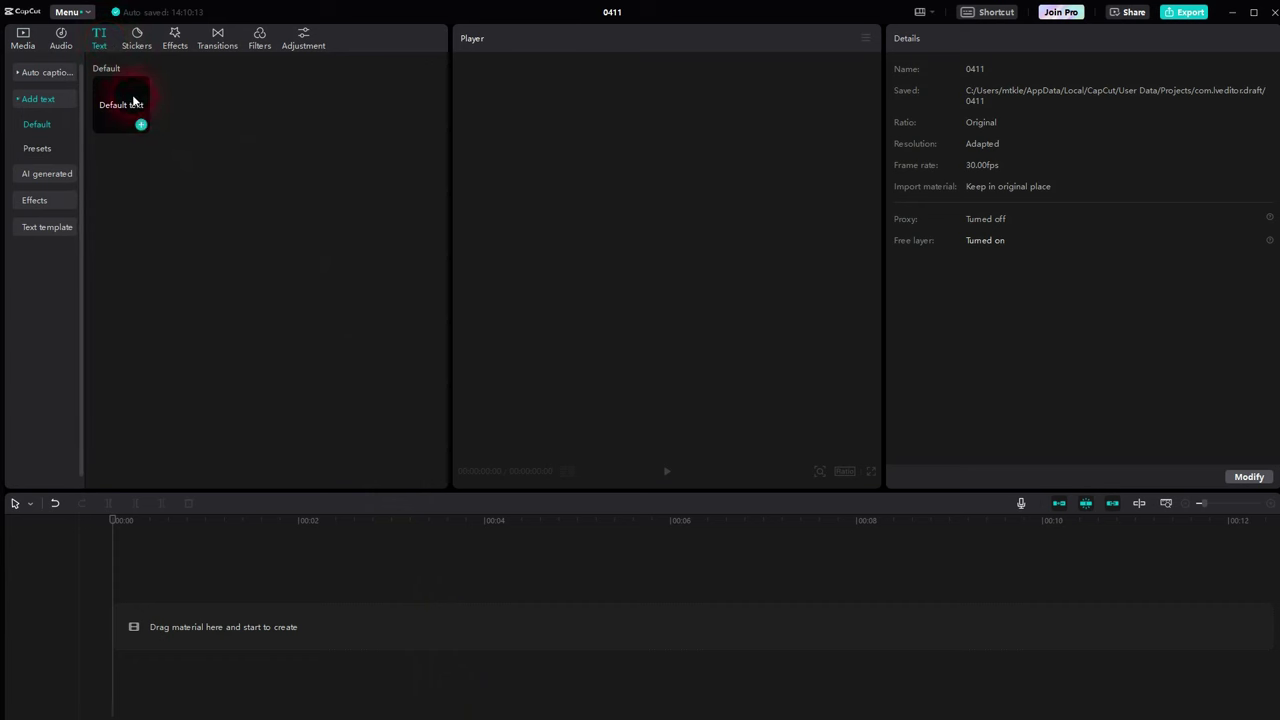
click(141, 126)
click(957, 138)
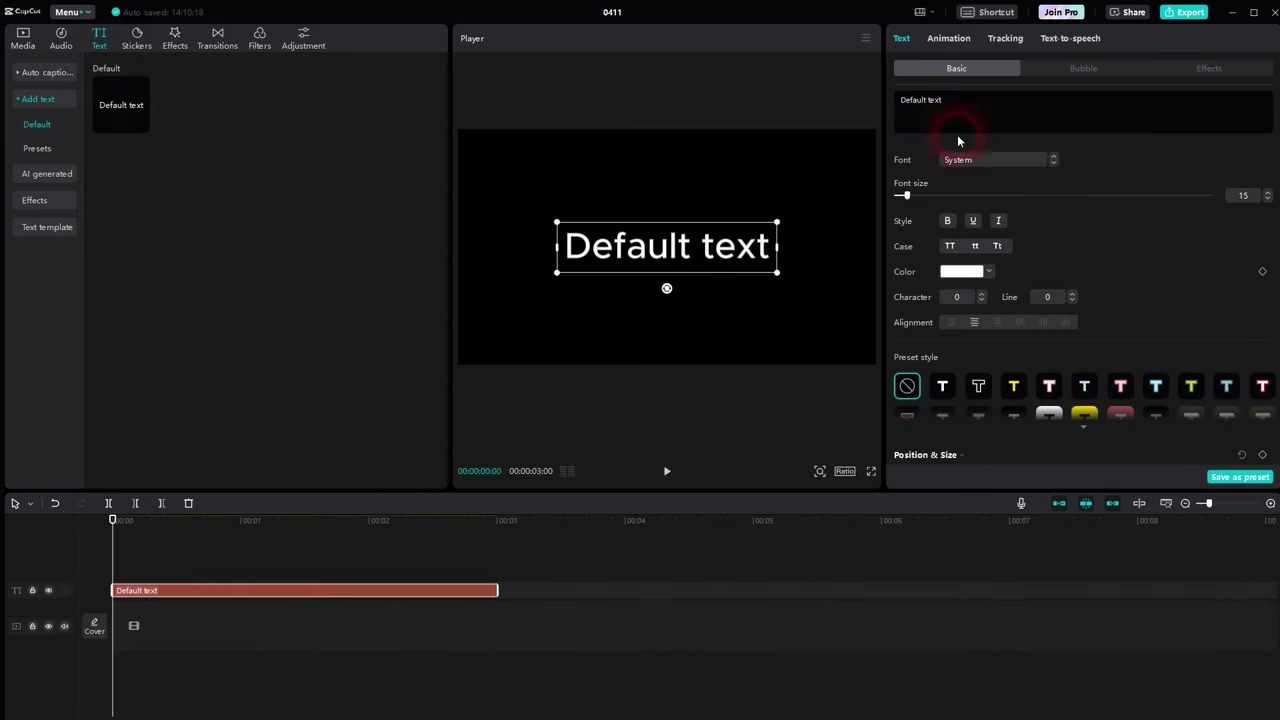
drag(976, 100, 871, 110)
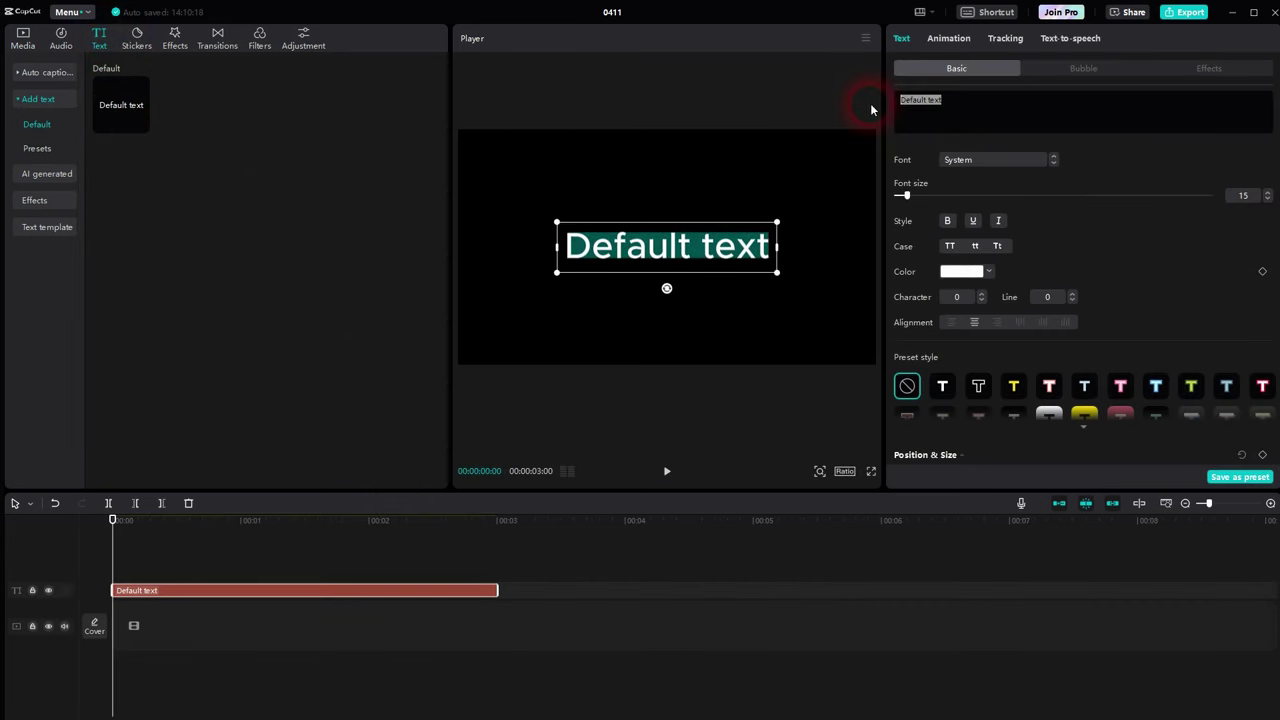
text(this )
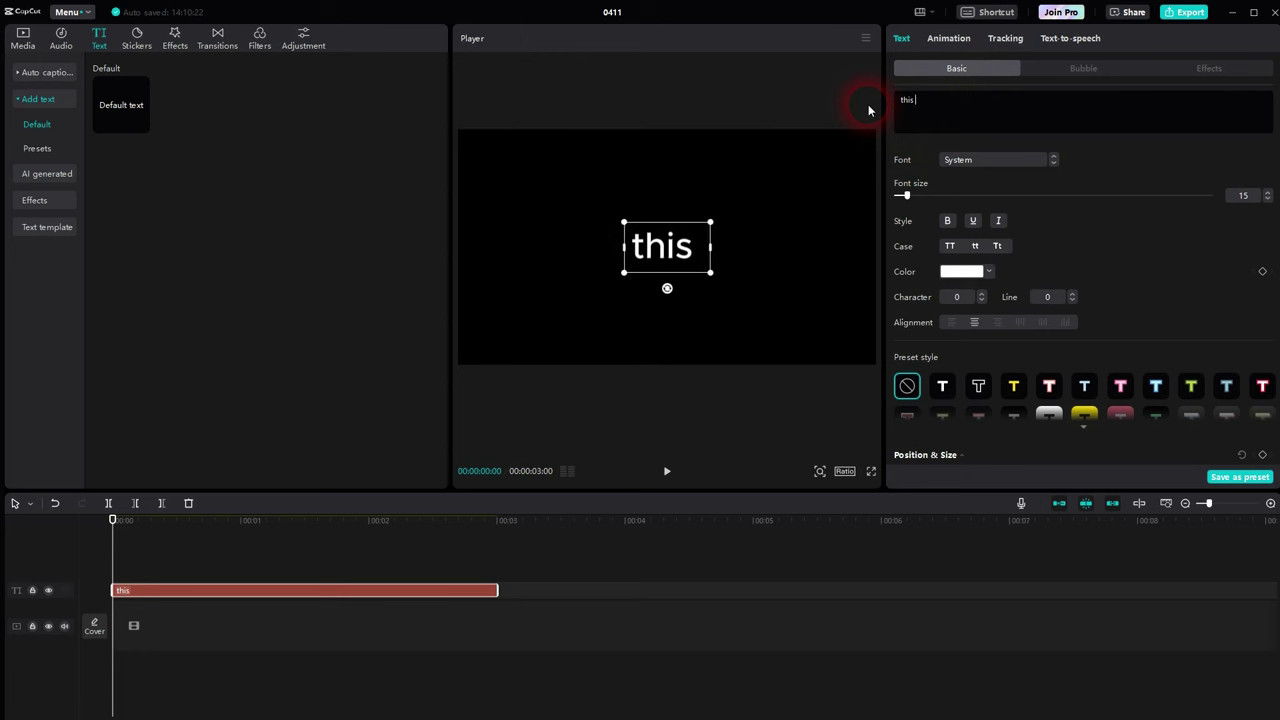
text(is a test)
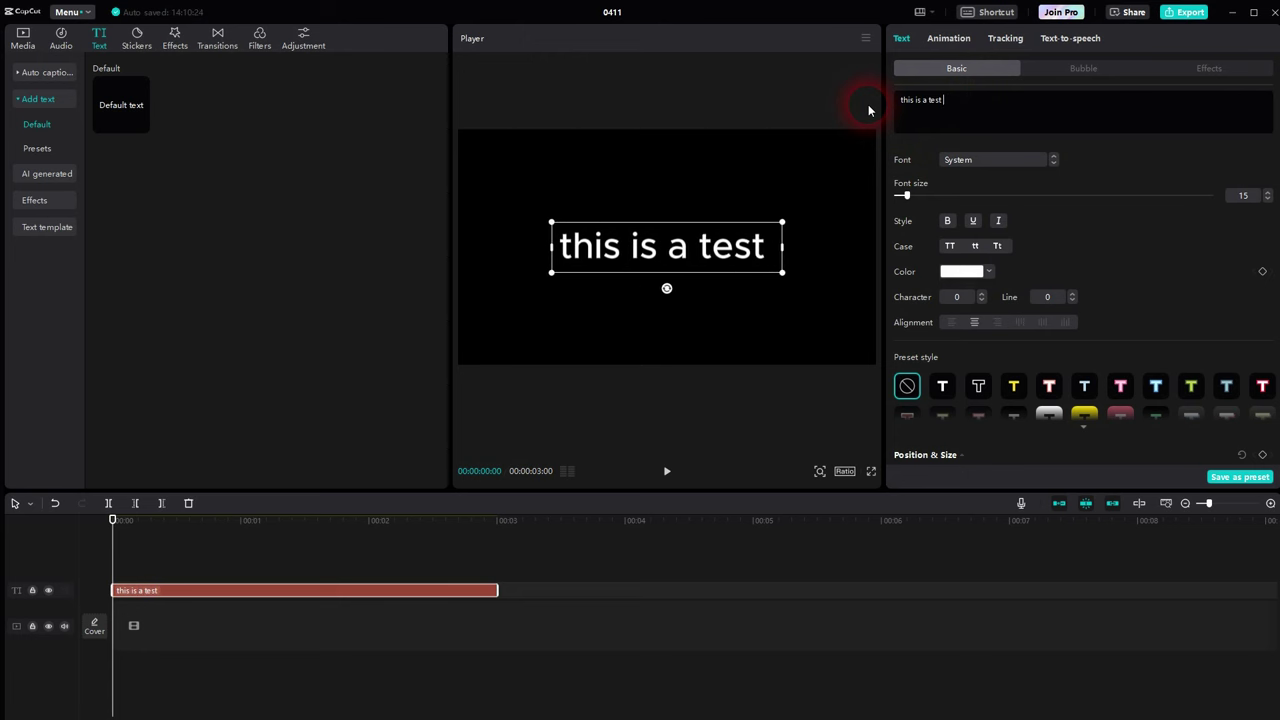
text( to sh)
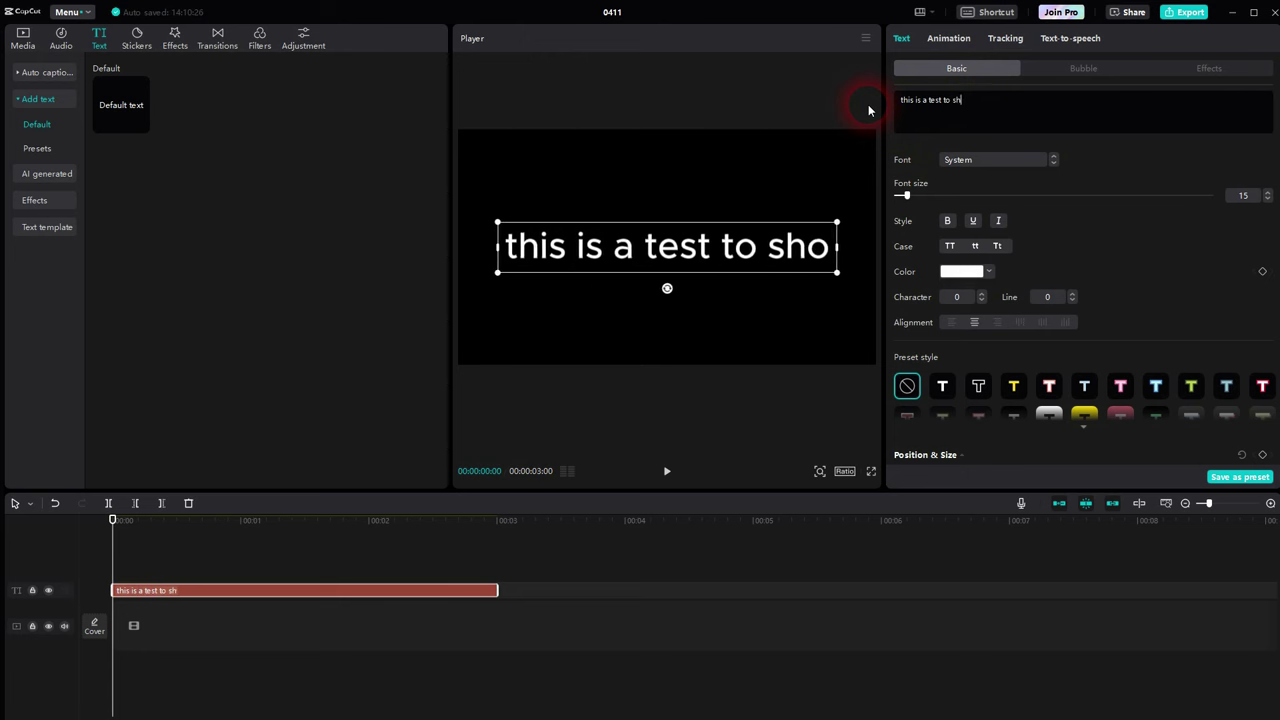
text(ow the in build)
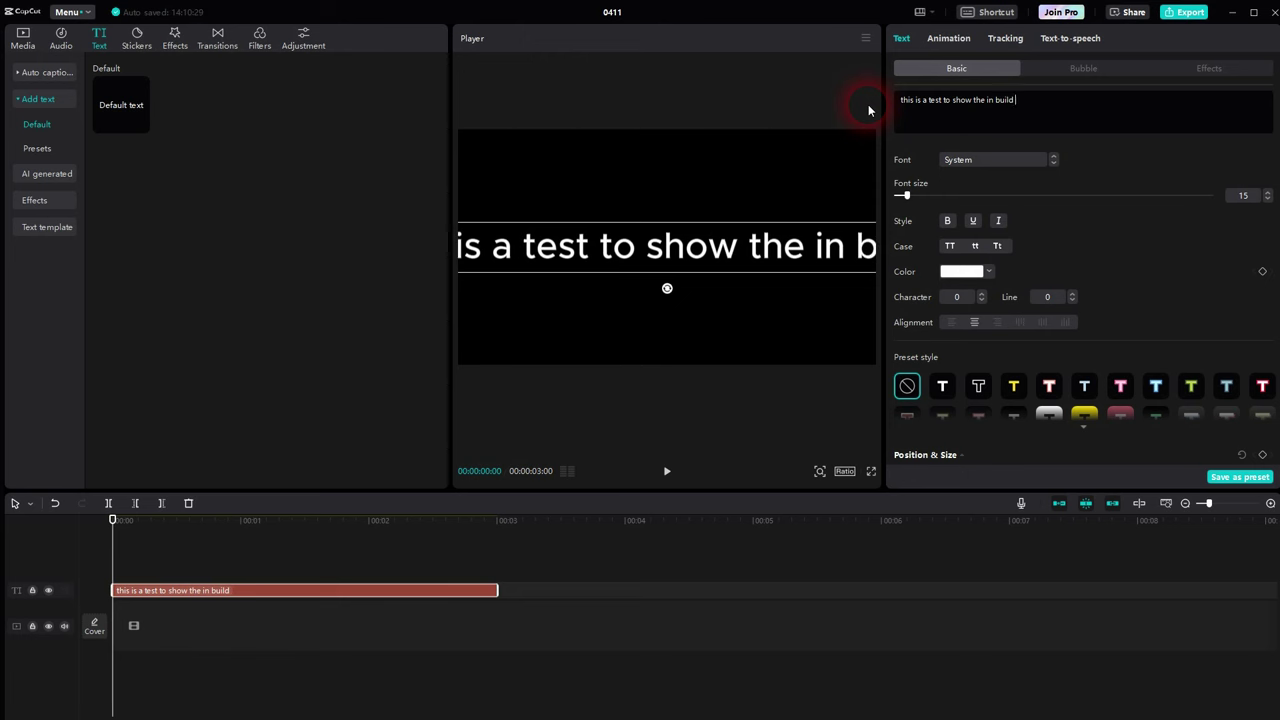
text( text to s)
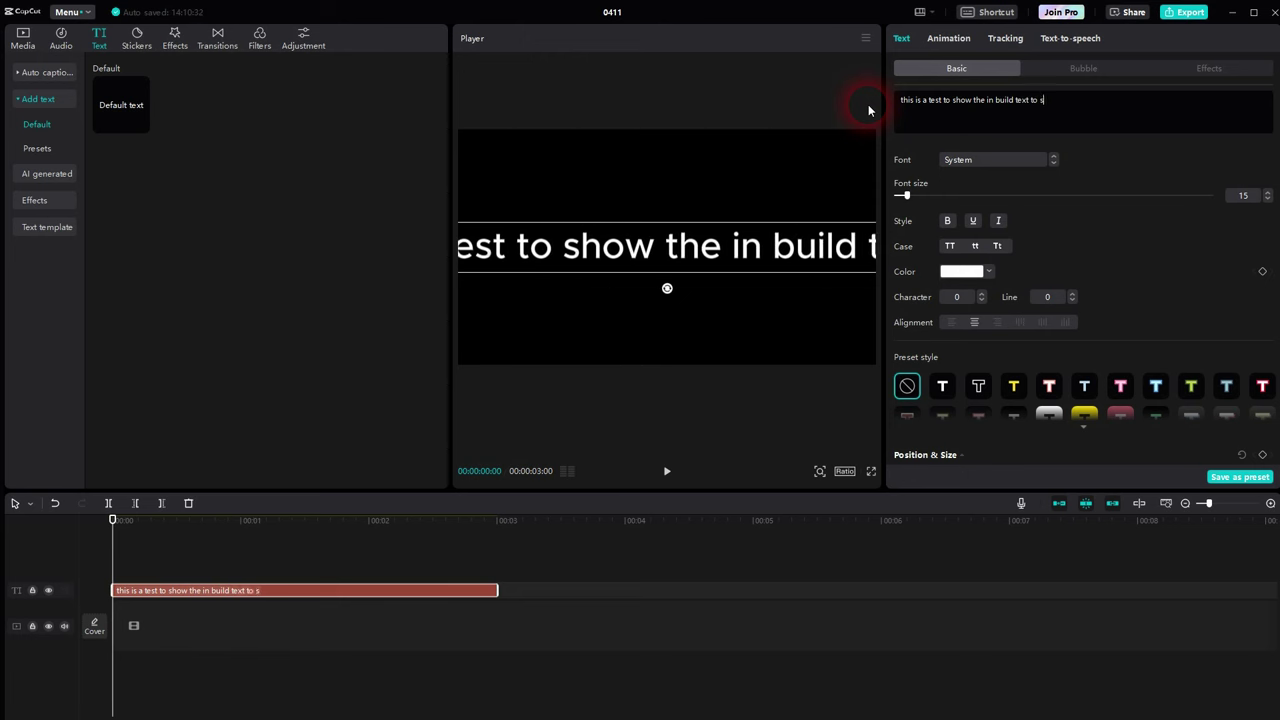
text(peech )
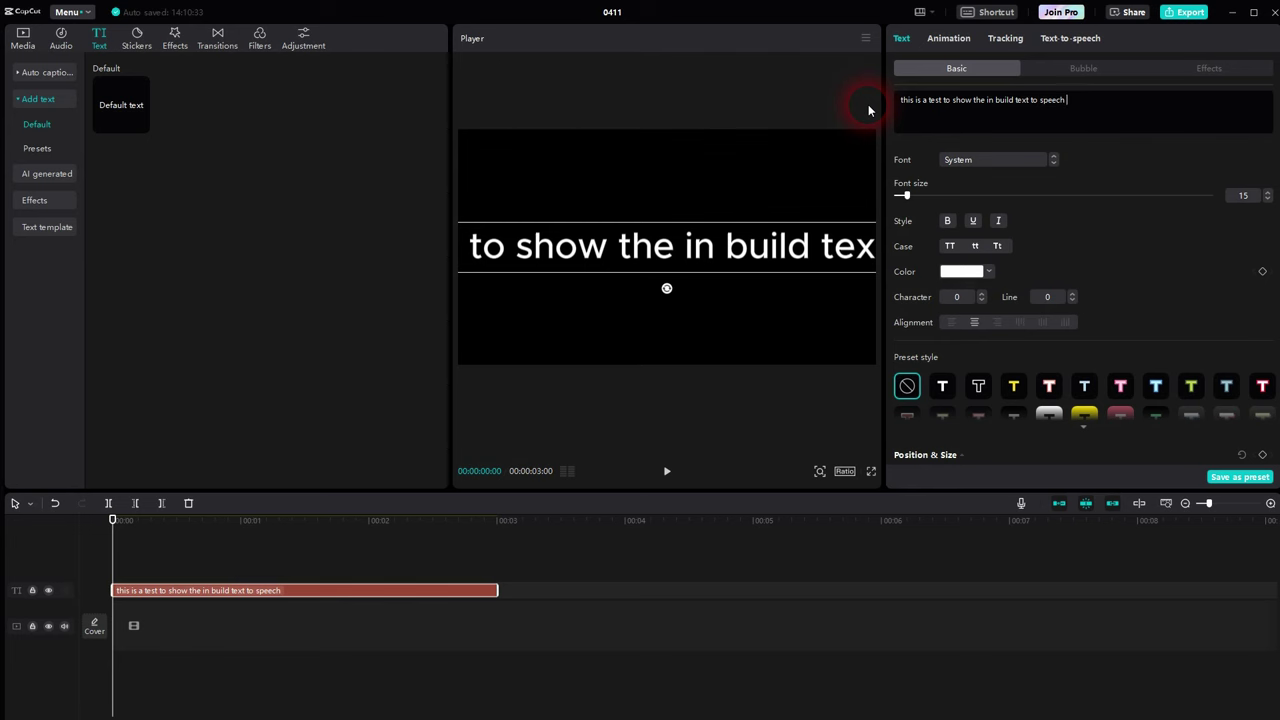
text(funciton in capc)
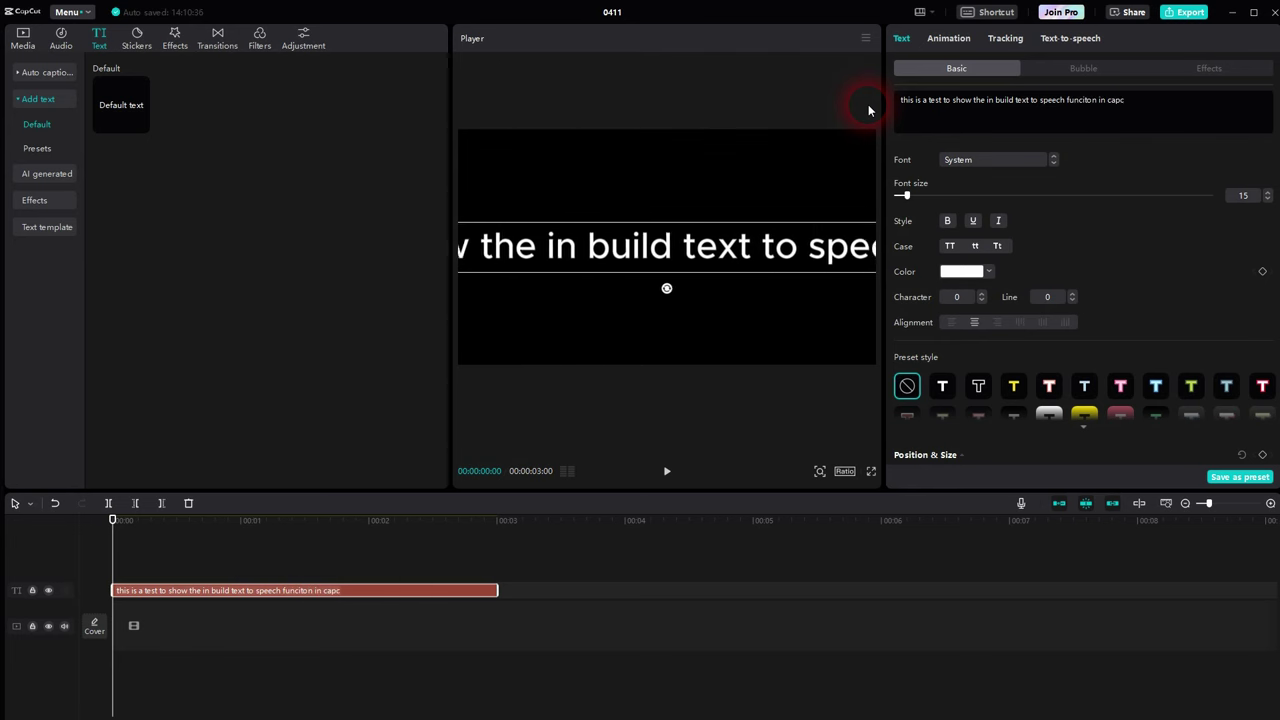
text(ut)
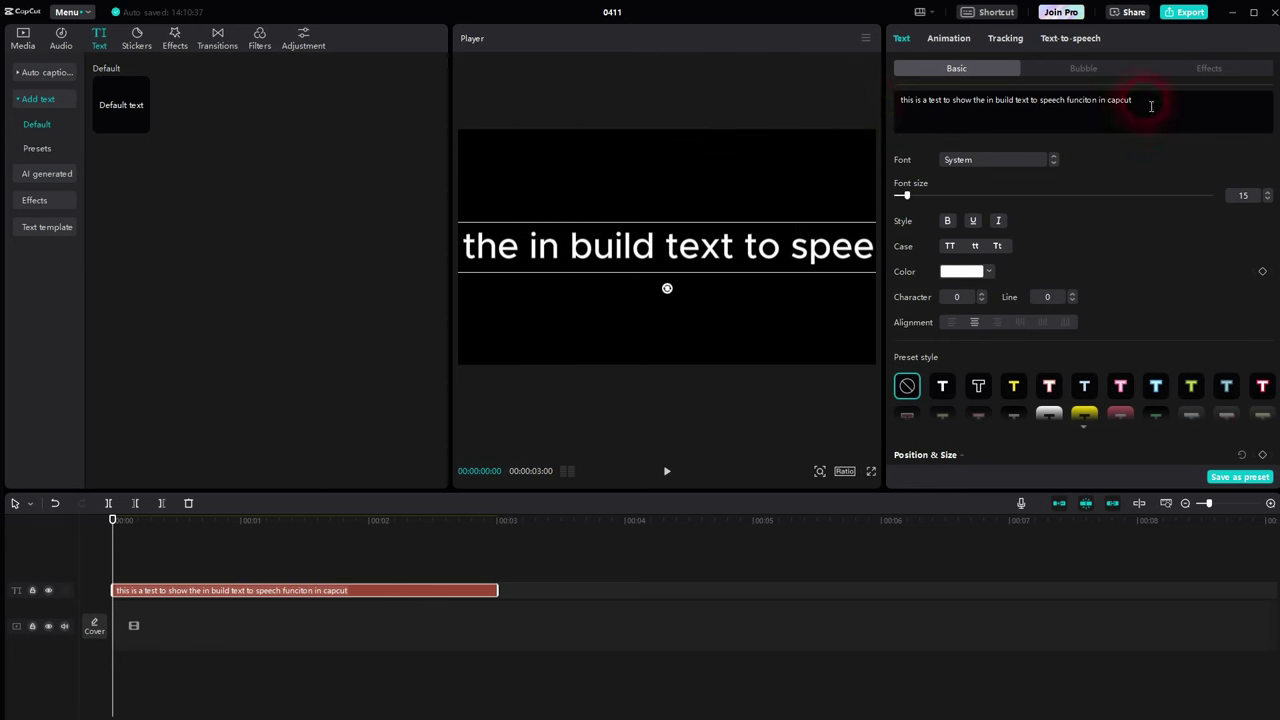
drag(1151, 106, 900, 104)
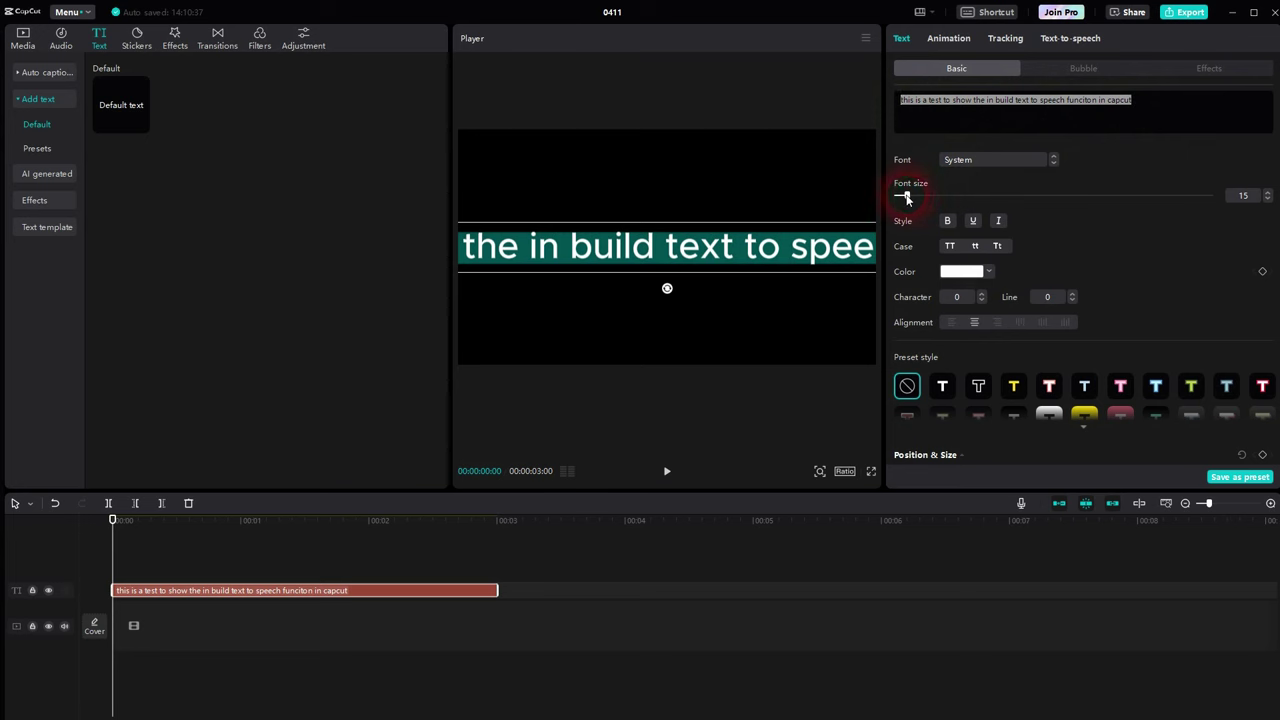
drag(907, 198, 896, 197)
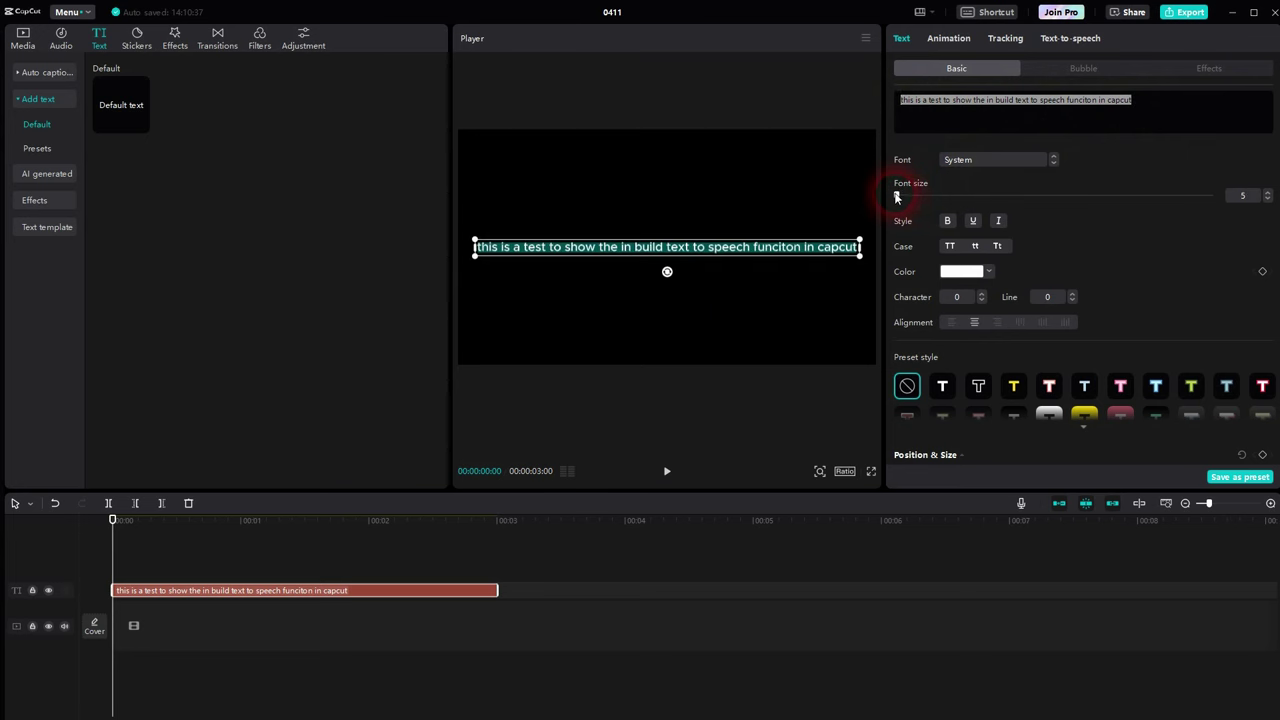
Step: Generate text-to-speech audio from the text clip with the Male Storyteller voice
click(1050, 41)
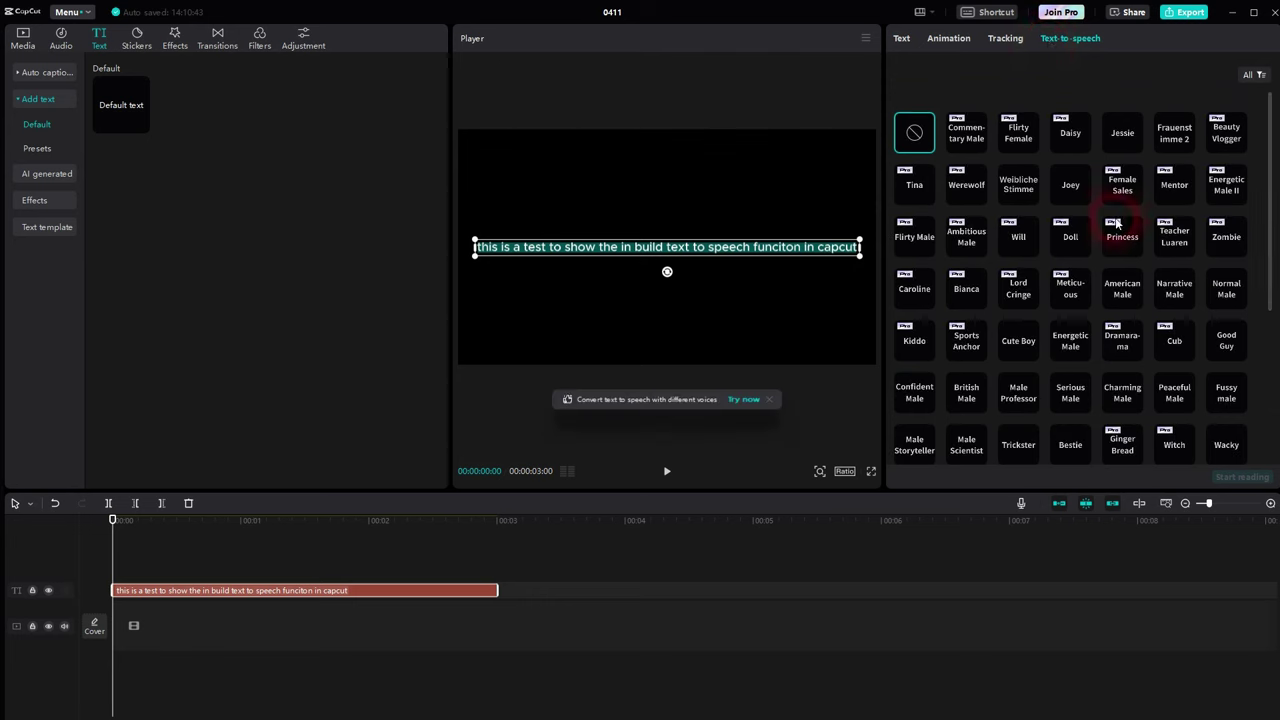
scroll(1072, 229, down, 1)
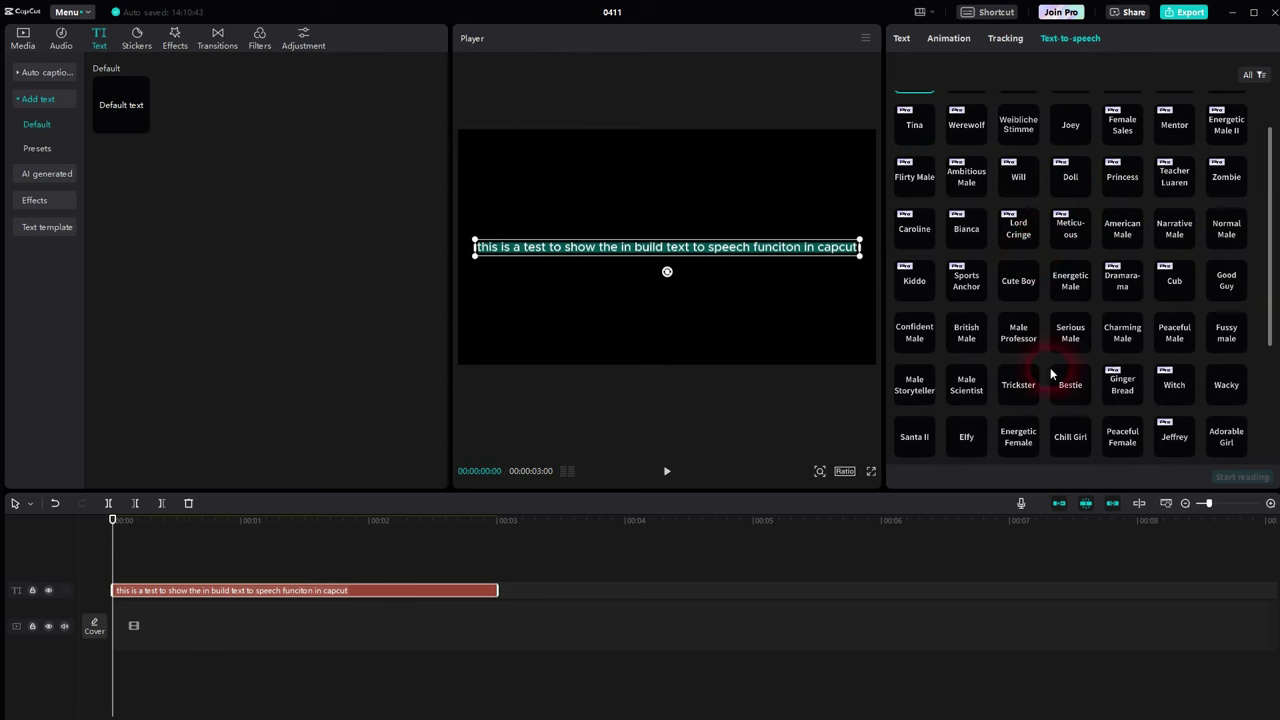
click(916, 391)
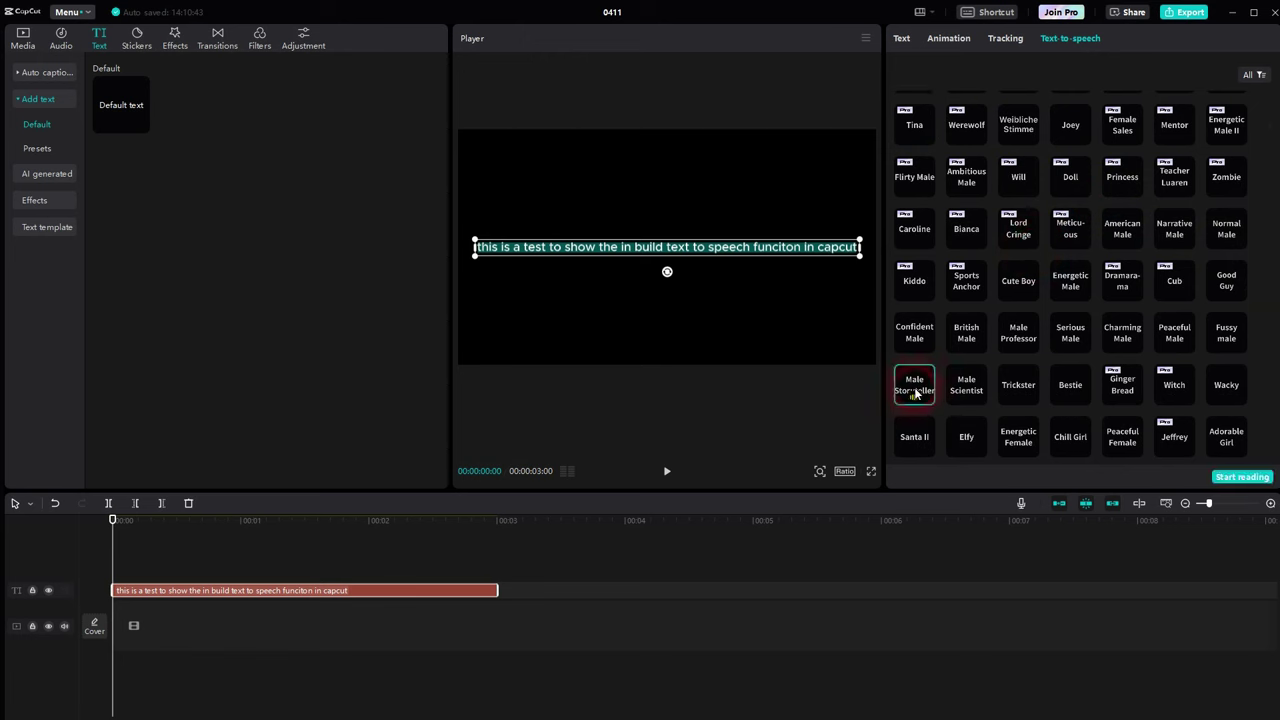
click(1240, 477)
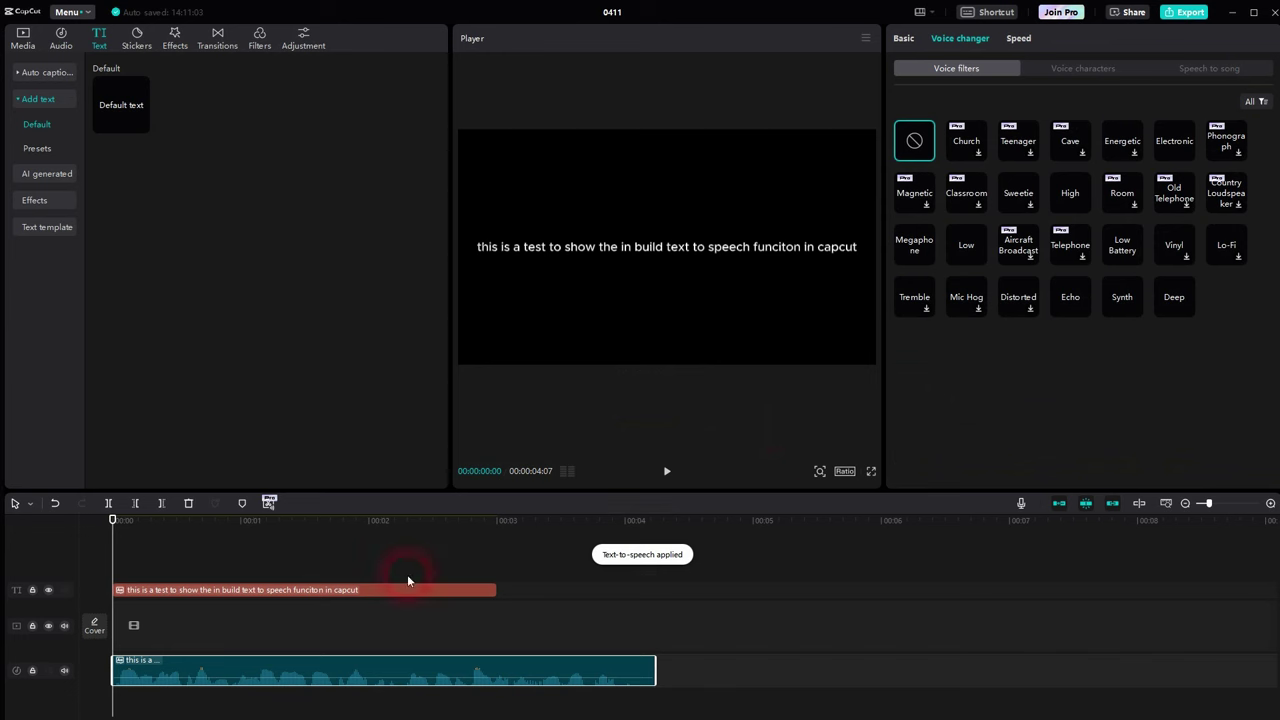
Step: Play the generated speech clip from the start, and mute and unmute its audio track
click(300, 676)
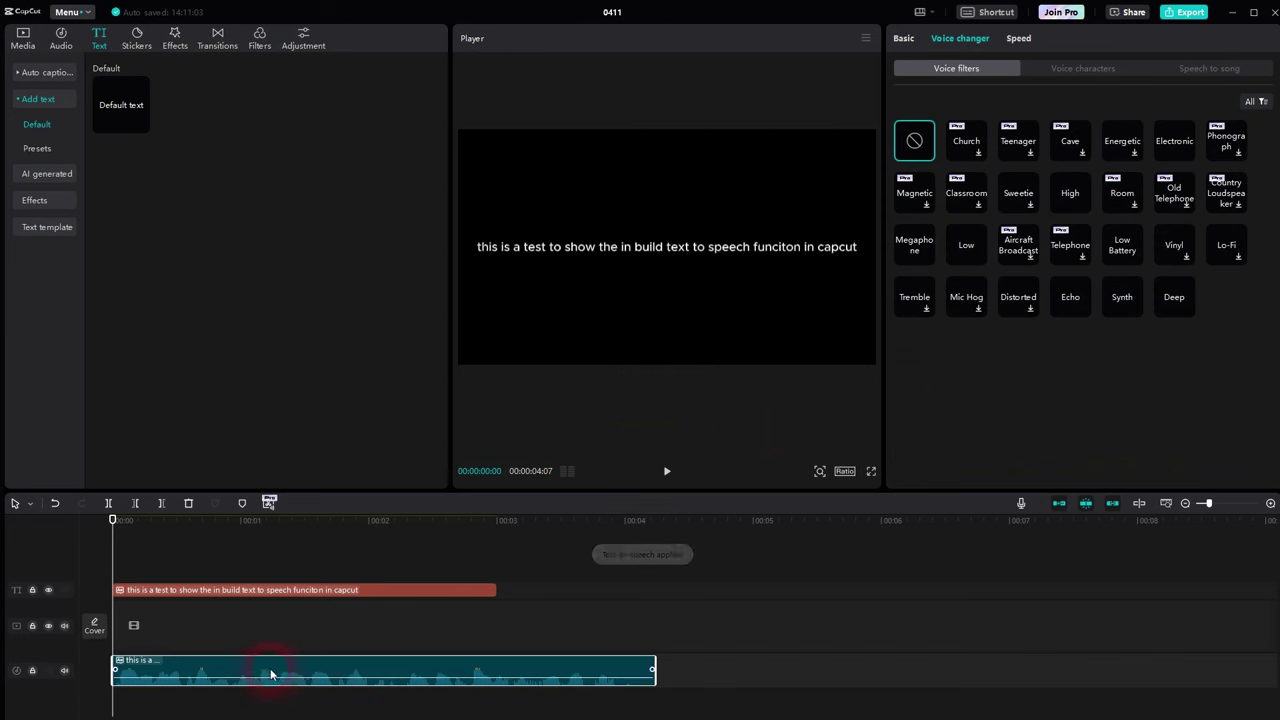
click(686, 471)
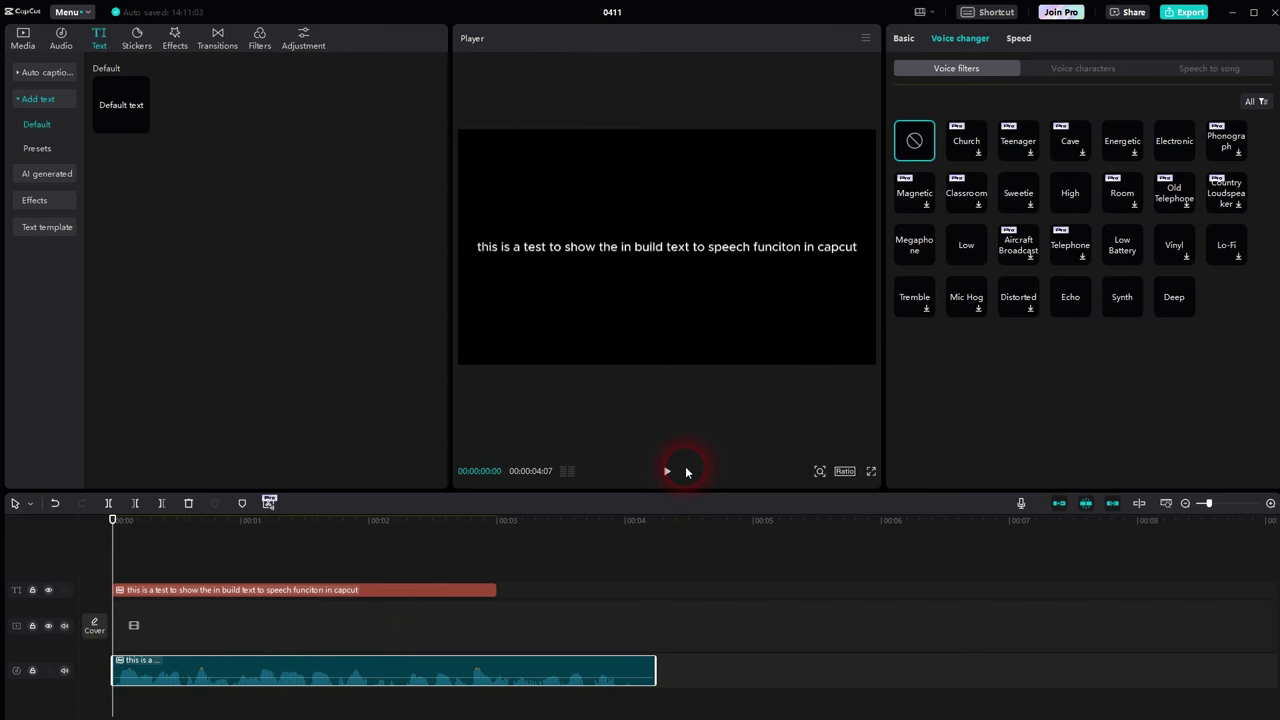
click(667, 471)
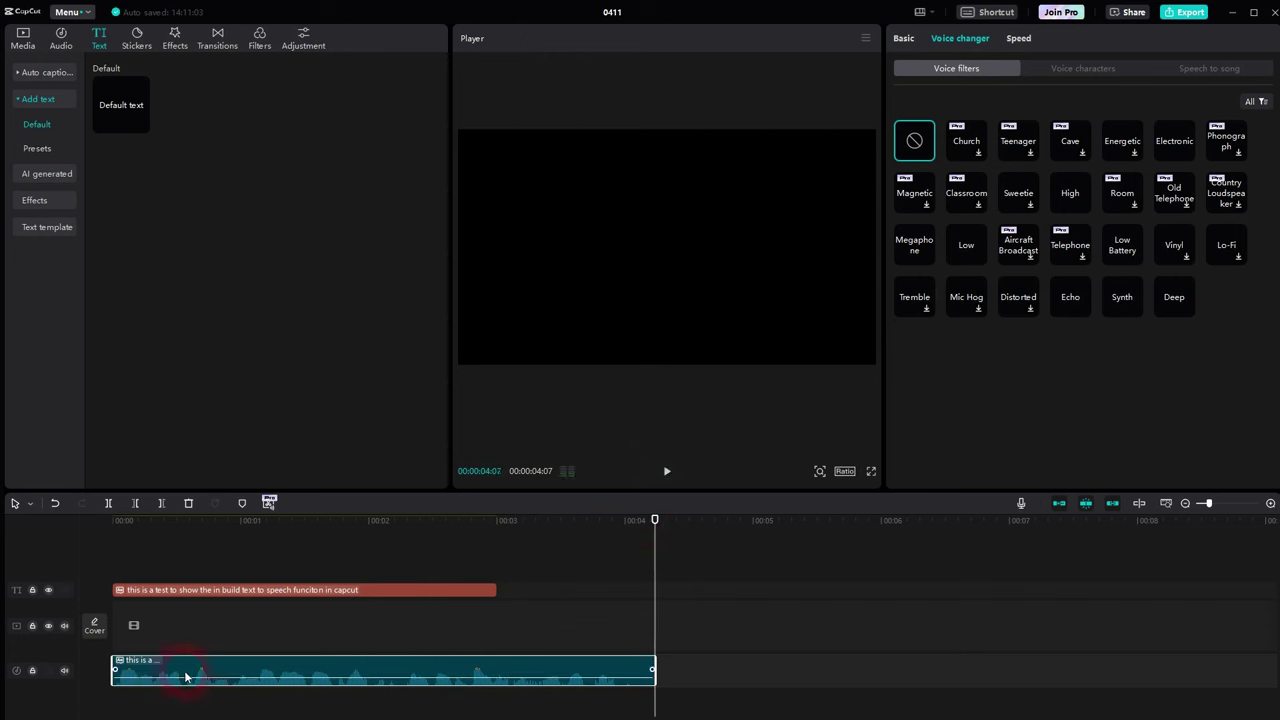
click(64, 673)
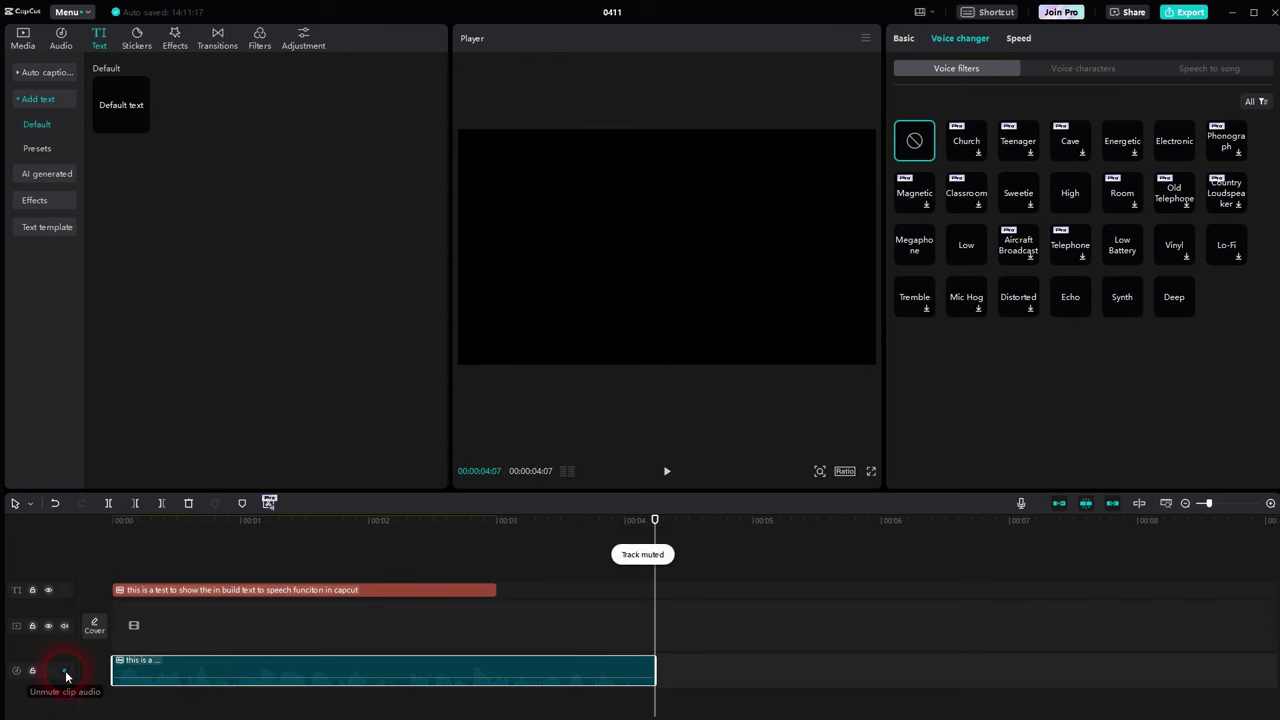
click(65, 673)
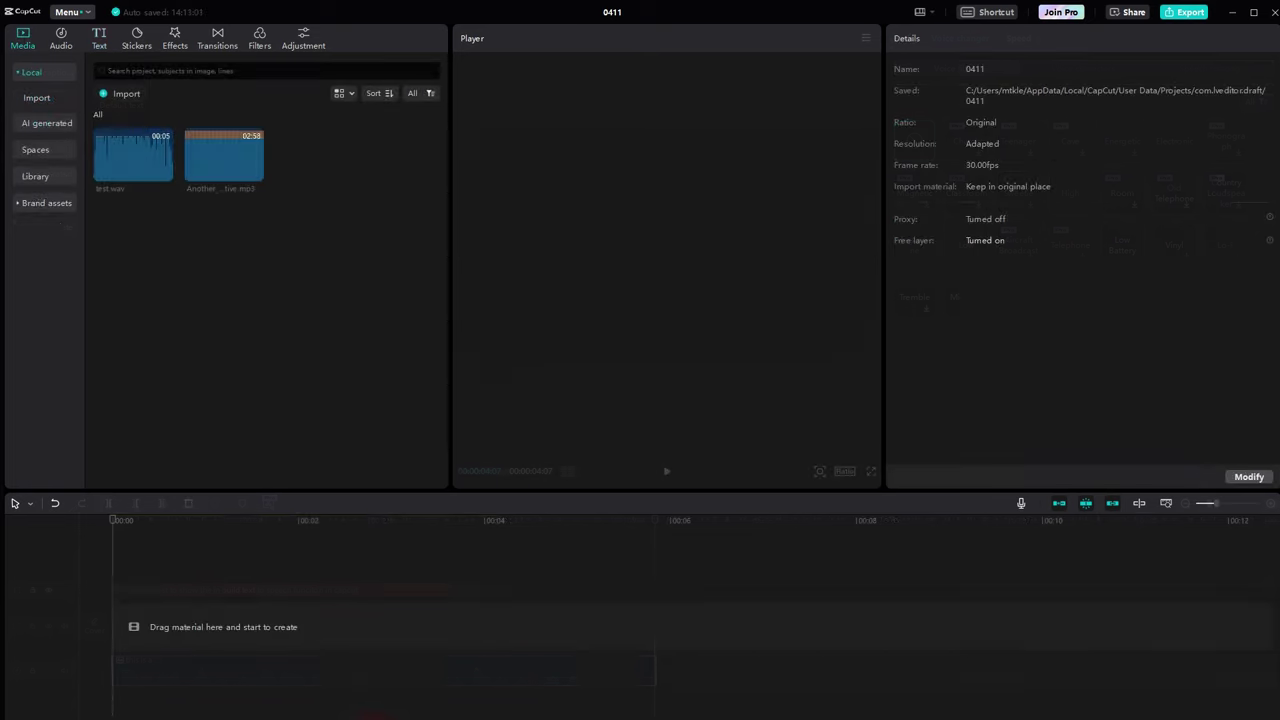
Step: Add Another_Perspective.mp3 to the timeline and try to generate English auto lyrics for it, cancelling the recognition
click(256, 175)
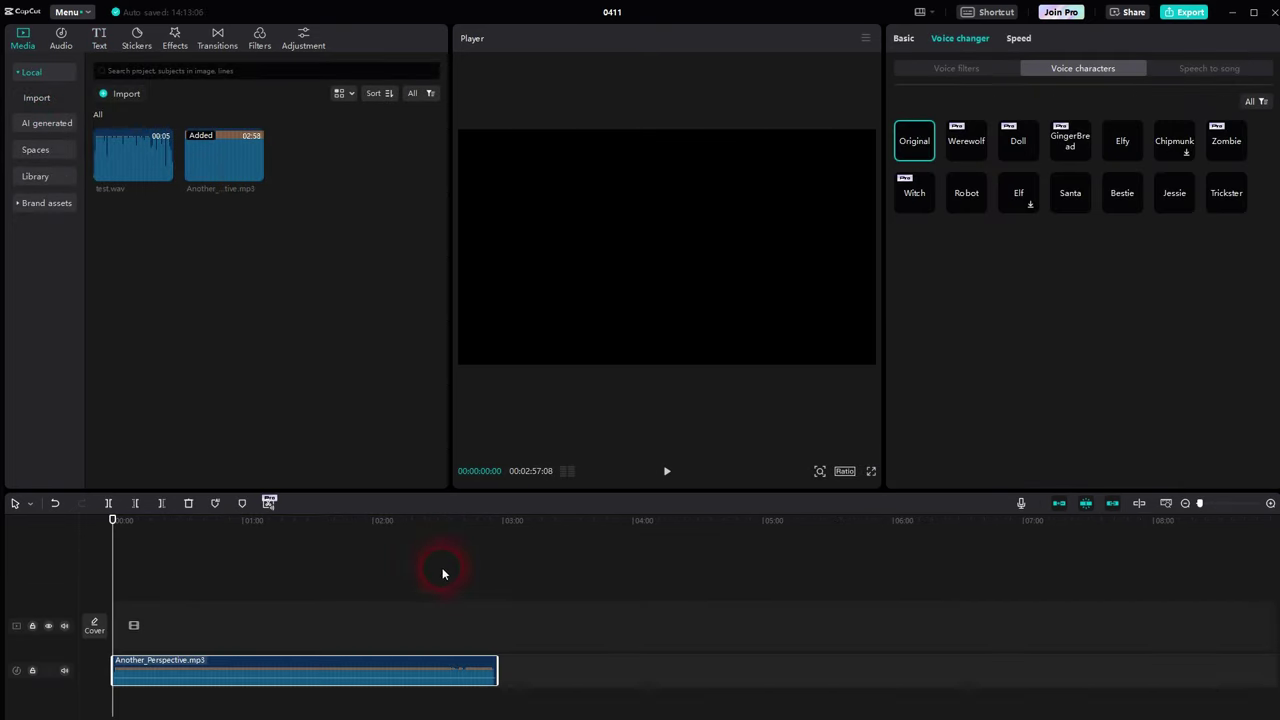
click(100, 45)
click(30, 73)
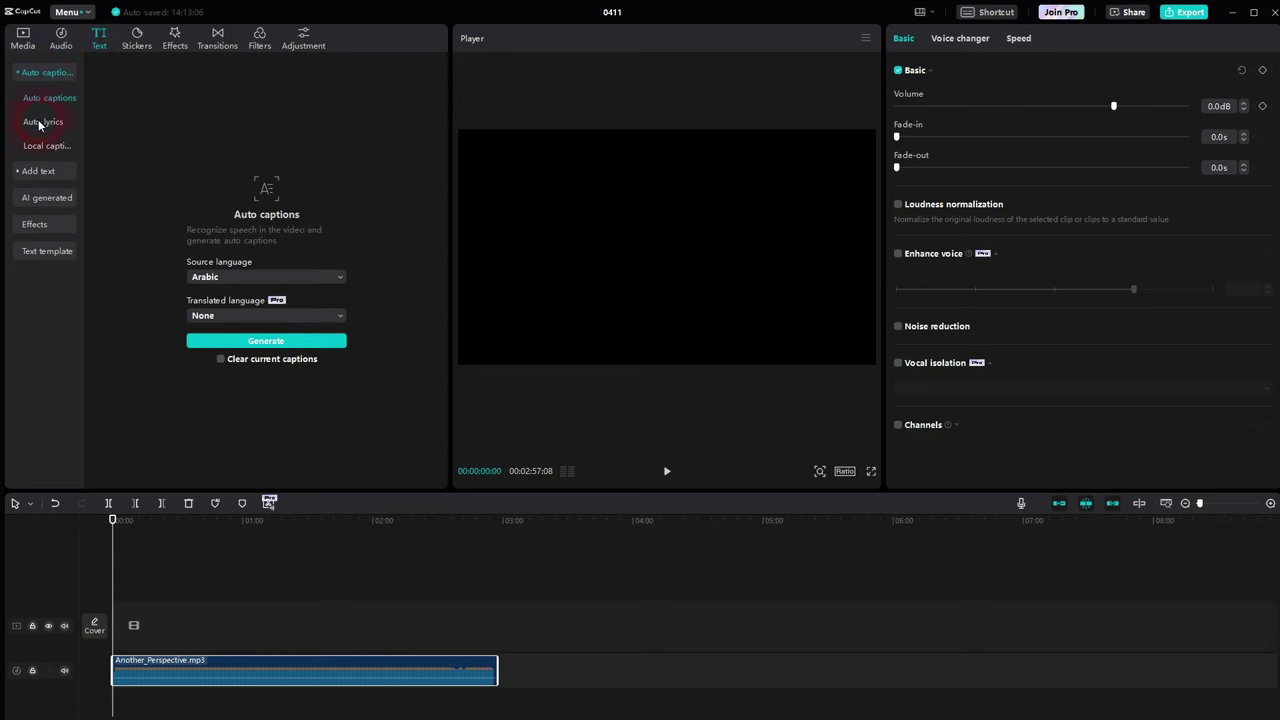
click(44, 124)
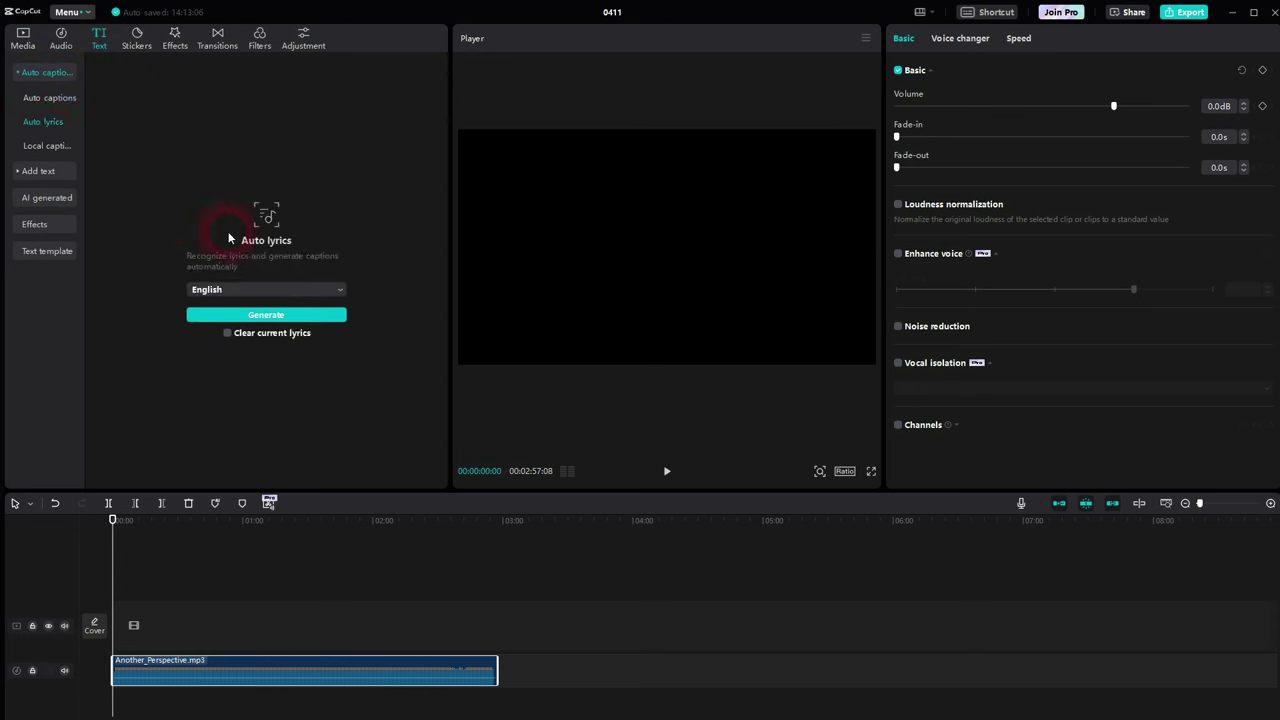
click(262, 316)
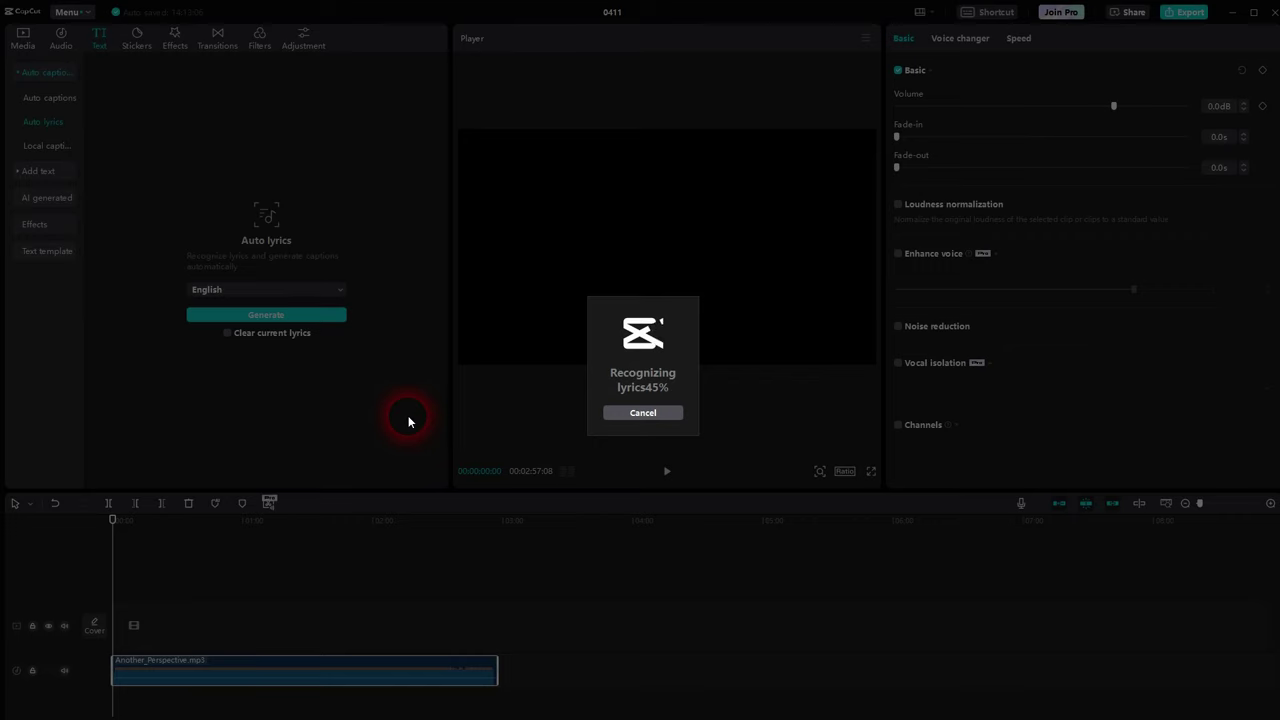
click(672, 416)
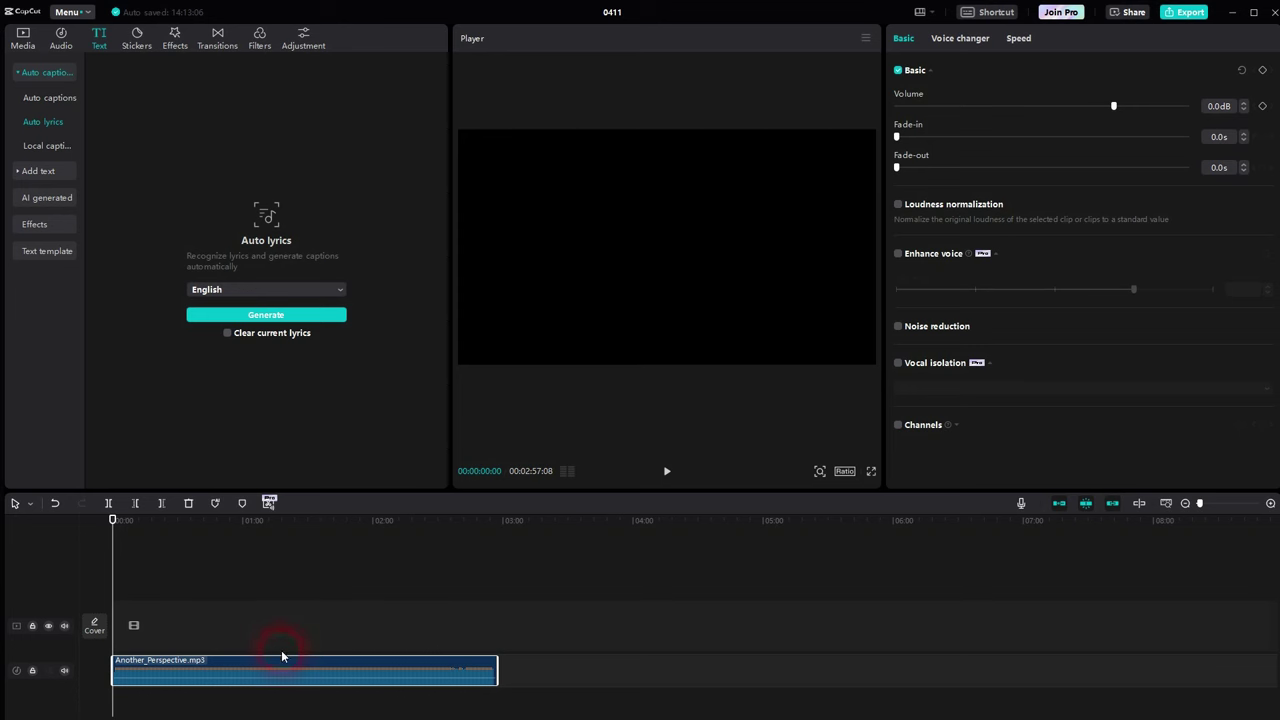
Step: Replace the music clip on the timeline with test.wav
key(Delete)
click(22, 38)
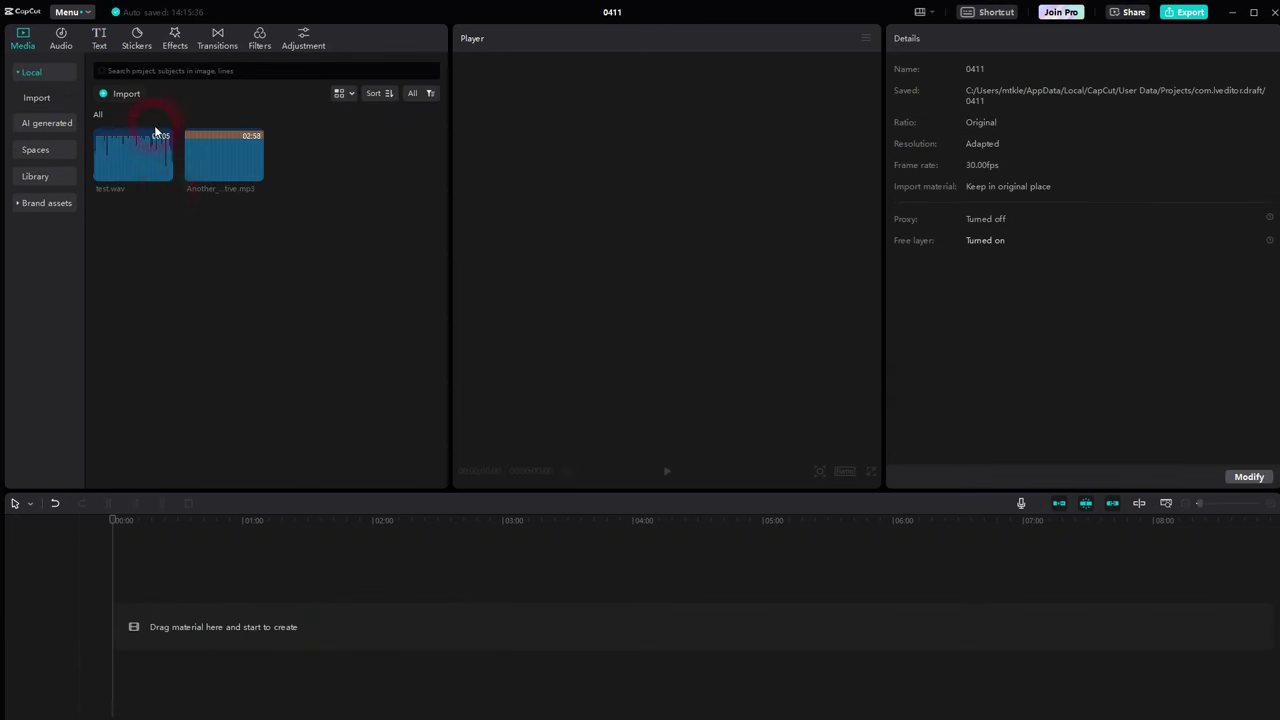
click(164, 176)
Step: Generate auto captions for the test.wav clip with English as the source language
click(98, 45)
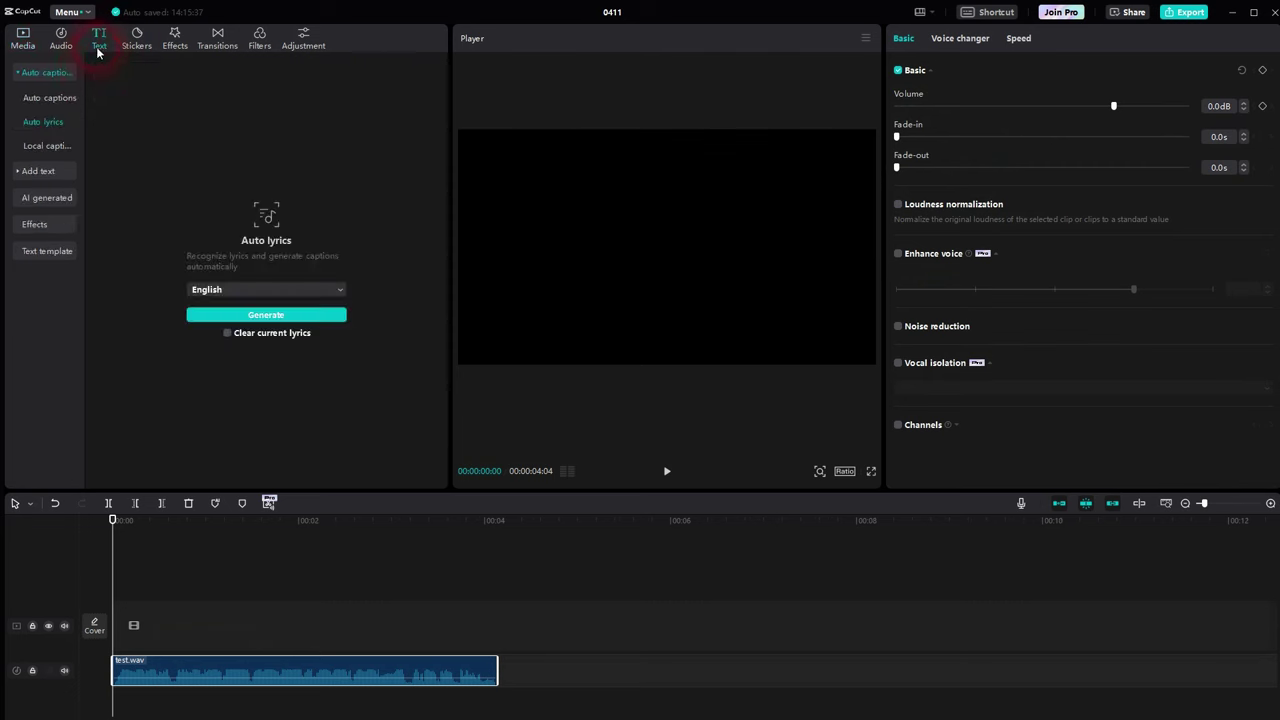
click(48, 98)
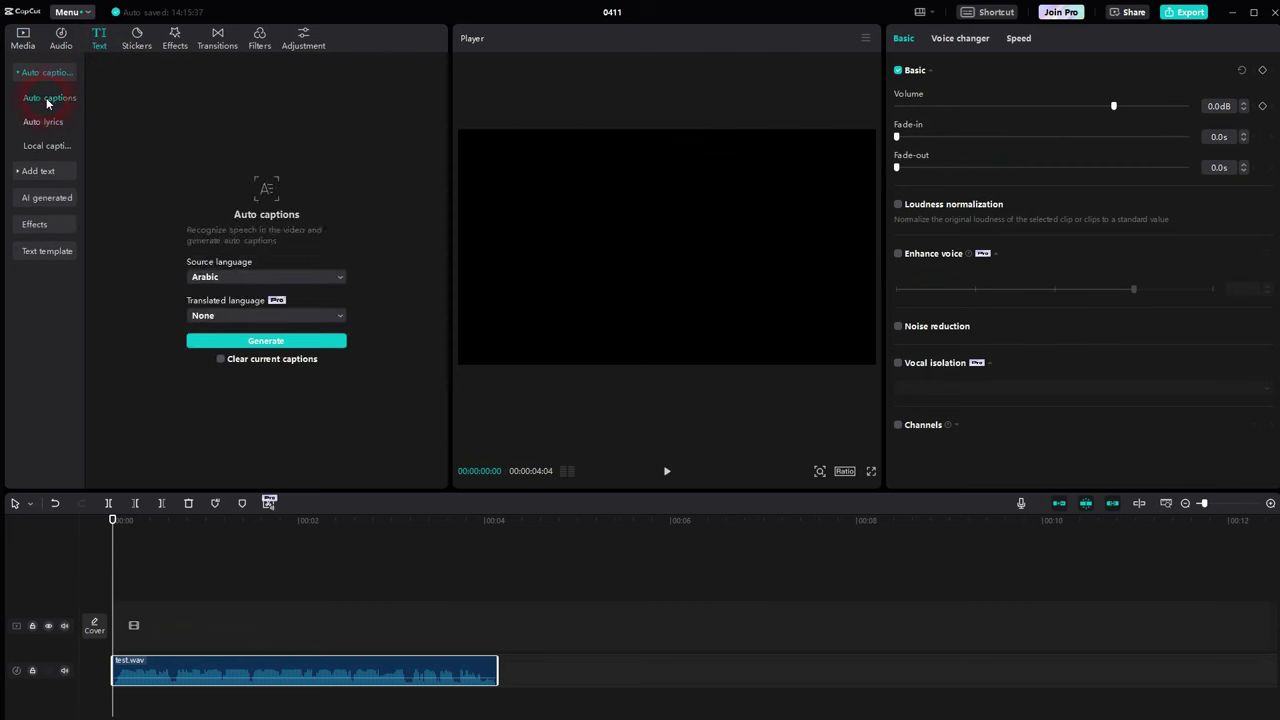
click(236, 279)
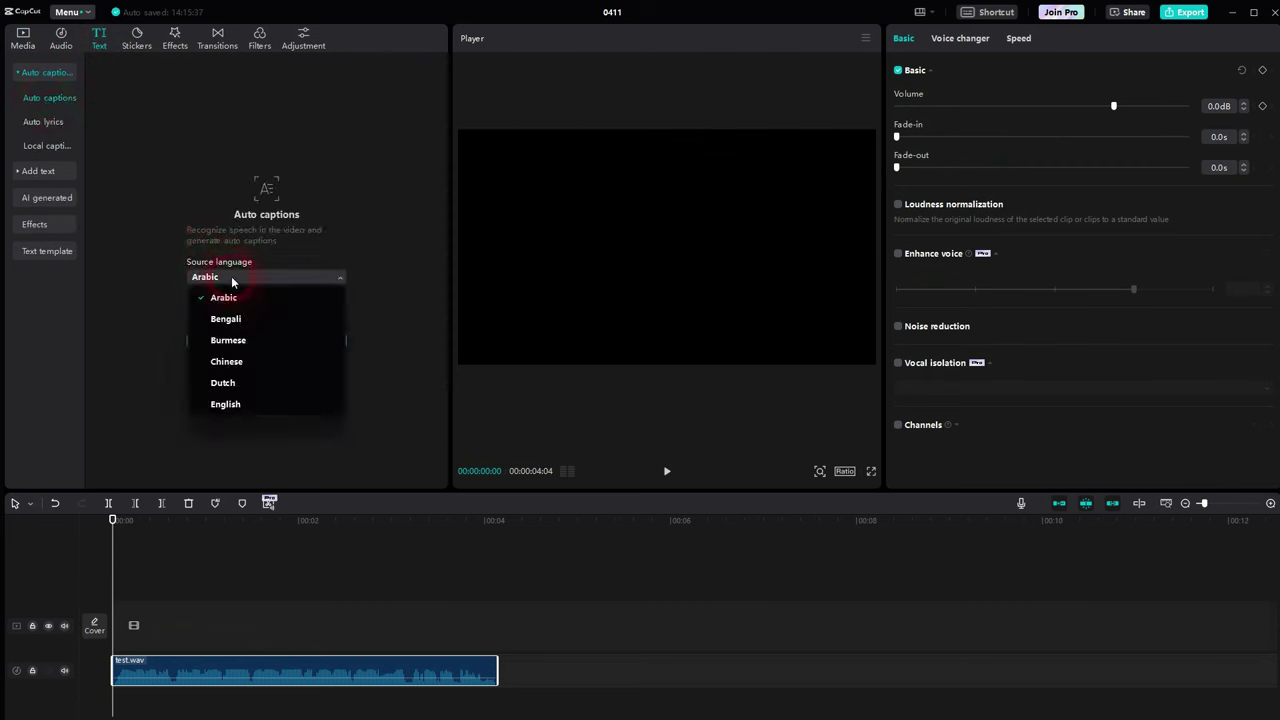
click(276, 406)
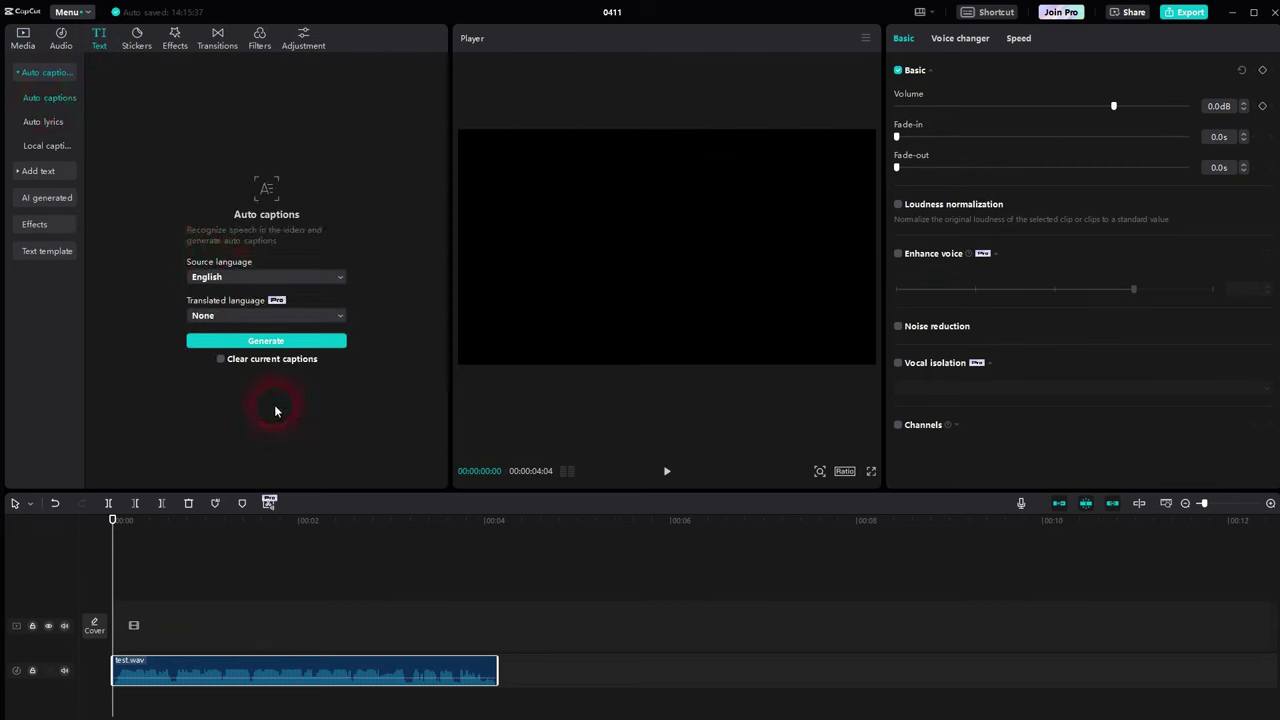
click(254, 341)
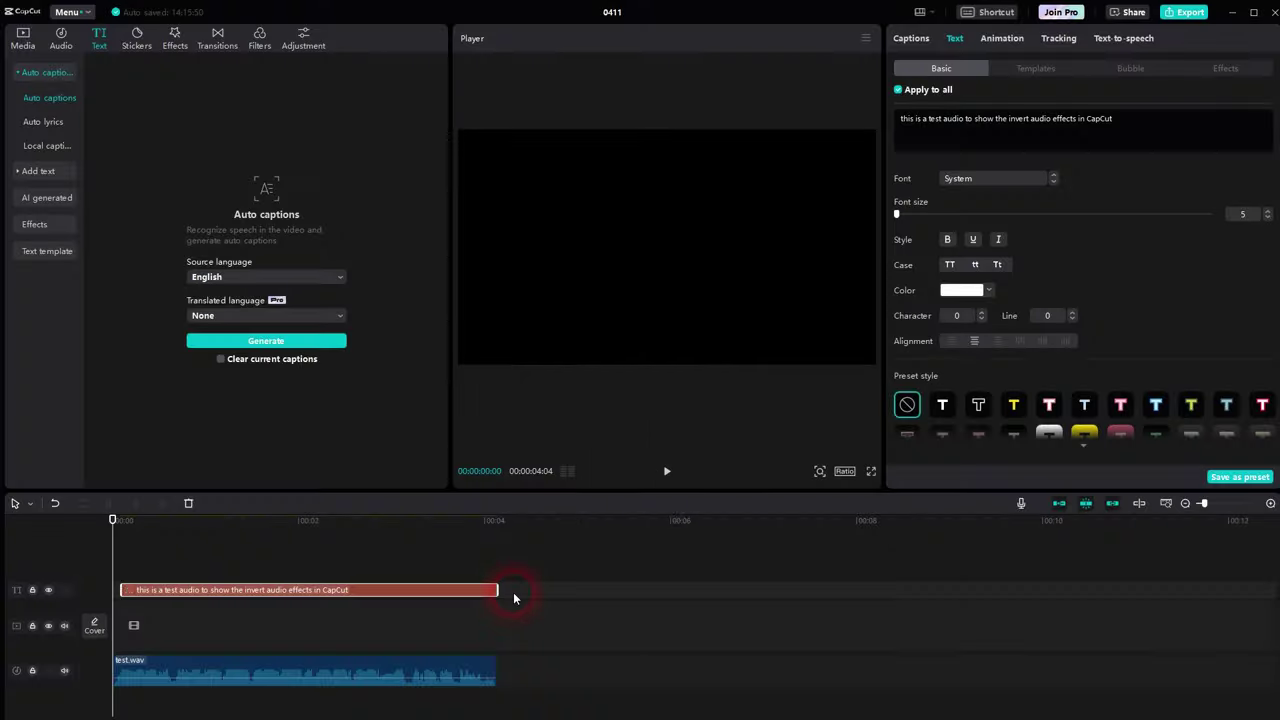
Step: Preview the generated caption and correct the word "invert" in its text to "in build"
drag(116, 521, 316, 534)
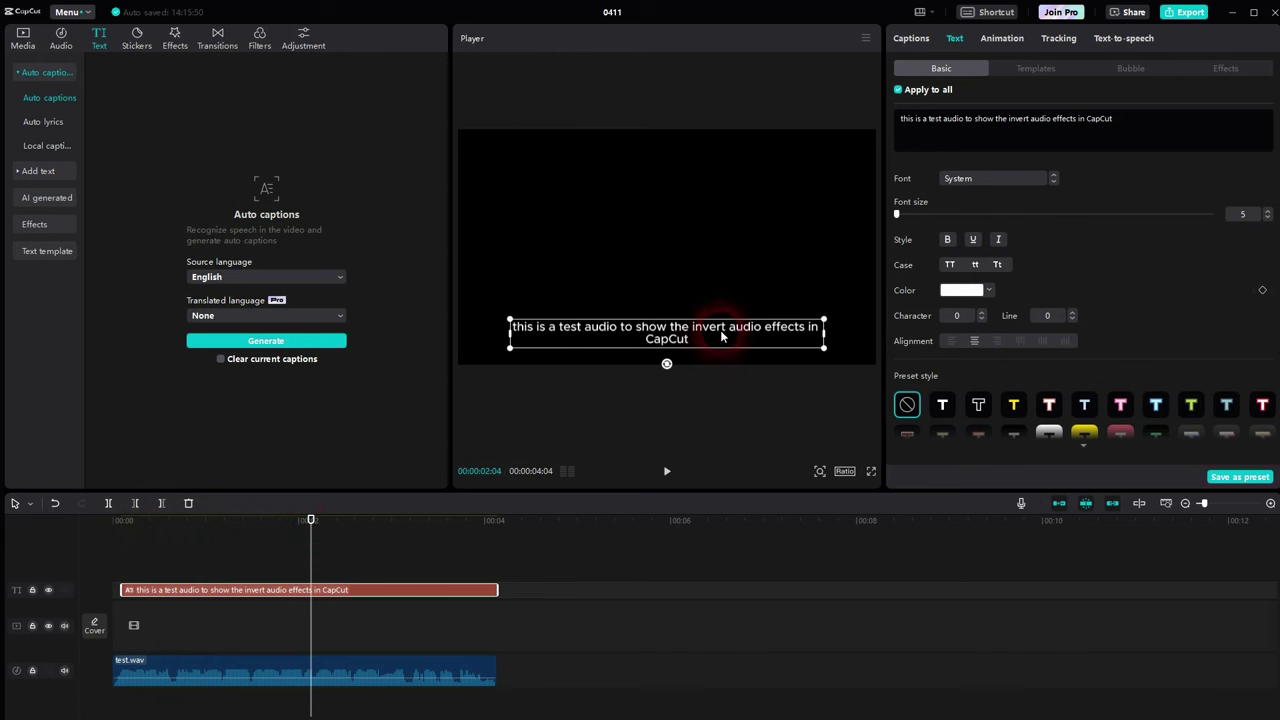
double_click(1021, 126)
text(in build)
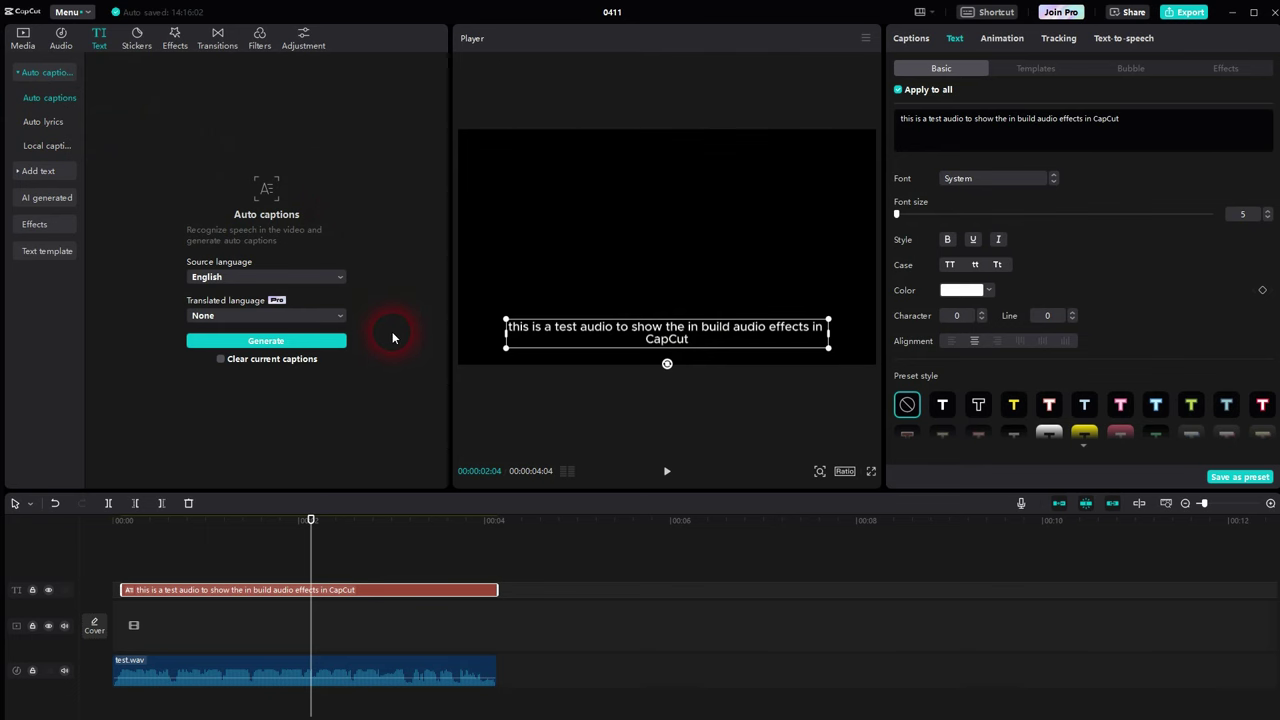
Step: Delete the caption clip, undo the deletion, and highlight the word "show" in the caption text
key(Delete)
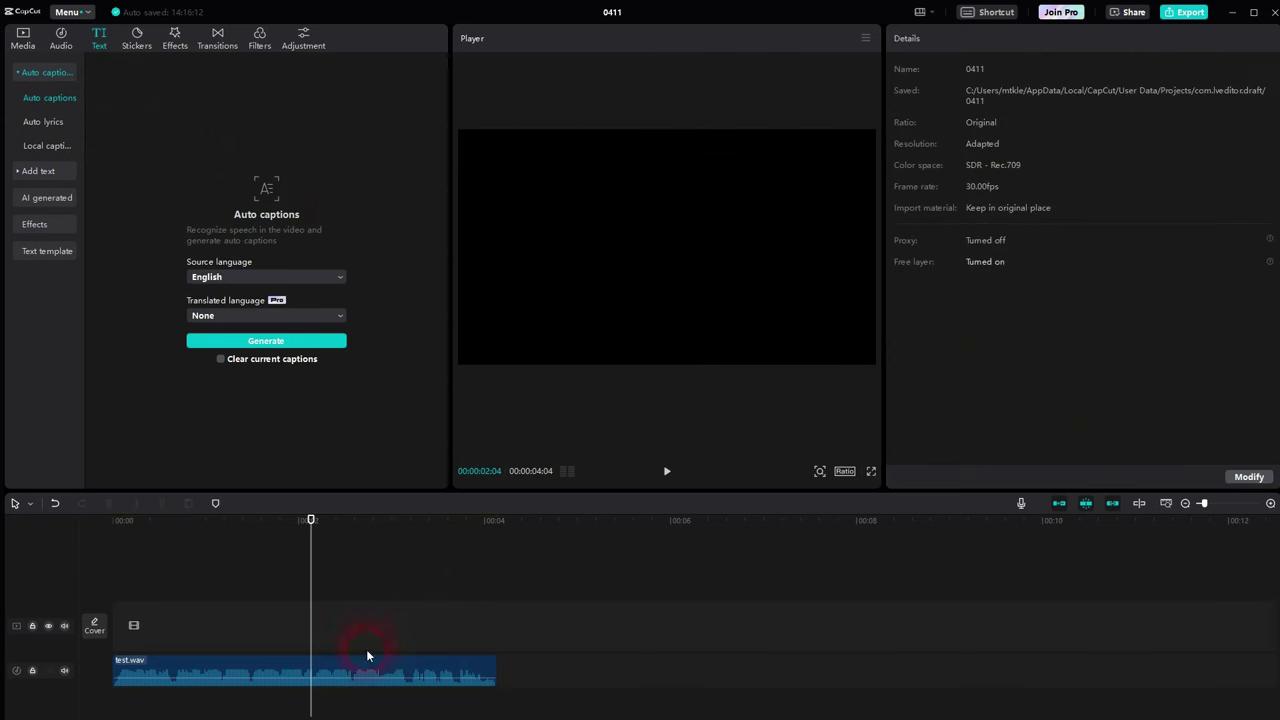
key(ctrl+z)
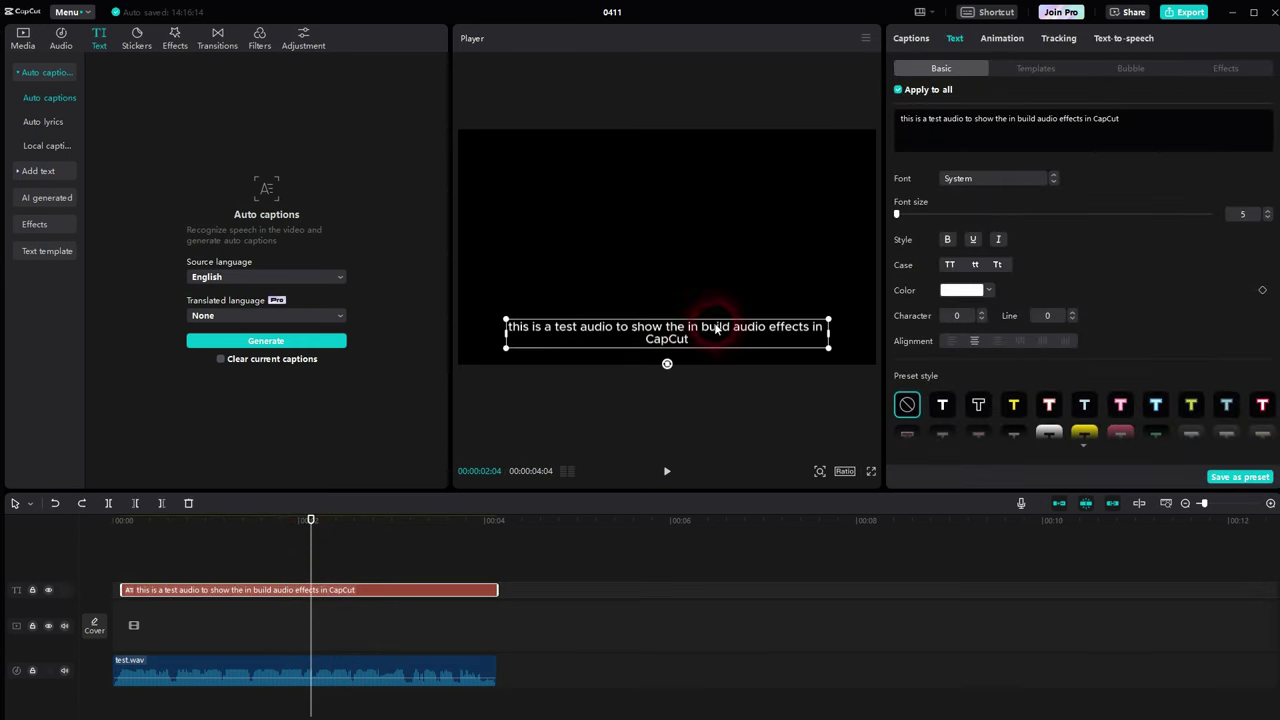
double_click(982, 119)
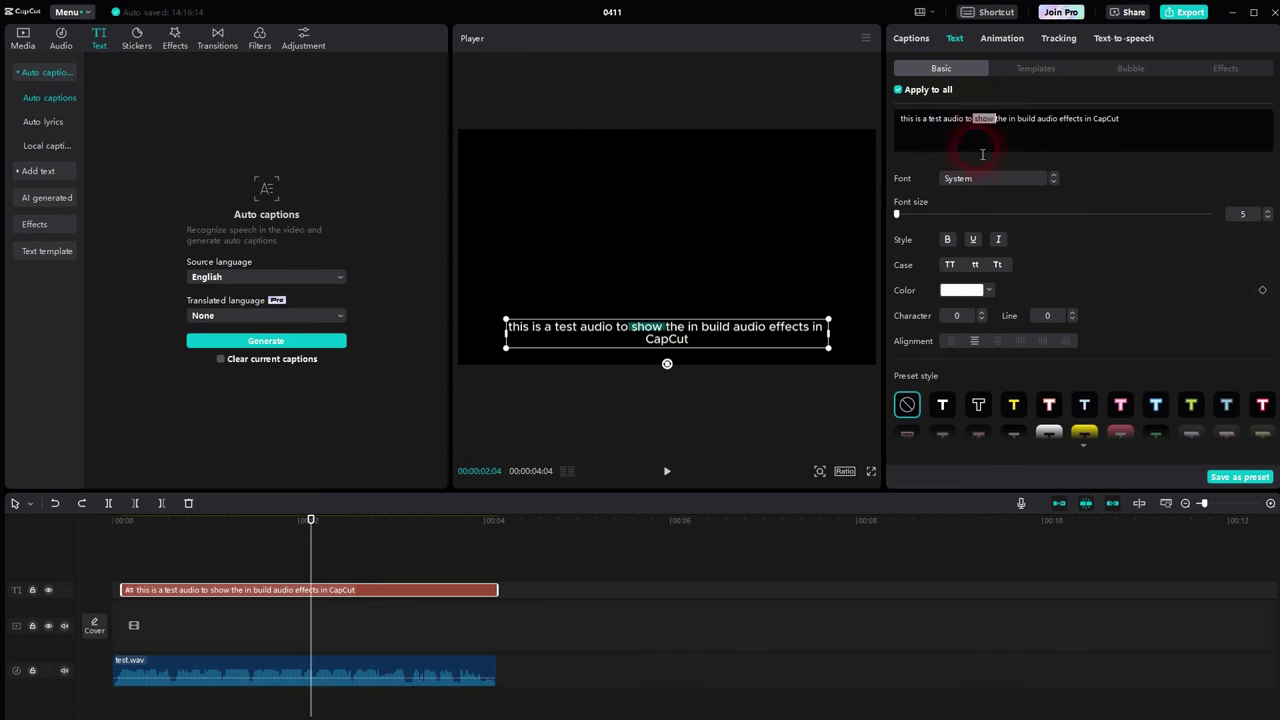
Step: Split the test.wav clip at 00:00:01:06 and 00:00:01:14 to isolate a short segment around the word "show"
drag(318, 518, 229, 560)
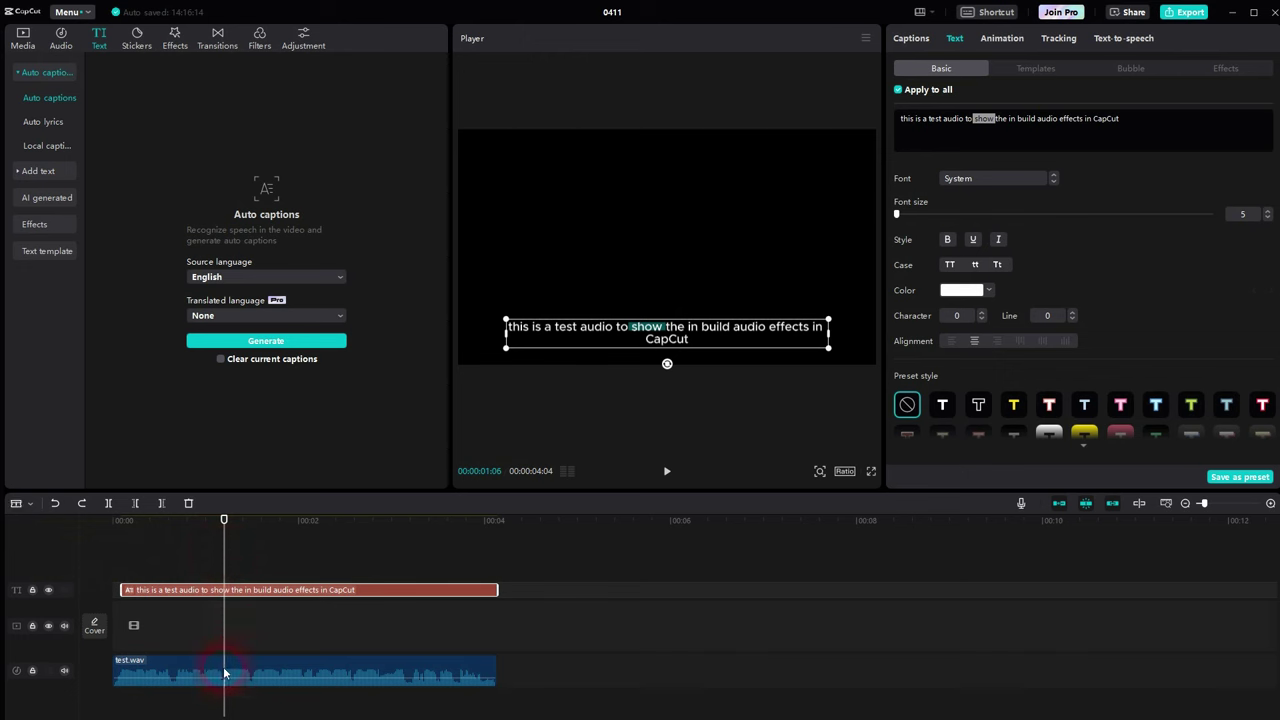
key(ctrl+b)
drag(231, 524, 260, 707)
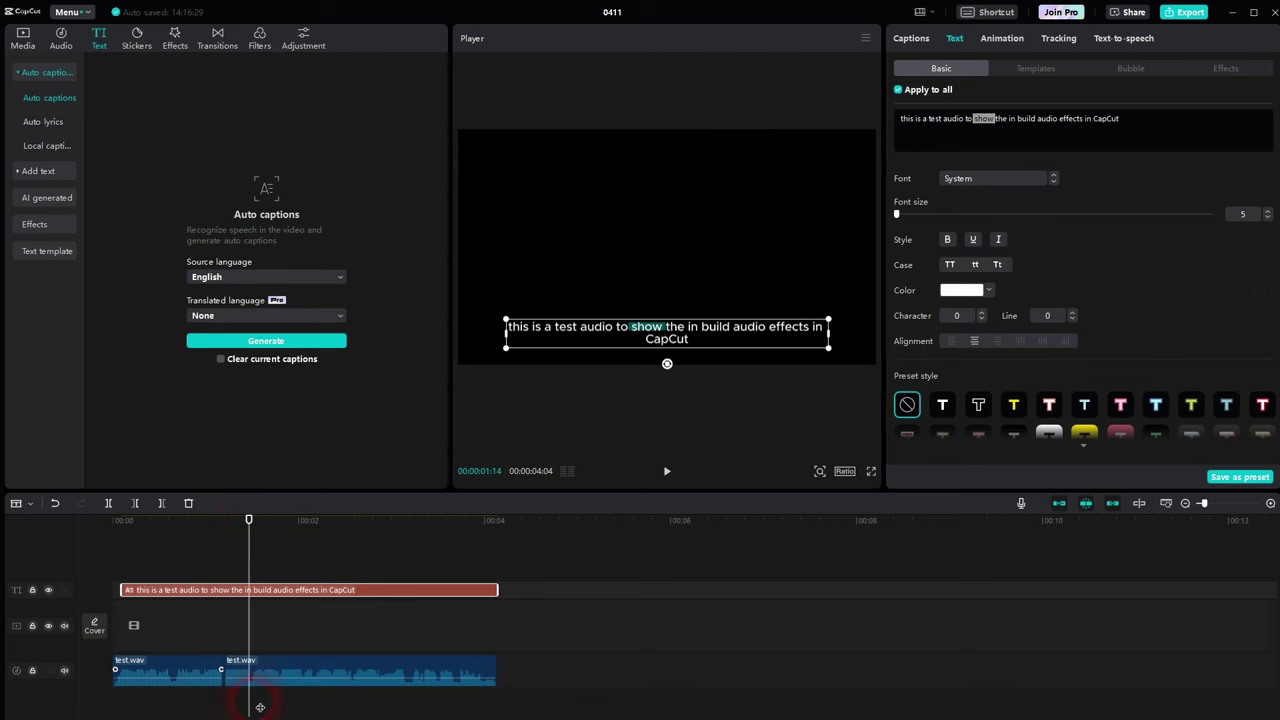
click(257, 682)
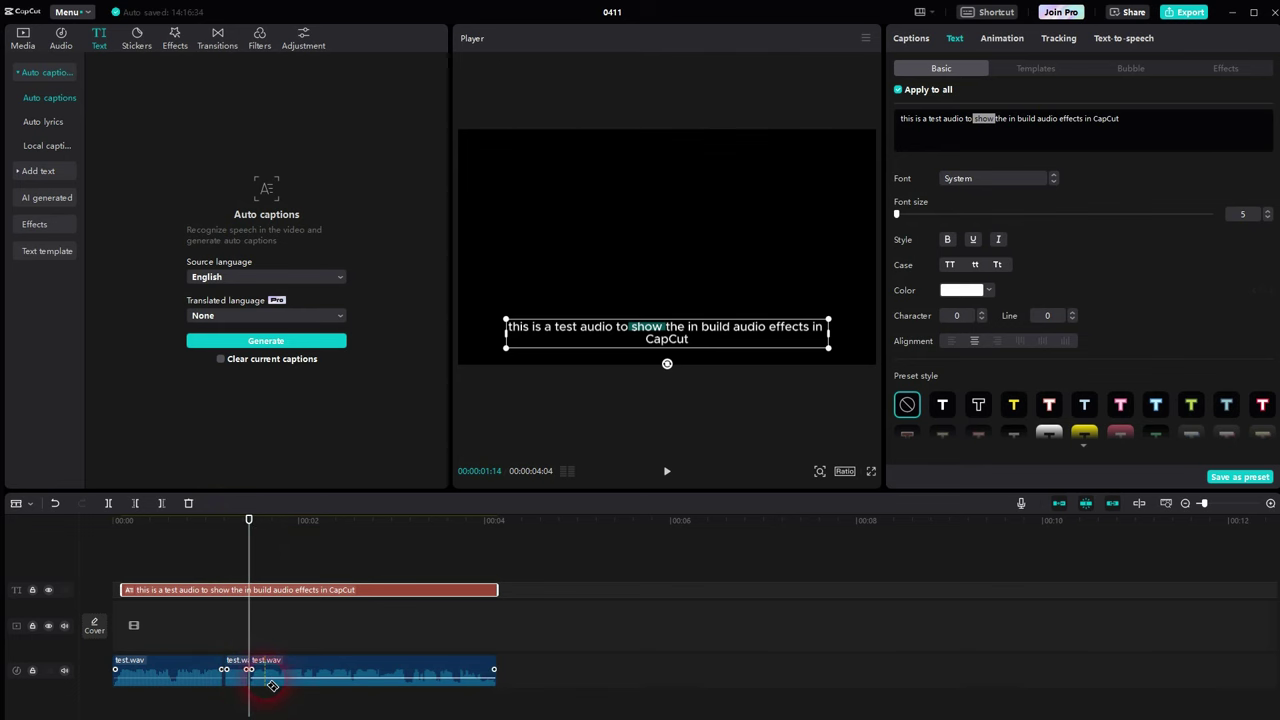
Step: Silence the short middle test.wav segment by lowering its volume to -∞ dB
click(236, 680)
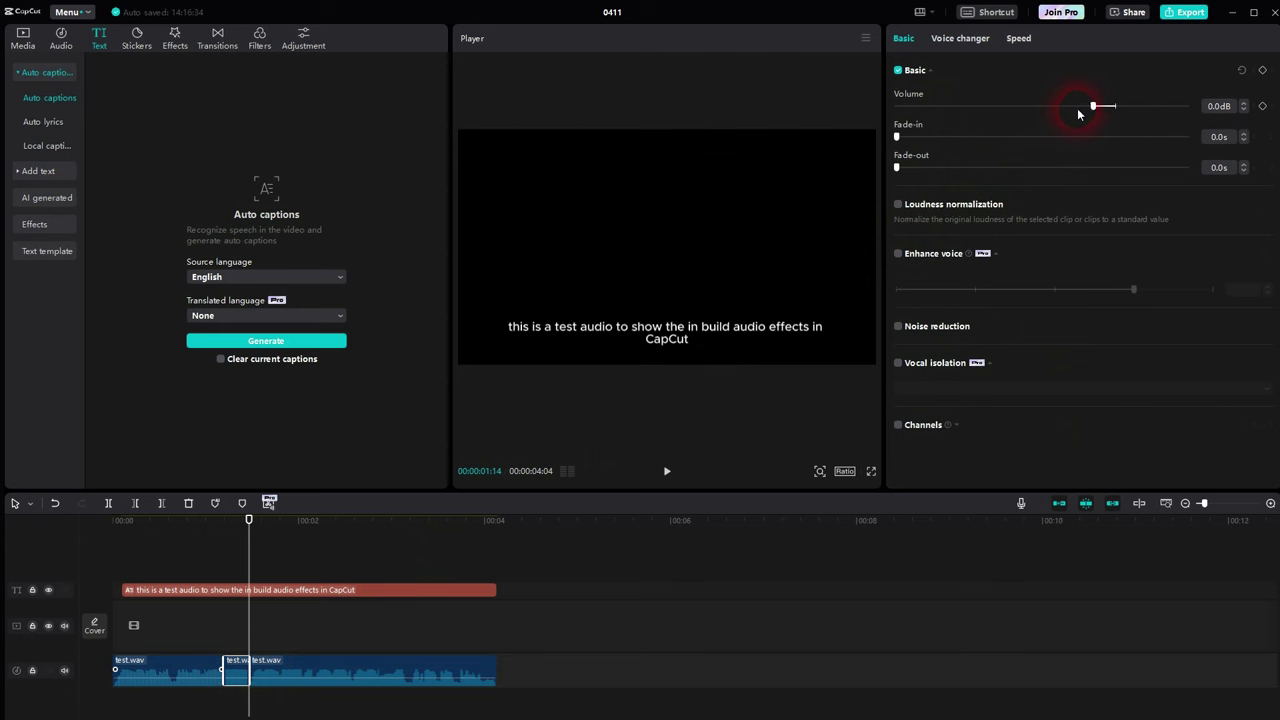
drag(1078, 112, 810, 119)
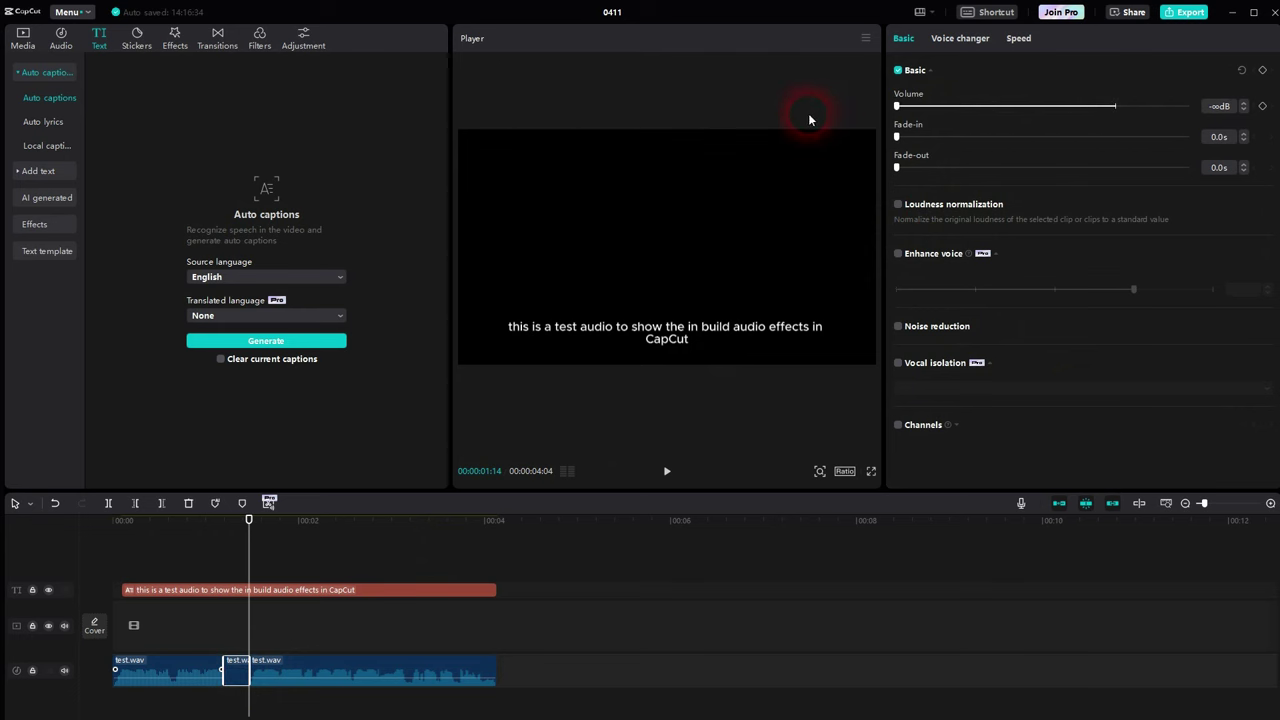
click(267, 628)
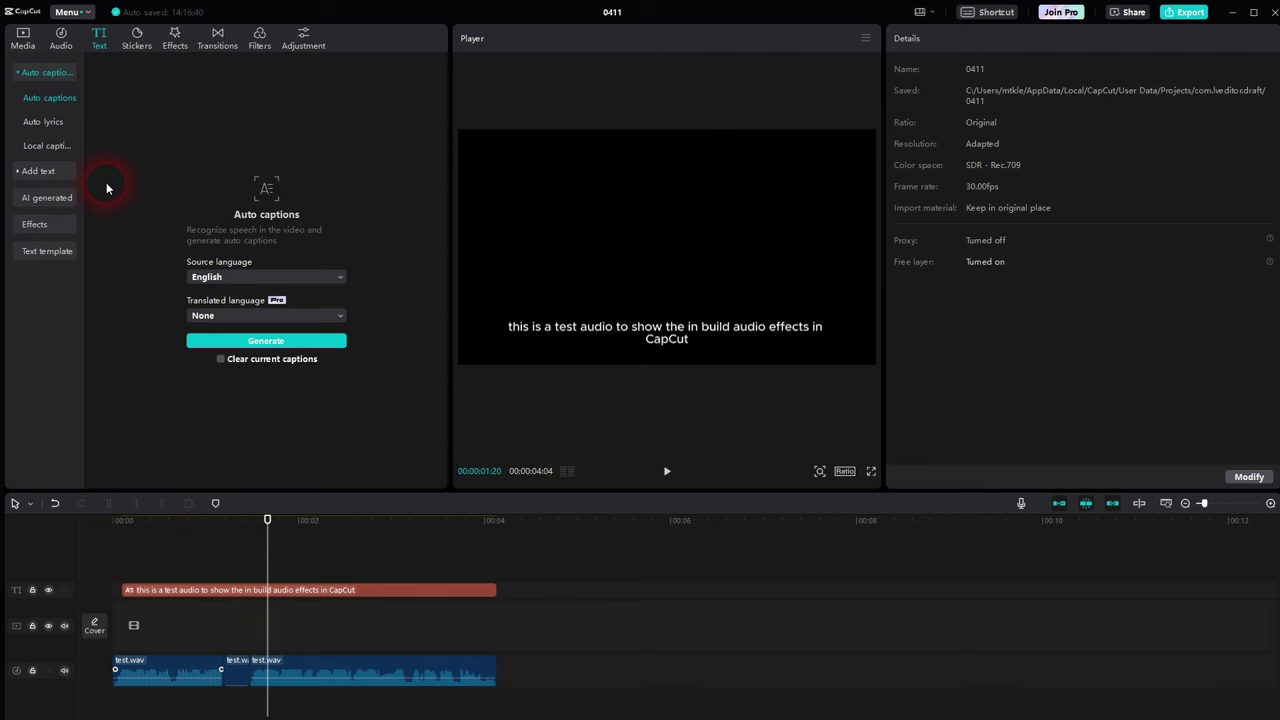
Step: Search the sound effects library for "beep"
click(56, 46)
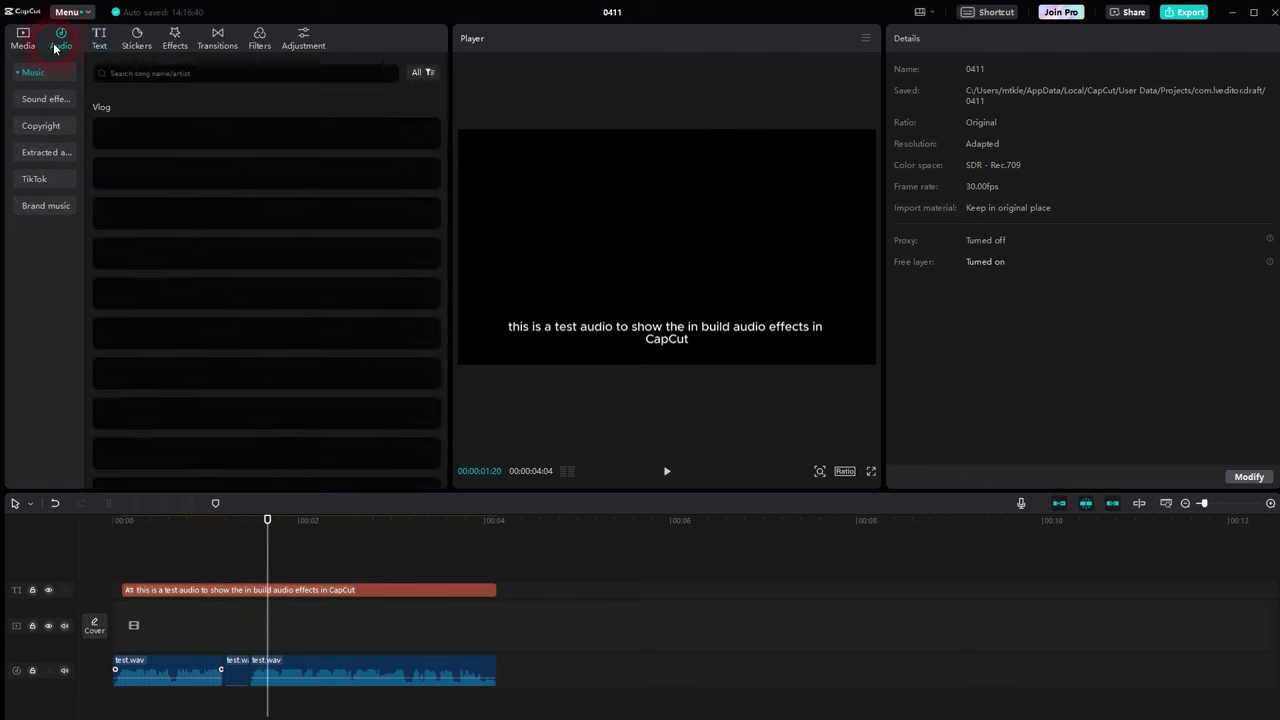
click(52, 100)
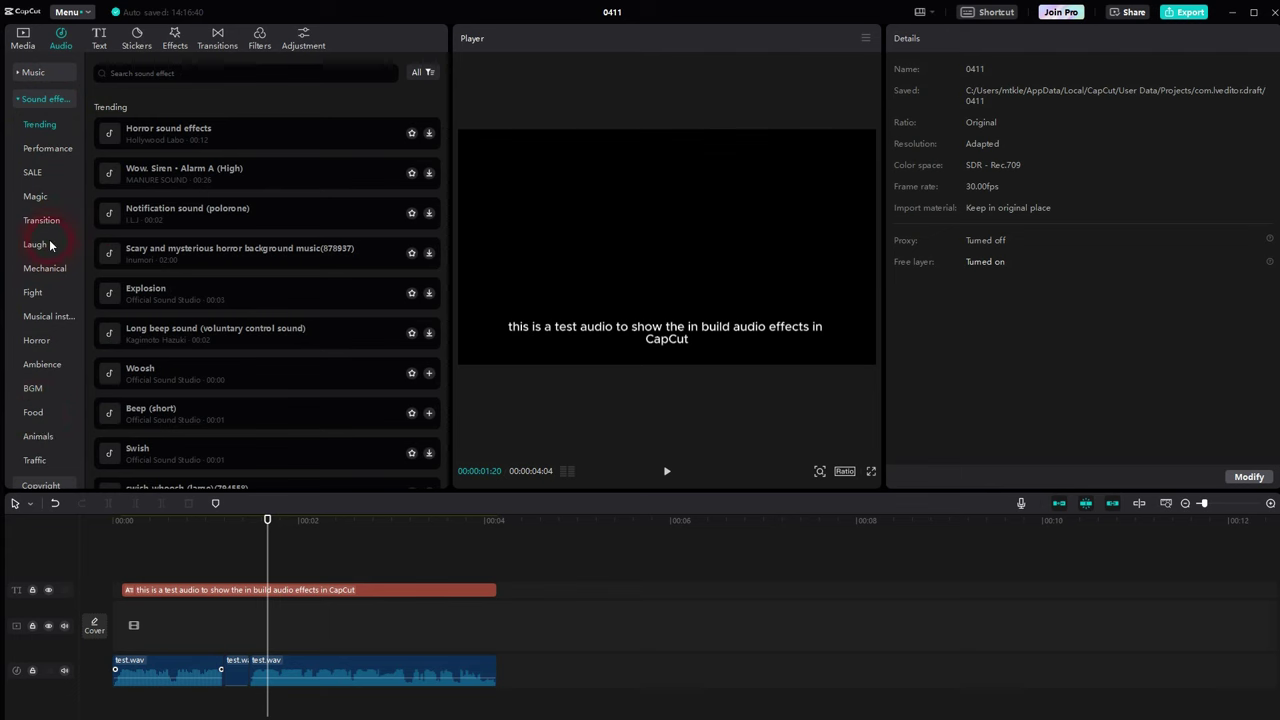
click(190, 74)
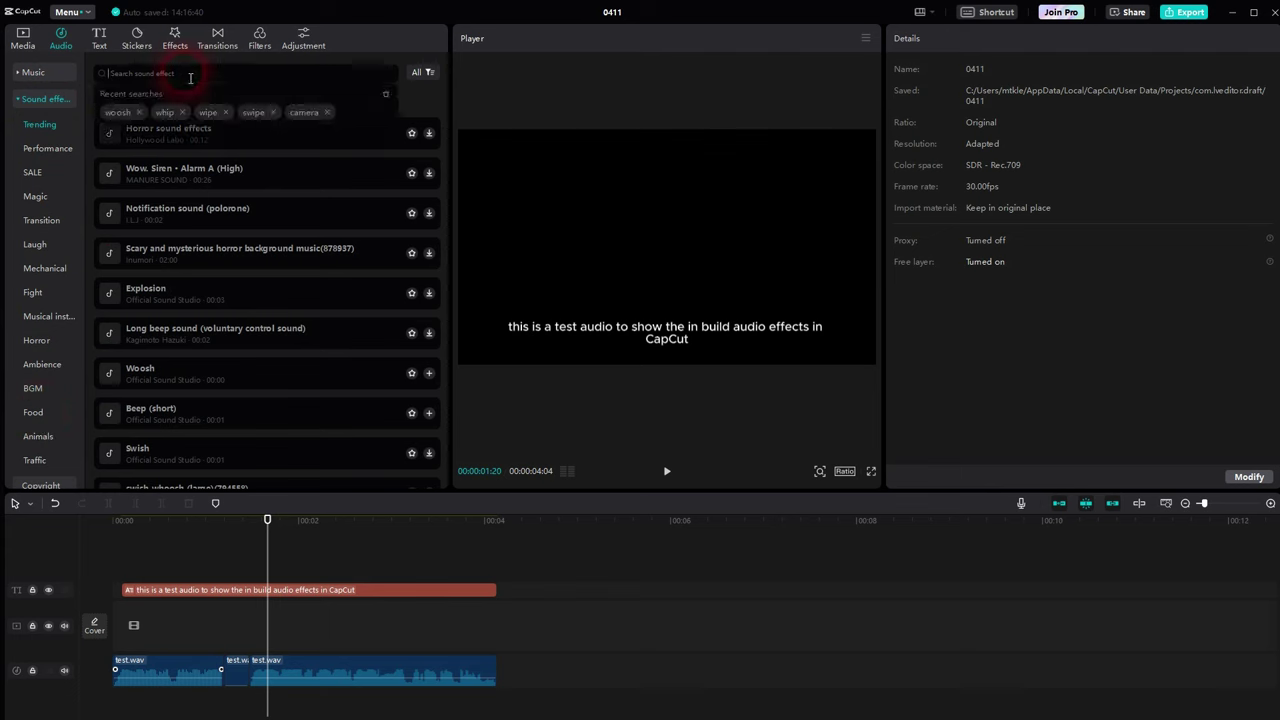
text(beep)
key(Return)
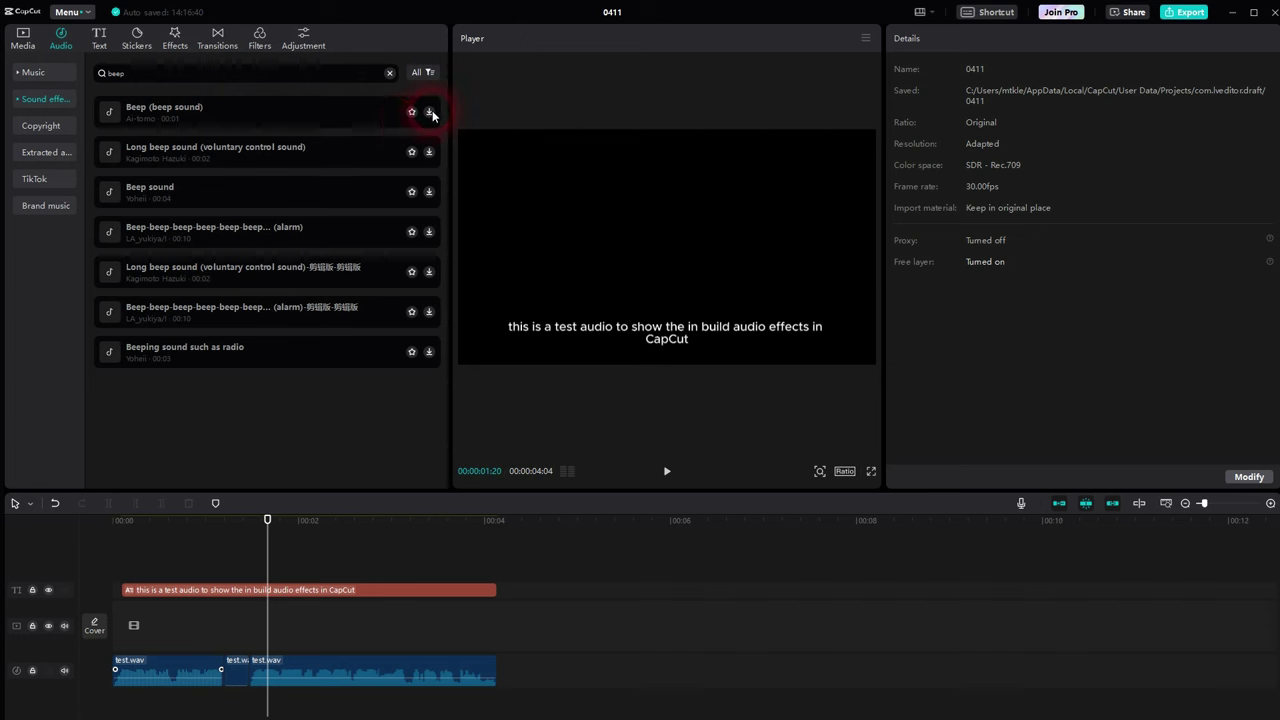
Step: Download and preview the effects Beep (beep sound), Beep sound, Beeping sound such as radio and Long beep sound (voluntary control sound)
click(429, 113)
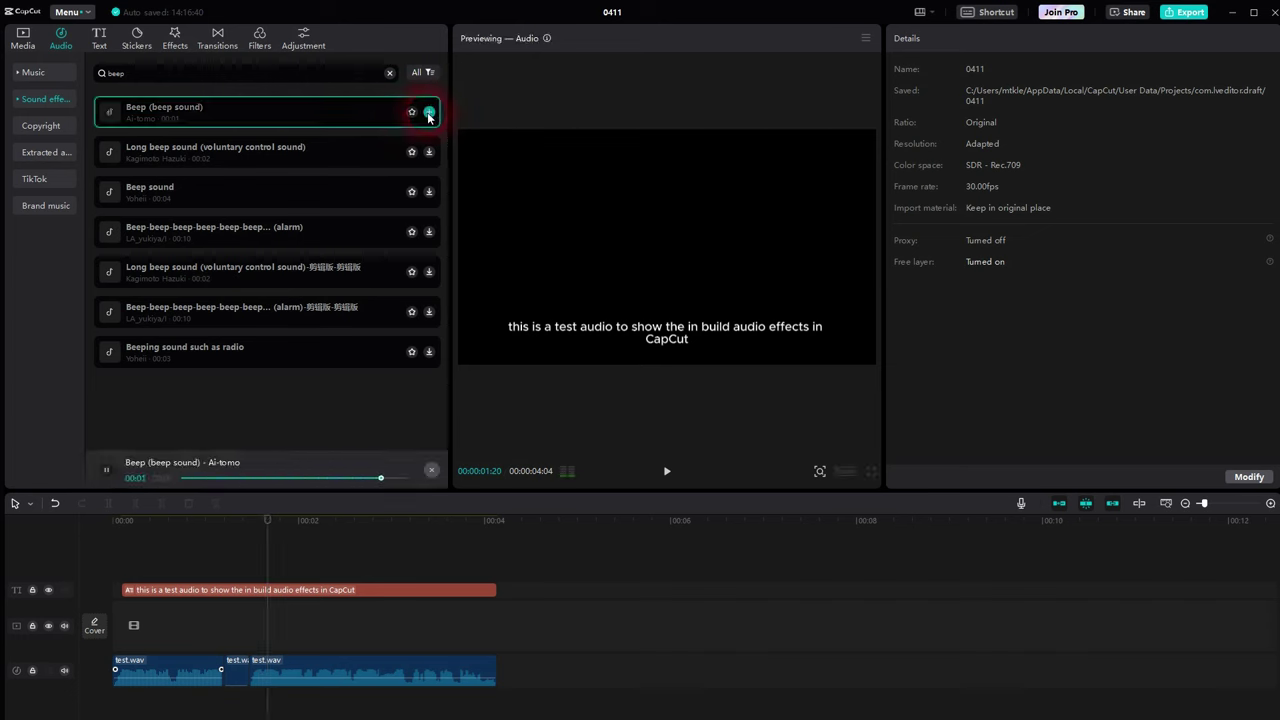
click(429, 193)
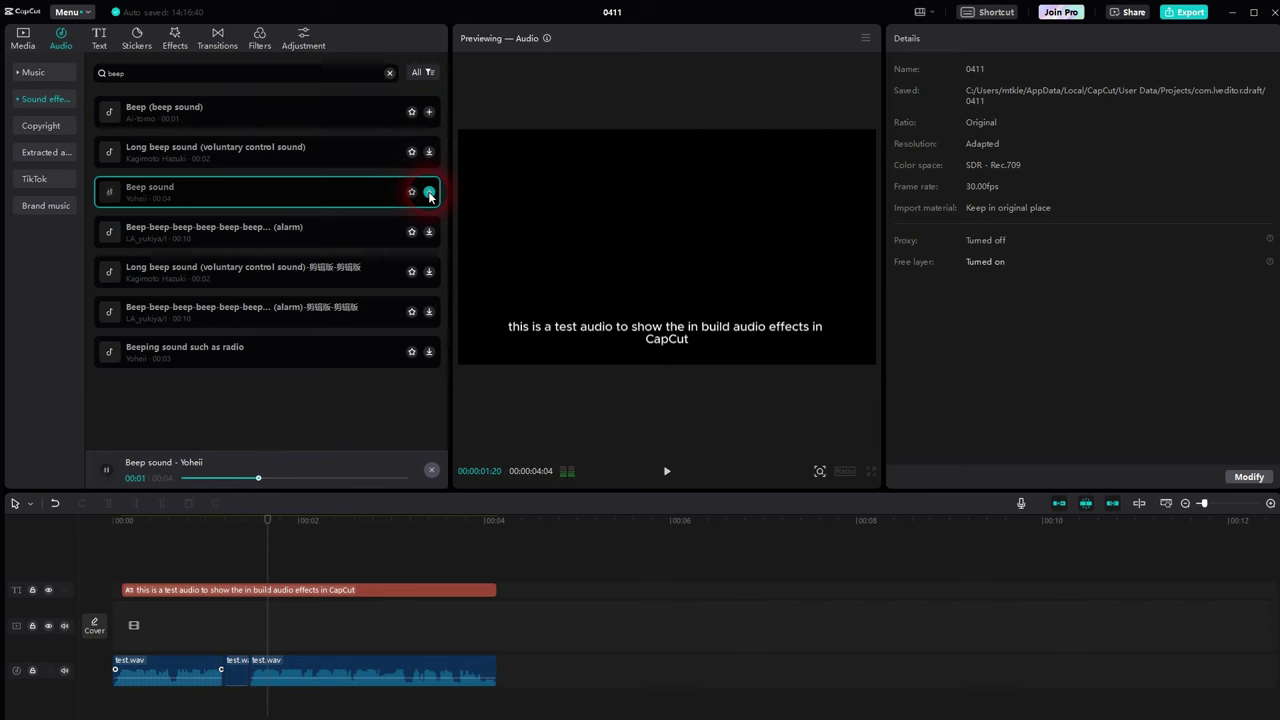
click(429, 352)
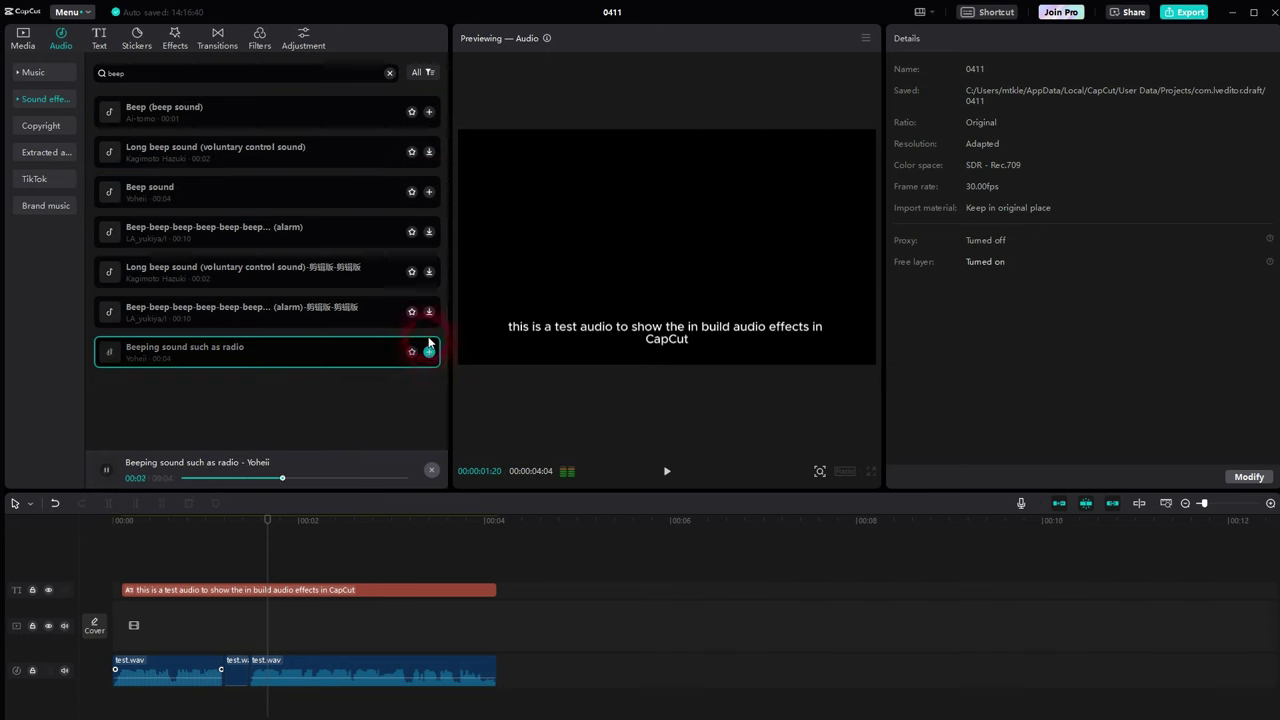
click(430, 153)
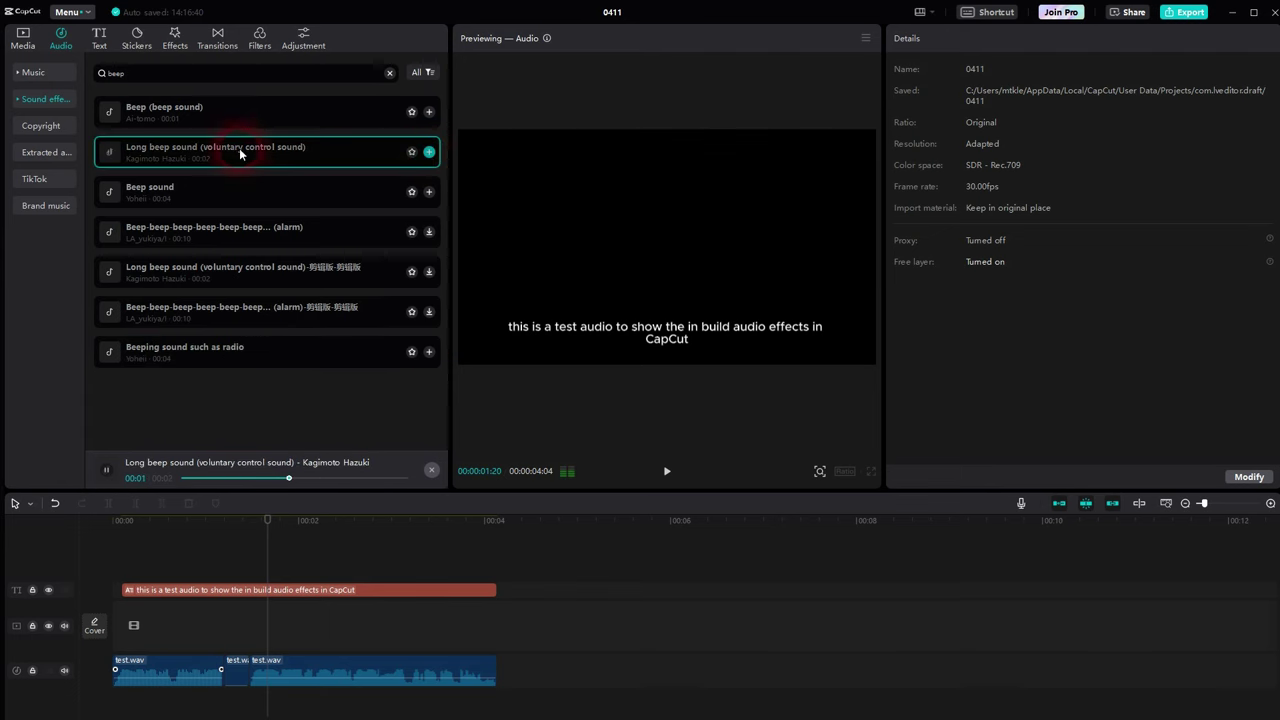
Step: Add the Long beep sound (voluntary control sound) effect beneath the silenced test.wav segment and trim it to that segment's length
click(429, 152)
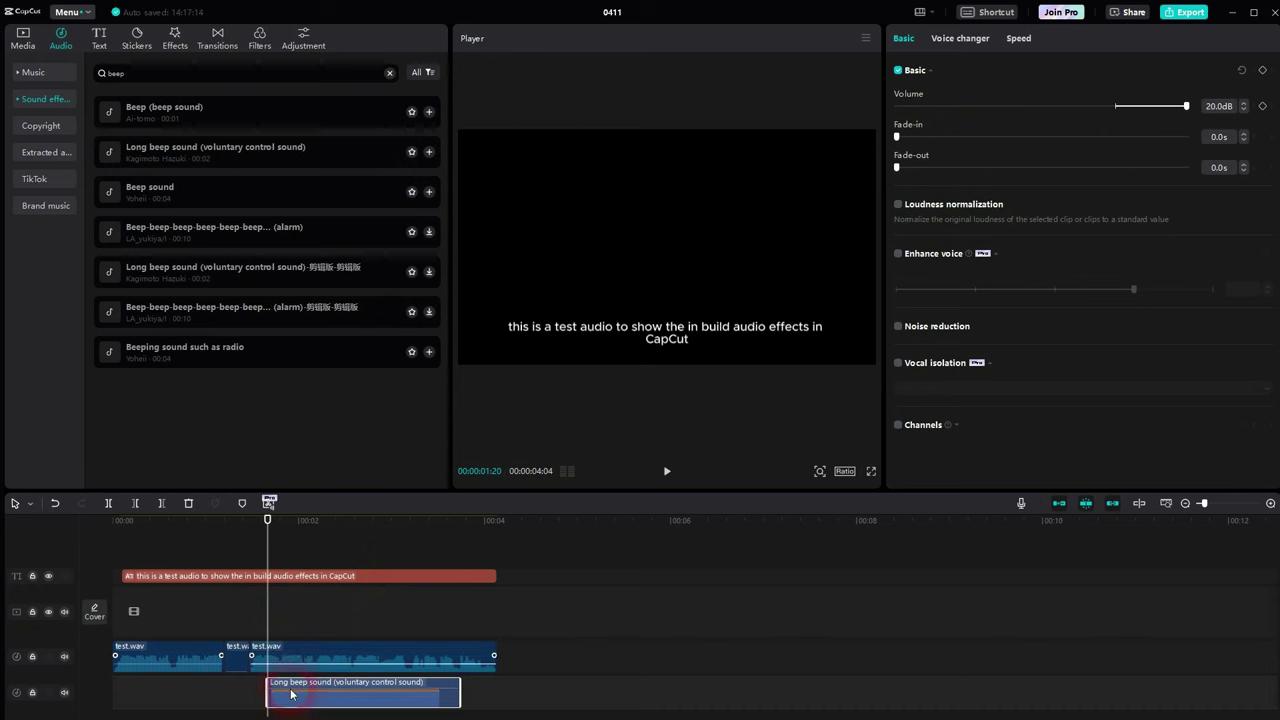
drag(294, 694, 247, 702)
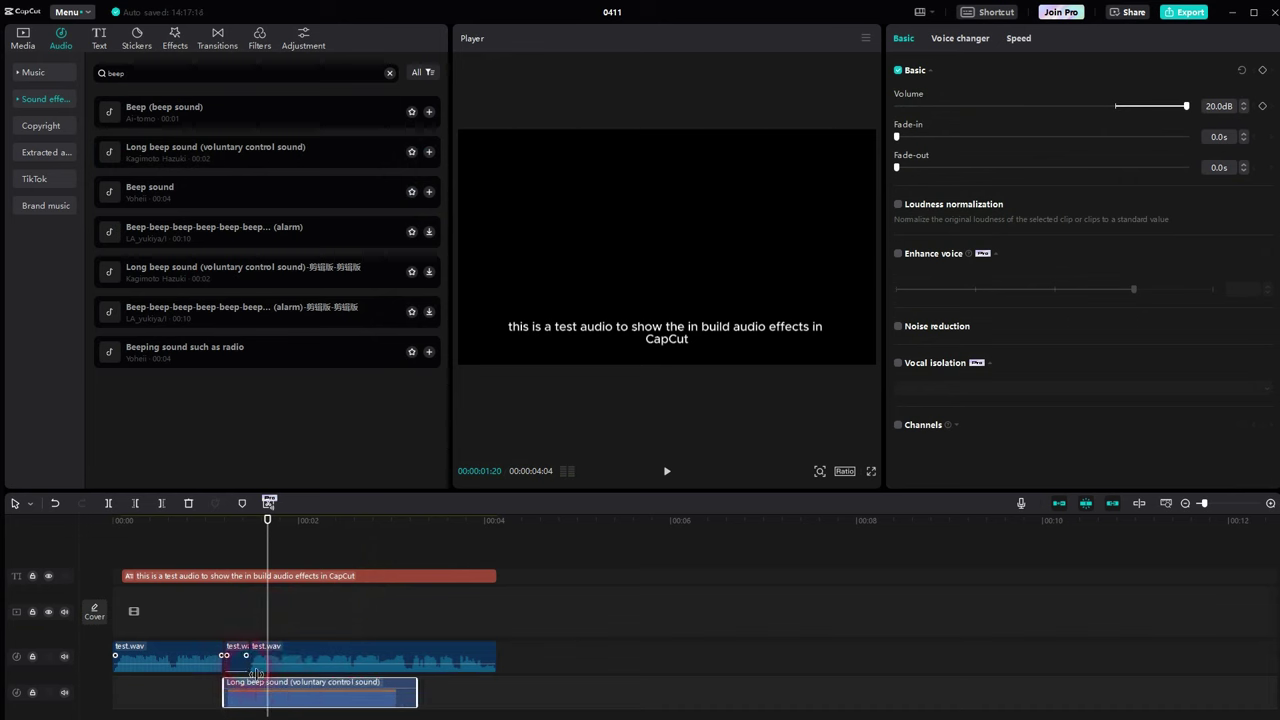
click(279, 704)
click(274, 522)
drag(274, 525, 247, 523)
click(284, 683)
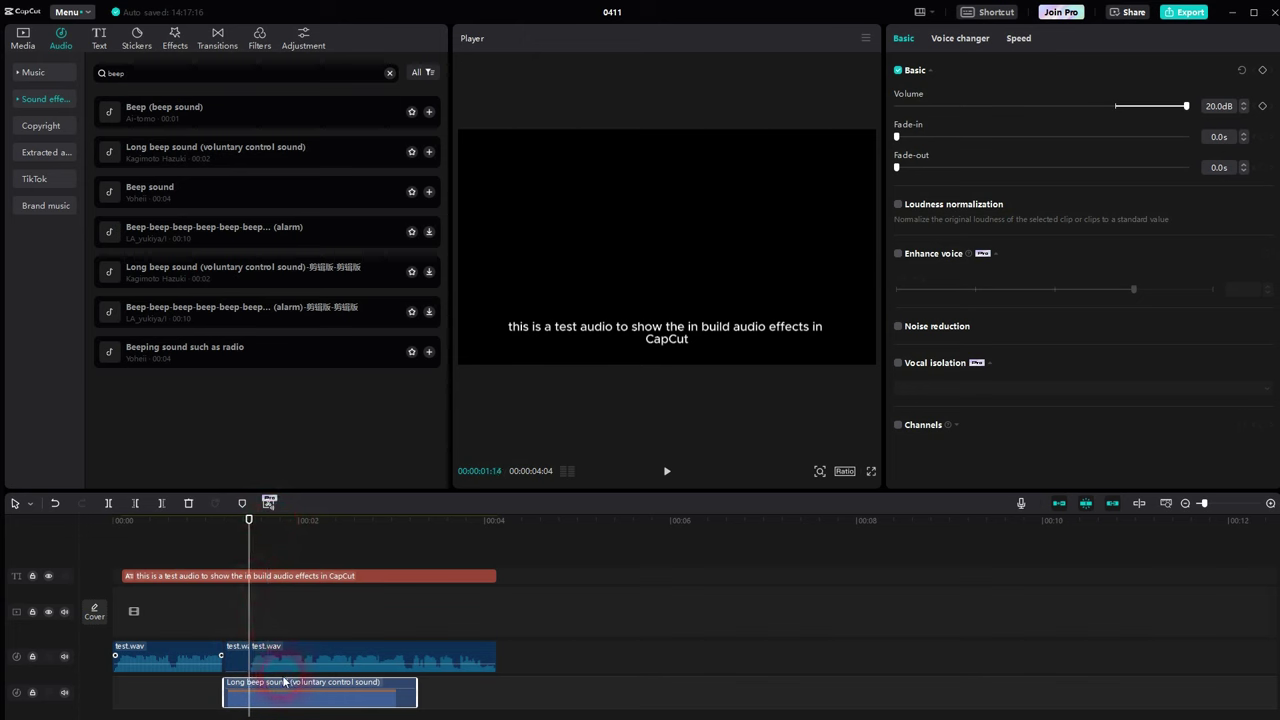
click(256, 699)
key(w)
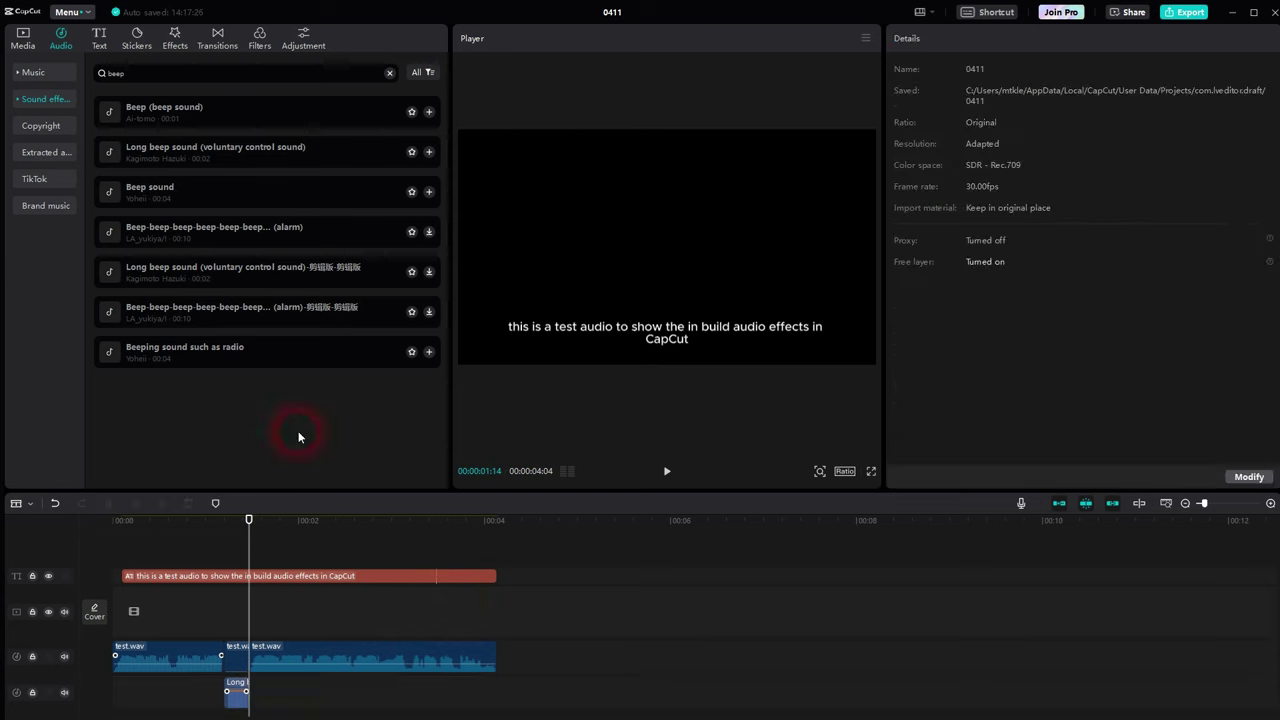
Step: Return to the local media and play the captioned, beeped audio from the start of the timeline
click(22, 38)
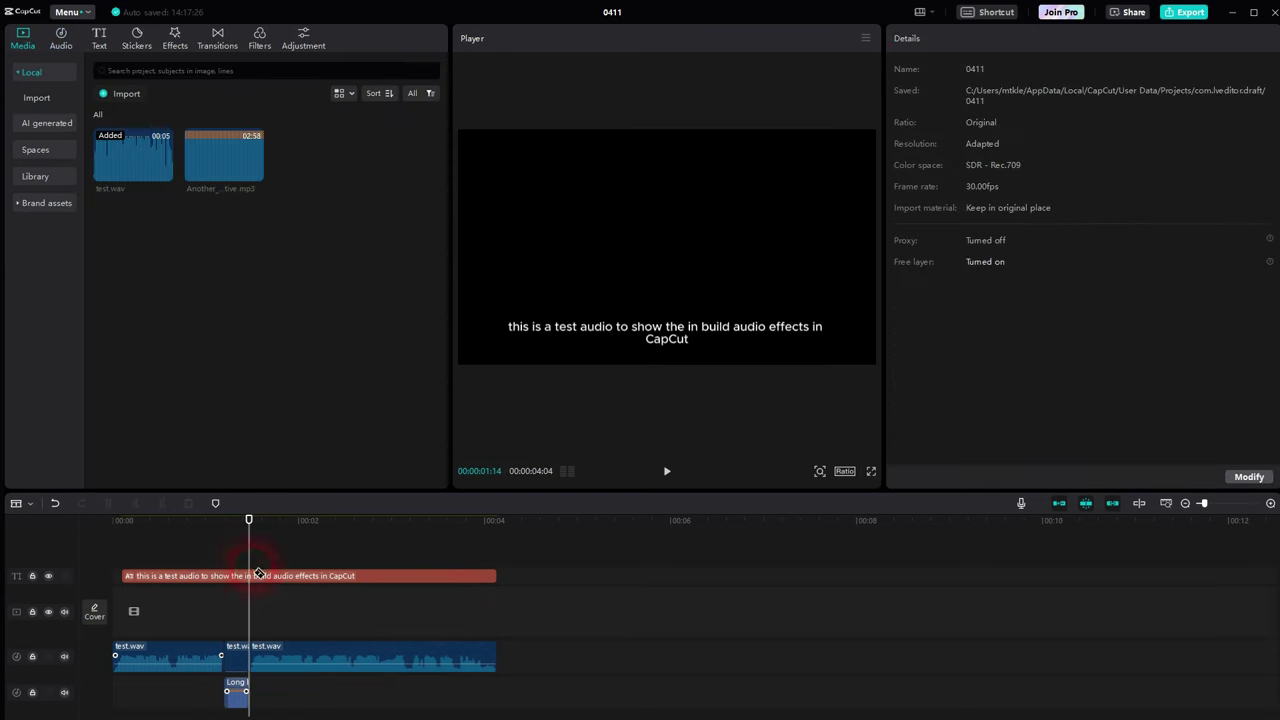
drag(245, 537, 86, 563)
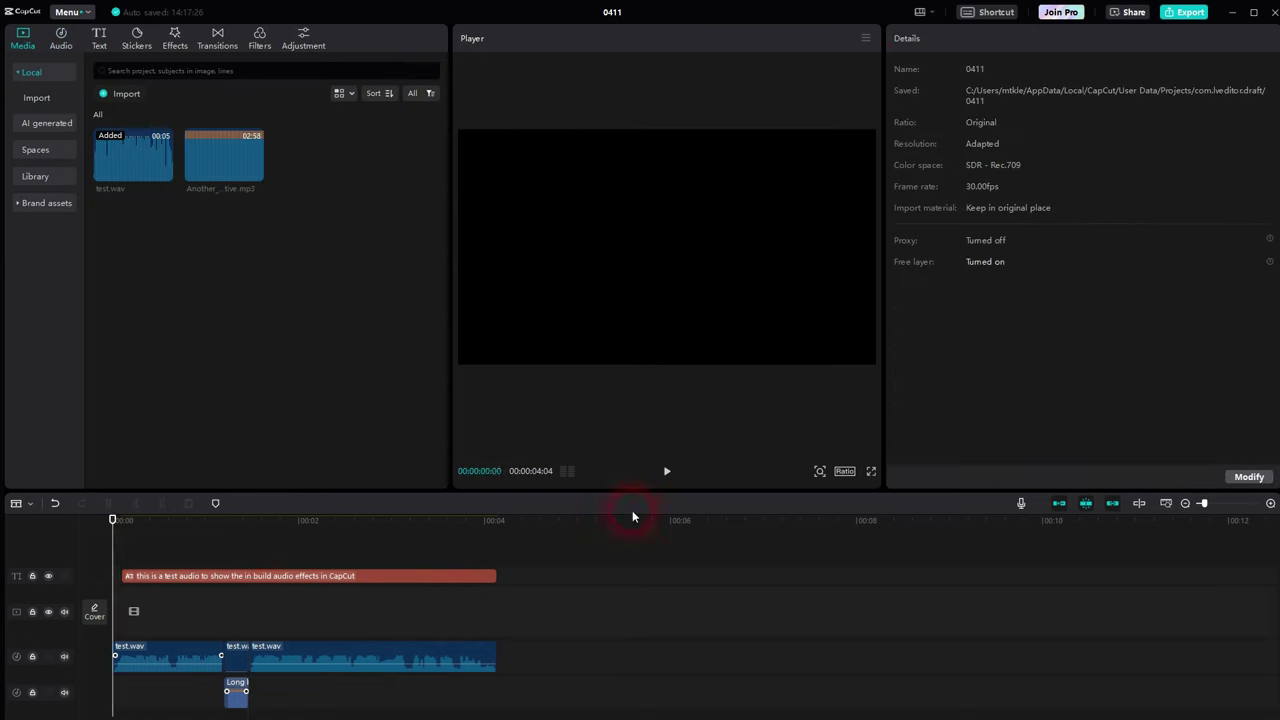
click(667, 471)
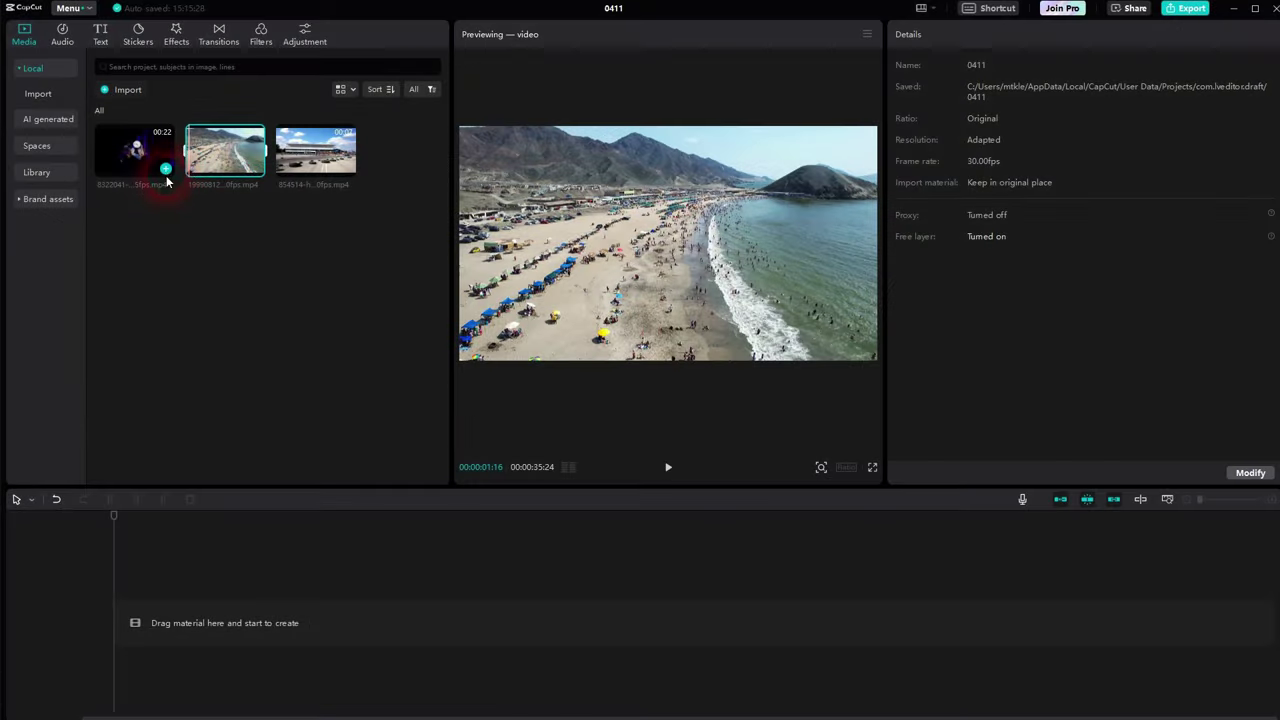
Step: Add the 8322041 clock-head video and the 19990812 beach video to the main track, with the beach clip first
click(165, 168)
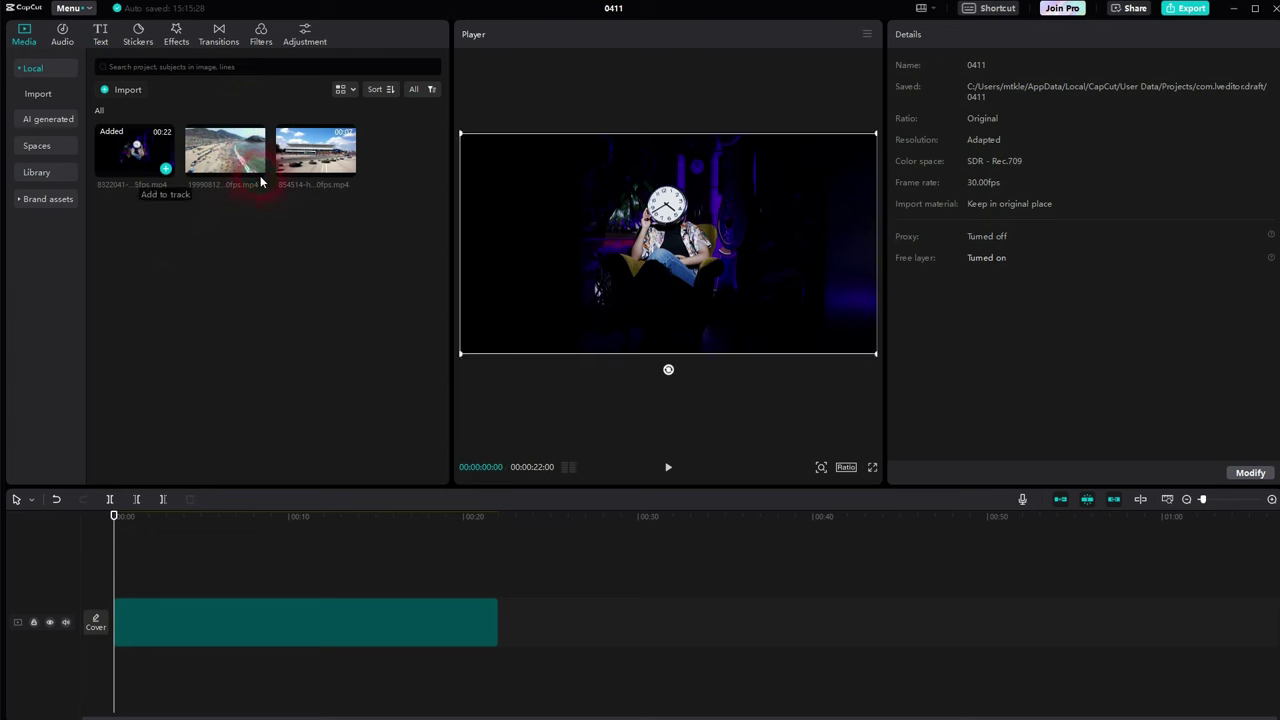
click(257, 170)
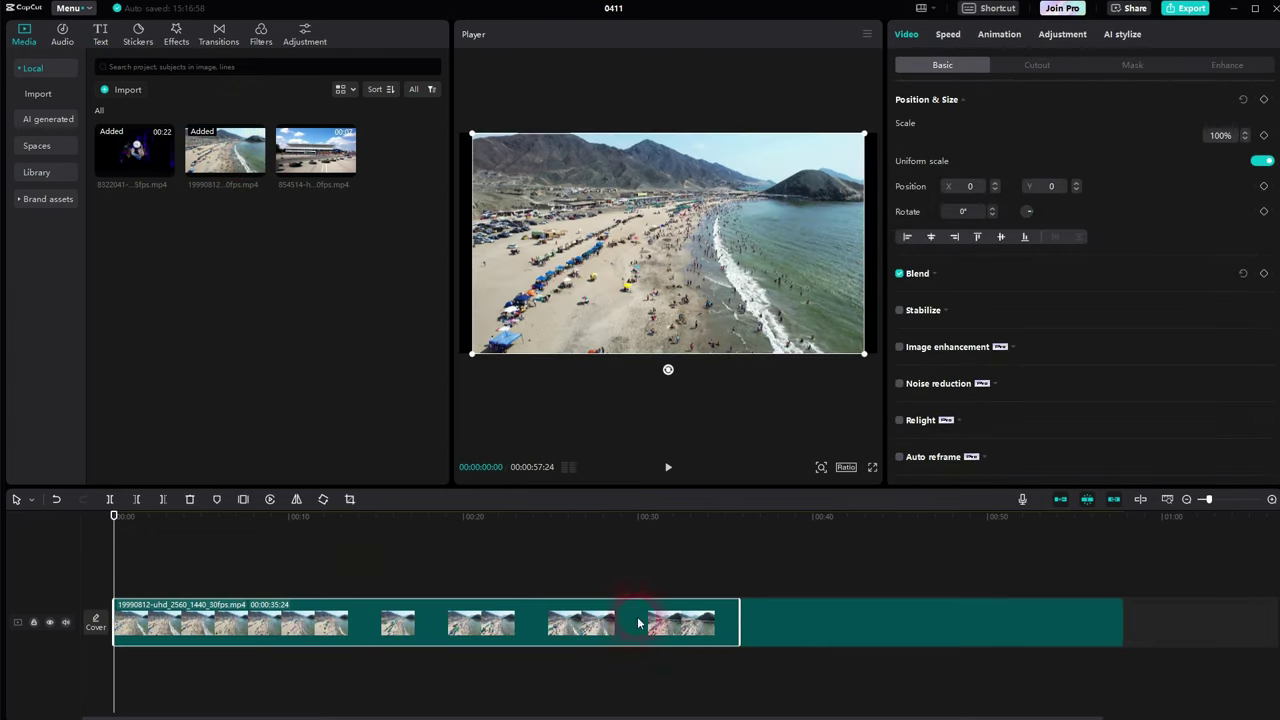
Step: Split the beach clip on the main track at about 00:00:26:23
click(428, 612)
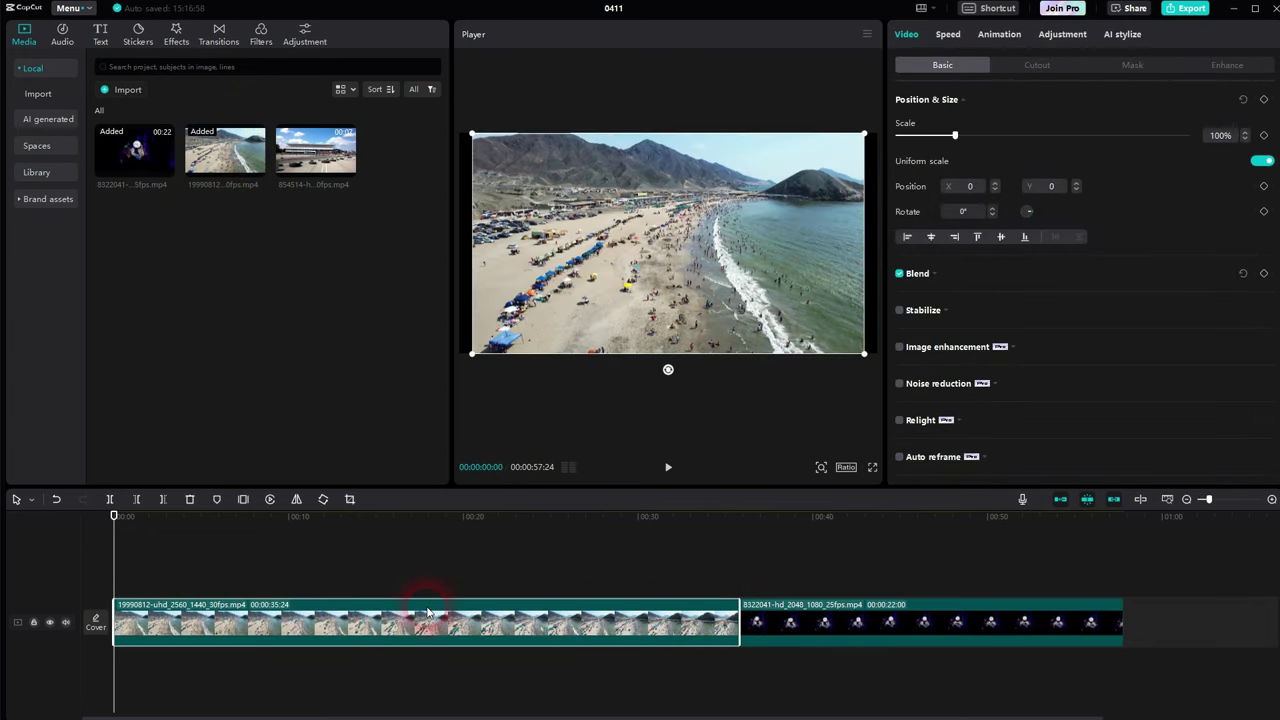
key(b)
click(581, 615)
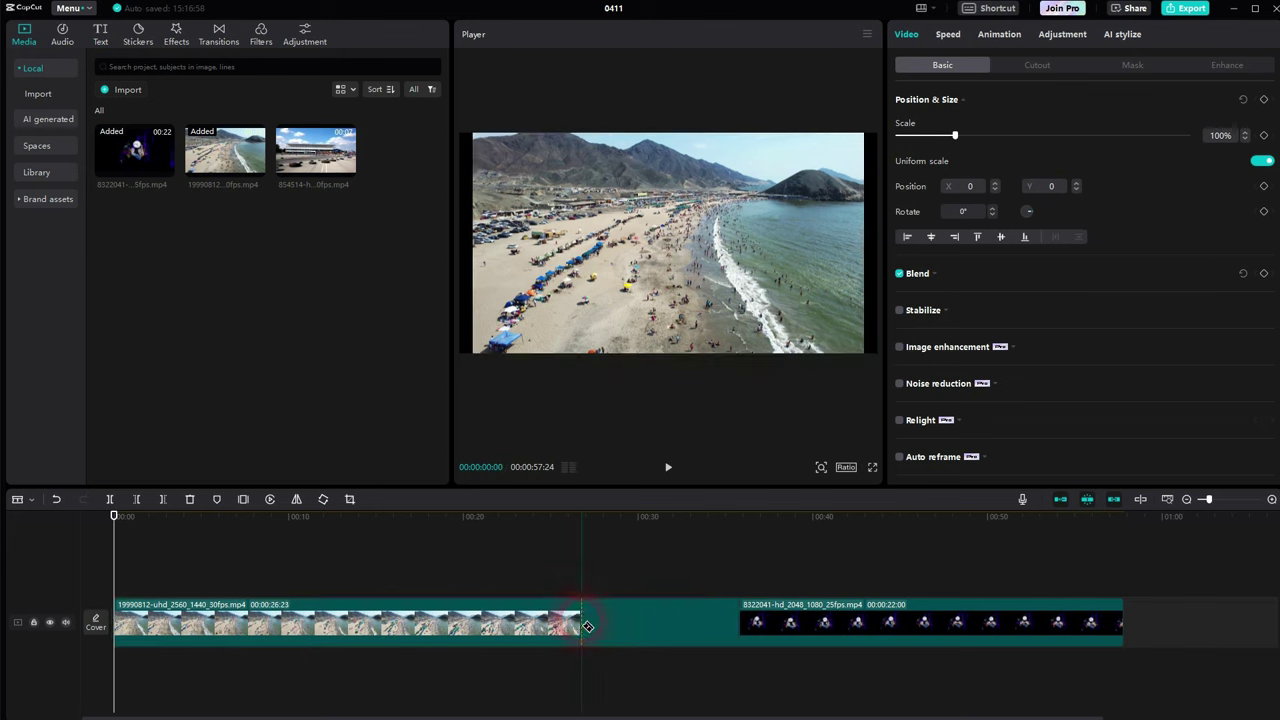
Step: Split the 8322041 clock-head clip about 00:00:09:17 into it, and delete its second part and the first beach segment
click(907, 622)
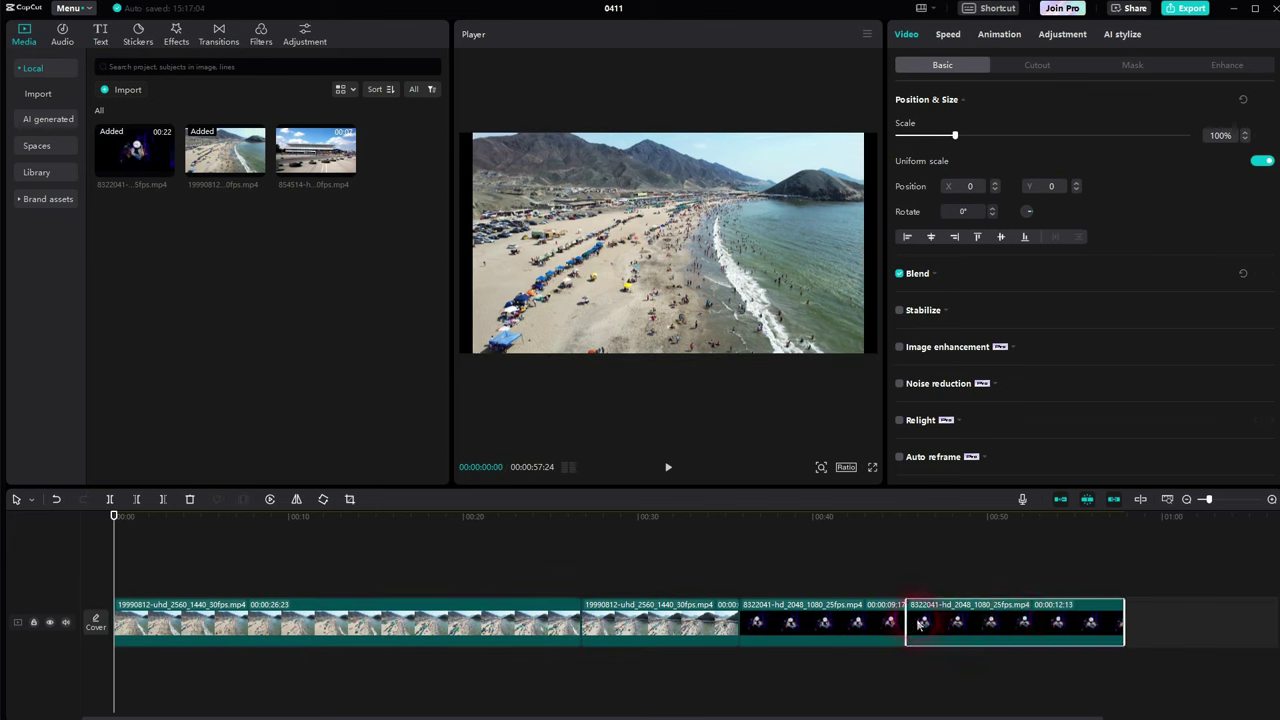
key(Delete)
click(490, 618)
key(Delete)
Step: Play and scrub across the cut between the beach clip and the clock-head clip
key(space)
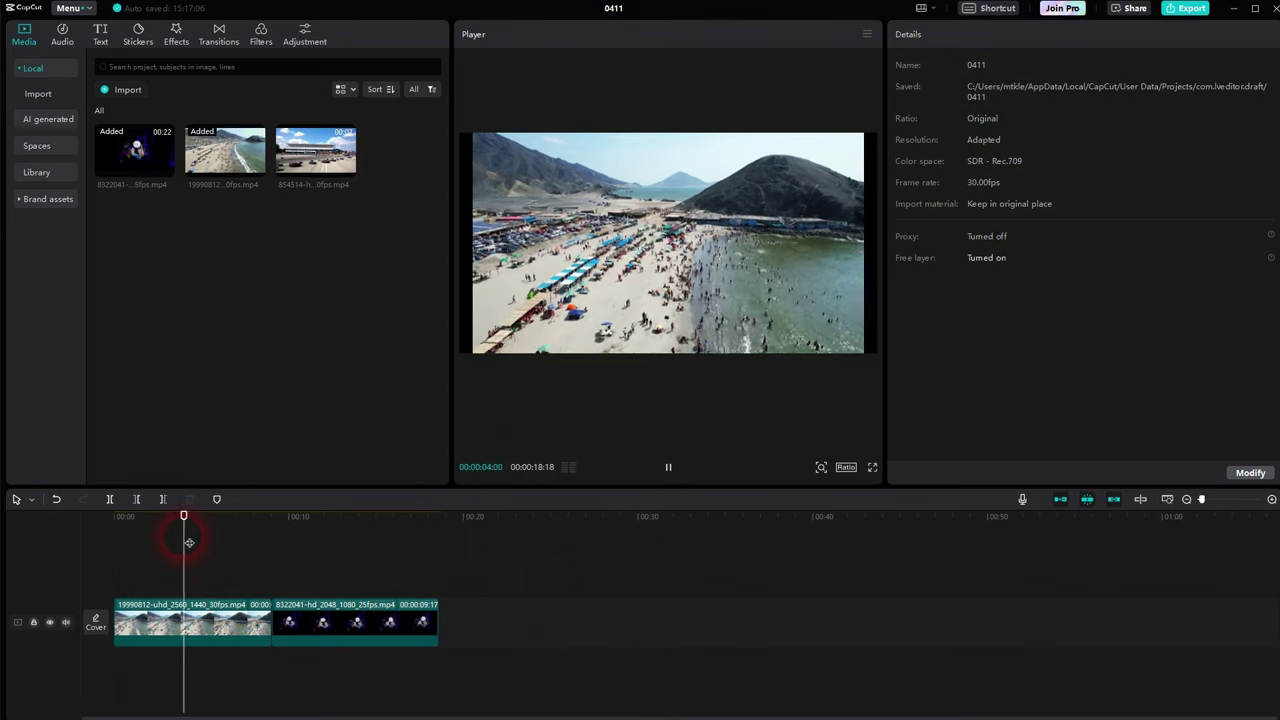
drag(204, 517, 265, 530)
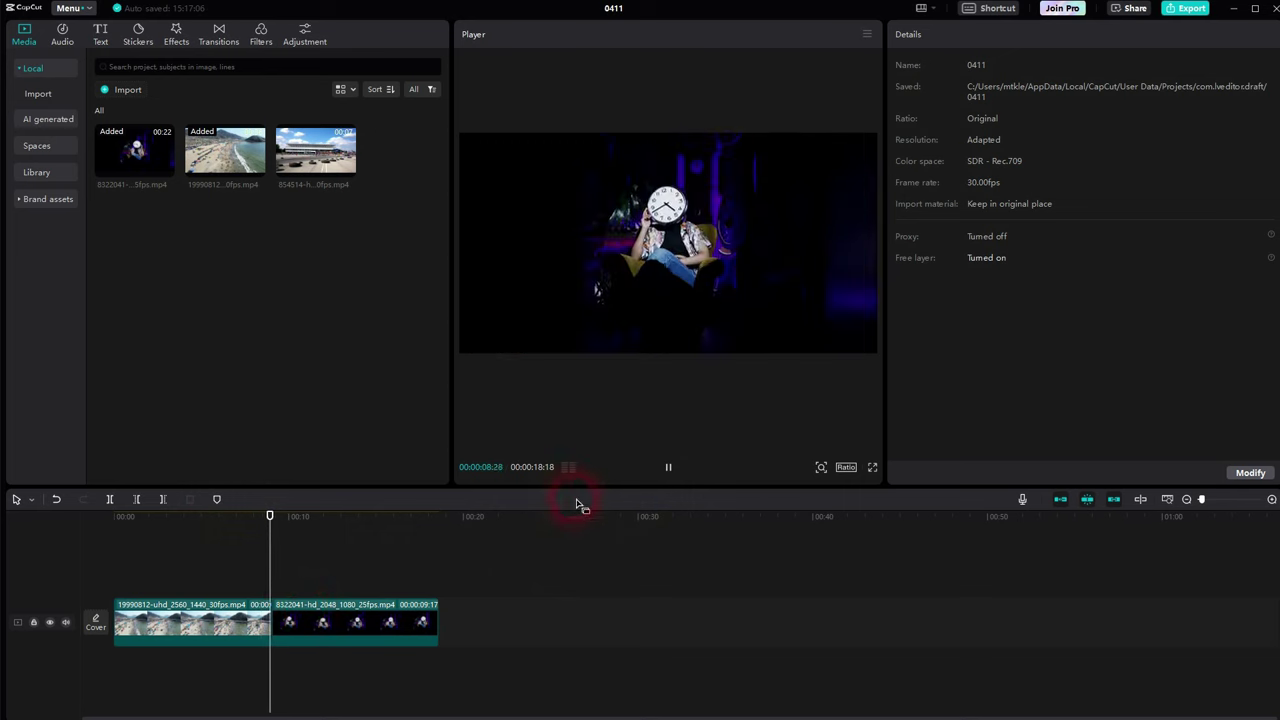
click(307, 558)
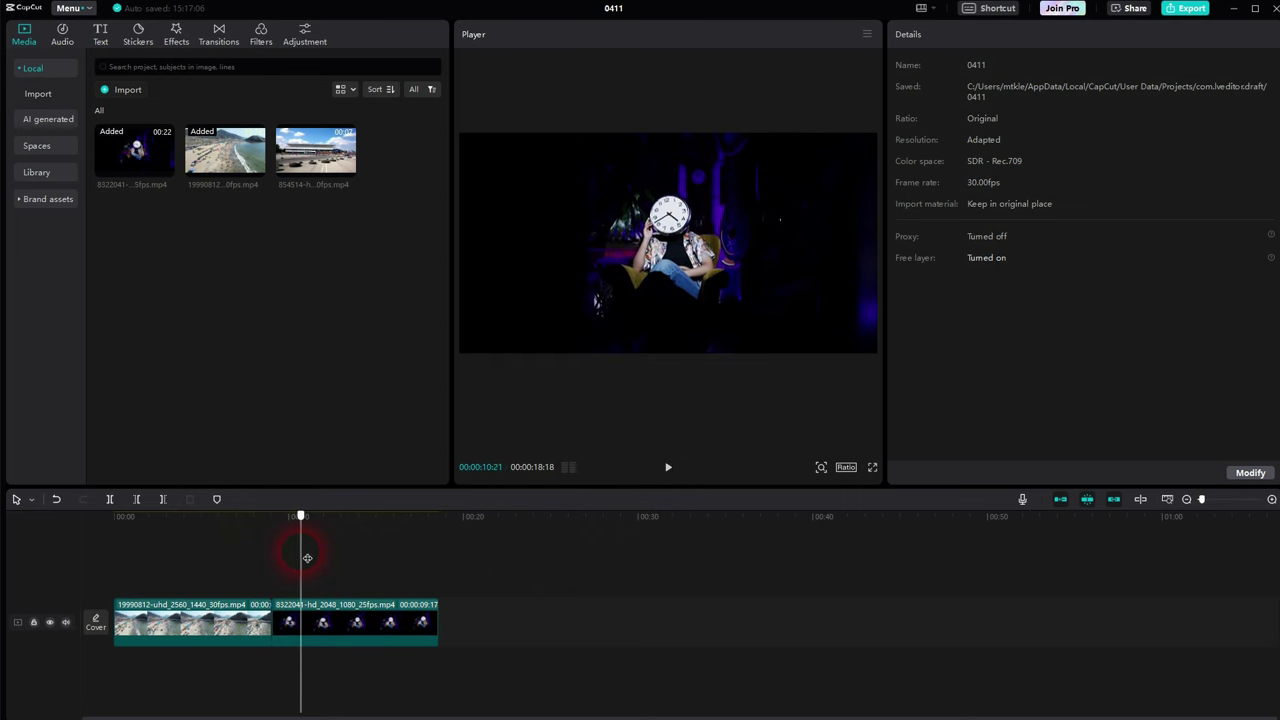
drag(307, 558, 248, 563)
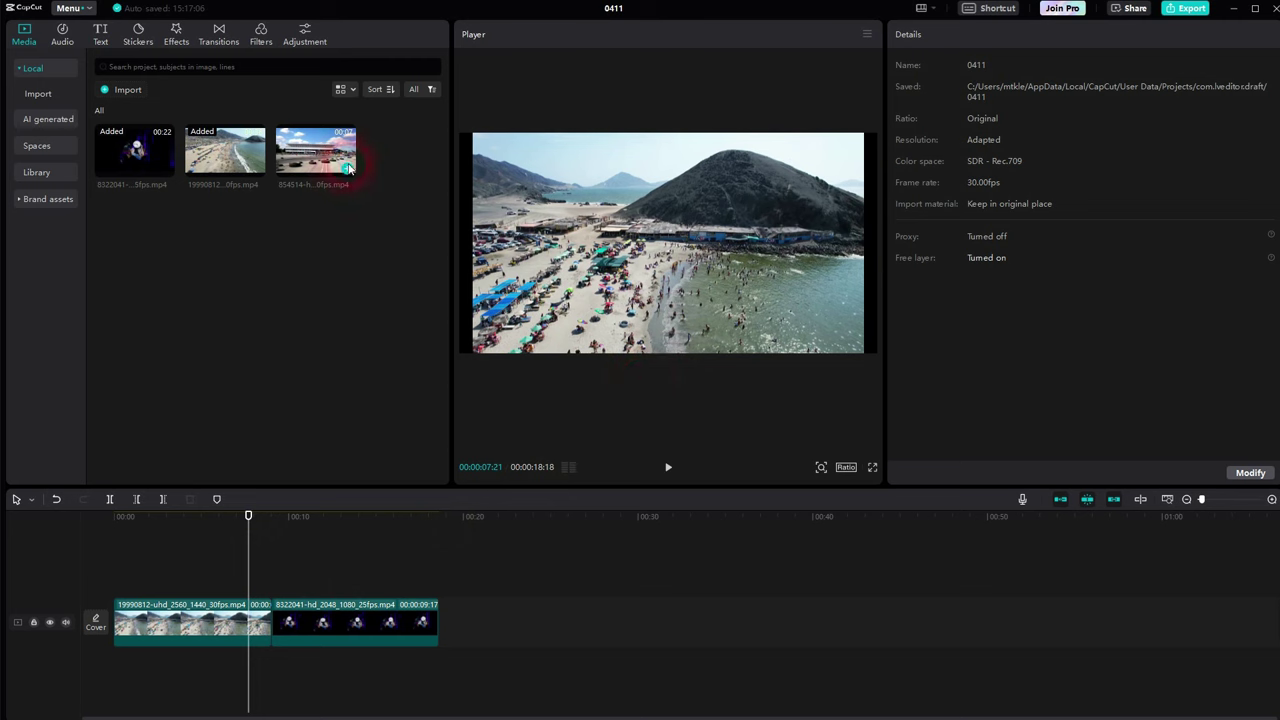
Step: Place the 854514 racetrack video at the end of the main track and play across the cut leading into it
click(343, 163)
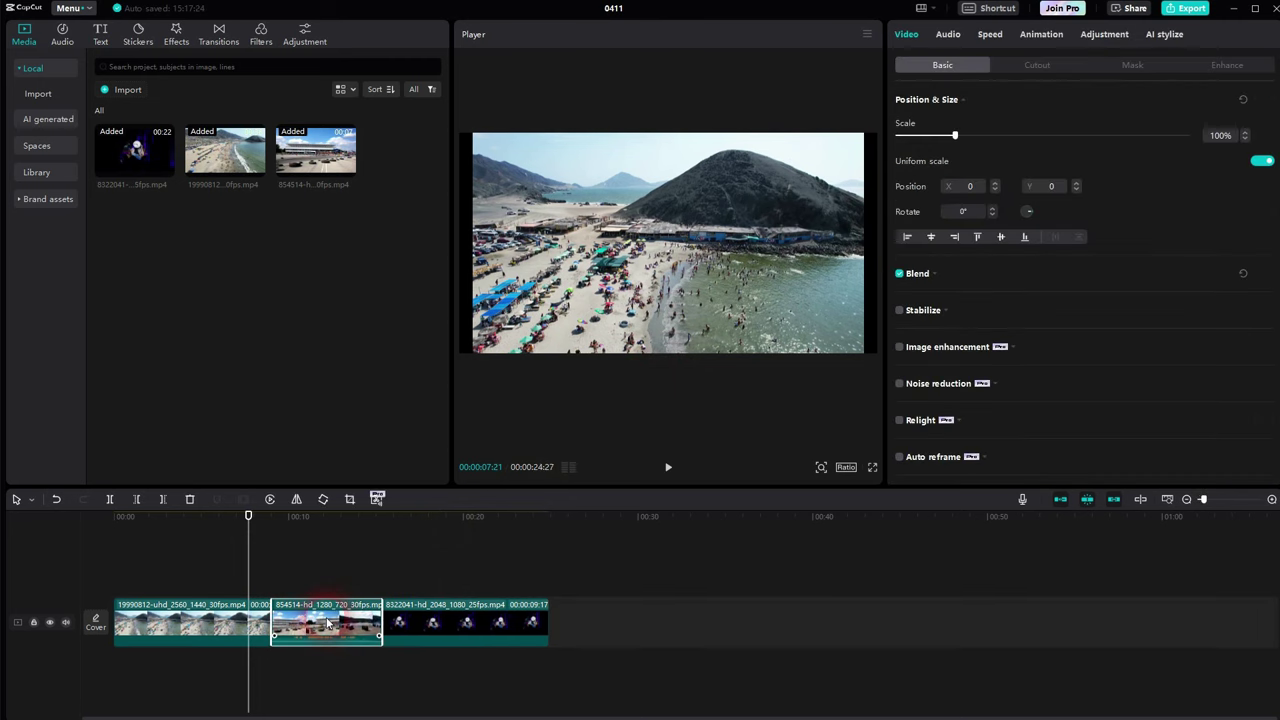
drag(330, 624, 497, 620)
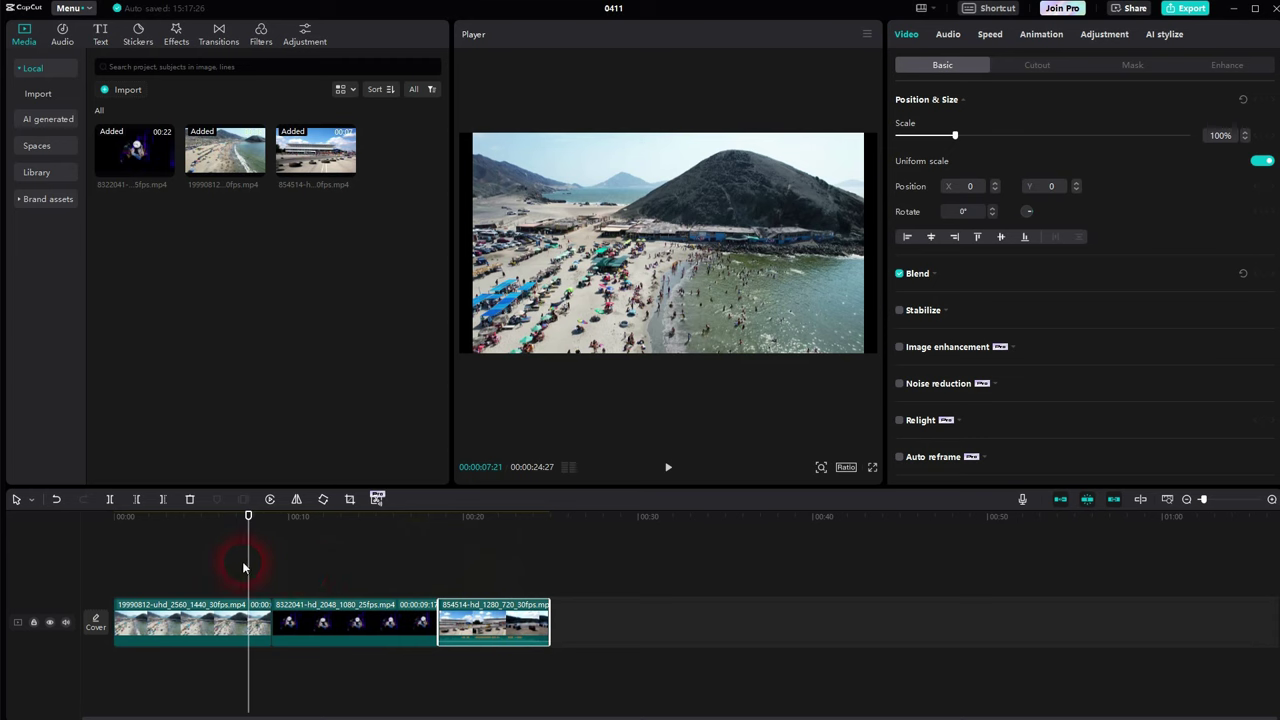
drag(243, 560, 423, 582)
key(space)
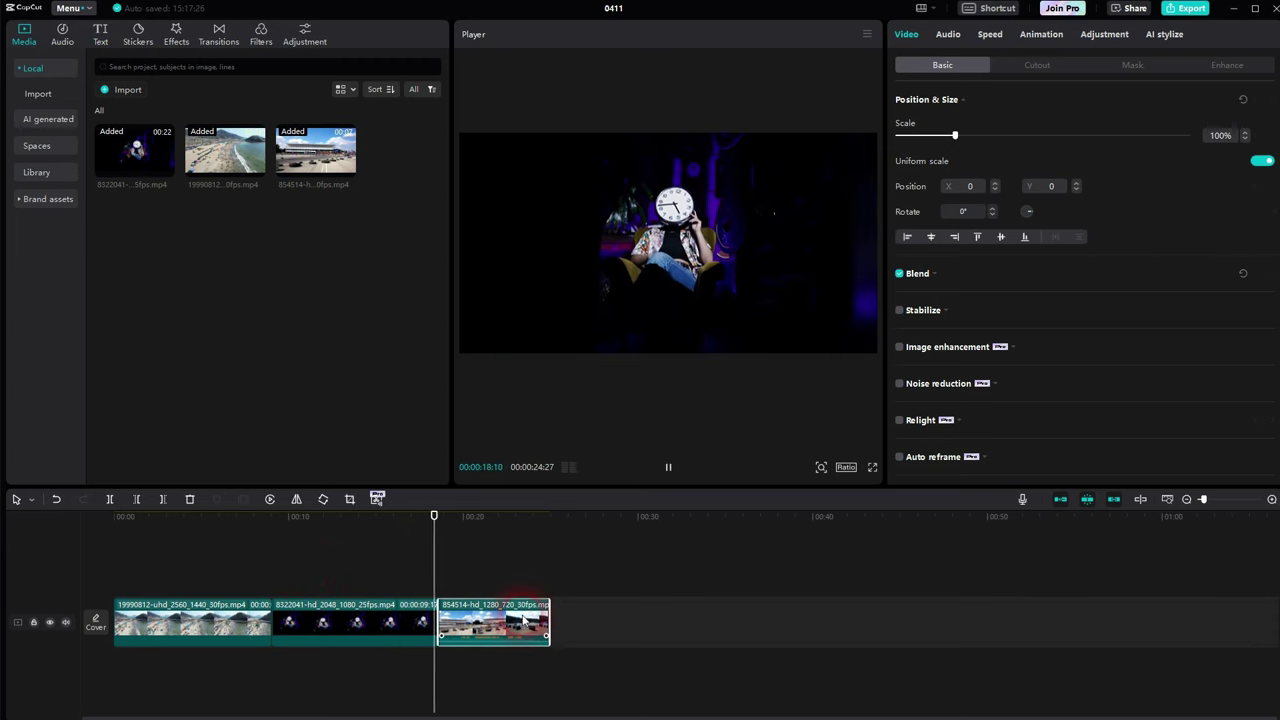
key(space)
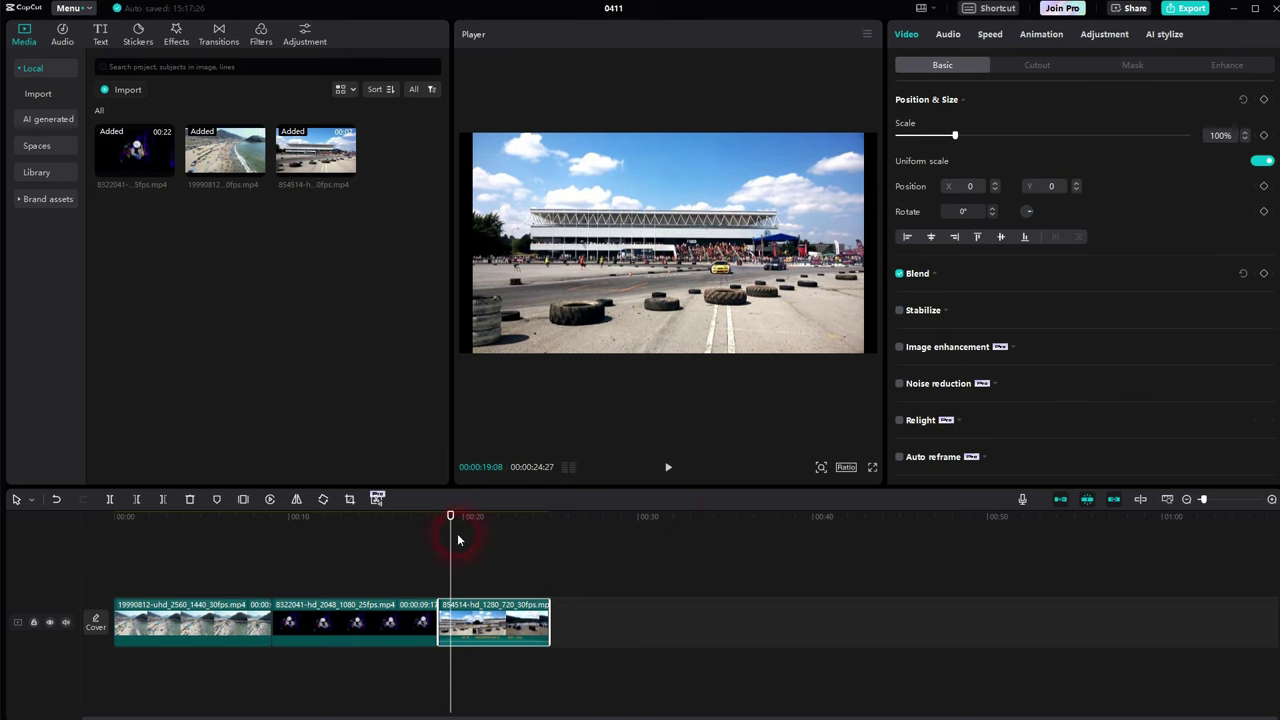
Step: Check the cuts between the three clips and select the beach clip with the playhead near its end at about 00:00:07:11
click(472, 616)
click(253, 593)
click(456, 578)
drag(253, 588, 280, 617)
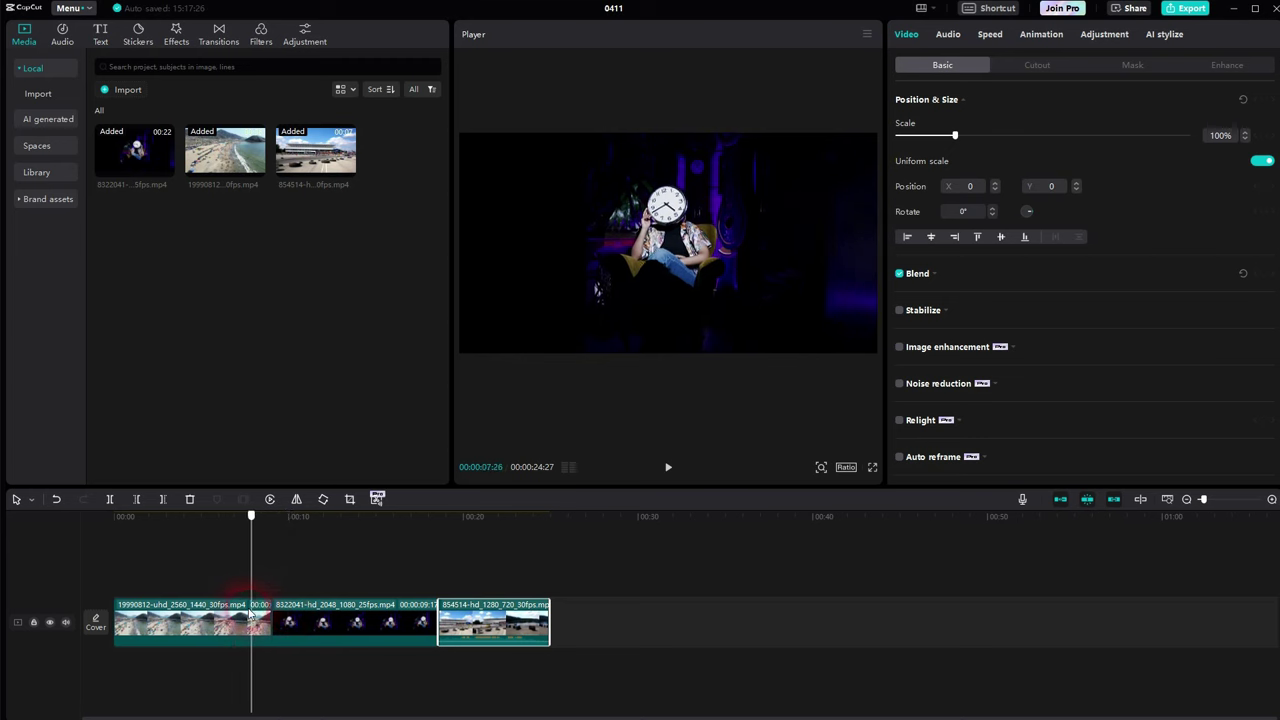
click(282, 617)
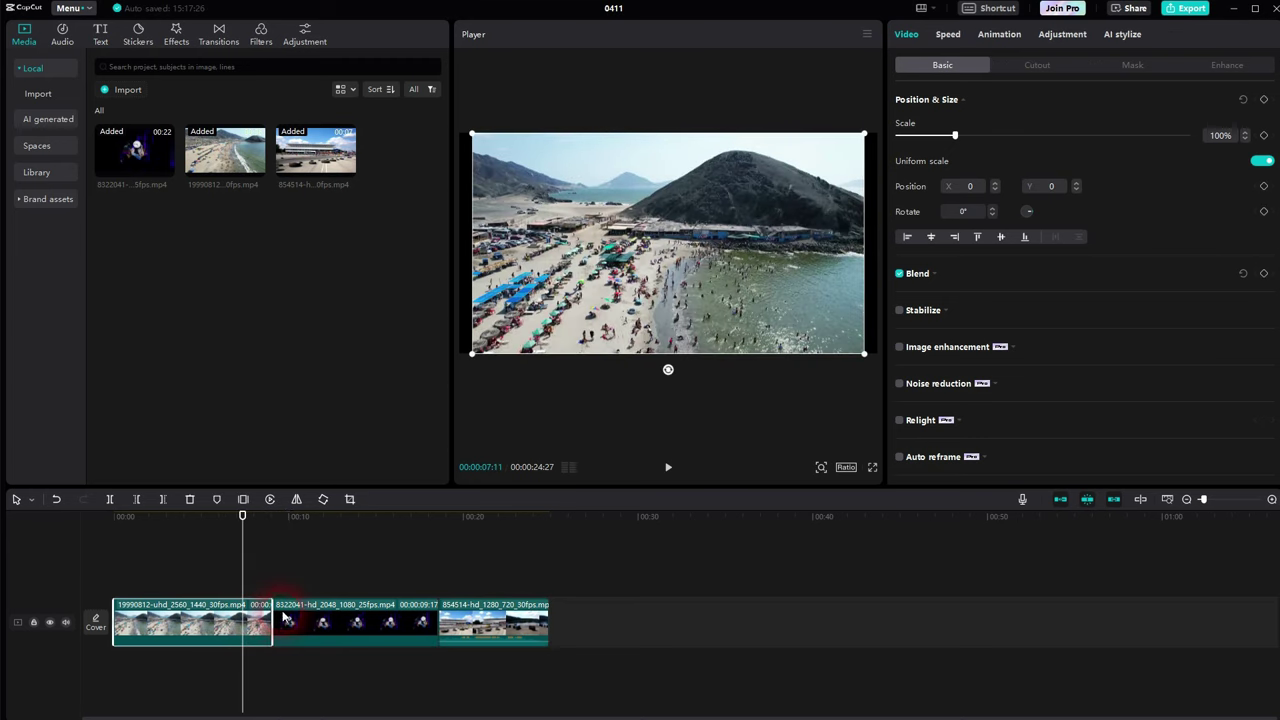
Step: Add the Dissolve overlay transition between the beach clip and the clock-head clip, accepting the duplicate frames
click(222, 41)
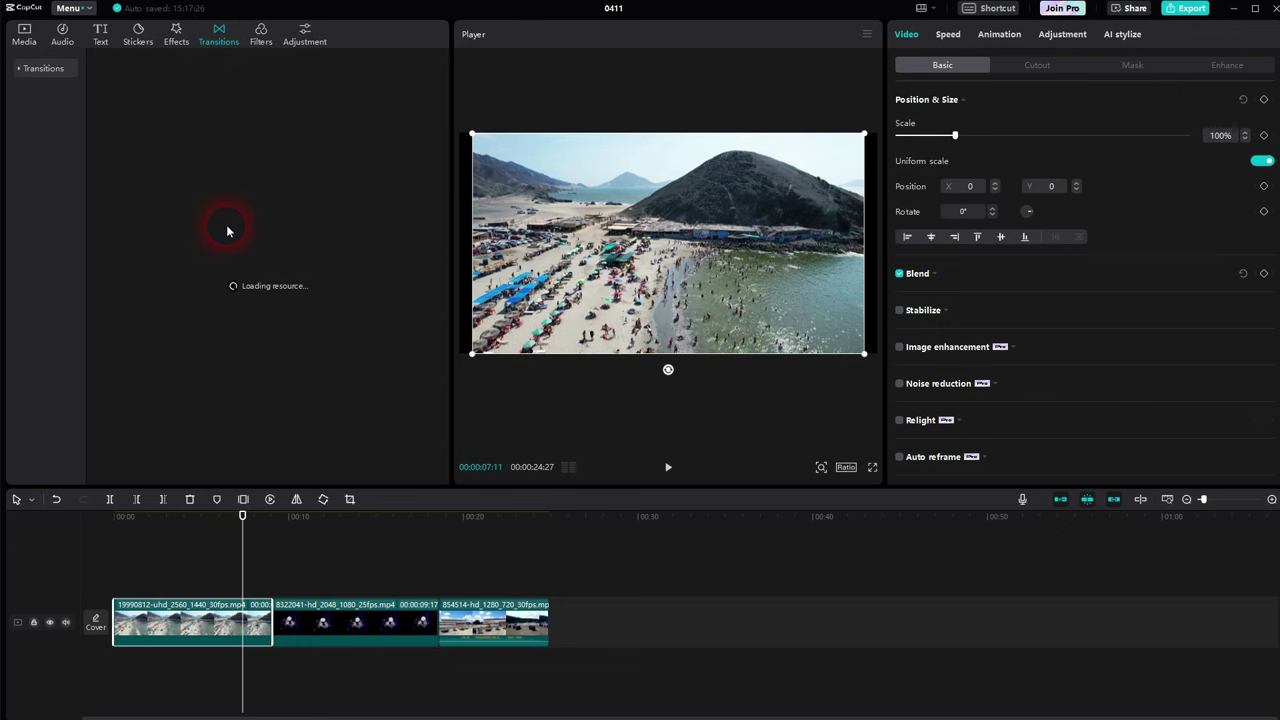
click(40, 70)
click(19, 72)
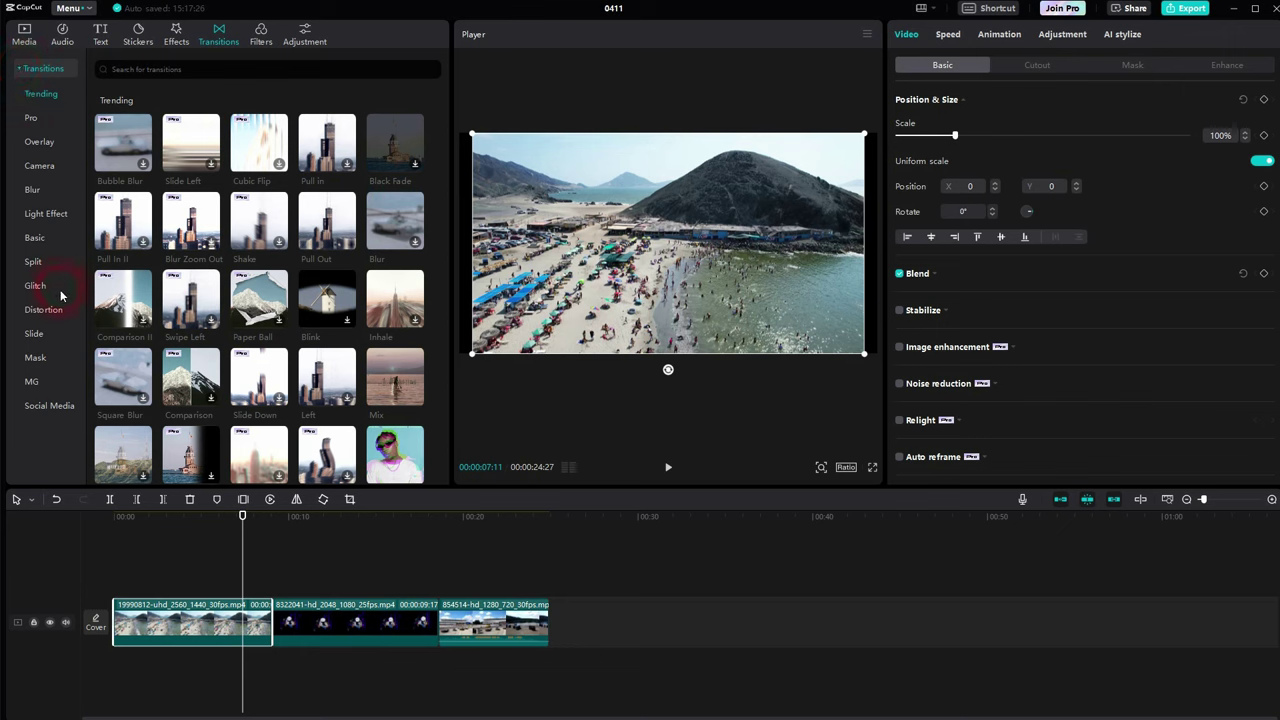
click(48, 144)
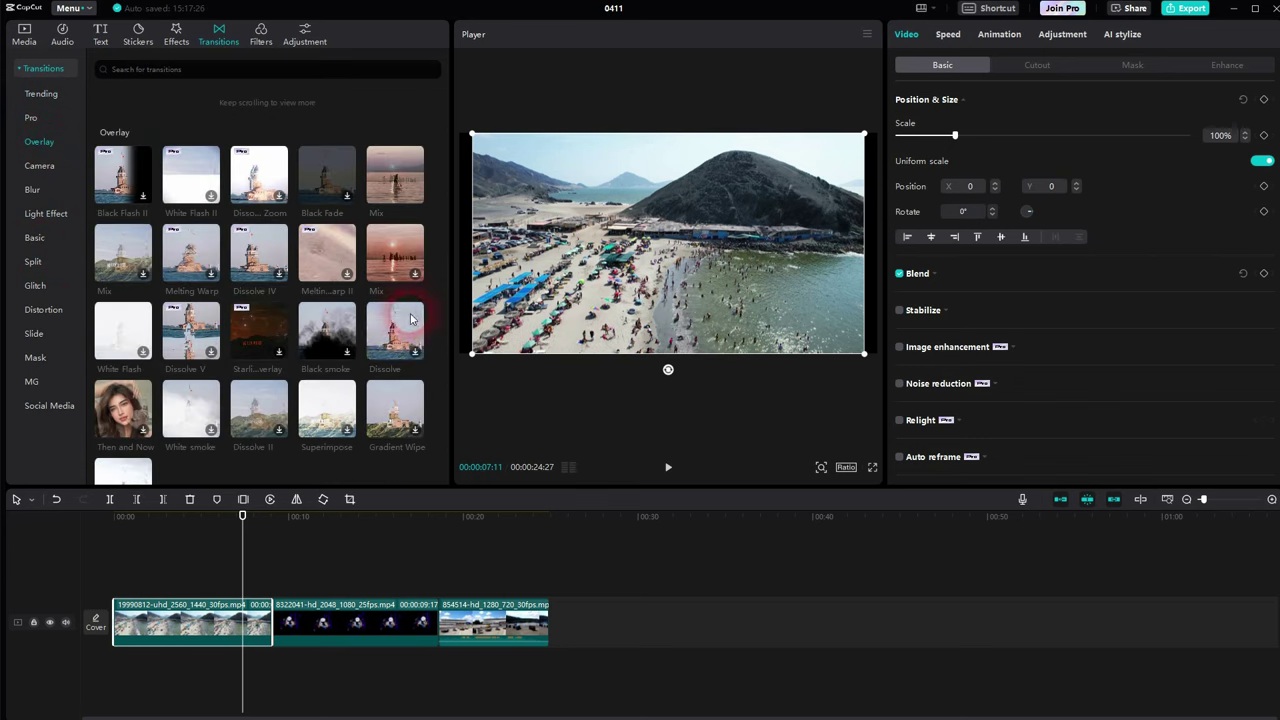
click(415, 353)
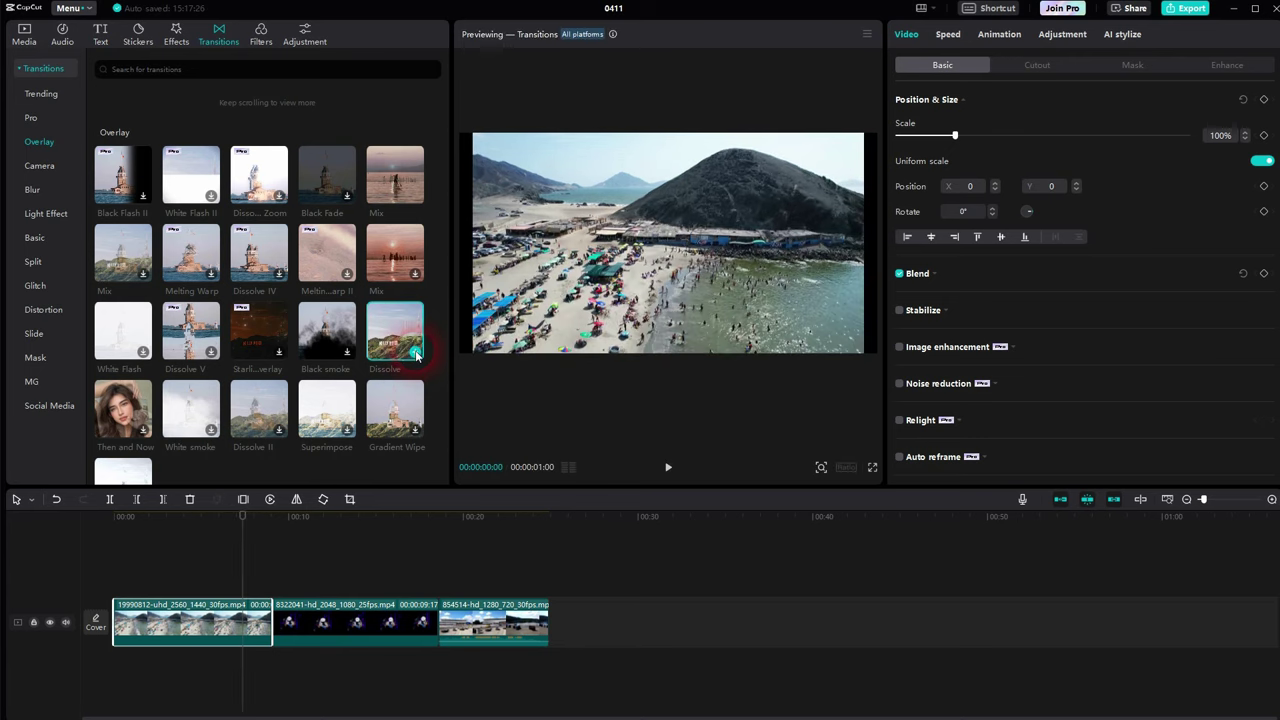
click(415, 353)
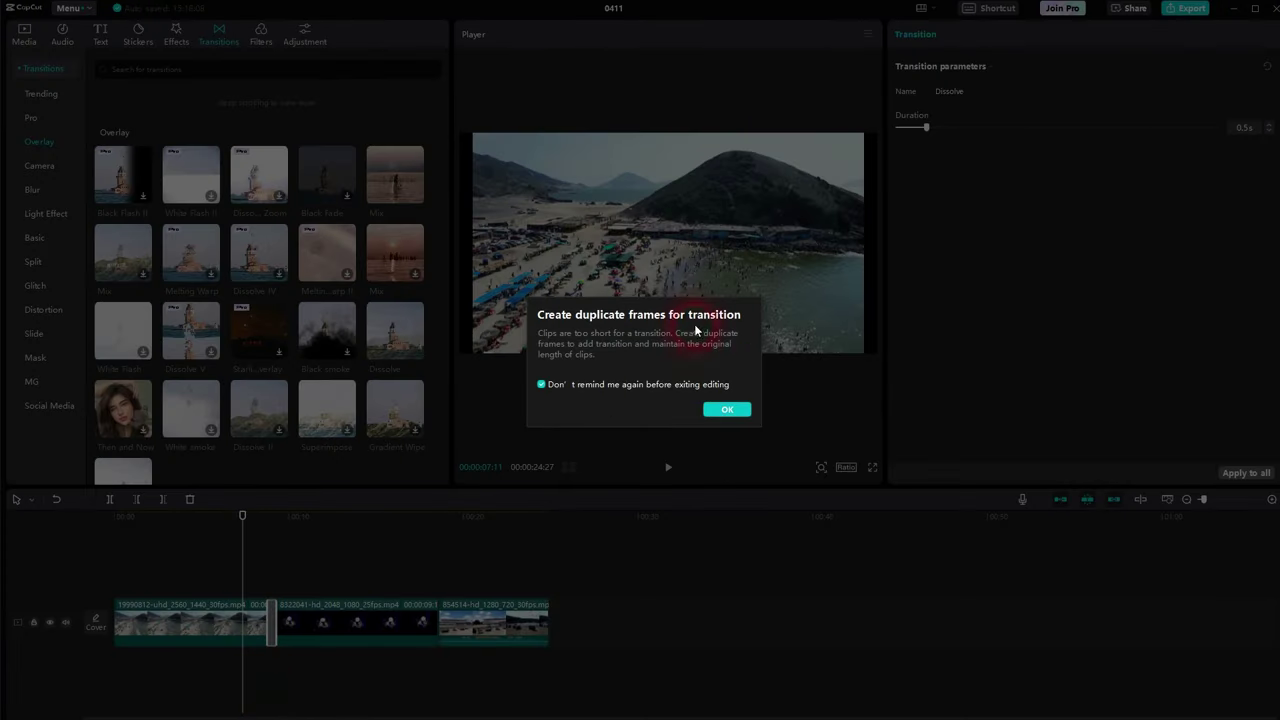
click(726, 408)
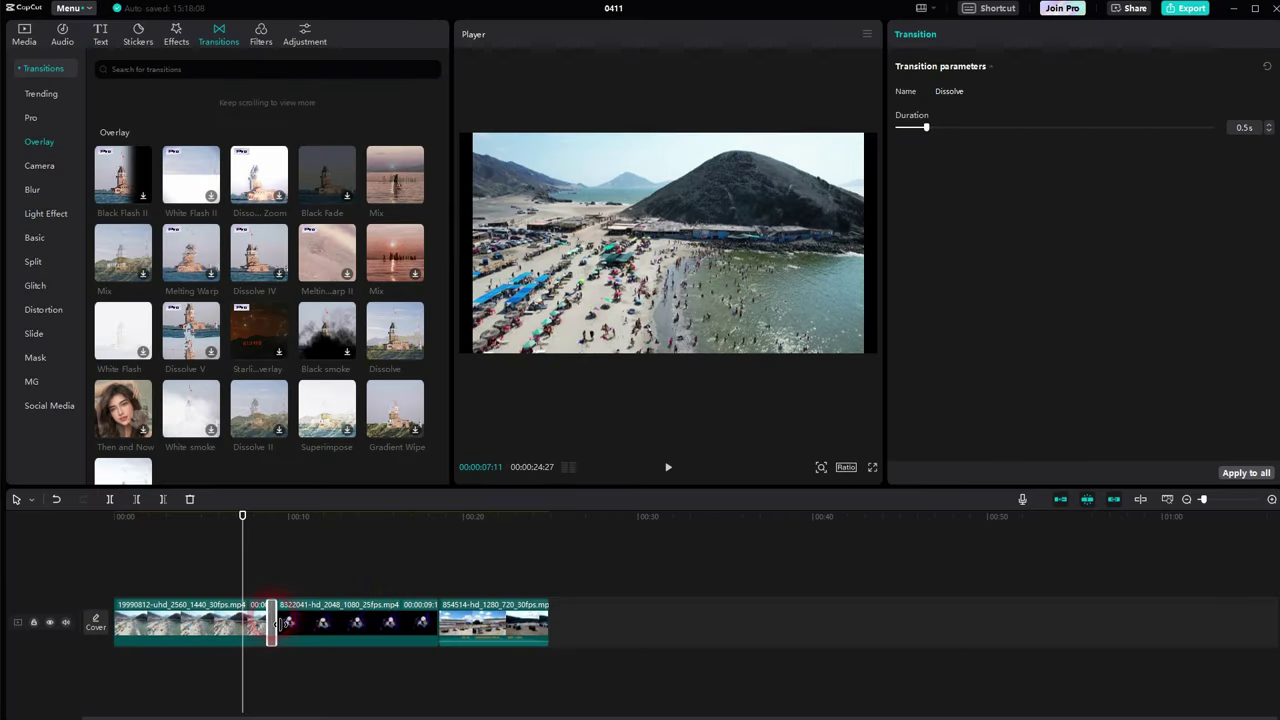
Step: Set the Dissolve transition's duration to 1.1 s and play across it from just before the cut
click(230, 626)
click(281, 625)
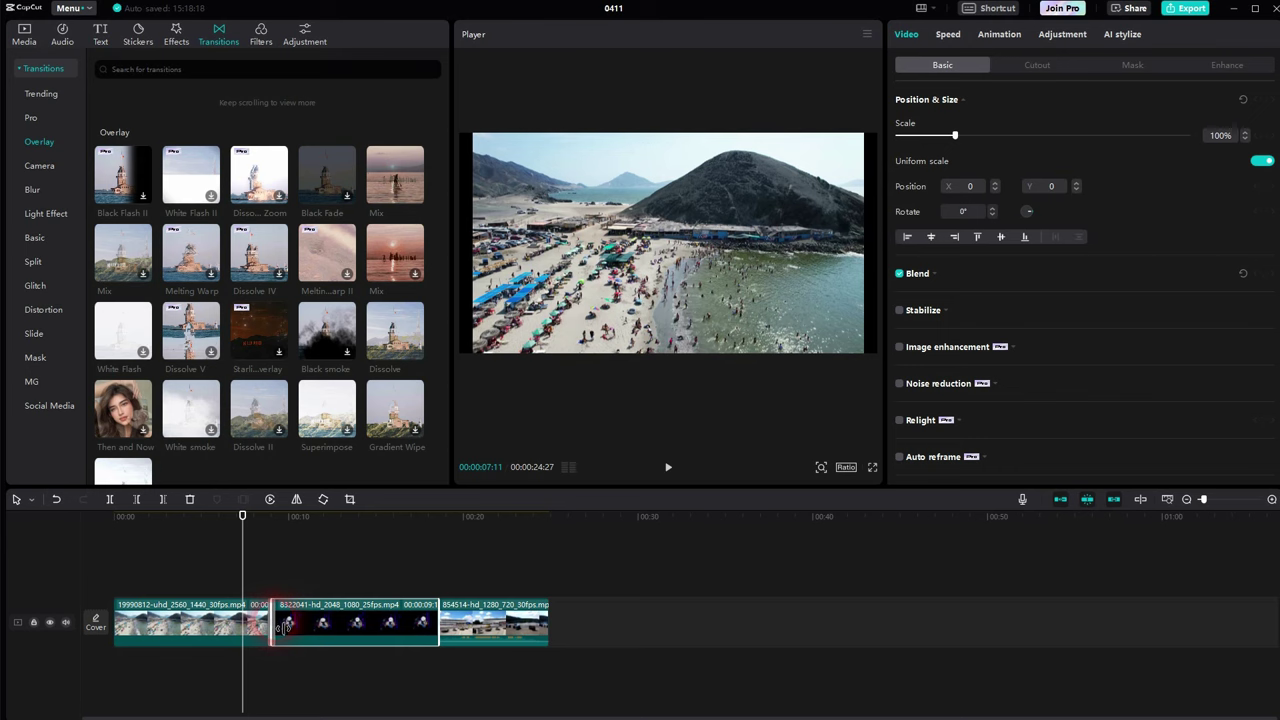
click(283, 669)
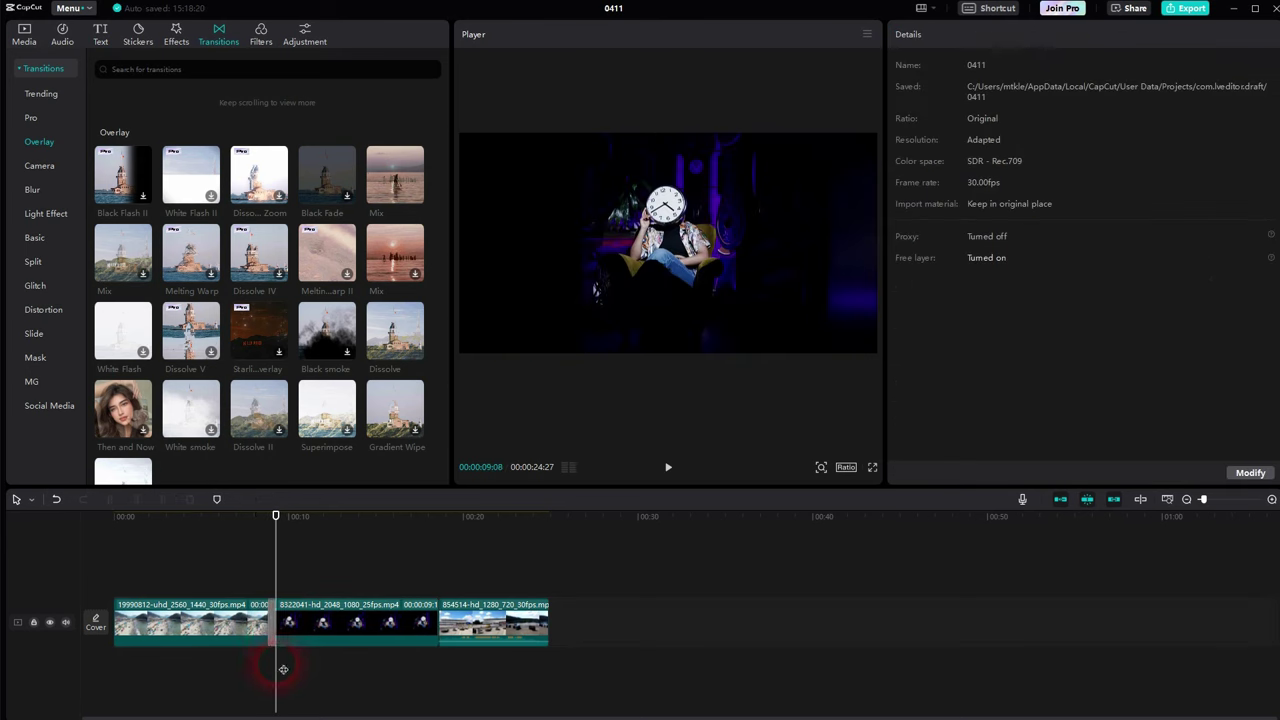
click(279, 631)
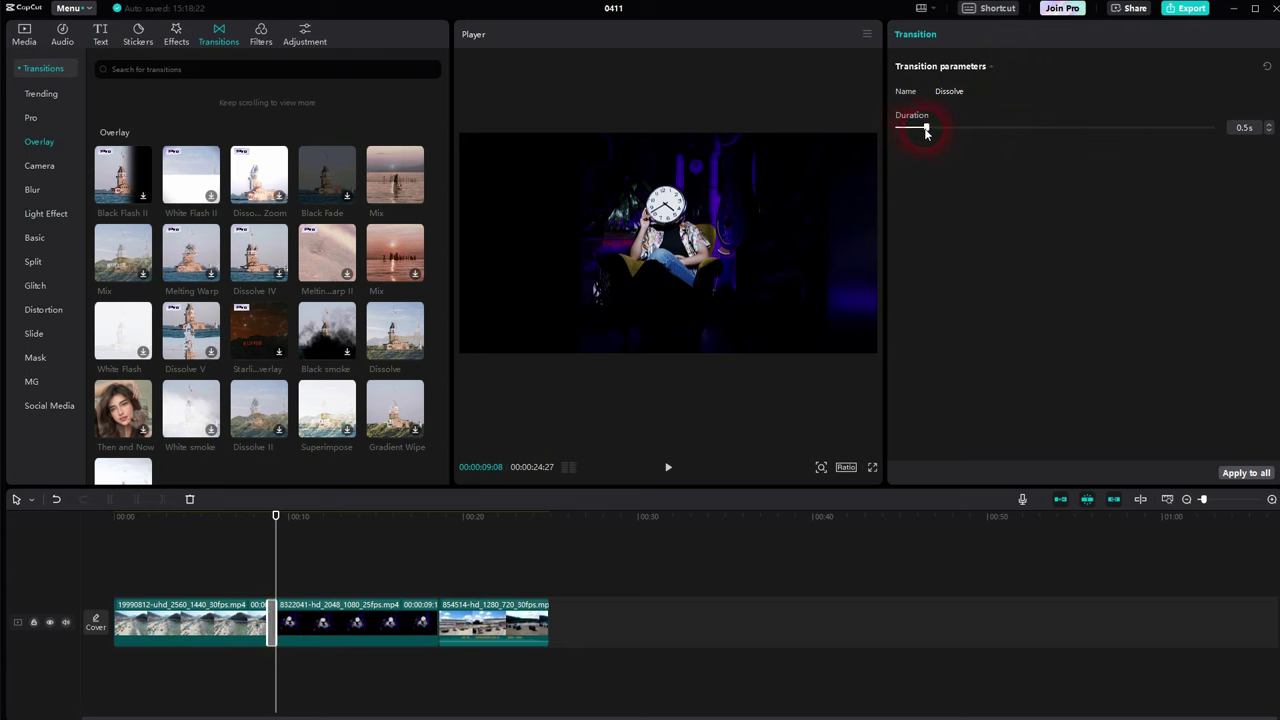
drag(926, 131, 968, 131)
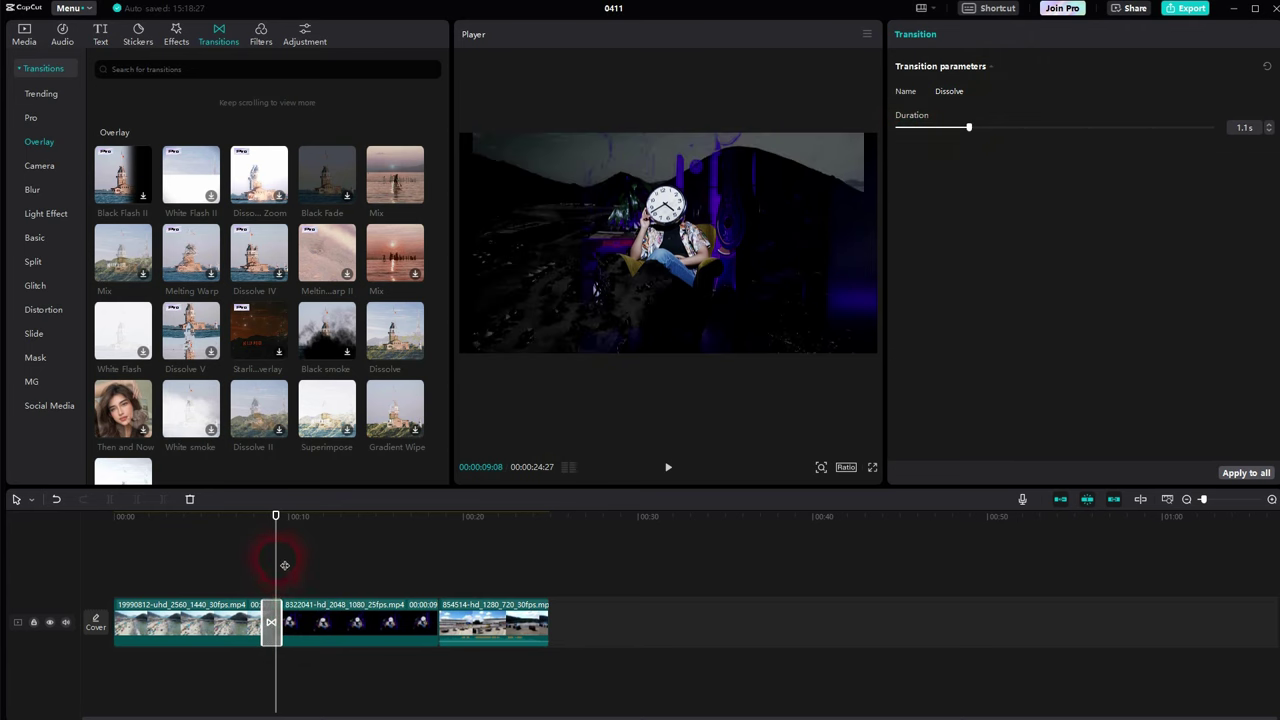
drag(284, 565, 252, 564)
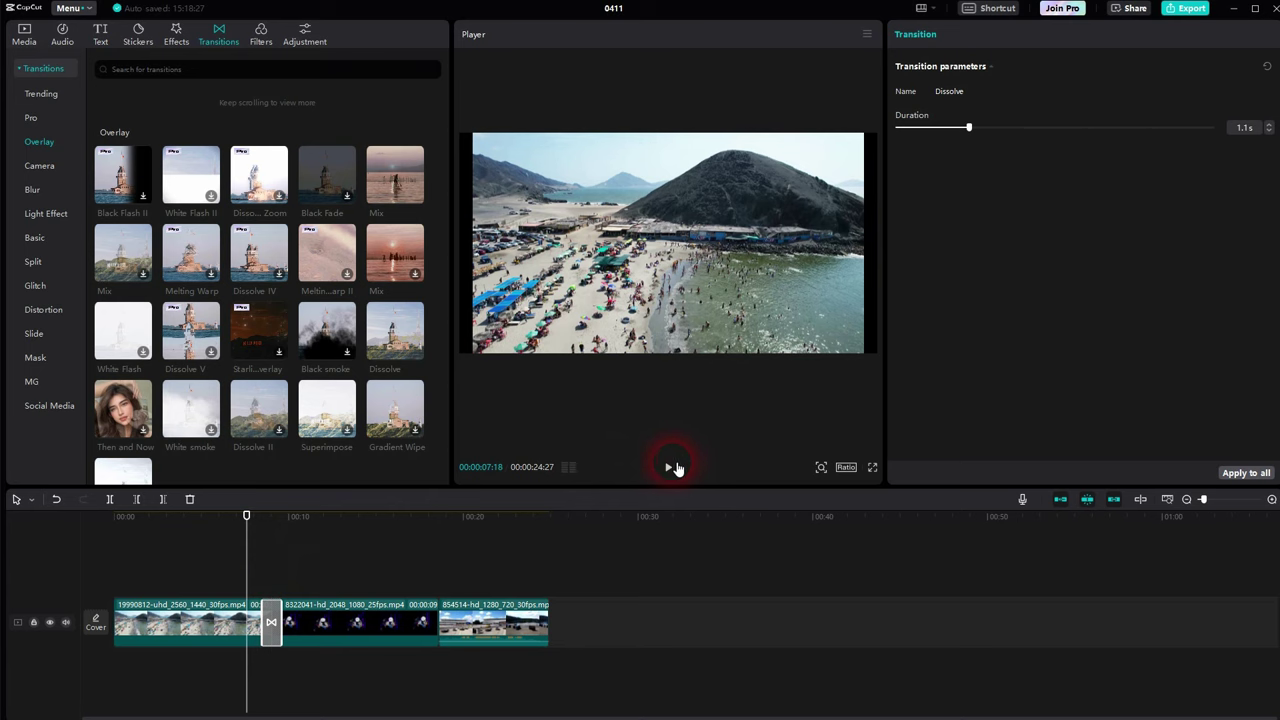
click(672, 467)
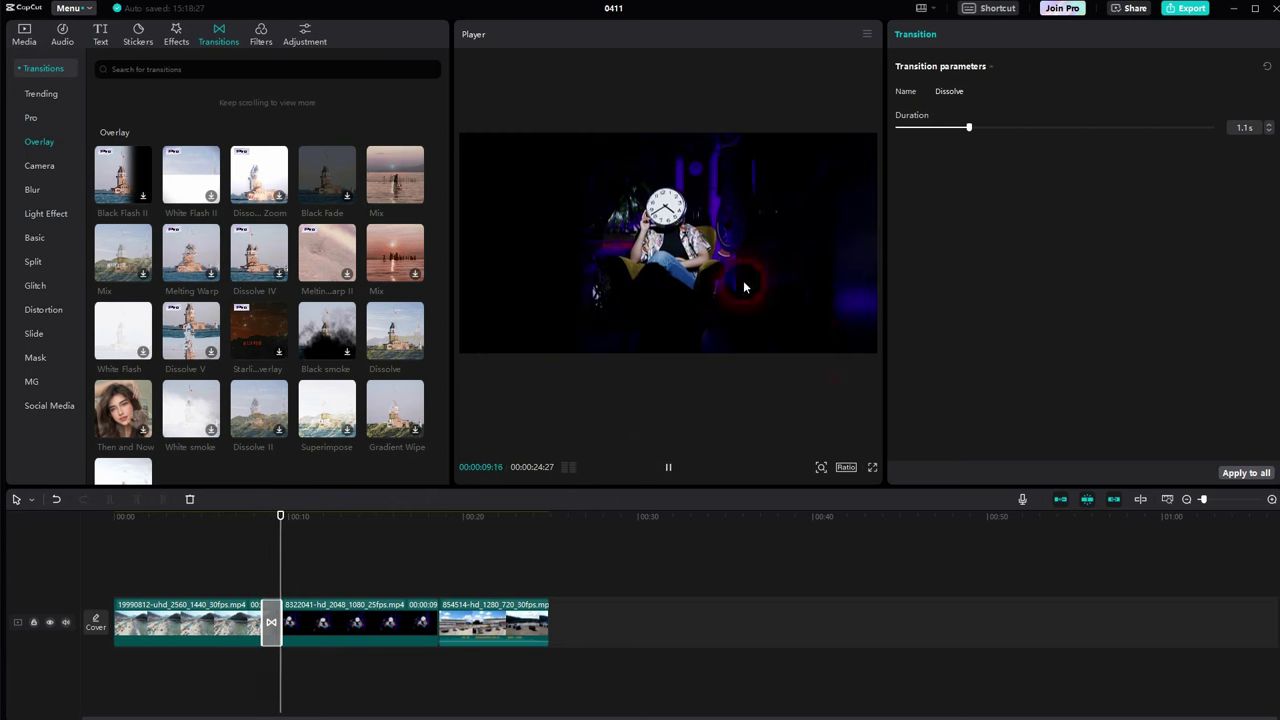
click(668, 467)
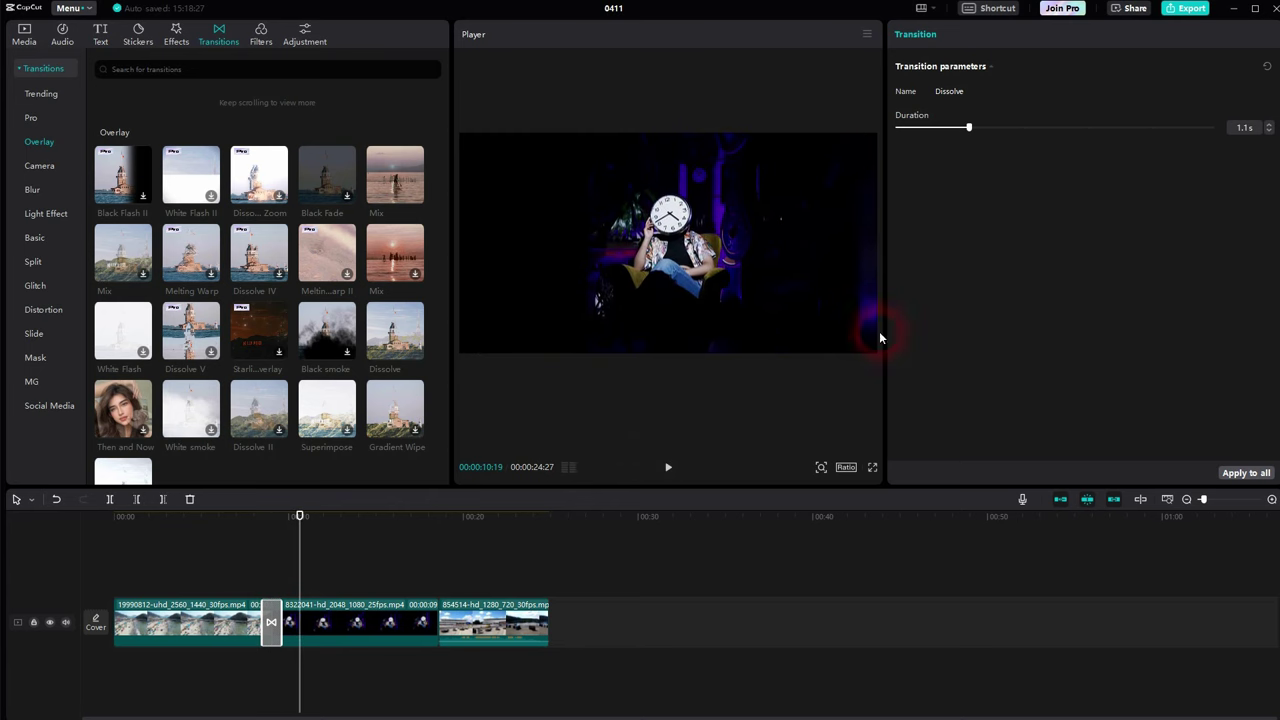
Step: Try the Dissolve transition at 4.5 s in playback and set its duration back to 1.1 s
drag(969, 128, 1249, 126)
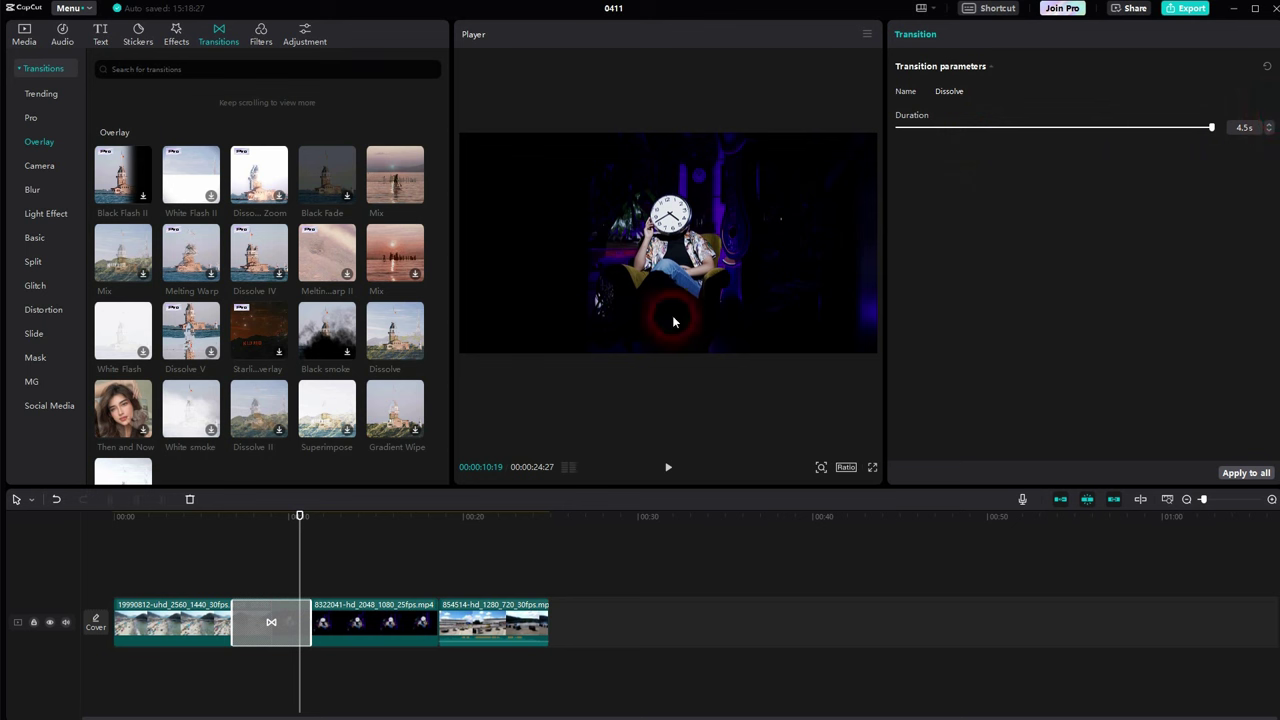
click(309, 557)
click(194, 570)
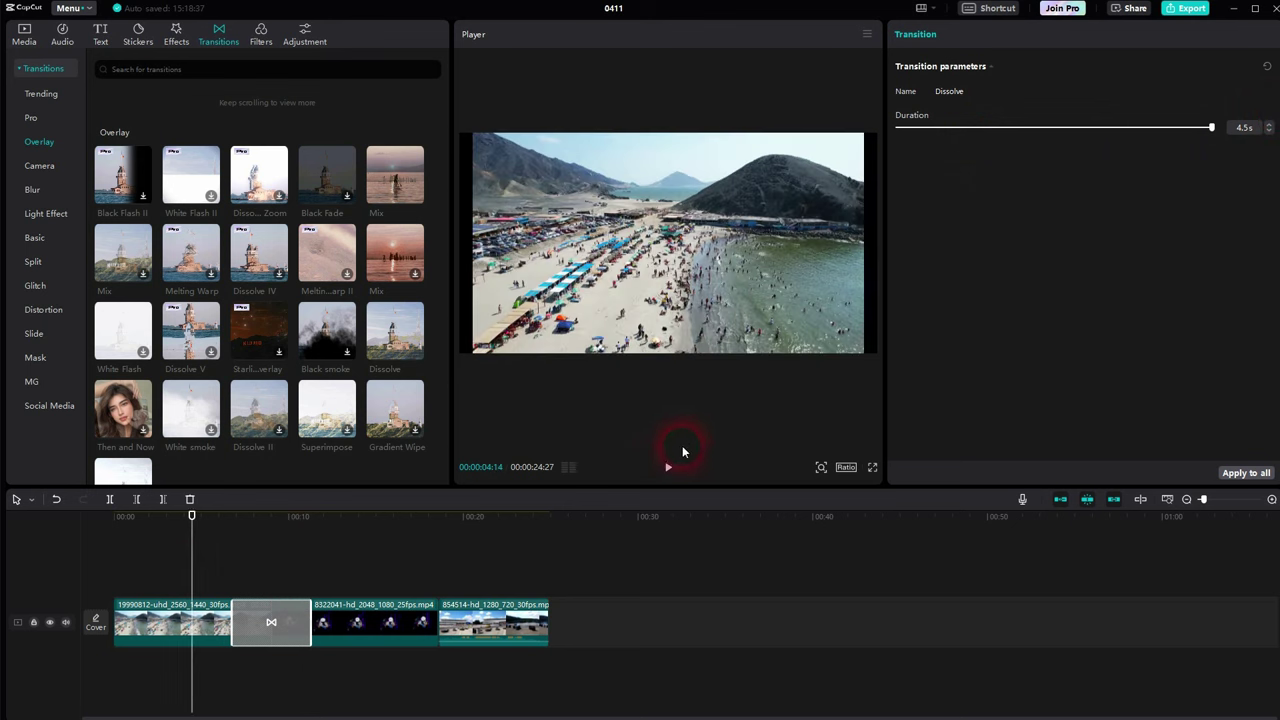
click(667, 467)
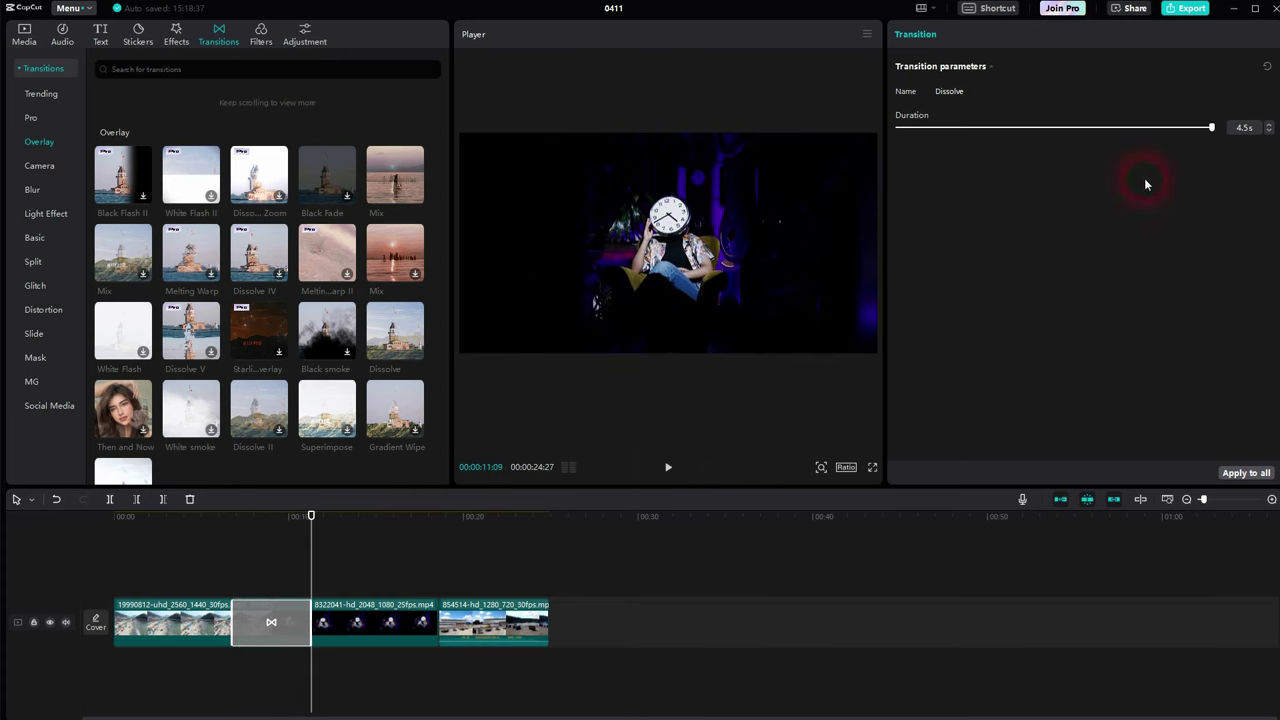
drag(1213, 128, 969, 155)
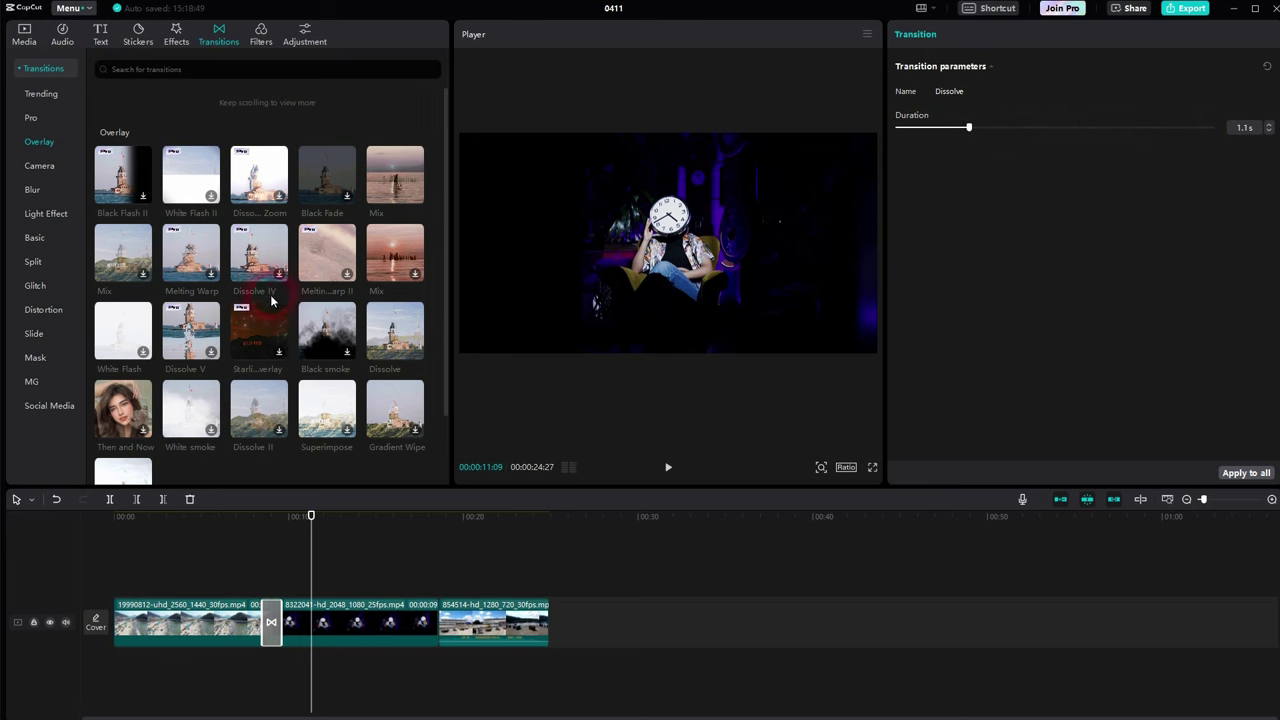
Step: Replace the Dissolve between the beach and clock-head clips with the White Flash overlay transition and select it
drag(152, 357, 286, 598)
click(222, 568)
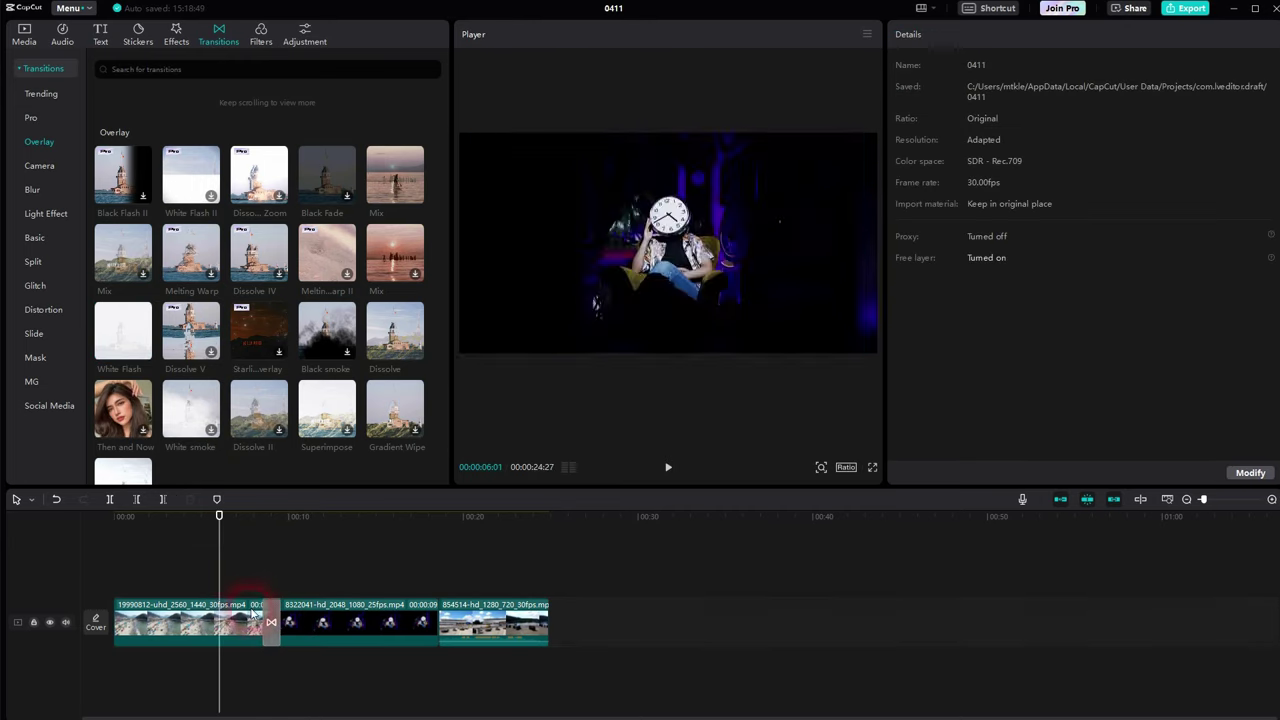
click(336, 604)
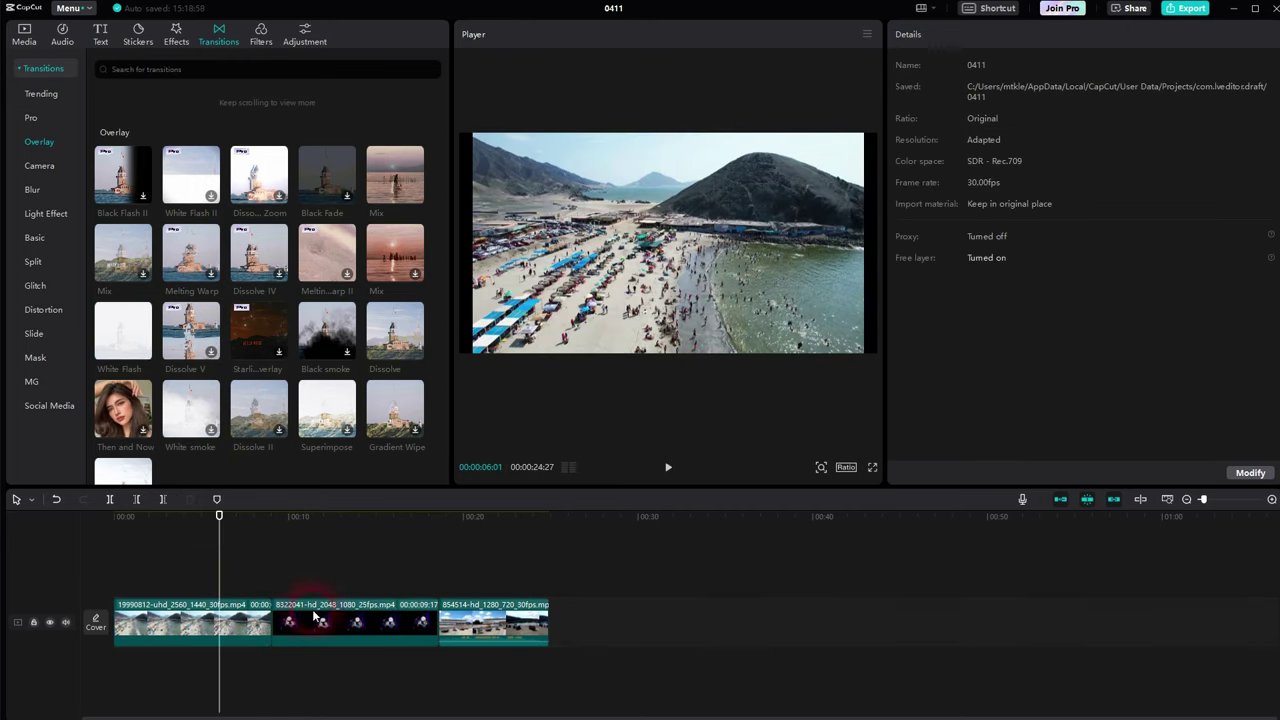
click(272, 624)
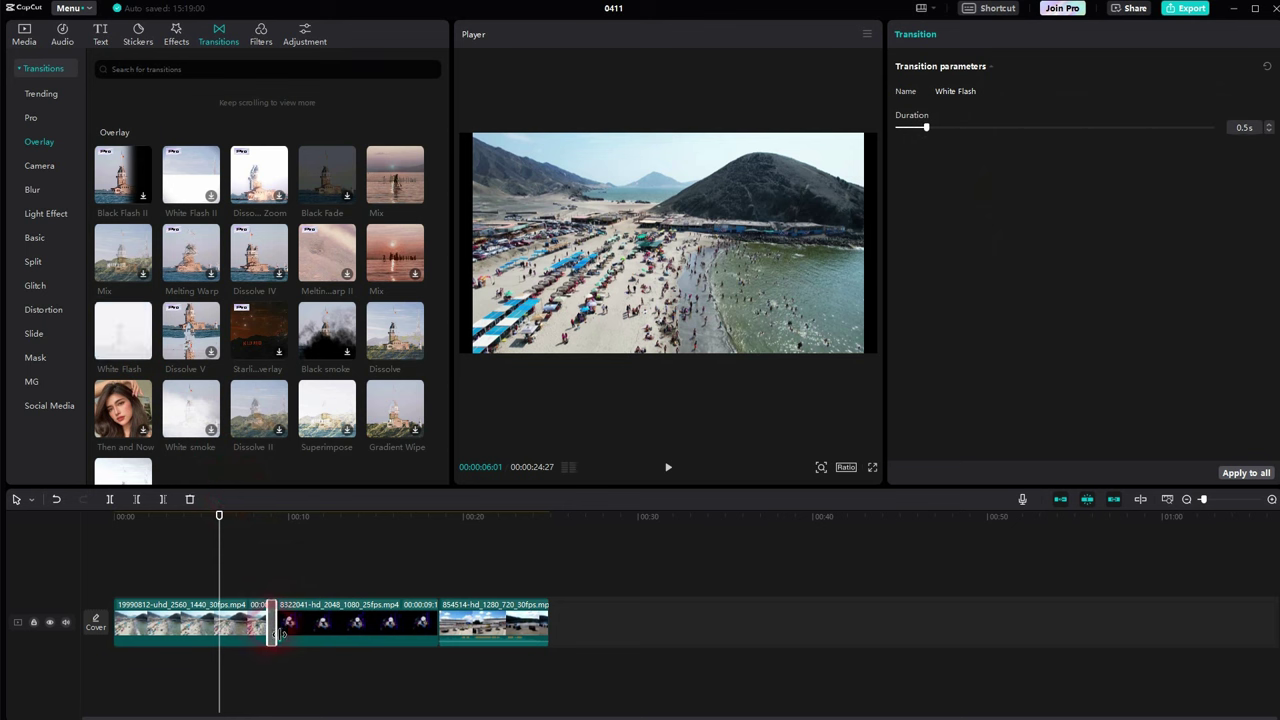
Step: Play across the White Flash transition and set its duration to 0.7 s
key(space)
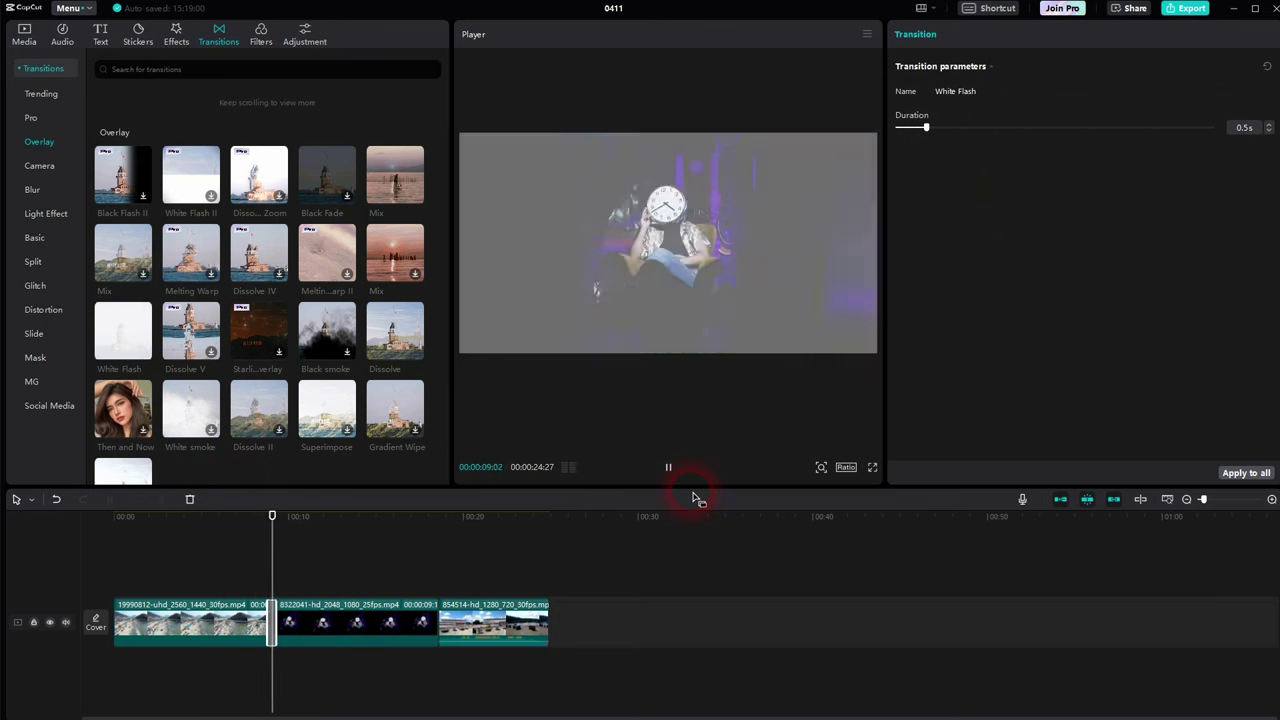
click(668, 467)
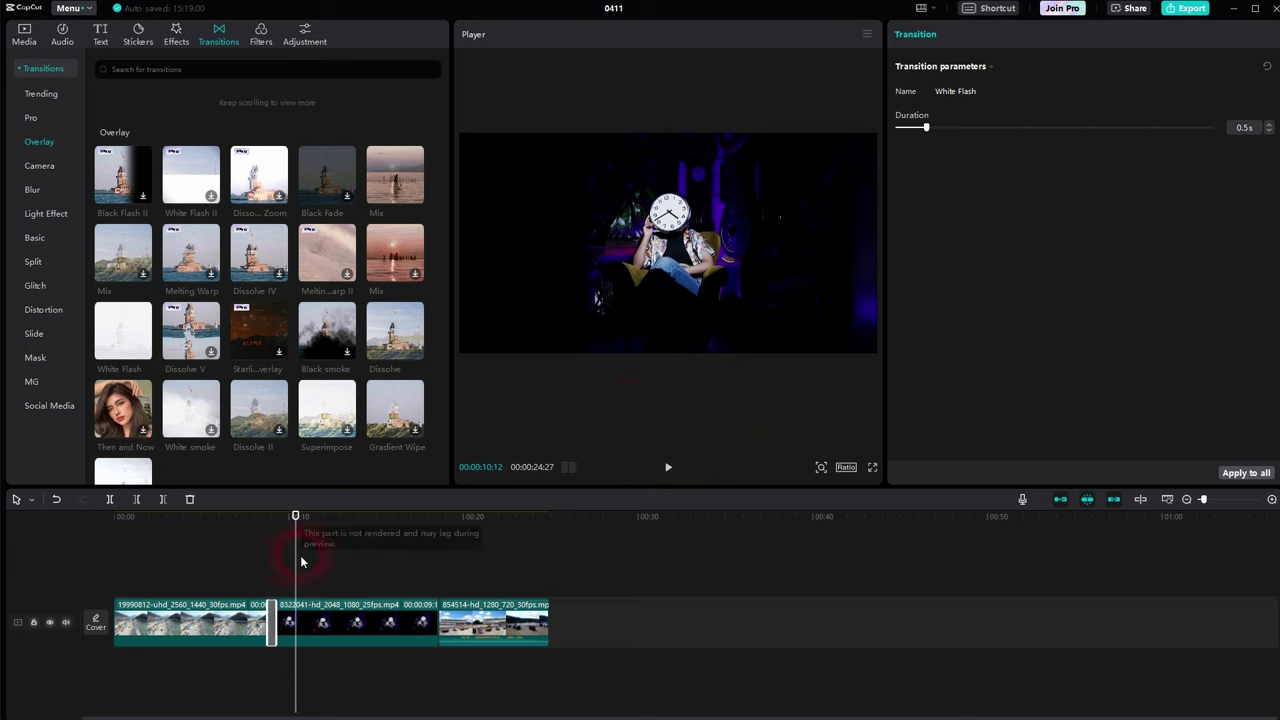
drag(302, 562, 271, 560)
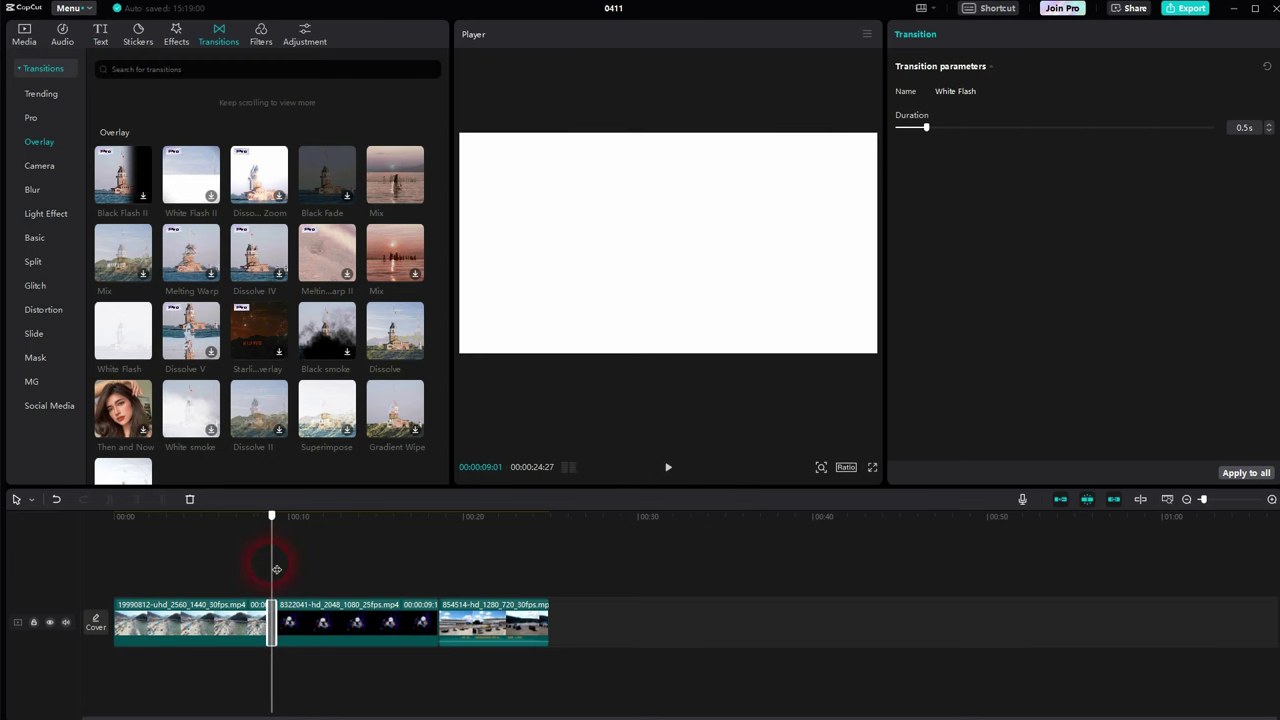
drag(927, 129, 945, 139)
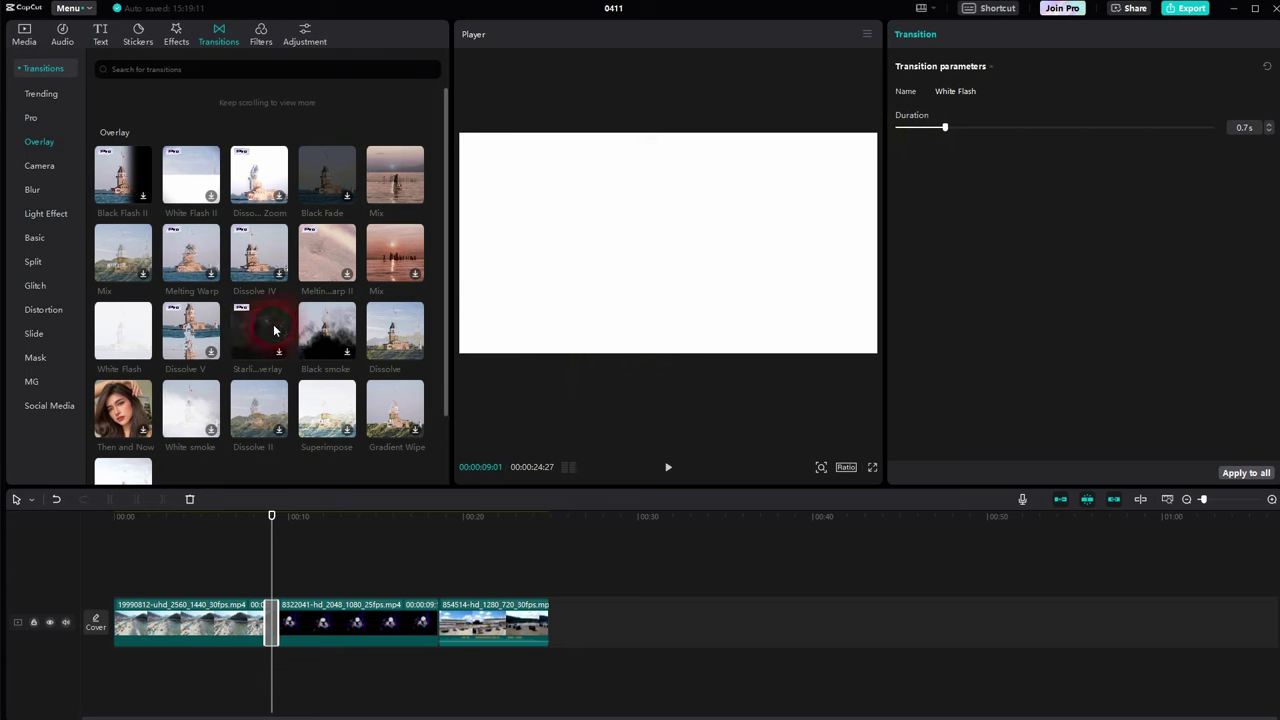
Step: Search the transitions for "wipe" and replace the White Flash between the beach and clock-head clips with Wipe Right
click(44, 167)
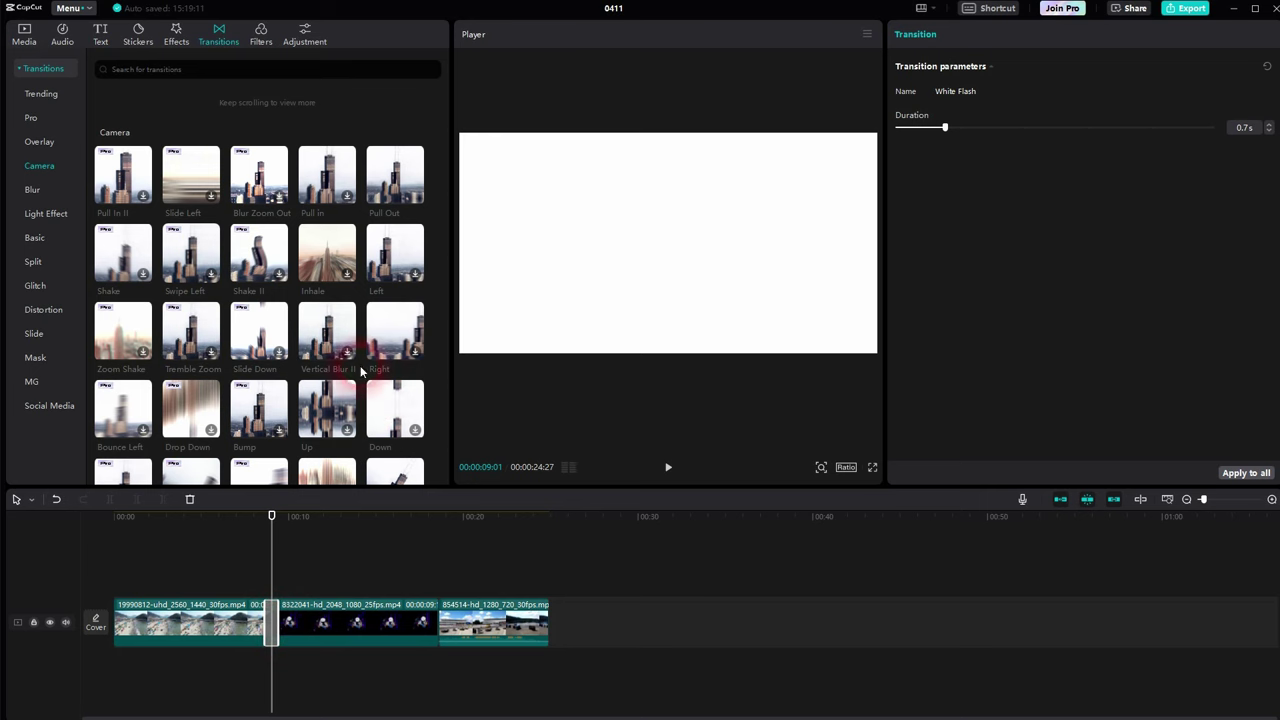
click(184, 72)
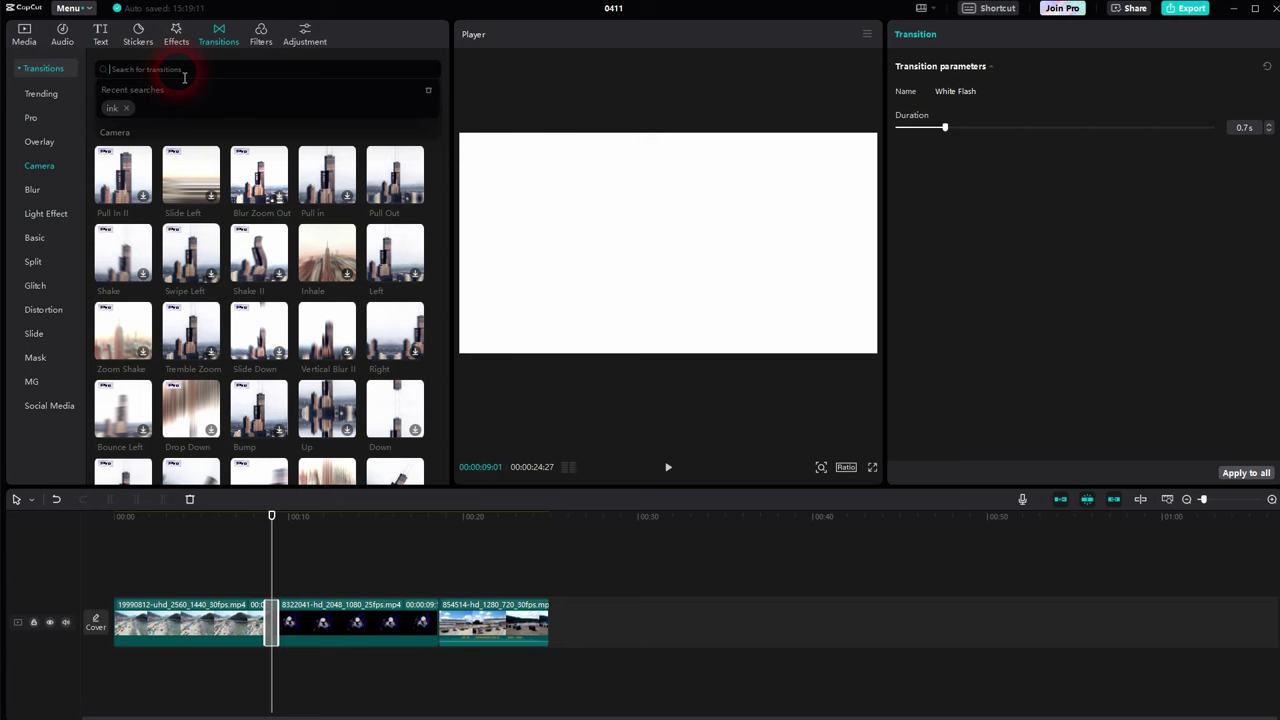
text(wipe)
key(Return)
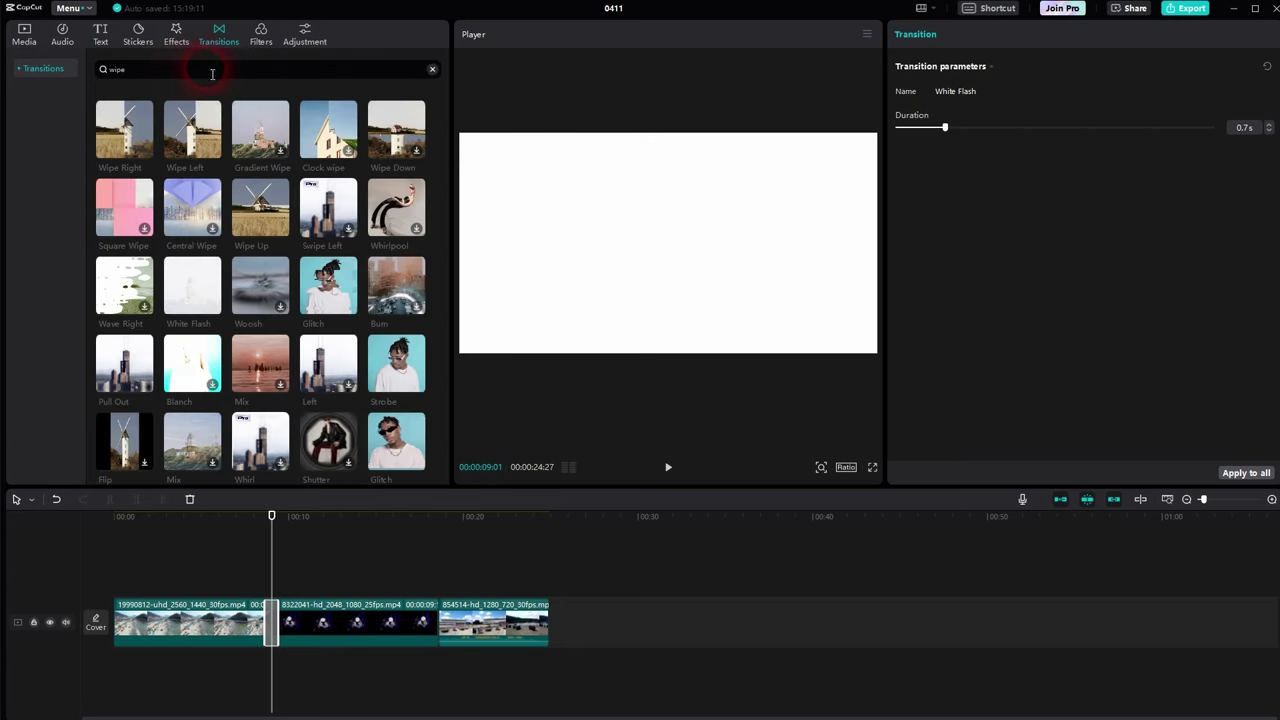
drag(124, 129, 335, 601)
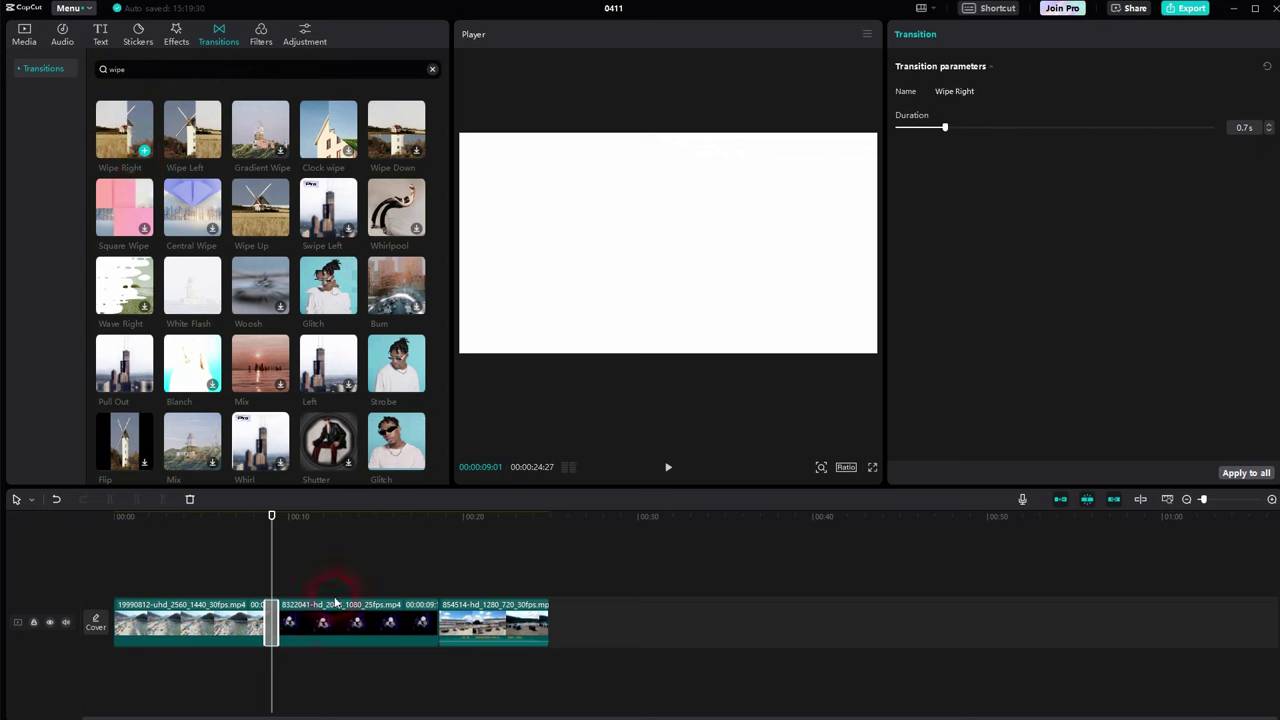
Step: Play across the Wipe Right transition from just before the cut and return the playhead to the end of the beach clip
drag(275, 570, 250, 572)
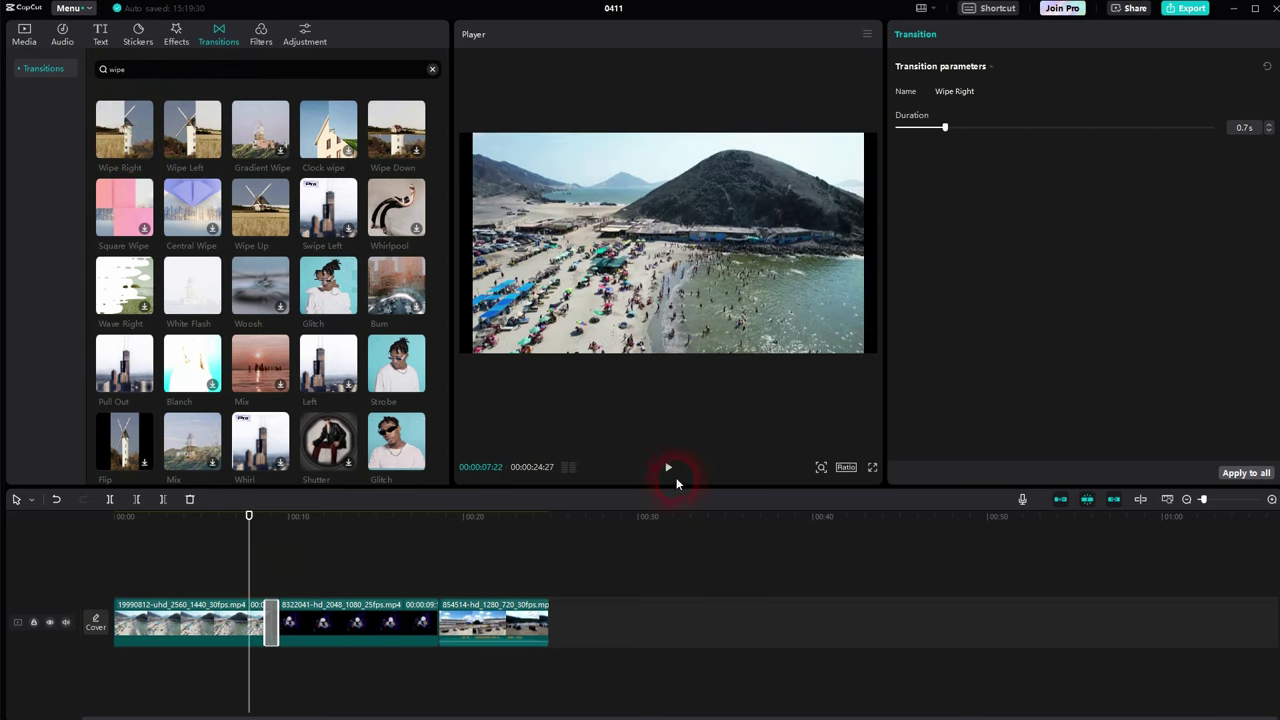
click(670, 470)
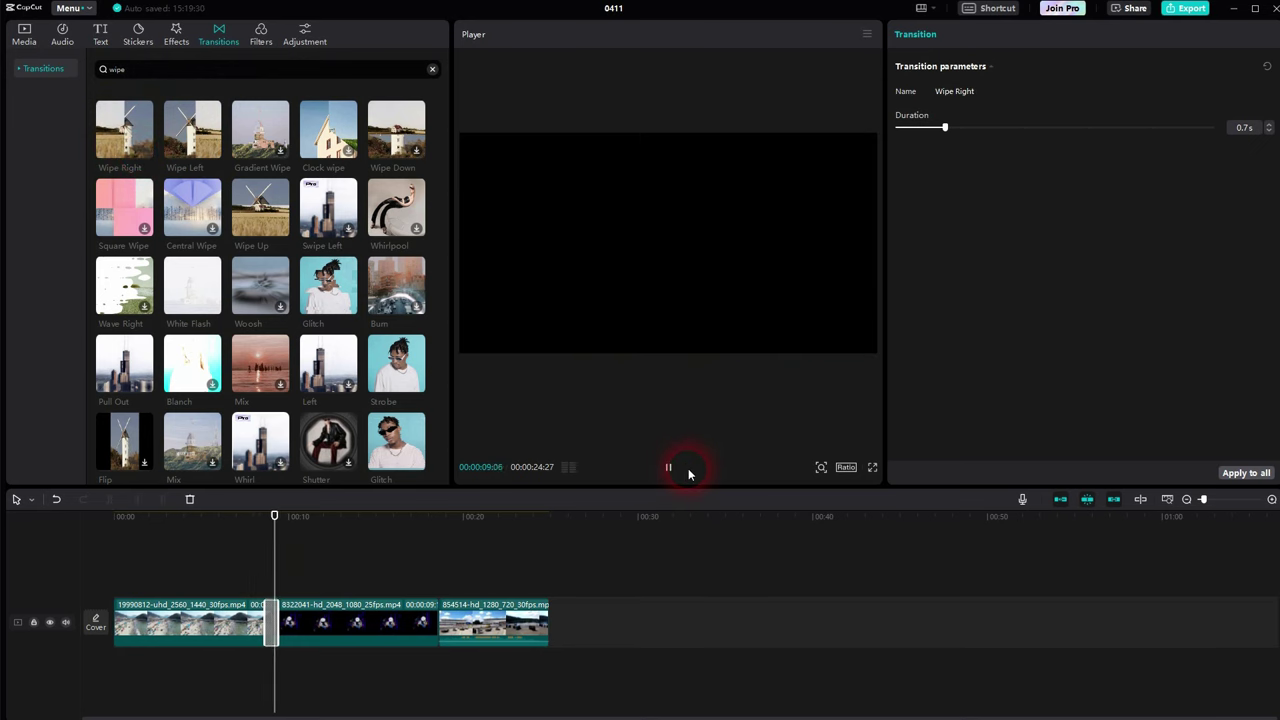
click(671, 468)
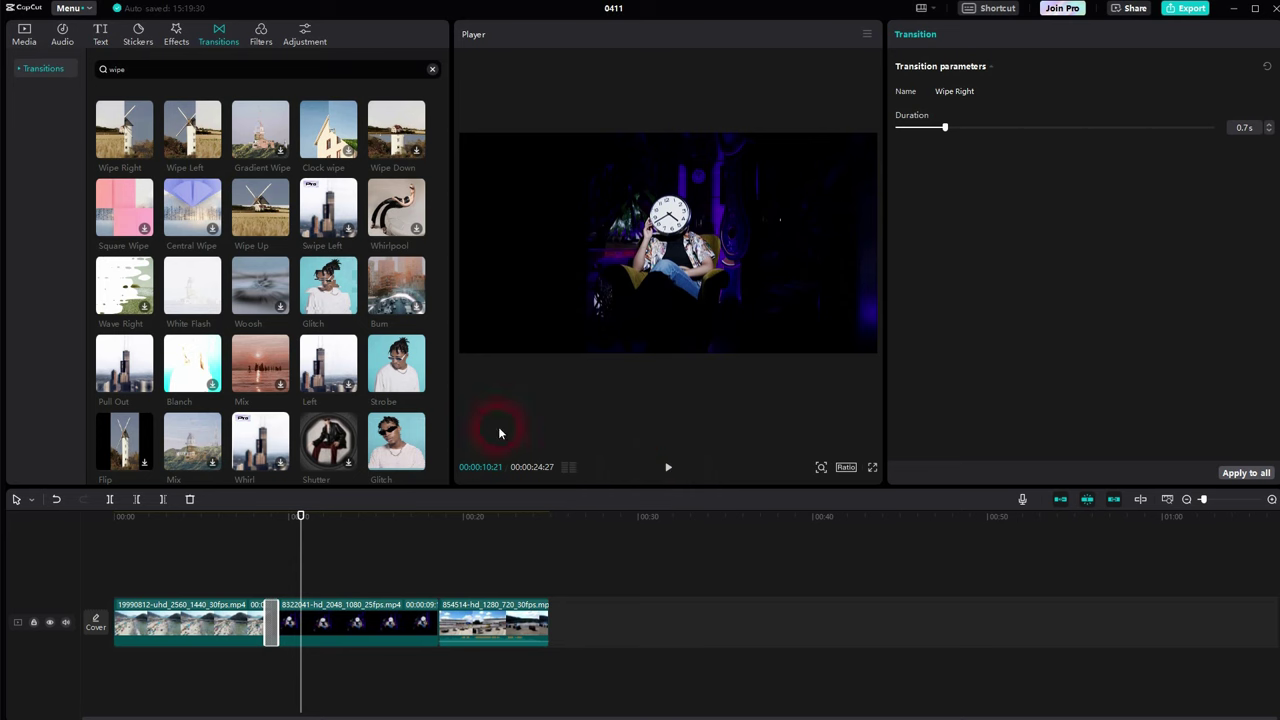
drag(303, 570, 251, 563)
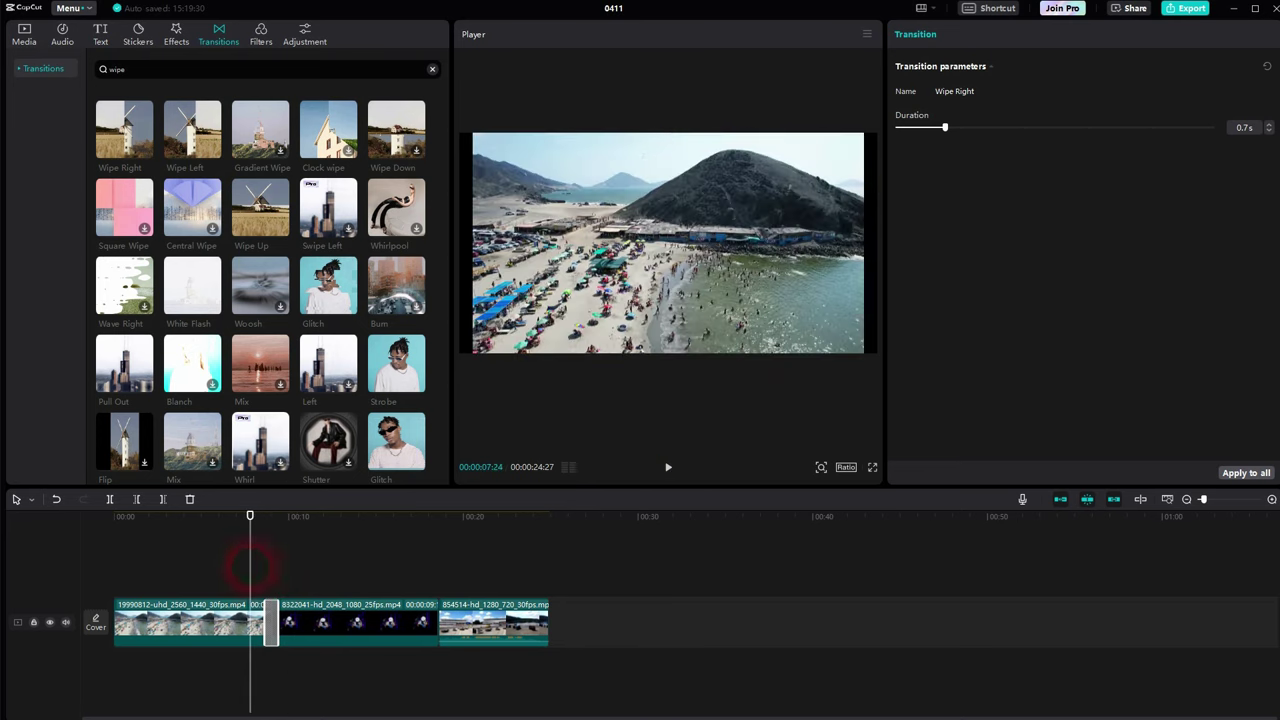
Step: Replace the Wipe Right transition with Wipe Left and play across it
click(213, 153)
click(670, 468)
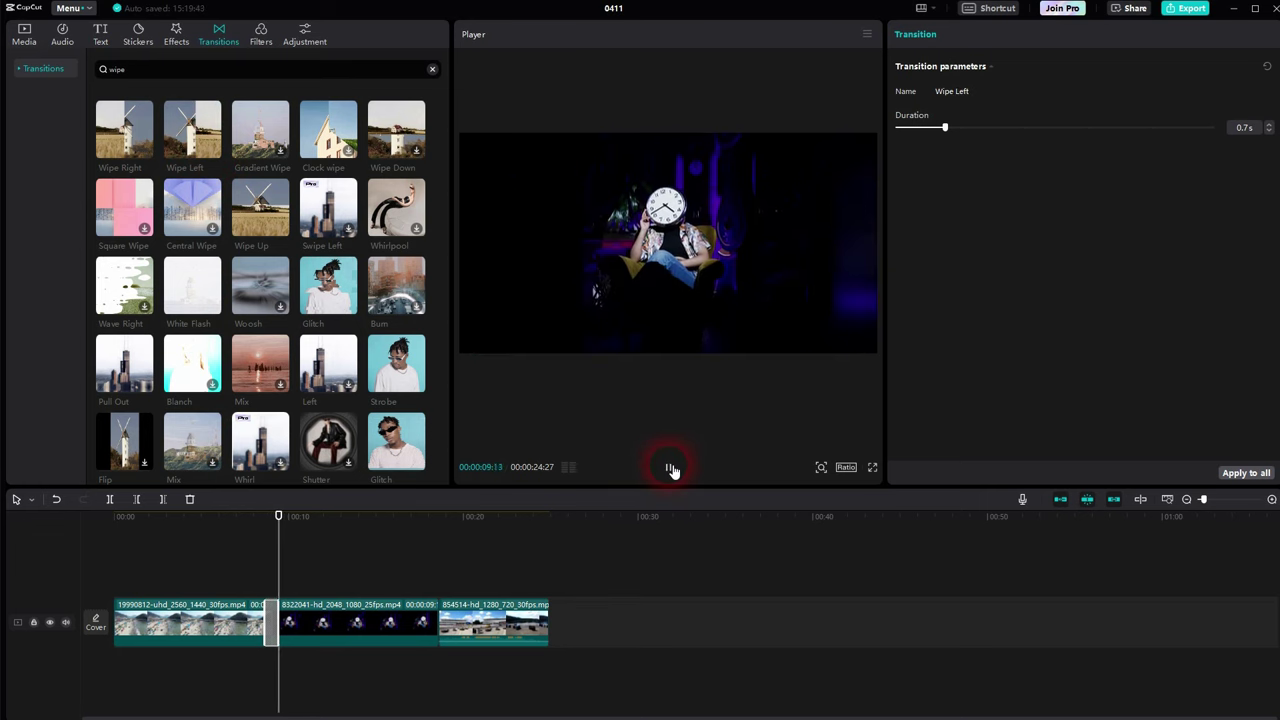
click(670, 468)
Step: Move the playhead to the middle of the Wipe Left transition and set its duration to 1.1 s
click(277, 560)
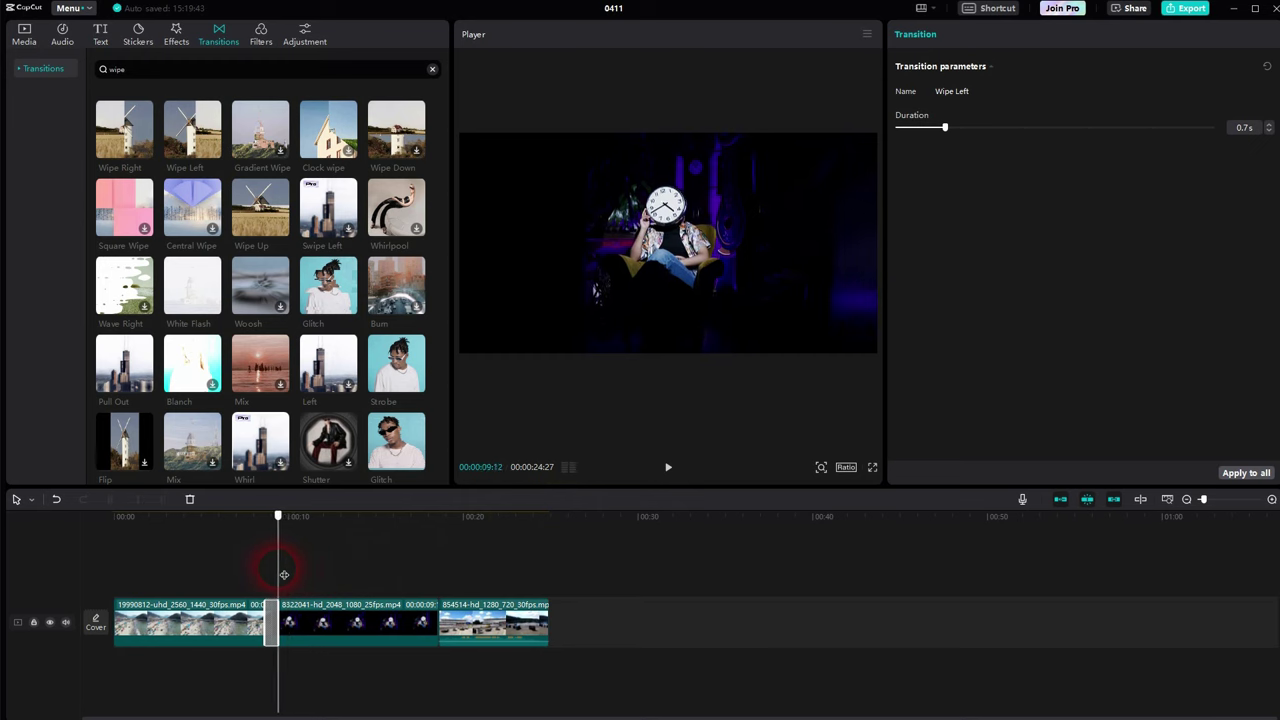
mouse_move(284, 574)
mouse_down()
mouse_move(268, 576)
mouse_move(279, 581)
mouse_up()
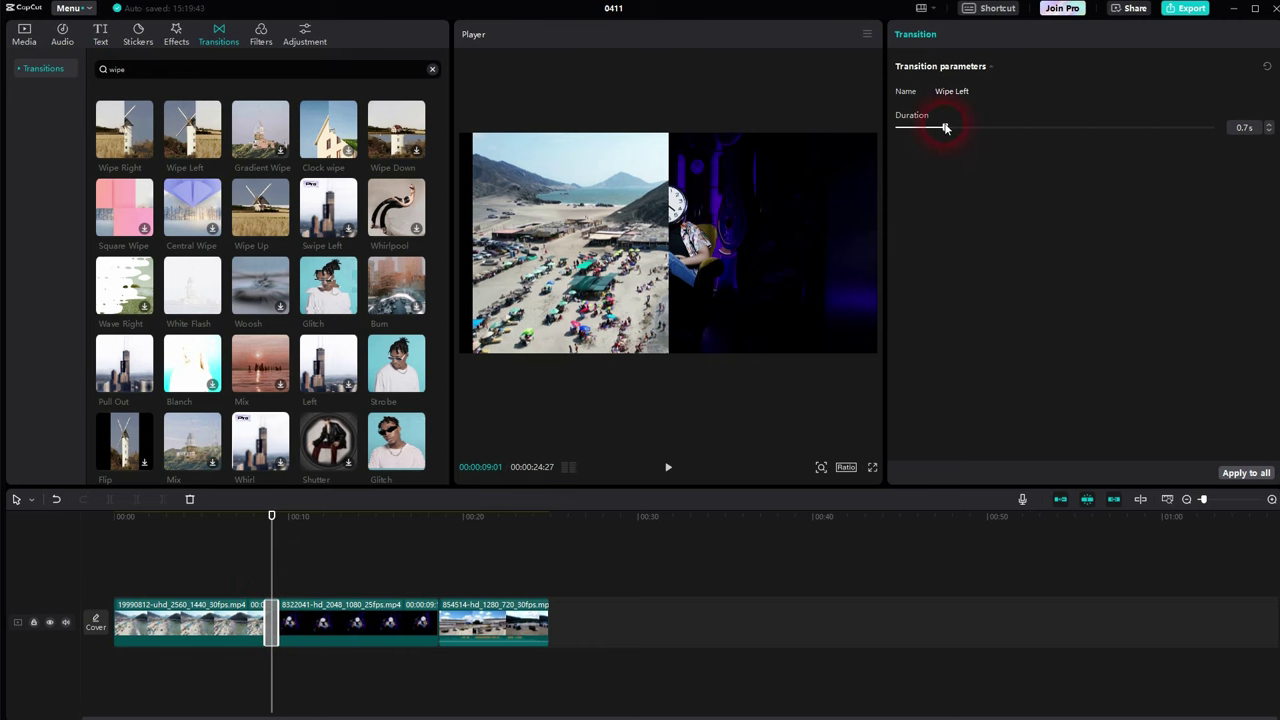
drag(946, 128, 968, 128)
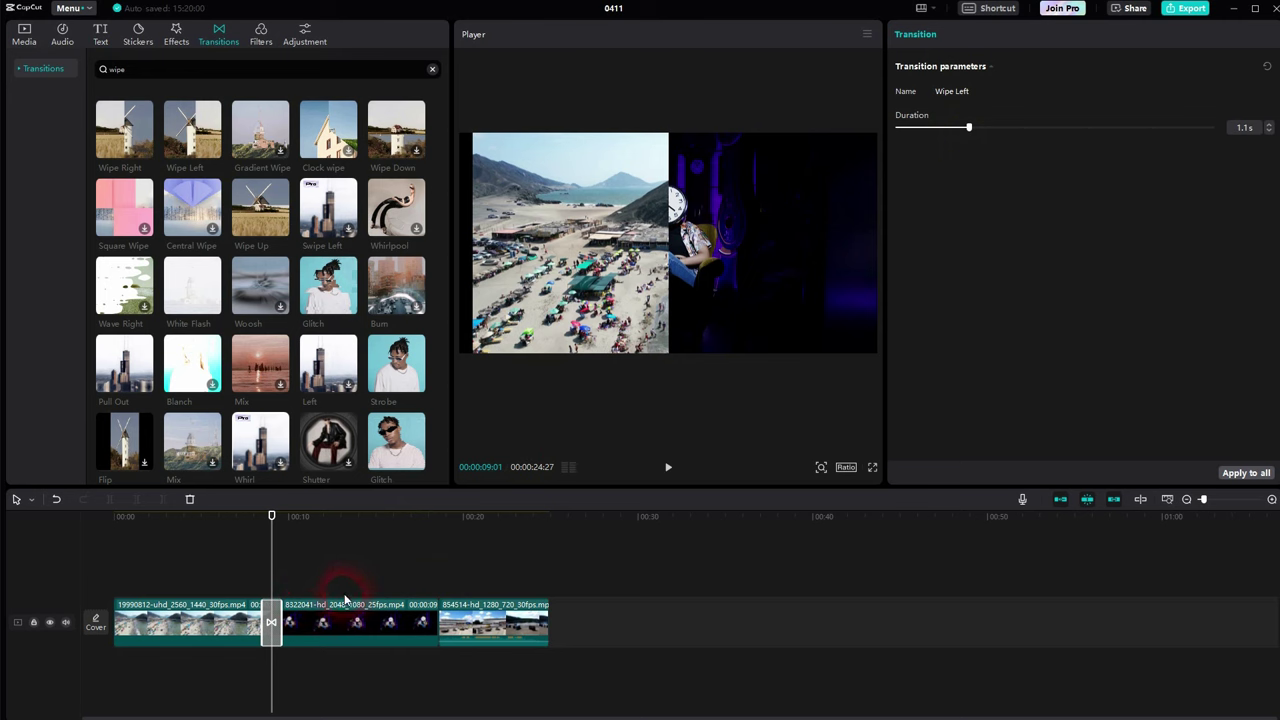
Step: Replace the Wipe Left transition with Glitch and play across it twice from just before the cut
click(351, 311)
click(243, 563)
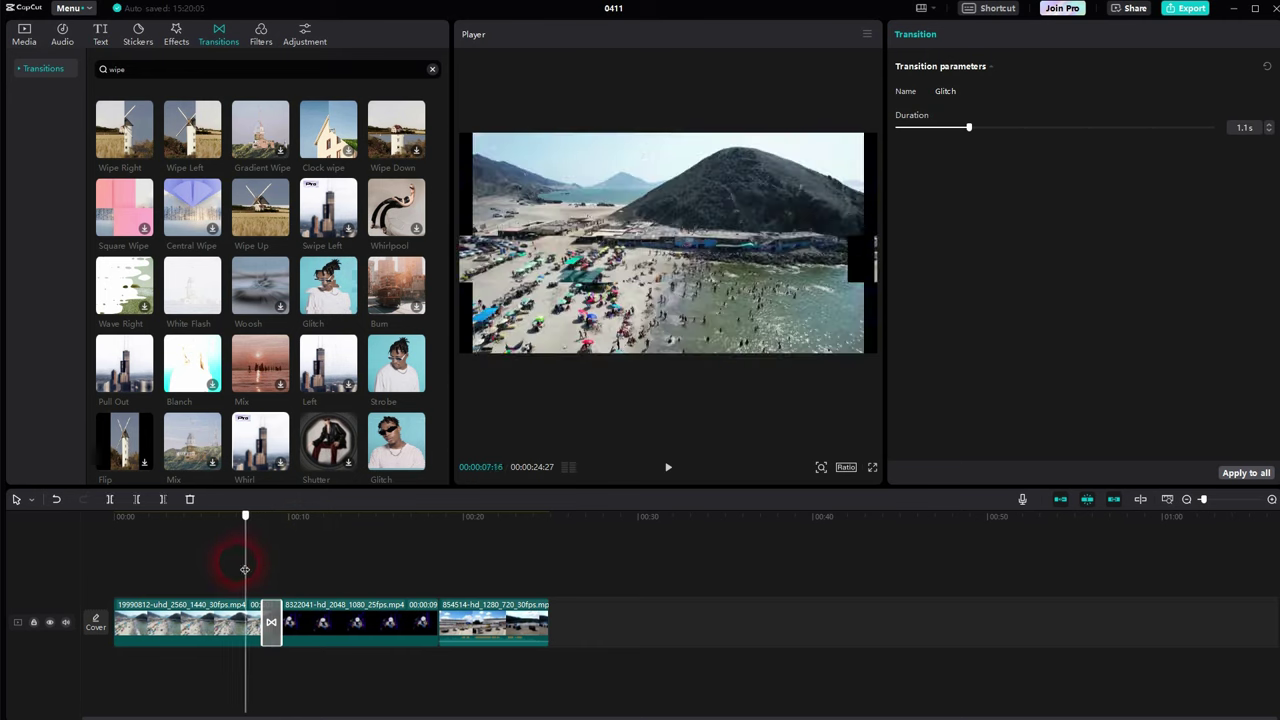
click(670, 468)
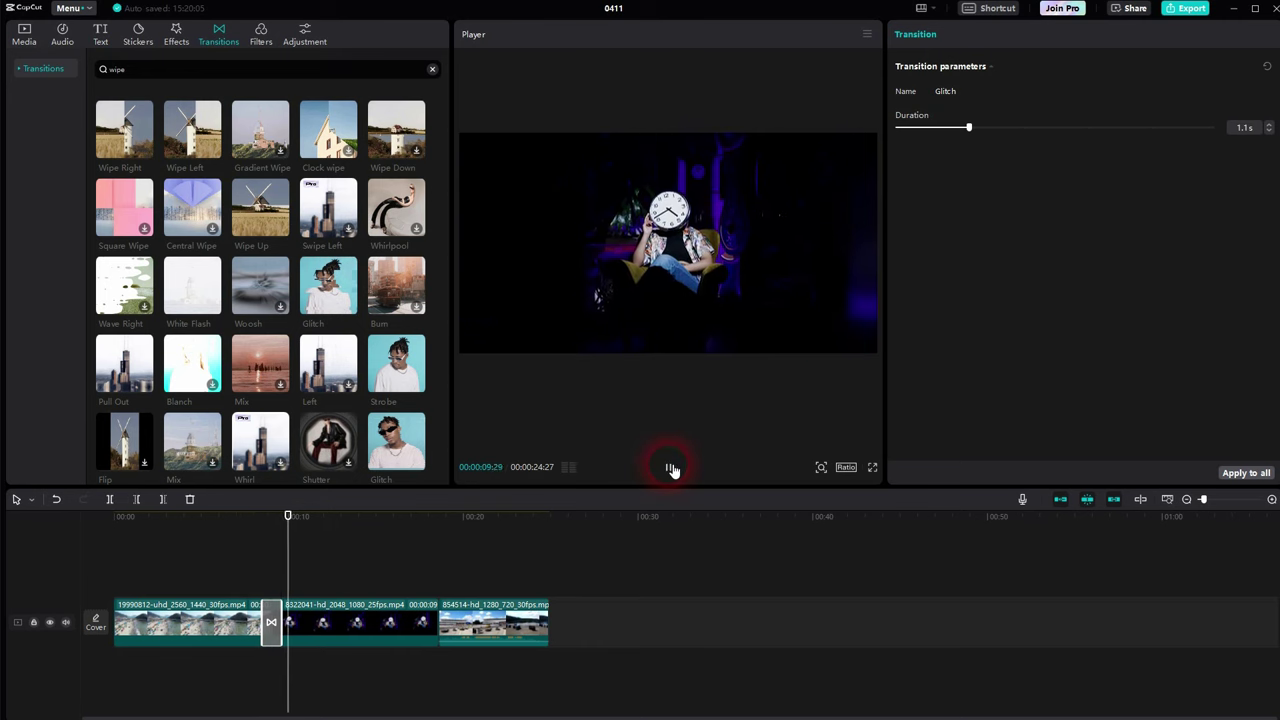
click(670, 468)
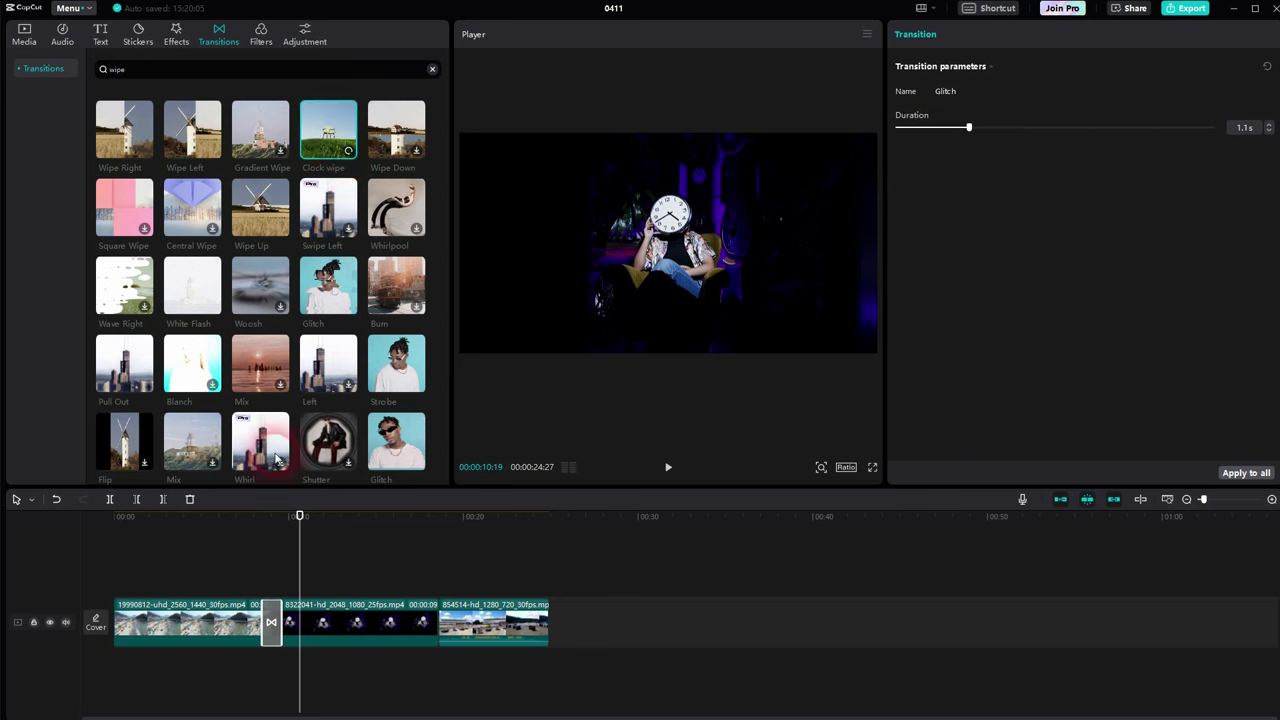
click(248, 589)
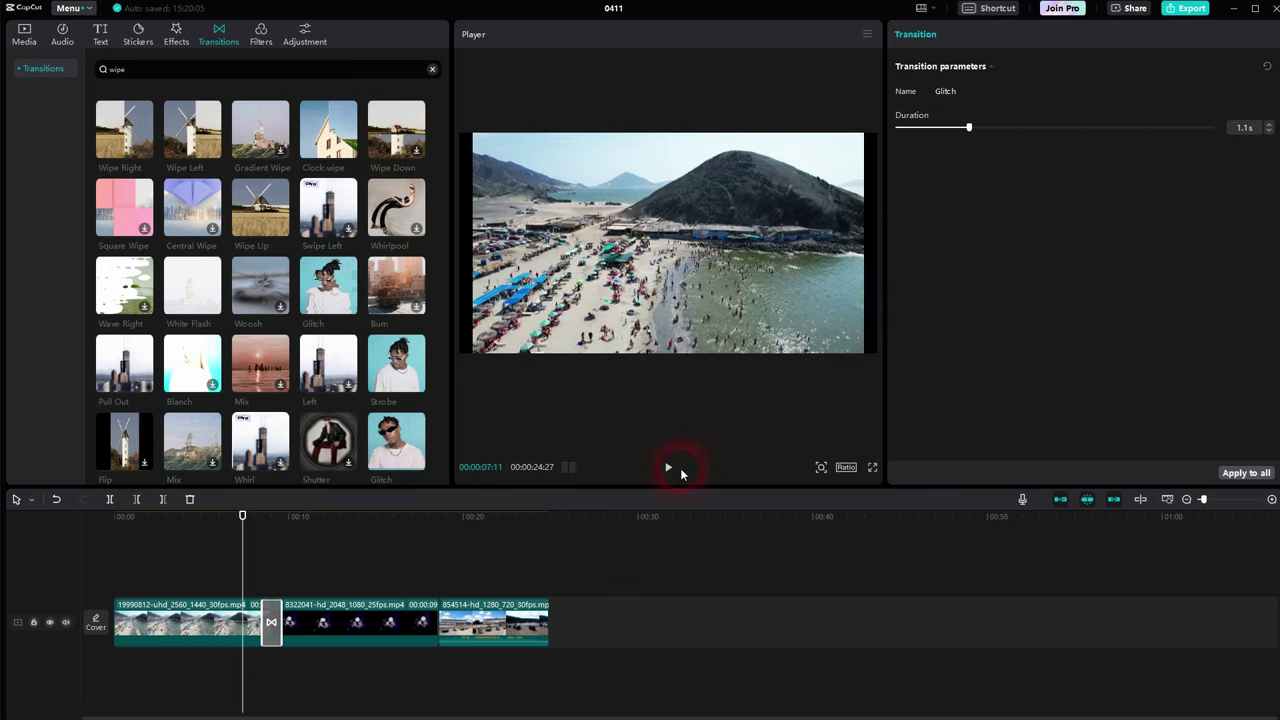
click(669, 469)
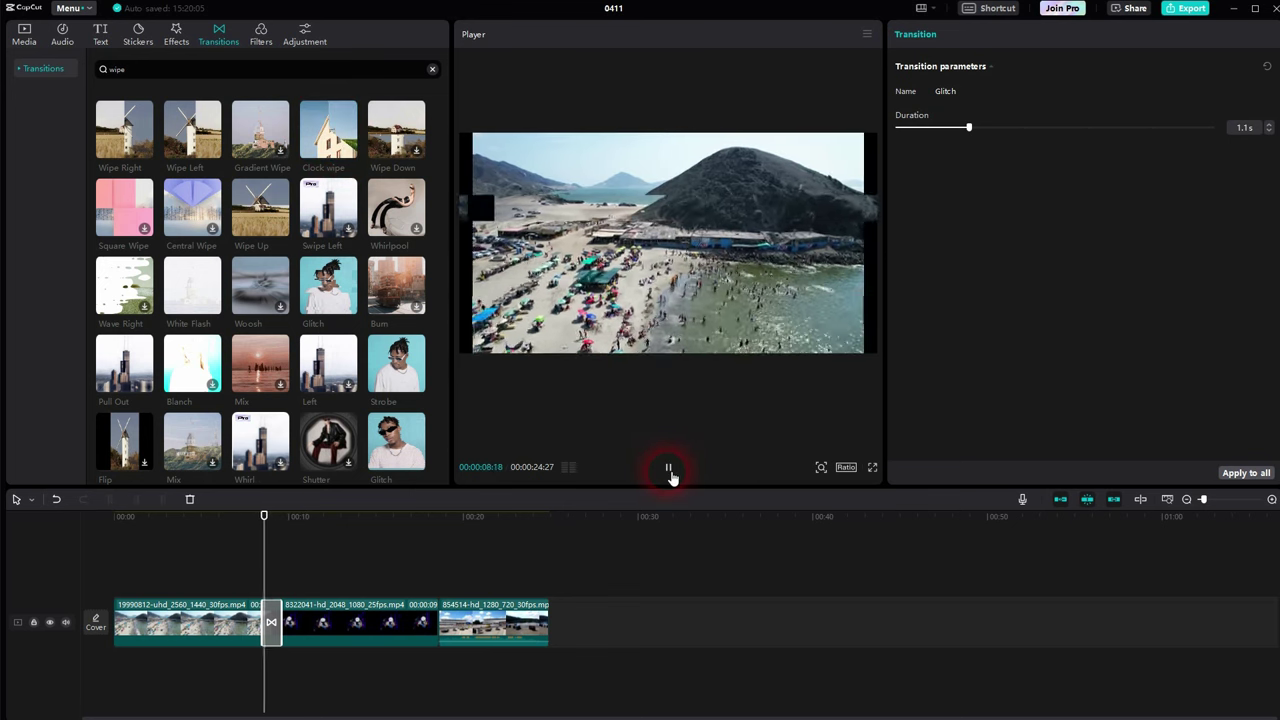
click(670, 469)
Step: Replace the Glitch transition between the beach and clock-head clips with Clock wipe and play across it
click(270, 622)
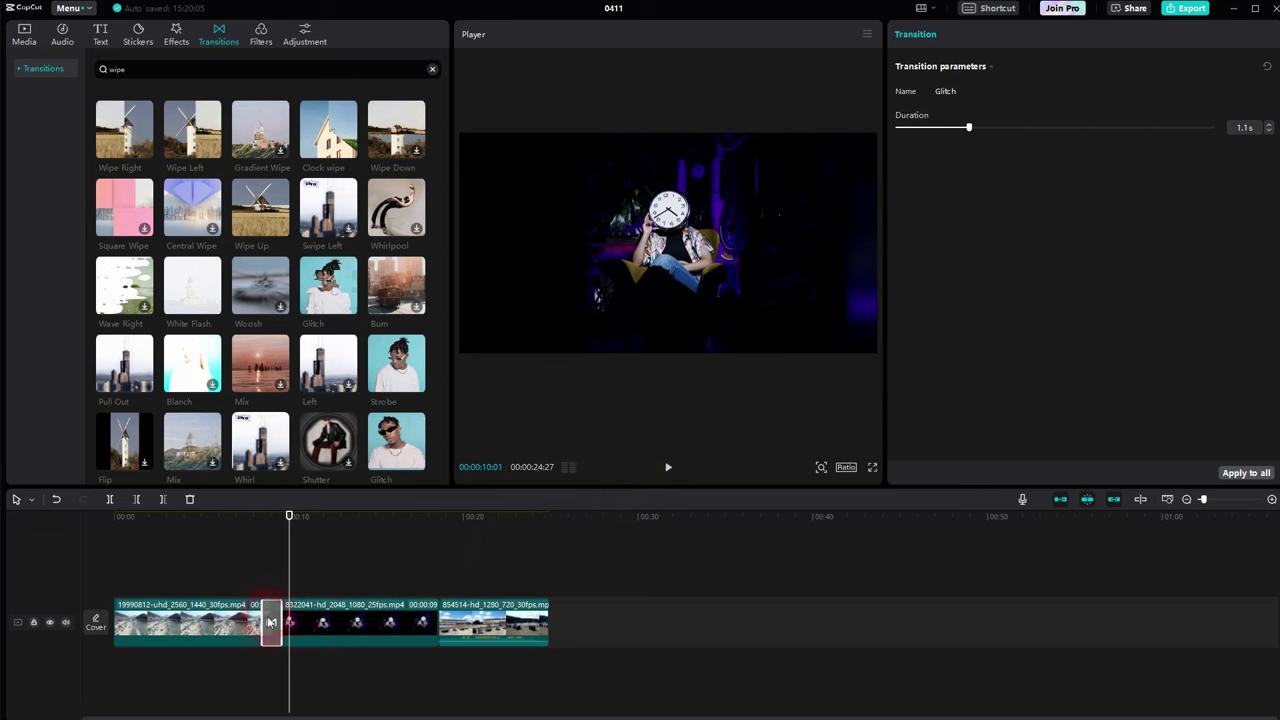
click(264, 622)
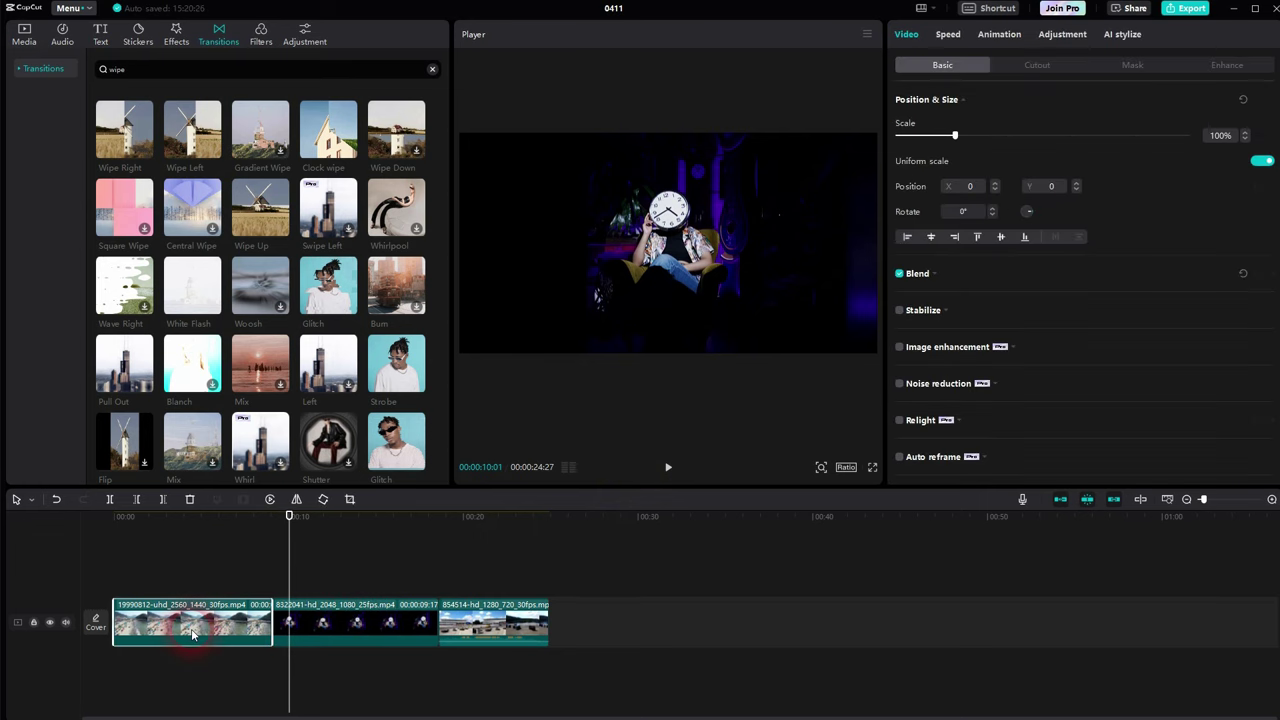
click(349, 151)
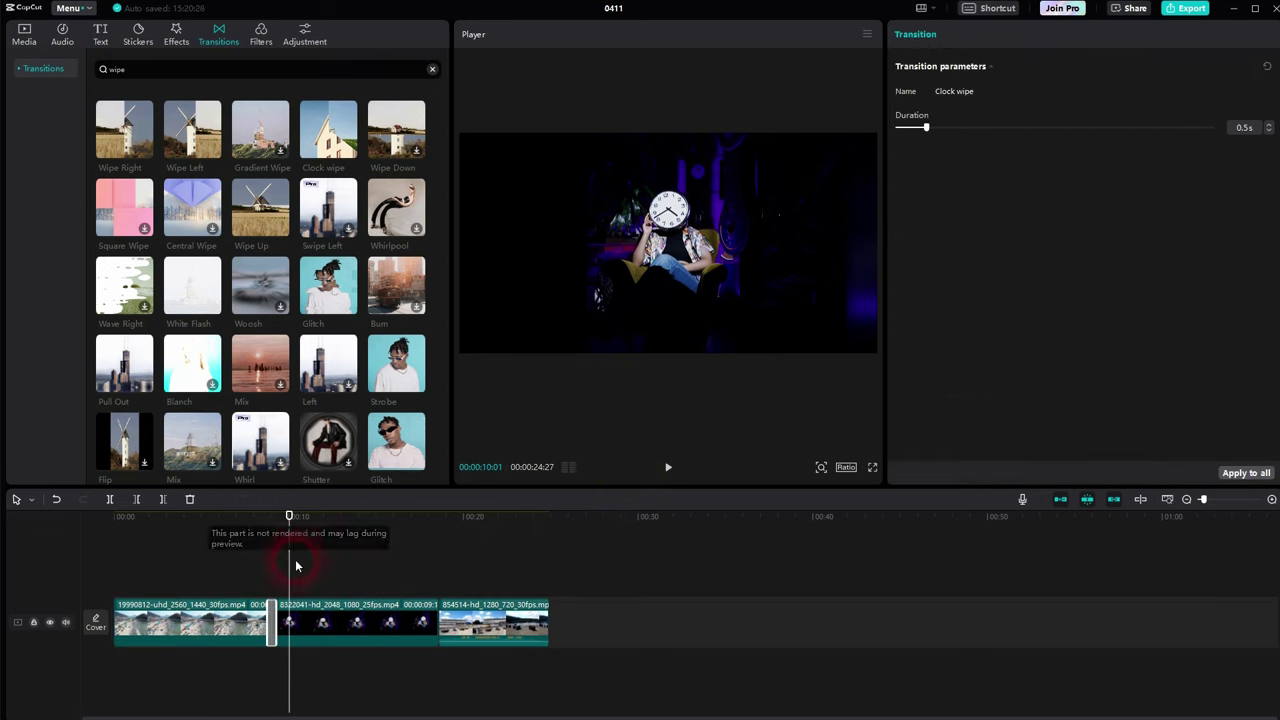
drag(291, 552, 257, 549)
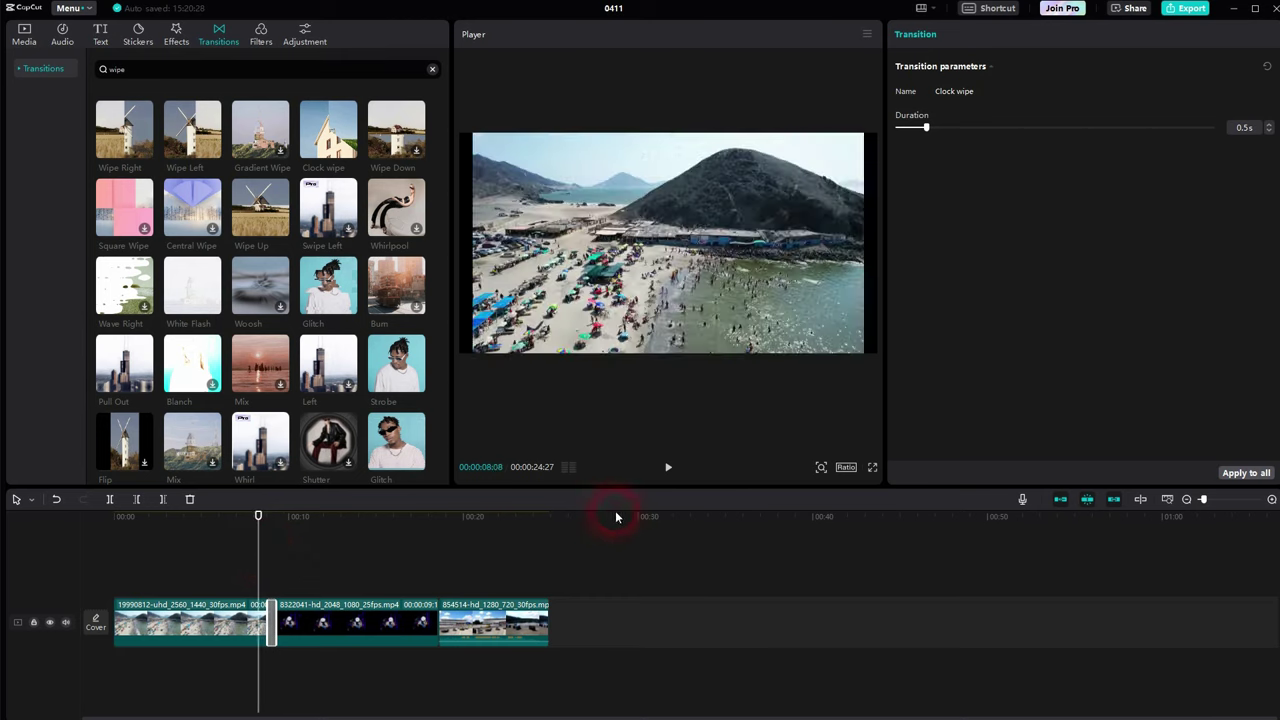
click(668, 467)
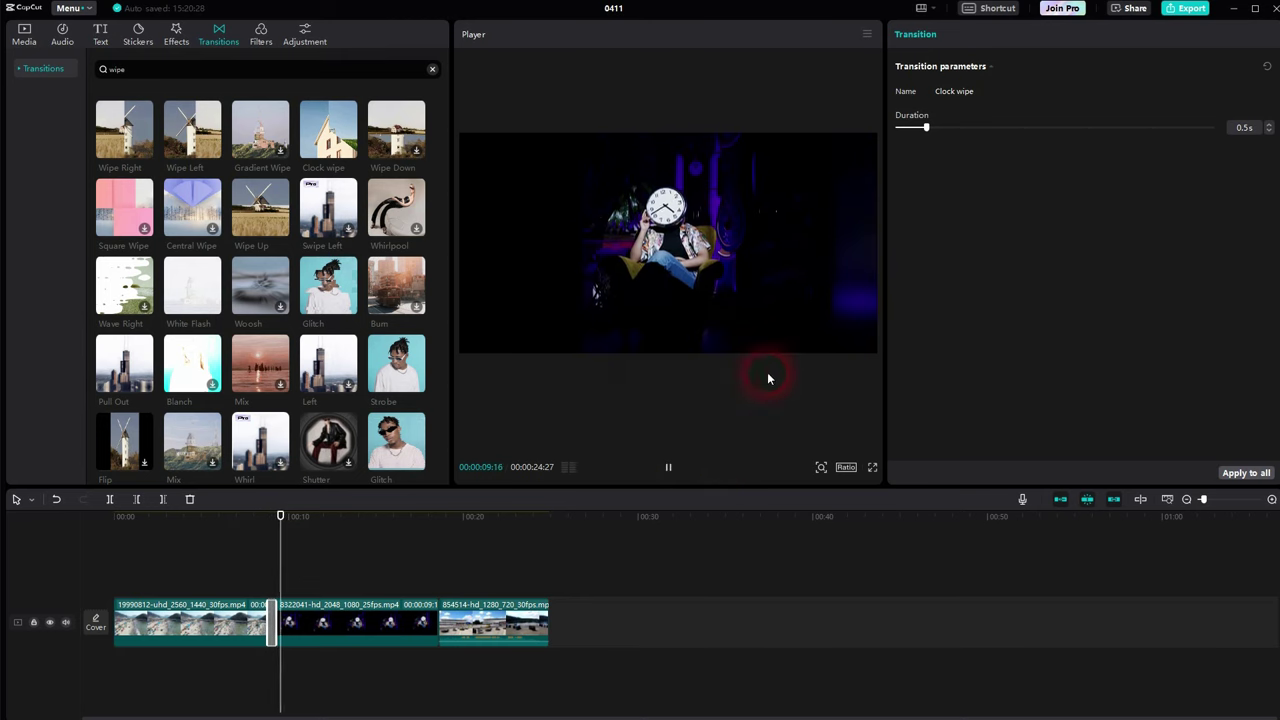
click(668, 467)
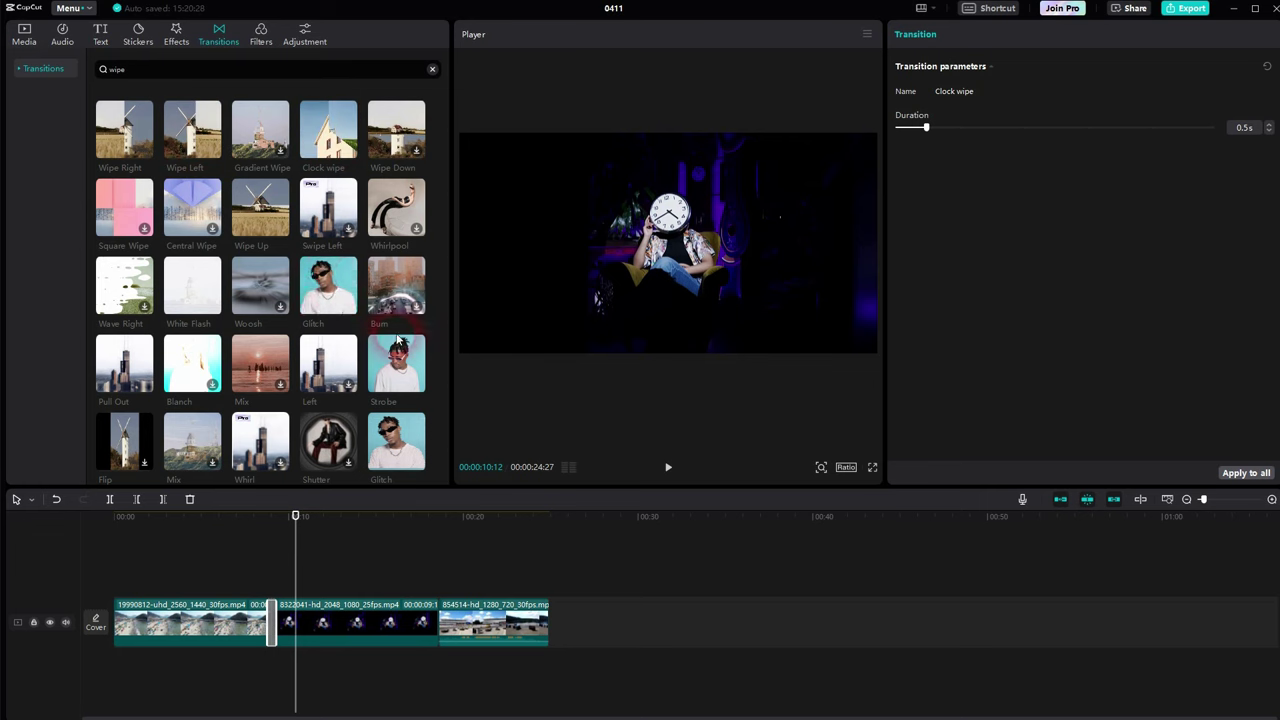
Step: Replace the Clock wipe between the beach and clock-head clips with the Strobe transition from the Glitch category
click(45, 78)
click(36, 286)
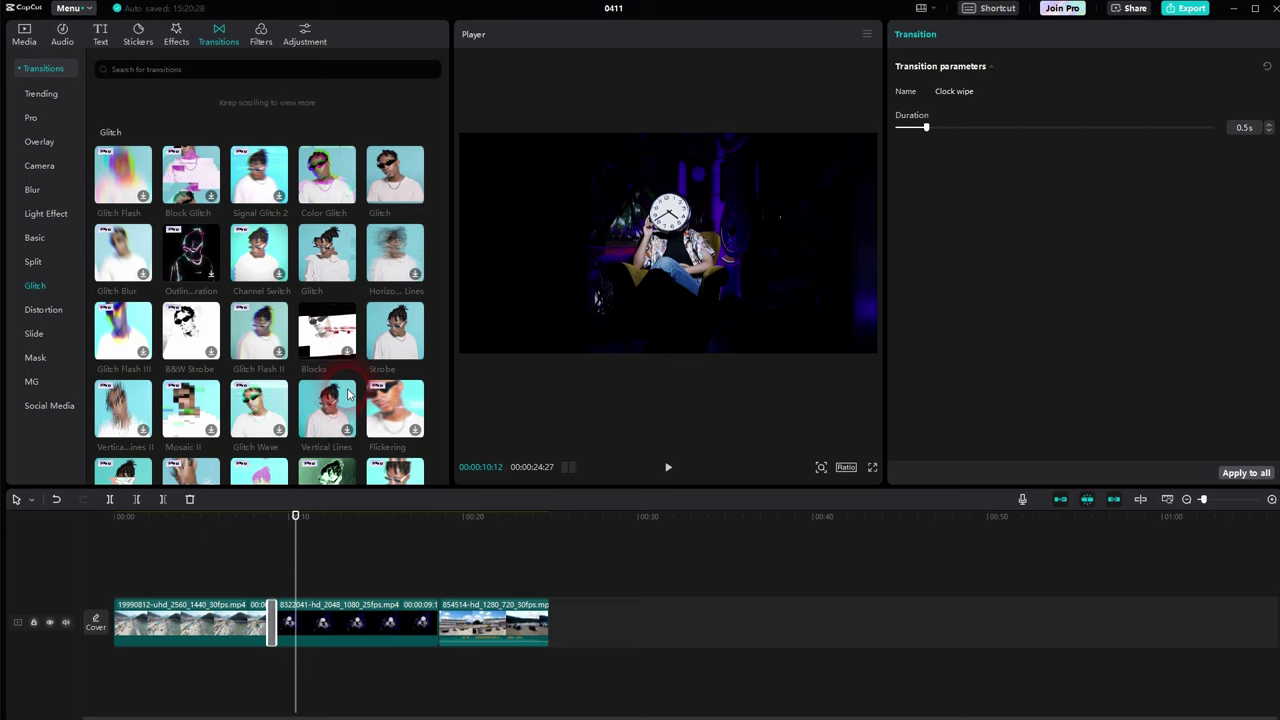
scroll(345, 392, down, 2)
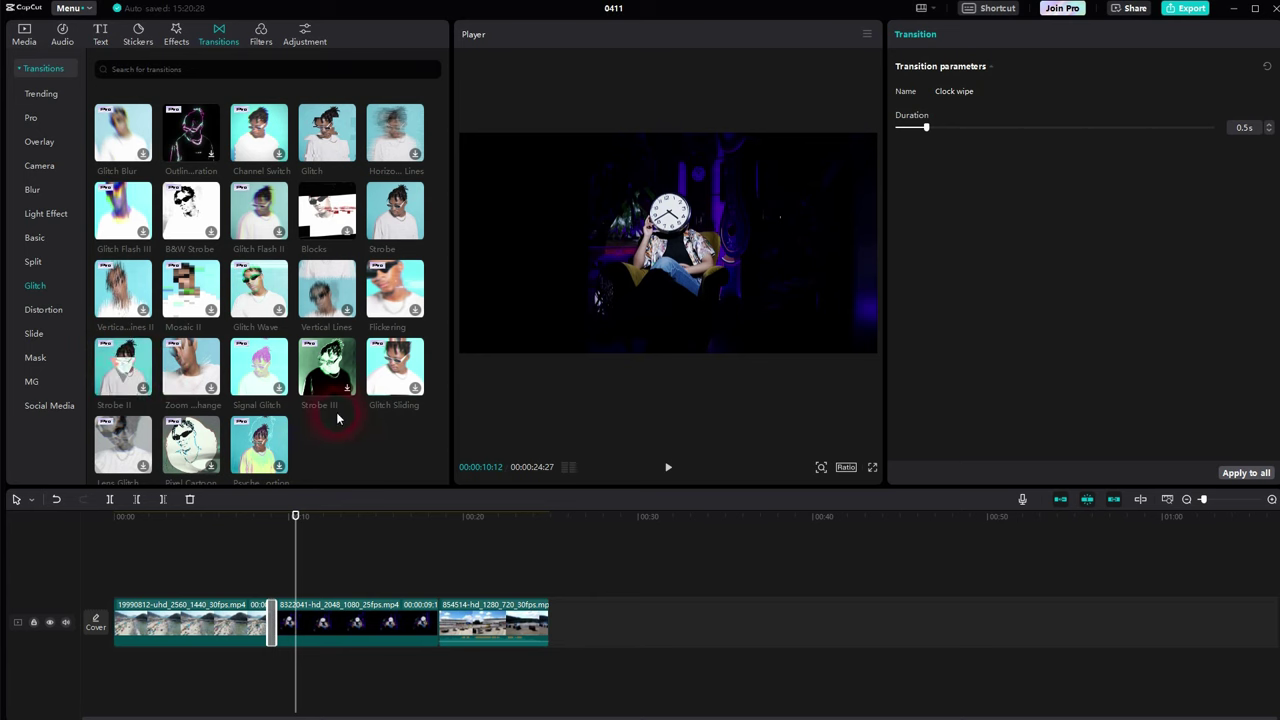
mouse_move(417, 236)
drag(417, 236, 271, 616)
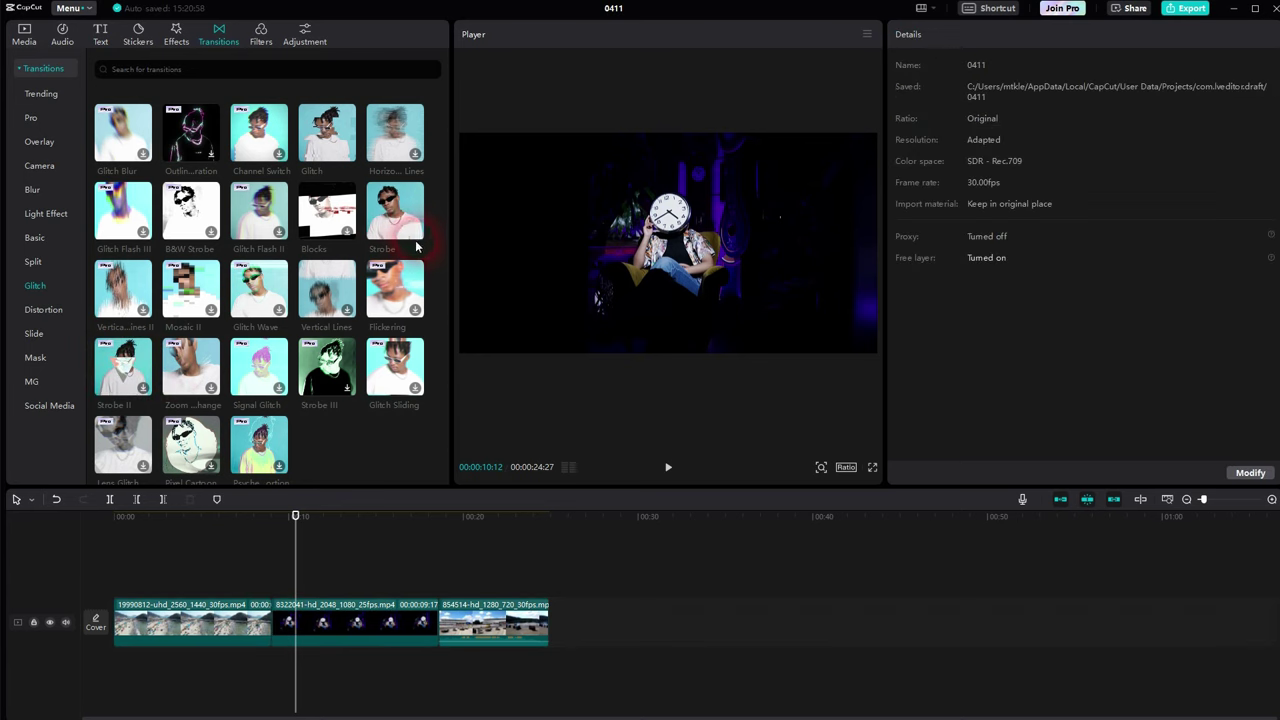
Step: Play across the Strobe transition from just before the cut and select it on the timeline
drag(291, 566, 260, 580)
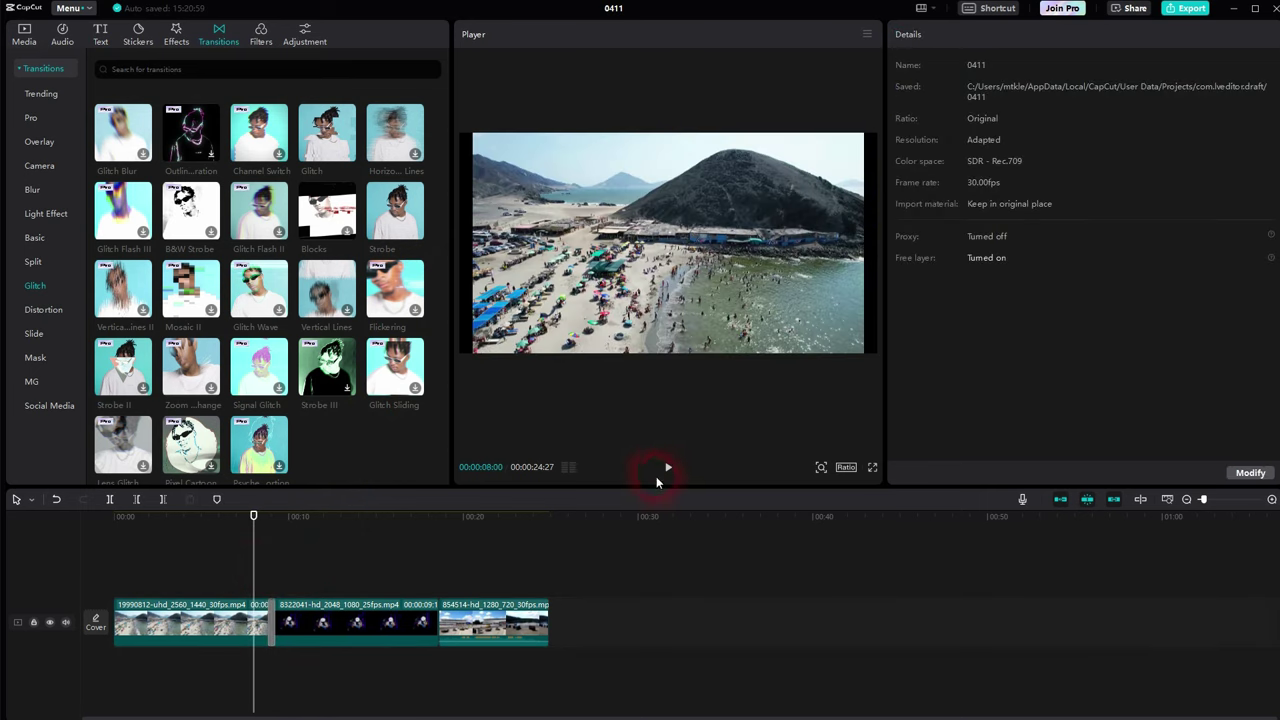
click(668, 468)
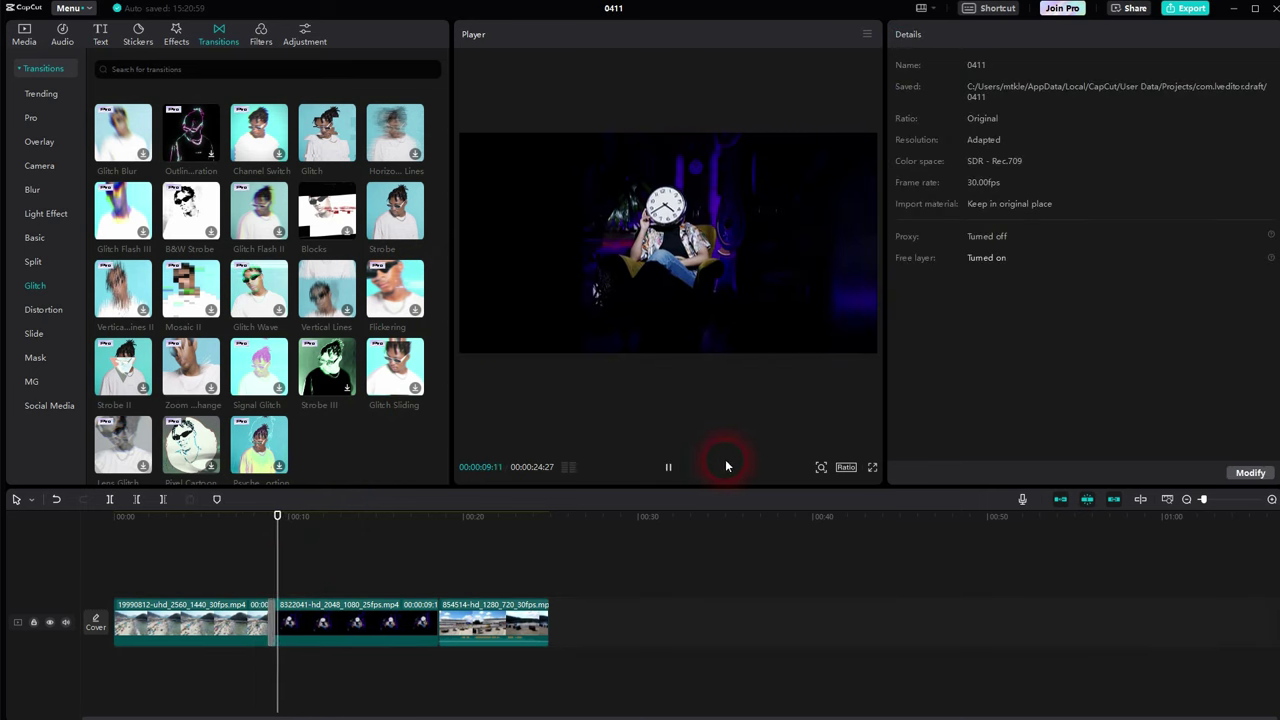
click(272, 624)
click(660, 467)
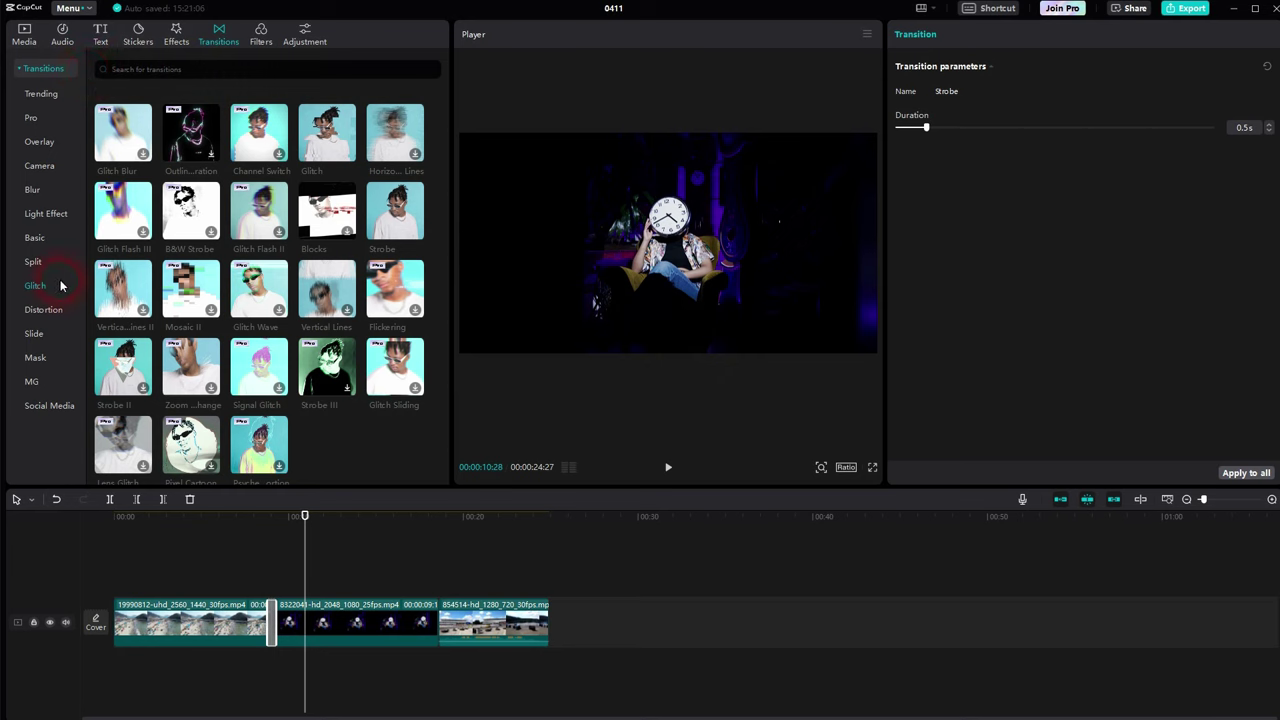
Step: Browse the Distortion, Mask, Social Media and Trending transition categories
click(44, 311)
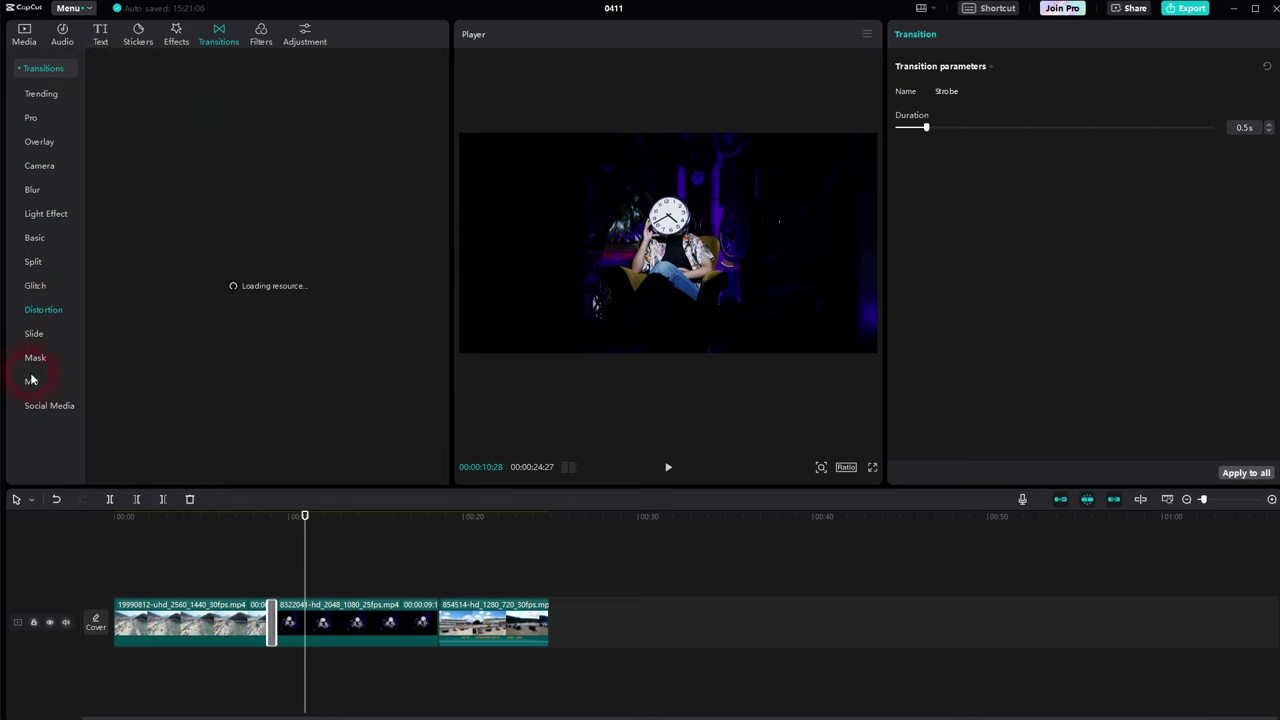
click(35, 358)
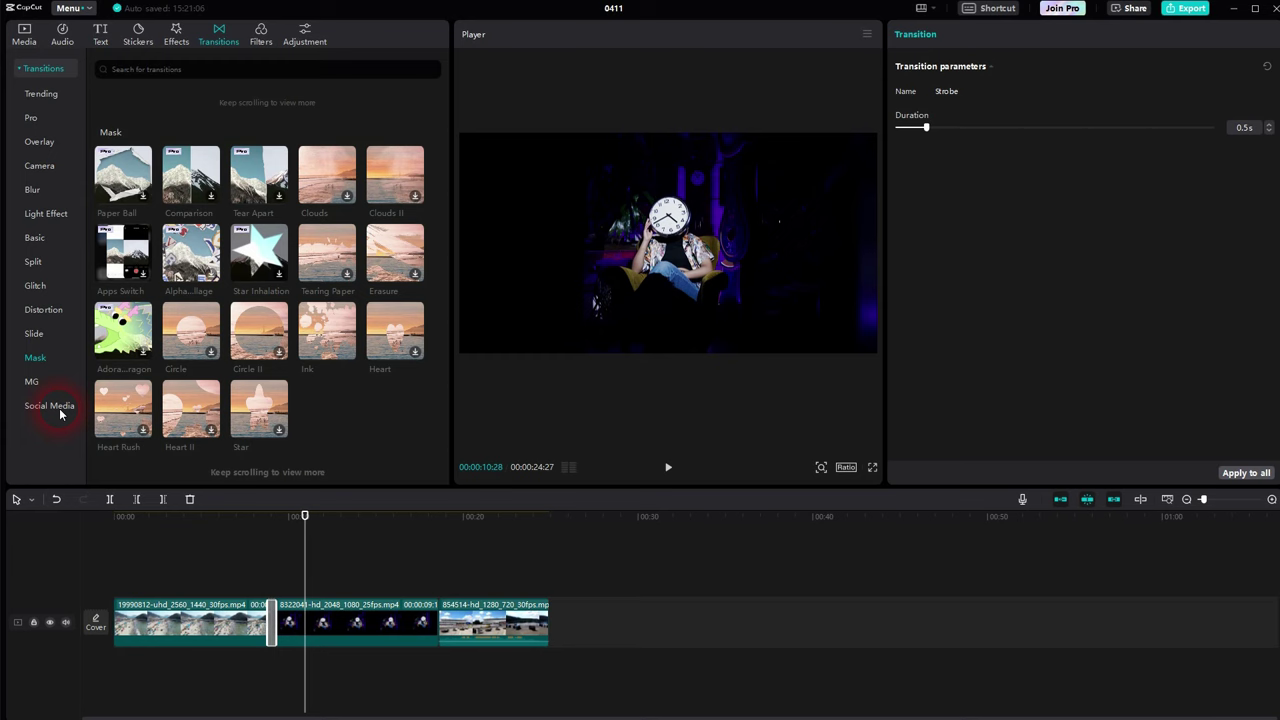
click(50, 406)
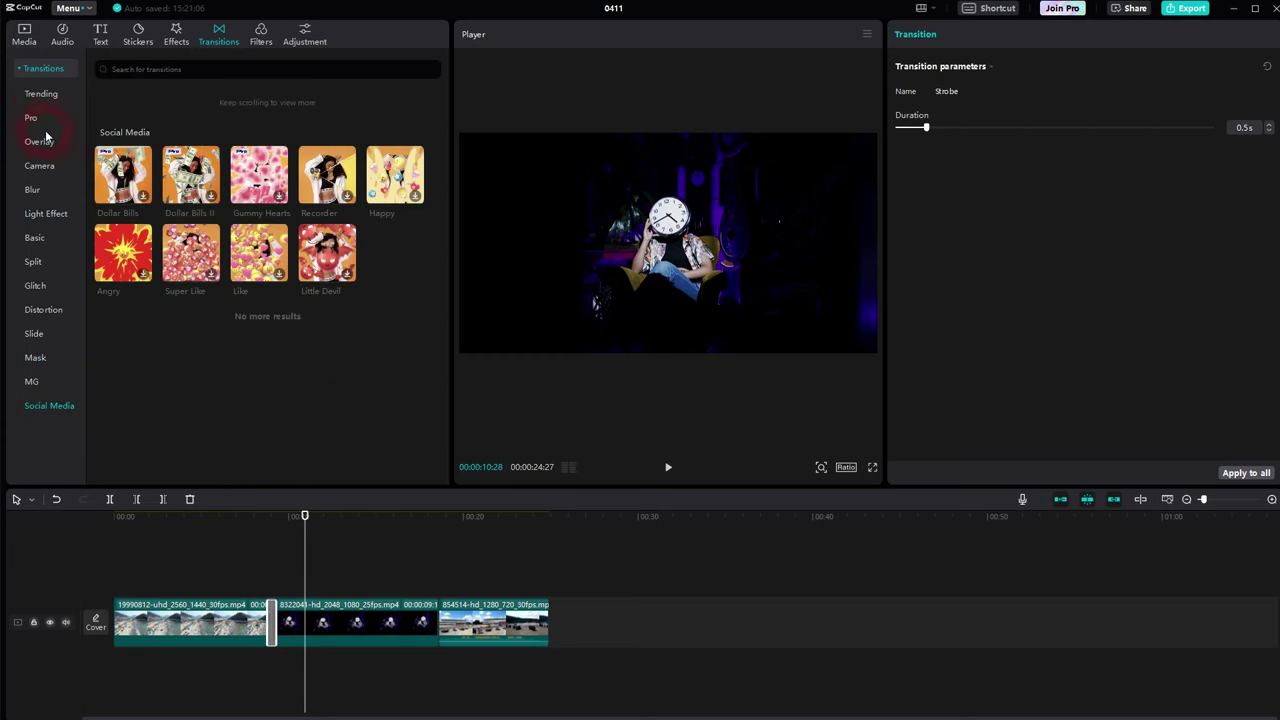
click(39, 98)
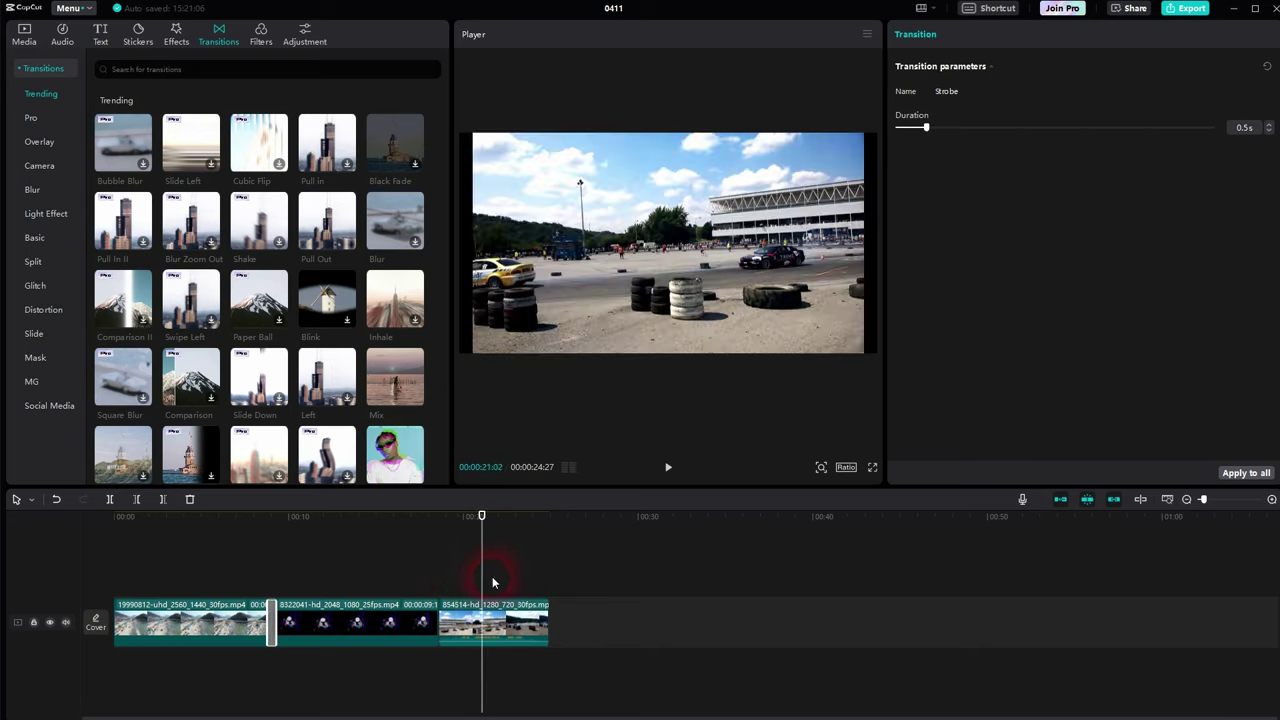
Step: Extract the audio of the race-track clip onto its own track
right_click(482, 620)
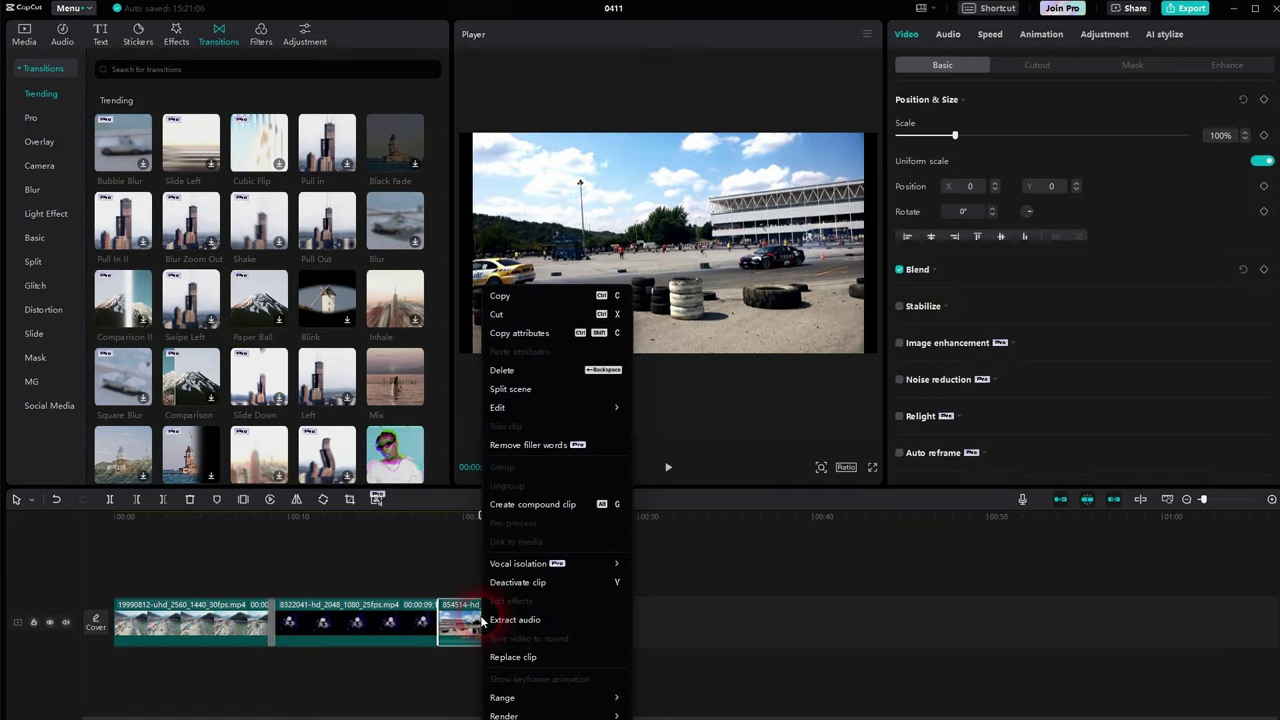
click(516, 622)
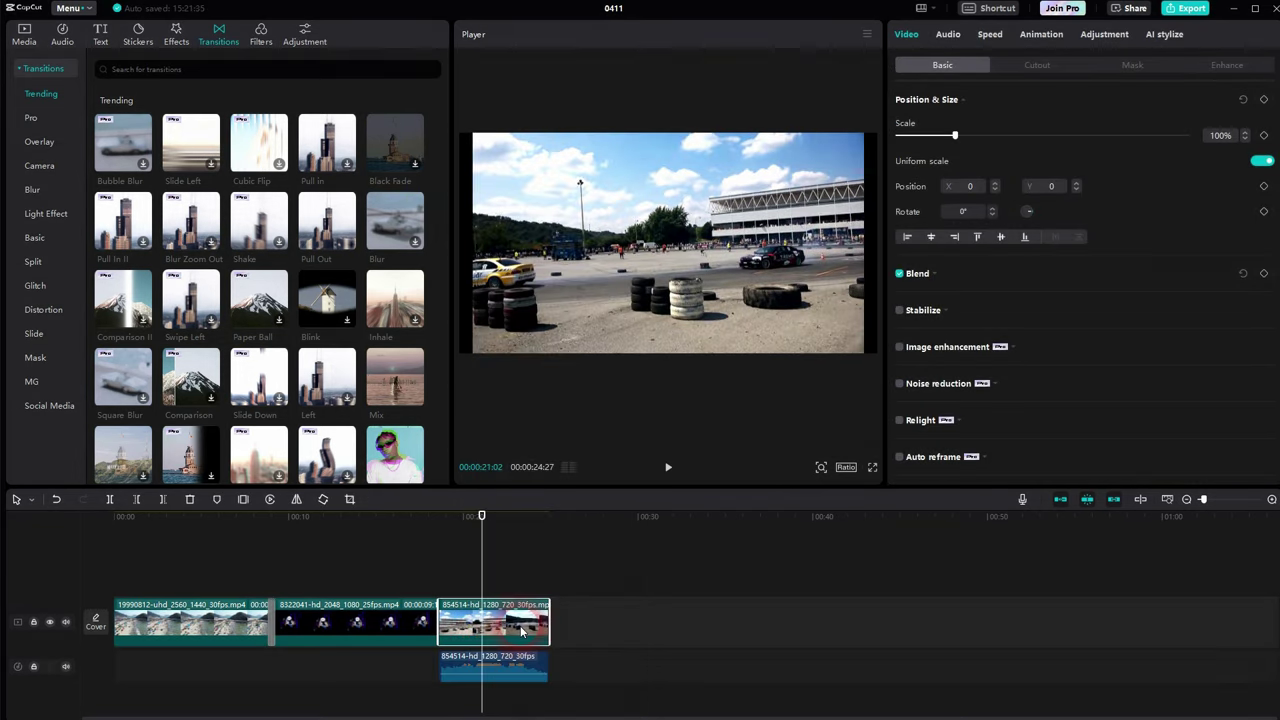
Step: Split the race-track clip at 00:00:19:13 and delete the short piece before the cut
click(489, 567)
drag(491, 568, 458, 586)
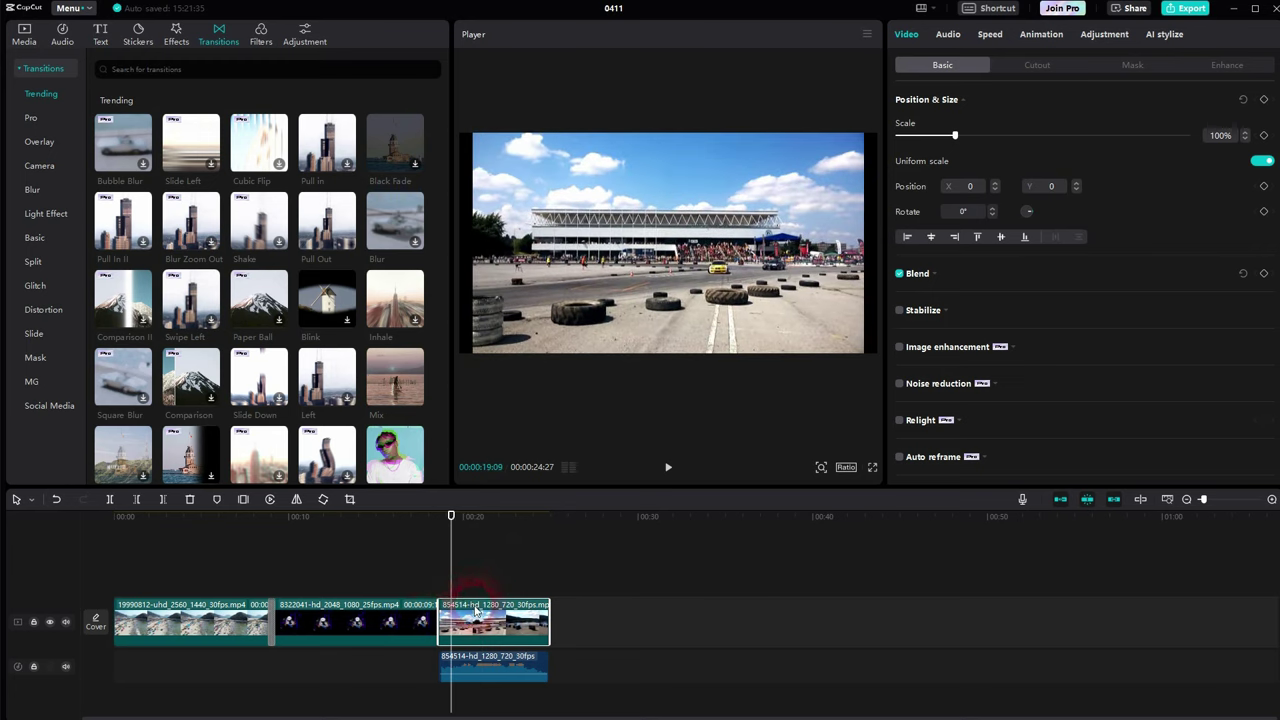
drag(446, 562, 460, 571)
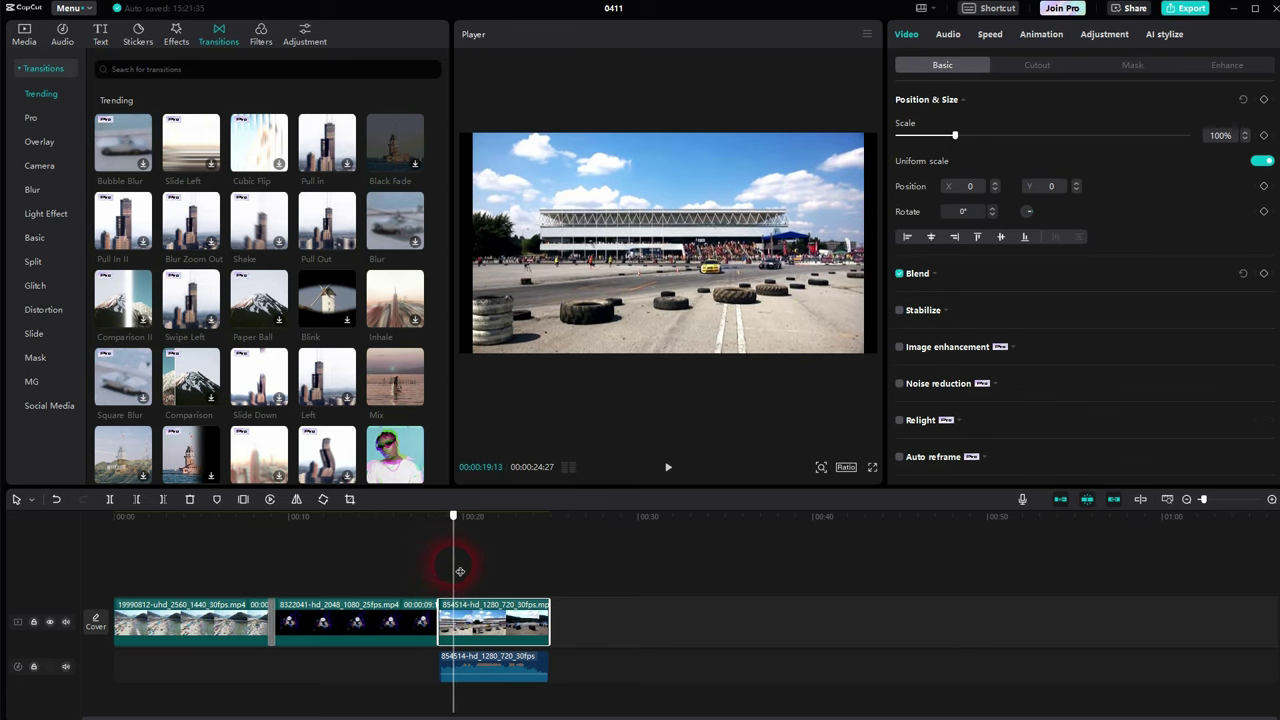
click(460, 627)
key(ctrl+b)
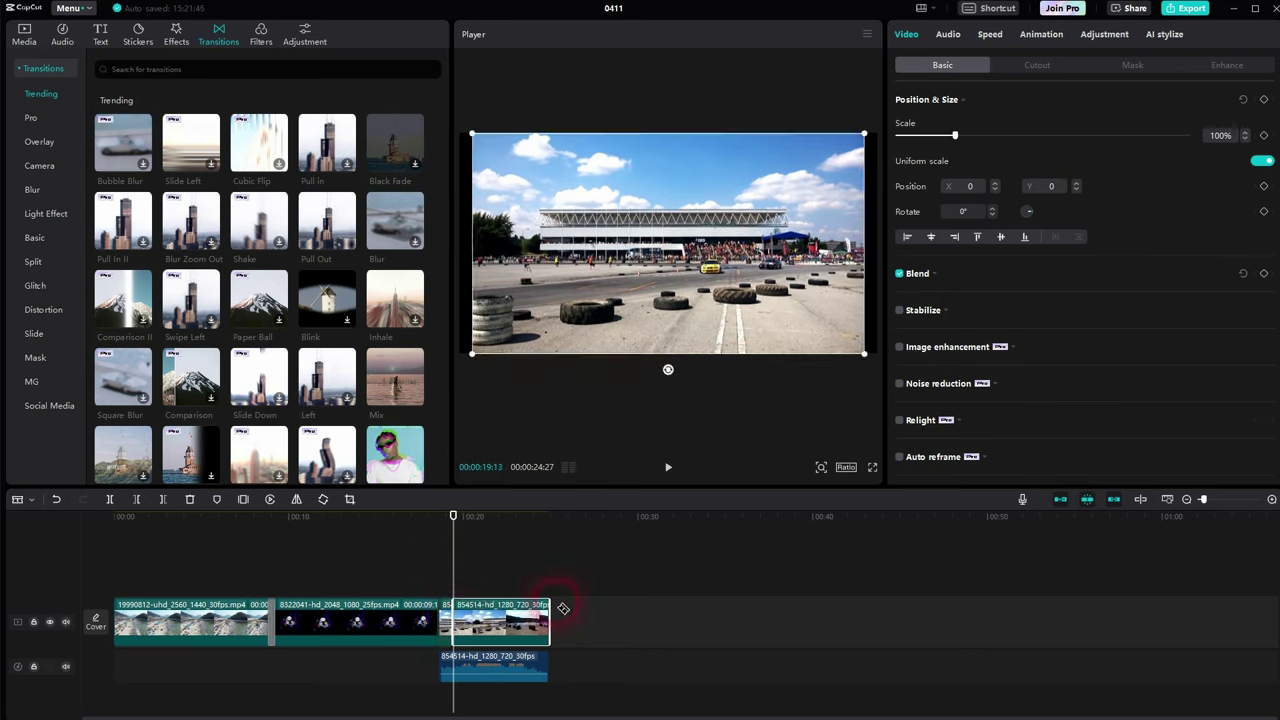
click(444, 630)
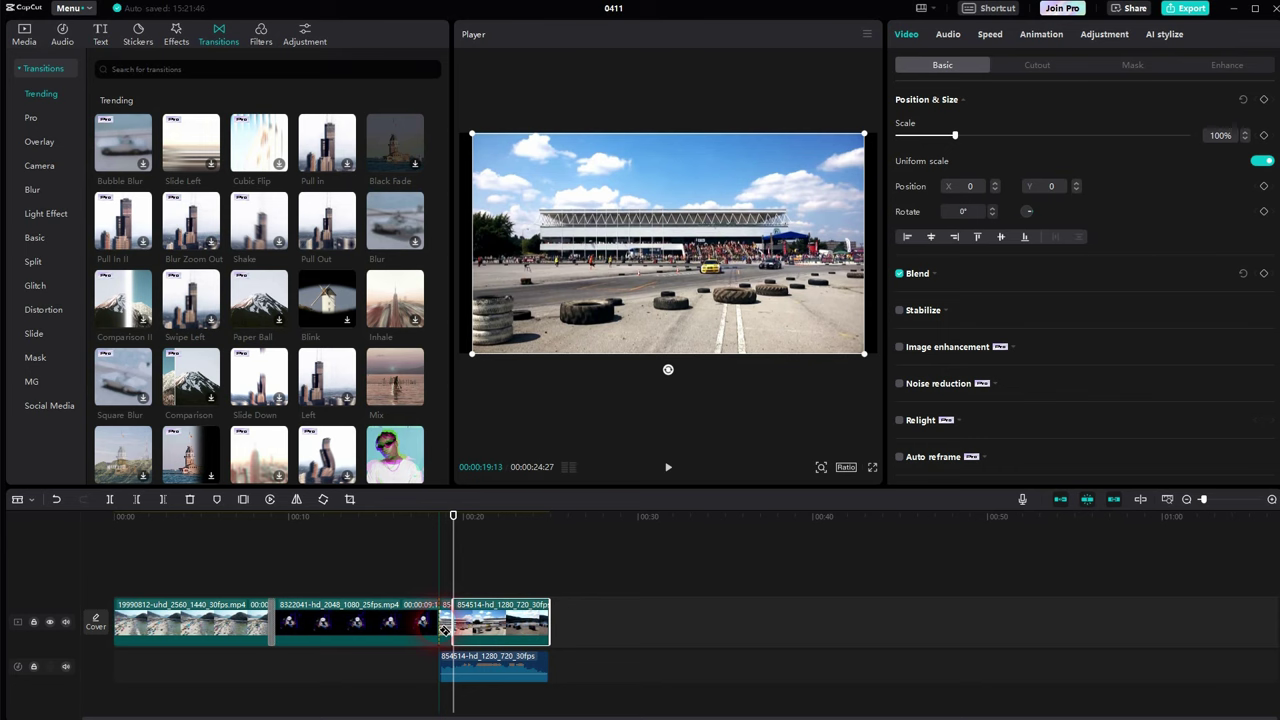
key(Delete)
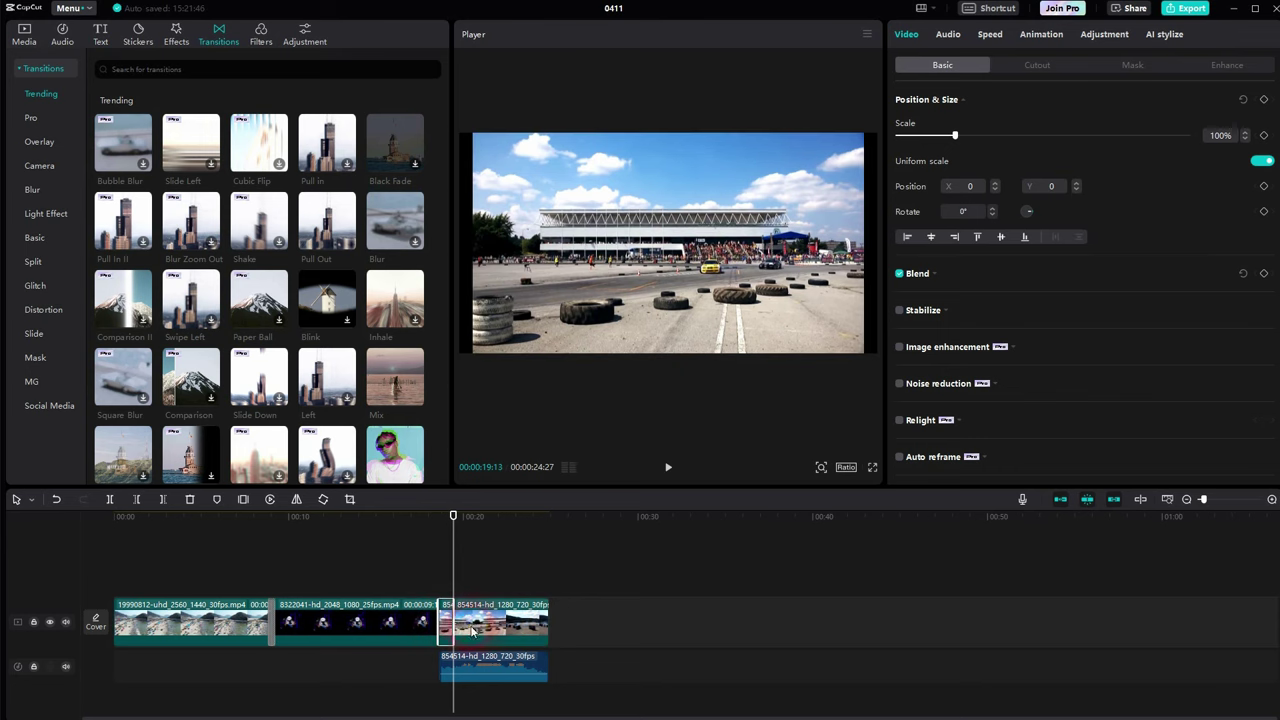
click(434, 663)
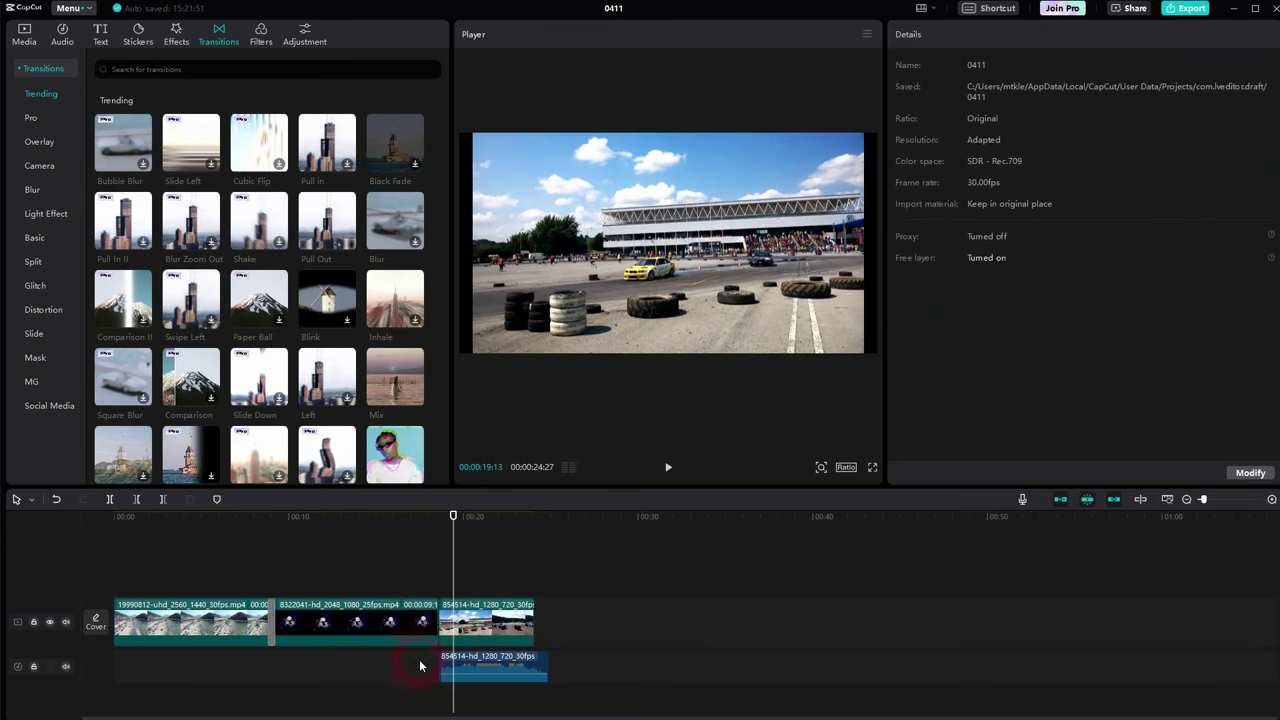
click(484, 629)
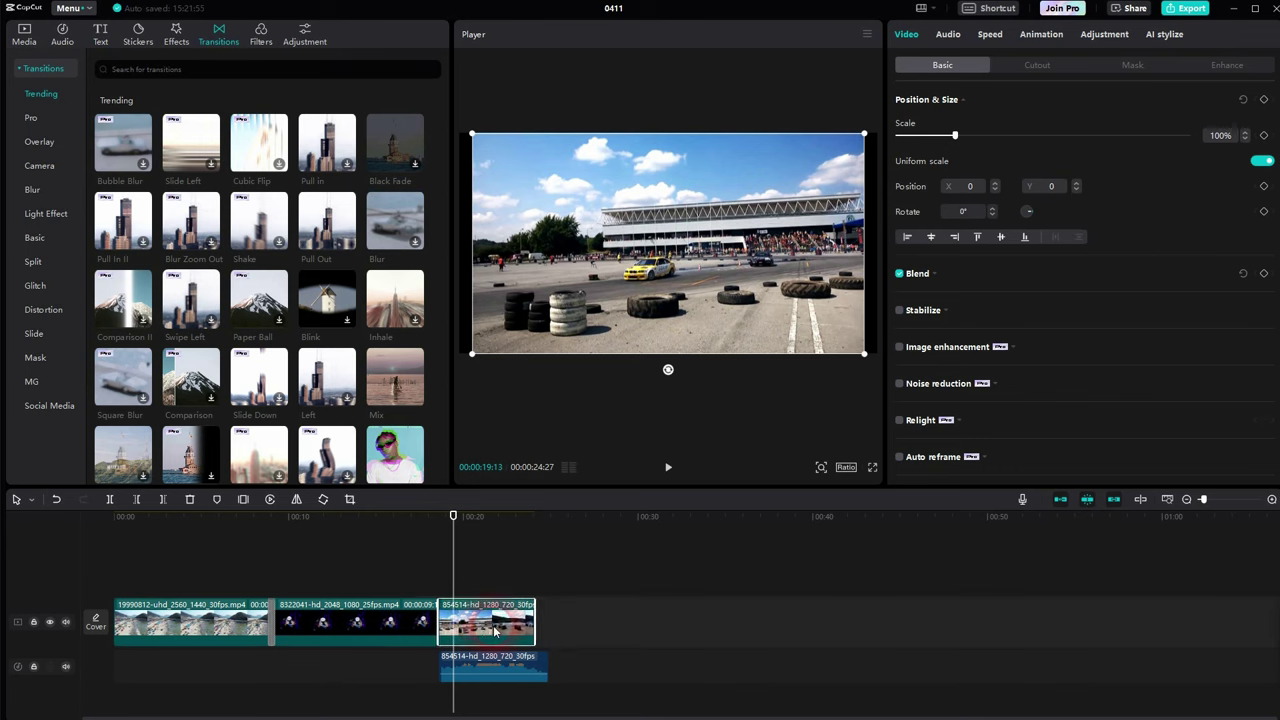
Step: Shift the extracted audio earlier so its end lines up with the end of the shortened race-track clip
drag(452, 566, 557, 573)
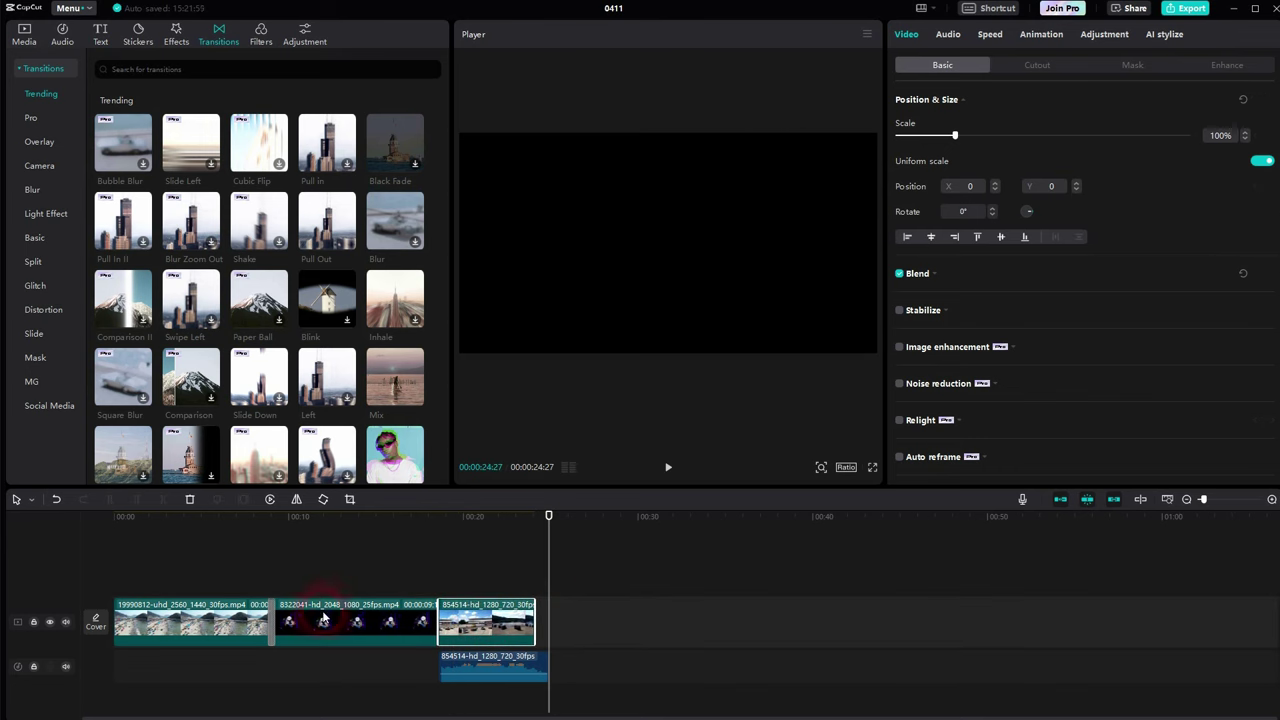
click(495, 663)
drag(495, 663, 491, 662)
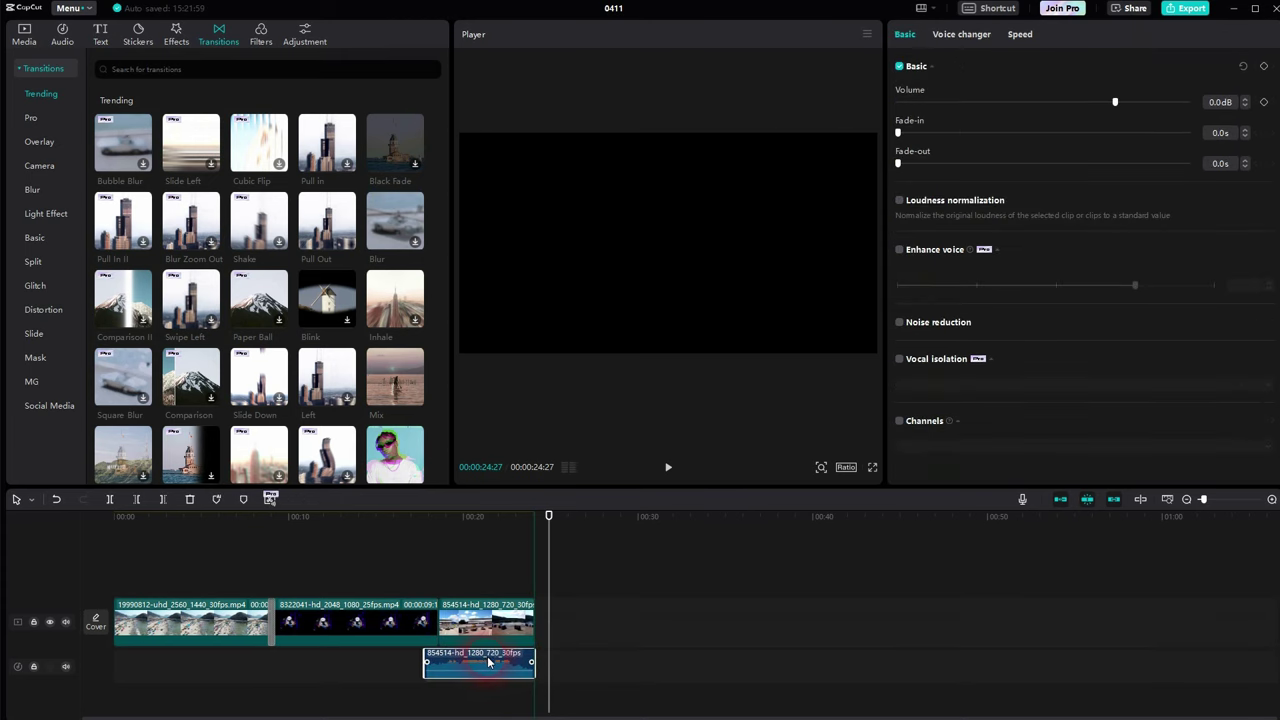
Step: Play from 00:00:15:10 into the race-track clip, and undo the audio shift and the clip's trimming
click(533, 586)
click(463, 588)
drag(423, 607, 383, 609)
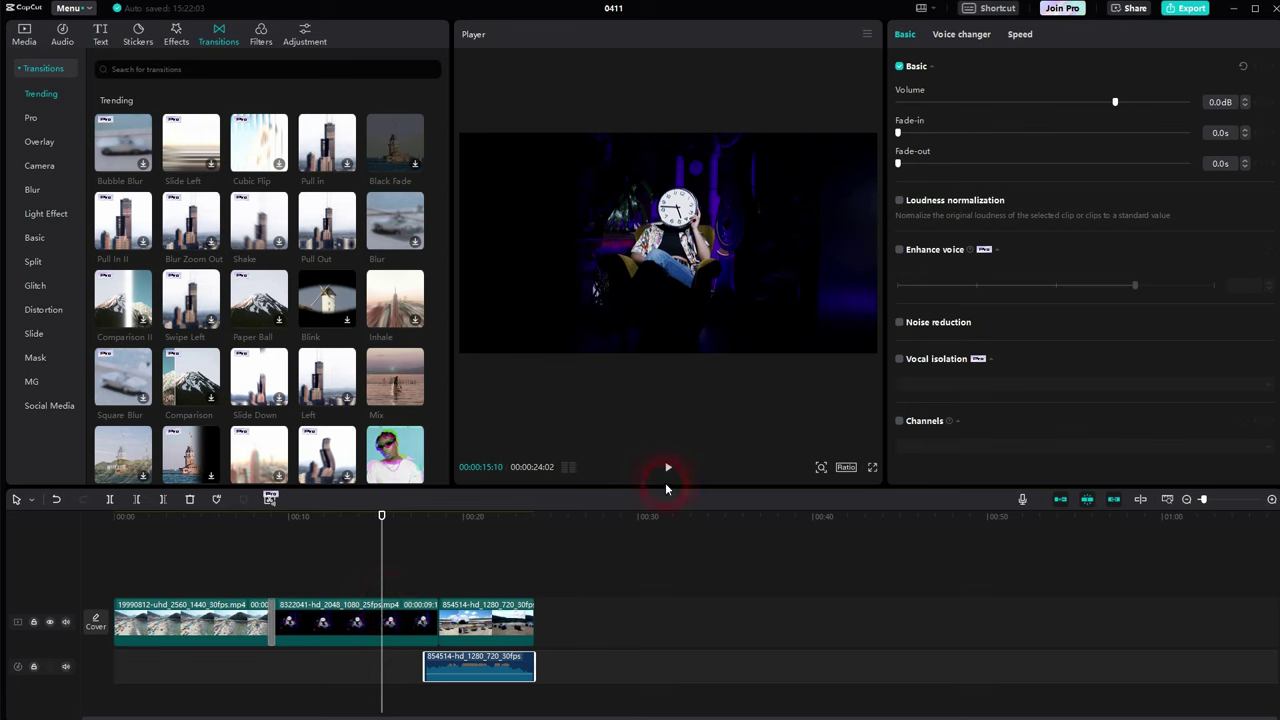
click(668, 467)
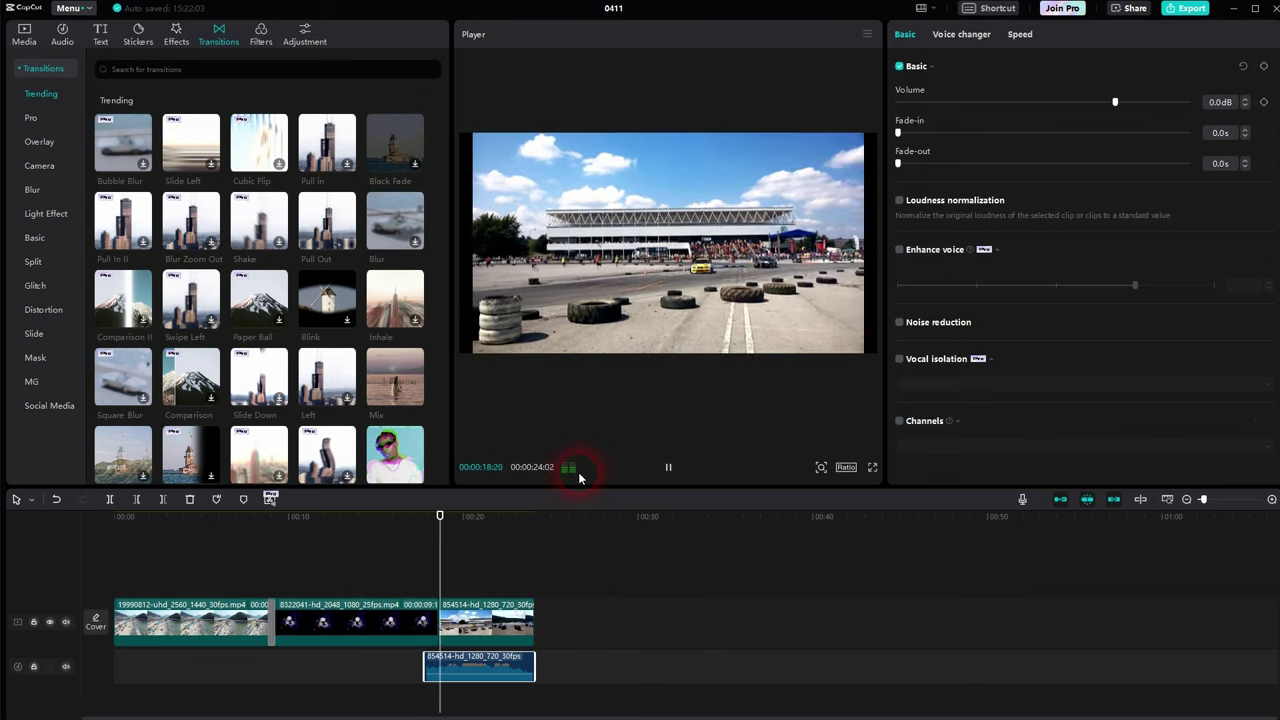
click(669, 467)
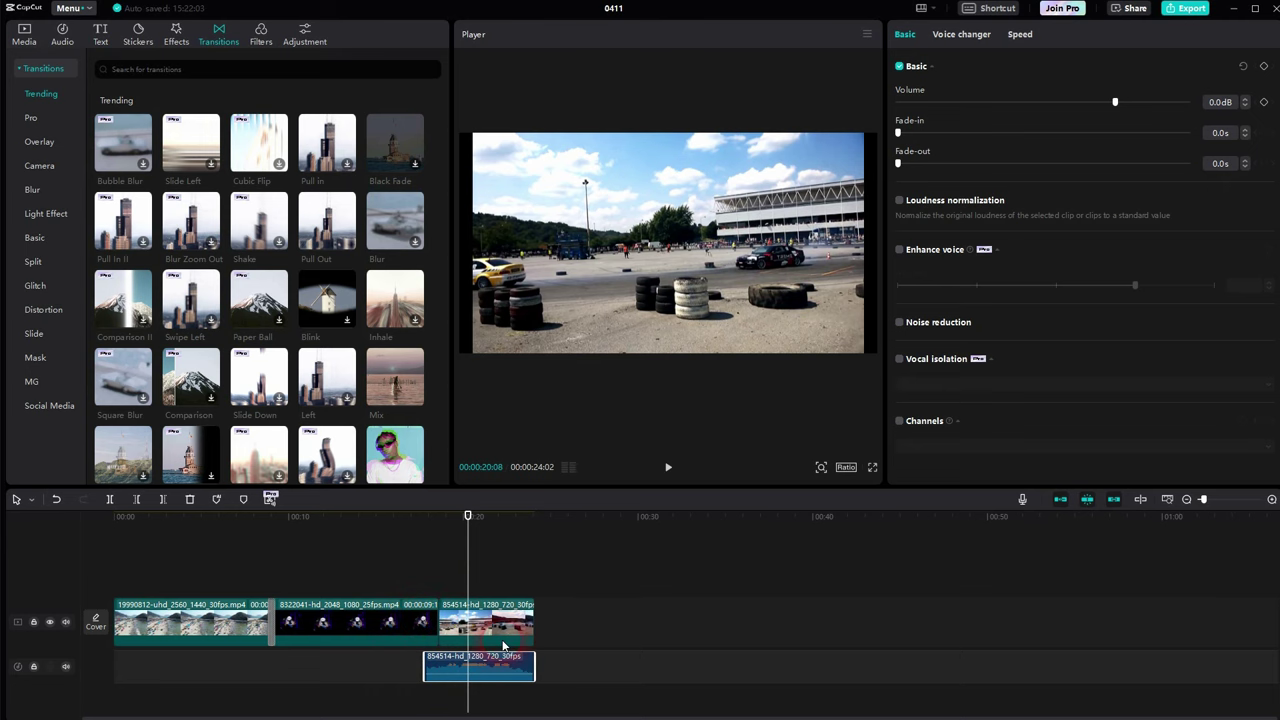
key(ctrl+z)
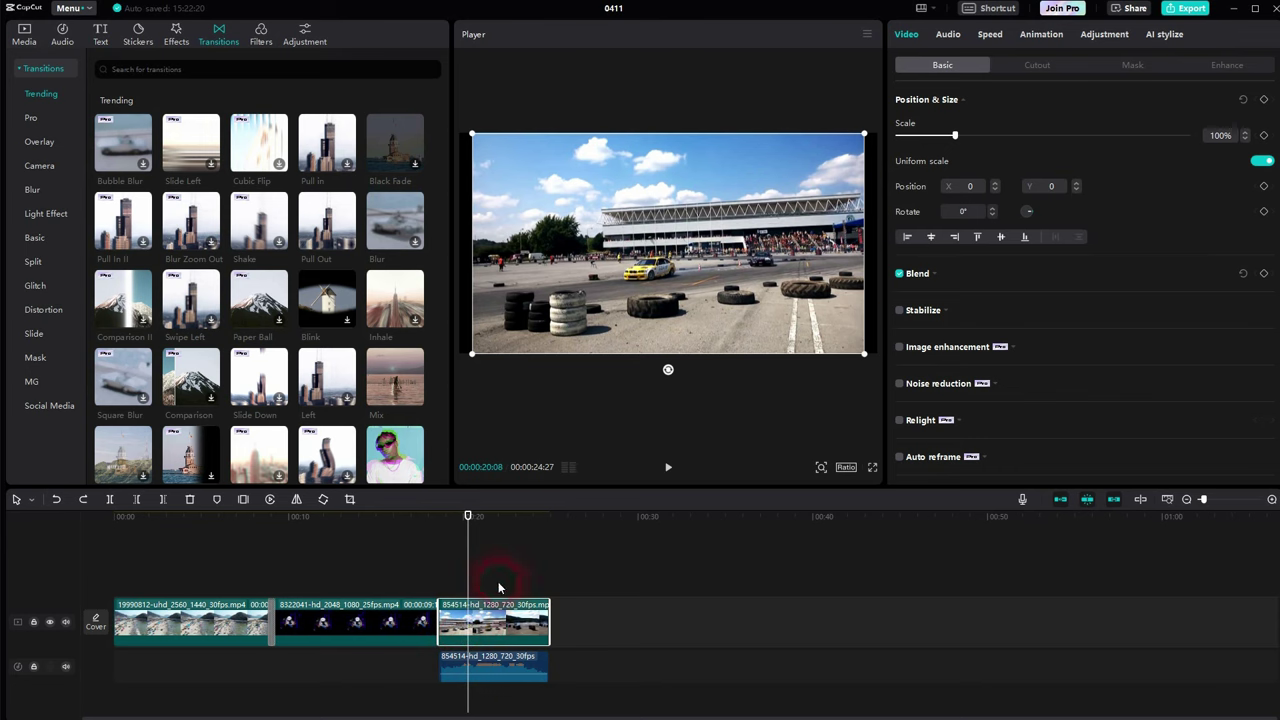
Step: Move the clock-head clip behind the race-track clip and realign the extracted audio beneath the race-track clip
drag(329, 627, 565, 622)
drag(517, 668, 350, 669)
Step: Delete the beach clip from the start of the timeline
click(274, 628)
click(240, 625)
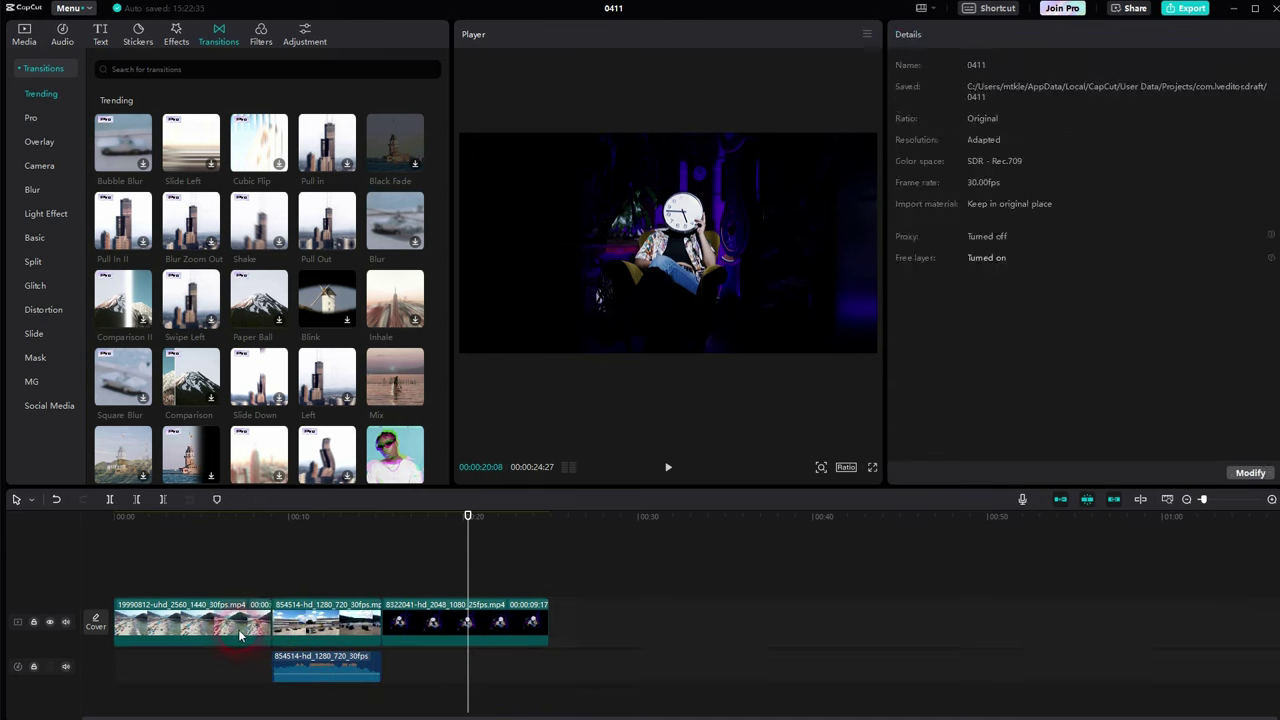
key(Delete)
Step: Move the extracted audio to the timeline start beneath the race-track clip, reverting any accidental volume change
click(276, 665)
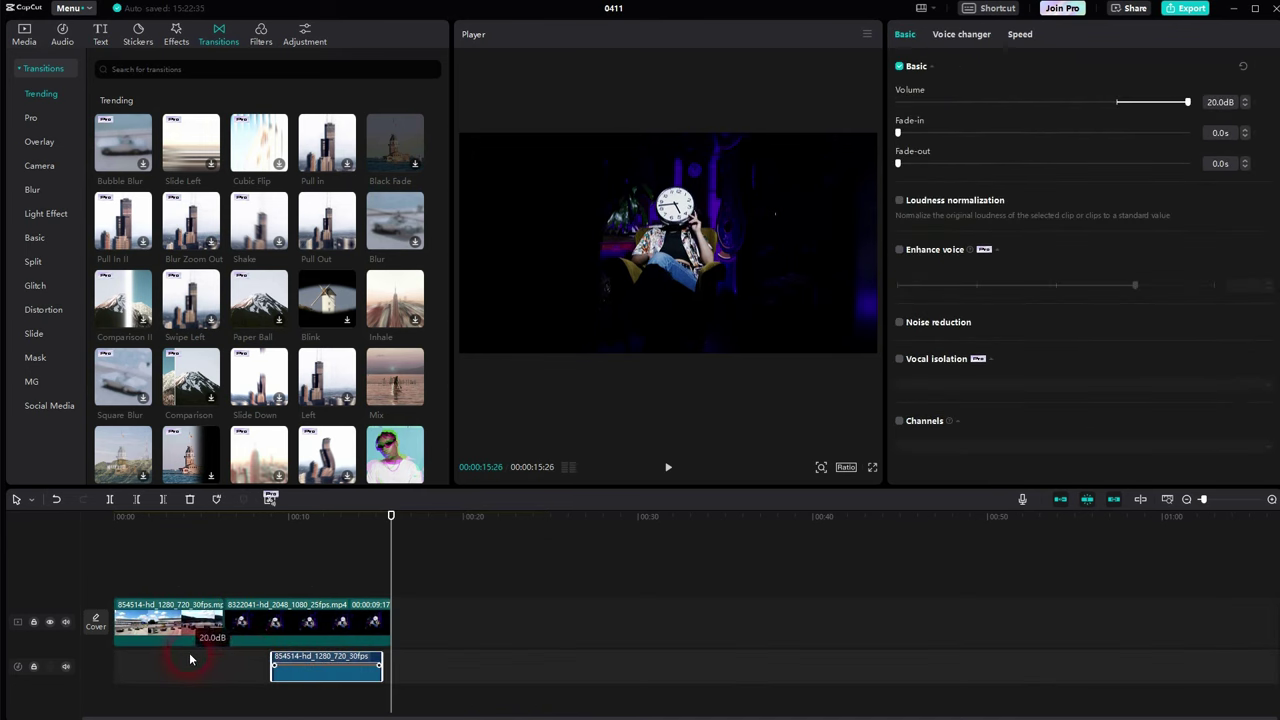
click(320, 662)
key(ctrl+z)
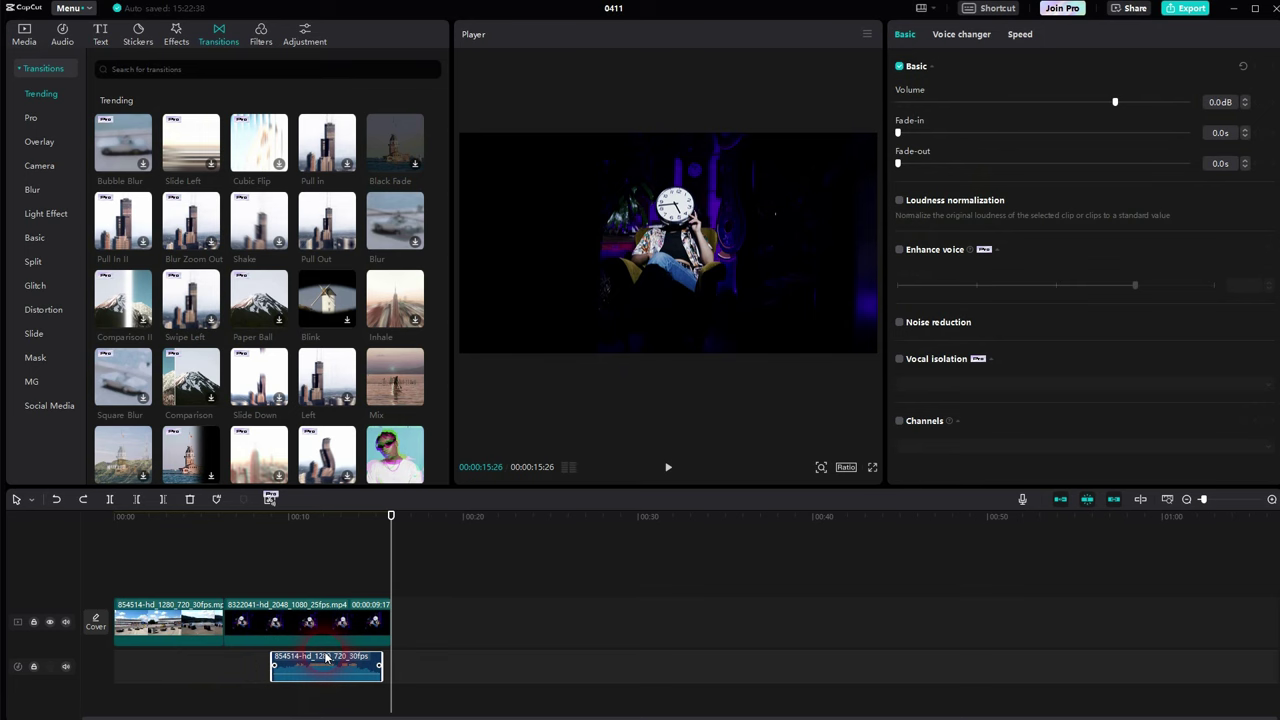
drag(325, 657, 167, 662)
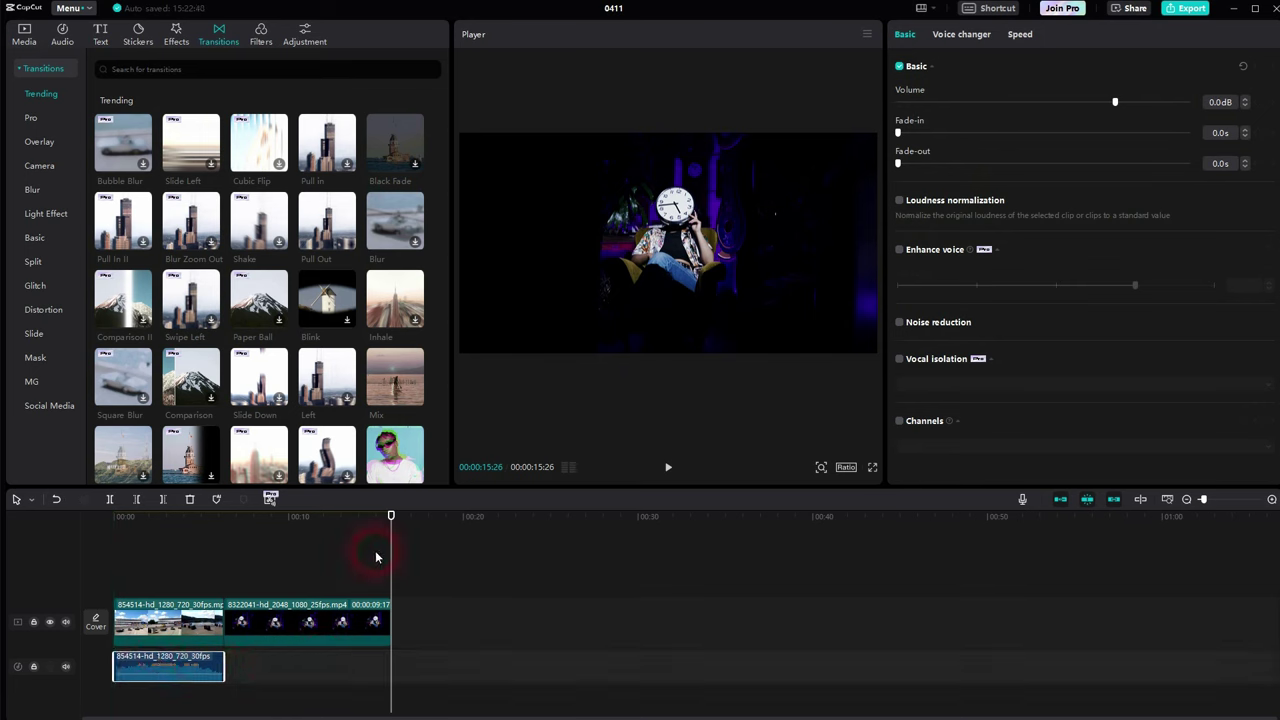
Step: Split the race-track clip at 00:00:05:03 and delete the piece after the cut, leaving the extracted audio at full length
drag(376, 557, 207, 628)
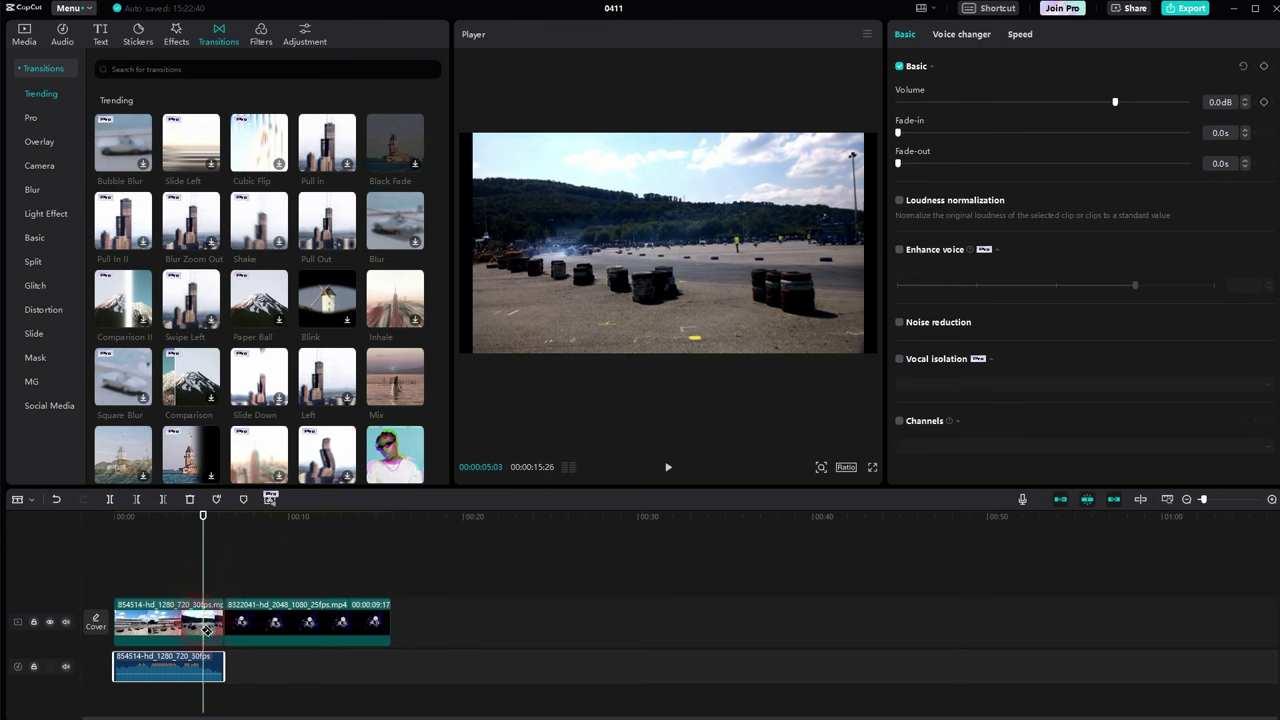
click(205, 626)
key(a)
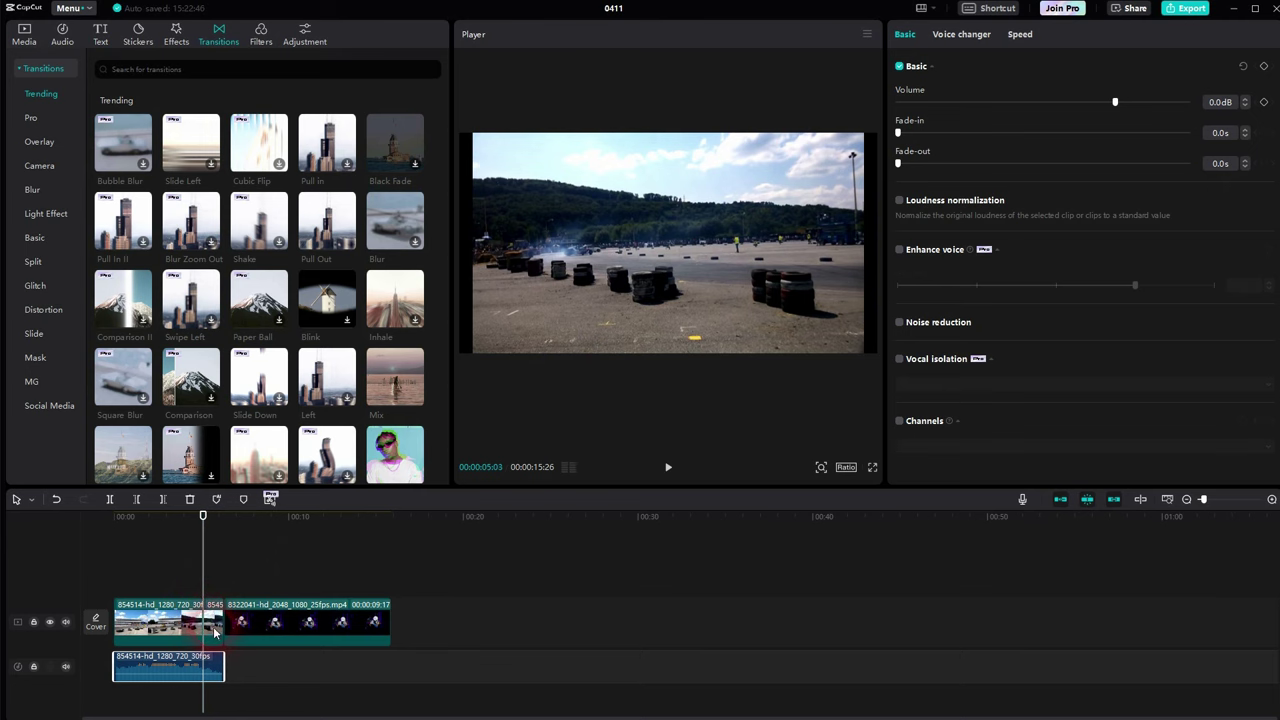
click(214, 631)
key(Delete)
Step: Play from 00:00:04:13 across the cut to hear the race-track audio continue under the clock-head clip
drag(206, 572, 194, 577)
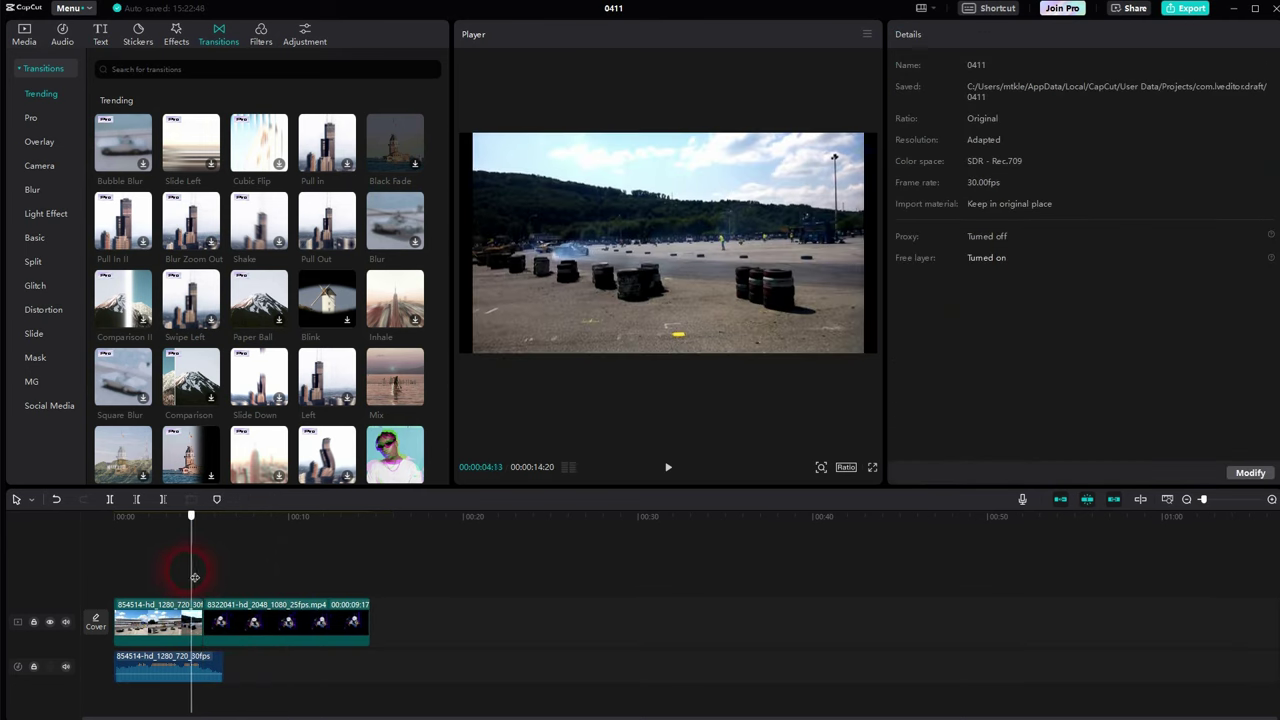
click(668, 467)
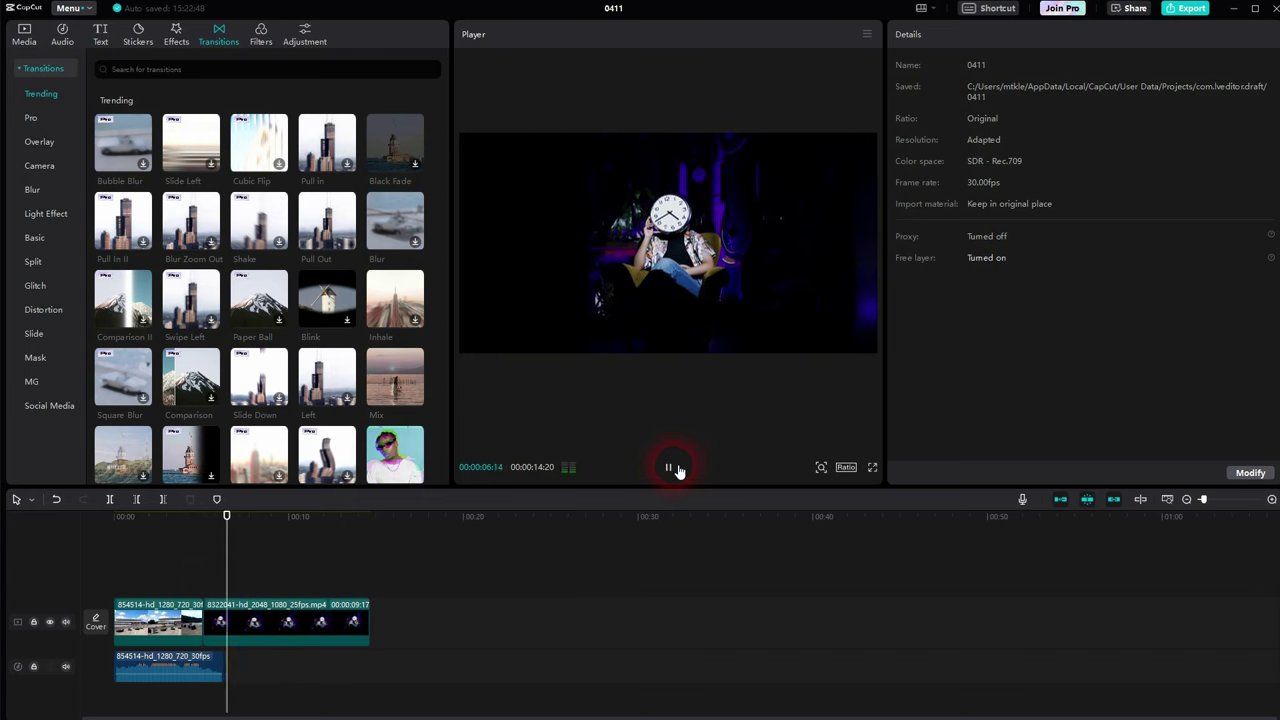
click(677, 470)
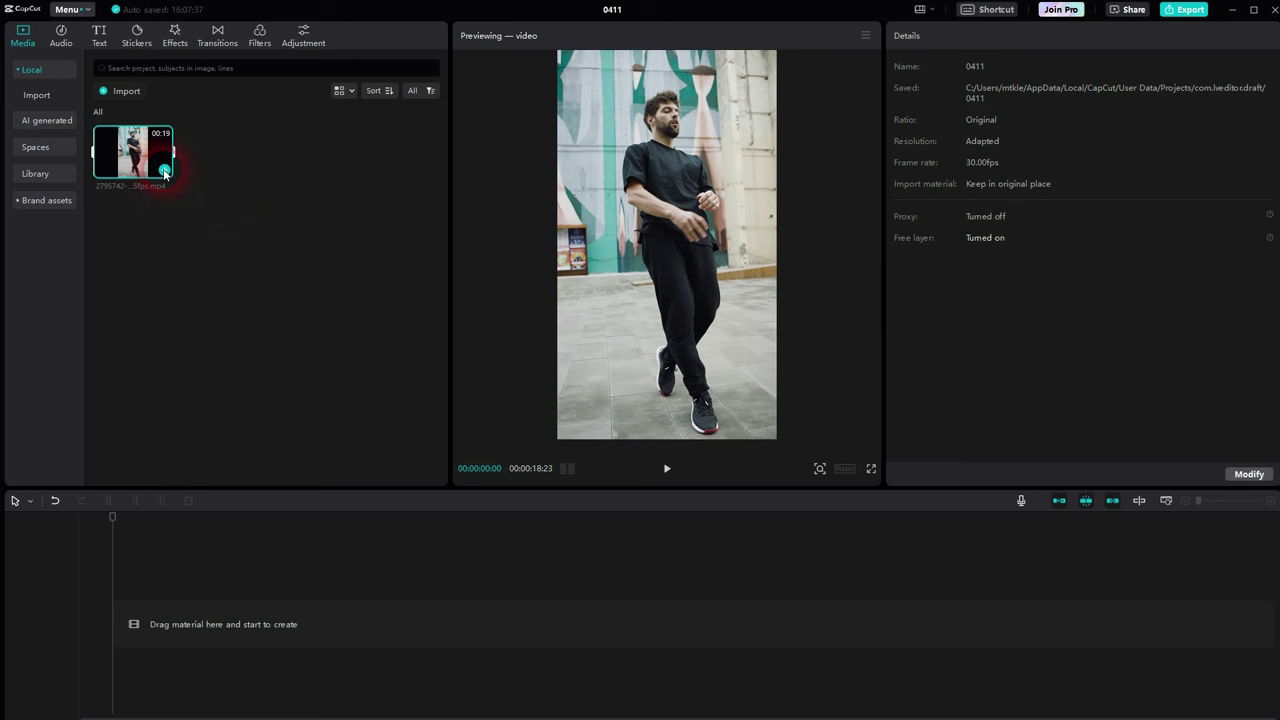
Step: Add the imported dancer video to the timeline and open the Trending category of body effects
click(165, 171)
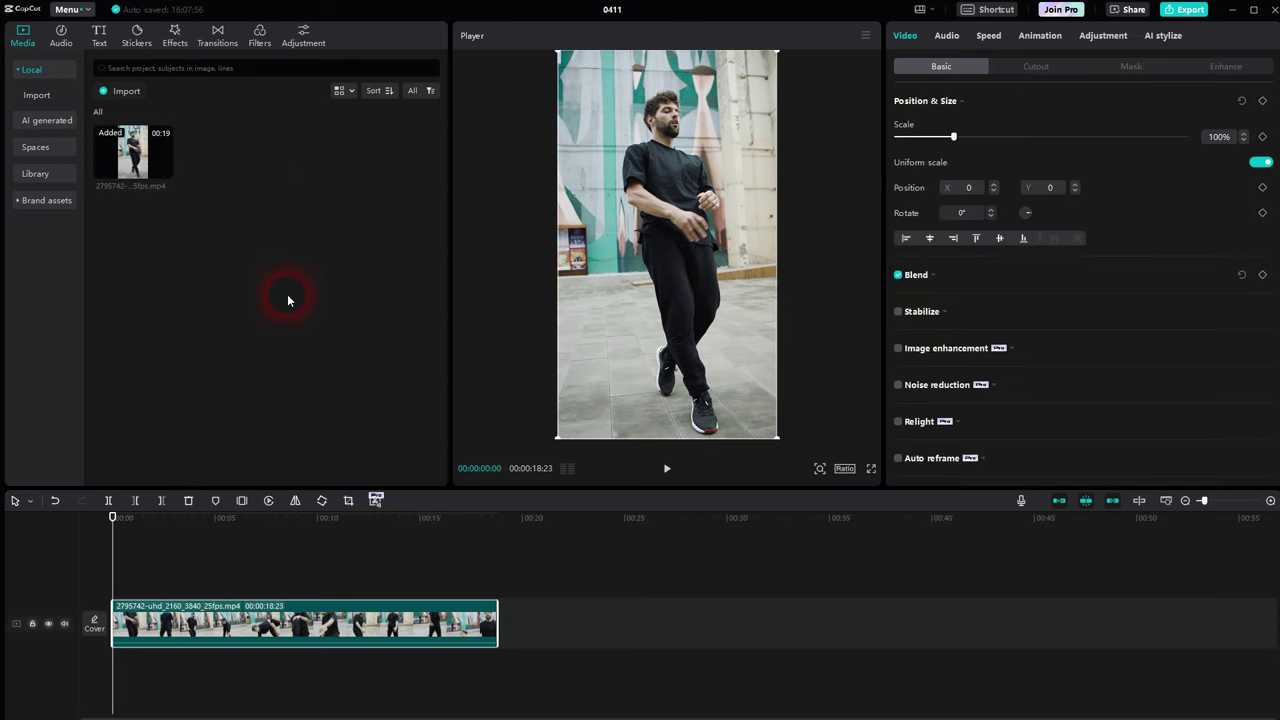
click(176, 42)
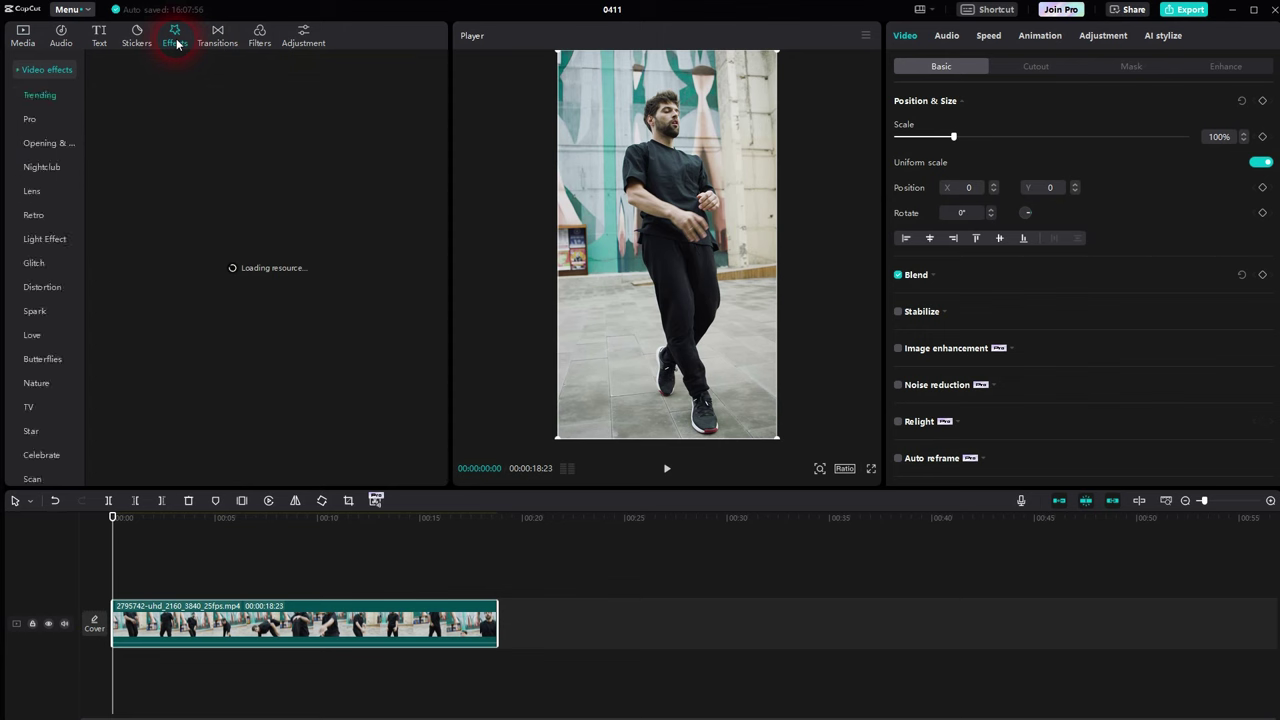
click(46, 70)
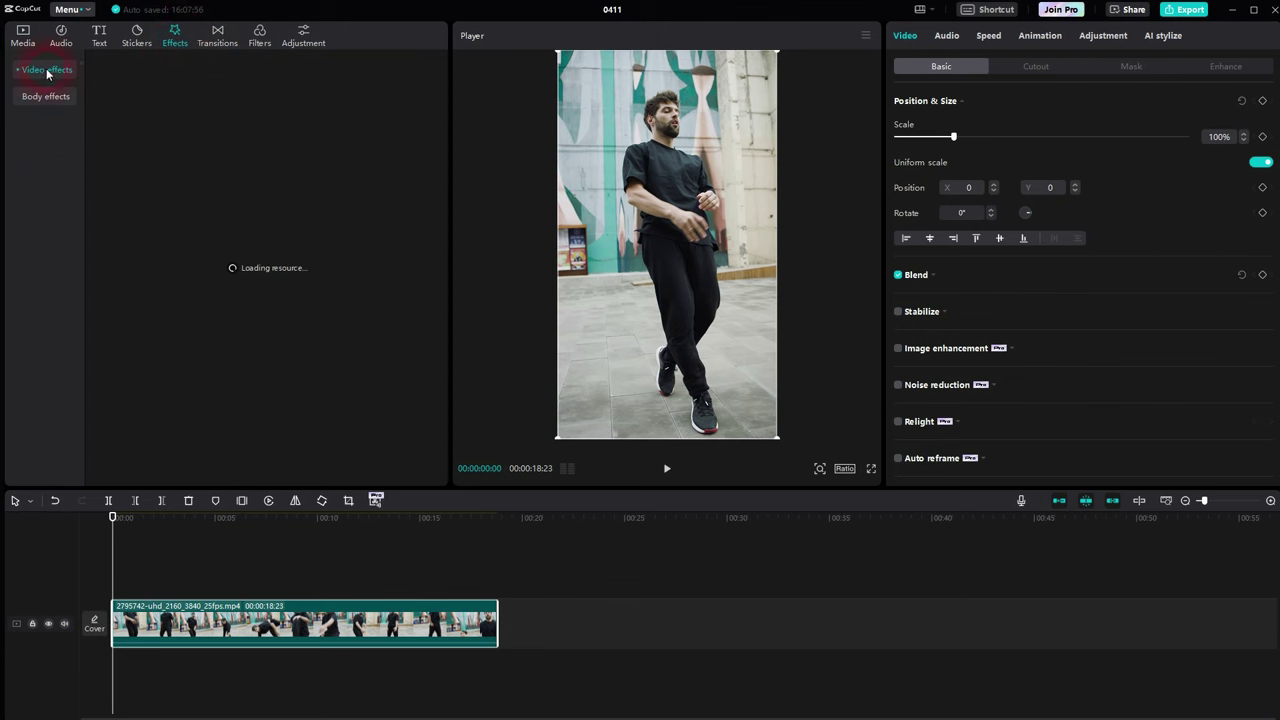
click(35, 101)
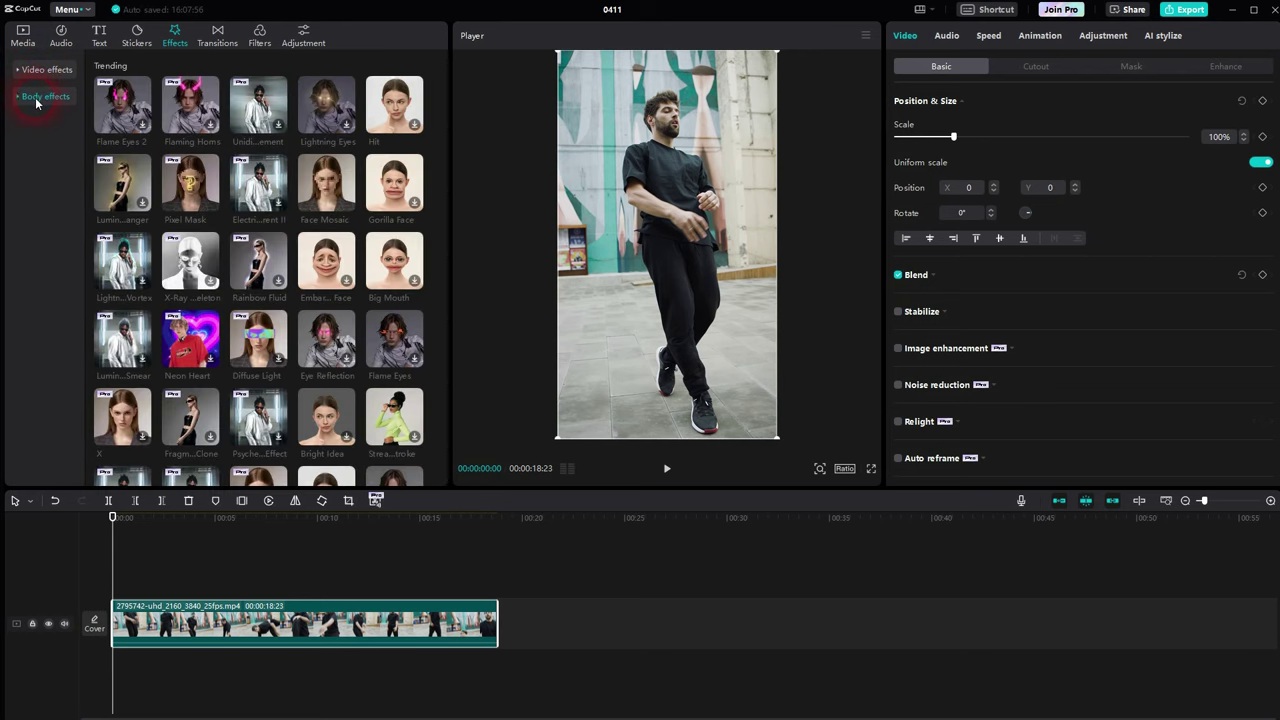
click(22, 100)
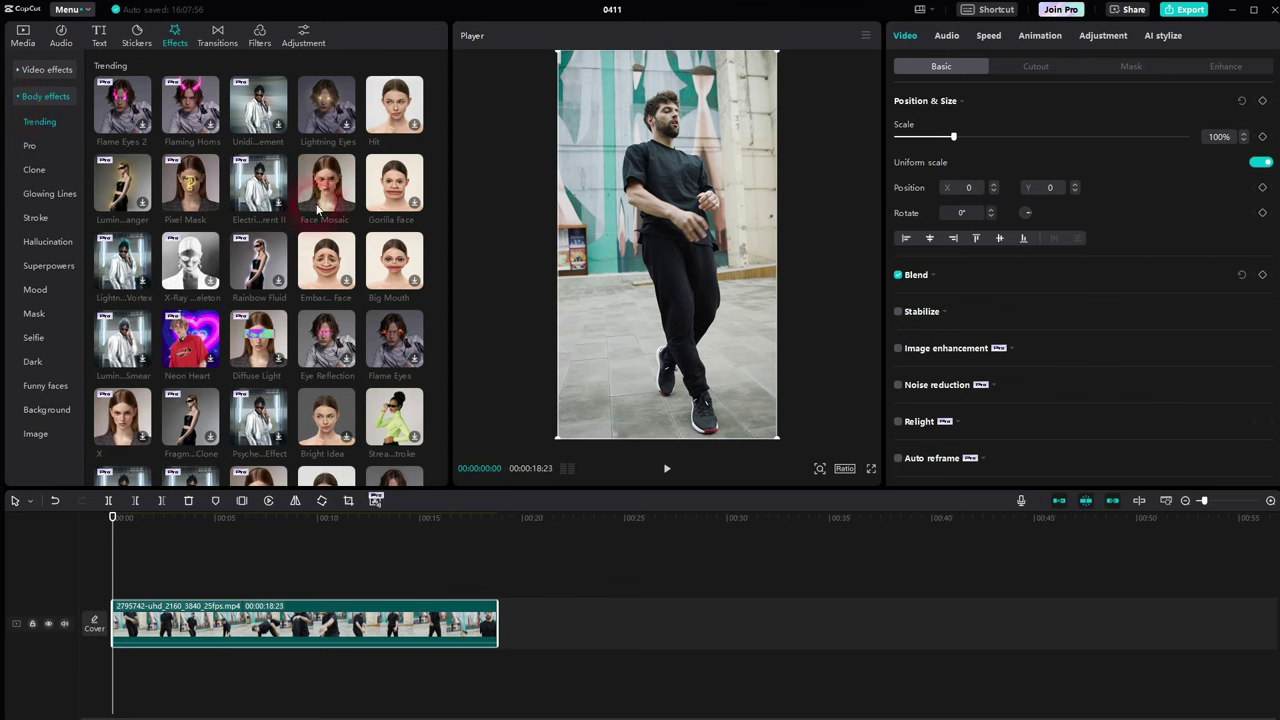
Step: Download the Gorilla Face and Hit body effects and preview Hit on the dancer video
mouse_move(314, 205)
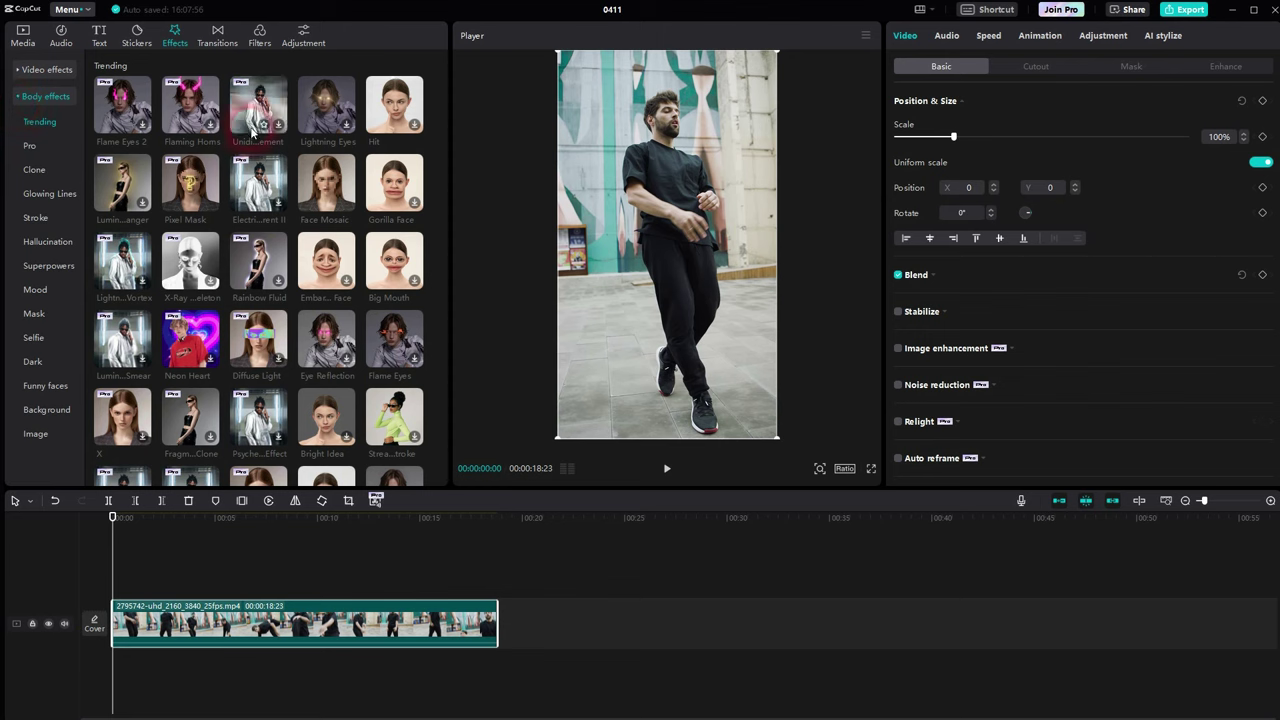
mouse_move(413, 130)
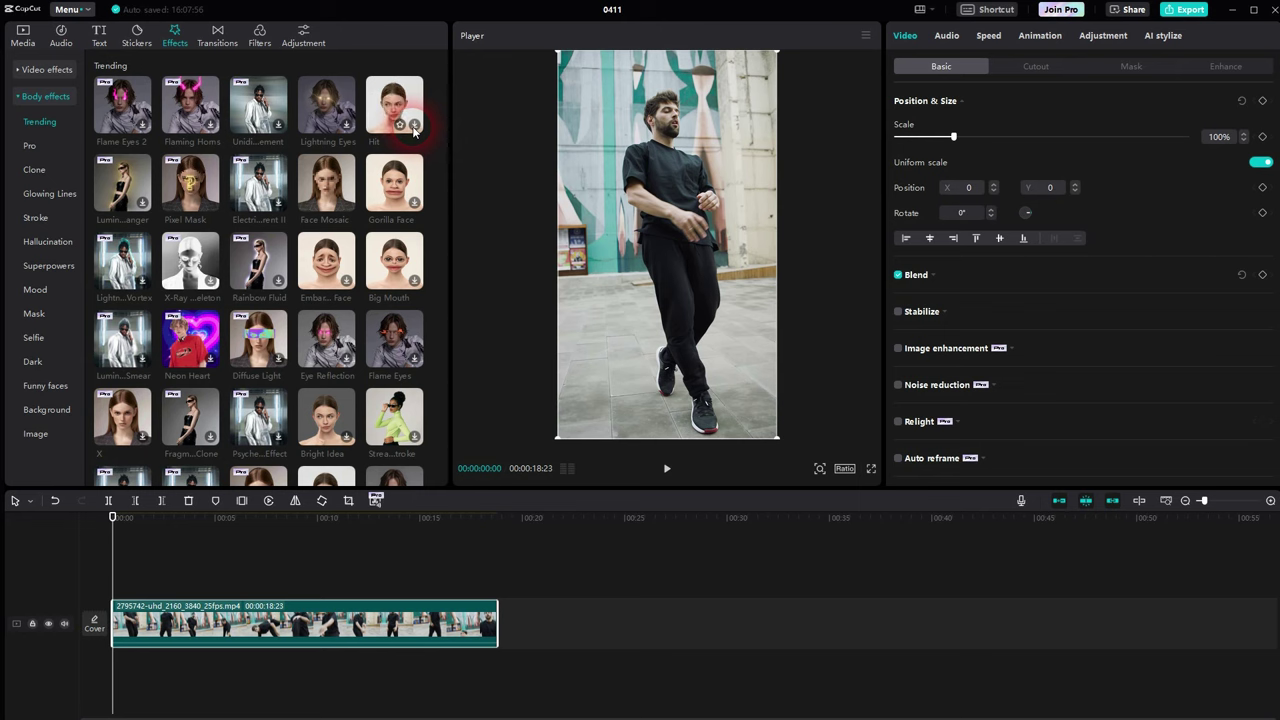
click(414, 203)
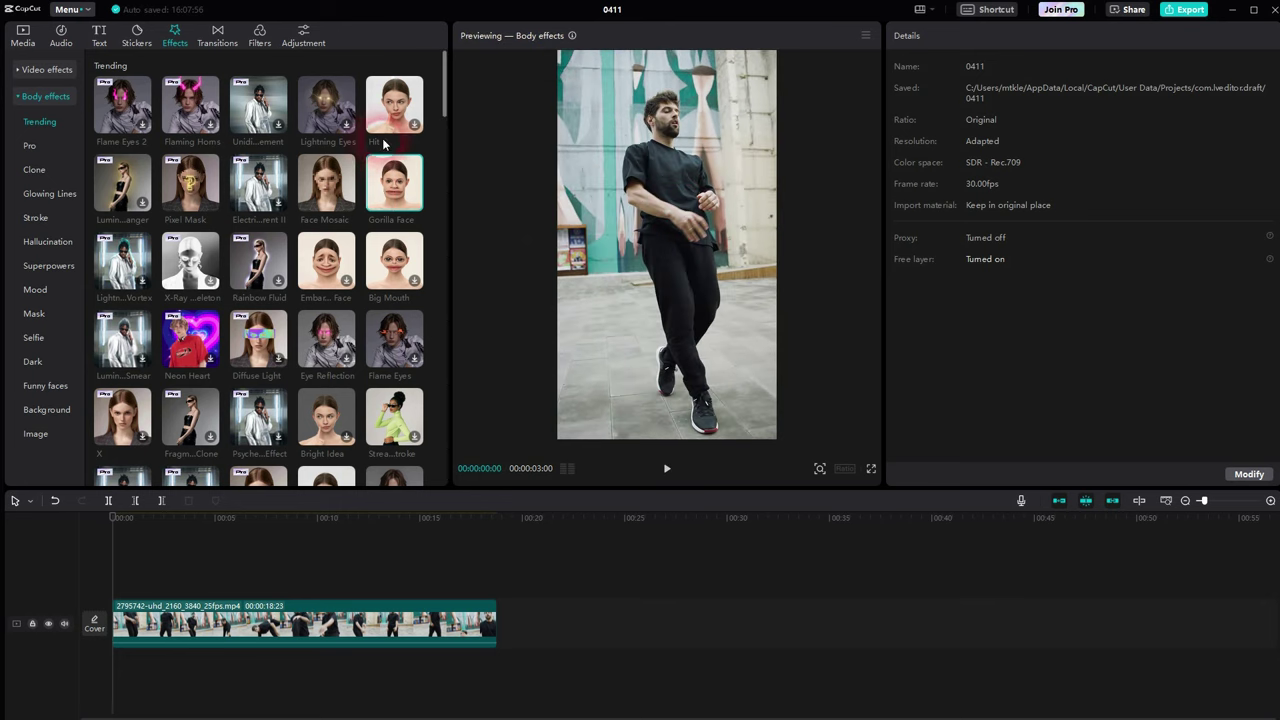
click(413, 124)
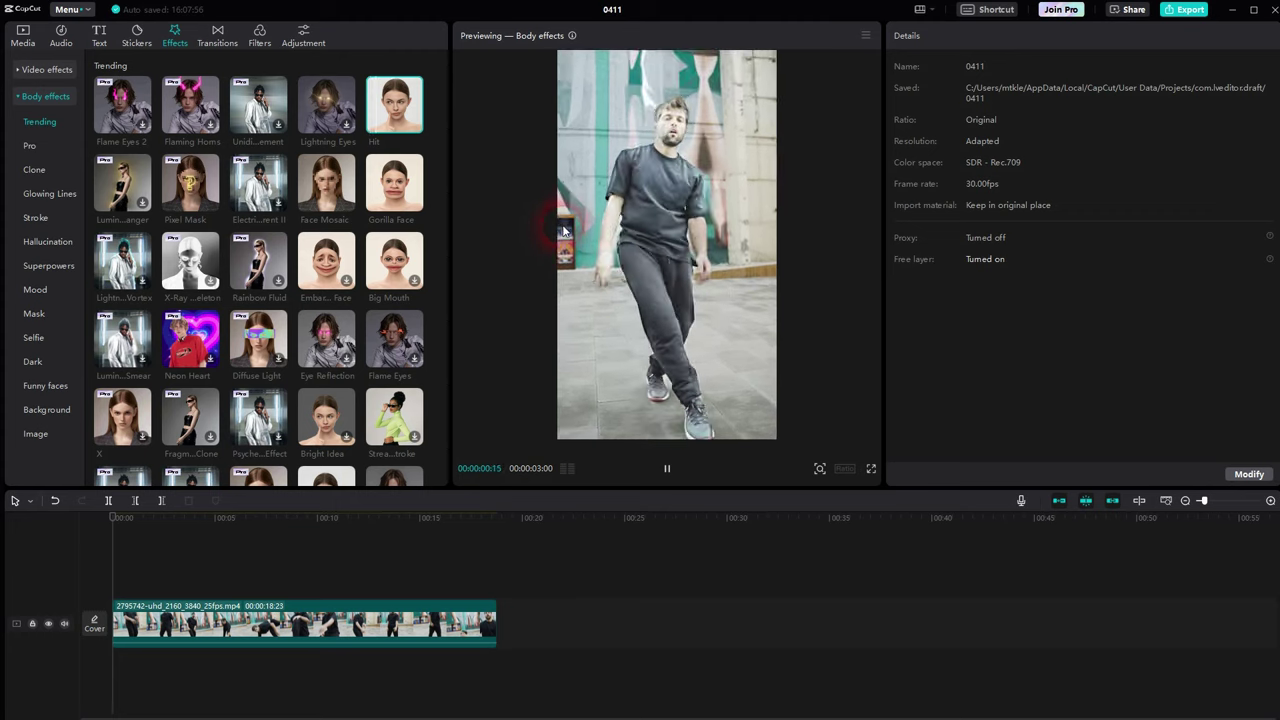
click(652, 223)
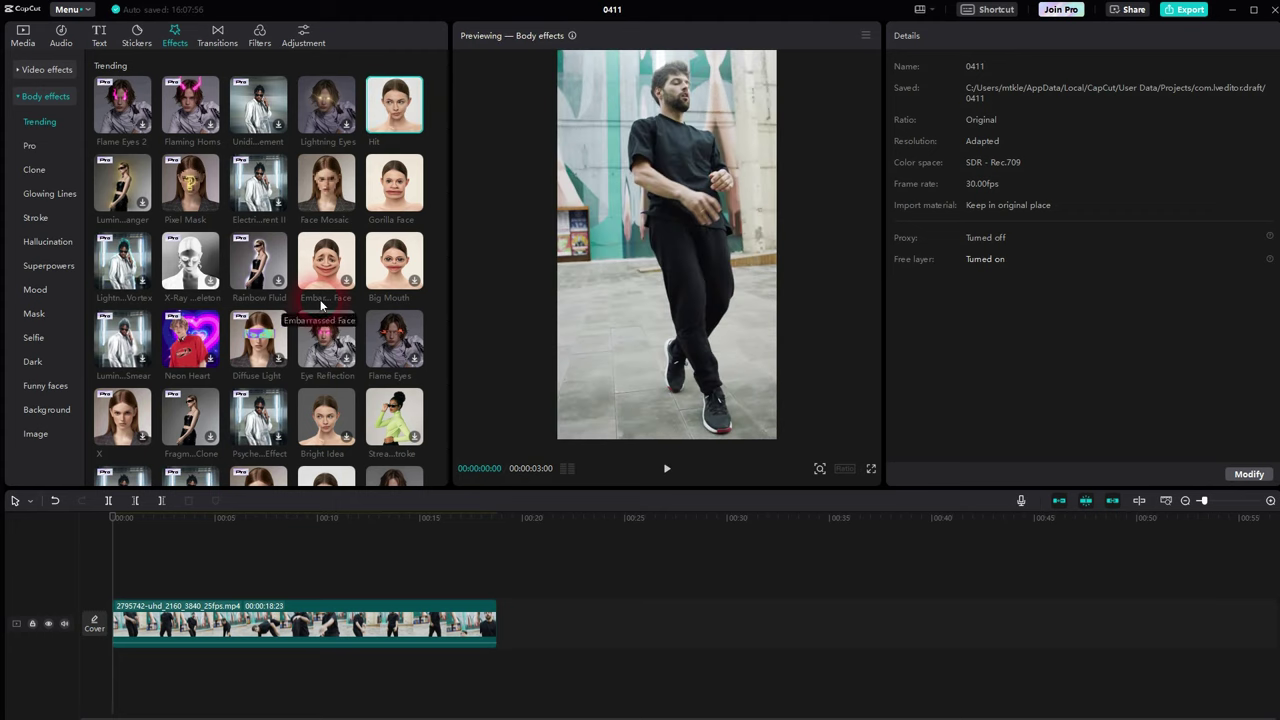
Step: Download the Totem Flames effect from the Trending body effects and preview it on the dancer video
scroll(321, 306, down, 3)
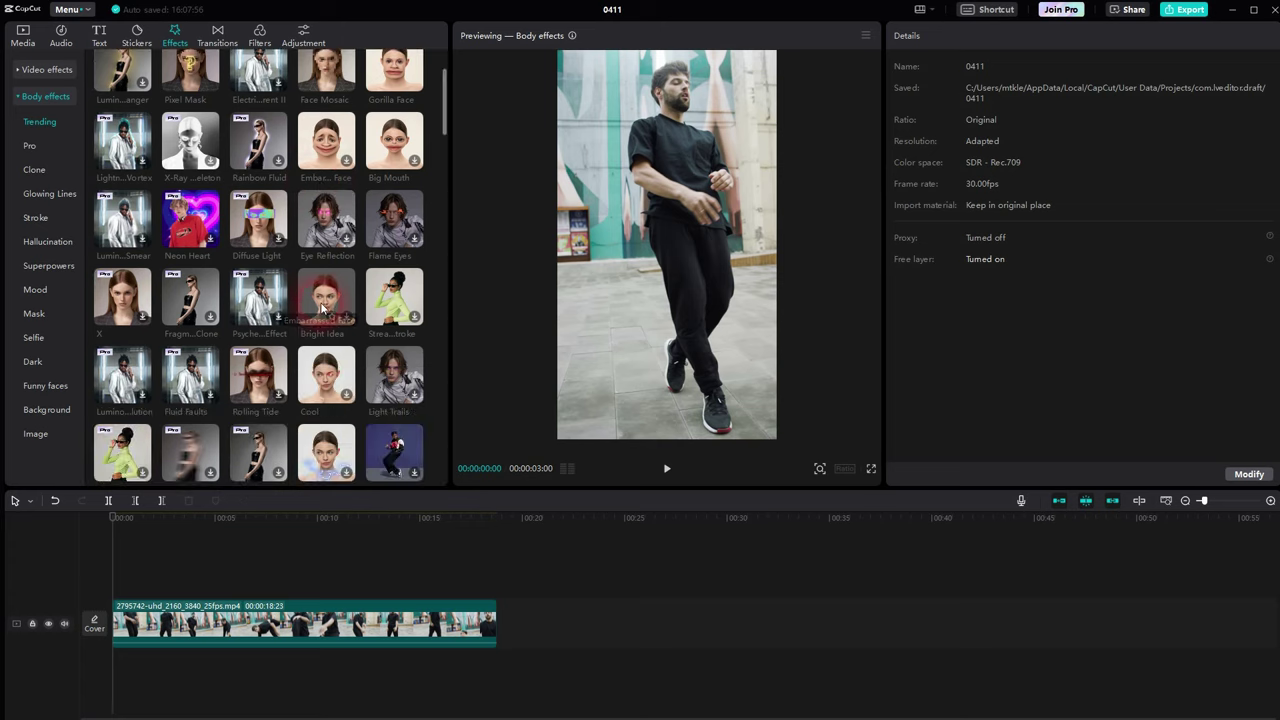
scroll(322, 313, down, 2)
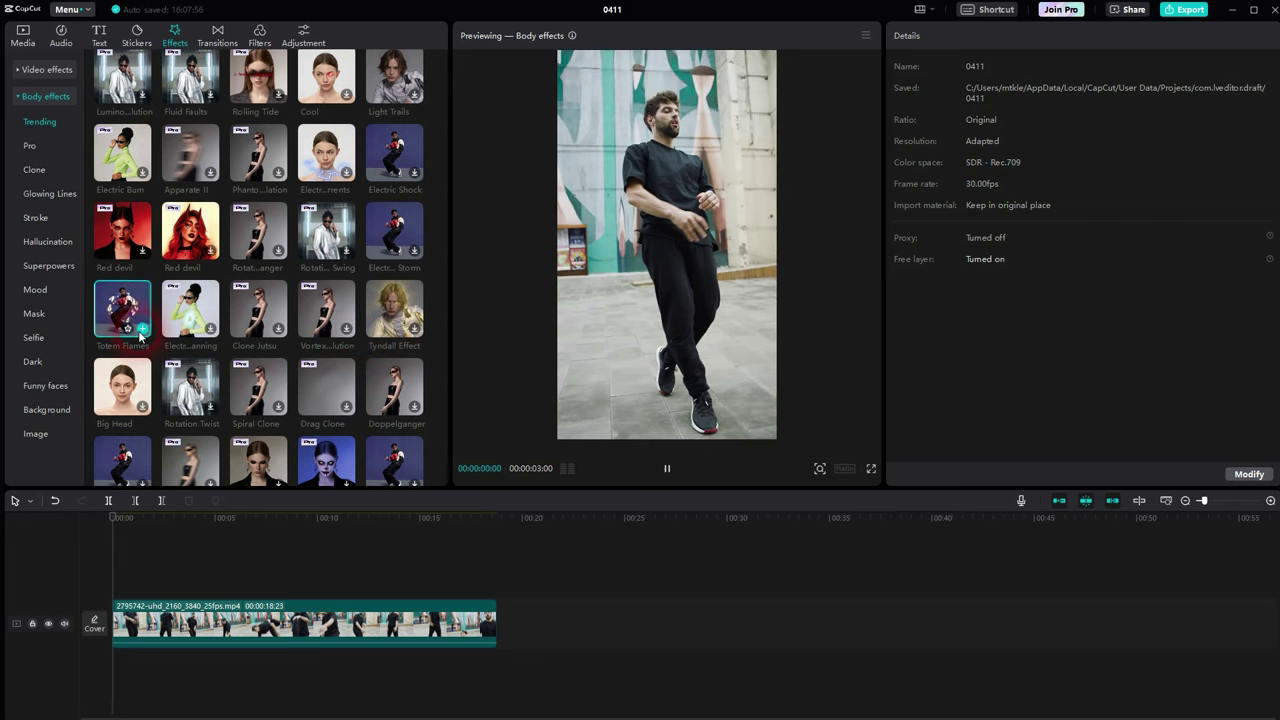
click(671, 344)
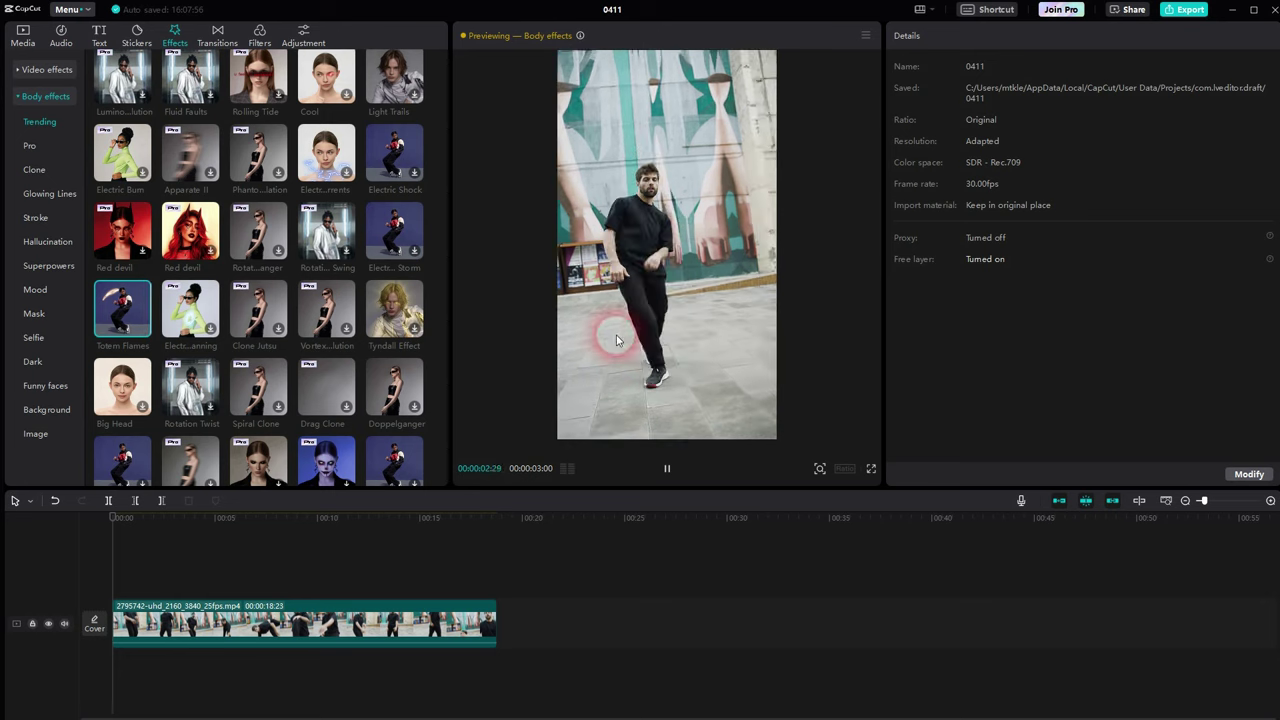
Step: Apply the Totem Flames body effect over the full length of the dancer clip and play the opening
click(142, 328)
drag(168, 450, 503, 612)
click(1062, 101)
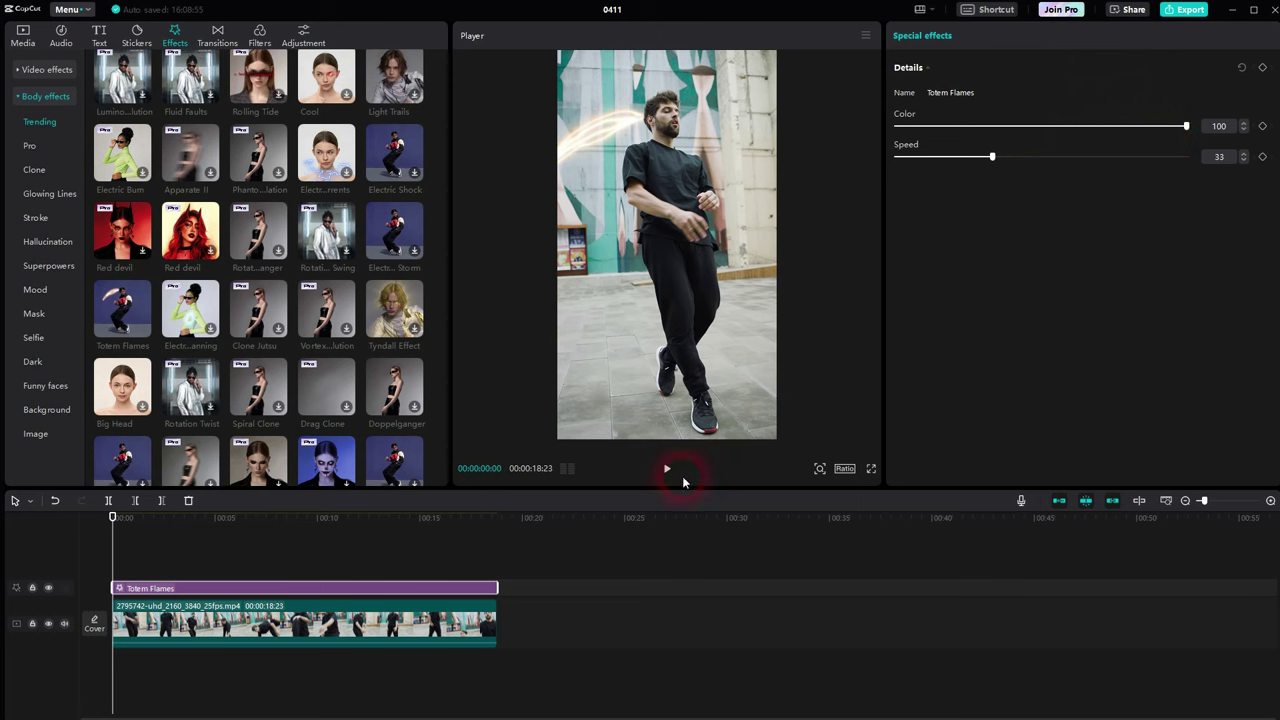
click(675, 480)
click(688, 467)
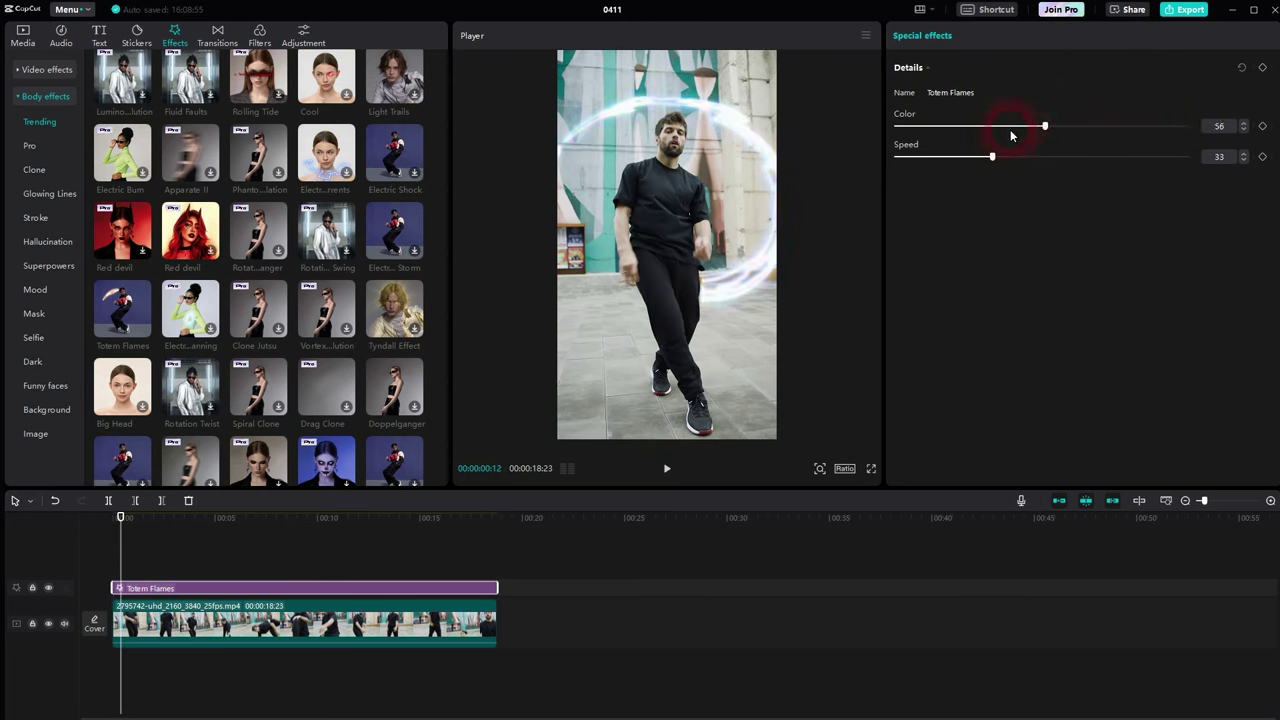
Step: Set the Totem Flames Color to 83 and compare playback with its Speed at 100 and at 0
drag(929, 139, 1129, 138)
drag(990, 158, 1226, 165)
click(668, 470)
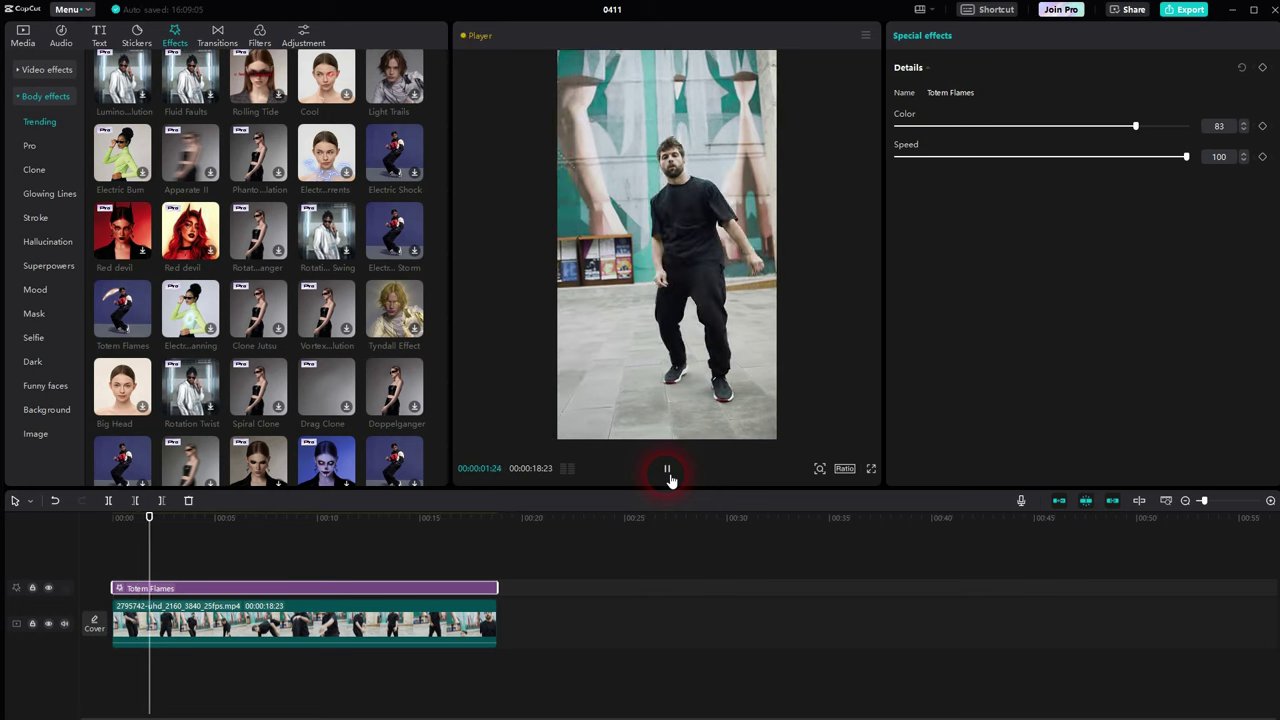
click(1199, 161)
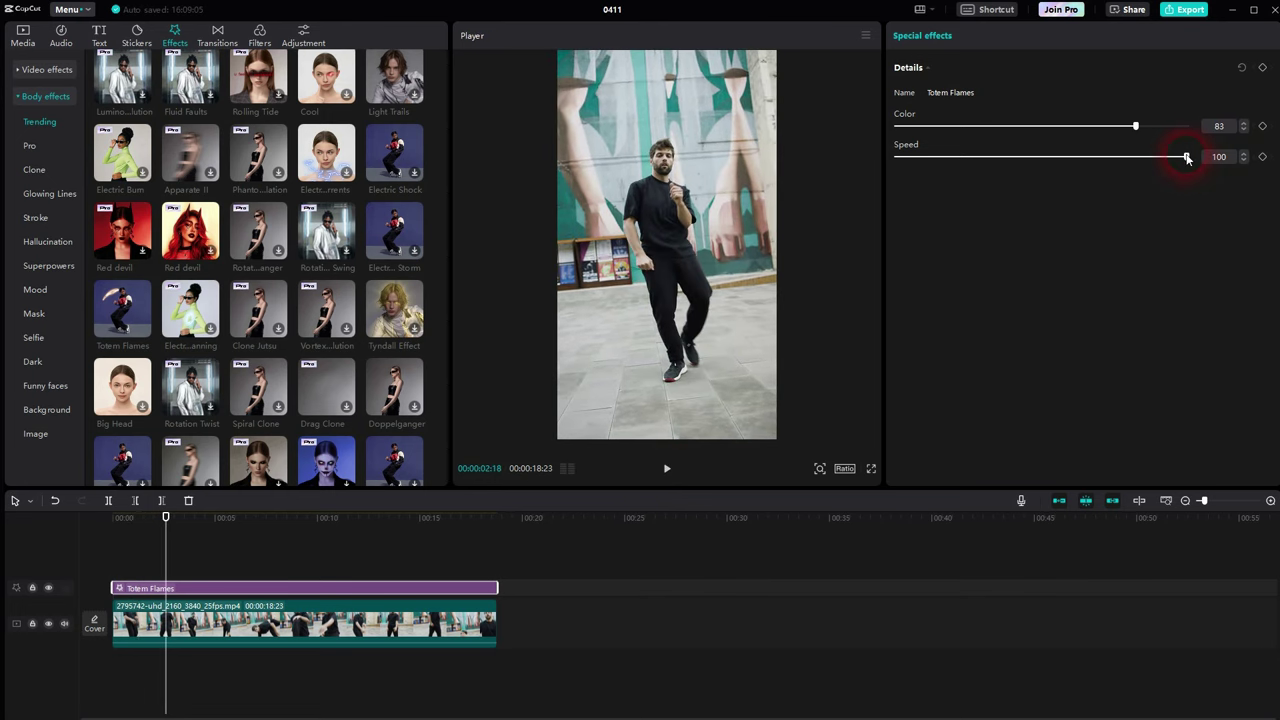
click(669, 476)
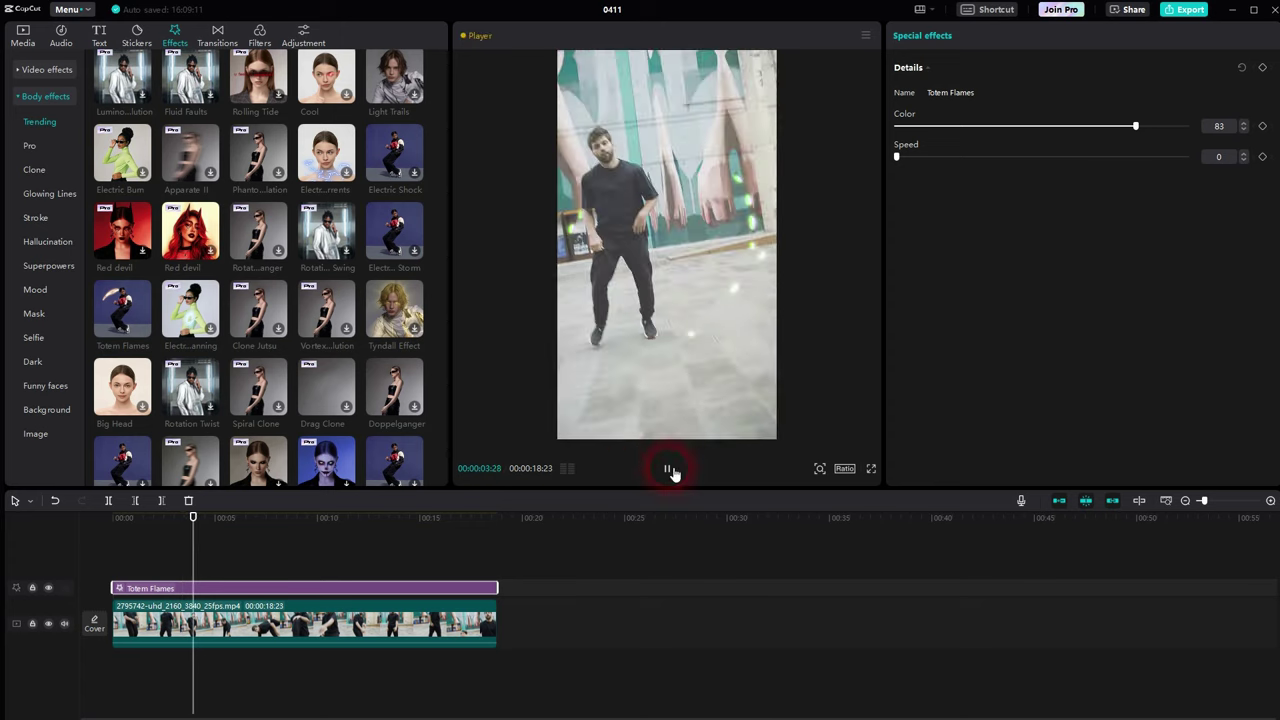
click(671, 471)
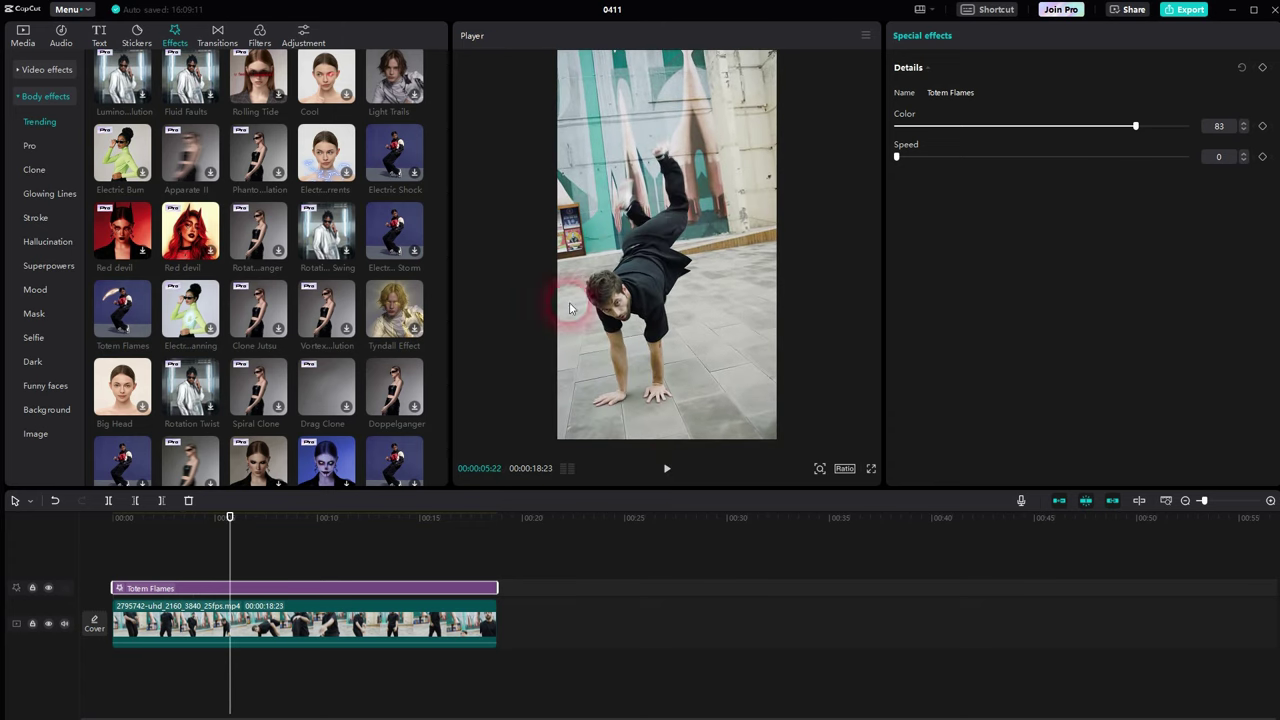
Step: Browse the Dark and Selfie body effects and preview In My Heart on the dancer video
click(34, 364)
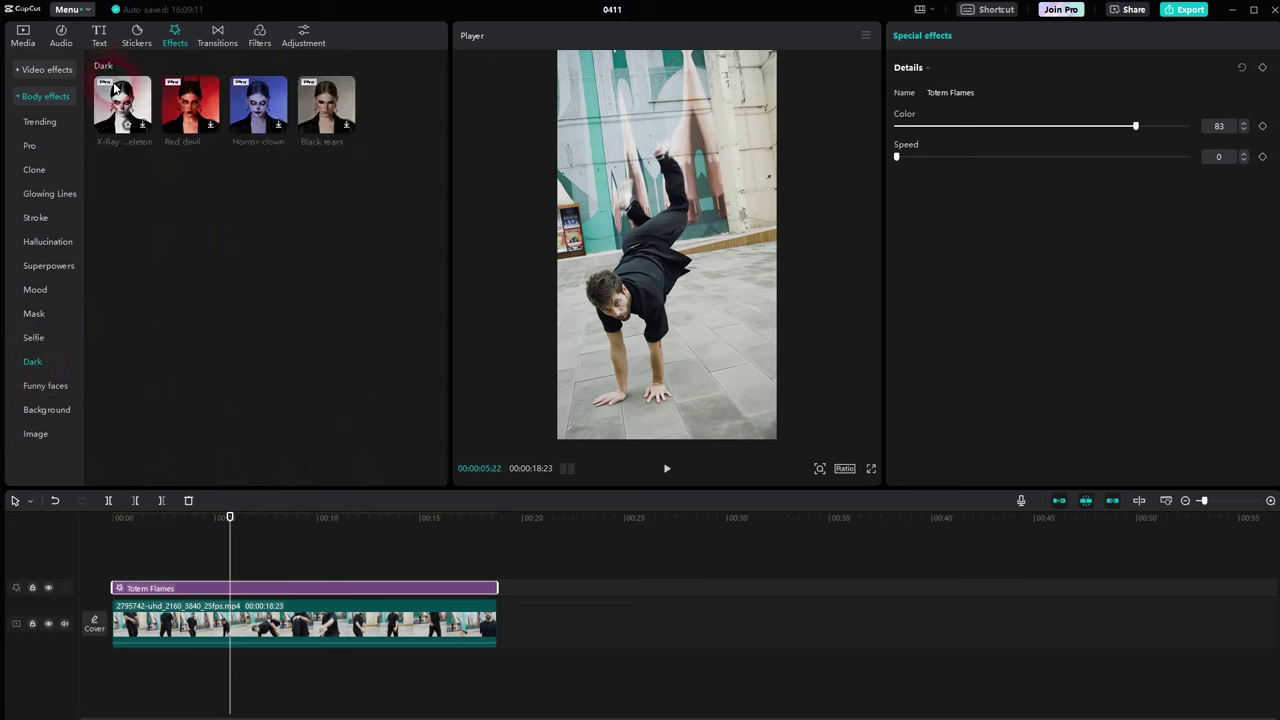
click(33, 338)
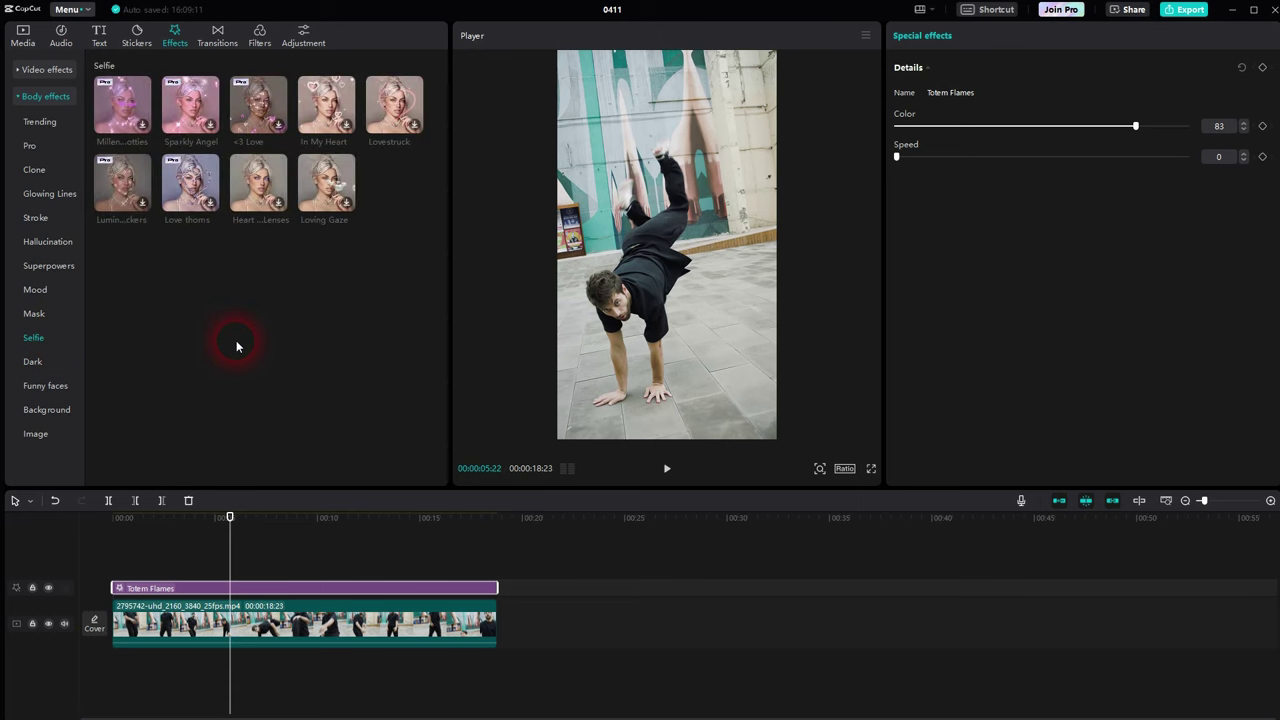
click(340, 118)
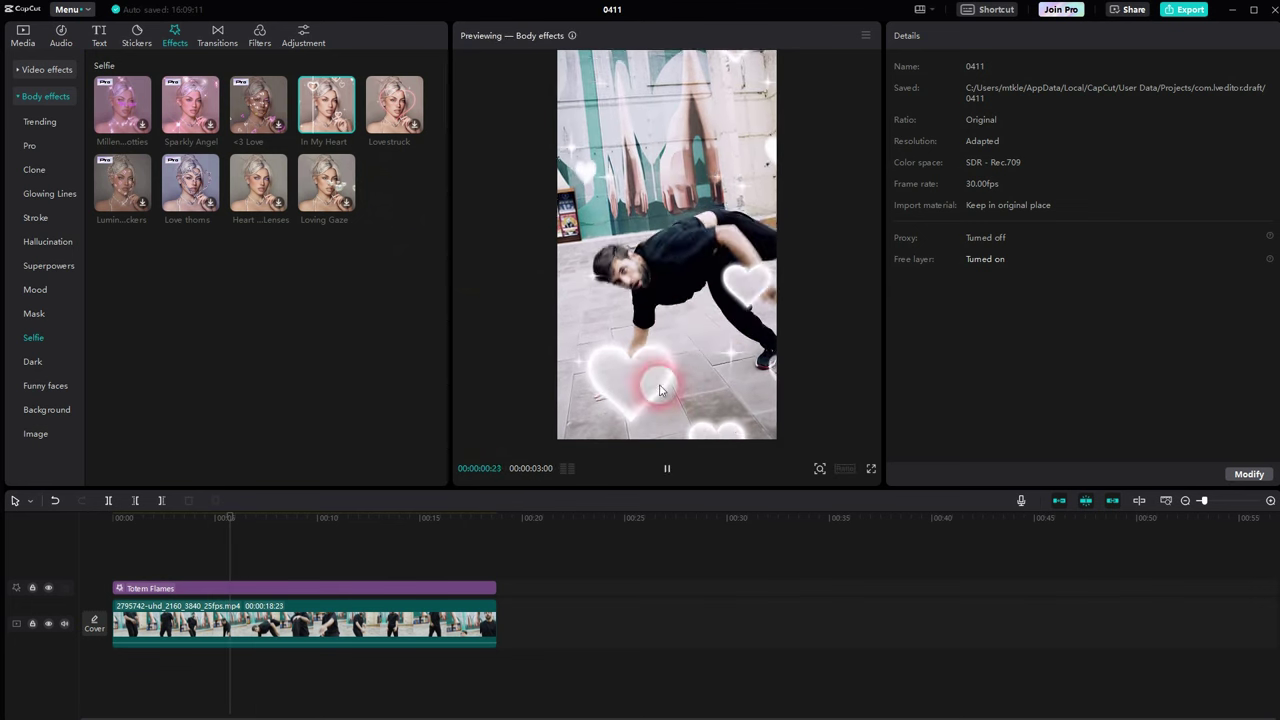
Step: Delete the Totem Flames effect from the timeline and return the playhead to the start of the clip
click(363, 588)
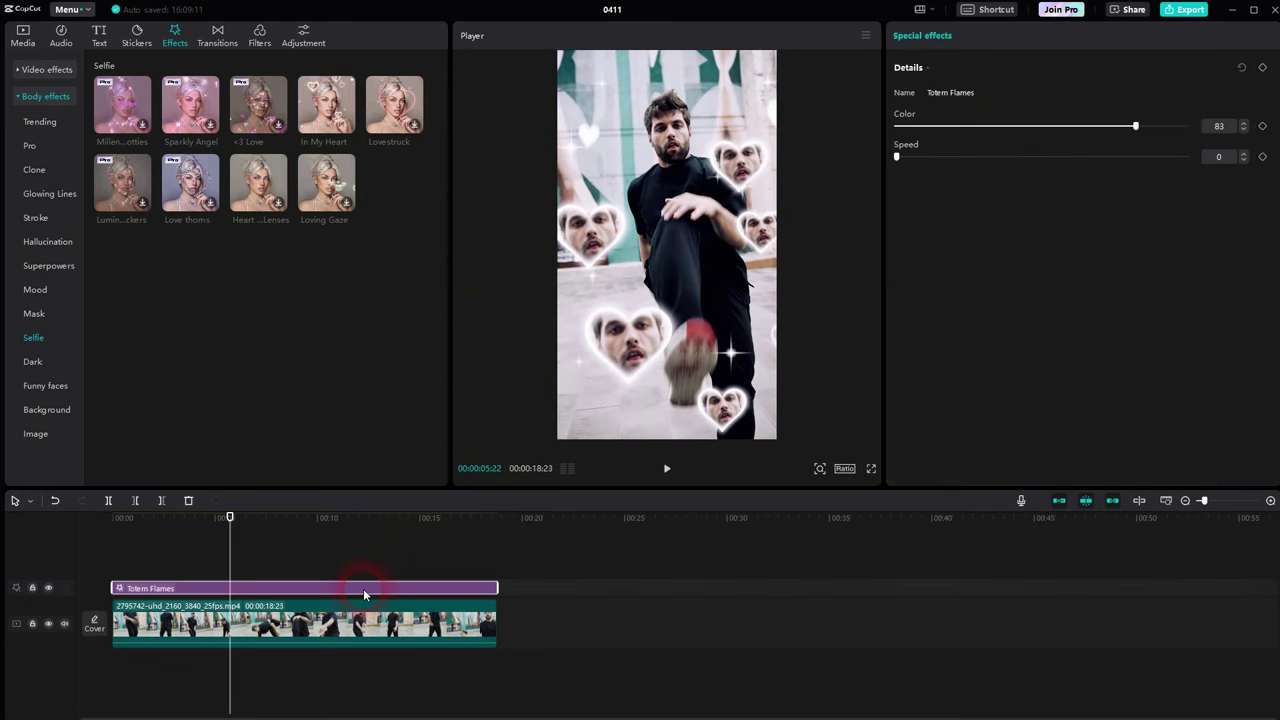
key(Delete)
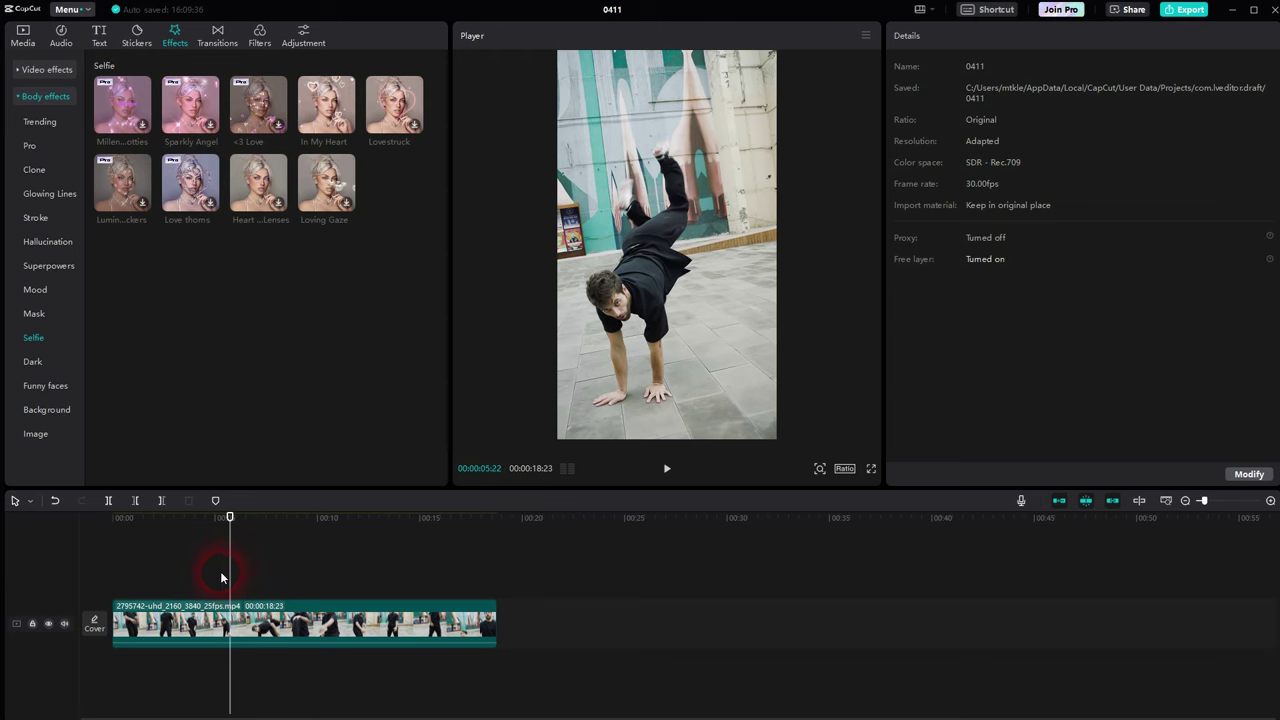
drag(237, 578, 43, 589)
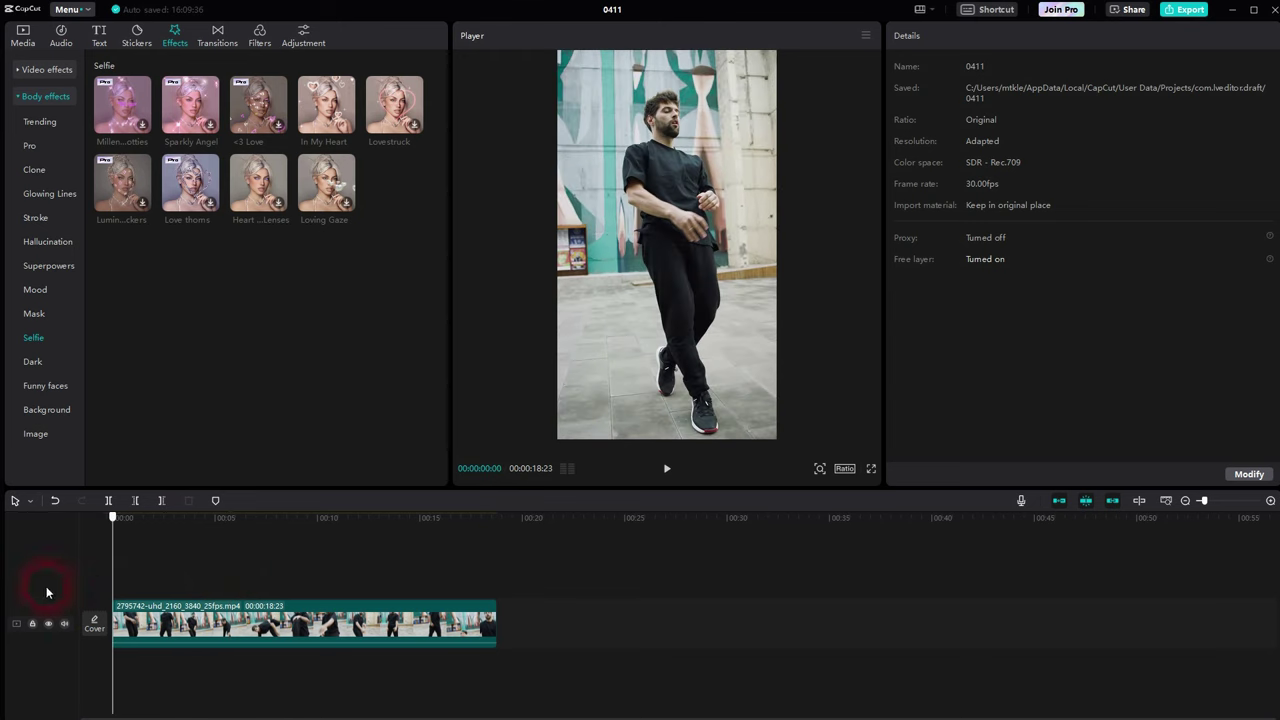
Step: Stack the In My Heart and Lovestruck body effects at the start of the dancer clip and play them together
click(344, 126)
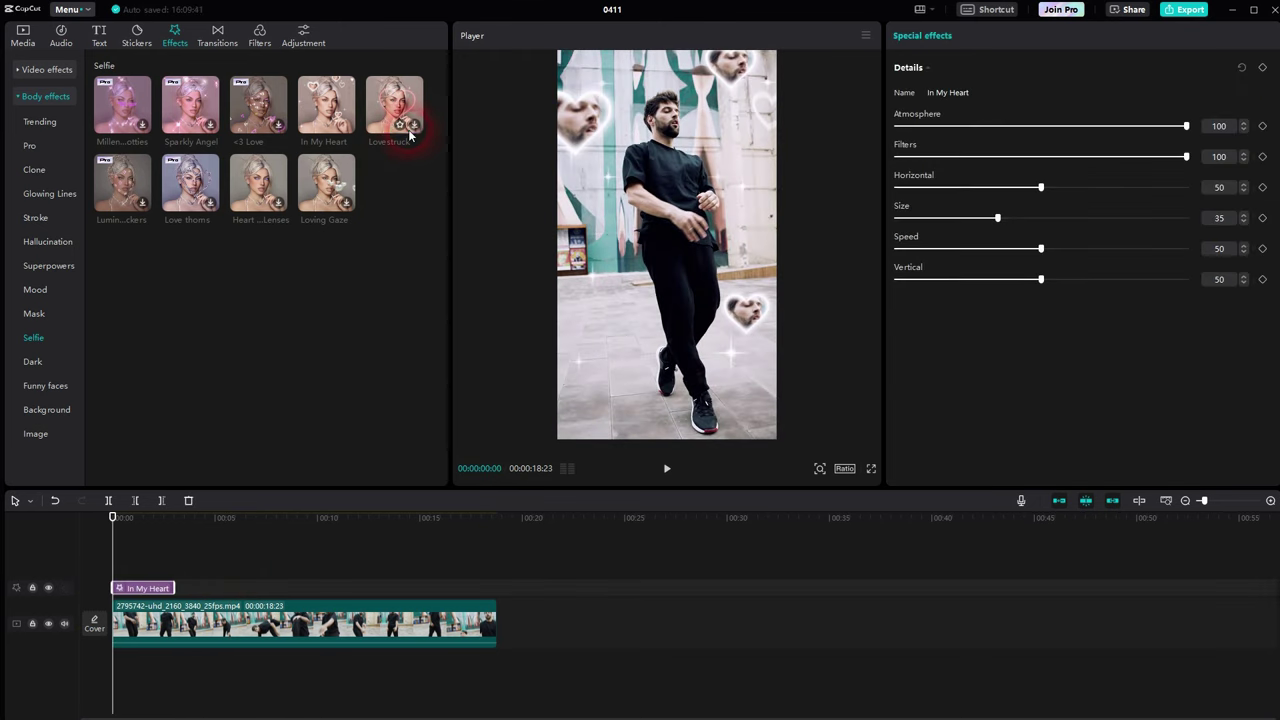
click(409, 134)
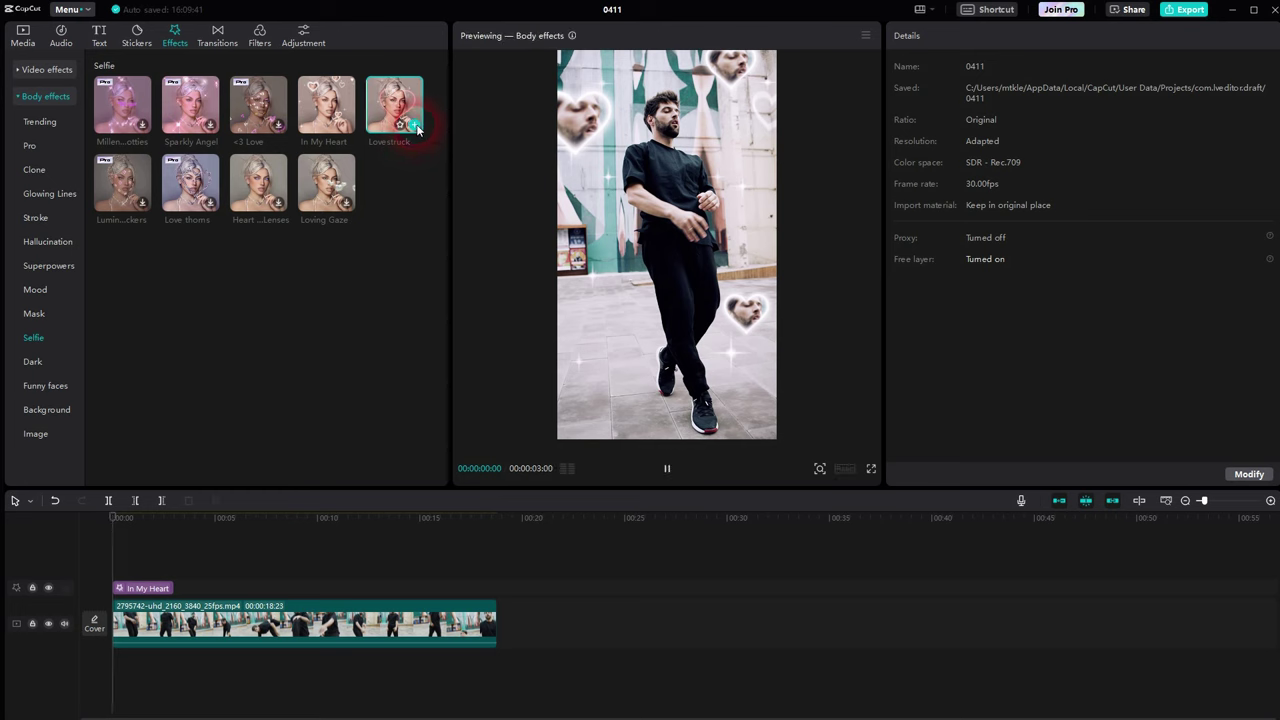
drag(415, 115, 143, 566)
click(675, 478)
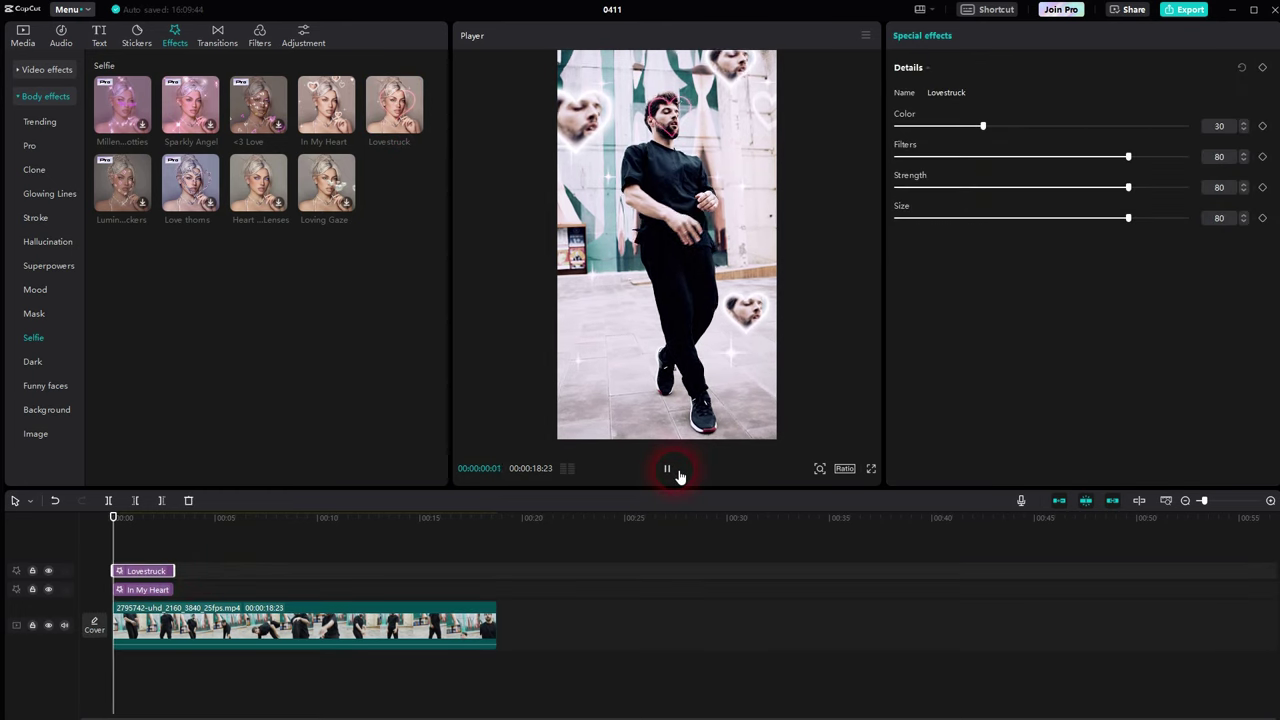
Step: Stop playback and delete both the Lovestruck and In My Heart effects from the timeline
click(270, 566)
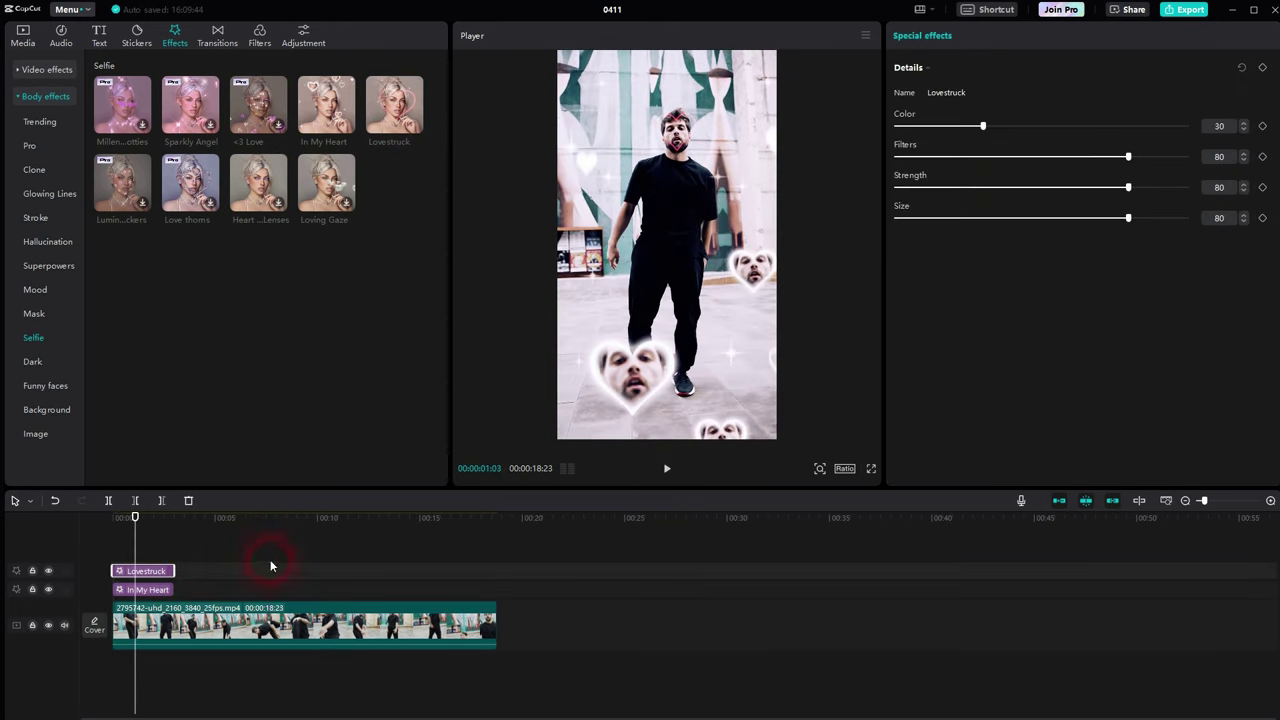
drag(199, 571, 112, 596)
key(Delete)
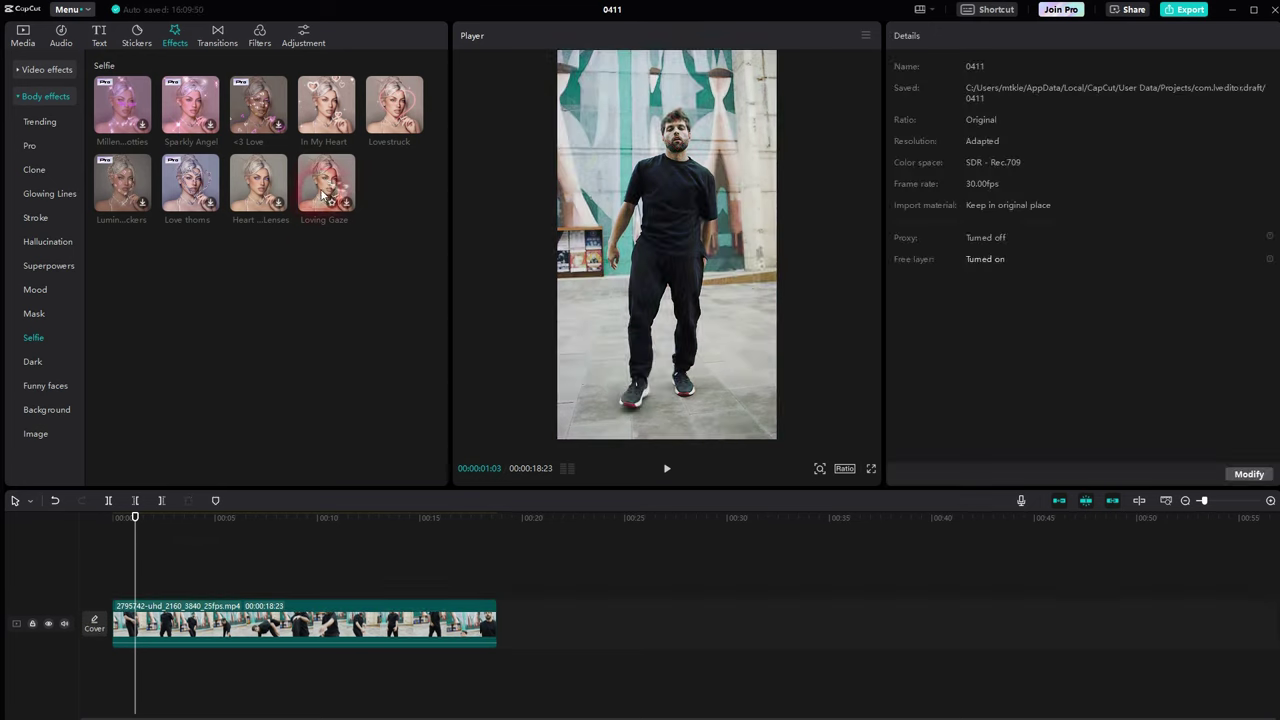
Step: Apply the Fuzzy video effect from the Glitch category from the playhead to the clip's end and play part of it
click(39, 72)
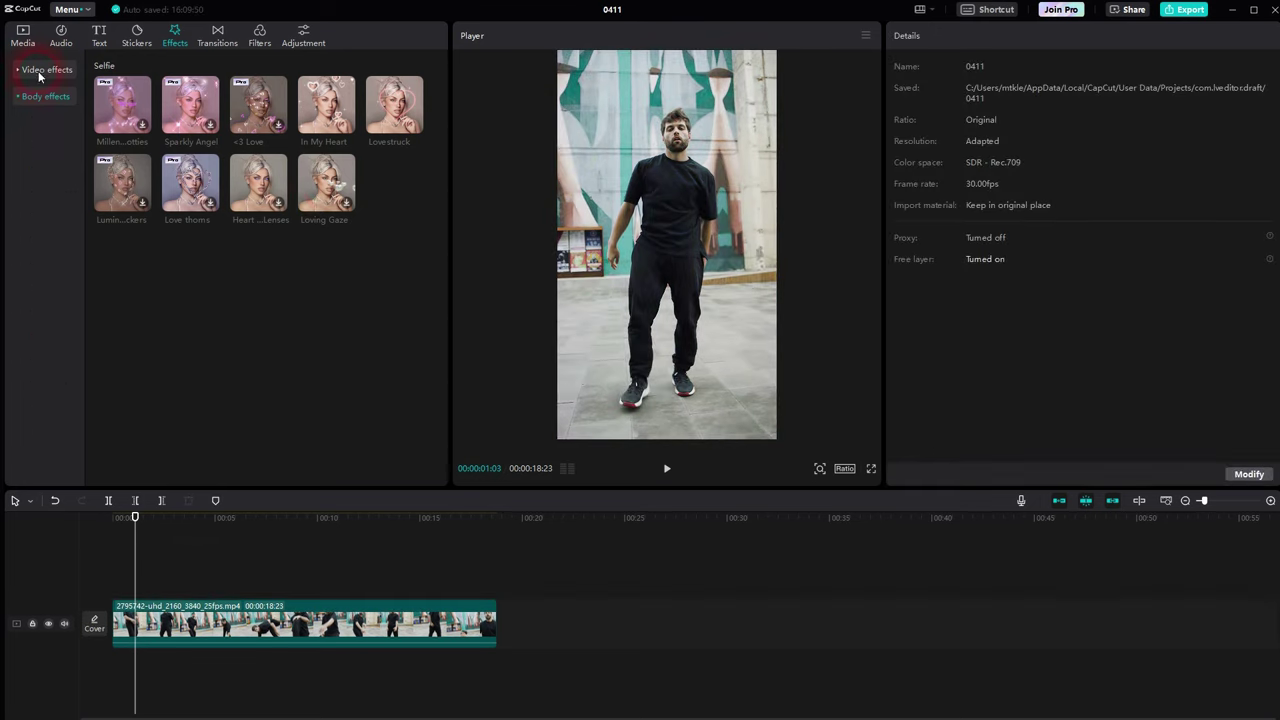
click(39, 72)
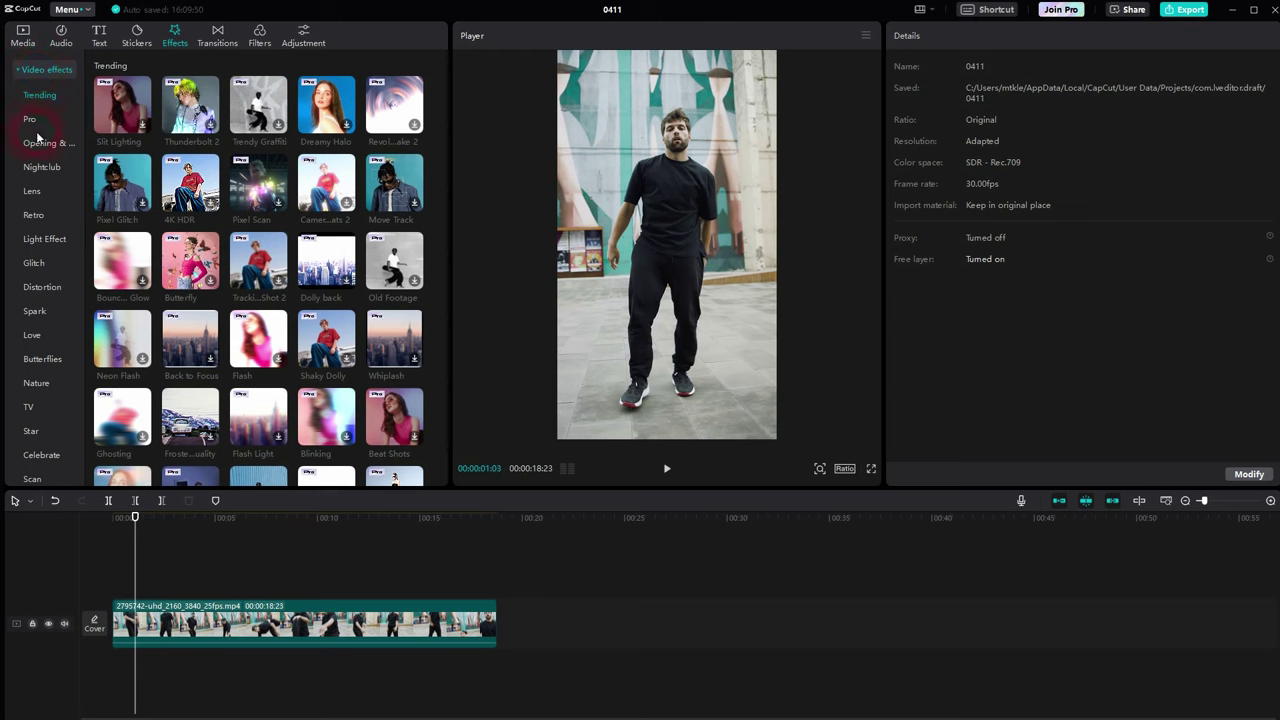
click(33, 266)
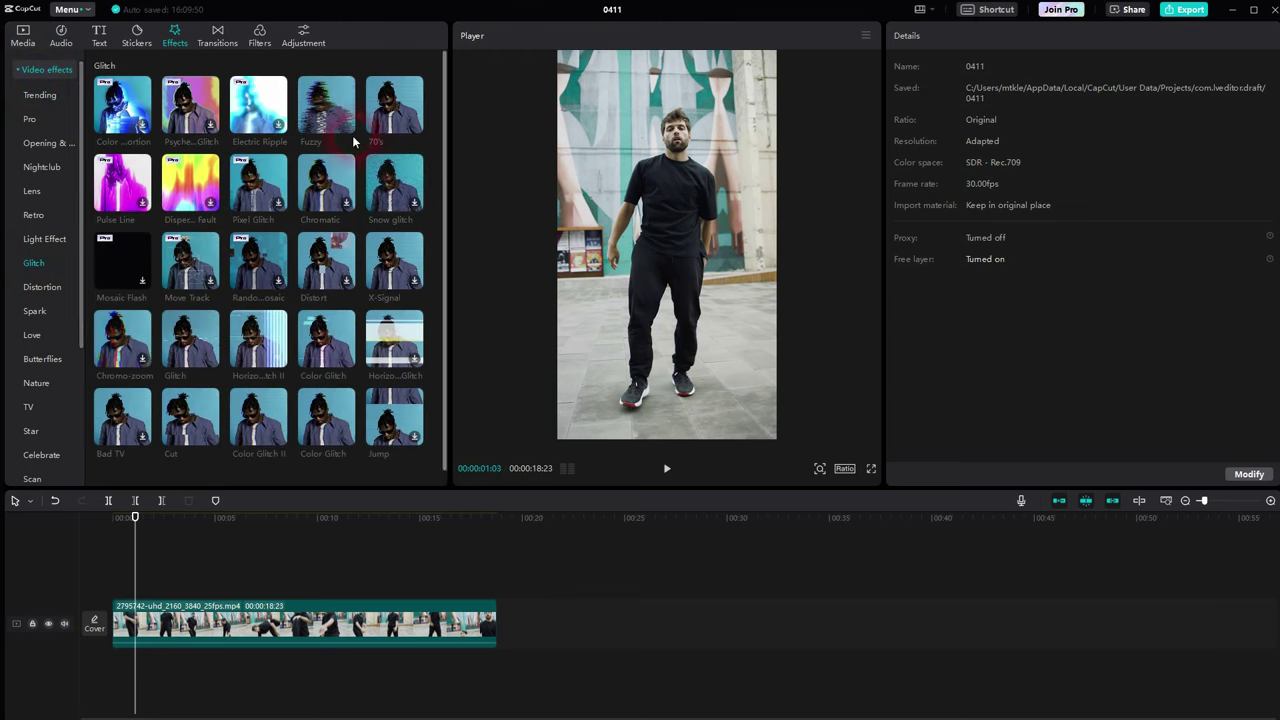
click(345, 126)
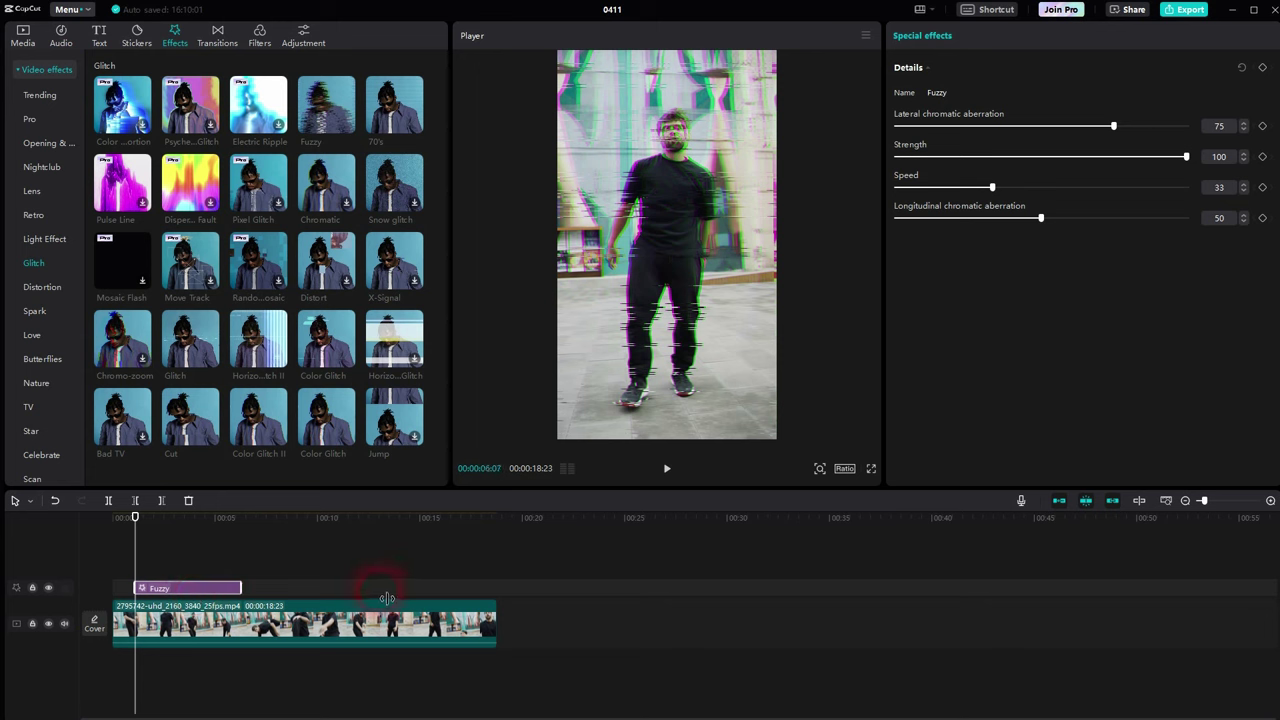
drag(387, 598, 497, 601)
click(667, 468)
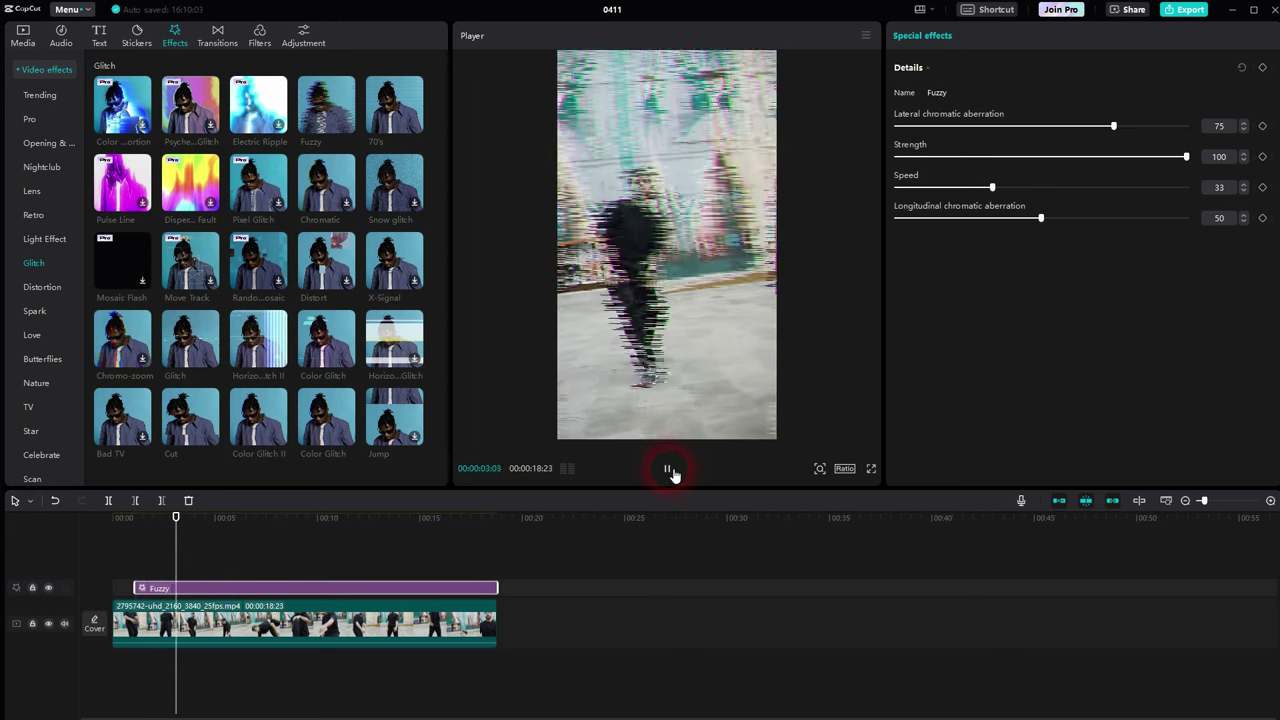
click(669, 470)
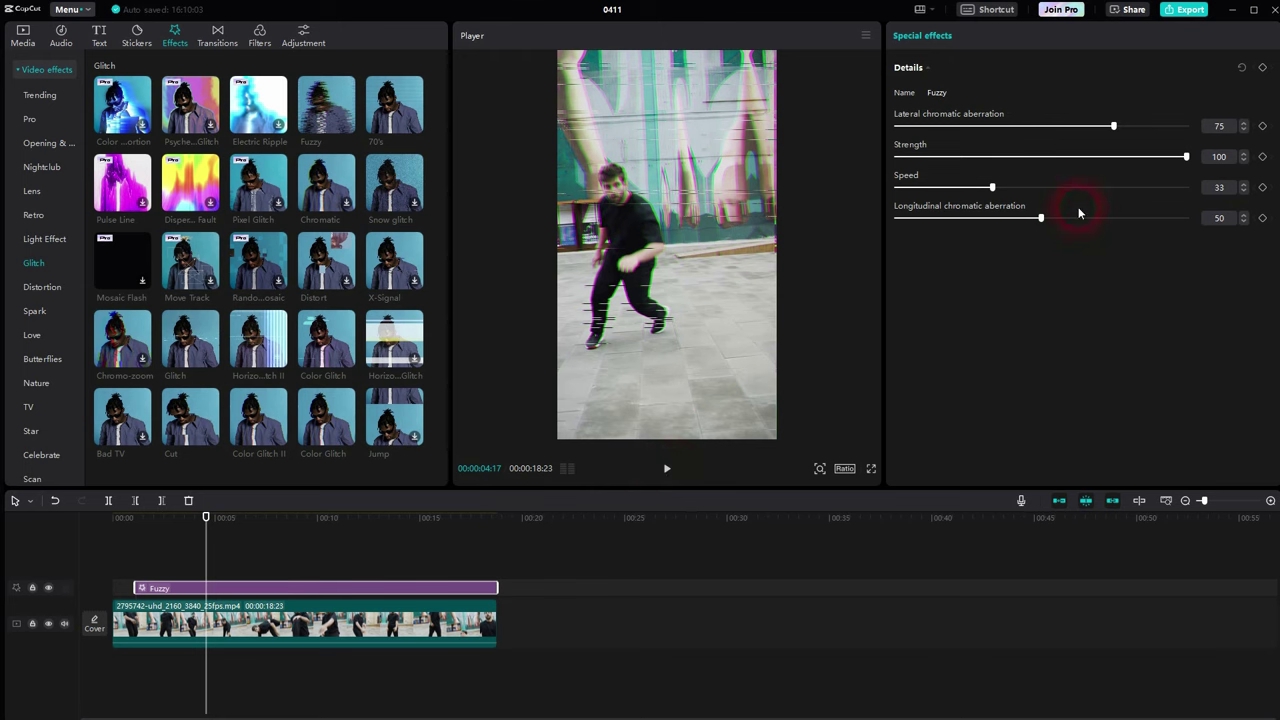
Step: Set Fuzzy's lateral chromatic aberration to 47, then delete the effect from the timeline
drag(1067, 138, 1032, 127)
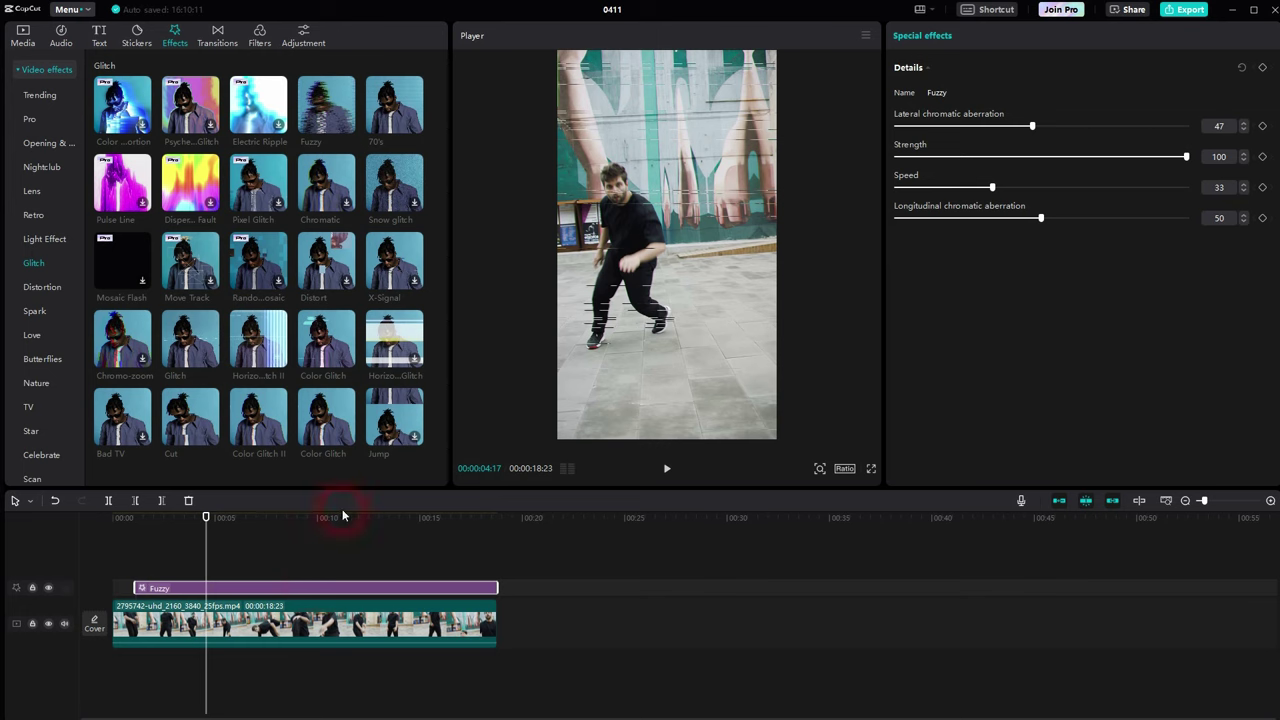
key(Delete)
Step: Try the 70's glitch effect at the playhead with Speed 45, play it and remove it from the timeline
click(413, 125)
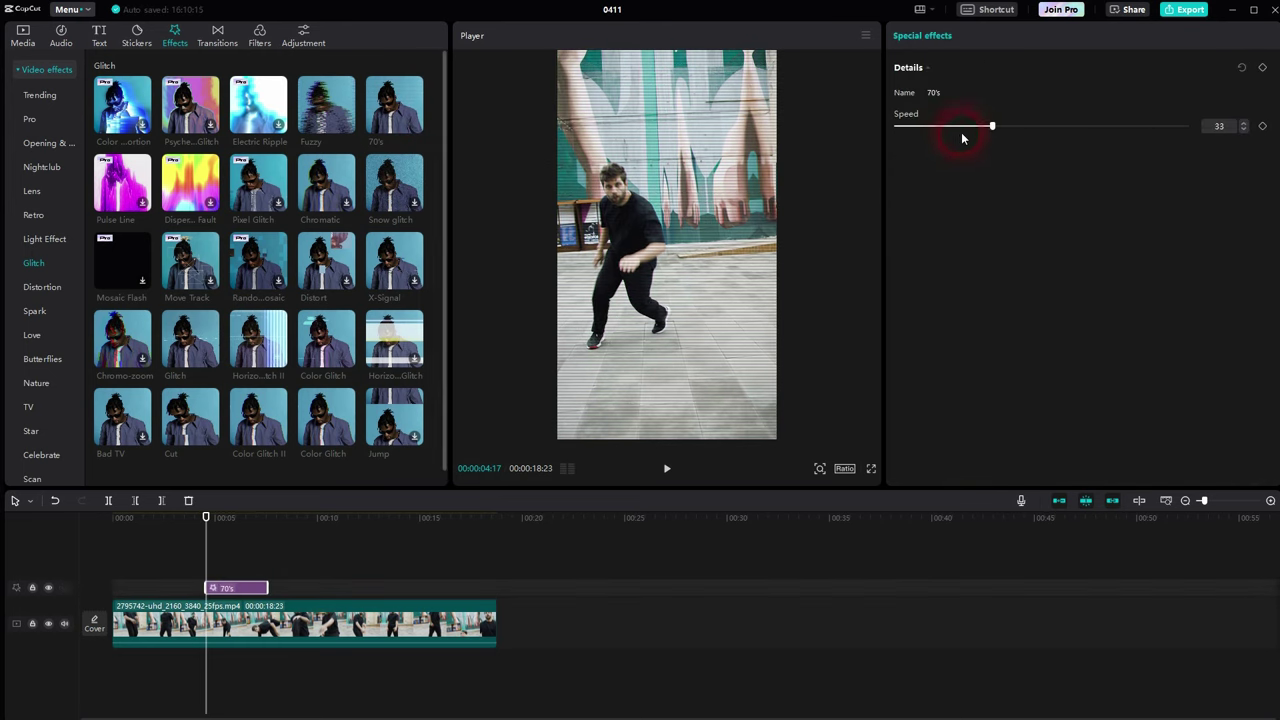
click(990, 125)
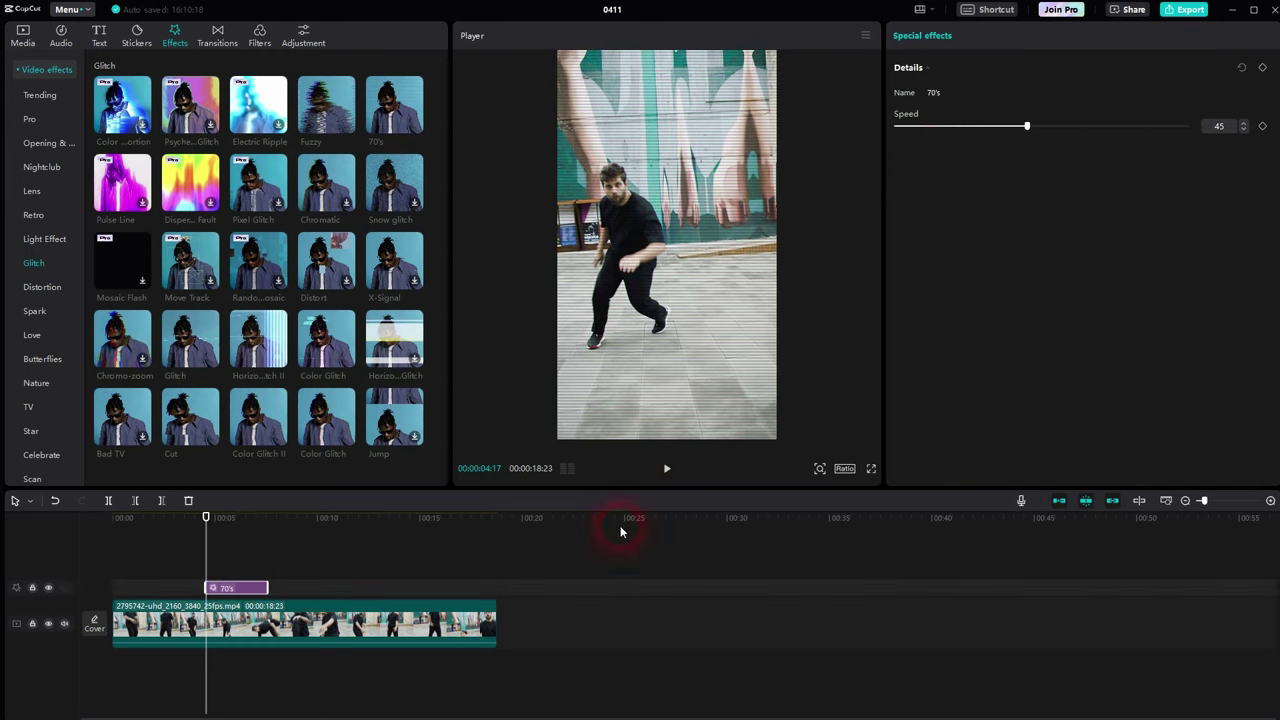
click(665, 476)
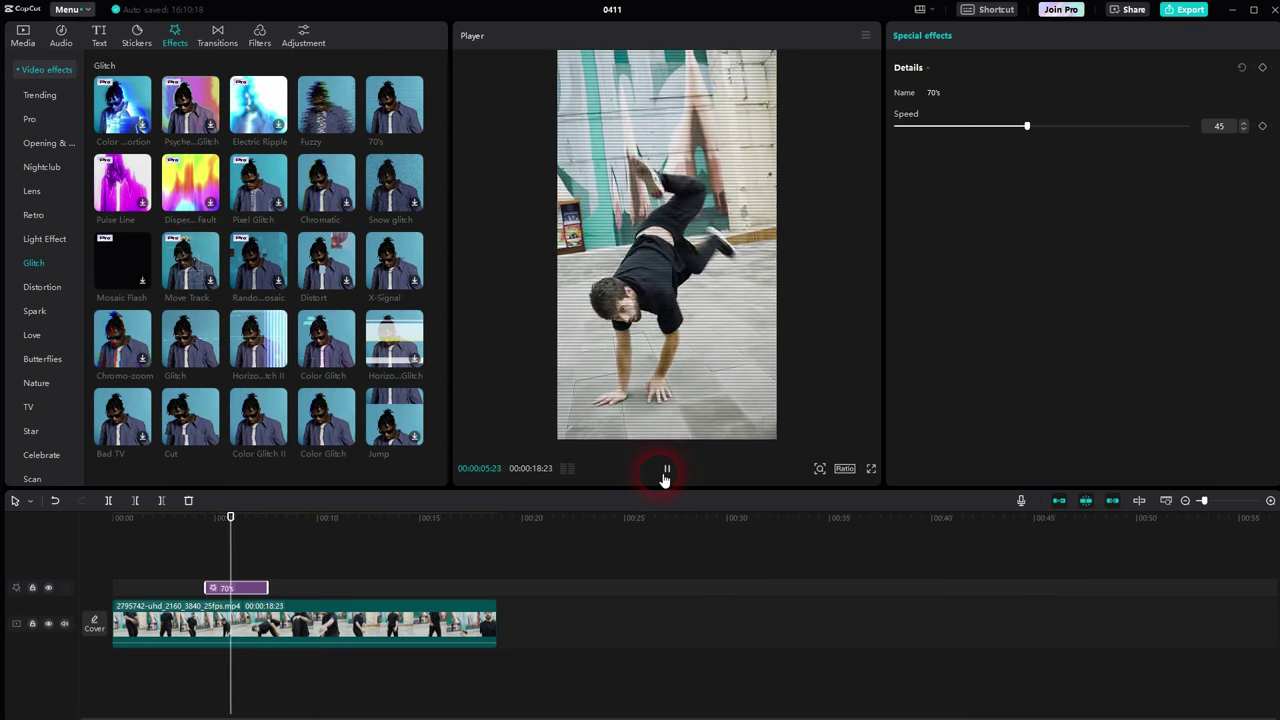
click(665, 476)
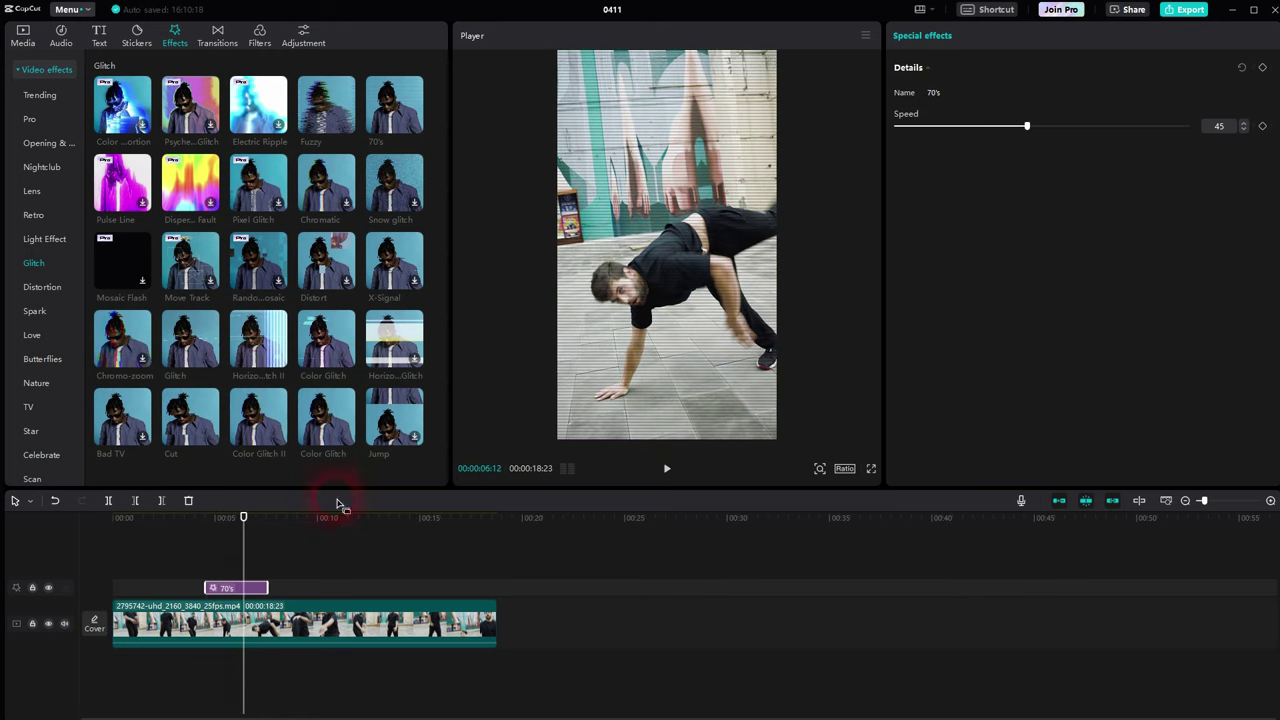
key(Delete)
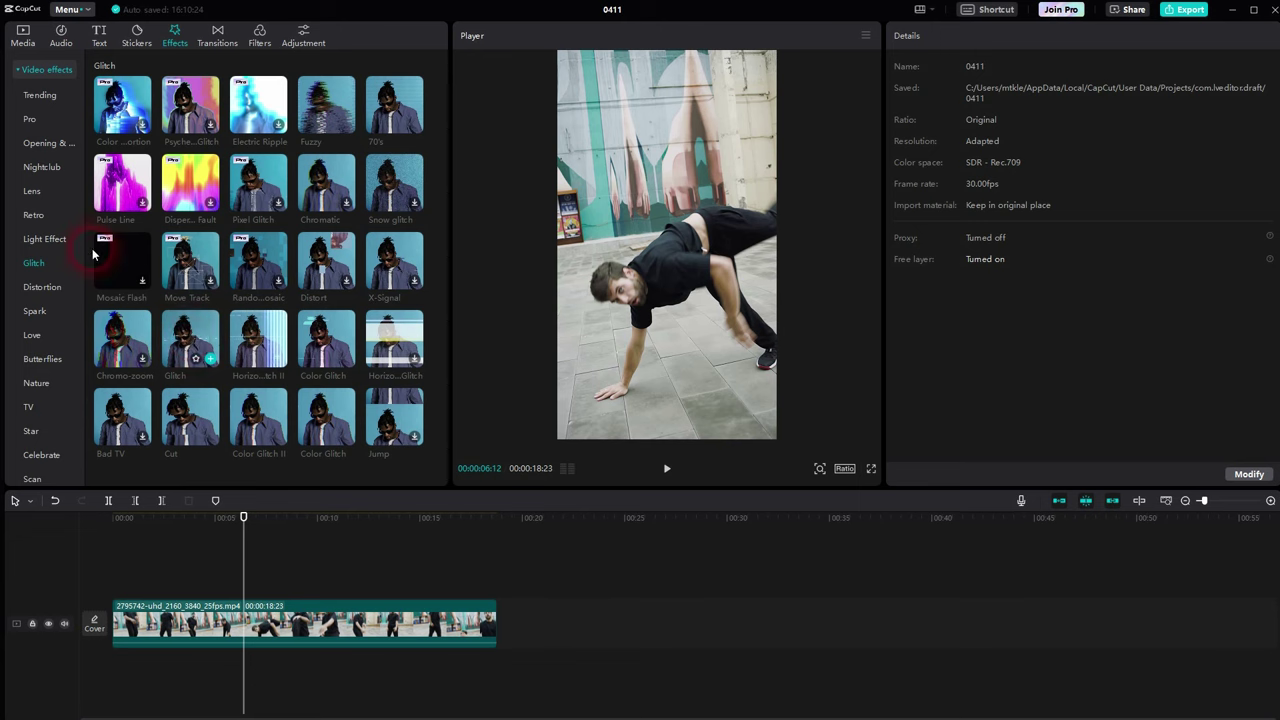
Step: Preview the Negative effect from the Nightclub video effects on the dancer video
click(41, 168)
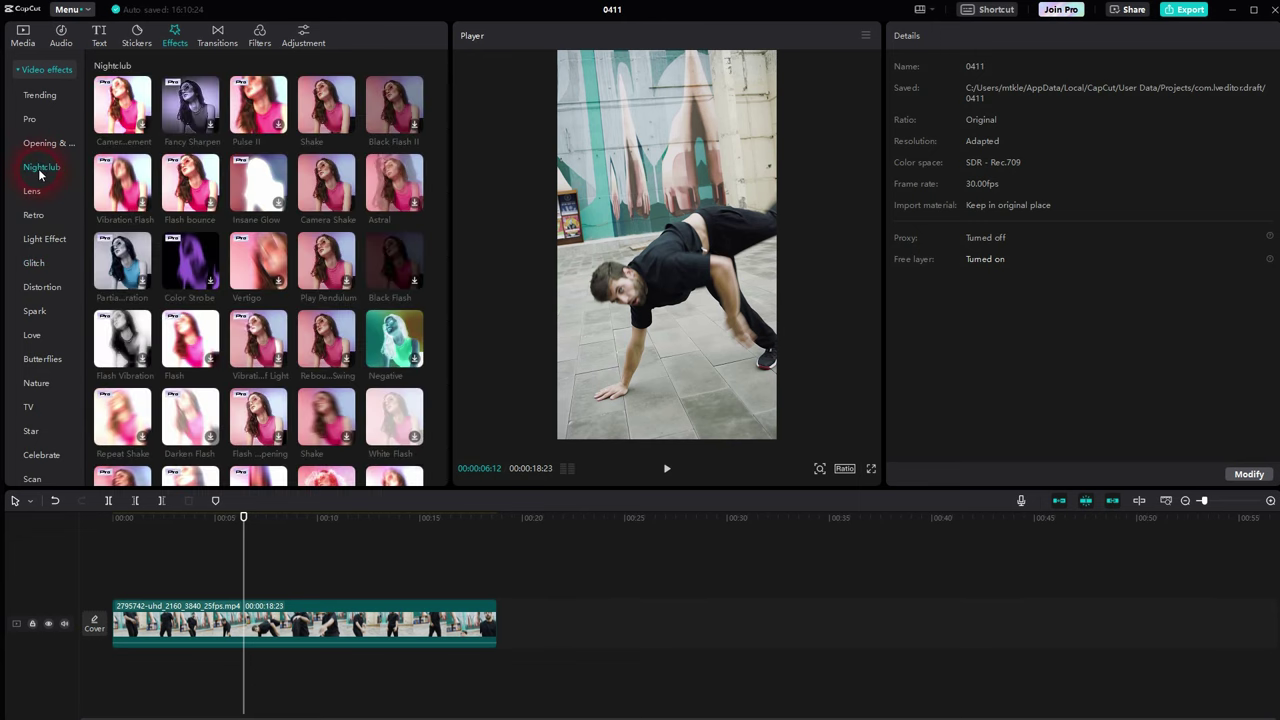
click(394, 338)
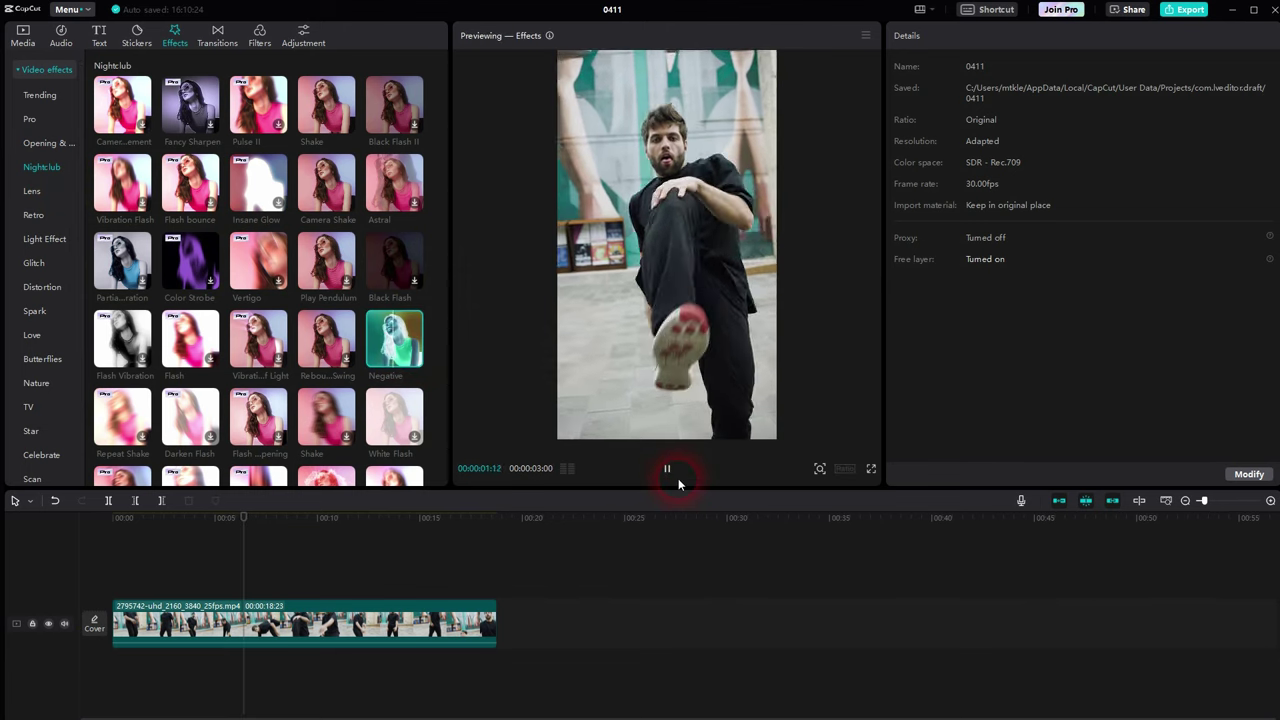
click(691, 350)
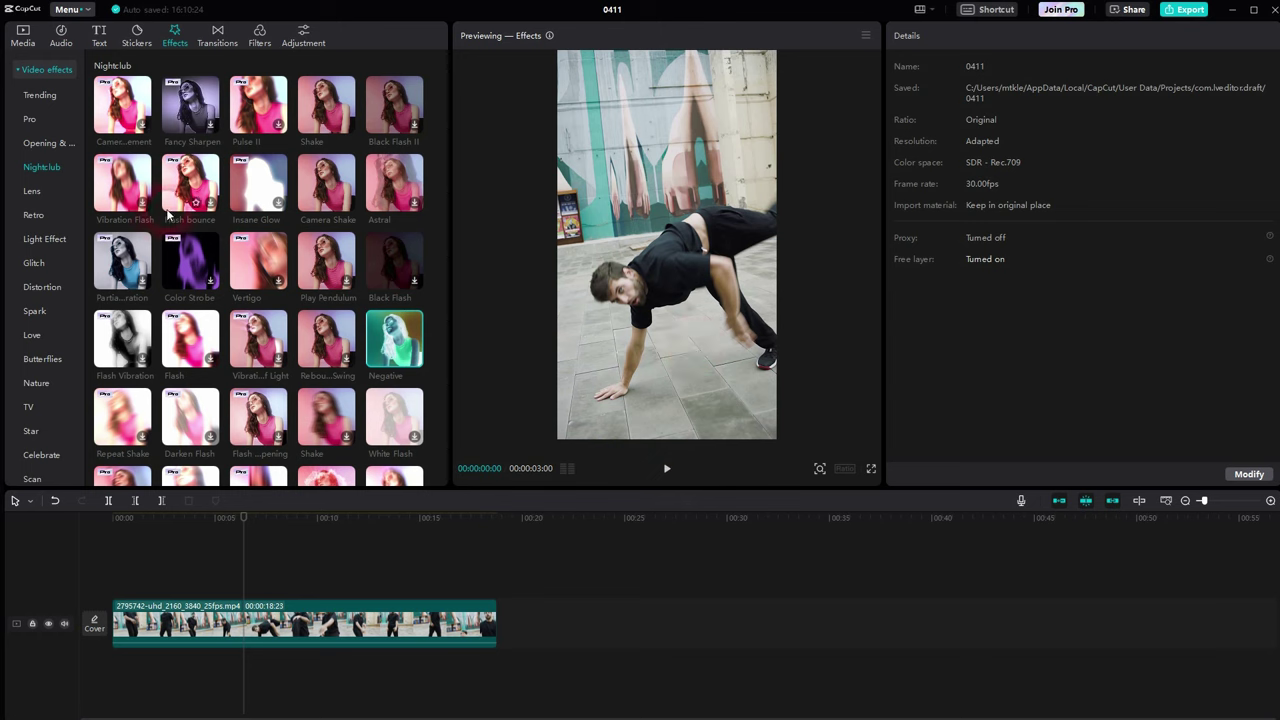
Step: Apply the Blur effect from the Lens category from the playhead to the end of the dancer clip and play it
click(35, 193)
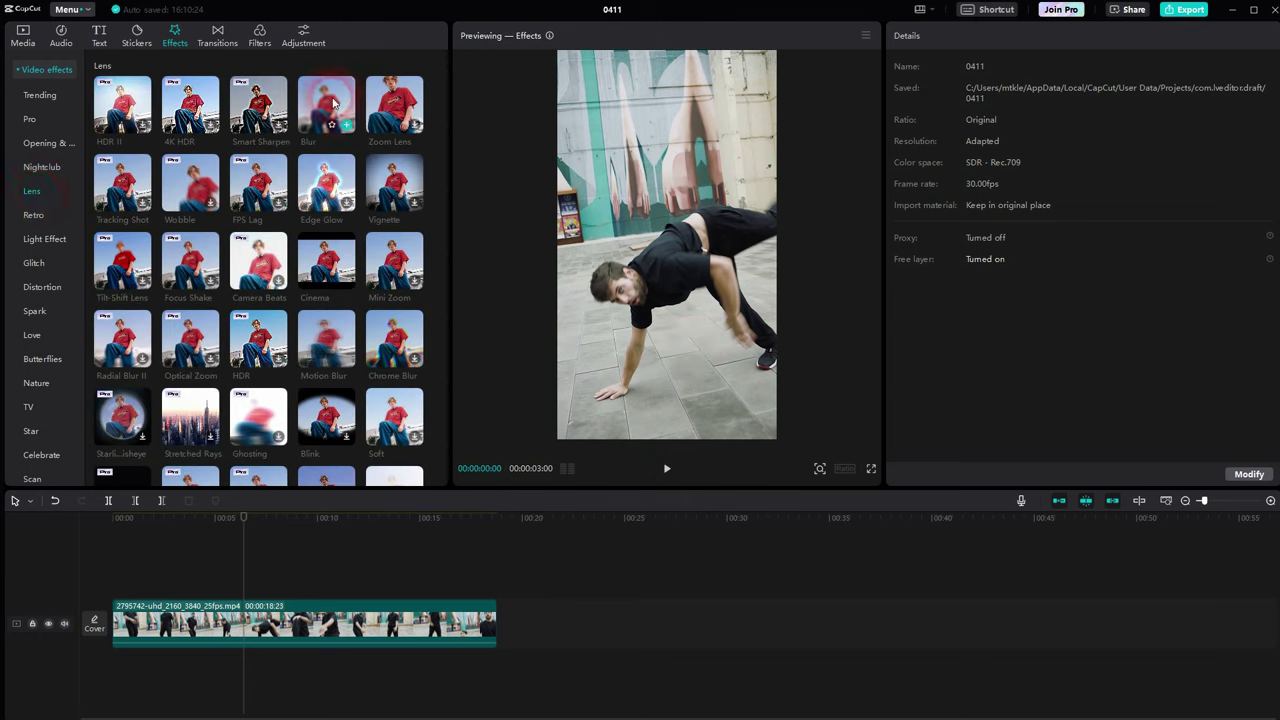
mouse_move(346, 128)
drag(346, 128, 497, 595)
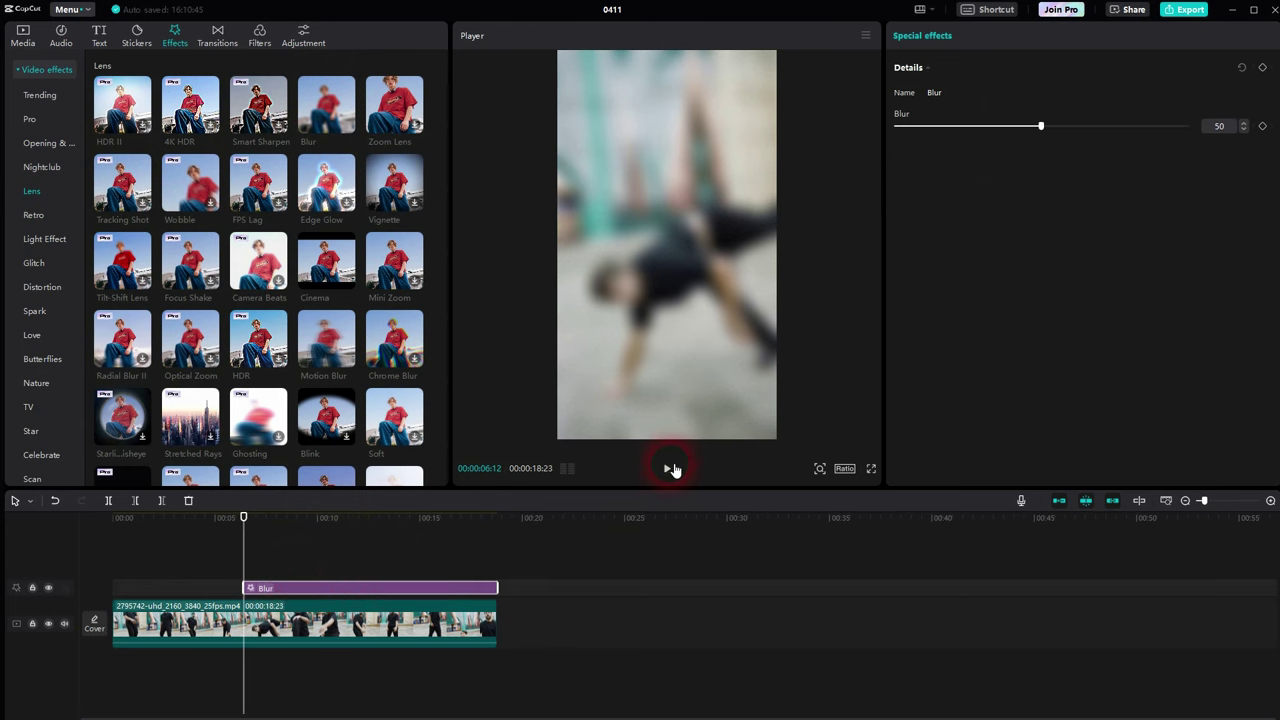
click(670, 468)
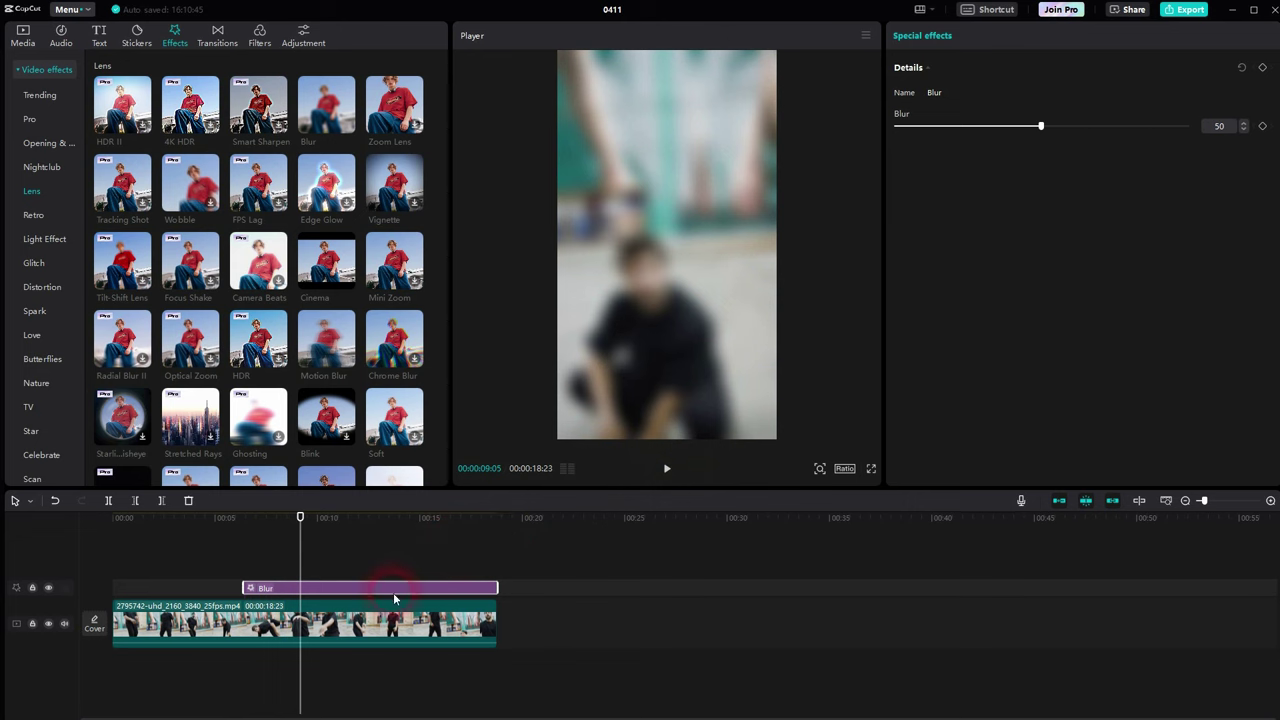
Step: Delete the Blur effect from the timeline above the dancer clip
key(Delete)
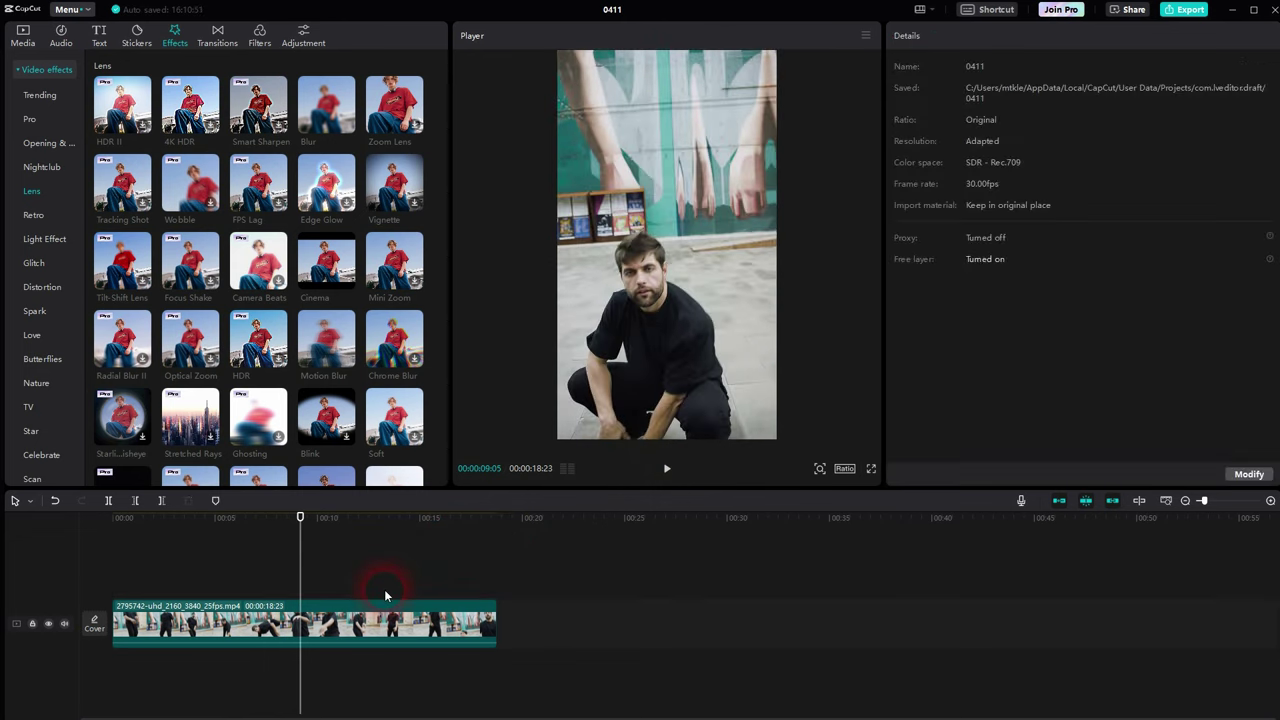
mouse_move(330, 286)
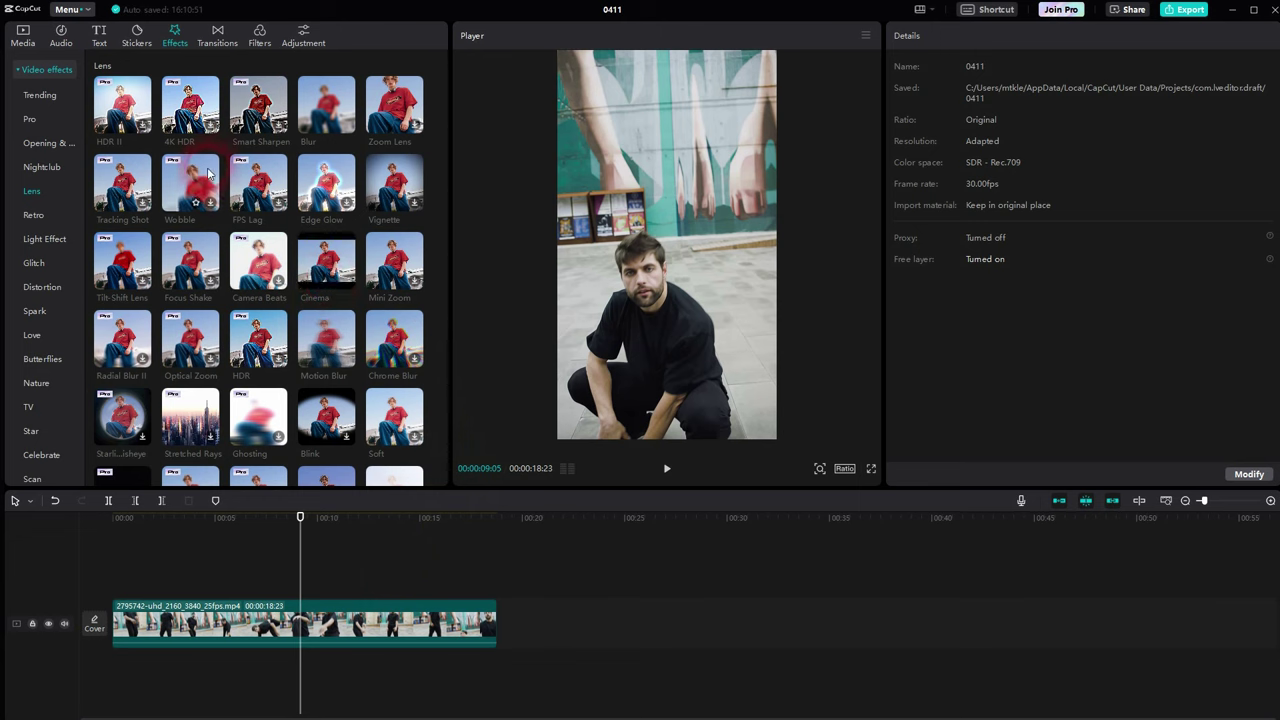
scroll(208, 180, up, 5)
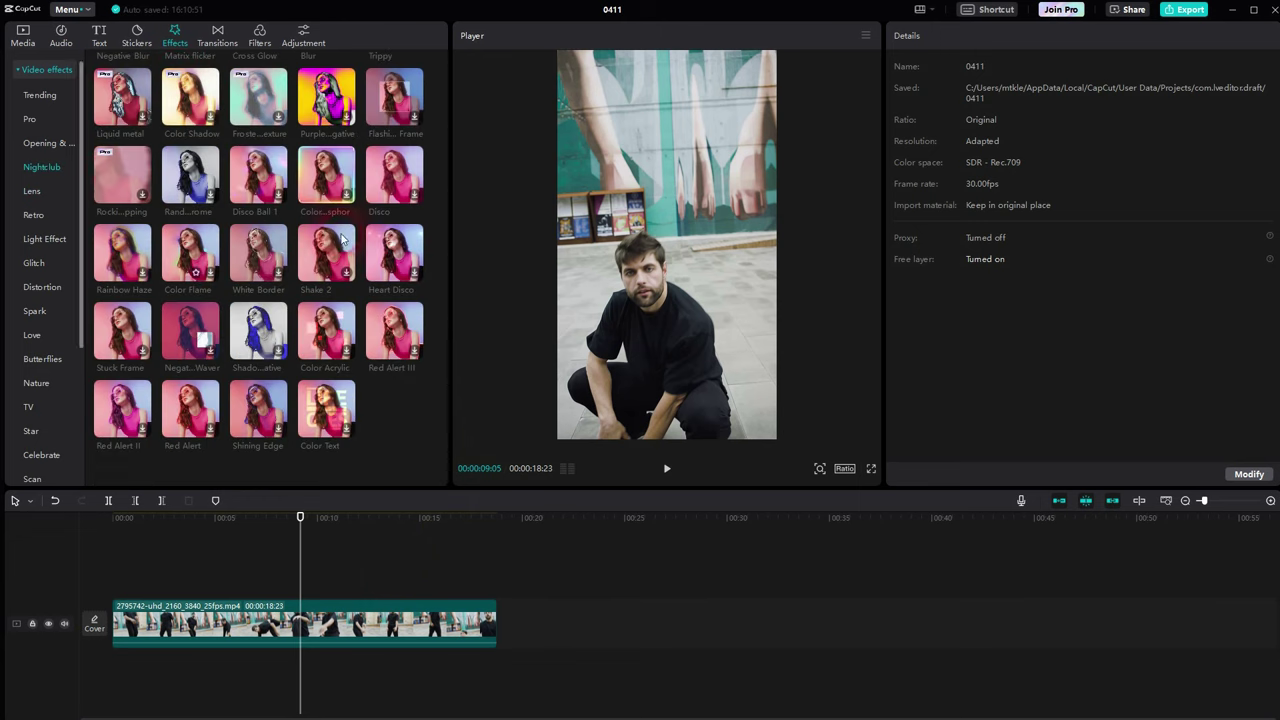
click(431, 427)
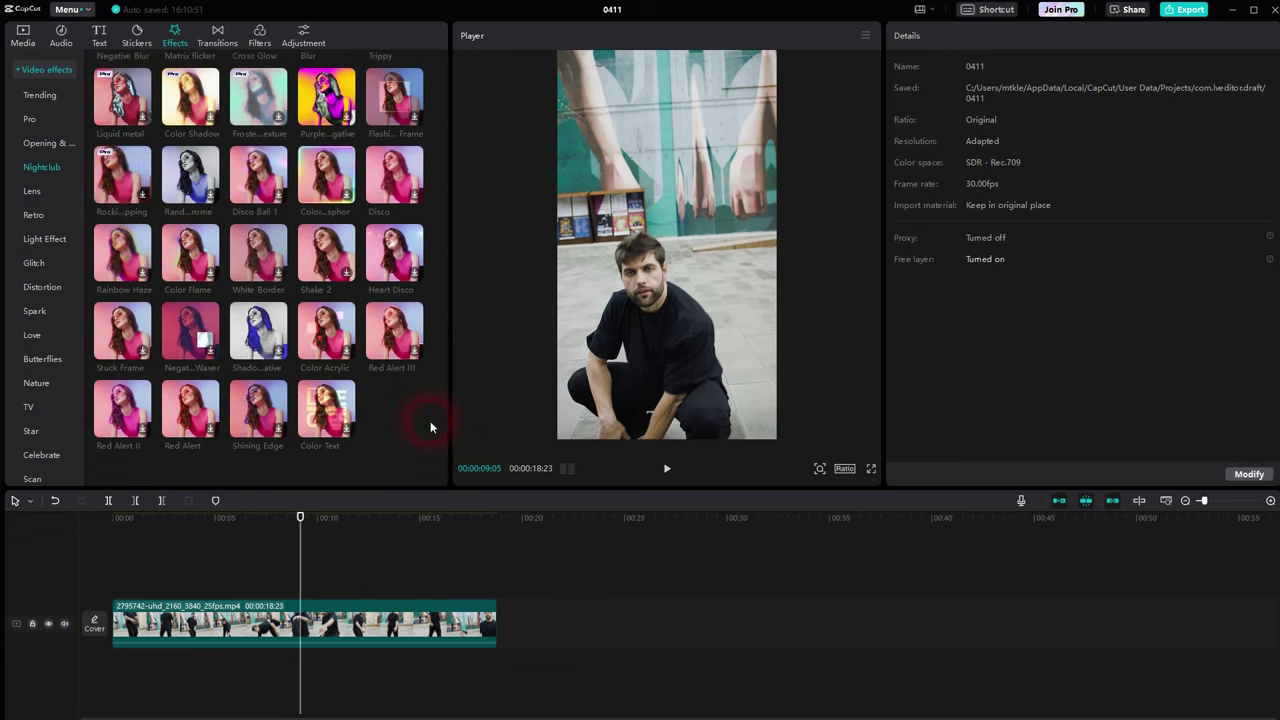
Step: Return the playhead to the start of the timeline and preview the Landscape Close effect from the Opening & closing category
click(48, 145)
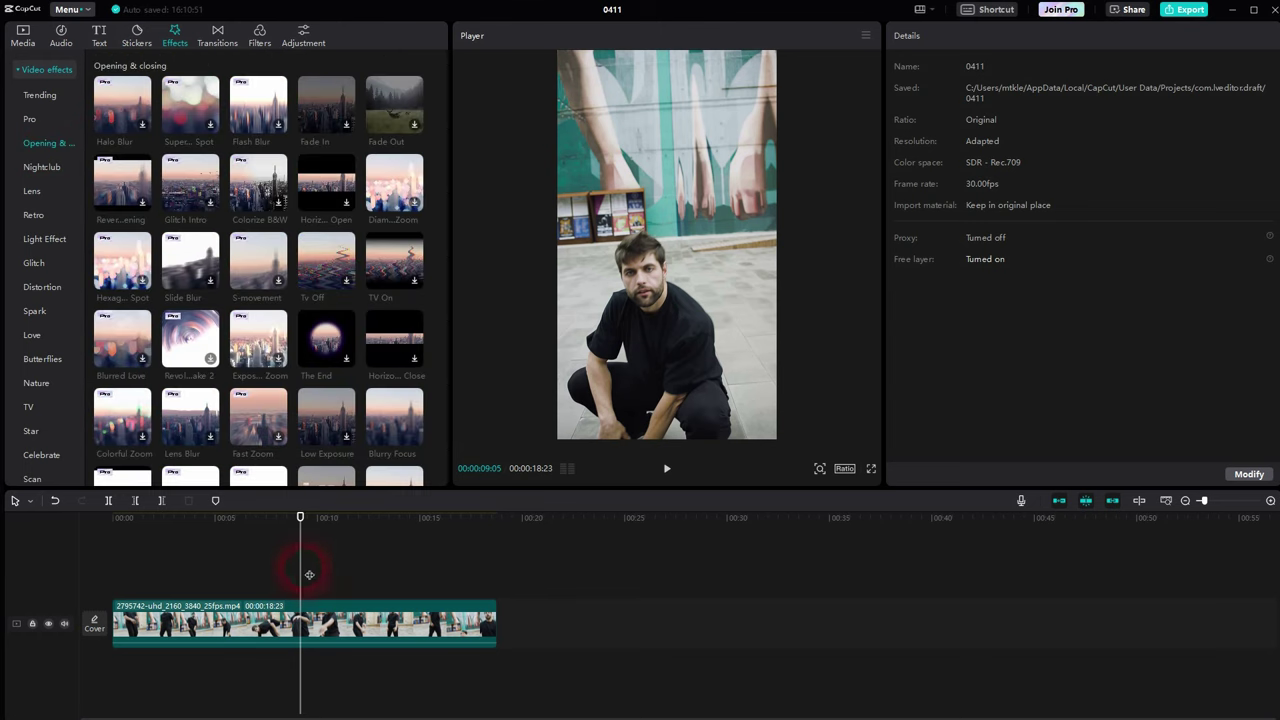
drag(308, 571, 84, 588)
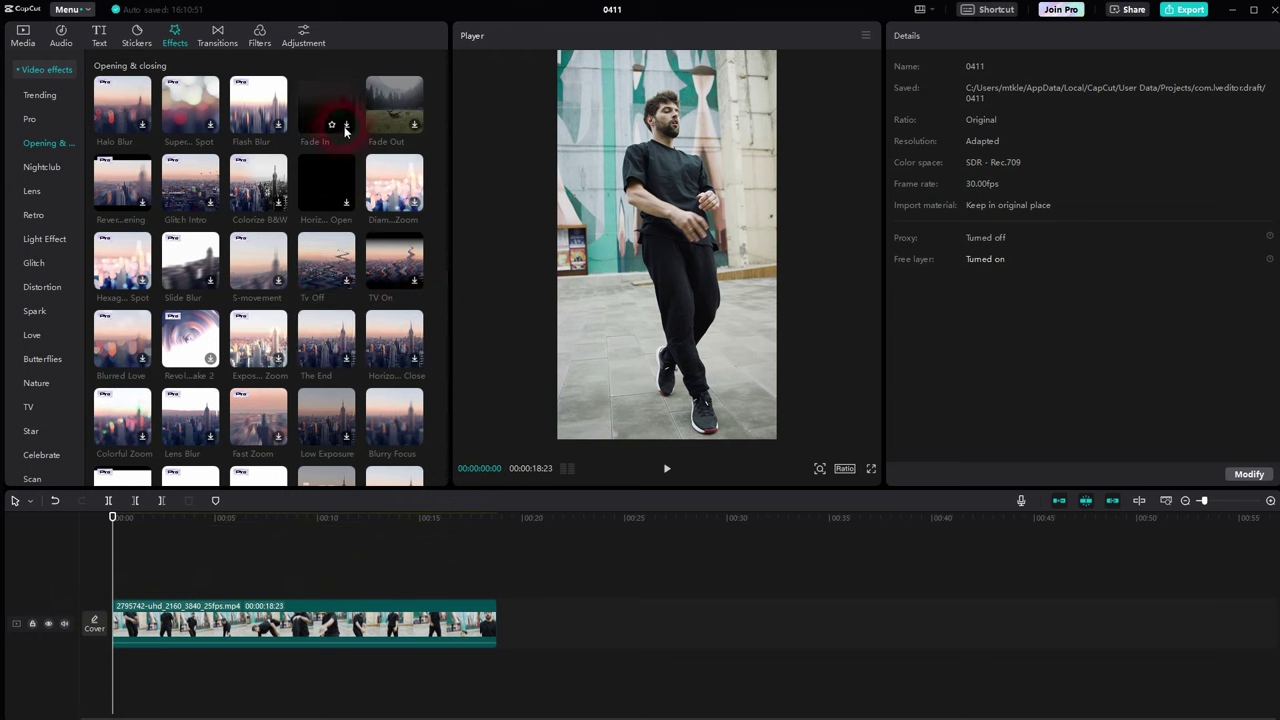
scroll(377, 300, down, 3)
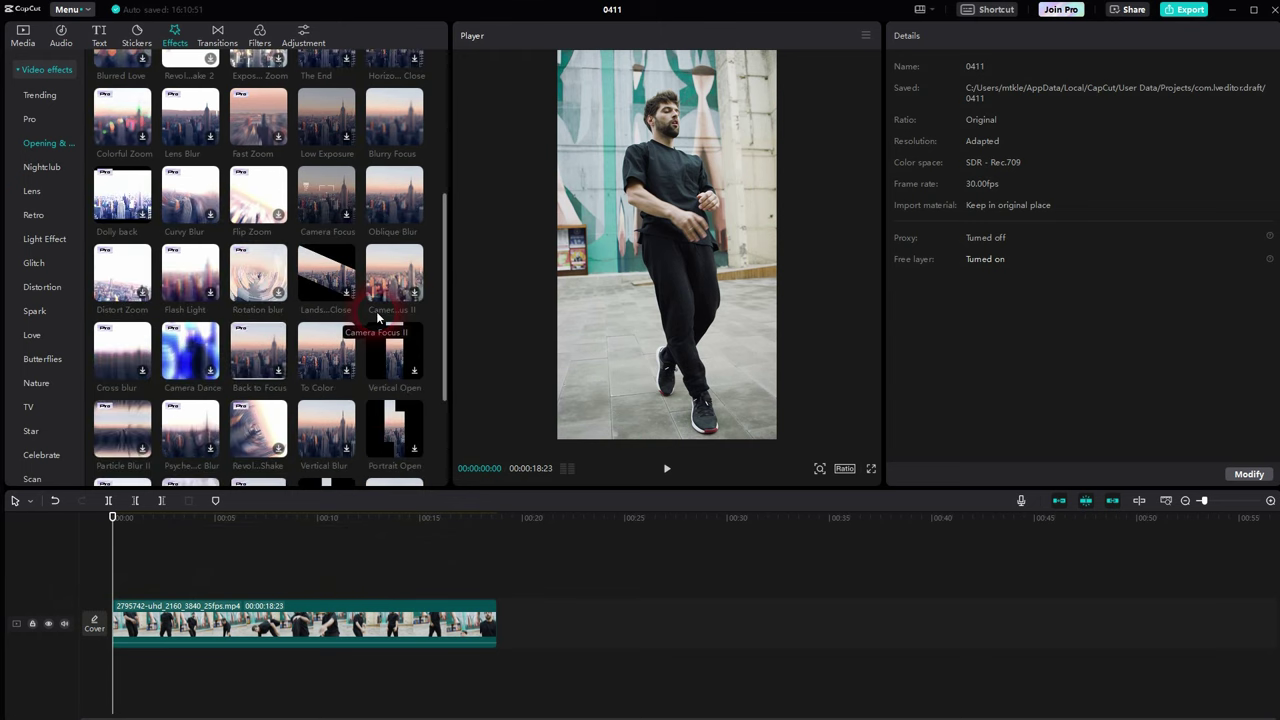
click(330, 296)
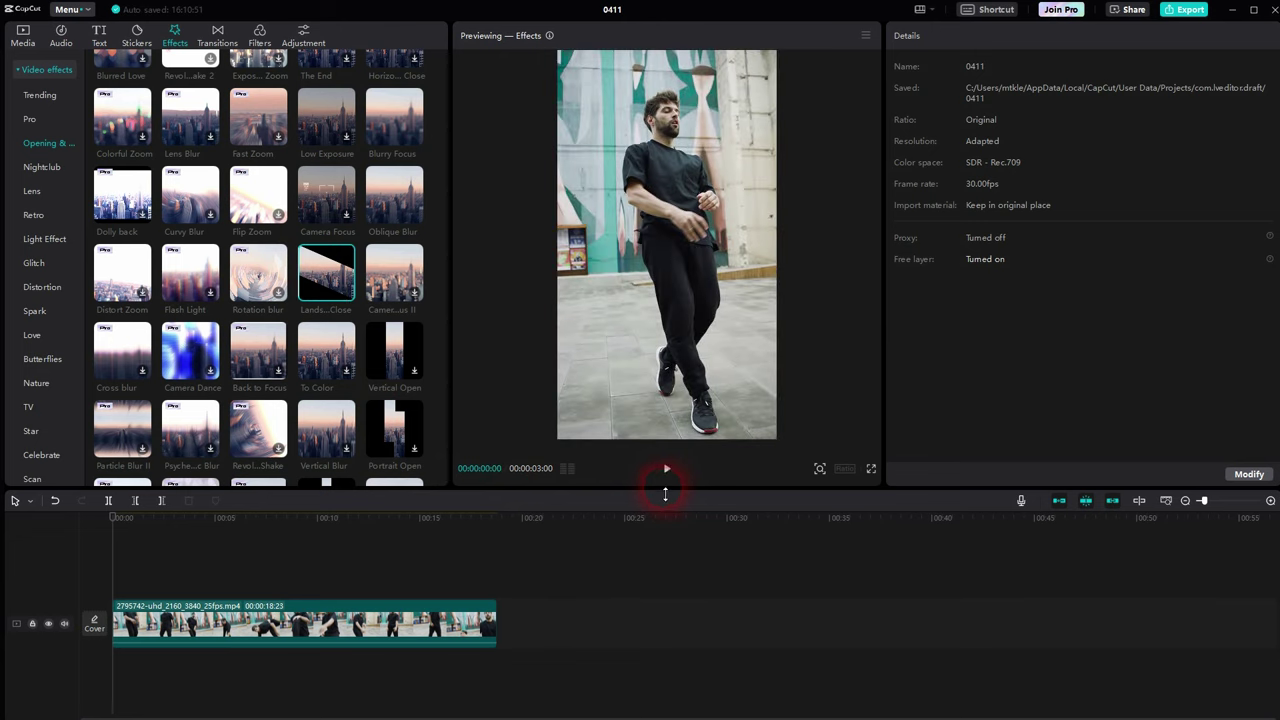
mouse_move(312, 285)
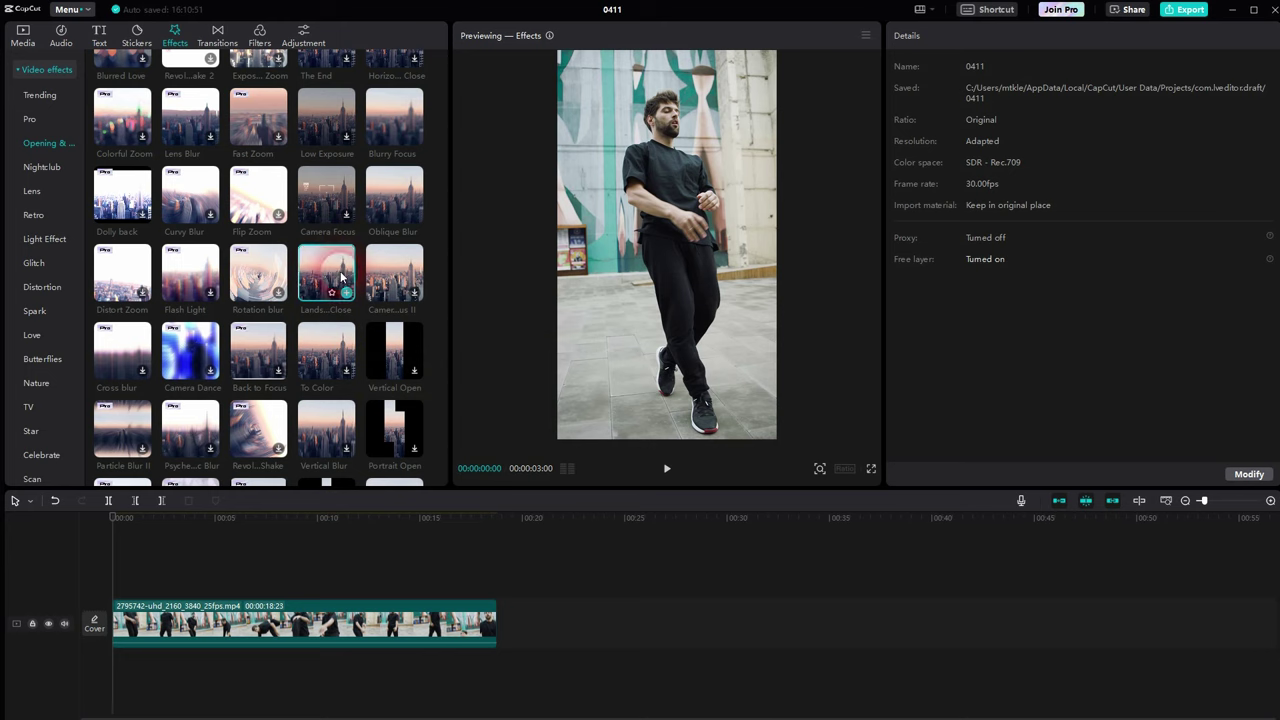
scroll(340, 271, down, 3)
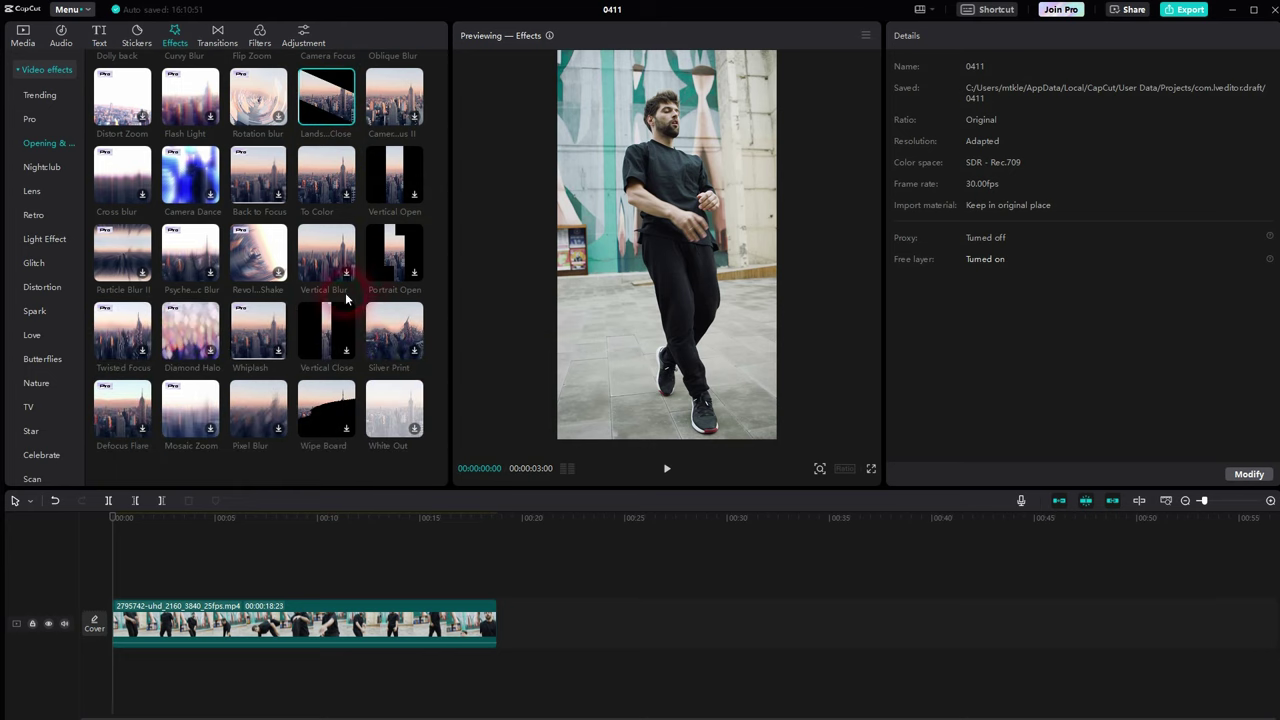
Step: Try the Fisheye effect from the Lens category at the clip's start with Twist 100, play it and remove it from the timeline
click(41, 167)
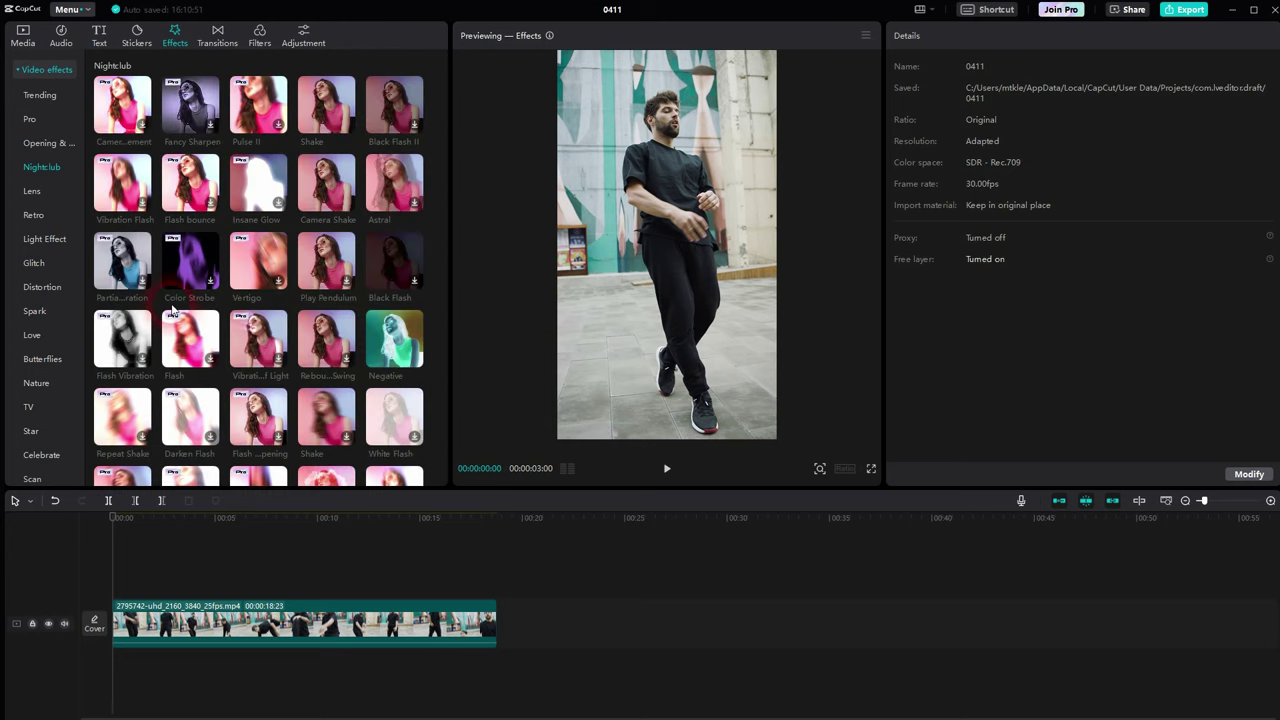
click(33, 192)
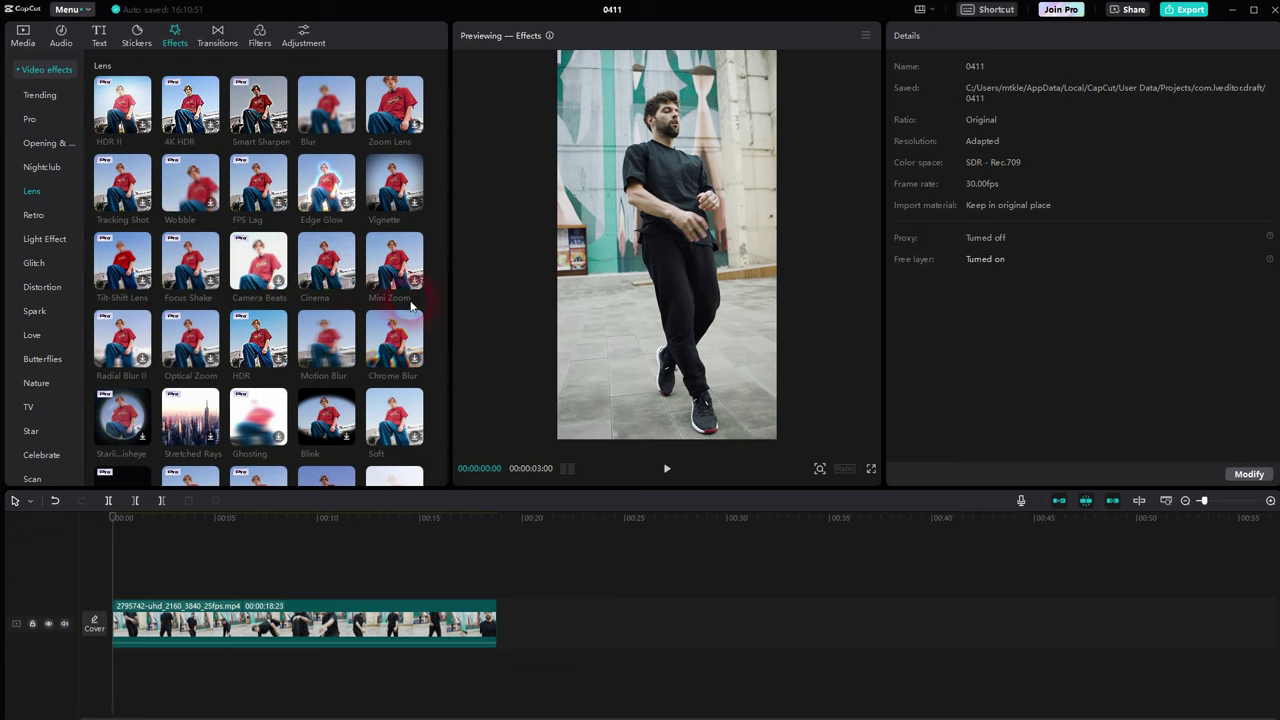
scroll(255, 388, down, 2)
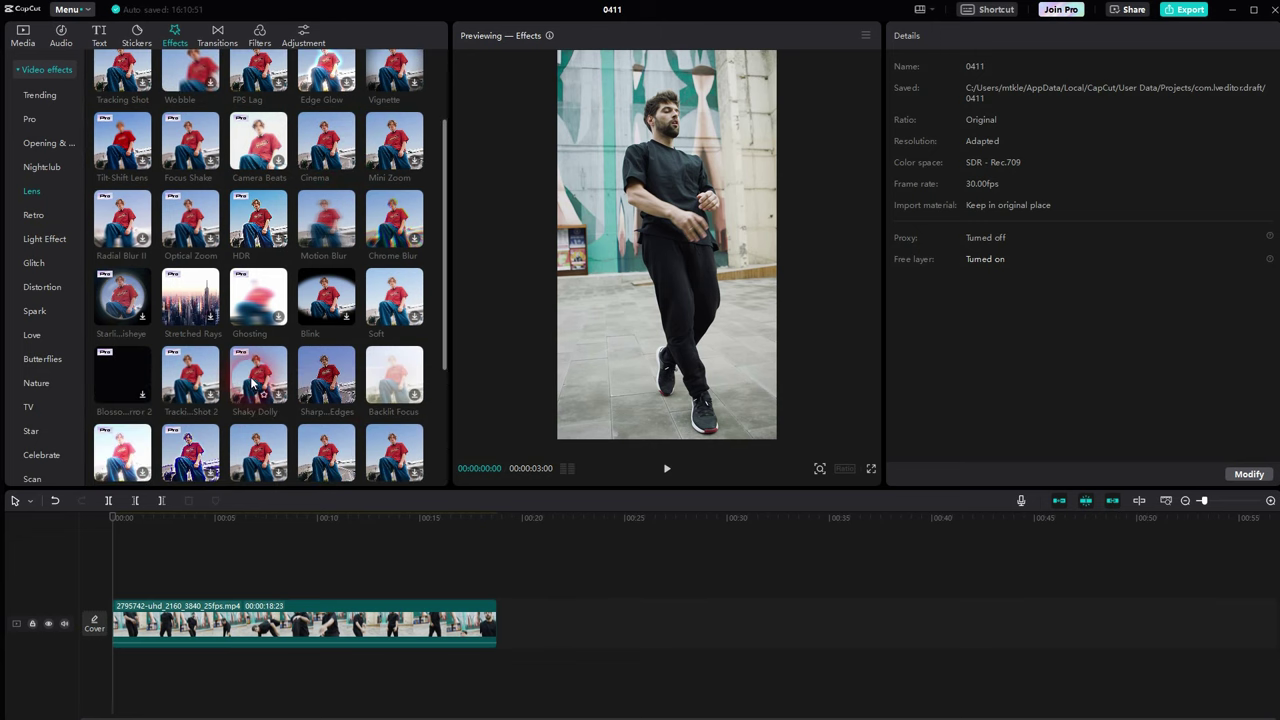
scroll(260, 383, down, 3)
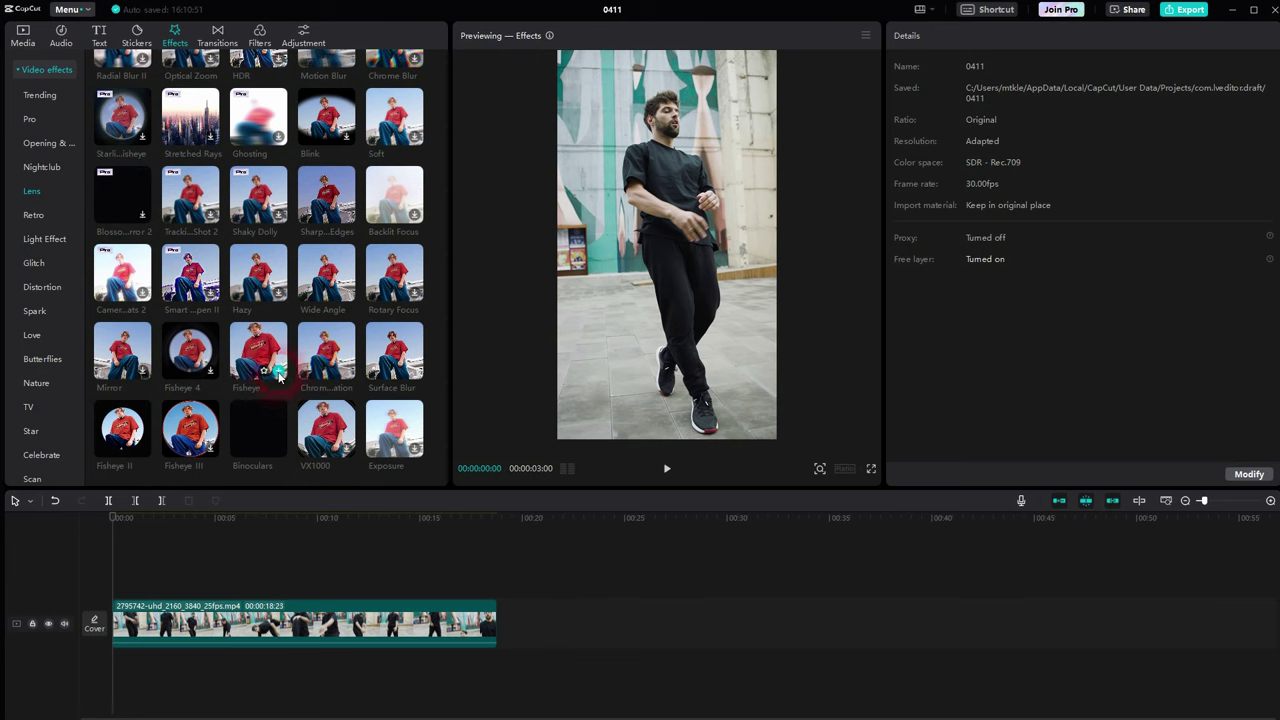
click(279, 373)
click(668, 470)
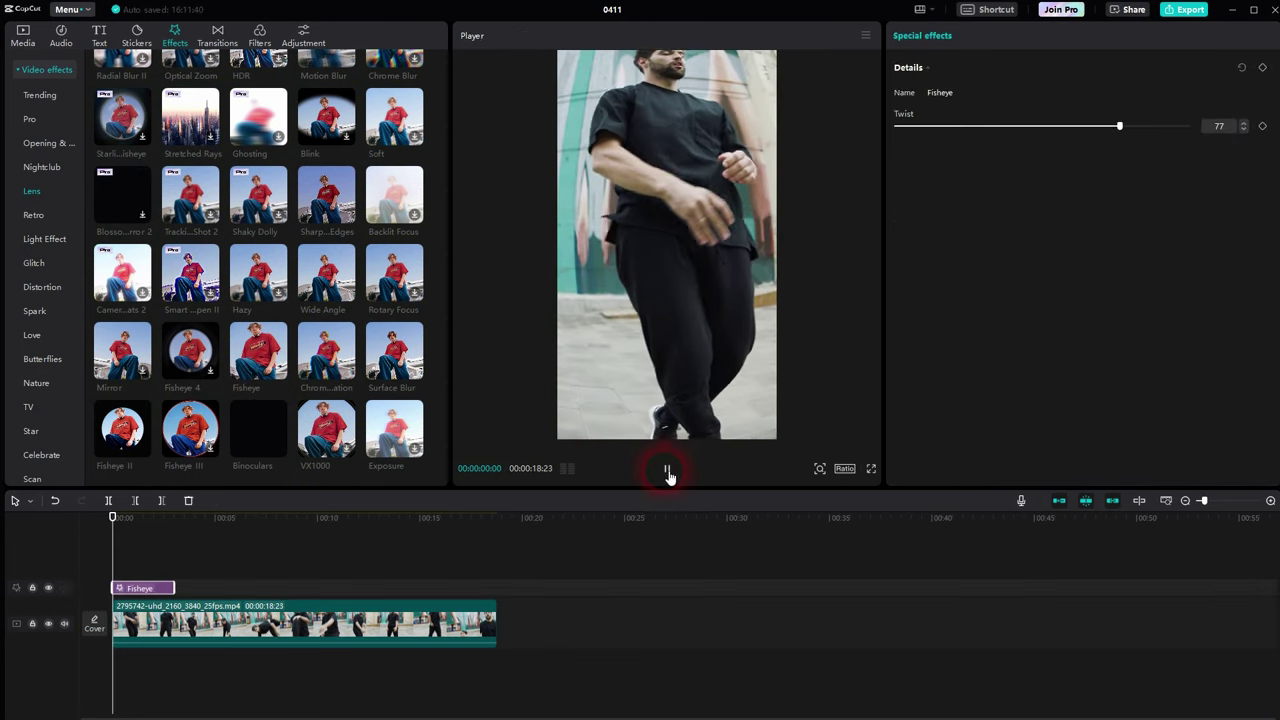
drag(1064, 131, 1262, 122)
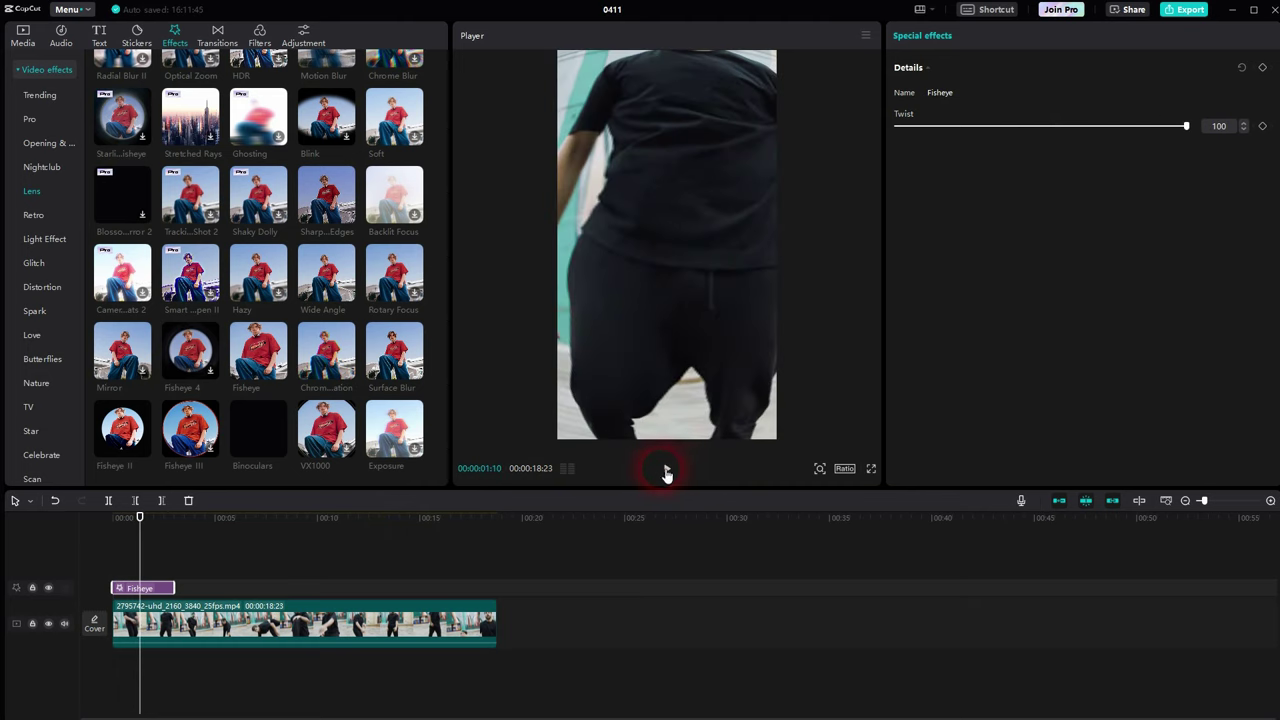
click(667, 470)
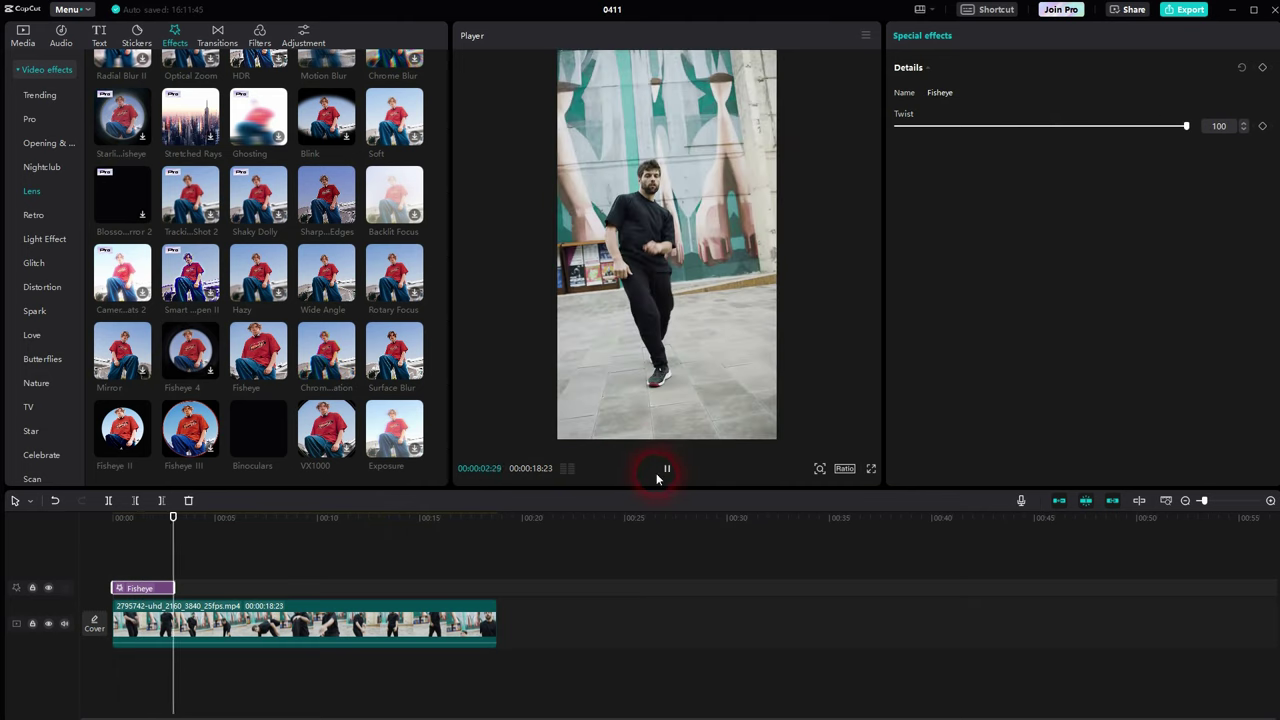
click(660, 474)
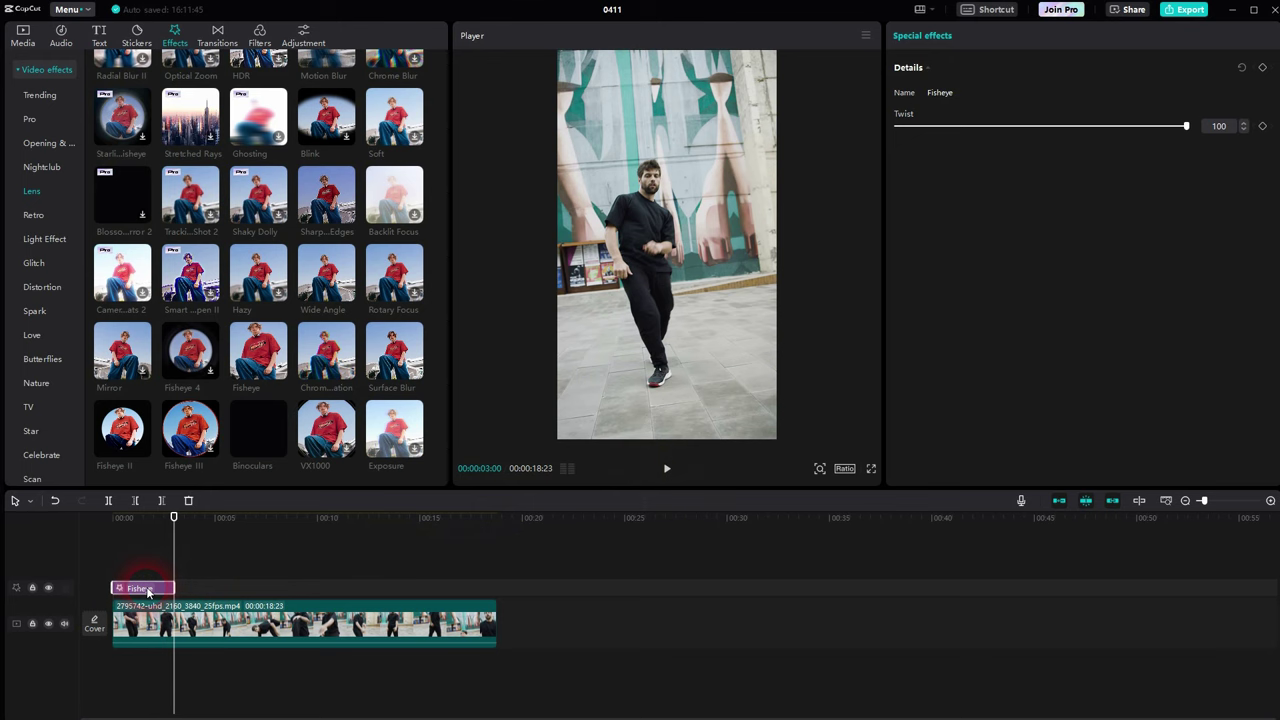
key(Delete)
Step: Preview the Leak II effect from the Retro video effects on the dancer video
scroll(272, 320, down, 1)
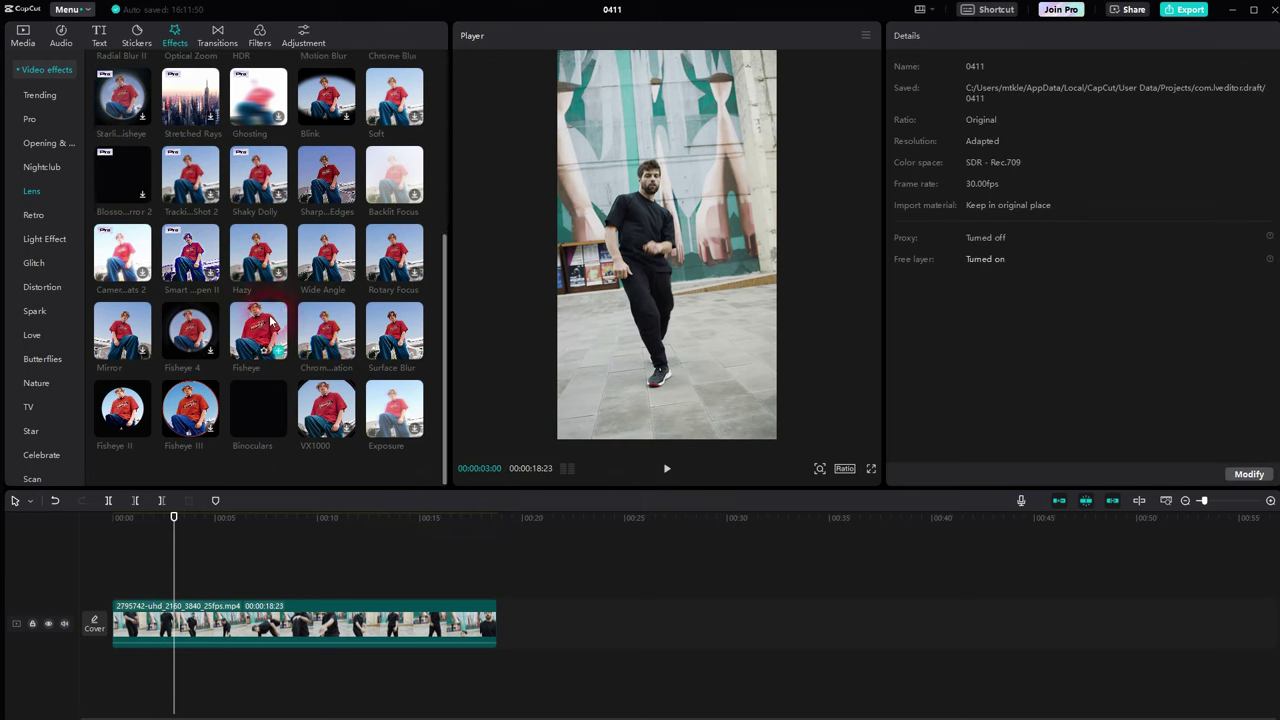
scroll(269, 320, down, 2)
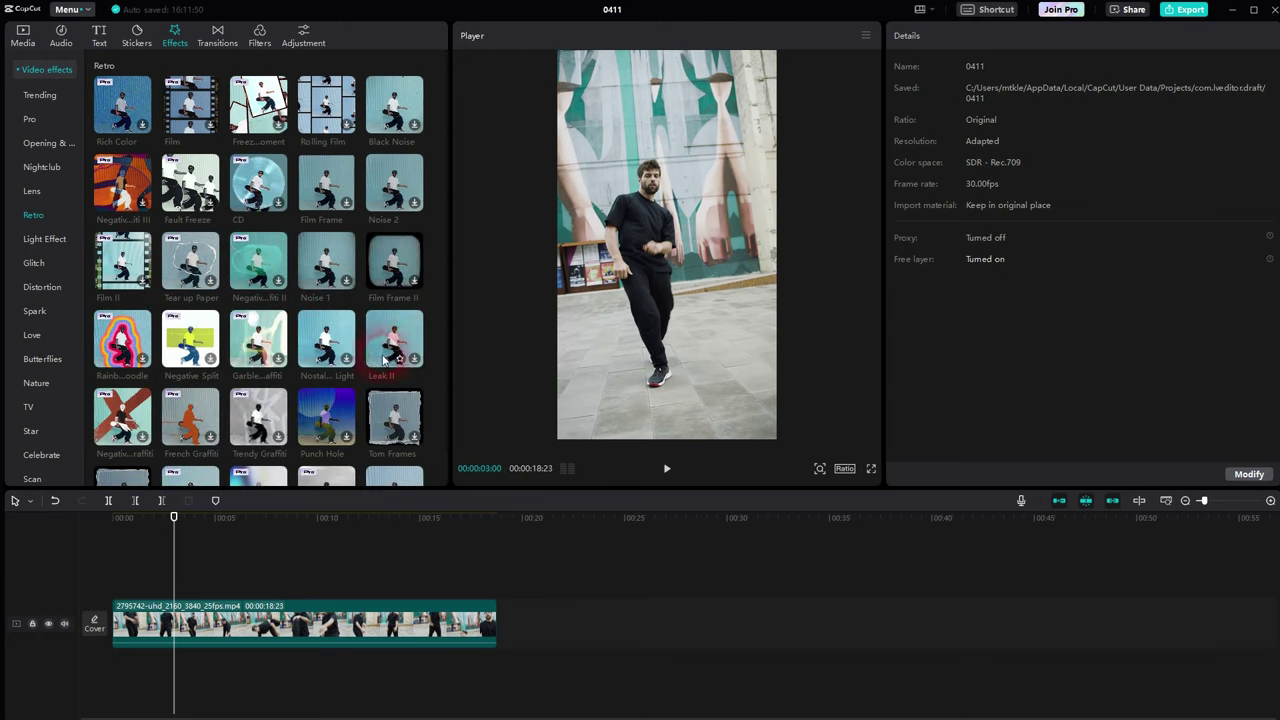
scroll(365, 370, down, 2)
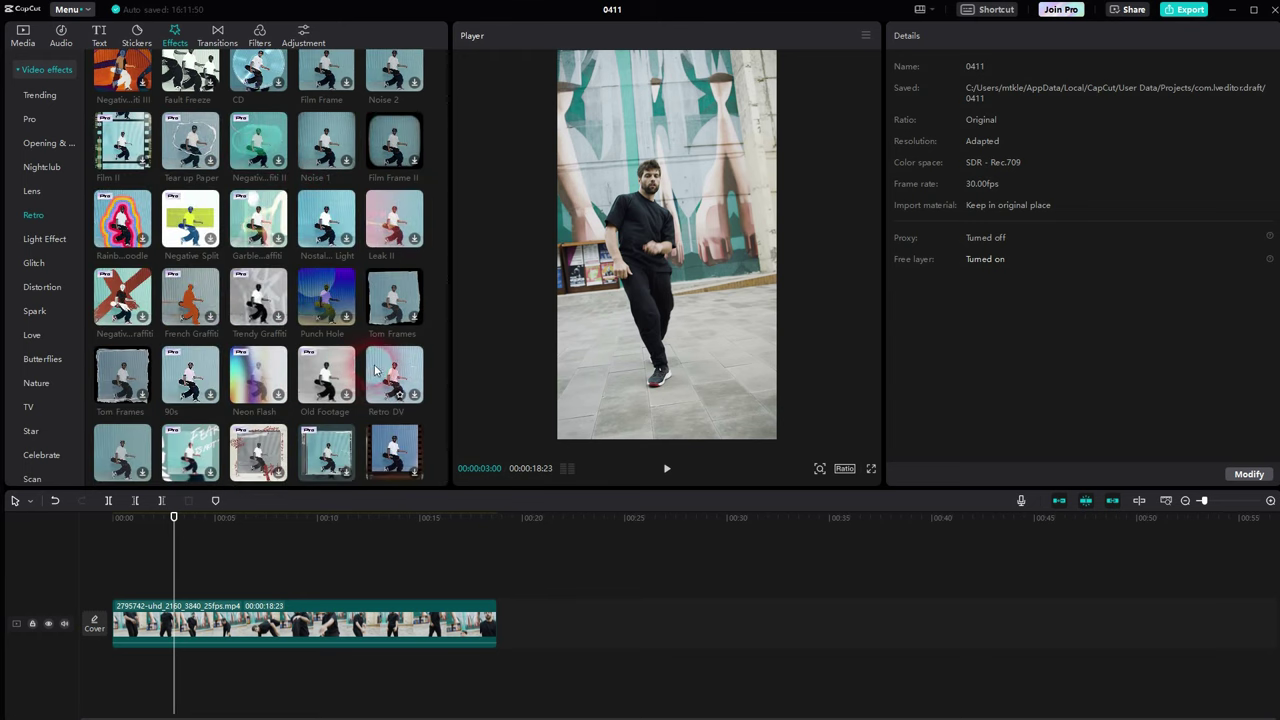
click(398, 226)
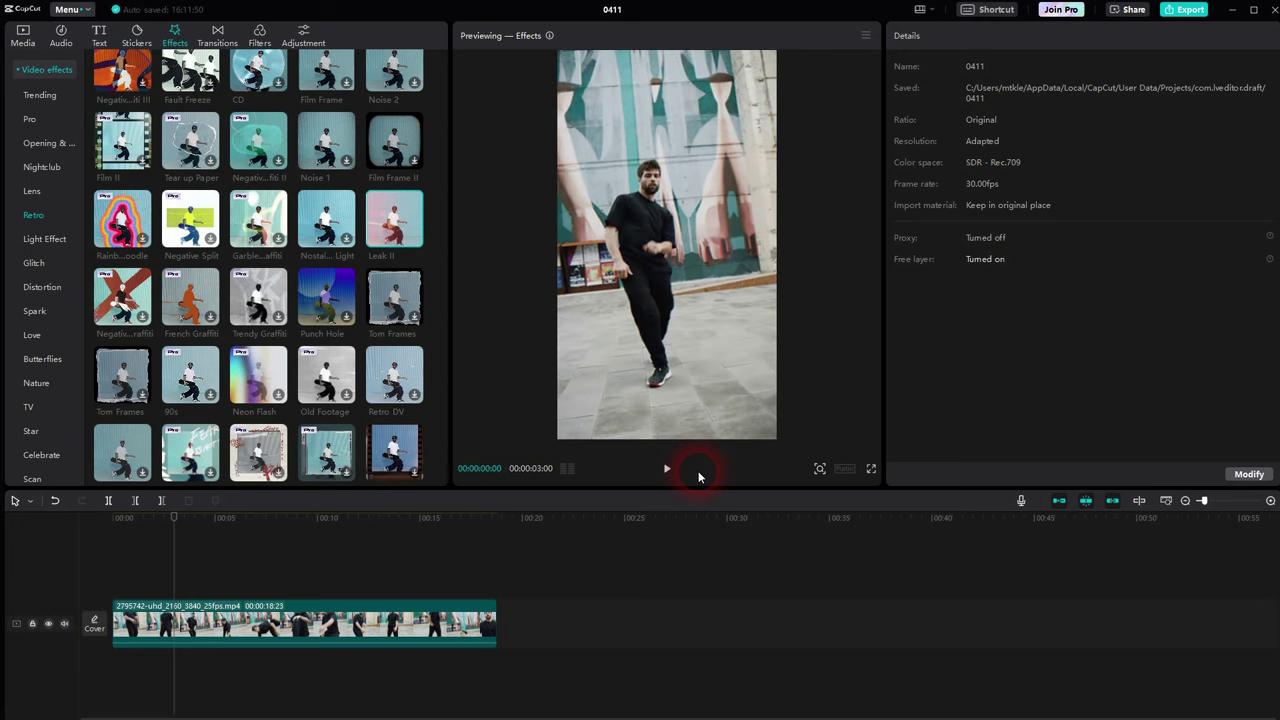
Step: Look through the Distortion effects and preview the Camcorder effect from the Vlog category on the dancer video
click(44, 288)
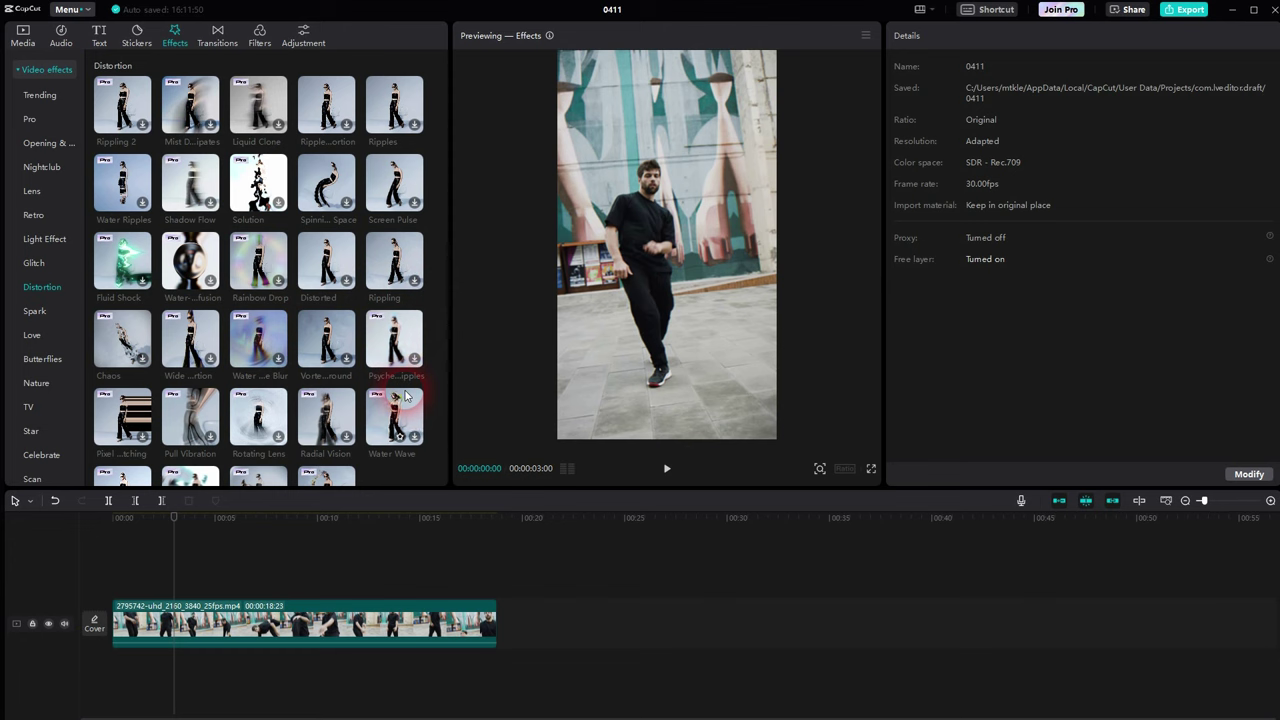
scroll(47, 337, down, 1)
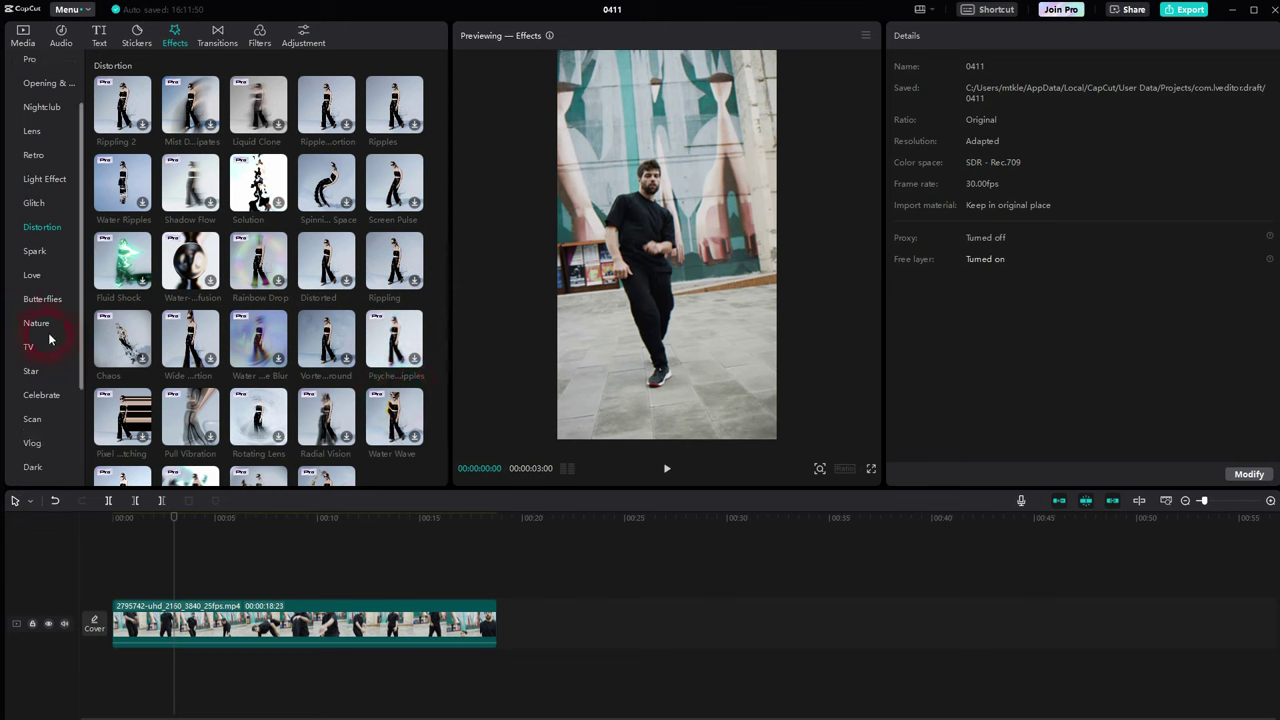
scroll(71, 376, down, 2)
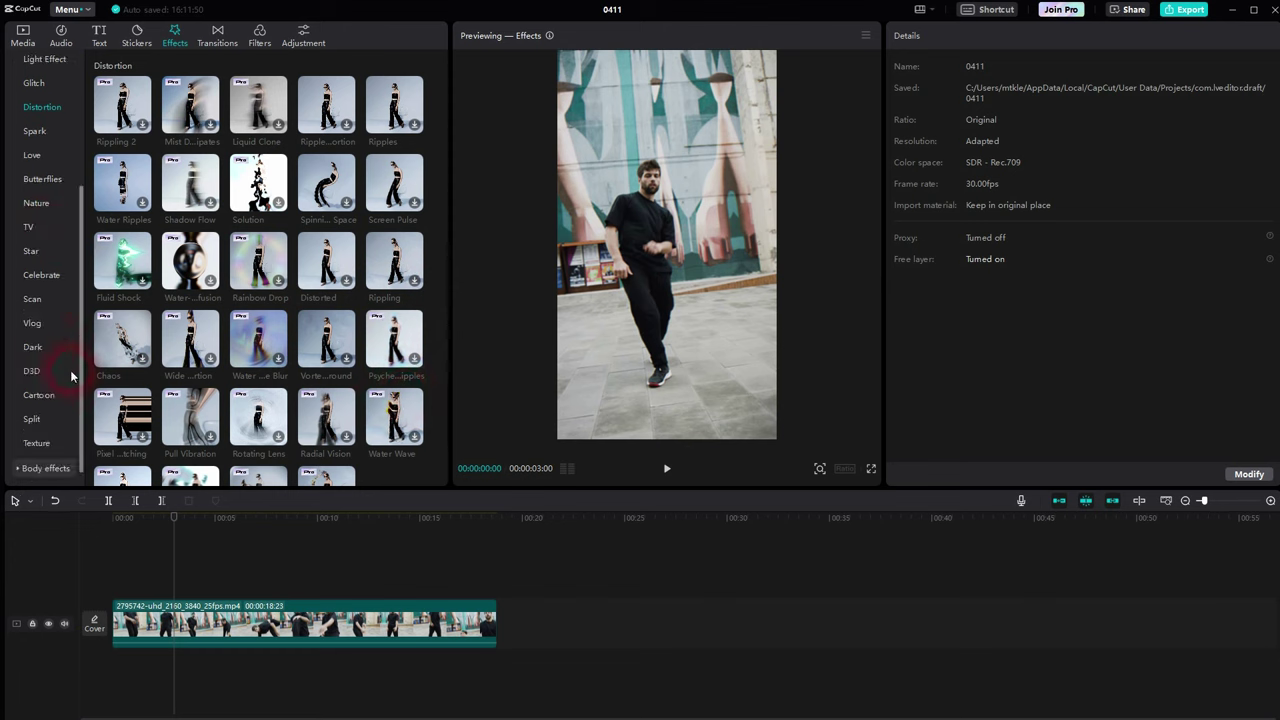
click(32, 324)
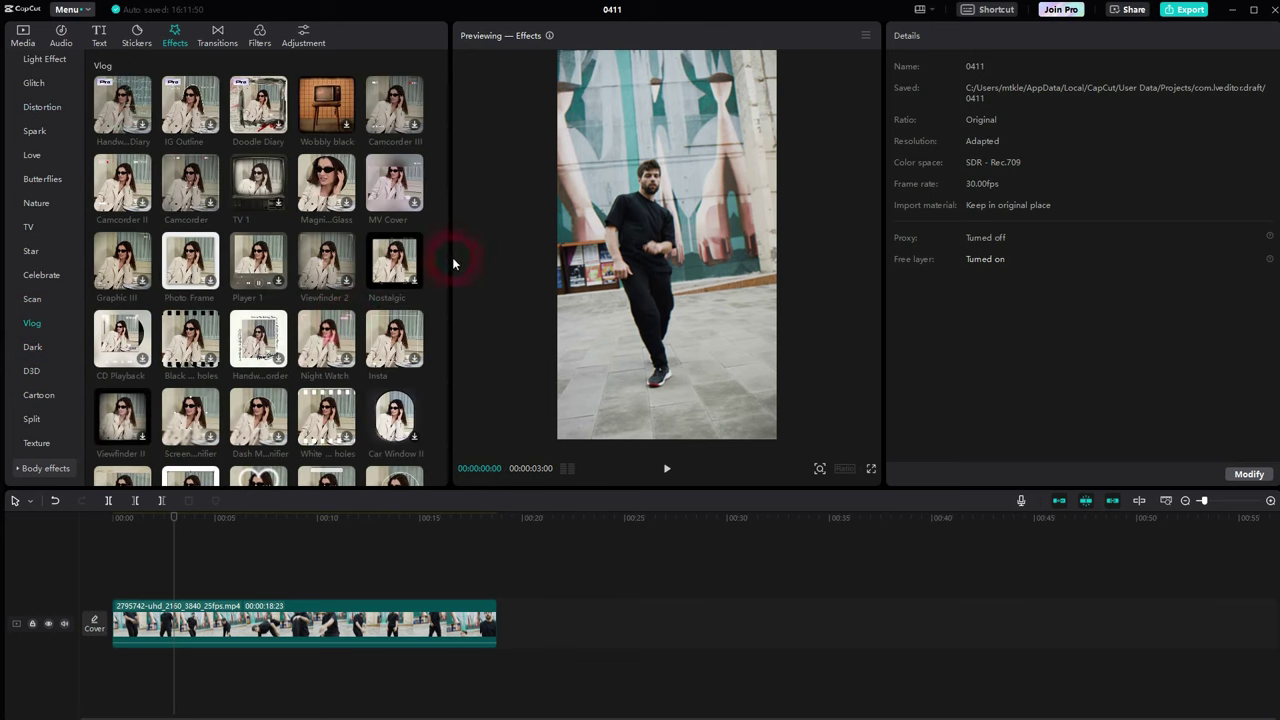
click(210, 207)
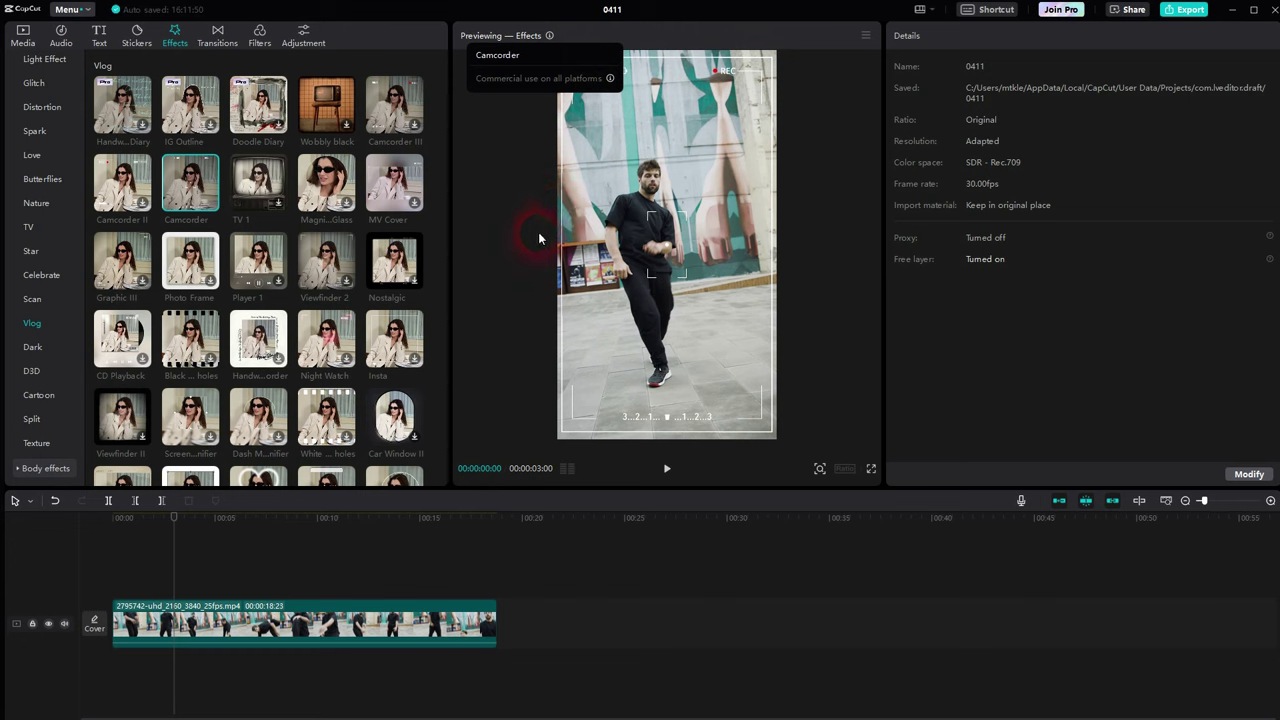
click(190, 606)
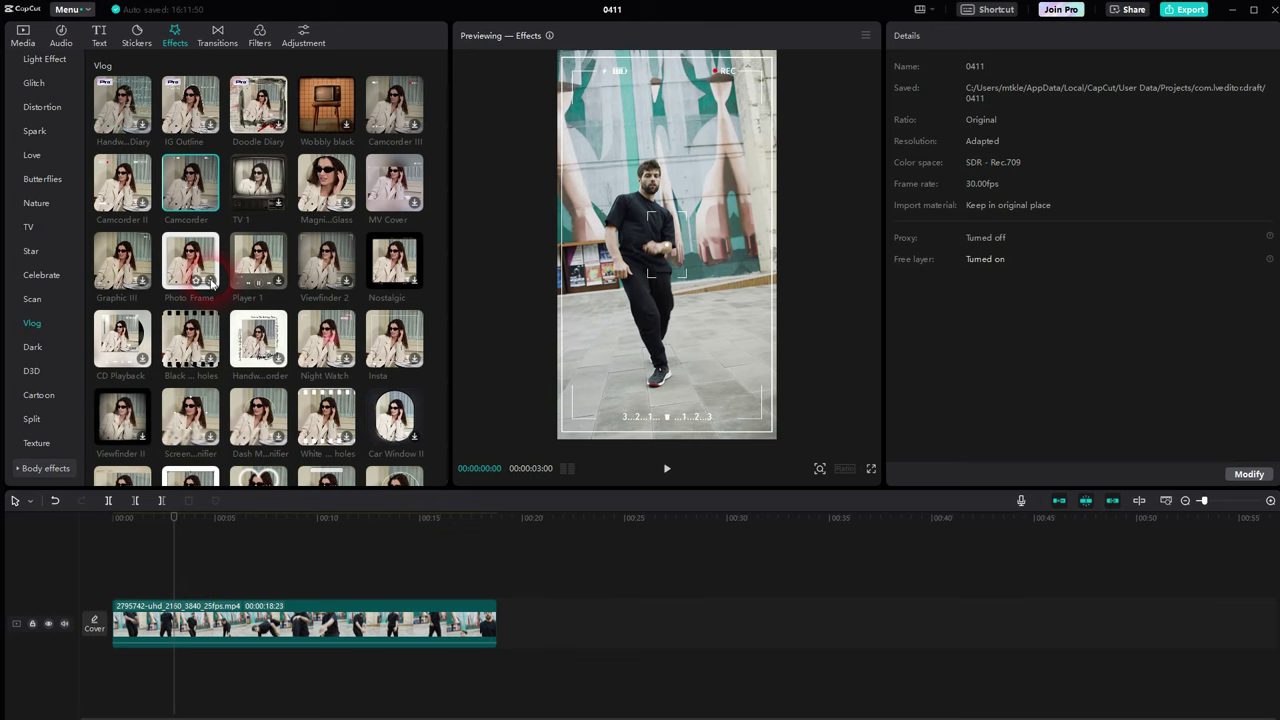
Step: Add the Blue Mosaic effect from the Texture category and stretch it over the whole dancer clip
scroll(306, 360, down, 5)
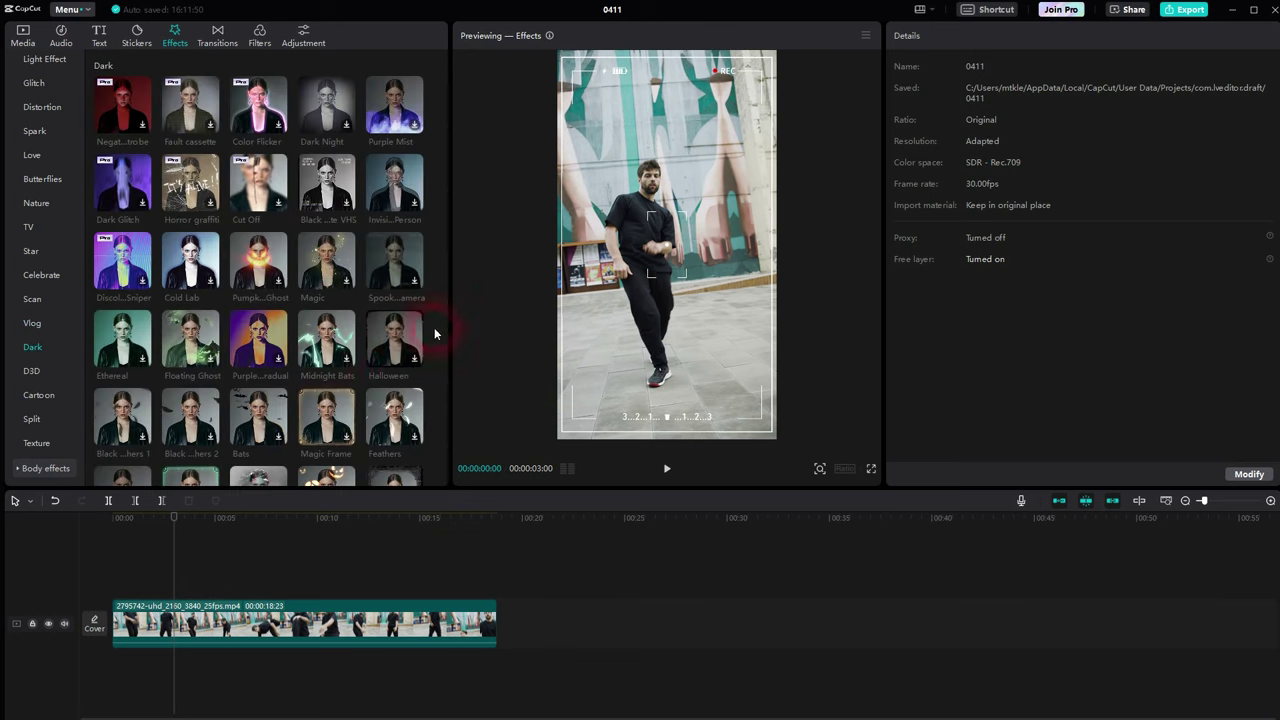
click(37, 443)
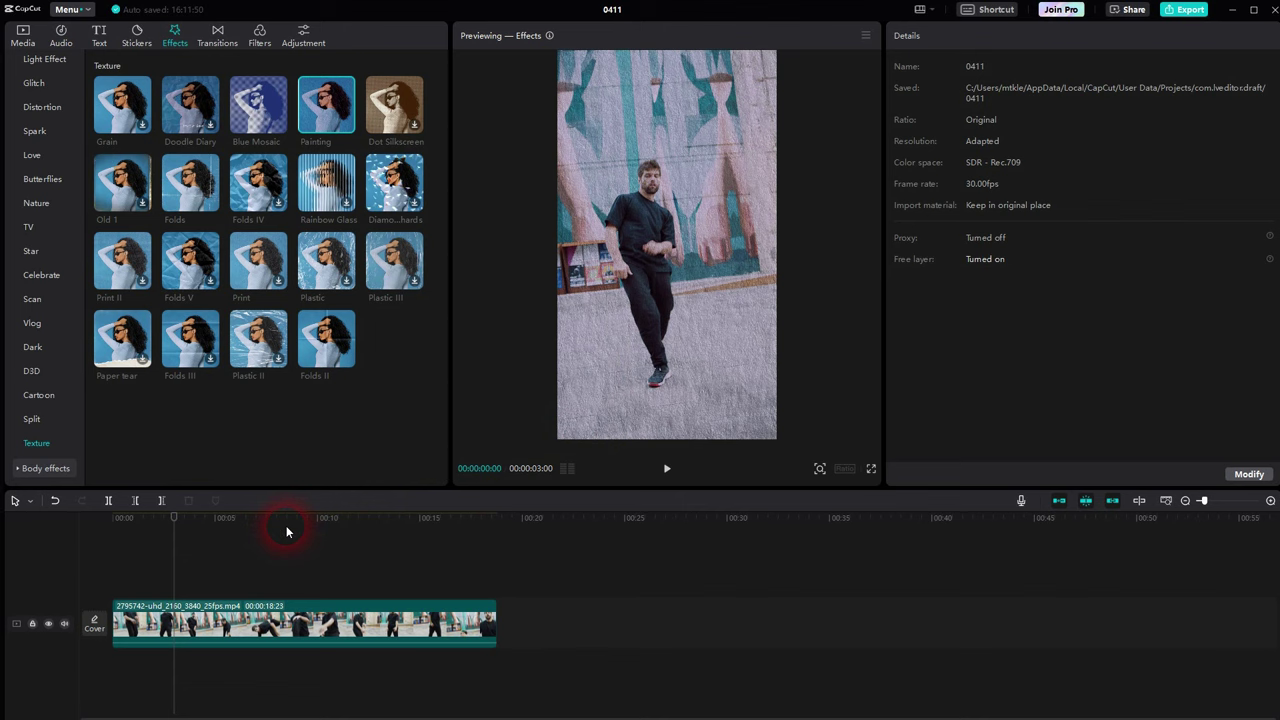
mouse_move(257, 108)
click(280, 128)
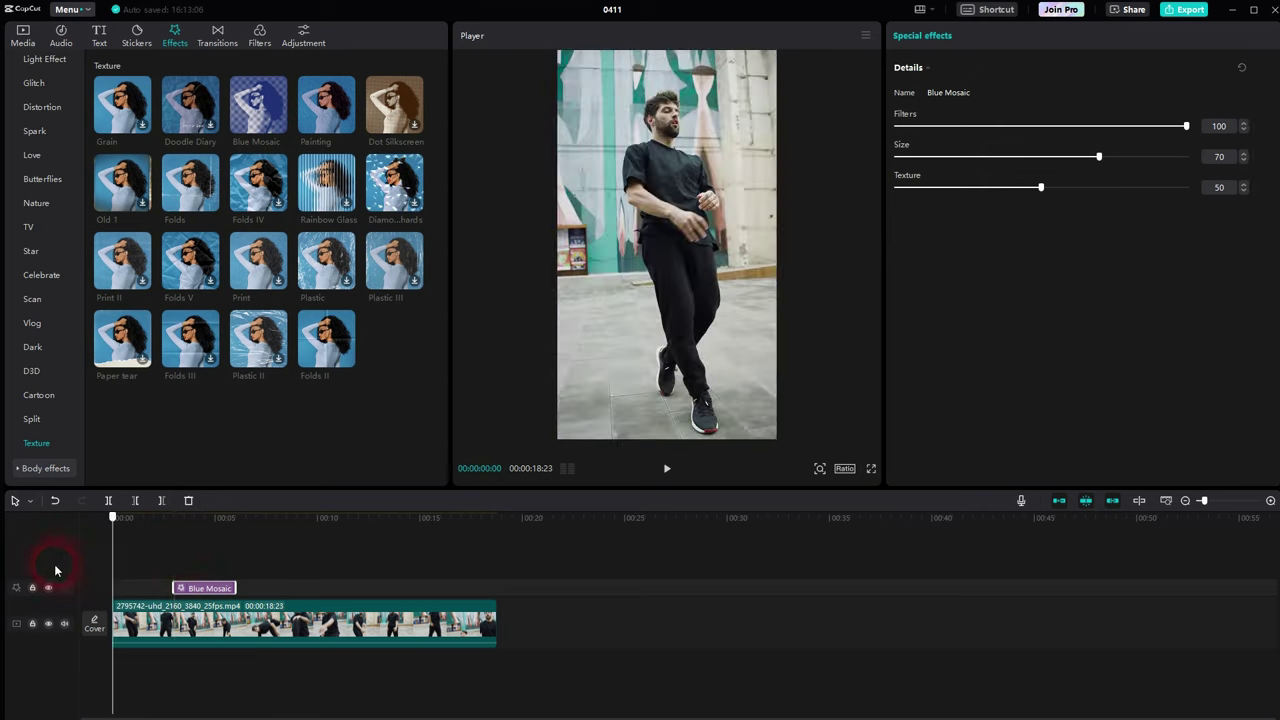
drag(190, 588, 497, 588)
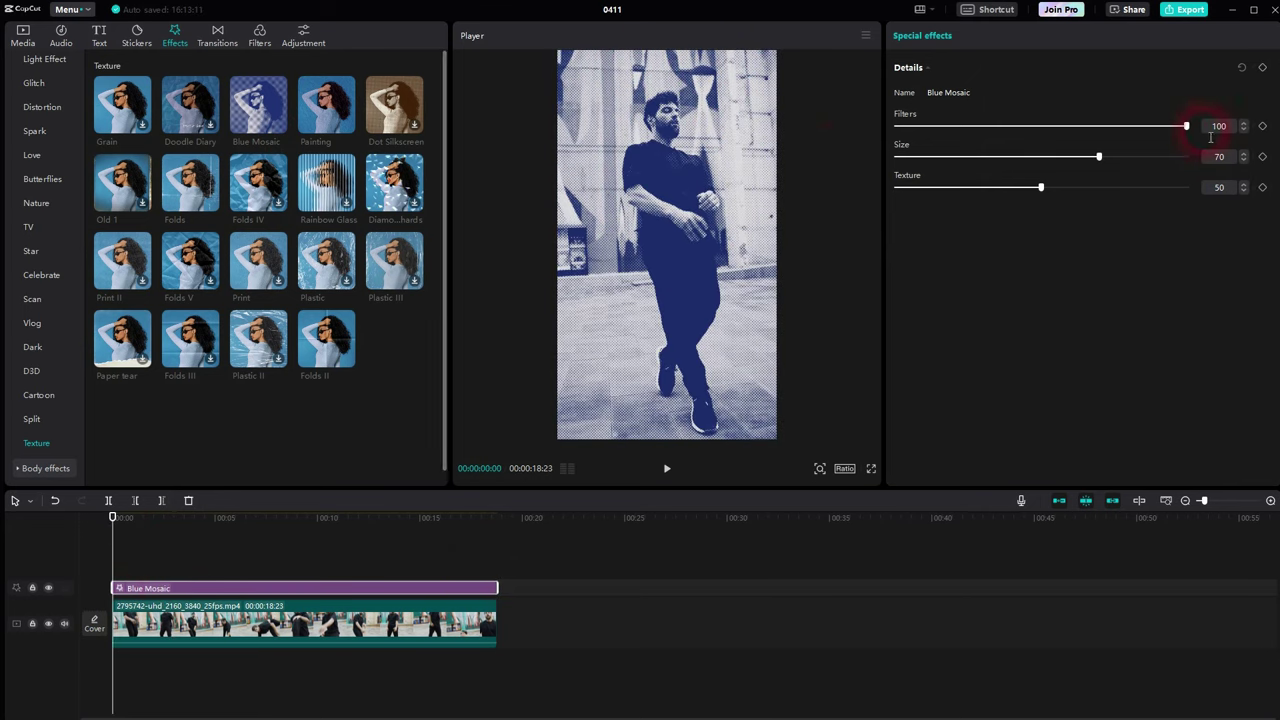
Step: Set Blue Mosaic's Filters, Size and Texture values all to 100
drag(1186, 126, 1257, 140)
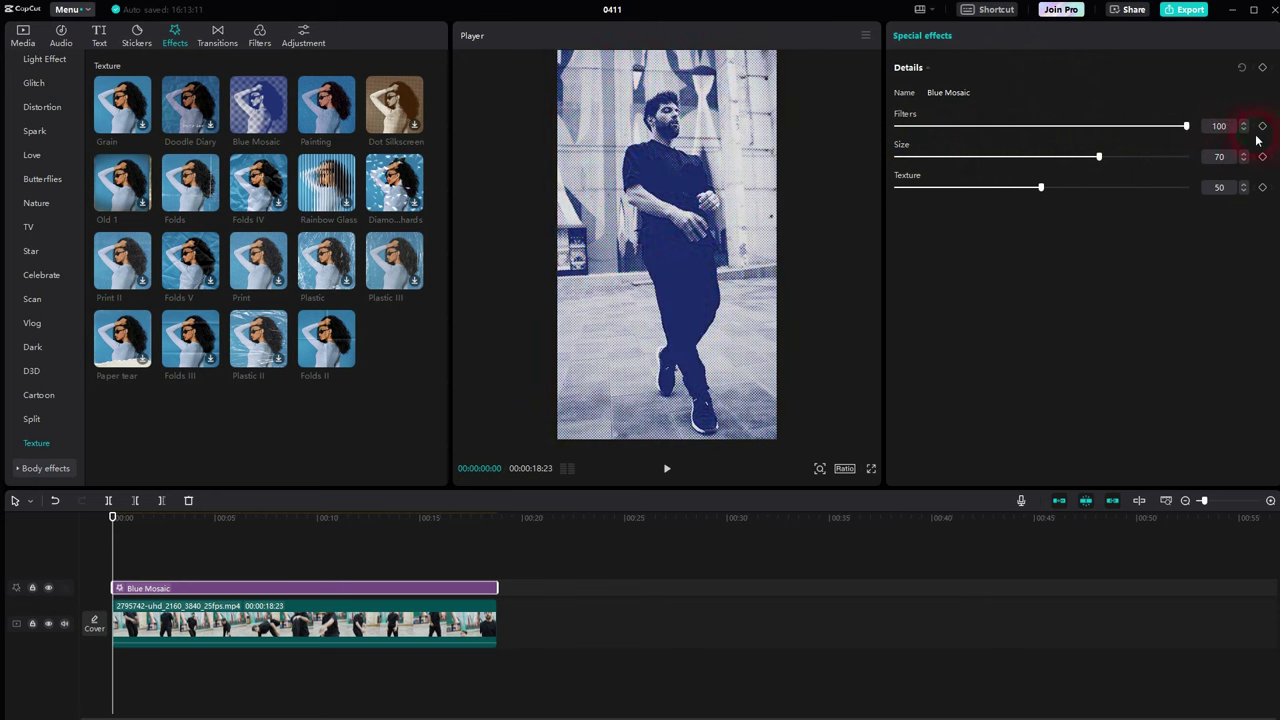
drag(1100, 159, 1226, 163)
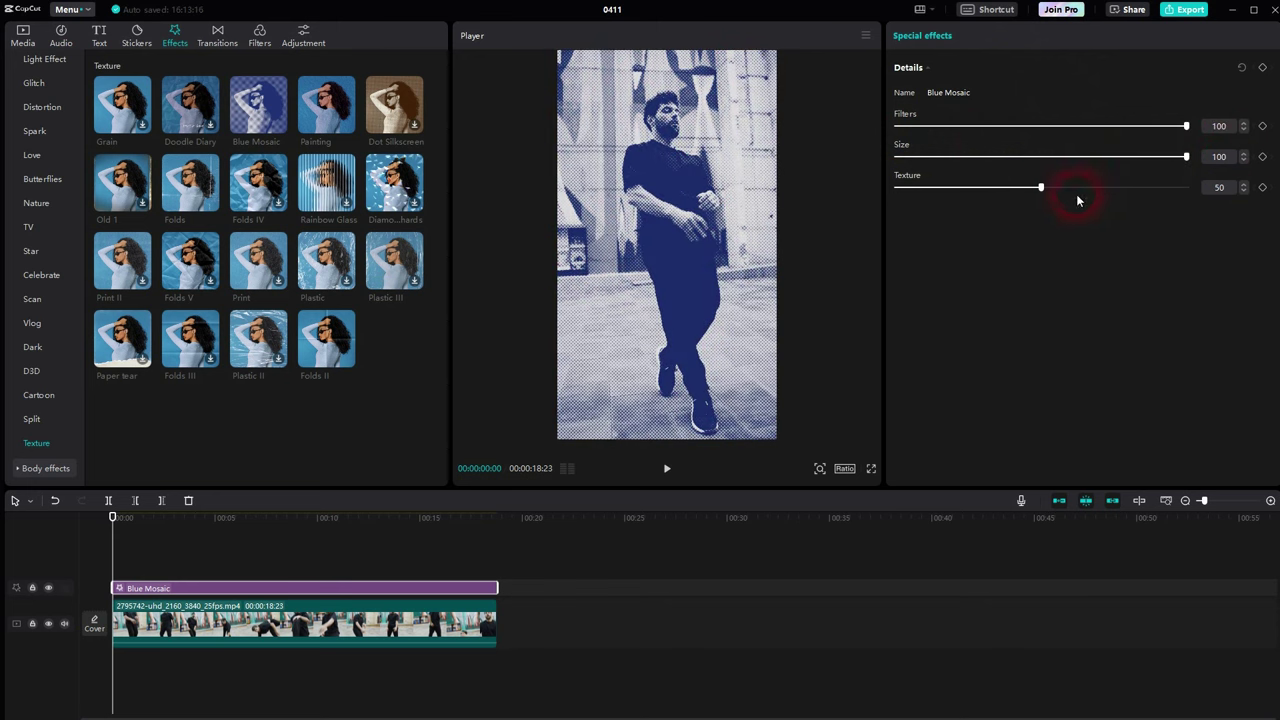
drag(1077, 214, 1249, 204)
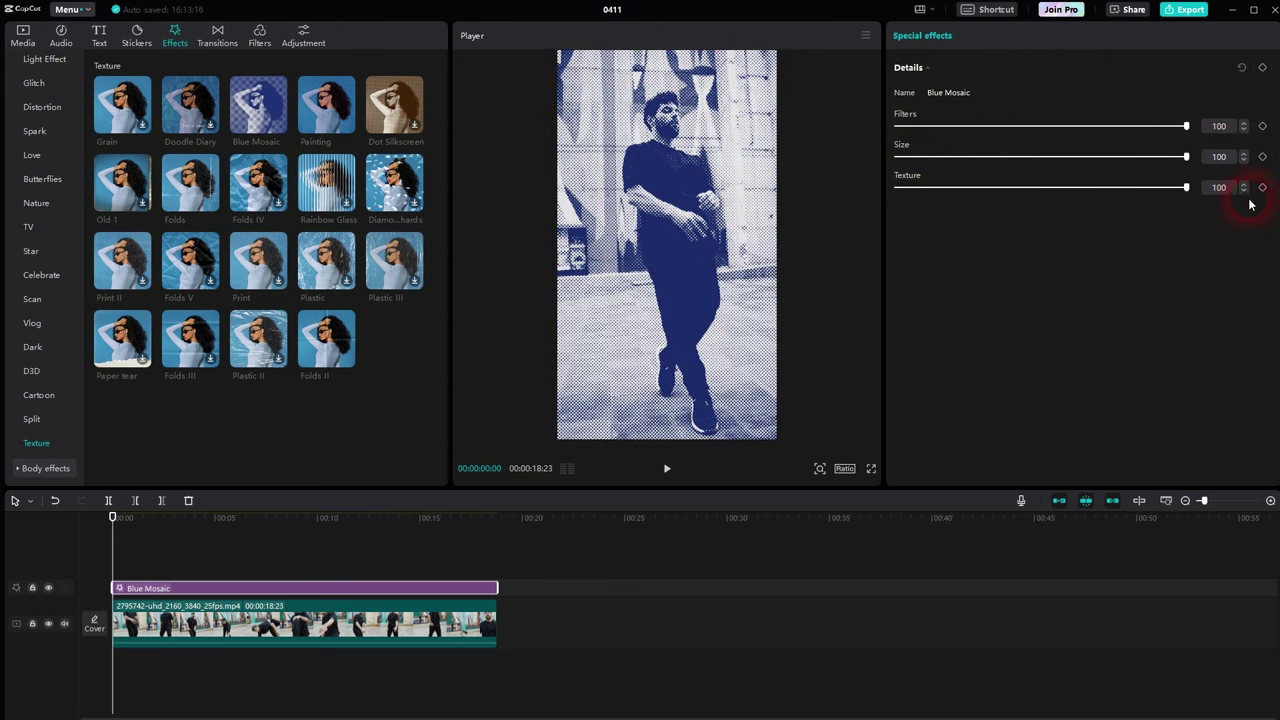
Step: Preview the Blue Mosaic effect, then combine it with the dancer video into one compound clip
click(668, 467)
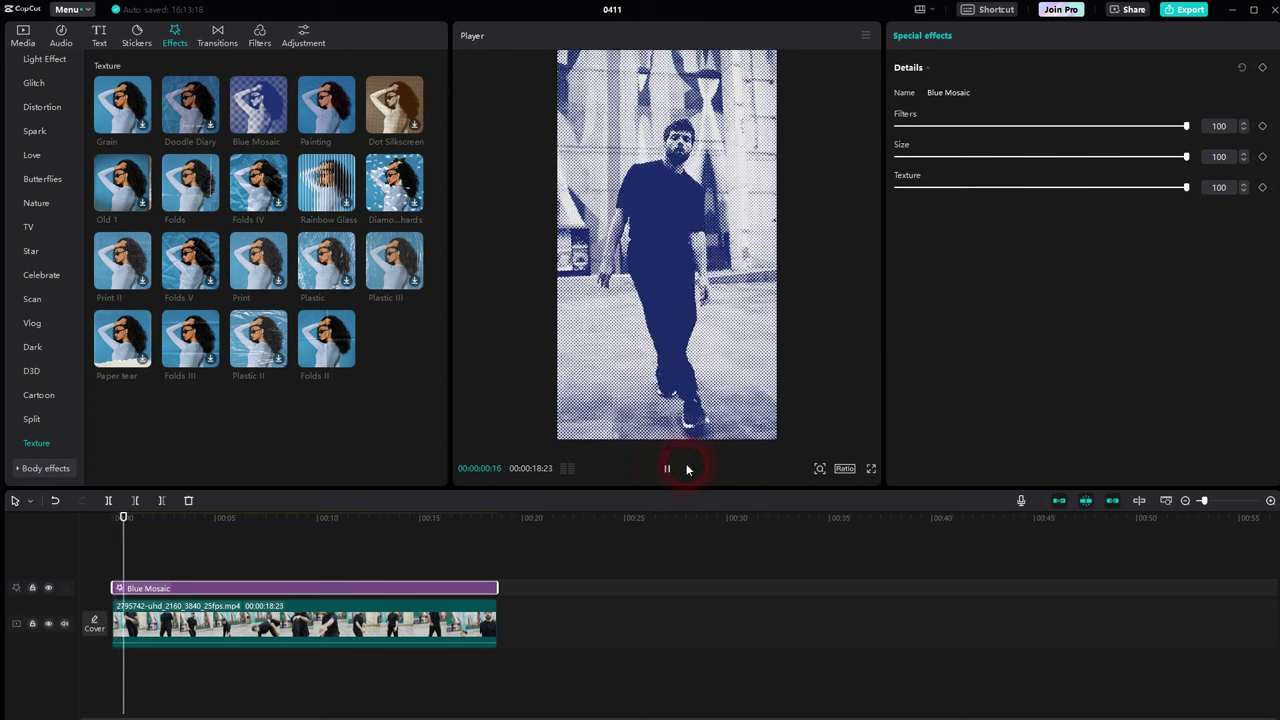
click(488, 622)
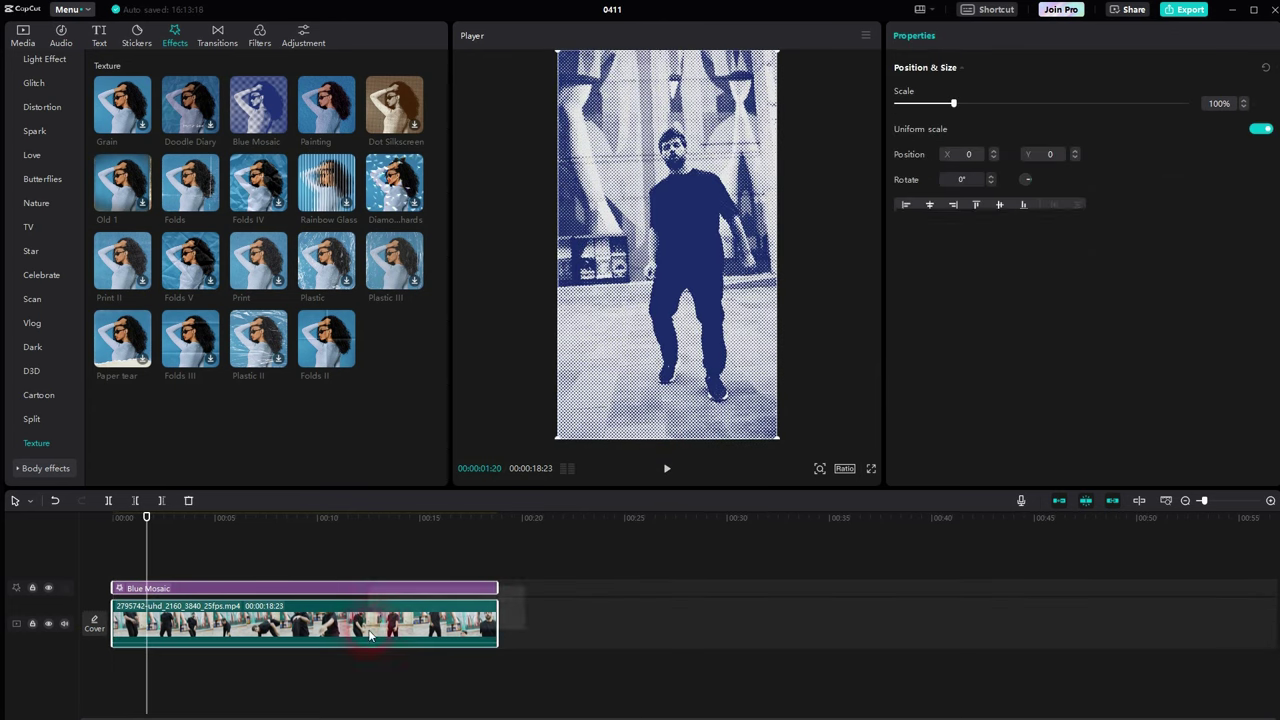
right_click(370, 608)
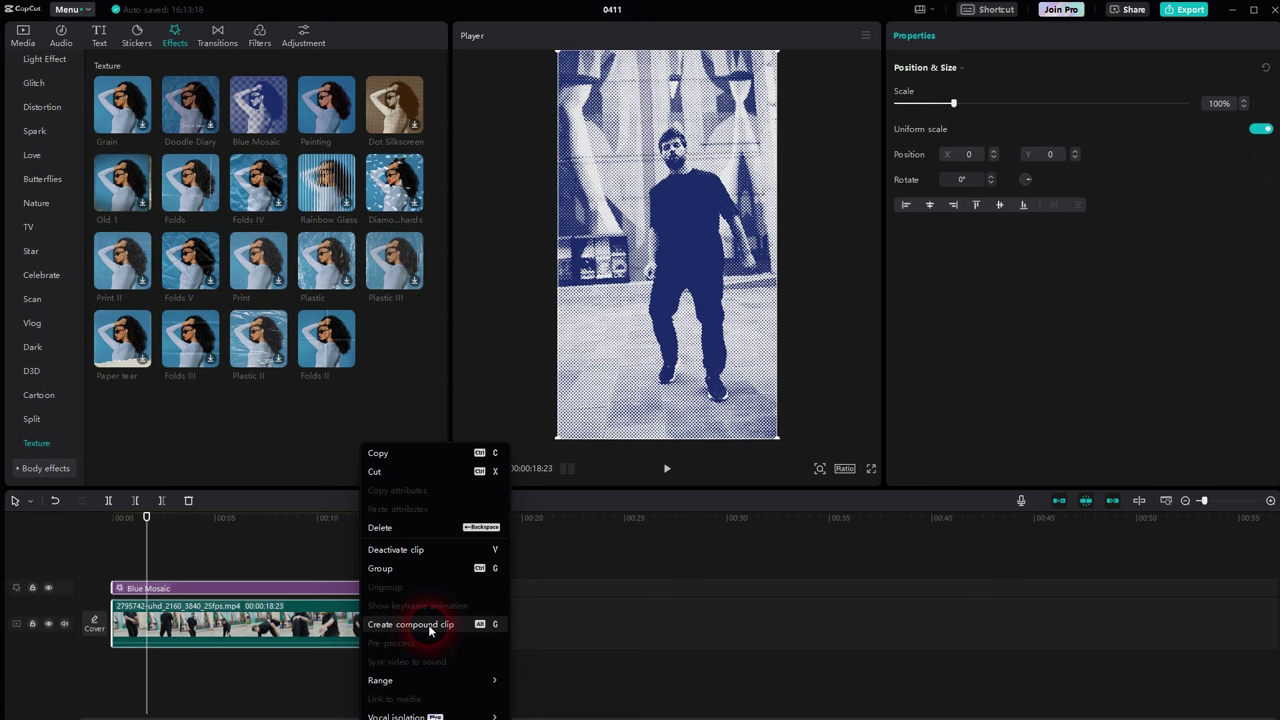
click(432, 626)
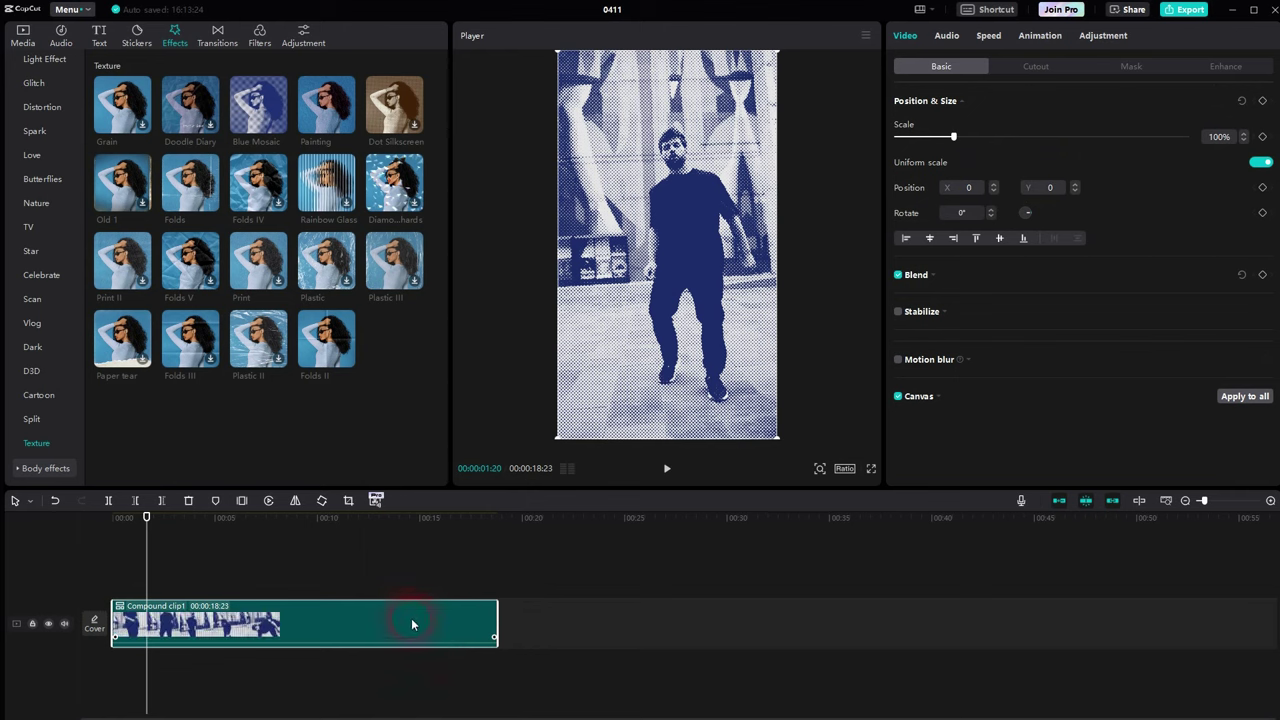
Step: Shift the compound clip's Primary color wheel Tint towards pink and play back the recolored dots effect
click(1100, 40)
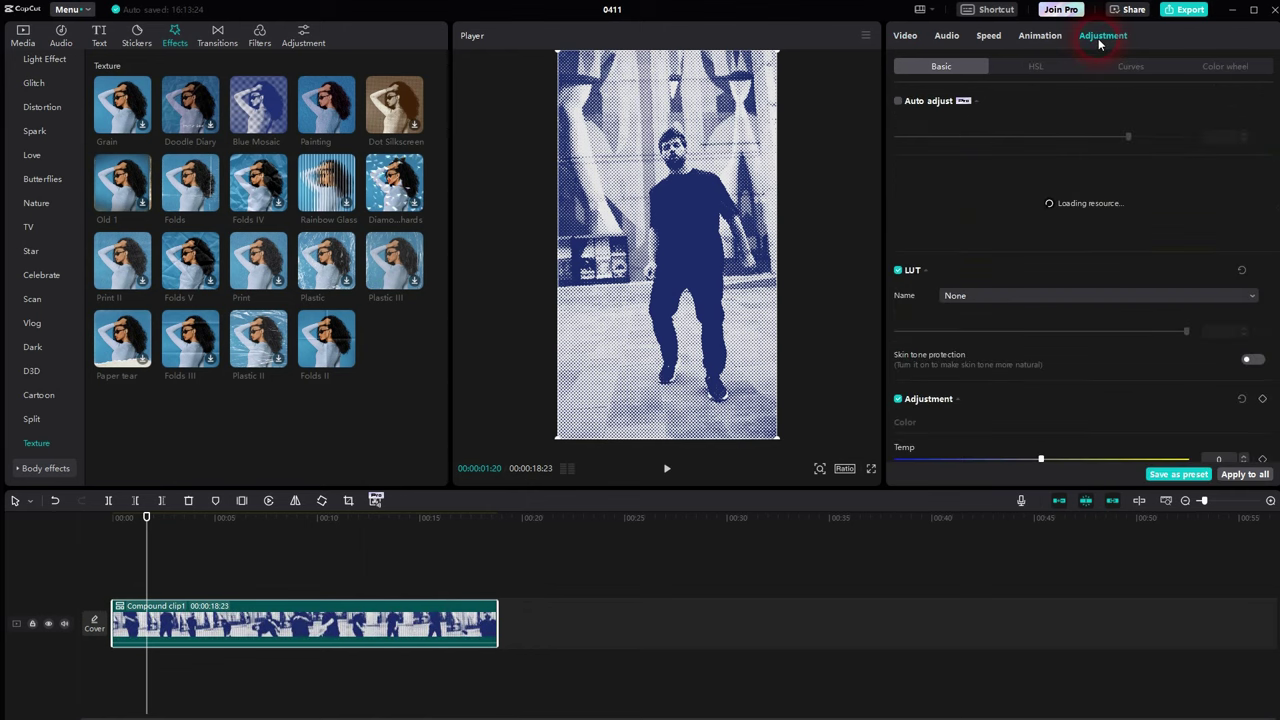
click(1203, 67)
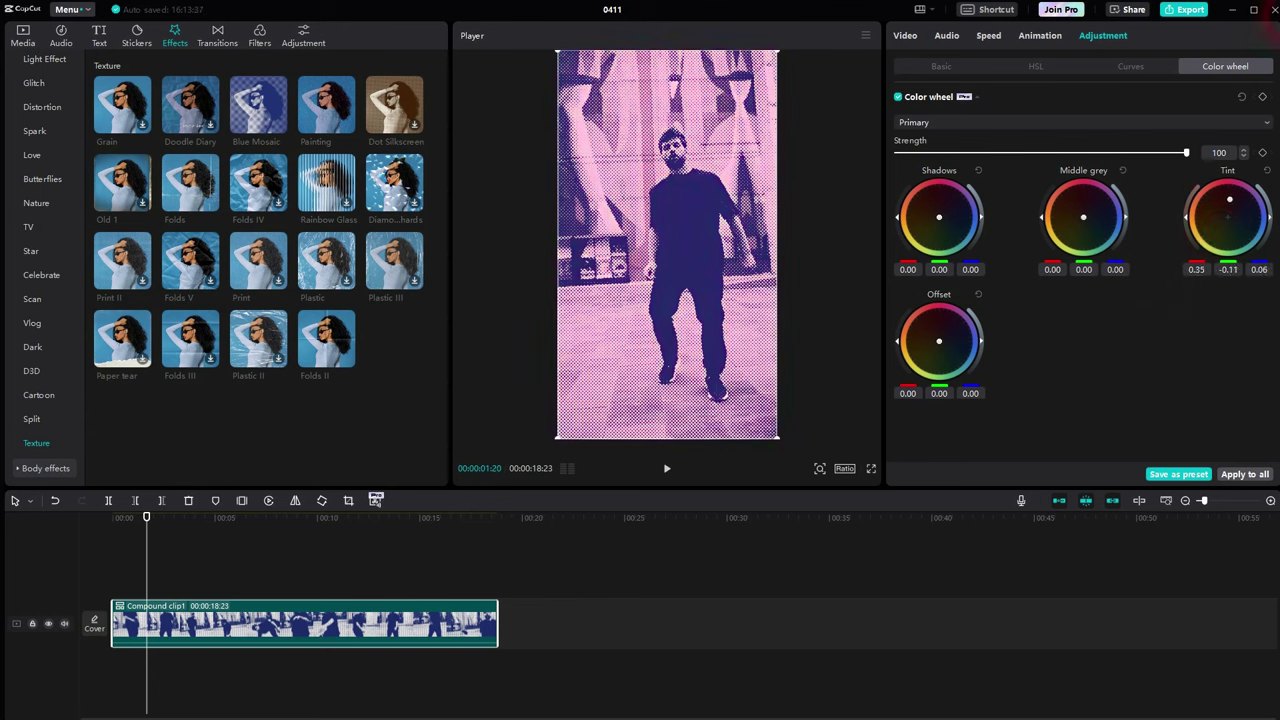
drag(1229, 198, 1230, 204)
click(676, 470)
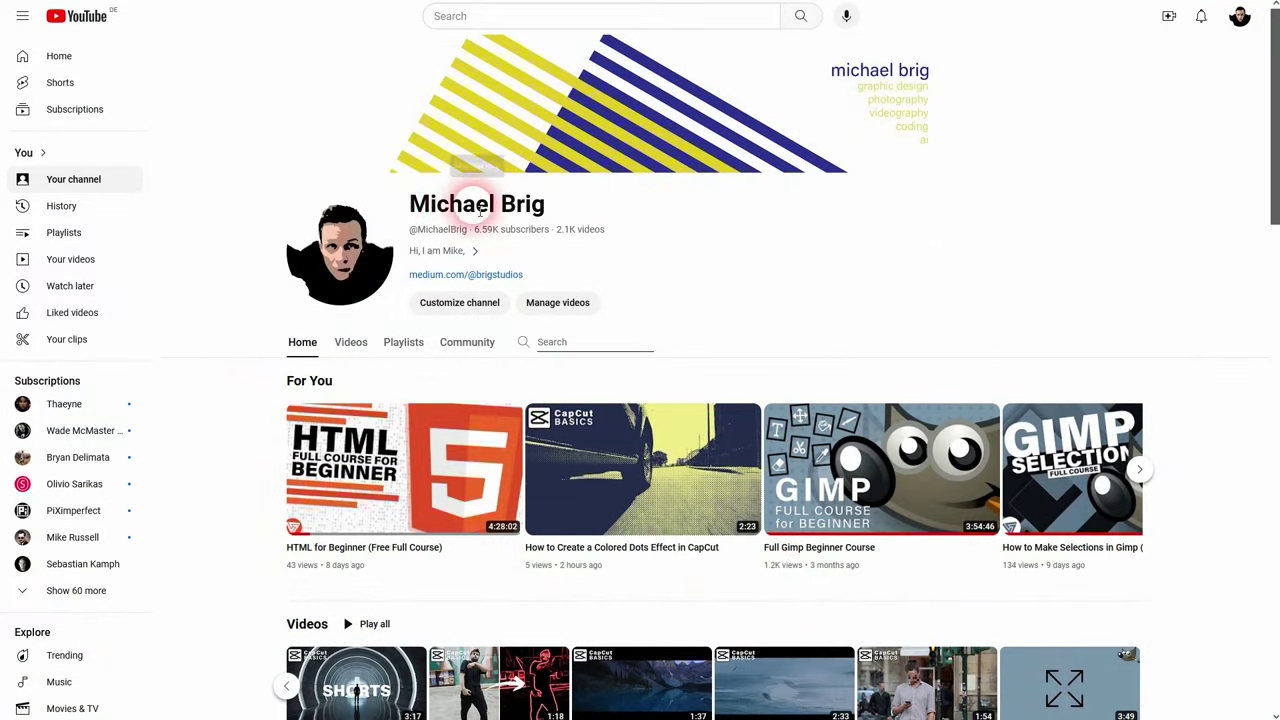
Step: Switch to the YouTube channel page and look through its free full courses and its graphic design and photography playlists
drag(412, 196, 614, 200)
scroll(771, 248, down, 5)
scroll(771, 248, down, 7)
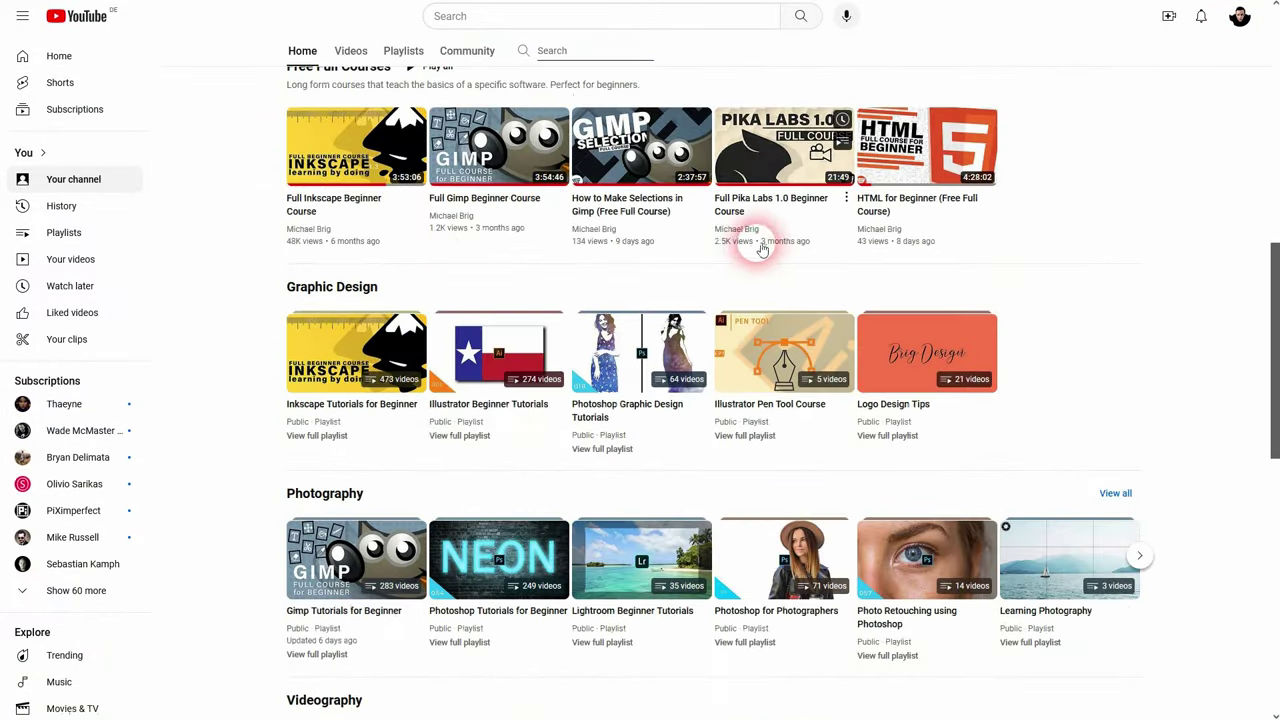